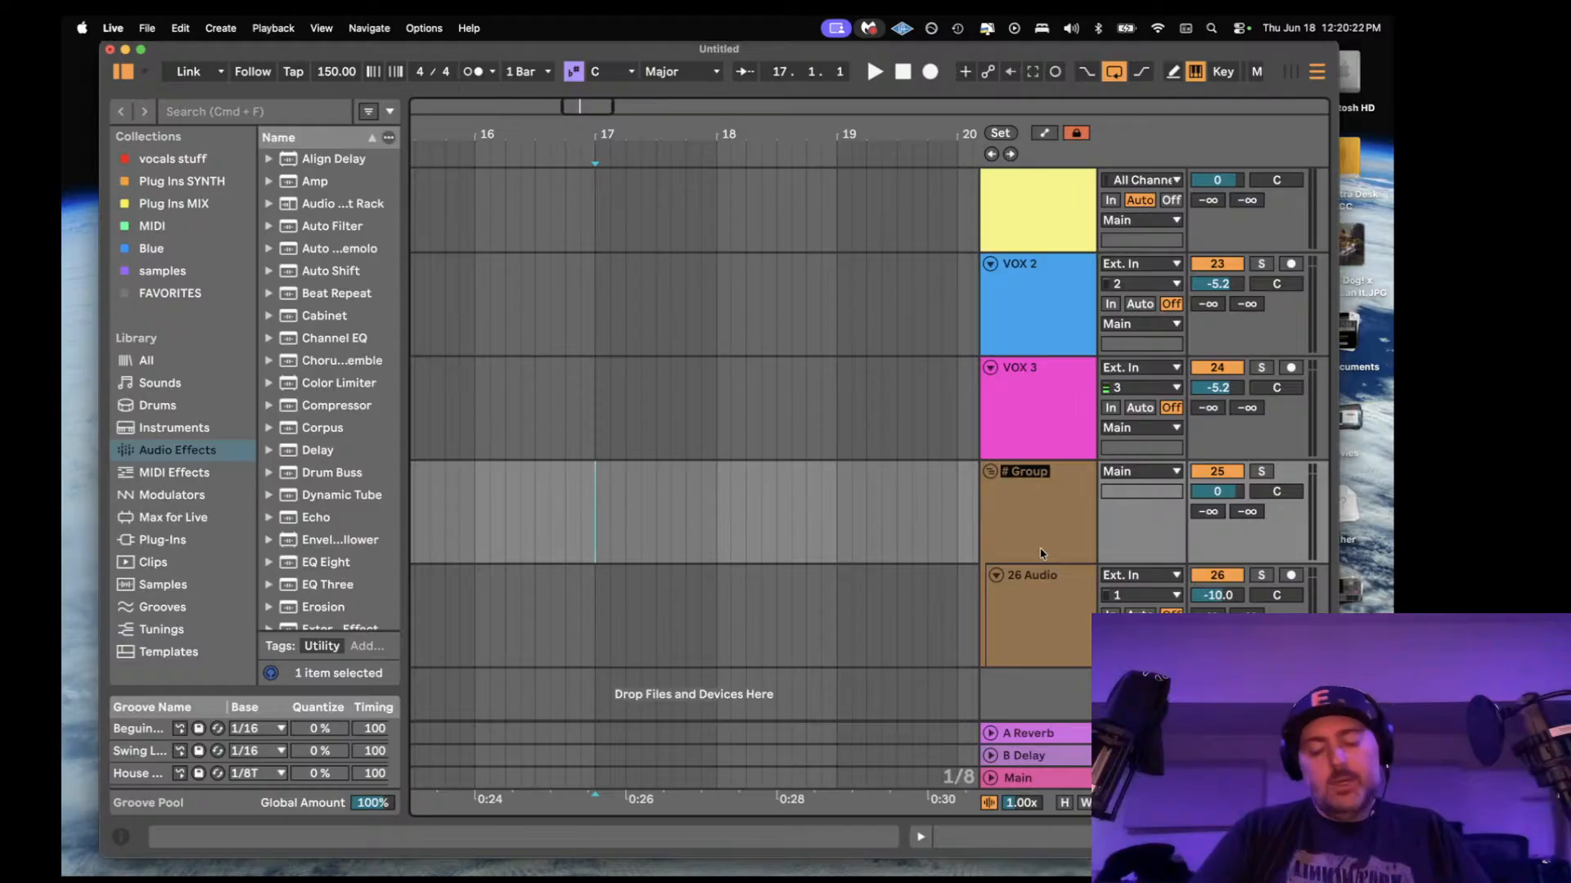
- Rename the new brown group track as "Vocal Lead"
text(Vocal)
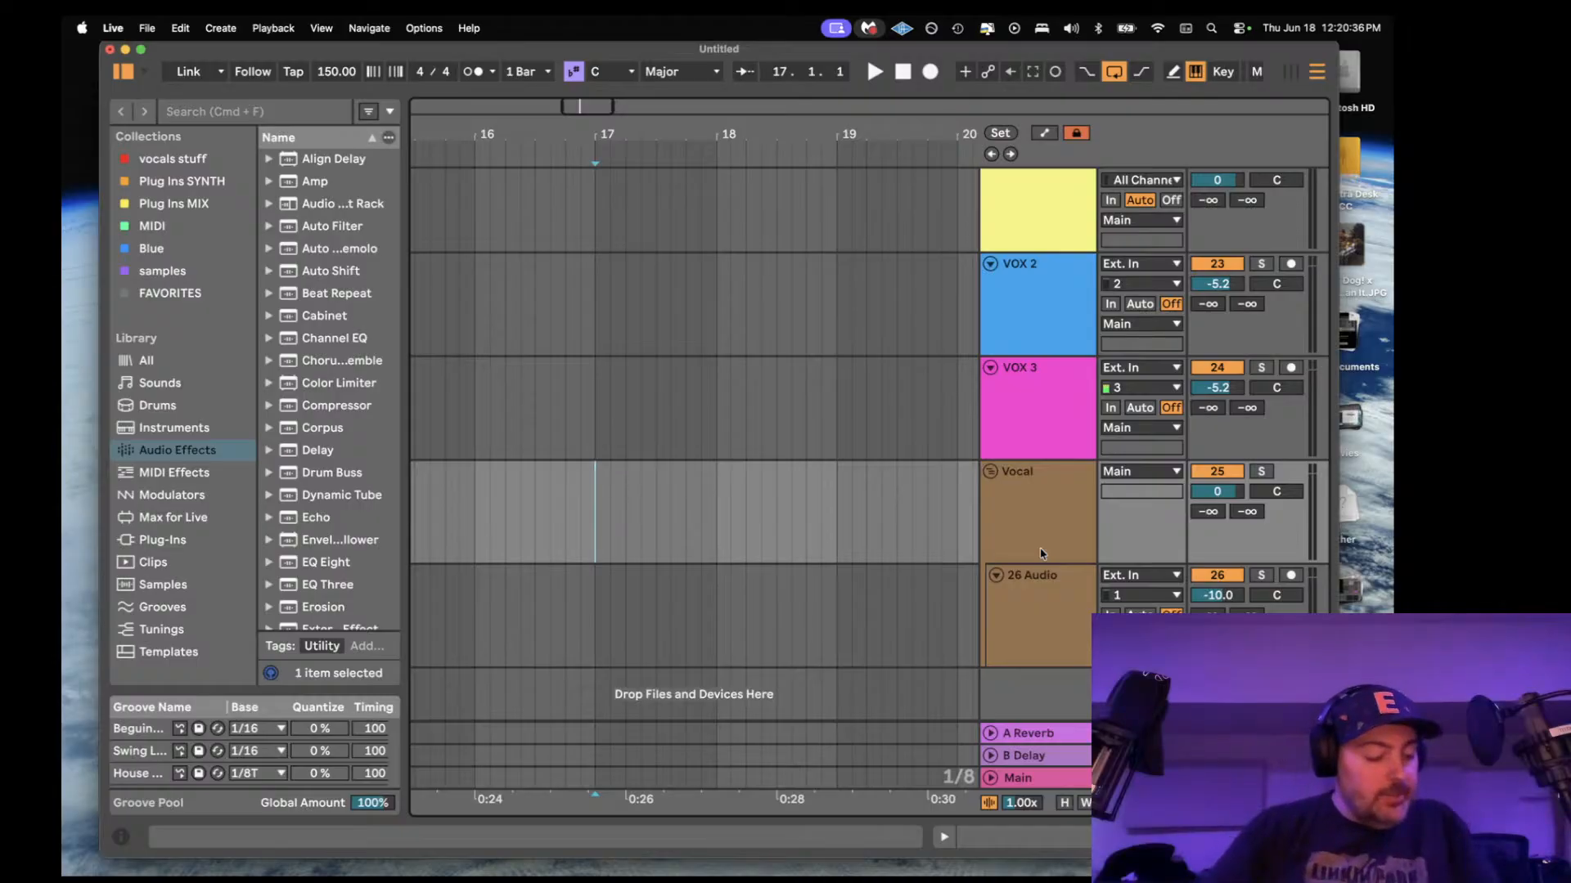
key(super+r)
key(Right)
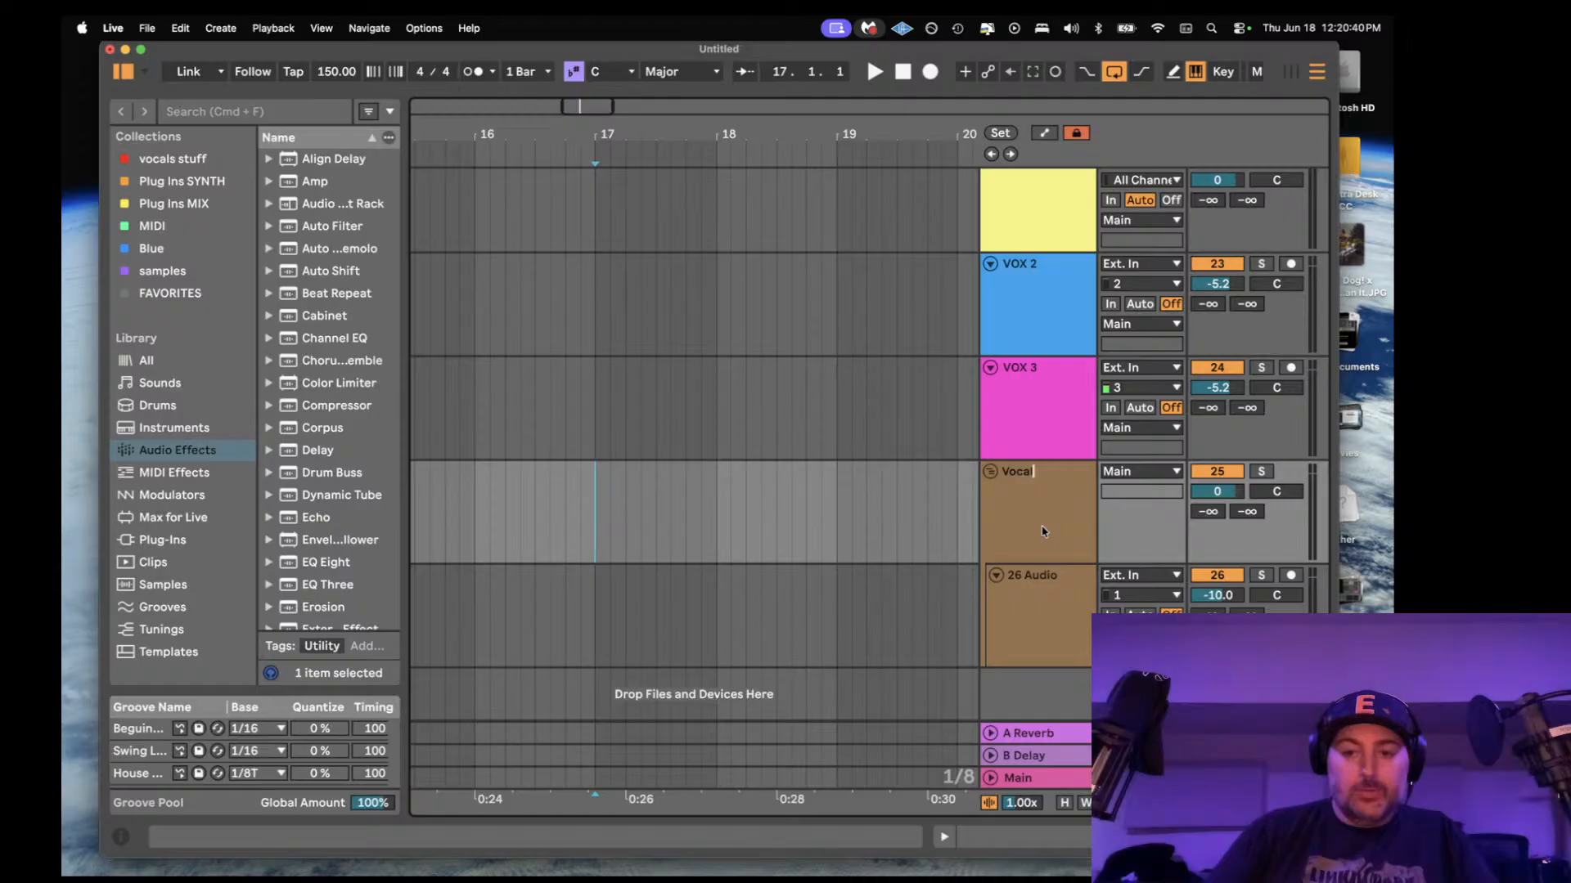
text(Lead)
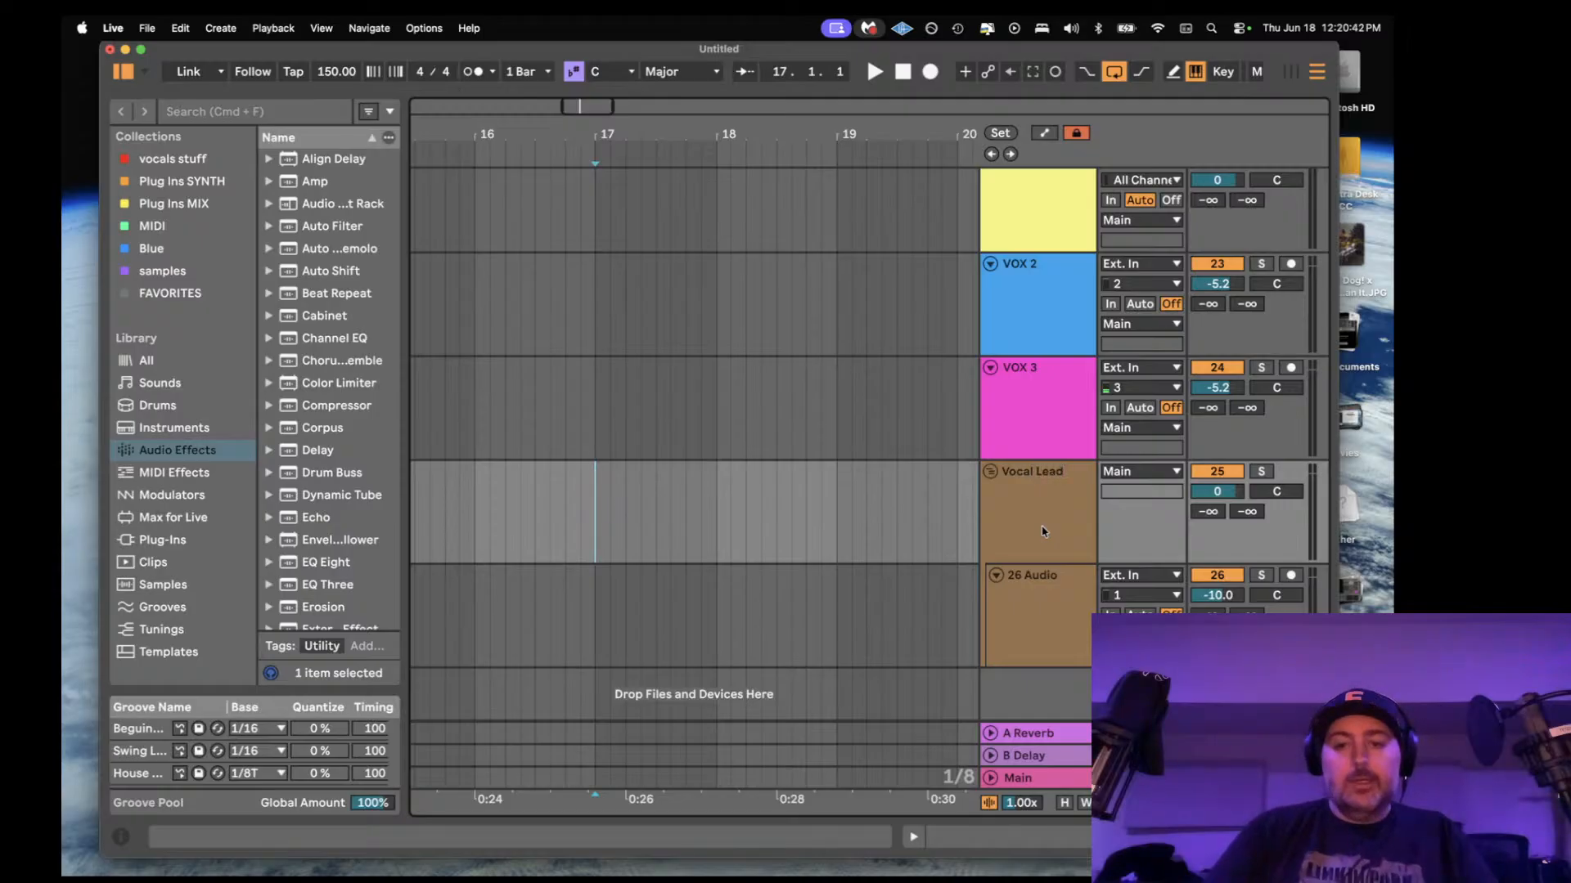
- Color the Vocal Lead group red and assign that color to its grouped tracks and clips
right_click(1043, 531)
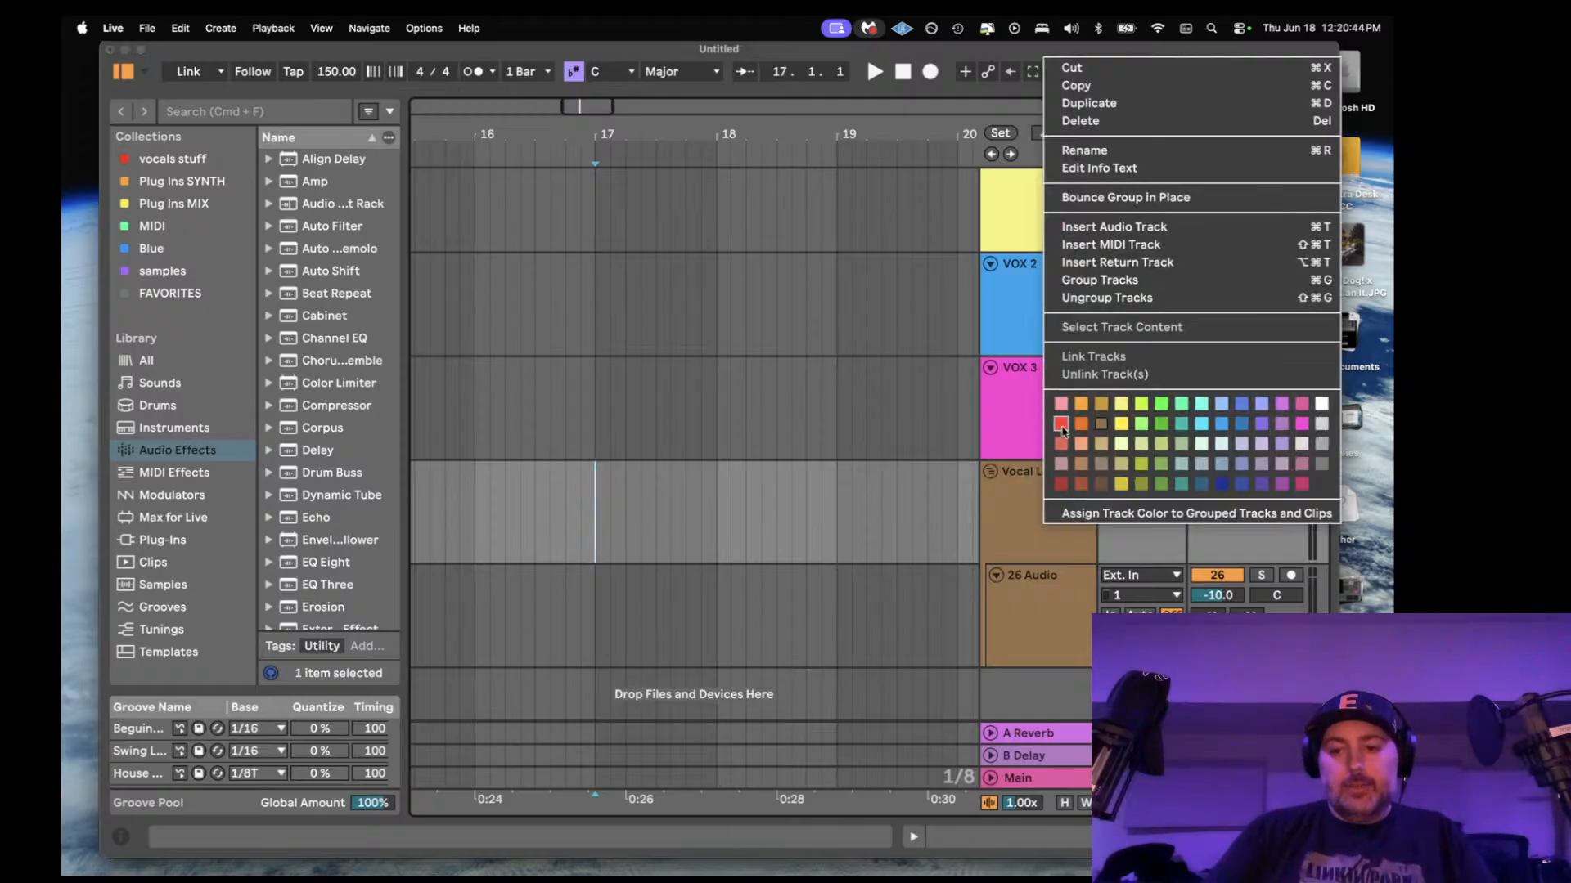
click(1061, 424)
right_click(1035, 514)
click(1055, 498)
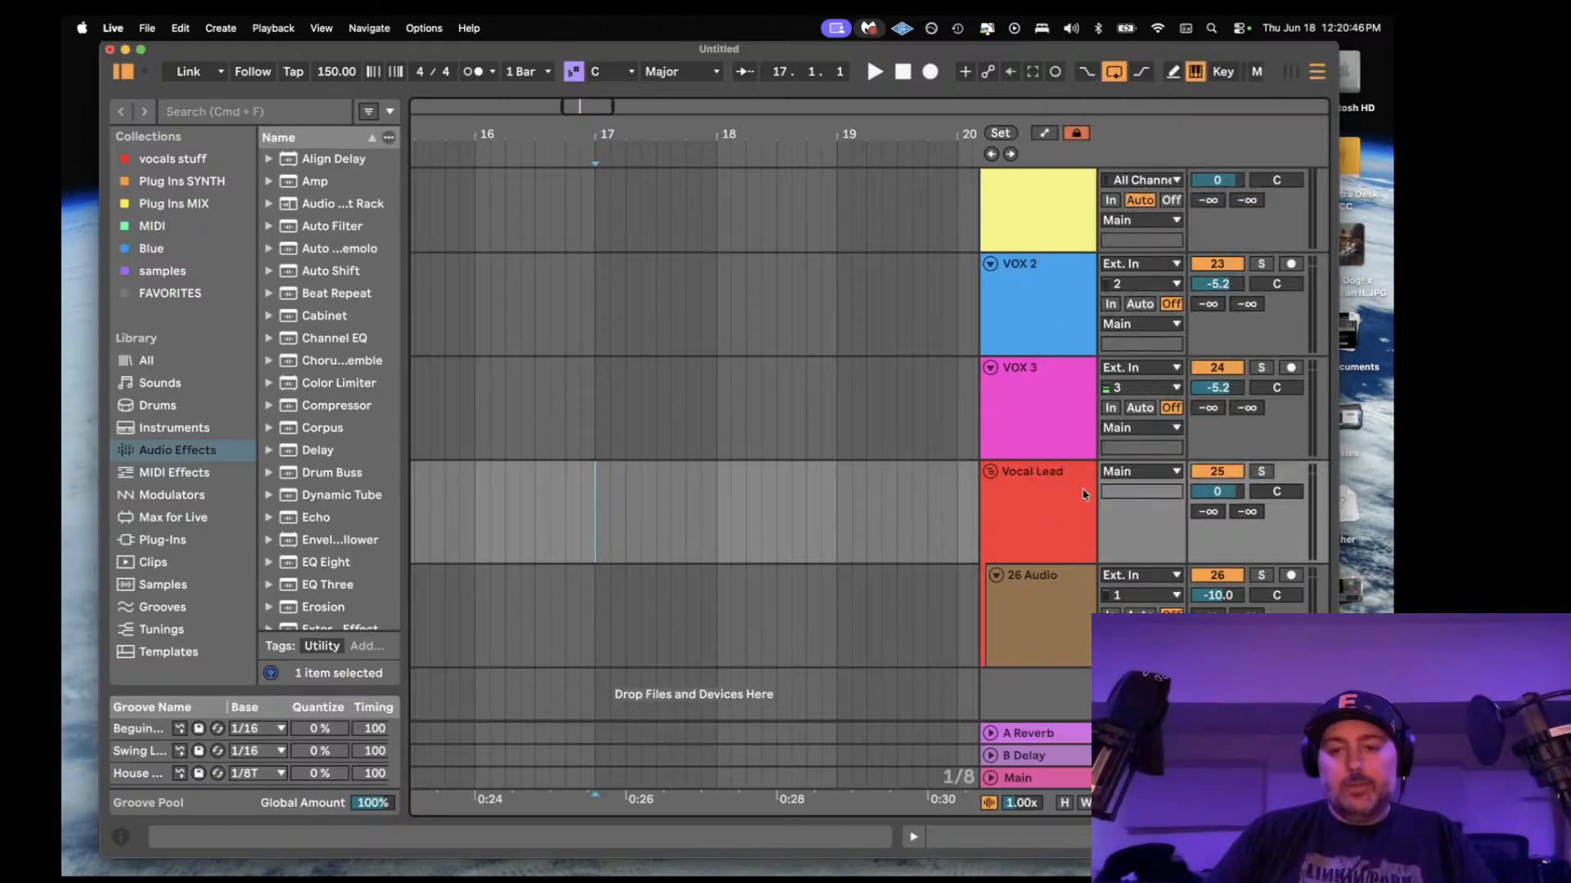
- Duplicate the Vocal Lead group with its audio track and rename the copied group as "Vocal BVGs"
key(cmd+d)
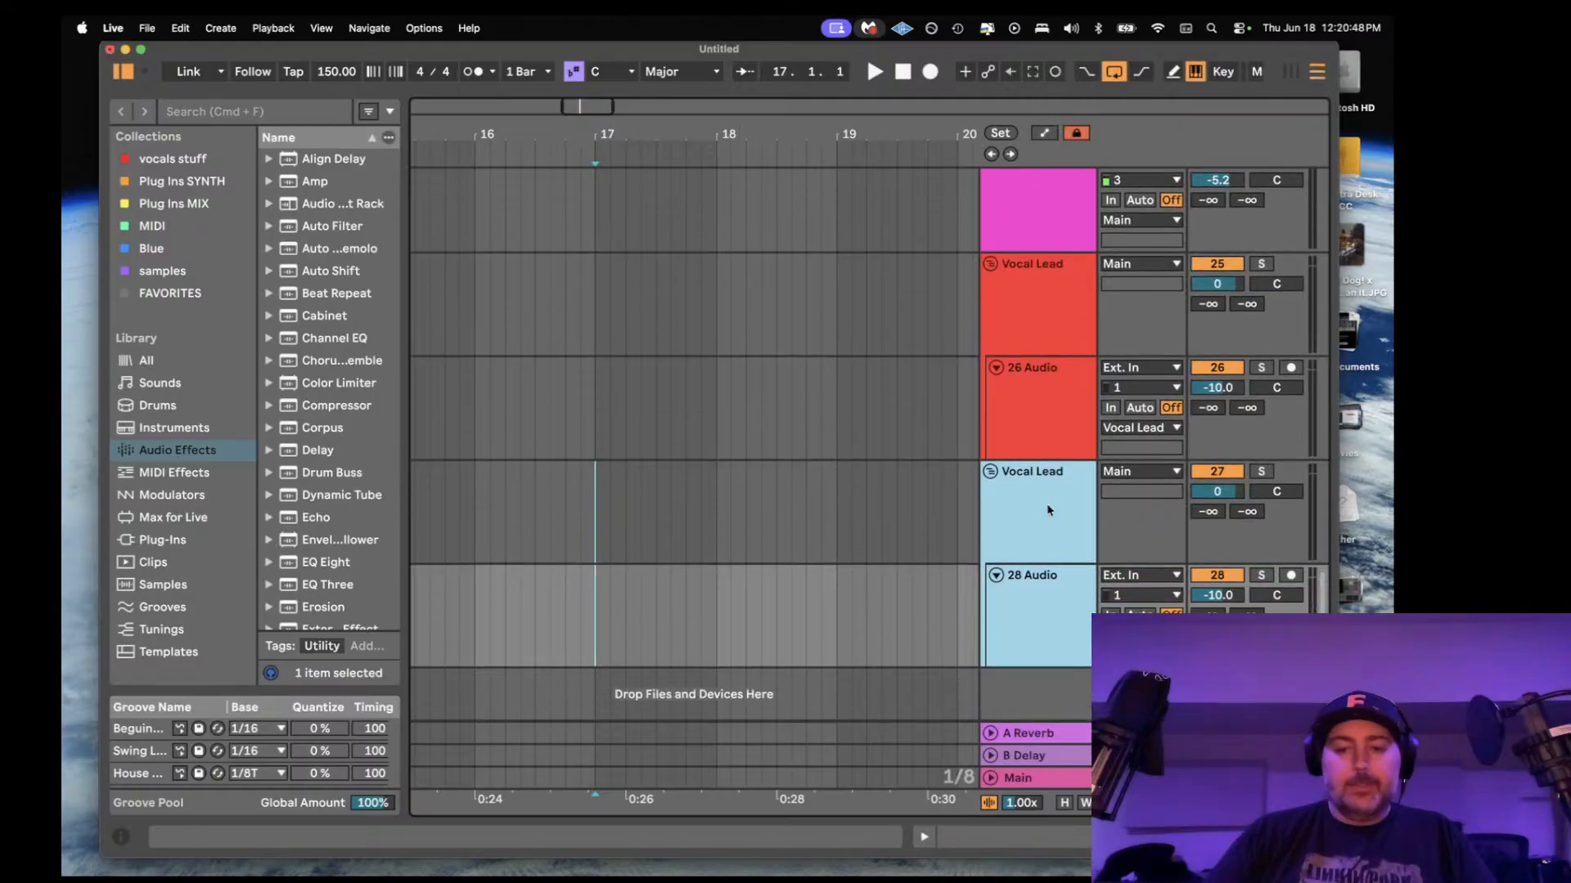
key(cmd+r)
key(Return)
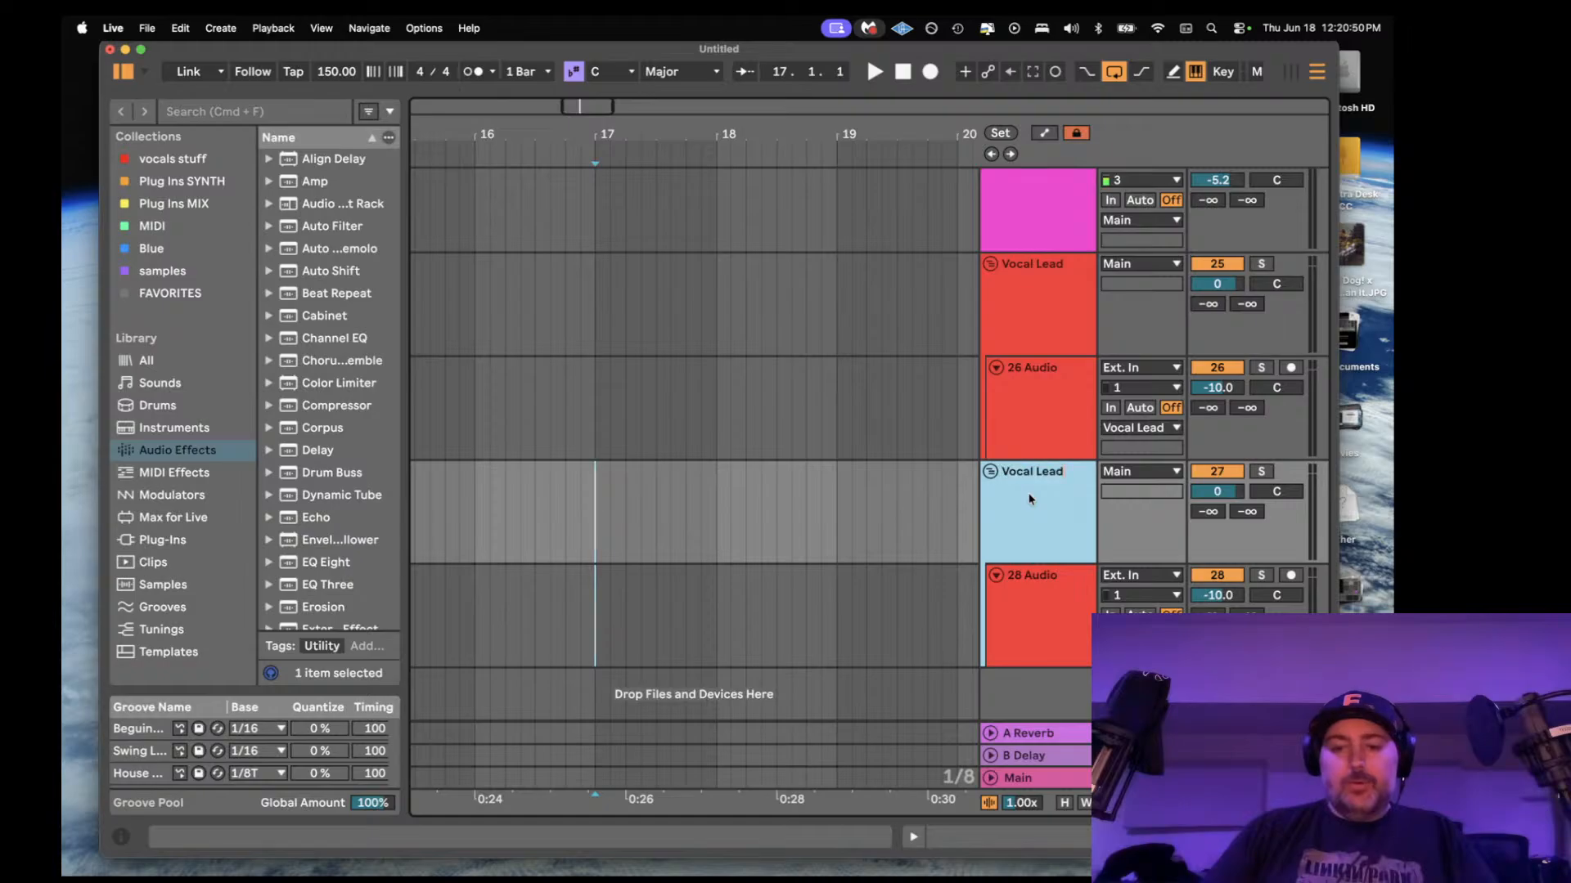
key(BackSpace)
key(BackSpace)
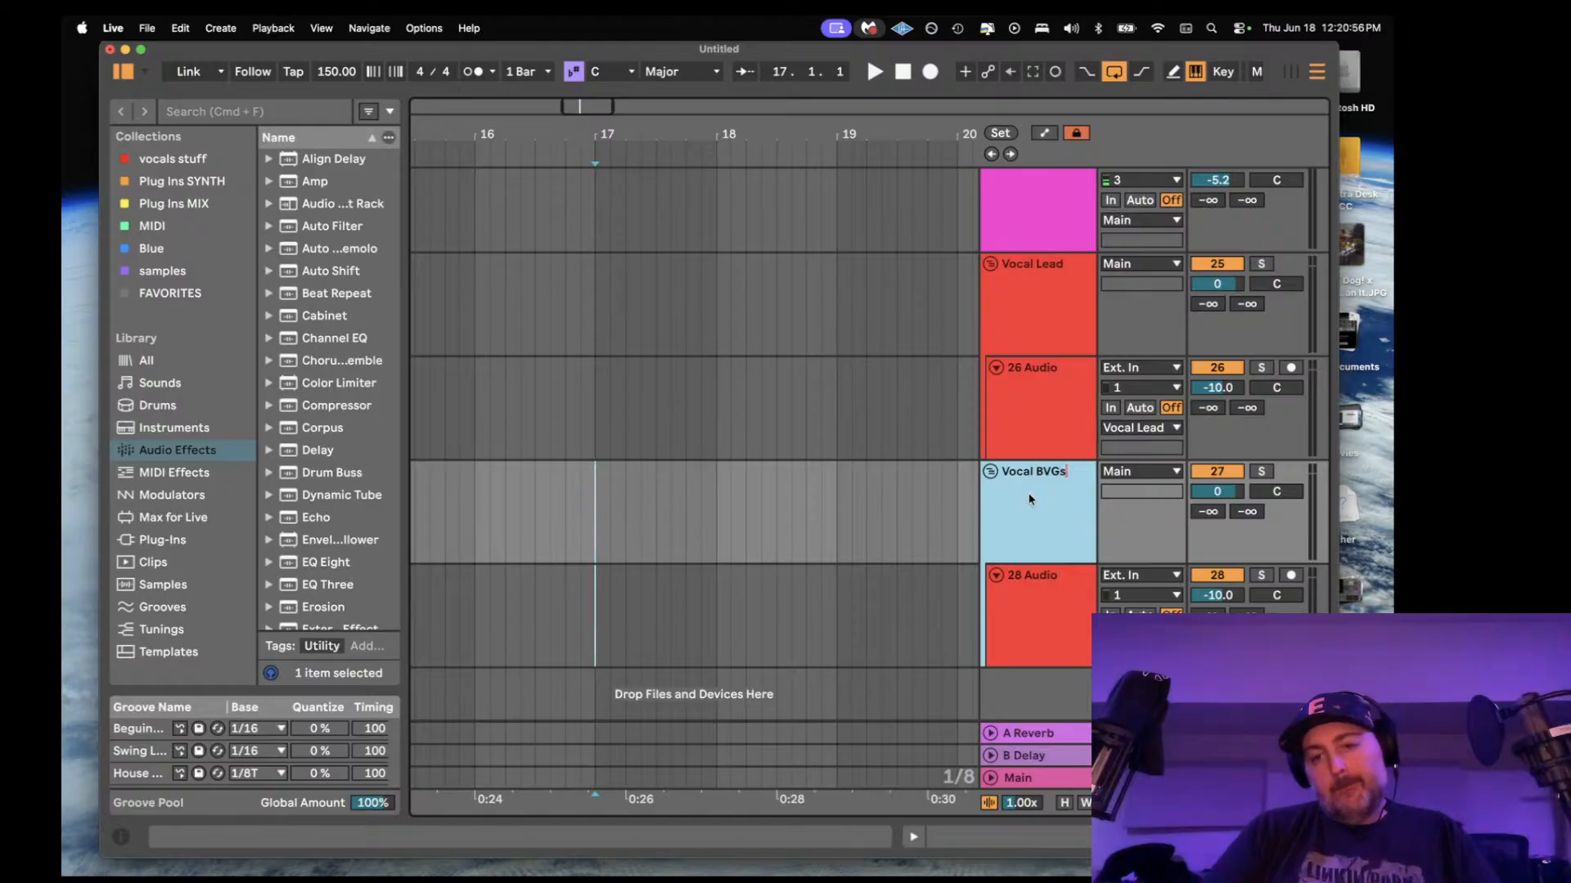
key(Return)
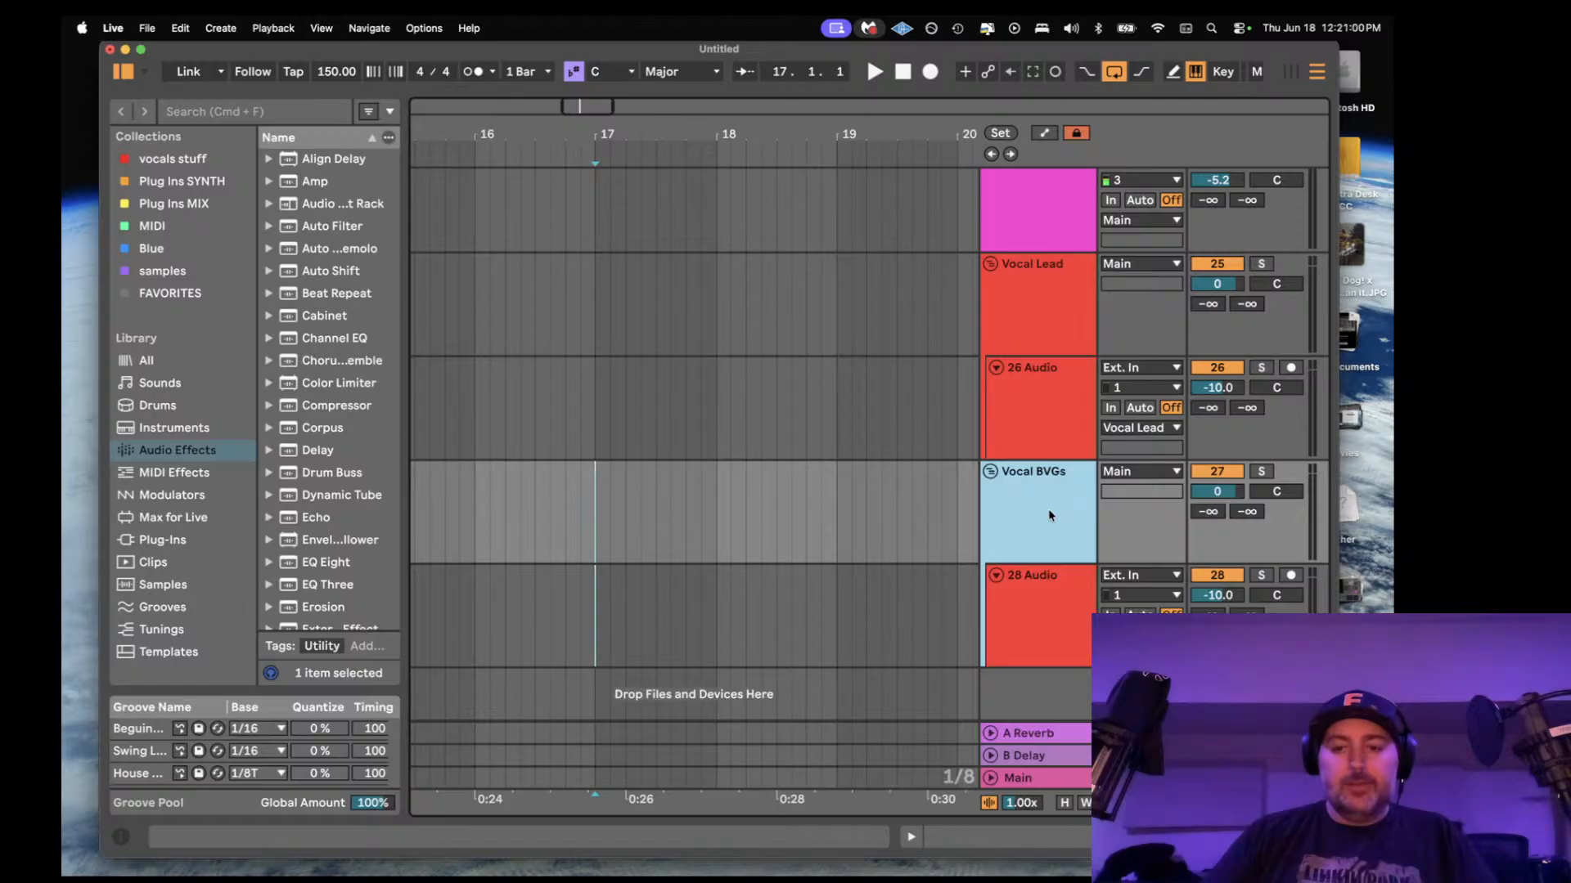
- Color the Vocal BVGs group light purple and assign that color to its grouped tracks and clips
right_click(1050, 515)
click(1088, 409)
right_click(1043, 531)
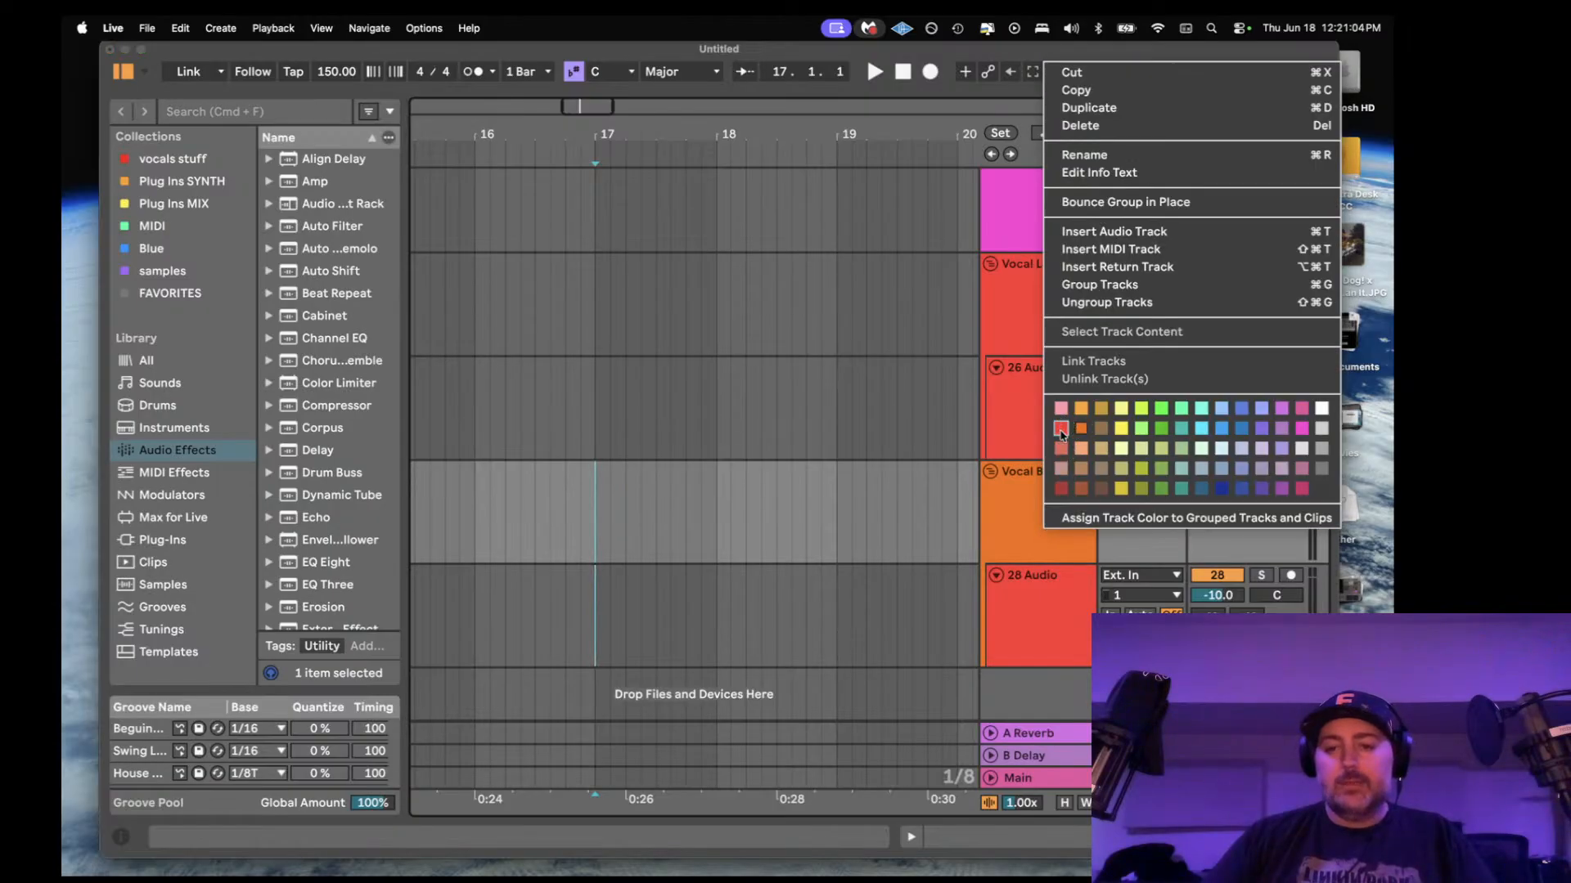
click(1280, 408)
right_click(1046, 528)
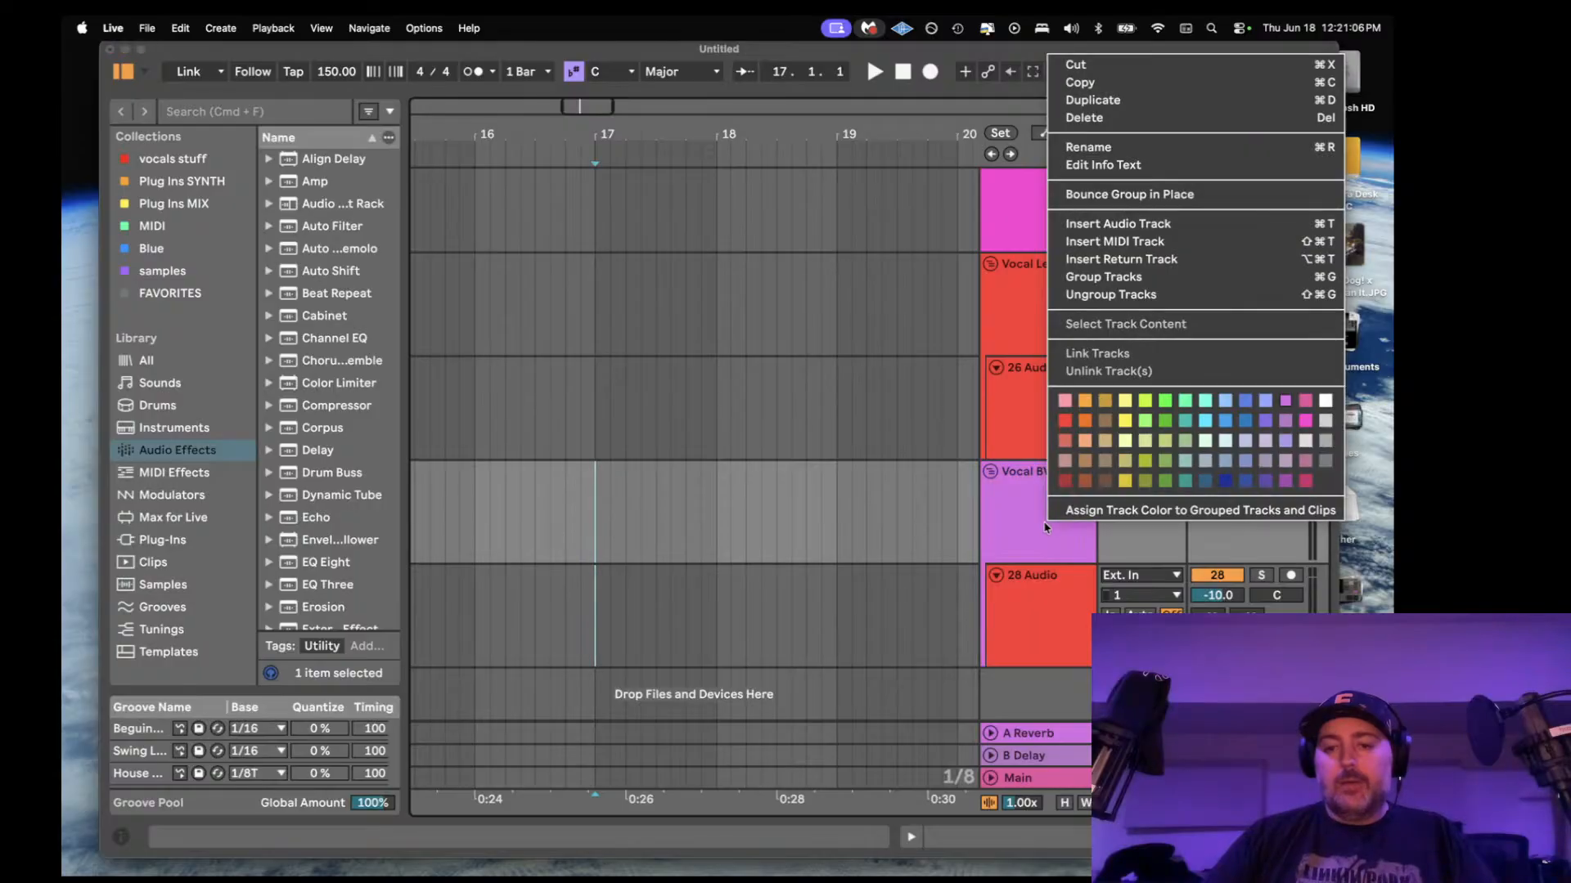
click(1073, 509)
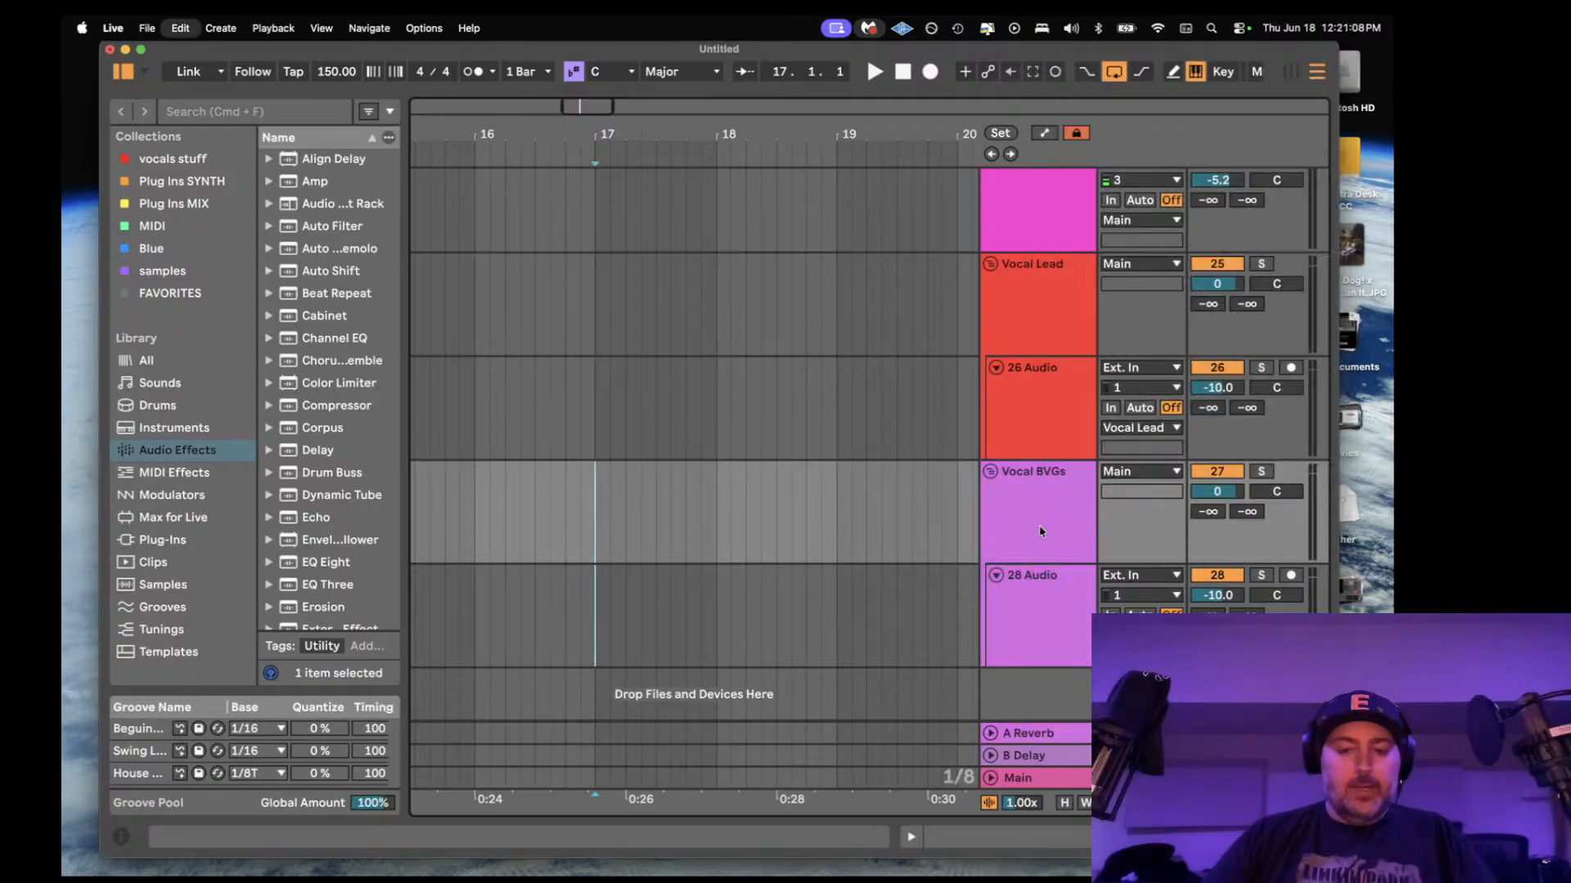
- Duplicate the Vocal BVGs group with its audio track and rename the copied group as "KicknBass"
key(super+d)
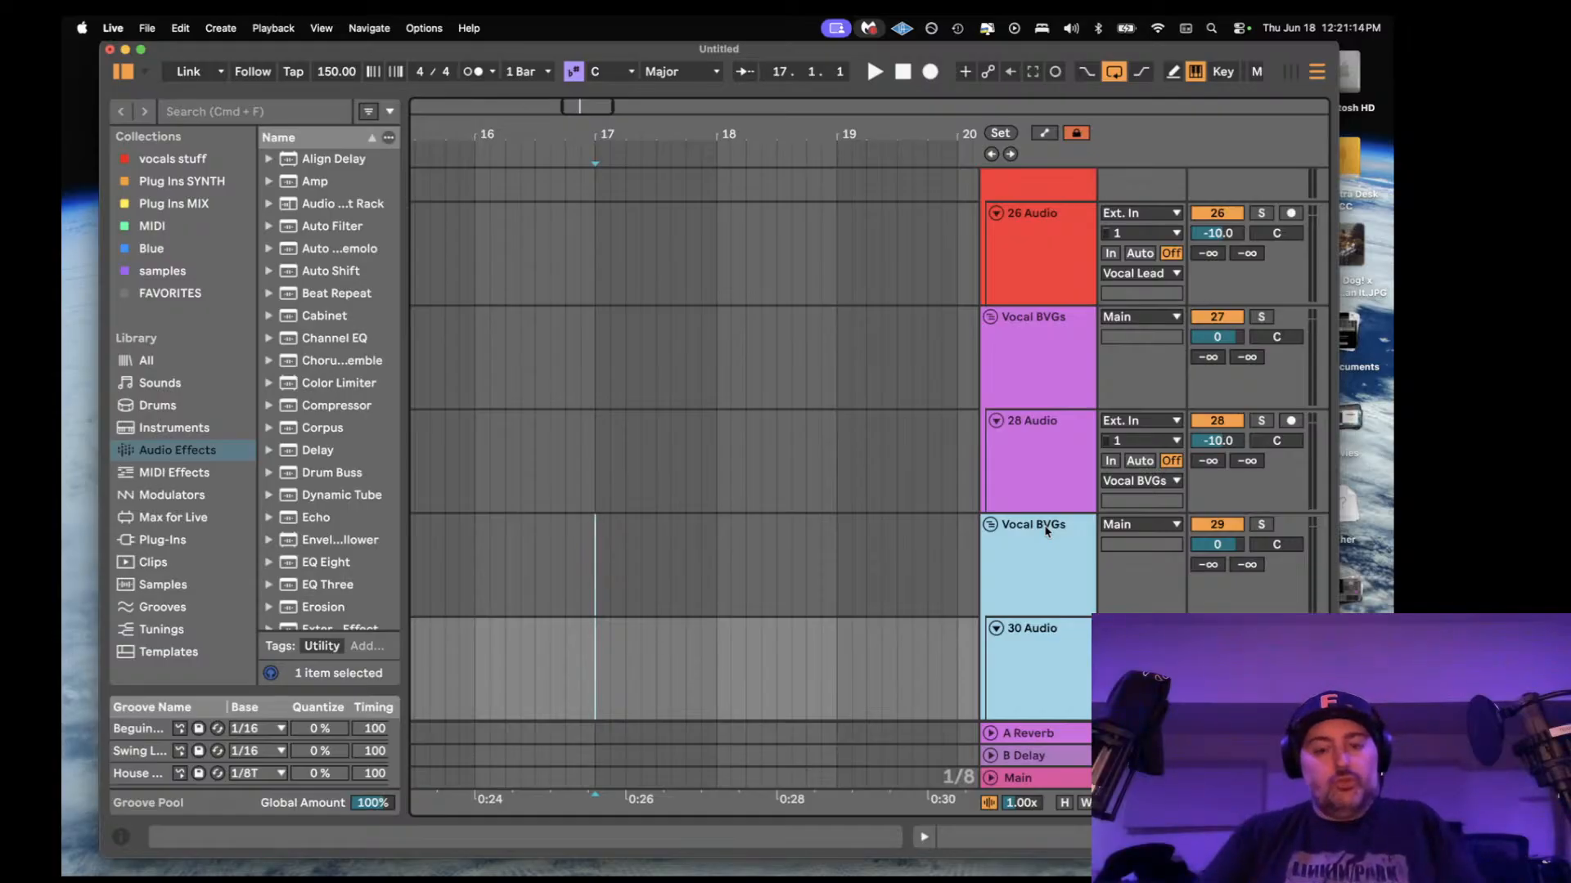
key(super+r)
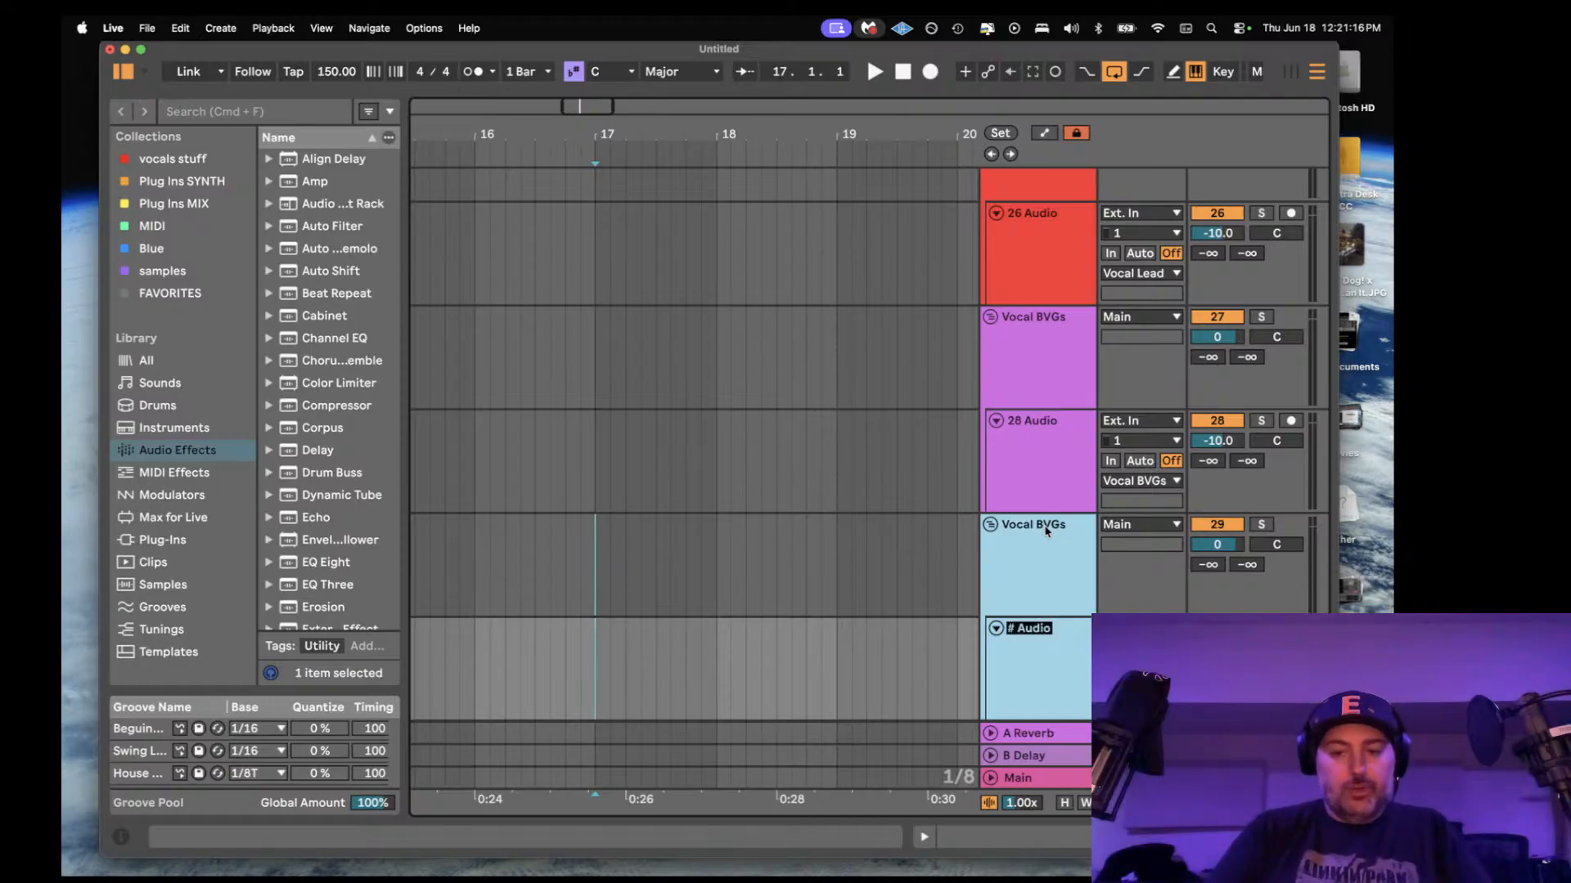
click(1047, 530)
key(super+r)
text(K)
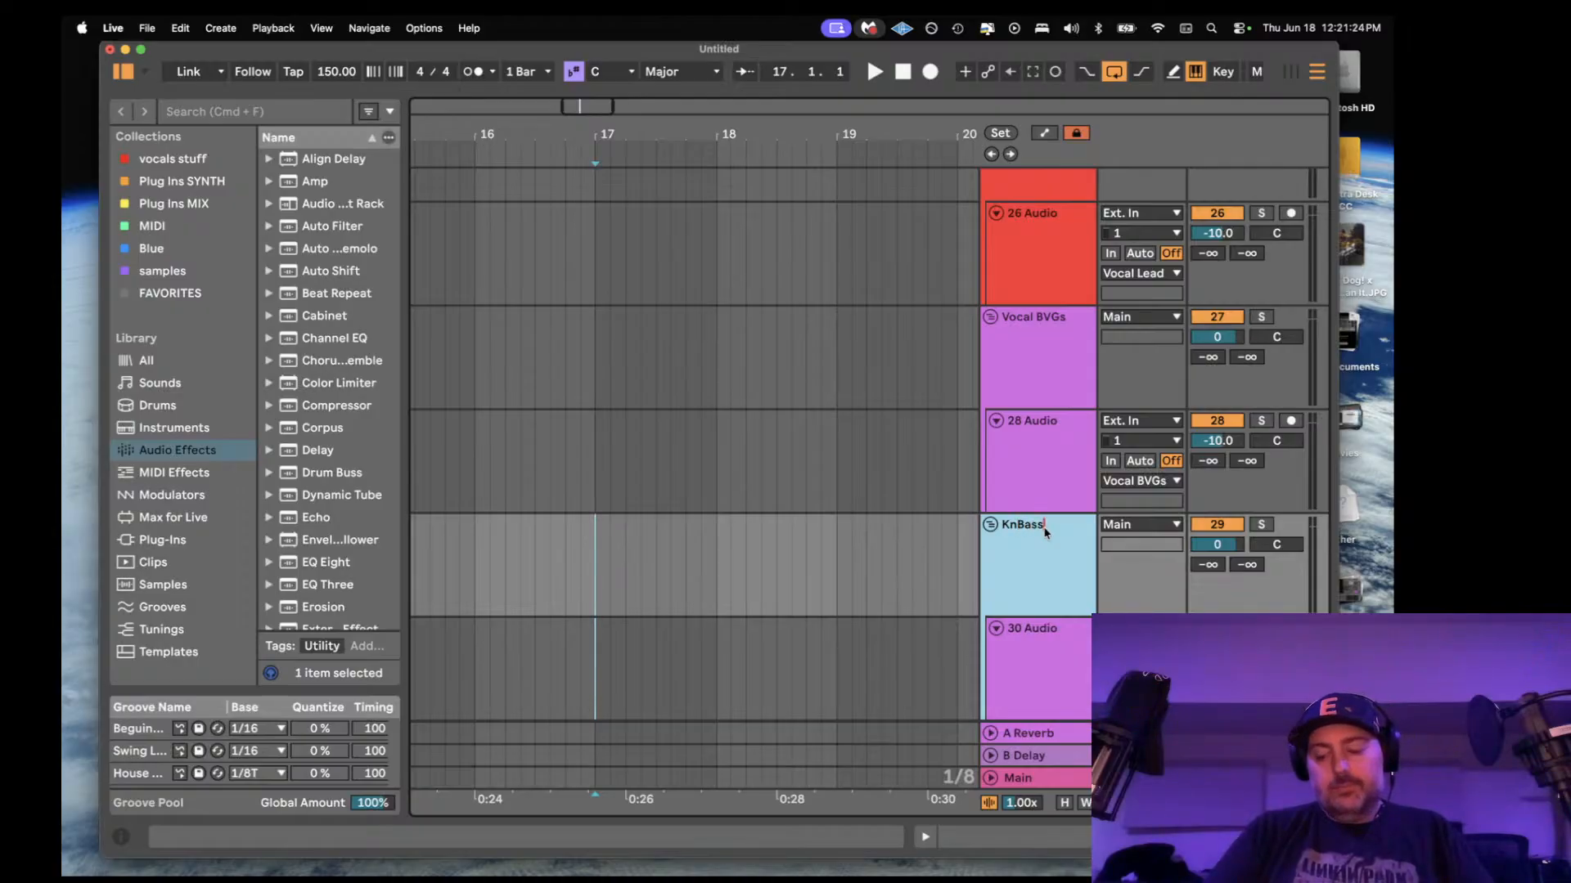
text(ick)
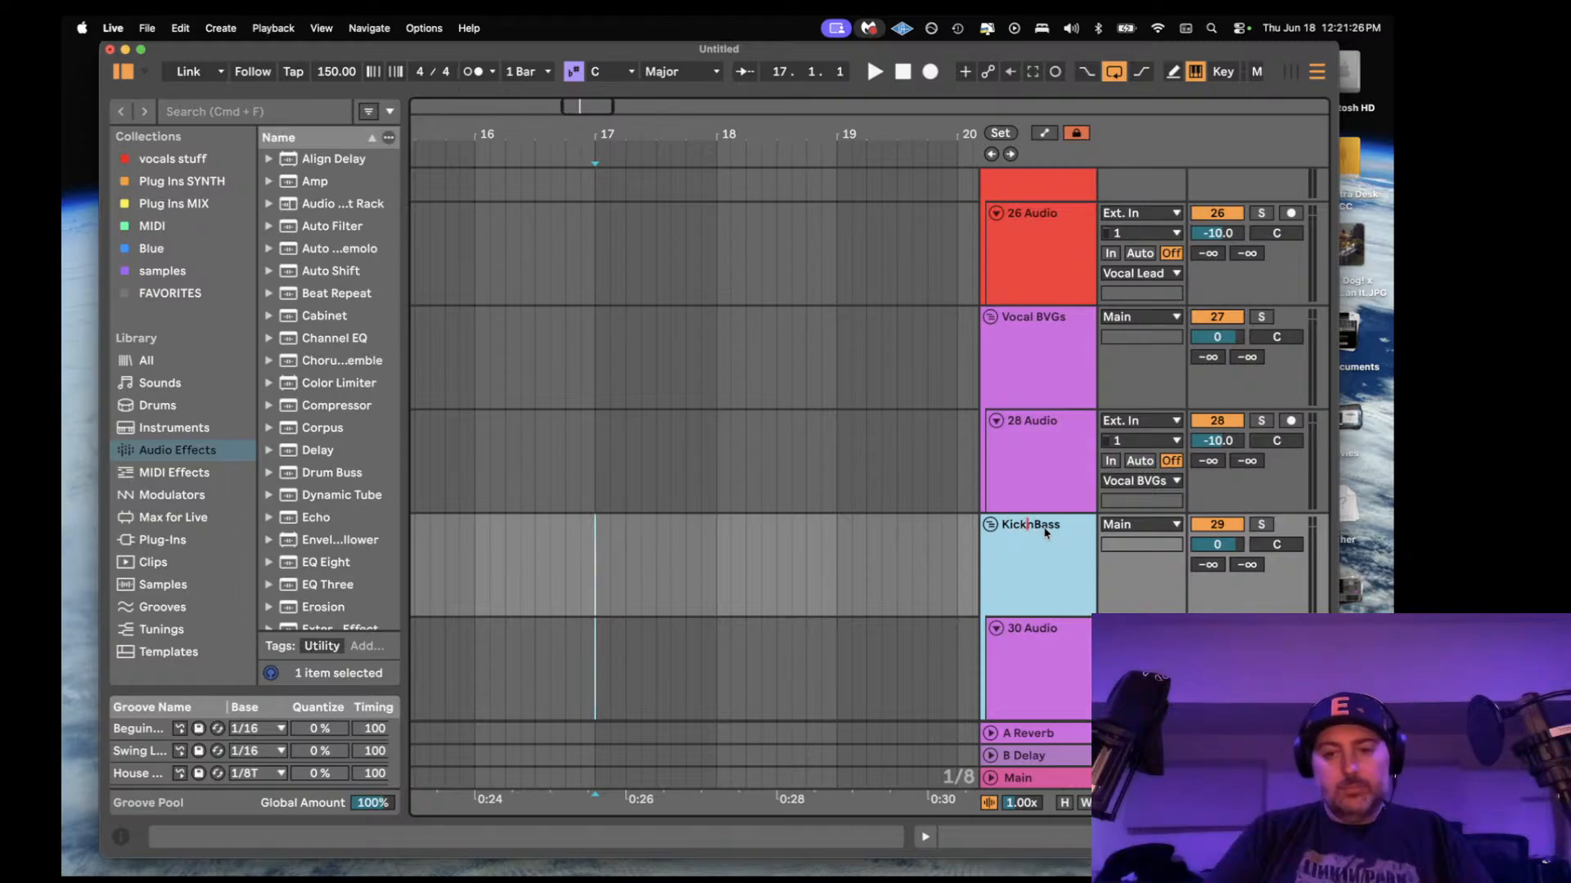
- Color the KicknBass group bright green and assign that color to its grouped tracks and clips
scroll(1042, 532, down, 2)
right_click(1038, 532)
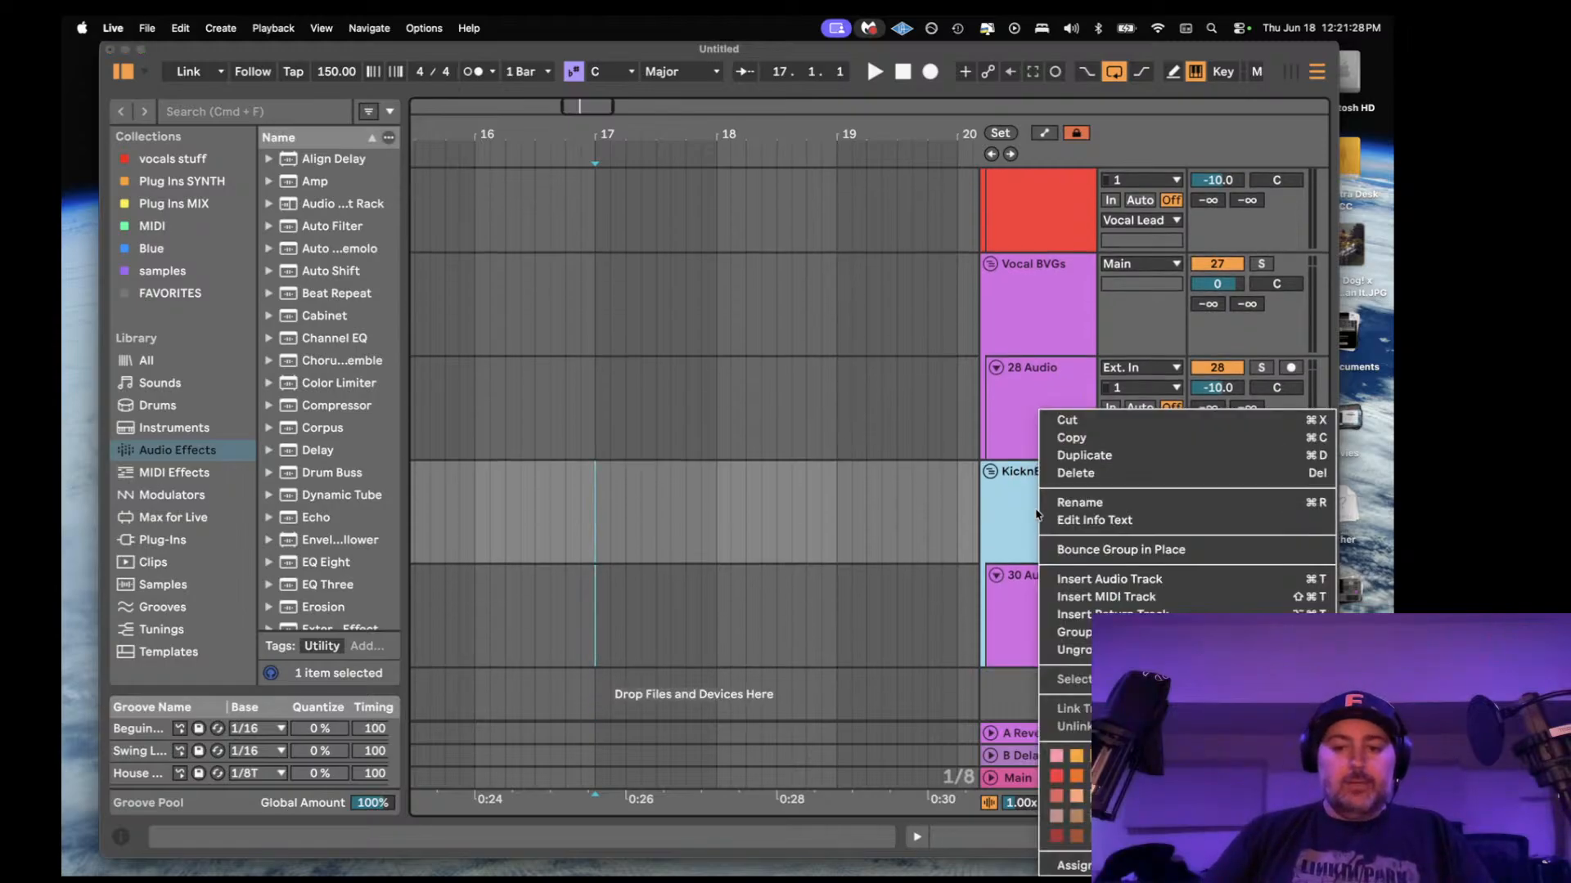
click(1156, 755)
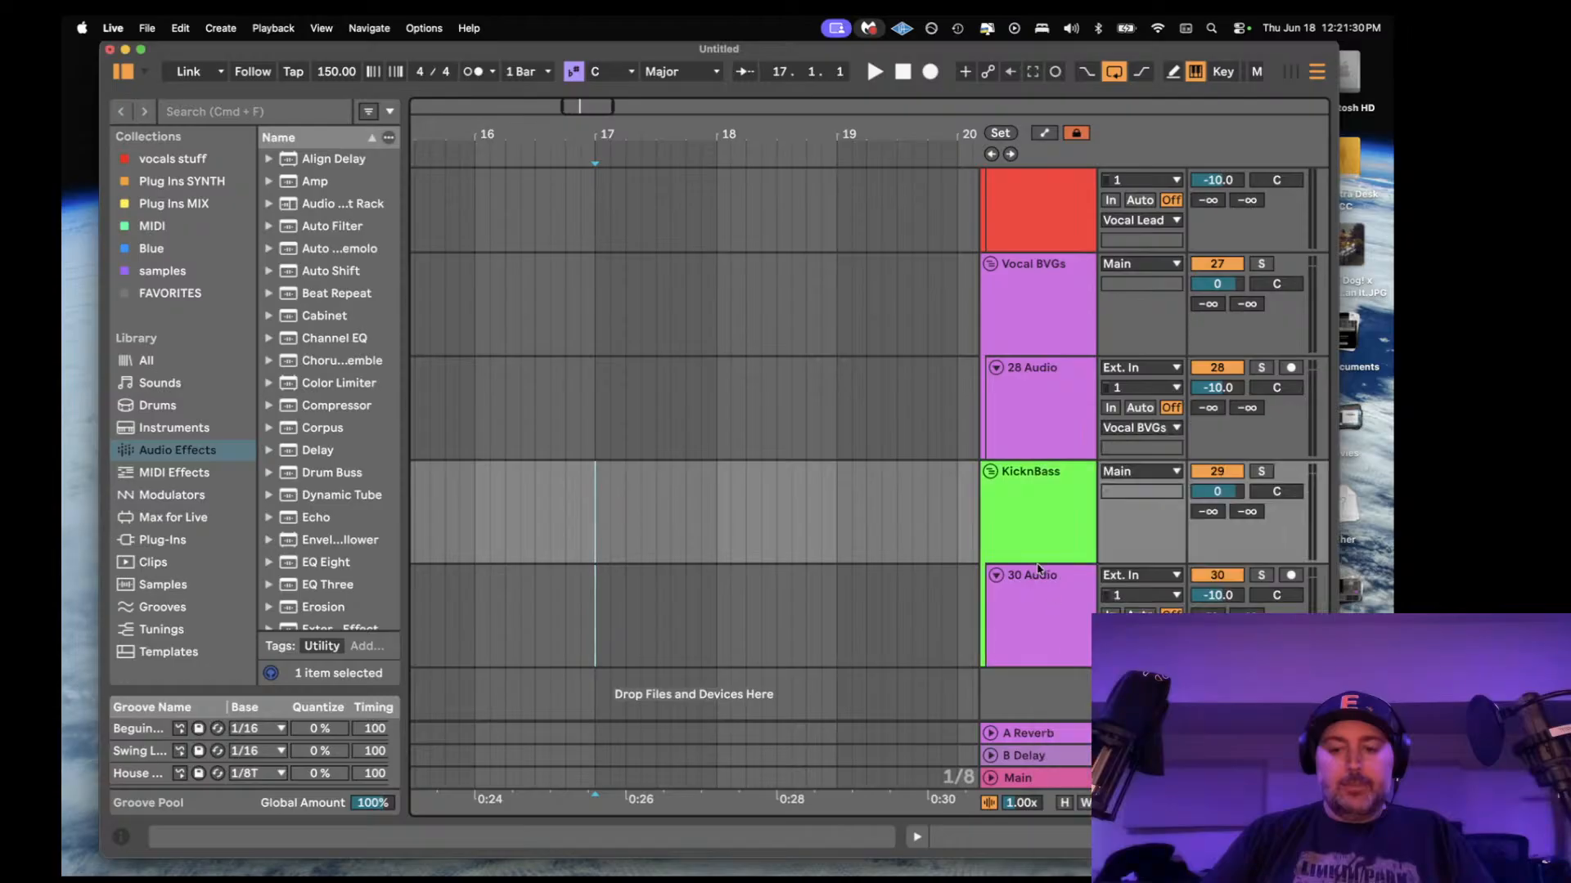
right_click(1029, 535)
click(1088, 520)
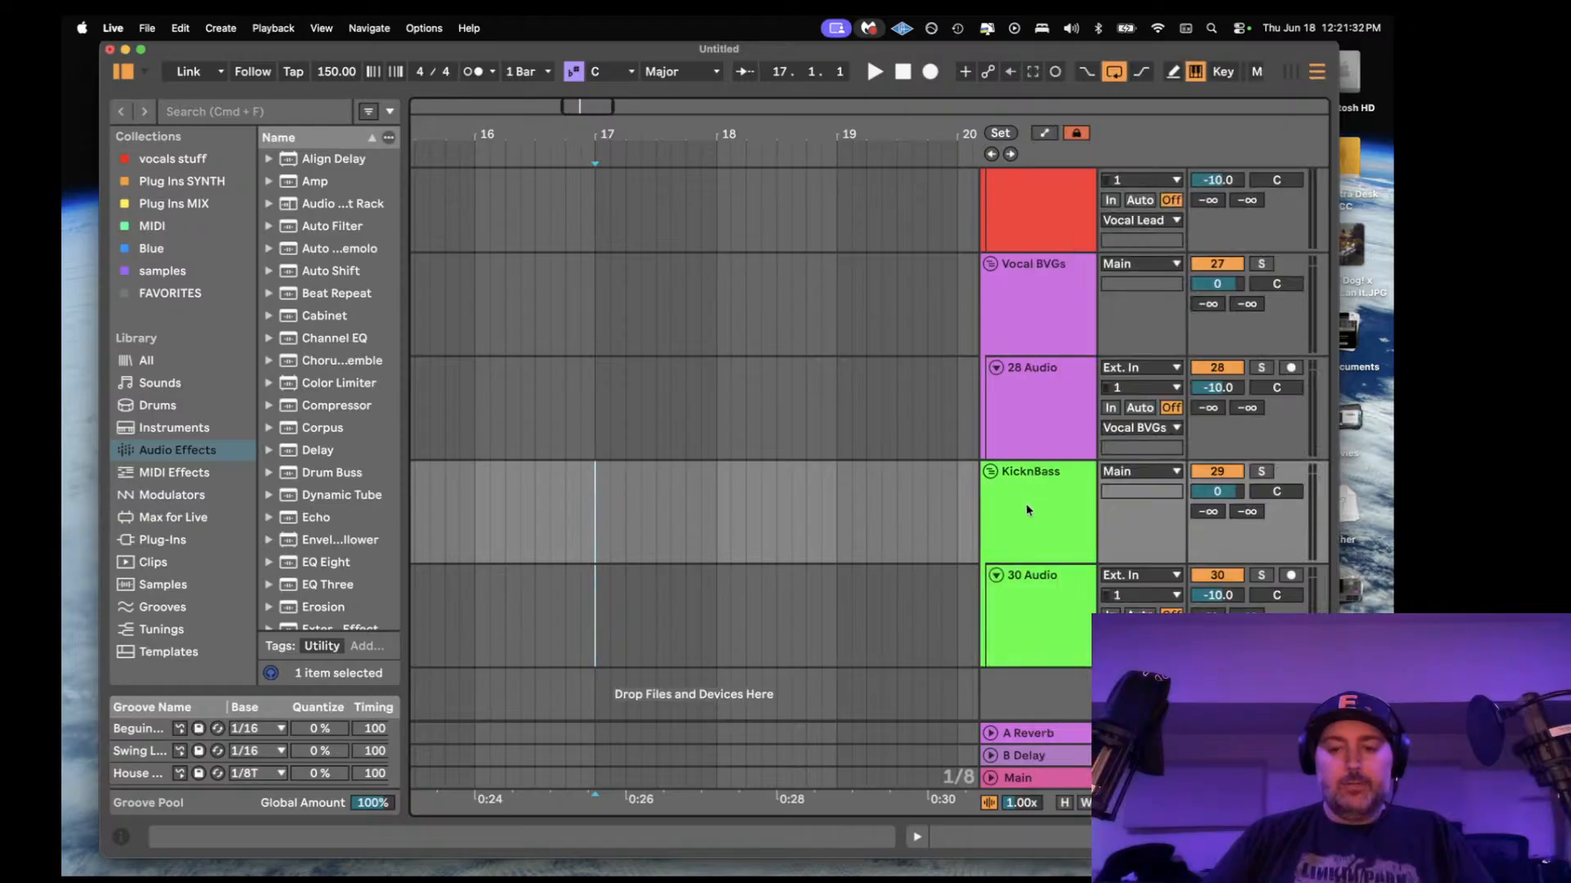
- Duplicate the KicknBass group with its audio track and rename the copied group as "PERCUSSION"
key(super+d)
click(1033, 539)
key(super+r)
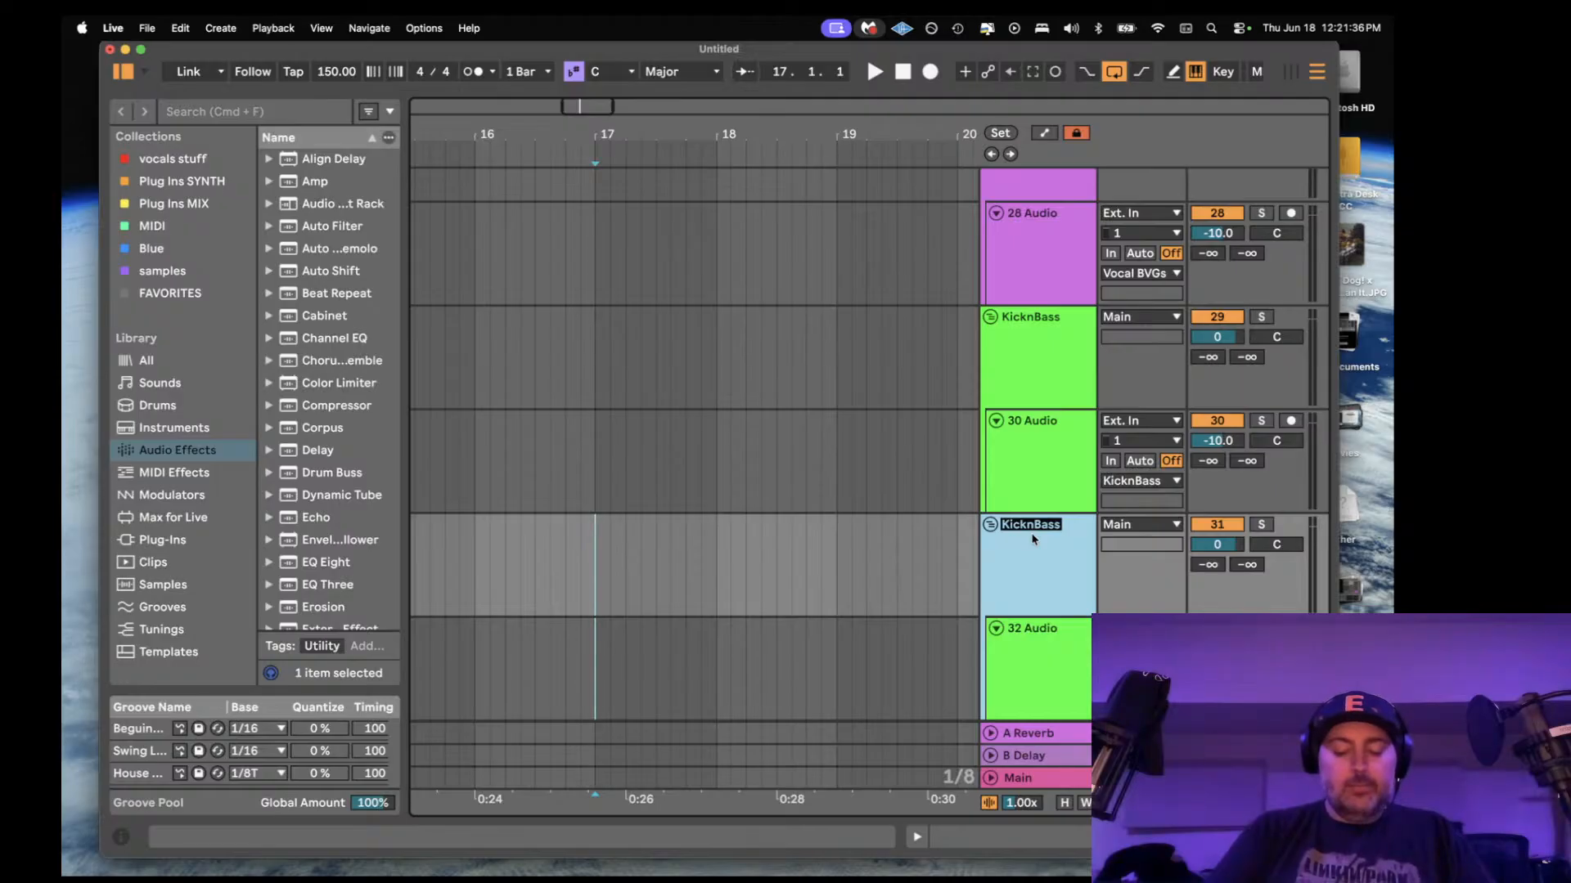
text(PERCUSS)
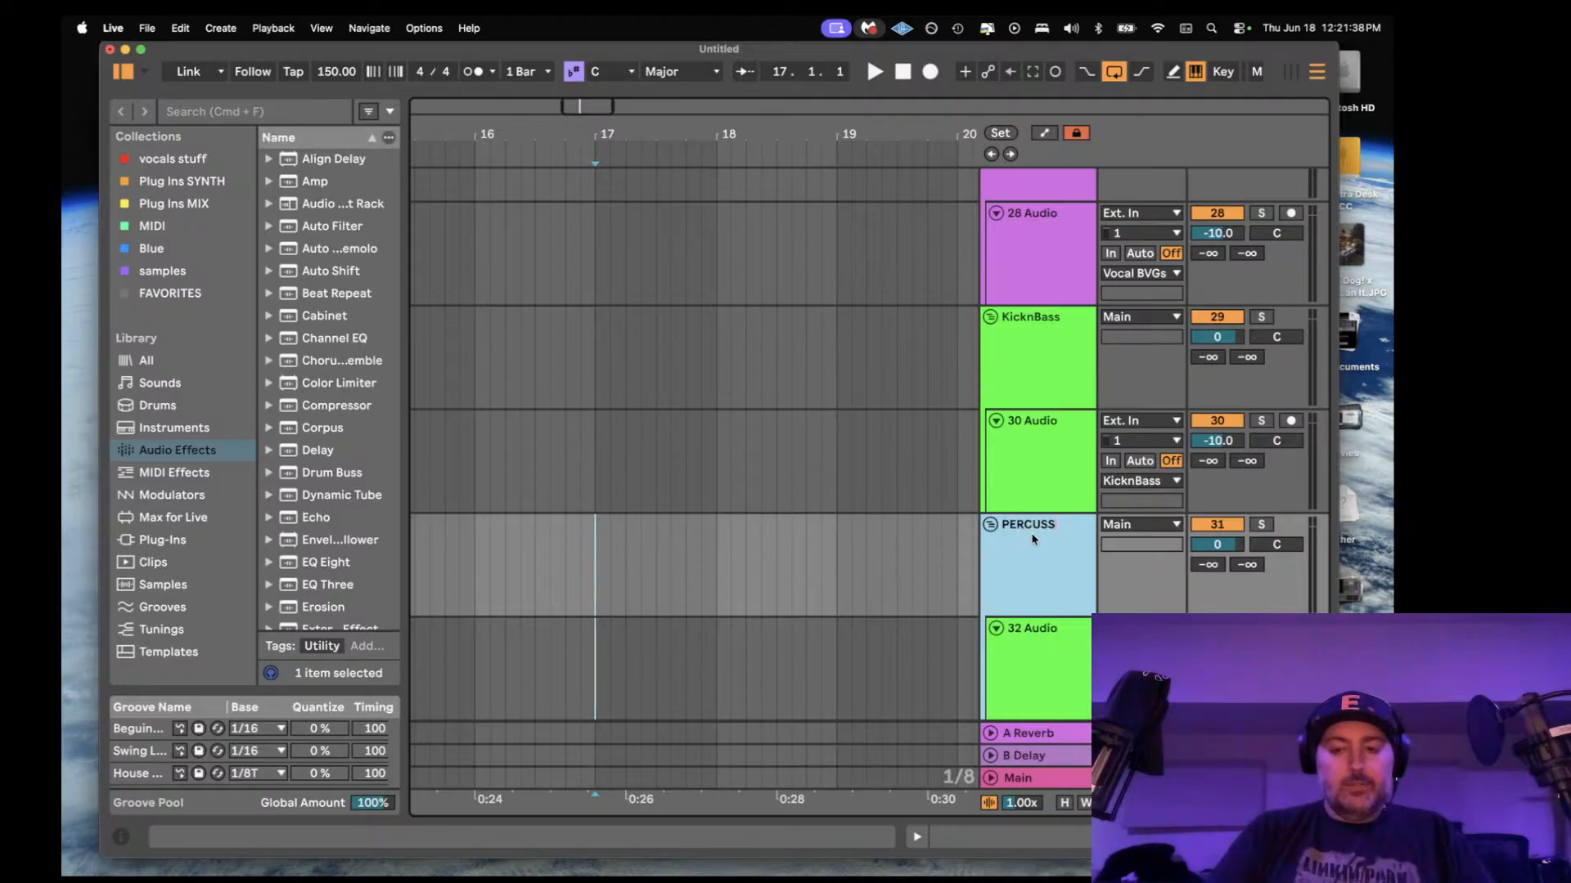
text(ION)
key(Return)
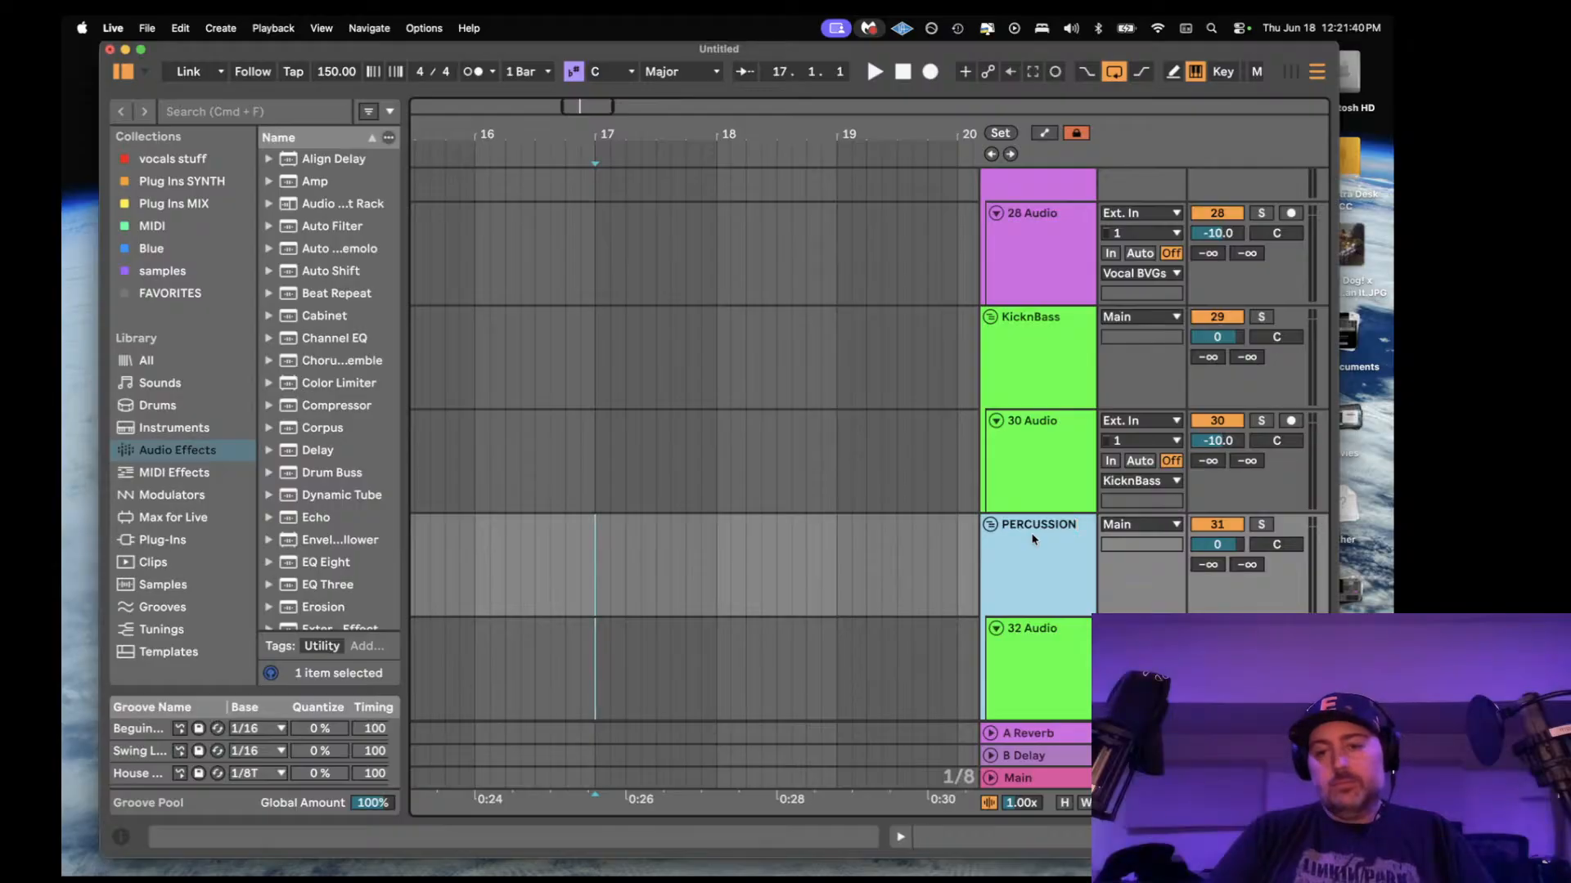
- Color the PERCUSSION group yellow-green and assign that color to its grouped tracks and clips
right_click(1032, 538)
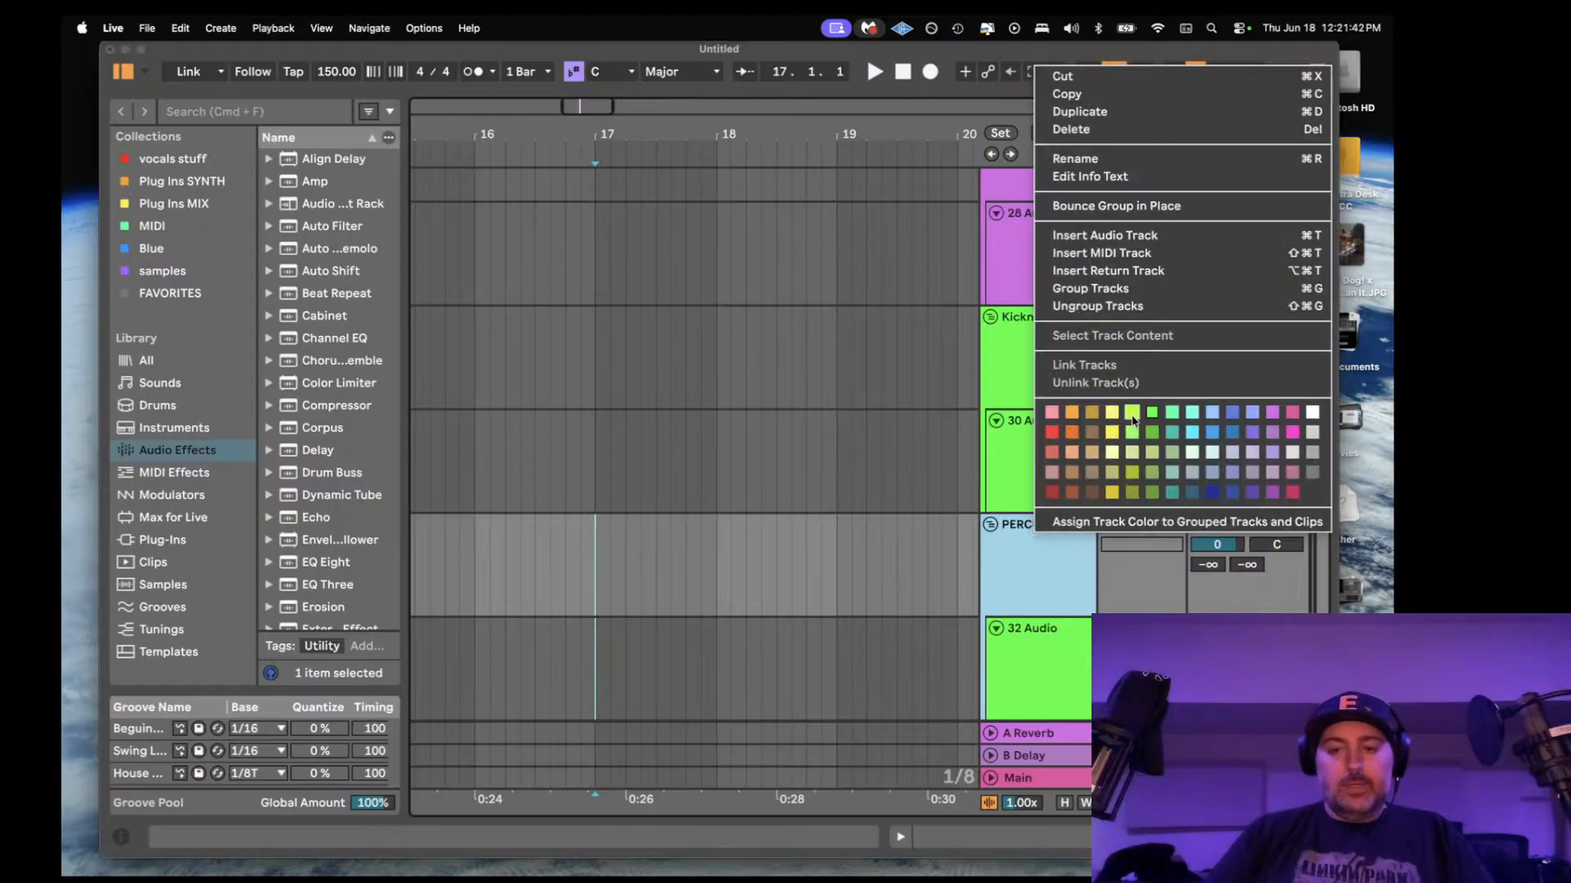
click(1137, 421)
right_click(1037, 532)
click(1034, 536)
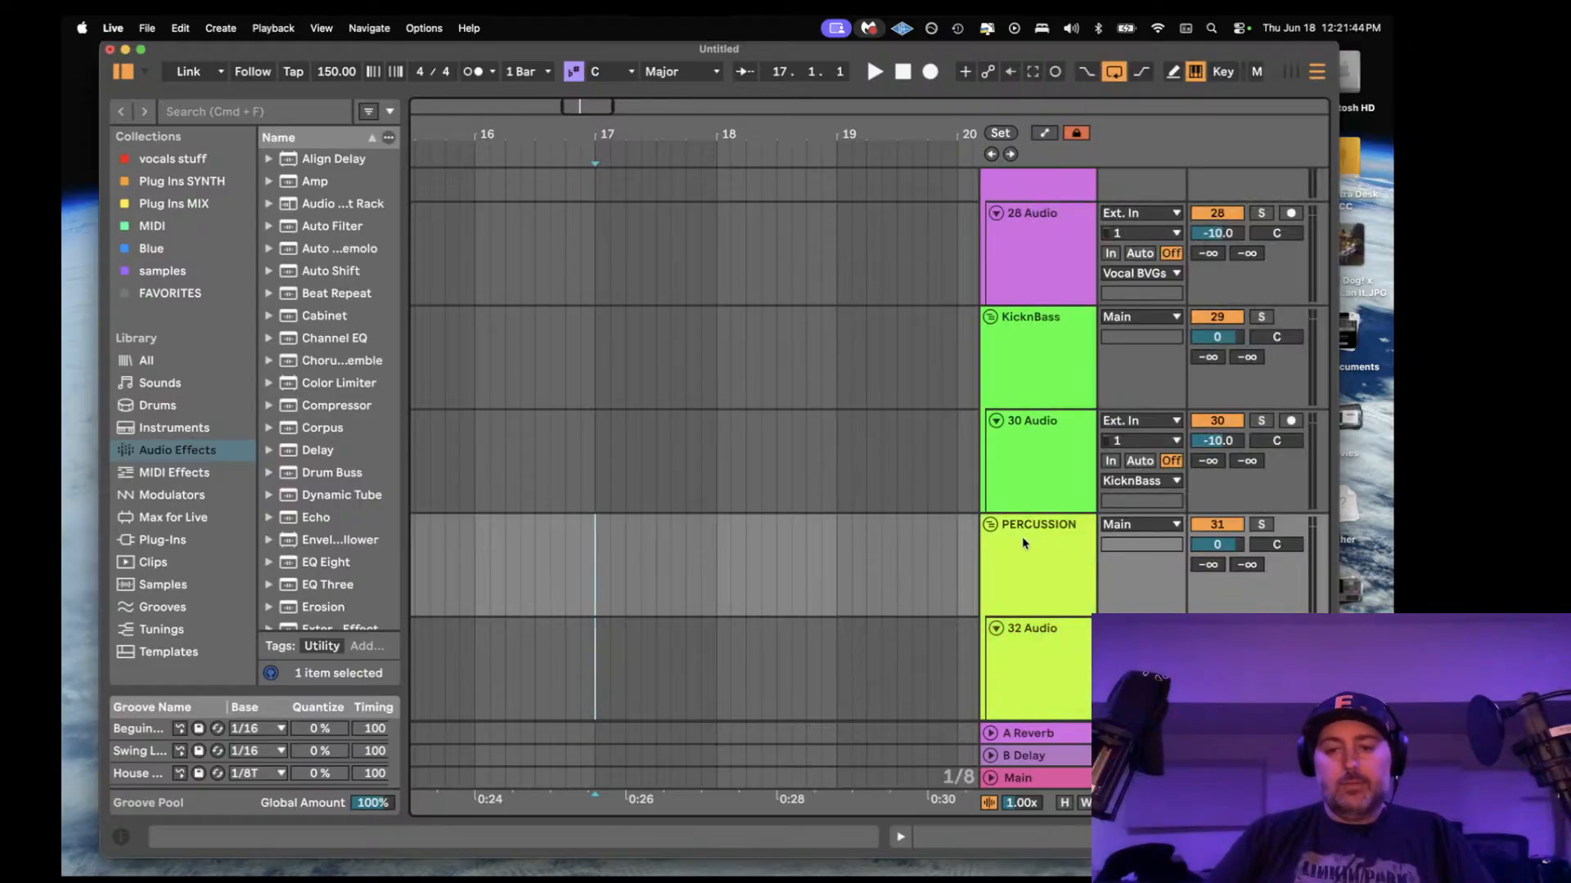
- Duplicate the PERCUSSION group with its audio track and rename the original group as "DRUMS"
scroll(1023, 540, down, 2)
key(super+d)
scroll(1022, 542, down, 2)
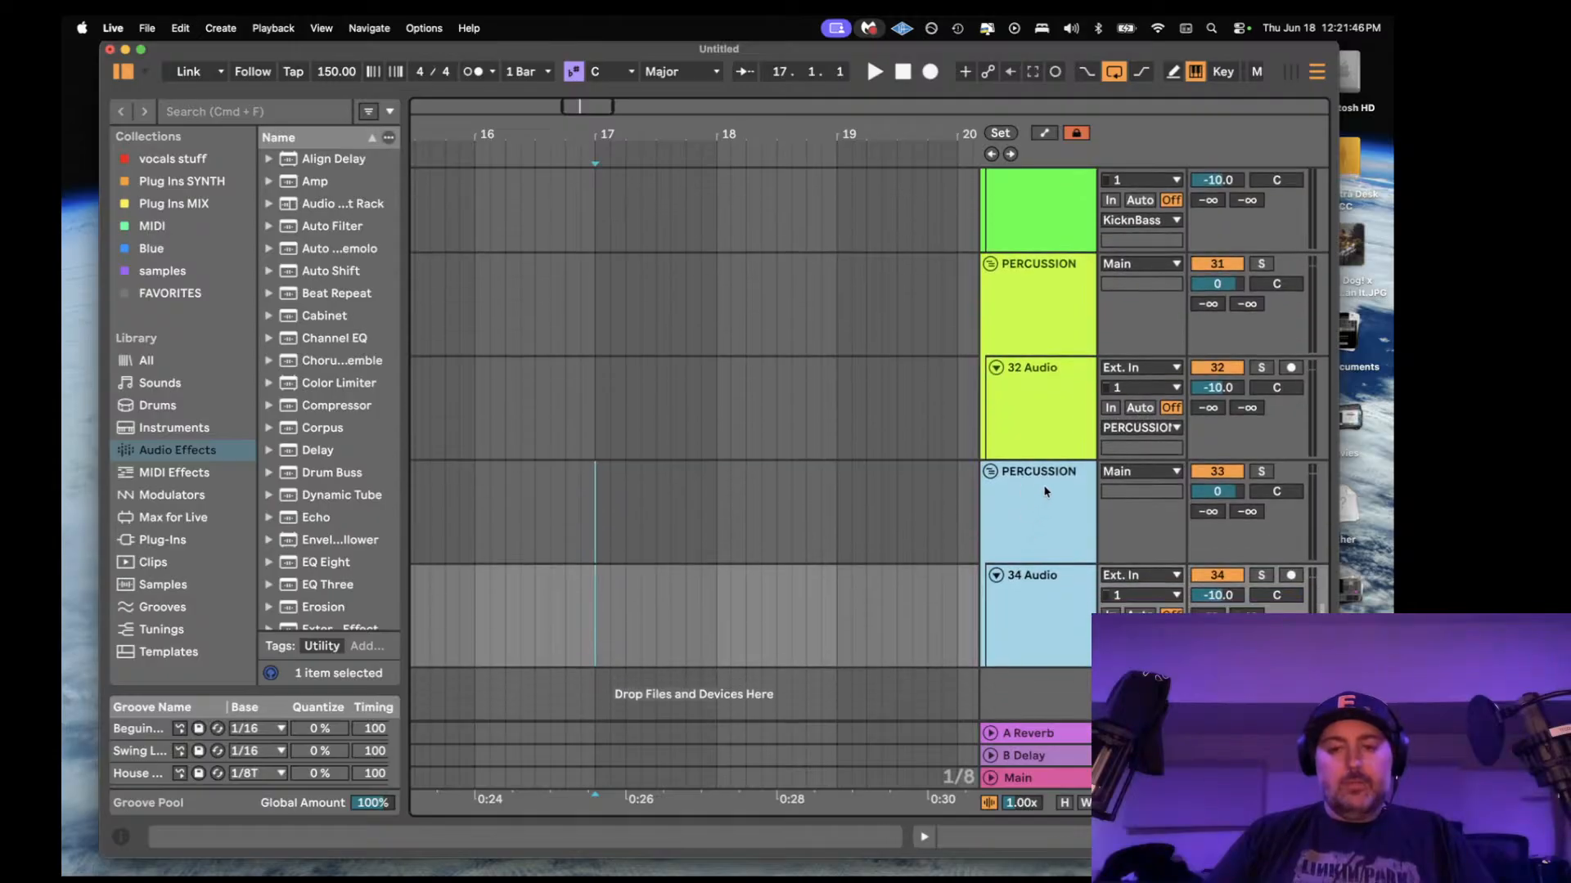
click(1046, 495)
key(super+r)
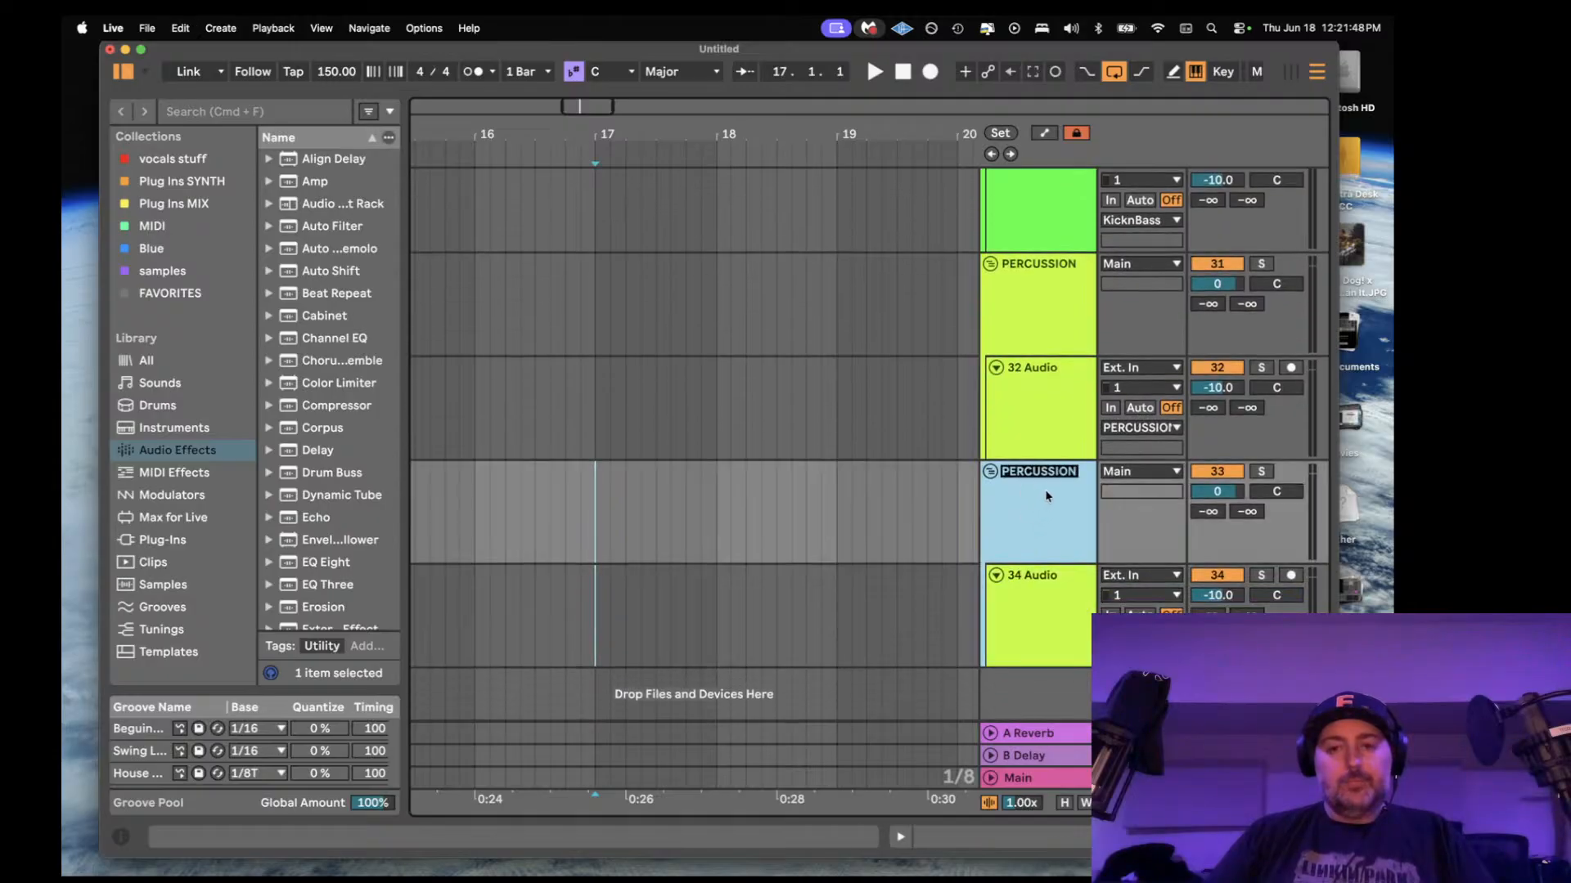
click(1050, 328)
key(super+r)
text(DRUMS)
key(Return)
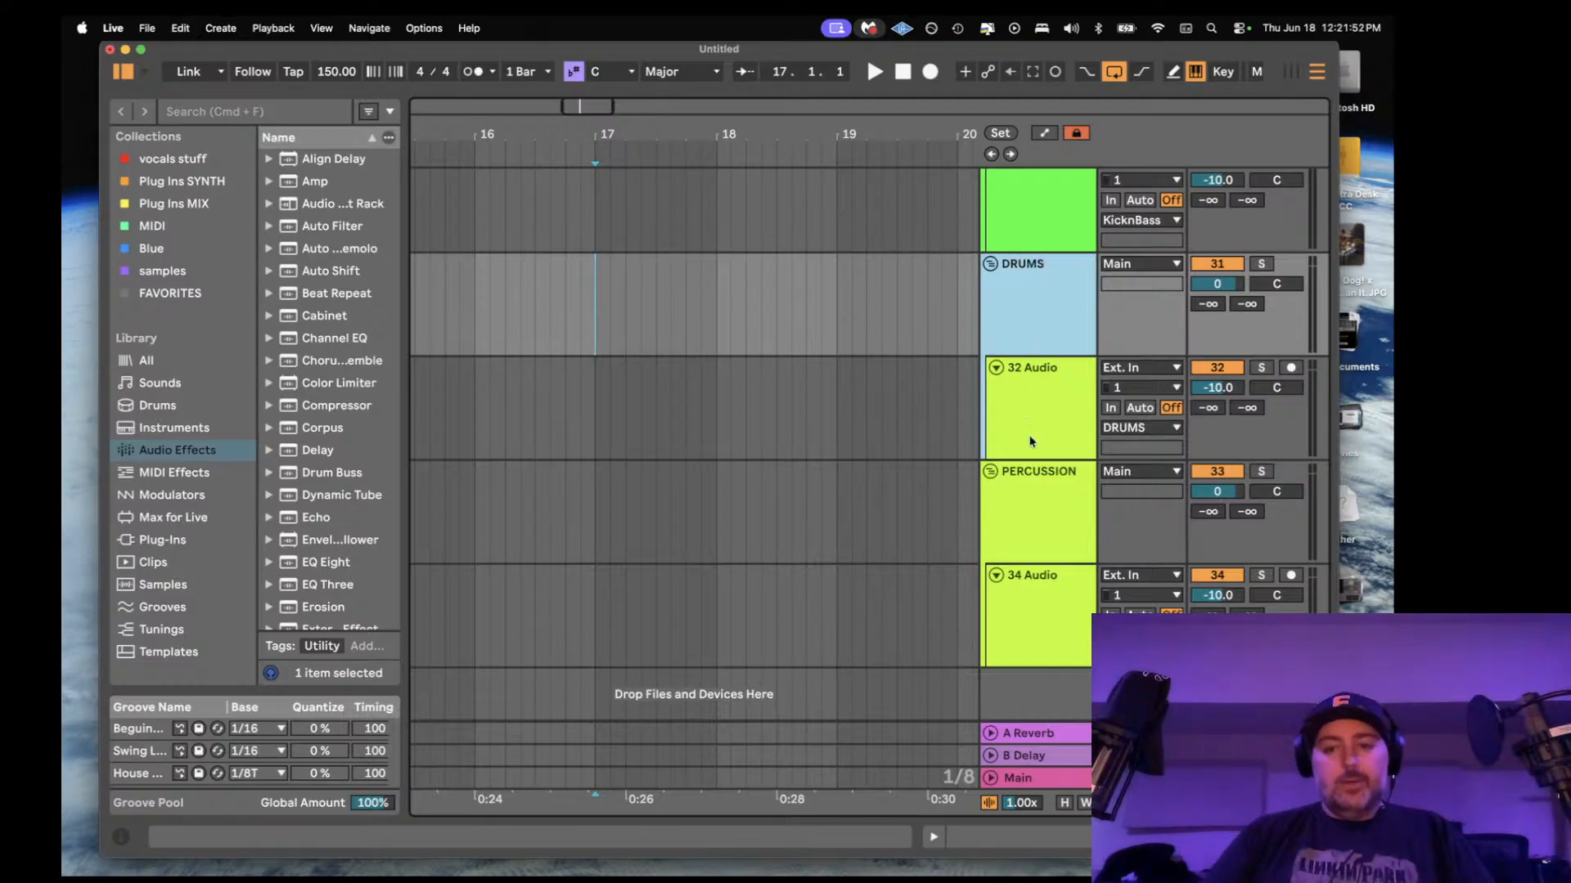
- Rename the remaining PERCUSSION group below DRUMS as "Music / Instsruments"
click(1053, 489)
key(super+r)
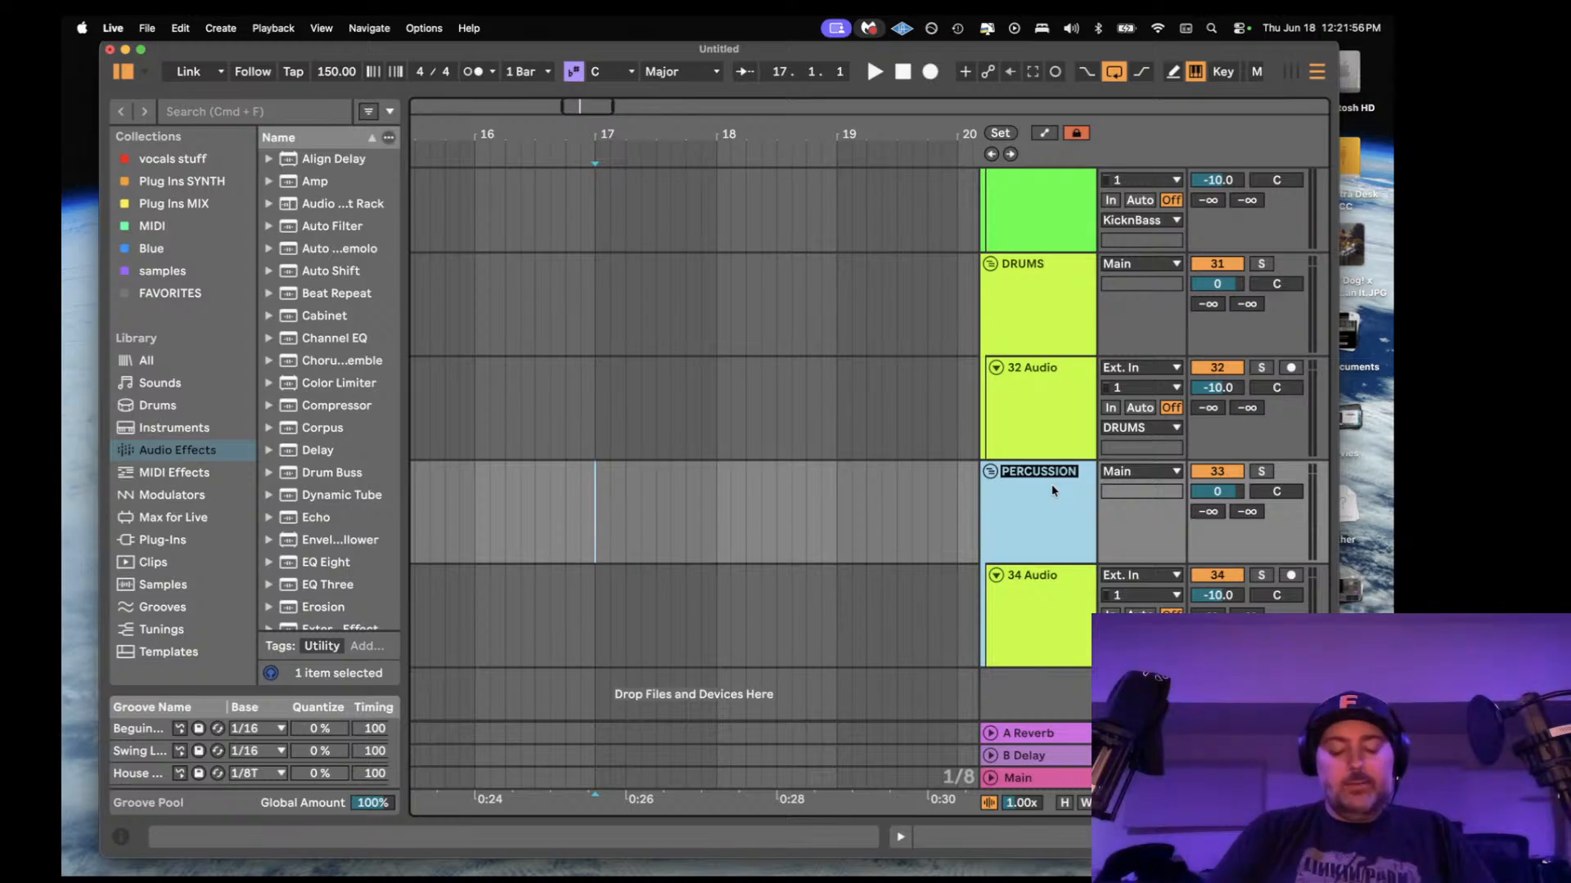
text(Musi)
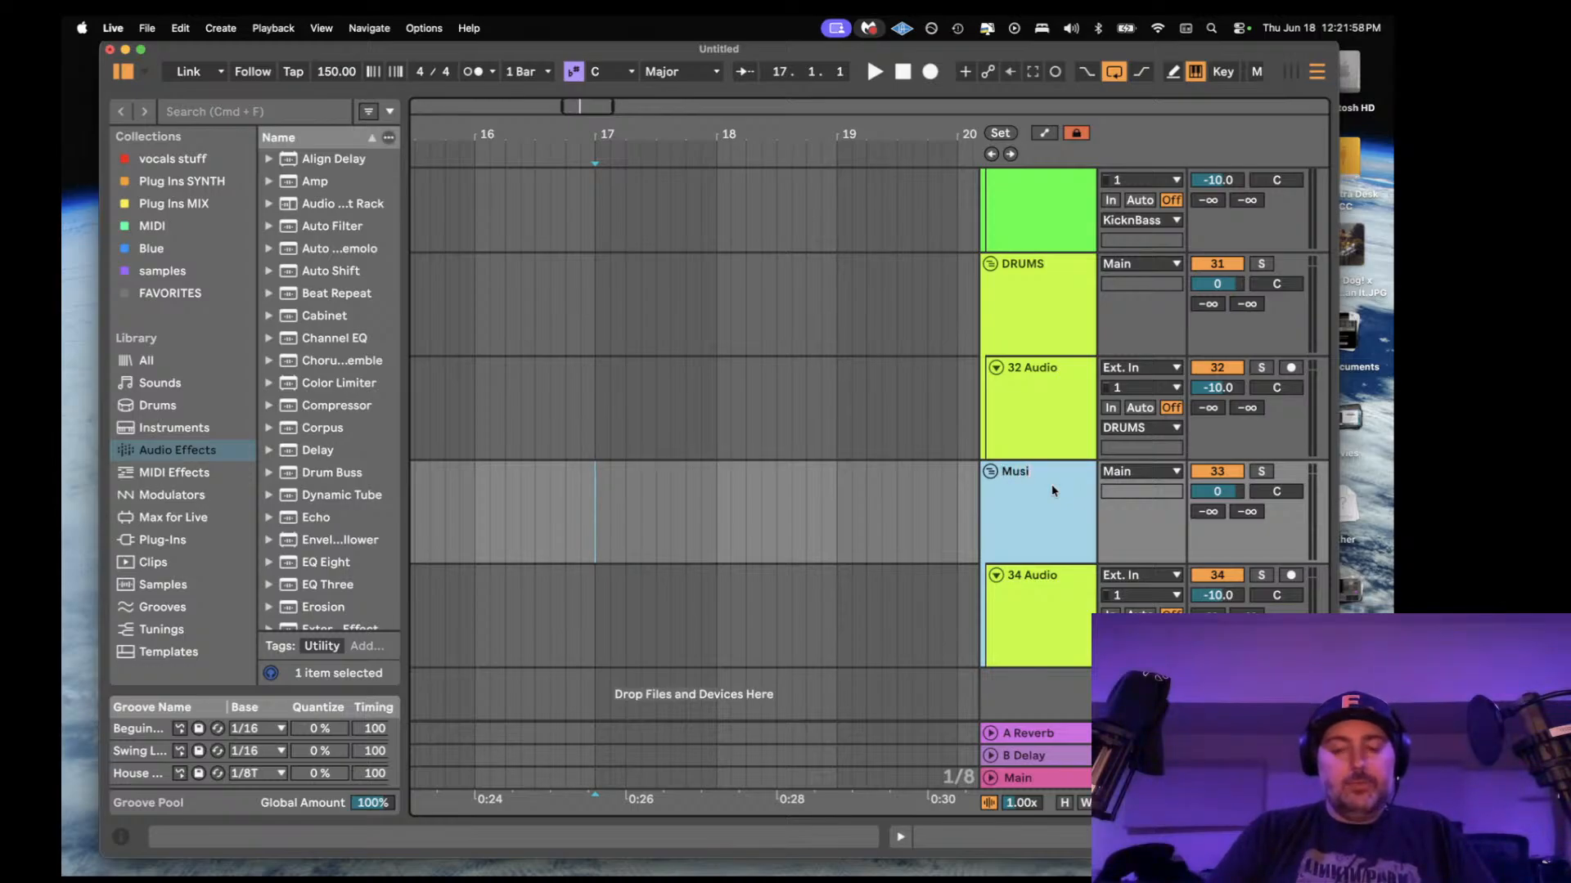
text(c / Inst)
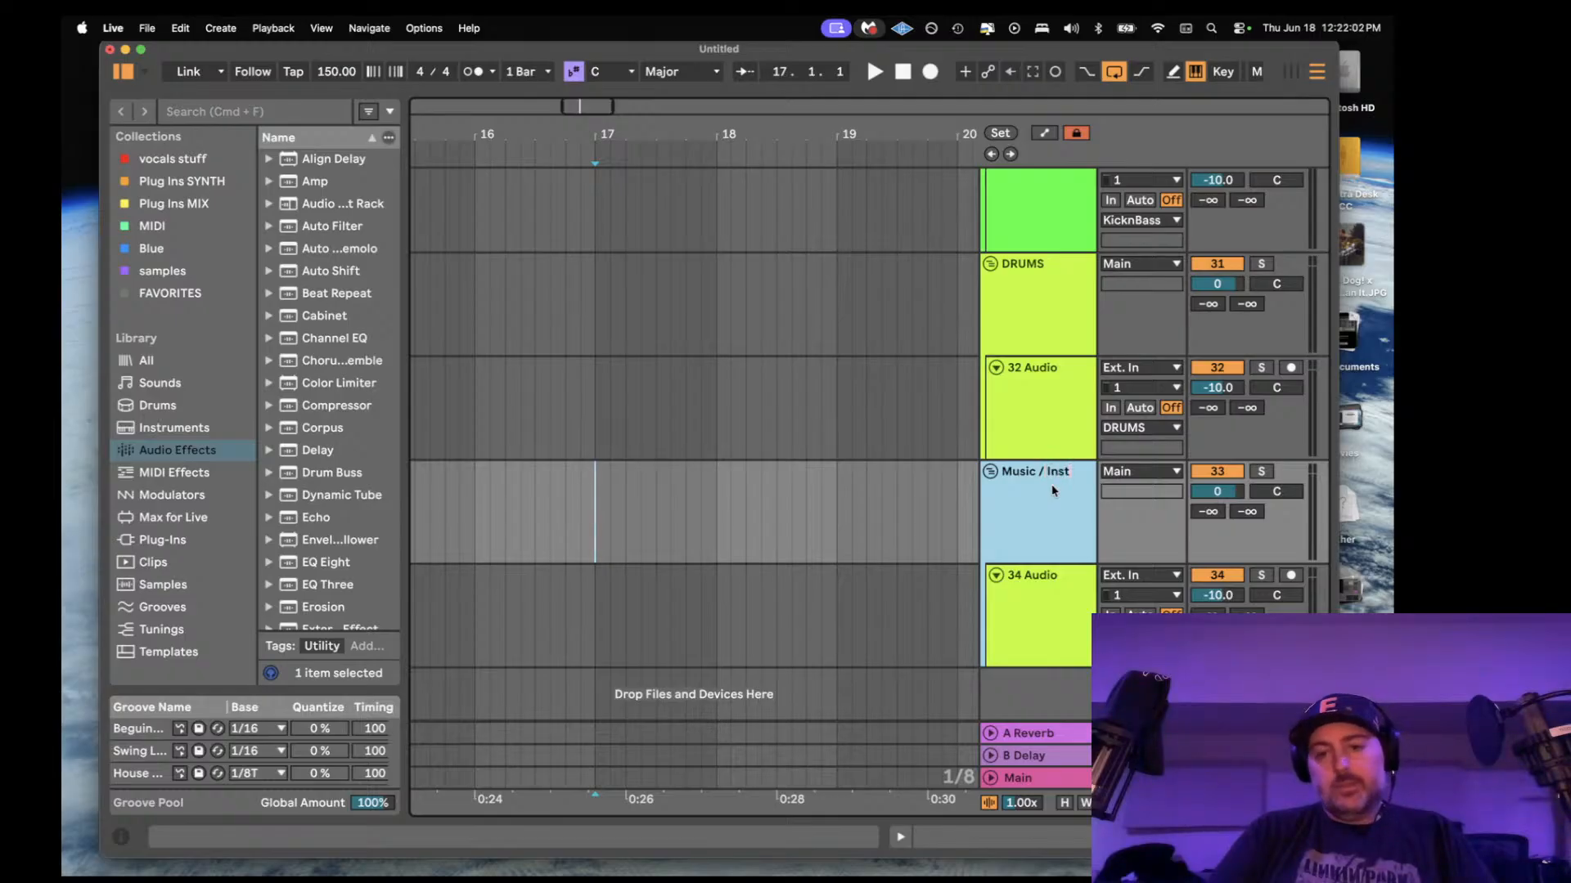
text(sruments)
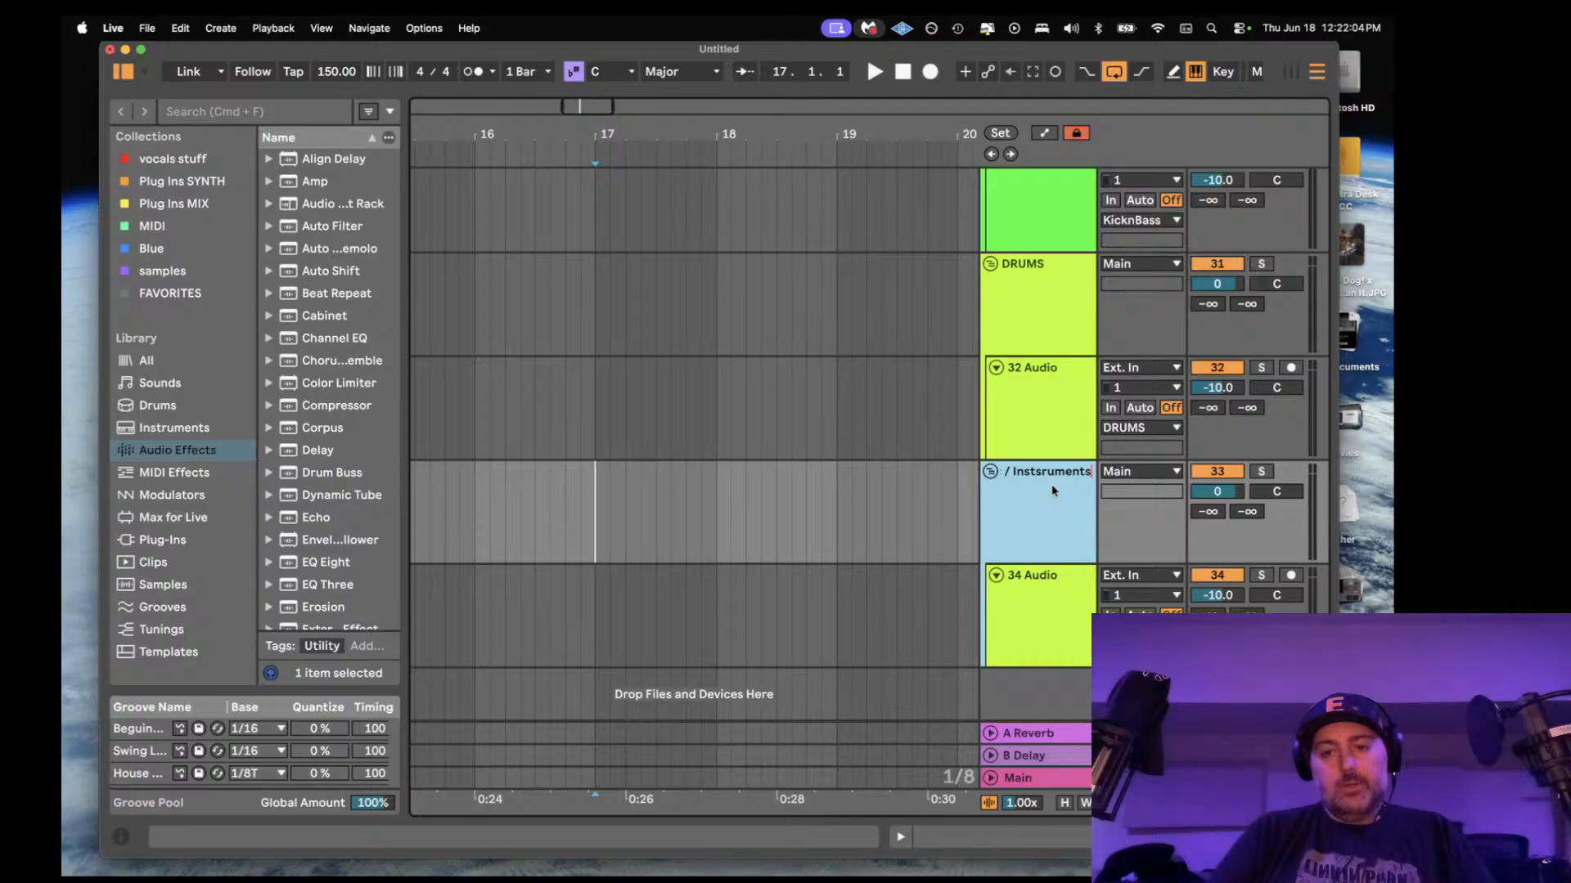
key(Return)
- Color the Music / Instsruments group dark blue and assign that color to its grouped tracks and clips
right_click(1053, 490)
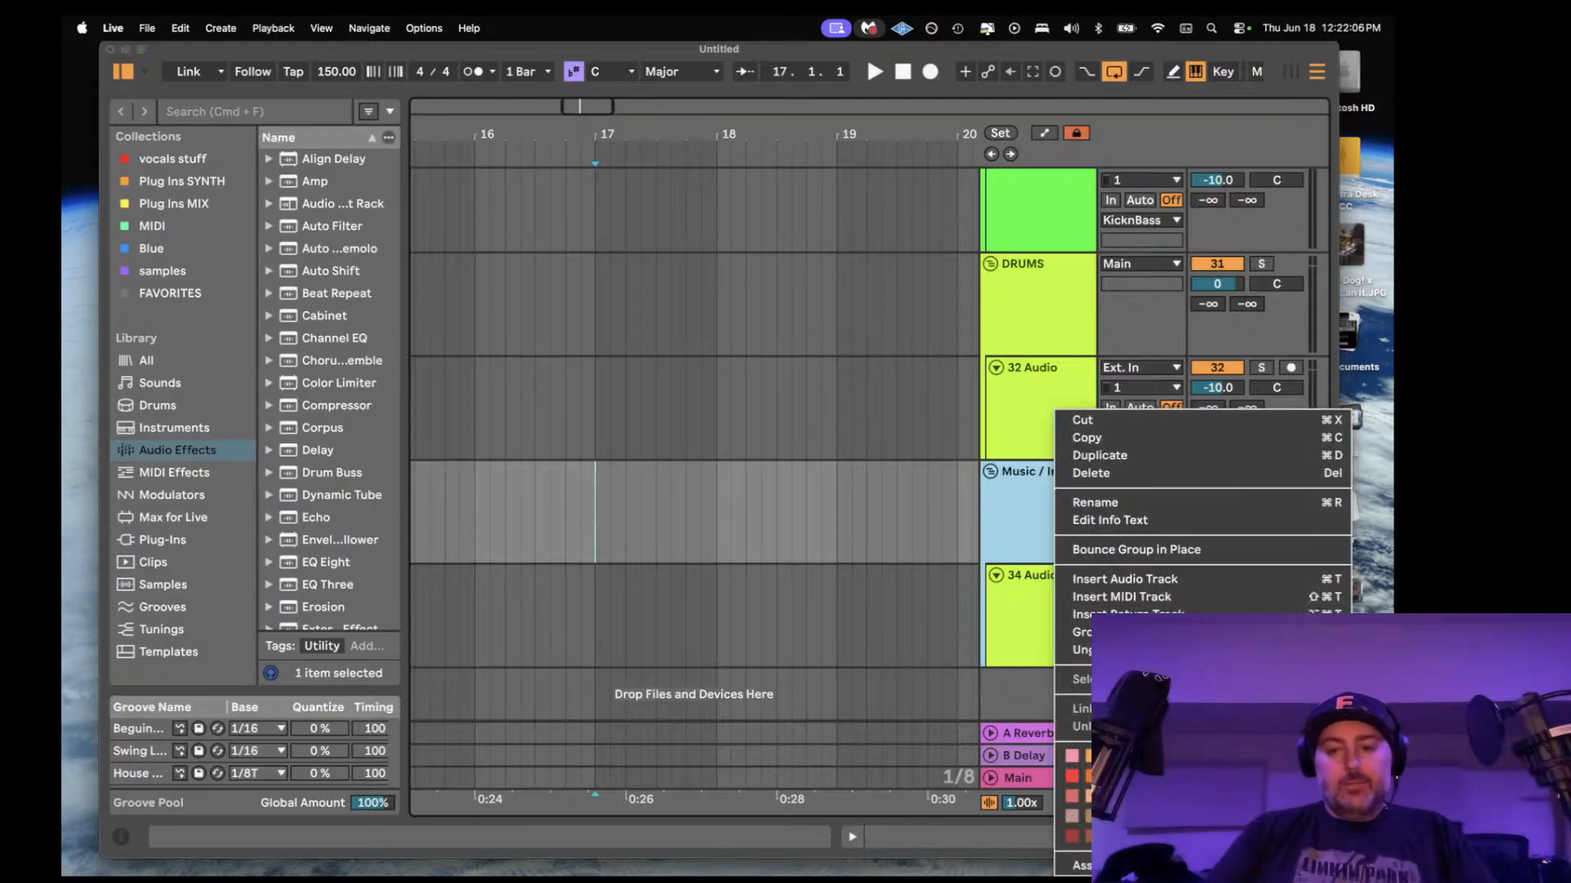
click(1054, 509)
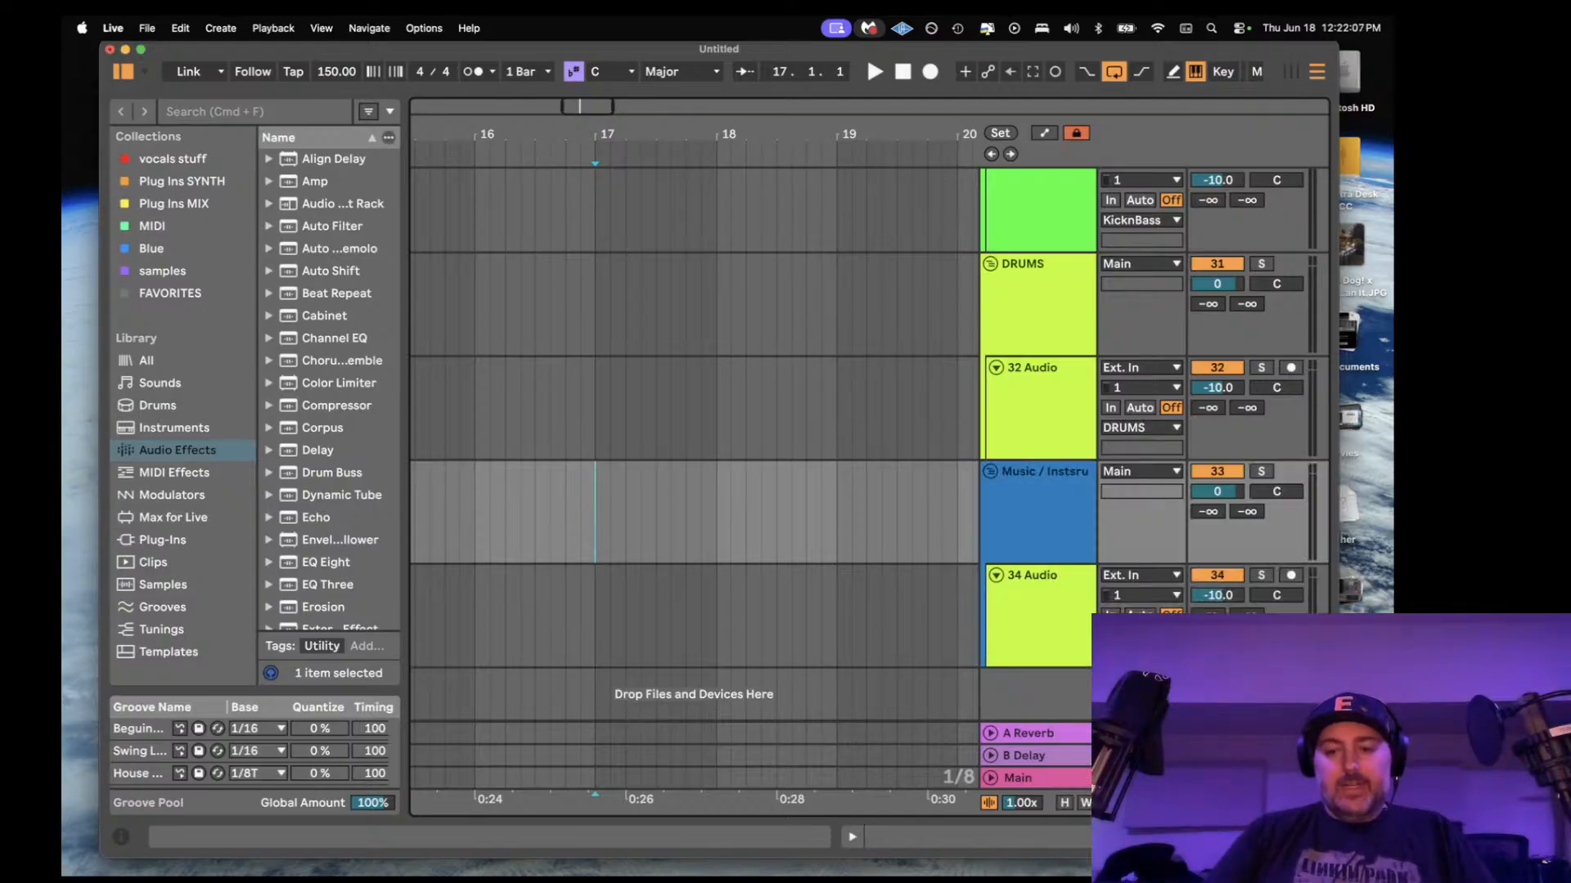
right_click(1056, 509)
click(1110, 865)
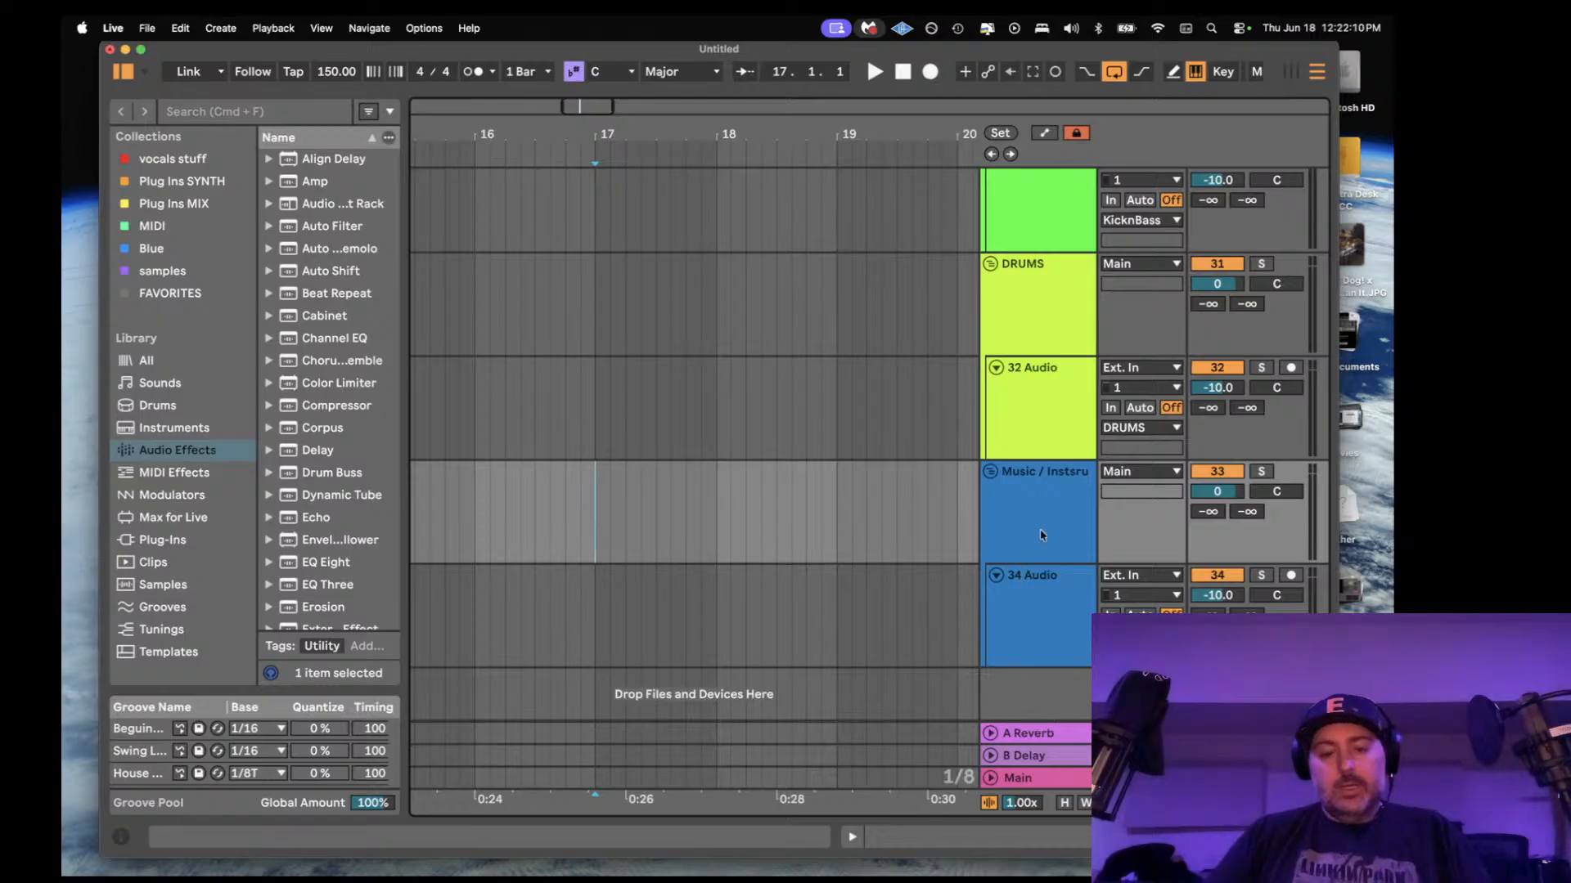
- Duplicate the Music / Instsruments group with its audio track and rename the copied group as "FX"
key(super+d)
key(super+r)
text(FX)
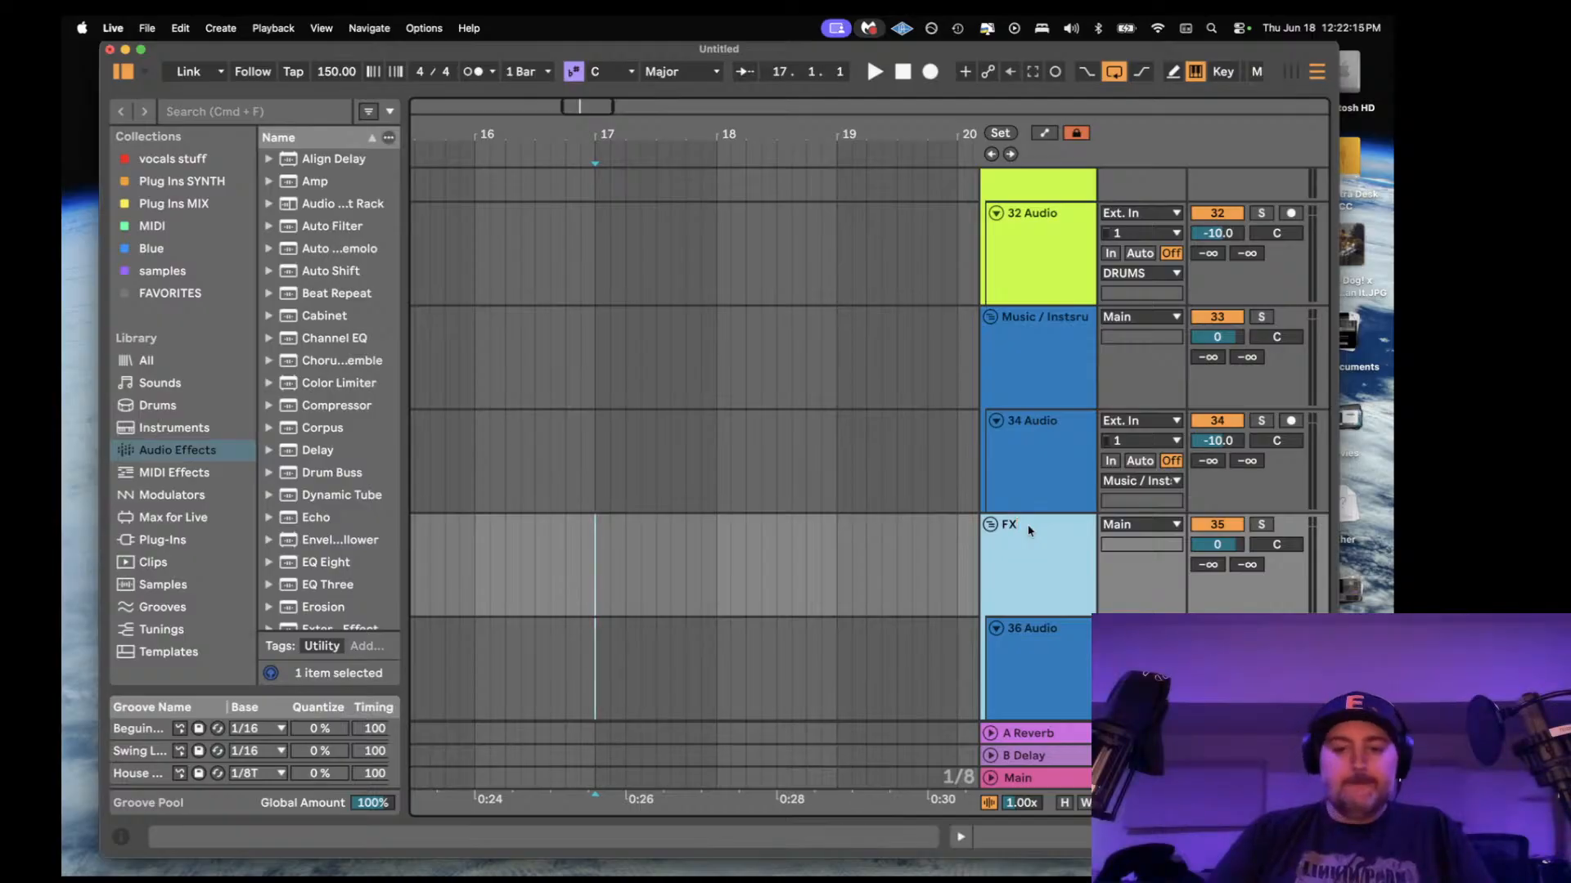
- Color the FX group white and assign that color to its grouped tracks and clips
right_click(1031, 527)
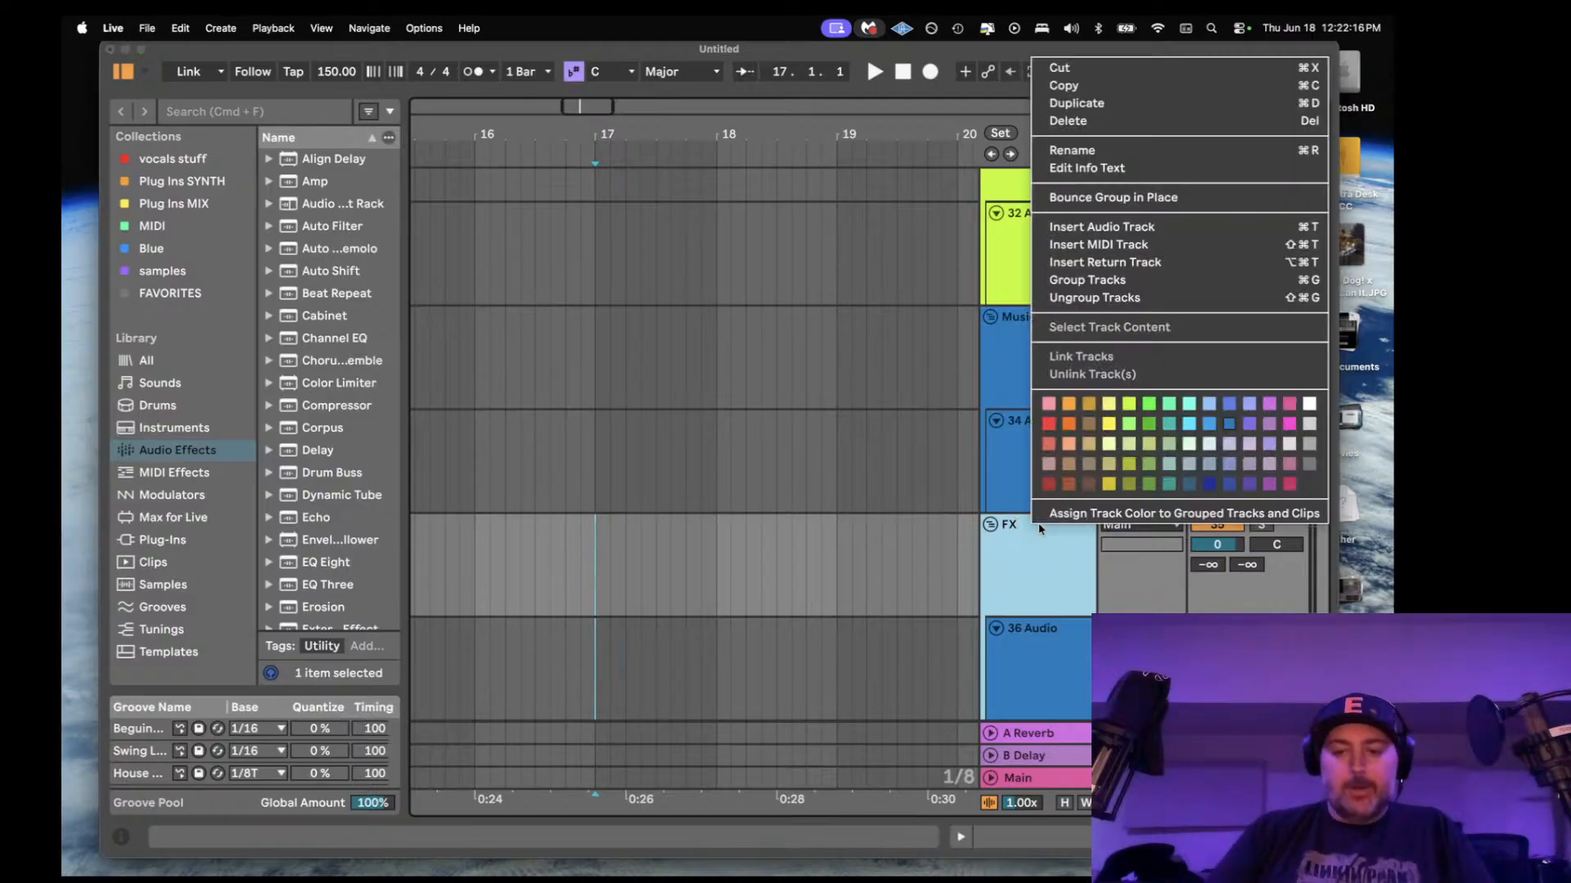
click(1307, 409)
right_click(1068, 532)
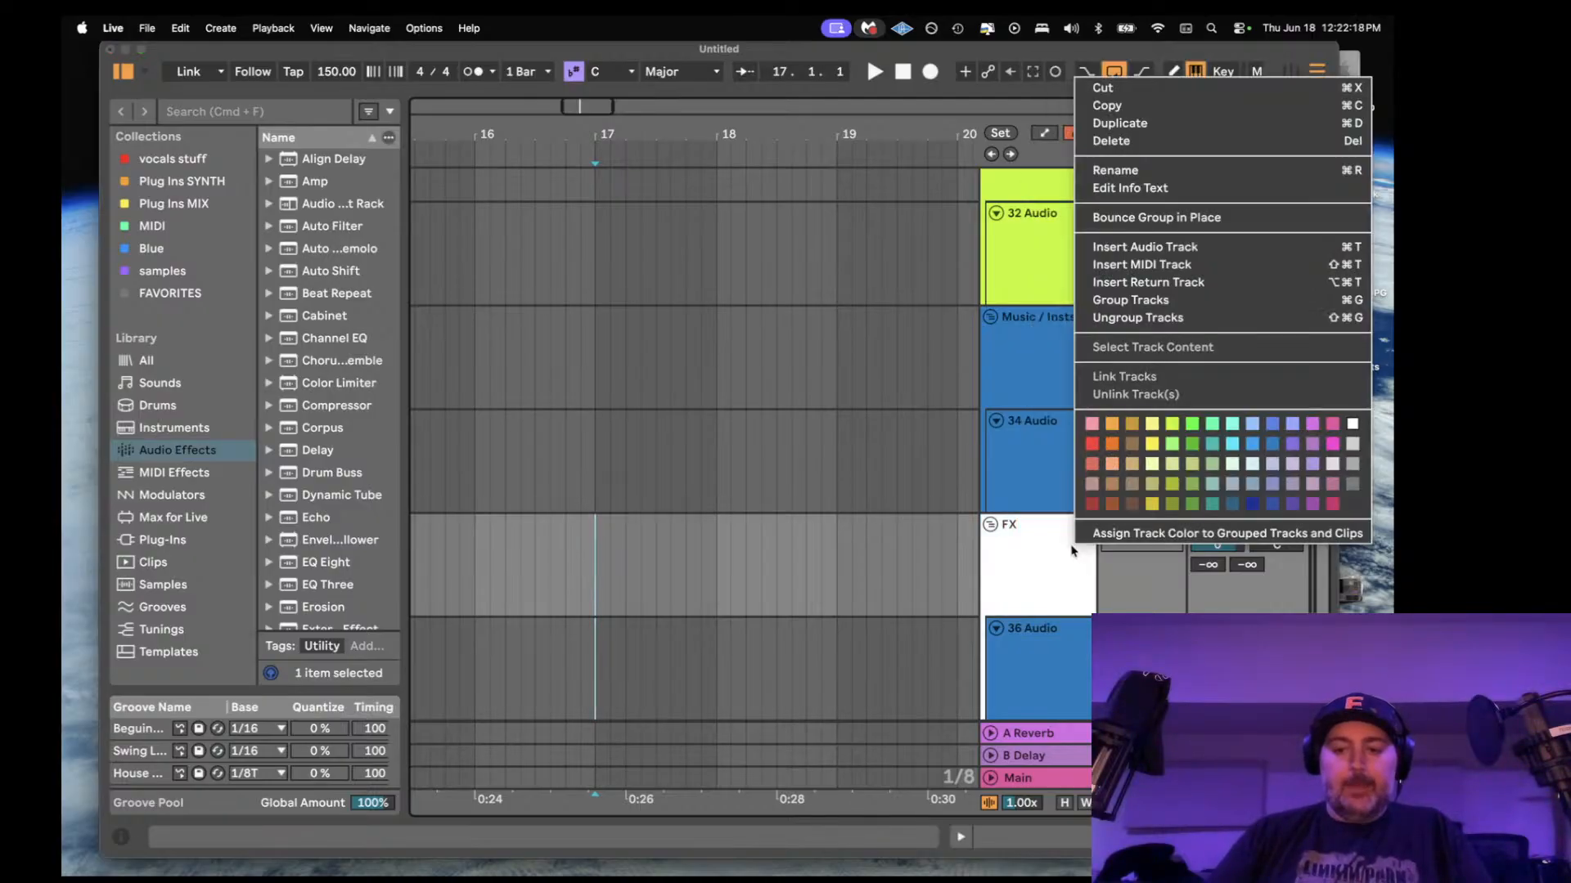
click(1131, 527)
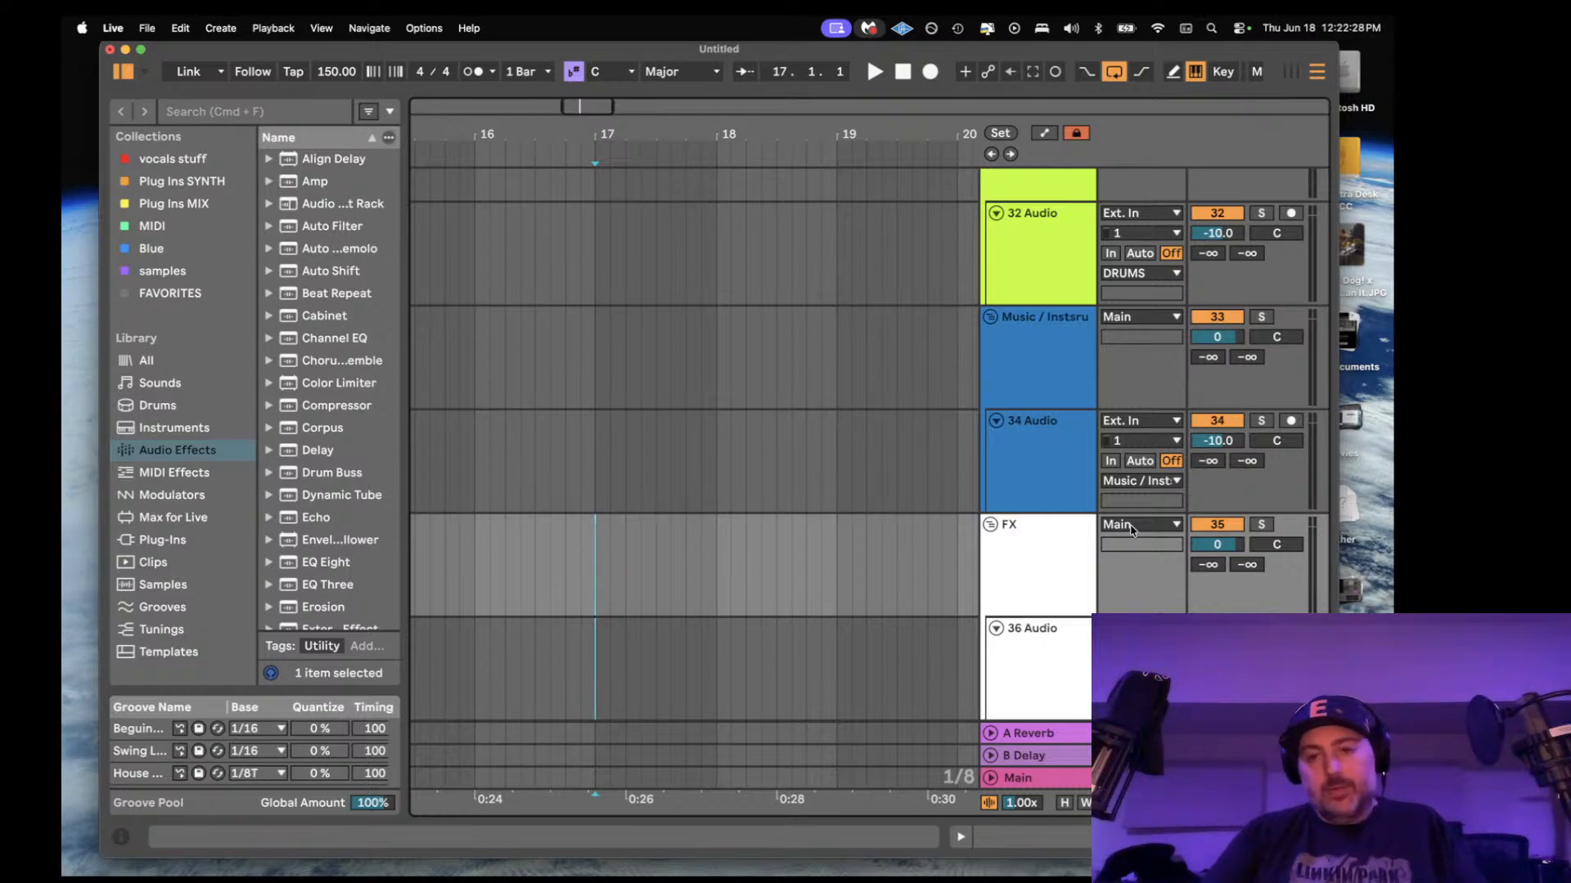
- Show the Main track's device chain
scroll(1032, 530, down, 2)
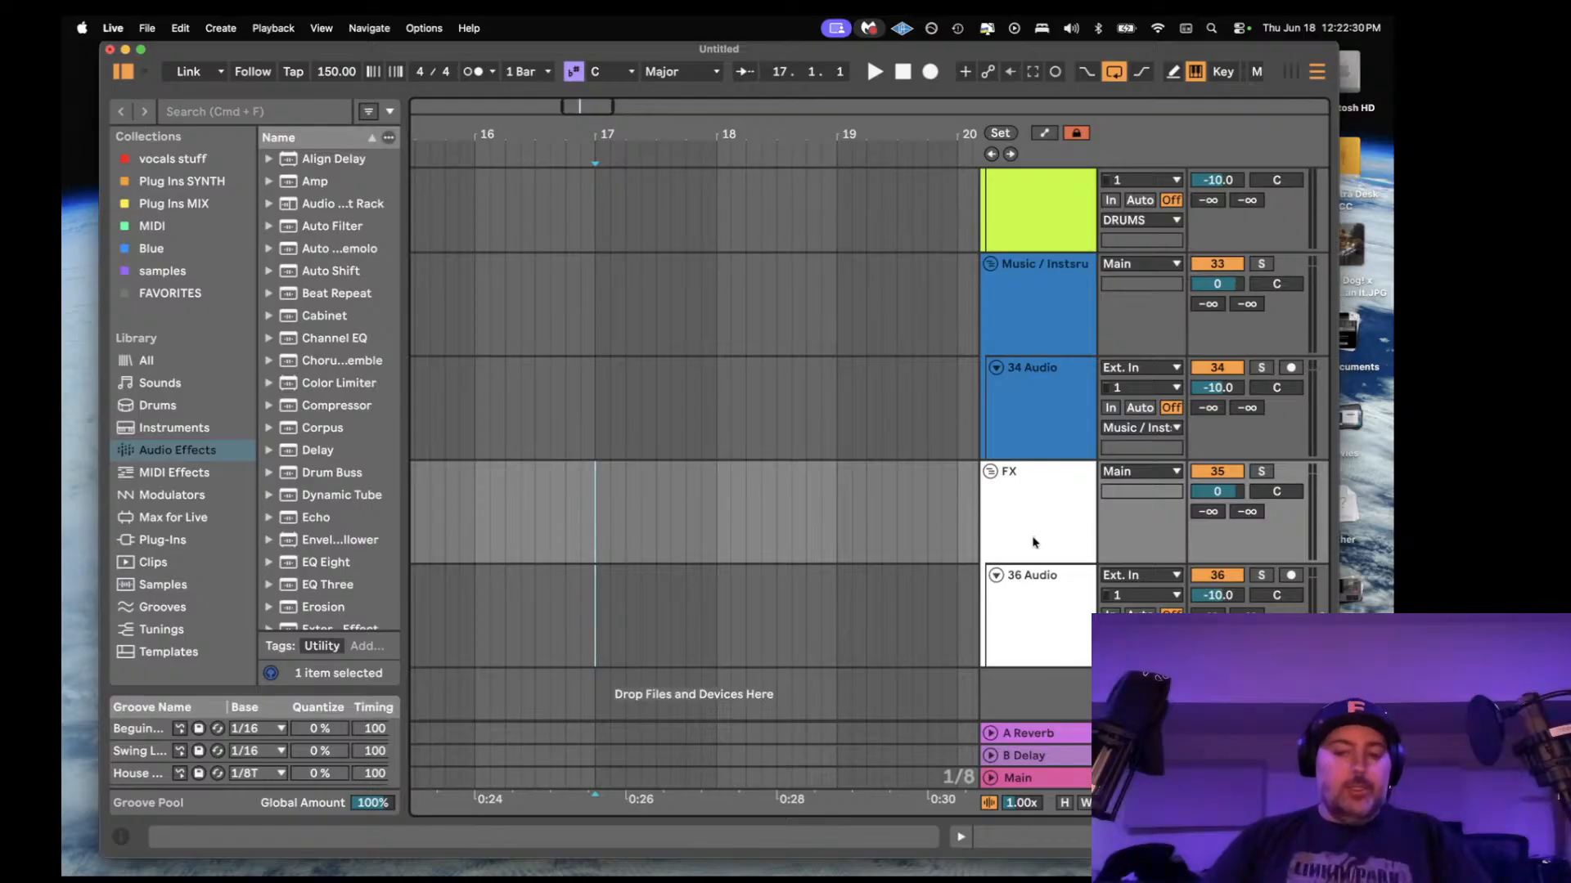
double_click(1027, 777)
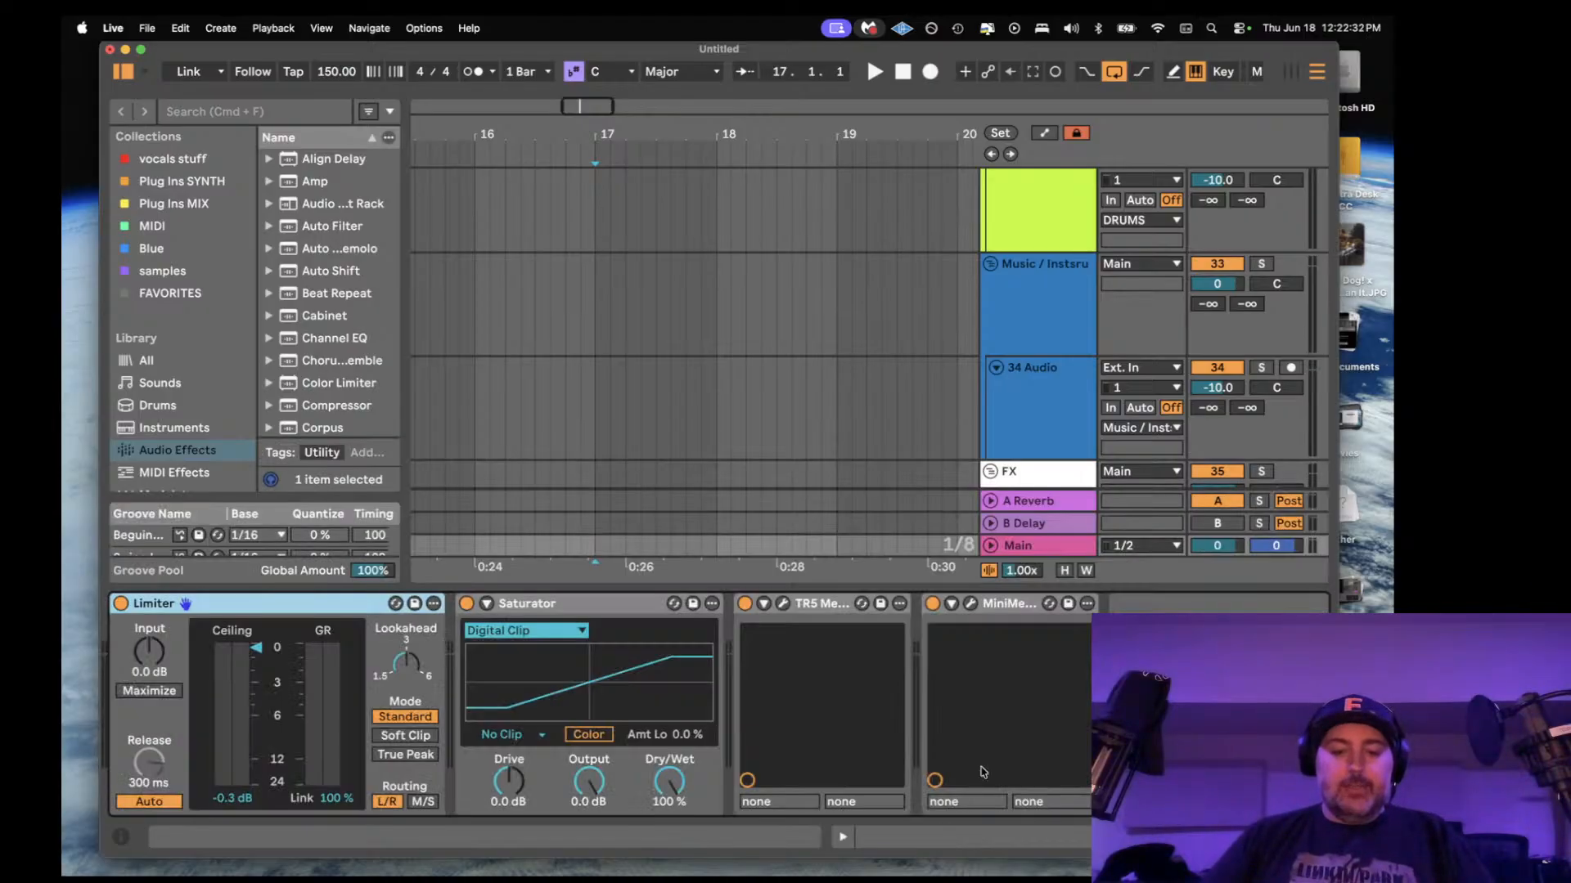
key(super+alt+l)
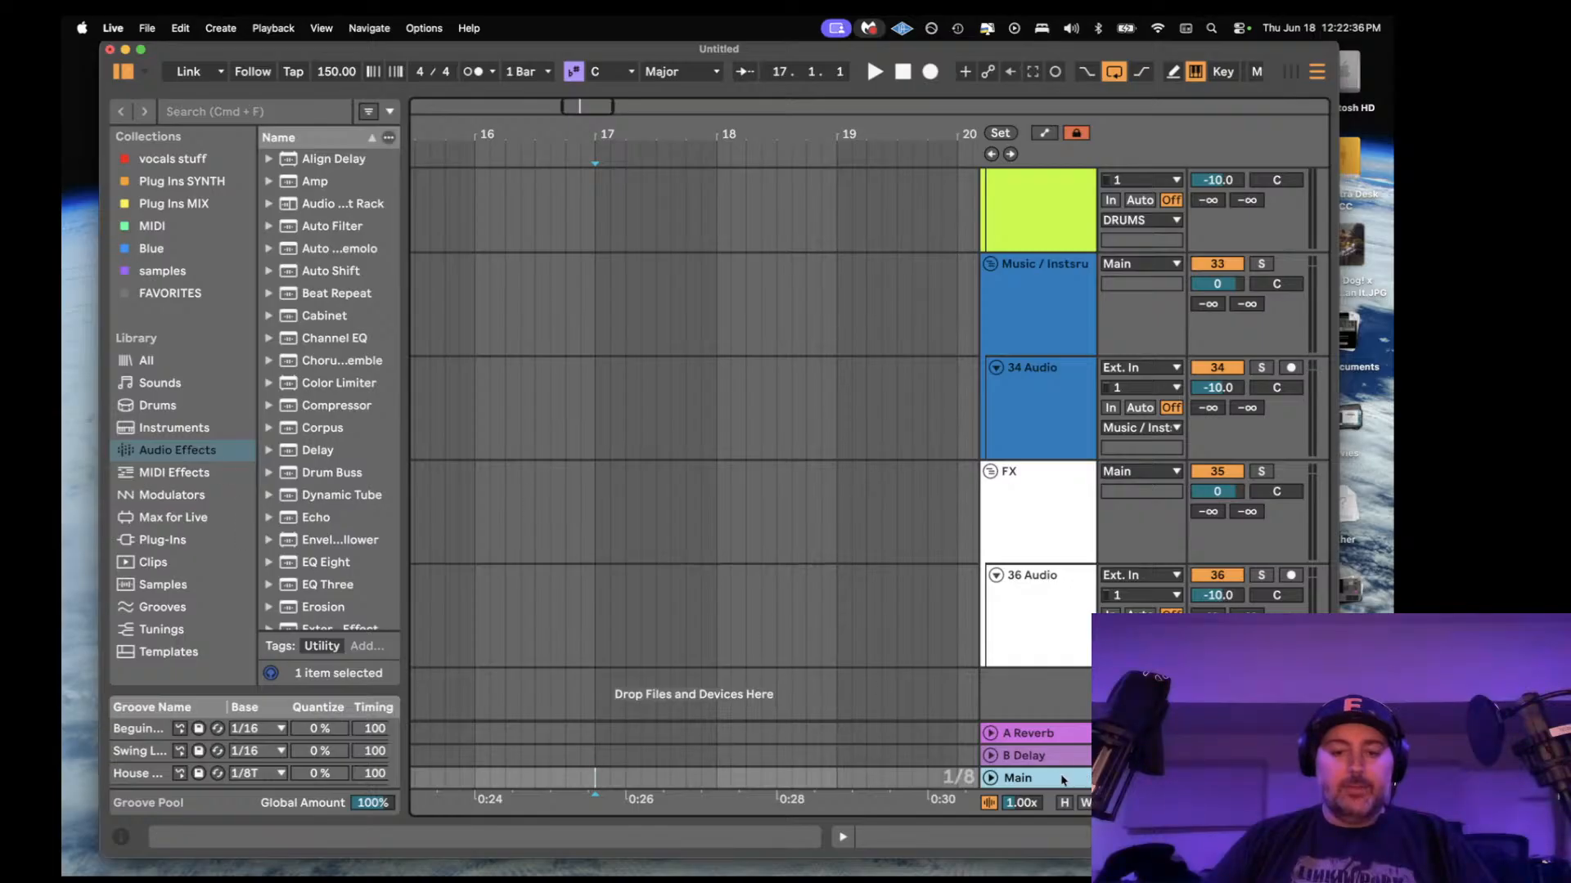
key(super+alt+l)
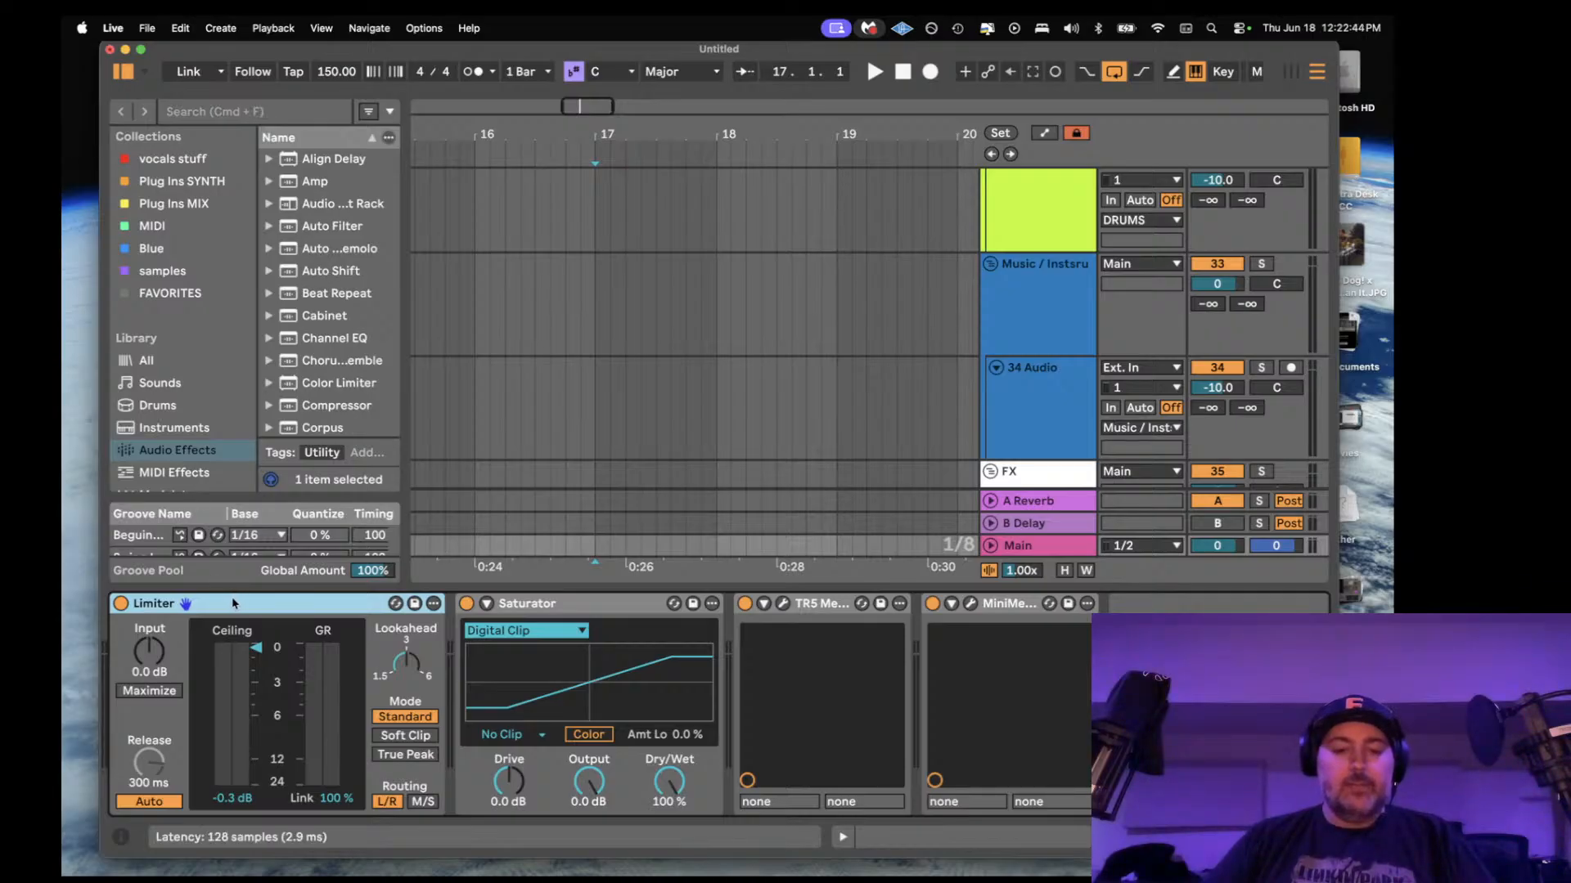
- Widen the browser and search the plug-ins for "master pla"
drag(404, 313, 479, 312)
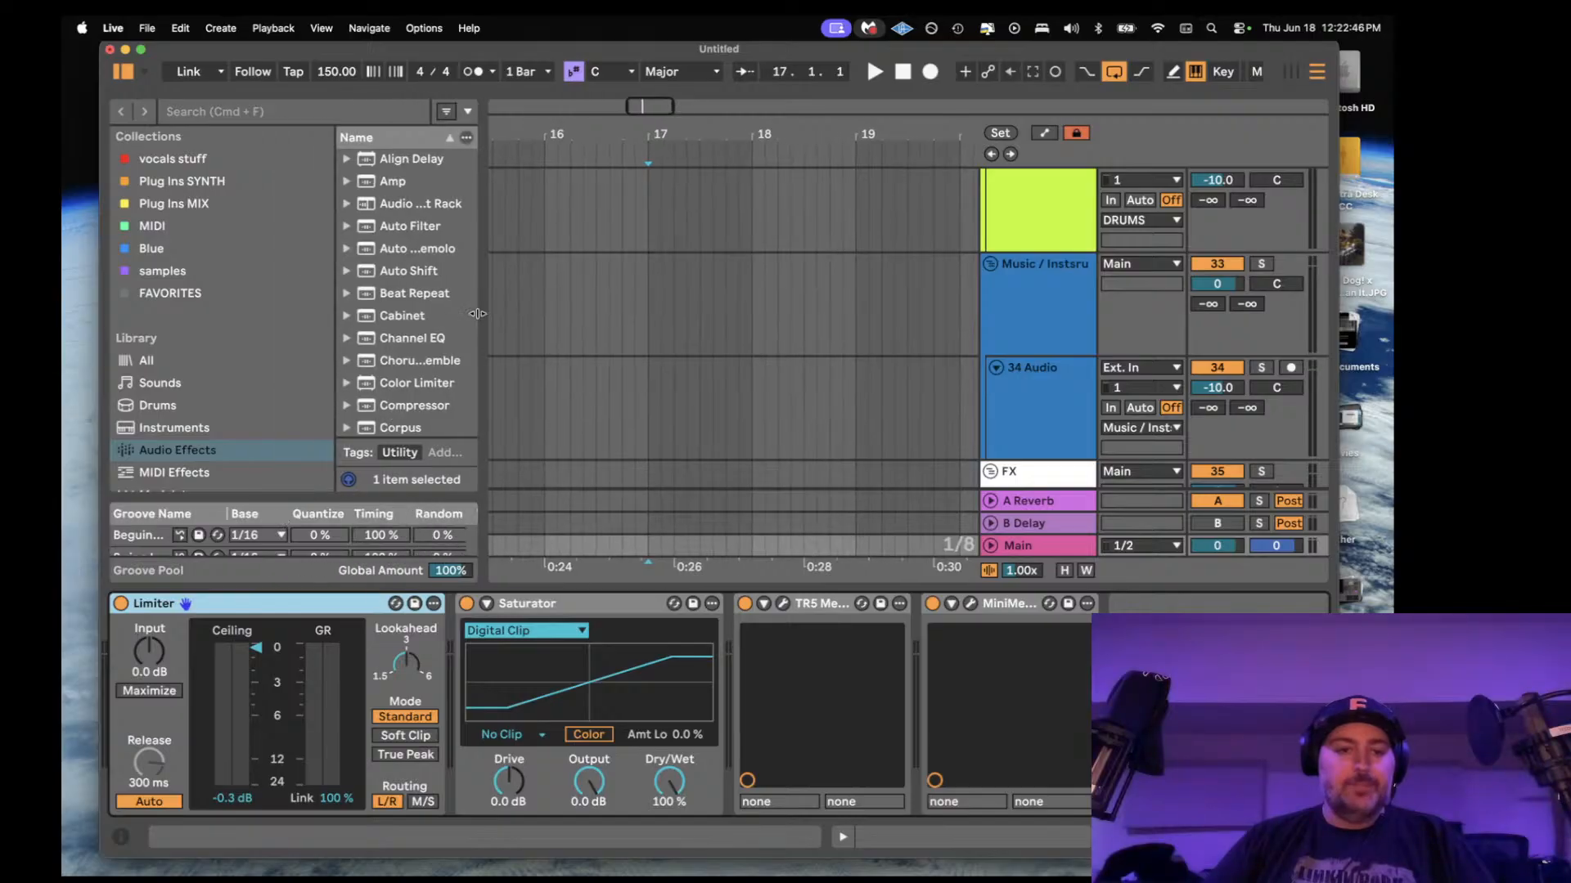
scroll(204, 365, down, 5)
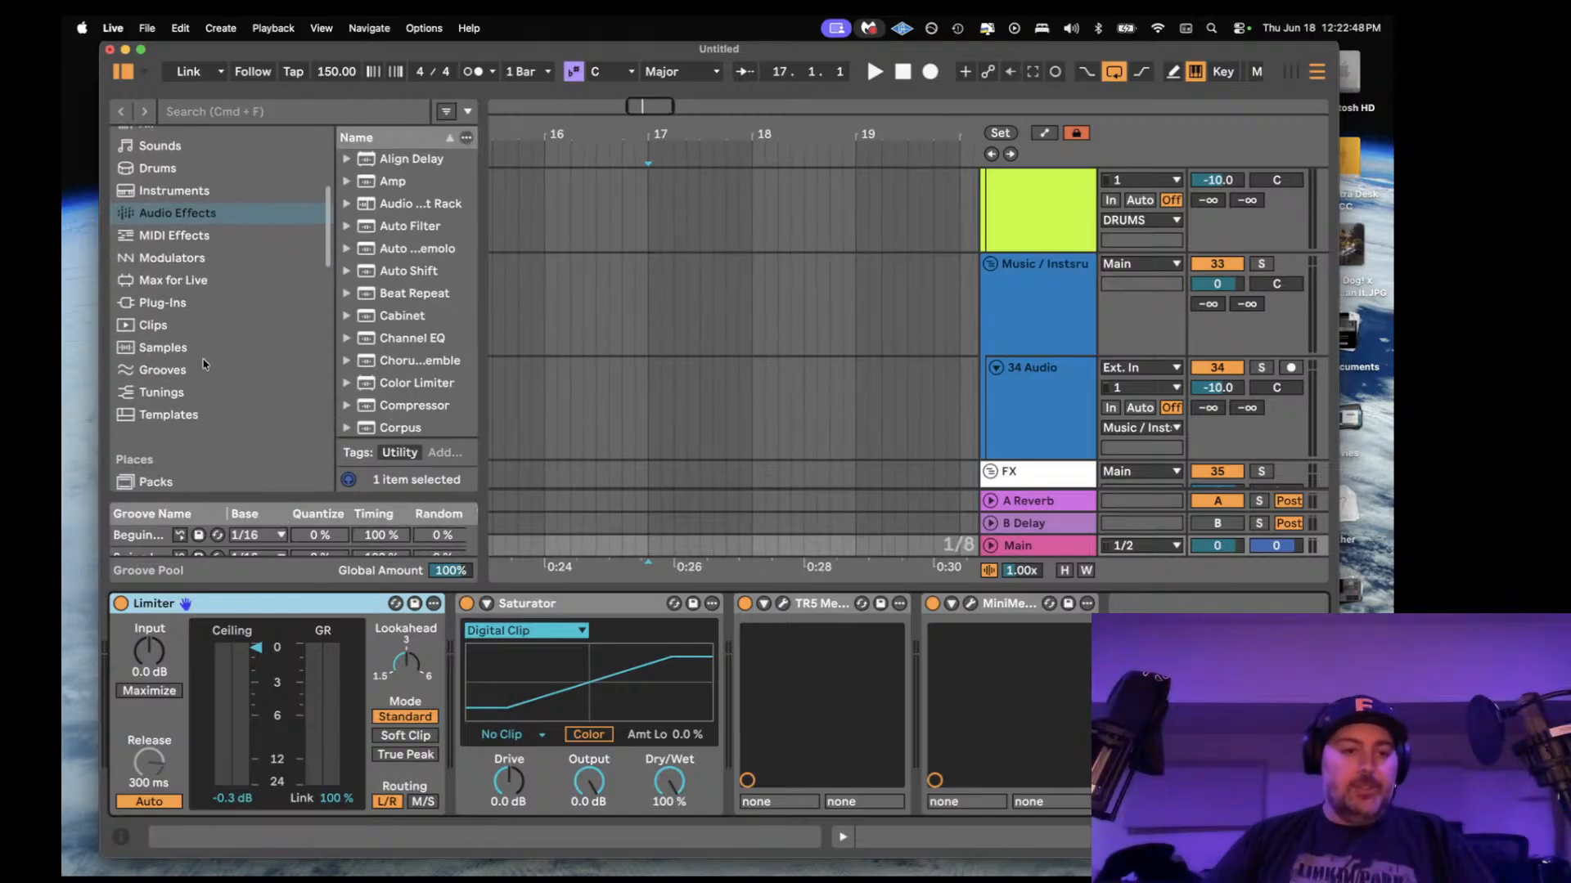
click(164, 303)
click(318, 115)
text(m)
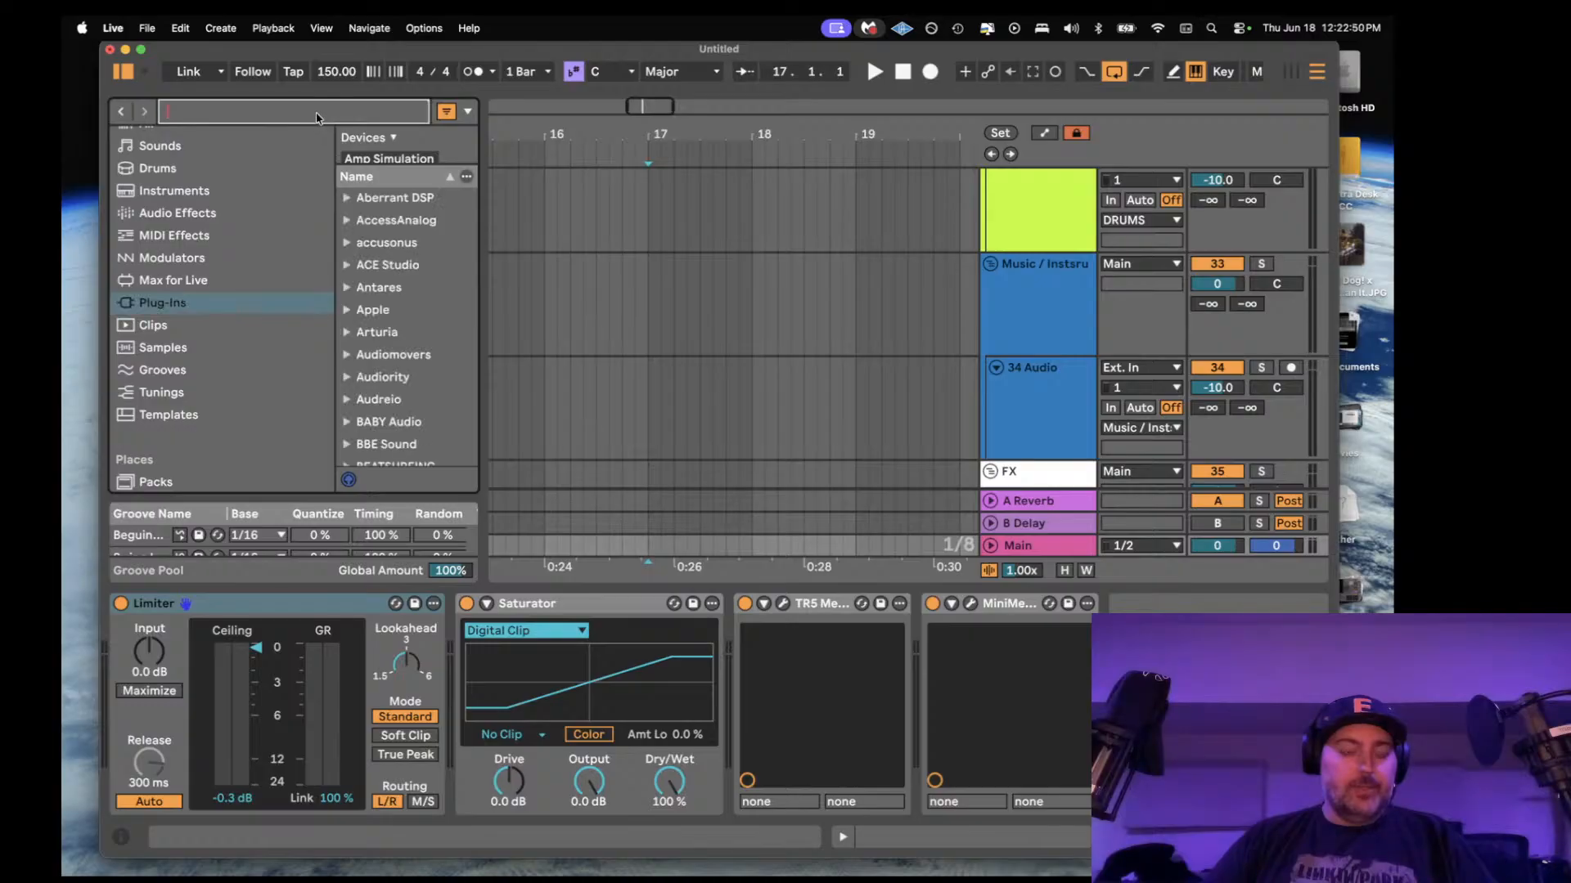
text(aster pla)
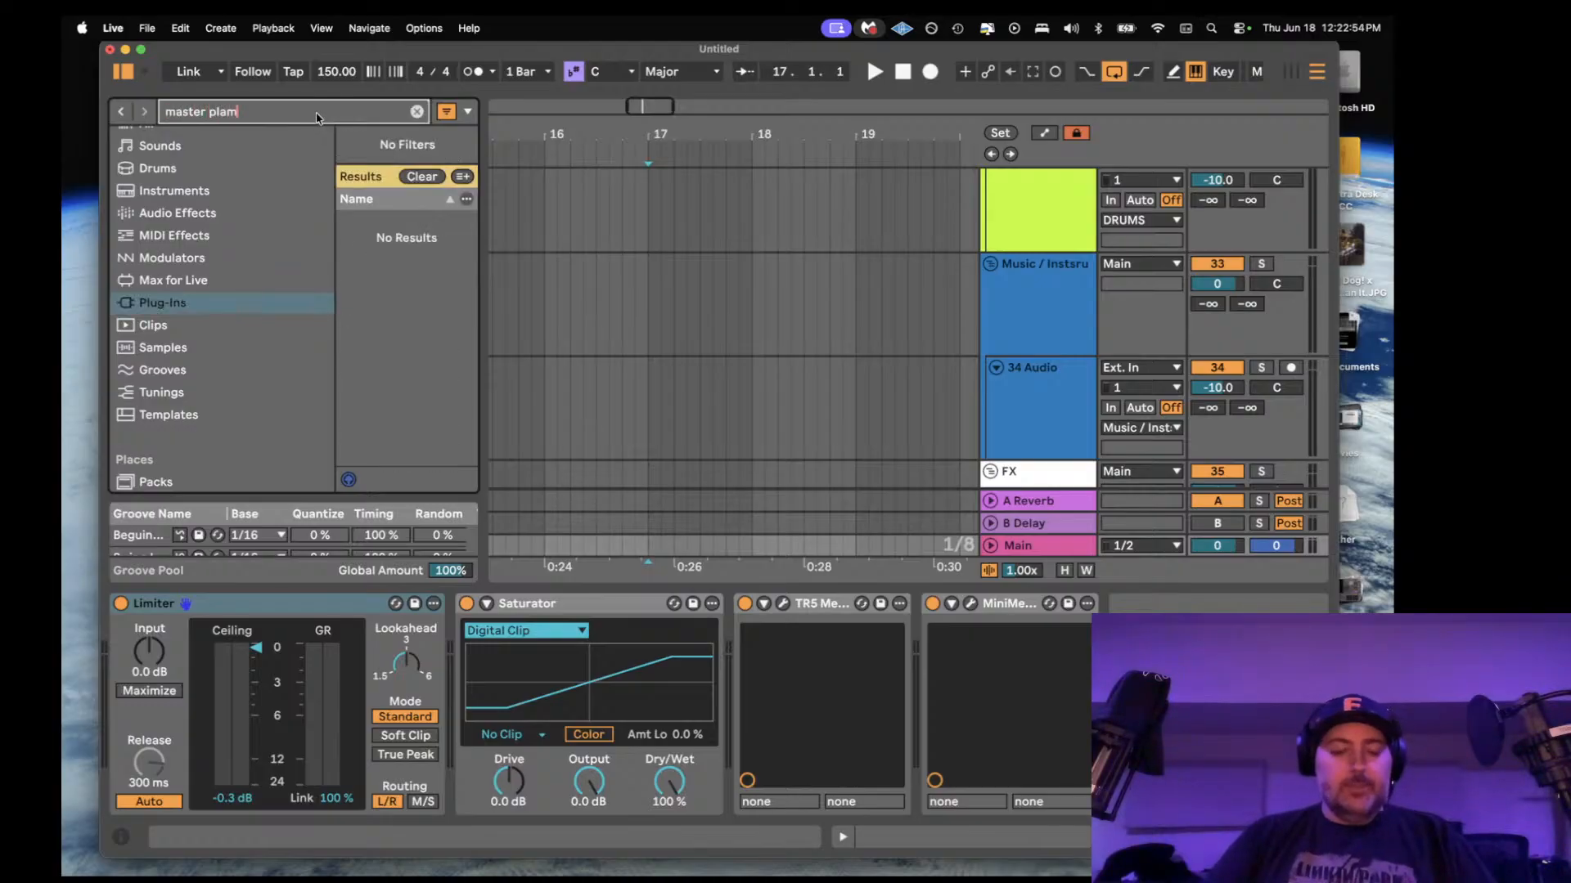
- Insert two Master Plan v1.5 instances in a row after the Saturator on the Main track, turning up the first one's Loud amount
click(471, 241)
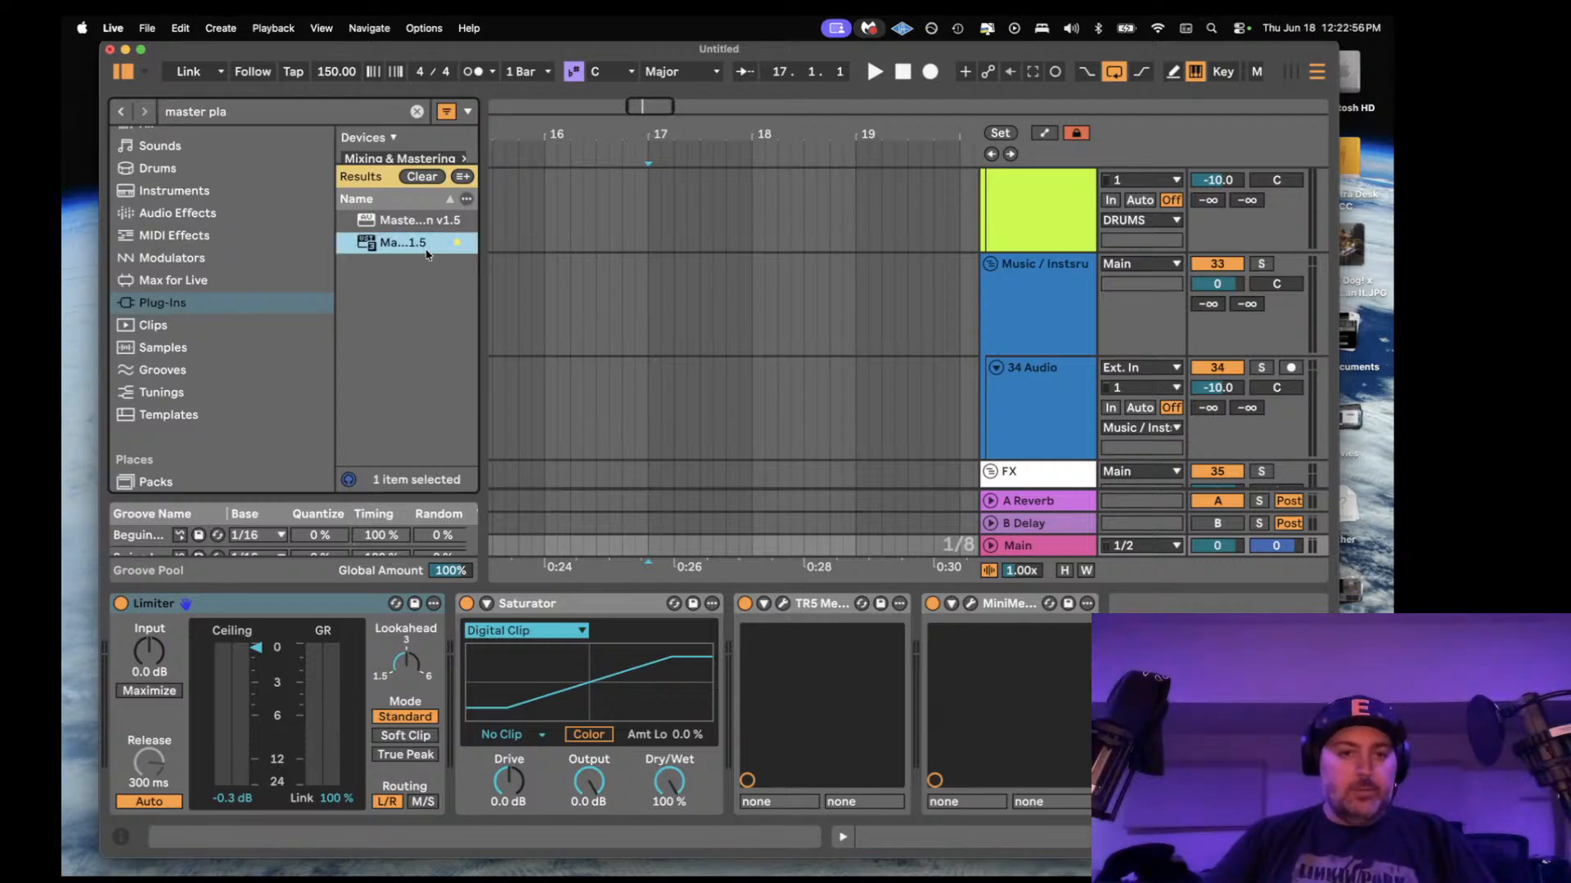
drag(483, 239, 684, 241)
drag(430, 244, 741, 678)
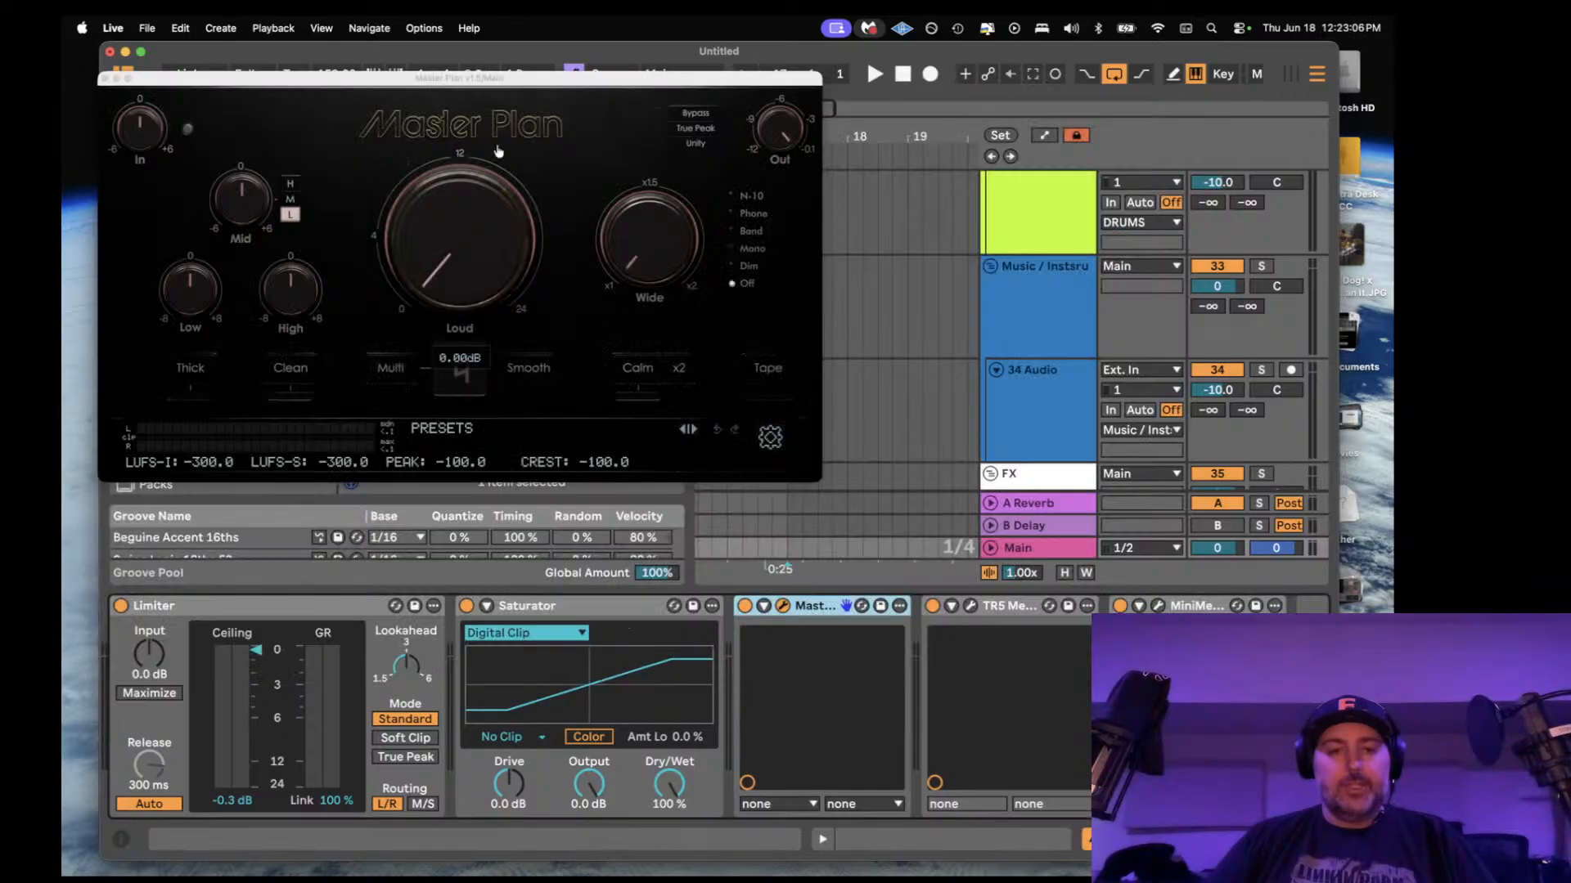
drag(431, 270, 428, 199)
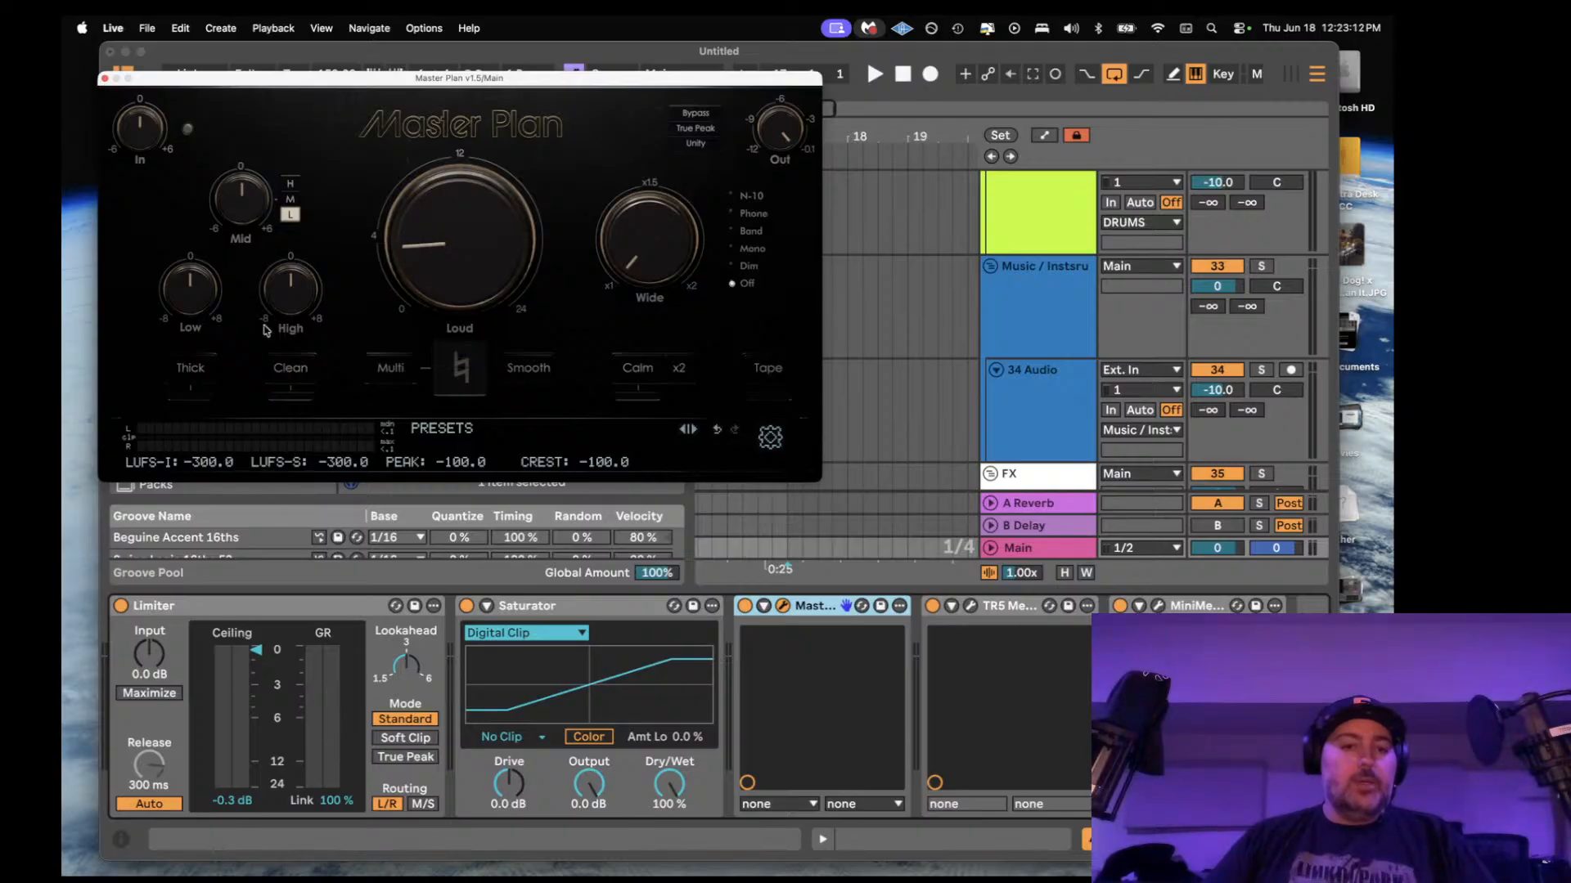
click(105, 79)
drag(426, 248, 942, 648)
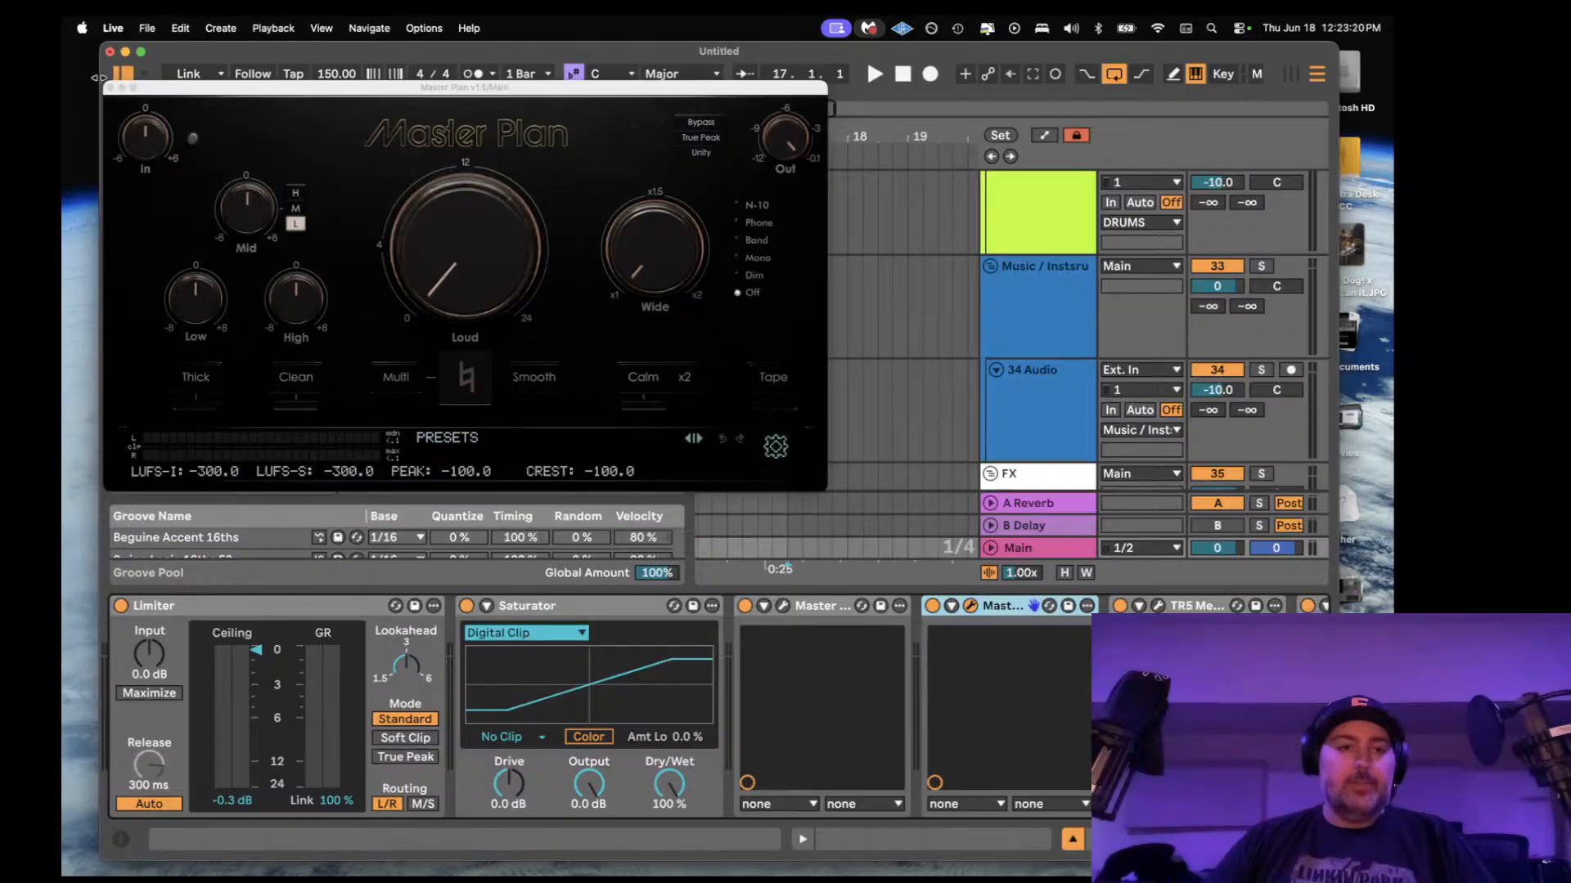
click(111, 87)
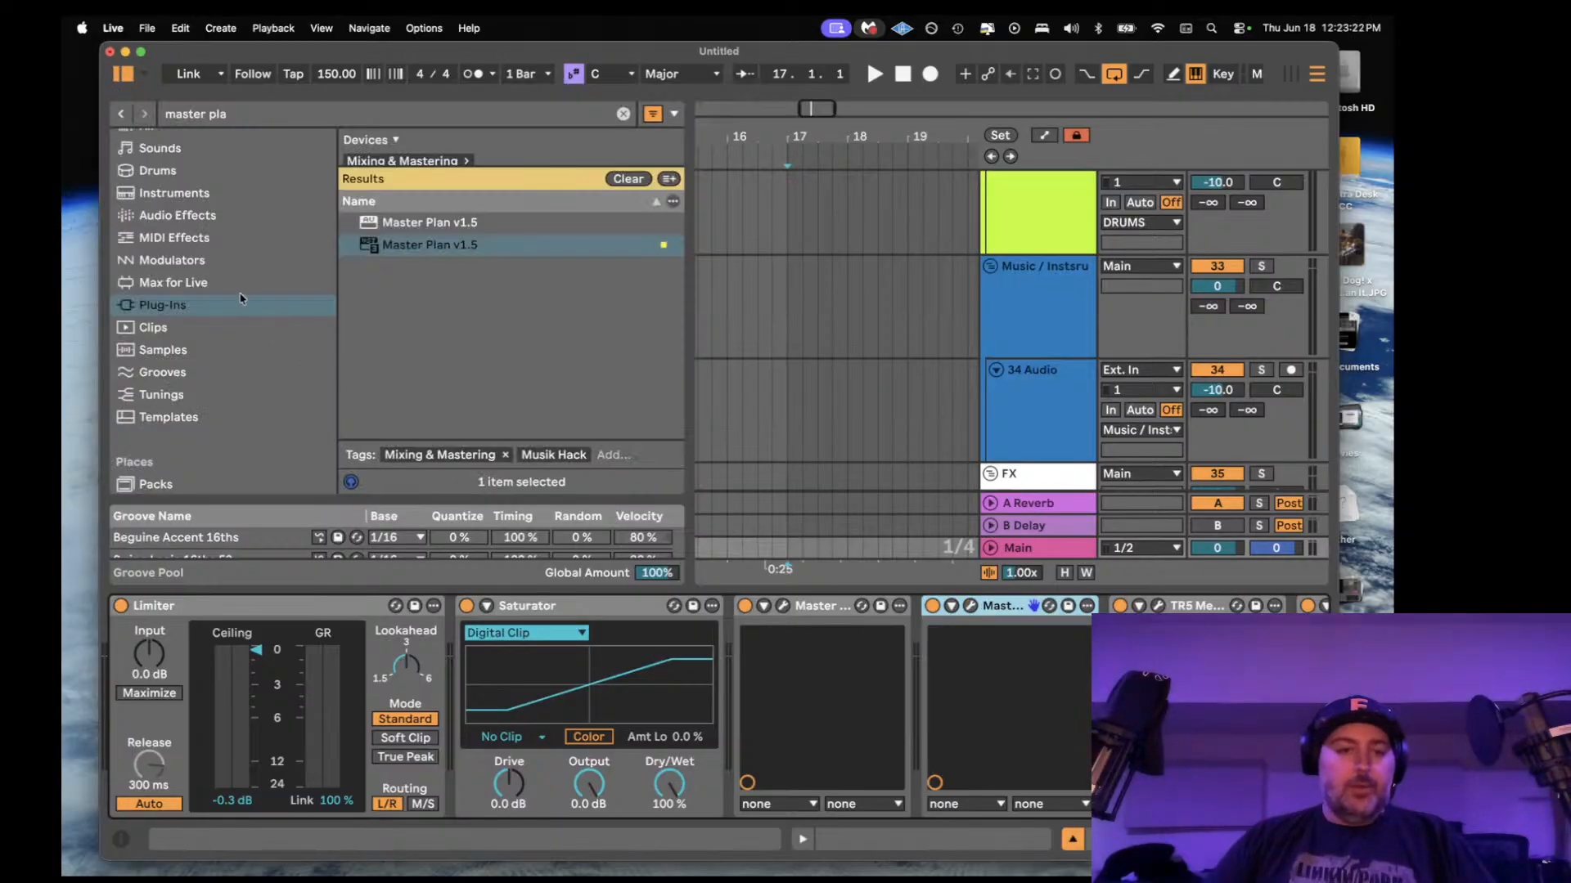
- Find FabFilter Pro-G with the search "pro g" and insert it between the two Master Plan instances
click(449, 114)
text(pro g)
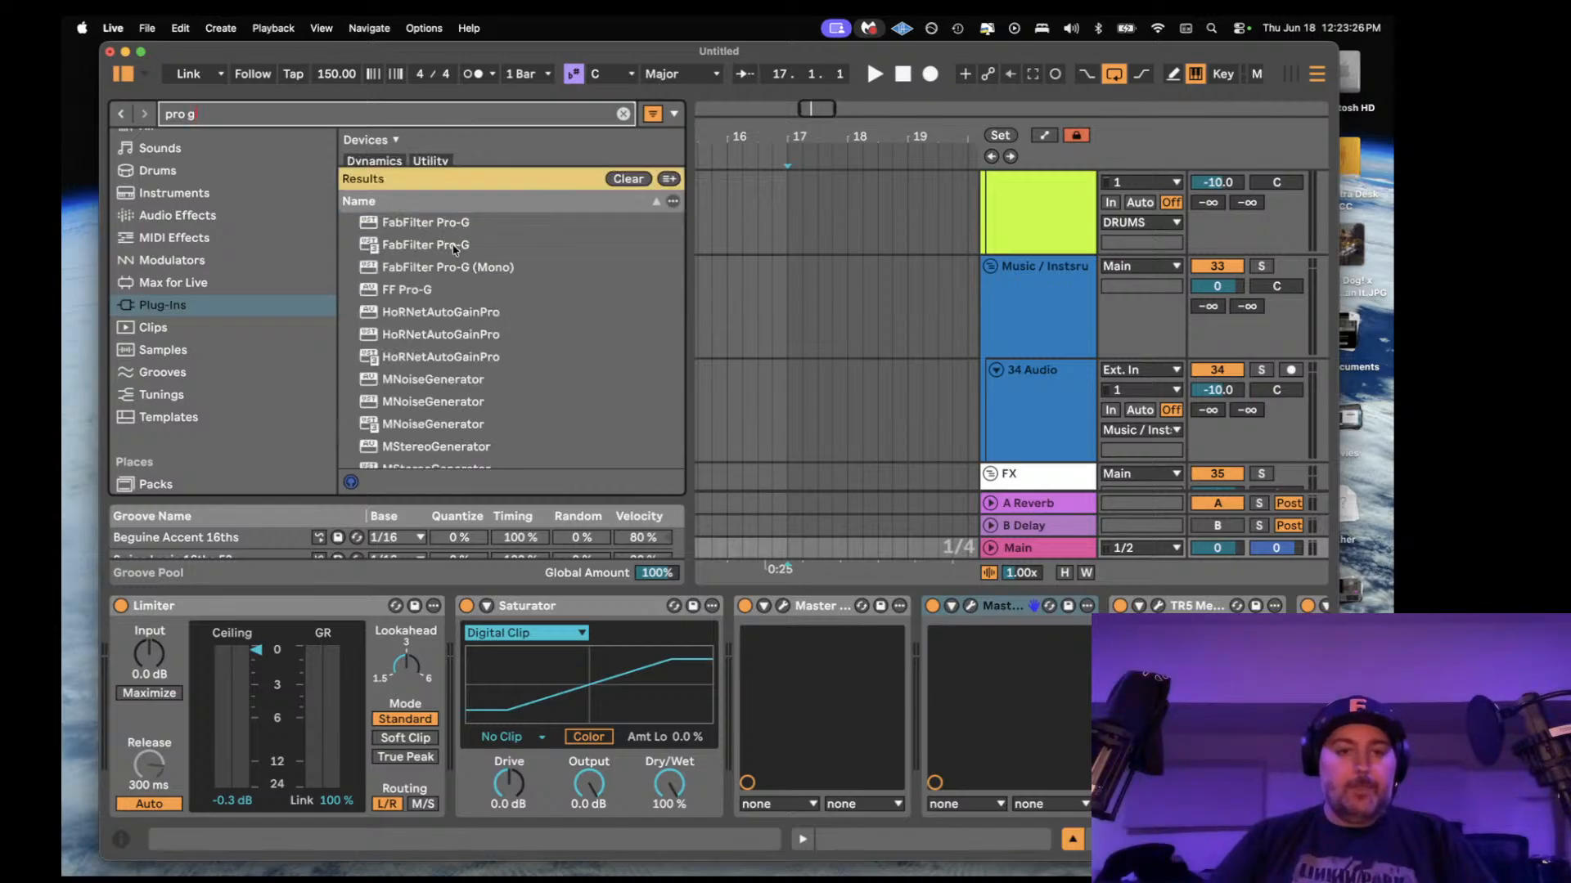
drag(425, 245, 911, 626)
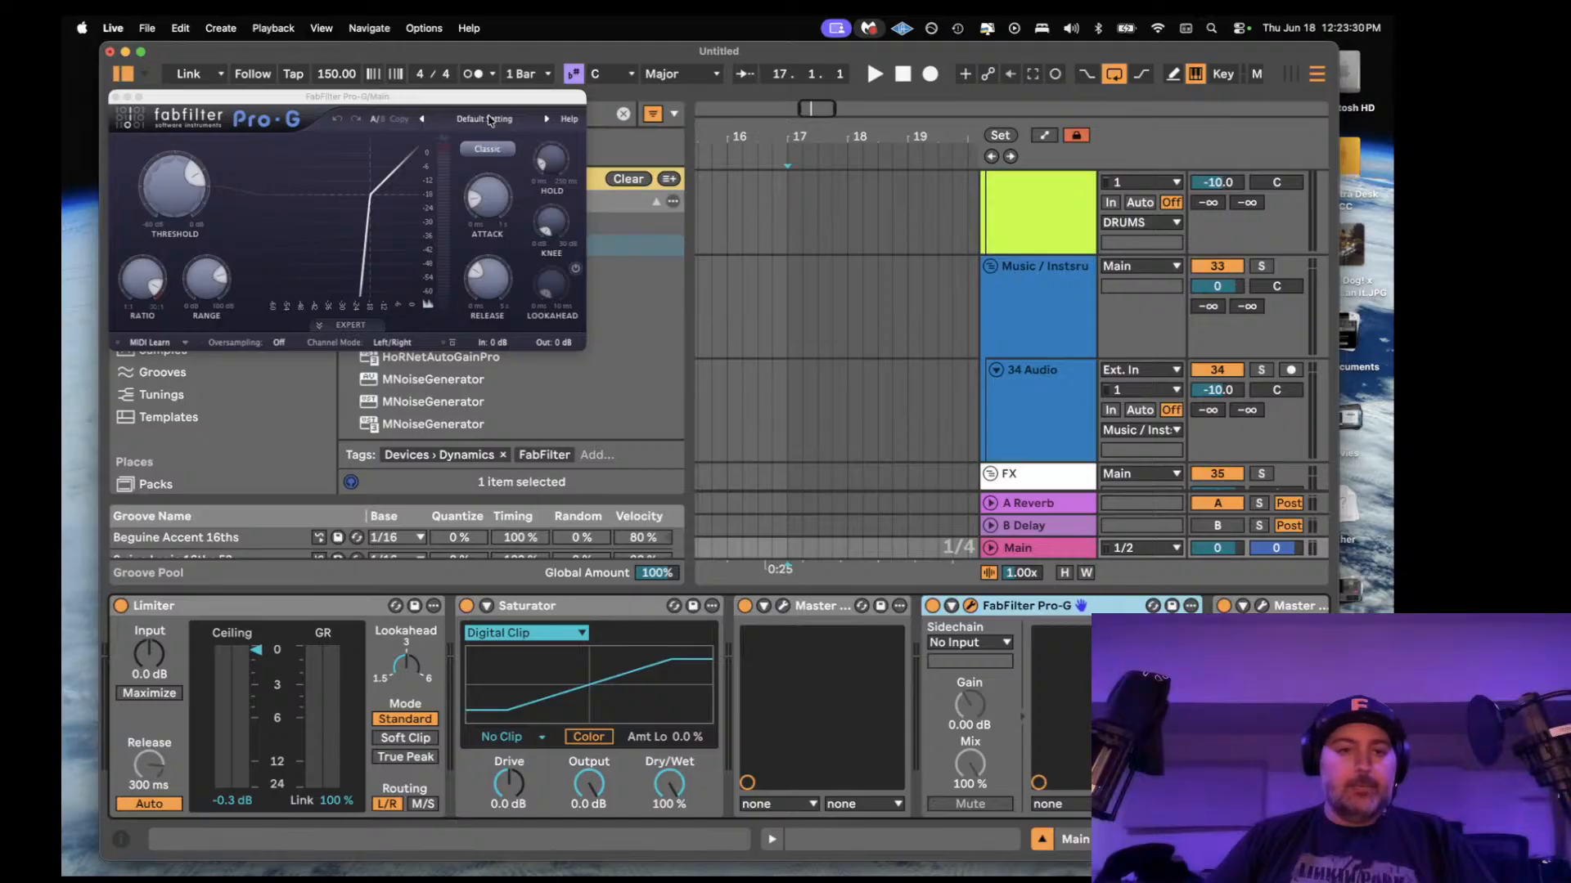
- Set FabFilter Pro-G's style to Upward, lower its Range, and close the plug-in window
click(488, 150)
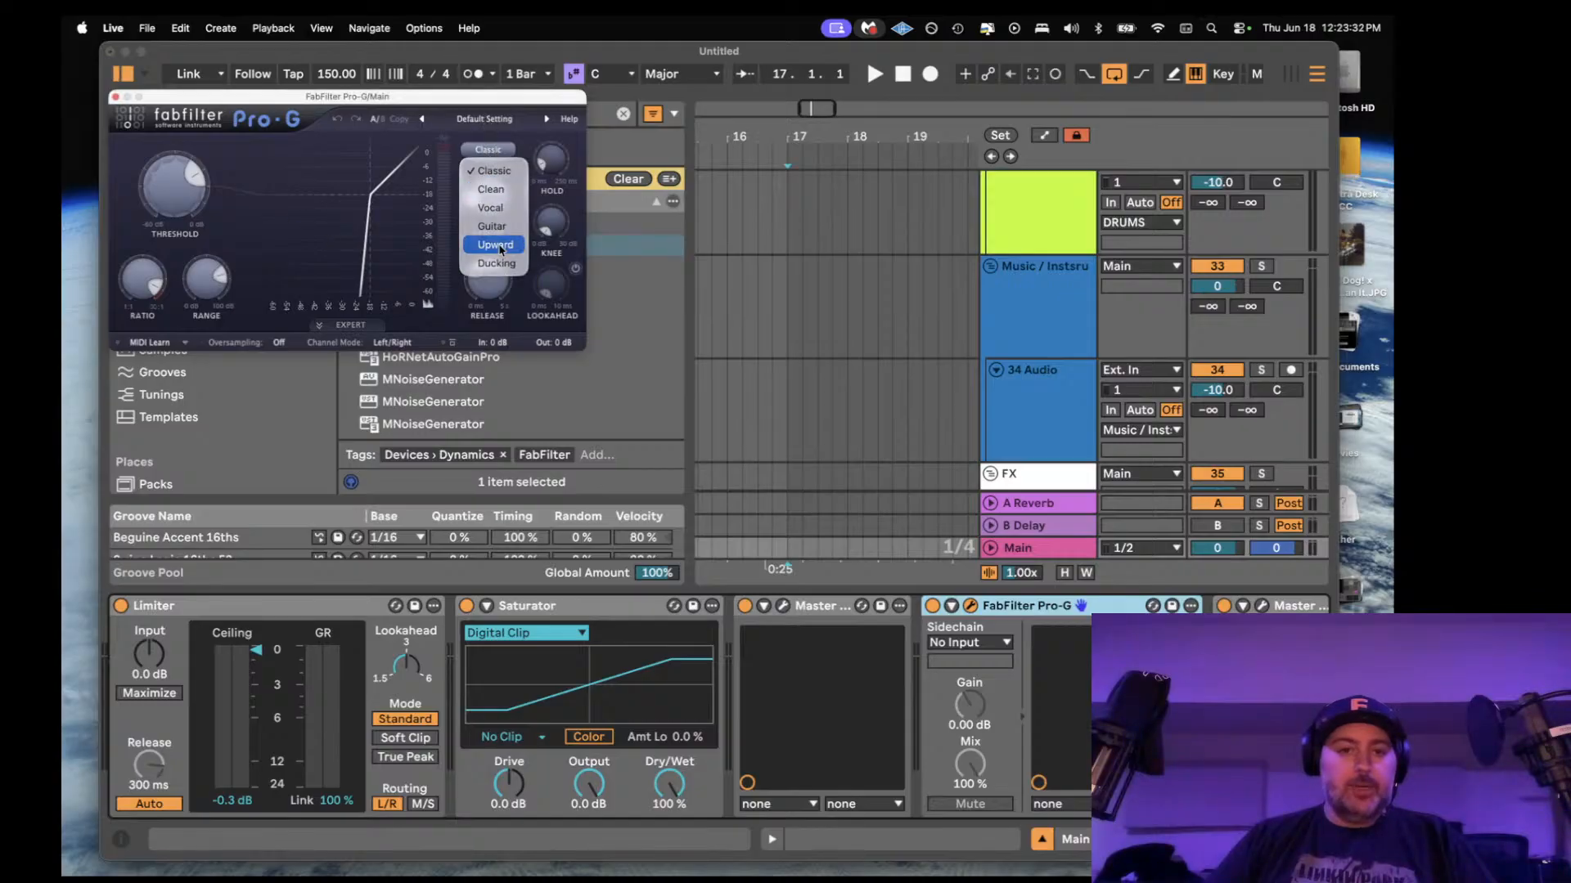
click(500, 249)
mouse_move(207, 278)
mouse_down()
mouse_move(210, 341)
mouse_move(204, 266)
mouse_move(206, 297)
mouse_up()
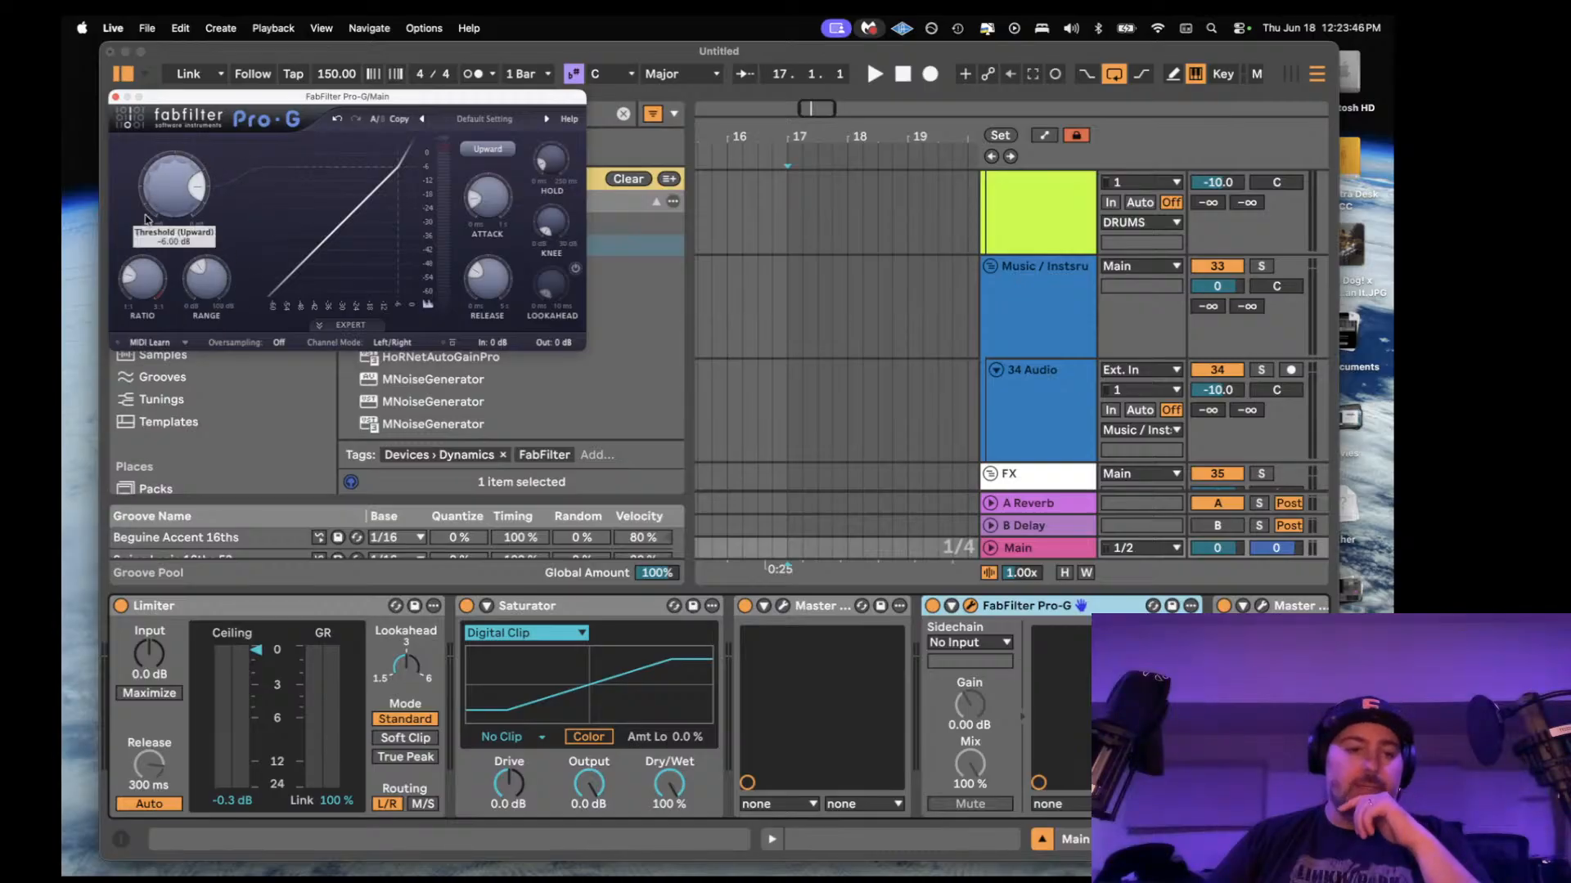
click(115, 98)
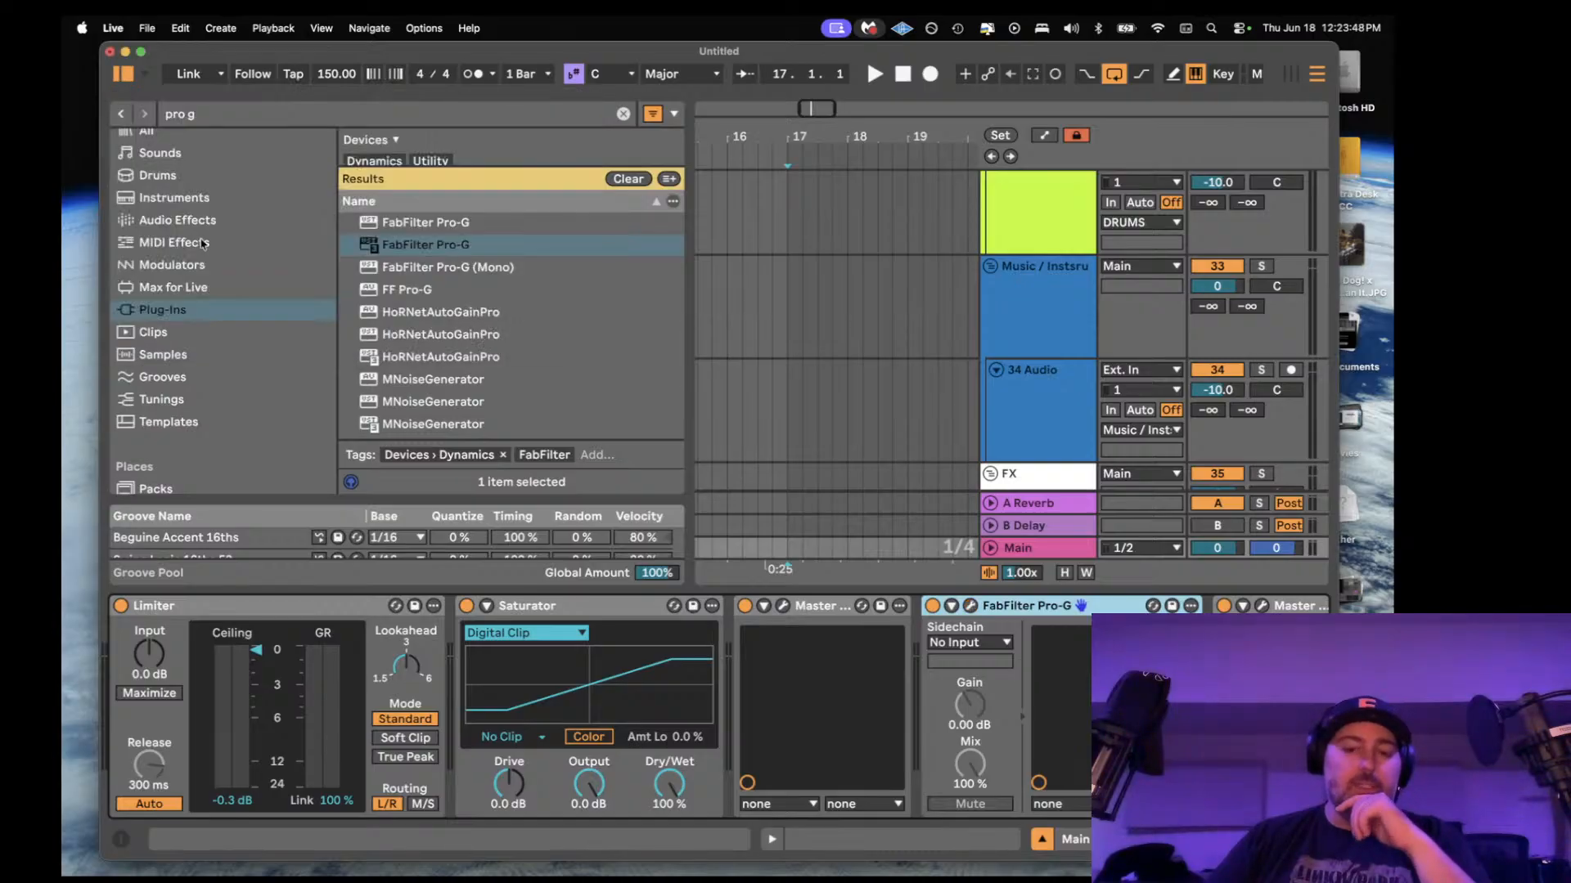
- Group both Master Plan instances and FabFilter Pro-G into an Audio Effect Rack and switch the rack off
scroll(1170, 607, right, 3)
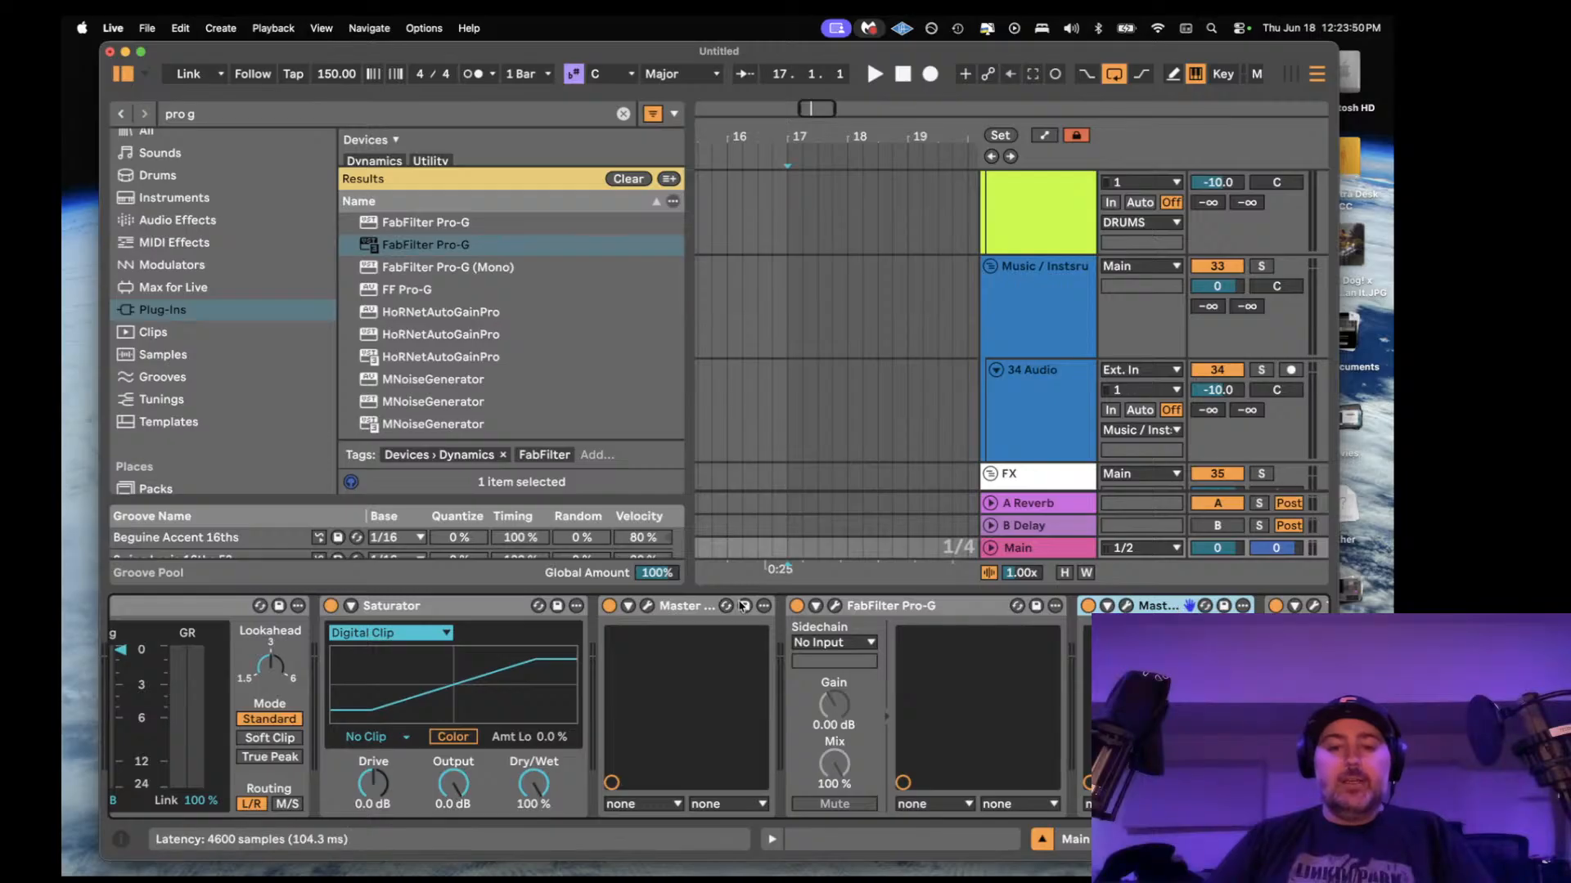
click(689, 607)
key(super+g)
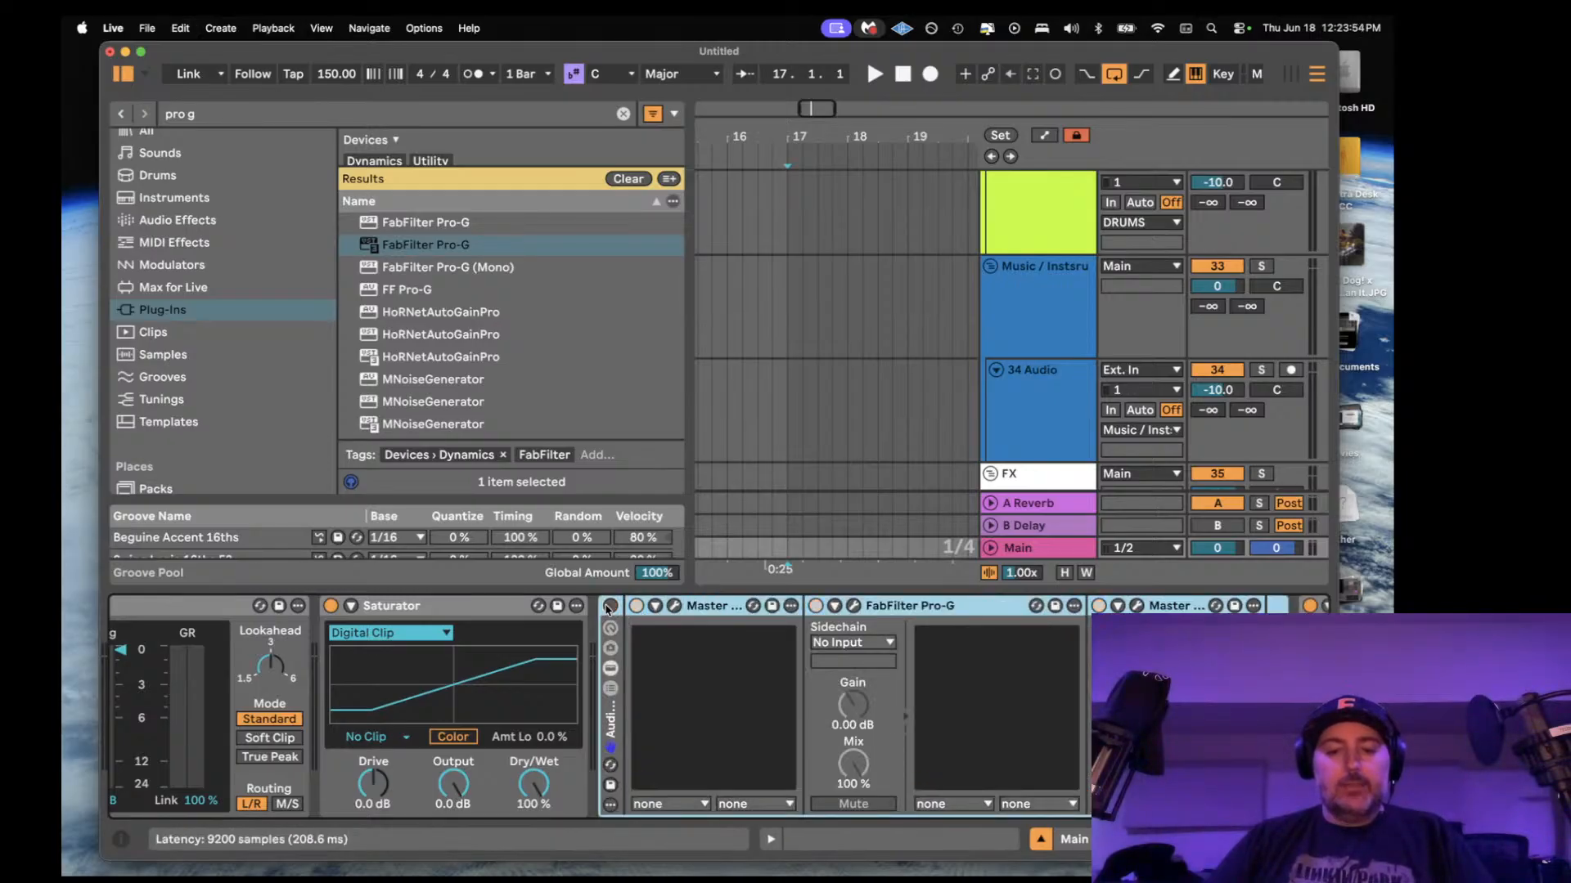
scroll(691, 608, left, 3)
click(692, 606)
scroll(692, 606, left, 2)
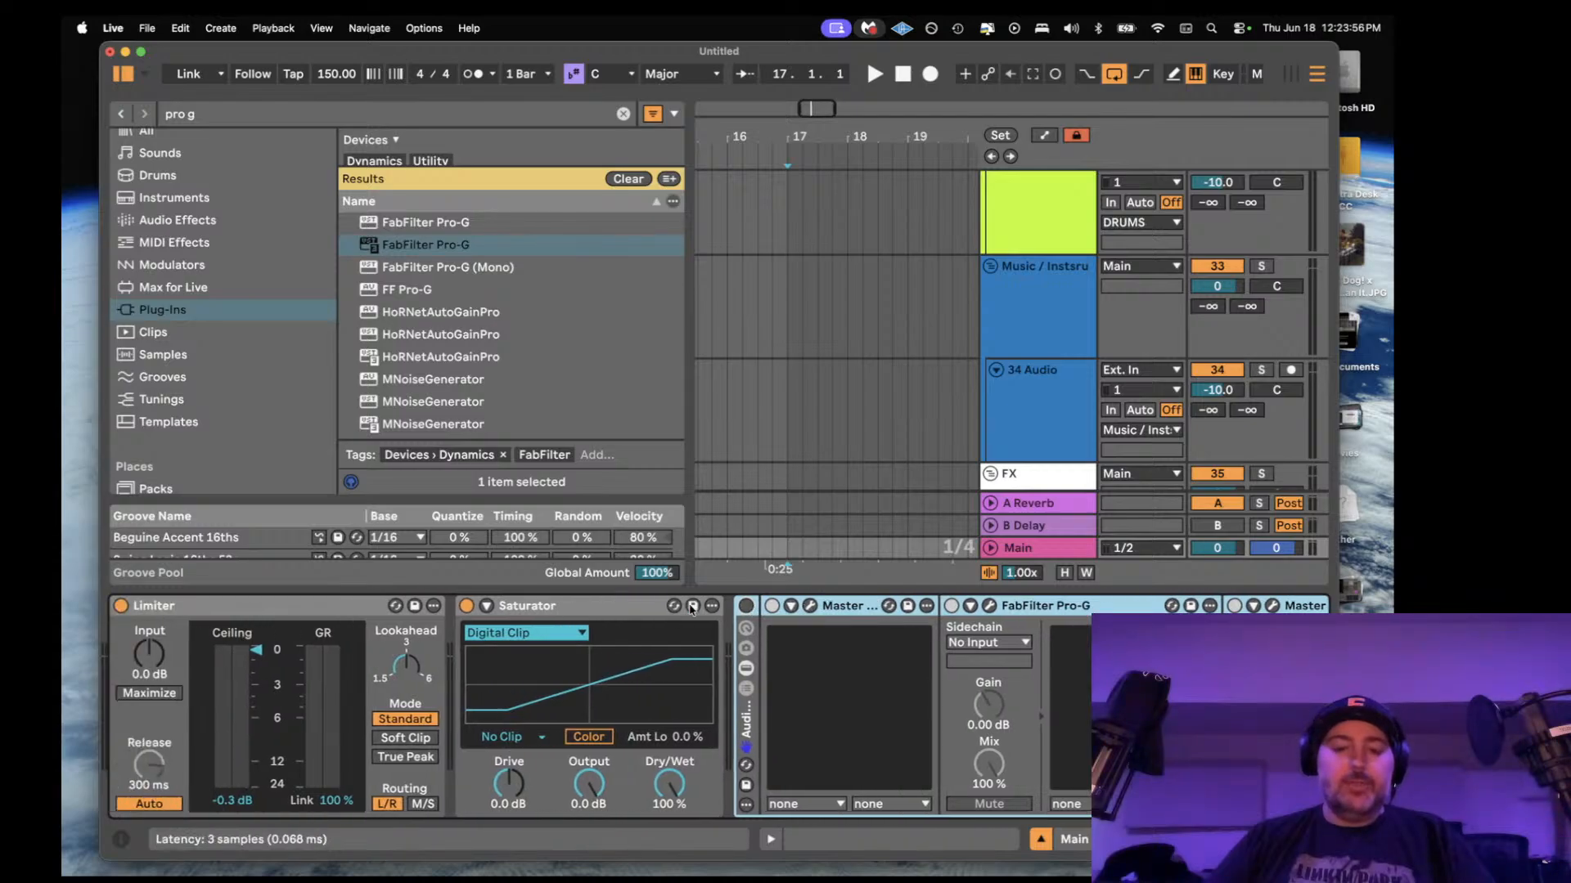
- Find MBassador with the search "mbass", insert it before the Limiter on the Main track, and switch it off
click(546, 607)
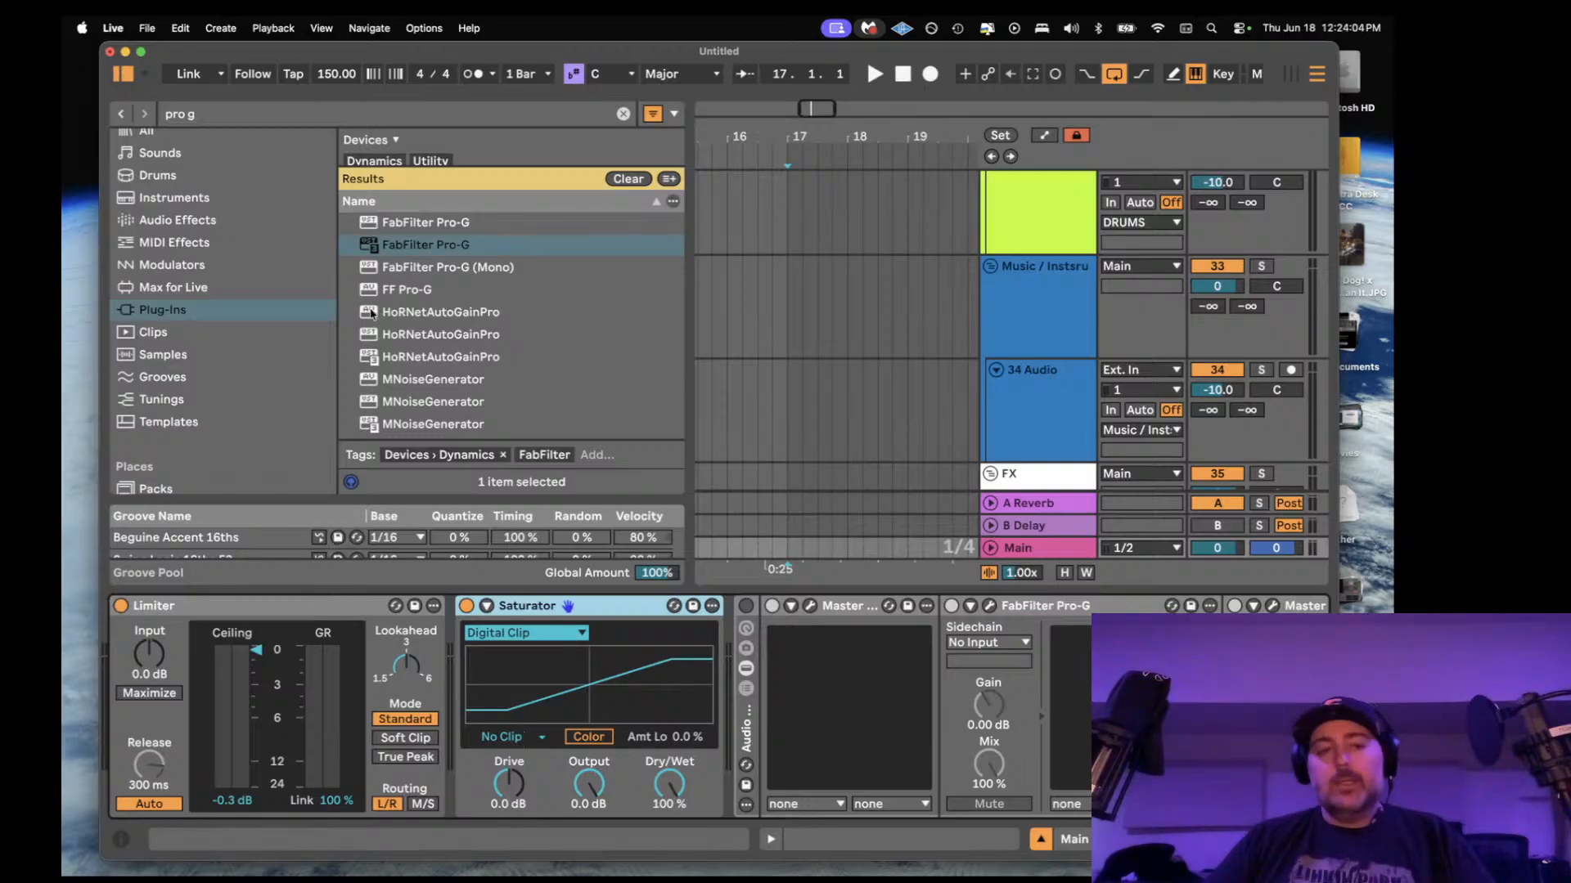
click(329, 114)
text(mba)
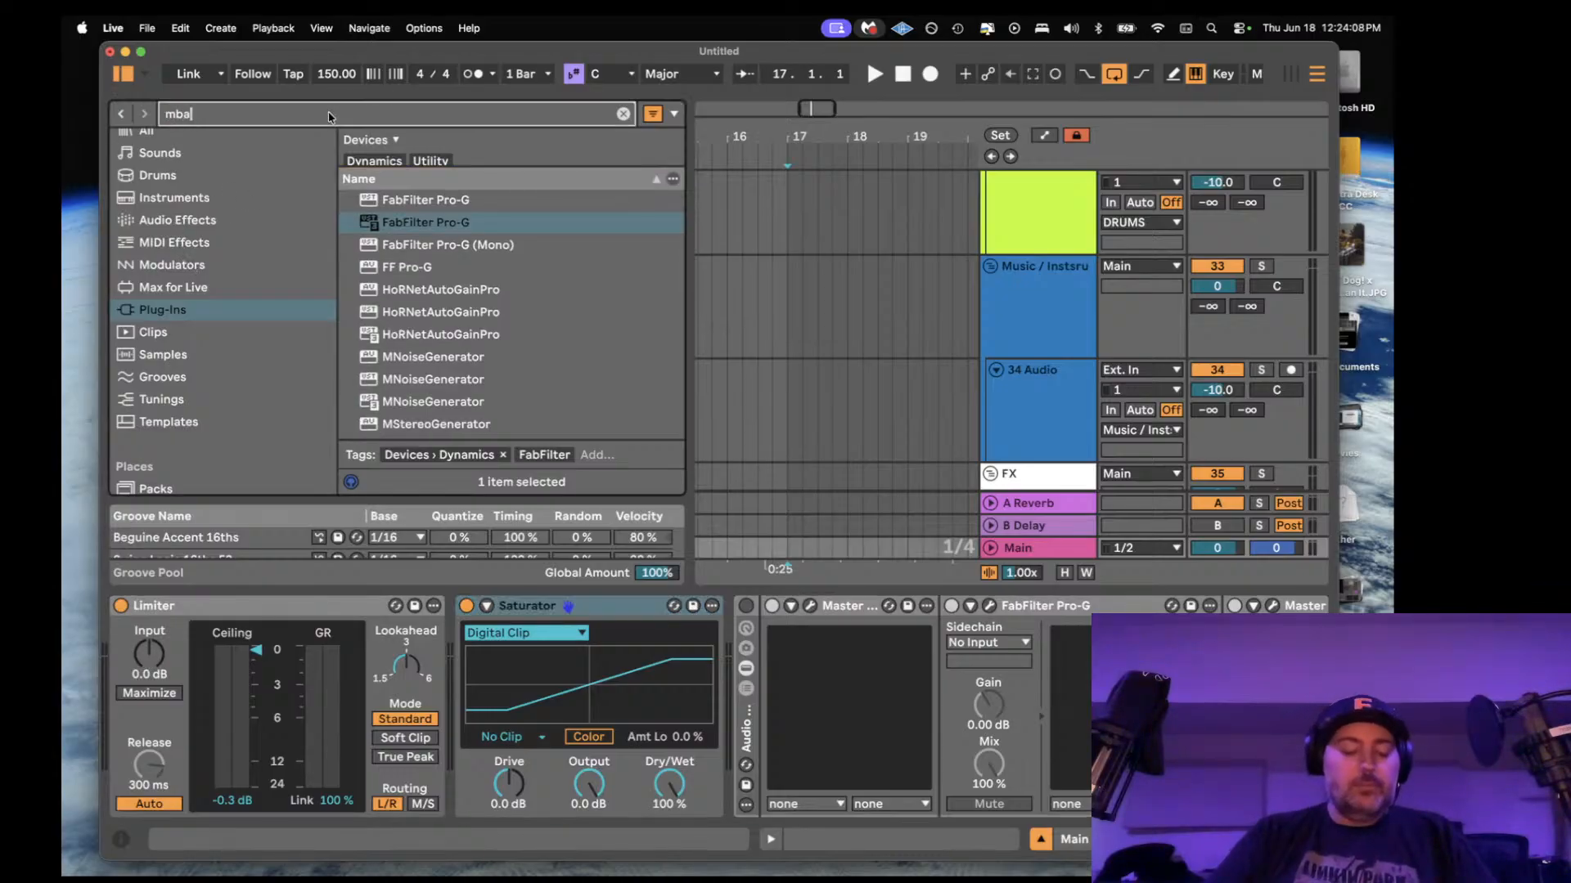
text(ss)
click(400, 270)
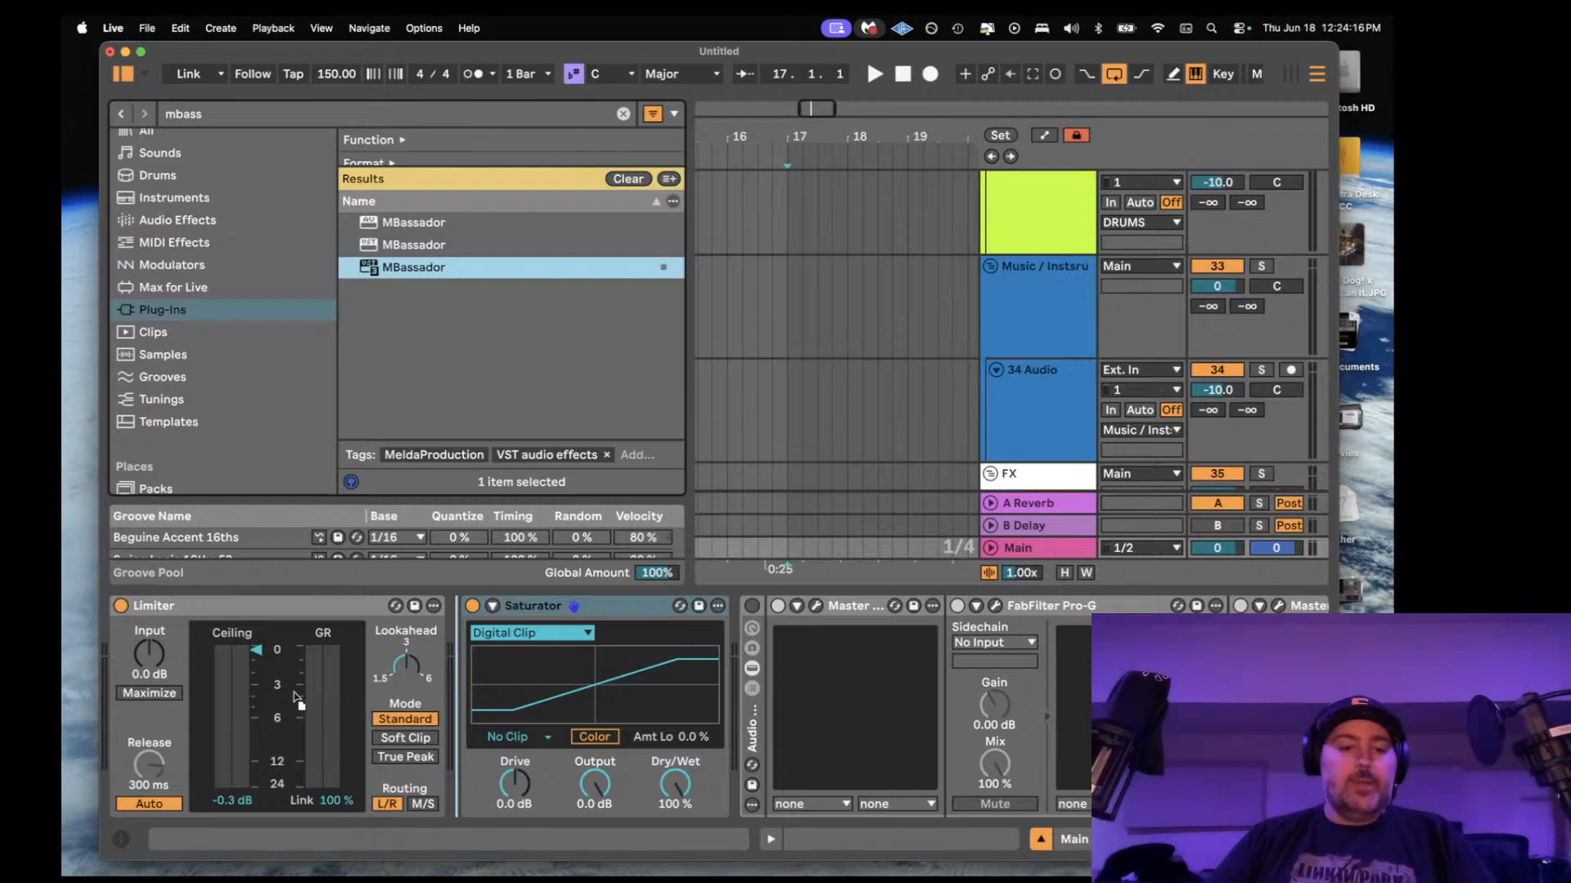
key(Return)
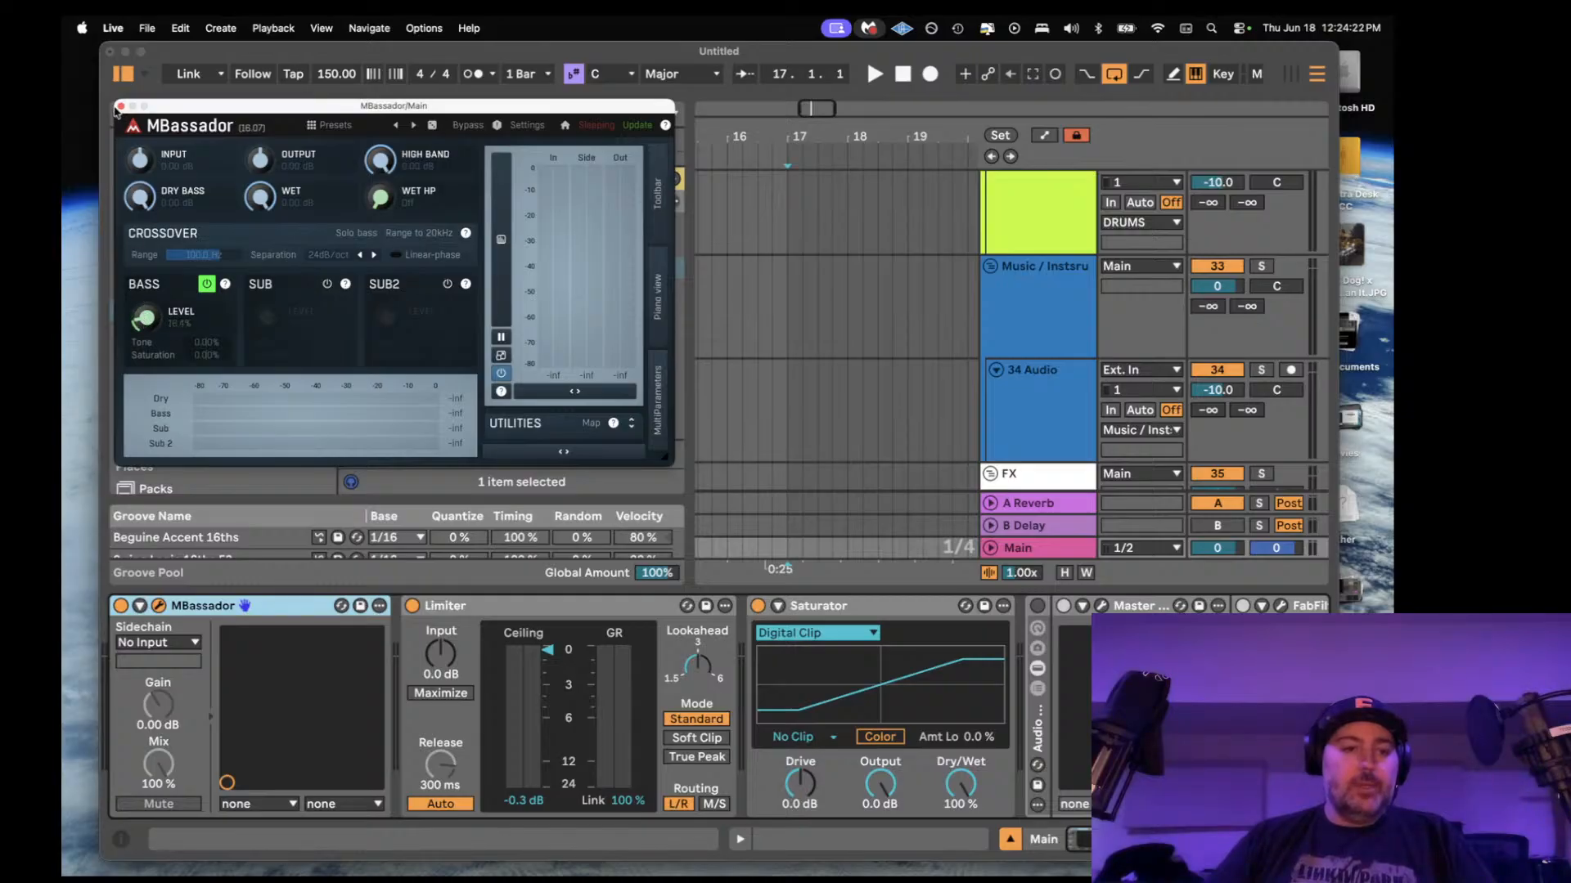
click(120, 107)
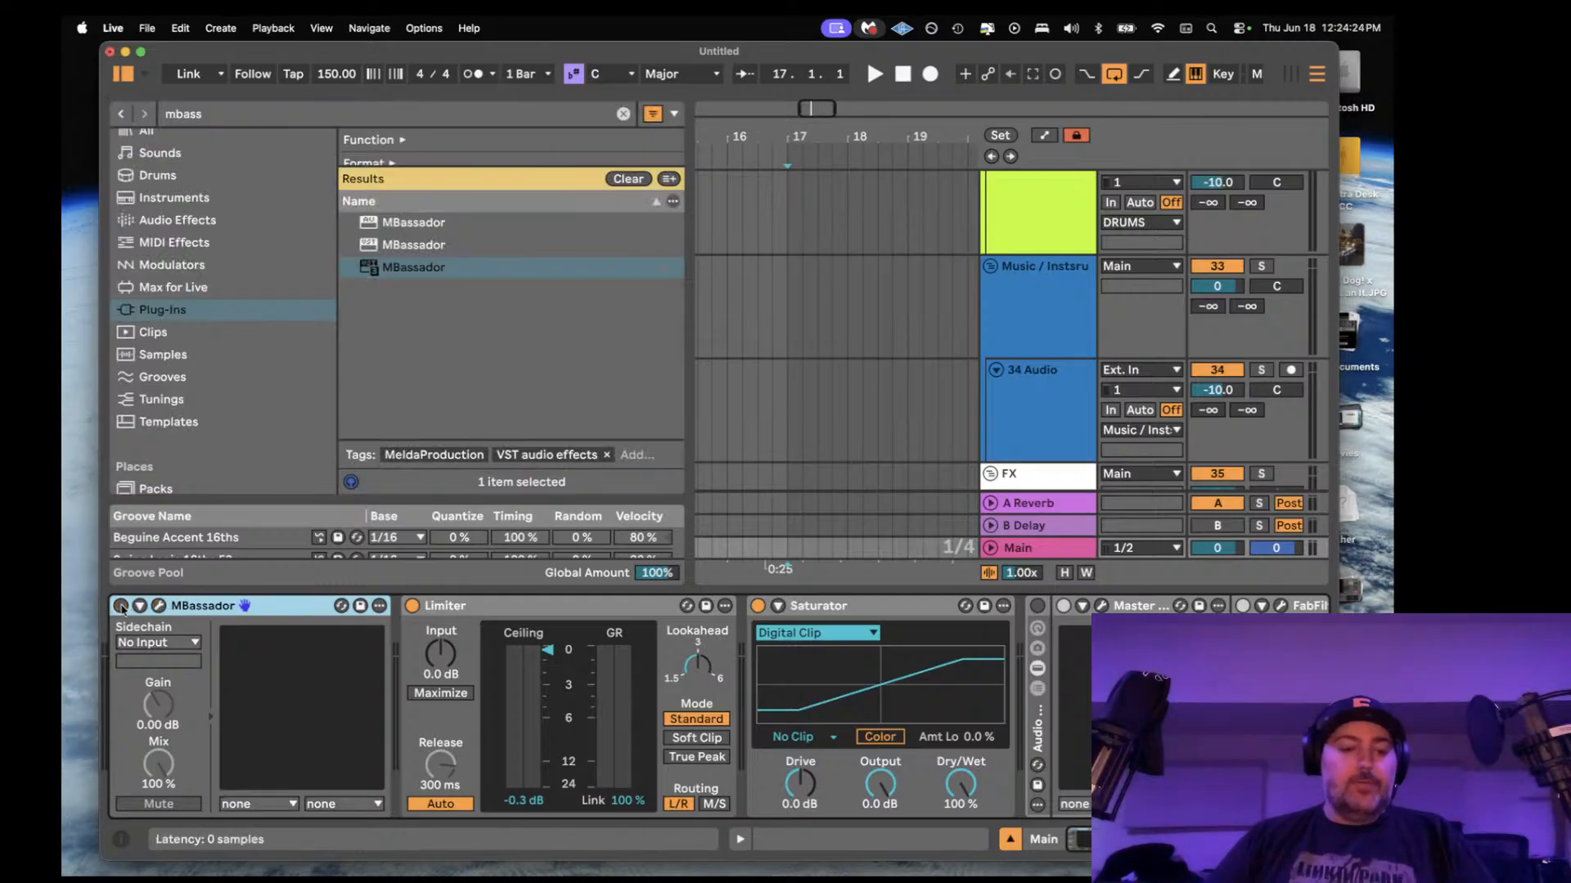
- Clear the plug-in search and list the built-in audio effects
click(622, 115)
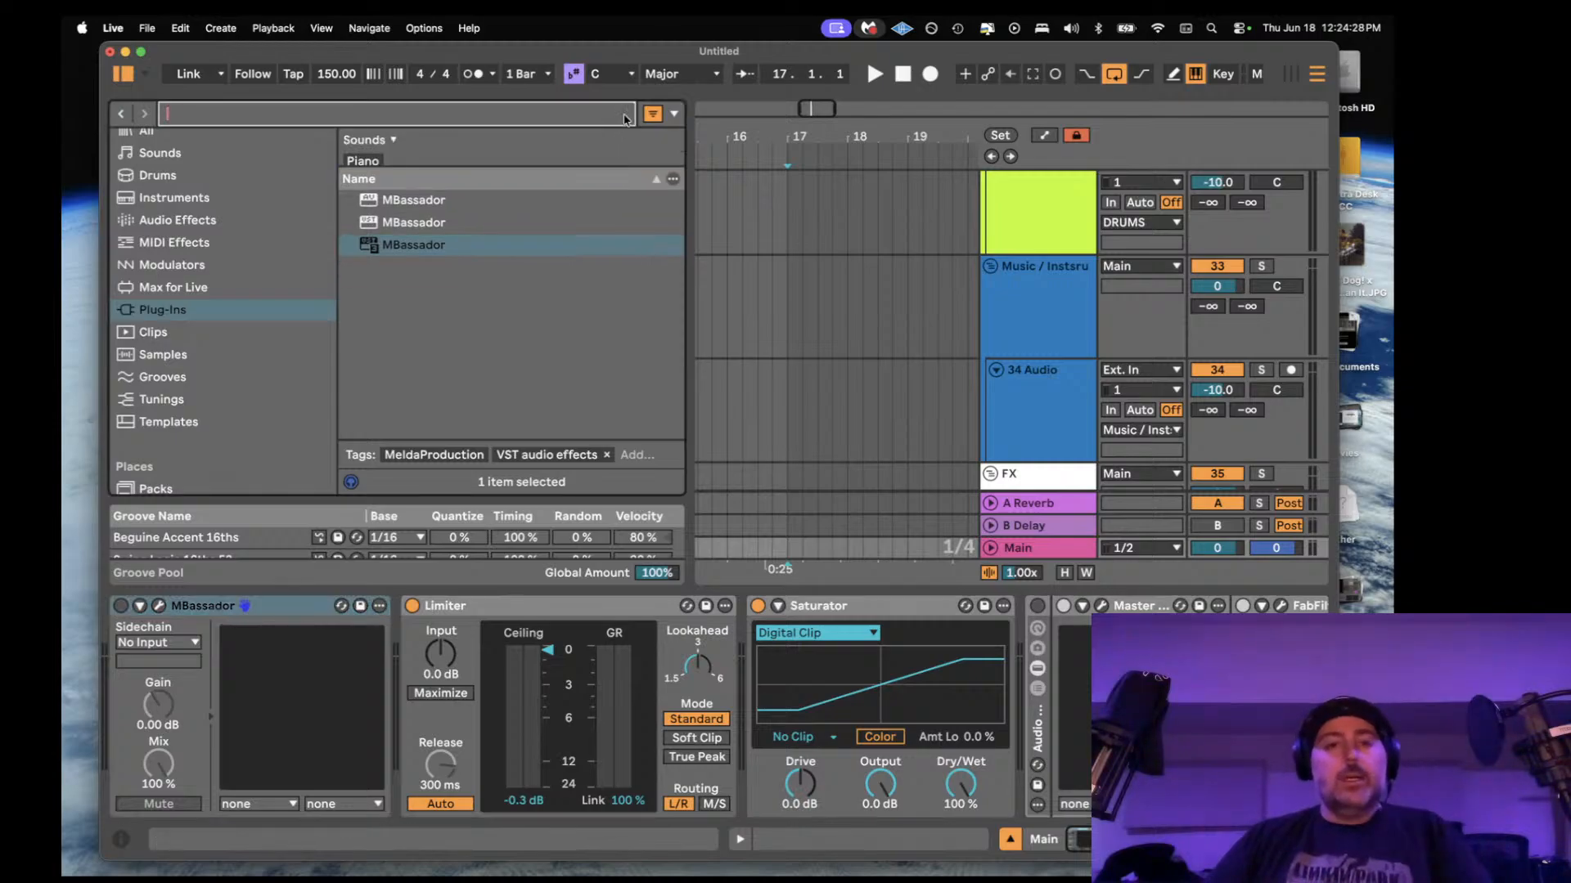
click(185, 222)
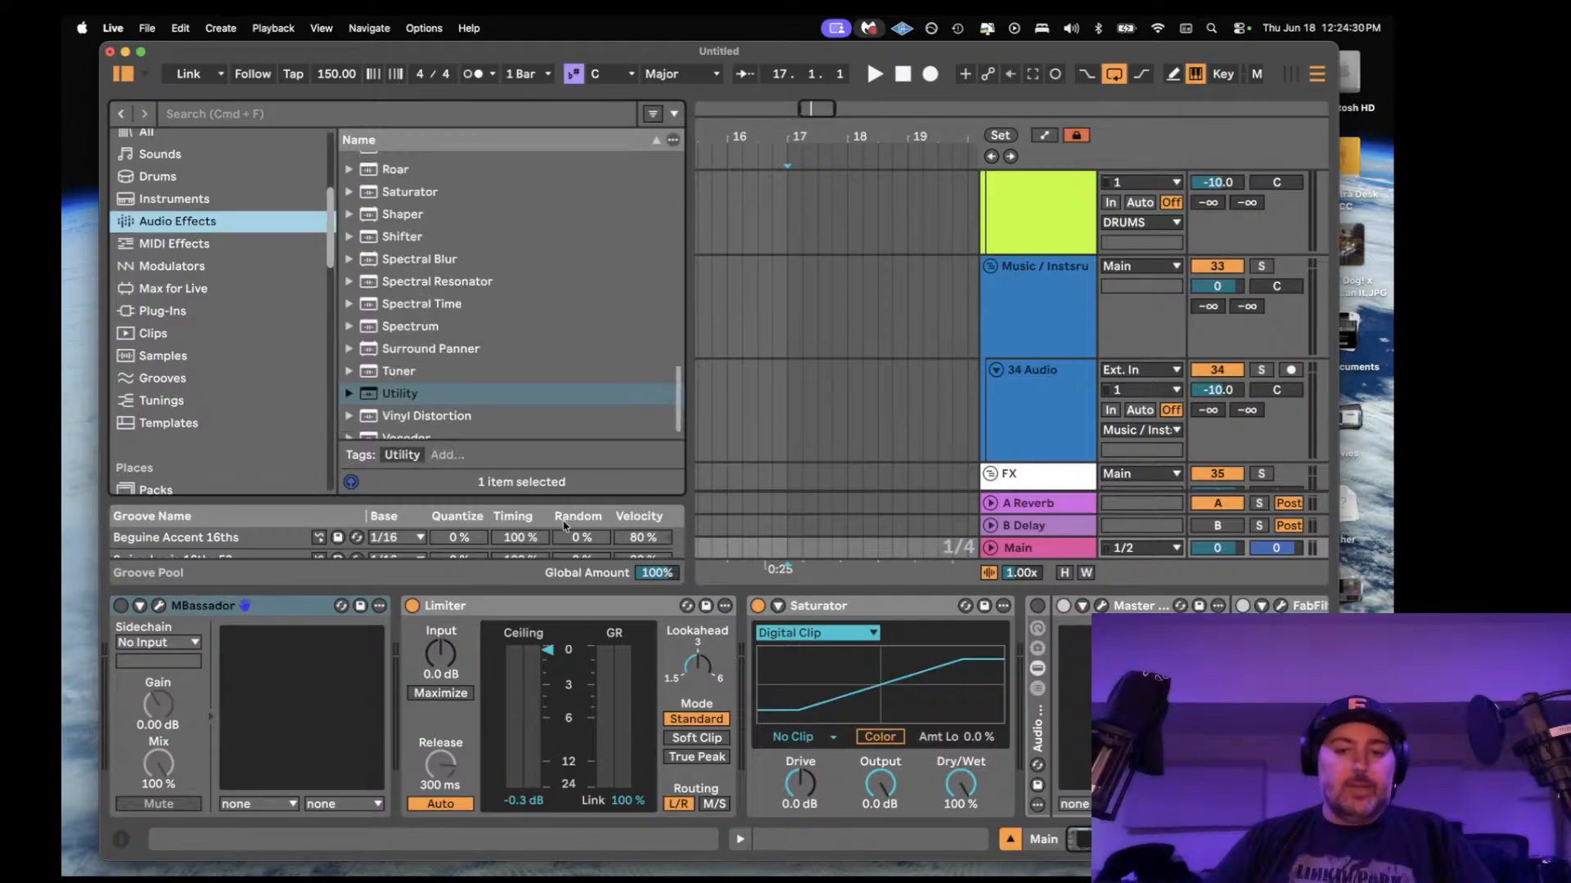
- Examine the windows of TR5 Metering and the metering plug-in after it on the Main track, and return to the chain's start
scroll(635, 650, right, 10)
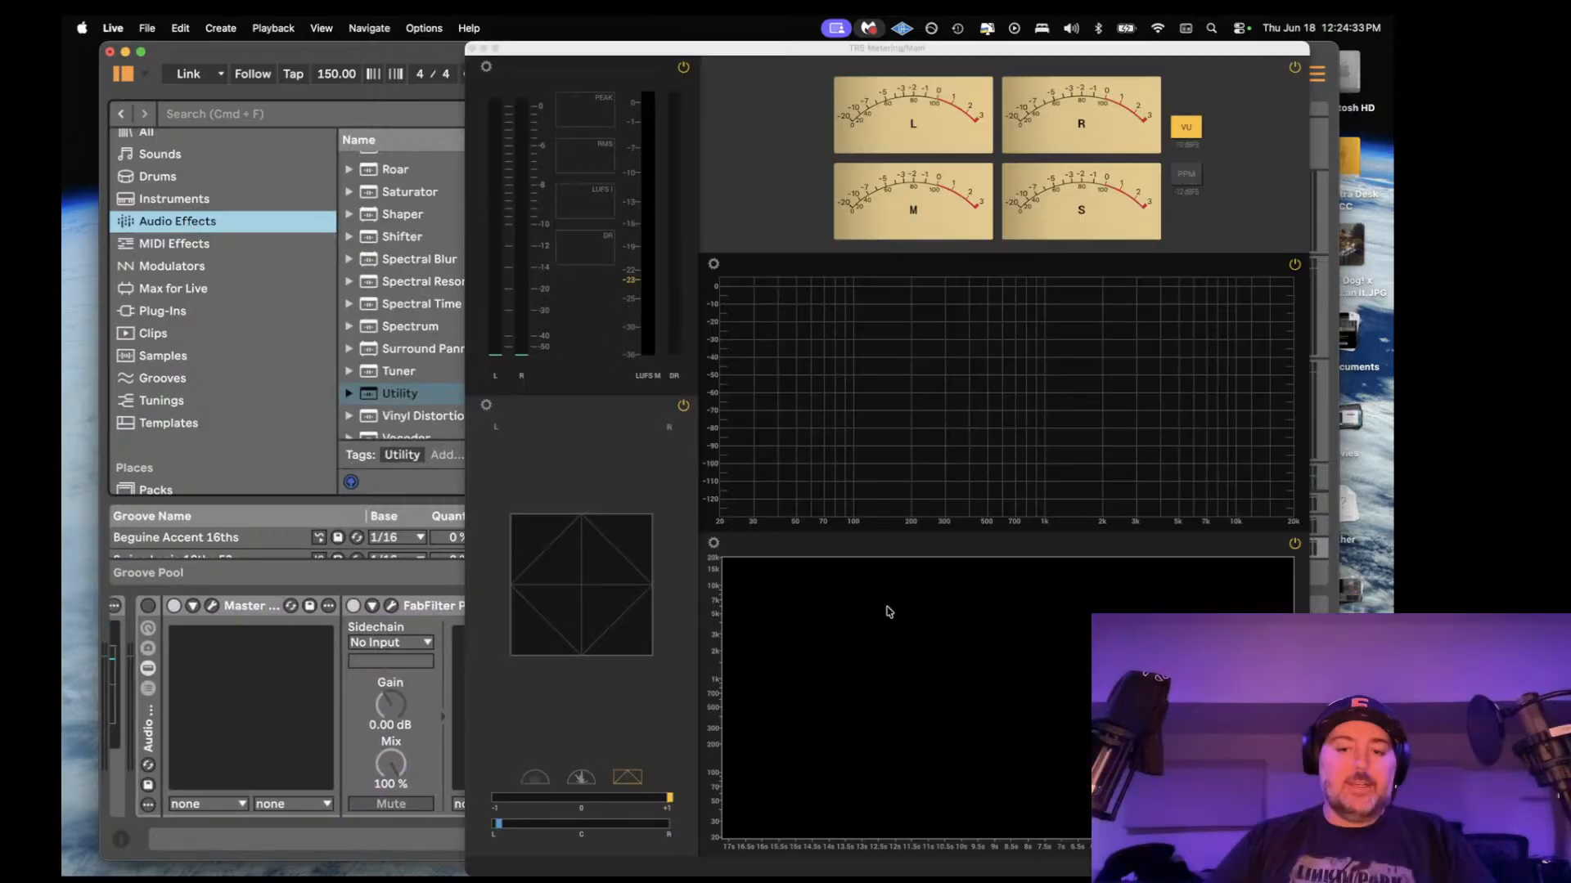
click(886, 606)
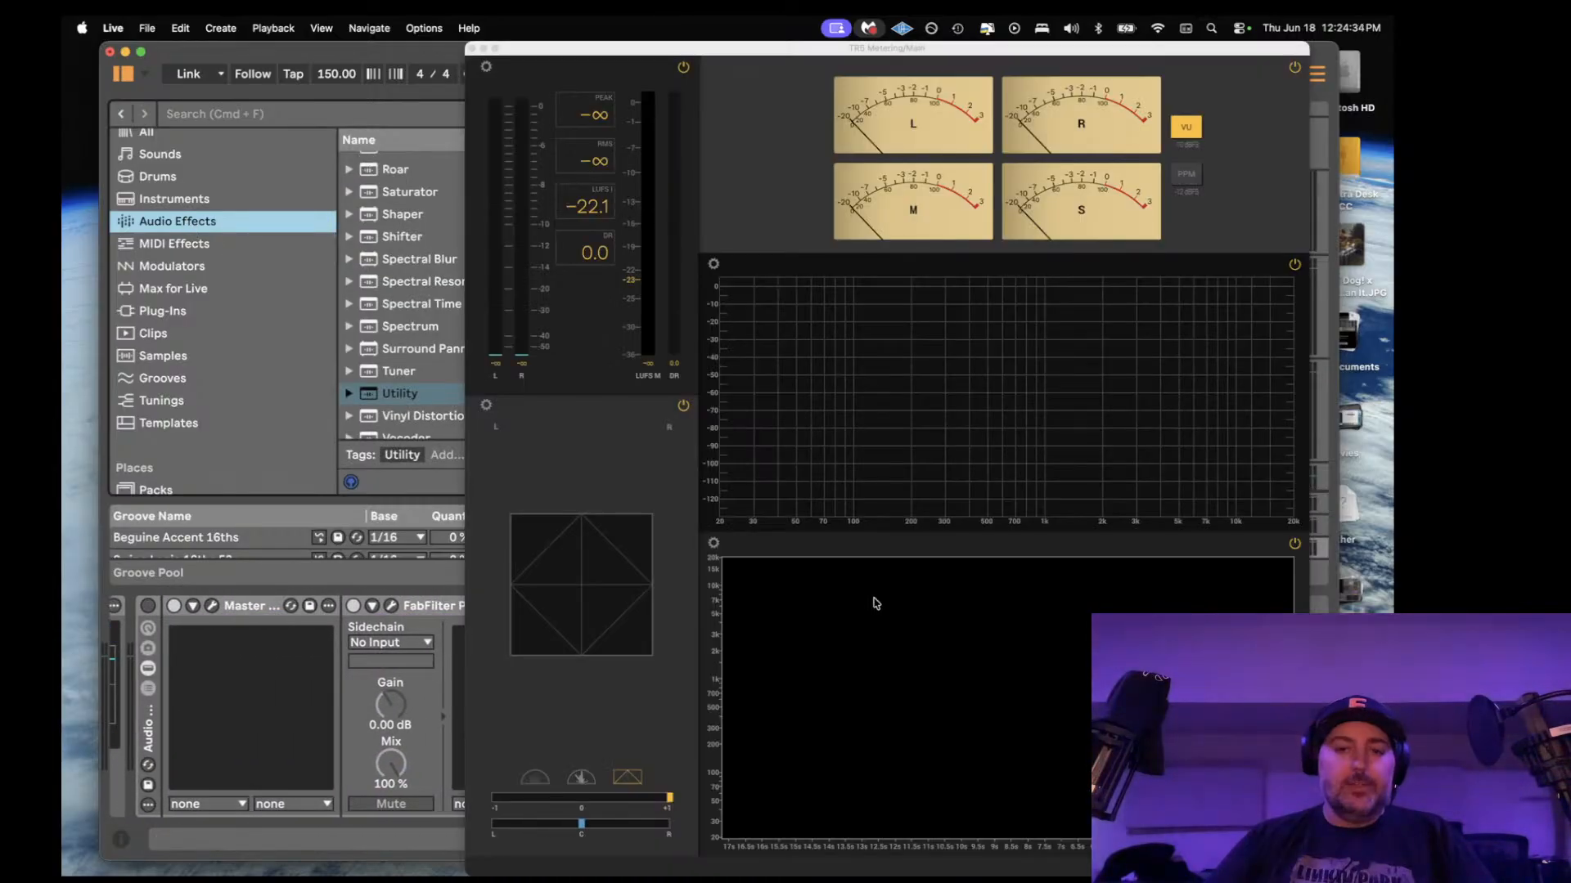
click(472, 50)
click(1073, 606)
click(1075, 608)
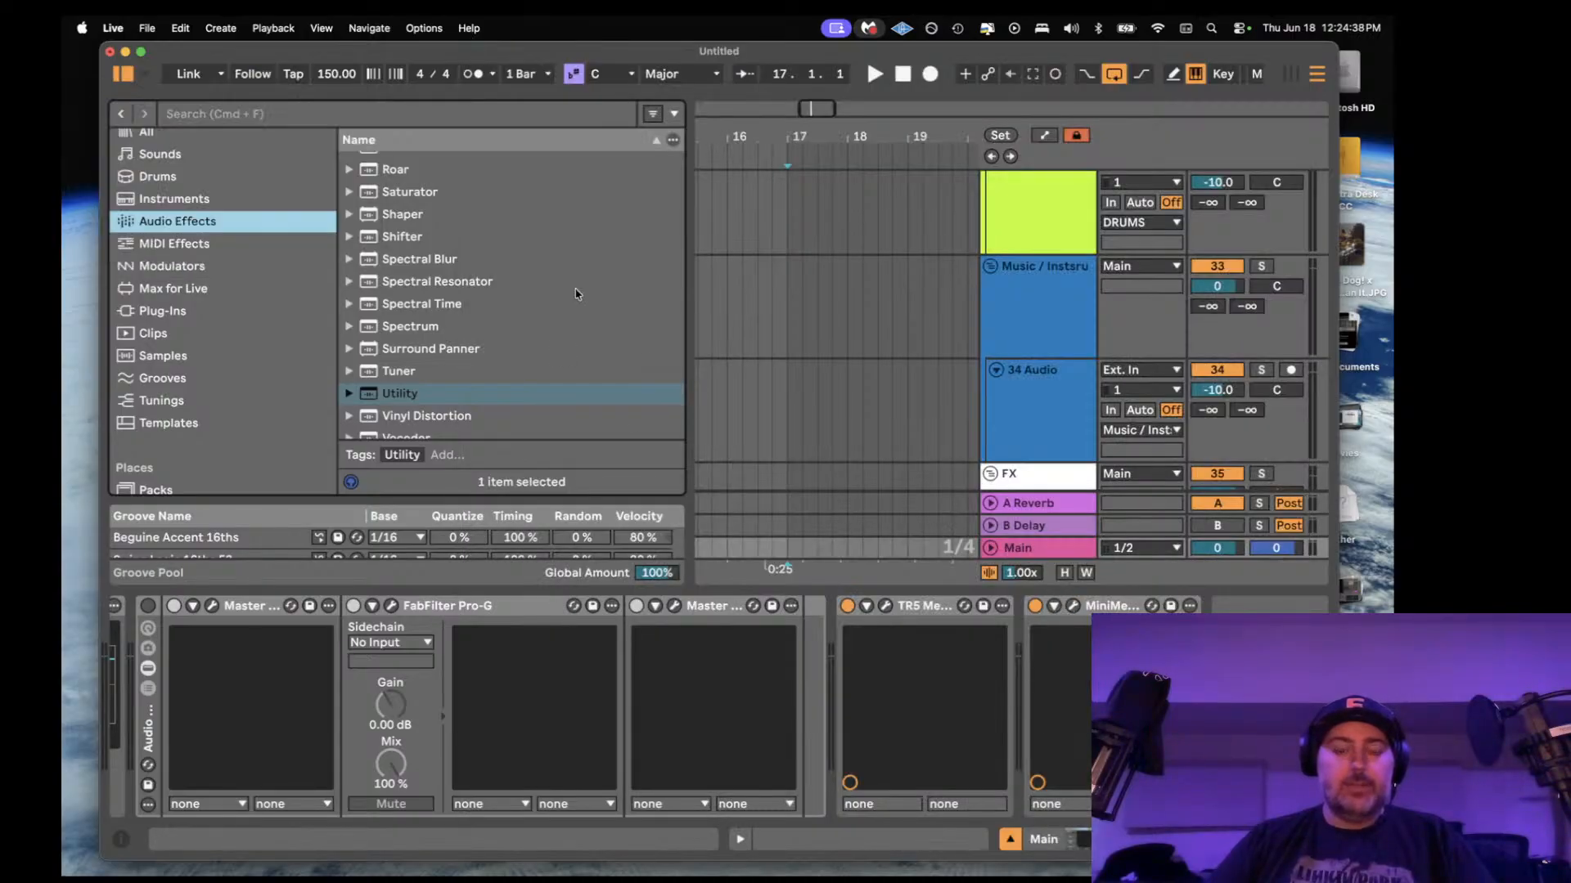
scroll(736, 630, left, 10)
scroll(613, 646, left, 5)
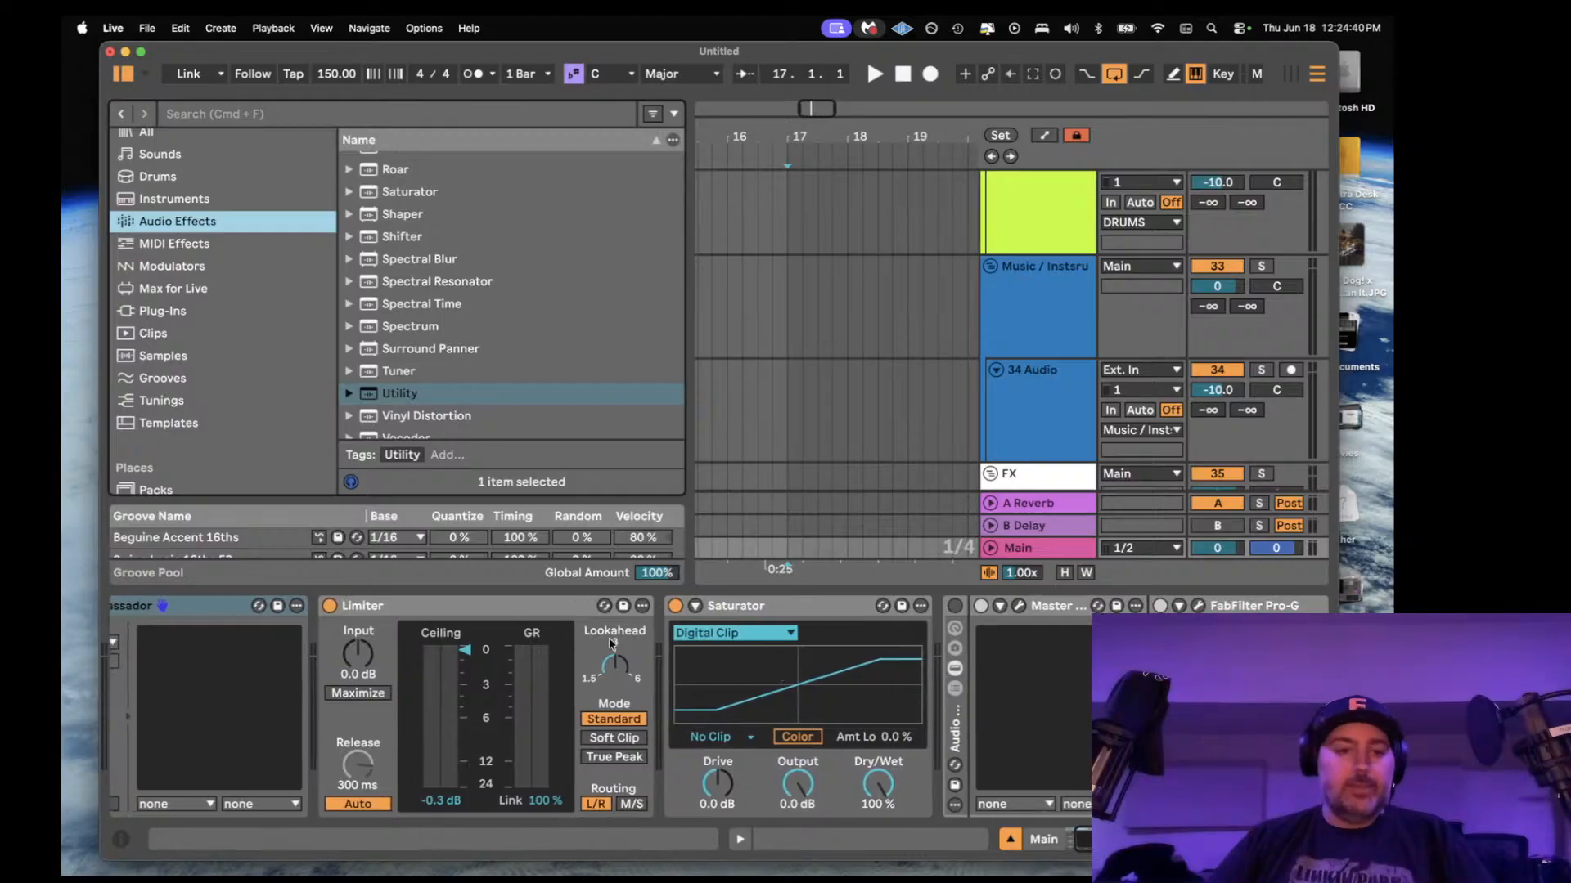
- Insert an empty Audio Effect Rack from the built-in audio effects ahead of MBassador on the Main track
click(183, 312)
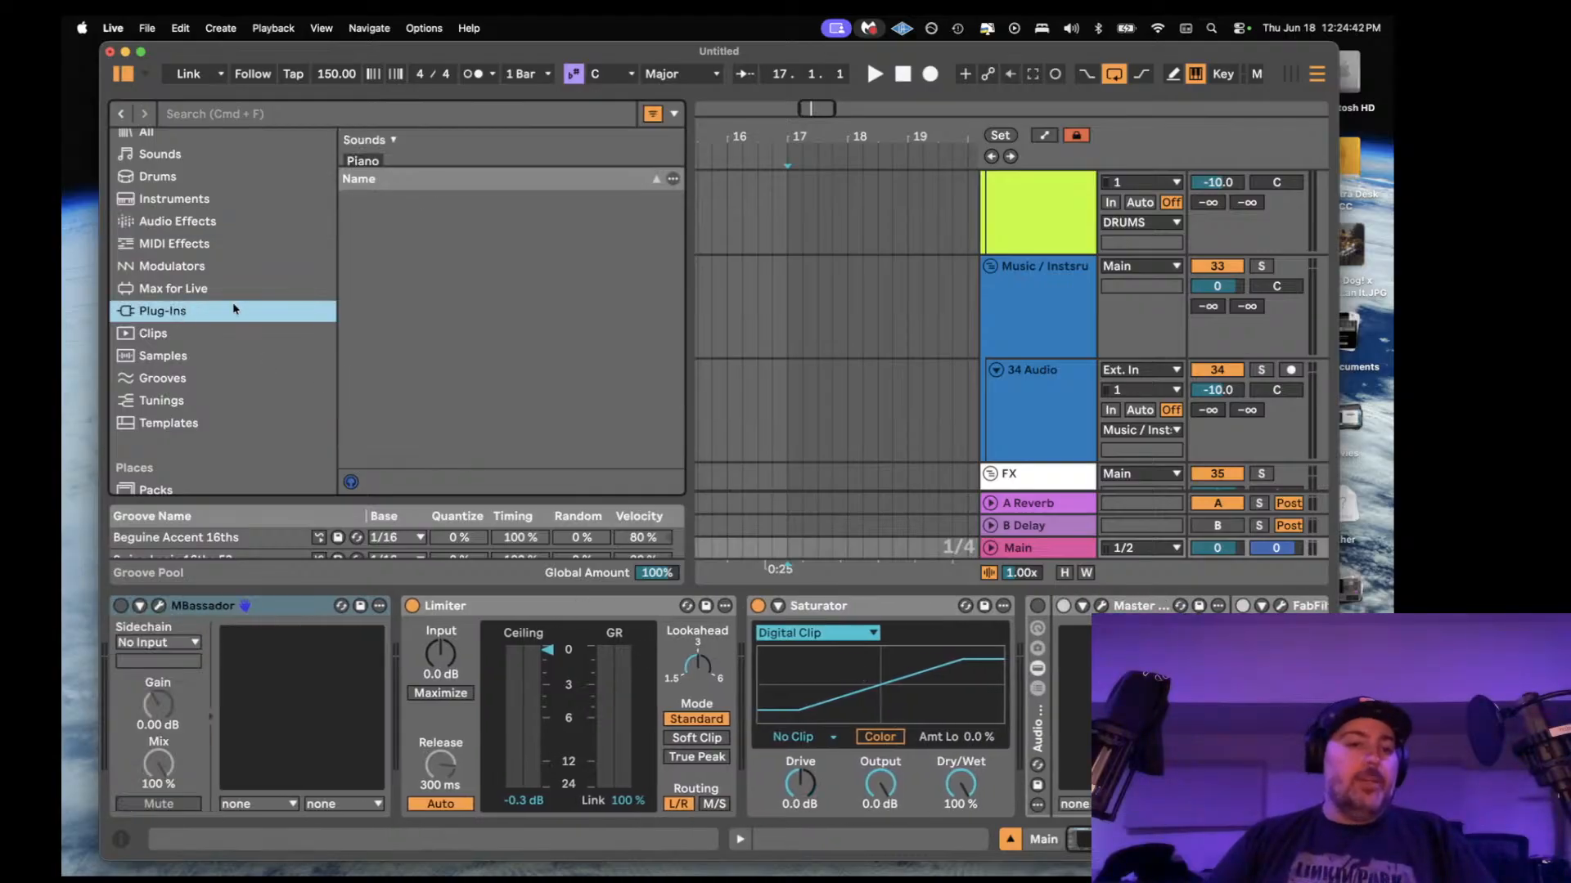
click(190, 221)
scroll(373, 224, up, 15)
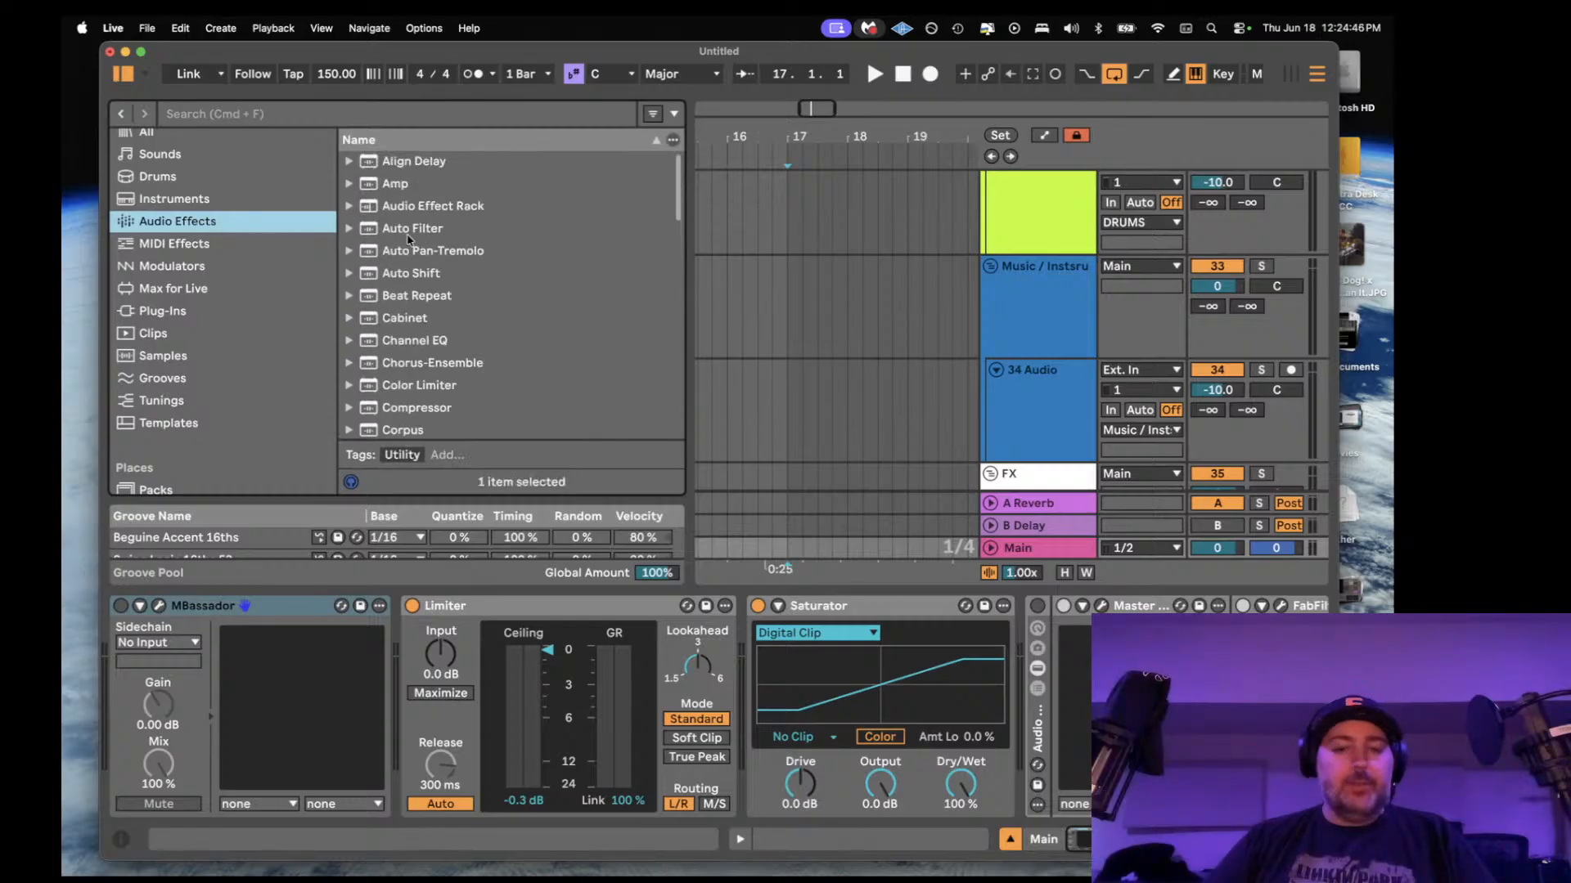
scroll(426, 270, down, 5)
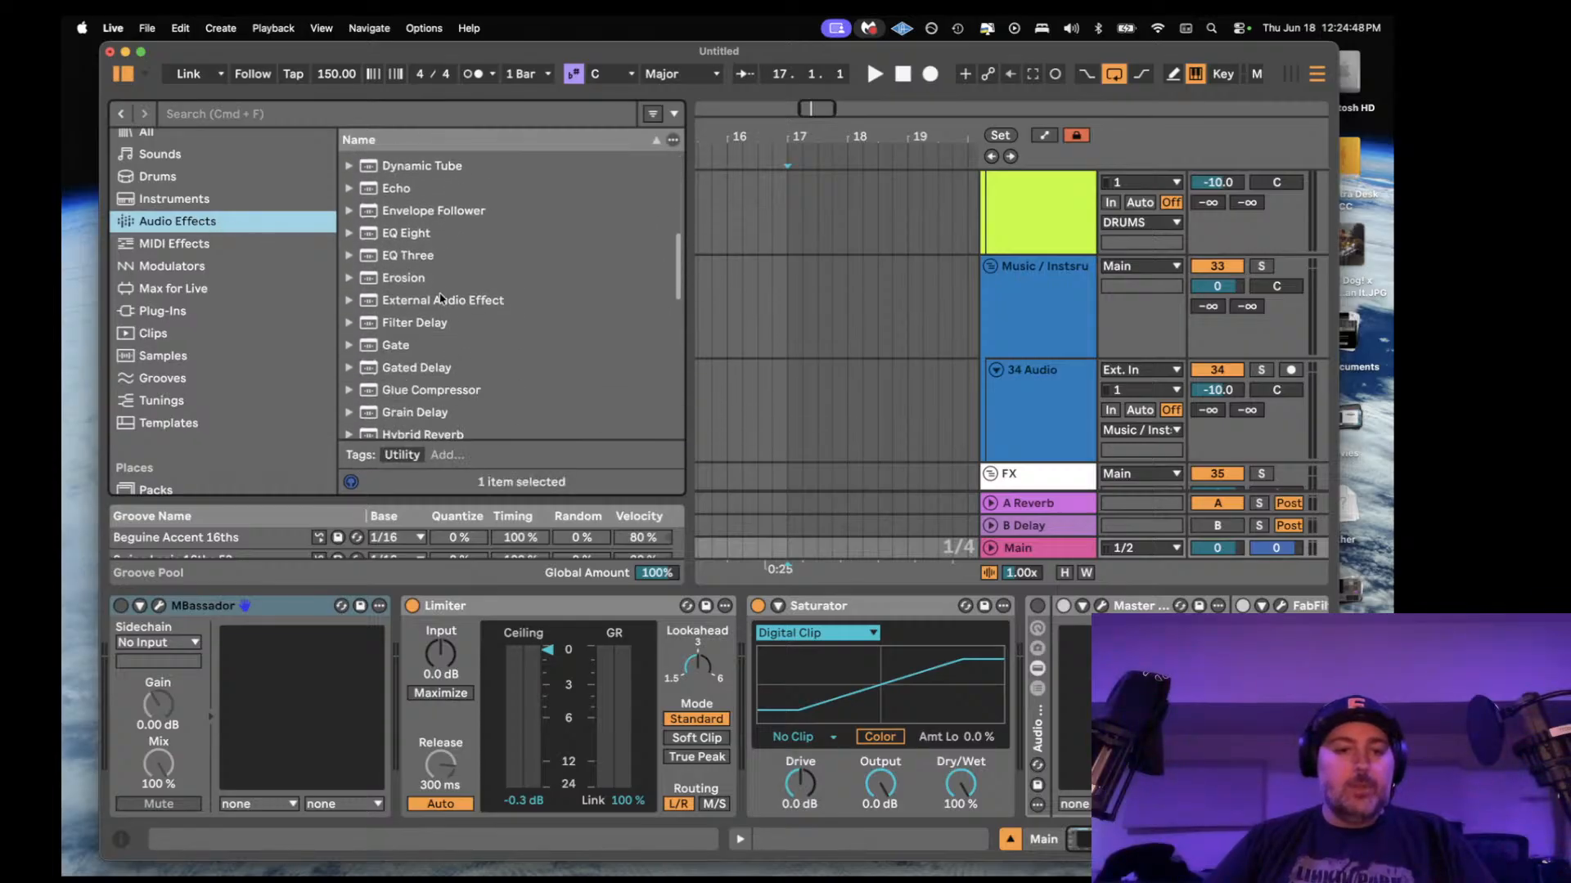
click(439, 298)
scroll(437, 300, up, 5)
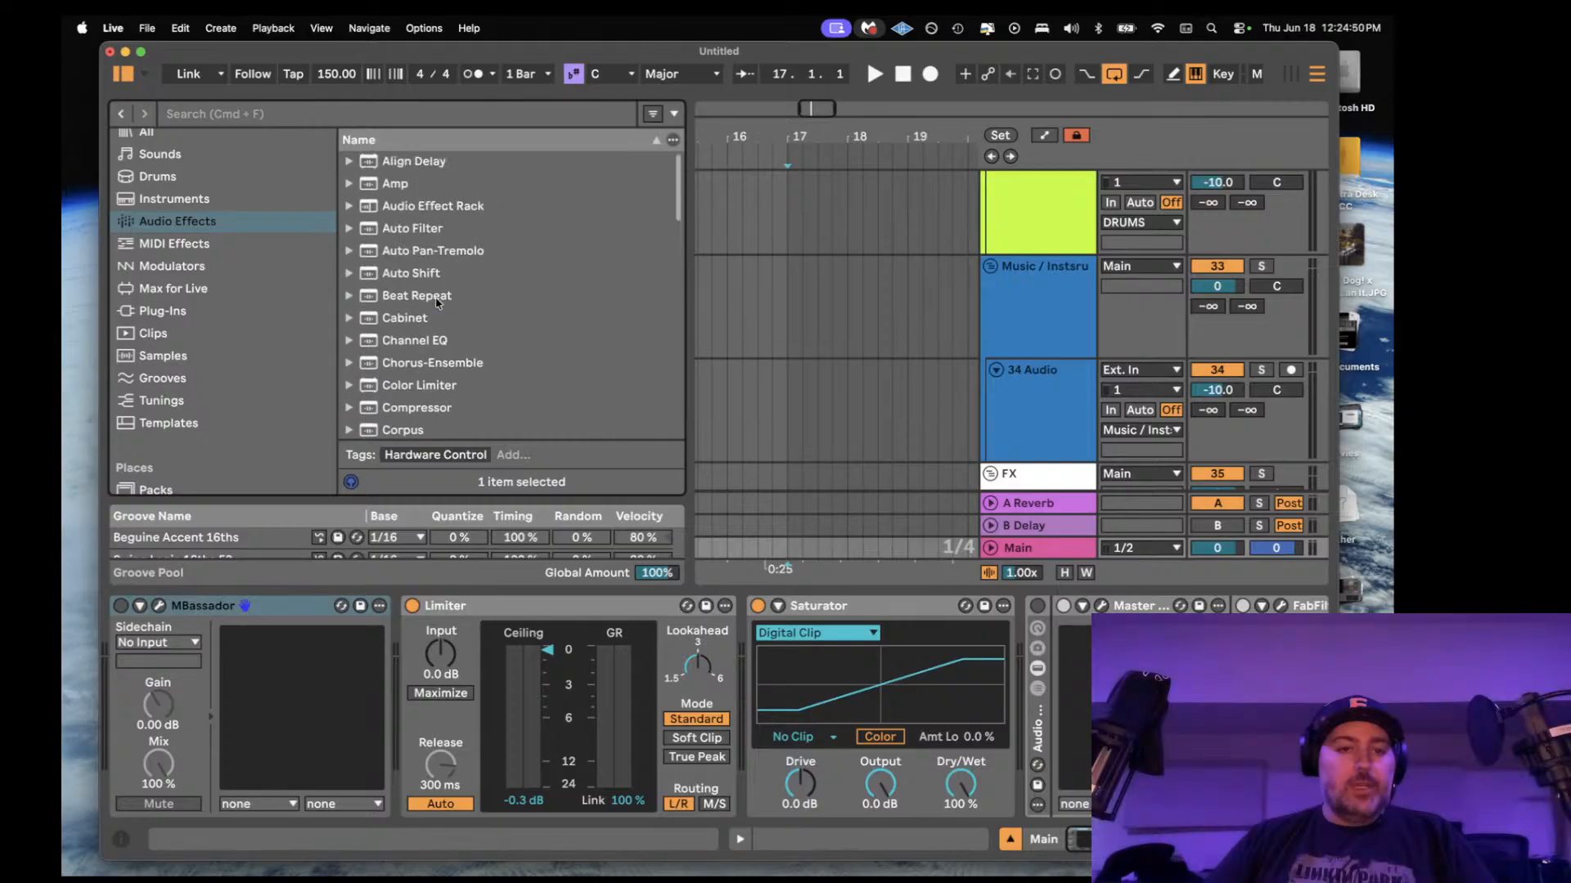
drag(427, 211, 156, 662)
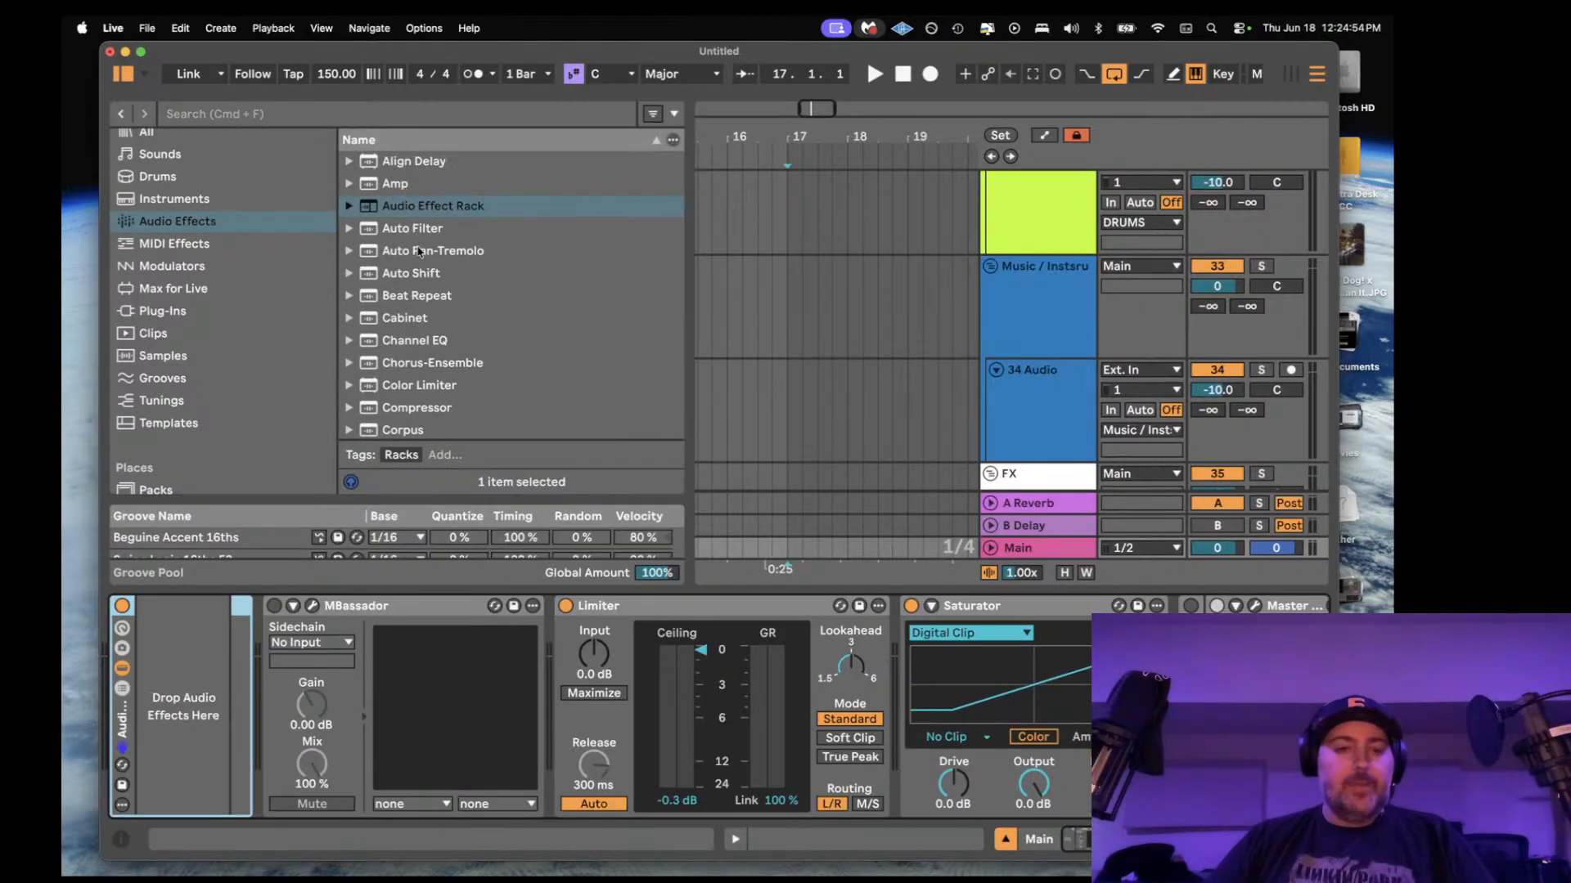
- Add a Compressor to the empty Audio Effect Rack and show the rack's chain list
scroll(417, 319, down, 1)
drag(425, 398, 213, 627)
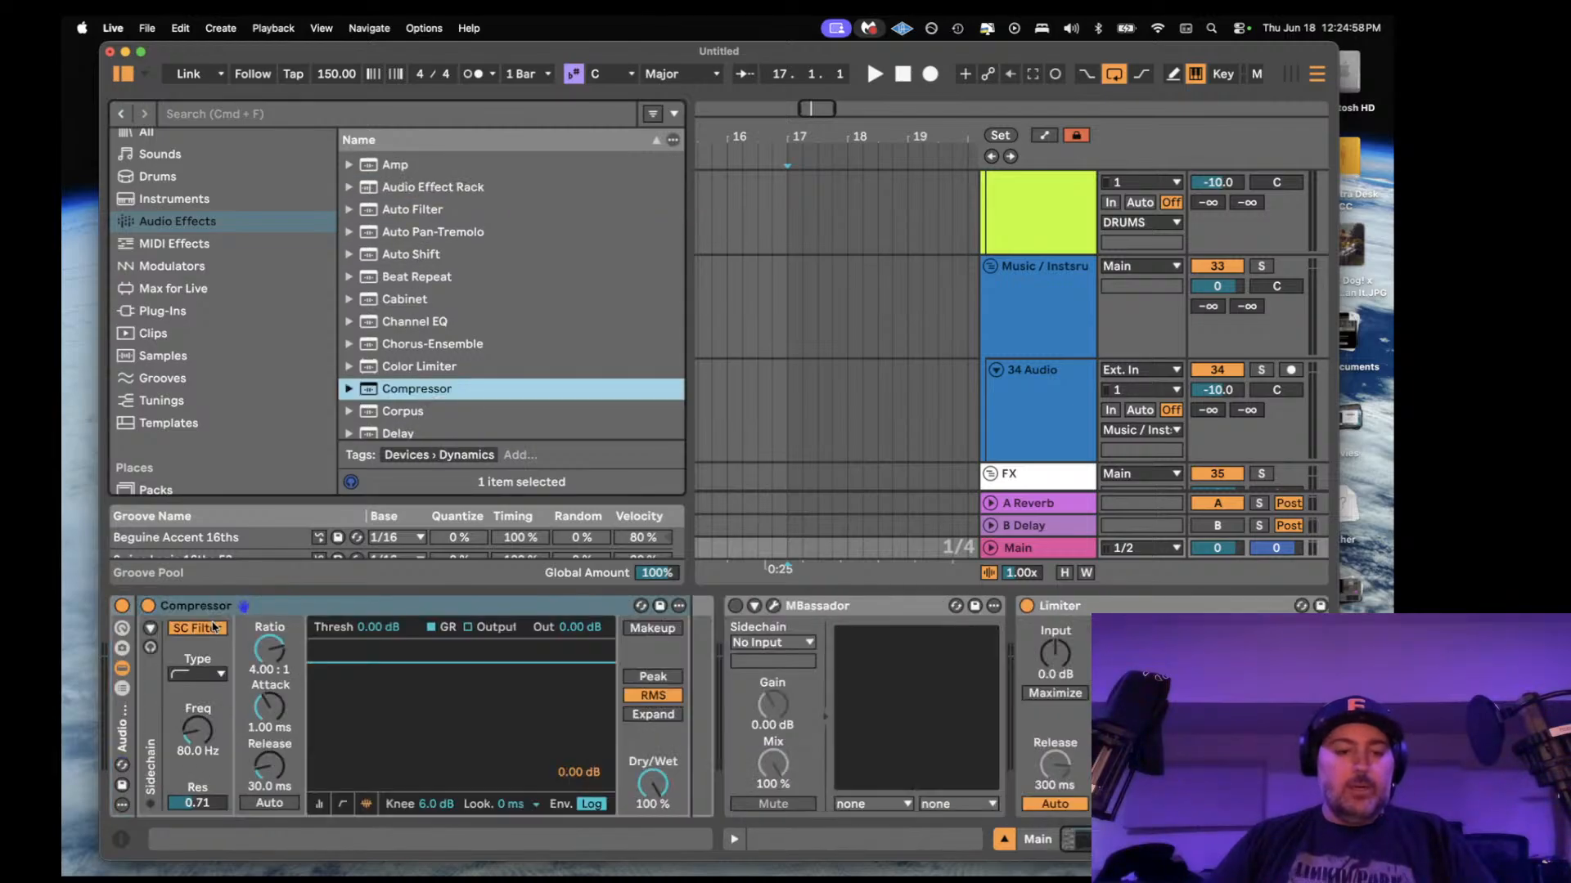
click(122, 688)
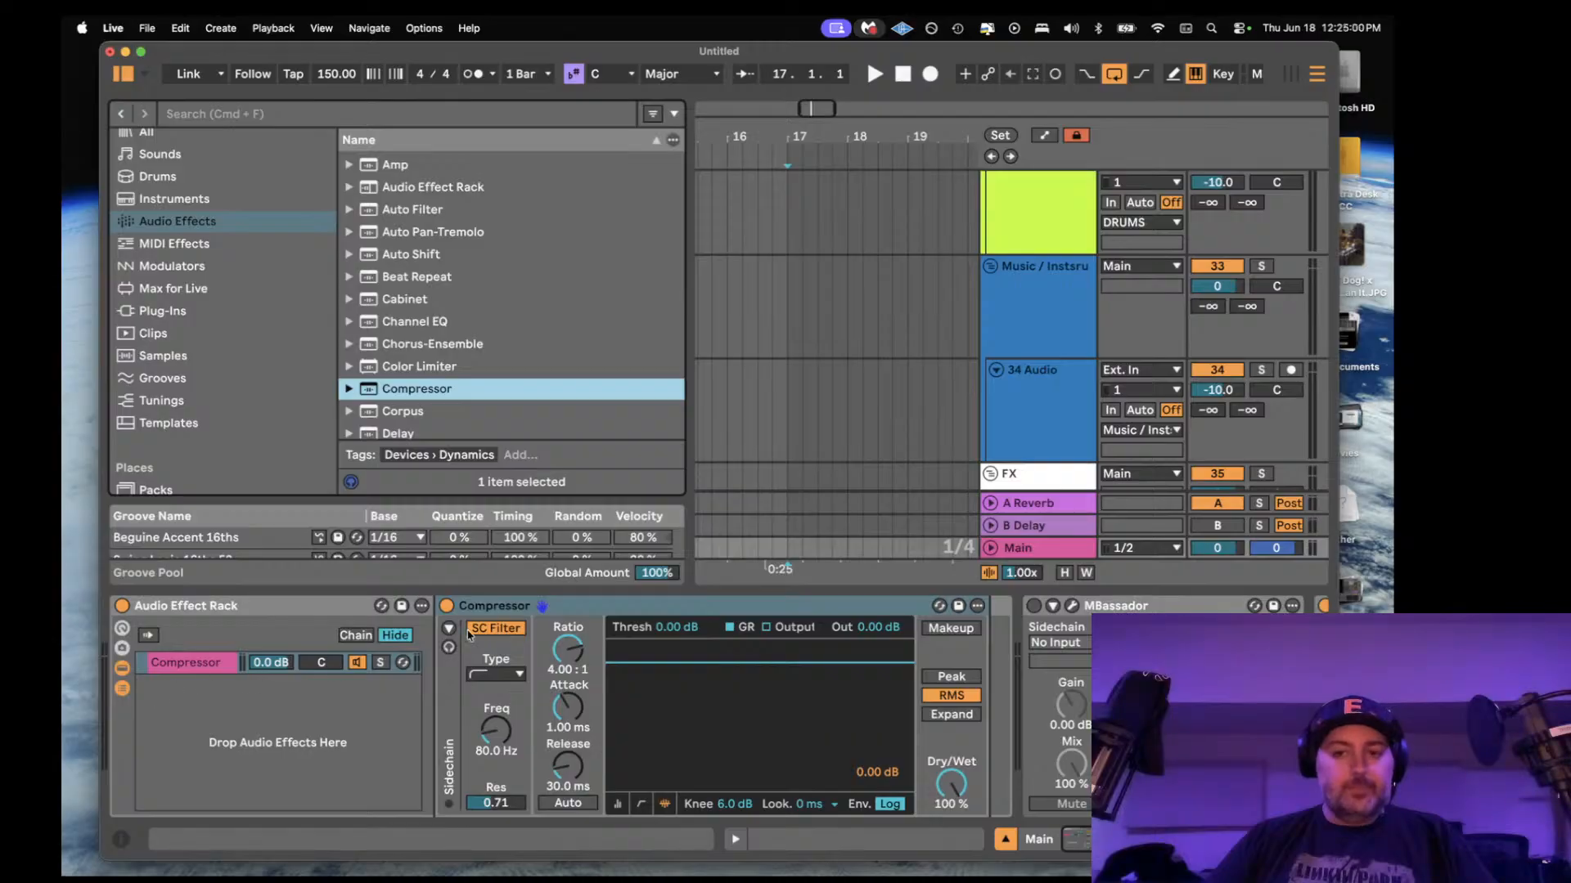
- Narrow the browser and fold all the group tracks from Vocal Lead through FX
drag(687, 232, 499, 231)
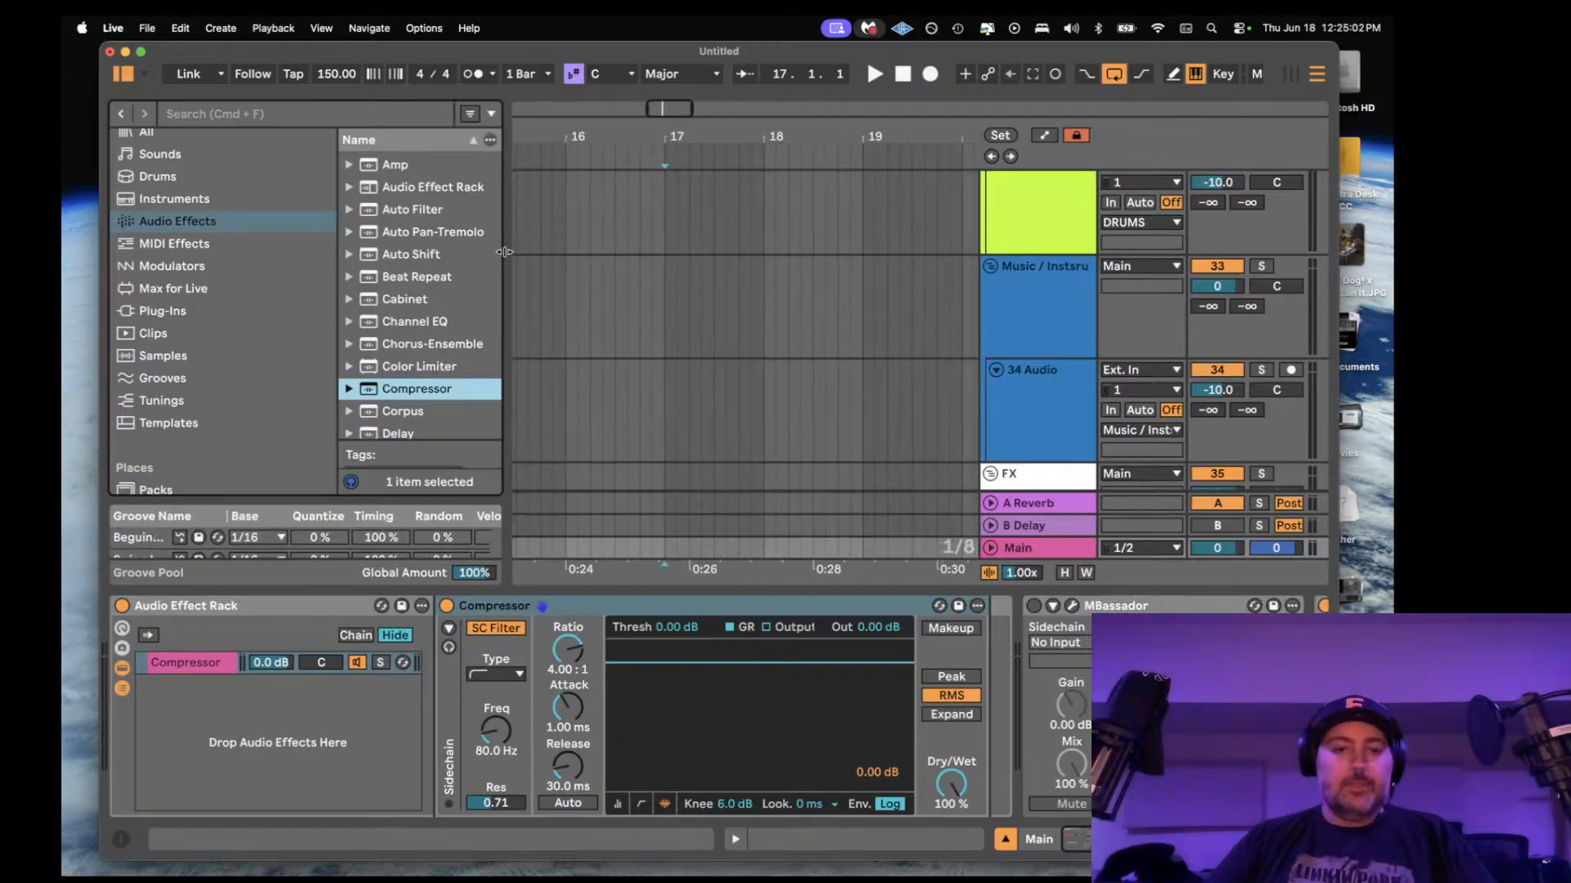
scroll(922, 291, down, 5)
scroll(921, 291, up, 3)
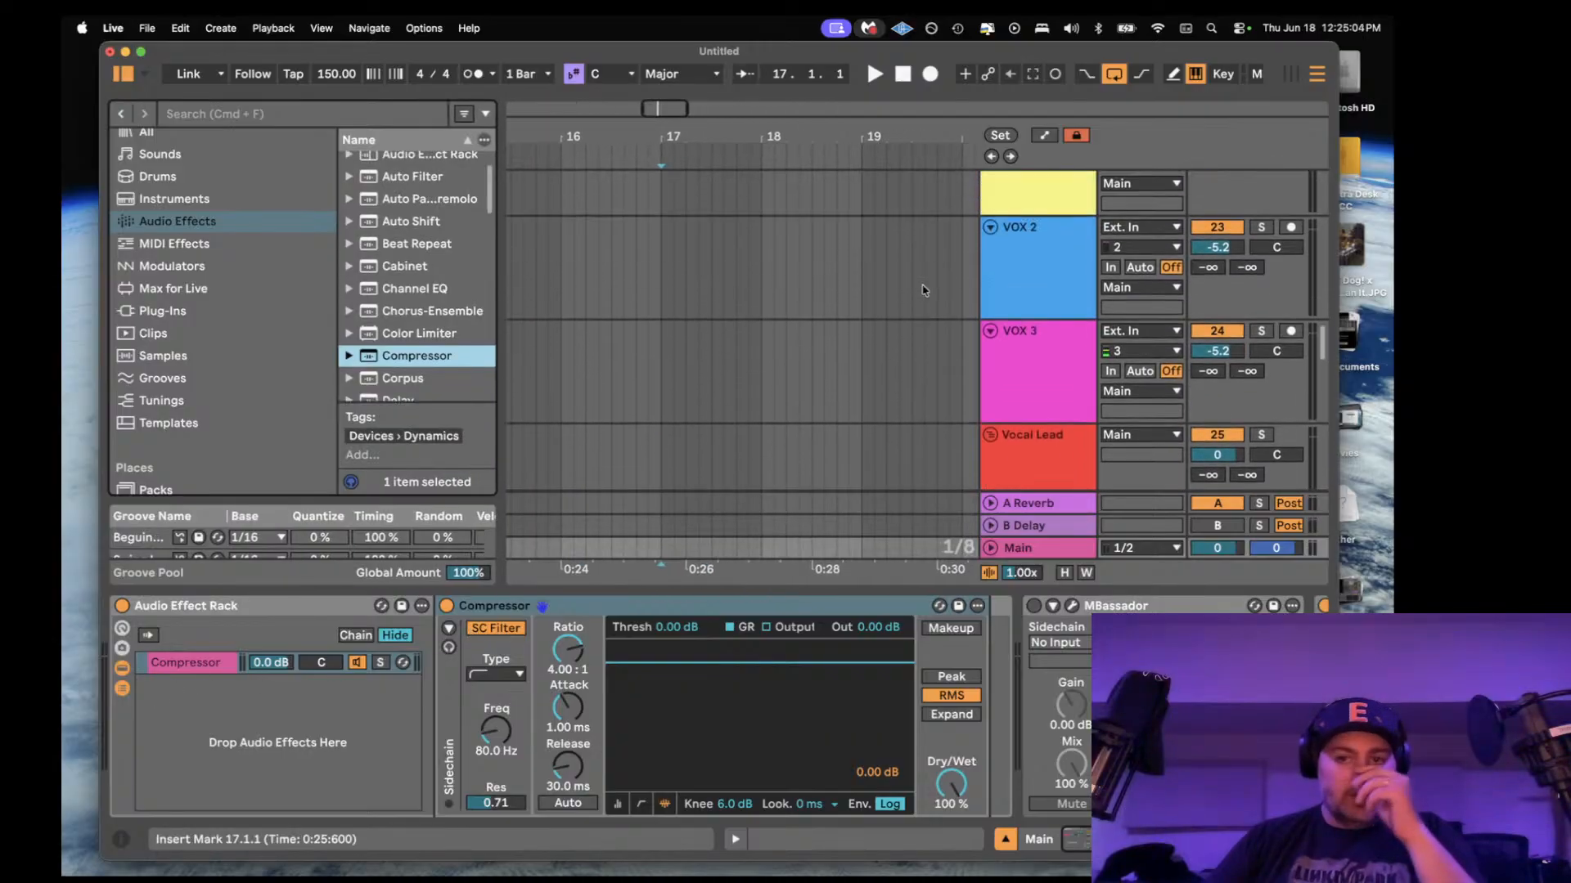
scroll(1015, 342, down, 1)
scroll(1015, 342, down, 2)
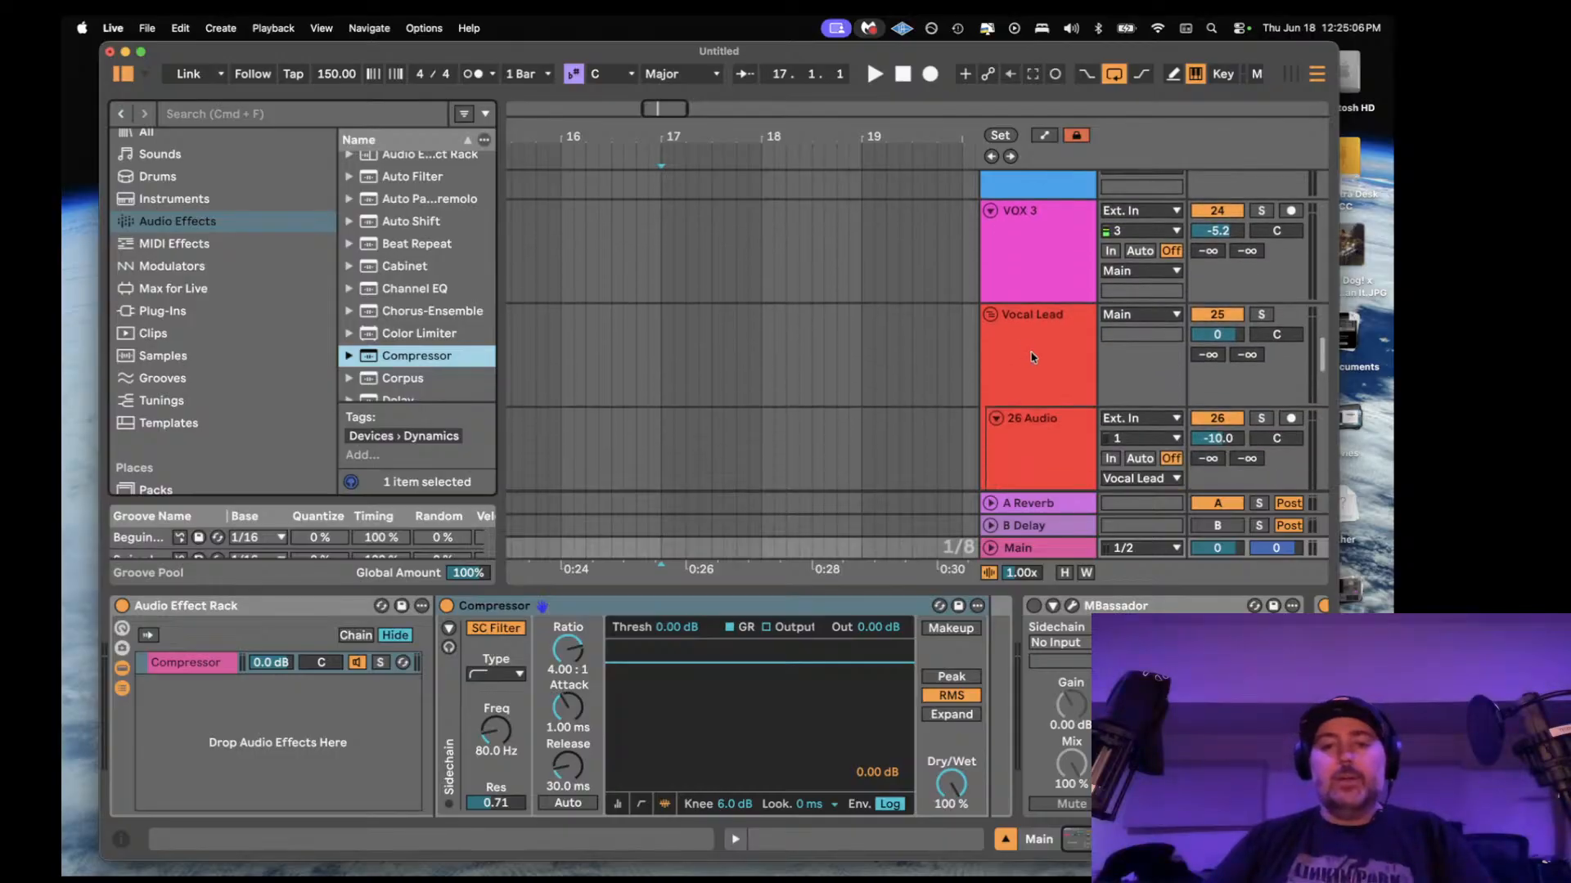
click(1027, 350)
scroll(1023, 344, down, 12)
shift+click(1027, 285)
click(991, 243)
scroll(962, 265, up, 6)
scroll(962, 264, down, 2)
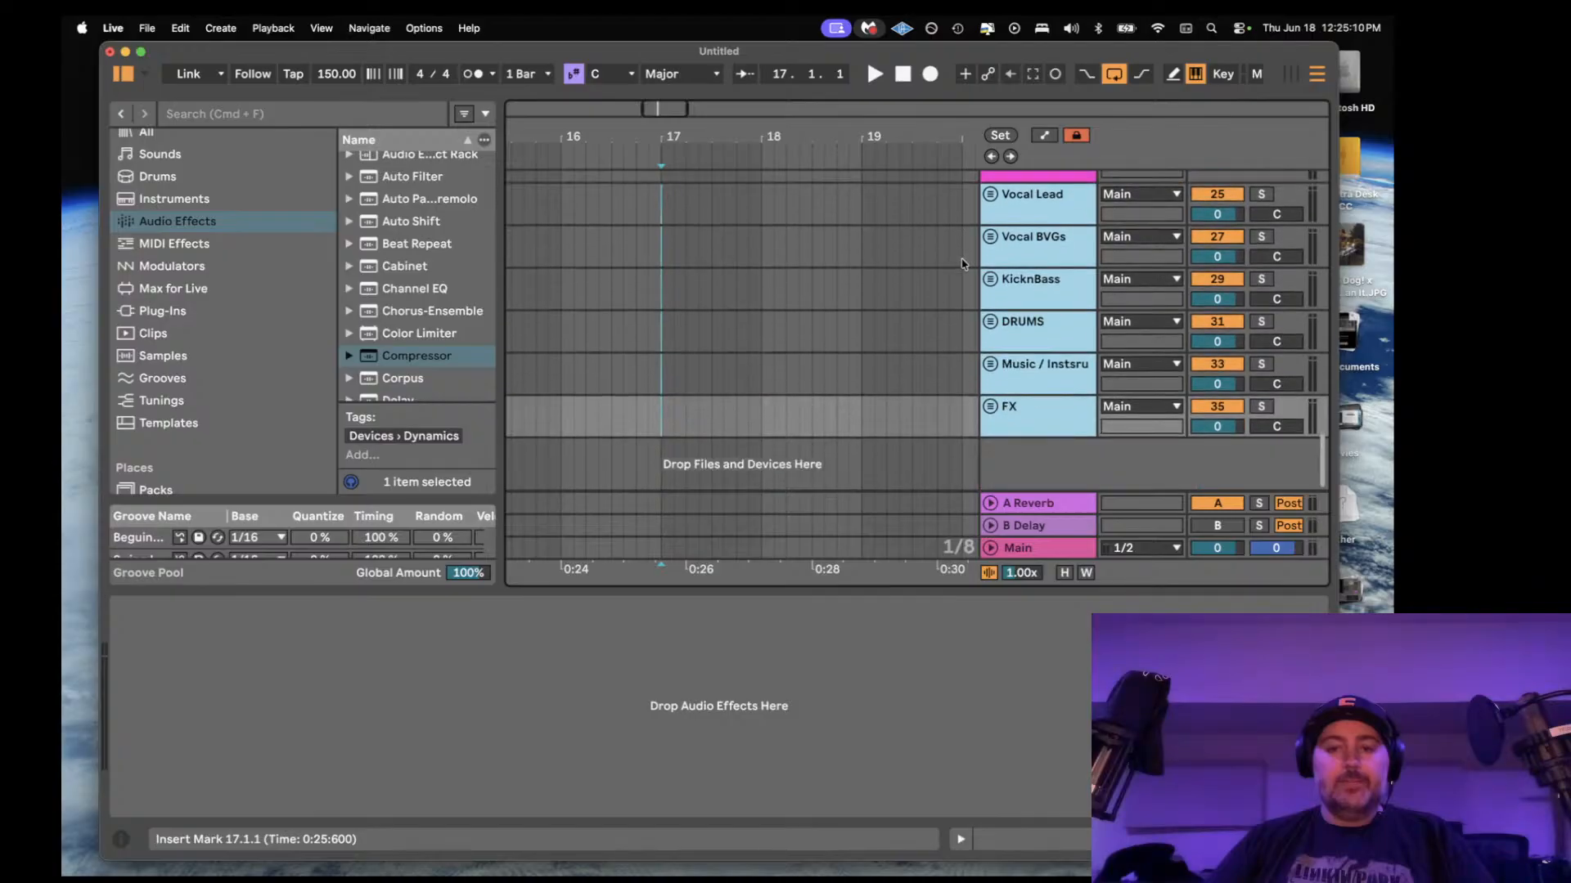
scroll(962, 264, up, 1)
scroll(962, 263, up, 1)
click(899, 331)
scroll(993, 319, down, 3)
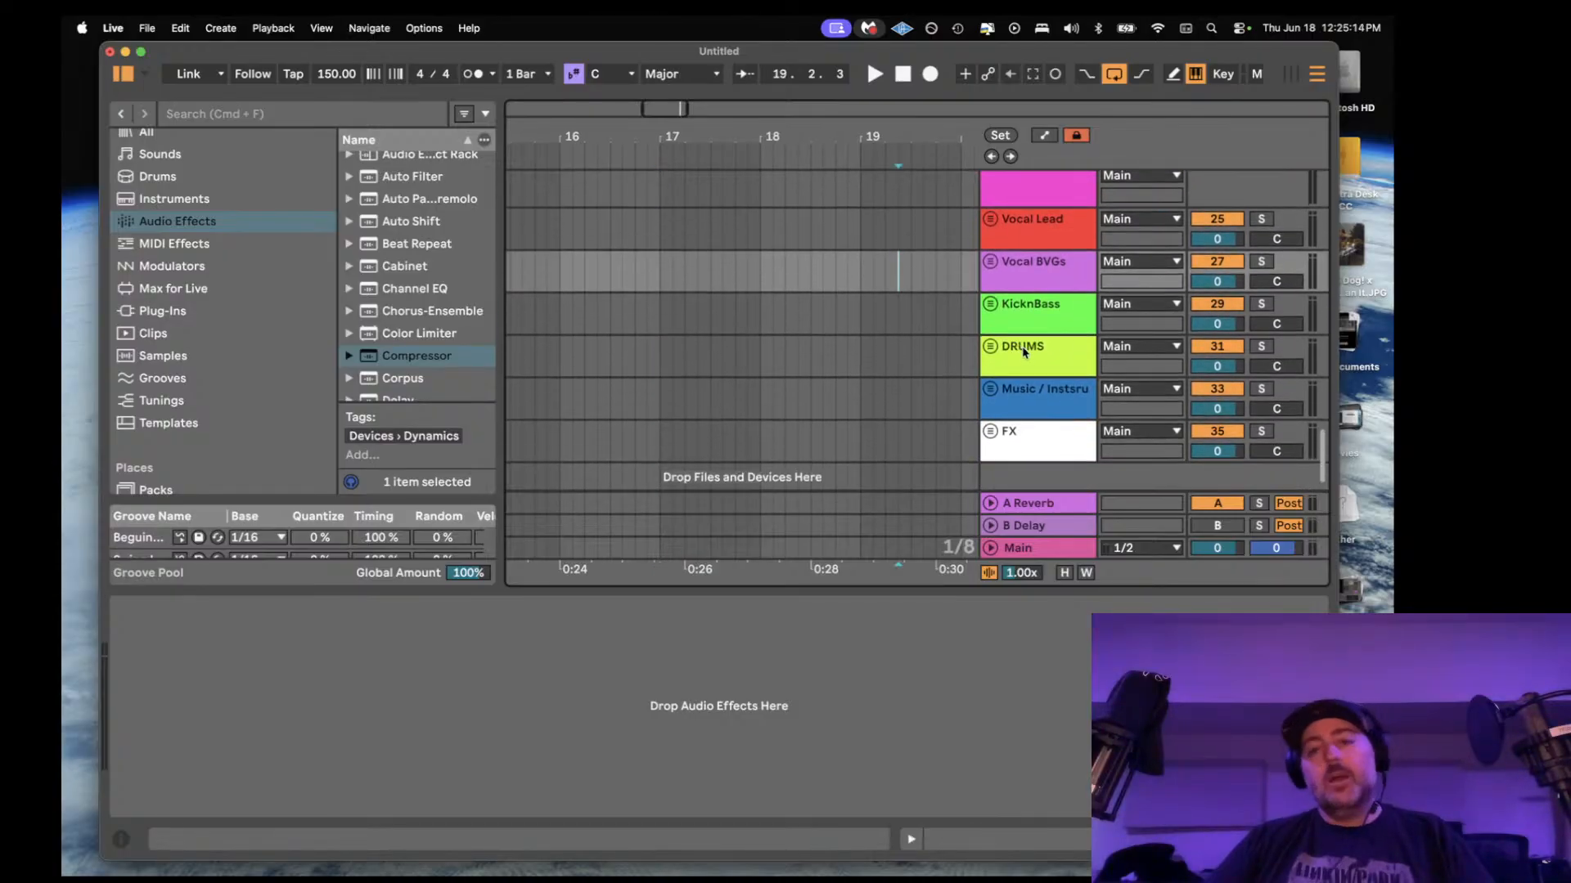
- Return to the Main track's devices and rename the rack's Compressor chain Vocal Lead
click(1043, 437)
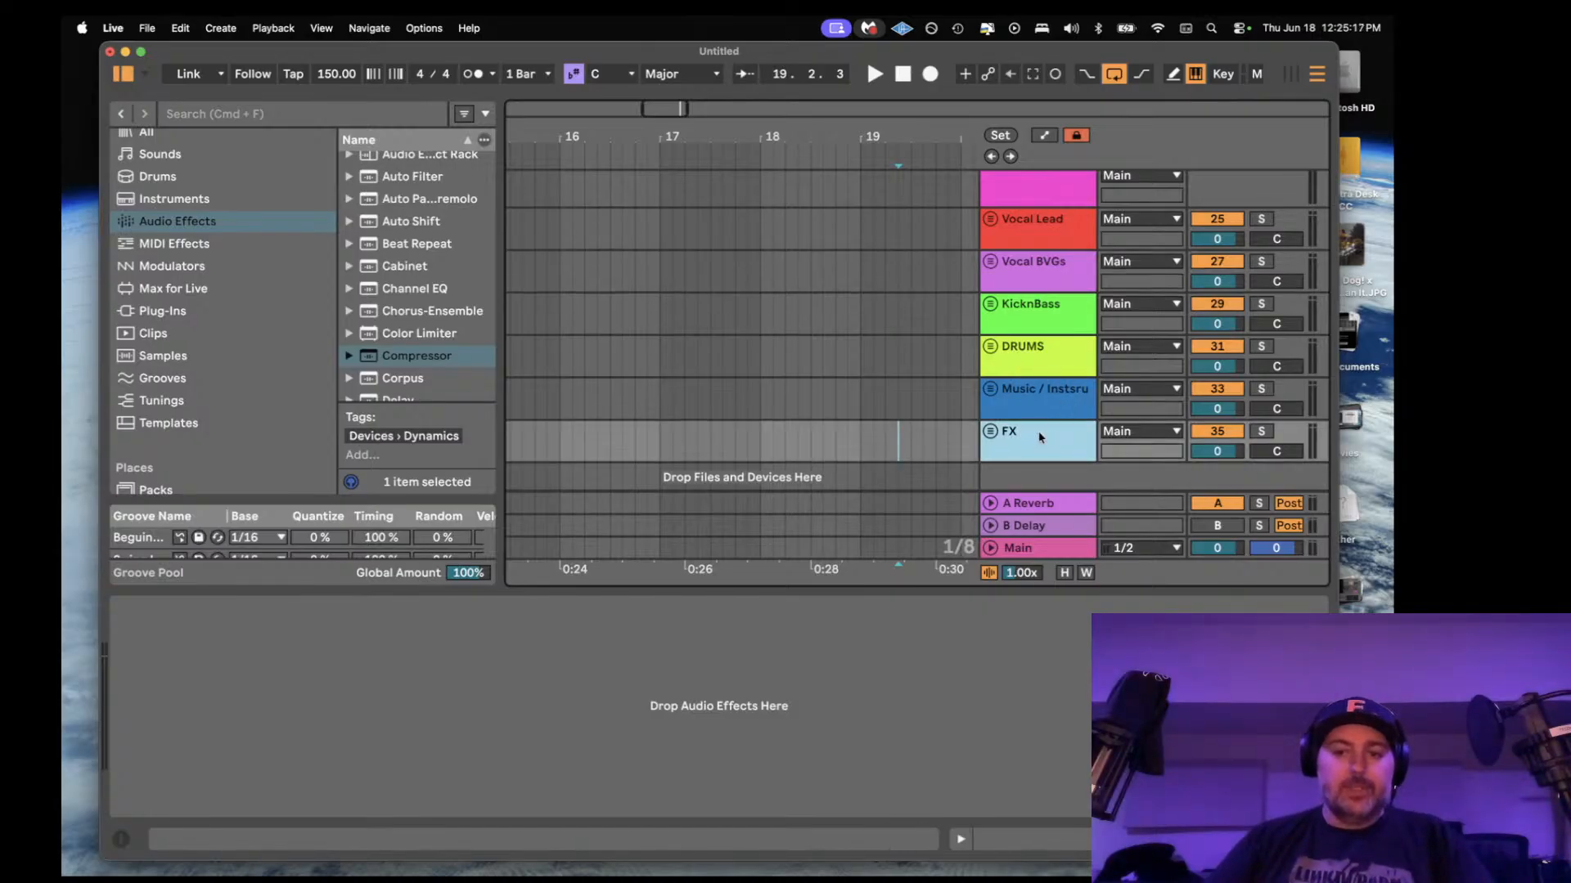
click(1024, 553)
click(194, 669)
key(super+r)
text(Vocal)
key(Return)
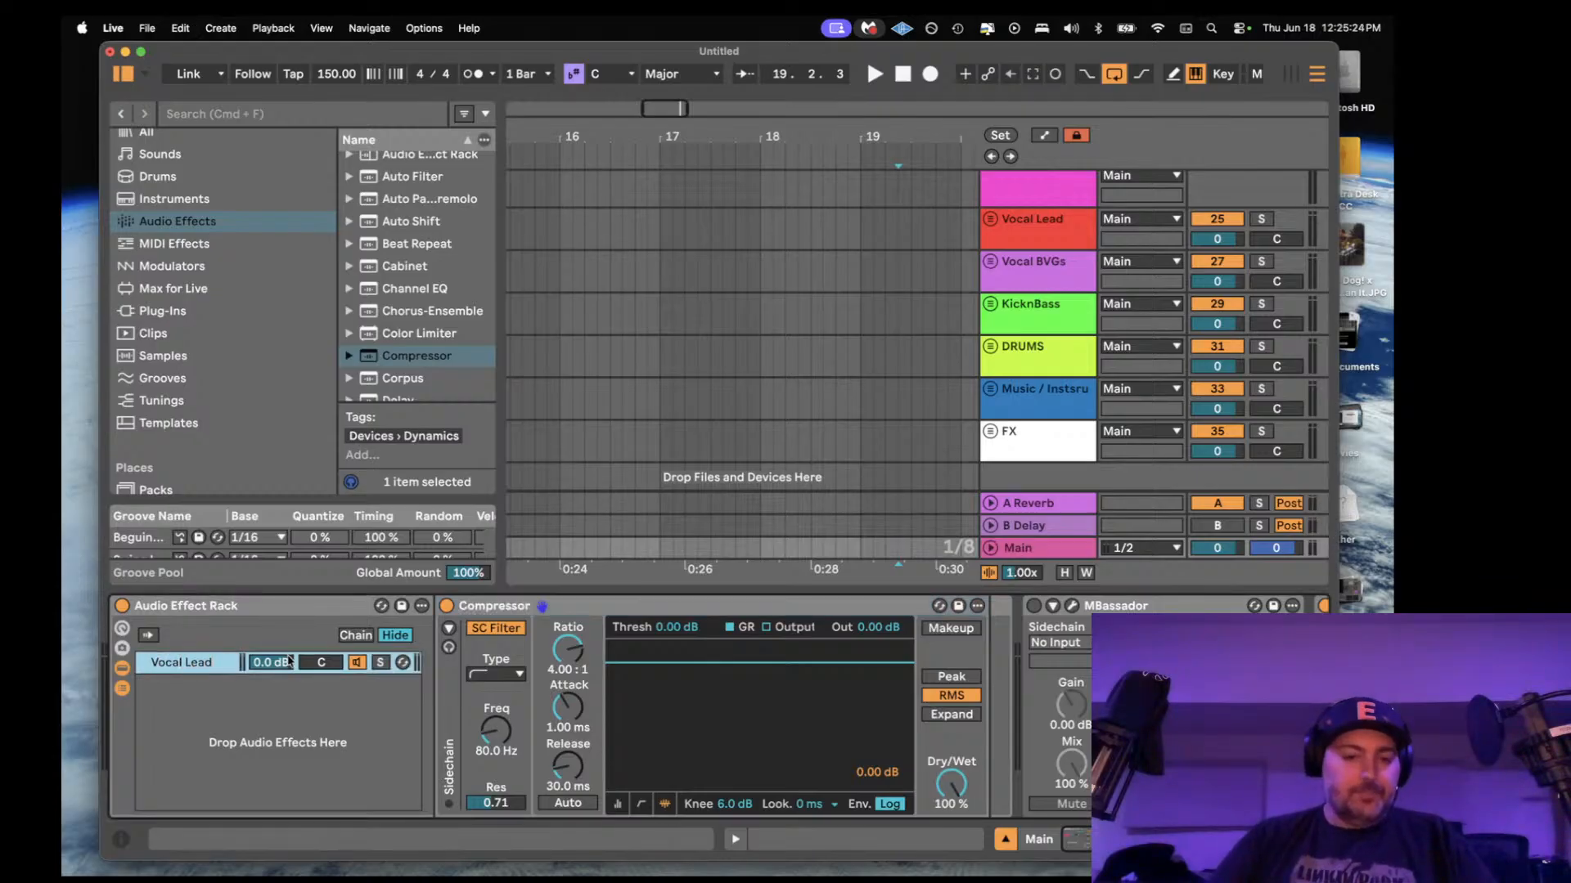
- Turn off the Compressor's sidechain filter, then set its external sidechain source to Vocal Lead, Post FX, with sidechain listening on
click(465, 630)
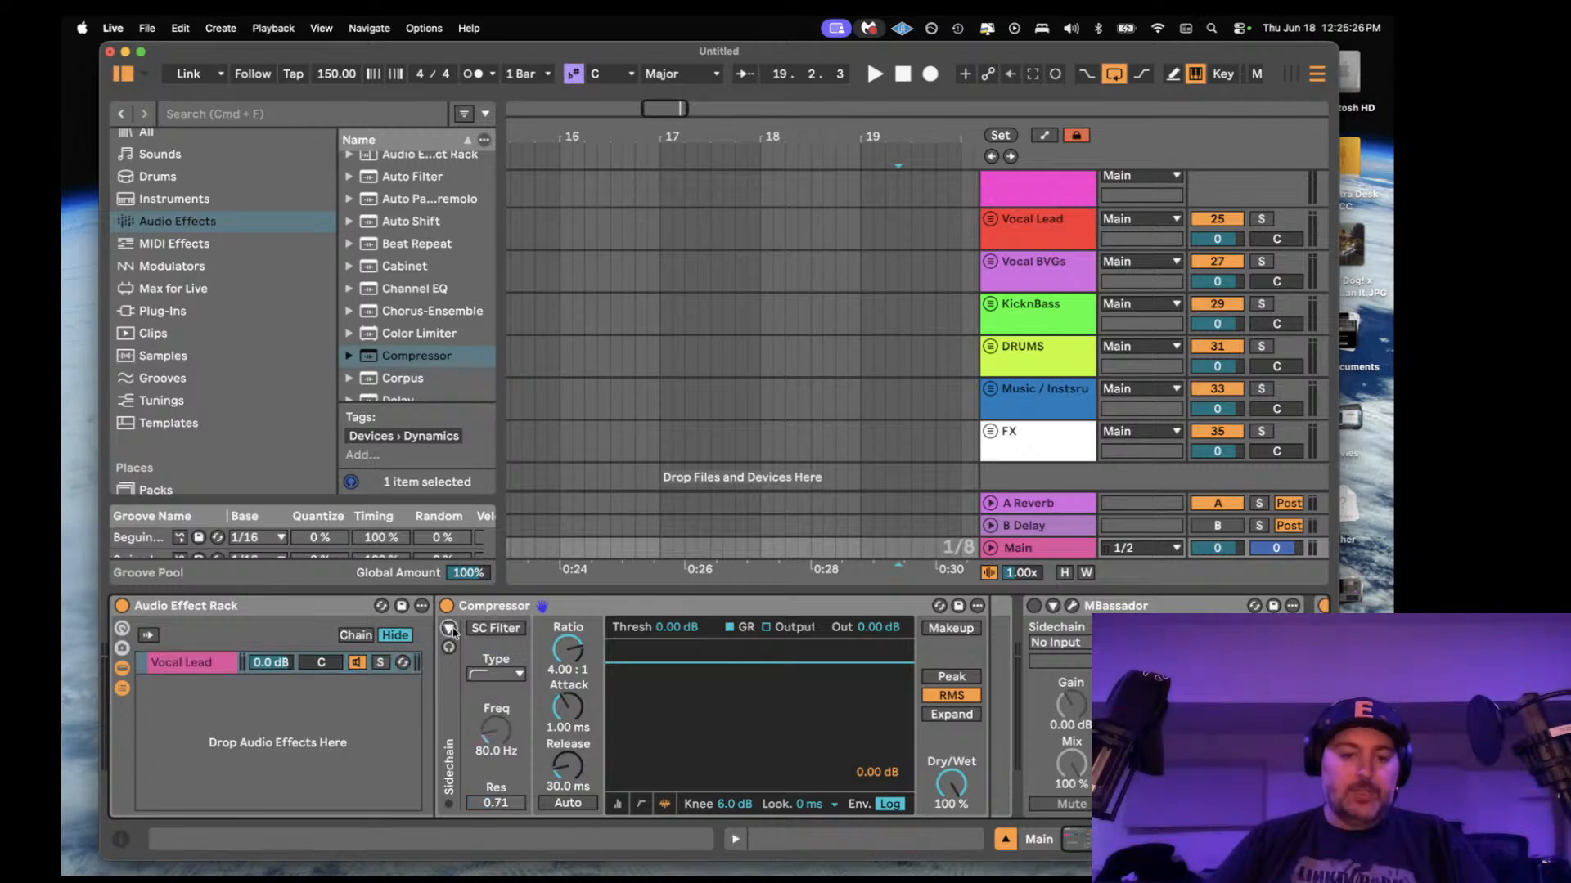
click(451, 629)
click(493, 675)
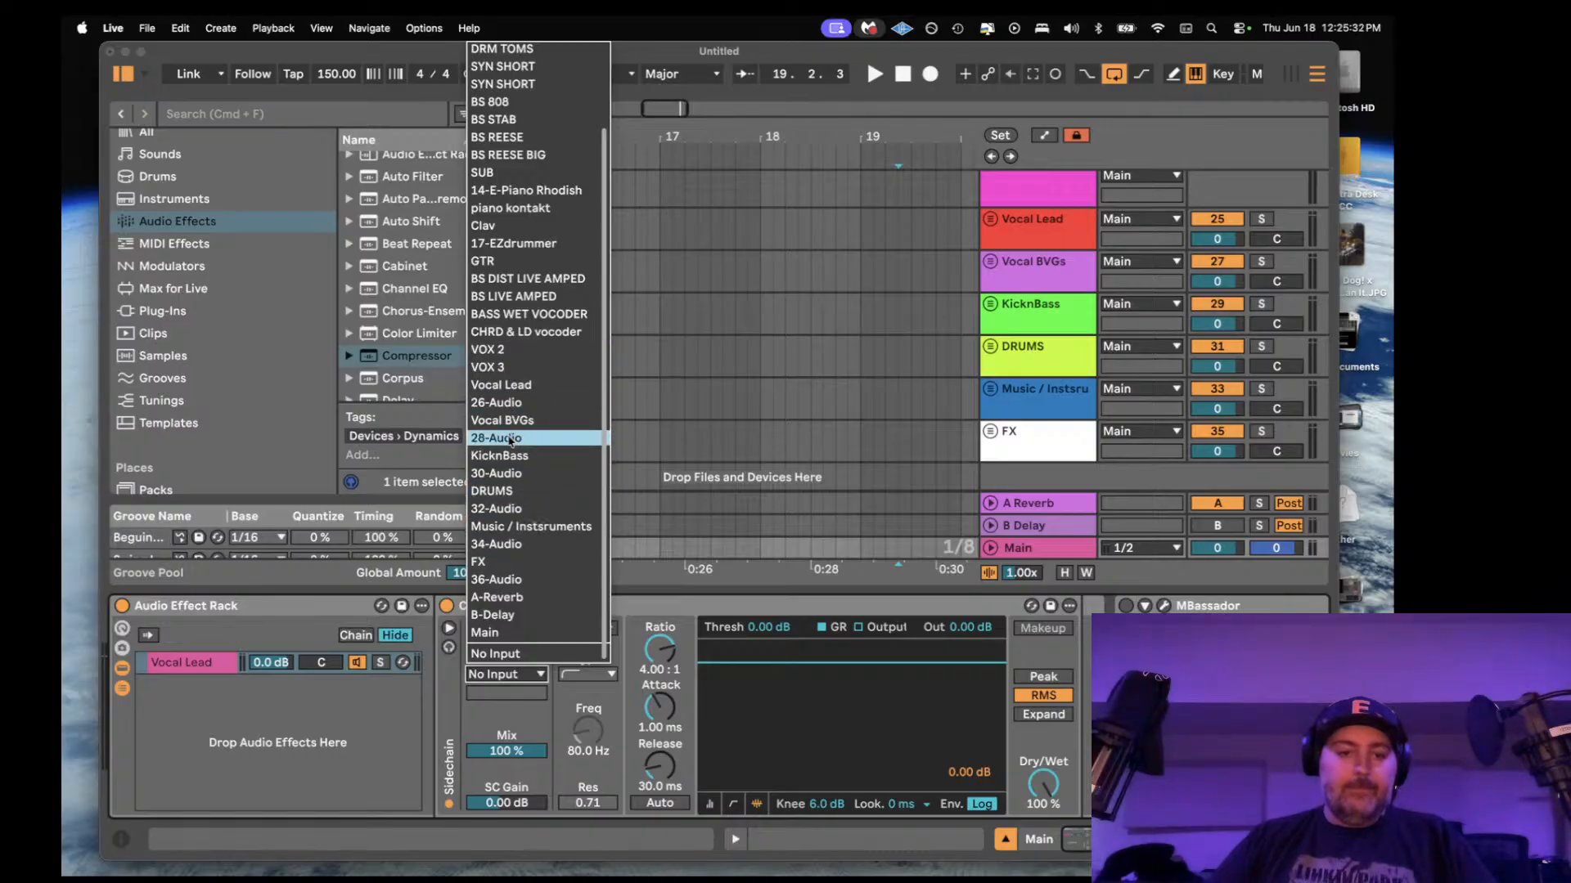
click(505, 386)
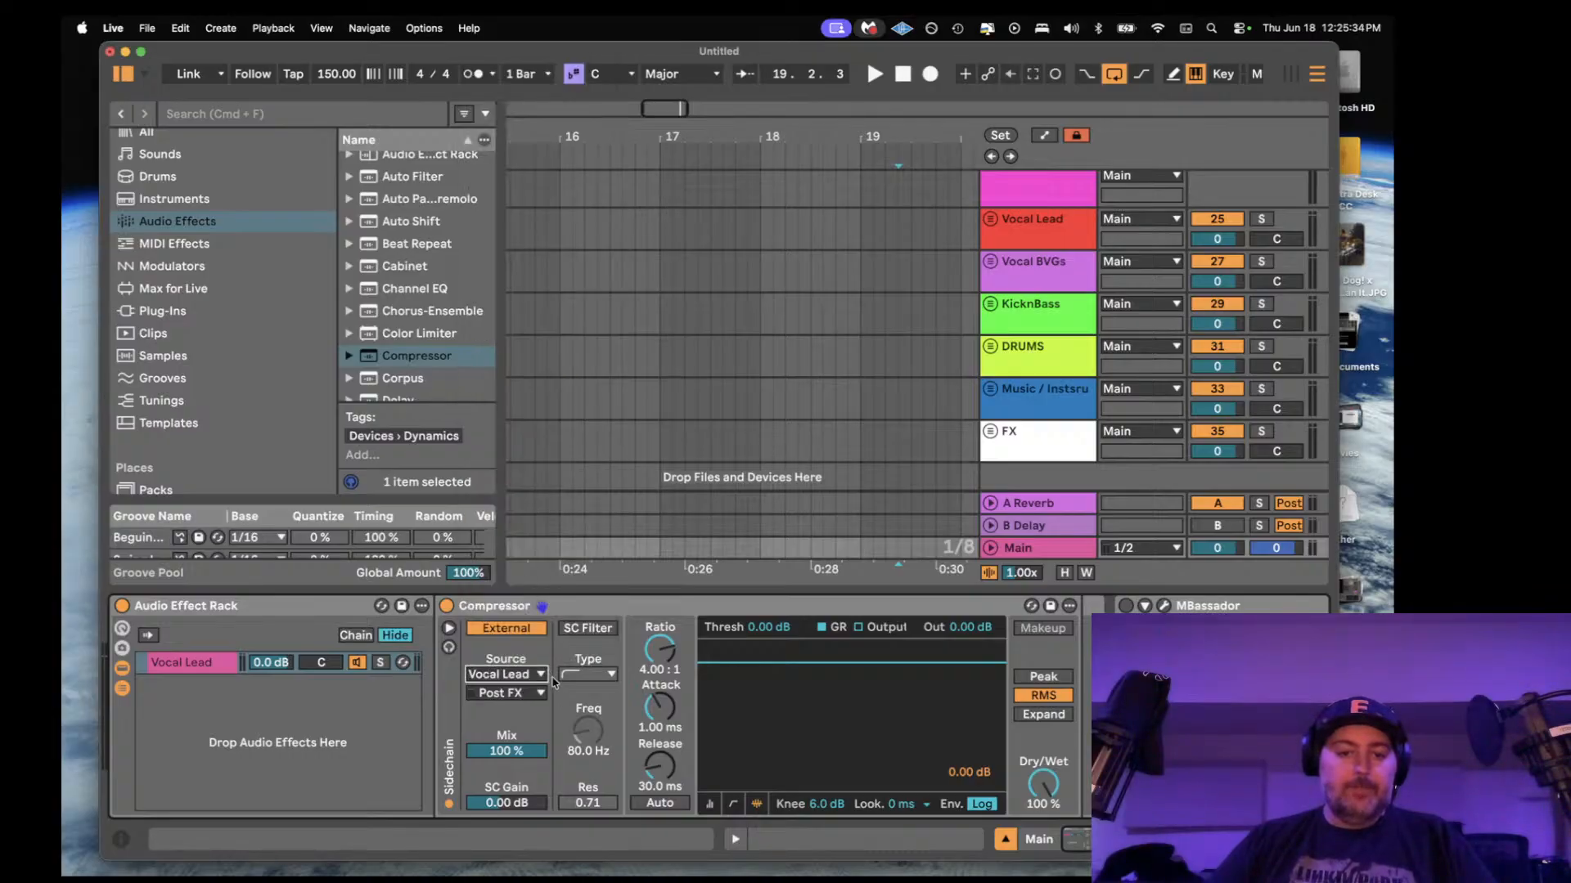
click(449, 647)
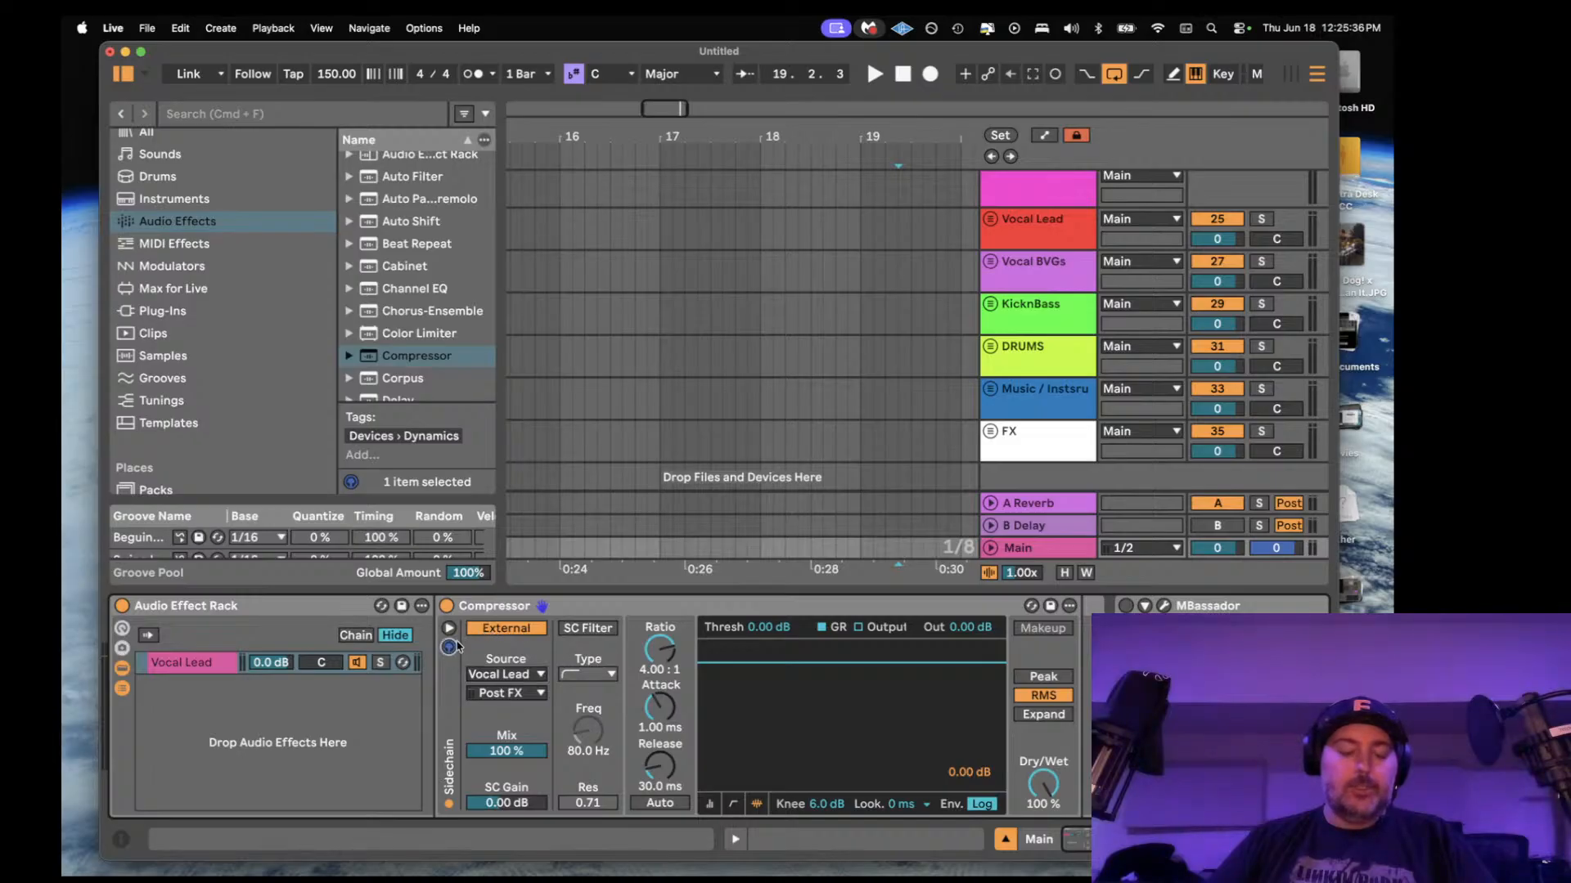
click(494, 694)
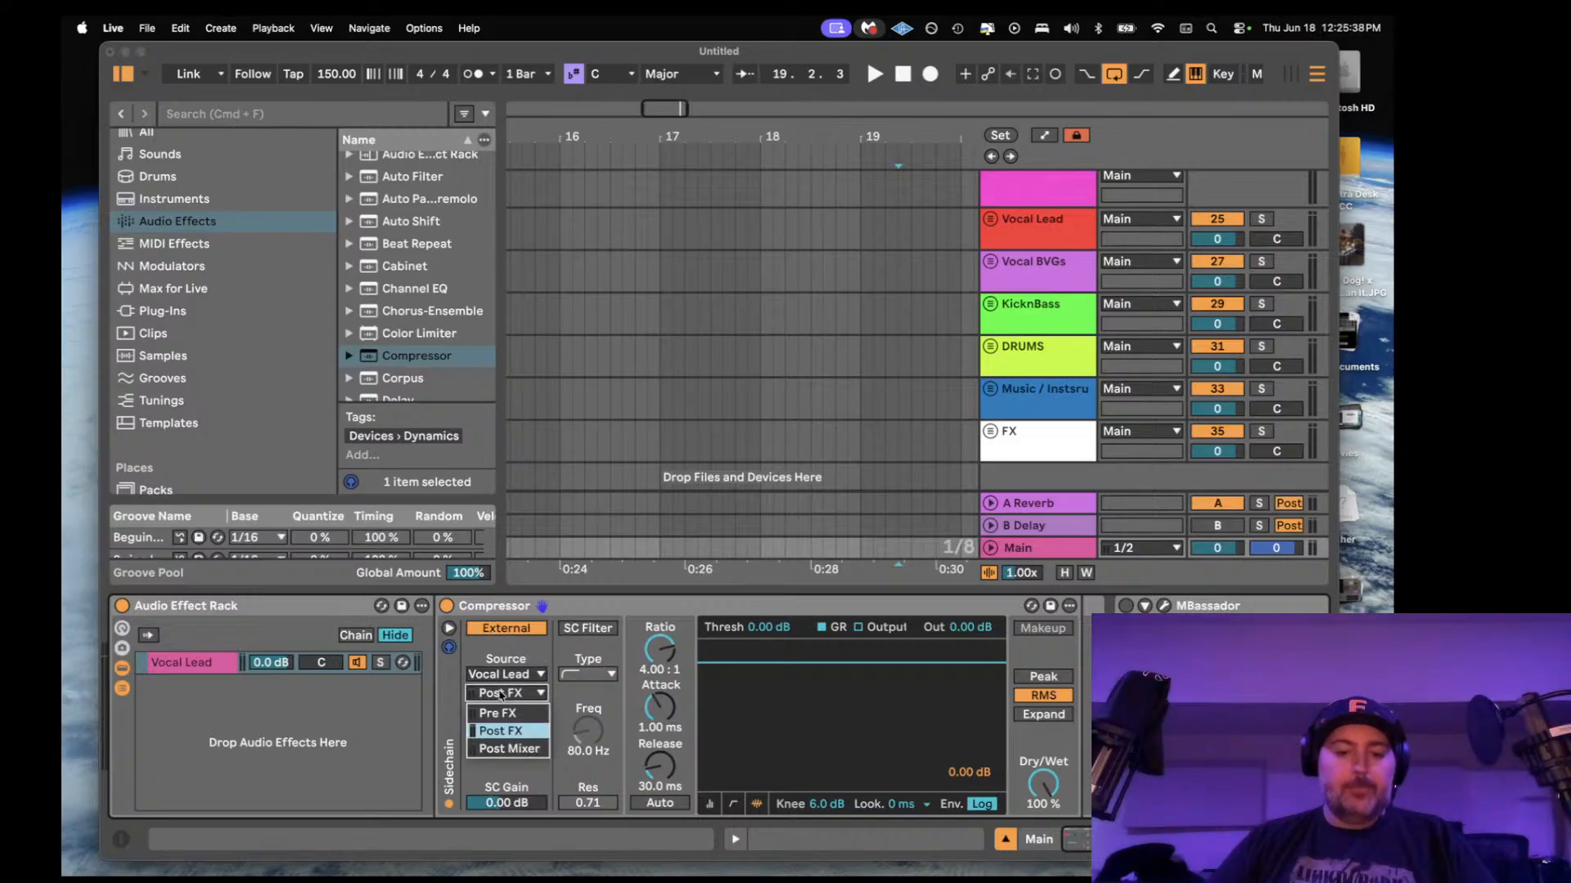
click(502, 732)
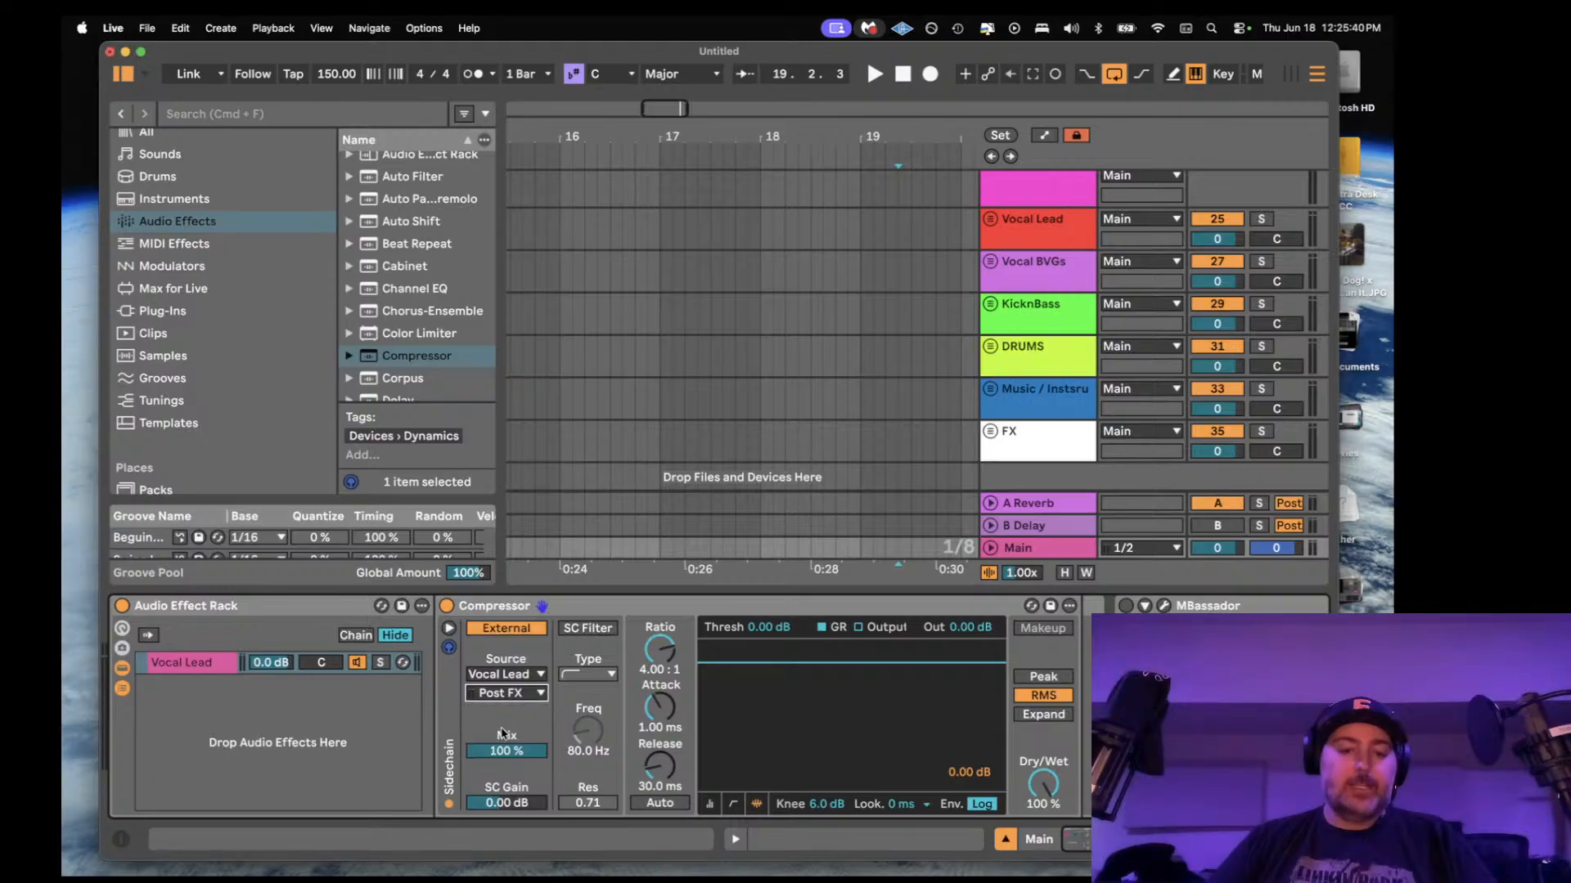
- Duplicate the Vocal Lead chain as Vocal BVGs and set the copy's sidechain source to the Vocal BVGs group
click(207, 667)
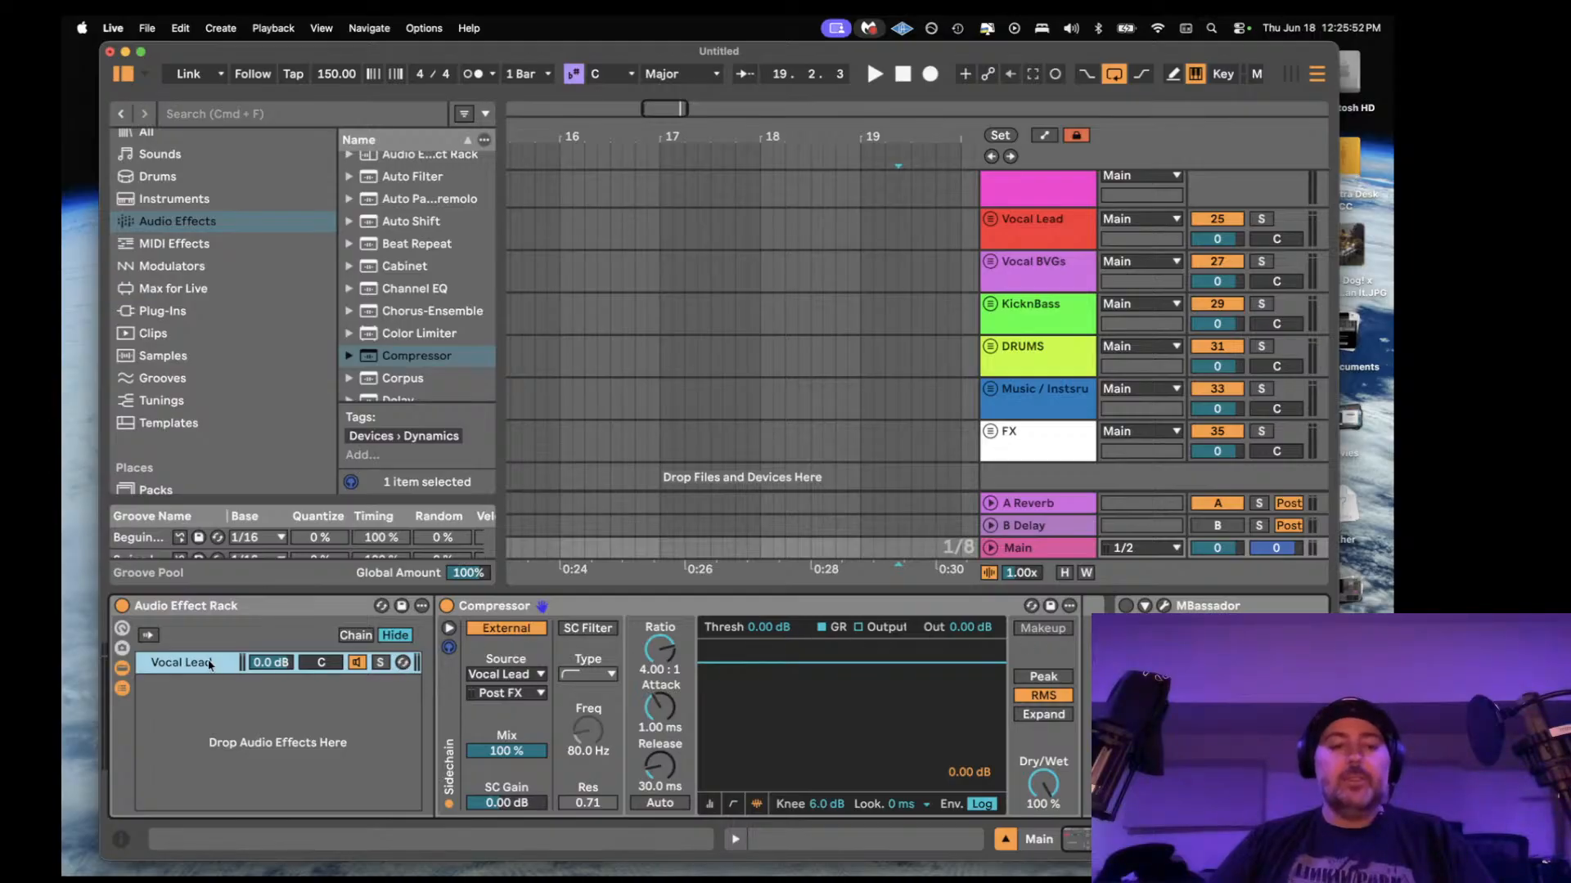
key(super+d)
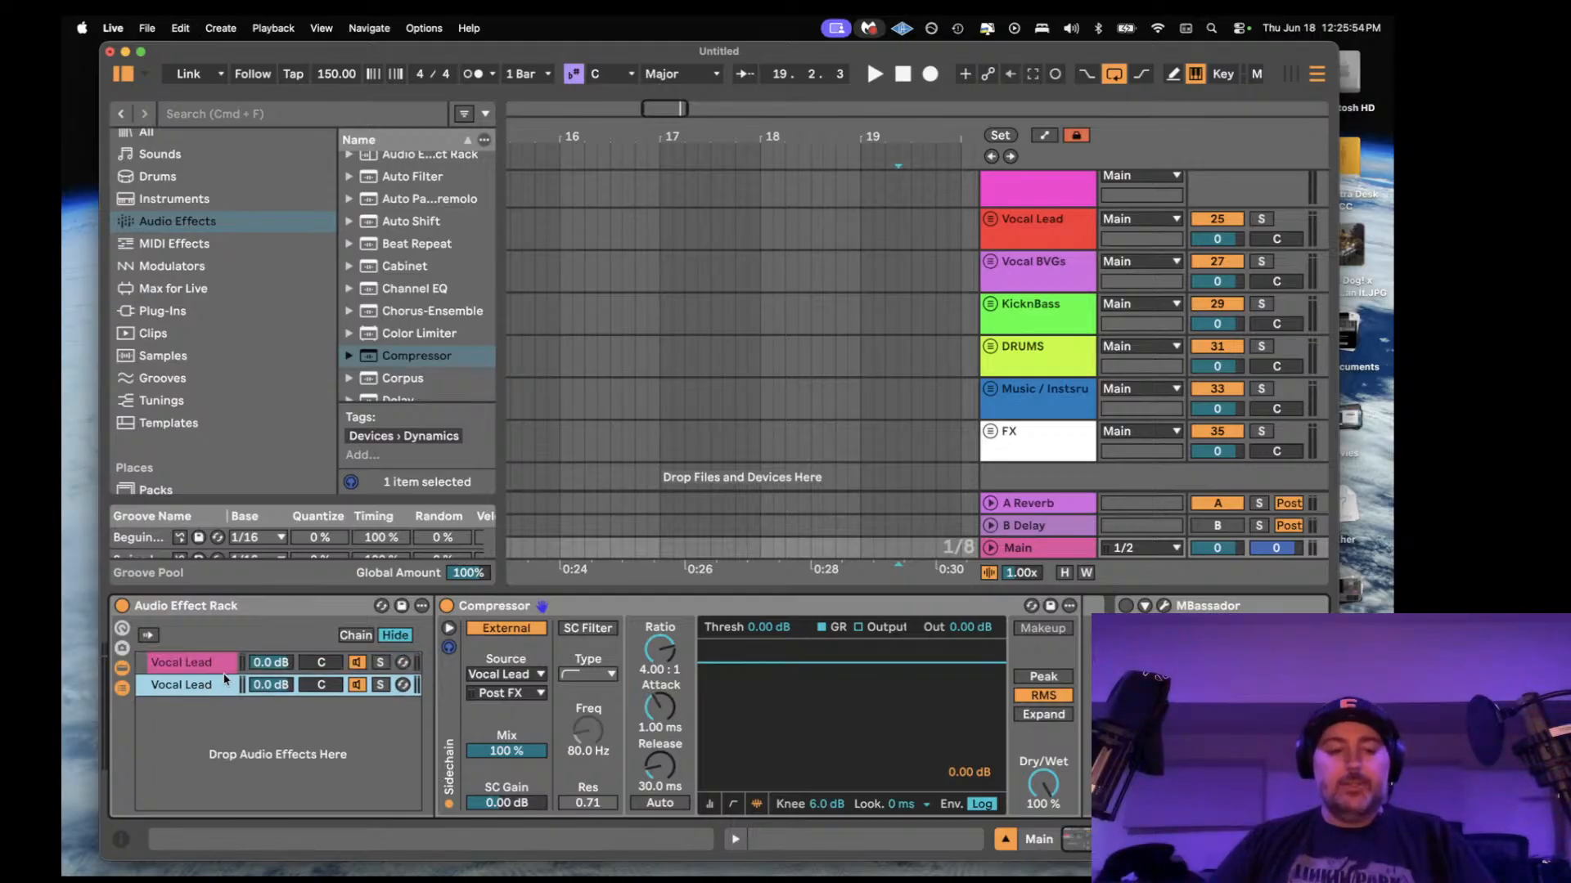
key(super+r)
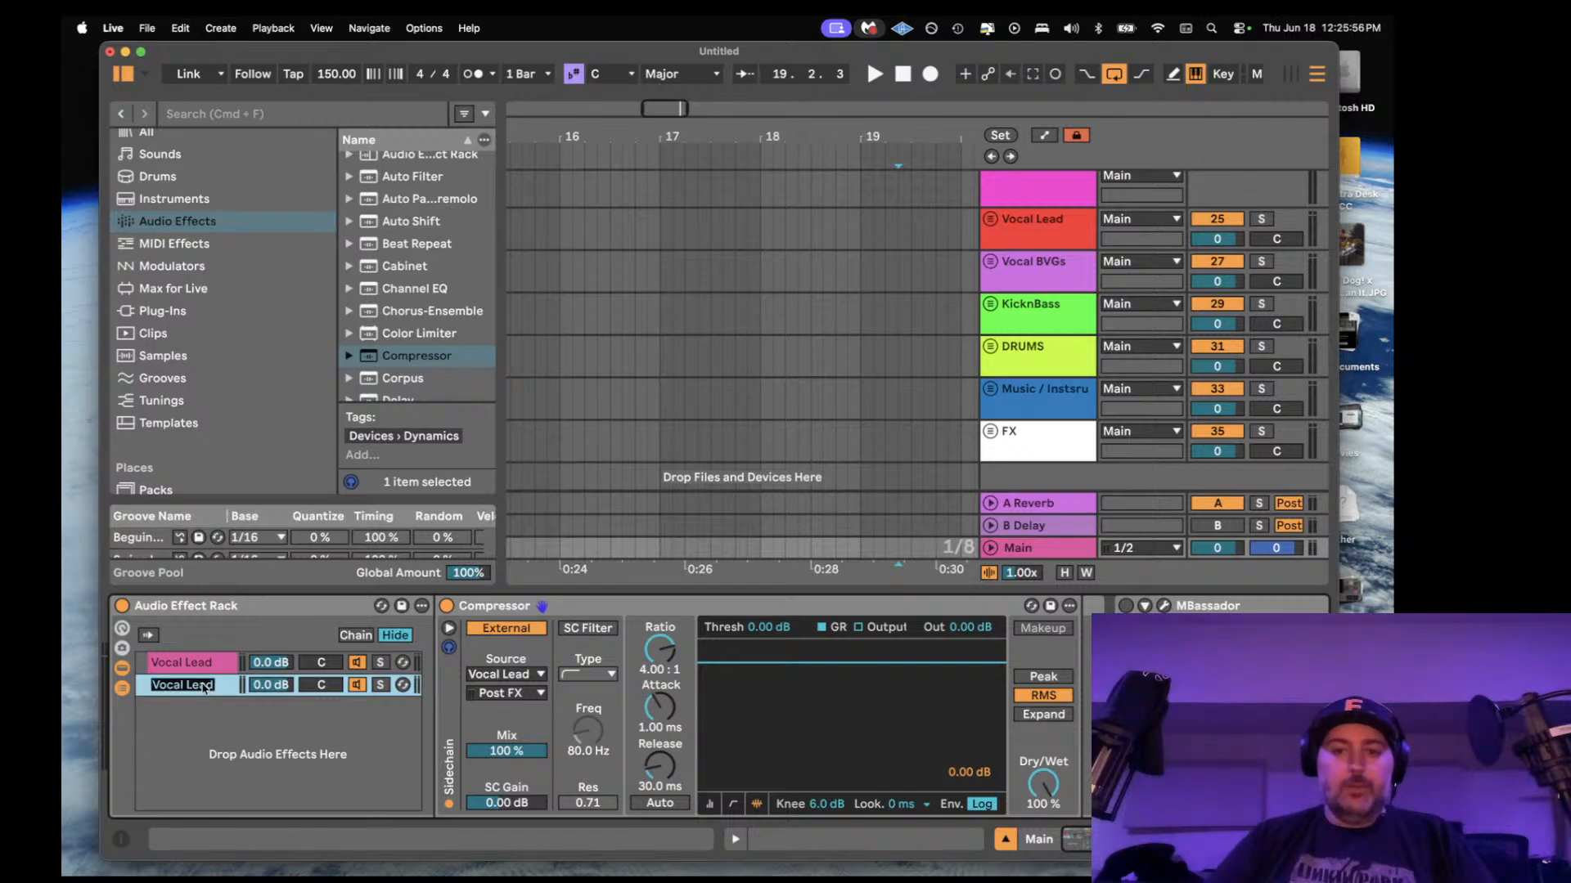
text(Vocal BVG)
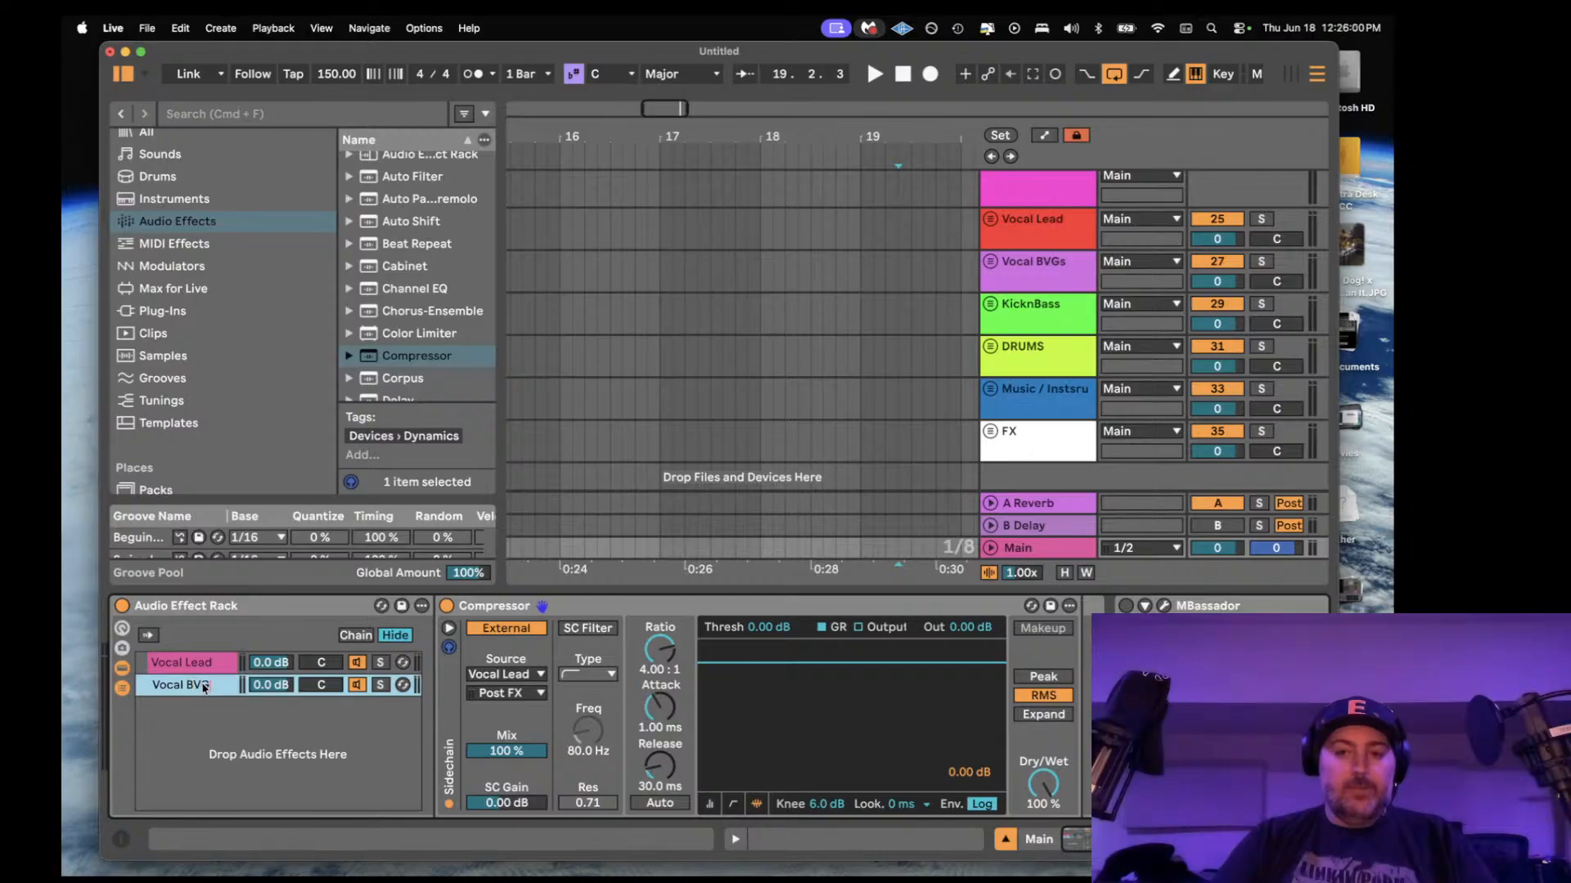
text(s)
key(Return)
click(503, 674)
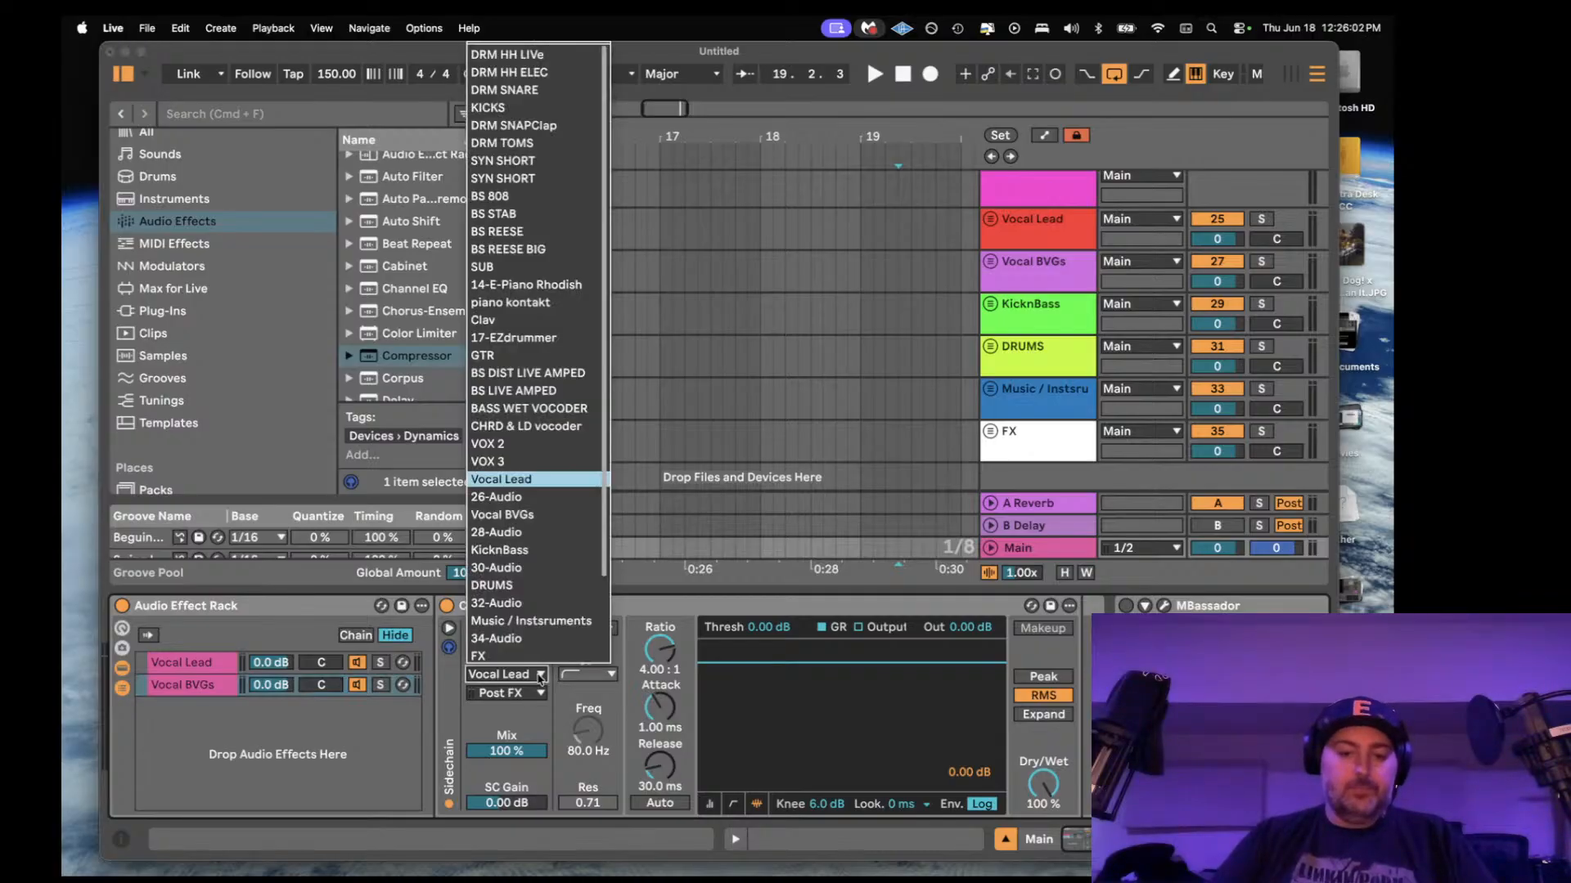
click(503, 515)
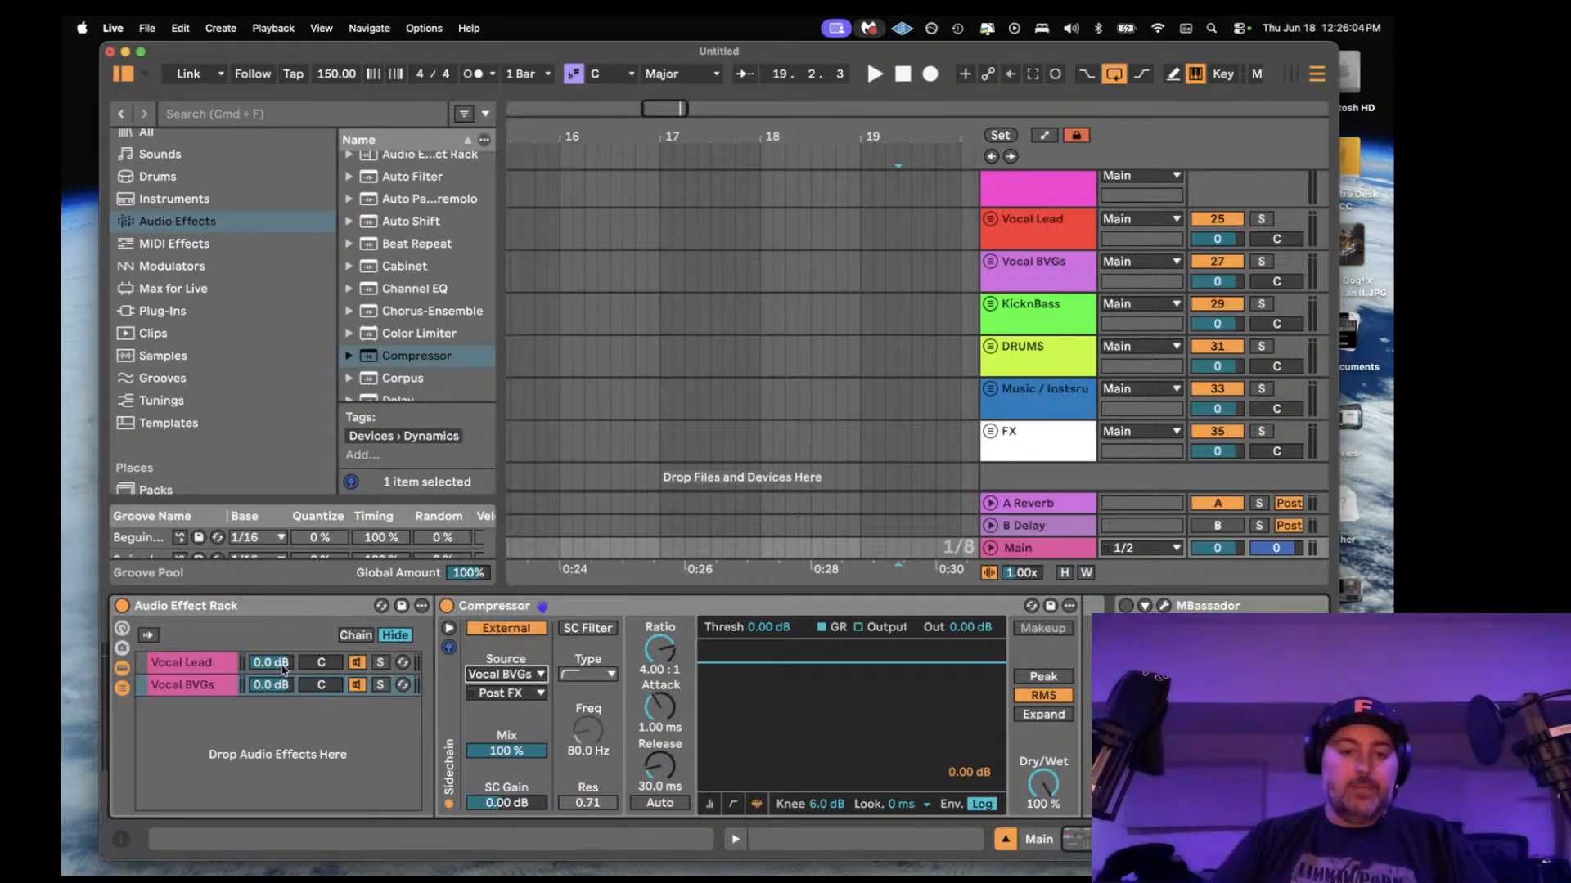
- Duplicate the Vocal BVGs chain as KicknBass and set the copy's sidechain source to the KicknBass group
click(207, 689)
key(super+d)
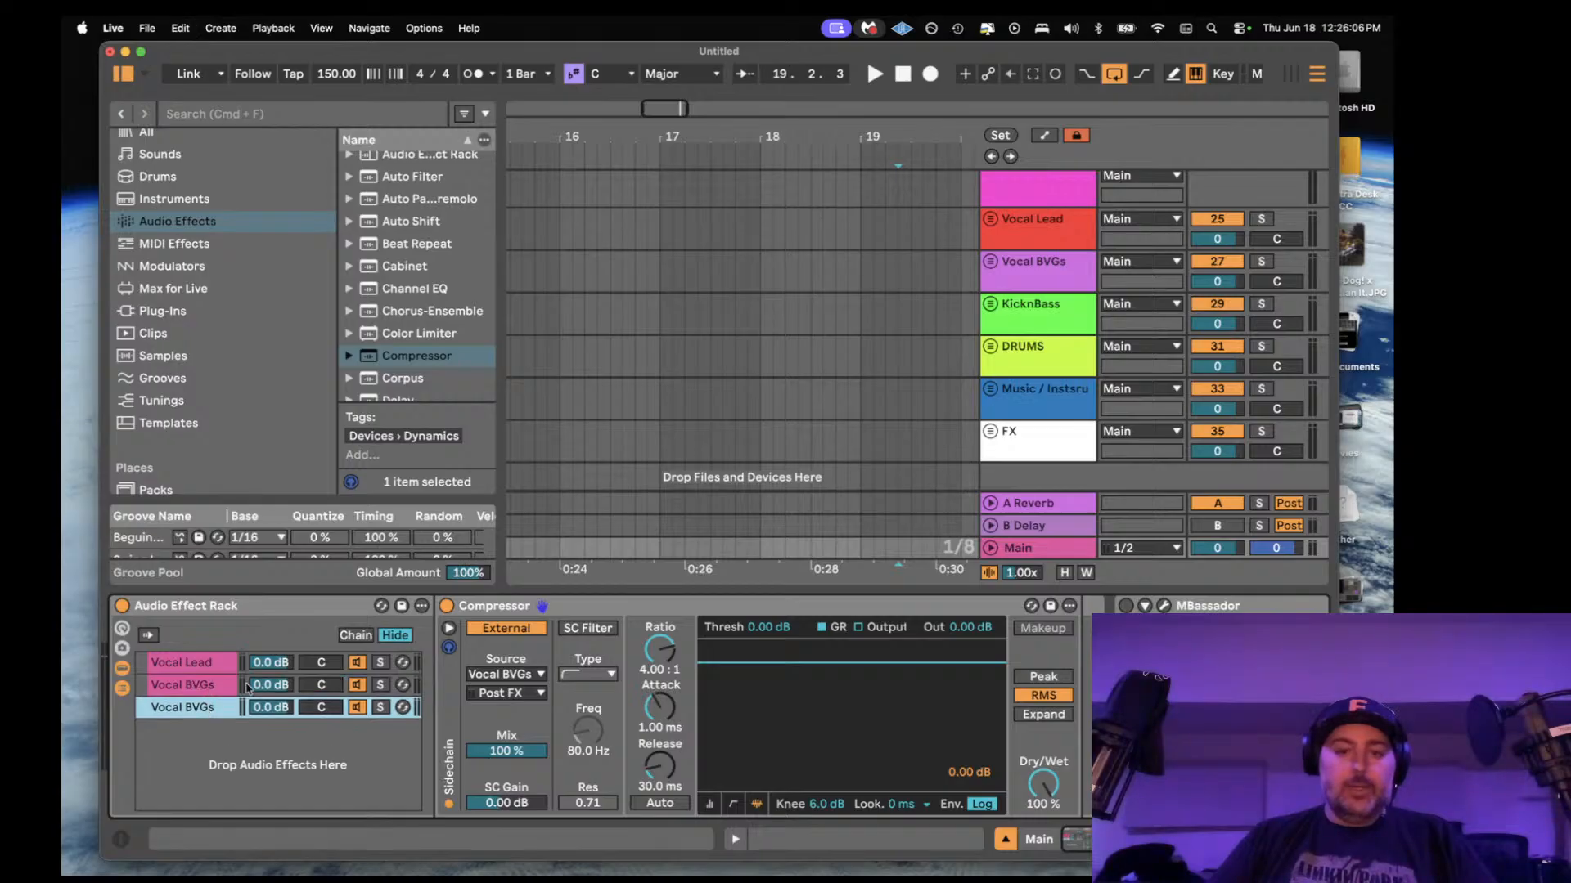
key(super+r)
text(Ki)
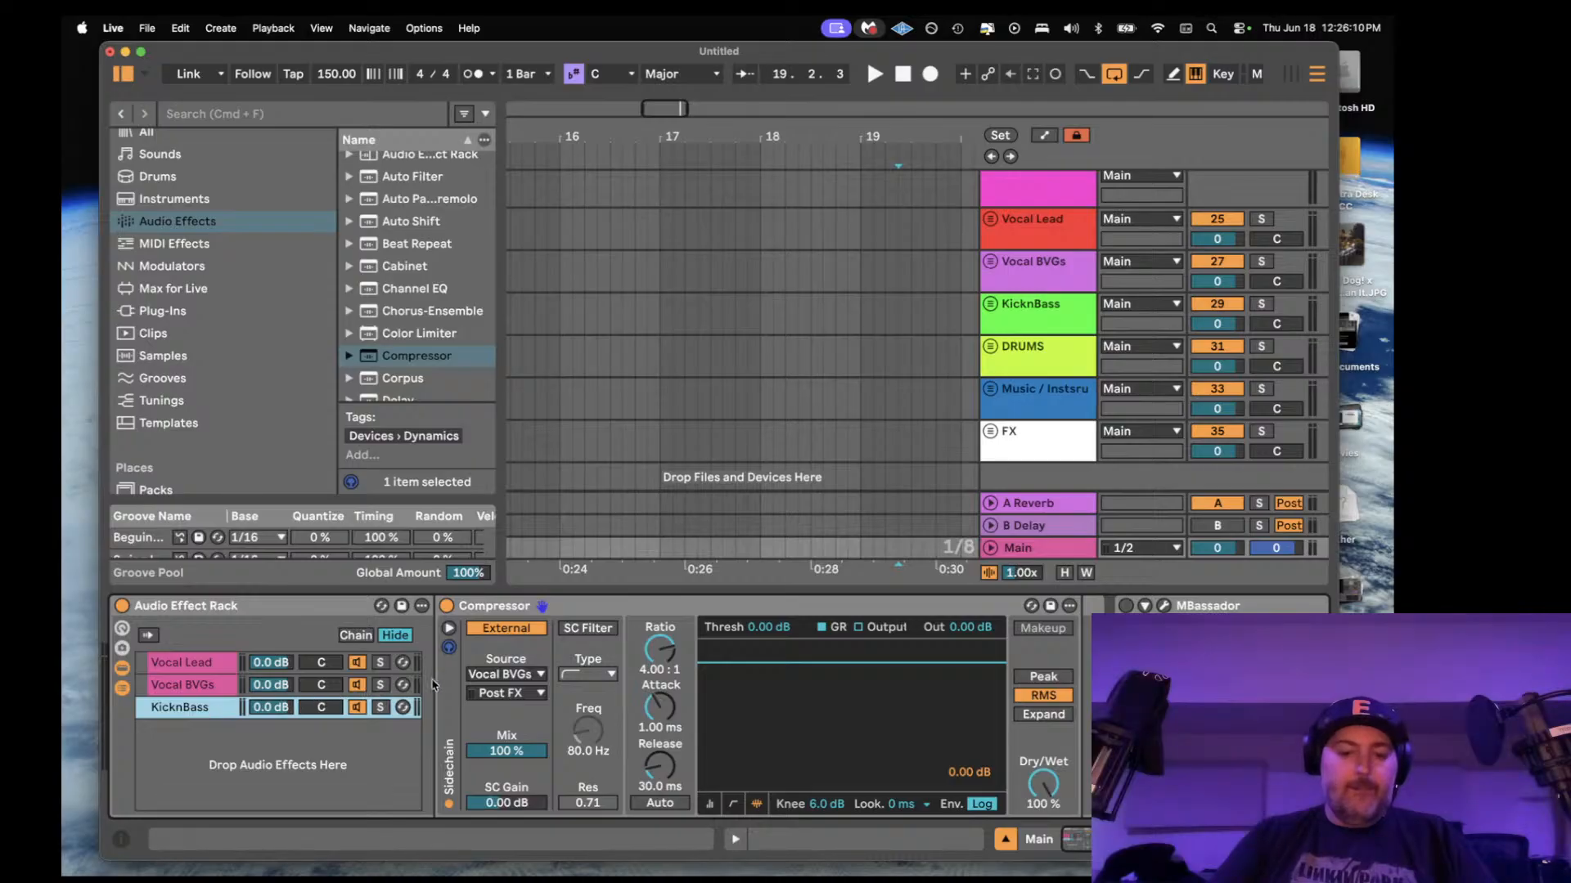
click(477, 676)
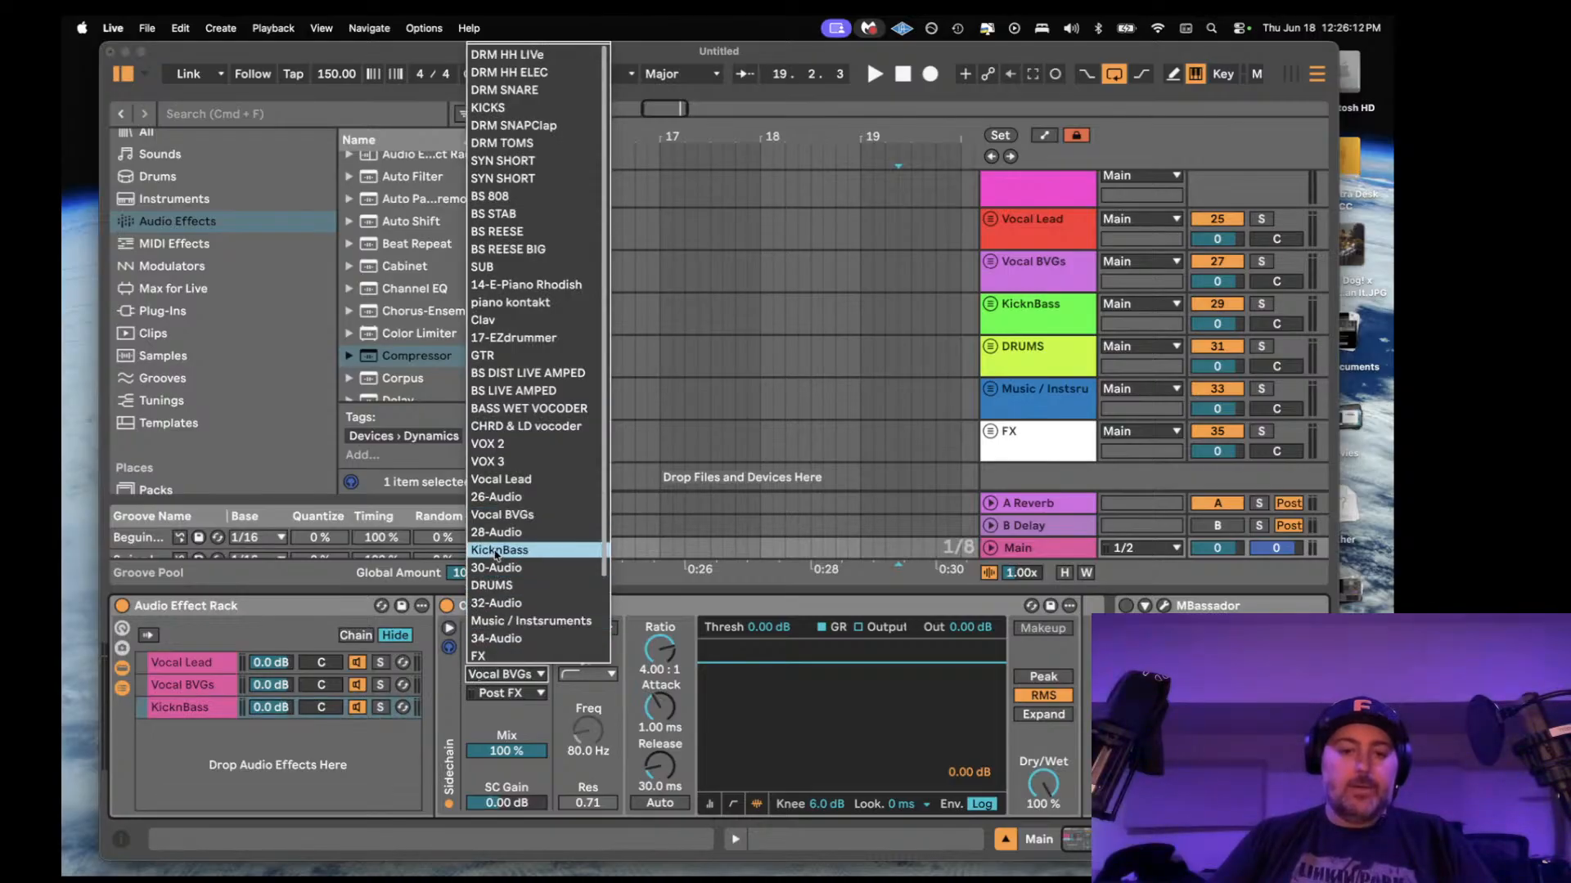
click(496, 552)
- Duplicate the KicknBass chain as DRUMS and set the copy's sidechain source to the DRUMS group
click(206, 708)
key(super+d)
key(super+r)
text(DRUMS)
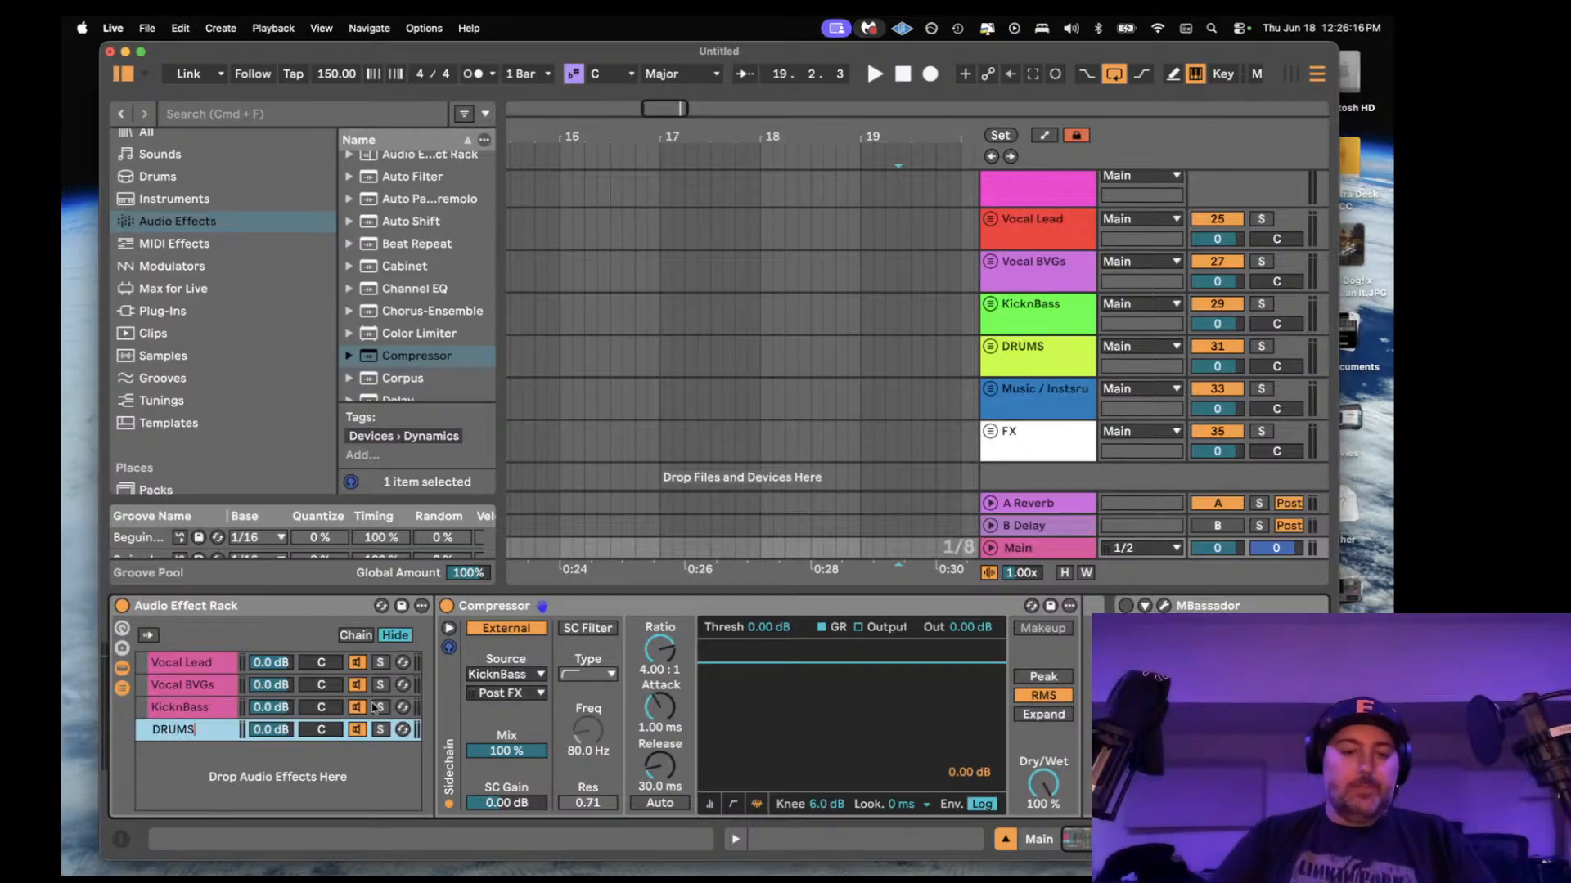
click(486, 676)
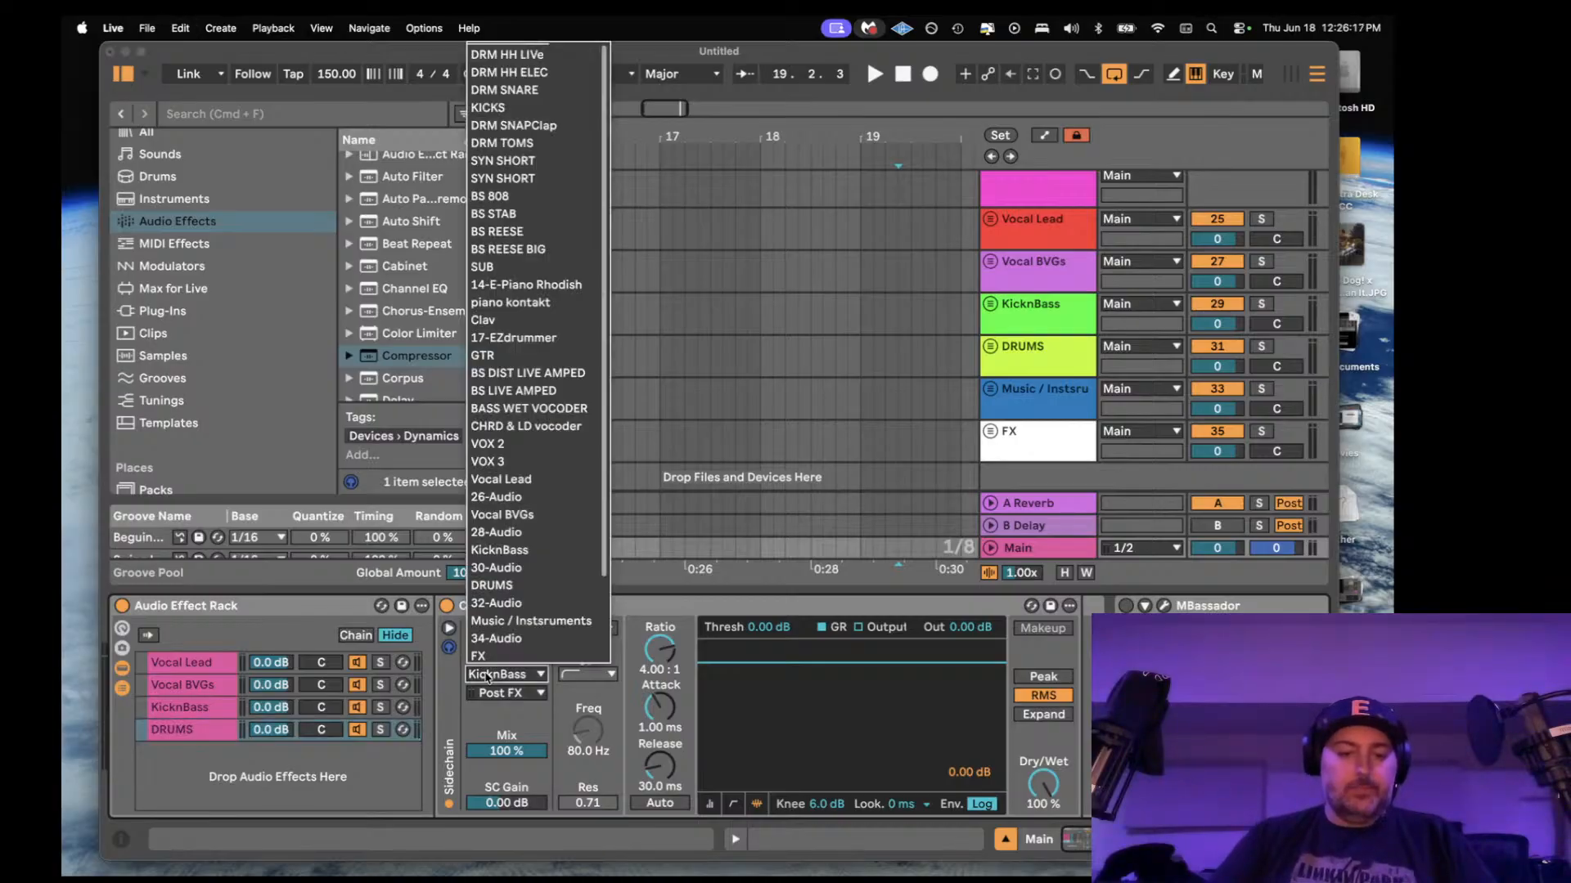
click(491, 585)
- Duplicate the DRUMS chain as MUSIC / INST and set the copy's sidechain source to the Music / Instsruments group
click(174, 730)
key(super+d)
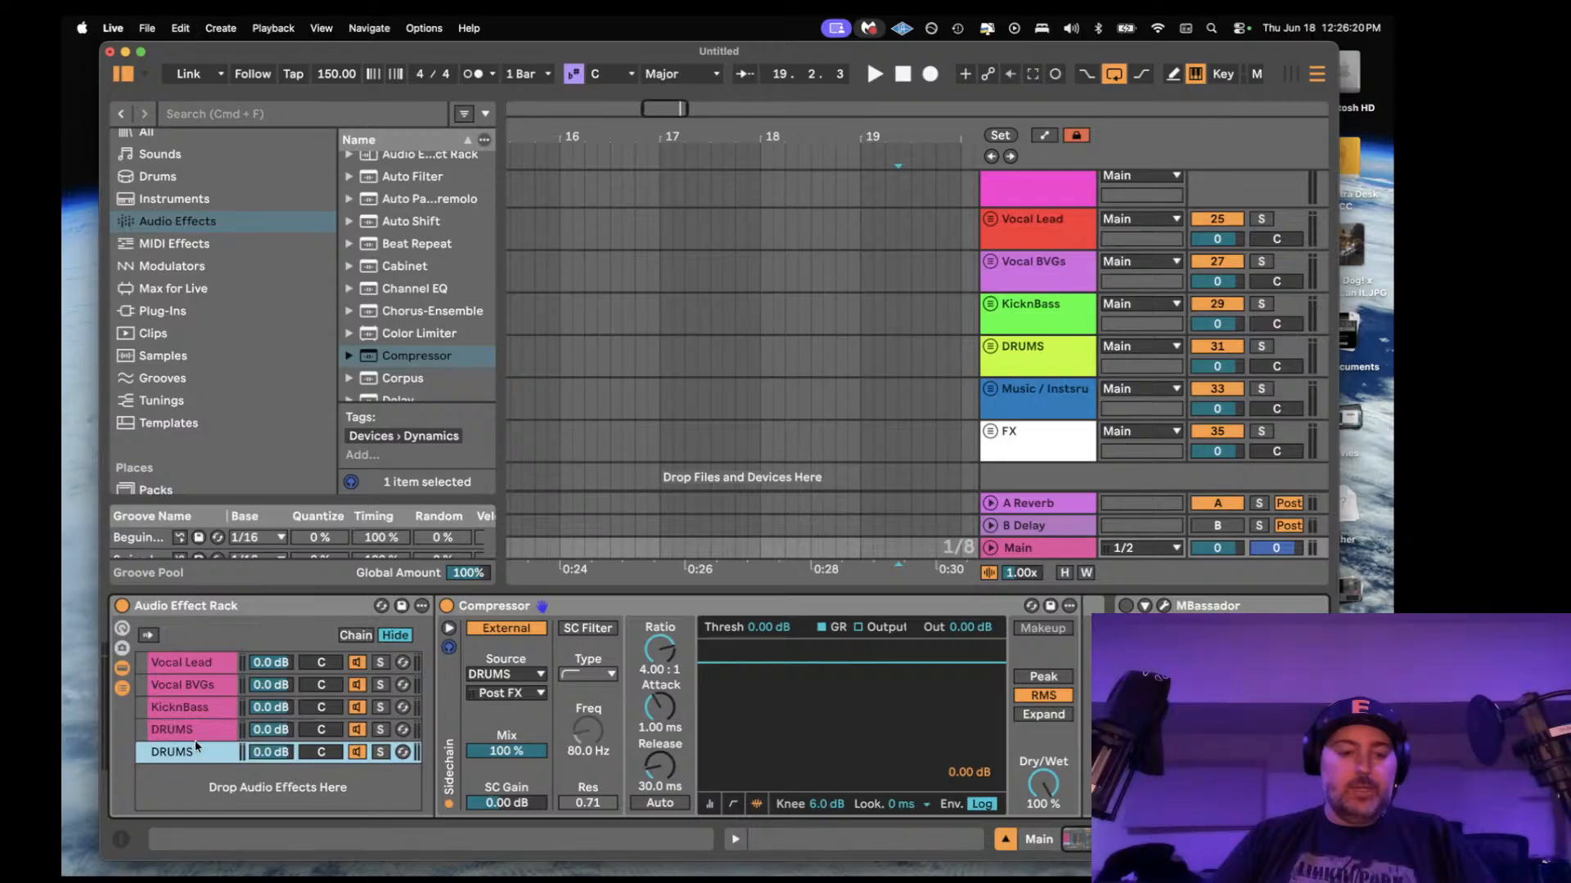
click(502, 677)
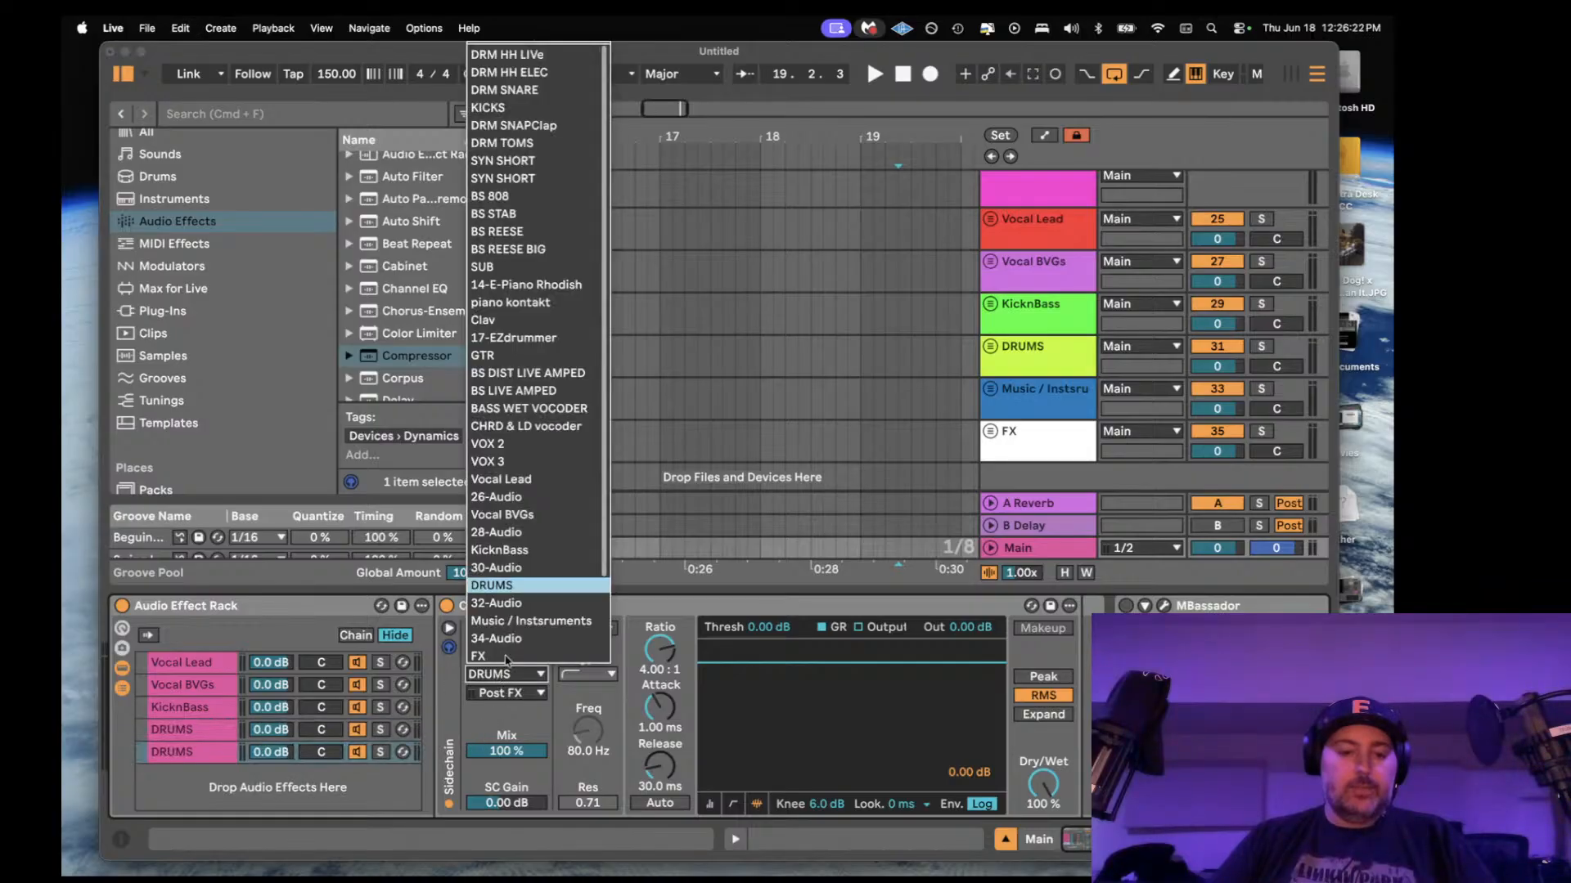
click(511, 622)
click(198, 756)
key(super+r)
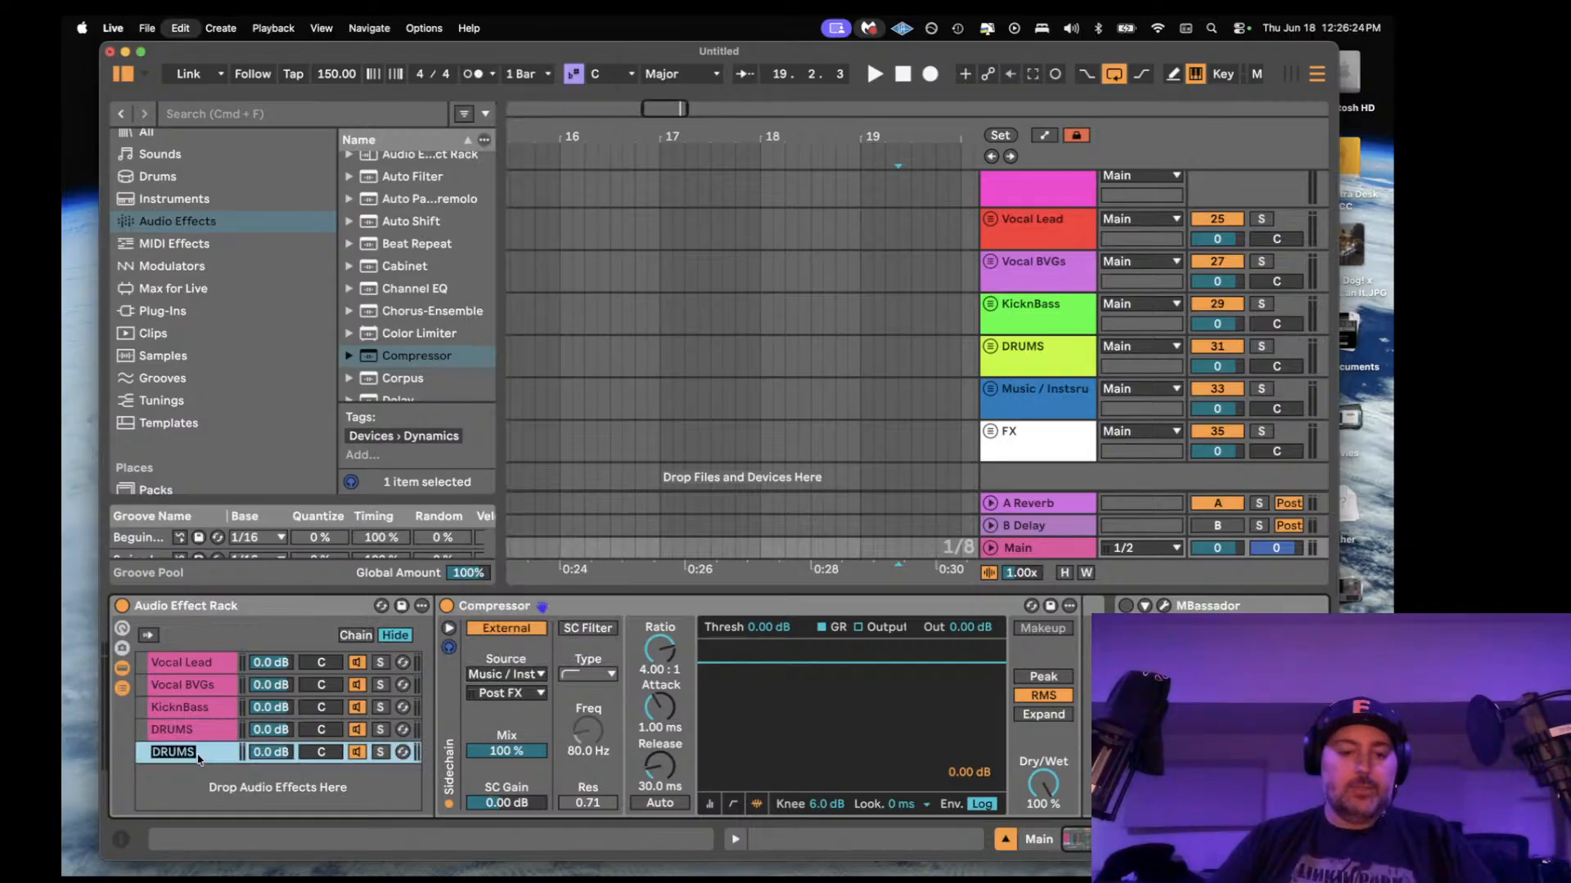
text(MUSIC / INS)
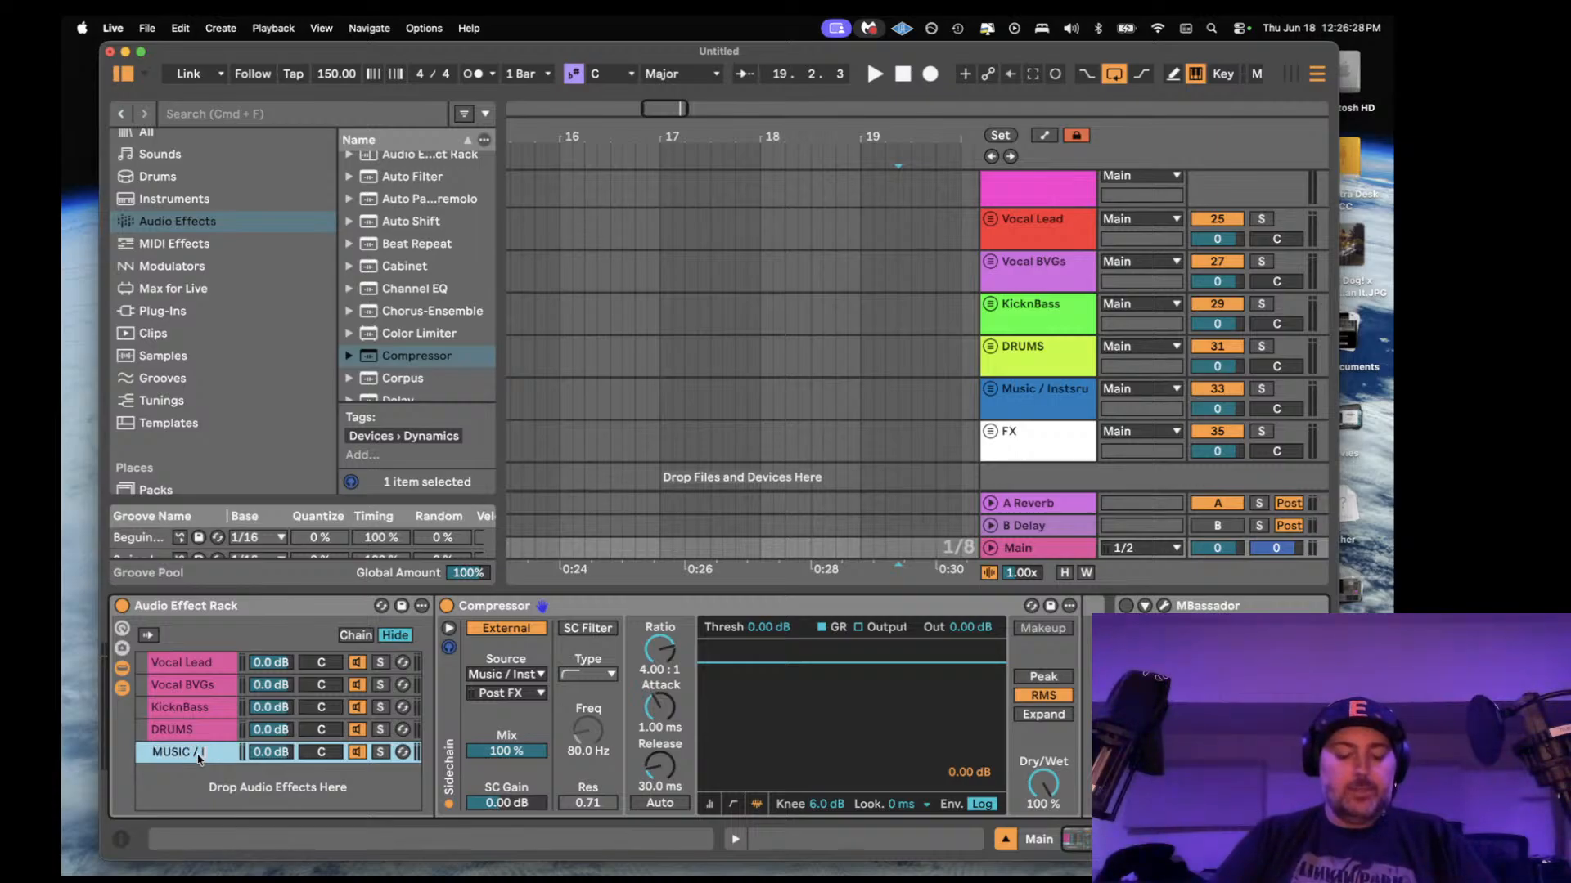
text(T)
key(Return)
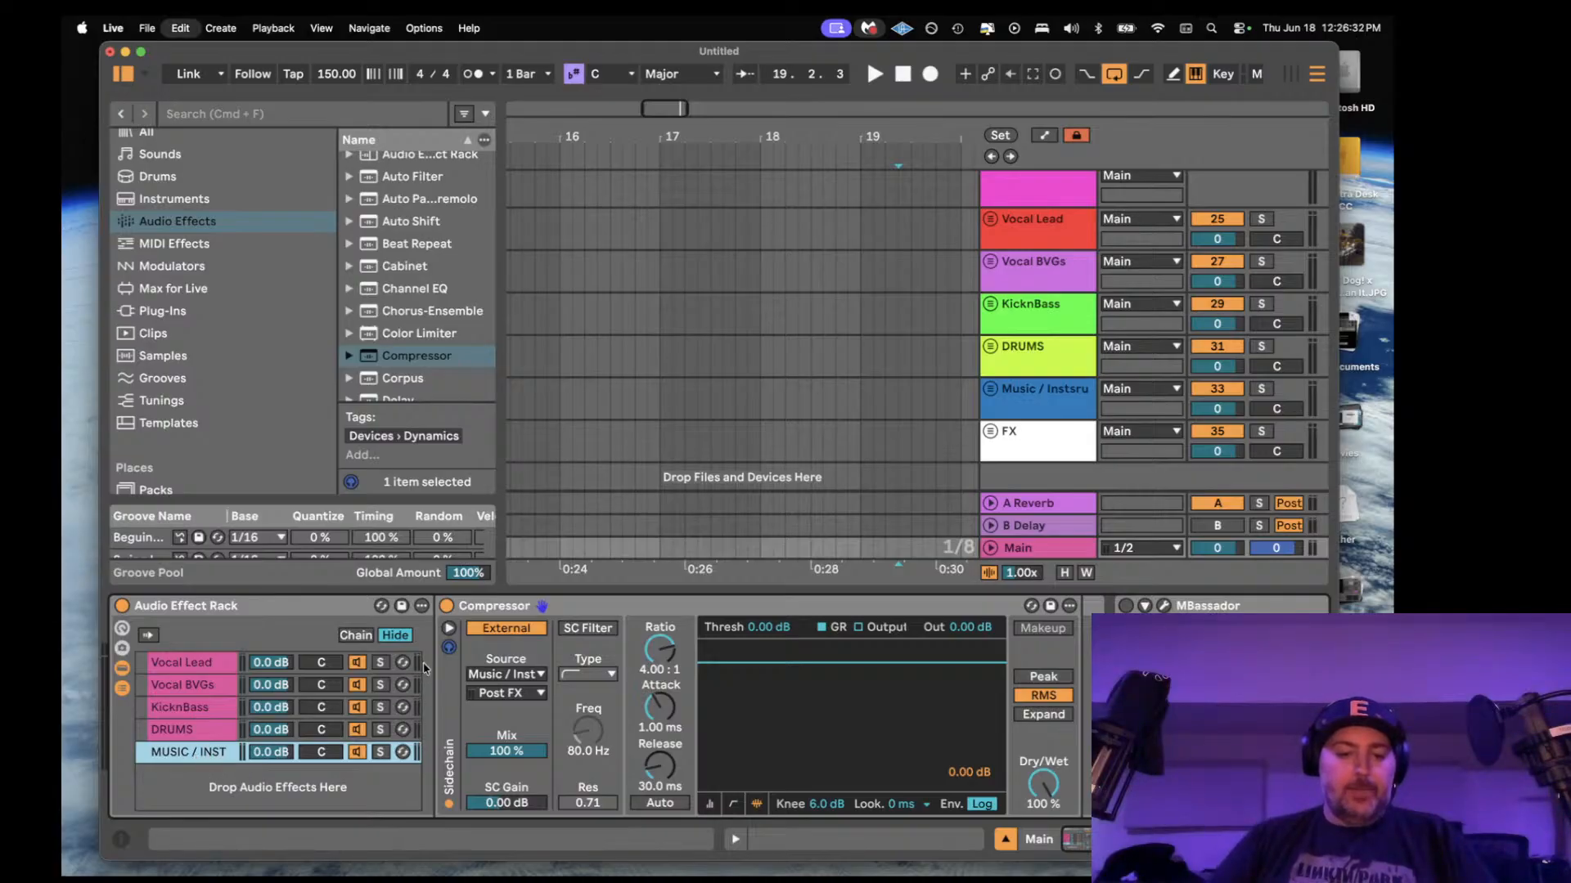
- Duplicate the MUSIC / INST chain as FX and set the copy's sidechain source to the FX group
key(super+d)
click(499, 677)
click(524, 632)
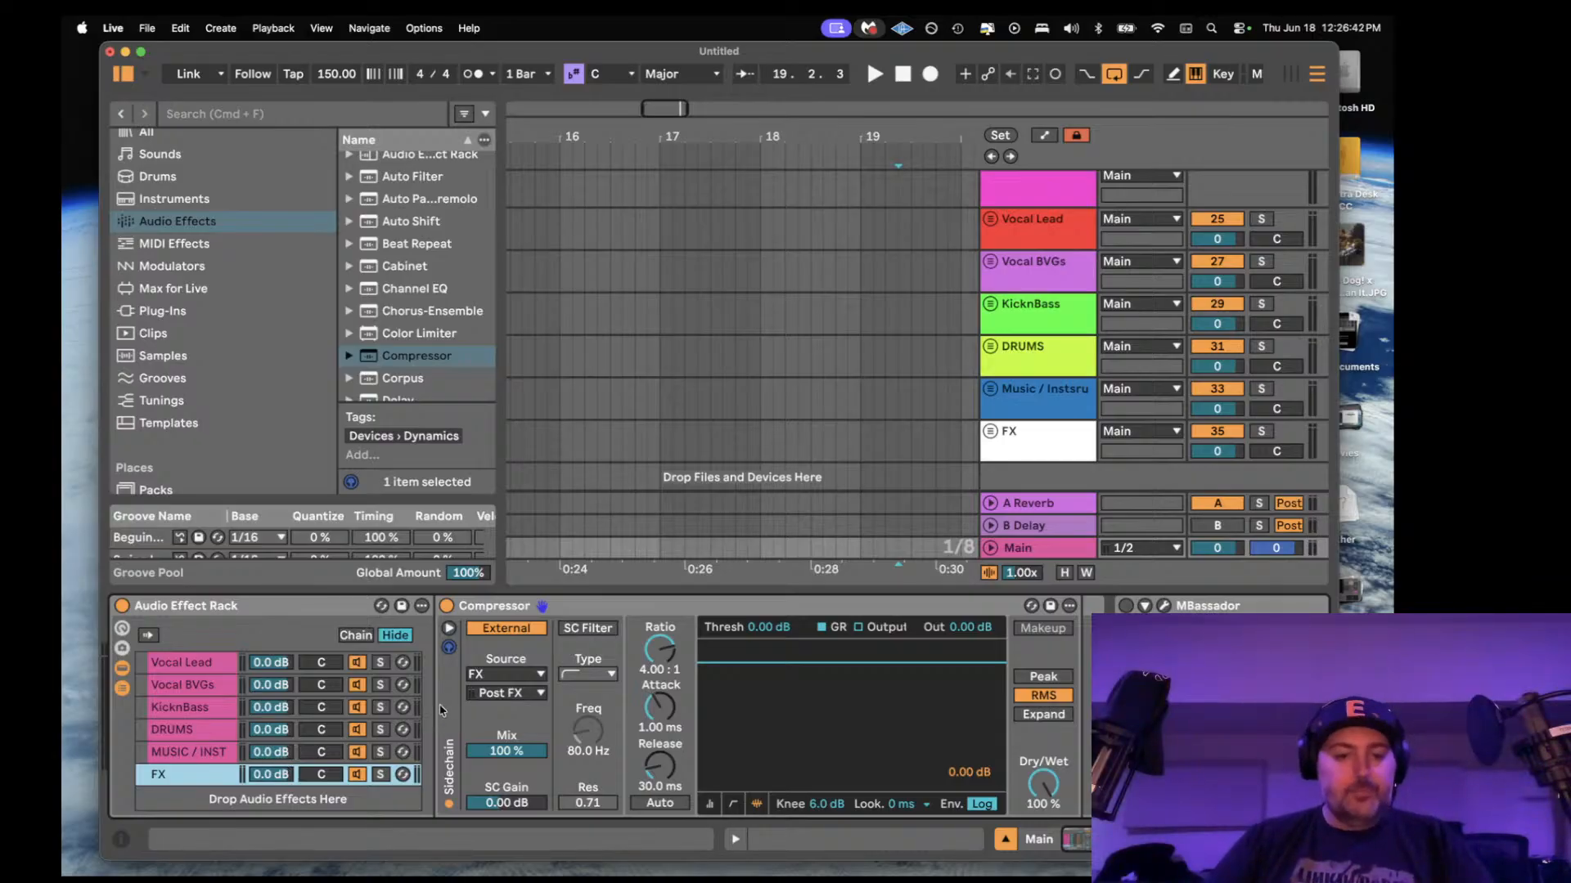
- Color the Vocal BVGs chain green
click(184, 684)
right_click(186, 684)
click(291, 592)
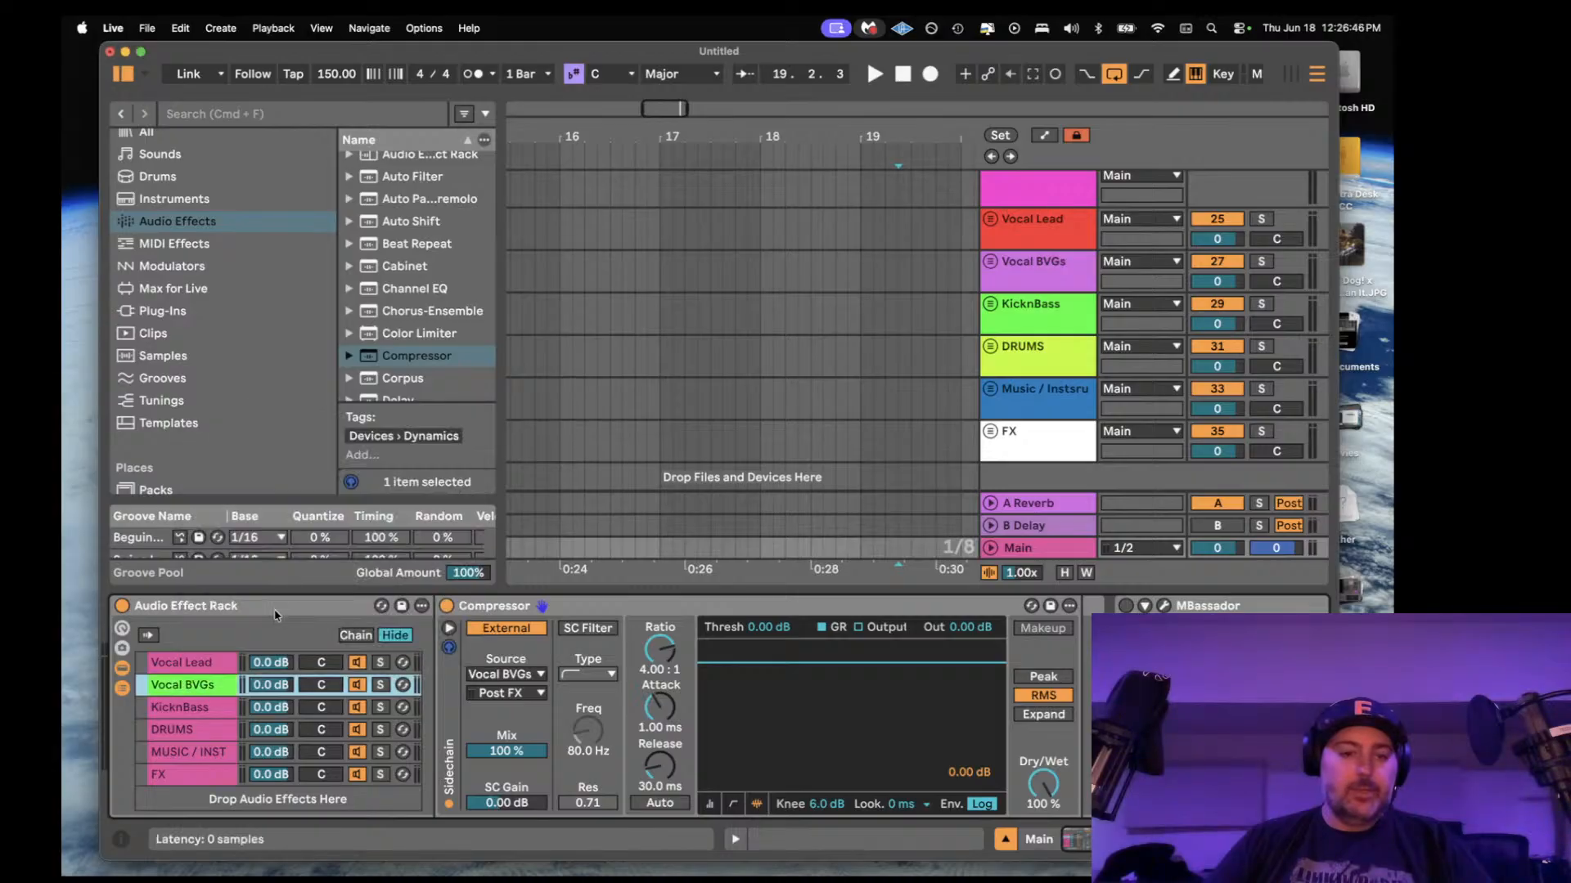
- Color the KicknBass chain green to match its group track
click(196, 709)
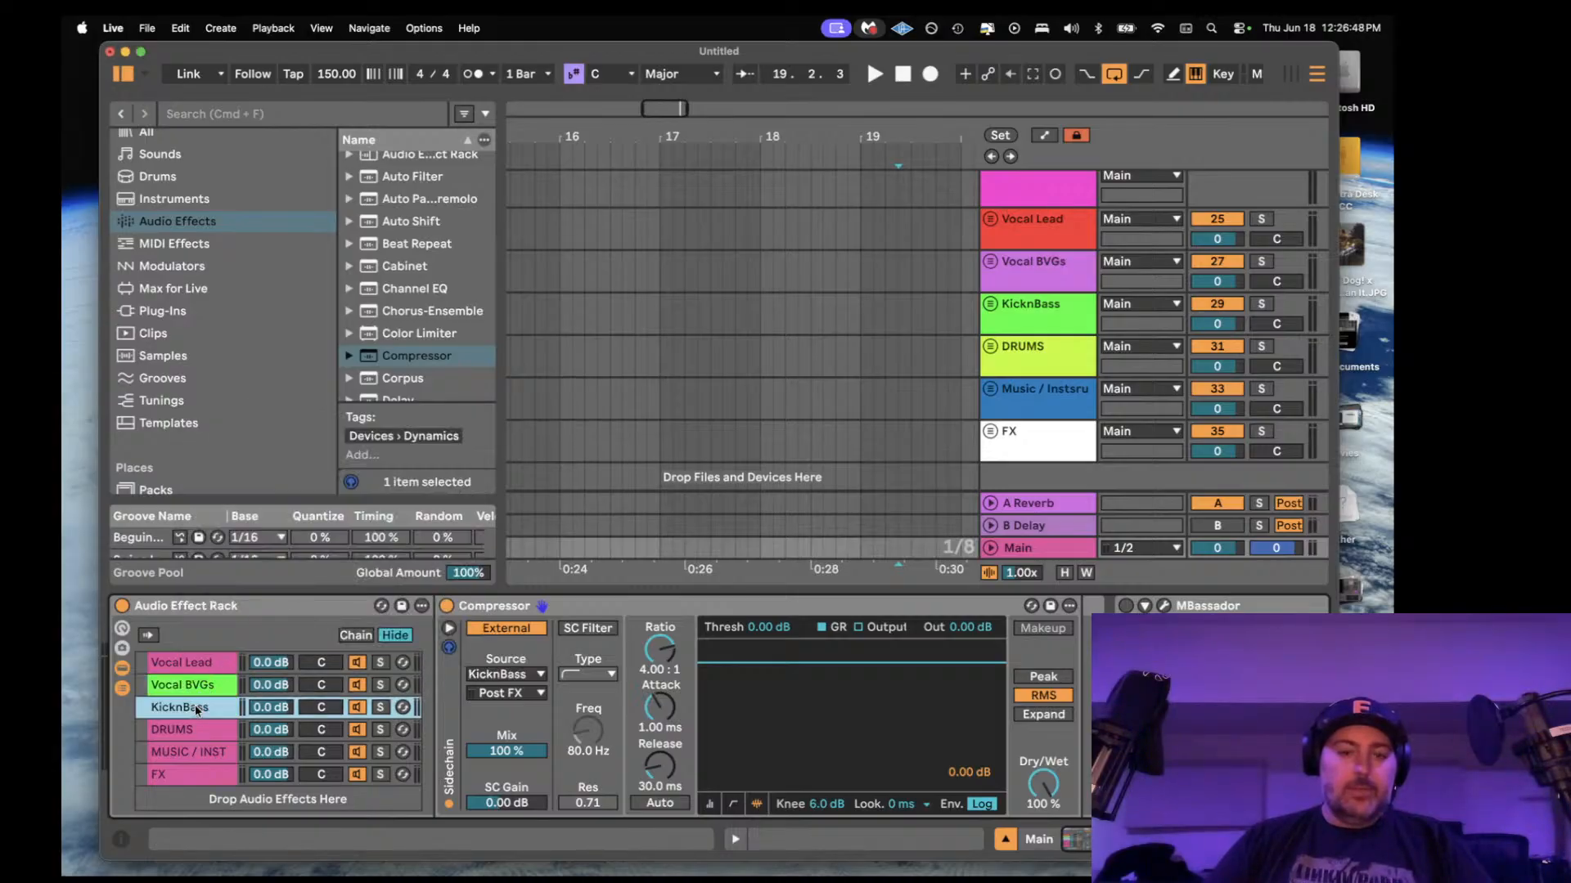
right_click(196, 710)
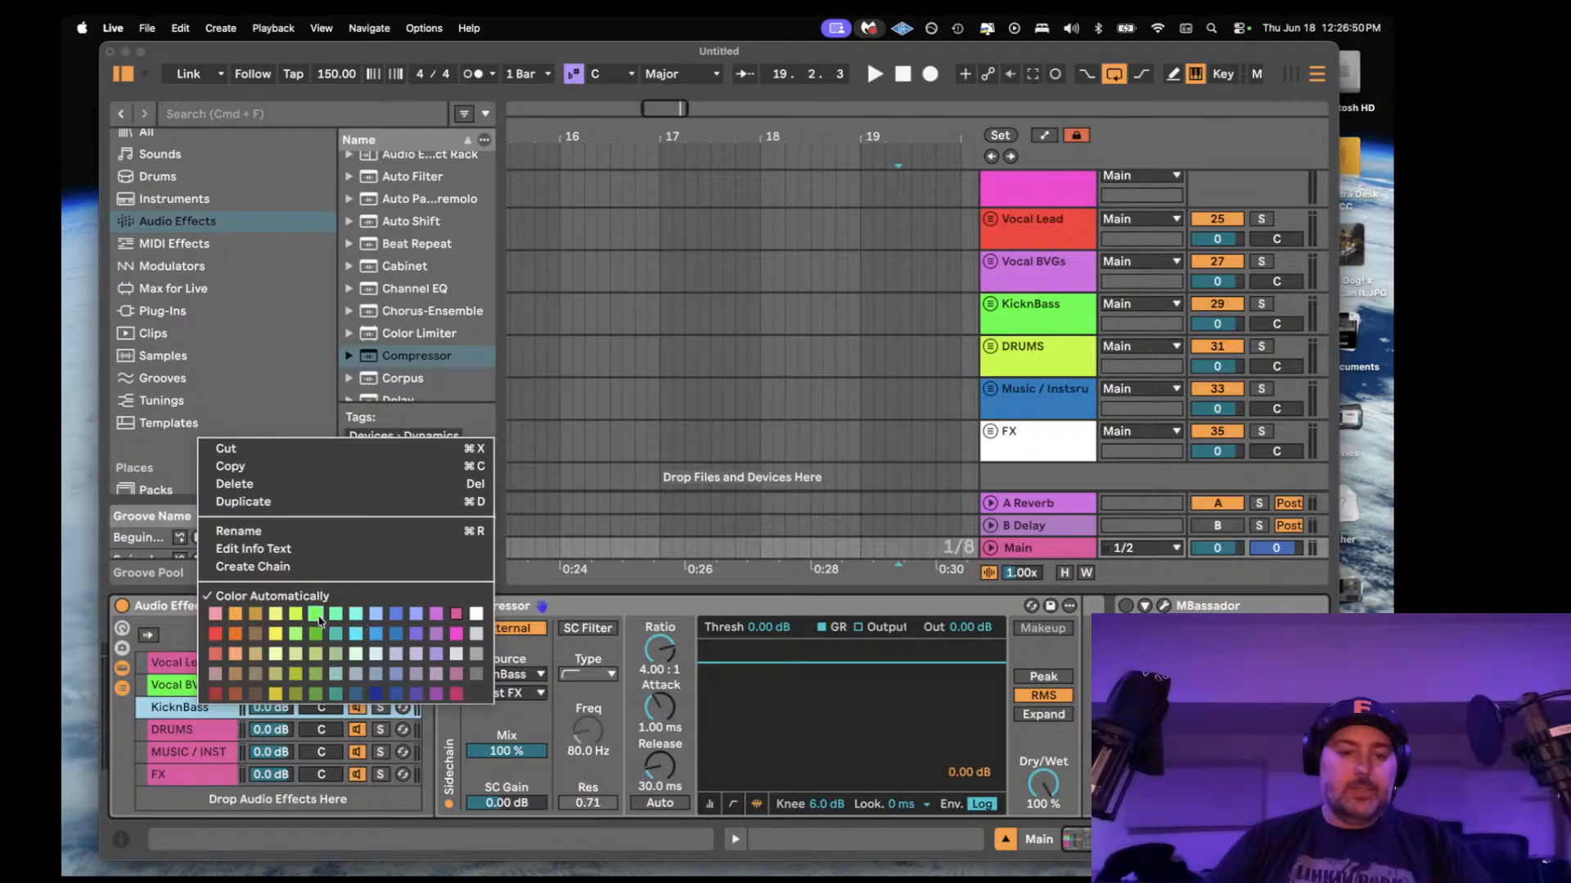
click(317, 617)
- Recolor the Vocal BVGs chain purple to match its group track
right_click(211, 687)
click(270, 593)
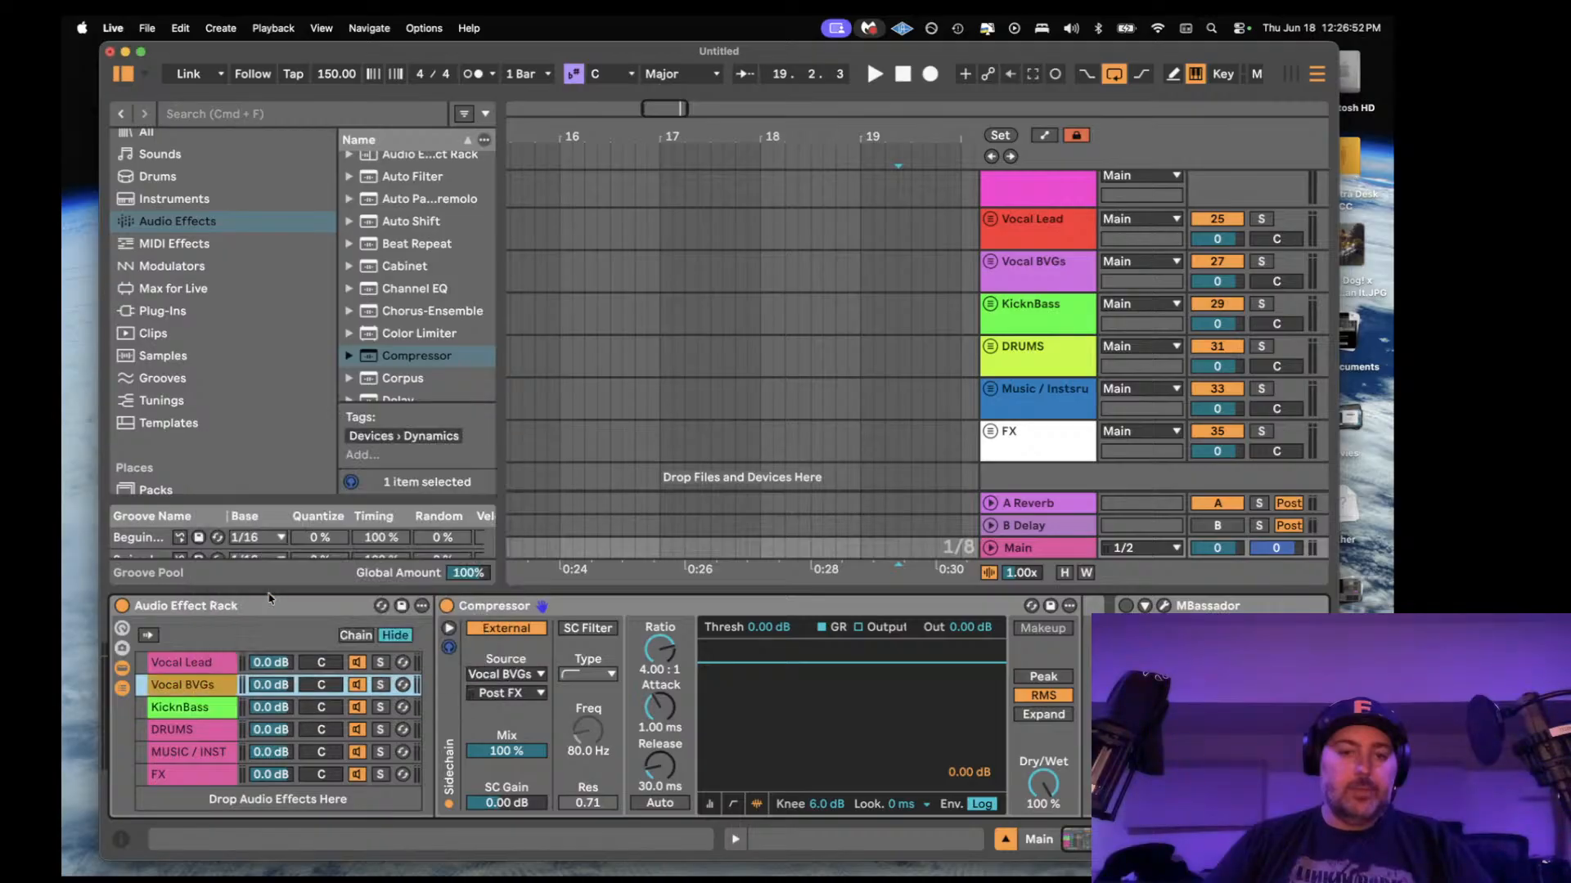
right_click(178, 690)
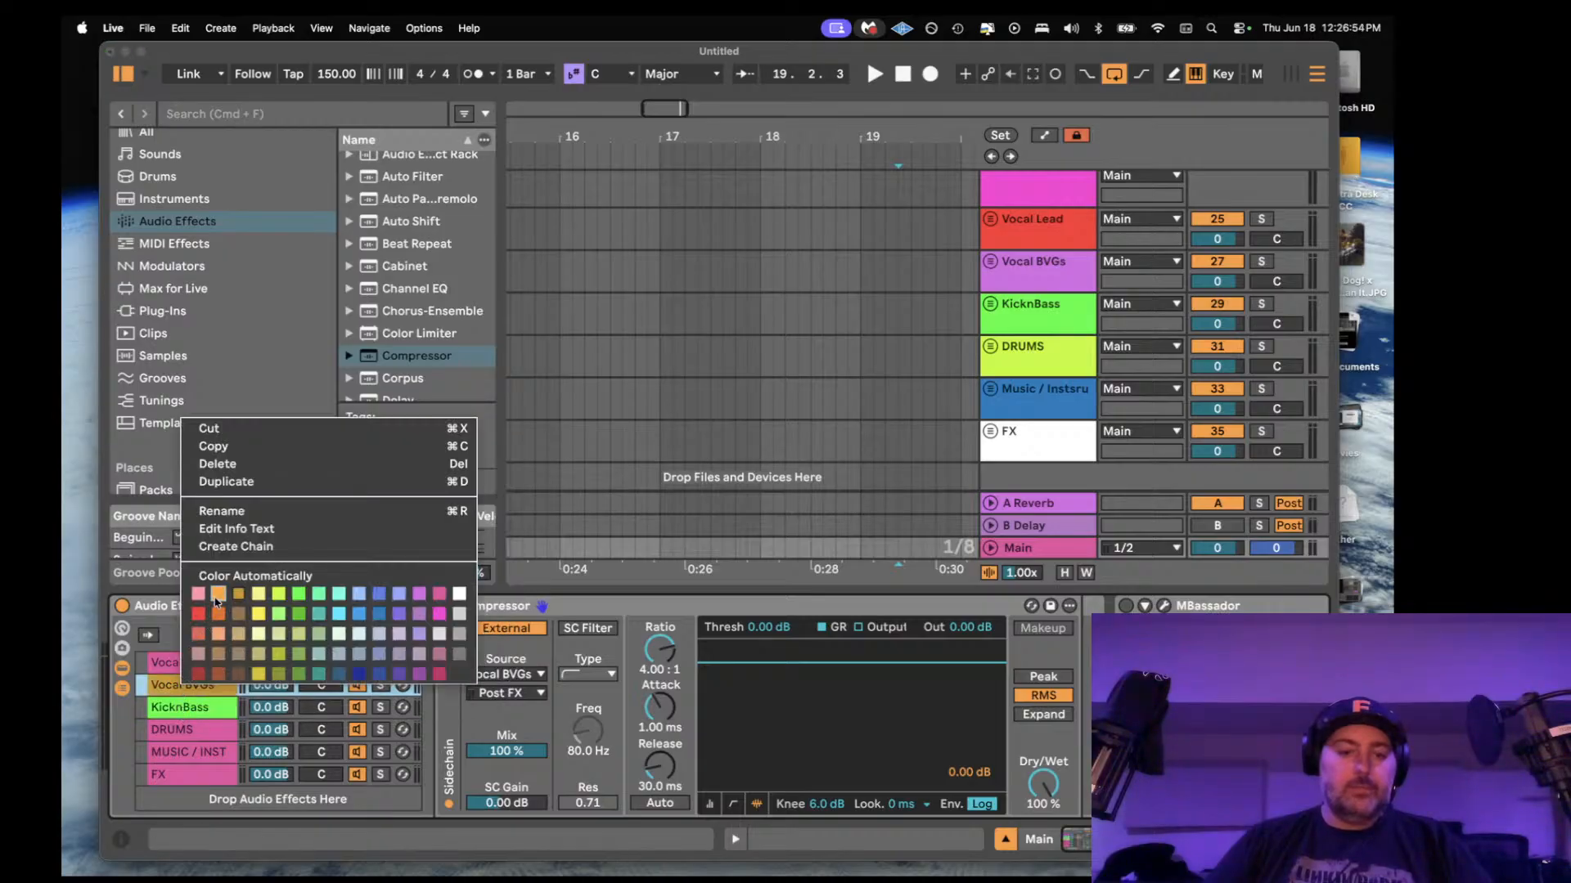
click(216, 598)
right_click(189, 687)
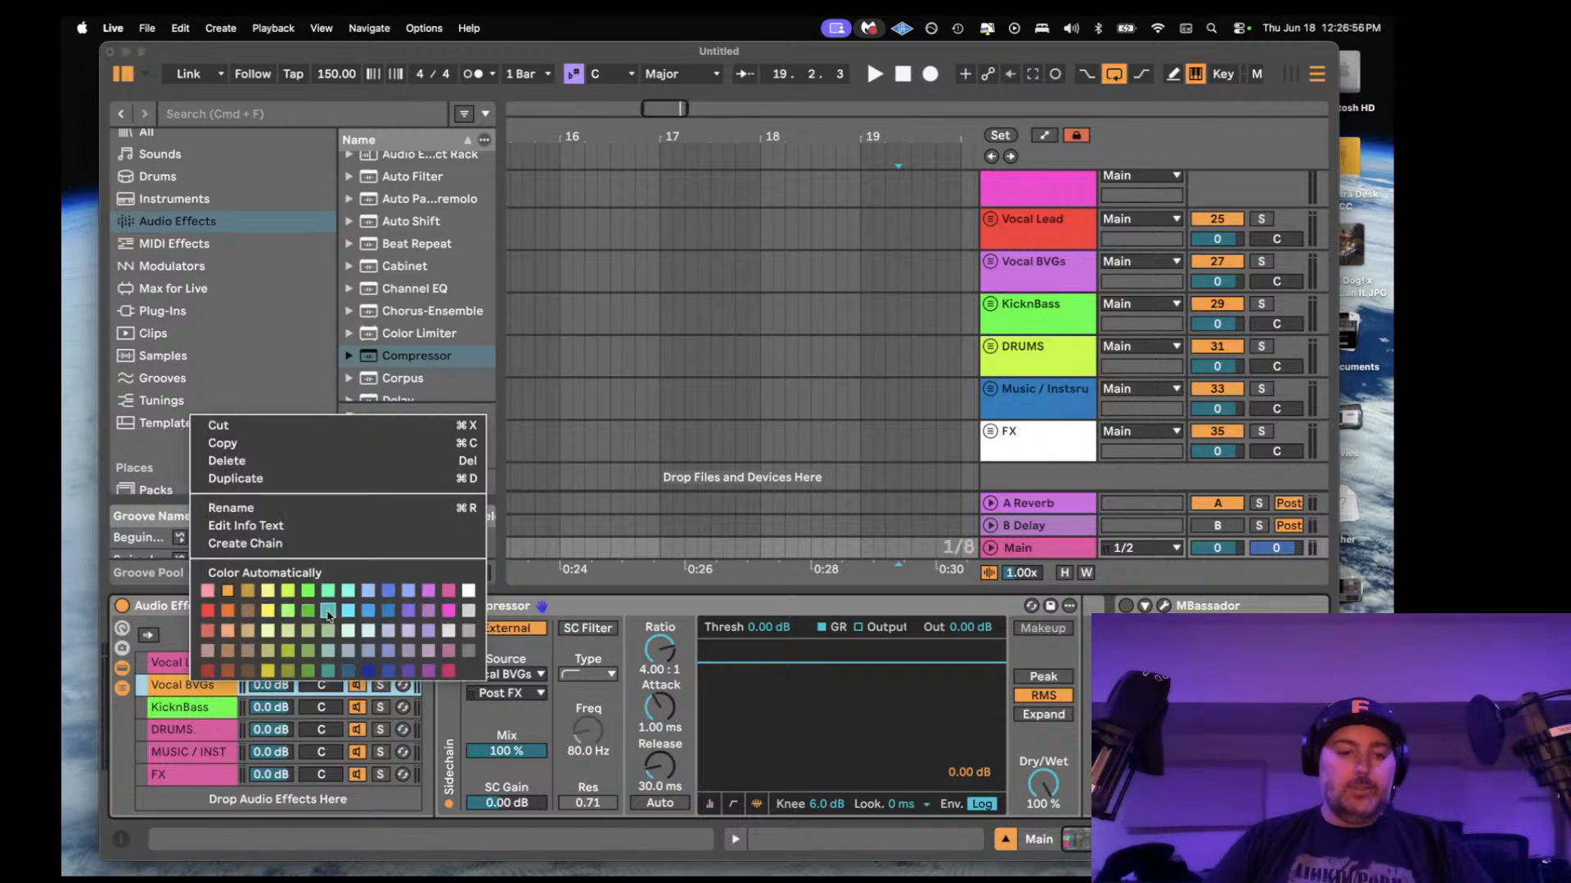
click(422, 595)
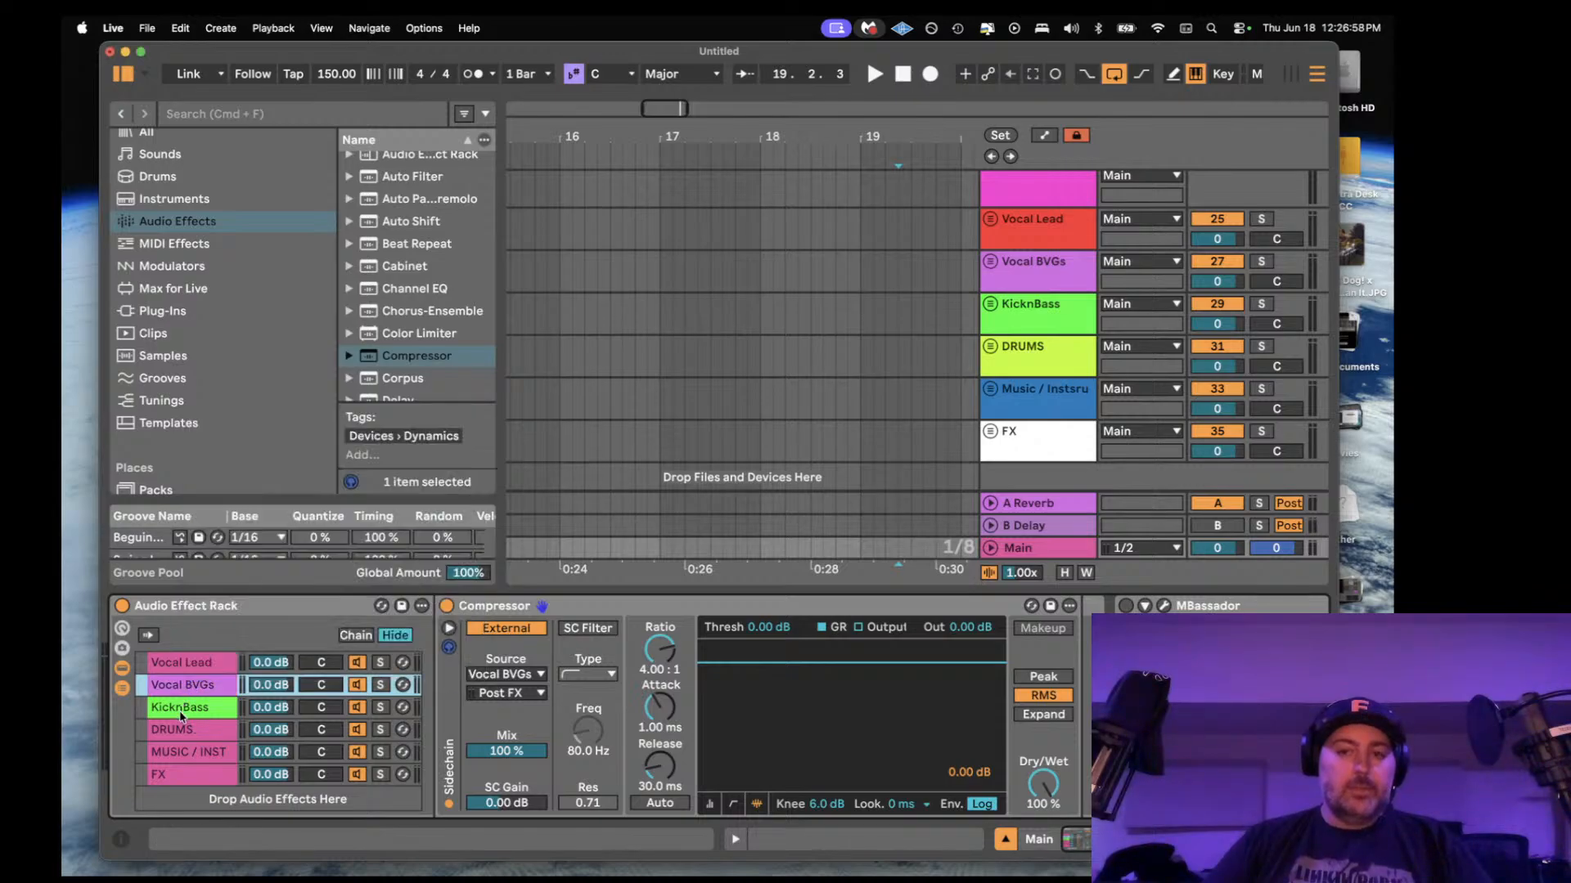
- Color the remaining rack chains like their groups: DRUMS yellow, MUSIC / INST blue and FX white
right_click(179, 730)
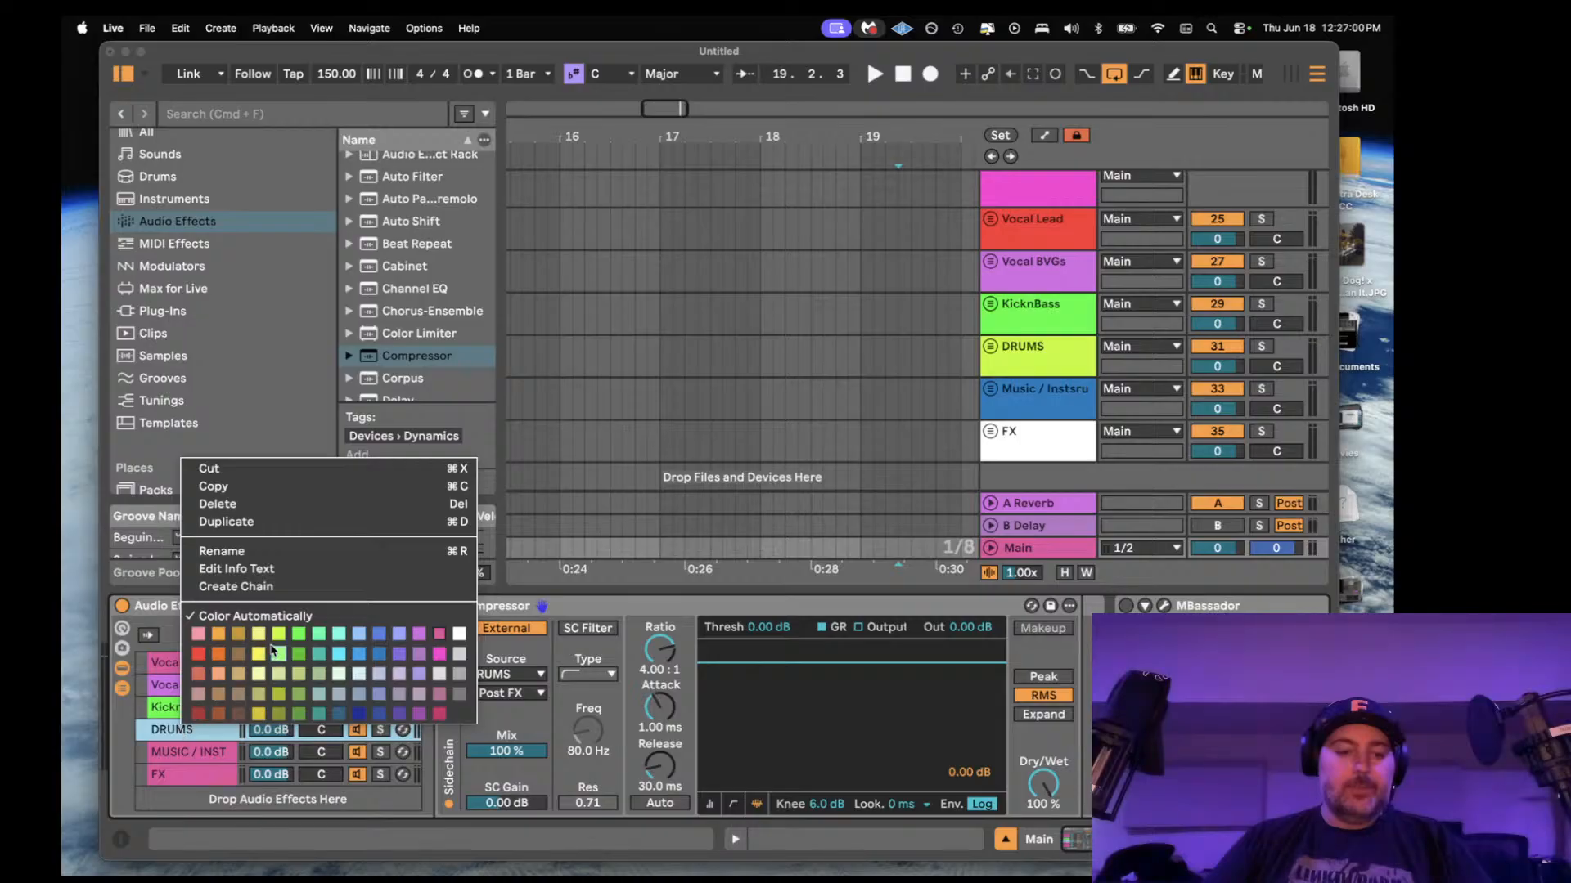
click(271, 634)
right_click(181, 758)
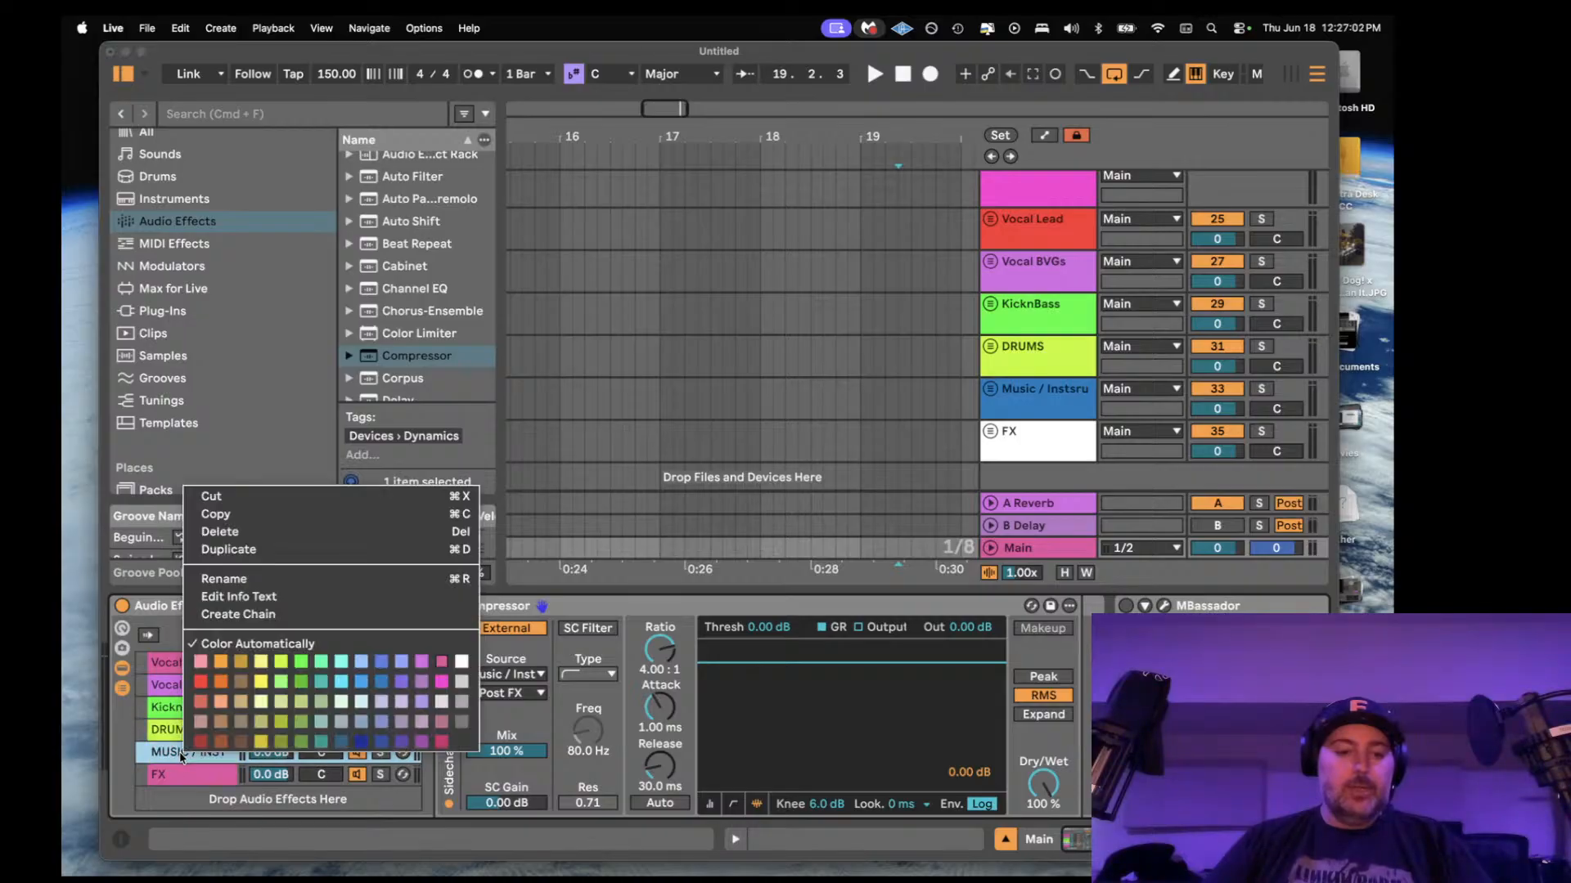
click(365, 669)
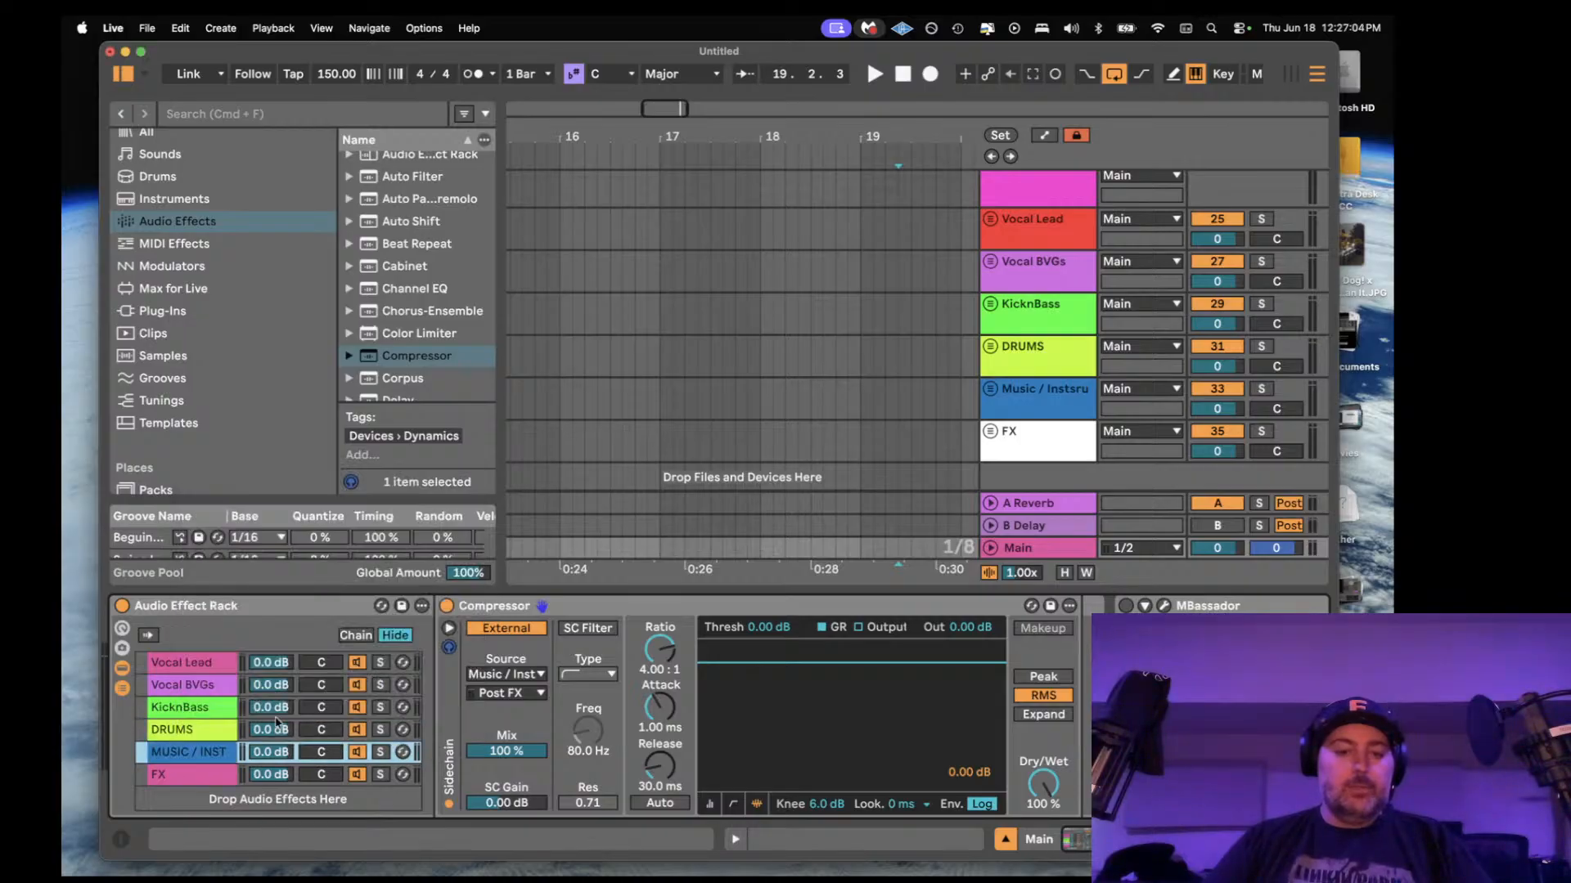
right_click(193, 772)
click(465, 677)
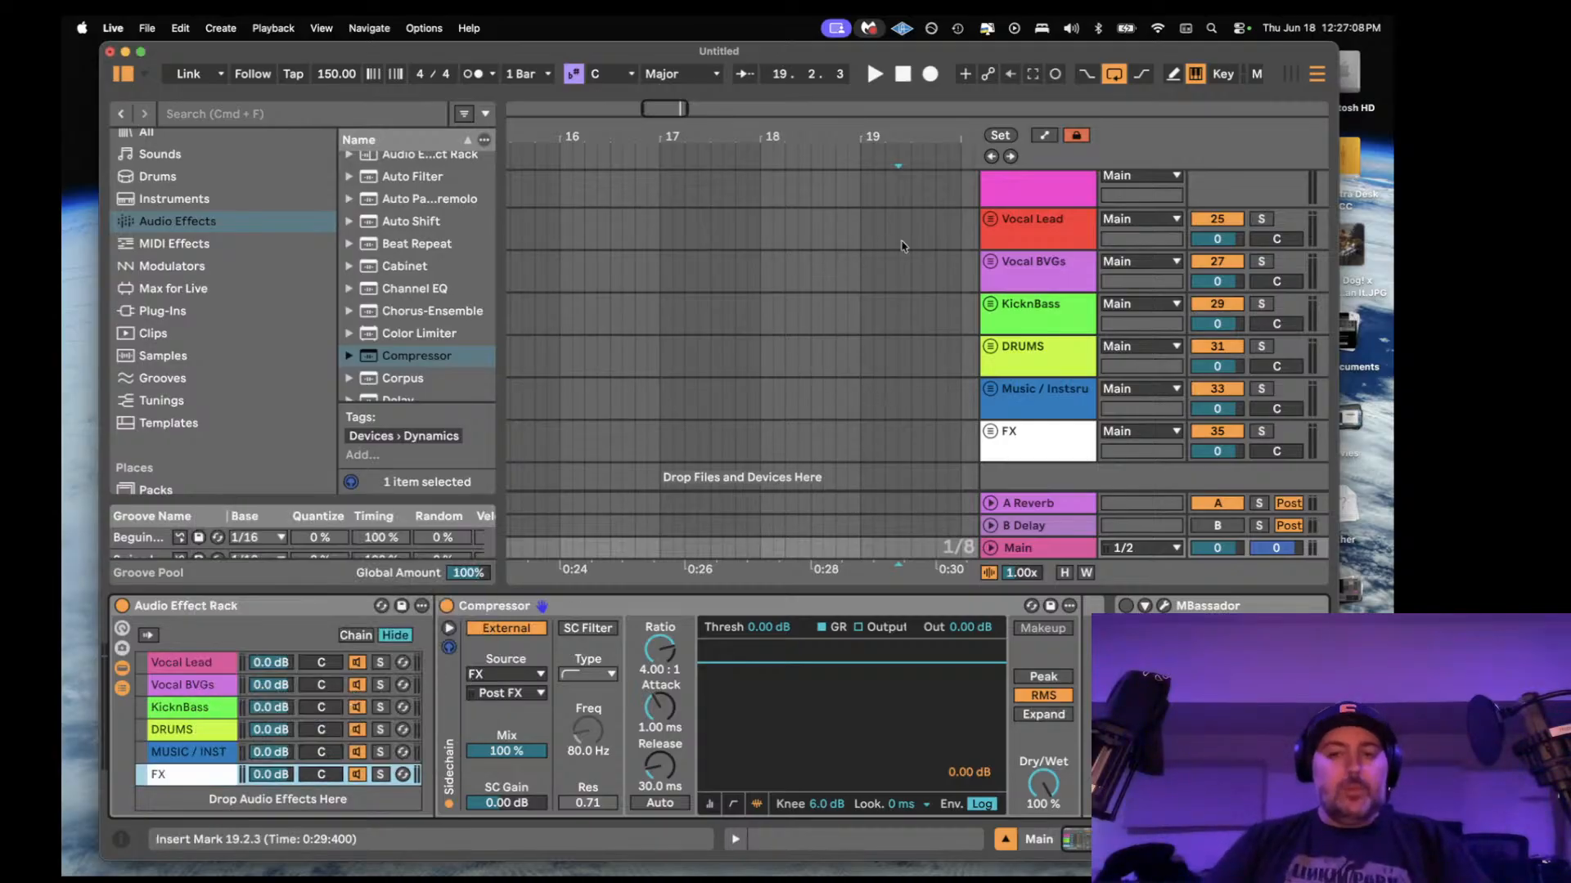
- Unfold the Music / Instsruments group and the 34 Audio track inside it
click(990, 304)
click(990, 304)
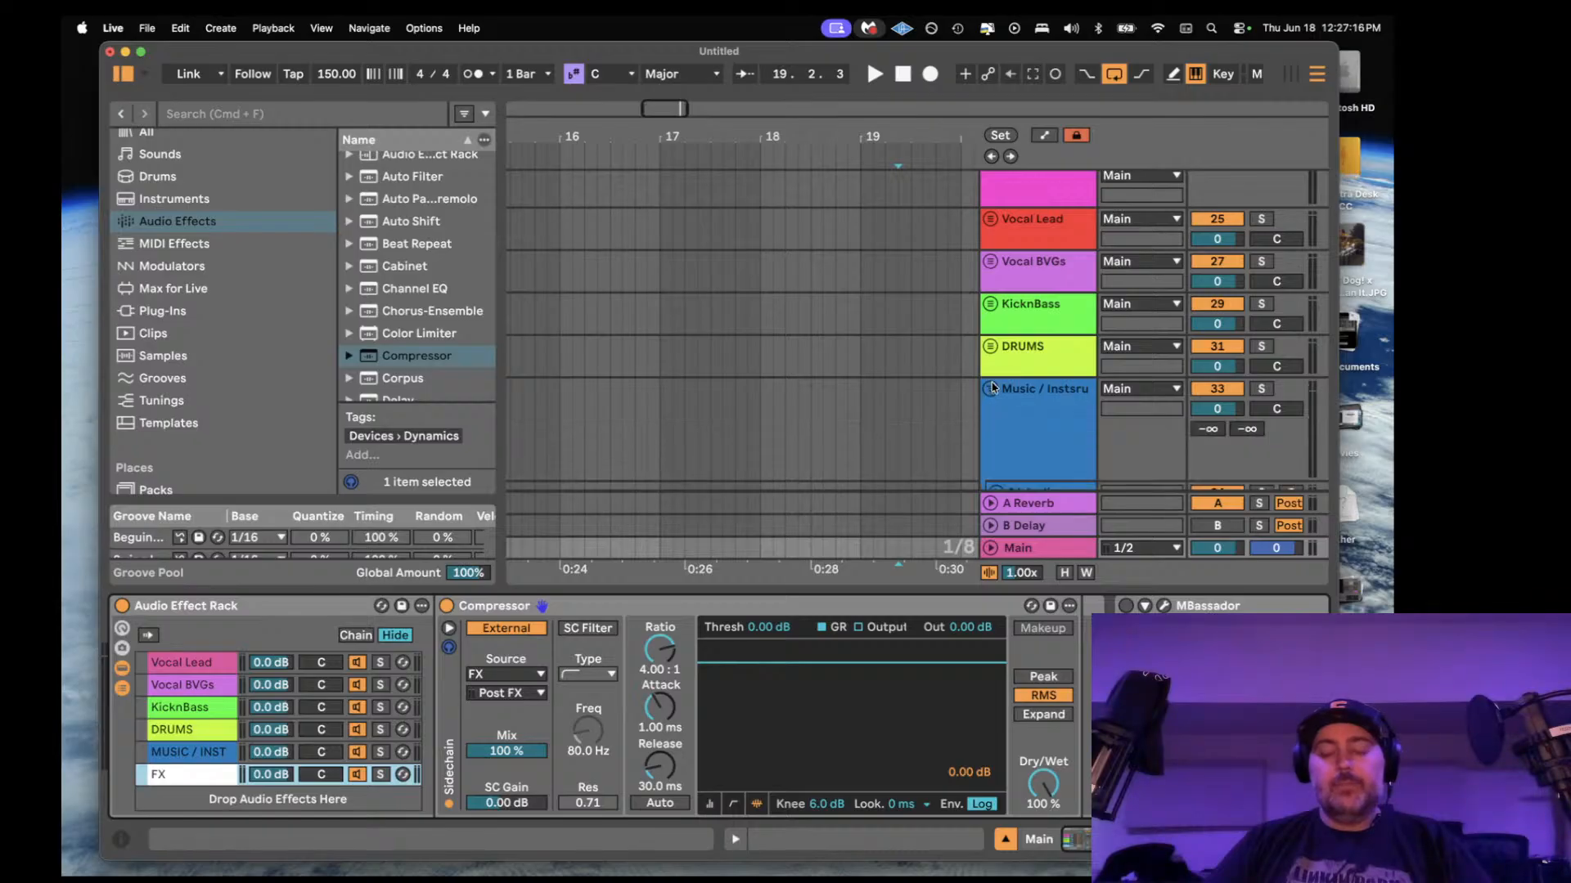
click(991, 388)
click(995, 385)
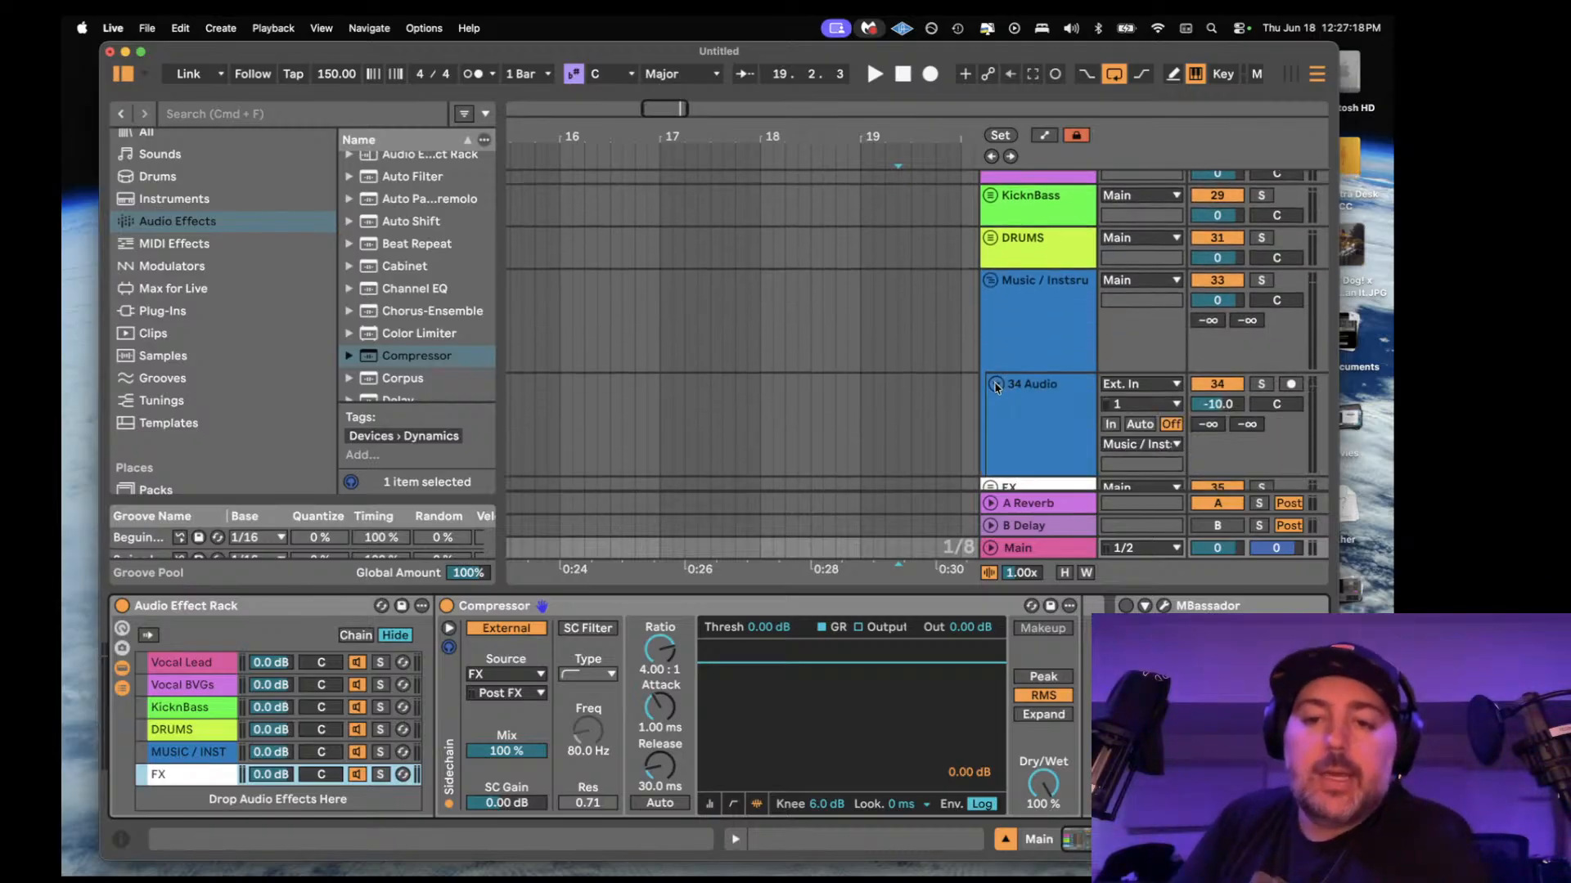
scroll(996, 387, down, 3)
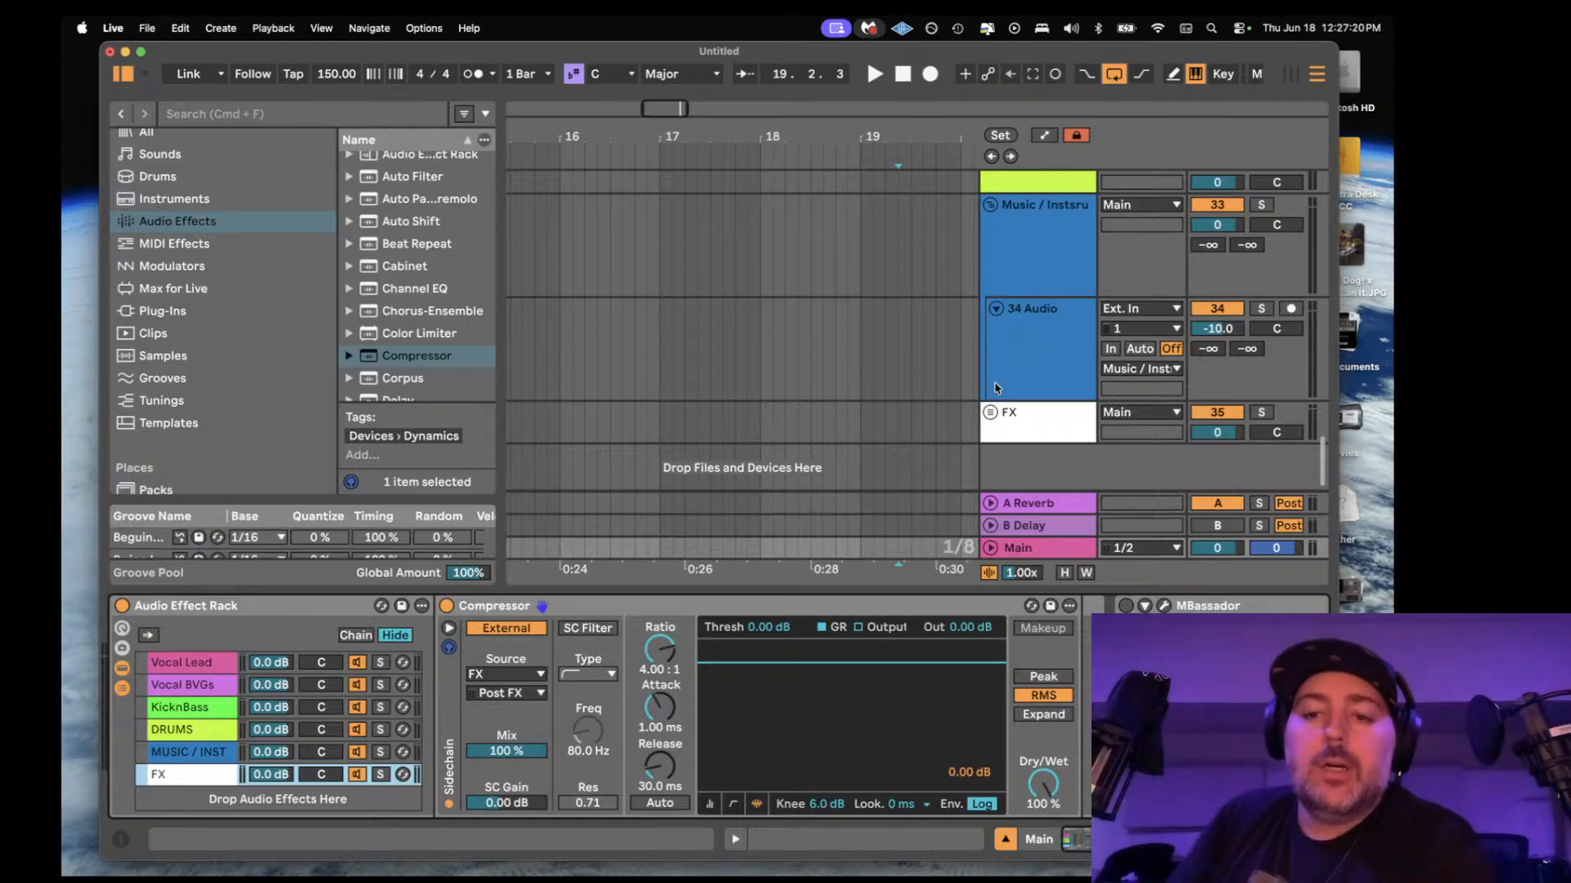
- Widen the browser and search the Projects 4 MS2 Ultra Desk SSD folder for "quake"
scroll(246, 332, down, 10)
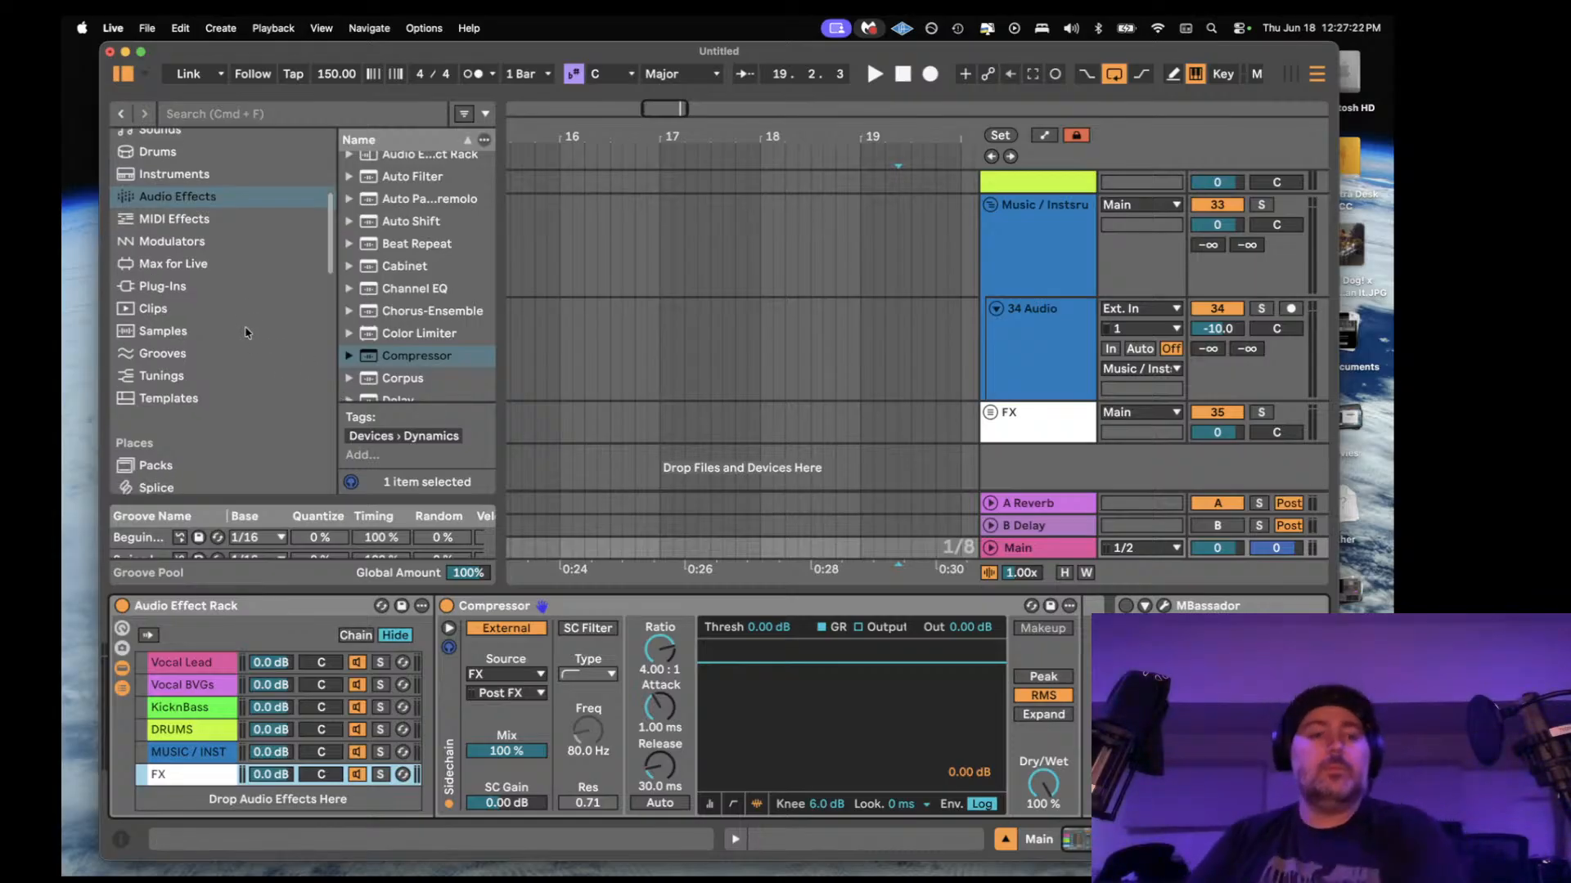
click(271, 249)
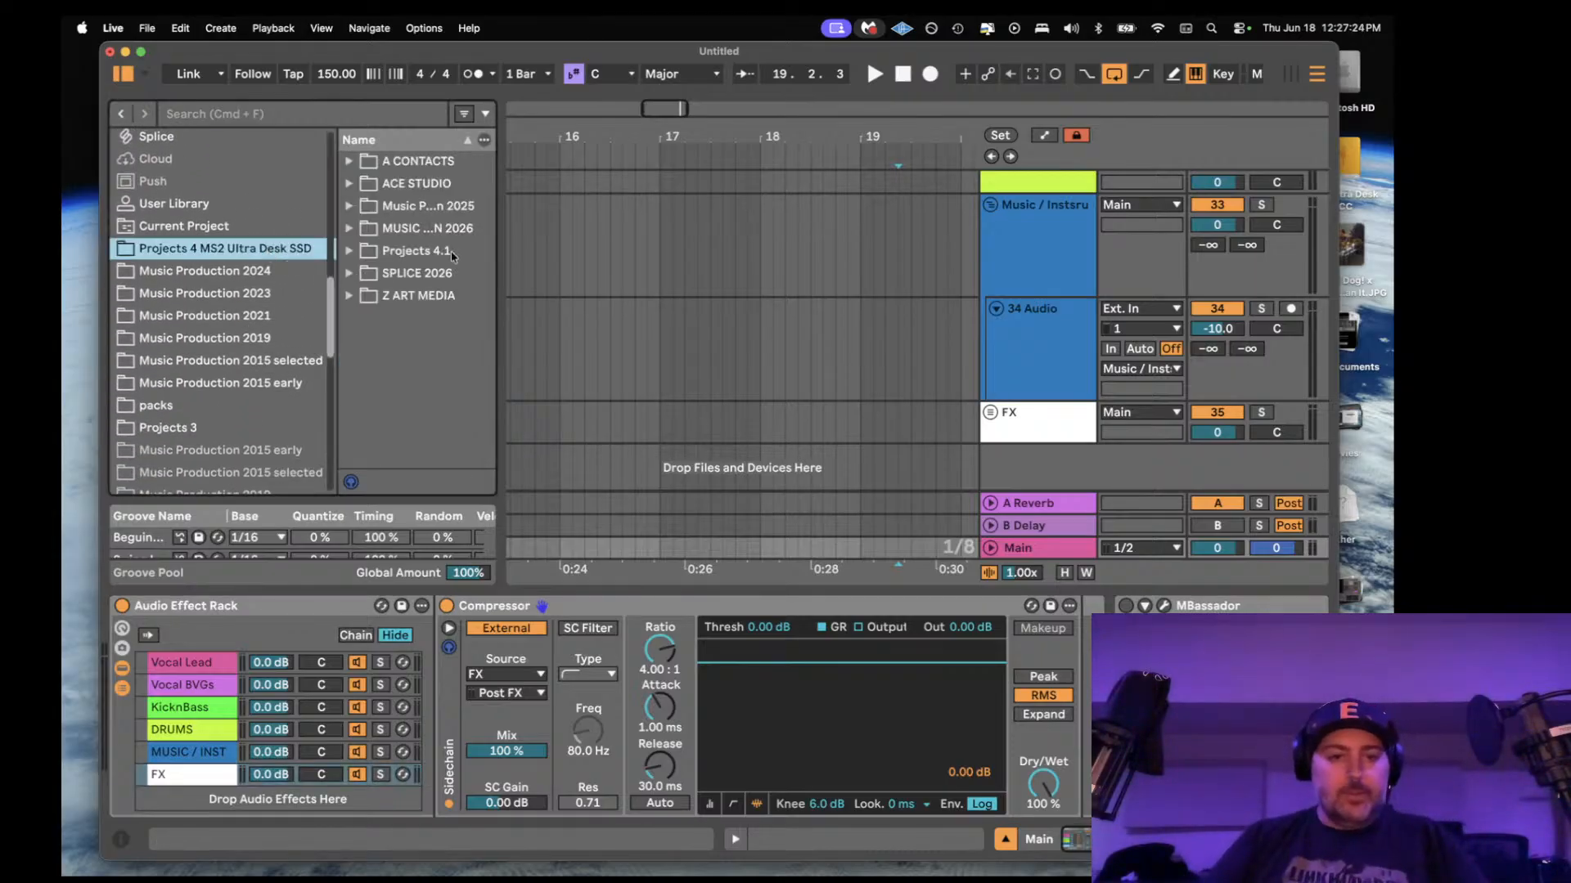
drag(497, 226, 689, 225)
click(399, 120)
text(q)
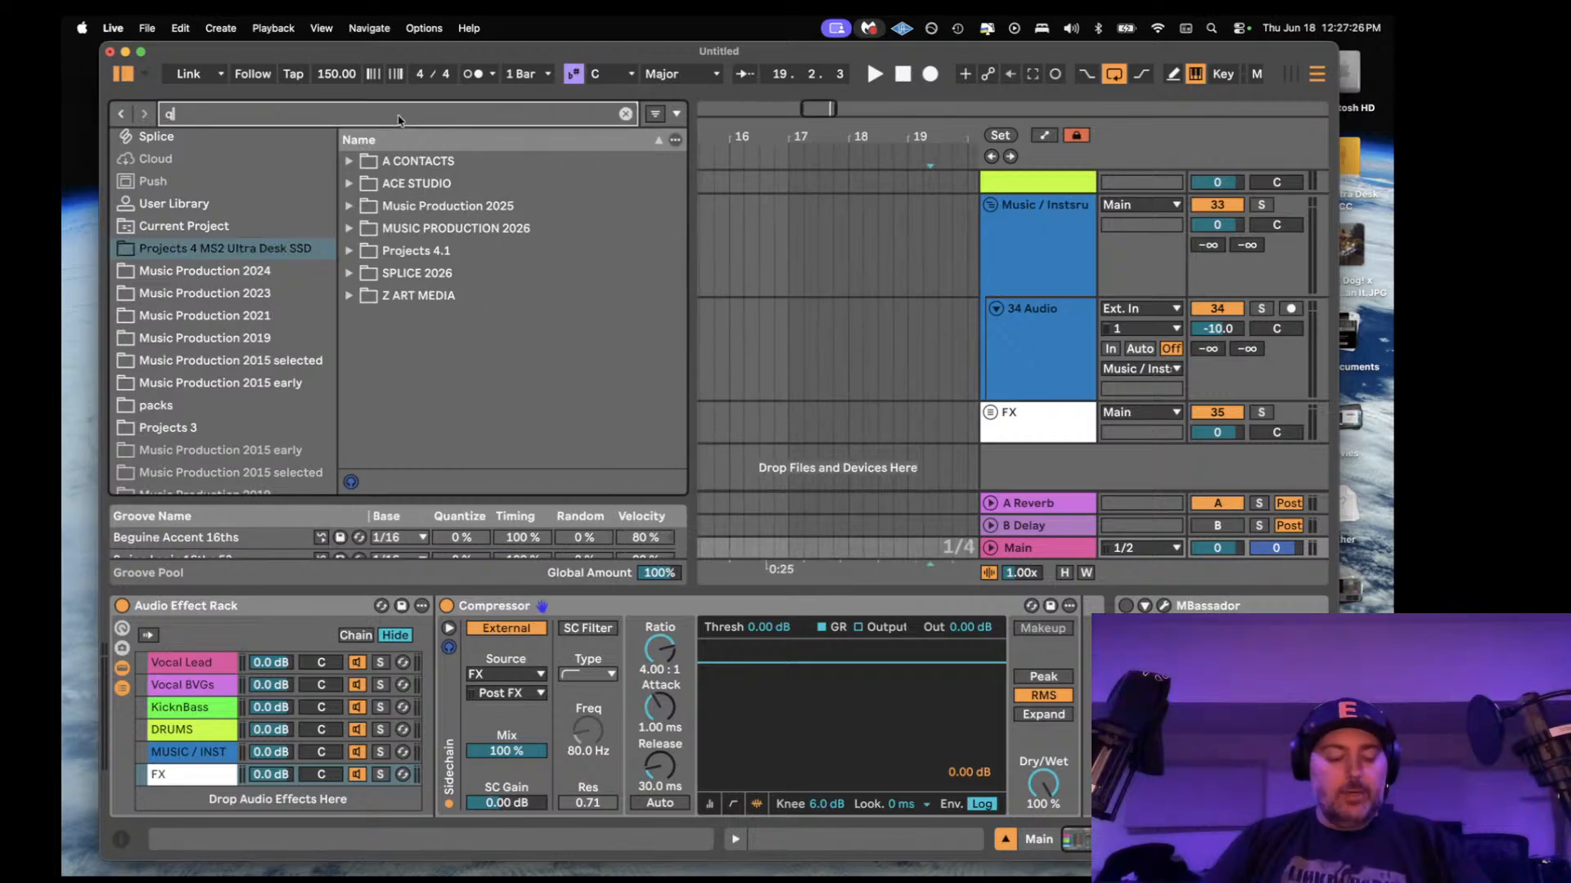
text(uake)
- Expand the Music Production 2025 and CYMATICS folders in the results down to the Cymatics - QUAKE collections
click(350, 185)
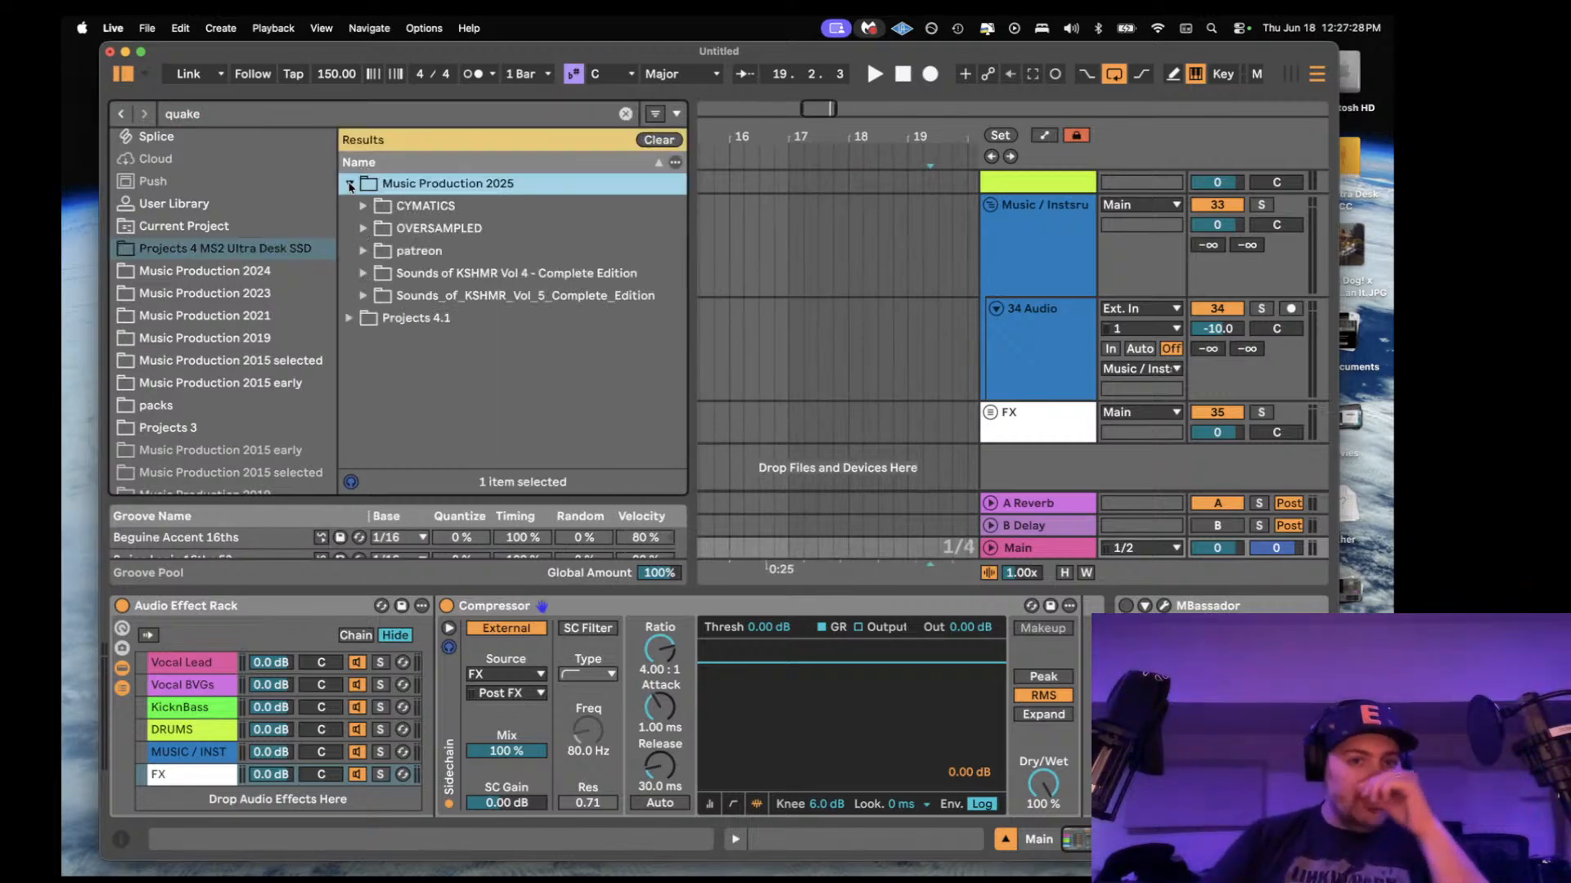
click(360, 210)
click(375, 254)
scroll(394, 263, down, 5)
scroll(394, 264, down, 3)
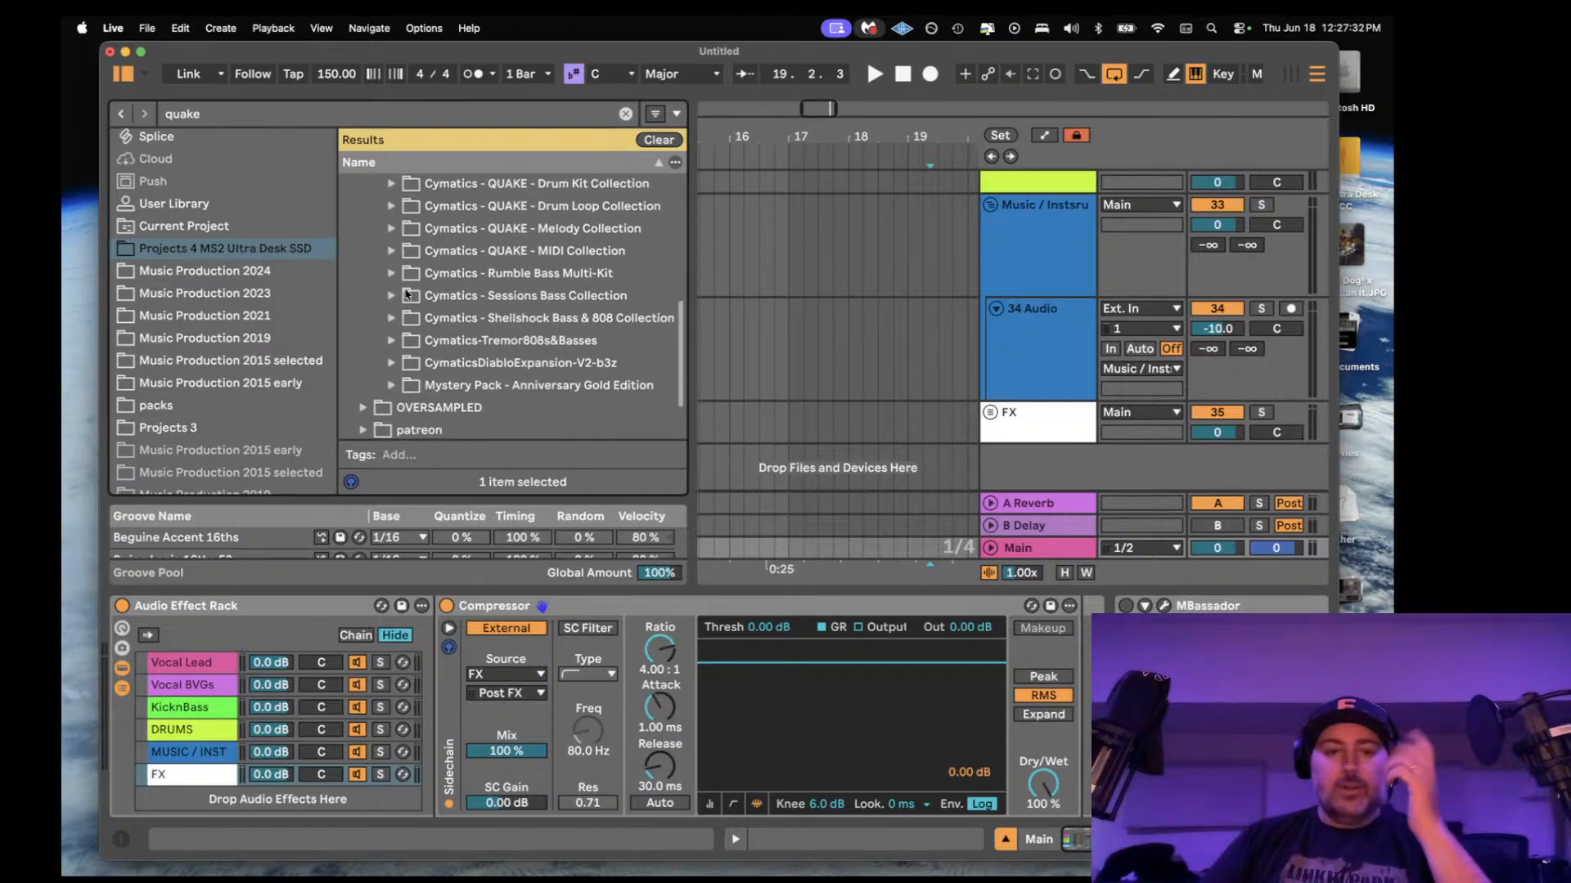
scroll(415, 266, up, 1)
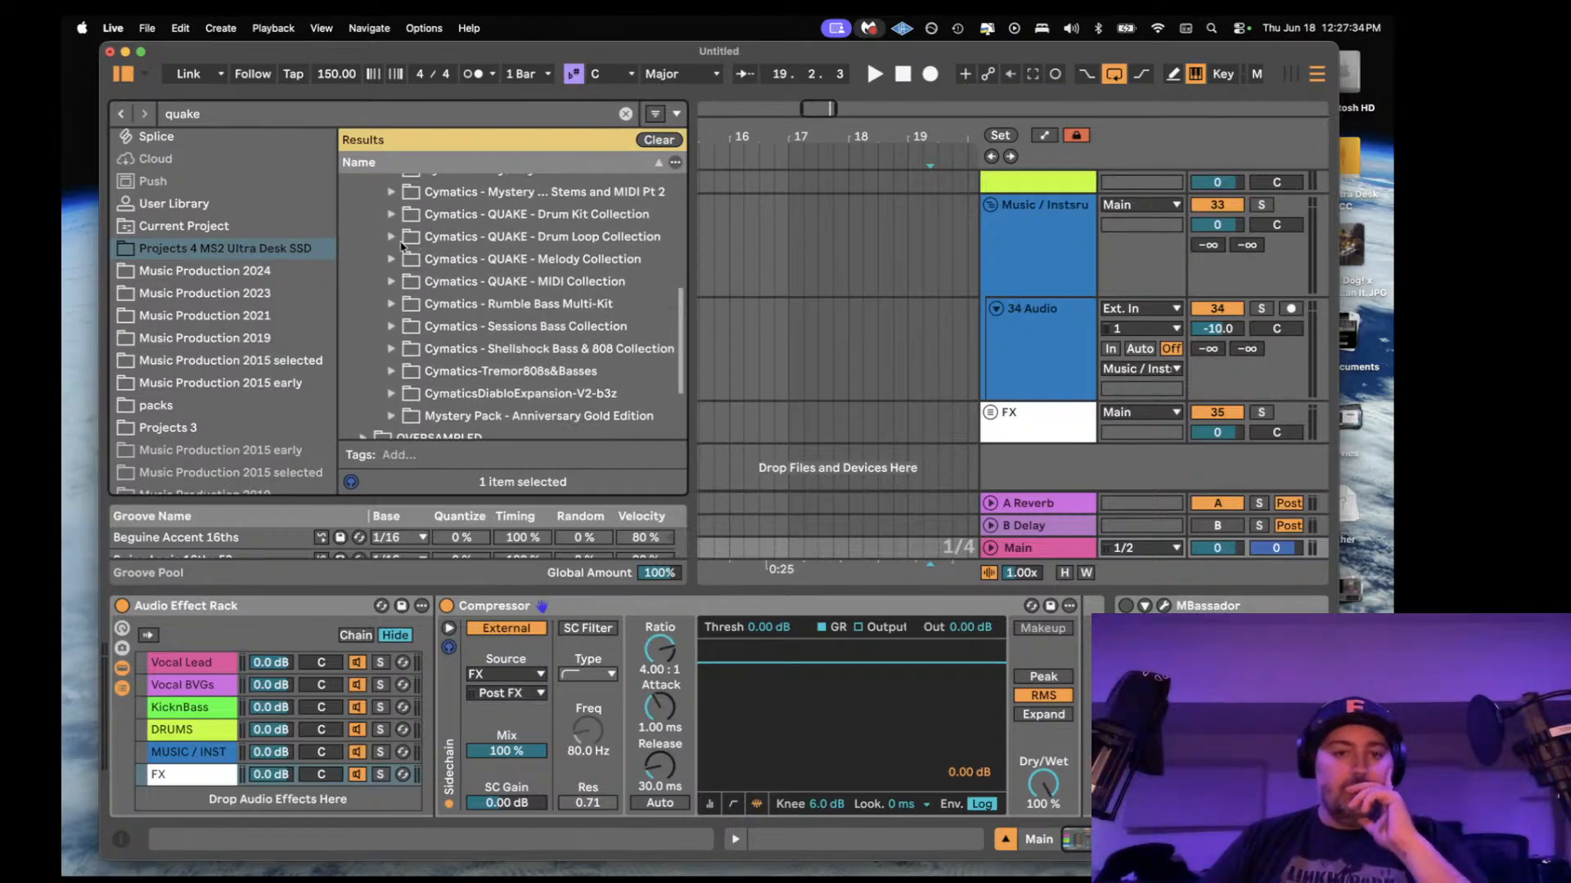
- Expand Cymatics - QUAKE - Melody Collection through House and Loop Stems & MIDI to the Afterparty - 132 BPM D# Min folder
click(392, 259)
scroll(402, 292, down, 3)
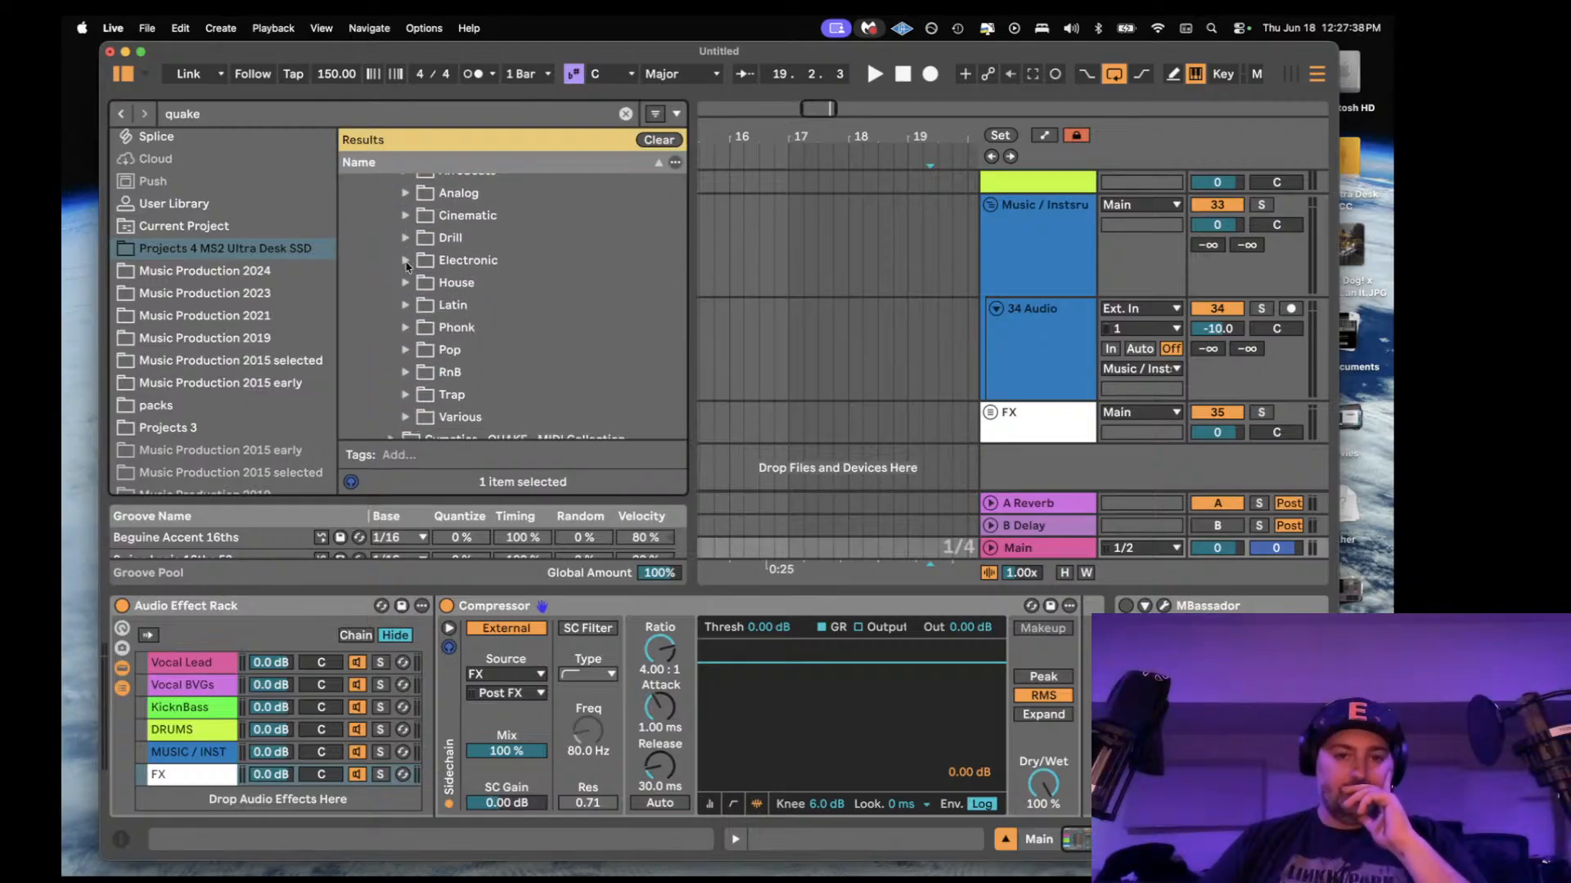
click(404, 283)
click(475, 331)
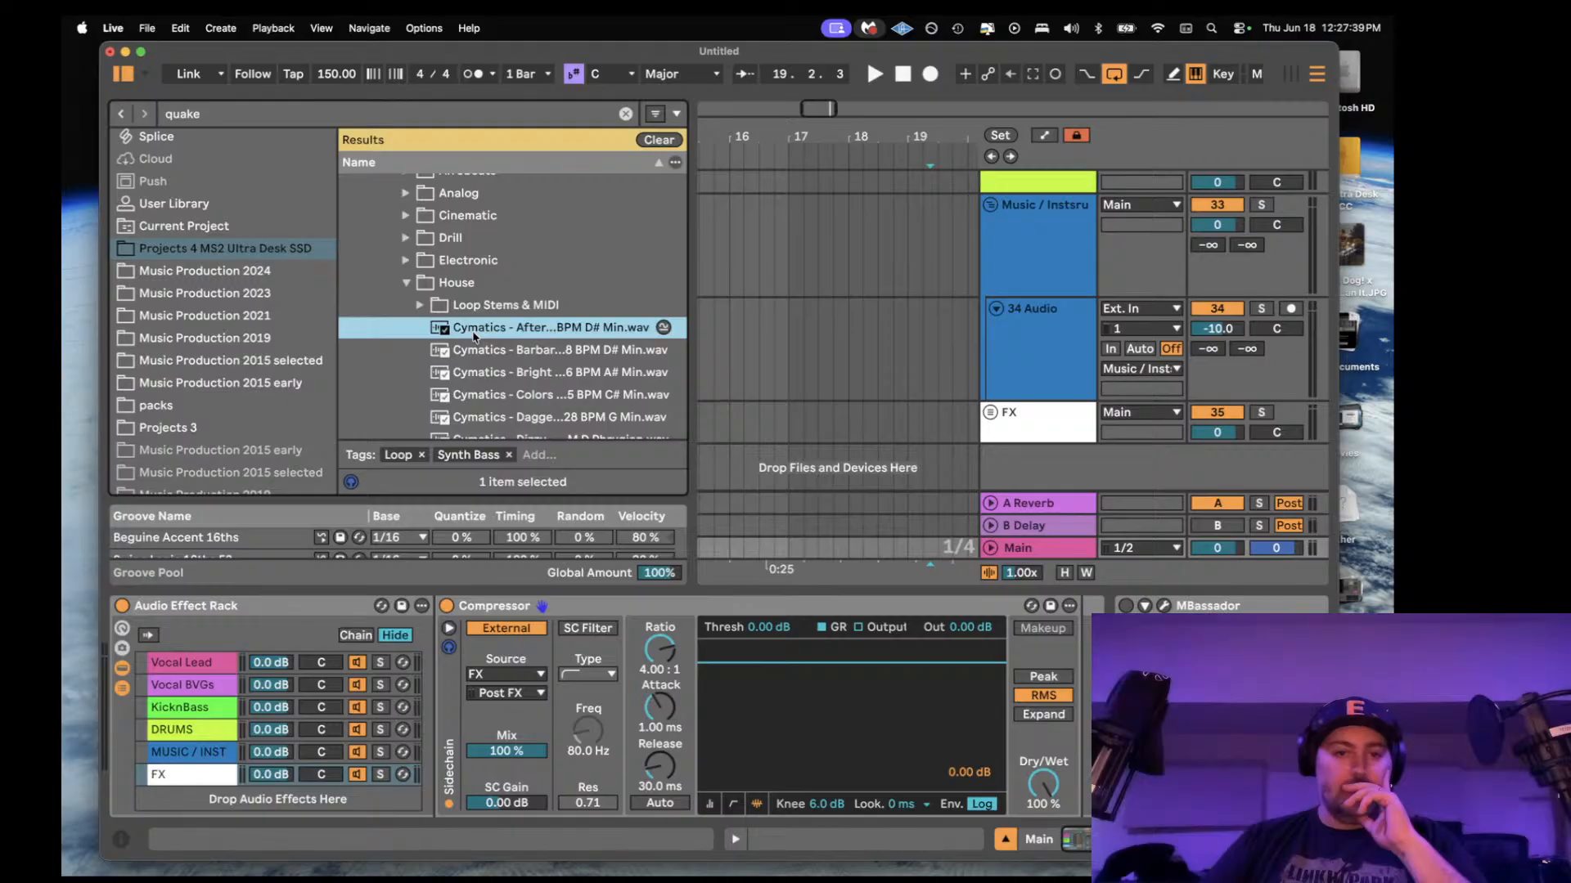
click(415, 305)
click(433, 327)
scroll(472, 336, down, 2)
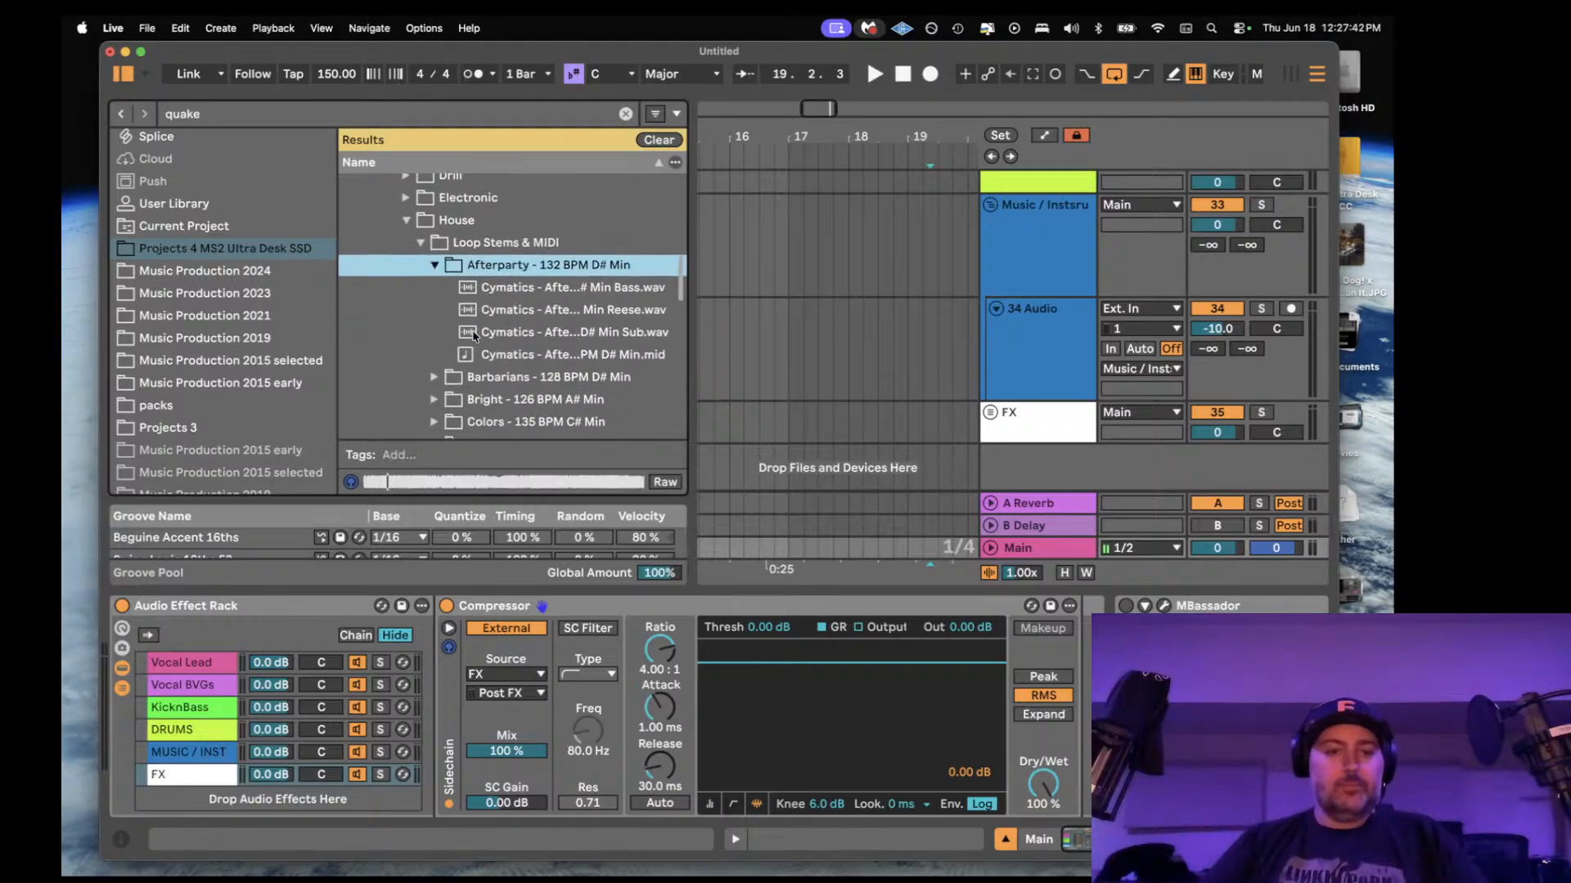
- Add the Afterparty Bass, Reese and Sub stems at bar 17 as new audio tracks below the FX group
click(502, 289)
shift+click(507, 332)
drag(496, 293, 792, 473)
- Move the three new Cymatics stem tracks into the Music / Instsruments group below 34 Audio
scroll(1014, 356, down, 5)
scroll(1015, 356, up, 5)
click(1021, 318)
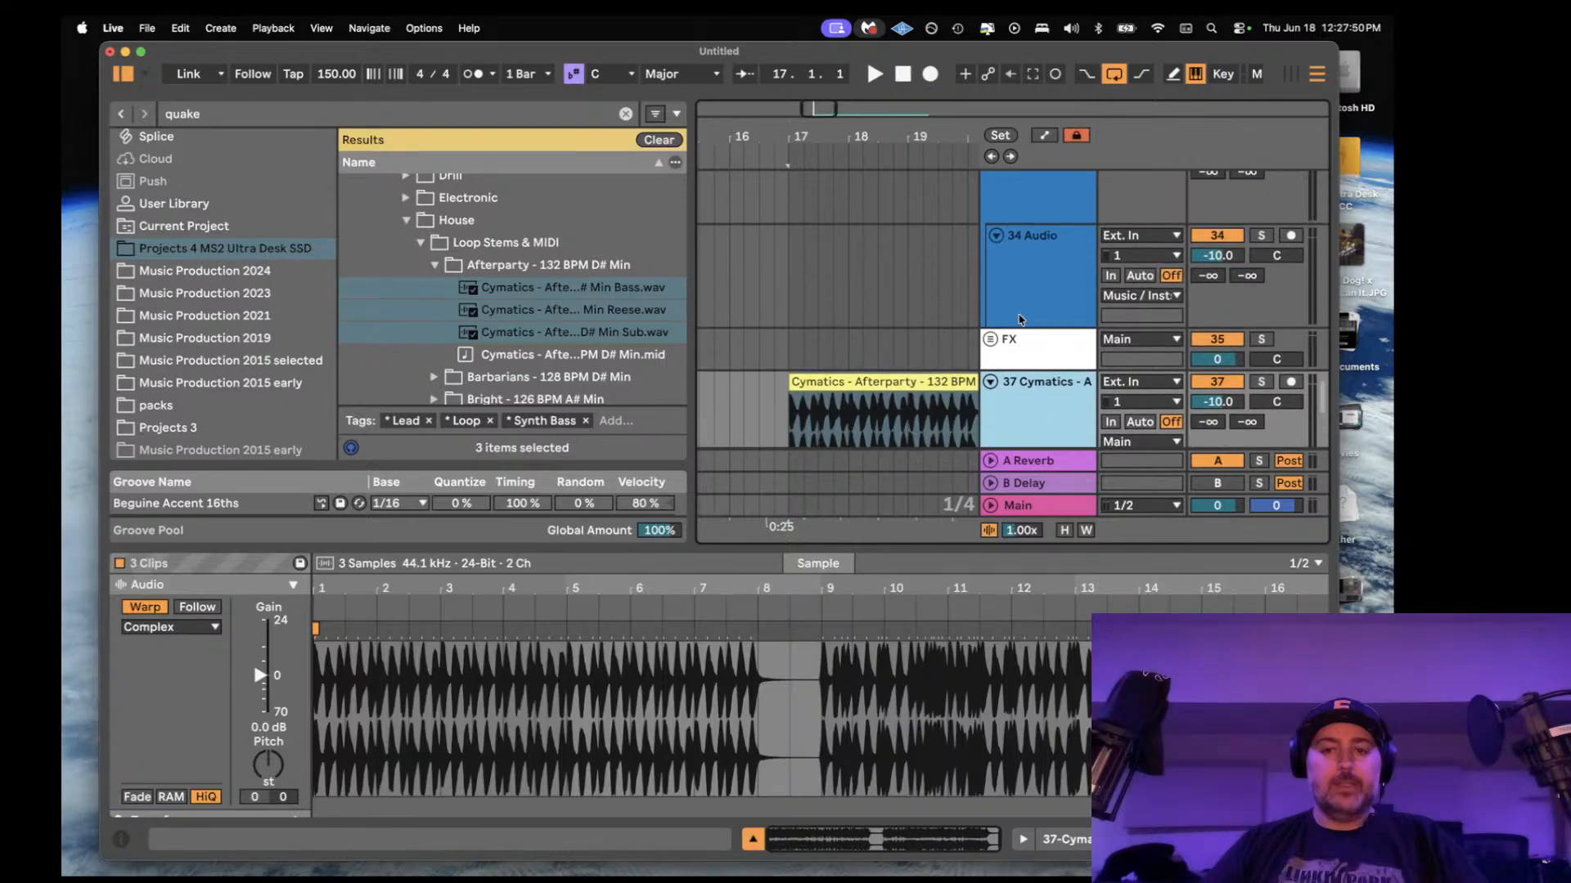
drag(1045, 388, 1037, 325)
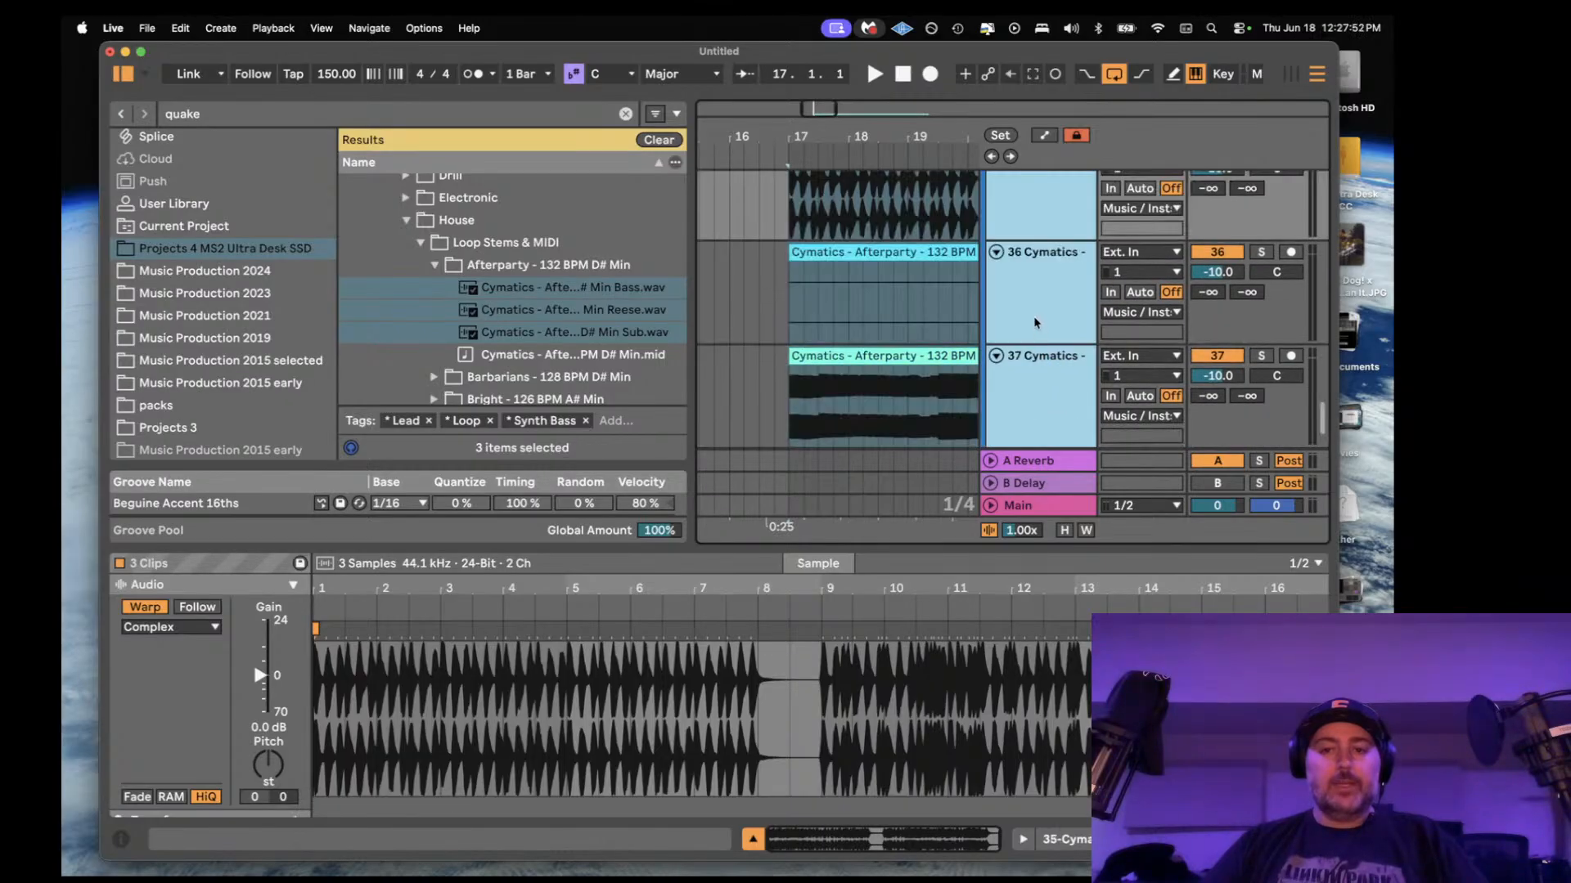
- Solo the Afterparty Bass stem track and audition it from bar 17
scroll(1035, 324, up, 4)
click(881, 338)
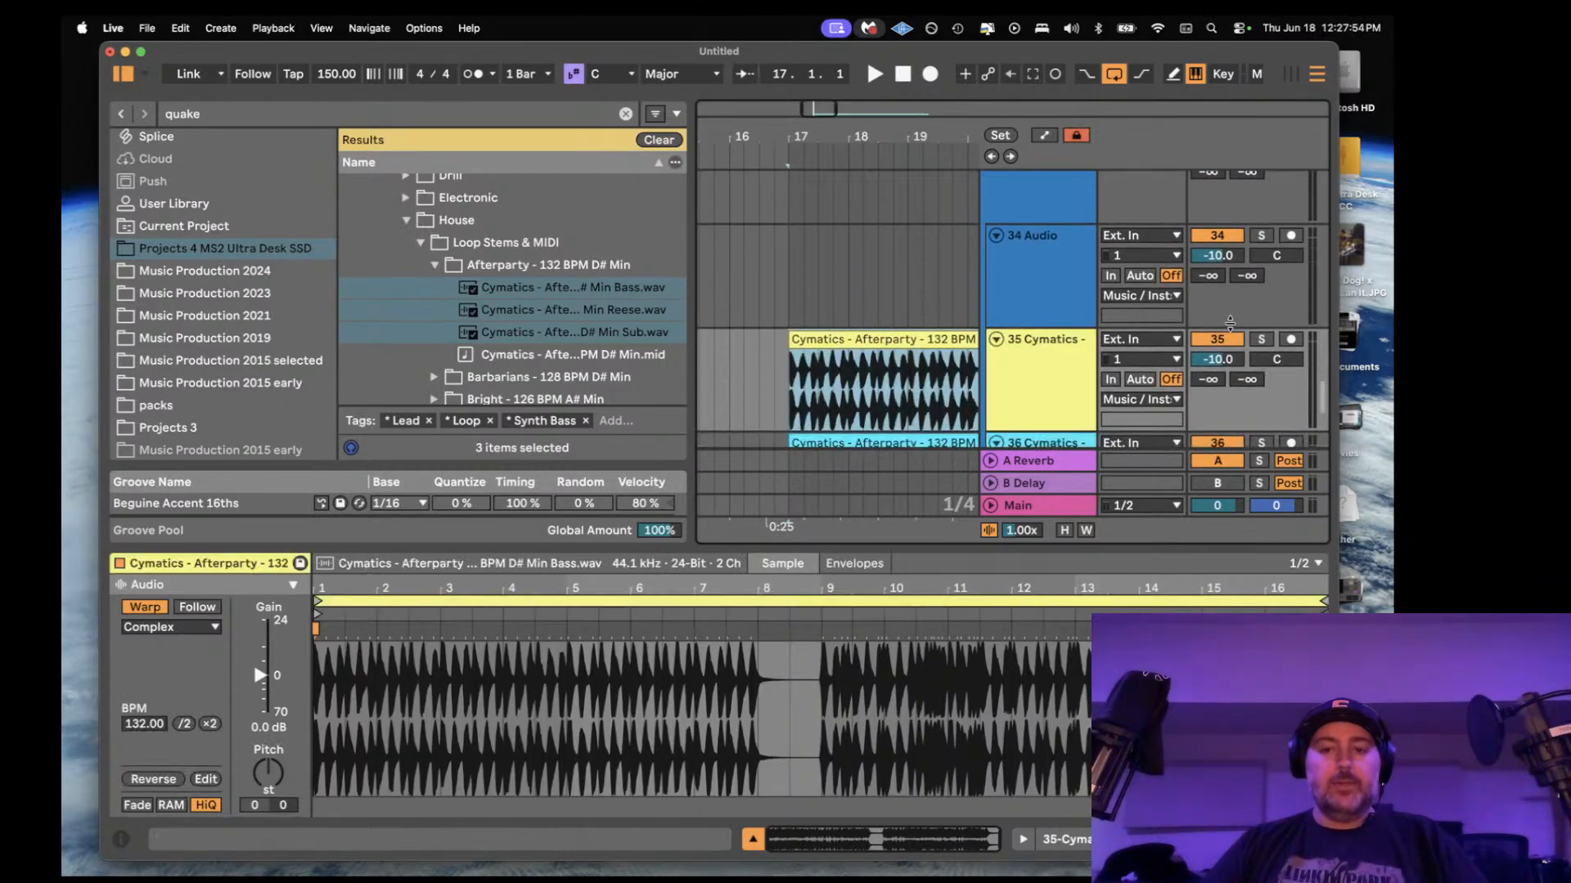
click(1260, 339)
key(space)
scroll(925, 320, down, 3)
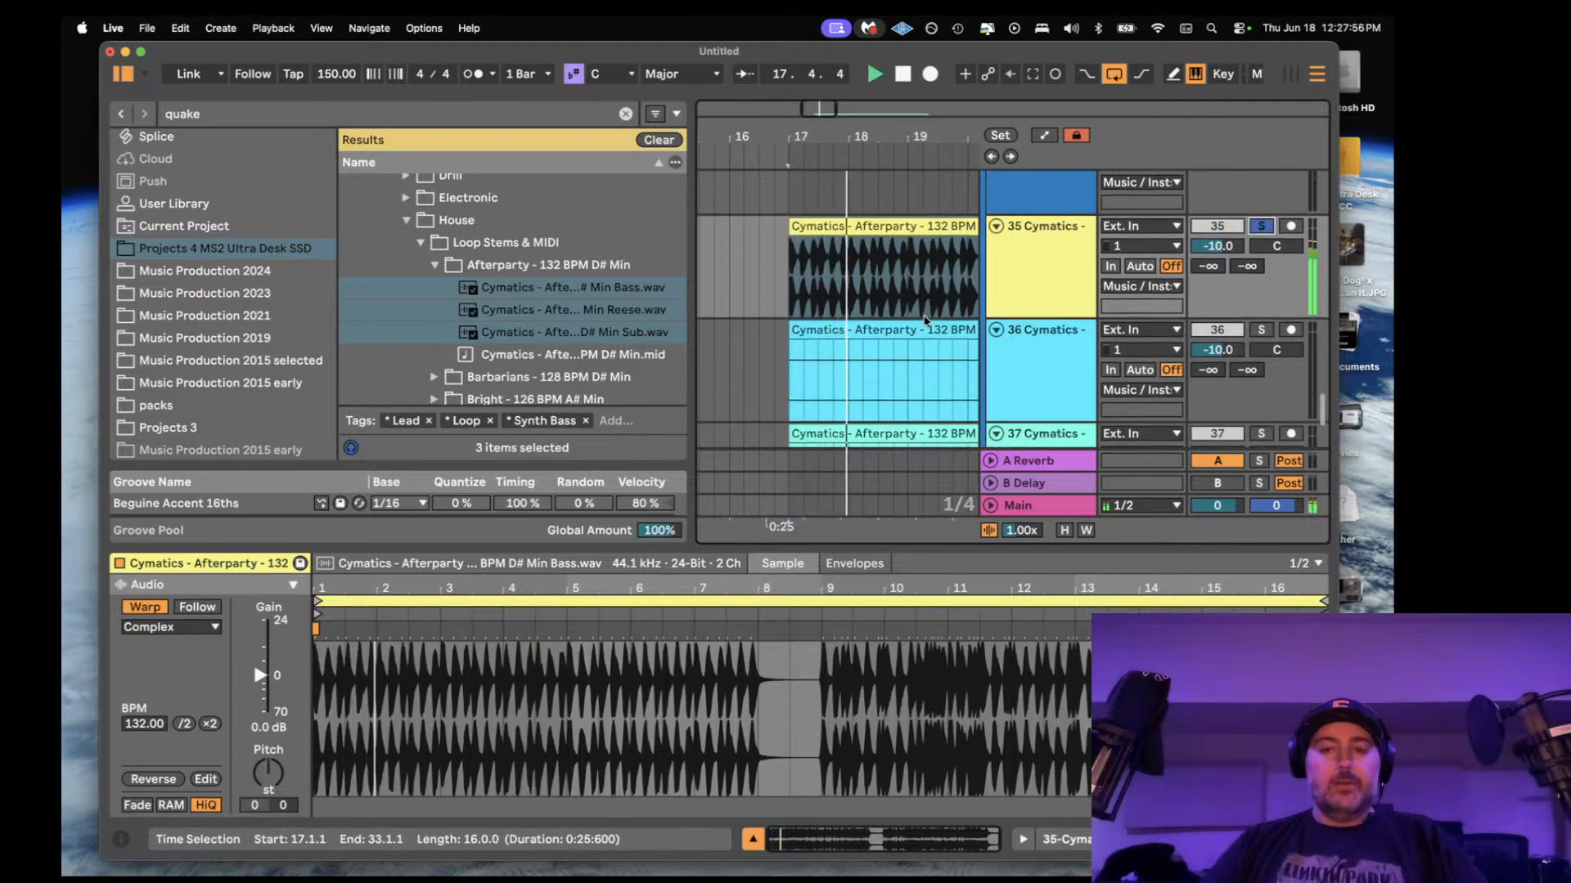
scroll(924, 319, right, 5)
key(space)
- Solo the Afterparty Reese stem track instead and play it from bar 24
click(890, 368)
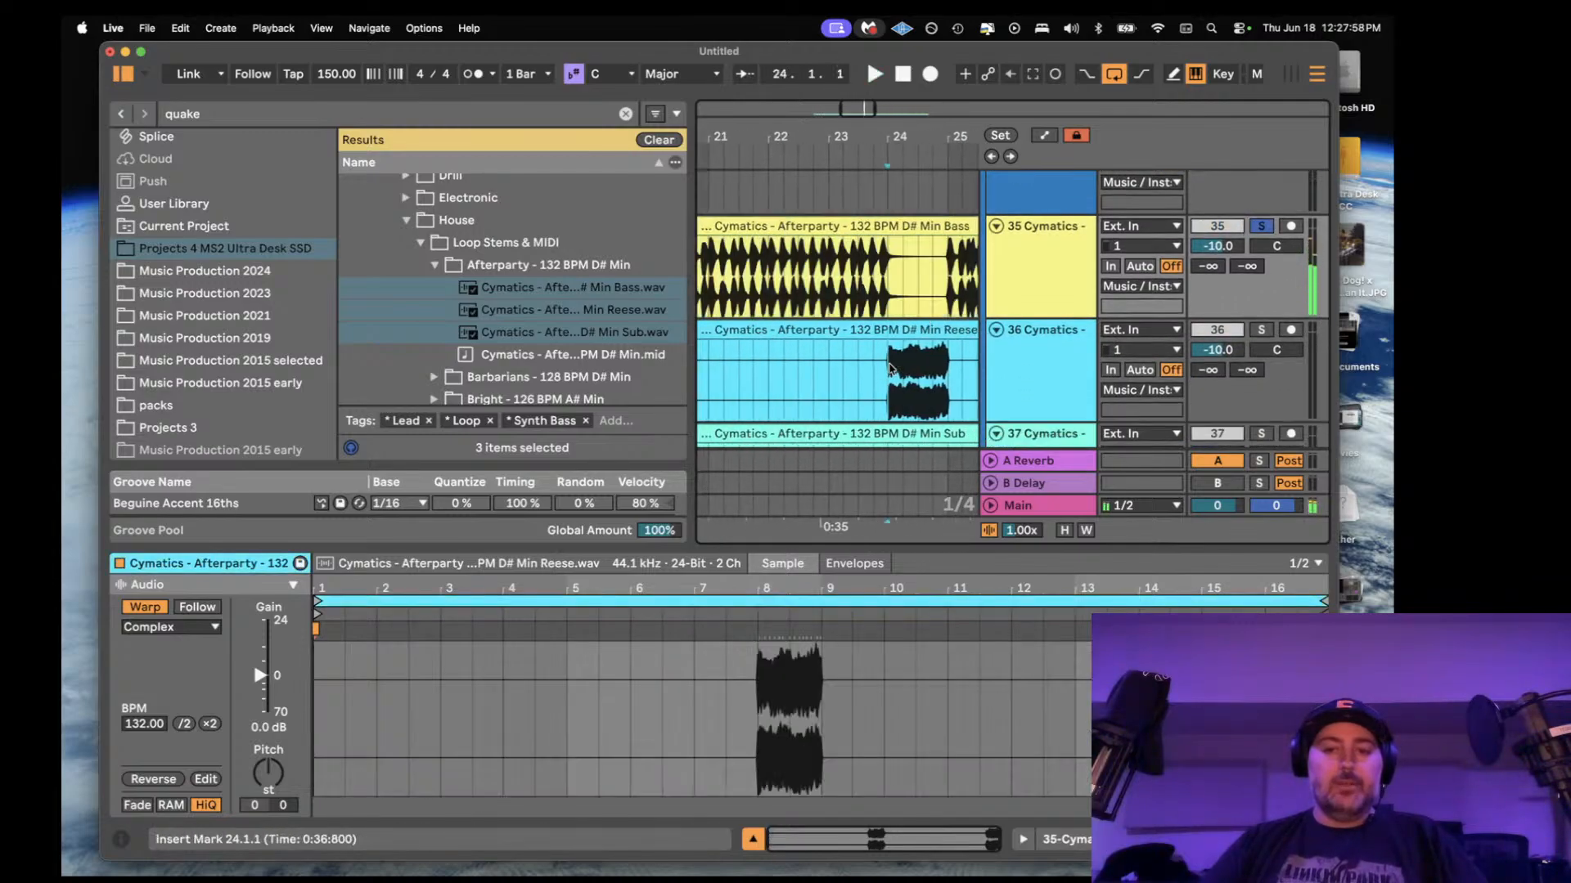
key(s)
key(space)
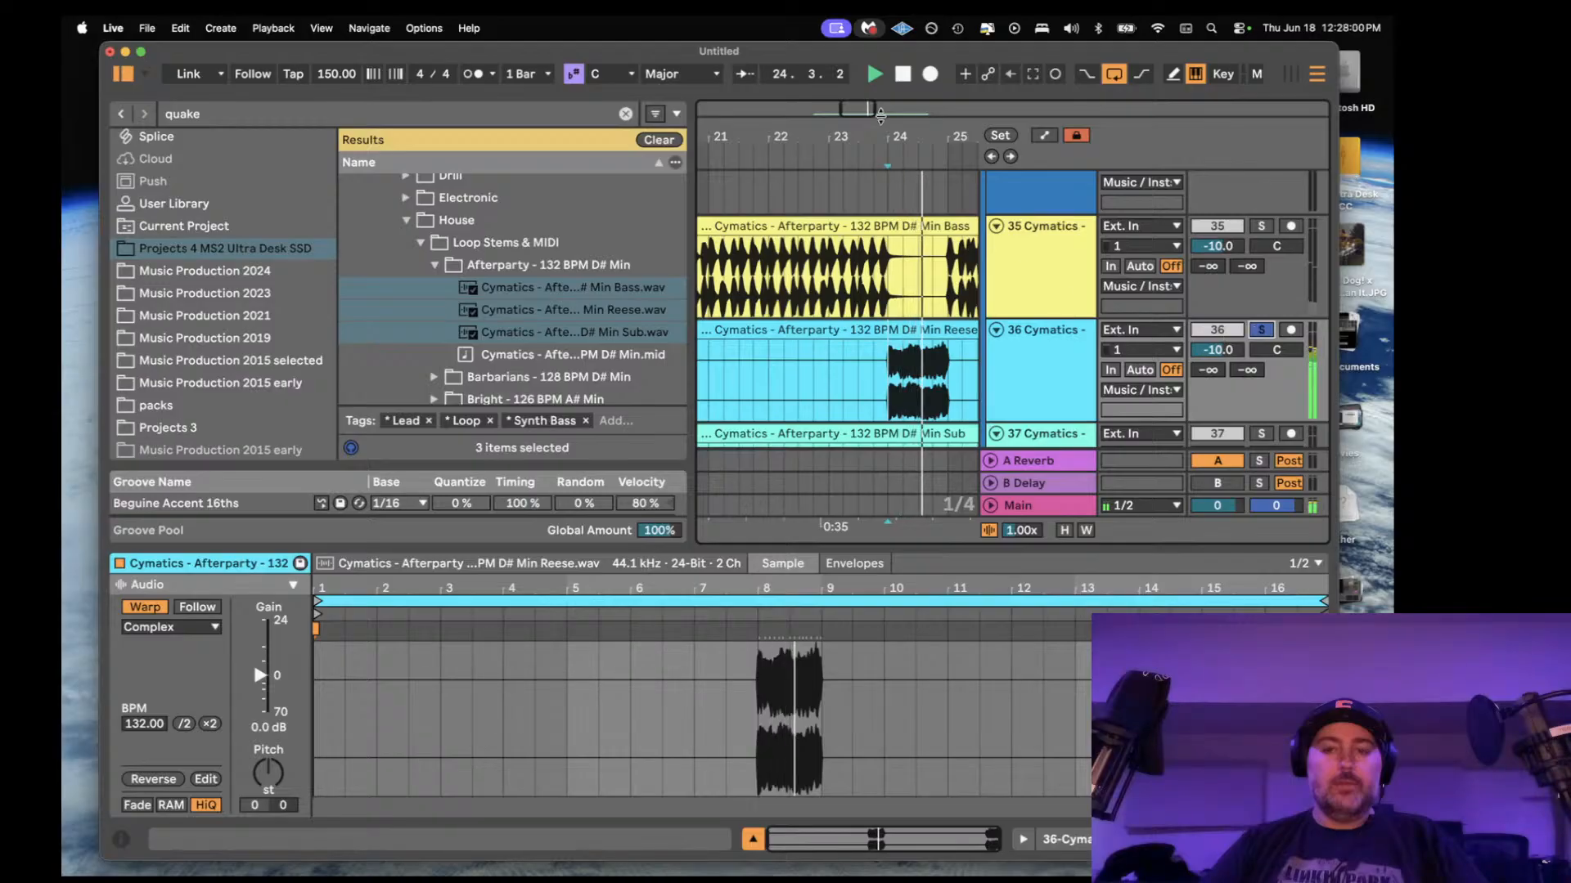
- Solo the Afterparty Sub stem track and audition it from bar 26
drag(879, 127, 829, 99)
scroll(887, 288, down, 5)
key(space)
click(876, 307)
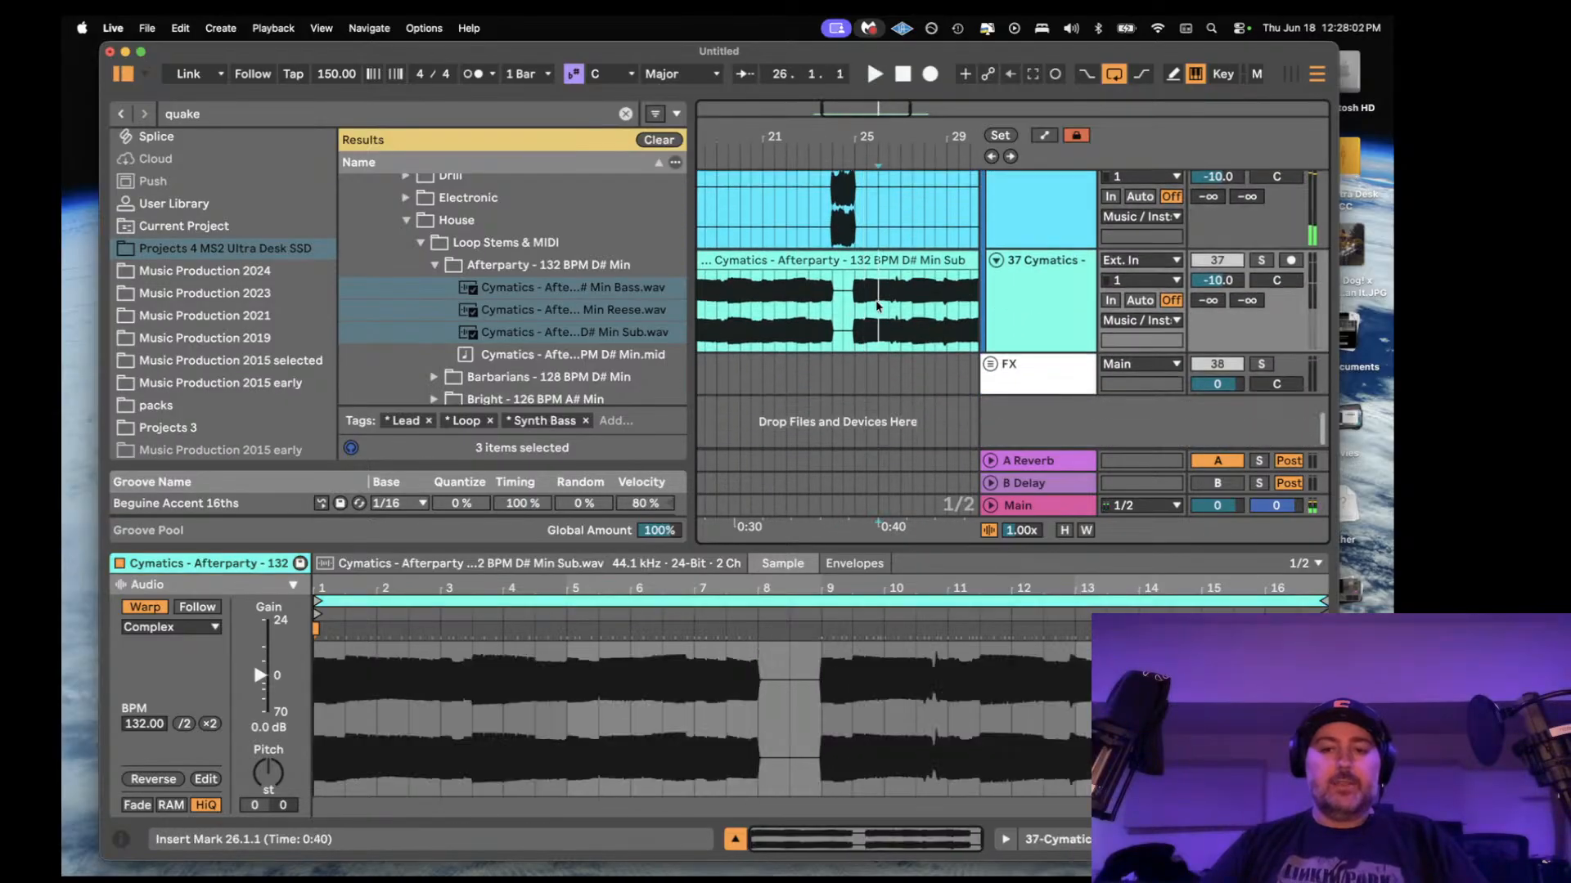
key(s)
key(space)
- Move the Afterparty Reese and Sub stem tracks out of the Music / Instsruments group into the KicknBass group
scroll(1049, 405, up, 3)
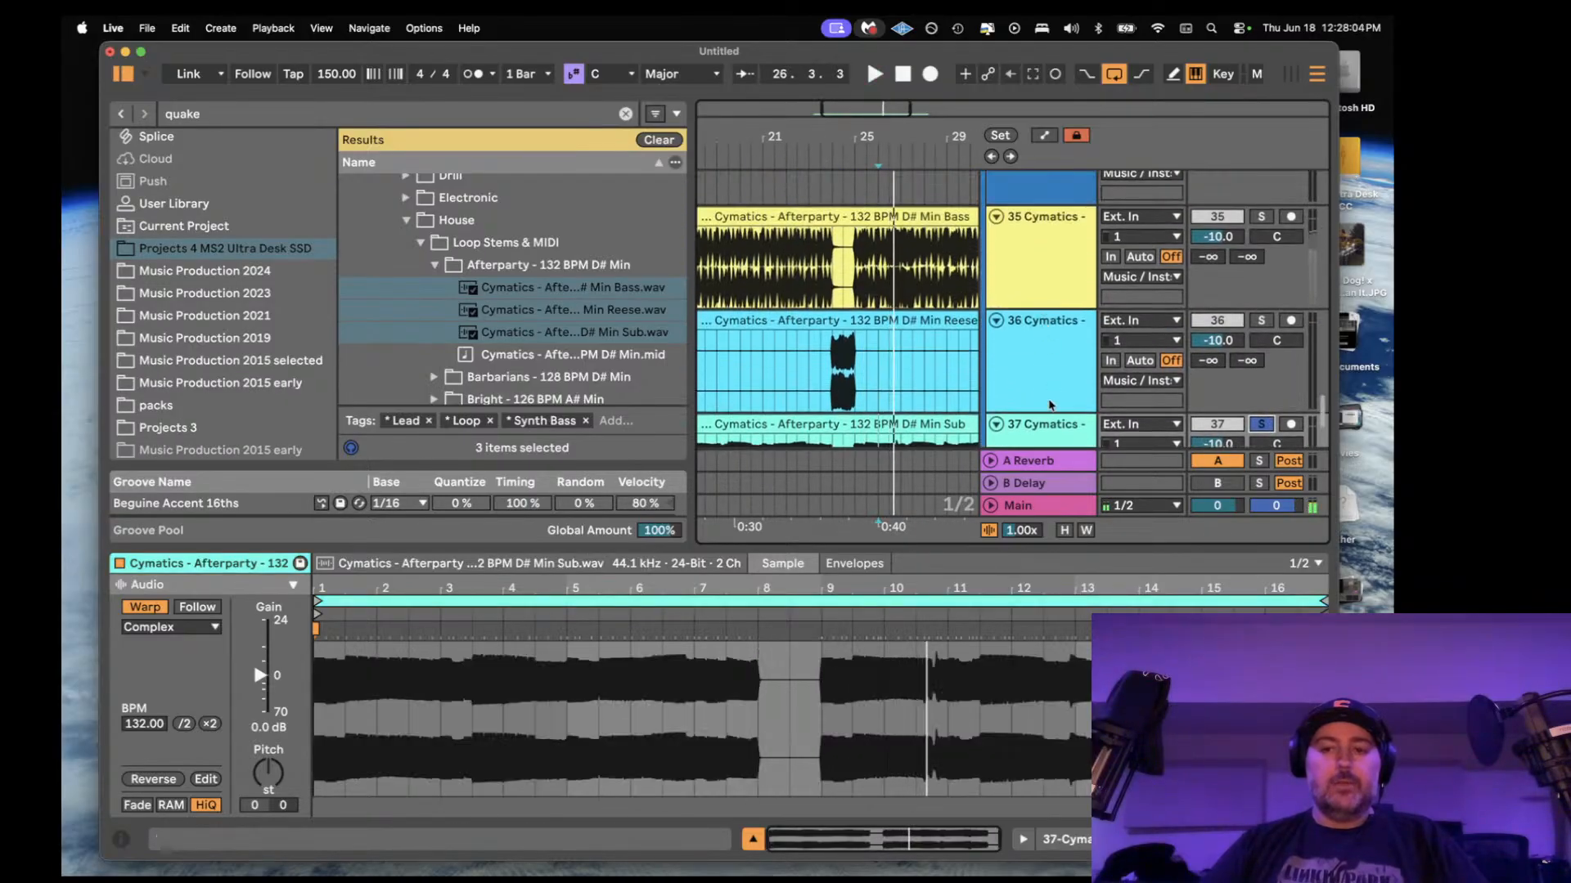
click(1066, 435)
scroll(1039, 366, up, 2)
drag(1048, 421, 1020, 330)
scroll(890, 288, down, 5)
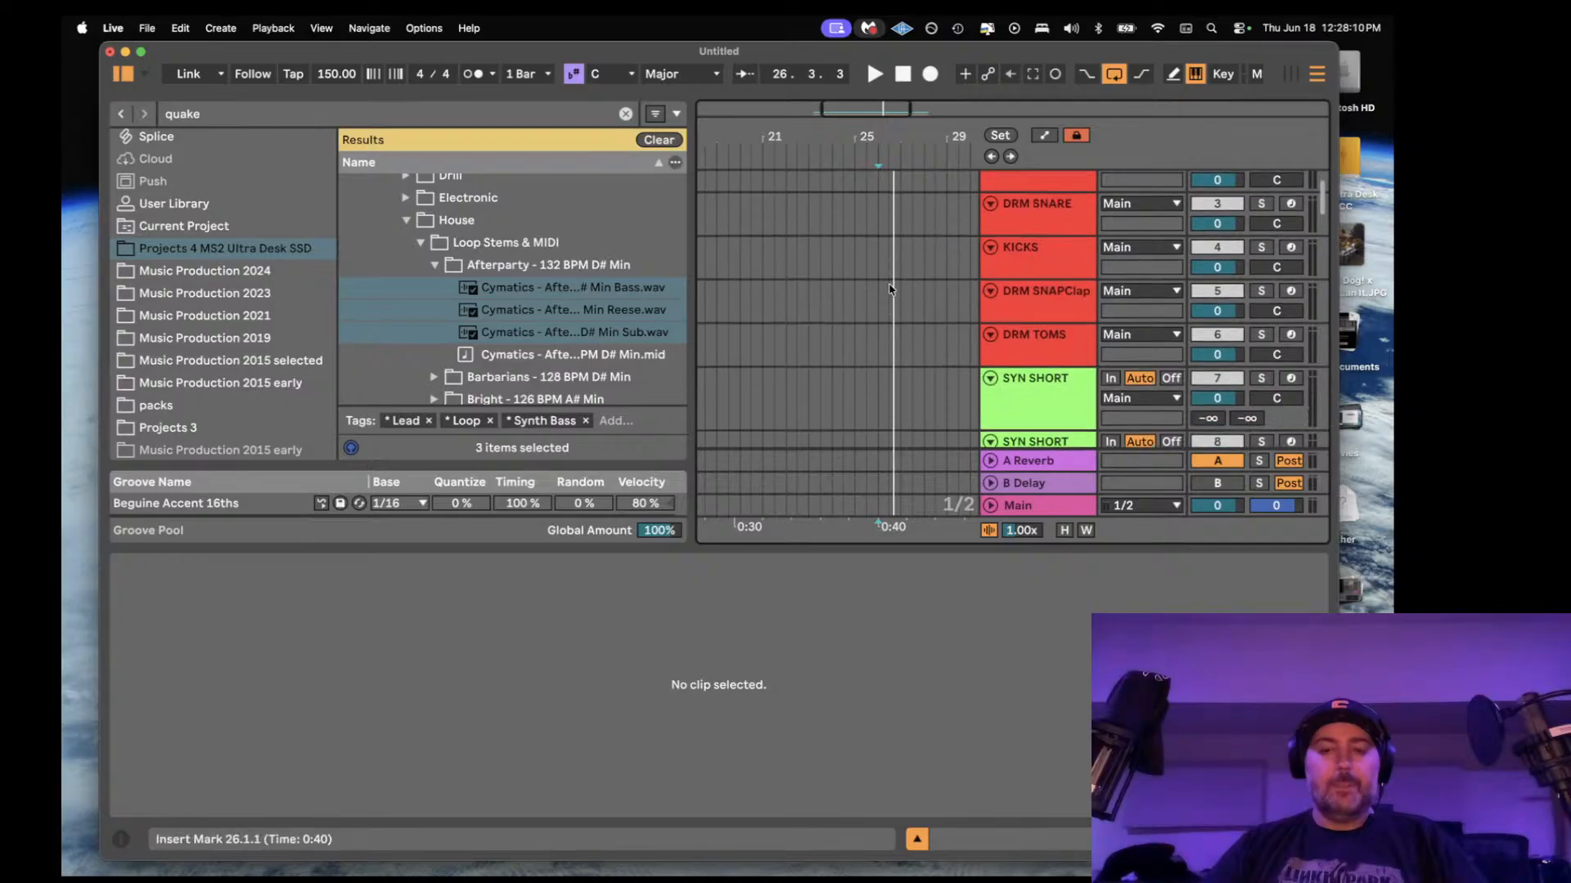
scroll(891, 290, left, 3)
scroll(891, 289, down, 10)
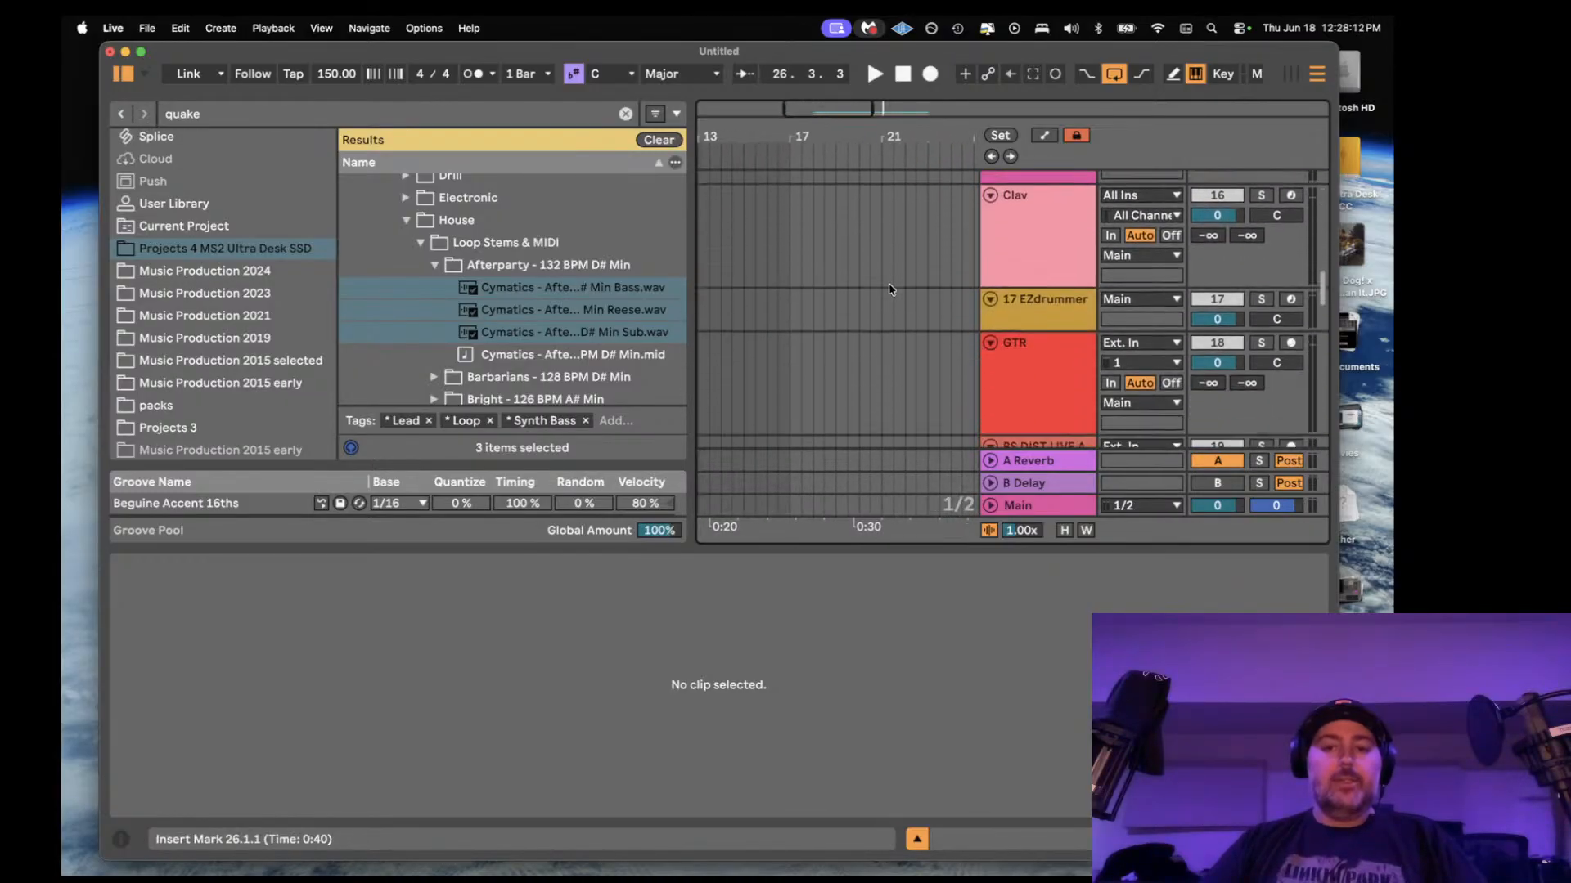
scroll(891, 289, down, 3)
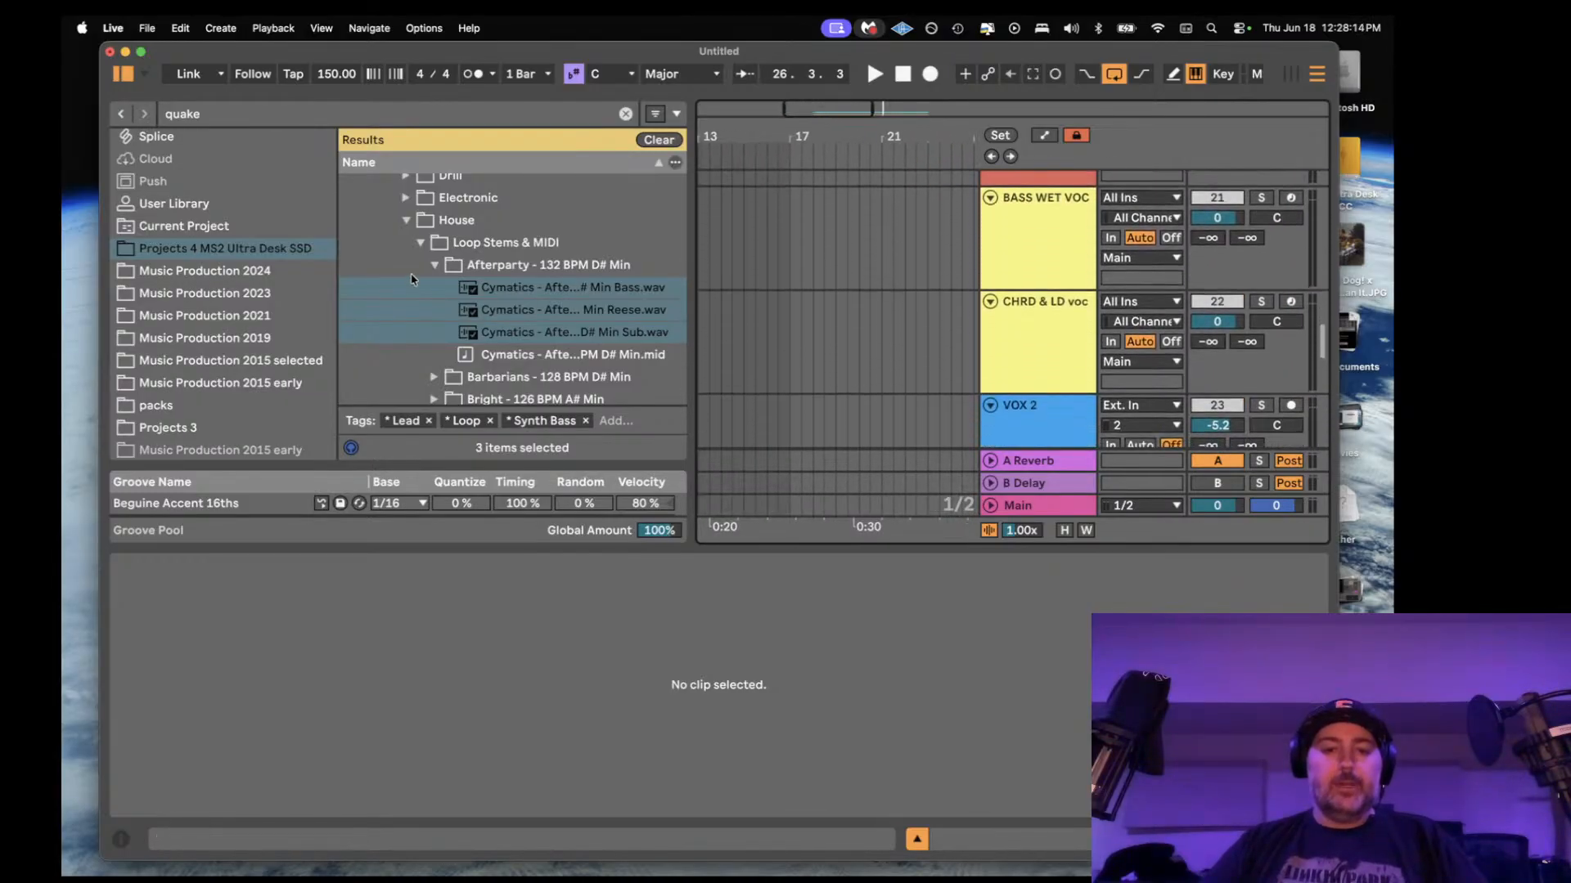
- Browse the Cymatics QUAKE Drum Loop Collection to House, Loop Stems and expand the Alpha Drum Loop - 126 BPM folder
scroll(413, 278, up, 5)
scroll(413, 278, up, 5)
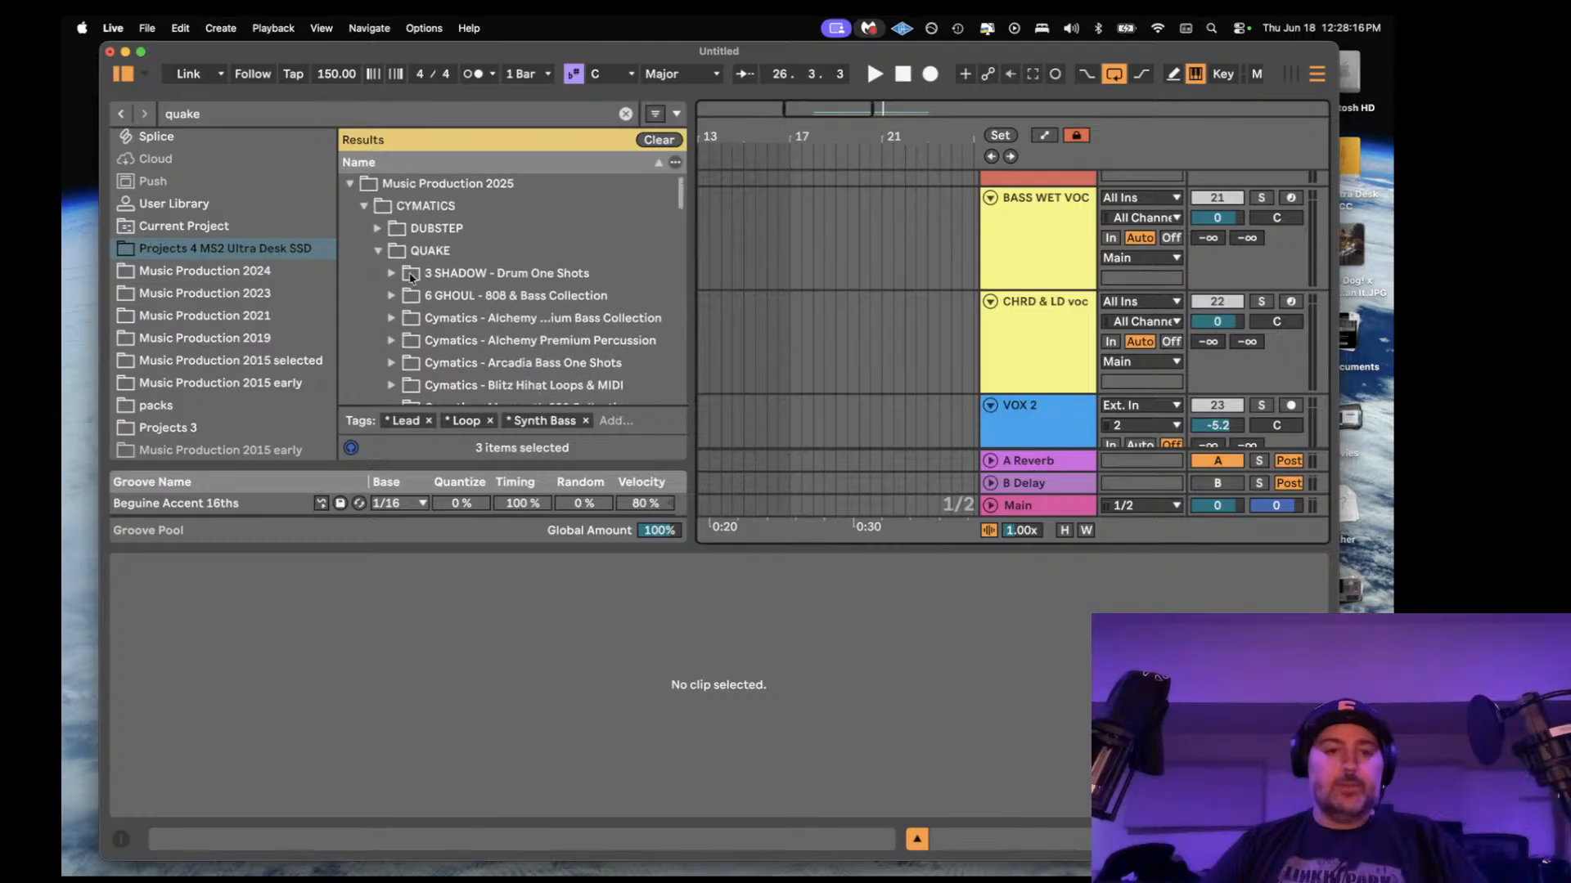
scroll(393, 303, down, 5)
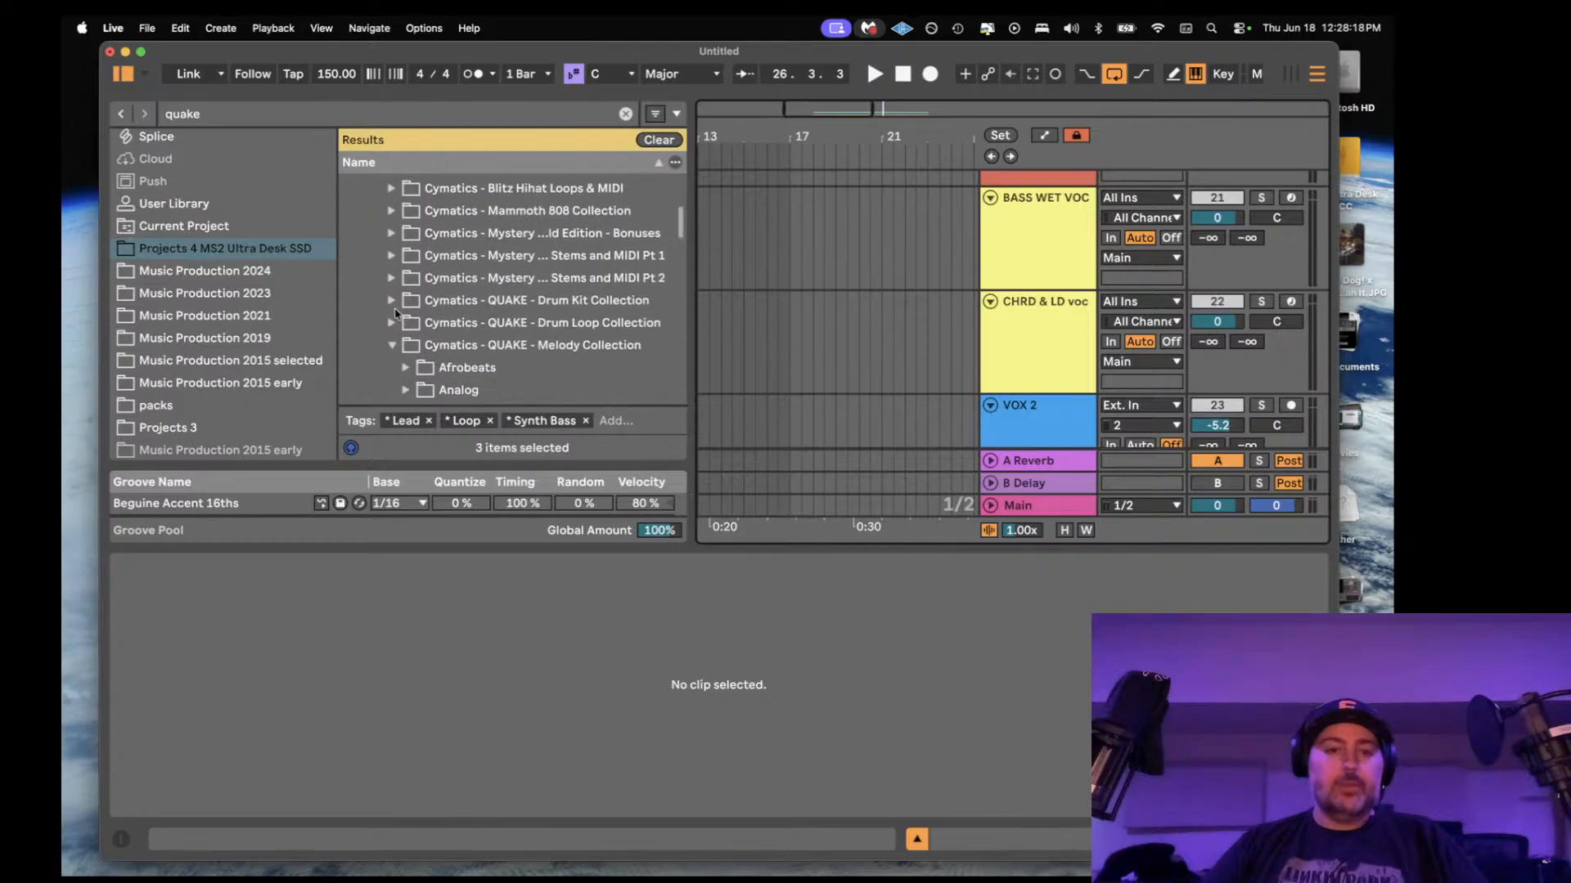
click(392, 345)
click(391, 323)
scroll(392, 319, down, 4)
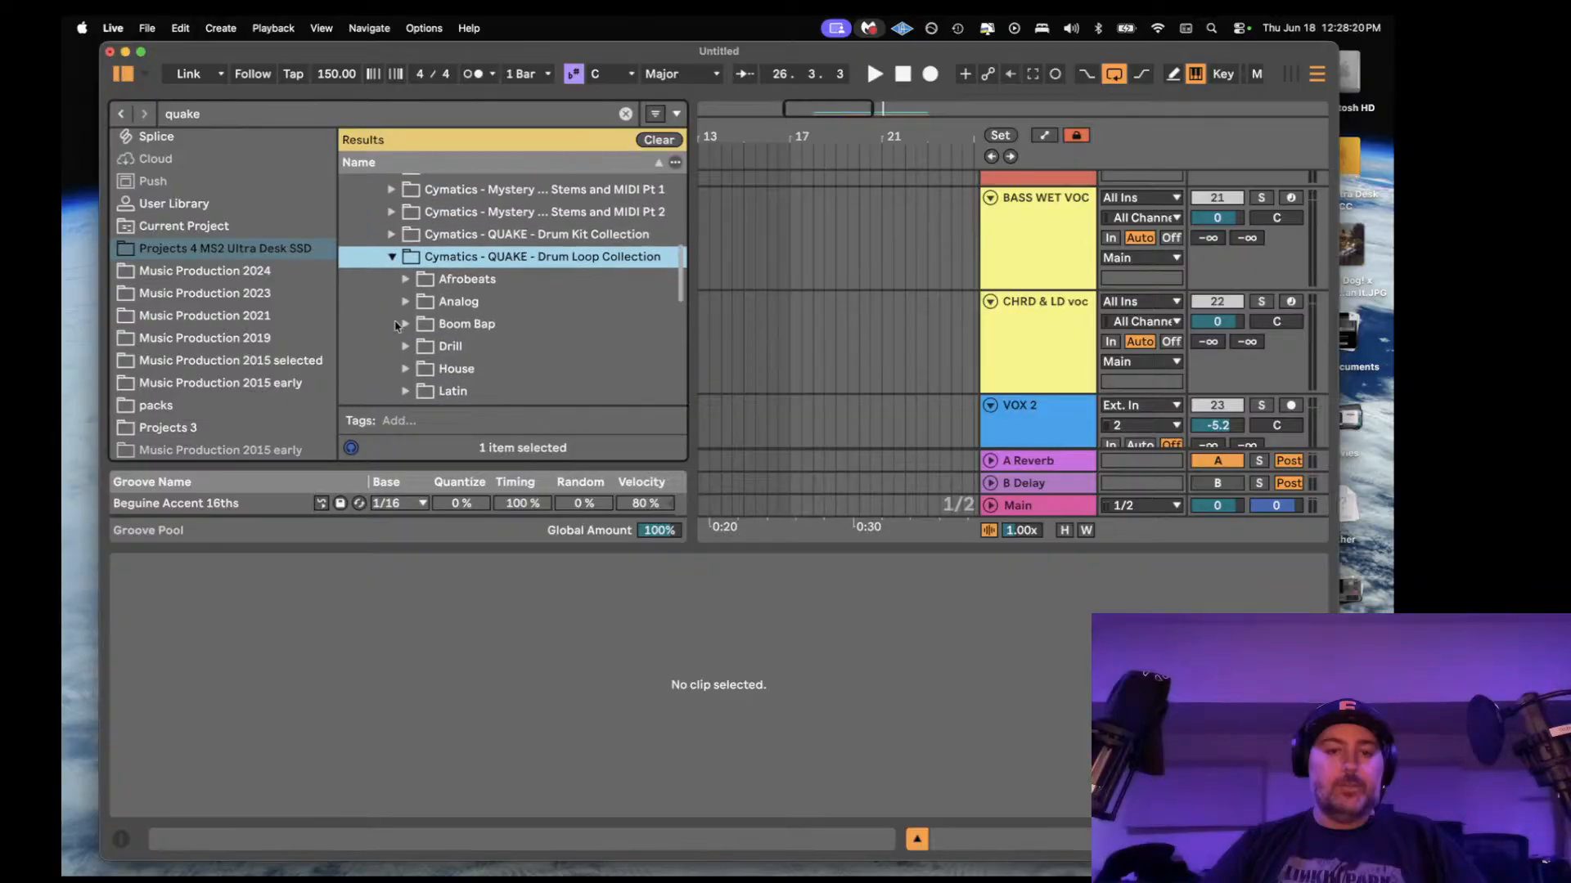
click(406, 304)
scroll(427, 311, down, 3)
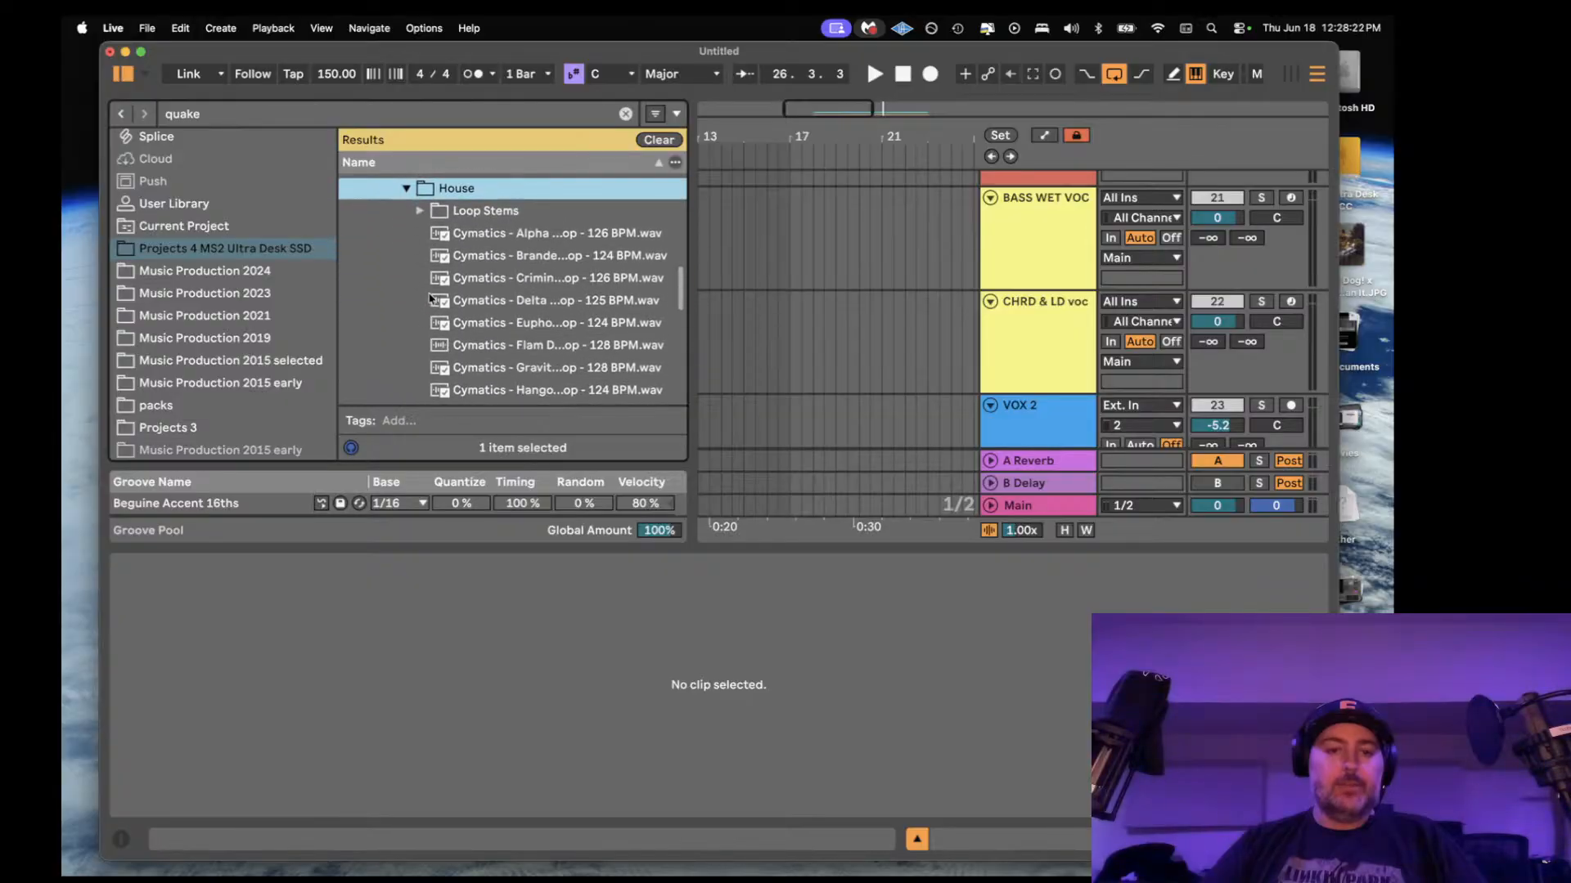
click(421, 212)
click(512, 254)
click(435, 235)
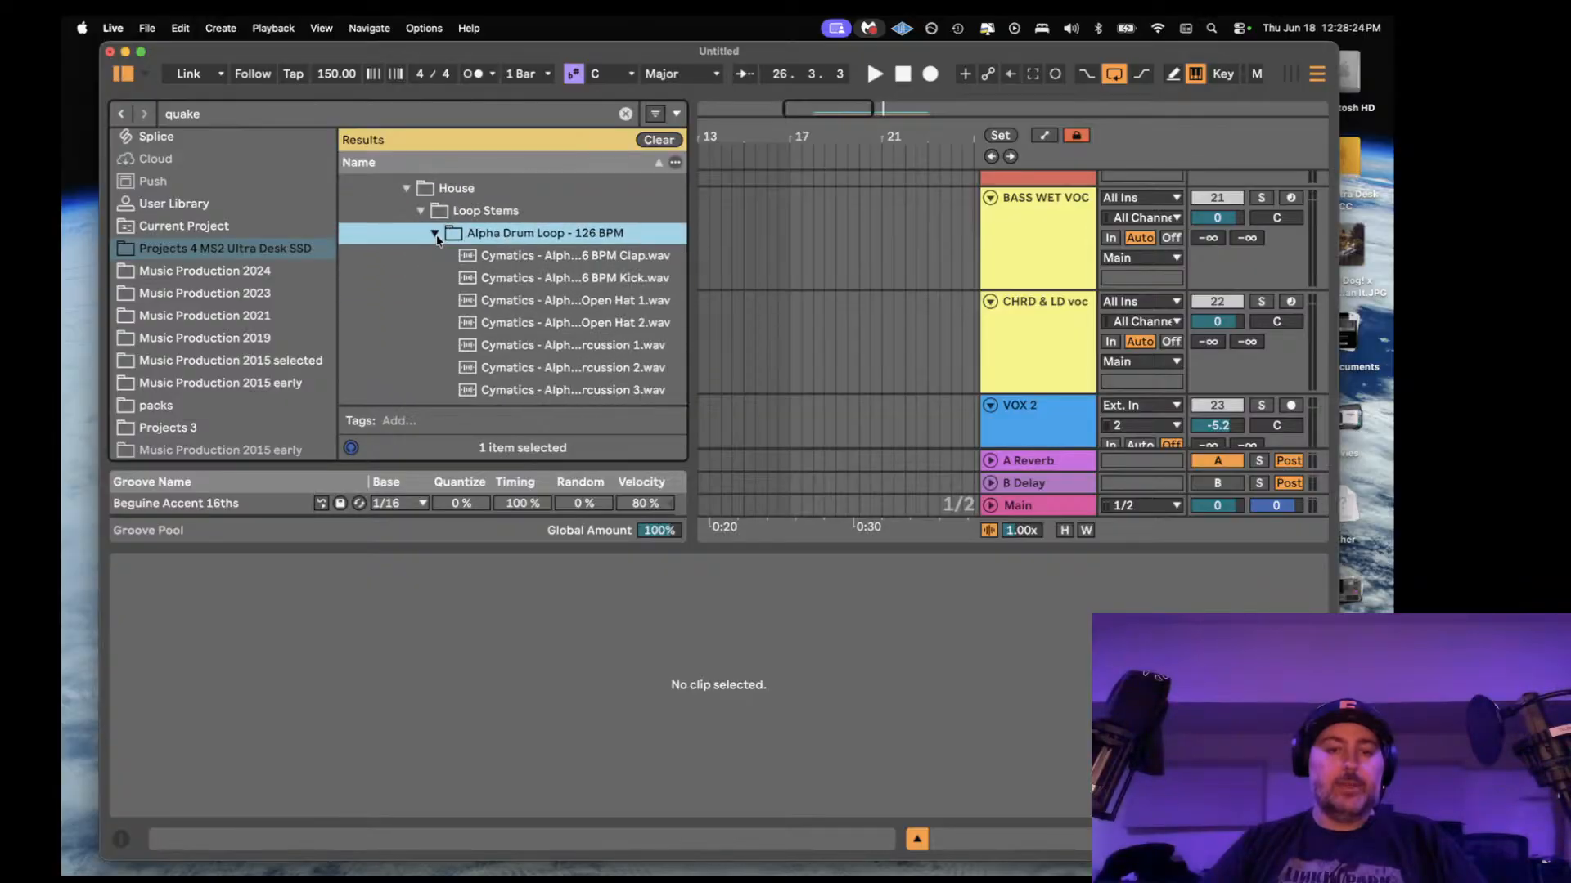
- Preview the Alpha Drum Loop Clap, Kick and Open Hat 1 stems in the browser
click(473, 260)
click(510, 280)
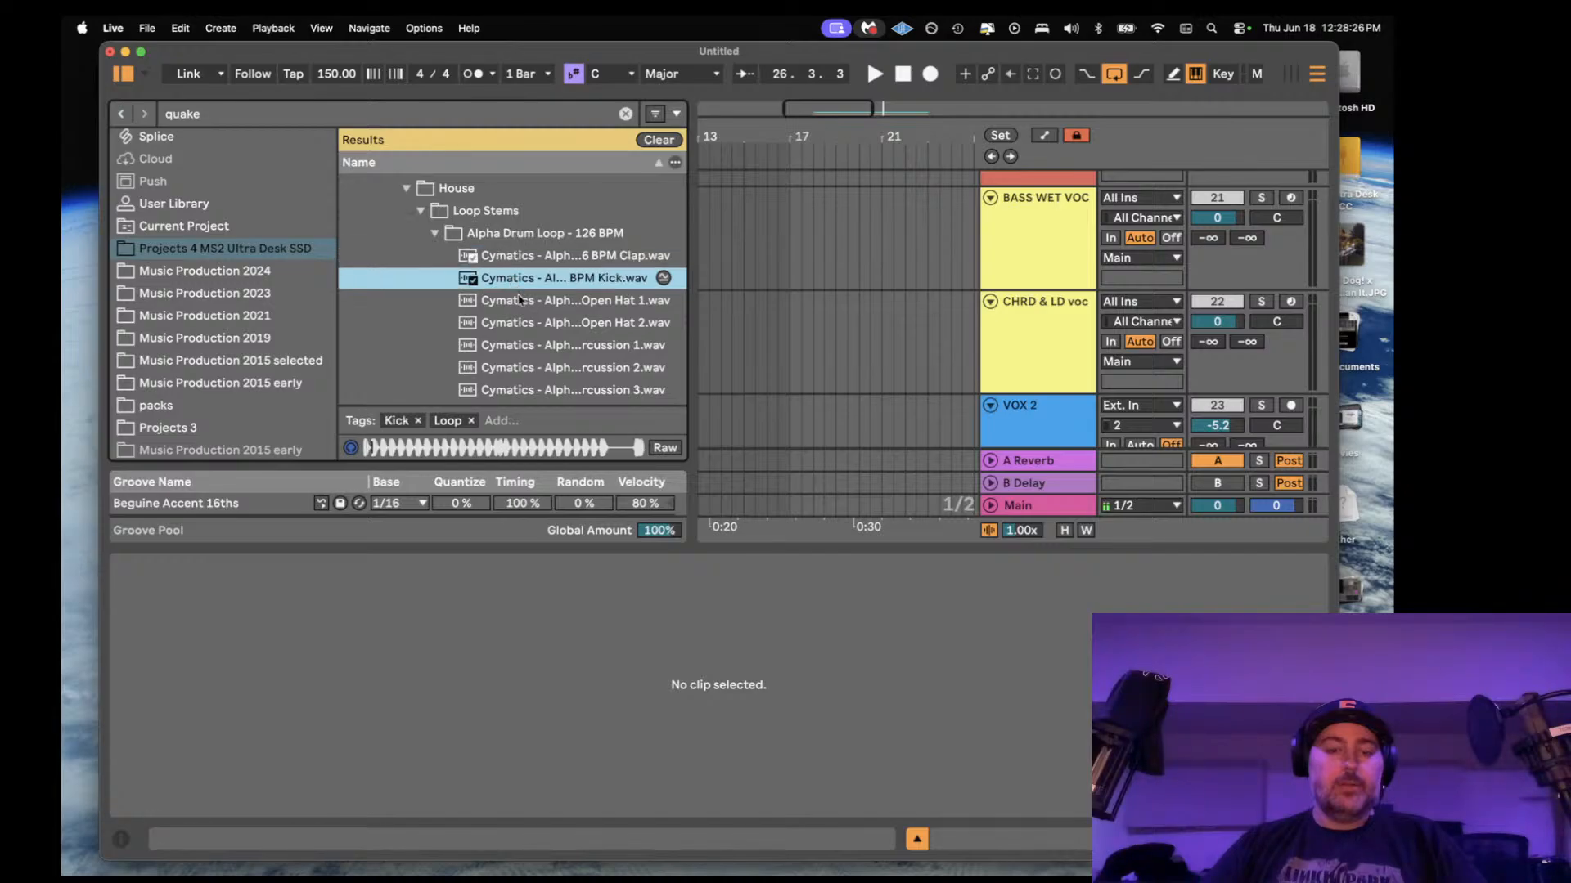
click(520, 300)
- Add all nine Alpha Drum Loop stems, Clap through Timbal Fill, at bar 17 as separate audio tracks below the FX group
scroll(845, 296, down, 10)
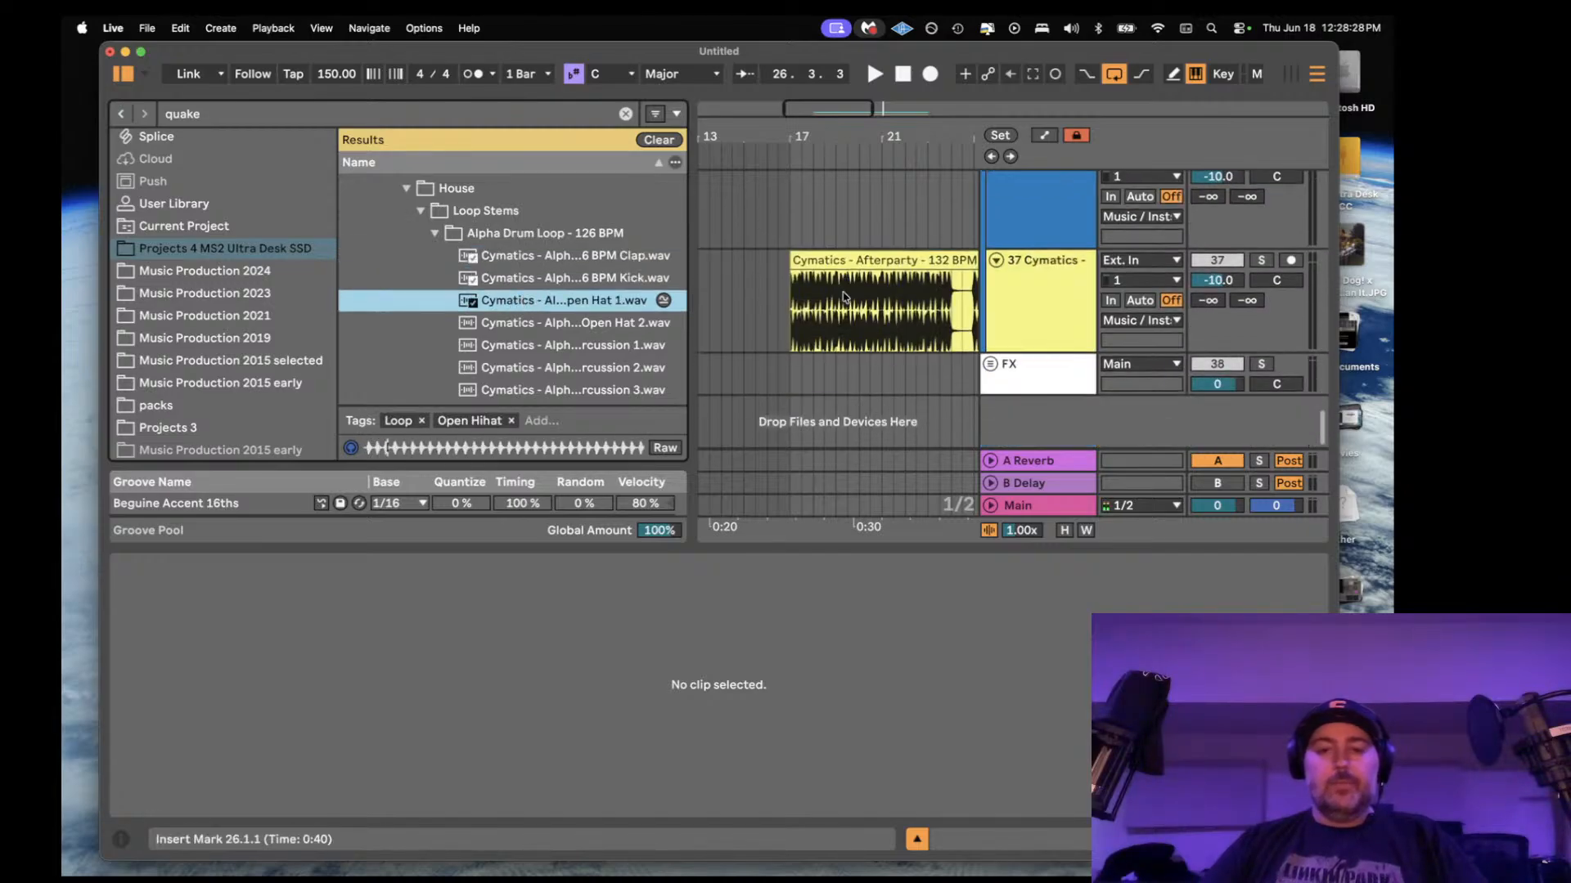
click(489, 256)
scroll(502, 280, down, 5)
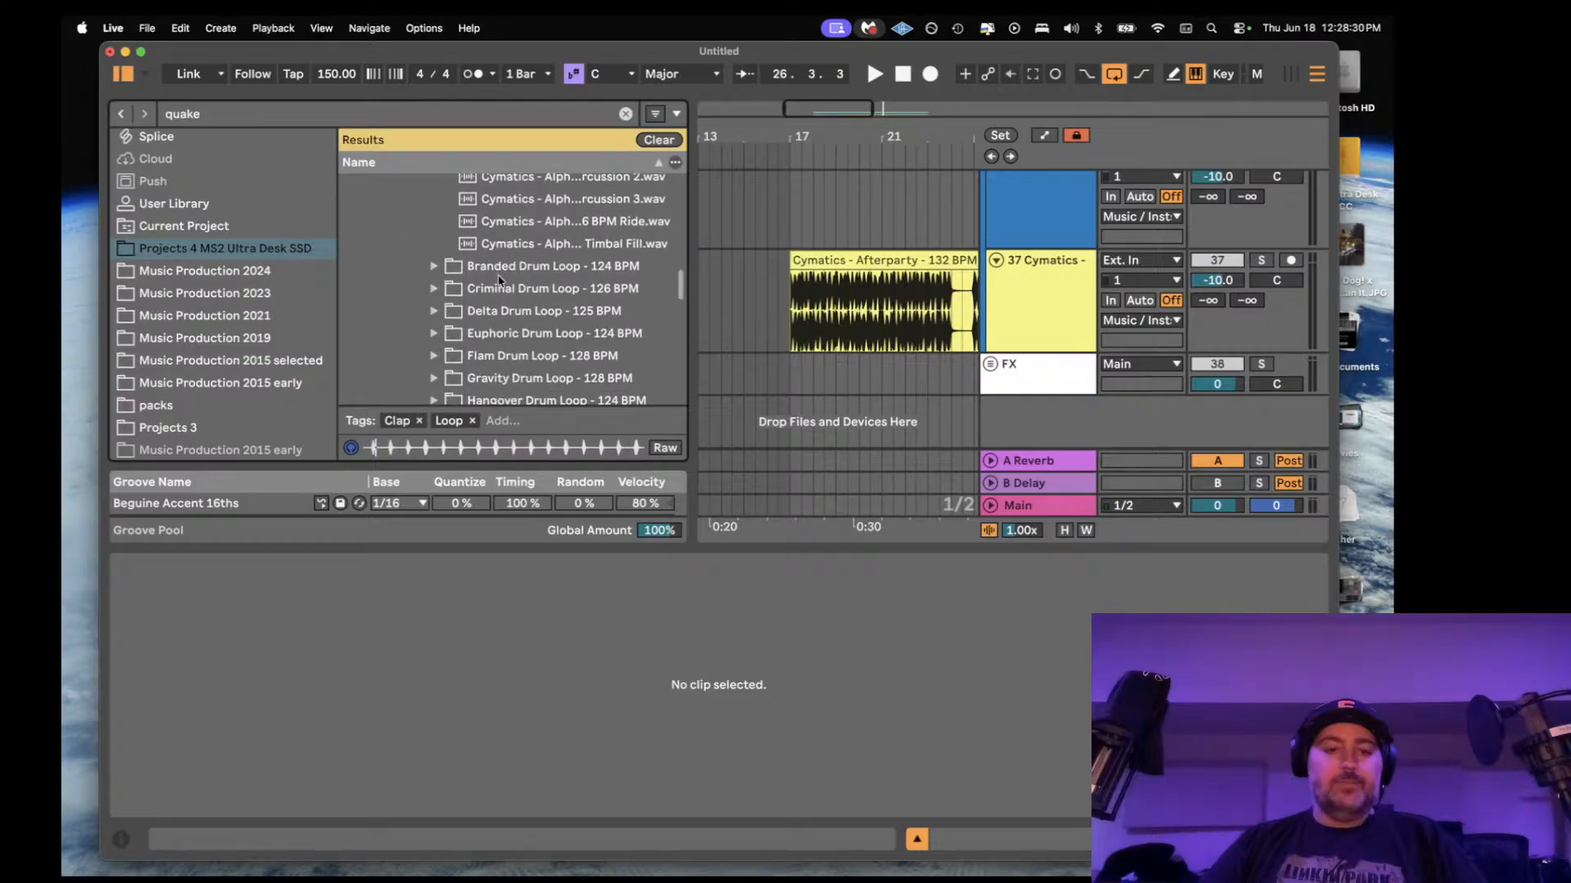
shift+click(500, 248)
scroll(501, 251, up, 2)
scroll(501, 250, up, 5)
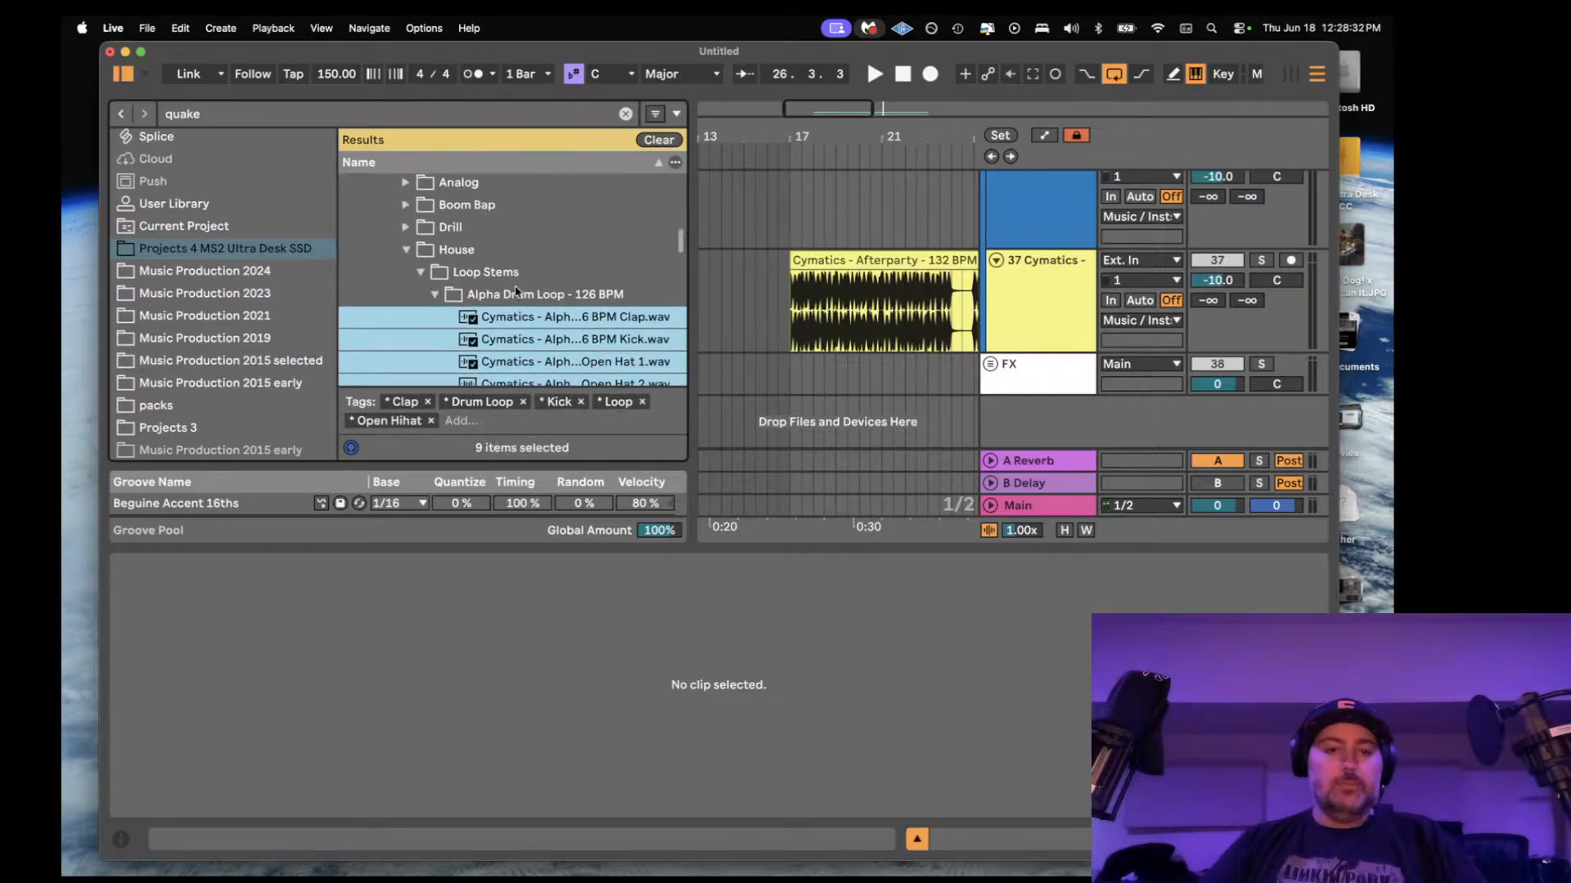
drag(853, 361, 787, 434)
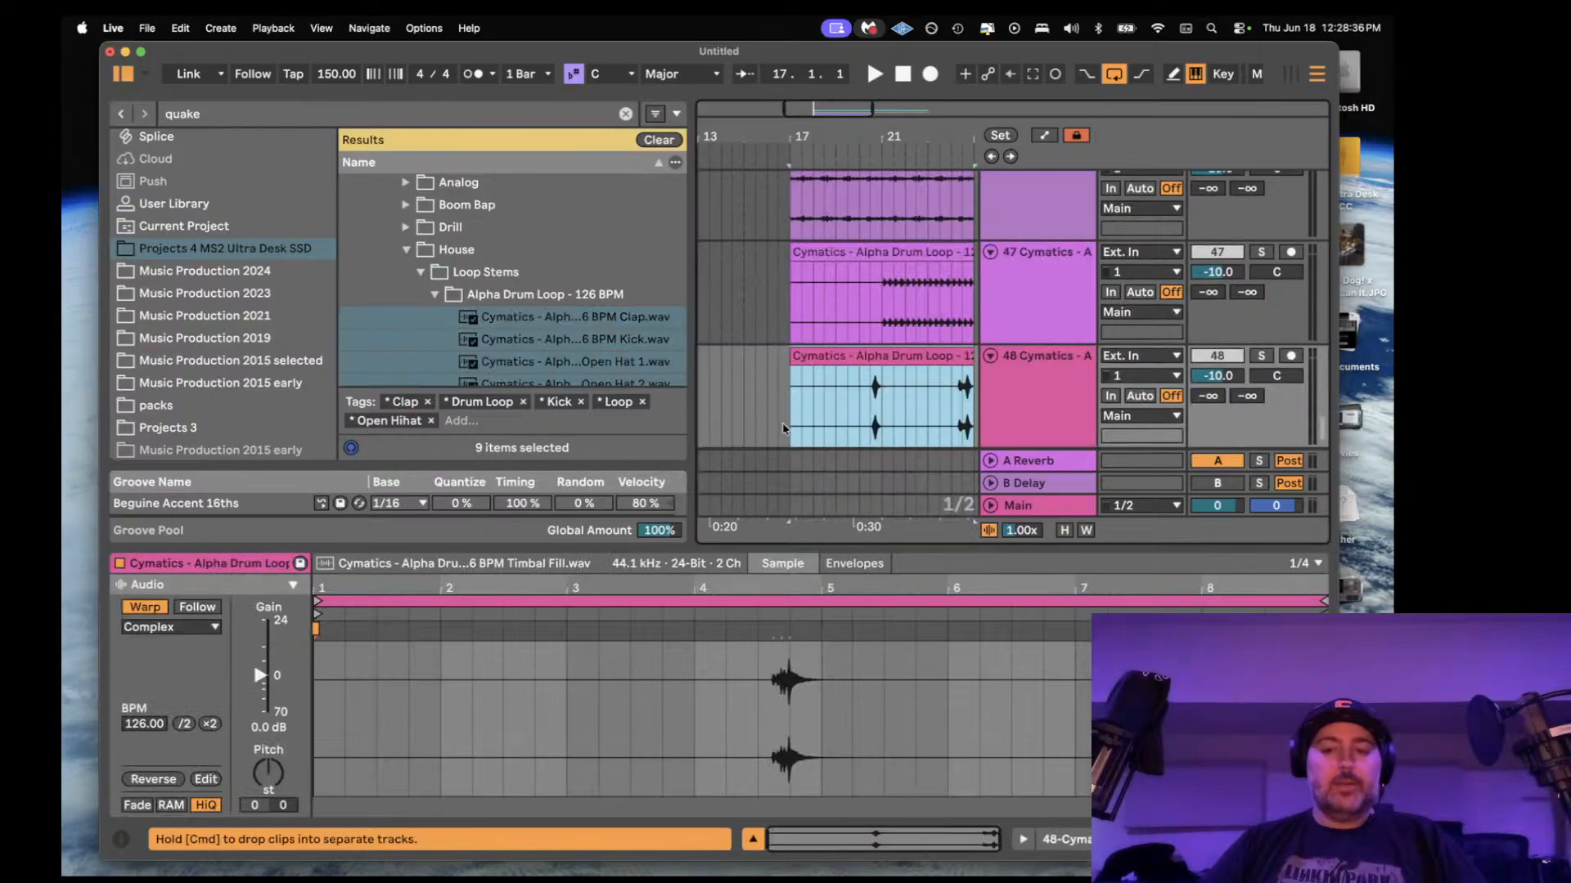
- Hide the clip detail view and set the song tempo to 128 BPM
click(759, 845)
scroll(759, 503, up, 5)
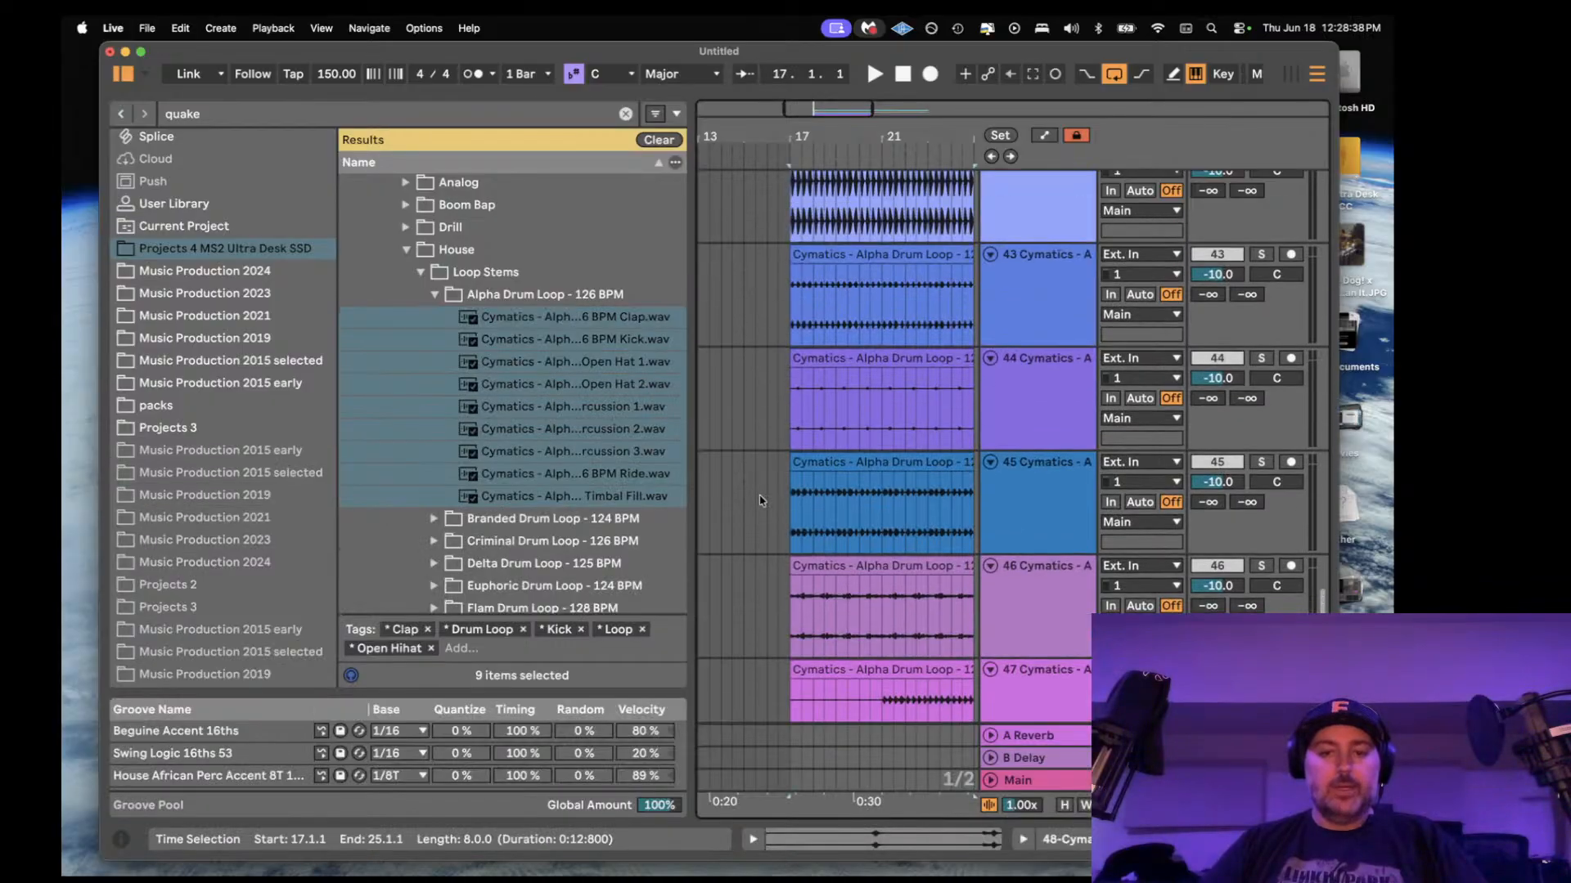
scroll(760, 497, right, 3)
scroll(759, 495, up, 5)
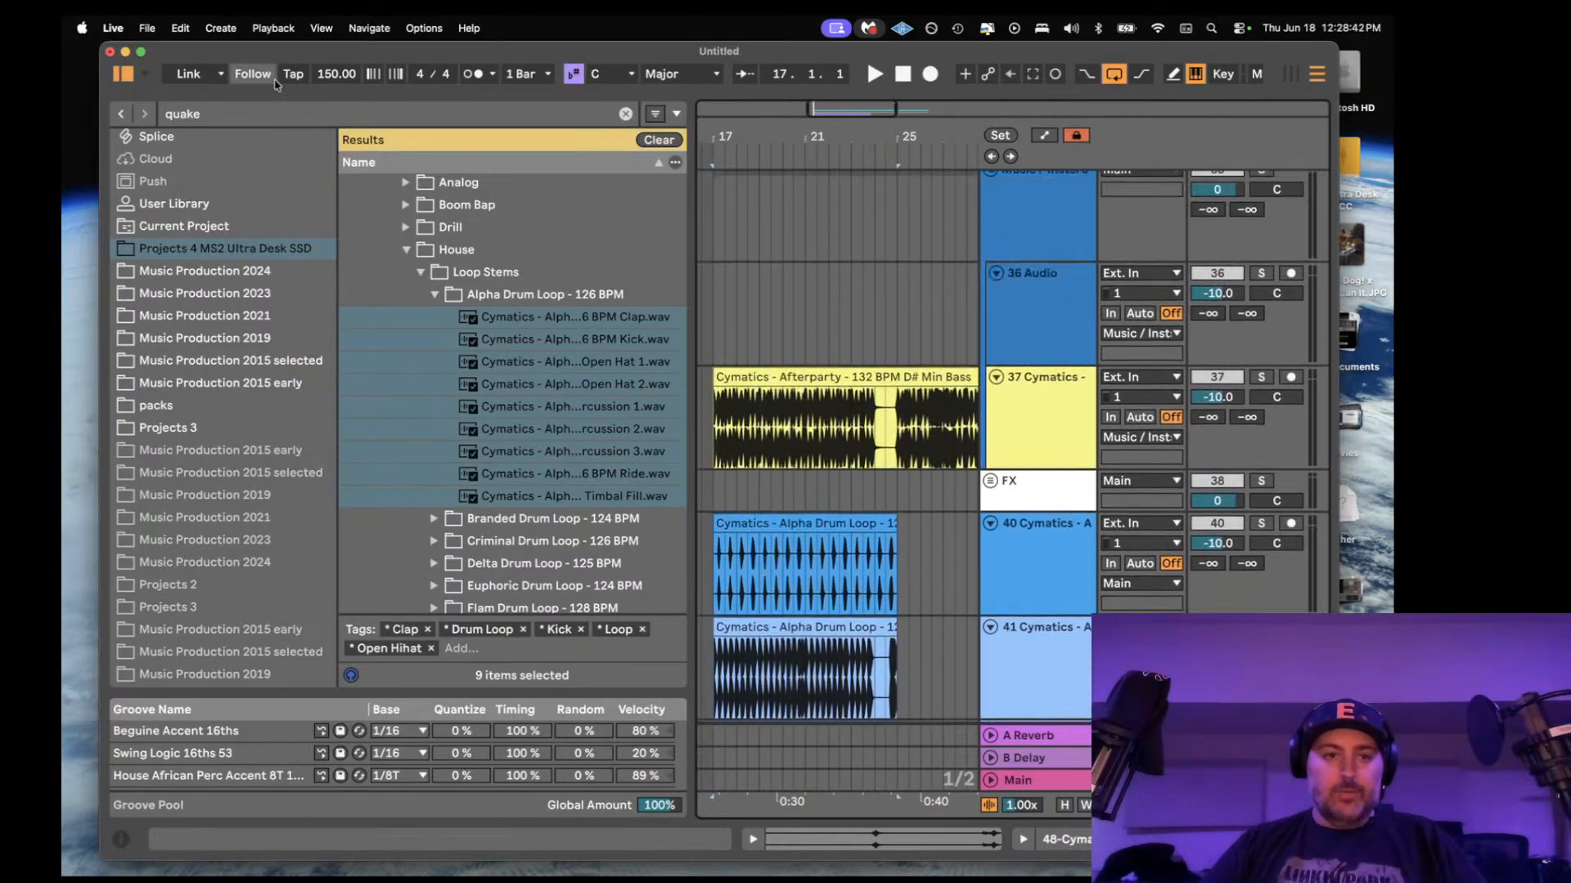
click(327, 76)
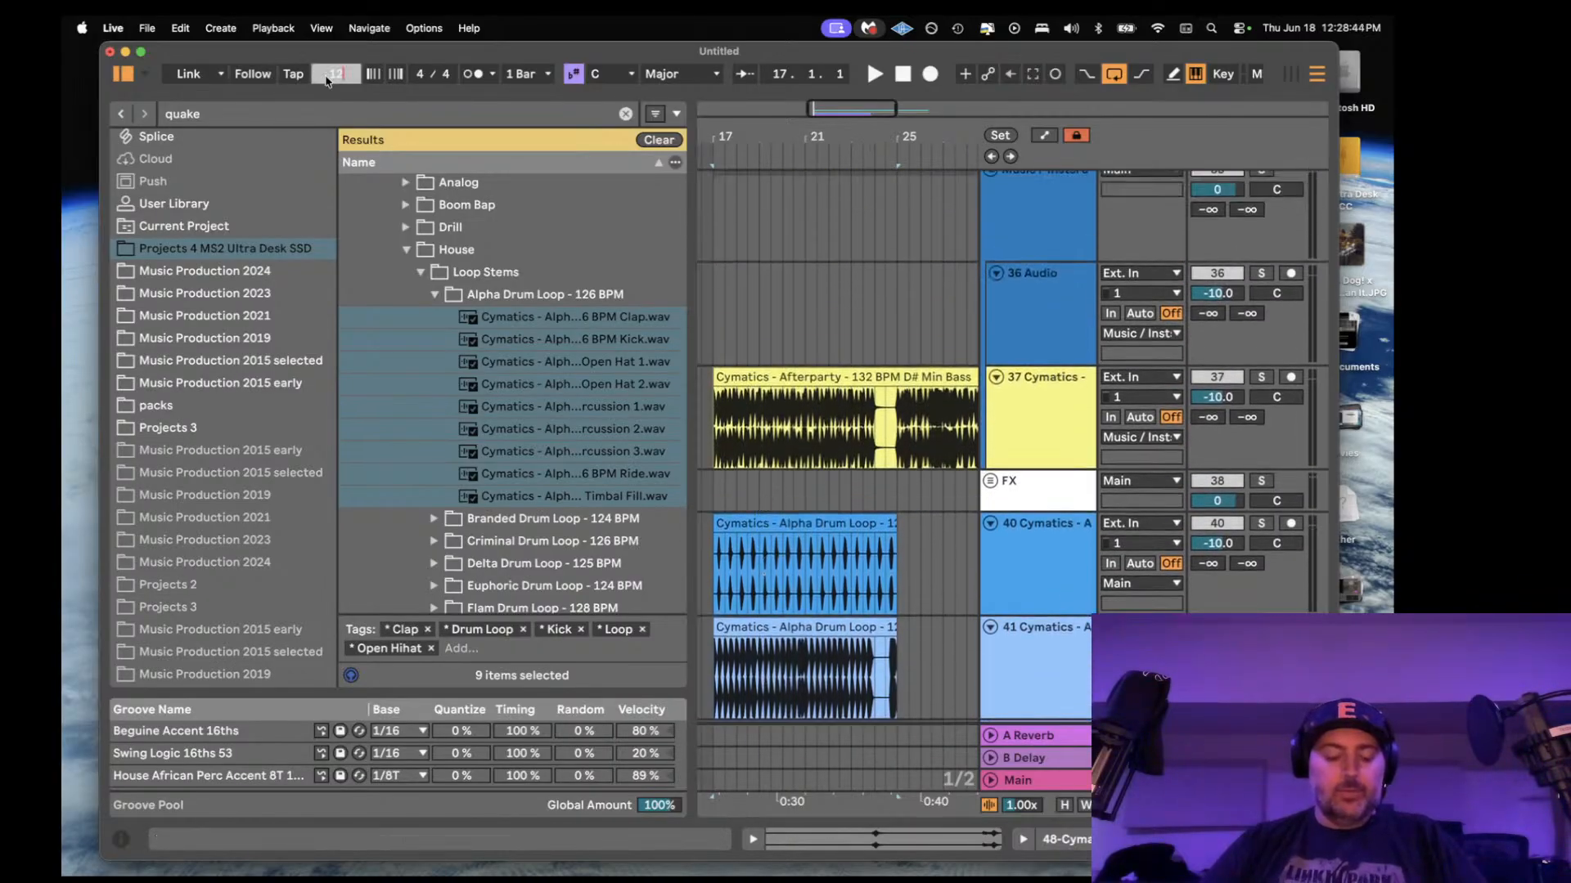
key(Return)
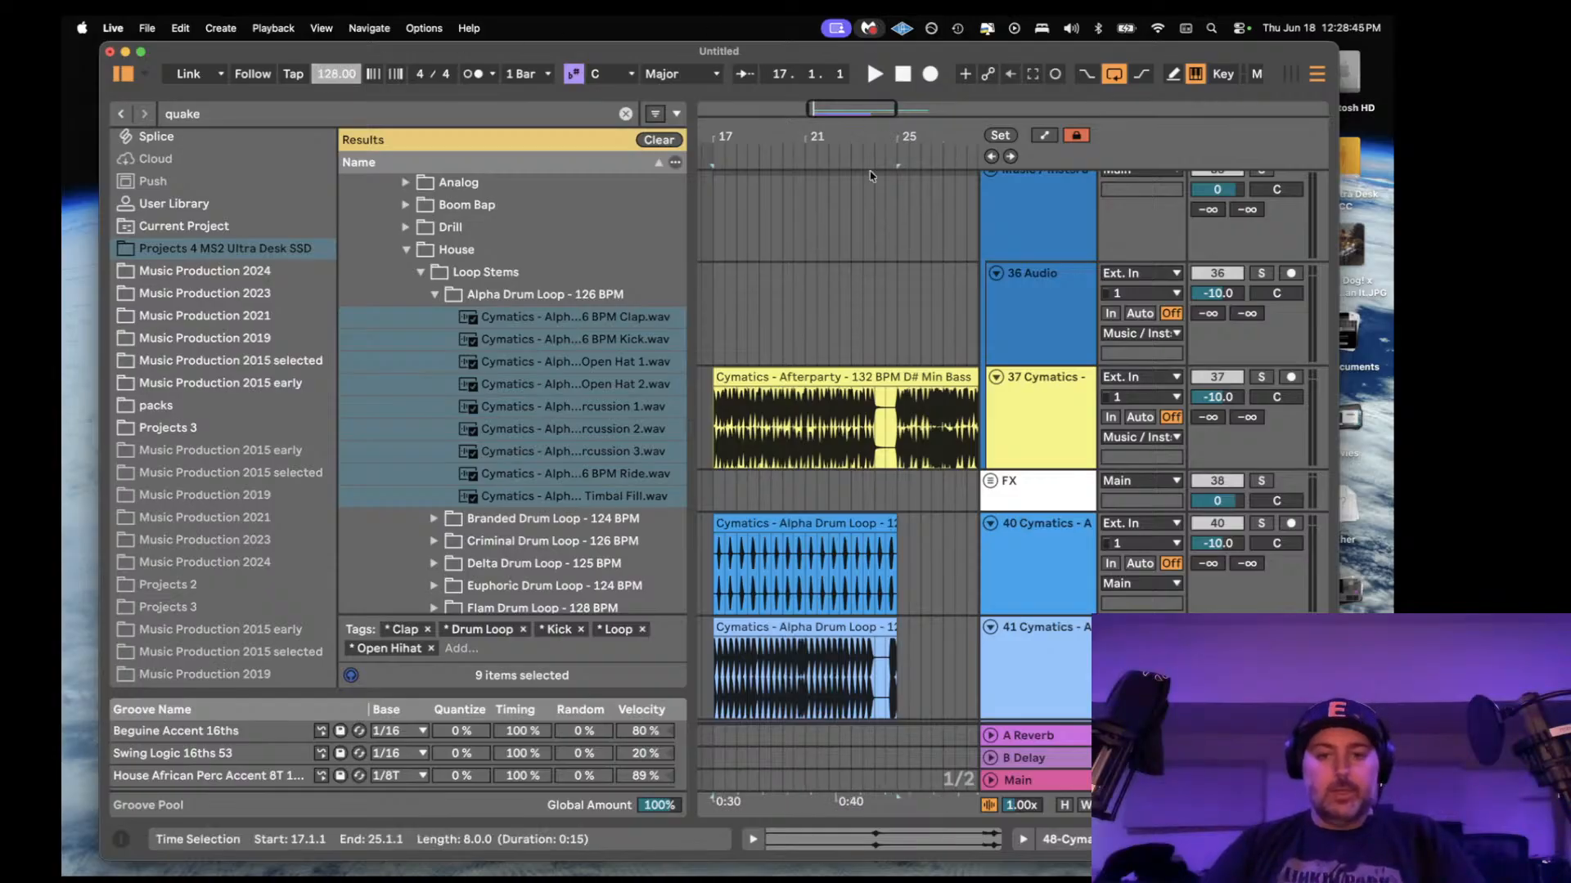
- Play the arrangement from bar 17, briefly solo the Alpha Clap stem track, and turn its solo off again
double_click(849, 378)
scroll(796, 365, down, 4)
click(802, 372)
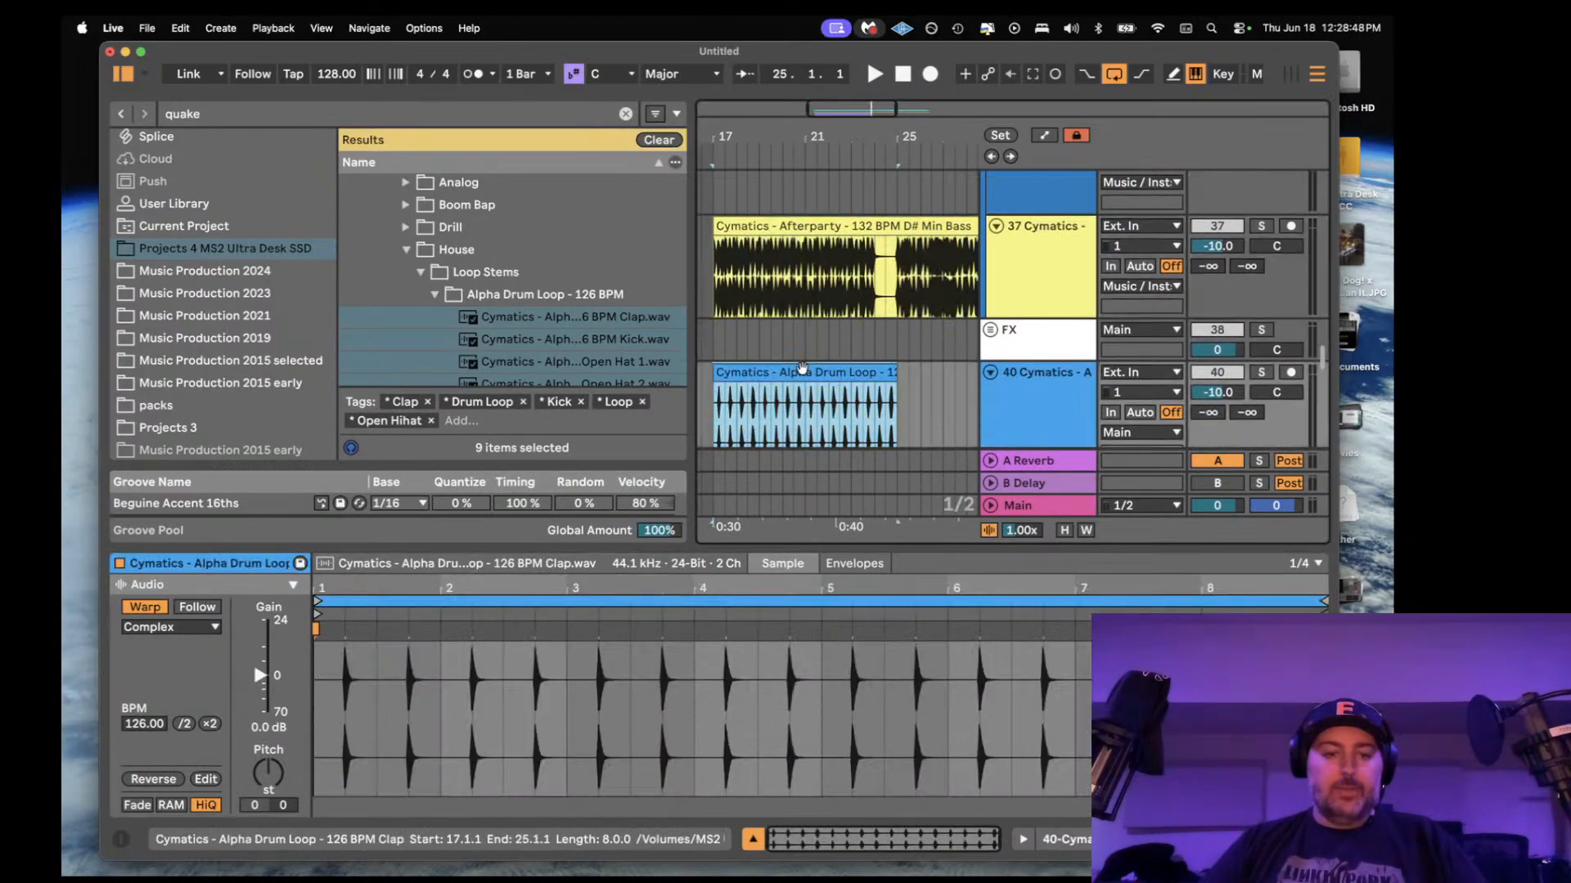
click(1048, 336)
key(space)
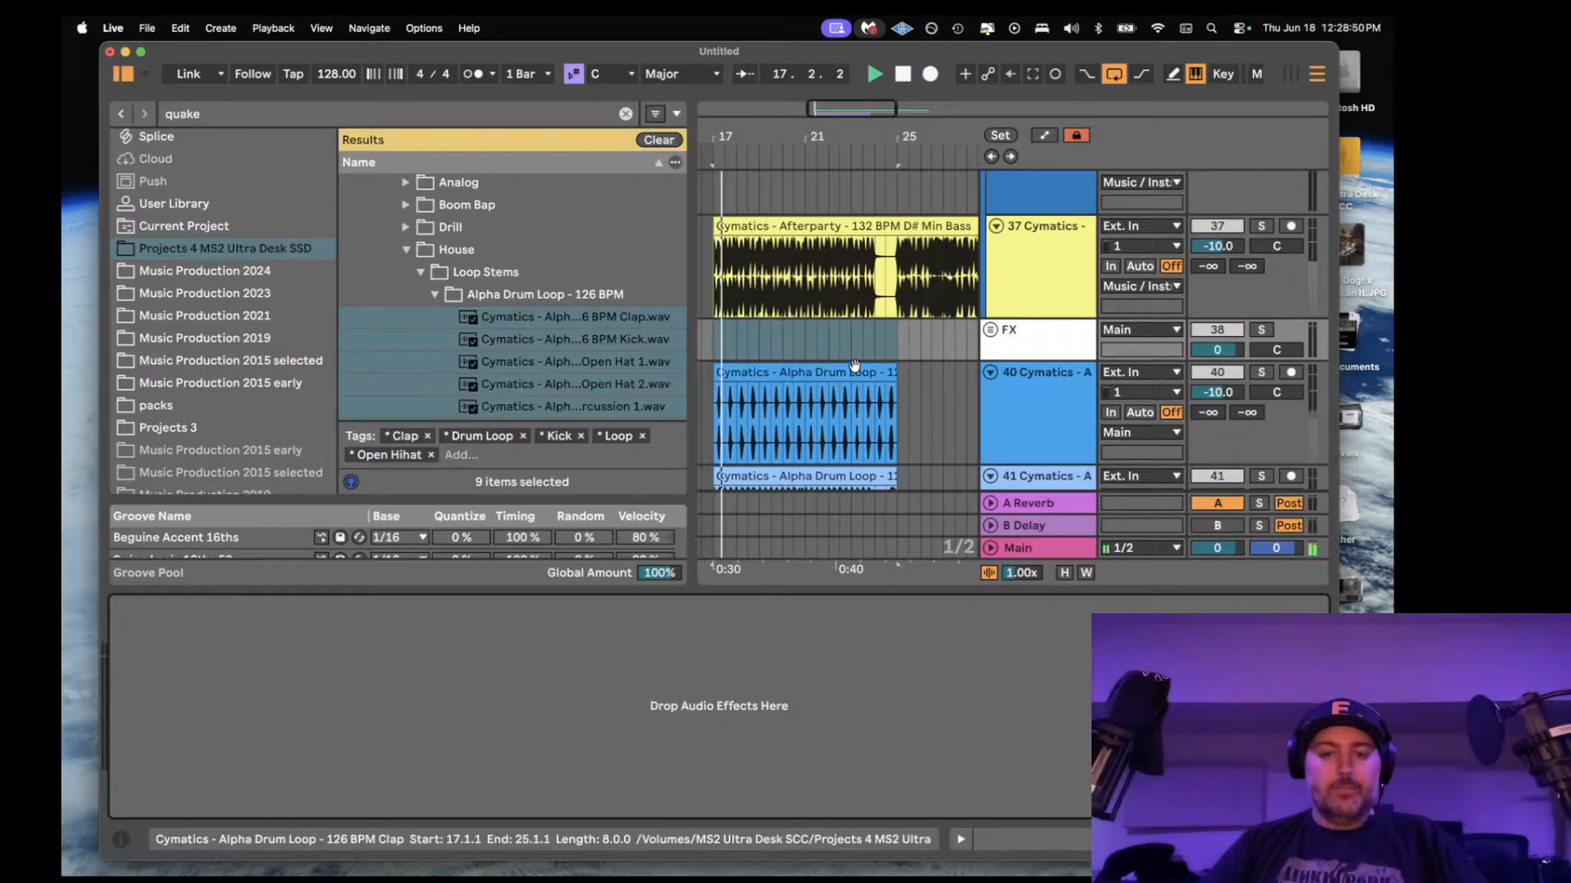
scroll(856, 370, down, 3)
scroll(855, 371, down, 1)
click(1261, 217)
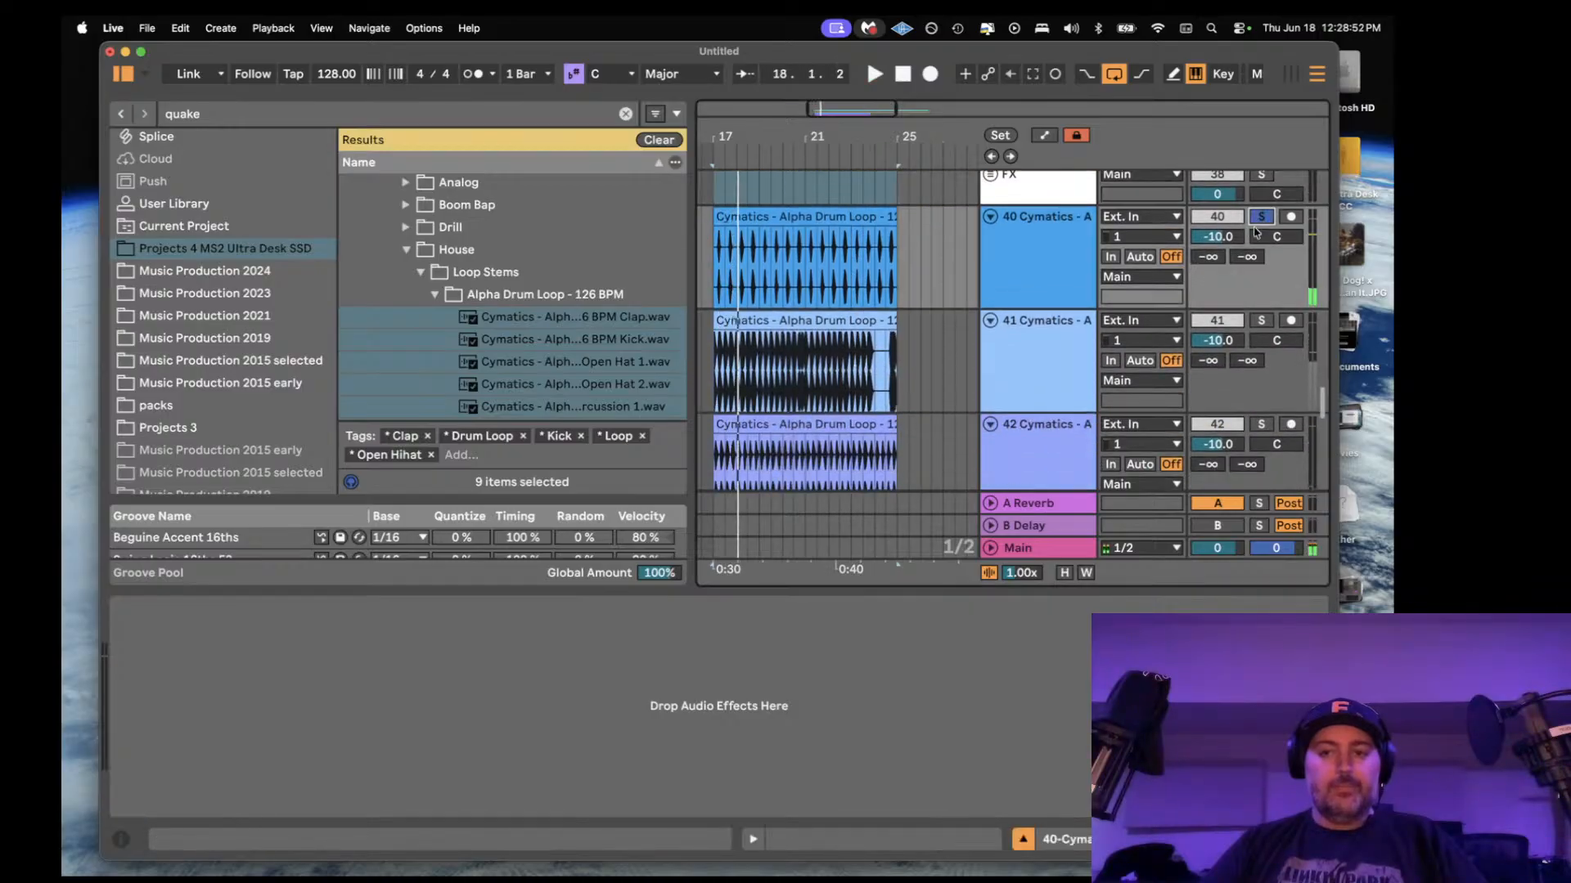
click(1265, 218)
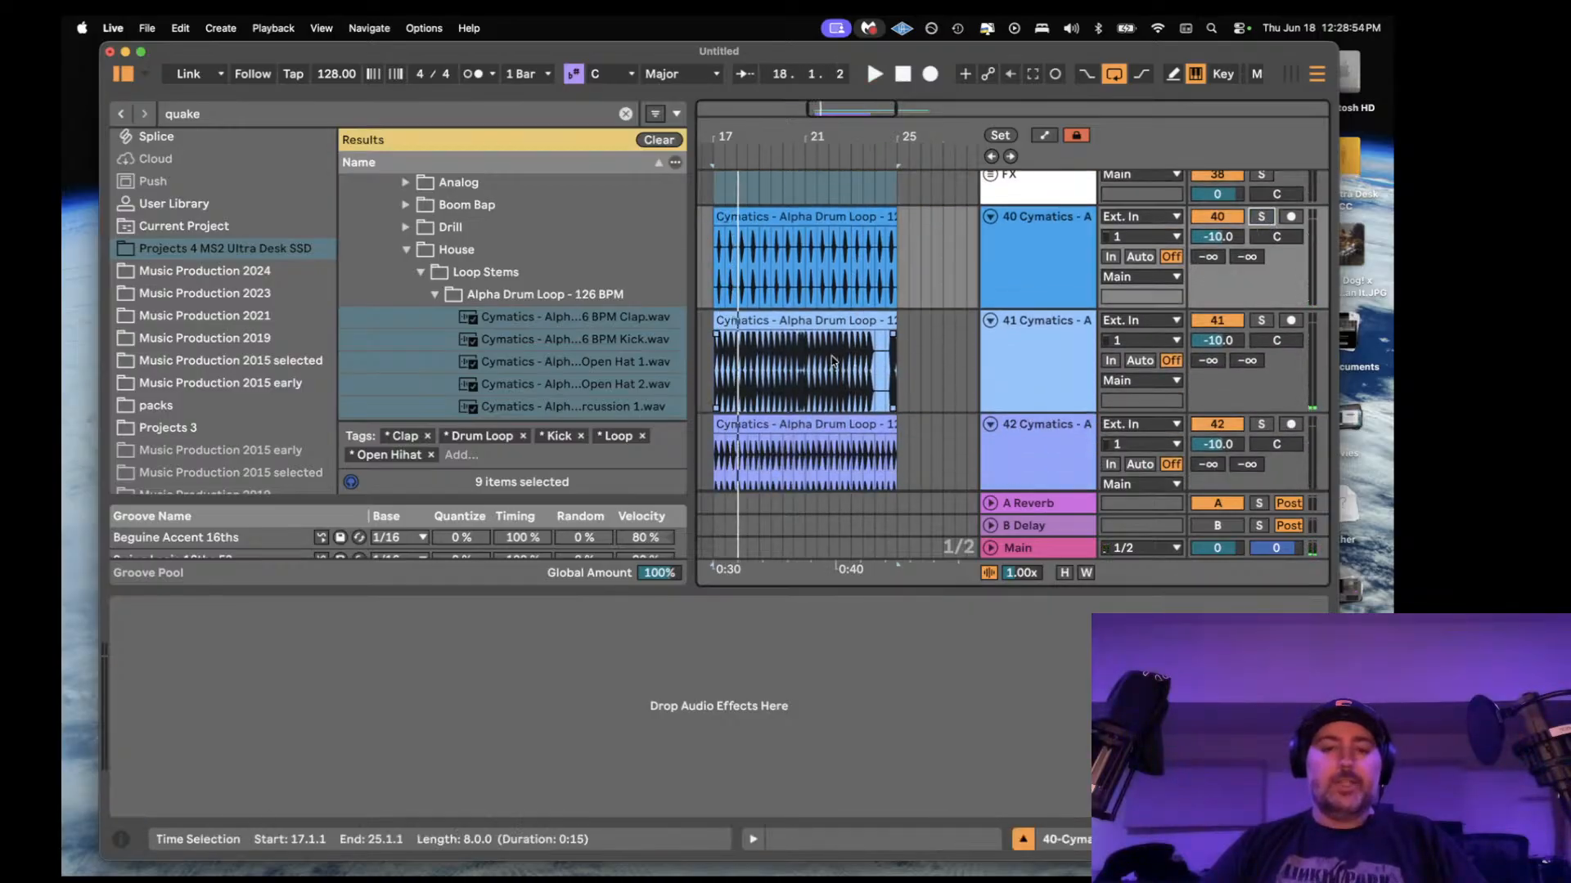
- Open the Main track's devices to view the Audio Effect Rack with its per-group chains
scroll(832, 322, down, 3)
scroll(833, 321, down, 5)
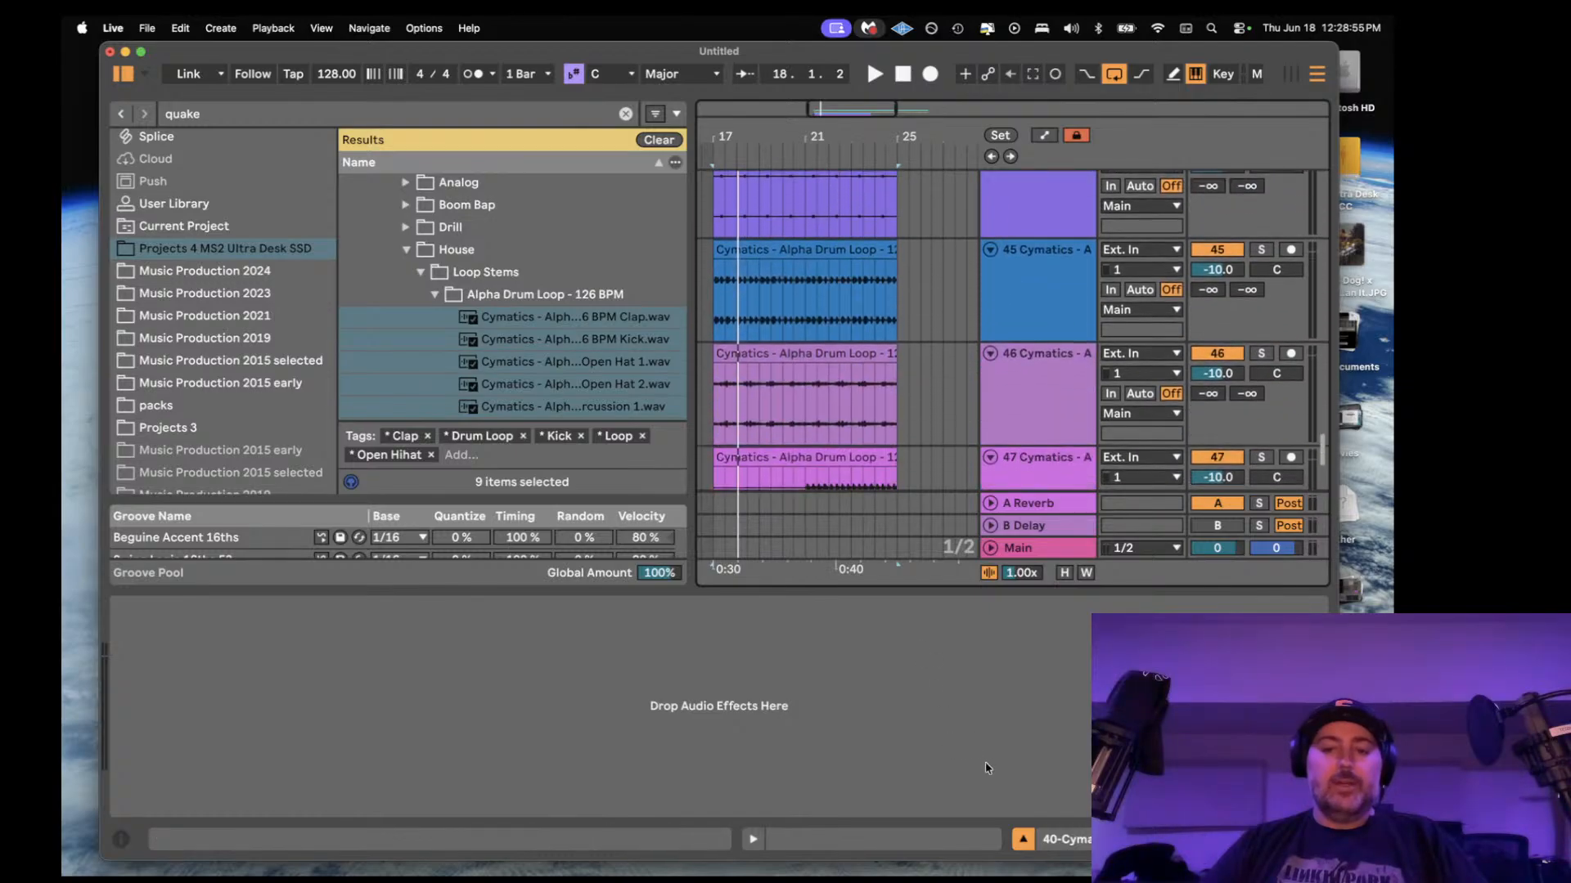
click(1022, 839)
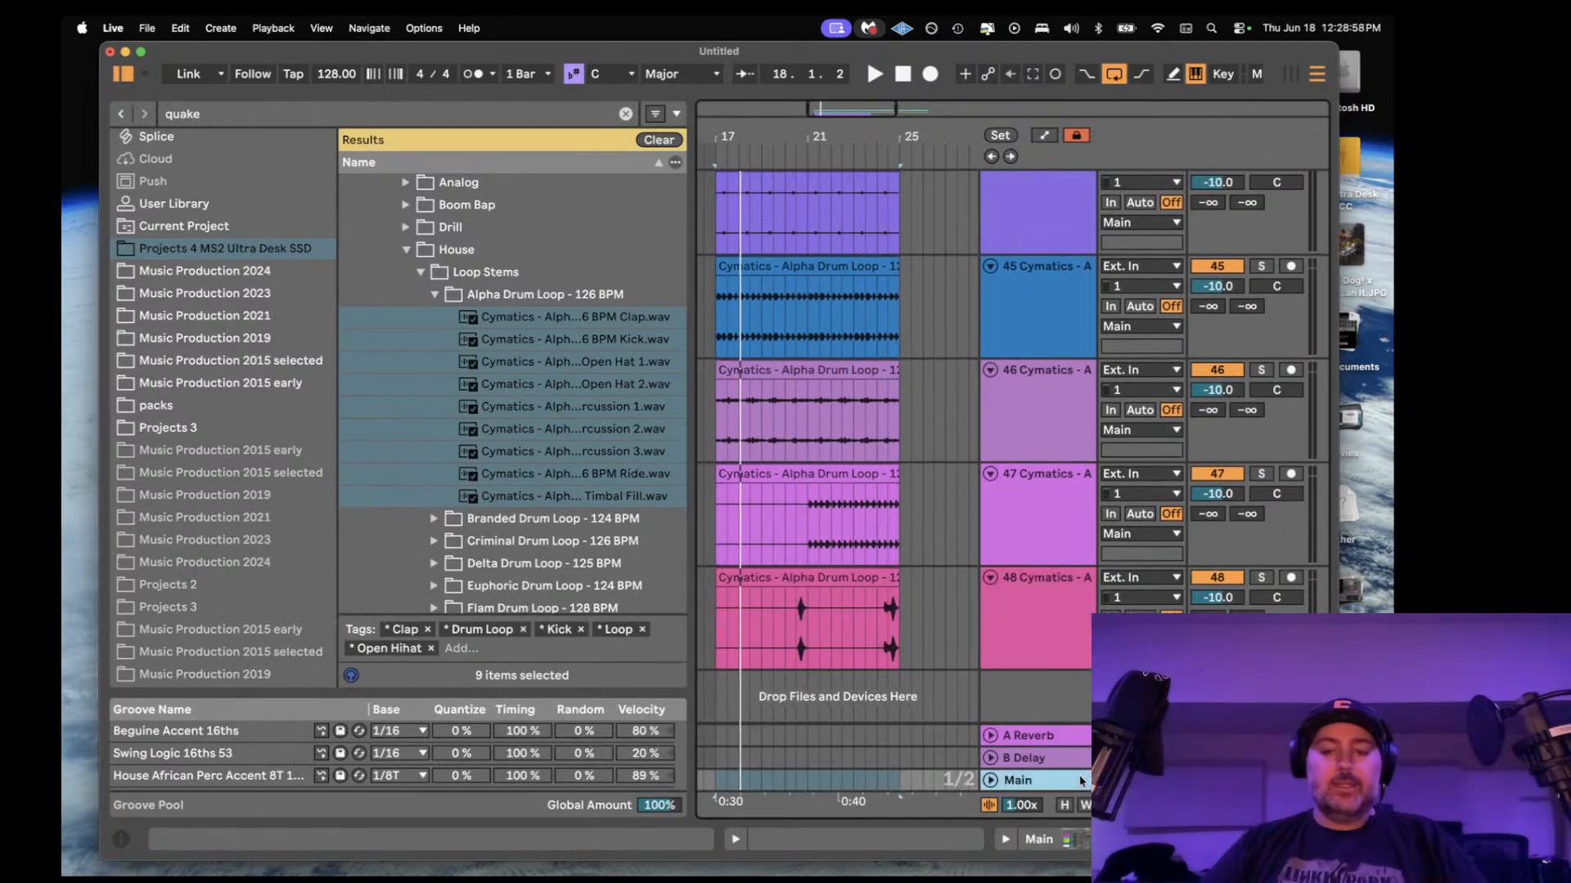
double_click(1081, 781)
scroll(865, 418, down, 5)
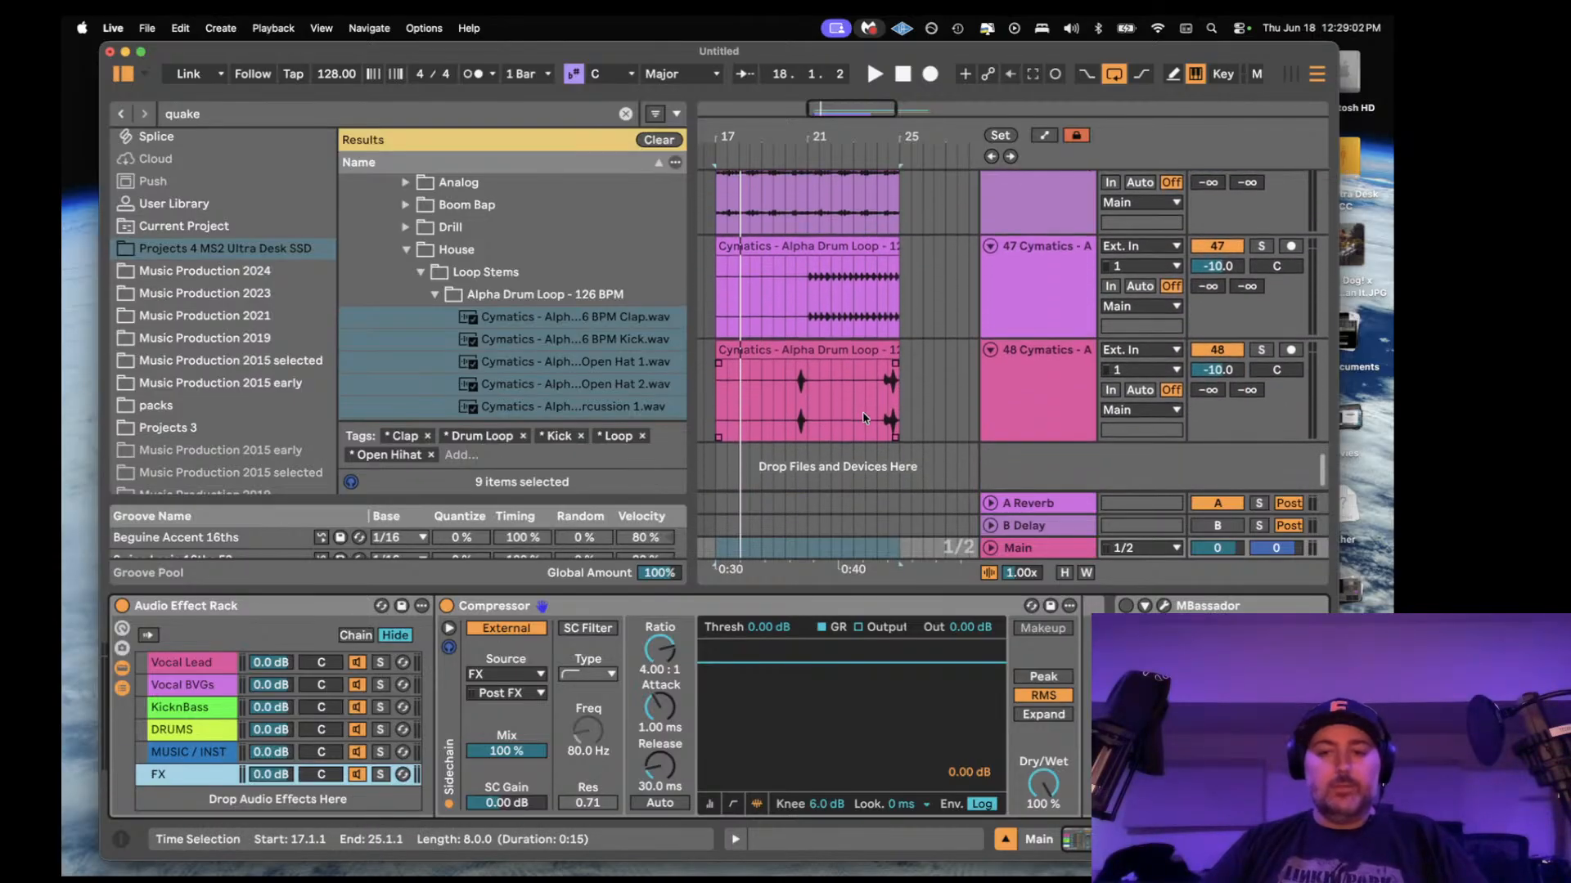
- Select all nine Alpha Drum Loop stem tracks, Timbal Fill up to Clap, and move them into the DRUMS group
click(863, 410)
scroll(1020, 446, up, 10)
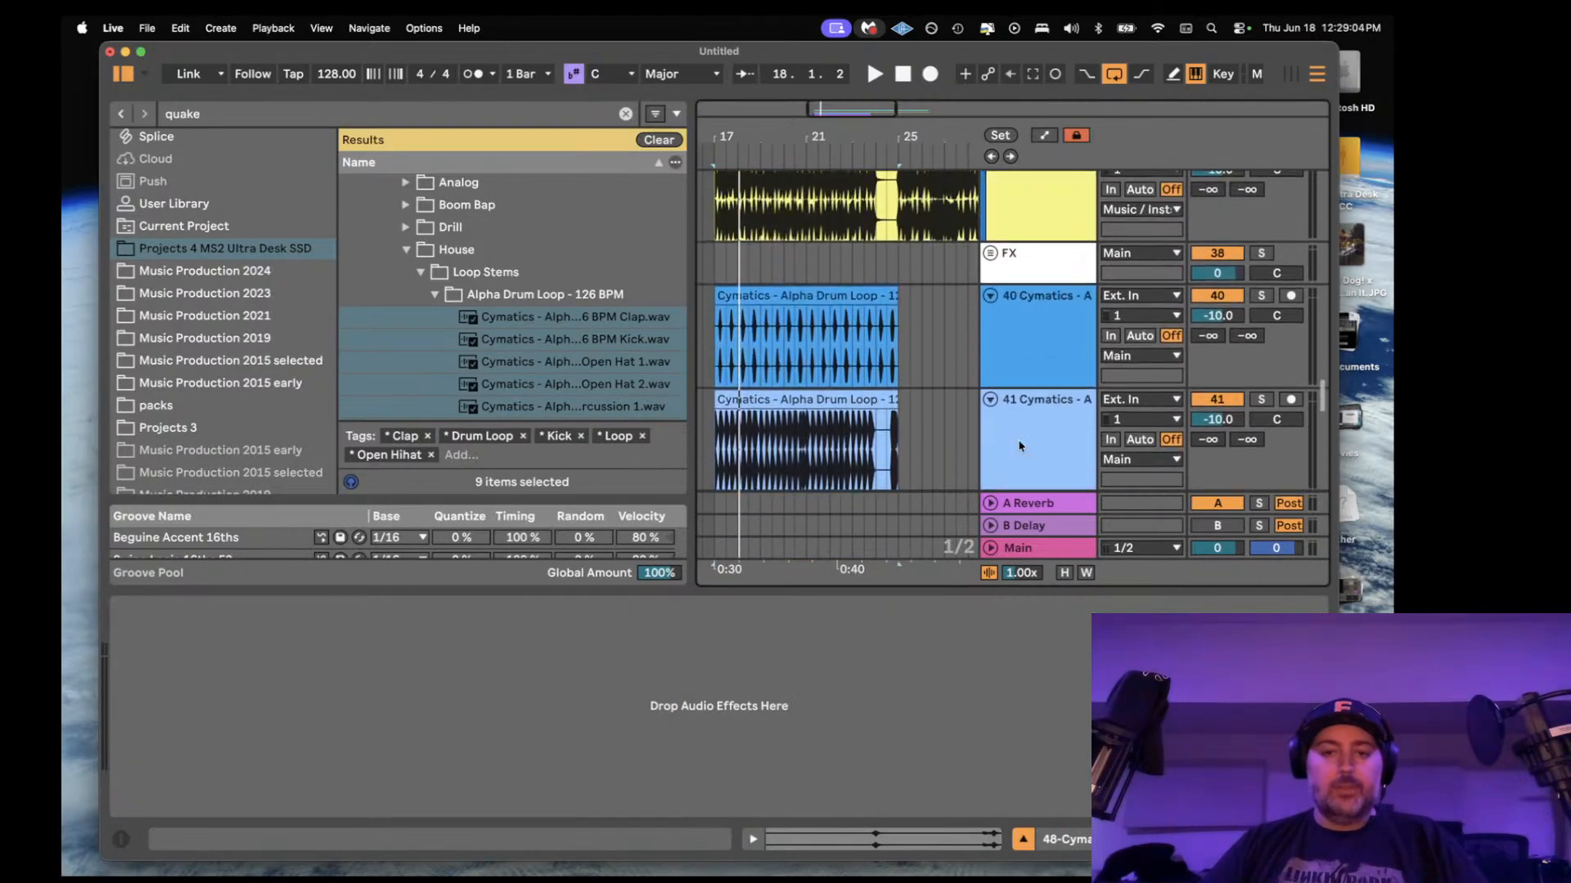
shift+click(1023, 331)
scroll(1020, 336, up, 2)
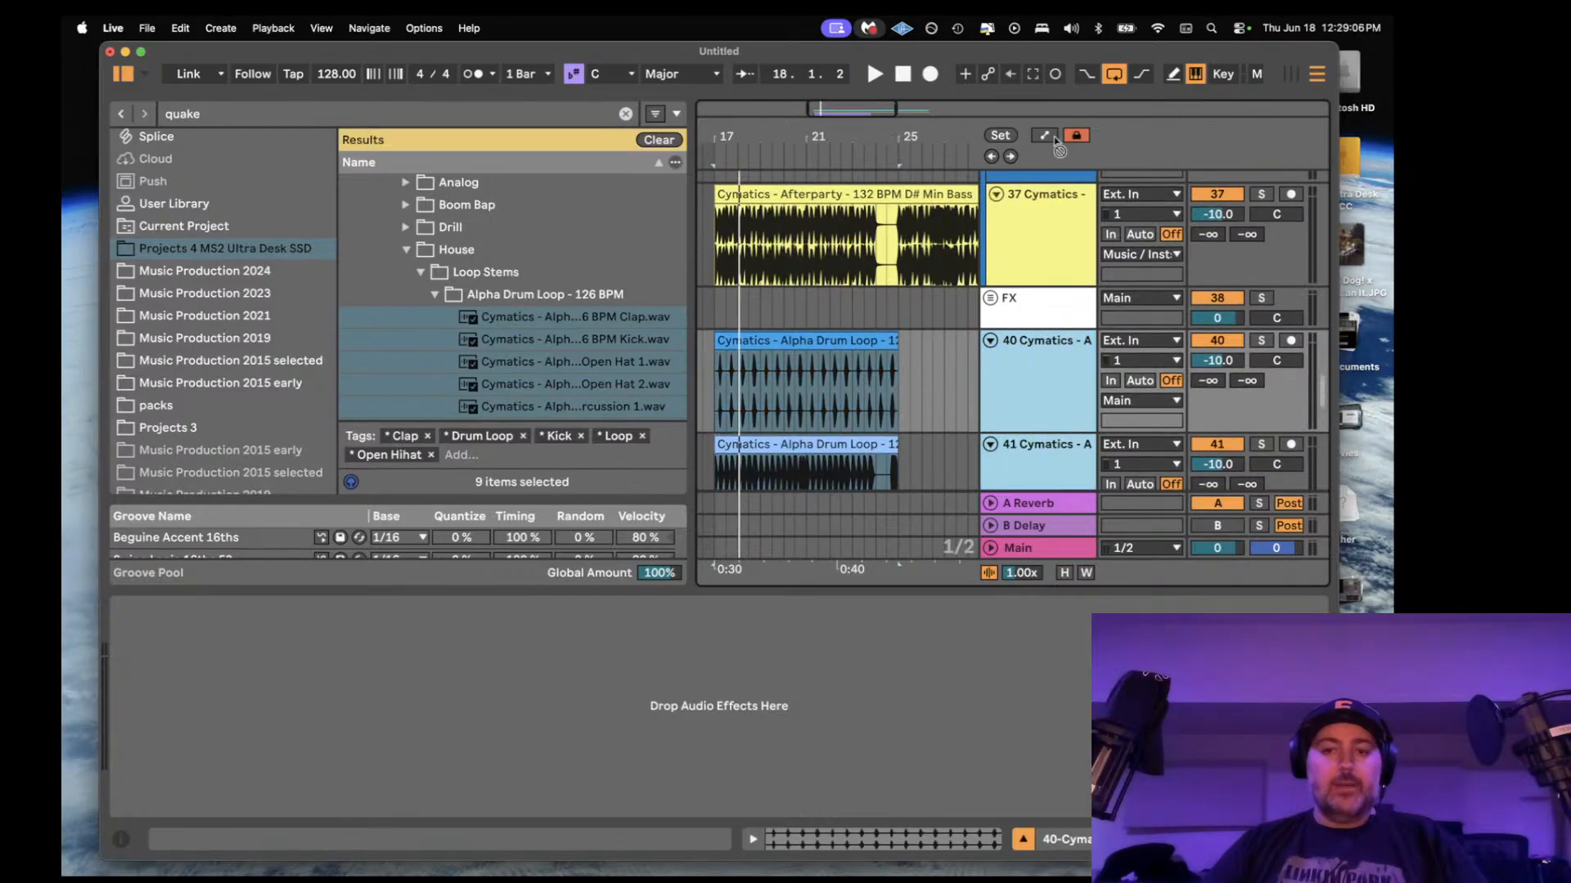
scroll(1037, 360, up, 10)
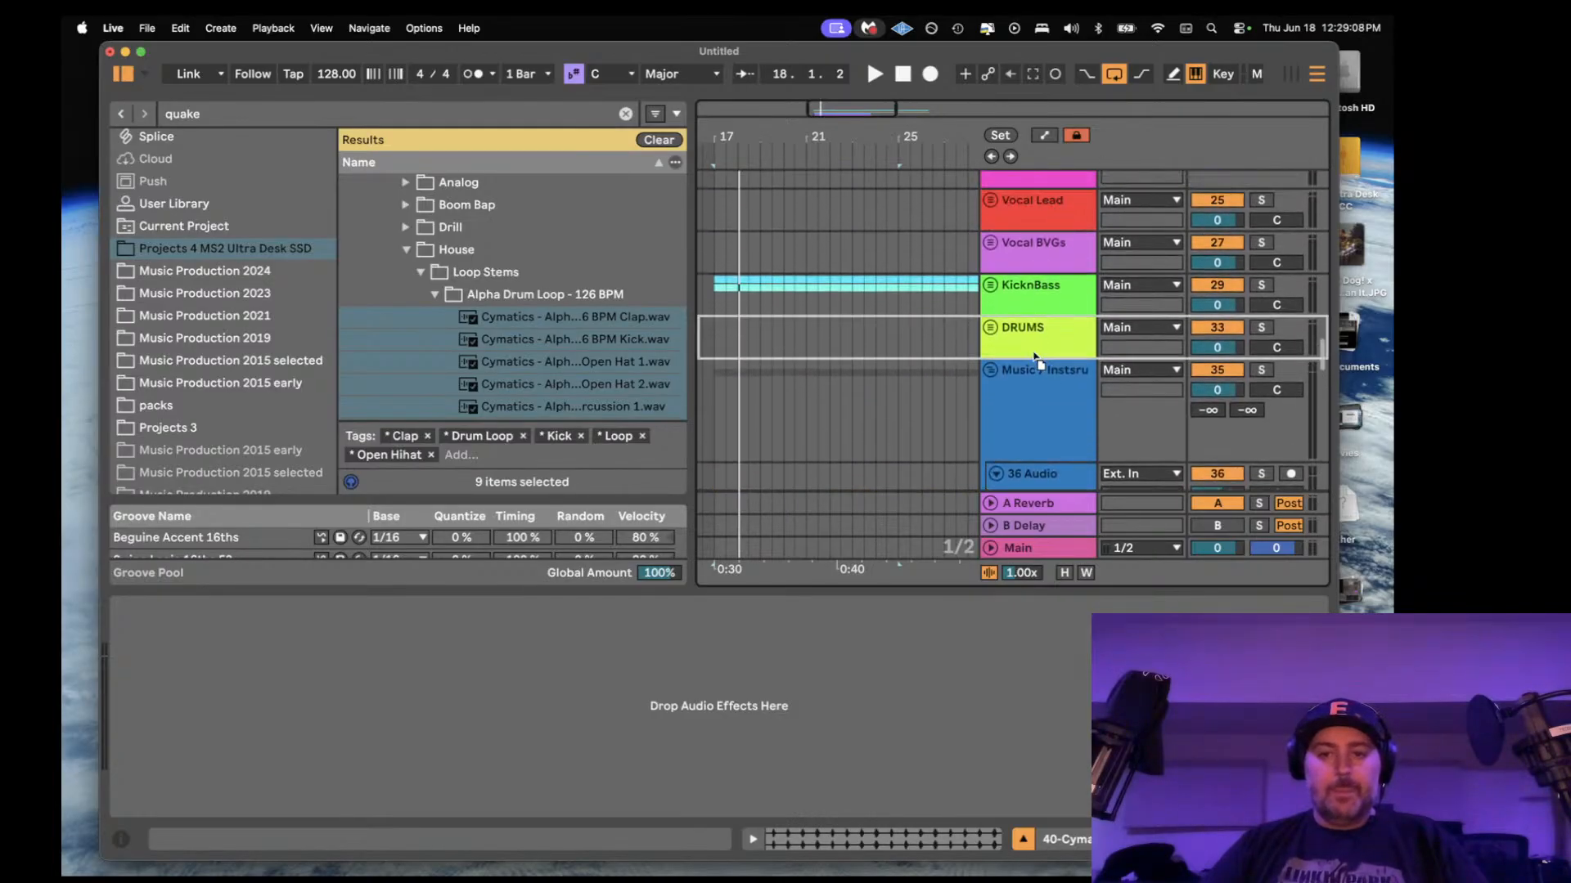
drag(1030, 345, 1031, 346)
- Unfold the KicknBass group to show its Reese and Sub stem tracks
scroll(1032, 347, down, 15)
scroll(1033, 348, down, 5)
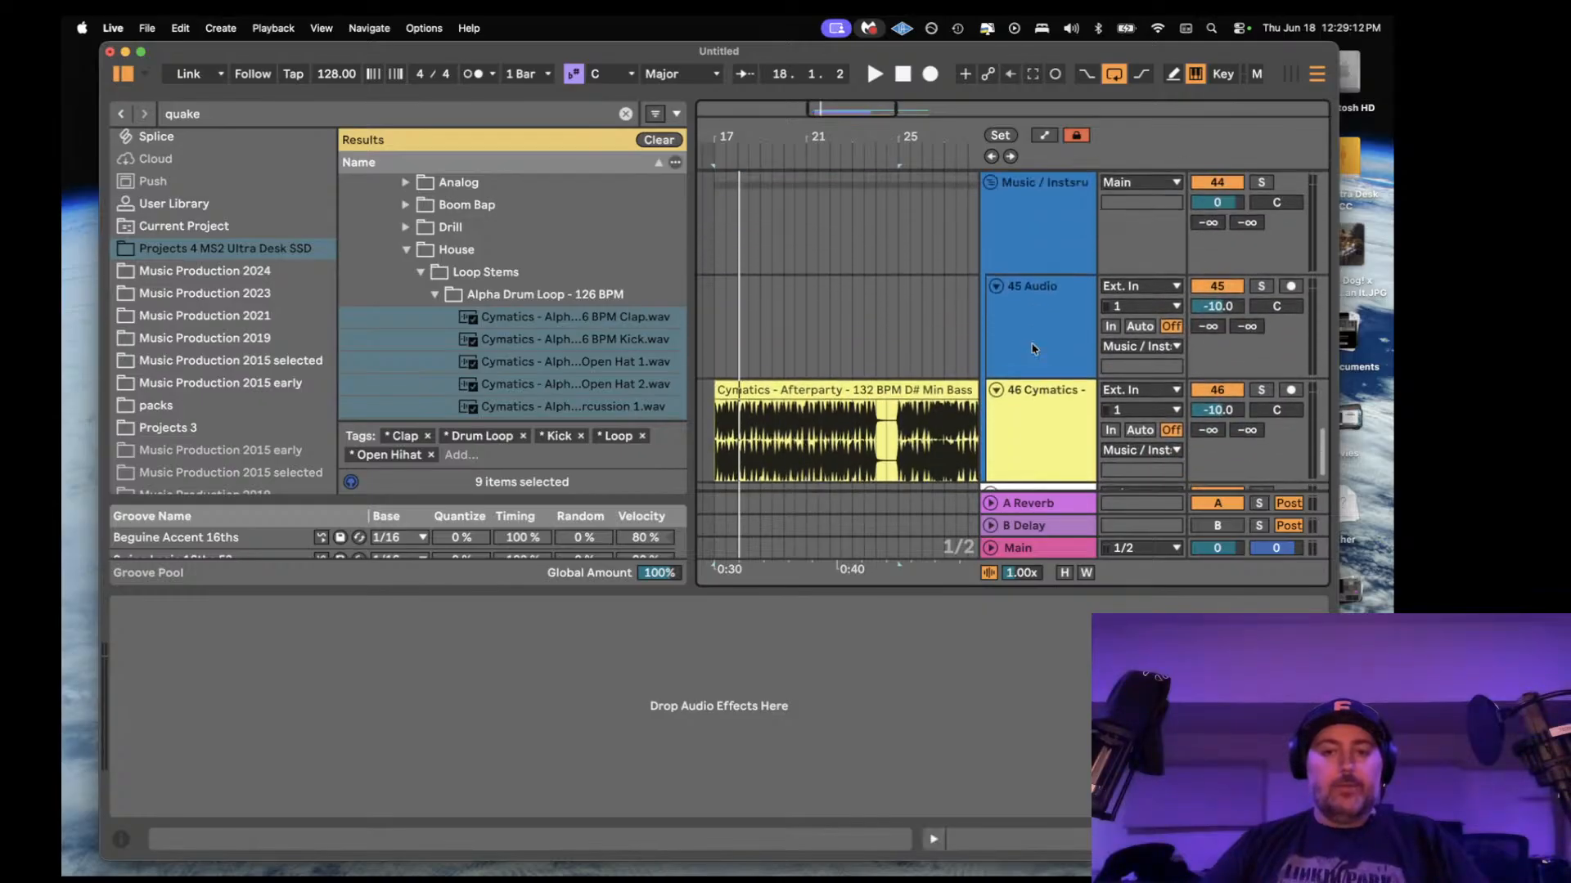
click(992, 281)
- Solo the Alpha Drum Loop Kick stem track in the DRUMS group and audition it from bar 17
scroll(989, 286, down, 5)
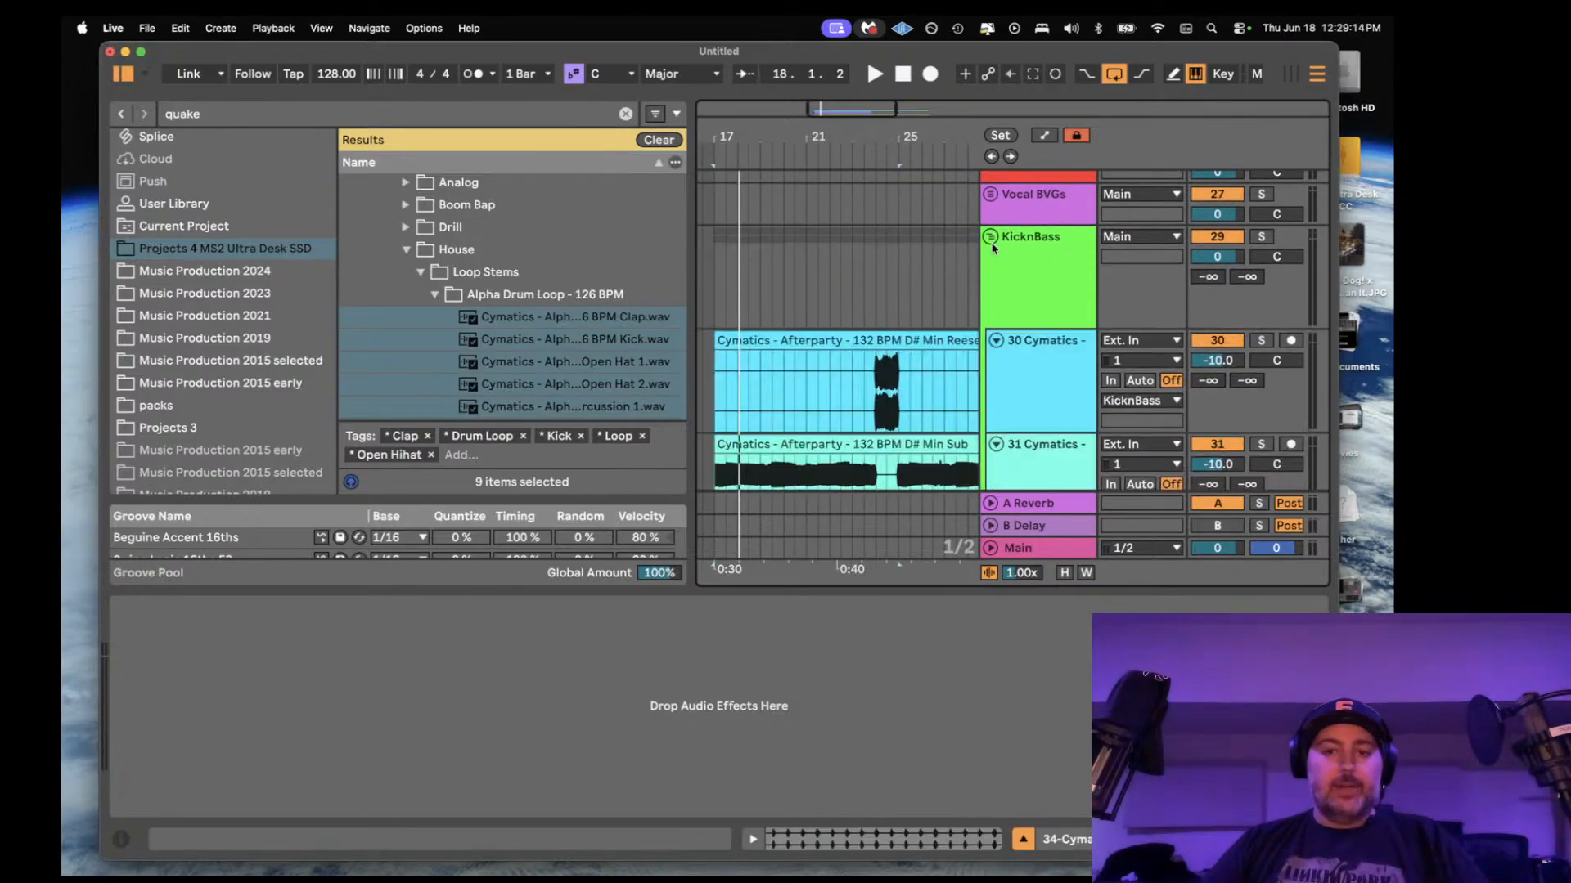
scroll(986, 289, down, 2)
click(787, 366)
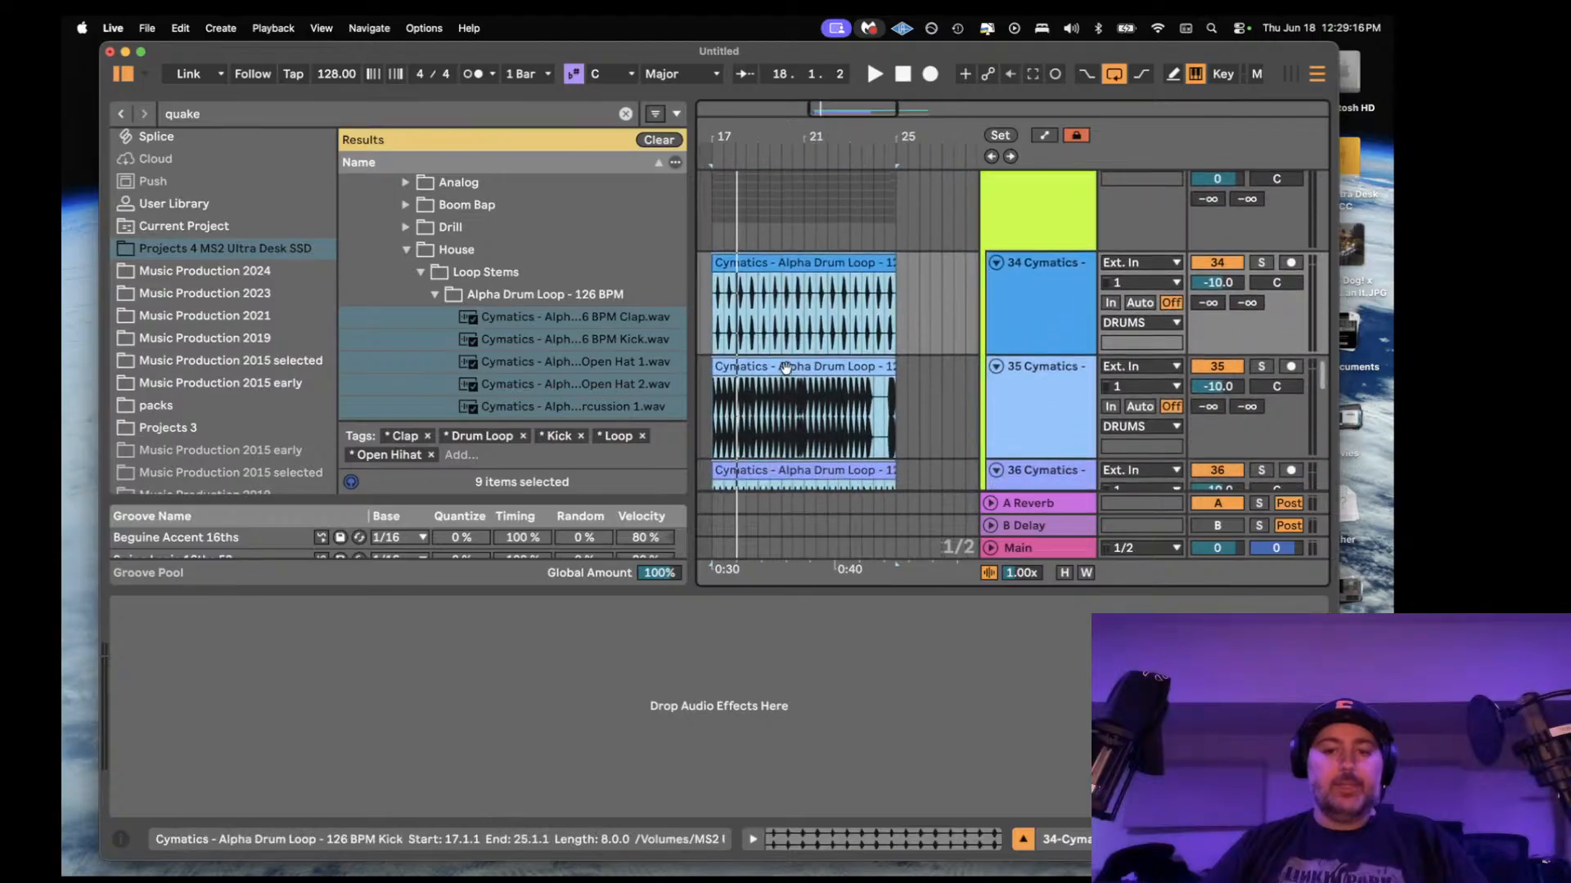
click(1263, 368)
click(1263, 367)
key(space)
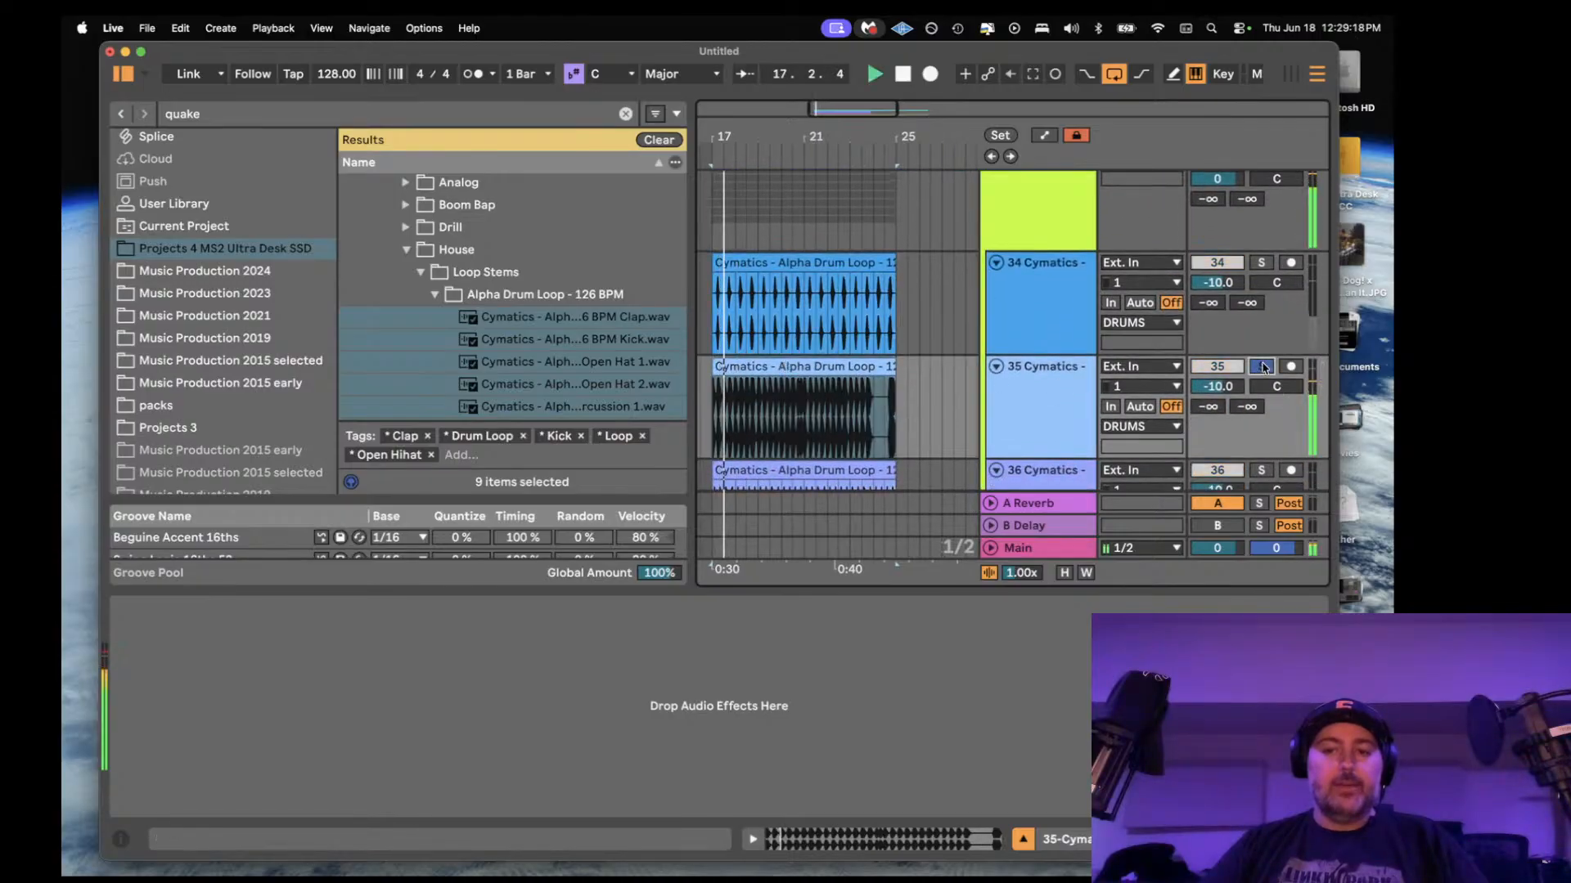
- Move the Alpha Drum Loop Kick stem track from the DRUMS group into the KicknBass group, between Reese and Sub
click(1047, 382)
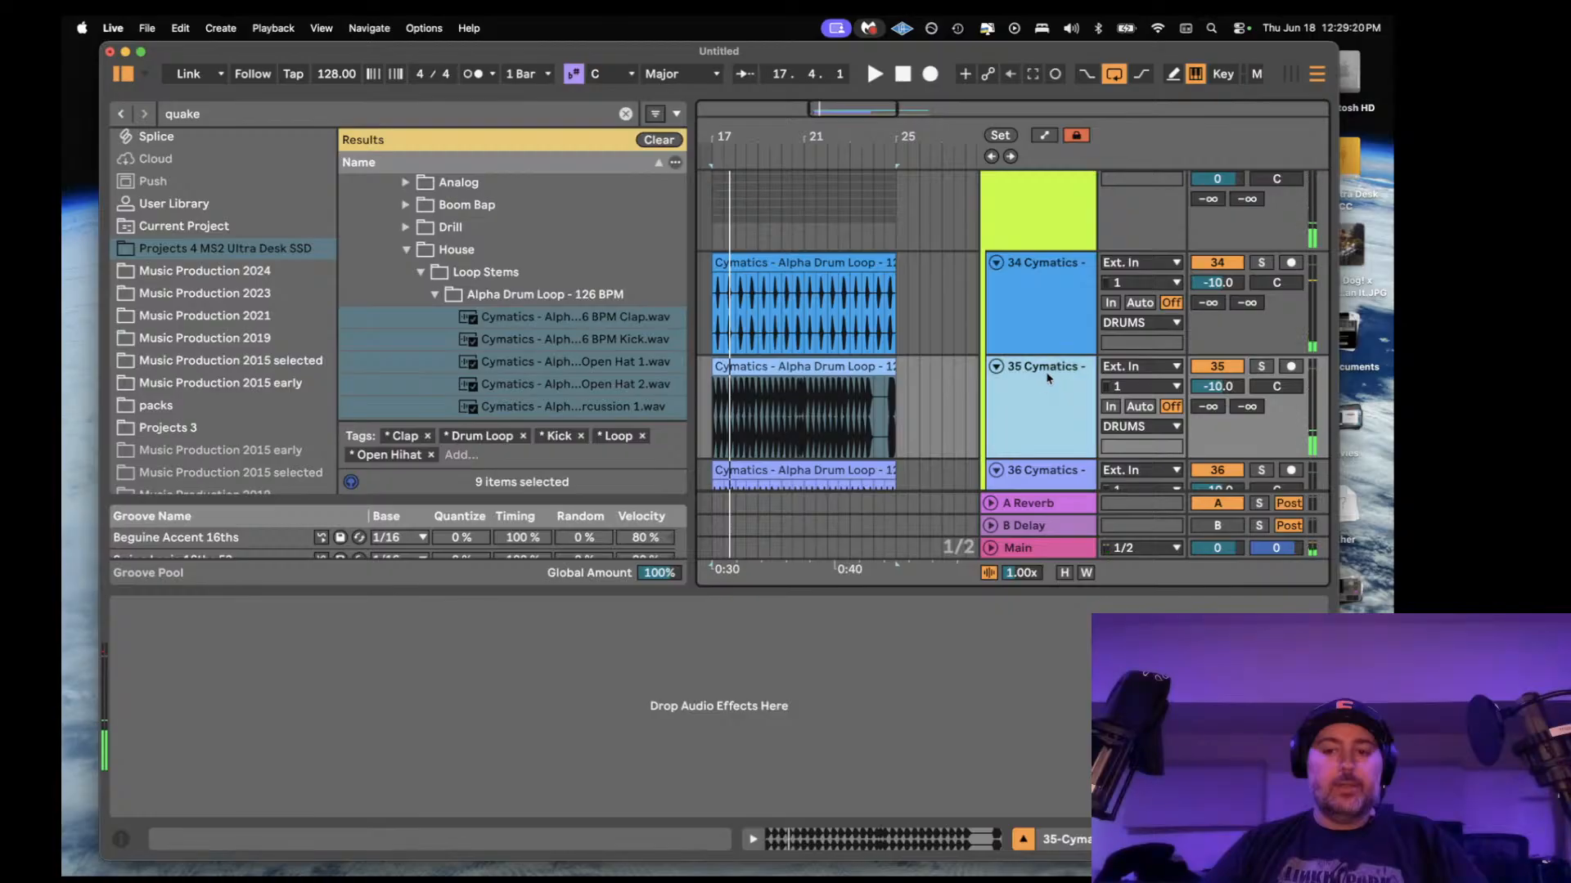
scroll(1061, 202, up, 5)
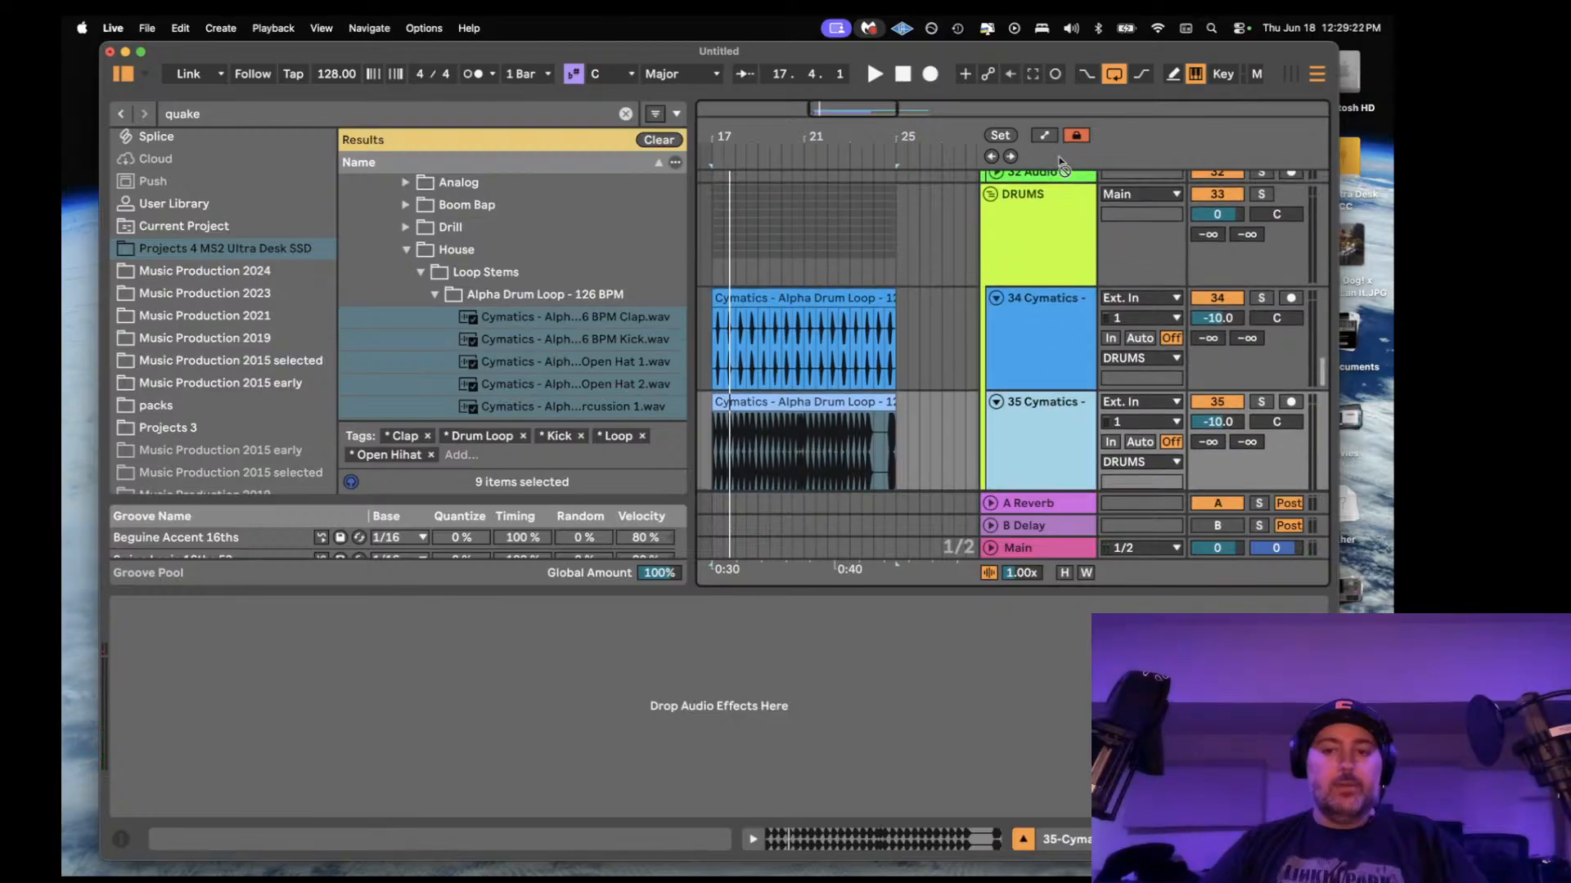
drag(1059, 286, 1021, 296)
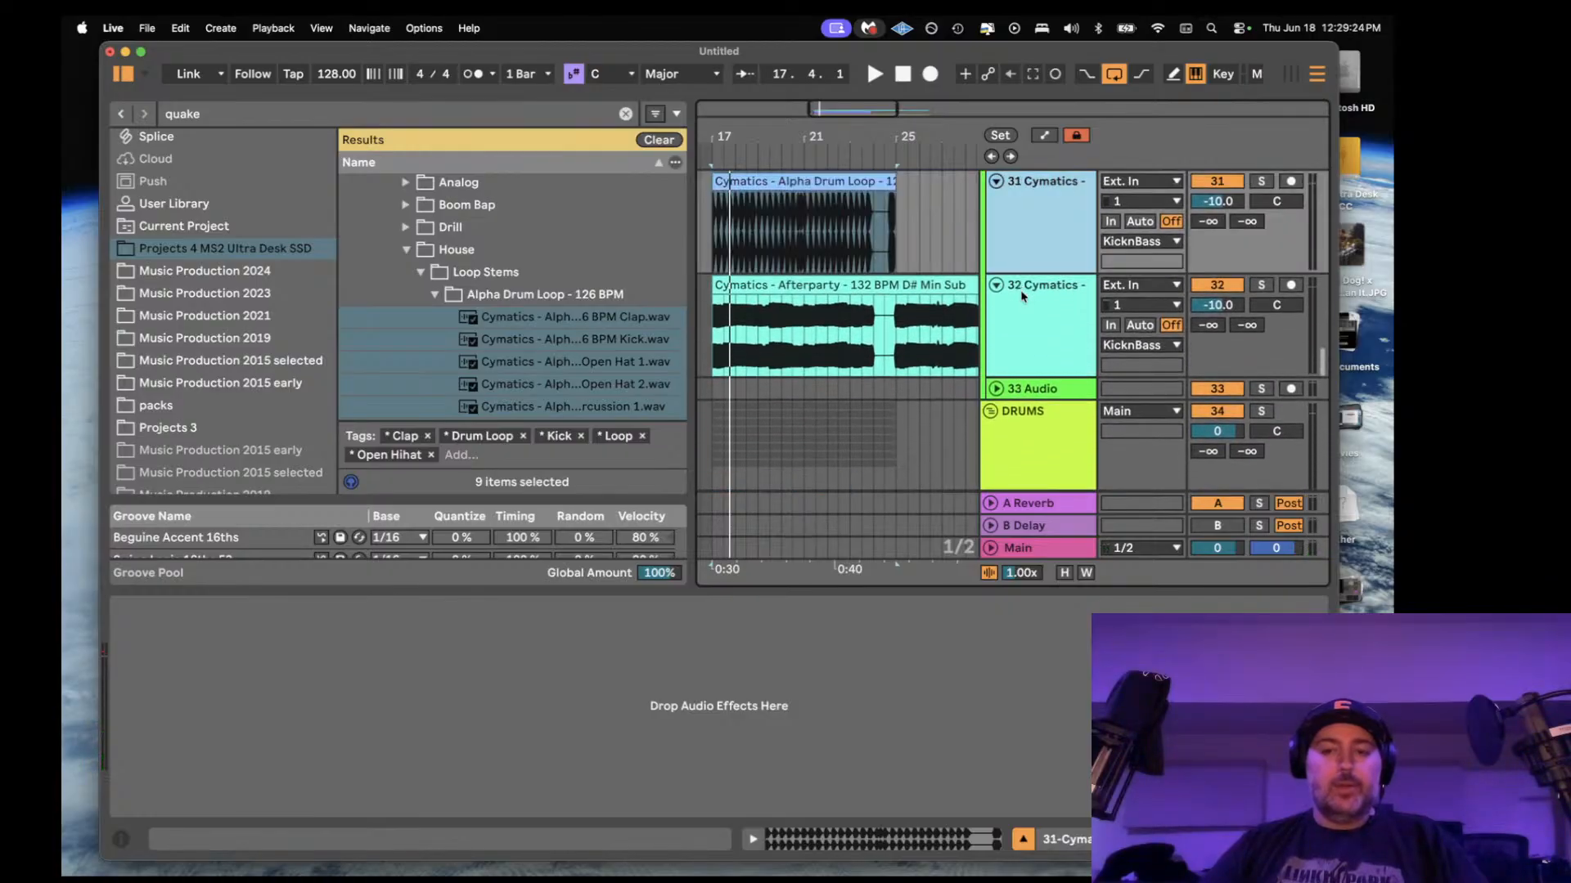
- Solo the Kick stem track inside the KicknBass group and audition it from bar 17
scroll(1059, 264, up, 1)
click(1260, 234)
key(space)
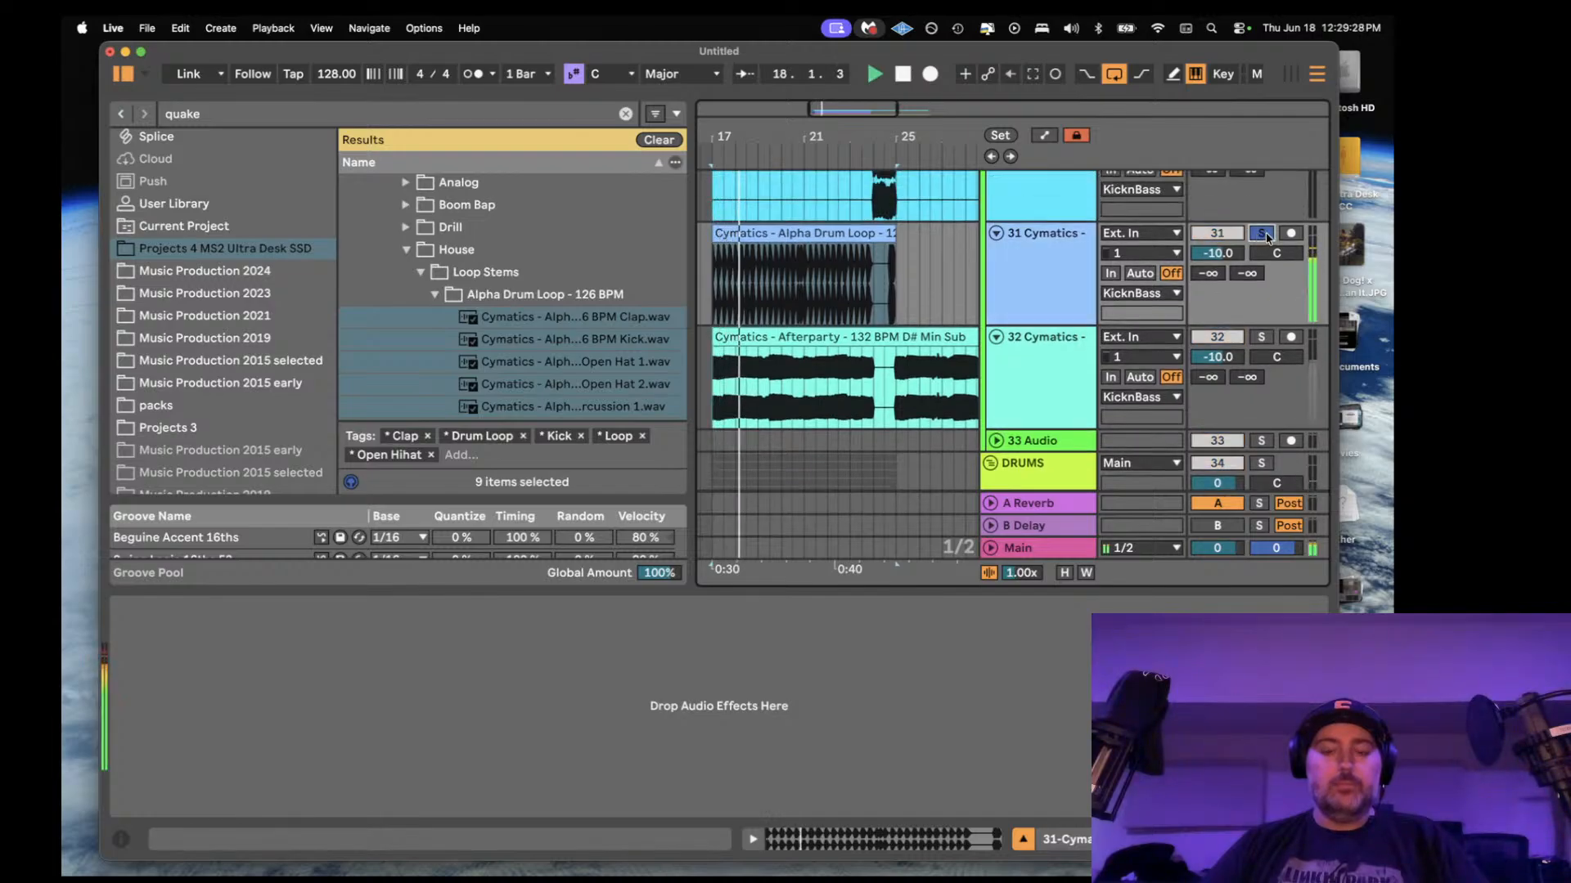
scroll(1028, 325, up, 4)
scroll(1028, 325, down, 2)
scroll(1029, 326, down, 3)
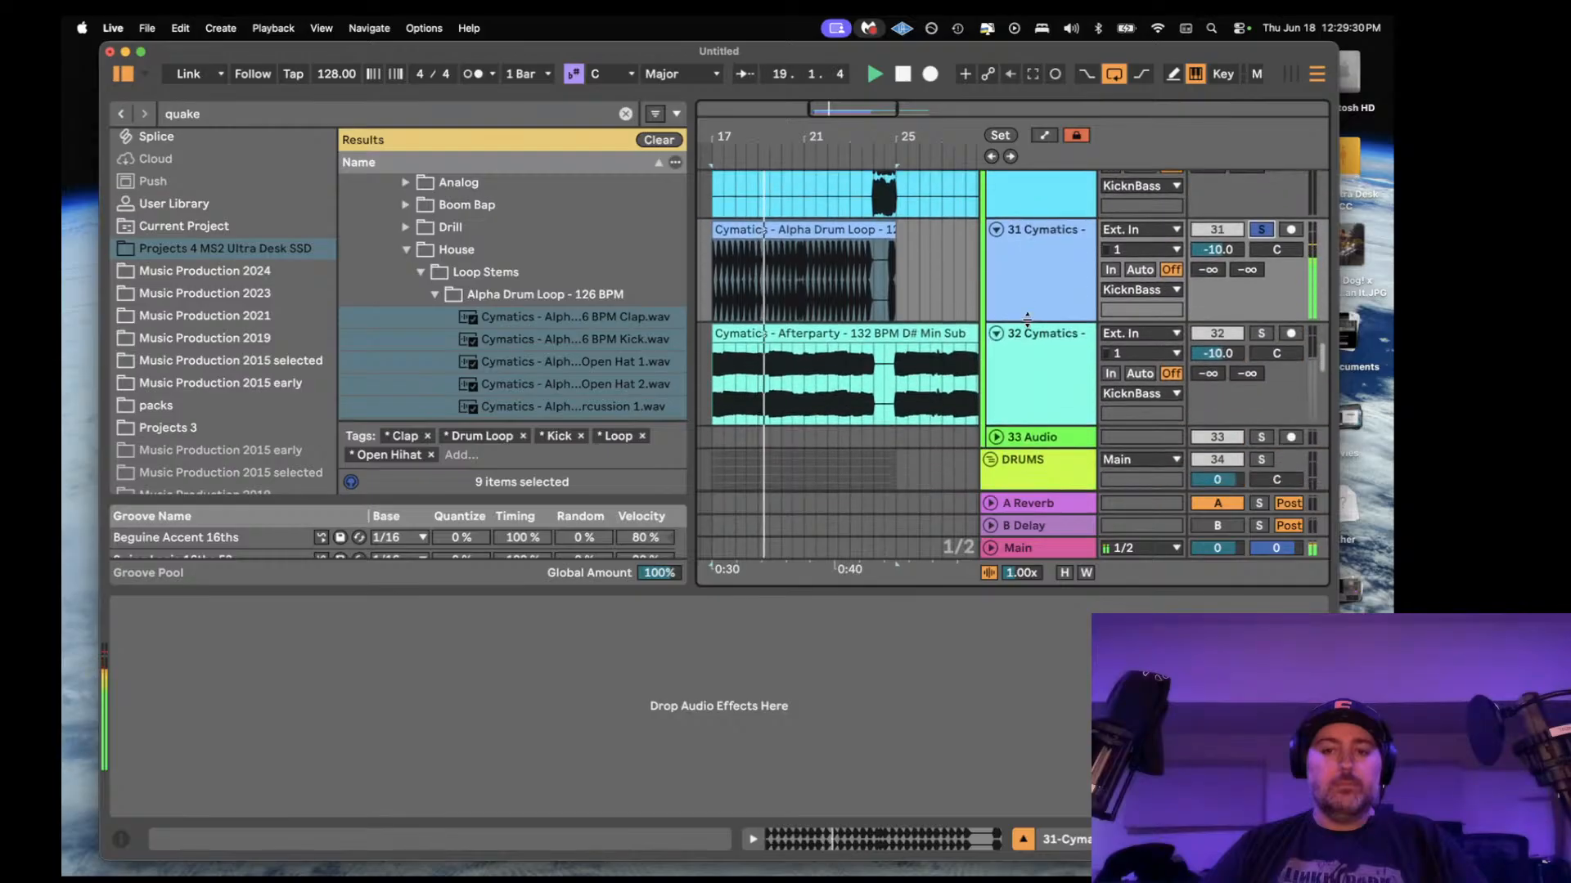
- Stop playback and duplicate the Kick clip so it also covers bars 25 to 33
key(space)
key(super+c)
key(super+d)
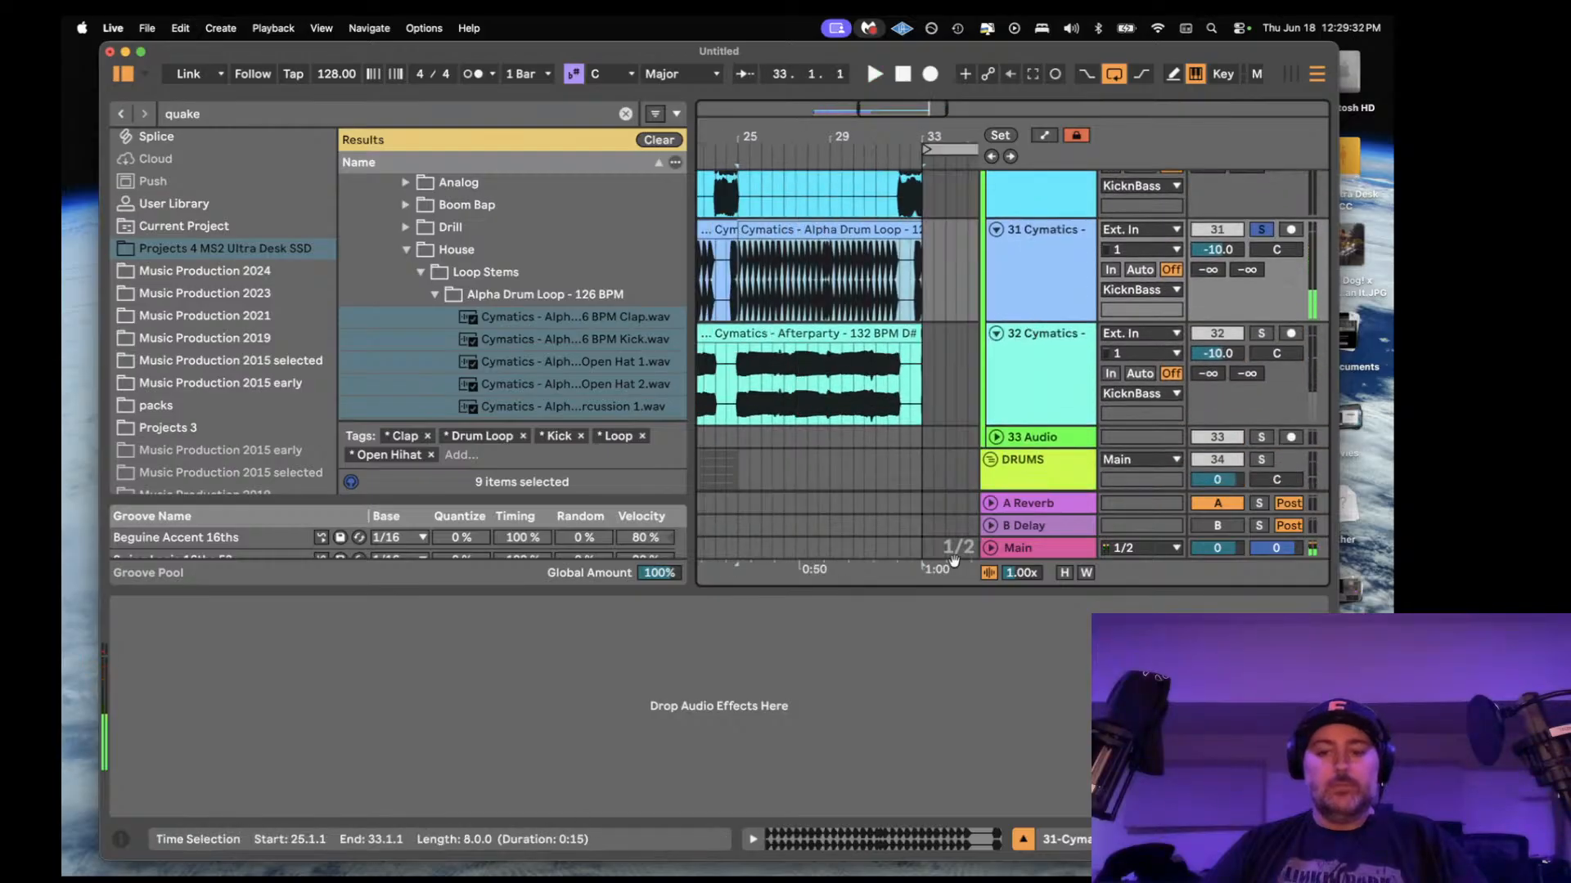
- Enlarge the arrangement area by hiding the device view and narrowing the browser
click(1016, 843)
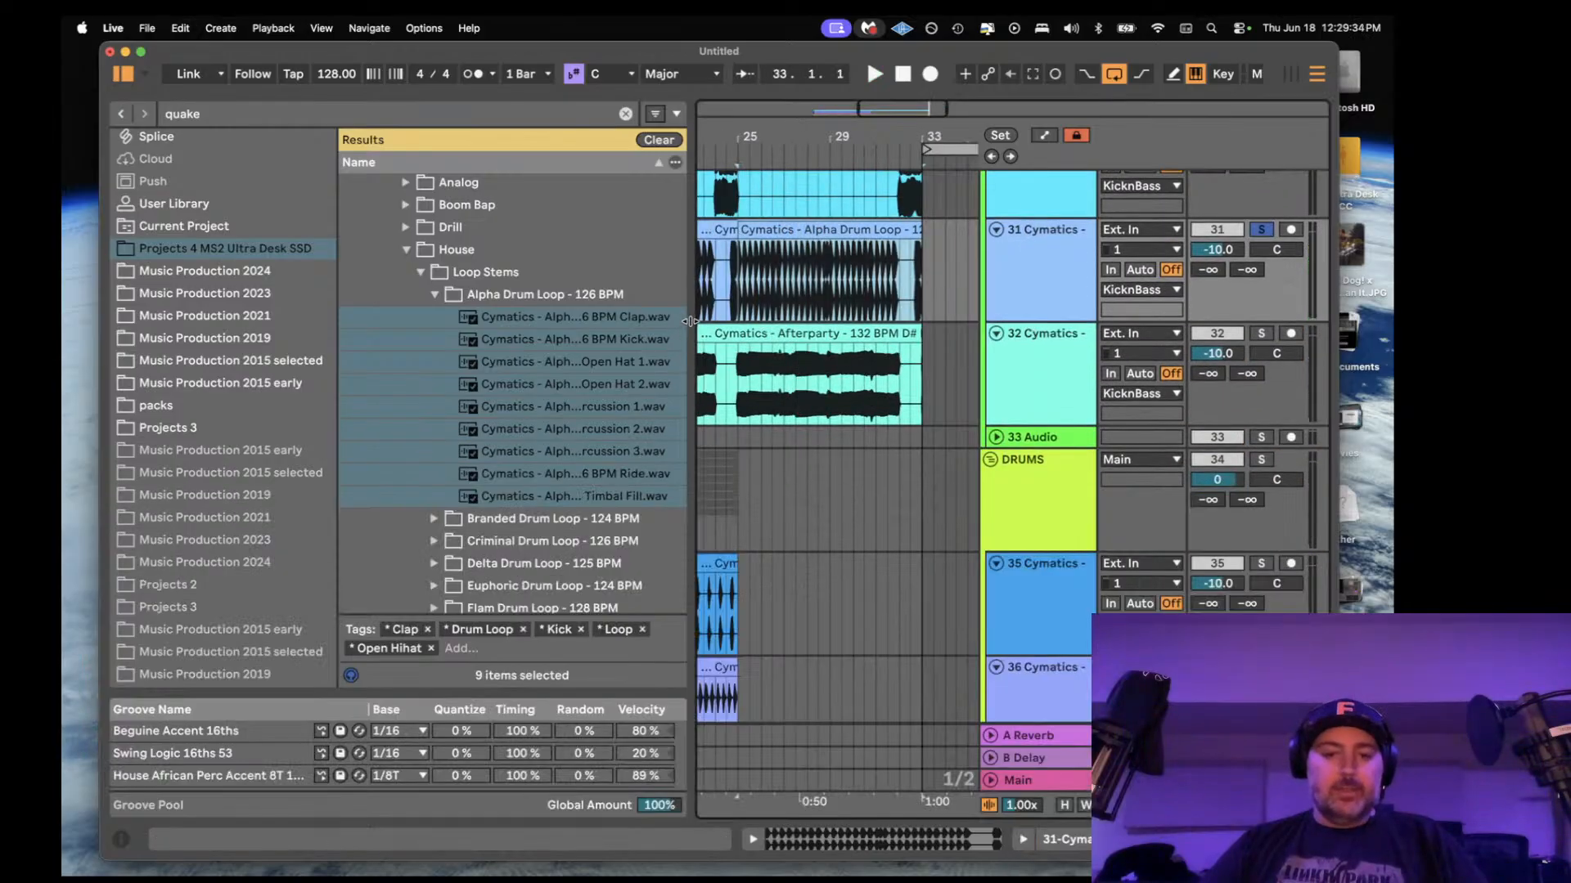
drag(692, 326, 398, 331)
scroll(654, 352, left, 4)
scroll(612, 443, down, 4)
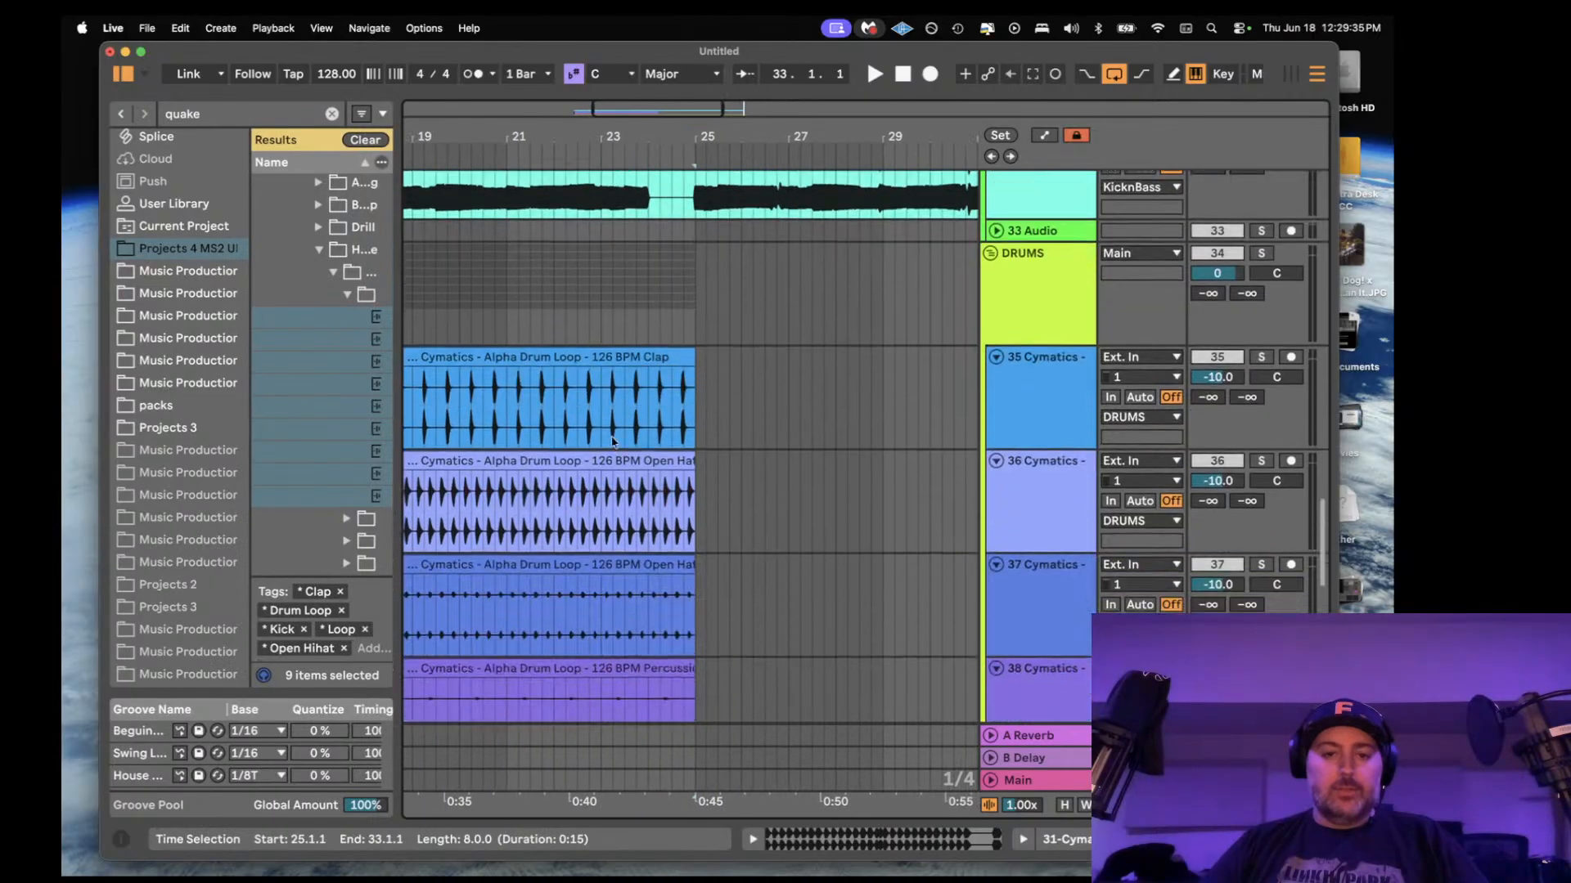
- Select all stem clips in the DRUMS group, from Clap down to the last one, and duplicate them into bars 25 to 33
click(609, 356)
scroll(622, 409, down, 4)
scroll(630, 449, left, 2)
shift+click(662, 477)
key(super+d)
scroll(661, 470, up, 5)
scroll(654, 367, left, 5)
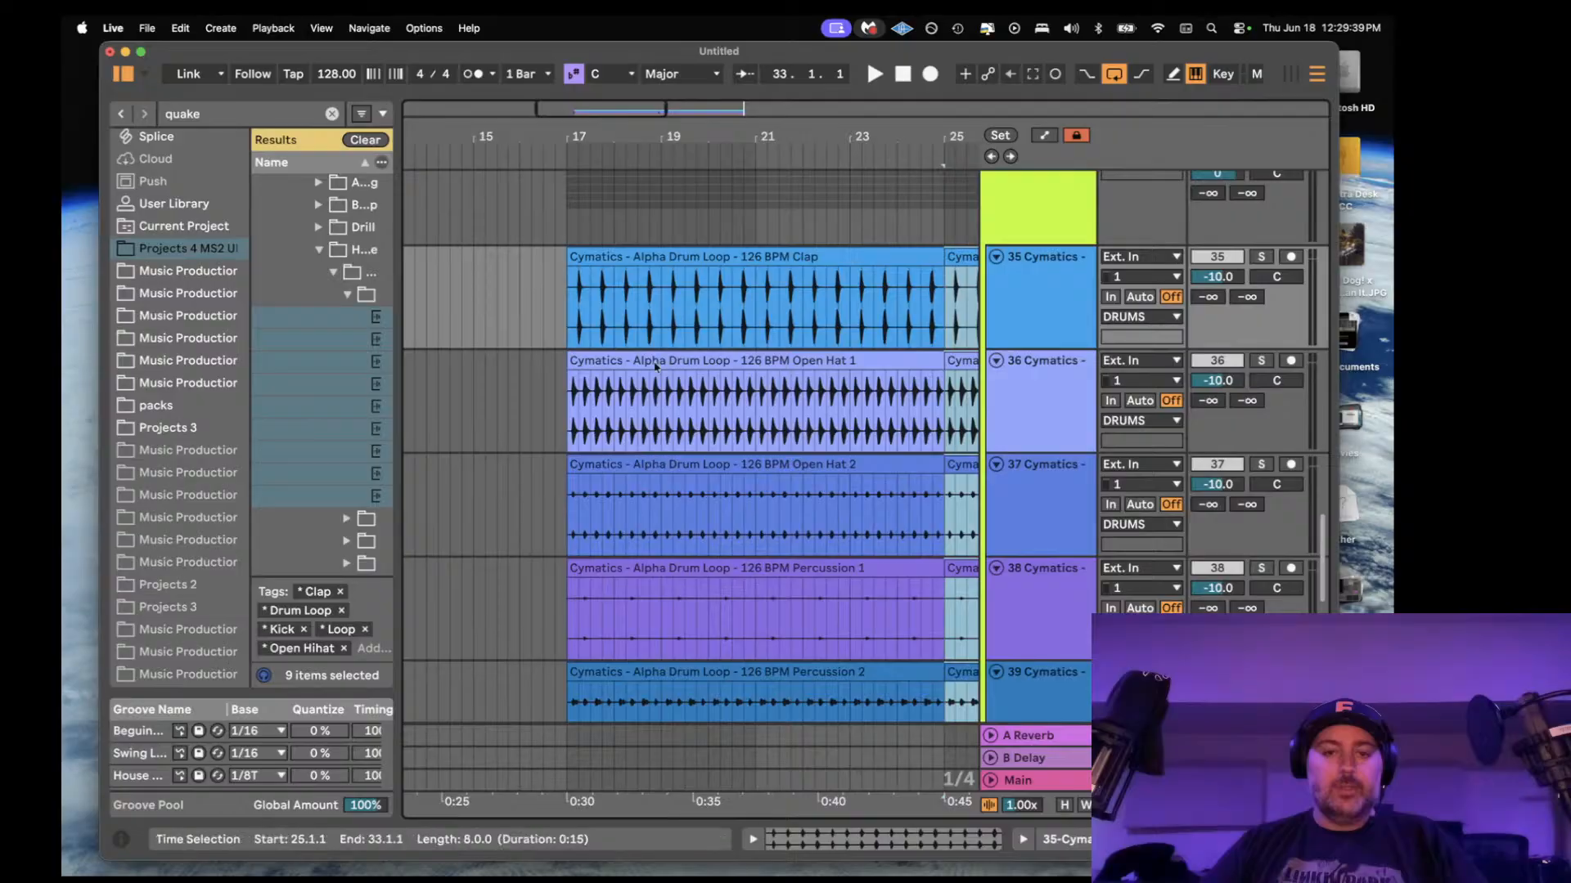
- Select both Clap clips, loop bars 17 to 33 around them, and start playback
click(656, 257)
scroll(657, 256, right, 4)
shift+click(832, 259)
key(space)
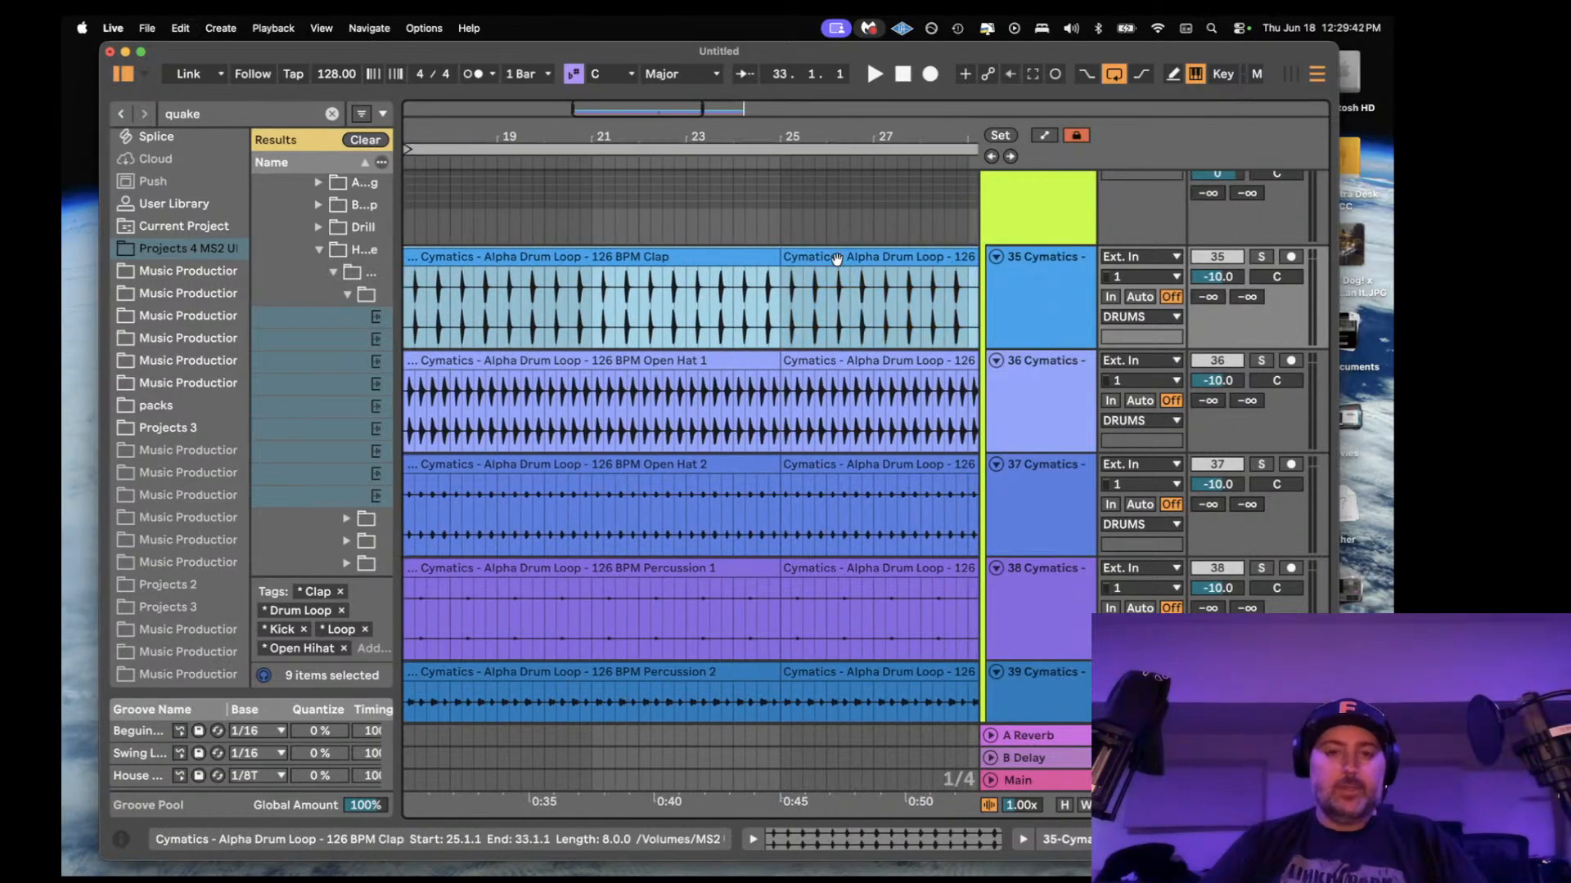
- Open the Main track's rack and solo the KicknBass, Vocal BVGs, DRUMS and MUSIC / INST chains in turn to compare them
double_click(1056, 780)
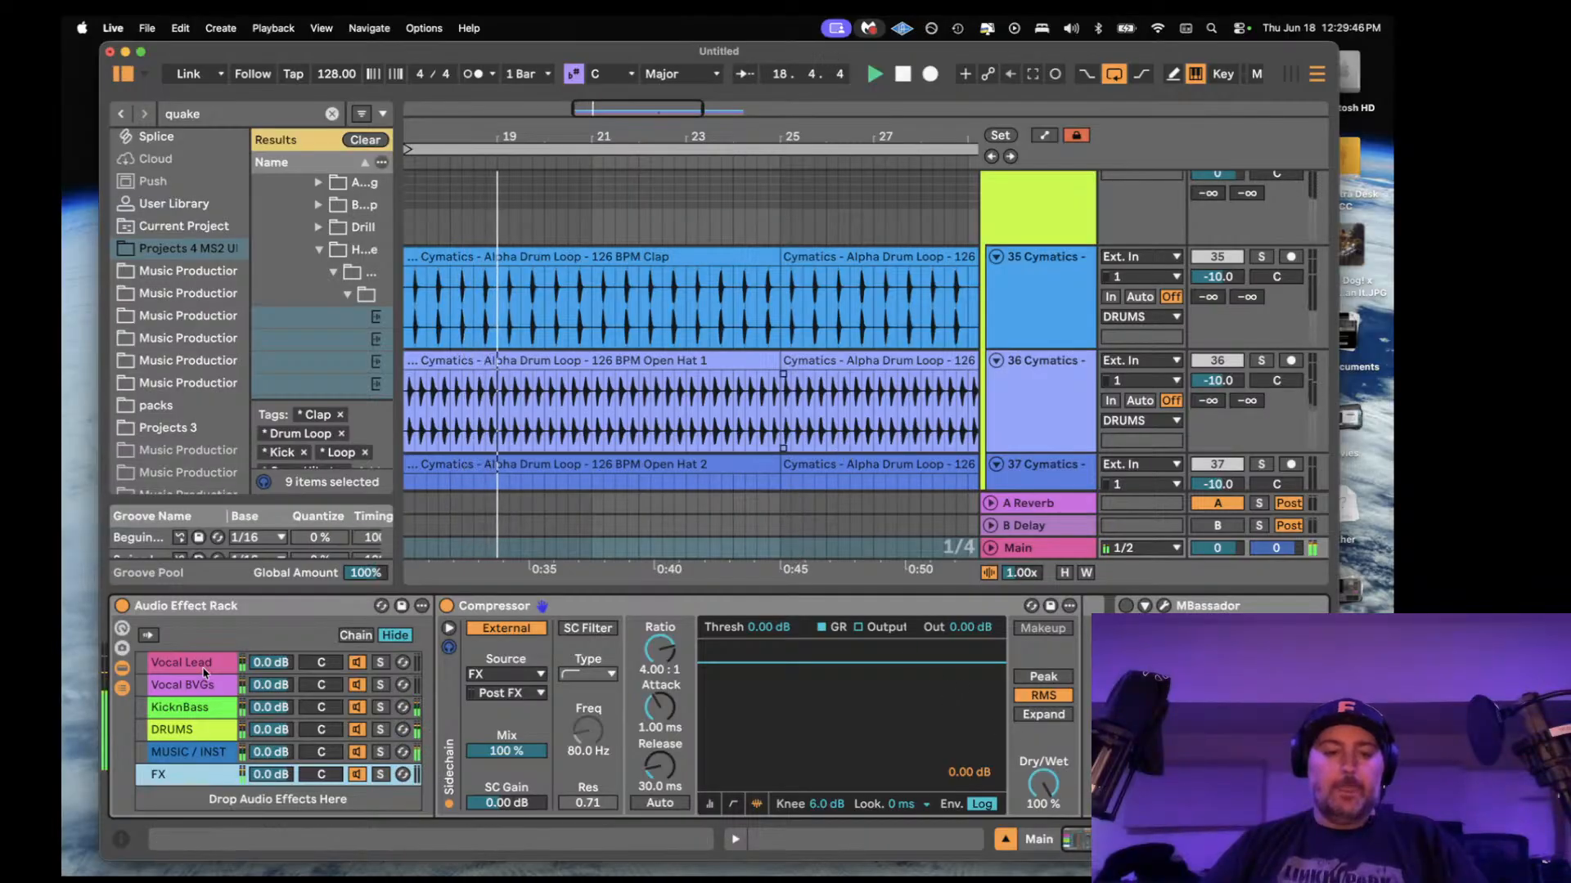
click(379, 707)
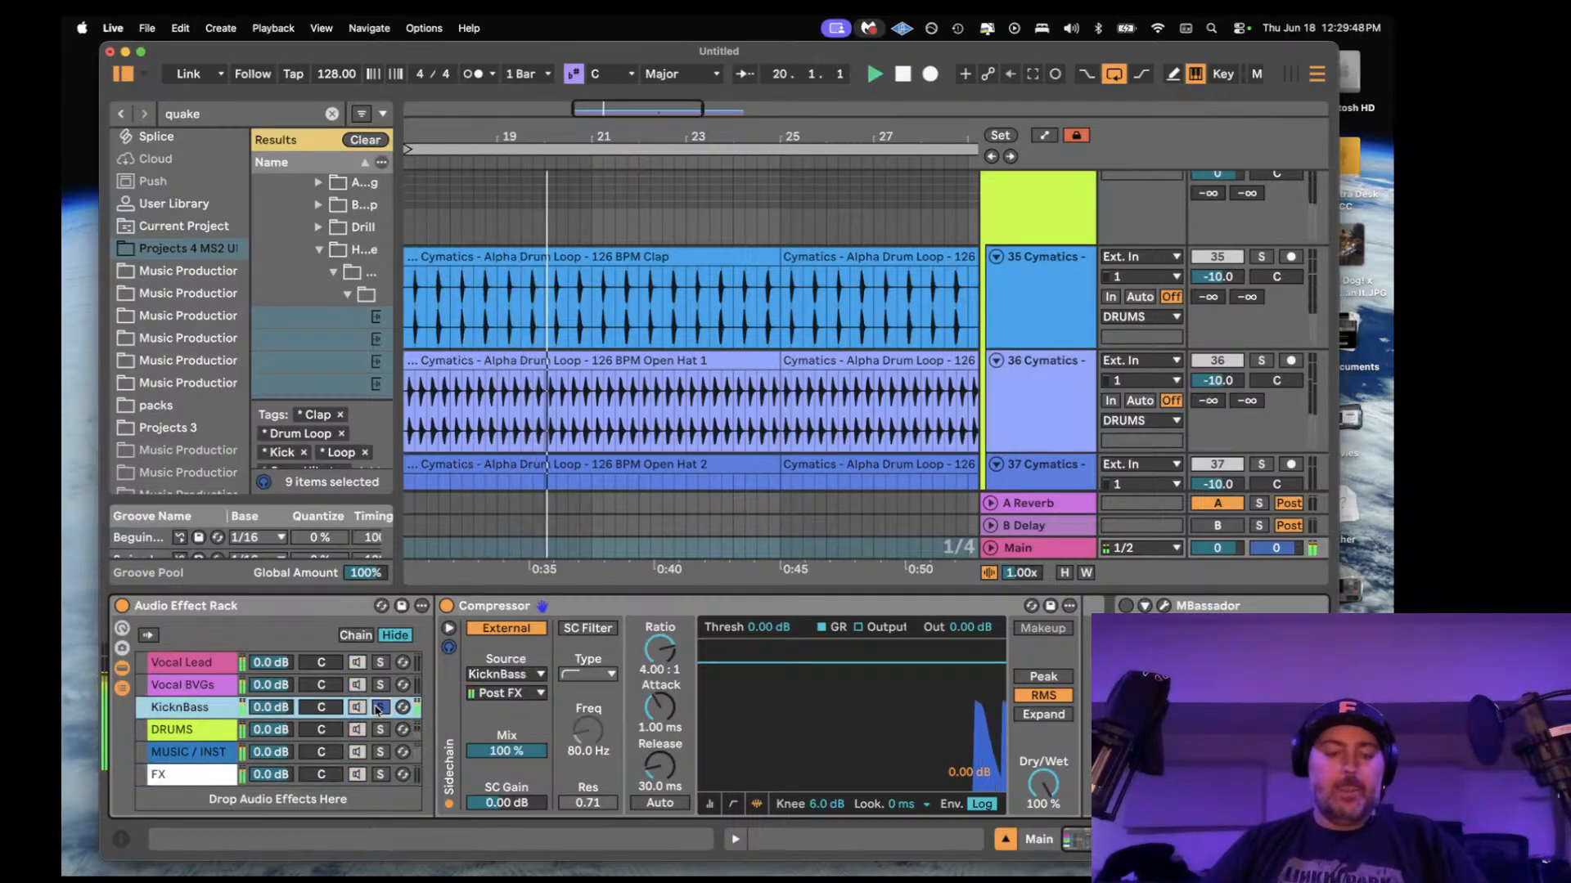
click(381, 691)
click(381, 687)
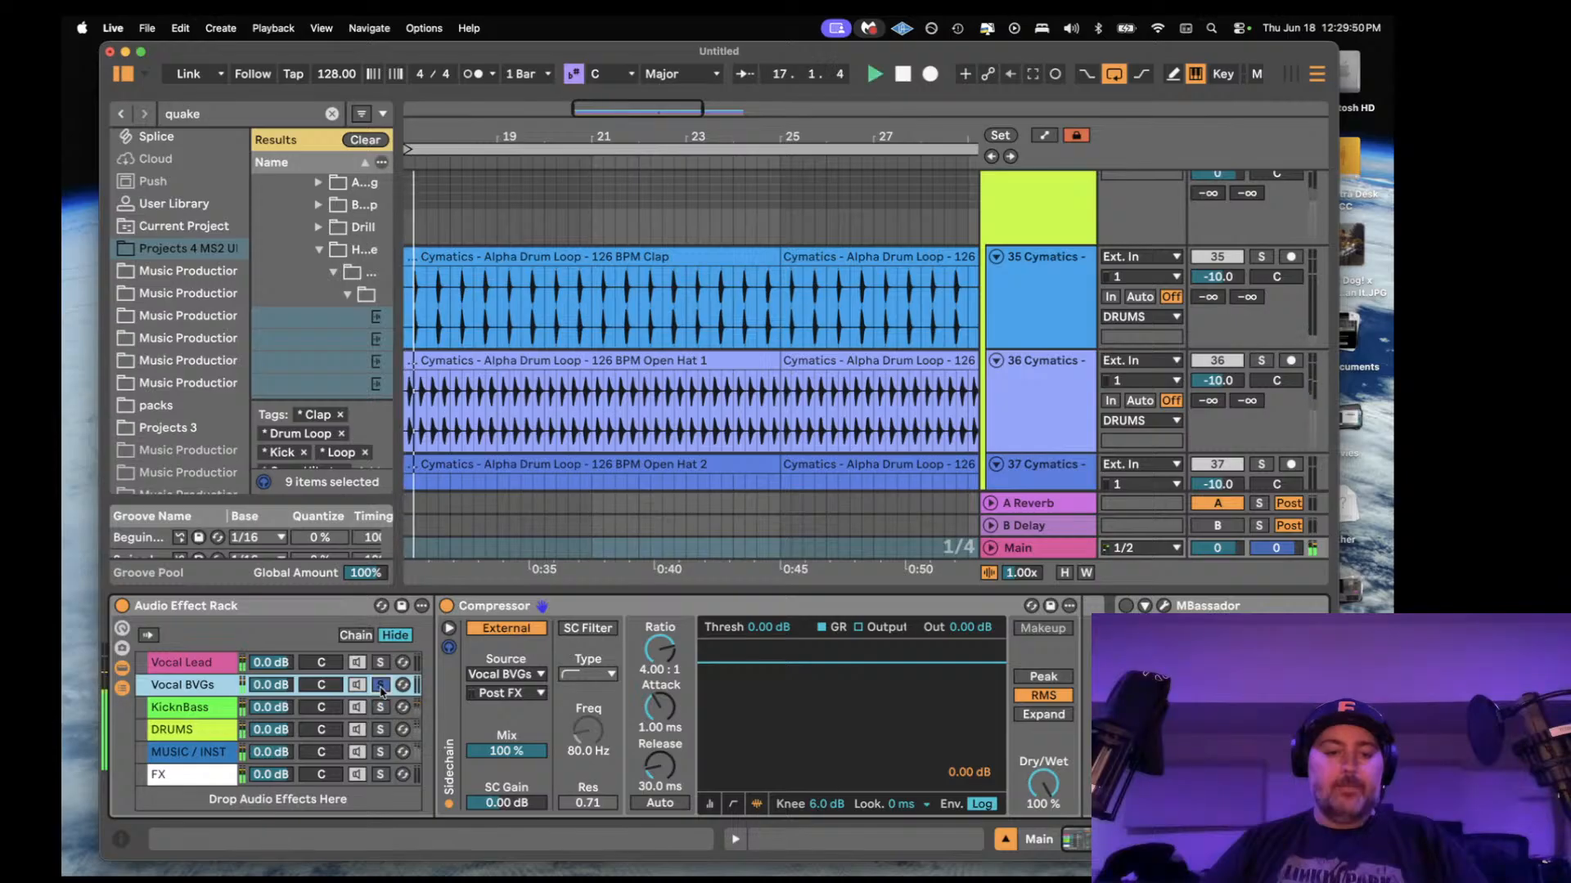
click(381, 731)
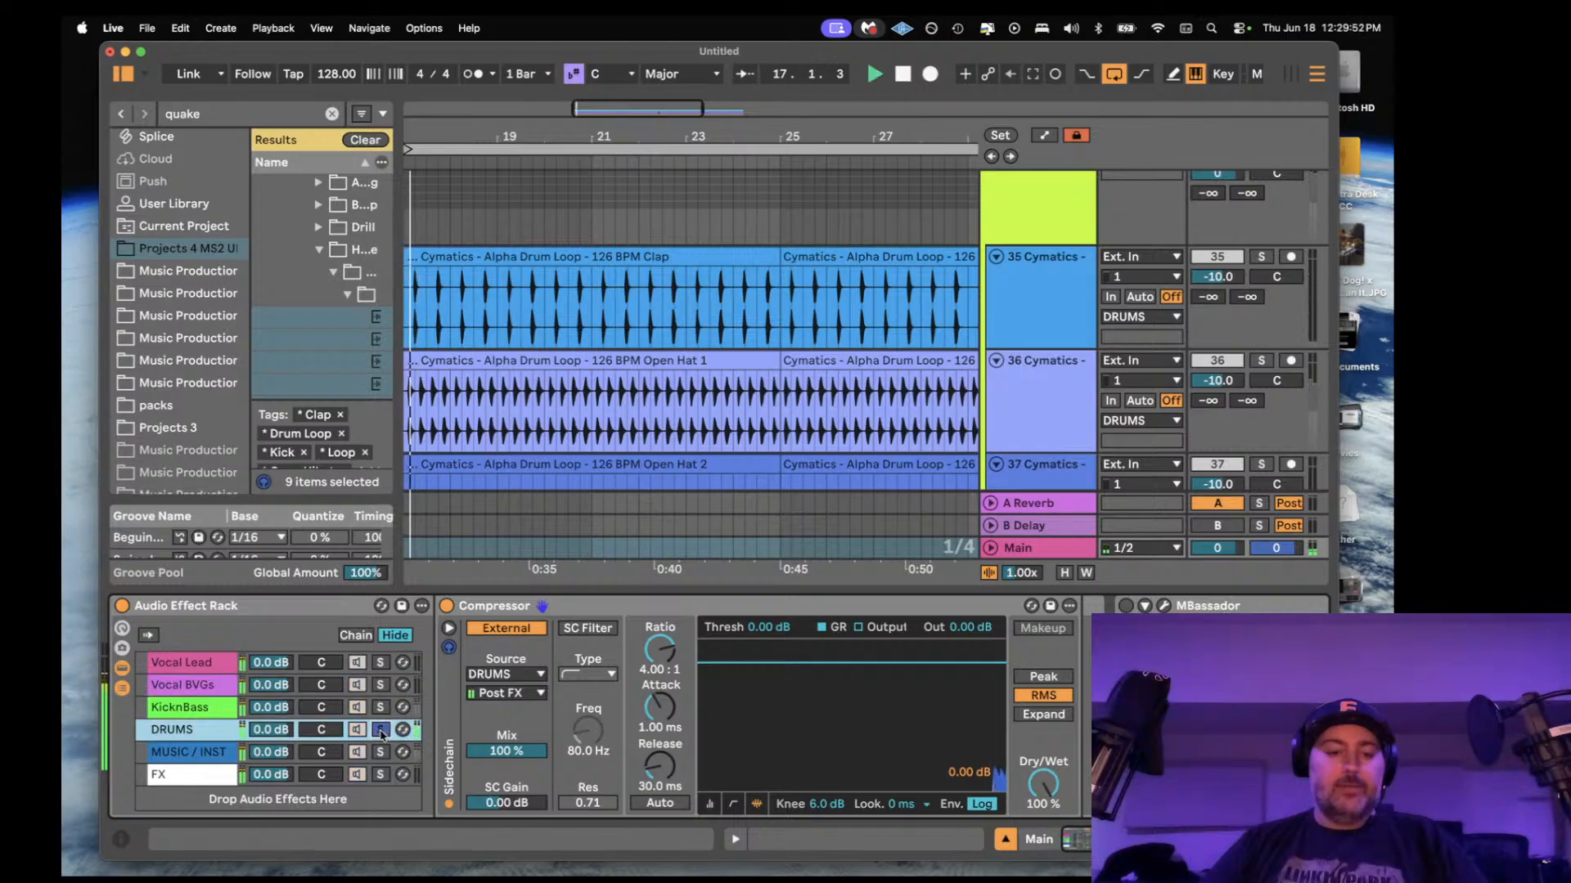
click(380, 752)
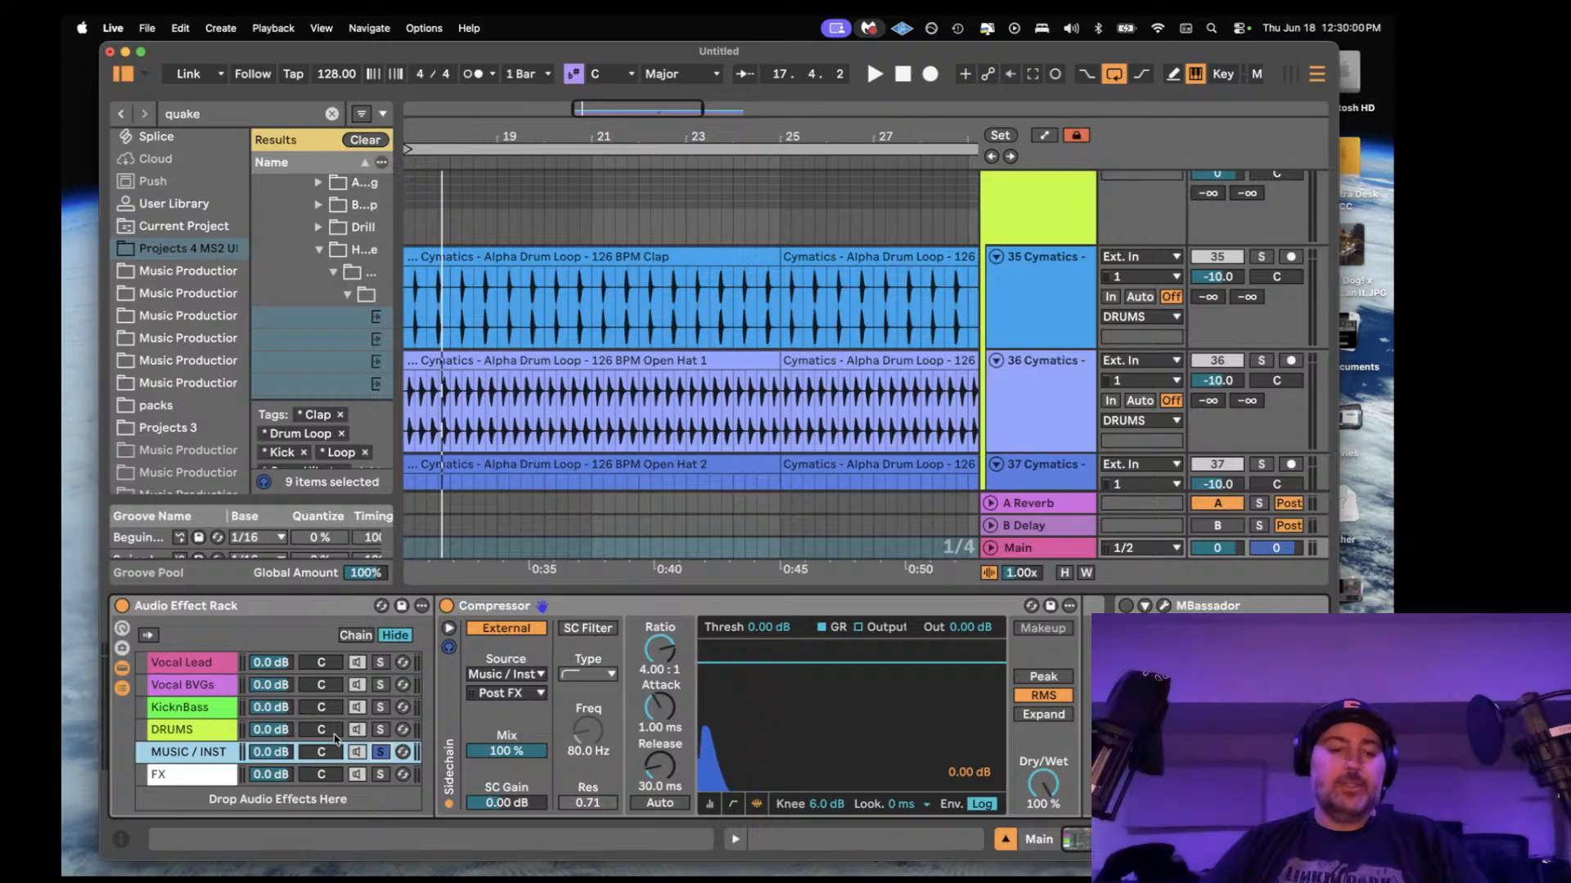
- Solo the KicknBass chain, unsolo the Kick stem track, and audition the kick and bass stems through the chain
click(379, 707)
key(space)
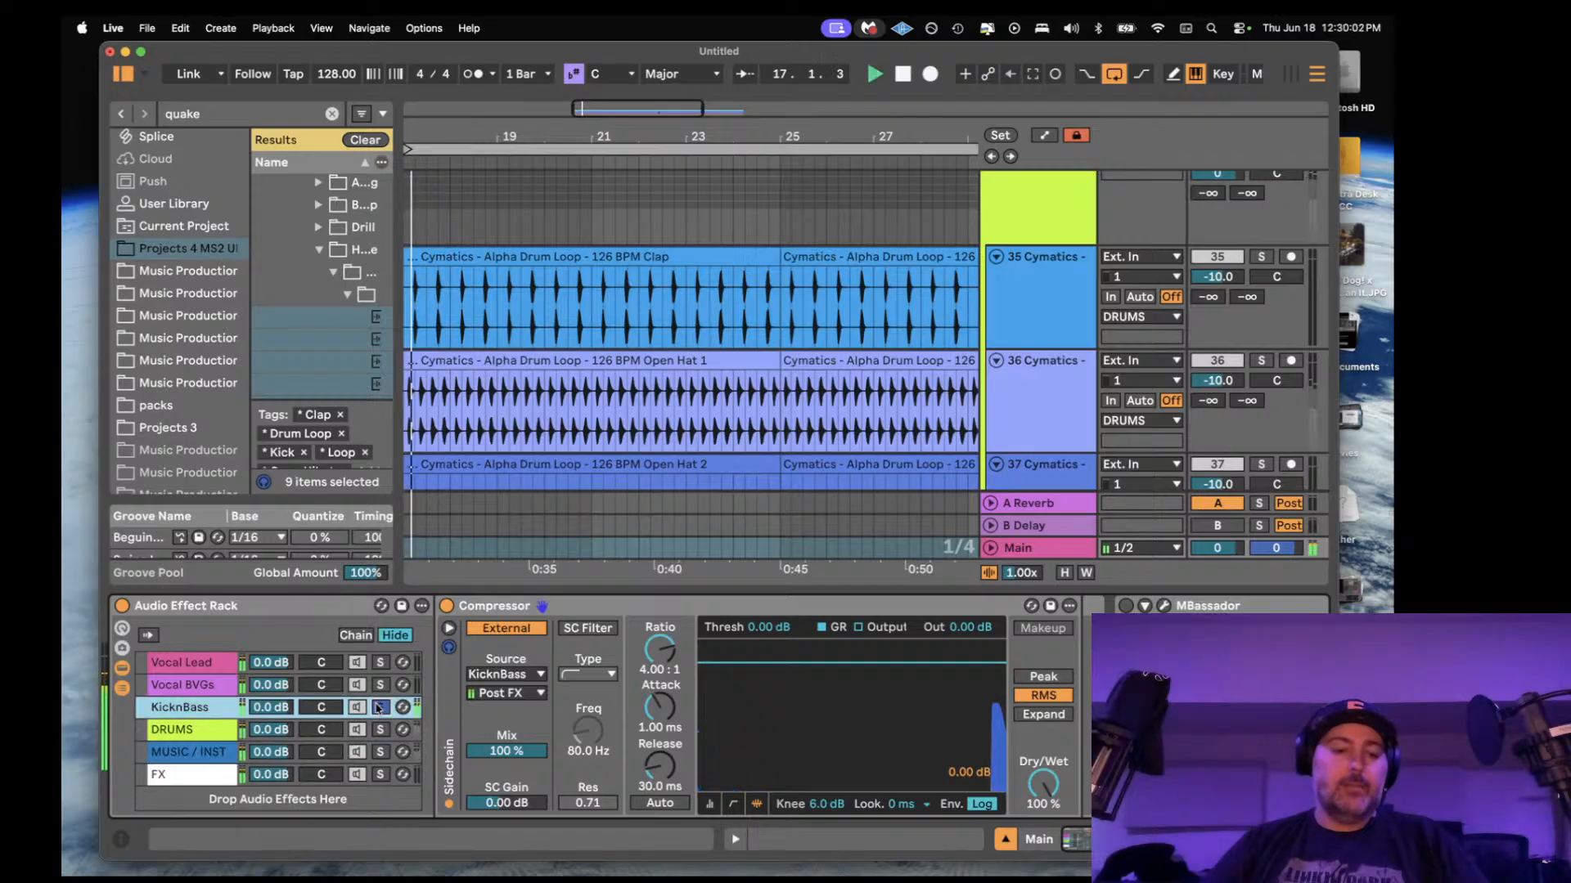
scroll(650, 309, up, 5)
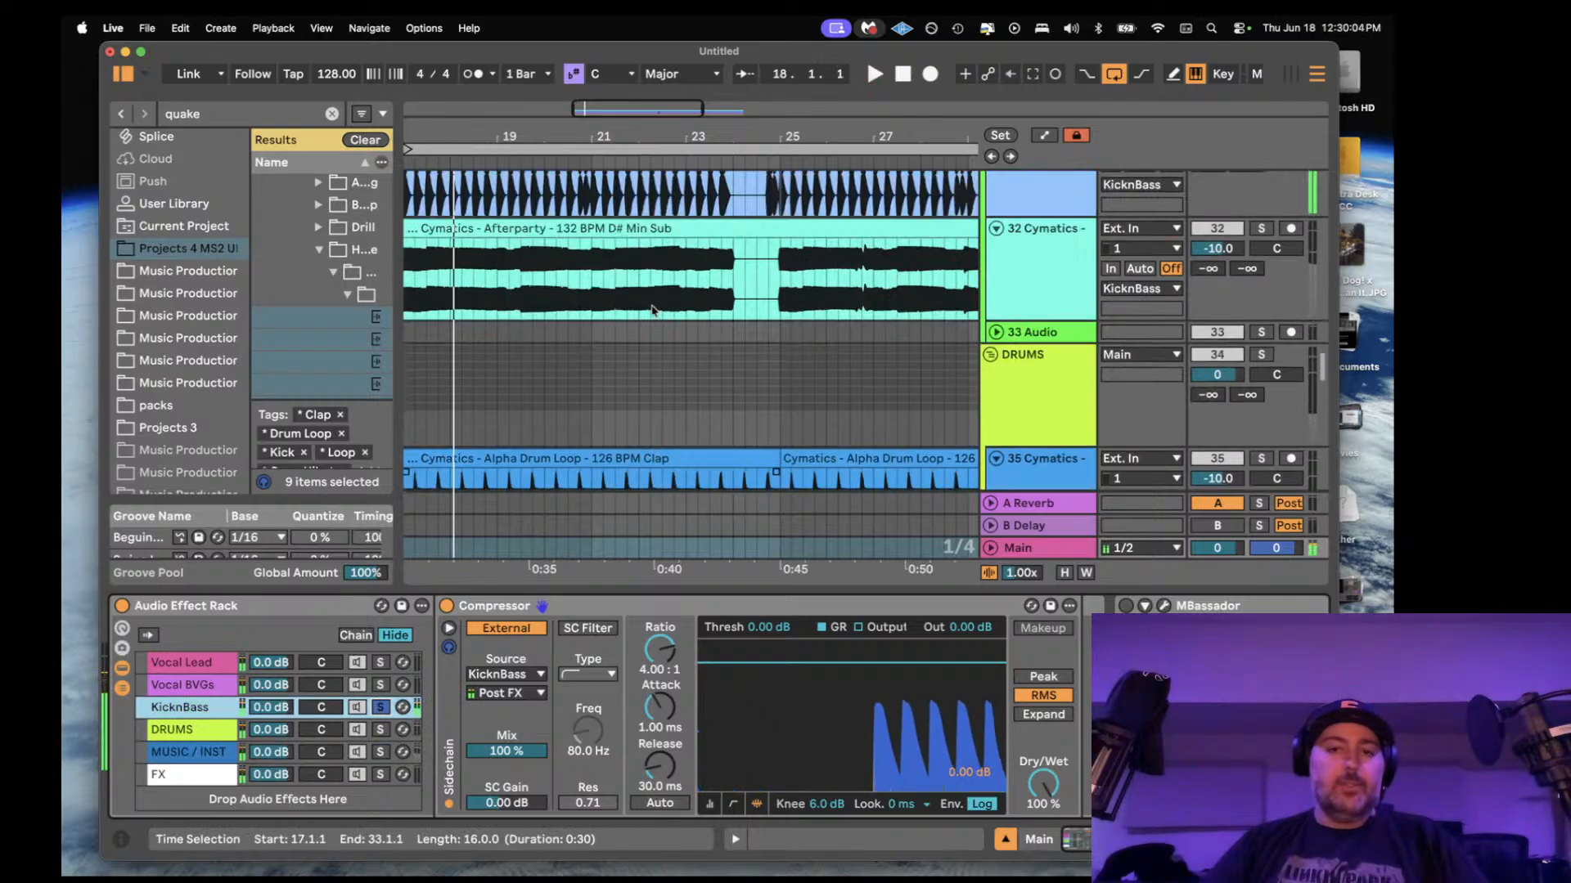
key(space)
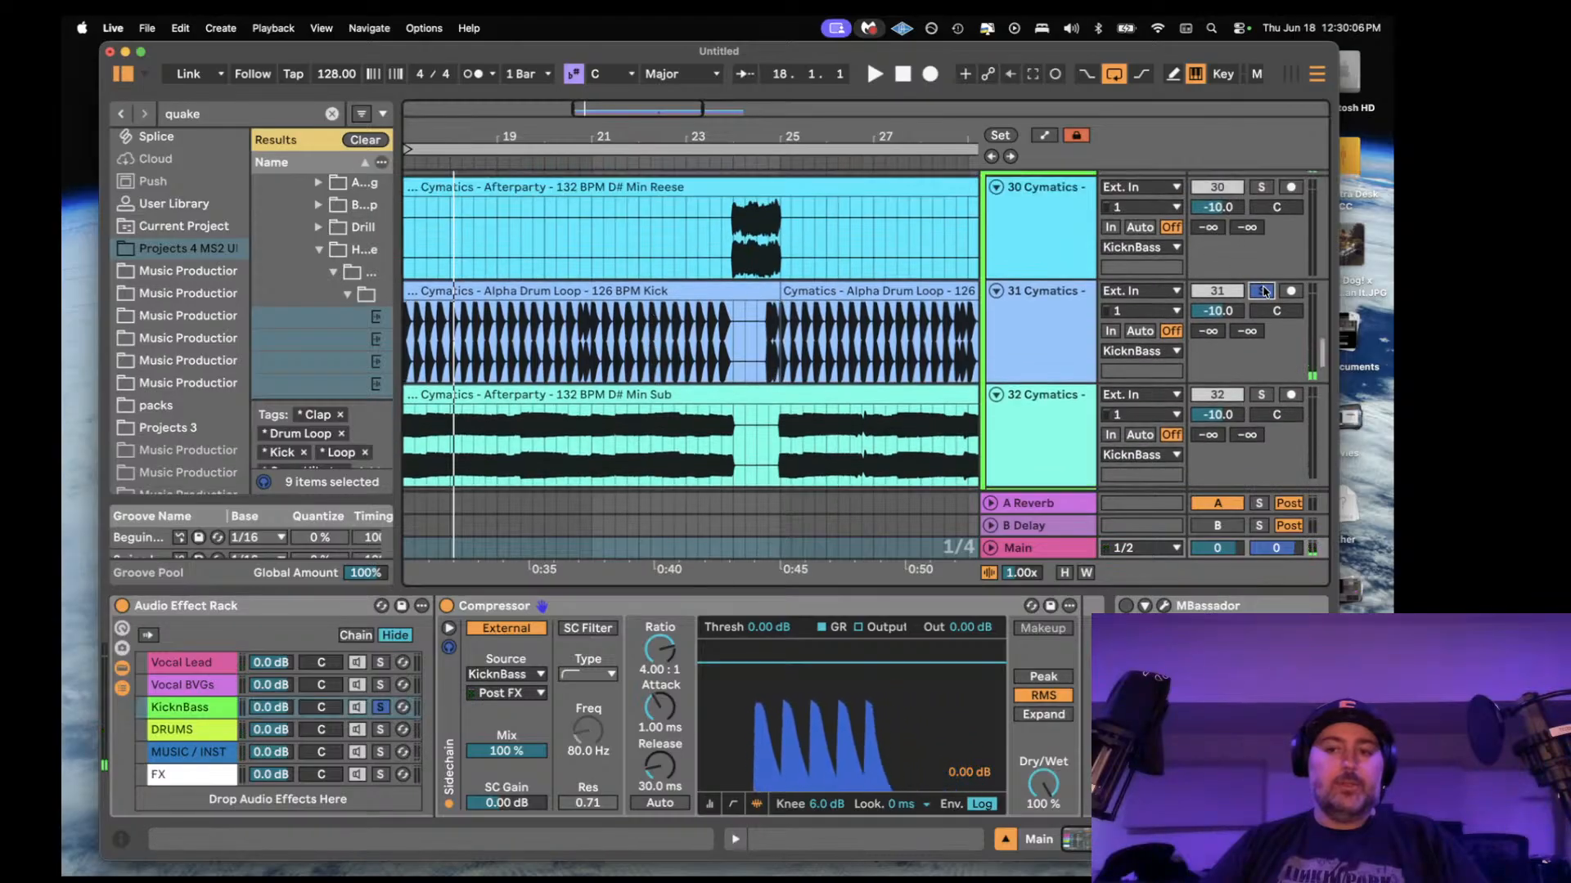
scroll(678, 420, left, 2)
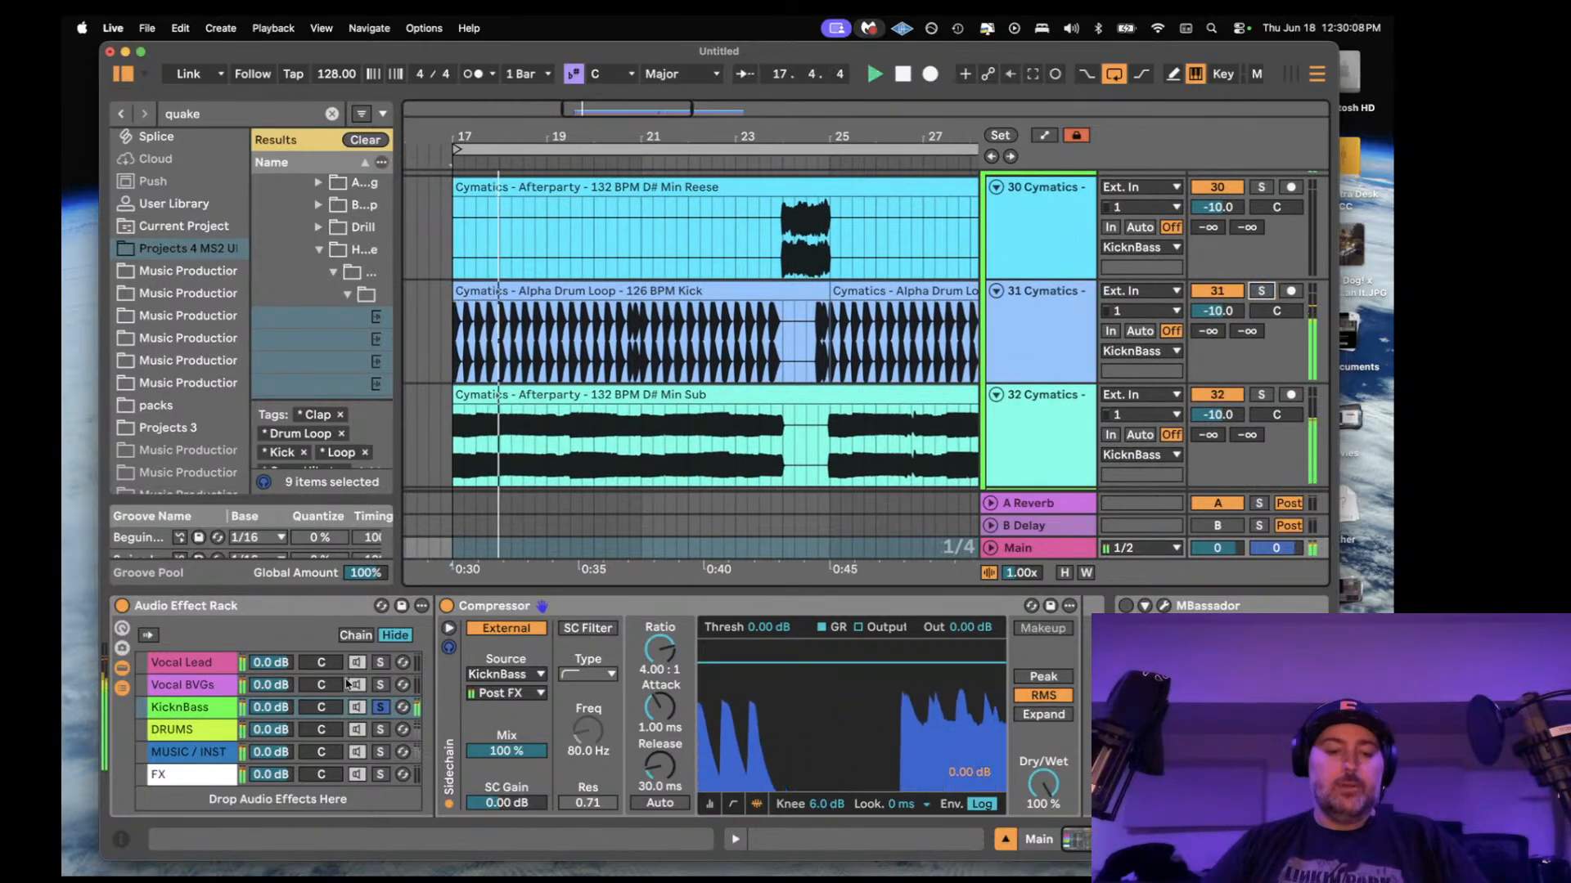
key(space)
- Widen the browser, clear its search, and add the Roar audio effect after the Compressor in the KicknBass chain
drag(400, 282, 479, 290)
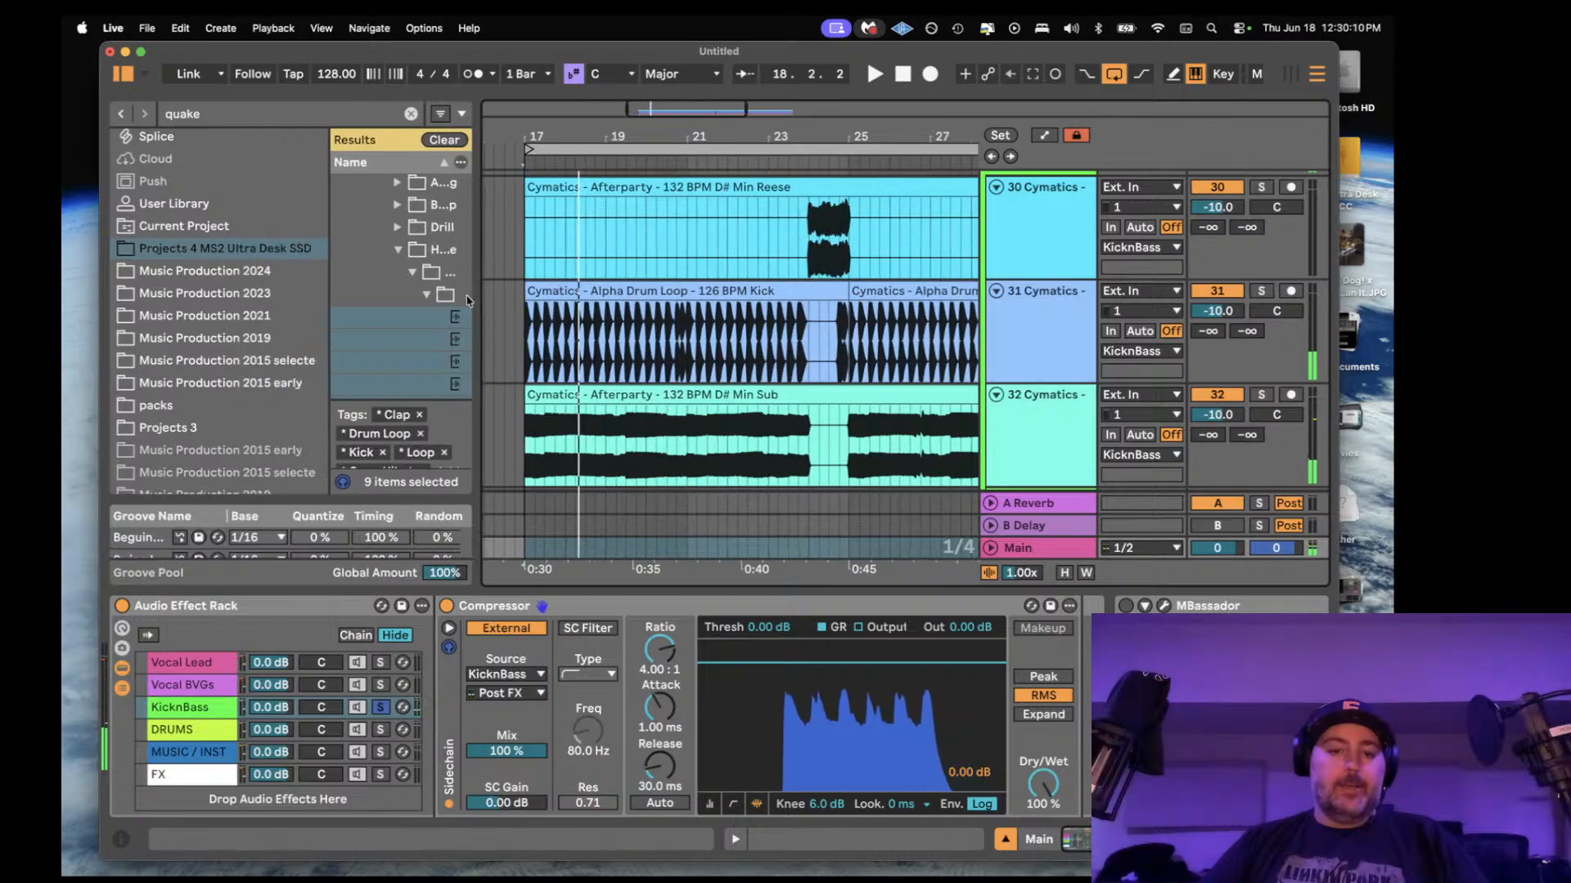
scroll(250, 328, up, 10)
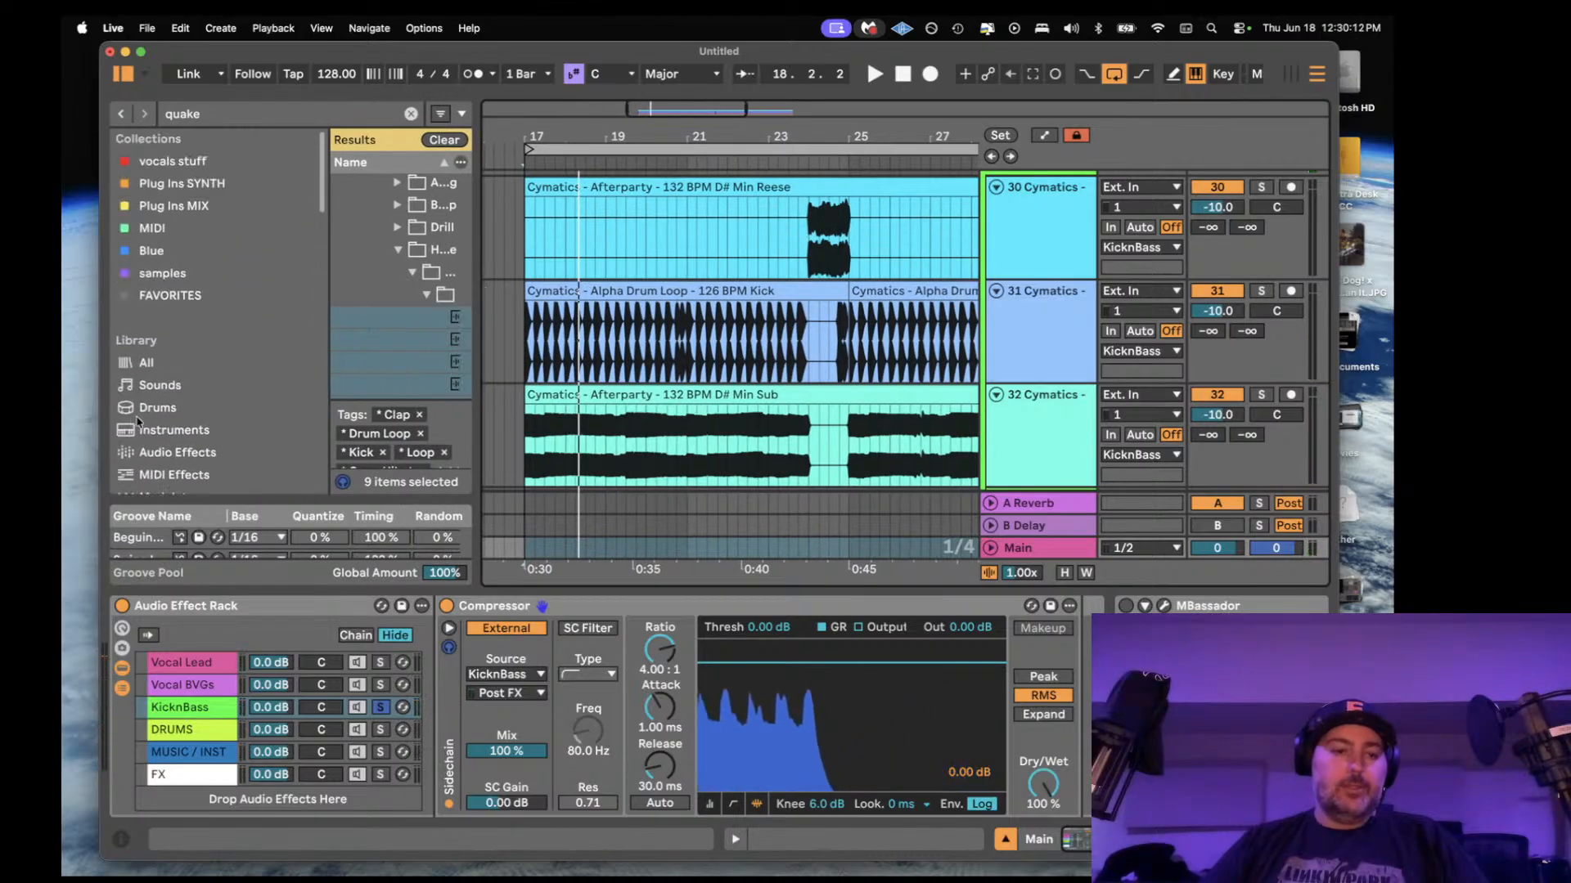
click(165, 451)
drag(476, 252, 582, 250)
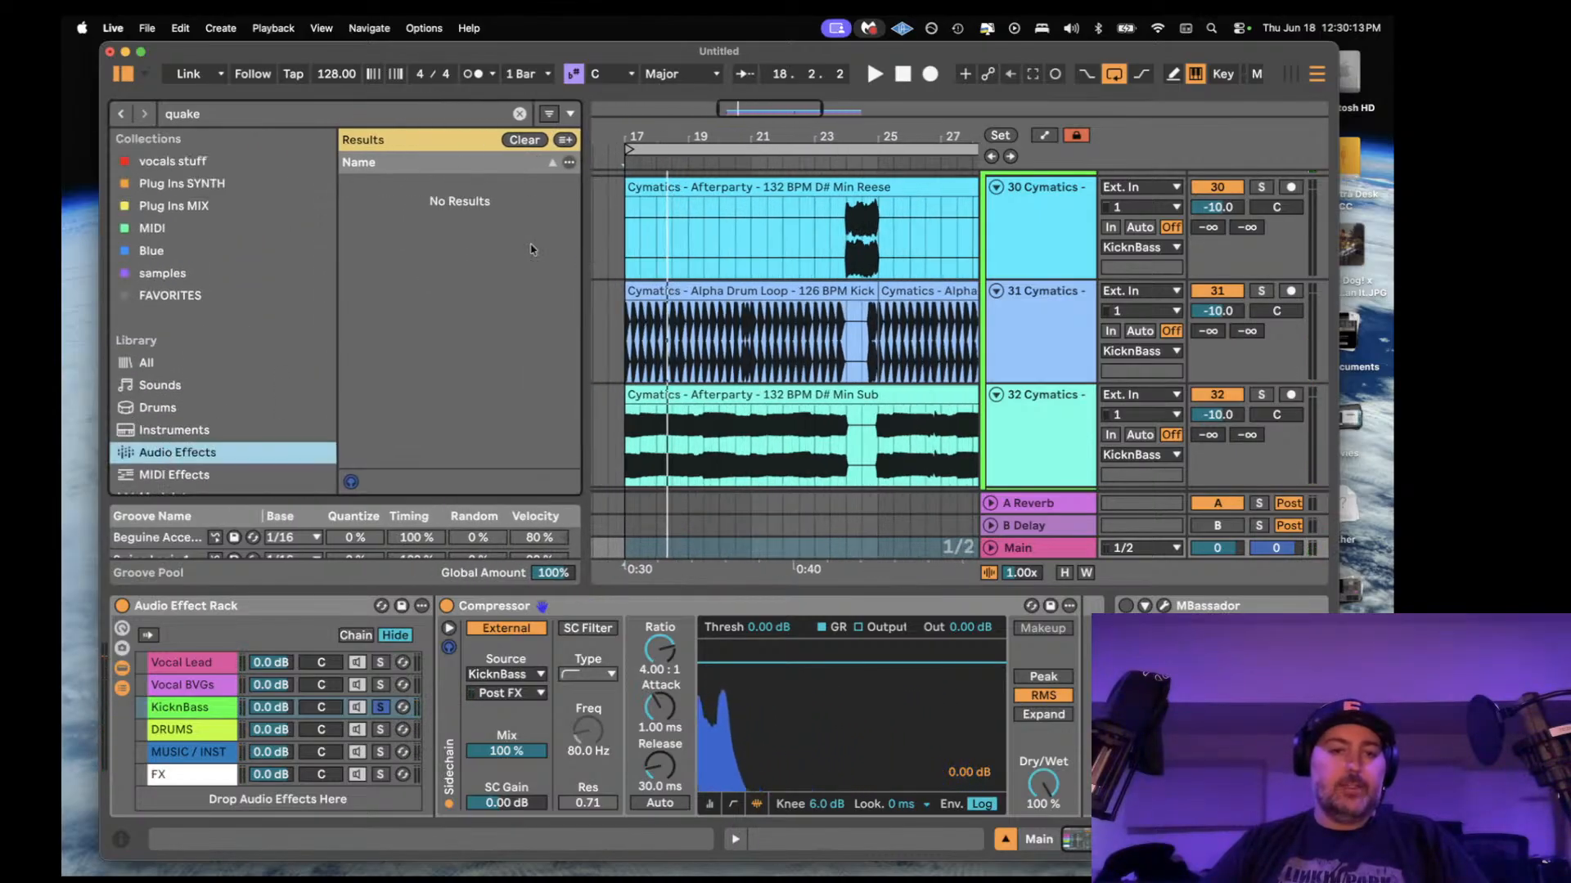
click(519, 114)
scroll(394, 311, down, 8)
scroll(394, 299, down, 4)
scroll(404, 266, down, 1)
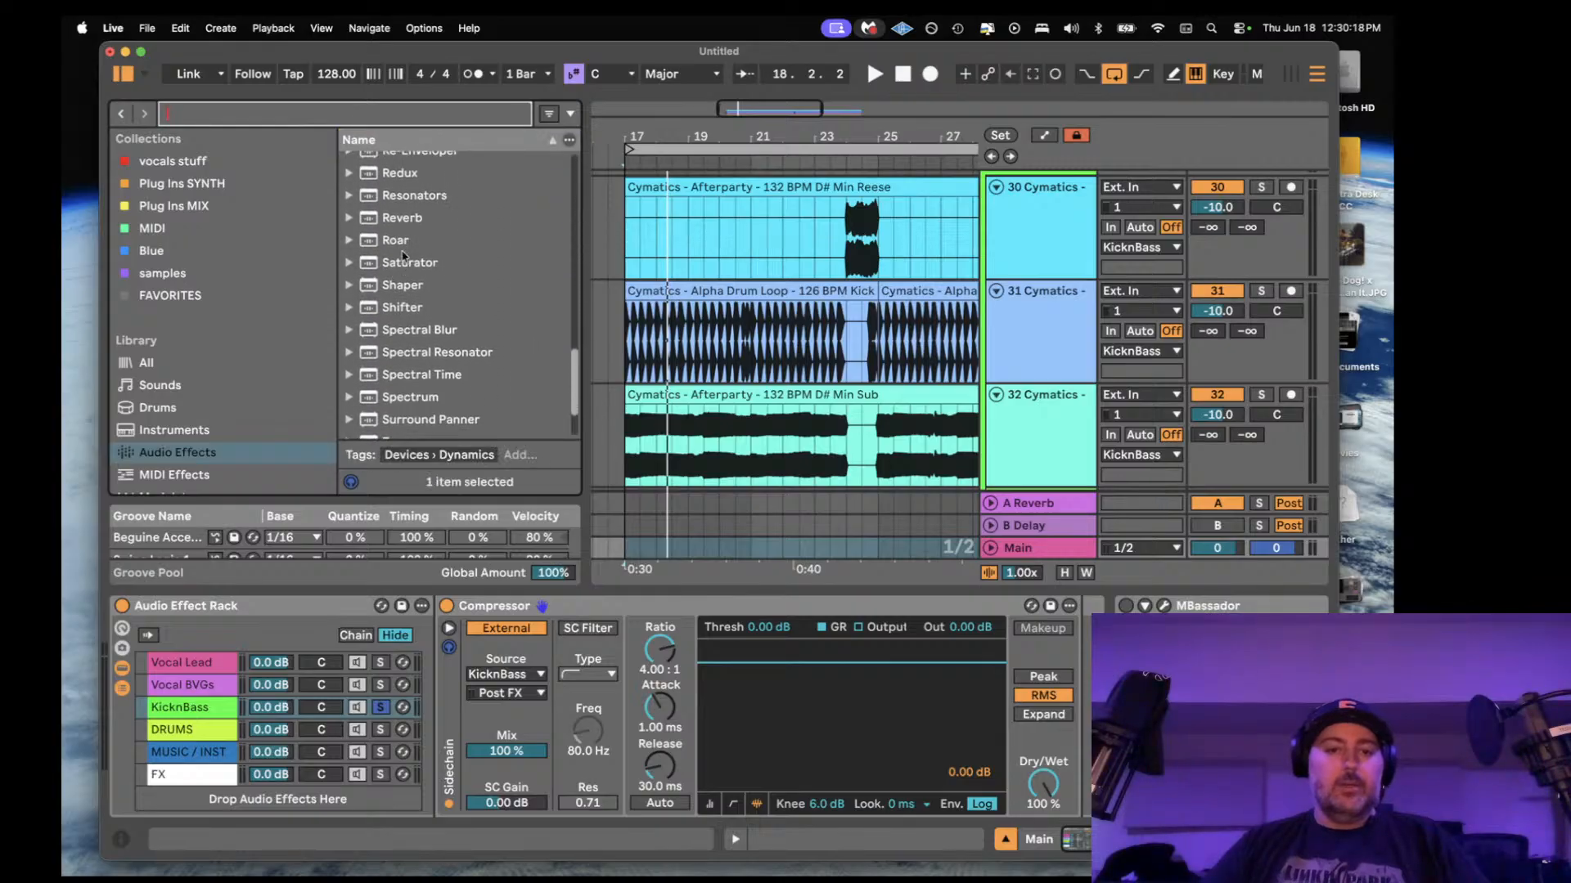
click(403, 241)
key(Return)
- Add a Utility audio effect after Roar in the KicknBass chain
scroll(395, 284, down, 3)
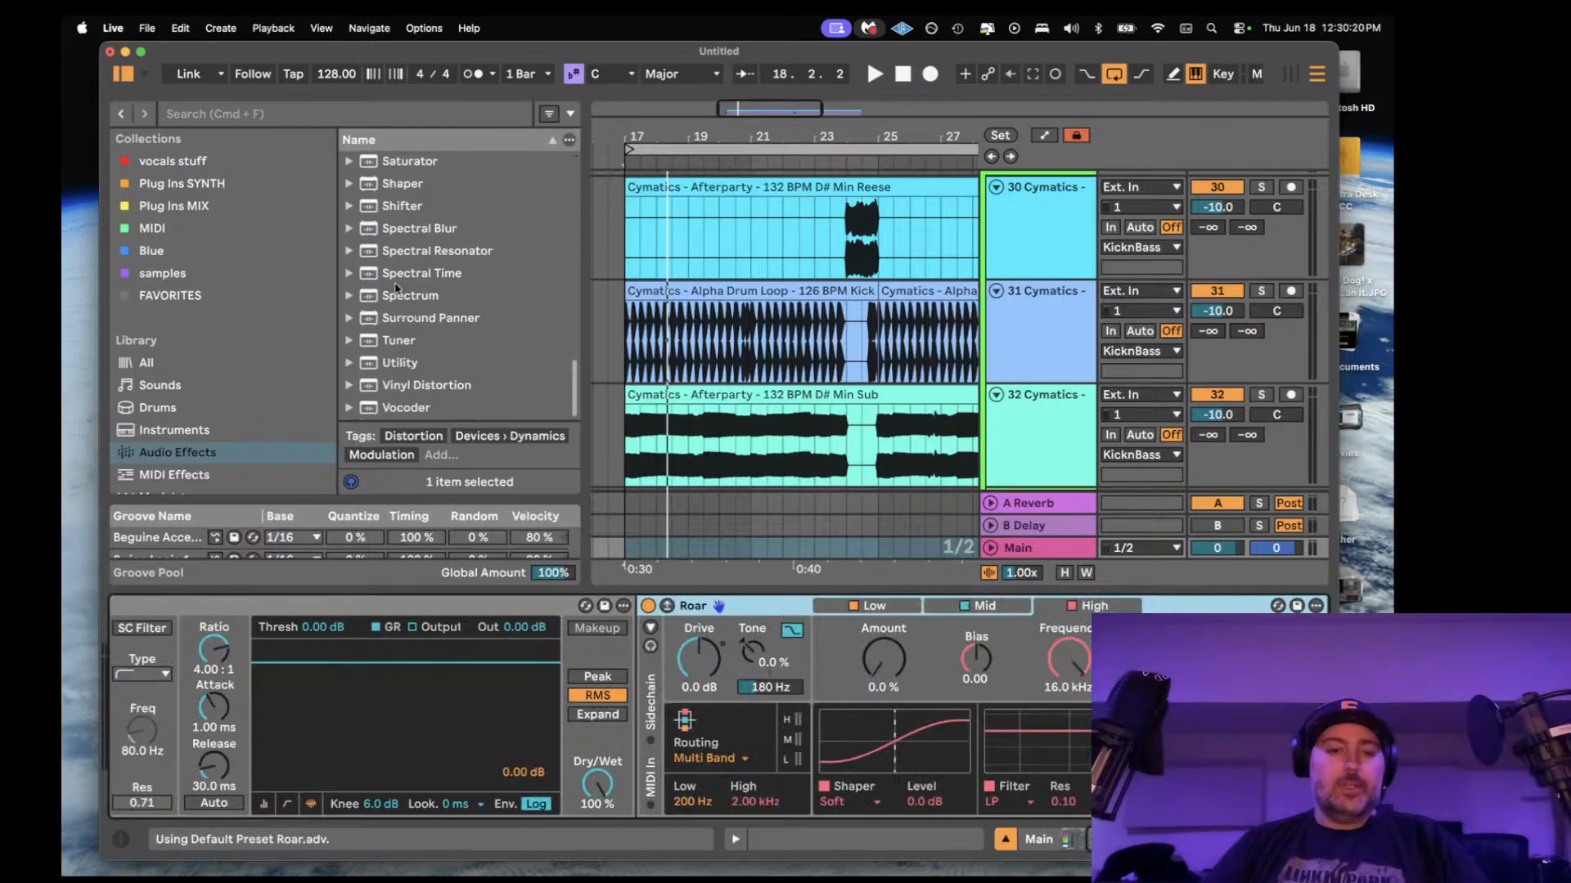
click(408, 363)
scroll(409, 365, up, 1)
scroll(1084, 652, right, 5)
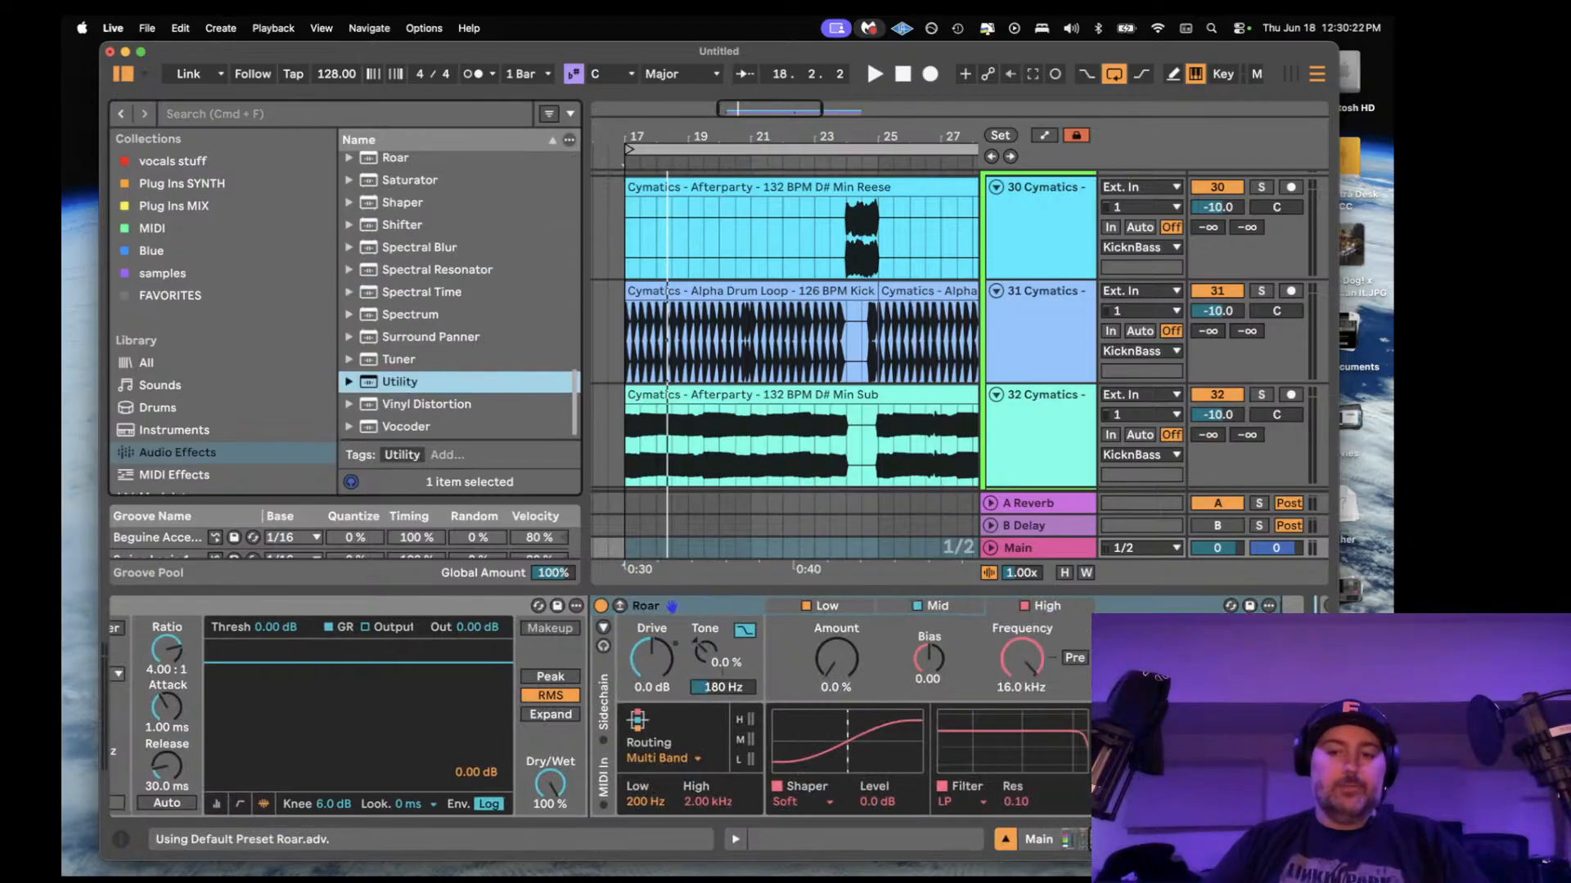
key(Return)
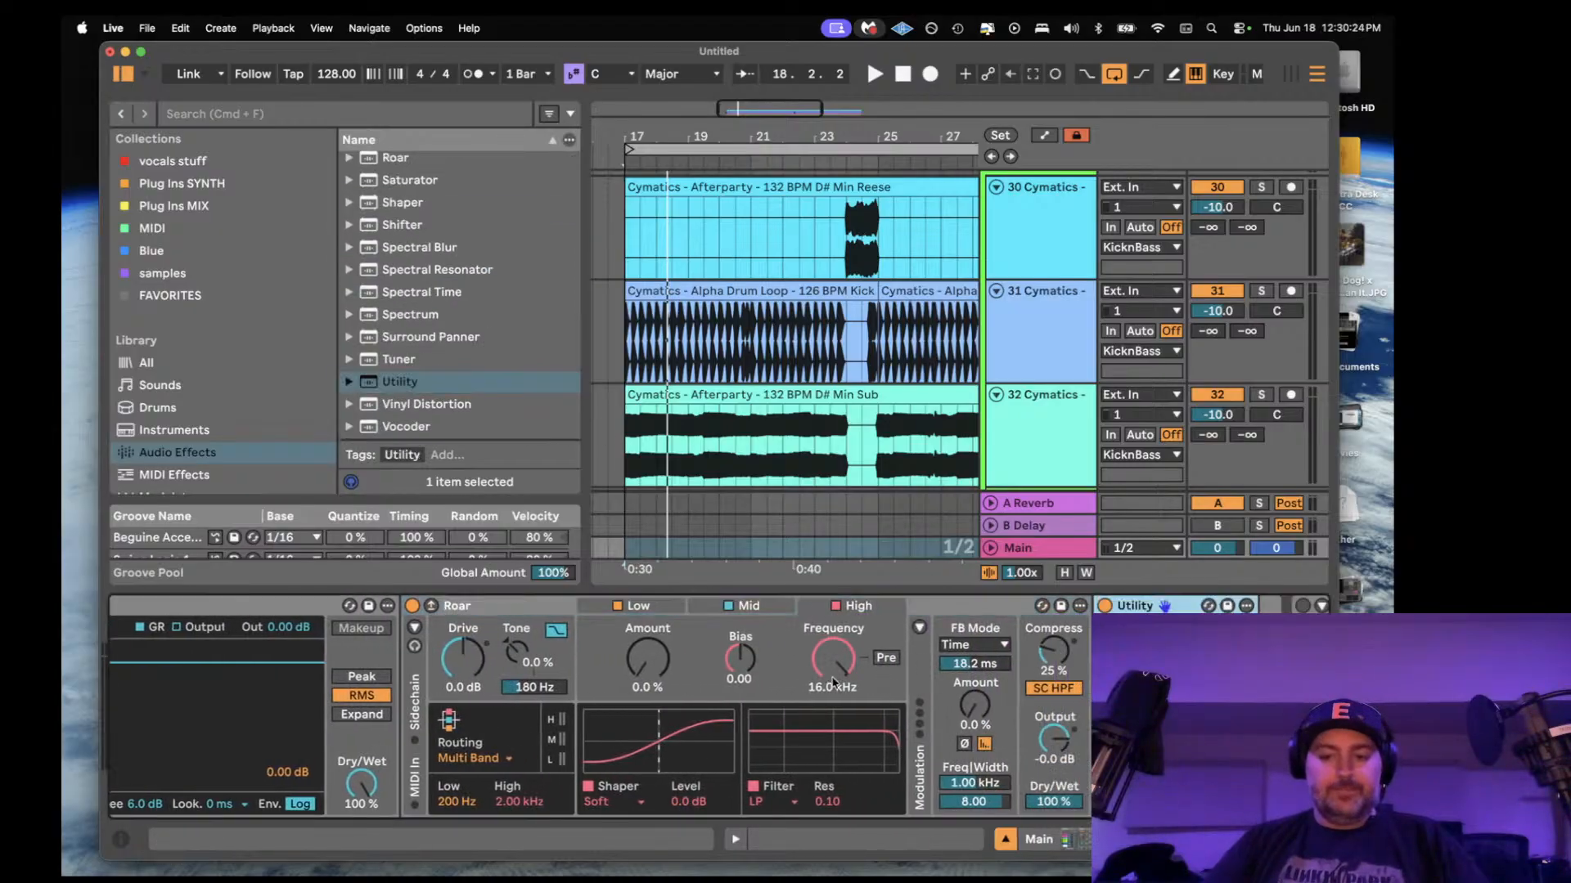
- Play the loop and lower Roar's Drive to -6.5 dB
key(space)
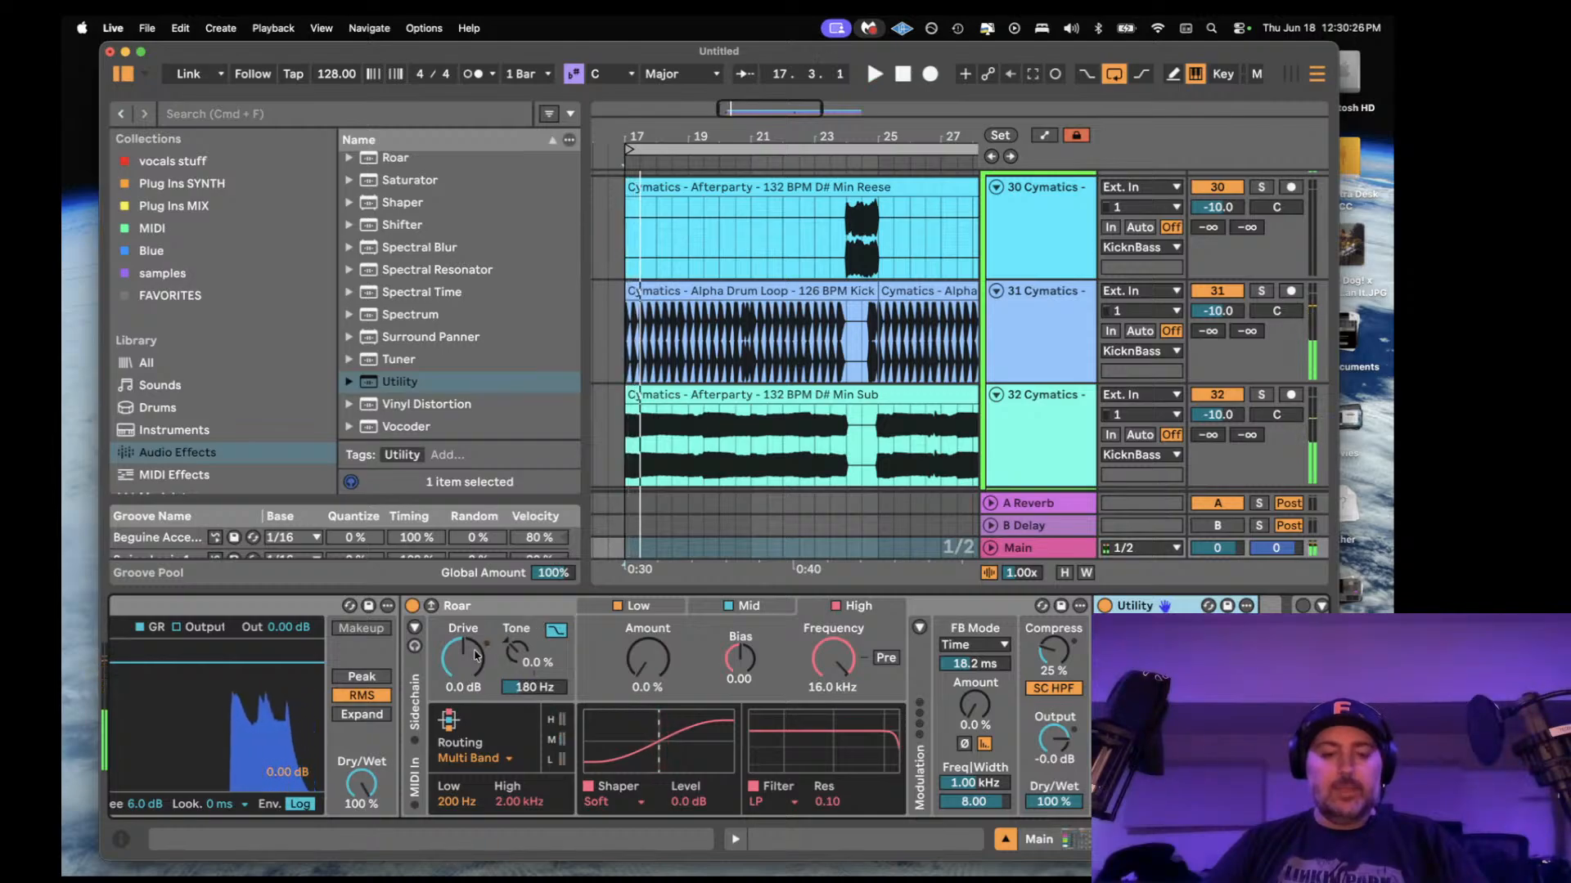
mouse_move(463, 658)
mouse_down()
mouse_move(463, 622)
mouse_move(463, 675)
mouse_up()
key(space)
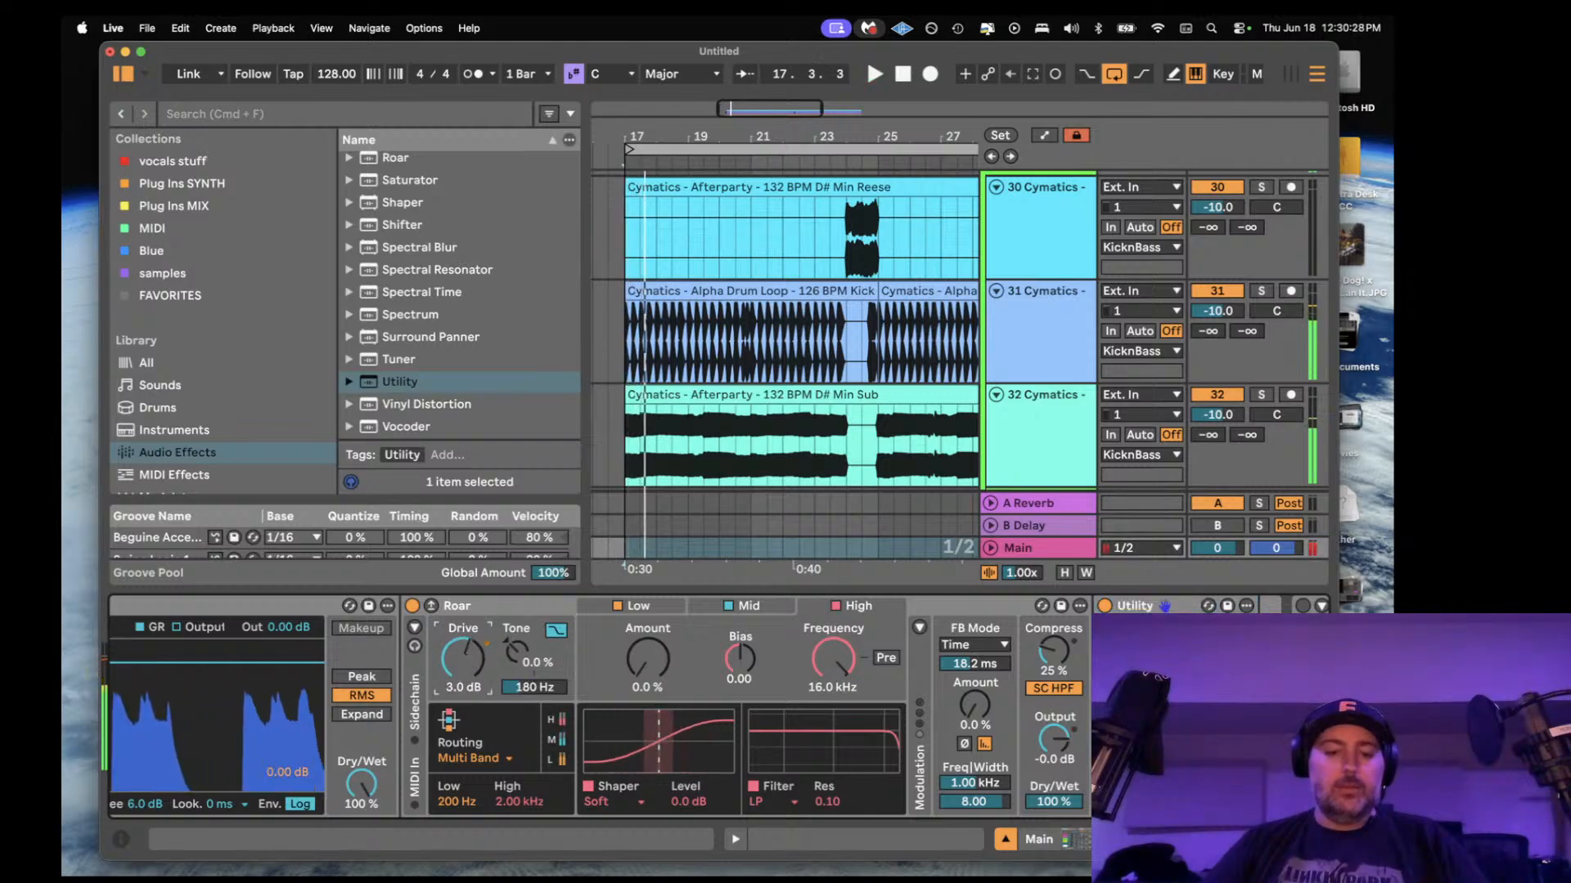
- Try Roar ahead of the Compressor in the KicknBass chain, varying its Drive between 14 dB and -2.3 dB during playback
scroll(491, 646, left, 2)
scroll(545, 619, left, 3)
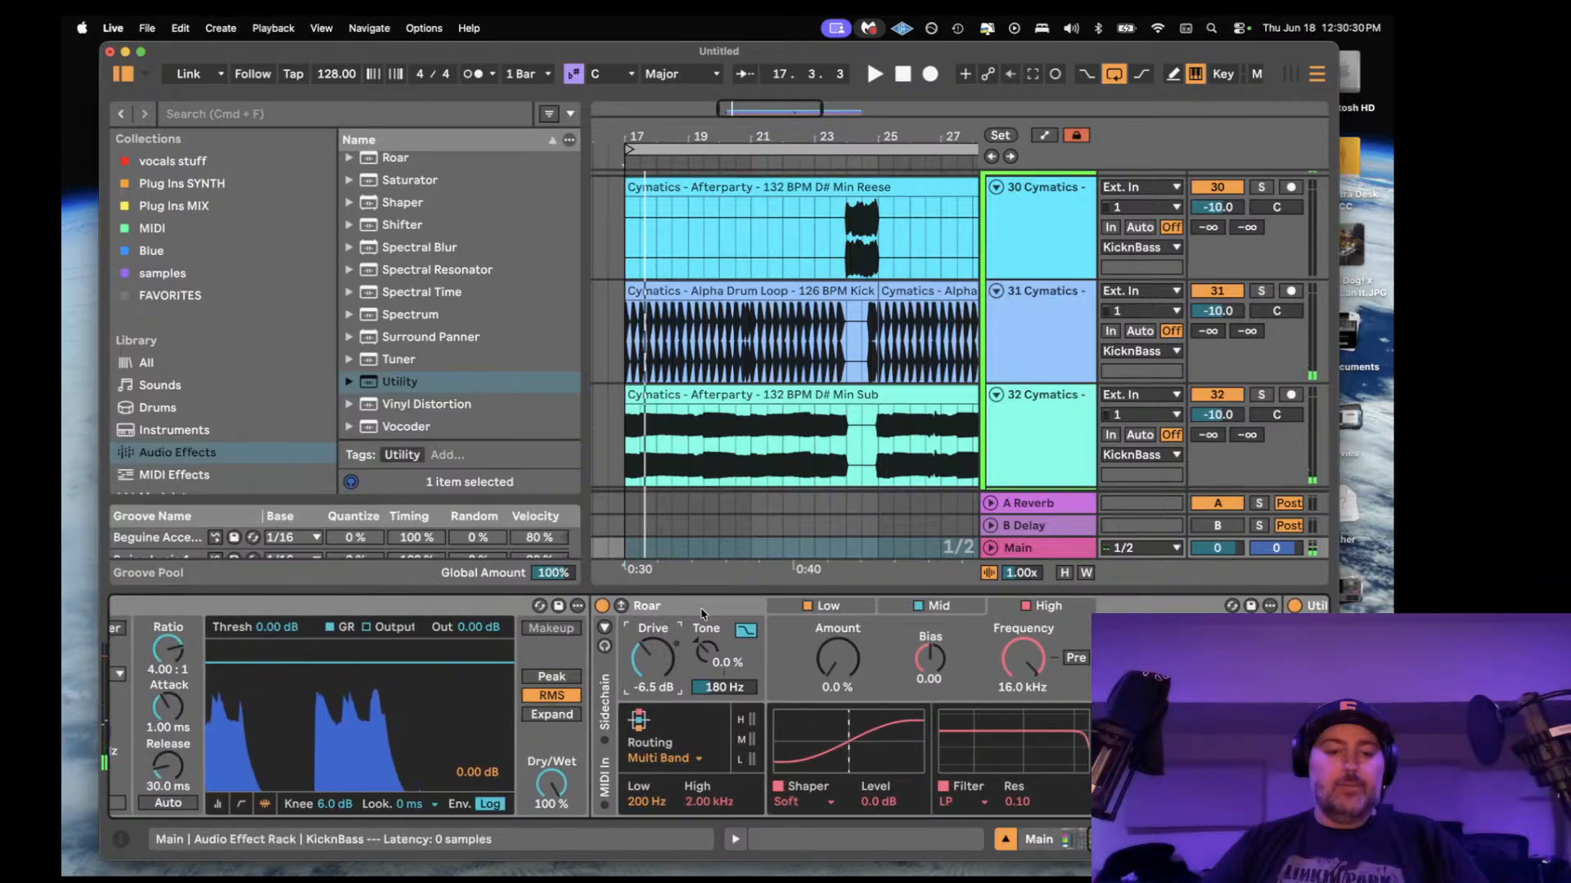
scroll(313, 661, right, 10)
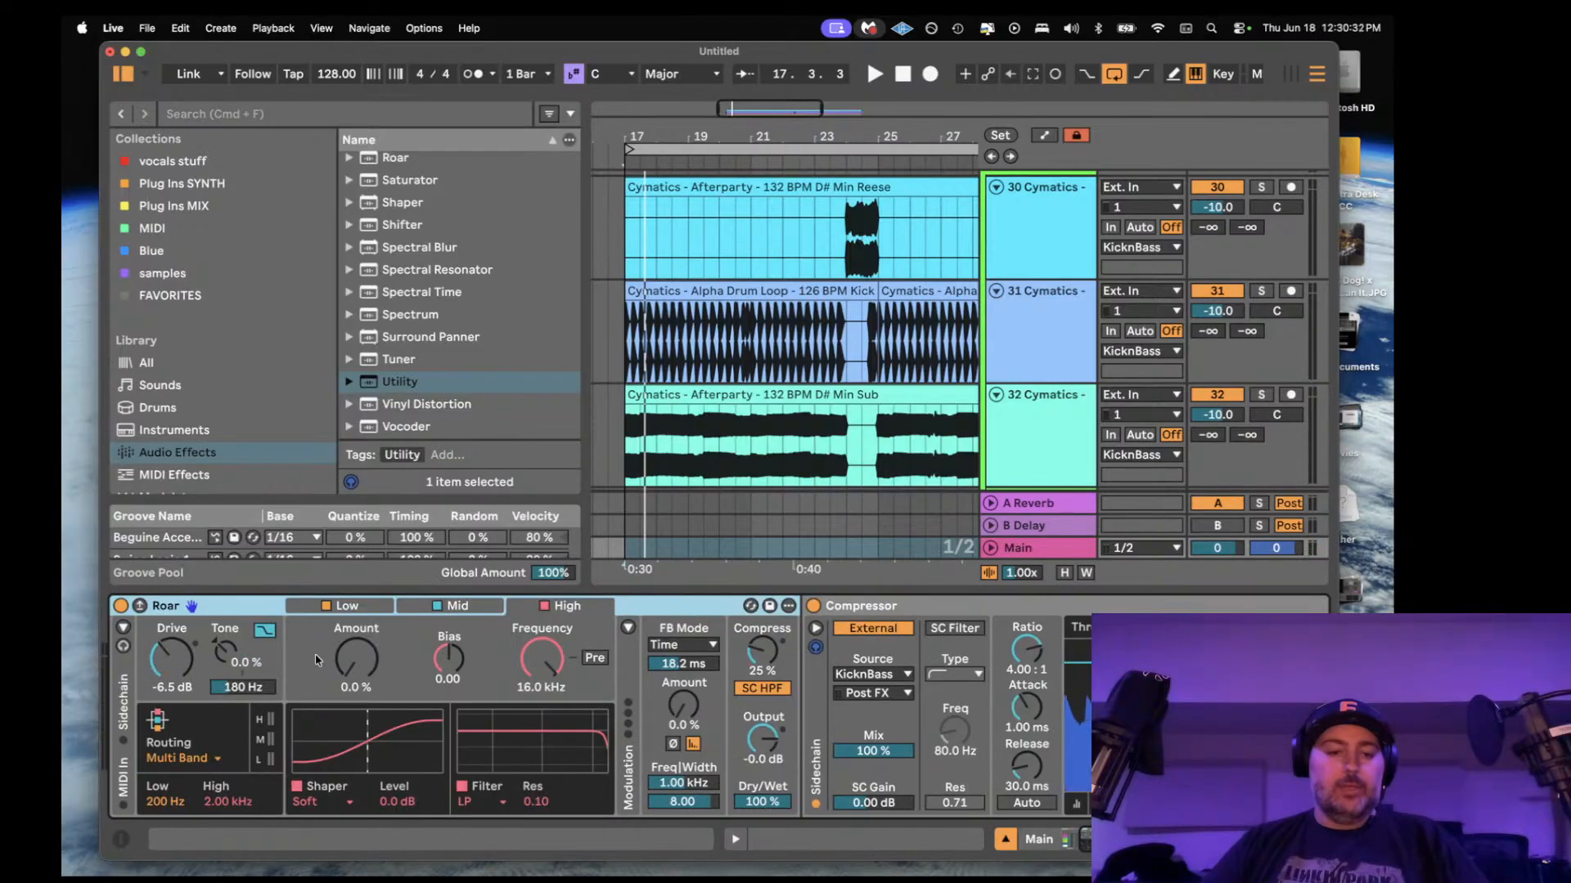
key(space)
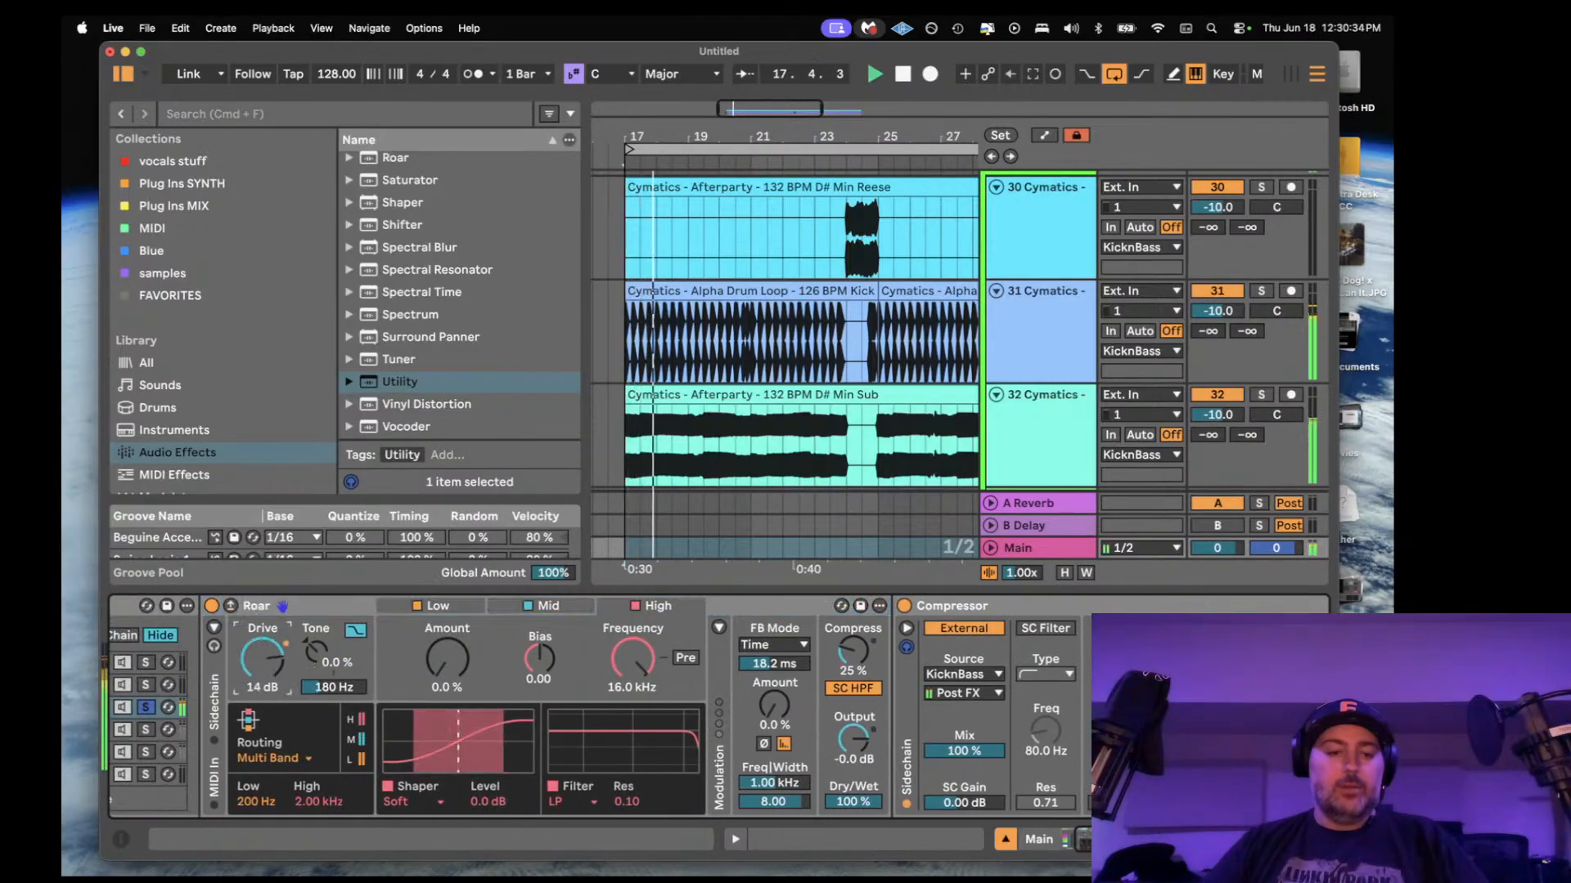
click(276, 610)
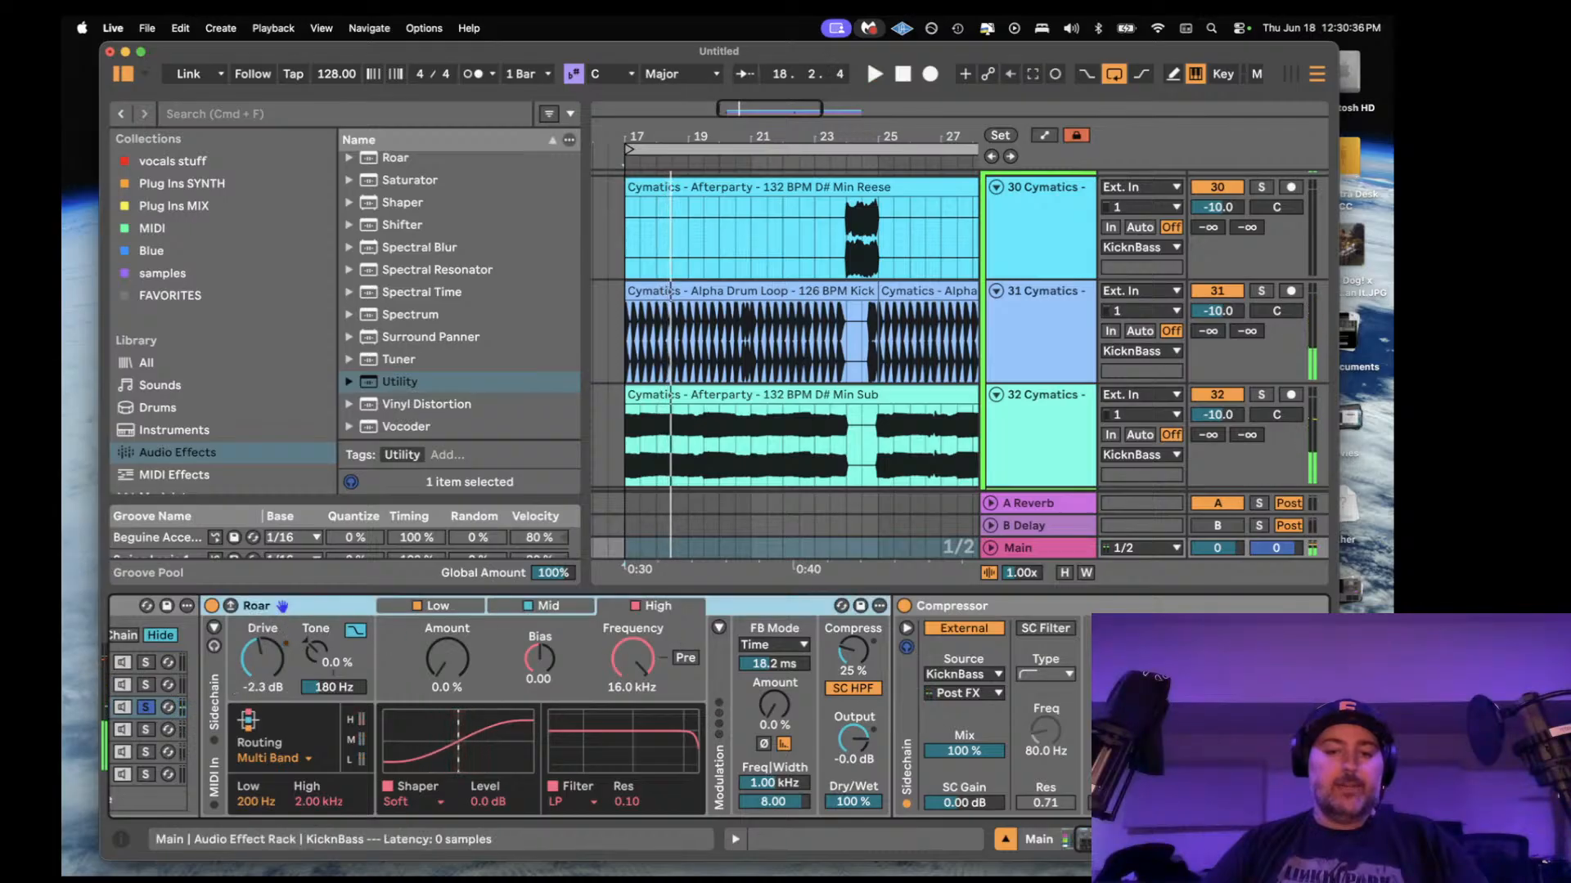
- Place Roar back after the Compressor and set its Drive to 2.7 dB while the loop plays
scroll(696, 667, left, 12)
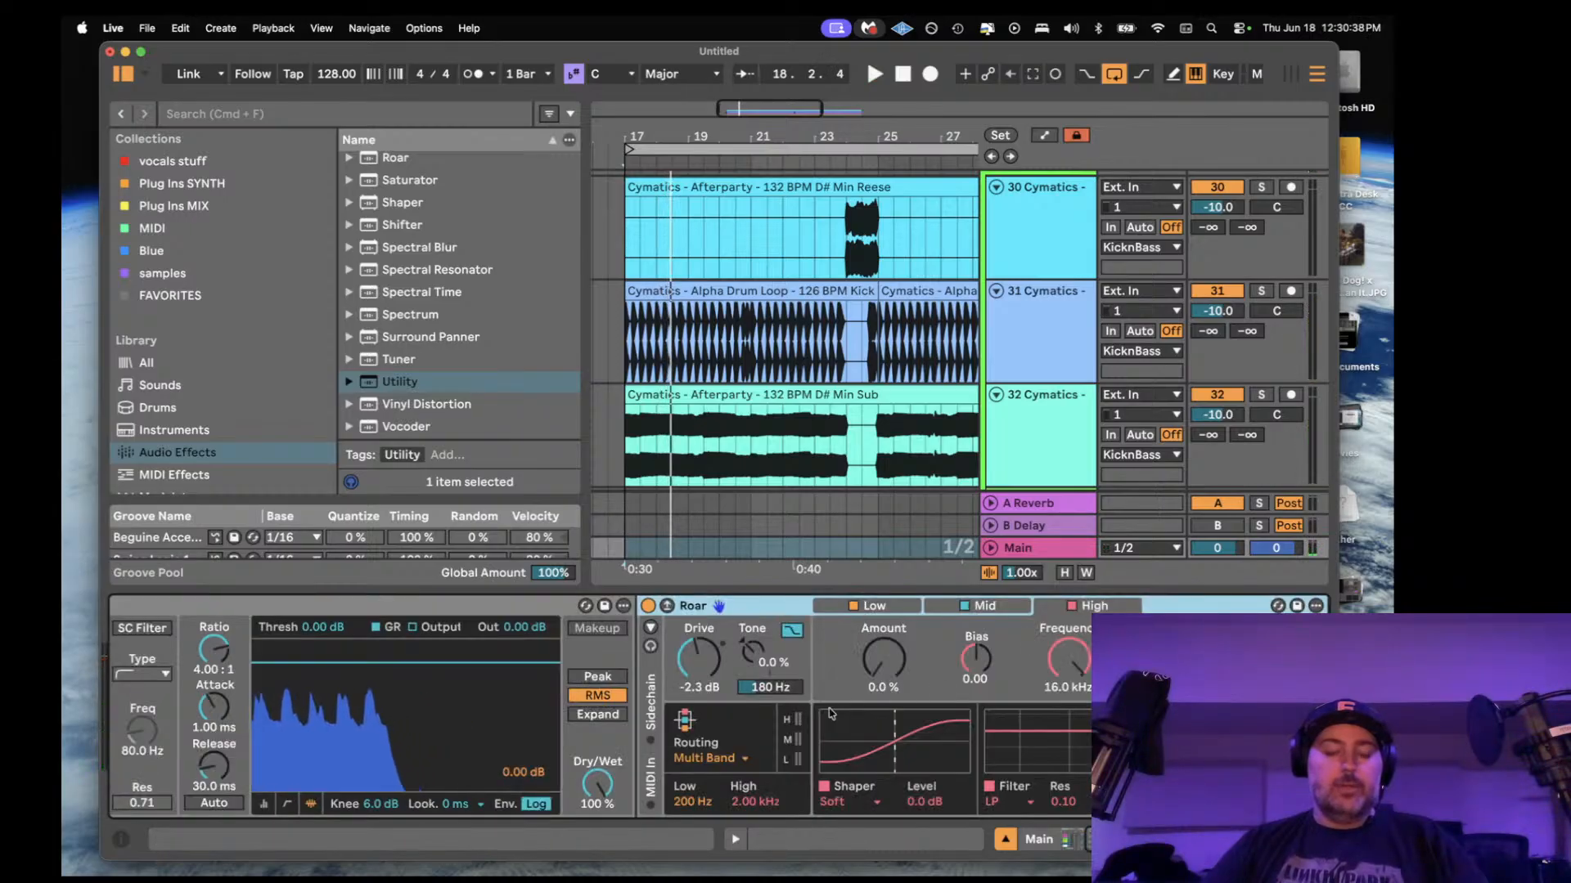
key(space)
scroll(696, 668, right, 1)
drag(696, 668, 696, 651)
- Switch the Utility in the KicknBass chain to Mono
scroll(696, 667, right, 6)
scroll(696, 667, right, 3)
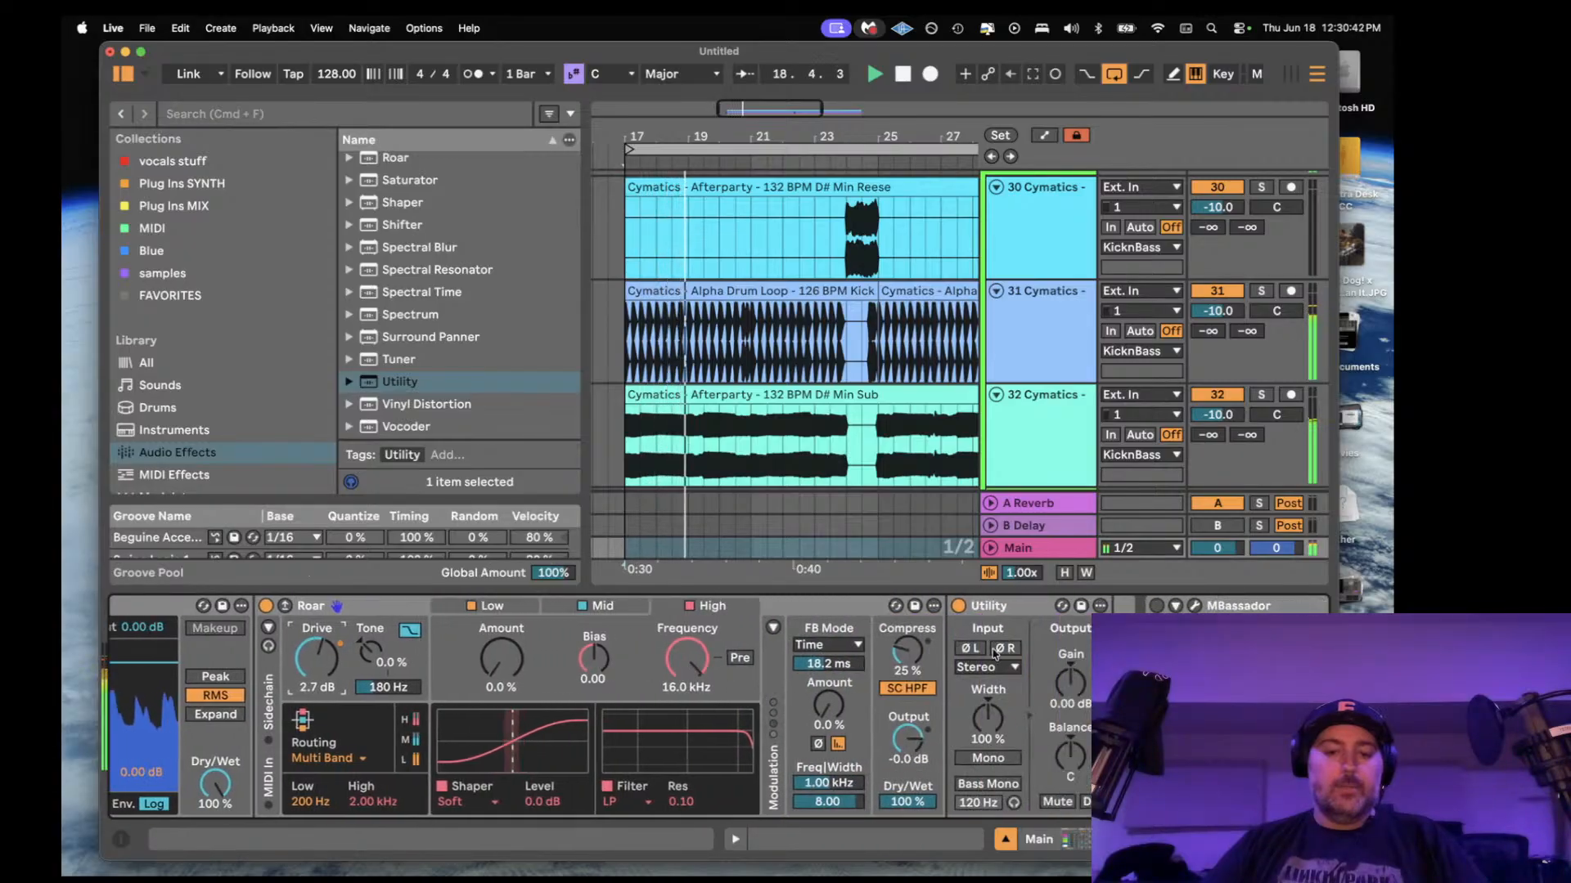
scroll(1045, 705, right, 3)
click(951, 758)
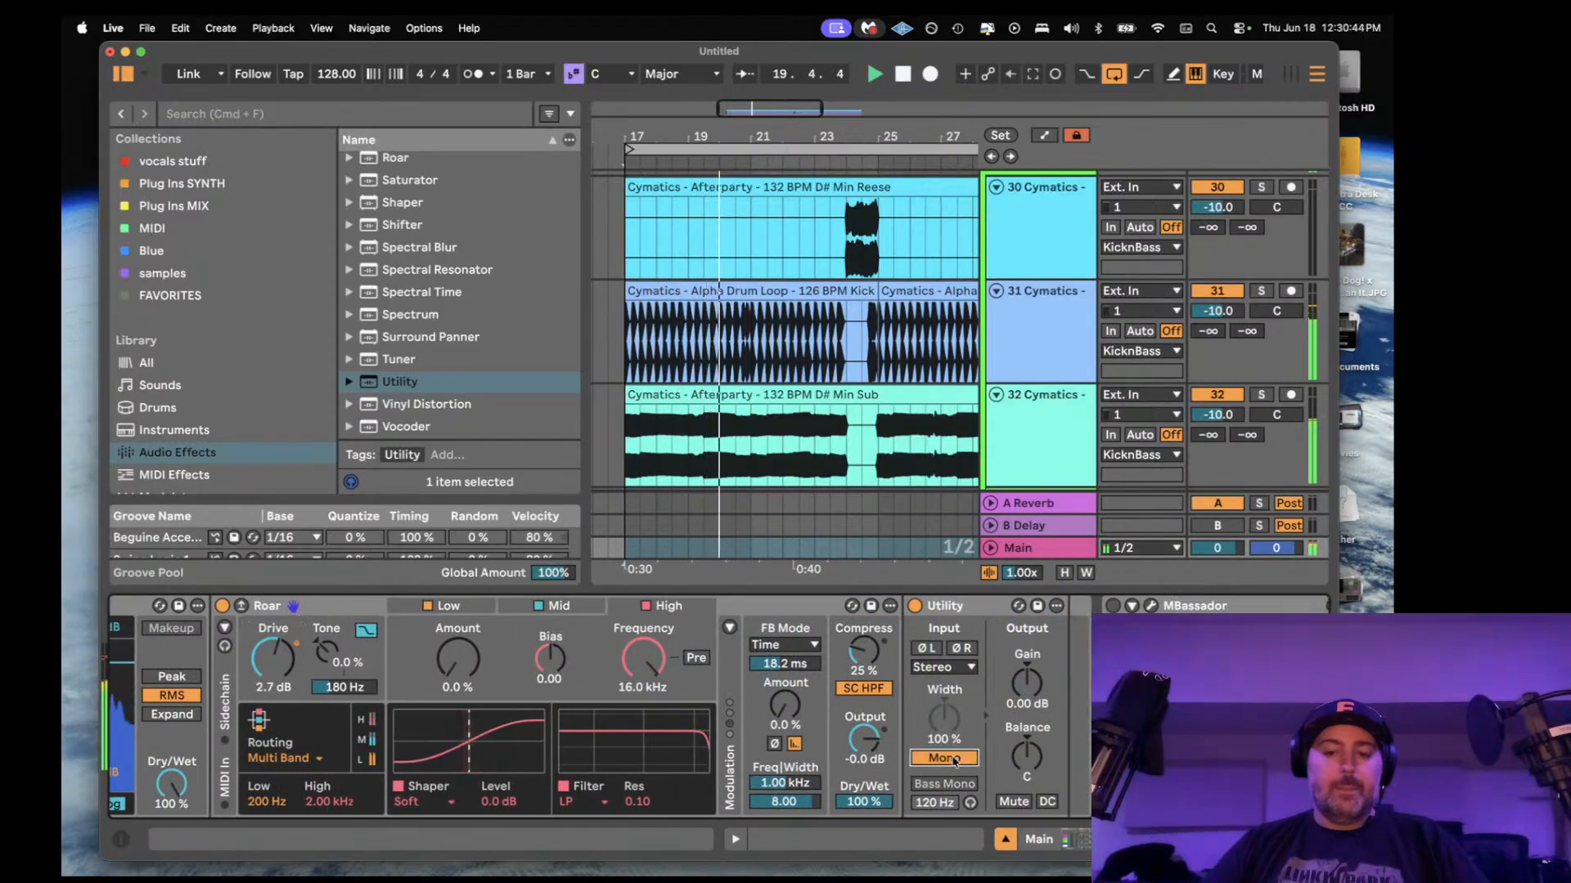
- Stop playback, turn off solo on the rack's KicknBass chain and play the loop with all chains active
key(space)
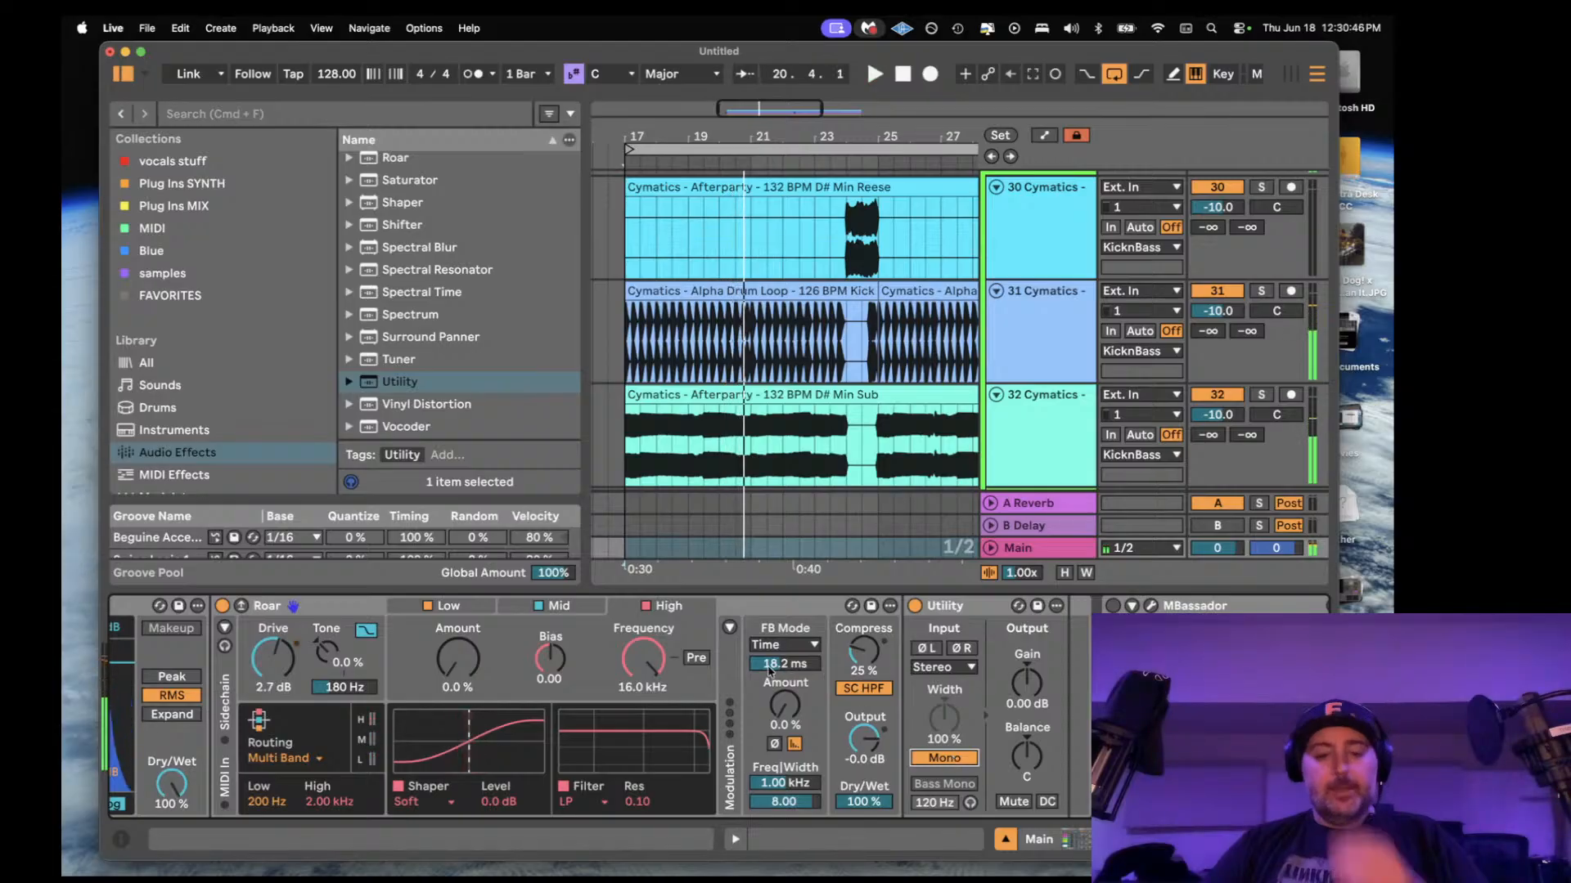
scroll(767, 670, left, 10)
scroll(768, 671, right, 1)
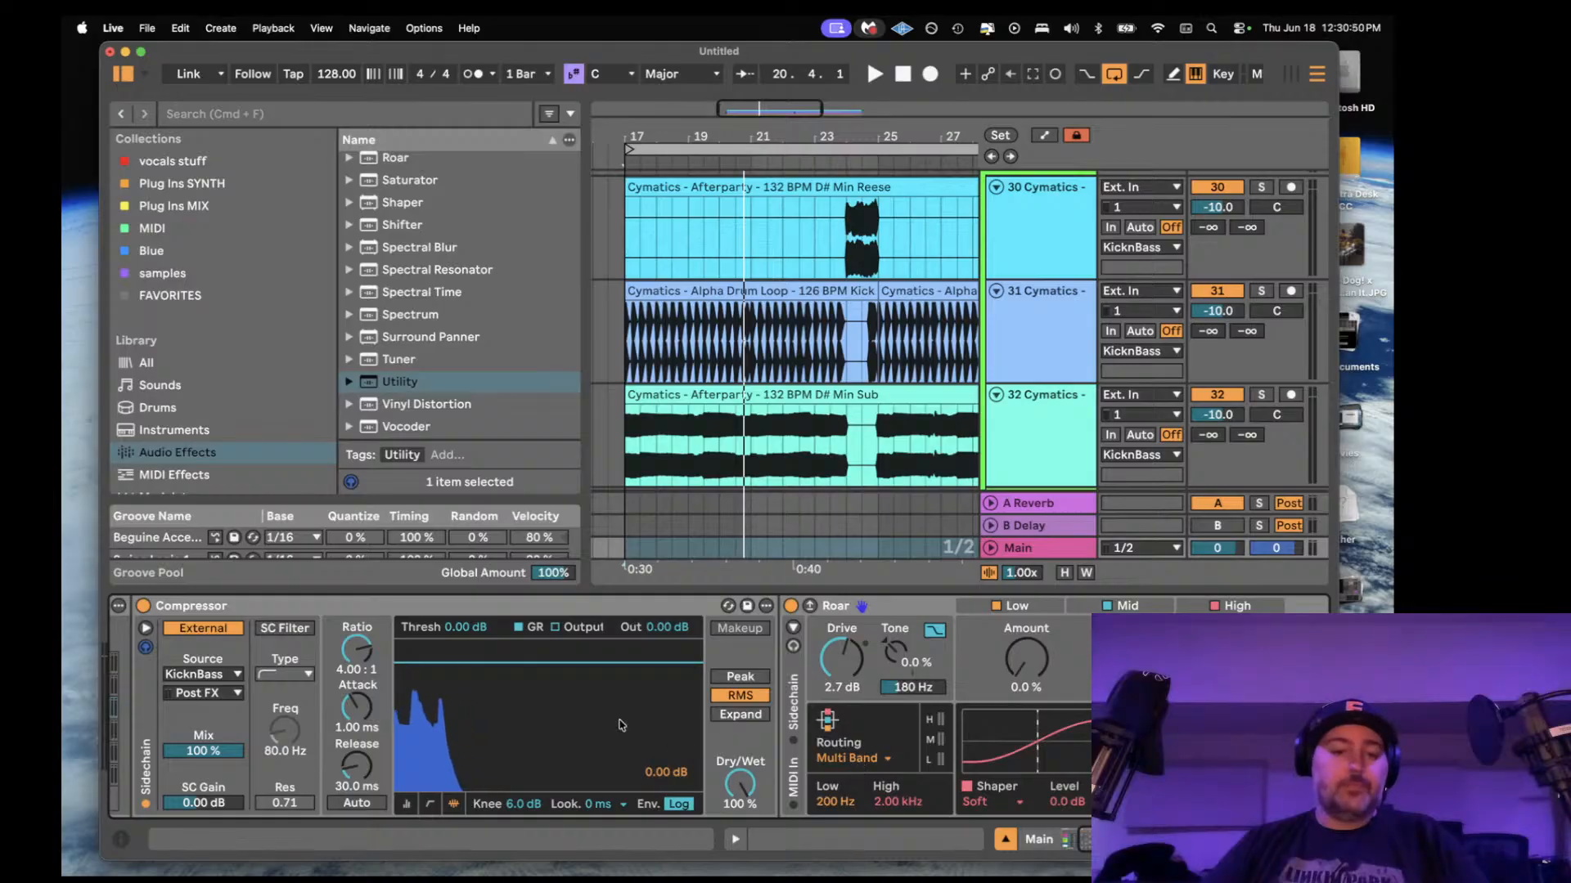
scroll(605, 716, left, 8)
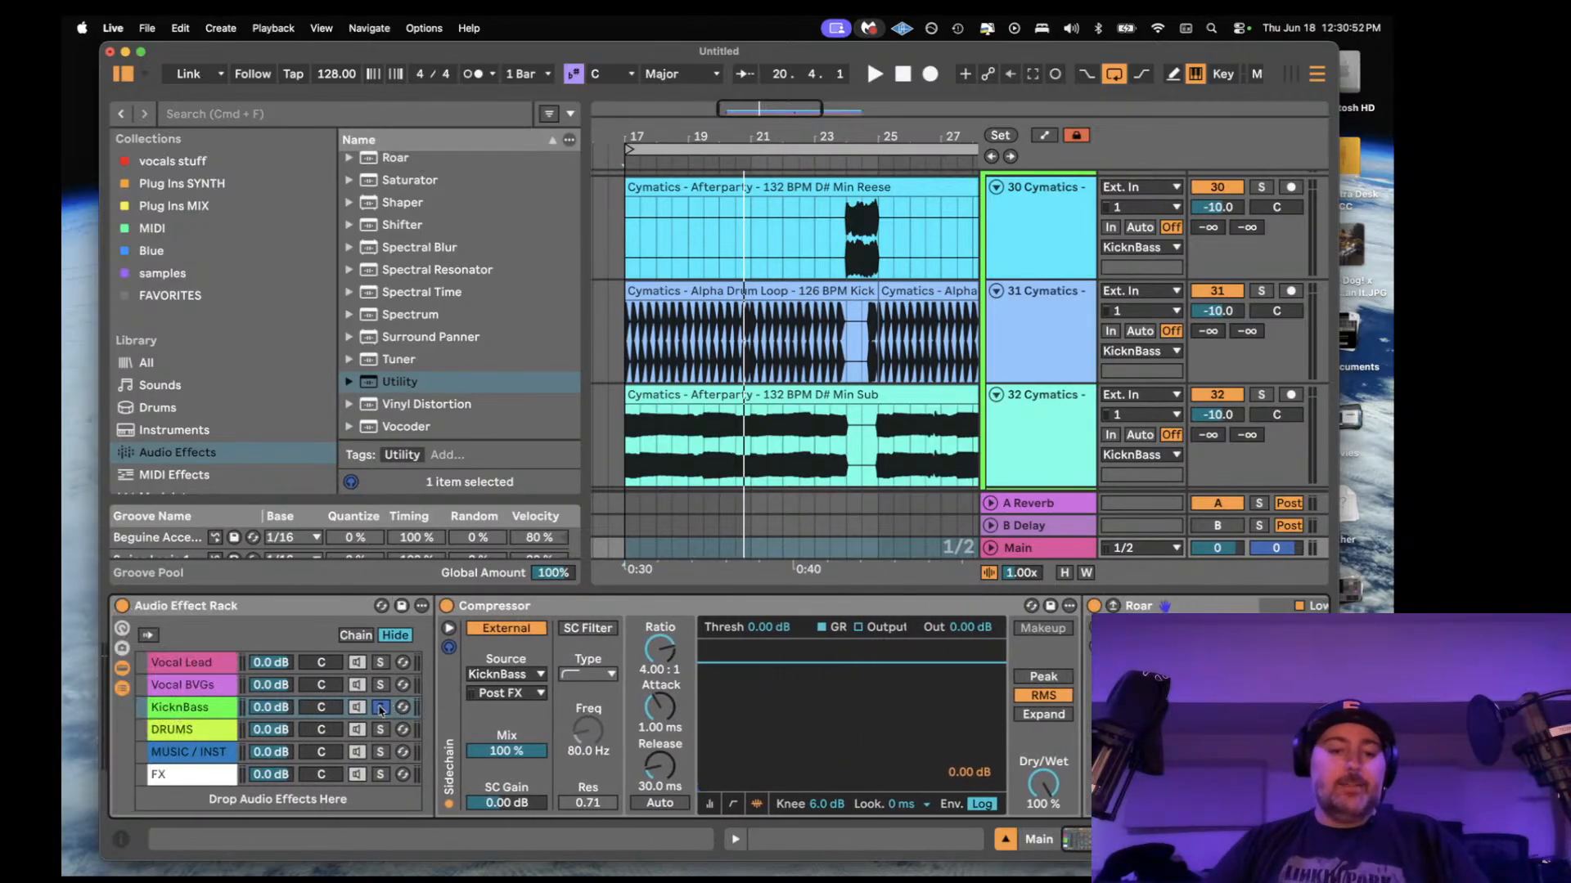
click(380, 707)
key(space)
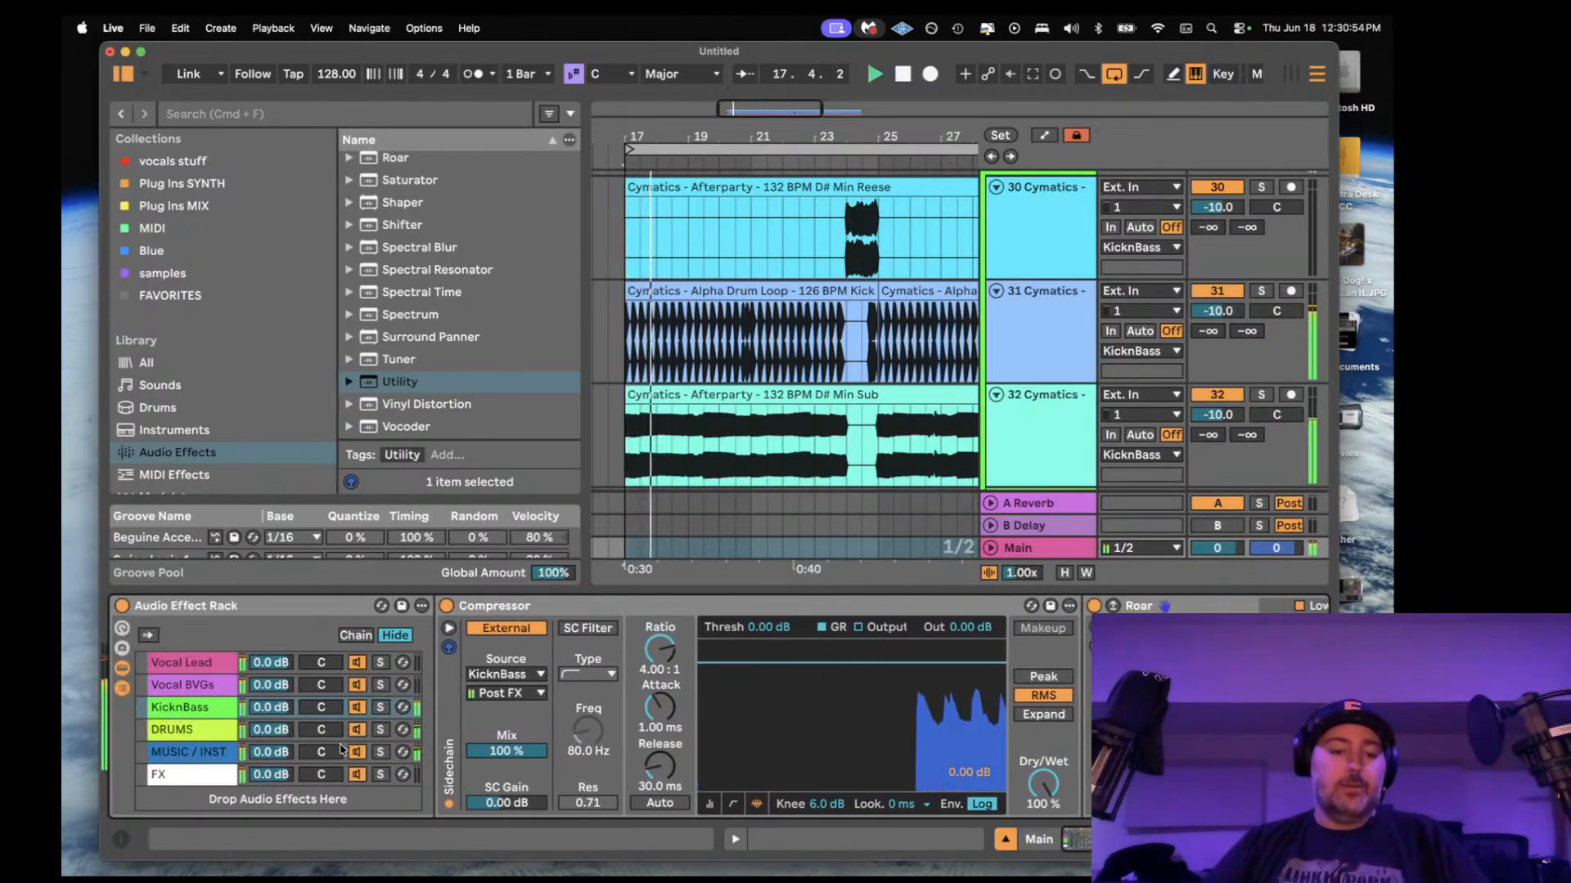
- Solo the MUSIC / INST chain, add a Utility after its Compressor during playback, and turn the solo off
click(379, 753)
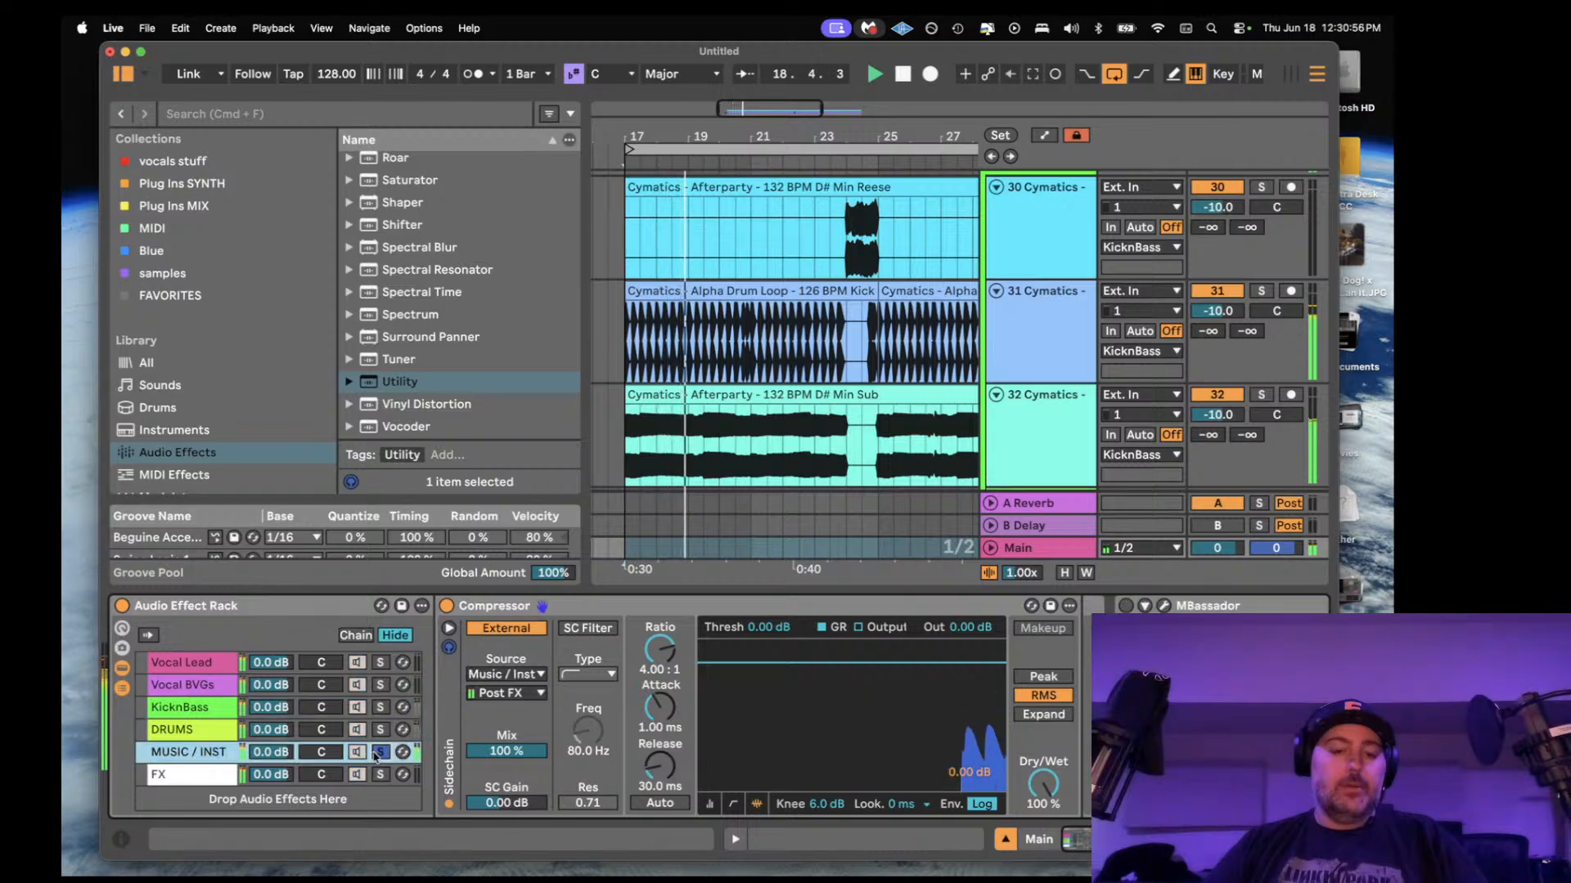
drag(396, 381, 1020, 724)
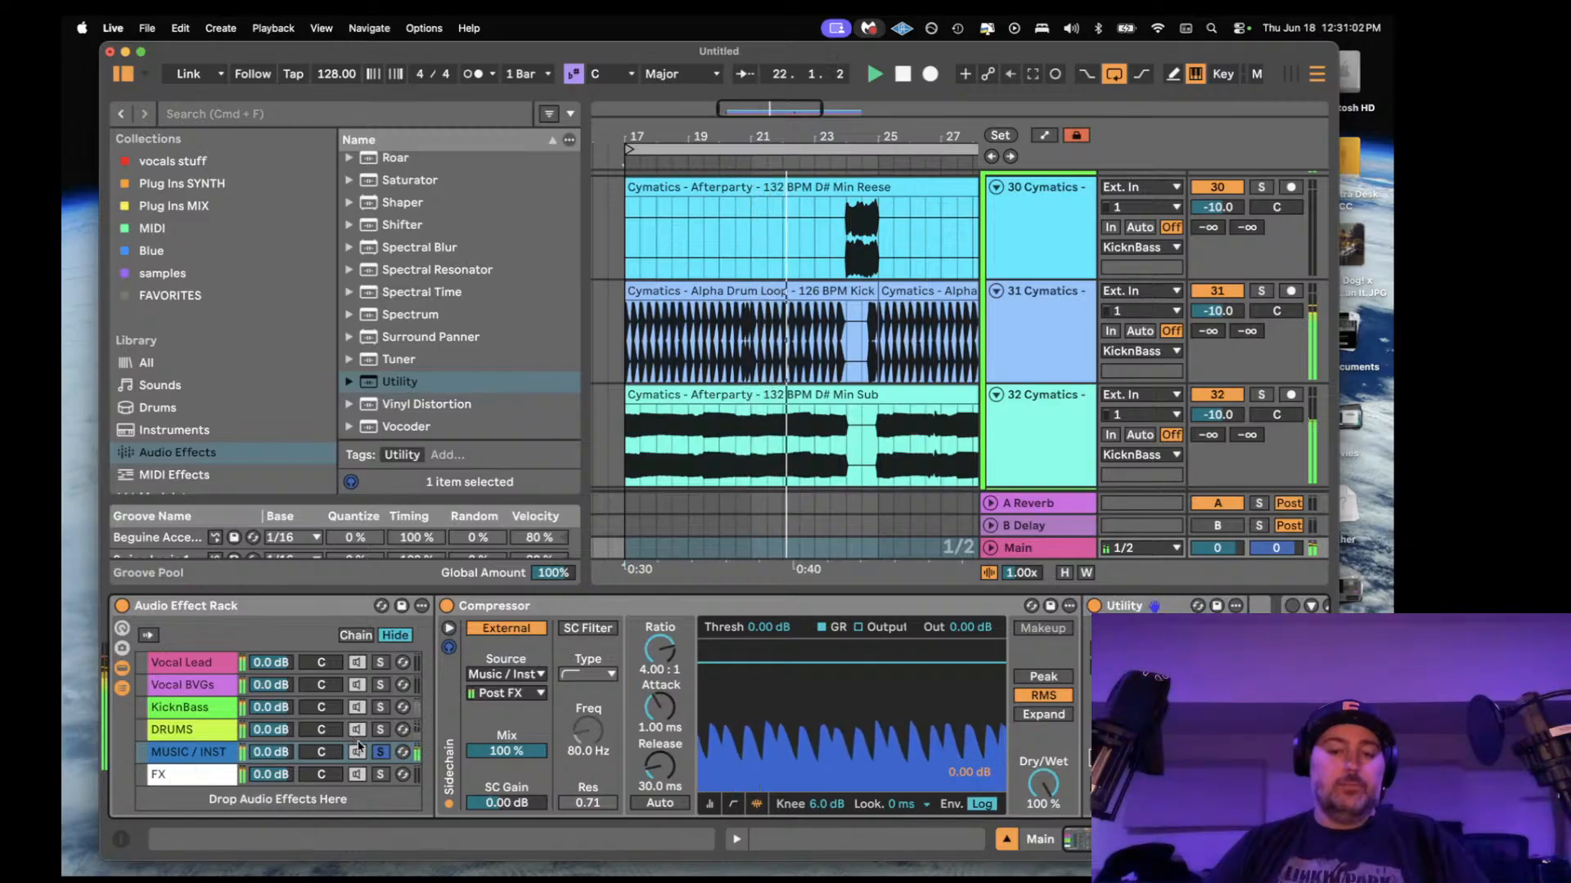
click(379, 752)
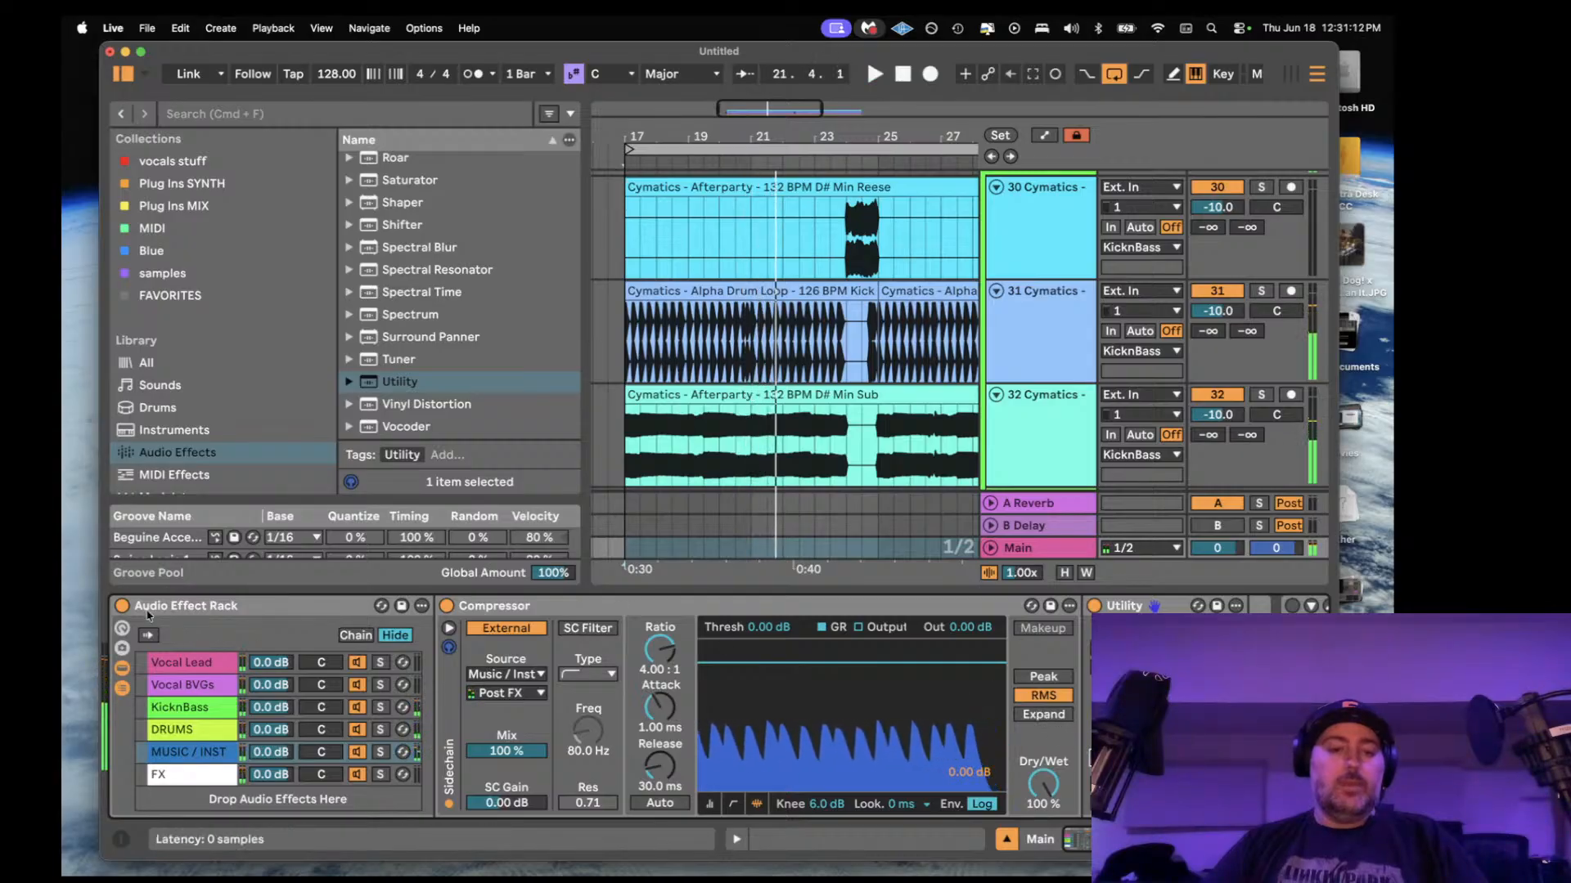
- Compare the loop with the Main track's Audio Effect Rack bypassed and re-enabled
click(122, 605)
key(space)
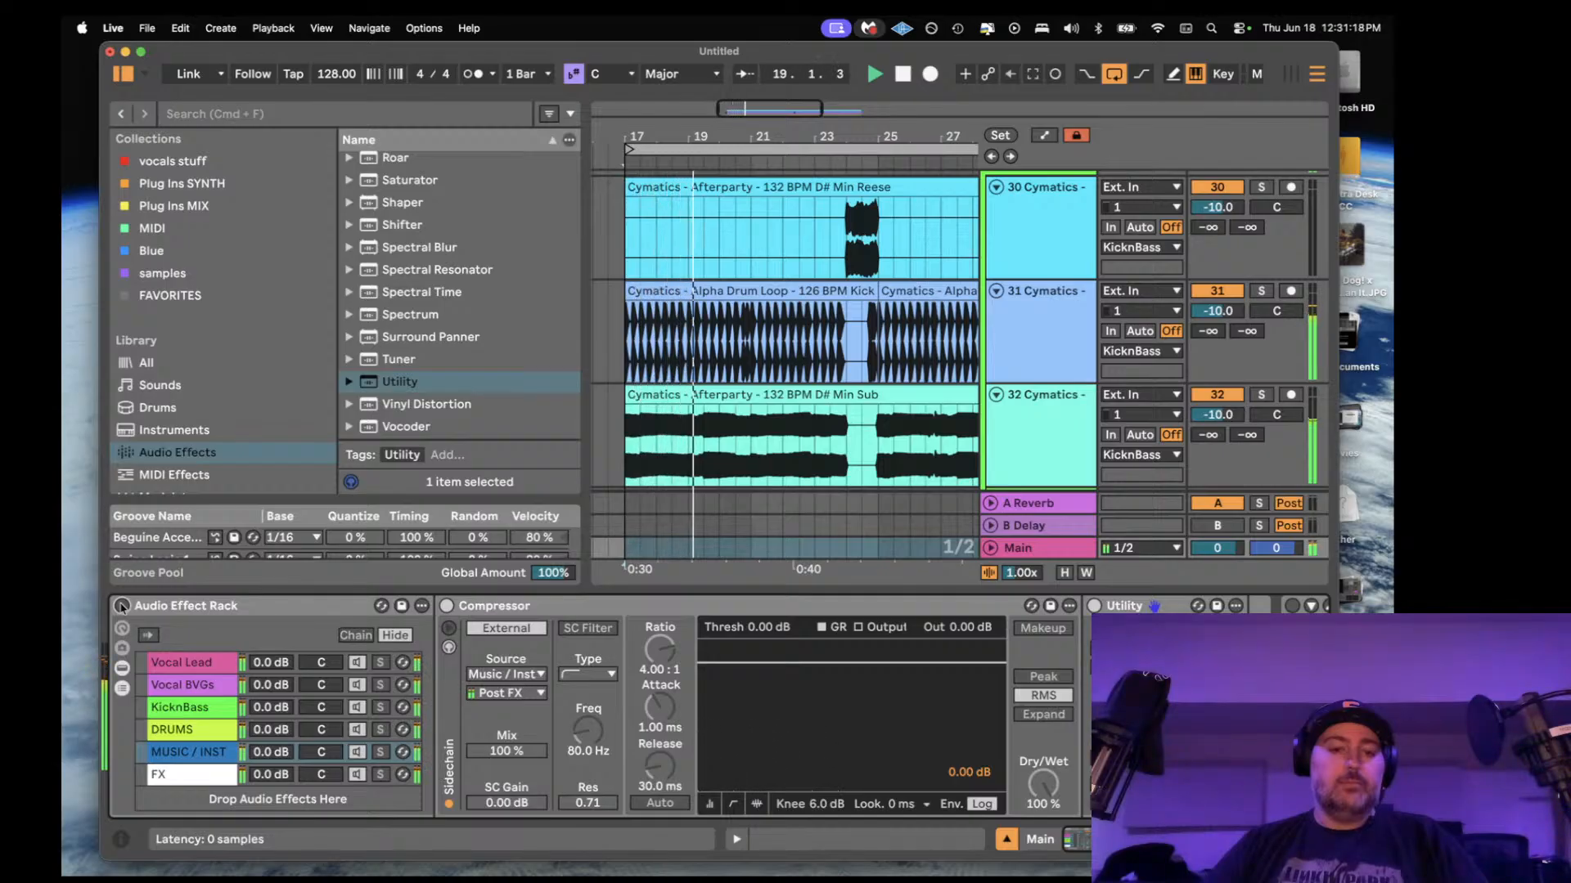
click(121, 605)
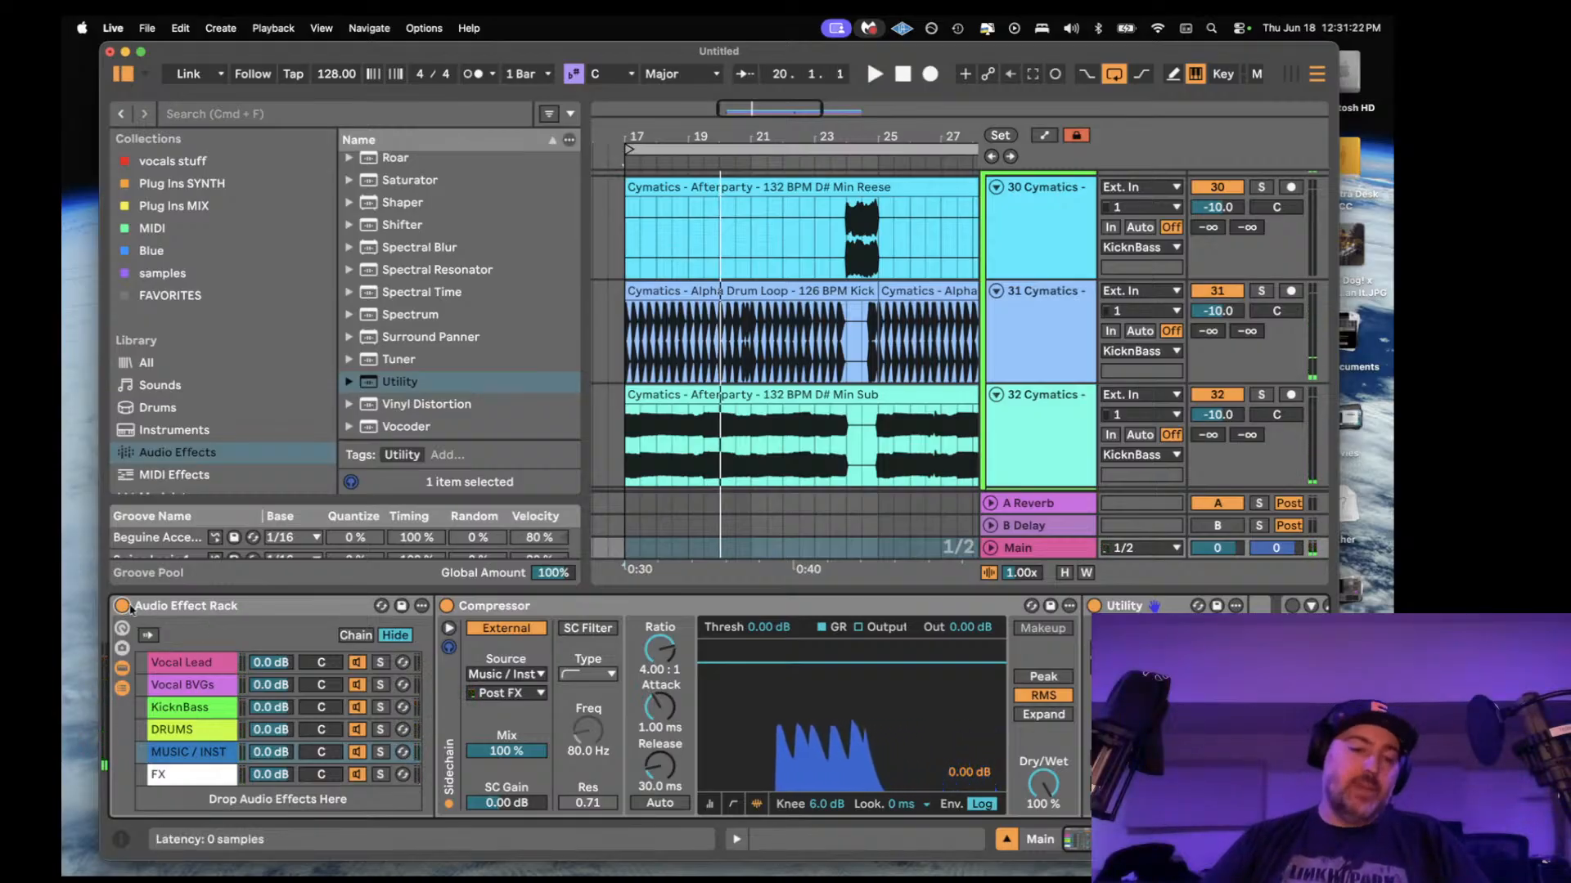
- Bypass the Audio Effect Rack and raise the volume of kick track 31 to -4.9 dB while the loop plays
click(122, 605)
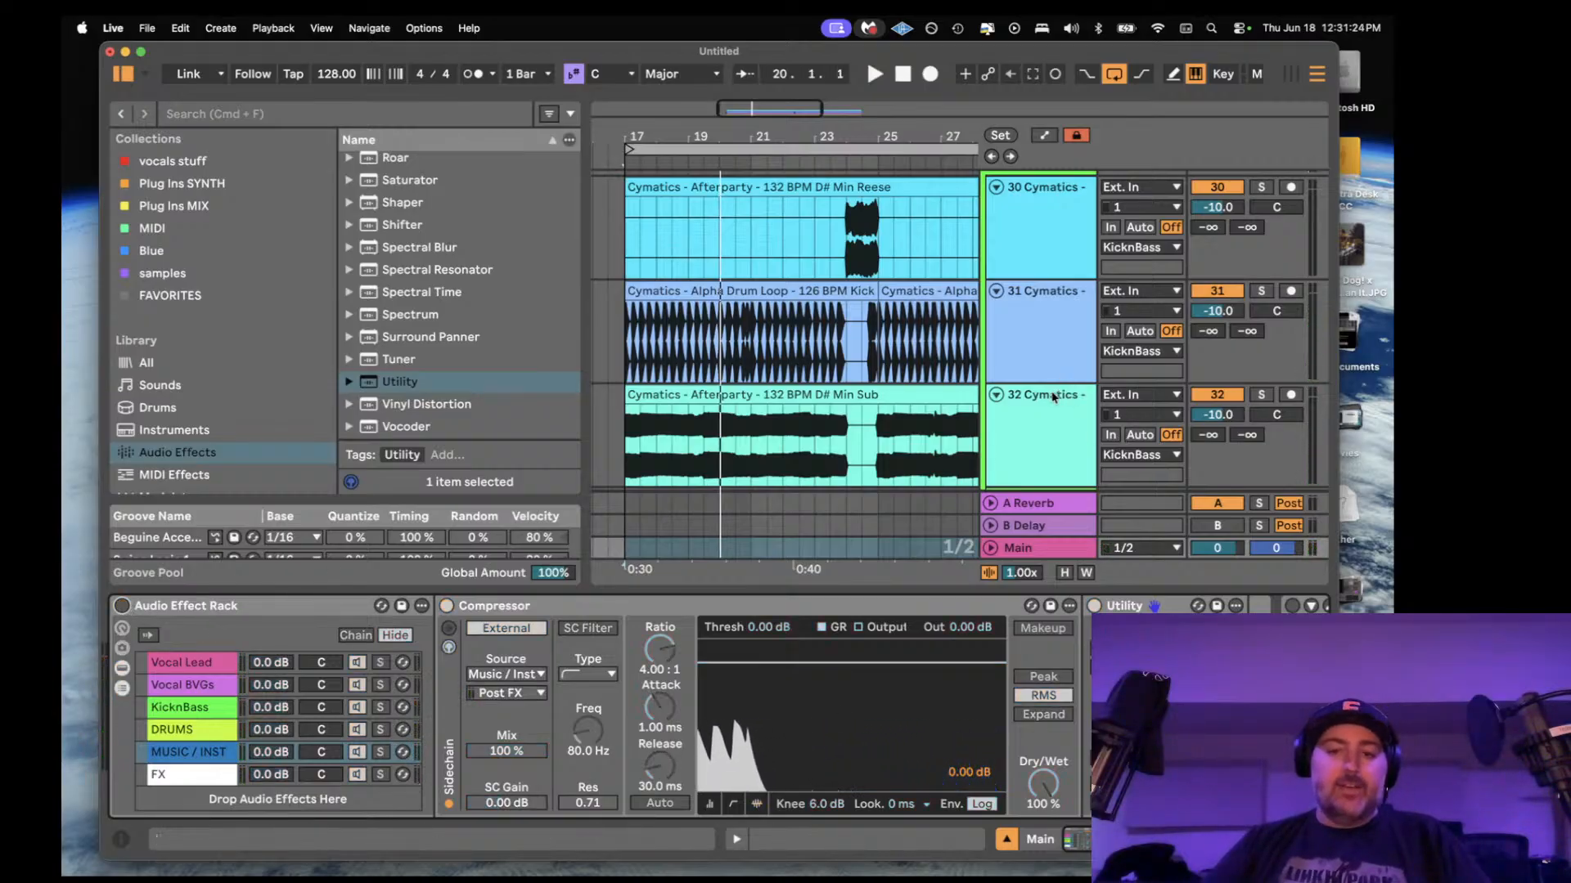
key(space)
scroll(1056, 377, up, 2)
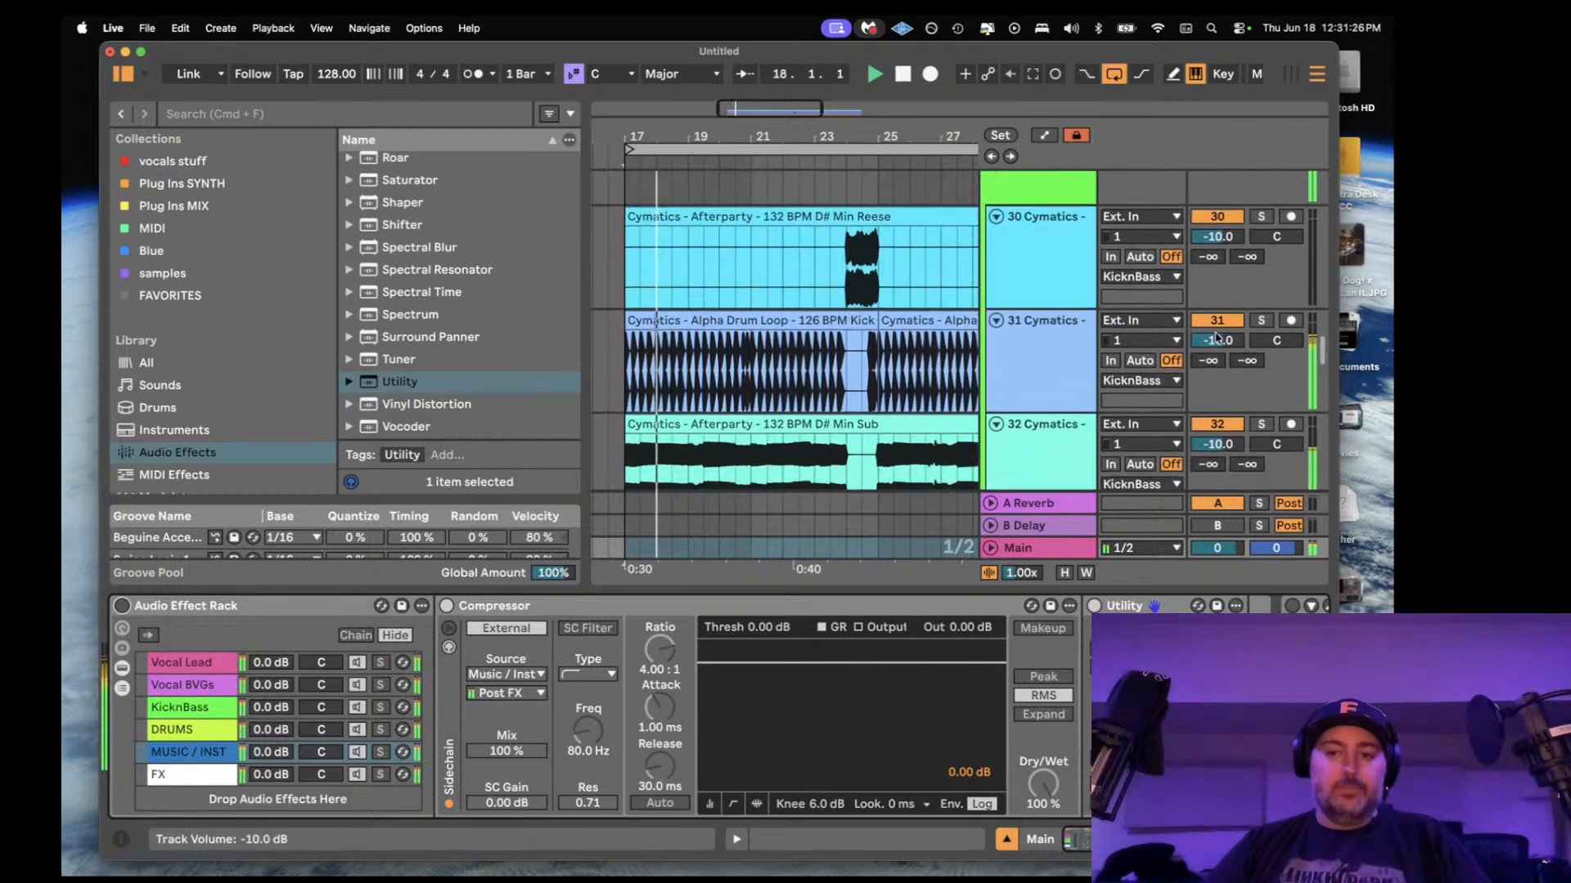
click(1260, 320)
click(1260, 321)
drag(1217, 341, 1217, 315)
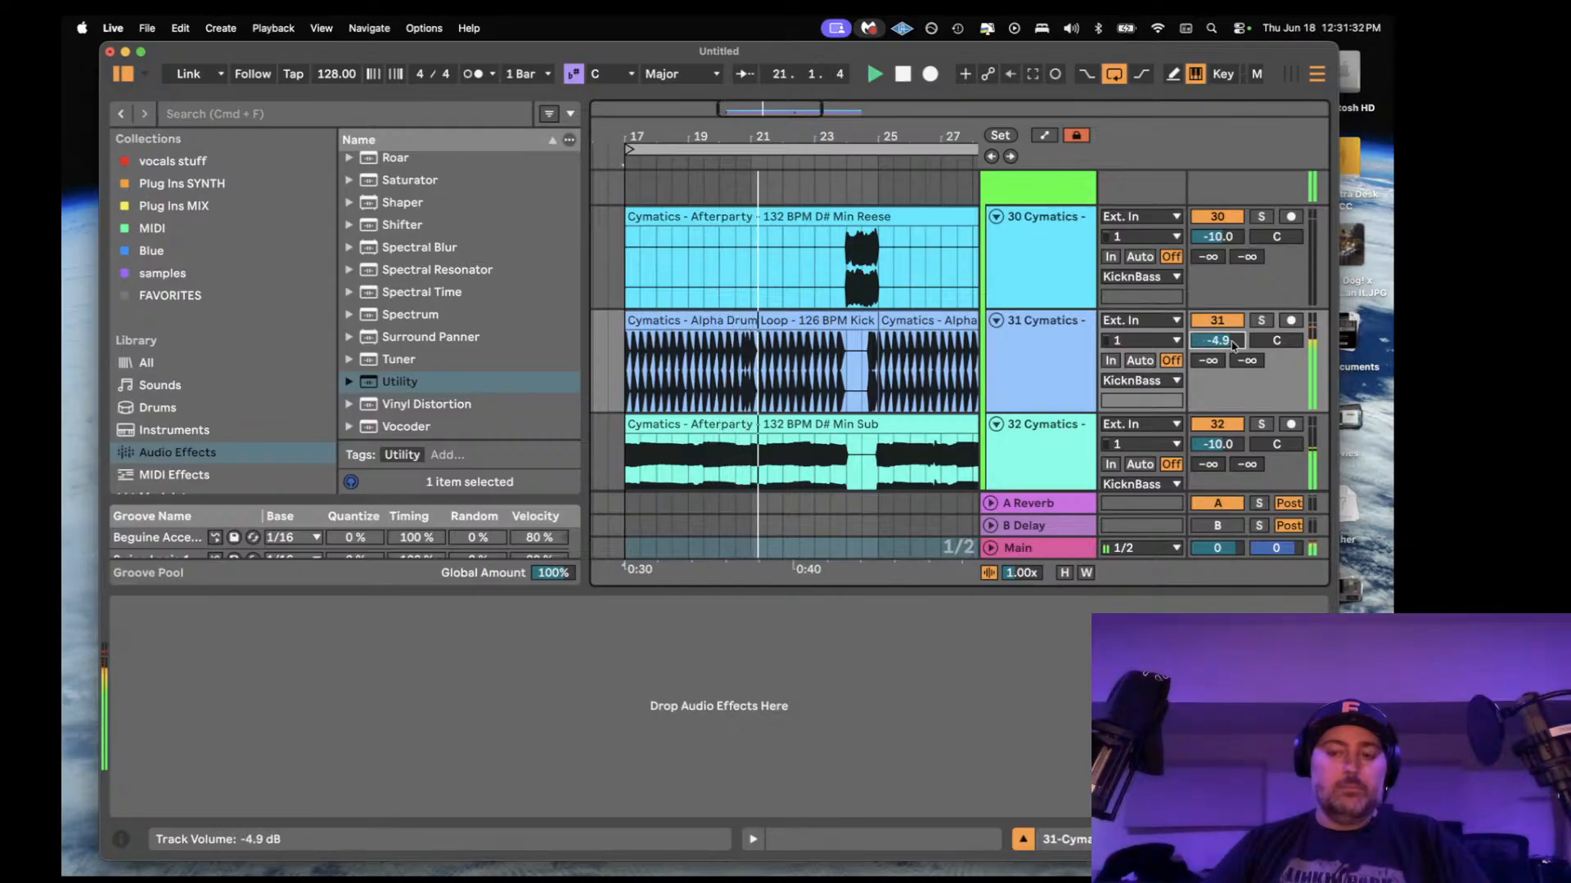
- Show the Main track's device chain again and play the loop with the rack bypassed
click(694, 320)
scroll(775, 307, right, 1)
scroll(775, 307, up, 1)
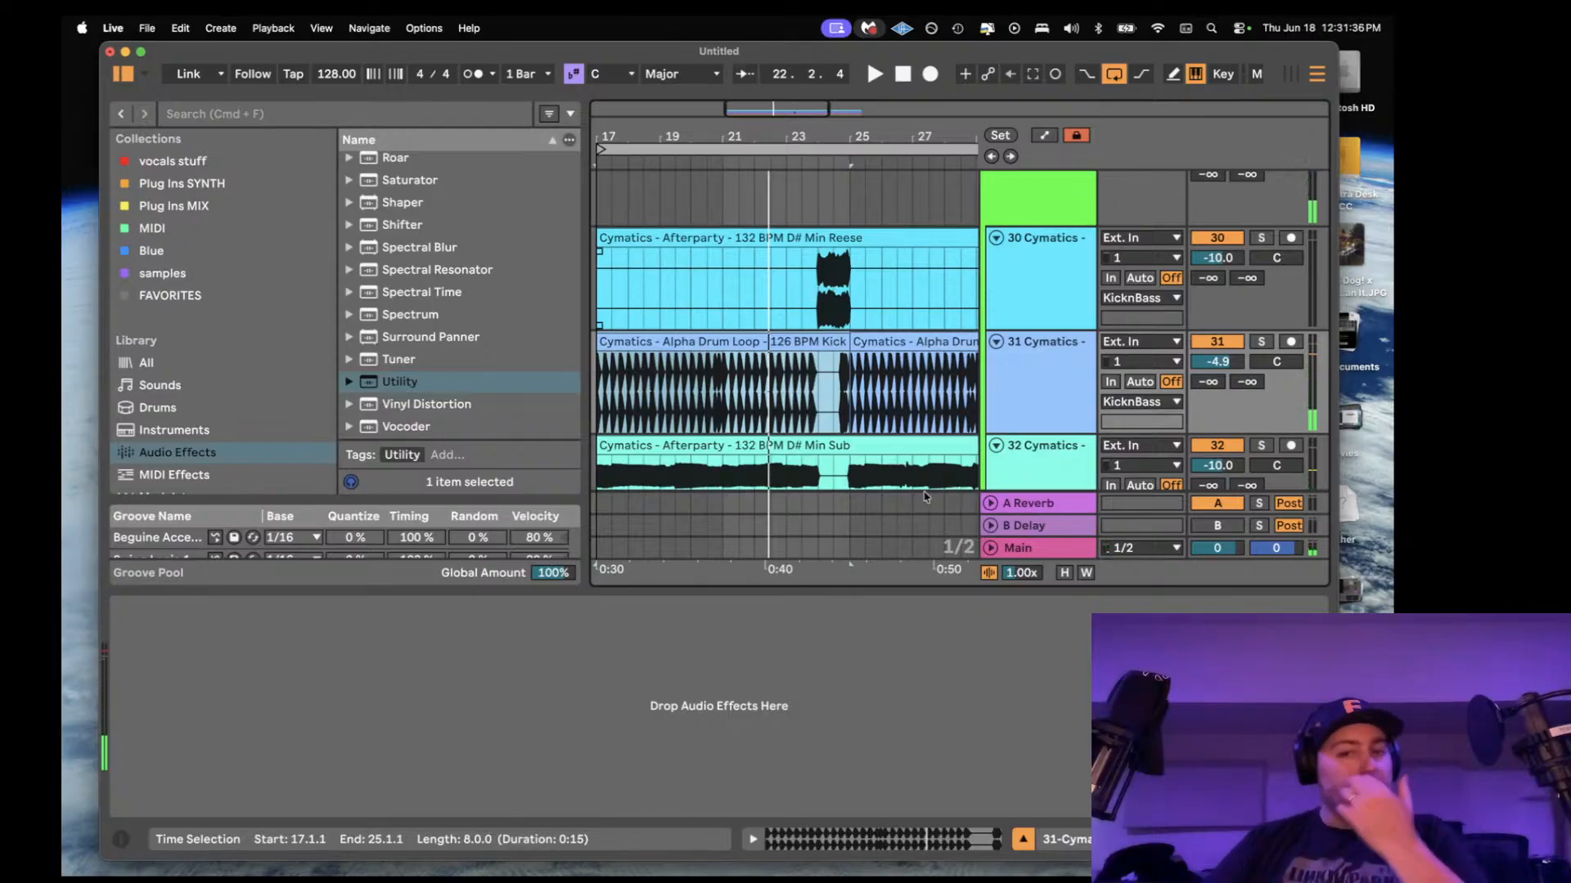
scroll(916, 474, down, 2)
scroll(916, 474, left, 1)
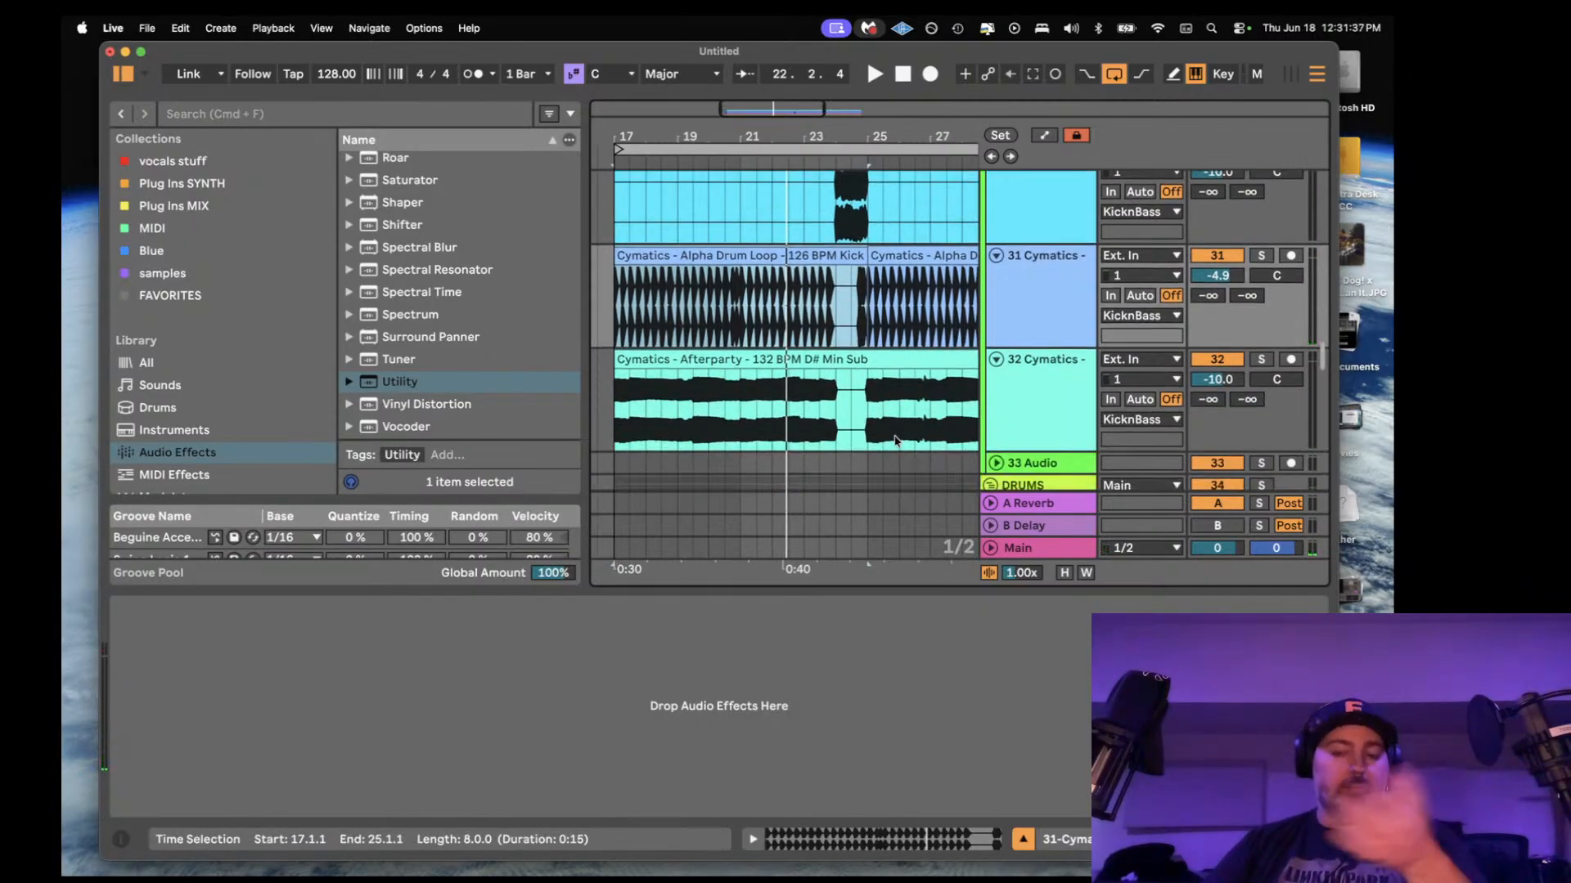
click(1034, 556)
key(space)
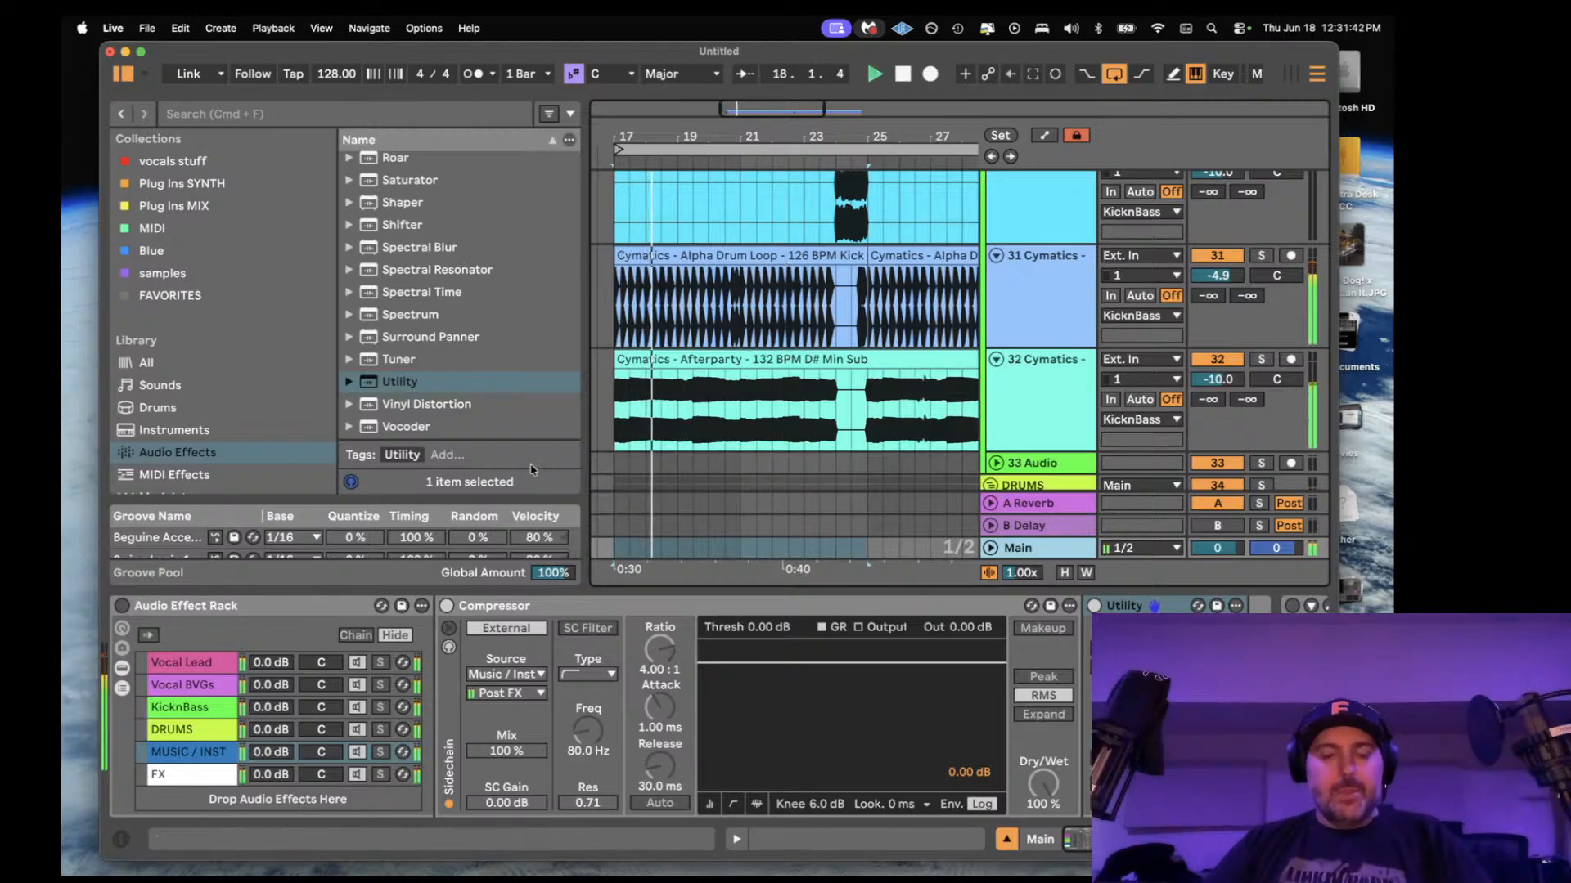
- Narrow the browser to widen the arrangement and look over the vocal and KicknBass tracks around the full loop region
drag(589, 190, 409, 190)
drag(689, 110, 687, 66)
scroll(750, 335, right, 5)
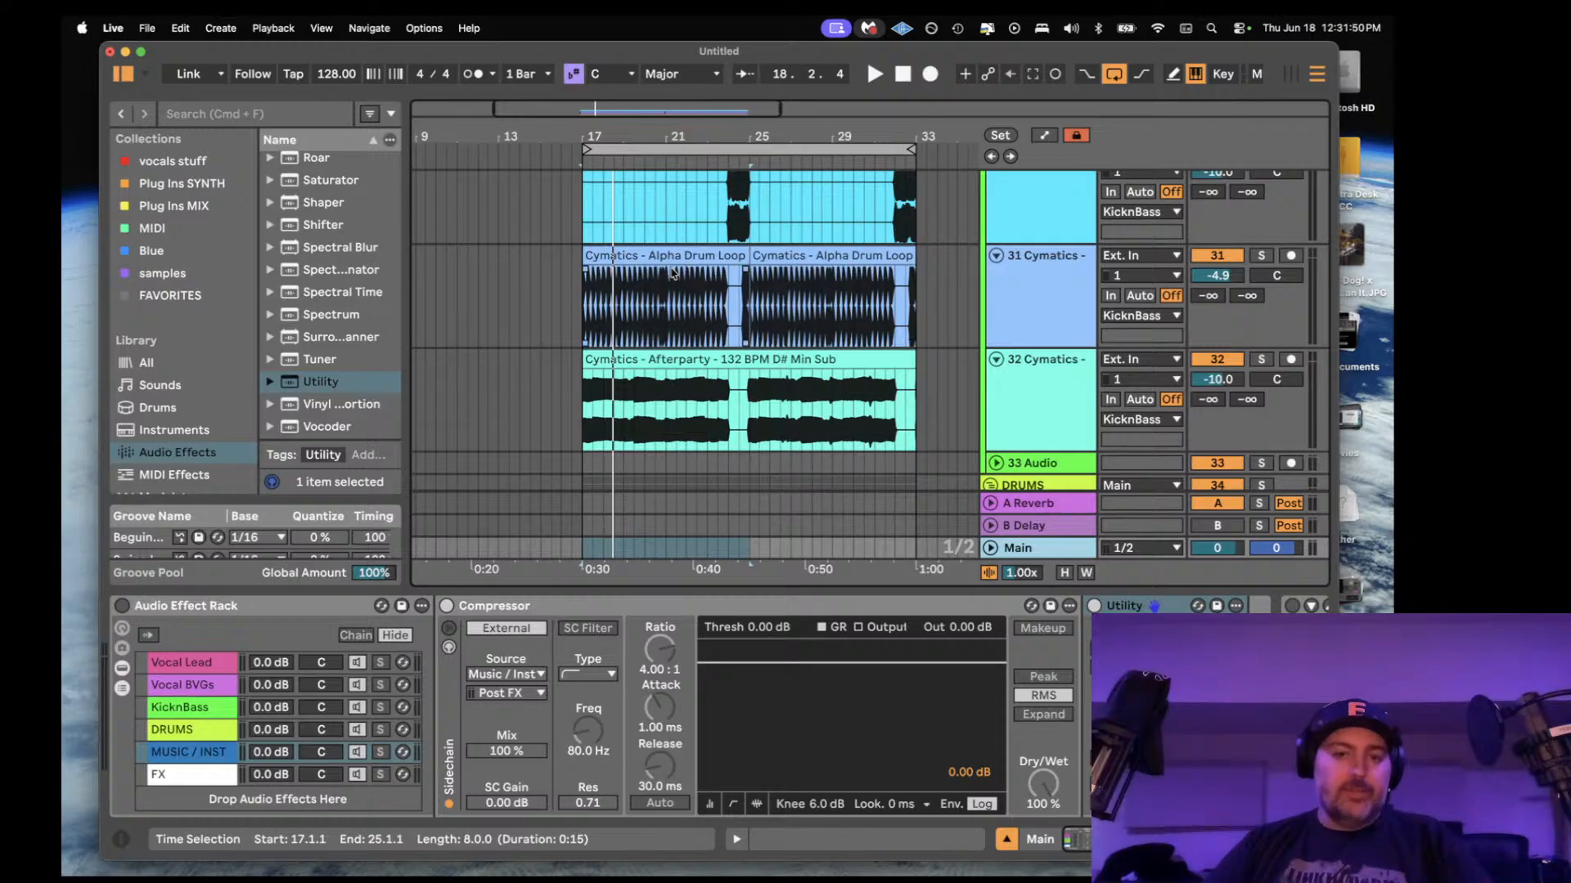
scroll(1034, 275, up, 3)
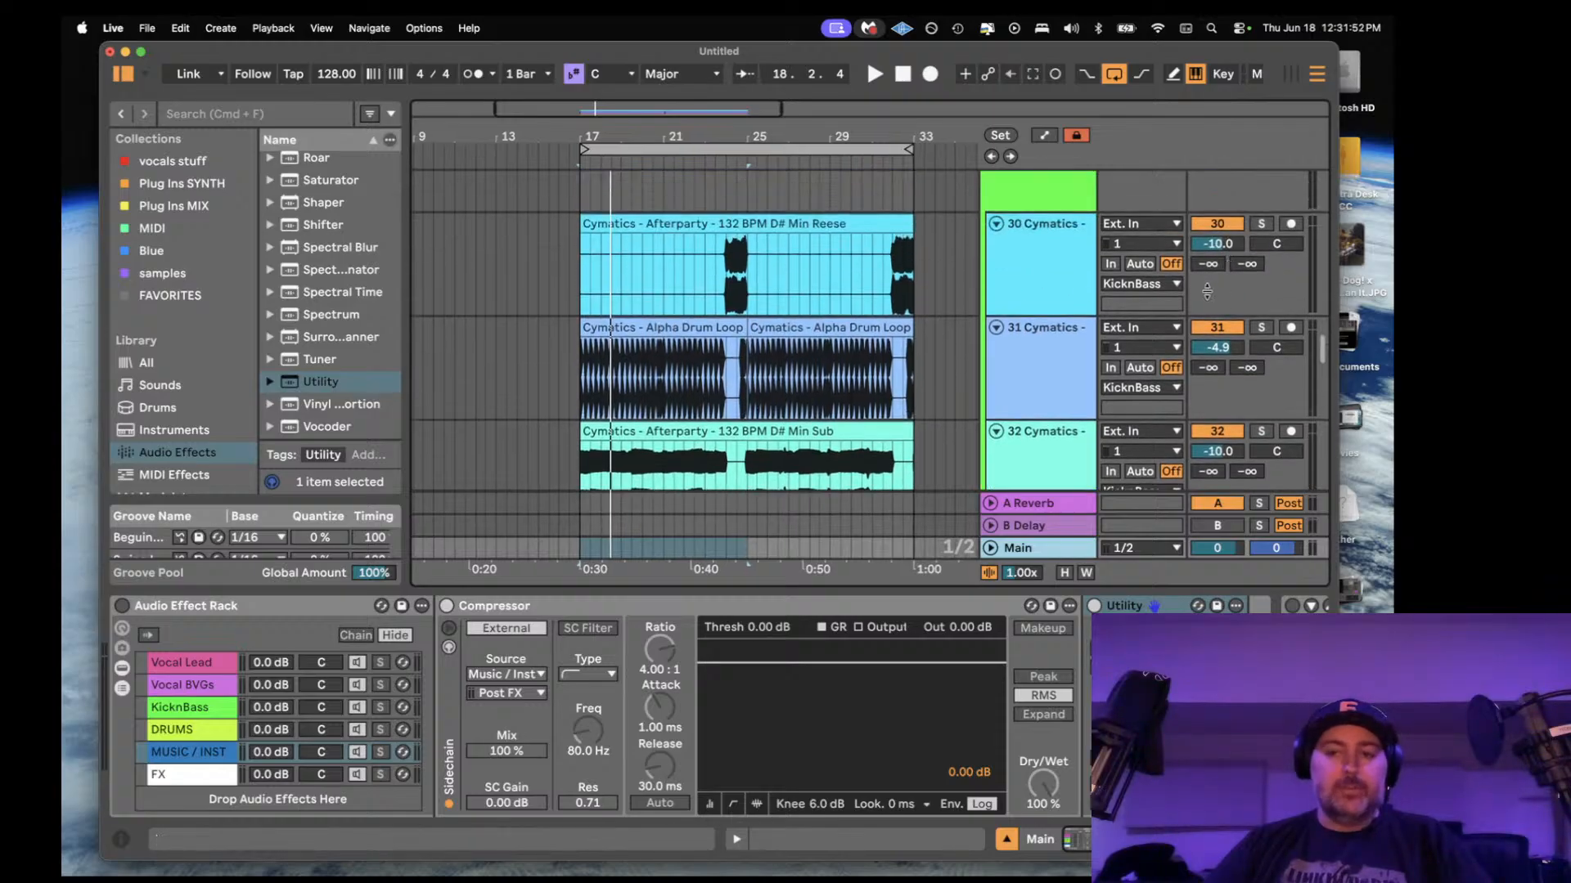
scroll(1194, 284, down, 1)
scroll(1000, 310, up, 5)
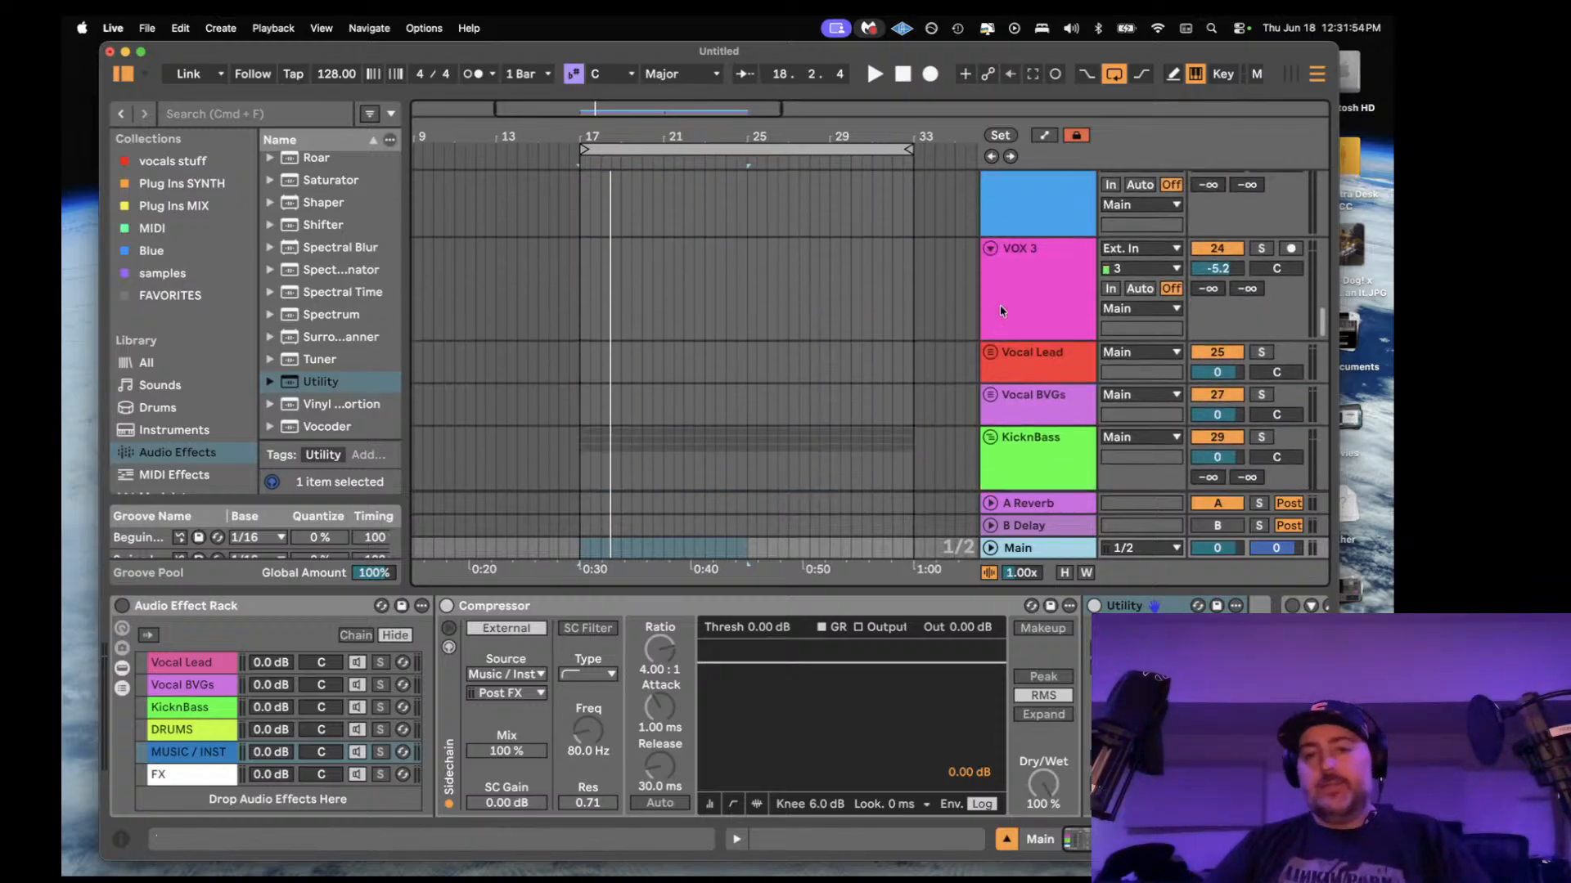
scroll(999, 310, down, 3)
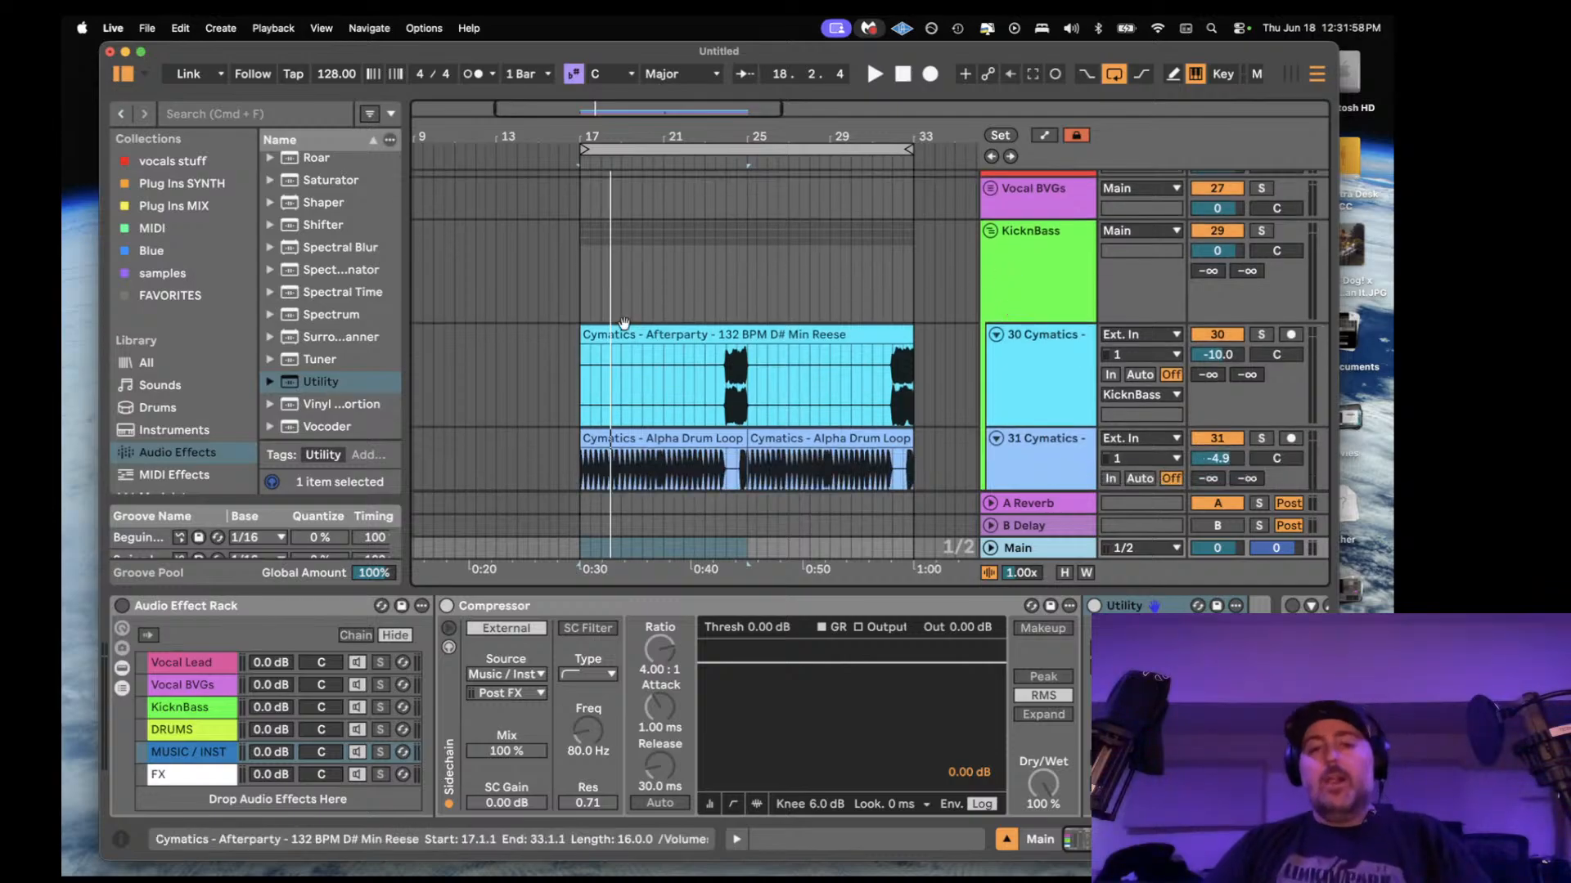
scroll(623, 323, down, 5)
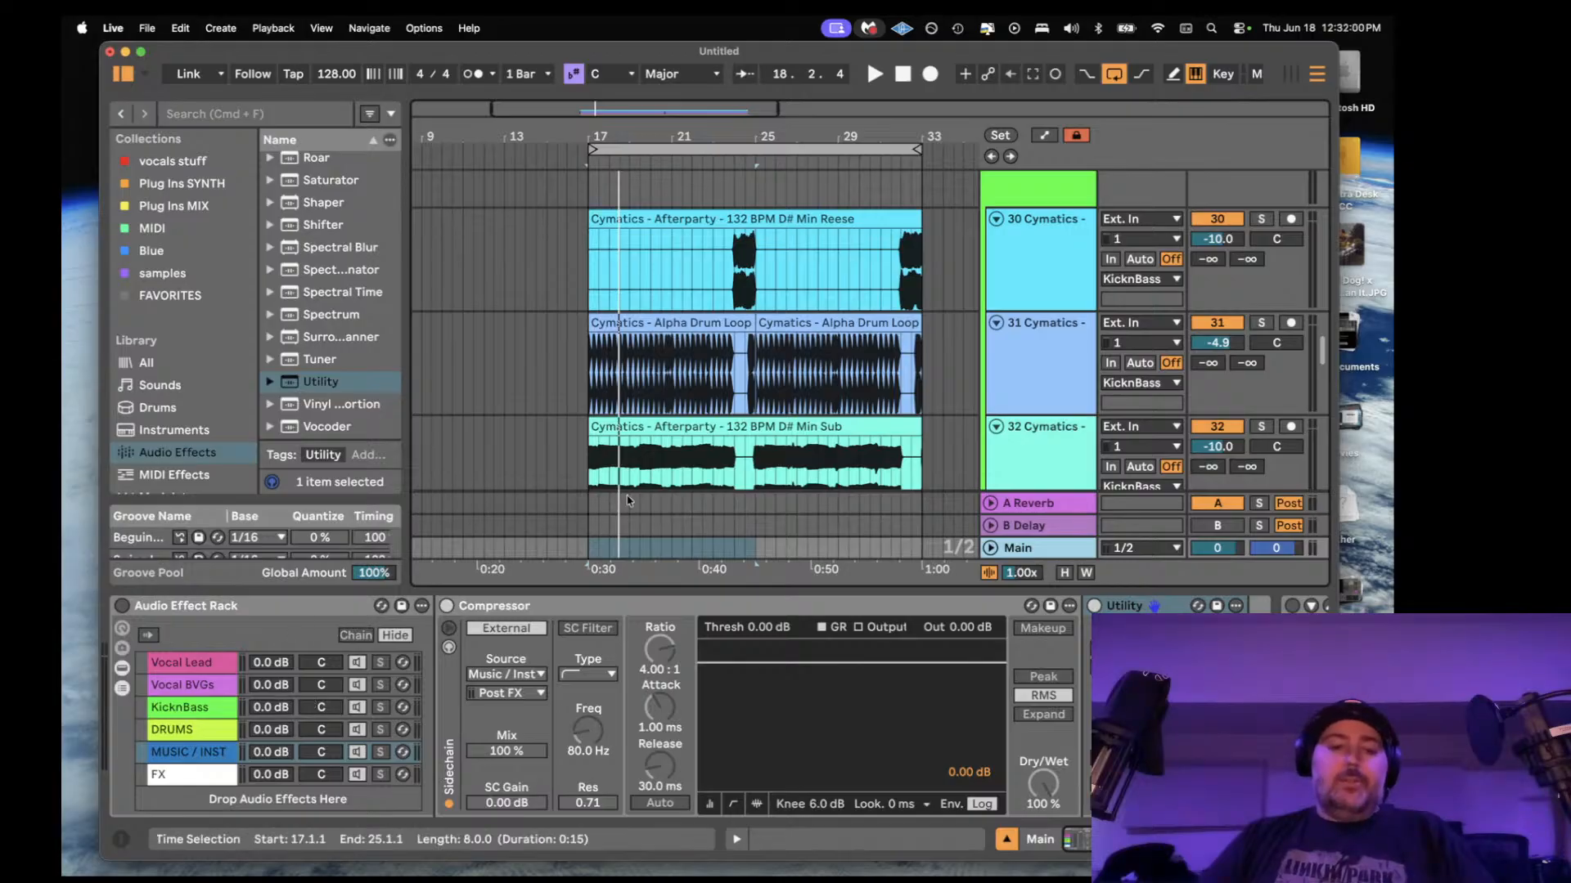
- Play from bar 17 on the Main track and re-enable the Audio Effect Rack to compare the sound
click(590, 398)
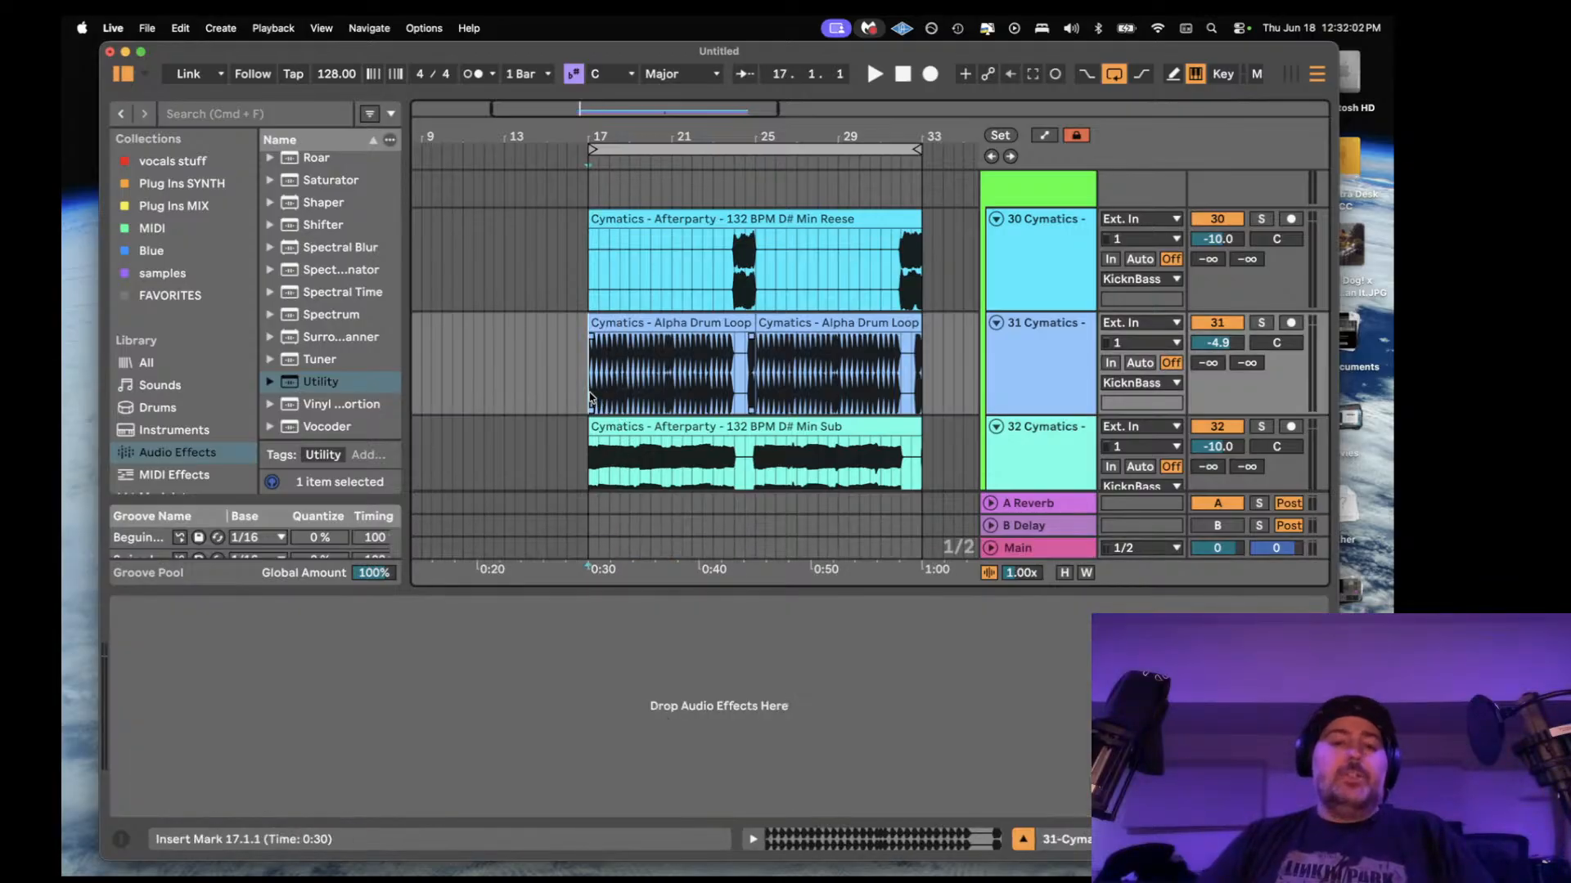
click(587, 557)
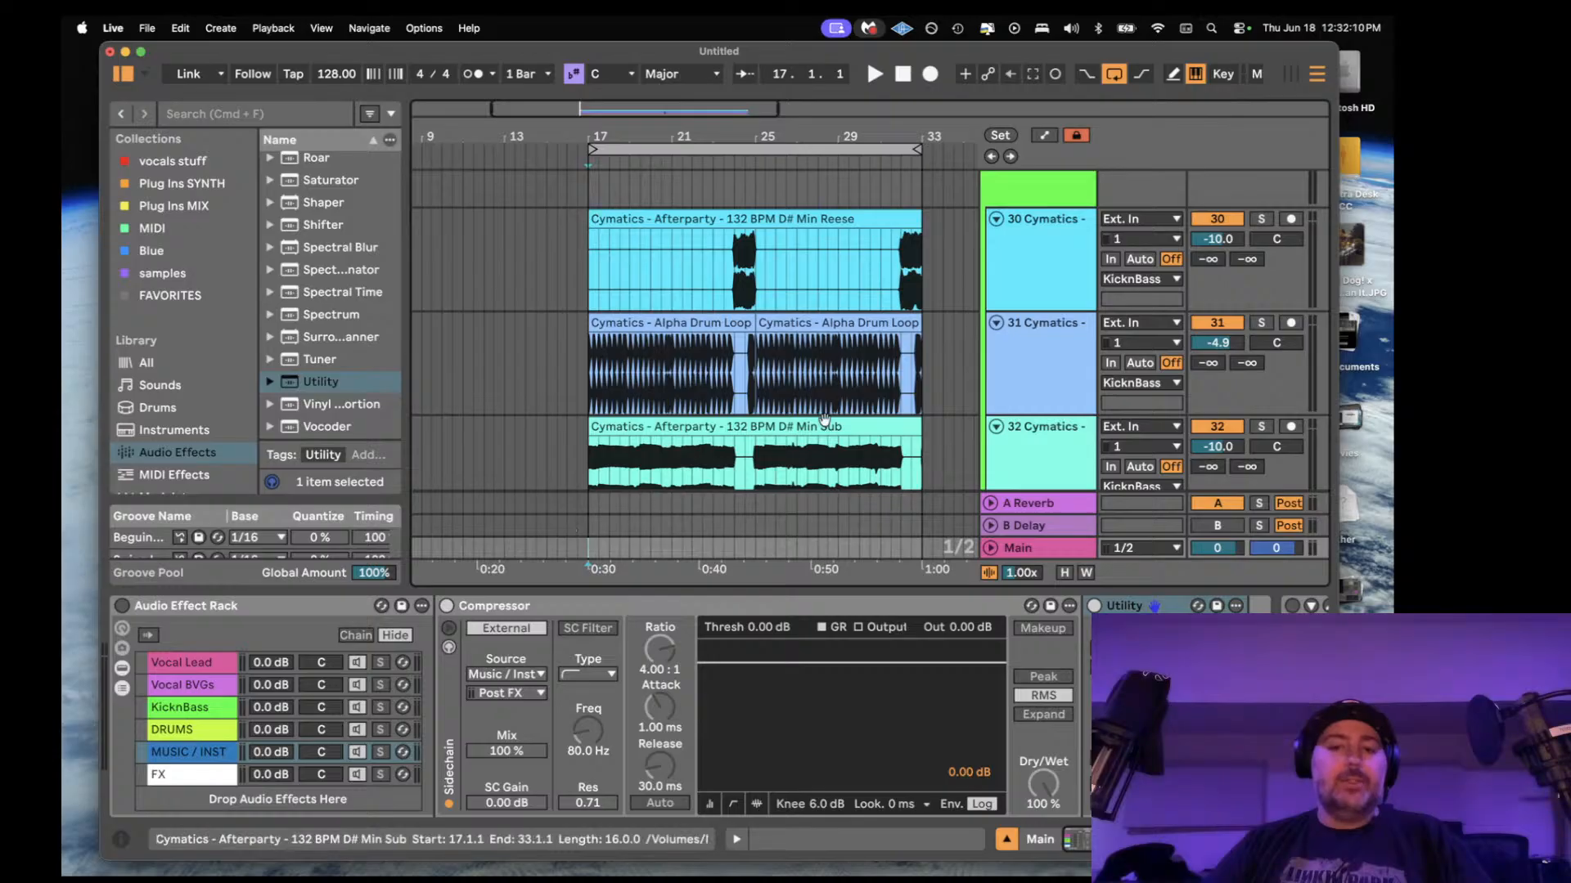
key(space)
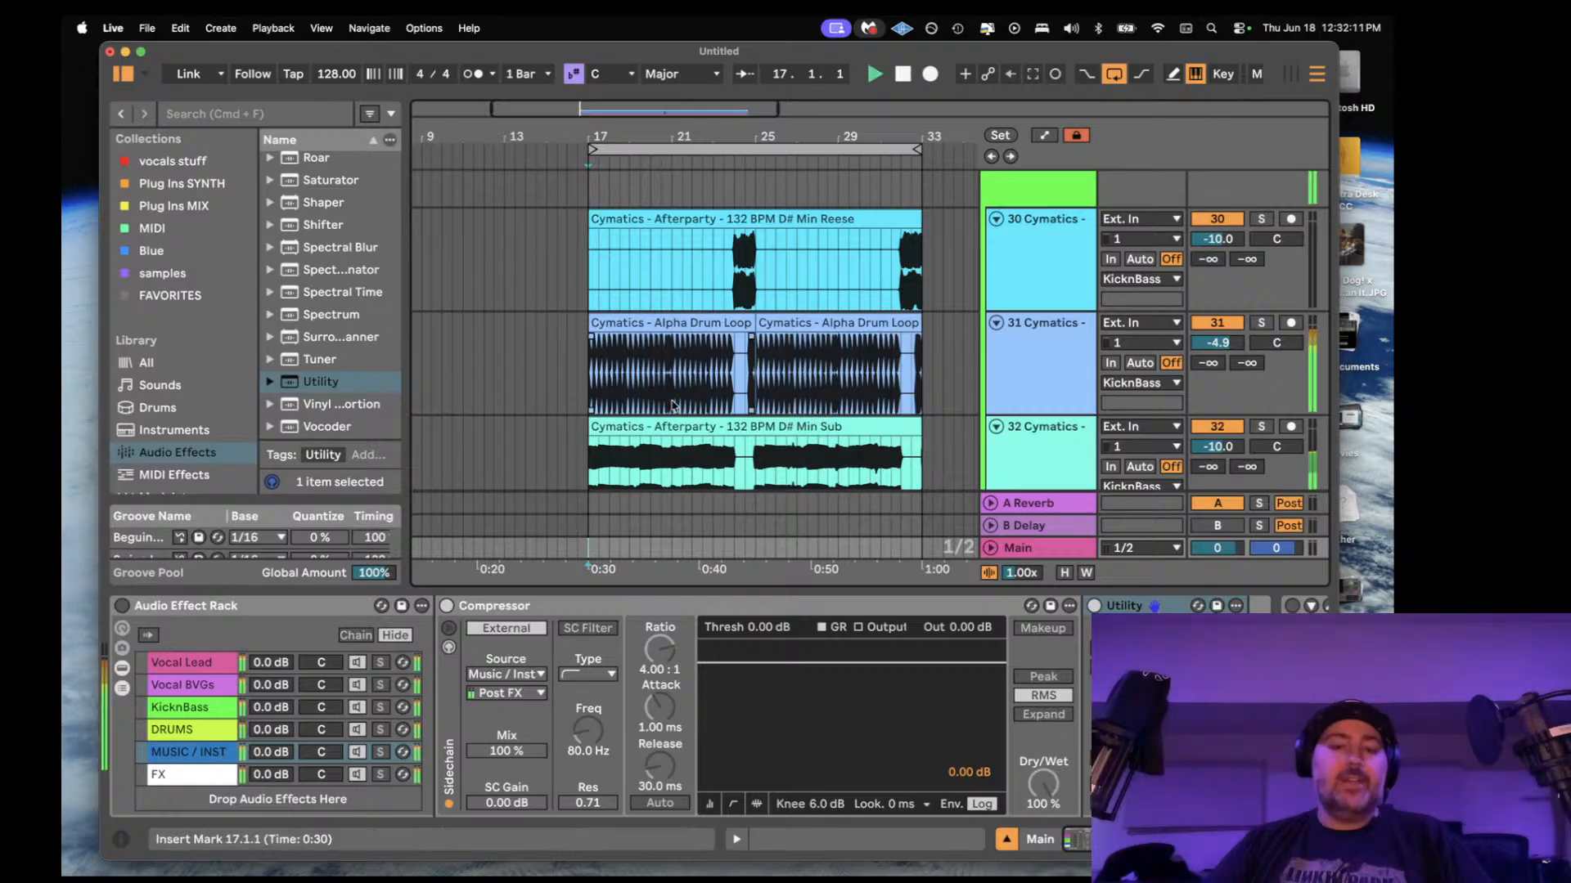
click(121, 606)
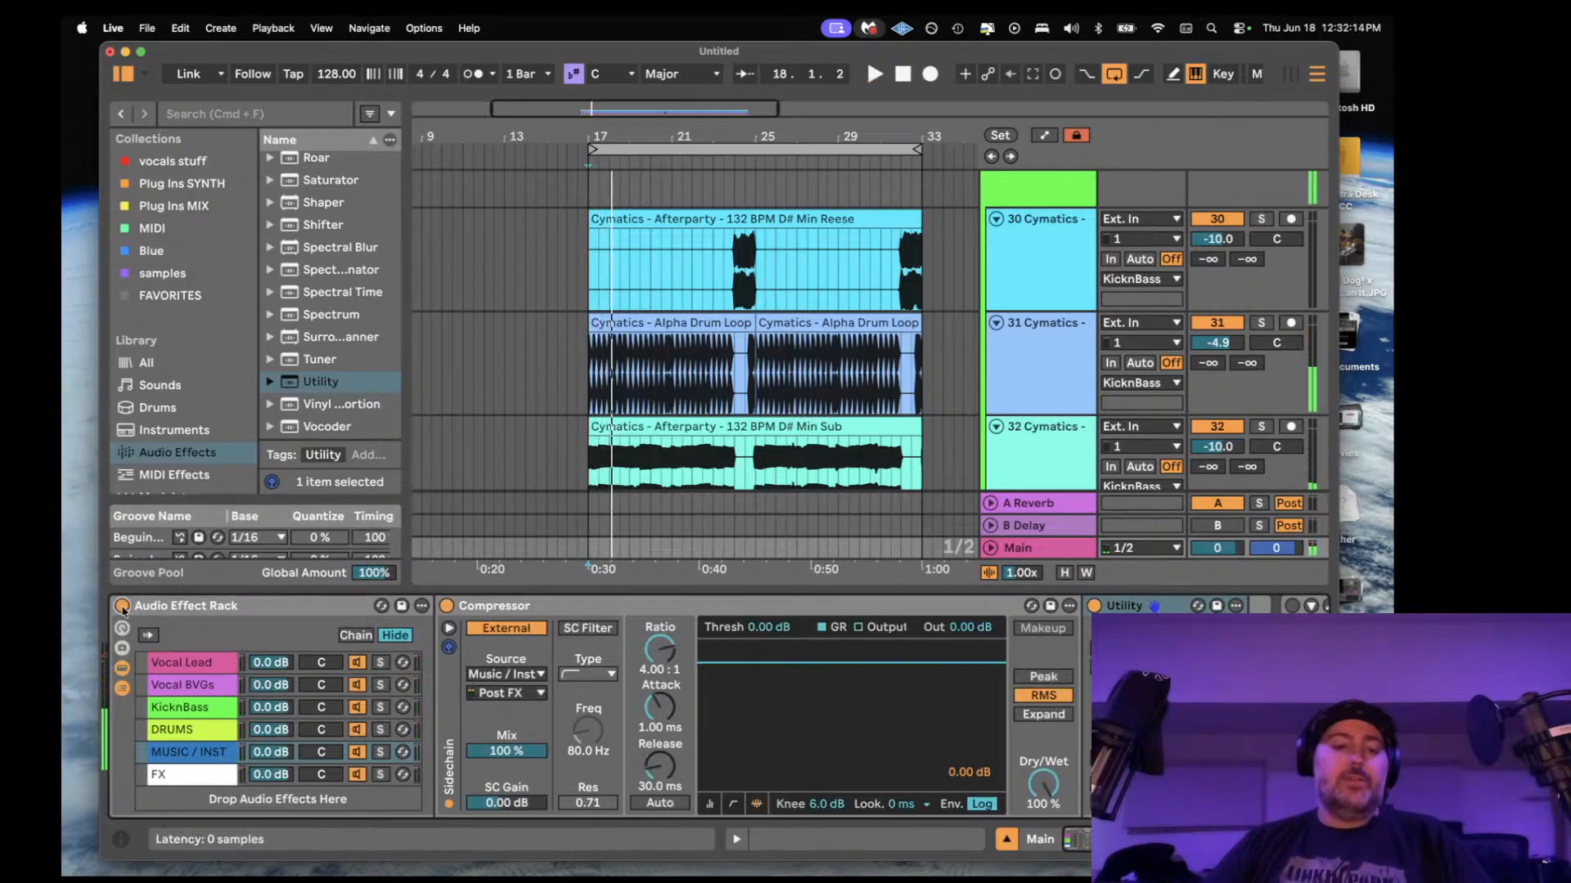
key(space)
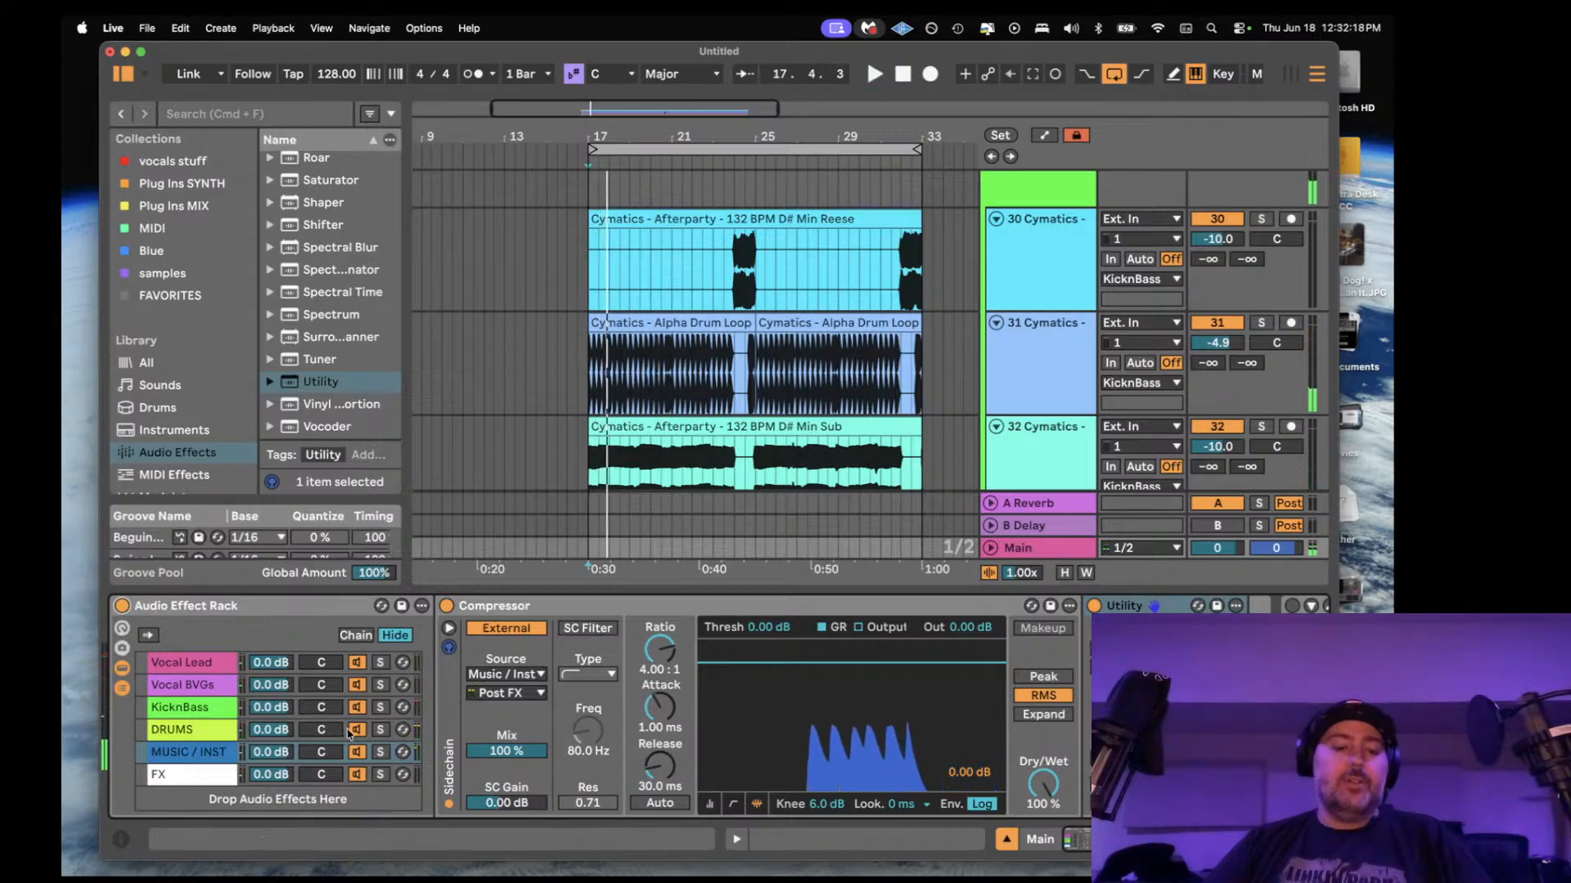
- Add a Saturator after the DRUMS chain's Compressor with 34 dB Drive and lower its Output to -16 dB during playback
click(196, 734)
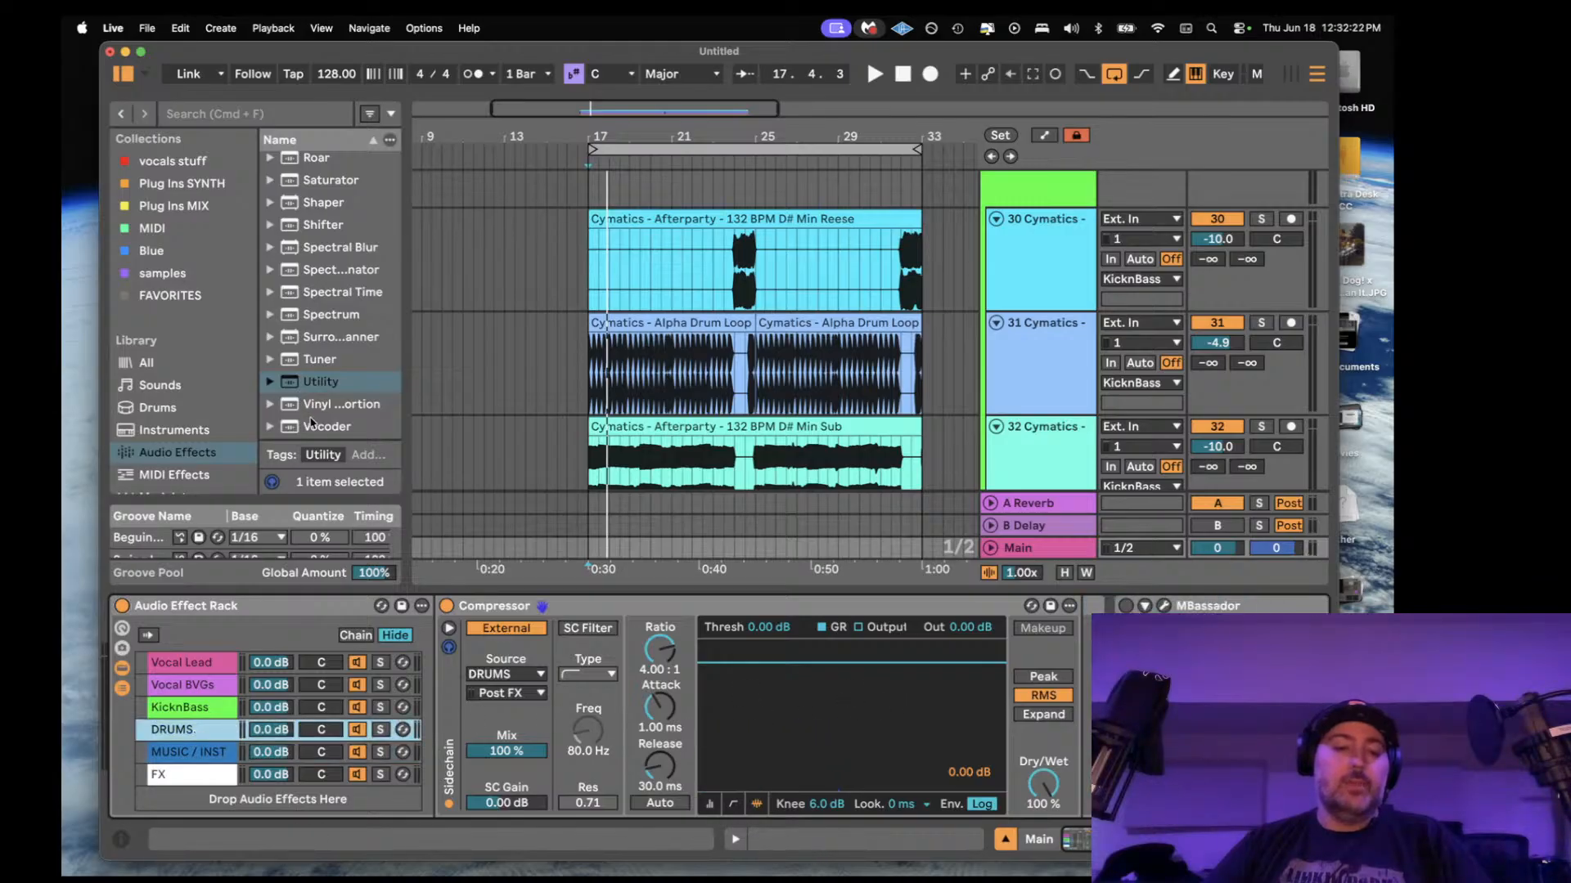
drag(318, 184, 1055, 748)
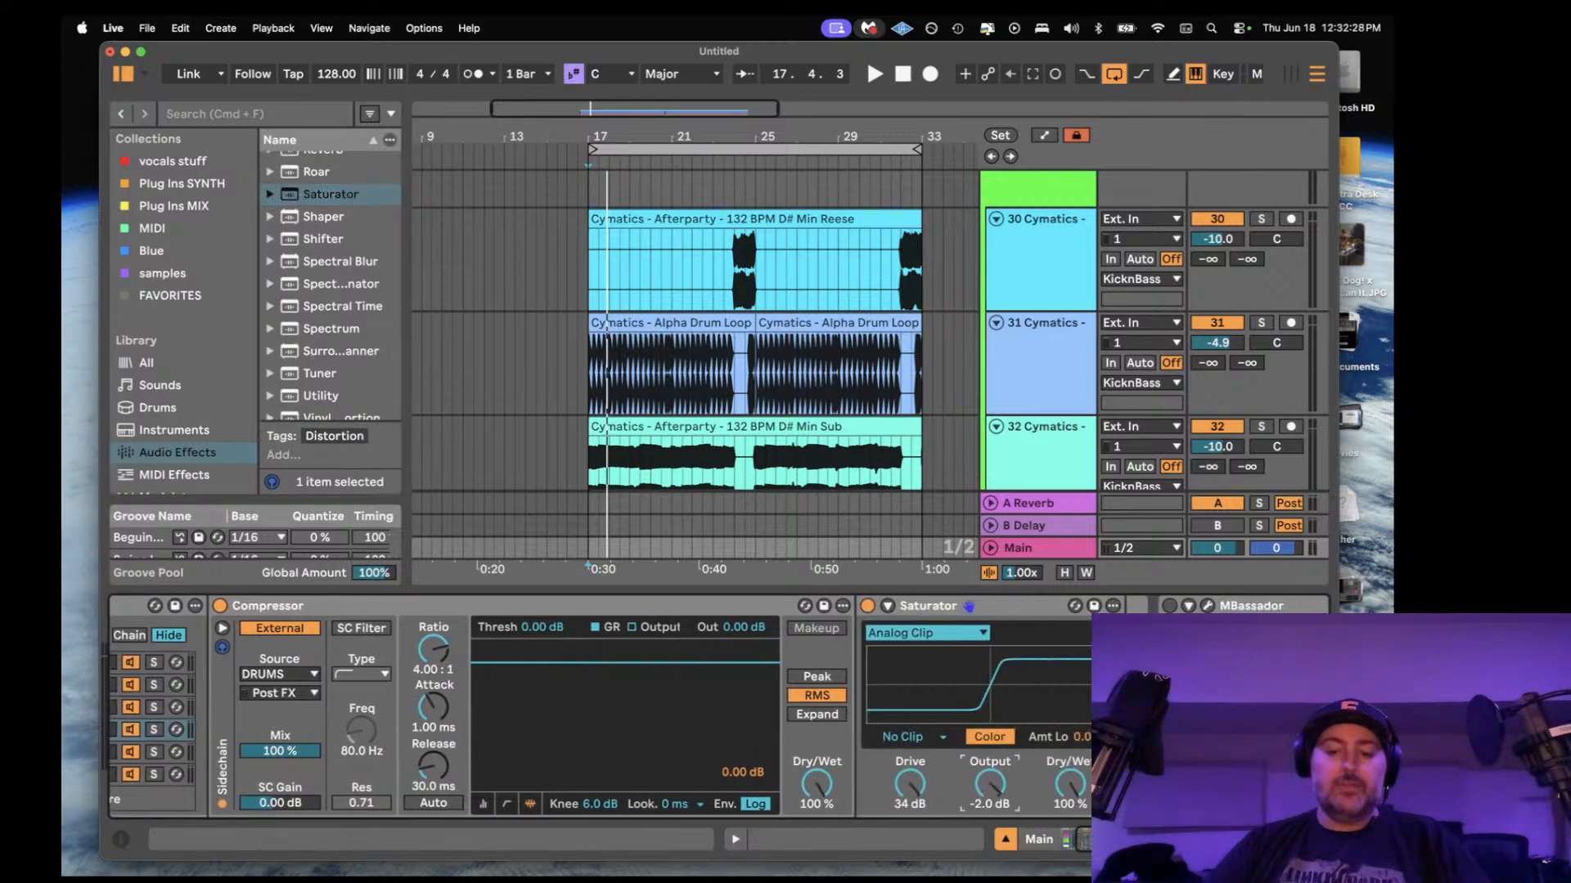
key(space)
drag(995, 792, 995, 795)
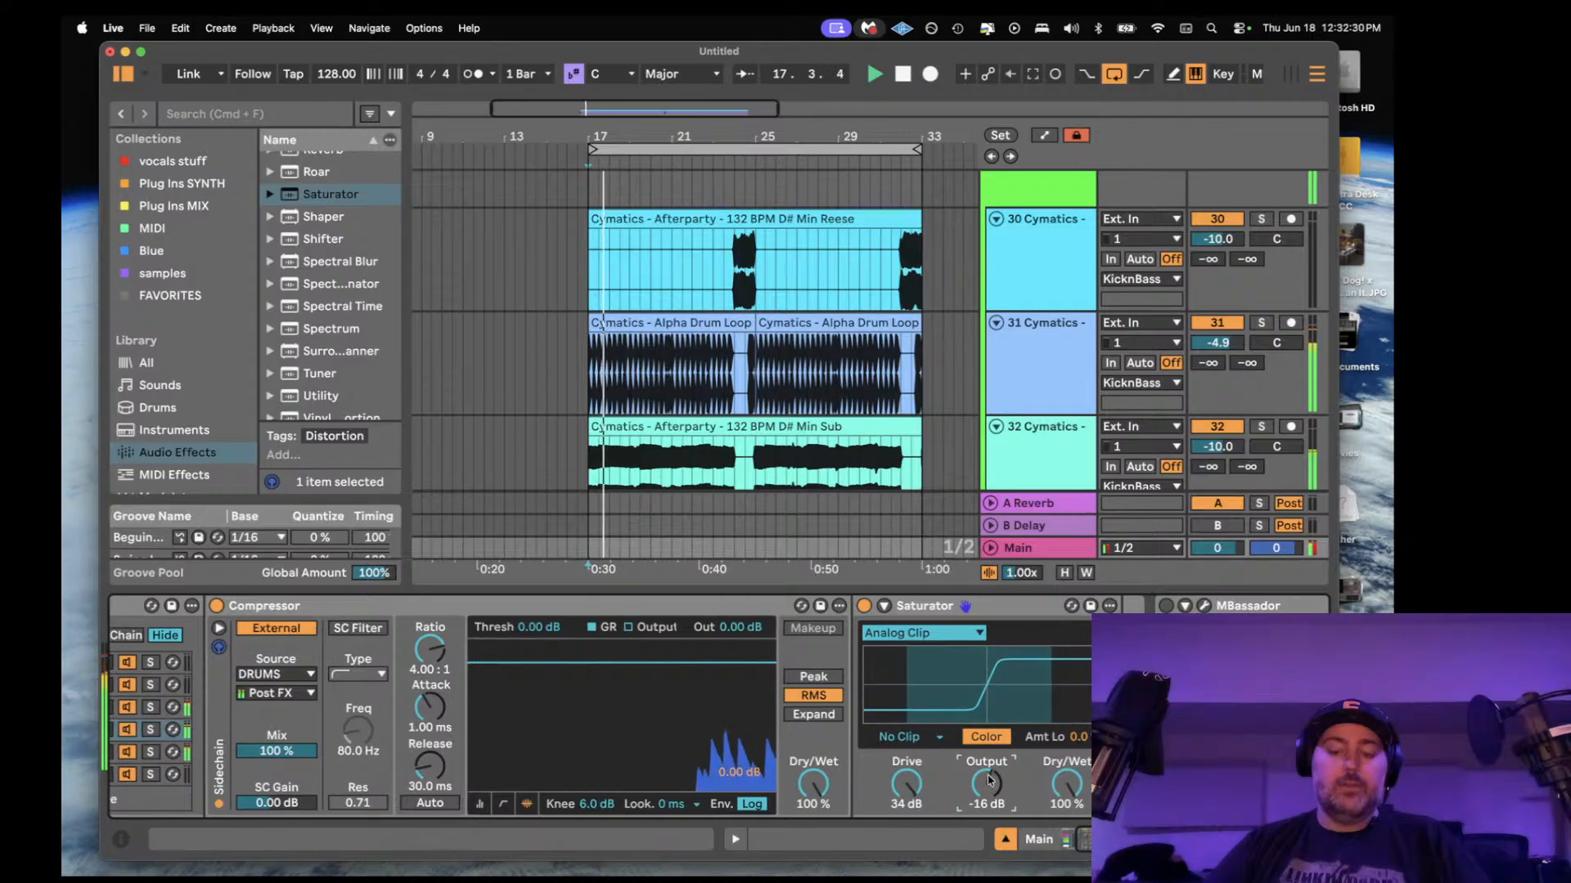
scroll(637, 658, left, 5)
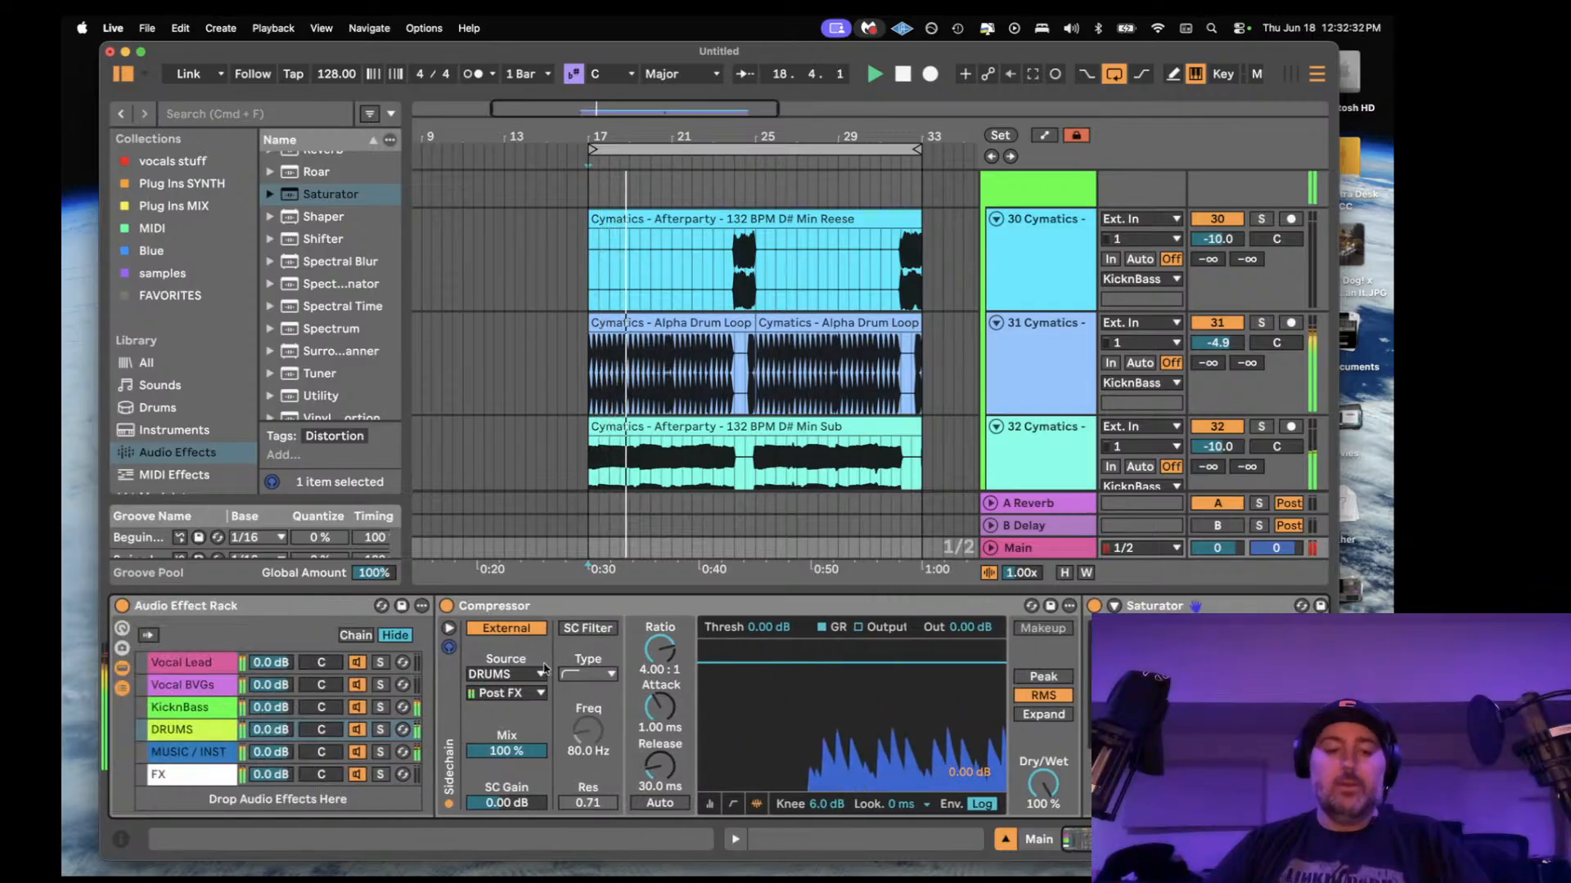
key(space)
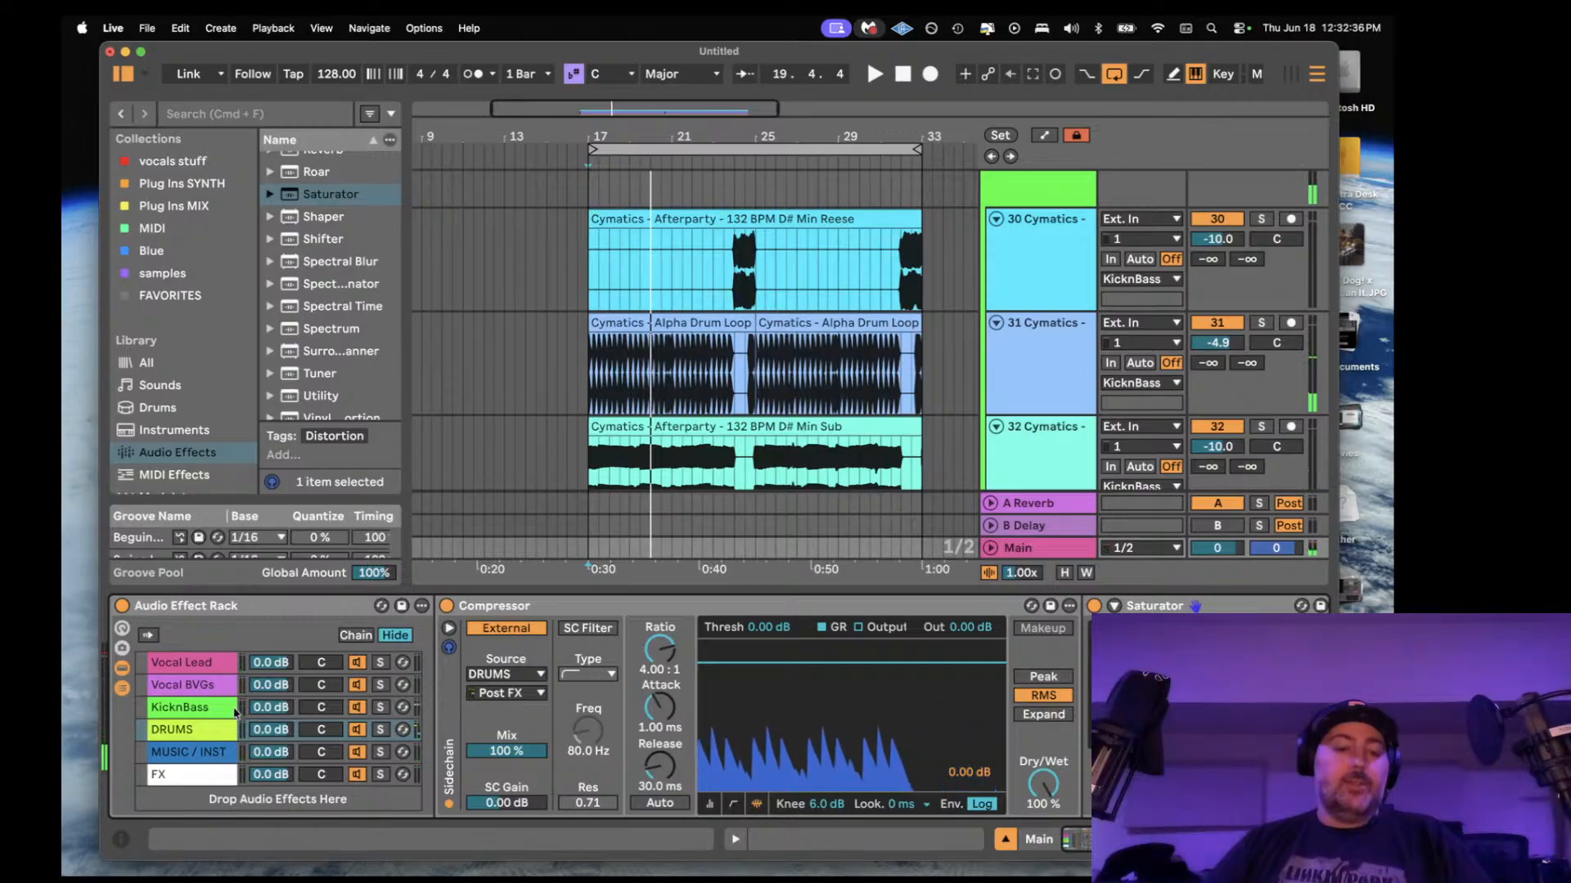
- Set the Roar in the KicknBass chain to Single routing and raise its Drive to 6.1 dB during playback
click(207, 753)
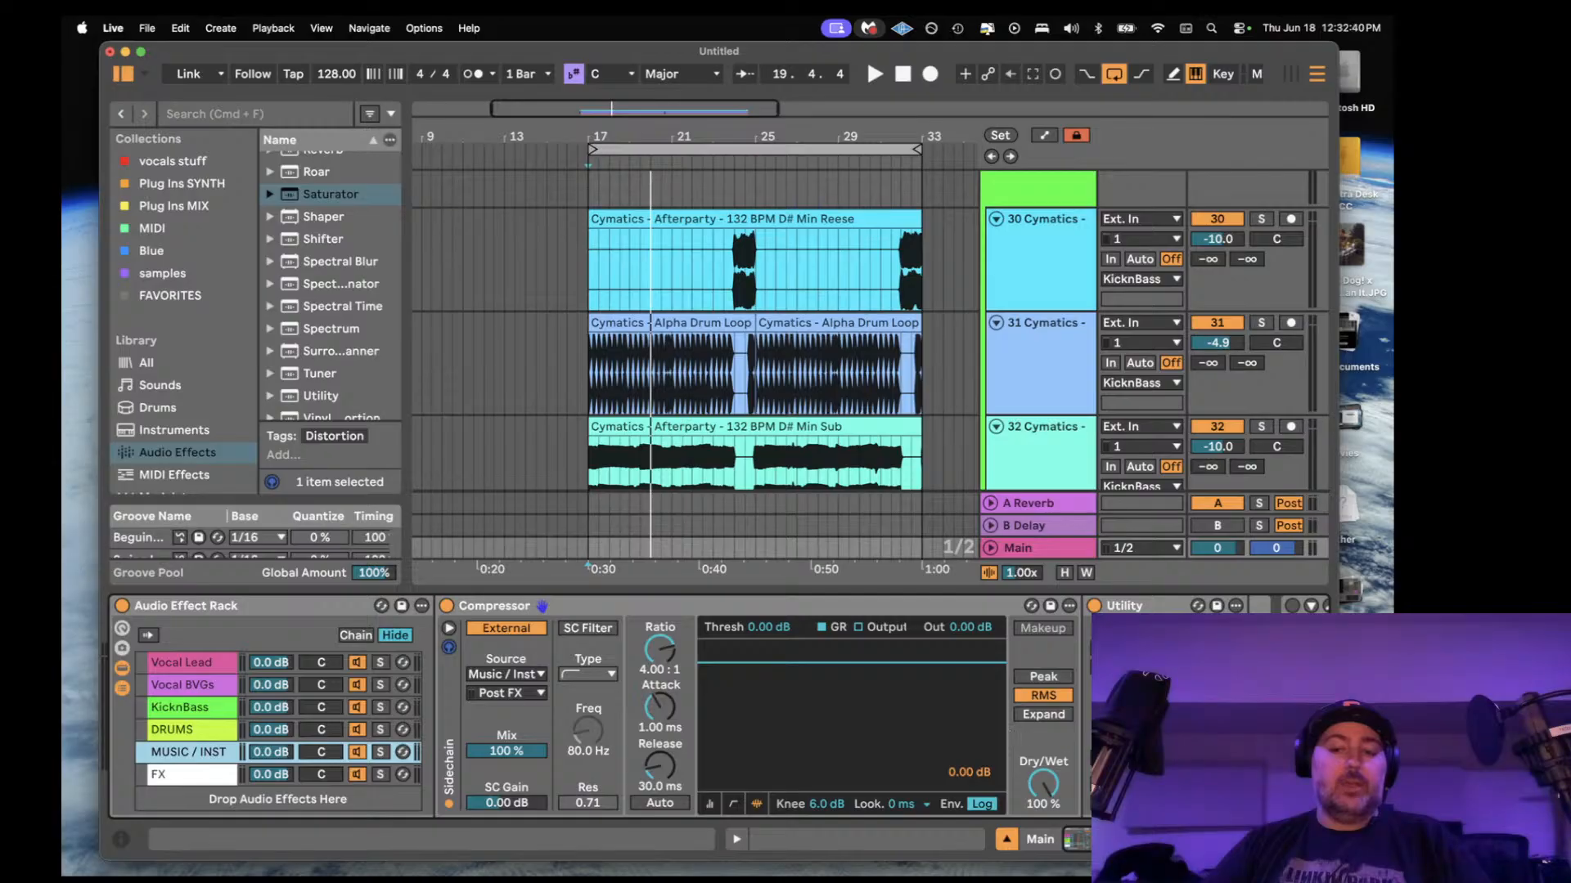
key(space)
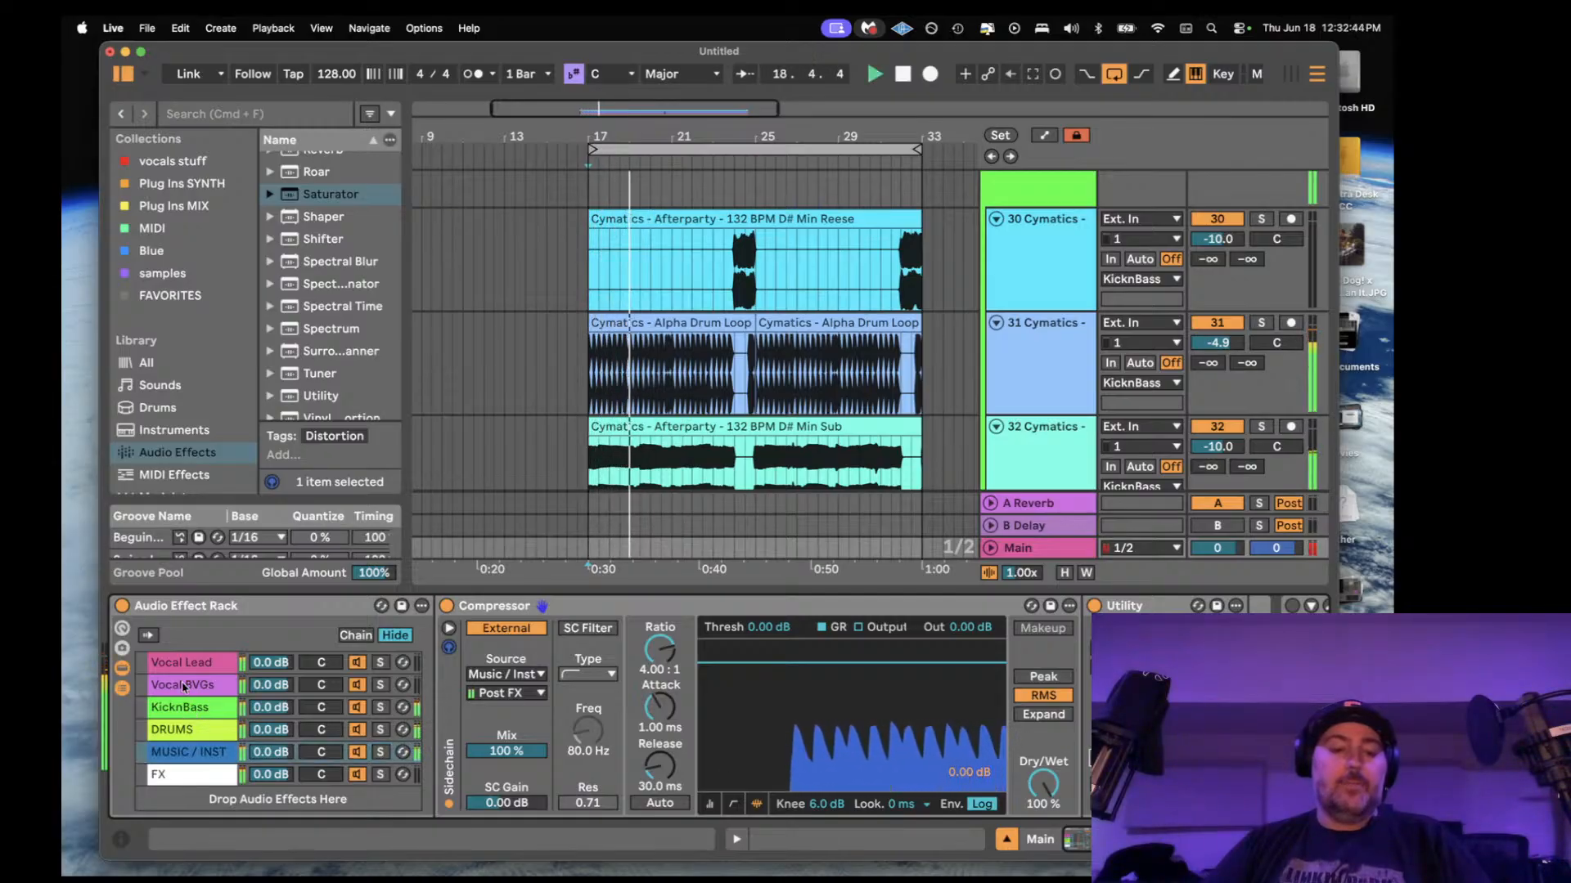
click(180, 713)
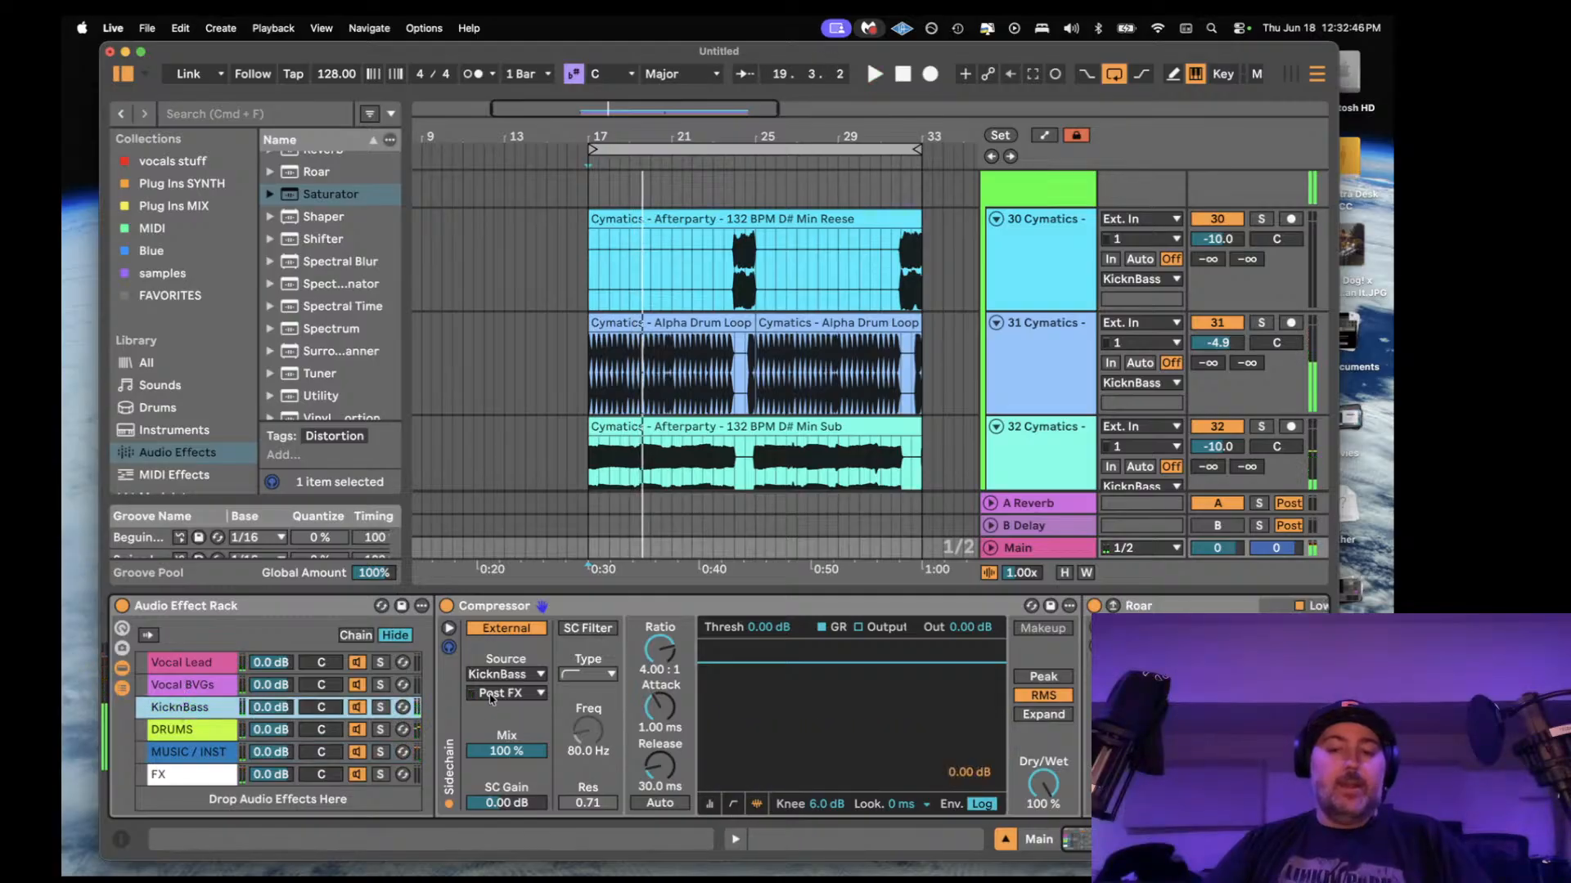
scroll(490, 699, right, 5)
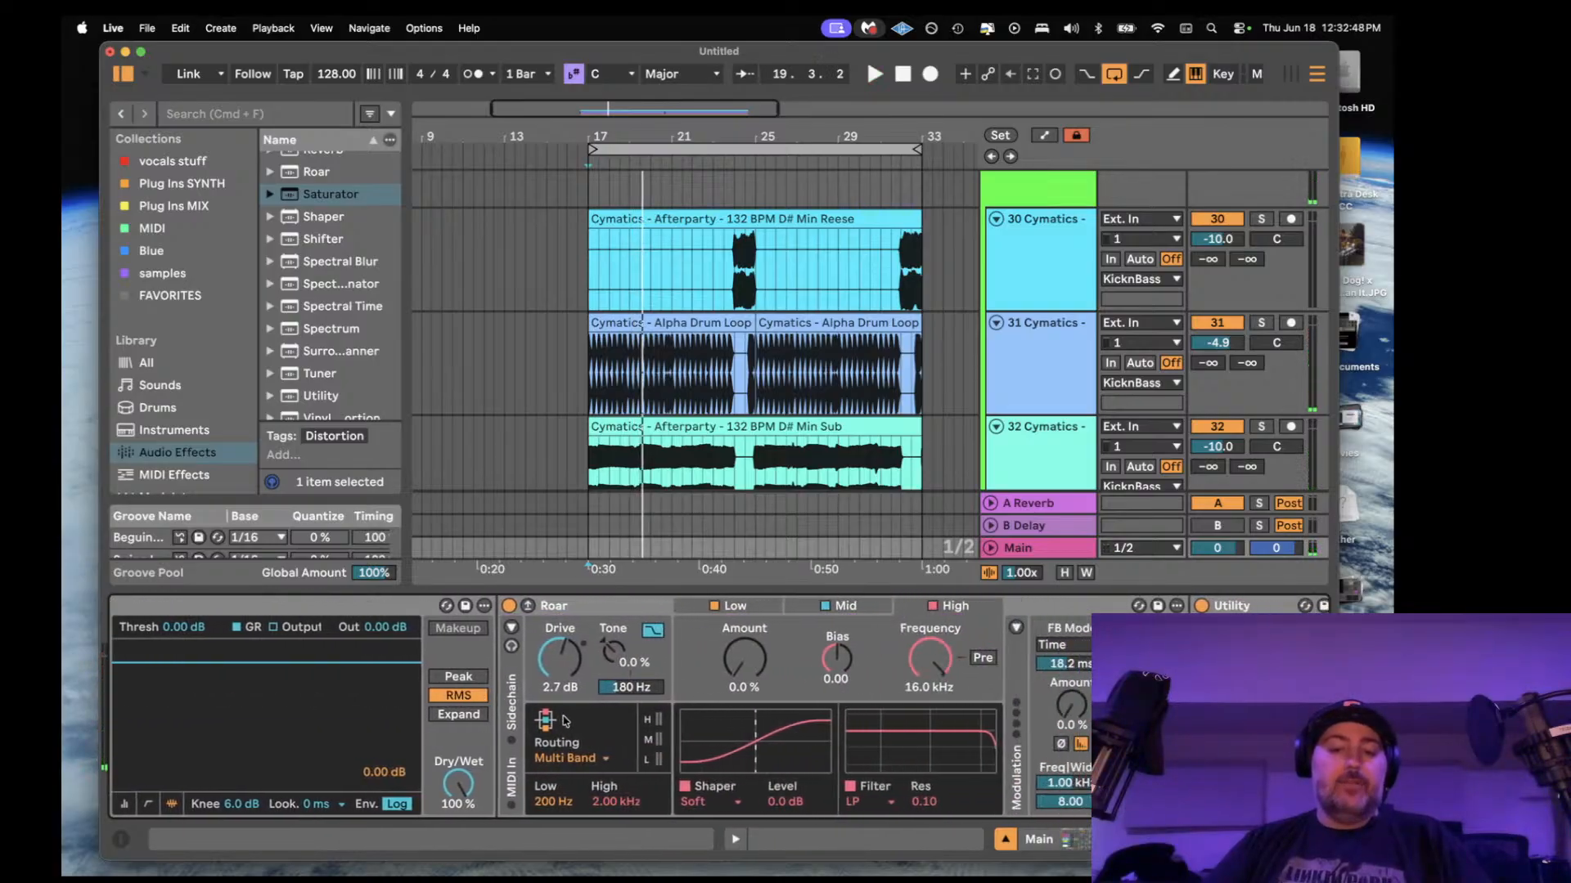
click(584, 759)
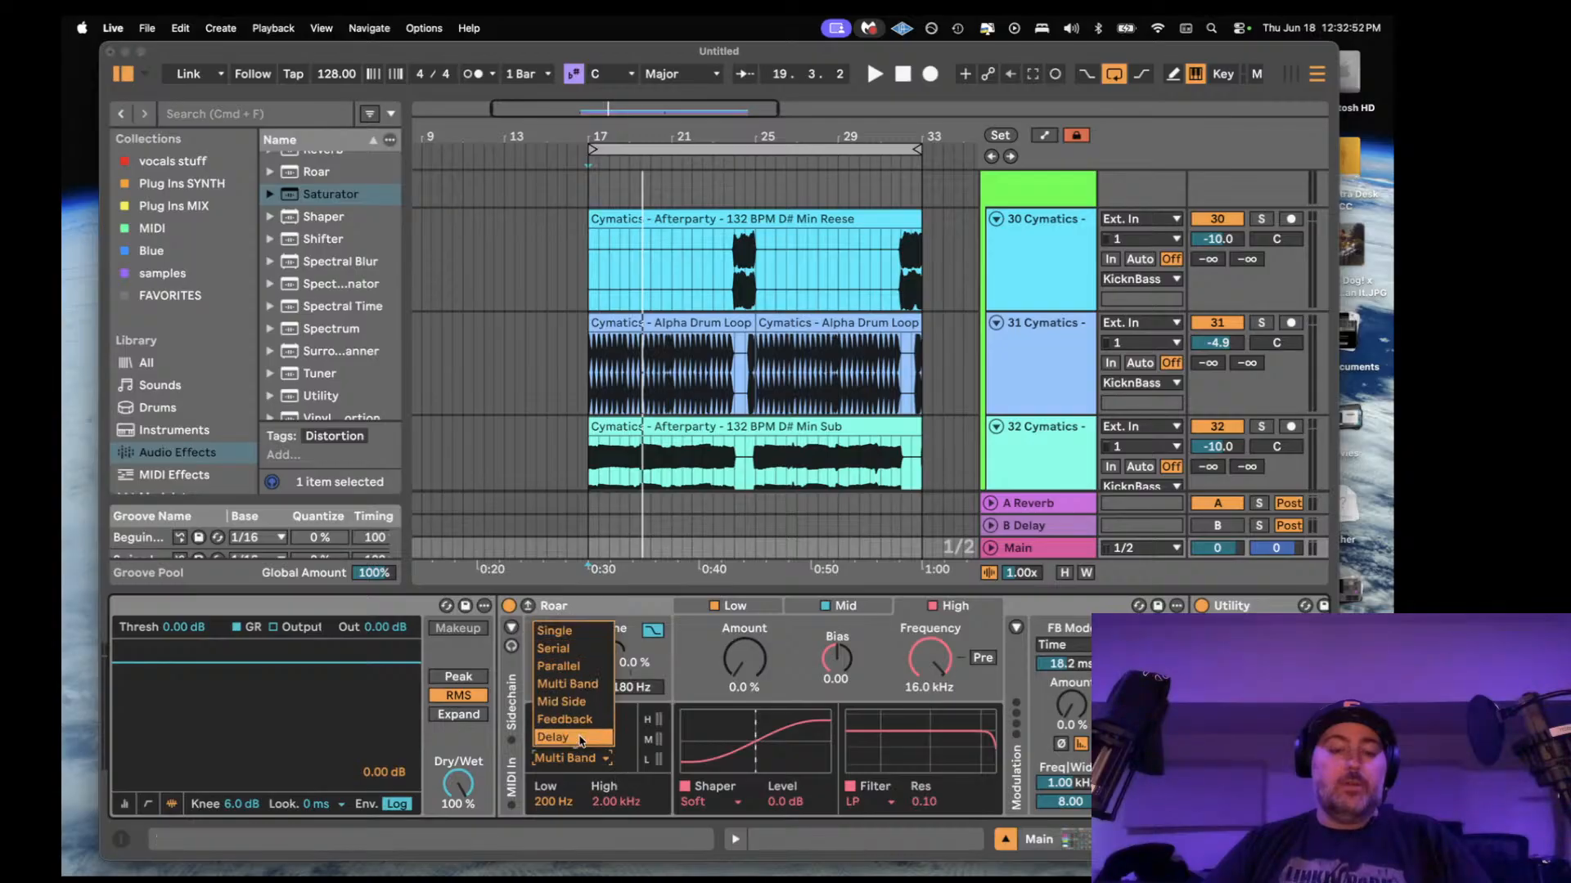
click(564, 642)
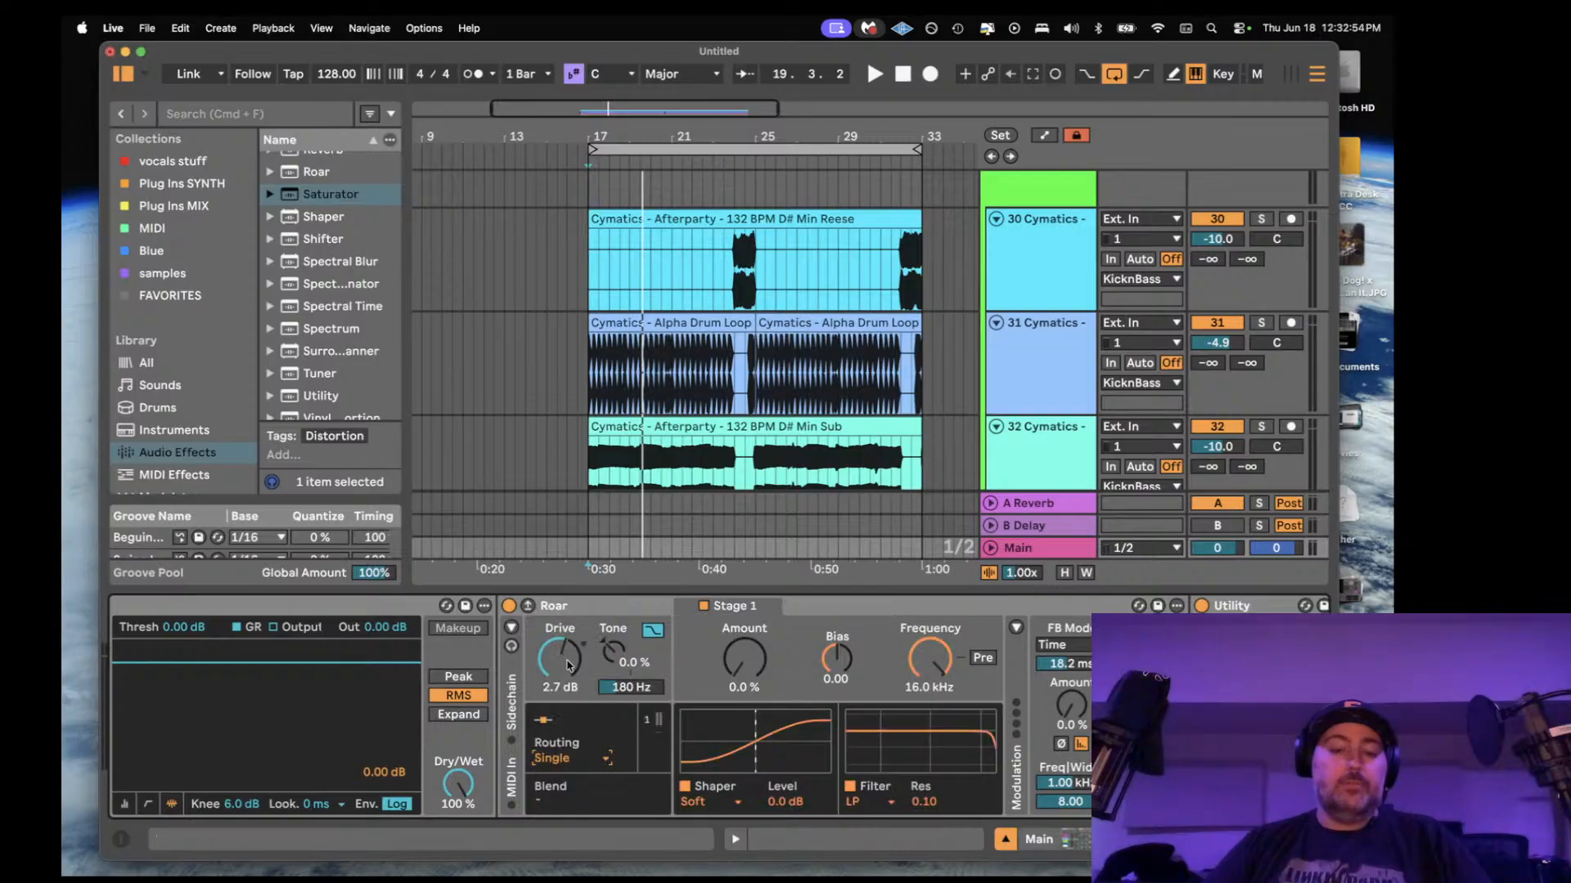
key(space)
drag(560, 659, 560, 667)
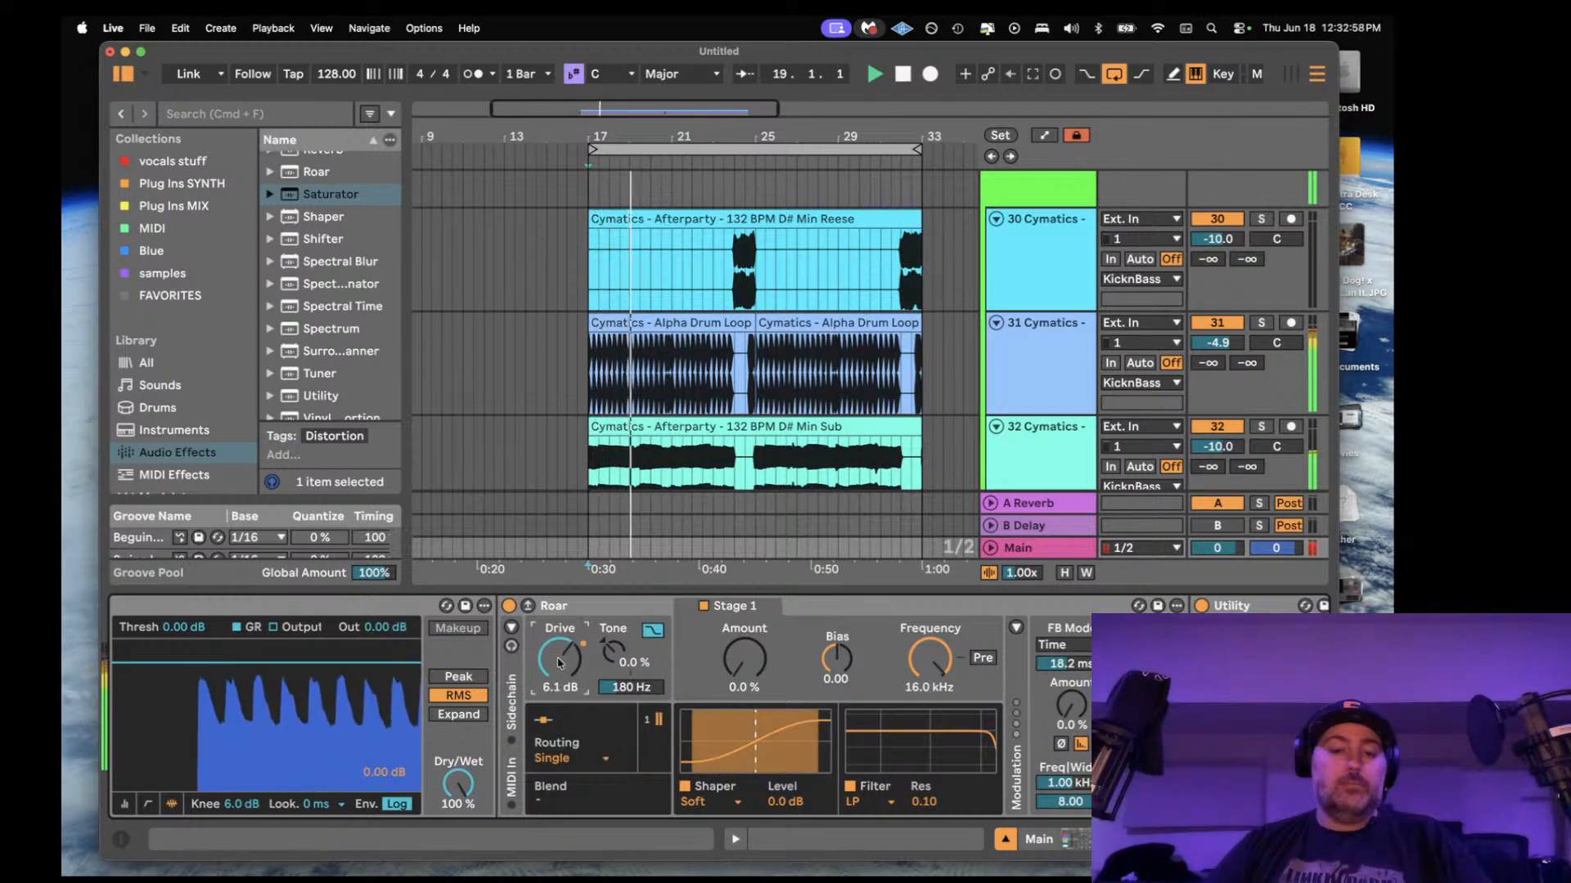
- Bypass and re-enable the Audio Effect Rack during playback to compare the sound
scroll(571, 678, left, 5)
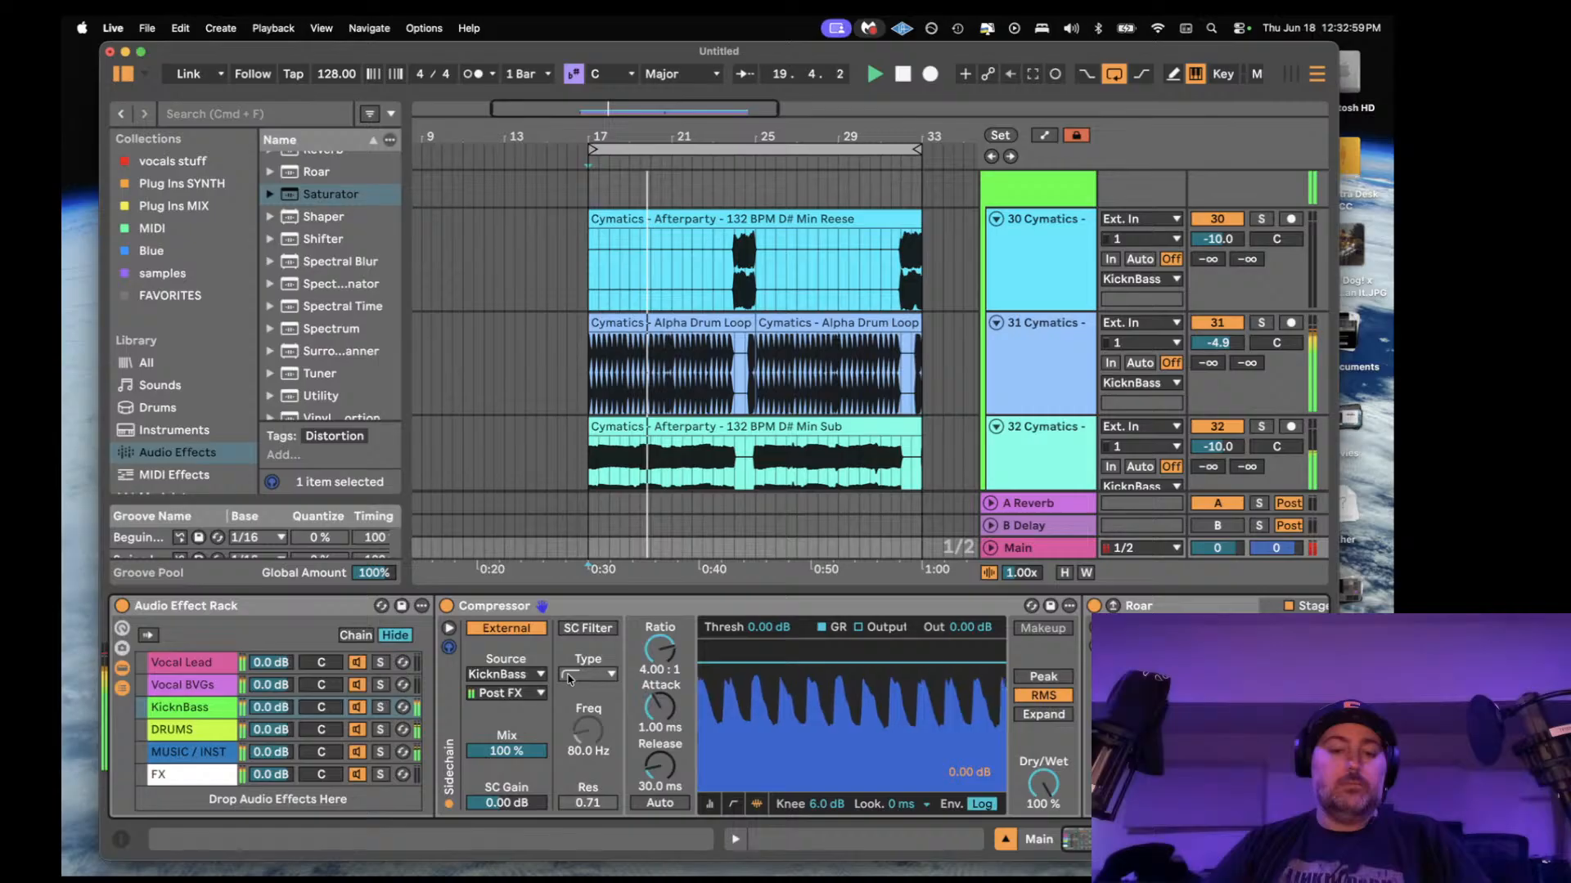
click(123, 607)
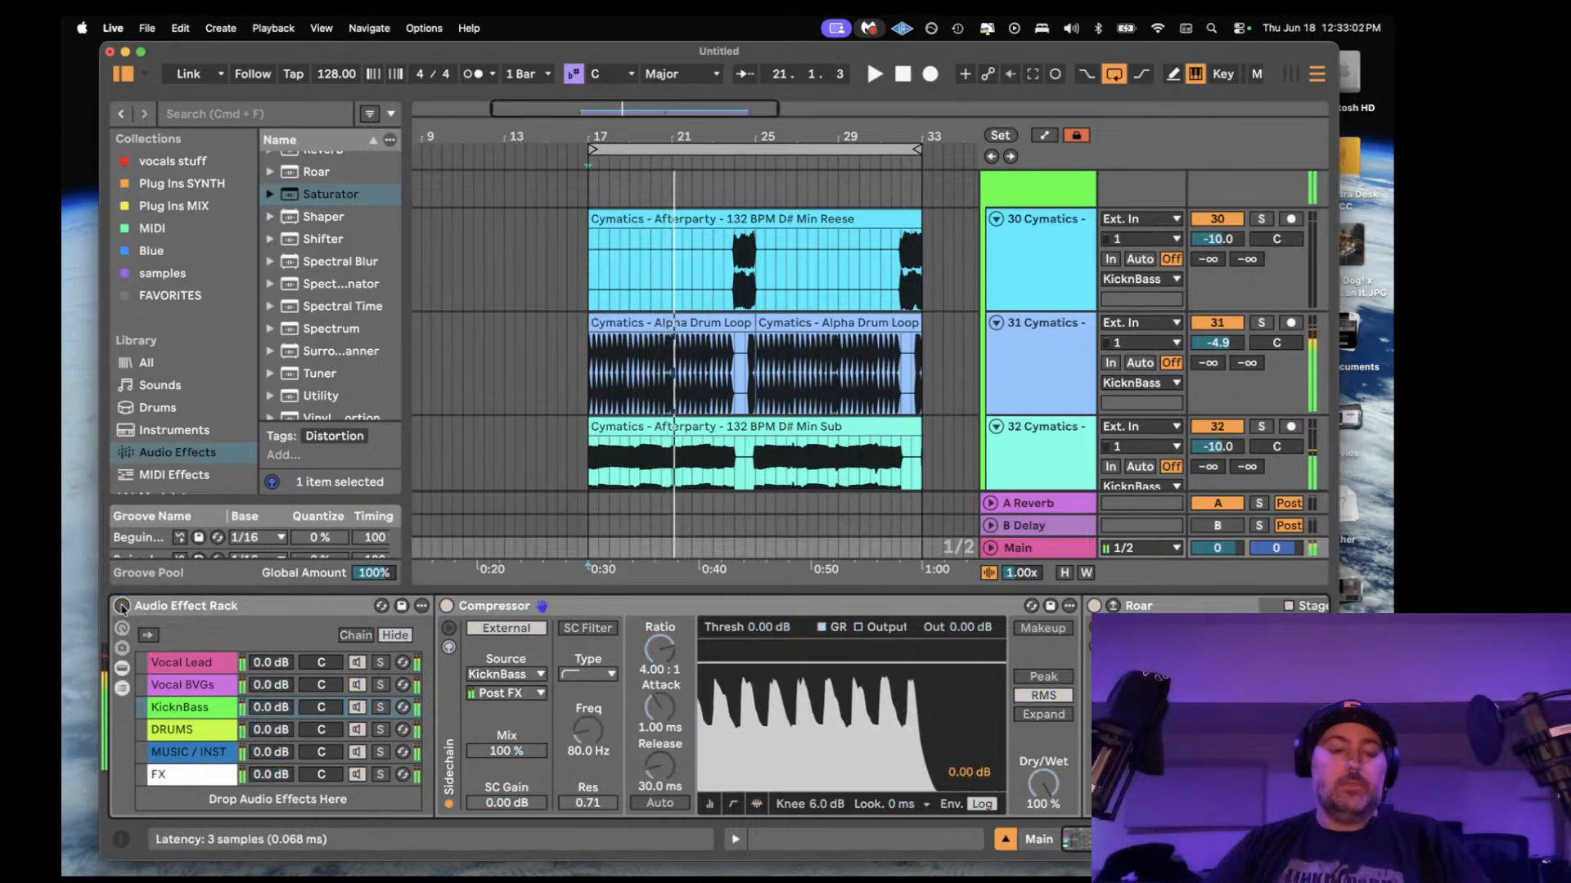
click(123, 607)
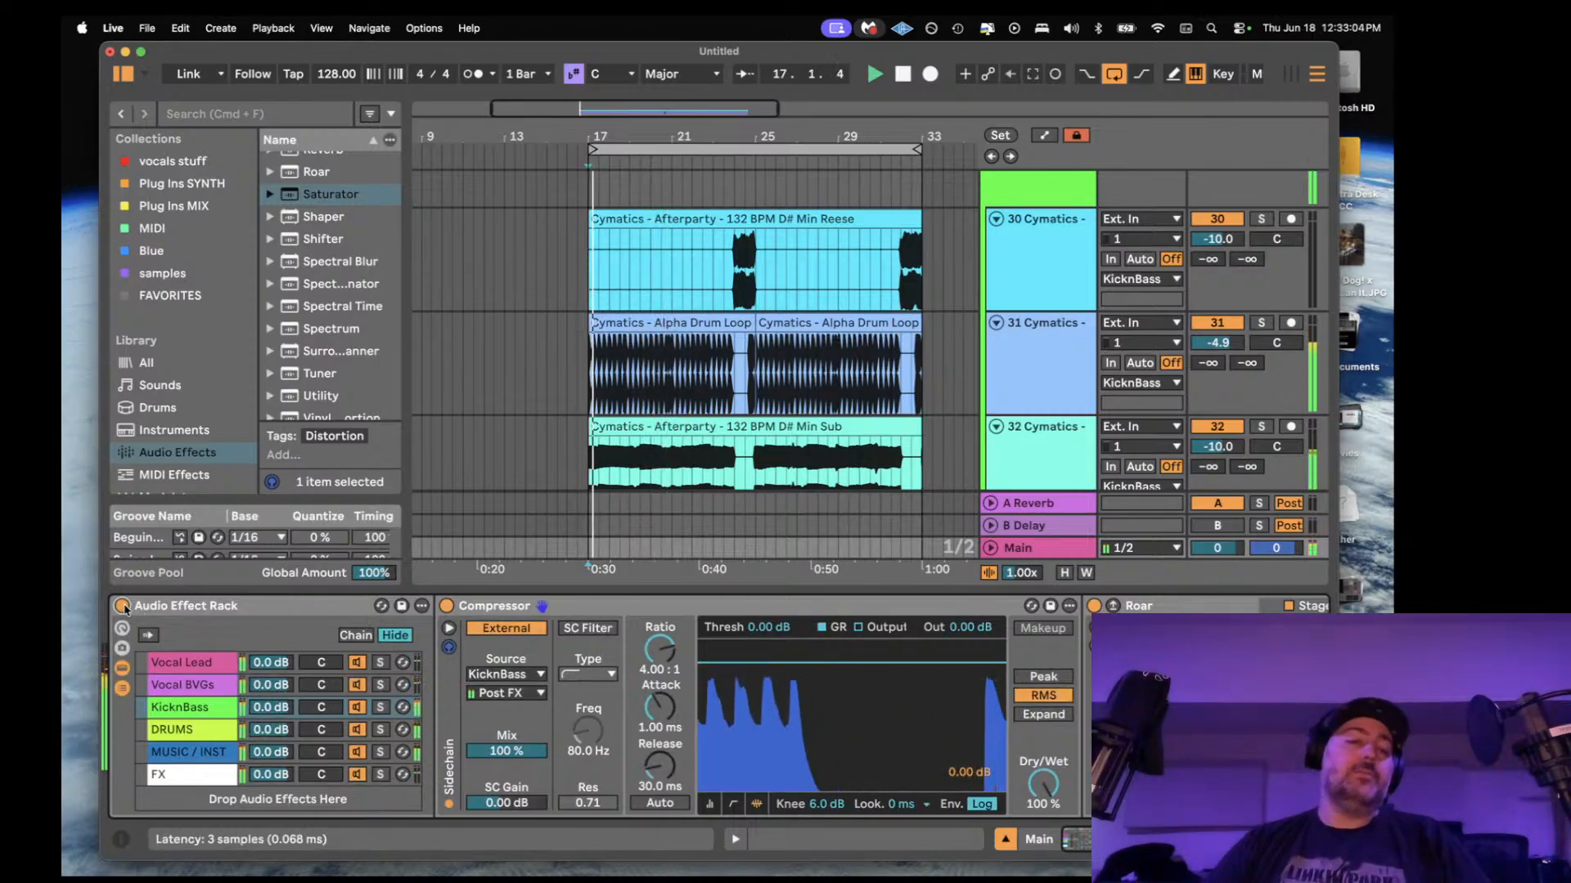
- Rename the Audio Effect Rack as SAMS SUMMER v1
click(161, 607)
key(super+r)
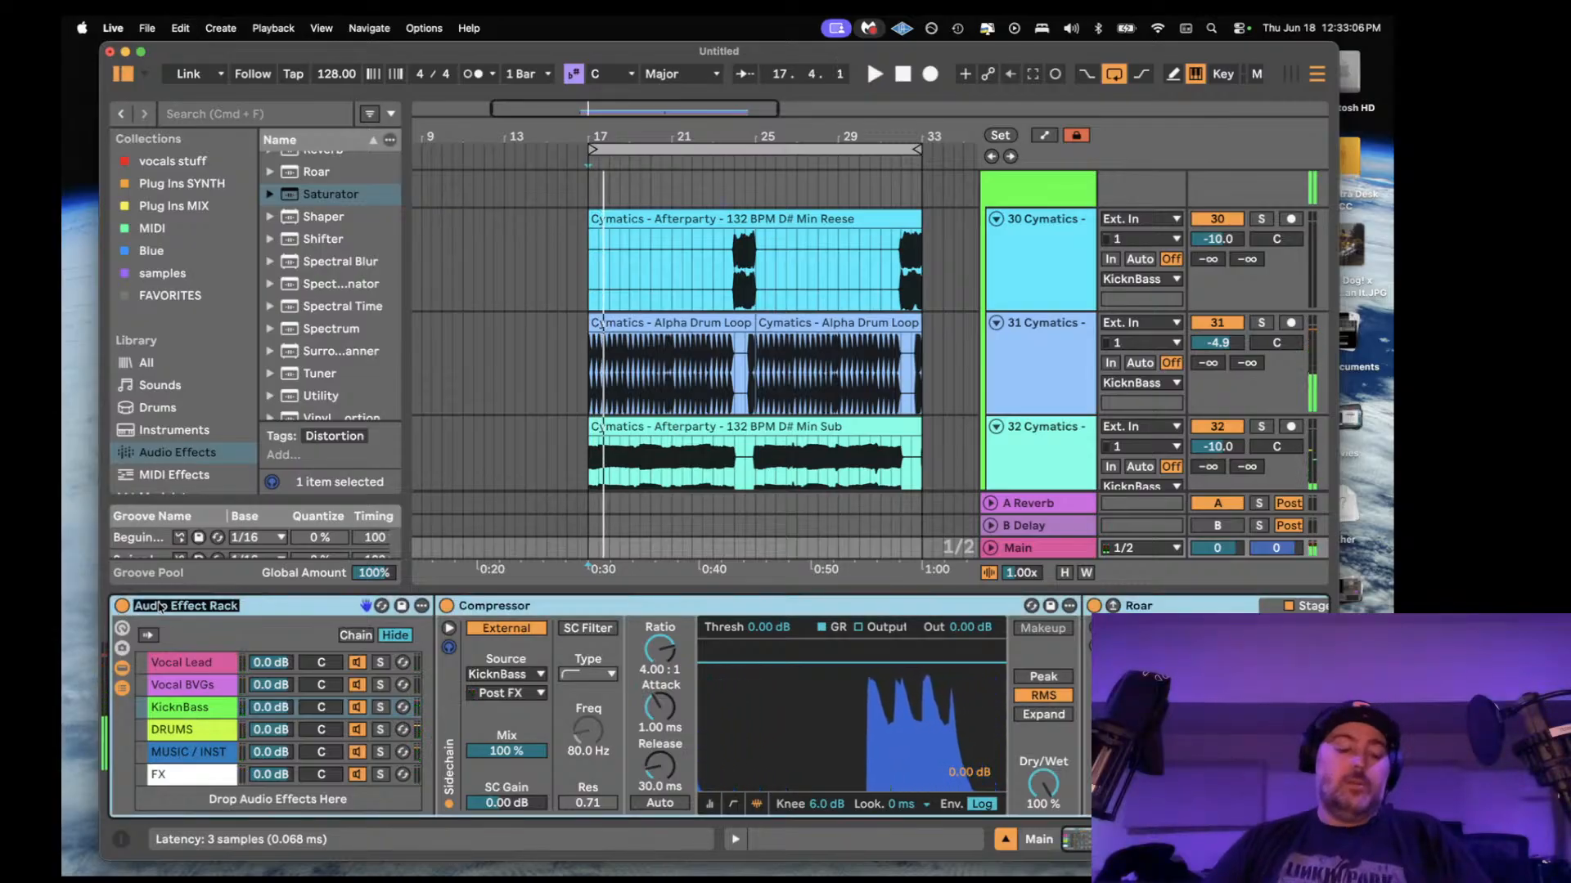
text(SAMS SUMMER v1)
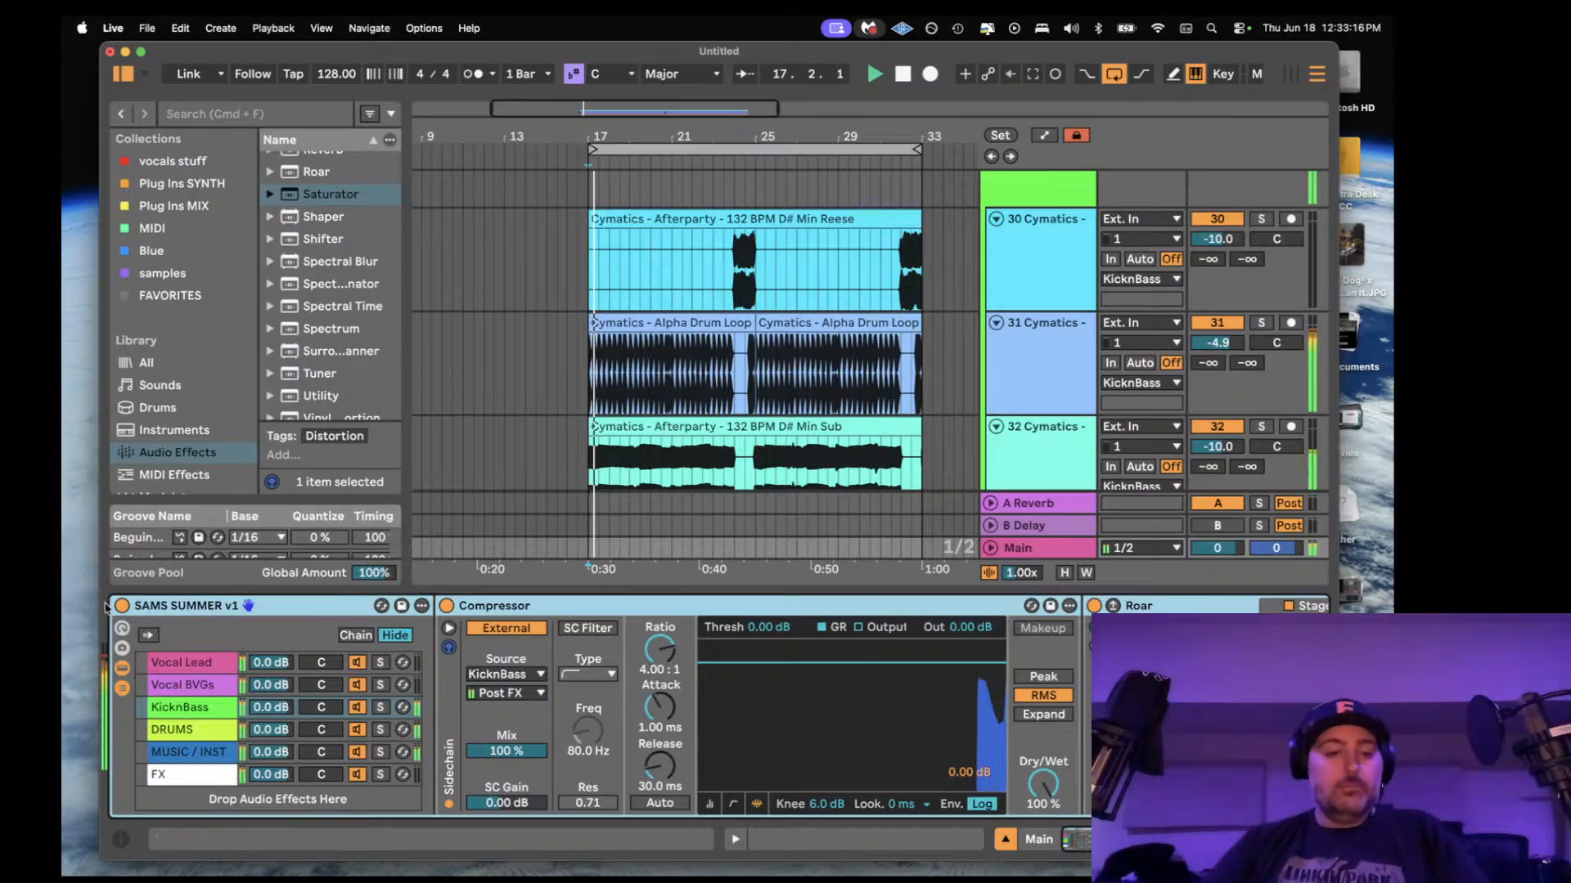
- Compare the loop with the SAMS SUMMER v1 rack bypassed and enabled, replaying from bar 23 with the rack on
click(122, 606)
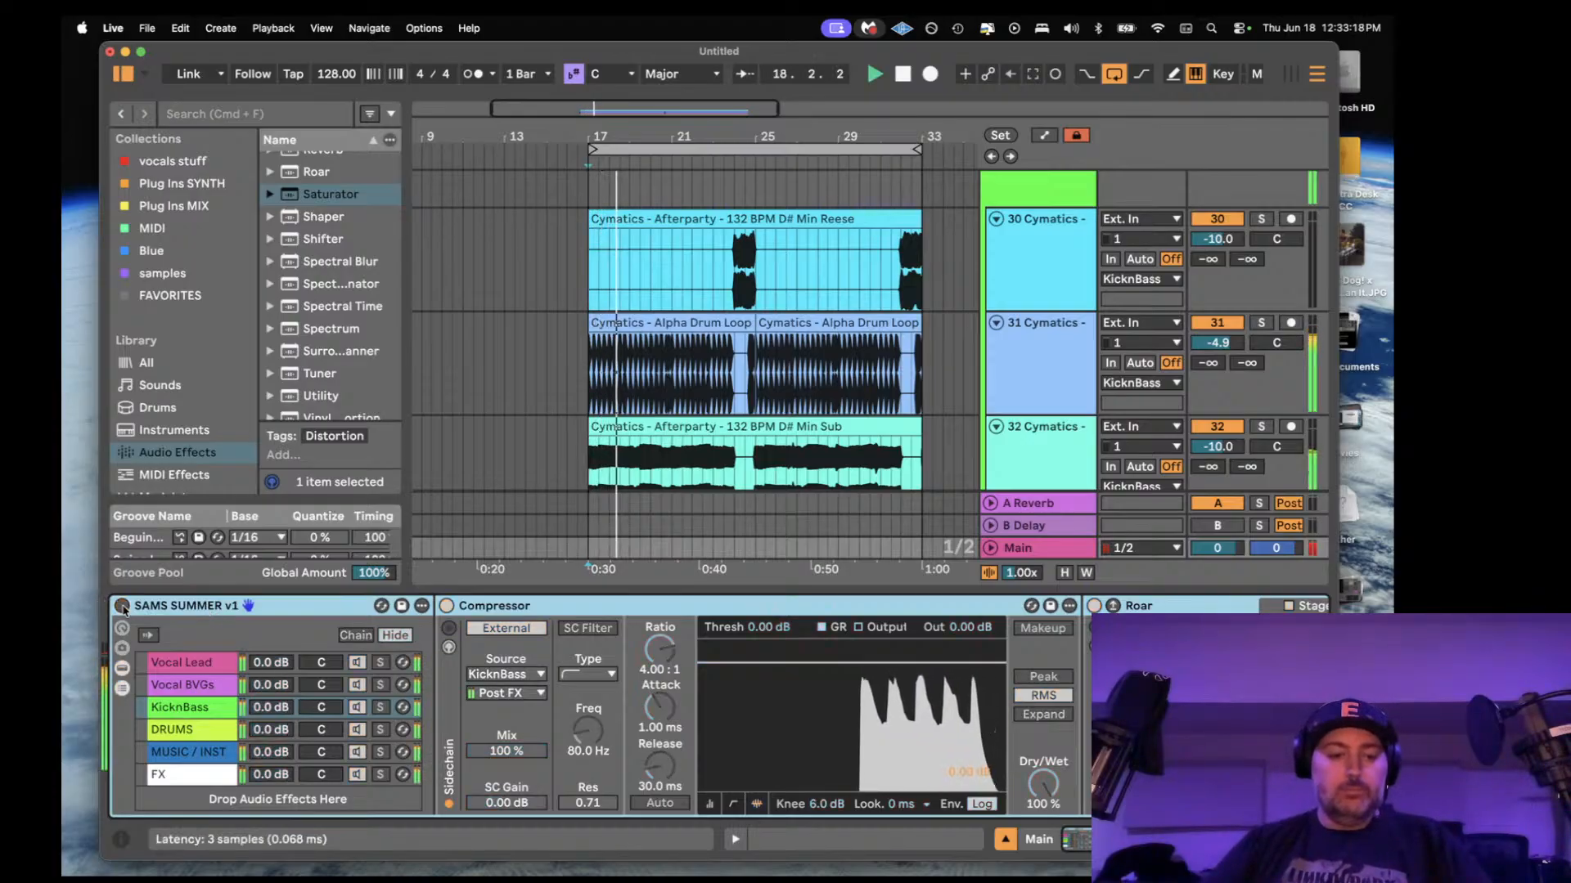
click(122, 606)
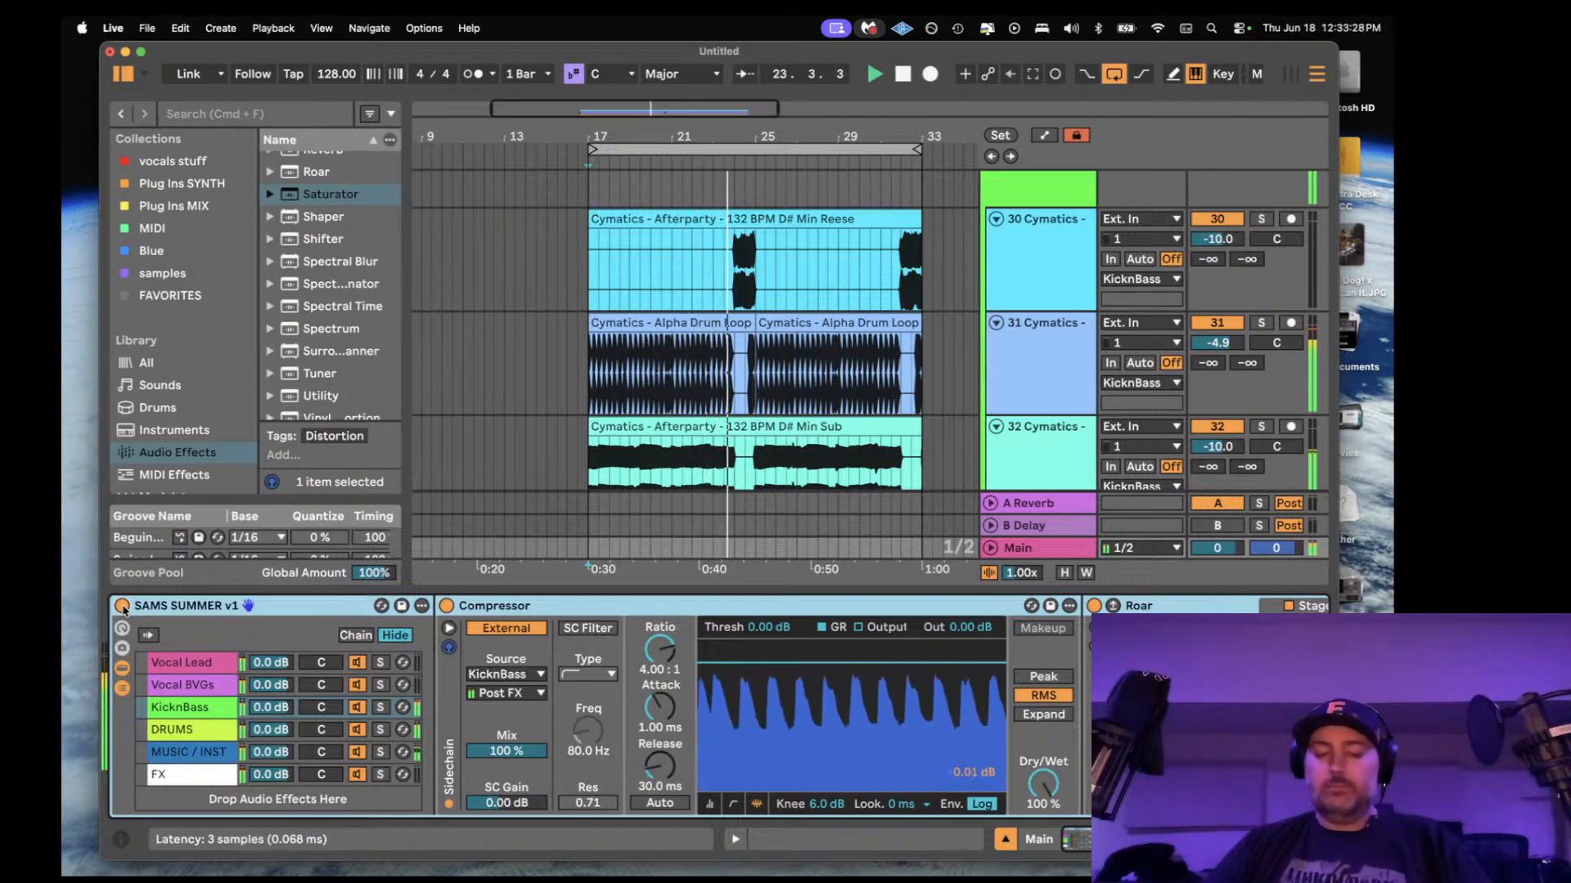
click(122, 606)
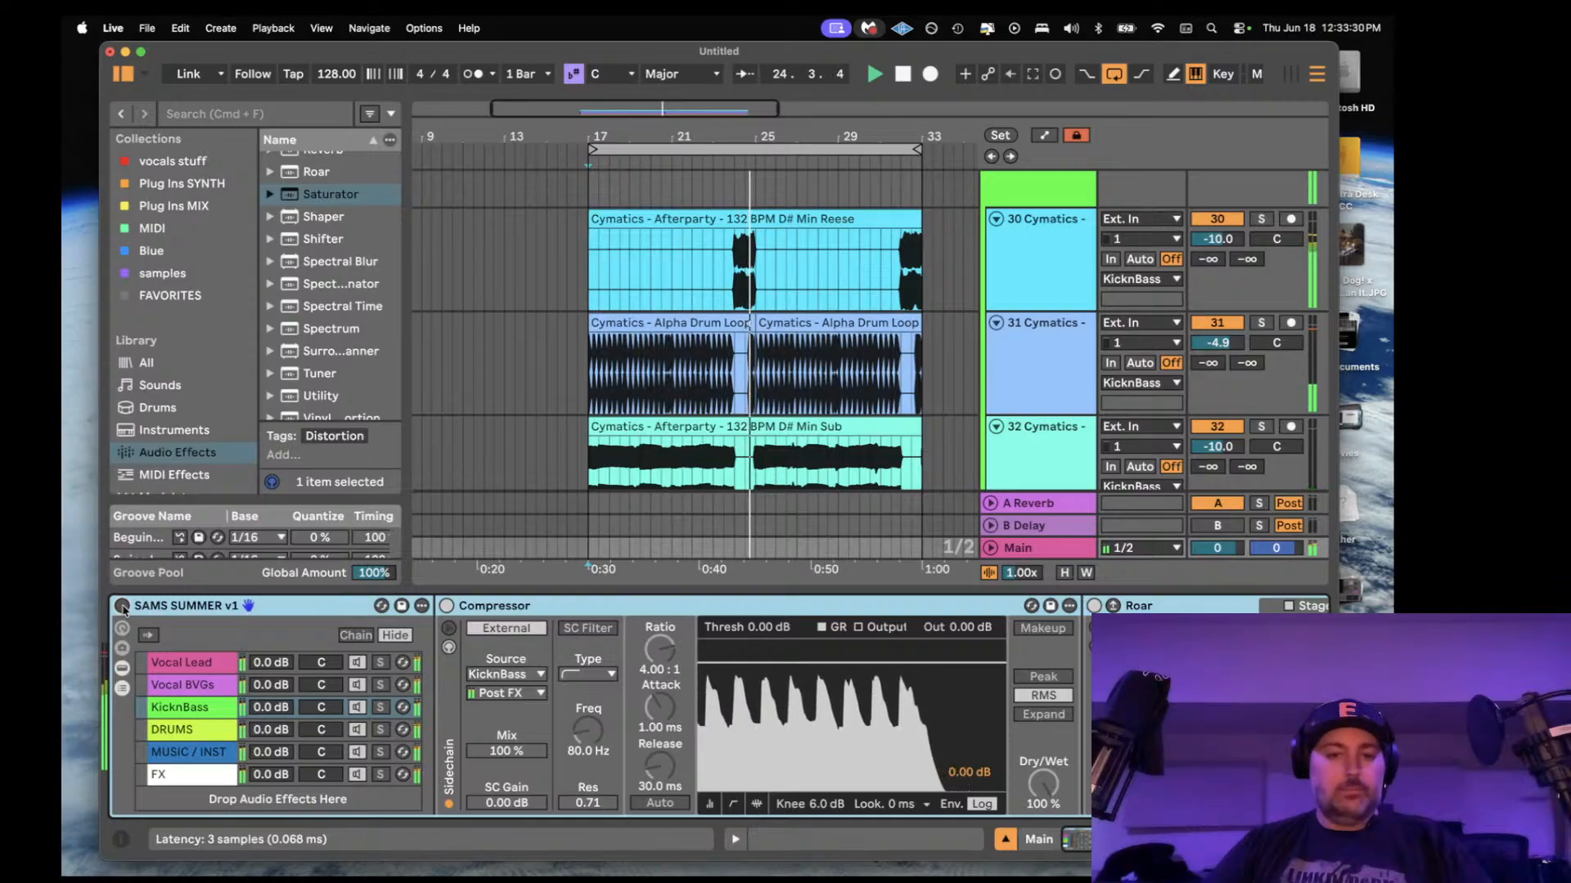
click(724, 370)
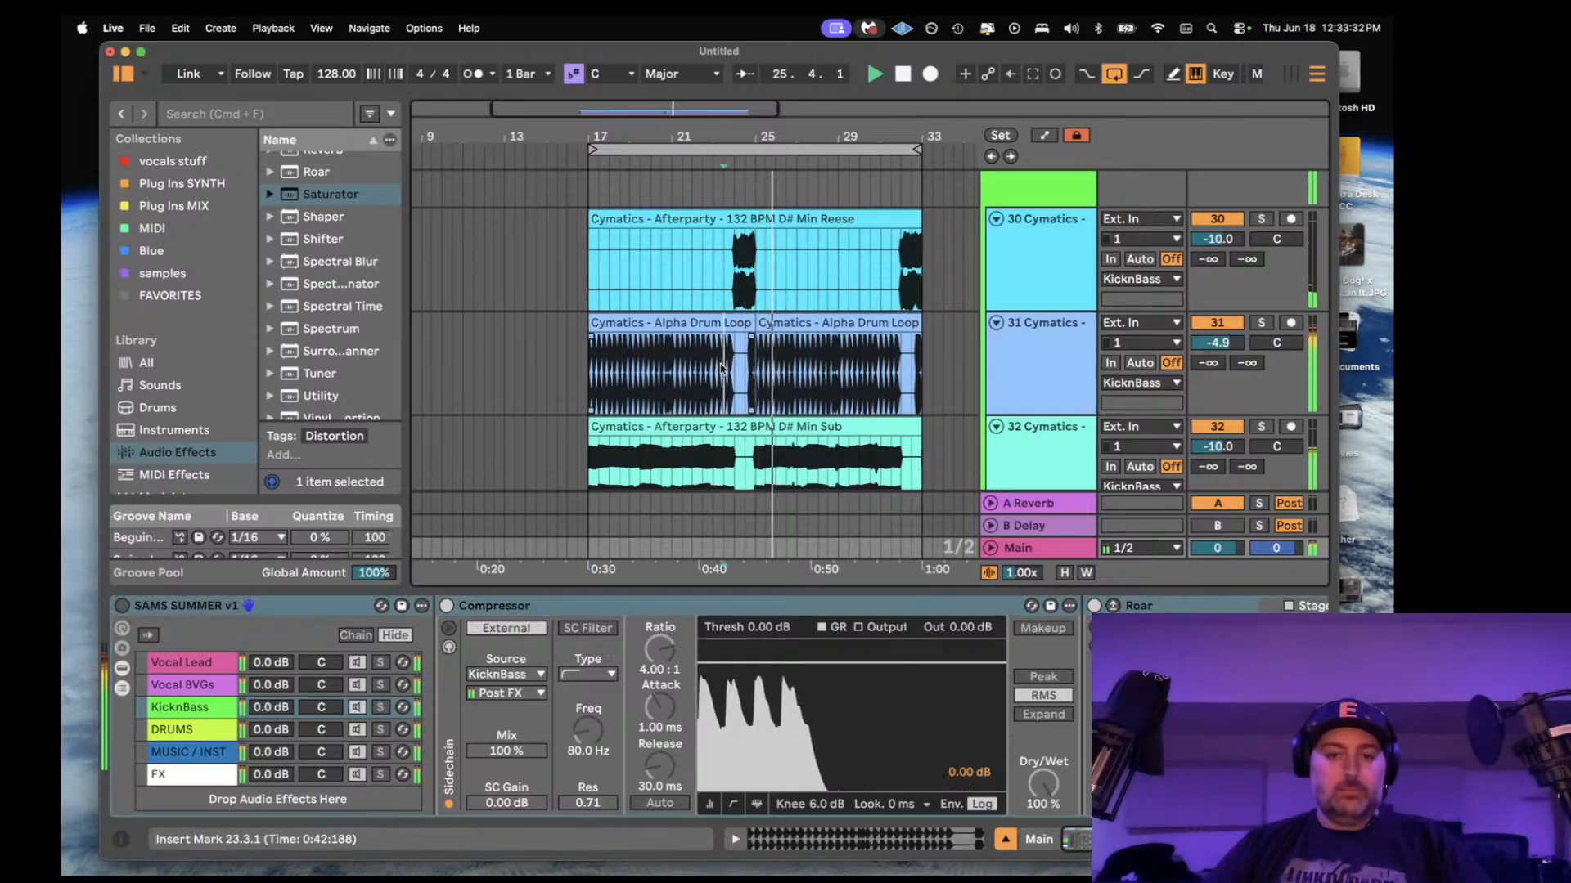
key(space)
click(720, 554)
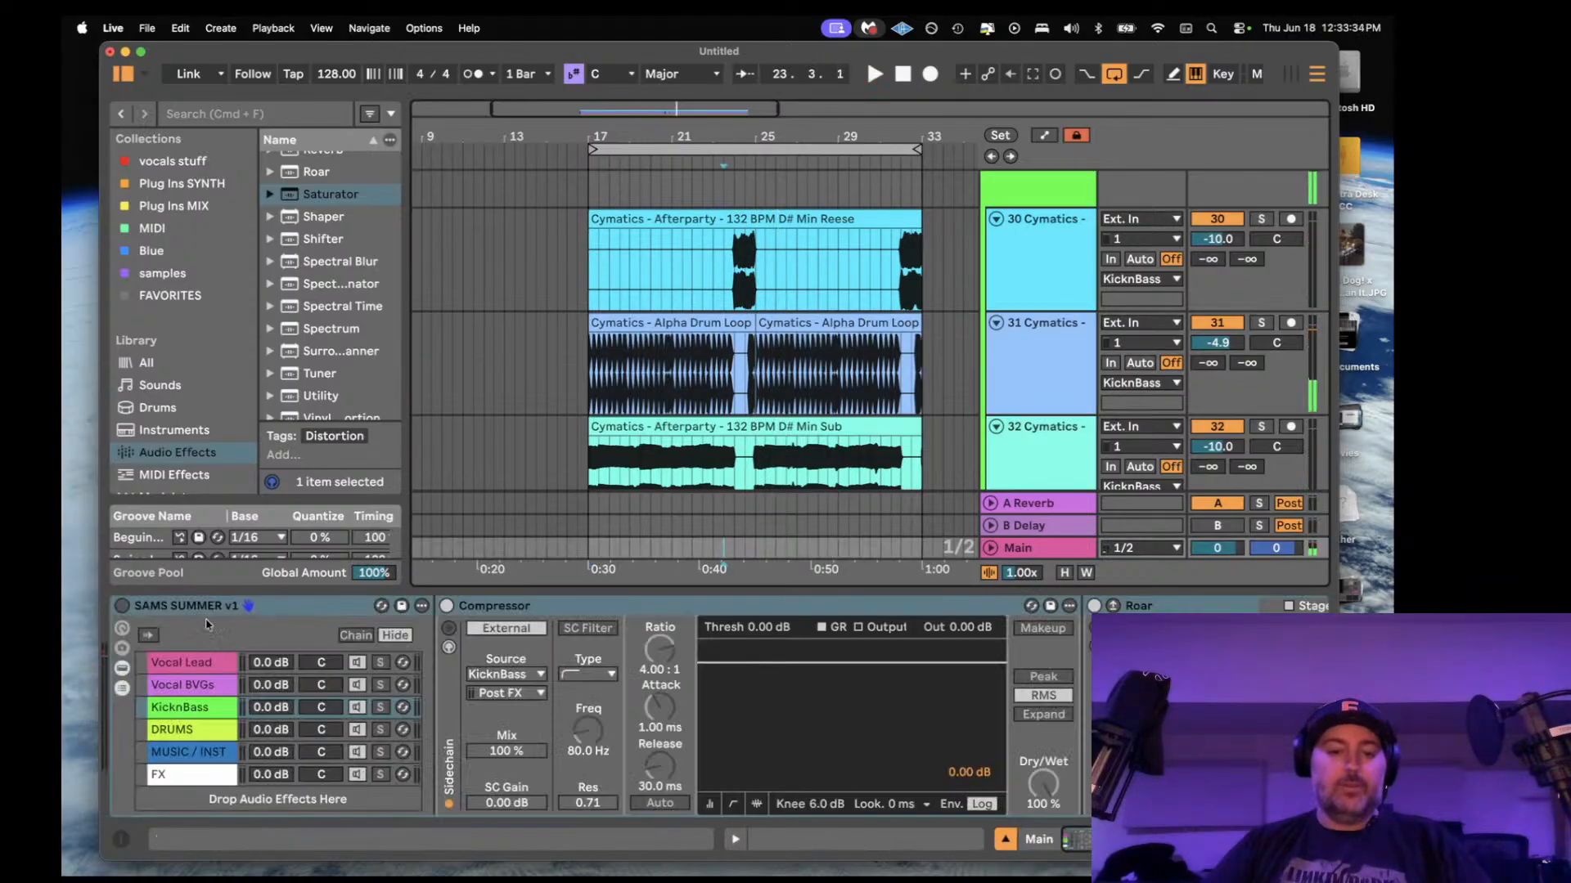
click(122, 606)
key(space)
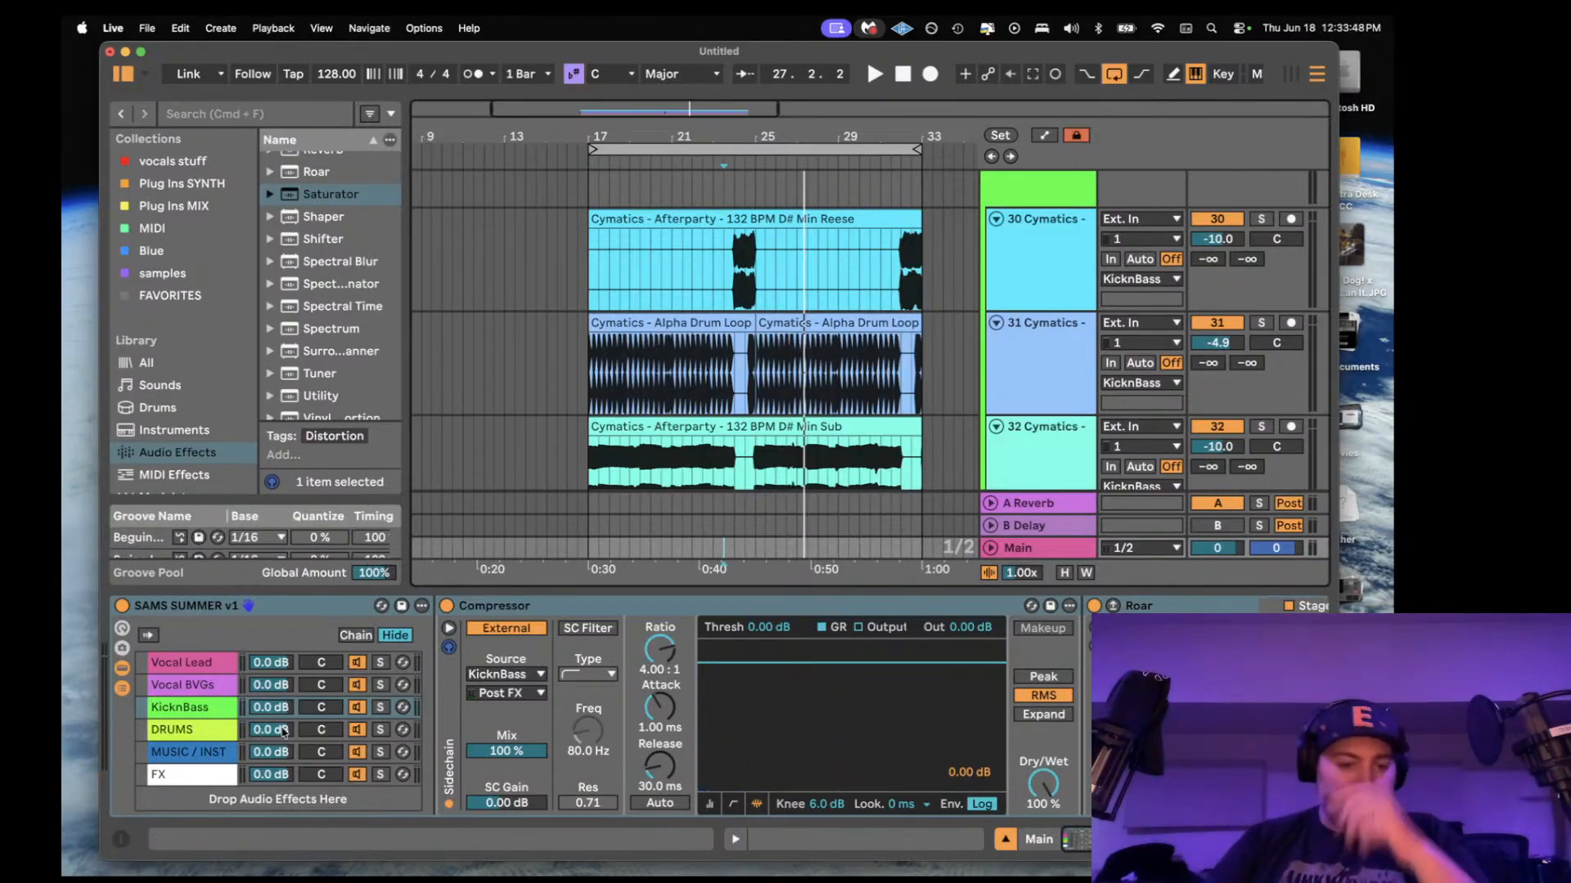
- Try lowering the KicknBass chain's volume to about -8.7 dB during playback and undo the change
key(space)
drag(270, 708, 271, 753)
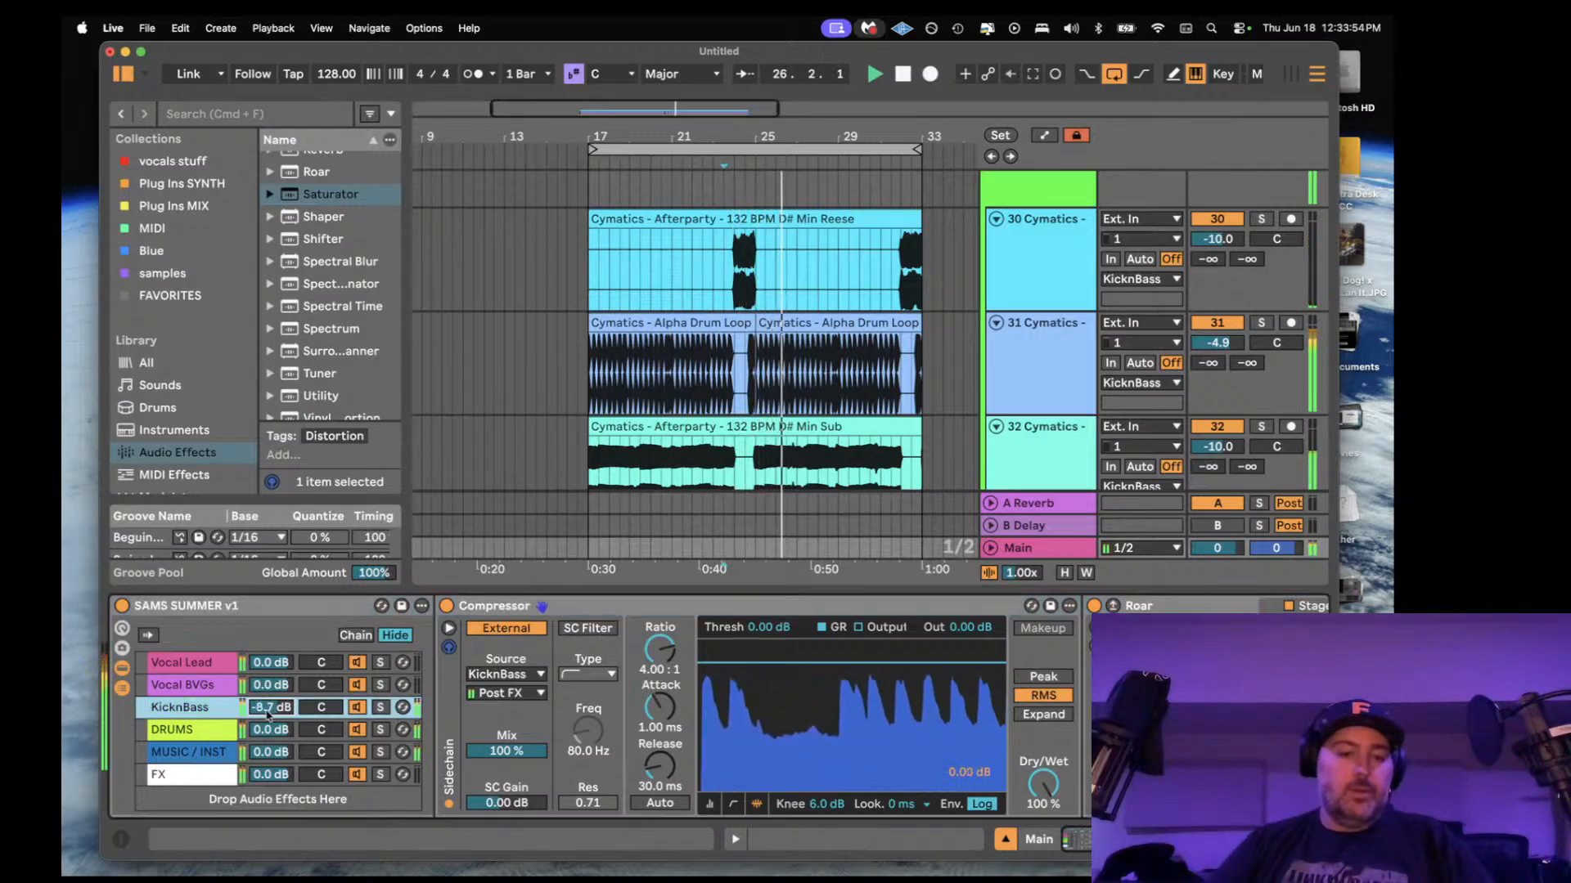
key(super+z)
key(space)
- Look over the vocal, KicknBass and DRUMS tracks and inspect the SAMS SUMMER v1 rack with its chain devices hidden and shown
scroll(1031, 299, up, 10)
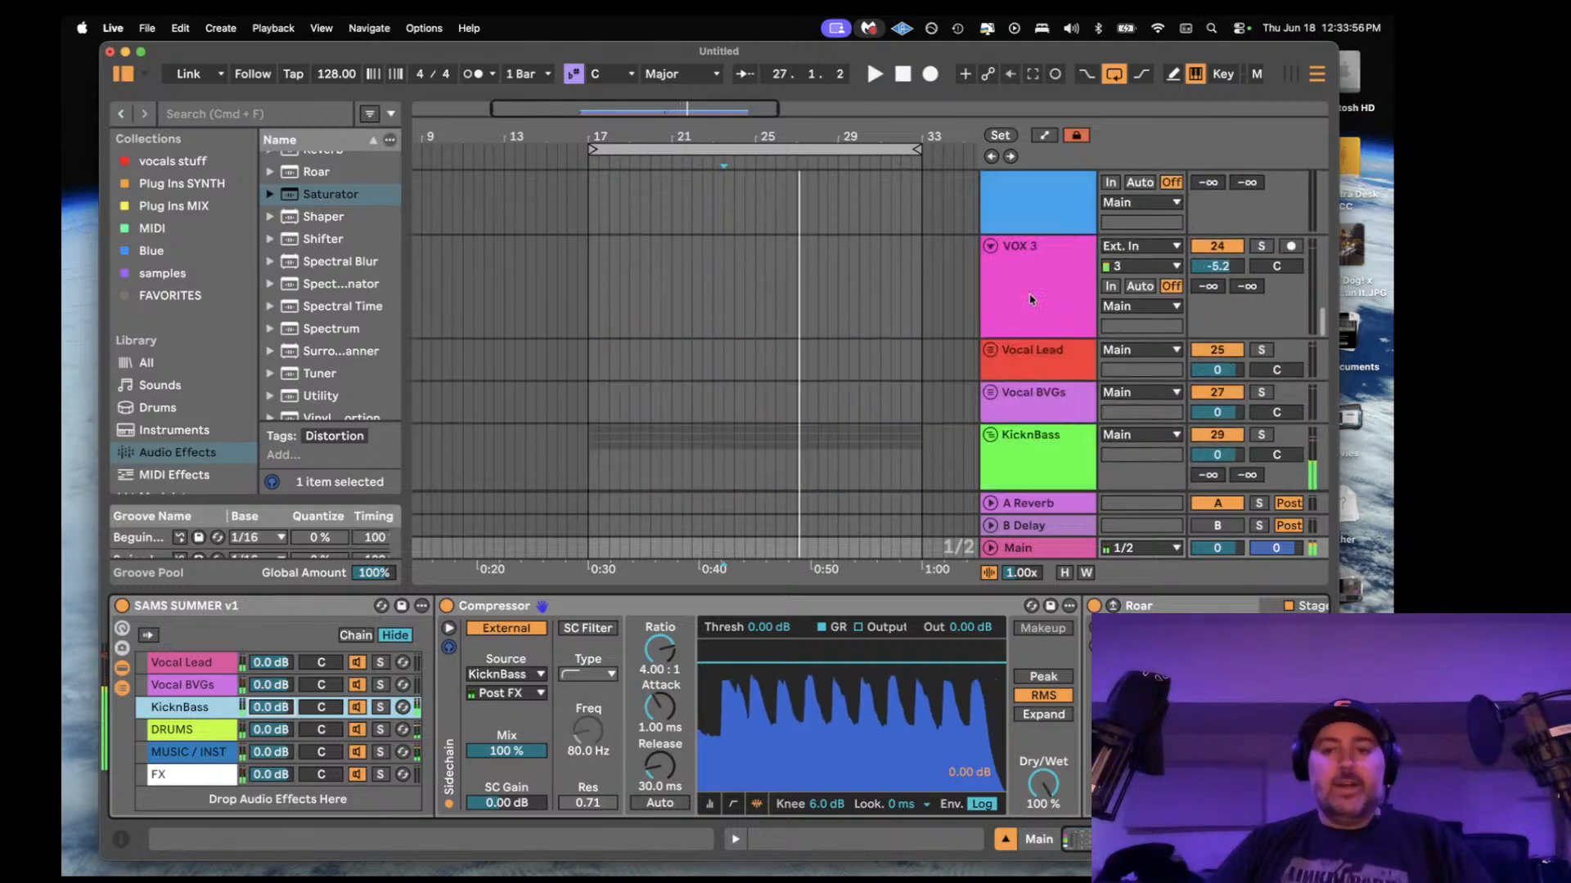
scroll(1031, 299, down, 15)
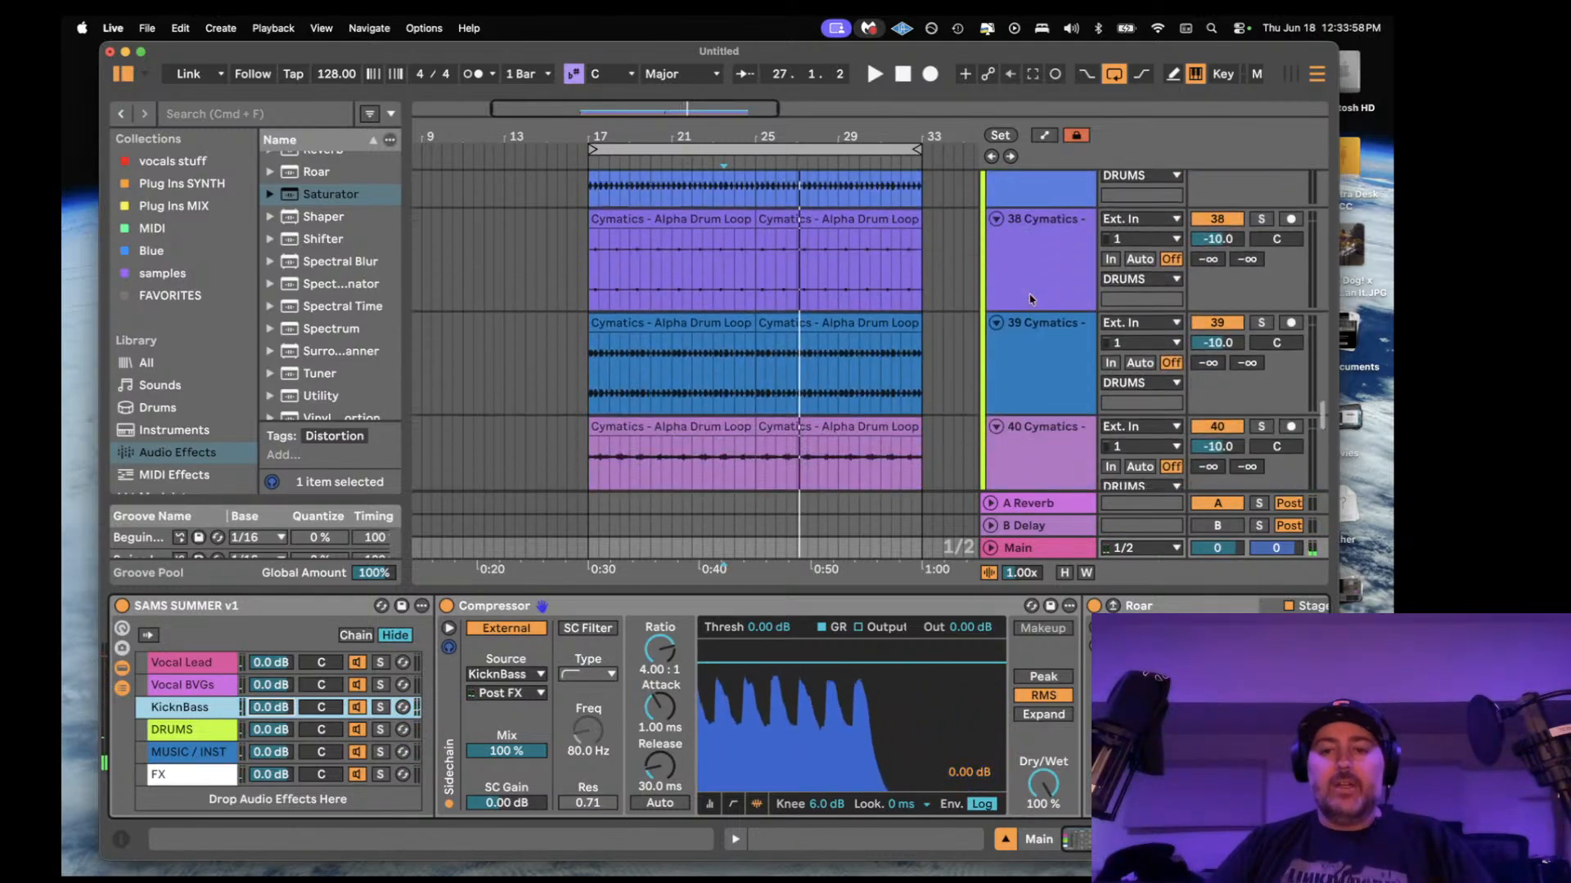
scroll(1030, 298, up, 6)
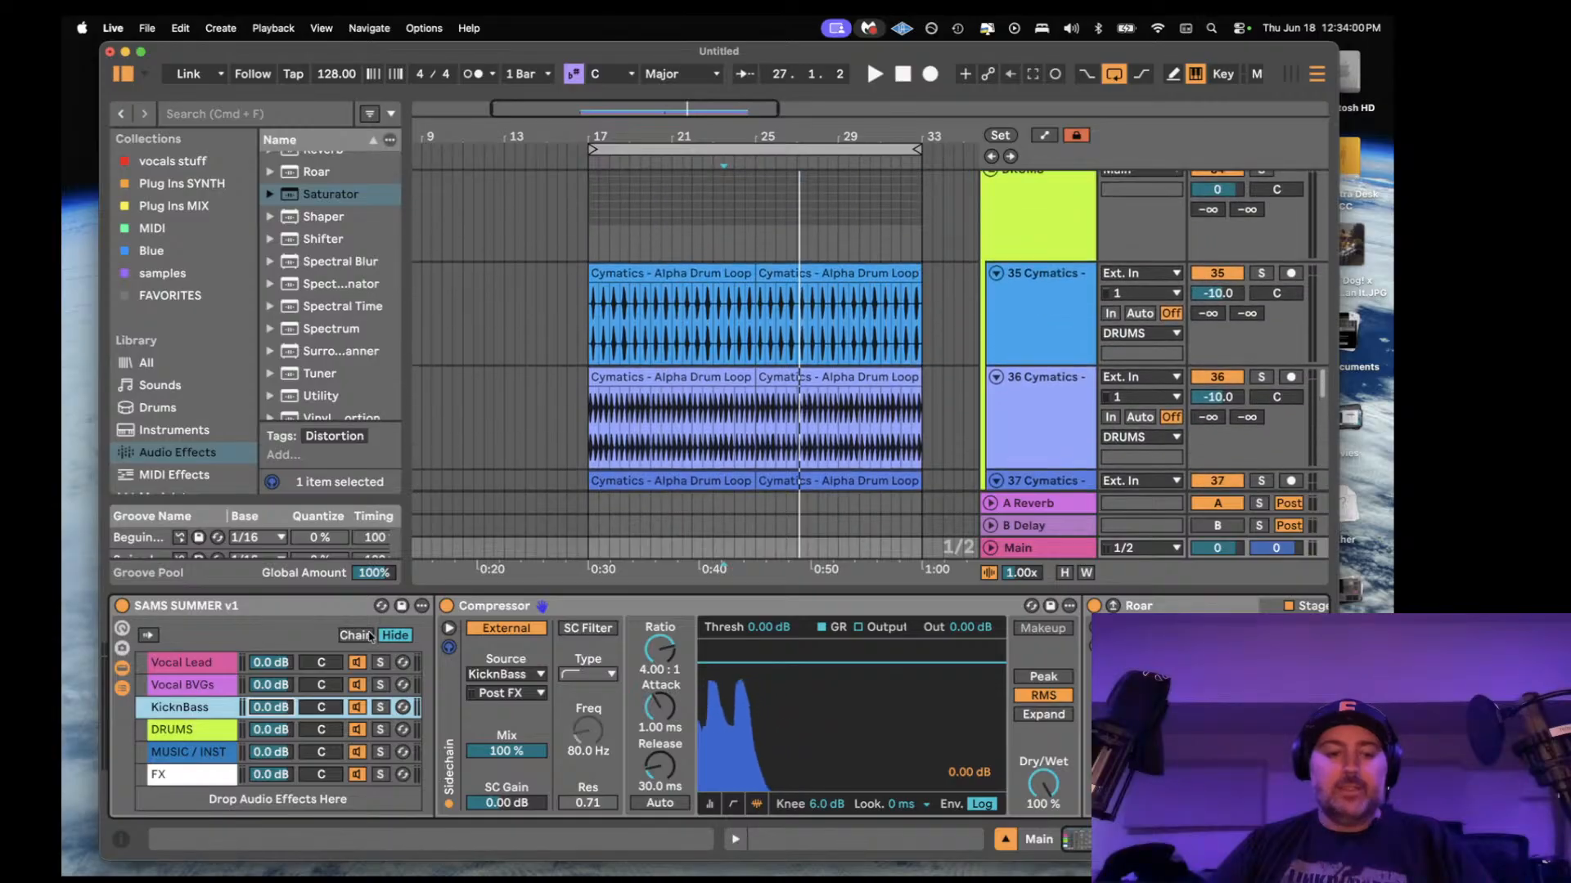
click(196, 607)
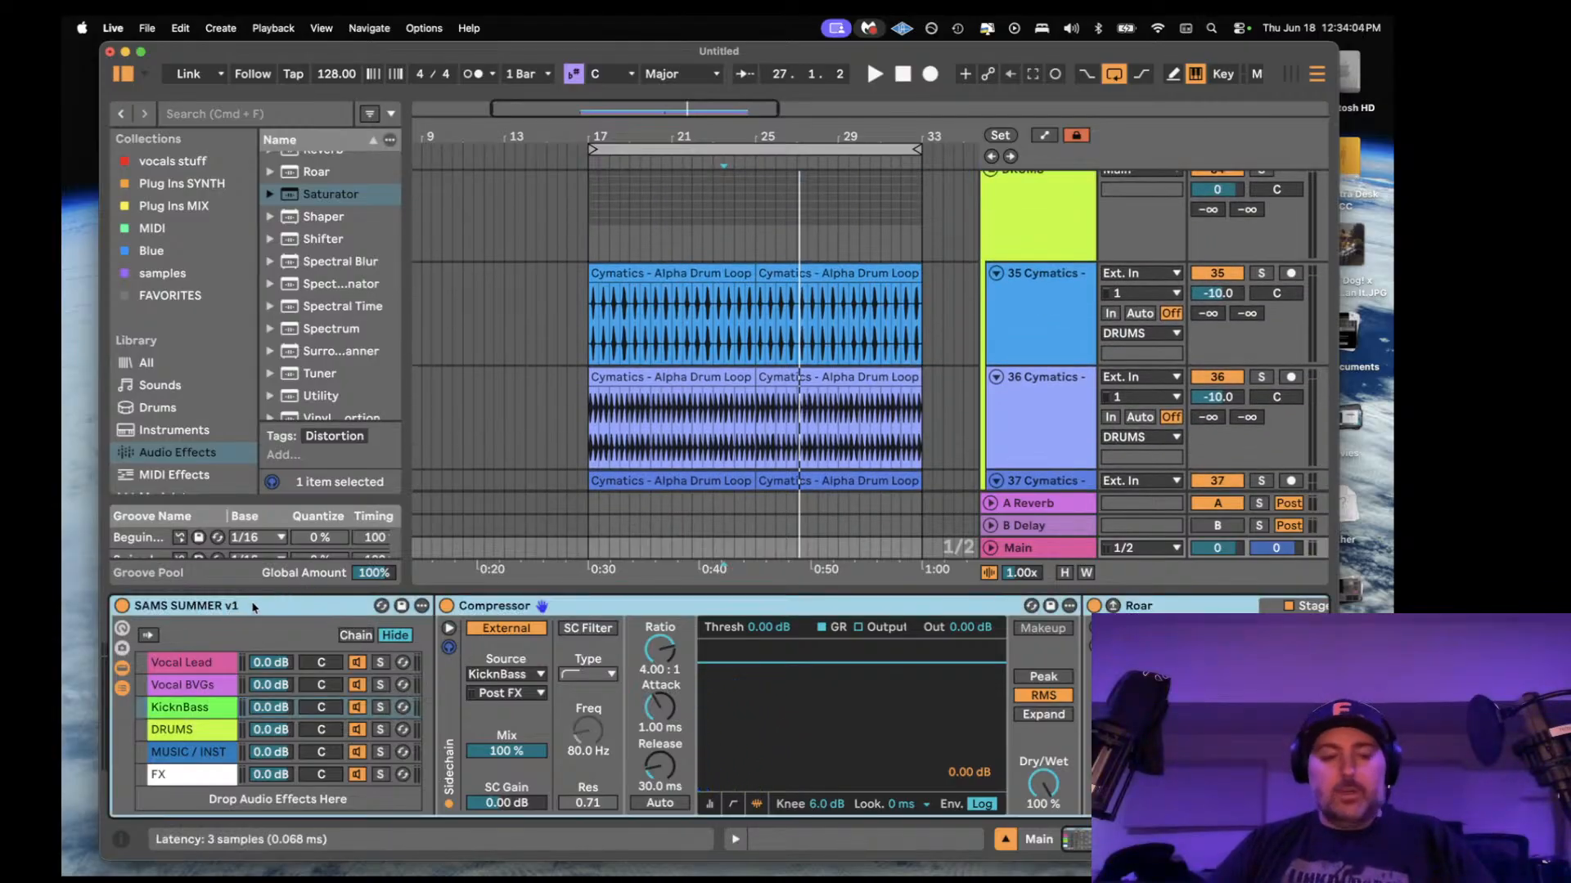
scroll(427, 611, right, 5)
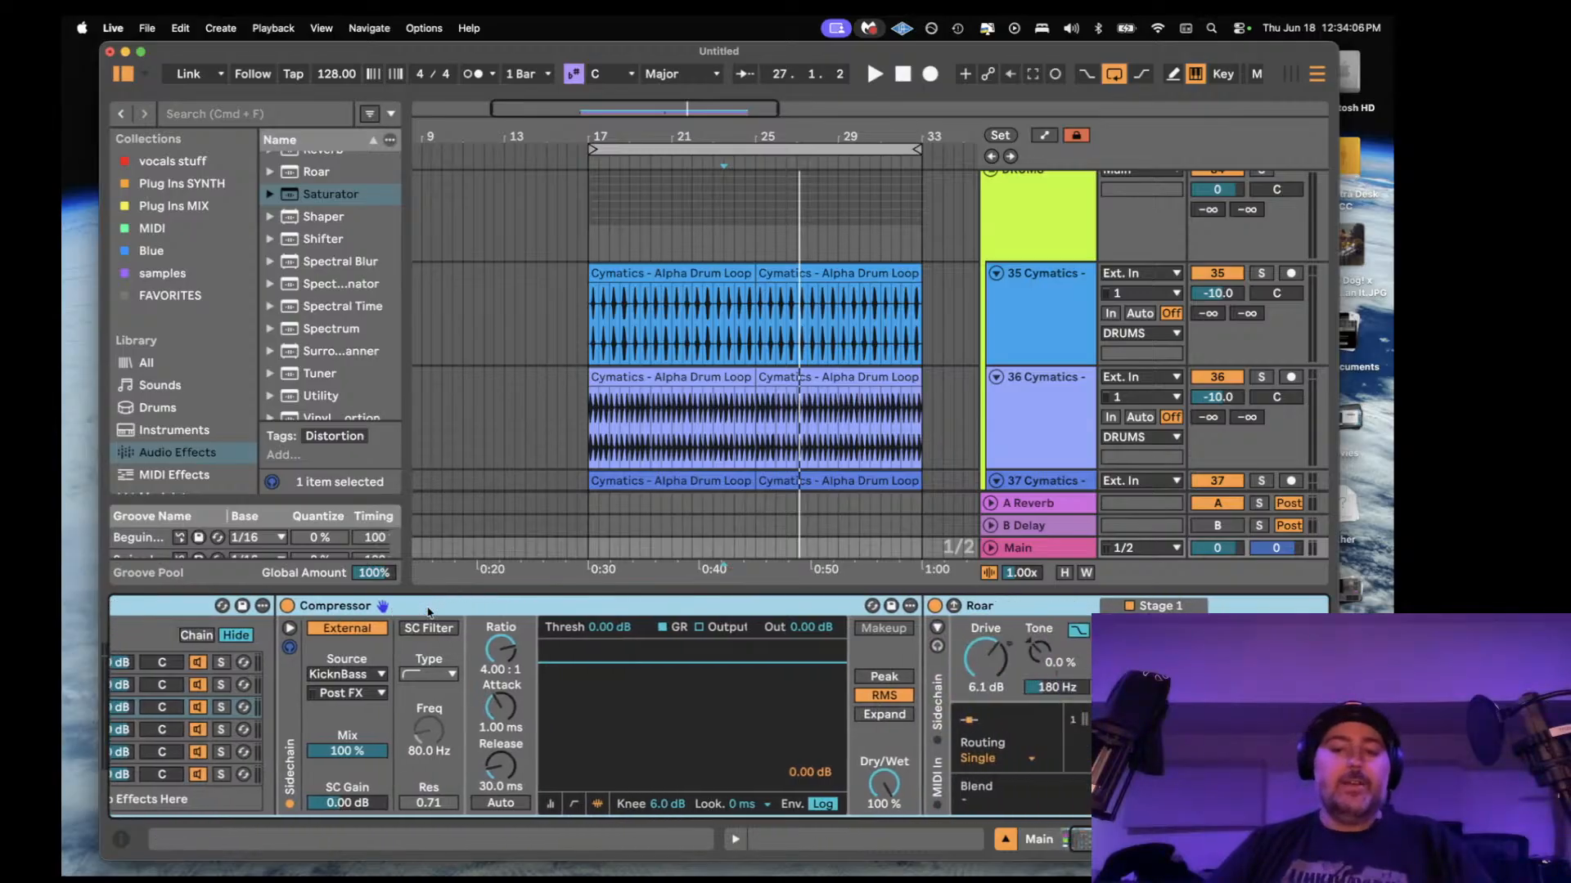
scroll(428, 612, left, 5)
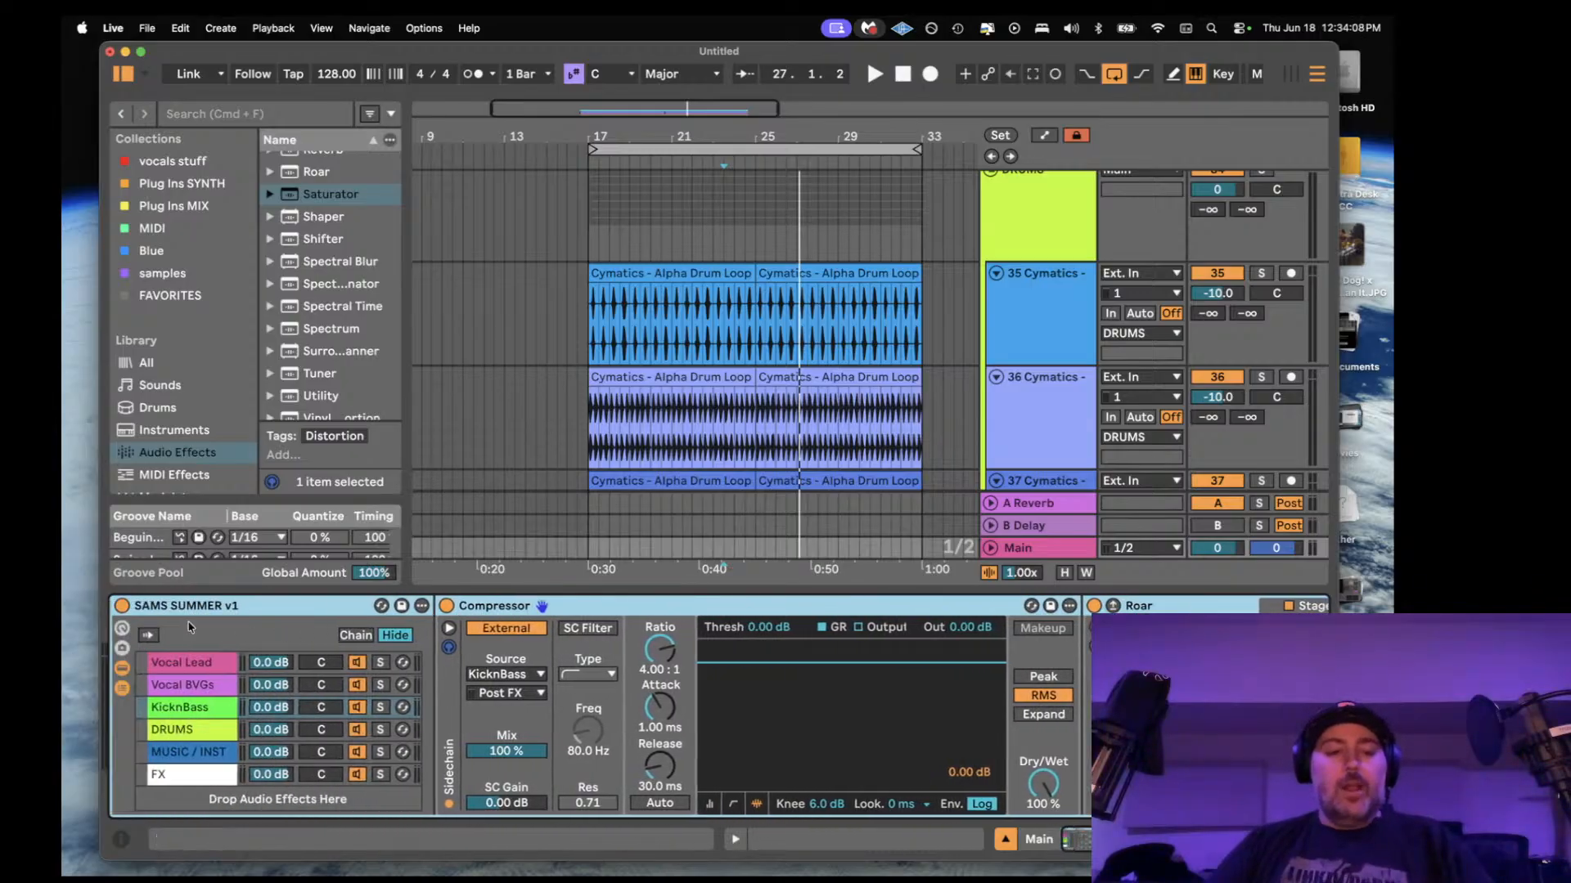
click(123, 671)
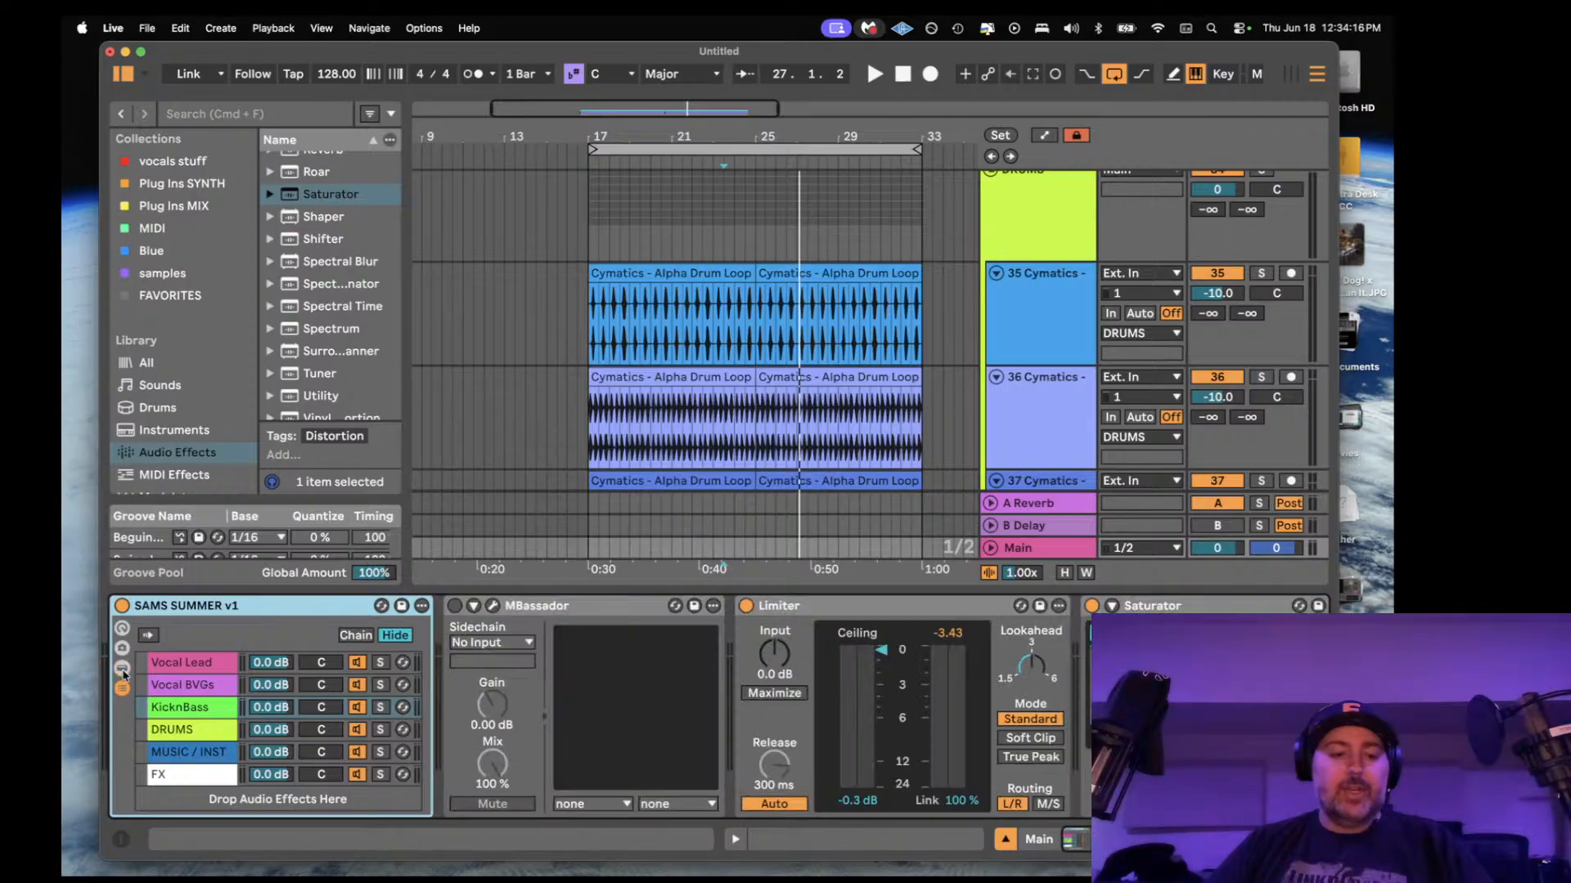
click(123, 670)
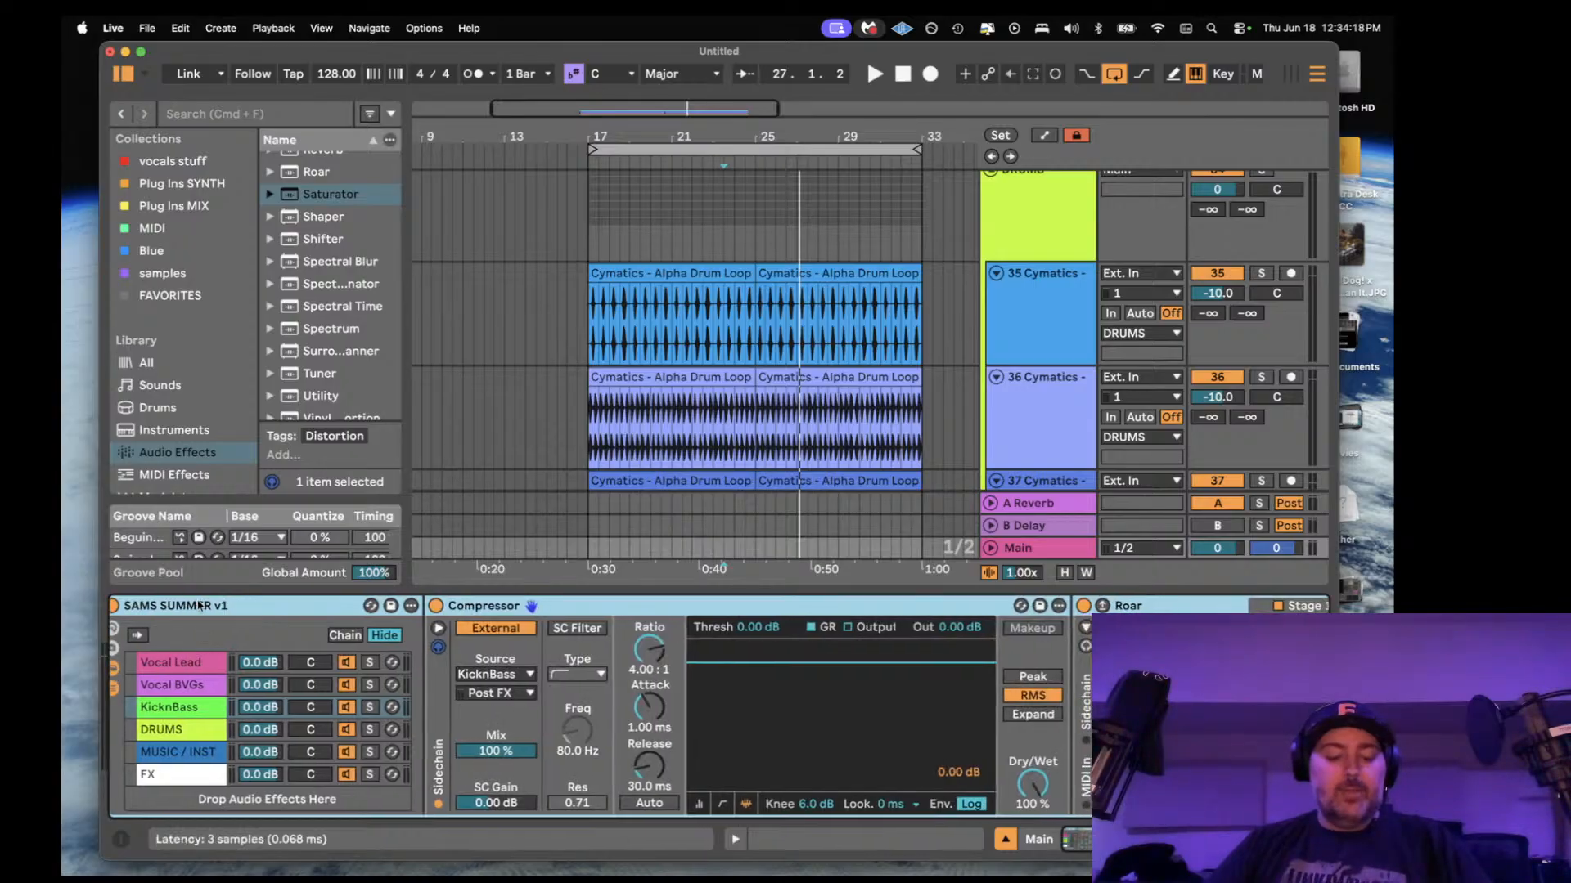
- Group the SAMS SUMMER v1 rack into an outer Audio Effect Rack and name its chain SSM 1
click(197, 612)
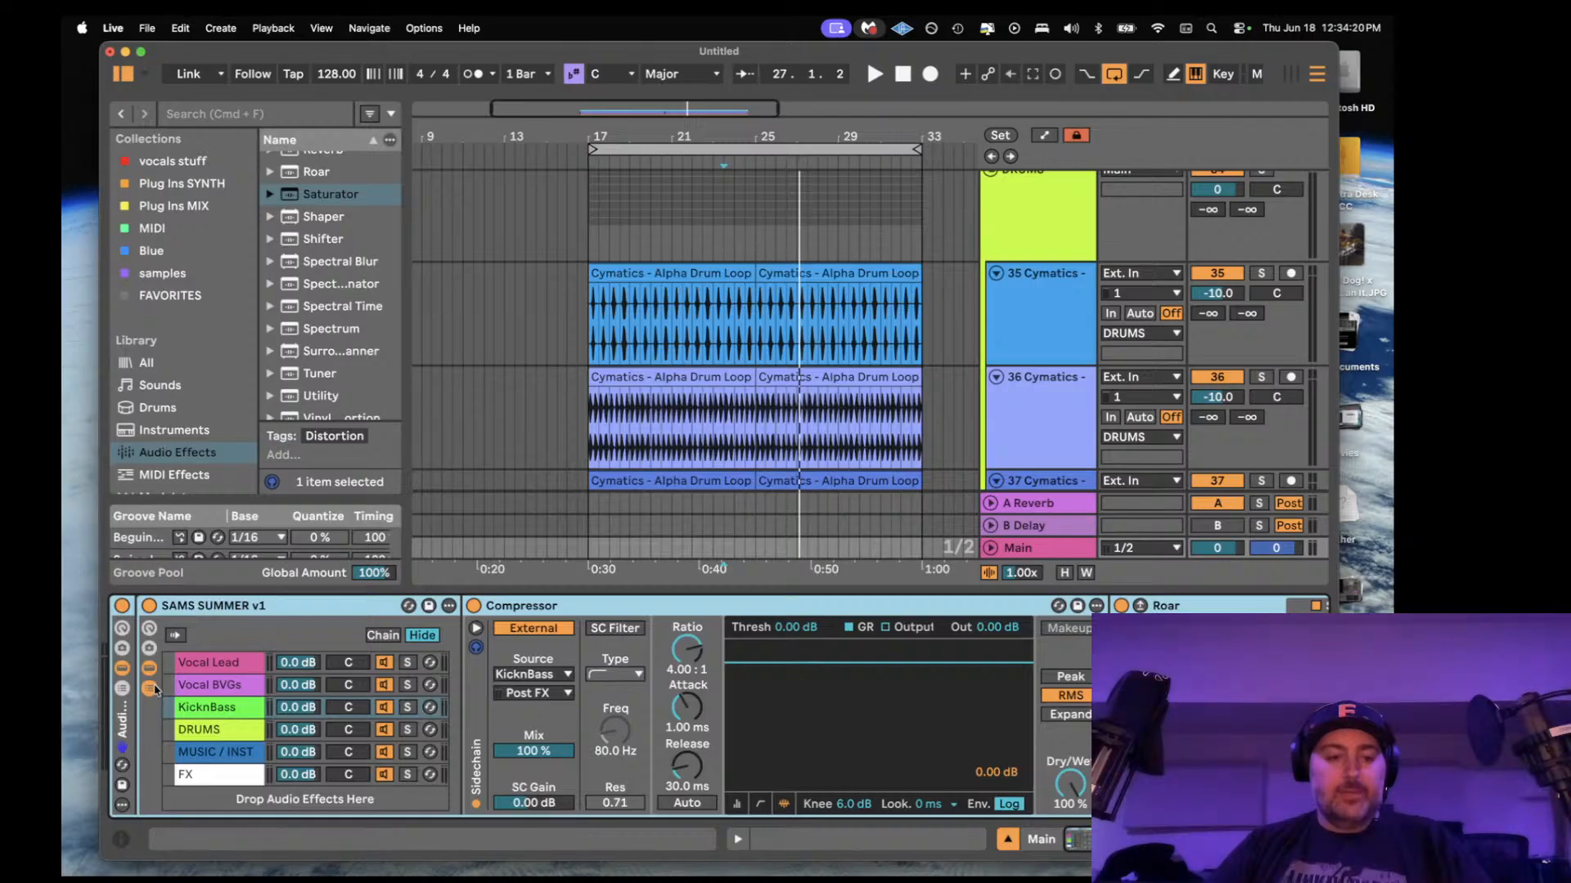
key(super+g)
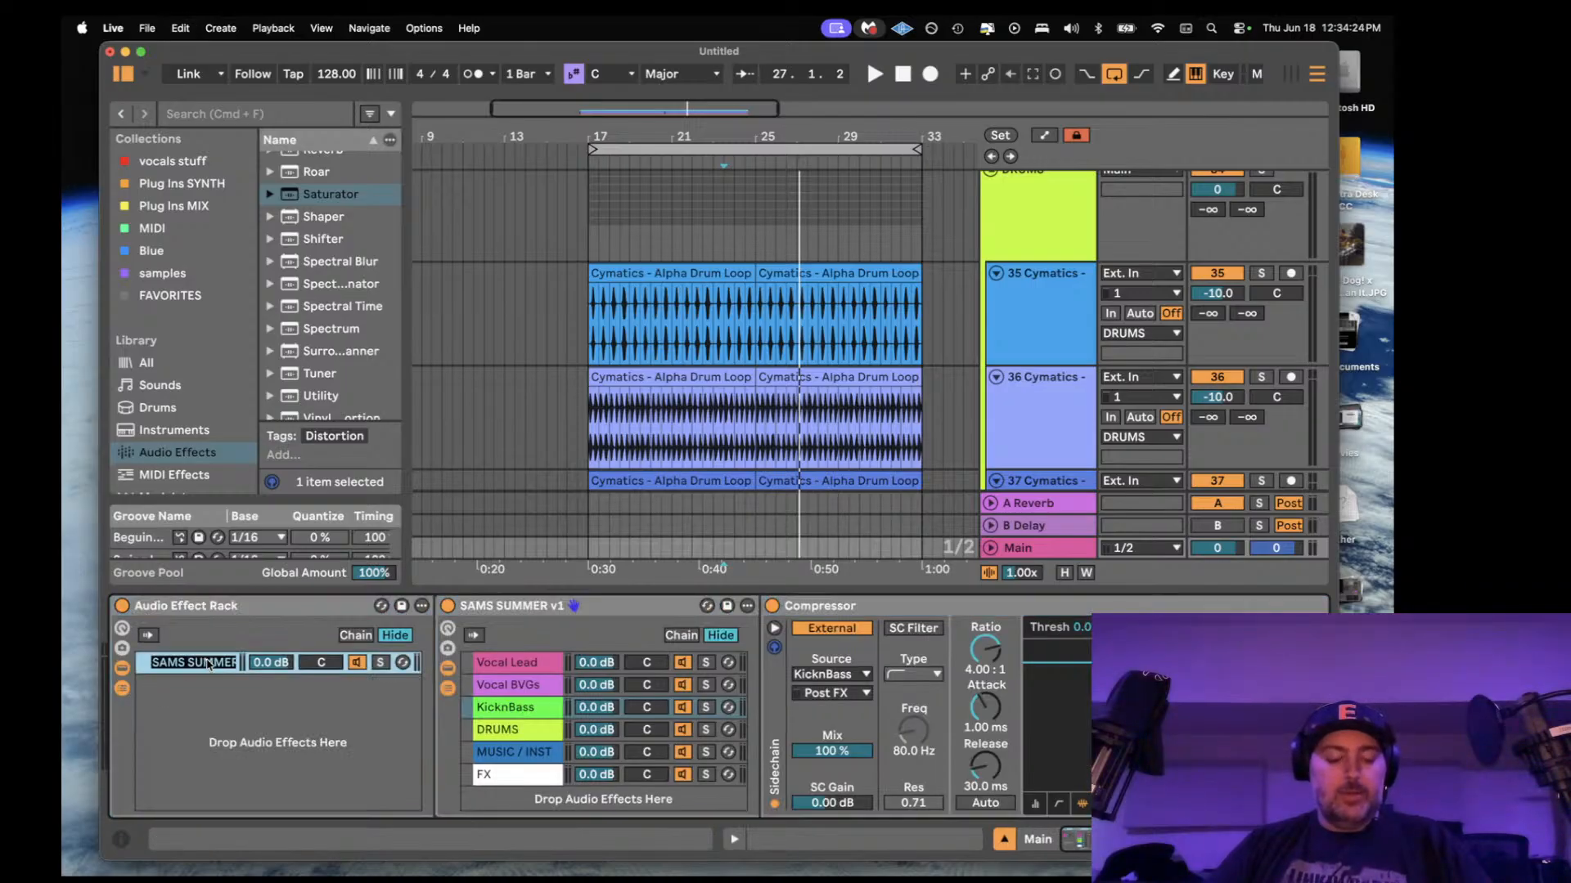
text(SSM 1)
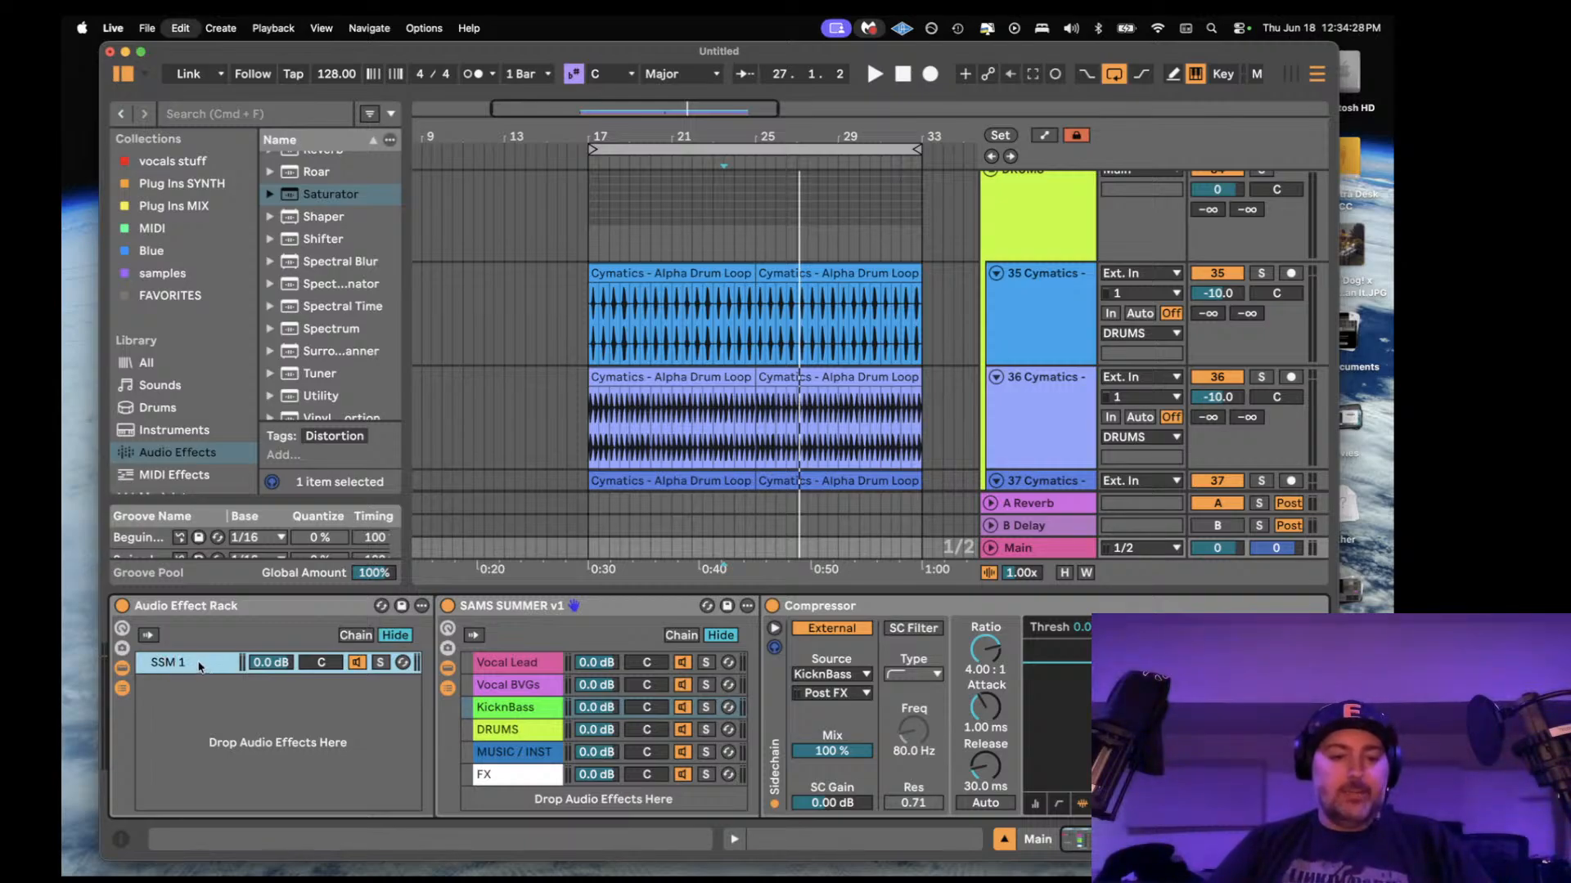
- Duplicate the SSM 1 chain in the outer rack and rename the copy as SSM 2
key(super+d)
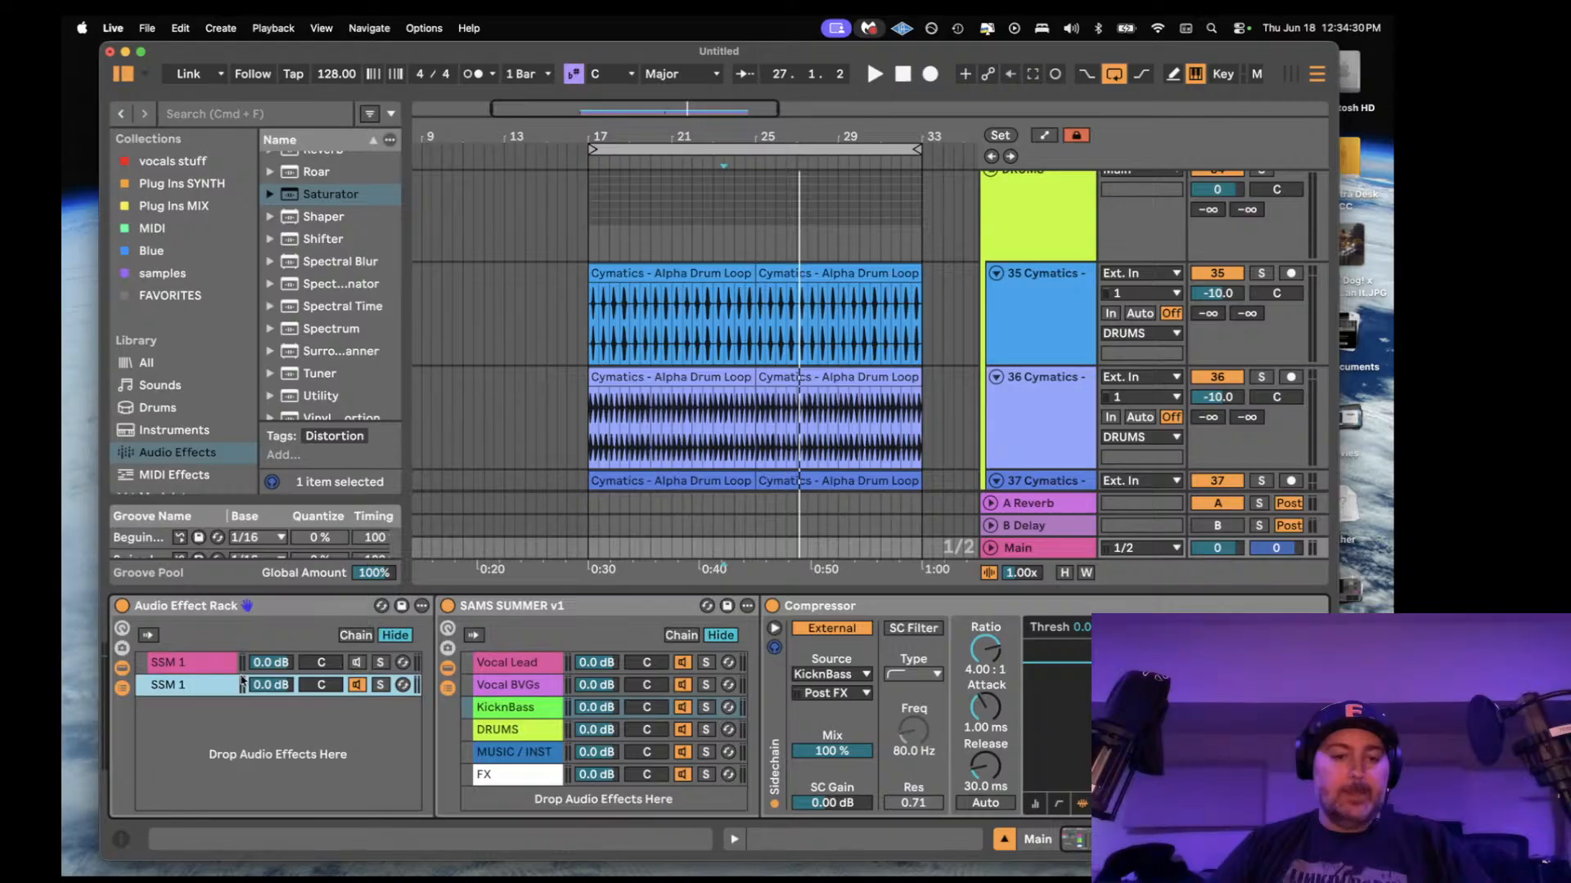
key(super+r)
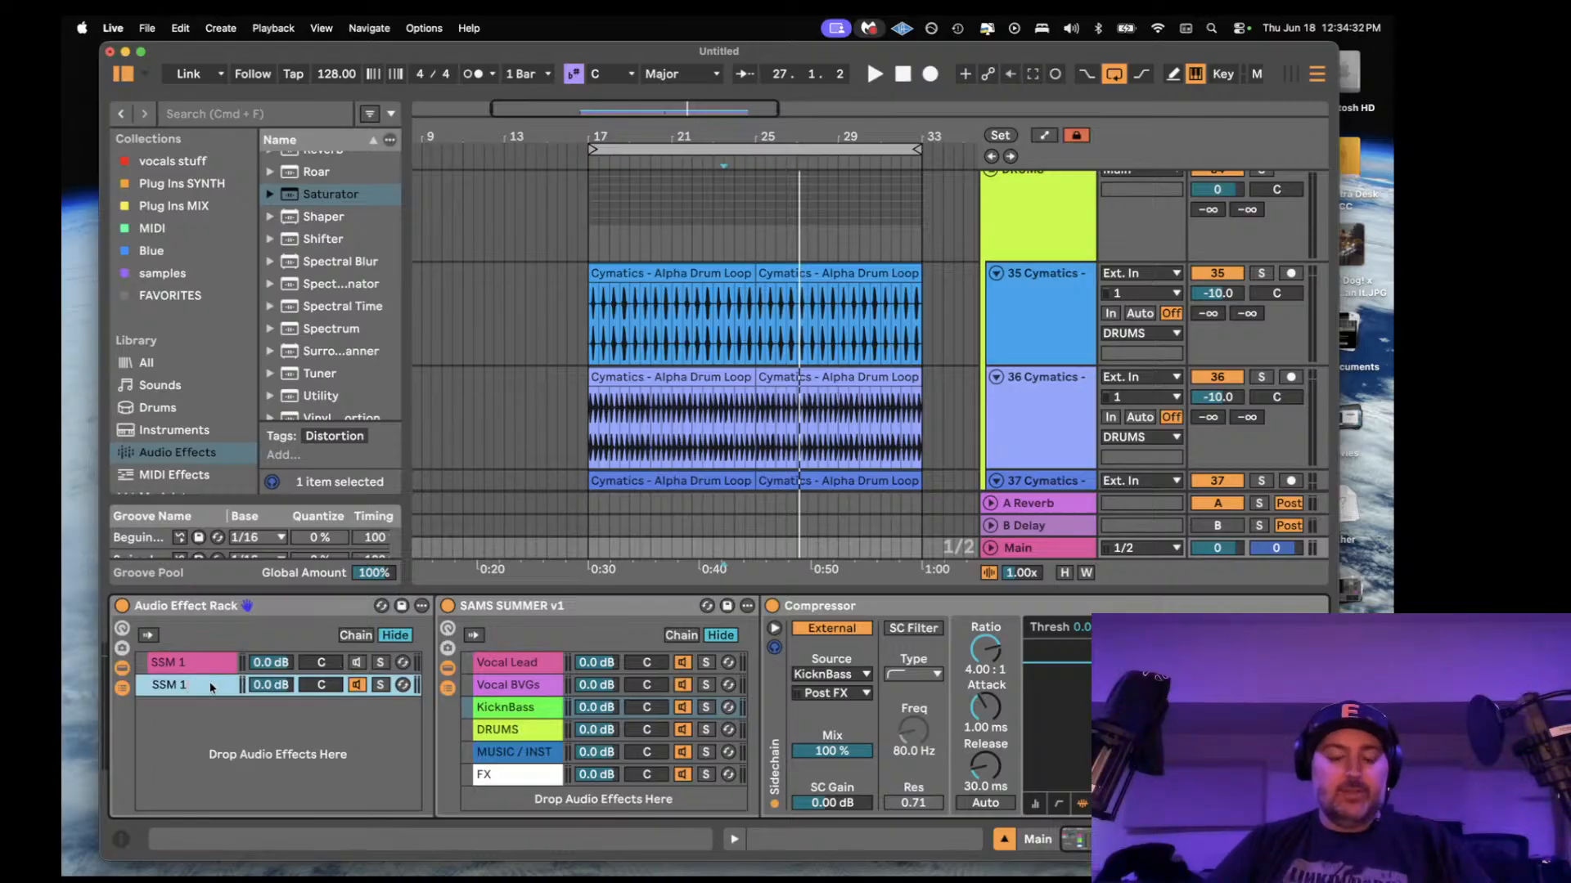
text(SSM 2)
key(Return)
- Compare the outer rack bypassed and enabled during playback and activate its SSM 1 chain
key(space)
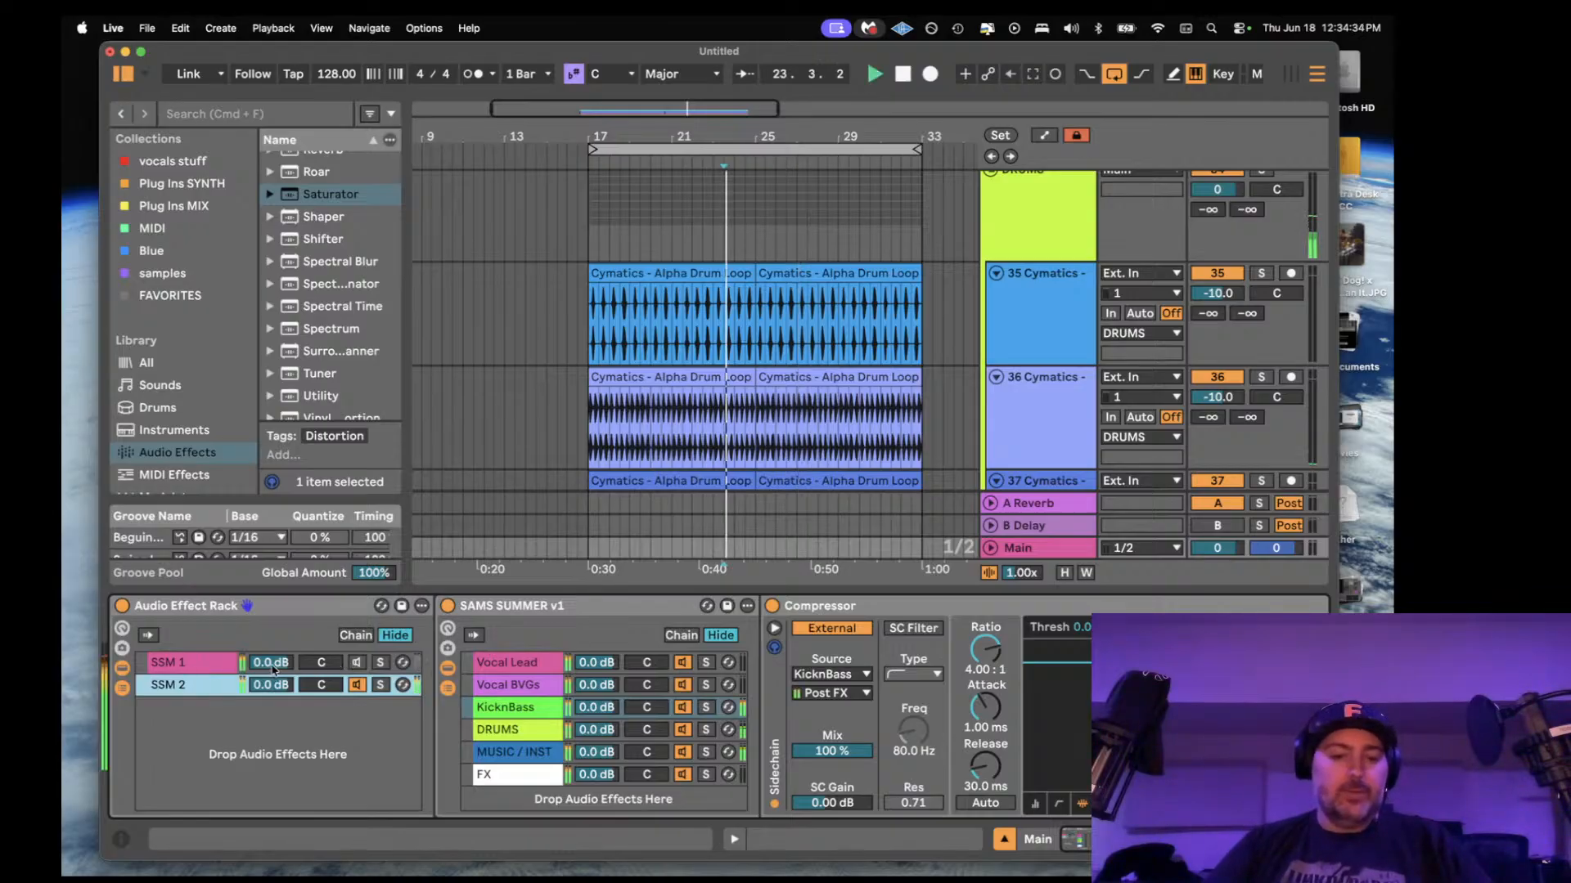
click(121, 607)
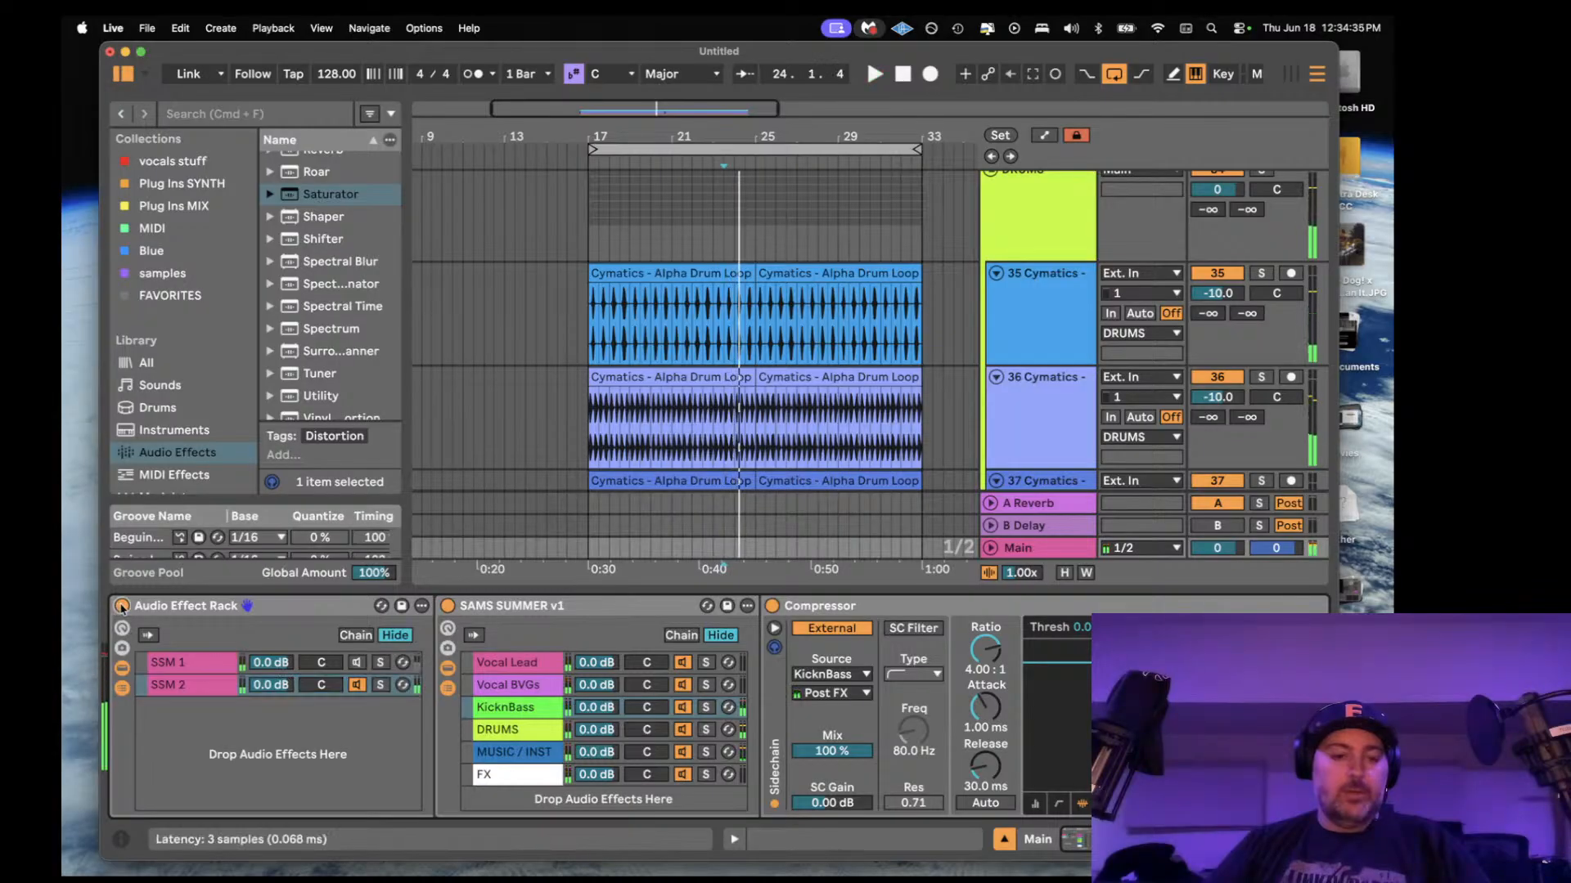
click(121, 606)
click(357, 663)
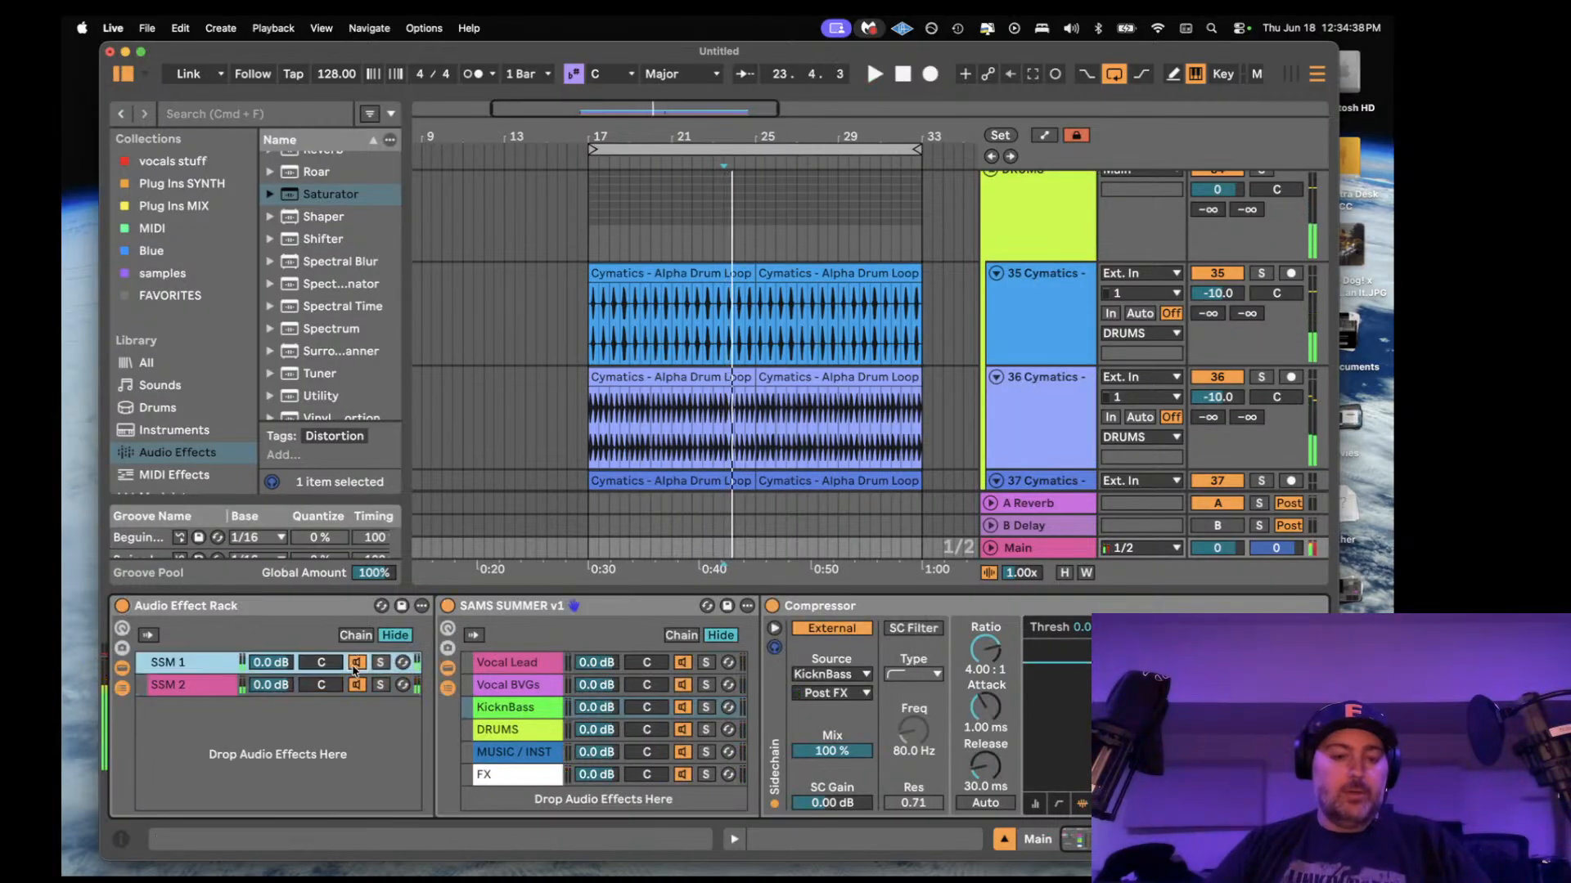
- Compare the soloed SSM 1 chain with the outer rack bypassed and enabled during playback, and solo the SSM 2 chain
click(356, 686)
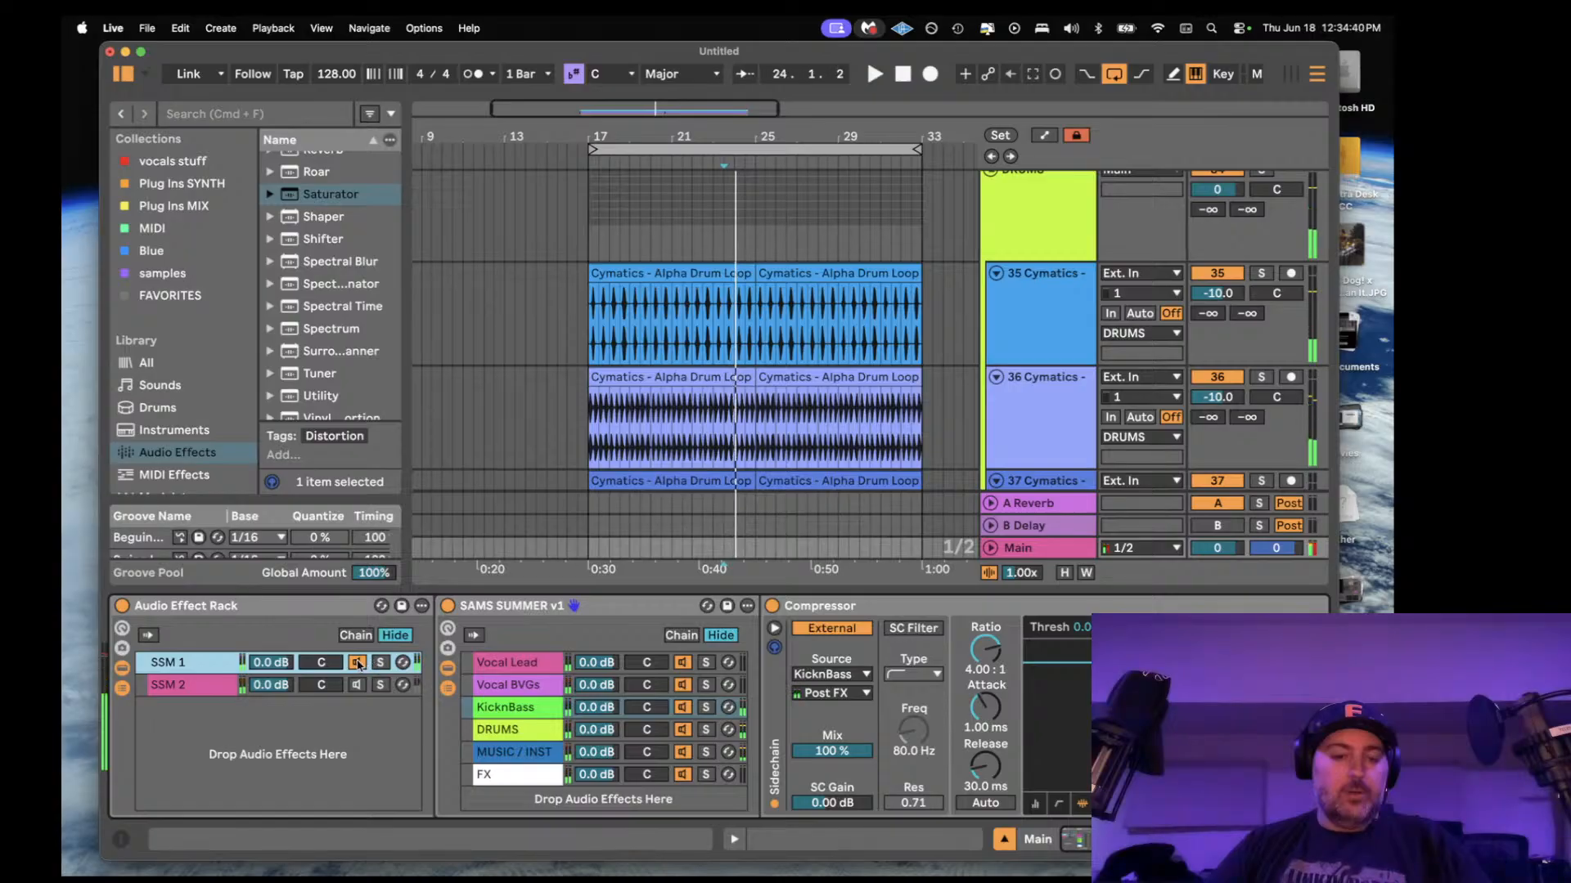
click(379, 664)
key(space)
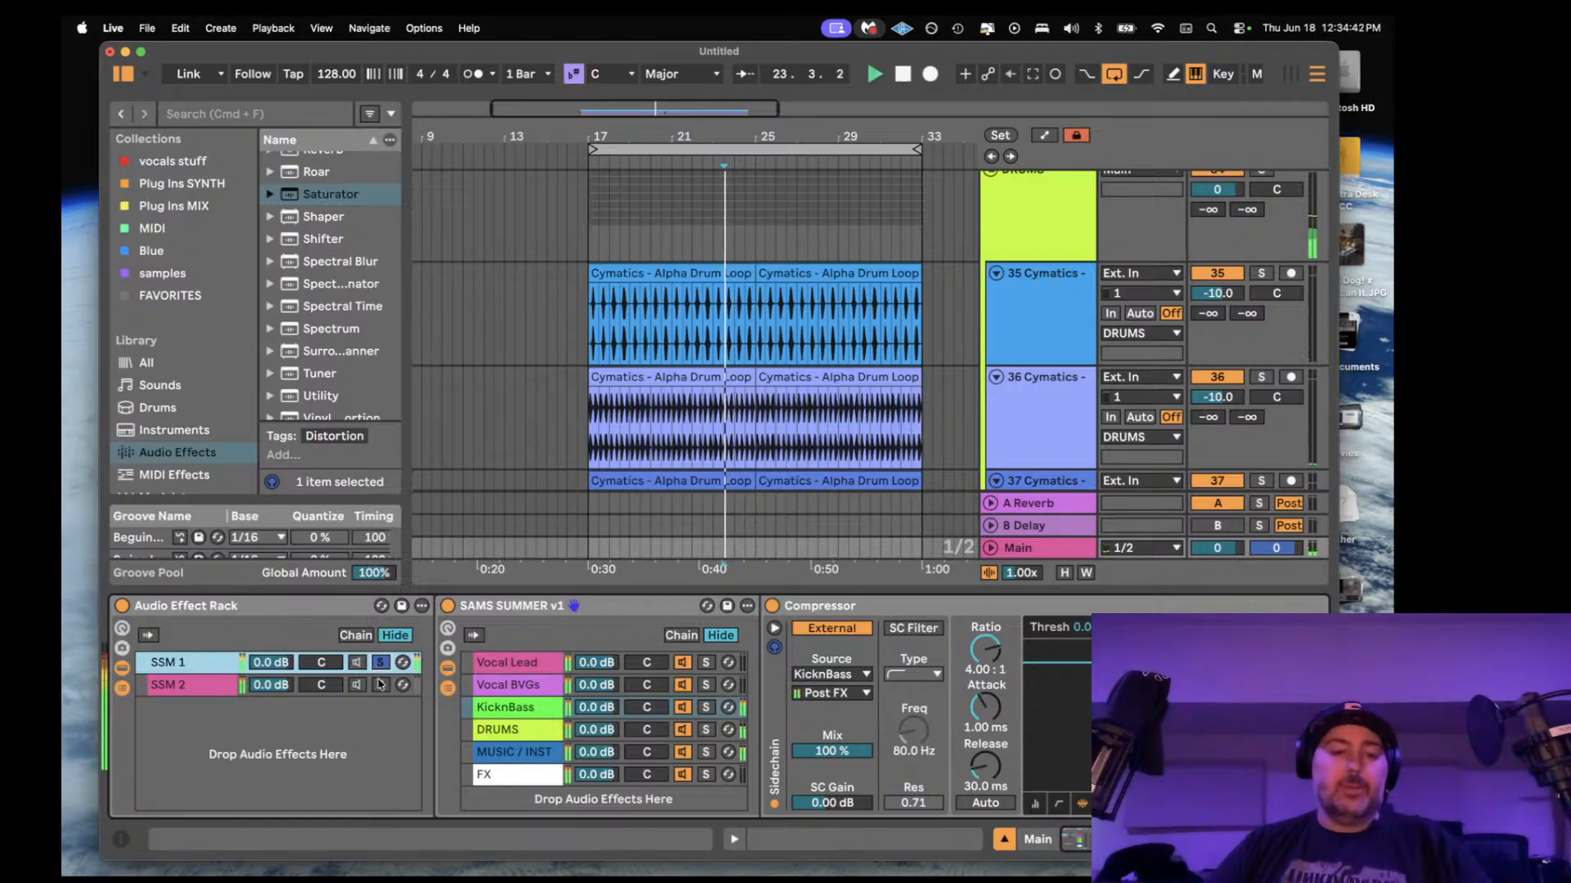
click(381, 663)
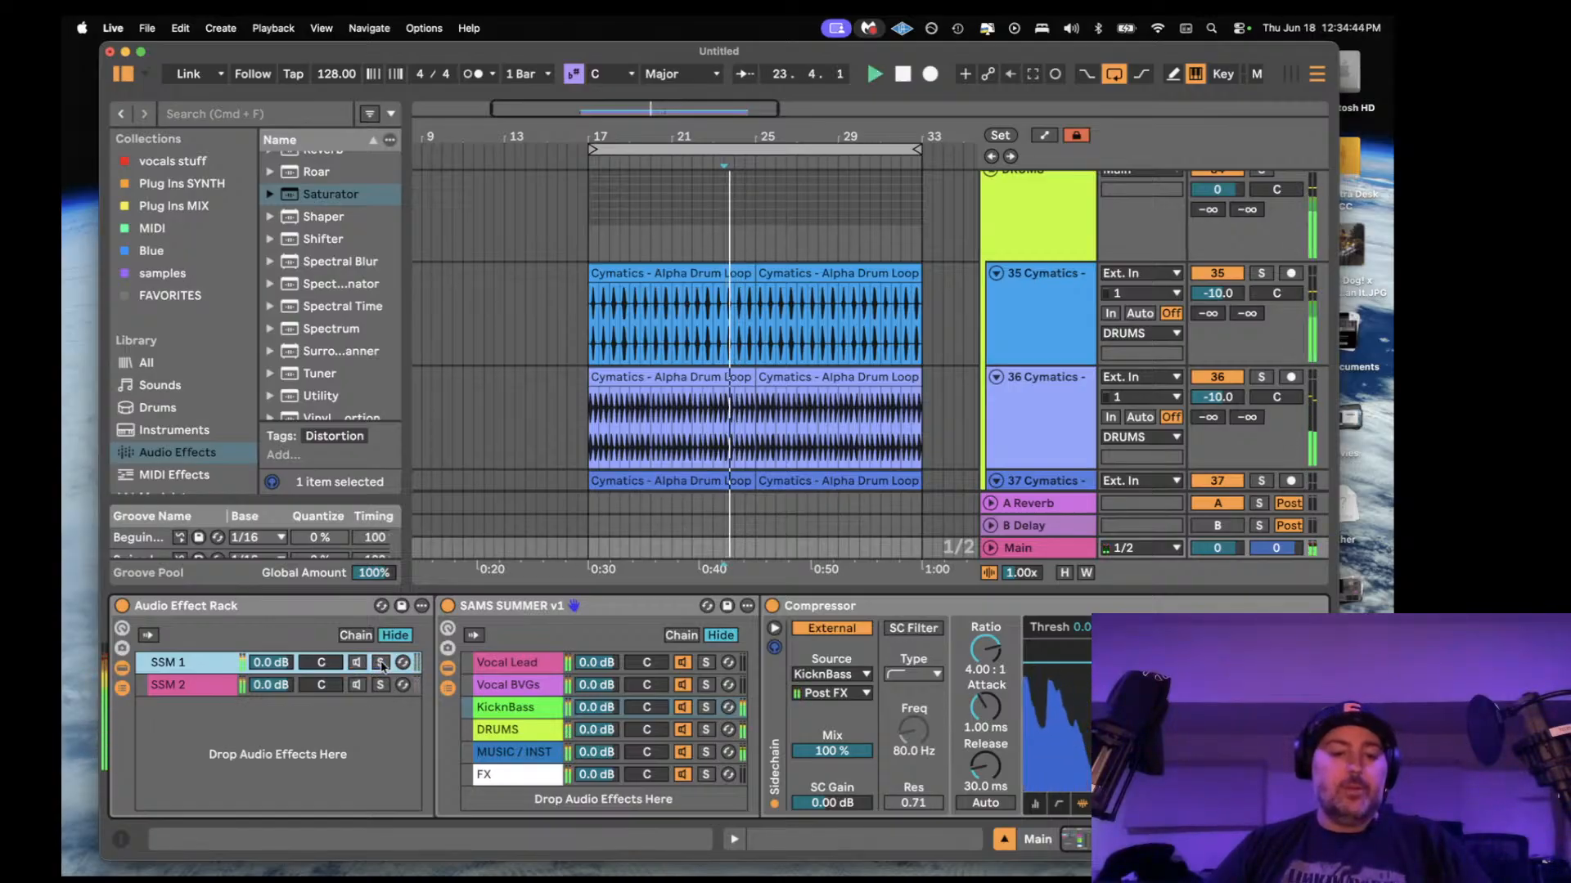
click(122, 606)
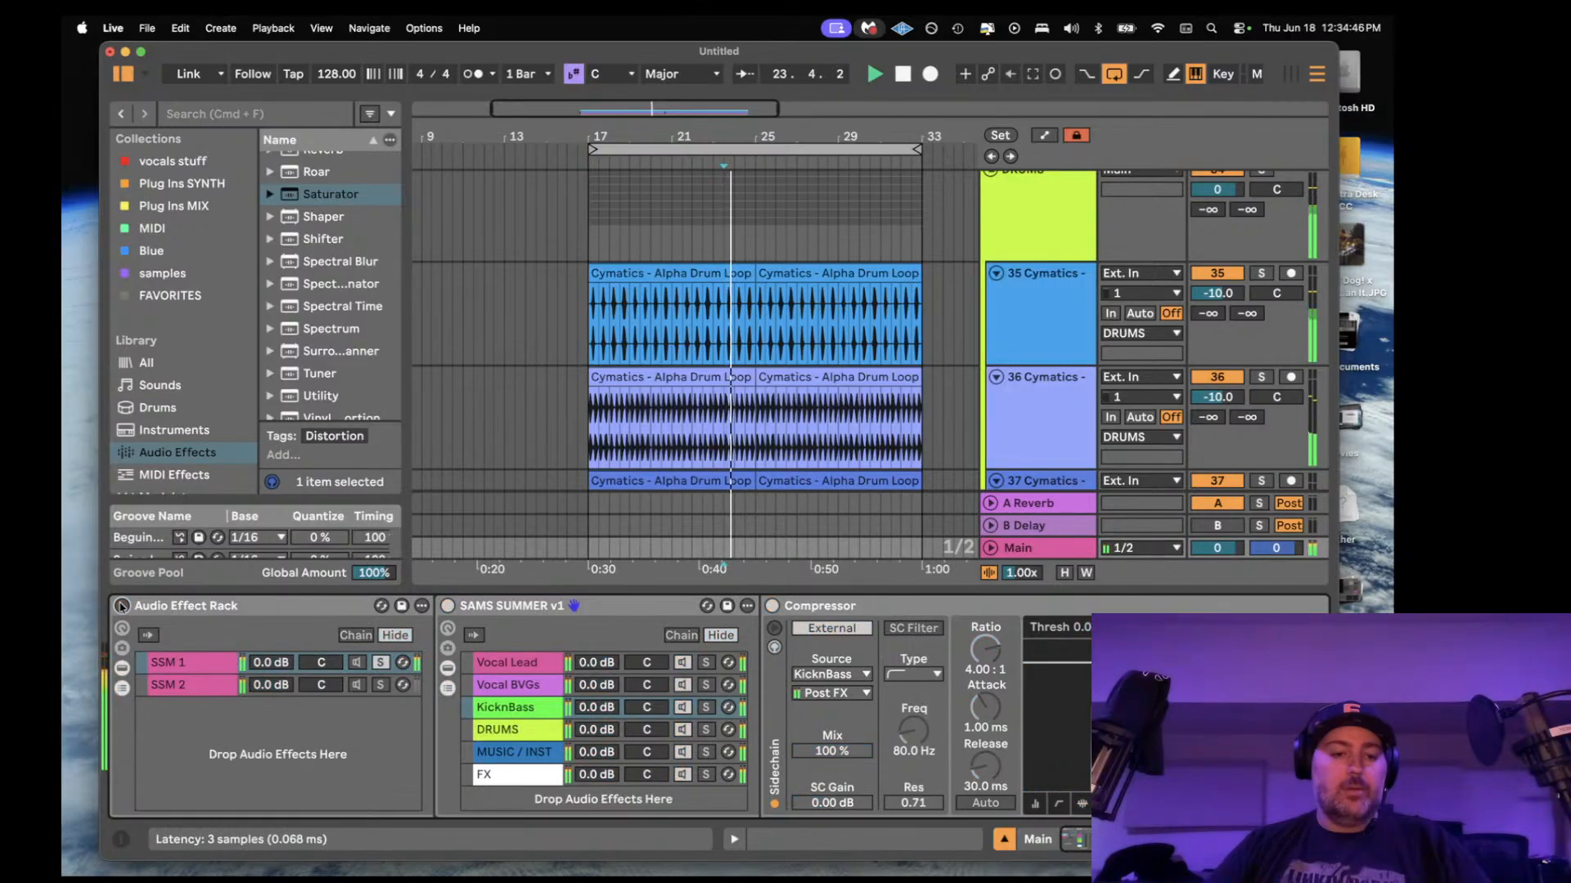
click(121, 606)
click(380, 685)
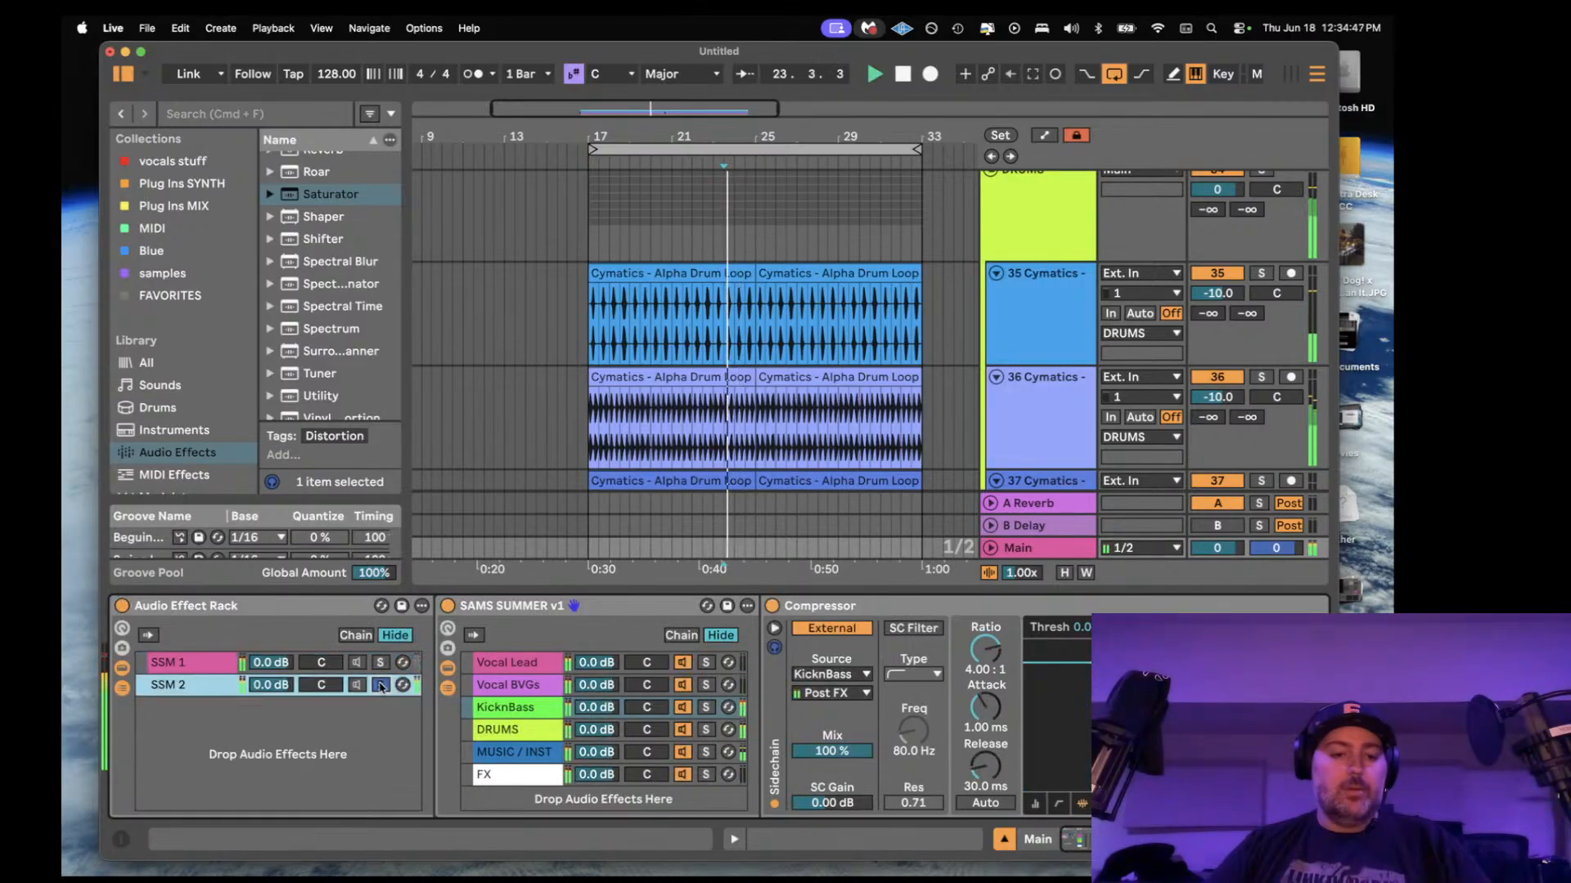
- Examine the devices on the MUSIC / INST and KicknBass chains of the SAMS SUMMER v1 rack inside SSM 2
click(500, 708)
key(space)
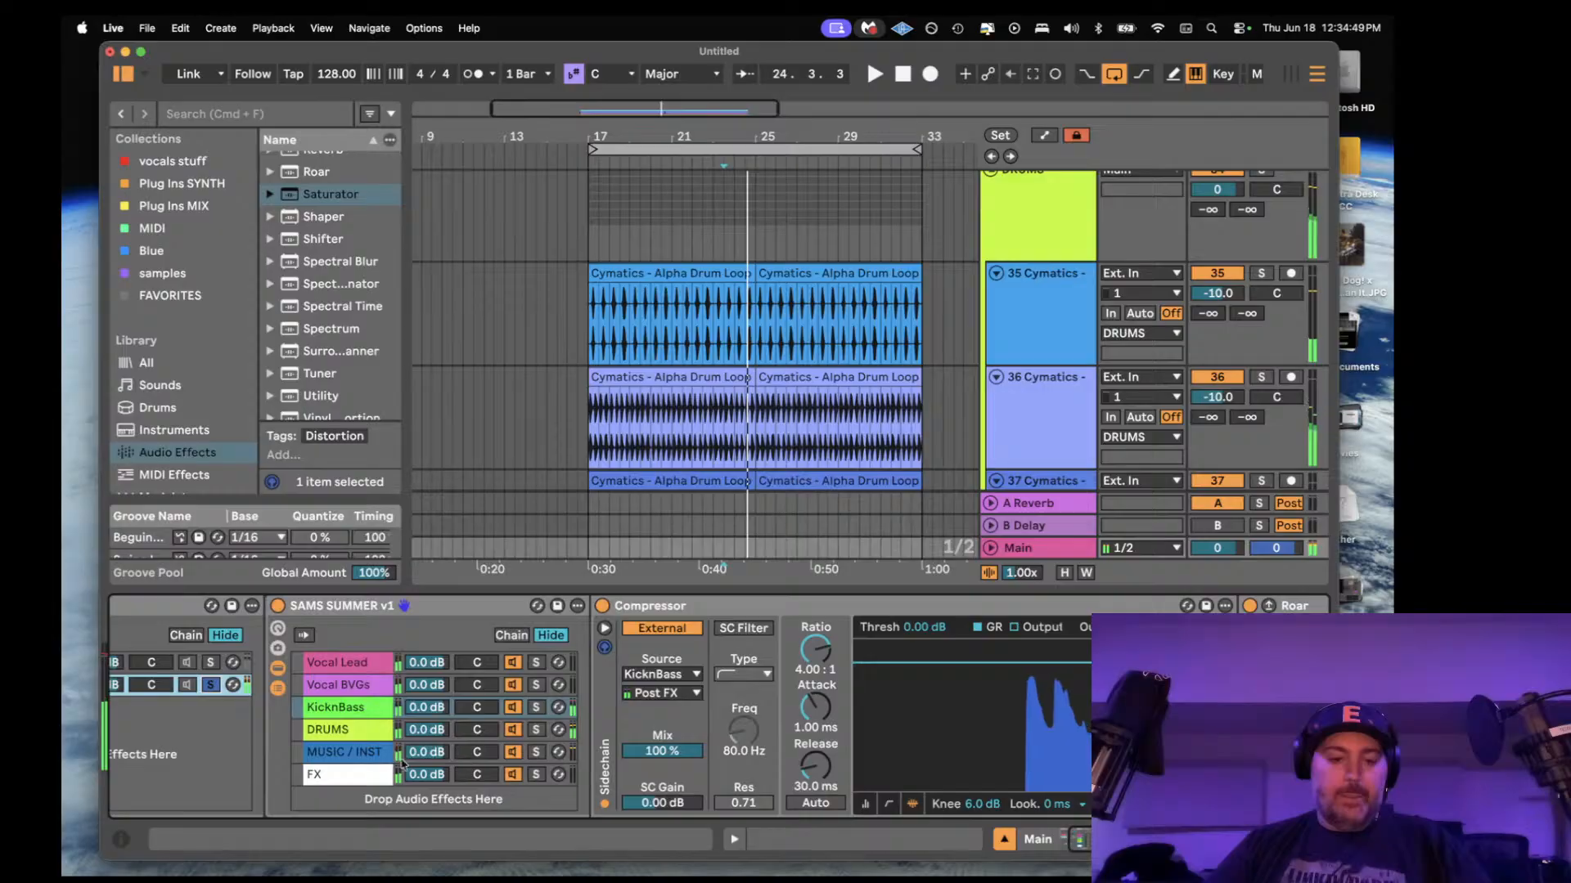
click(344, 761)
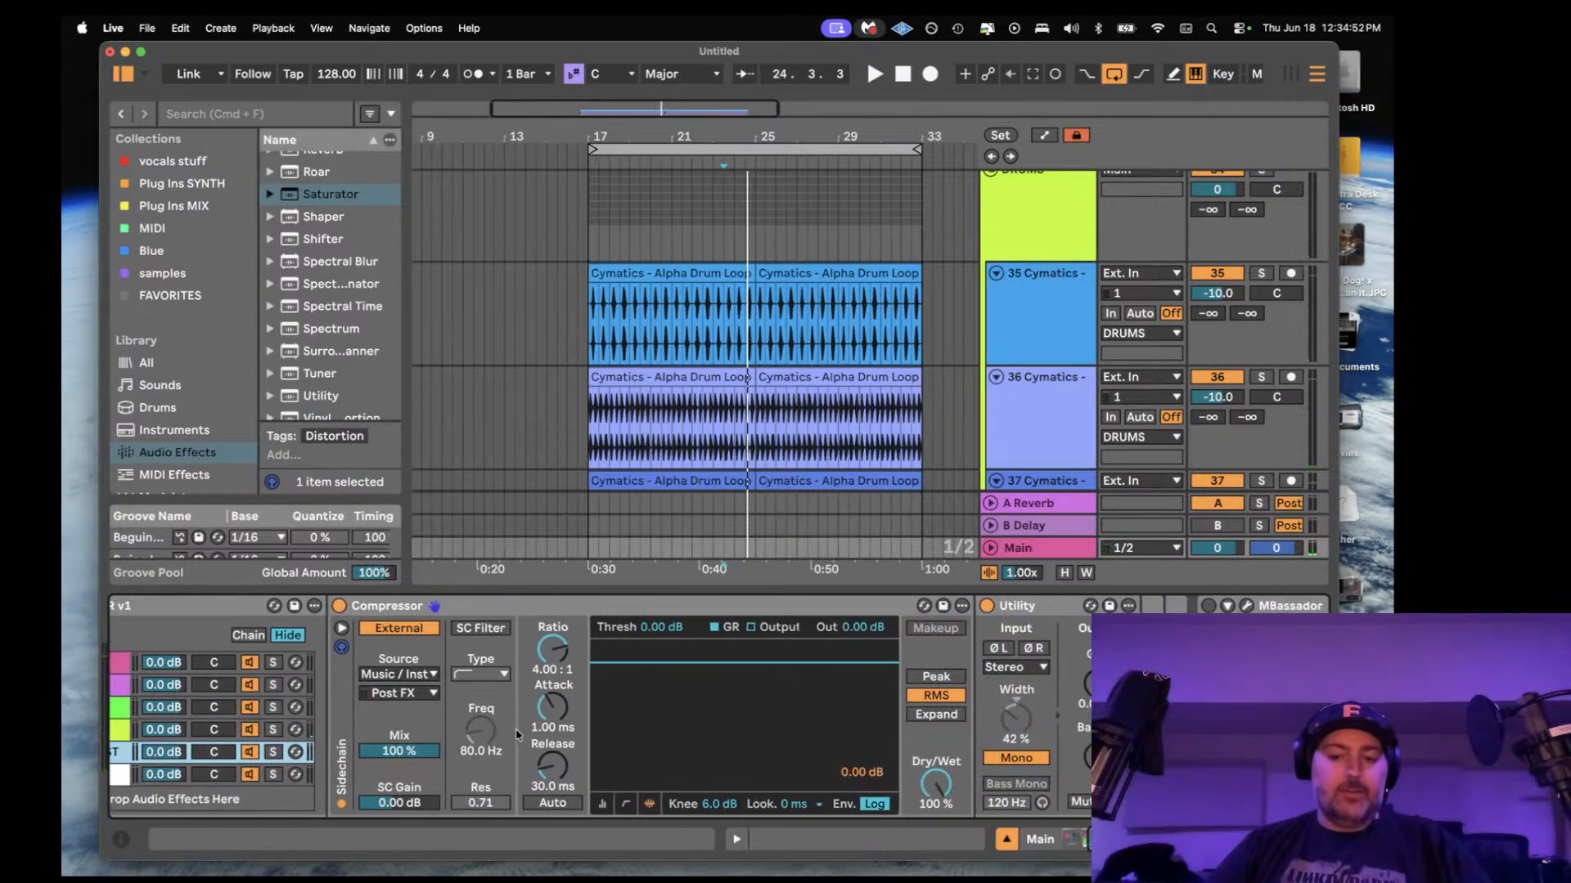
scroll(722, 739, left, 3)
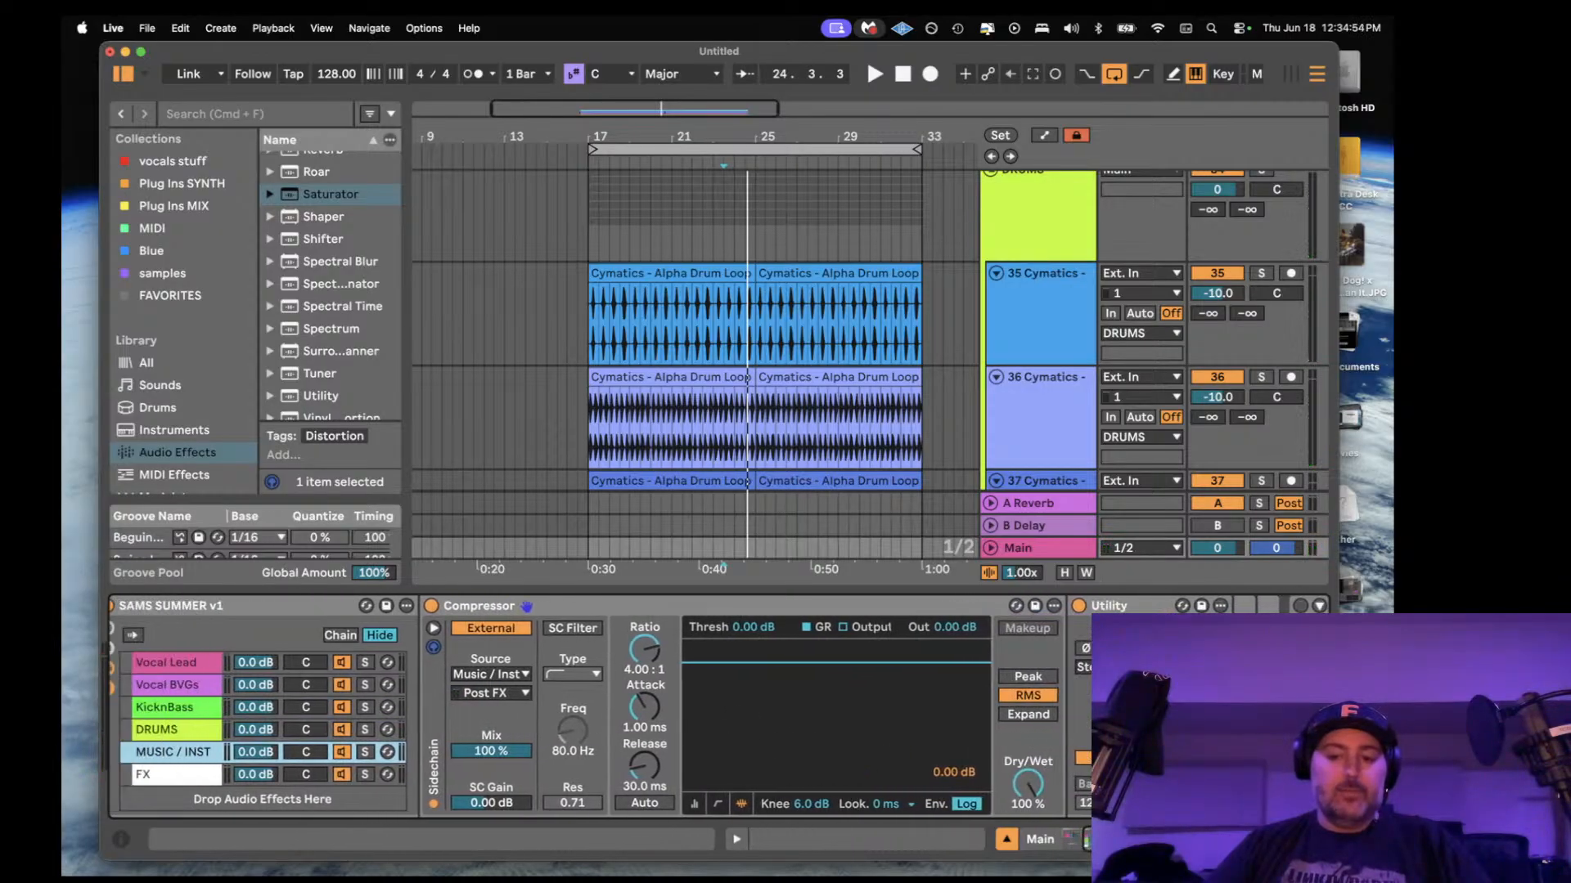
click(1099, 758)
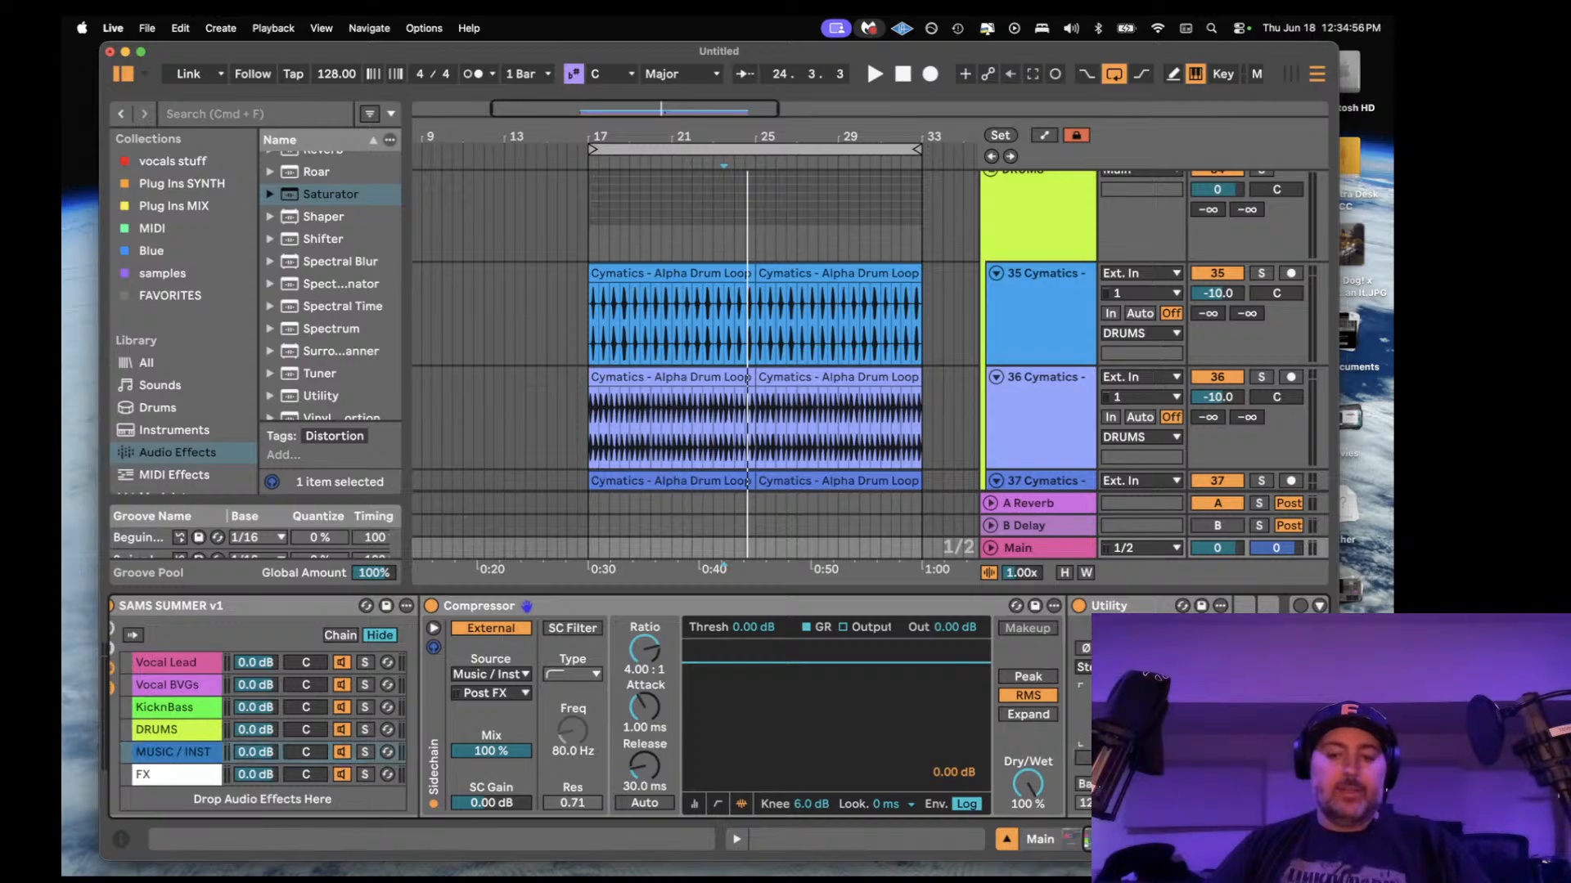
scroll(575, 716, left, 8)
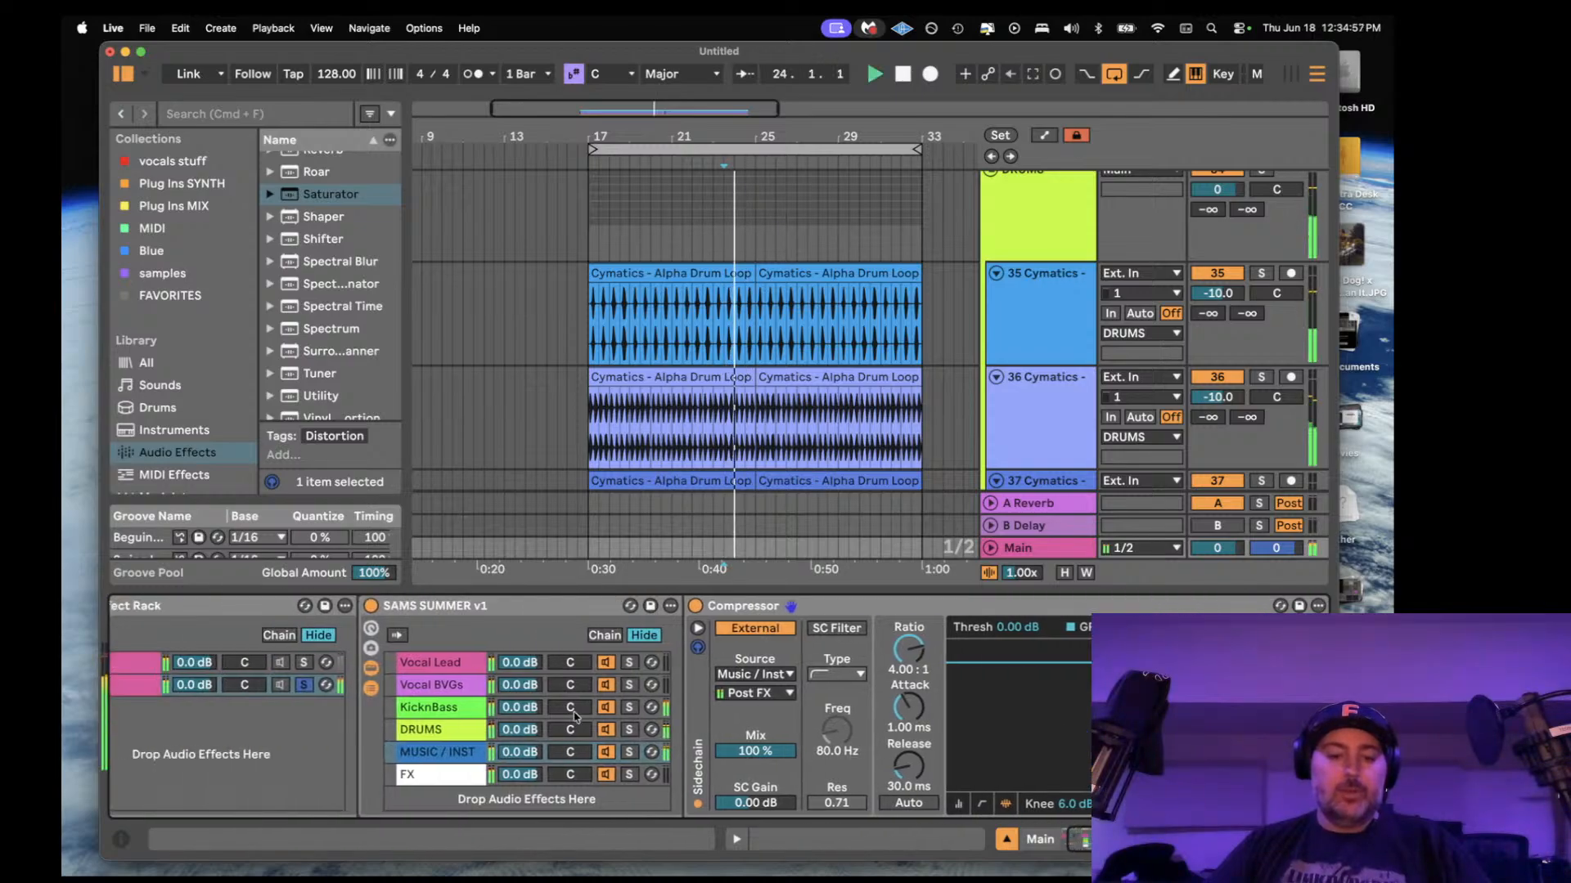
click(436, 708)
scroll(650, 709, right, 11)
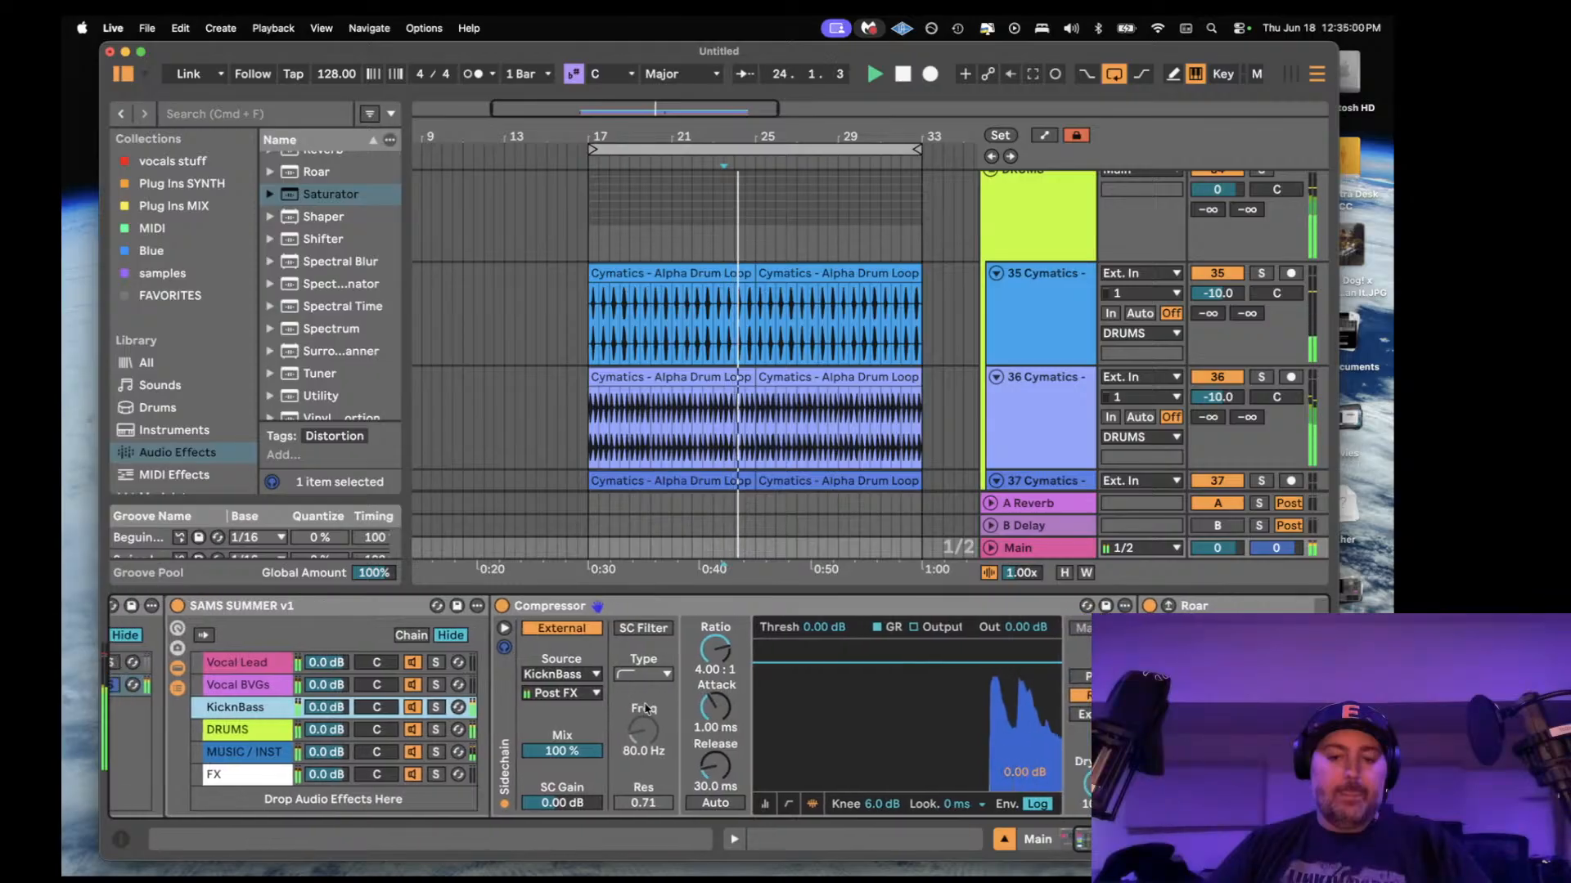
scroll(650, 709, right, 16)
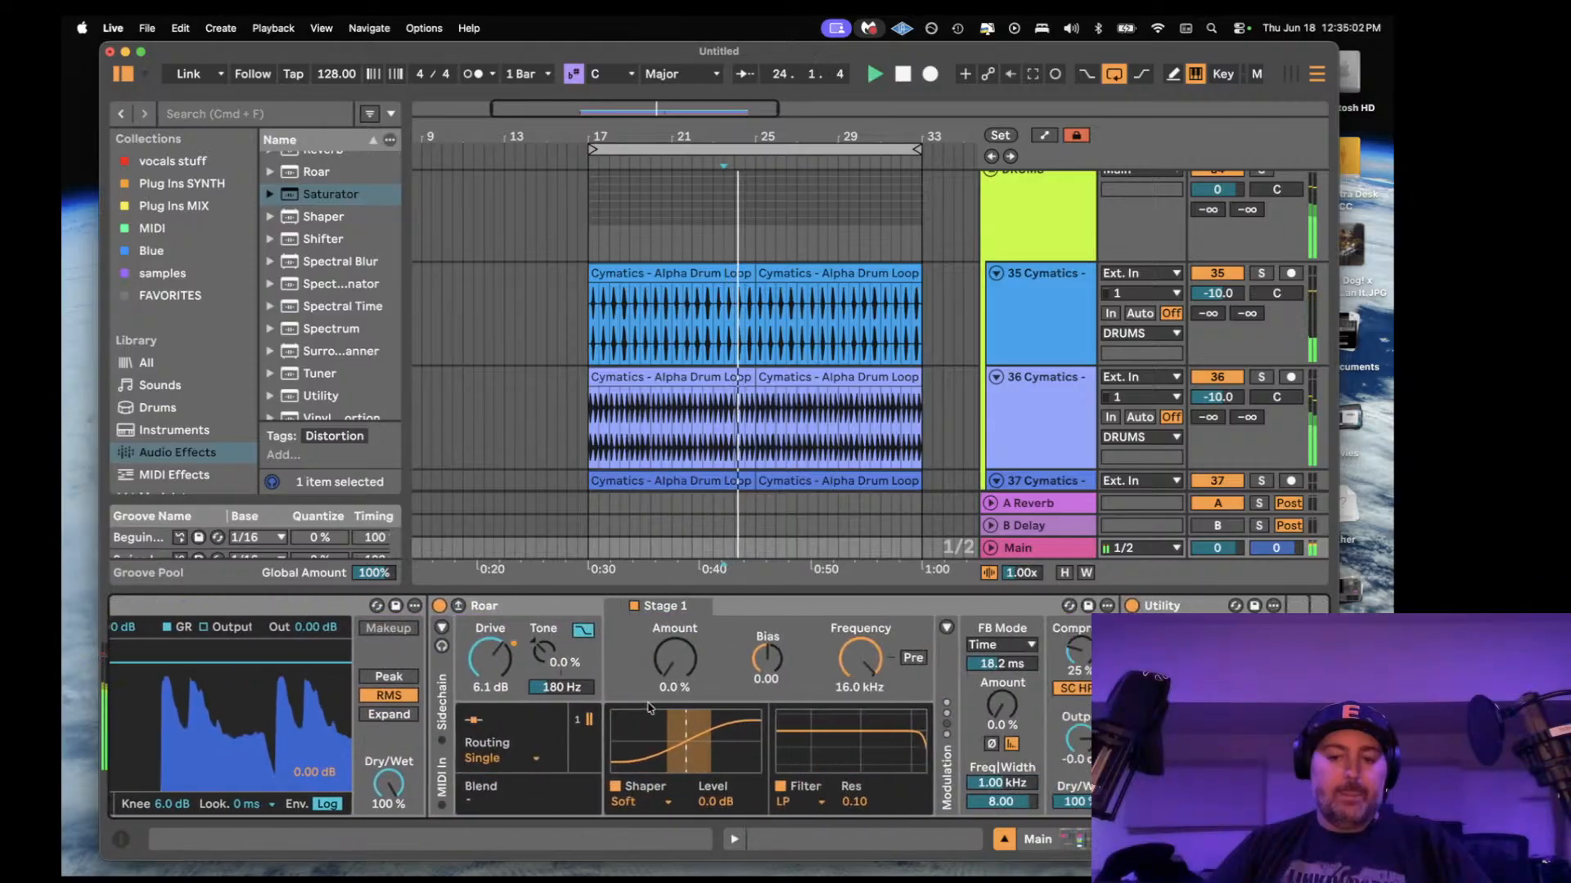
scroll(651, 790, left, 20)
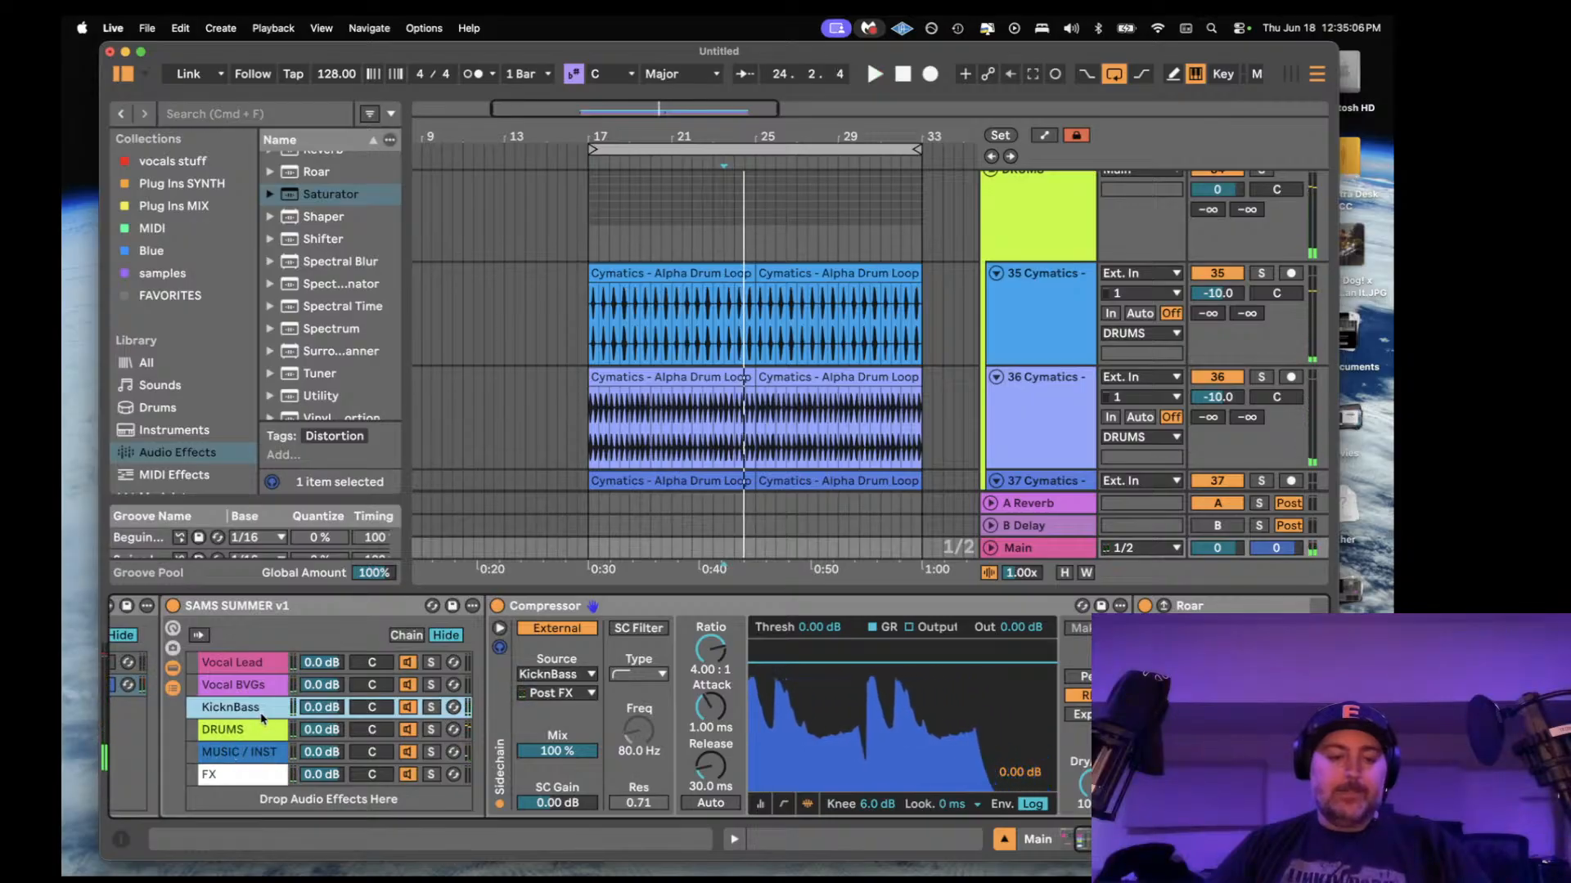
- During playback, set the SSM 2 chain volumes to -5.6 dB for DRUMS, -7.0 dB for MUSIC / INST and -3.0 dB for KicknBass
key(space)
click(236, 731)
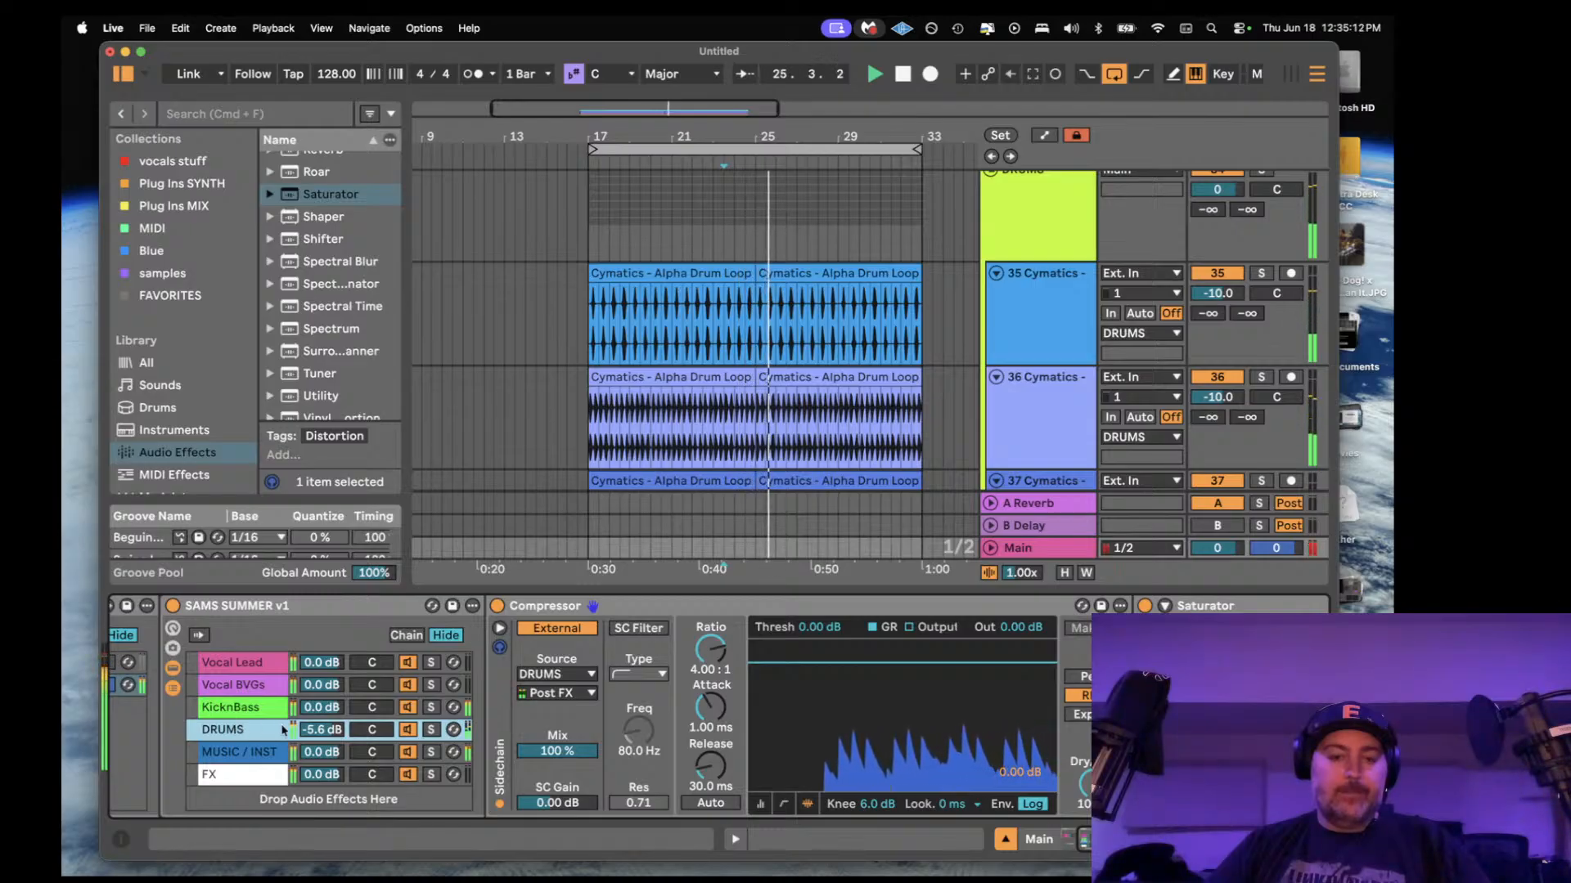
drag(323, 757, 326, 749)
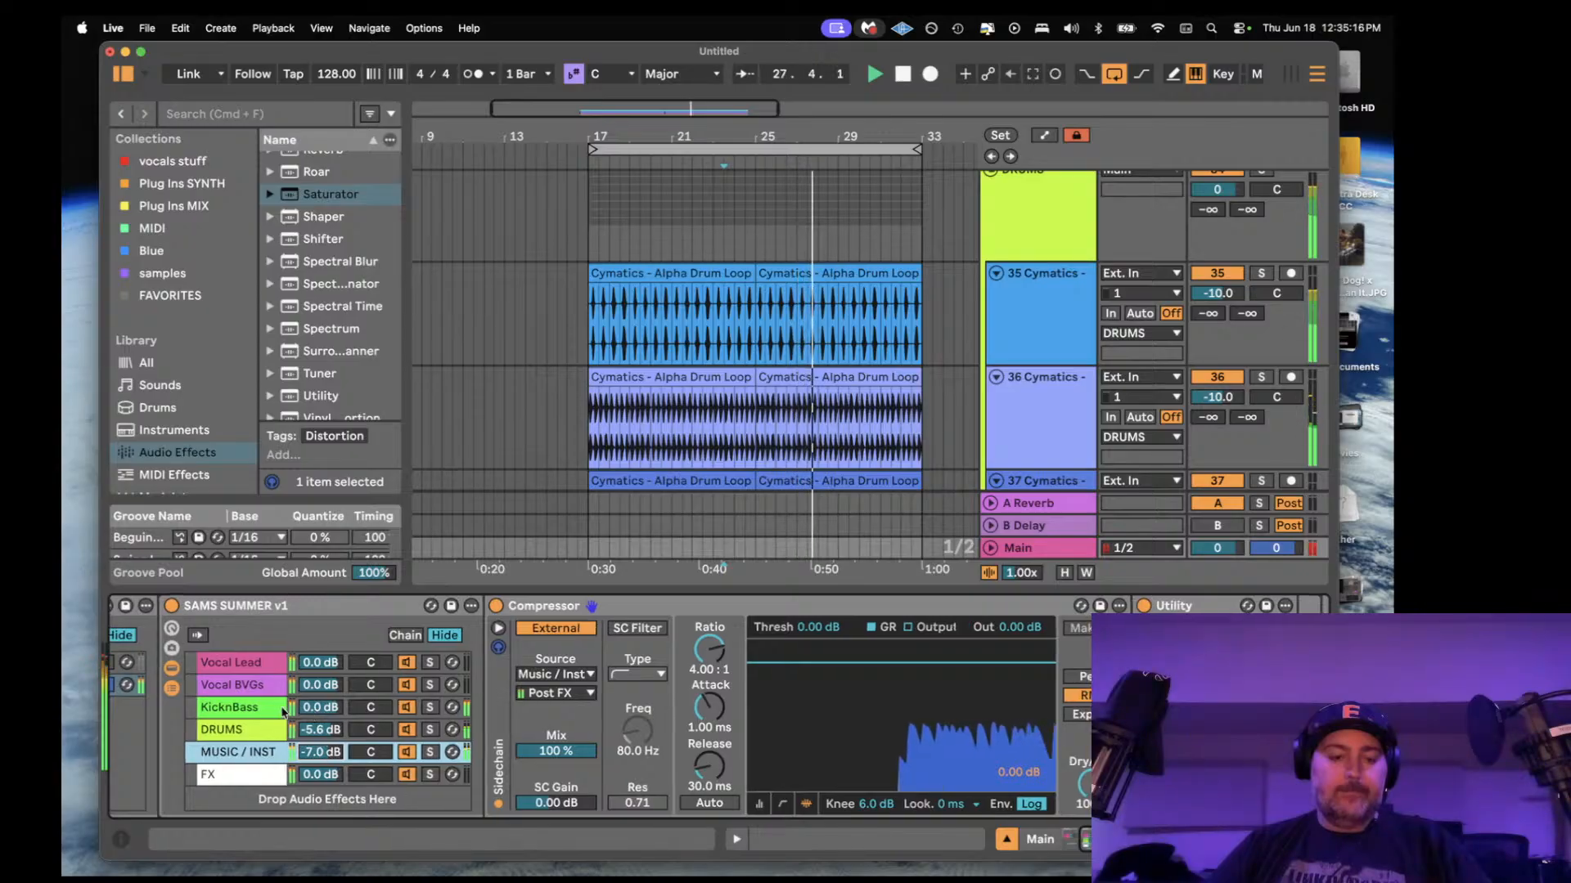
drag(320, 707, 320, 714)
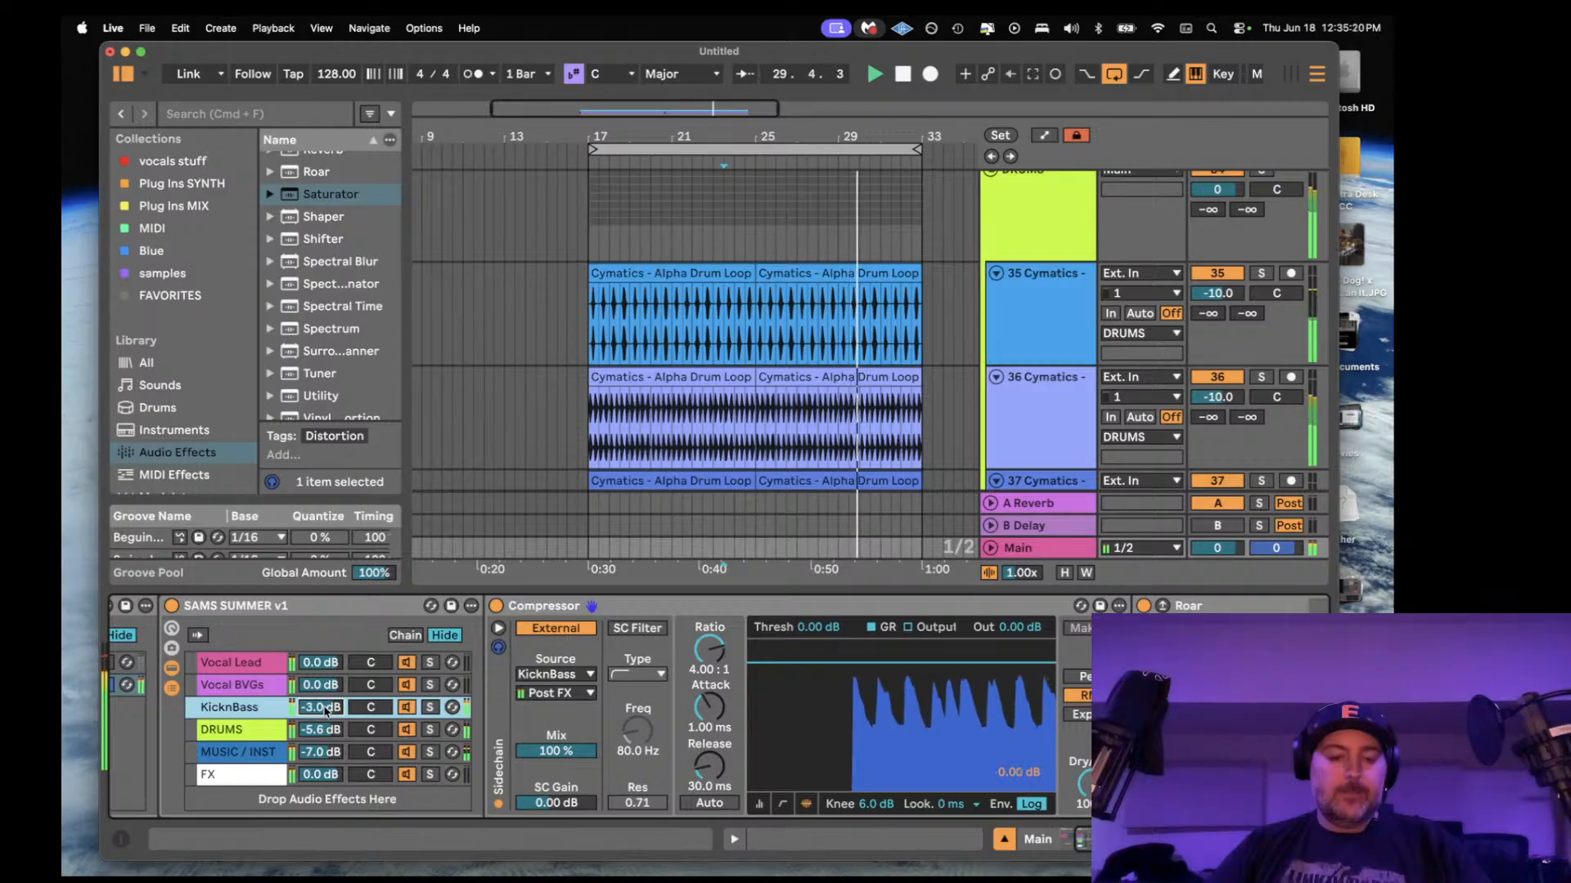
- Turn off the Roar device on the KicknBass chain inside SSM 2
scroll(573, 710, right, 5)
scroll(572, 710, right, 1)
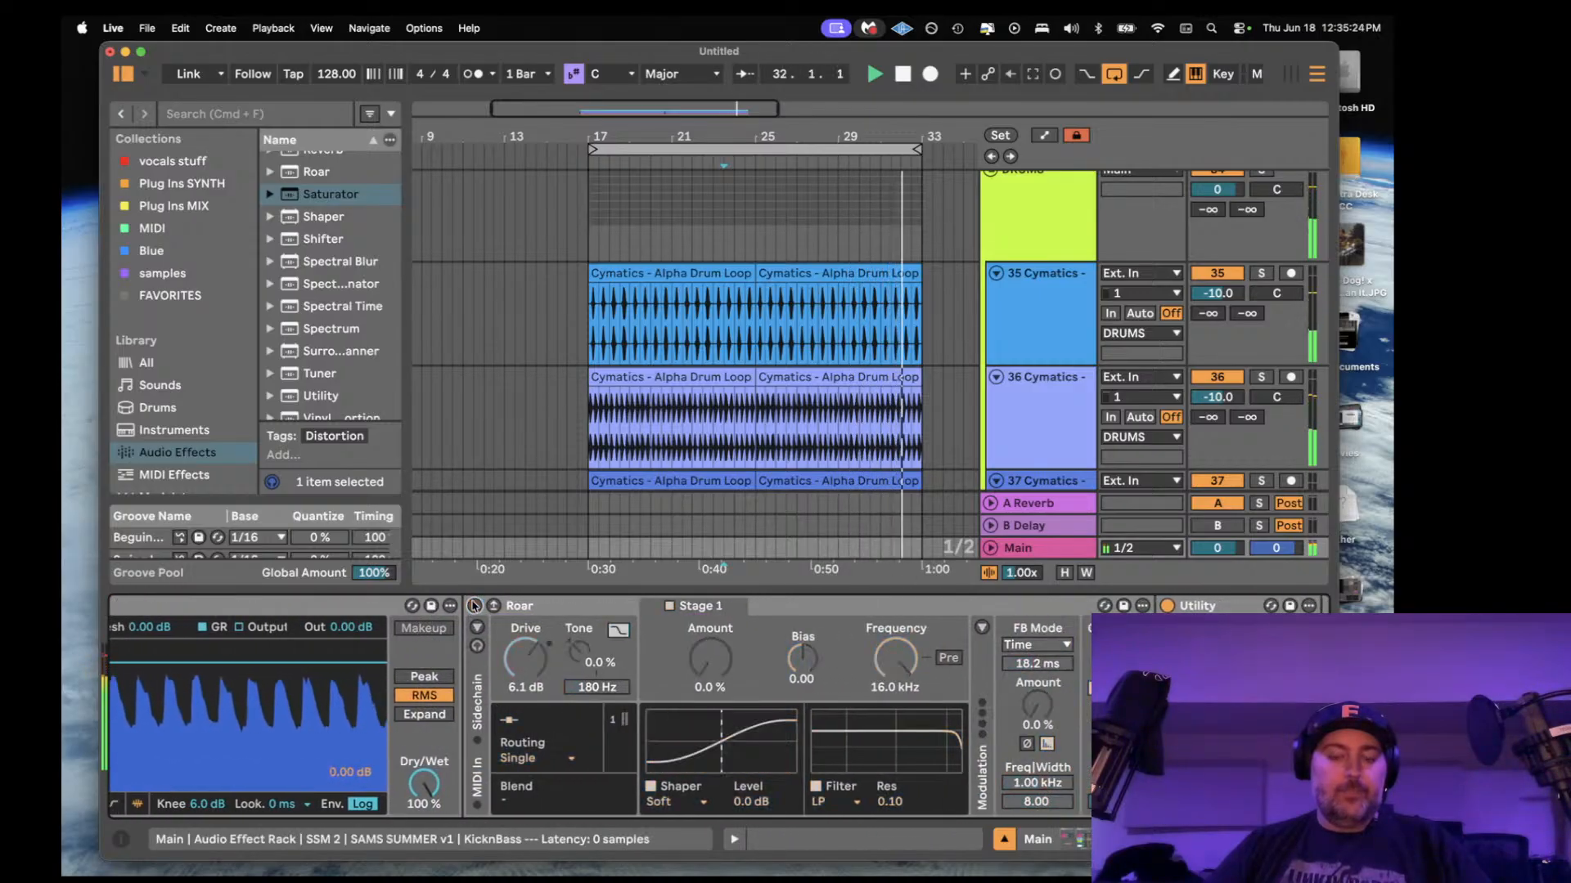
scroll(368, 684, left, 4)
scroll(369, 683, left, 4)
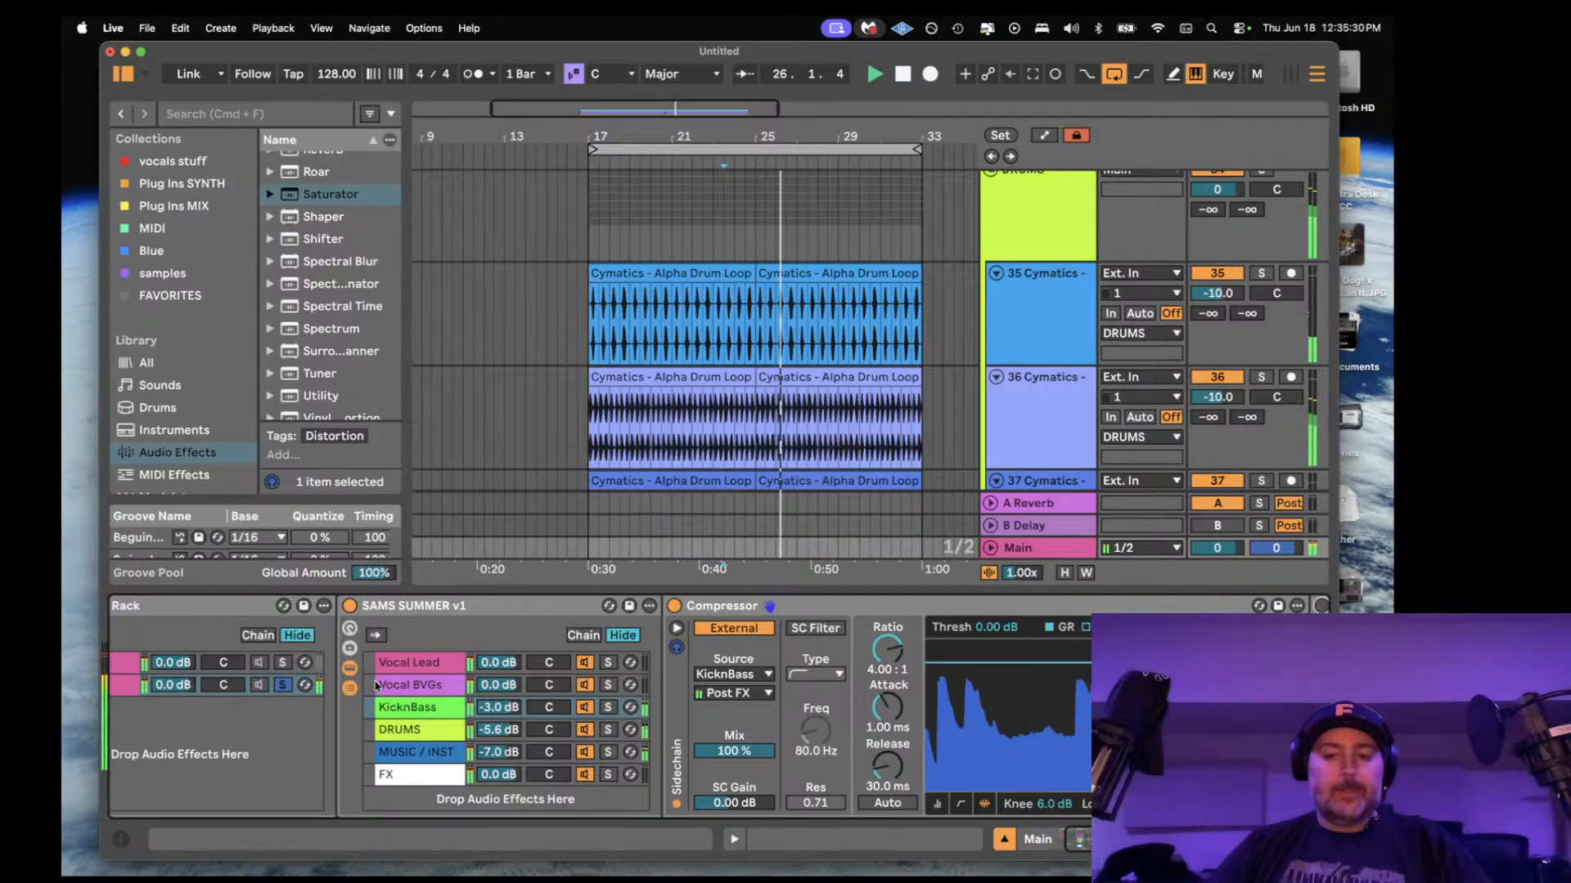
scroll(352, 711, right, 3)
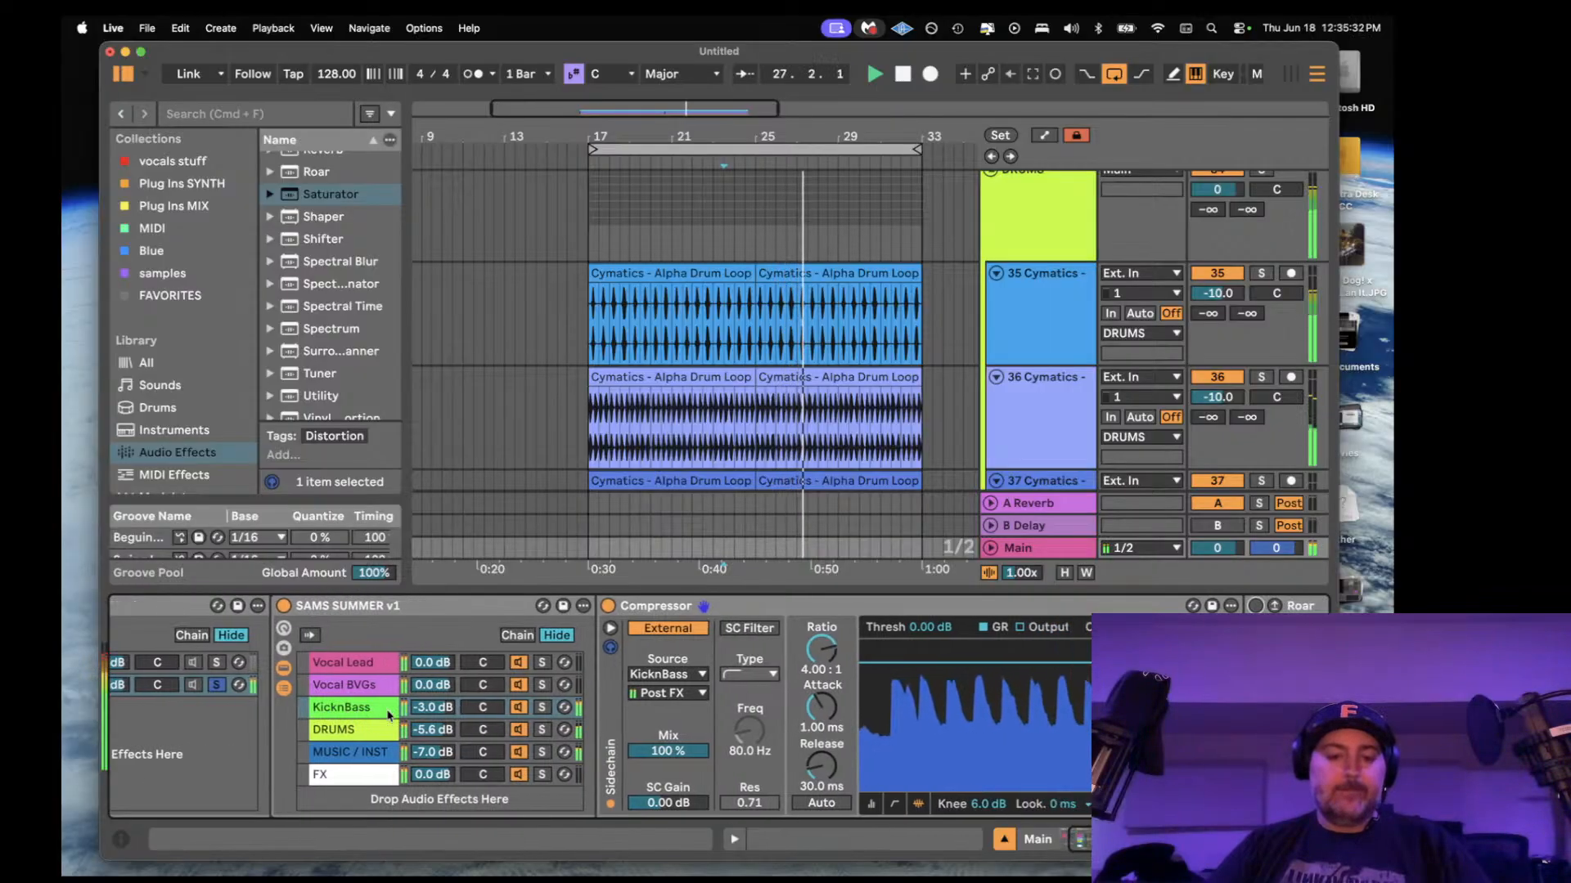
- Raise the KicknBass, DRUMS and MUSIC / INST chain volumes together to 6.0, 3.4 and 2.0 dB in SSM 2
key(space)
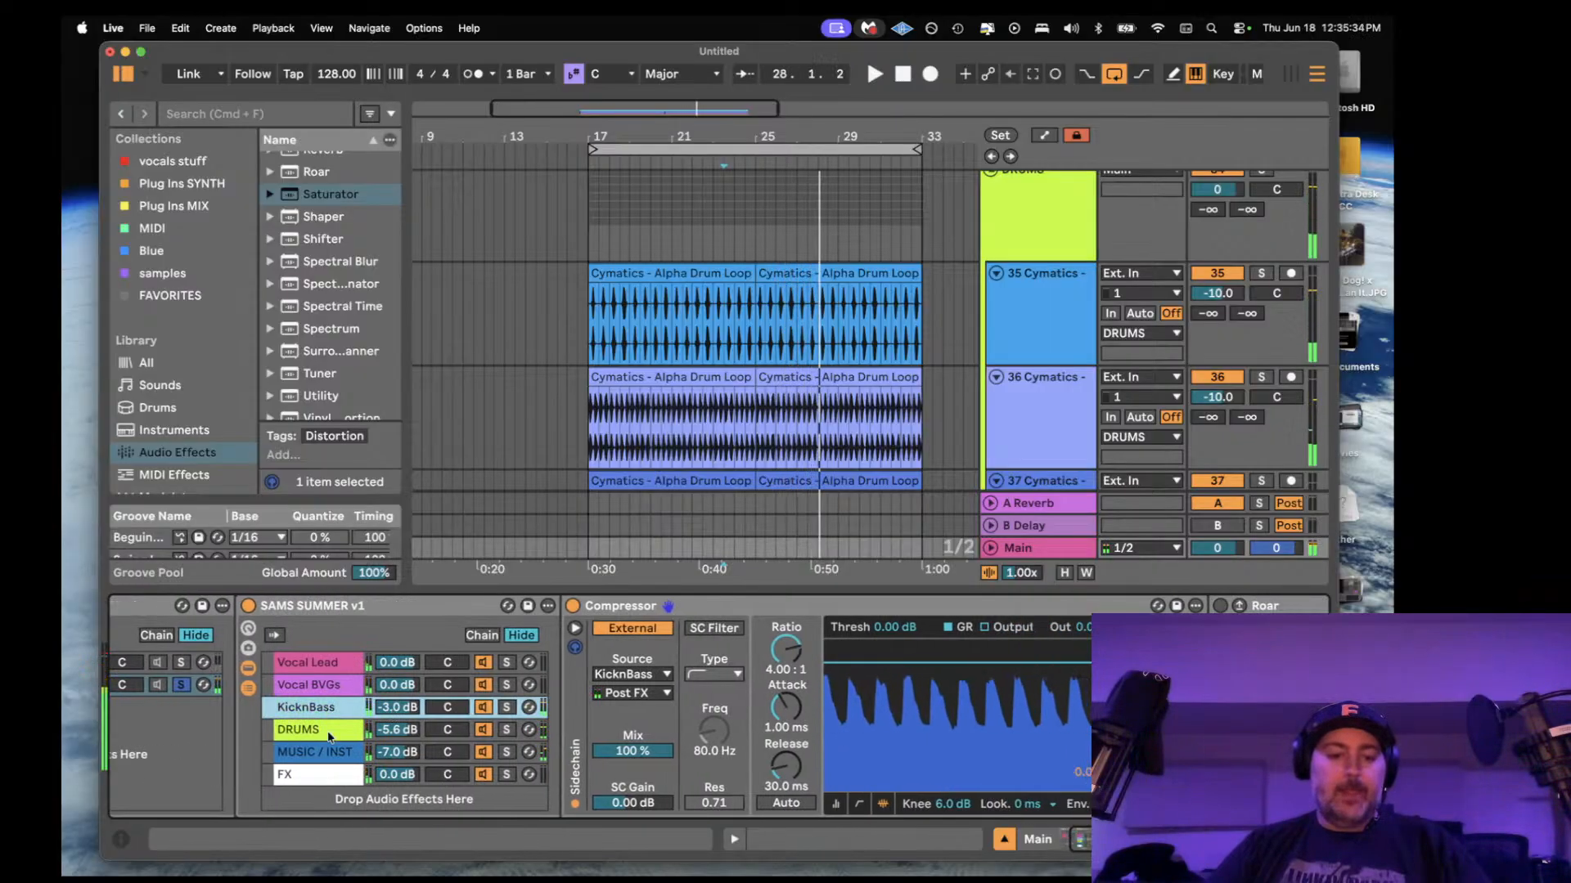
shift+click(331, 749)
drag(393, 713, 393, 679)
key(space)
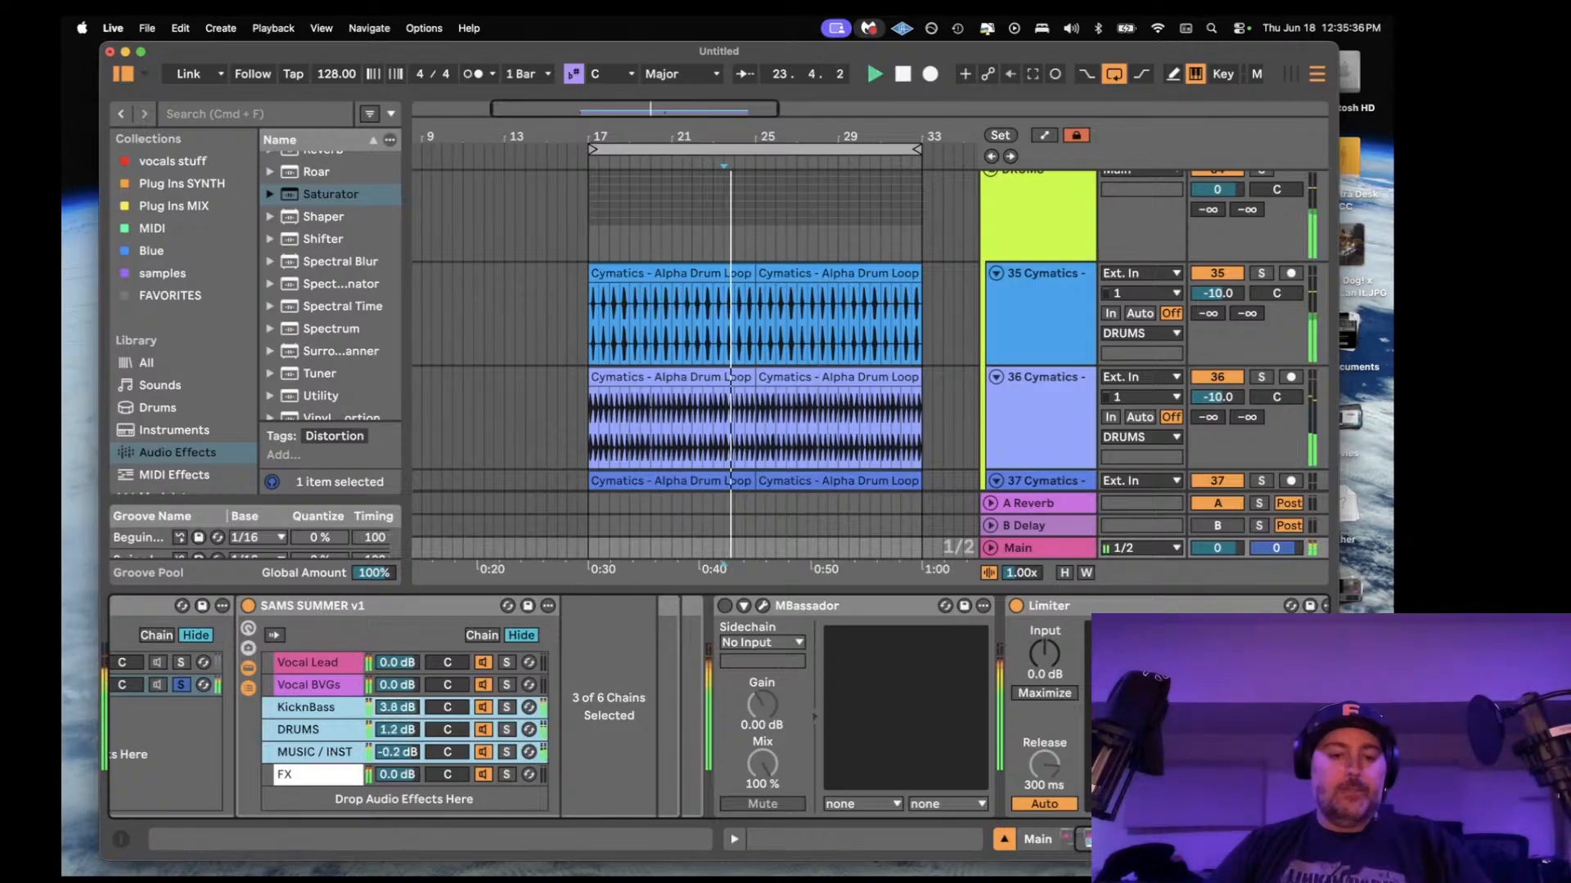
drag(389, 713, 389, 707)
- Compare SSM 1 and SSM 2 by soloing them alternately during playback, also checking against the bypassed outer rack
scroll(388, 713, left, 5)
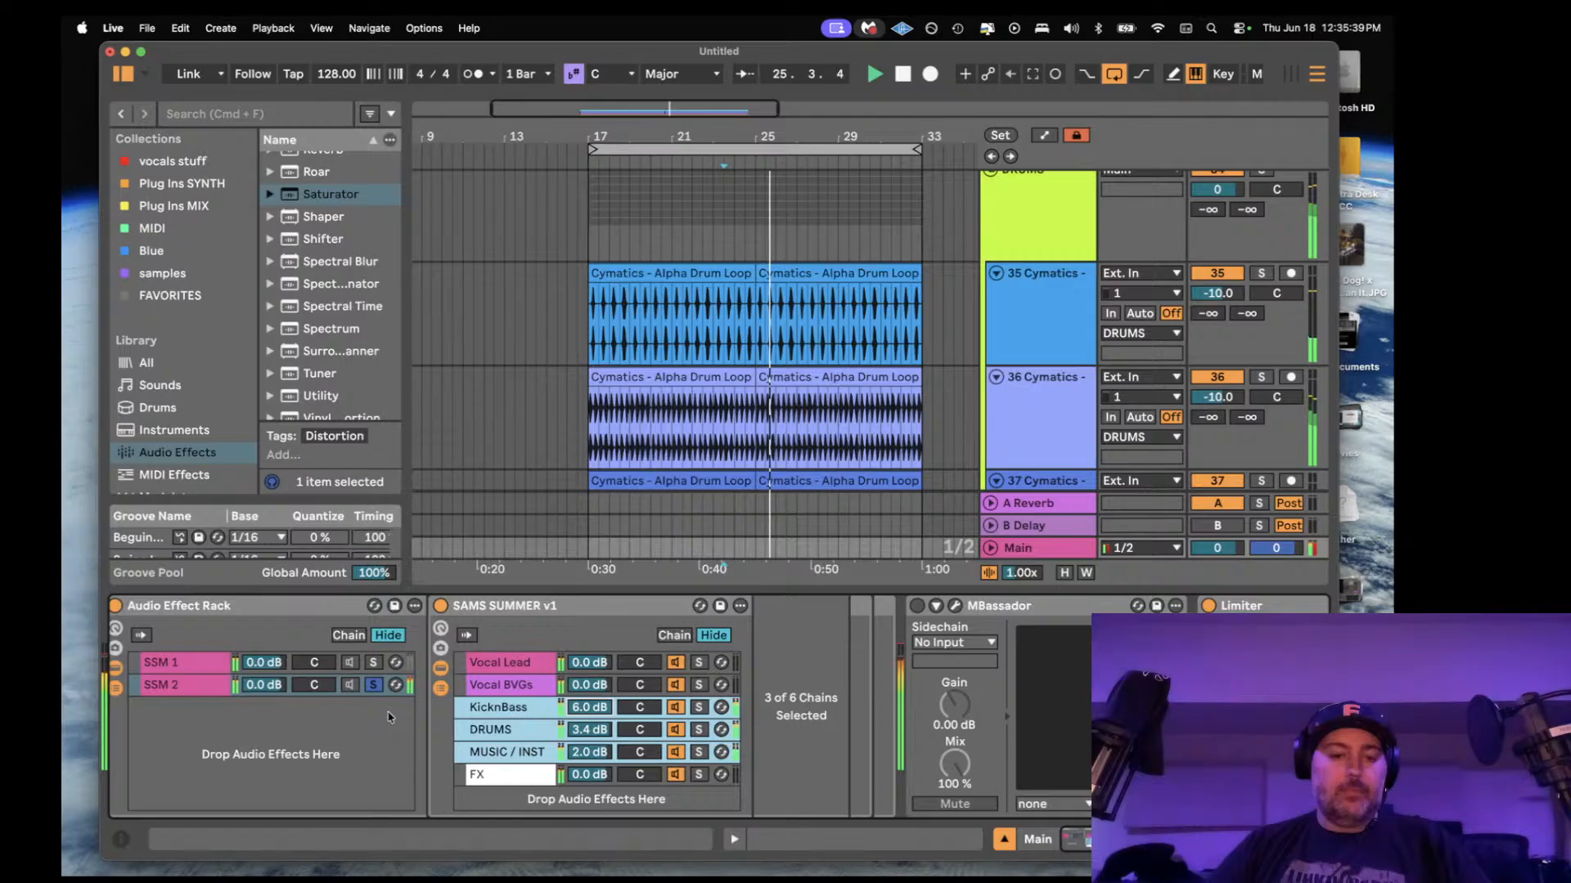
click(373, 665)
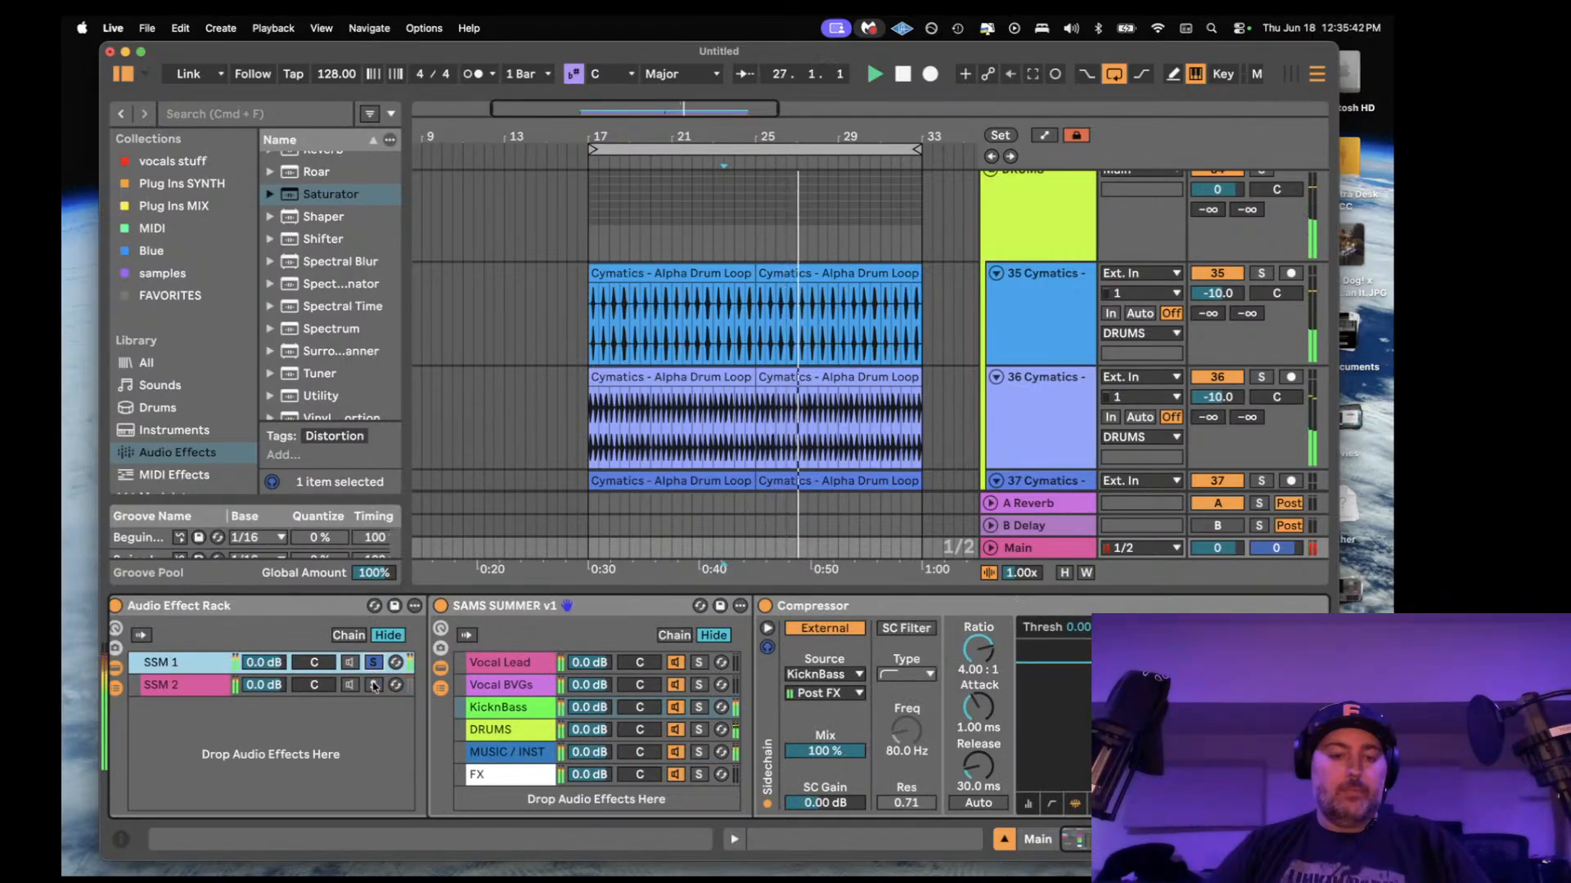
click(373, 684)
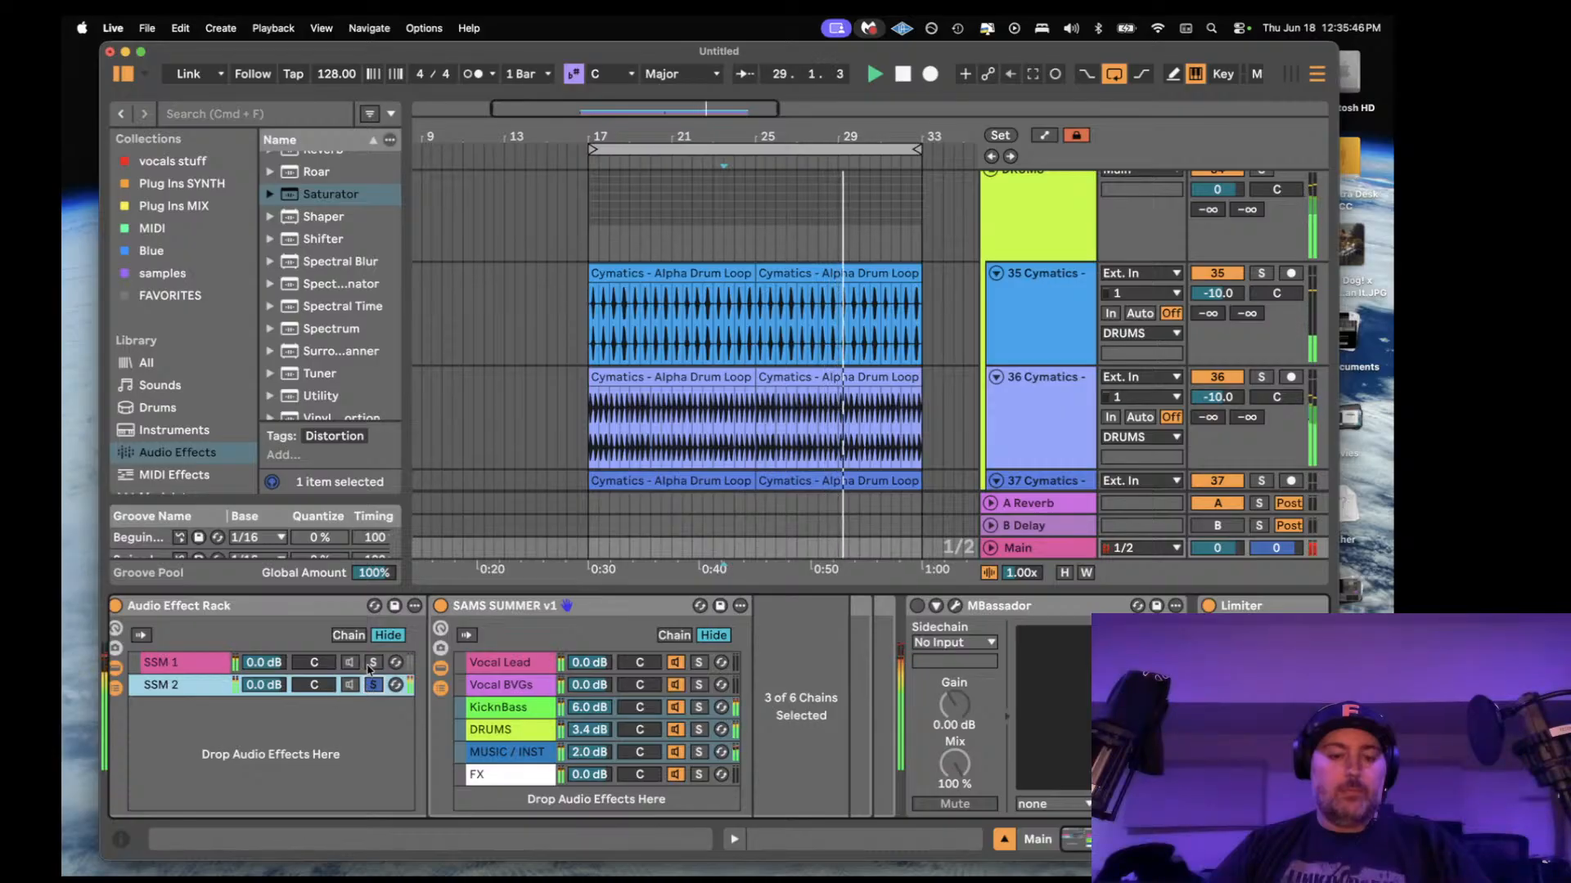
click(372, 662)
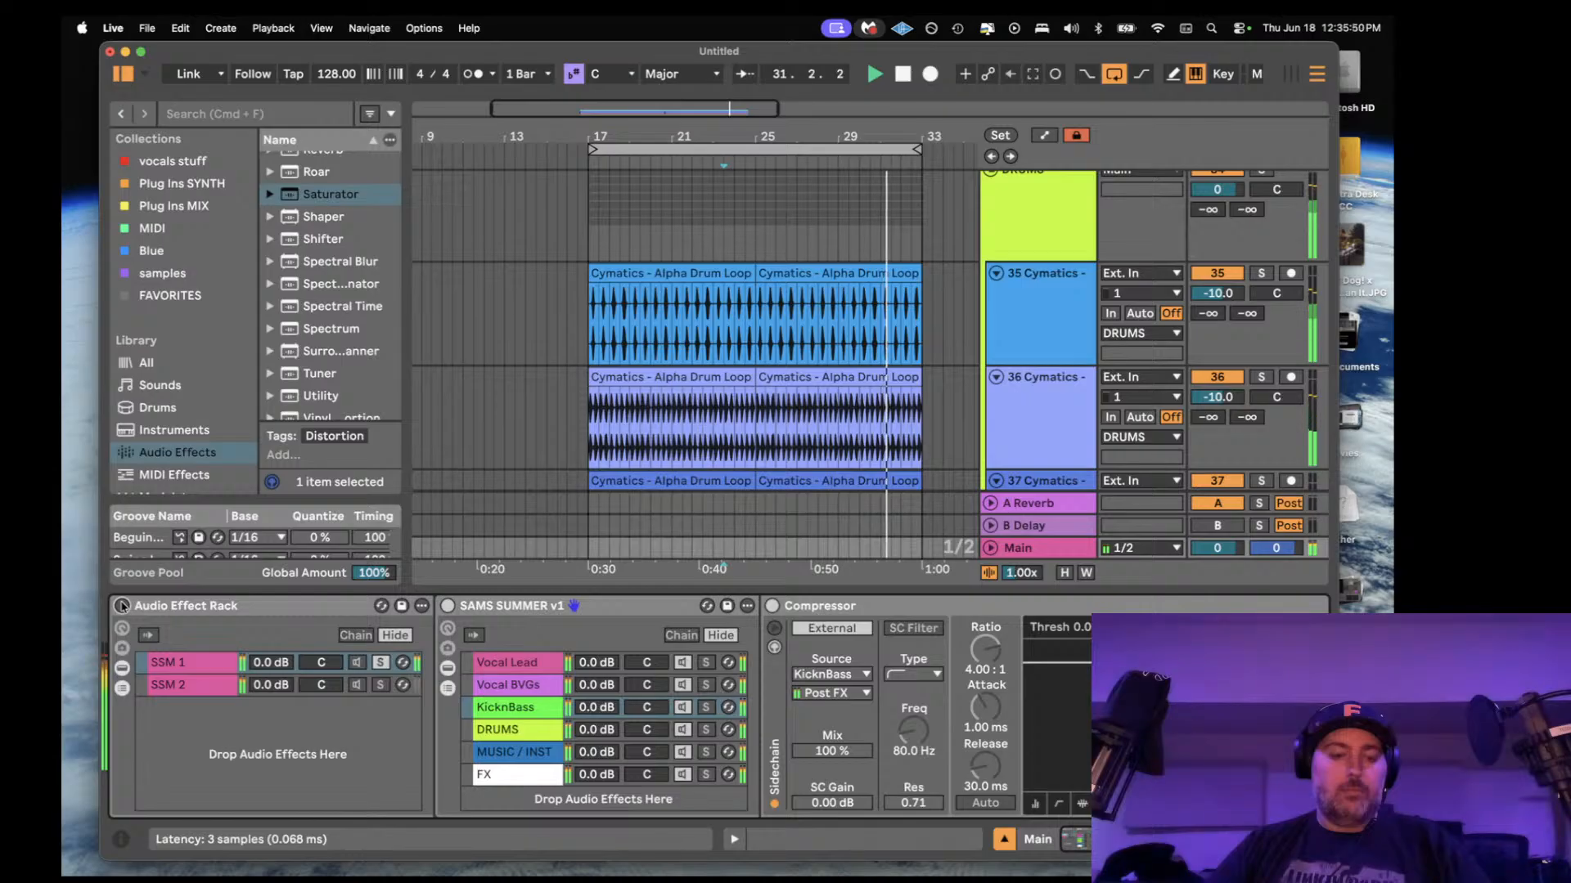
click(121, 606)
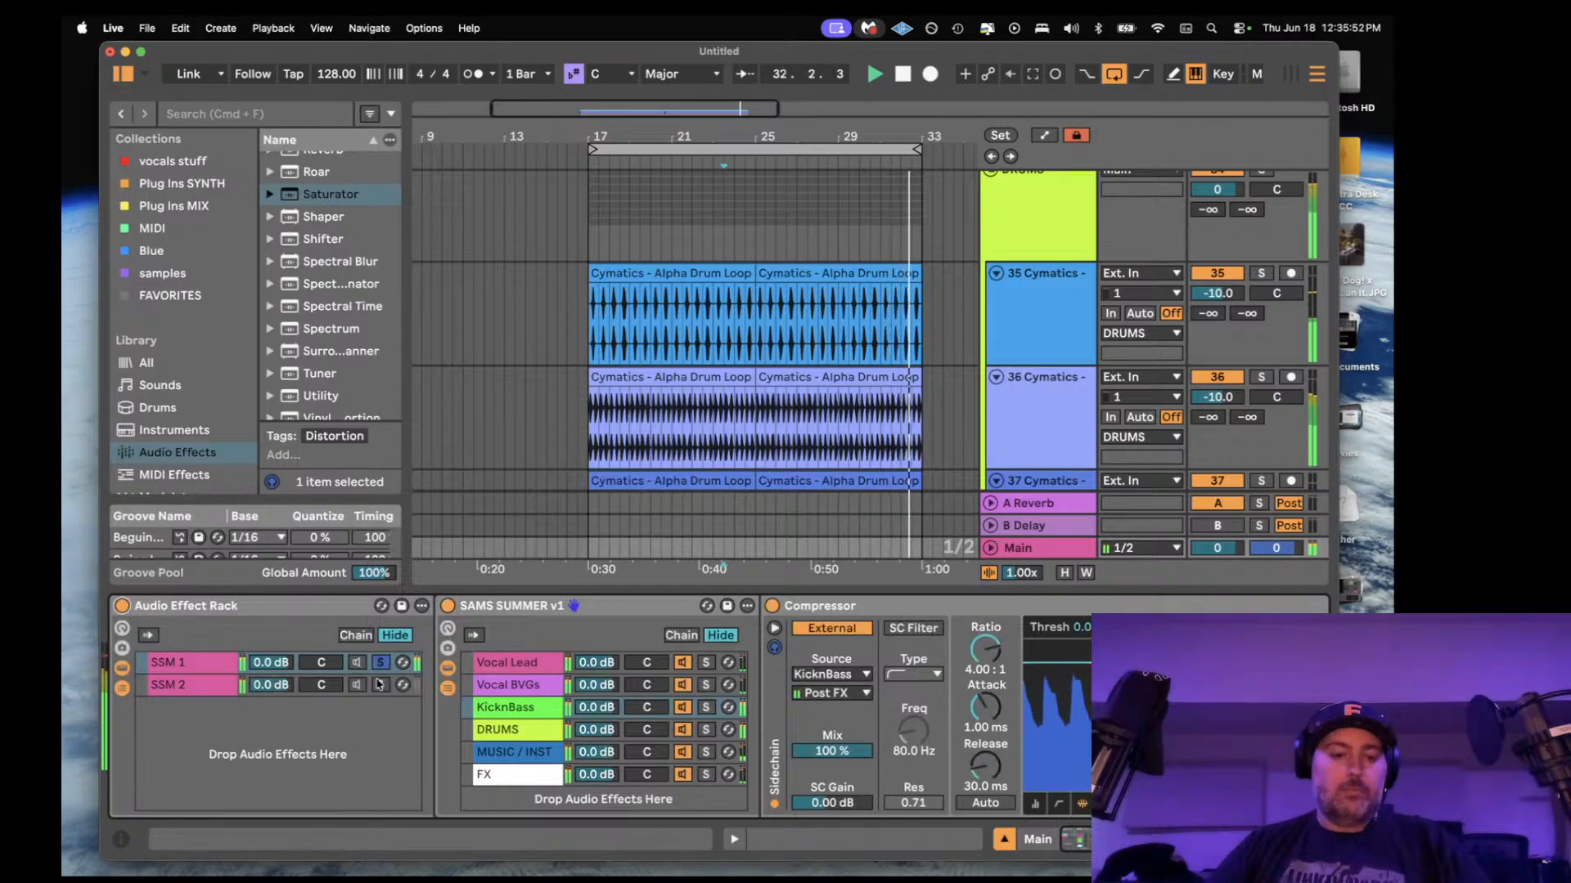
click(379, 685)
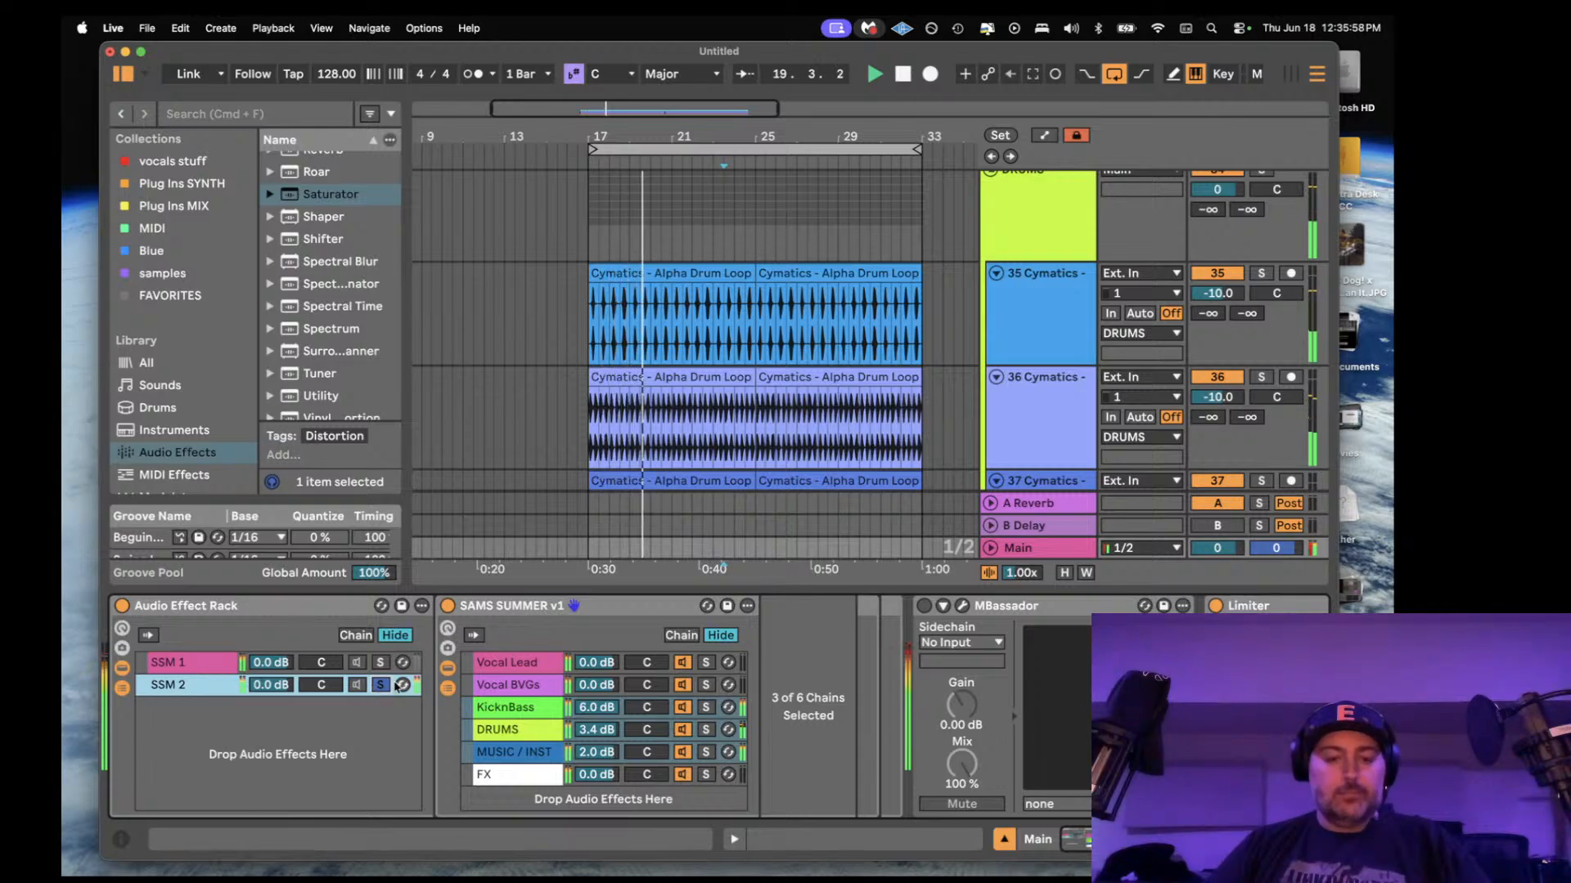
key(space)
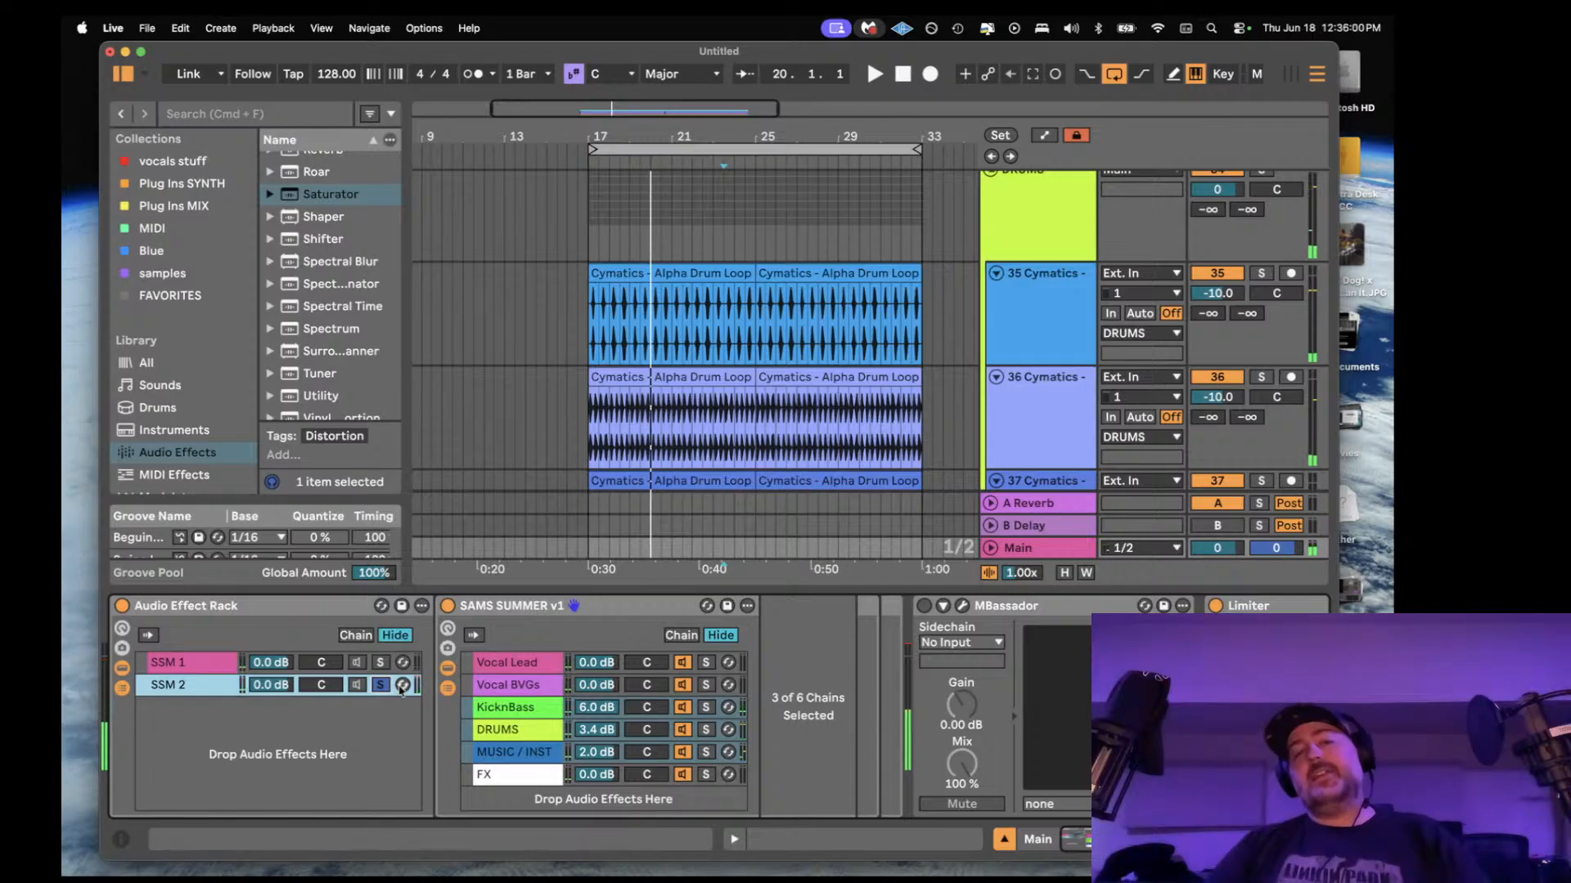
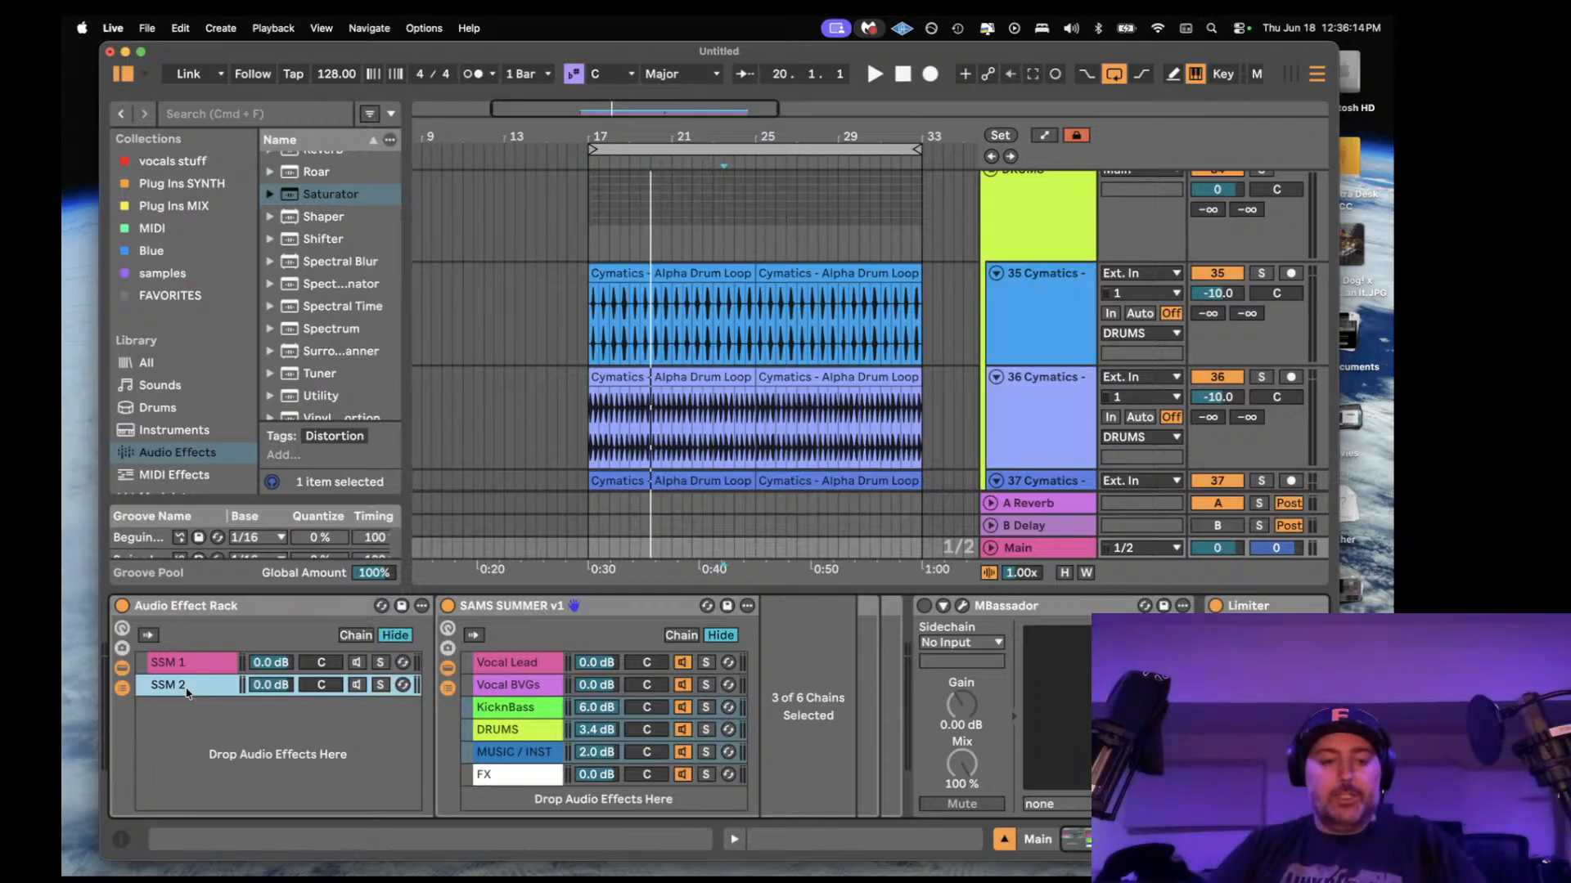
- Duplicate the SSM 2 chain in the outer rack, rename the copy as SSM 3, and unfold the Vocal Lead group track
key(super+d)
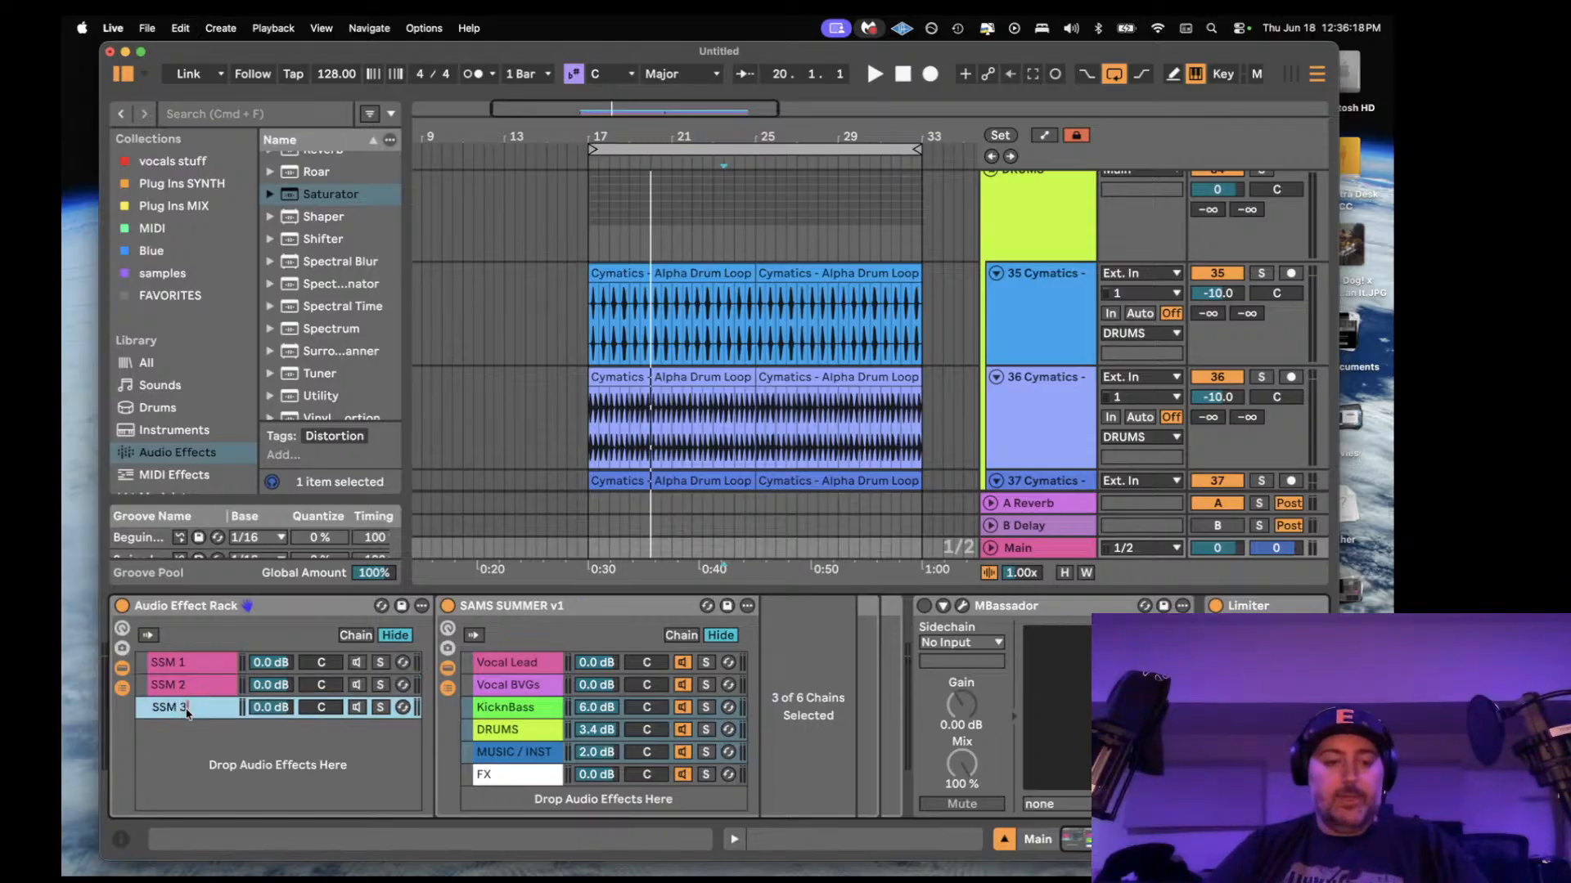
scroll(605, 333, up, 10)
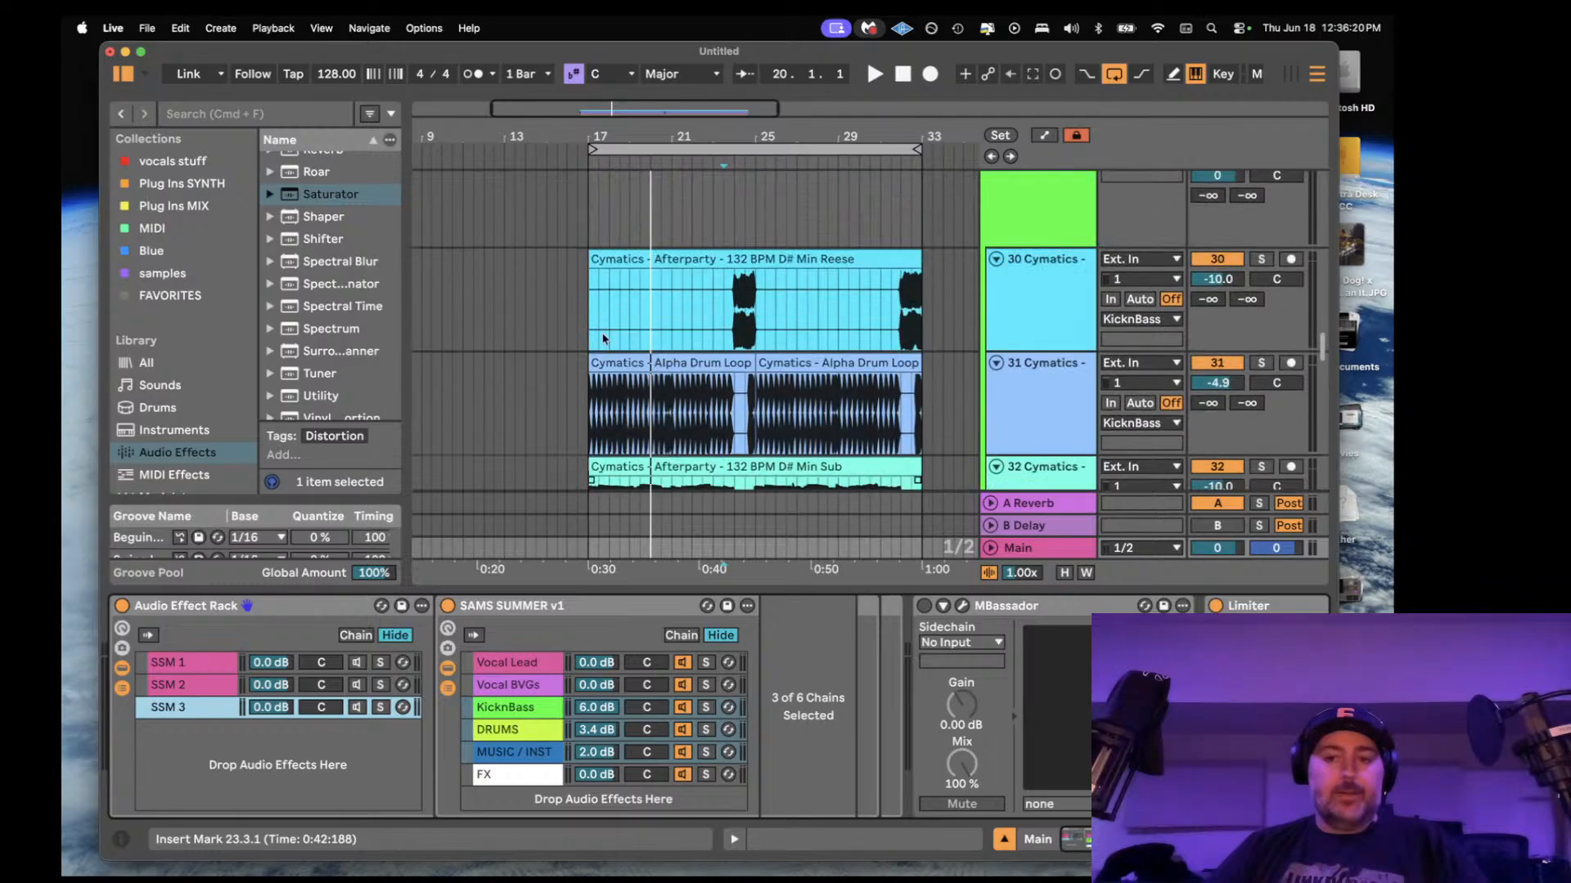
click(990, 243)
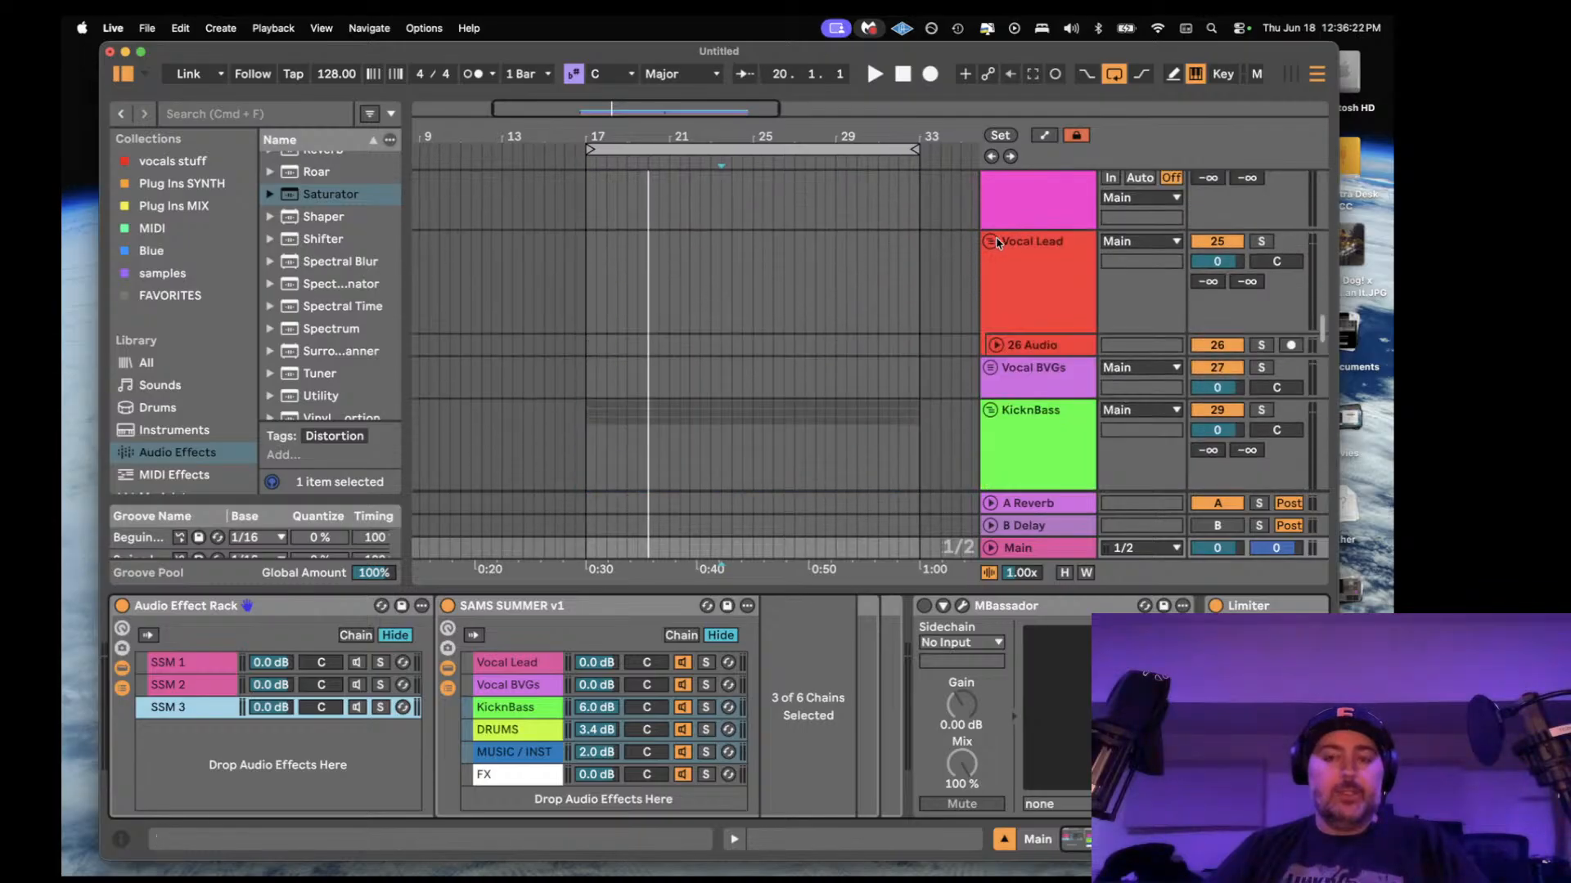
- Search the Projects 4 MS2 Ultra Desk SSD folder for "quake" and widen the browser to read the names
drag(404, 317, 489, 317)
scroll(786, 312, down, 5)
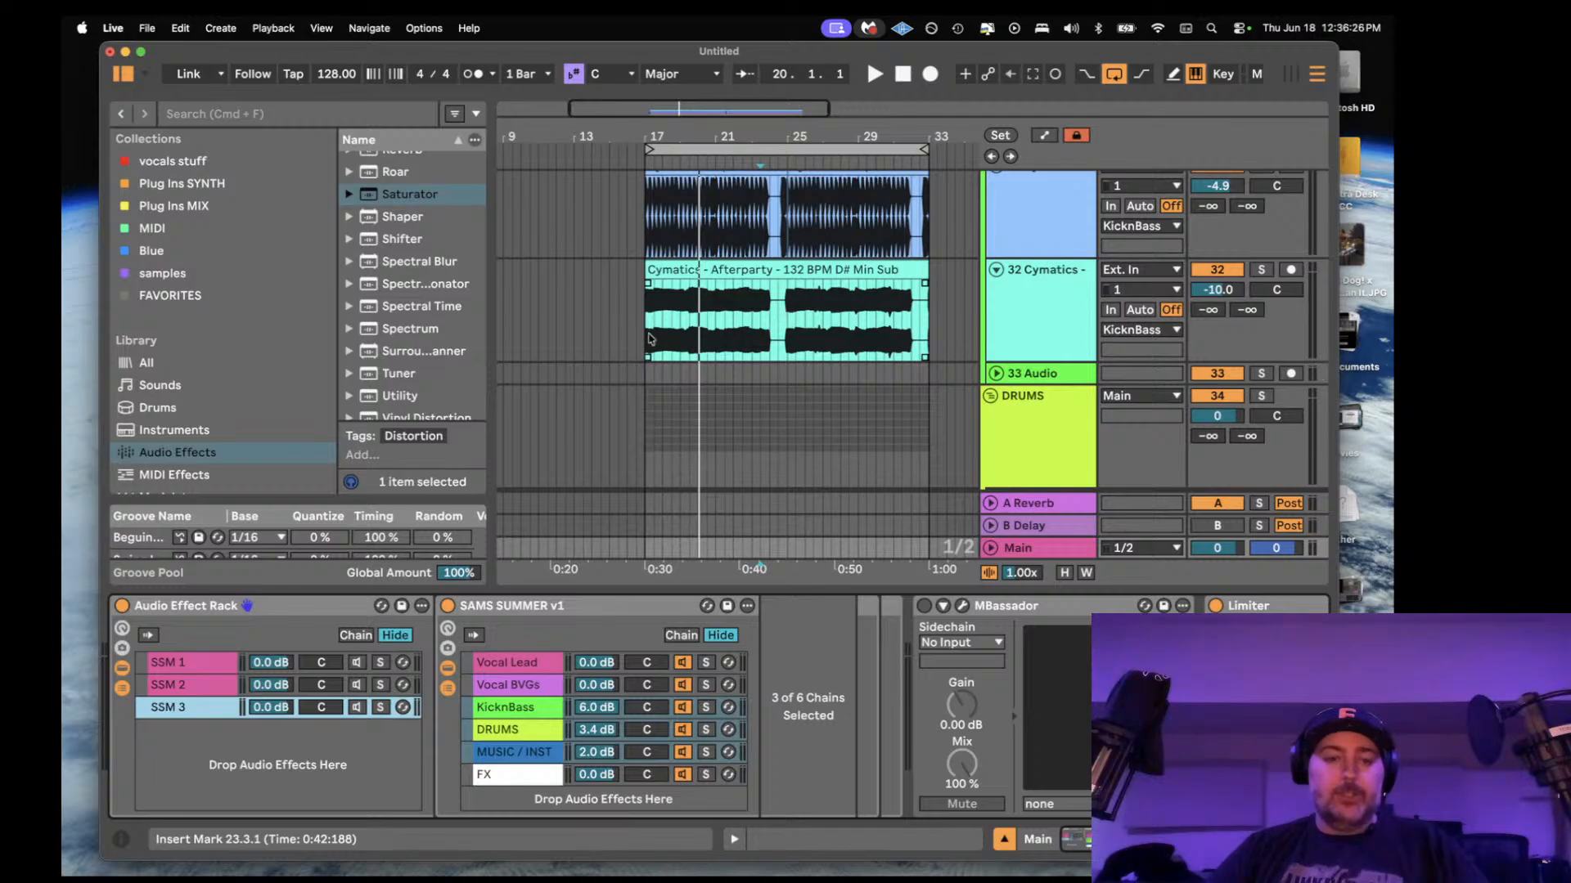
scroll(194, 394, down, 12)
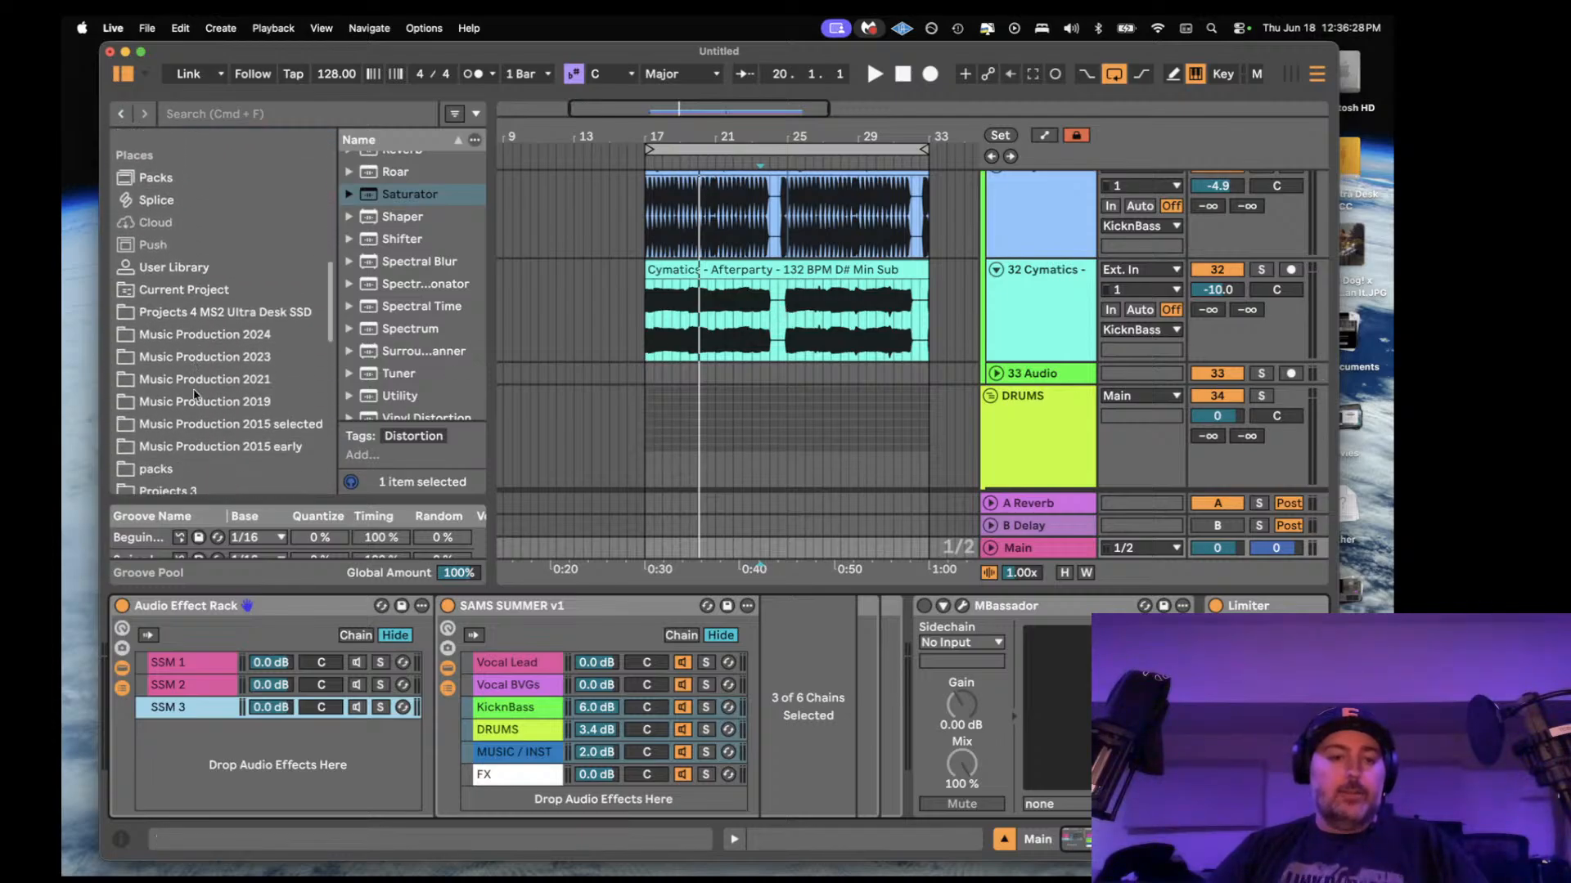
click(216, 314)
click(305, 114)
text(q)
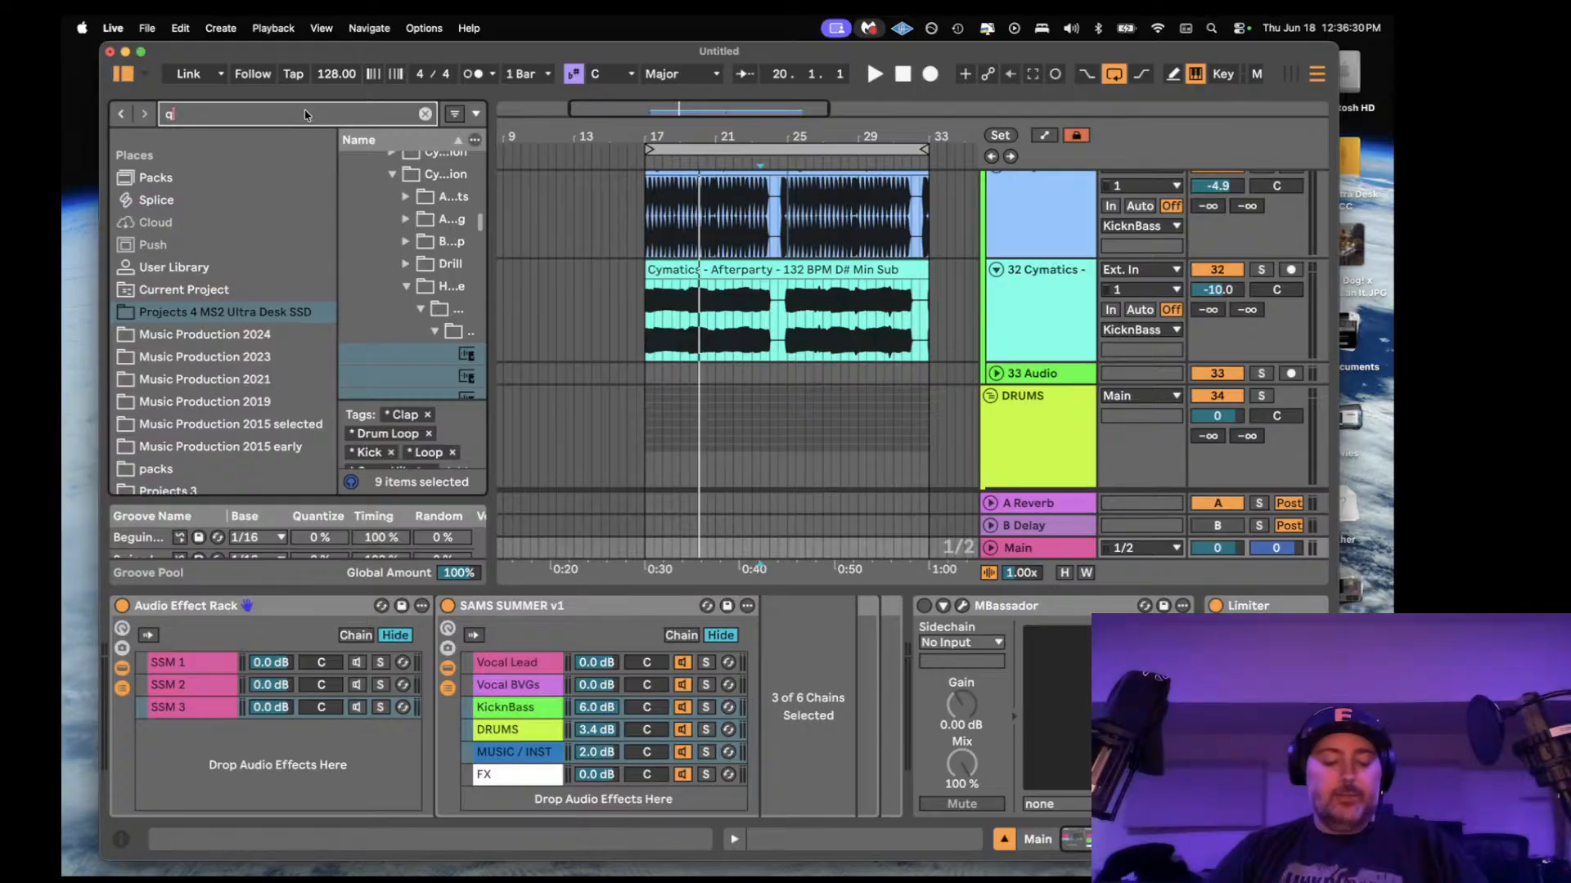
text(uake)
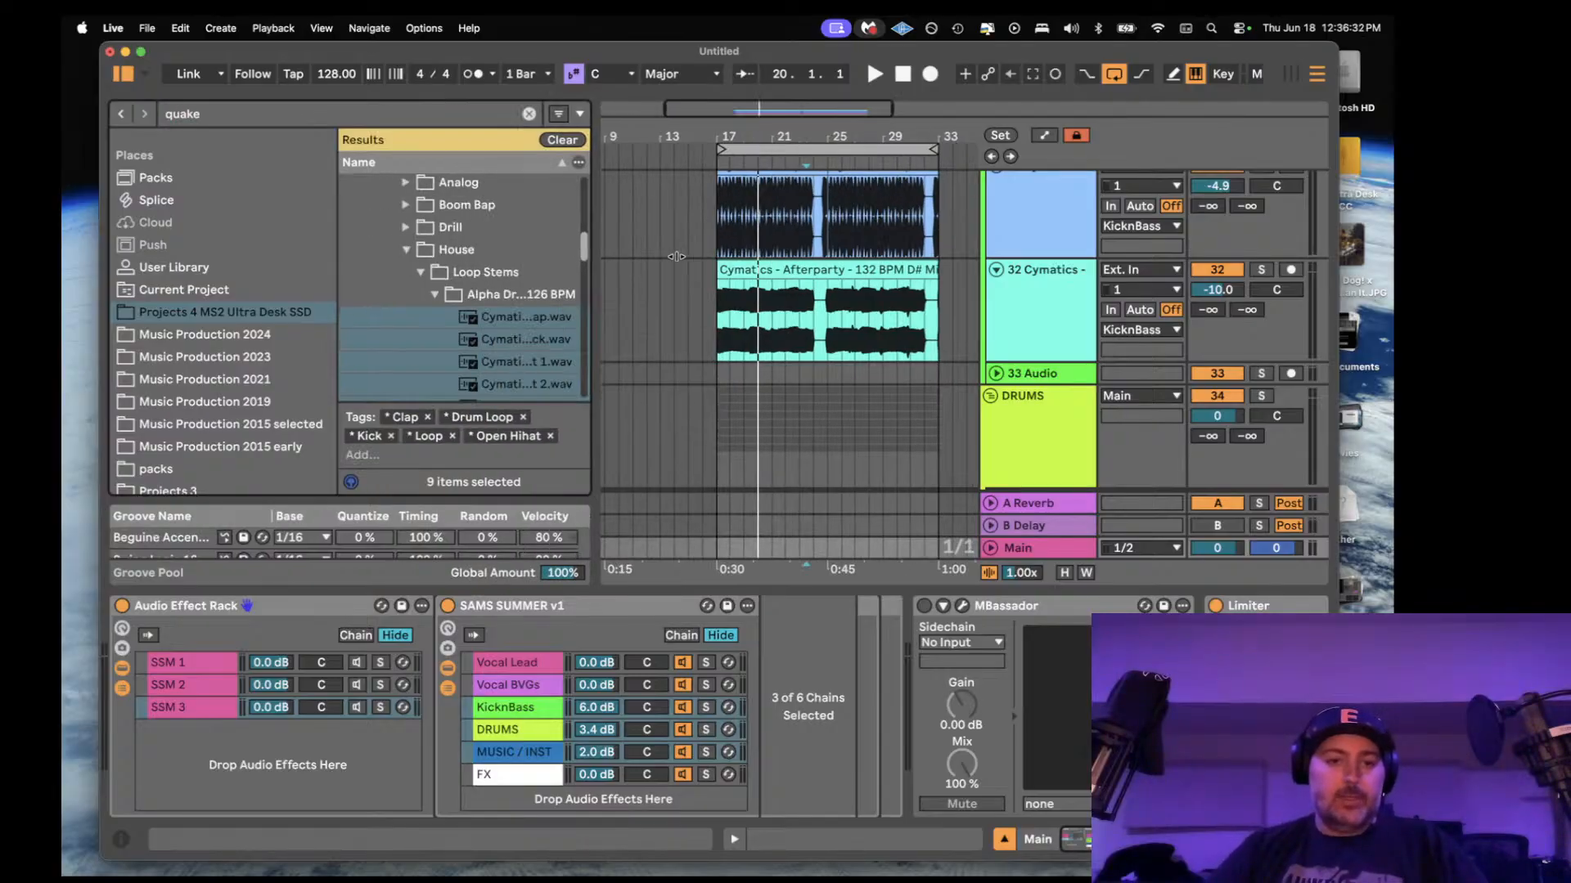
drag(670, 256, 673, 256)
- Look through the House folder of the QUAKE Drum Loop Collection and preview a 128 BPM drum loop
scroll(489, 293, up, 5)
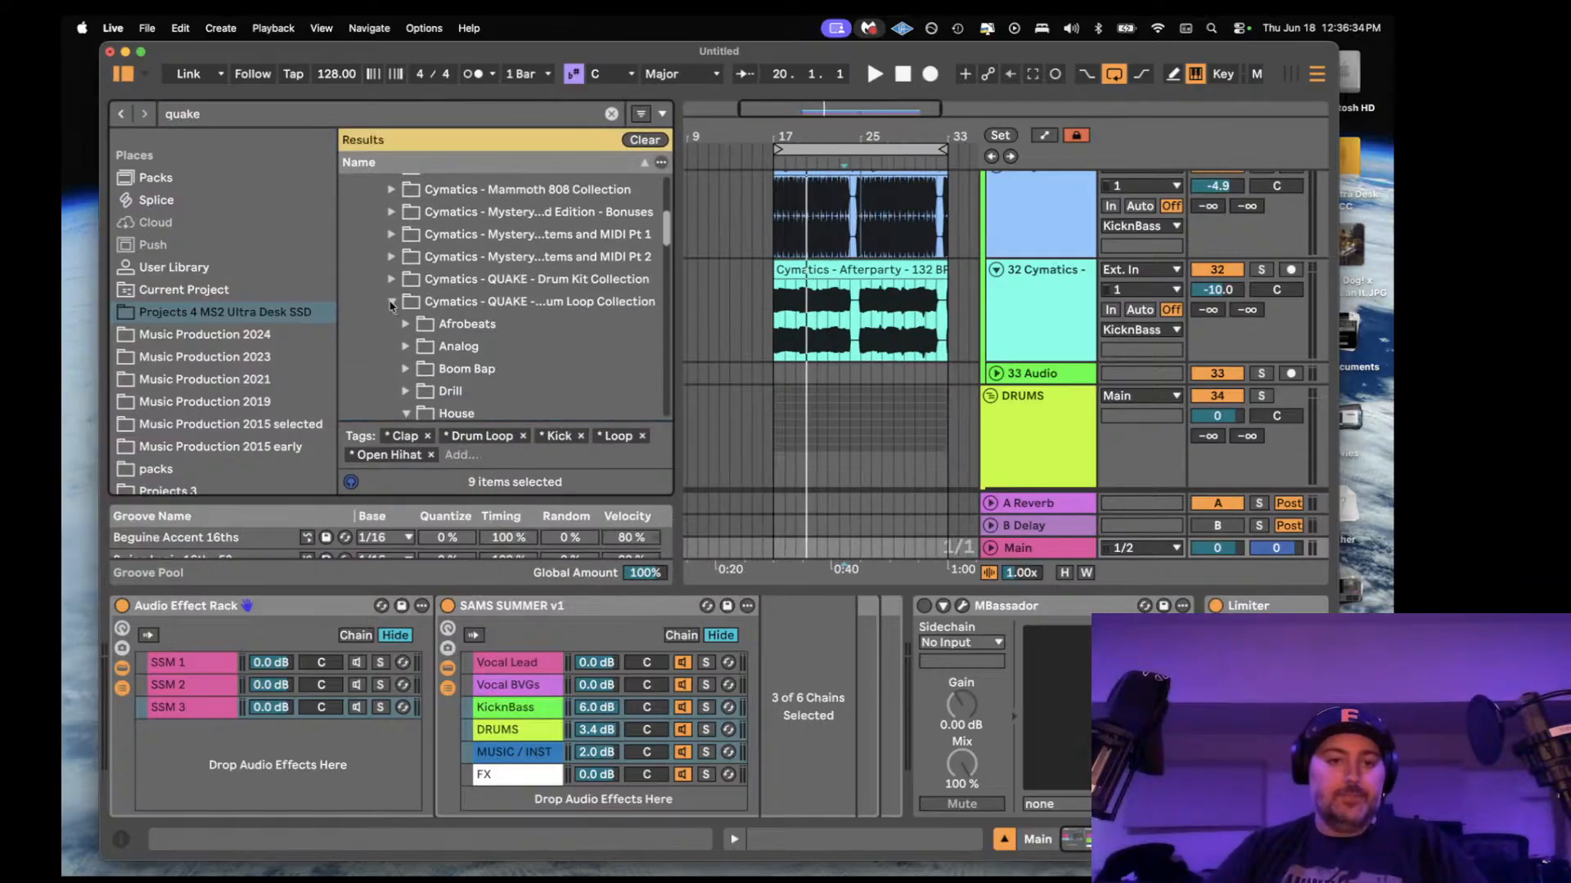
scroll(390, 305, down, 5)
click(422, 327)
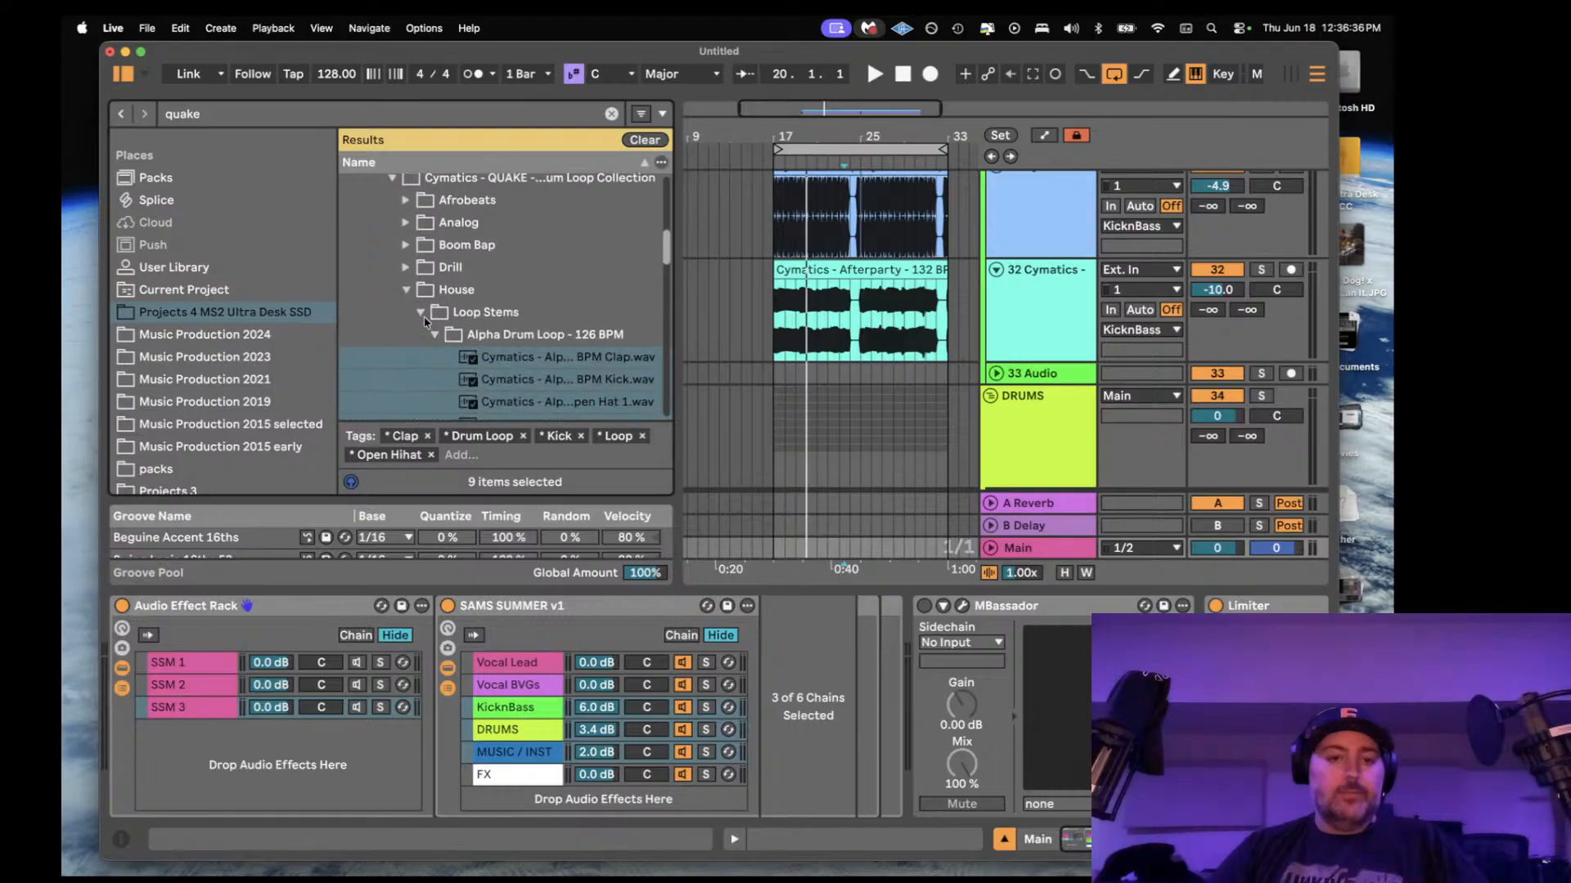
click(422, 314)
scroll(426, 316, down, 3)
click(434, 207)
click(417, 184)
click(470, 317)
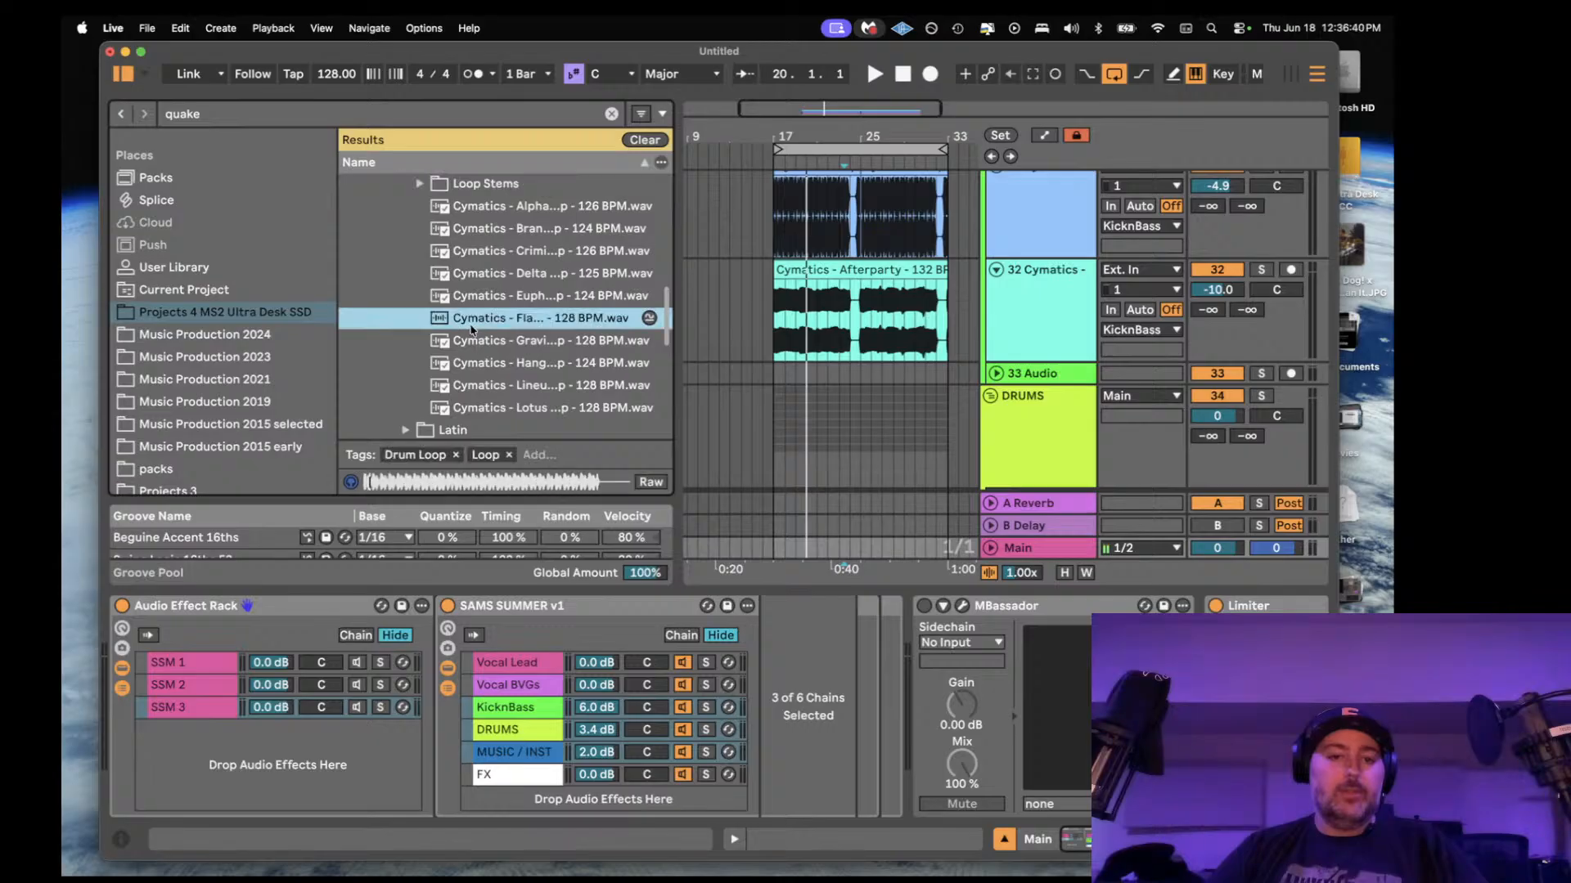
click(471, 363)
scroll(471, 360, down, 3)
scroll(470, 360, down, 5)
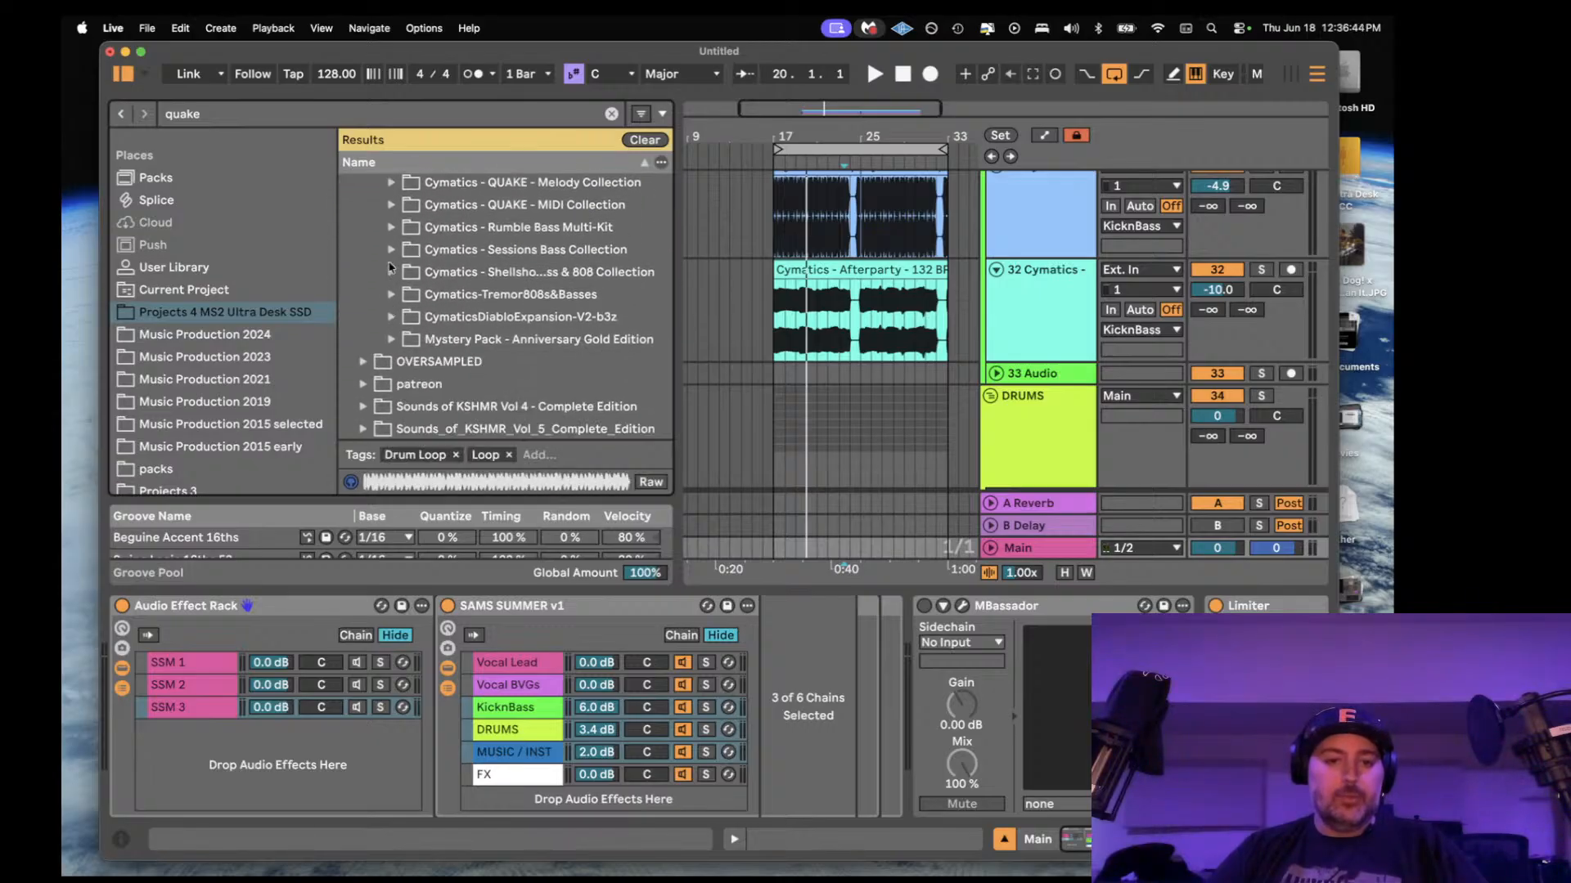
- Look through the Cymatics packs in the QUAKE folder for vocal samples, including Mystery Pack Gold Edition - Bonuses
scroll(390, 266, up, 8)
scroll(389, 267, up, 6)
click(392, 230)
scroll(397, 249, up, 1)
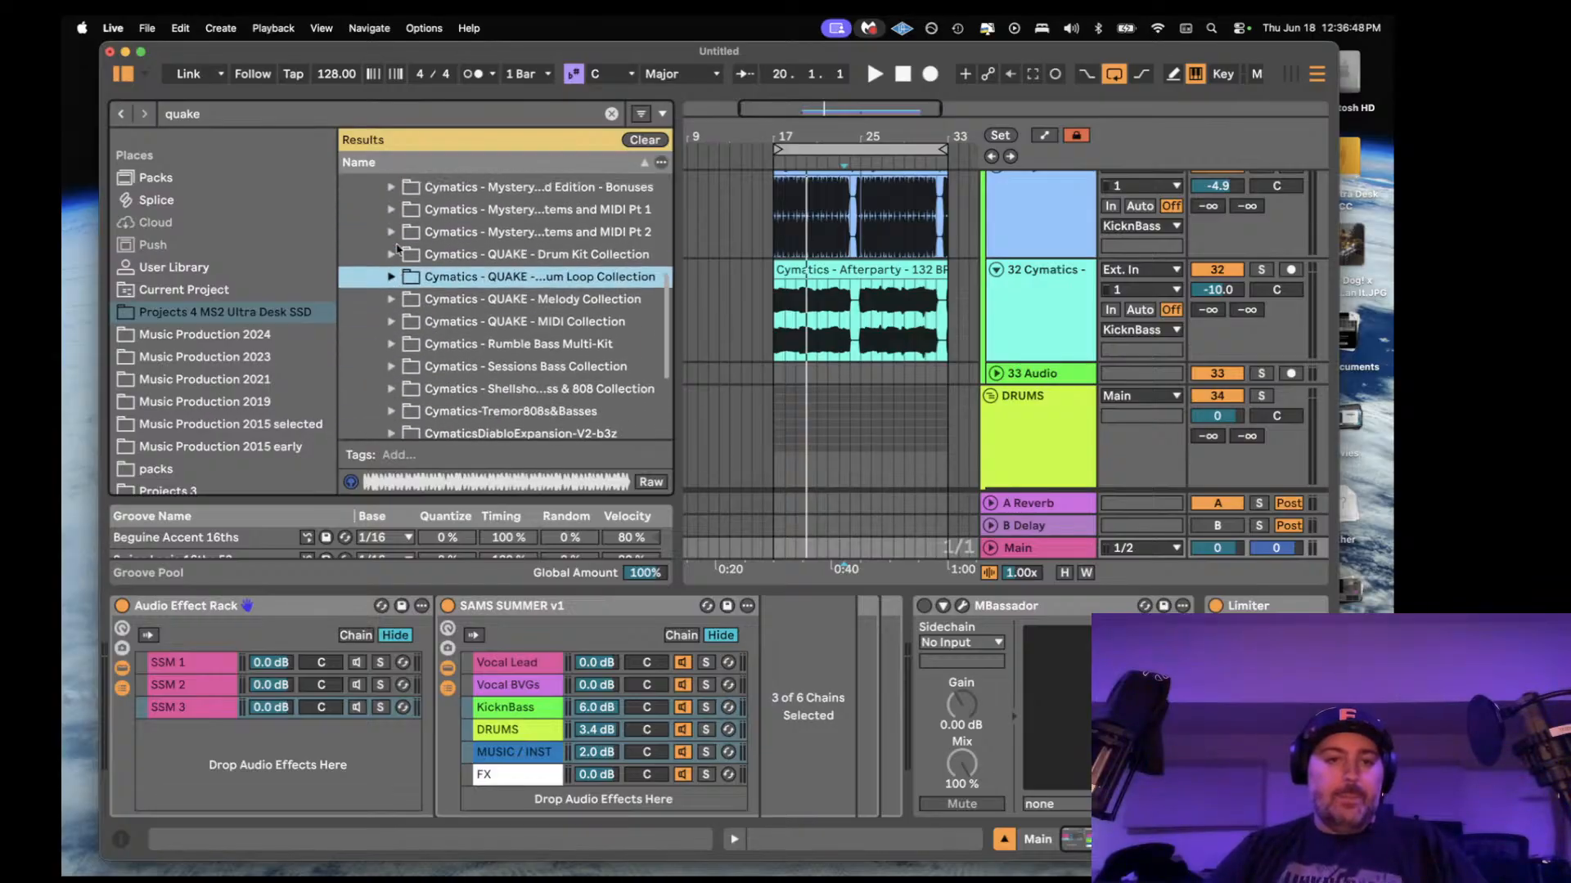
scroll(397, 249, up, 2)
drag(673, 262, 749, 274)
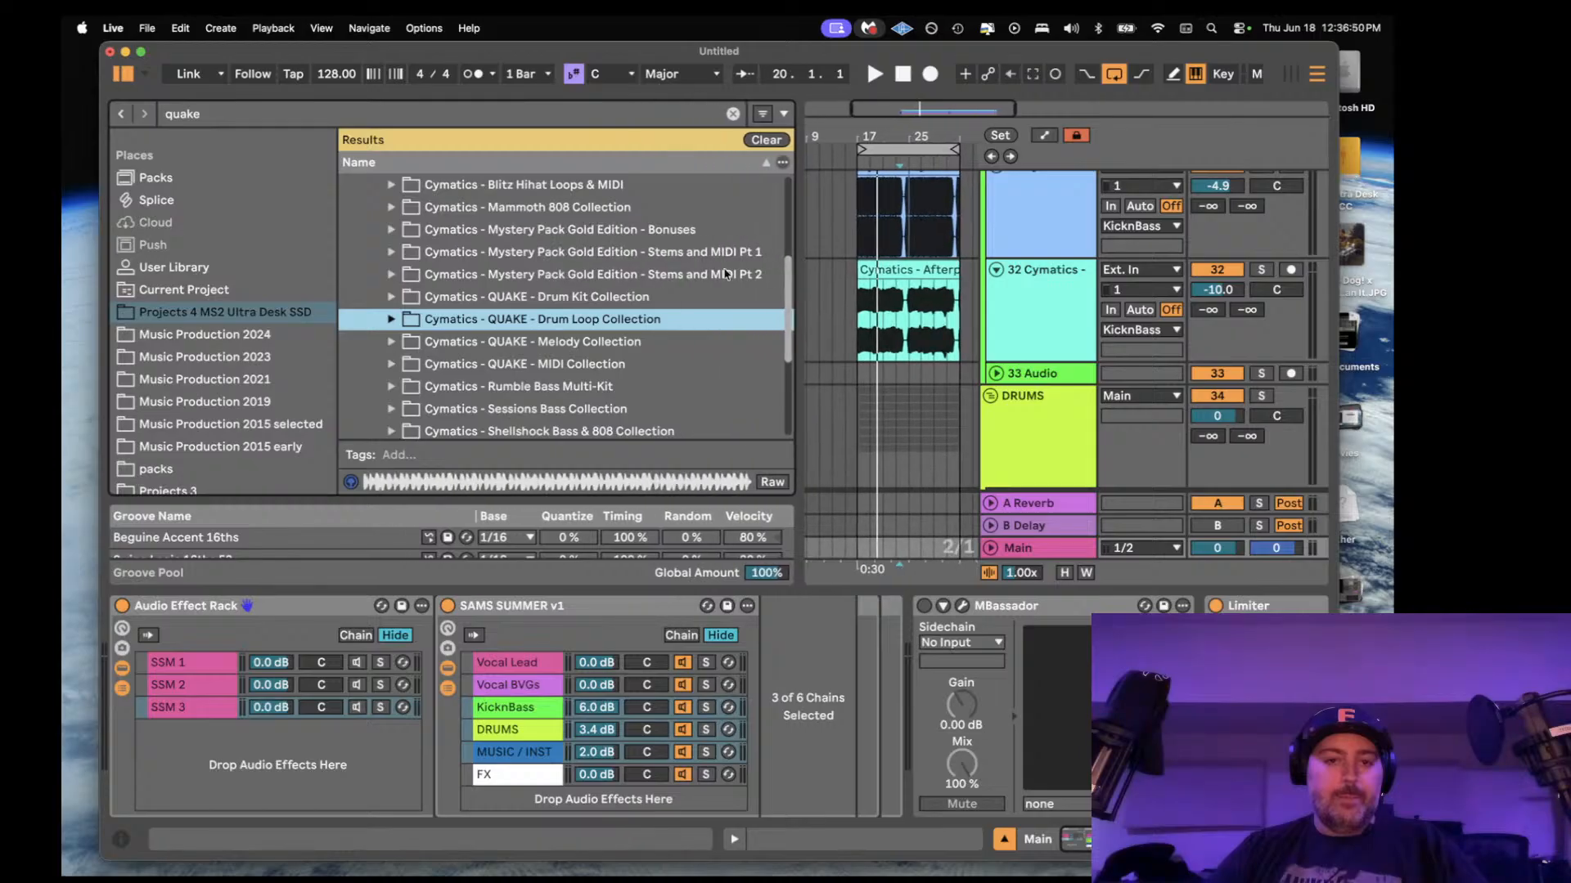
click(392, 230)
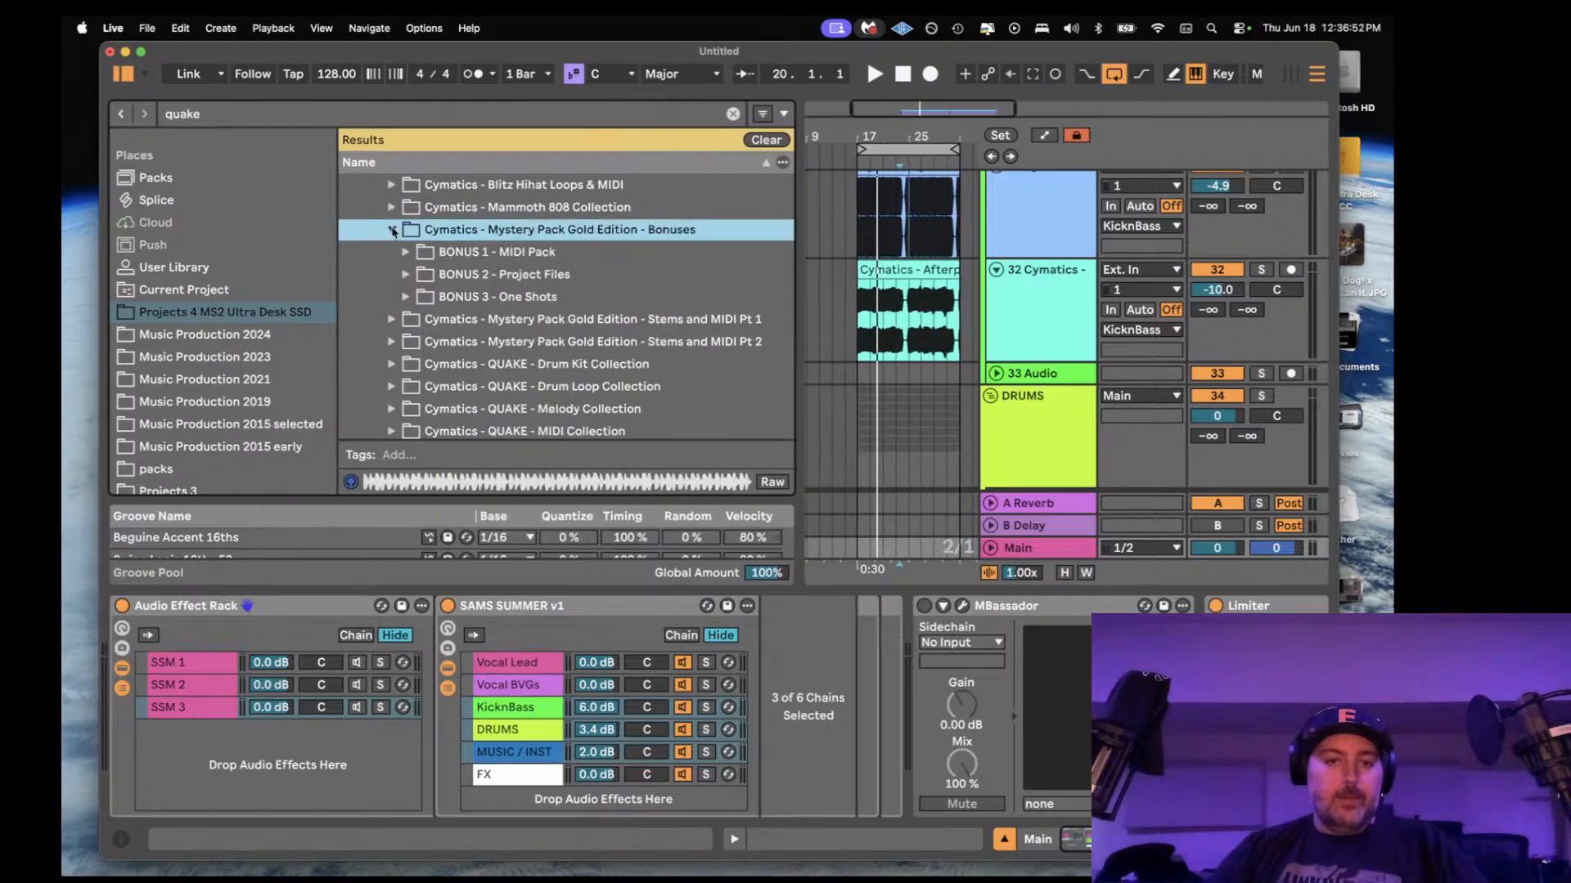
scroll(400, 261, up, 4)
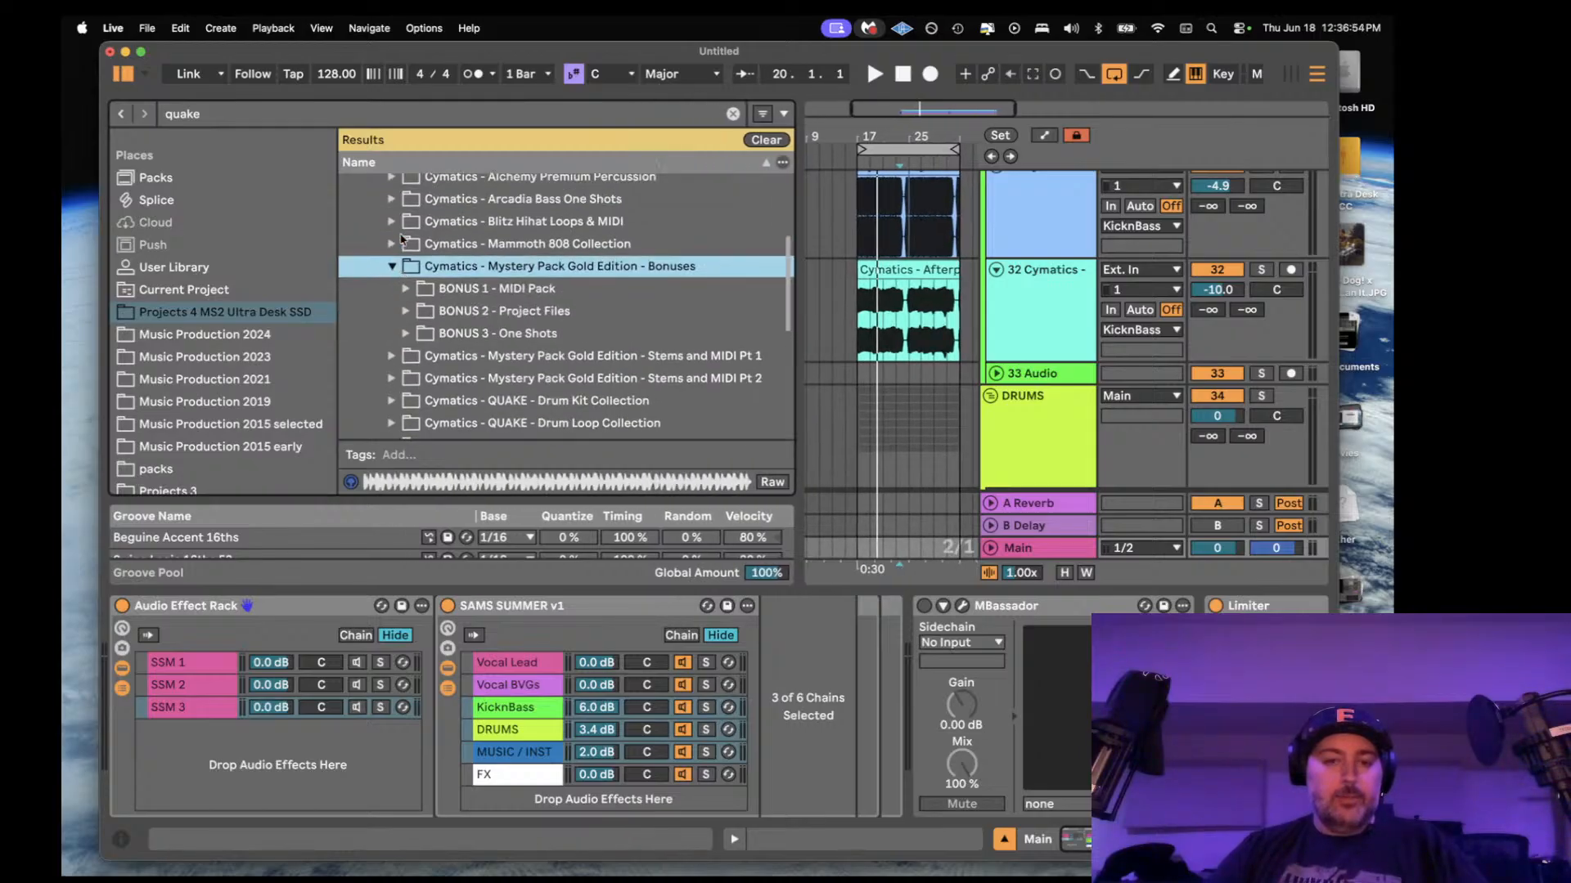
scroll(420, 249, up, 2)
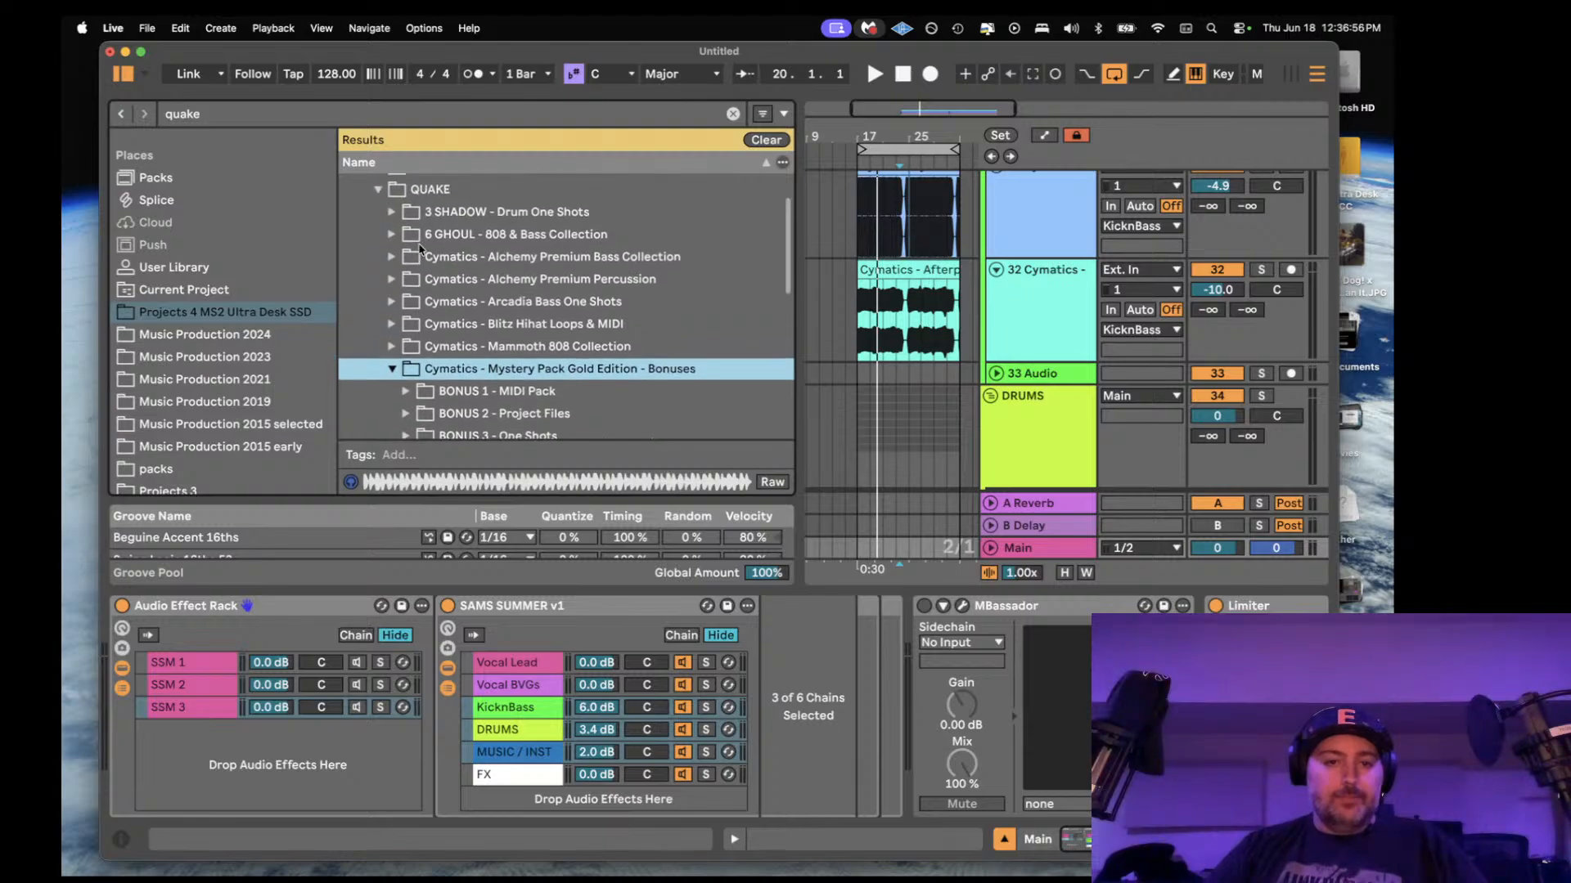
scroll(396, 254, down, 3)
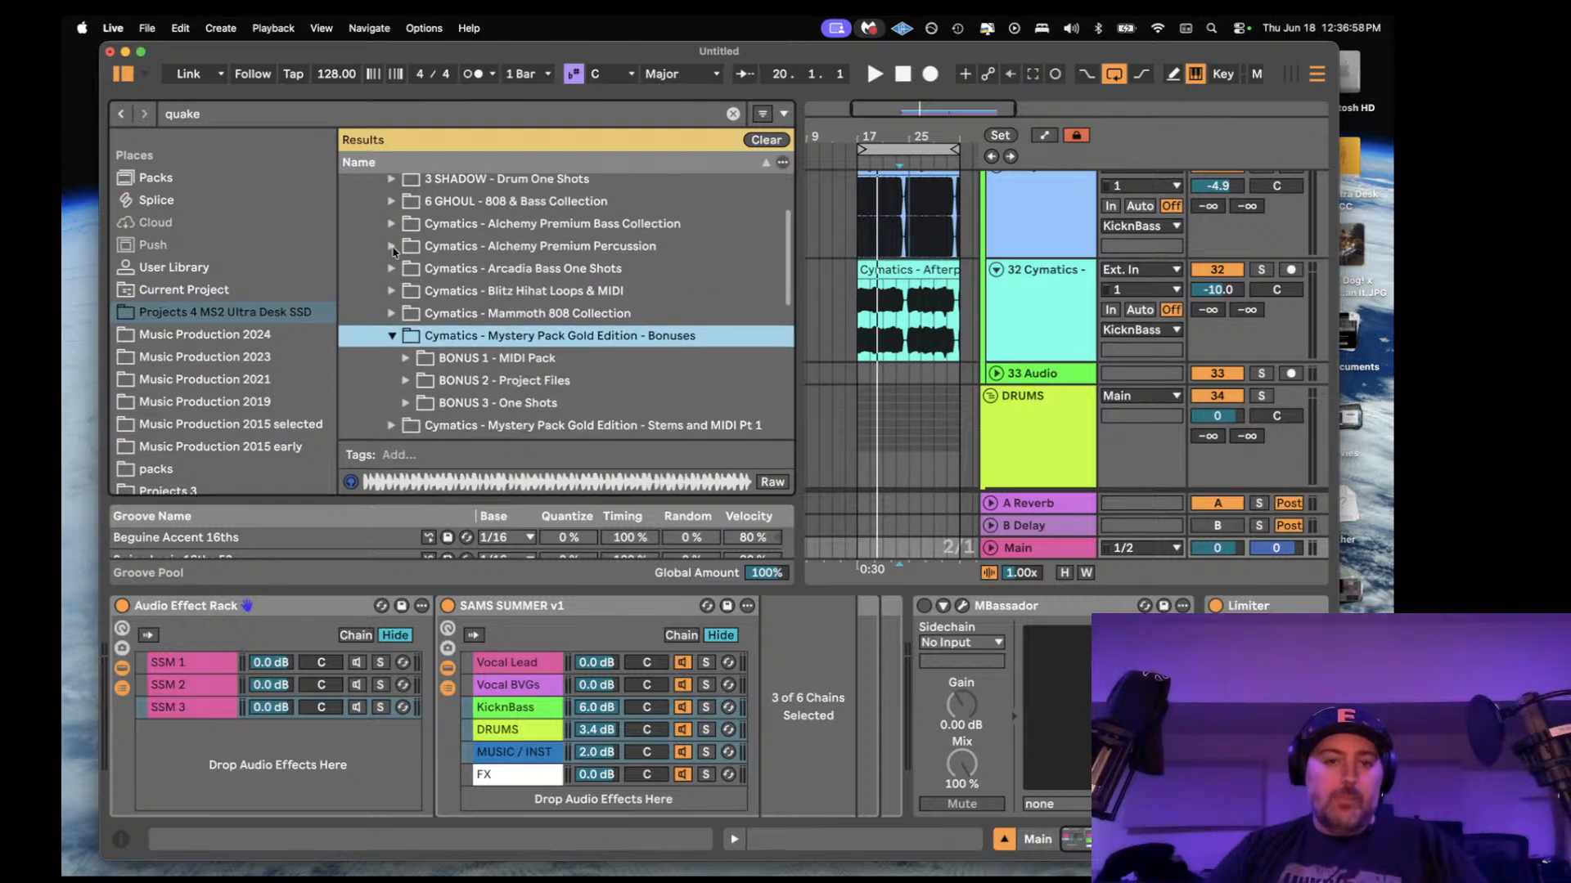
click(391, 314)
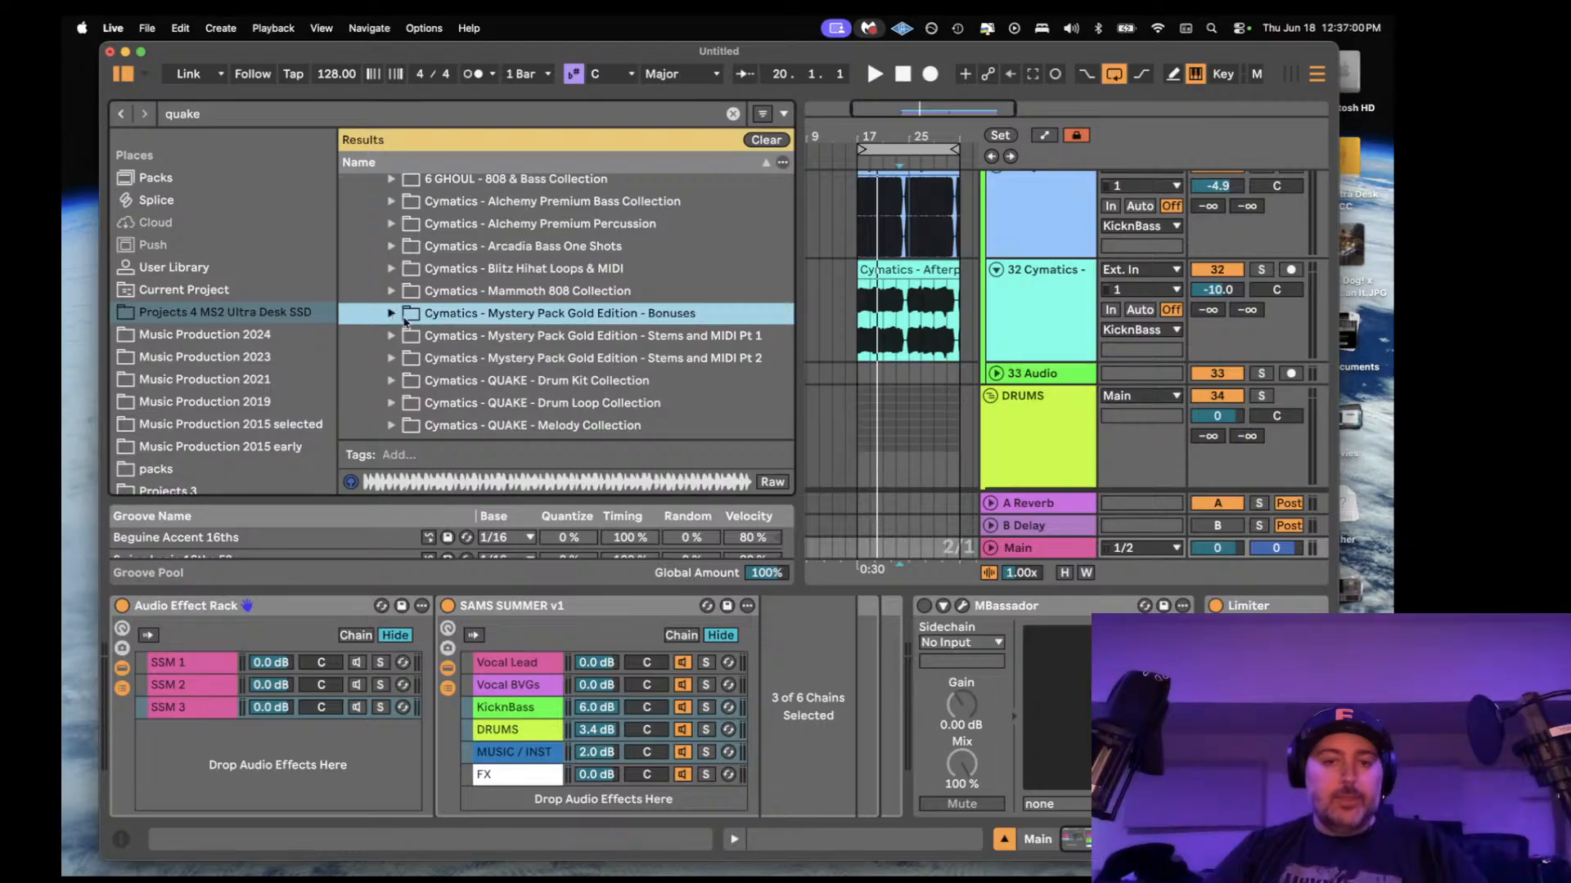
scroll(425, 322, down, 4)
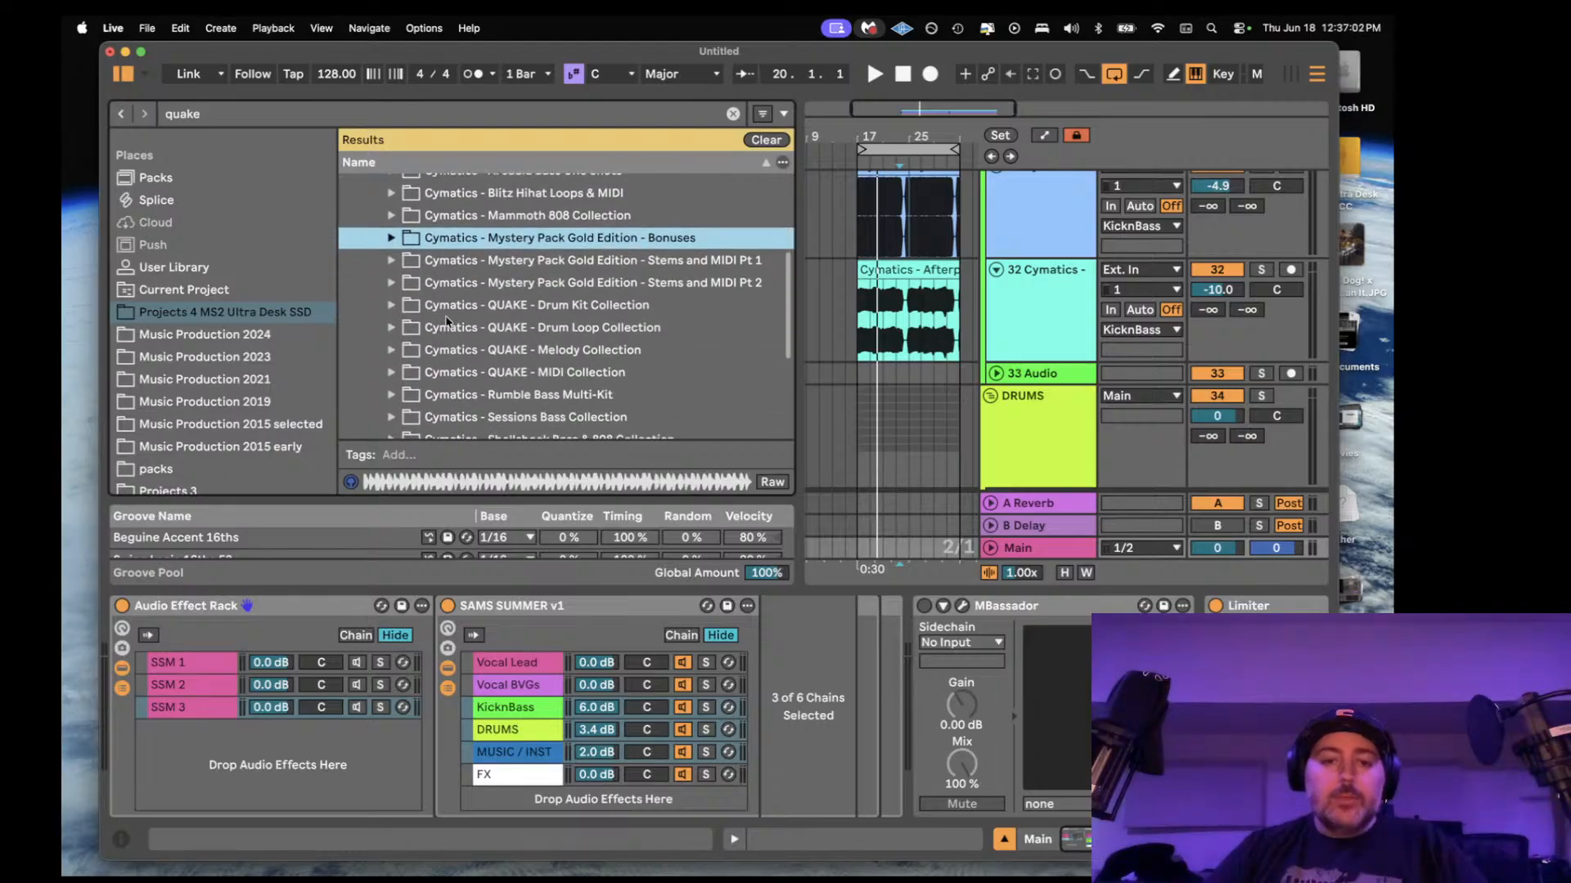
scroll(462, 350, down, 6)
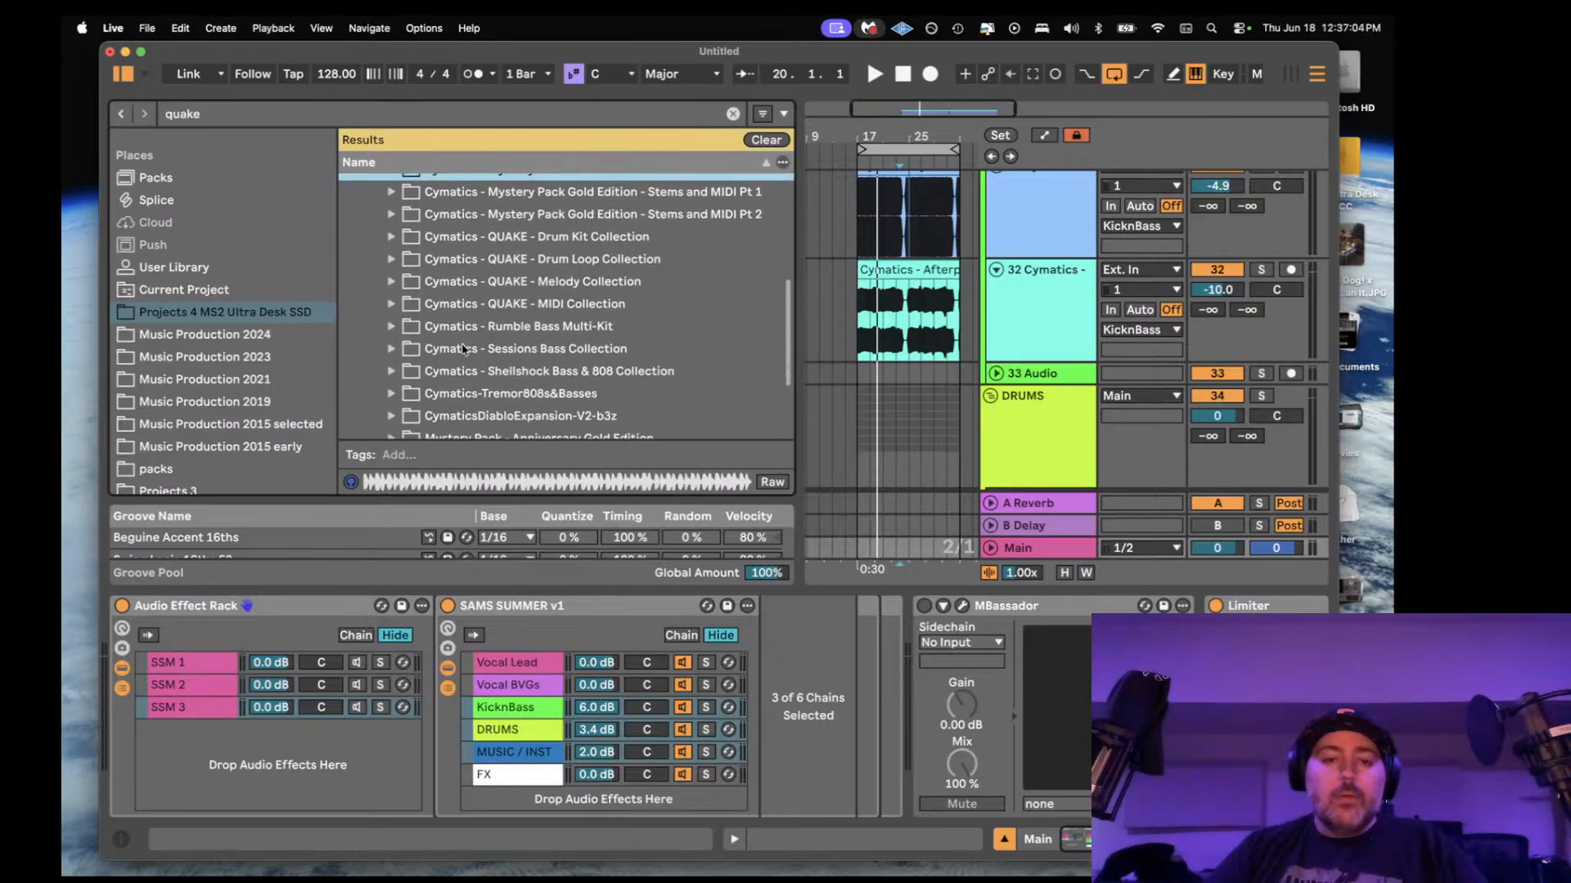
scroll(462, 349, down, 1)
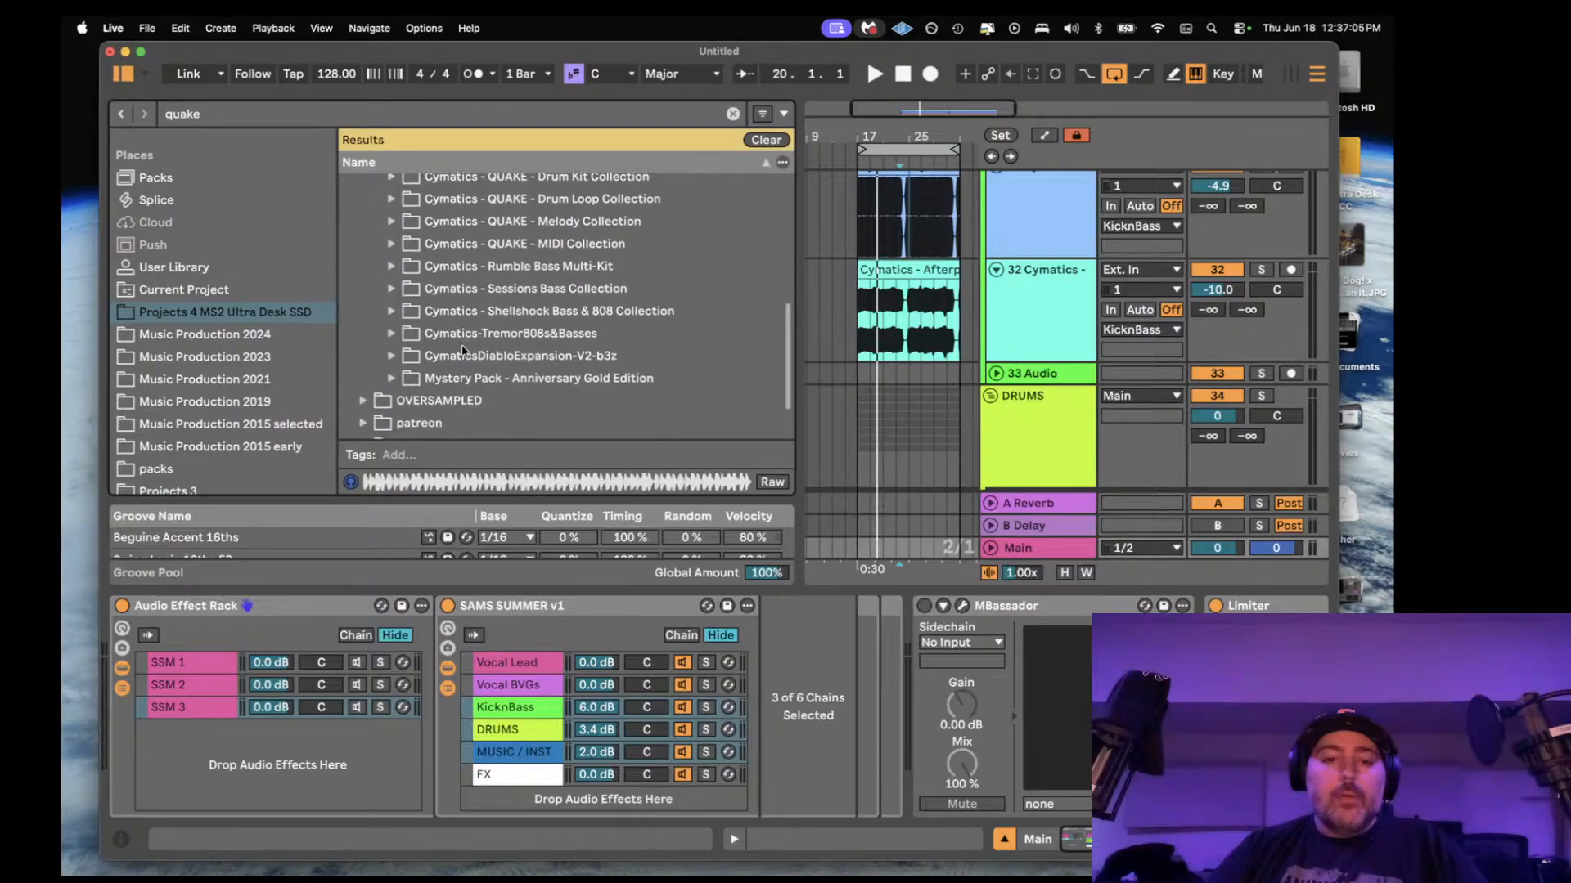
- Open the Vocal Loops folder in Mystery Pack - Anniversary Gold Edition and preview the 156 BPM C# Min Bloodline Vocal Loop
click(390, 380)
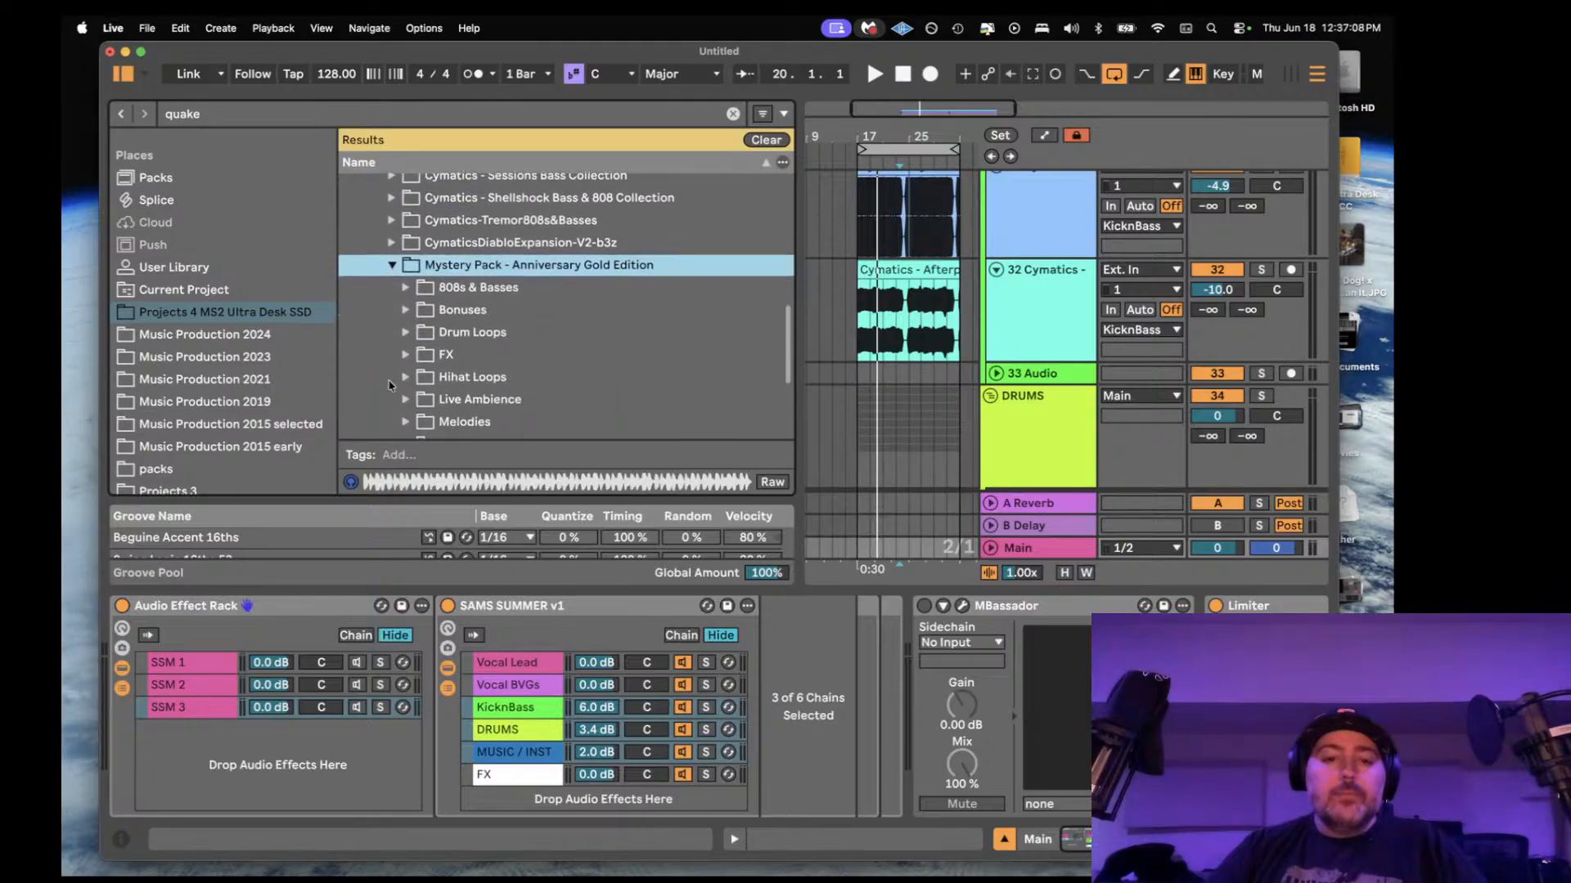
click(407, 413)
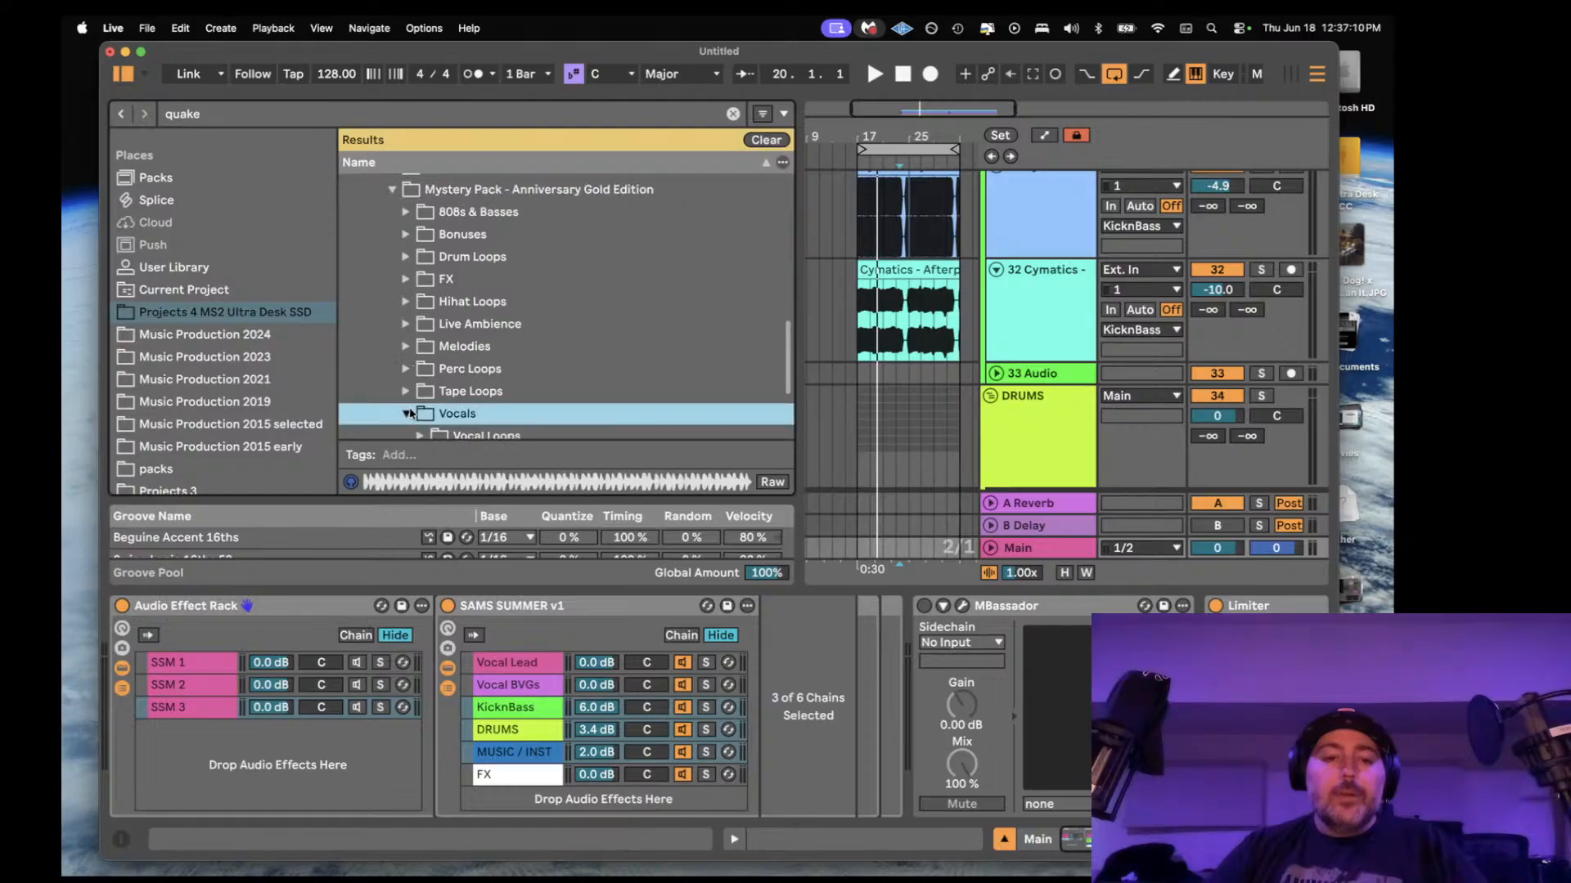
click(423, 296)
click(471, 337)
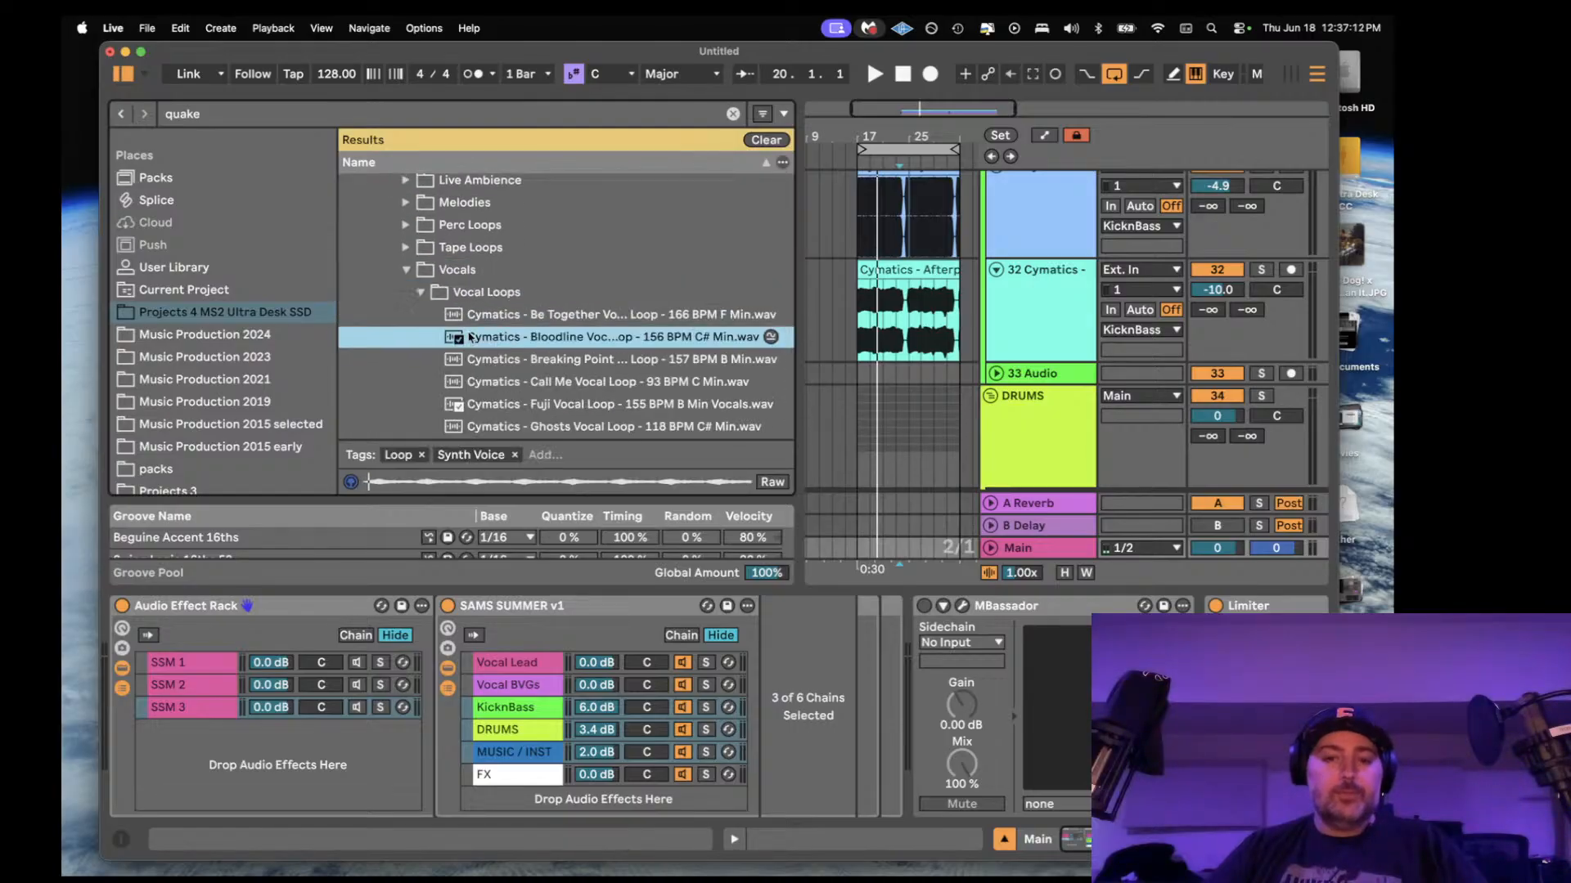
- Unfold the 26 Audio track in the Vocal Lead group and place the Bloodline Vocal Loop on it at bar 17
scroll(915, 296, up, 8)
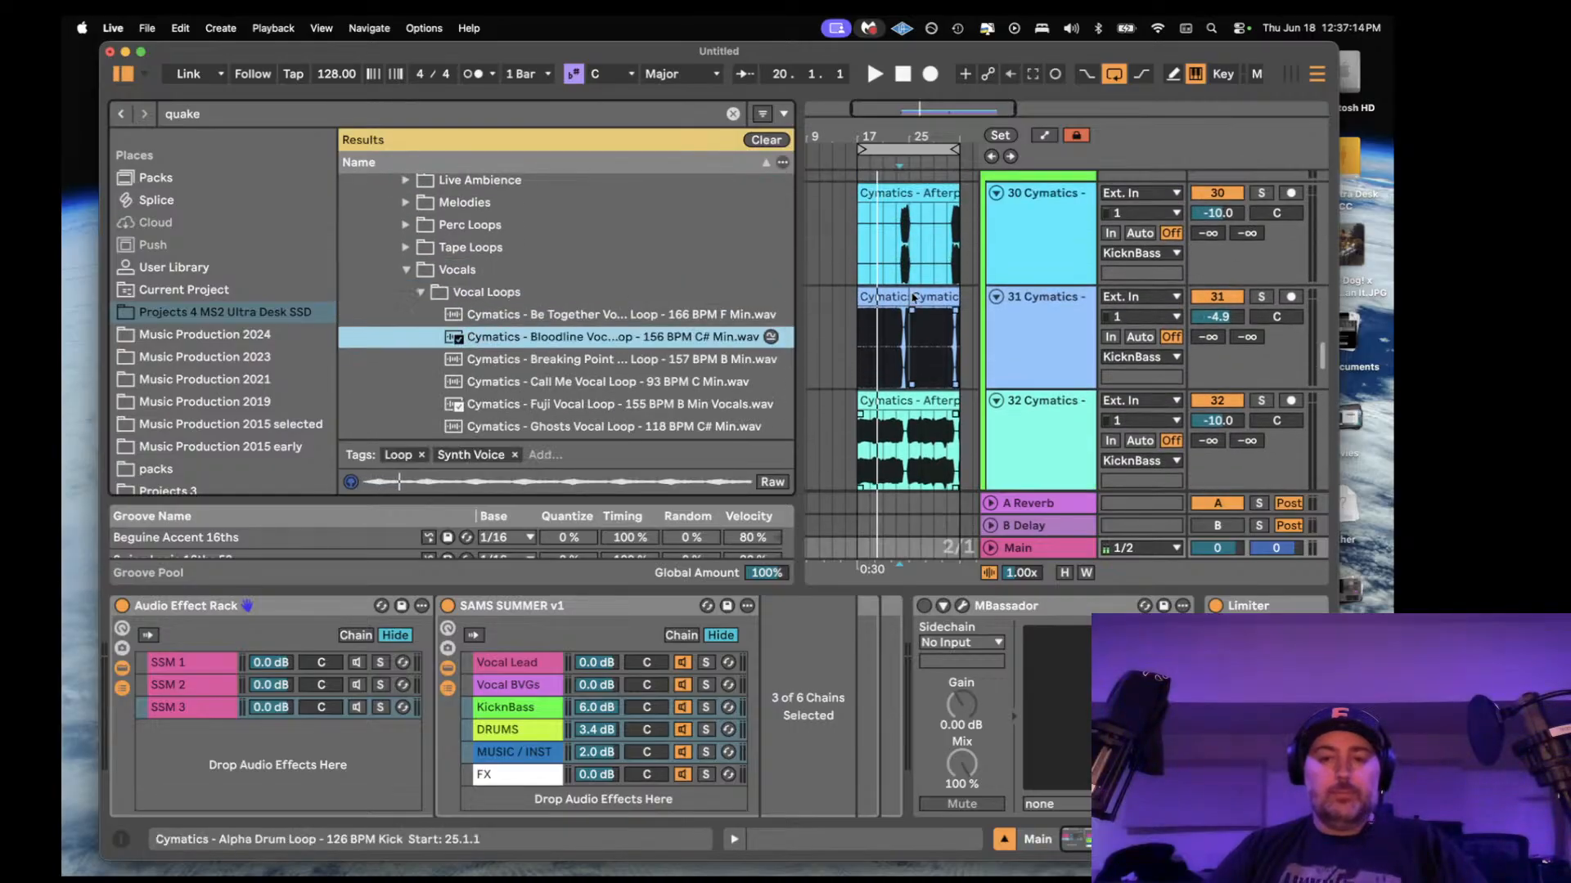
scroll(915, 296, up, 1)
click(996, 367)
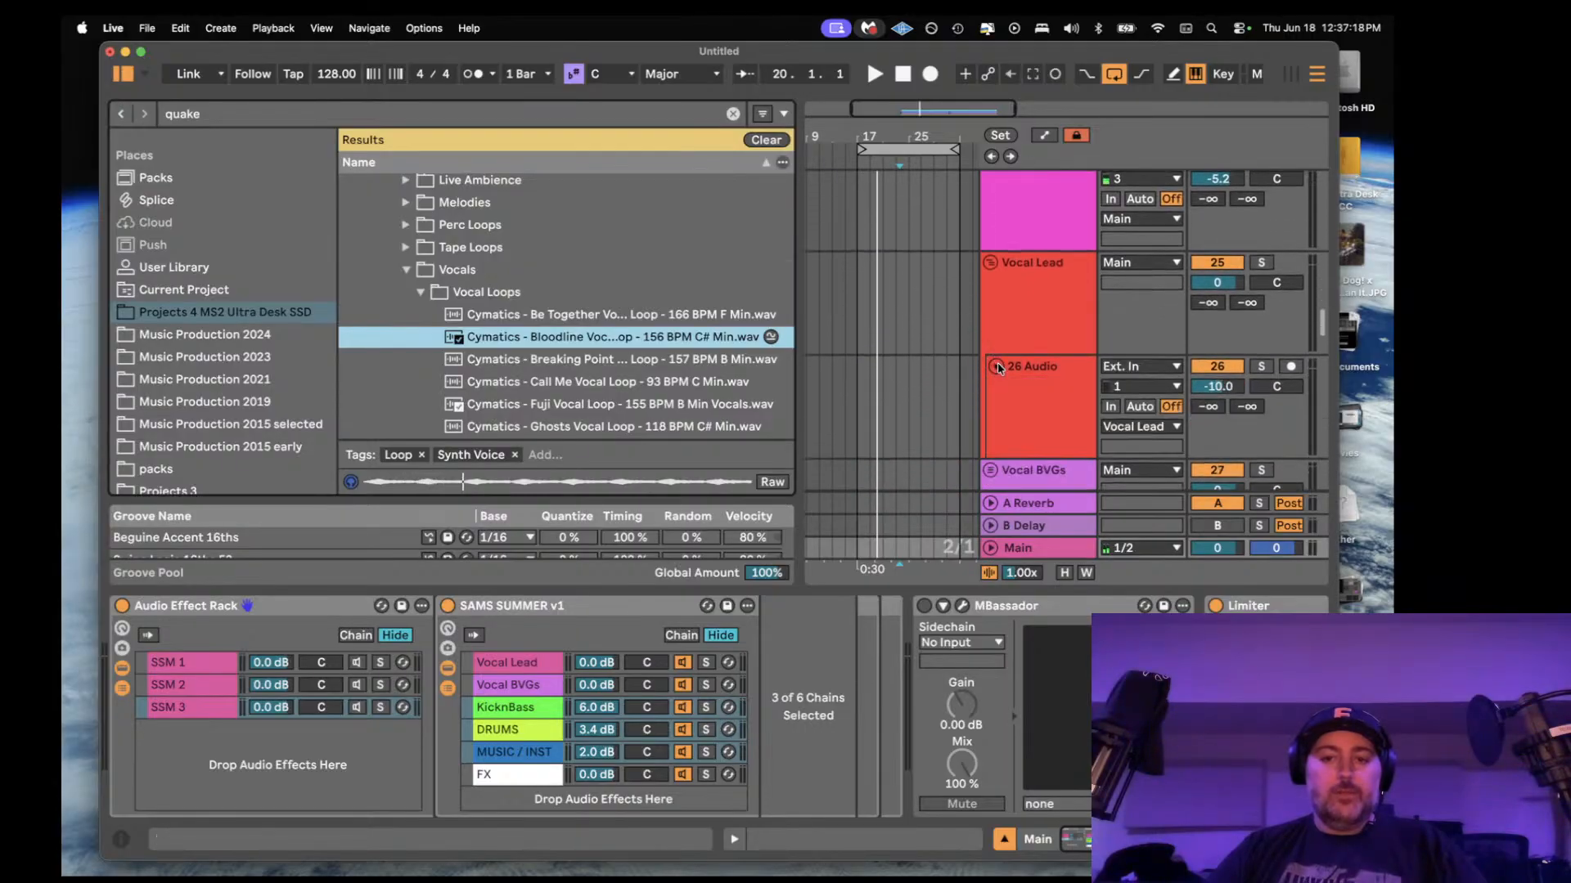
drag(840, 347, 852, 359)
drag(968, 112, 905, 346)
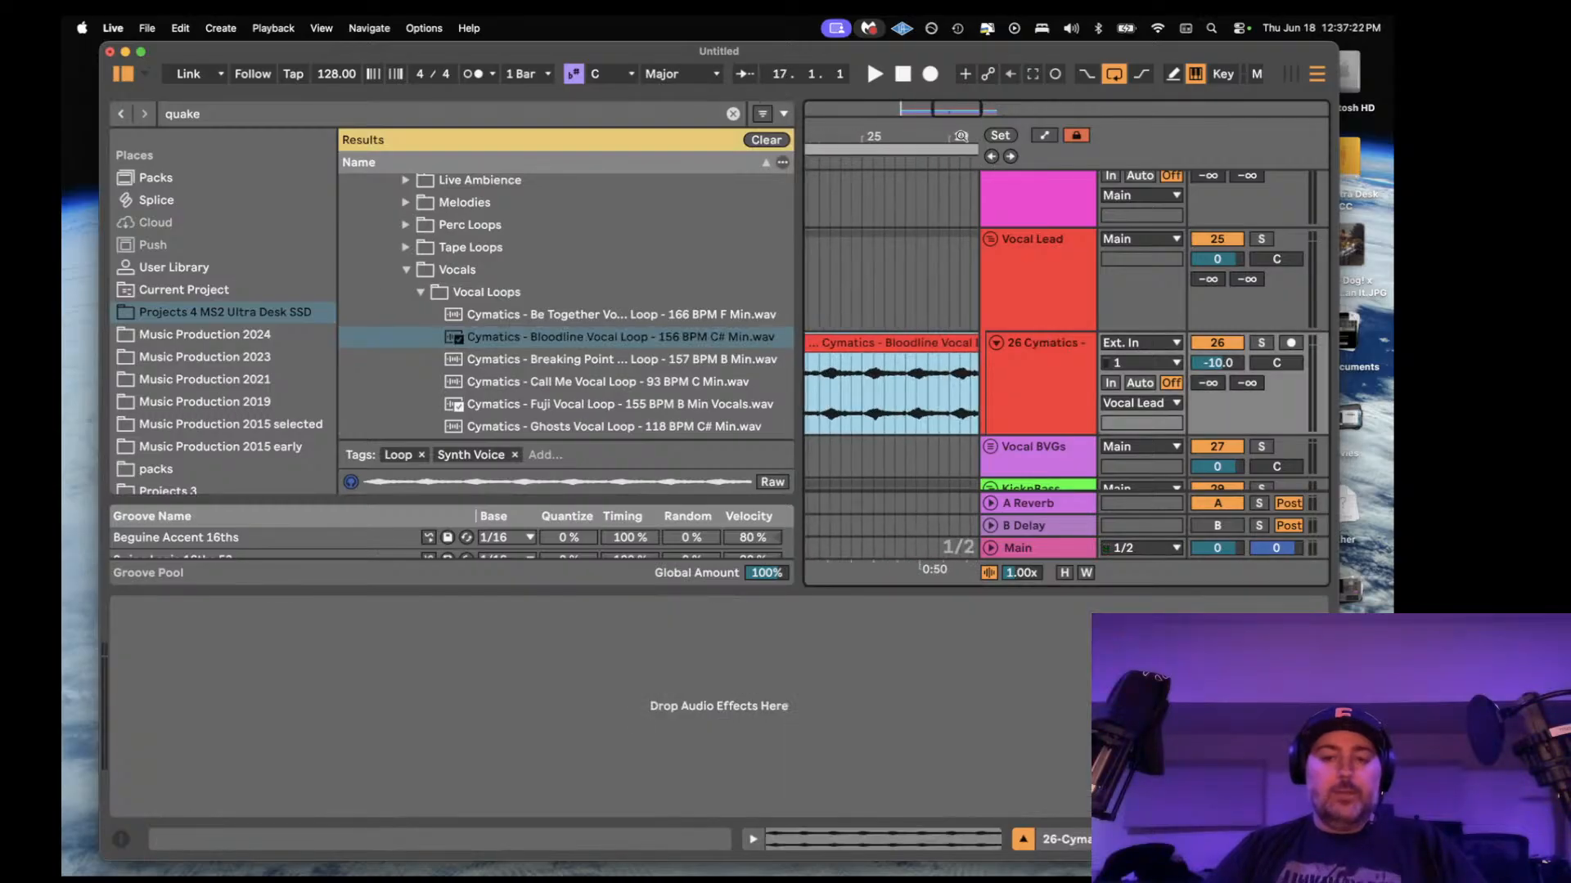
- Open the Bloodline vocal clip's sample settings, adjust its pitch and audition it
double_click(897, 341)
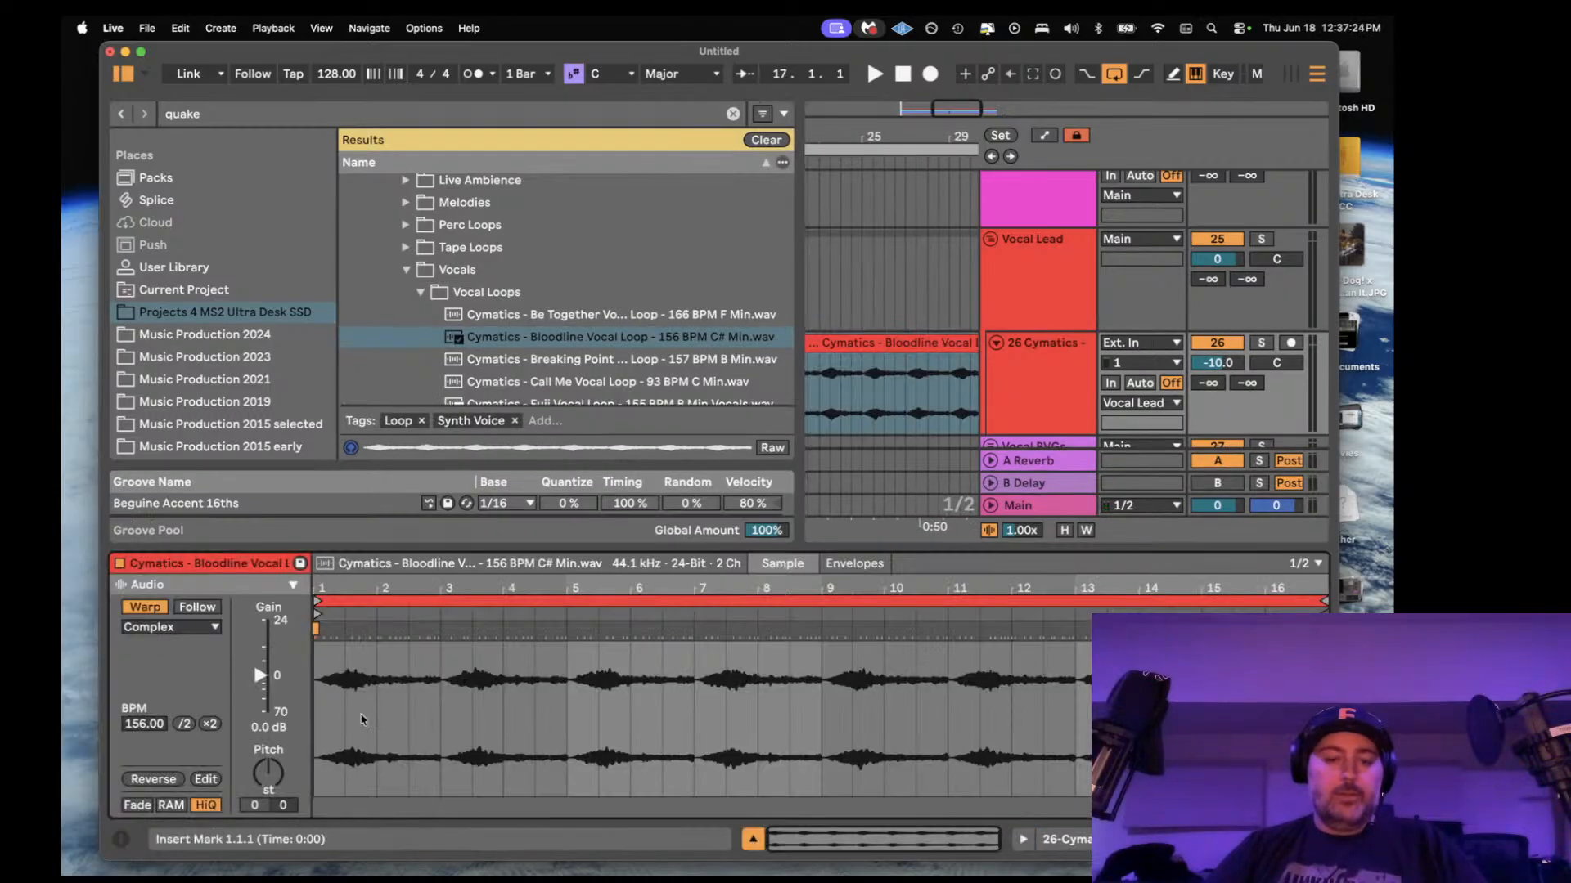
drag(272, 781, 272, 782)
key(space)
- Solo SSM 3 in the Main track's outer rack and raise the Bloodline vocal track's volume to -2.2 dB during playback
drag(802, 252, 331, 252)
click(1045, 351)
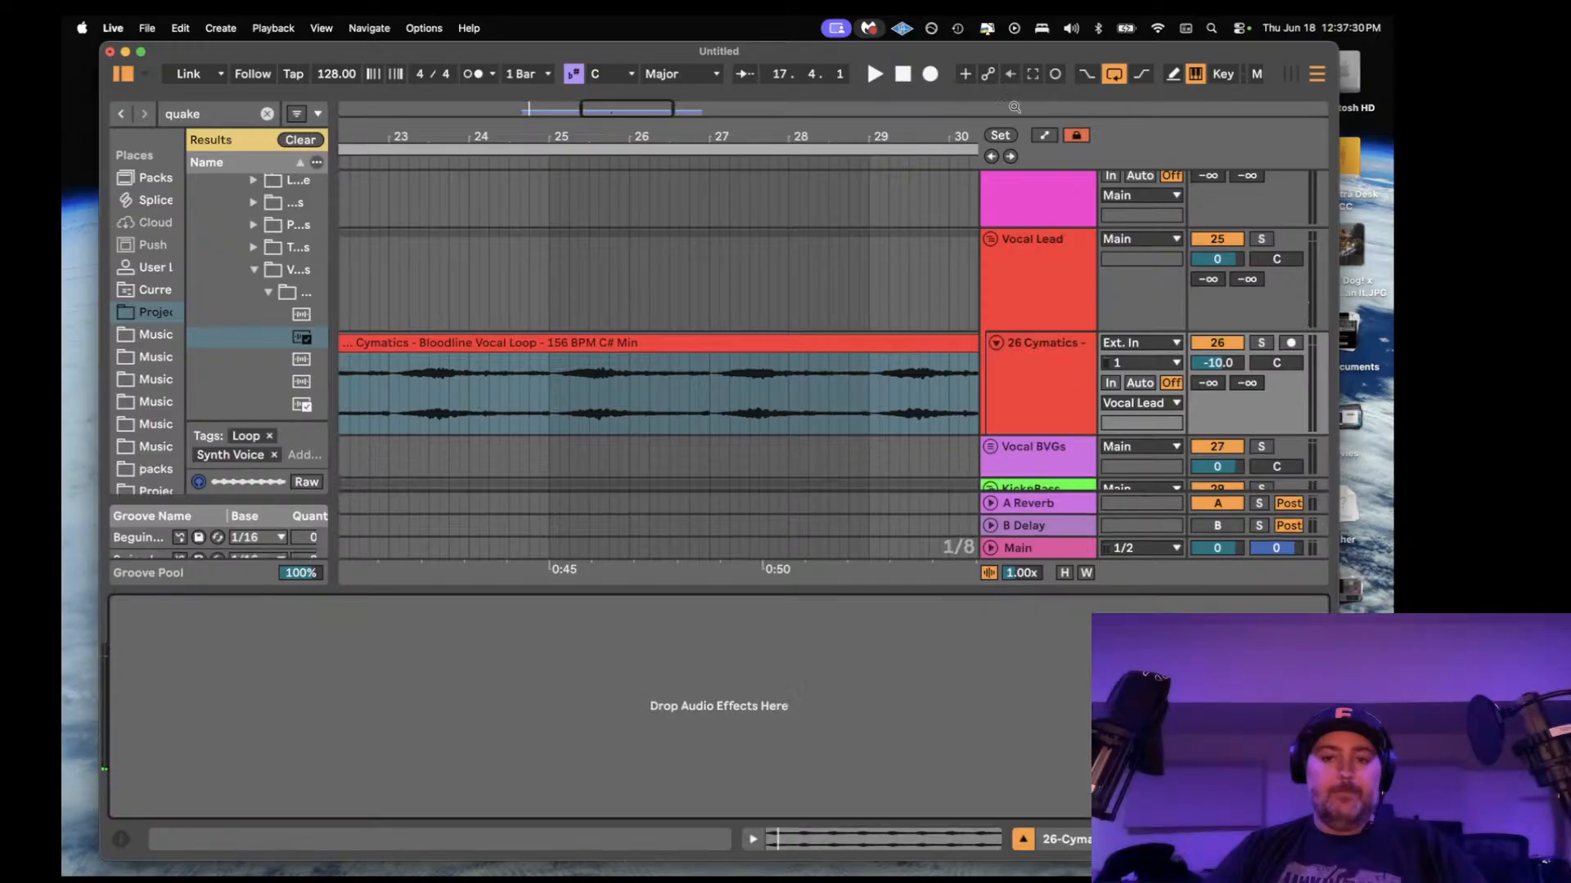
drag(651, 116, 626, 91)
click(404, 555)
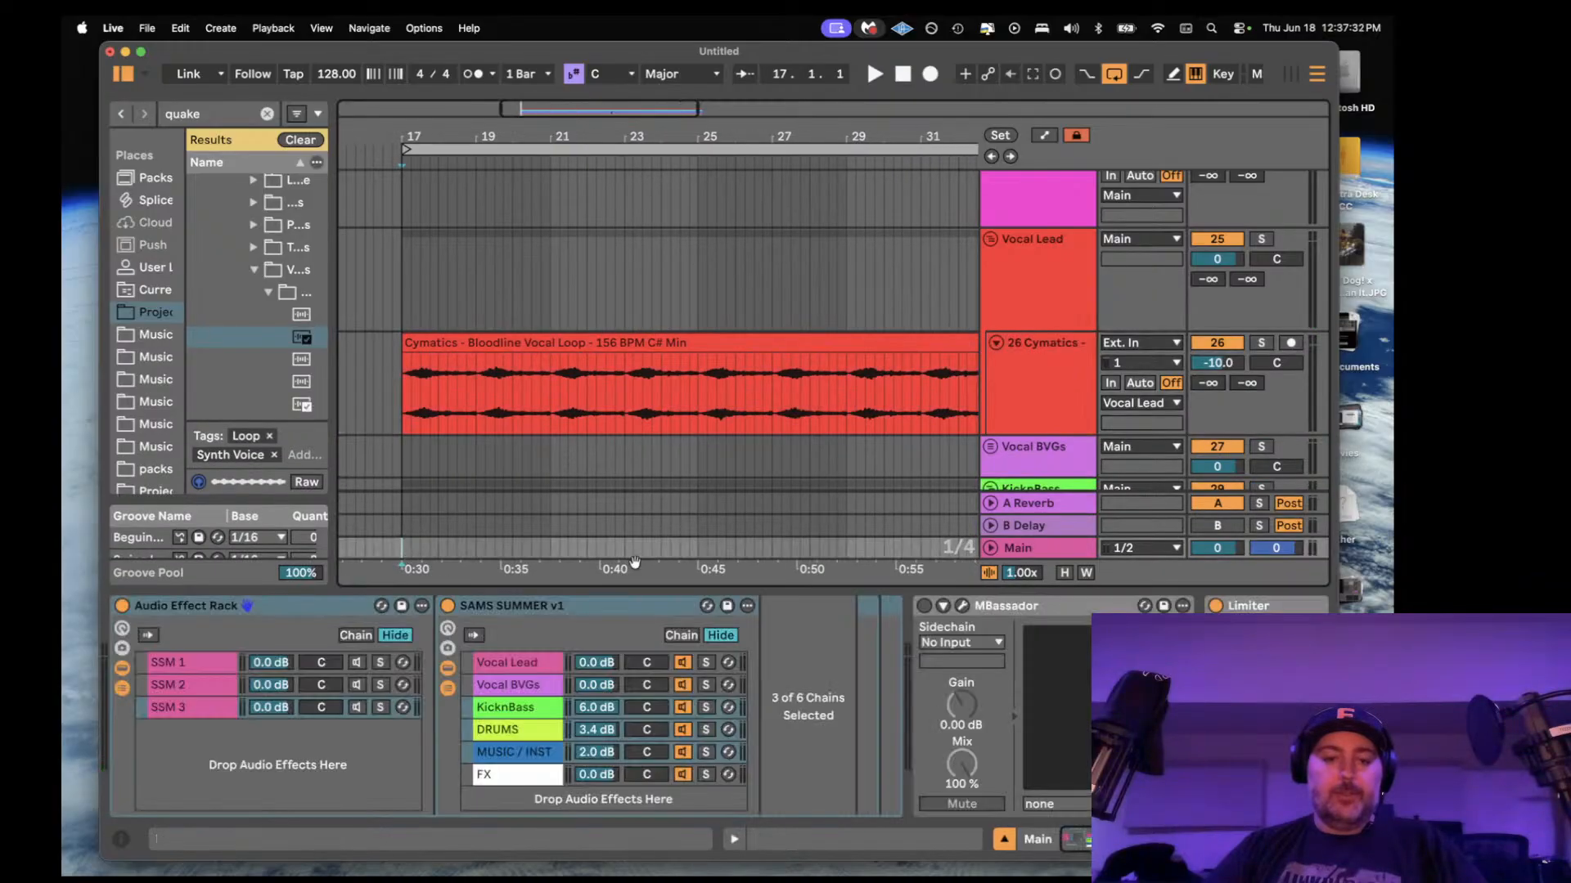
click(379, 707)
key(space)
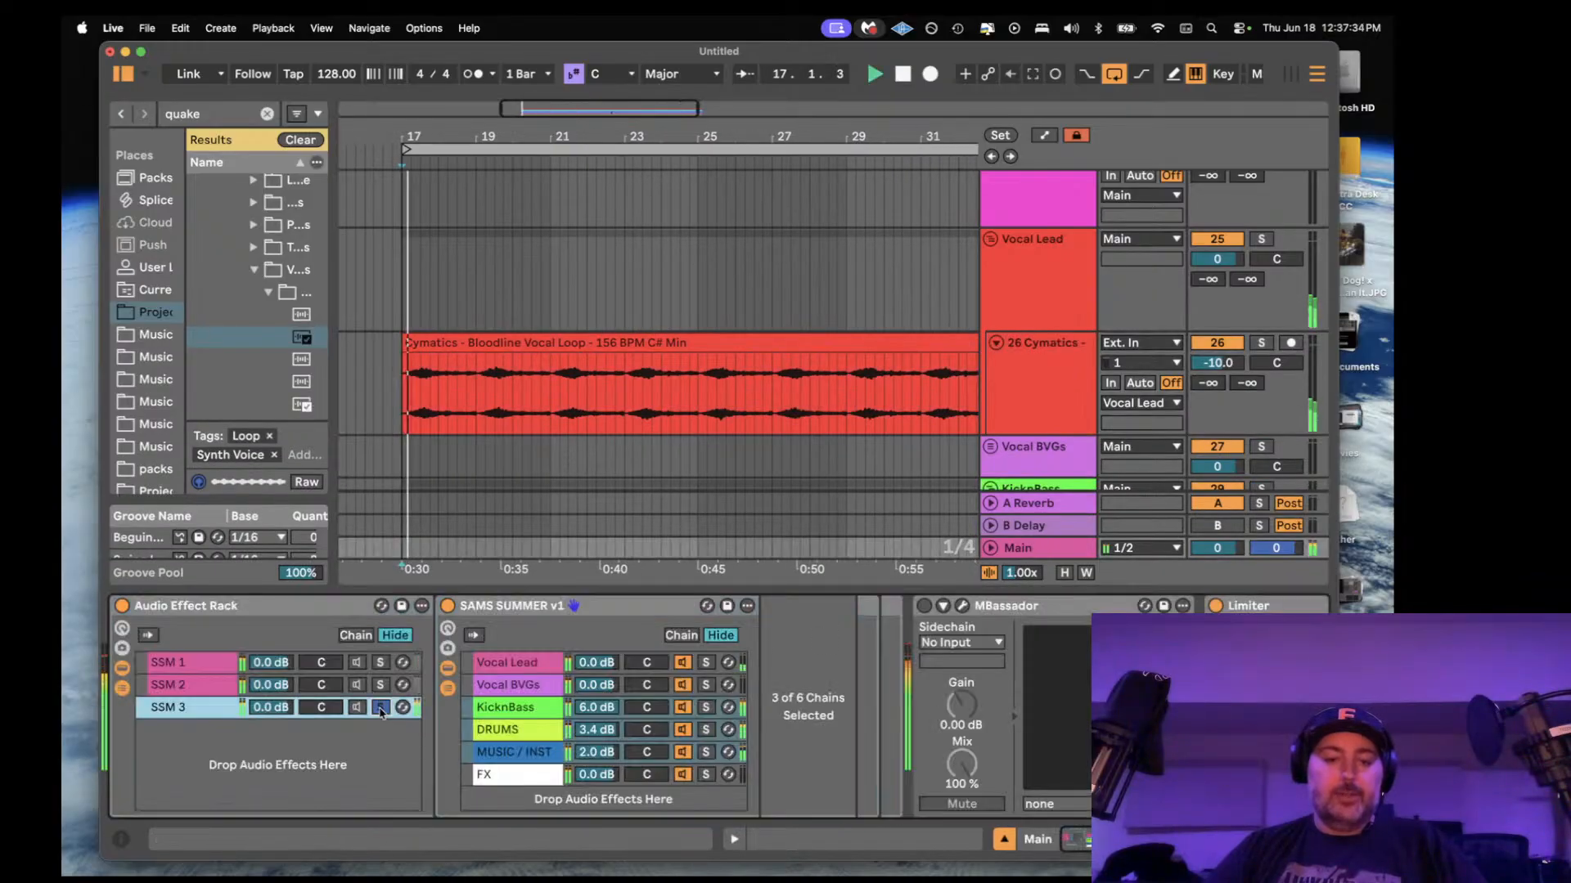
drag(1219, 363, 1219, 344)
- Split the Bloodline vocal clip at 17.3.1 and move the remaining part back to start at 17.1.1
key(space)
key(space)
click(414, 386)
key(space)
click(418, 382)
key(super+e)
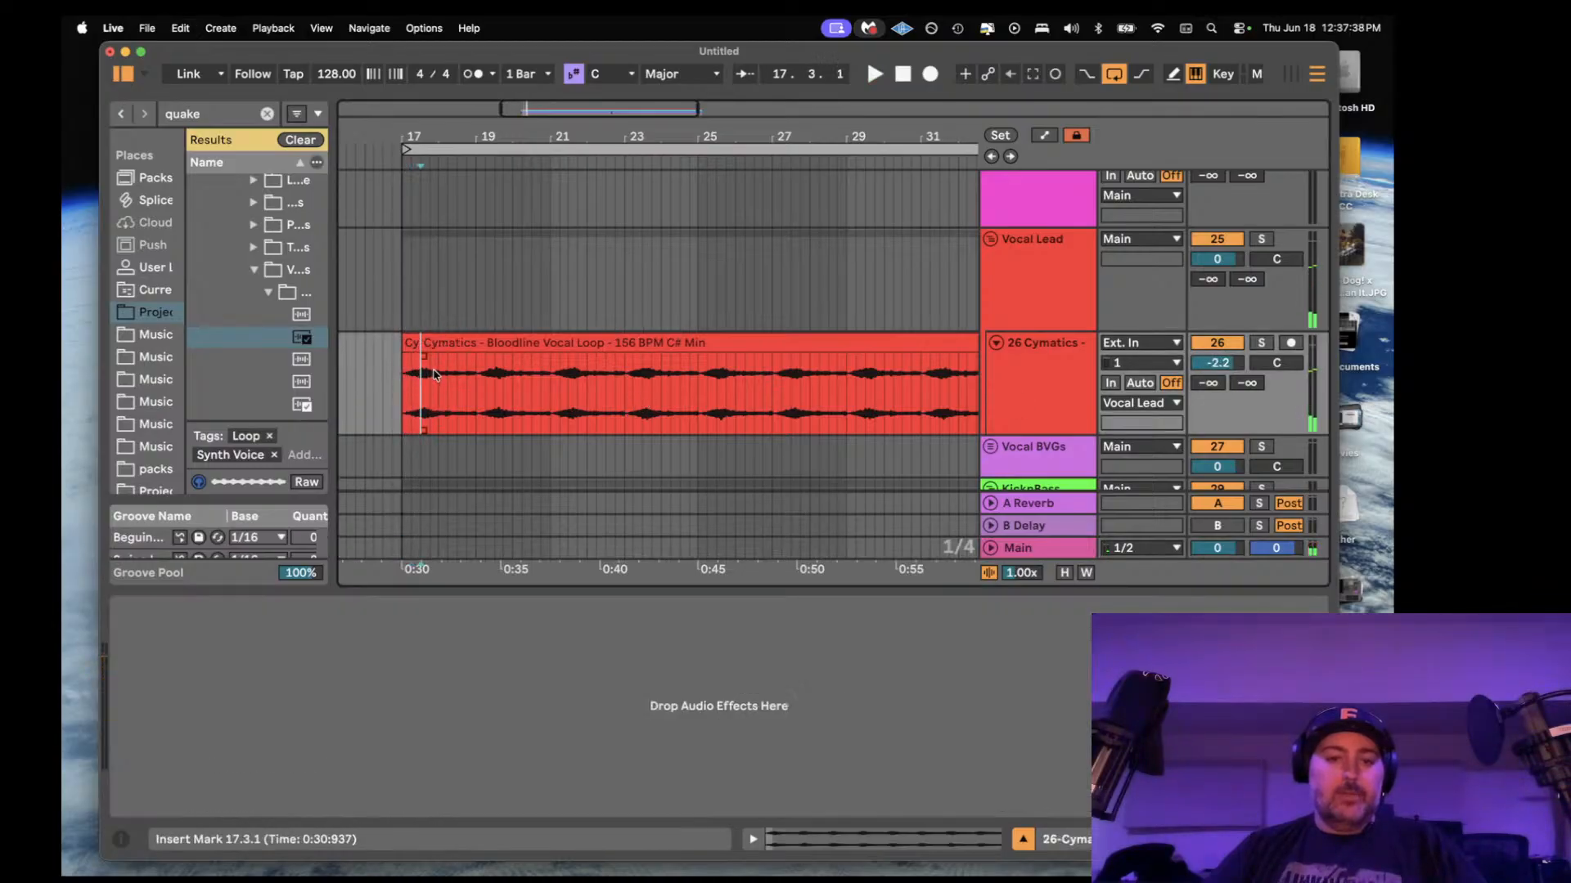
drag(452, 344, 443, 347)
drag(446, 346, 419, 391)
- Duplicate the first half bar of the Bloodline vocal seven times so the repeats run from bar 17 to 21
key(space)
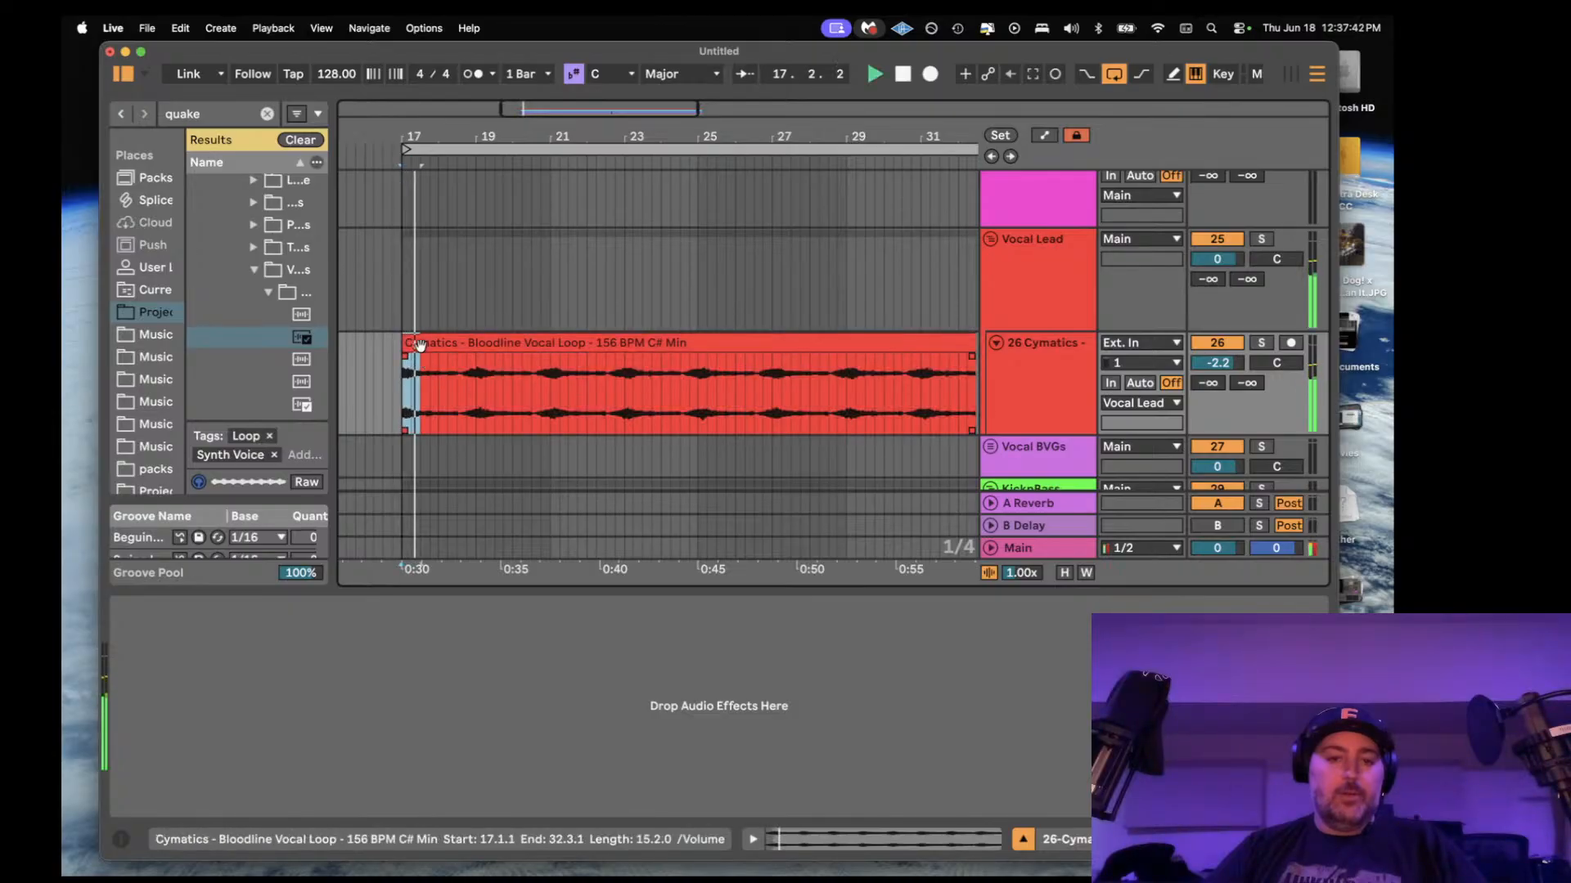
key(super+d)
key(super+d)
key(super+d)
key(super+d)
key(super+d)
key(super+d)
key(super+d)
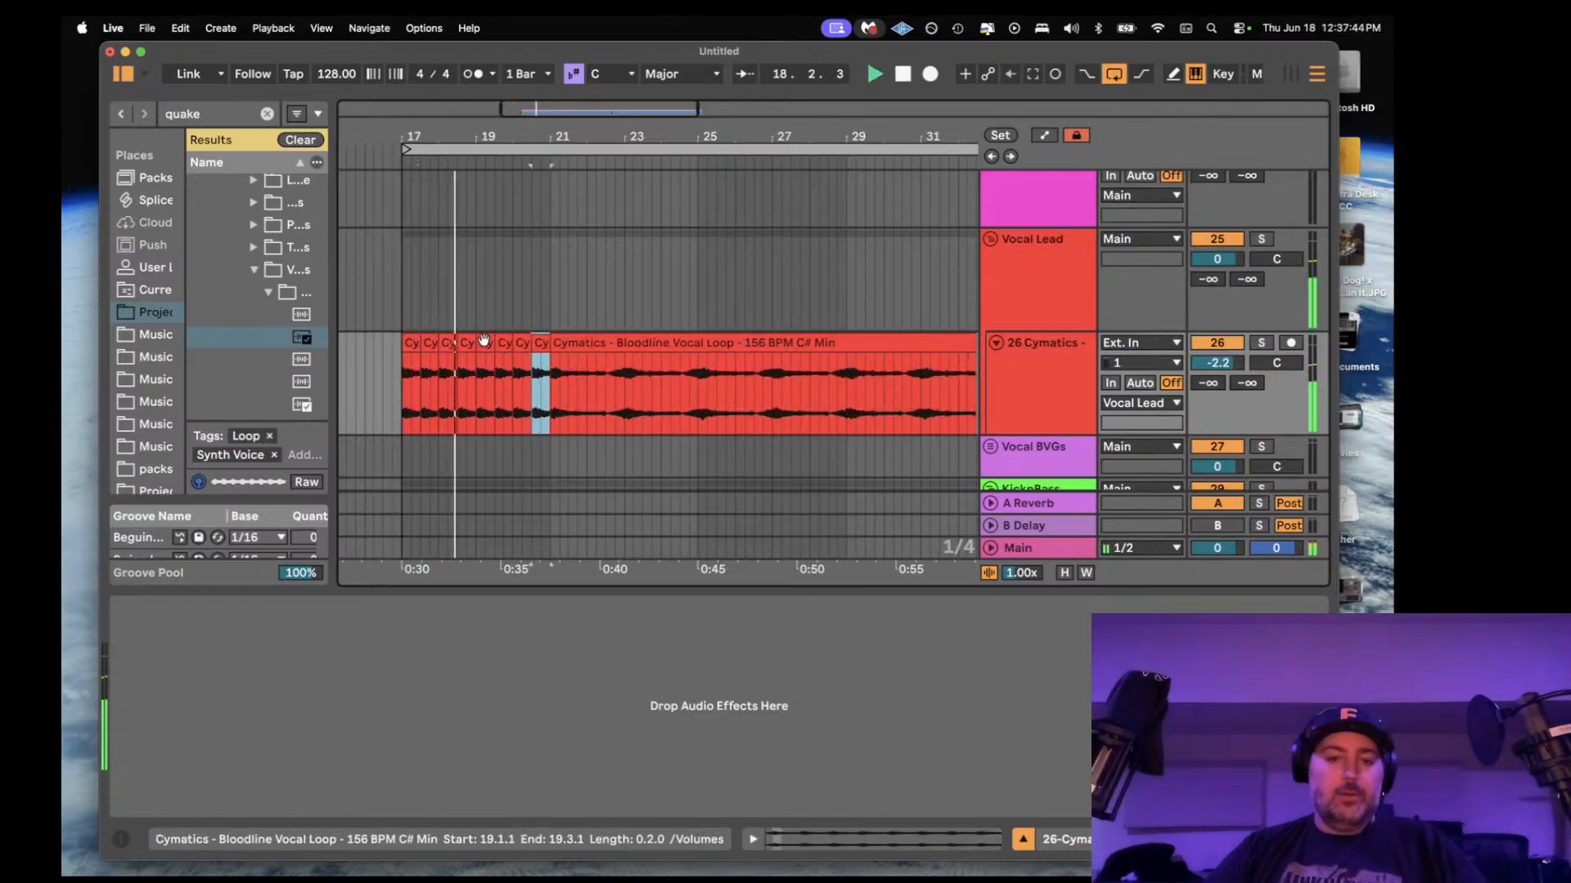
- Select the repeated vocal slice at 19.1.1 and play from it
key(space)
drag(475, 344, 468, 345)
key(space)
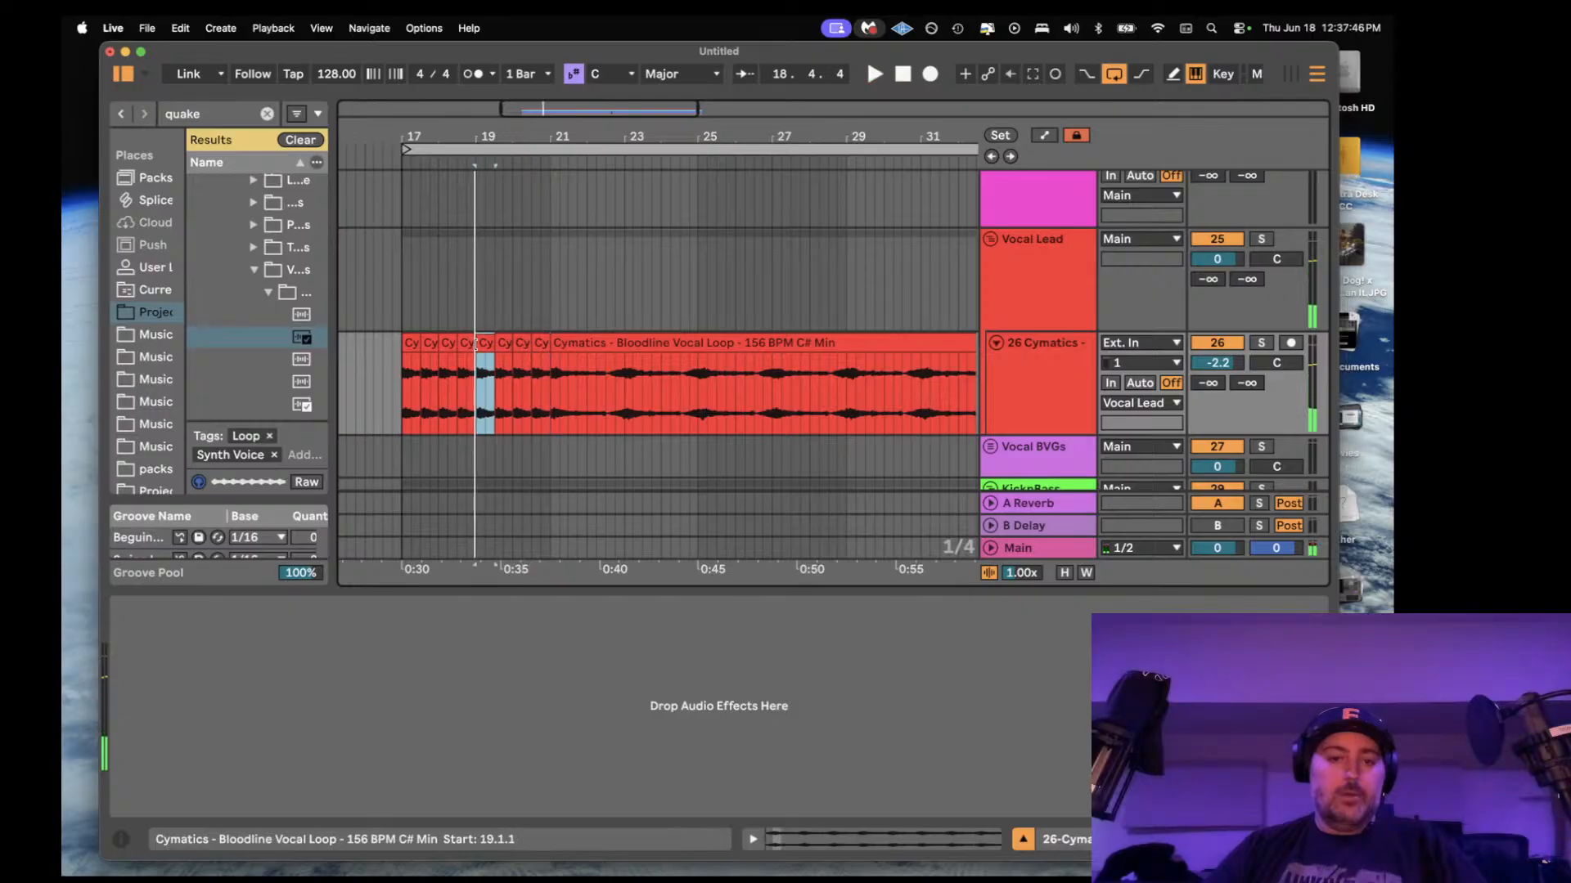
- Split the Cymatics vocal slice just before bar 19 at 18.4.1, and duplicate the two-bar pattern from bar 17 up to bar 33
key(space)
click(477, 371)
key(super+e)
shift+click(406, 341)
key(super+d)
key(super+d)
key(super+d)
key(super+d)
key(super+d)
key(super+d)
key(super+d)
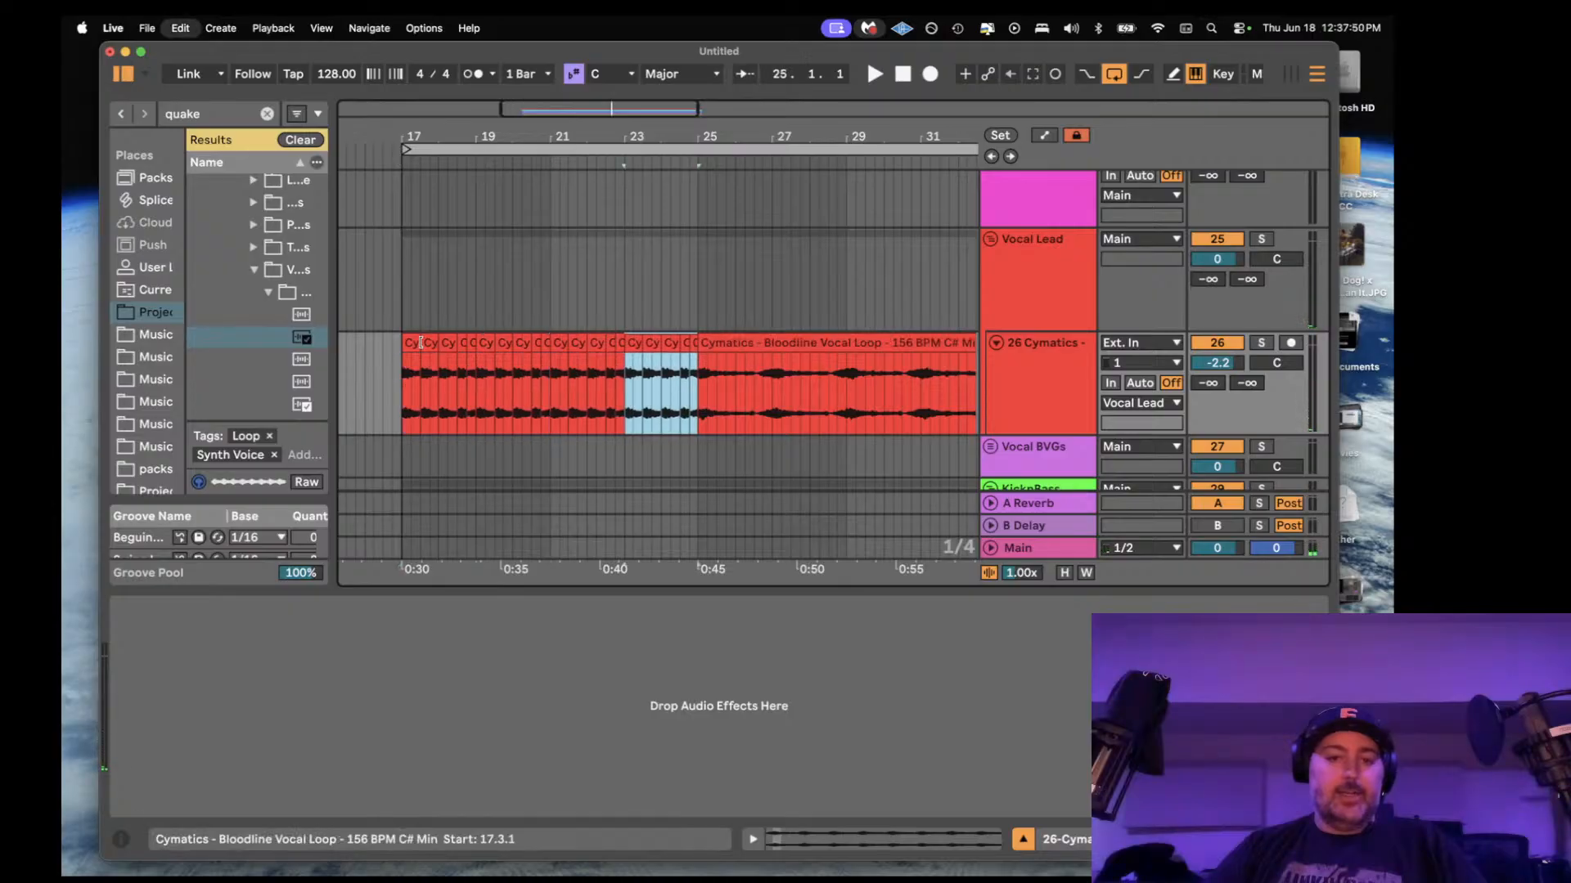
- Set the pitch of the short vocal slice just before bar 19 to -3 semitones and play it back
scroll(422, 343, left, 1)
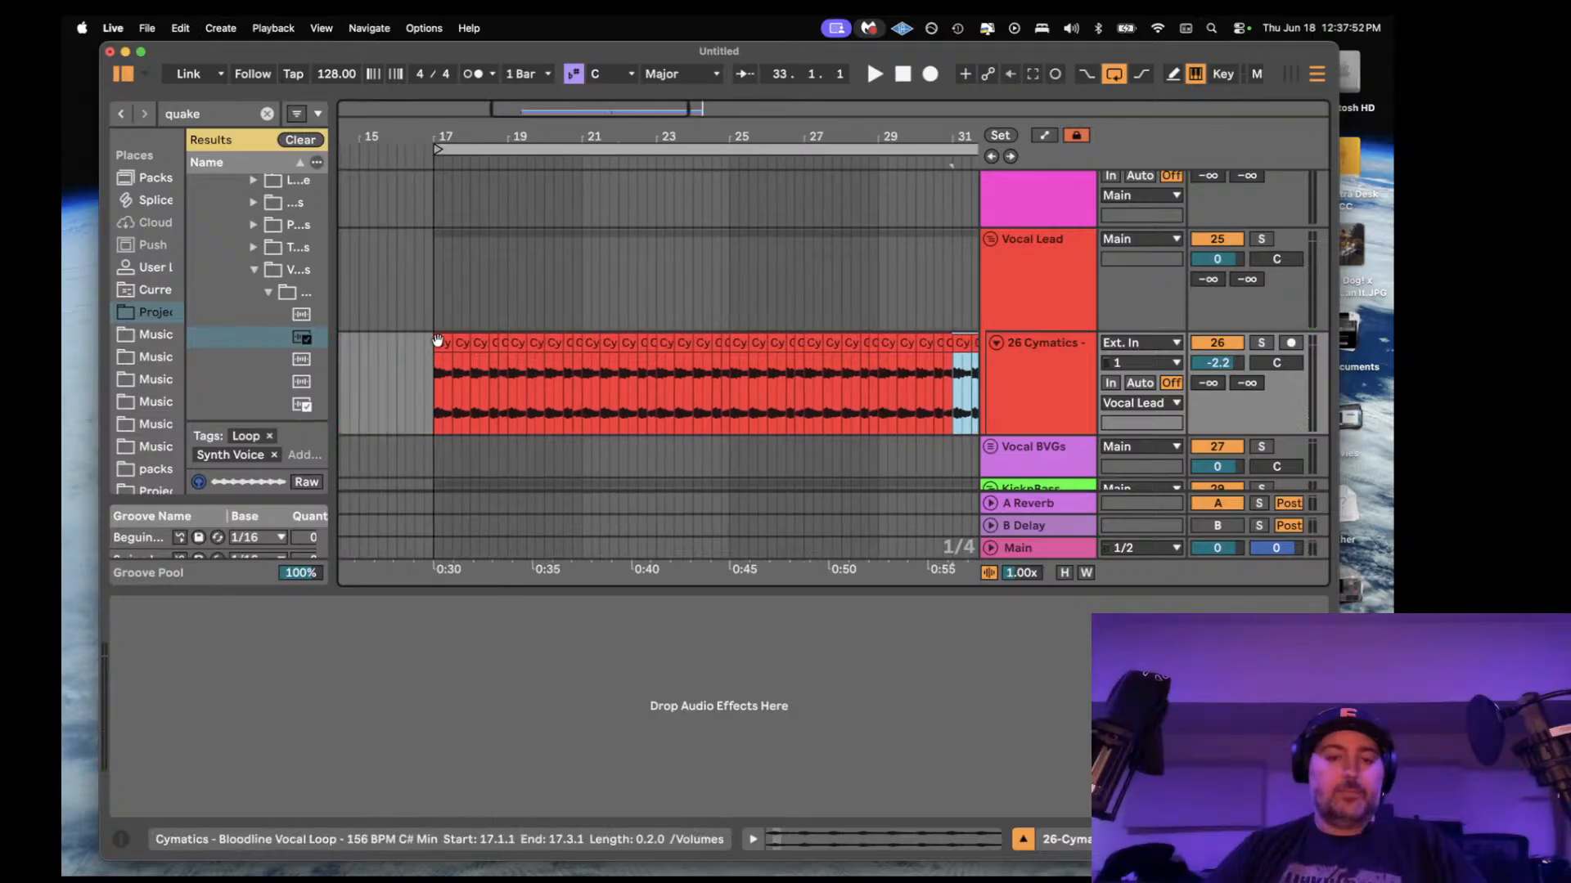
click(445, 342)
click(496, 345)
key(space)
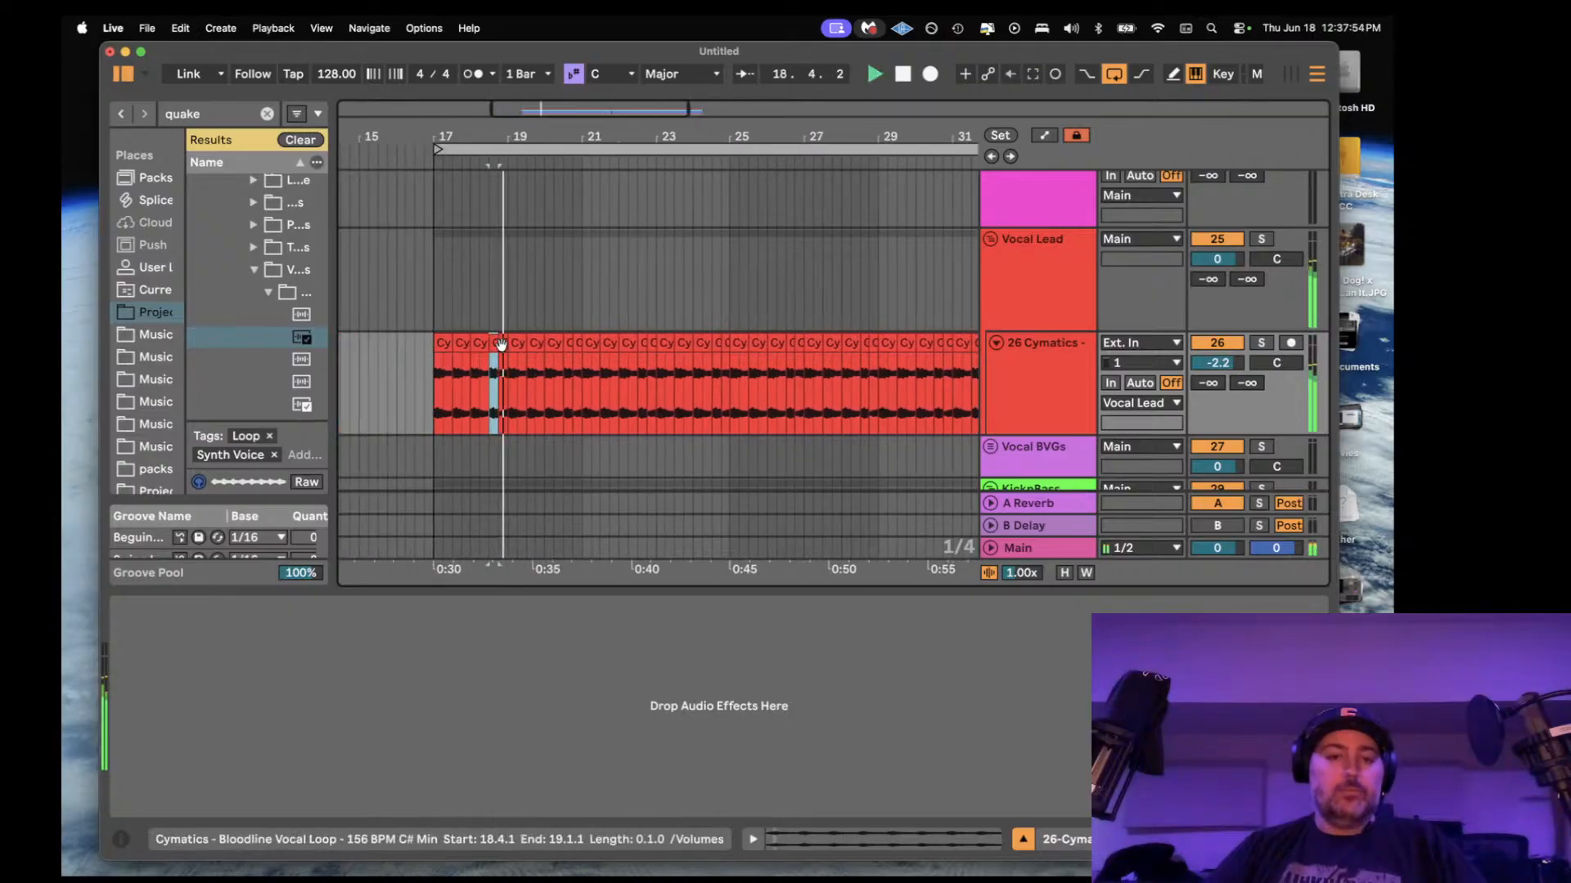
double_click(502, 344)
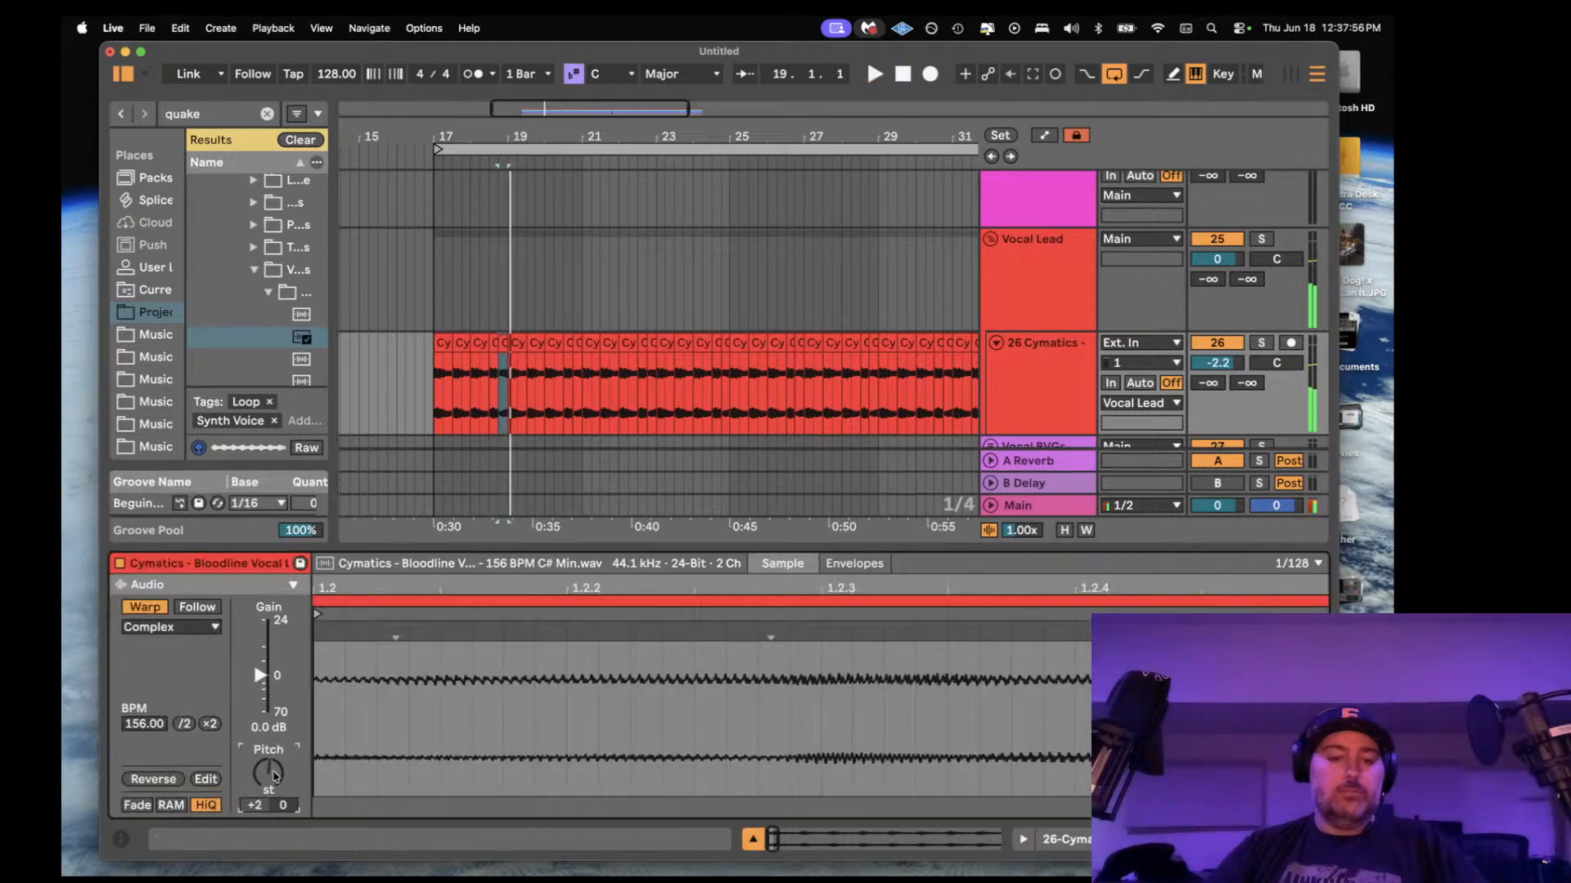
drag(274, 774, 274, 775)
key(space)
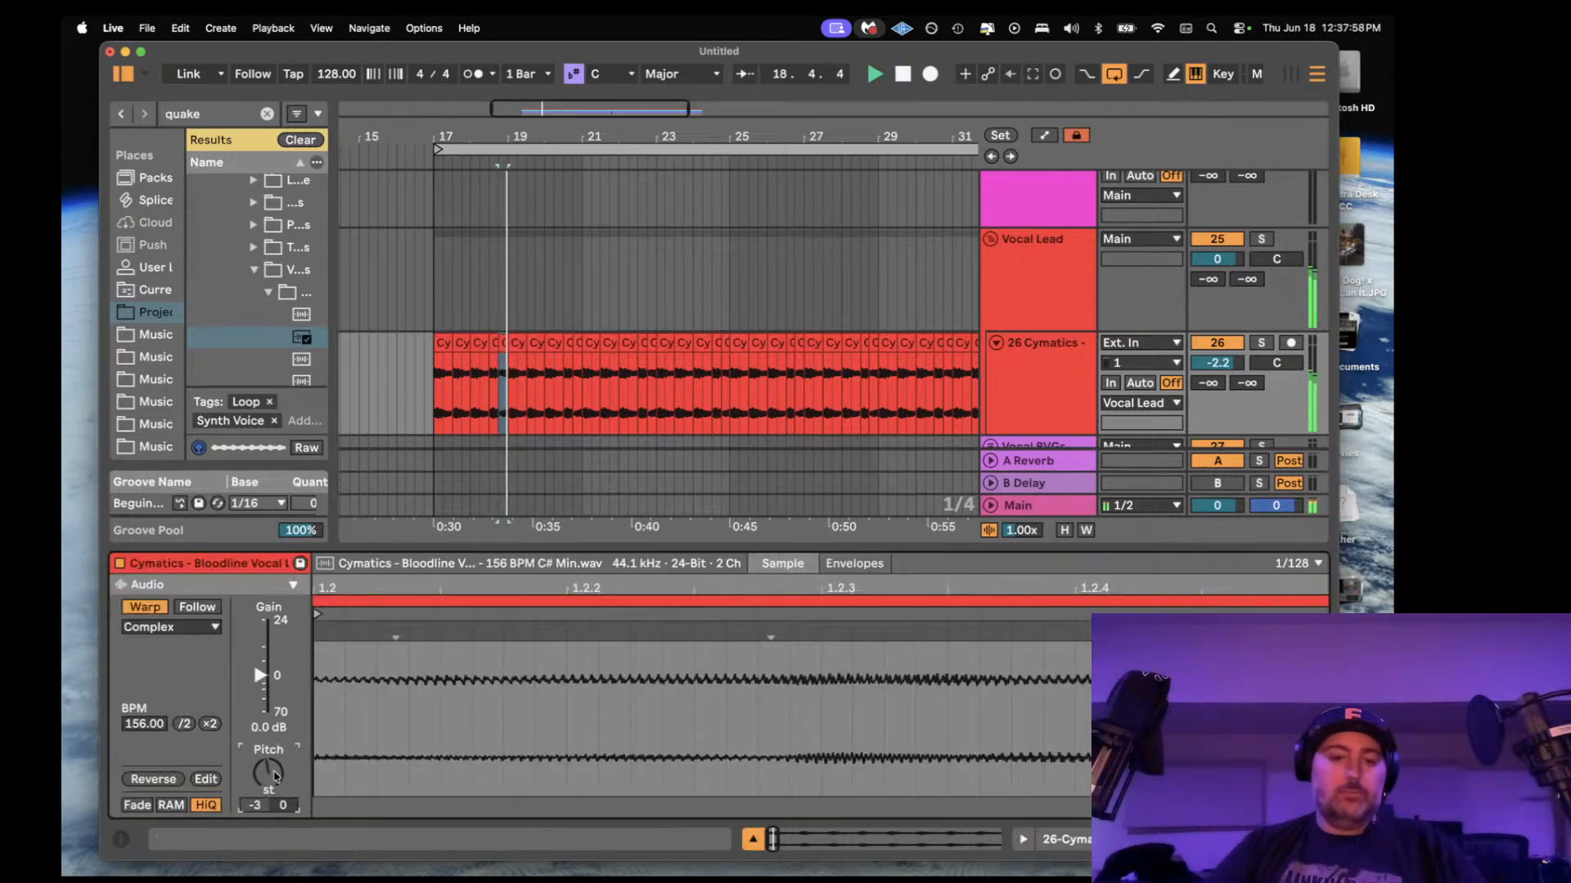
- Select the vocal slices from bar 17 to bar 19, including the repitched one, and duplicate them up to bar 33
click(447, 345)
key(space)
key(space)
shift+click(504, 344)
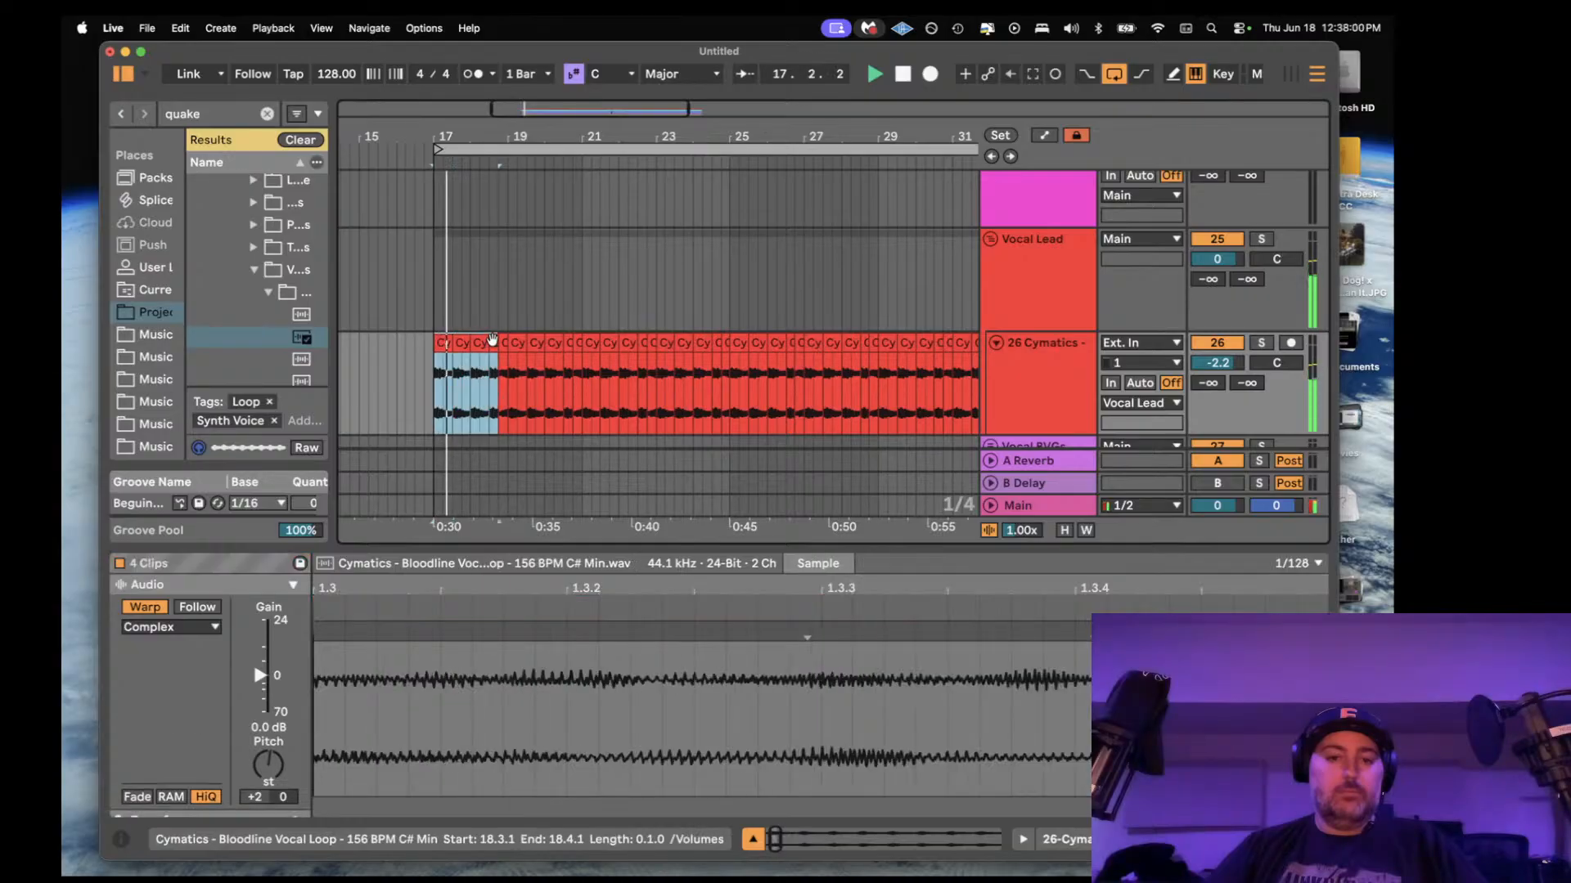
key(super+d)
key(super+d)
key(super+d)
key(super+d)
key(super+d)
key(super+d)
key(super+d)
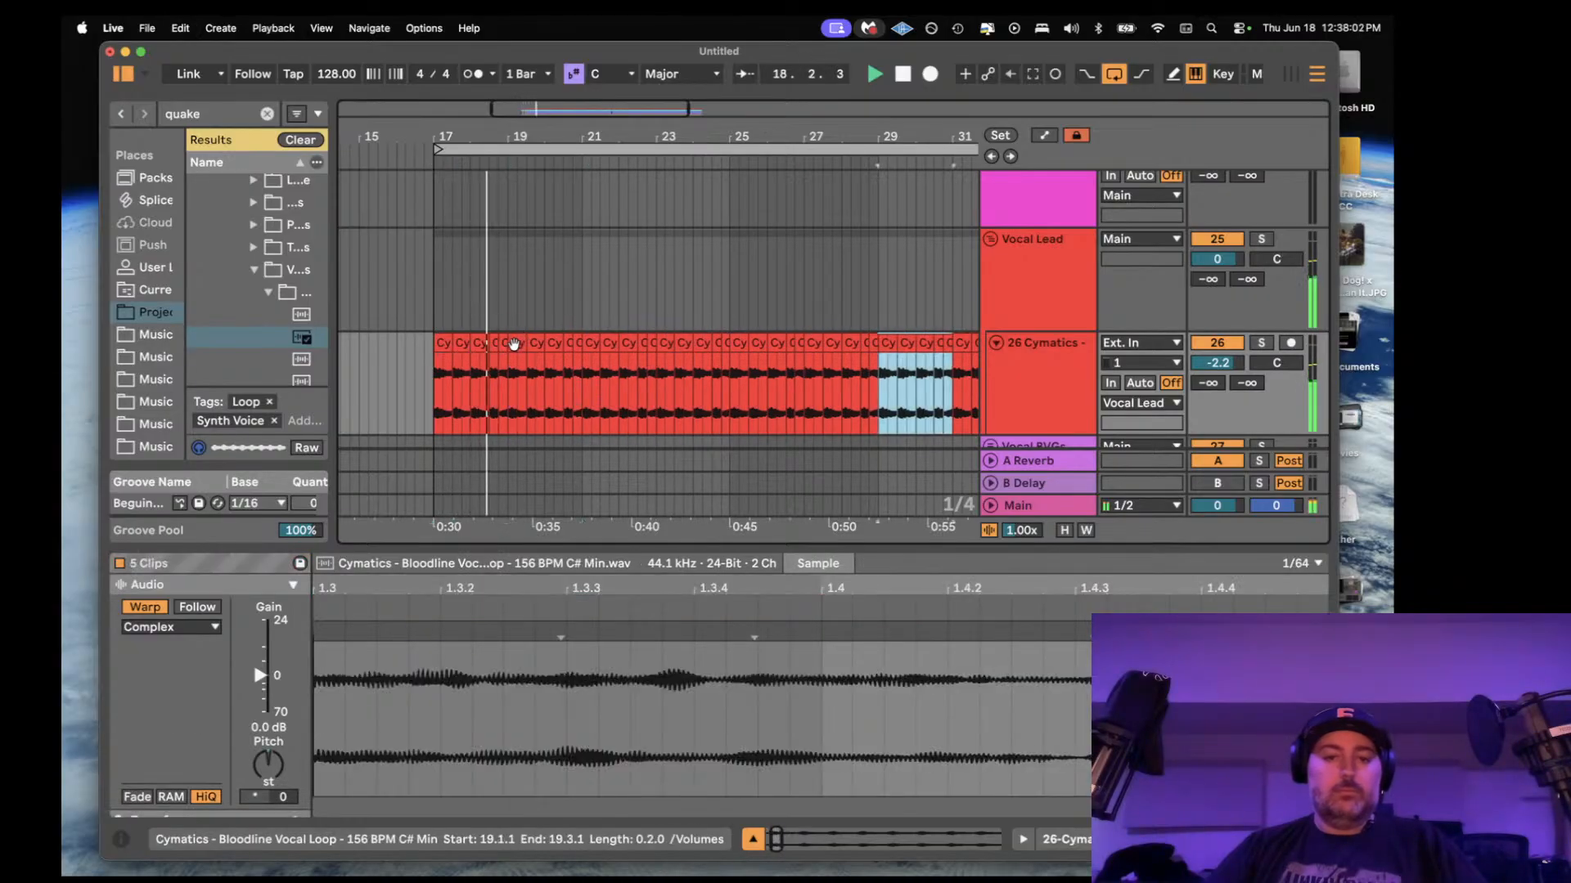
- On the Main track, copy the Roar device from the KicknBass chain of SSM 3's SAMS SUMMER v1 rack
click(370, 396)
click(1043, 504)
click(212, 712)
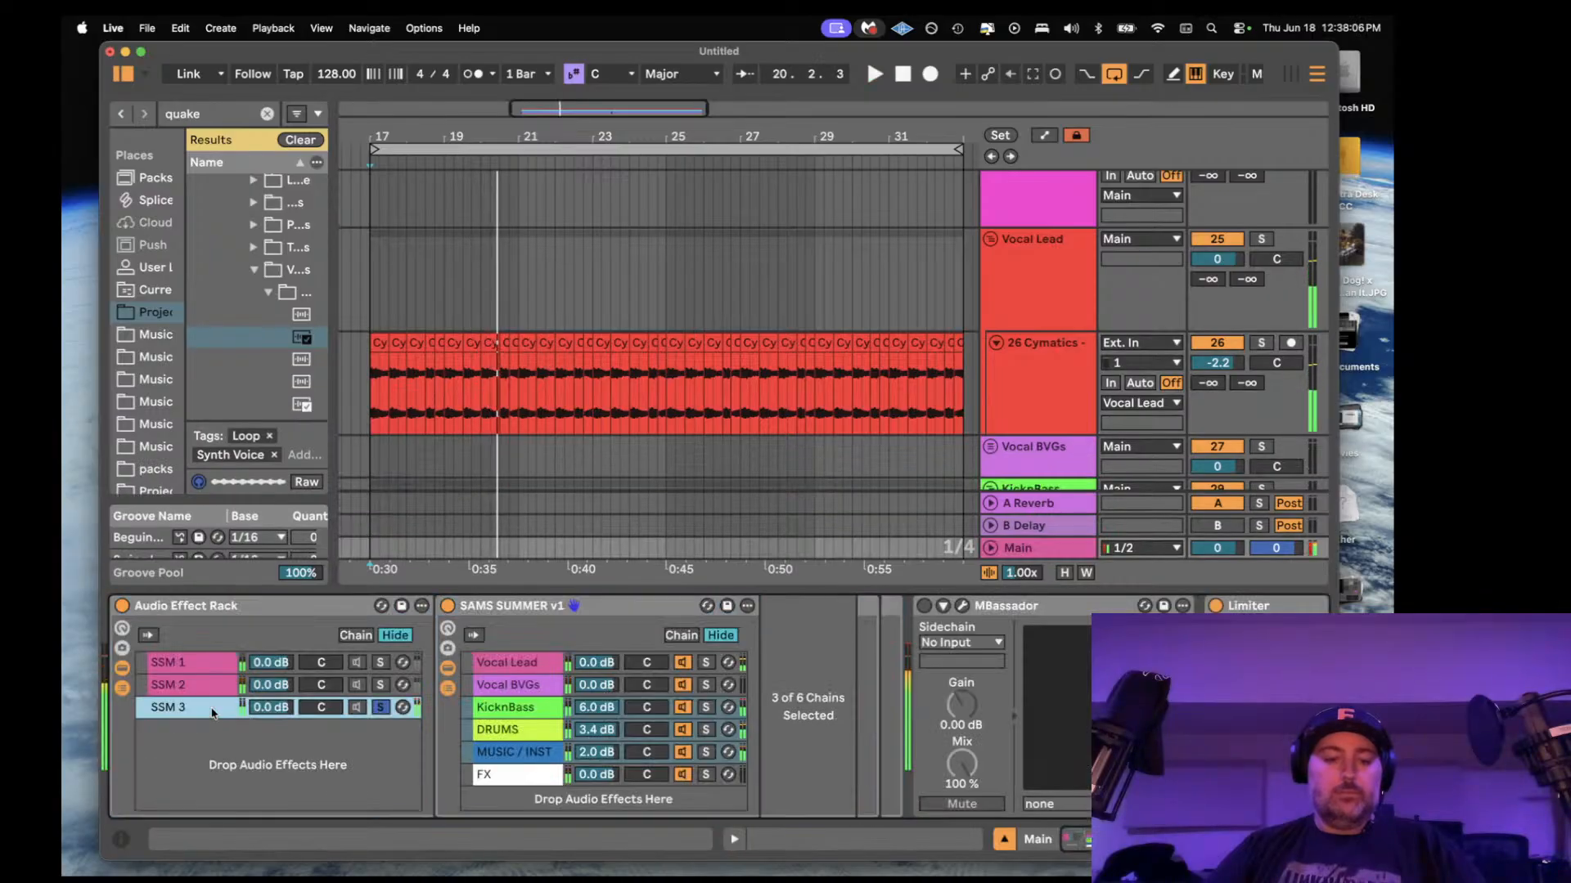
click(534, 667)
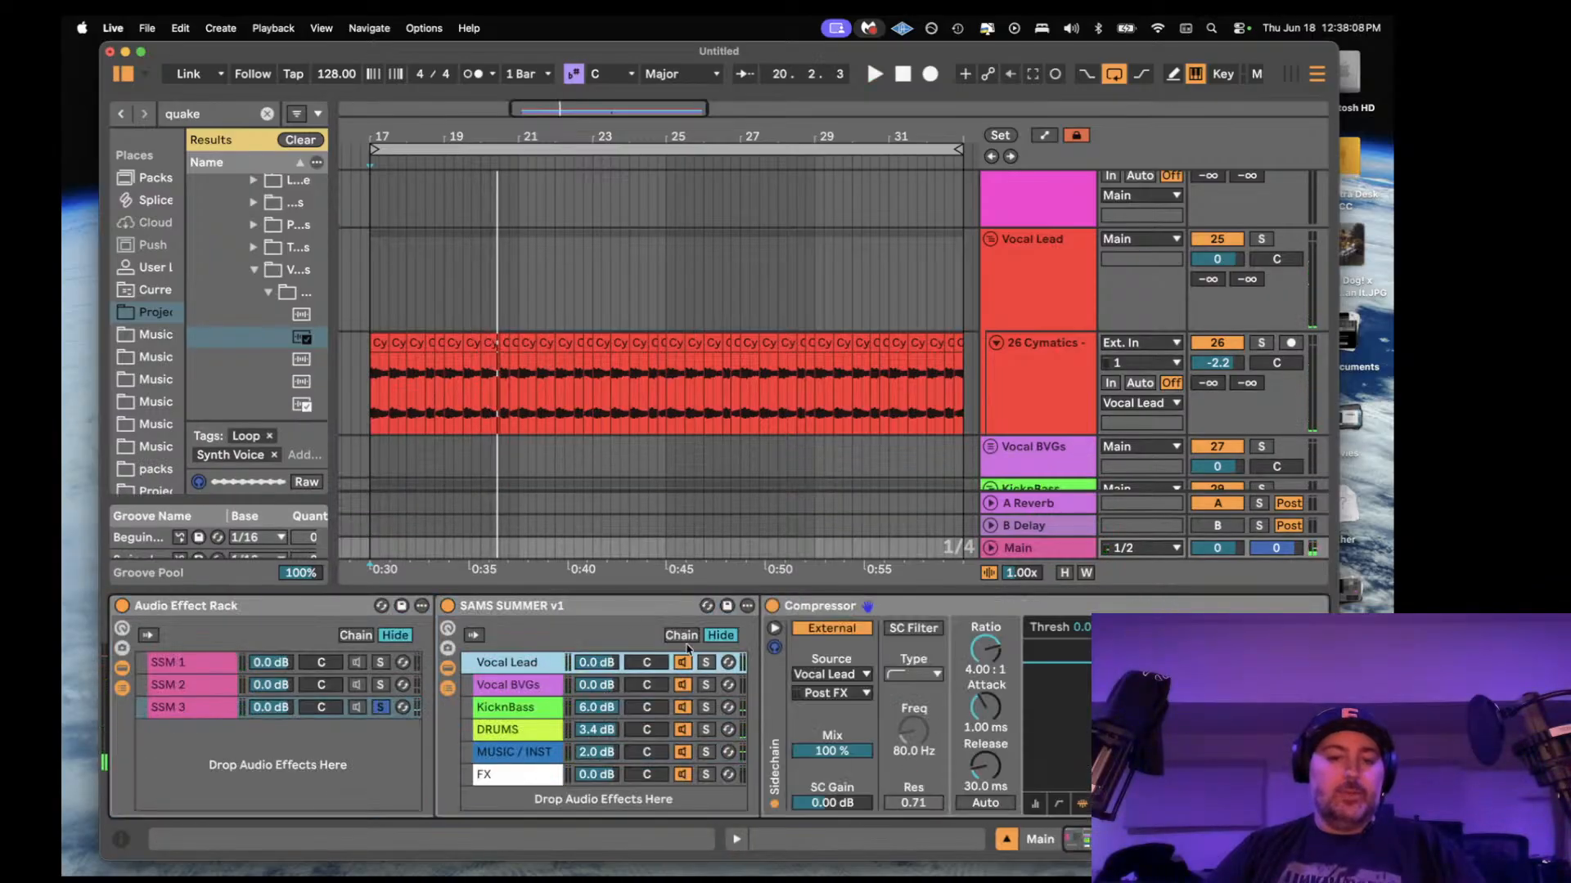
click(489, 711)
scroll(729, 691, right, 6)
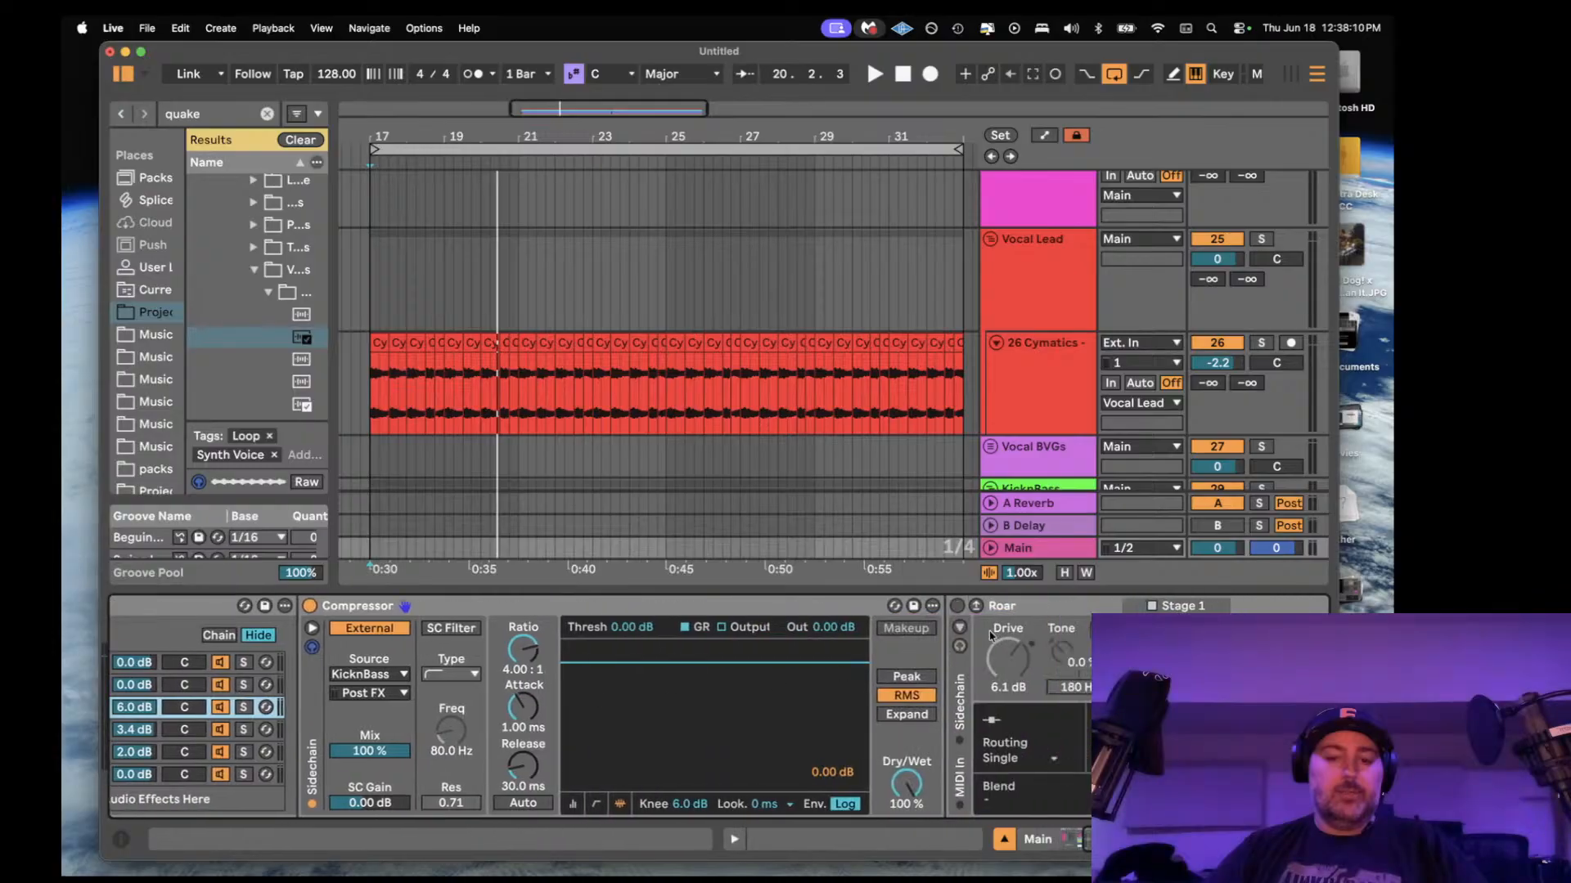
click(1003, 608)
key(super+c)
- Paste the copied Roar device into the Vocal Lead chain of the SAMS SUMMER v1 rack
scroll(517, 637, left, 9)
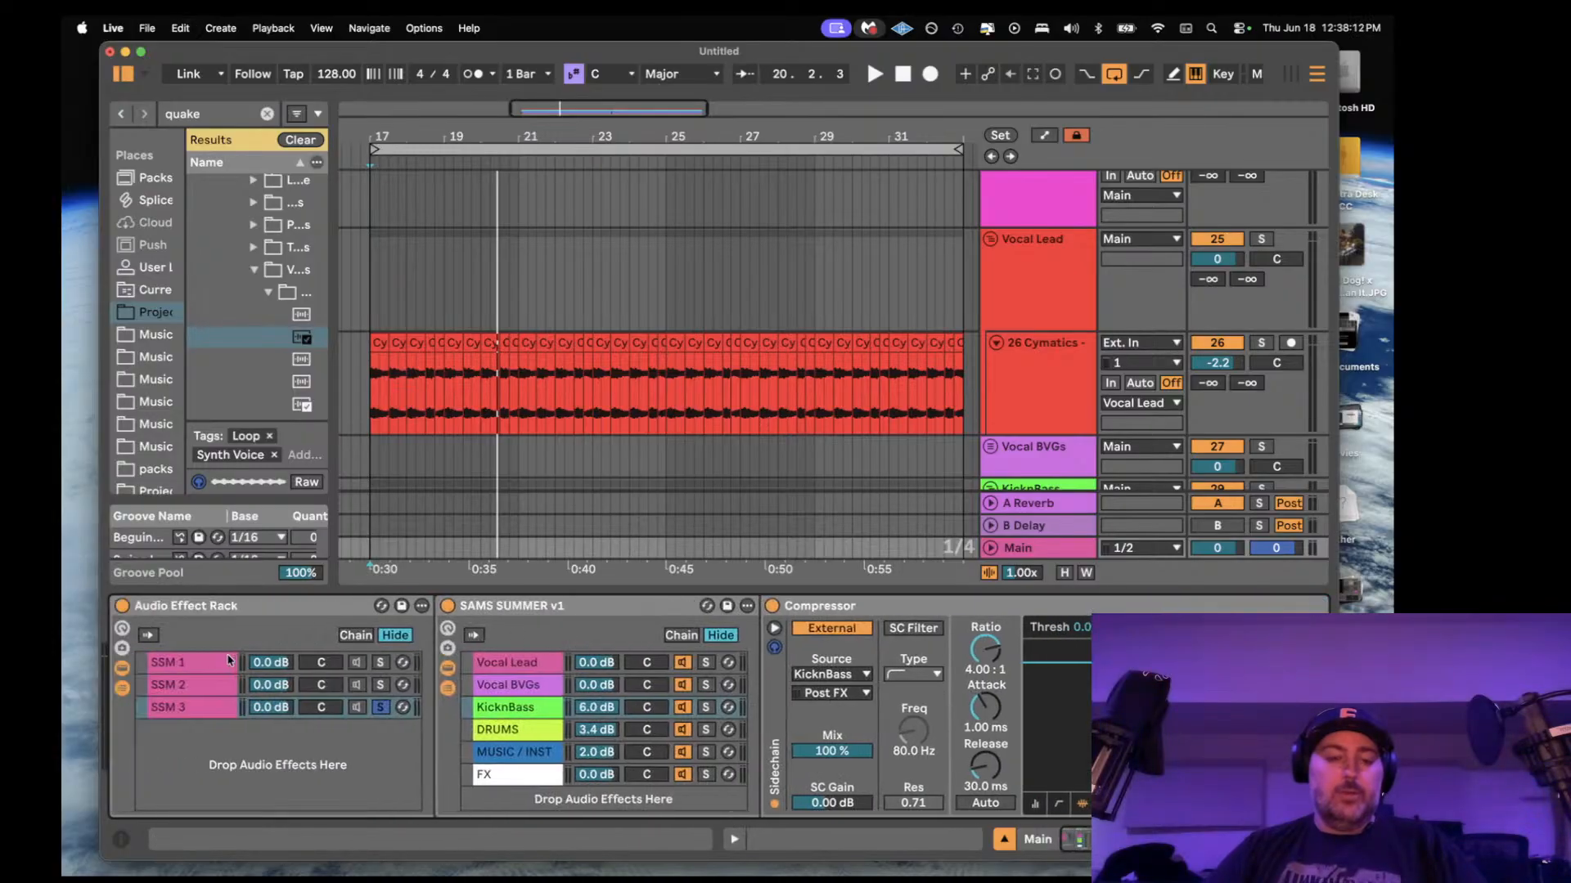
click(582, 665)
click(914, 611)
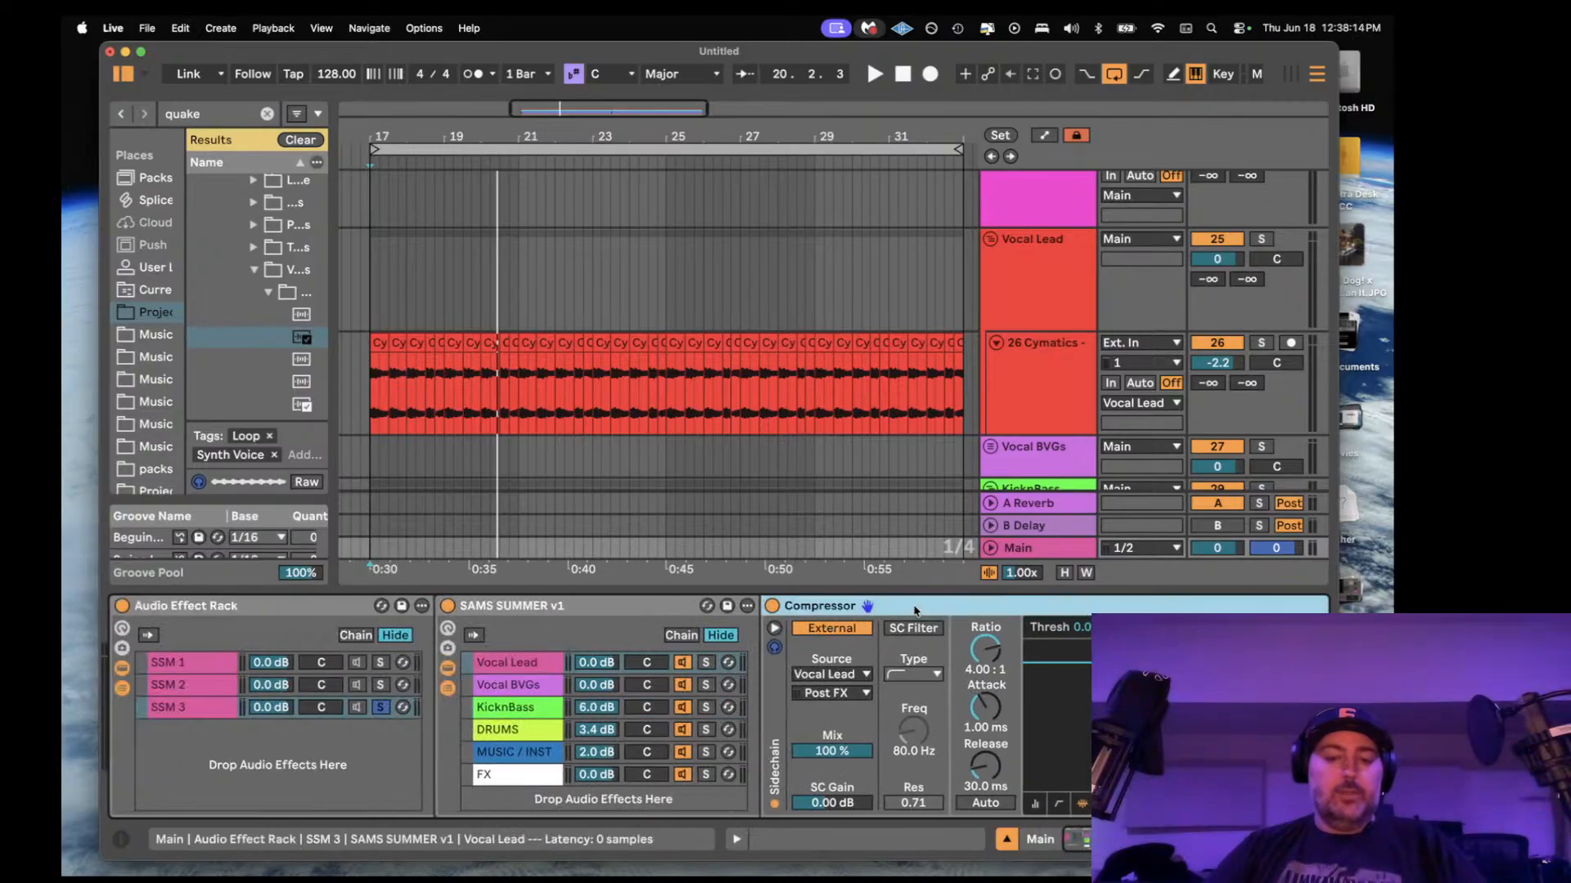
key(super+v)
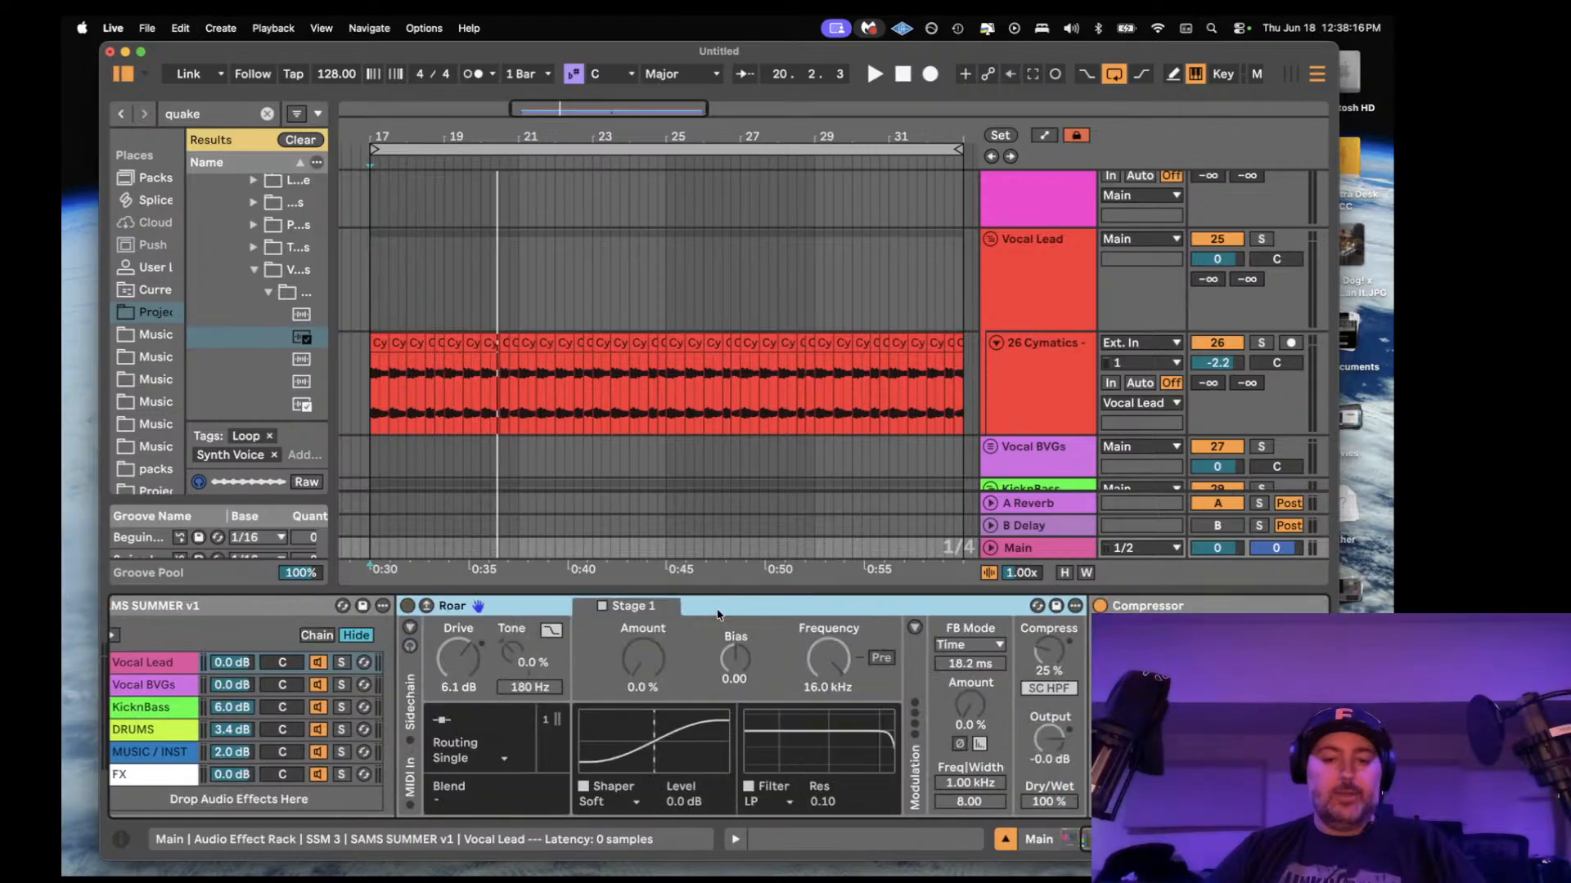
- Move Roar after the Compressor in the Vocal Lead chain, enable it and play the vocal
drag(1145, 606, 701, 650)
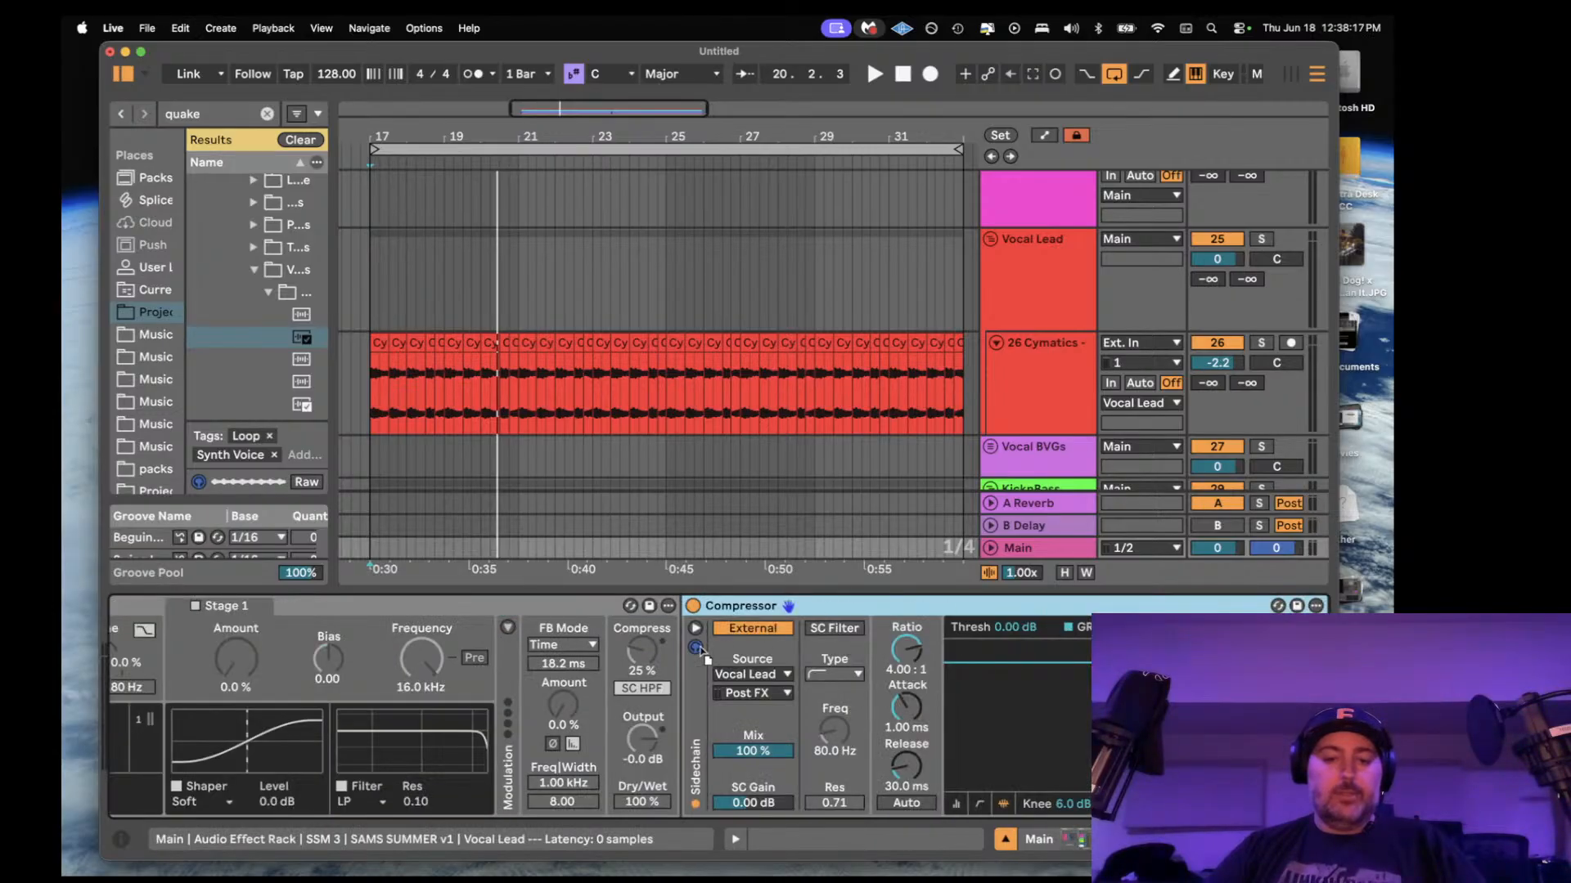
click(501, 607)
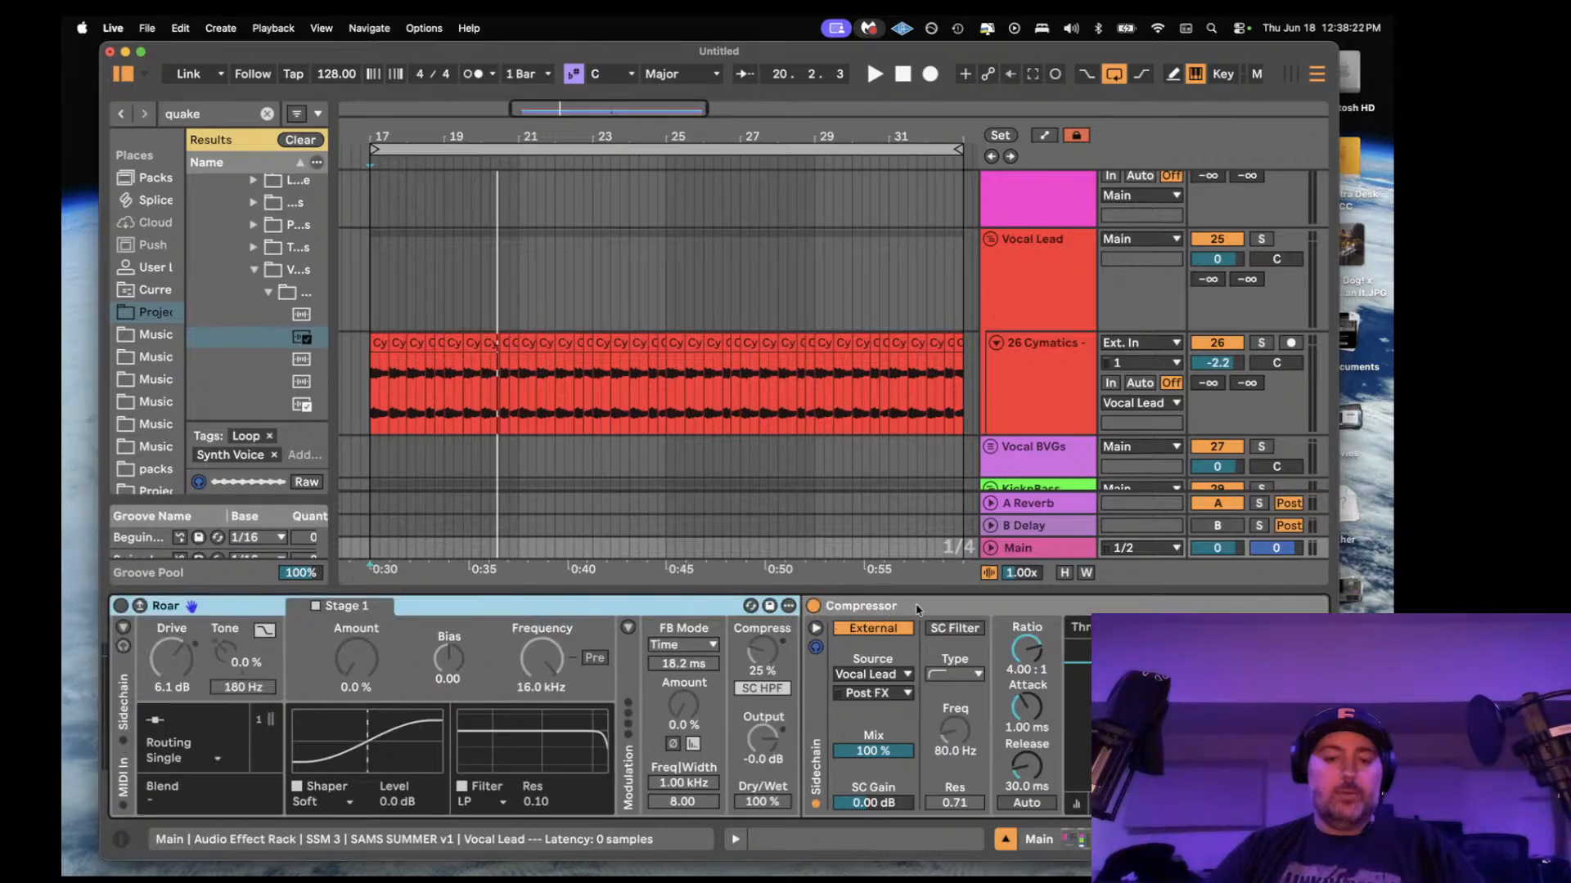
scroll(1188, 605, right, 5)
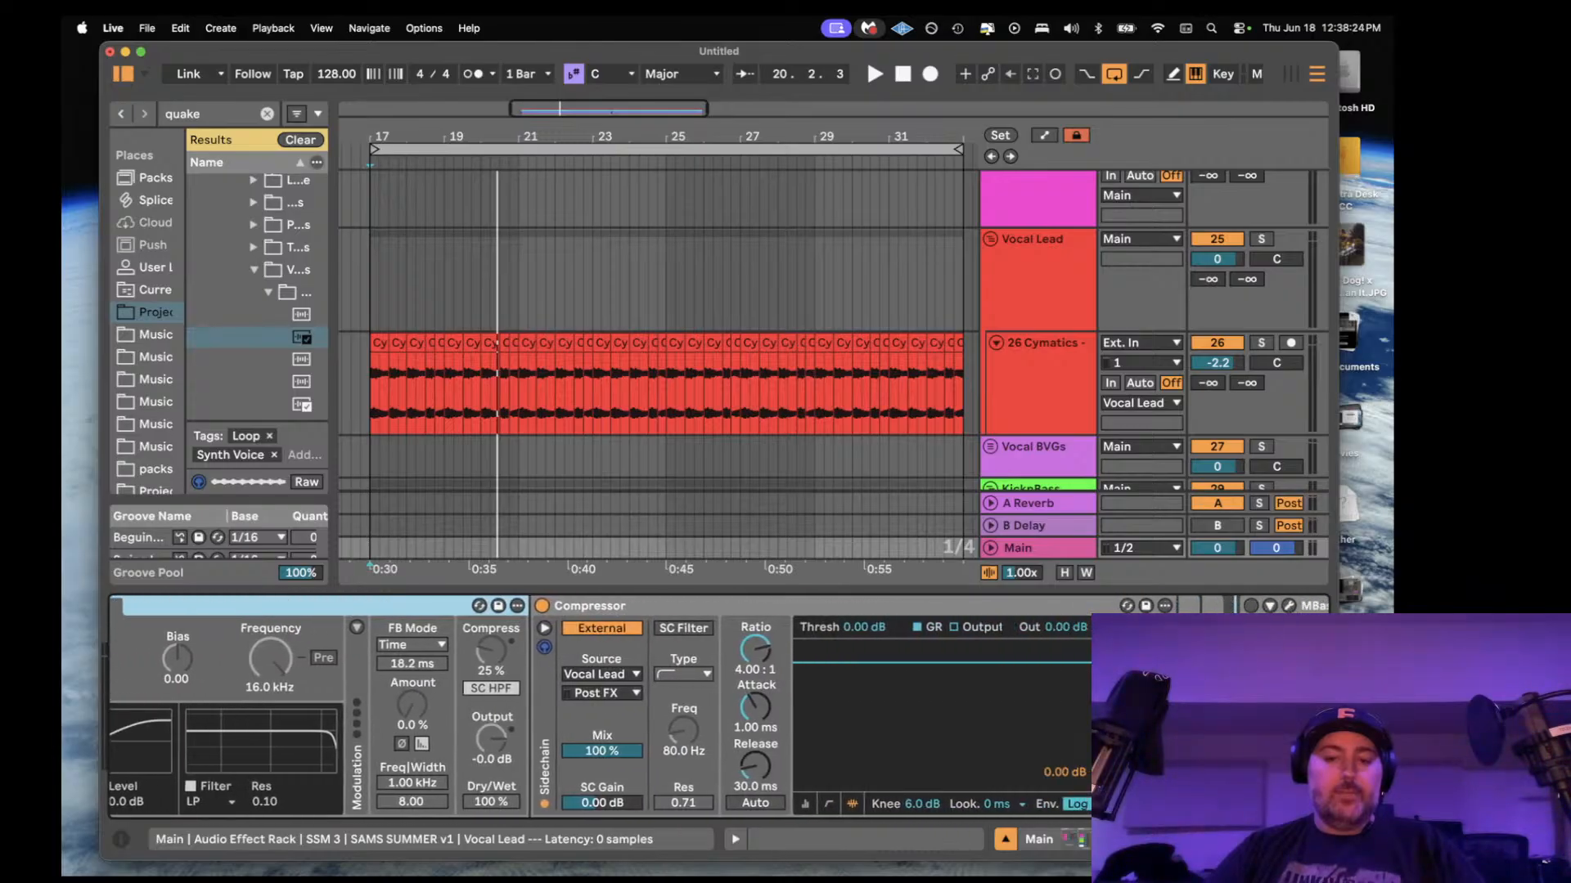
drag(1188, 606, 1193, 606)
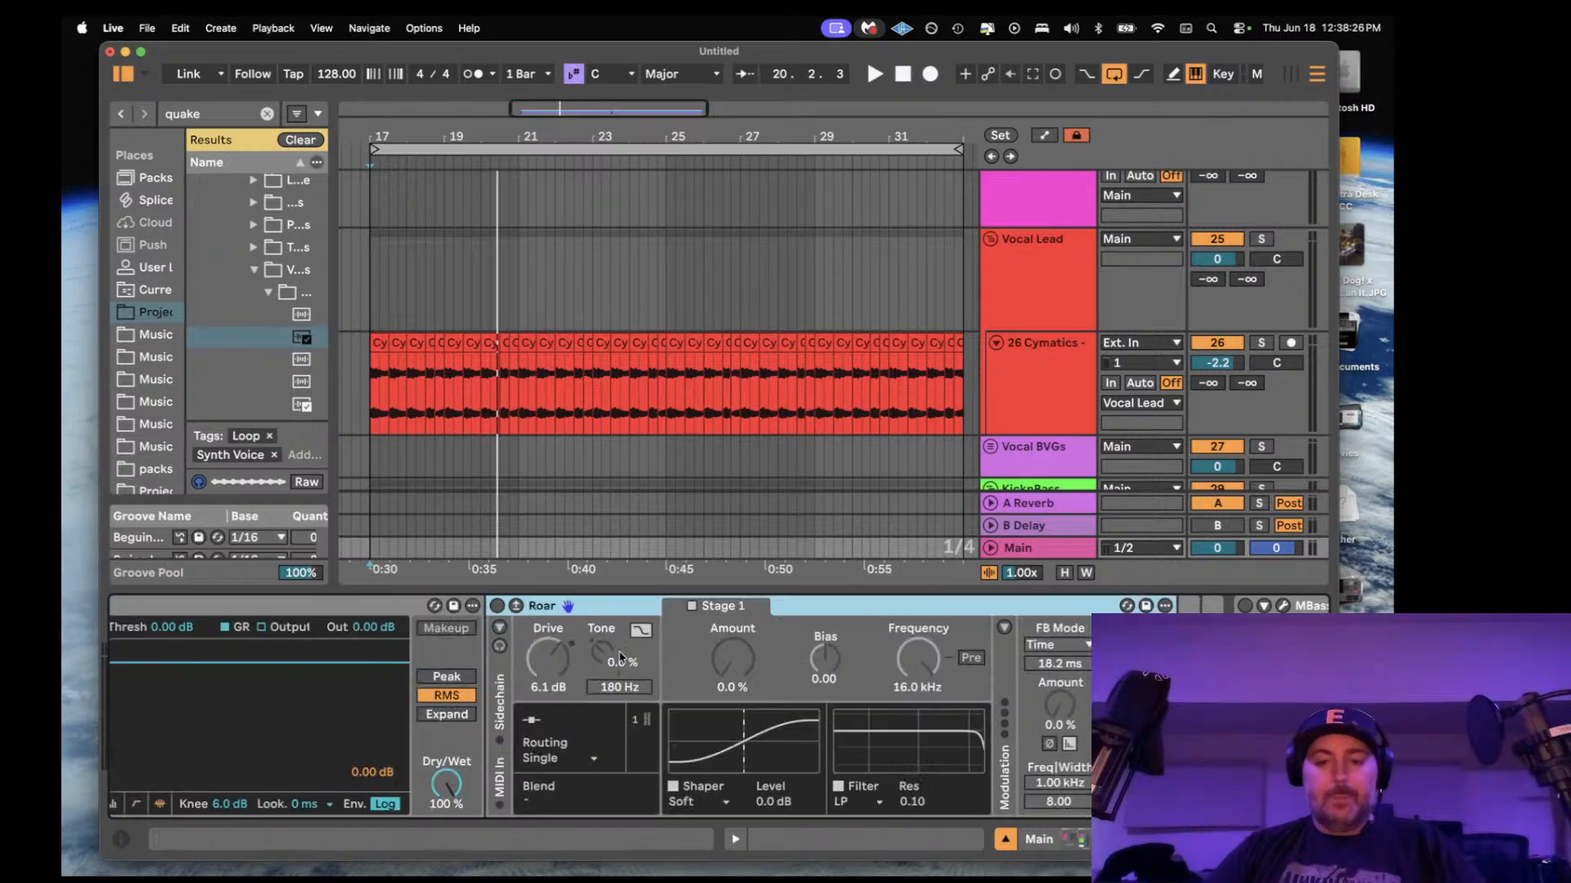
click(496, 607)
key(space)
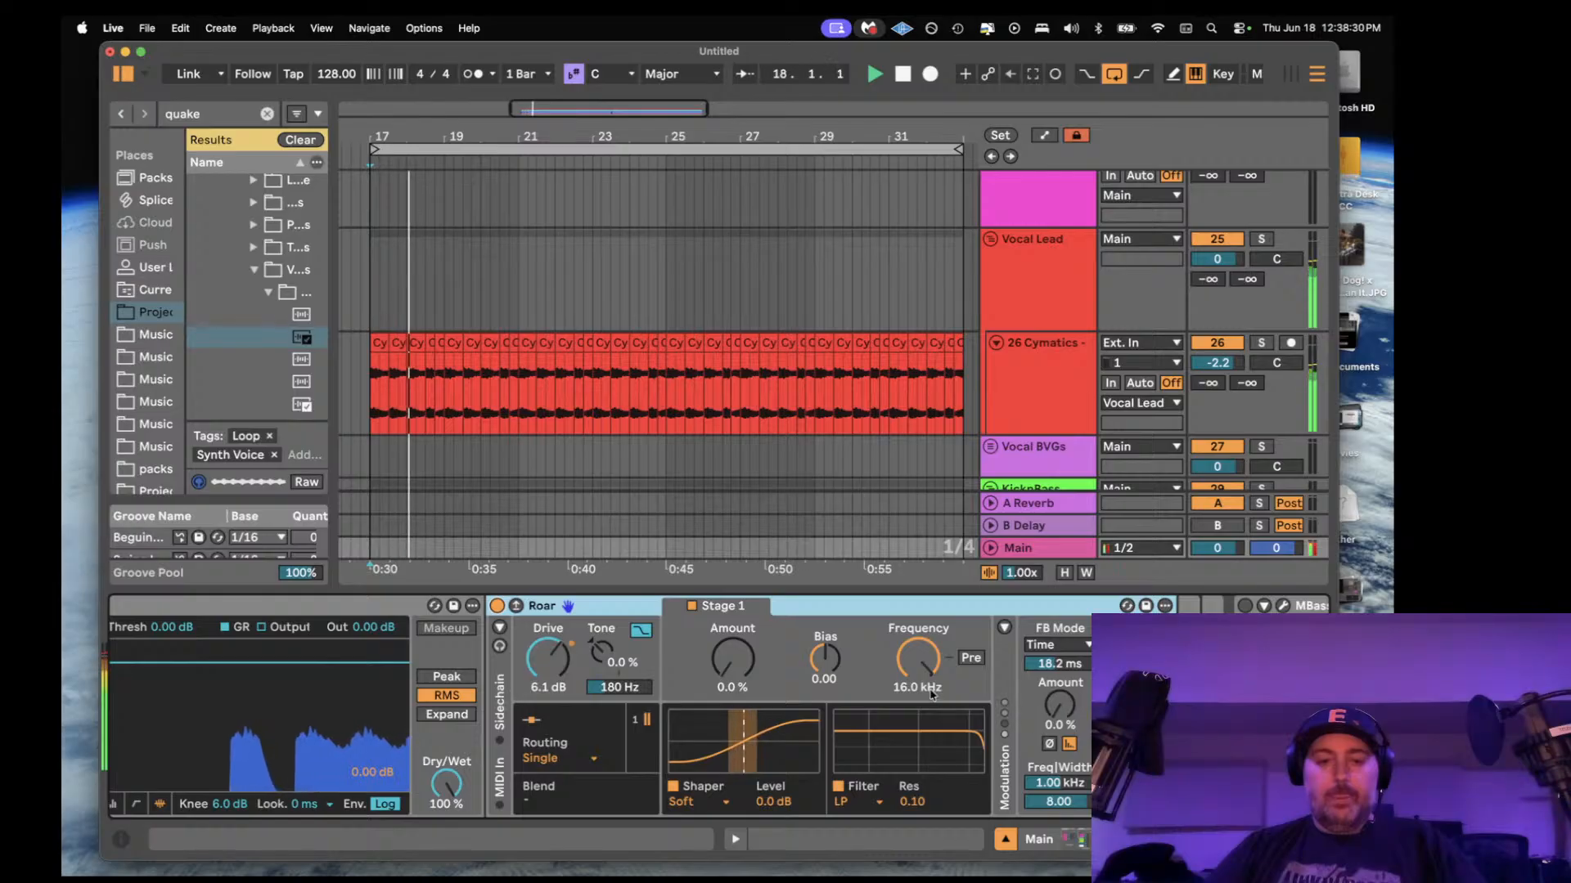
- Widen the browser, clear its search, and add the Shifter audio effect after Roar in the Vocal Lead chain
drag(332, 334, 515, 334)
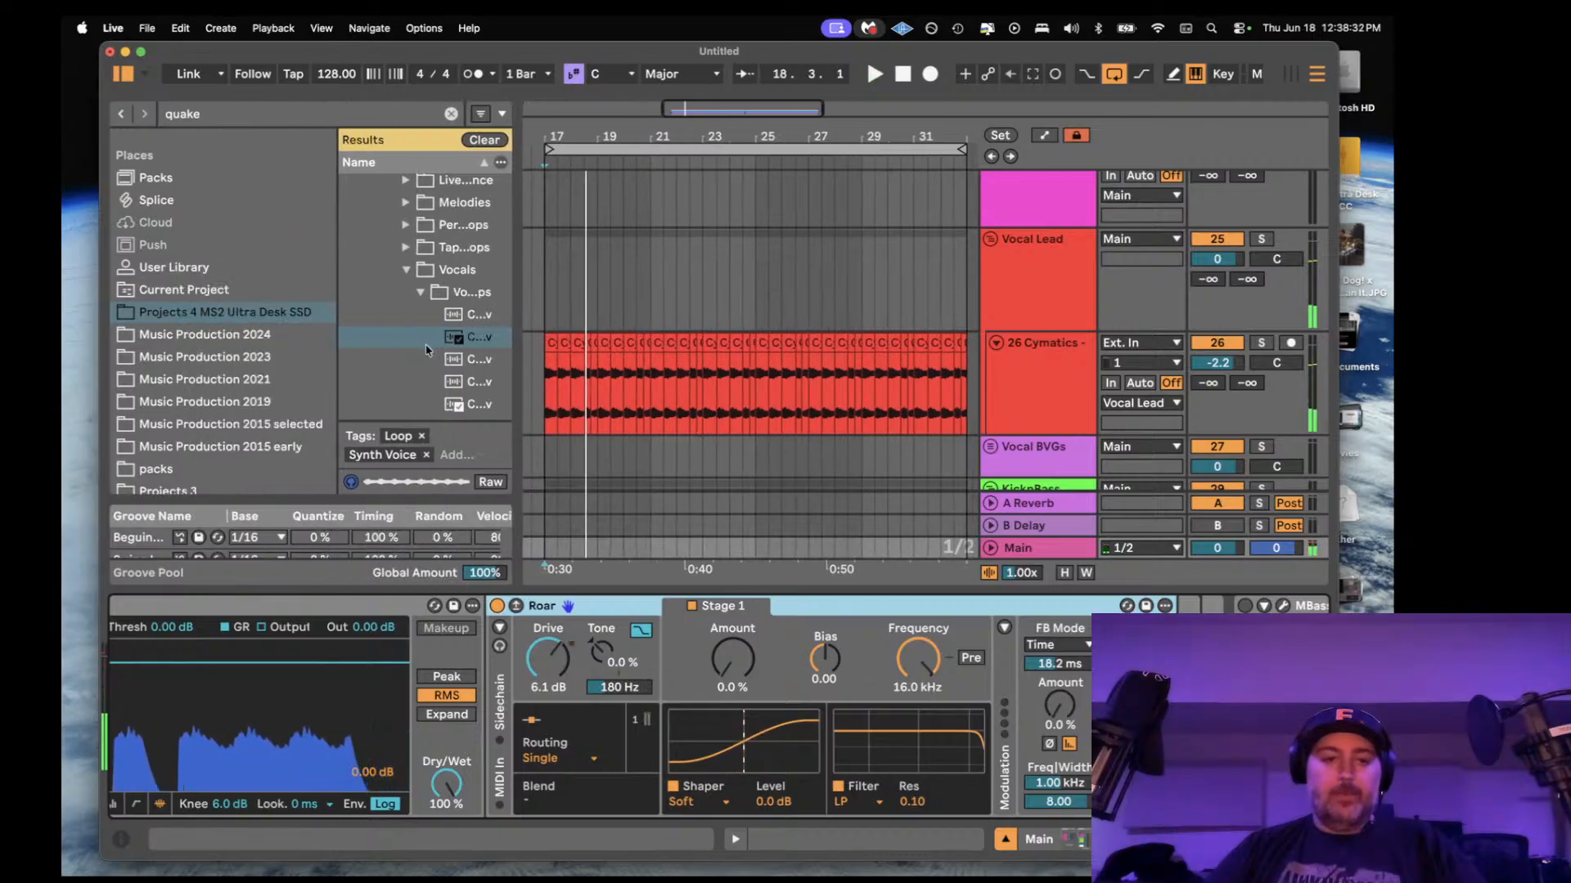
scroll(425, 286, up, 5)
scroll(196, 284, up, 10)
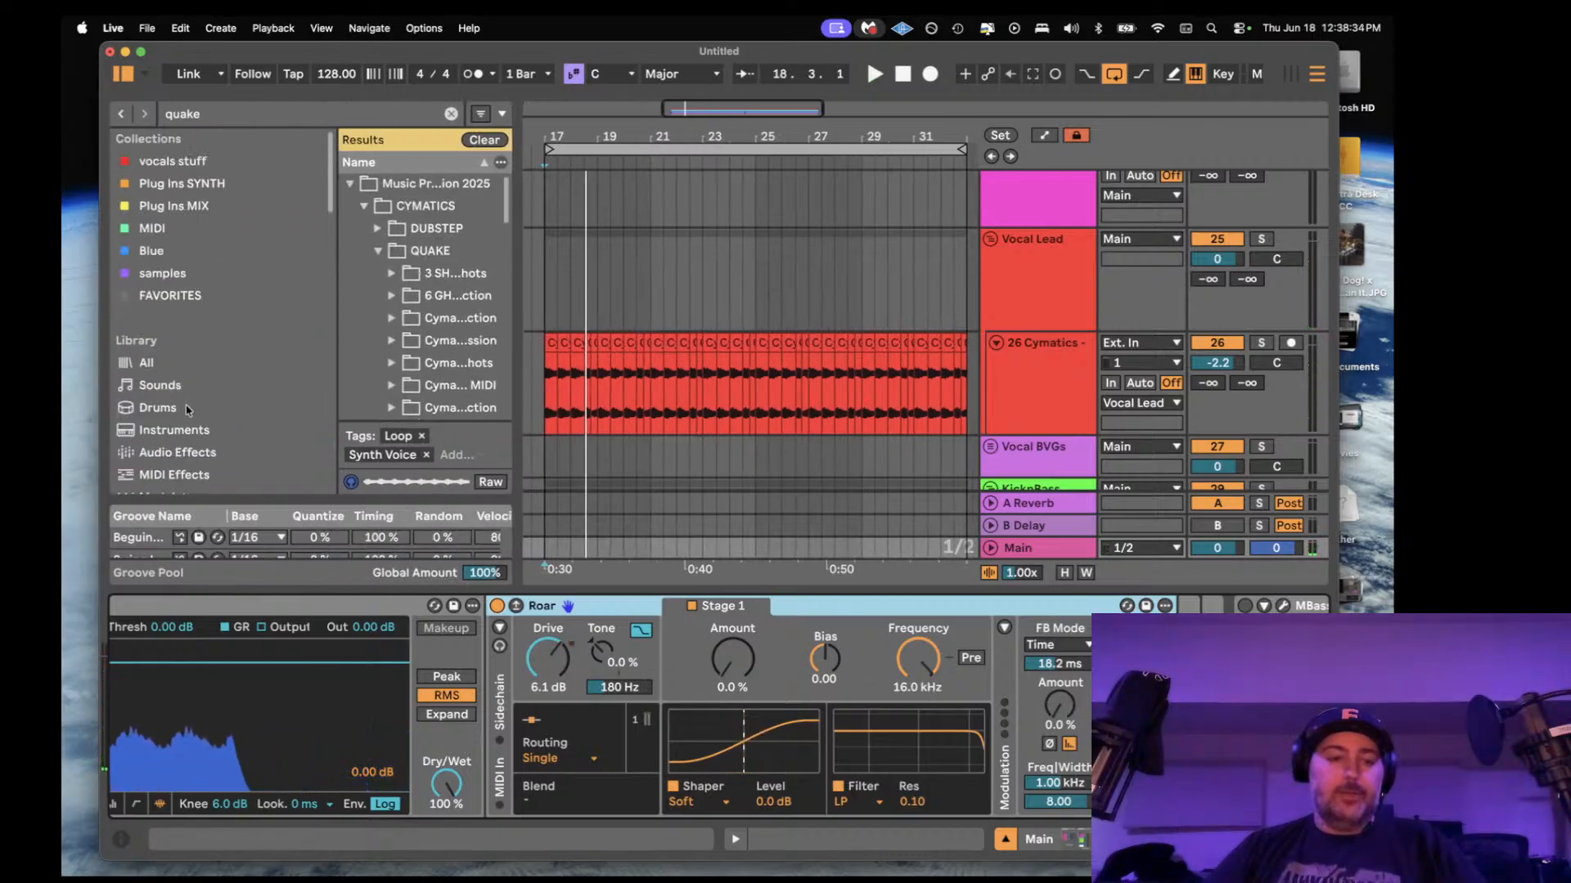
click(187, 457)
click(449, 113)
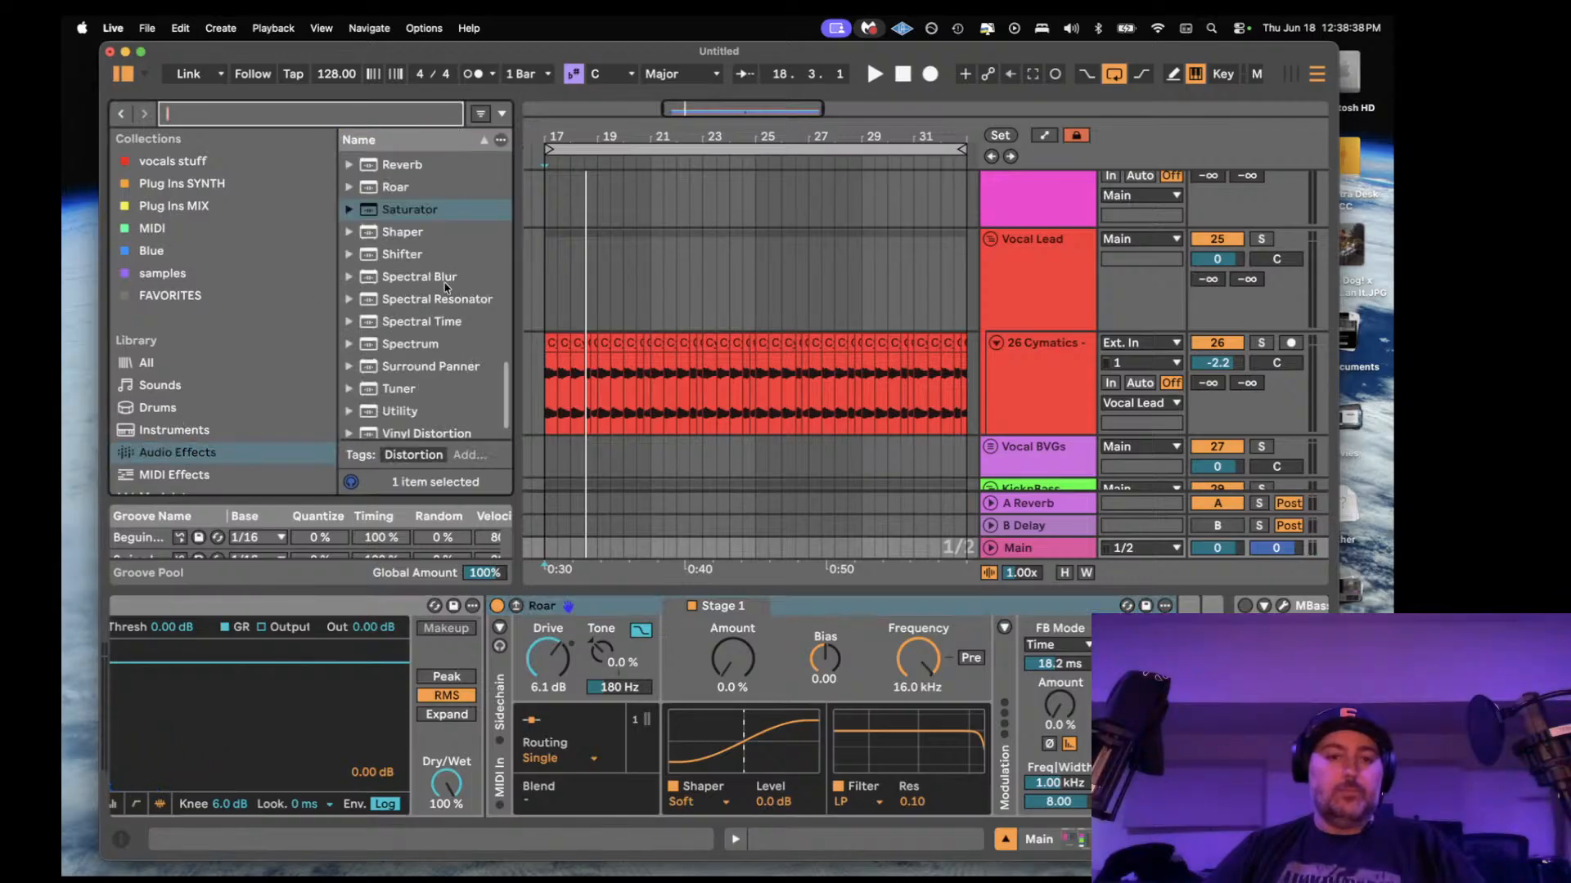
scroll(429, 309, up, 3)
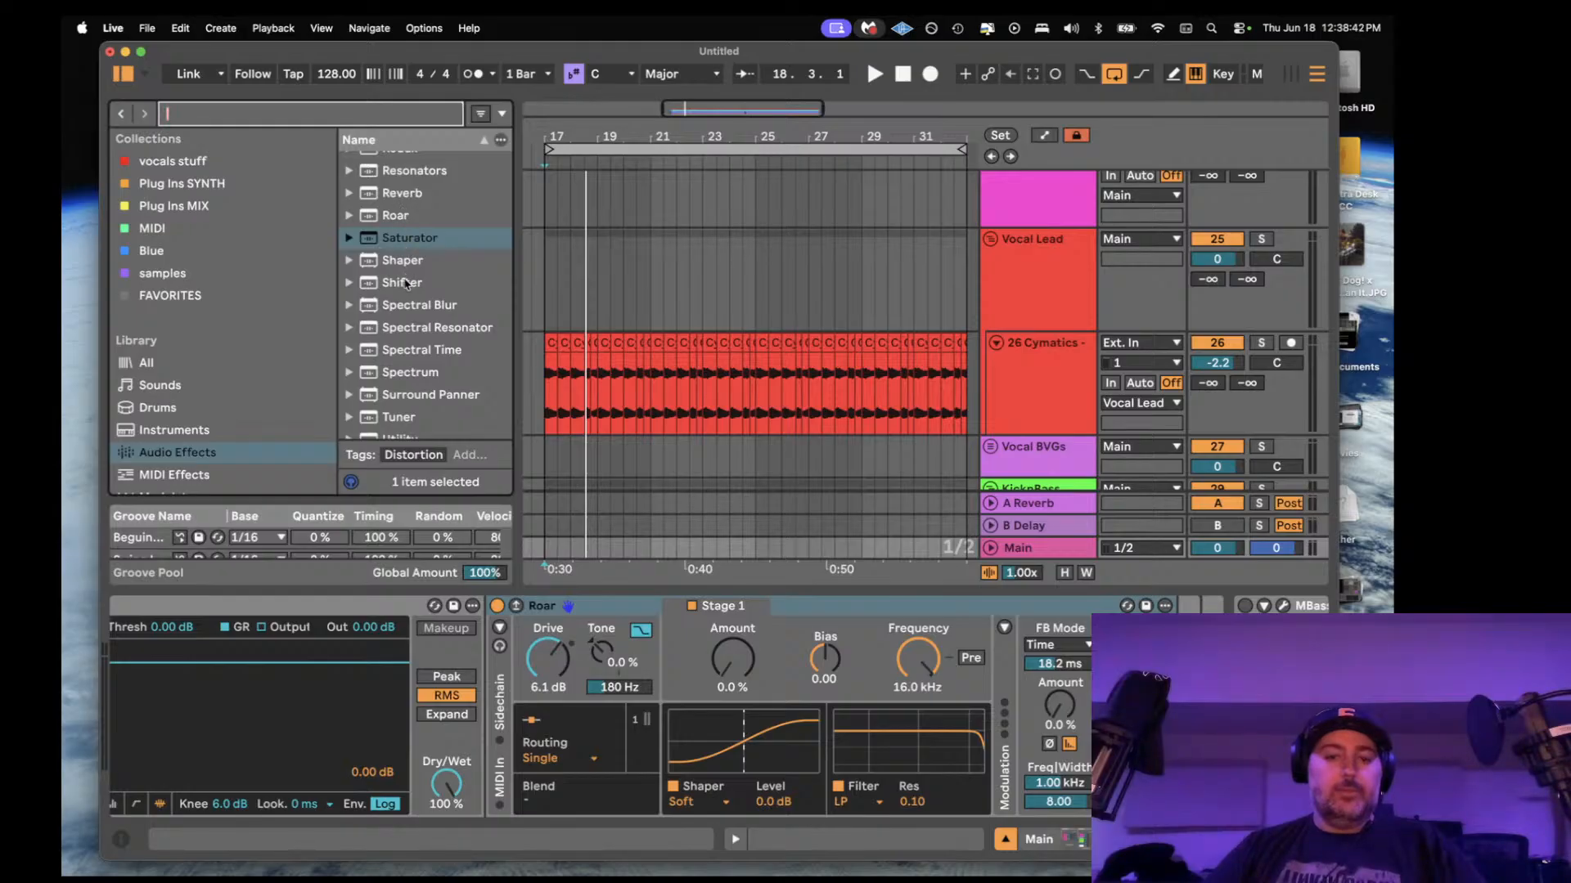
click(393, 283)
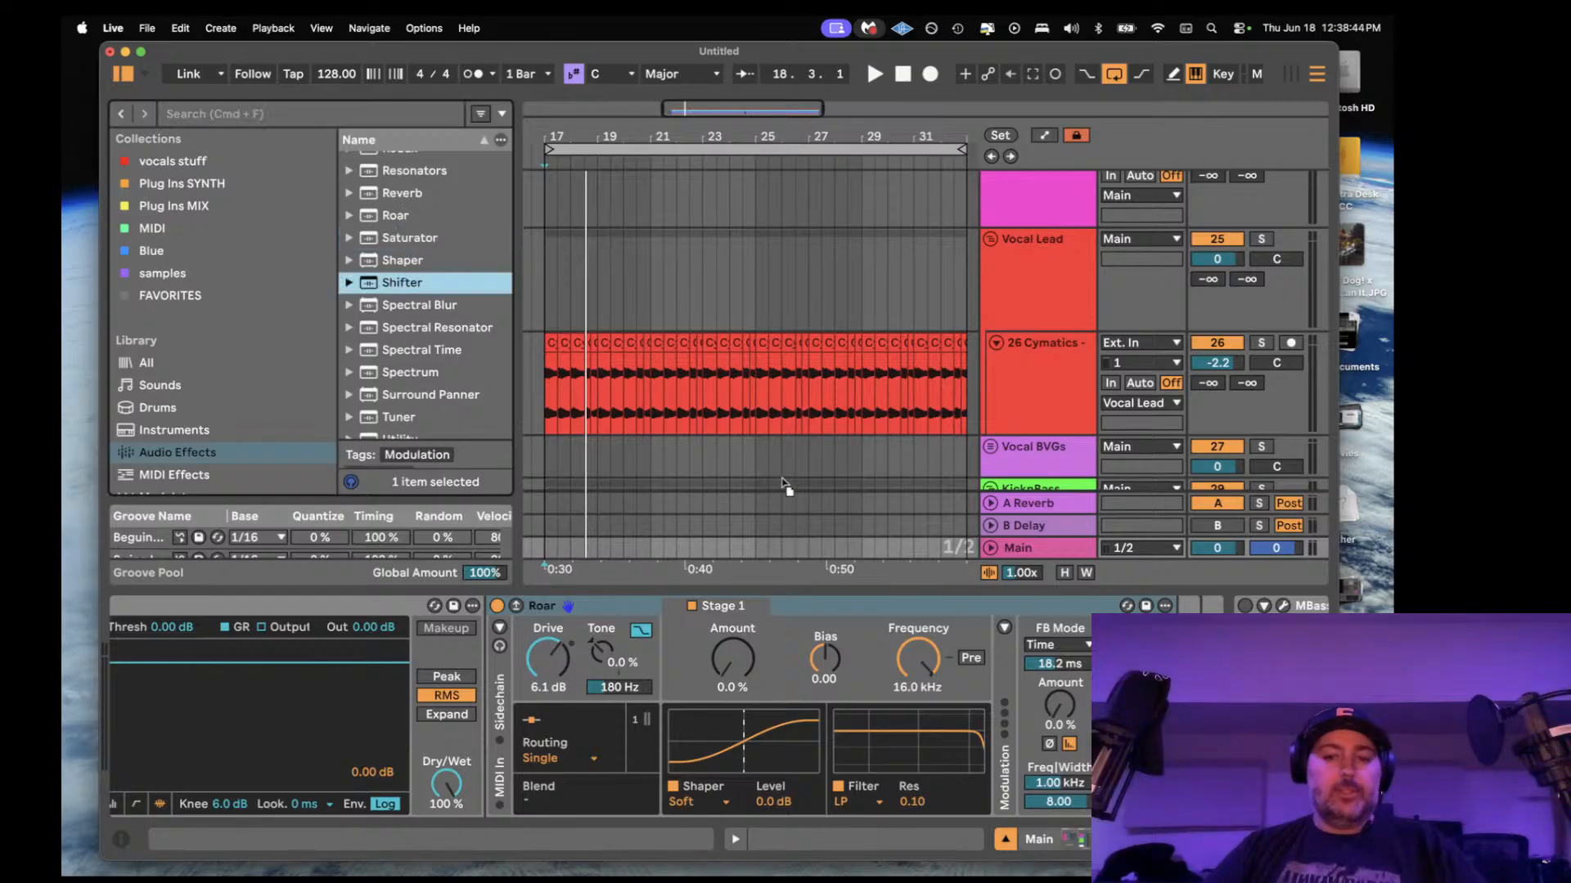
drag(393, 283, 1194, 687)
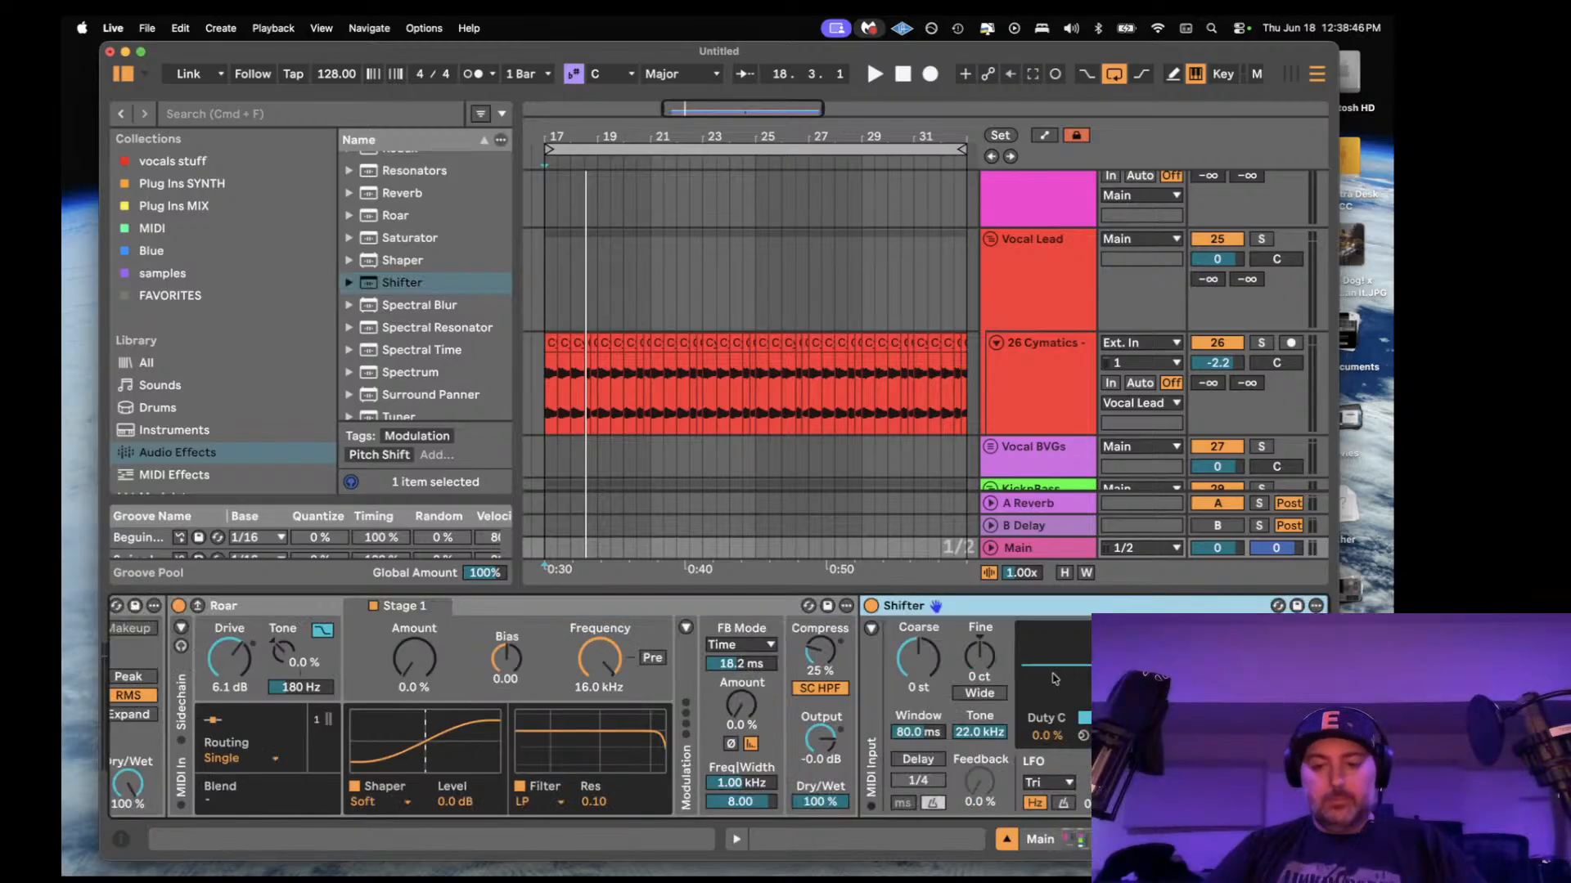
- Switch Shifter to frequency shifting and set Coarse to -794 Hz and Fine to 250 Hz during playback
click(1301, 648)
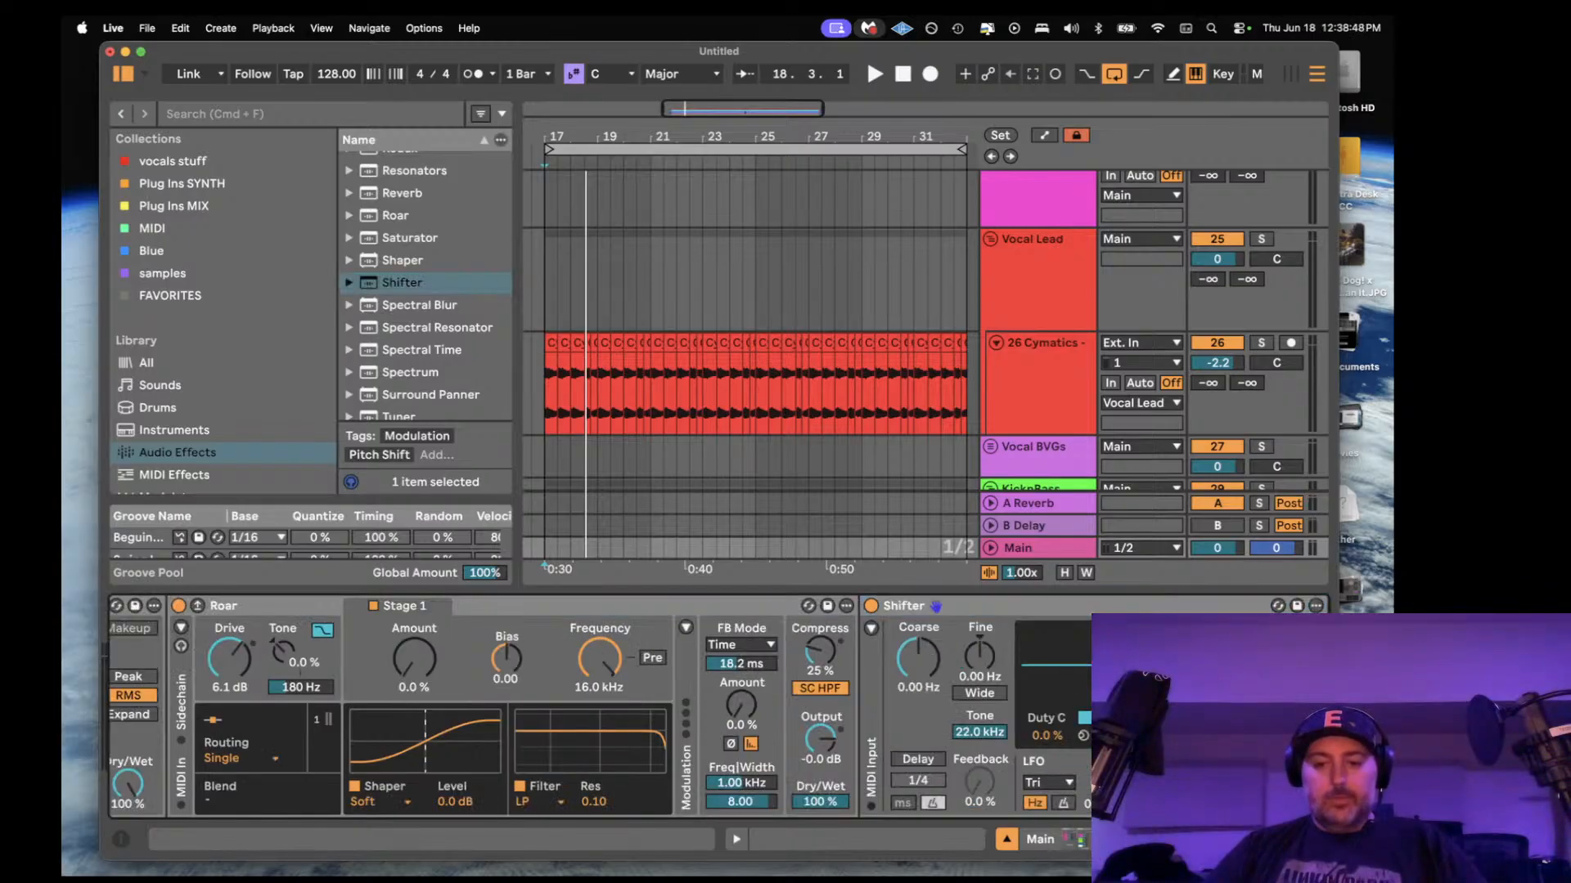
key(space)
mouse_move(918, 658)
mouse_down()
mouse_move(918, 641)
mouse_move(967, 654)
mouse_move(966, 636)
mouse_move(918, 640)
mouse_move(918, 669)
mouse_up()
key(space)
key(space)
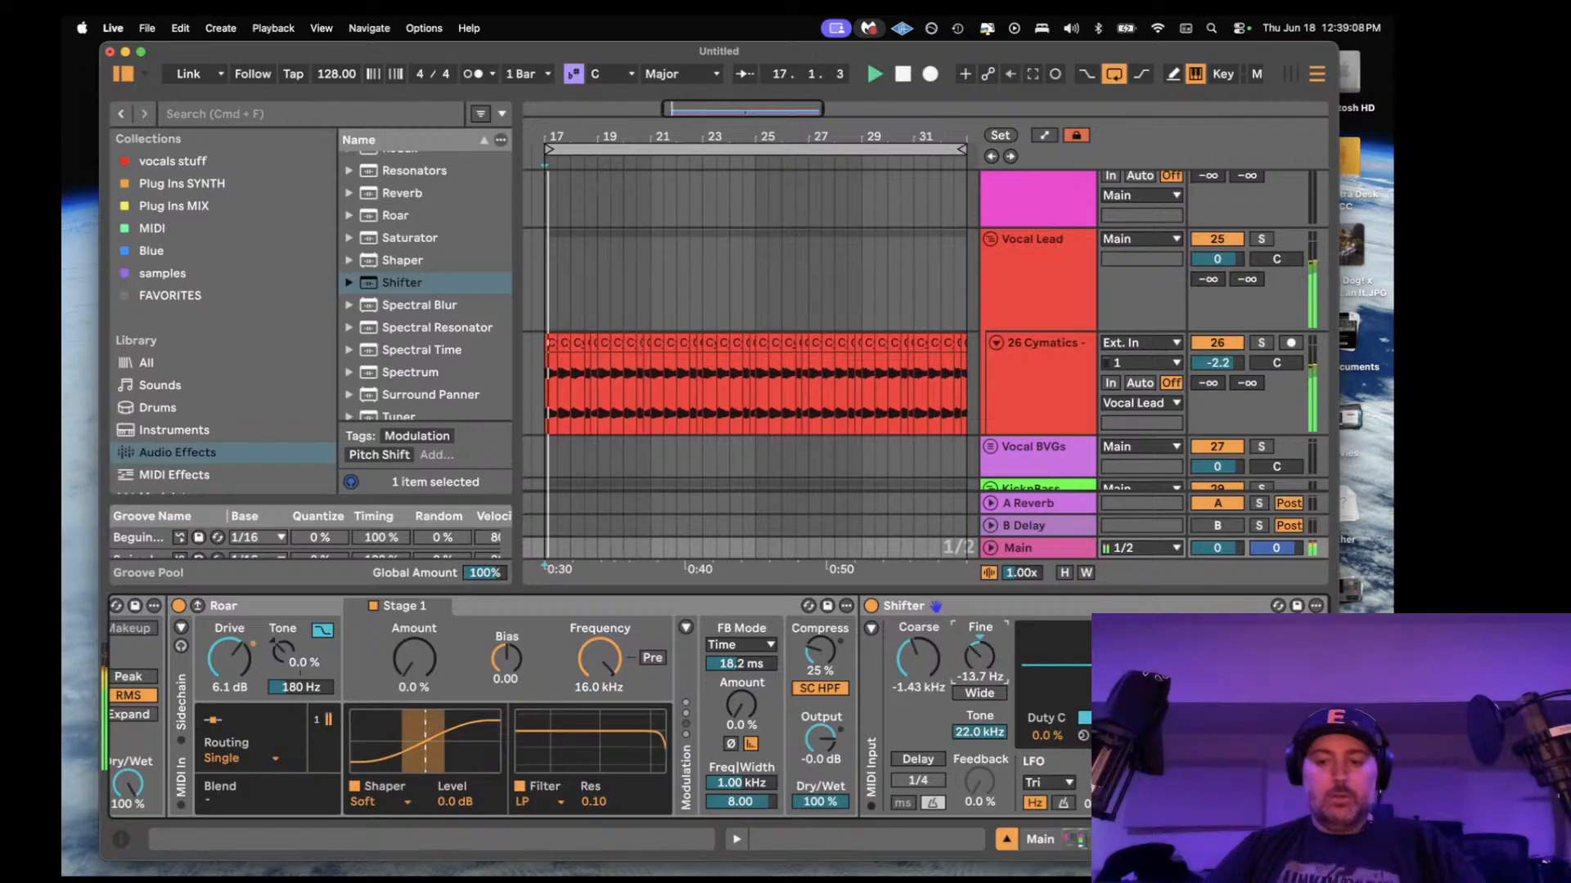
drag(969, 662, 930, 639)
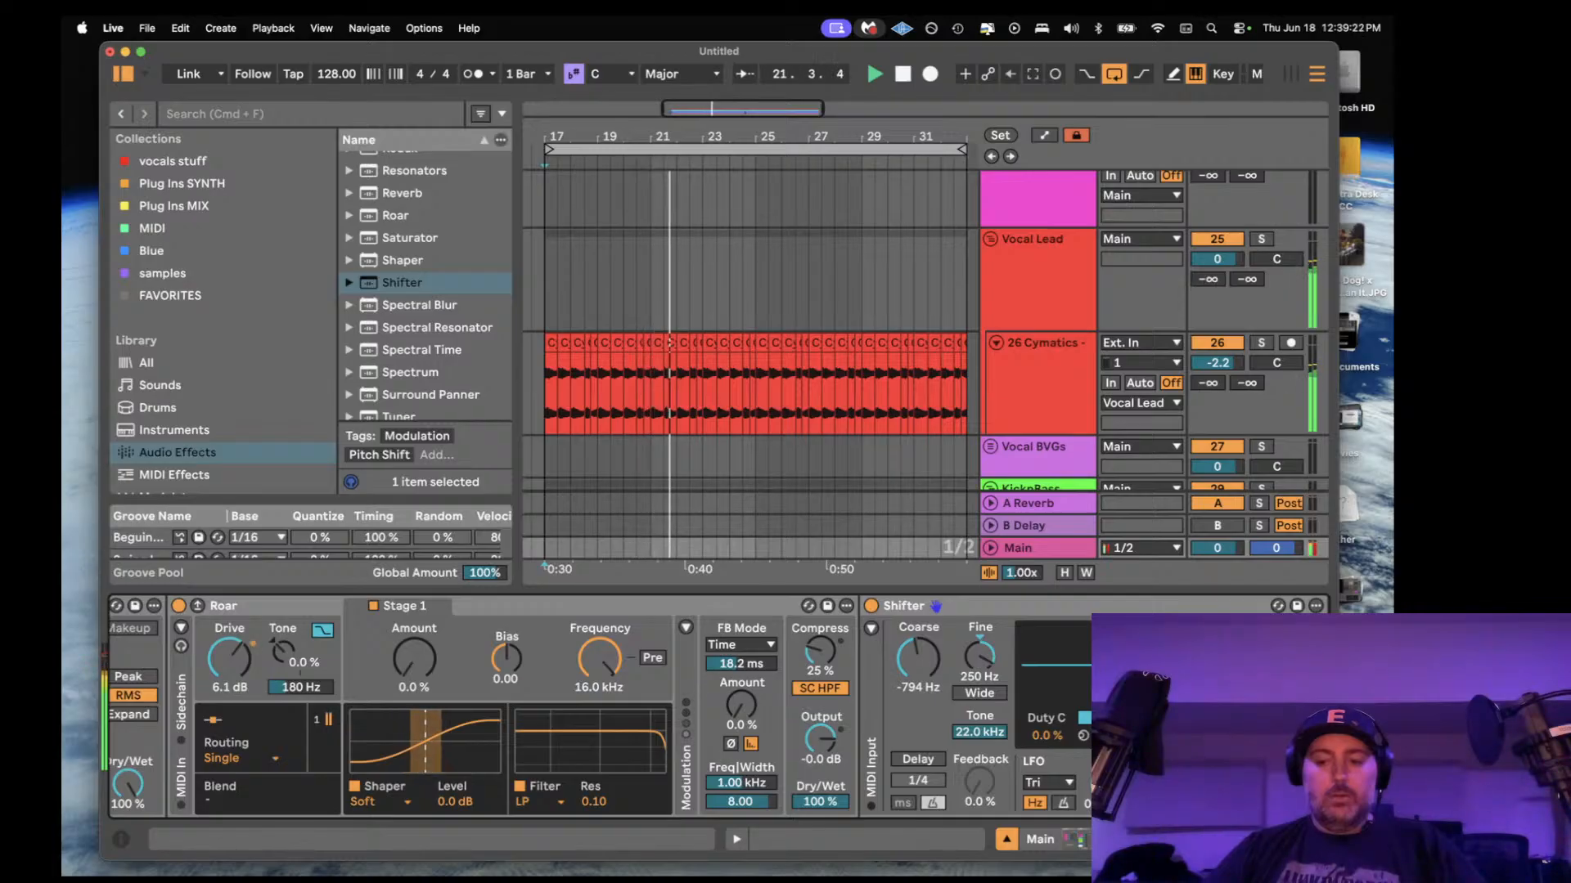
- Compare the SSM 2, SSM 1 and SSM 3 chains by soloing each in turn, ending at SSM 3's Vocal Lead devices
scroll(1060, 717, right, 5)
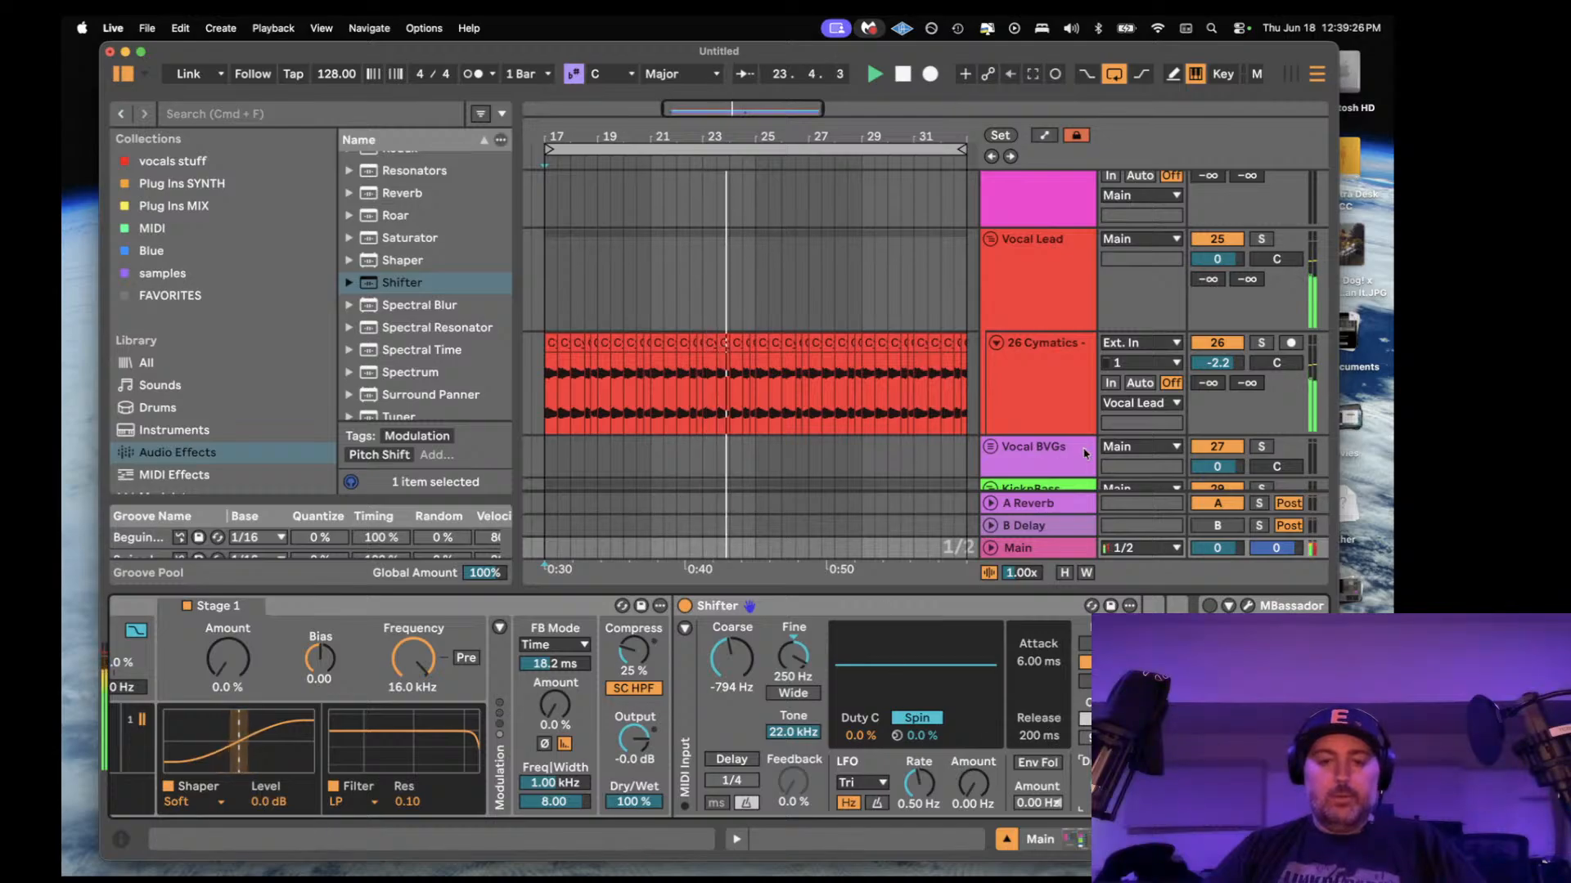
scroll(601, 676, left, 10)
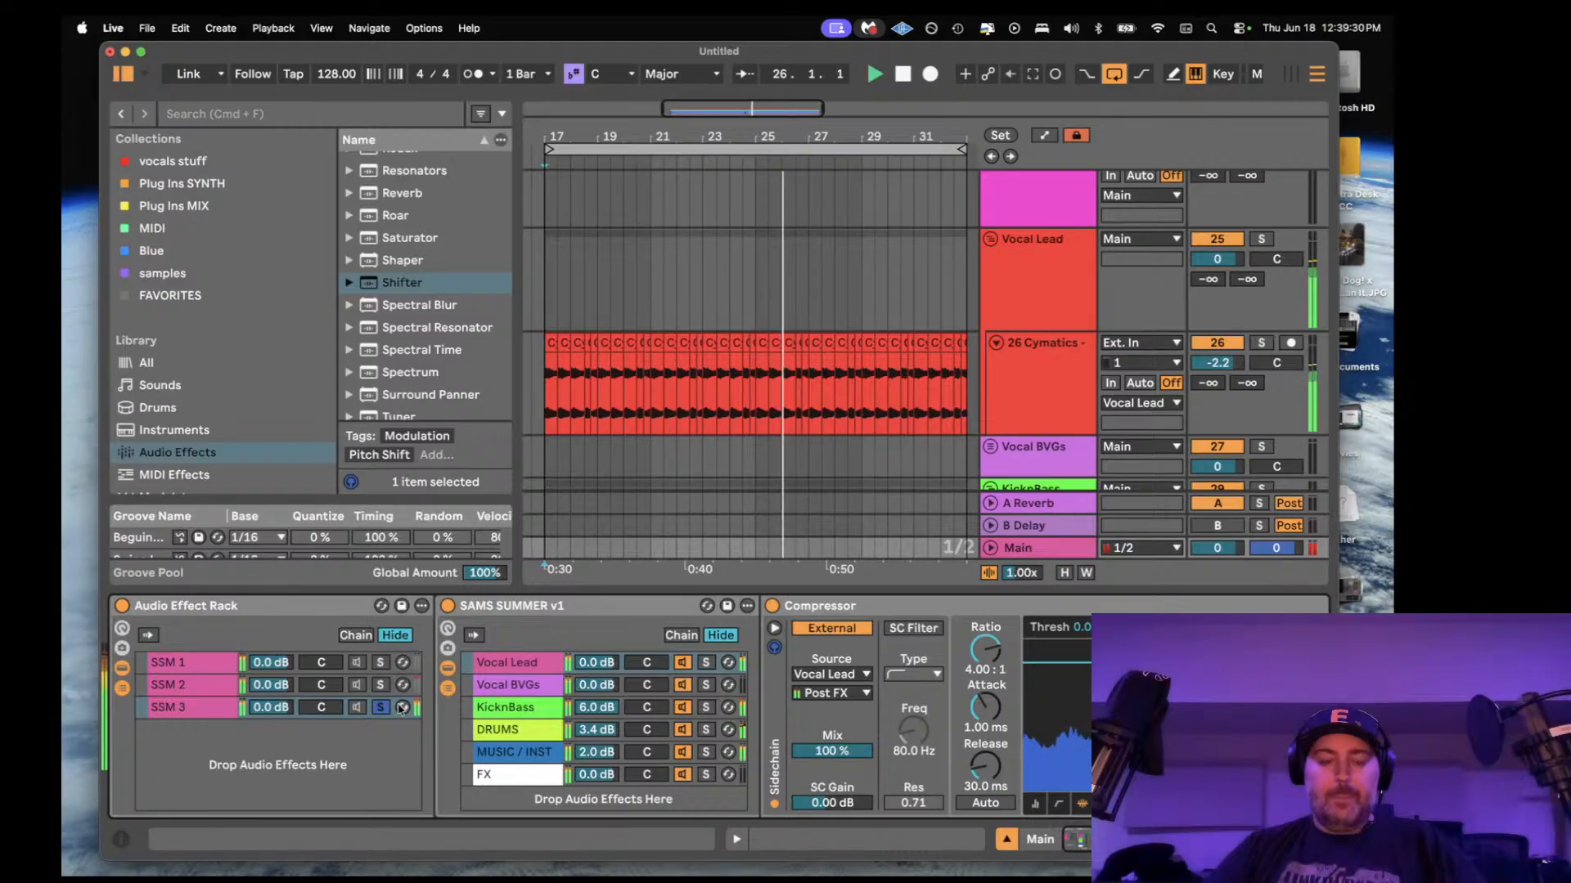
click(380, 685)
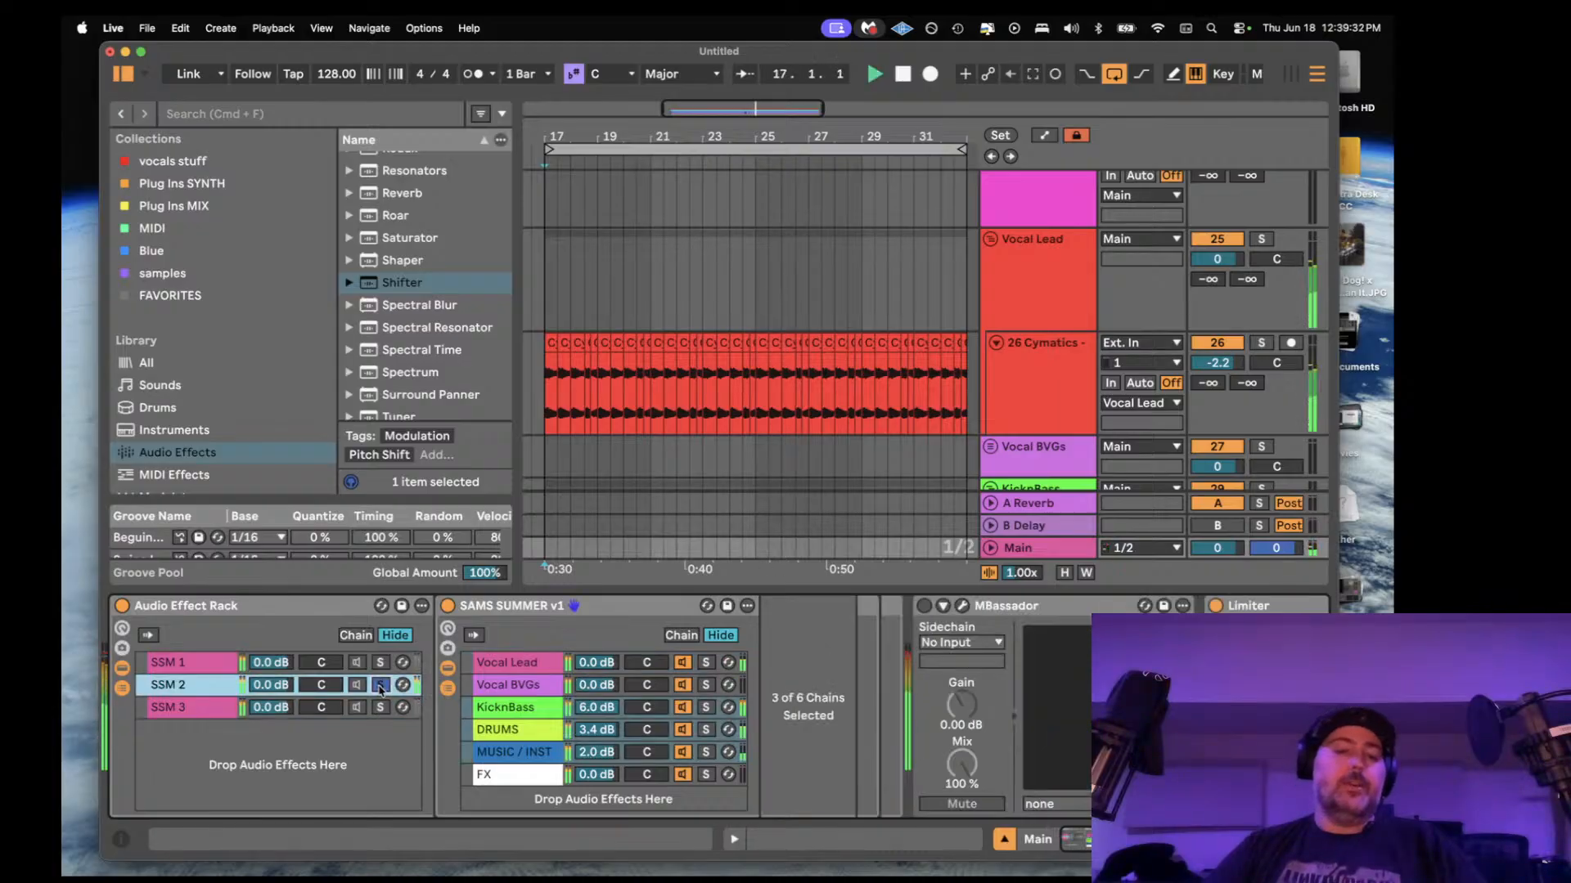
click(380, 662)
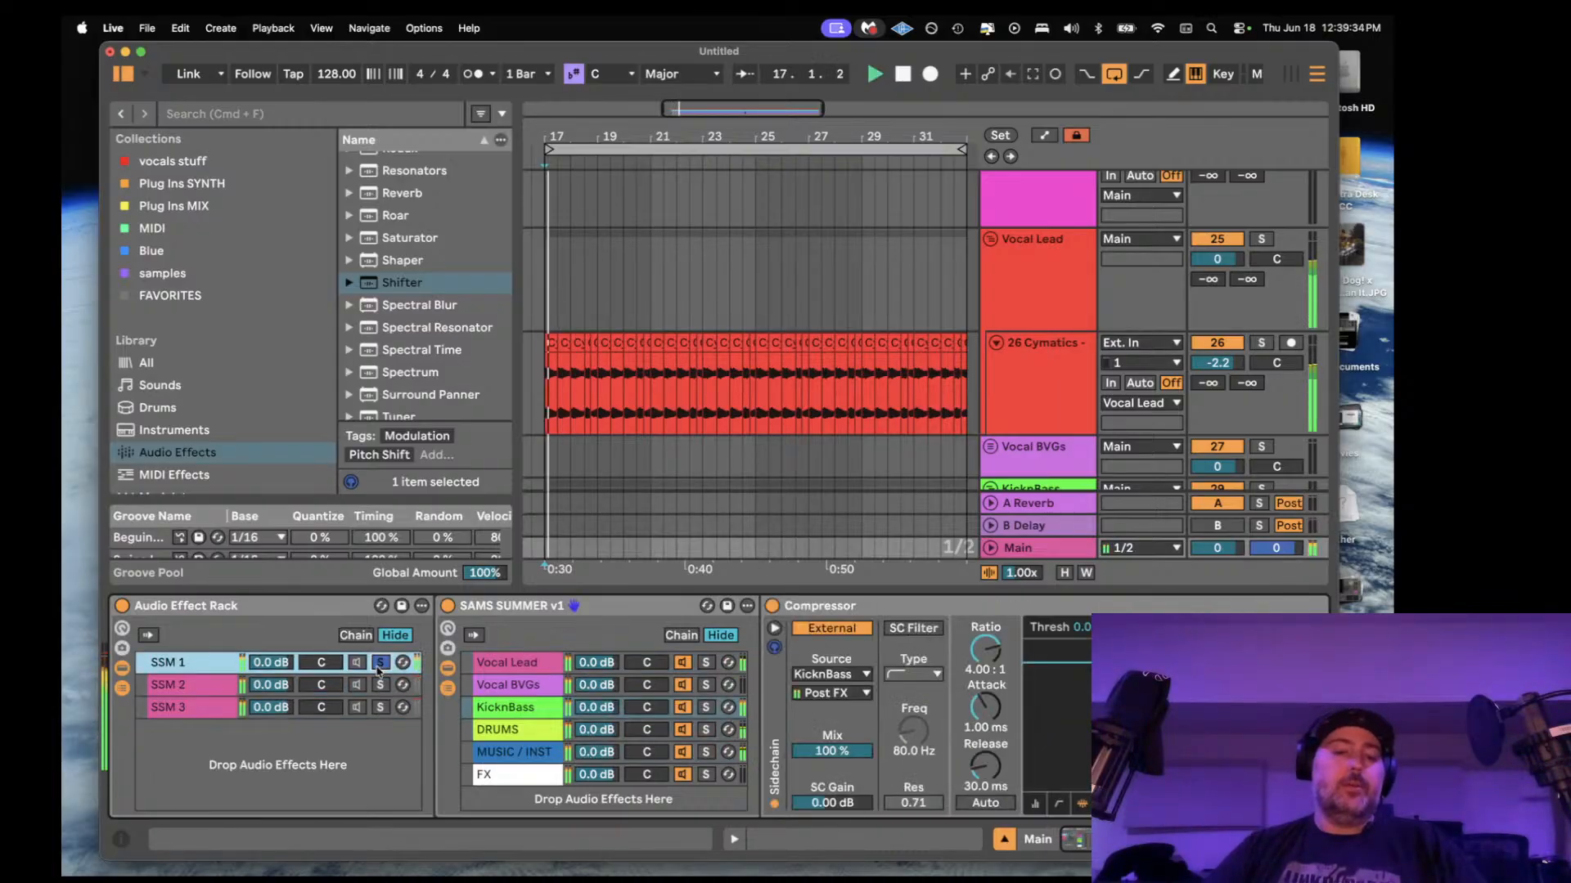
click(380, 685)
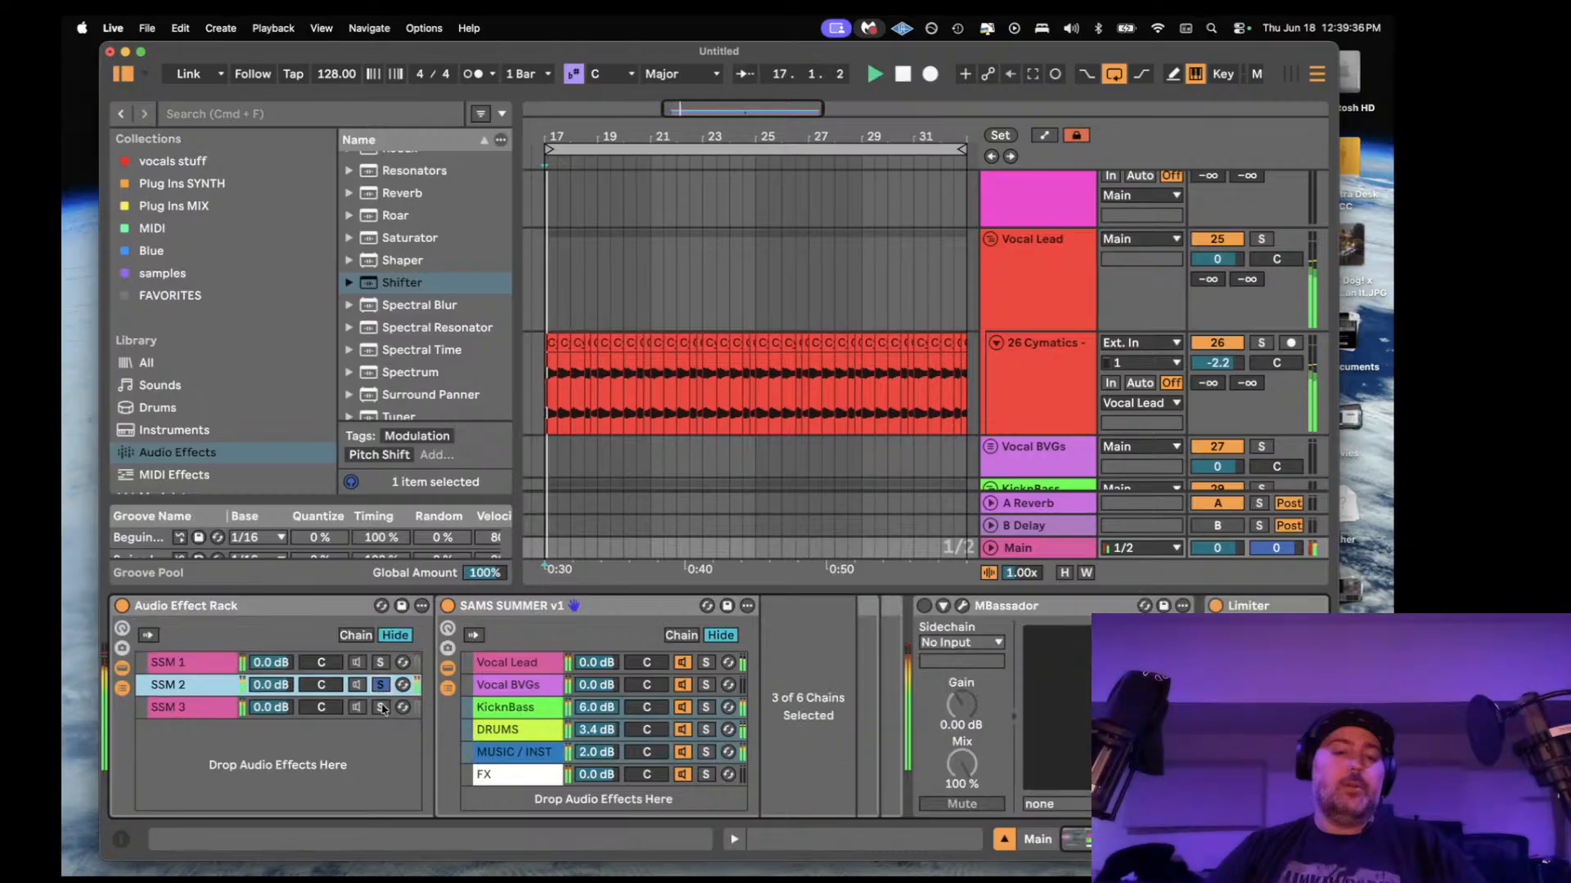
click(381, 708)
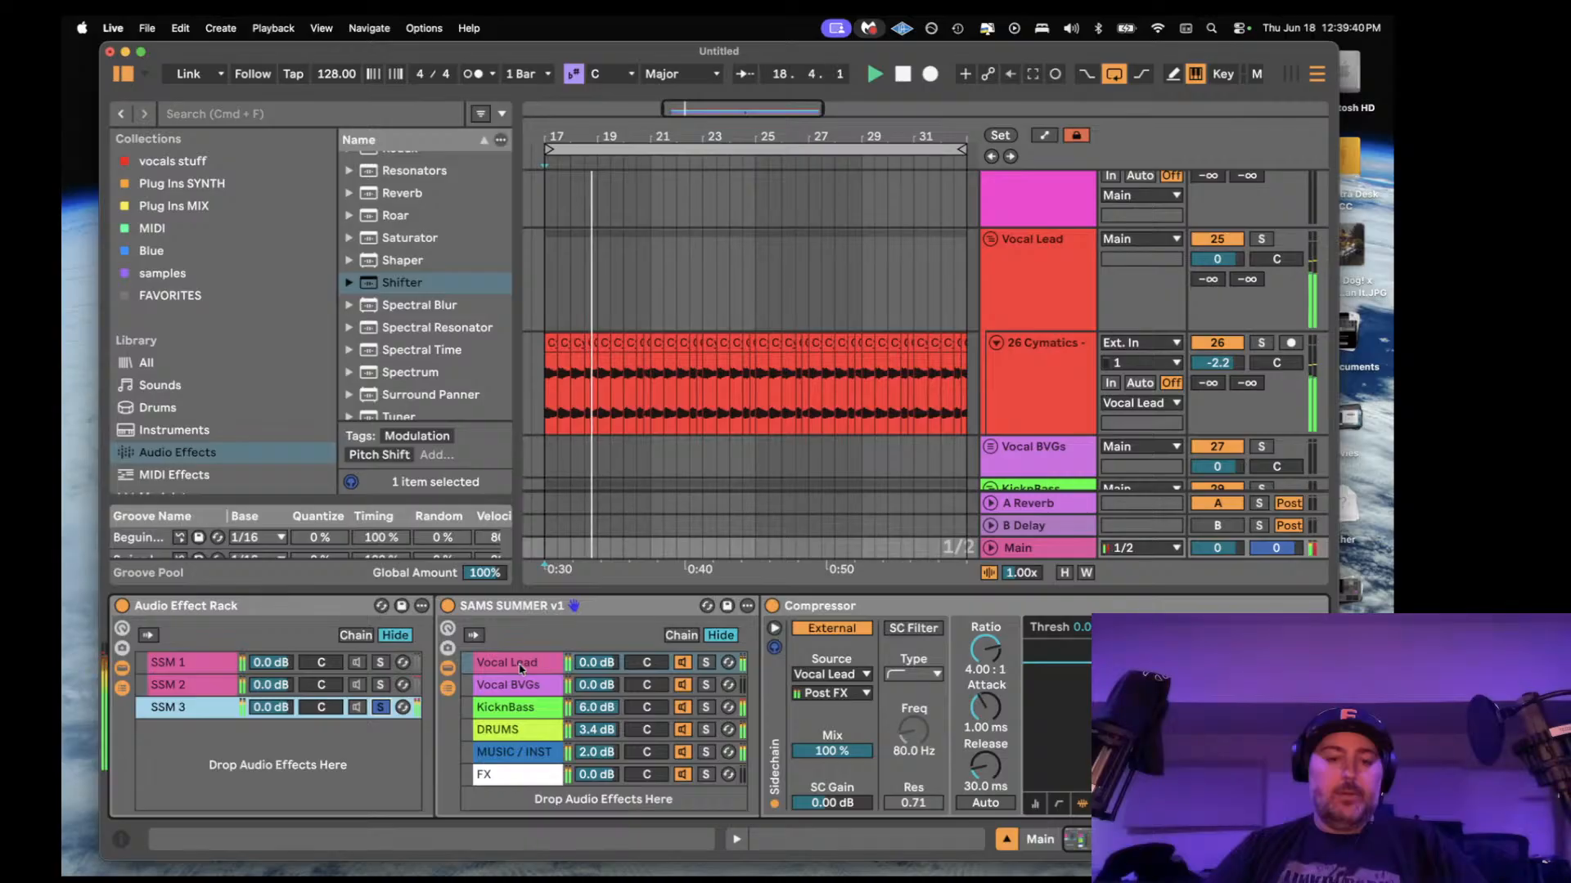
scroll(520, 669, right, 10)
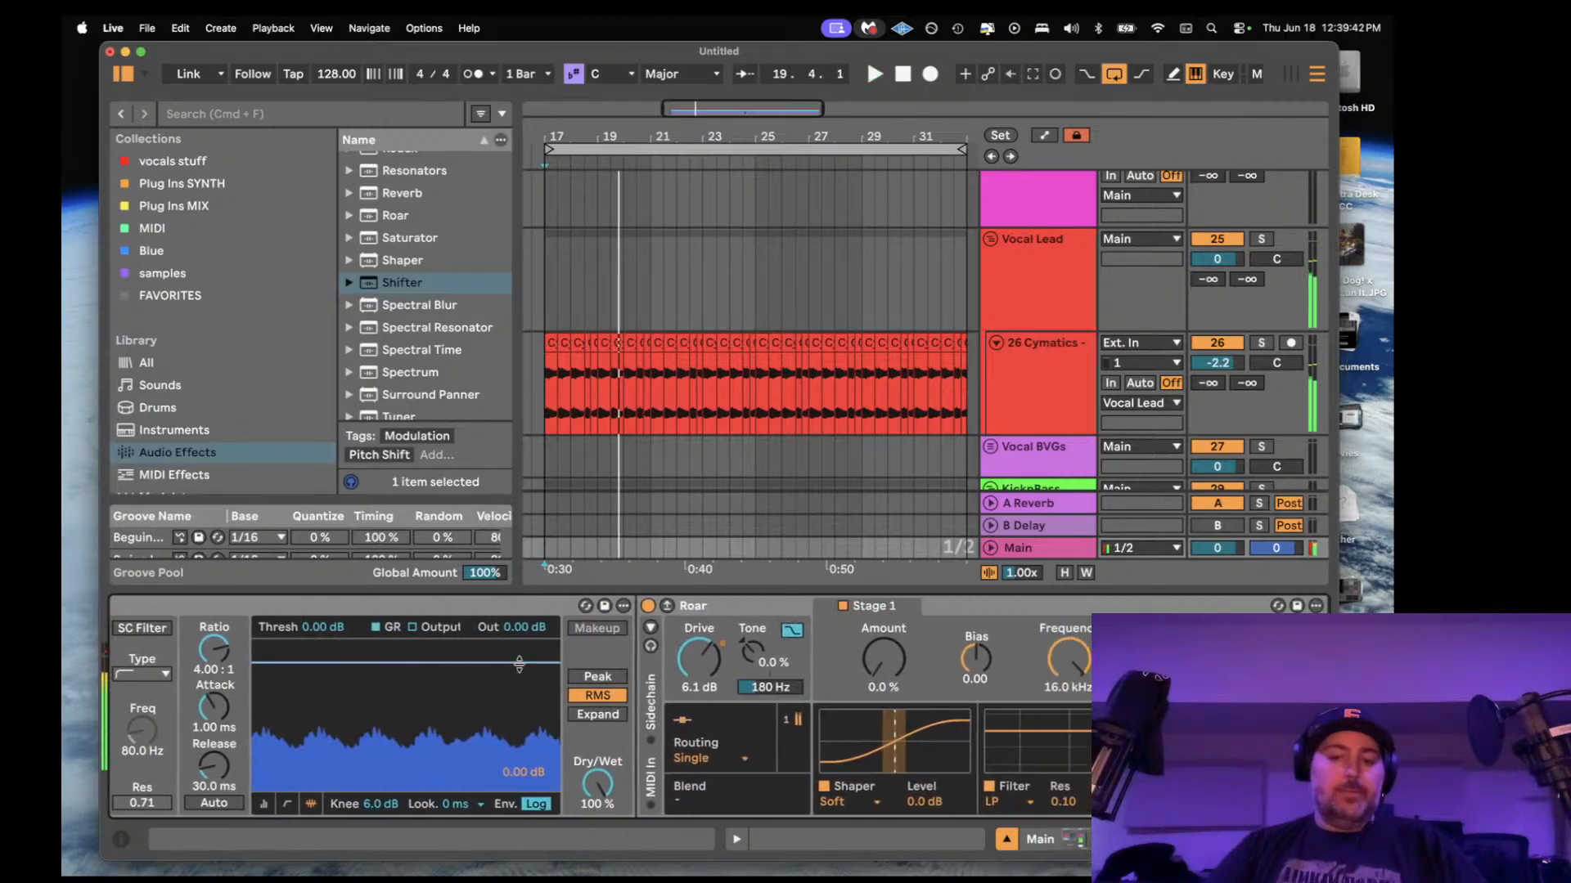
scroll(676, 669, right, 10)
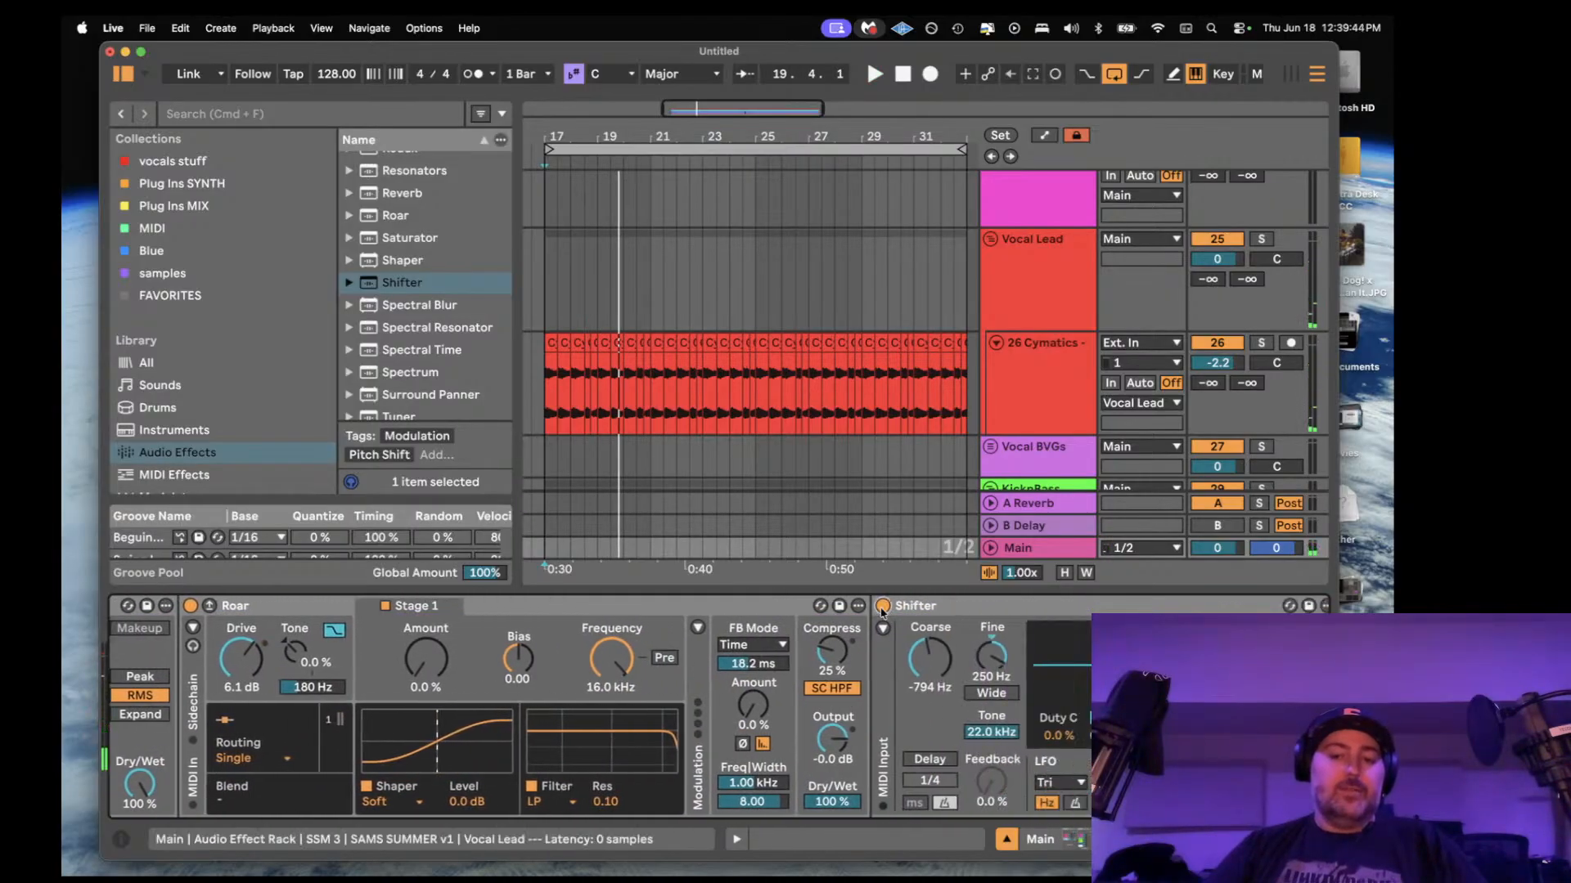
- Turn off Shifter, set Roar's Drive to 17 dB and Output to -13 dB, and start playback
click(883, 606)
scroll(528, 669, left, 5)
drag(408, 665, 812, 657)
key(space)
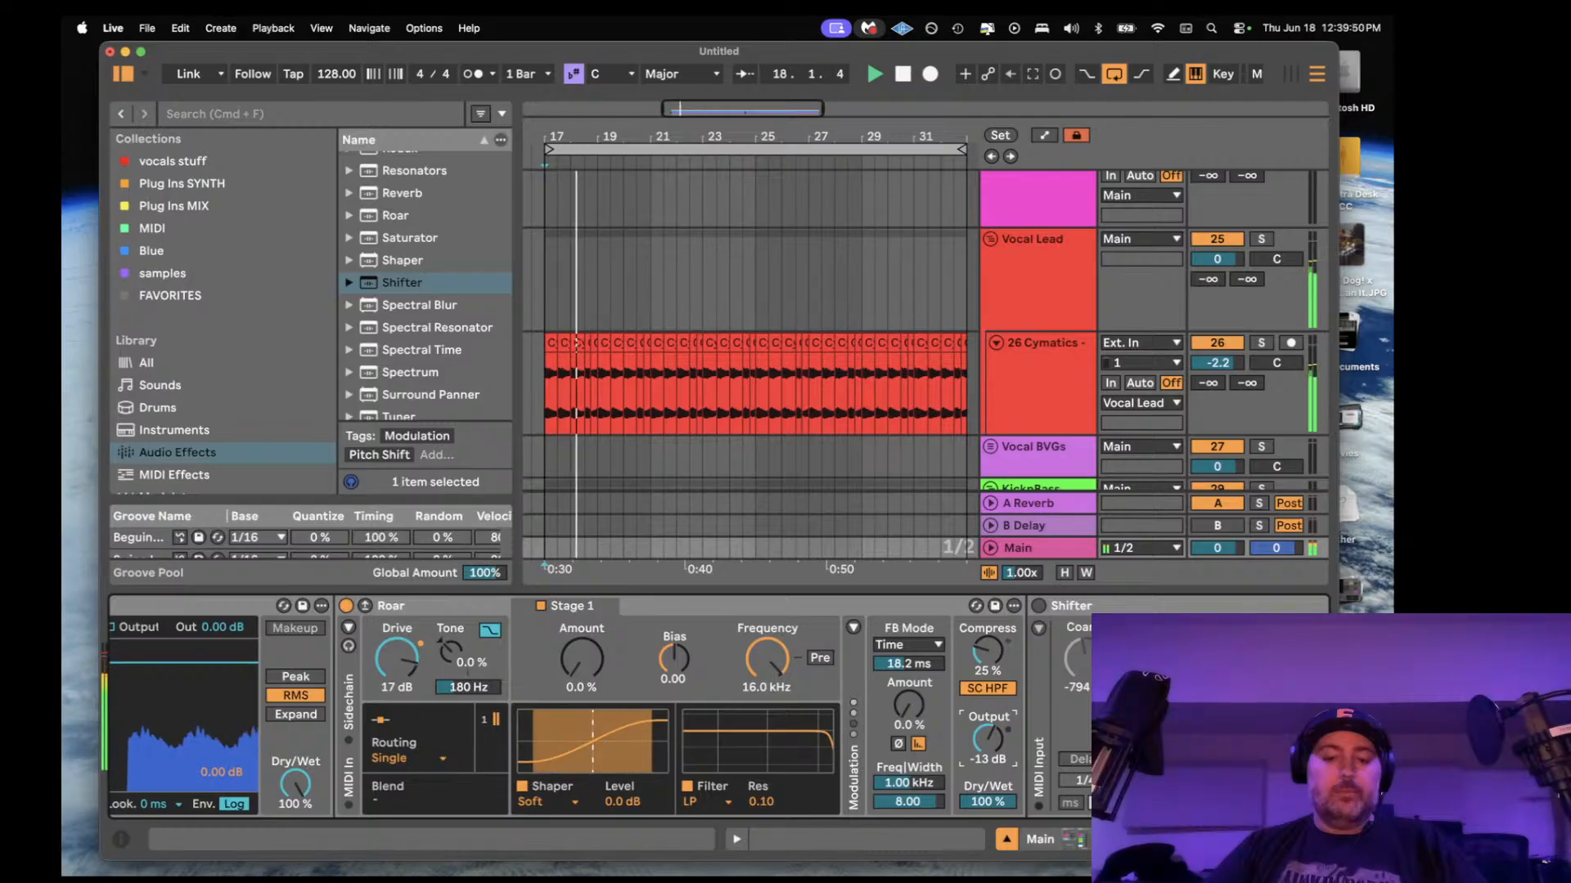
- Shape Roar during playback: Amount 54%, Drive 11 dB, Tone 79%, Compress 60% and Output -6.6 dB
drag(582, 659, 582, 593)
drag(407, 668, 407, 706)
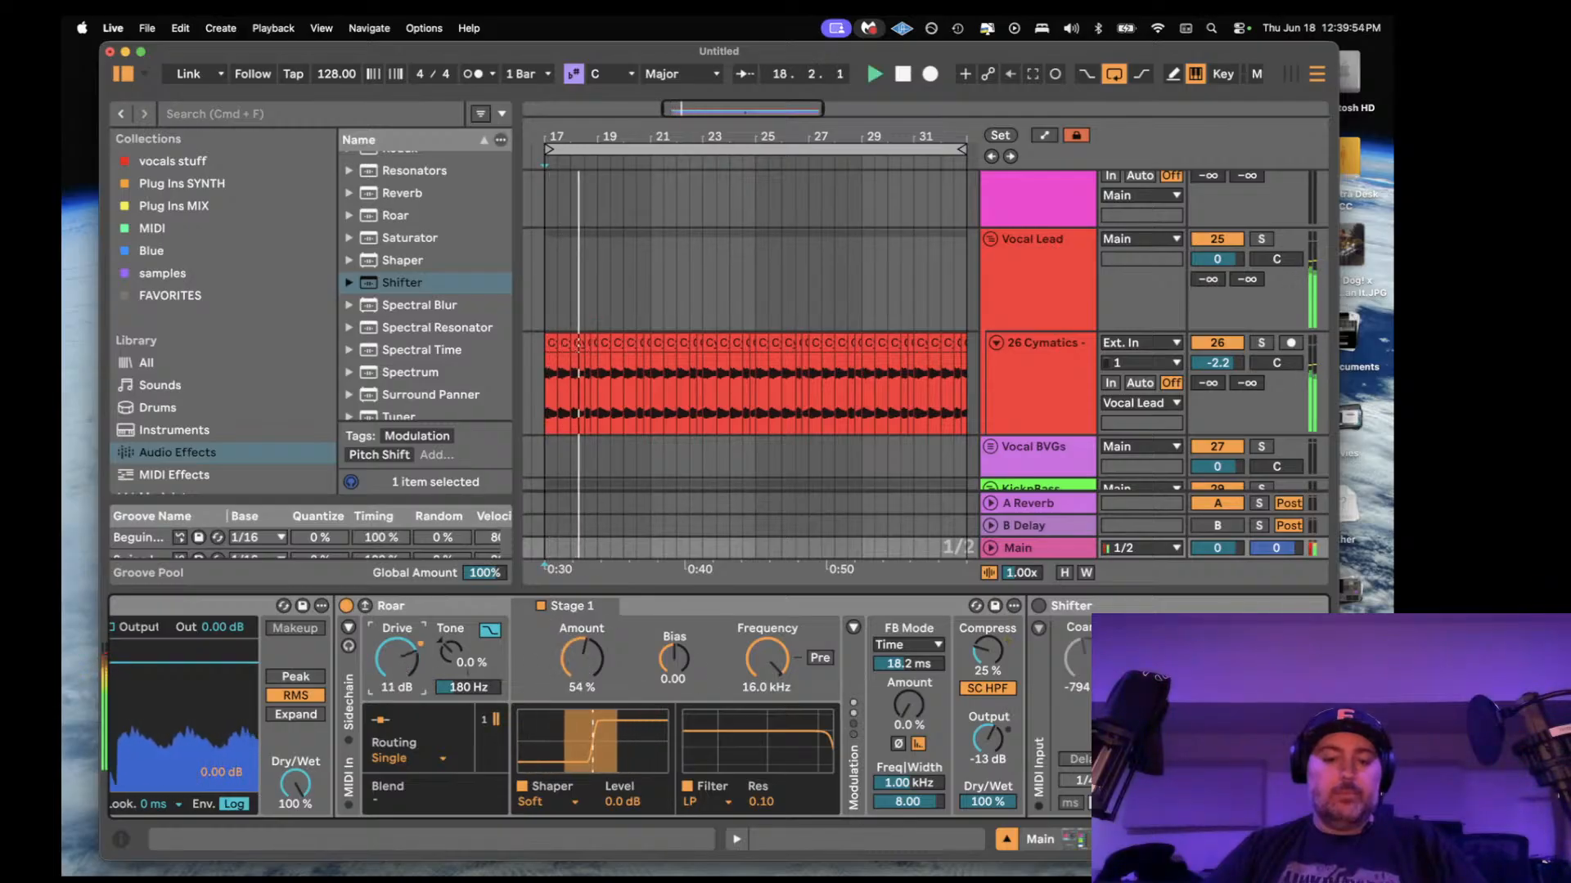
drag(450, 653, 451, 588)
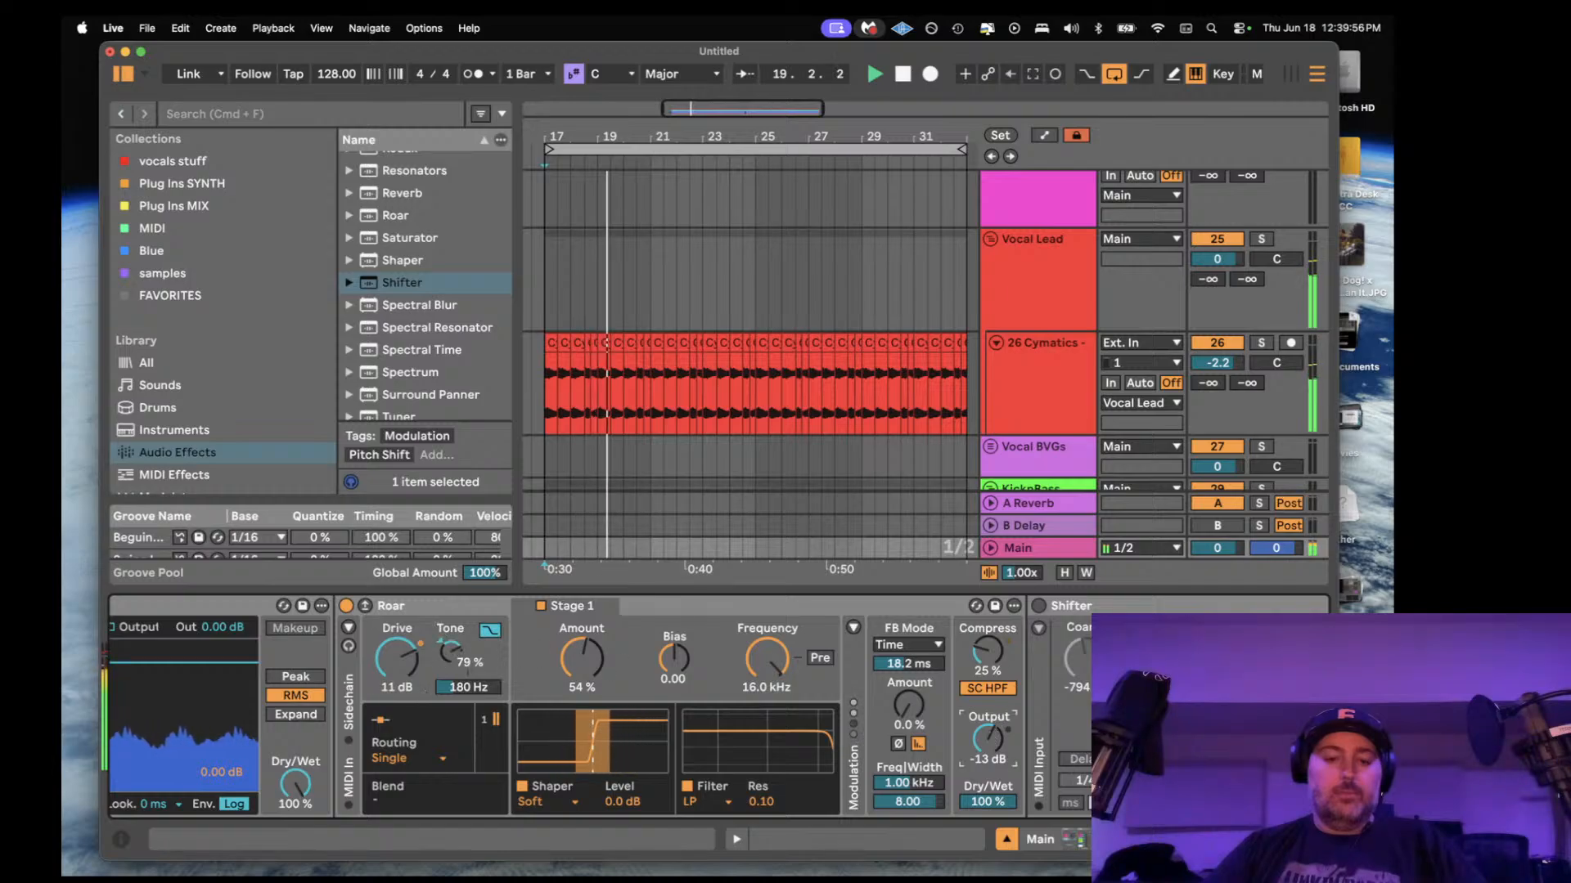
drag(987, 654, 987, 601)
drag(984, 740, 984, 721)
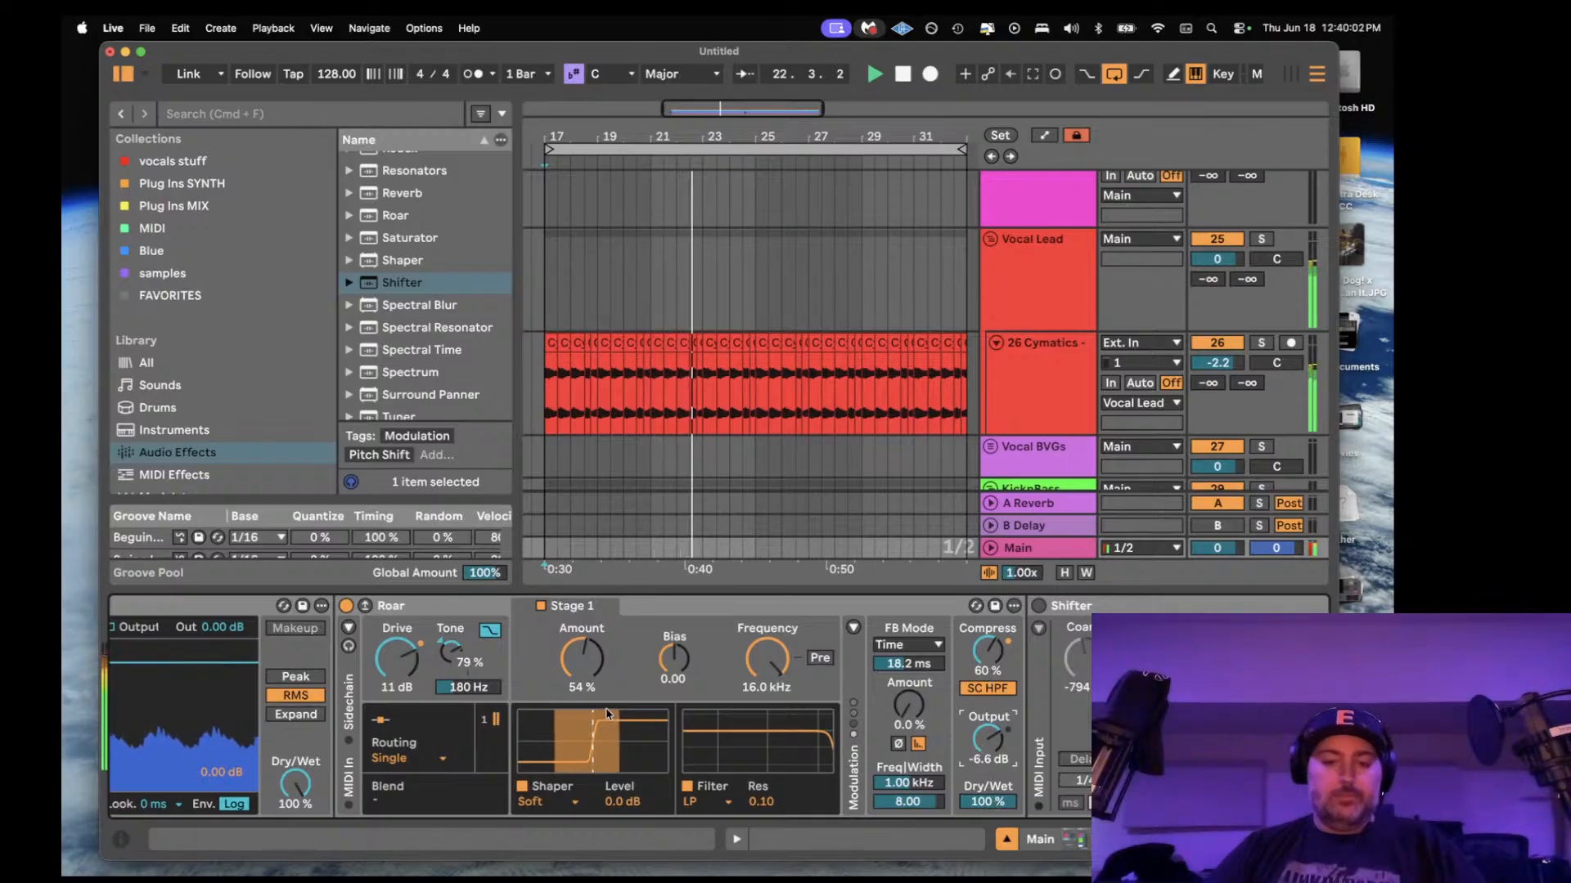
- Compare the SSM 2 and SSM 3 chains by soloing each during playback, ending on SSM 3
scroll(613, 704, left, 10)
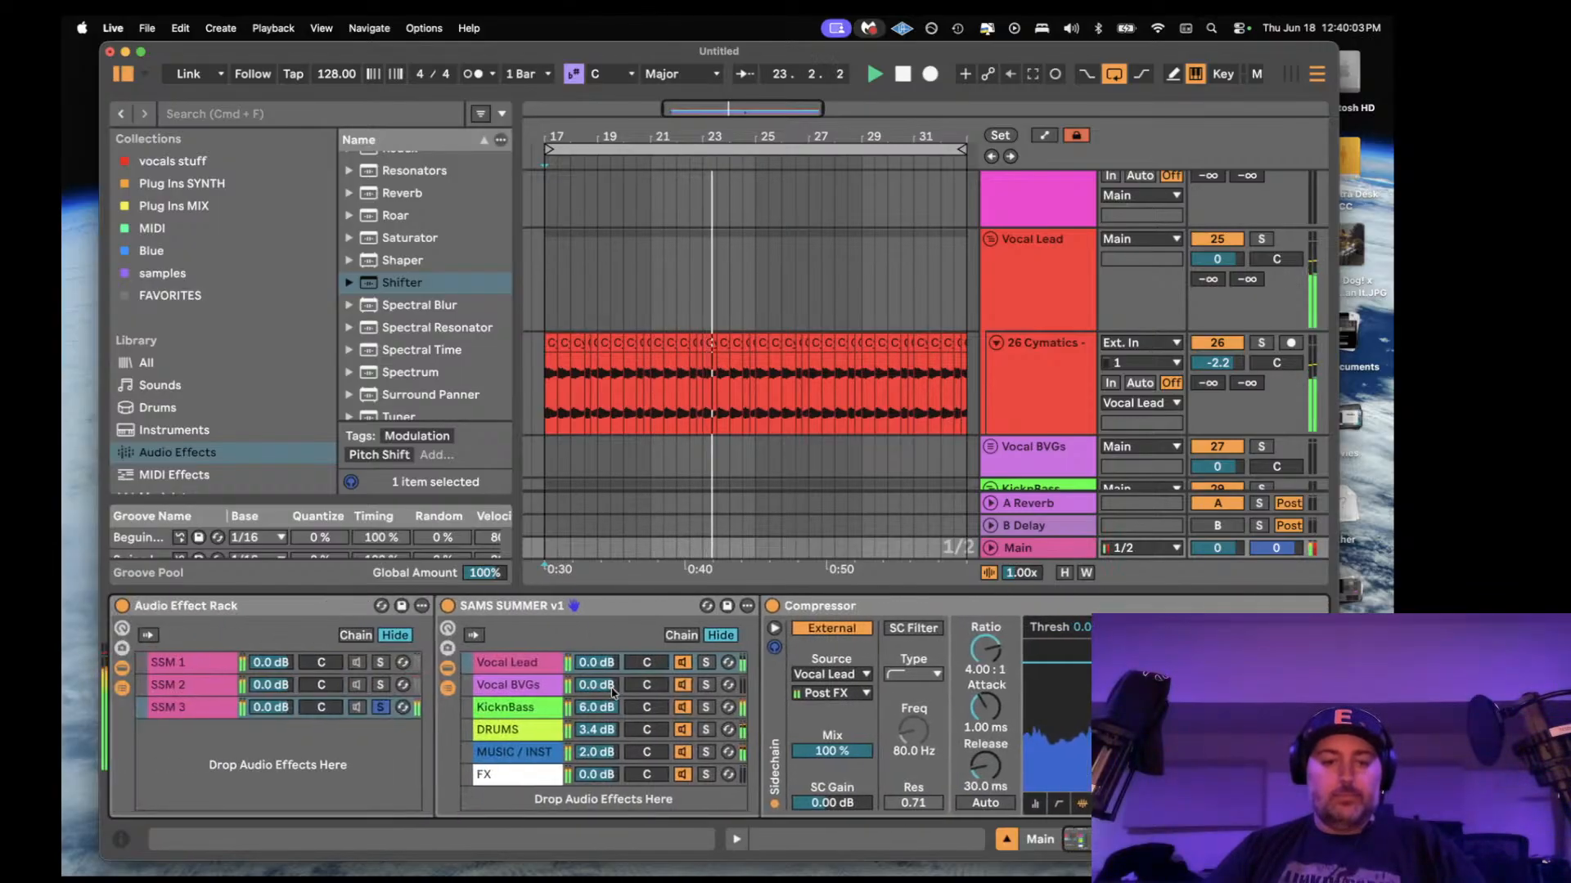
click(380, 685)
key(space)
key(space)
click(379, 707)
- Stop playback and add the Utility audio effect between Roar and Shifter in SSM 3's Vocal Lead chain
scroll(378, 710, right, 10)
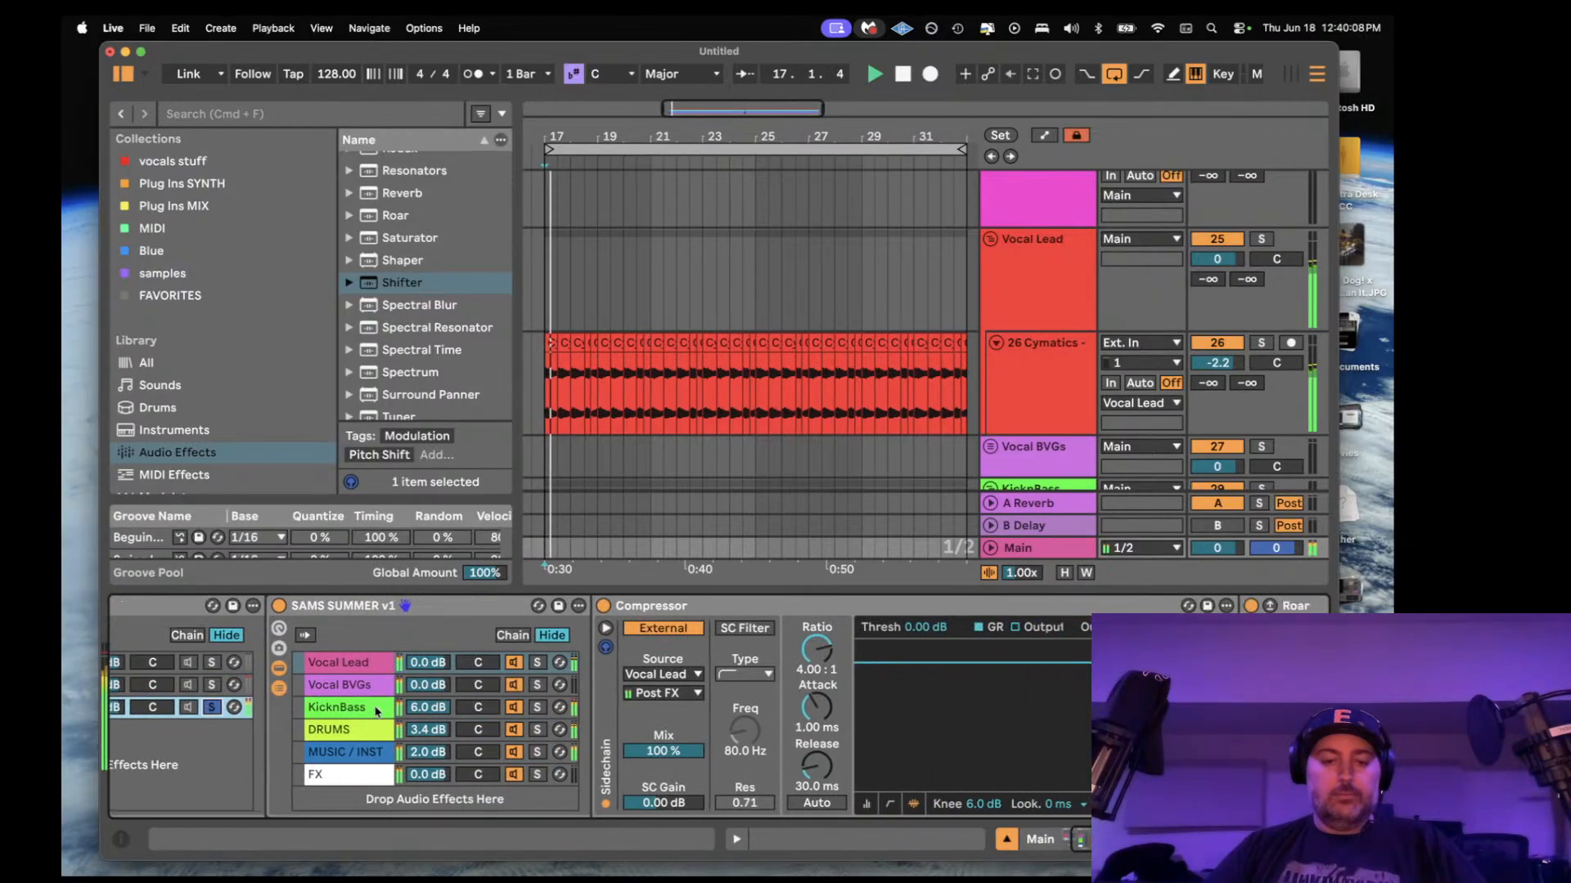
scroll(865, 622, right, 8)
scroll(393, 329, down, 4)
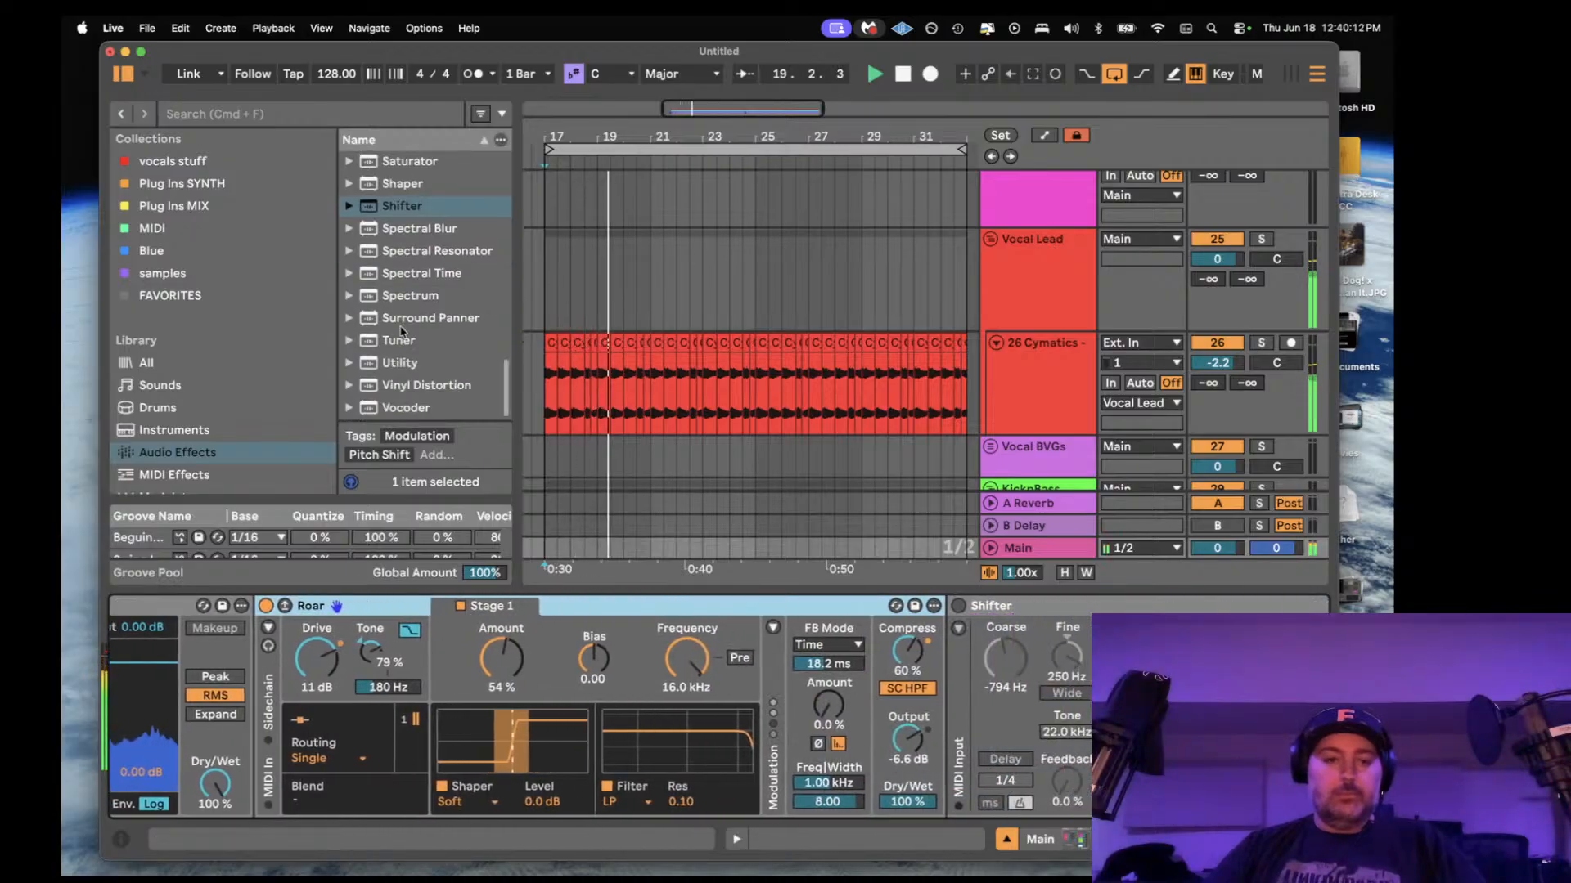
key(space)
click(394, 362)
drag(396, 381, 925, 672)
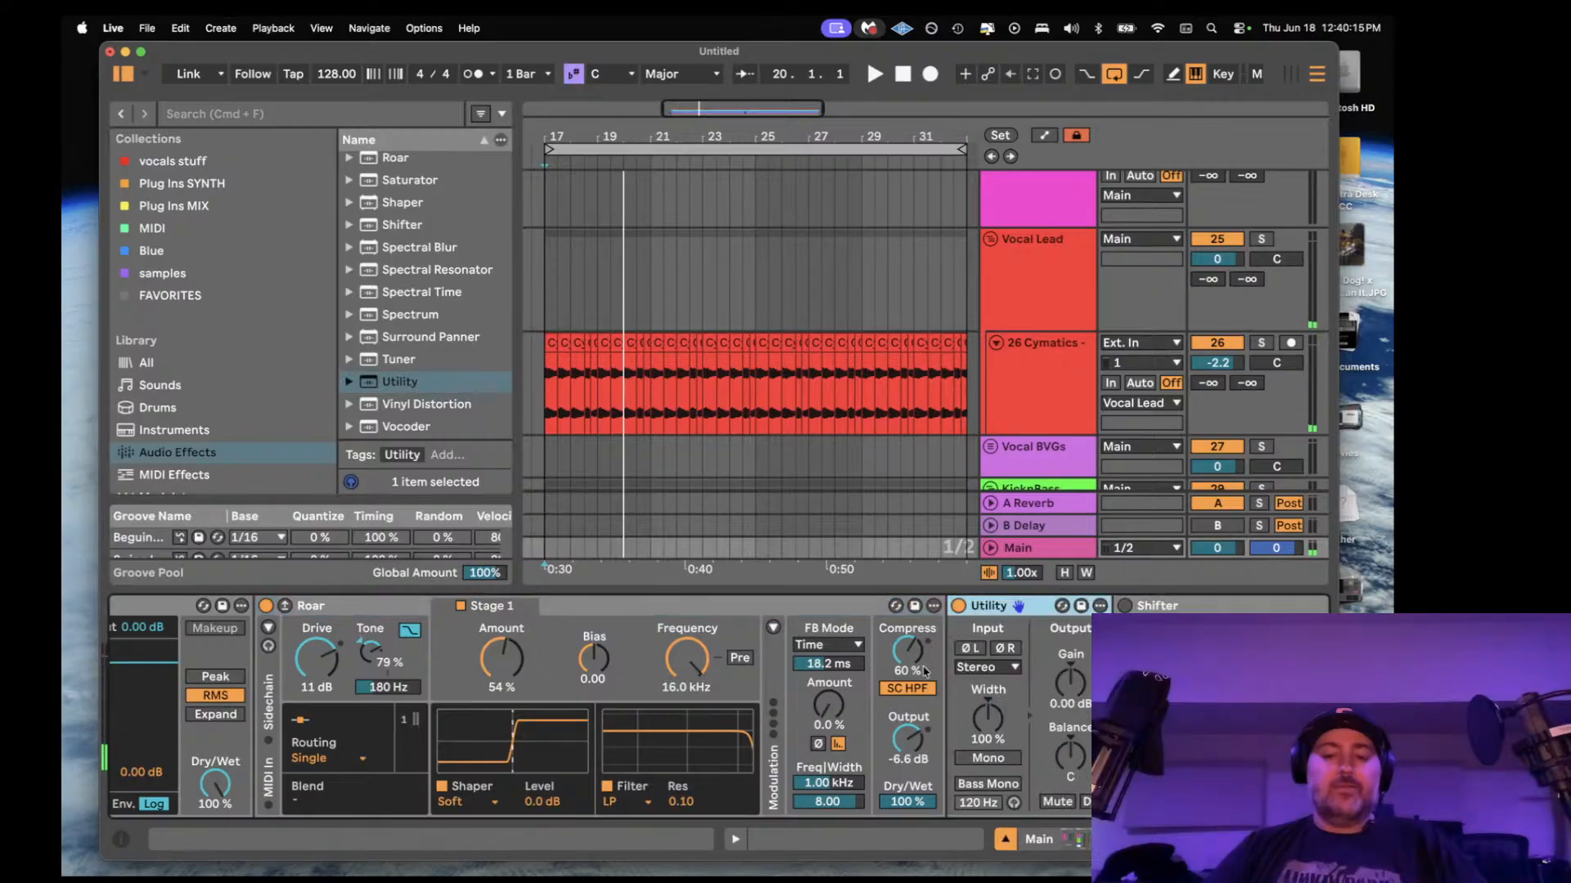
- Audition Utility in mono during playback, set its Gain to 2.22 dB, and return to stereo with Width at 71%
key(space)
click(1000, 760)
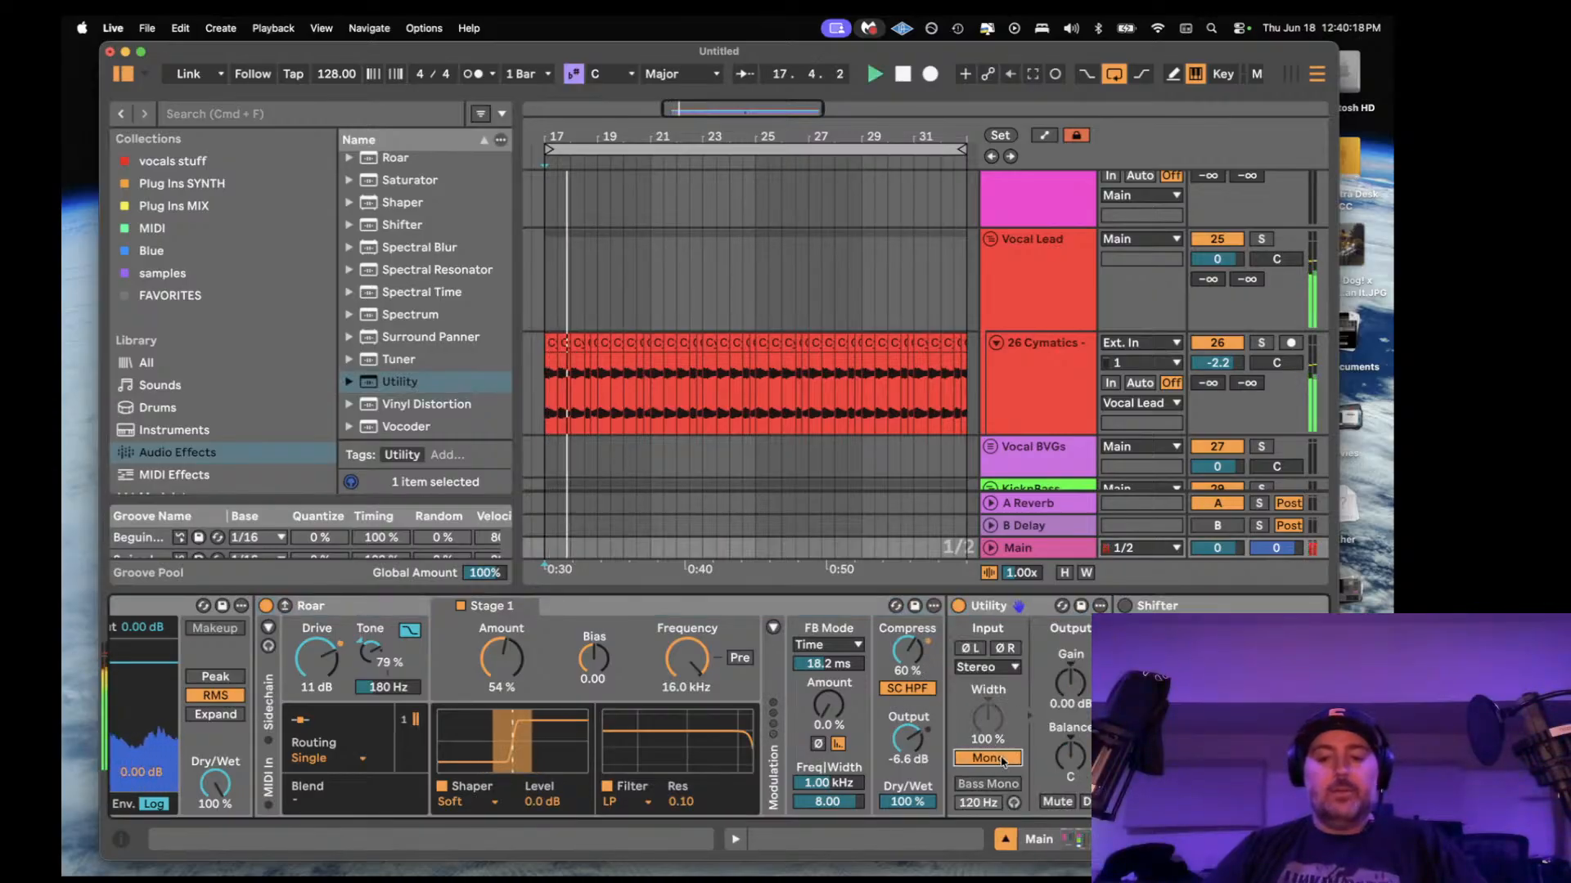
drag(1070, 682, 1070, 670)
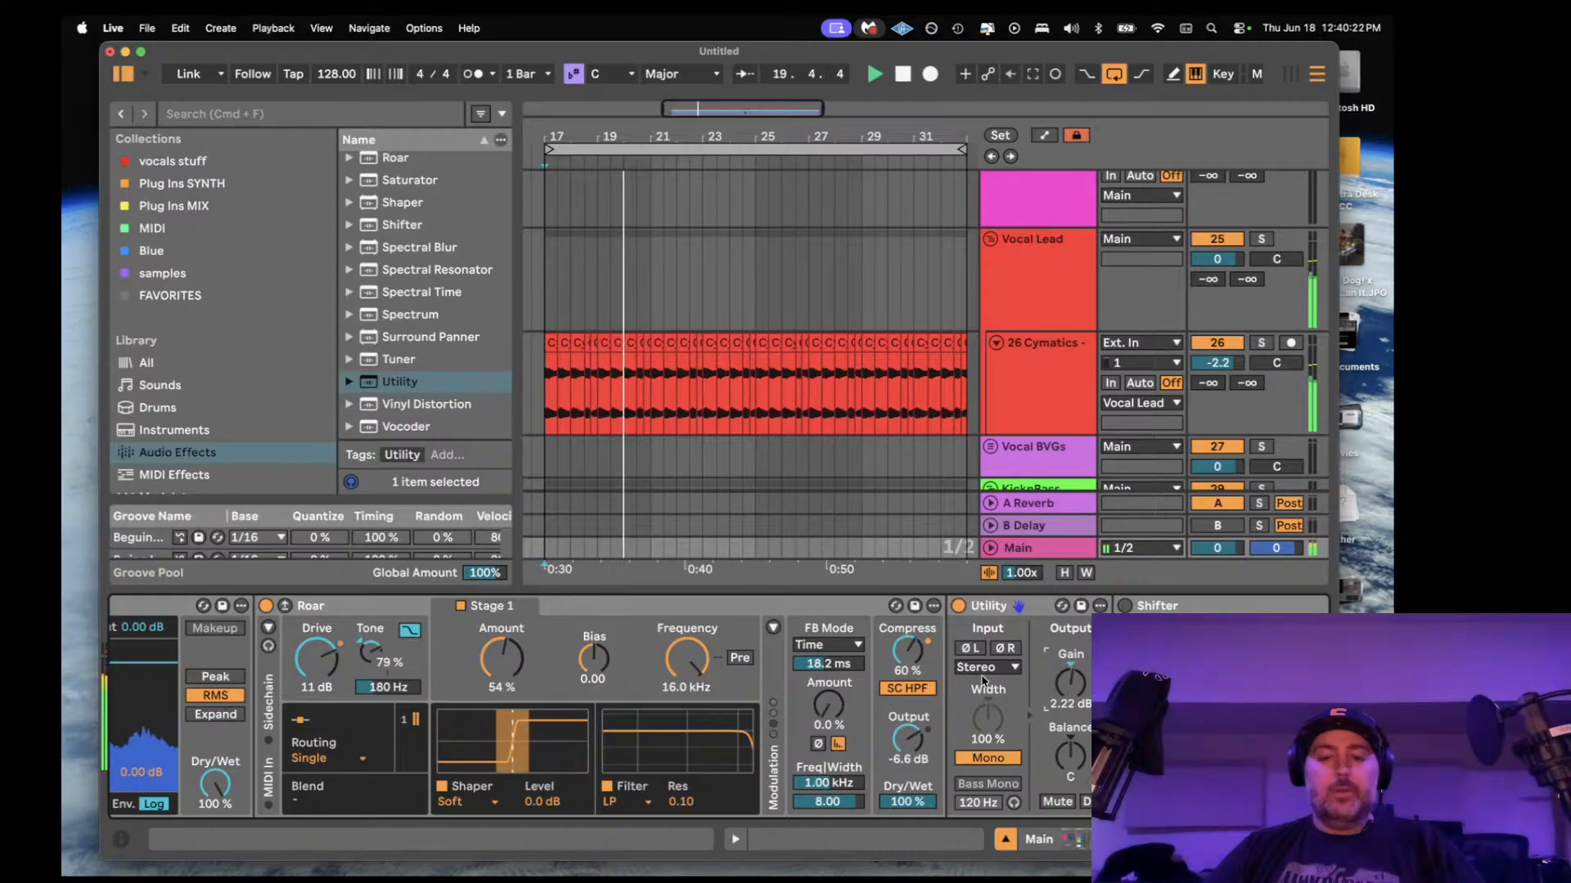
click(989, 758)
drag(988, 719, 988, 734)
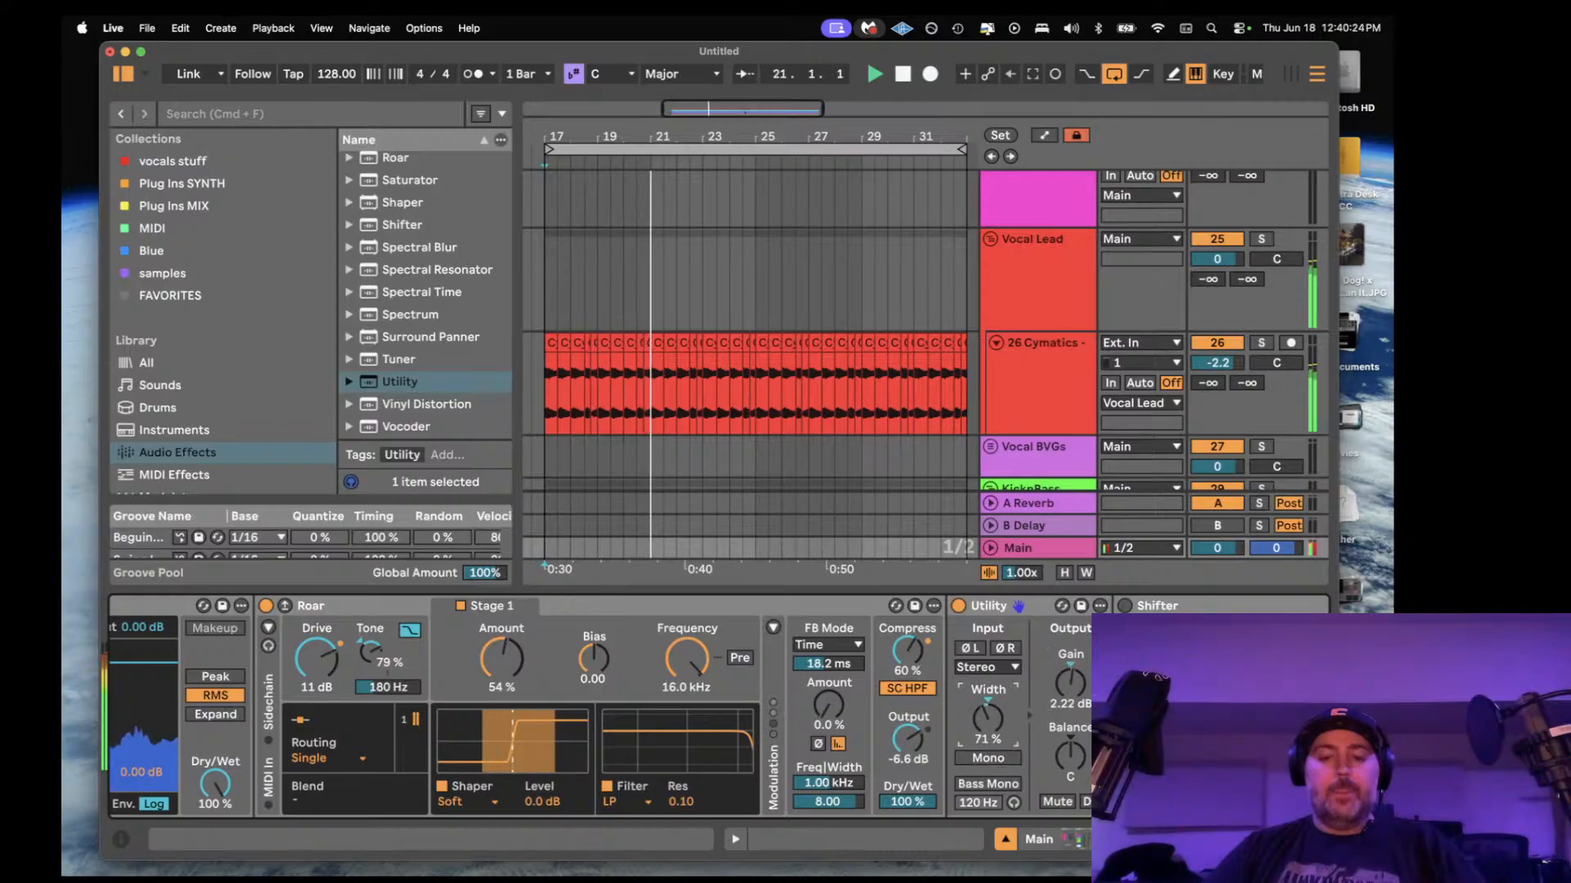
- Bypass the Main track's Audio Effect Rack and listen to the loop unprocessed
scroll(774, 677, left, 12)
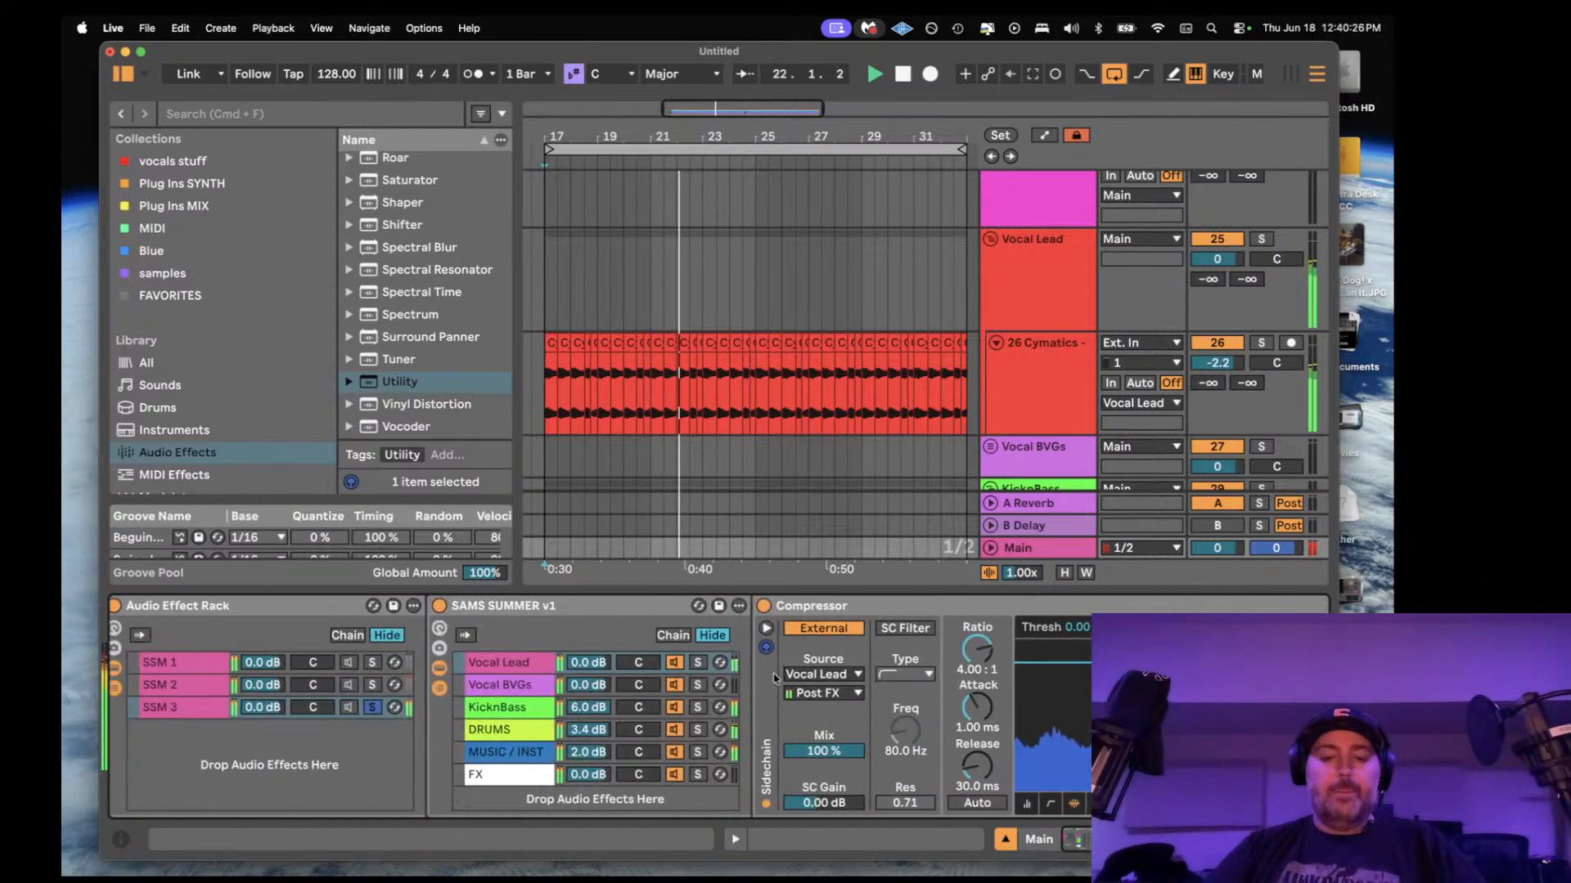
click(120, 607)
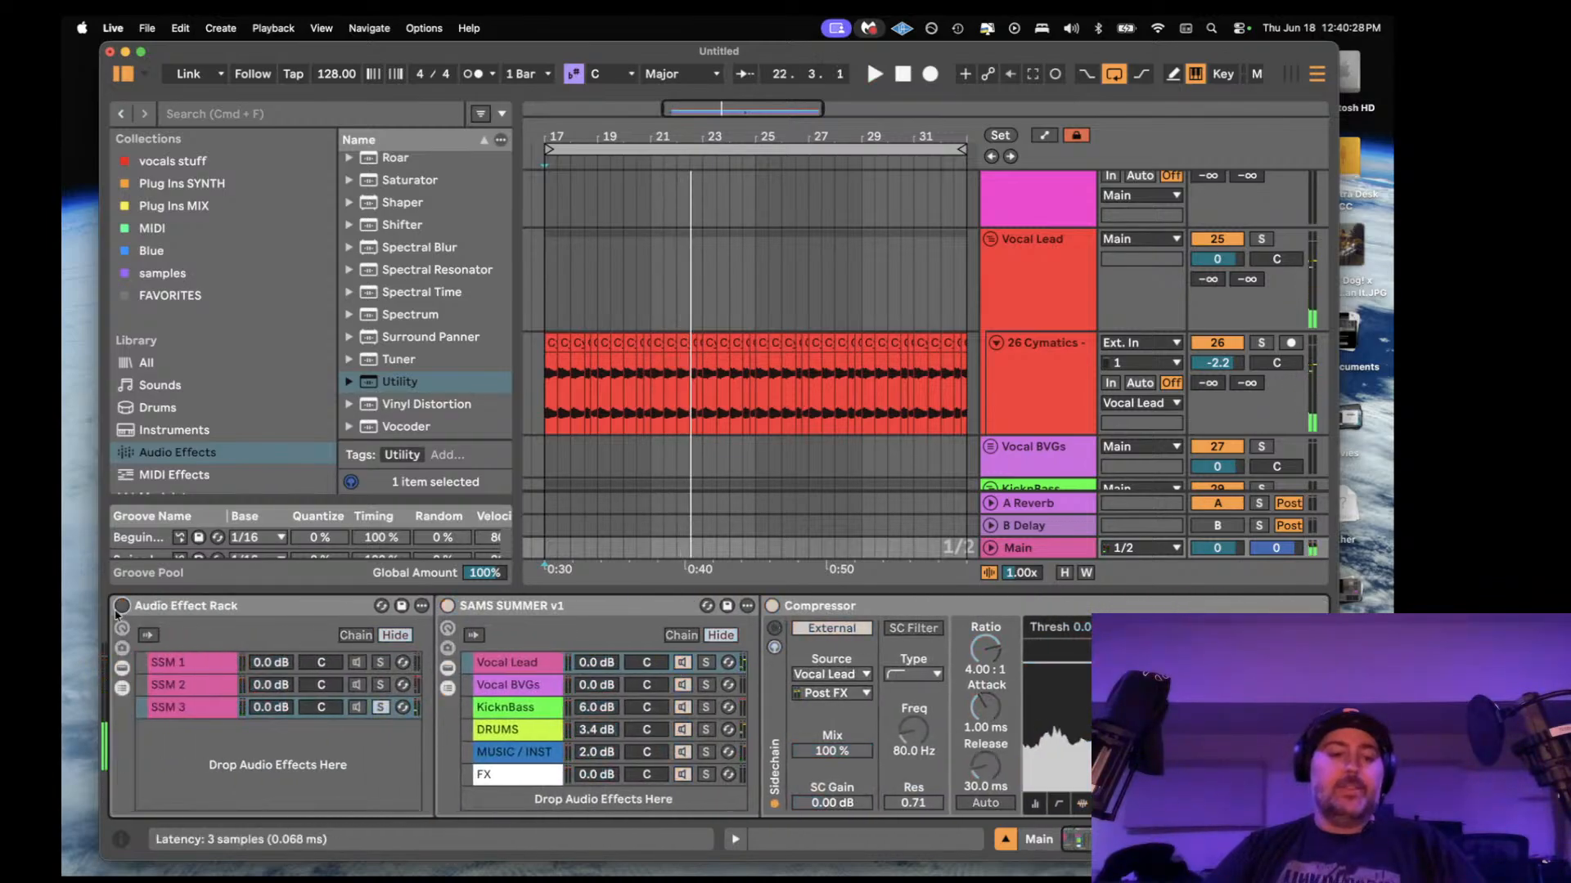
drag(725, 109, 725, 89)
key(space)
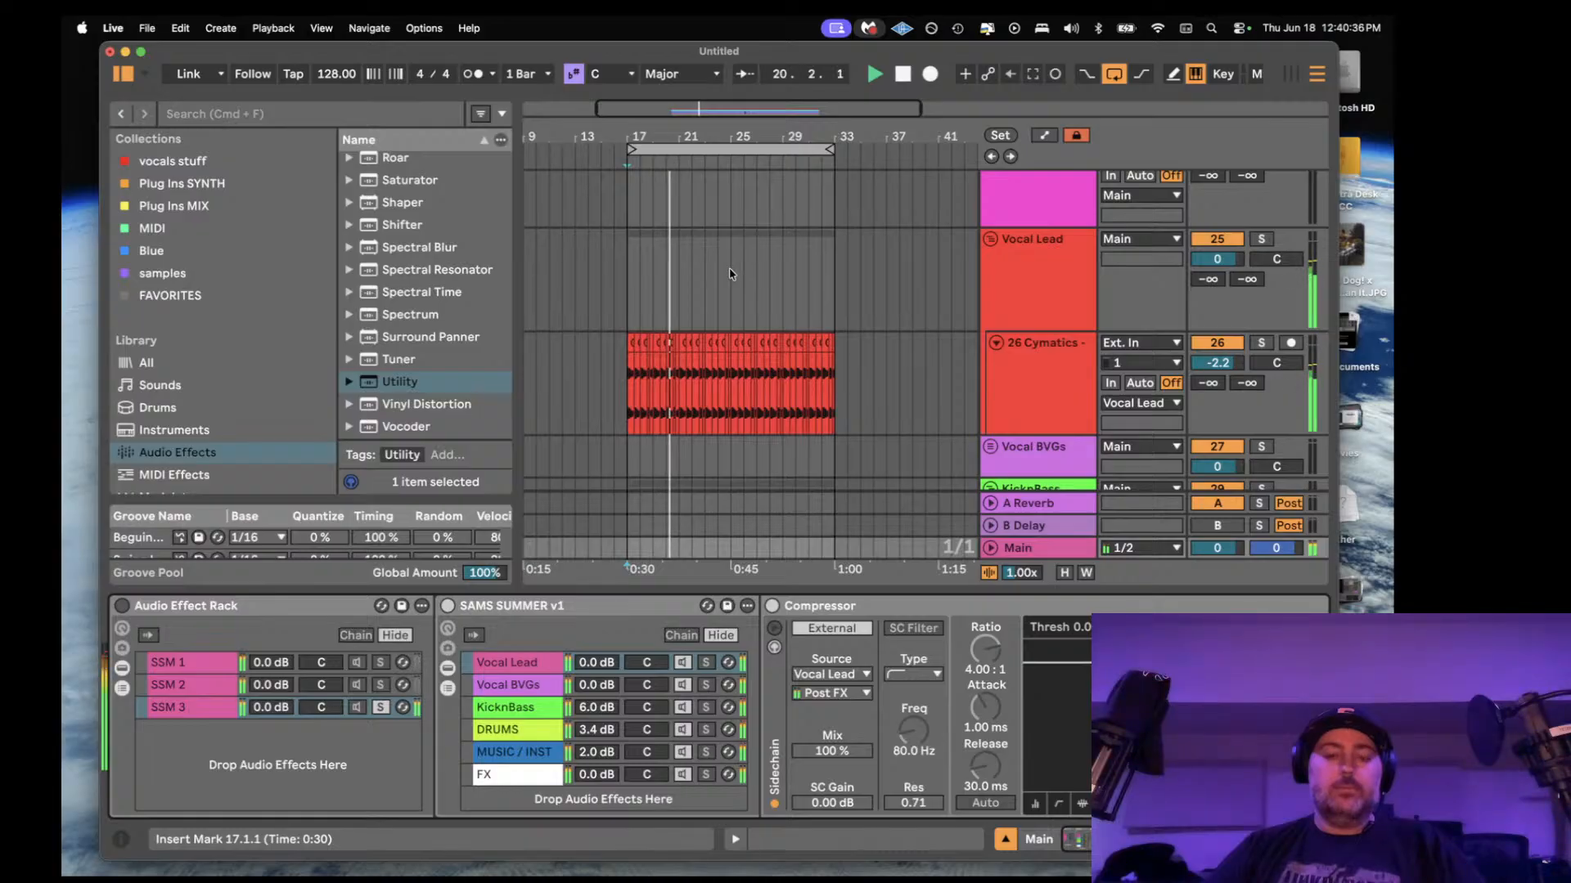
key(space)
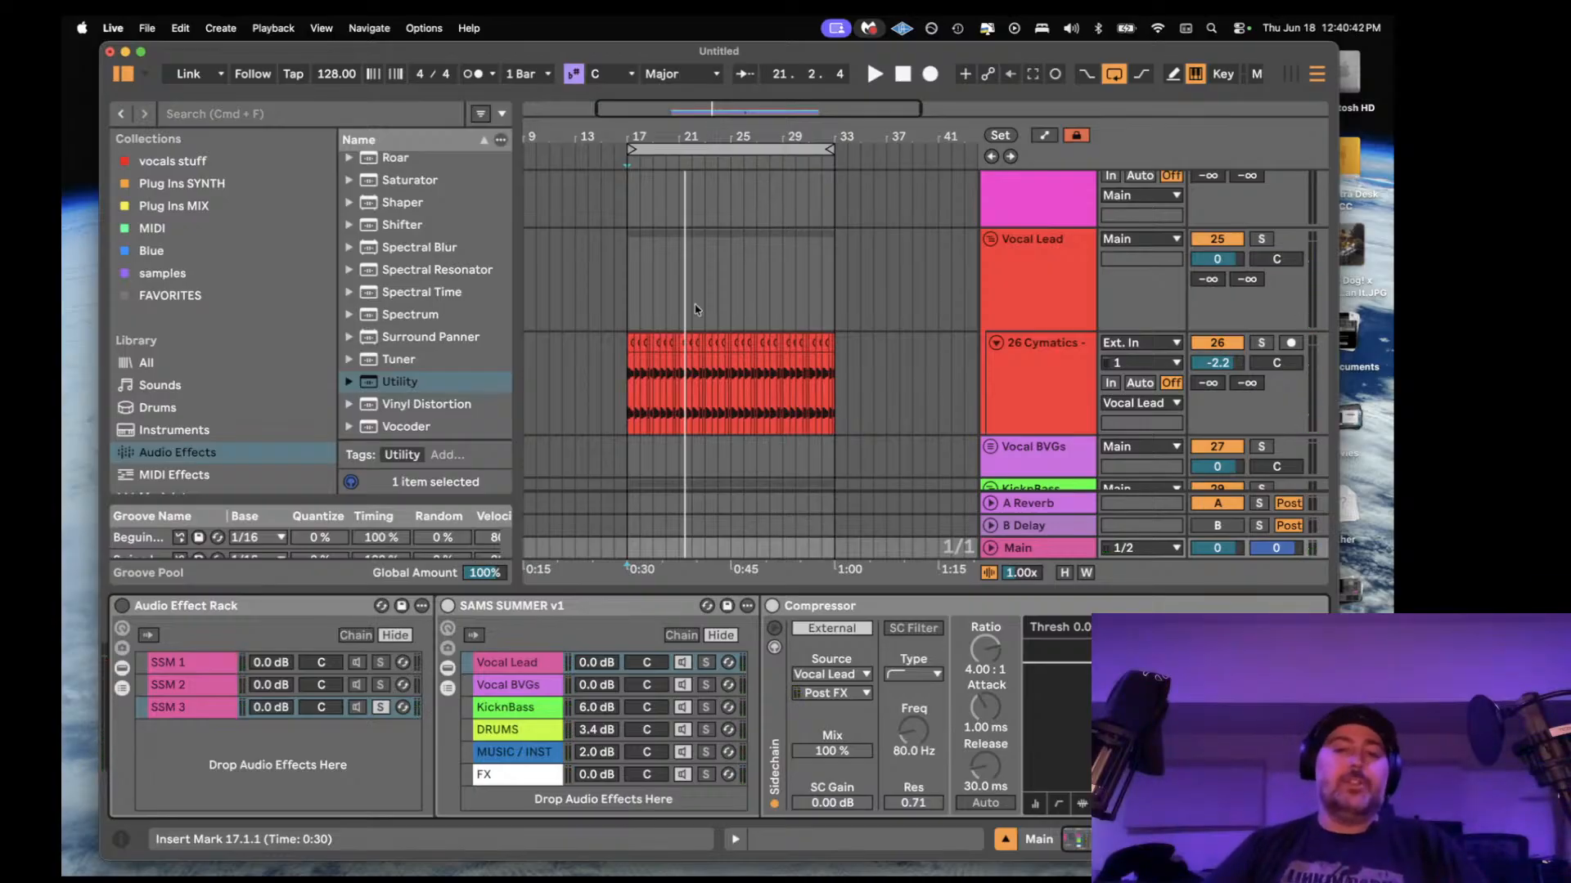
key(space)
scroll(696, 311, down, 4)
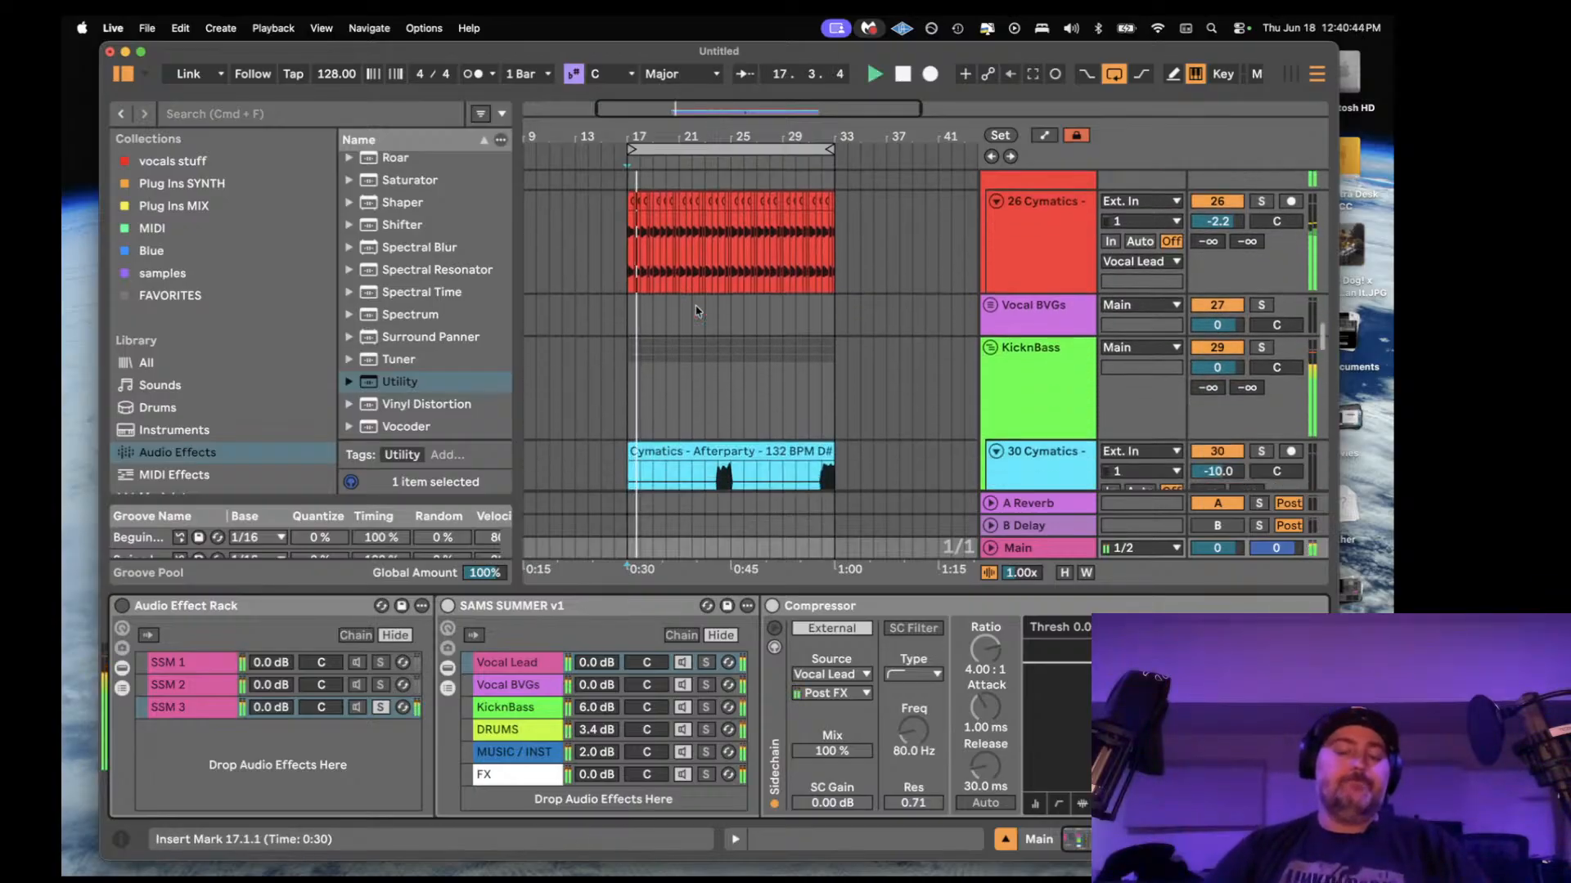
key(space)
- Turn the Audio Effect Rack back on and compare the SSM 3 and SSM 1 chains by soloing them during playback
click(121, 606)
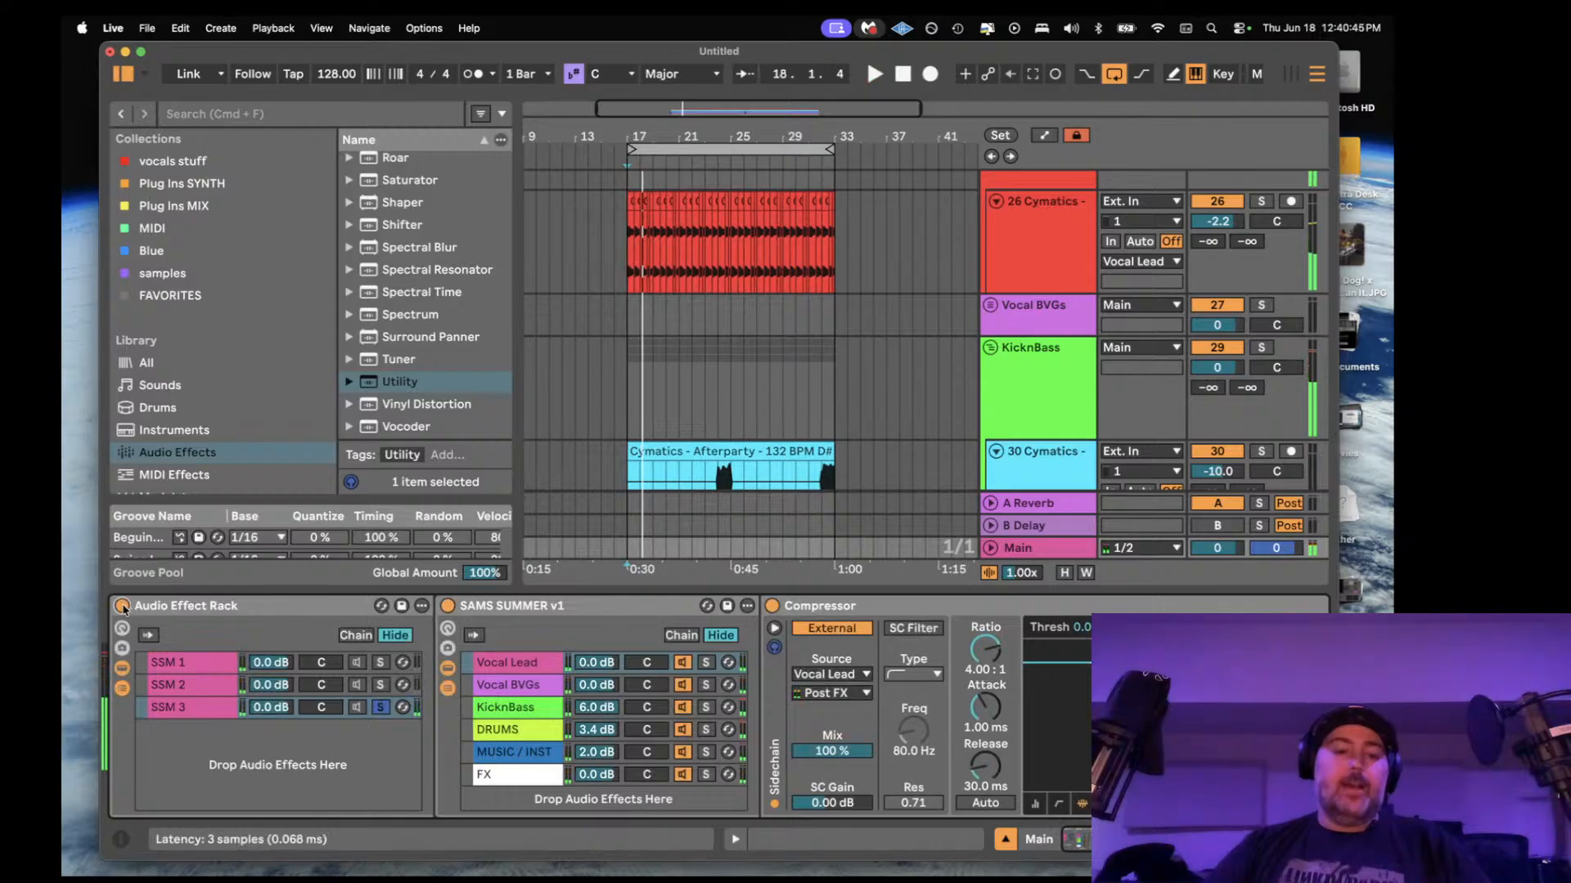
click(384, 671)
click(381, 706)
key(space)
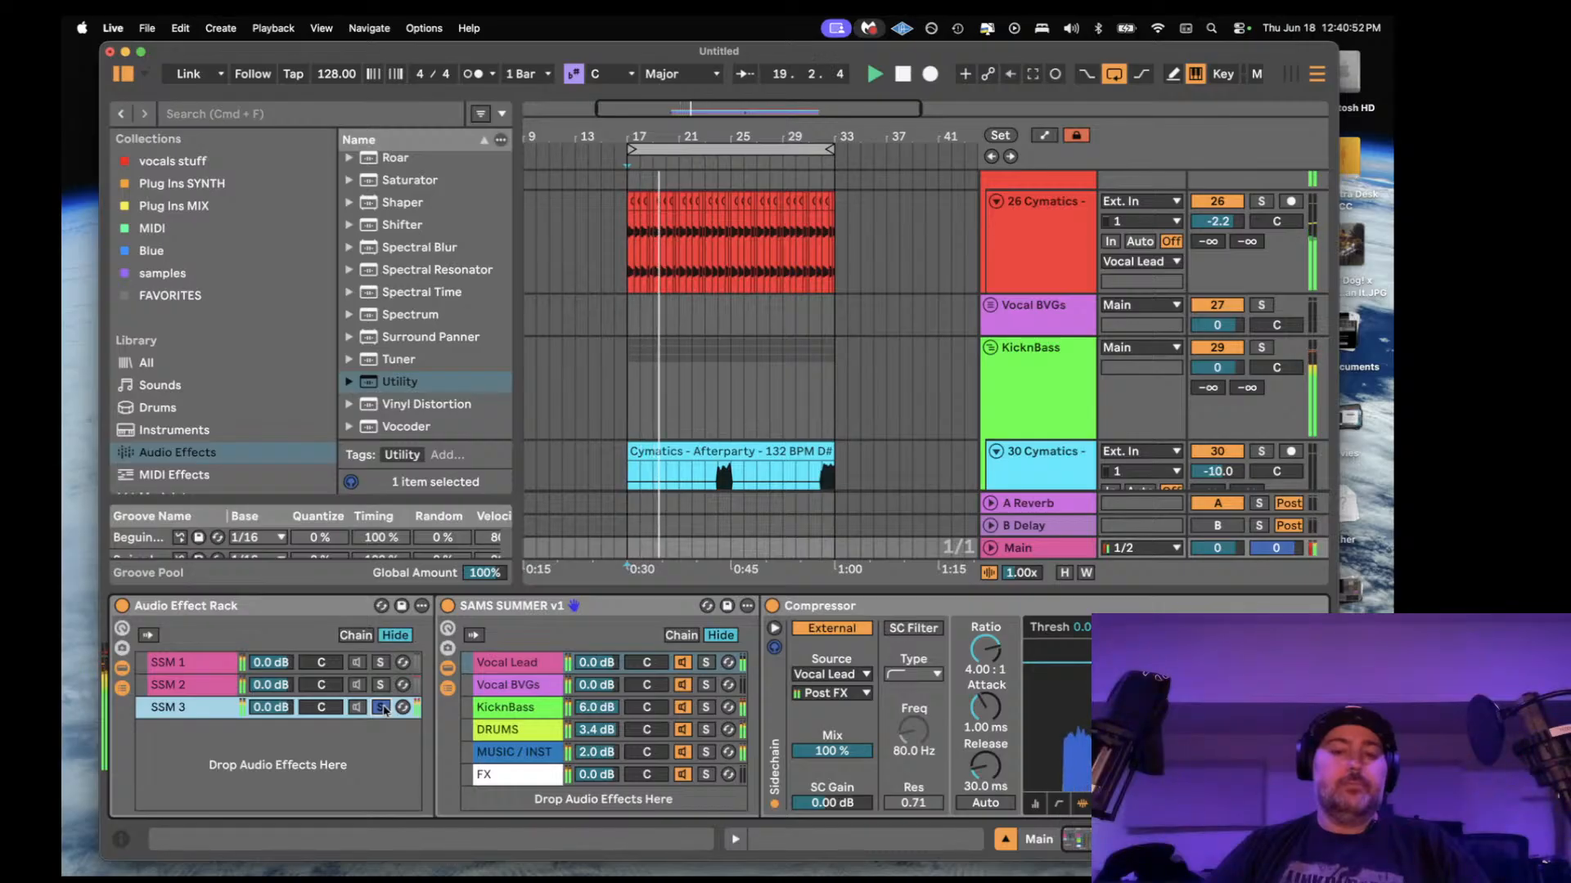
click(380, 663)
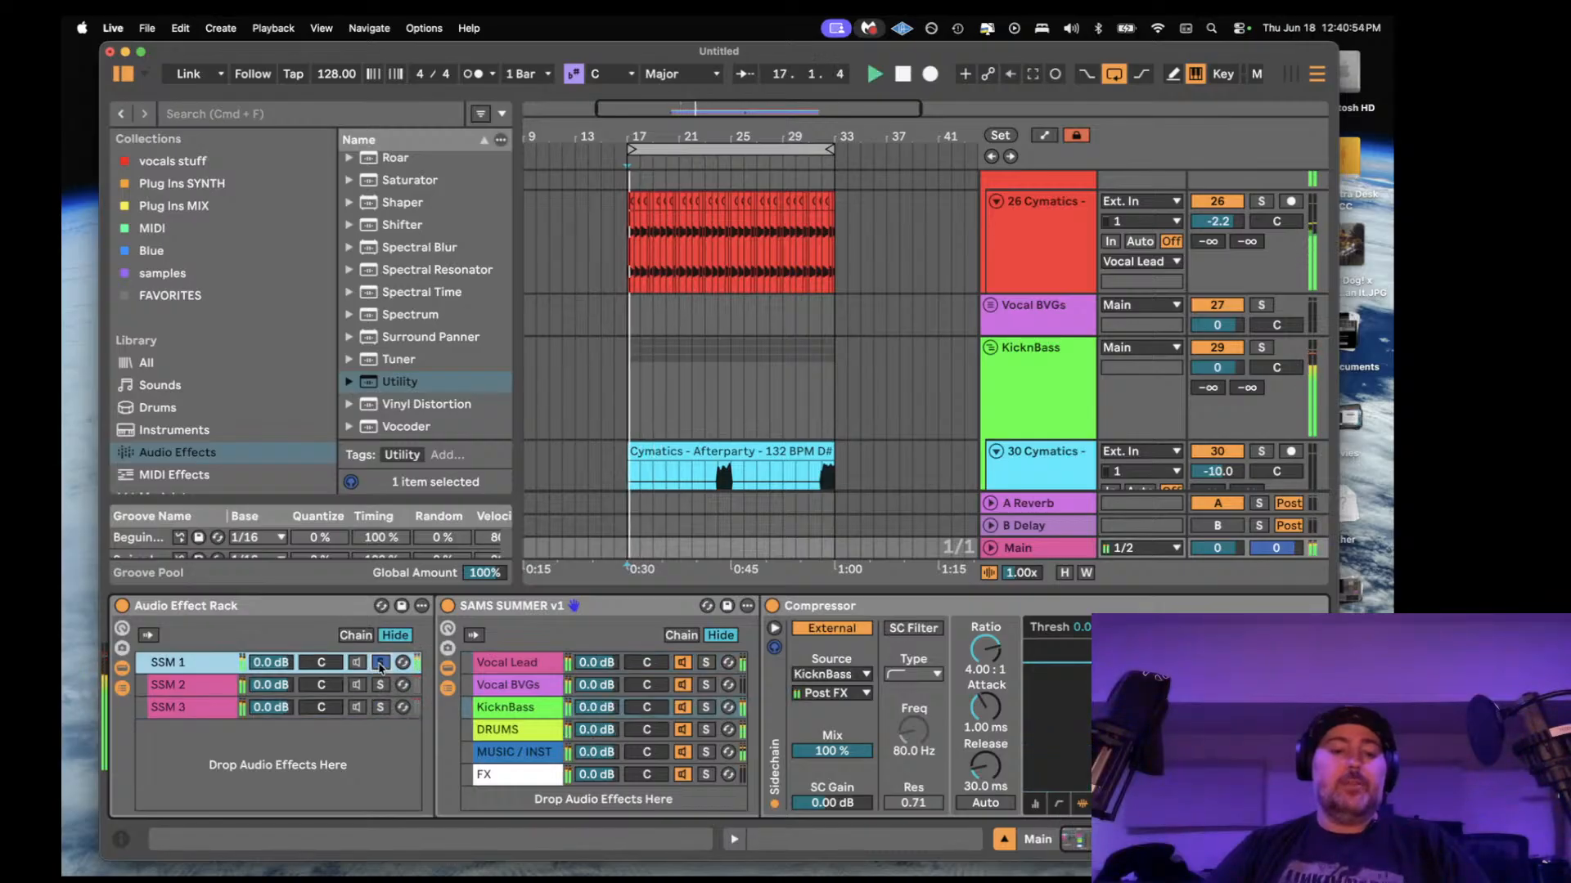
- Toggle the rack off and on, solo SSM 2 and SSM 3 in turn to compare them, and stop playback
click(122, 607)
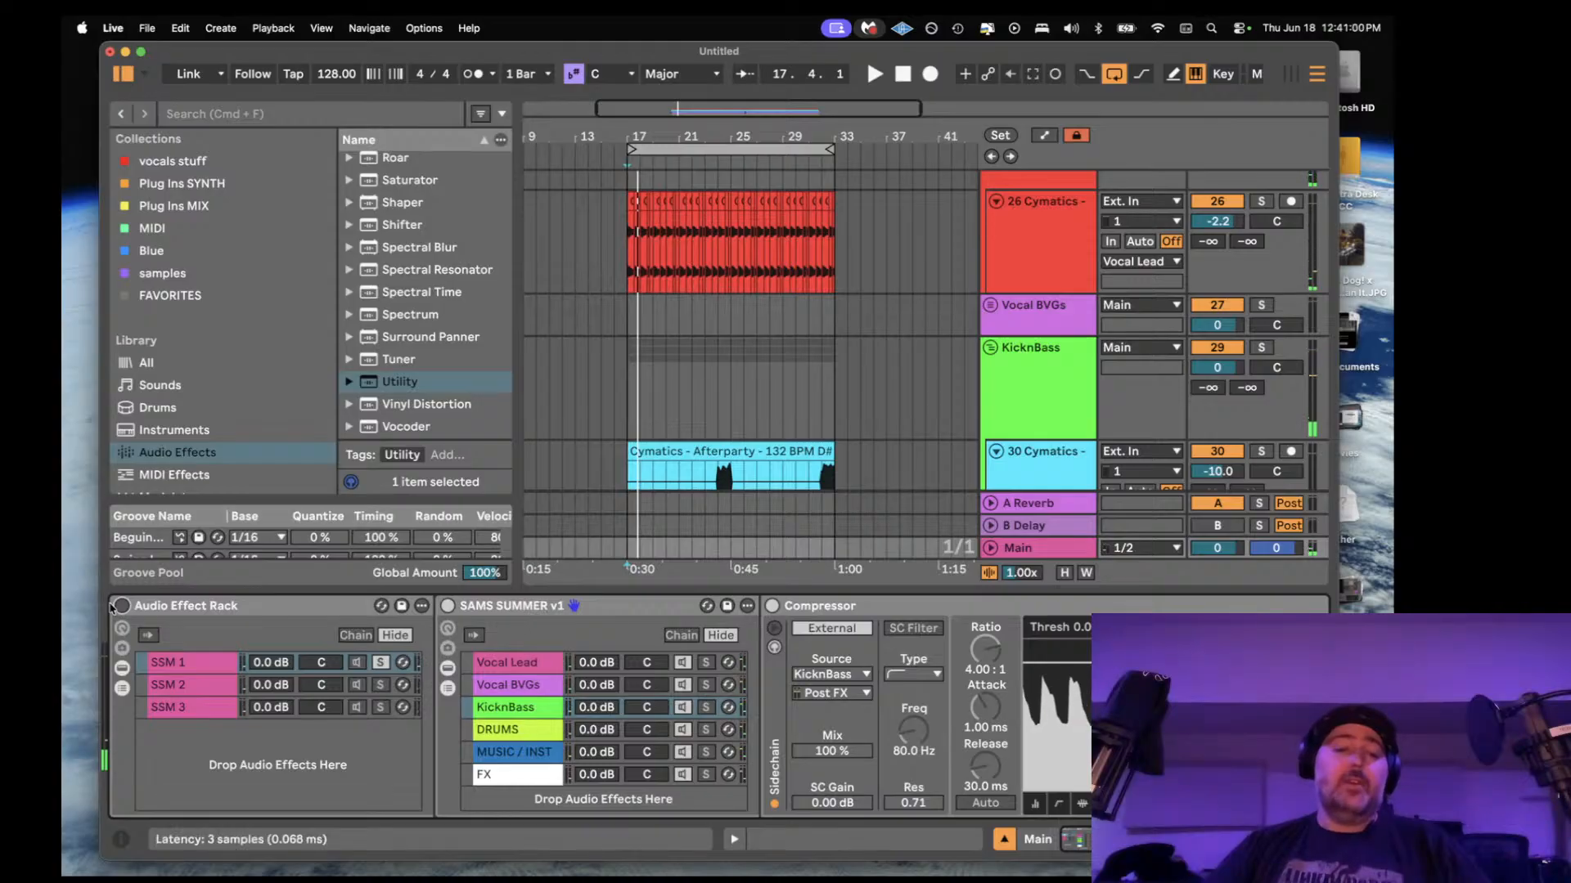
click(122, 607)
click(380, 685)
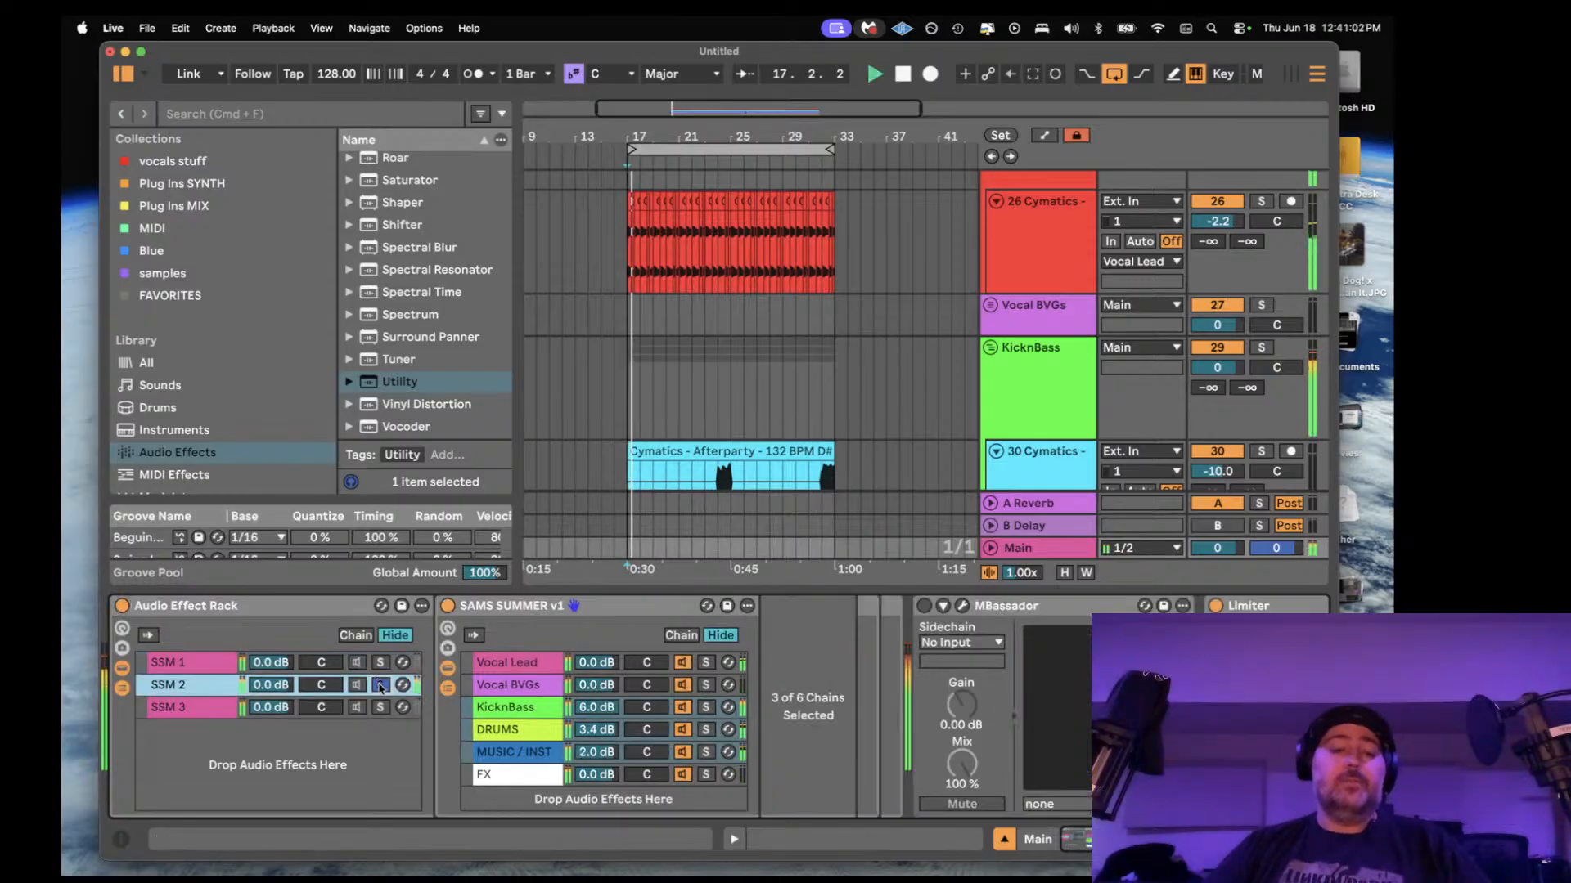
click(380, 708)
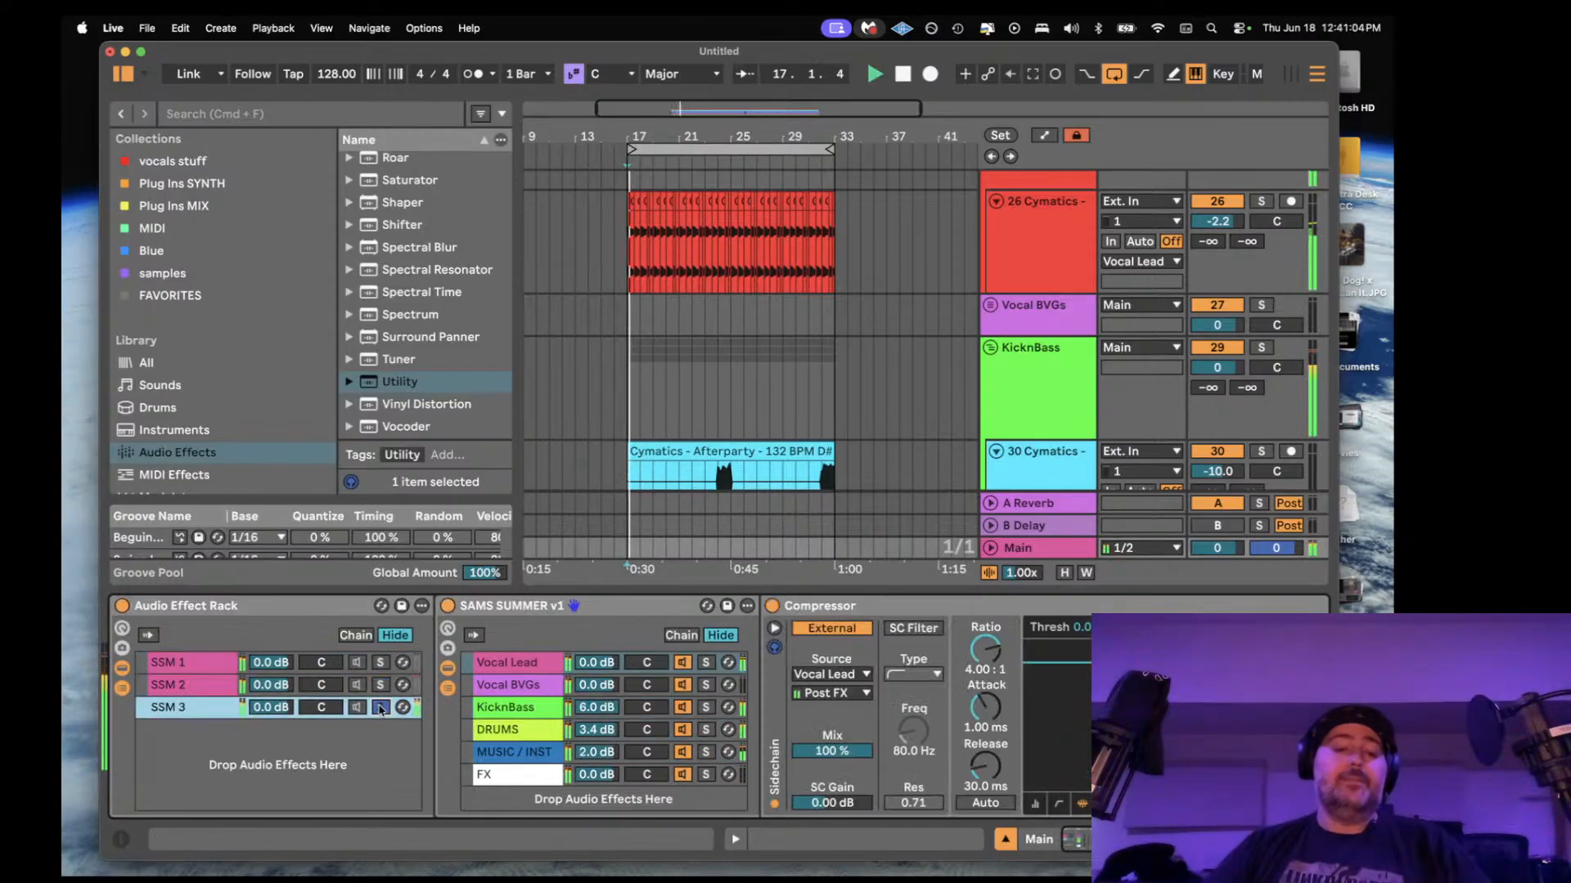
key(space)
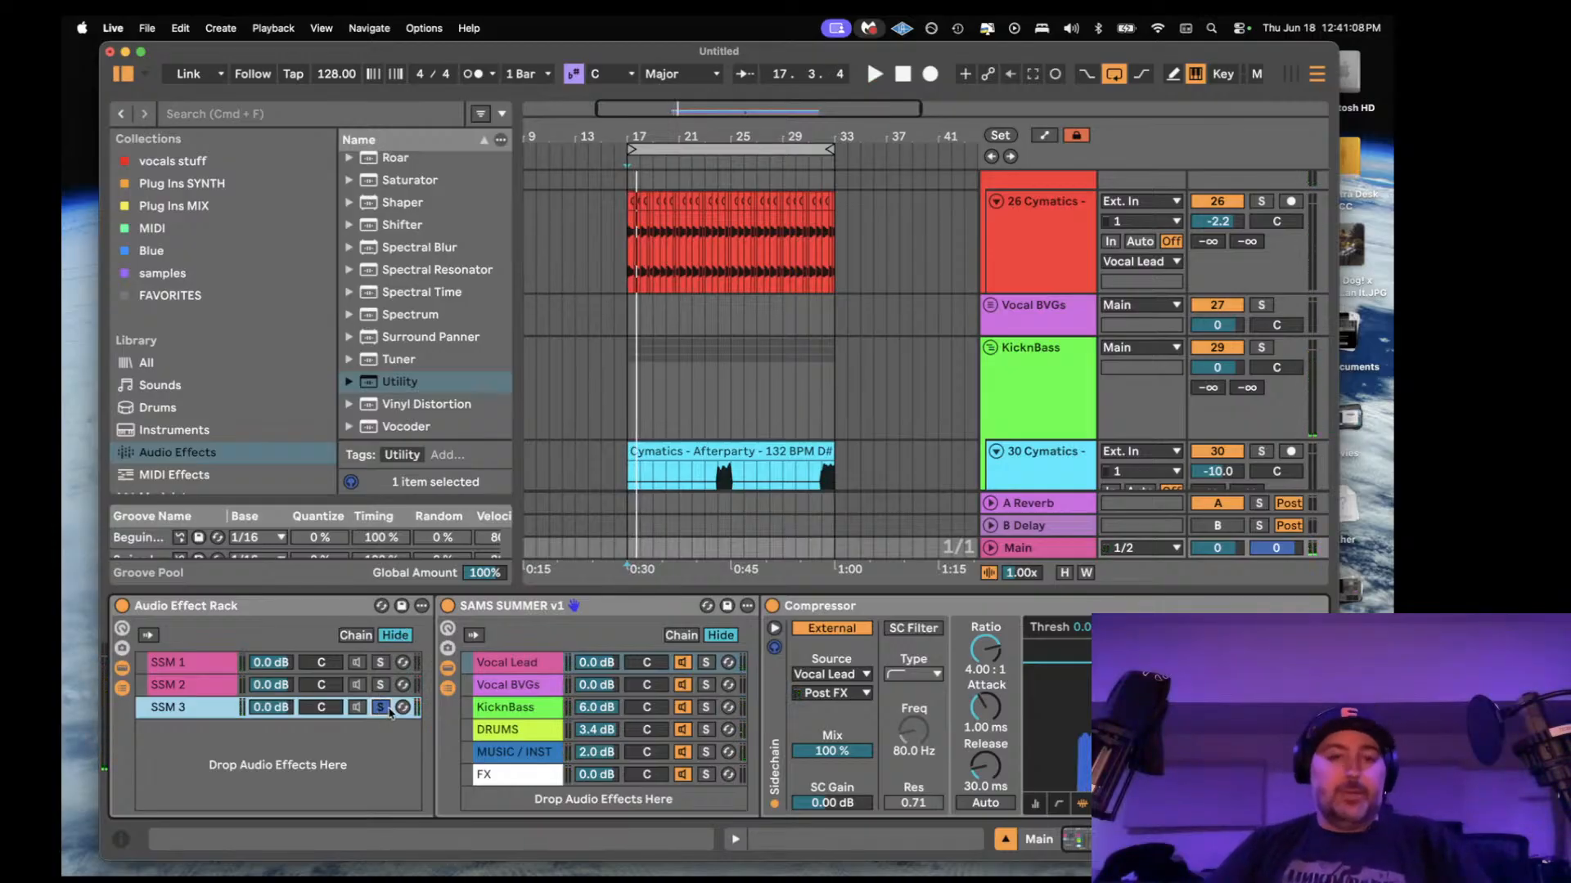
- Move the arrangement loop to bars 33–49 and hide the device view
scroll(865, 358, right, 5)
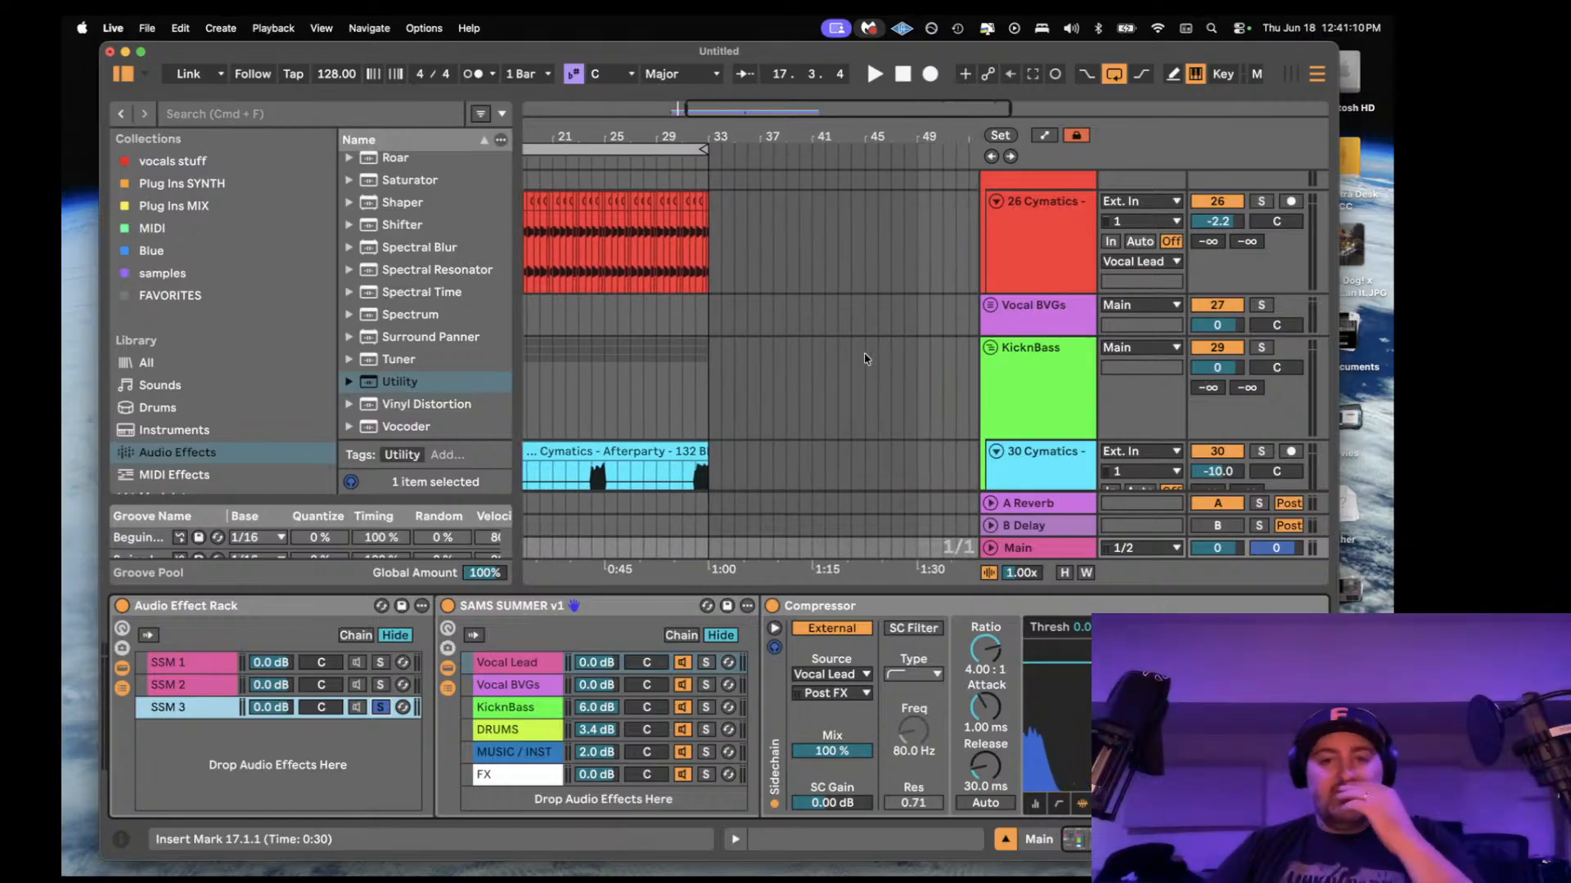
scroll(865, 358, right, 2)
drag(636, 149, 843, 148)
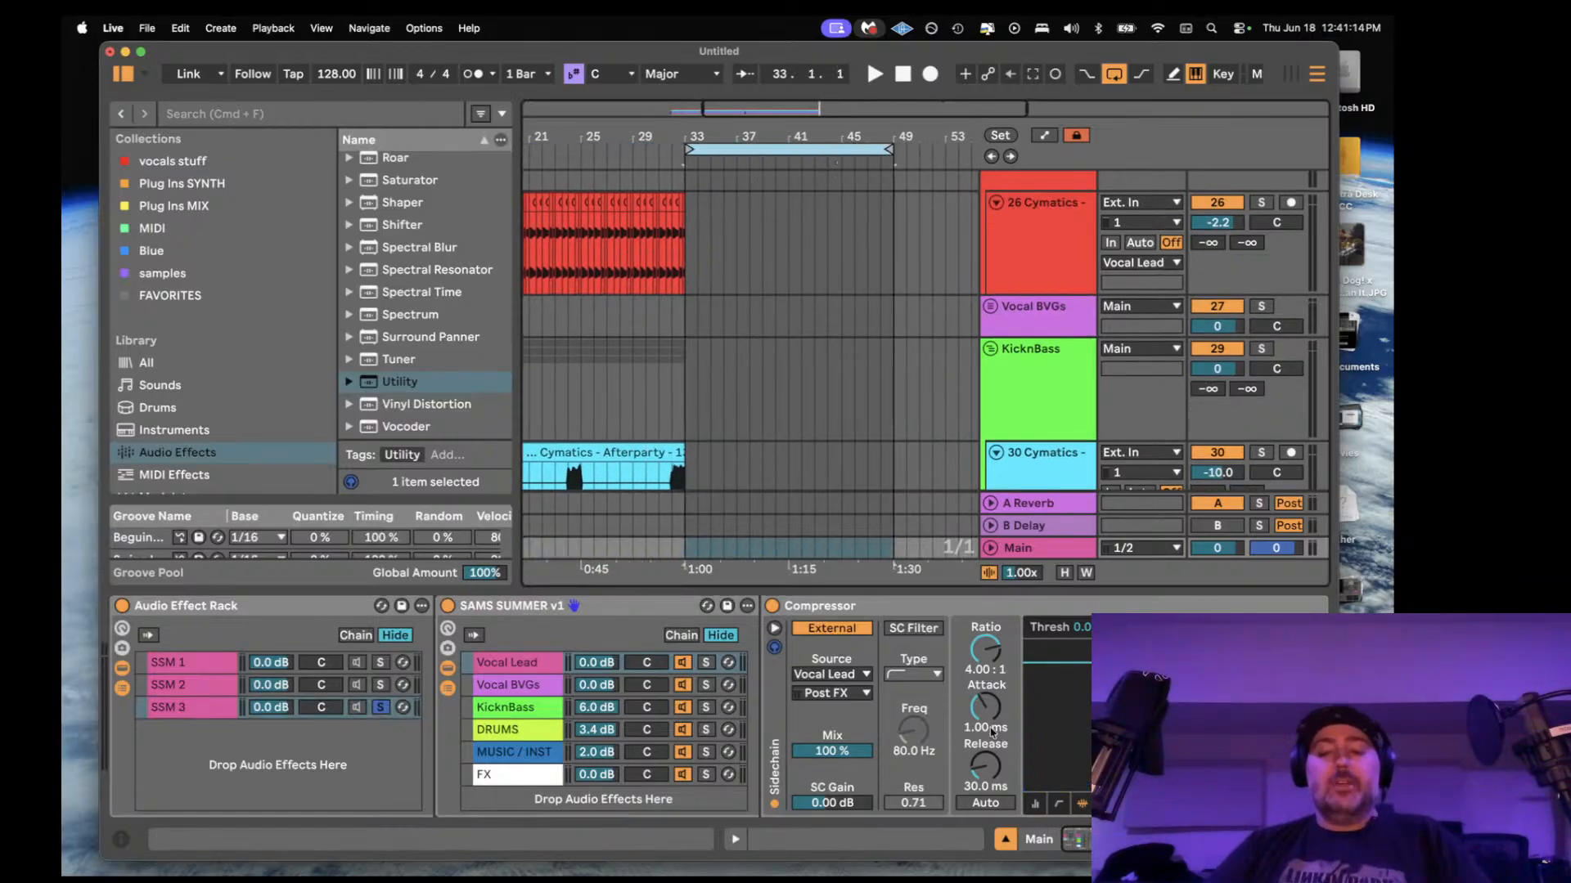
click(1006, 840)
- Move the Cymatics - Alpha track to the top of the KicknBass group and insert a new audio track below it
scroll(800, 342, down, 10)
scroll(800, 342, left, 3)
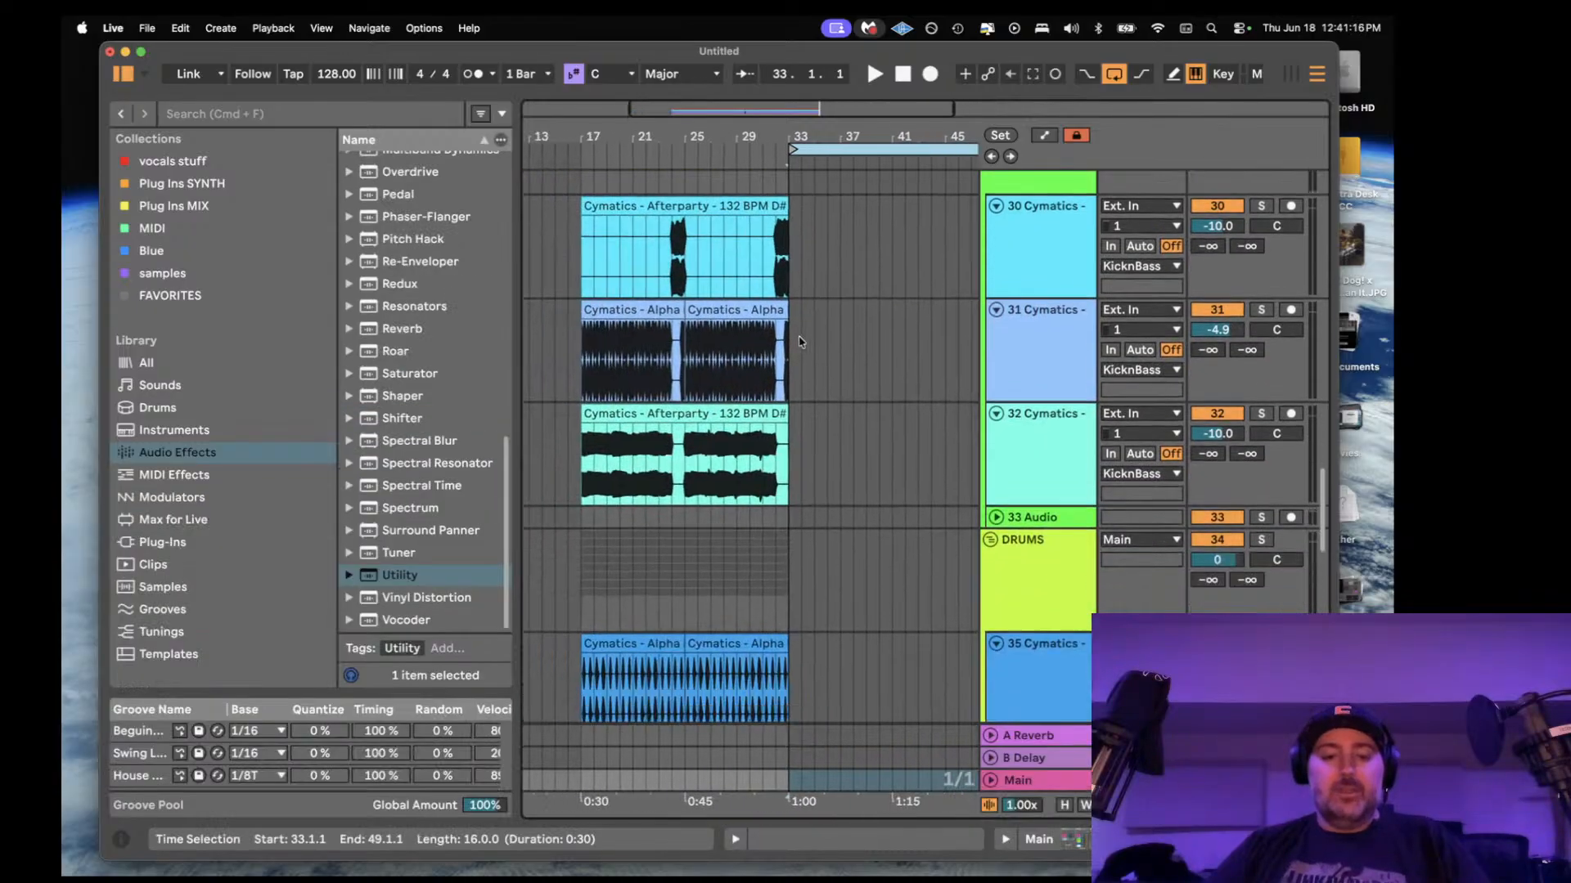
scroll(784, 368, down, 5)
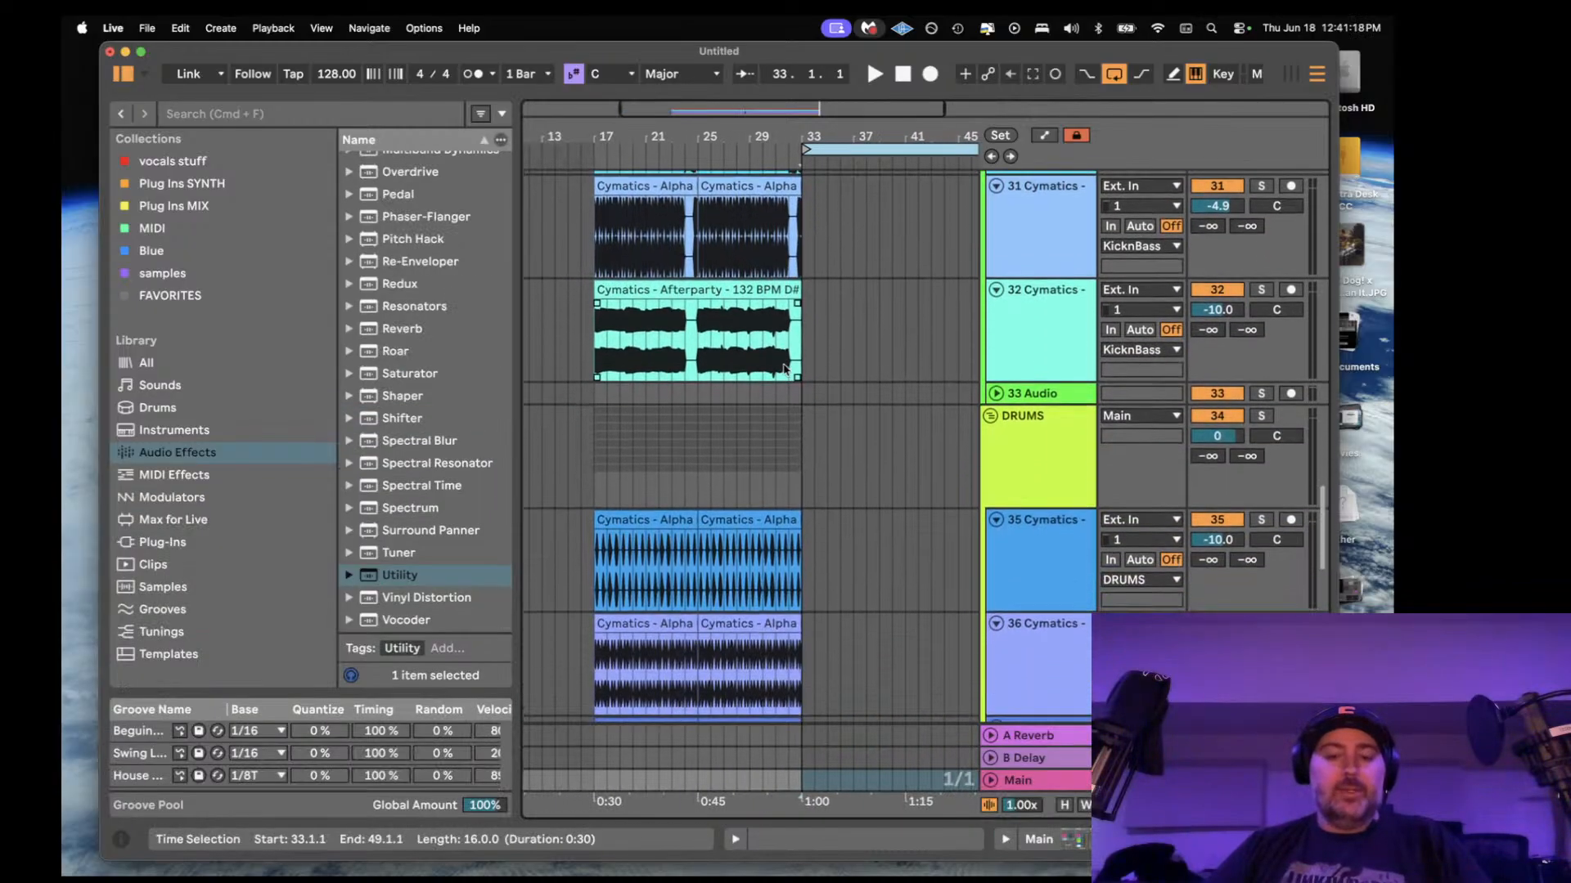
scroll(784, 369, down, 2)
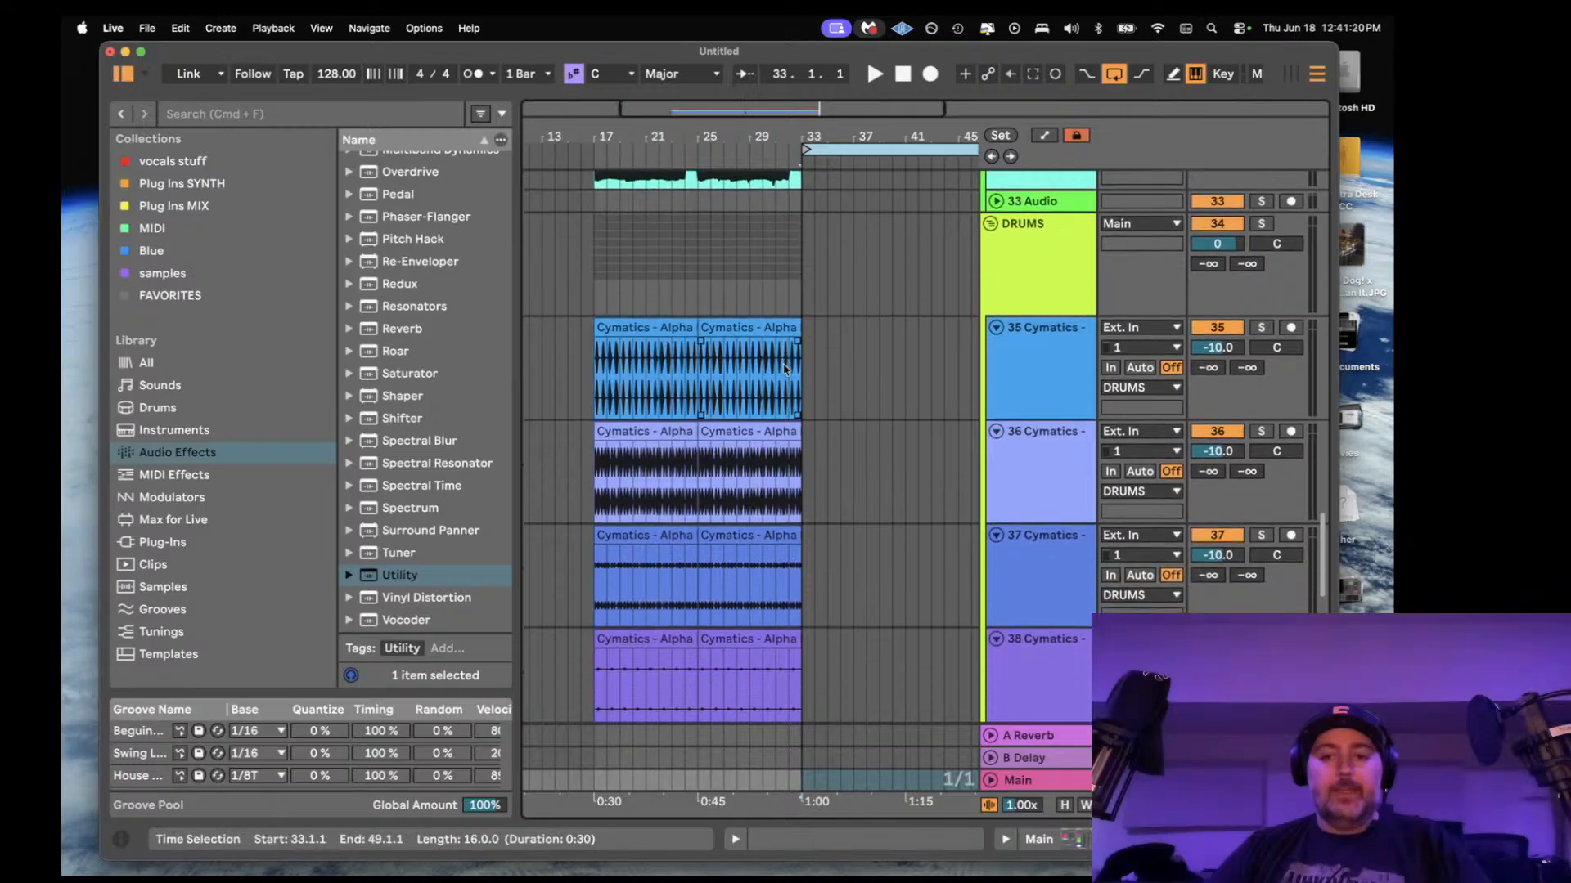
scroll(784, 368, up, 9)
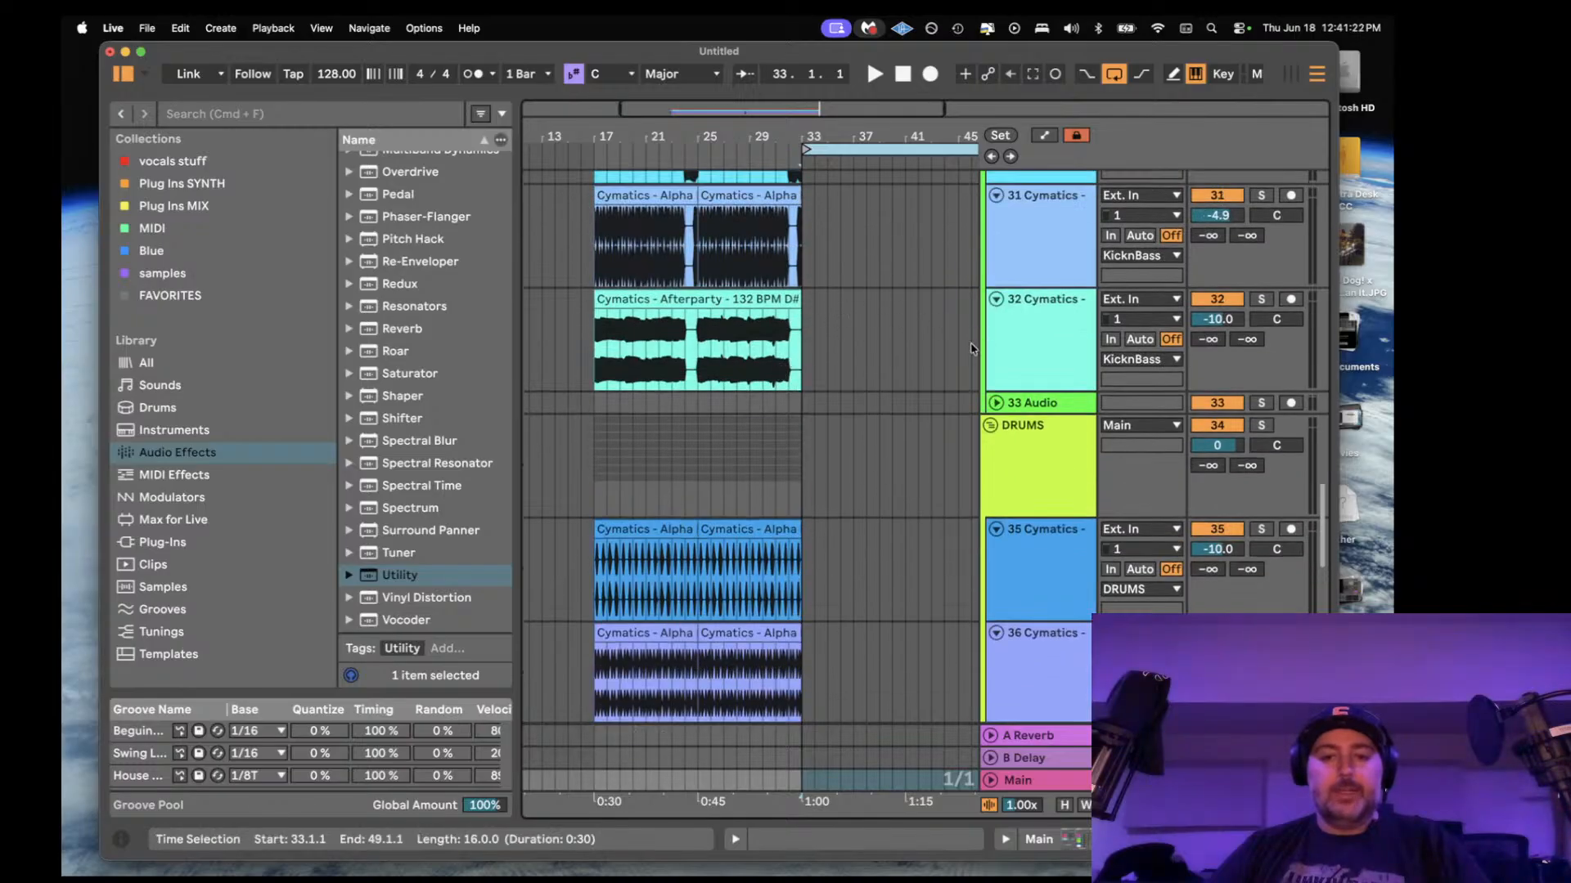
scroll(973, 348, up, 9)
click(1050, 433)
drag(1050, 411, 1037, 304)
key(super+t)
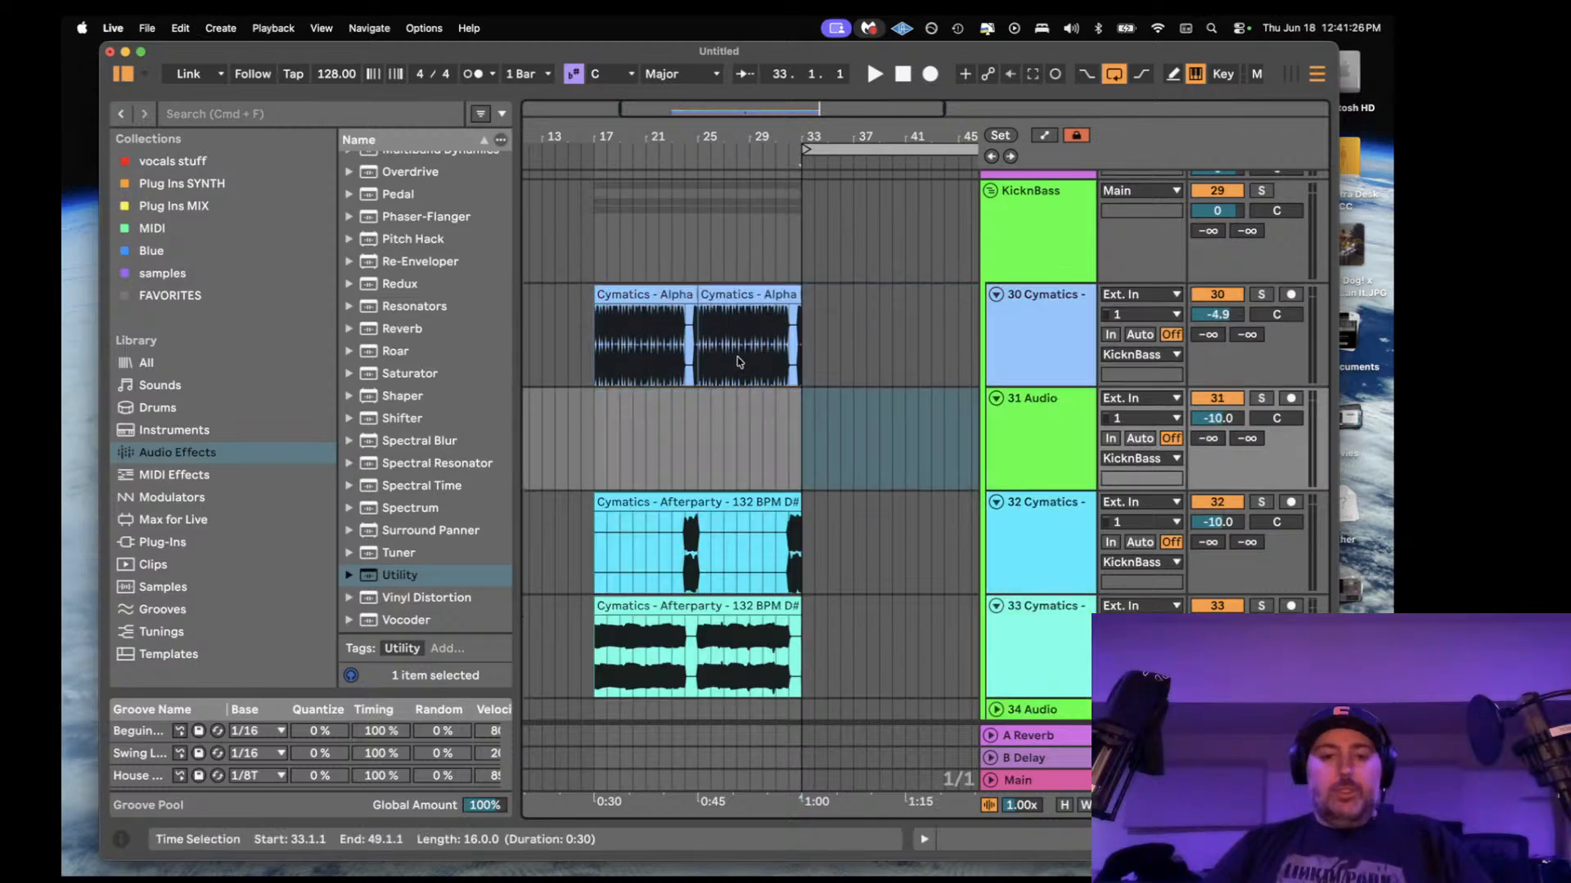
- Open the Projects 4 MS2 Ultra Desk SSD place in the browser and widen the browser to read its folder names
scroll(755, 415, right, 2)
scroll(221, 490, down, 8)
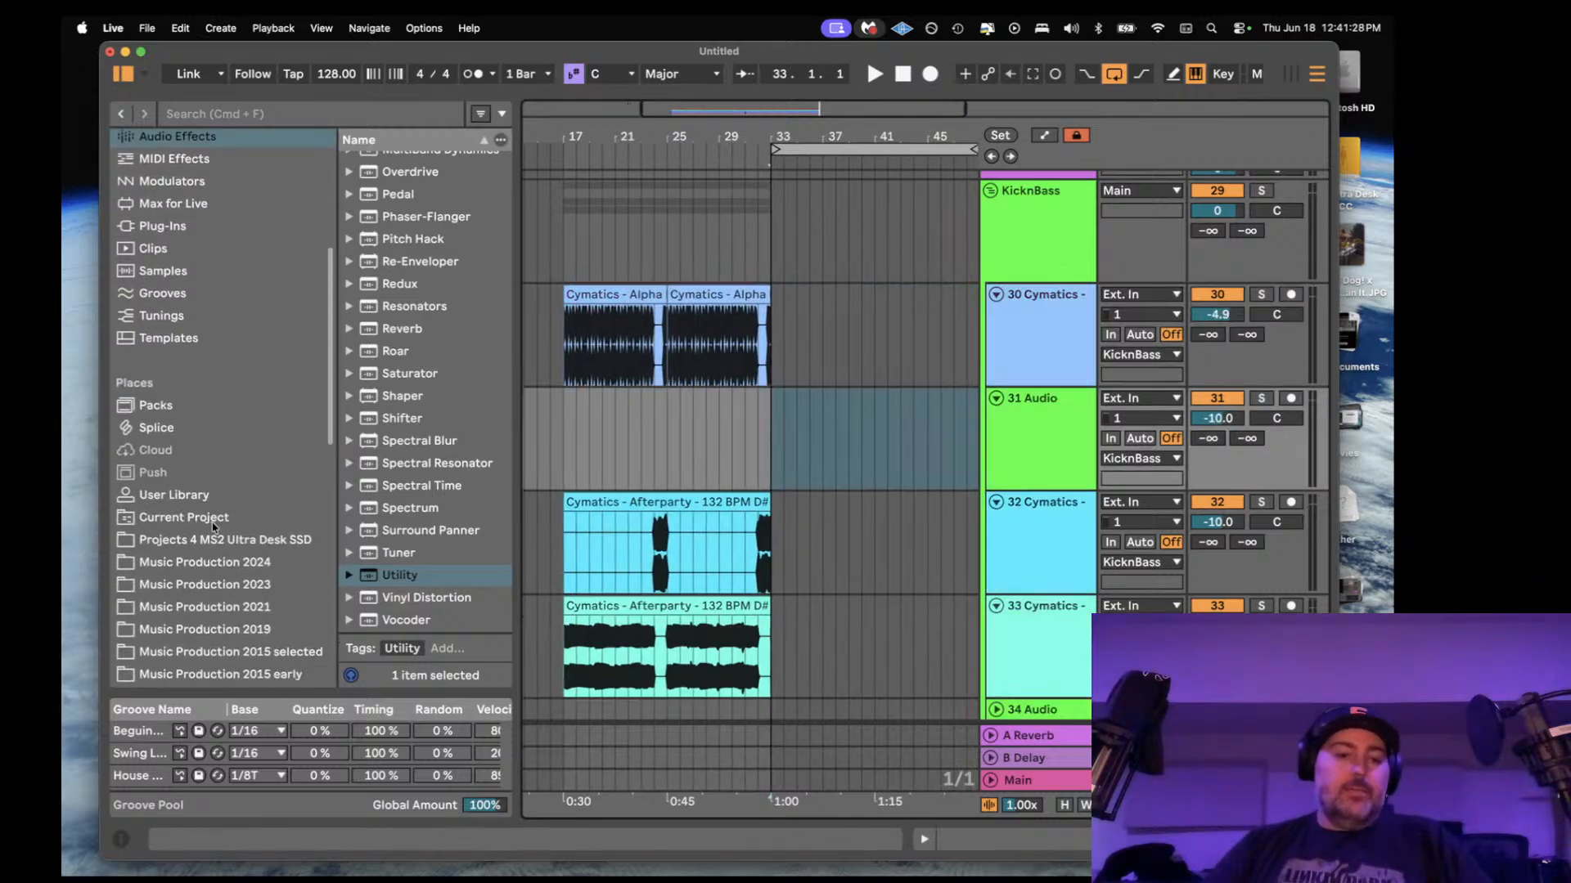
click(221, 540)
drag(516, 321, 625, 323)
scroll(421, 436, up, 5)
drag(618, 412, 705, 411)
- Open the RnB folder of the Cymatics - QUAKE - Drum Loop Collection and preview the Alpine 110 BPM drum loop
click(394, 337)
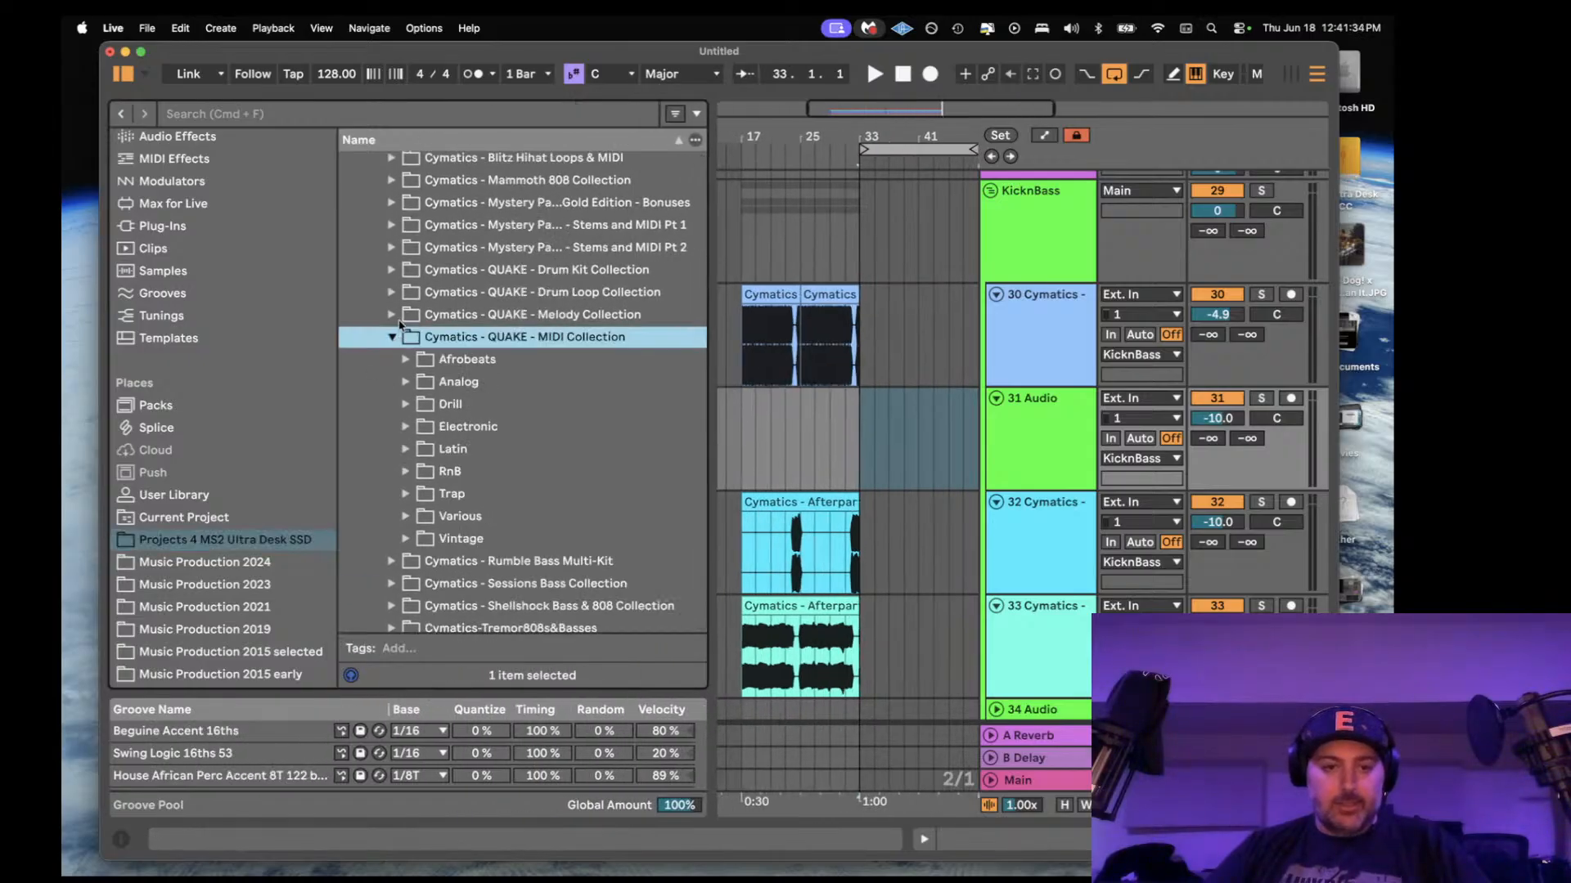
click(393, 294)
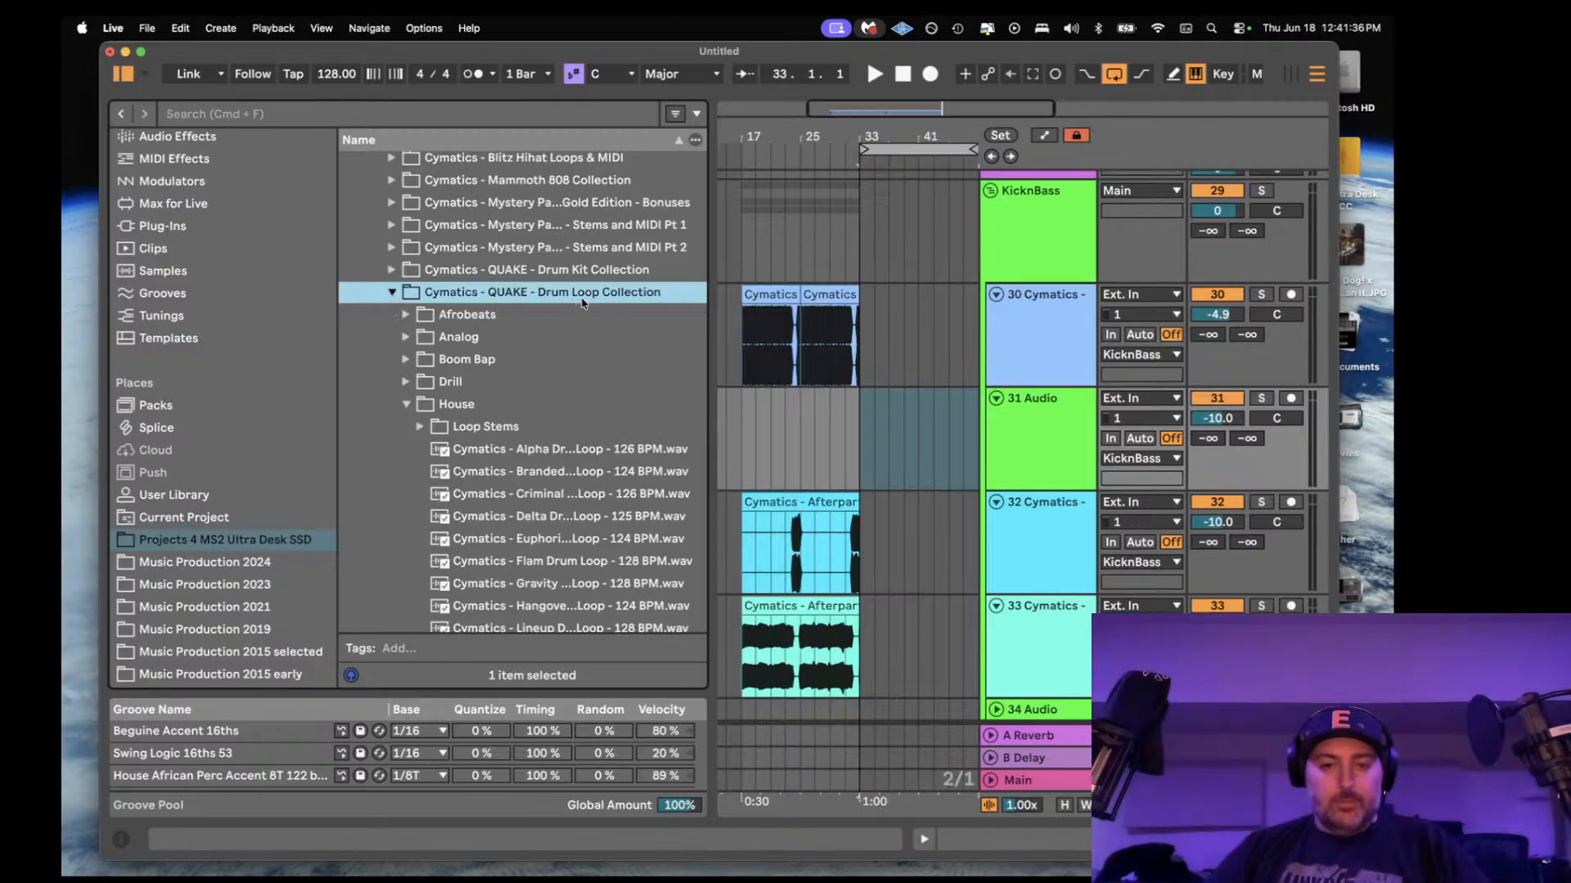
scroll(410, 386, down, 1)
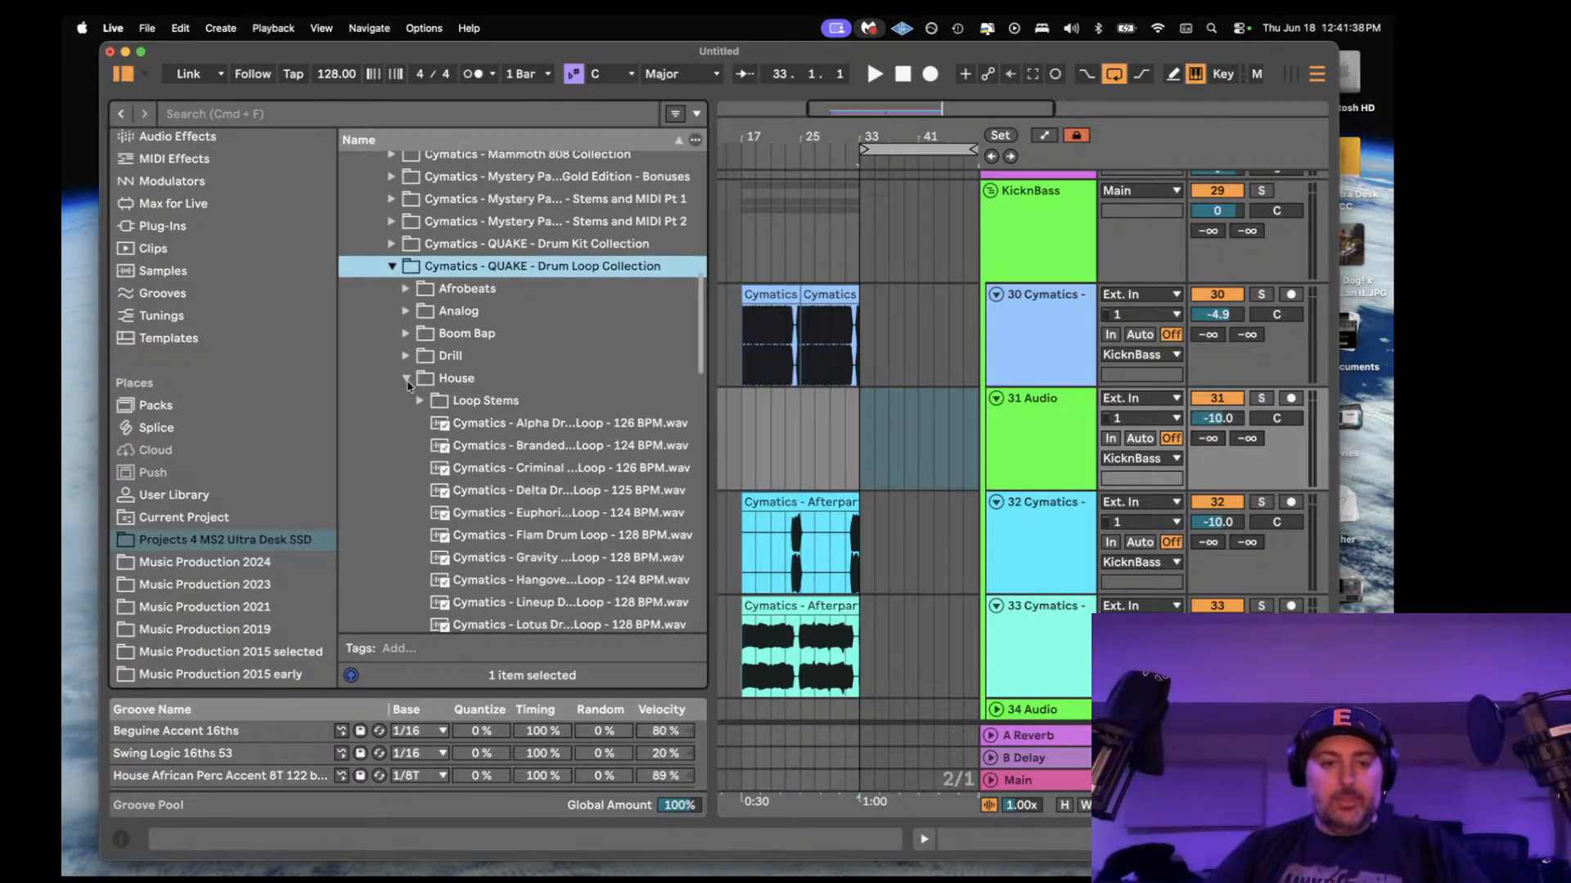
click(407, 379)
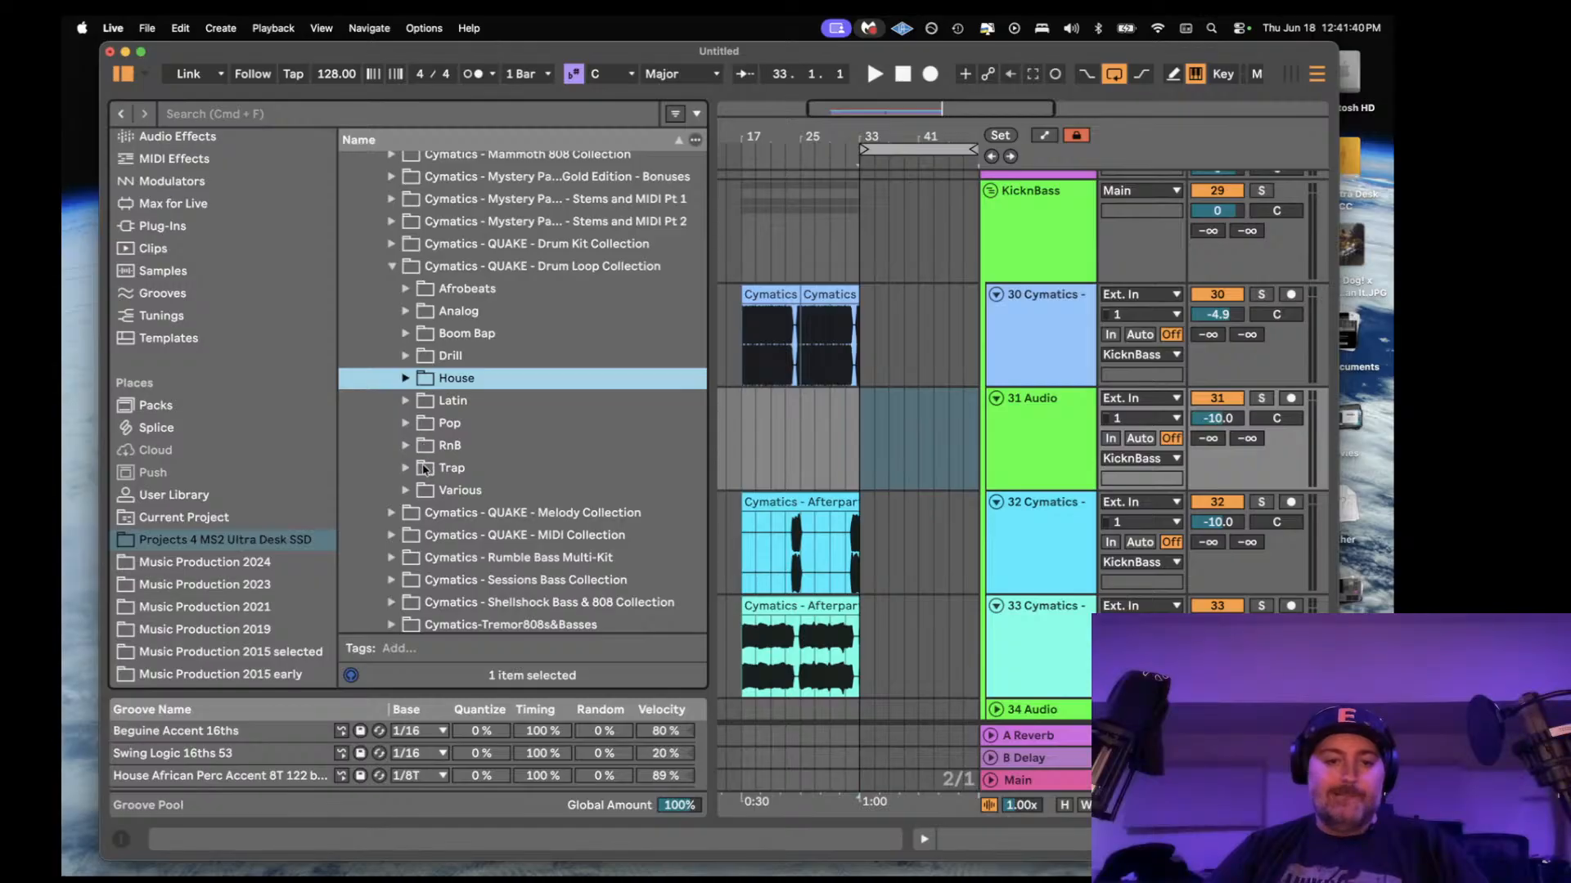
click(406, 424)
click(406, 423)
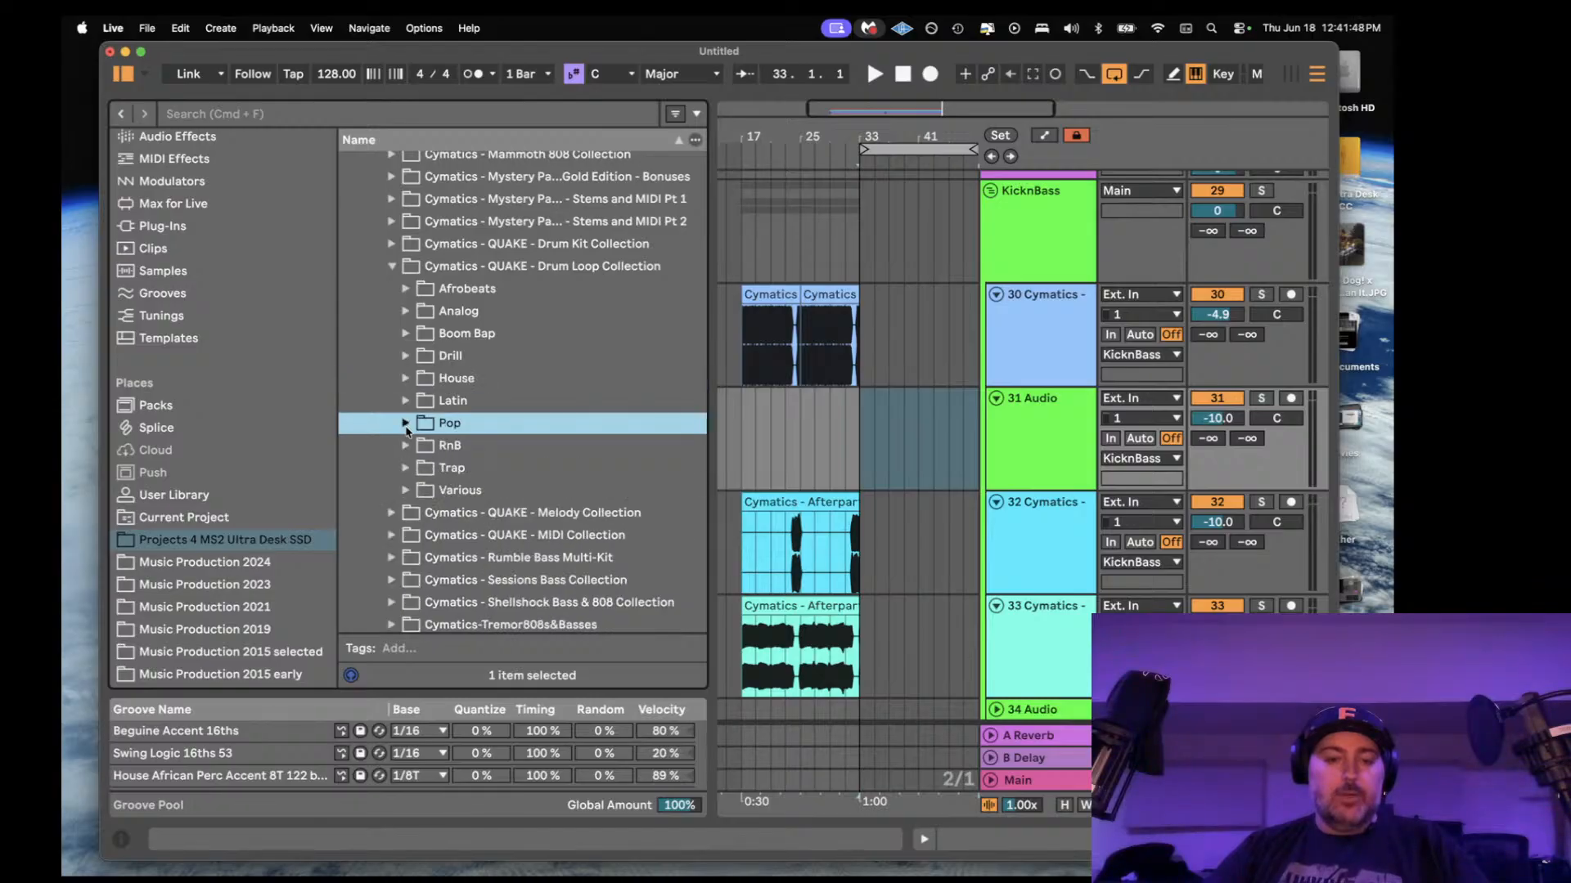
click(405, 446)
click(519, 512)
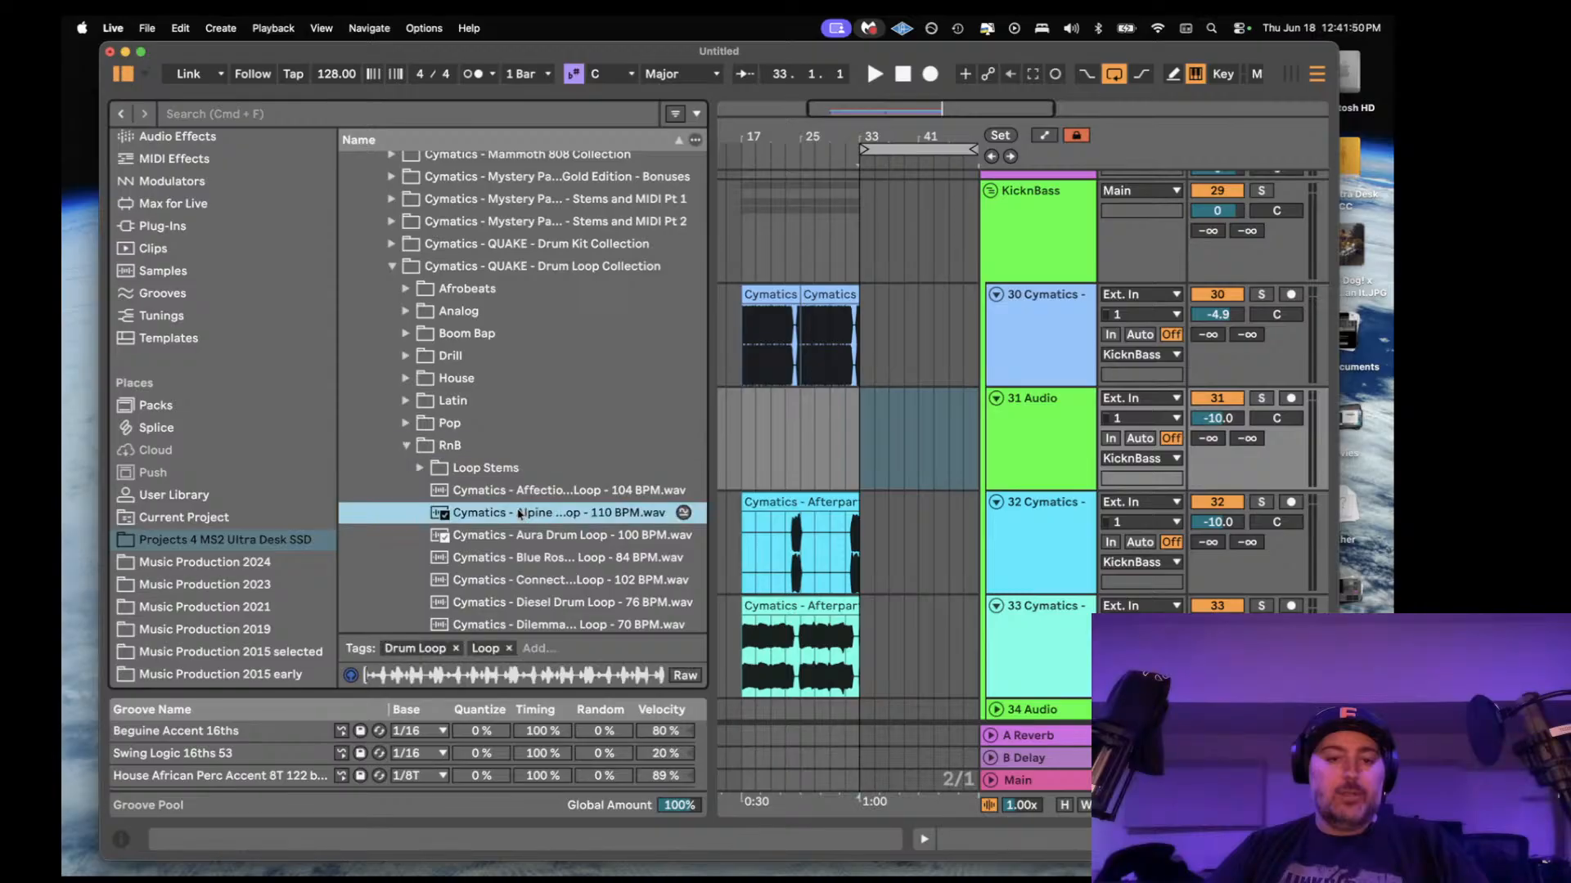
- Expand the RnB Loop Stems folder and open the Alpine Drum Loop - 110 BPM stems
click(419, 467)
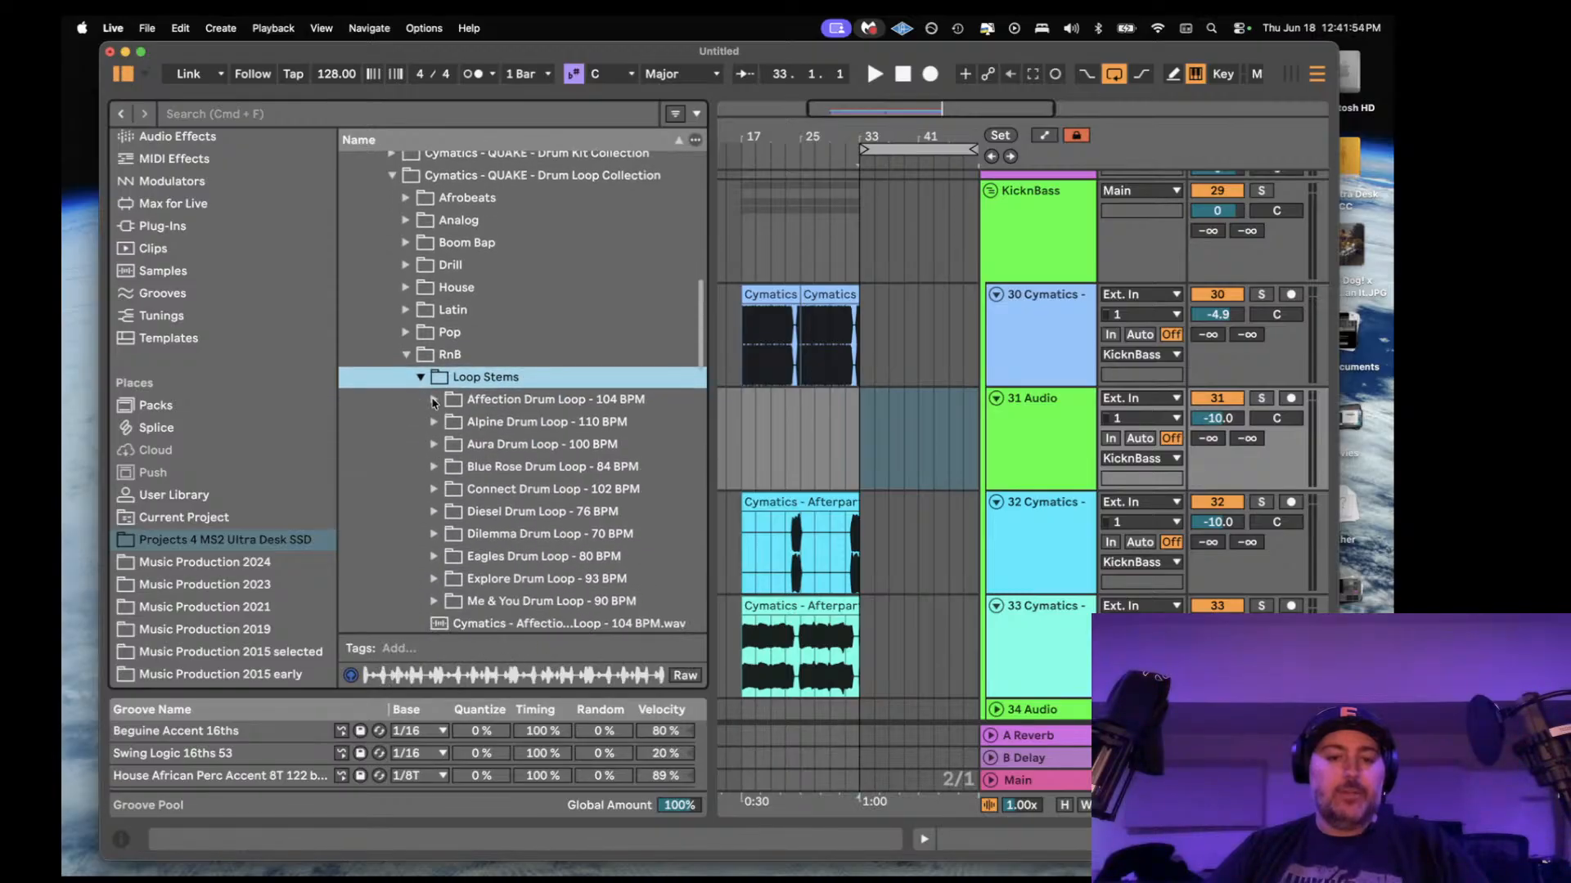
click(433, 400)
click(434, 400)
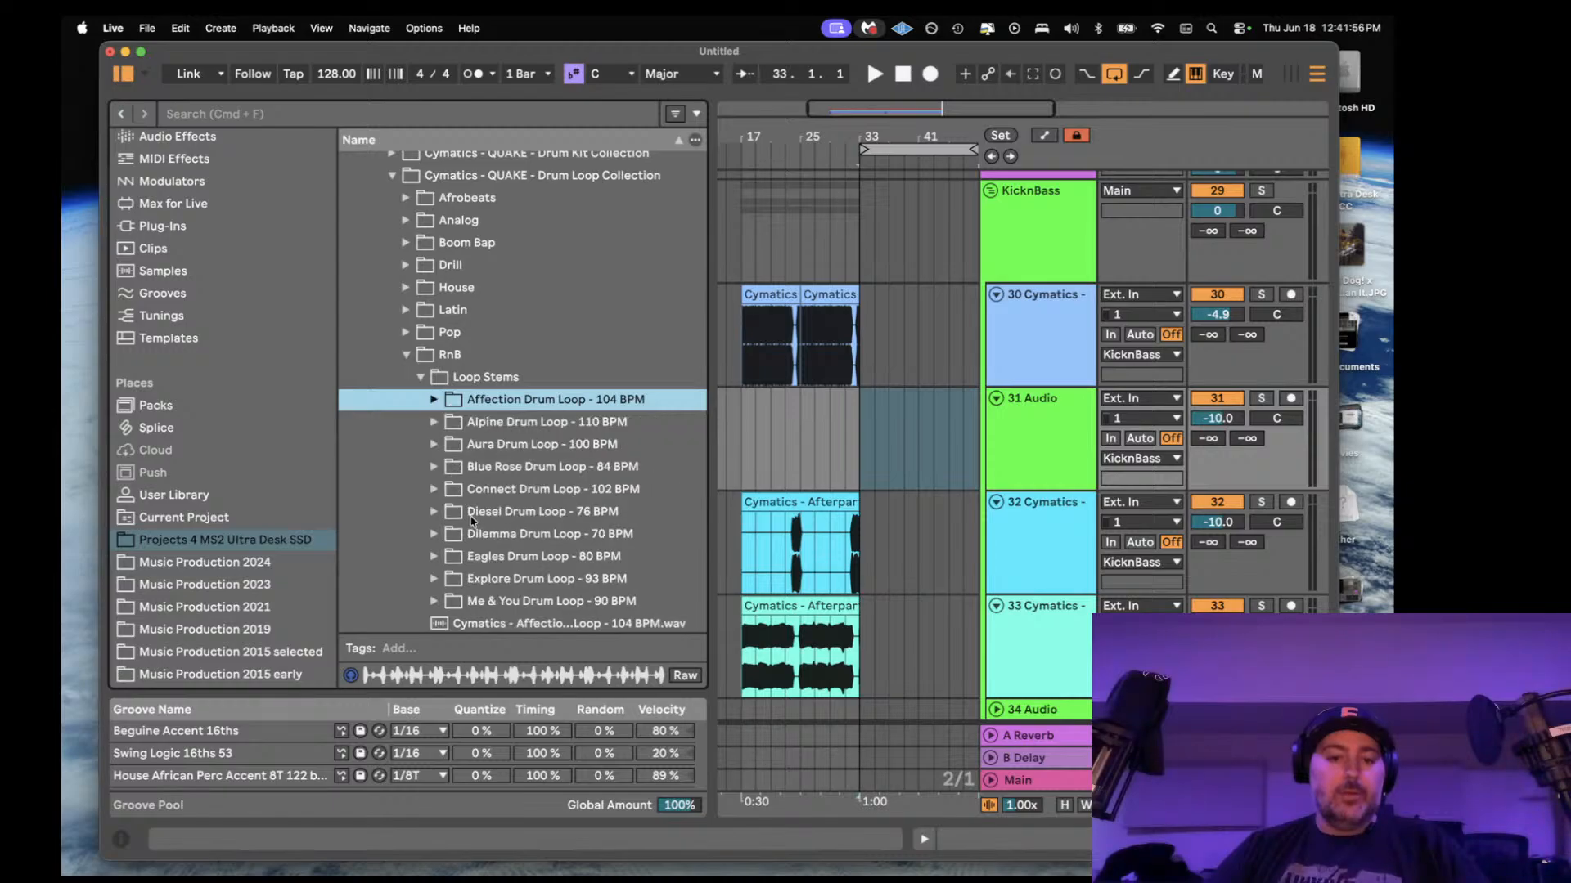
scroll(472, 522, down, 3)
click(508, 516)
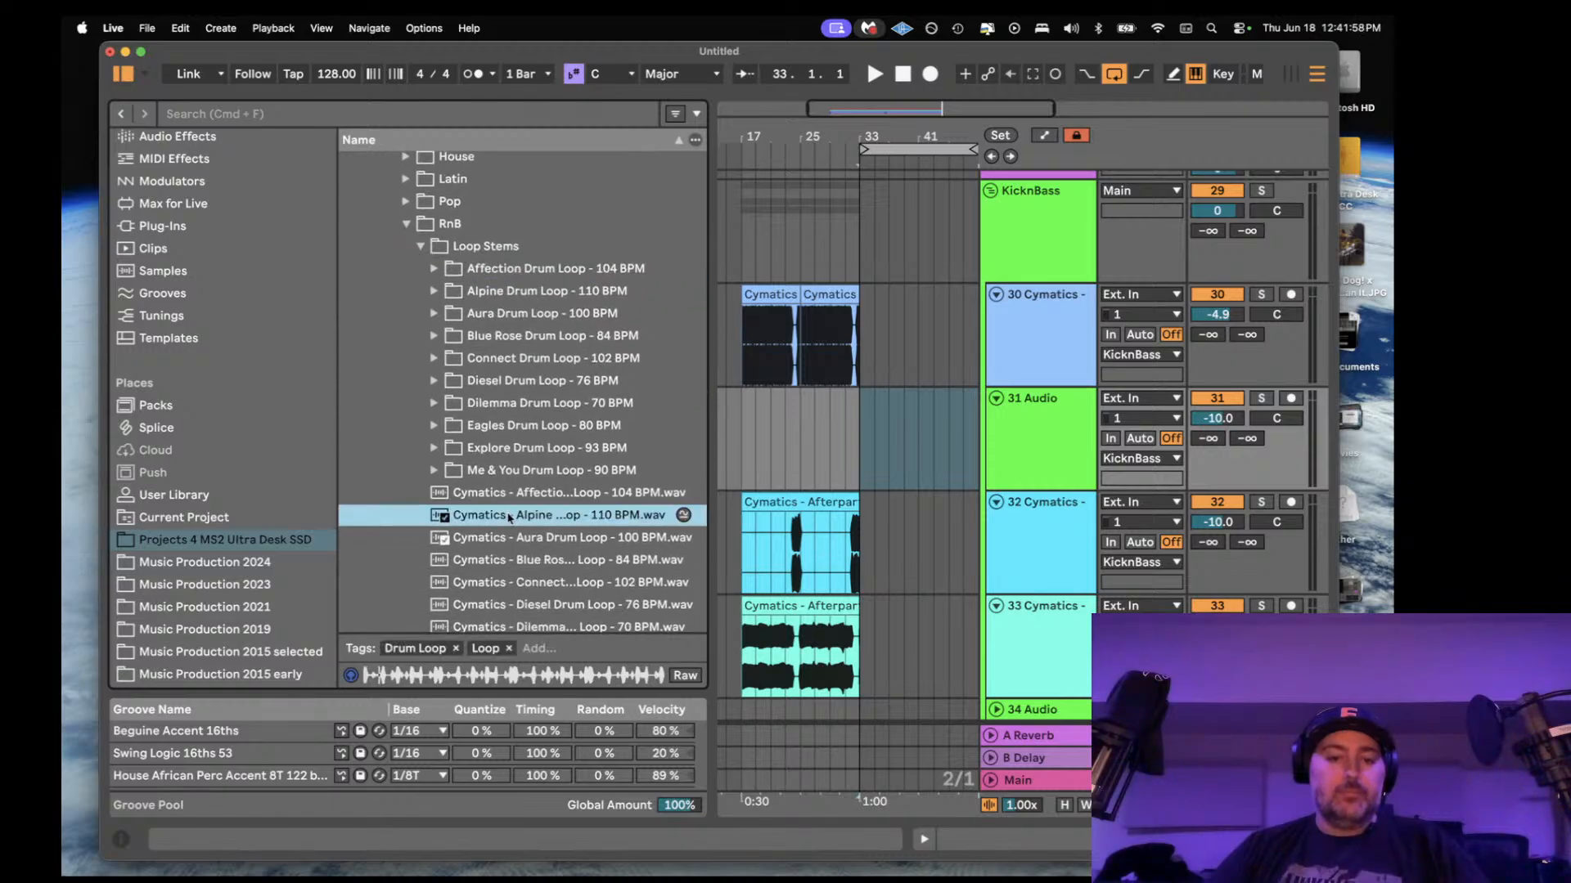
click(435, 292)
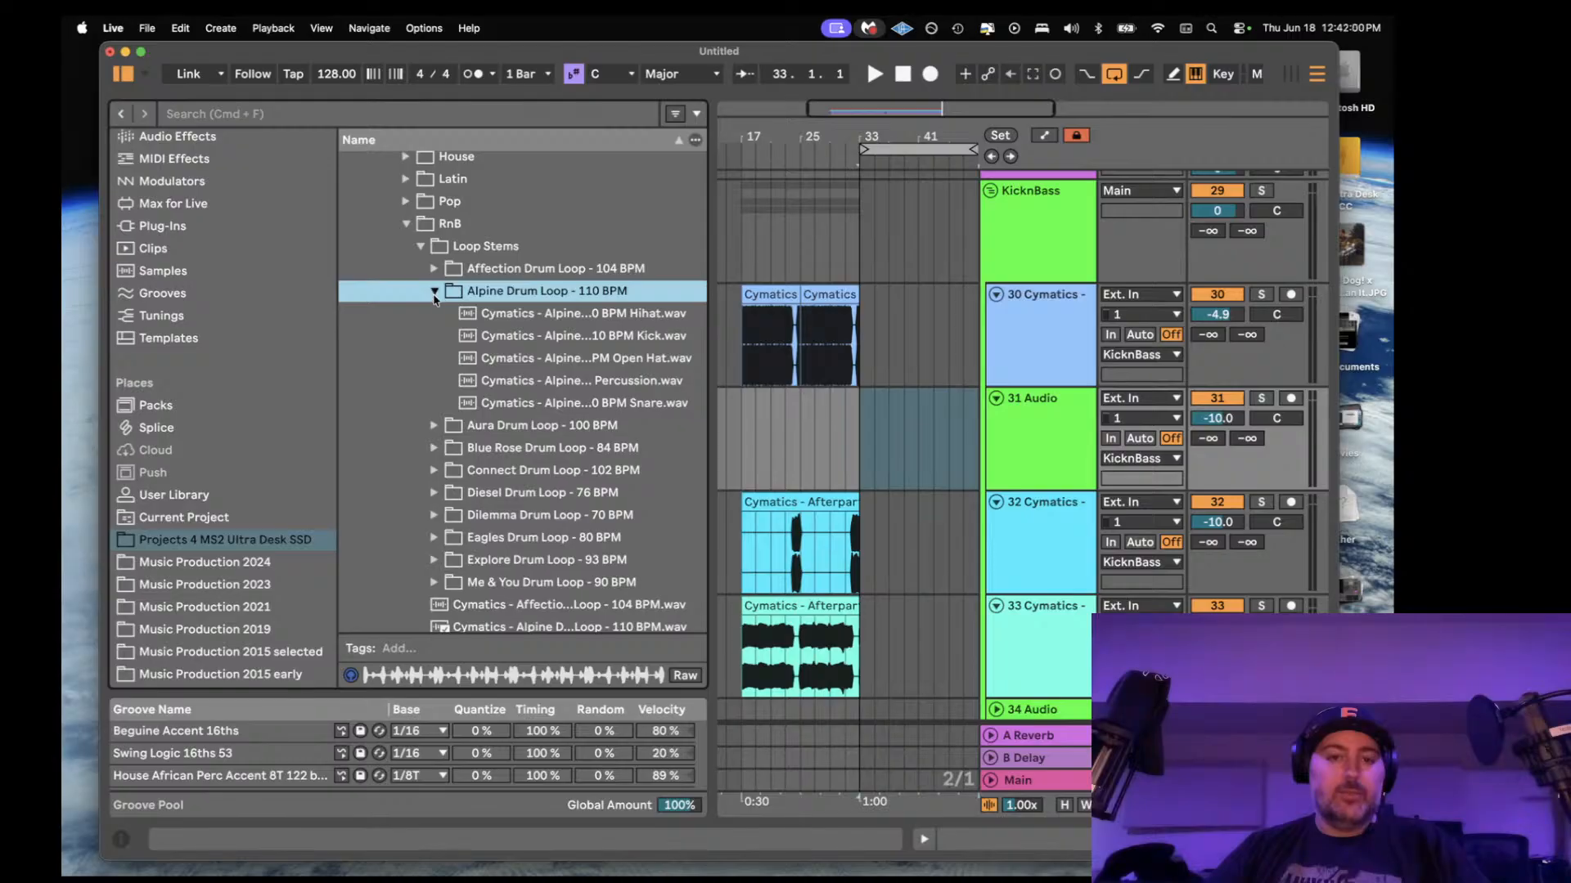
- Place all five Alpine Drum Loop stems on separate new tracks below the FX group, starting at bar 33
click(484, 315)
shift+click(501, 402)
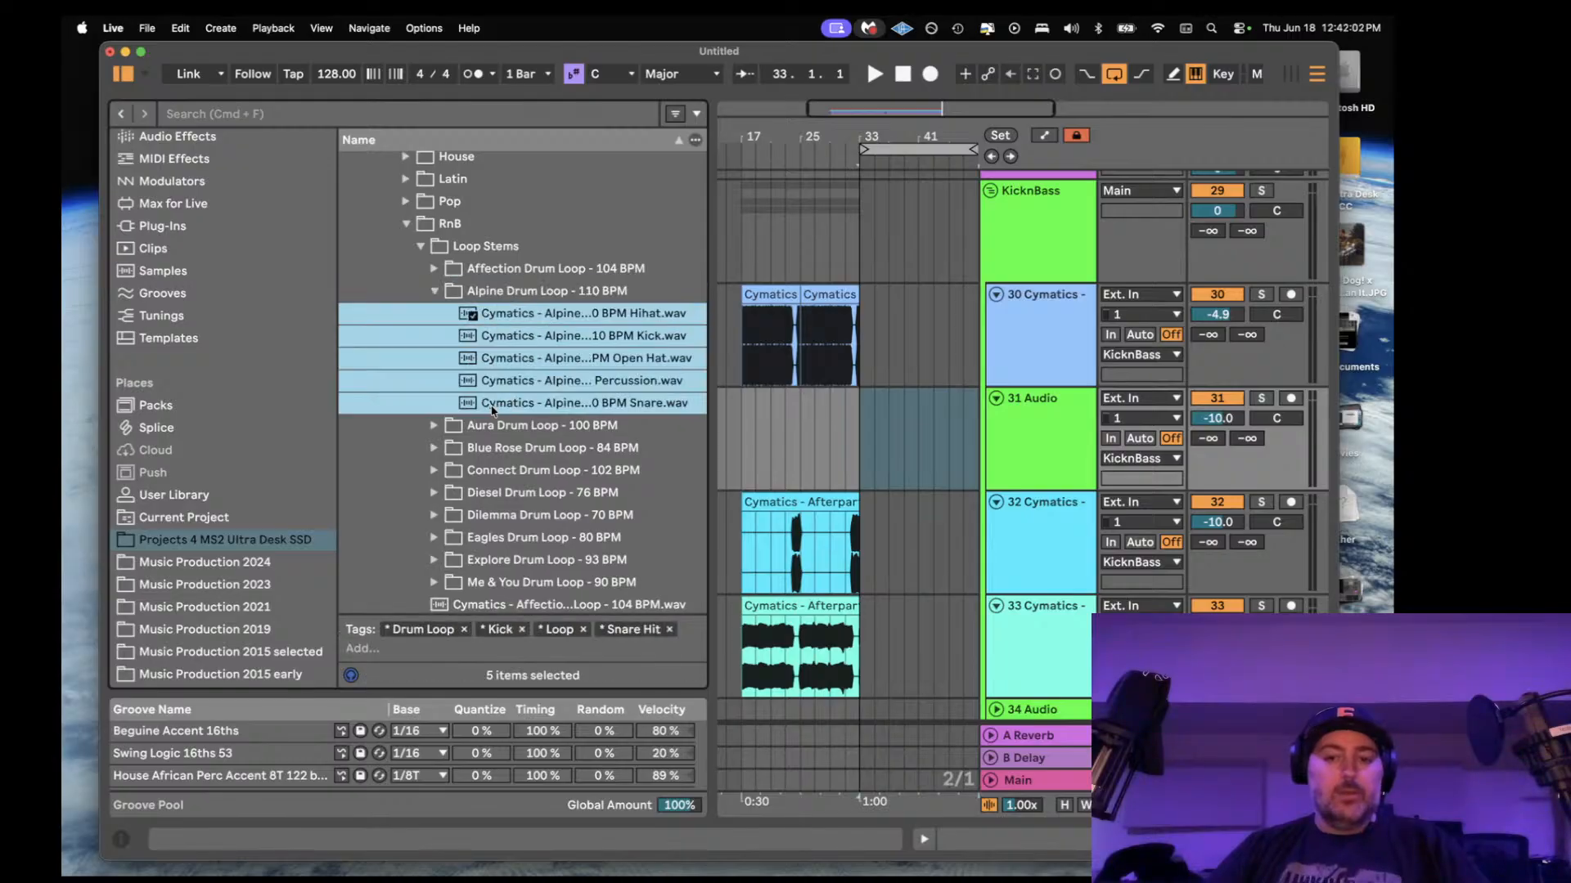
drag(904, 108, 903, 80)
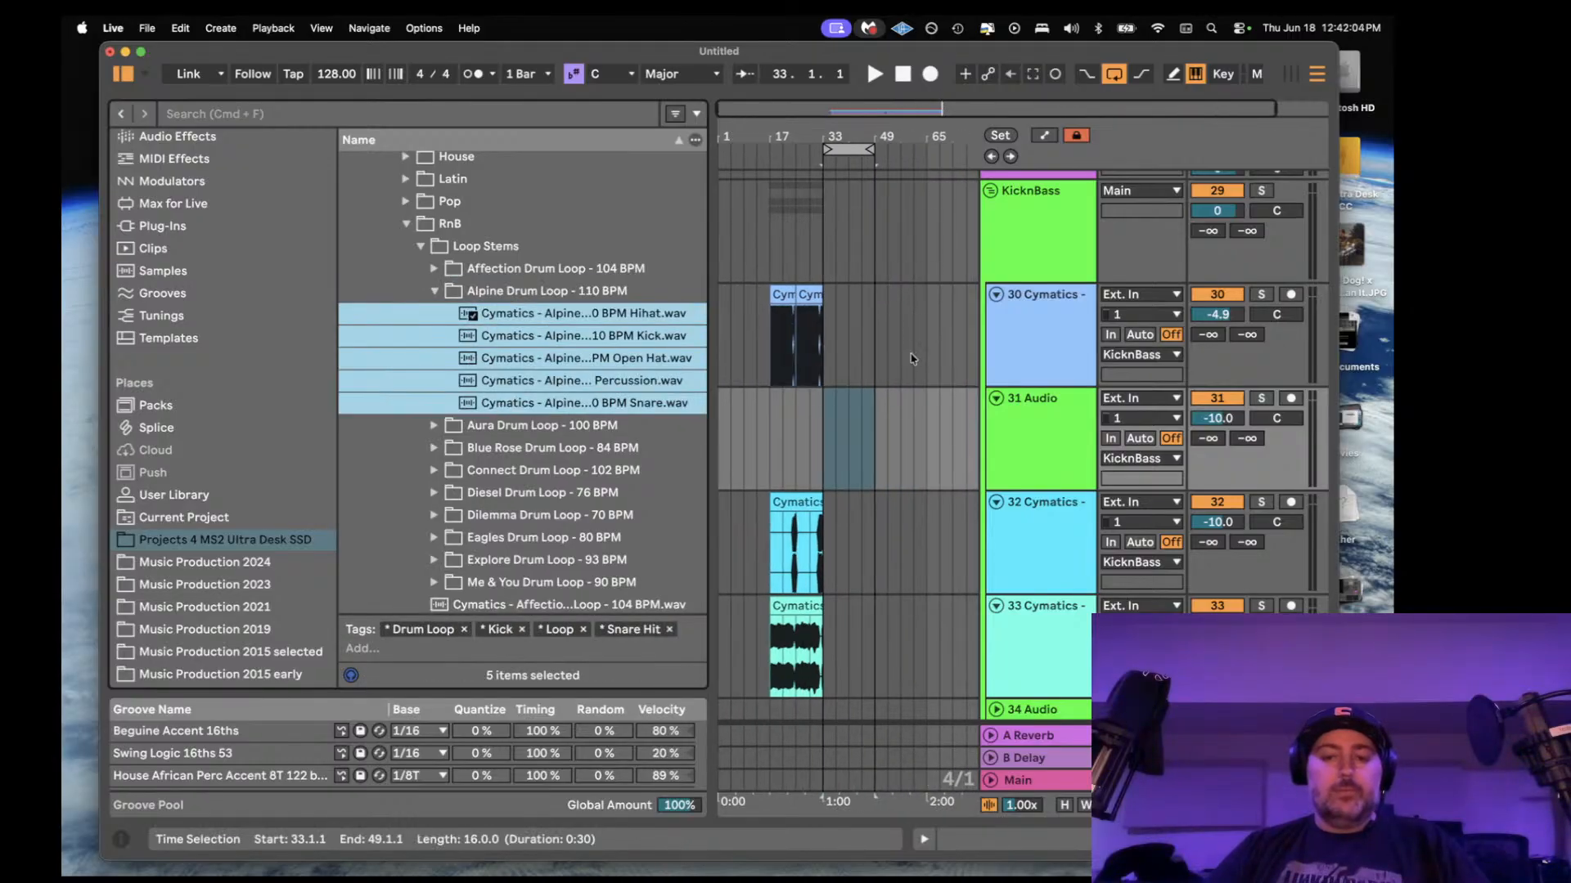
scroll(914, 353, down, 5)
scroll(915, 352, down, 10)
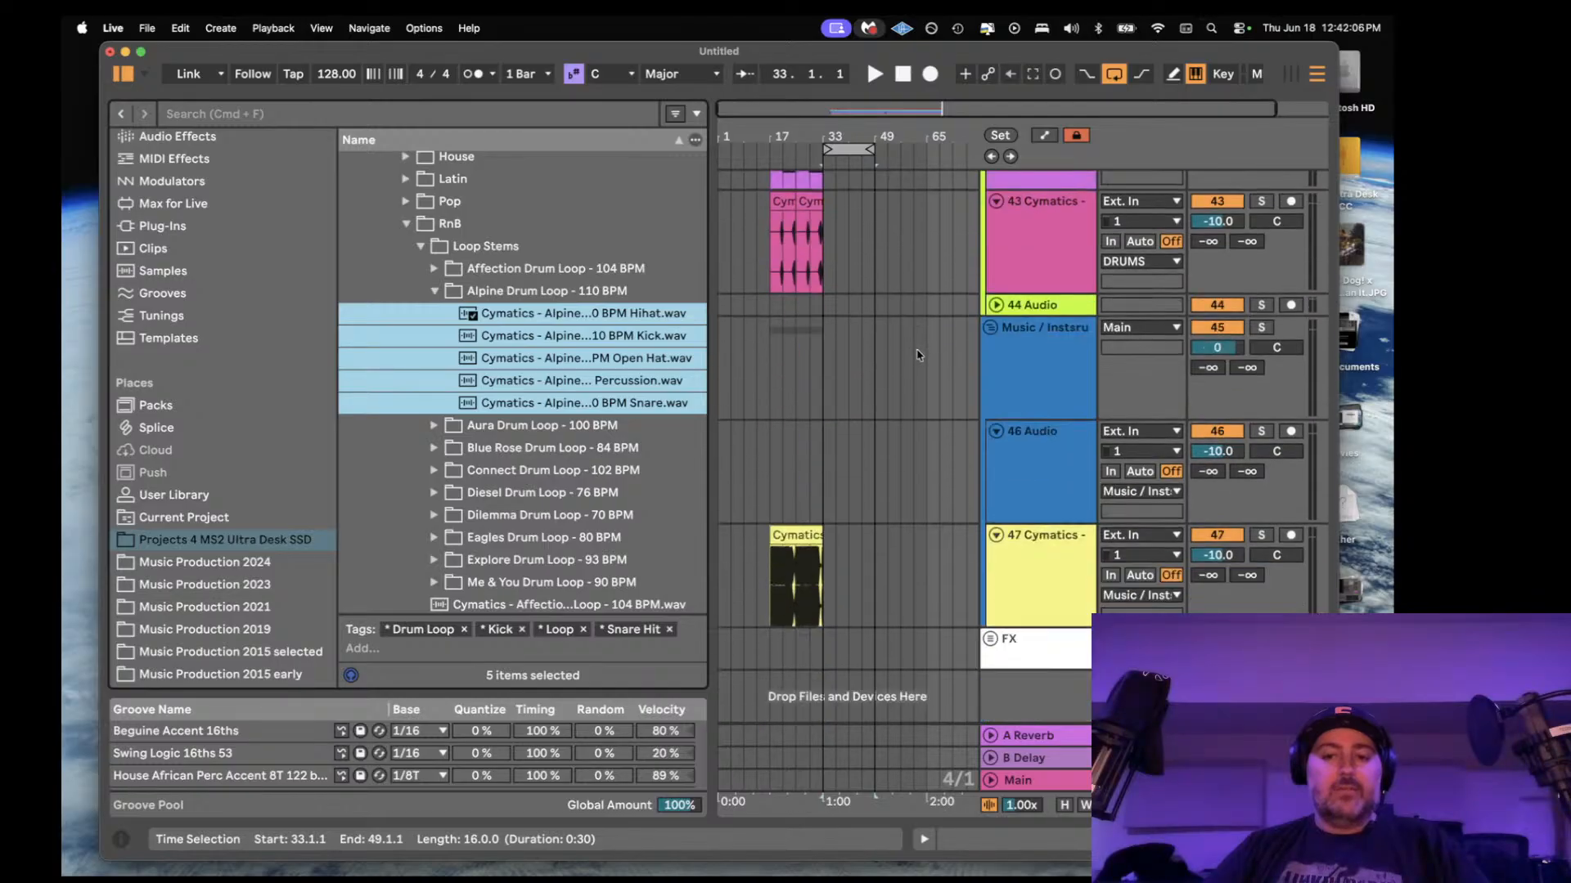
drag(513, 319, 824, 694)
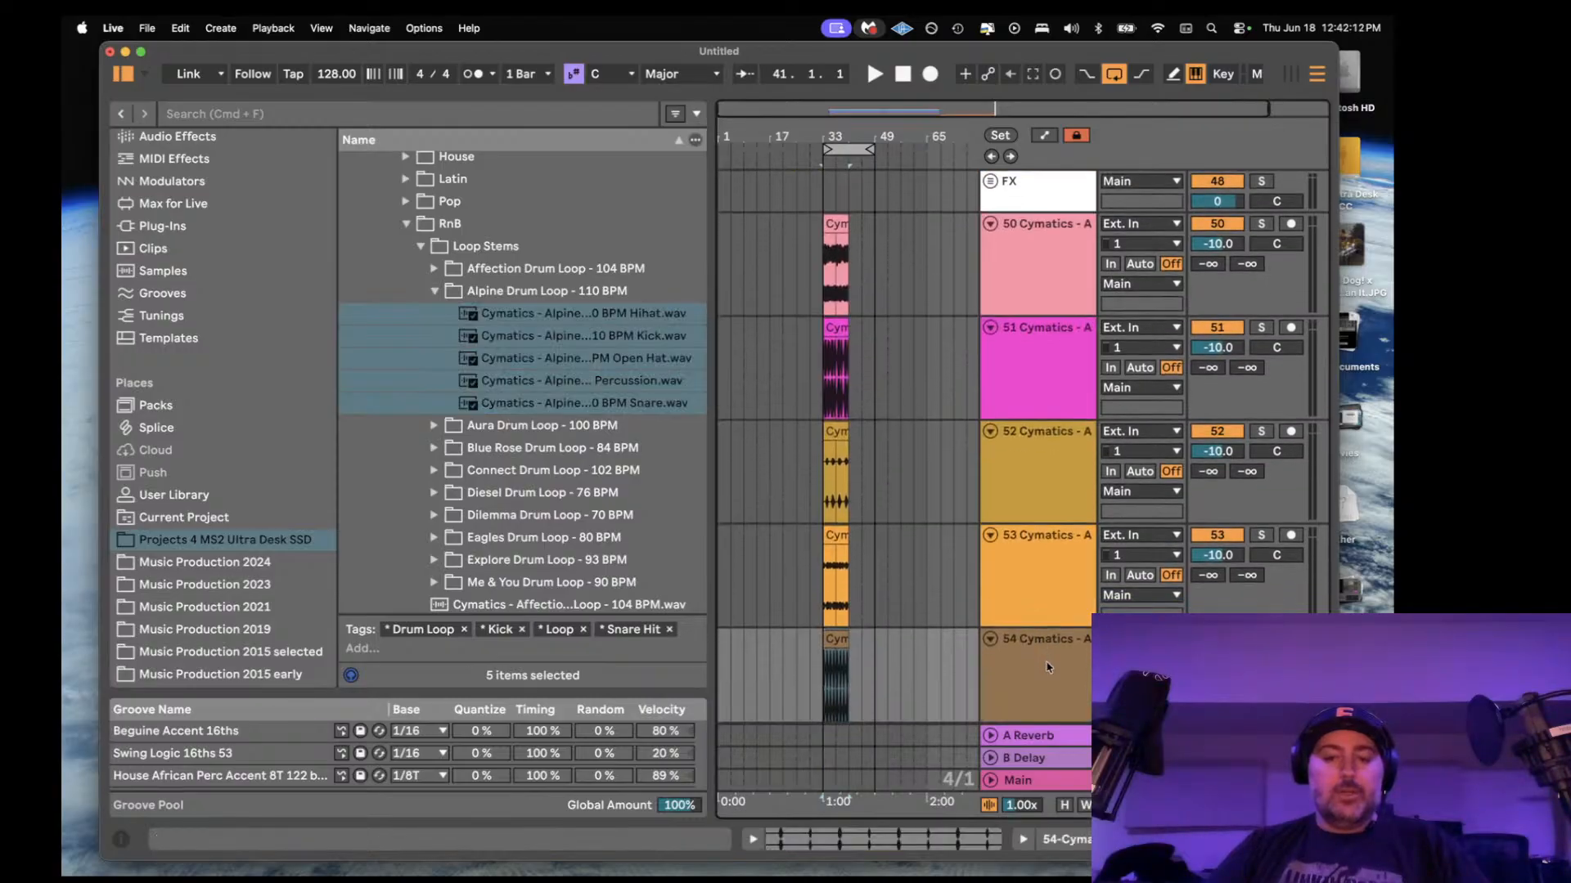
- Move the five Alpine stem tracks into the DRUMS group, just above its last Cymatics track
scroll(1049, 666, up, 5)
shift+click(1020, 457)
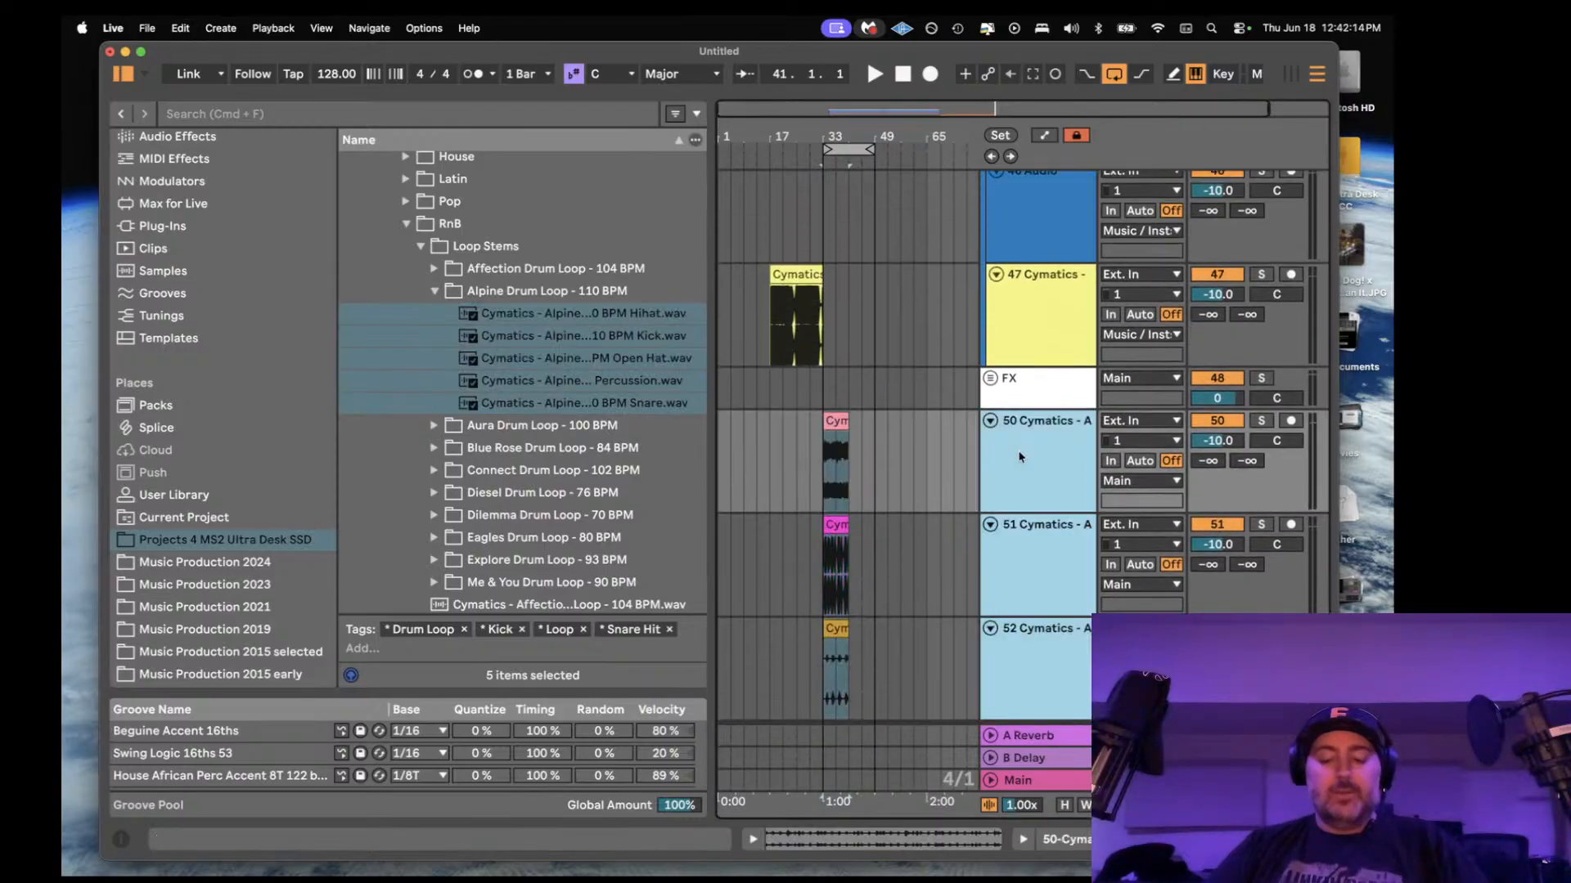
scroll(1027, 433, up, 20)
scroll(1034, 415, down, 6)
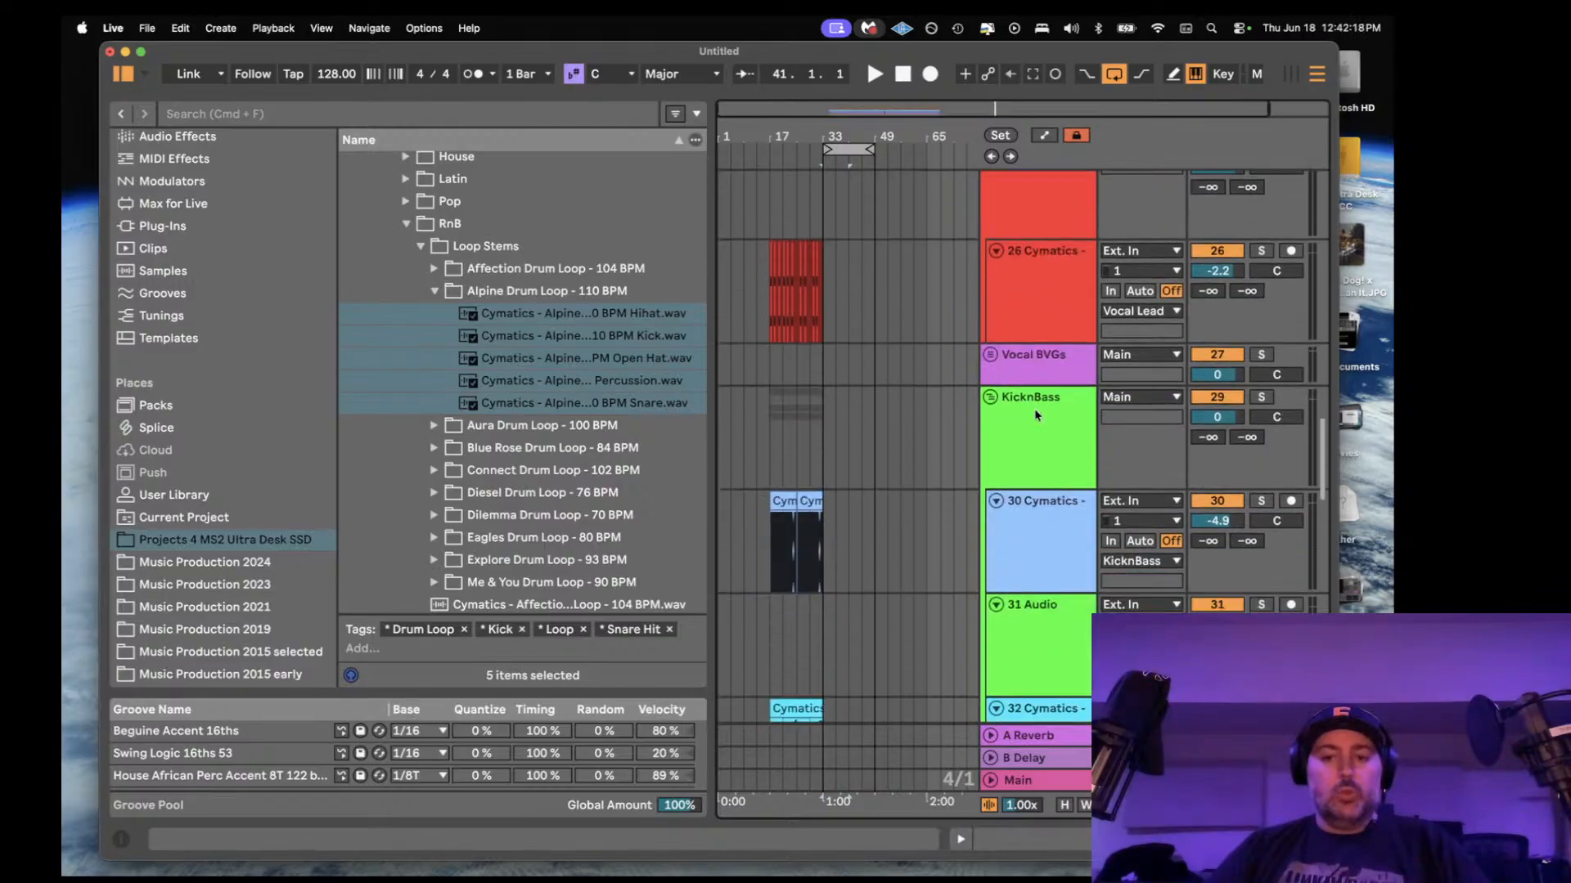
scroll(1034, 414, down, 6)
scroll(1035, 415, down, 8)
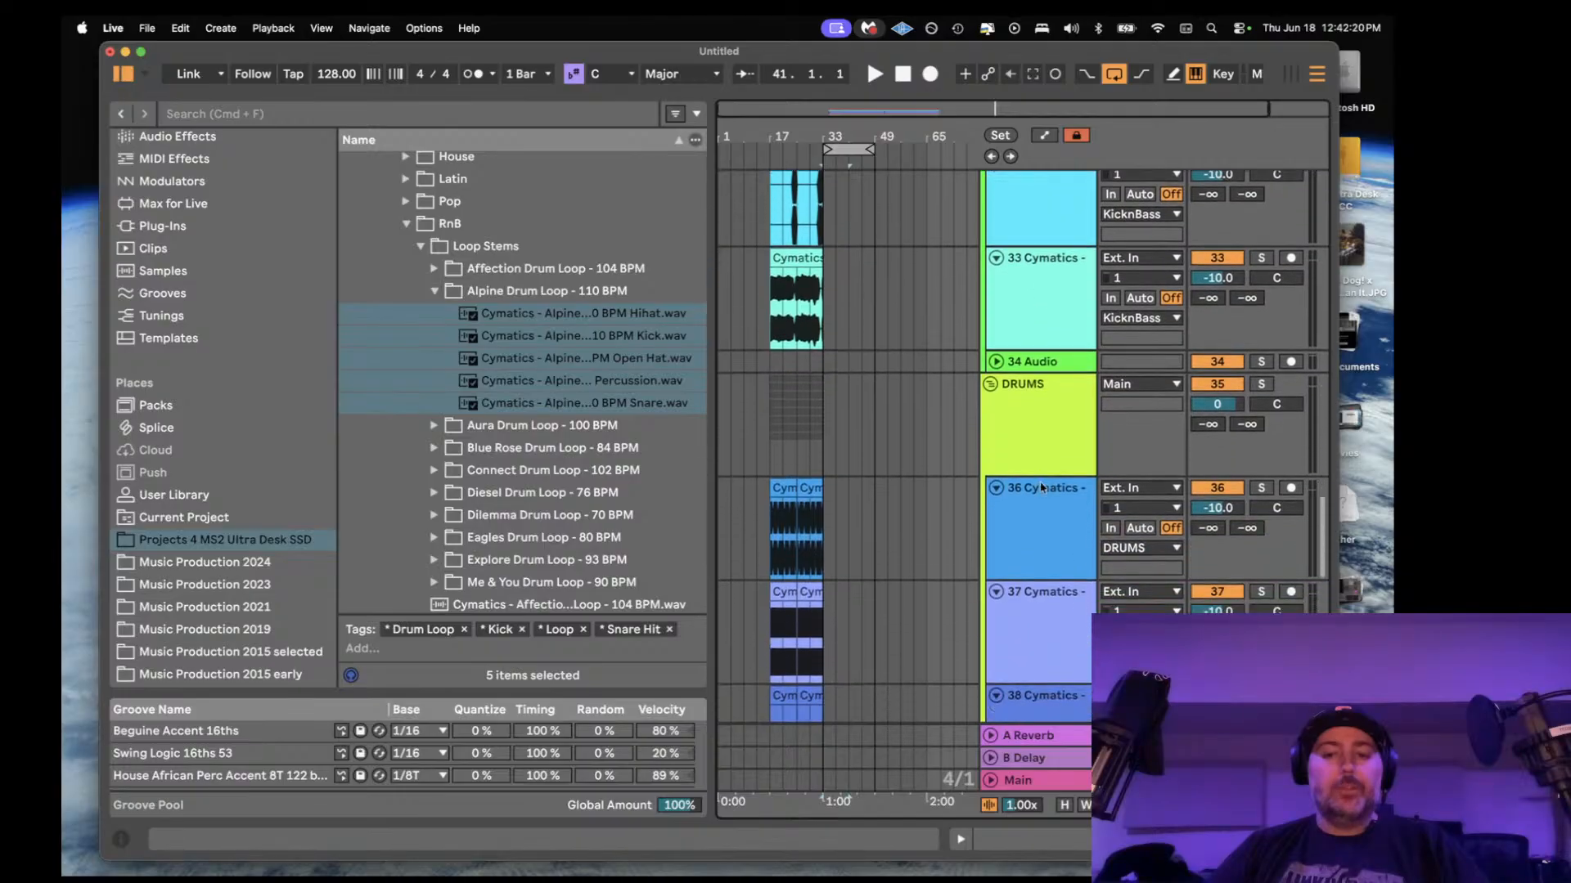
scroll(1038, 498, down, 1)
click(1057, 467)
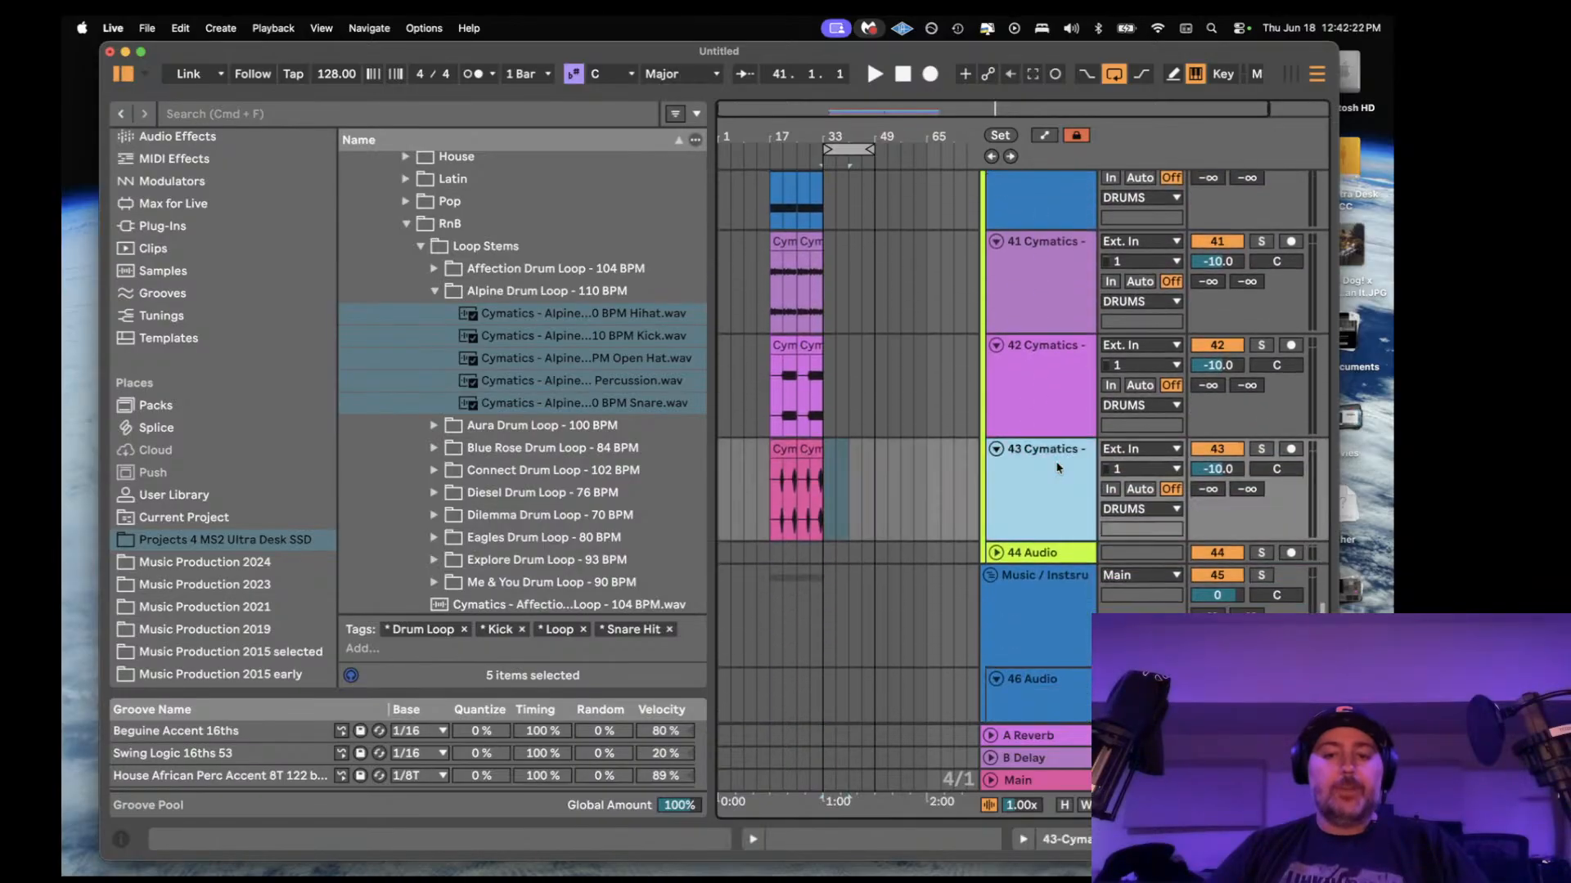
key(super+v)
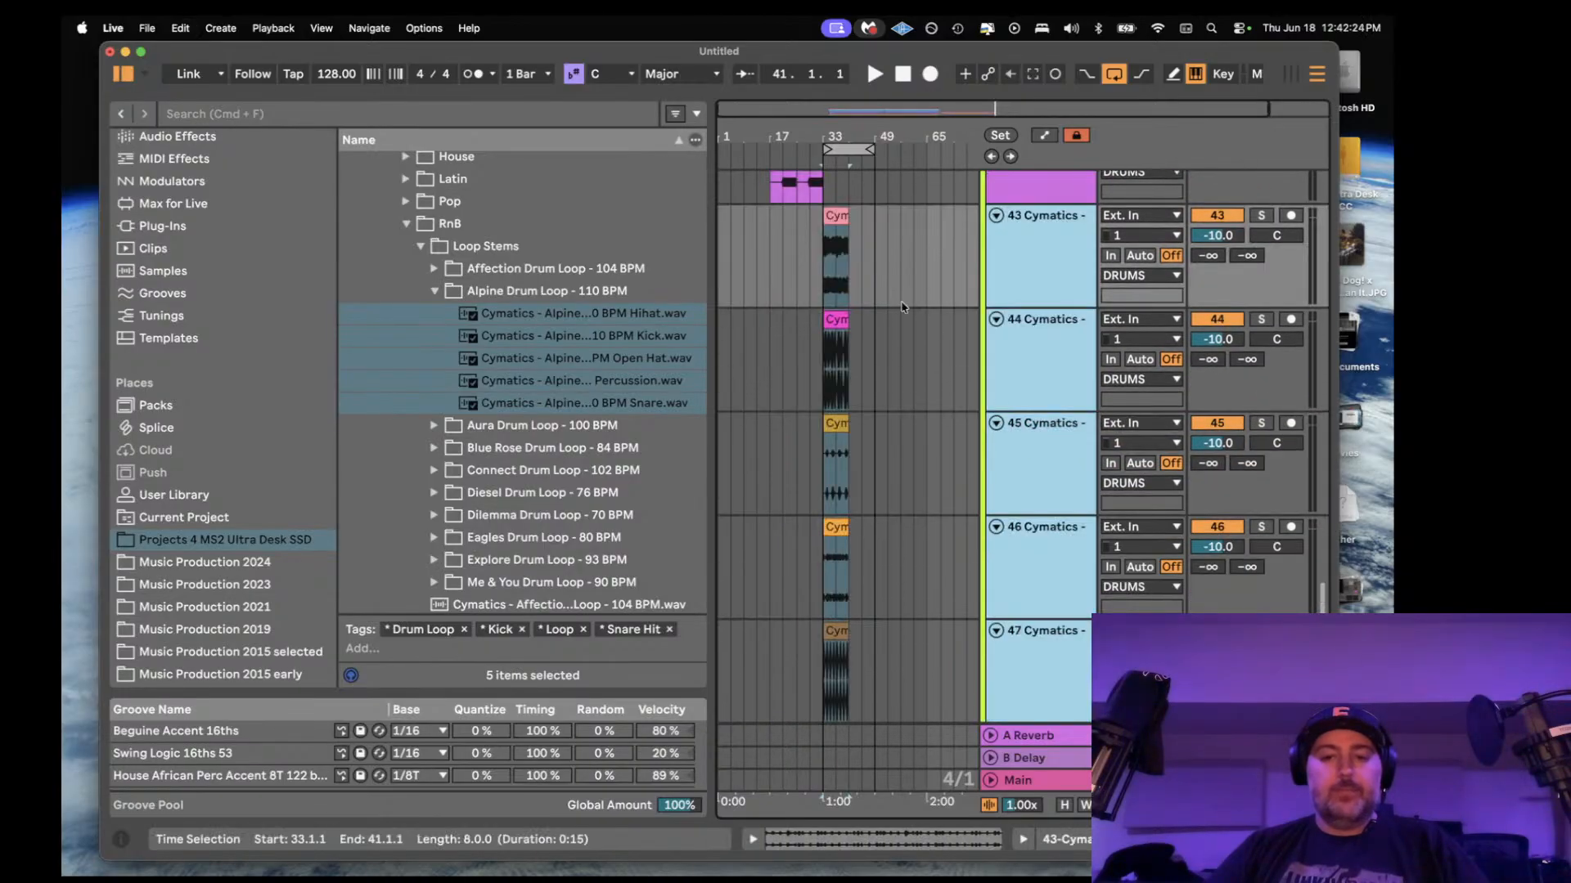
- Play the new Alpine stems from bar 33 and solo track 44 to hear it alone
click(834, 216)
key(space)
scroll(831, 248, up, 4)
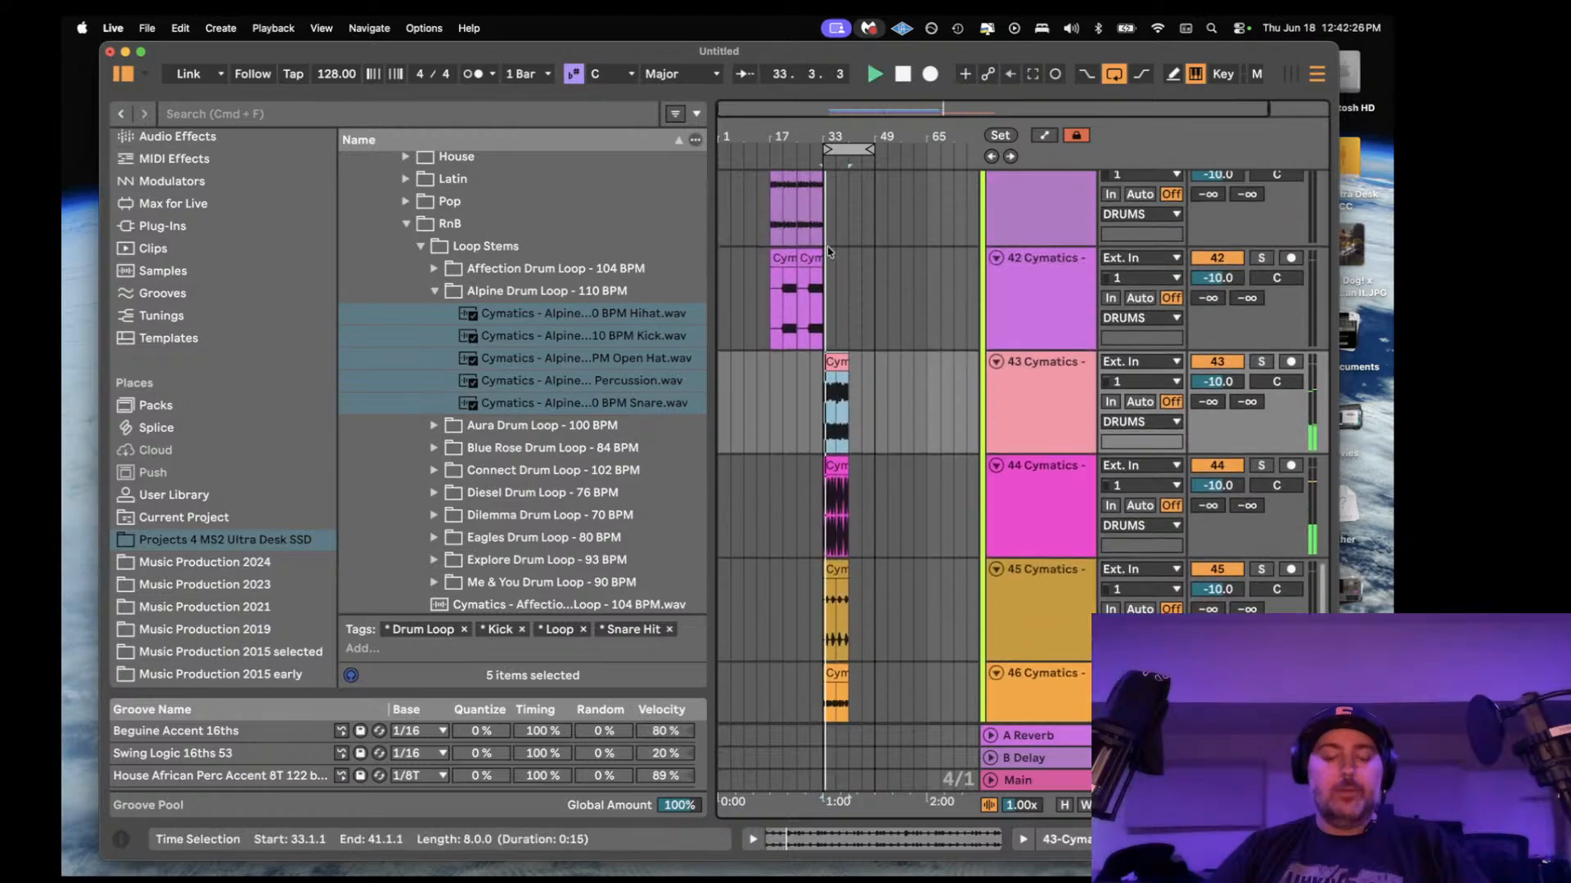
scroll(1258, 364, down, 2)
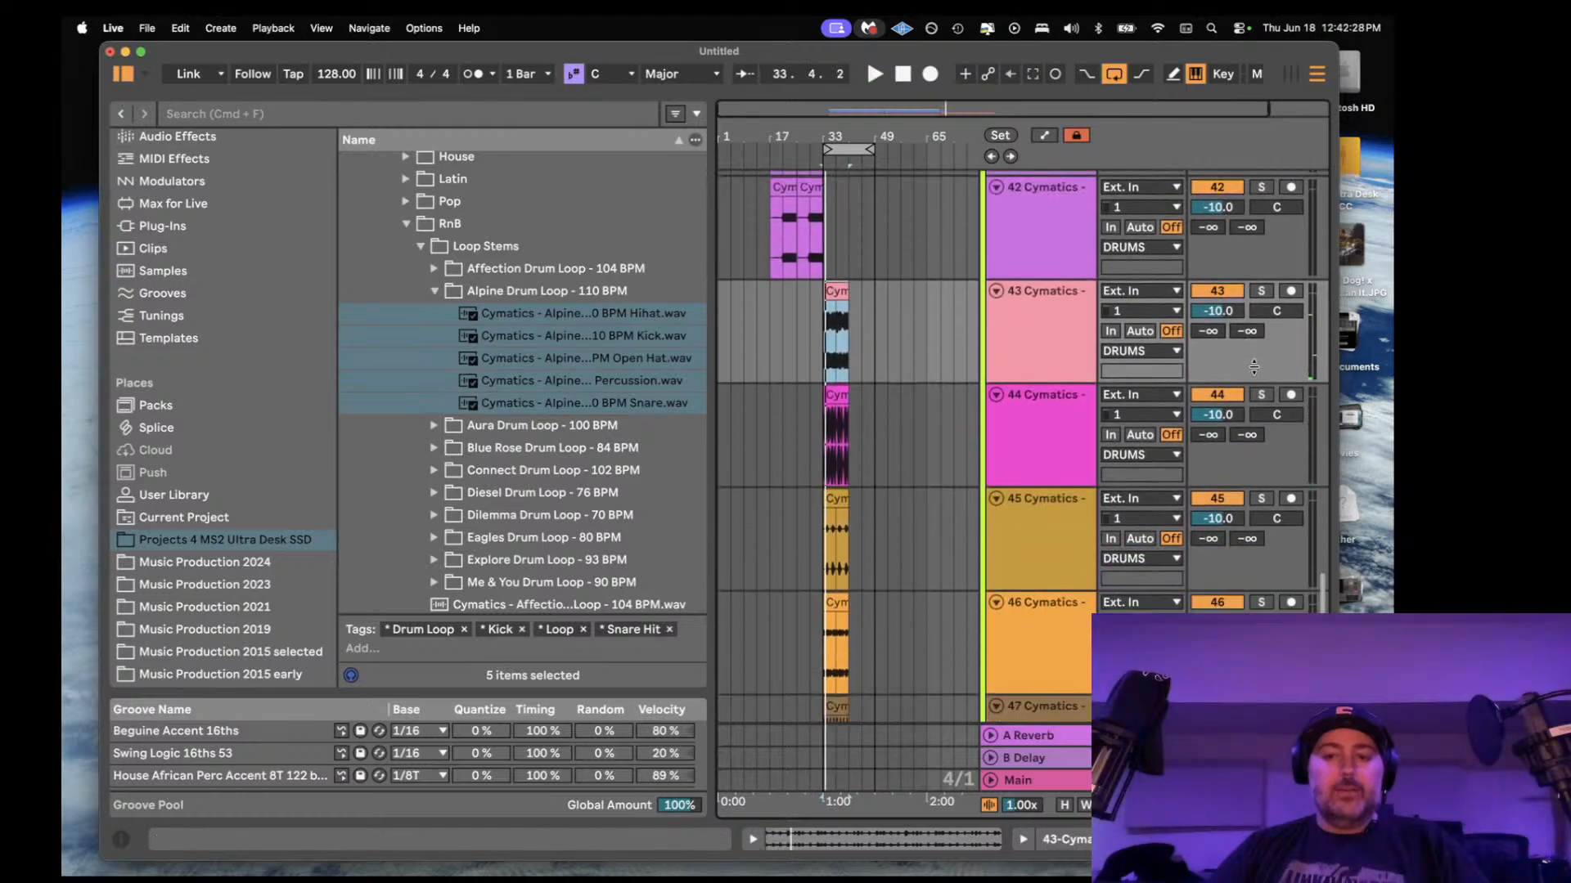
click(1261, 395)
- Move the soloed Alpine kick track into the KicknBass group, directly below track 30
scroll(1037, 180, up, 3)
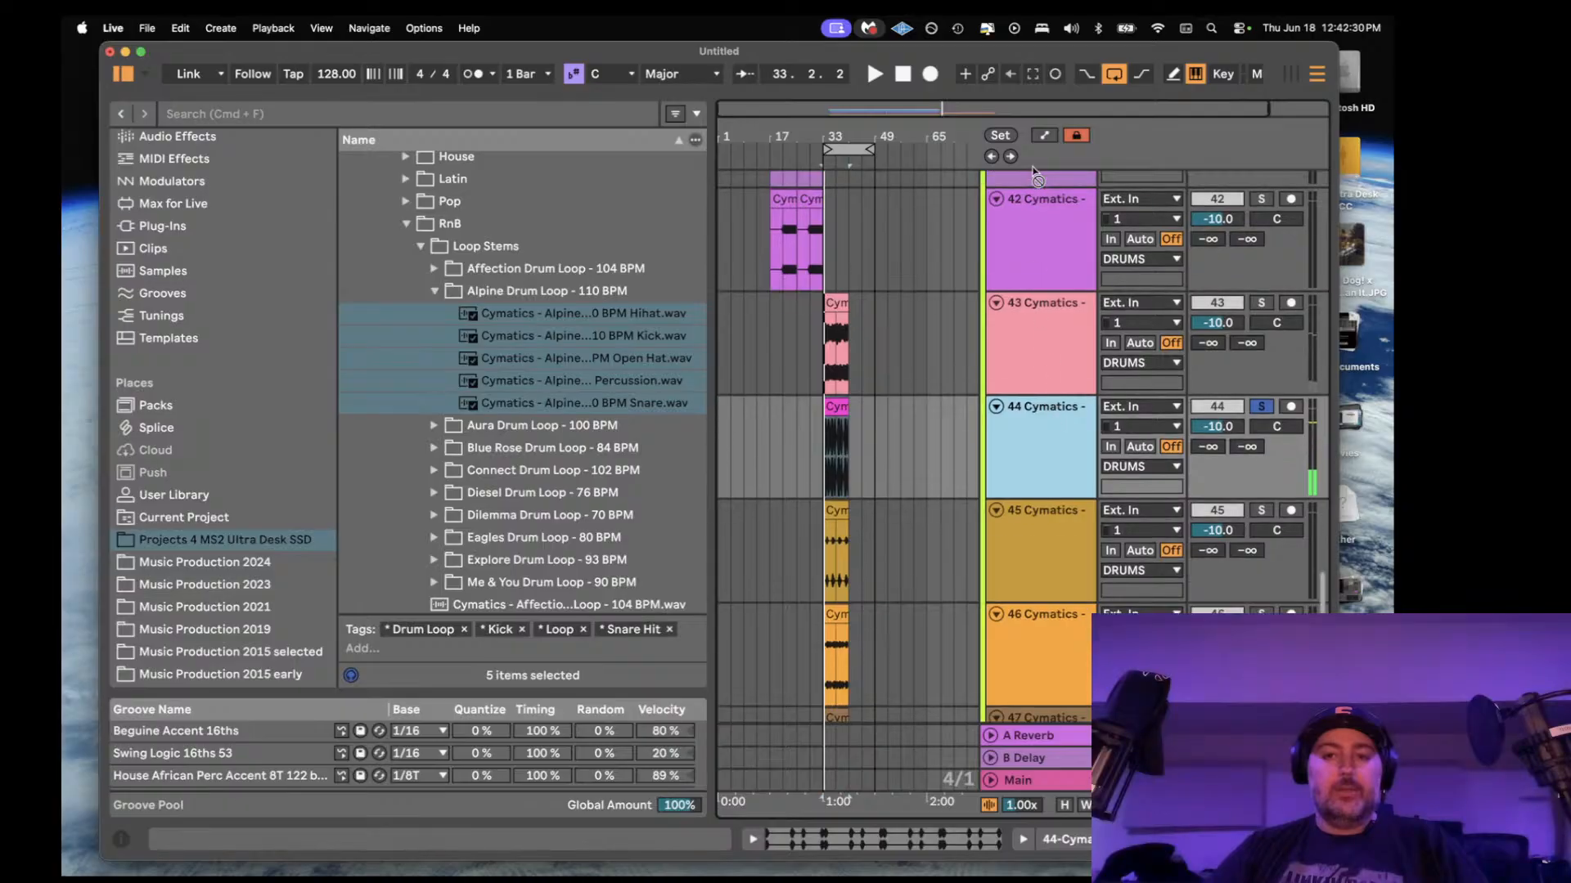
scroll(1037, 180, up, 10)
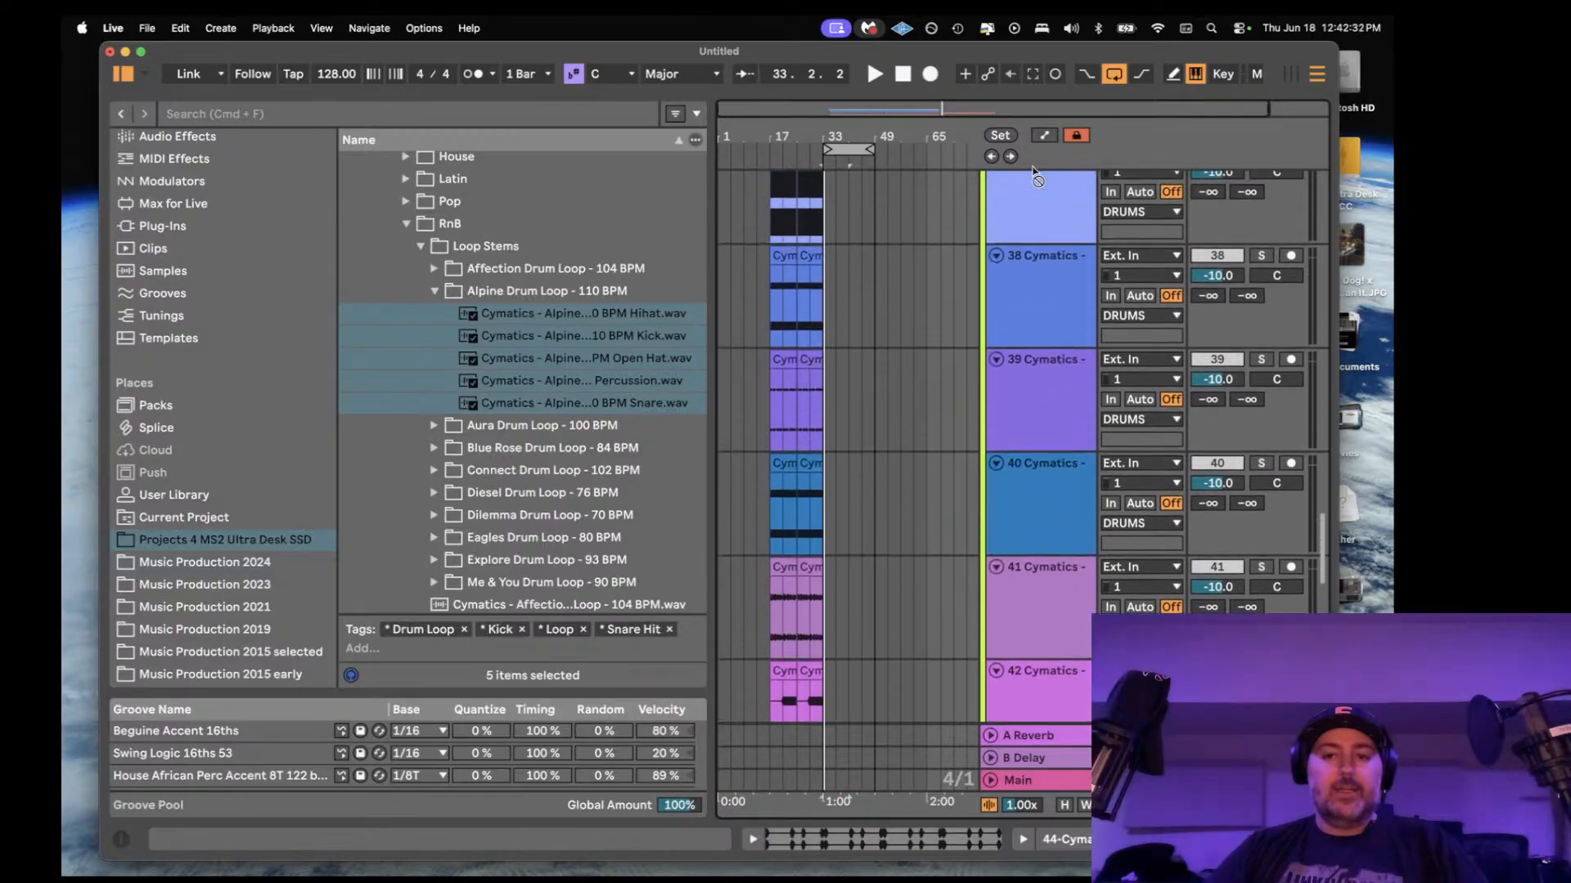
scroll(1038, 180, up, 10)
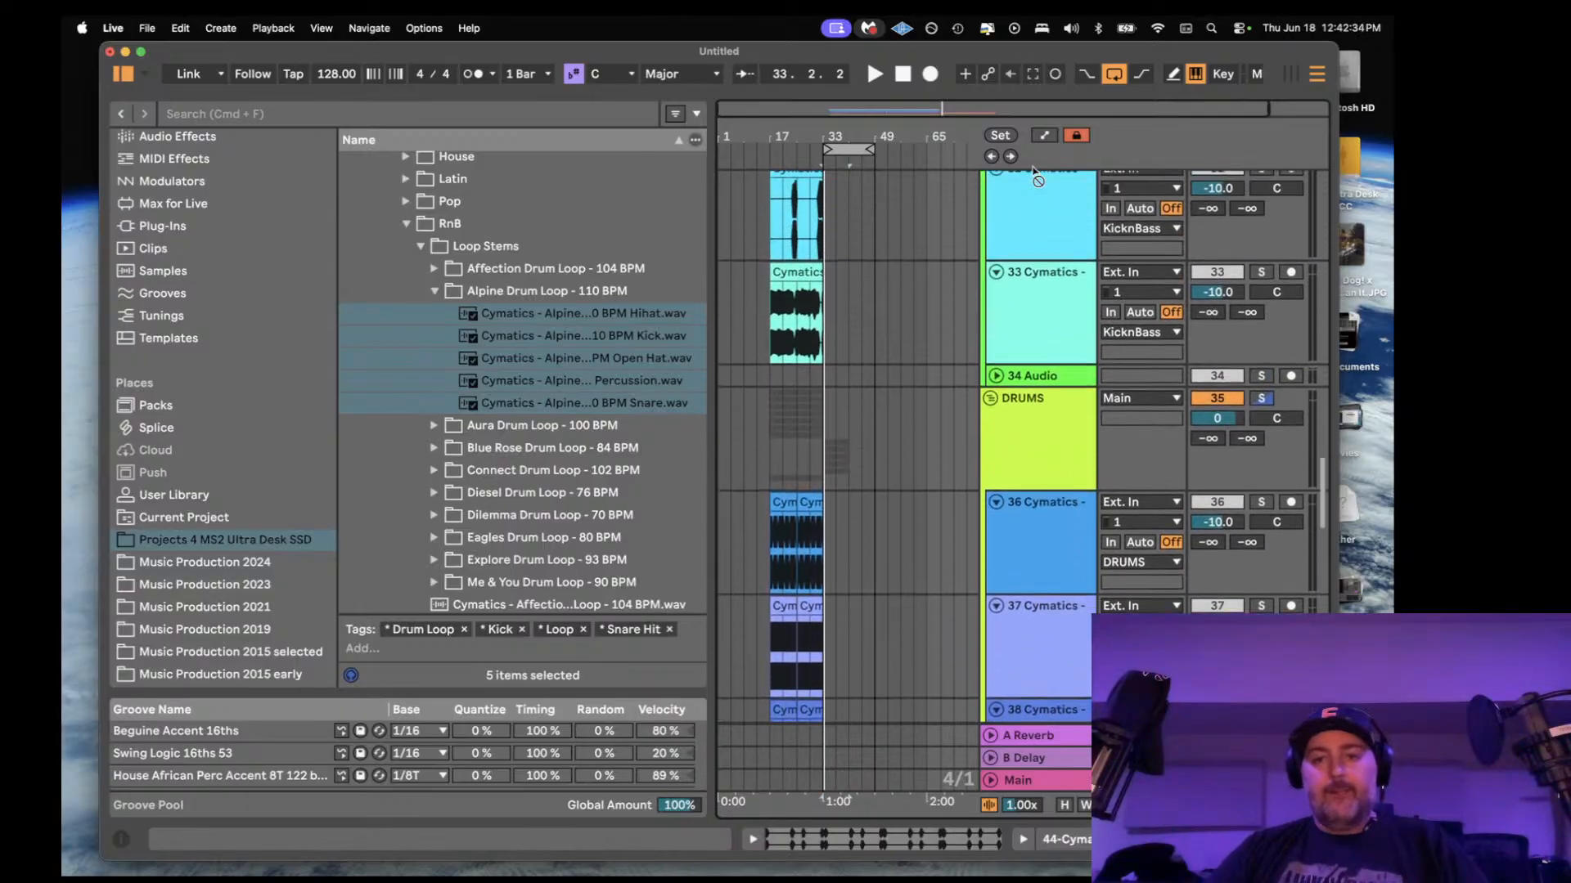
drag(1034, 169, 1043, 389)
- Play the moved kick track from bar 33, turn off its solo and stop playback
key(space)
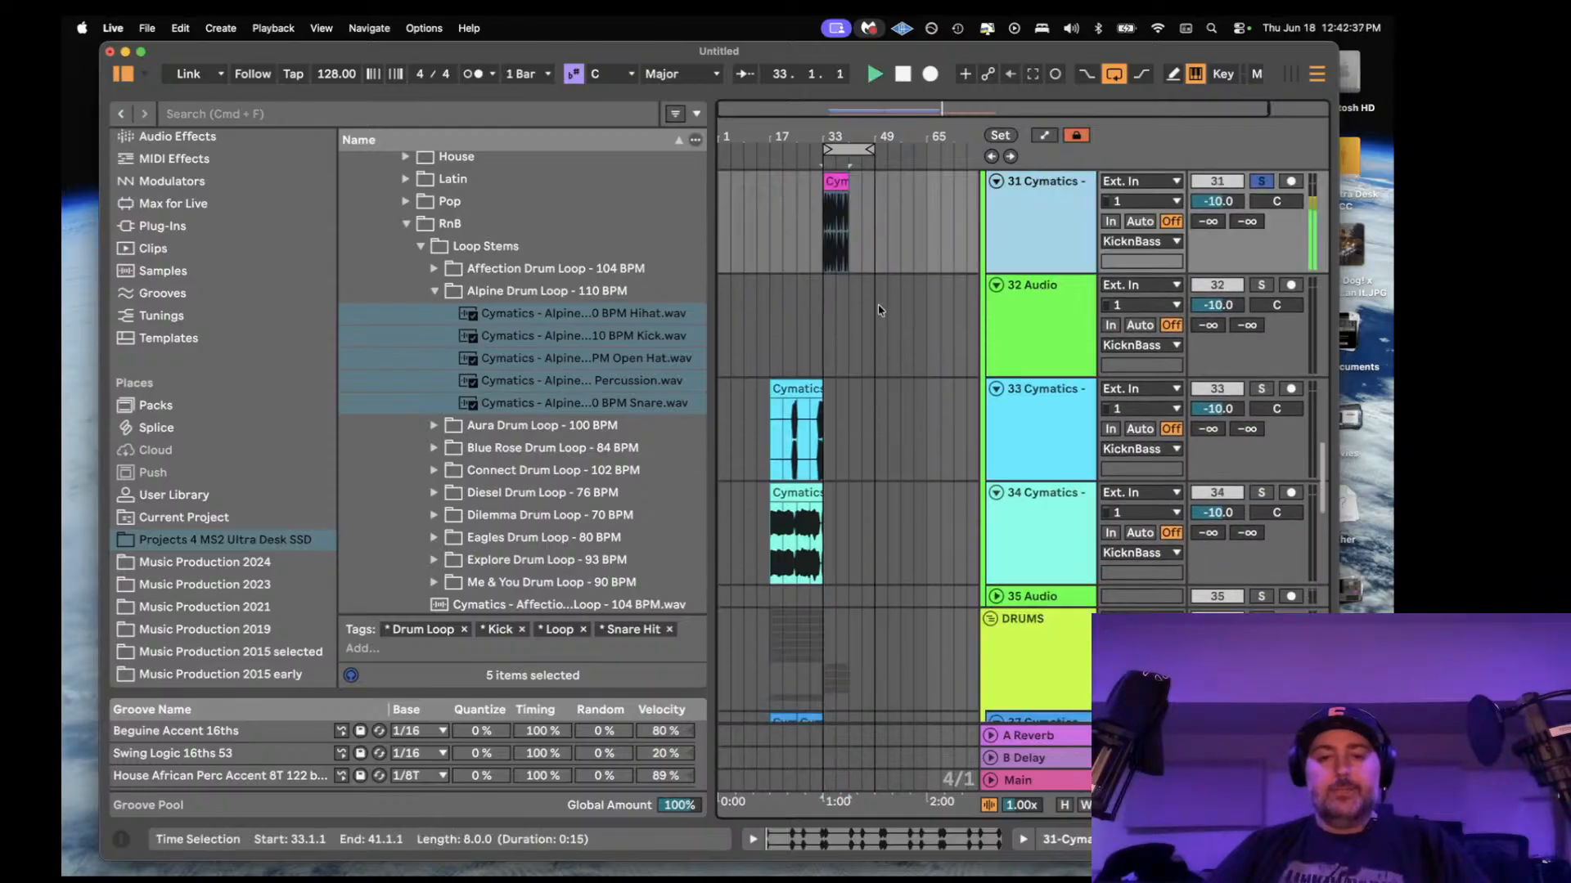
click(1264, 184)
key(space)
- Fold the KicknBass and DRUMS groups in the arrangement
scroll(978, 275, up, 5)
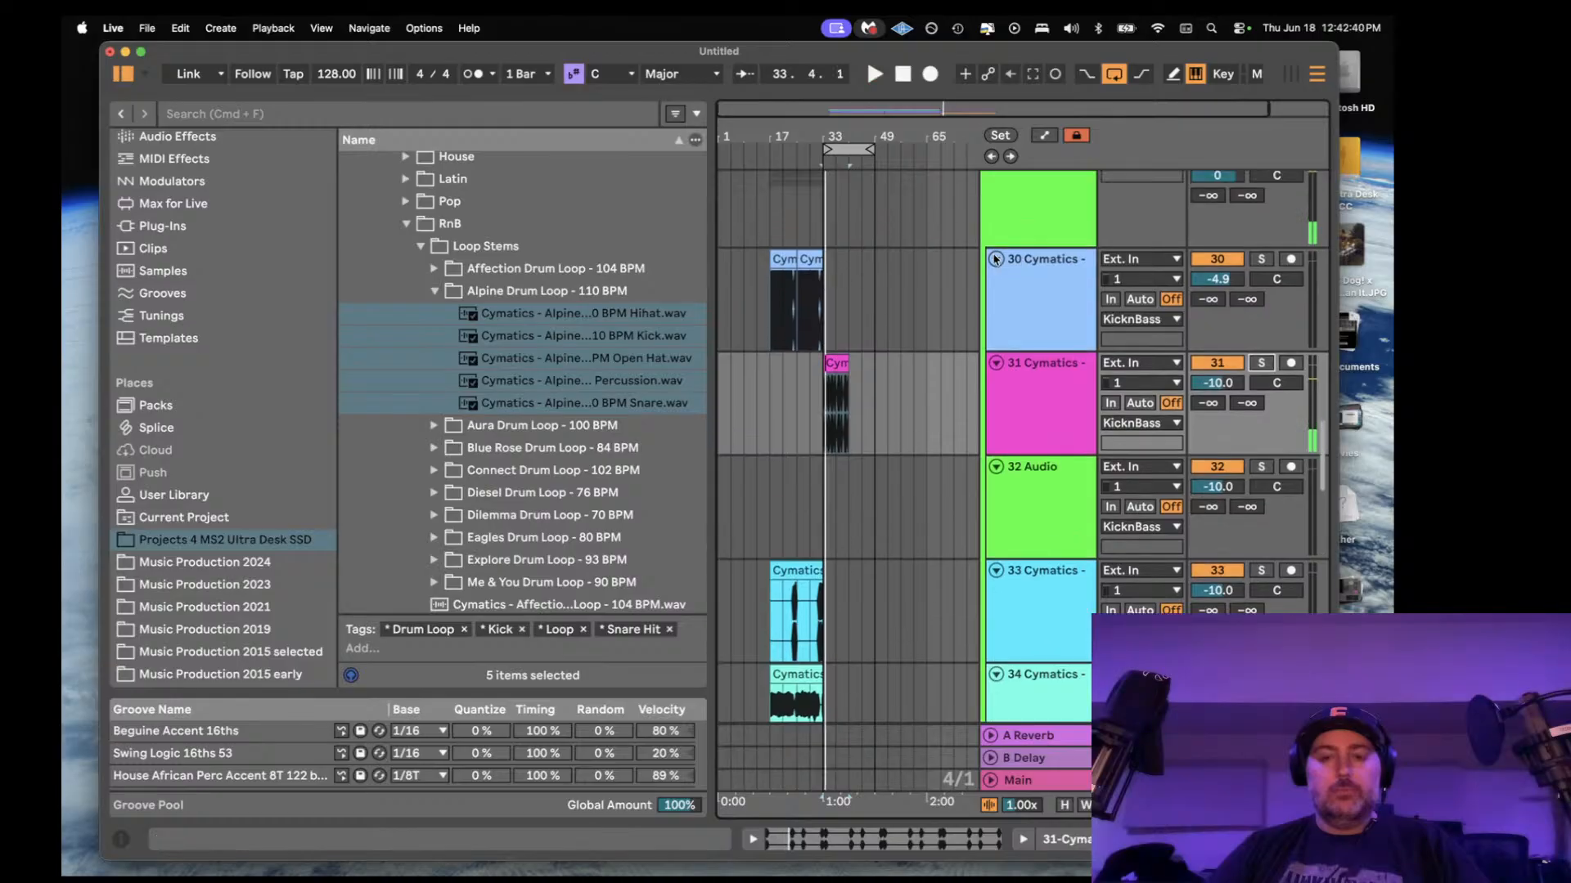
click(990, 281)
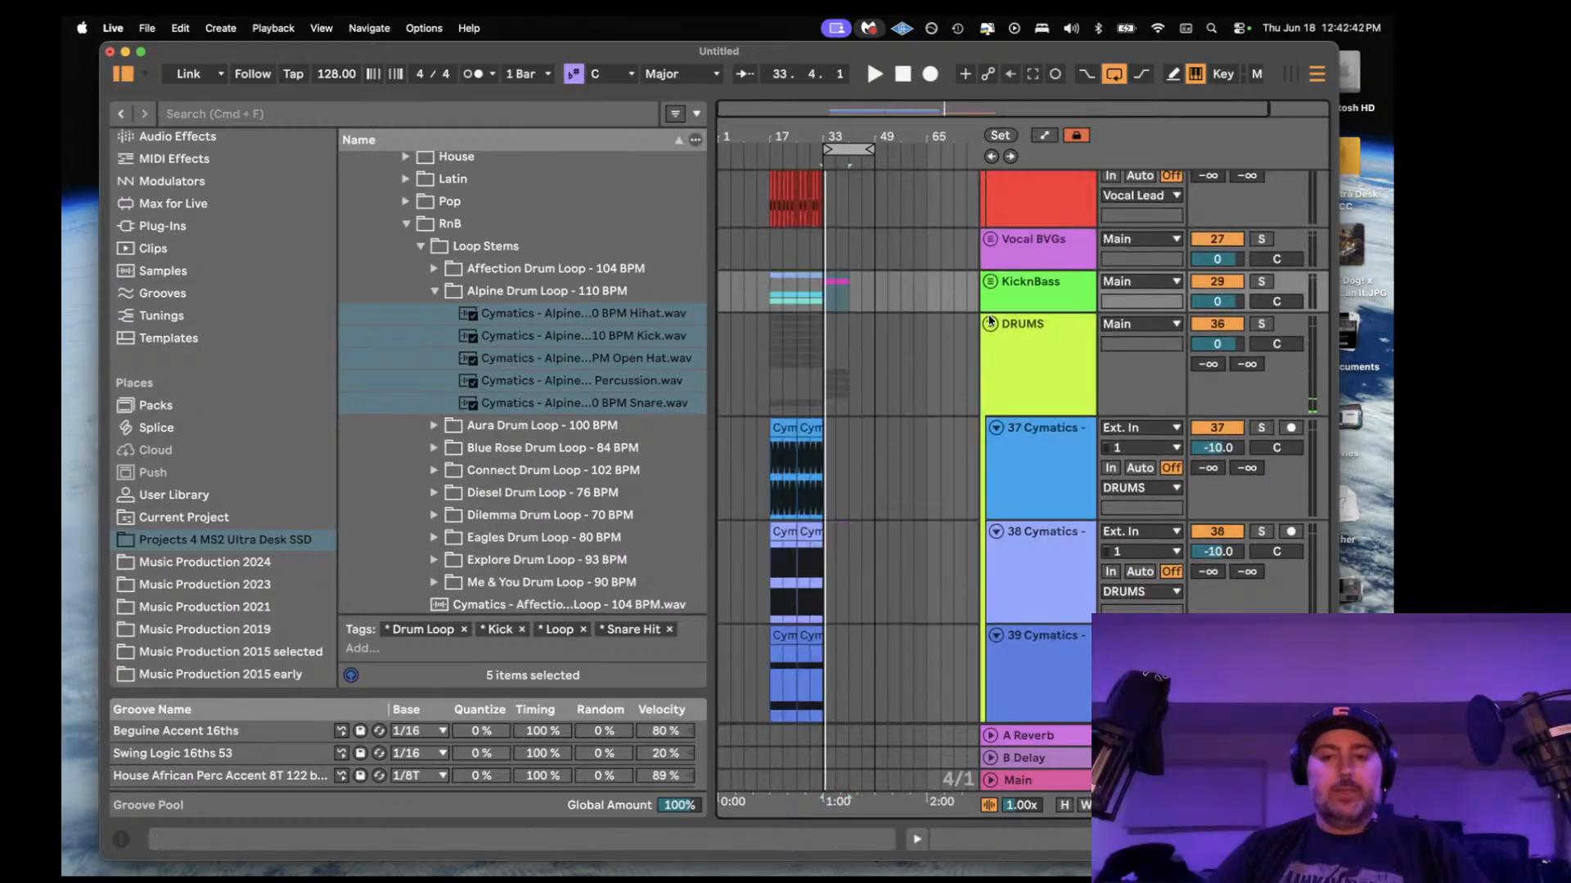
click(990, 323)
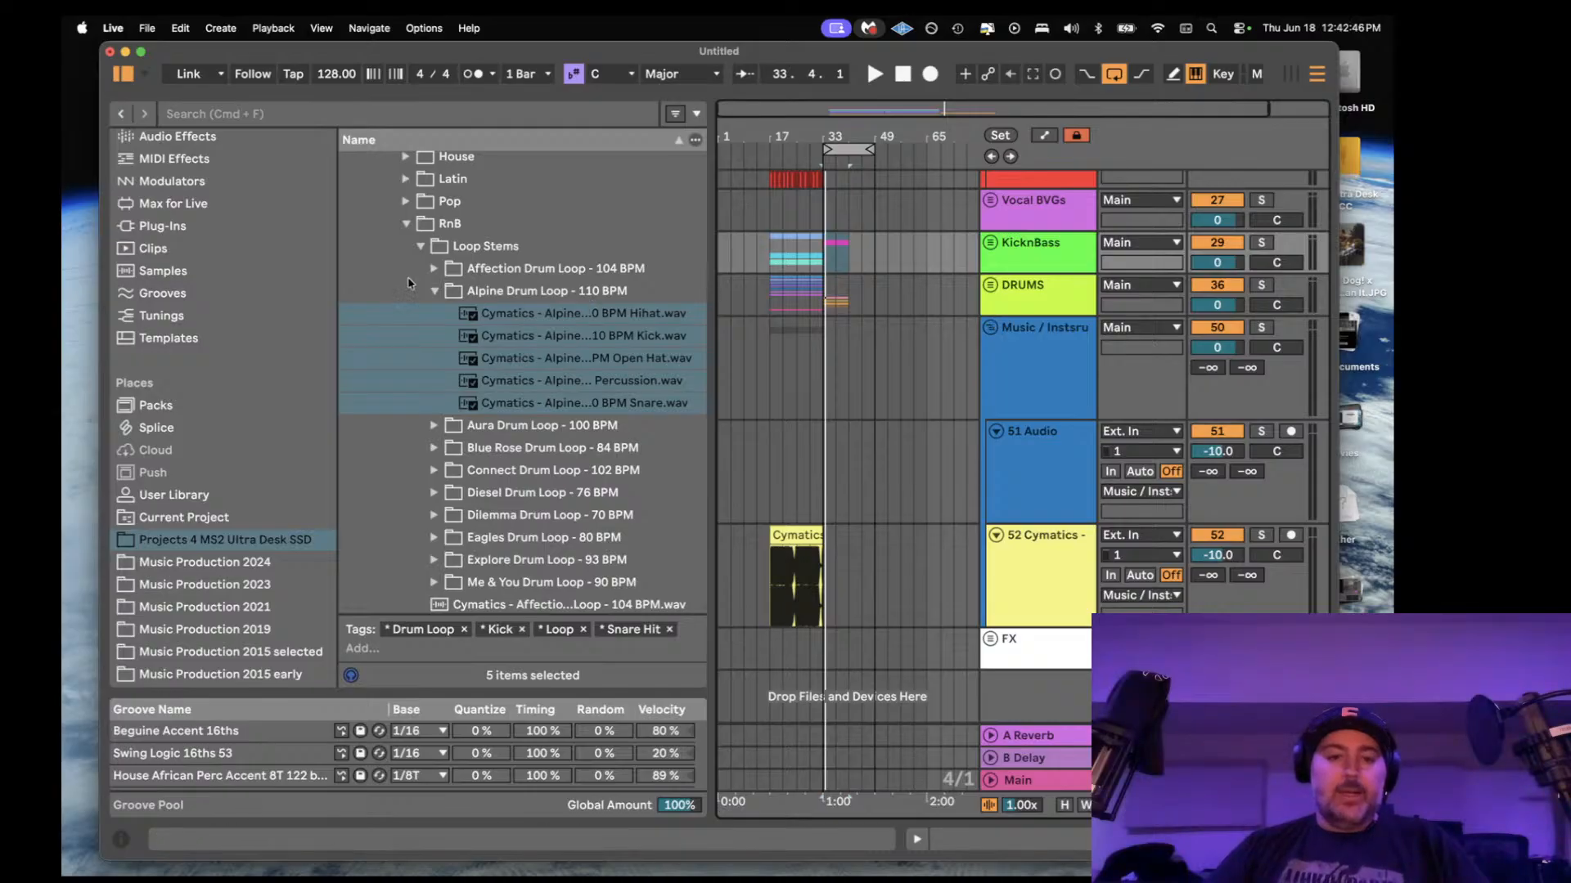
- Open the RnB folder of the Cymatics - QUAKE - Melody Collection and preview the Emotions 96 BPM G Min loop
click(406, 224)
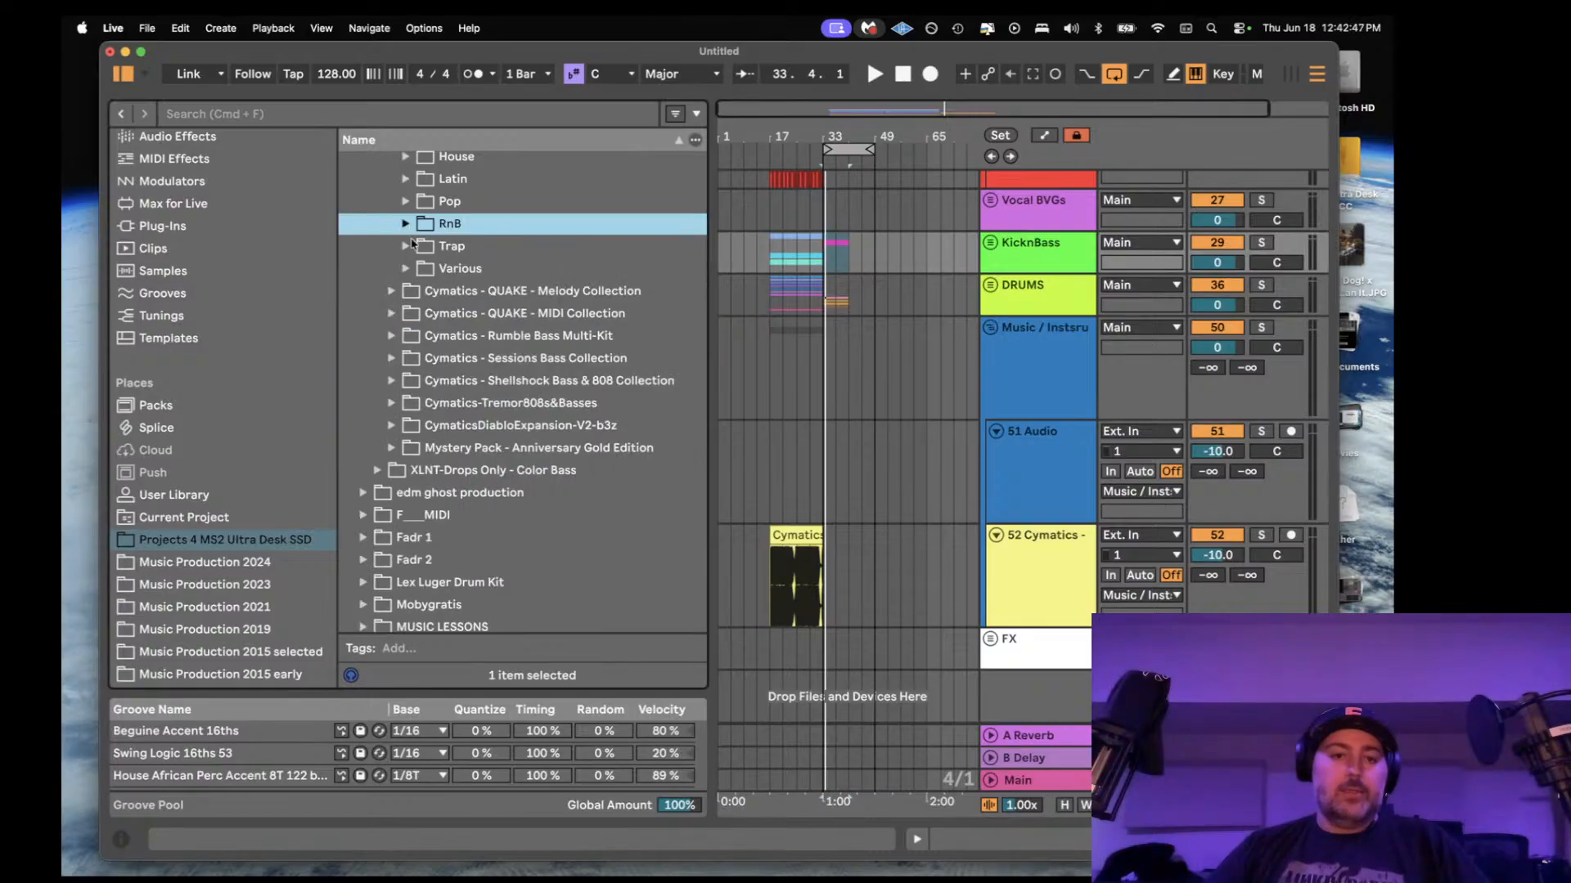
click(402, 290)
click(407, 329)
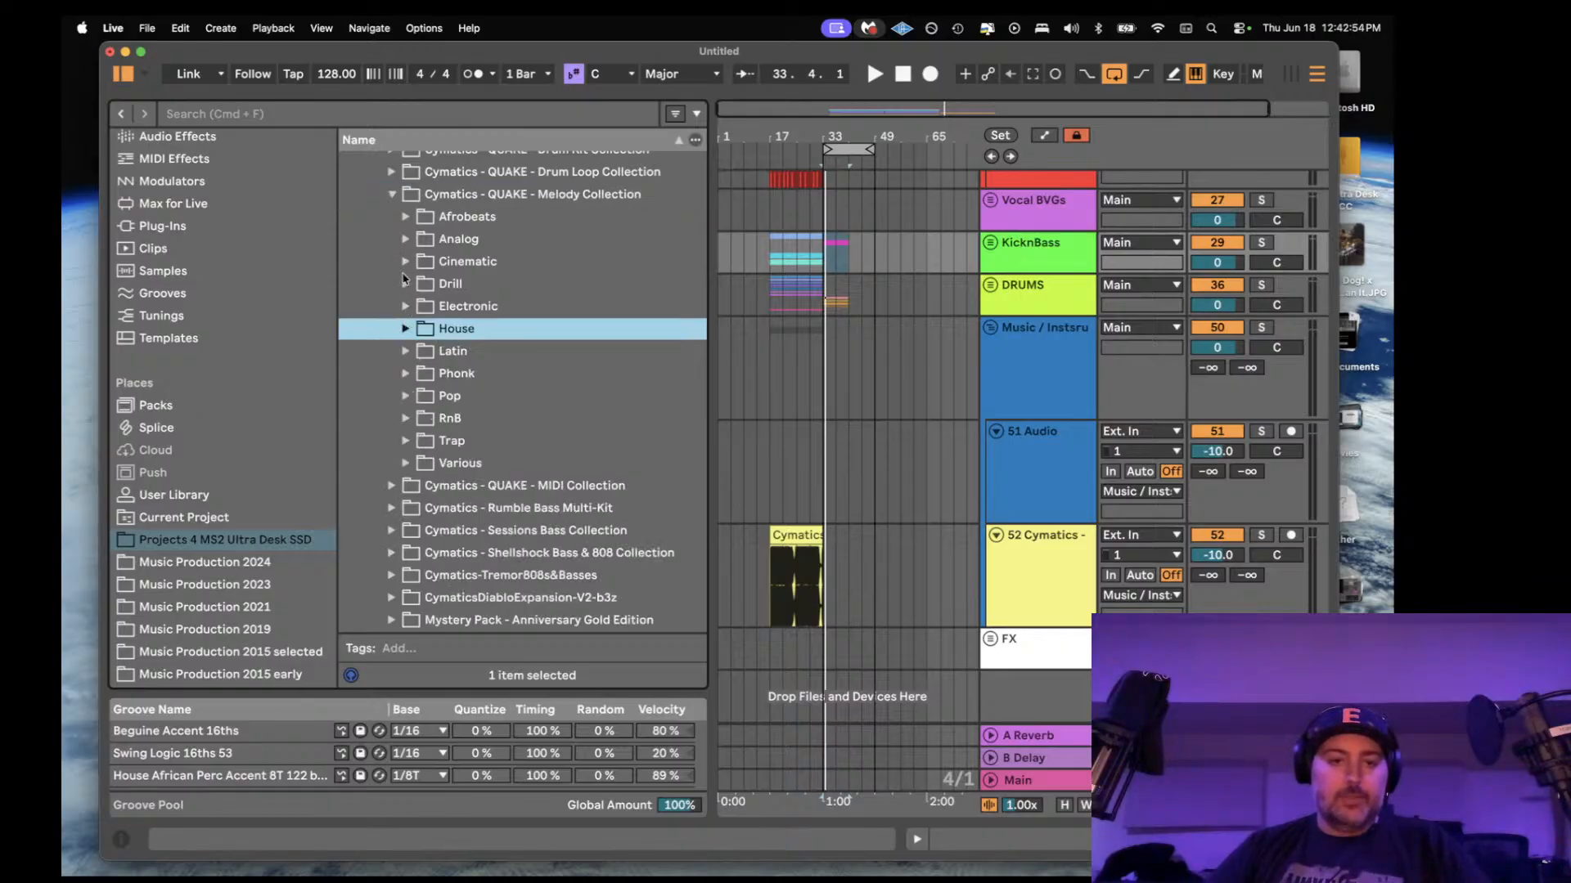
click(407, 419)
click(532, 495)
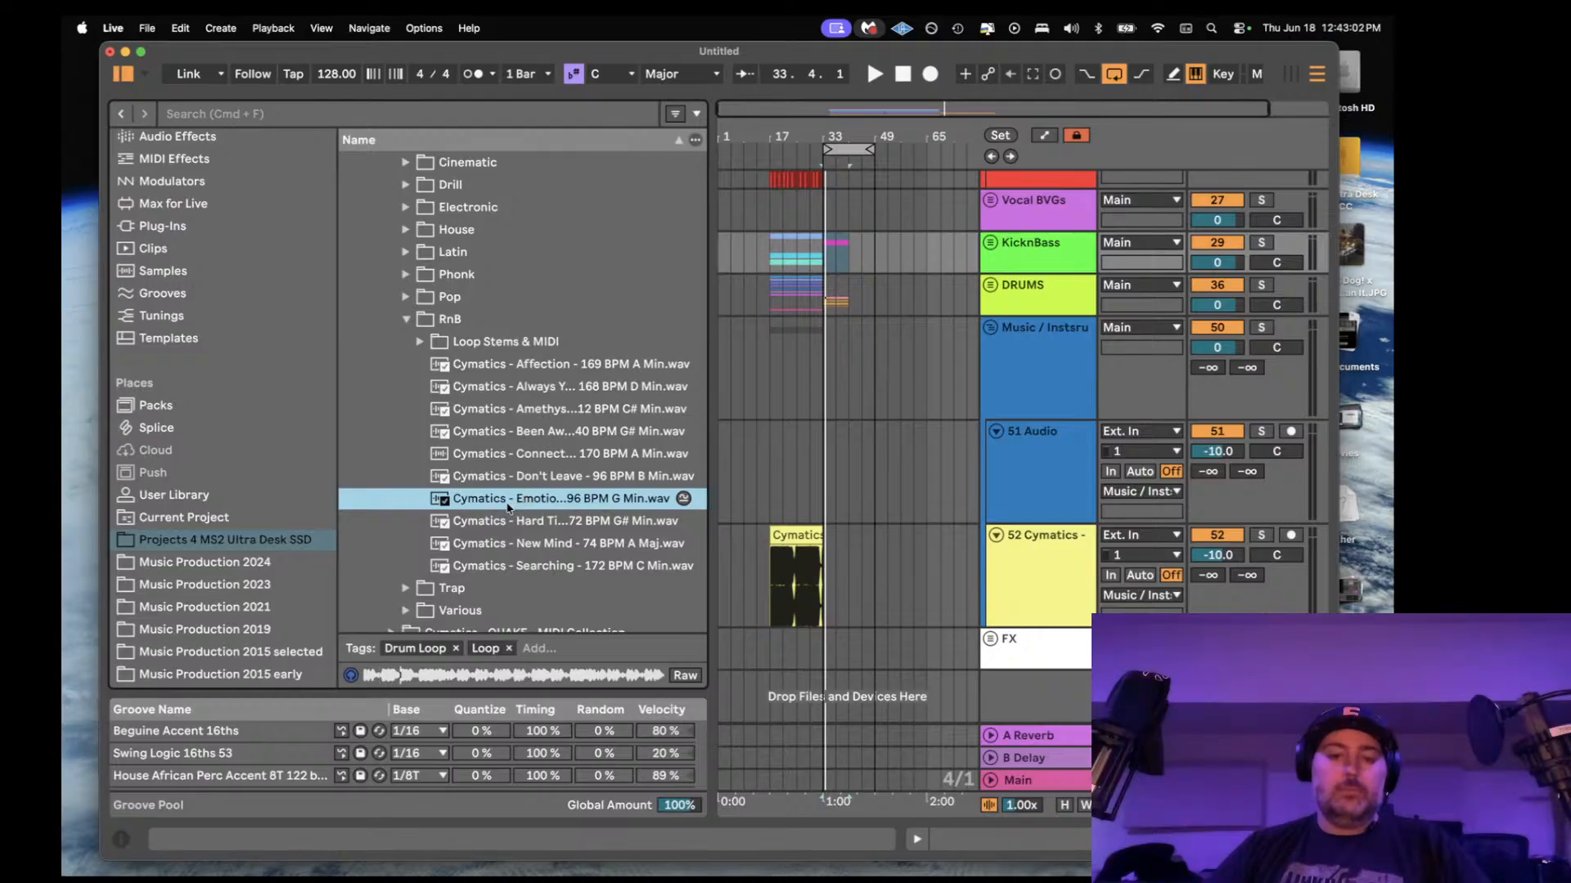
- Place the Emotions - 96 BPM G Min Bass, Percussion, Piano and Vocal stems on separate new tracks below FX at bar 33
click(420, 343)
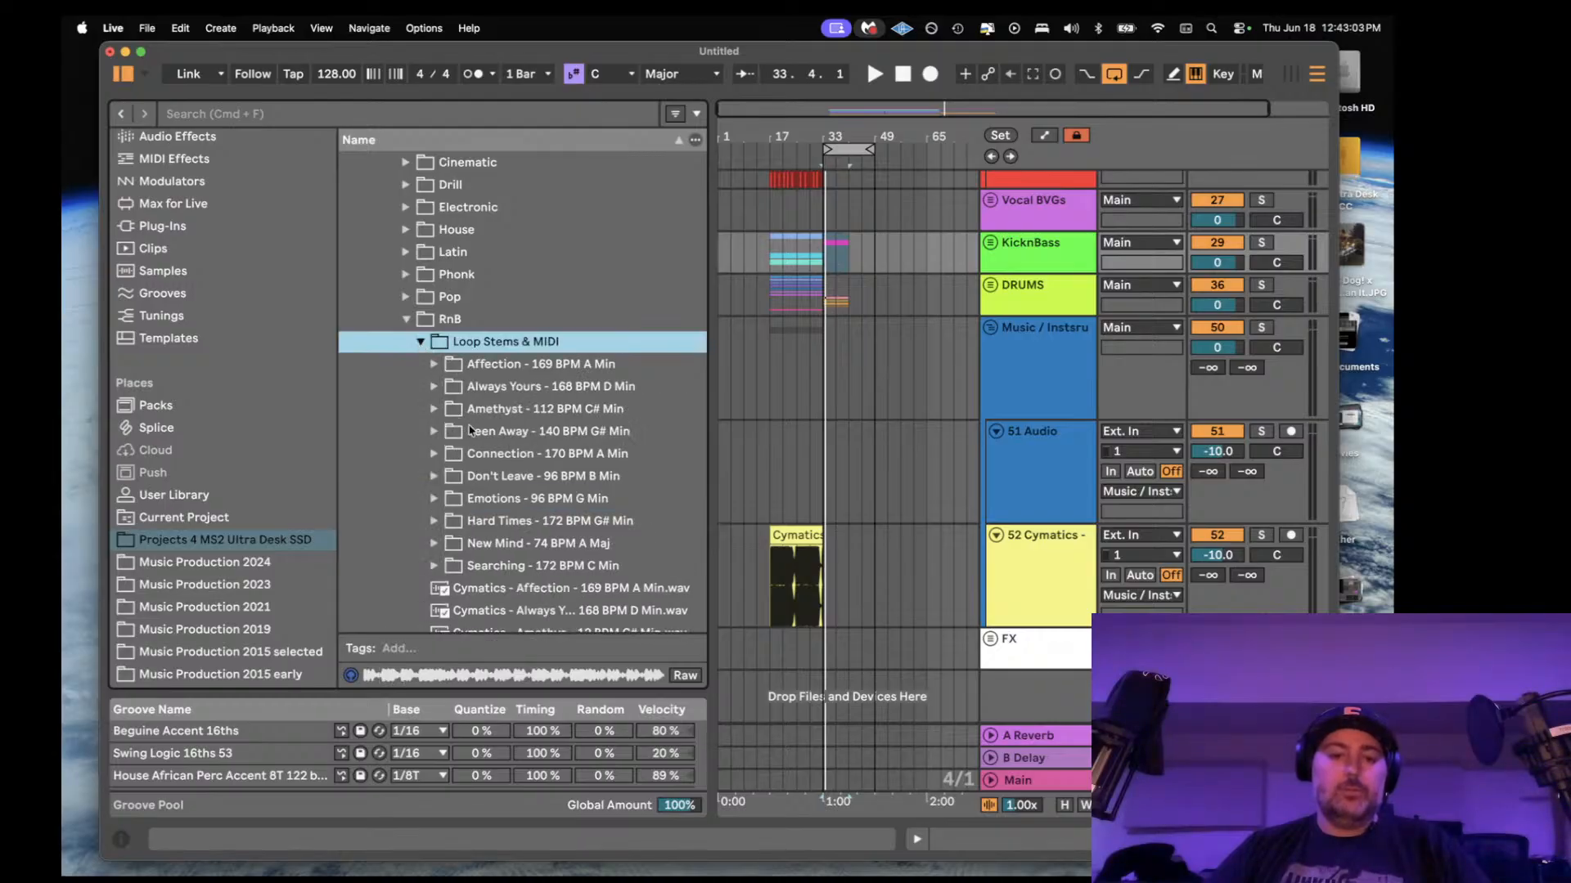
click(433, 501)
scroll(491, 458, down, 3)
click(532, 428)
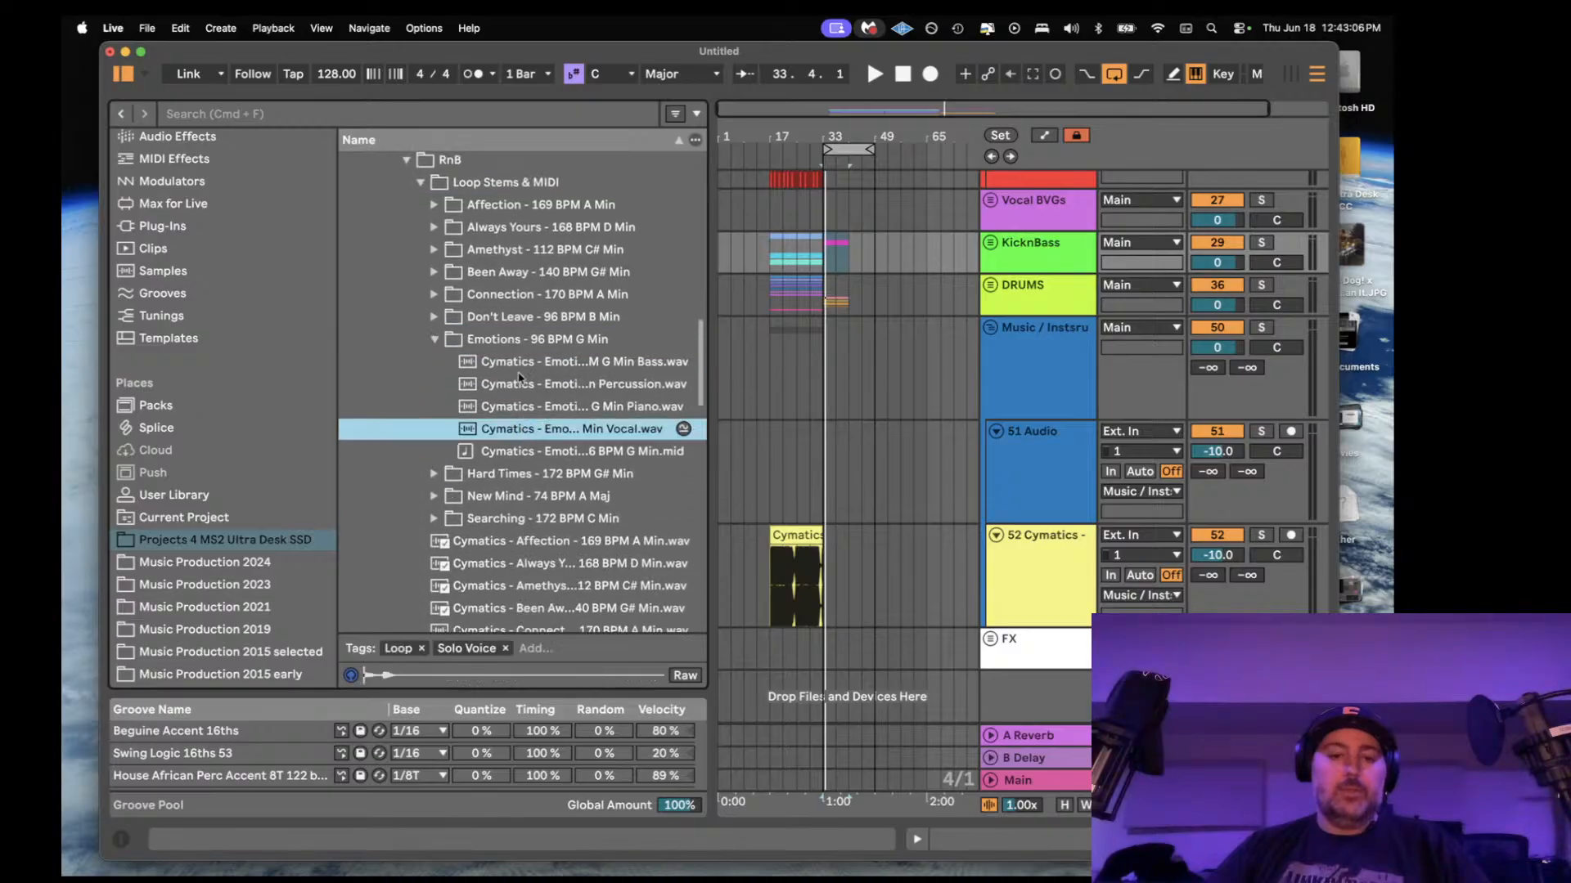
shift+click(498, 365)
drag(497, 365, 819, 685)
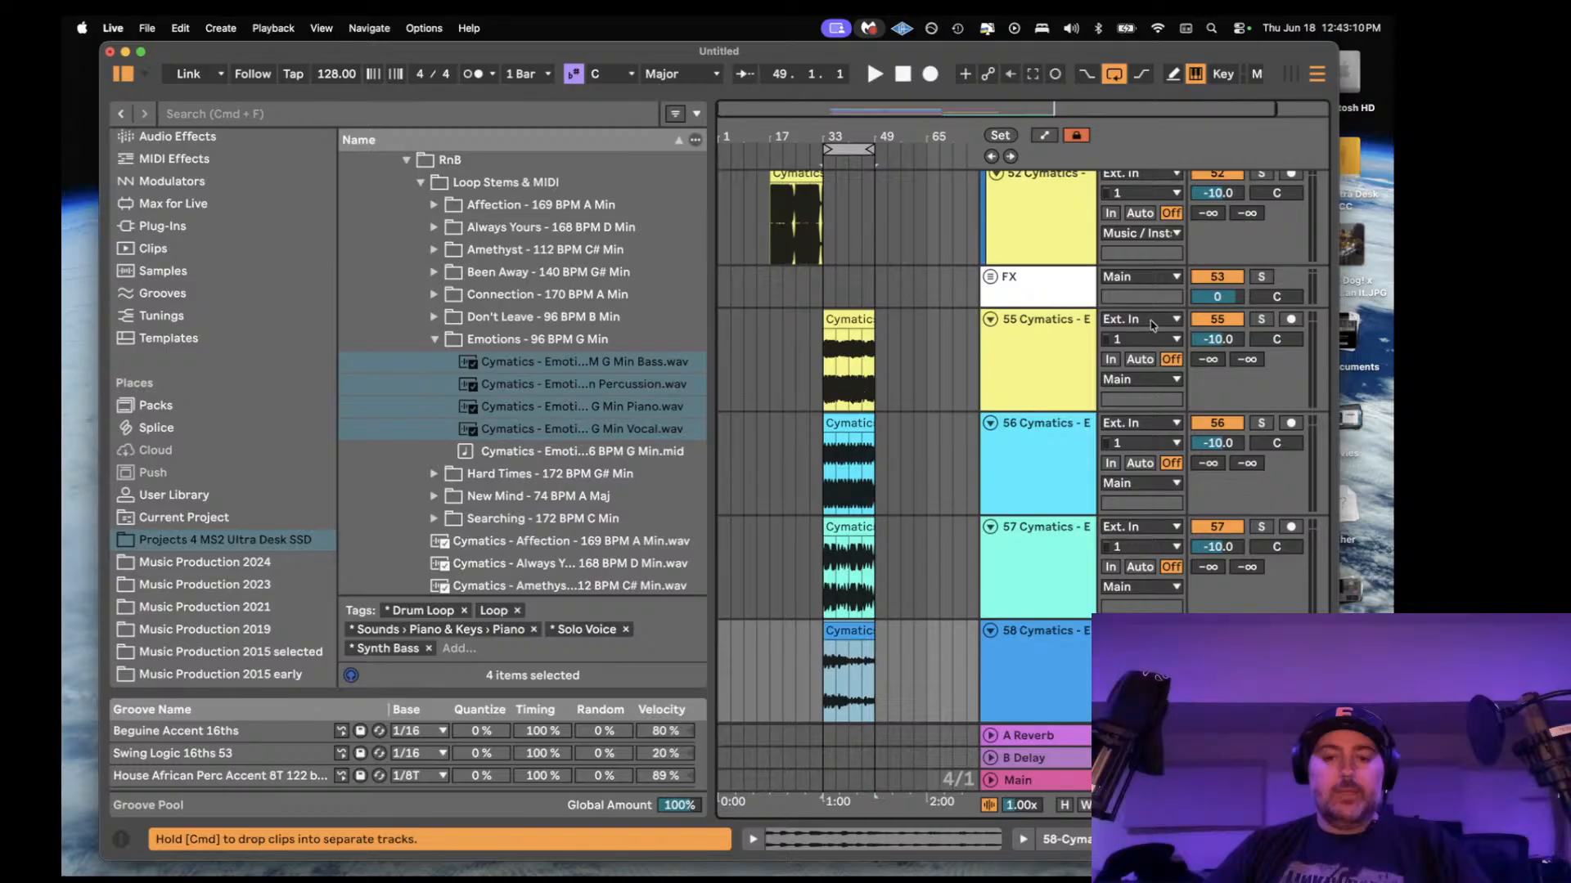
- Solo the Emotions Bass stem track, play it from bar 33, and turn its solo off
click(1259, 319)
key(space)
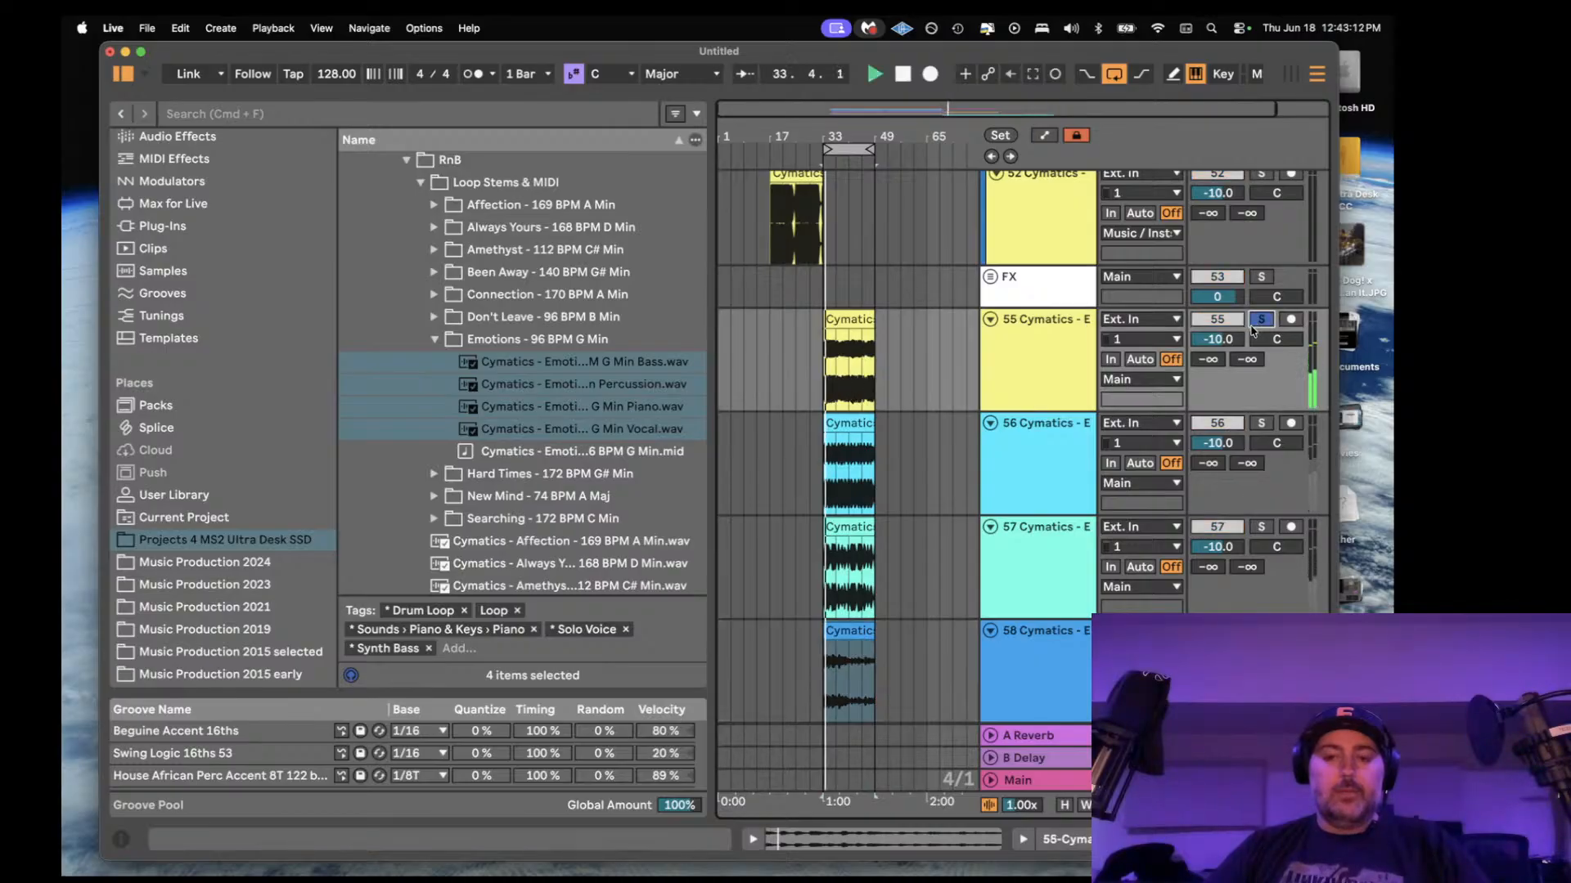
click(1261, 320)
- Move the four Emotions stem tracks from below FX into the Music / Inst group, directly under the 51 Audio track
click(1017, 667)
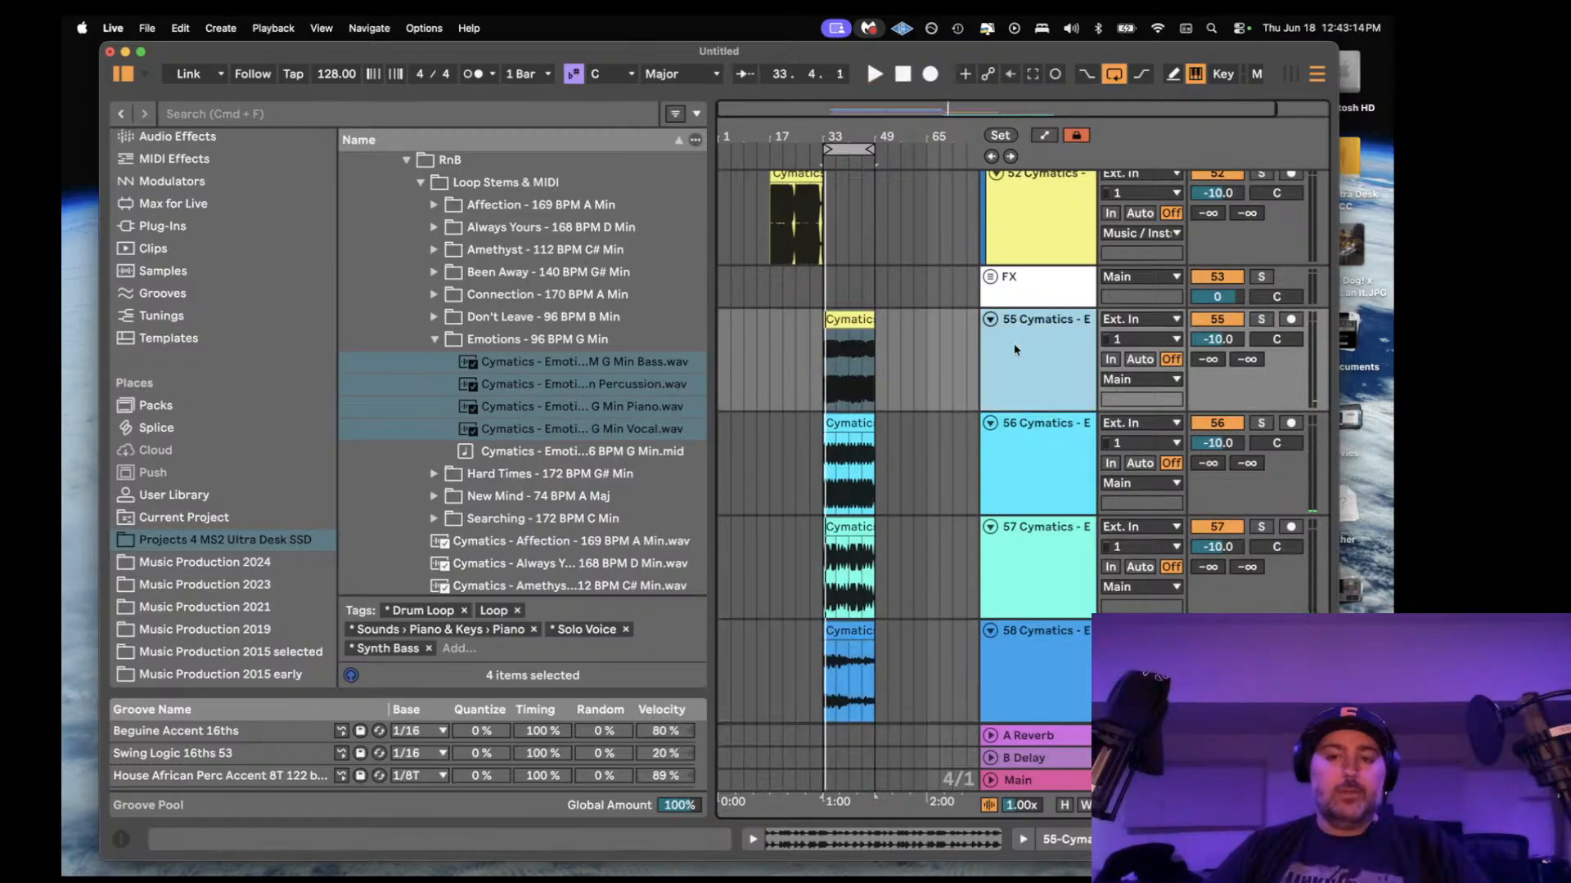
shift+click(1042, 363)
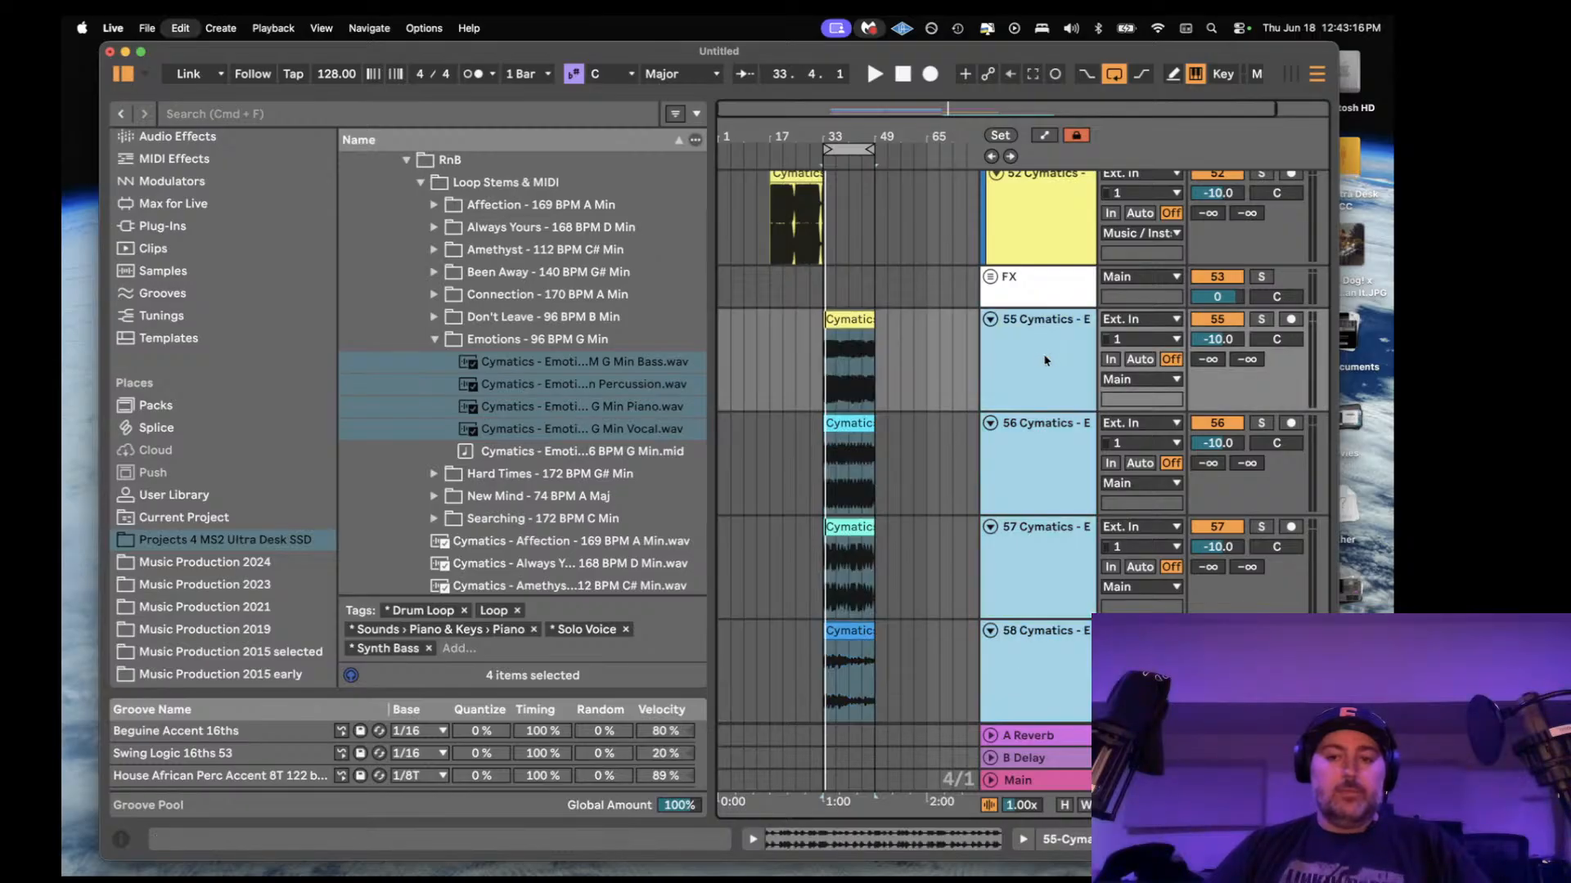
key(Delete)
scroll(1054, 572, up, 3)
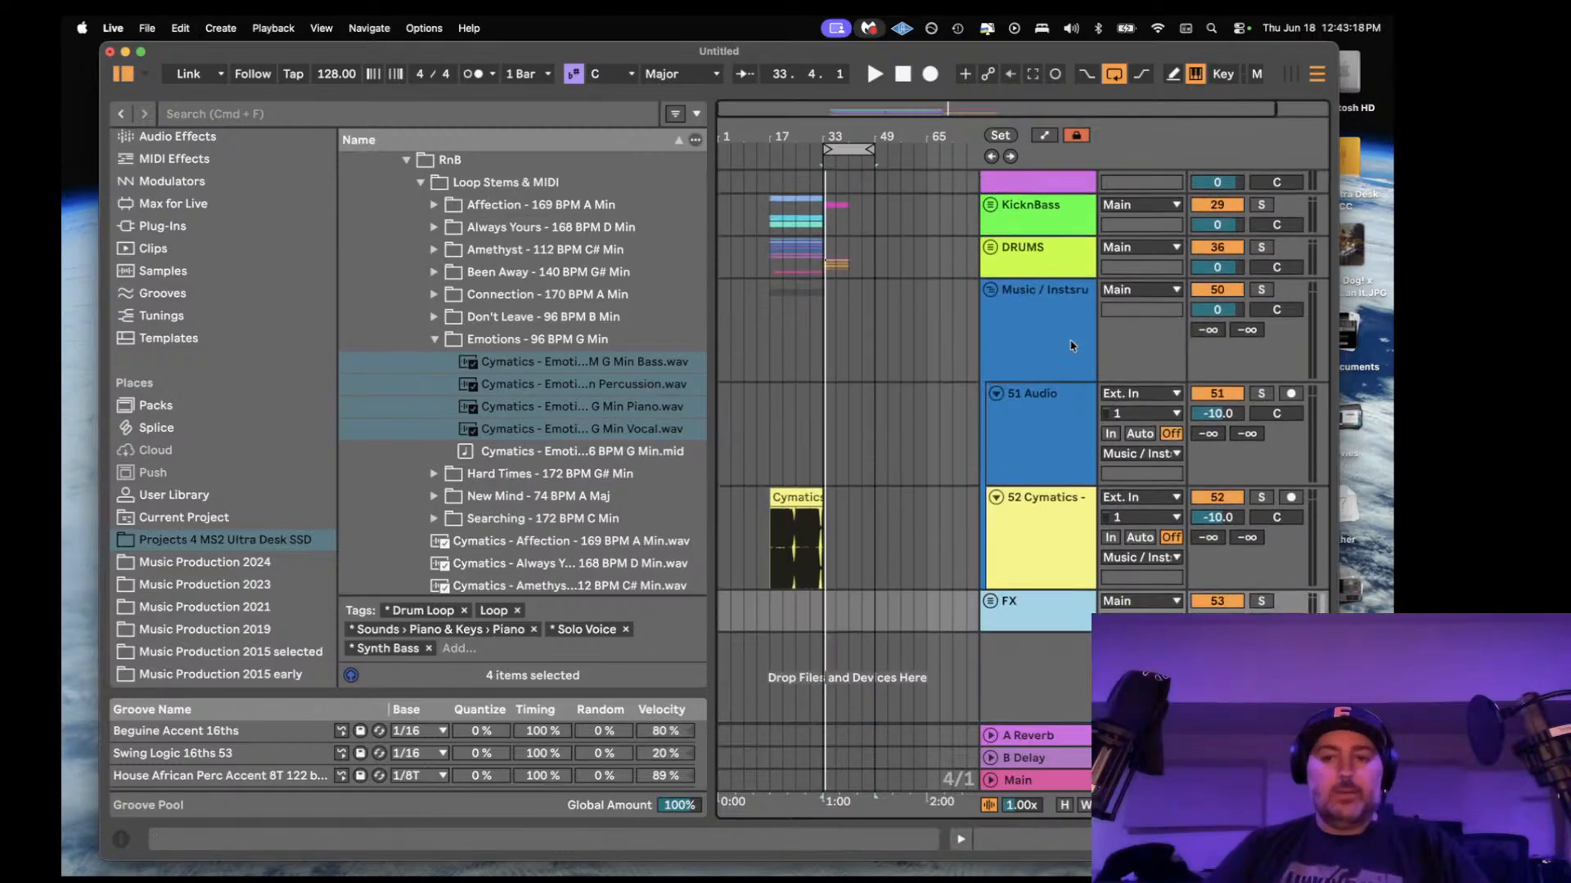
click(1053, 581)
key(super+z)
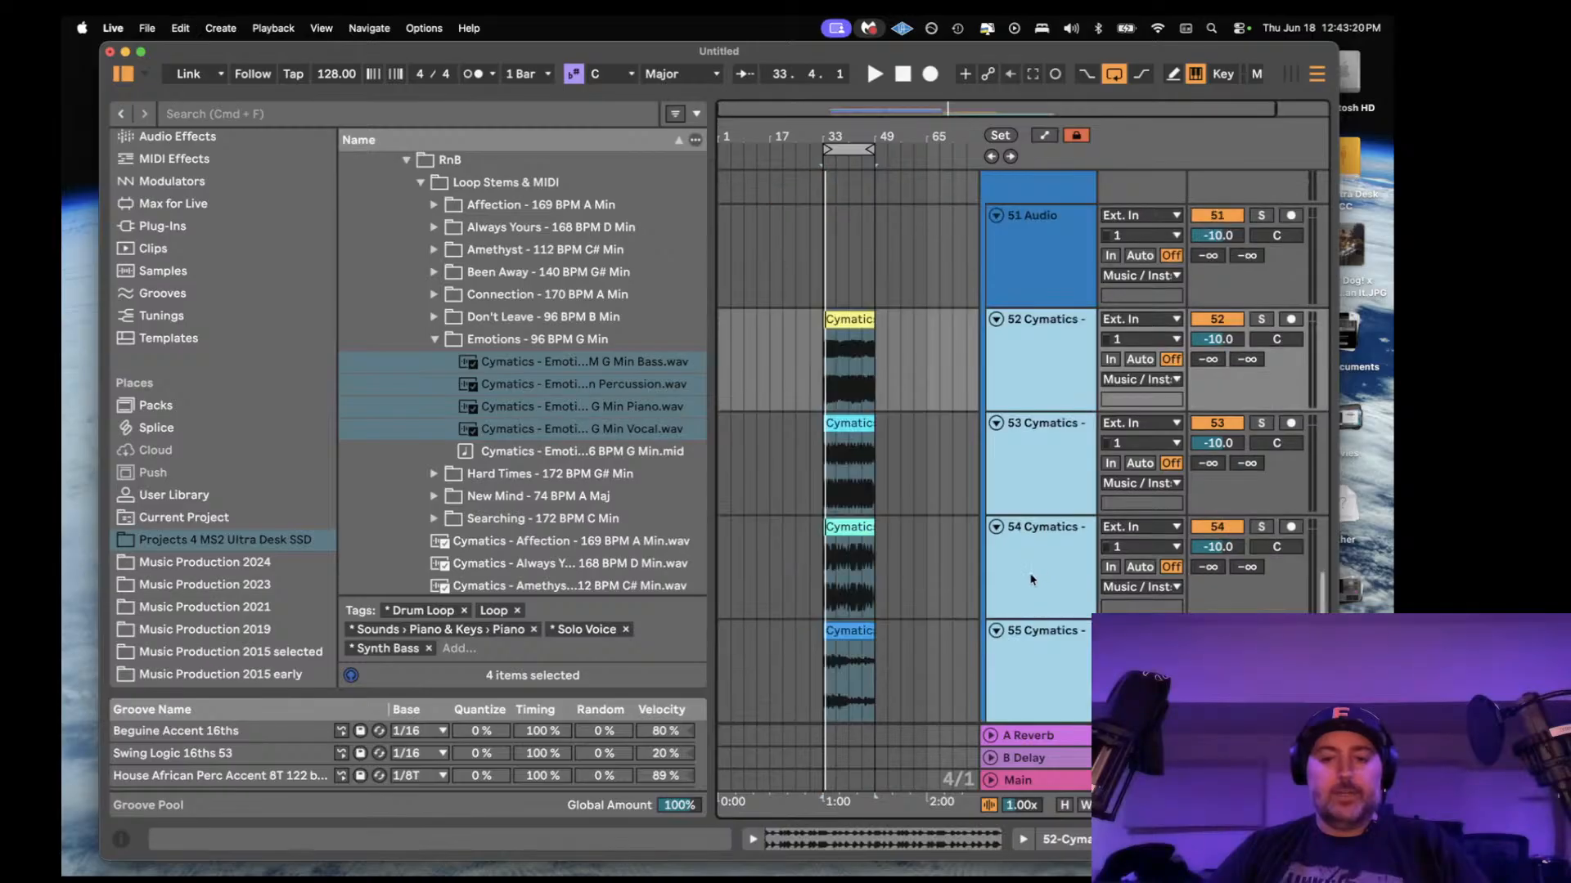
- Audition the moved Bass and Percussion stems in solo from bar 33, ending with no solo active and playback stopped
key(space)
click(1259, 320)
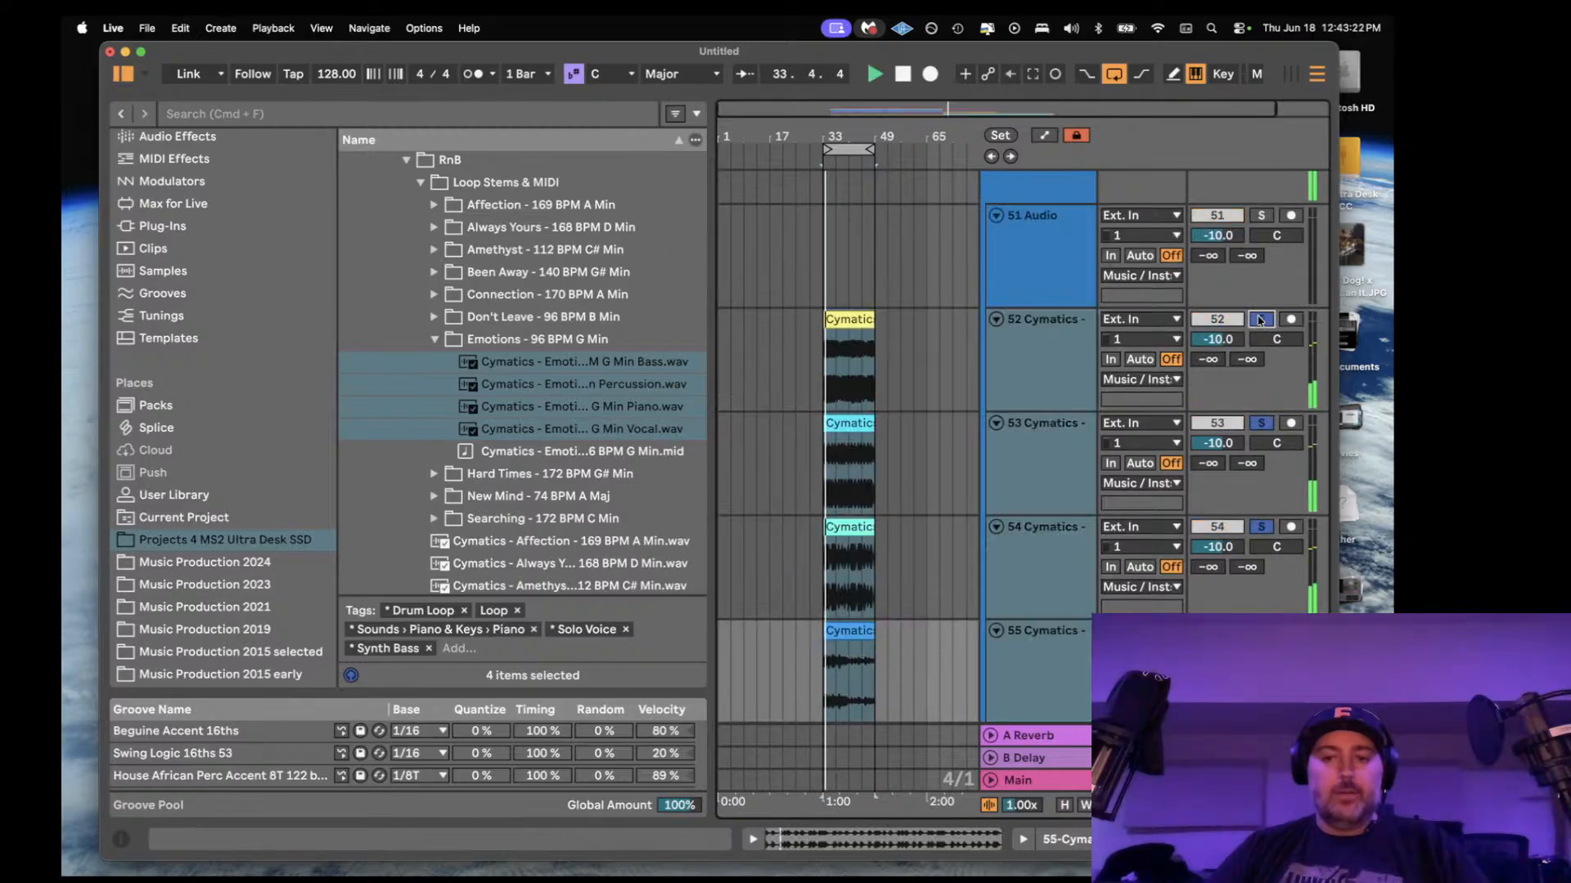
click(1261, 320)
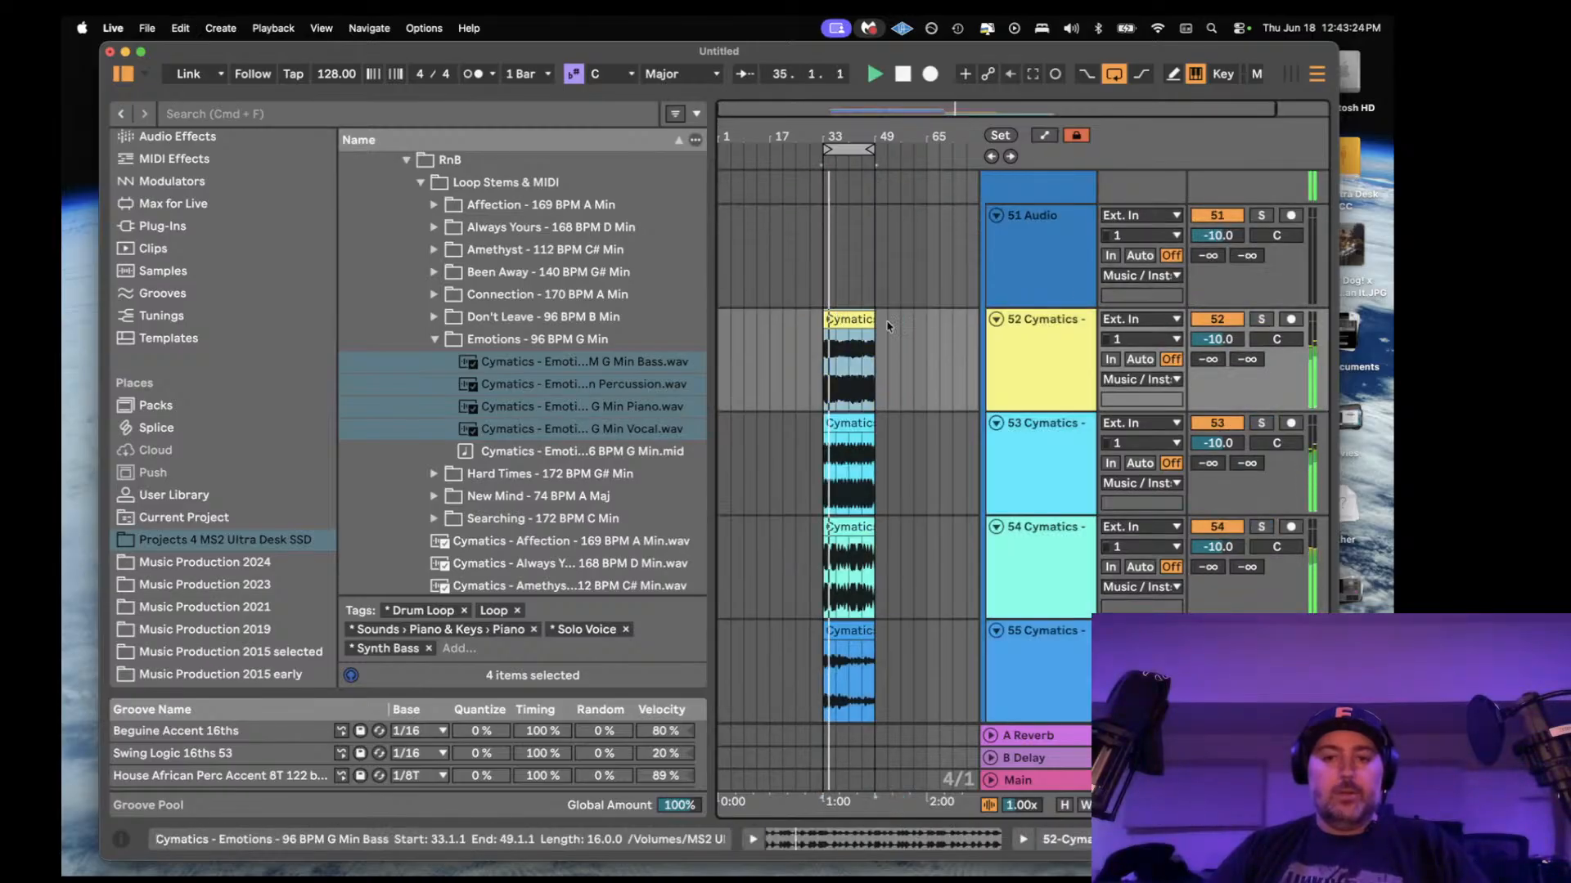
click(1260, 320)
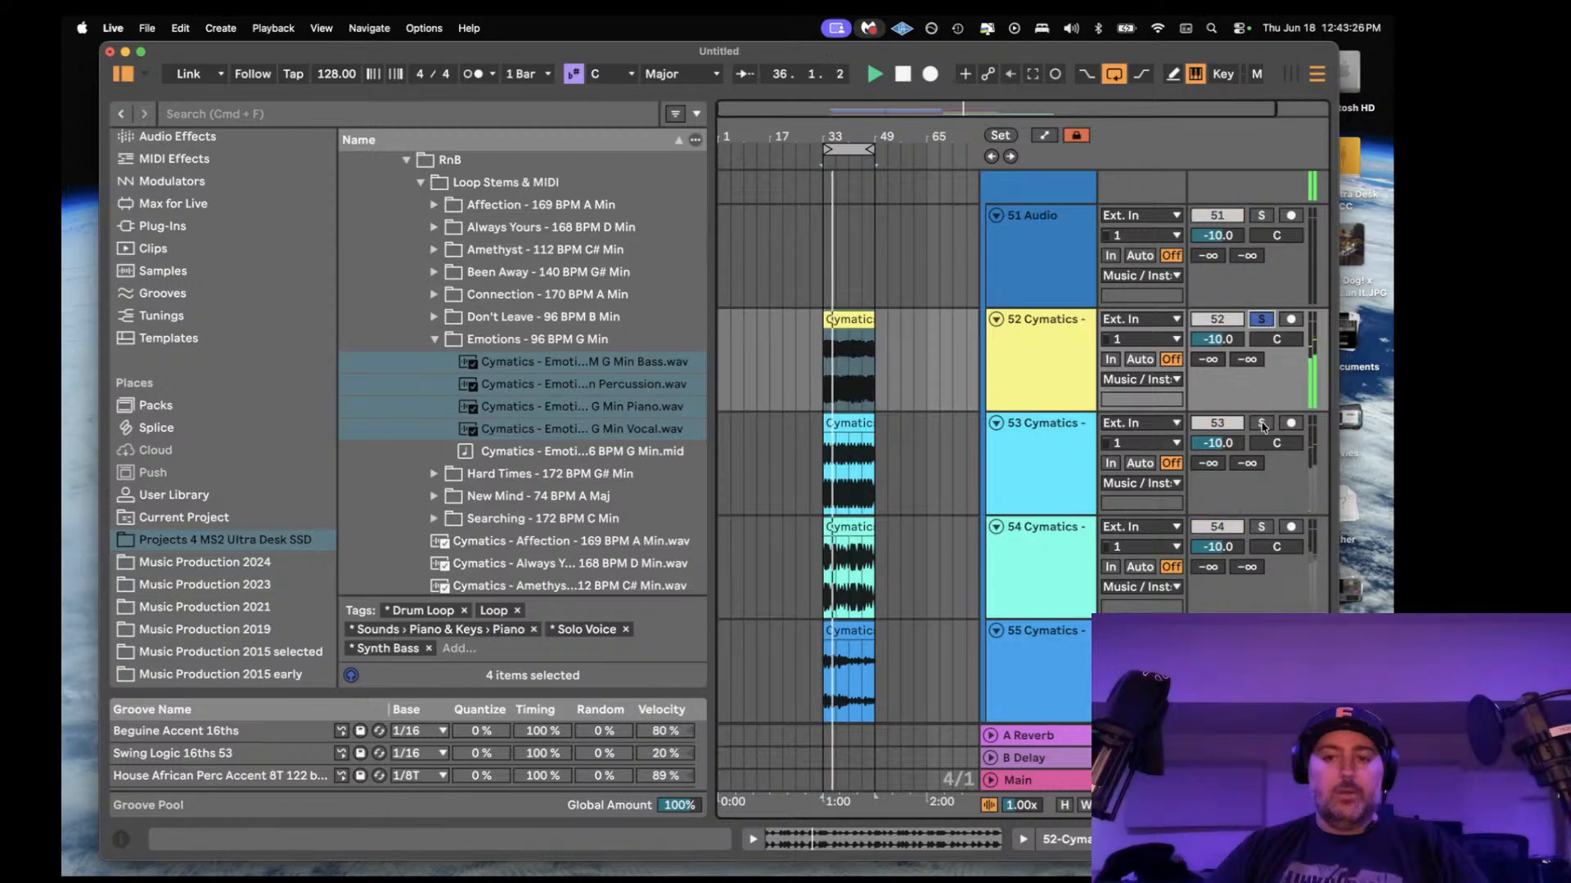
click(1261, 424)
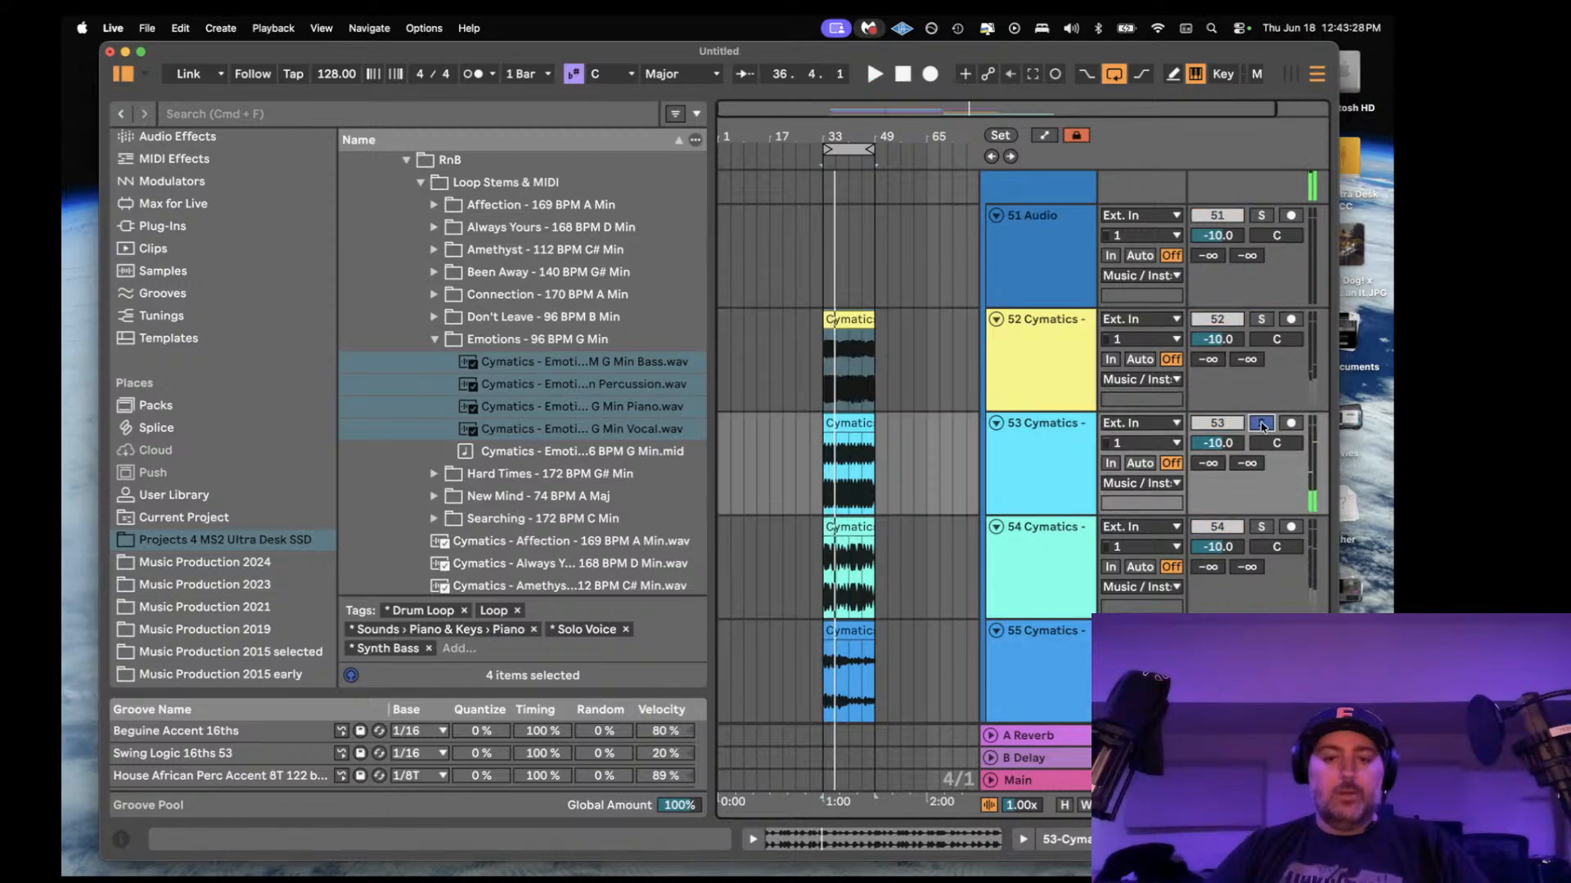
key(space)
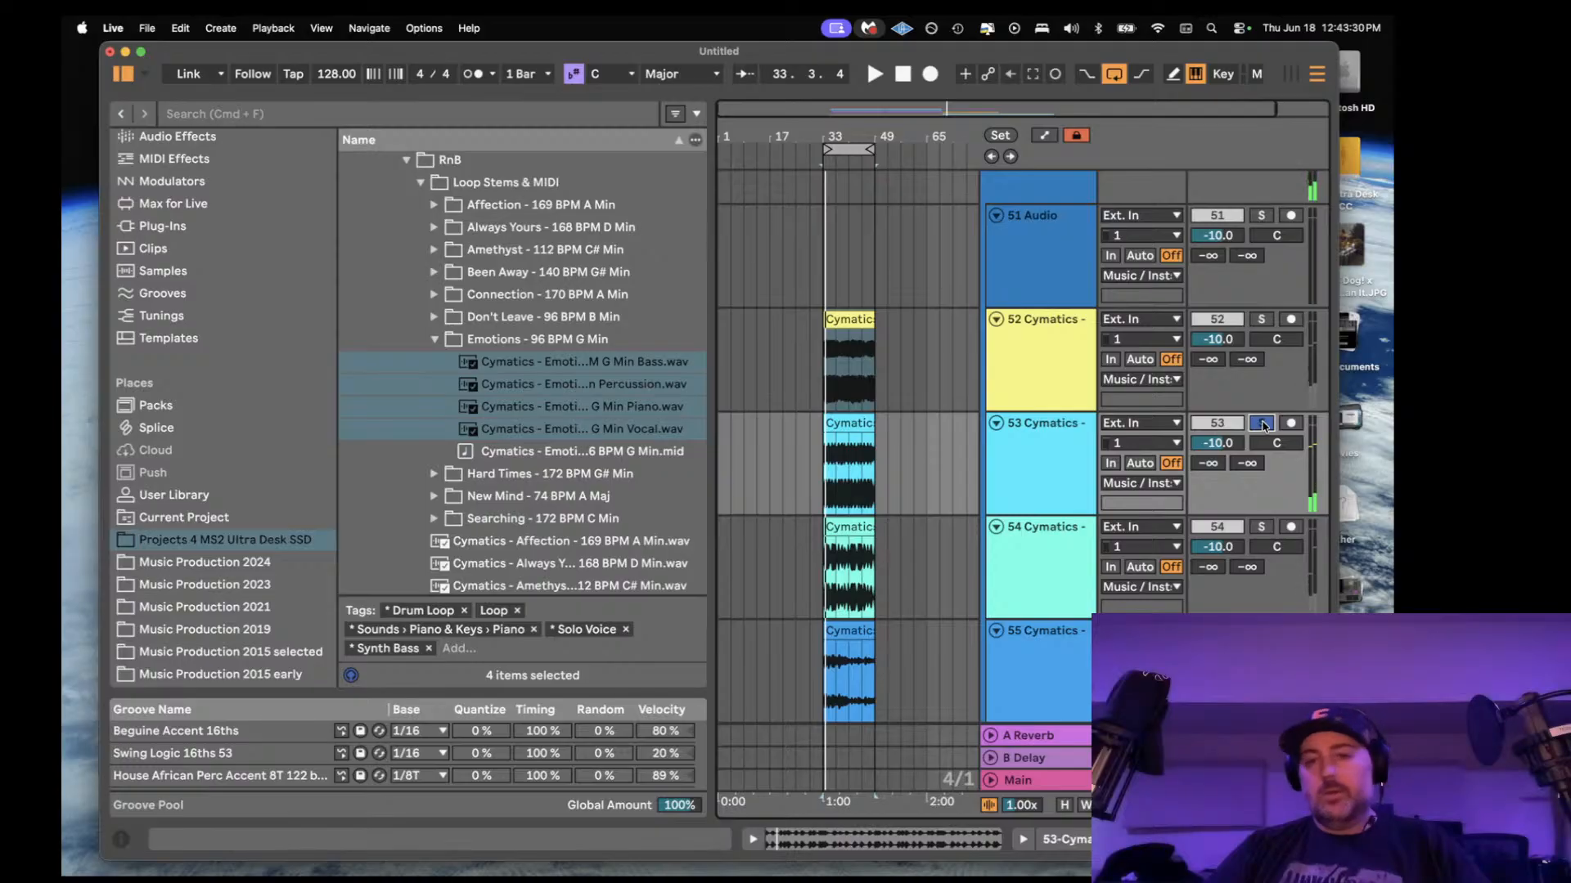
click(1262, 424)
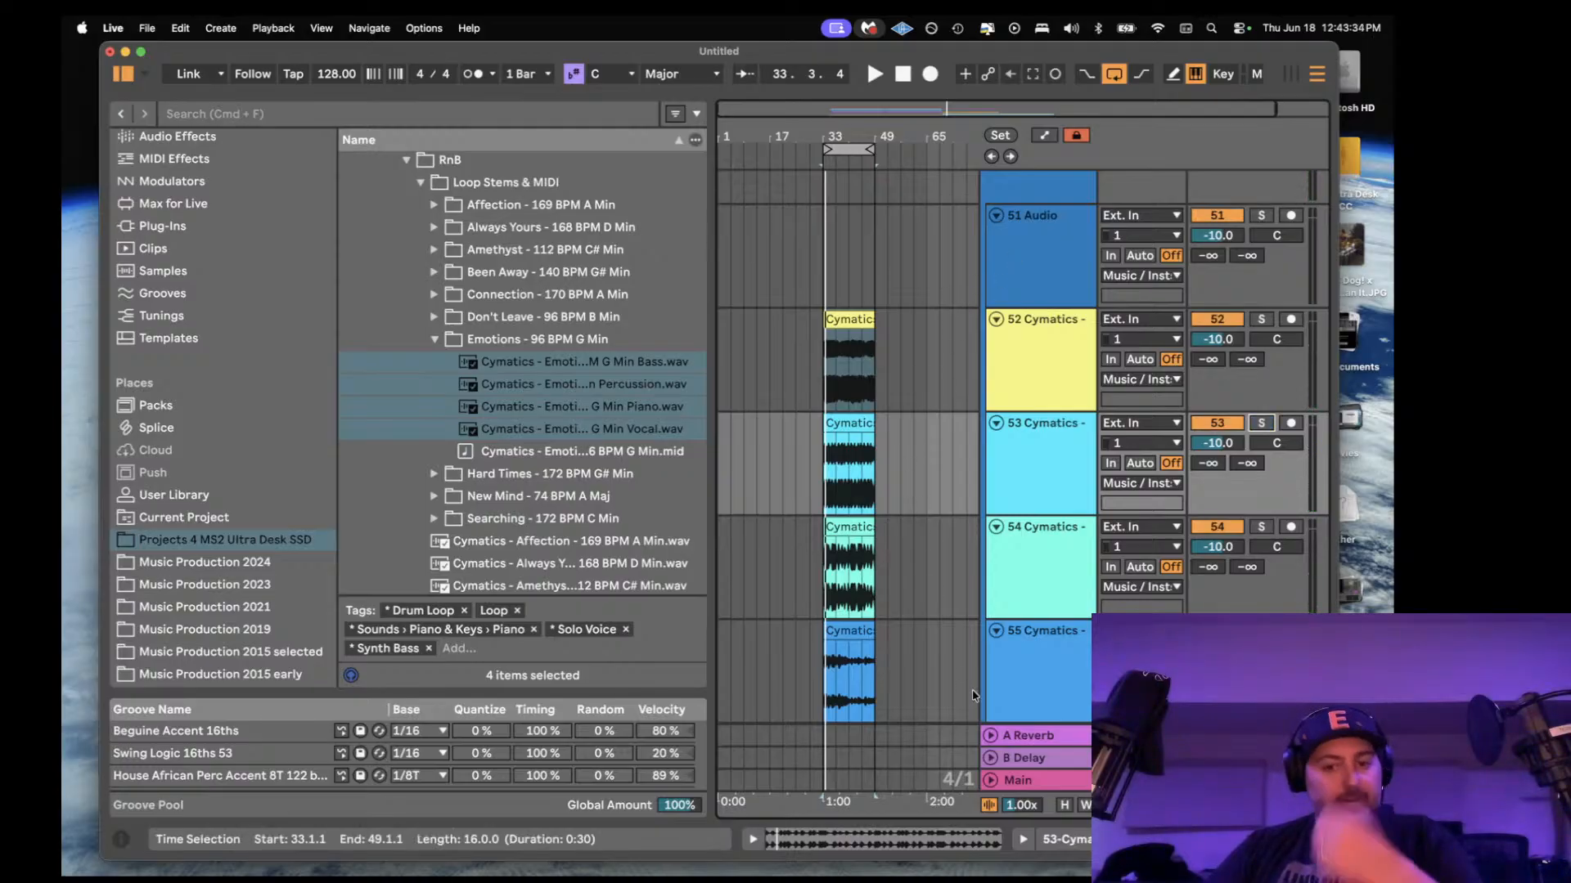
- Display the Main track's devices and play the Bass stem in solo from bar 33, turning its solo off again
double_click(1060, 779)
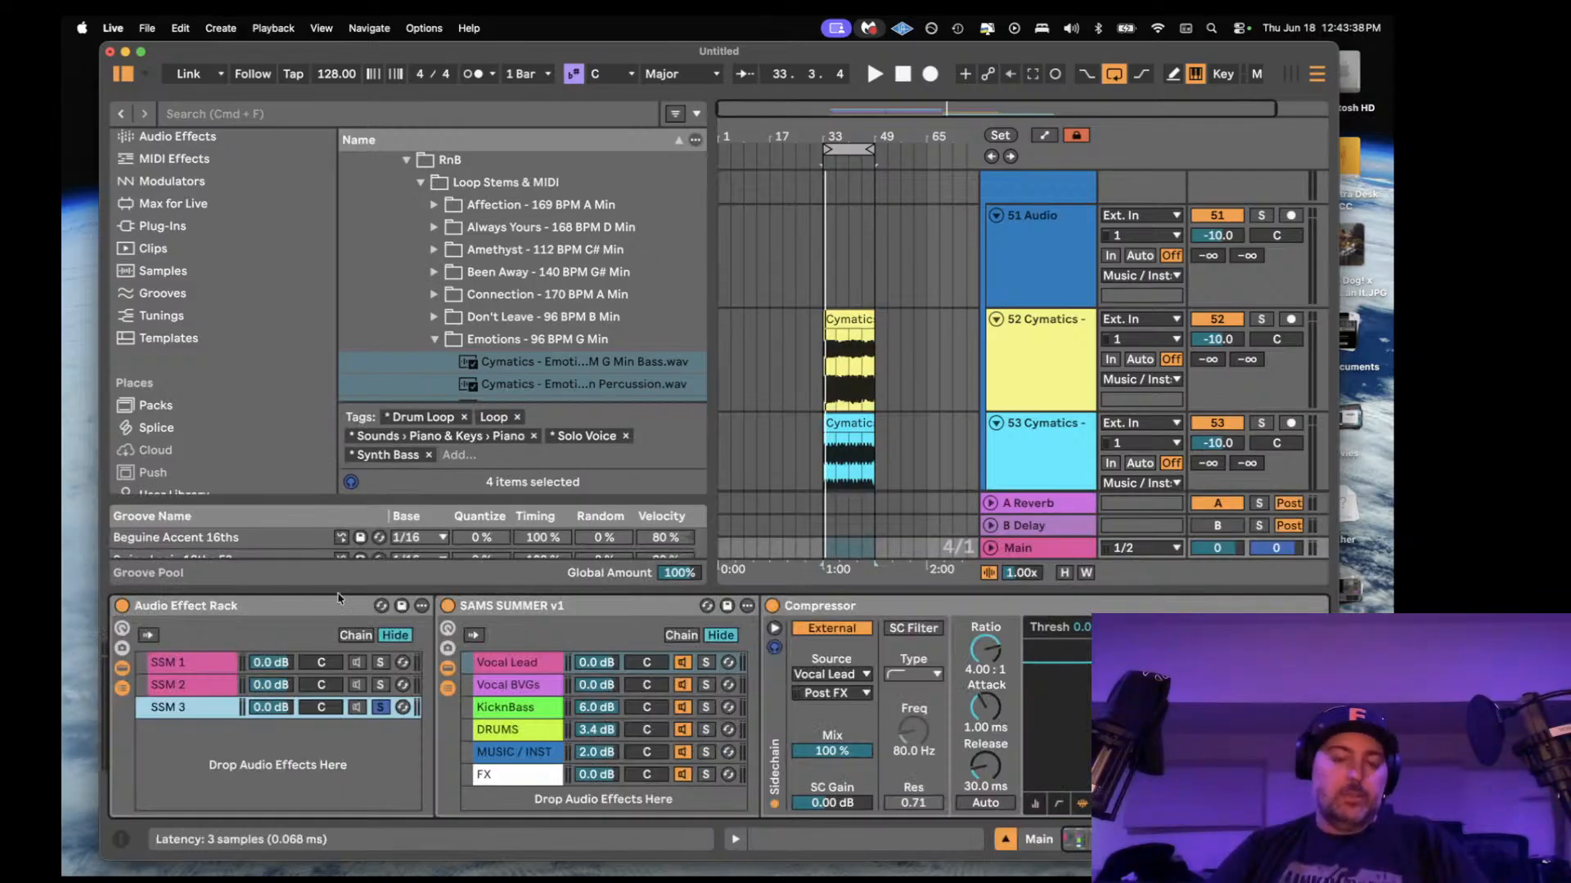
scroll(883, 353, down, 2)
scroll(883, 353, up, 1)
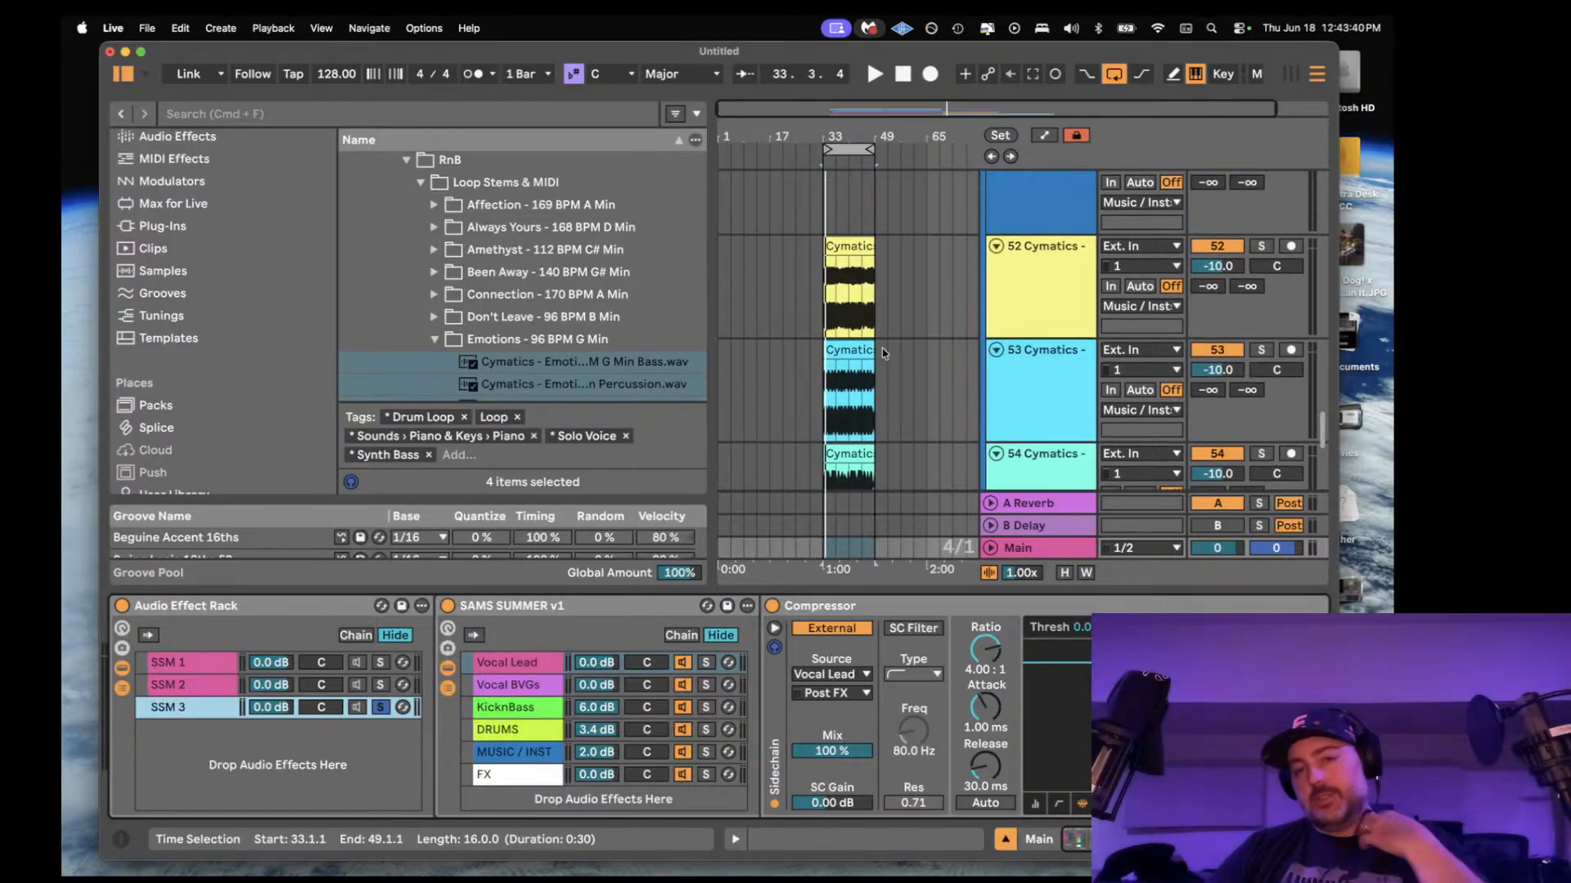
click(1262, 247)
key(space)
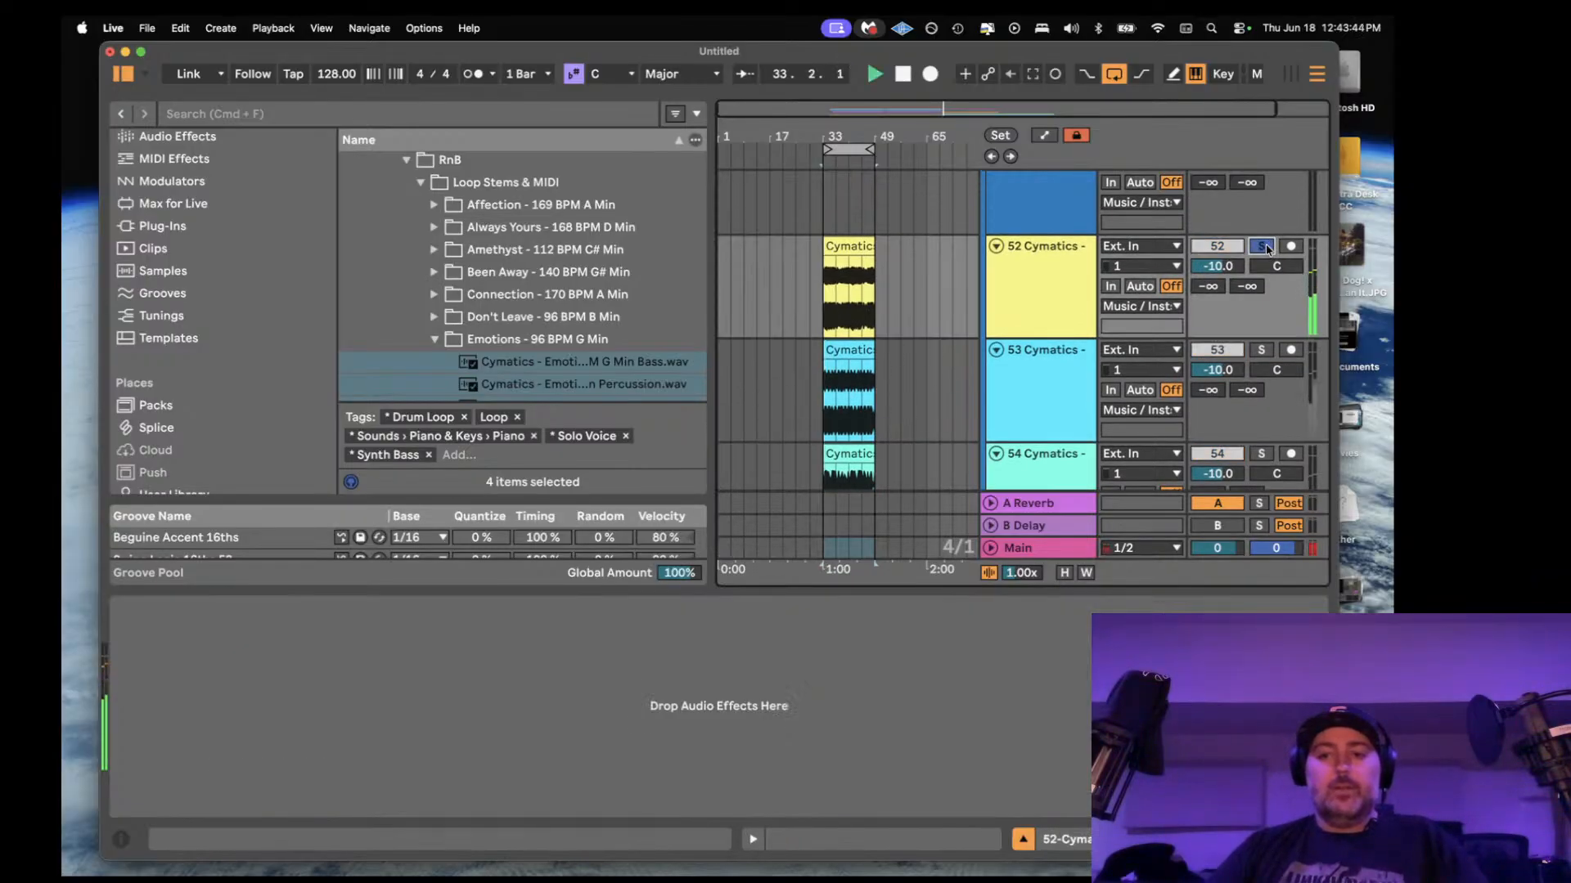
click(1262, 246)
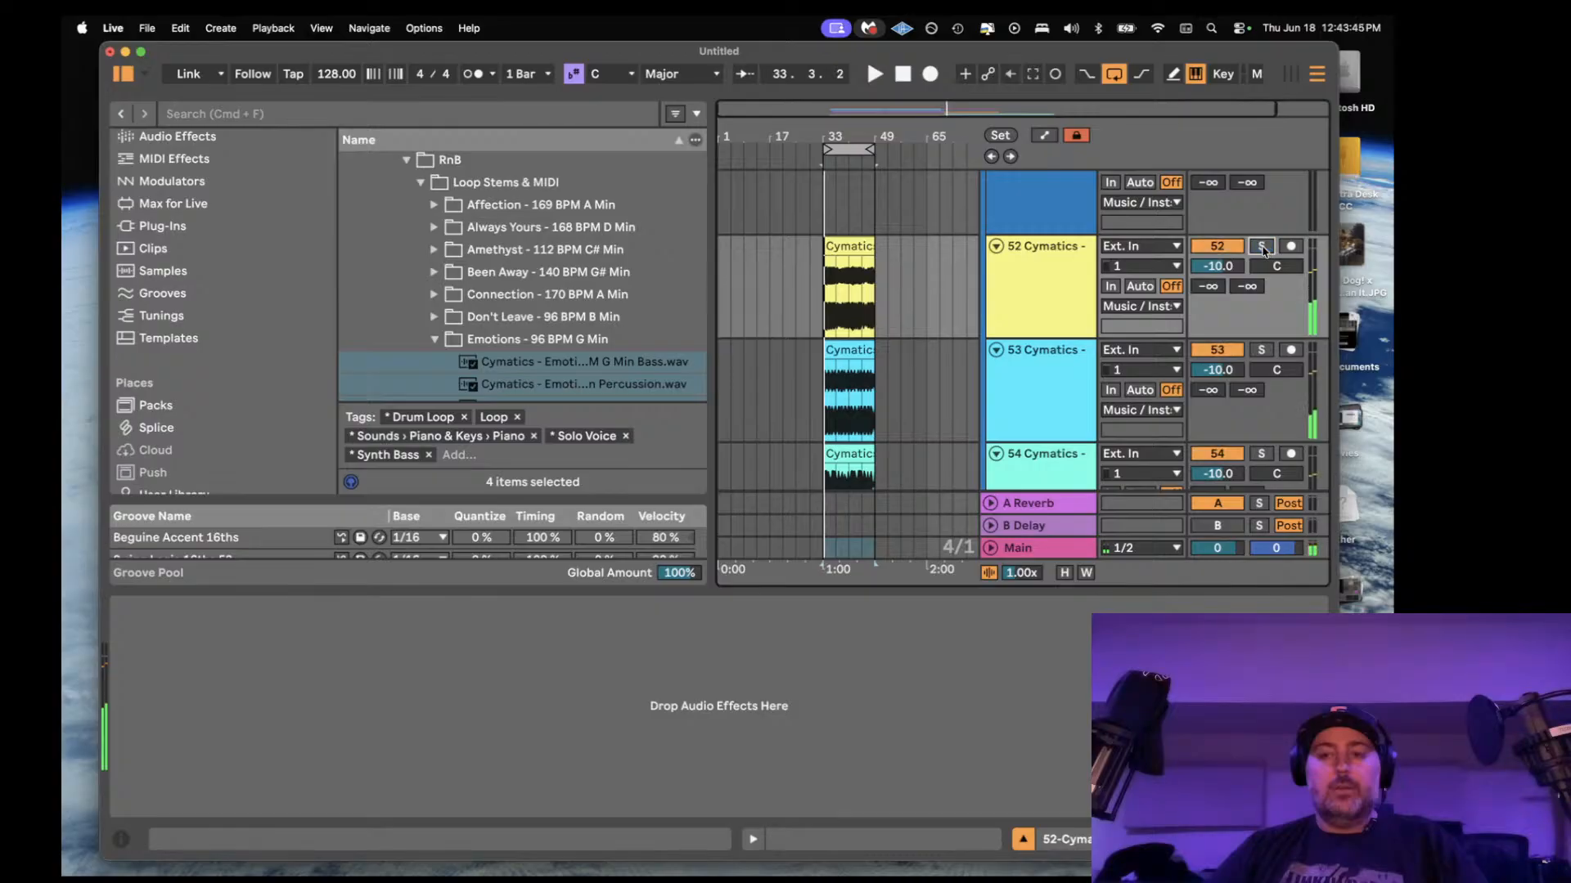
- Bypass the Main track's Audio Effect Rack while the stems play
click(1051, 547)
scroll(346, 707, left, 5)
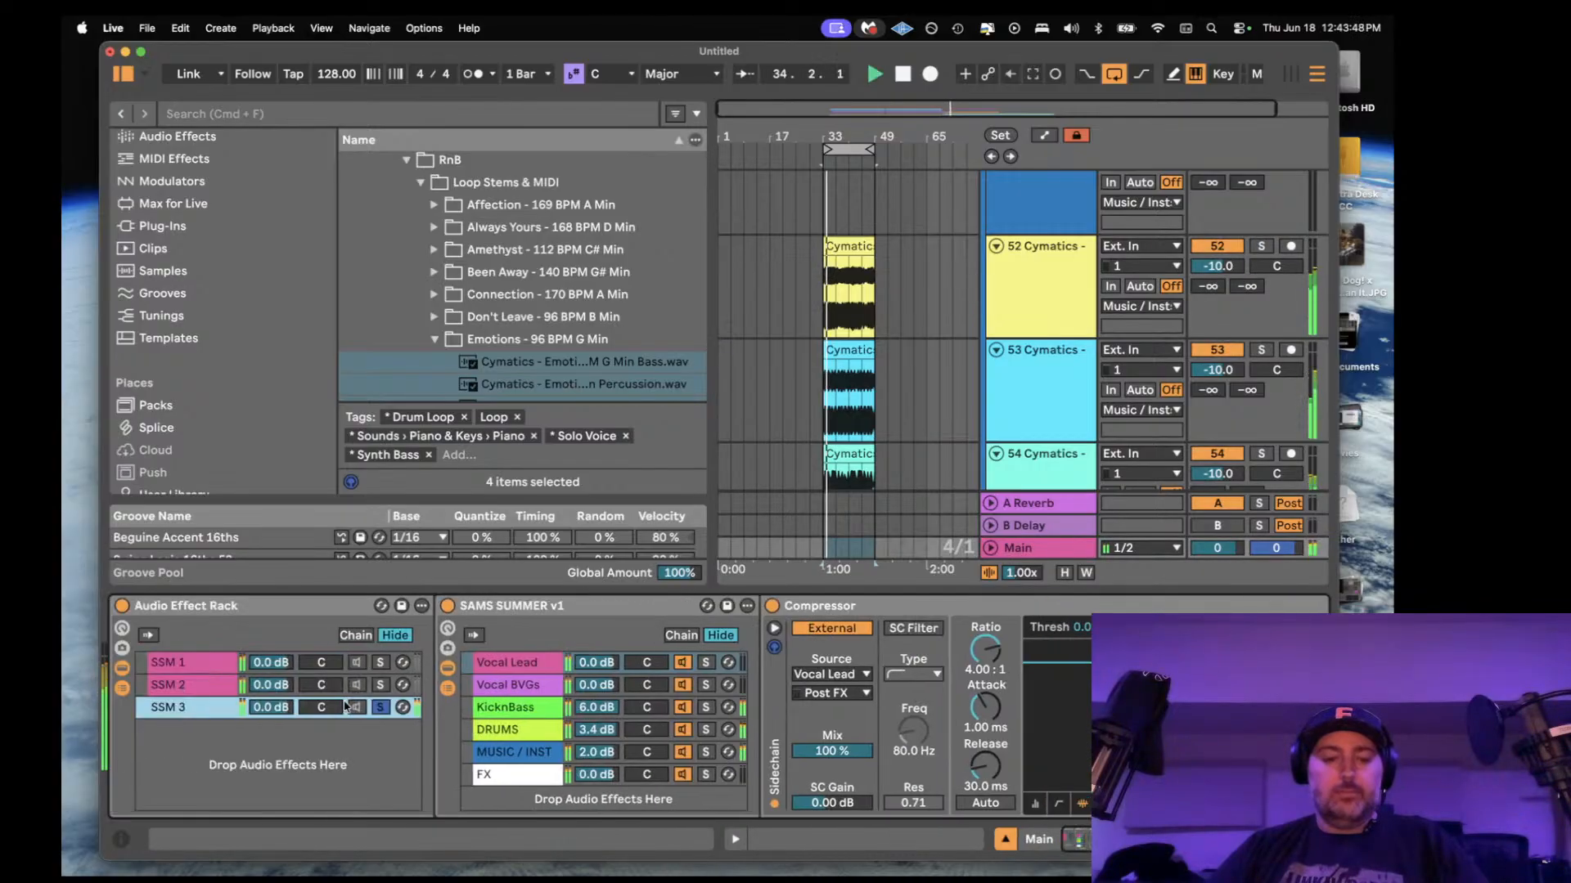
alt+click(121, 607)
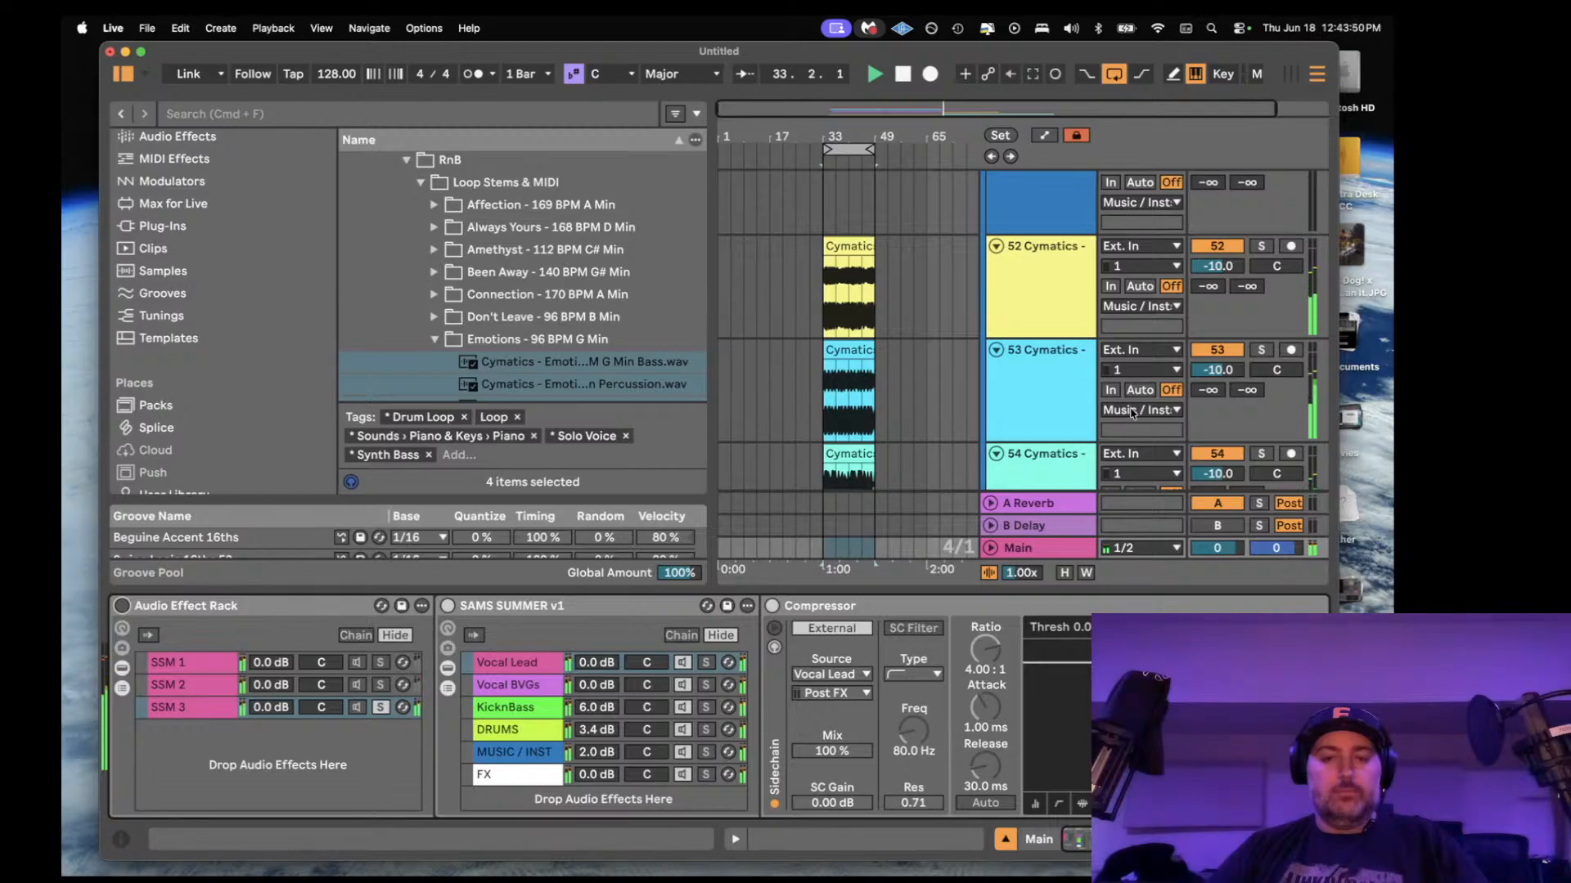
- Solo the remaining Emotions stems in the Music / Inst group one after another to hear each part
click(1261, 246)
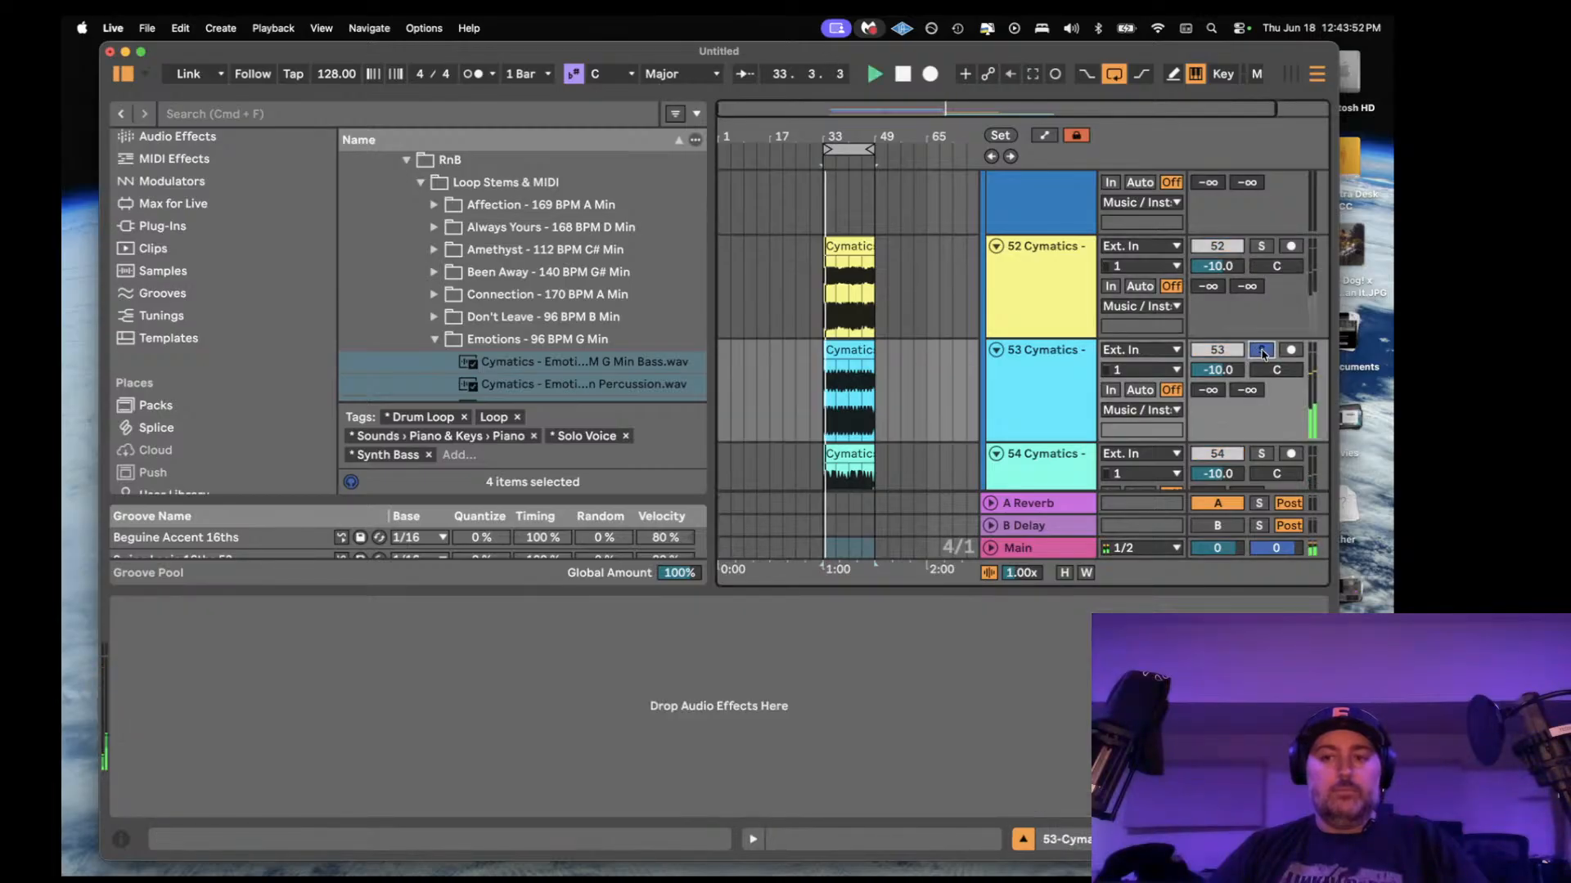
scroll(1253, 351, down, 3)
click(1260, 383)
scroll(1260, 387, down, 3)
click(1261, 416)
scroll(1263, 416, down, 4)
scroll(1265, 414, up, 6)
scroll(1265, 415, up, 8)
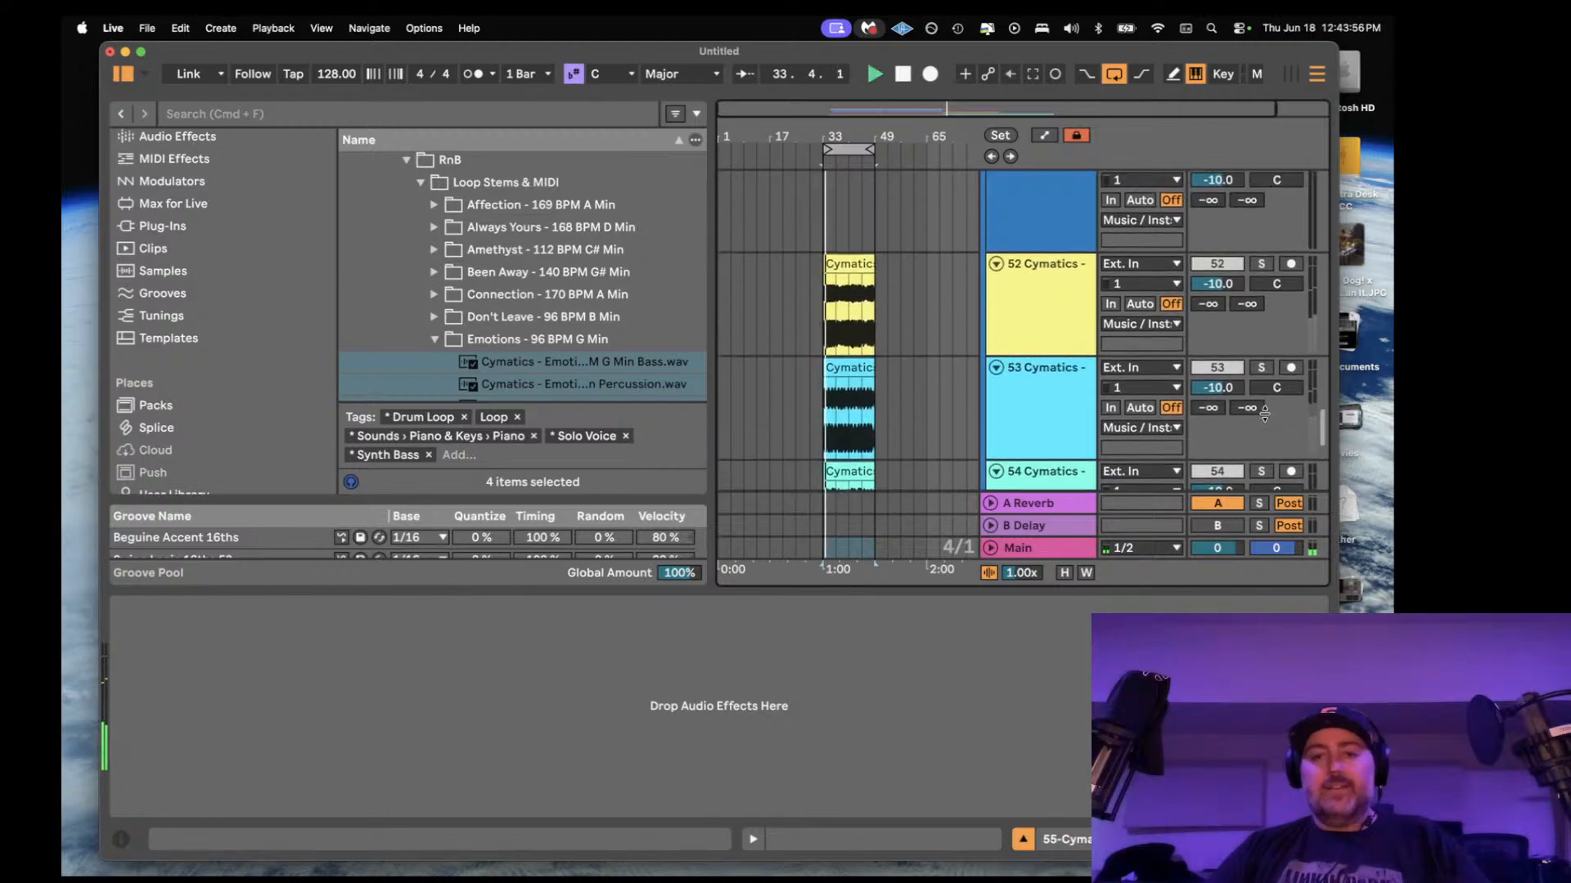
- Solo the Emotions Bass stem track and move it out of Music / Inst into the KicknBass group
click(1260, 327)
click(1029, 355)
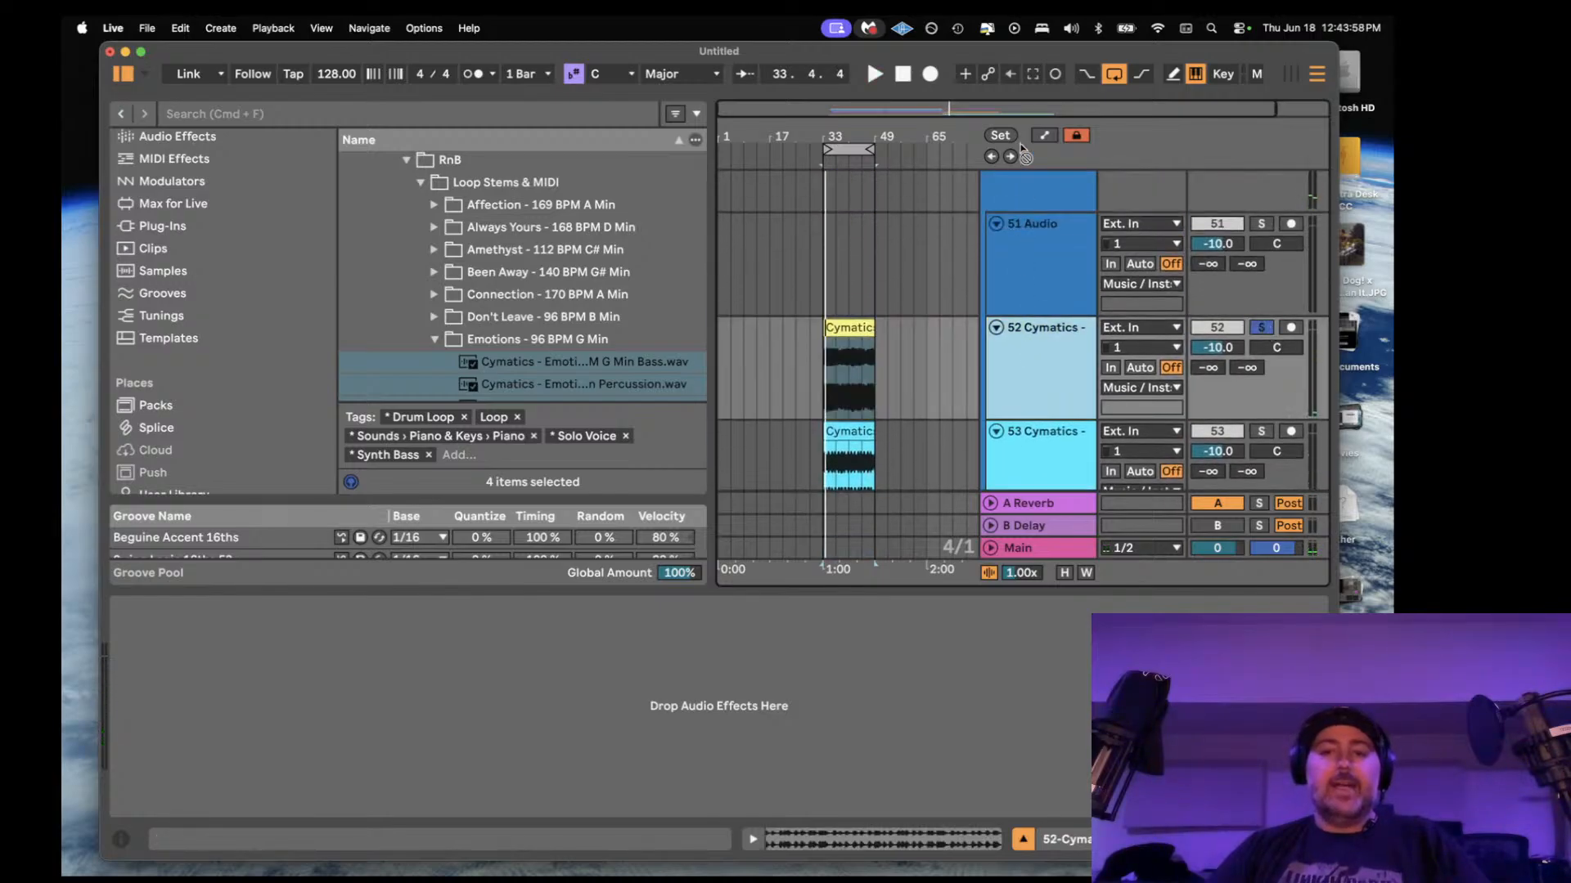
scroll(1033, 344, up, 15)
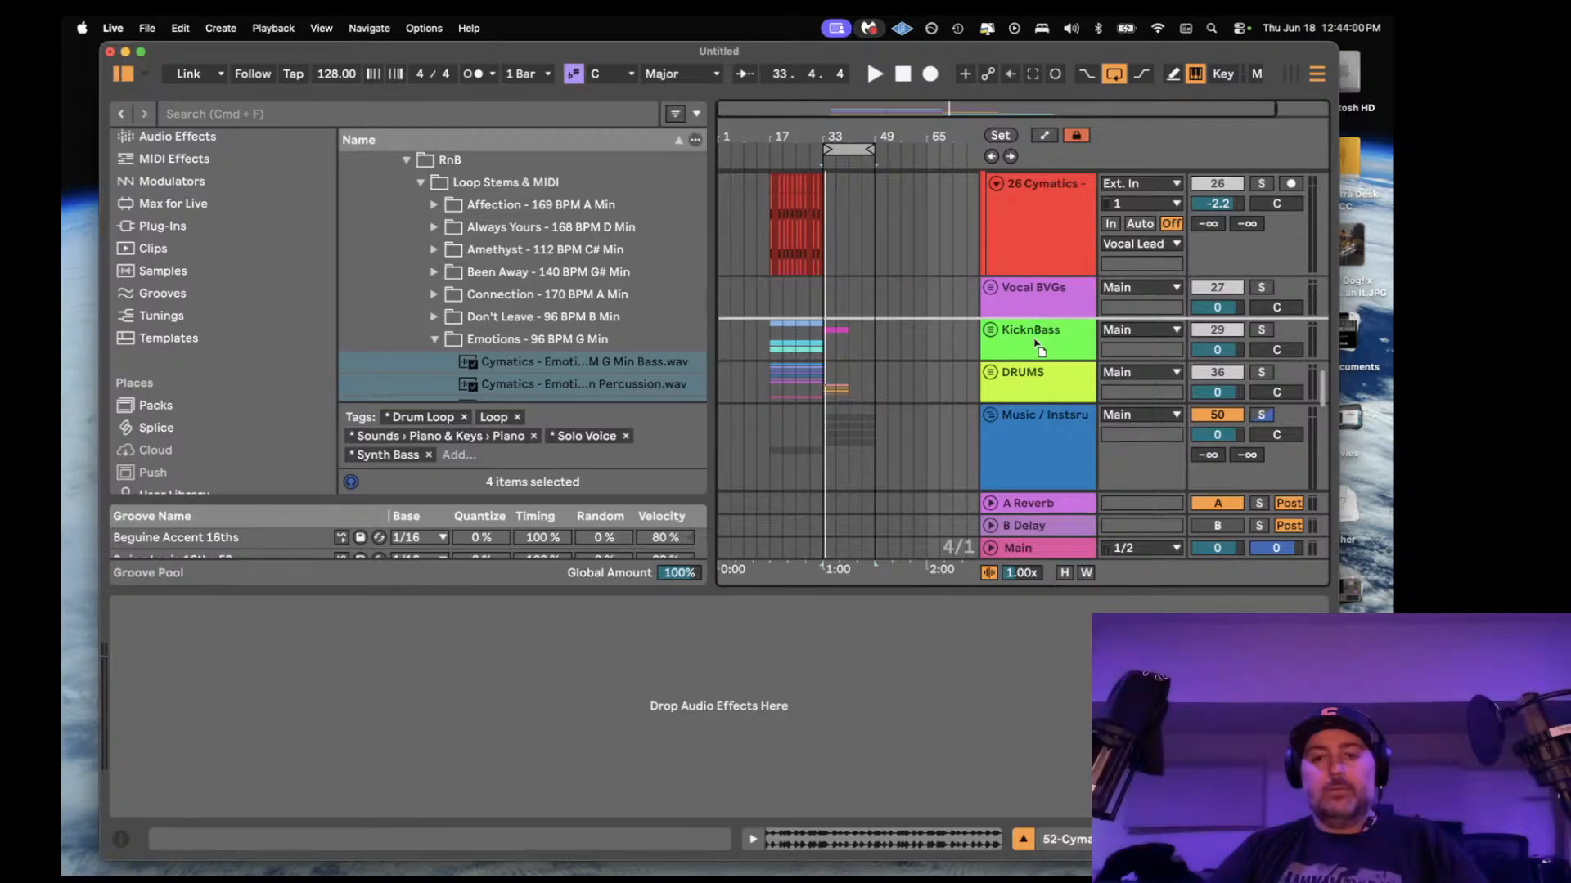
scroll(1027, 342, up, 10)
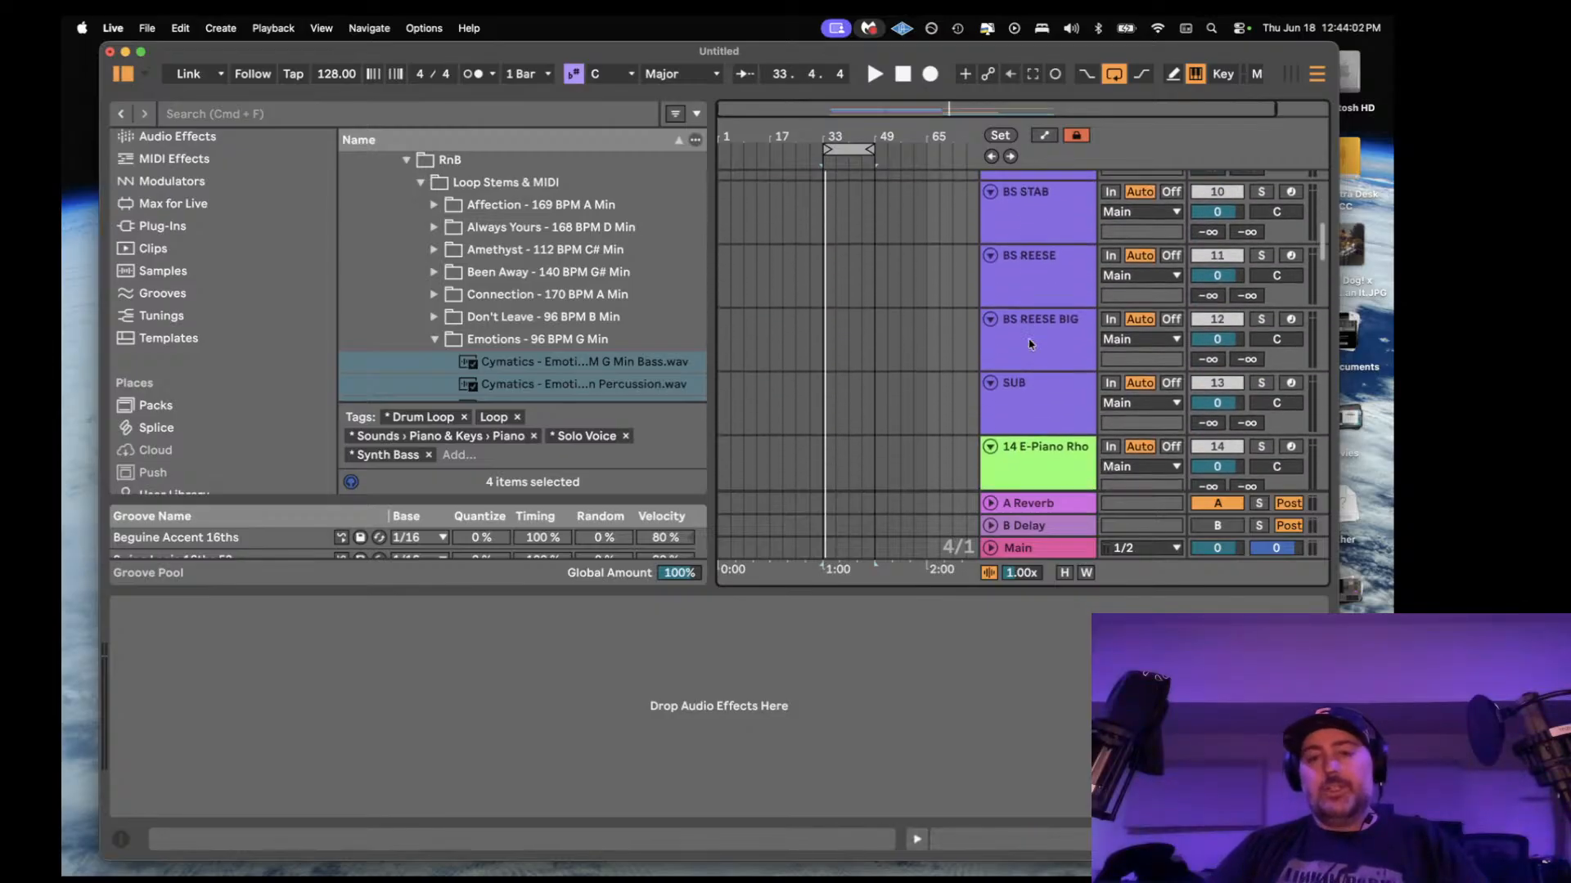
- Switch the Main track's Audio Effect Rack back on
click(1031, 553)
scroll(164, 633, left, 10)
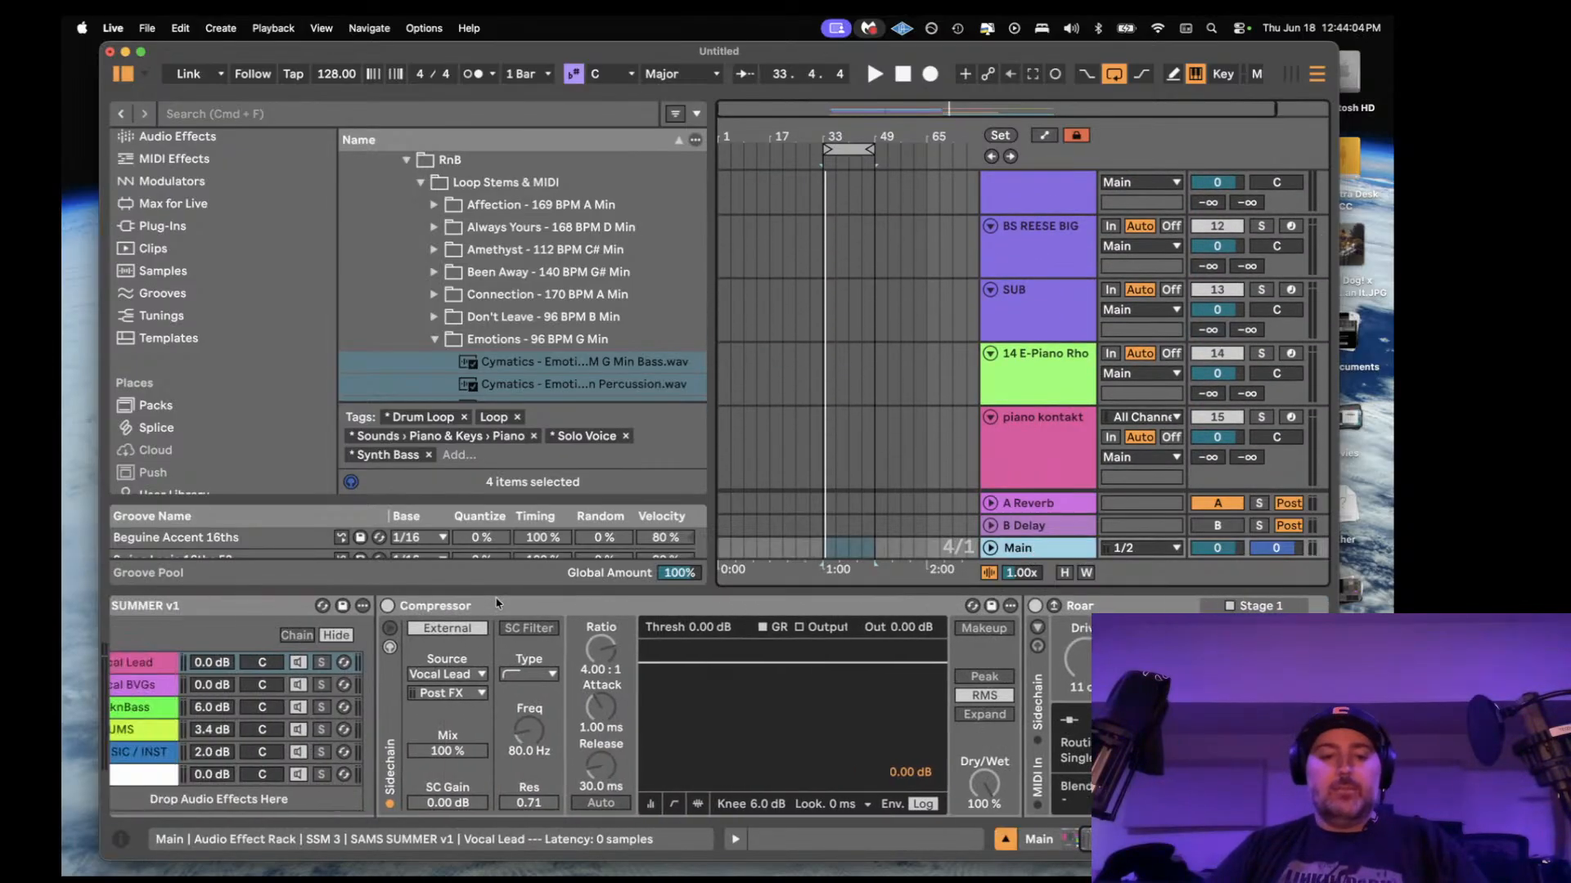
click(121, 607)
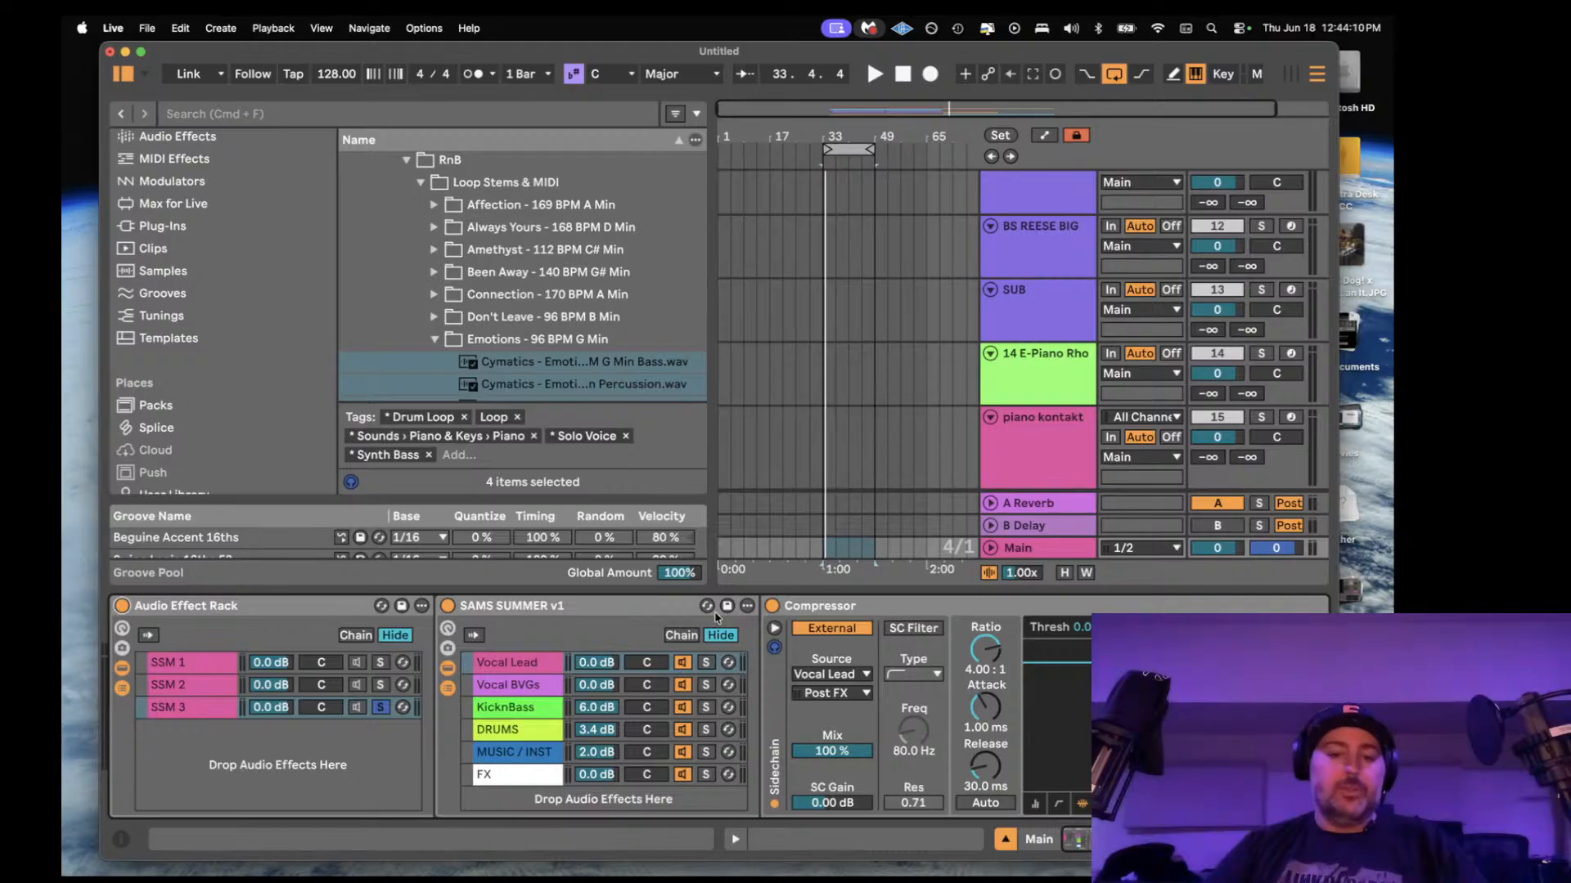
- Play the soloed Bass stem from bar 33, hide the device view, locate the KicknBass group and stop playback
click(822, 315)
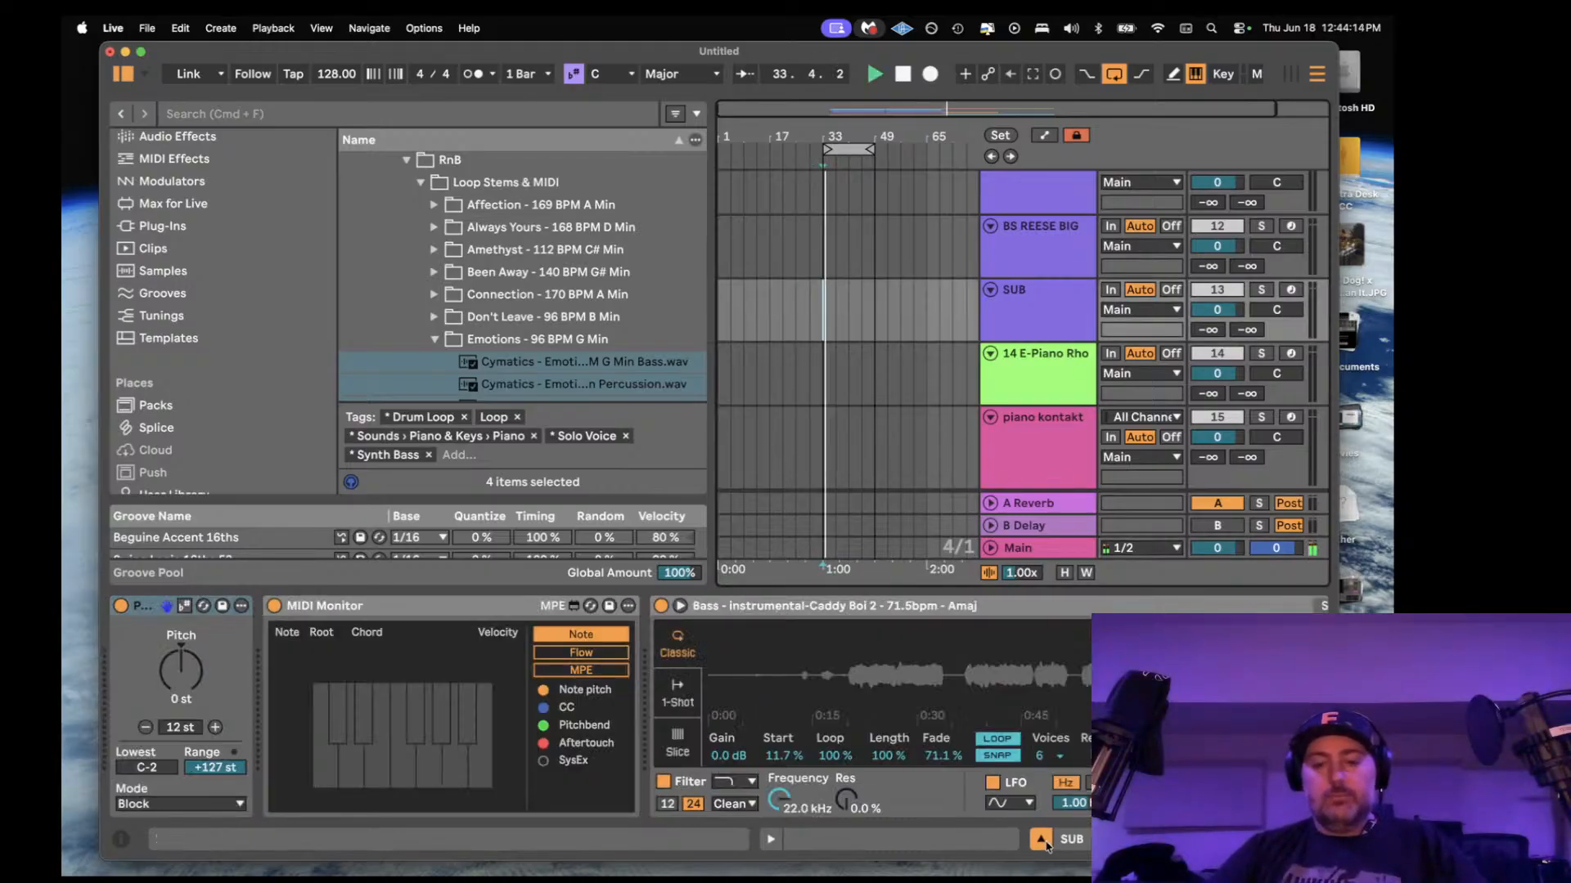
key(super+alt+l)
scroll(958, 424, up, 12)
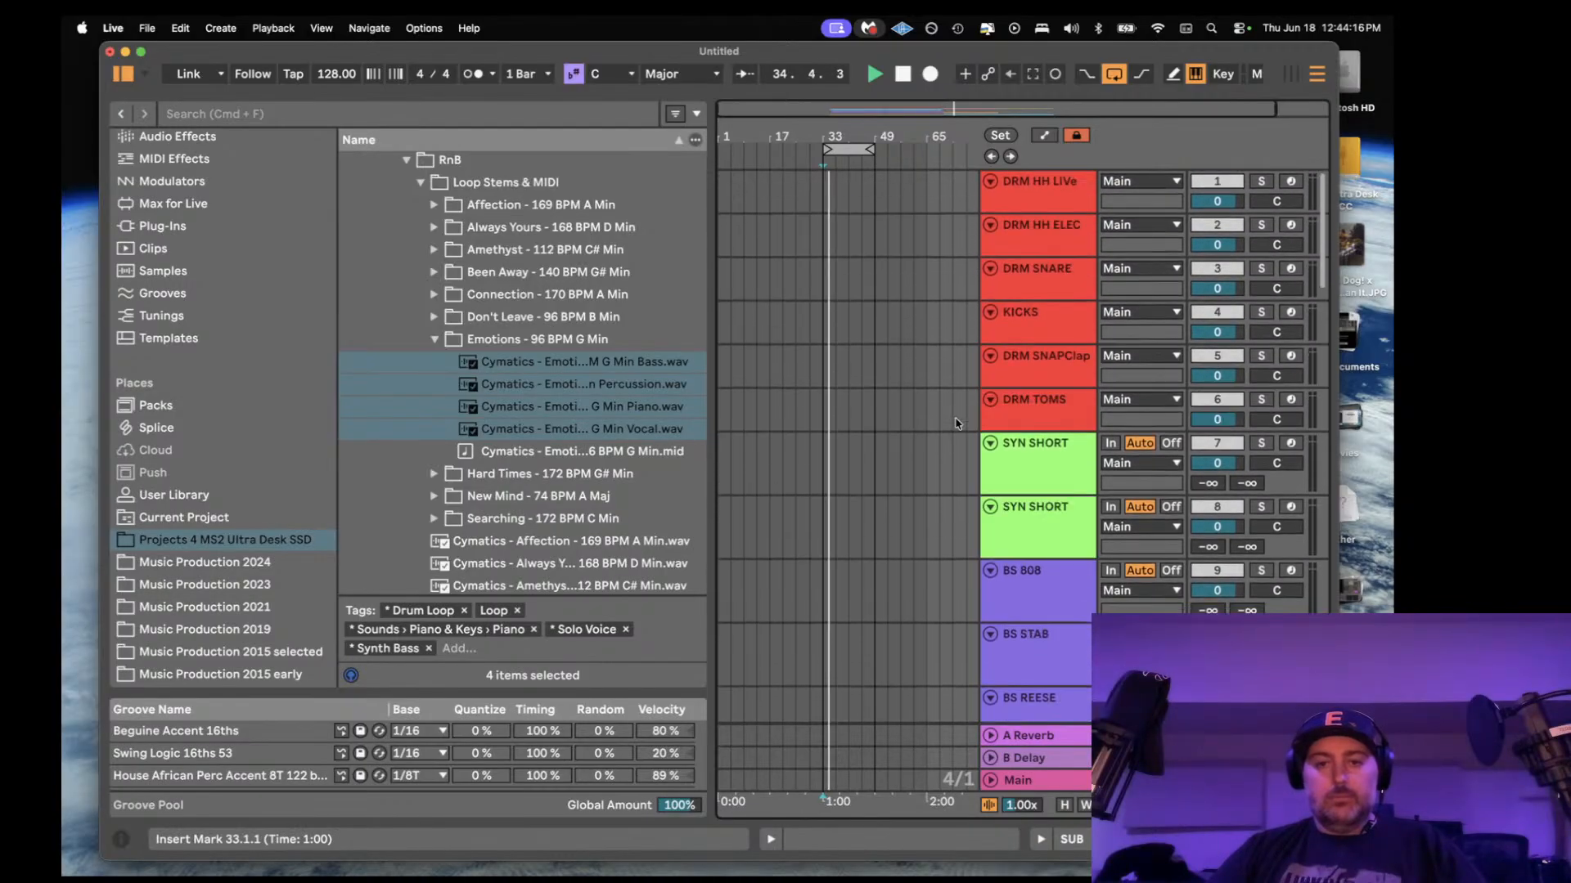
scroll(958, 424, down, 16)
scroll(958, 424, down, 15)
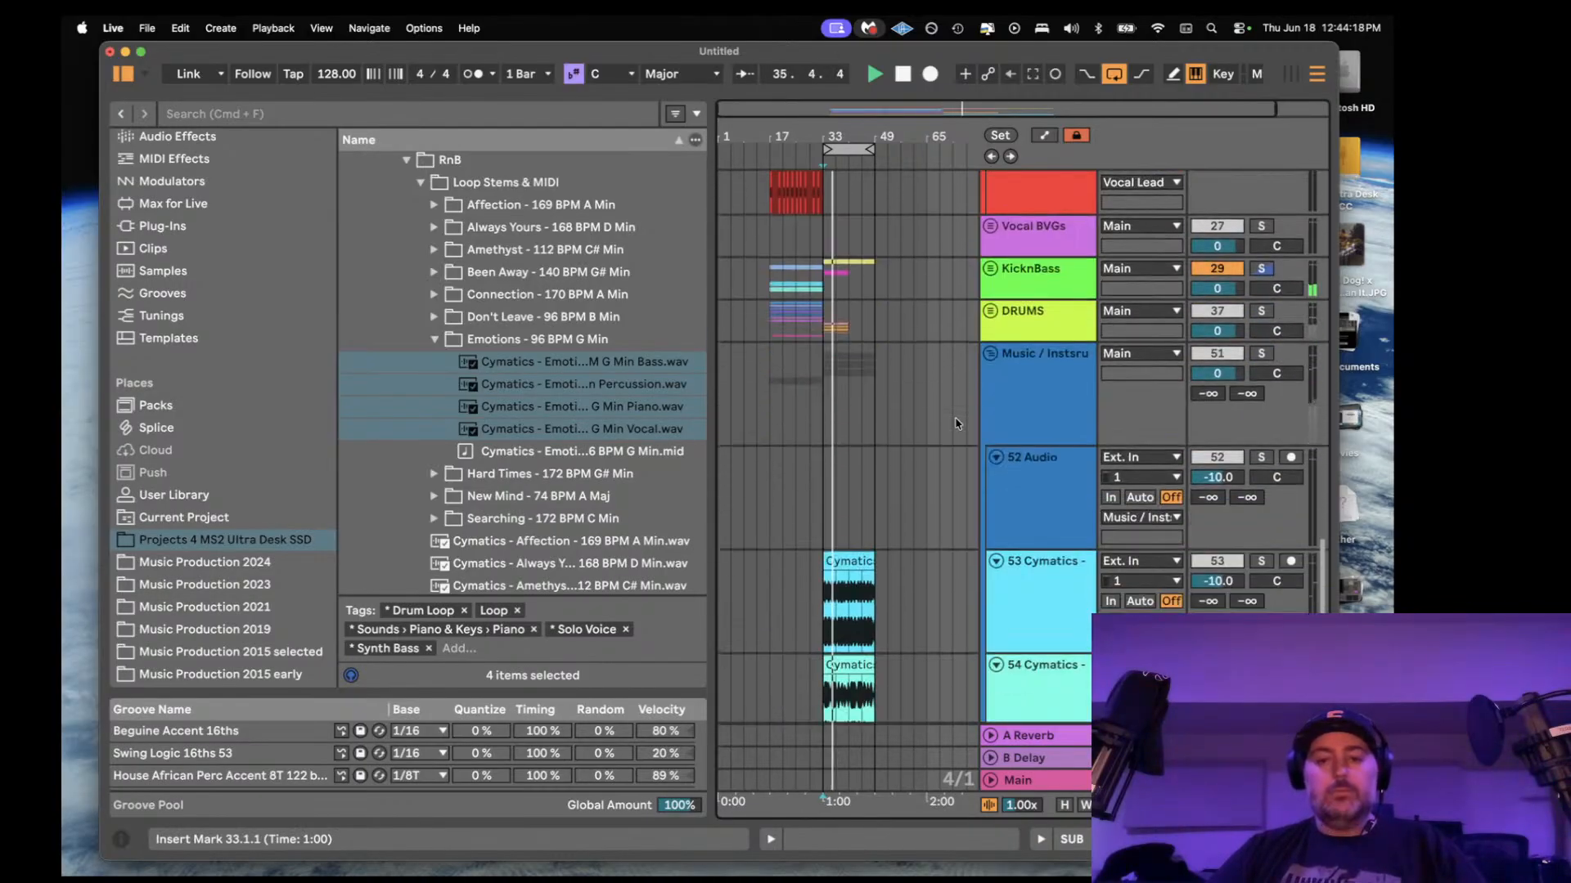
key(space)
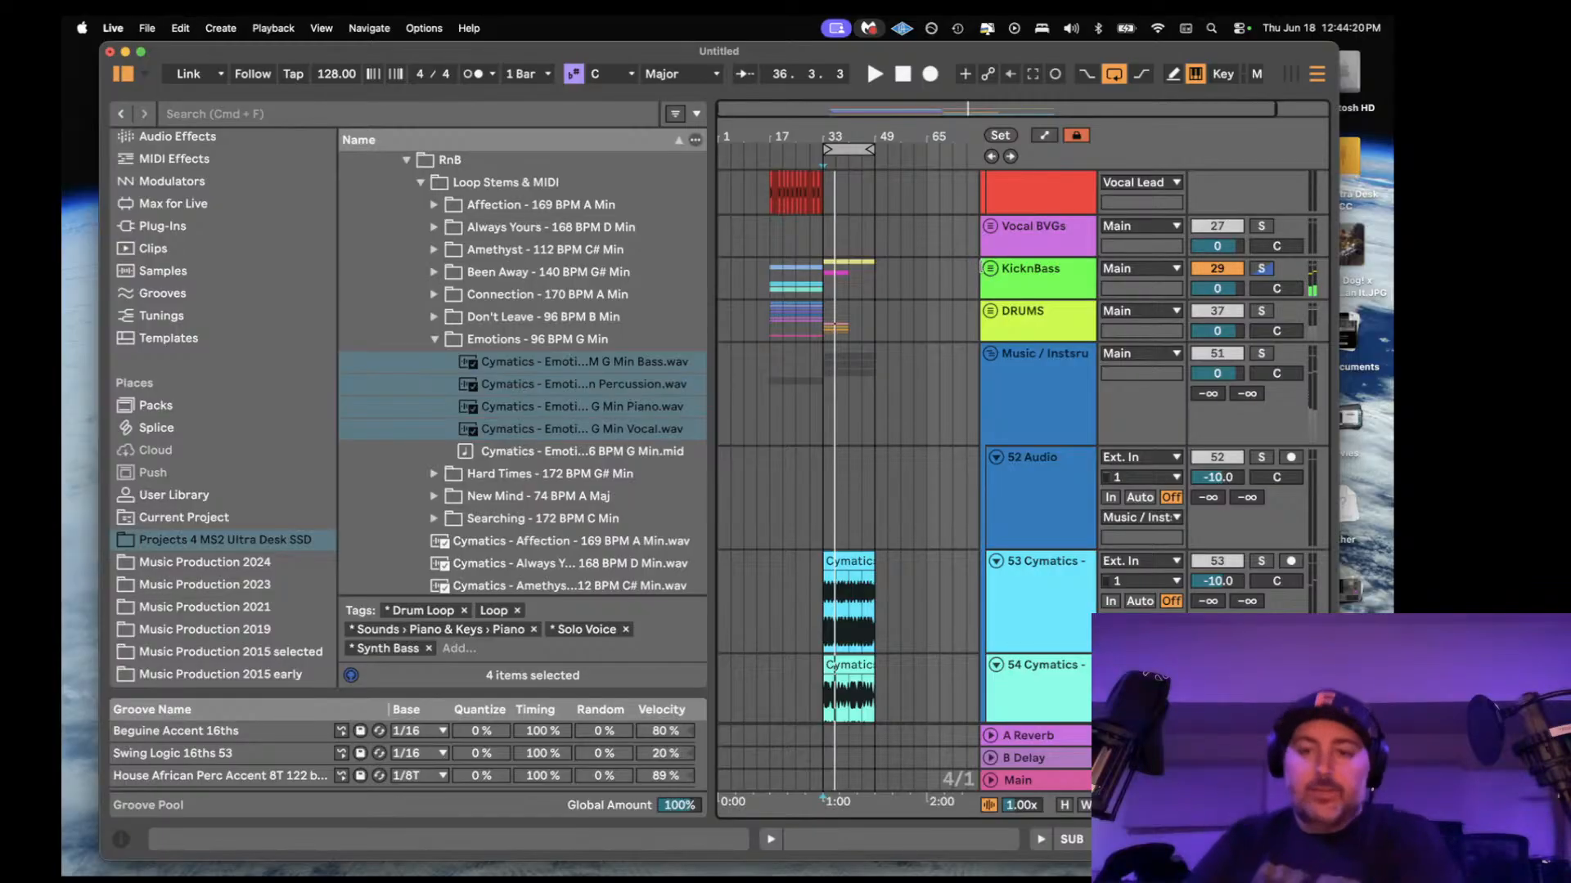
- Unfold the KicknBass group and play the soloed Emotions Bass clip from its start
click(990, 269)
scroll(853, 310, down, 2)
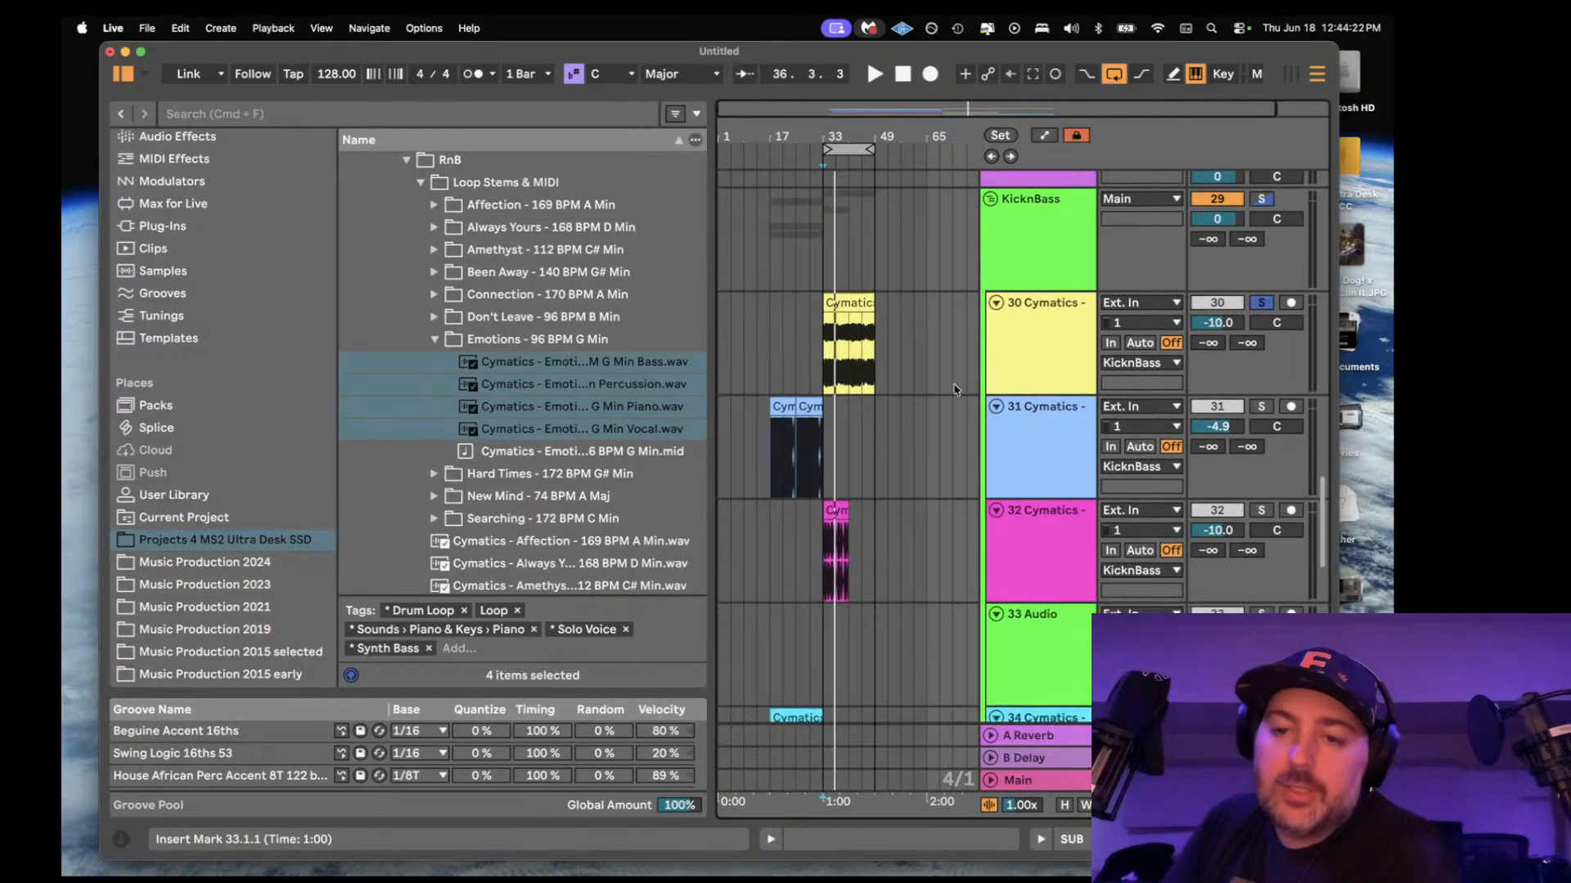
click(853, 300)
key(space)
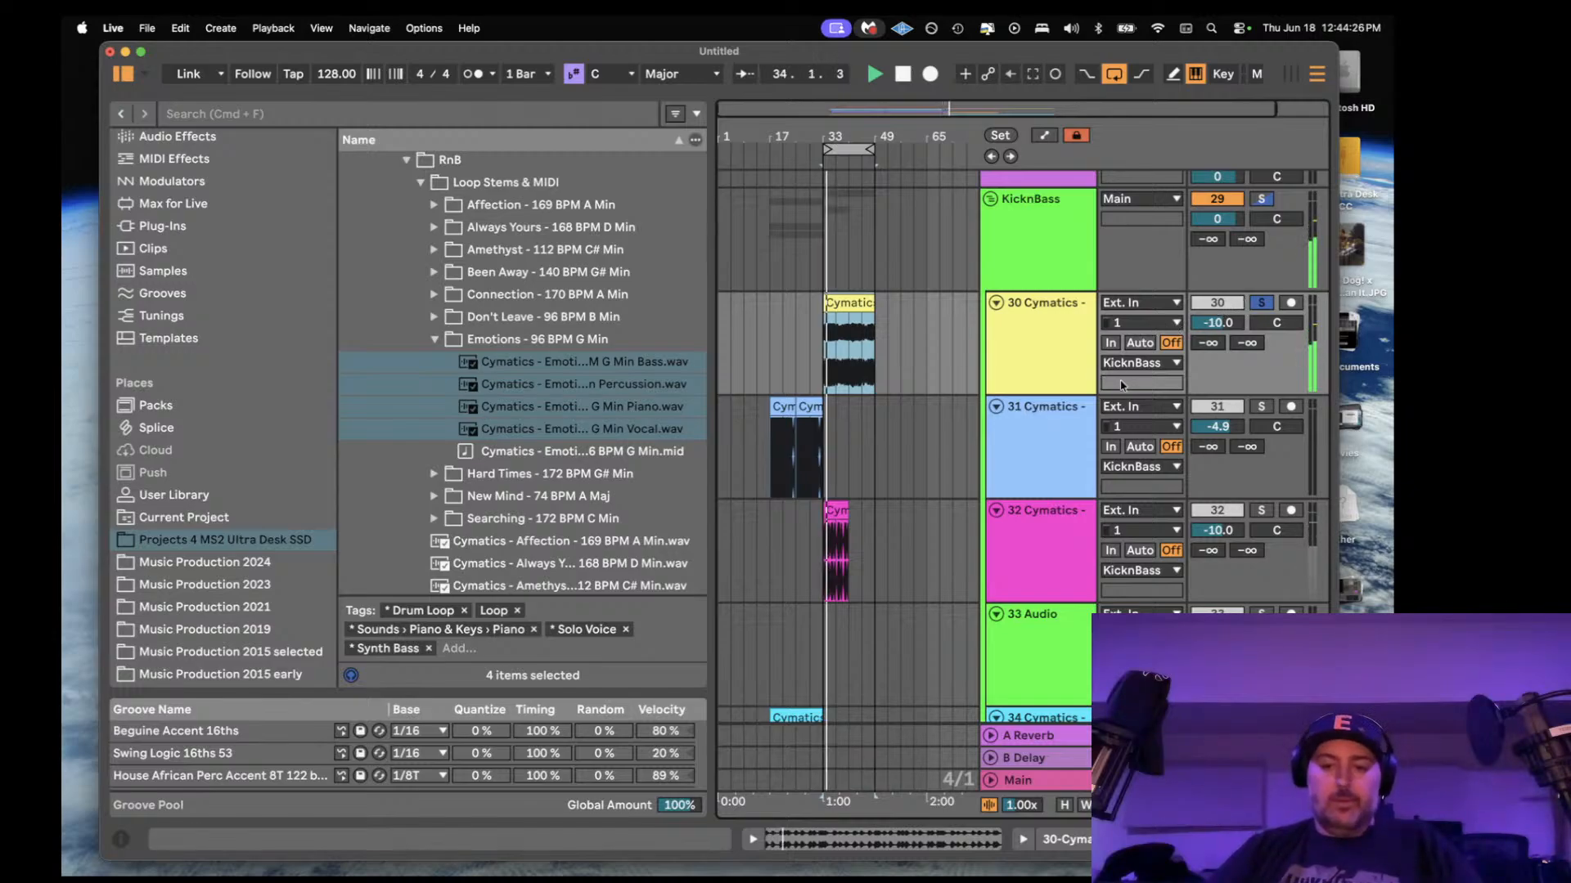
- Duplicate the Alpine Drum Loop kick clip to fill bars 41 to 49 and set its track volume to -2.7 dB
click(840, 510)
key(super+d)
key(space)
drag(1216, 530, 1217, 507)
- Turn off the Bass stem's solo and play it together with the kick from bar 33
click(831, 512)
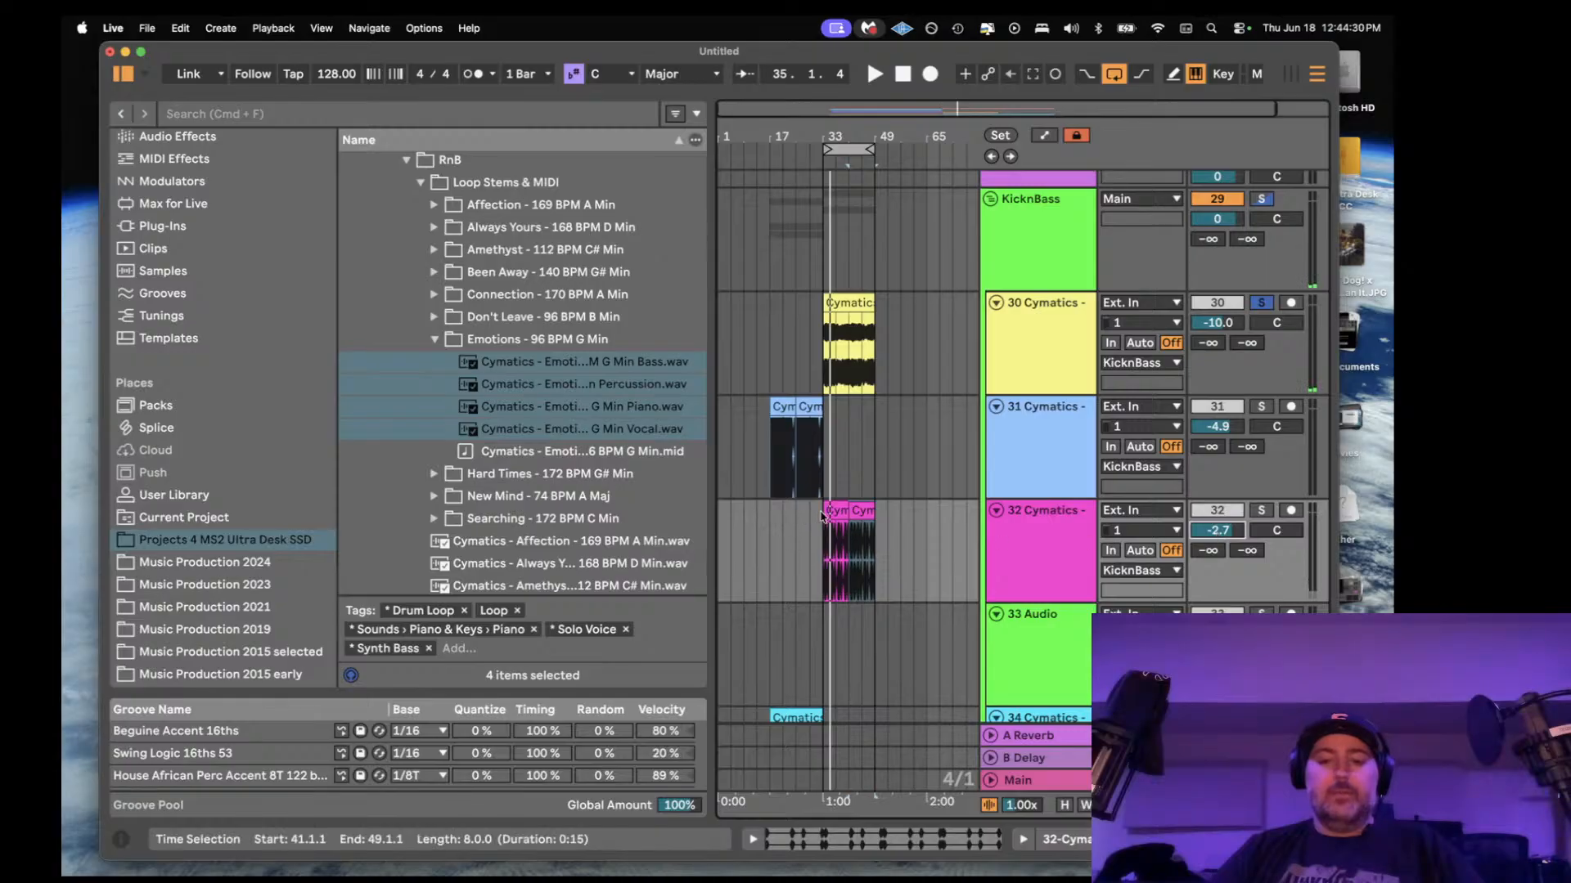
key(space)
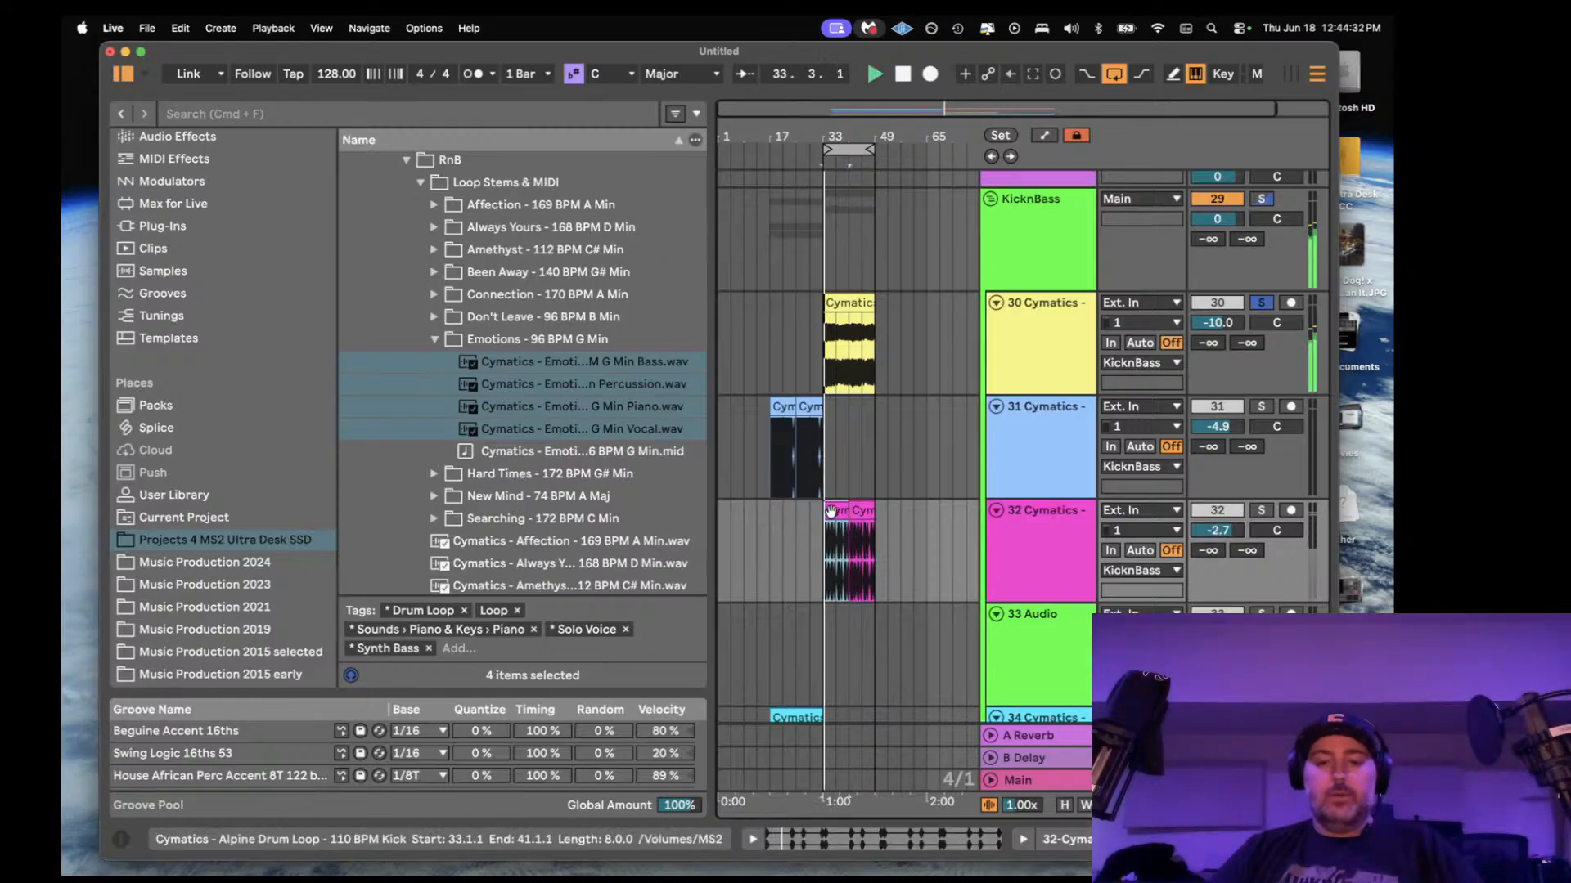
key(space)
click(1261, 511)
key(space)
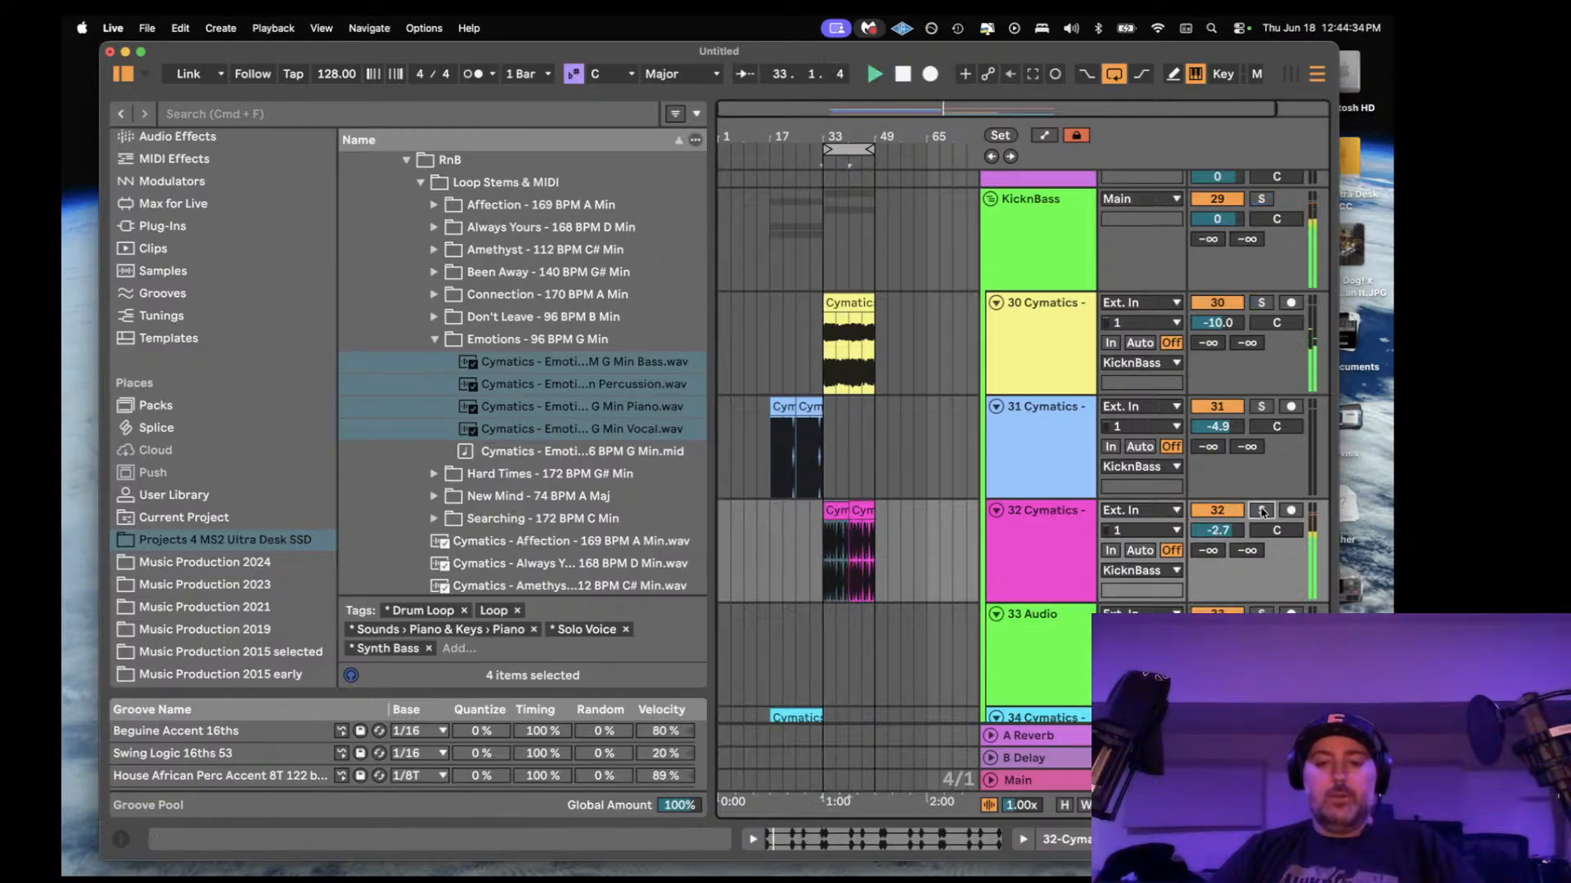
scroll(1217, 325, down, 2)
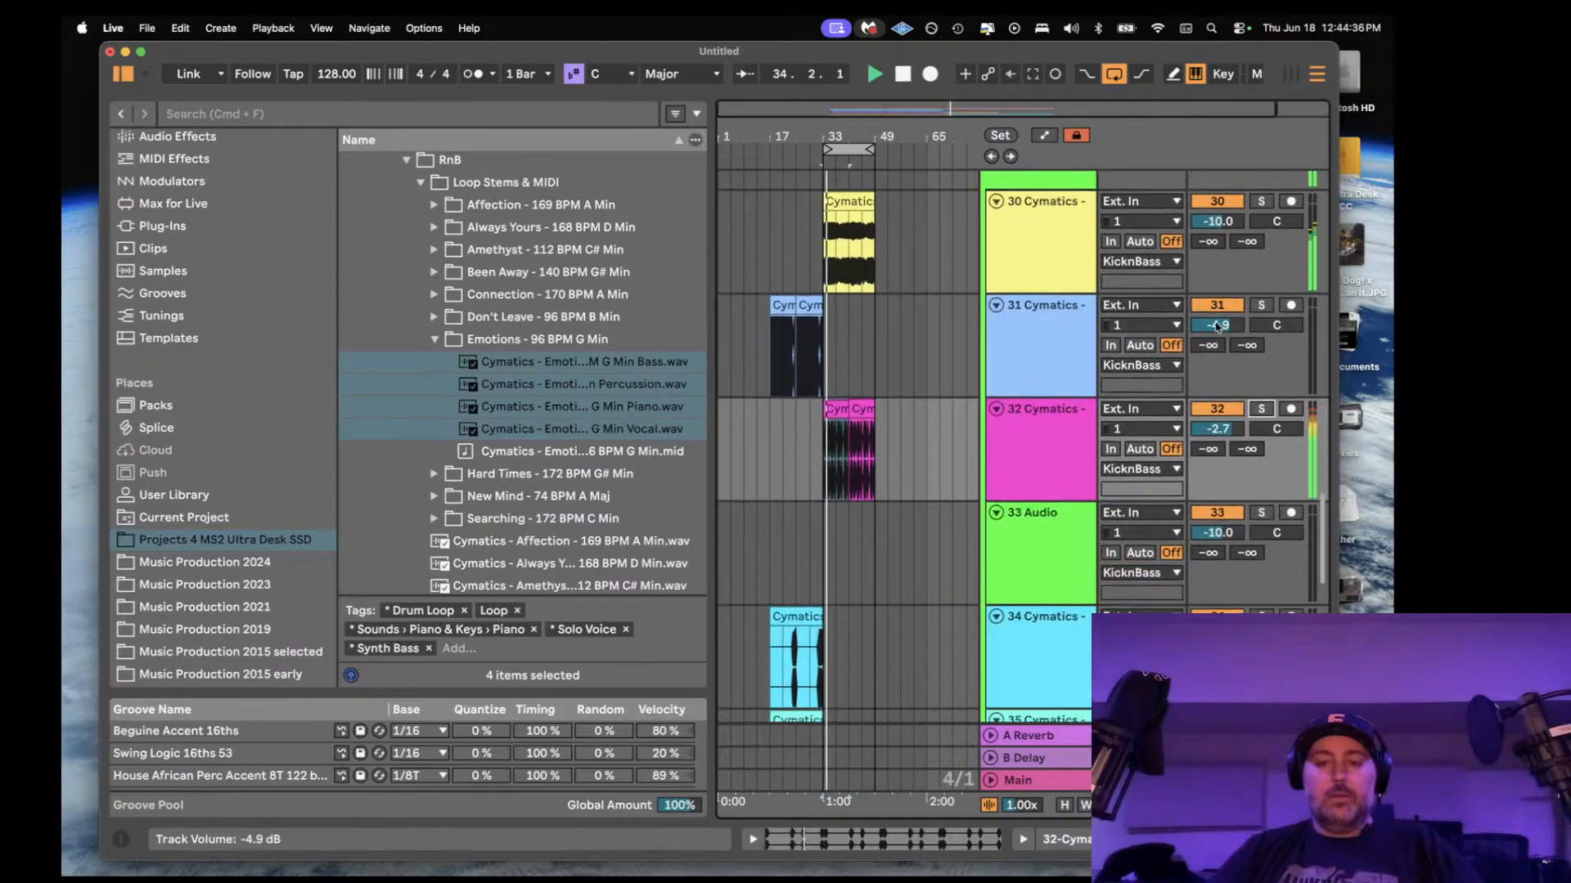
scroll(1215, 324, down, 3)
scroll(1216, 323, up, 5)
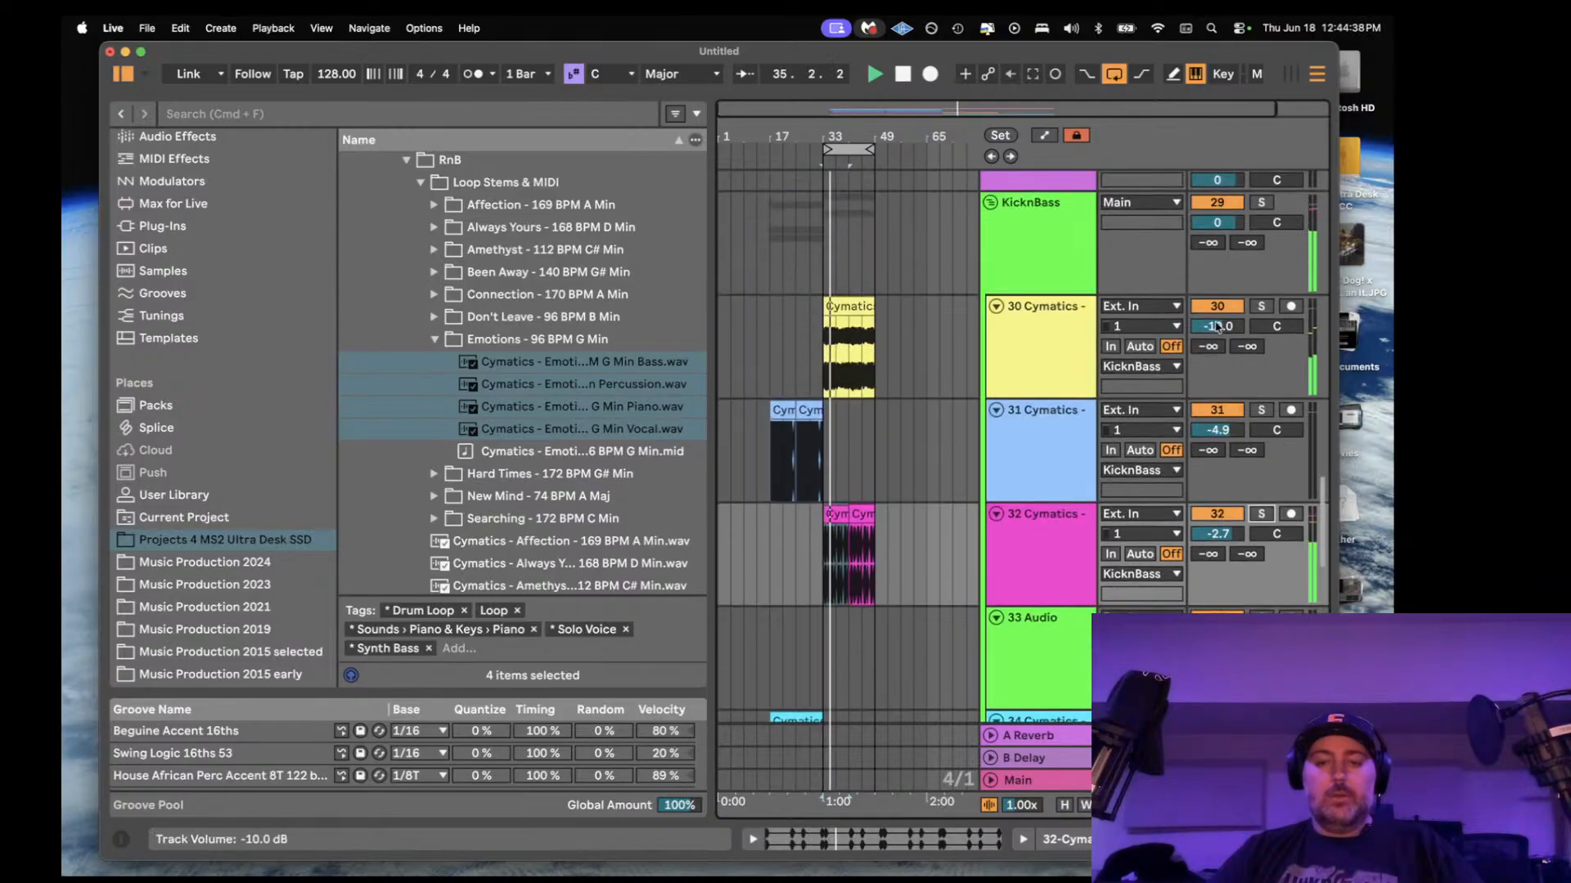
- Compare playback of track 31 from bar 17 with the section at bar 33, and set the Emotions Bass track volume to -2.3 dB
click(787, 410)
key(space)
key(space)
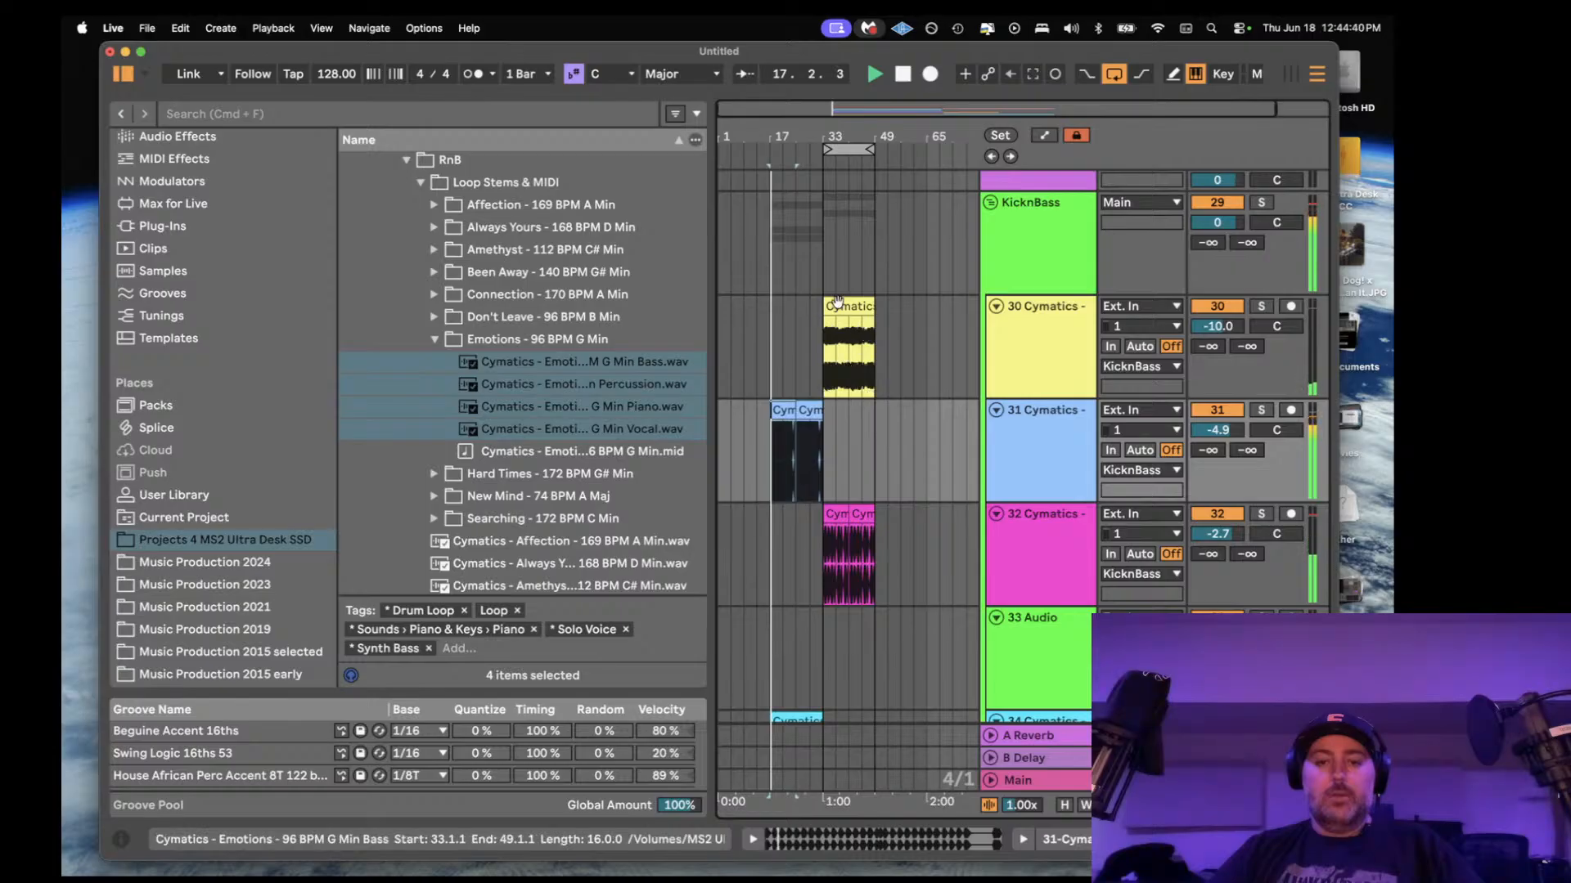
click(836, 306)
key(space)
key(space)
drag(1217, 326, 1219, 324)
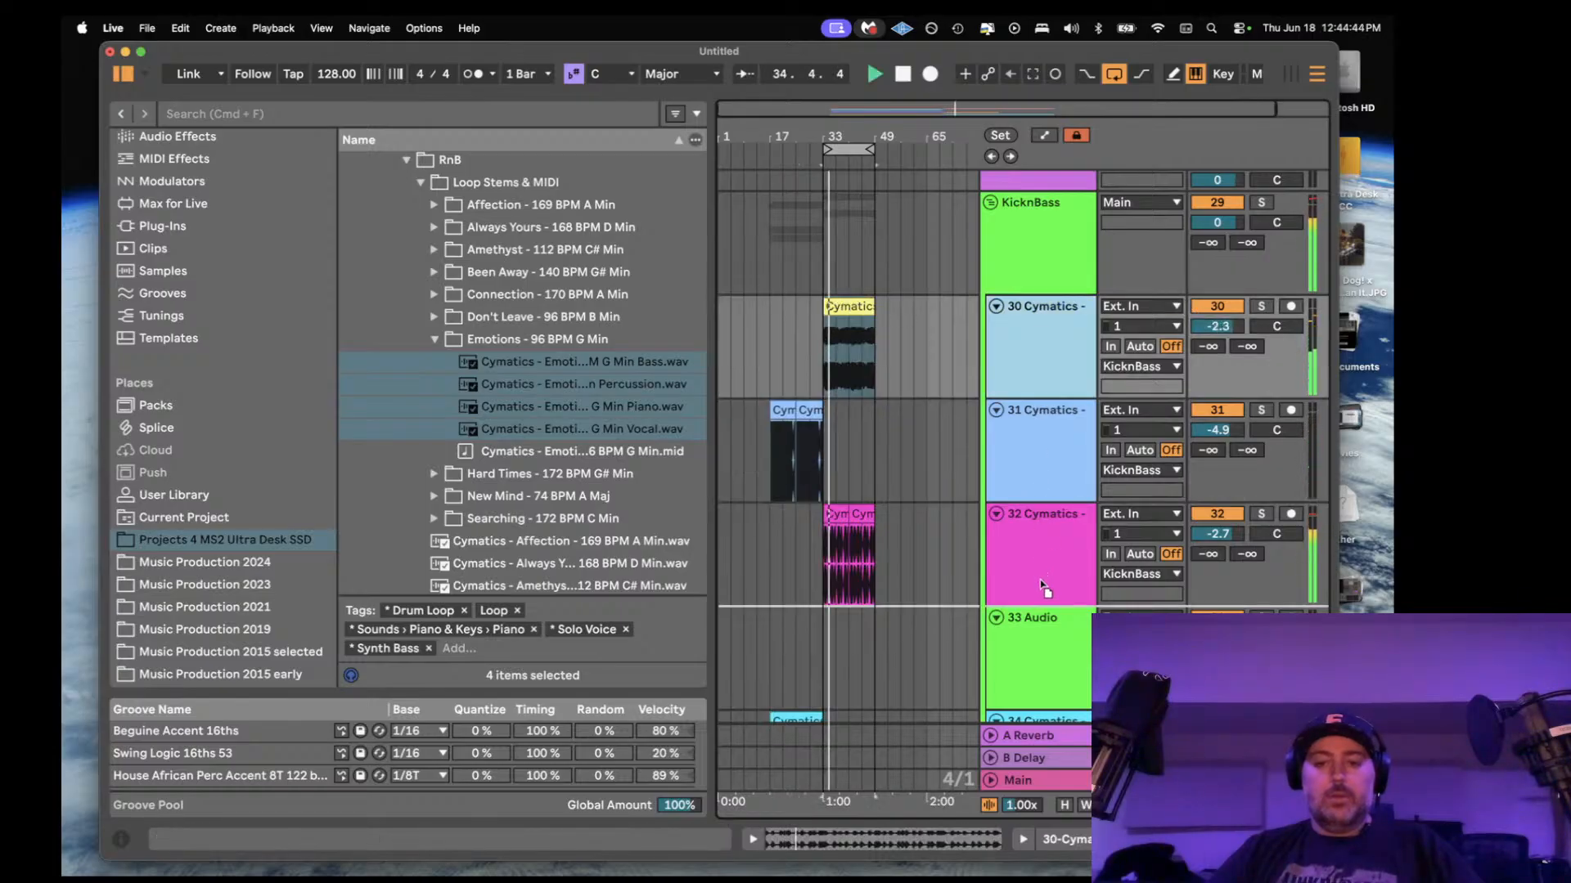
- Solo the Emotions Piano stem on track 54 in the Music / Inst group and stop playback
scroll(851, 393, down, 15)
click(847, 401)
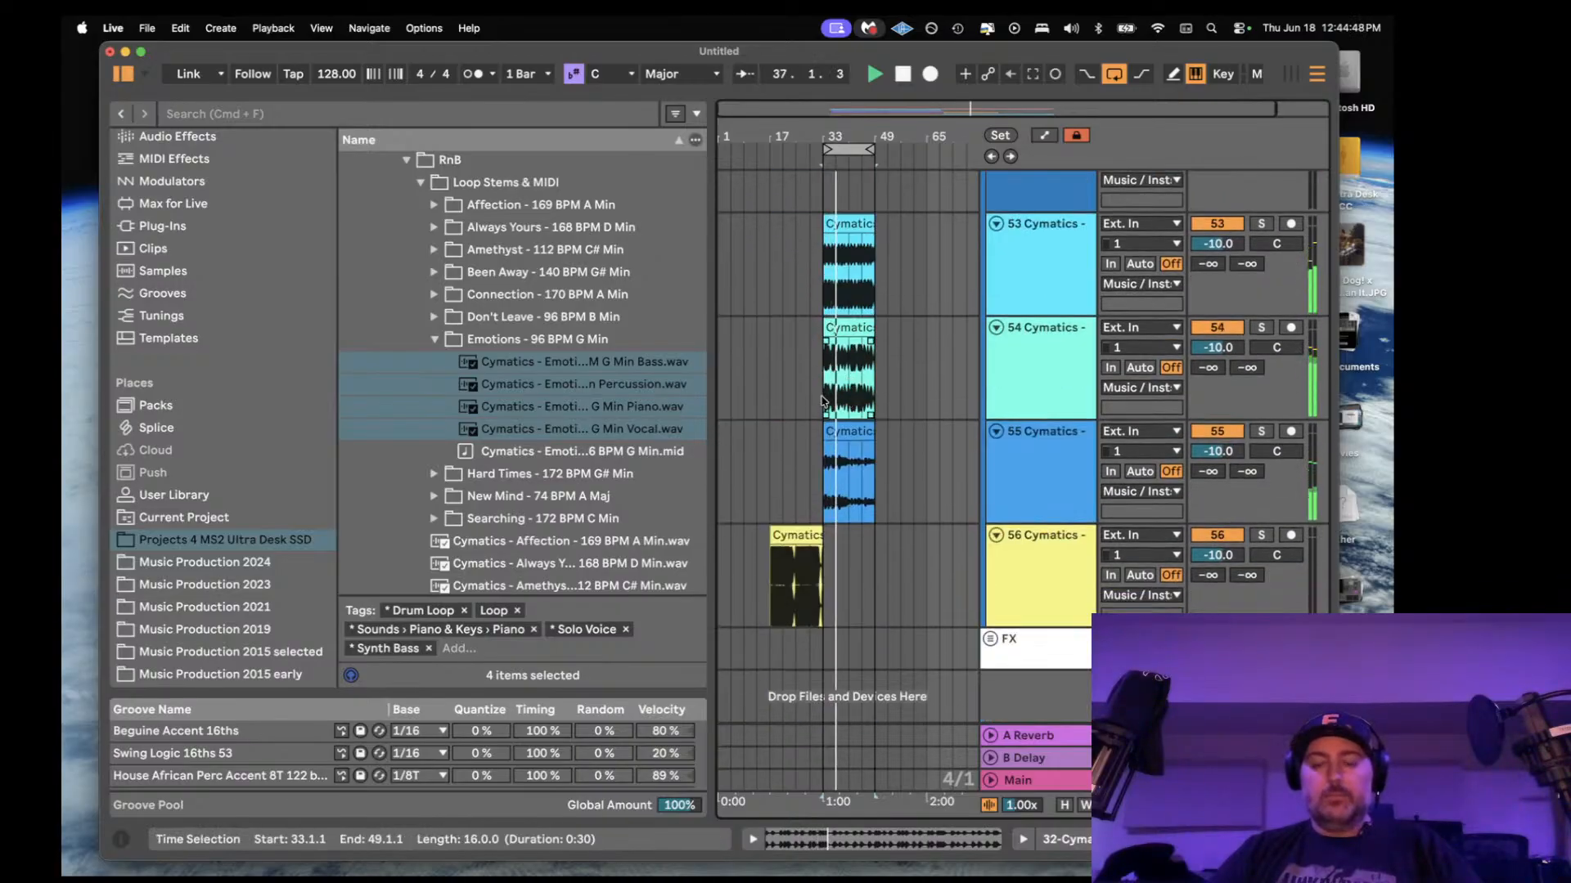
scroll(900, 368, up, 2)
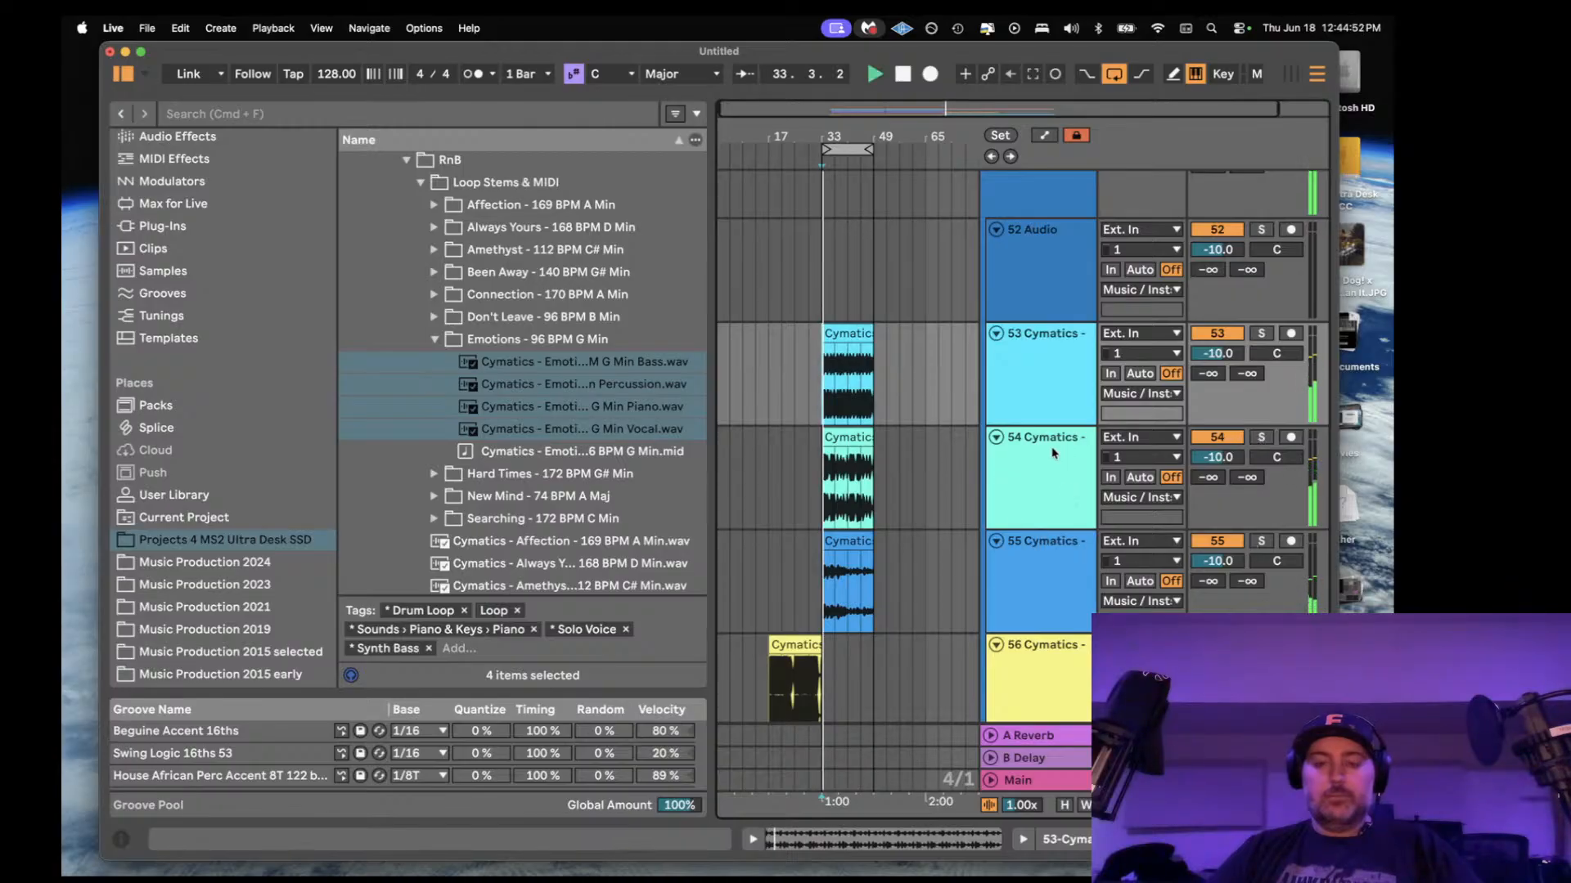
click(1257, 437)
key(space)
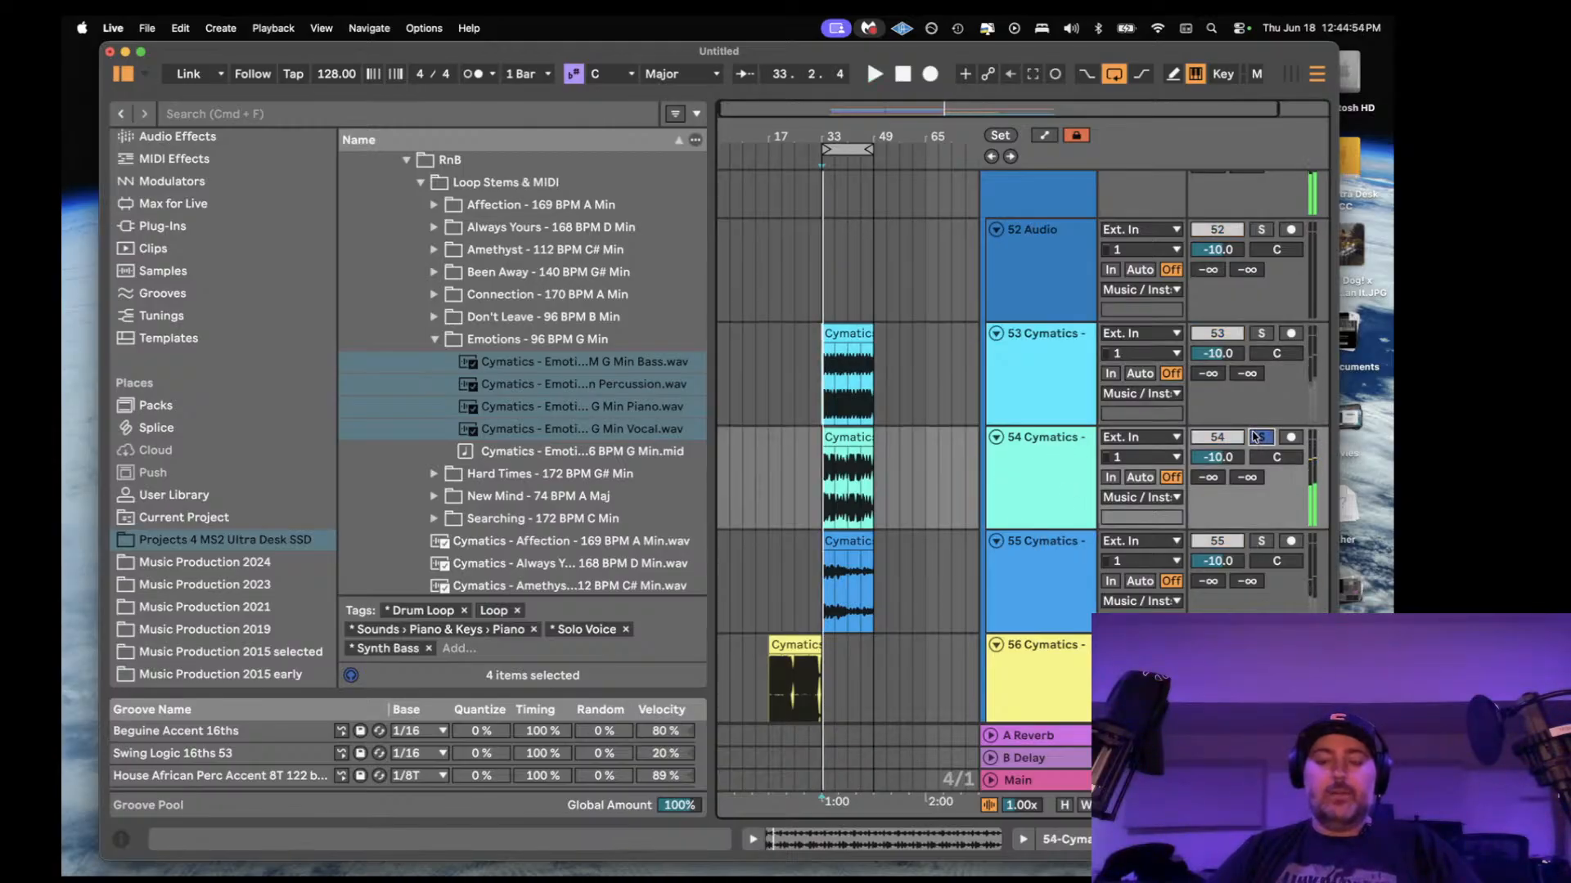
double_click(1044, 781)
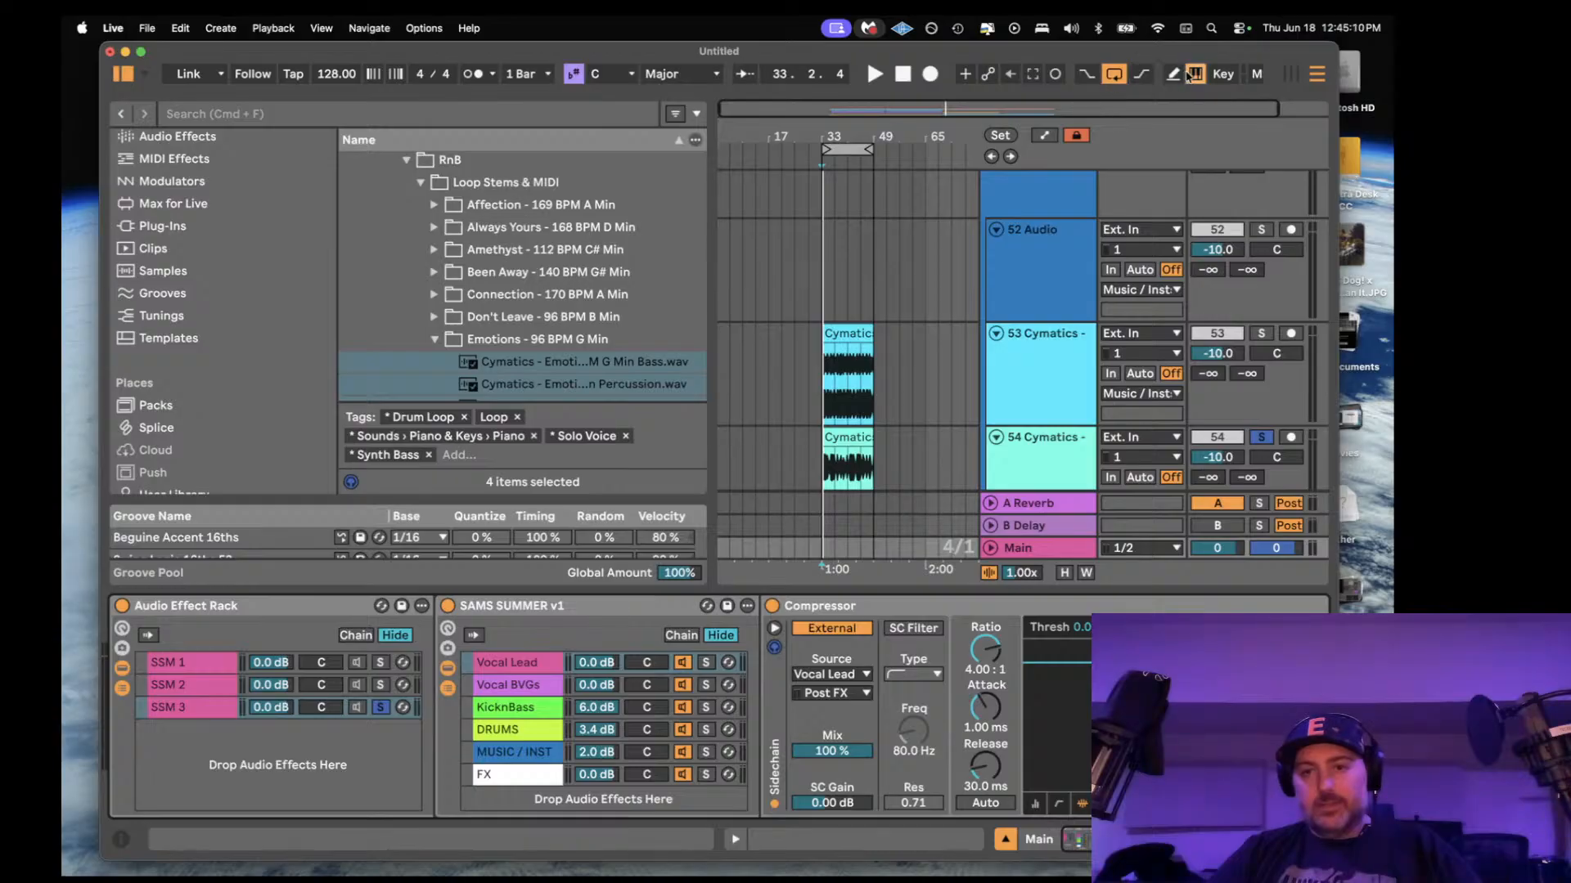
click(1222, 74)
click(123, 606)
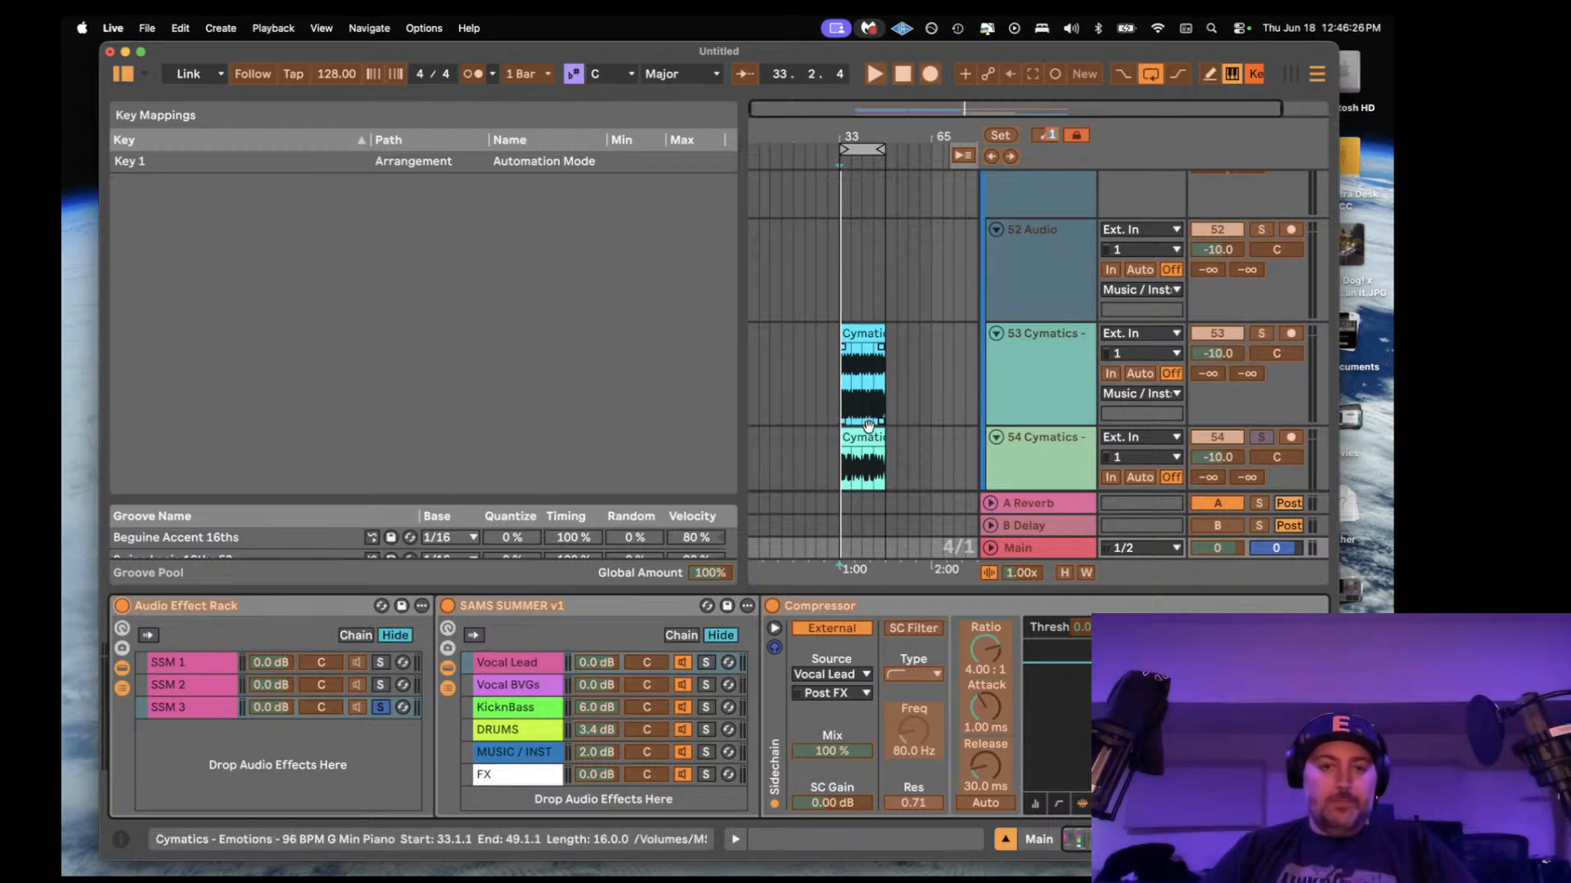
key(super+k)
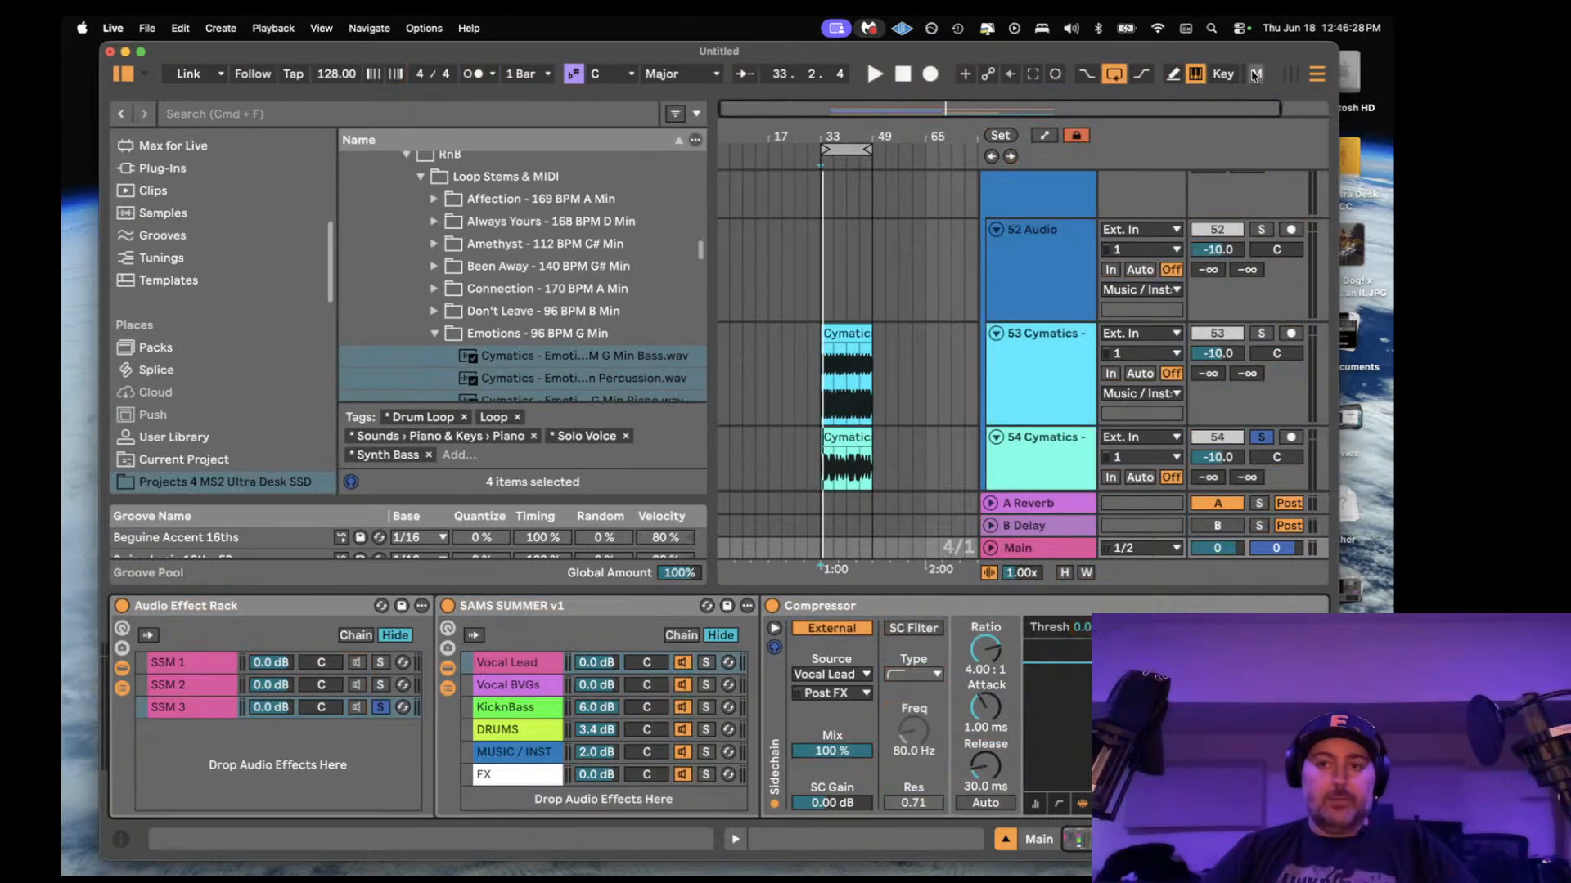
click(838, 334)
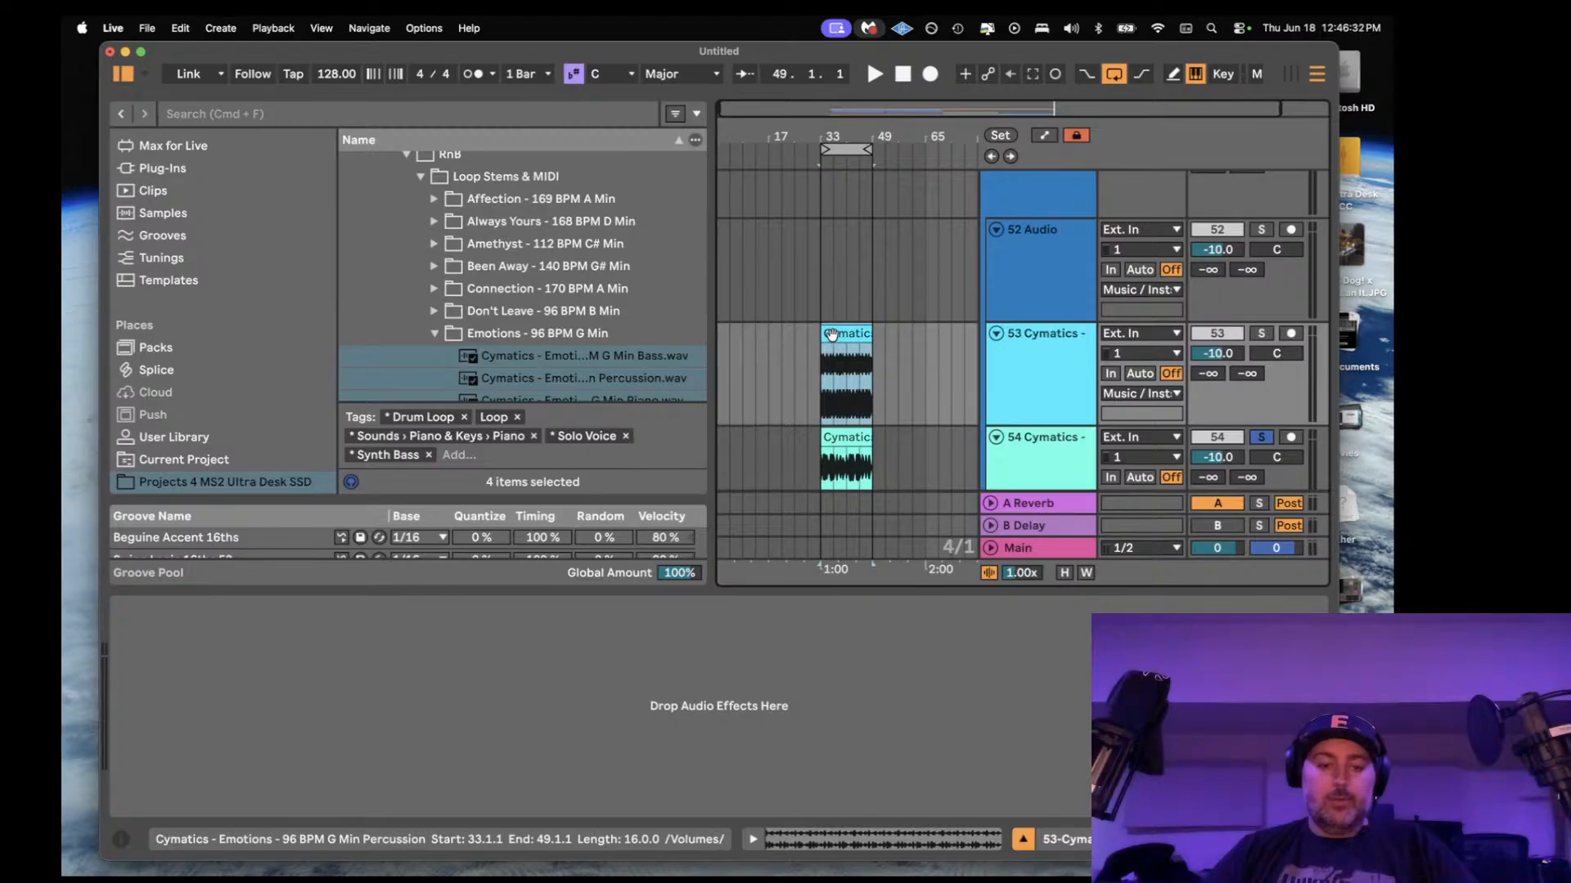
click(120, 841)
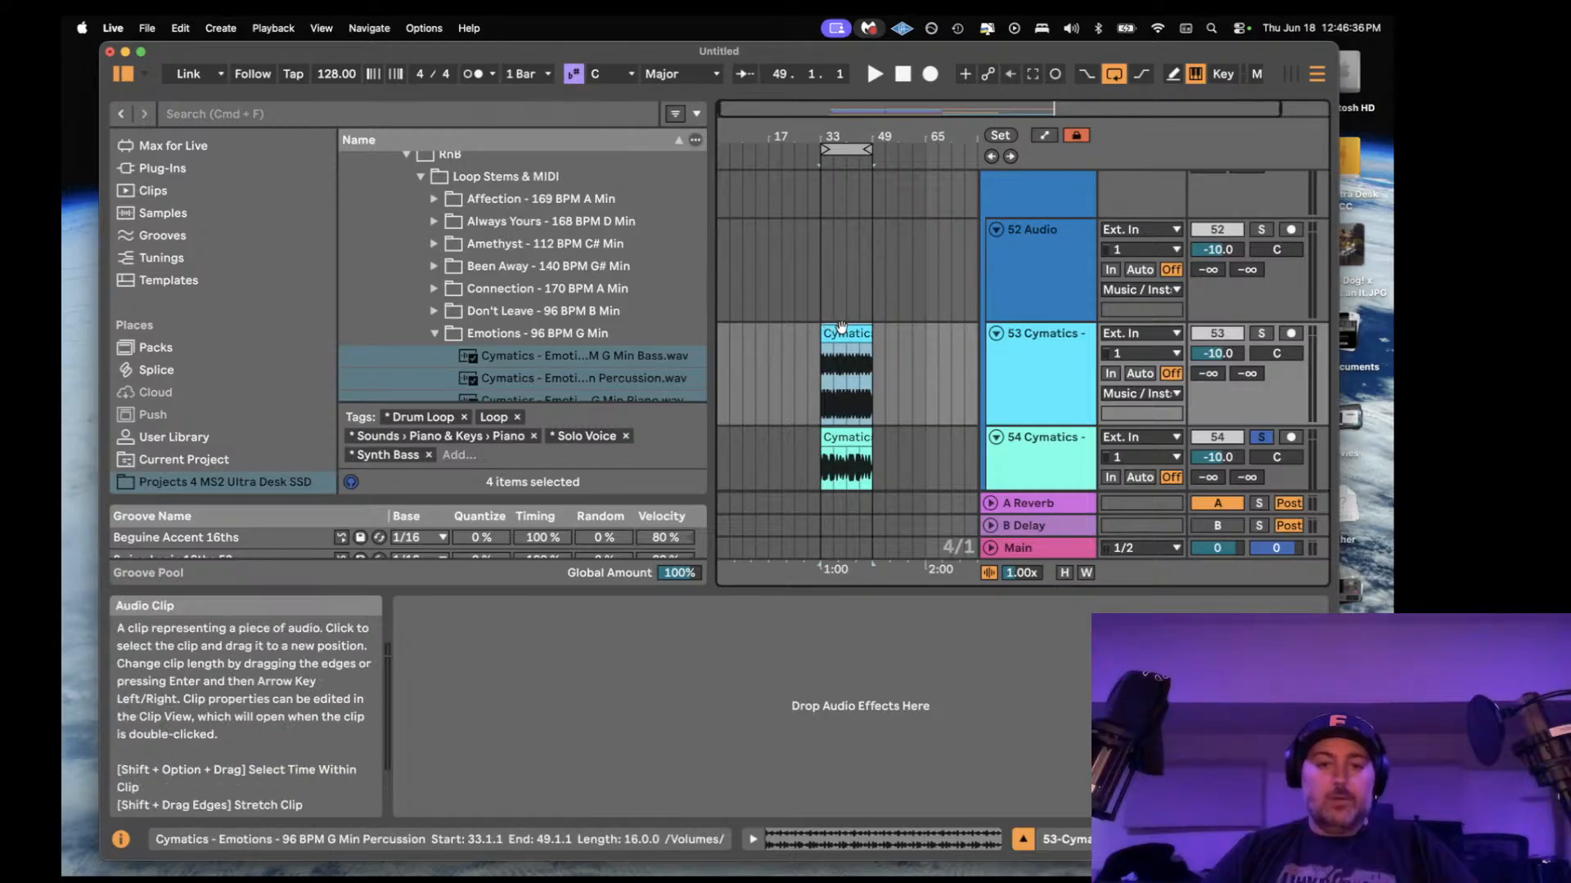
click(121, 839)
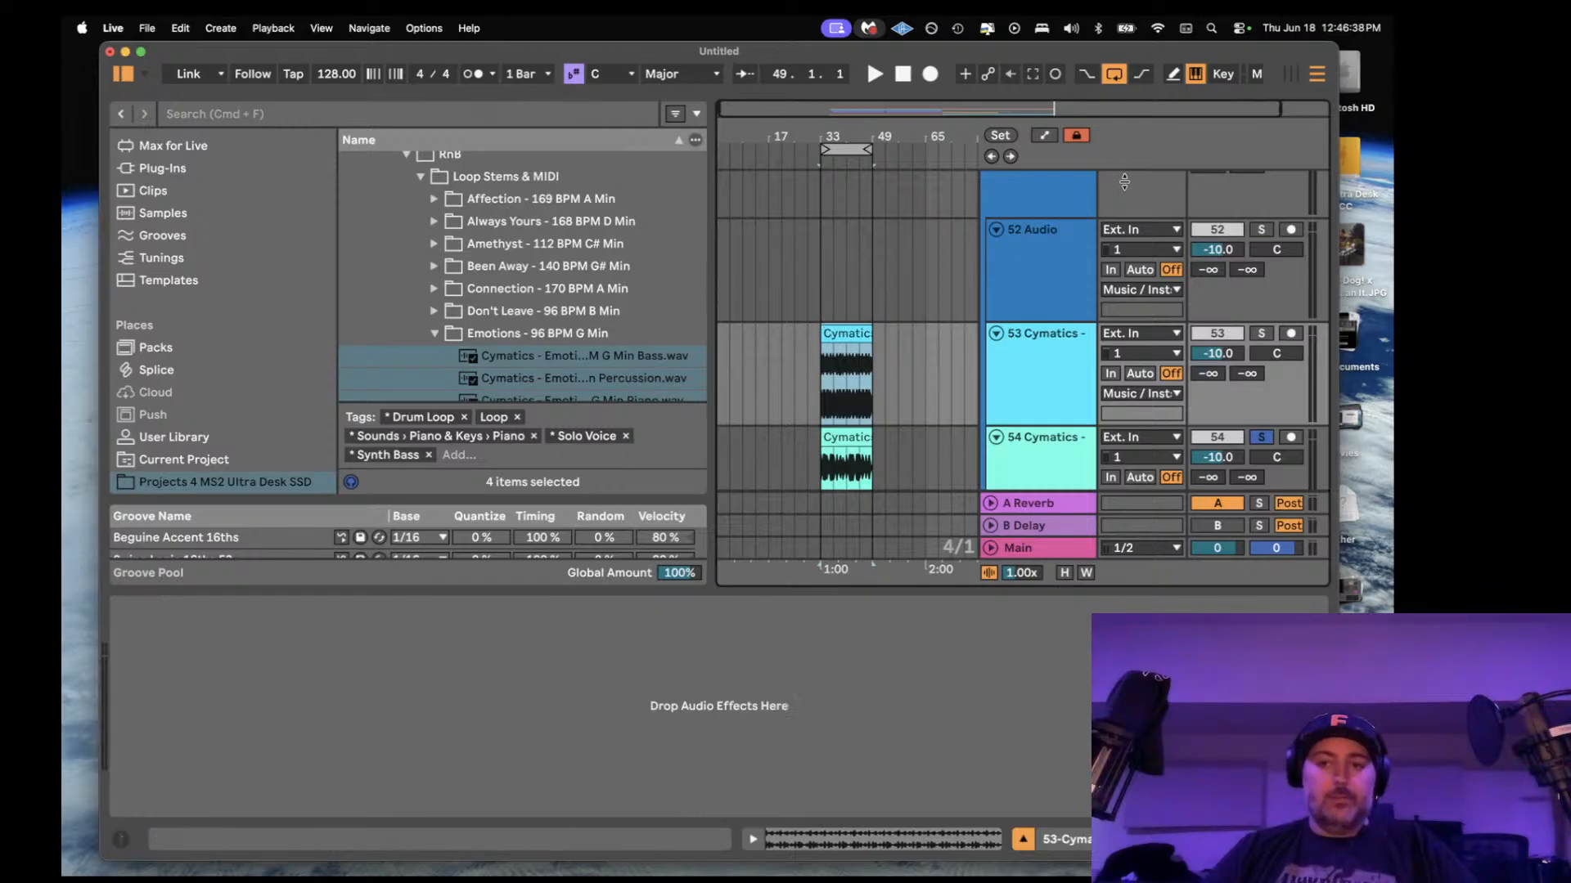
- Map the on/off switch of the Main track's Audio Effect Rack to the Q key and test the toggle
click(1223, 78)
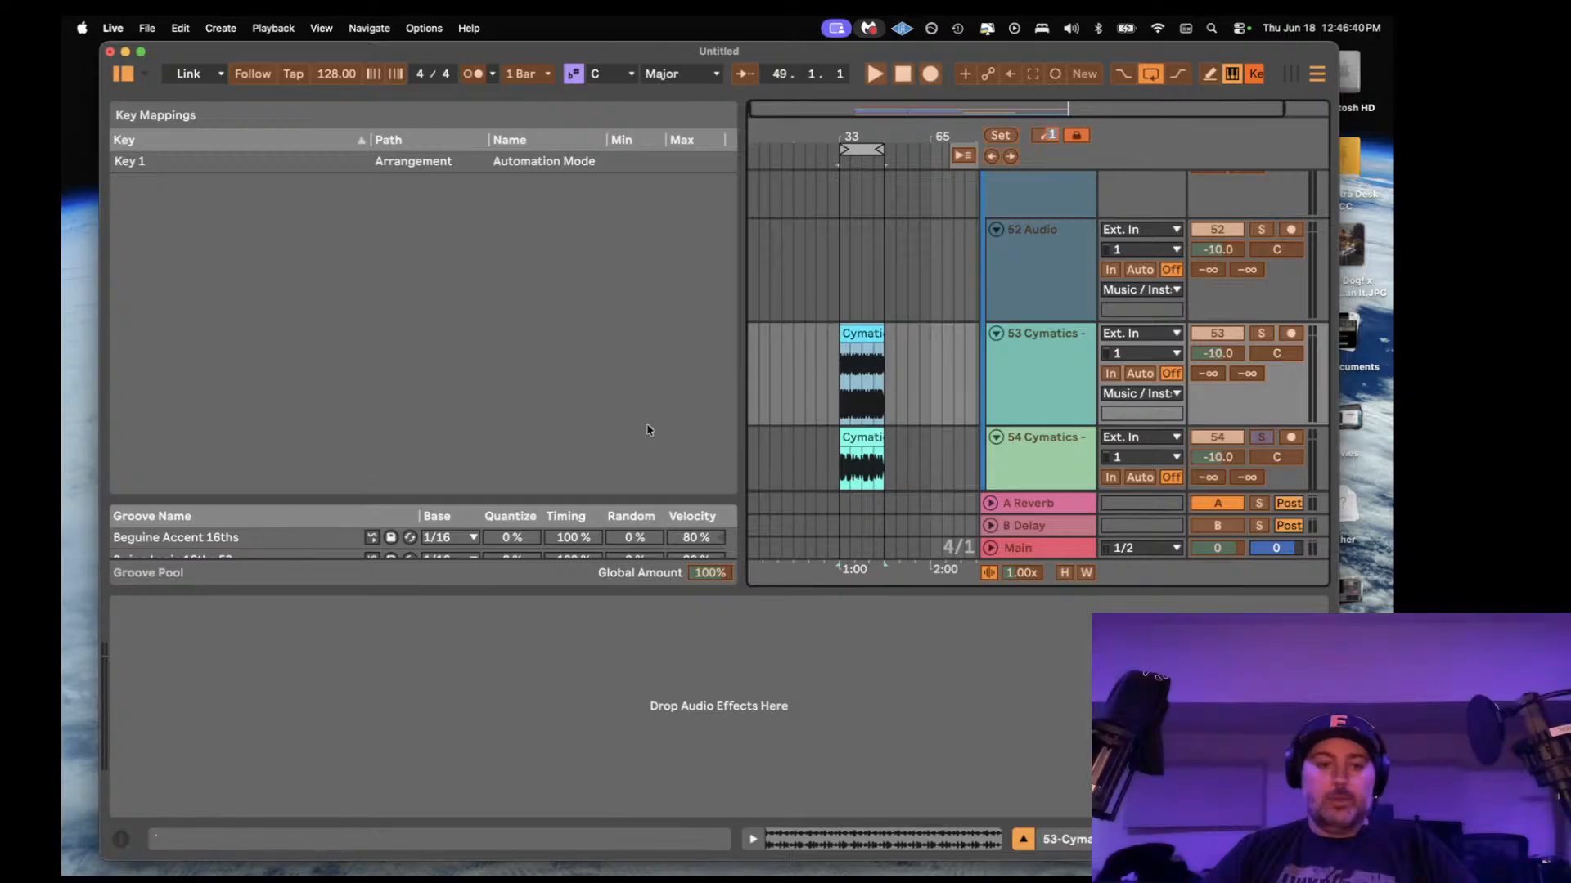
click(1061, 549)
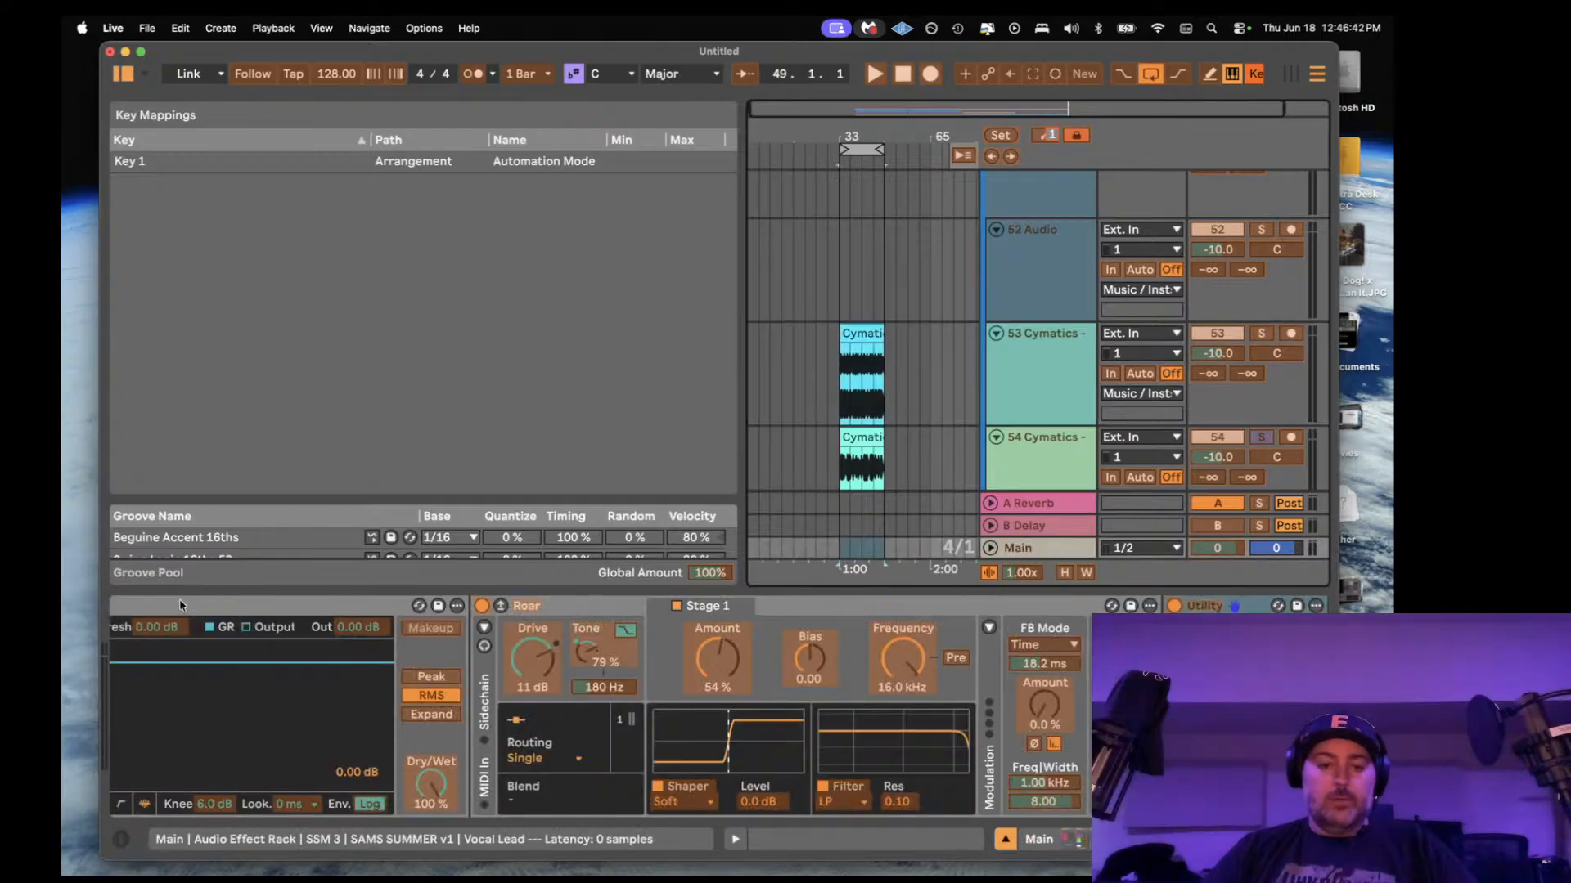
scroll(194, 602, left, 5)
click(122, 609)
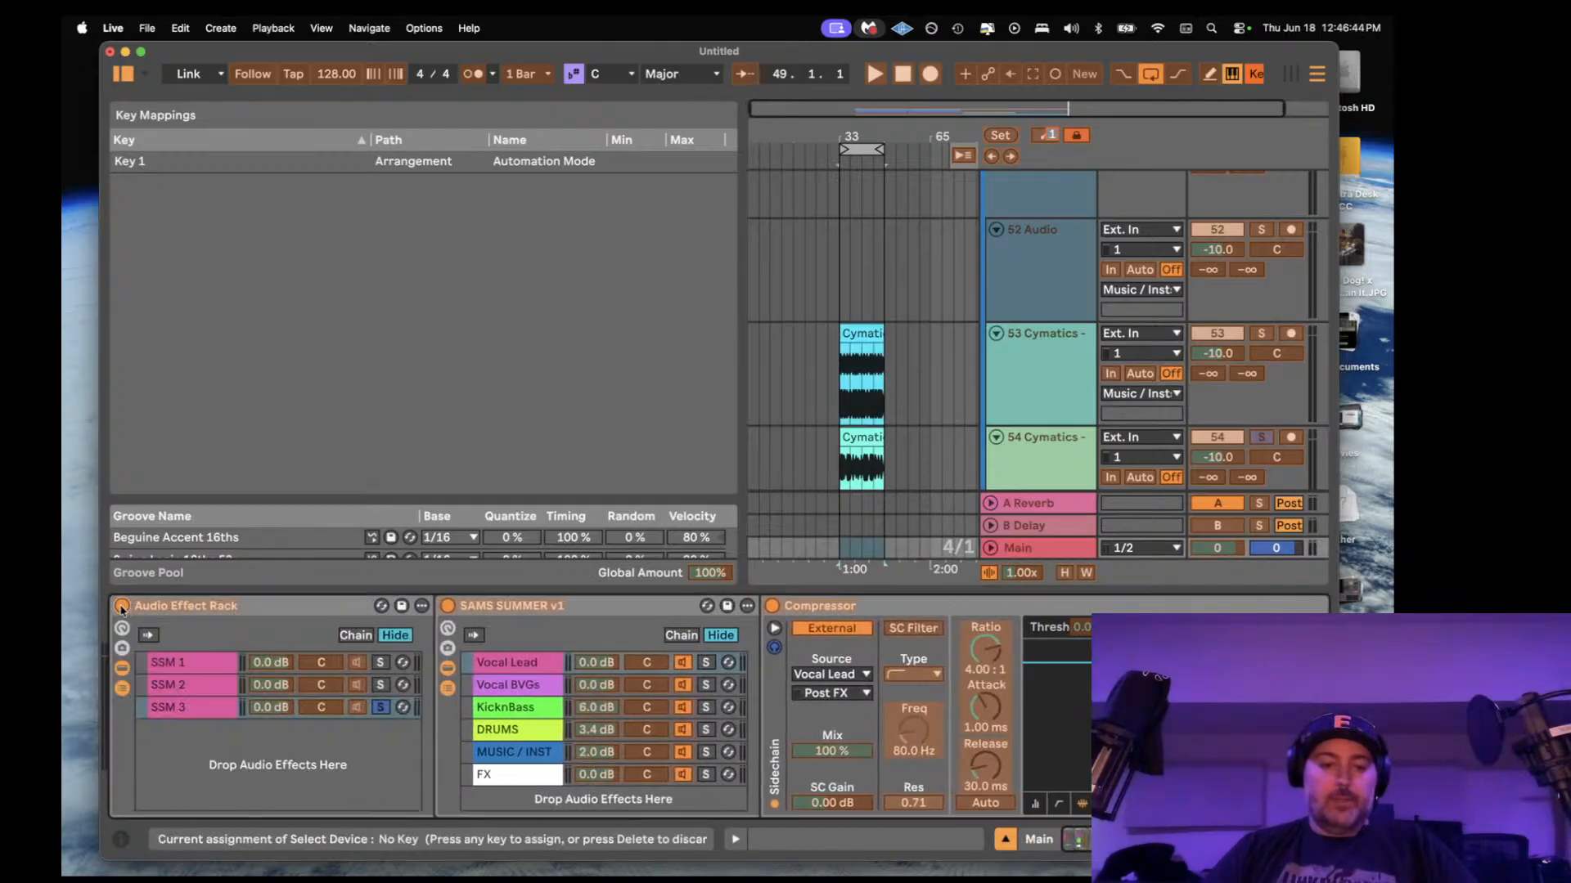
key(q)
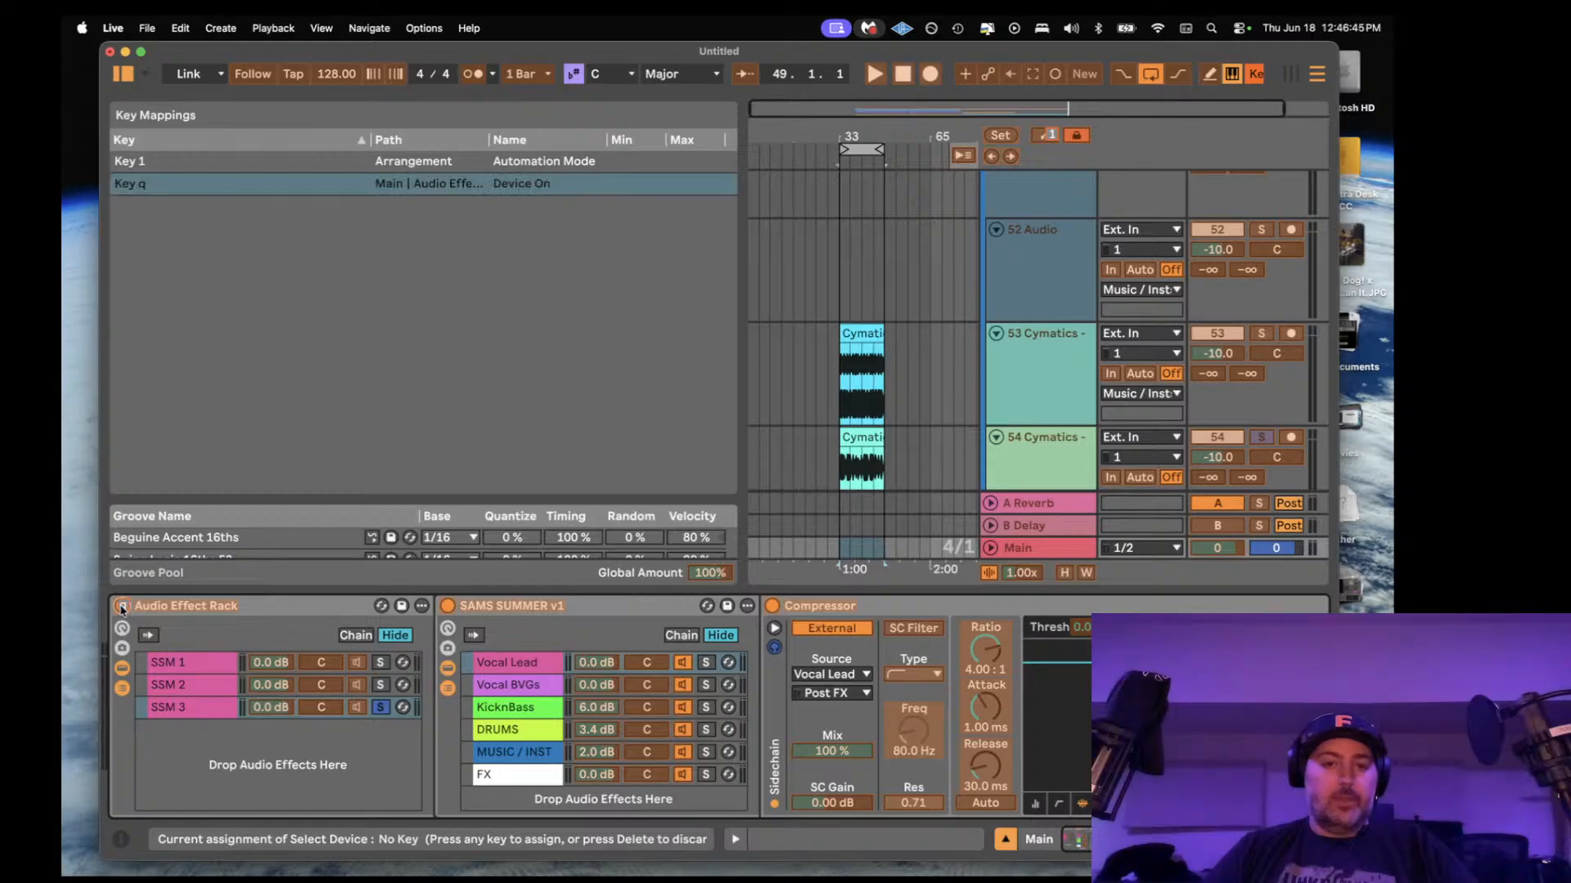
click(1255, 74)
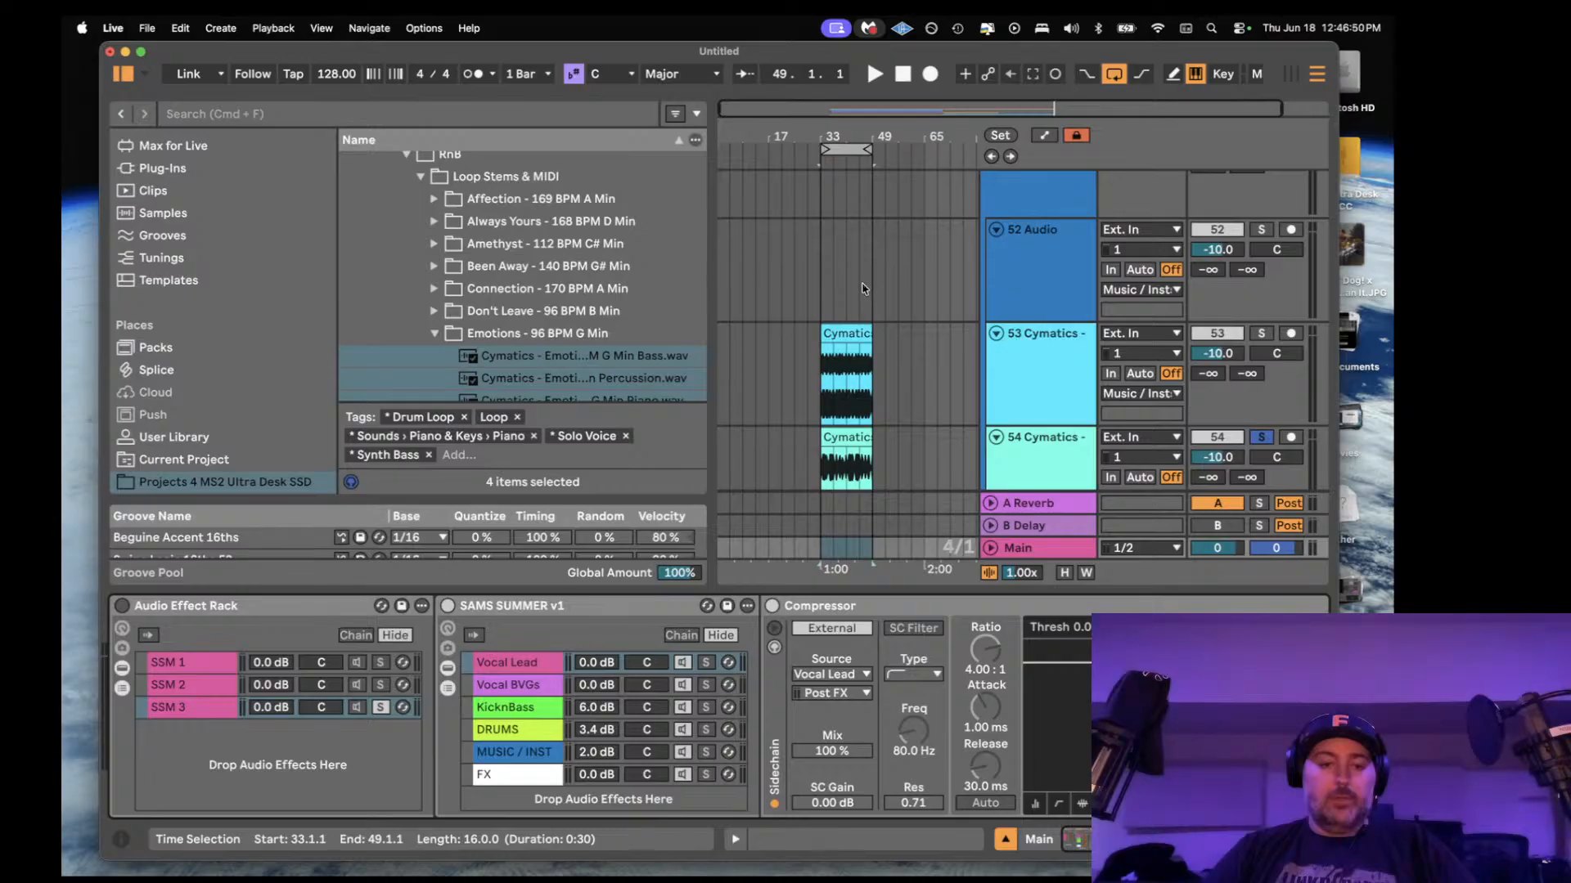
key(q)
- Audition the soloed Piano stem with the Main rack switched off, followed by the Percussion and Vocal stems soloed in turn
scroll(859, 378, down, 4)
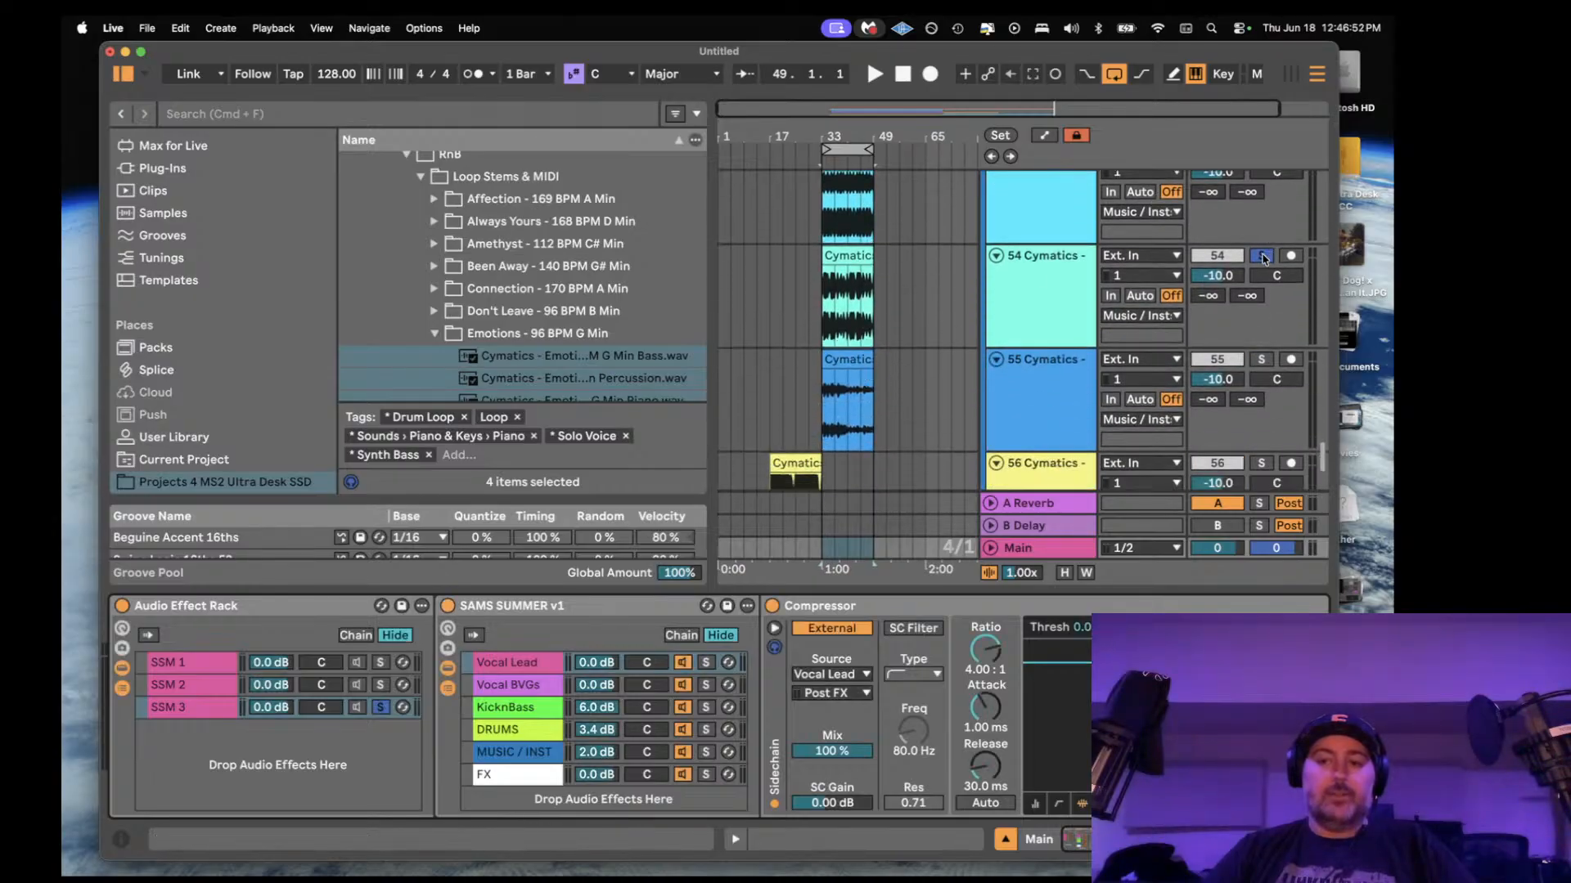
key(space)
key(q)
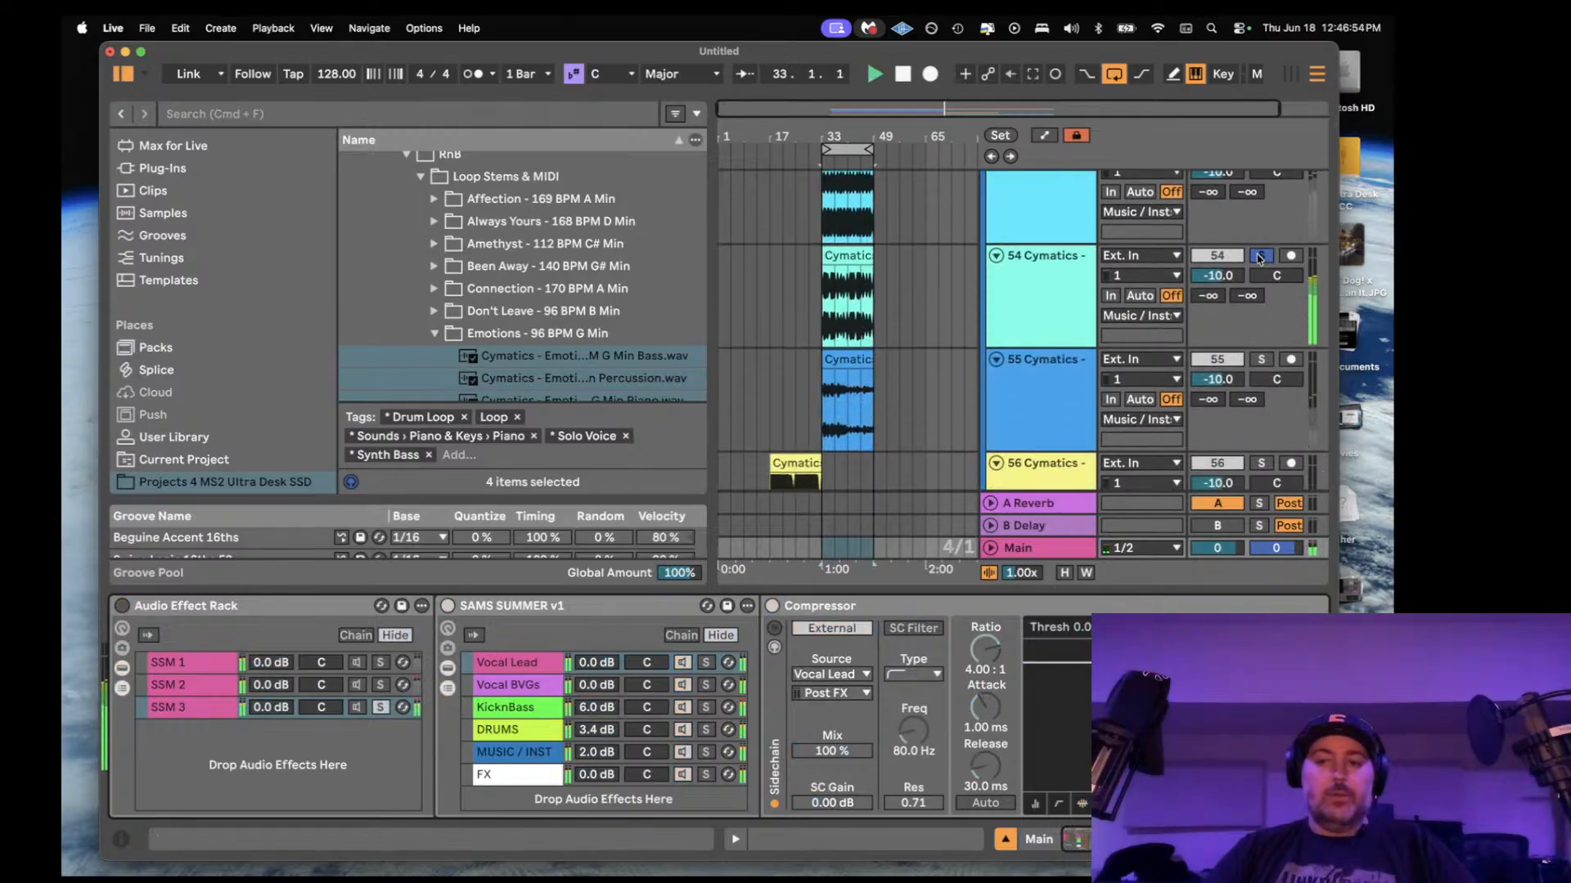
scroll(1261, 227, up, 2)
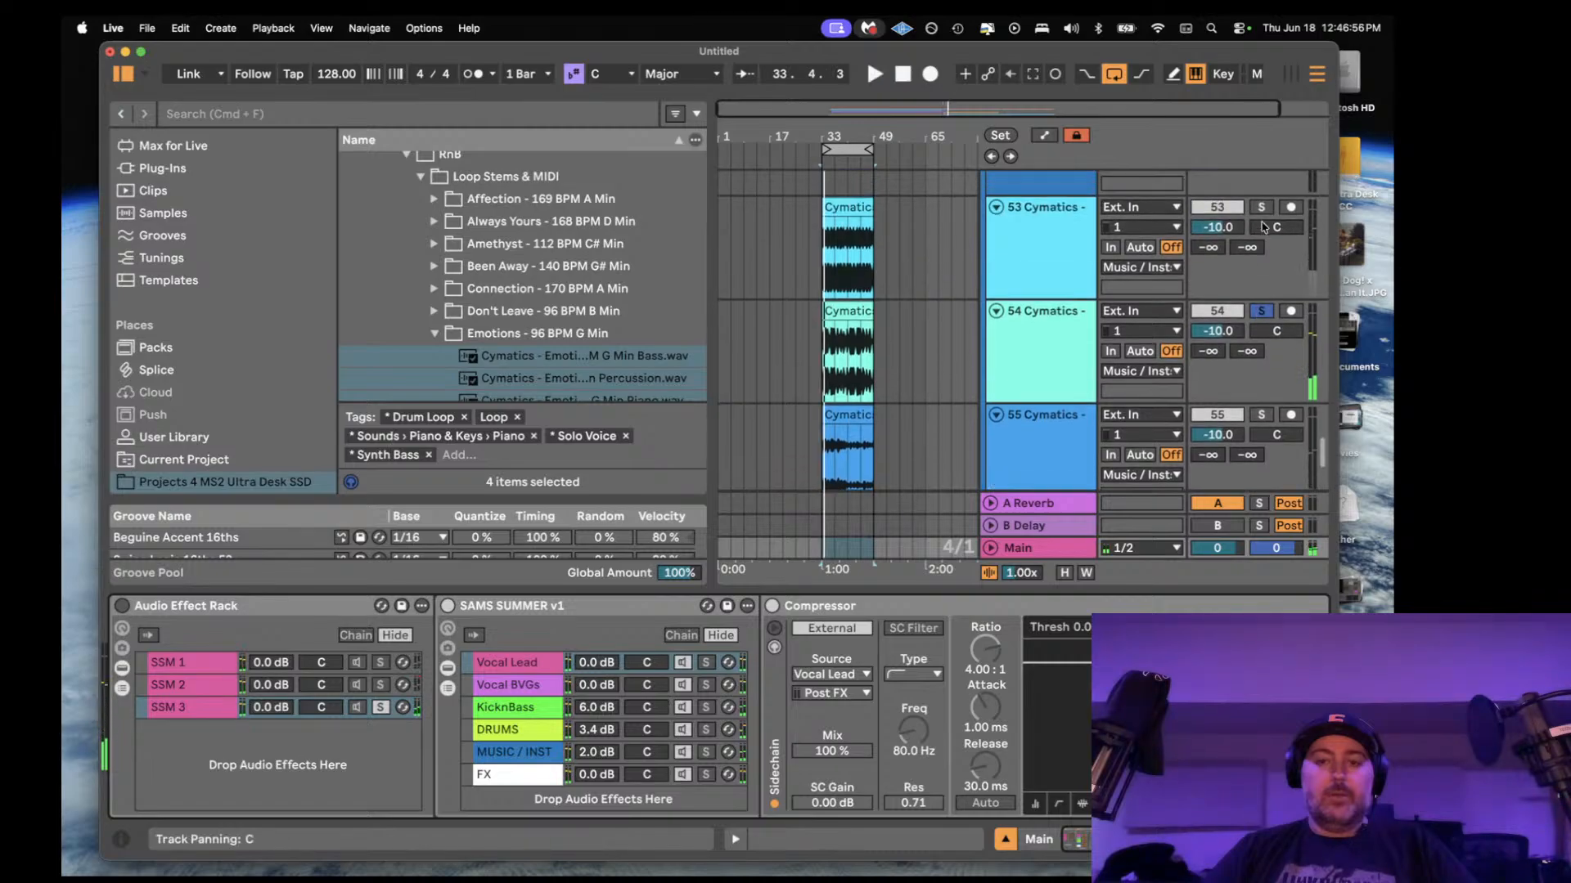
click(1261, 208)
click(1260, 415)
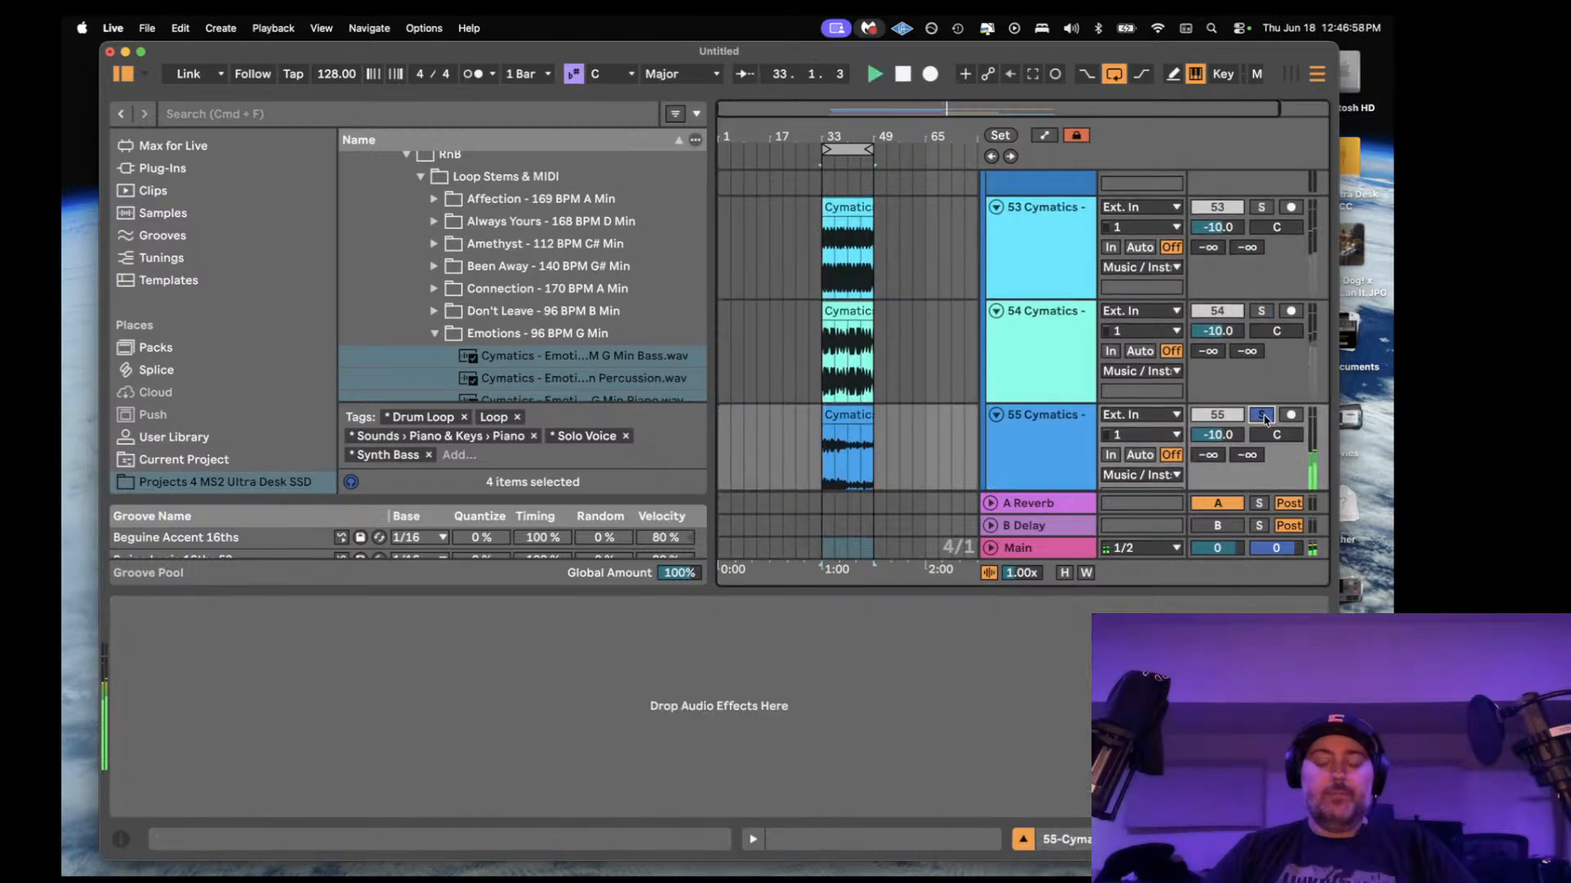
- Stop playback and move the Emotions Vocal track from the Music / Inst group into the Vocal Lead group
scroll(1252, 428, up, 2)
scroll(1253, 428, down, 3)
key(space)
drag(1028, 418, 1012, 341)
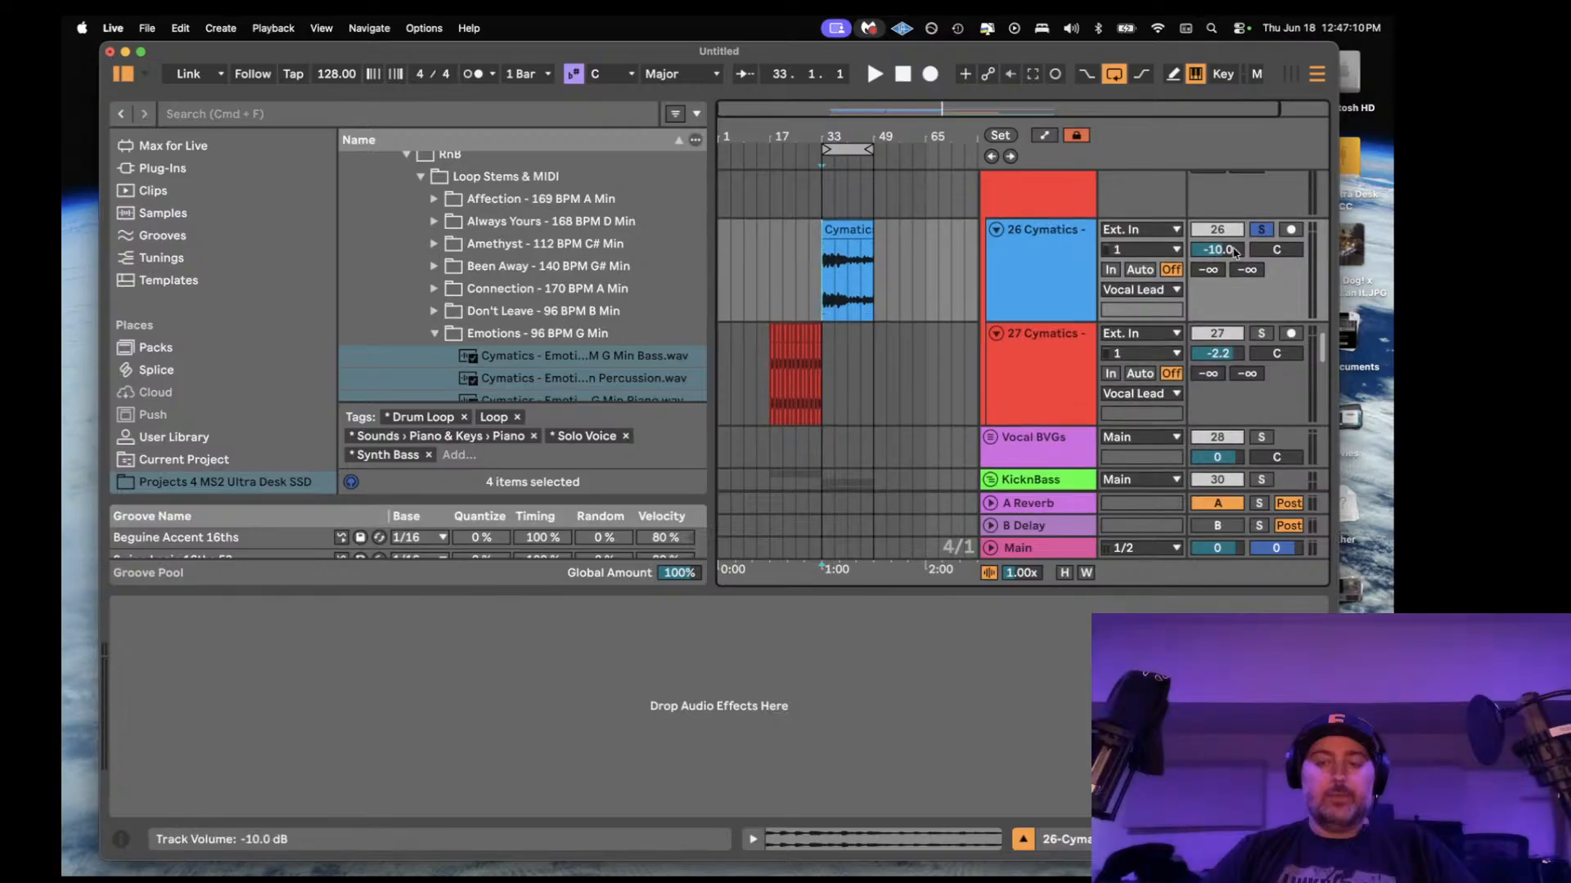
- Turn off the Vocal stem's solo, play the full mix from bar 33 and lower the stem's volume to -19.6 dB
key(space)
click(1263, 231)
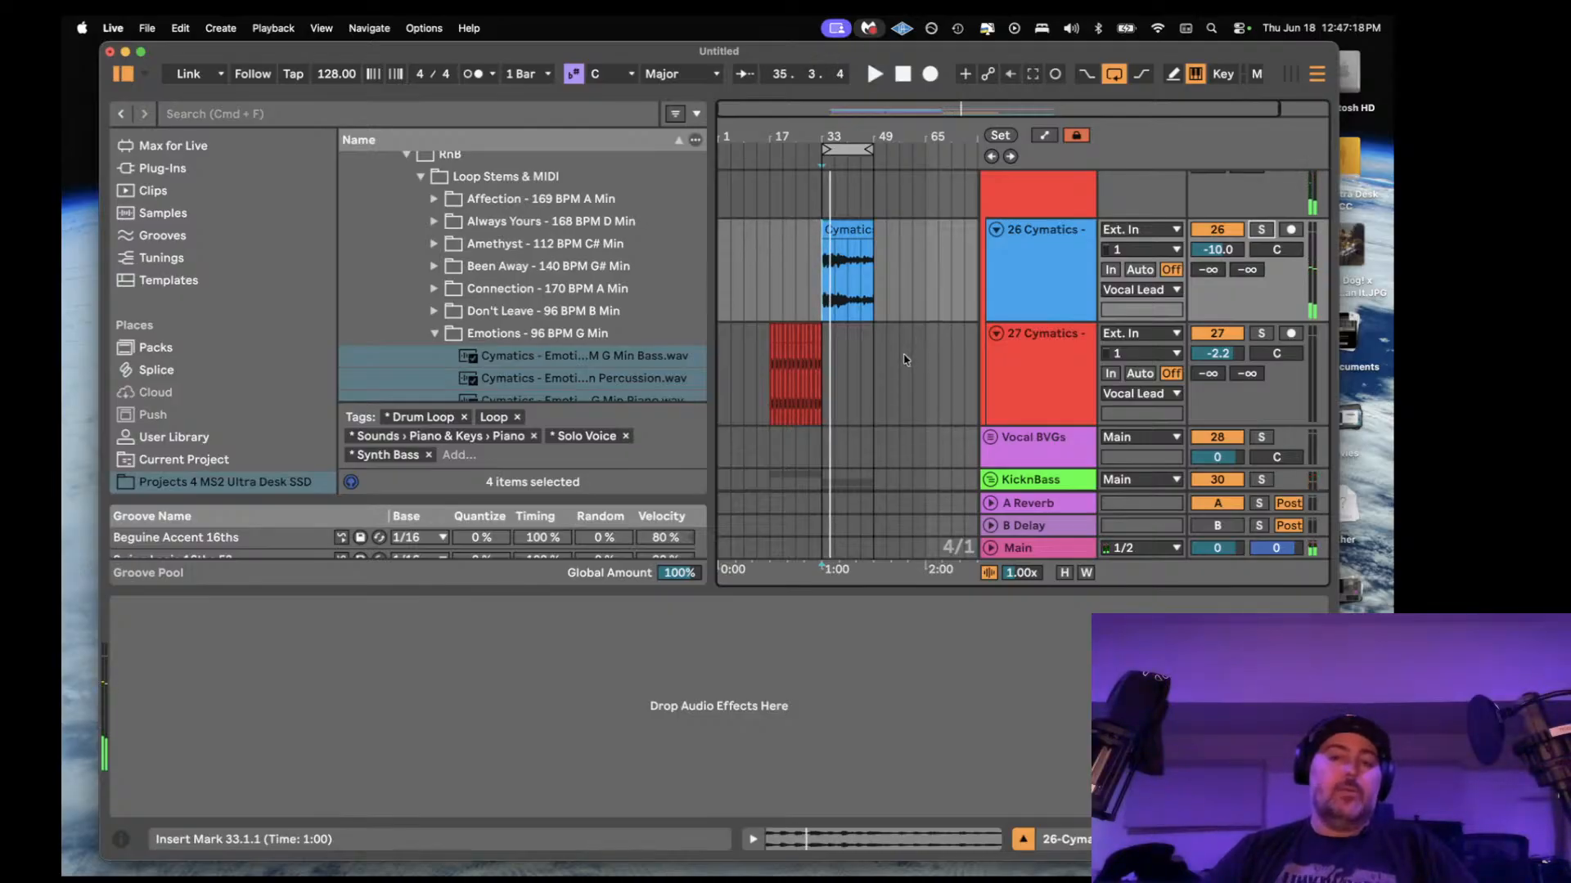
key(space)
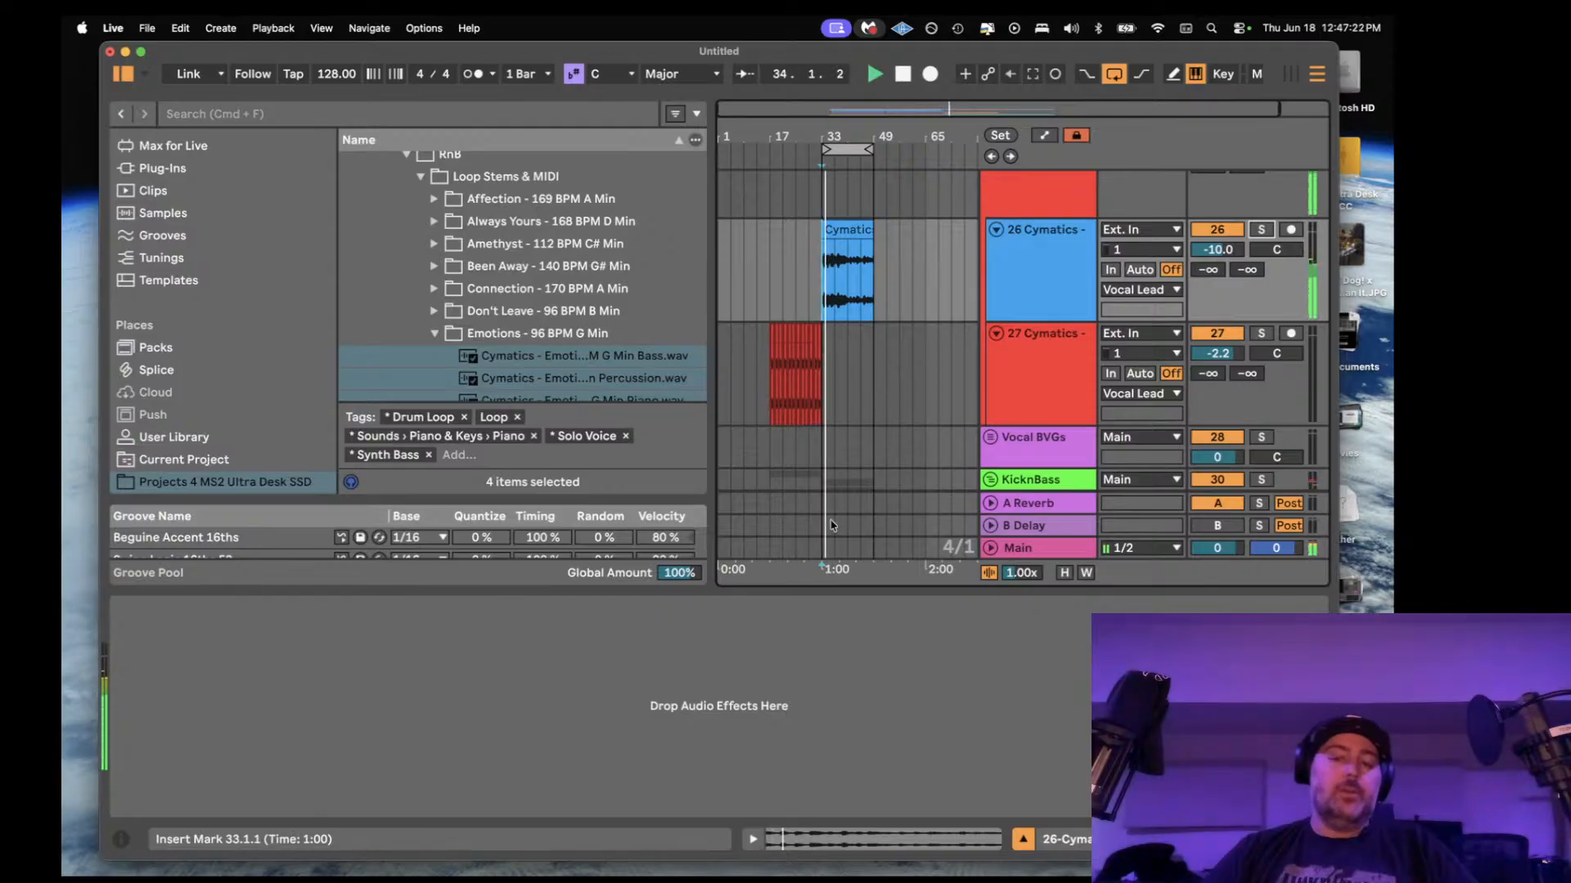
click(821, 548)
drag(1217, 250, 1217, 307)
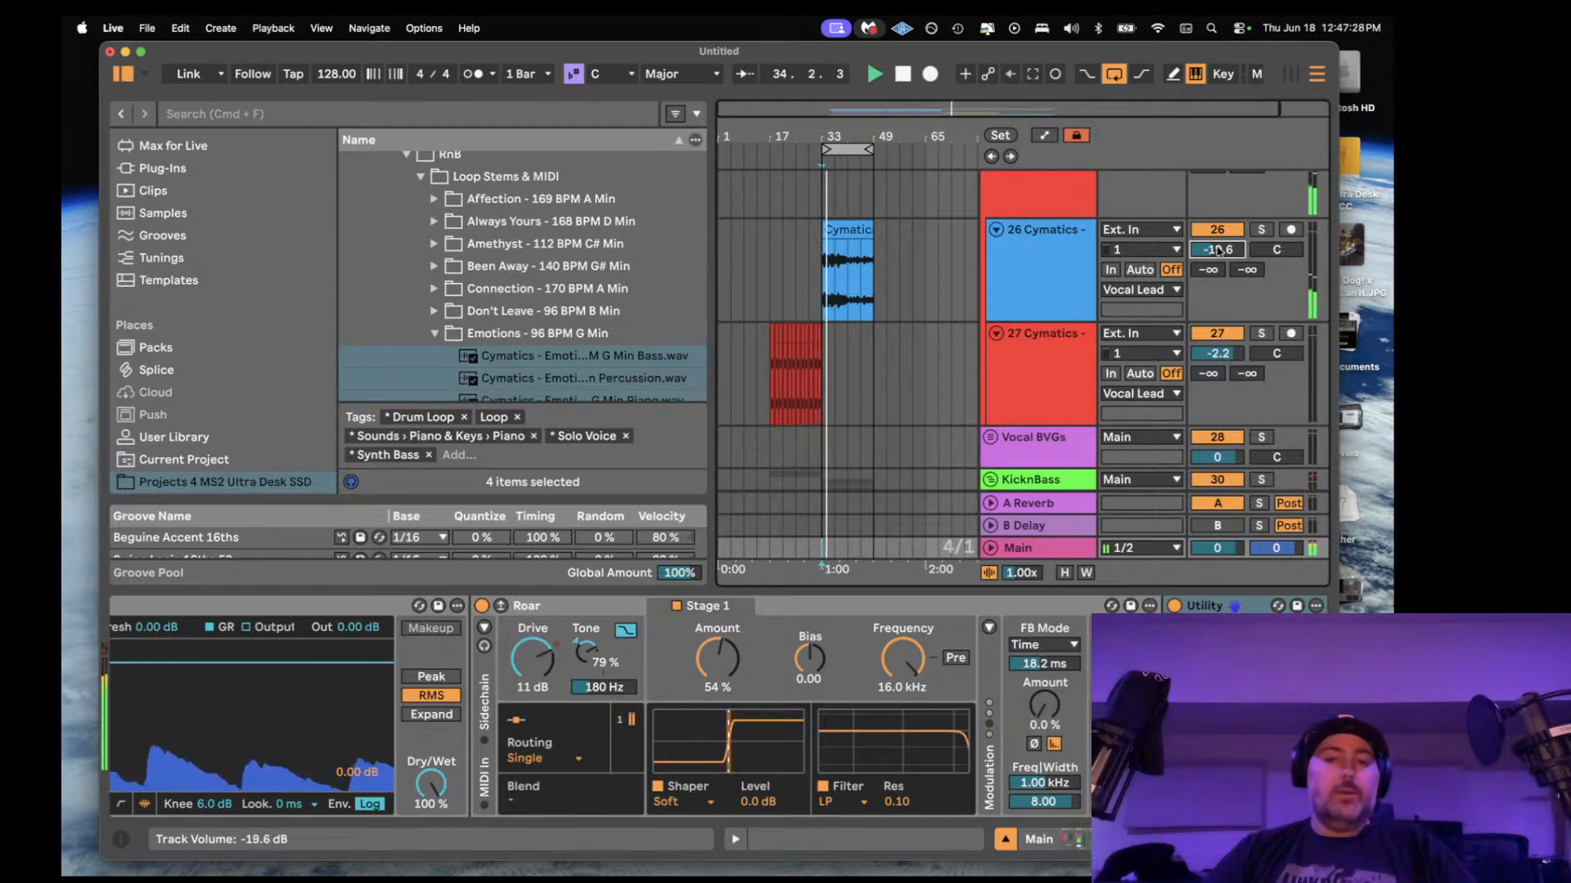
- Compare the full mix from bar 33 with the Main track's rack off and on, and stop playback at the rack's chain list
key(0)
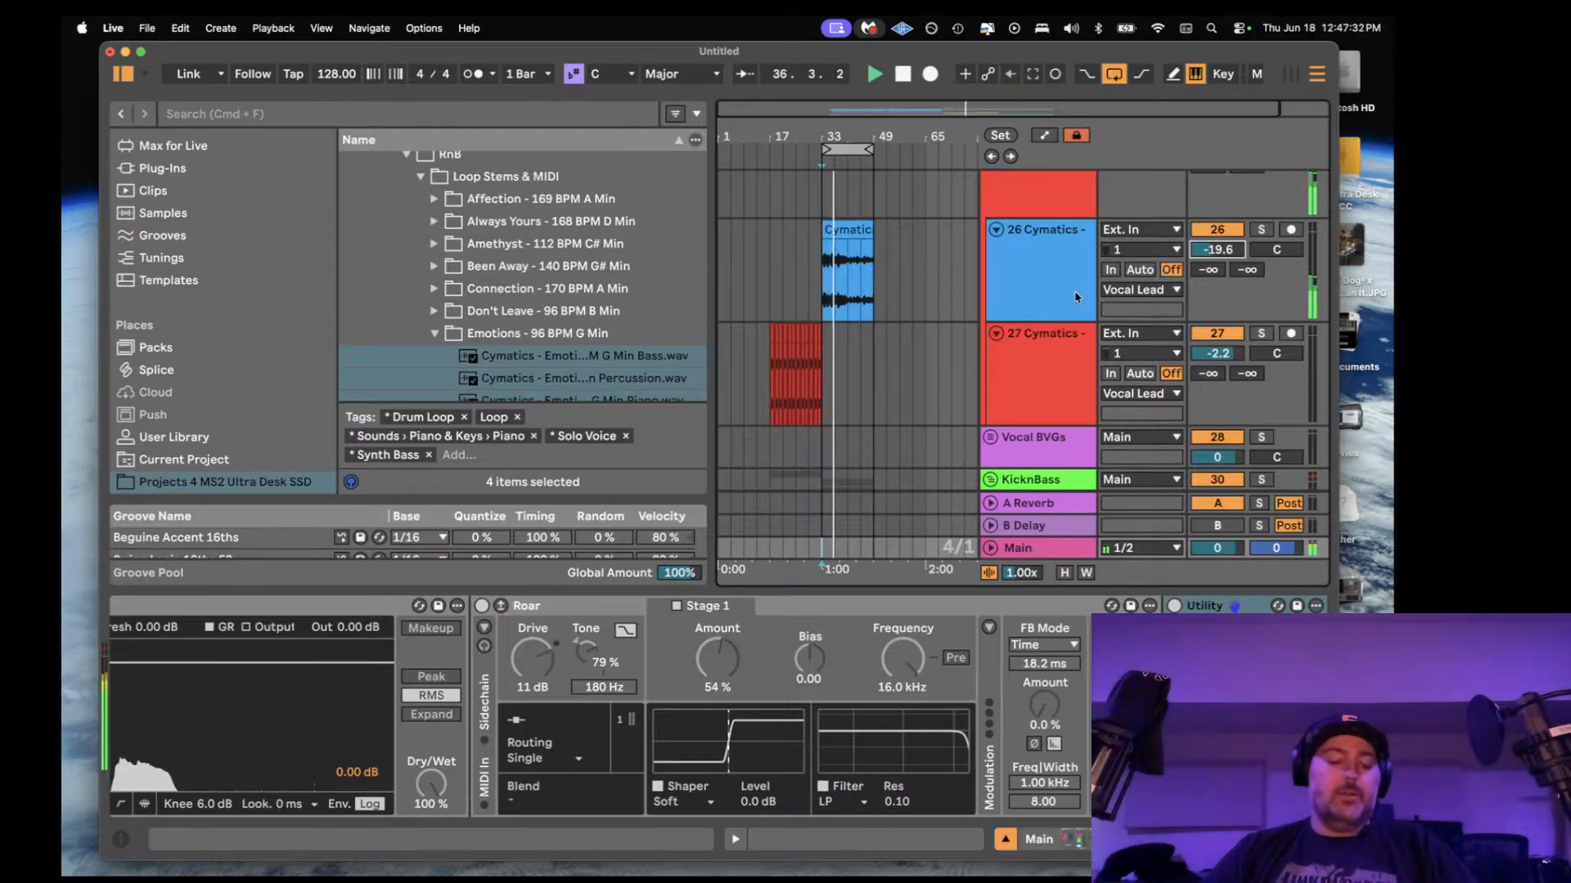
key(0)
key(space)
key(space)
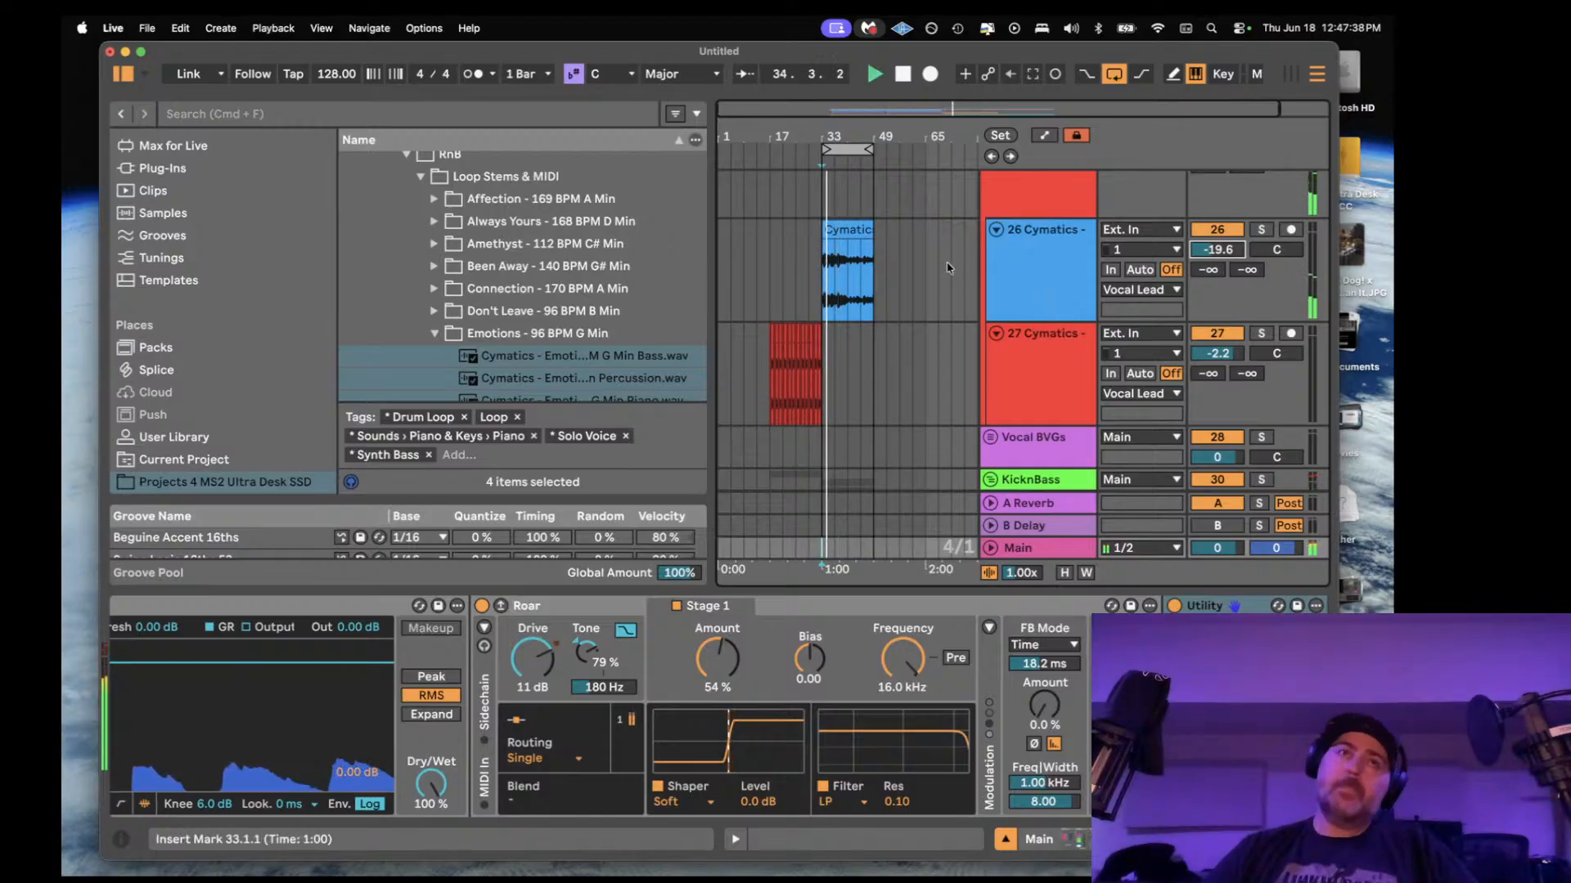
scroll(391, 725, left, 10)
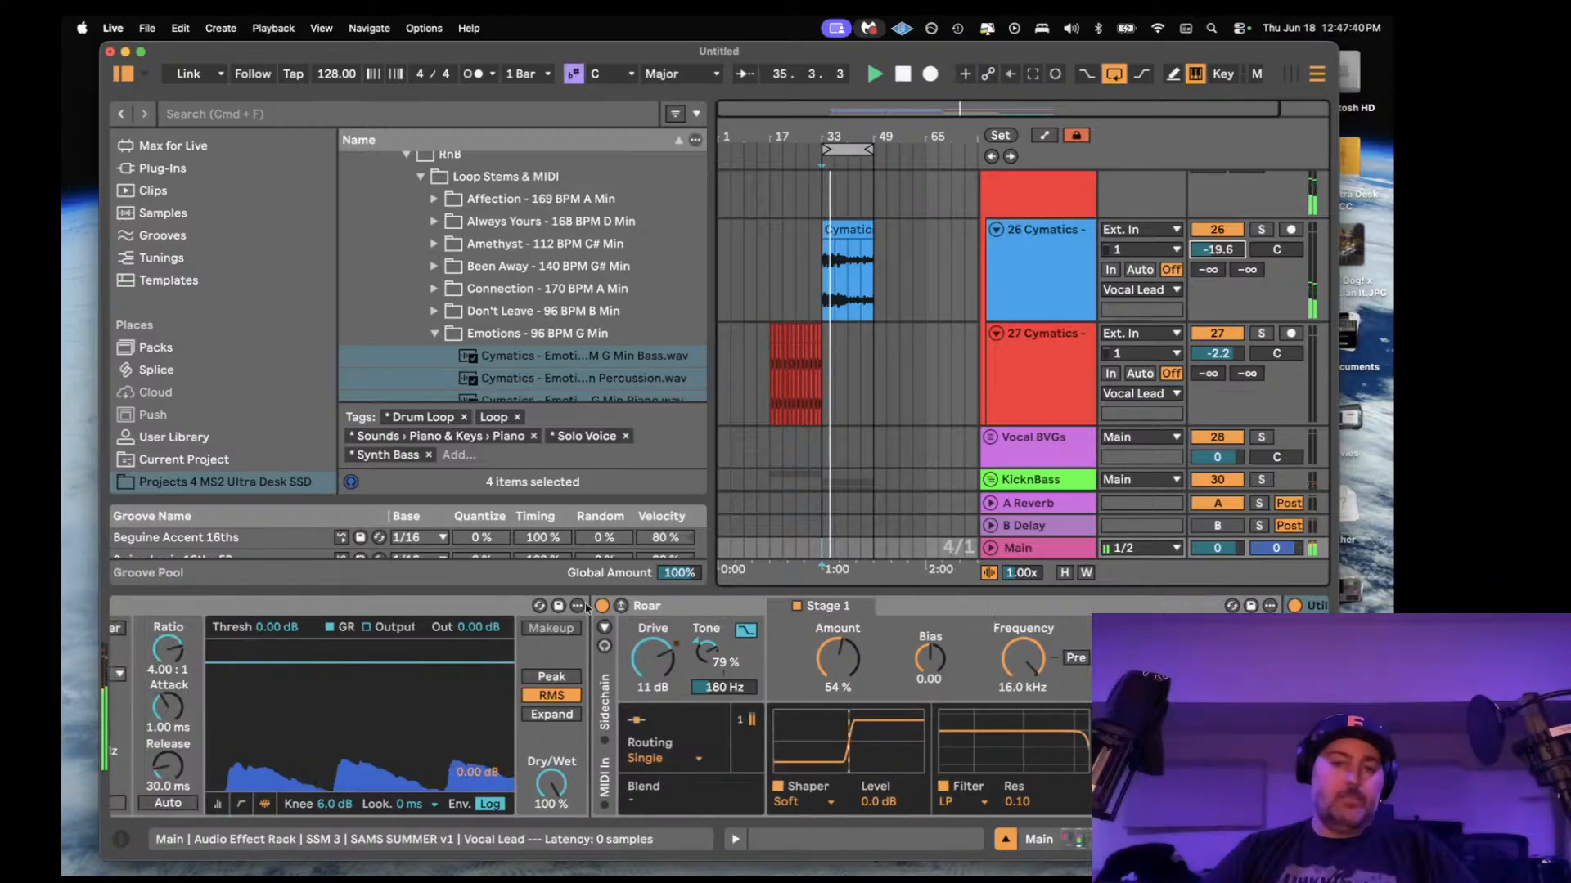
scroll(391, 725, left, 2)
key(space)
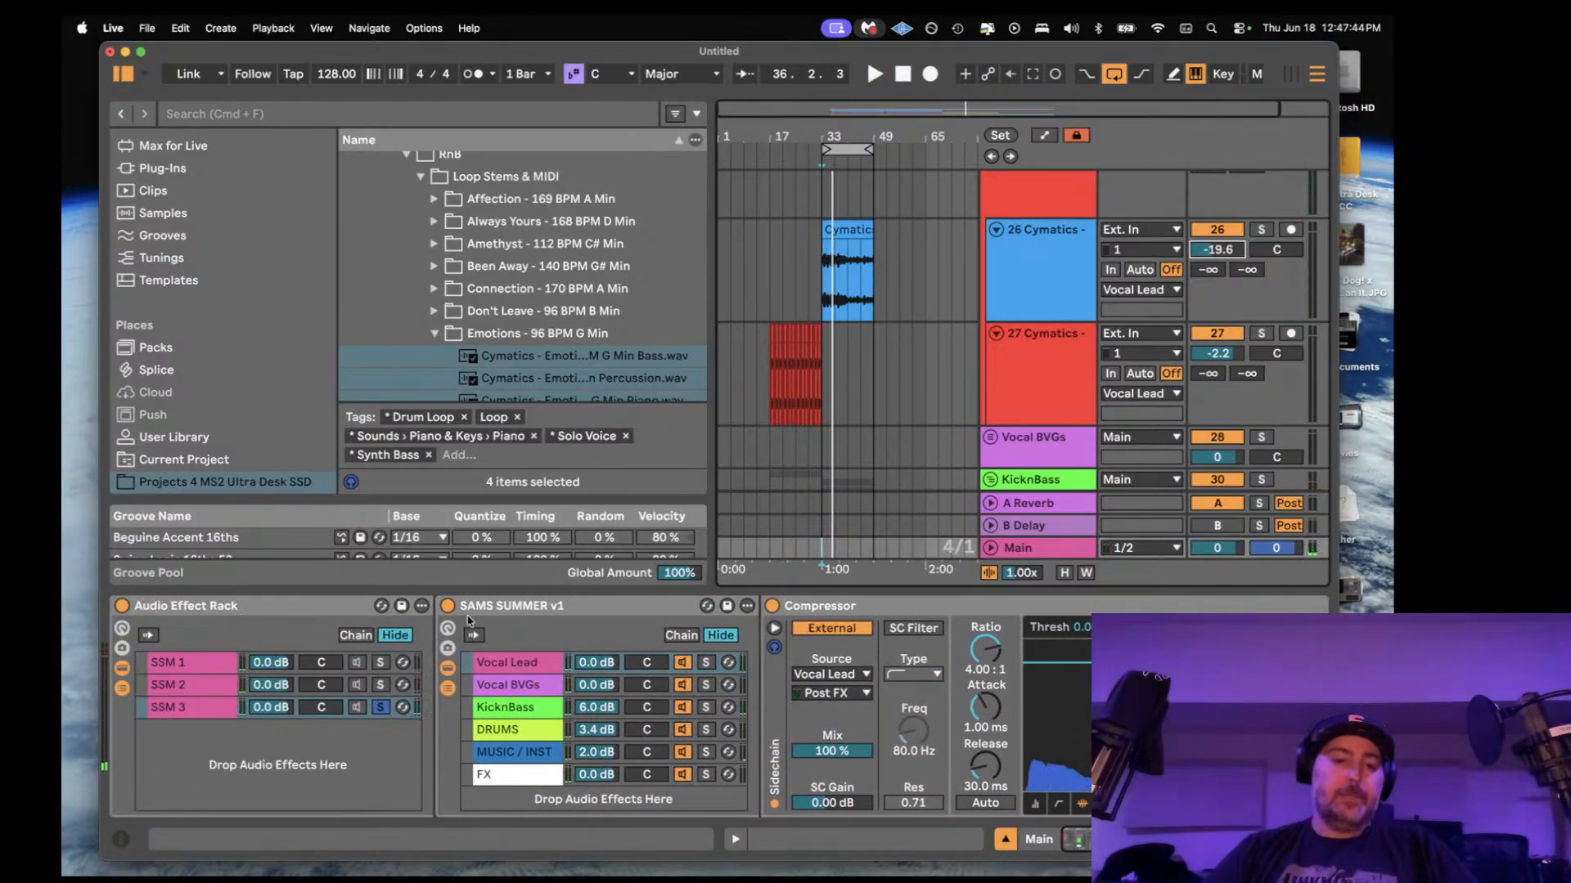
- Rename the Main track's Audio Effect Rack to SUMMS SUMM MIXER
click(223, 610)
key(super+r)
text(SU)
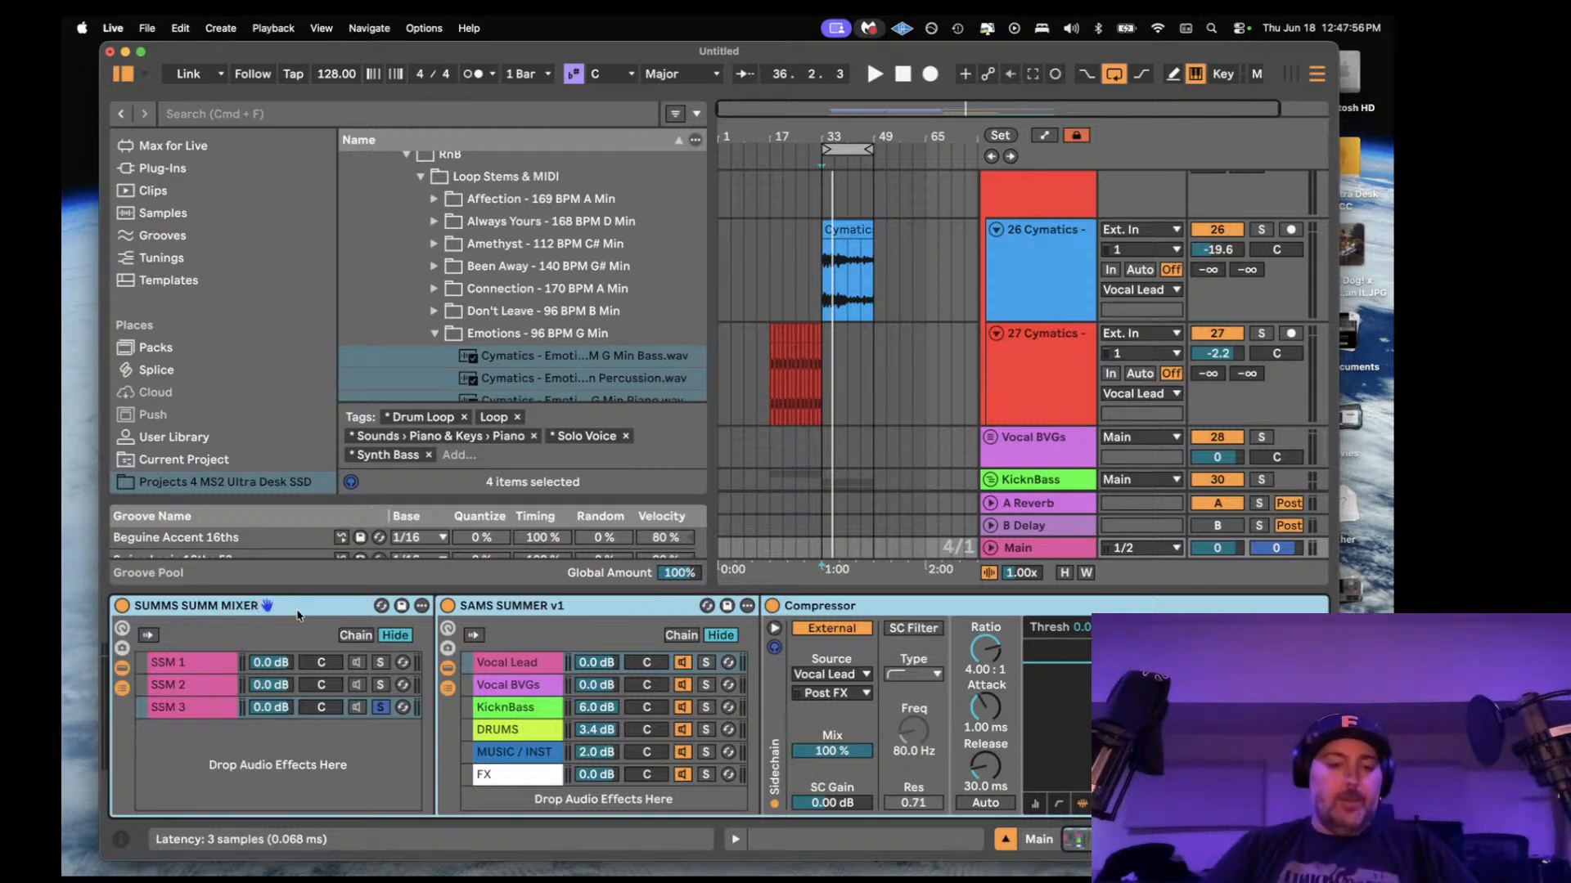
- Play the mix from bar 33 and compare the SSM 2, SSM 1 and SSM 3 chains by soloing each in turn
key(space)
click(381, 685)
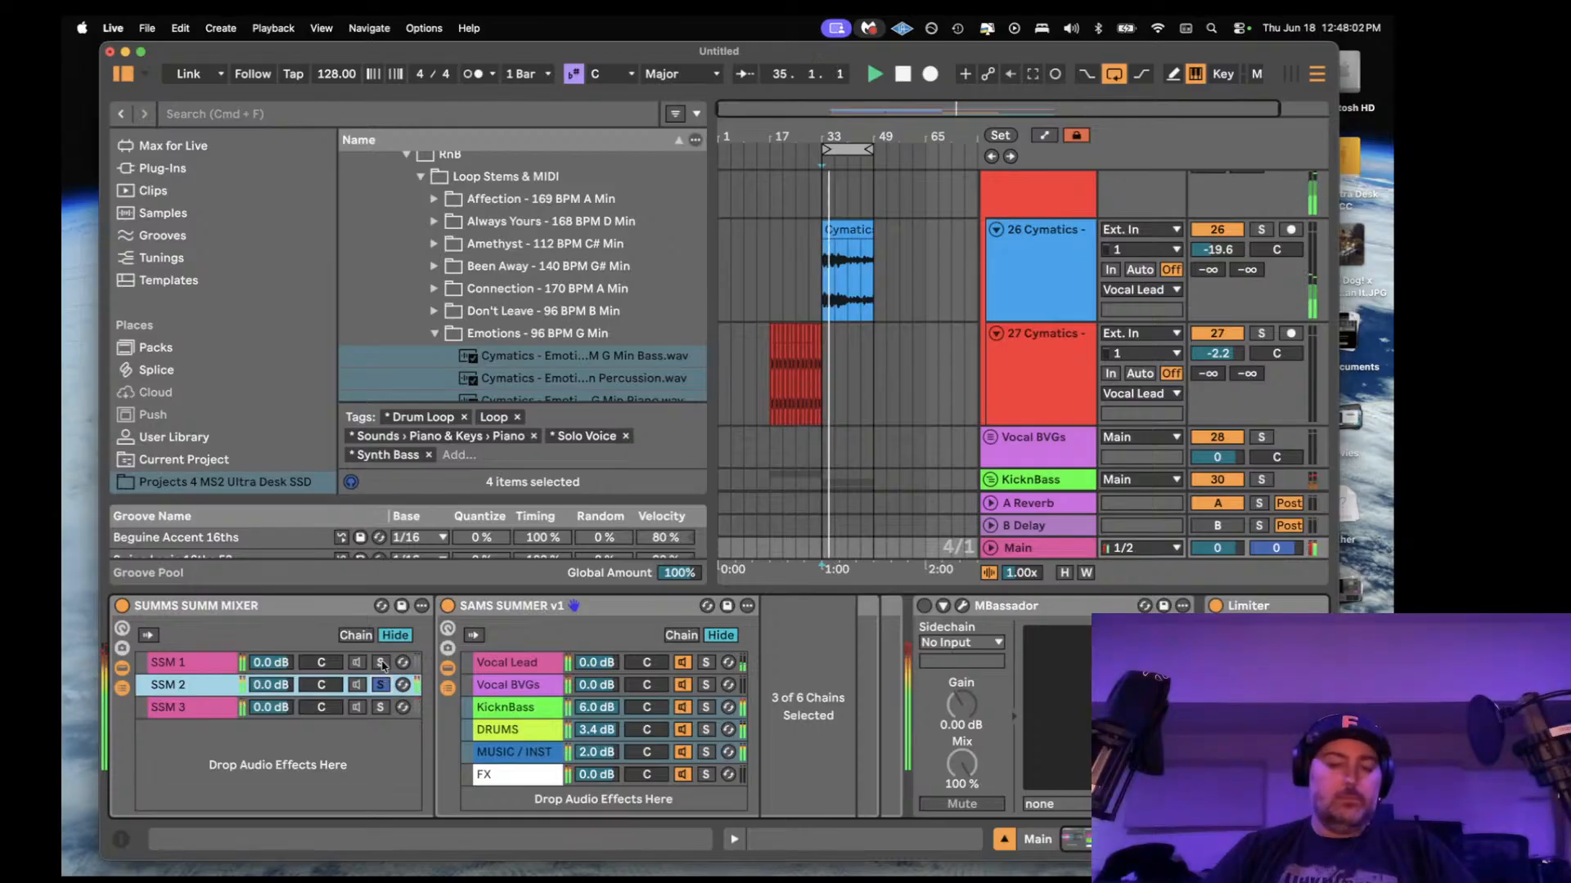
click(381, 663)
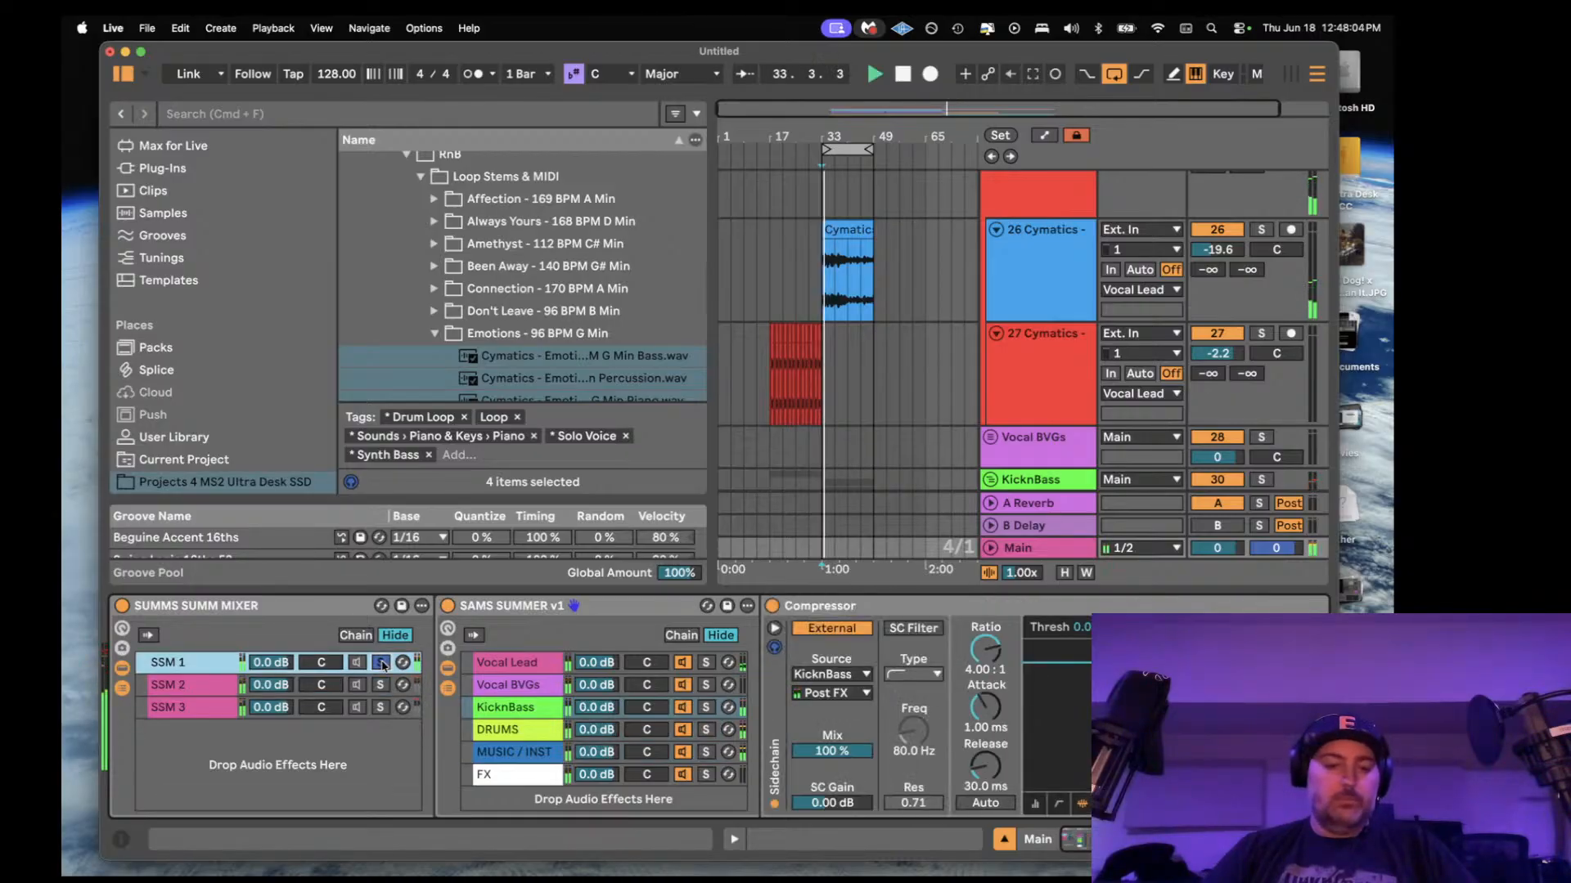
click(380, 708)
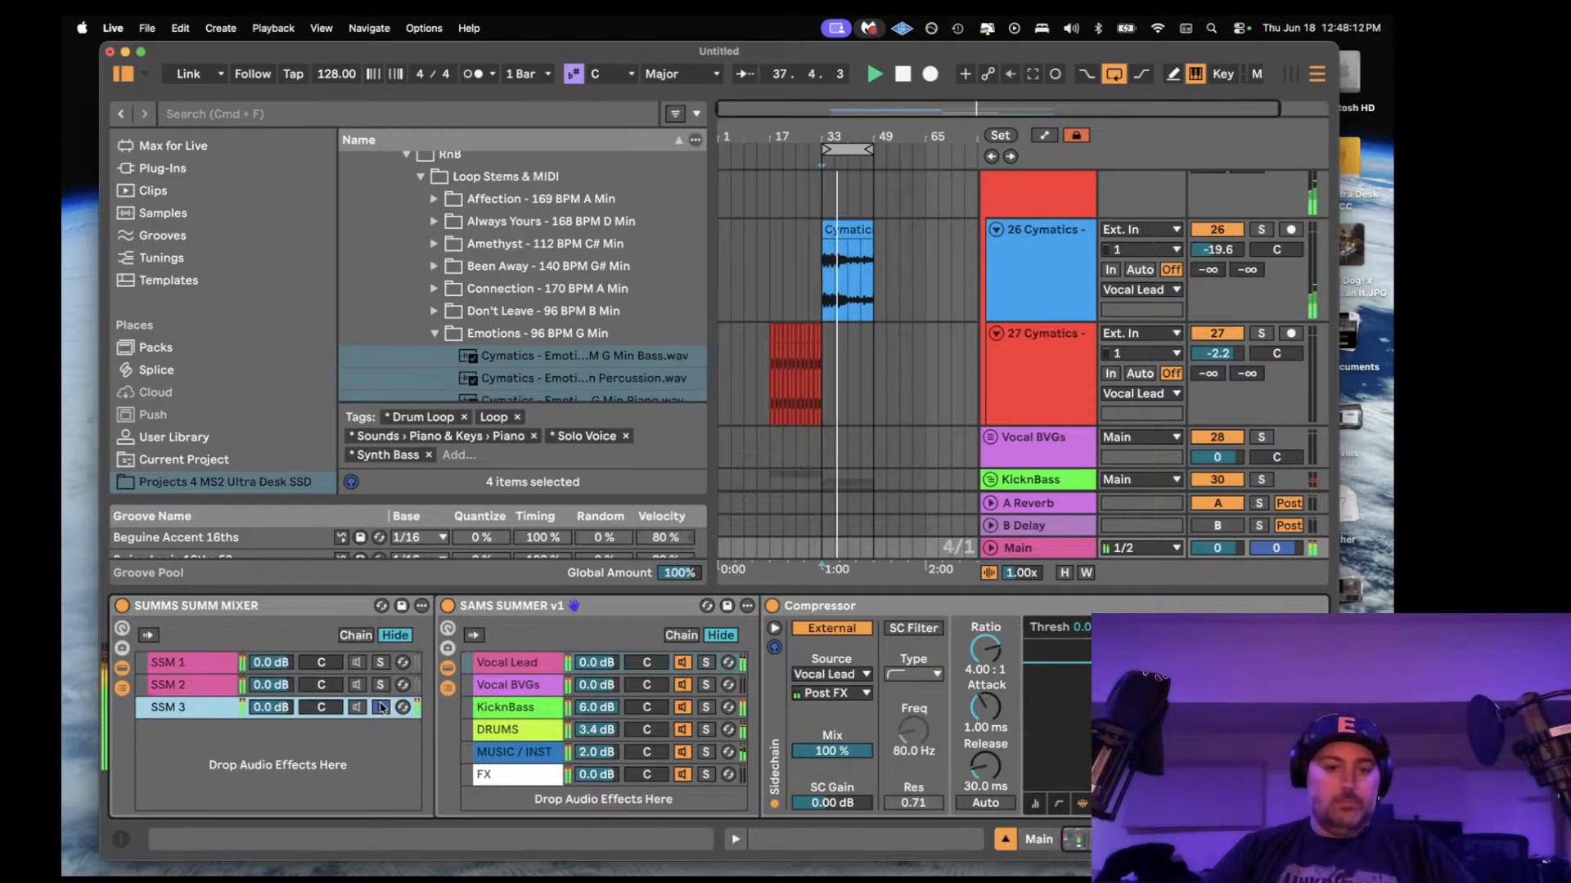
click(380, 663)
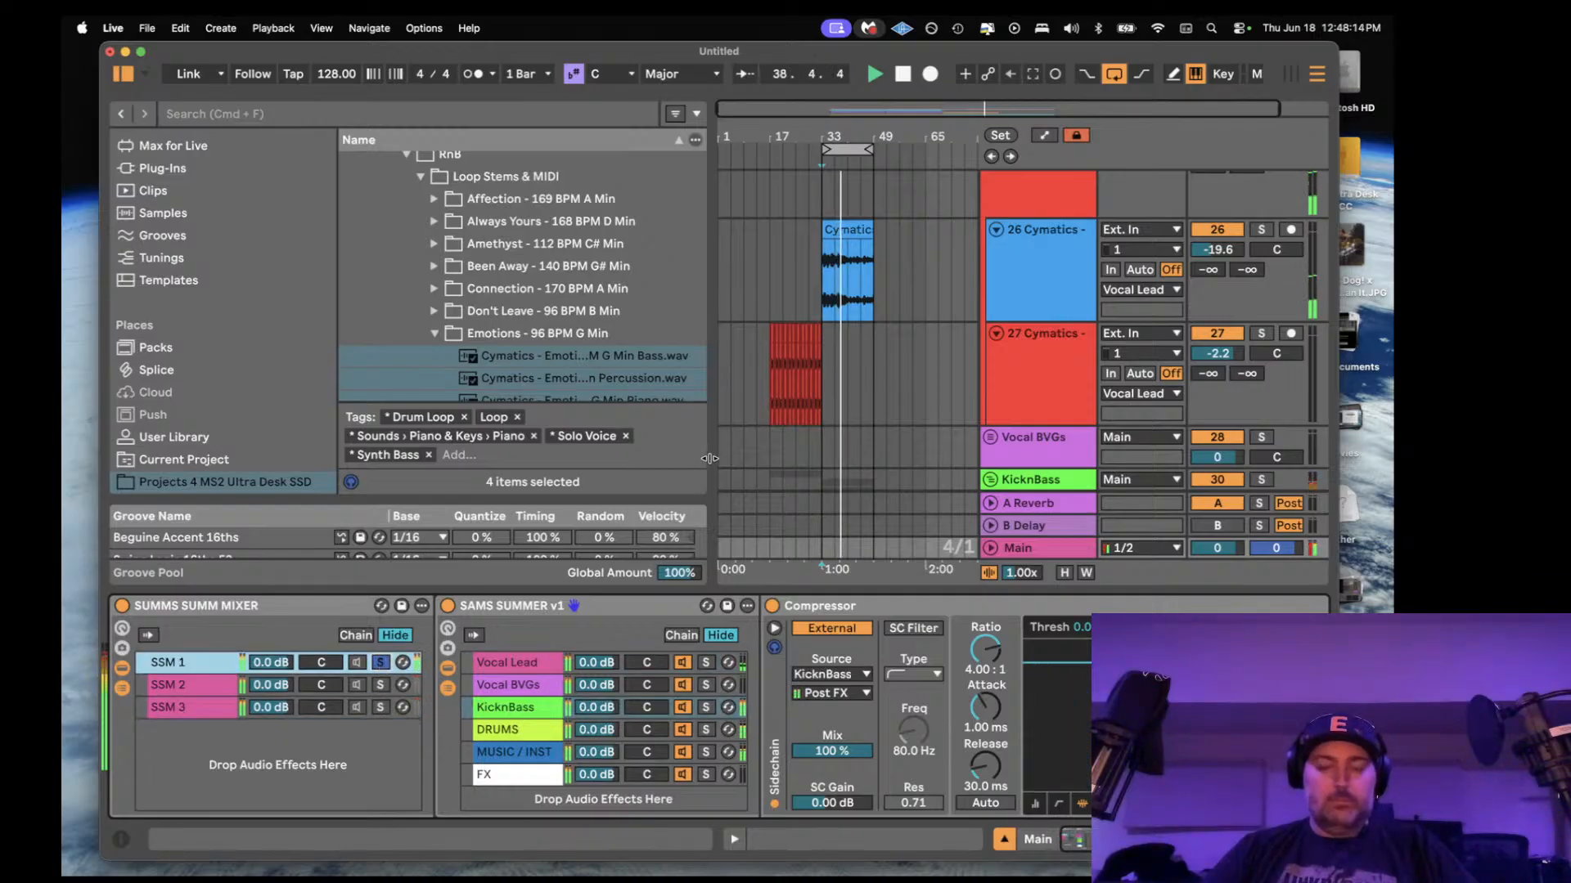
click(381, 707)
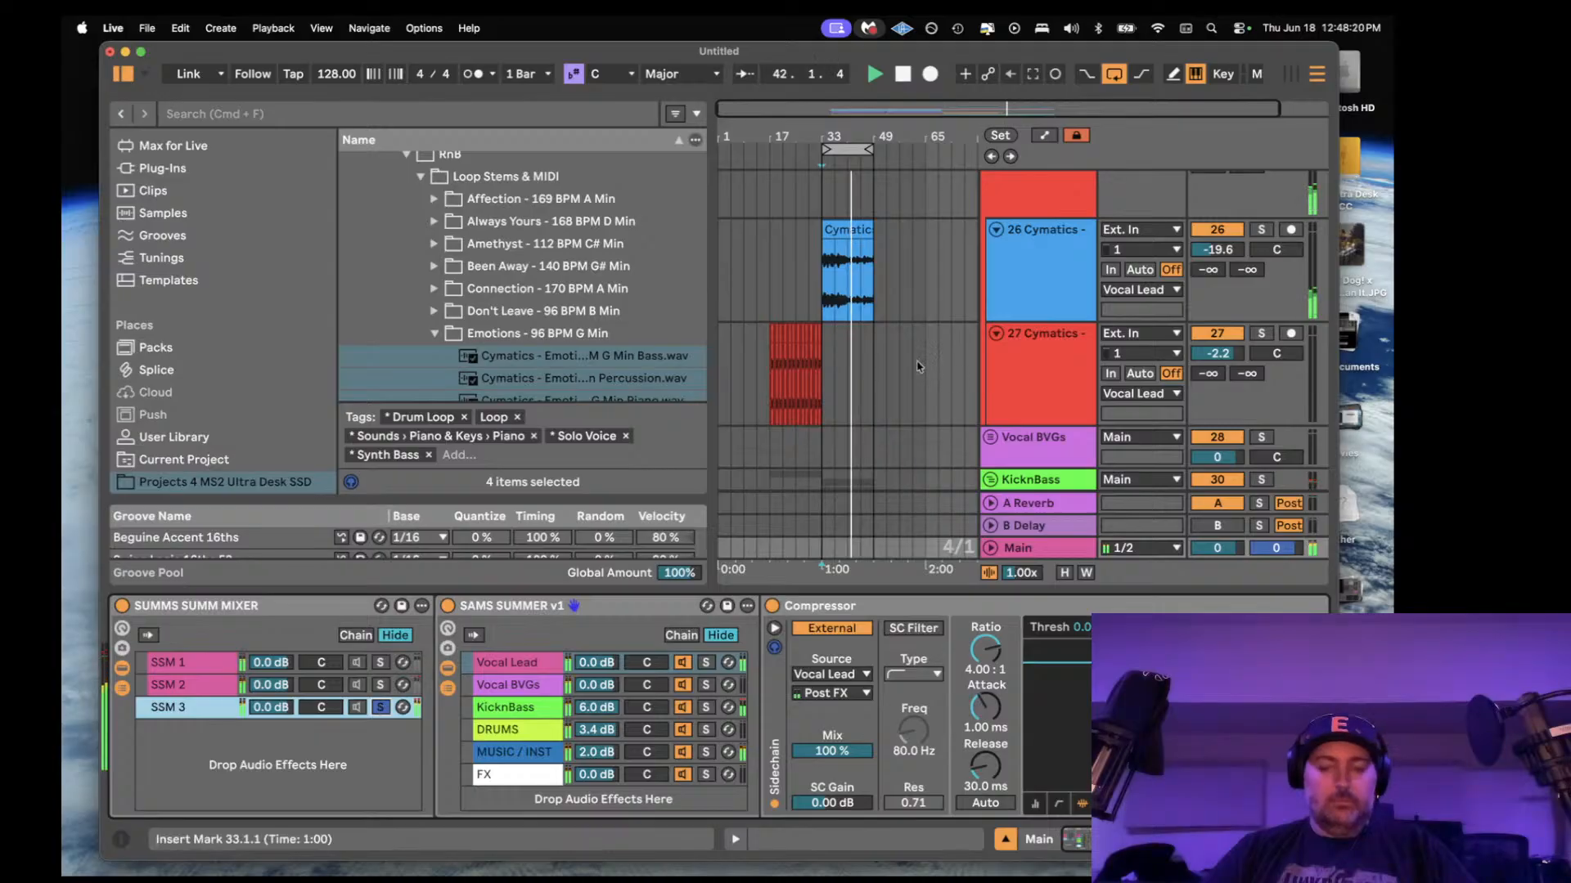
click(826, 300)
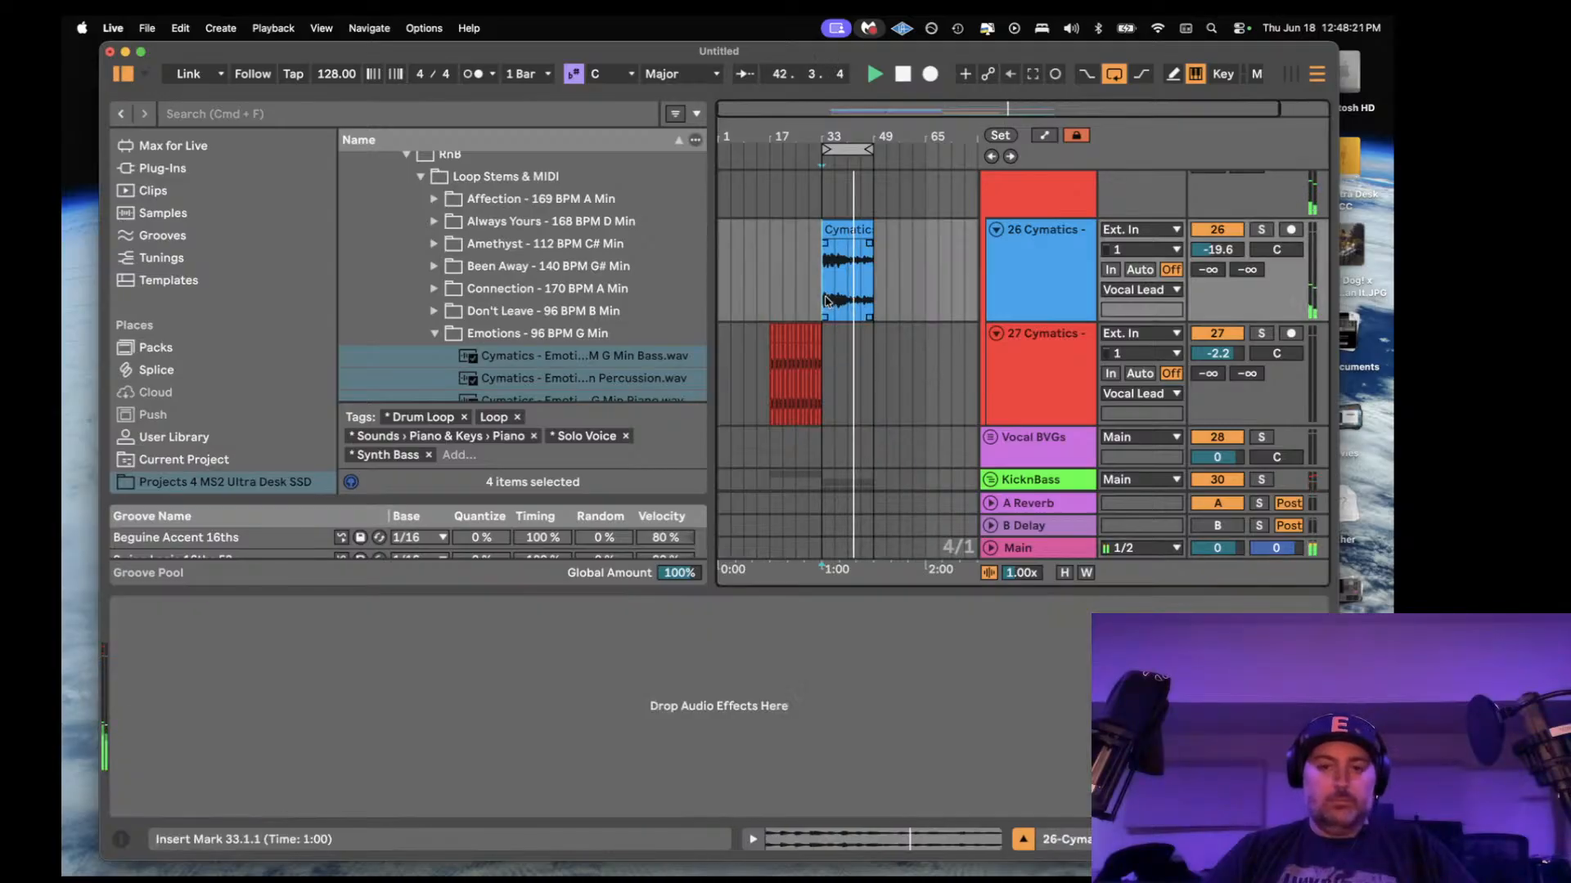
- Stop playback, look down the track list to the FX group and play the mix from bar 33 with the Main track's rack shown
click(823, 541)
scroll(941, 441, down, 10)
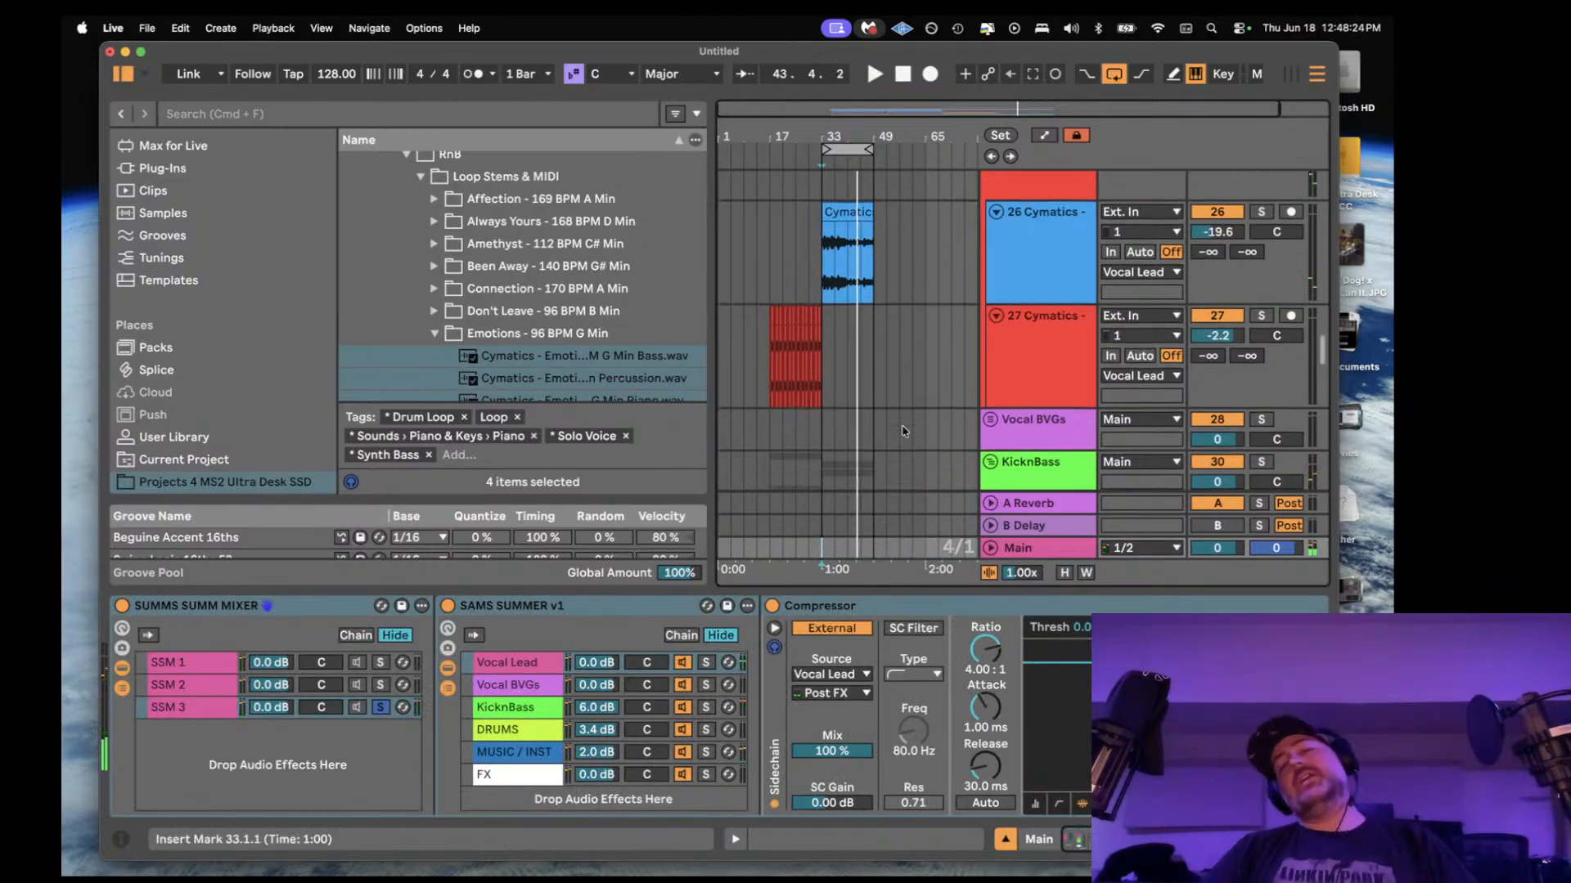
scroll(903, 431, down, 10)
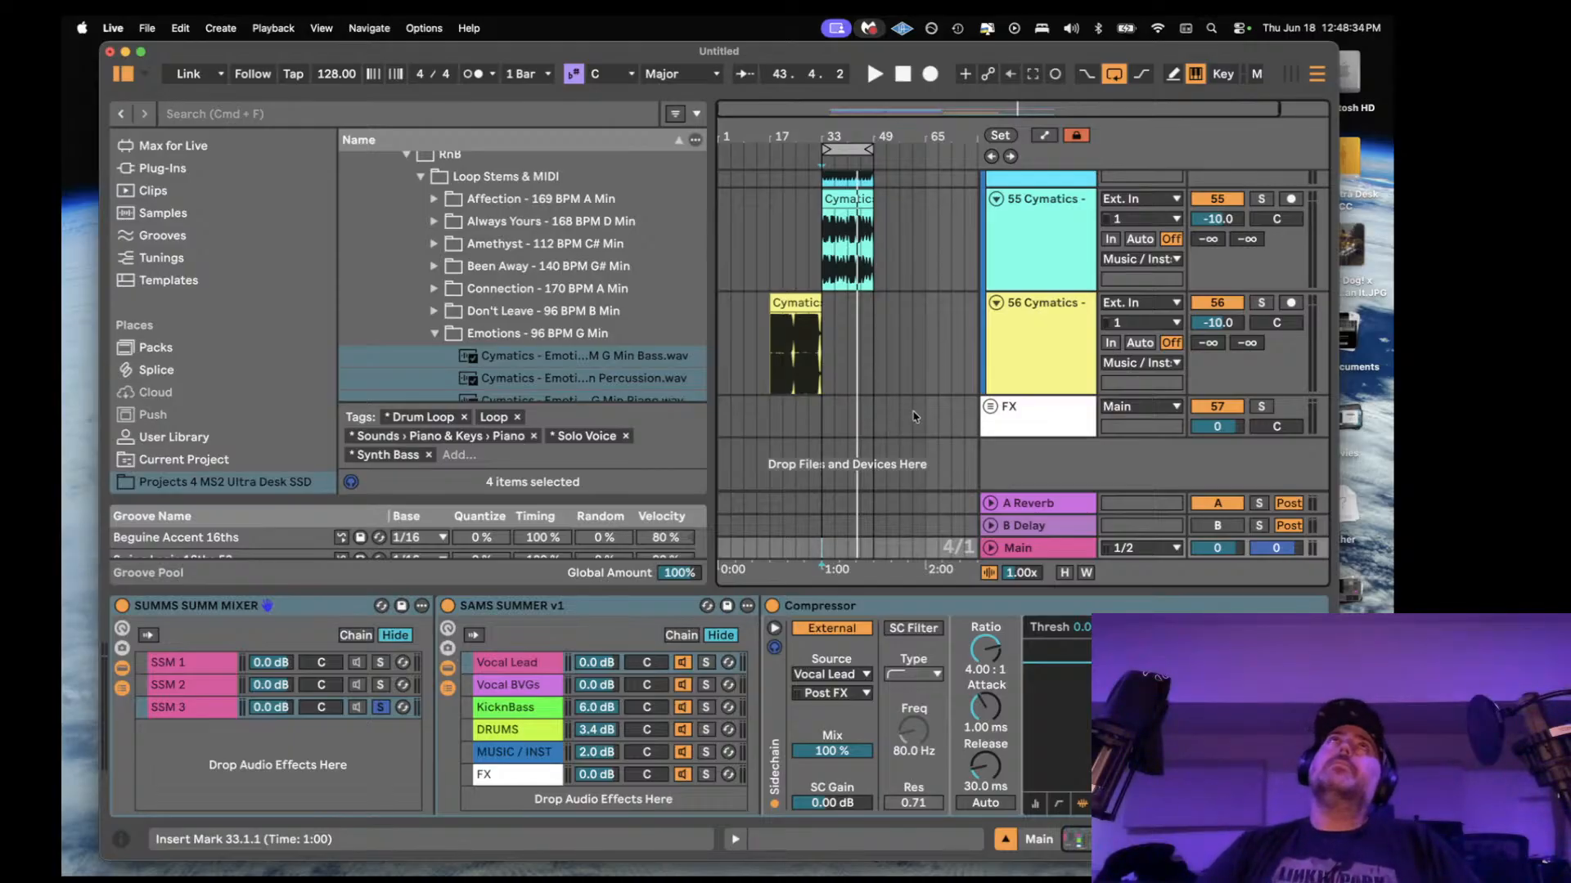
click(817, 434)
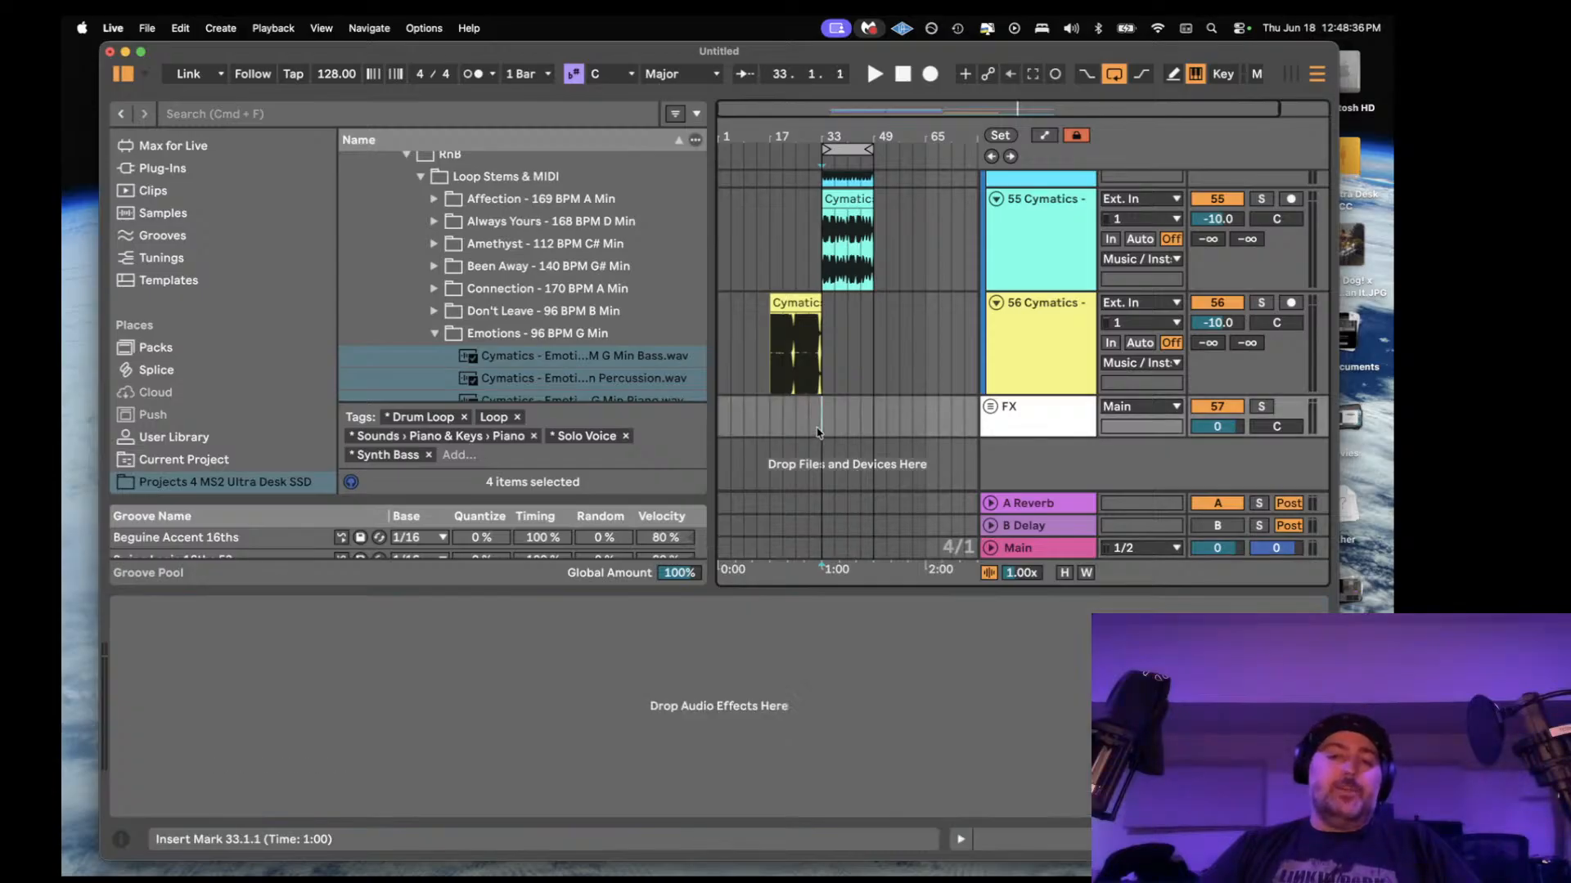
click(819, 551)
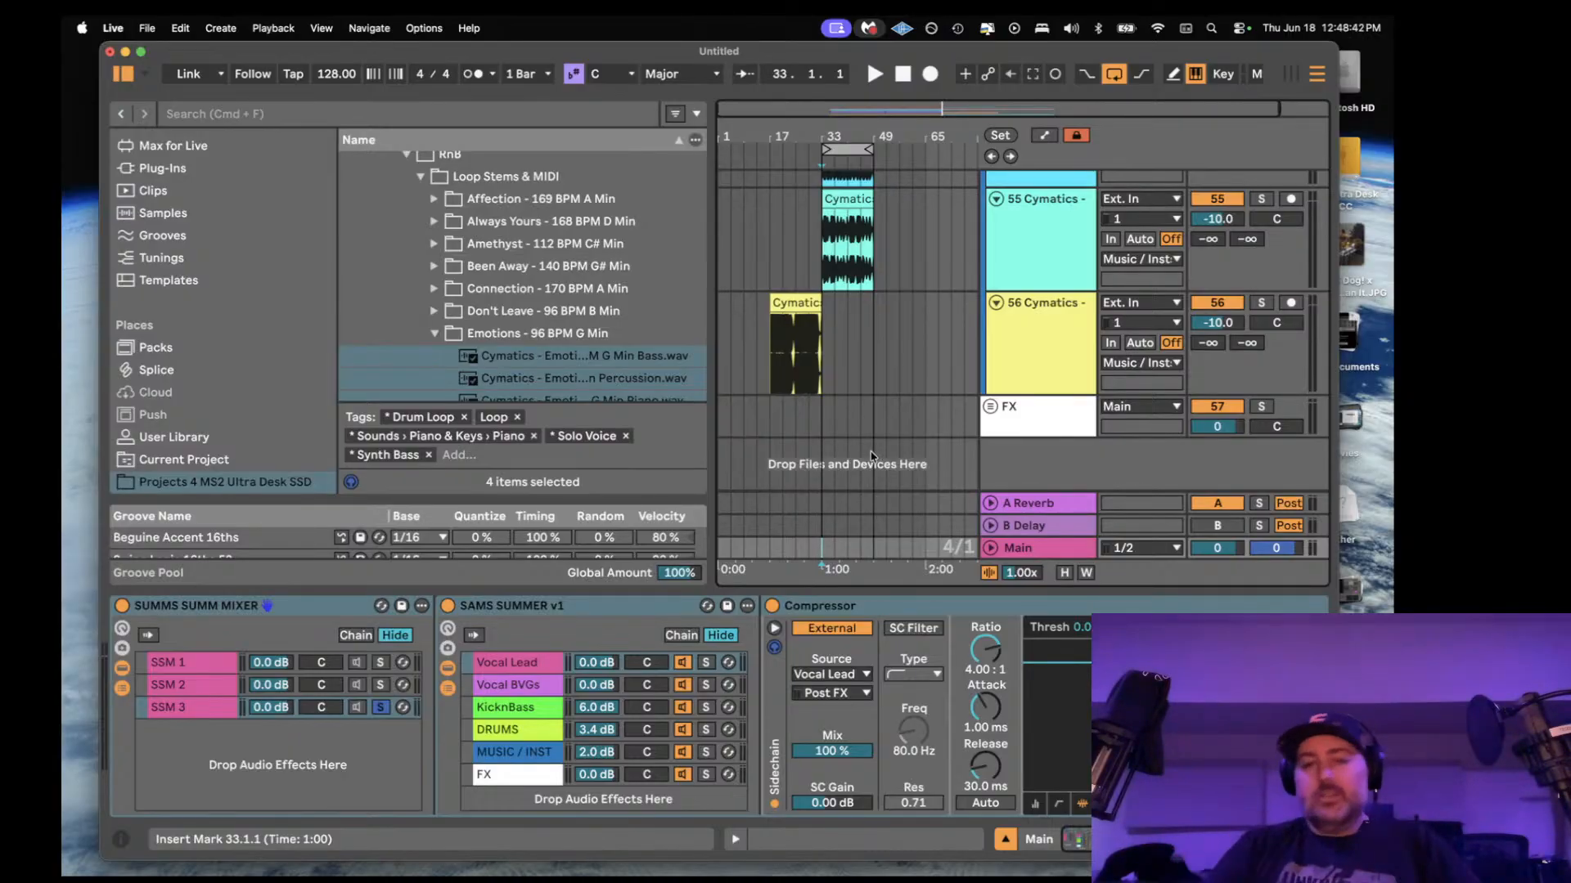
key(space)
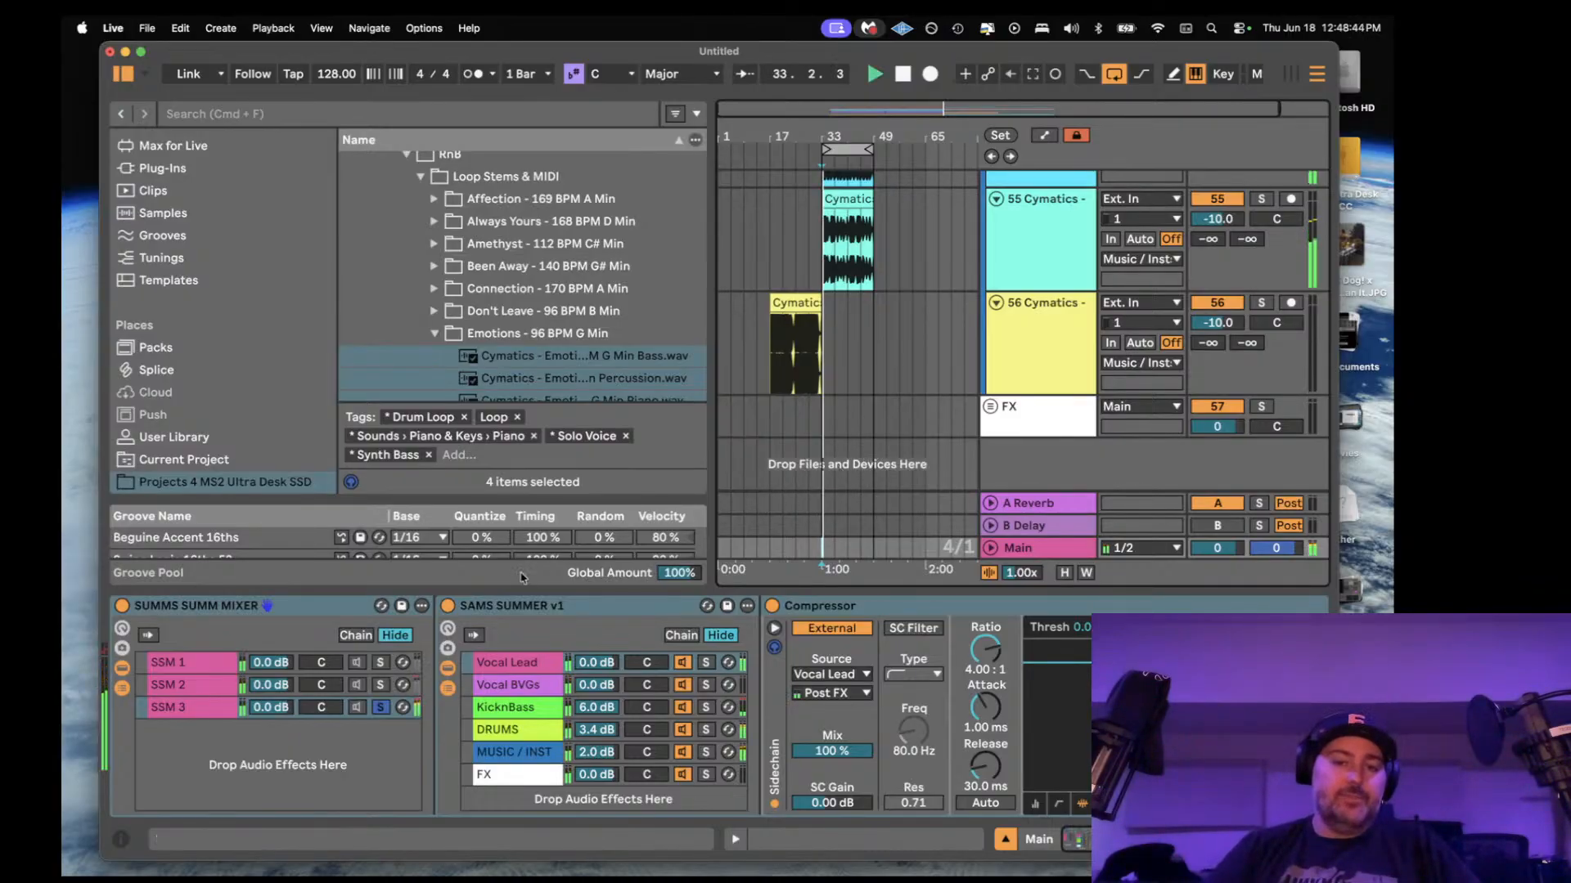
click(862, 548)
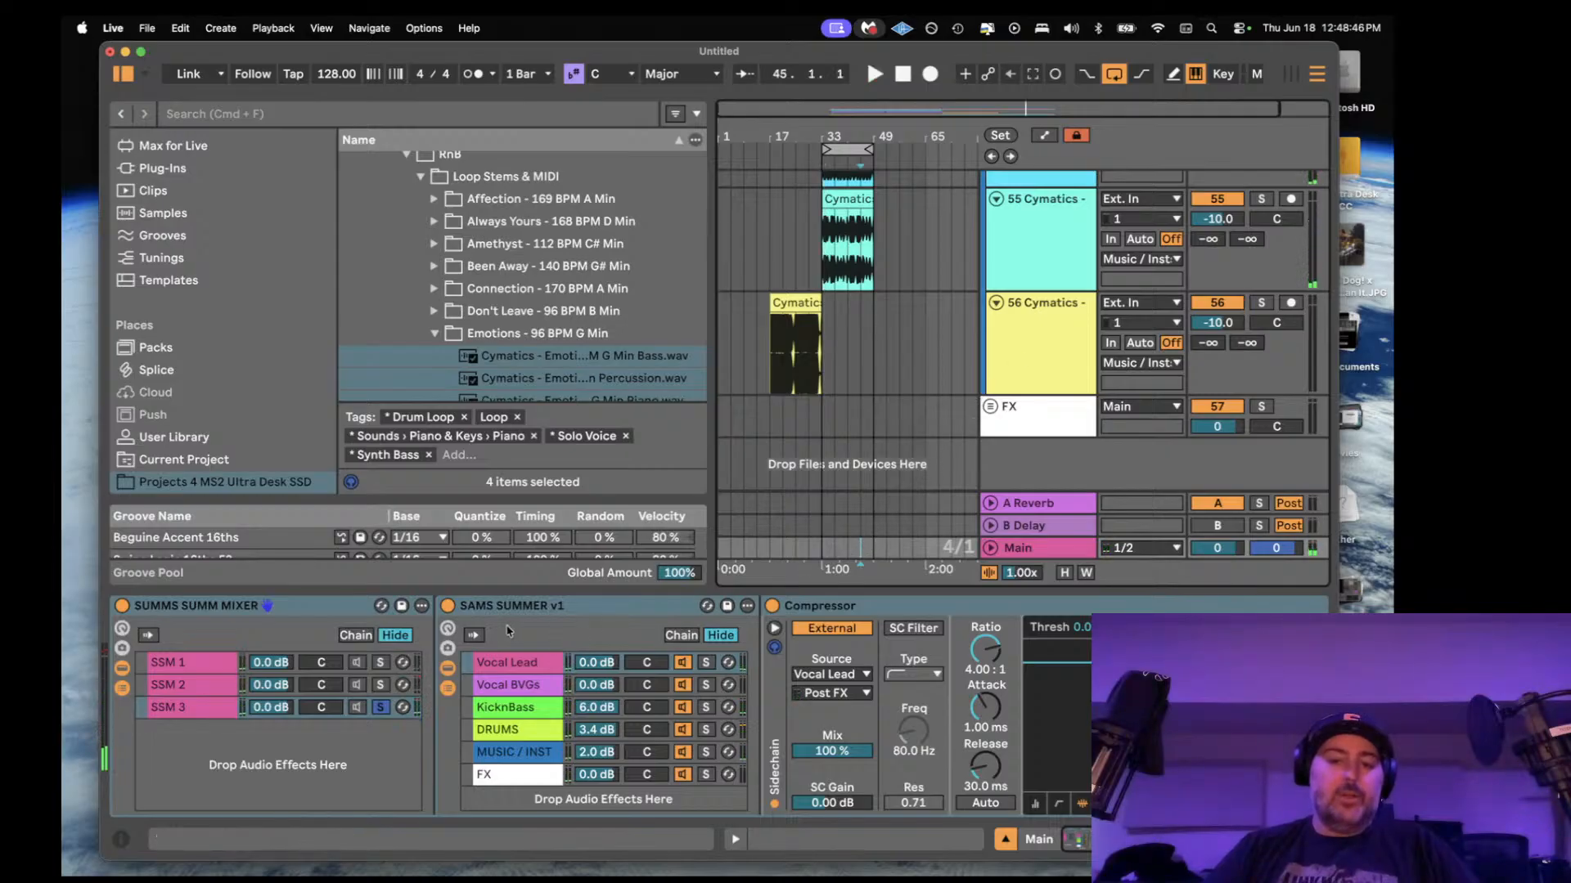
- Compare the SSM 2 and SSM 3 chains during playback from bar 45 by soloing each in turn
click(378, 685)
key(space)
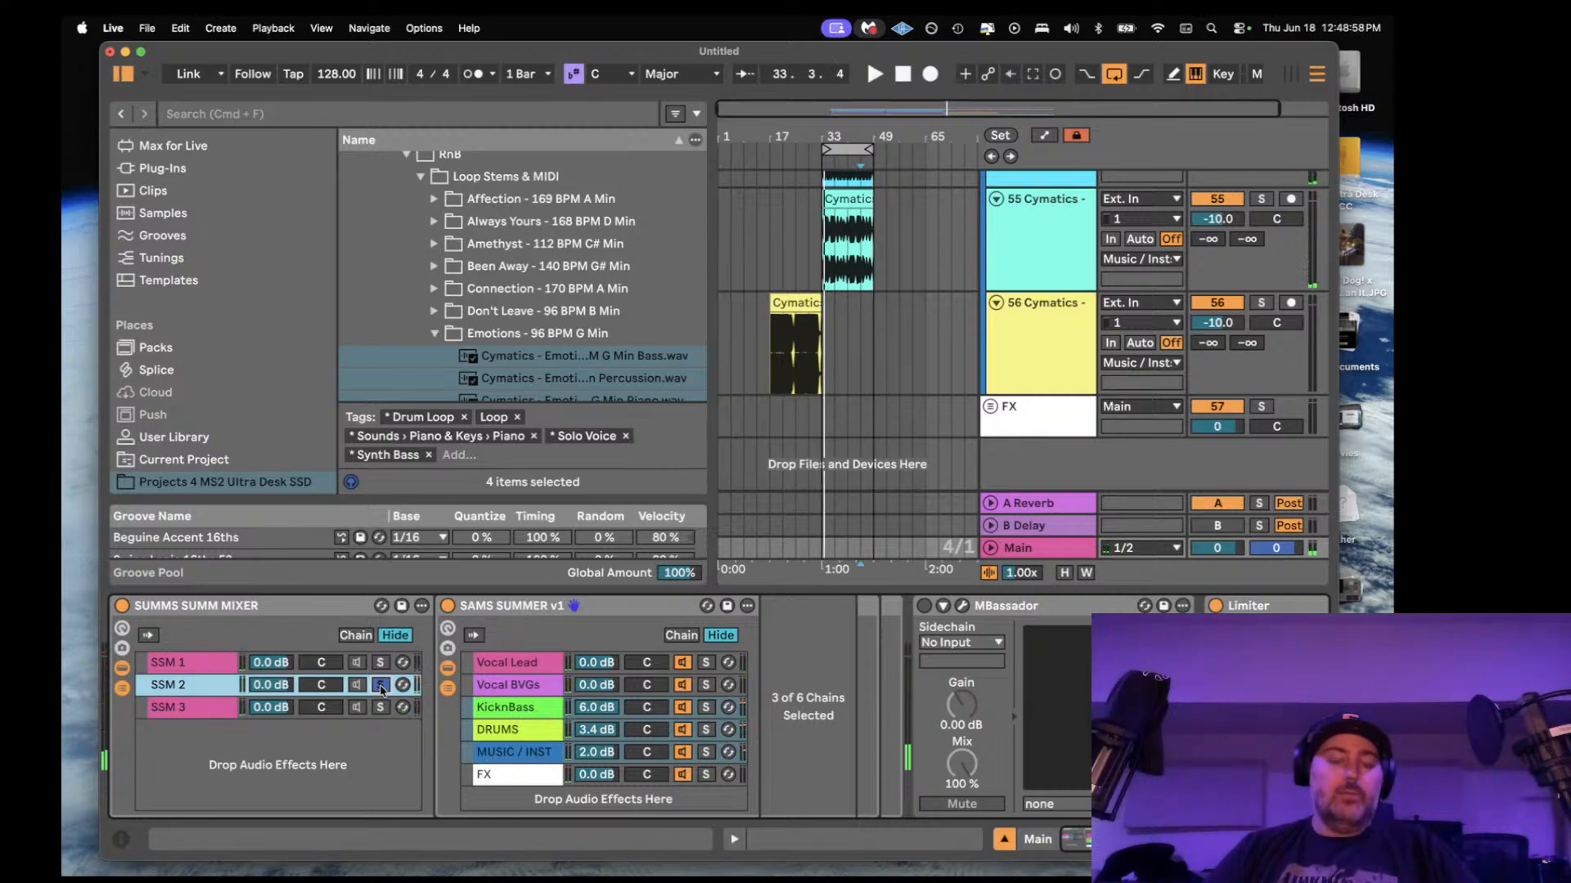
key(space)
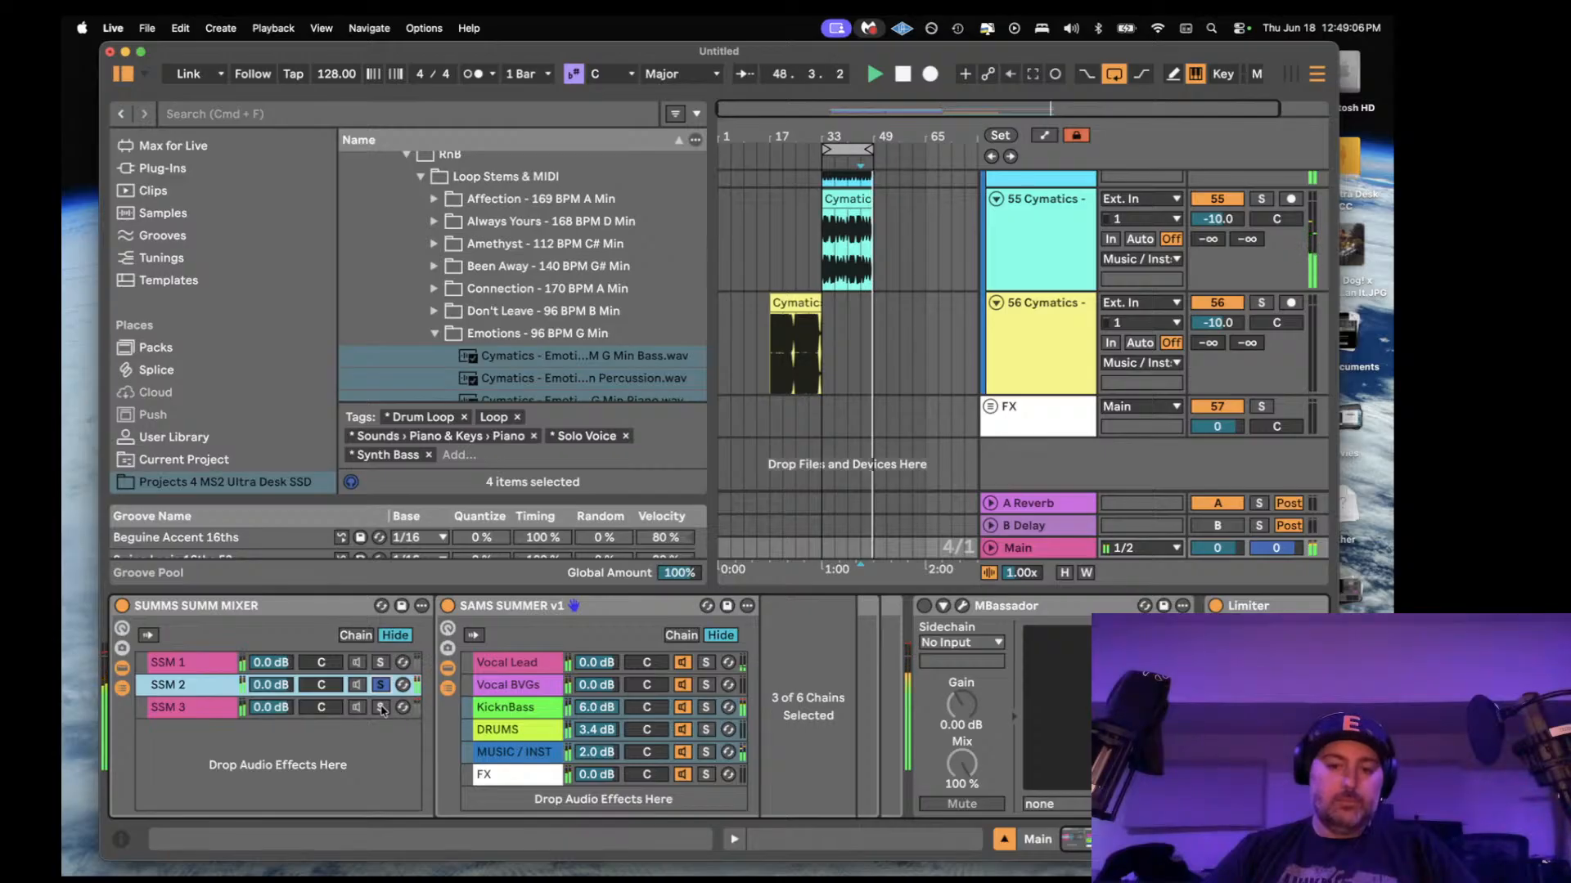
click(382, 708)
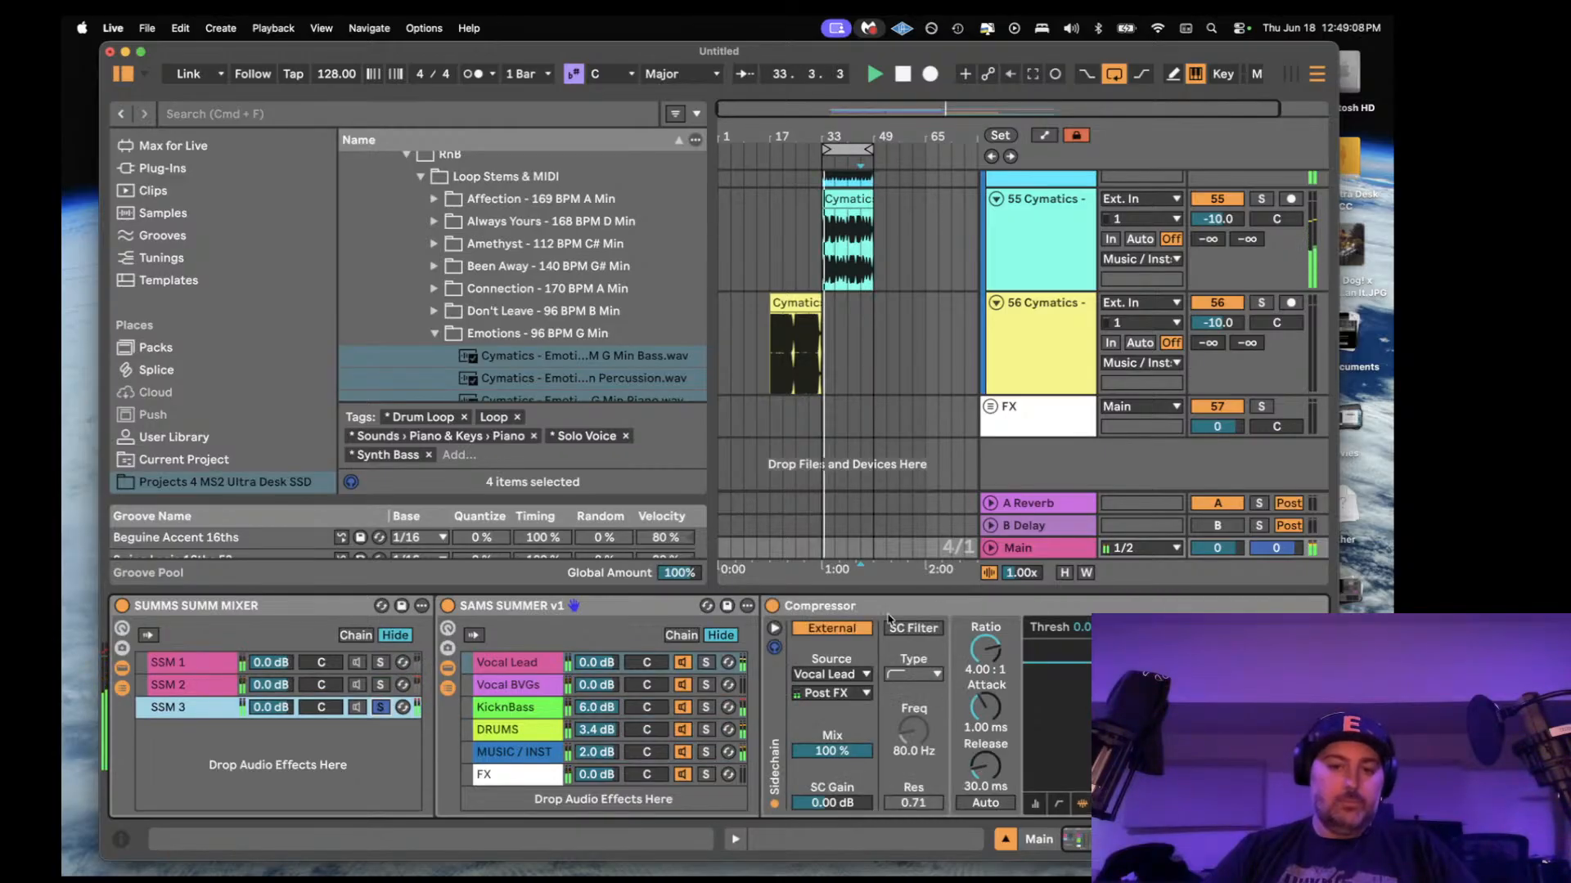
- Unfold the Main track, stop playback, solo the SSM 2 chain and show the automation envelopes
click(991, 549)
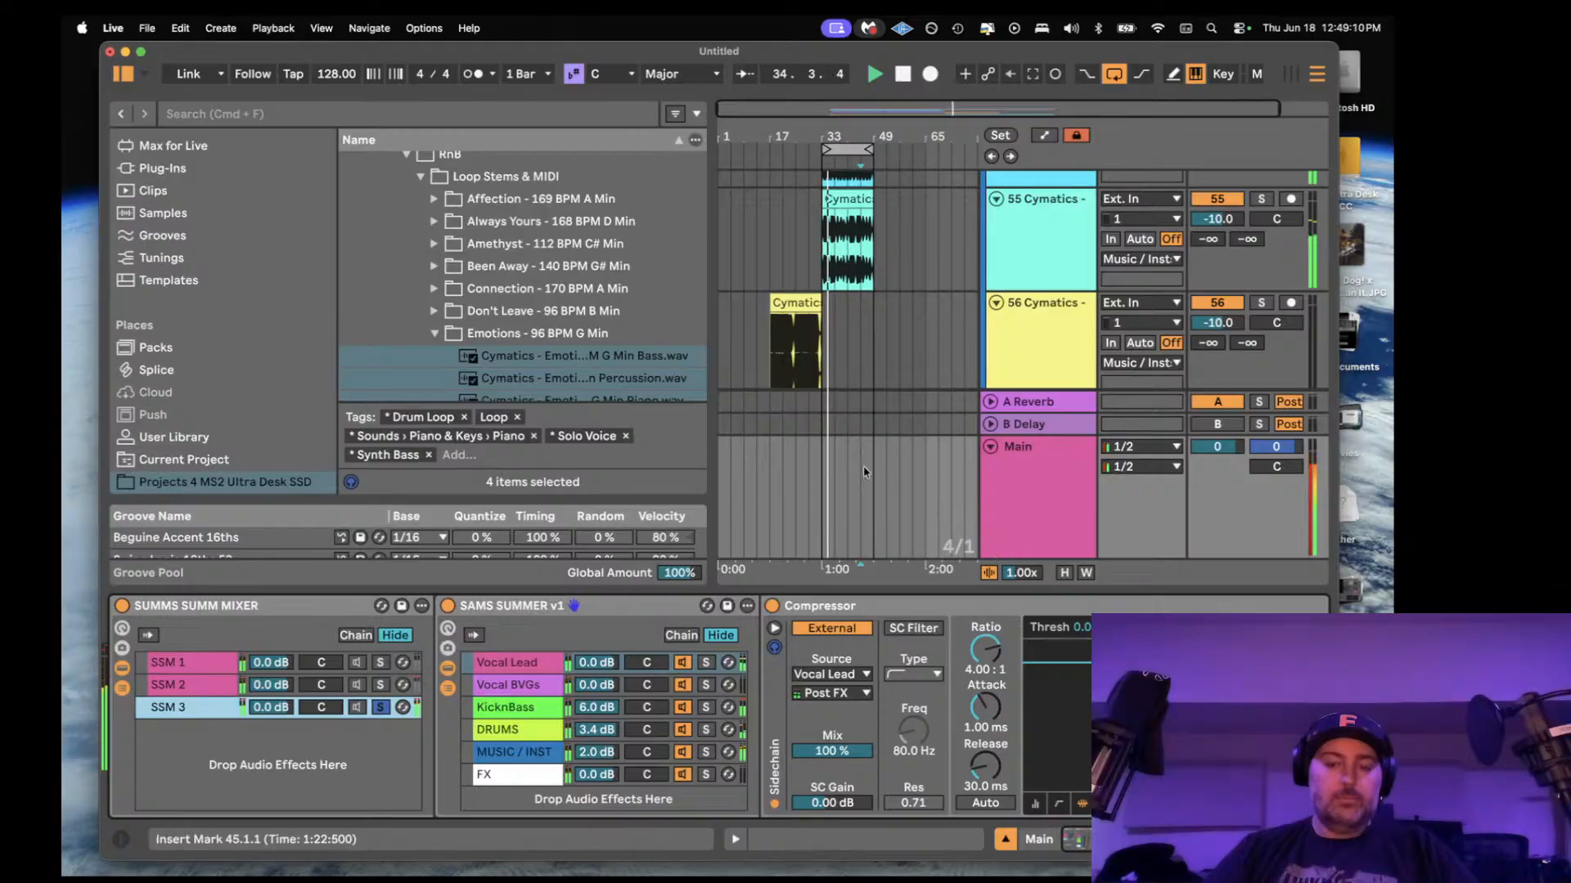
key(space)
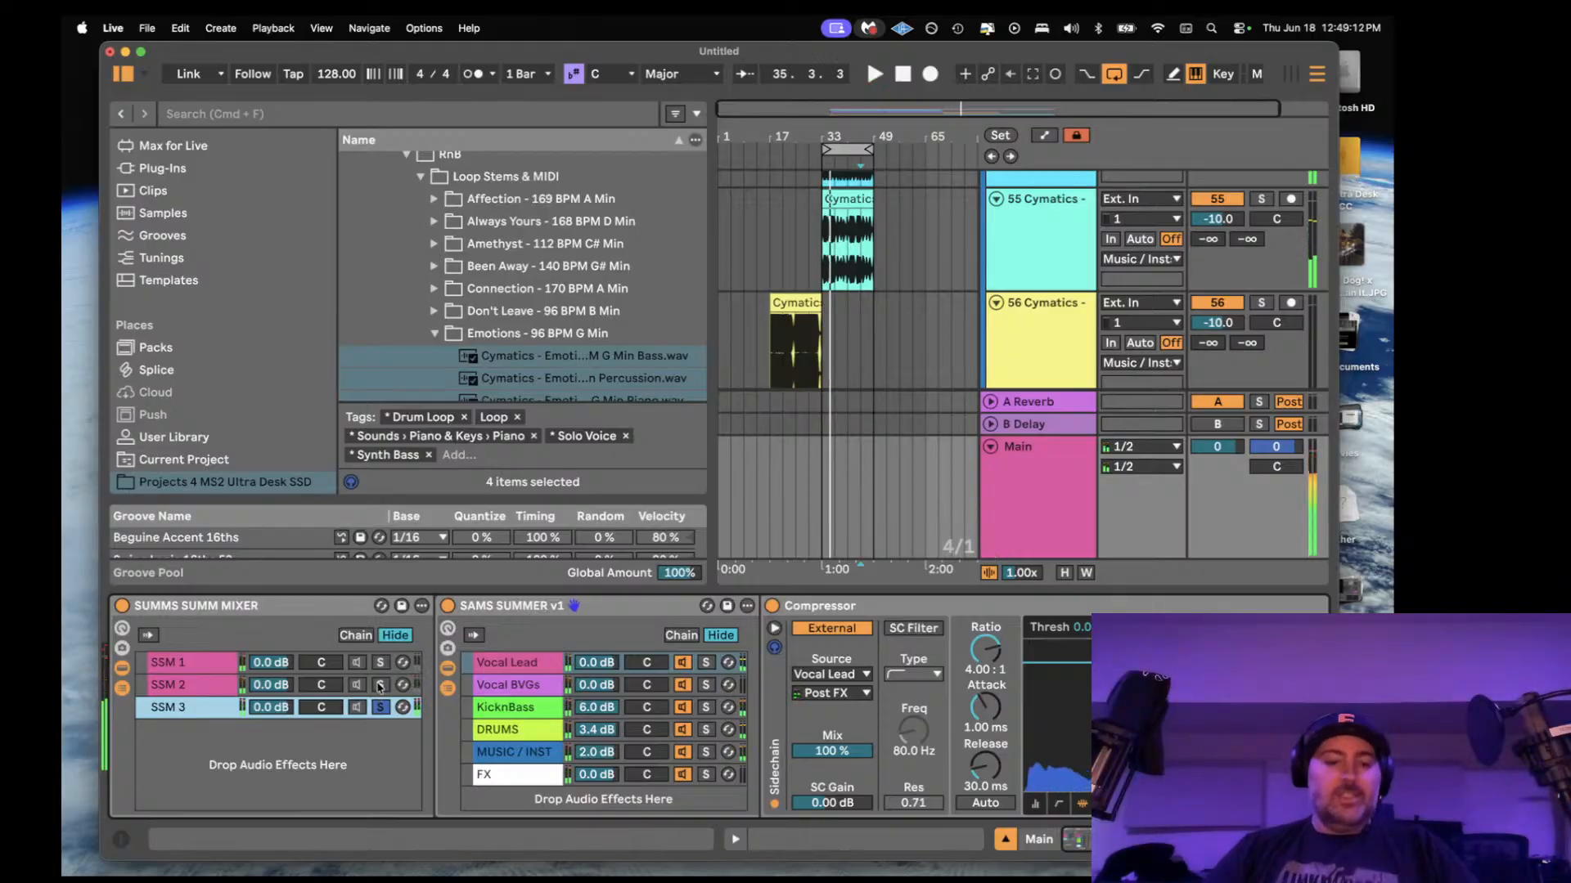
click(381, 685)
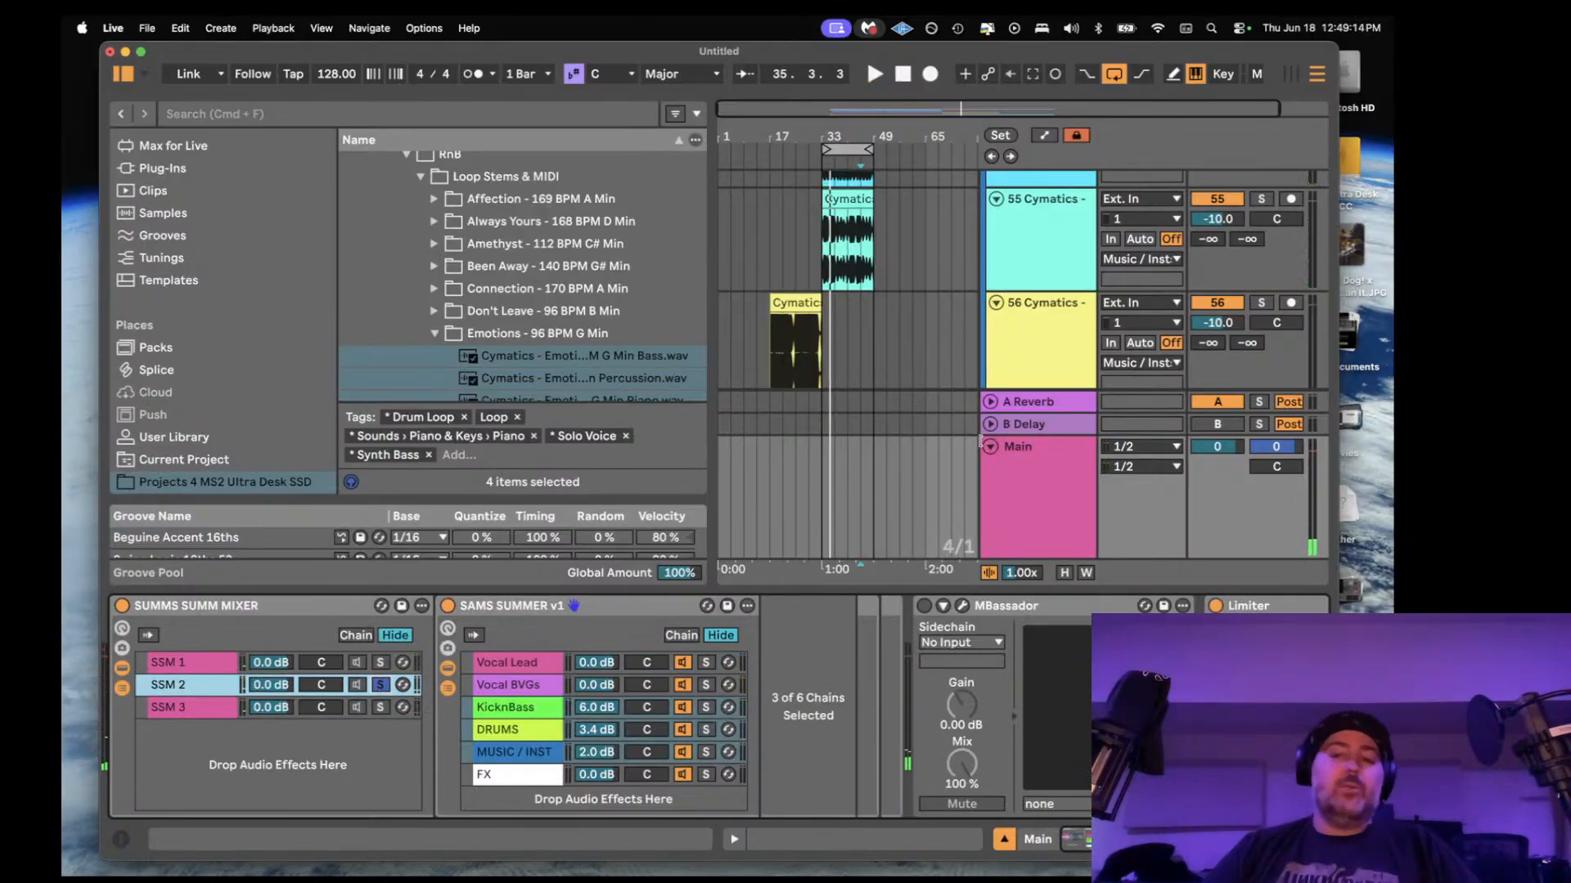
click(1051, 136)
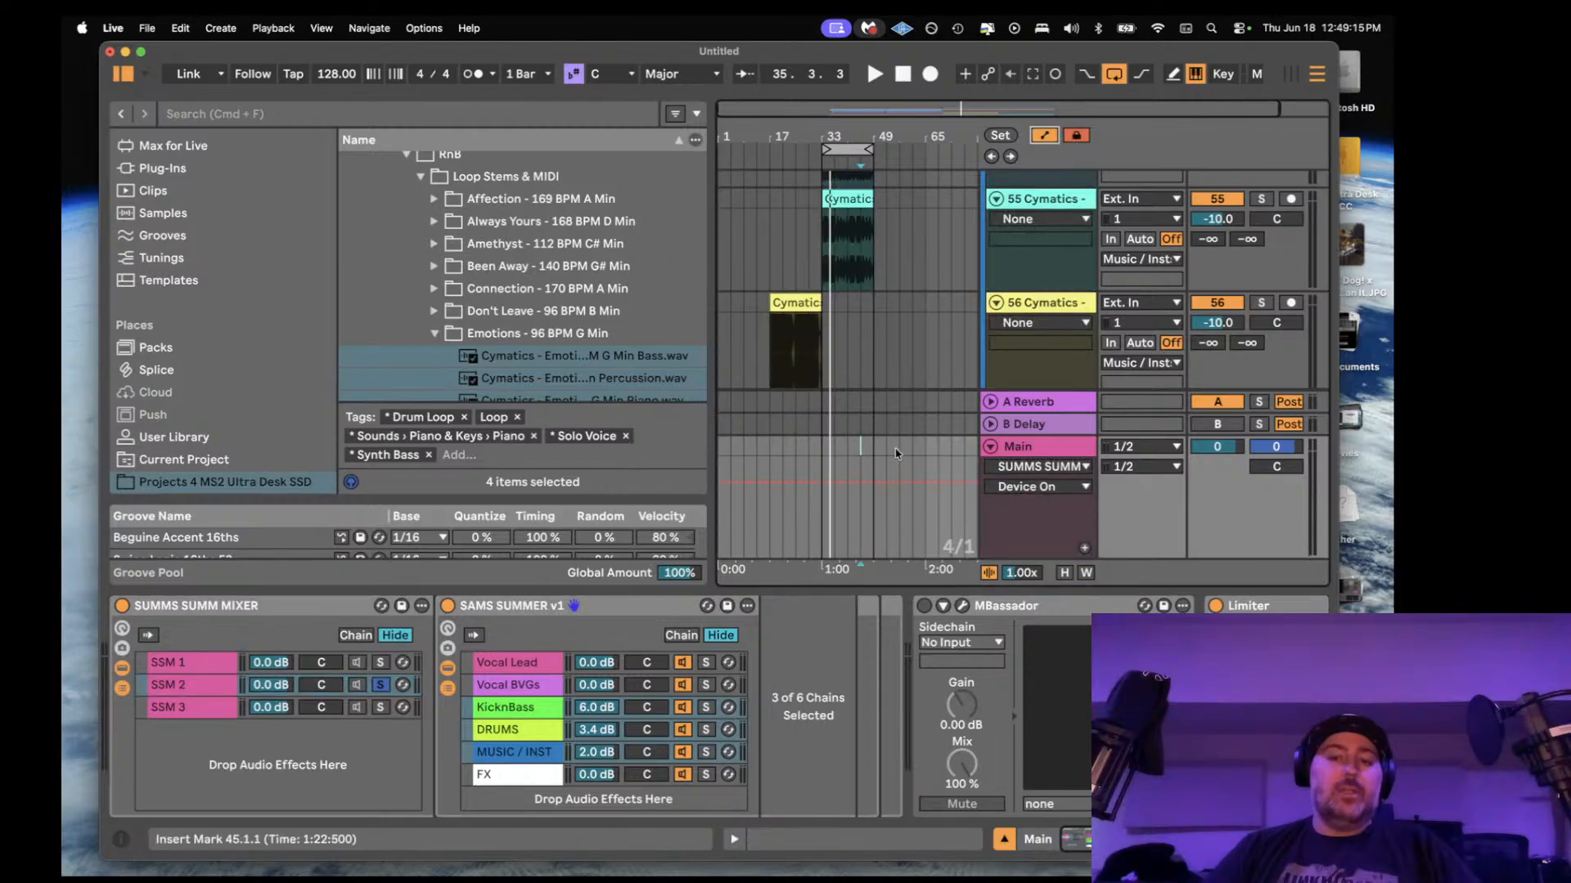
- Automate the SUMMS SUMM MIXER rack's Device On to be on only from bar 33 to 45 and play briefly from bar 33
click(861, 484)
drag(813, 490, 814, 532)
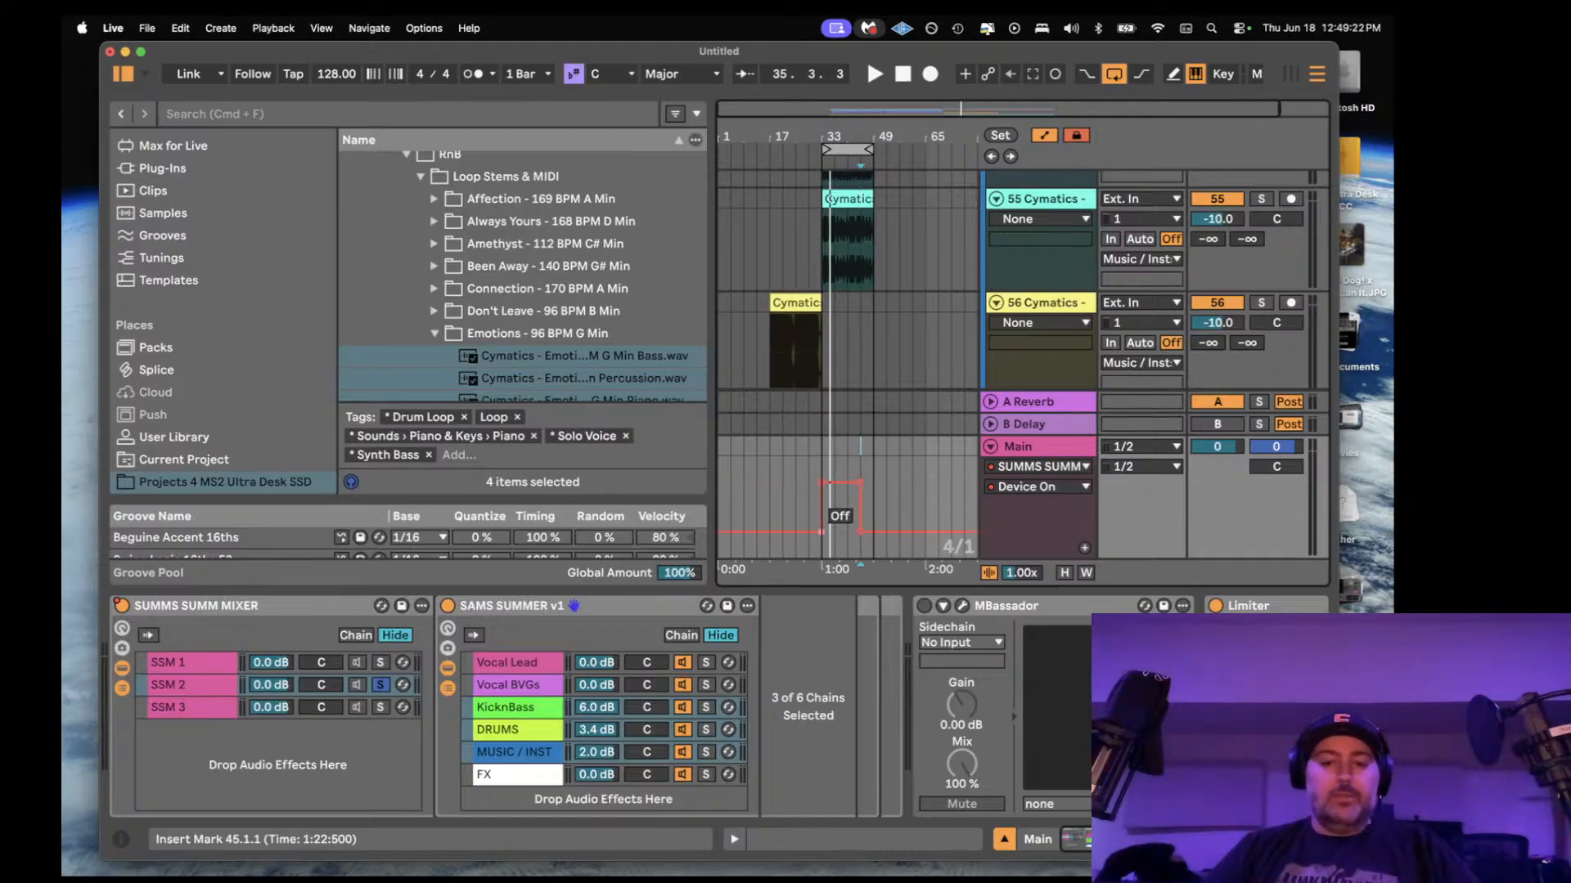
click(820, 459)
key(space)
key(space)
- Give the rack's Device On envelope its own automation lane and try to bring up chain solo automation by soloing SSM 2 and SSM 3
click(1085, 548)
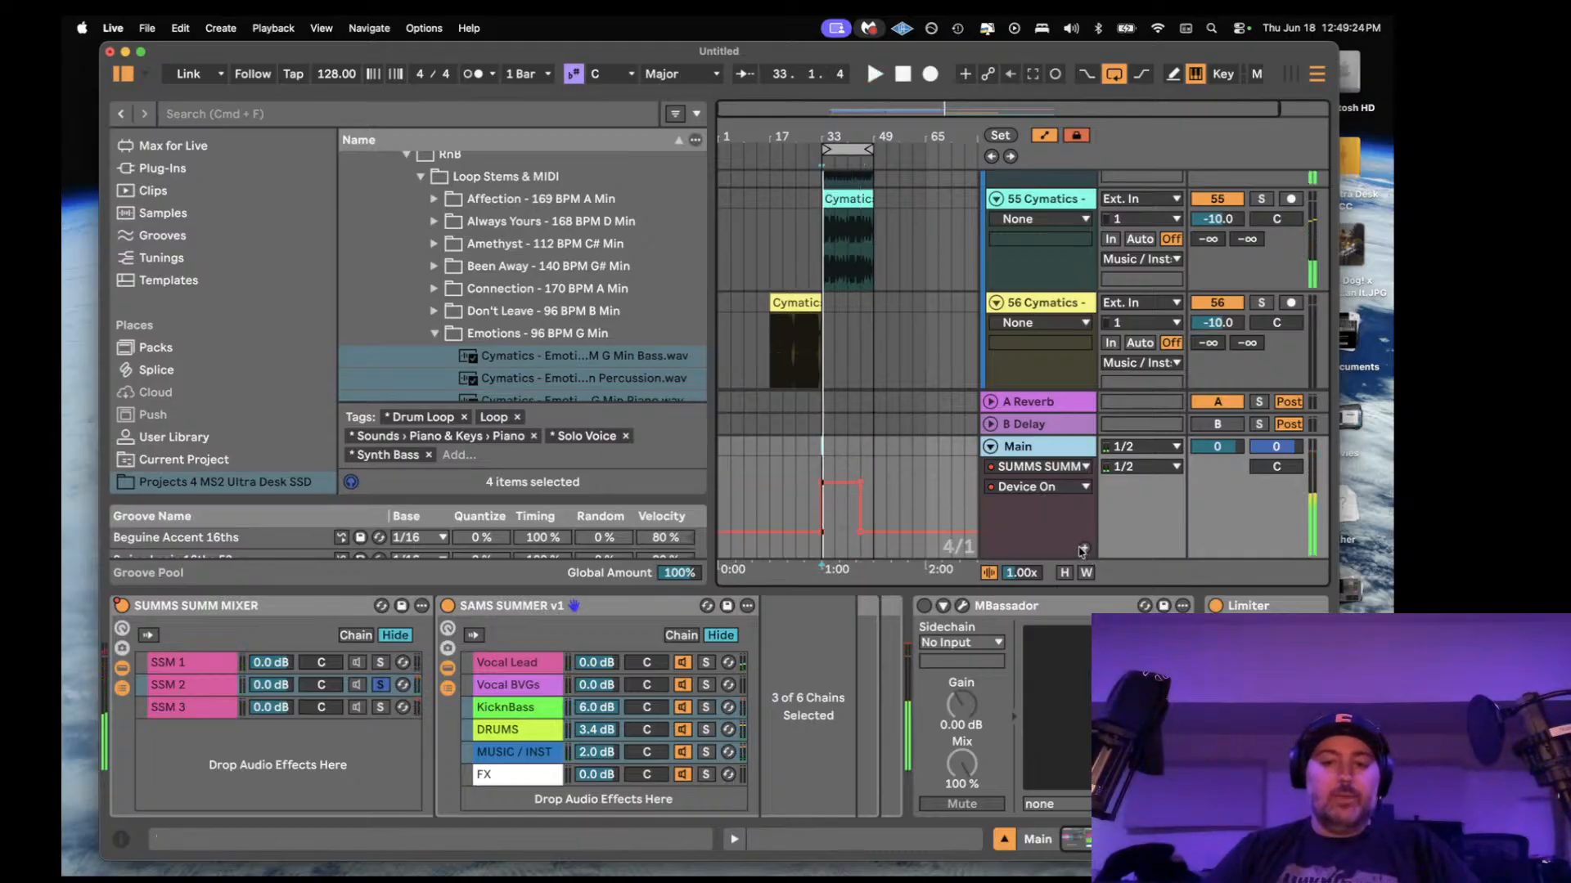
click(378, 707)
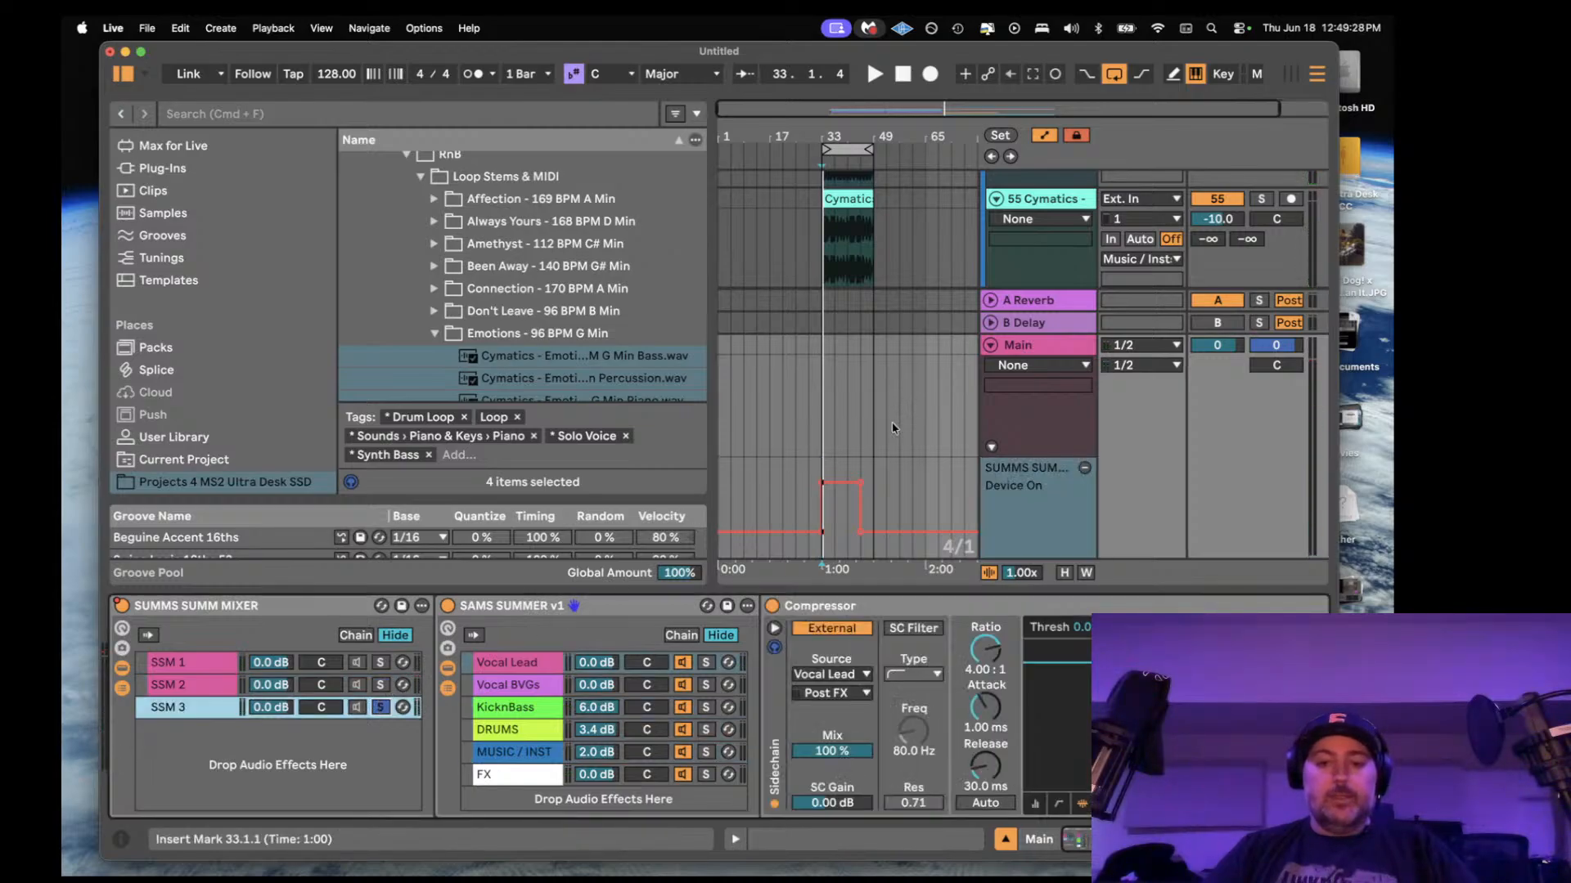
click(1037, 413)
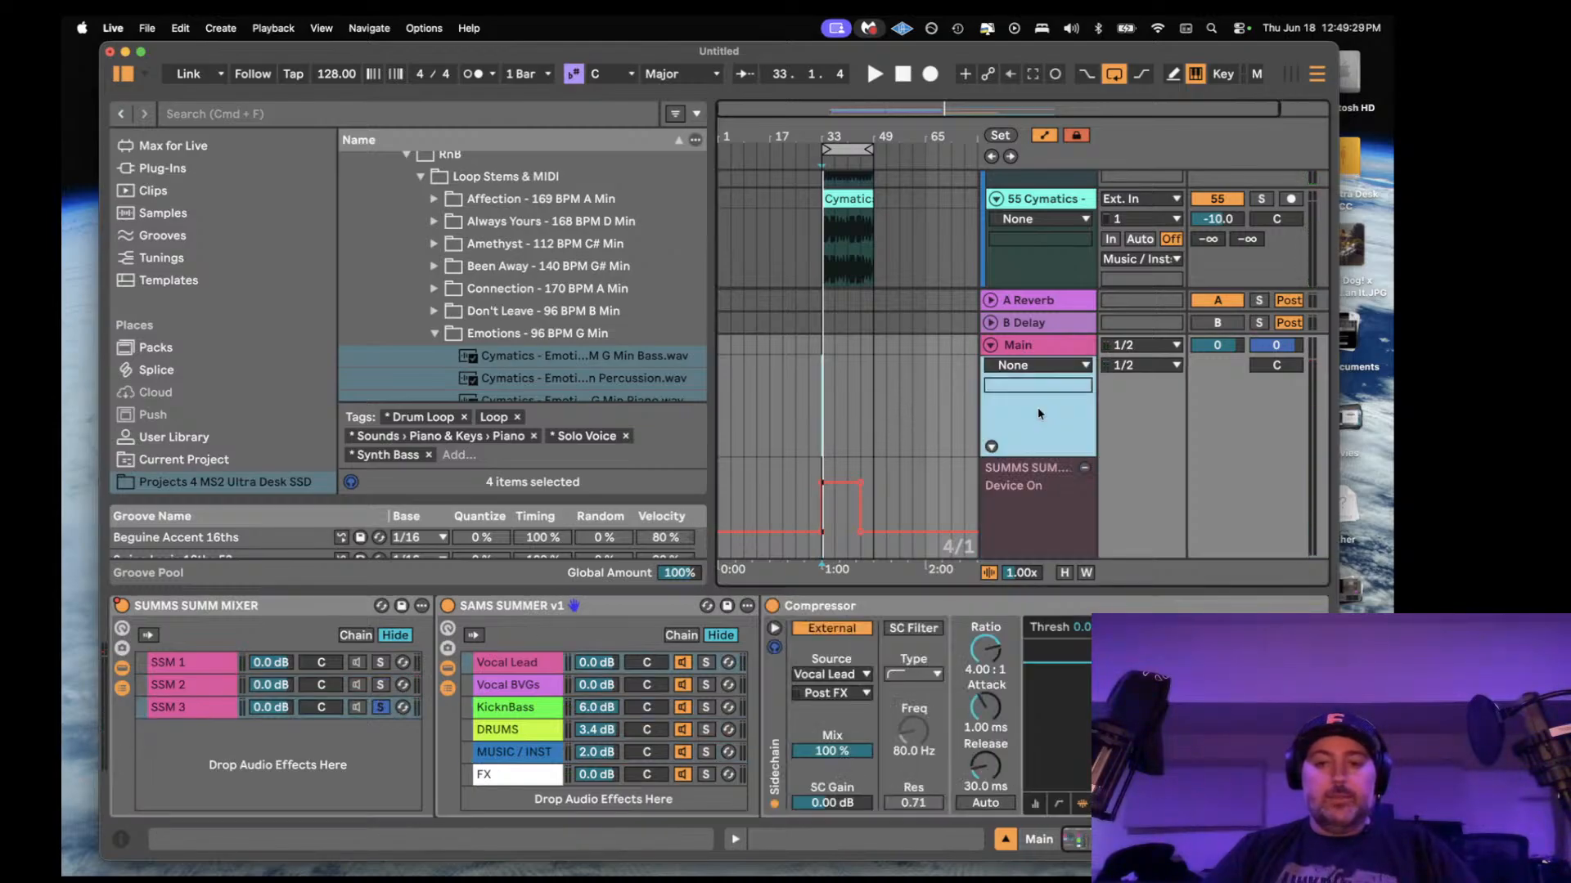
click(379, 687)
click(380, 708)
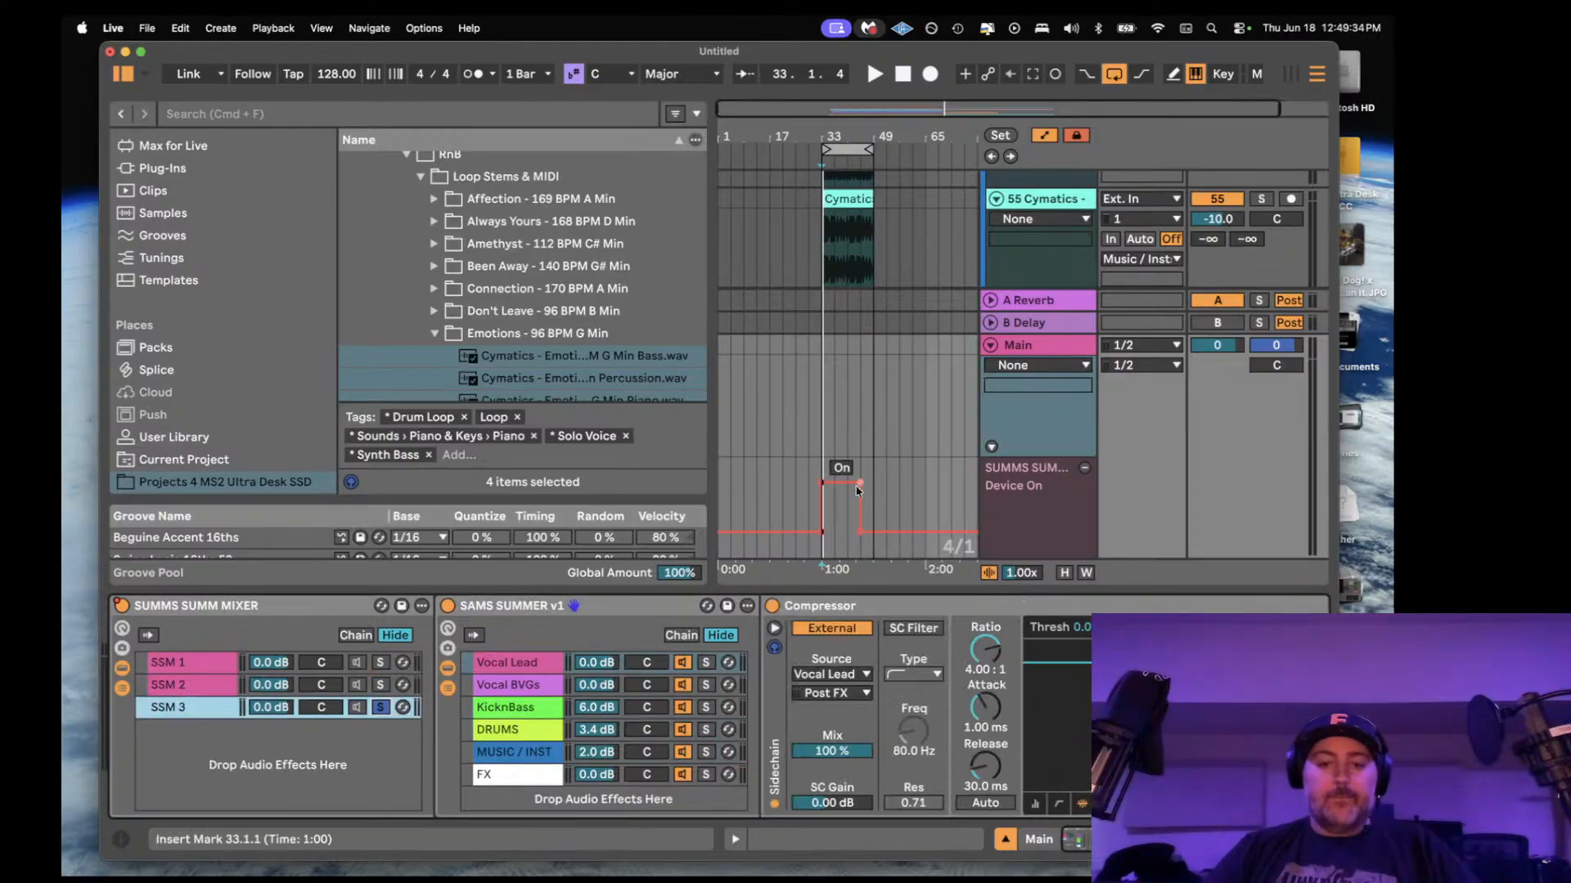
- Remove the breakpoints at bars 33 and 45 from the rack's Device On envelope, leaving it flat at On
drag(857, 489, 831, 505)
click(823, 533)
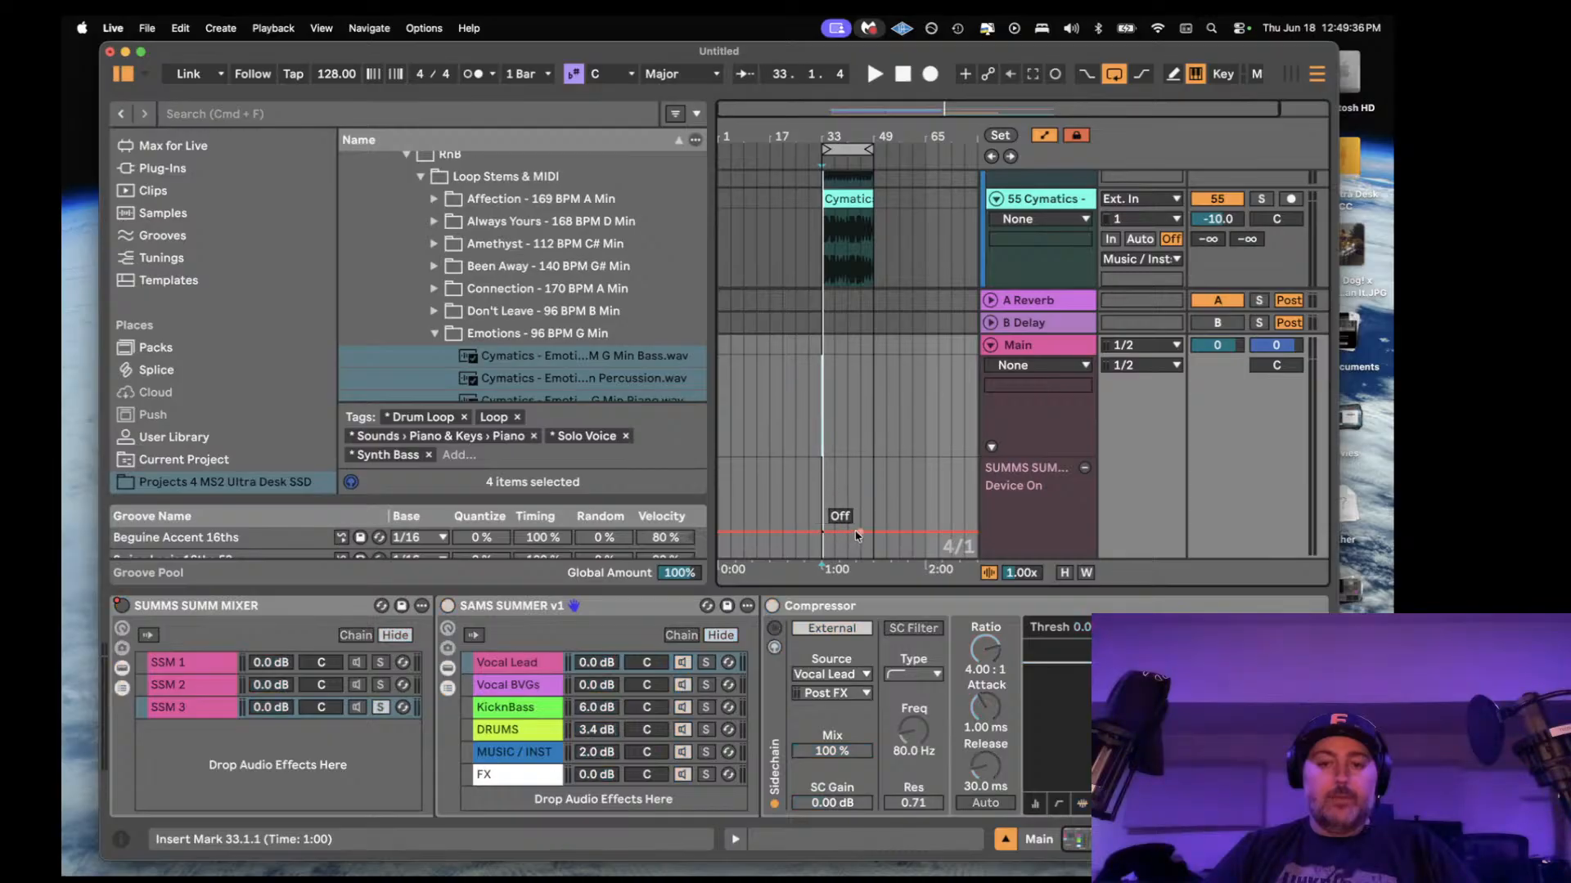
click(859, 533)
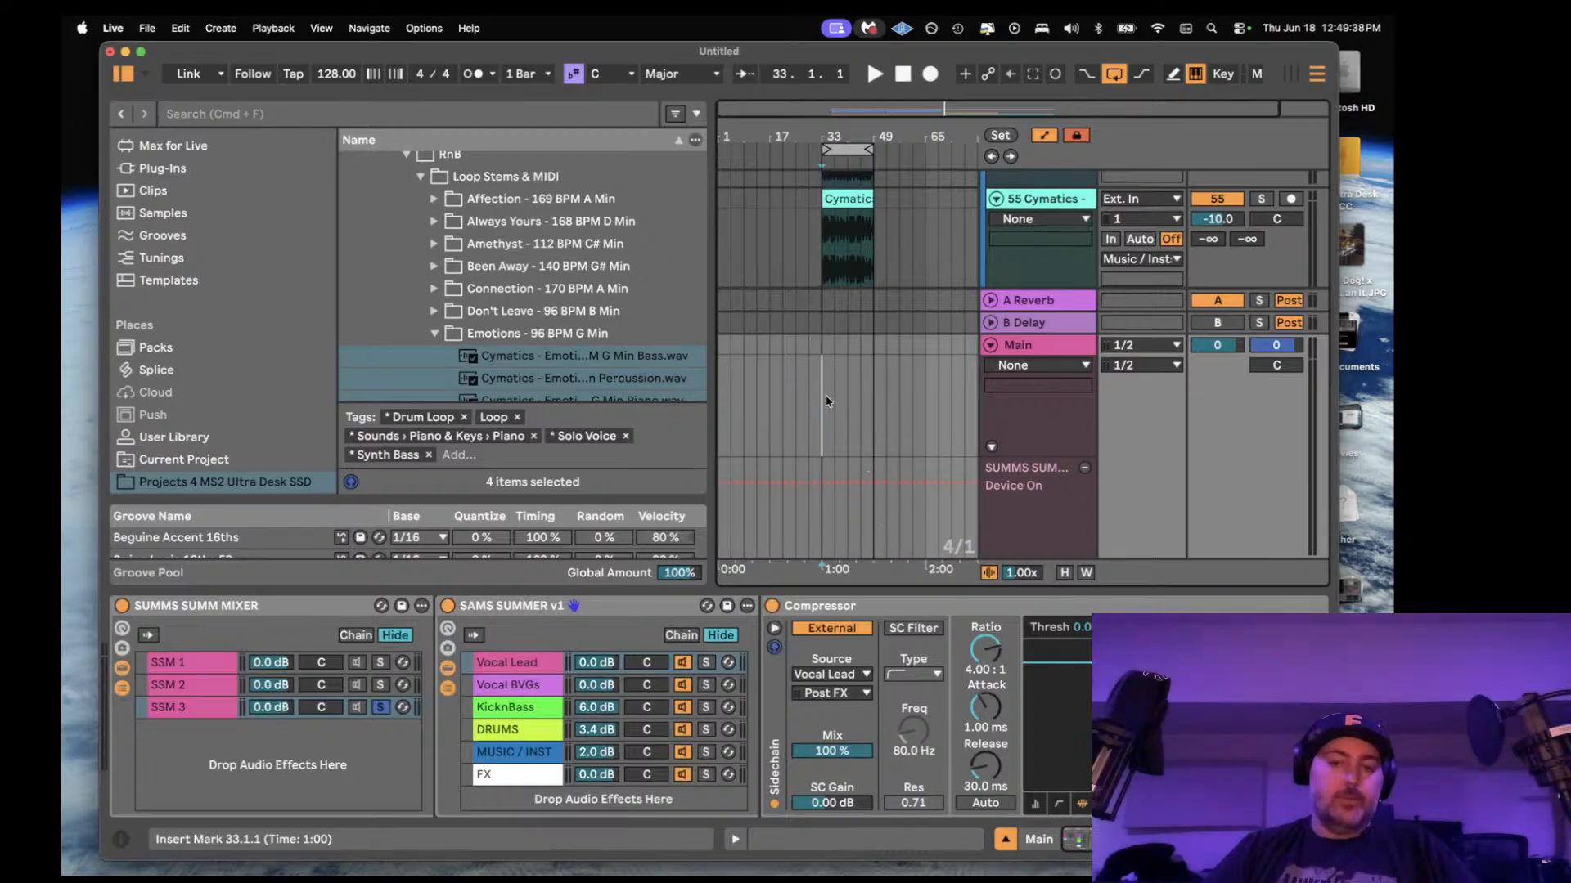
- Activate the SSM 2 chain, automate its Speaker On to be on only from bar 41 to 49 and give the envelope its own lane
click(447, 669)
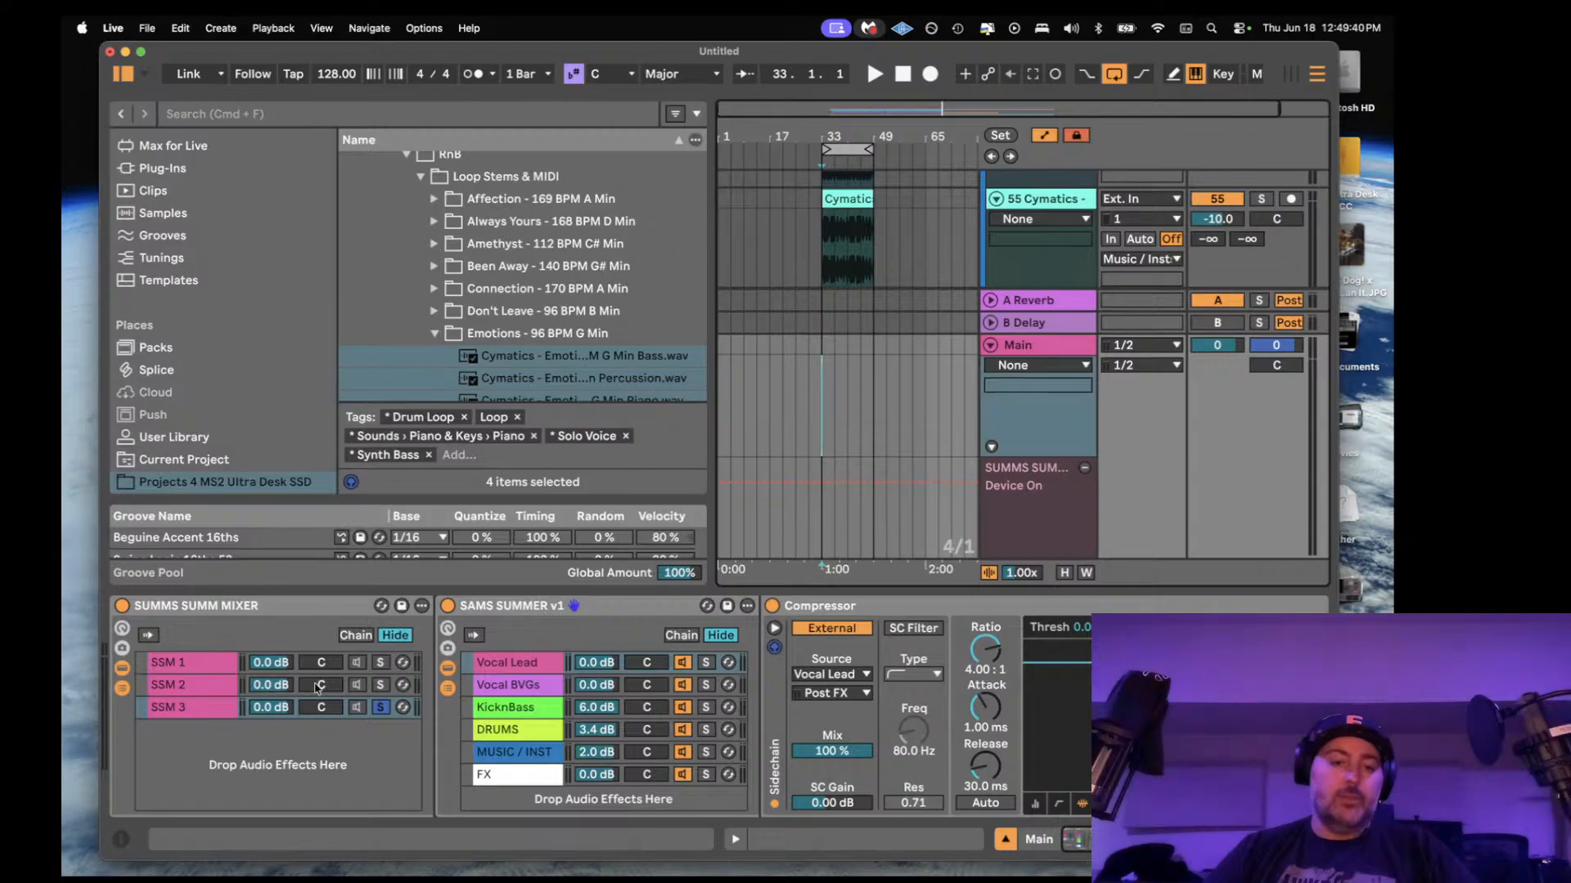
click(355, 695)
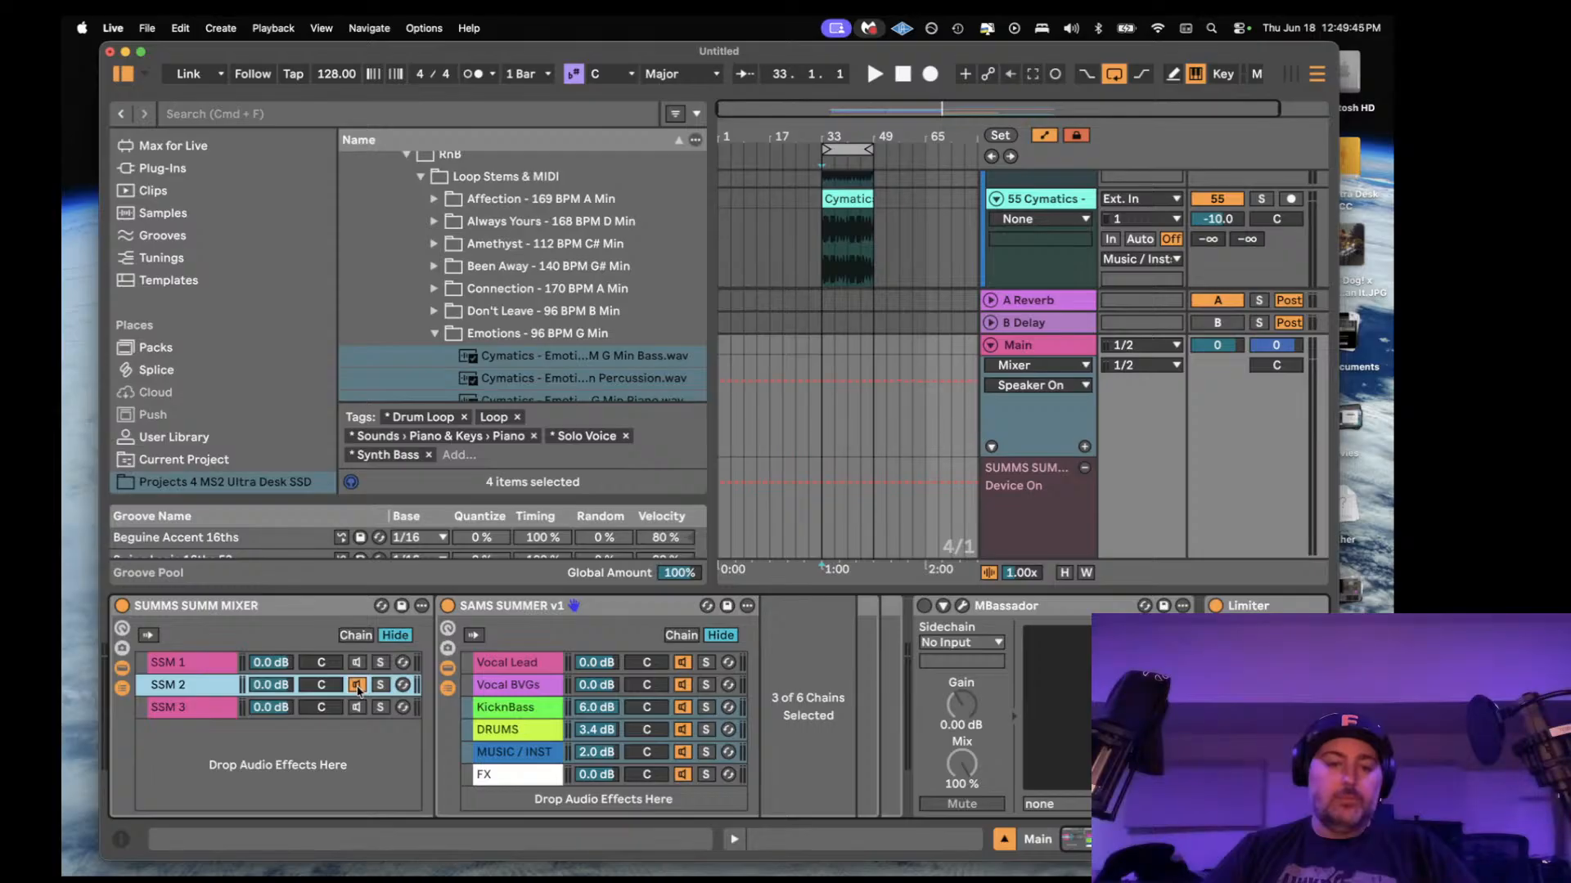
click(861, 381)
click(848, 382)
drag(837, 382, 873, 430)
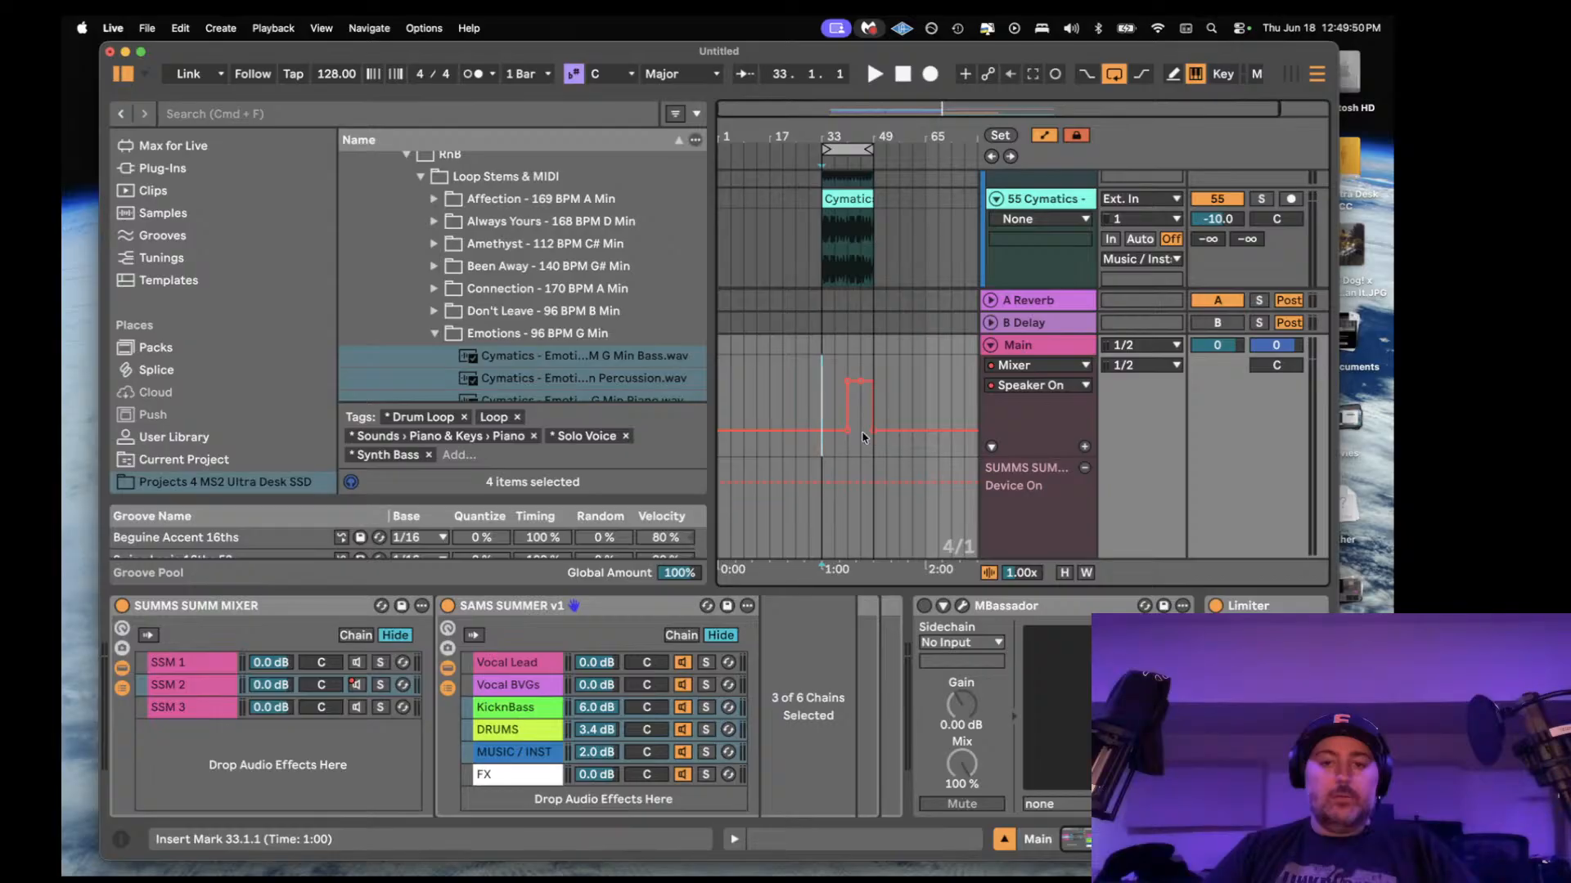
click(1084, 447)
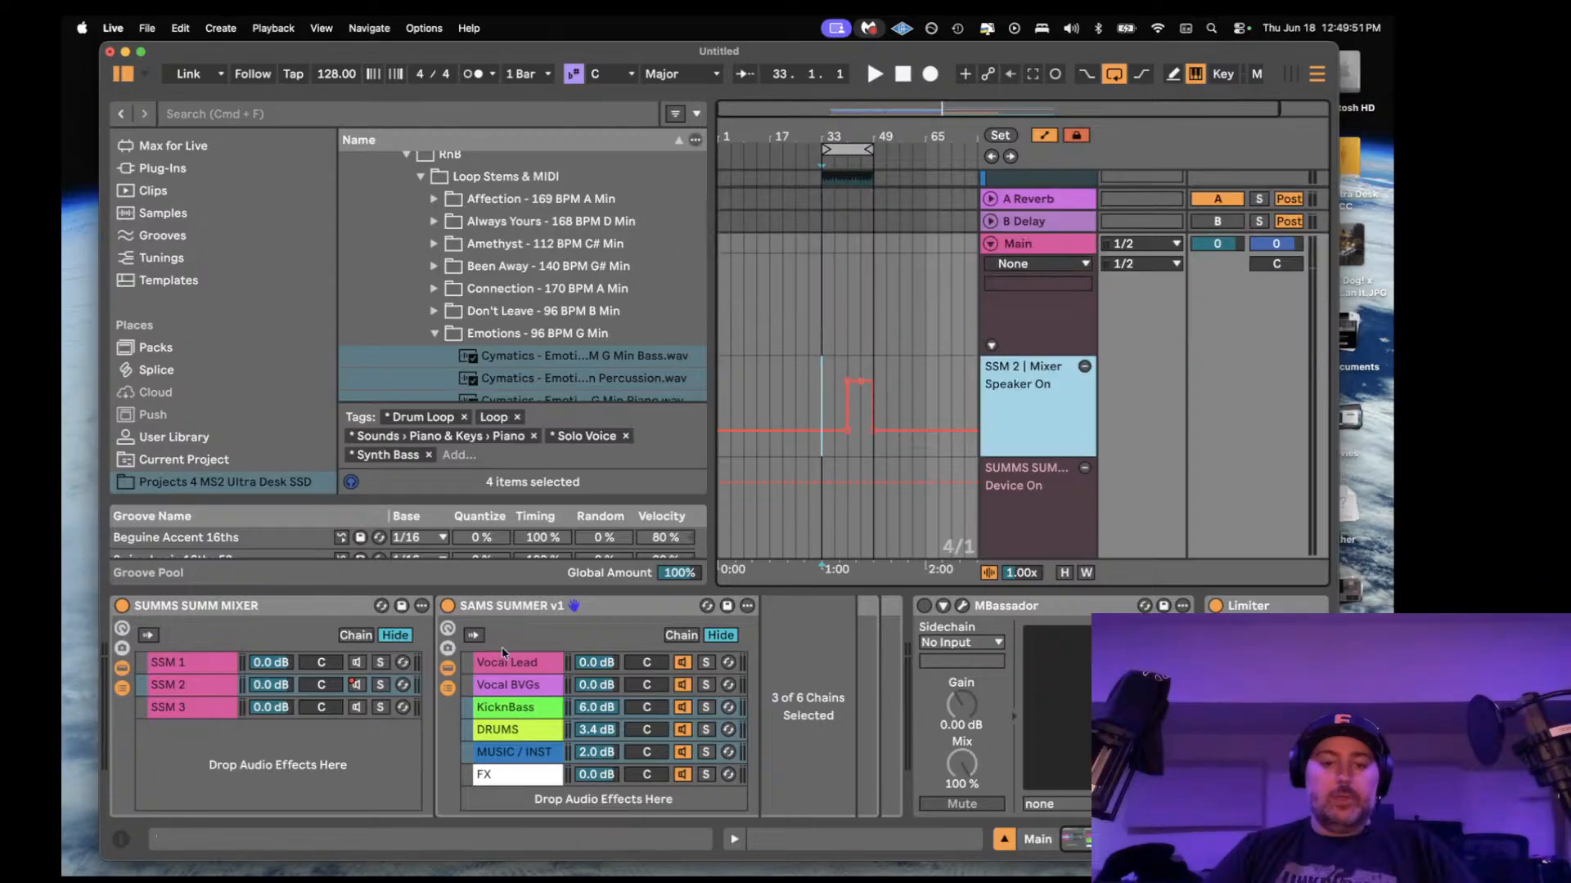
- Automate the SSM 3 chain's Speaker On to be on only from bar 33 to 41, in its own lane below SSM 2's
click(364, 706)
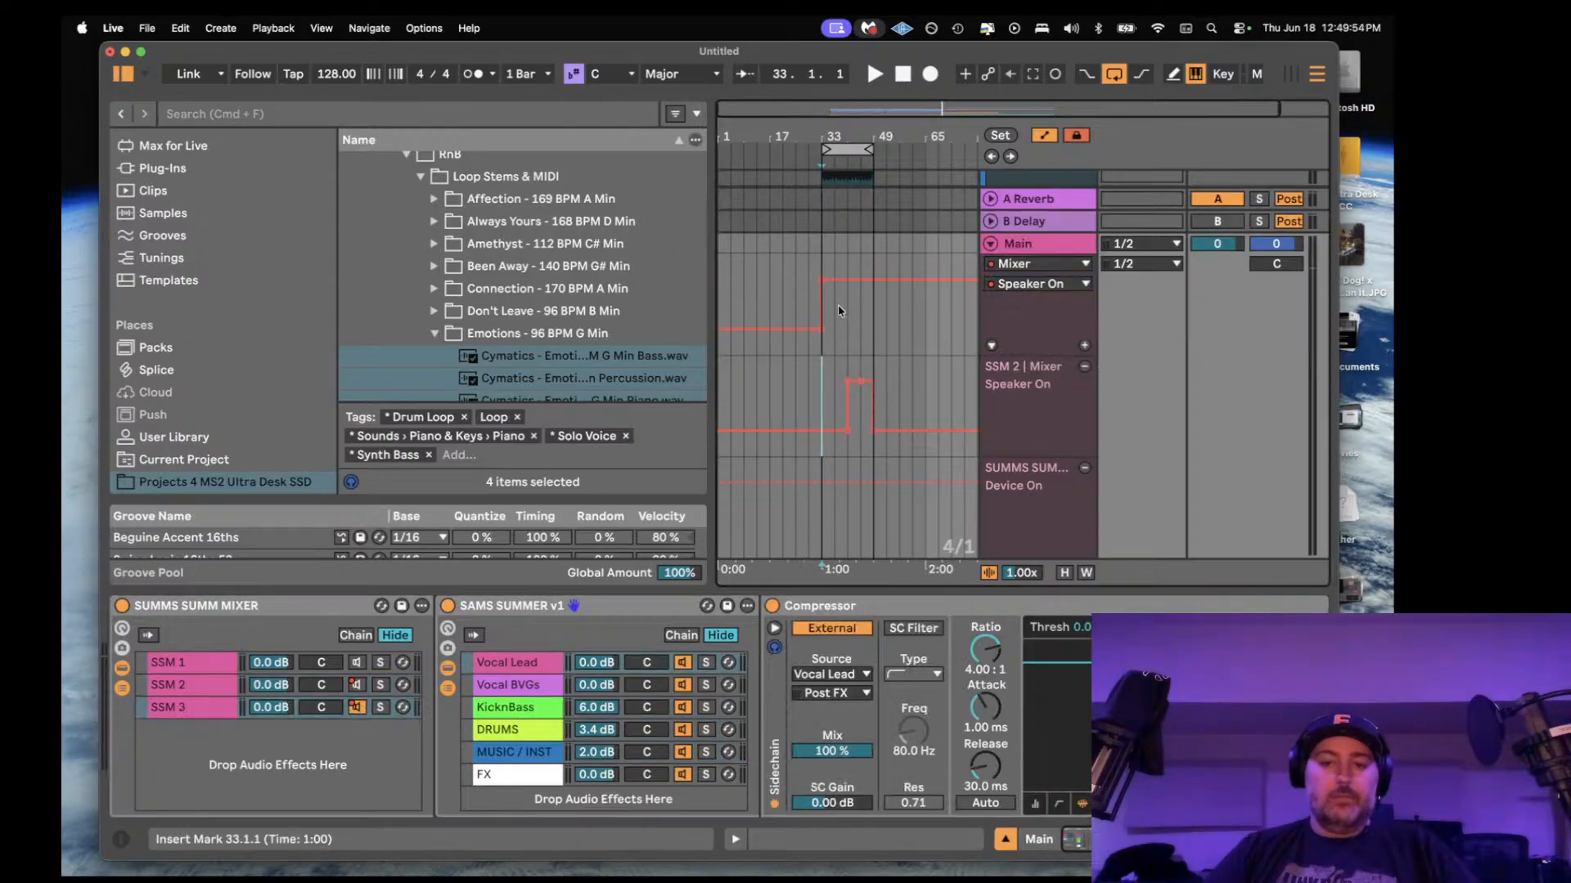
drag(848, 286, 846, 329)
click(1020, 393)
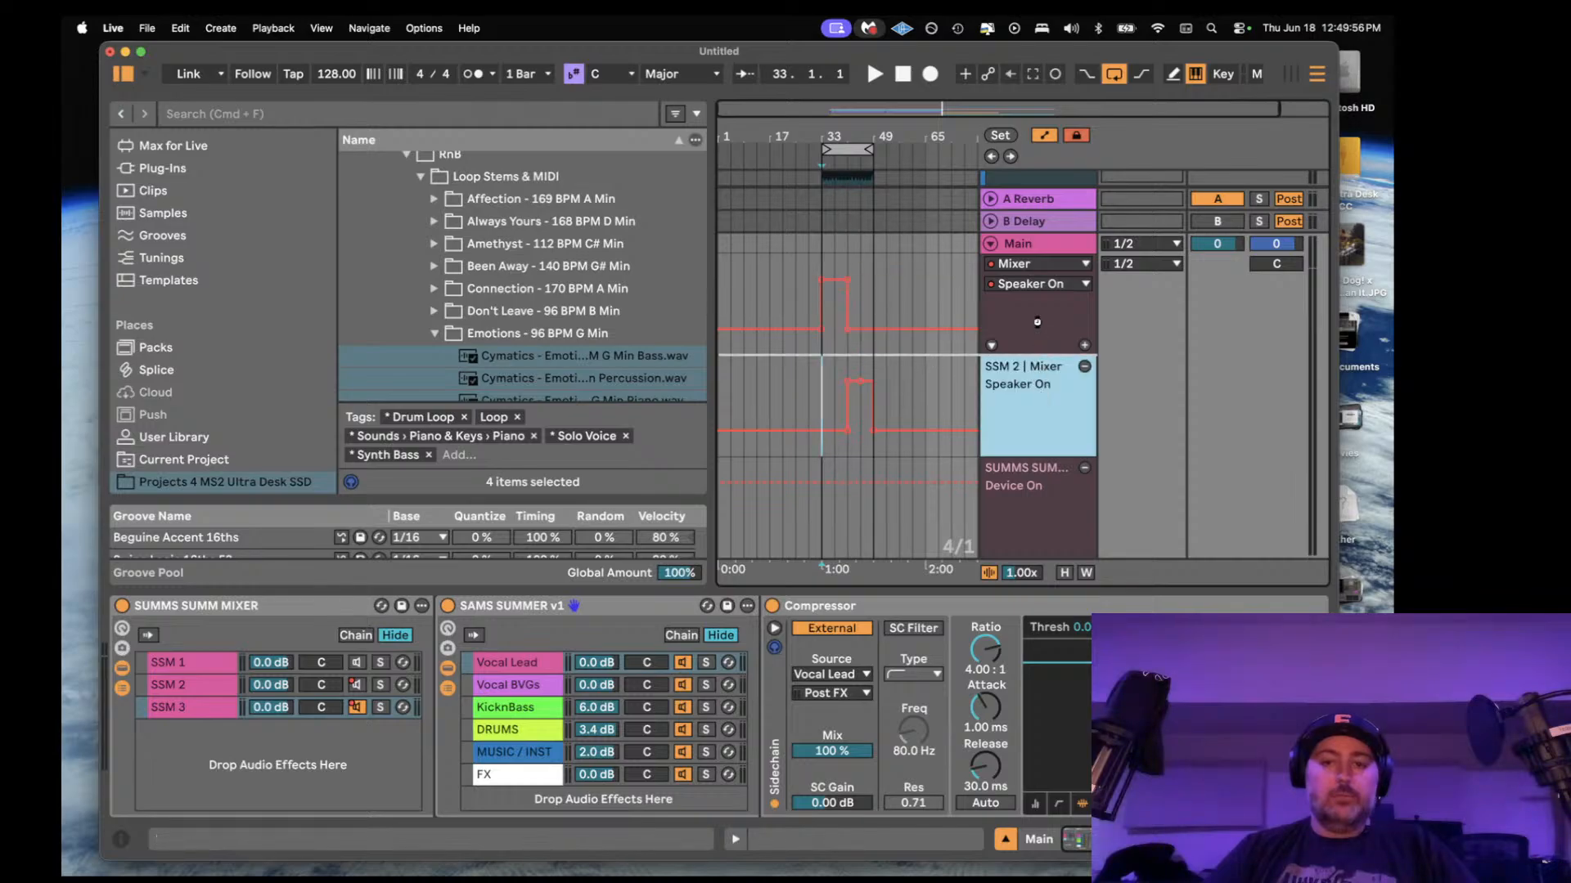
click(1041, 329)
click(1084, 345)
drag(1044, 374, 1039, 282)
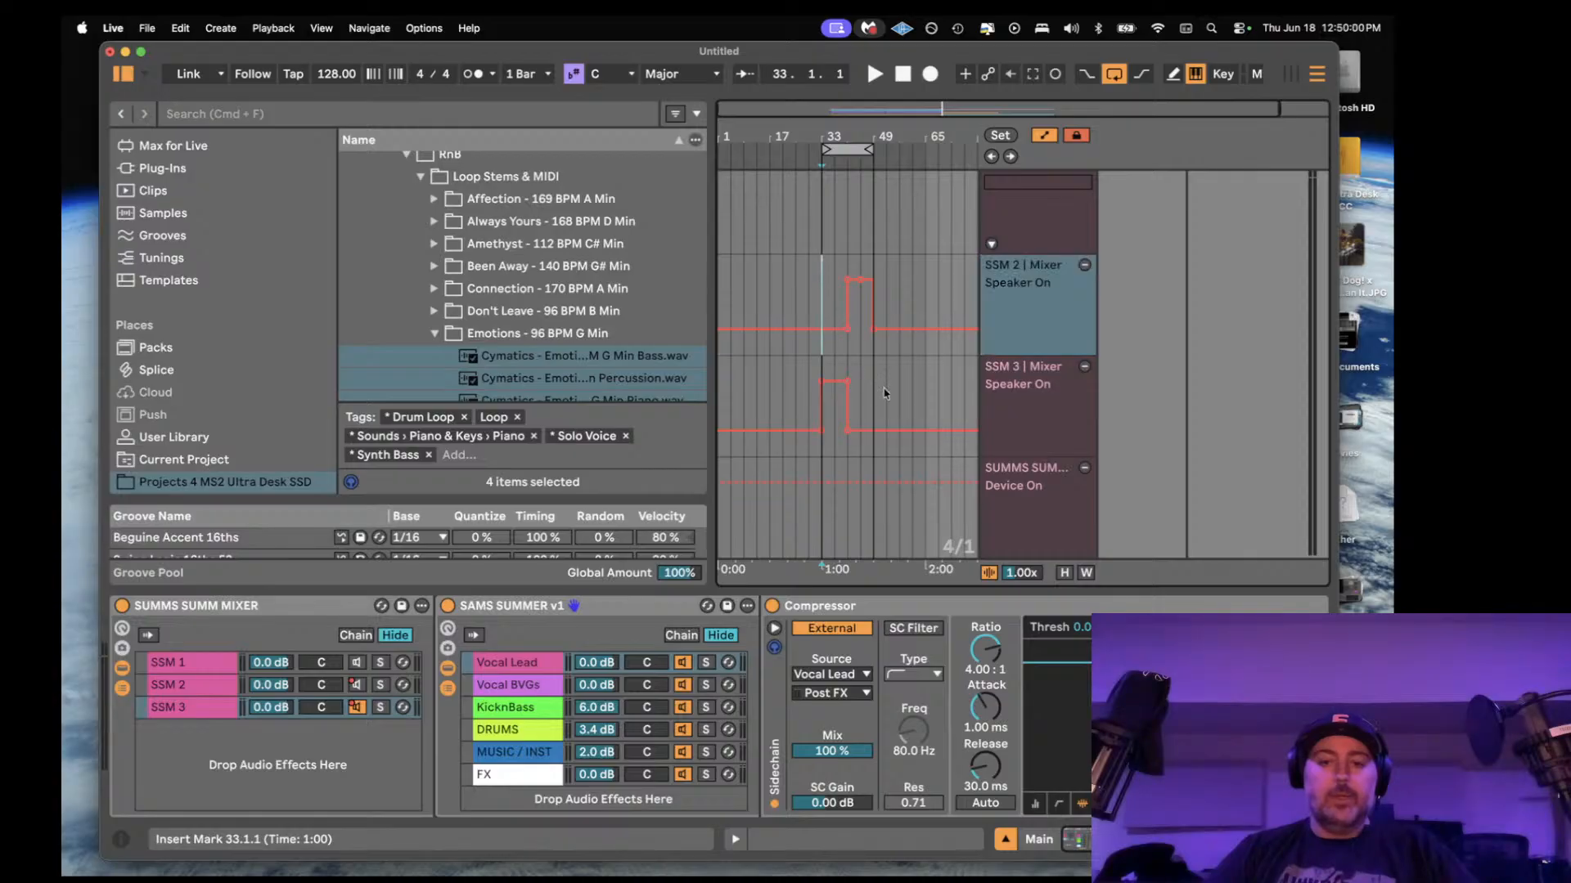
- Play the loop from bar 41 to compare the automated switching between the SSM 2 and SSM 3 chains
click(849, 258)
key(space)
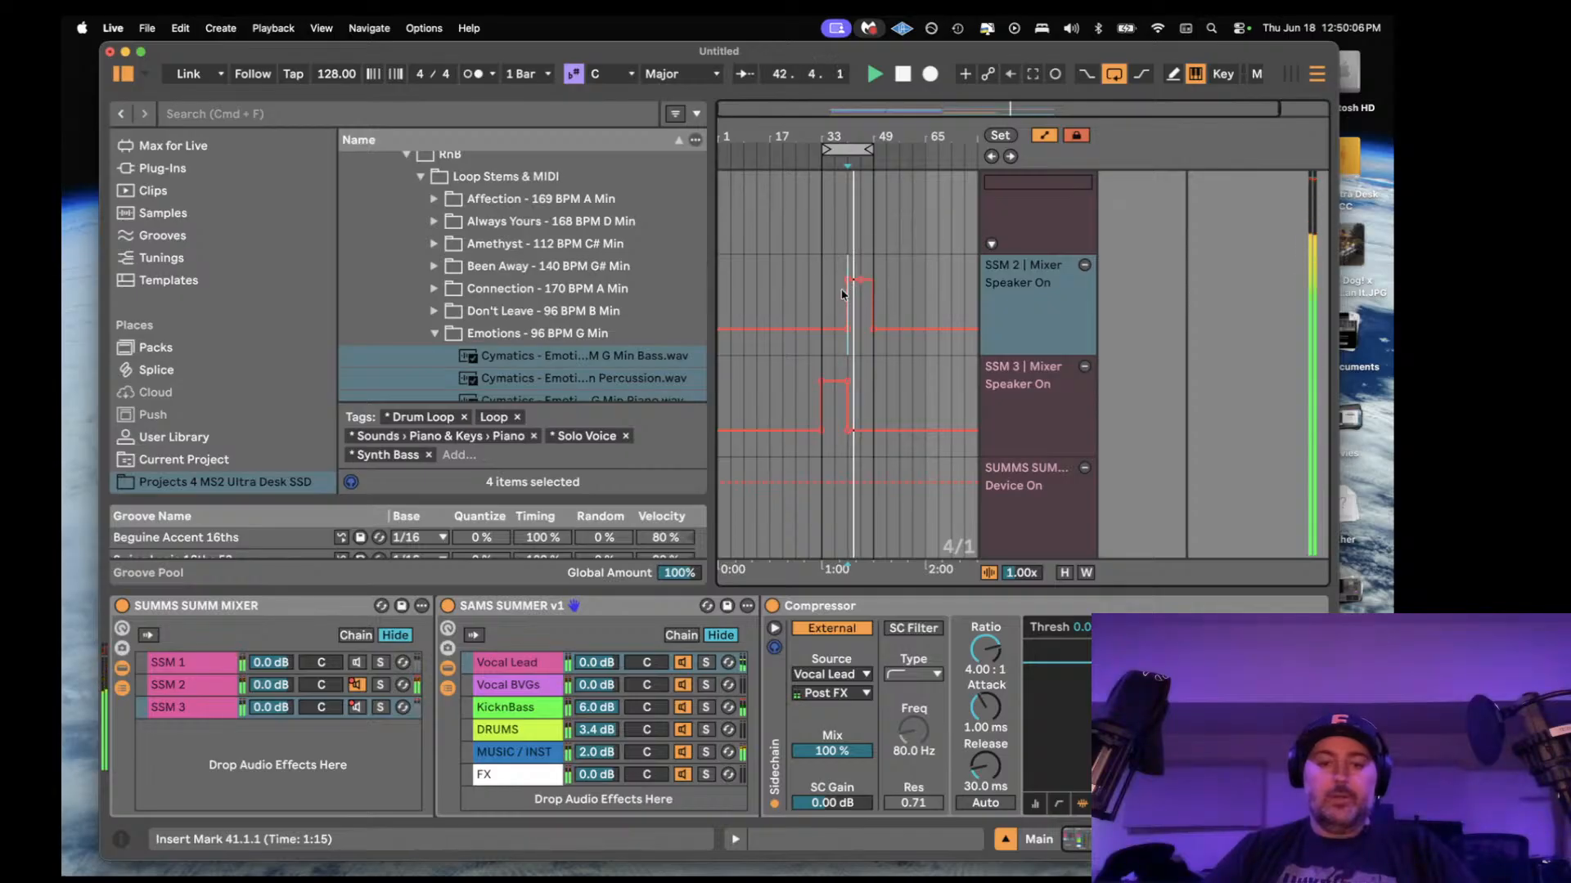
scroll(859, 311, up, 3)
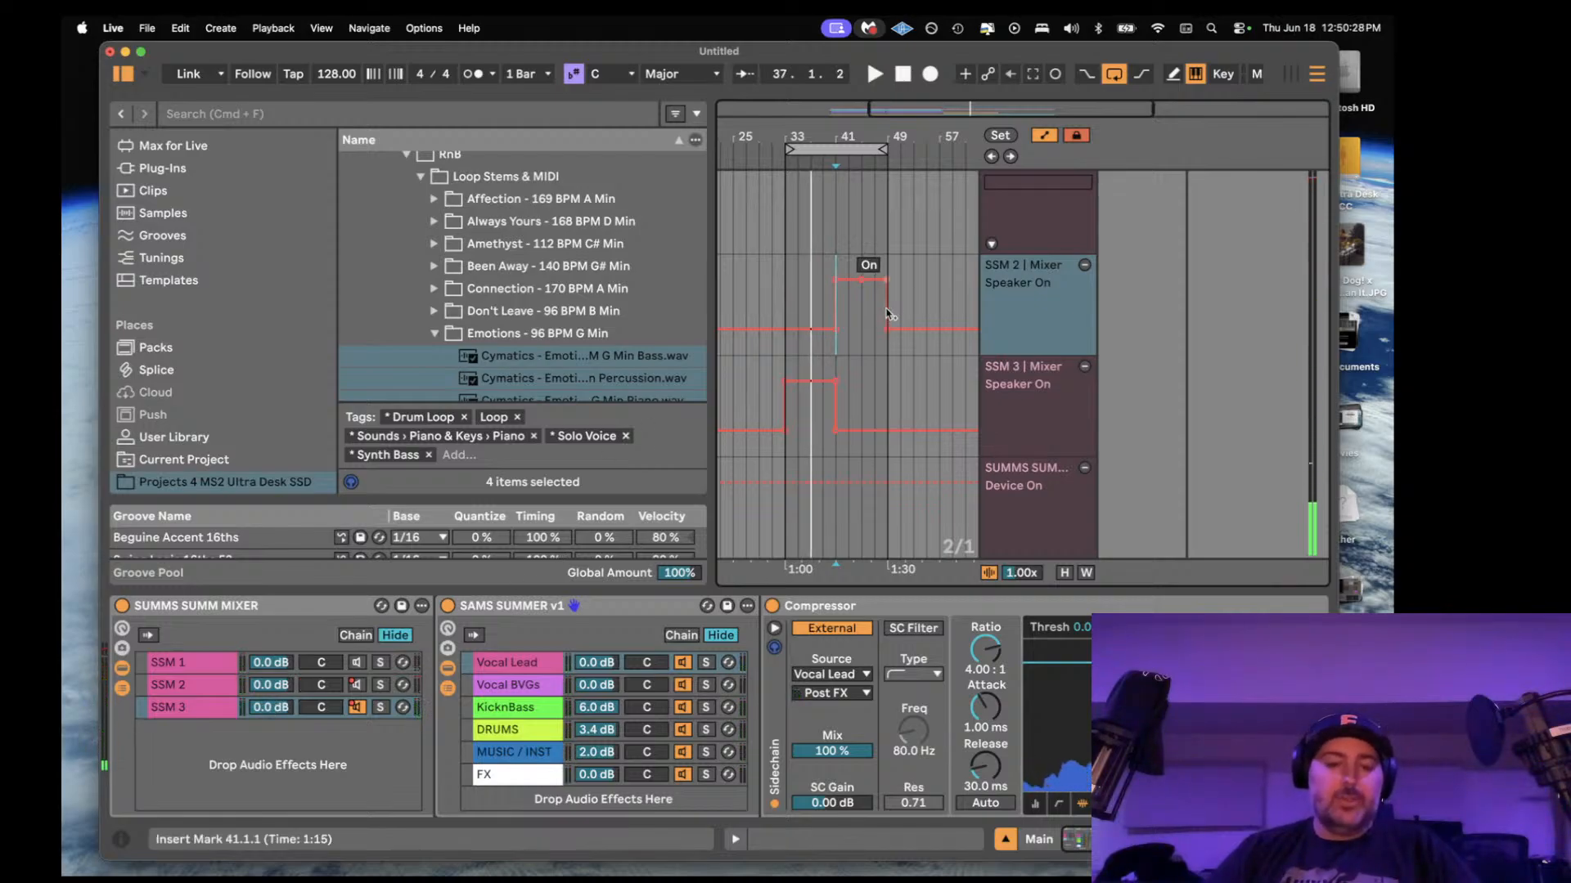
key(space)
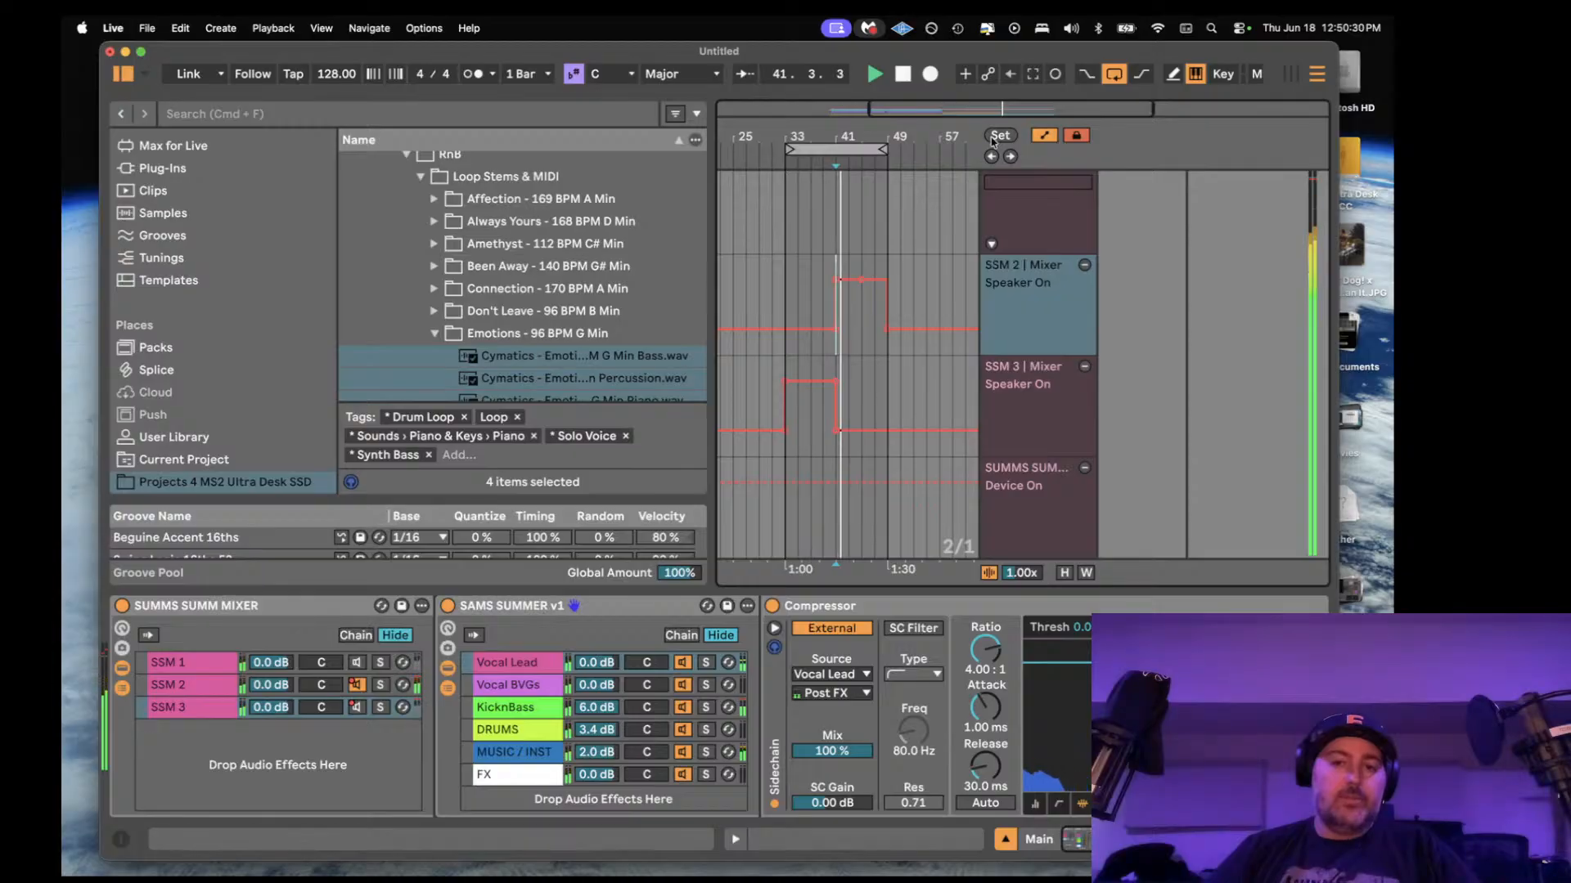
- Lower the SSM 3 chain's volume to -4.6 dB and compare it with SSM 2 across the loop restart from bar 47
click(877, 263)
key(space)
key(space)
drag(276, 706, 275, 712)
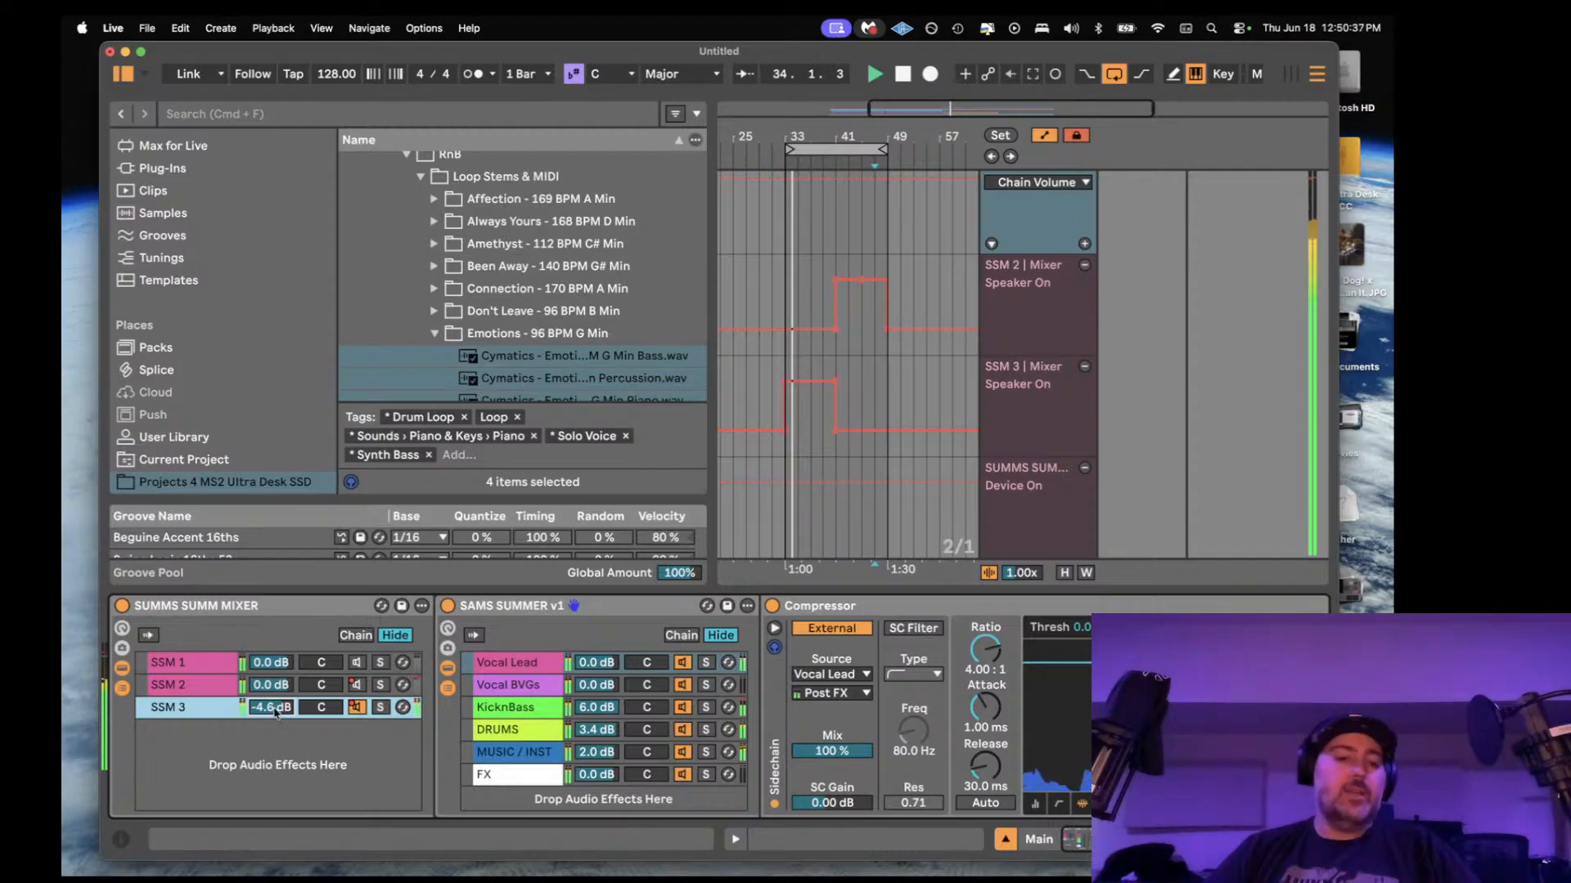
click(870, 260)
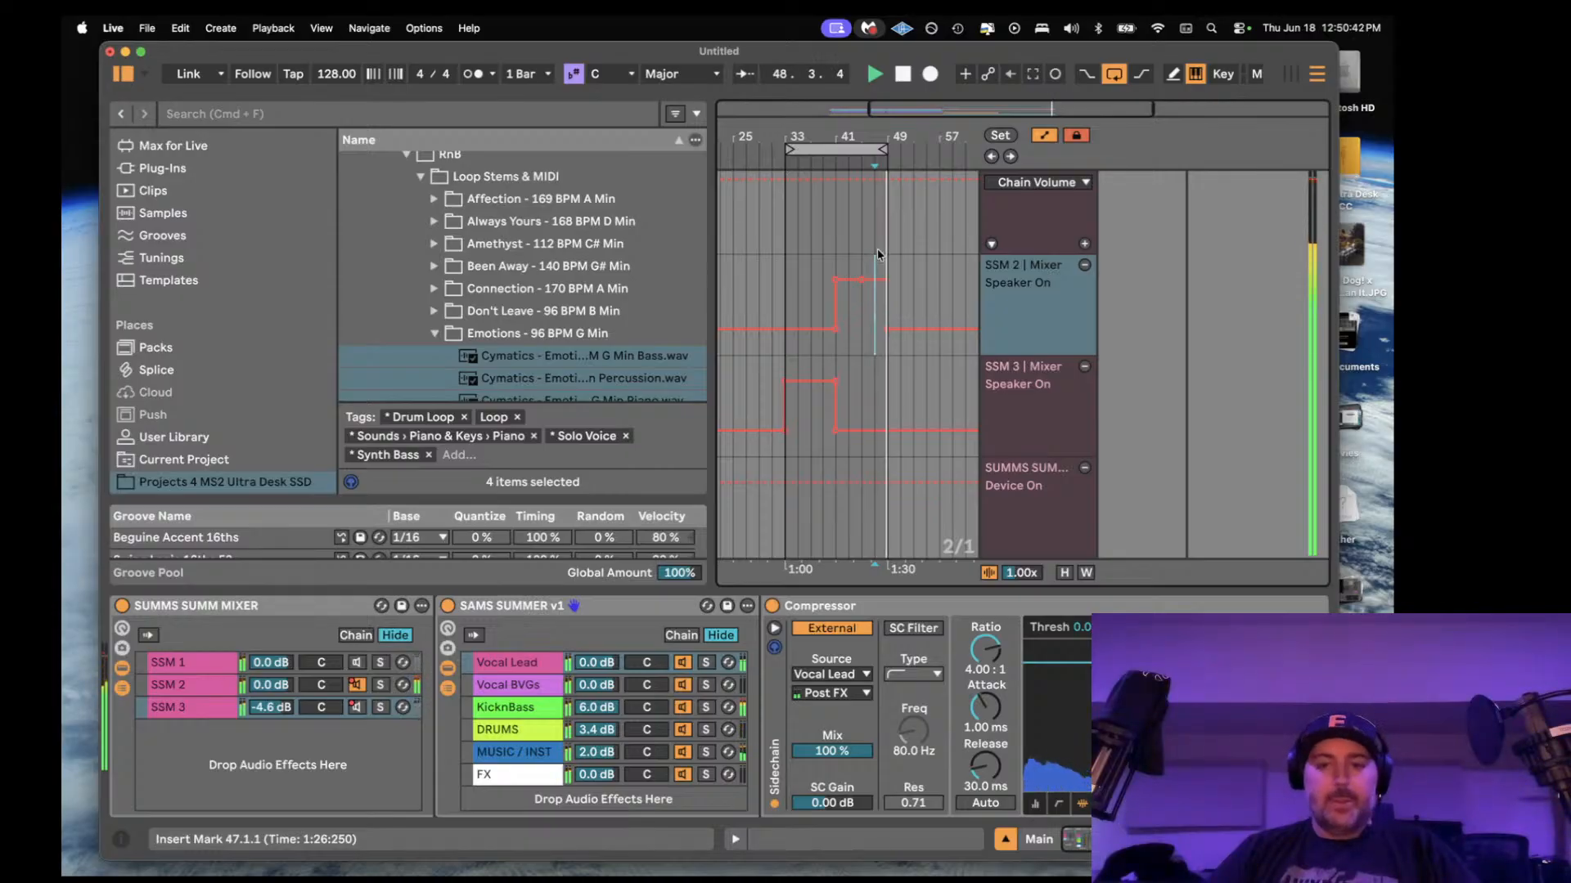
key(space)
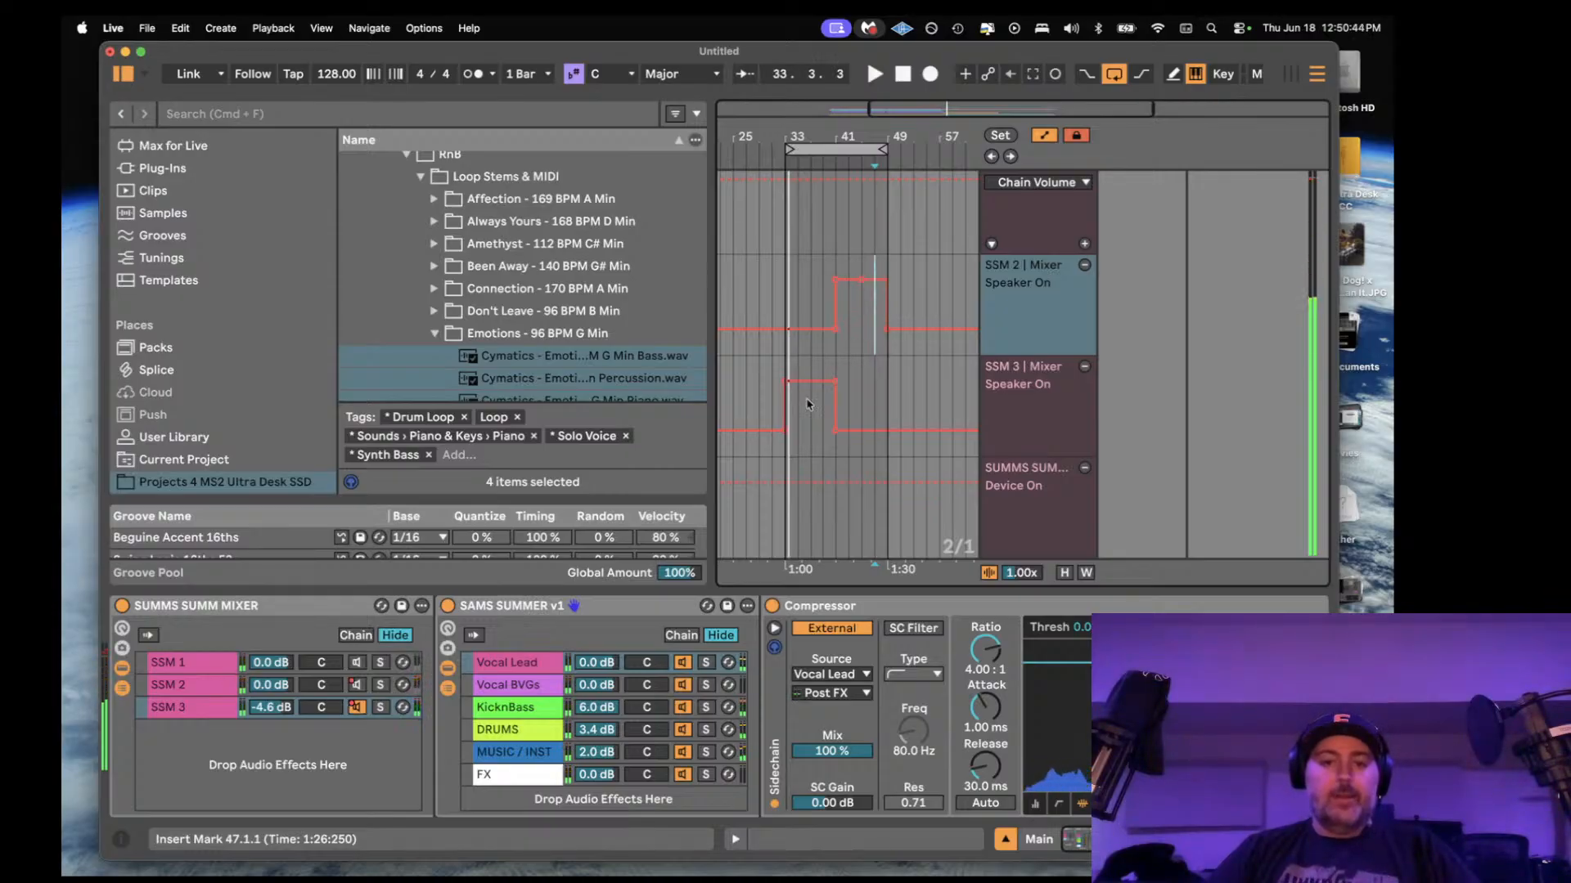
- Flip bars 33 to 41 so SSM 2's Speaker On is on and SSM 3's is off, and play from bar 33
drag(784, 384, 785, 432)
drag(786, 331, 786, 281)
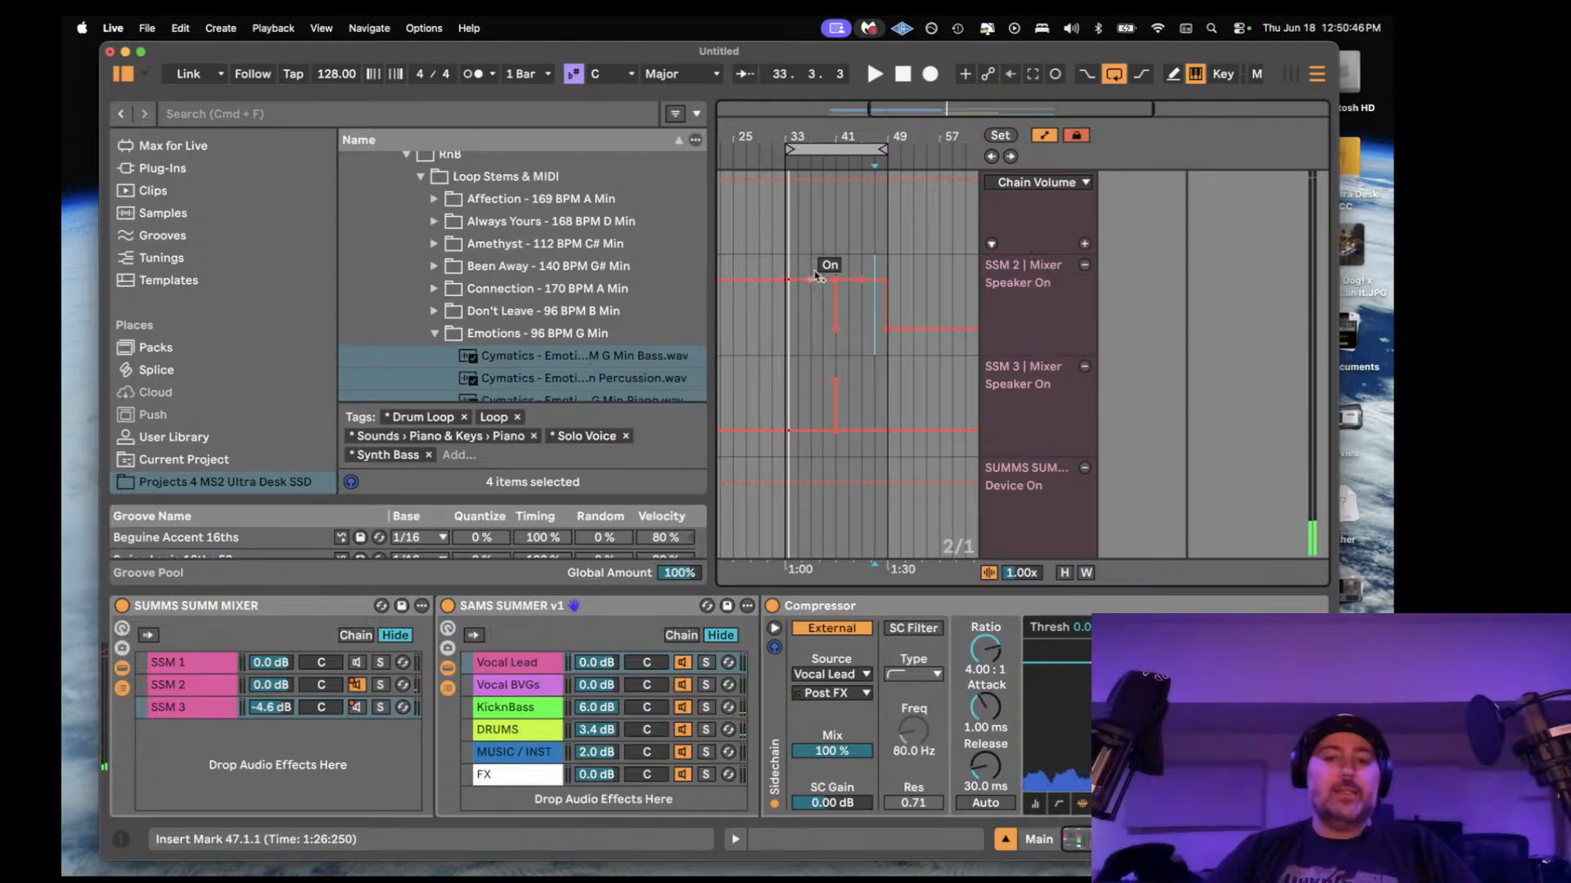
key(space)
click(835, 381)
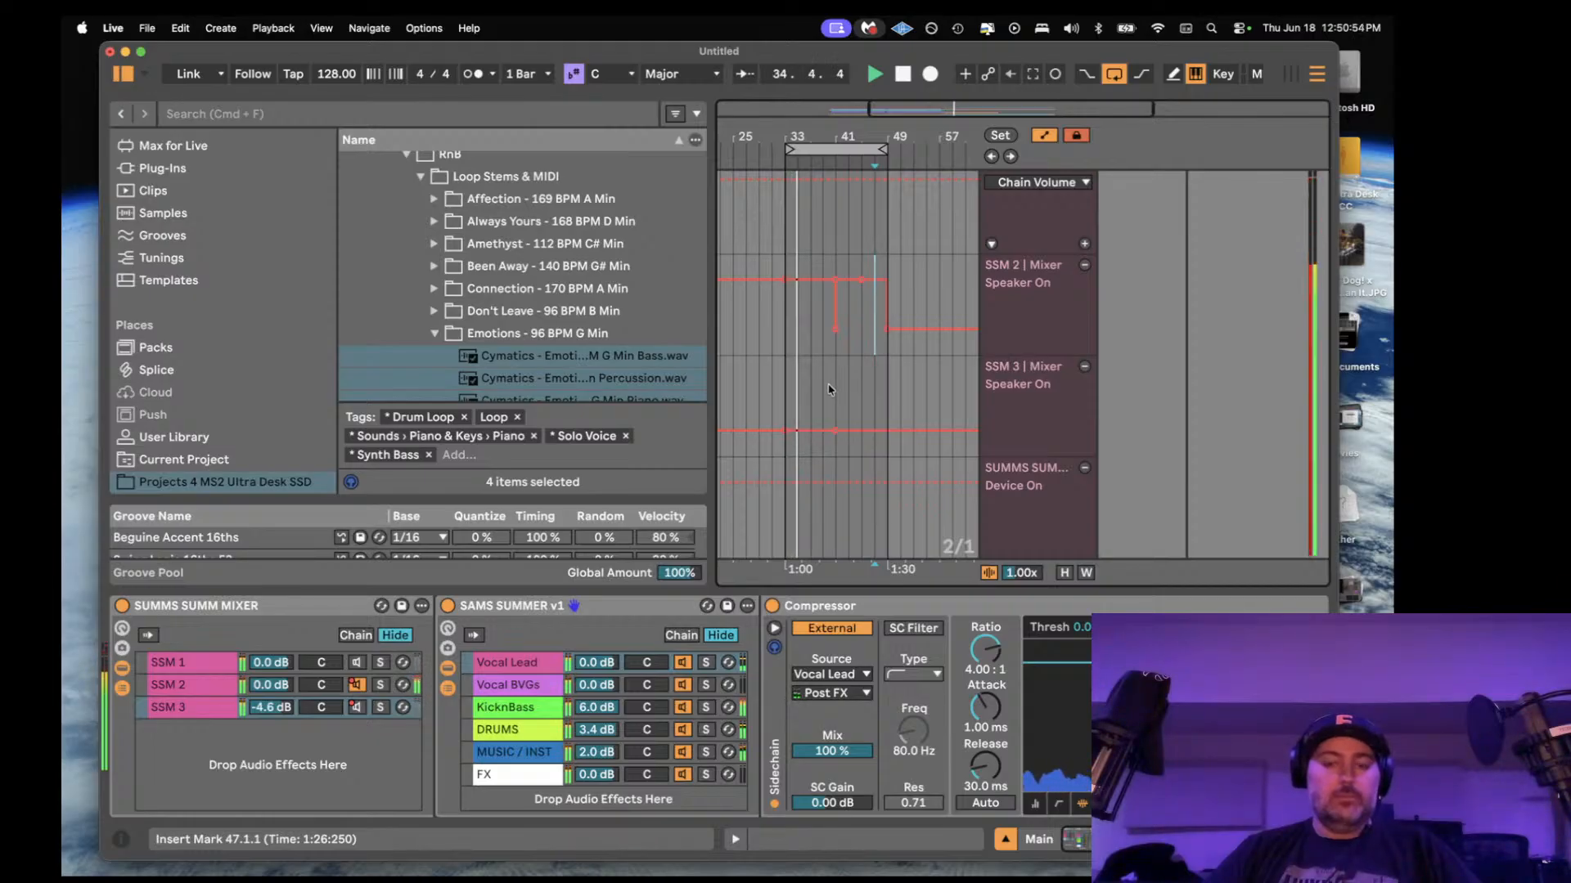
key(space)
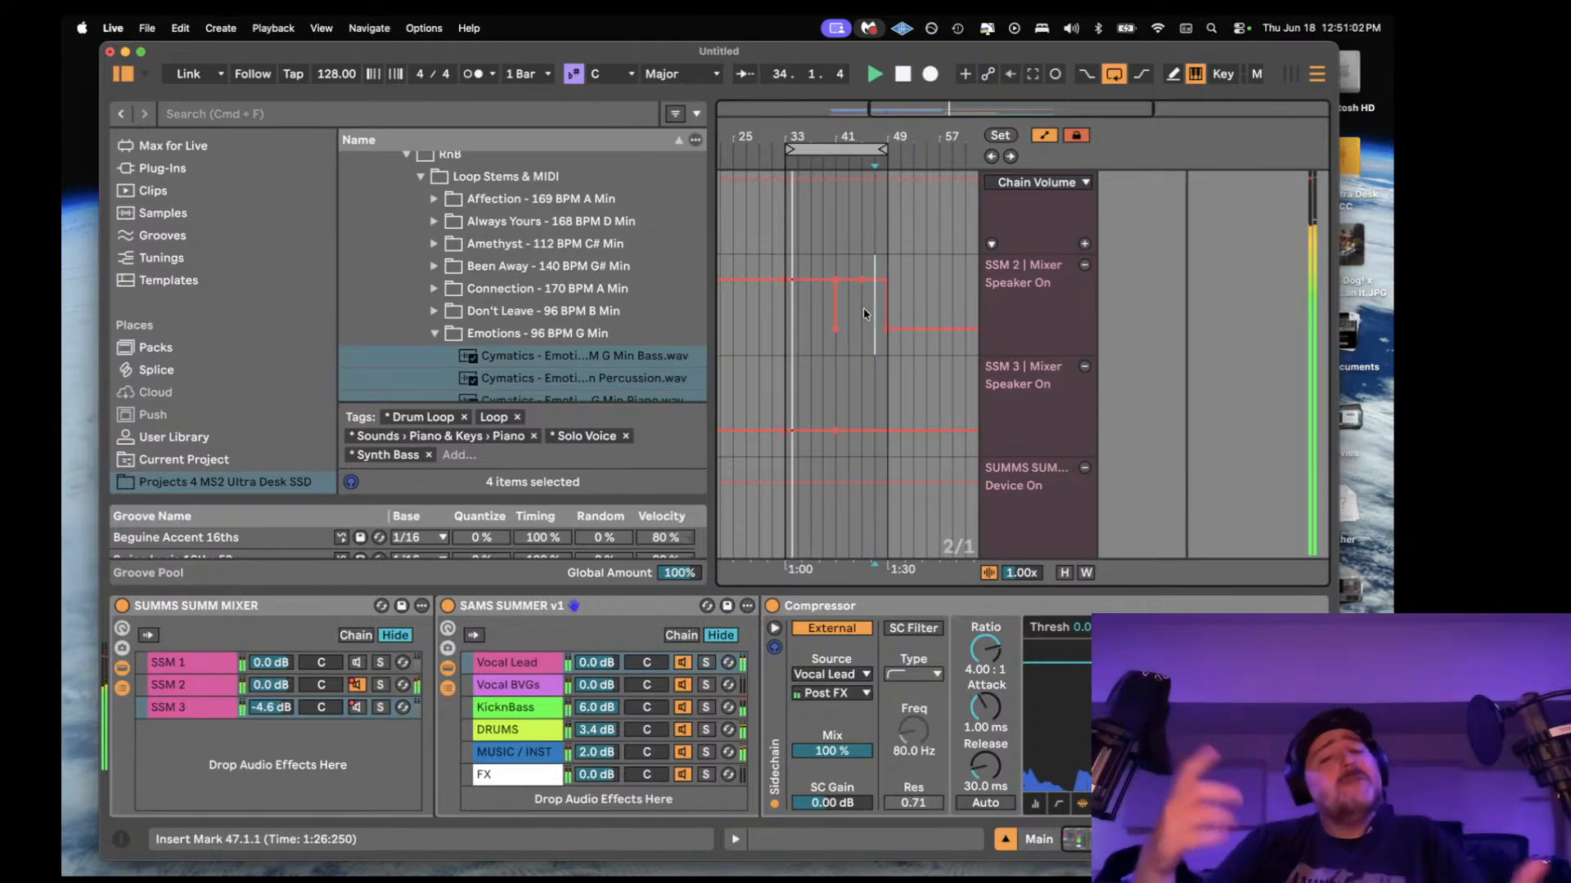
- During playback, automate SSM 2's Speaker On to off and SSM 3's to on between bars 33 and 41
key(space)
drag(803, 283, 803, 330)
key(space)
drag(810, 431, 787, 387)
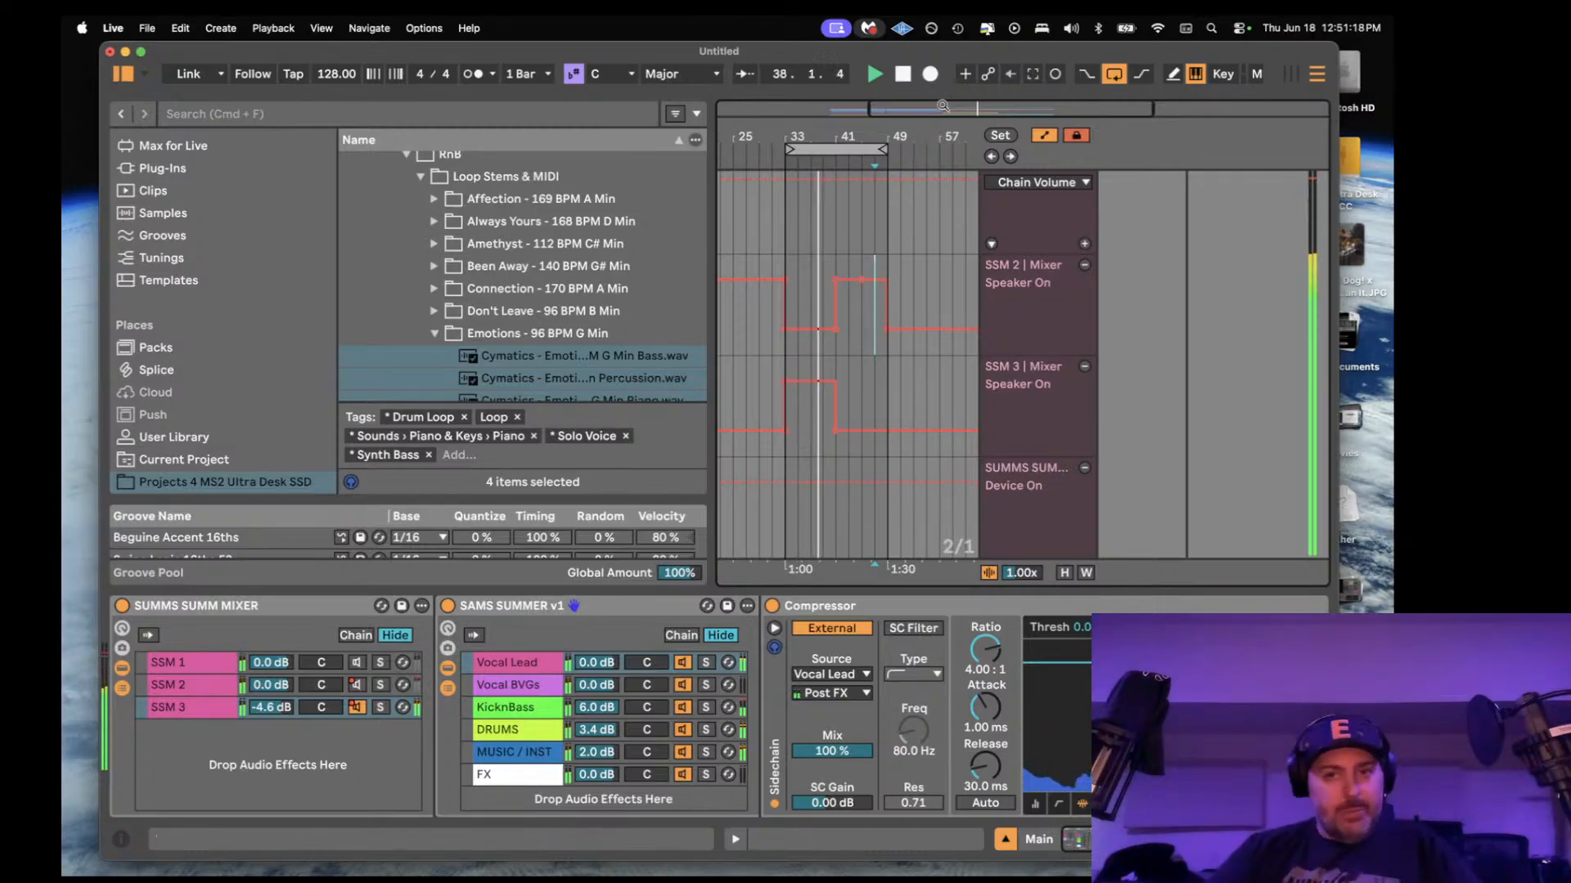
key(minus)
key(space)
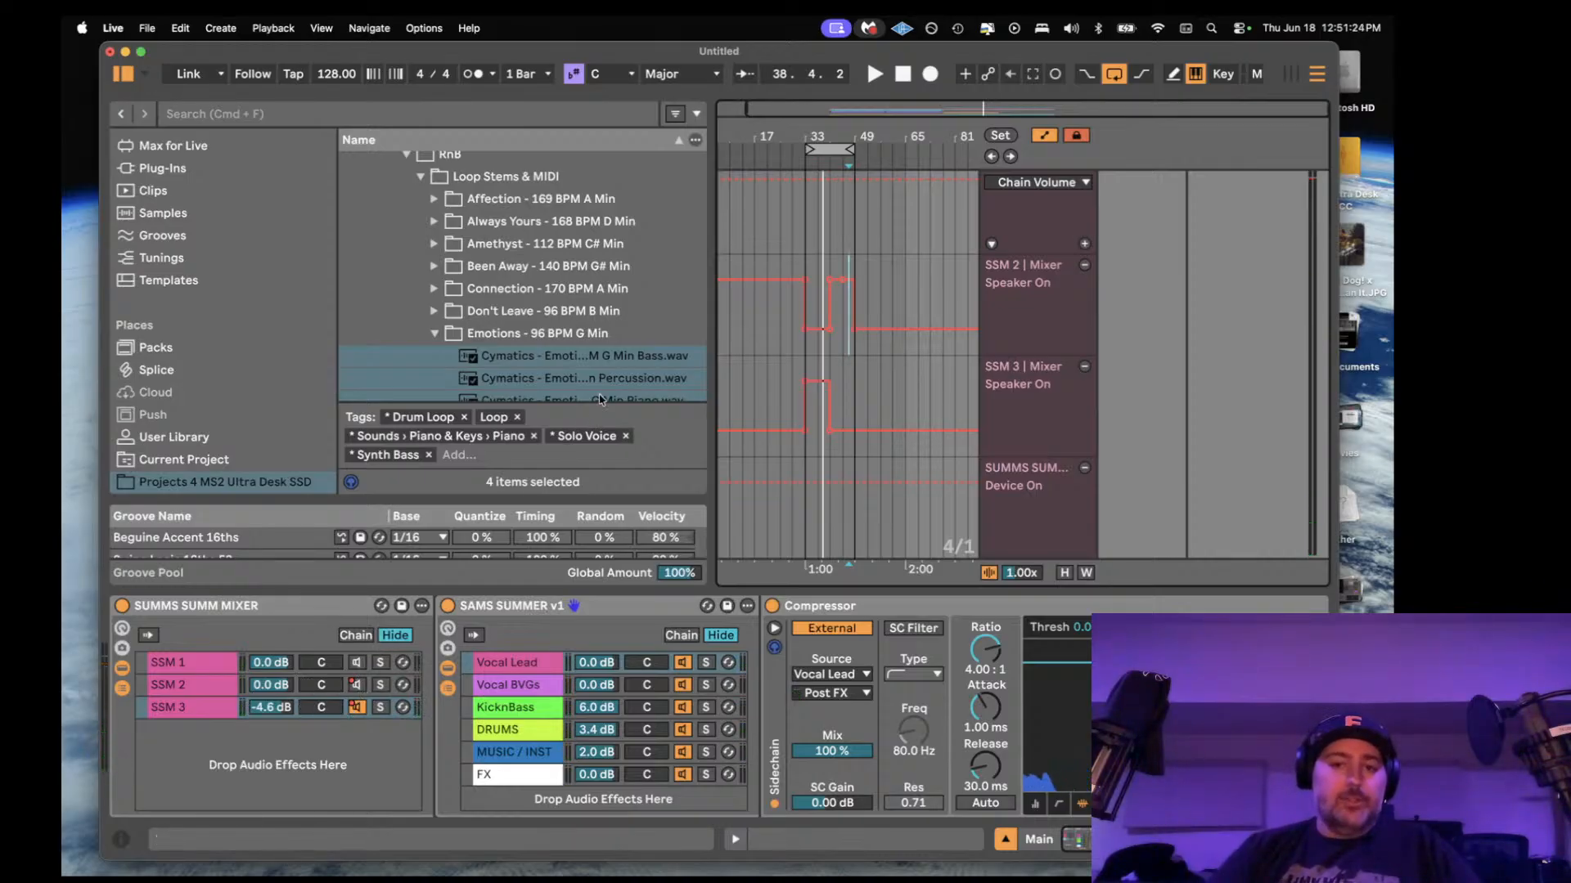
- Play from bar 33, bypassing and re-enabling the SUMMS SUMM MIXER rack to compare, and return the insert marker to bar 33
click(801, 222)
key(space)
click(122, 605)
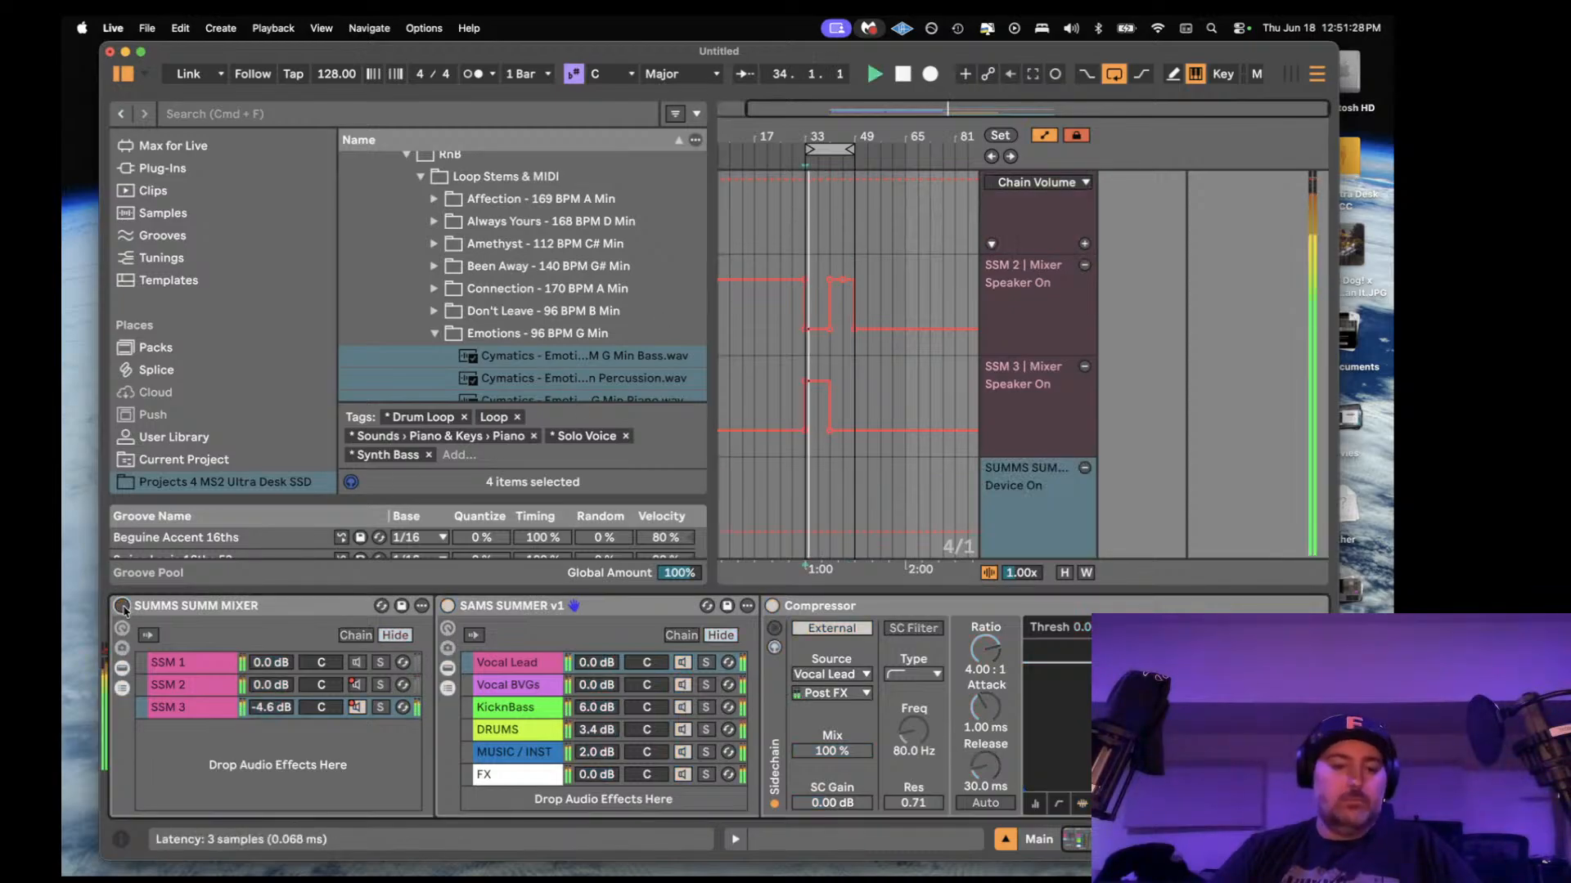
click(123, 607)
key(space)
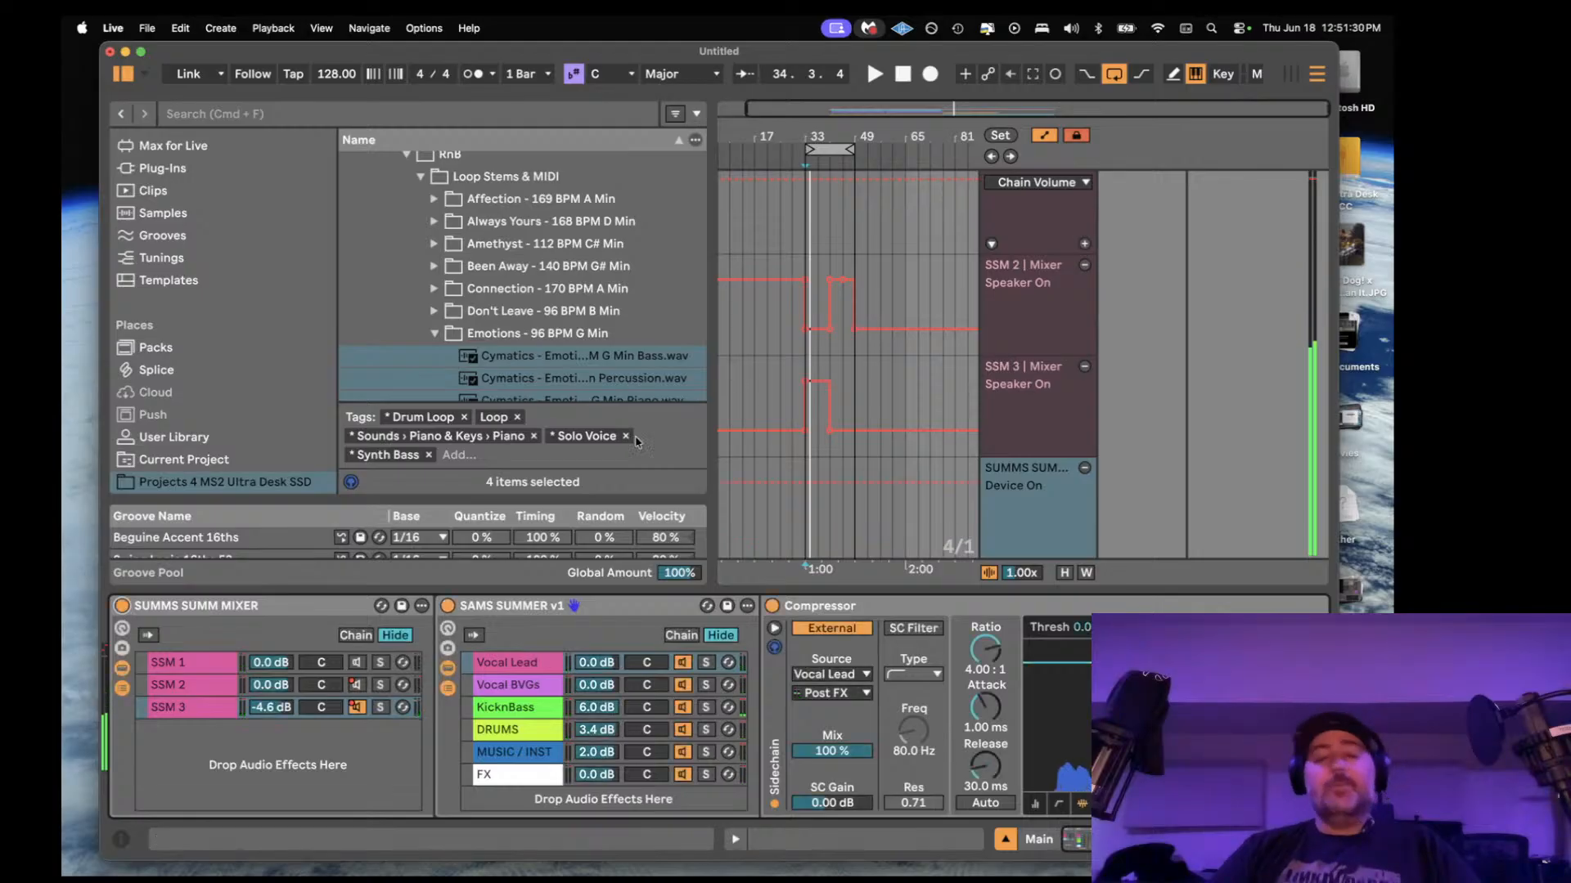
click(806, 217)
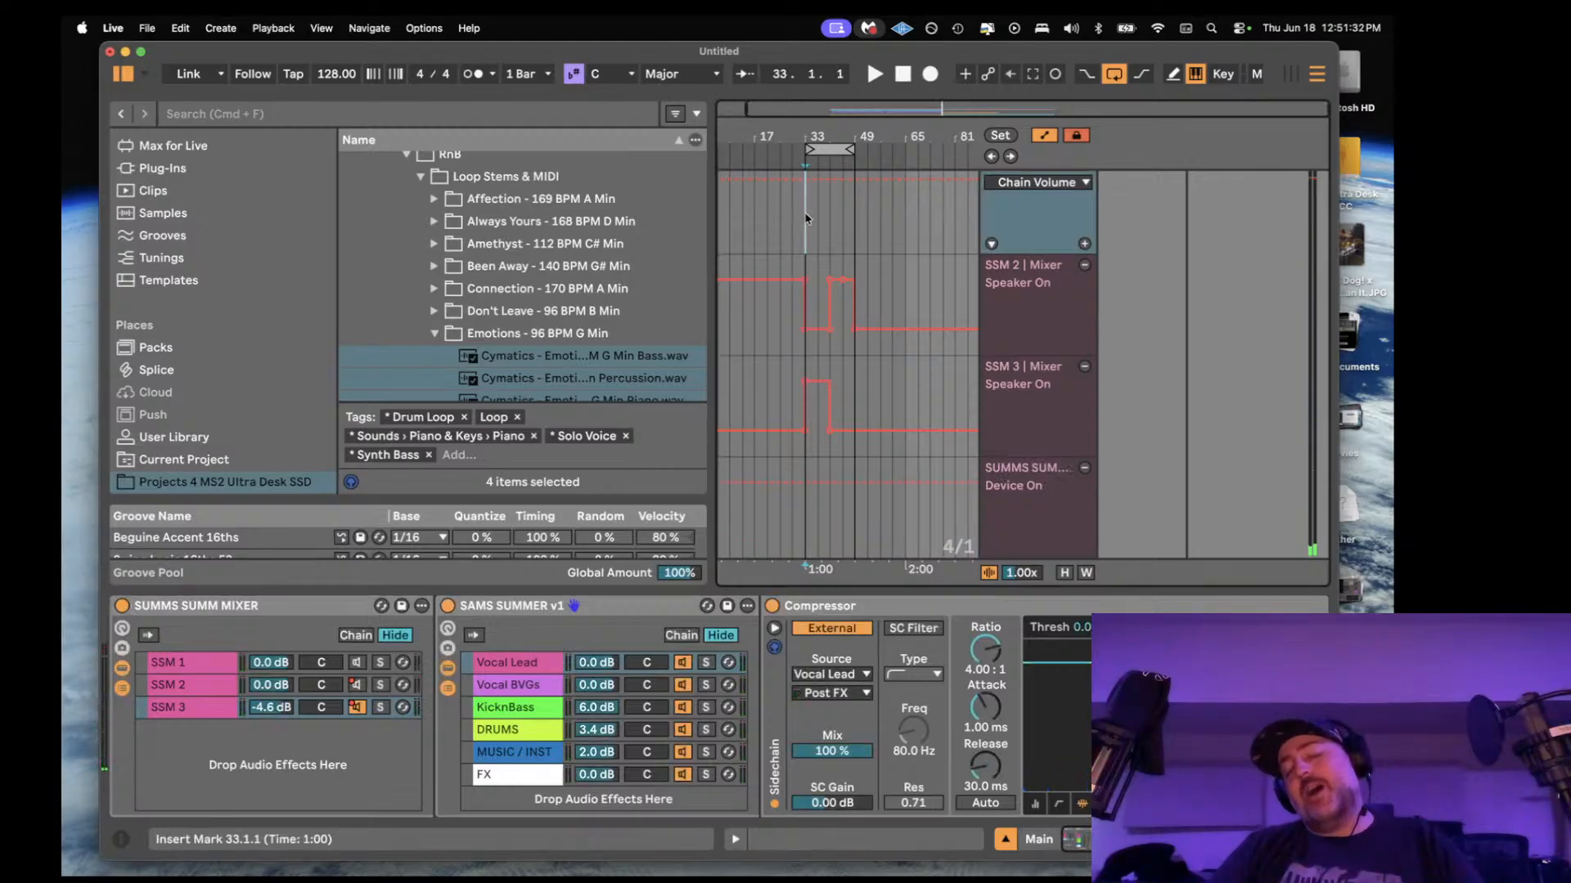
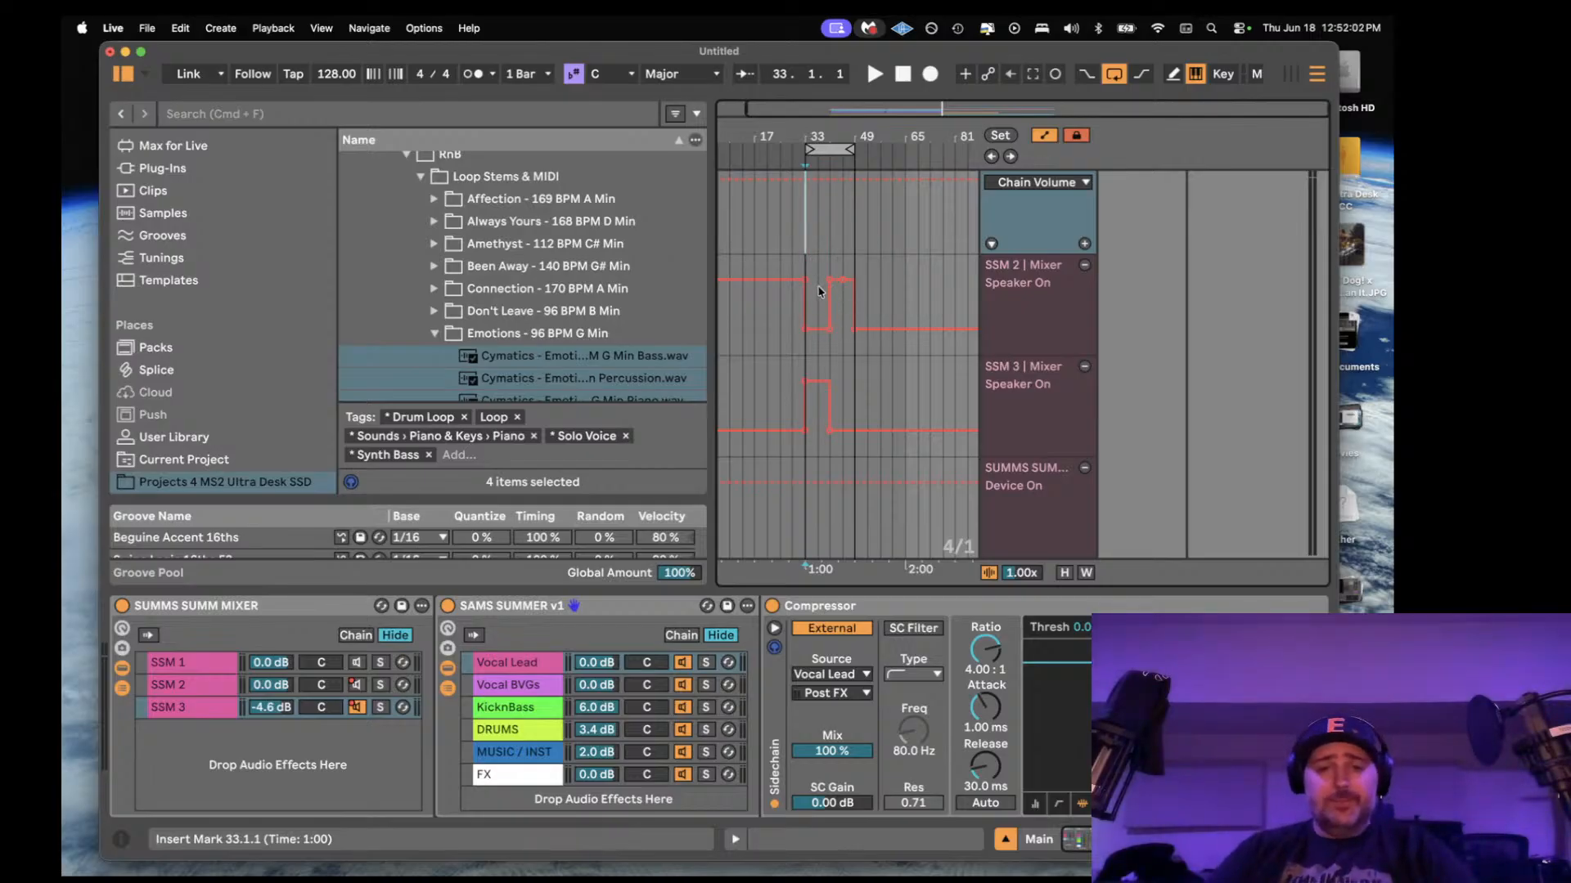
- Delete the Speaker On automation of SSM 2 and SSM 3, deactivate both chains and reset SSM 3's volume to 0.0 dB
right_click(365, 685)
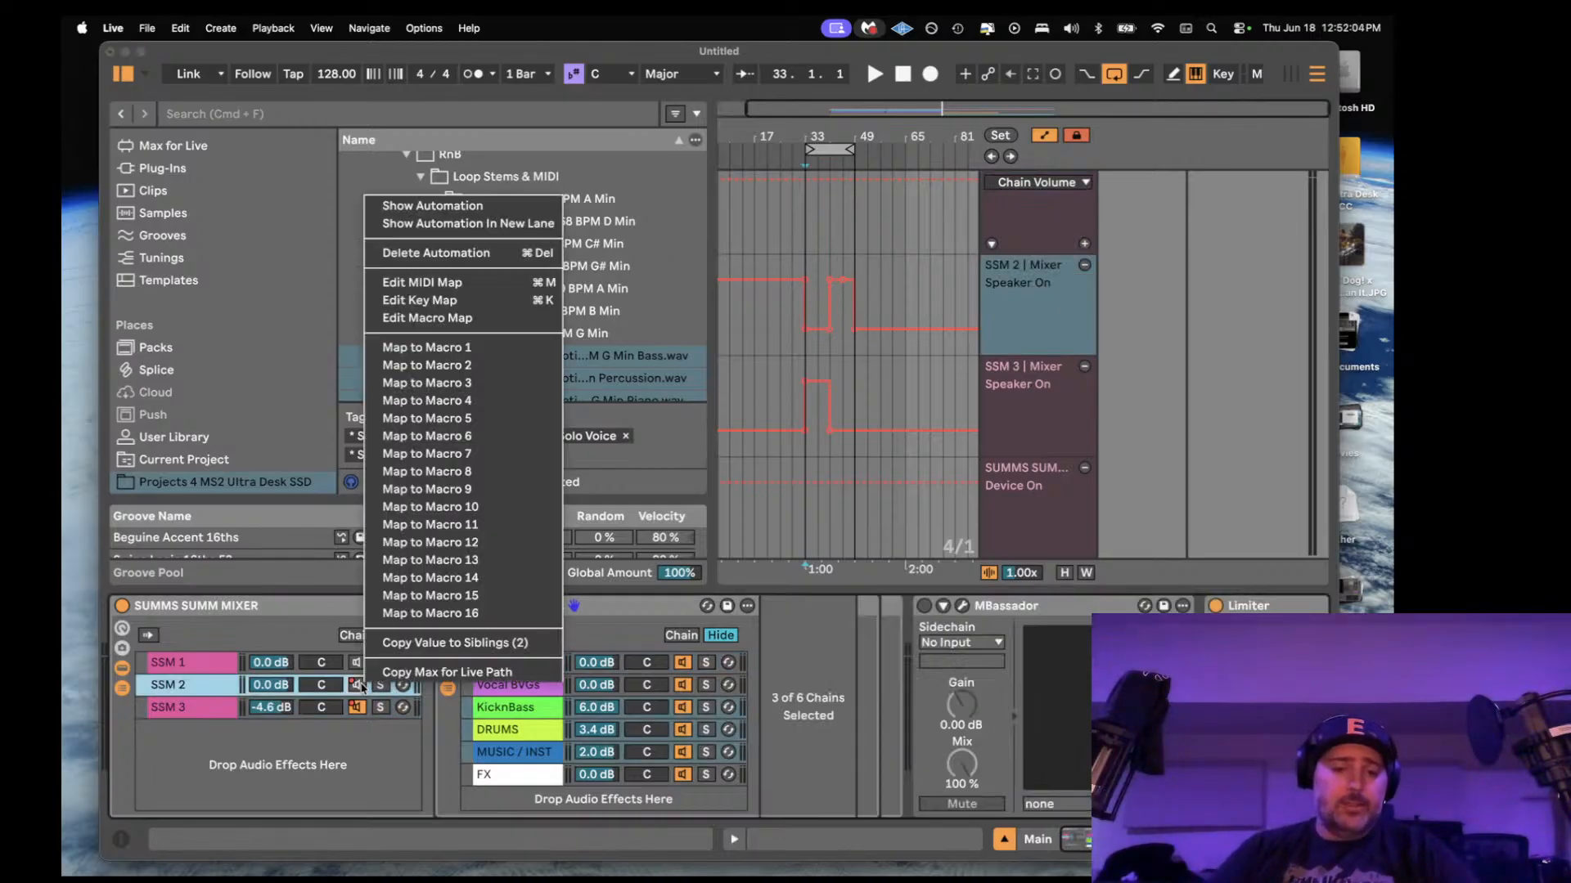
click(431, 258)
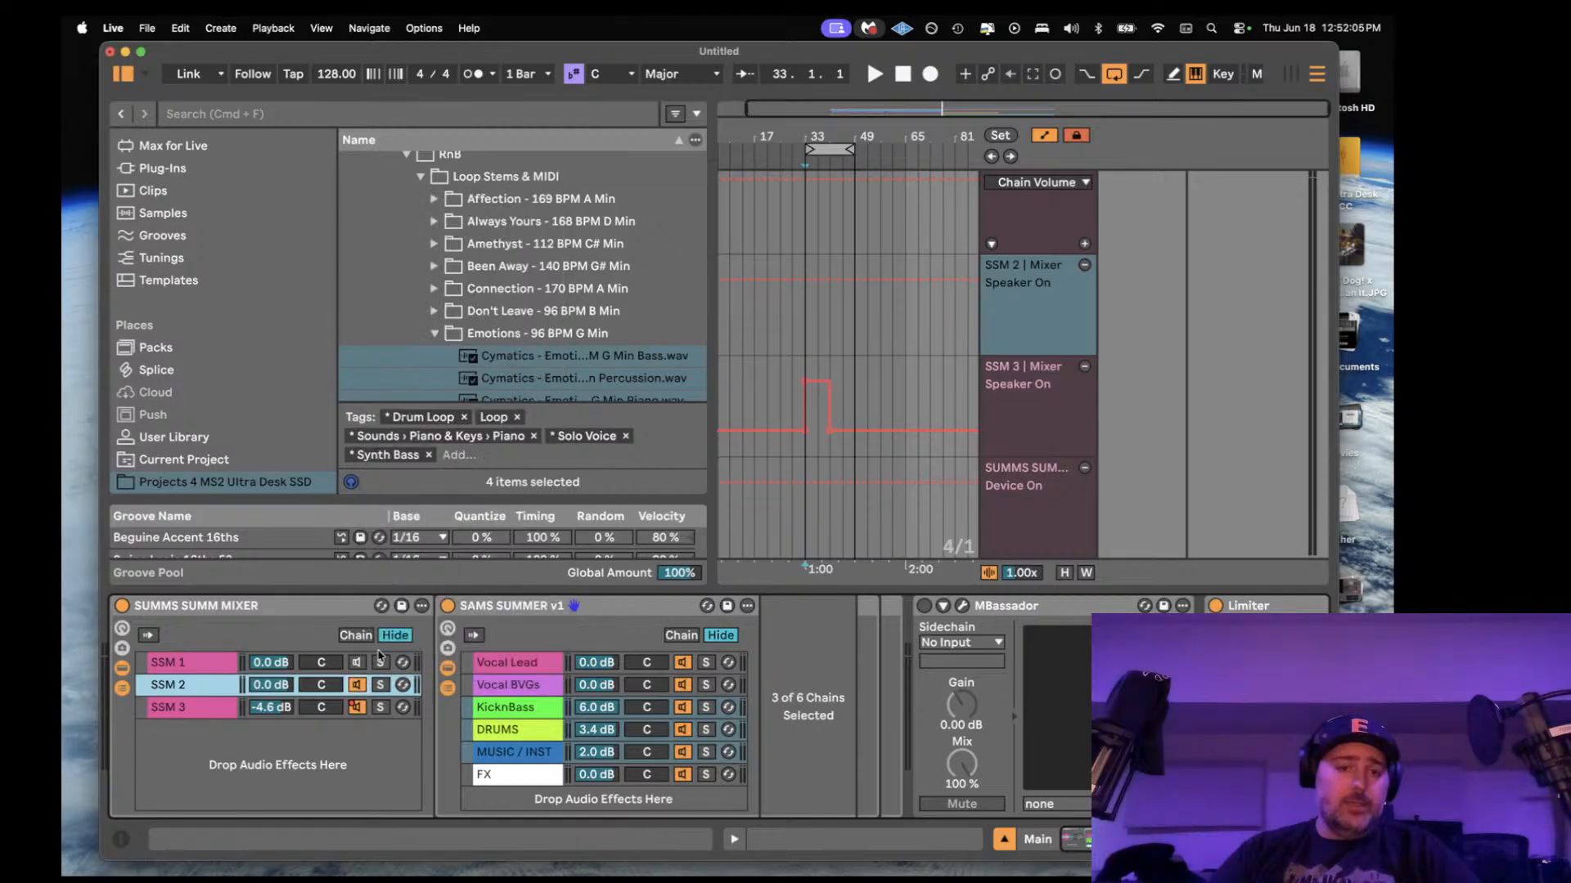
right_click(351, 703)
click(409, 276)
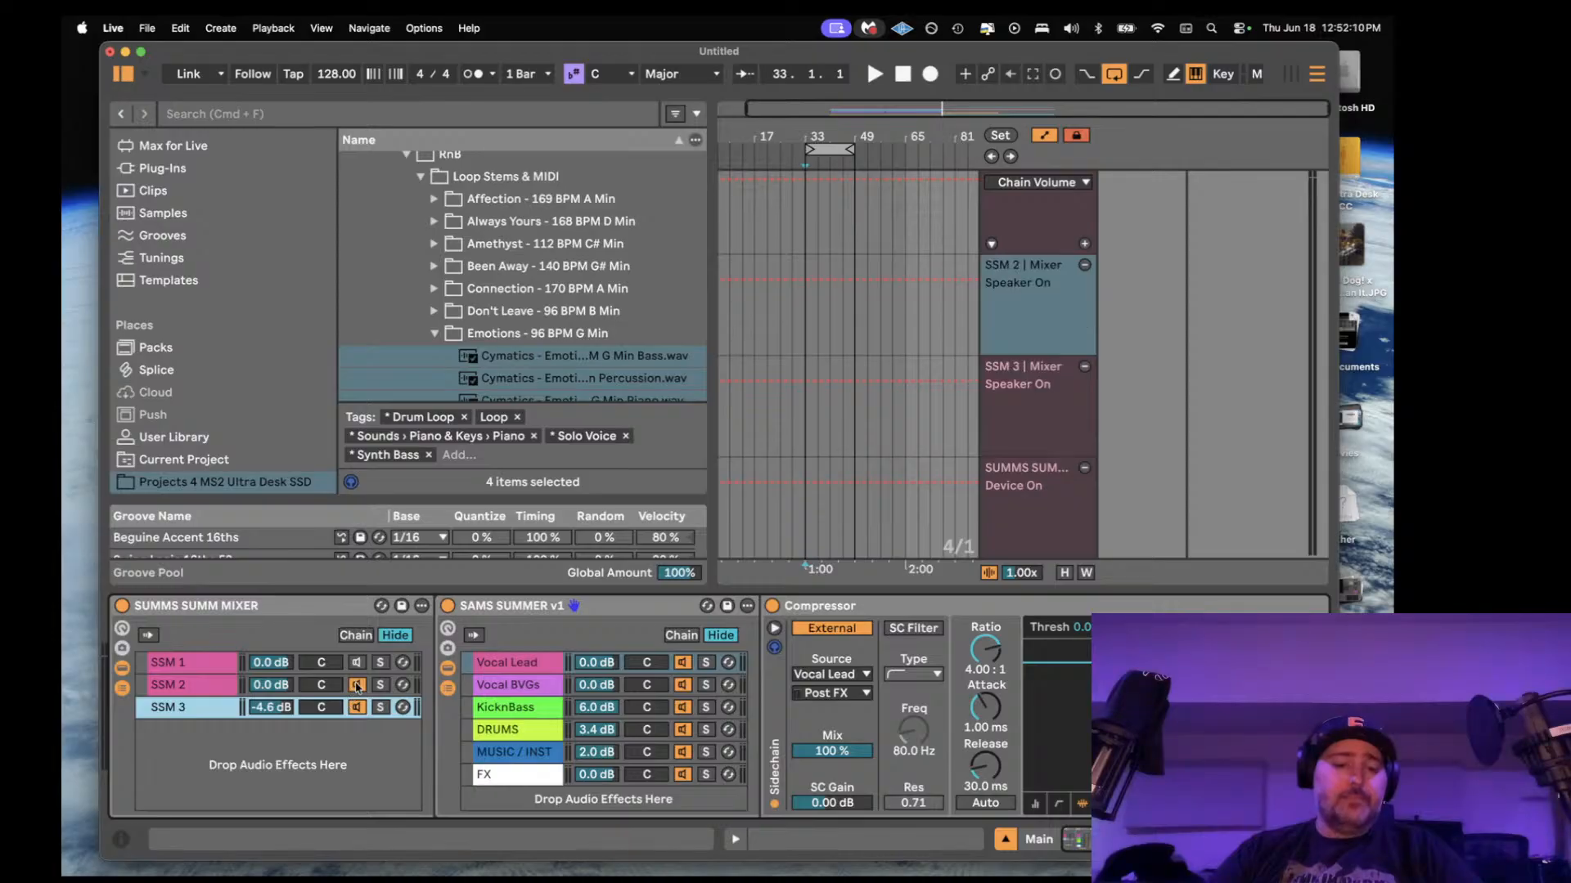
double_click(276, 707)
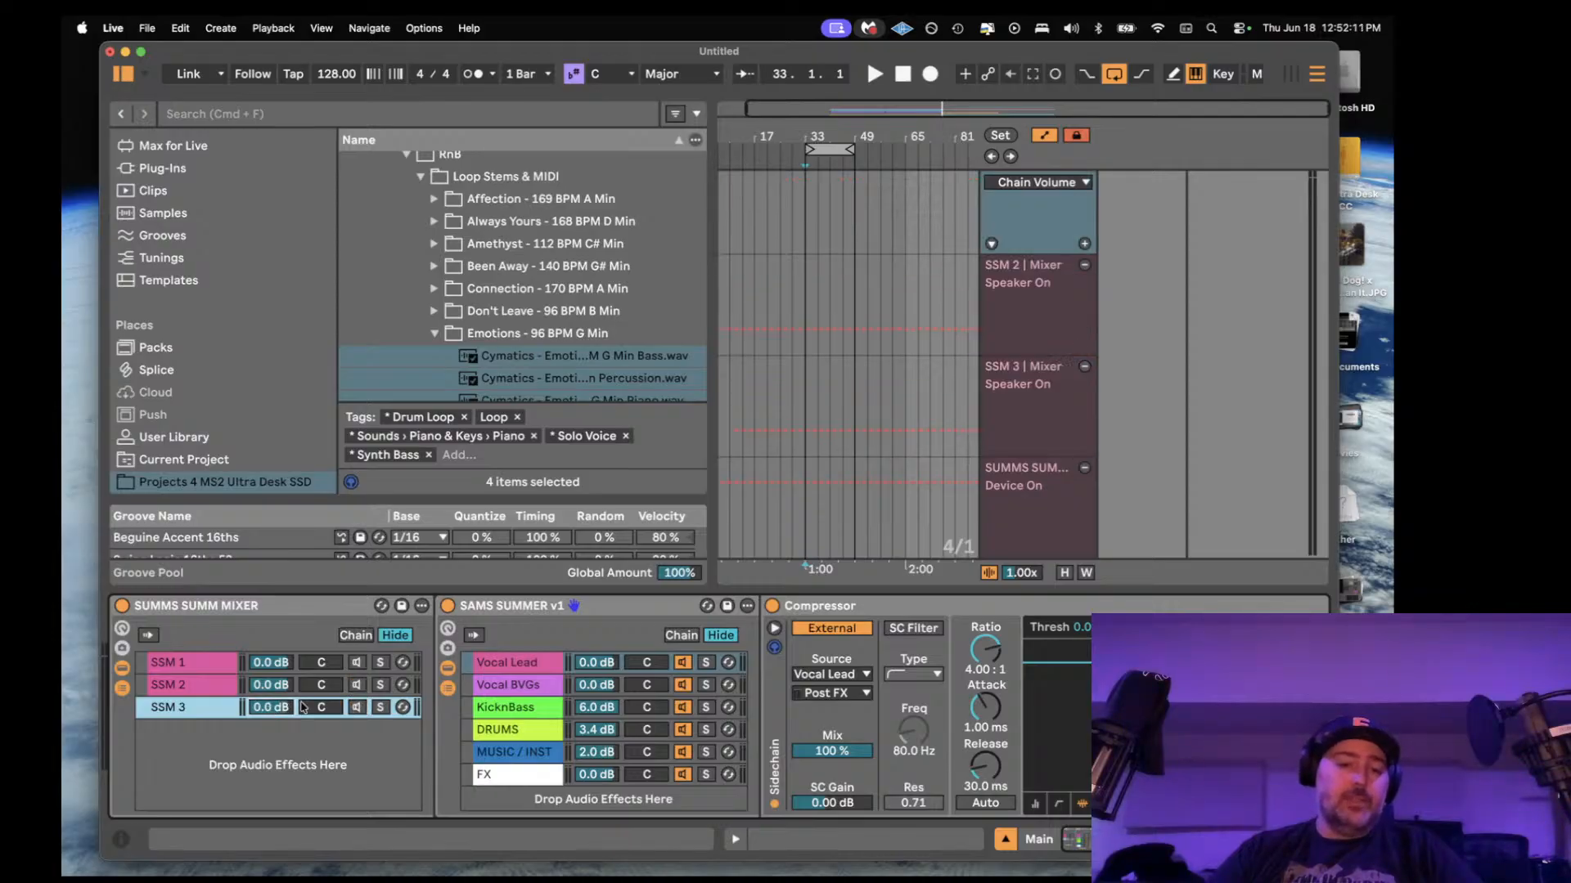
- Solo SSM 2 and SSM 3 in turn while playing from bar 33, leave SSM 3 soloed, and hide the arrangement's automation
click(380, 686)
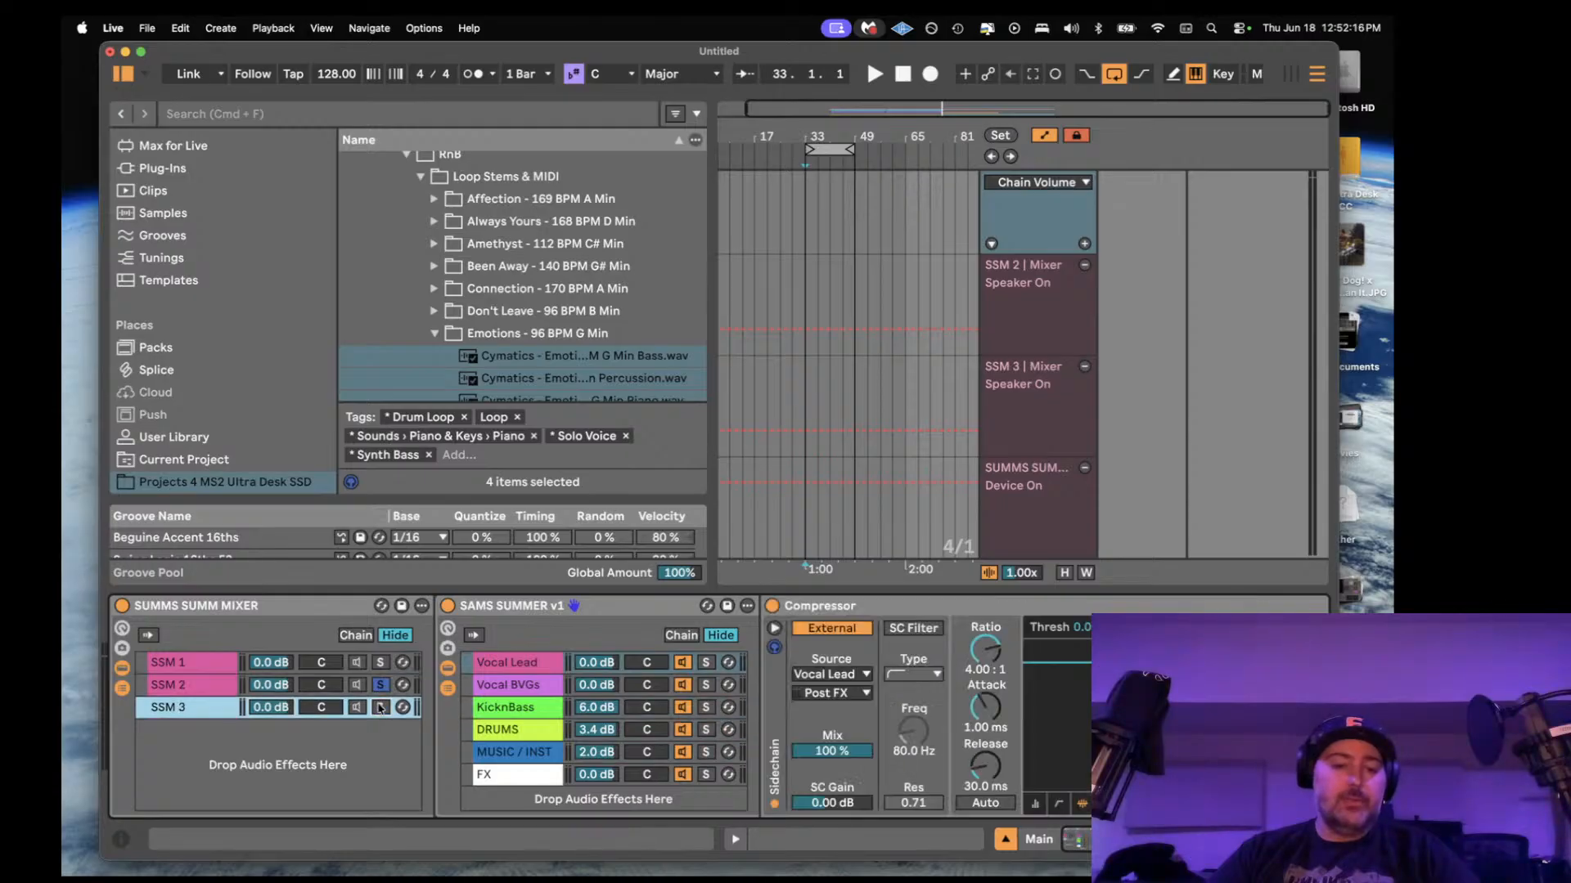
key(space)
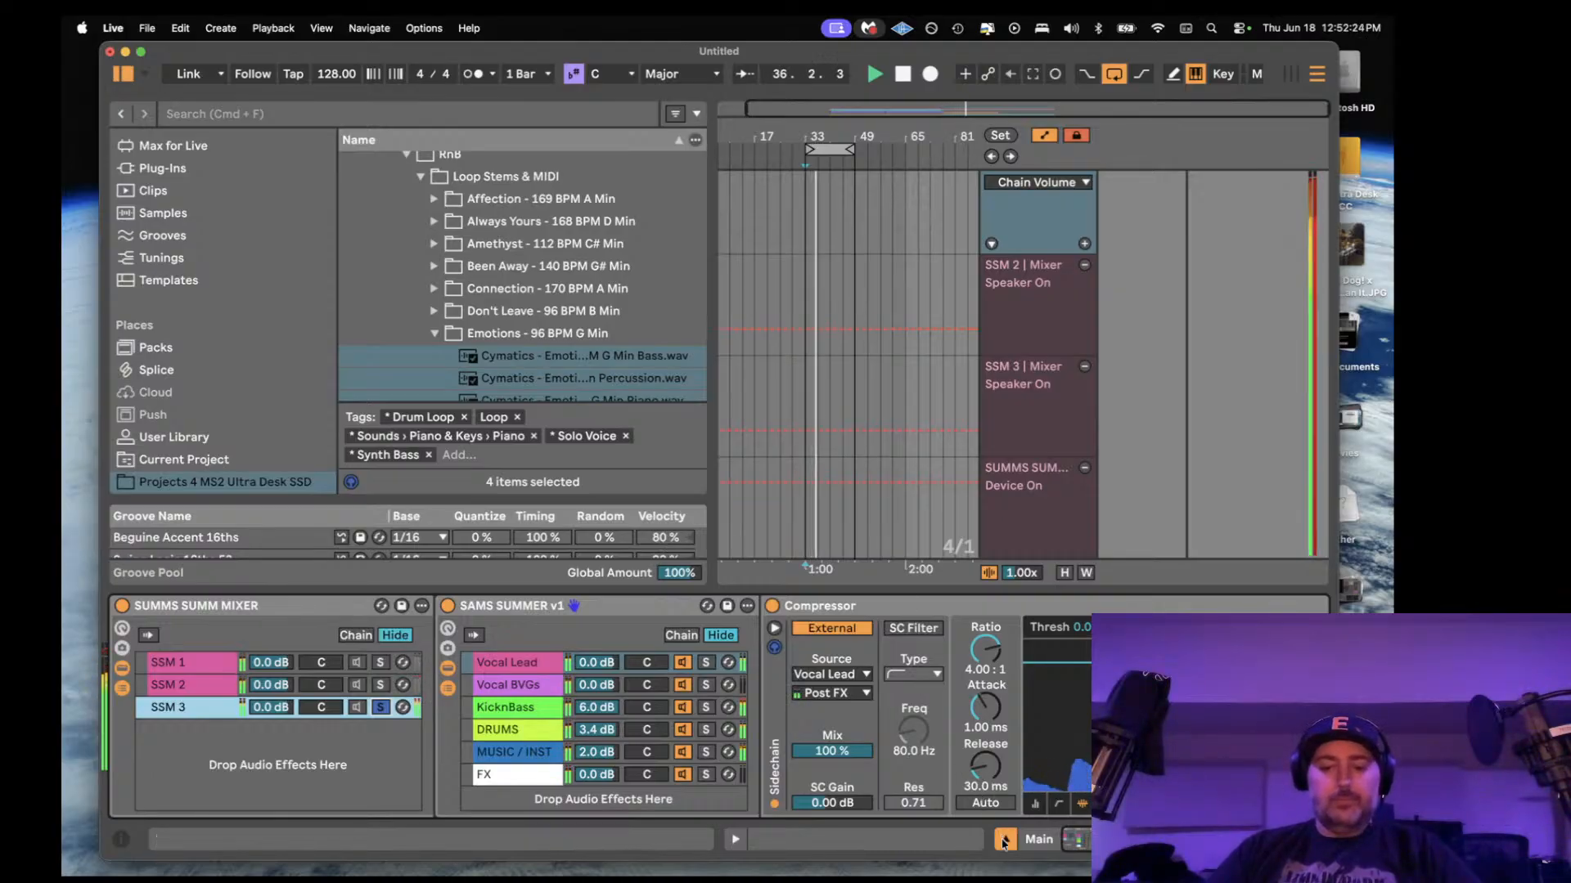
click(1004, 839)
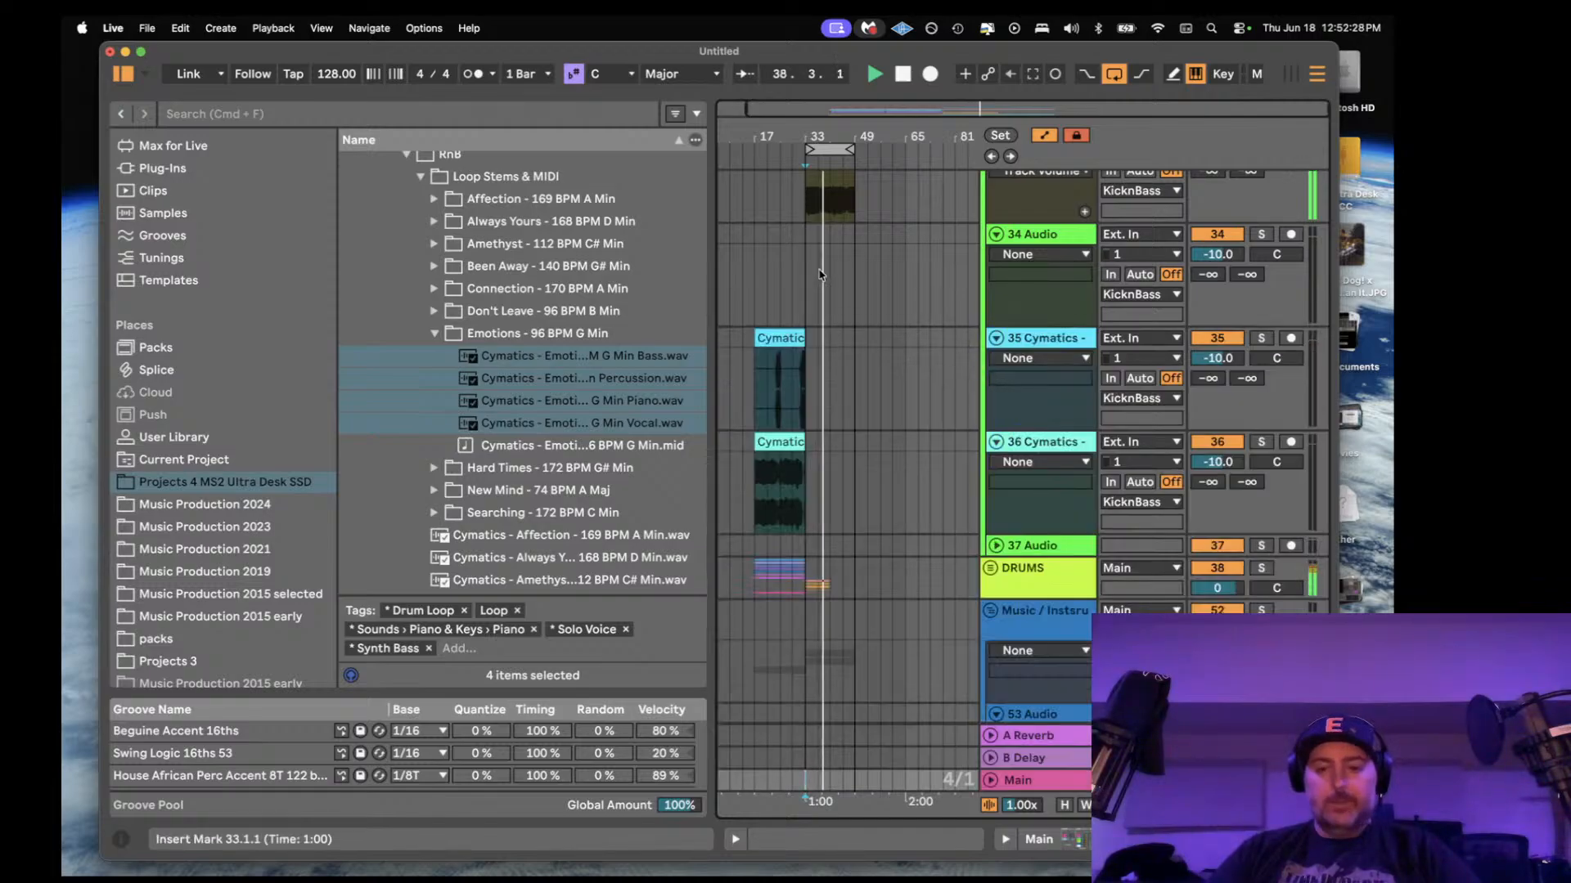
double_click(1030, 780)
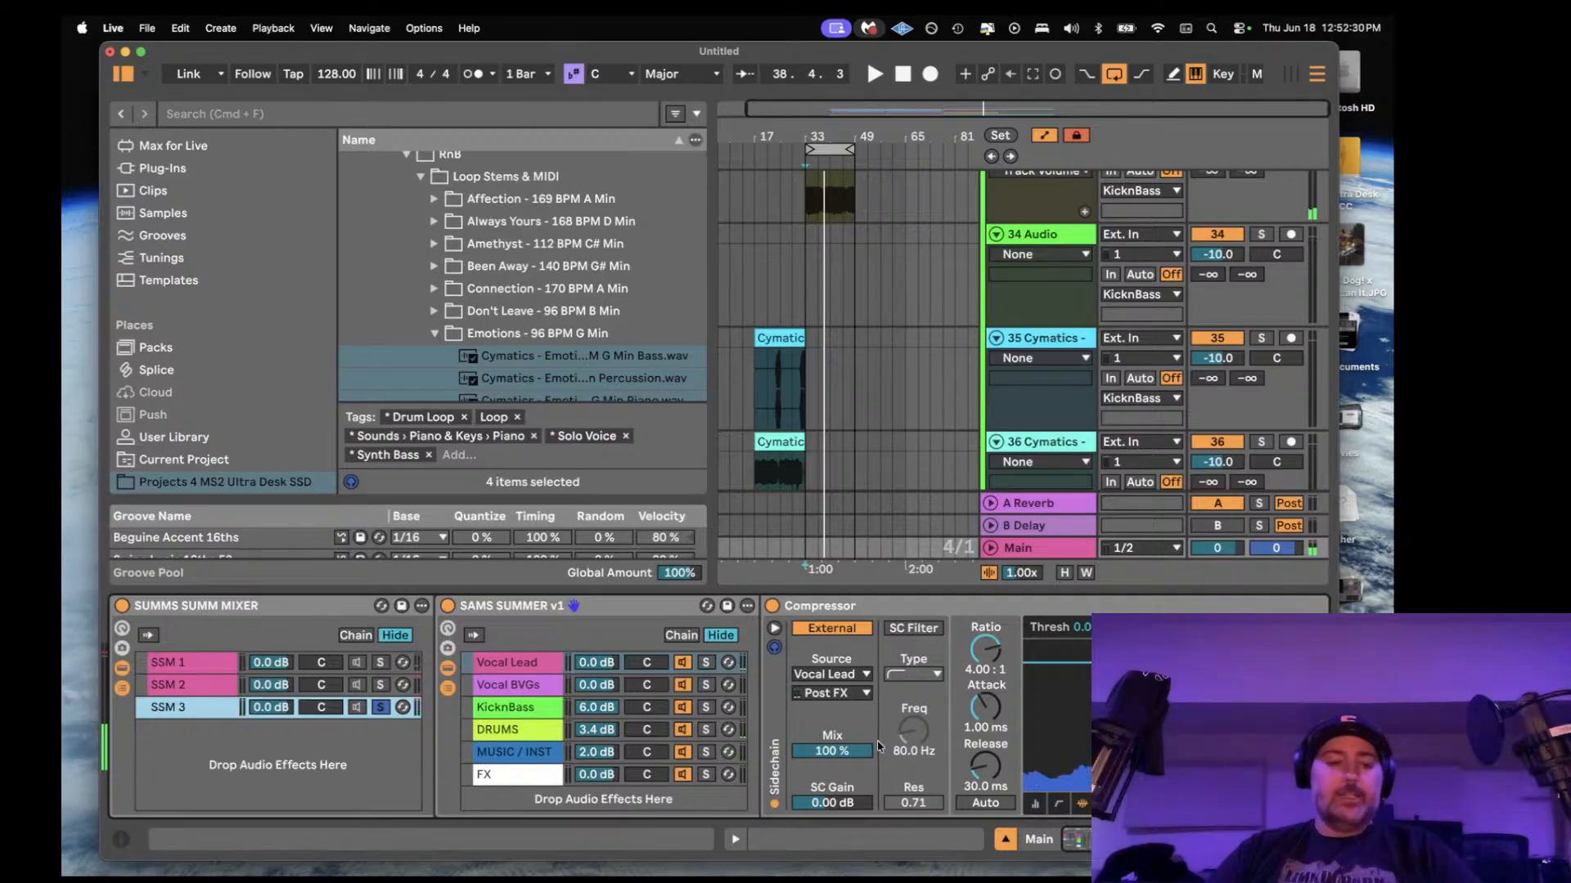
key(a)
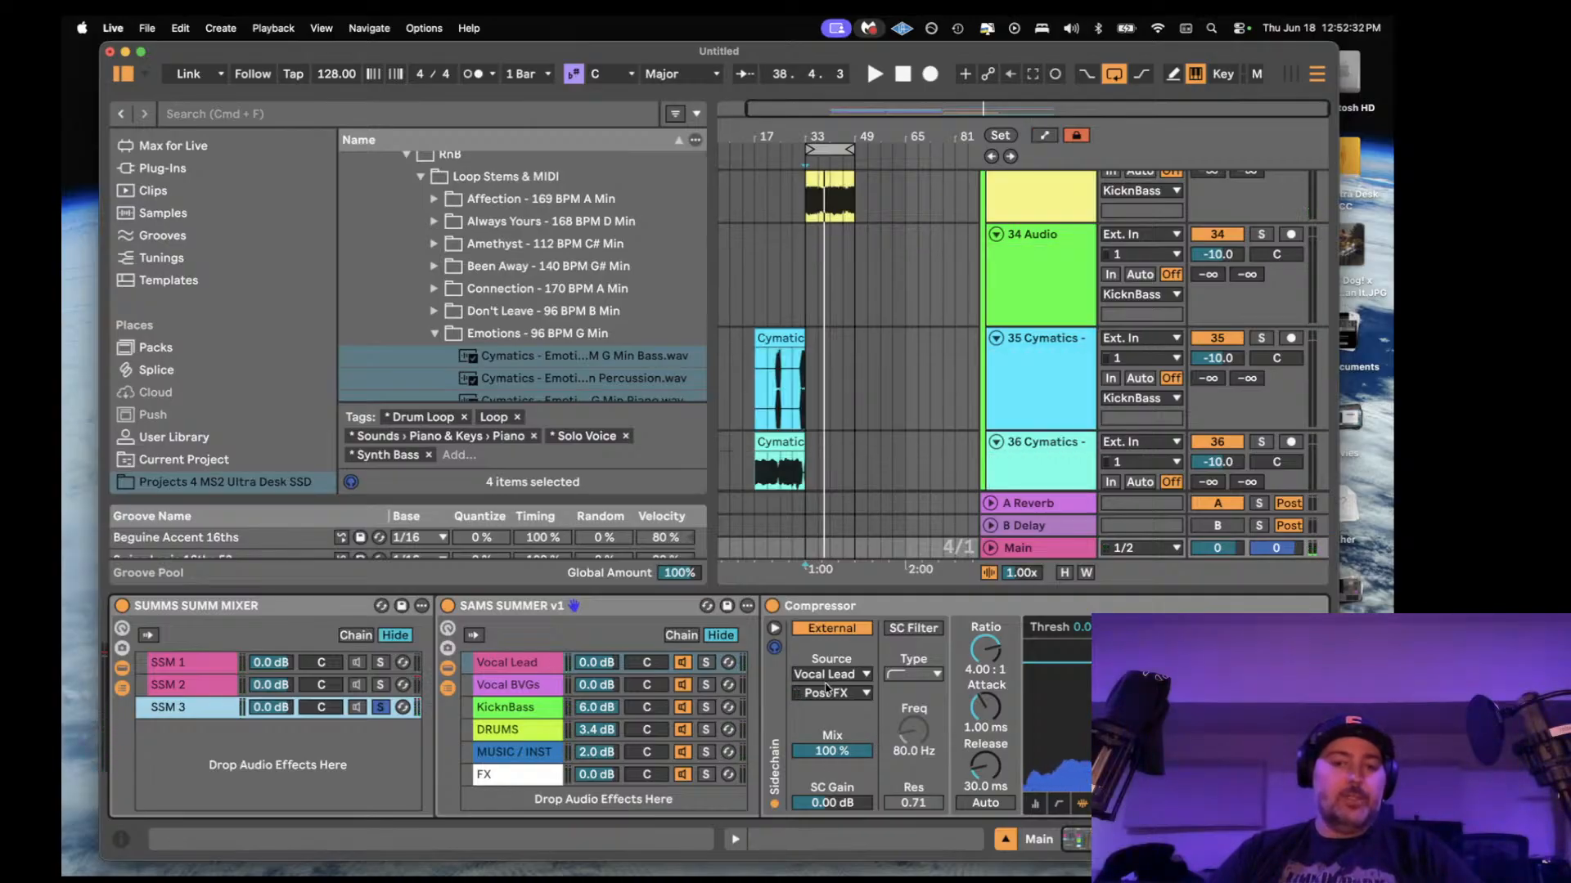
- Deactivate the SUMMS SUMM MIXER rack on the Main track and collapse the SAMS SUMMER v1 rack inside its chains
click(123, 606)
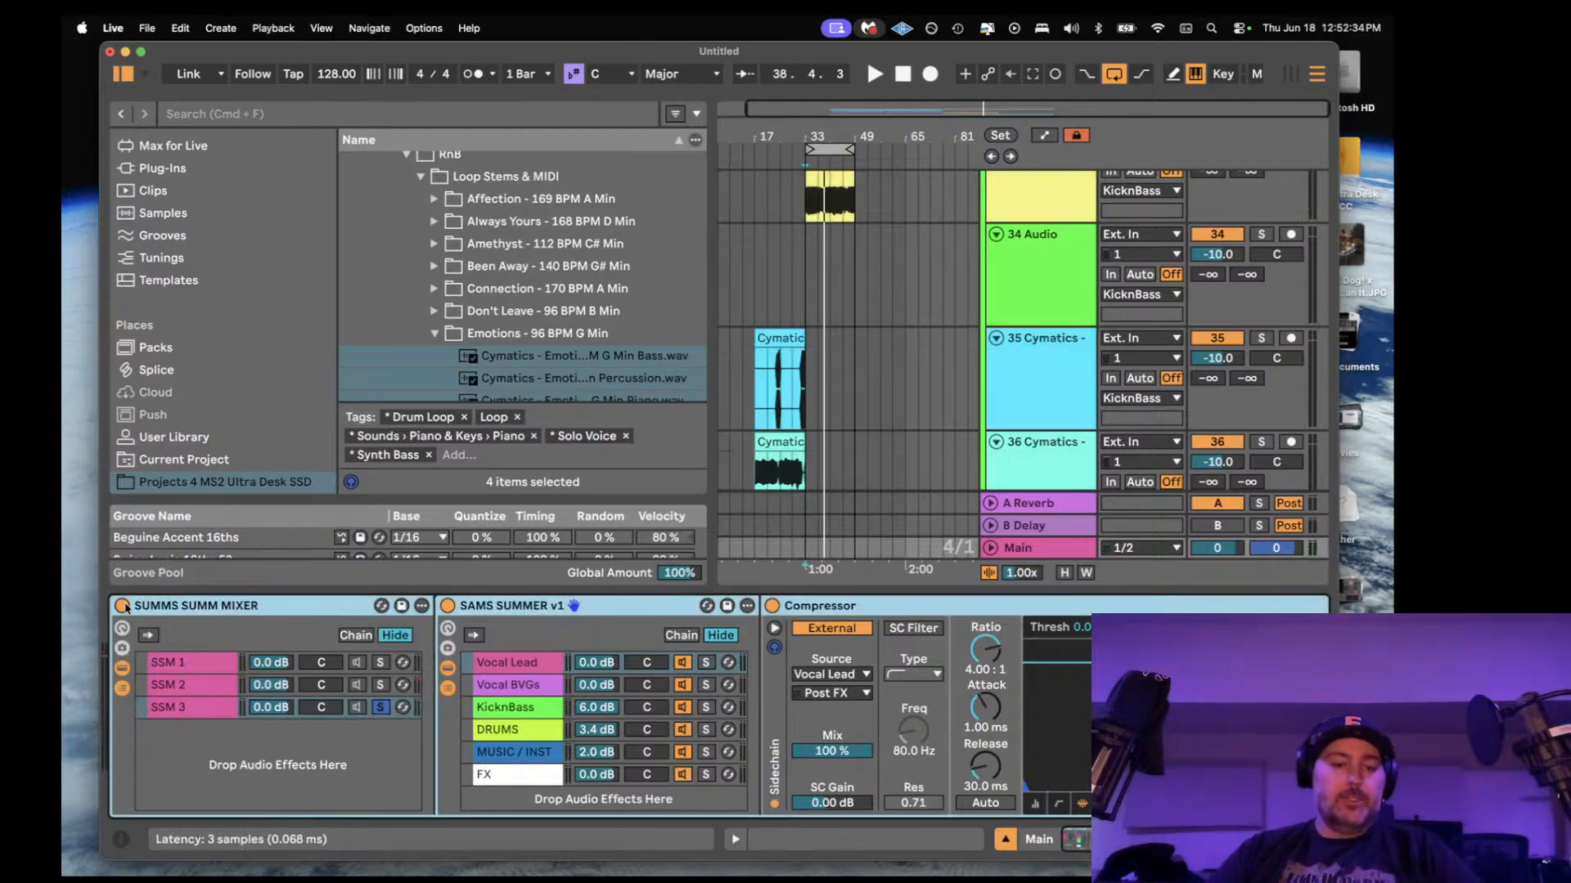
double_click(532, 605)
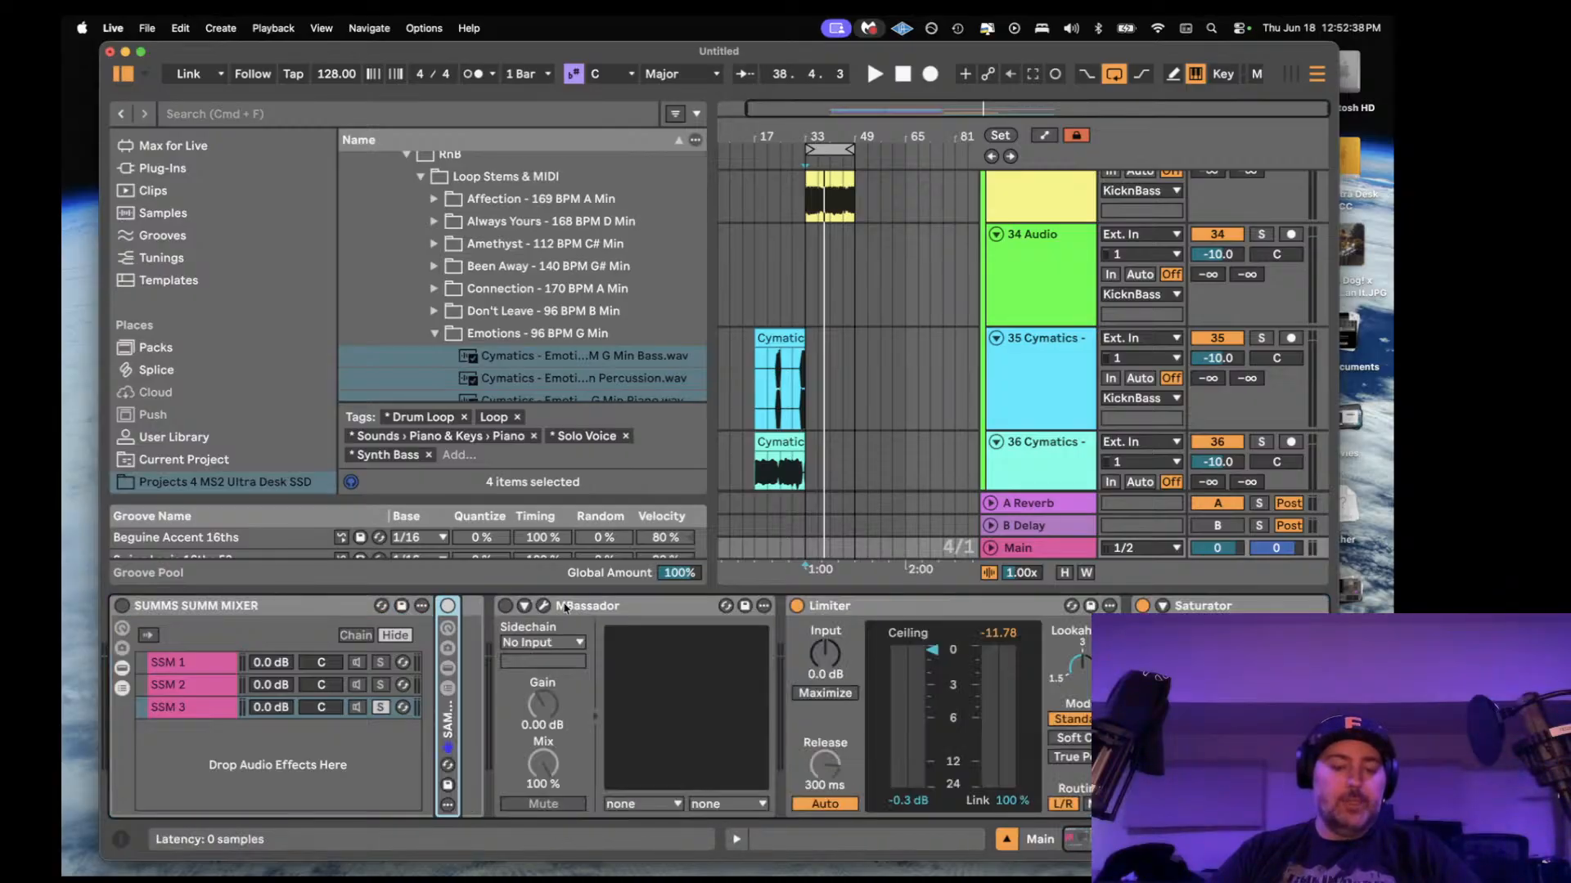
click(208, 685)
double_click(503, 607)
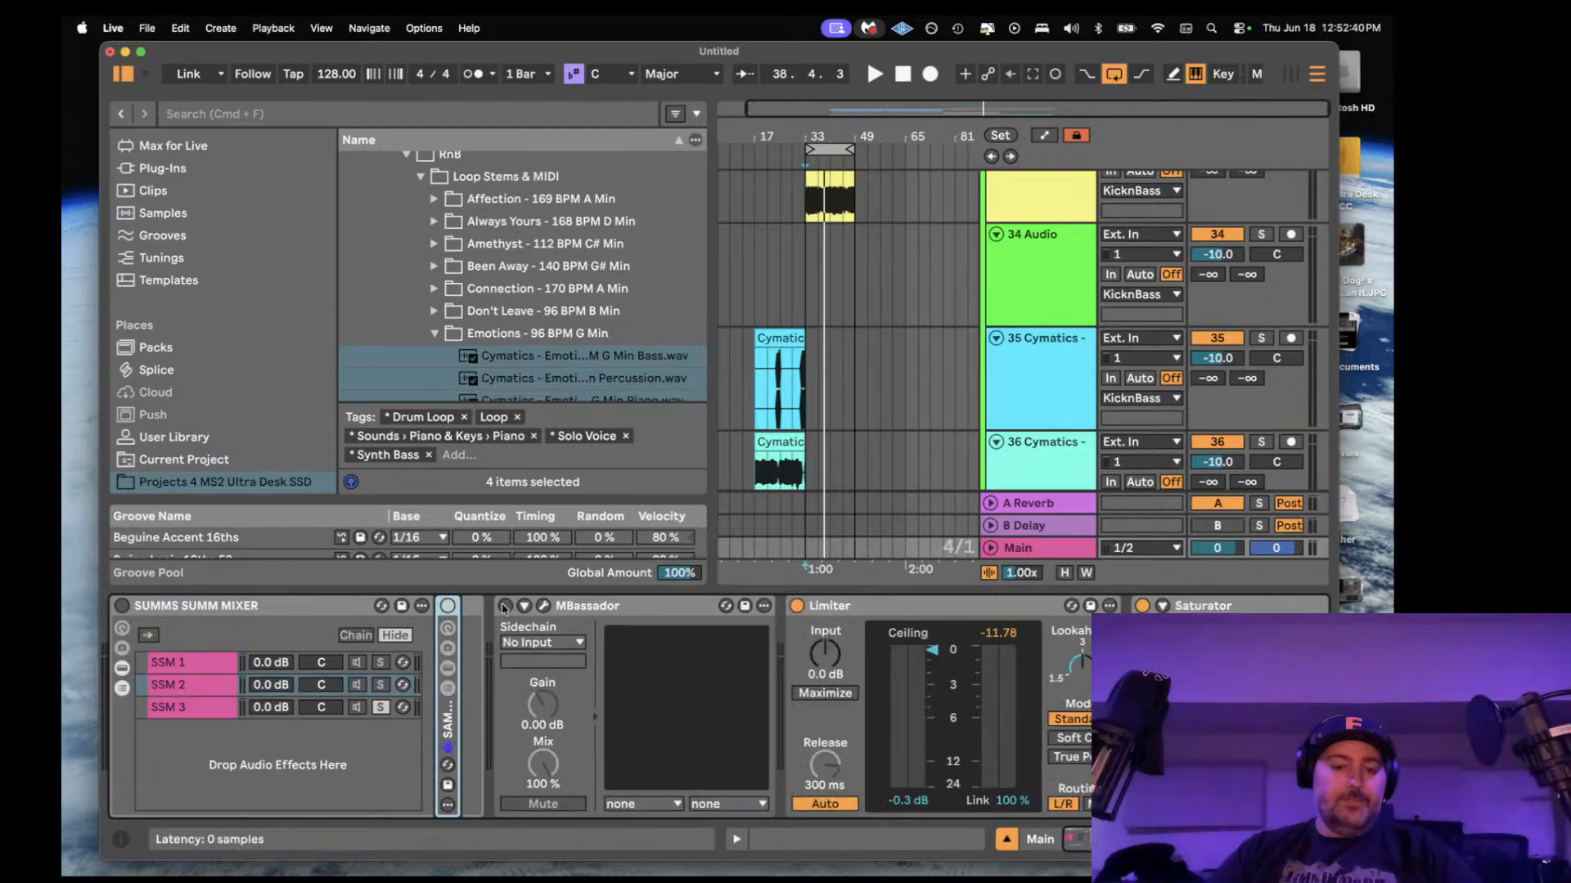
click(189, 662)
double_click(485, 606)
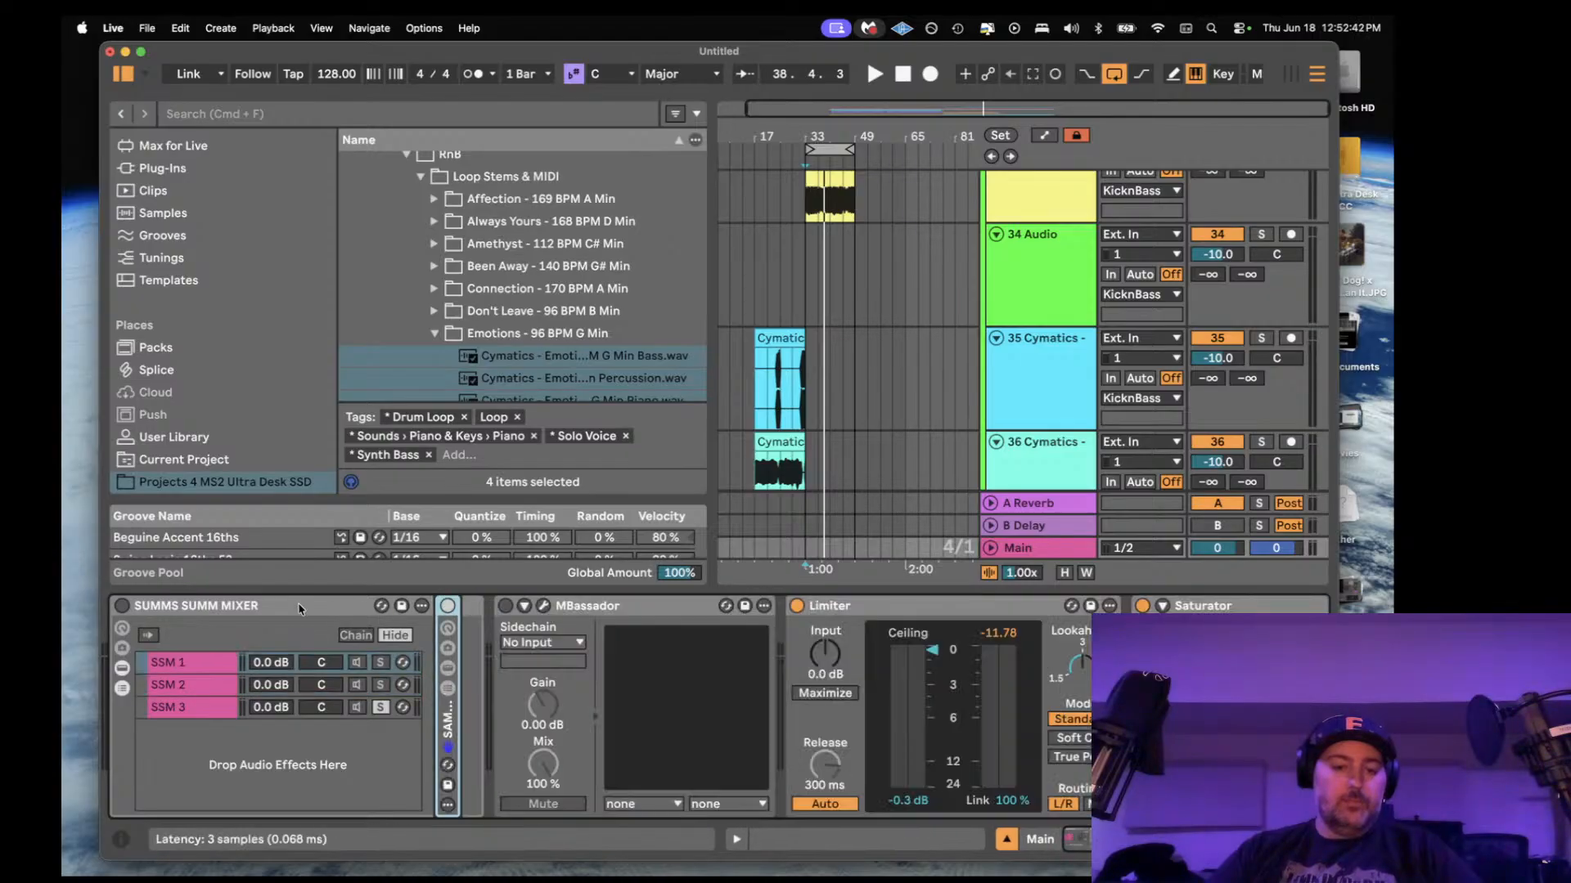
click(274, 608)
scroll(350, 622, right, 10)
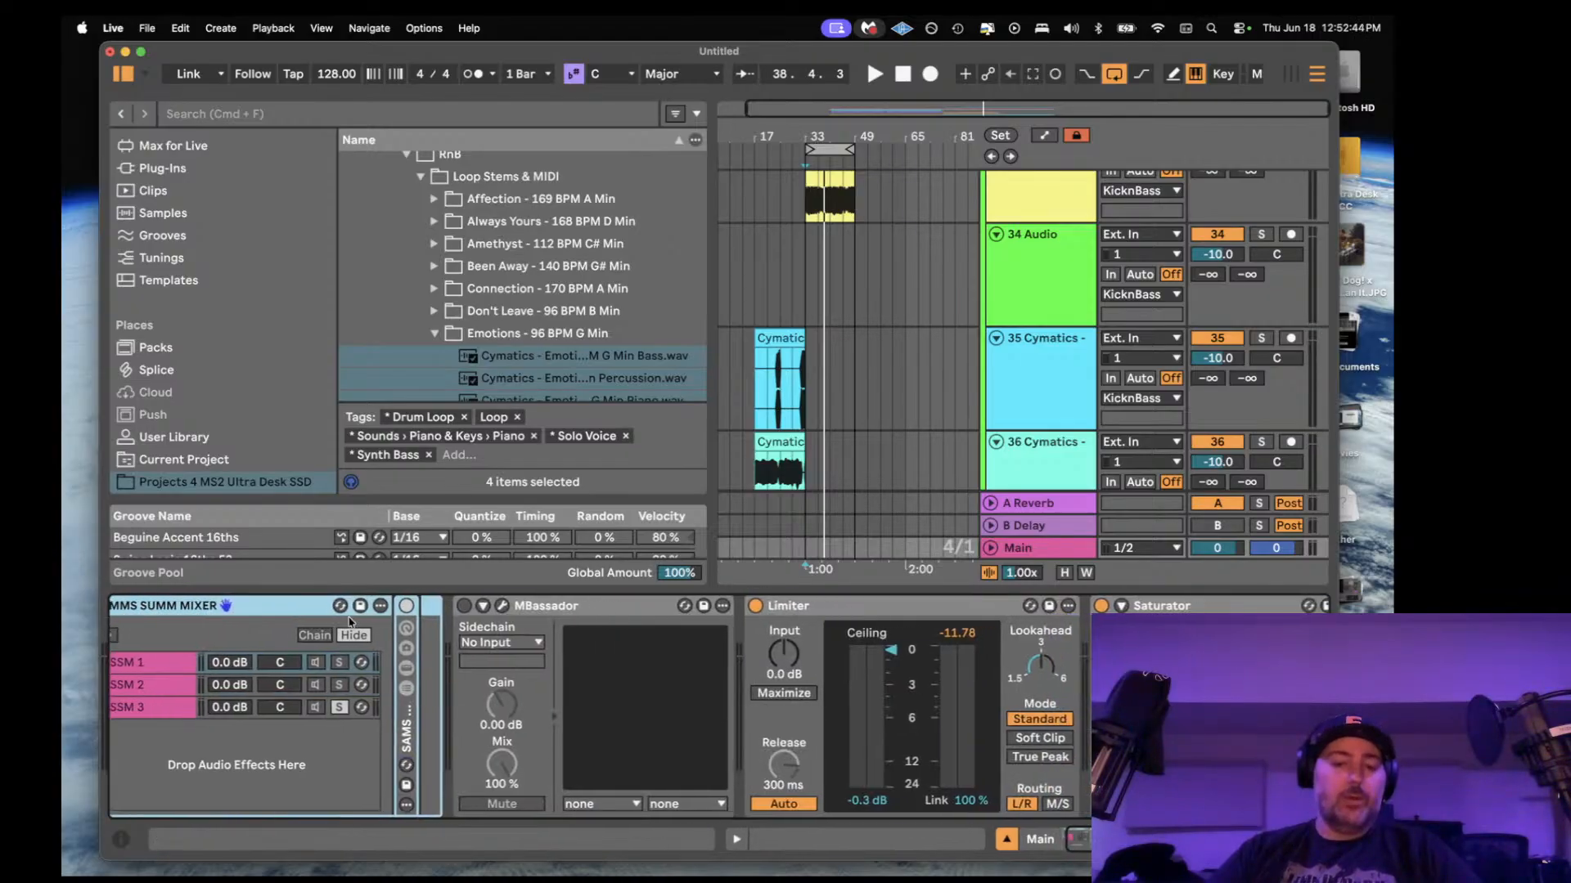
- Play the arrangement from bar 17 and toggle the SUMMS SUMM MIXER rack to compare, leaving it deactivated
click(1005, 840)
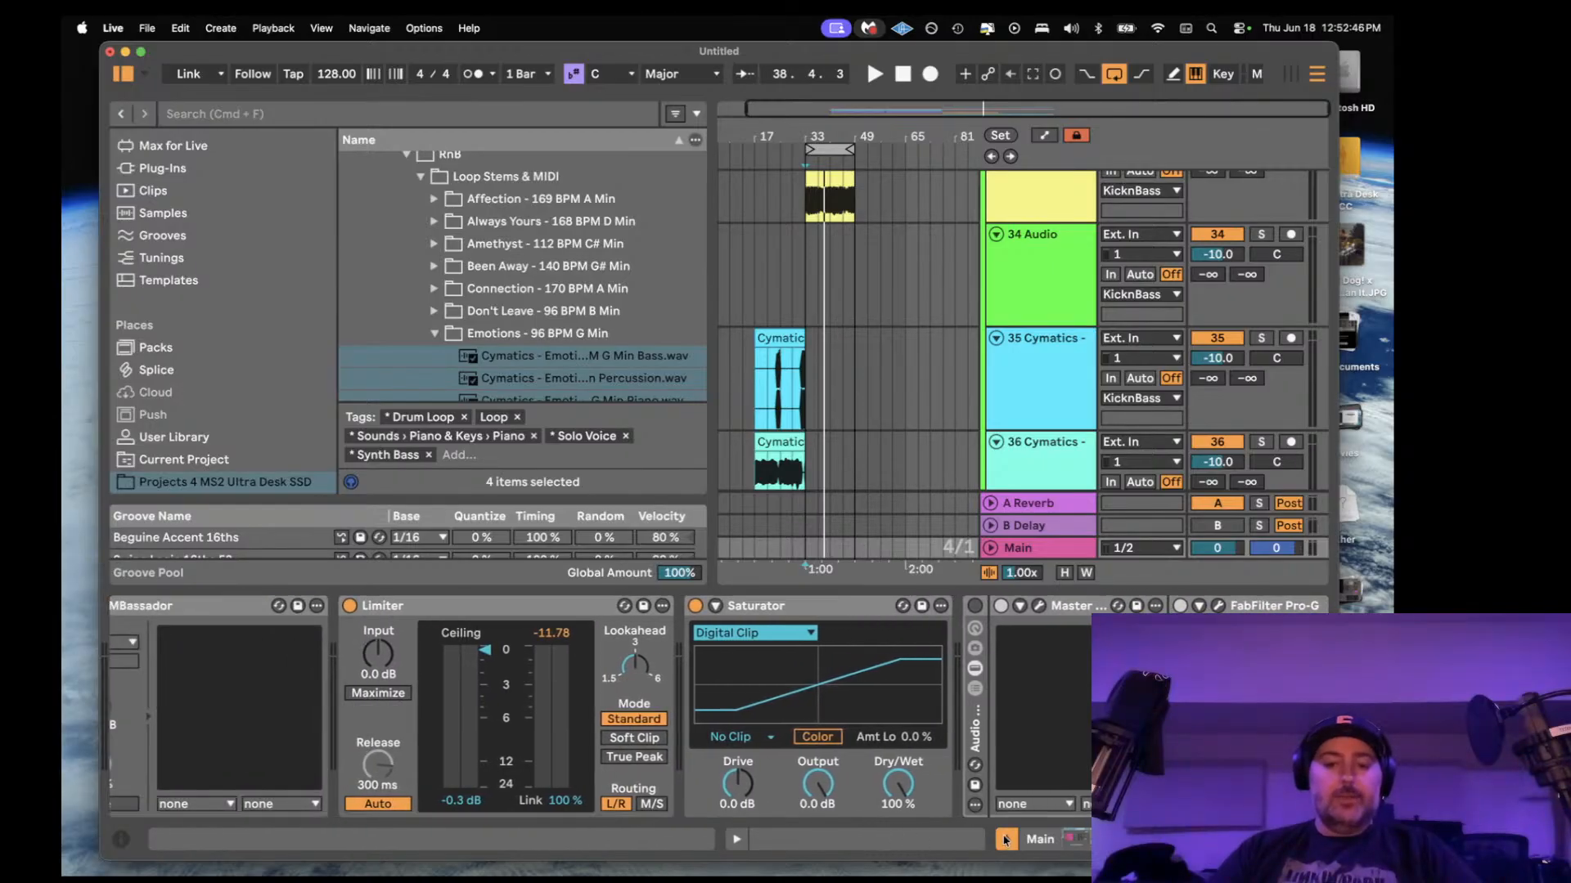
click(782, 337)
key(space)
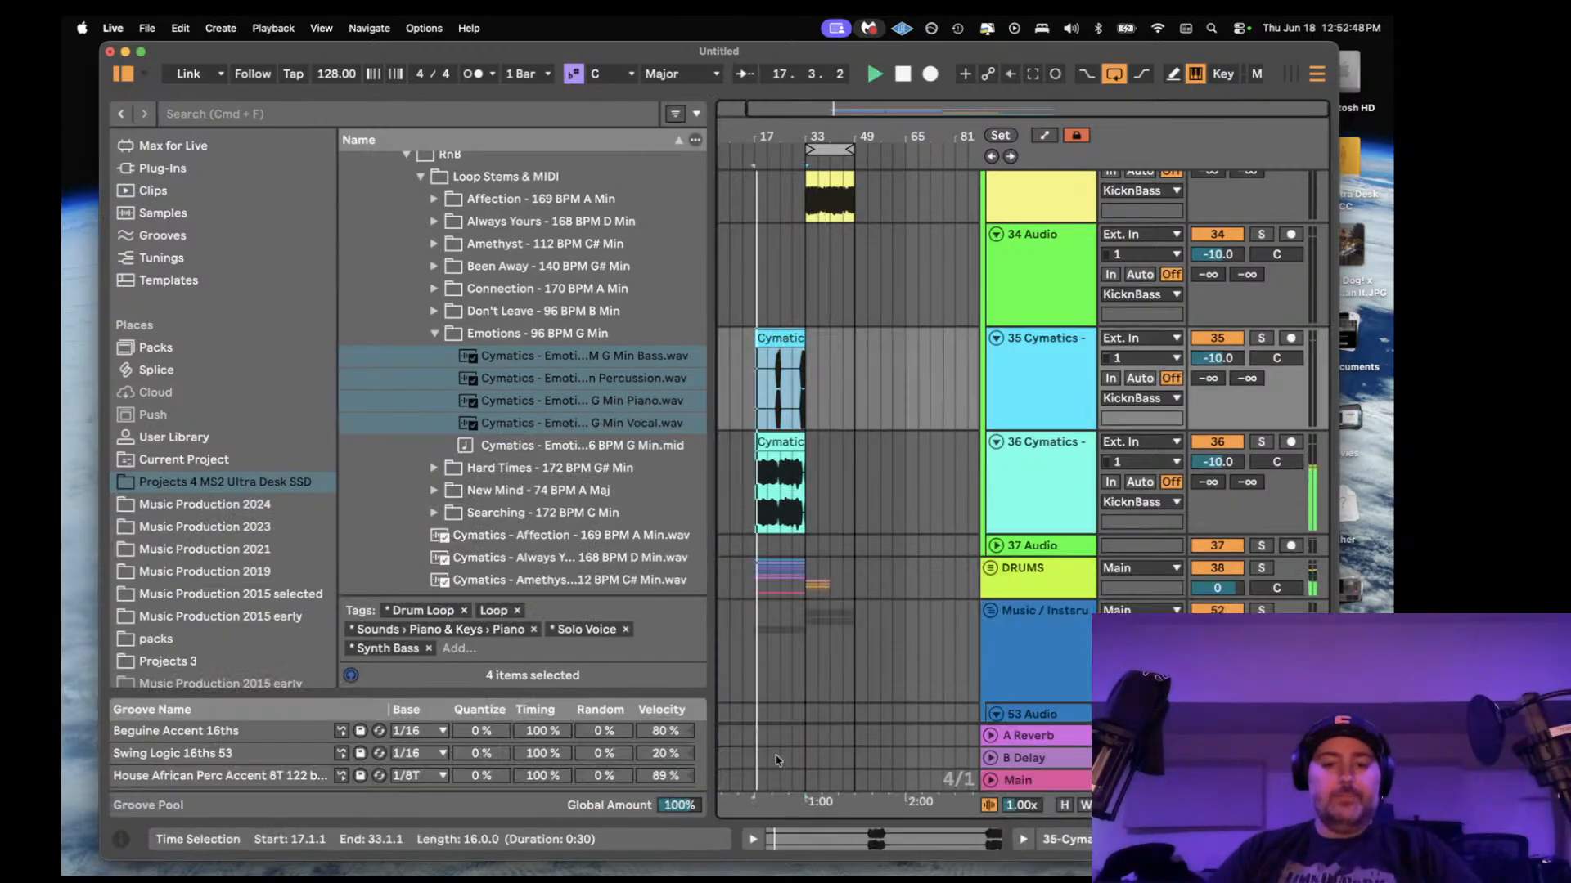
click(1023, 780)
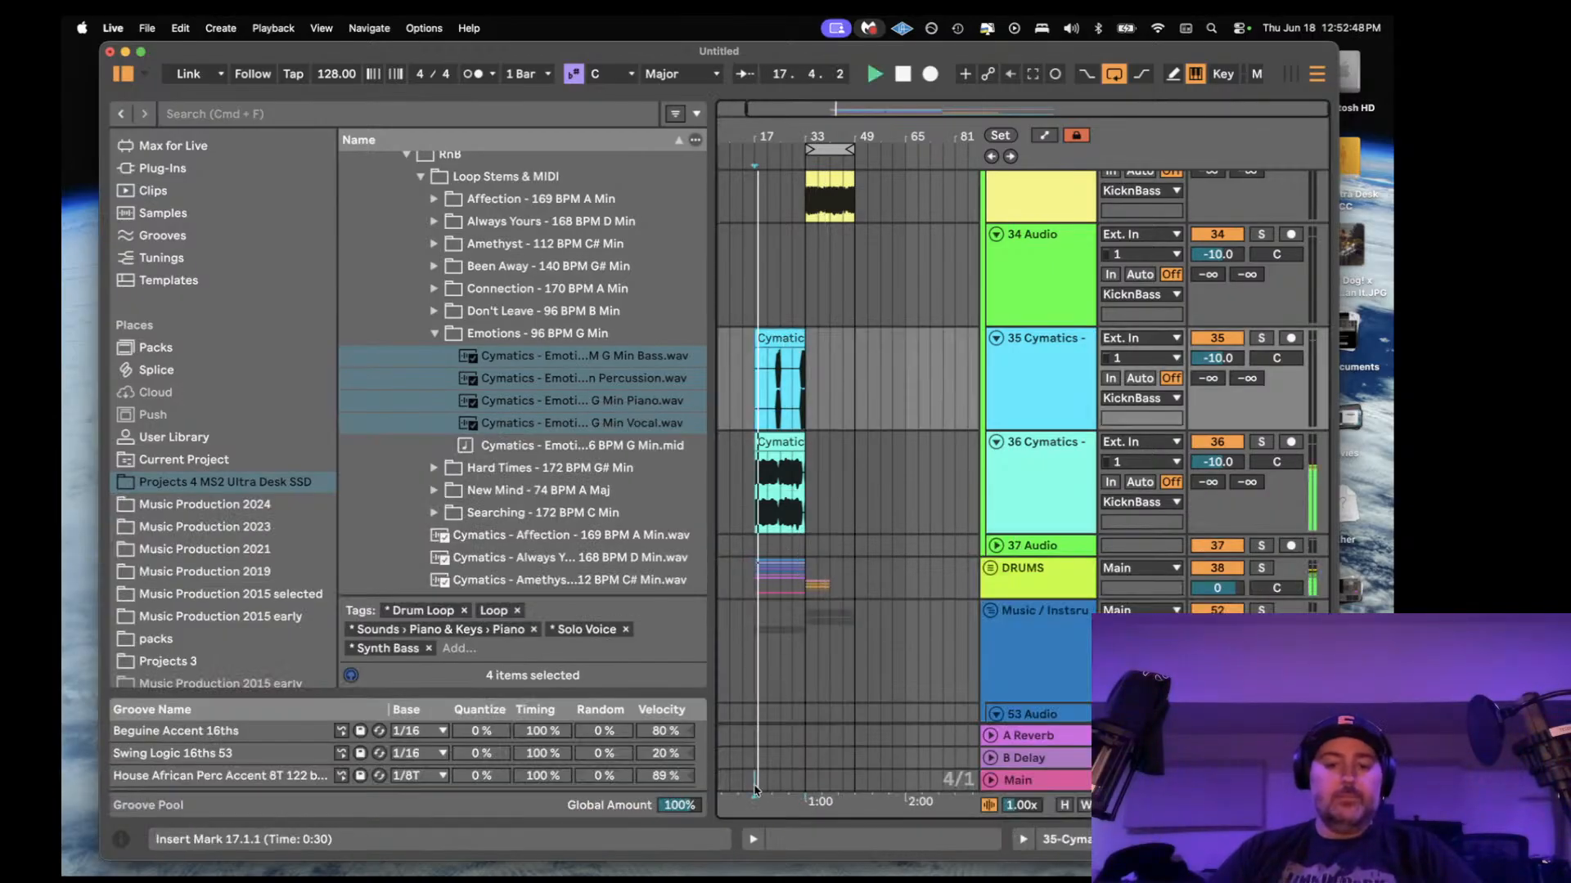
double_click(1024, 775)
scroll(188, 621, left, 5)
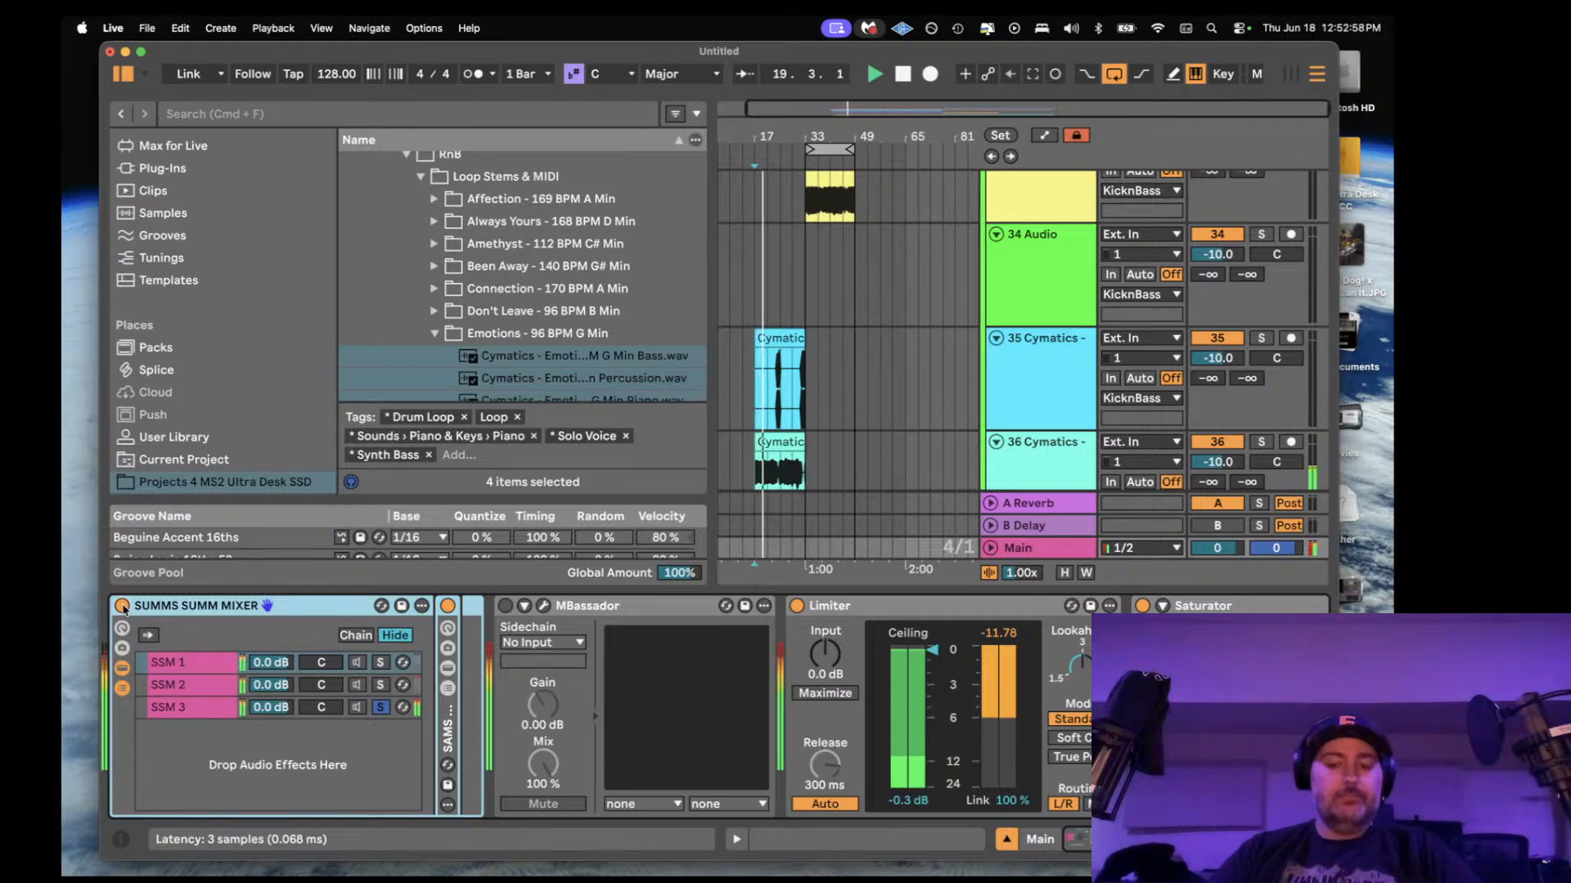
key(space)
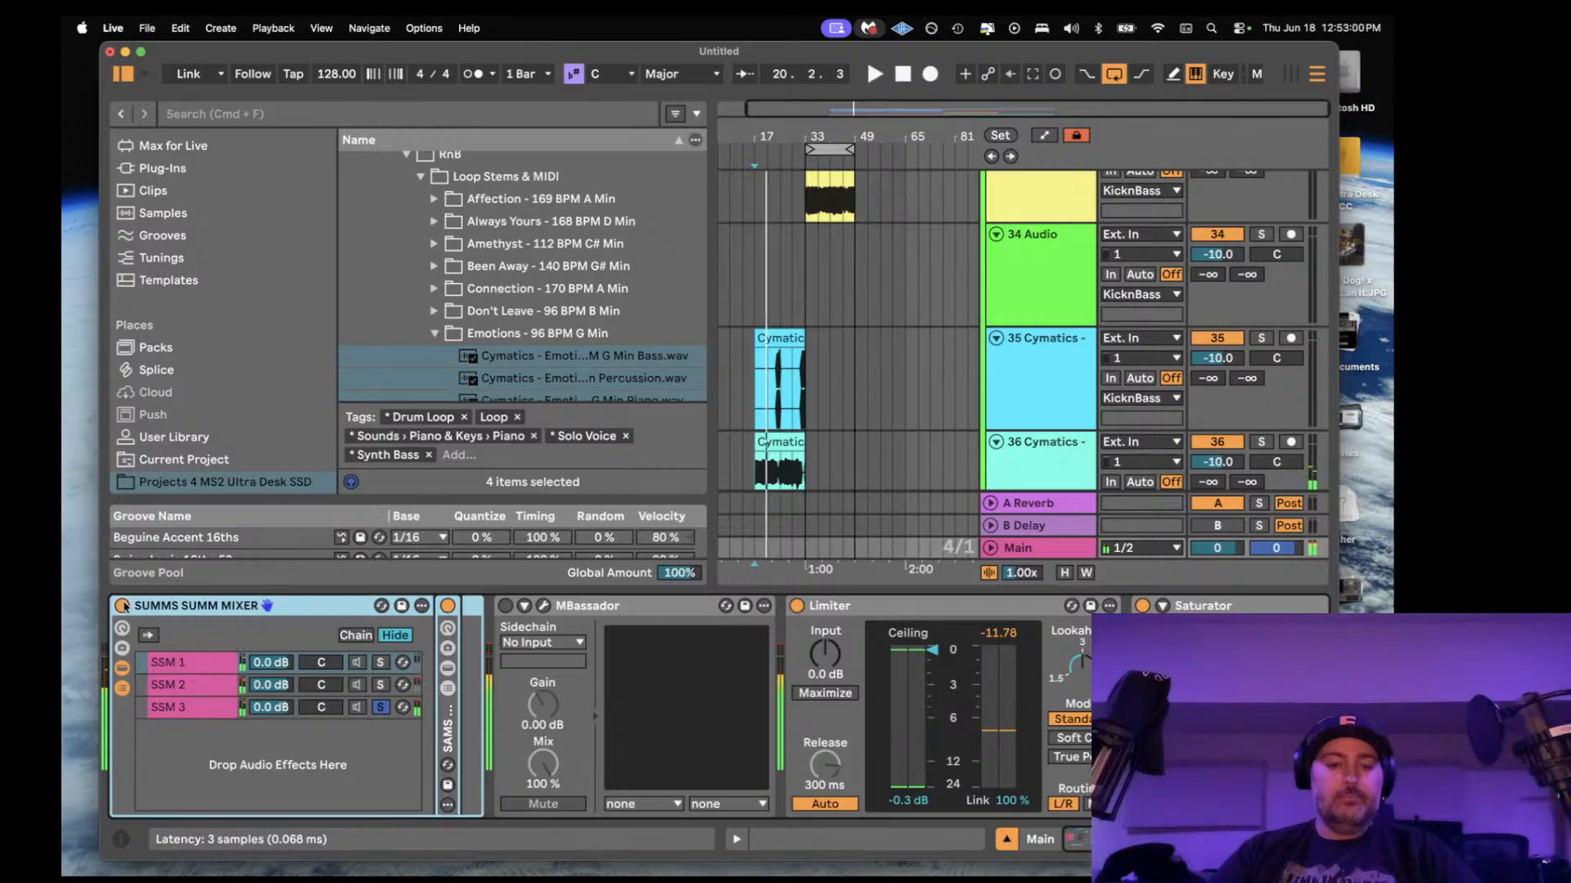
click(122, 605)
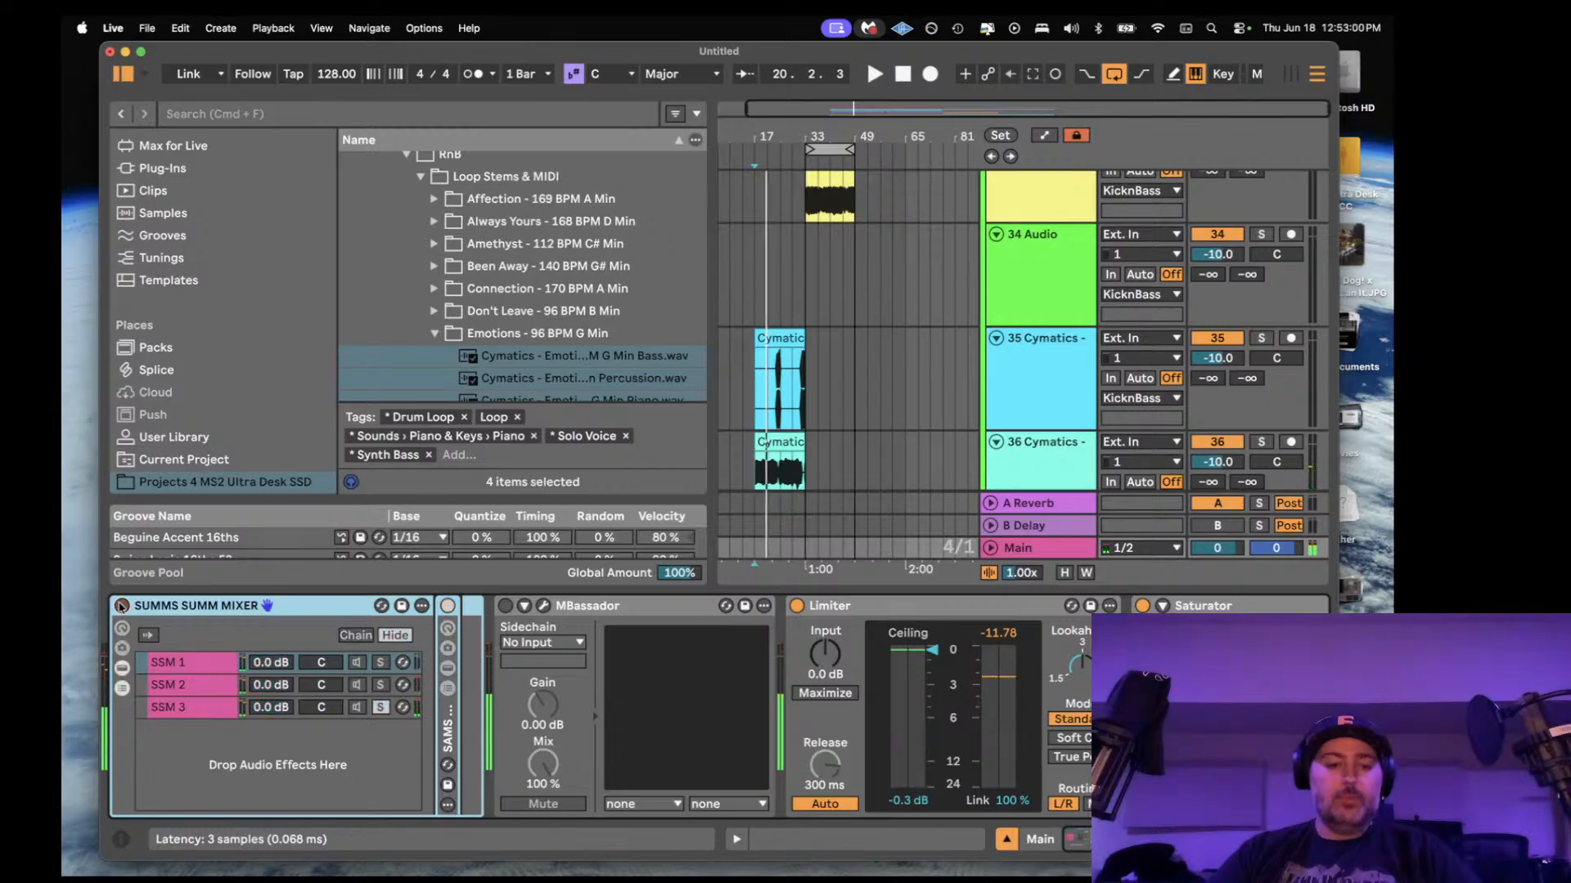
- Delete all the clips on track 31 in the KicknBass group
click(1005, 840)
double_click(1036, 779)
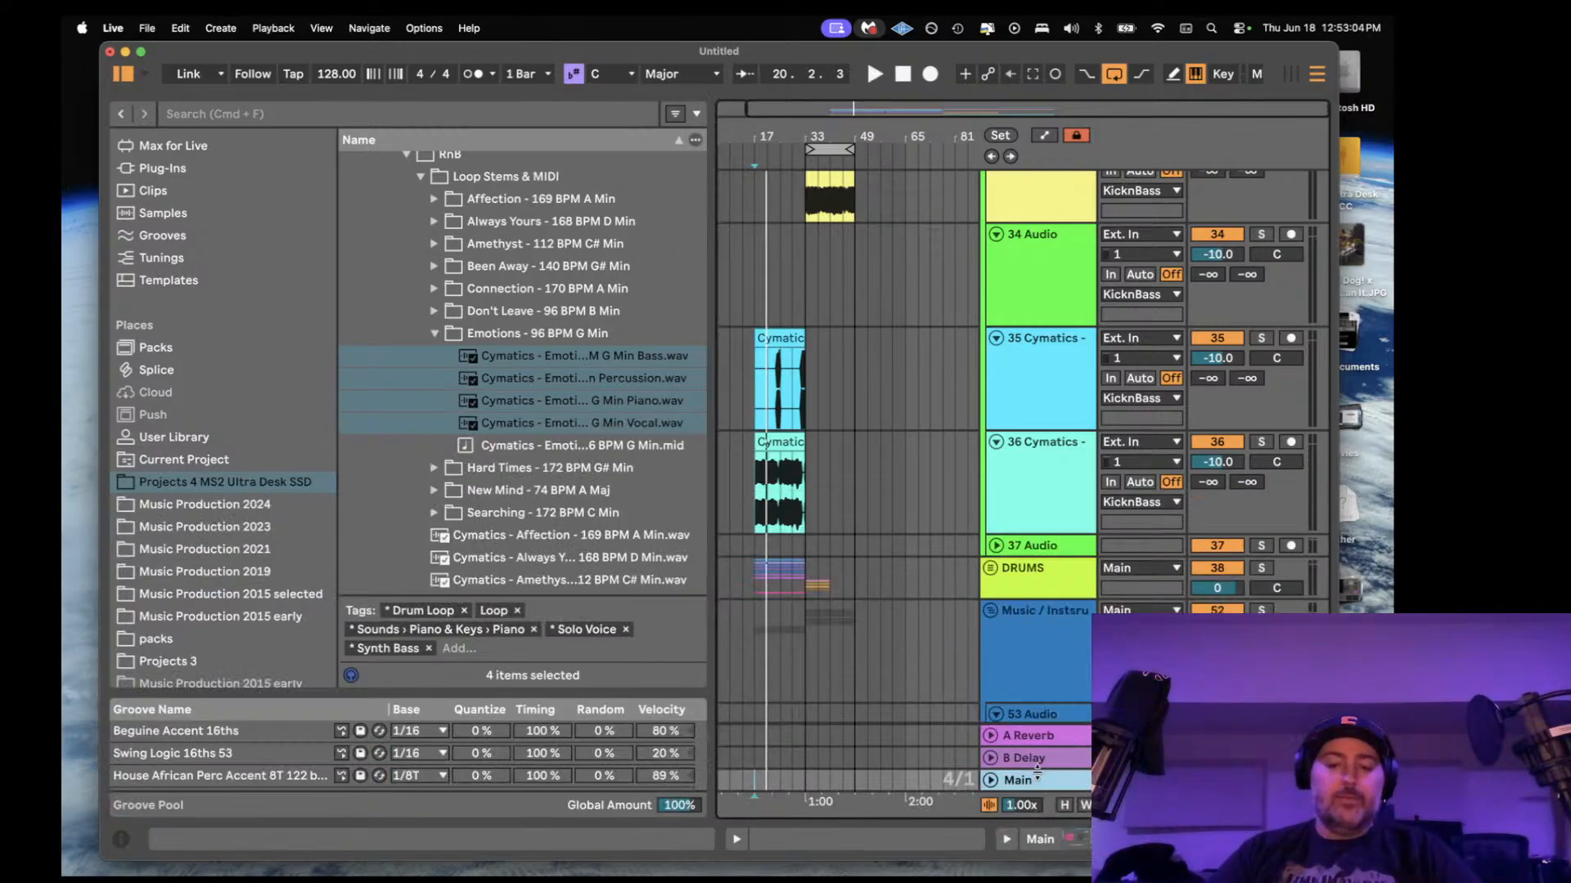
click(1006, 840)
scroll(929, 563, down, 5)
scroll(929, 563, up, 5)
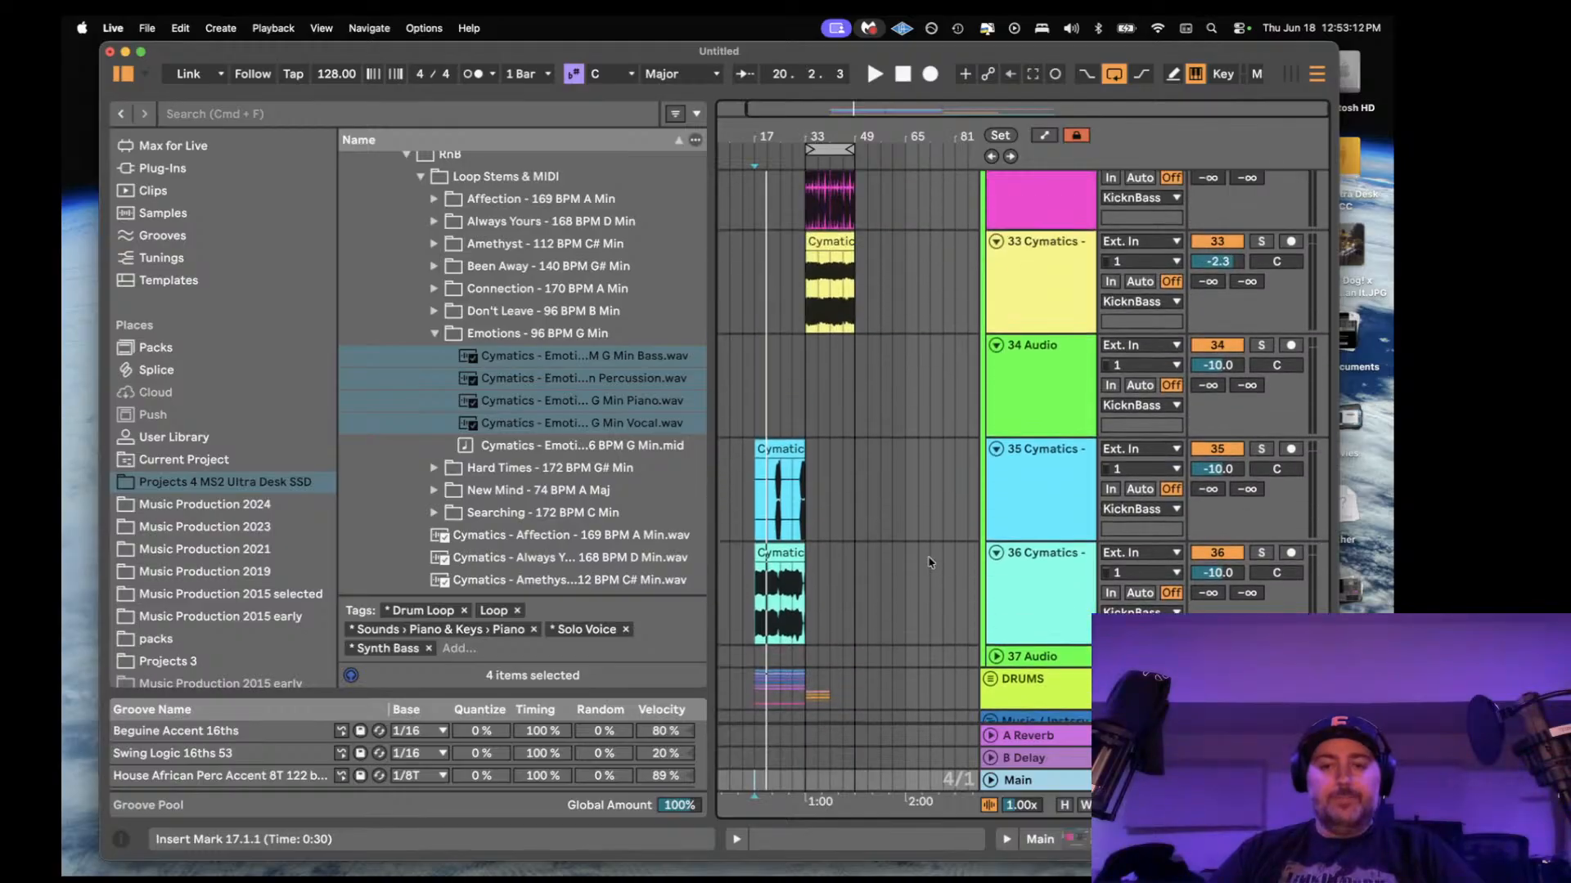
scroll(929, 563, up, 3)
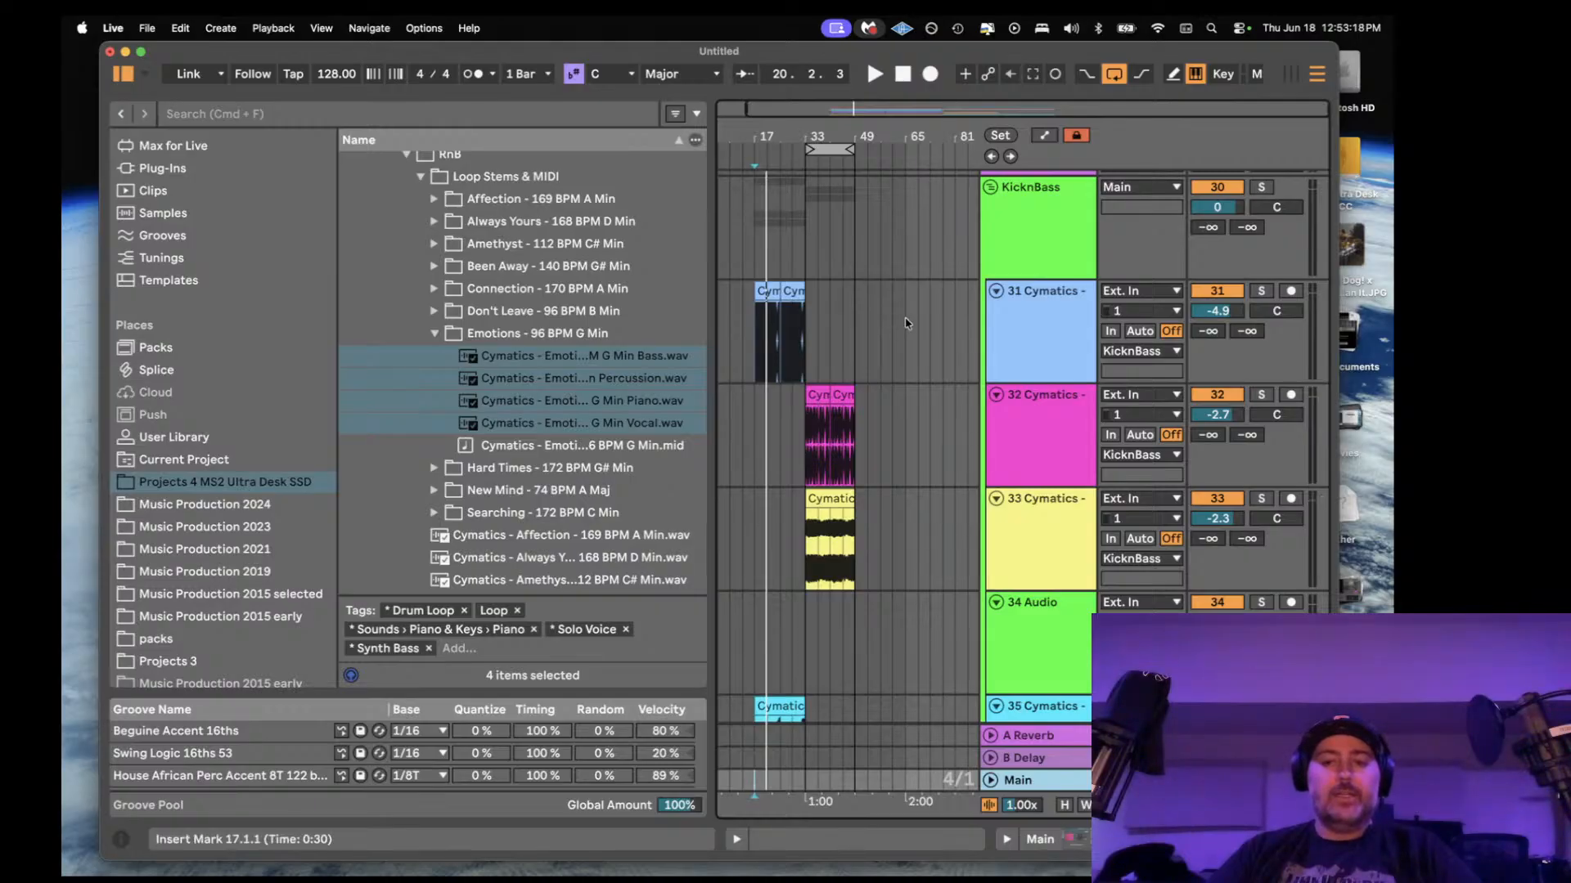
drag(906, 323, 741, 319)
key(Delete)
- Delete tracks 32 through 36 from the KicknBass group
click(1053, 423)
scroll(1043, 433, down, 10)
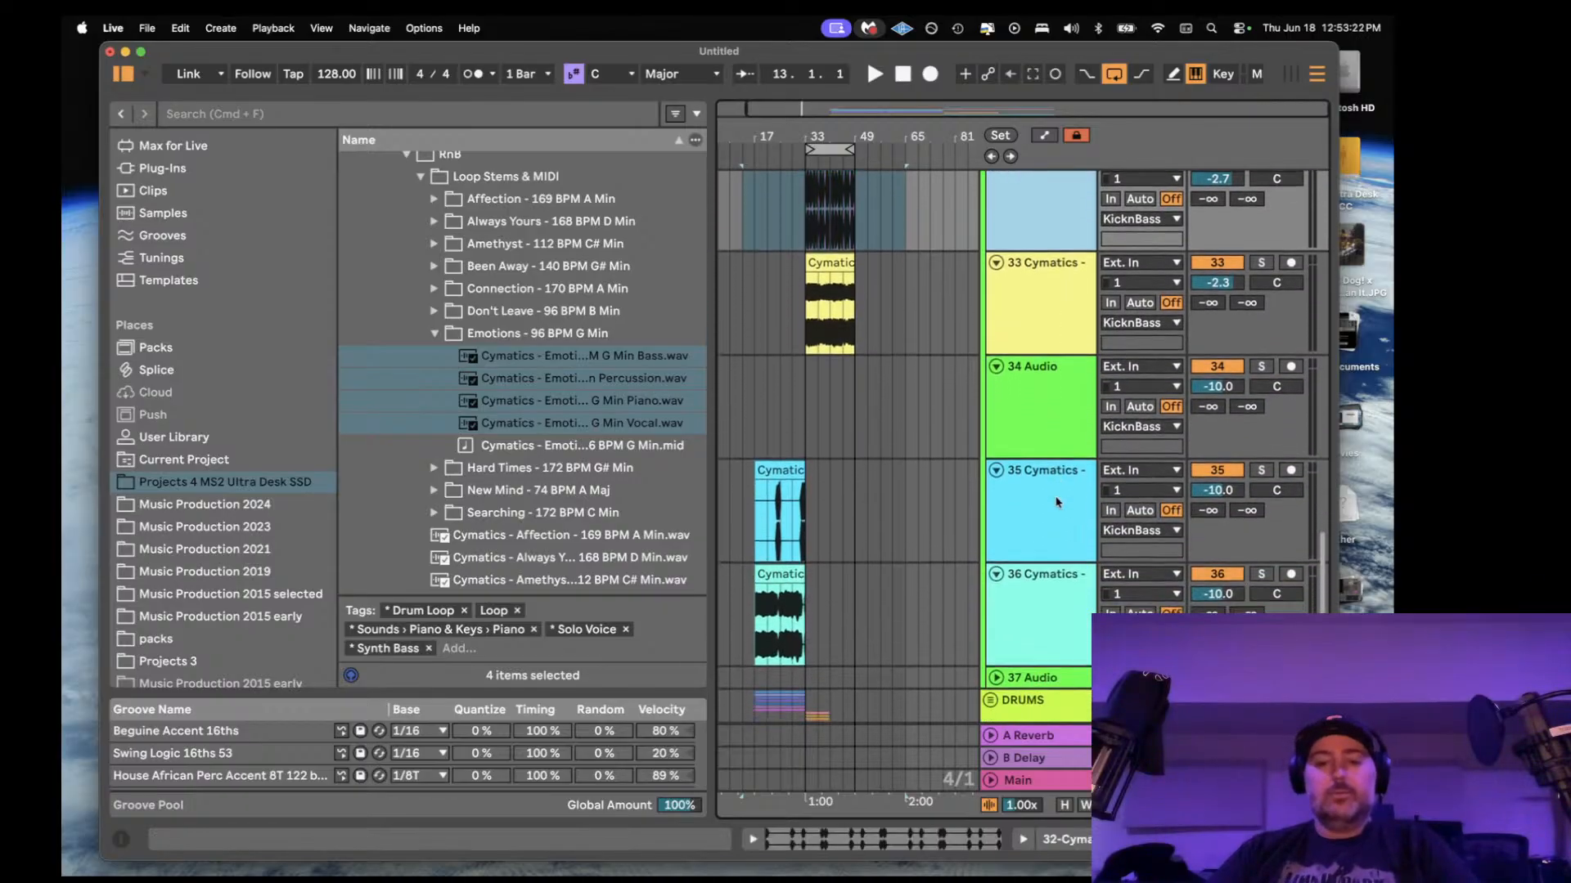
shift+click(1039, 426)
key(Delete)
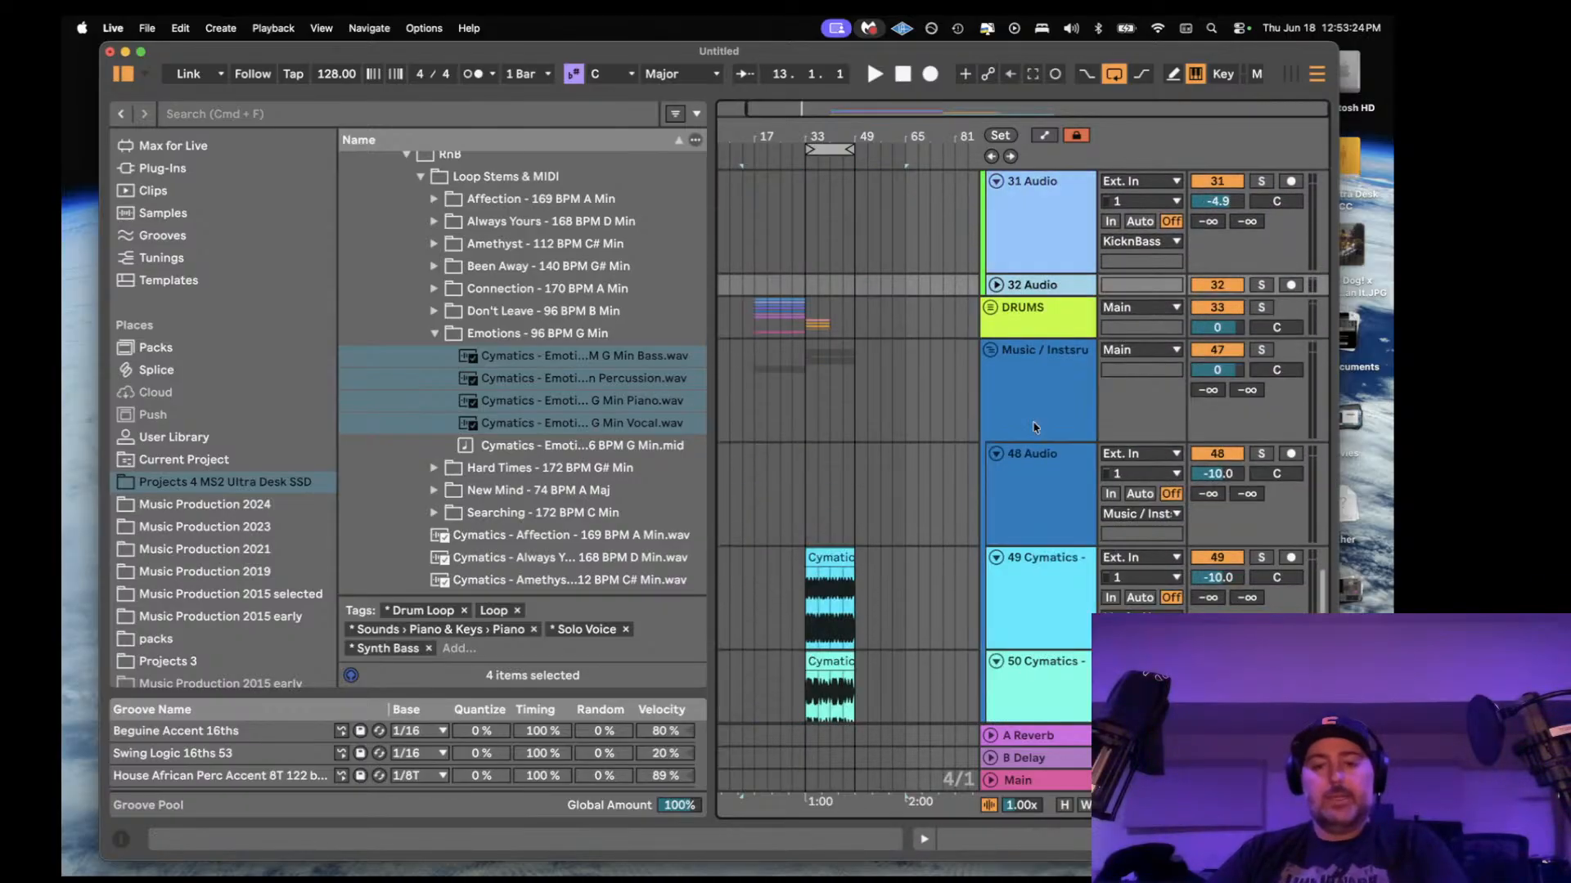
scroll(1022, 425, up, 8)
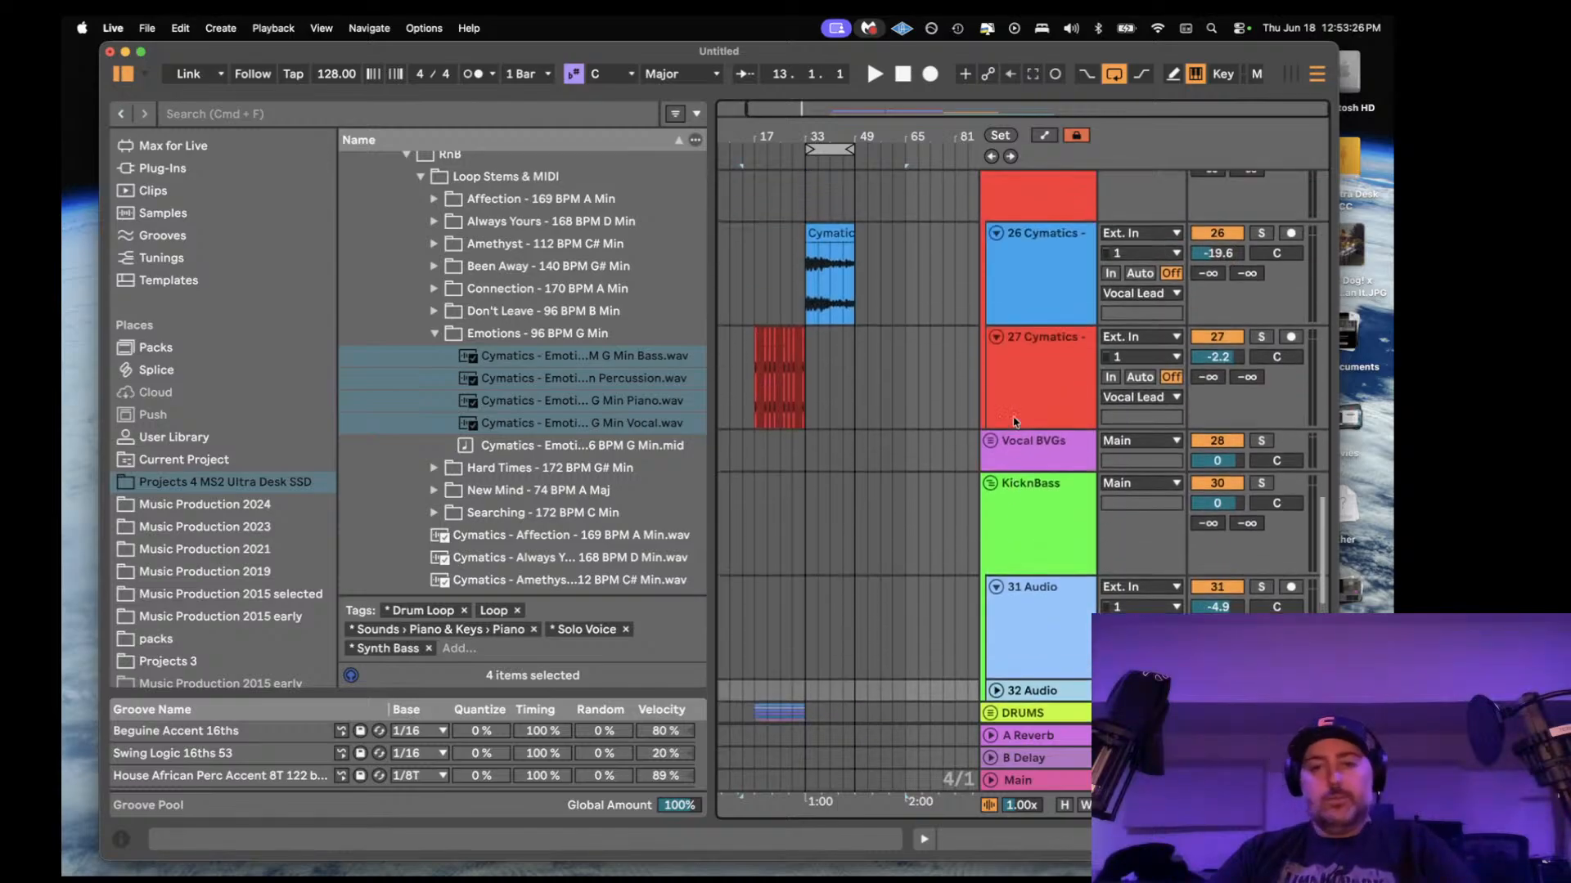
- Undo the deletions of tracks 32 through 36 and of track 31's clips in the KicknBass group, starting playback from bar 17
key(super+z)
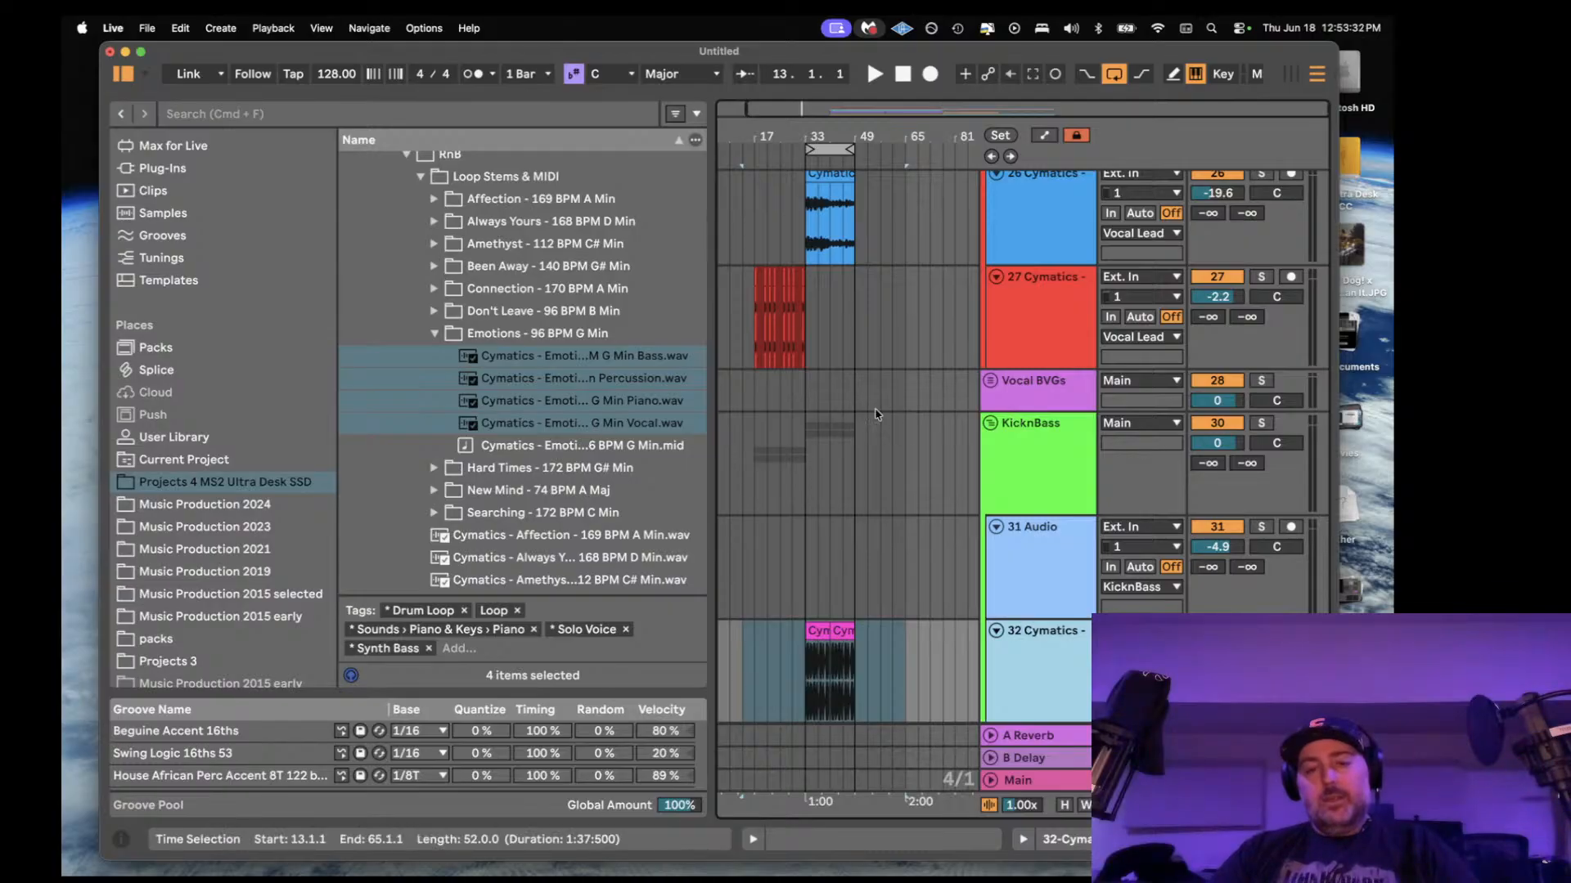
scroll(875, 414, down, 10)
scroll(875, 414, up, 5)
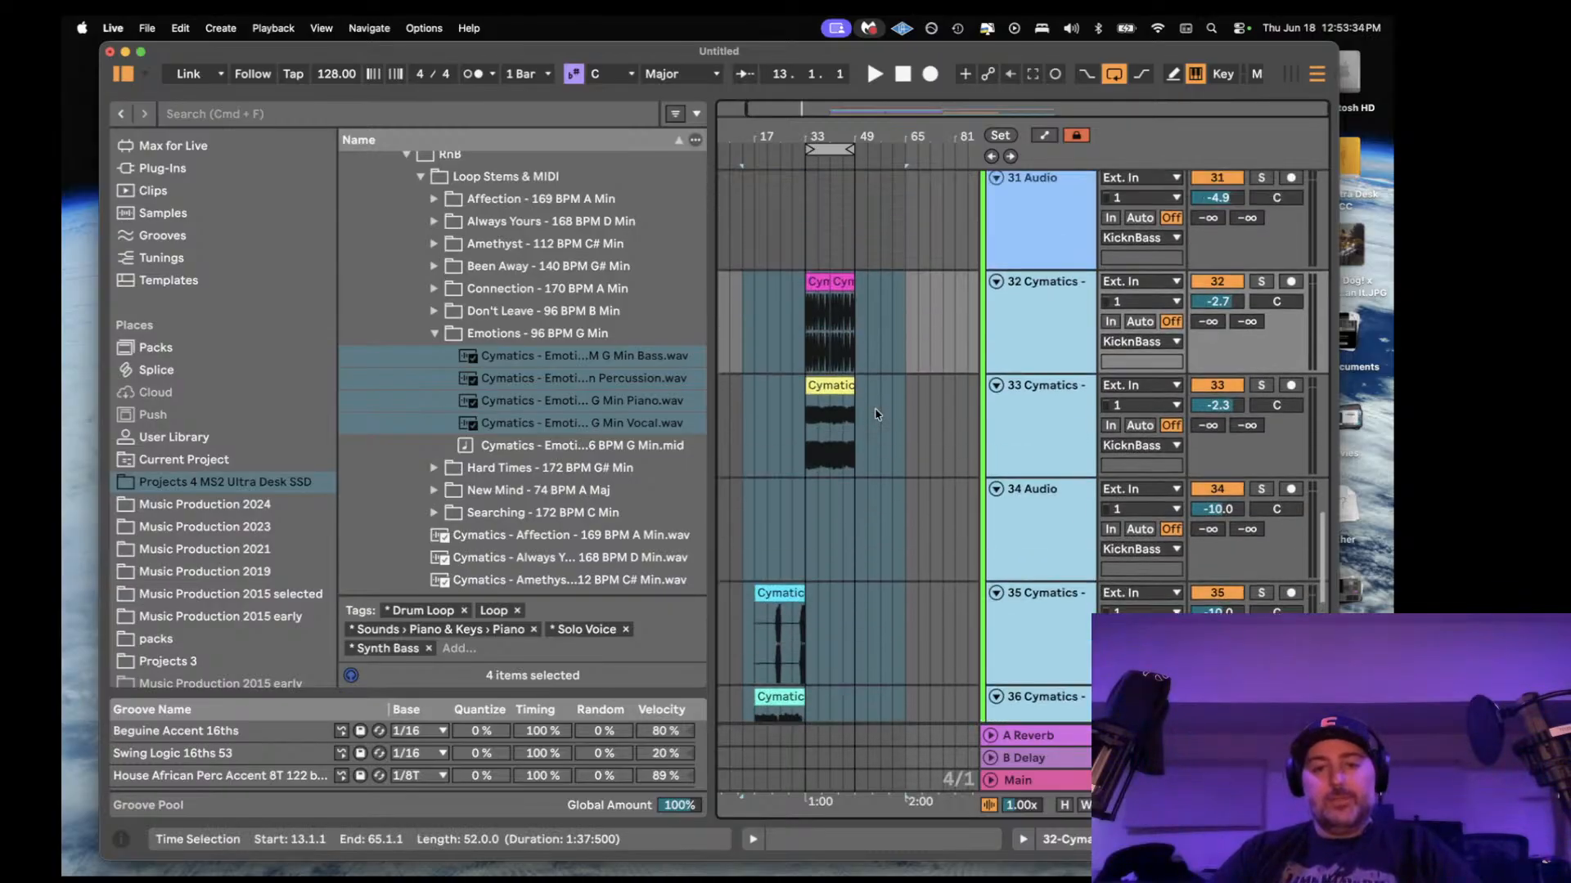
click(759, 322)
click(754, 317)
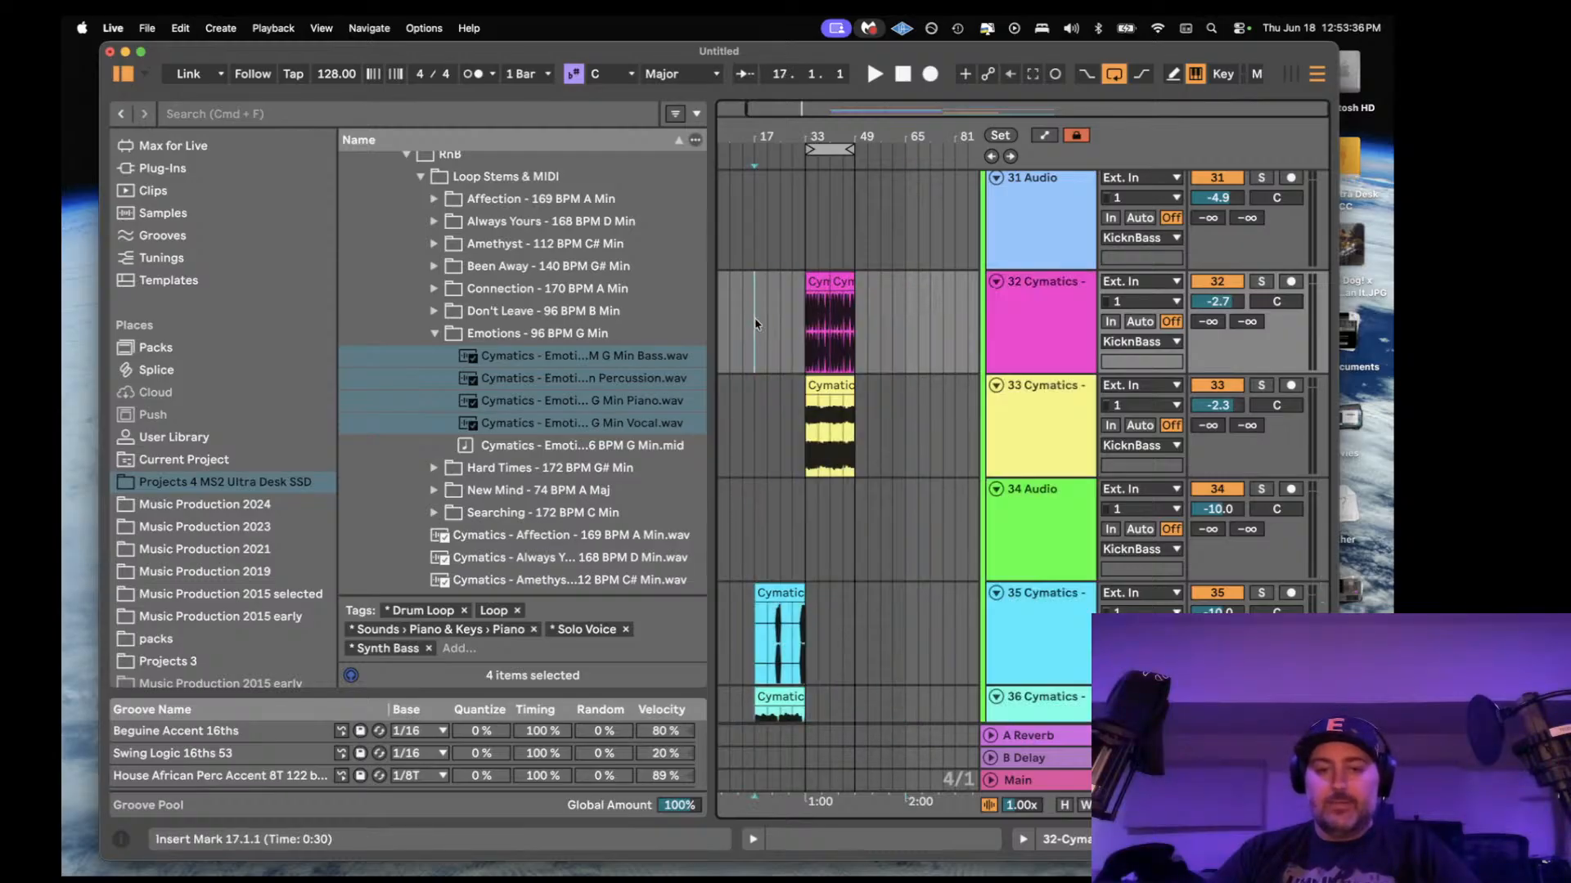
key(space)
scroll(756, 326, up, 4)
key(super+z)
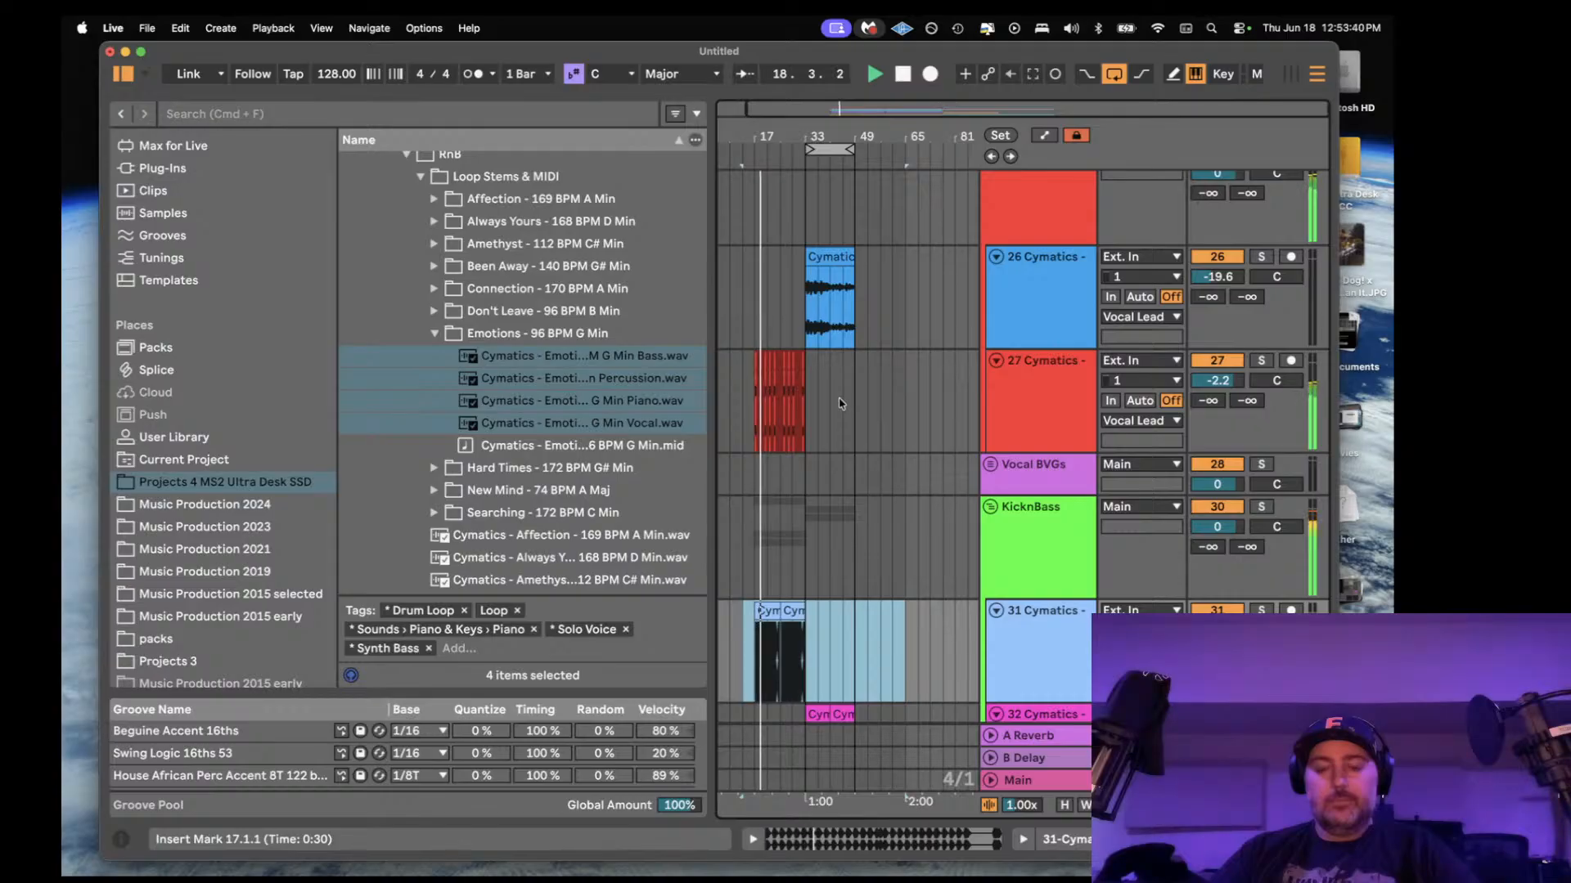
- Show the Main track's devices and activate the SUMMS SUMM MIXER rack
scroll(872, 665, down, 6)
scroll(872, 665, down, 3)
double_click(1020, 780)
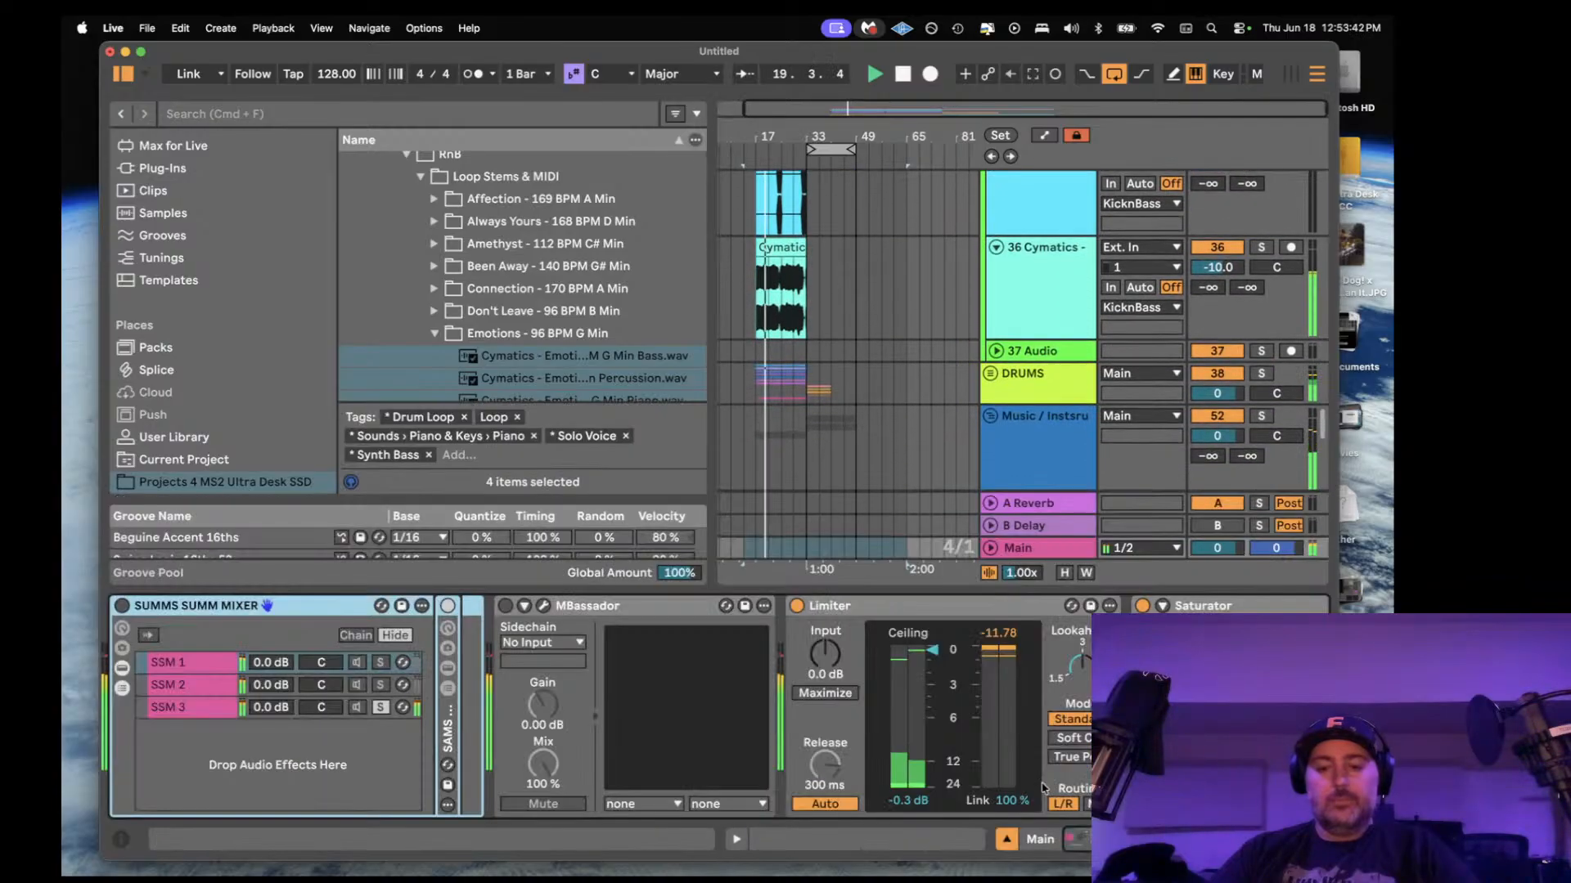
key(space)
click(128, 608)
key(space)
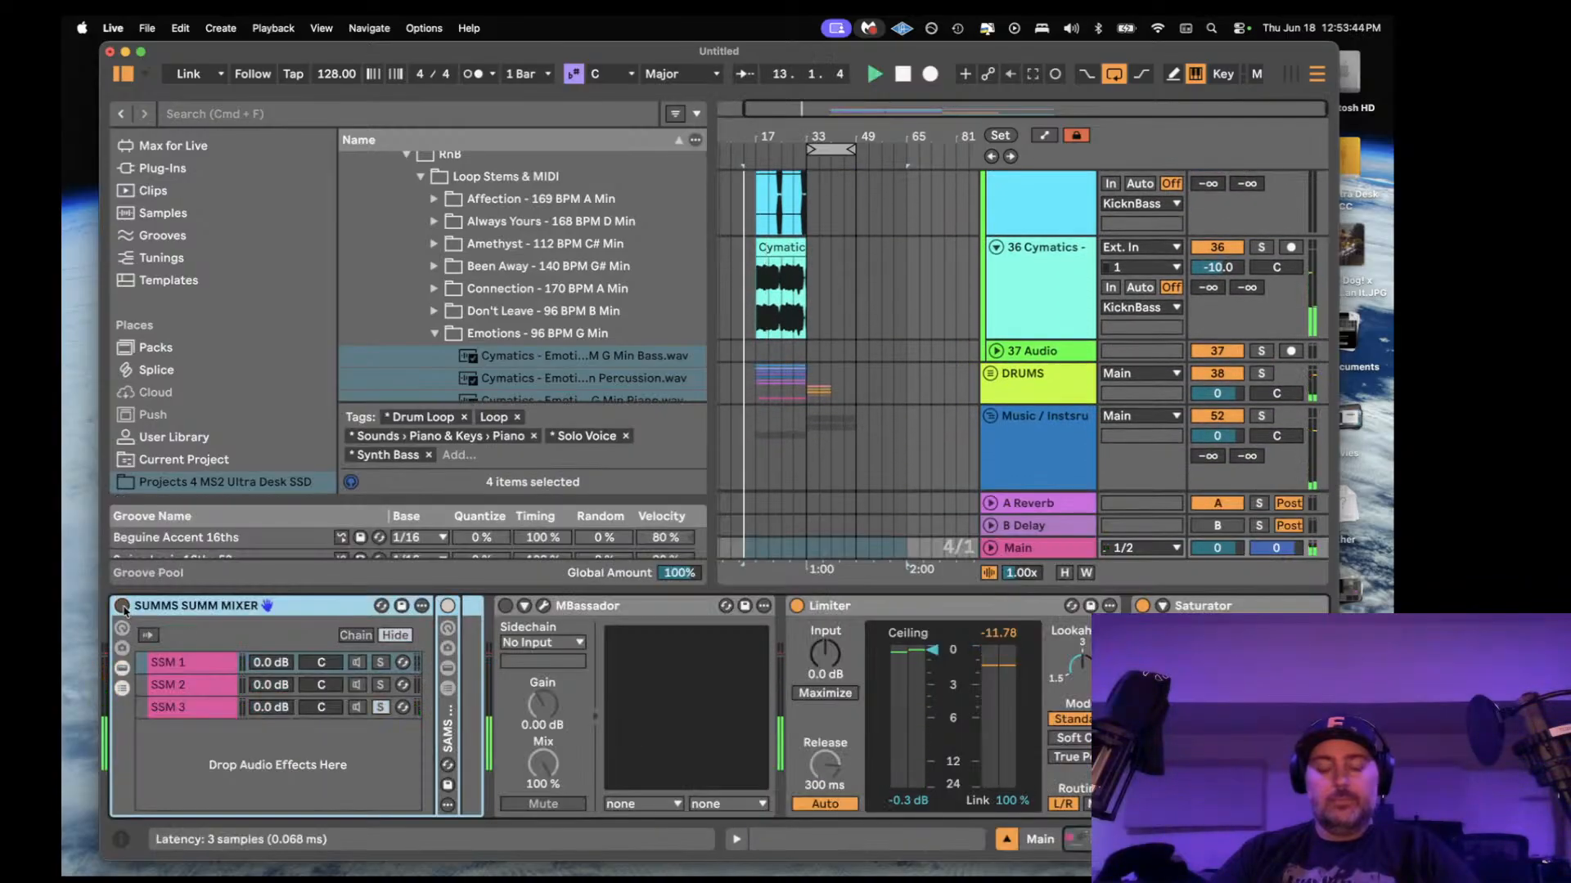
- Play the arrangement from bar 17 with the summing rack active, and stop playback
click(900, 314)
key(space)
click(1022, 839)
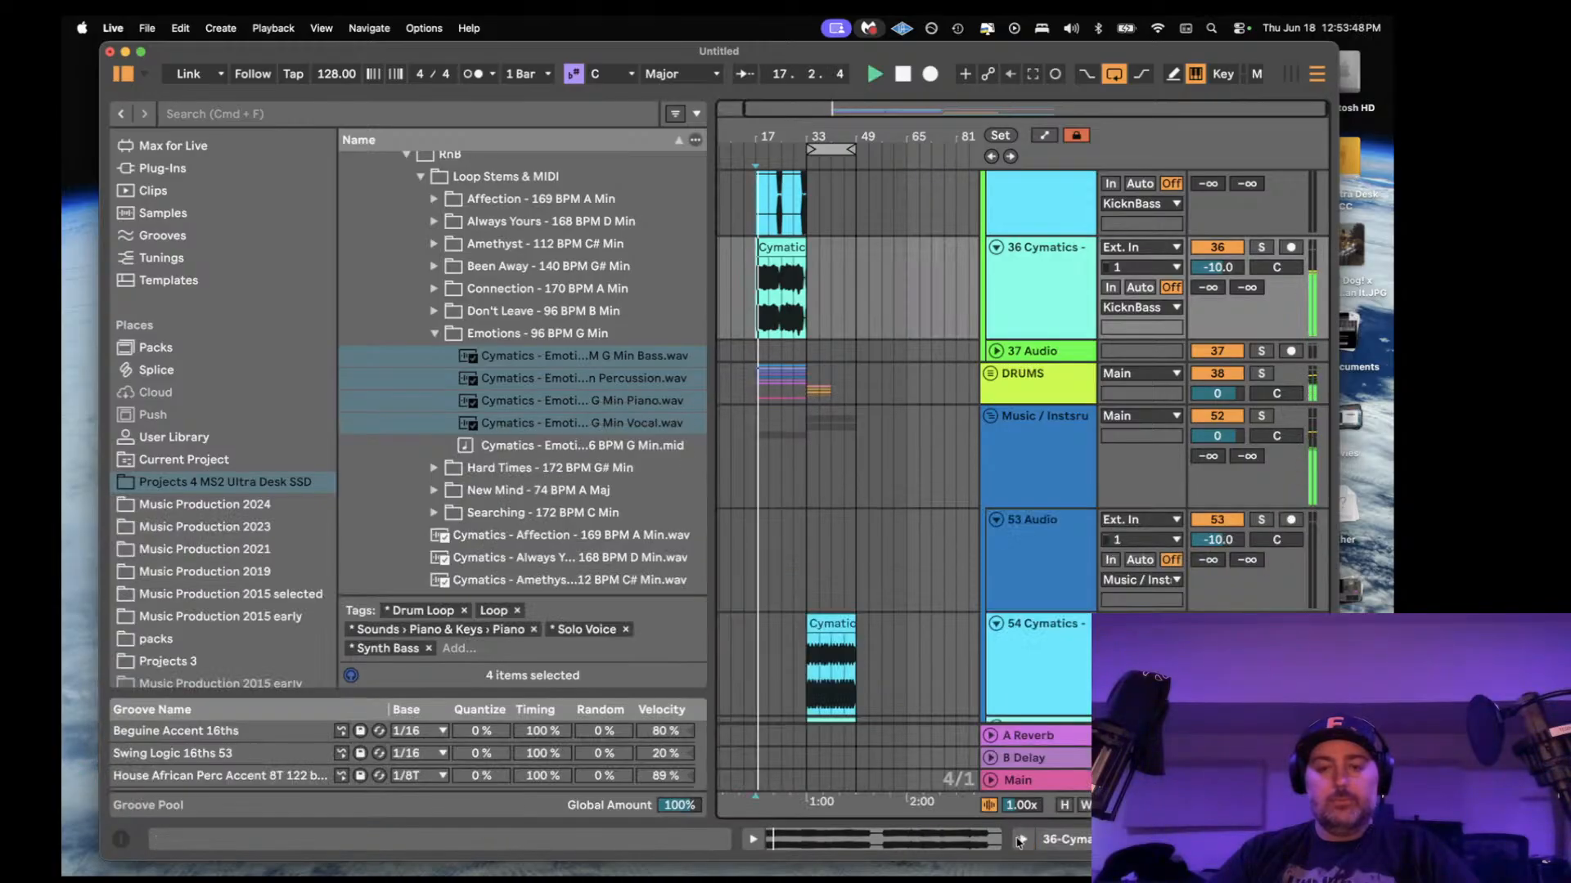
scroll(779, 344, left, 1)
key(space)
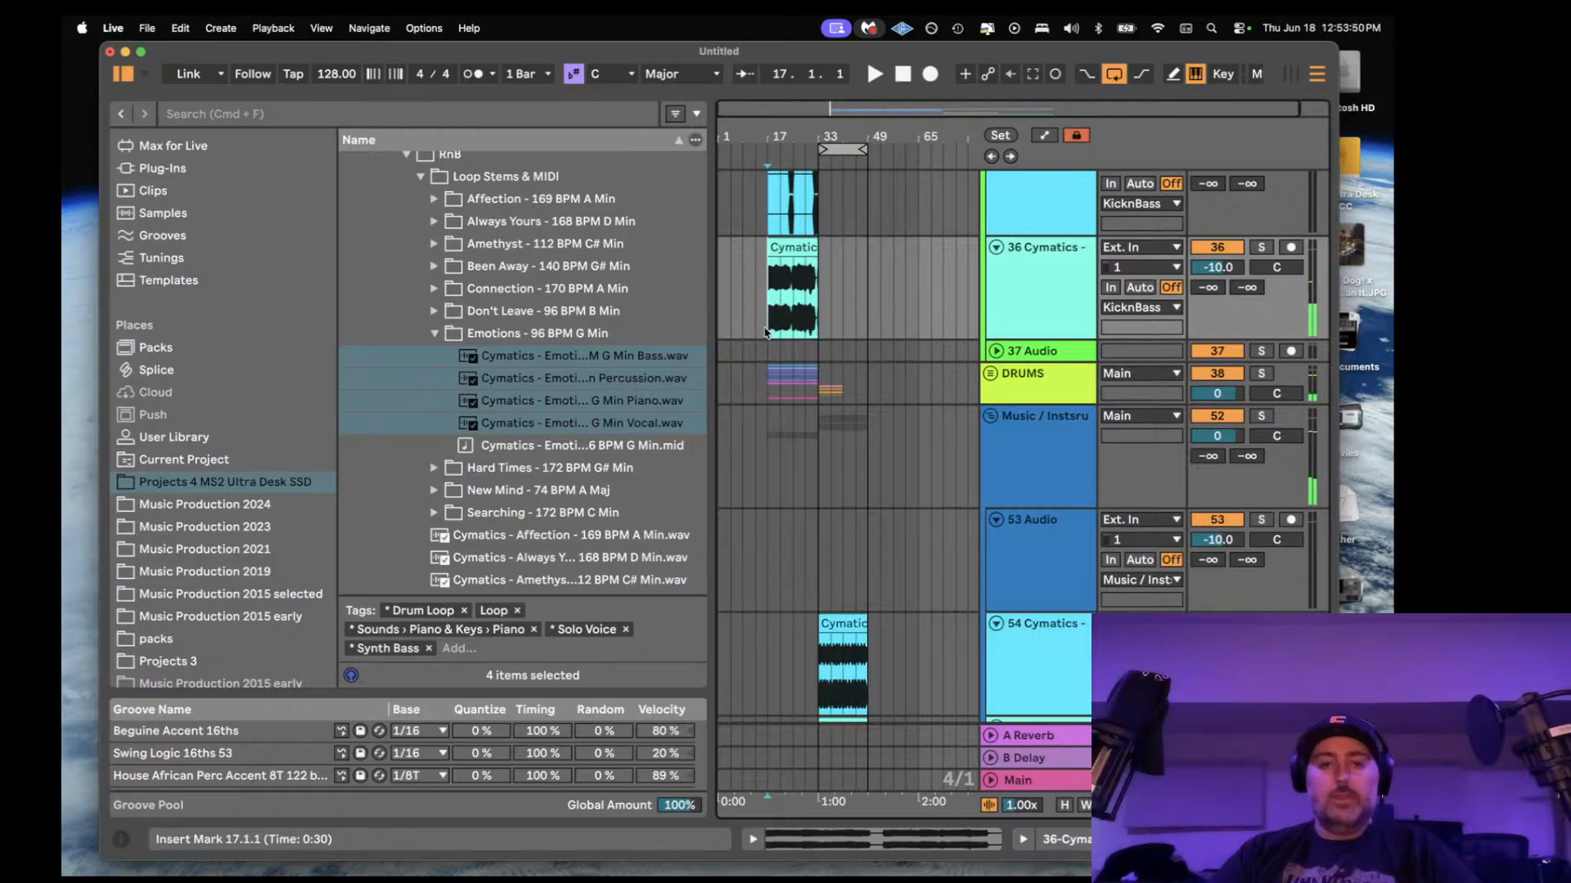
- Save the Live Set as "SAMS SUMMER MIXEER IN THE BOX va1" in its own folder under A TEMPLATES
key(super+s)
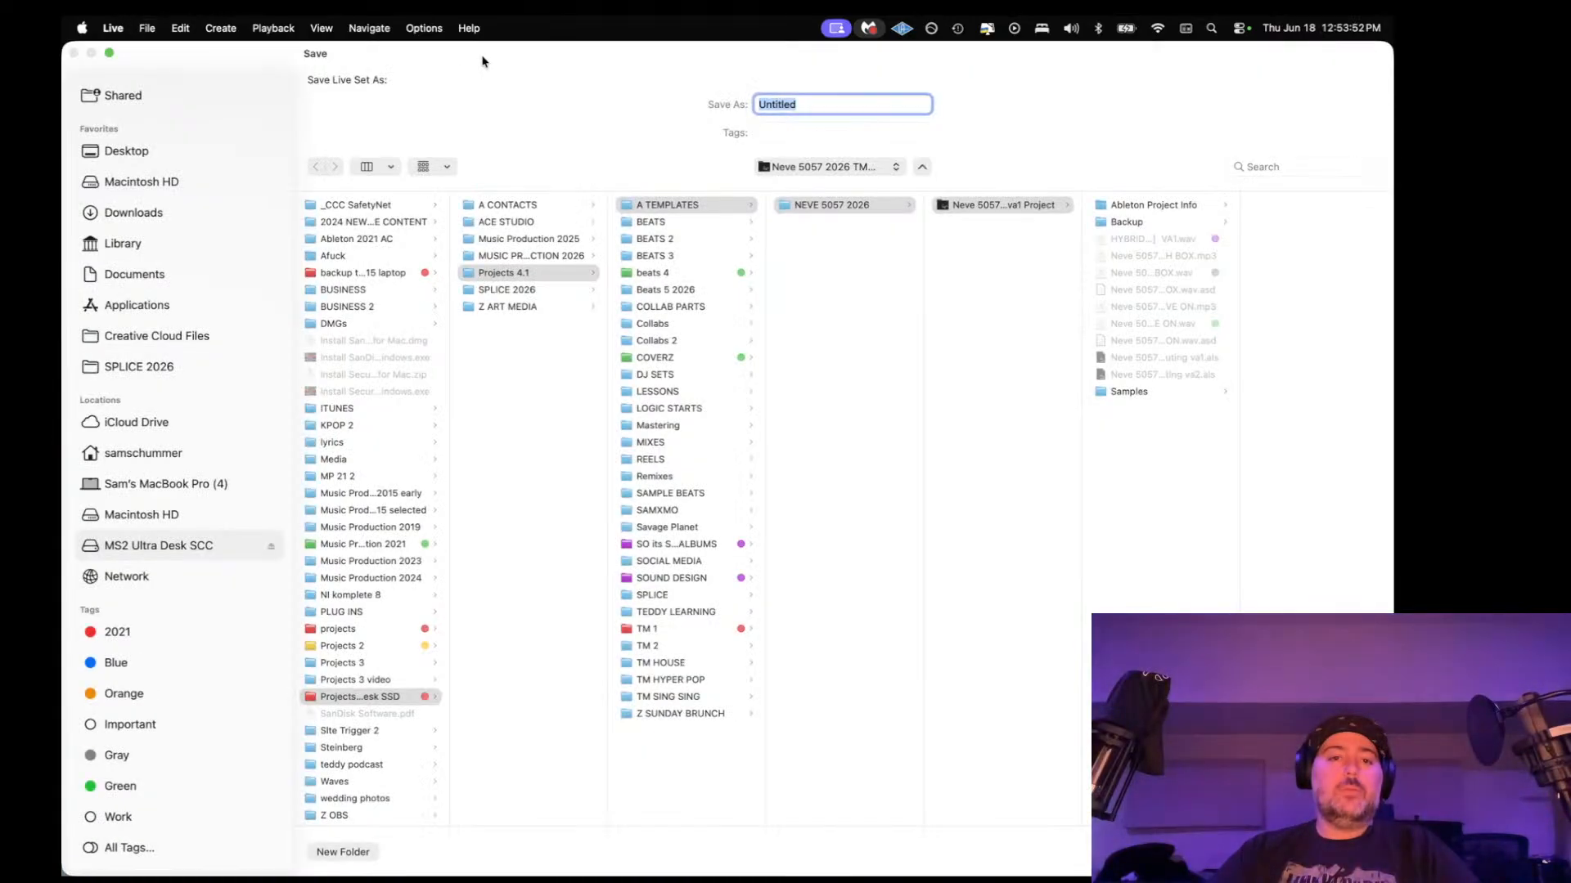
key(Escape)
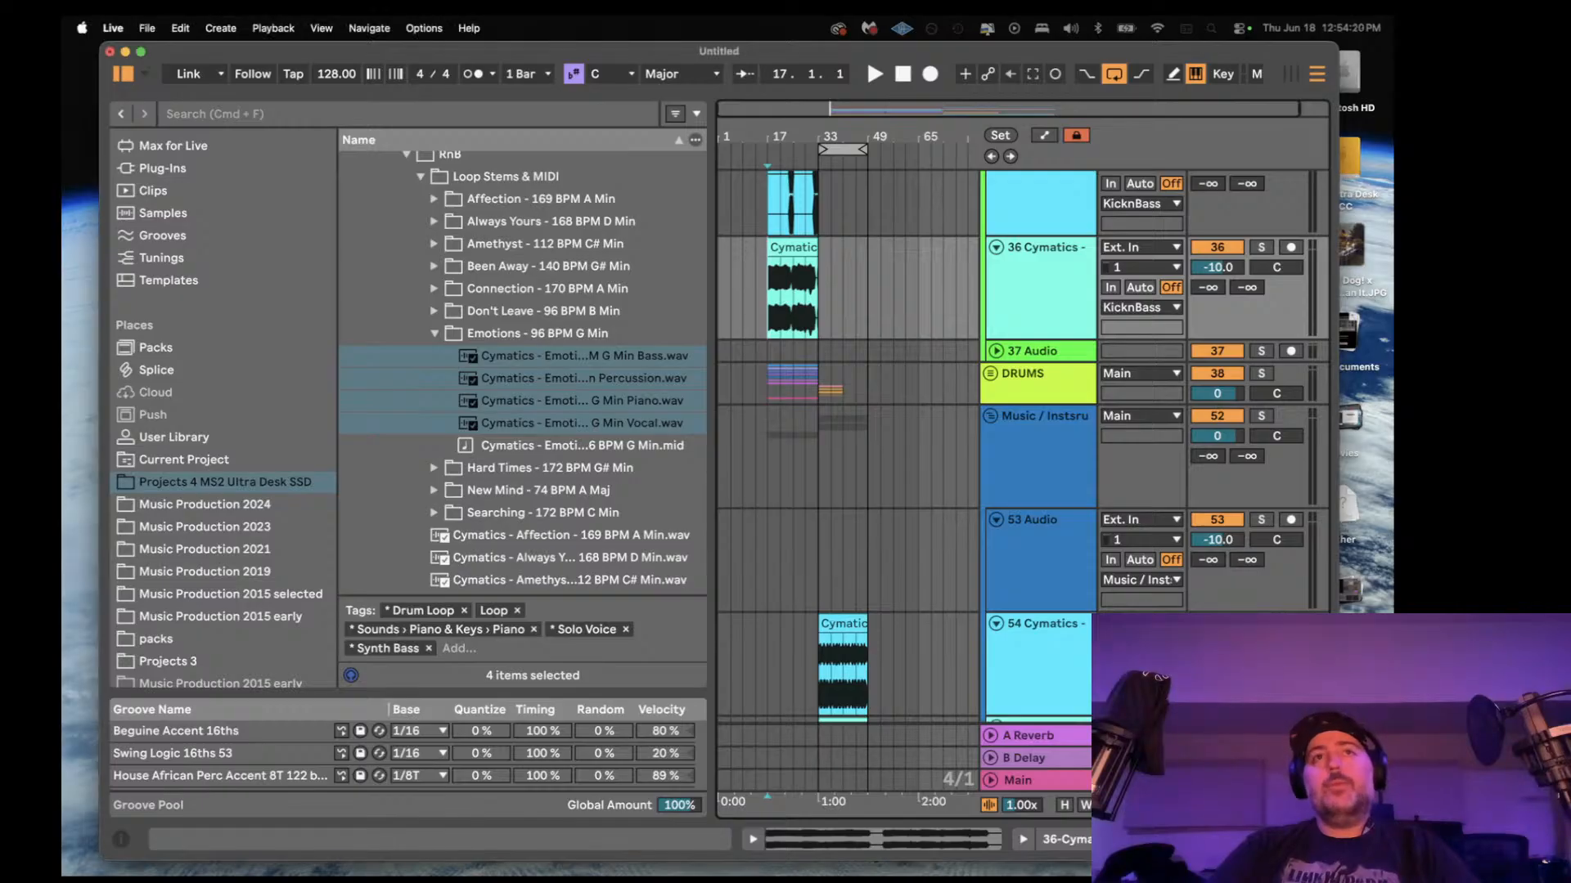
key(super+shift+s)
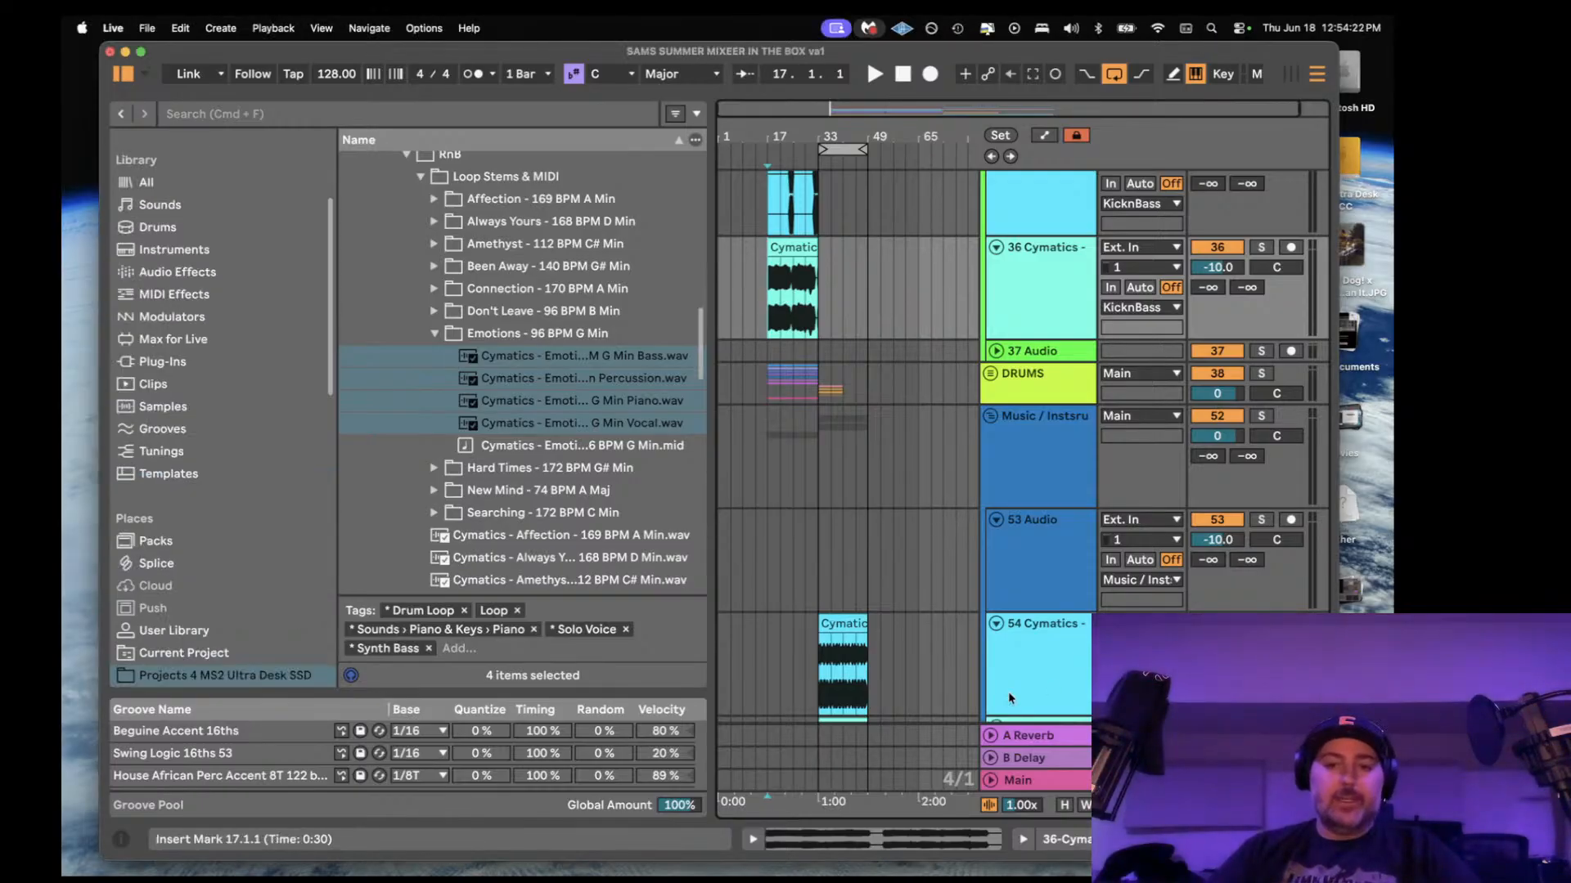
- Check the Main track's device chain and play the arrangement from bar 33, and stop playback
double_click(1053, 790)
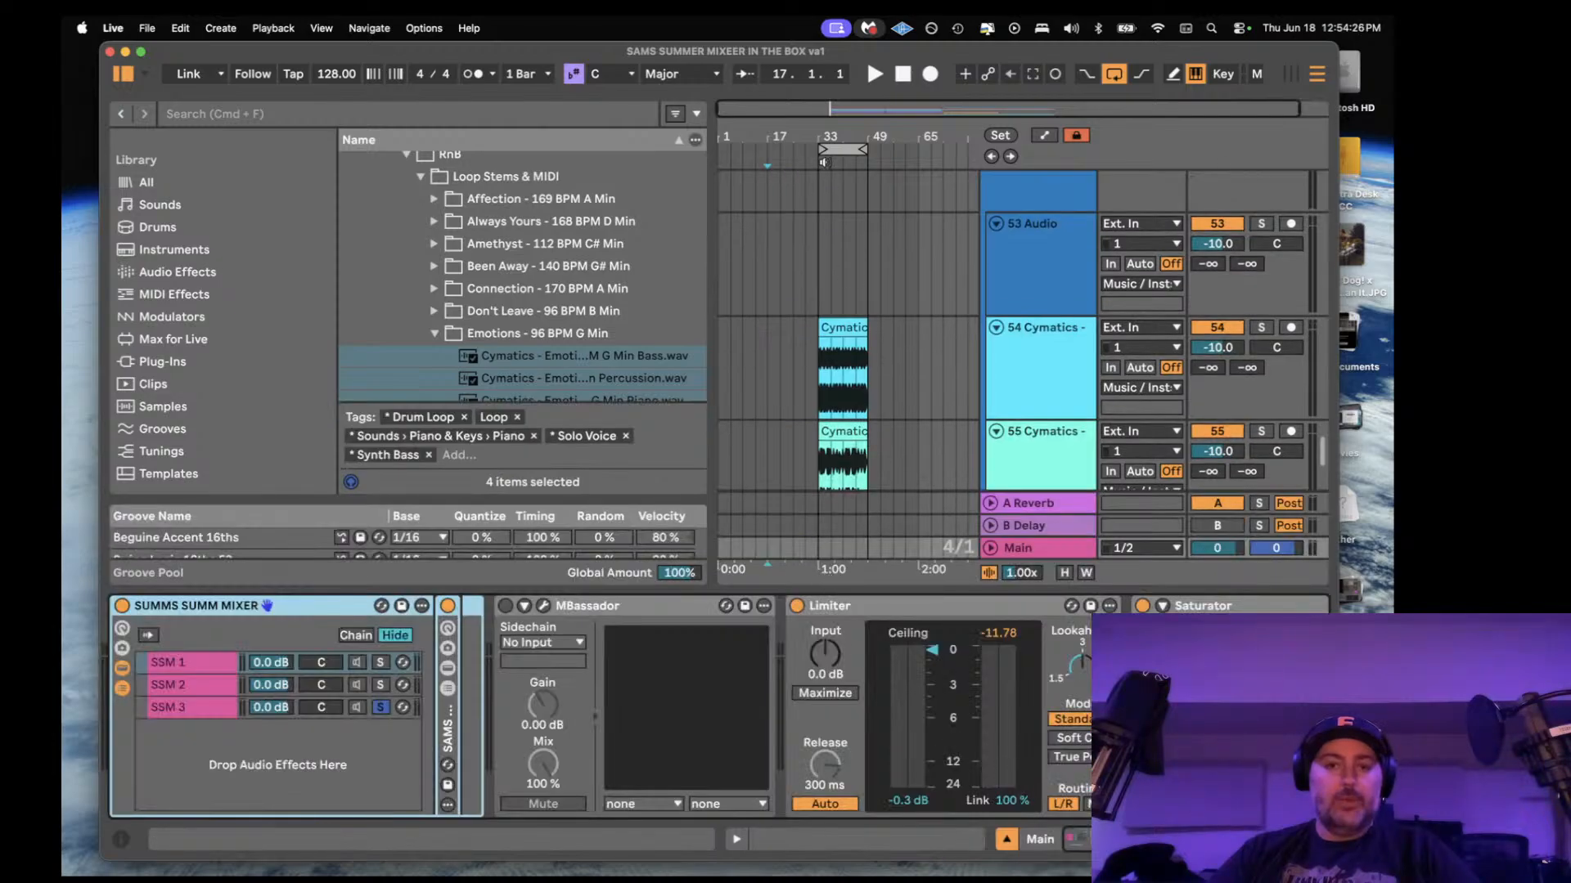
key(space)
click(817, 197)
key(space)
key(space)
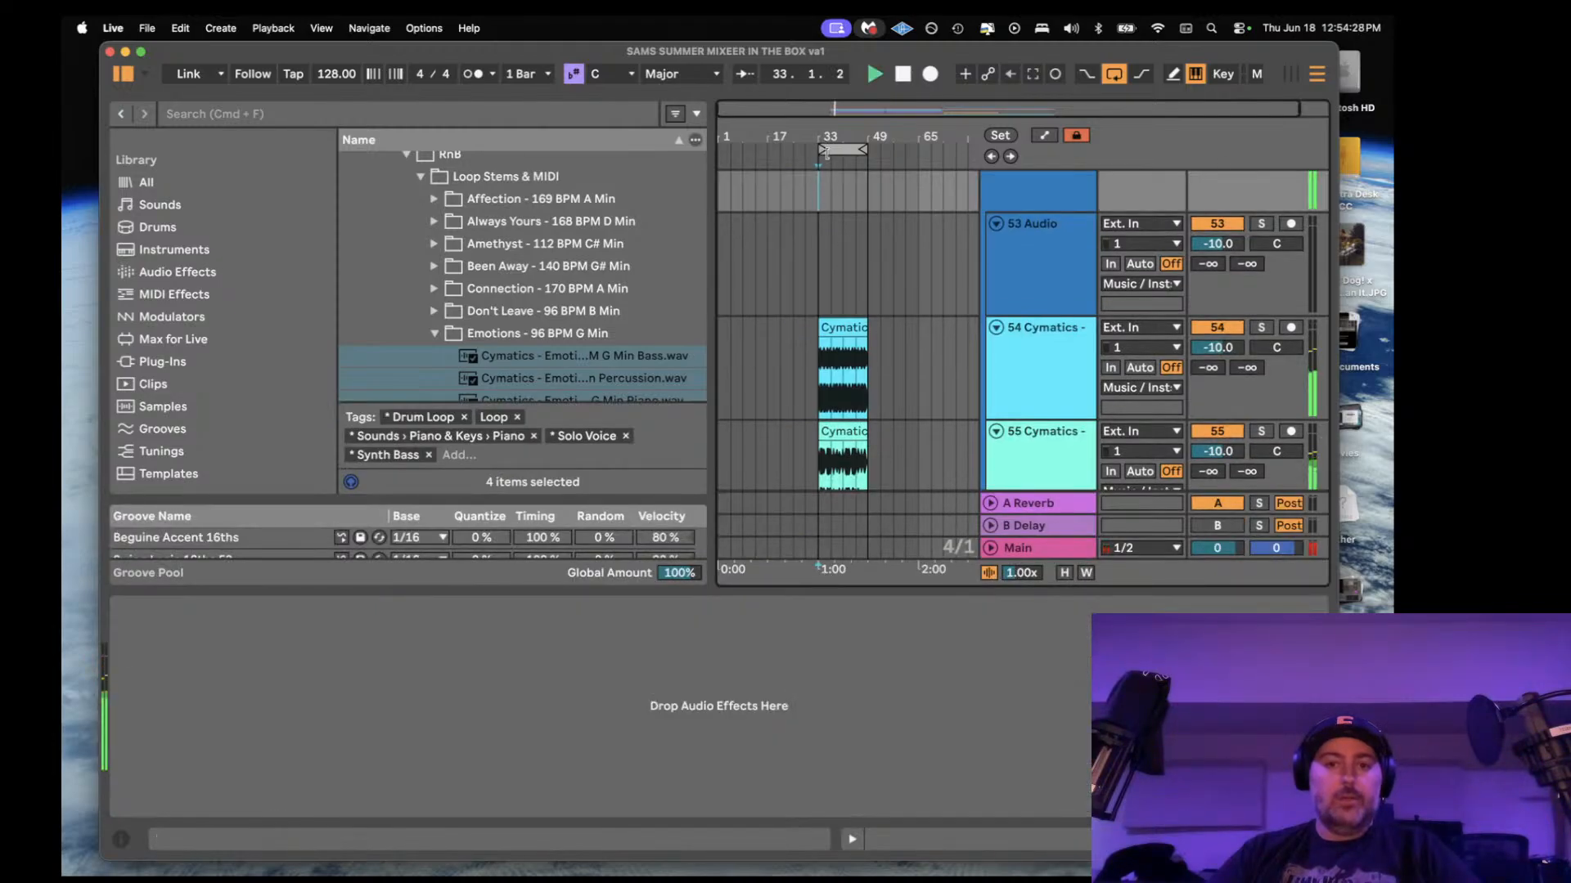
key(space)
- Select the 16-bar loop from bar 33 and start exporting the Main track as 16-bit, 44100 Hz WAV and MP3
click(838, 149)
key(shift+super+r)
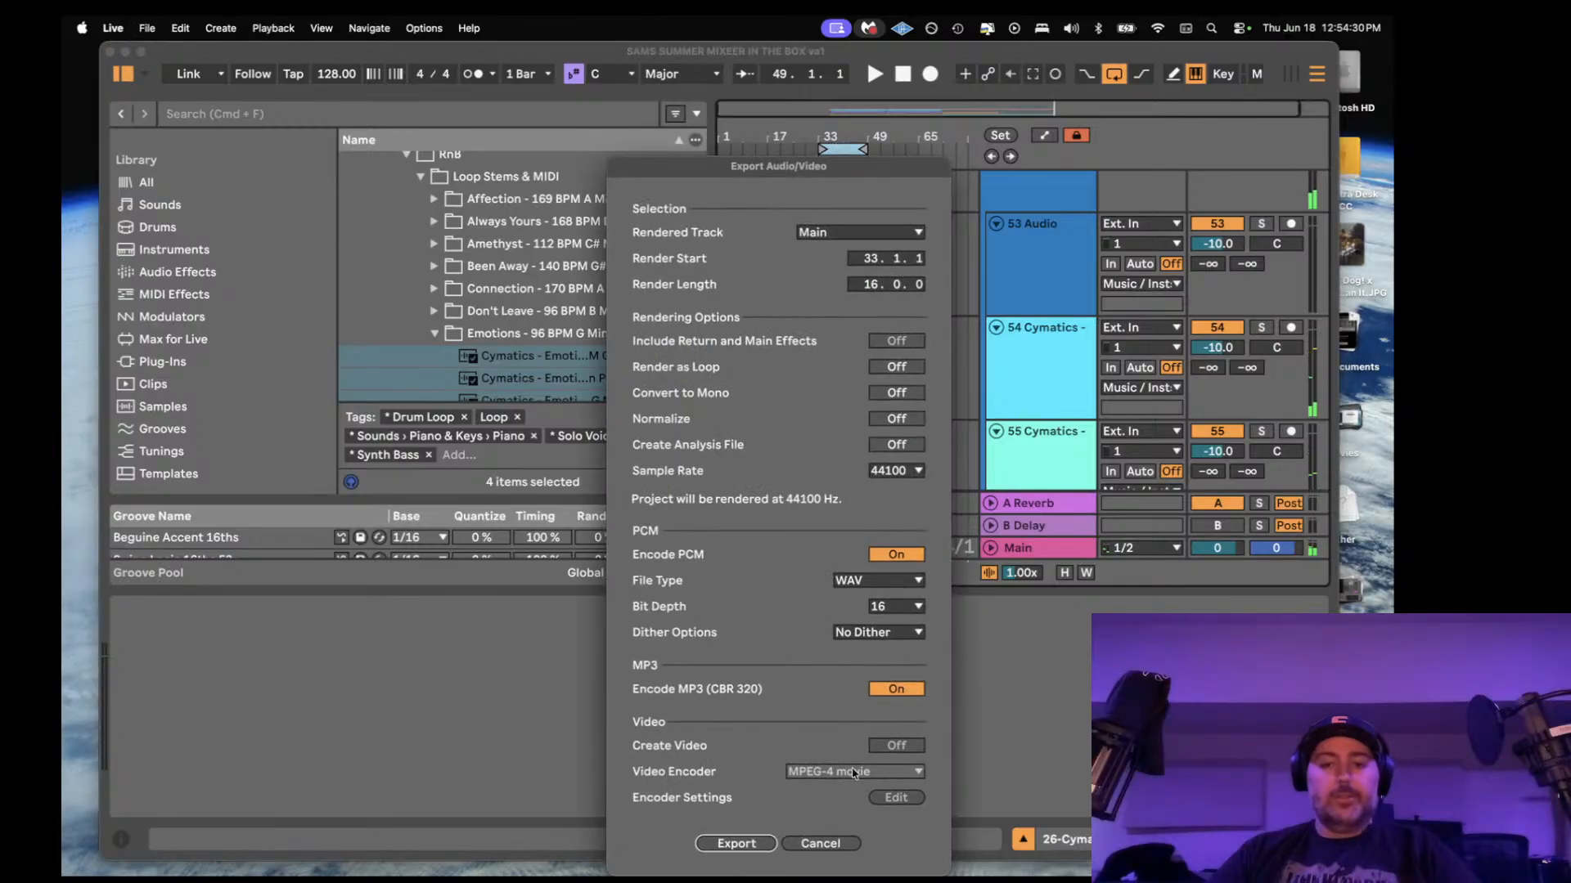
click(736, 844)
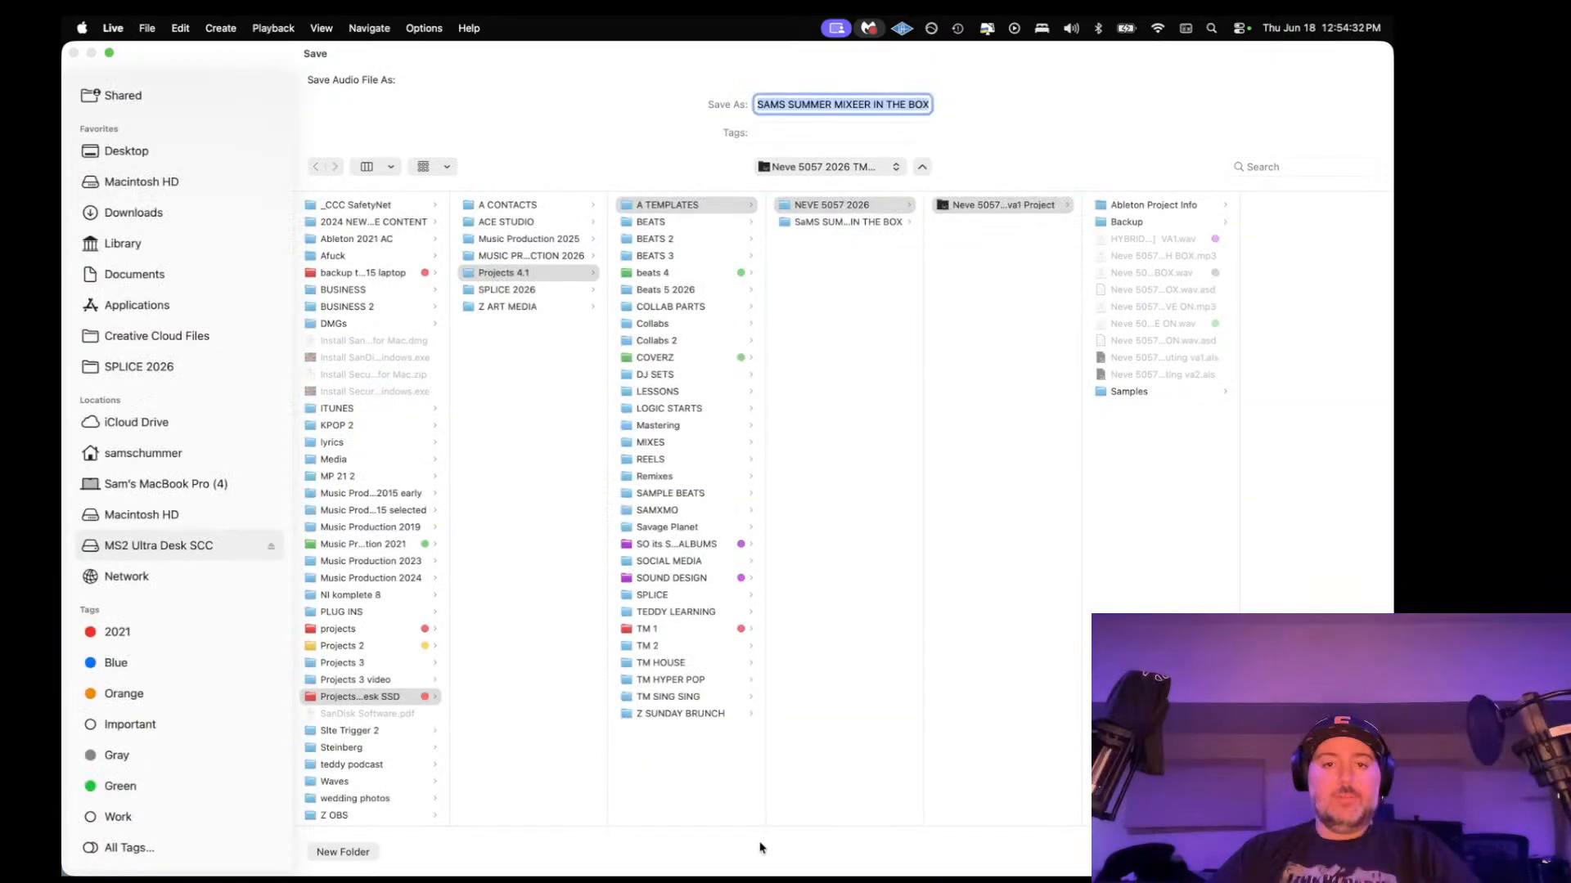
- Save the exported audio in the SAMS SUMMER MIXEER project folder with TEST added to the file name
click(826, 221)
click(961, 204)
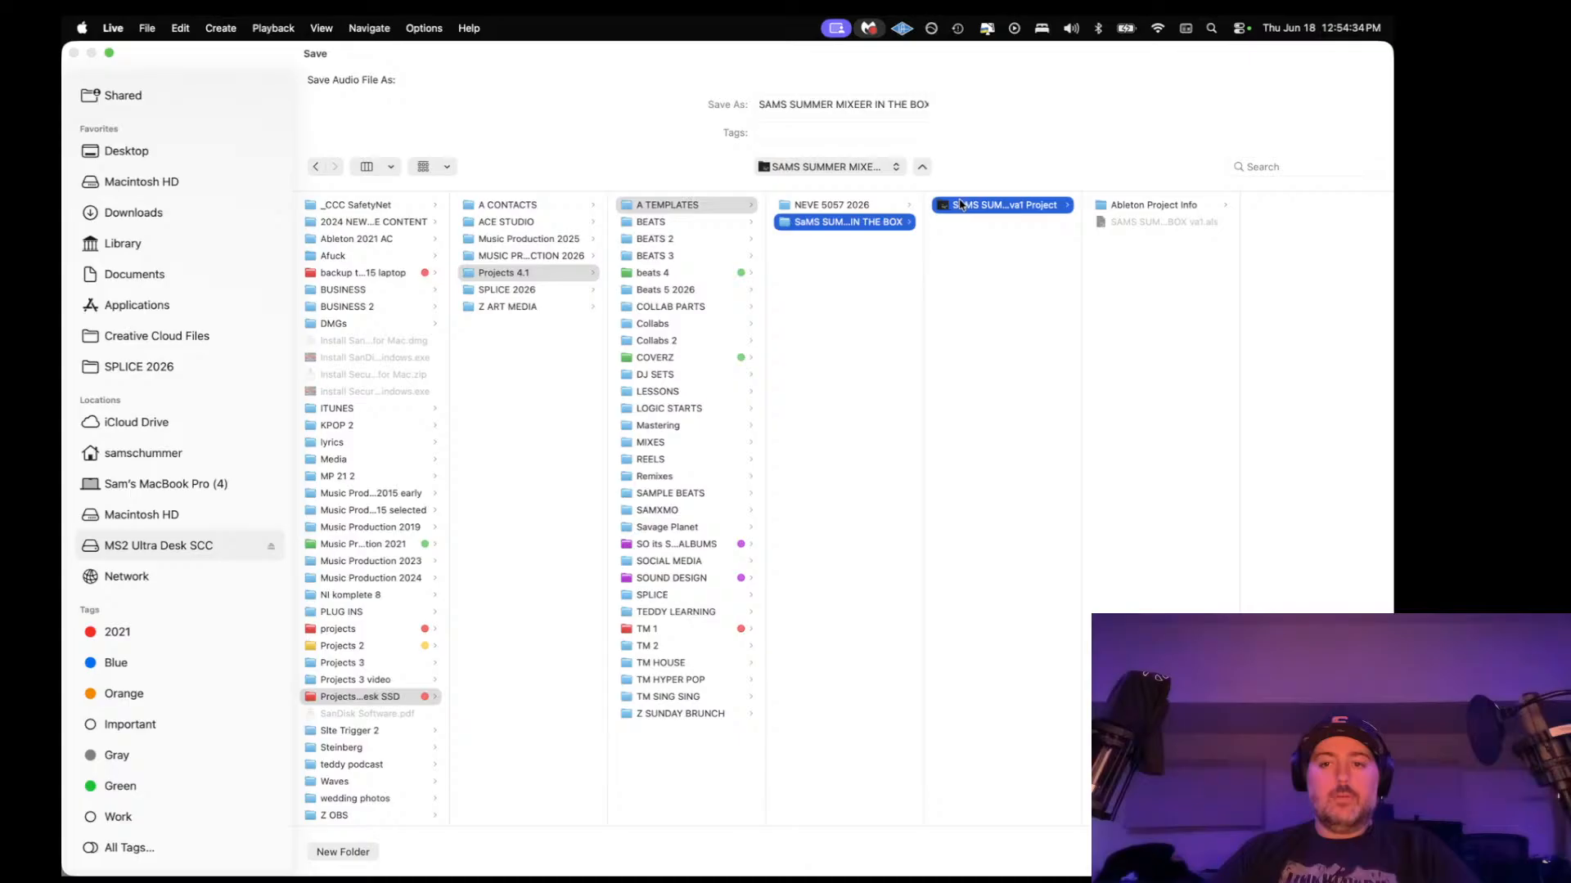
click(758, 104)
click(758, 104)
text(TEST)
key(Return)
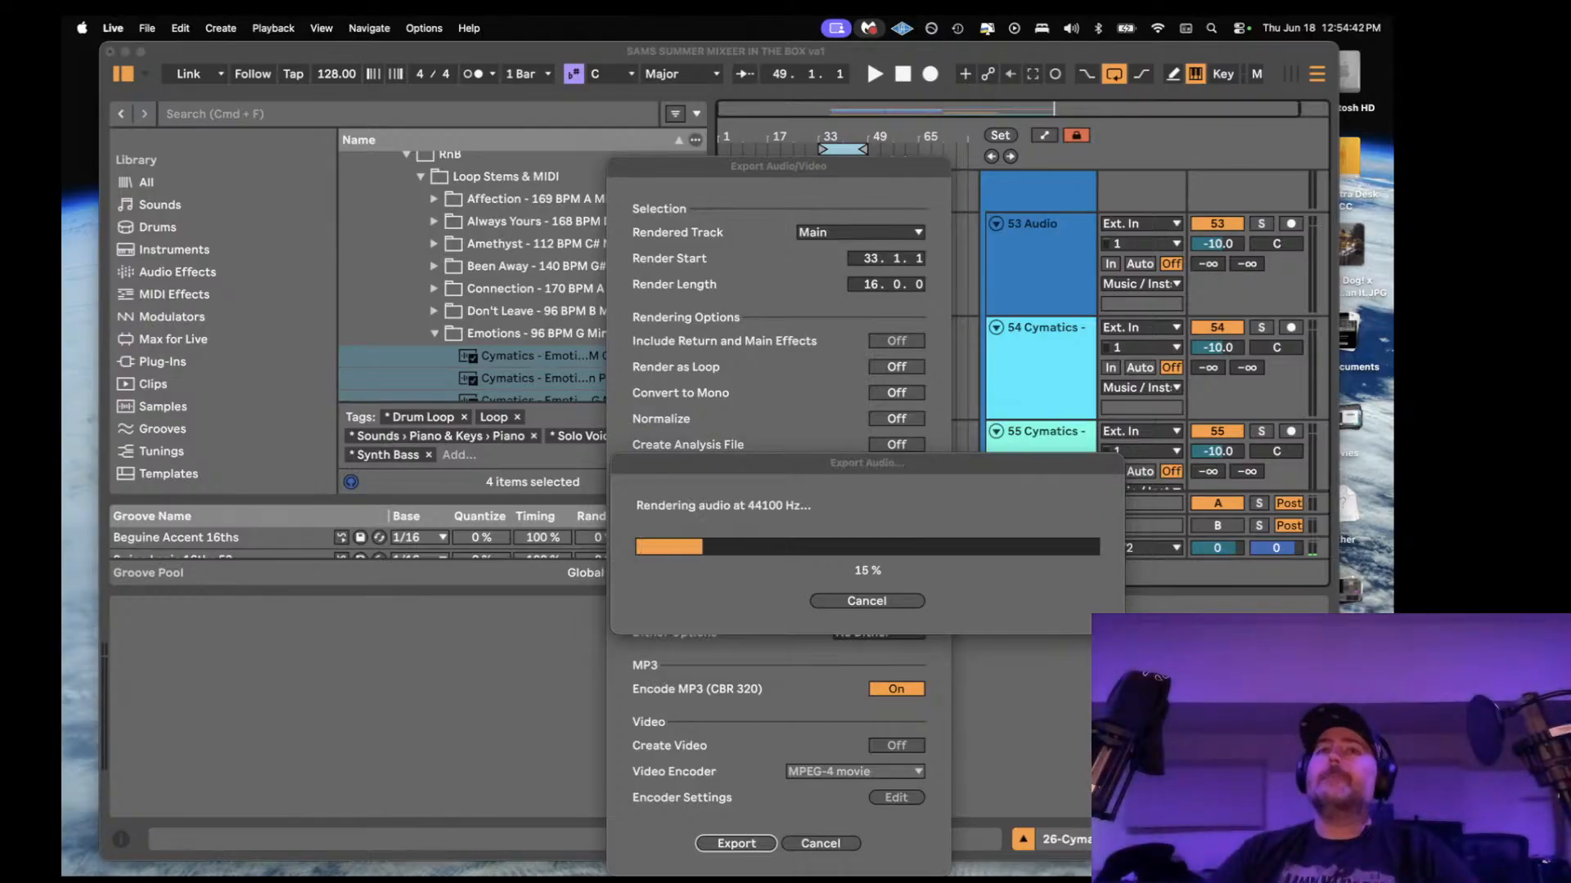
- Switch to Finder, return to Ableton Live and play the selected passage from bar 33 briefly
key(super+Tab)
drag(753, 179, 1393, 104)
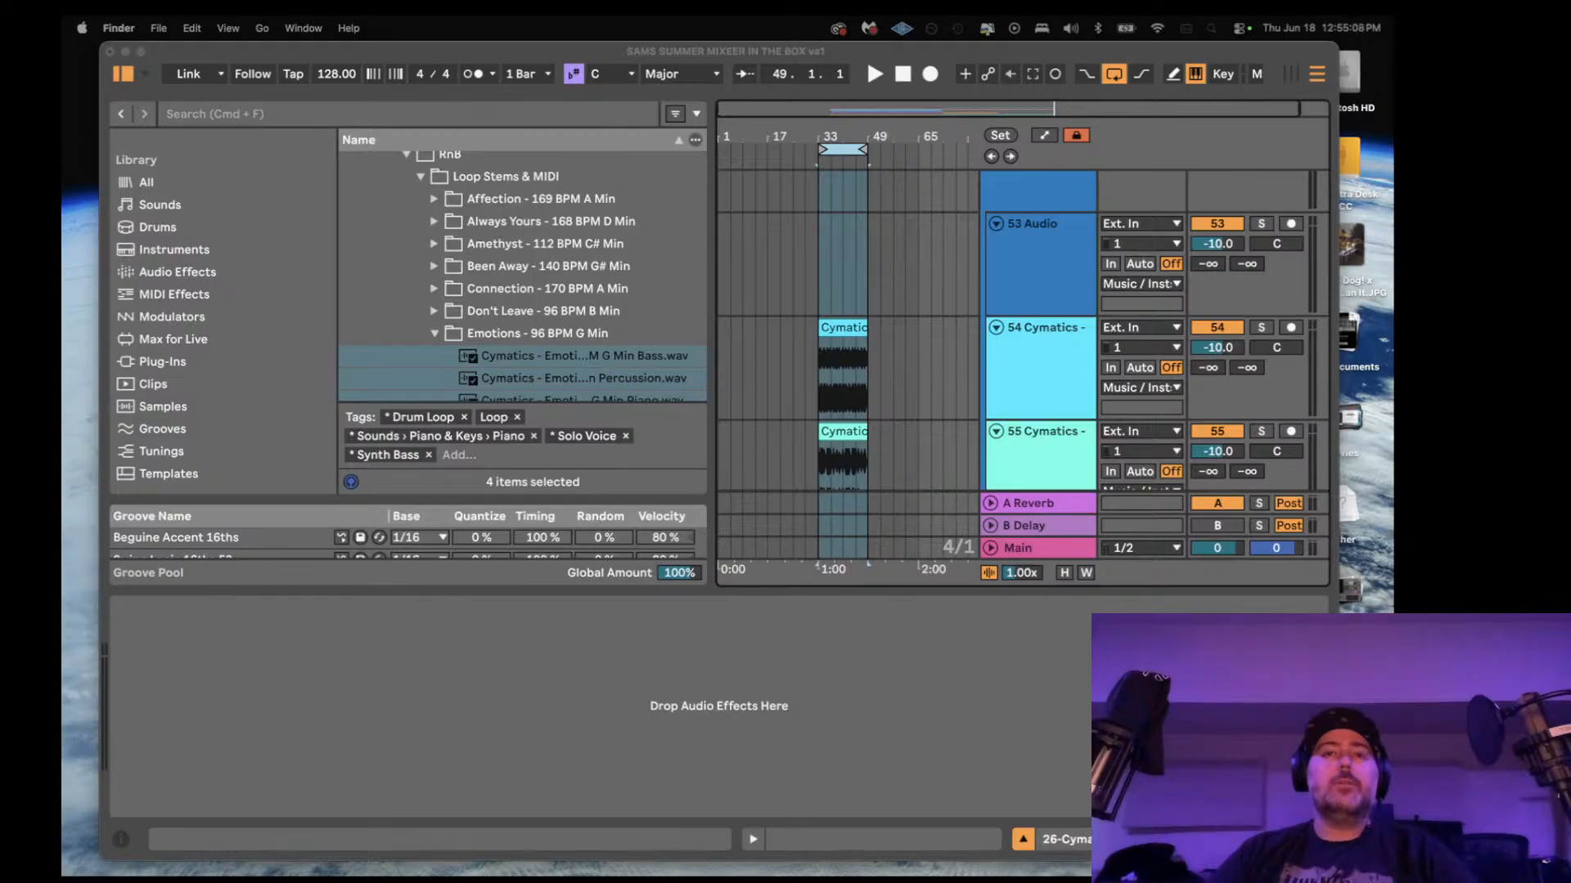
click(819, 554)
key(space)
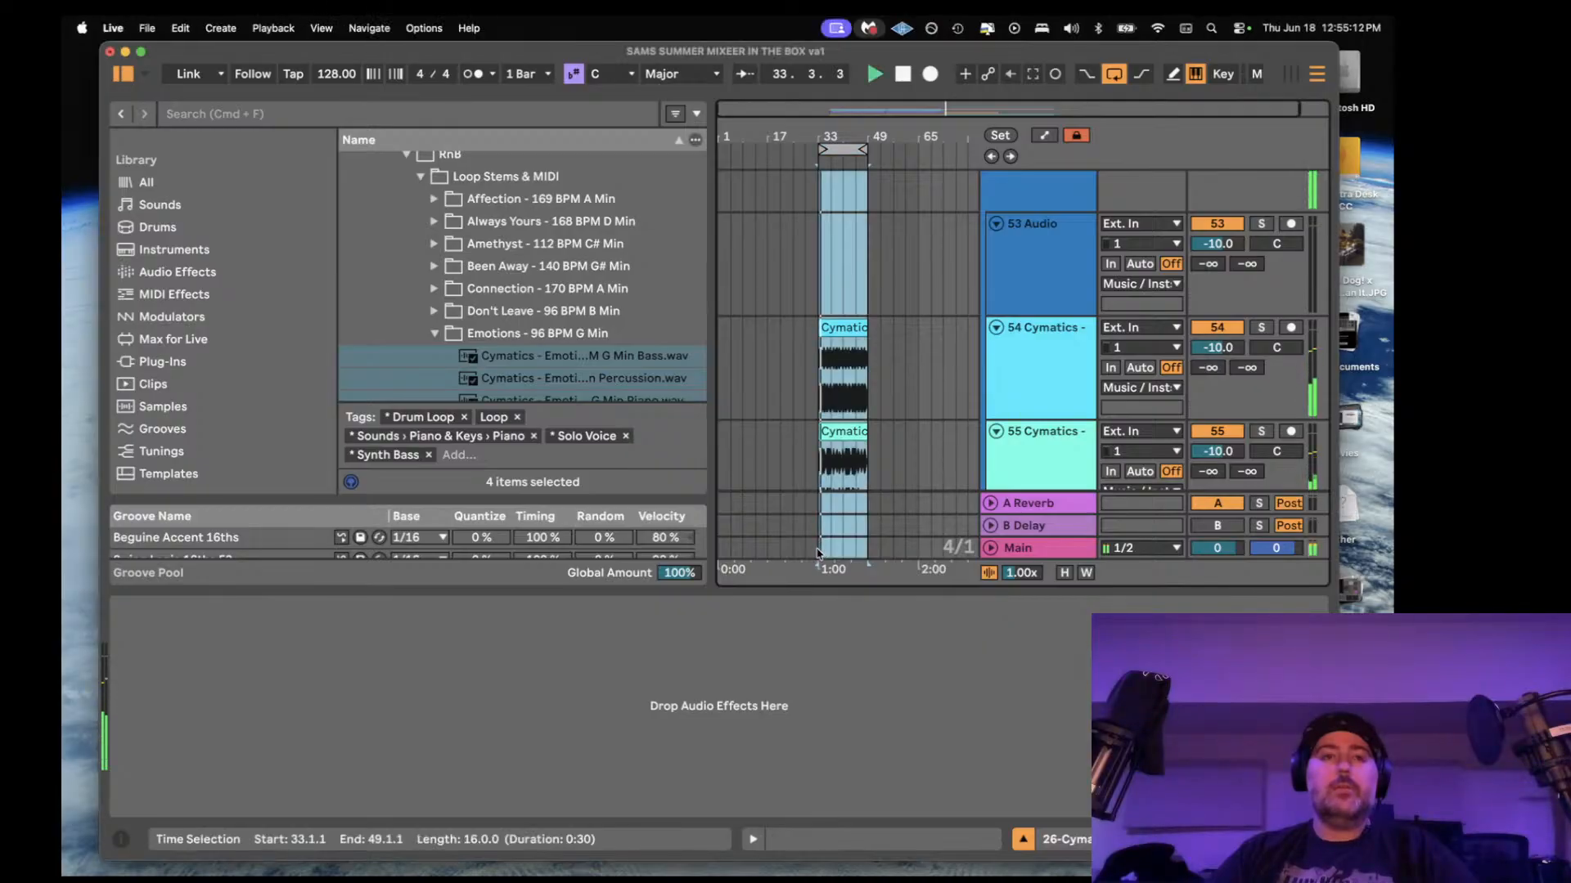
key(space)
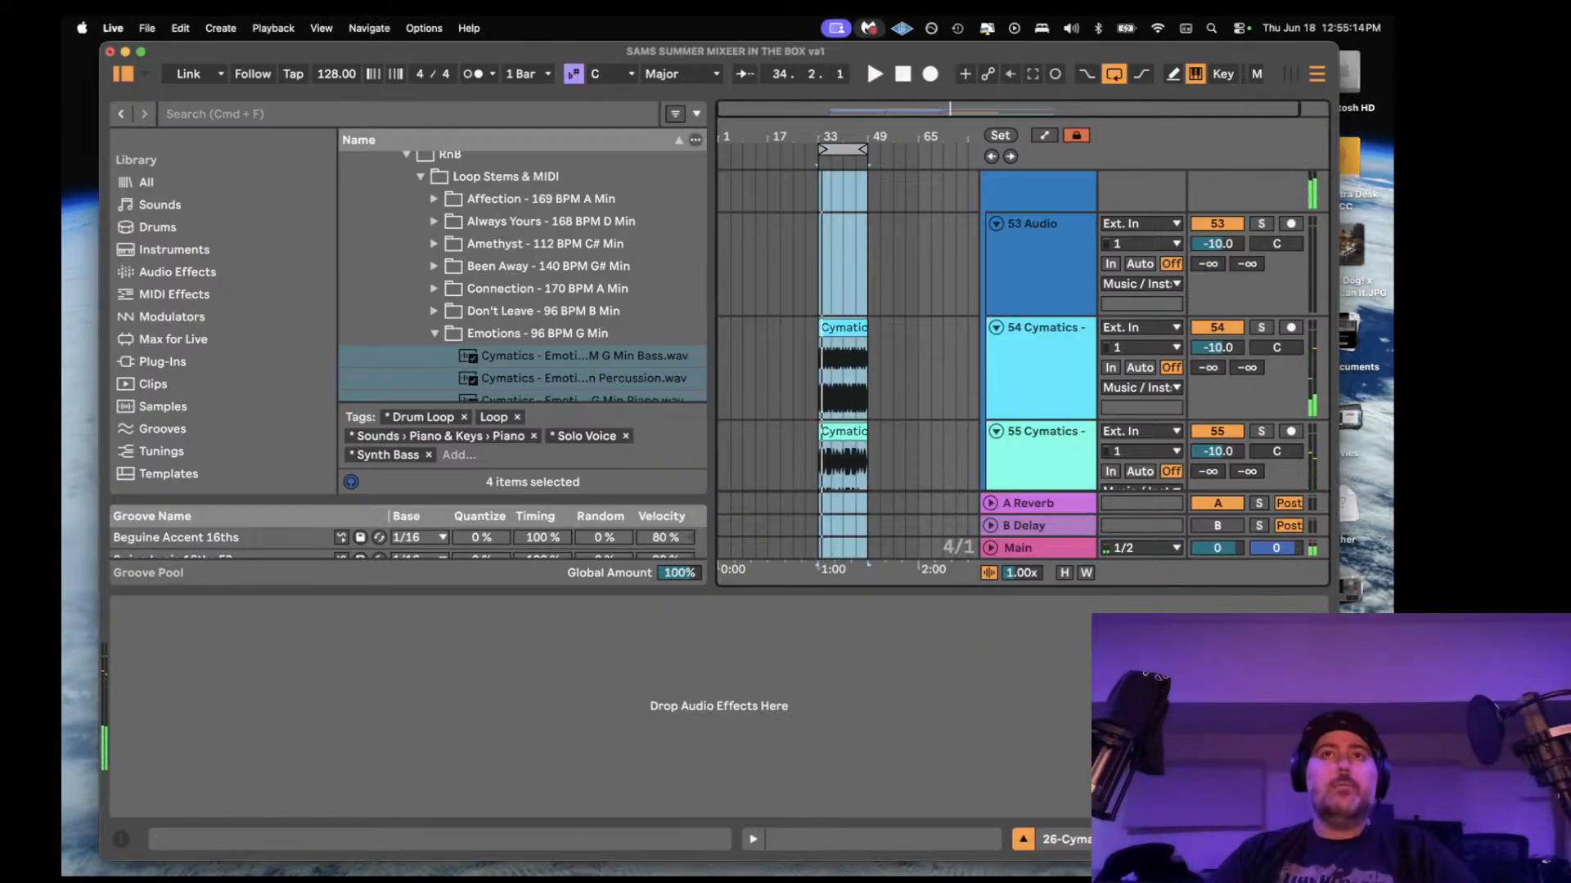
- Narrow the browser to widen the arrangement area and place the insert marker at bar 31 on track 53
click(715, 254)
drag(715, 234, 519, 234)
click(674, 268)
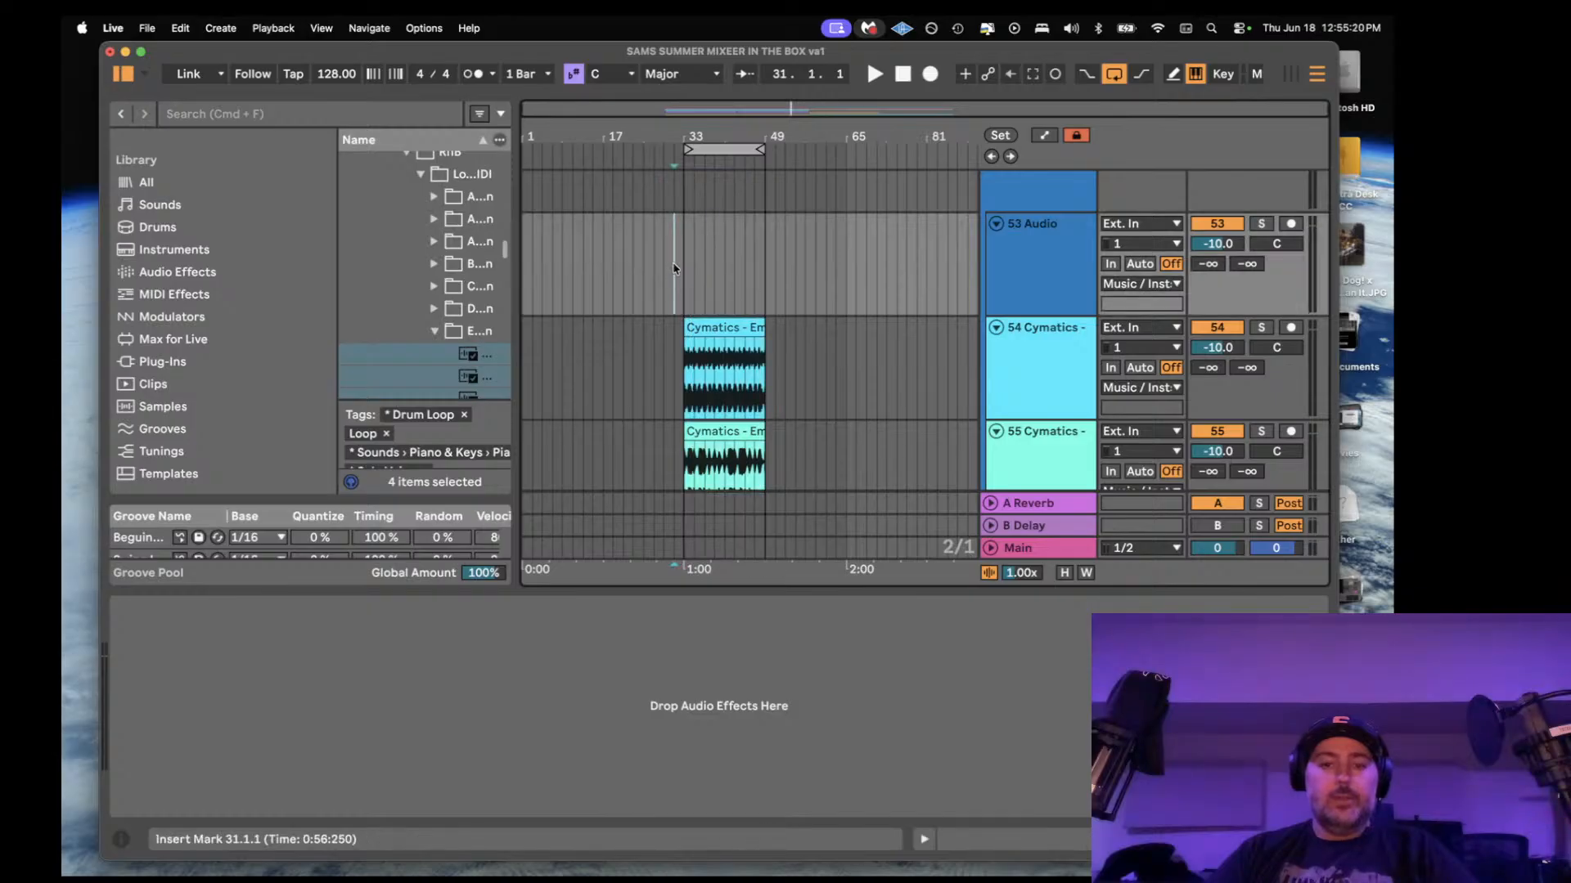
- Delete track 27 from the Vocal Lead group
scroll(679, 265, up, 6)
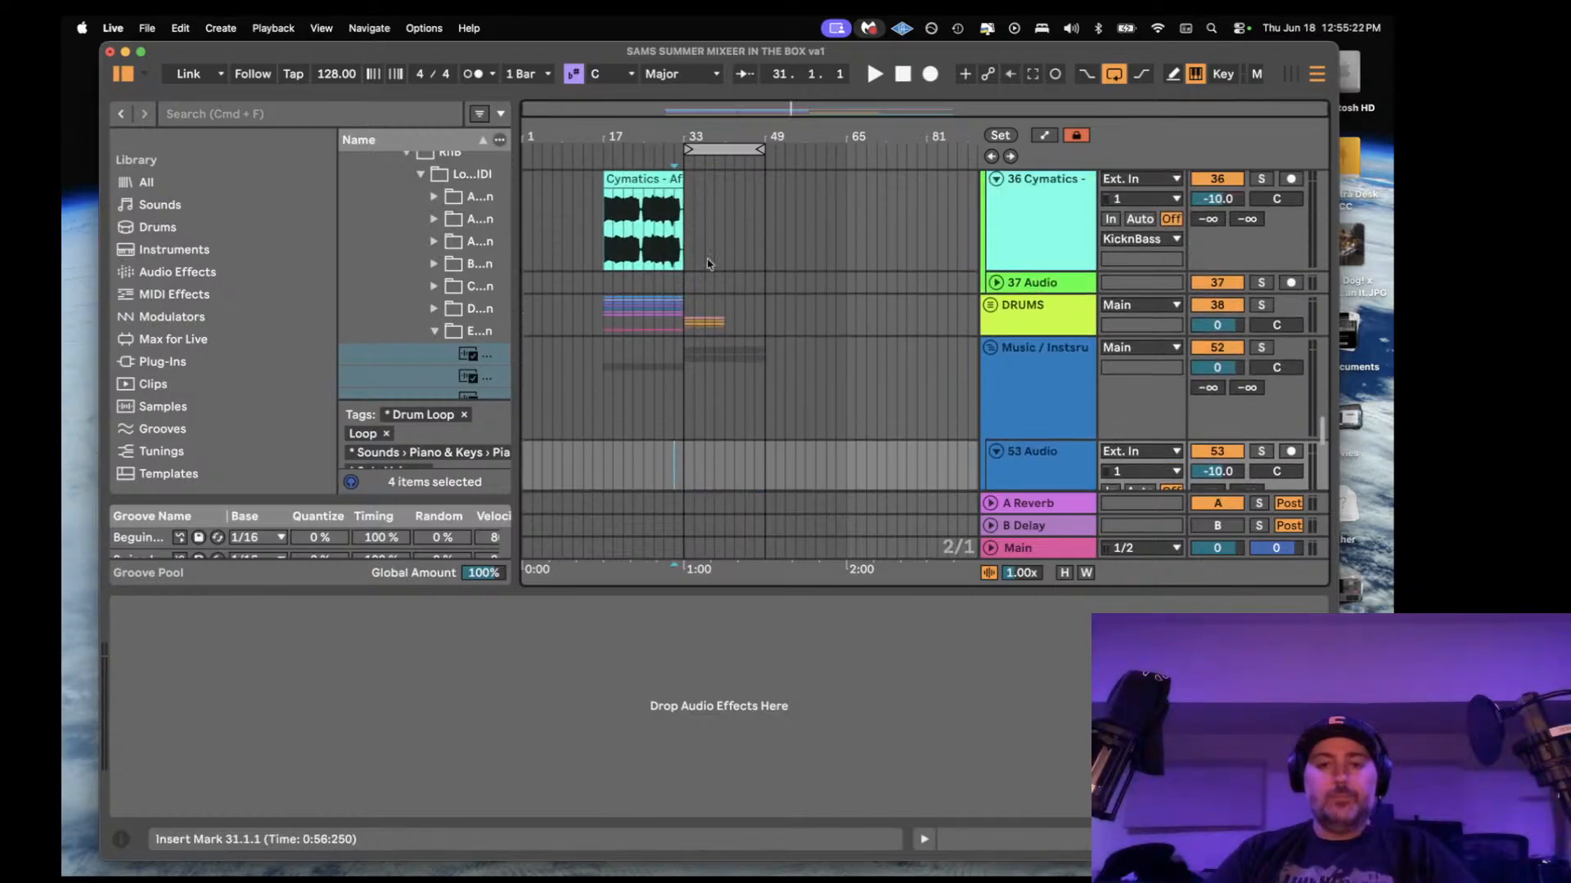
scroll(981, 300, up, 5)
scroll(981, 300, up, 6)
scroll(998, 319, down, 3)
click(1023, 345)
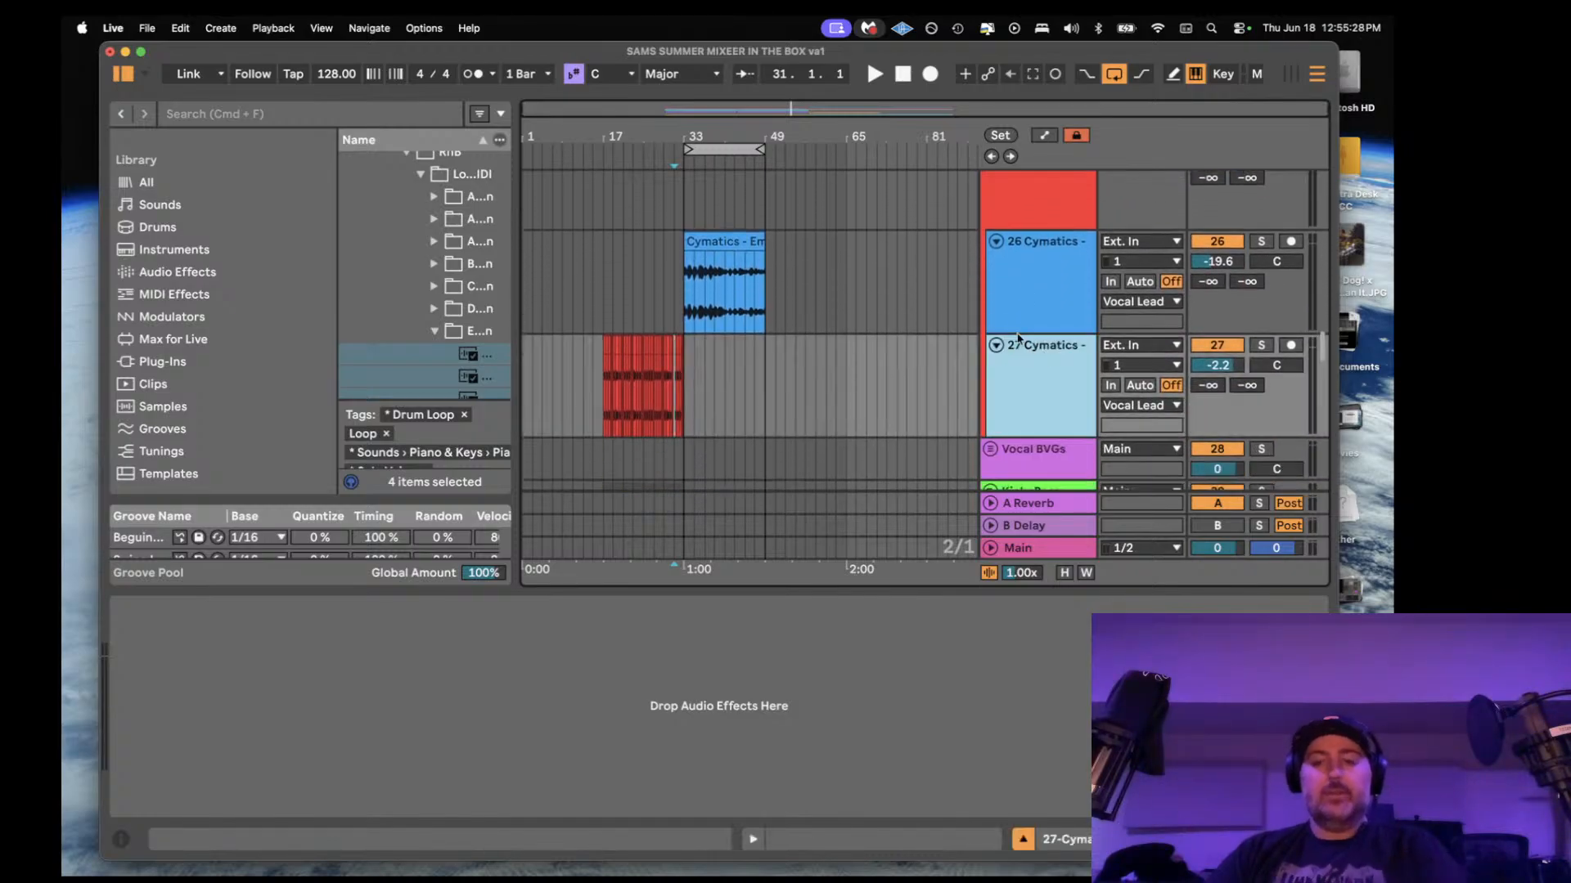
key(Delete)
- Reset track 26's volume to 0 dB and delete its clip
double_click(1216, 262)
drag(795, 286, 606, 293)
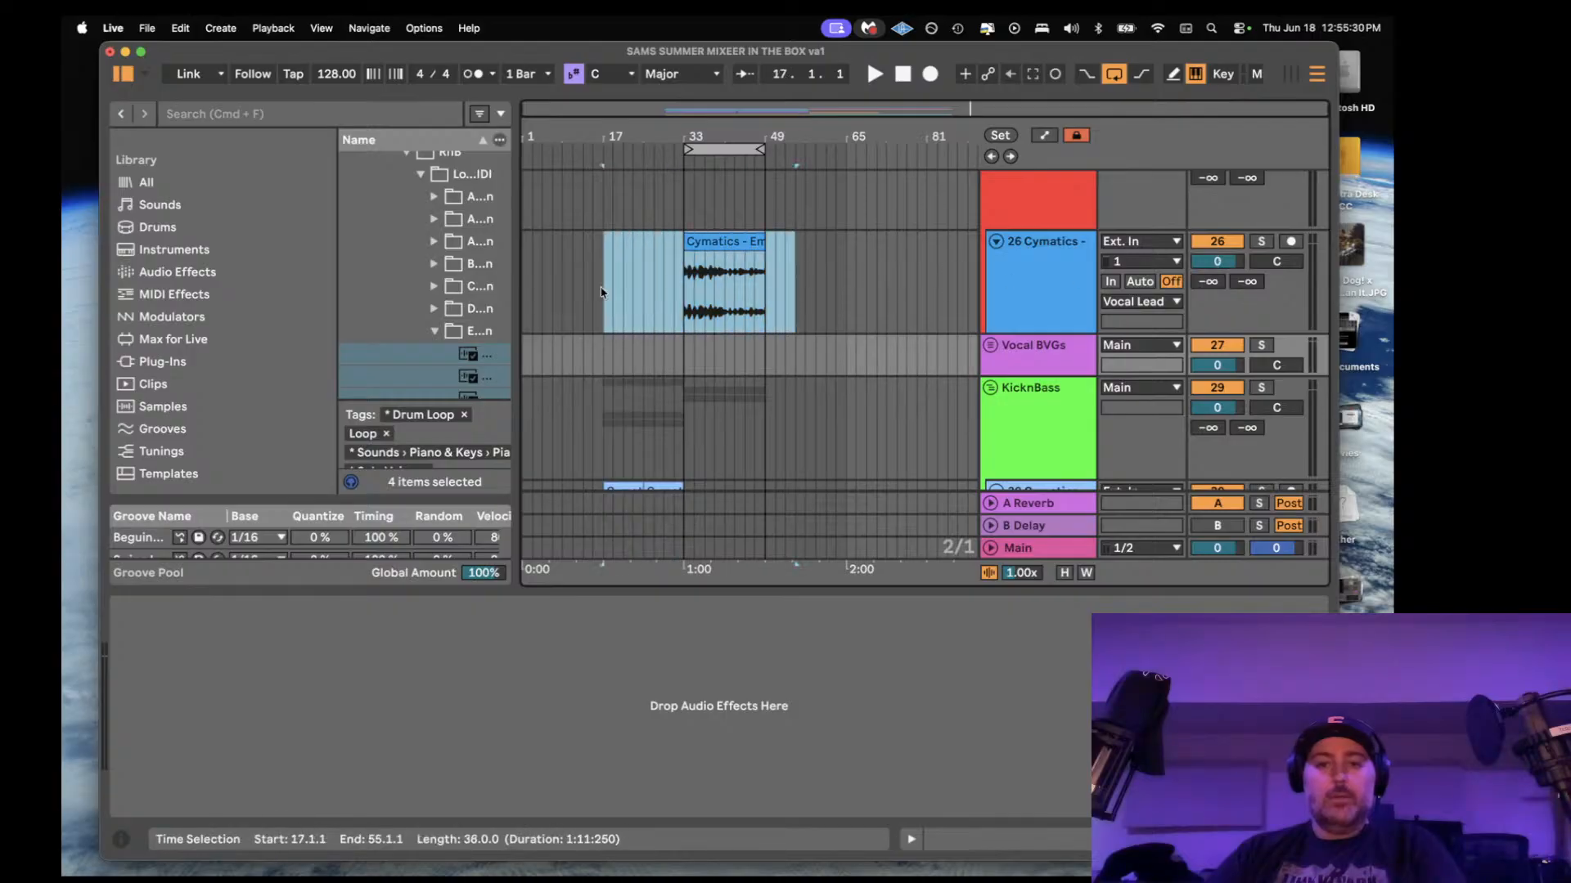
key(Delete)
- Delete tracks 31 through 36 from the KicknBass group, keeping only track 30
scroll(1025, 357, down, 2)
scroll(1028, 363, down, 4)
click(1034, 346)
scroll(1037, 350, down, 2)
click(1052, 367)
scroll(1053, 369, down, 7)
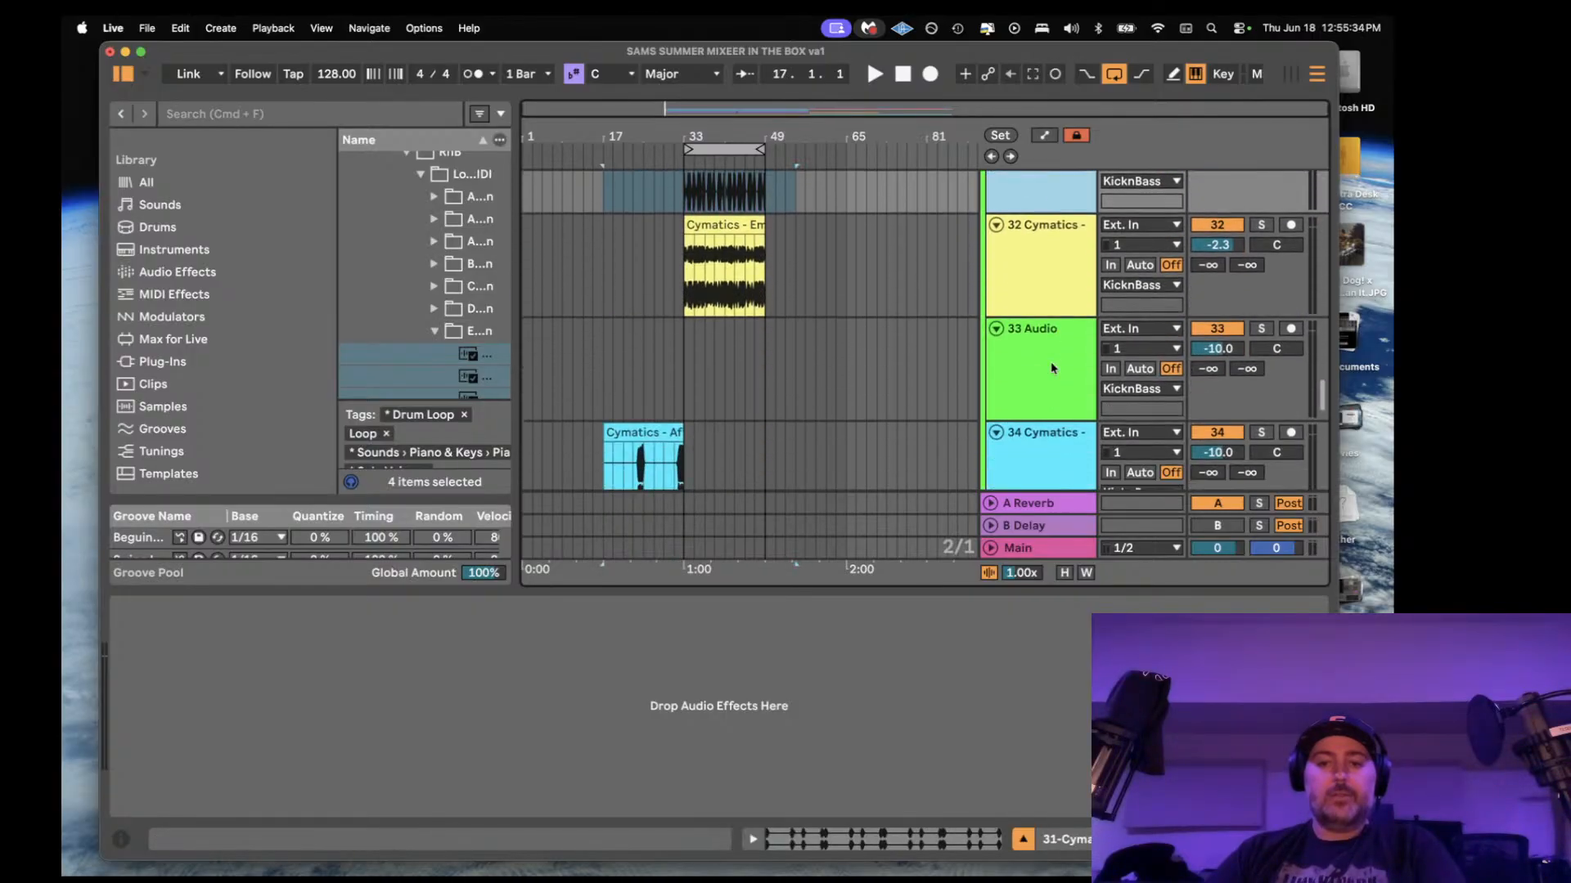
key(Delete)
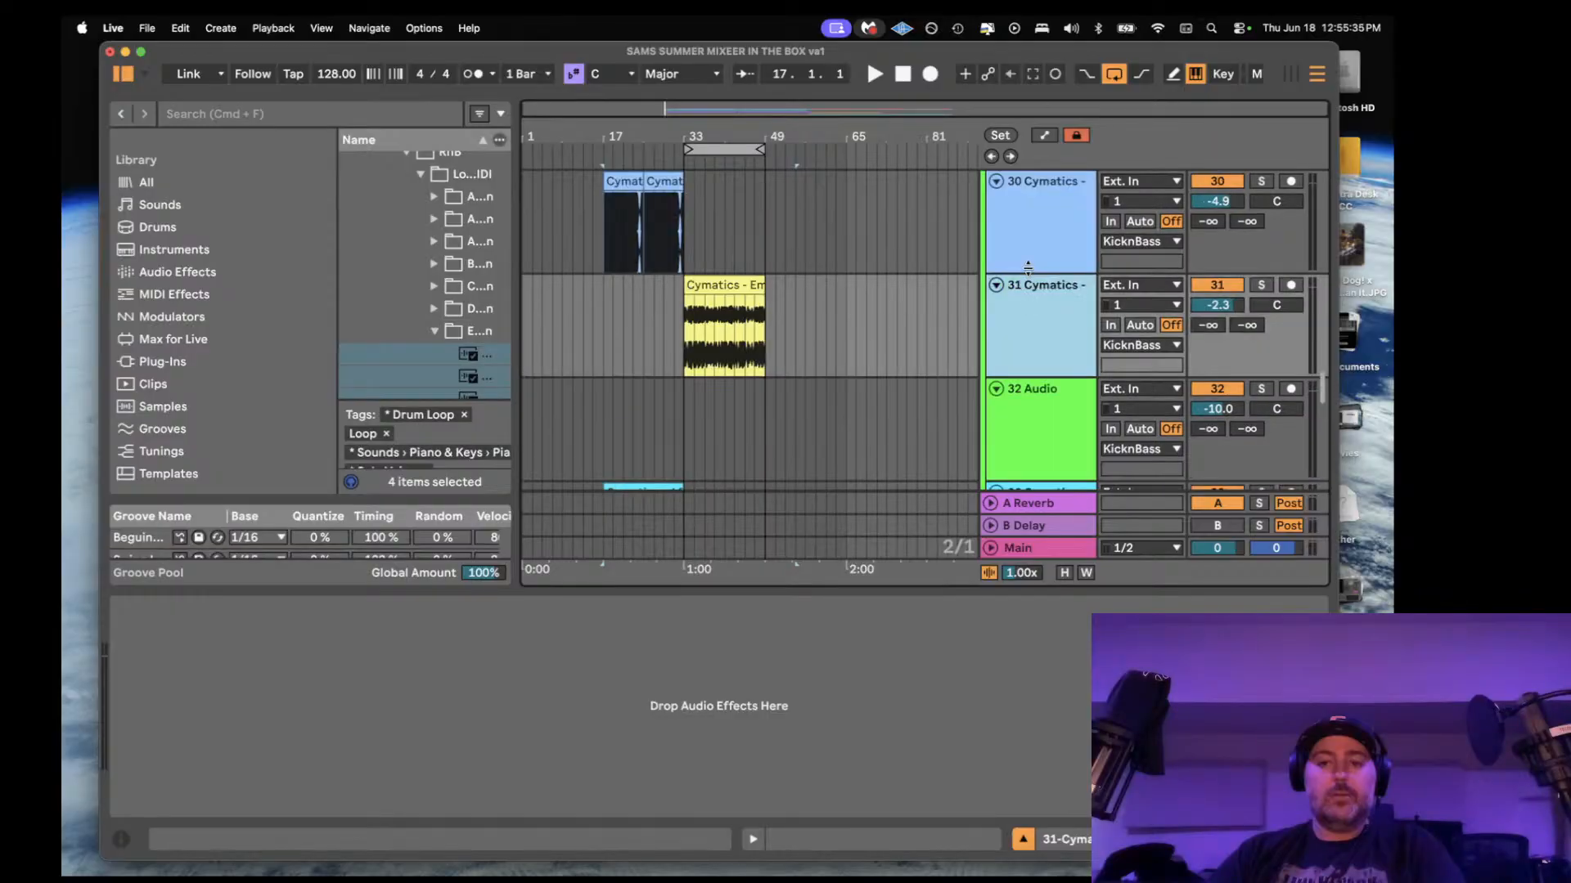
click(1054, 306)
key(Delete)
key(Delete)
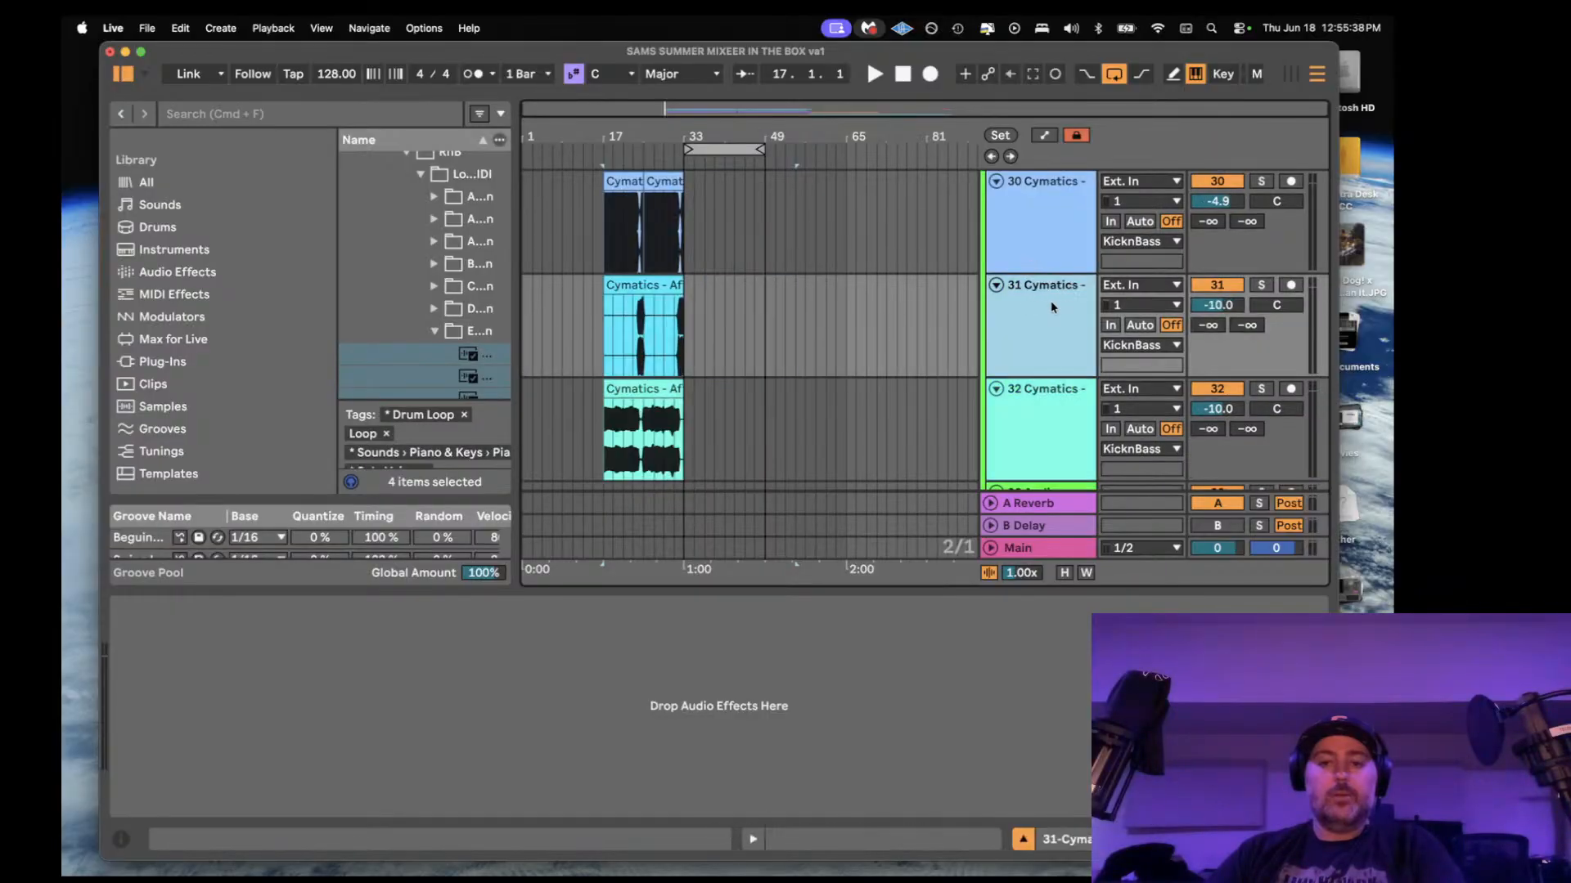
key(Delete)
key(Delete)
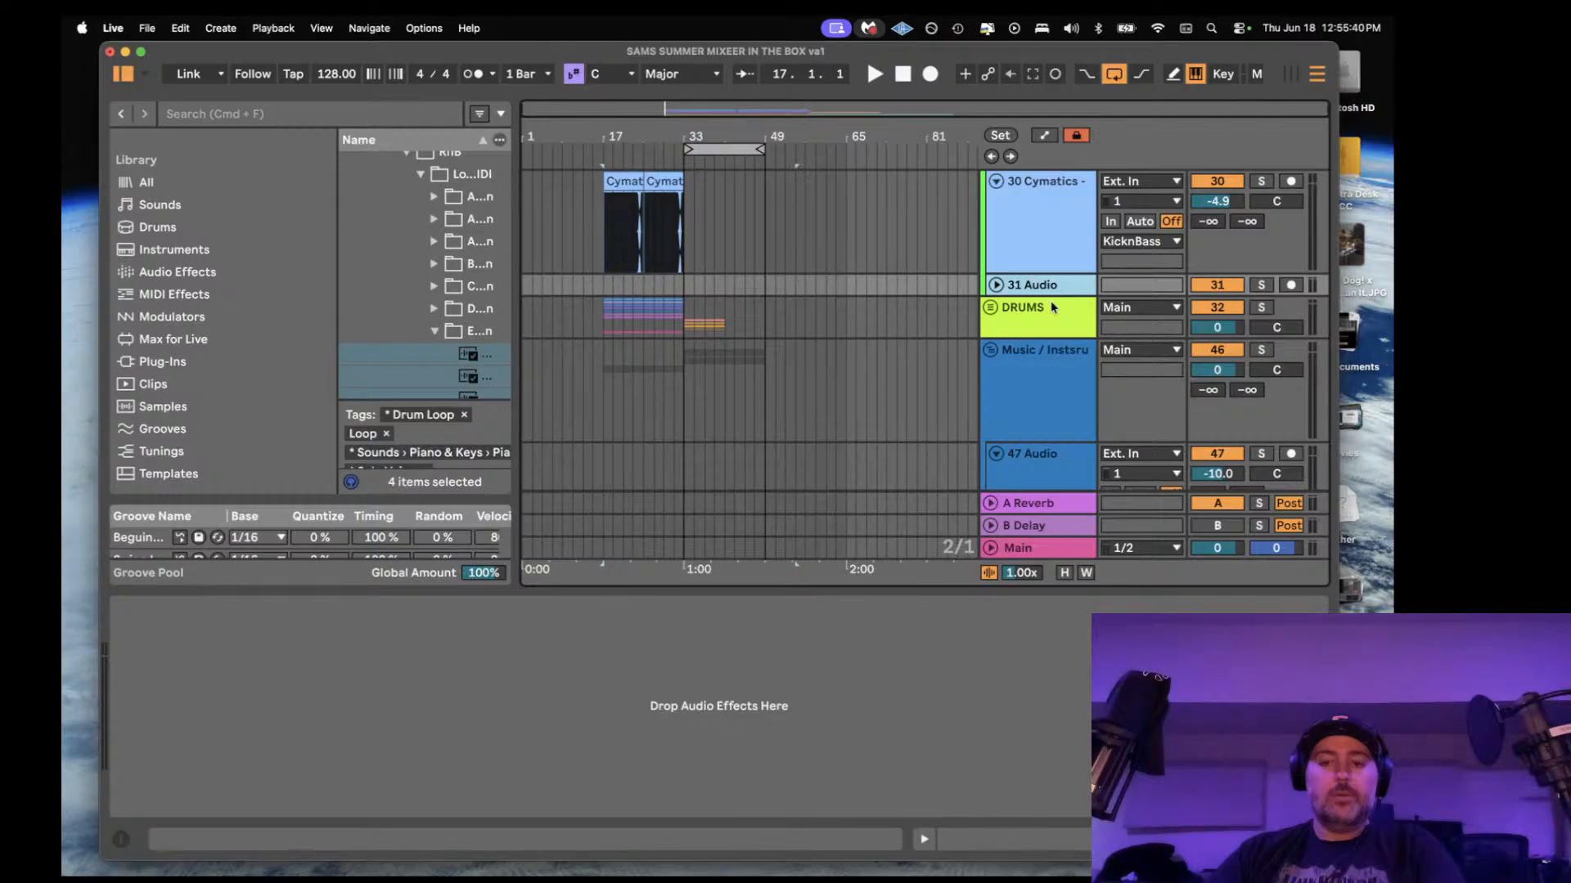
- Delete all the clips on track 30 in the KicknBass group and reset its volume to 0 dB
scroll(1054, 308, up, 5)
drag(776, 451, 533, 454)
key(Delete)
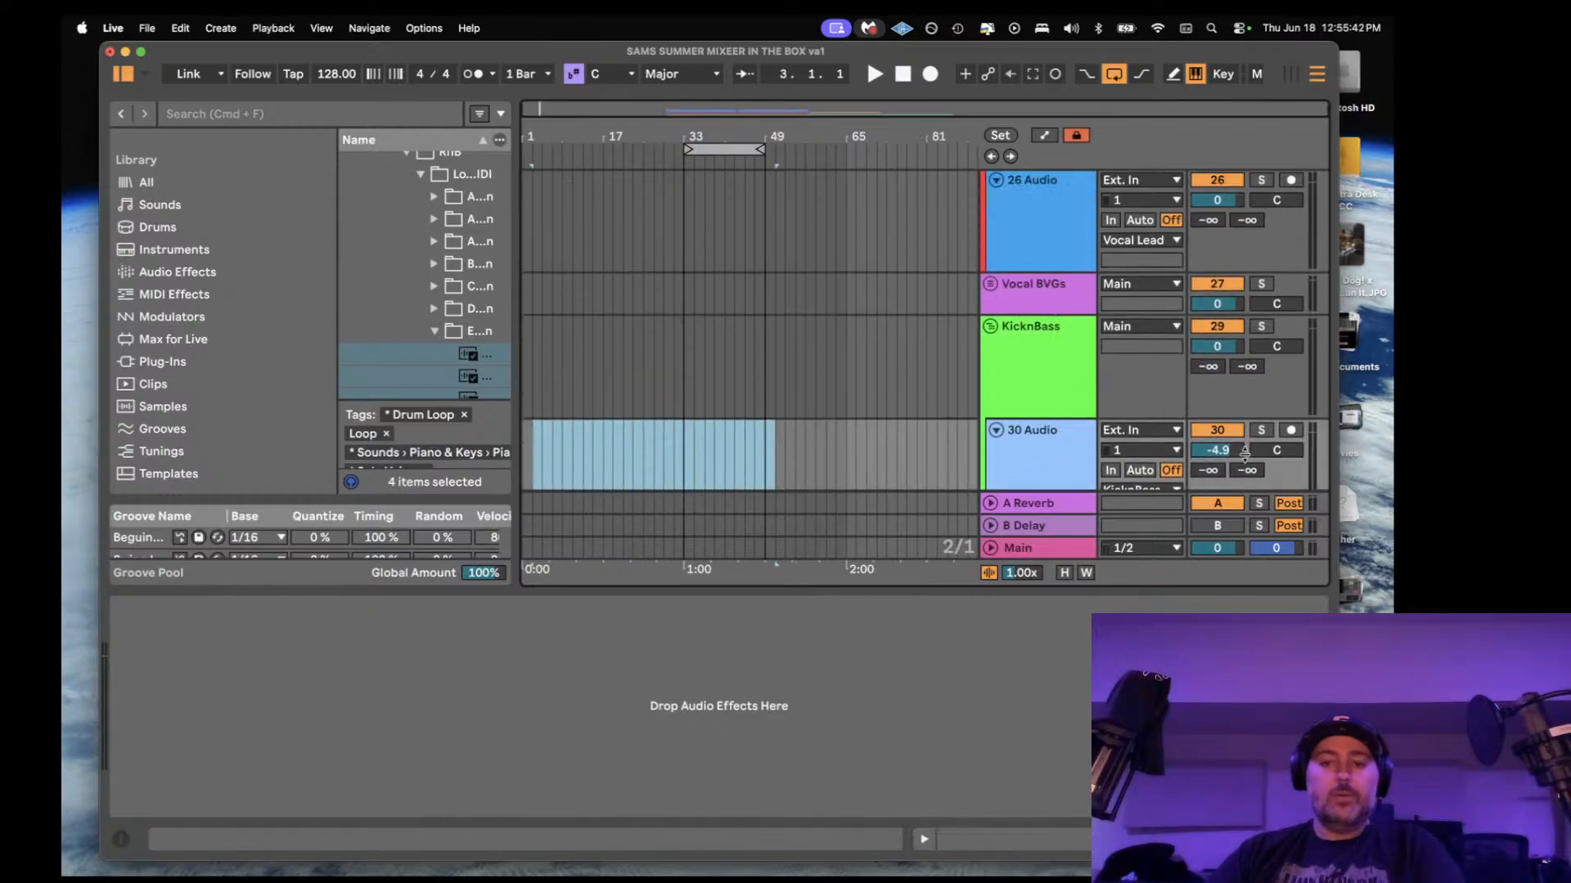
double_click(1218, 450)
- Expand the DRUMS group and delete all its tracks except track 32
scroll(1035, 382, down, 5)
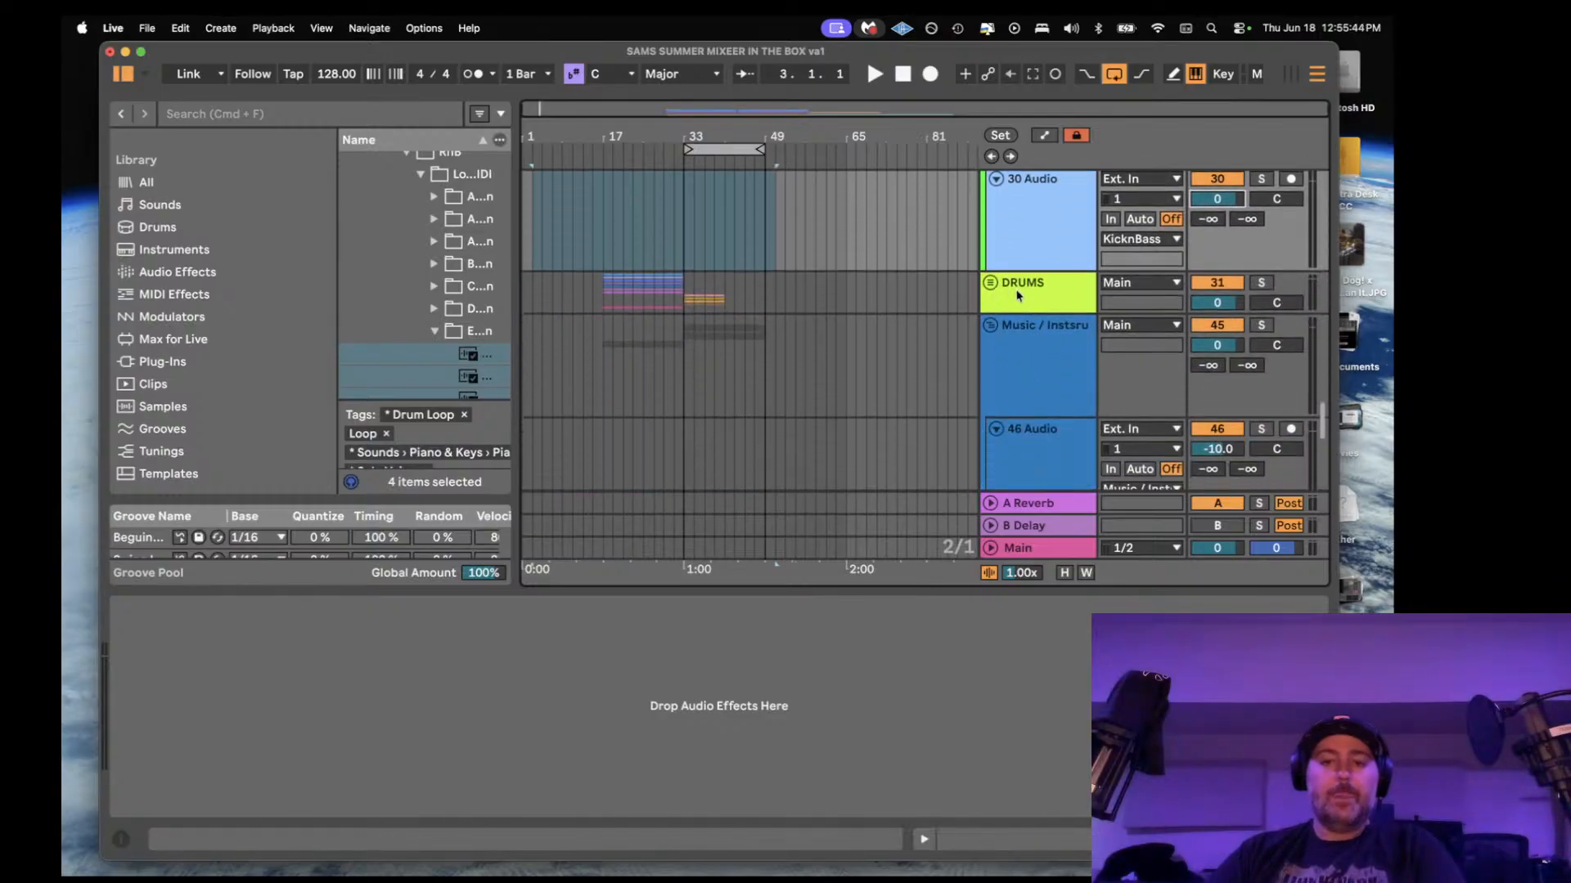
click(990, 283)
scroll(1000, 306, down, 5)
scroll(1022, 333, down, 8)
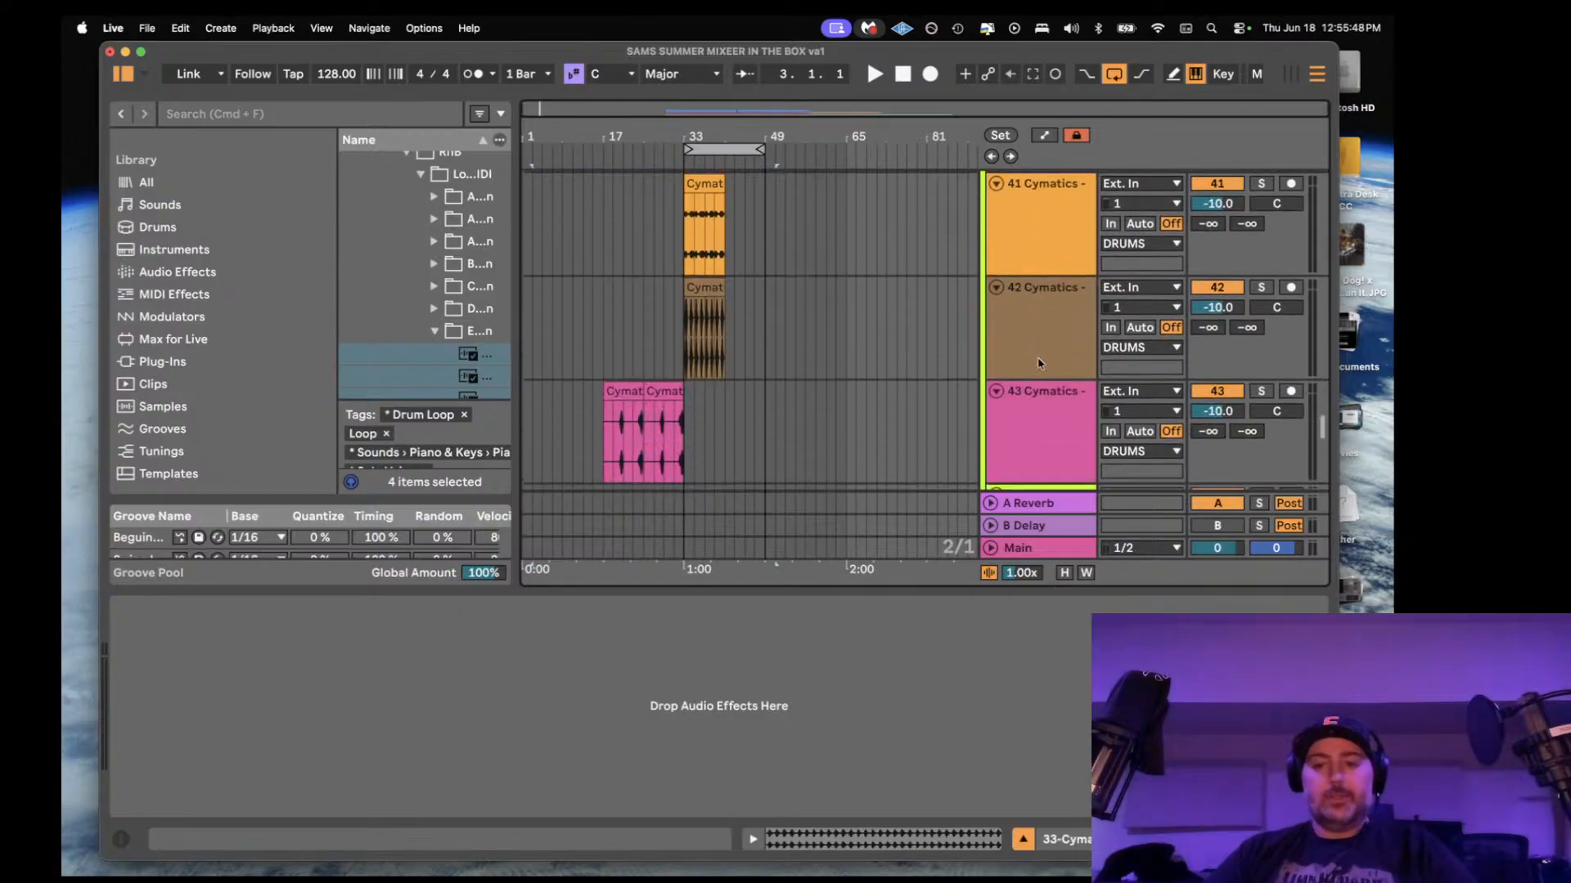
shift+click(1043, 393)
key(Delete)
scroll(1016, 287, up, 2)
key(Delete)
- Reset the volume of track 32 in the DRUMS group and clear its clips
click(1217, 322)
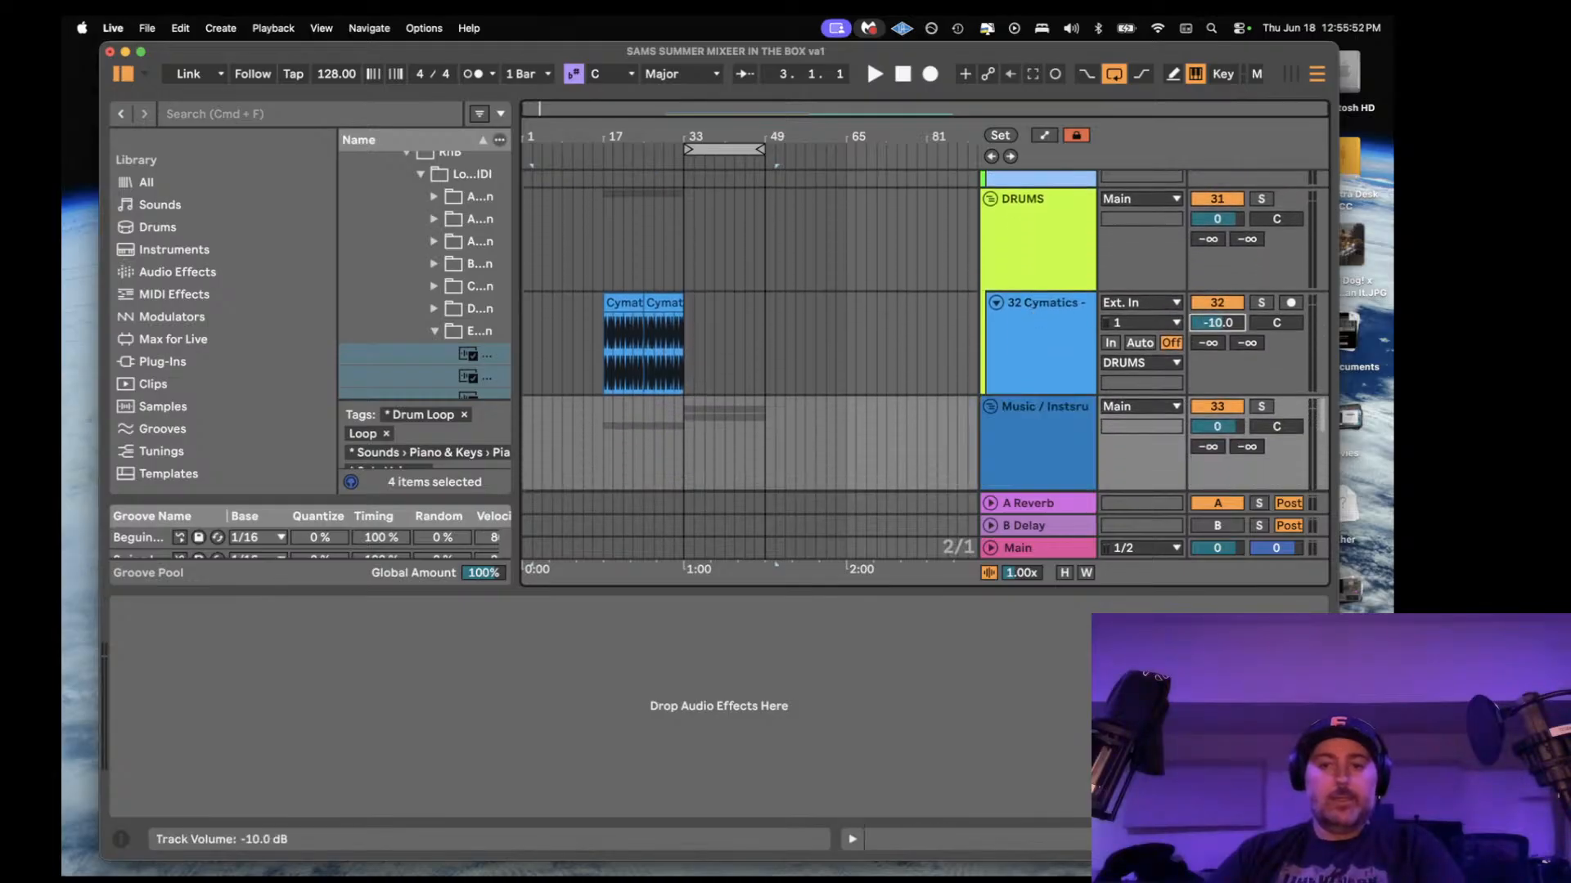
drag(746, 319, 522, 327)
- Delete tracks 35 through 37 from the Music / Instsru group and reset track 34's volume
scroll(1023, 352, down, 4)
click(1029, 364)
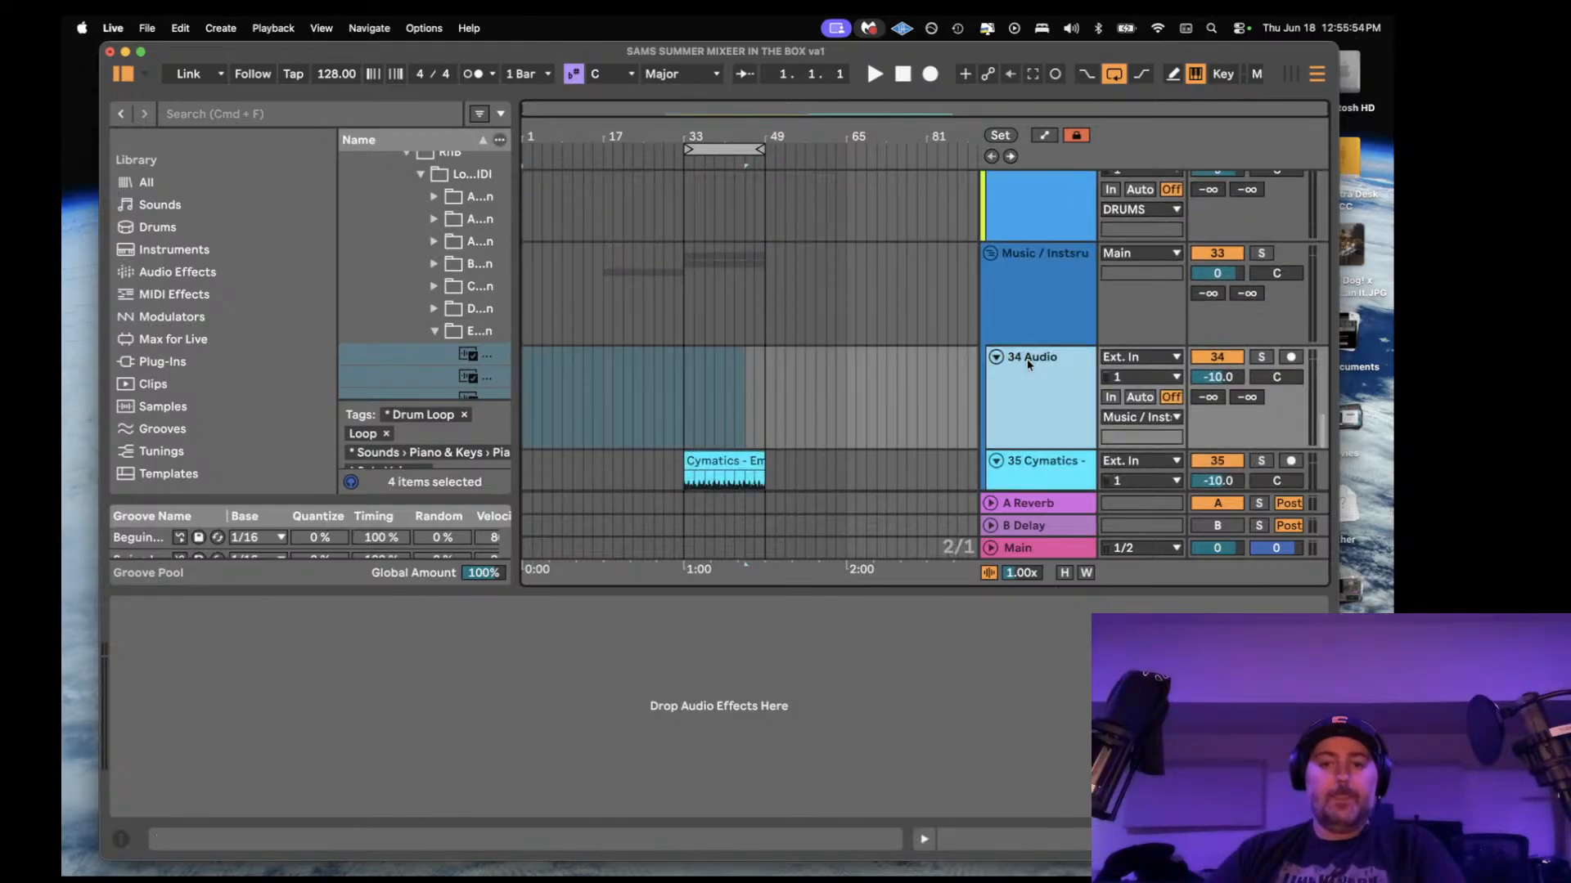
scroll(1029, 364, down, 5)
click(1030, 362)
scroll(1029, 362, up, 4)
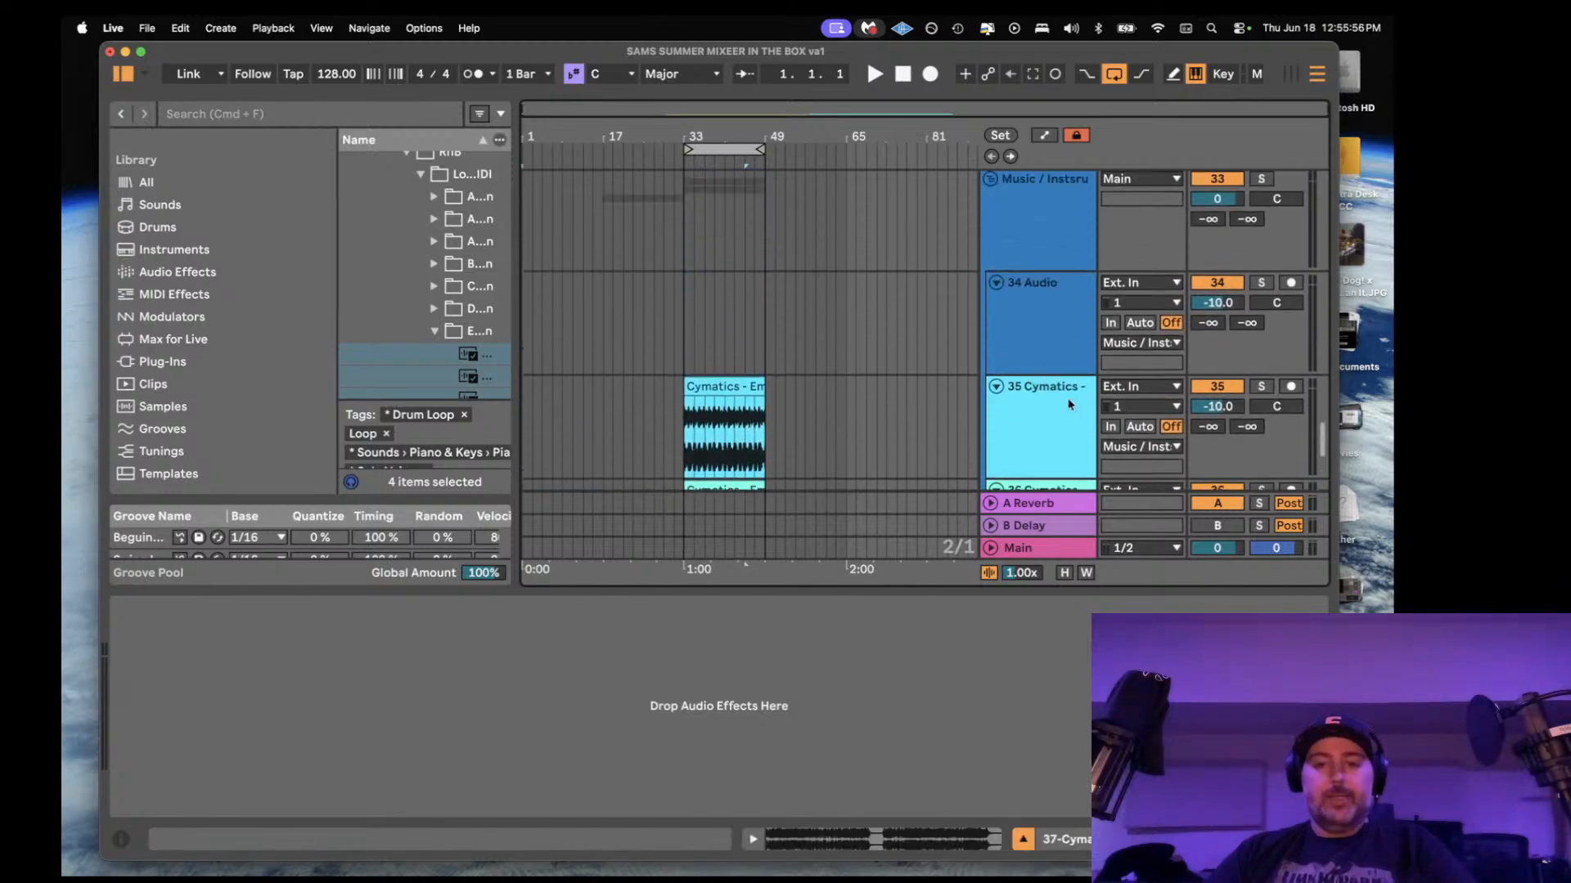
shift+click(1067, 402)
key(Delete)
double_click(1217, 303)
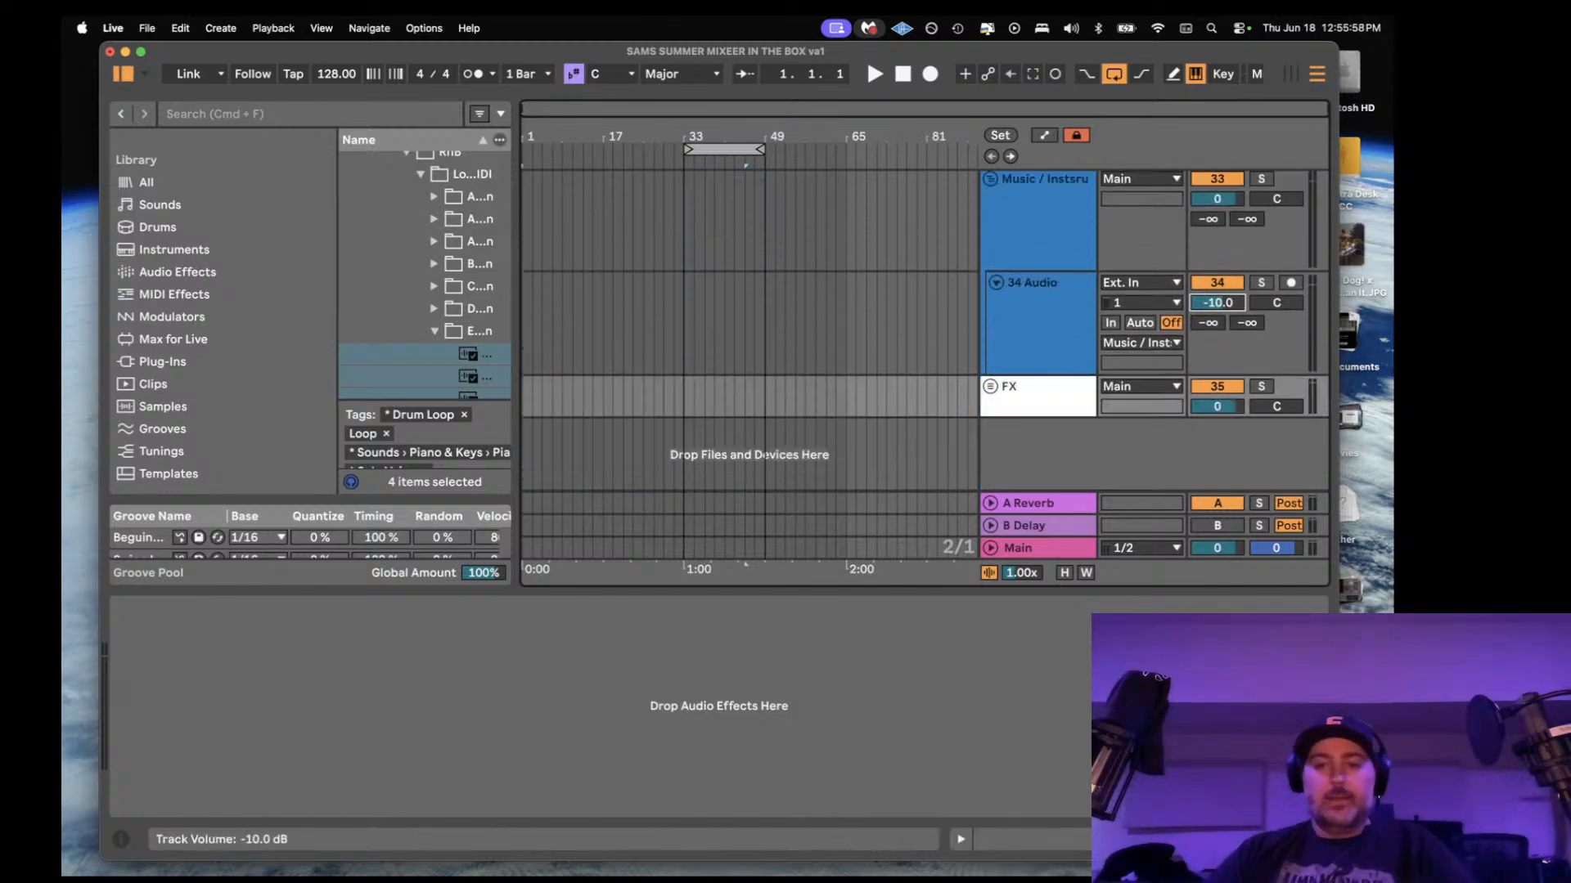
- Expand the FX group, and replace track 34 in the Music / Instsru group with a new audio track
click(991, 387)
key(super+t)
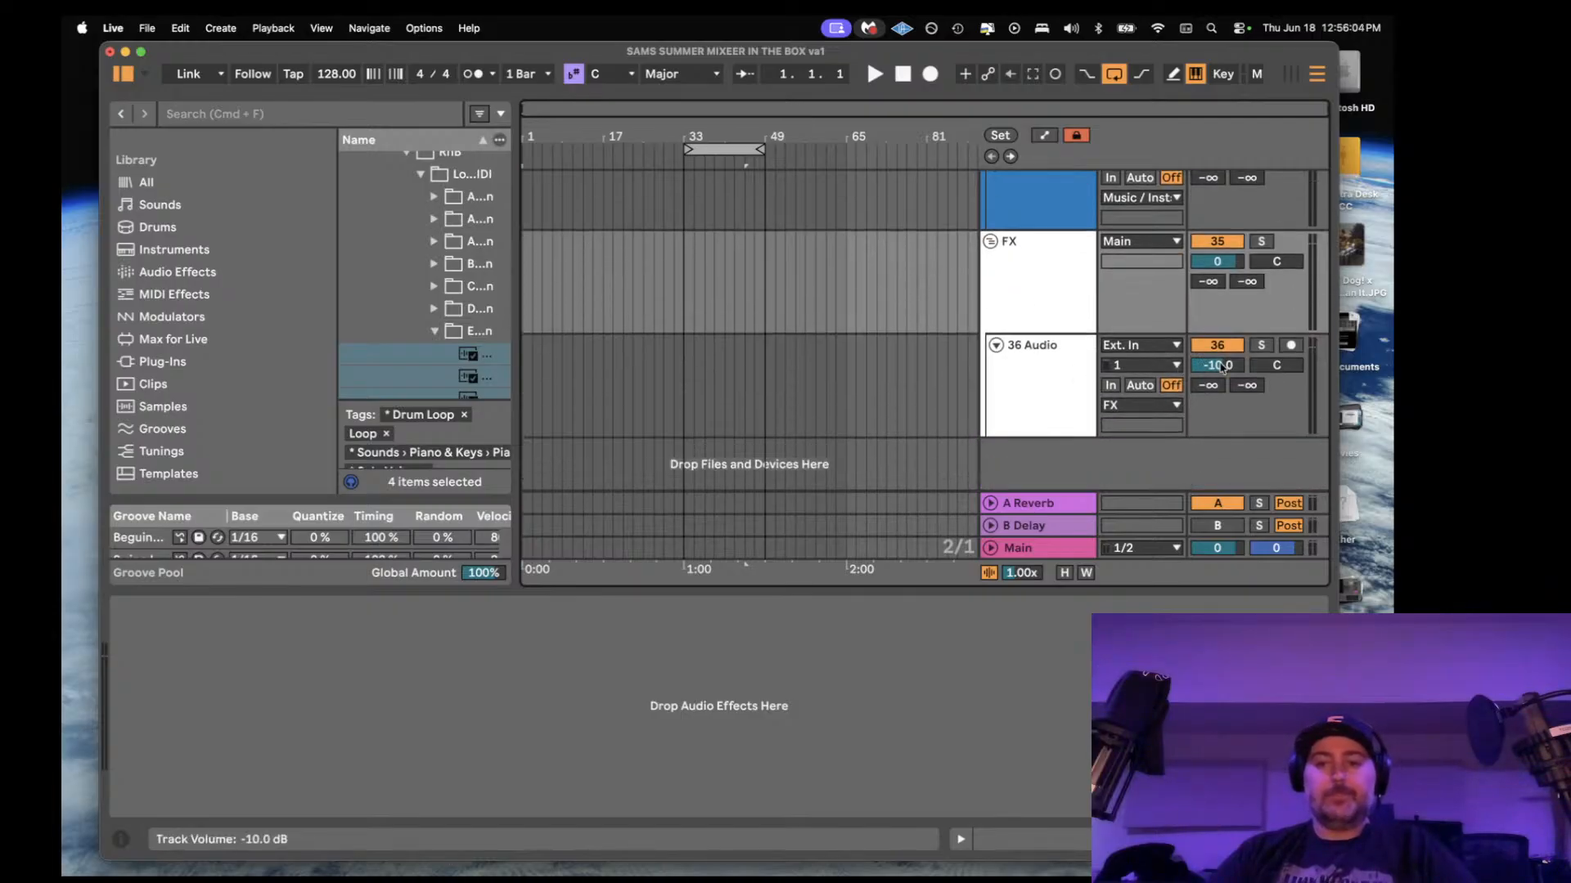
scroll(1151, 325, up, 3)
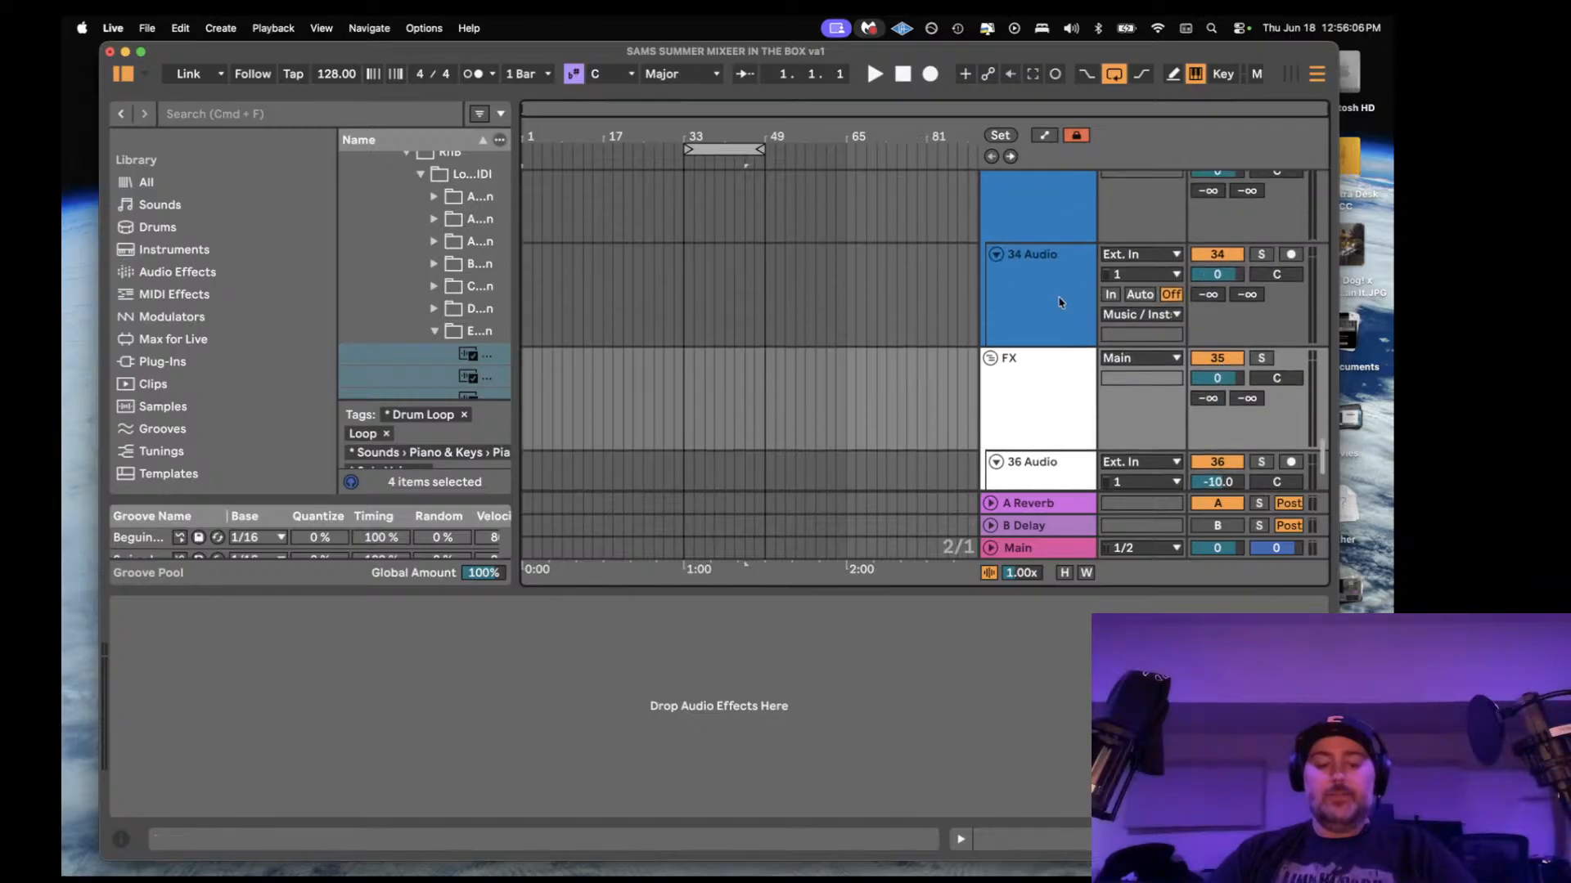
click(1059, 303)
key(super+t)
click(1050, 306)
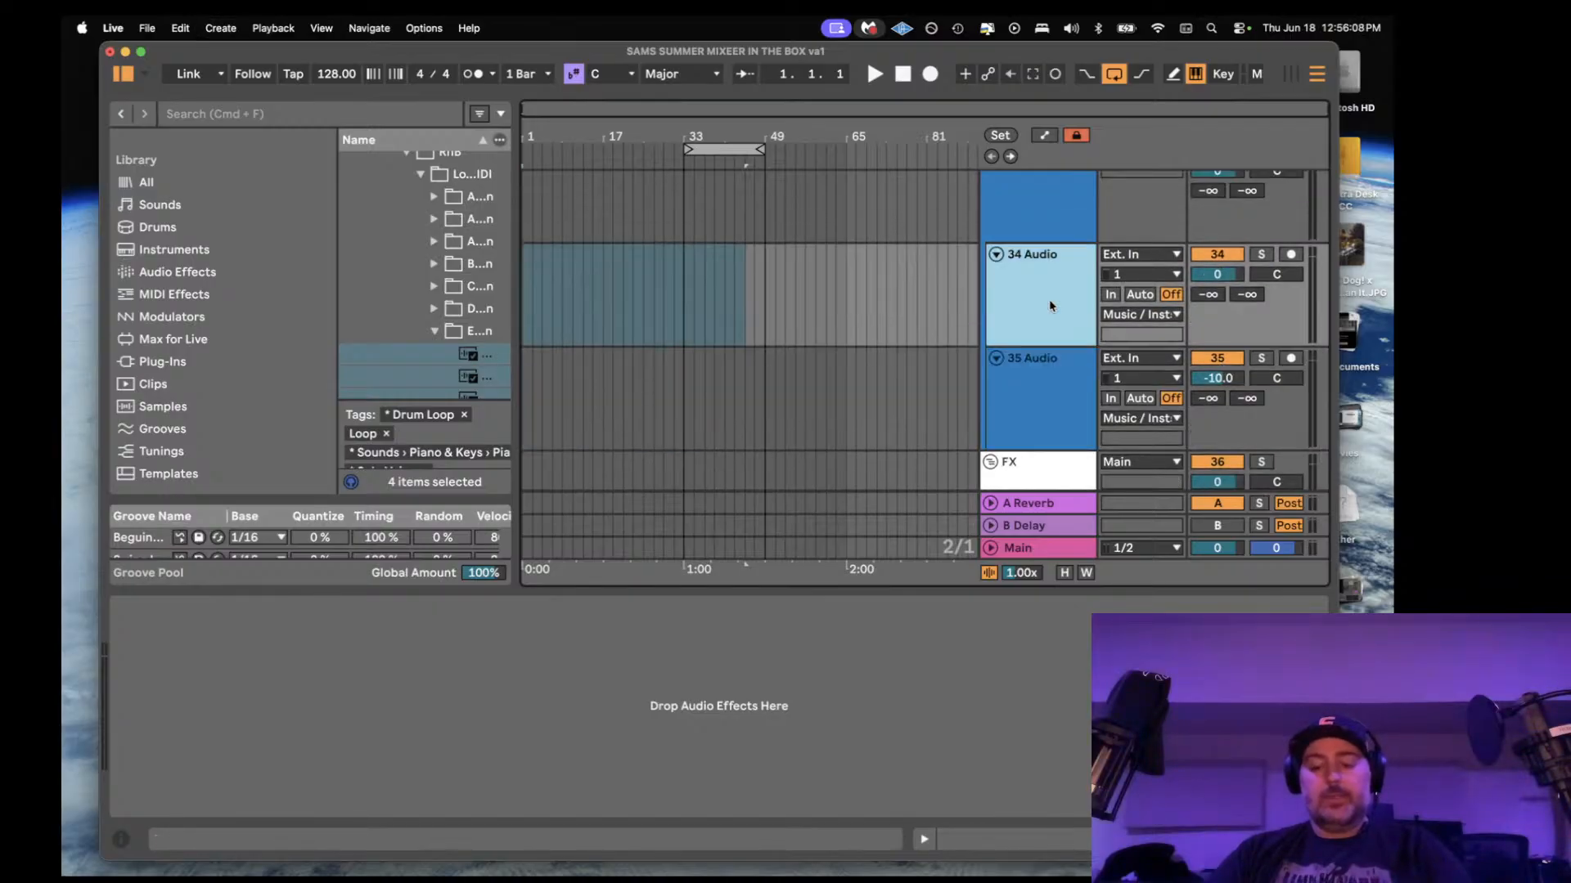
key(Delete)
- Insert a new audio track in the DRUMS group and delete the old track 32
scroll(1047, 301, up, 7)
click(1053, 360)
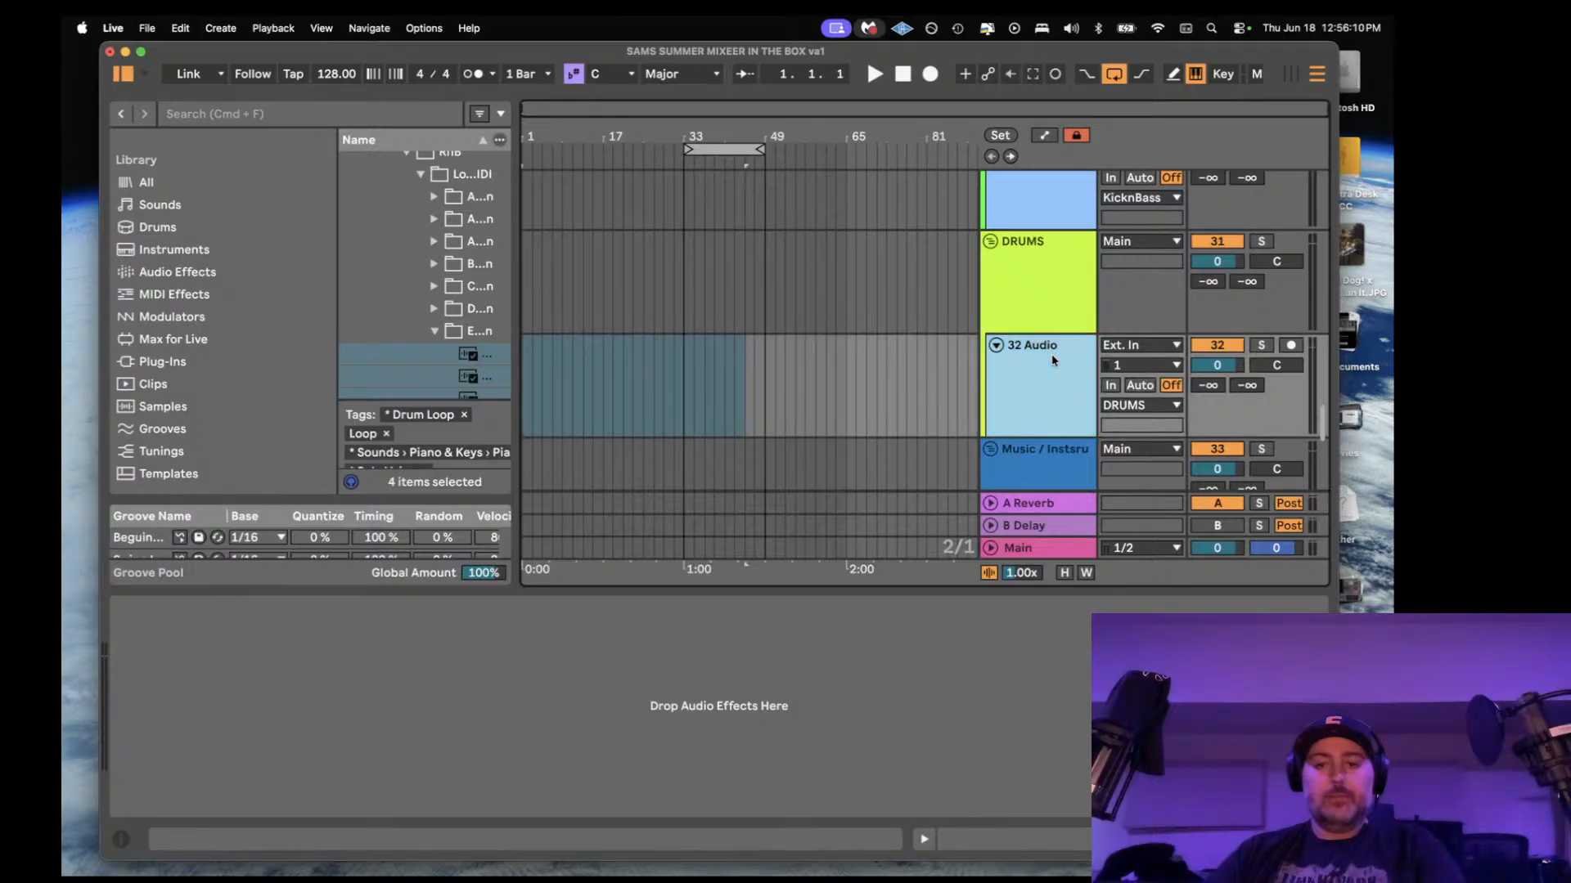
key(super+t)
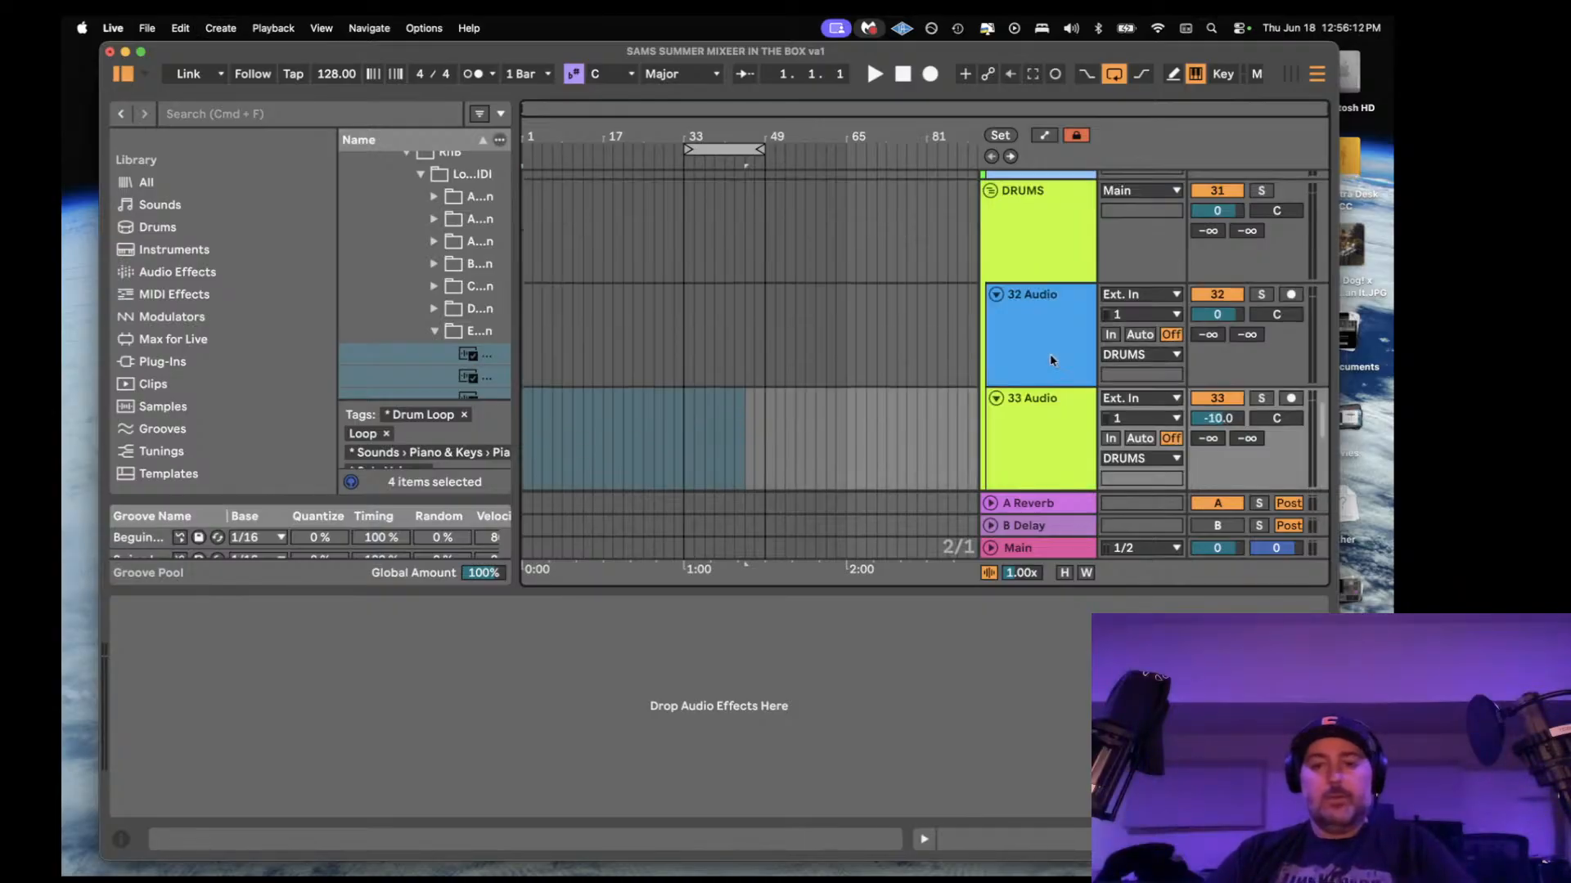
click(1049, 354)
key(Delete)
- Replace track 30 in the KicknBass group with a new audio track, deleting the old track and its duplicate
scroll(1051, 343, up, 4)
click(1050, 360)
key(super+d)
click(1047, 356)
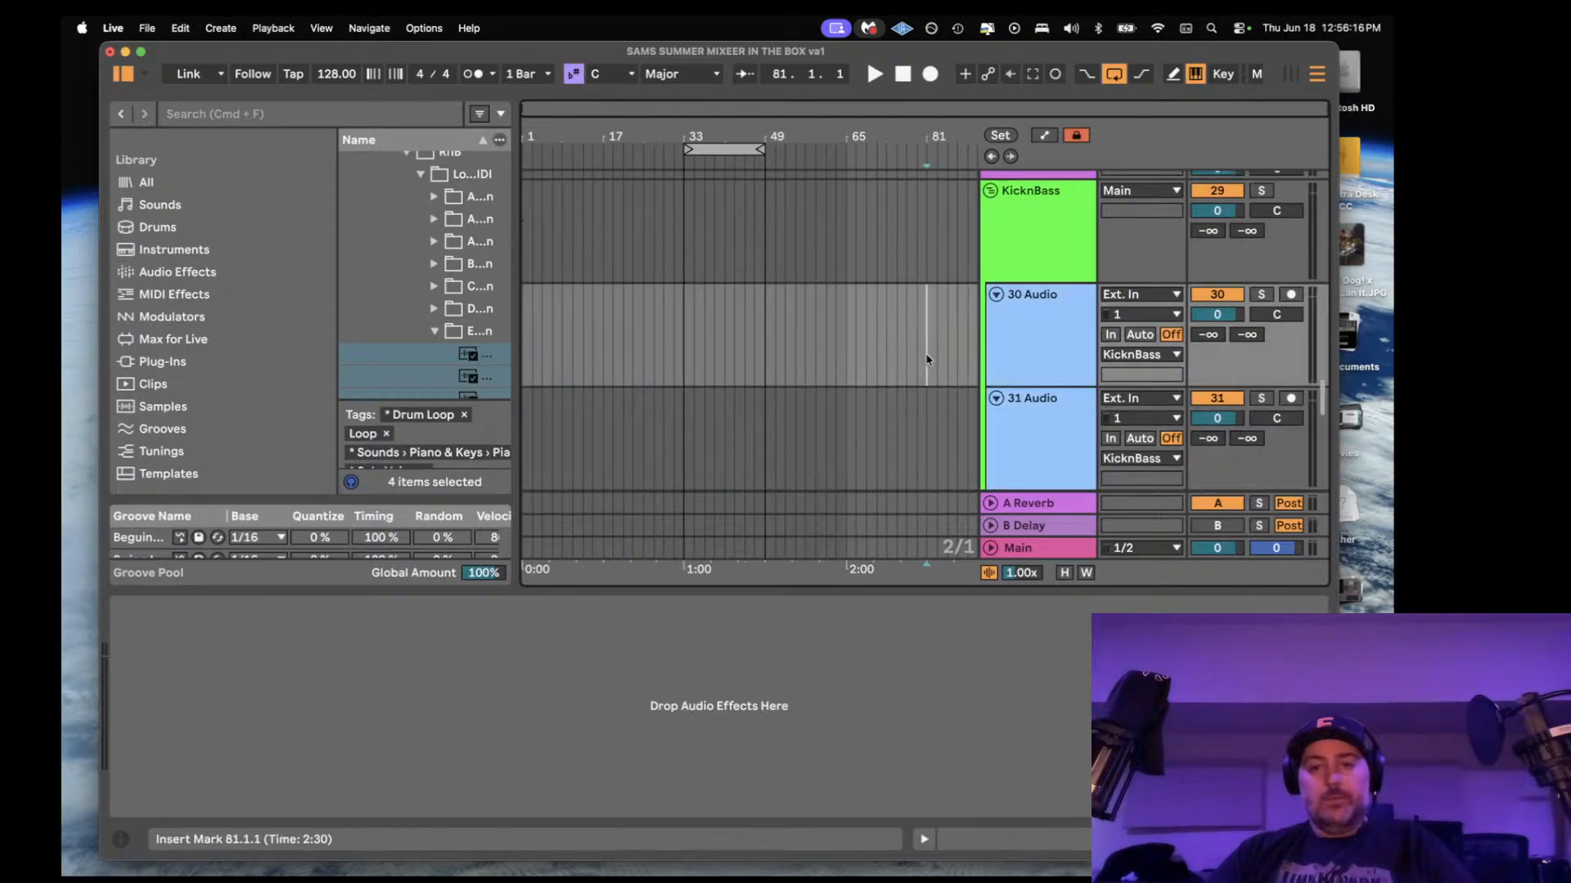
key(super+t)
click(1023, 343)
key(Delete)
scroll(1023, 342, down, 2)
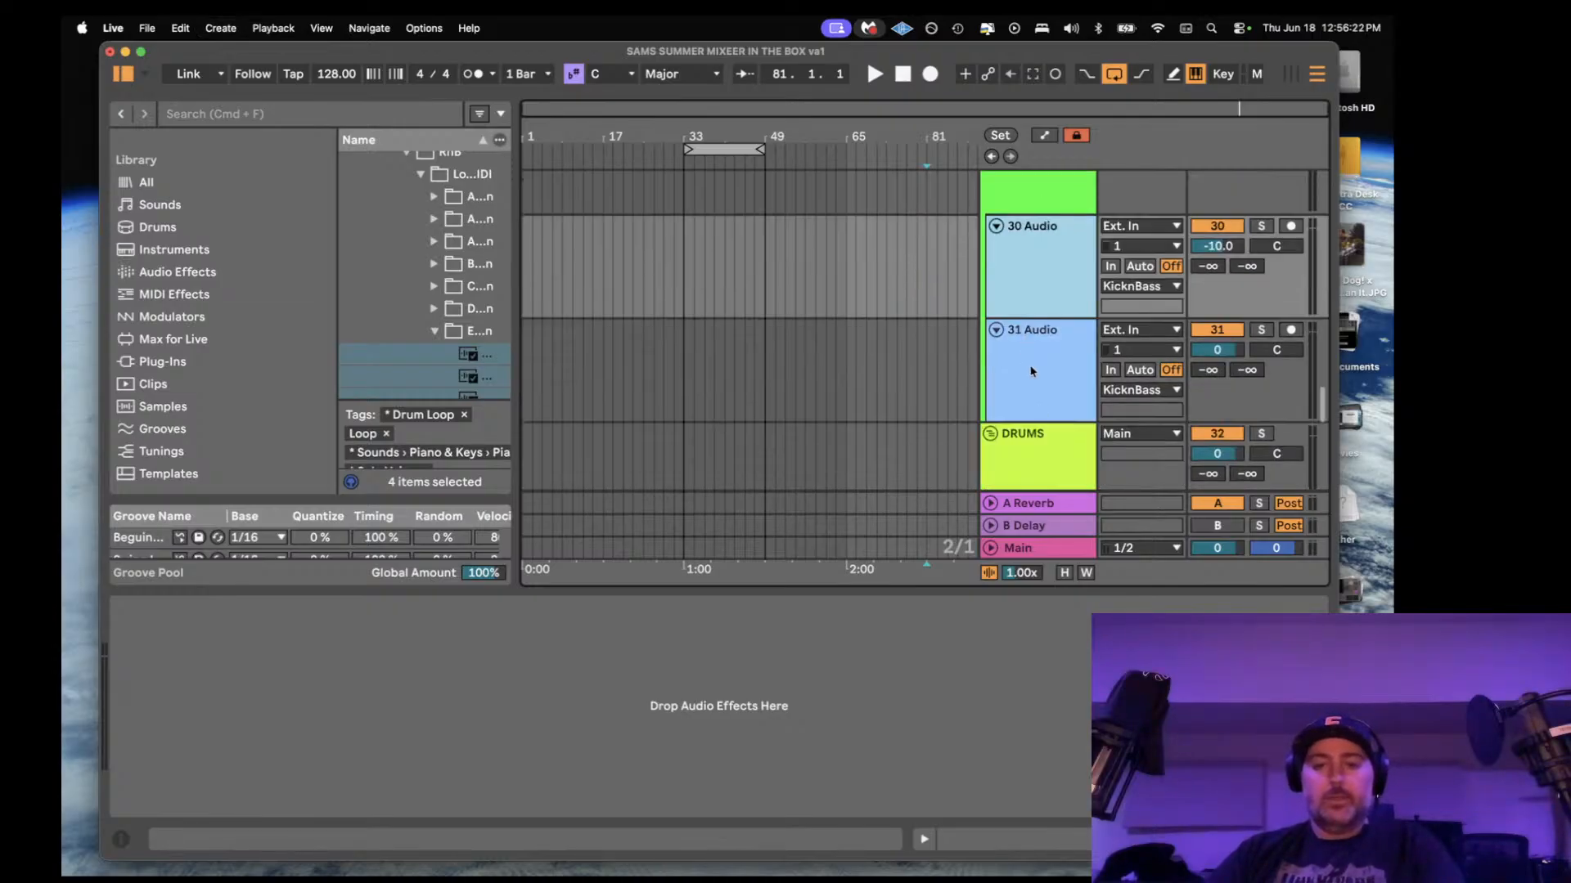
click(1031, 371)
scroll(1029, 343, up, 5)
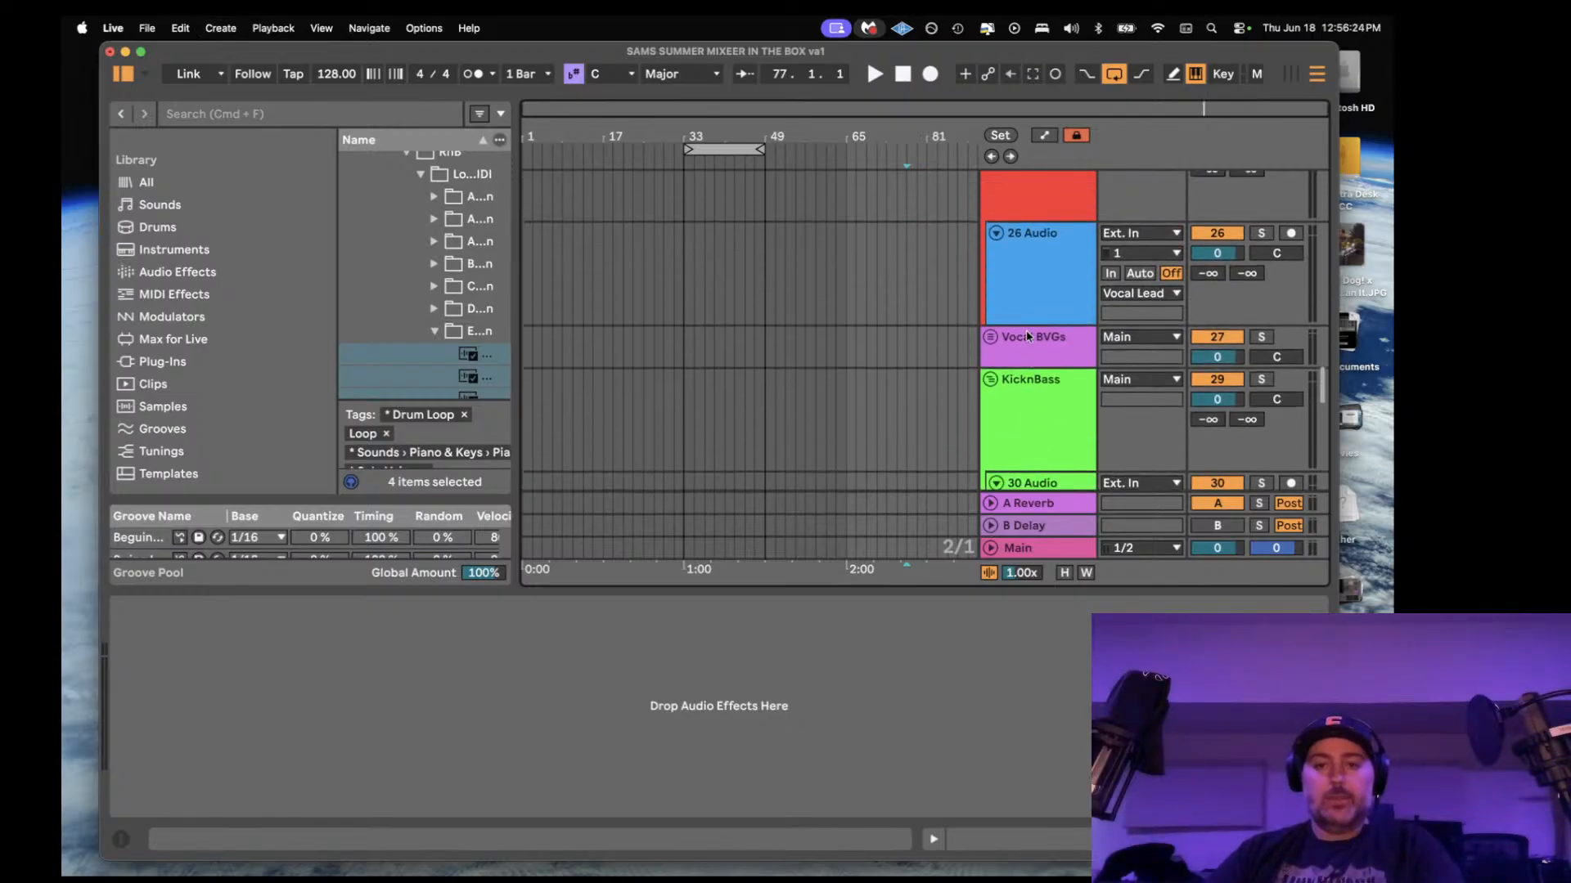
- Add a new audio track to the Vocal Lead group and delete the old track 26
click(1021, 288)
key(super+t)
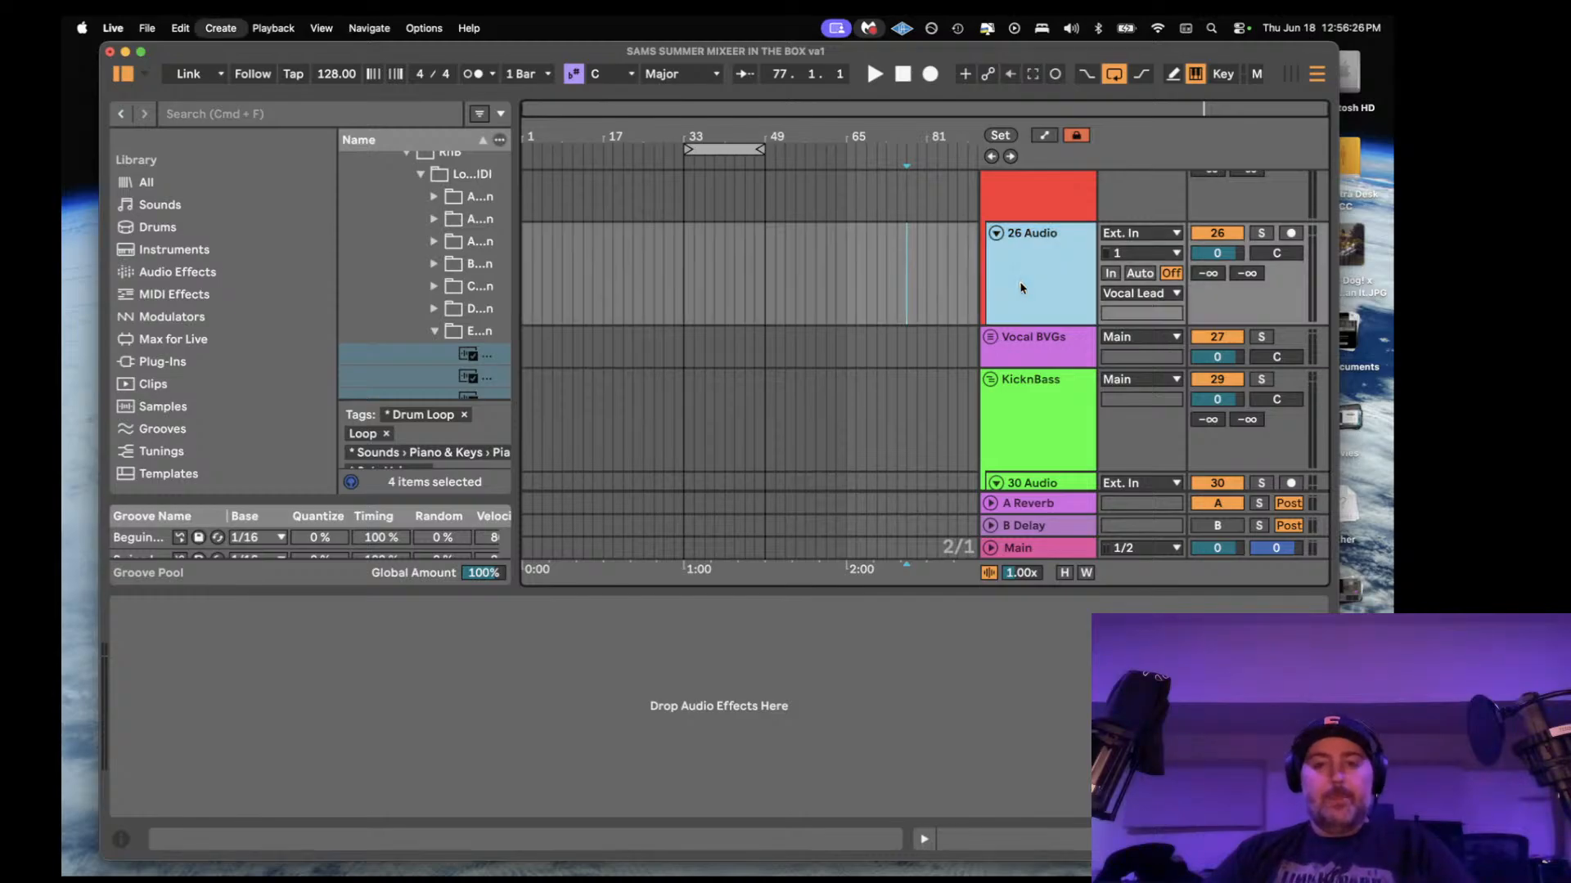
click(1024, 292)
key(Delete)
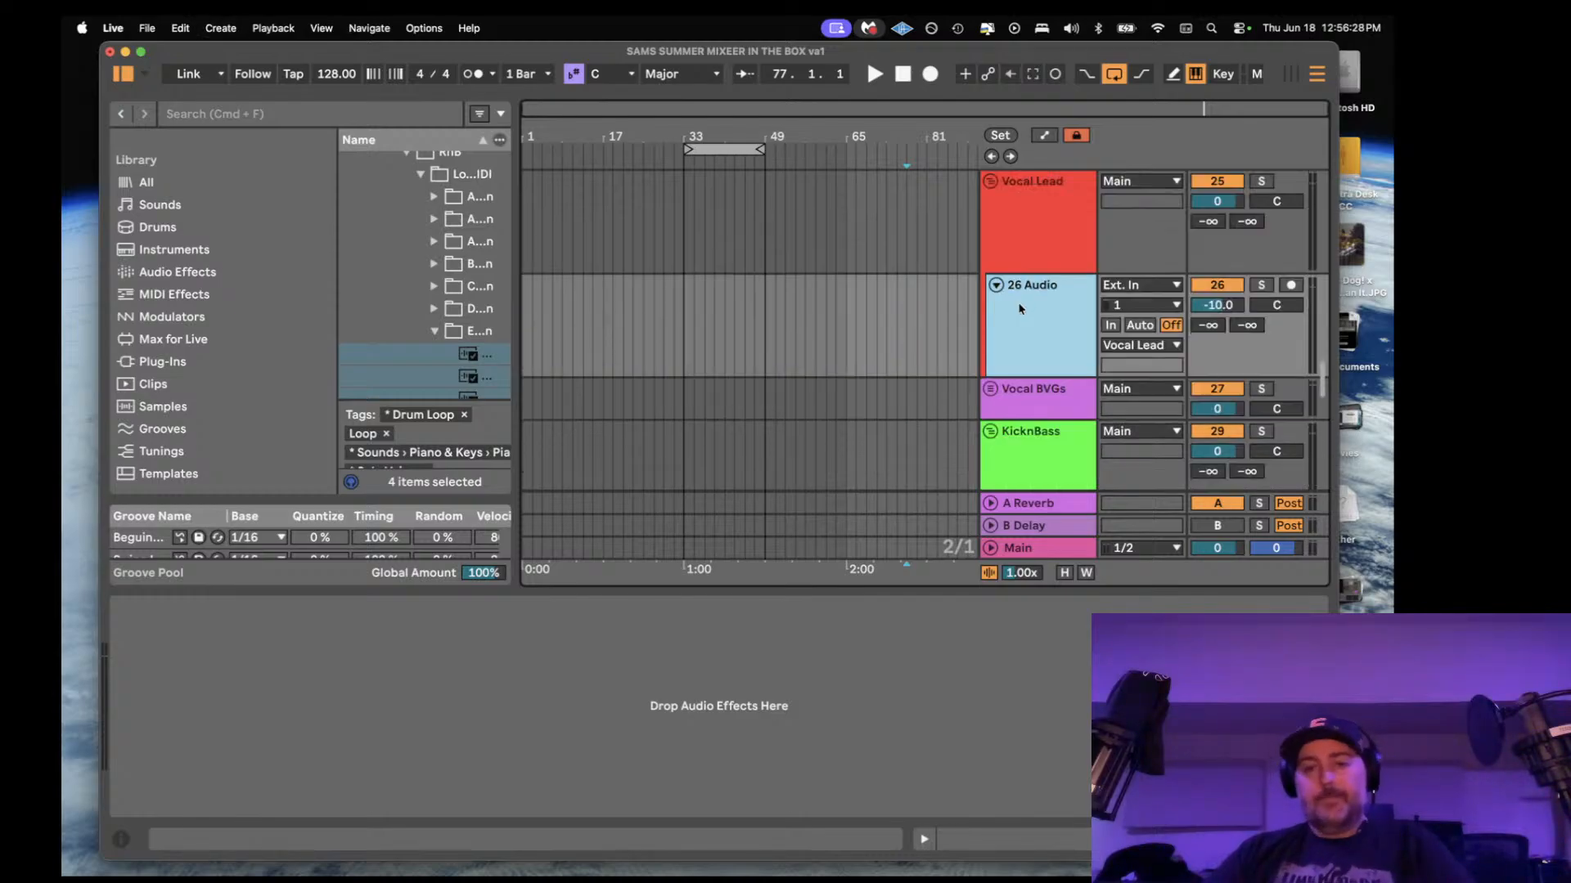
- Fold the VOX 3 track and select the Vocal Lead group
scroll(1017, 302, up, 5)
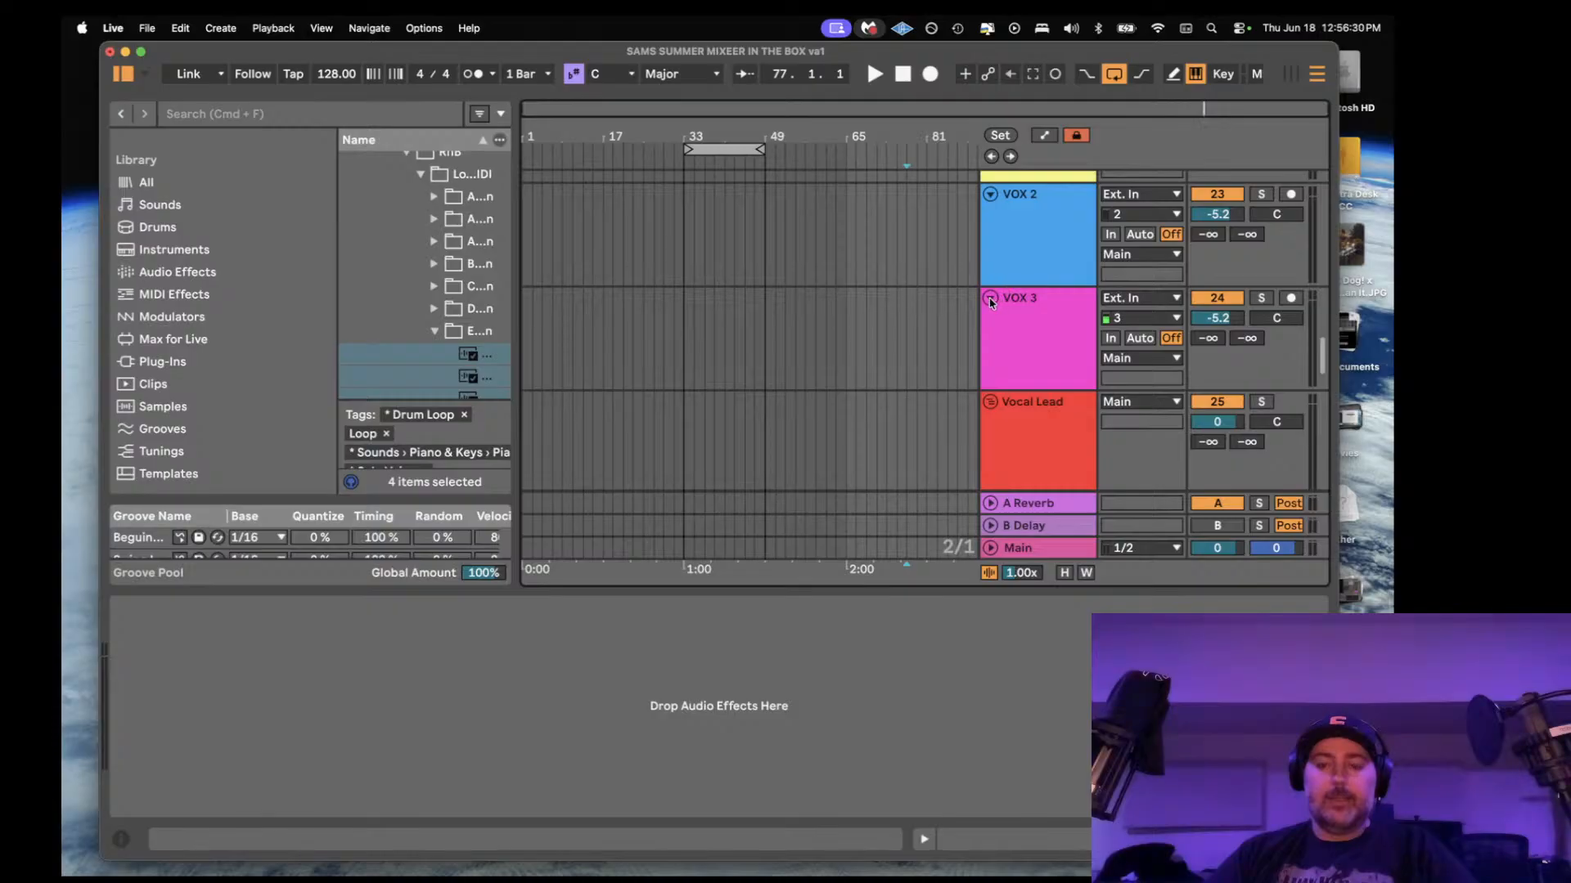
click(990, 300)
click(1021, 297)
scroll(1018, 294, up, 15)
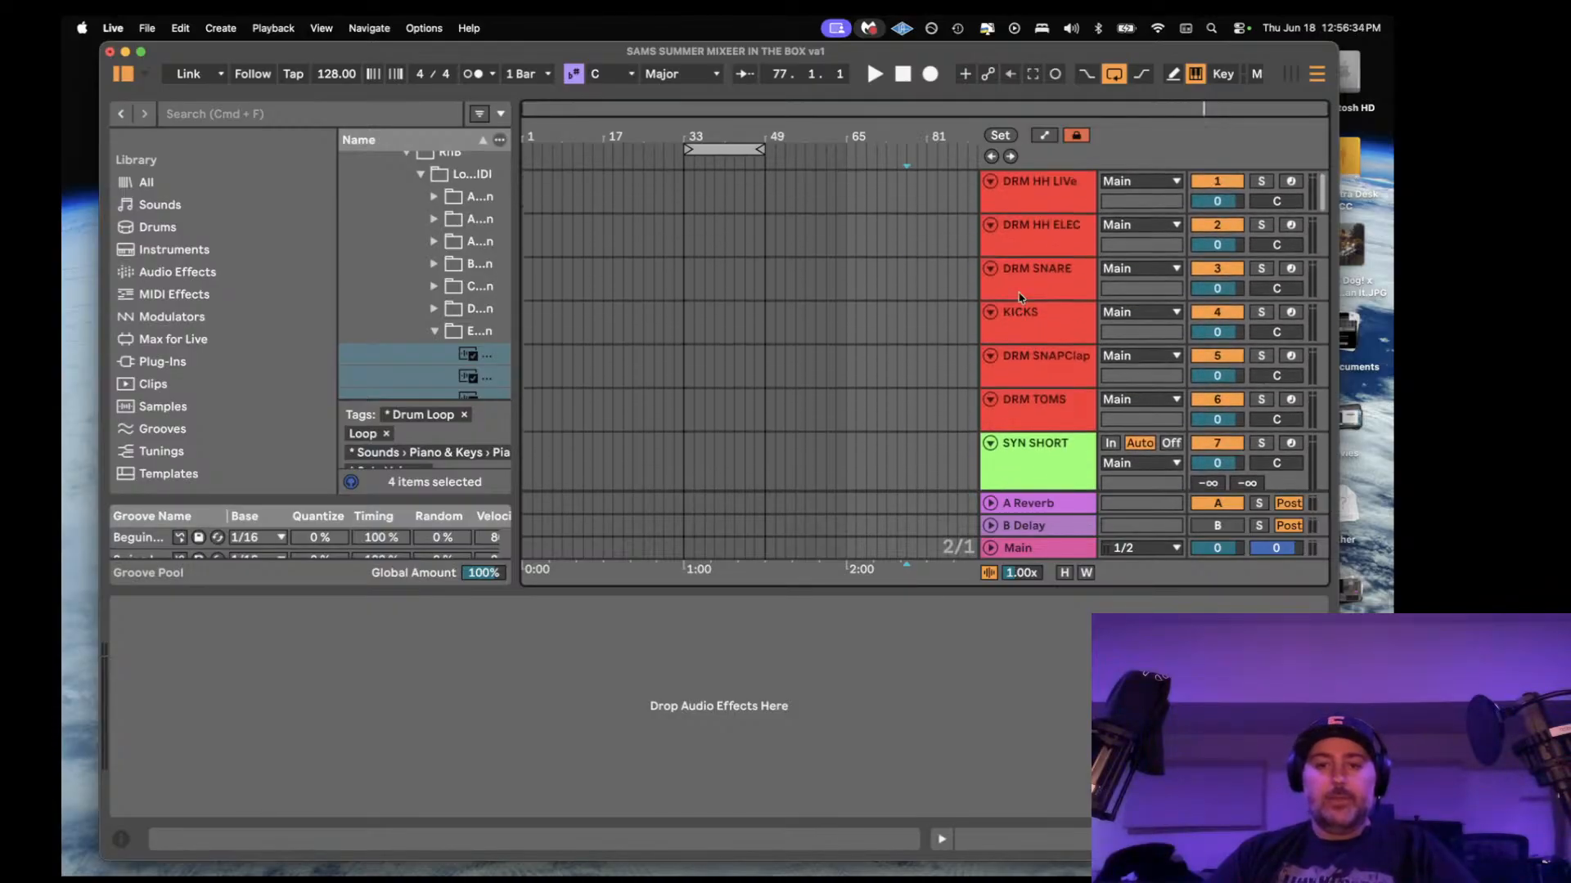
scroll(1014, 439, down, 20)
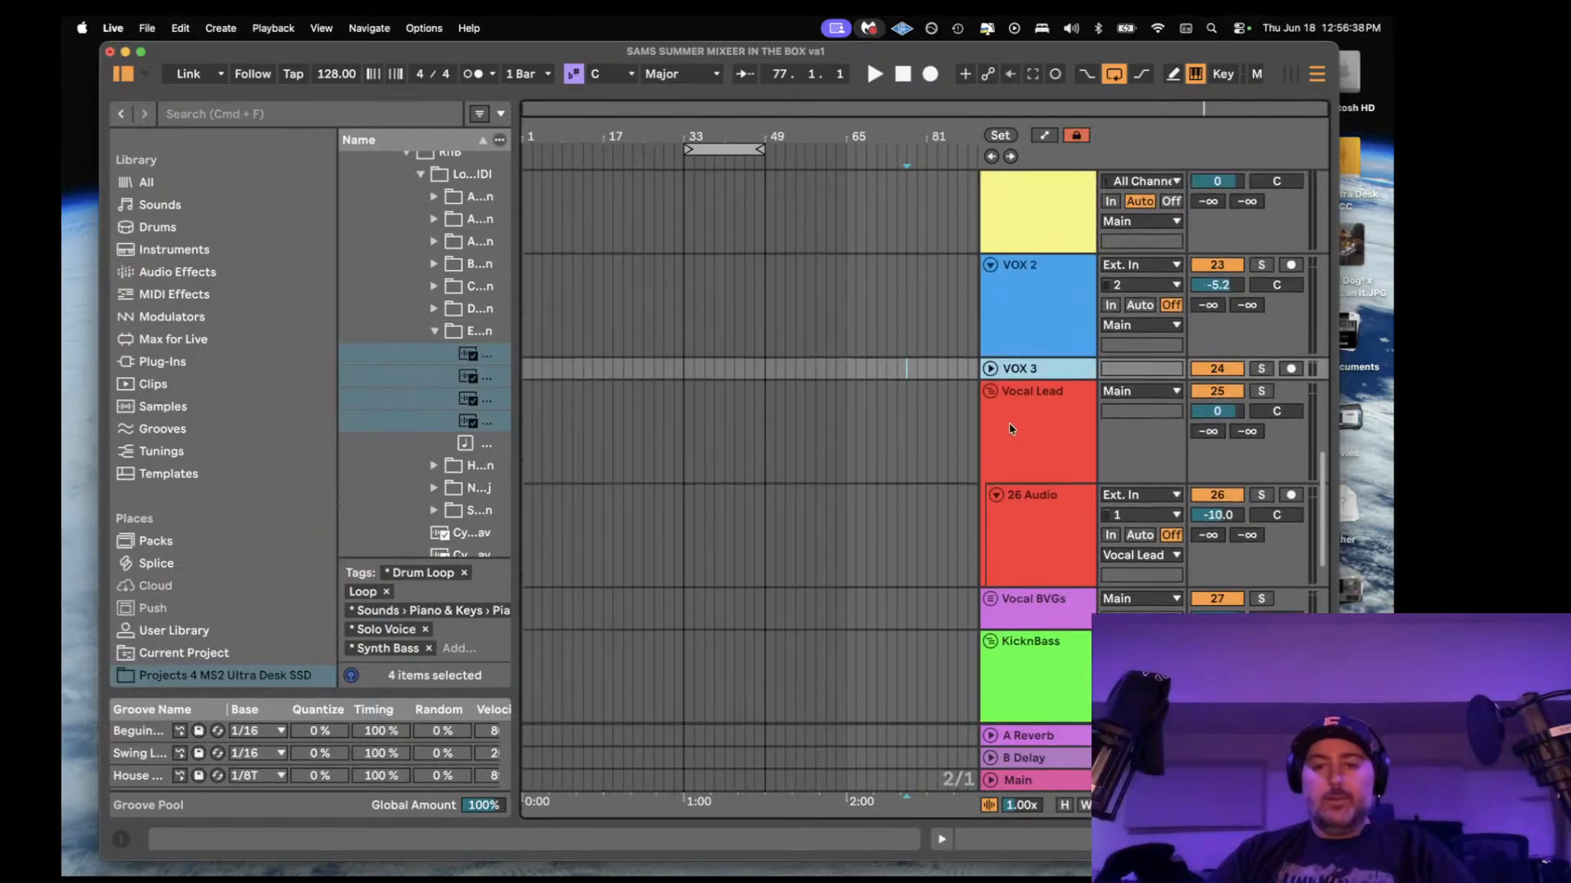
click(1015, 436)
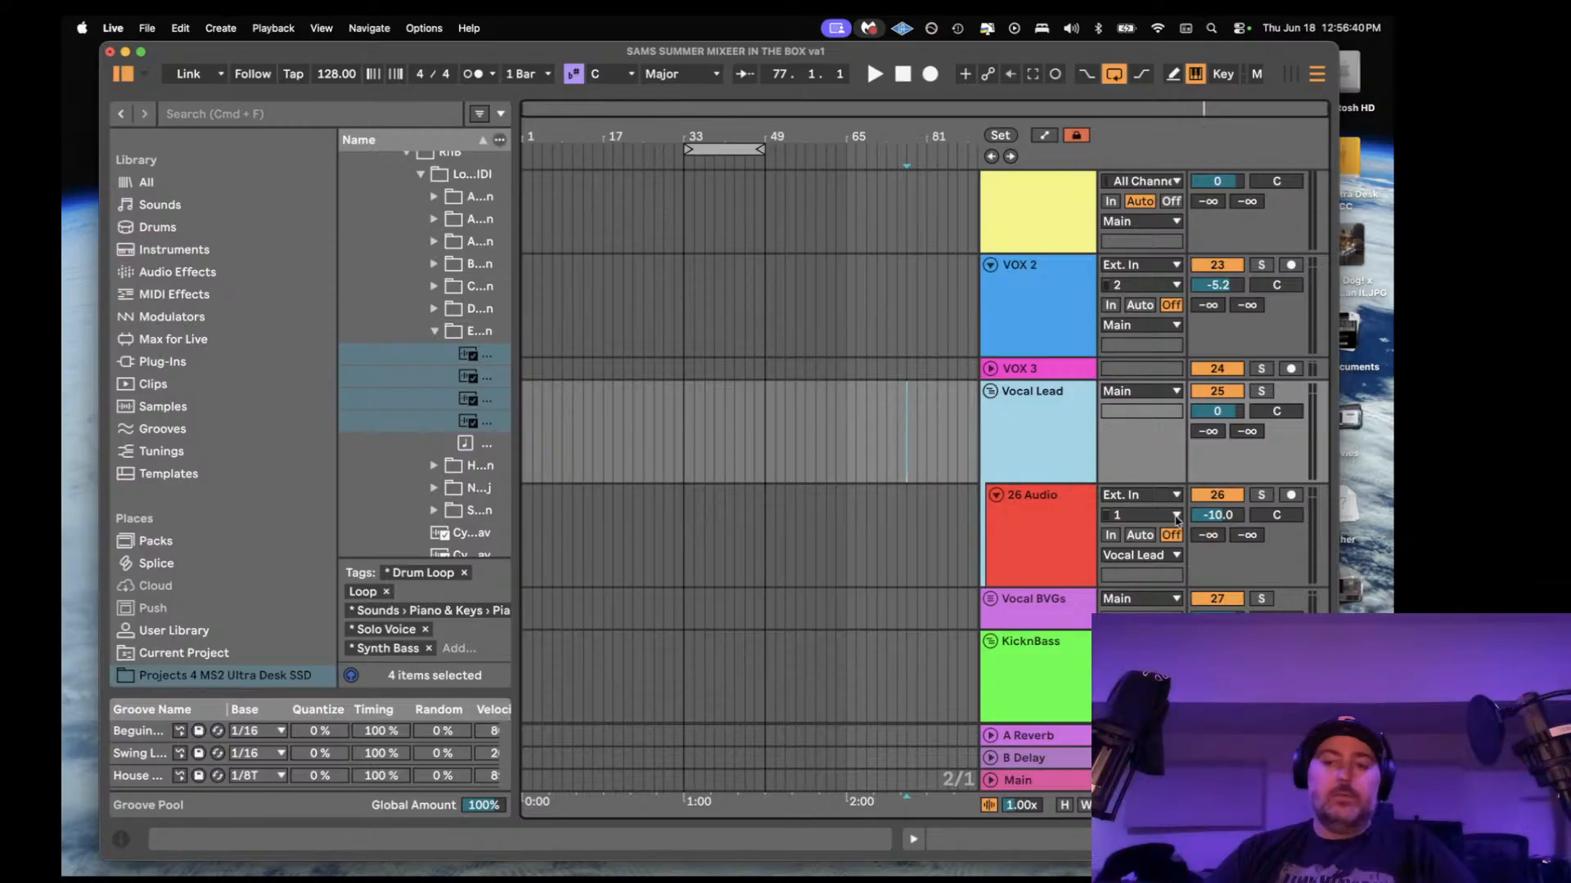
scroll(1039, 475, down, 4)
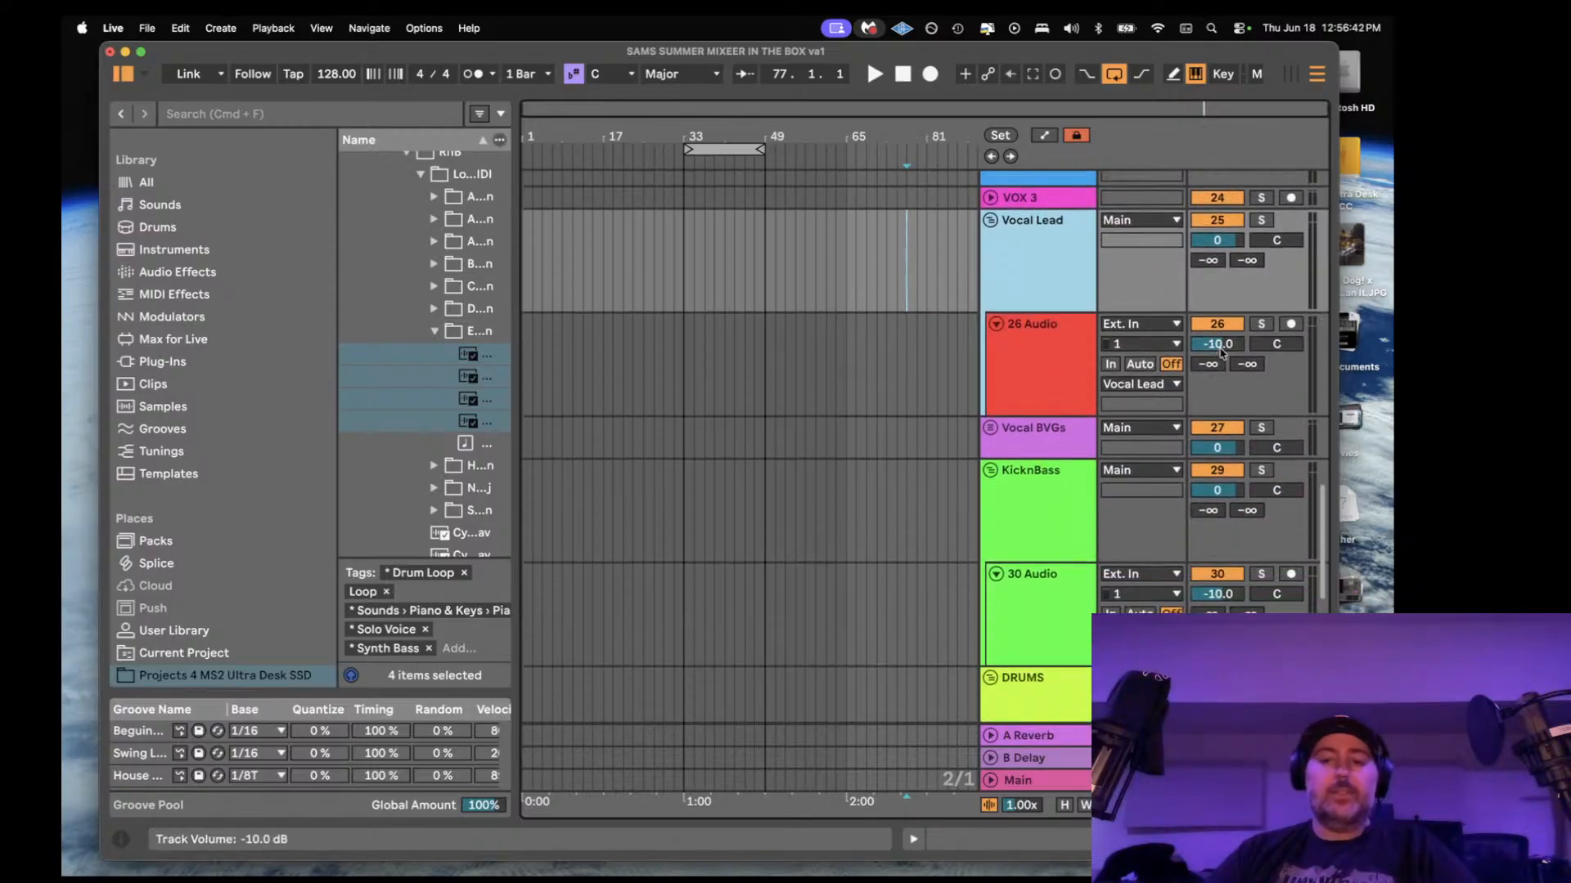
- Expand the Vocal BVGs group and its track 28, and review the tracks in all groups down to FX
click(989, 428)
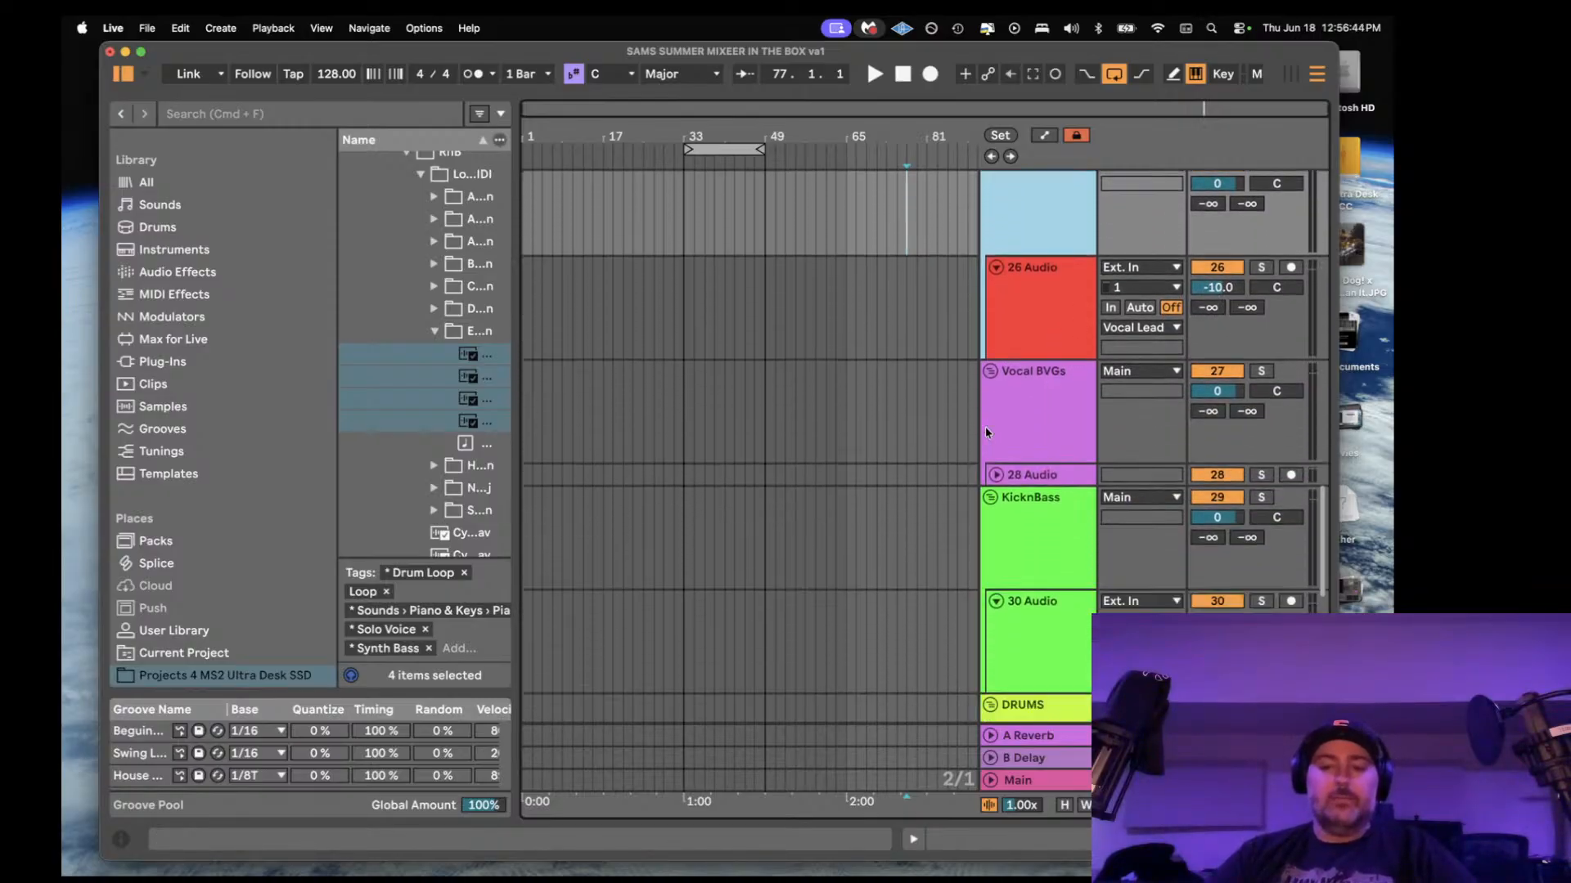
click(995, 429)
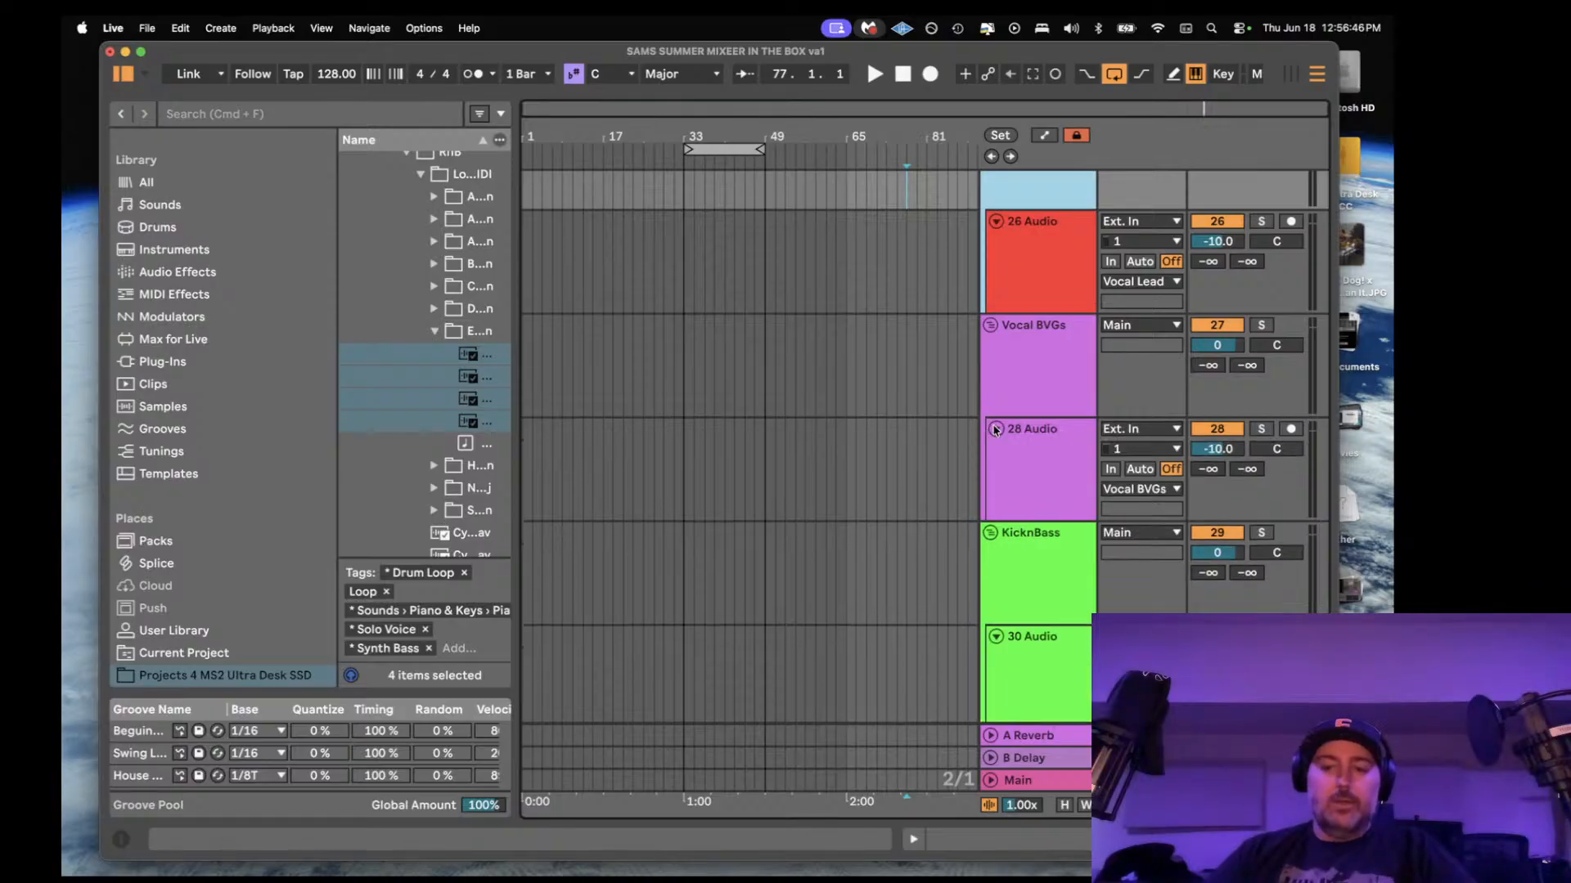
scroll(994, 450, down, 8)
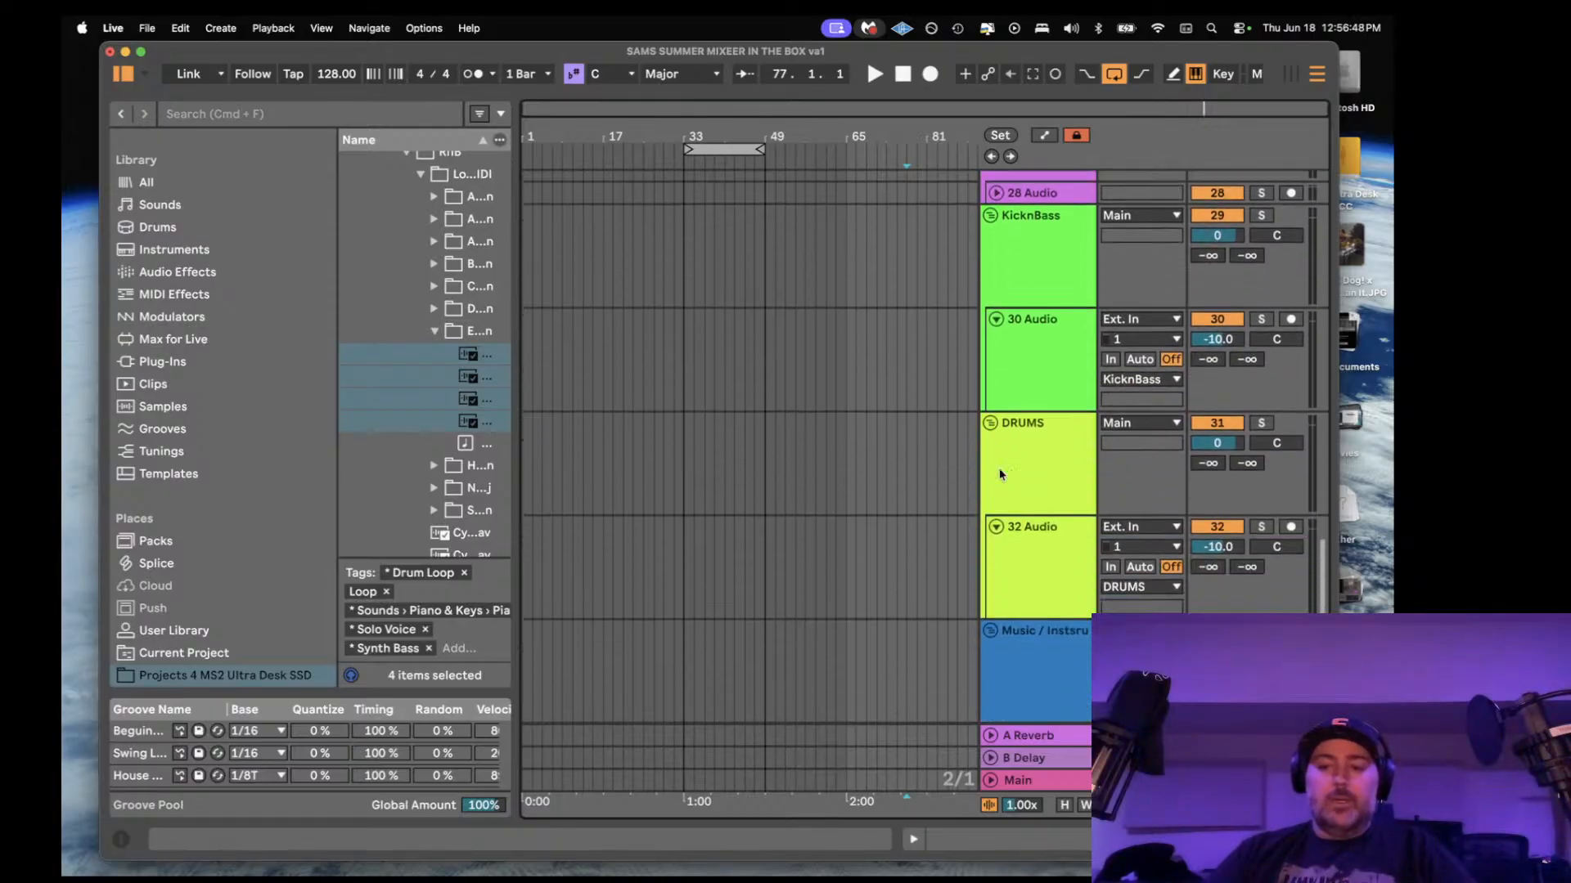
scroll(1000, 471, down, 5)
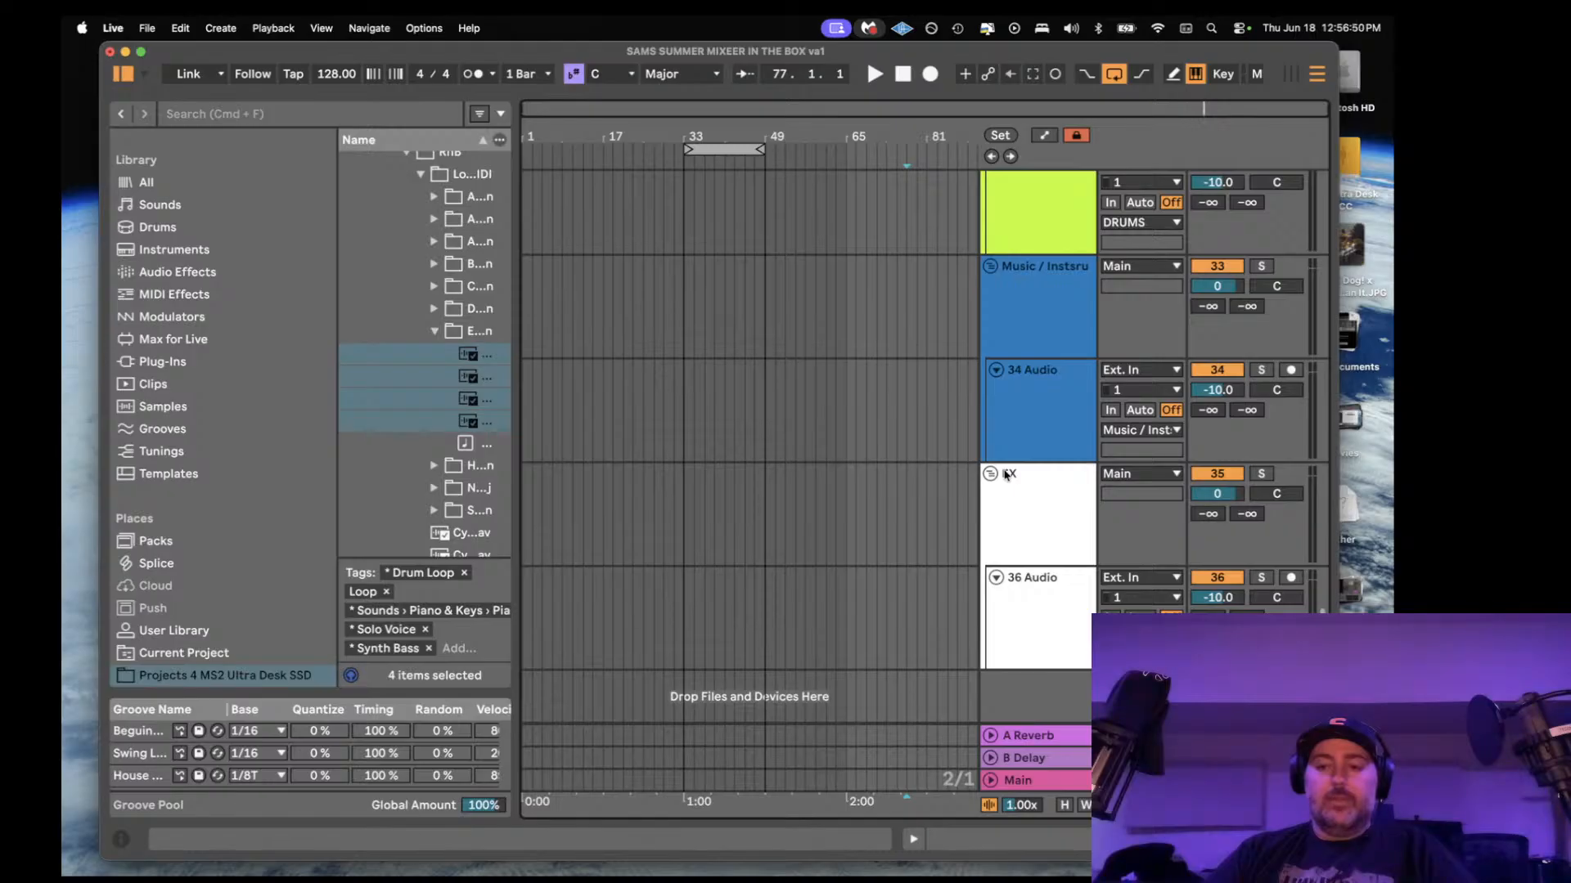
scroll(1007, 474, up, 10)
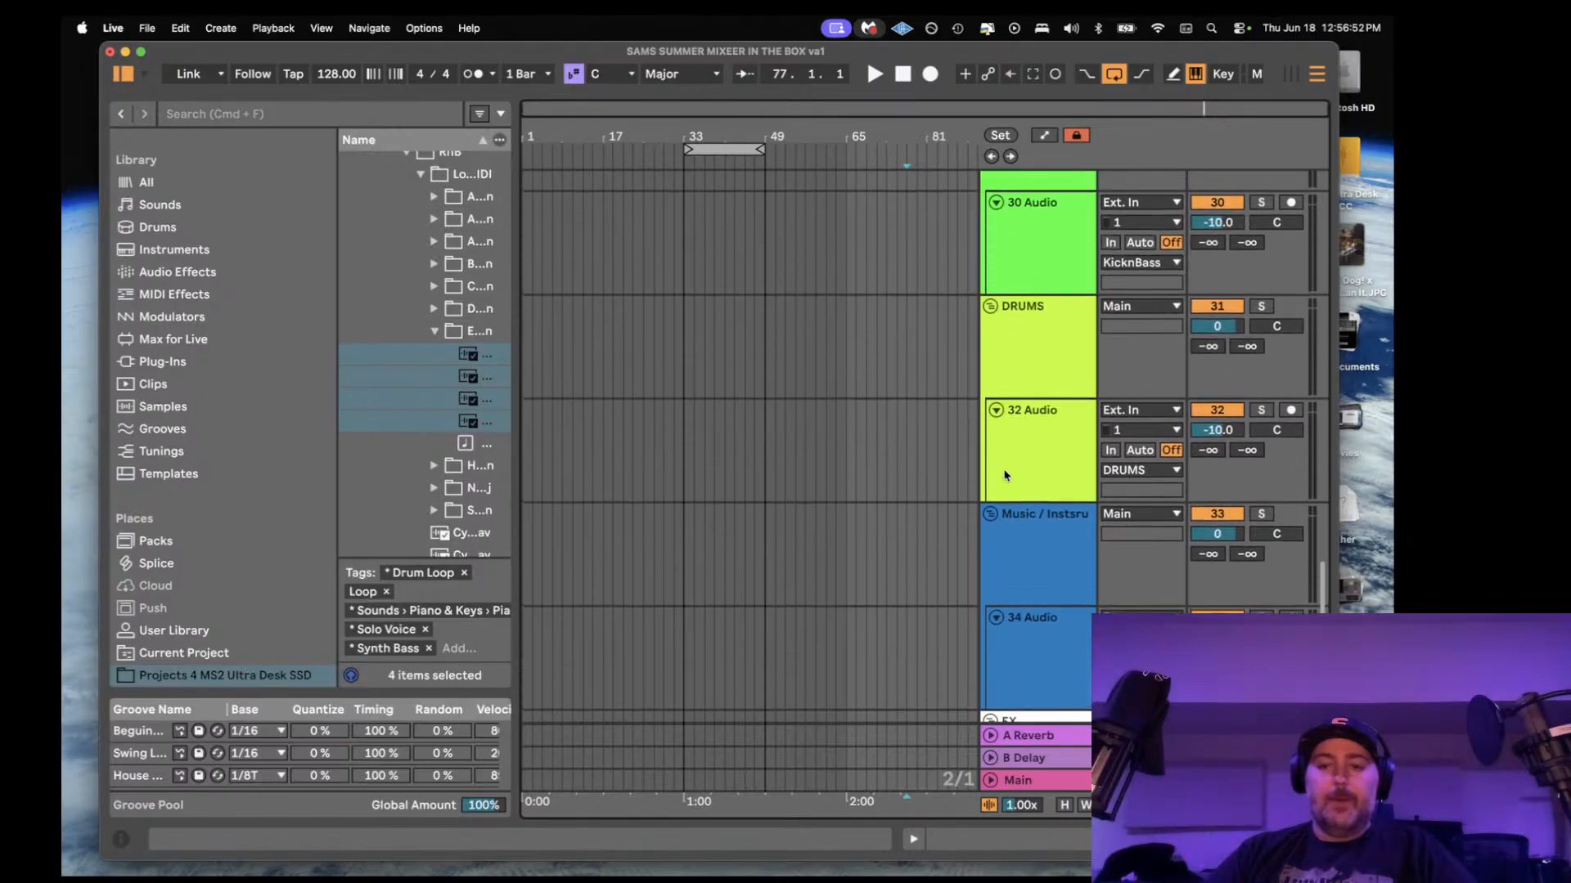
scroll(1014, 441, up, 6)
scroll(1047, 352, down, 2)
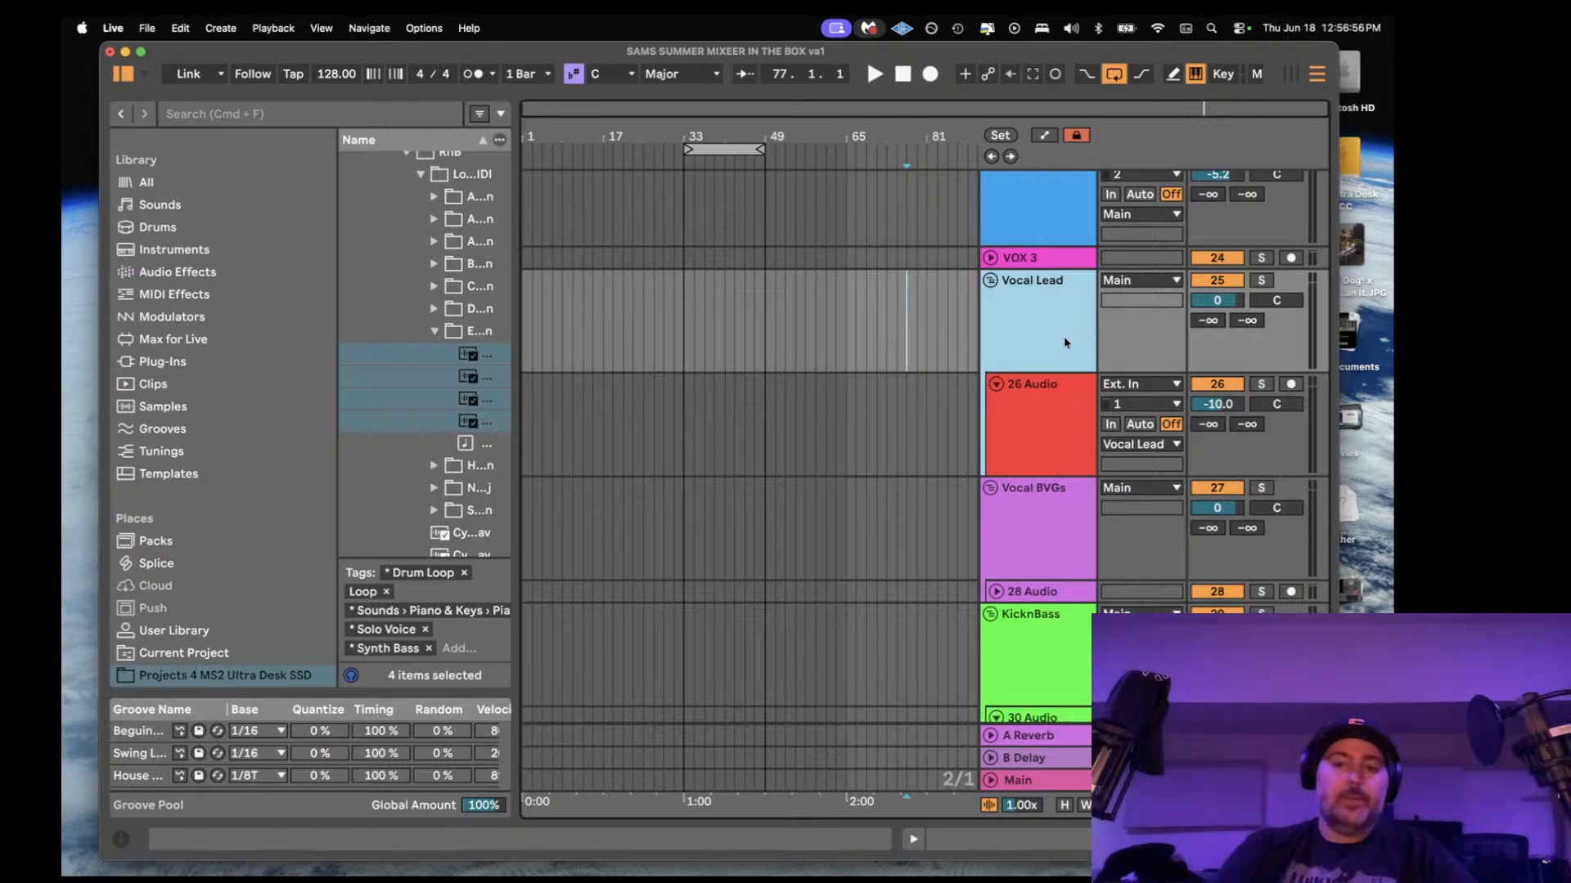
- Collapse all tracks and groups in the arrangement and select the Vocal Lead group
key(alt+u)
key(alt+u)
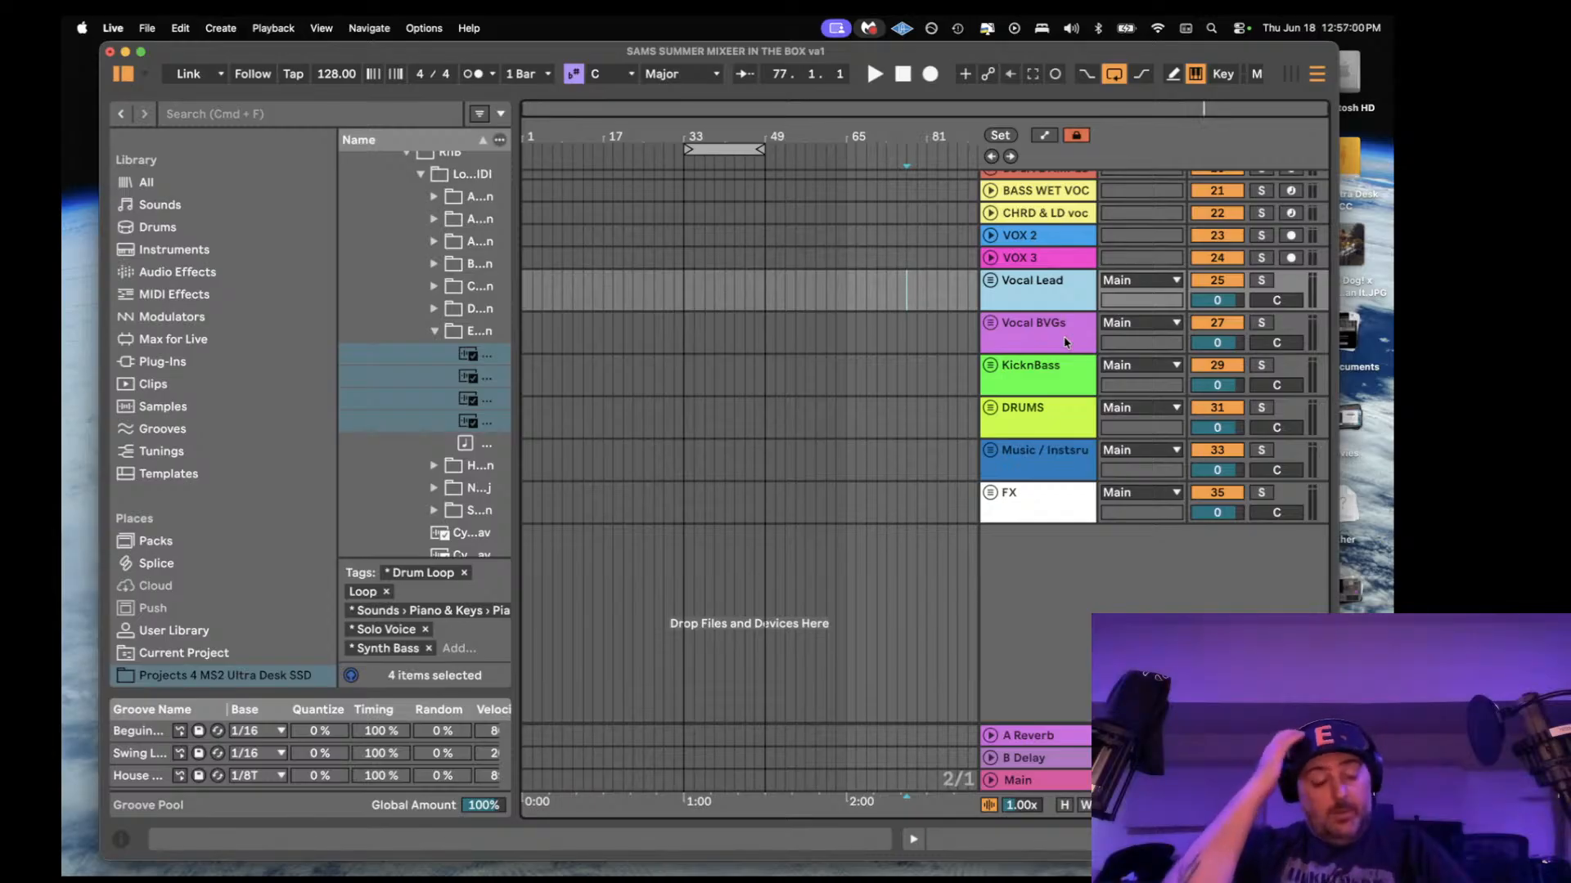
scroll(1066, 342, up, 5)
click(1035, 485)
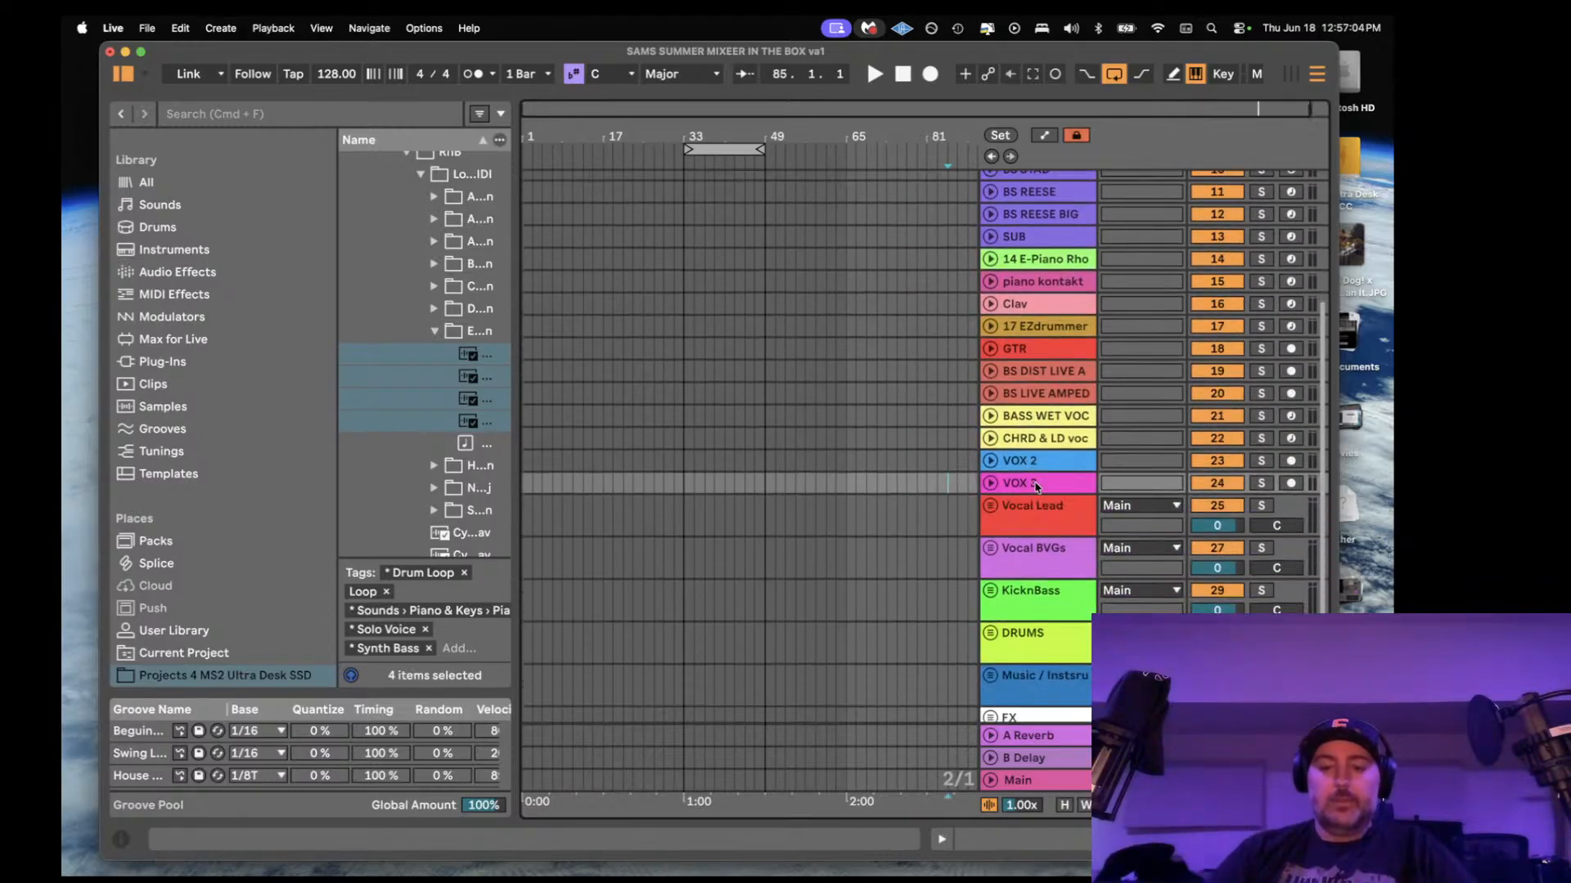
click(1044, 485)
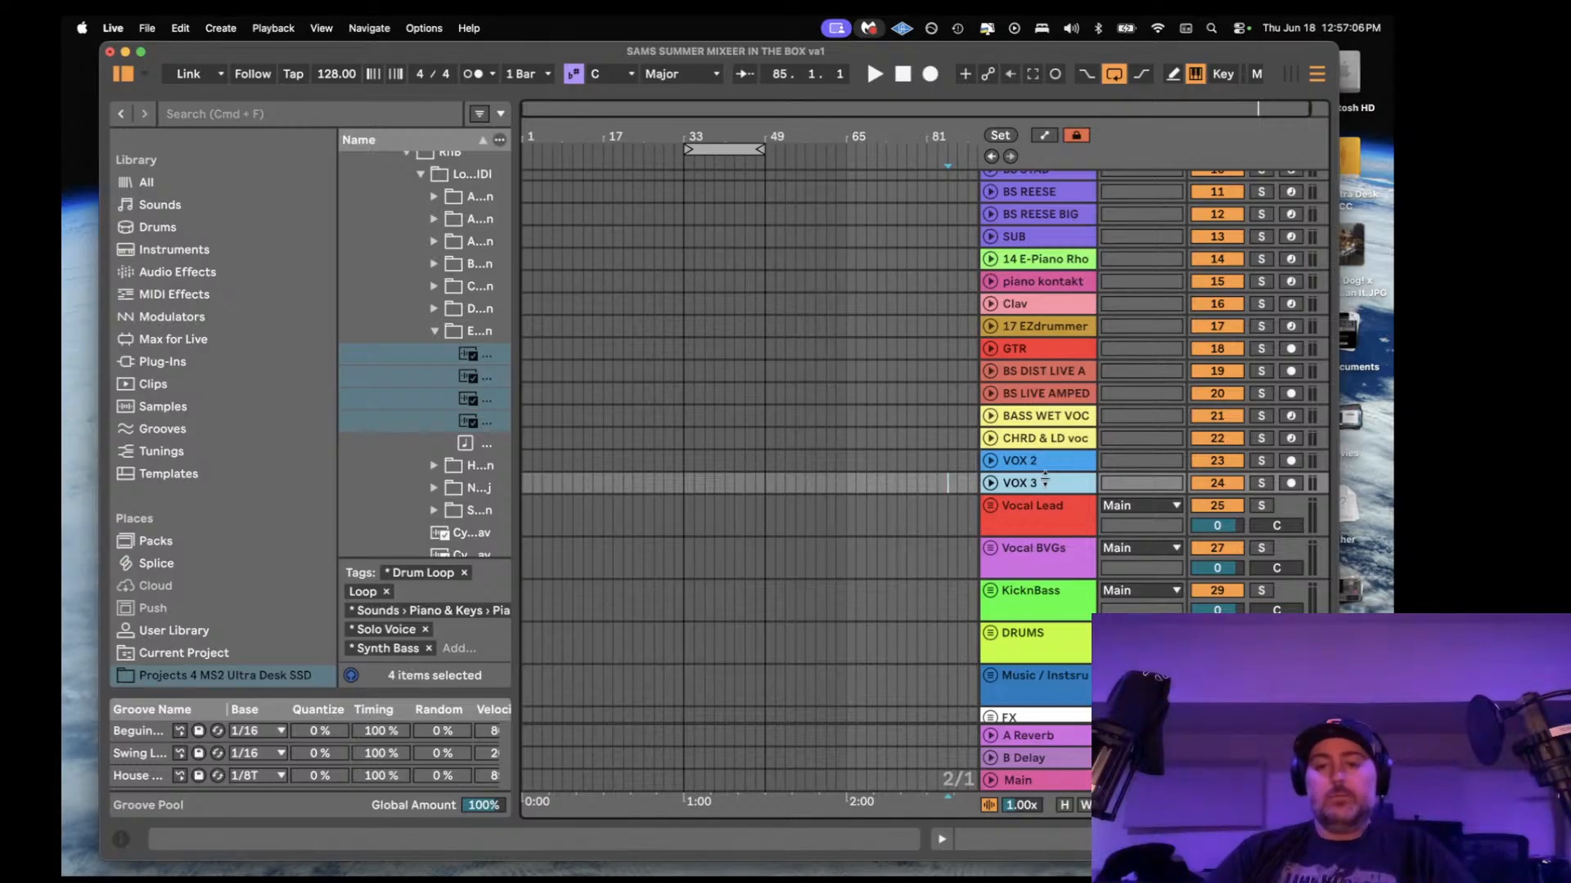
scroll(1044, 483, down, 3)
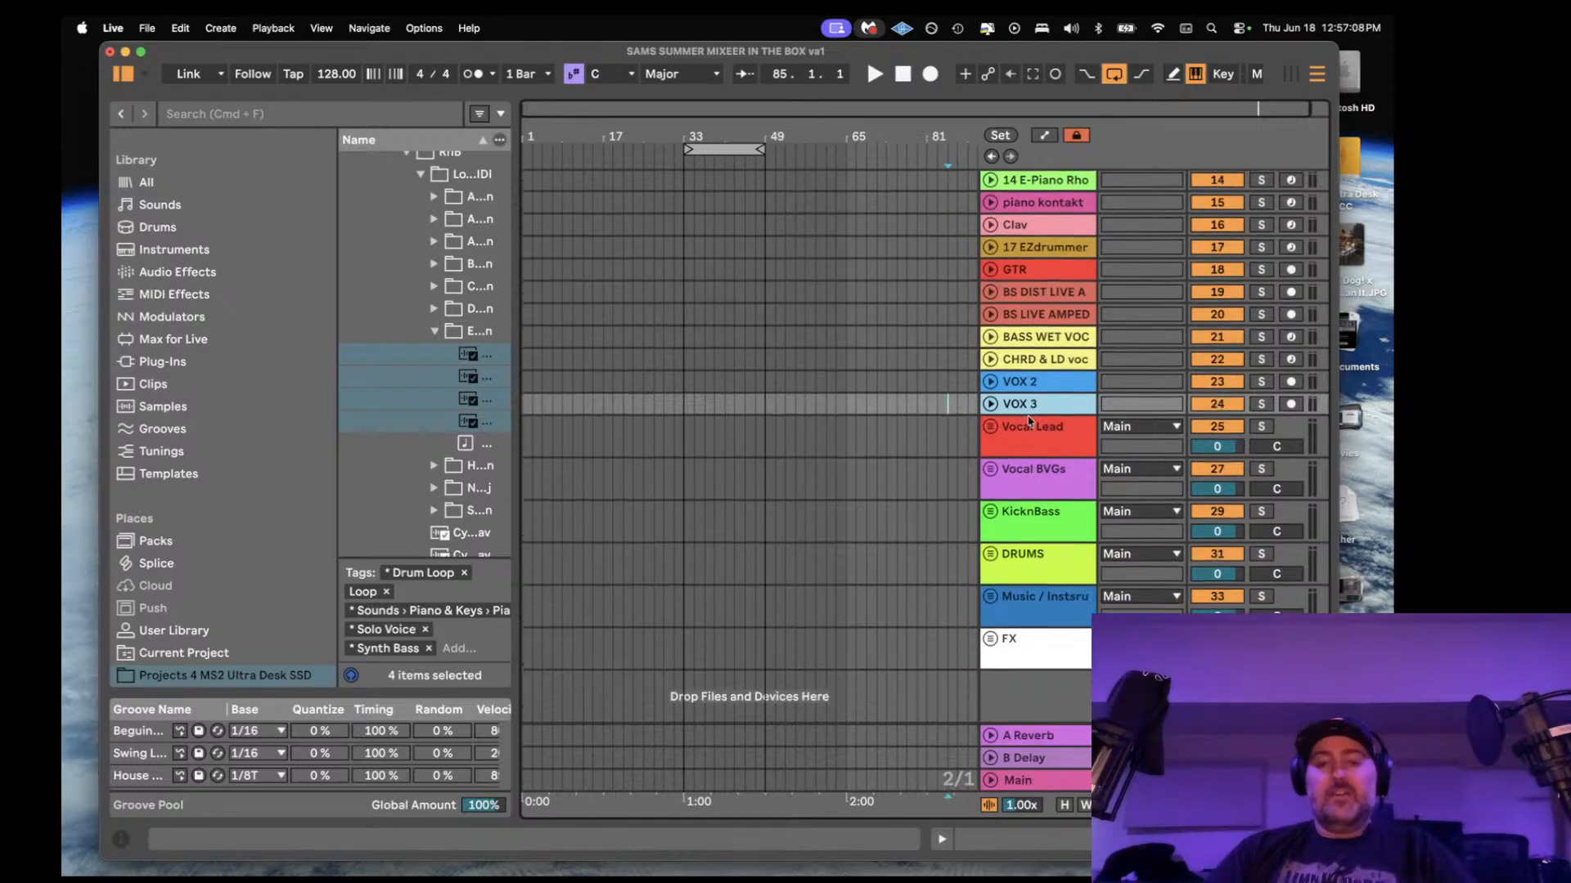
click(1041, 437)
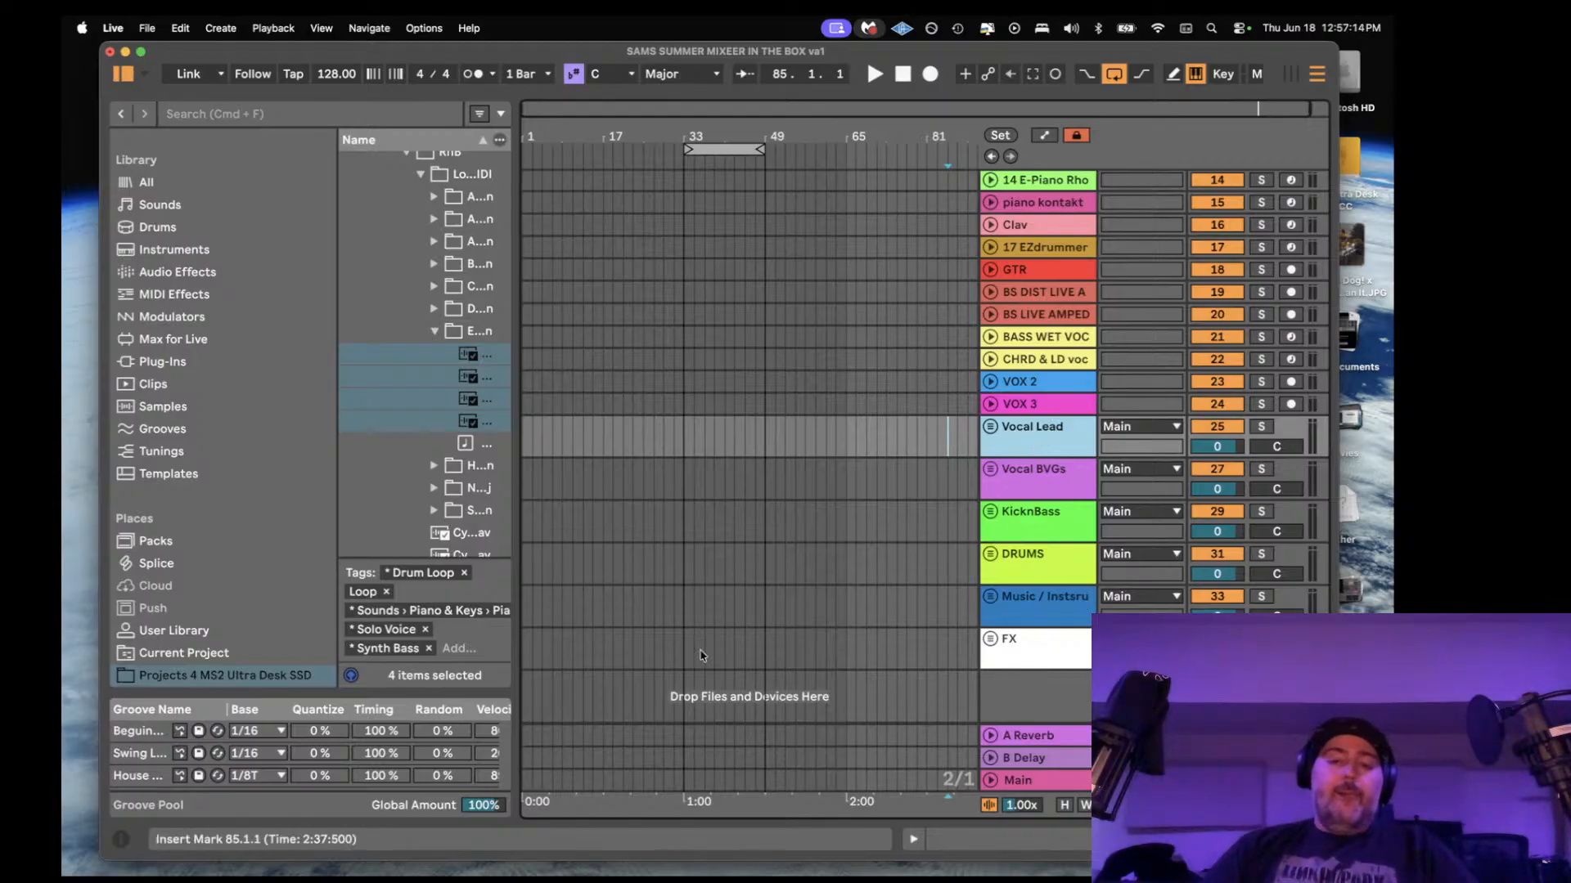
- Show the device chain of the Main track
click(690, 780)
double_click(1055, 781)
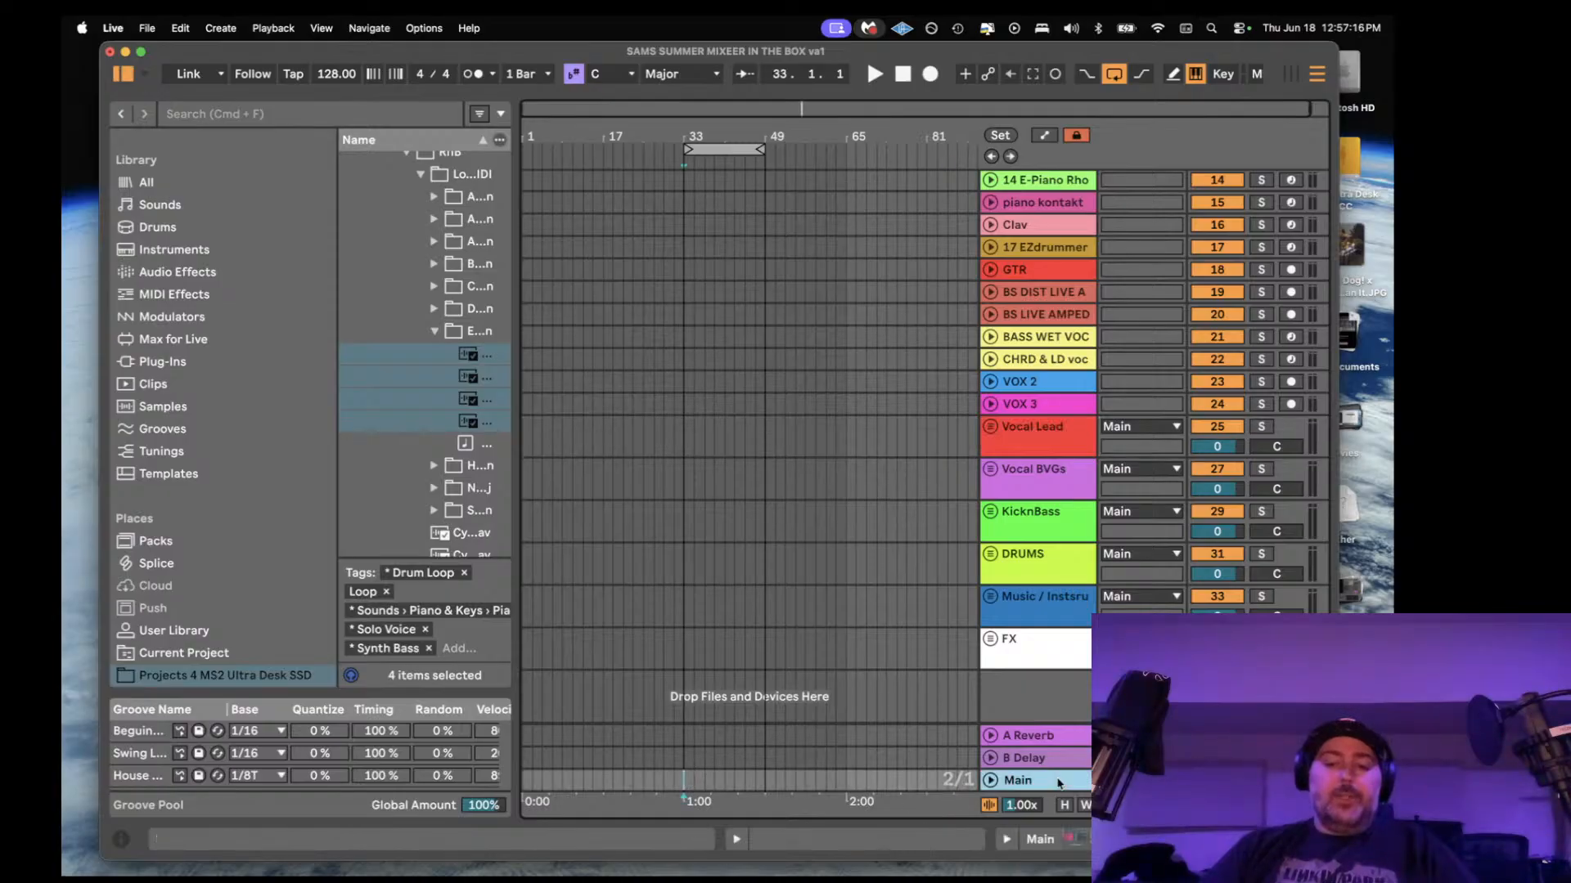
scroll(1022, 413, down, 5)
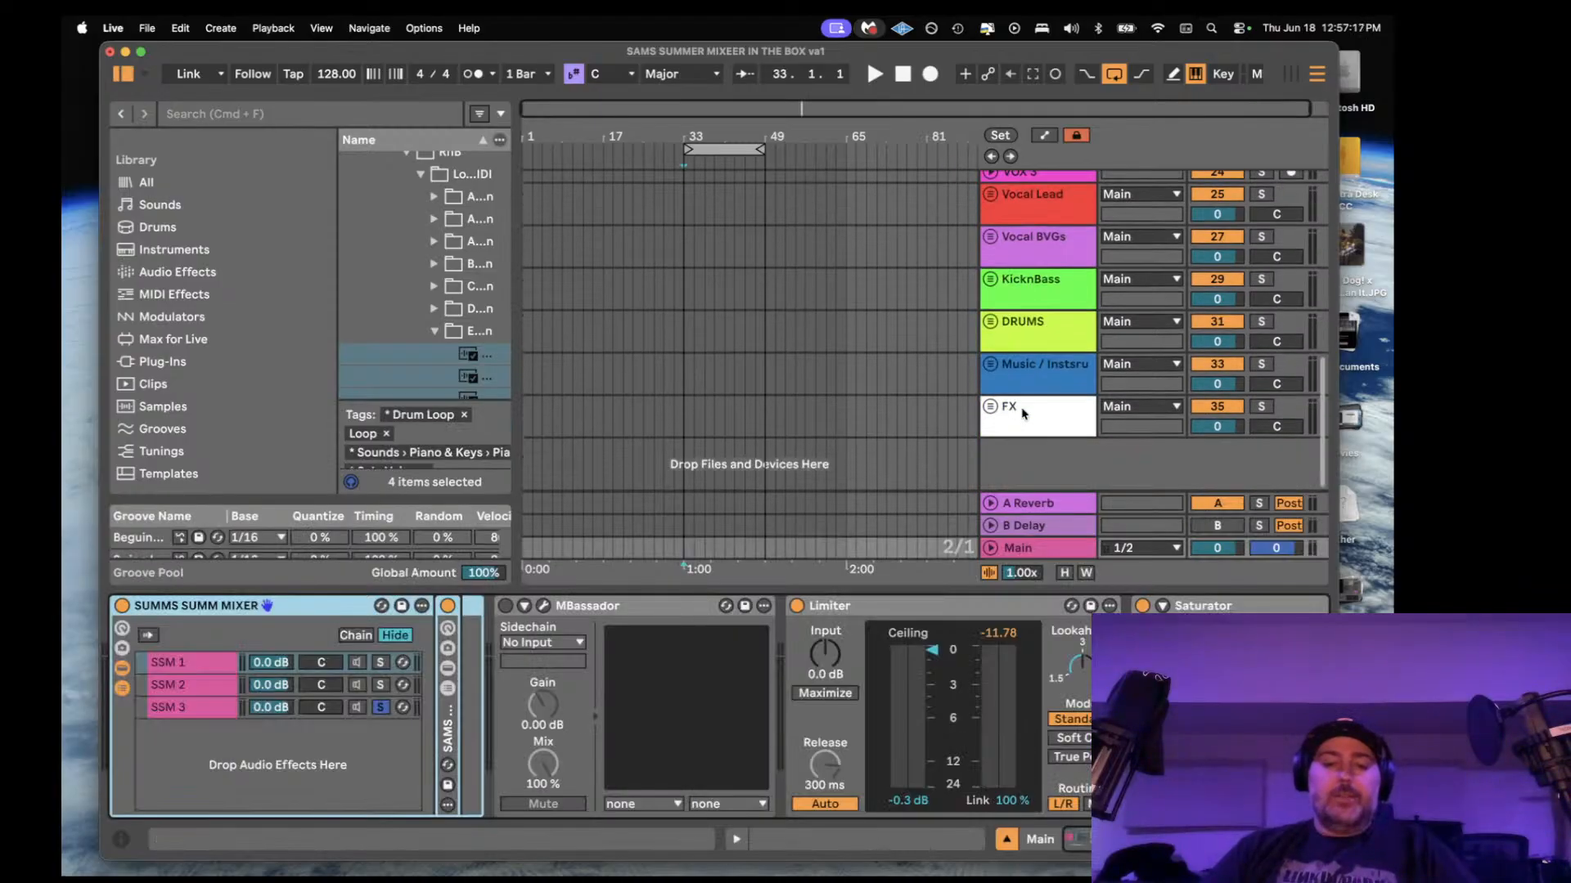
- Add the EchoBoy Jr plug-in to the B Delay return track, switched off and with its window closed
click(1037, 525)
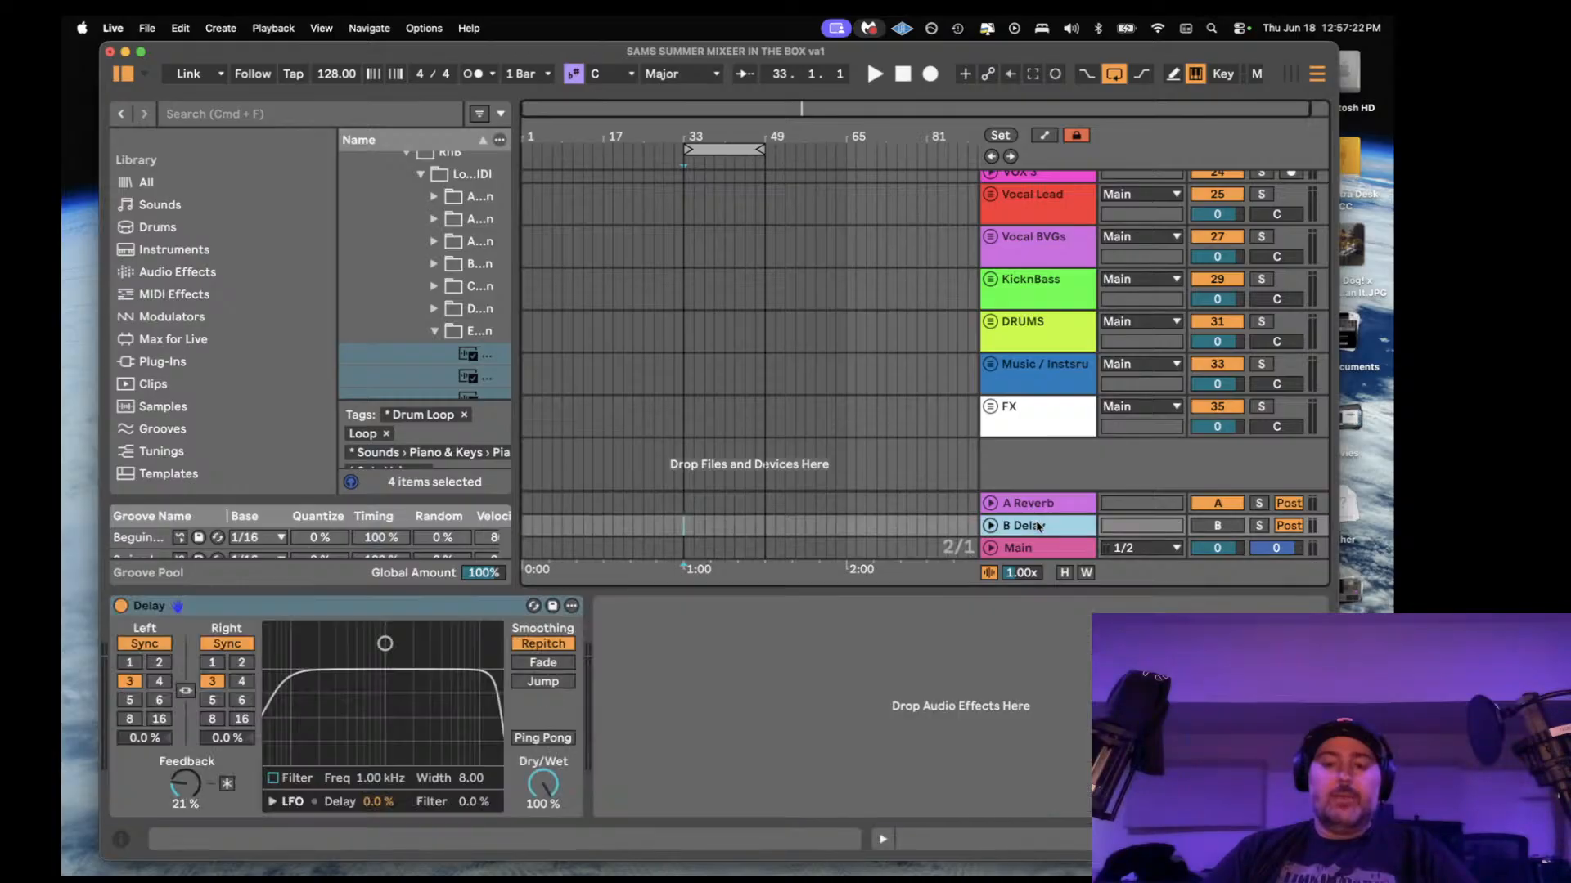
click(311, 119)
click(162, 366)
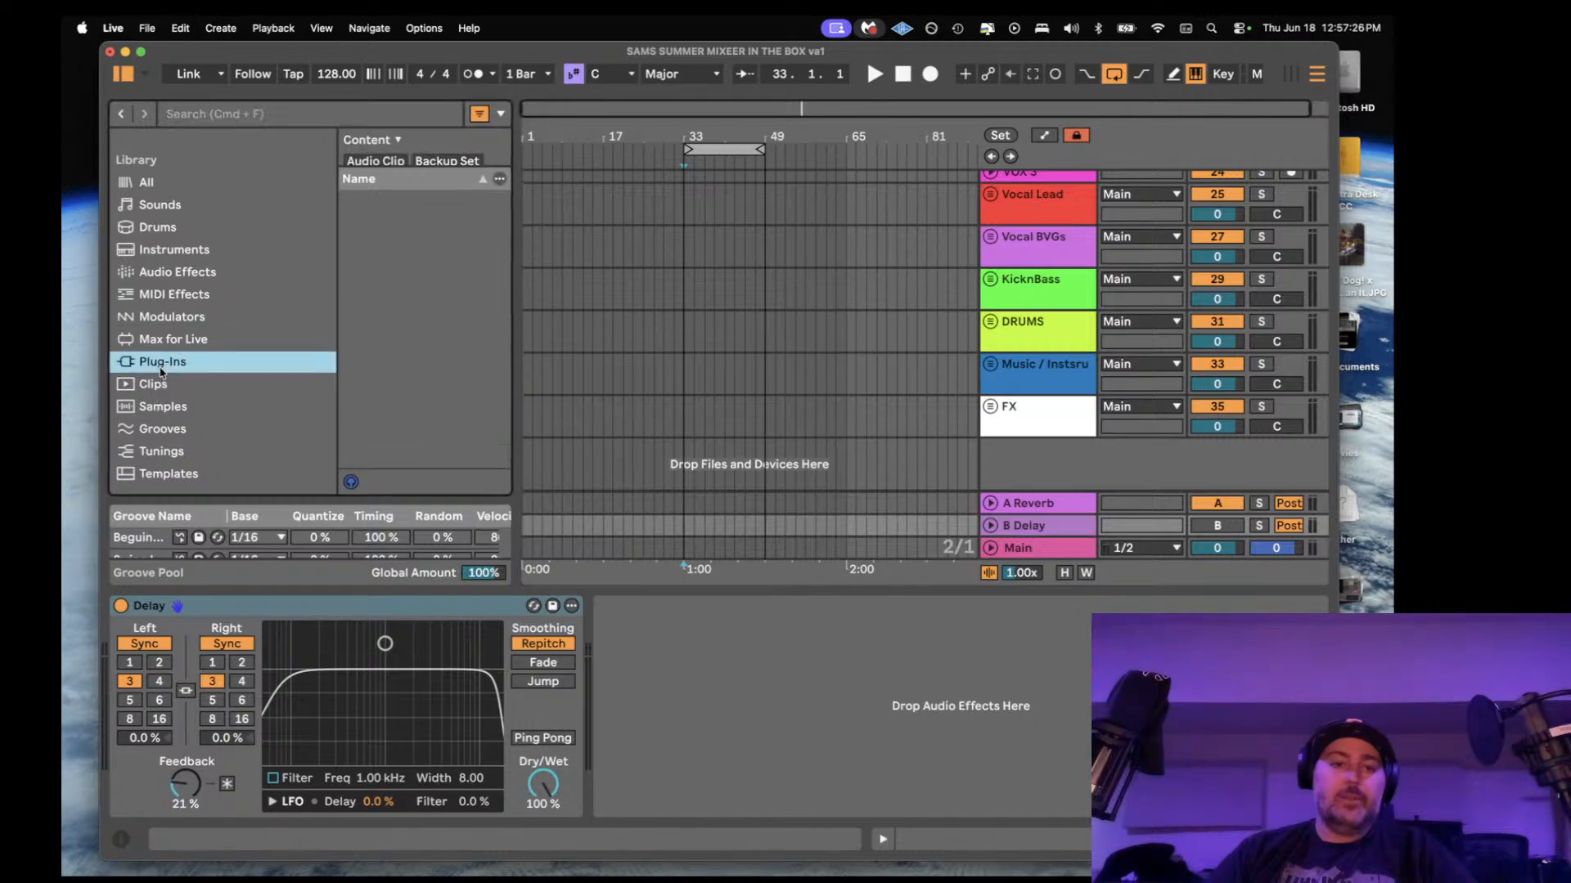
click(310, 118)
text(echo)
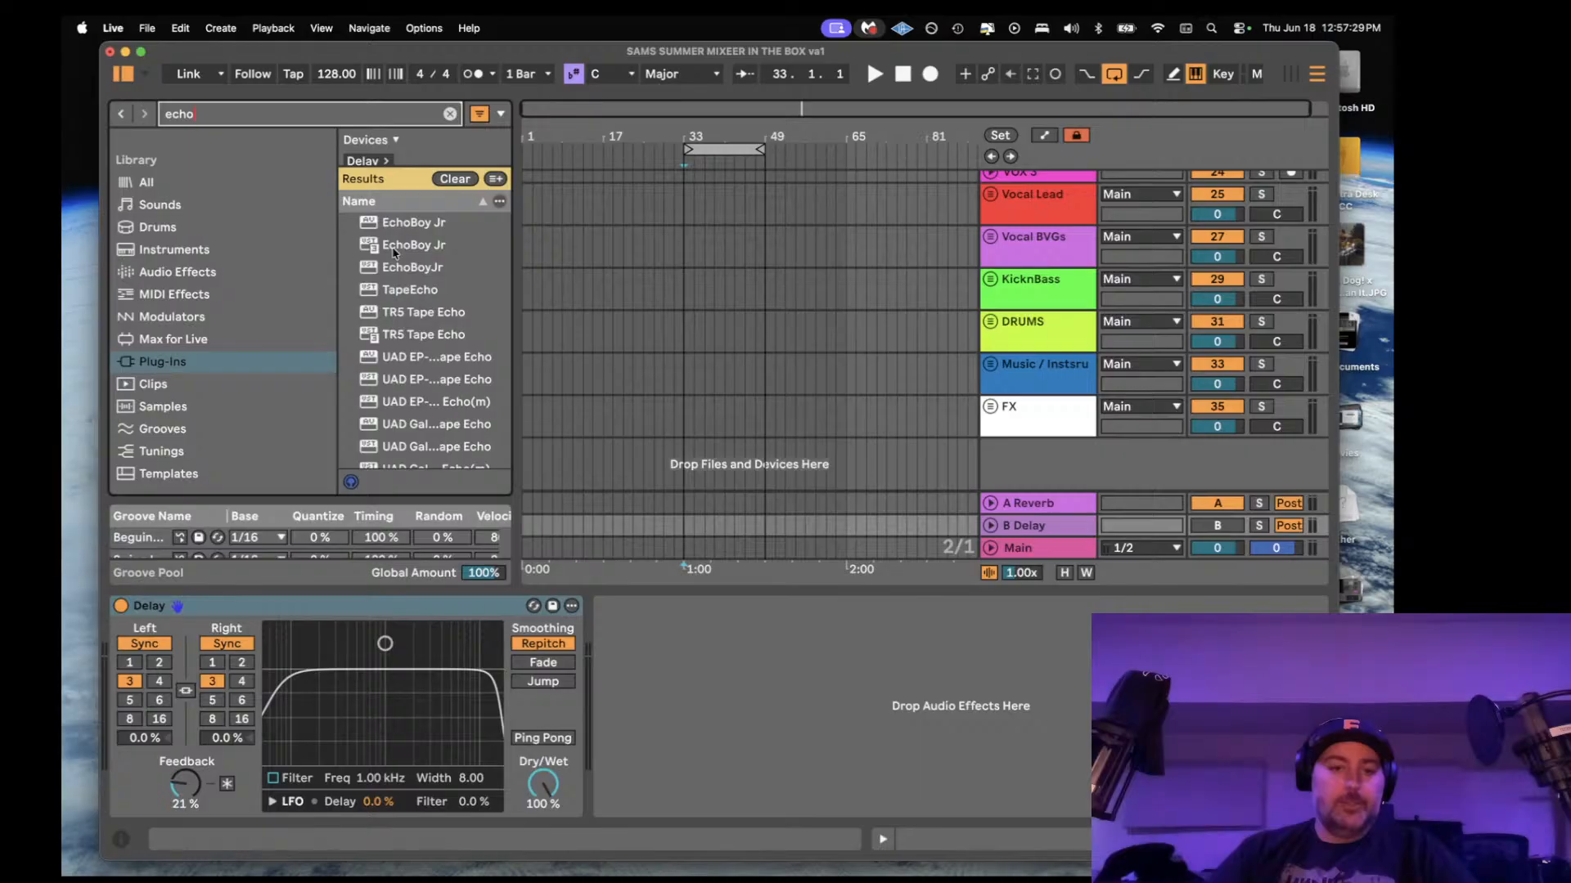
click(395, 246)
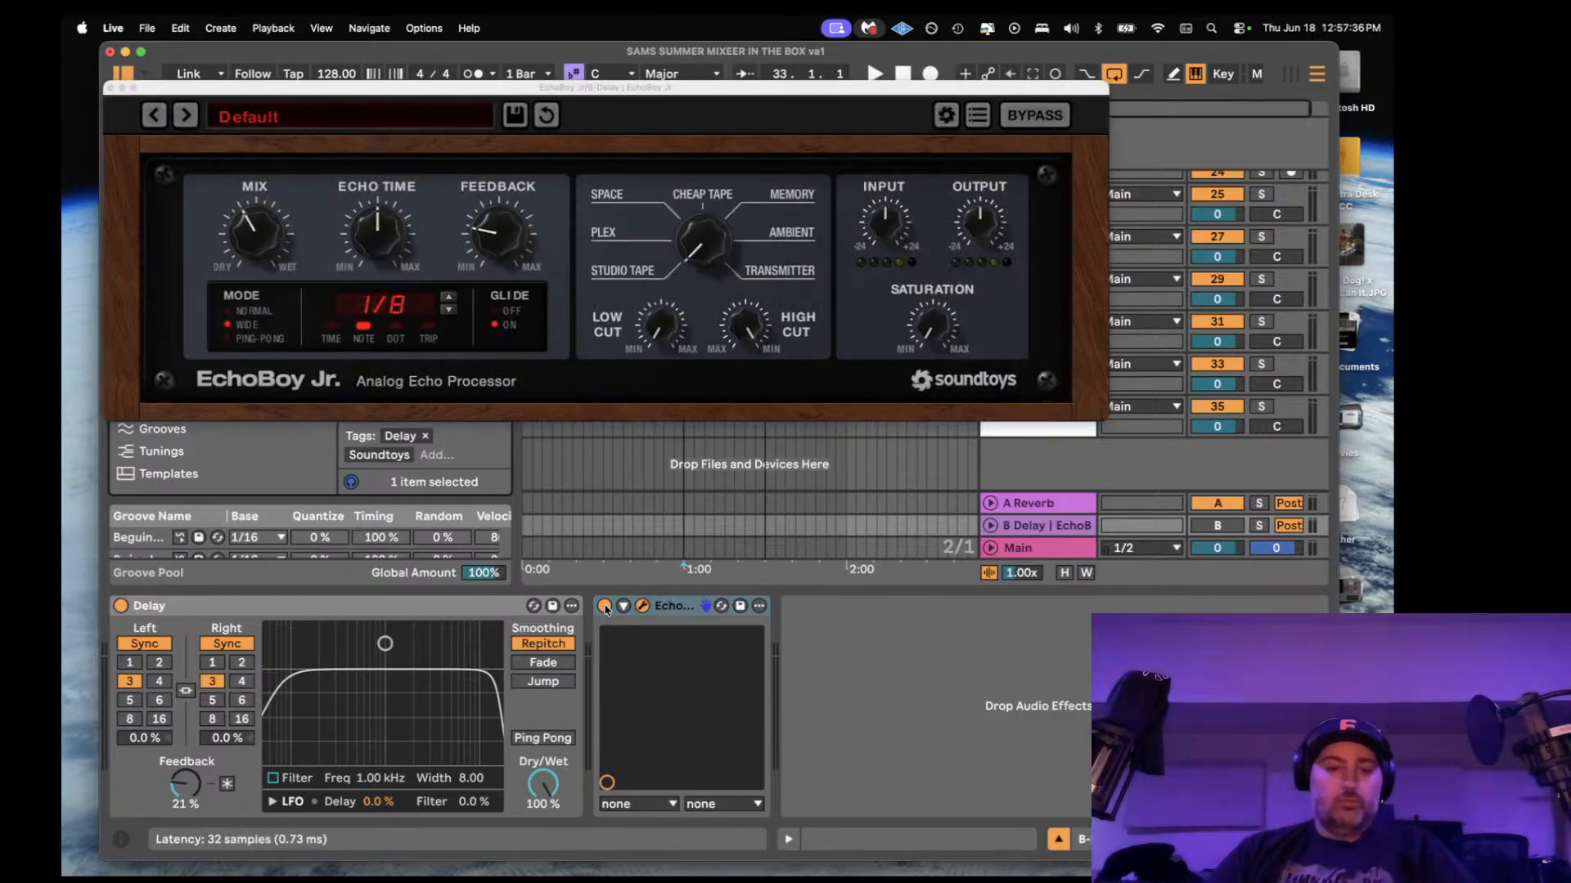
click(605, 606)
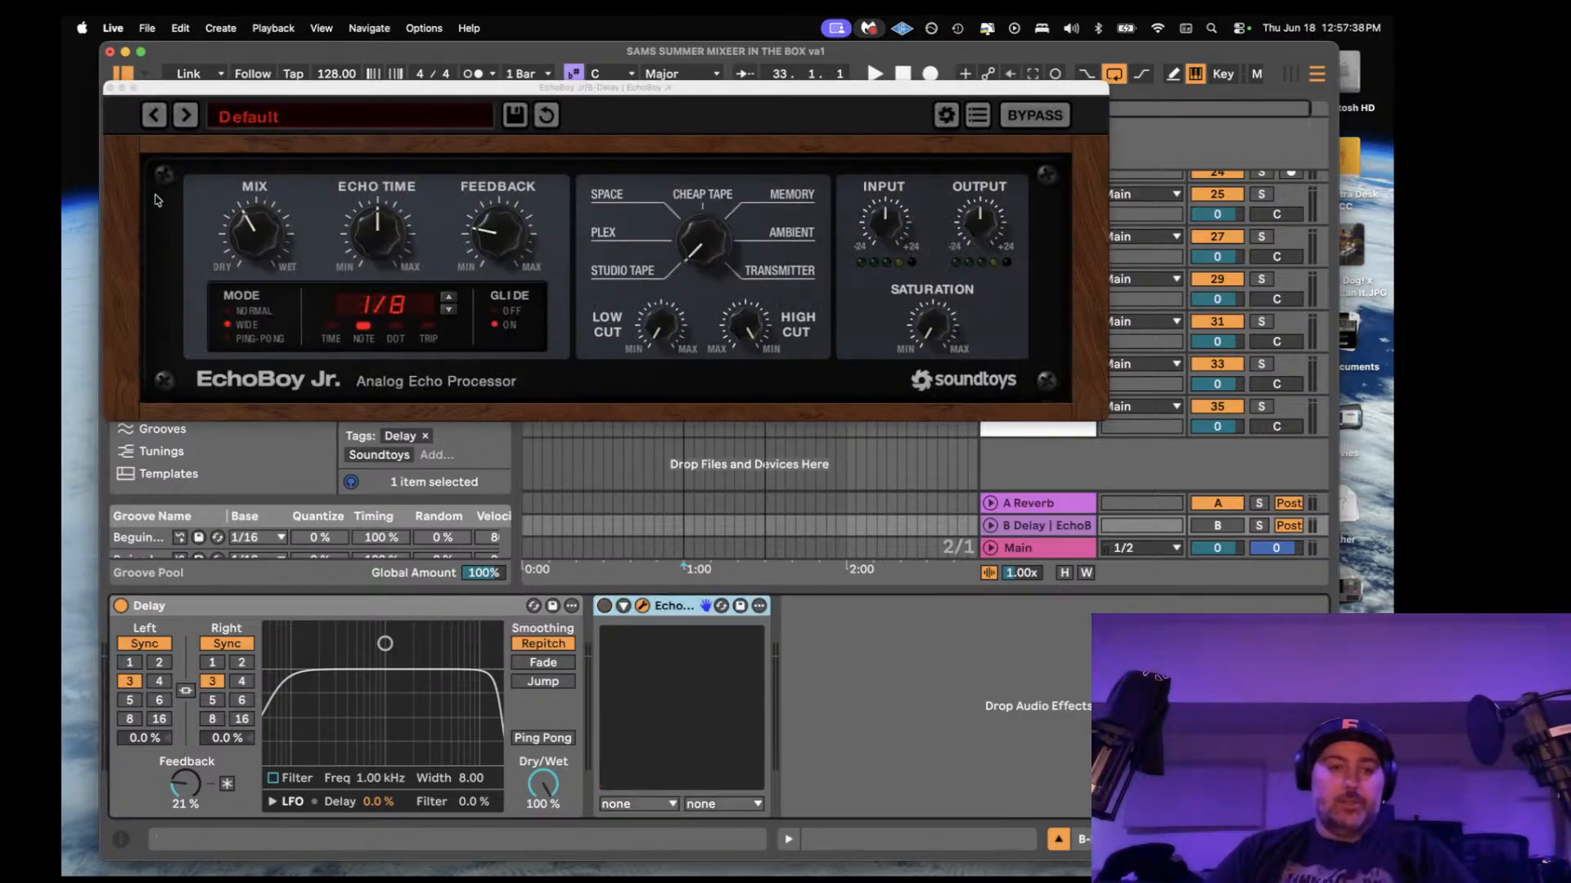
click(109, 88)
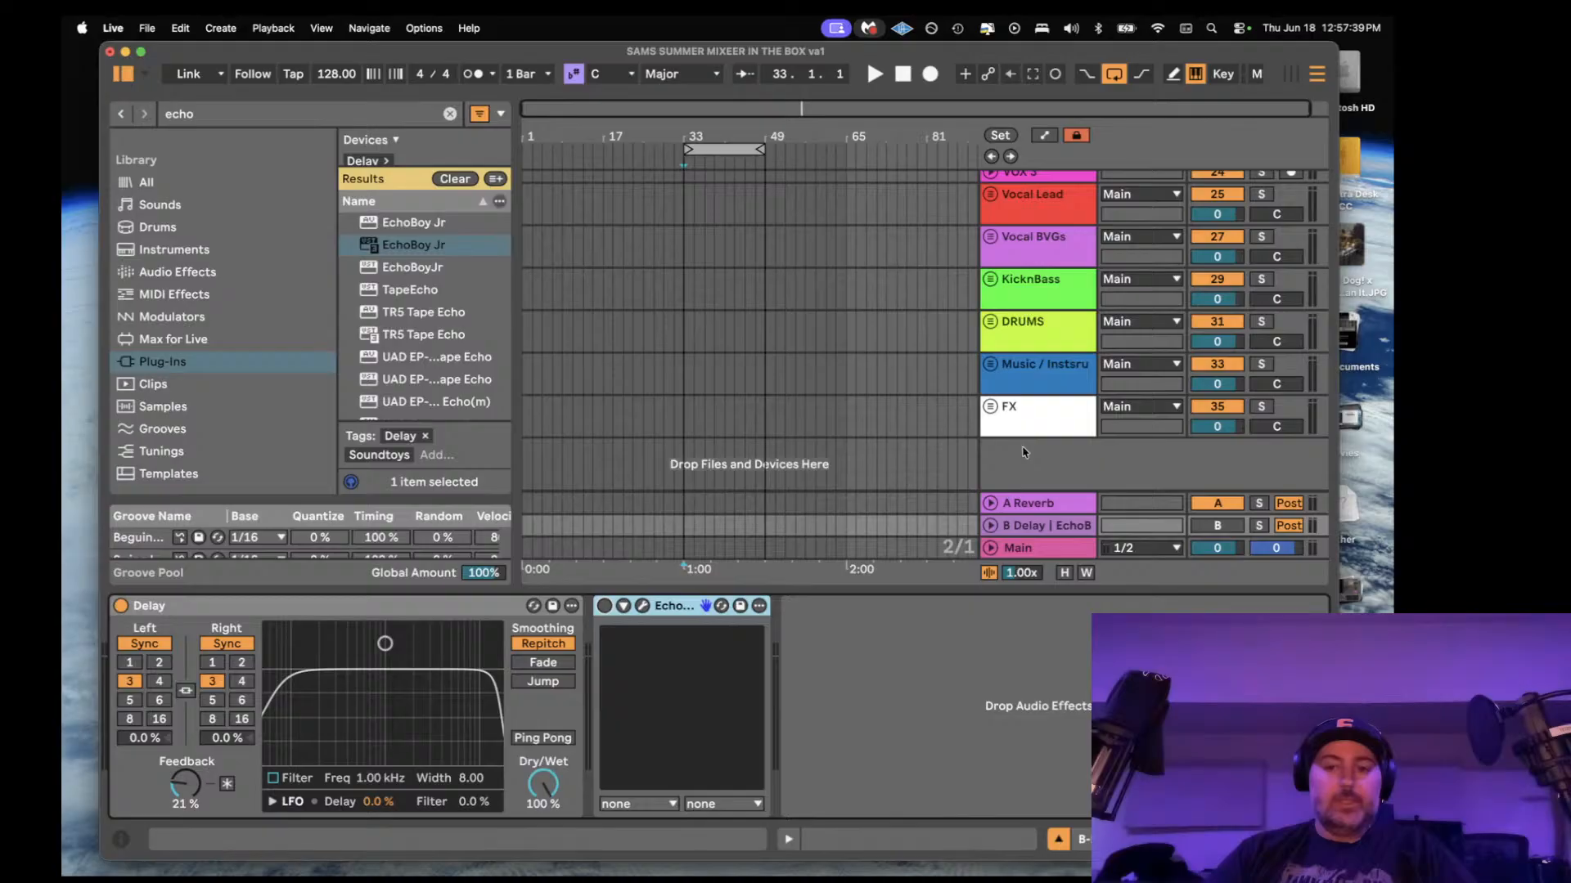
- Add the ValhallaVintageVerb plug-in to the A Reverb return track, switched off and with its window closed
click(1045, 503)
key(super+f)
text(val)
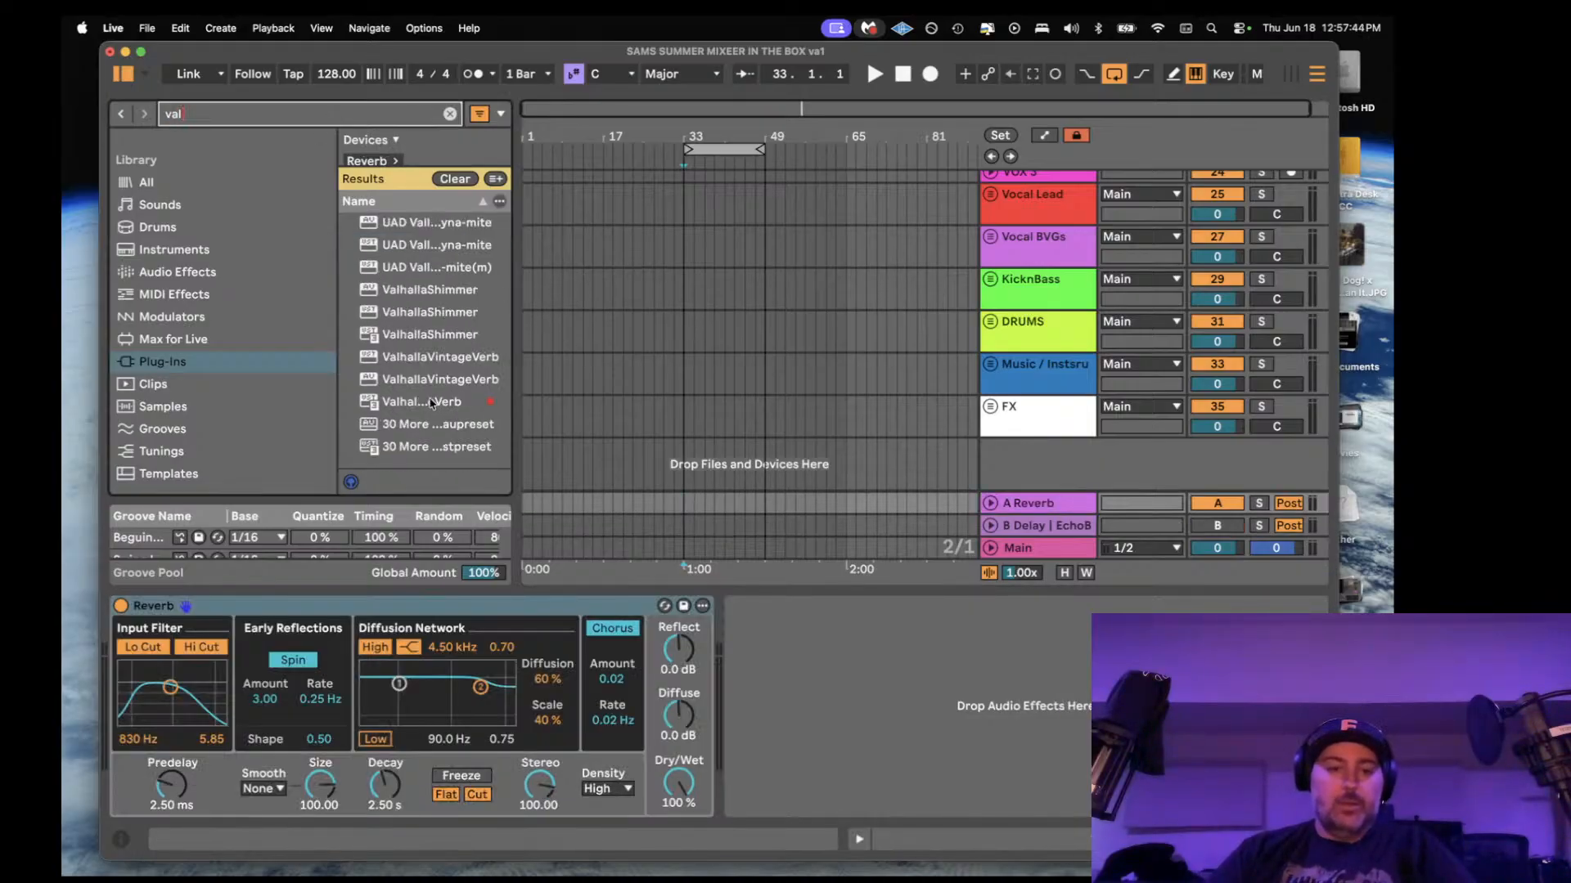
click(429, 401)
double_click(429, 400)
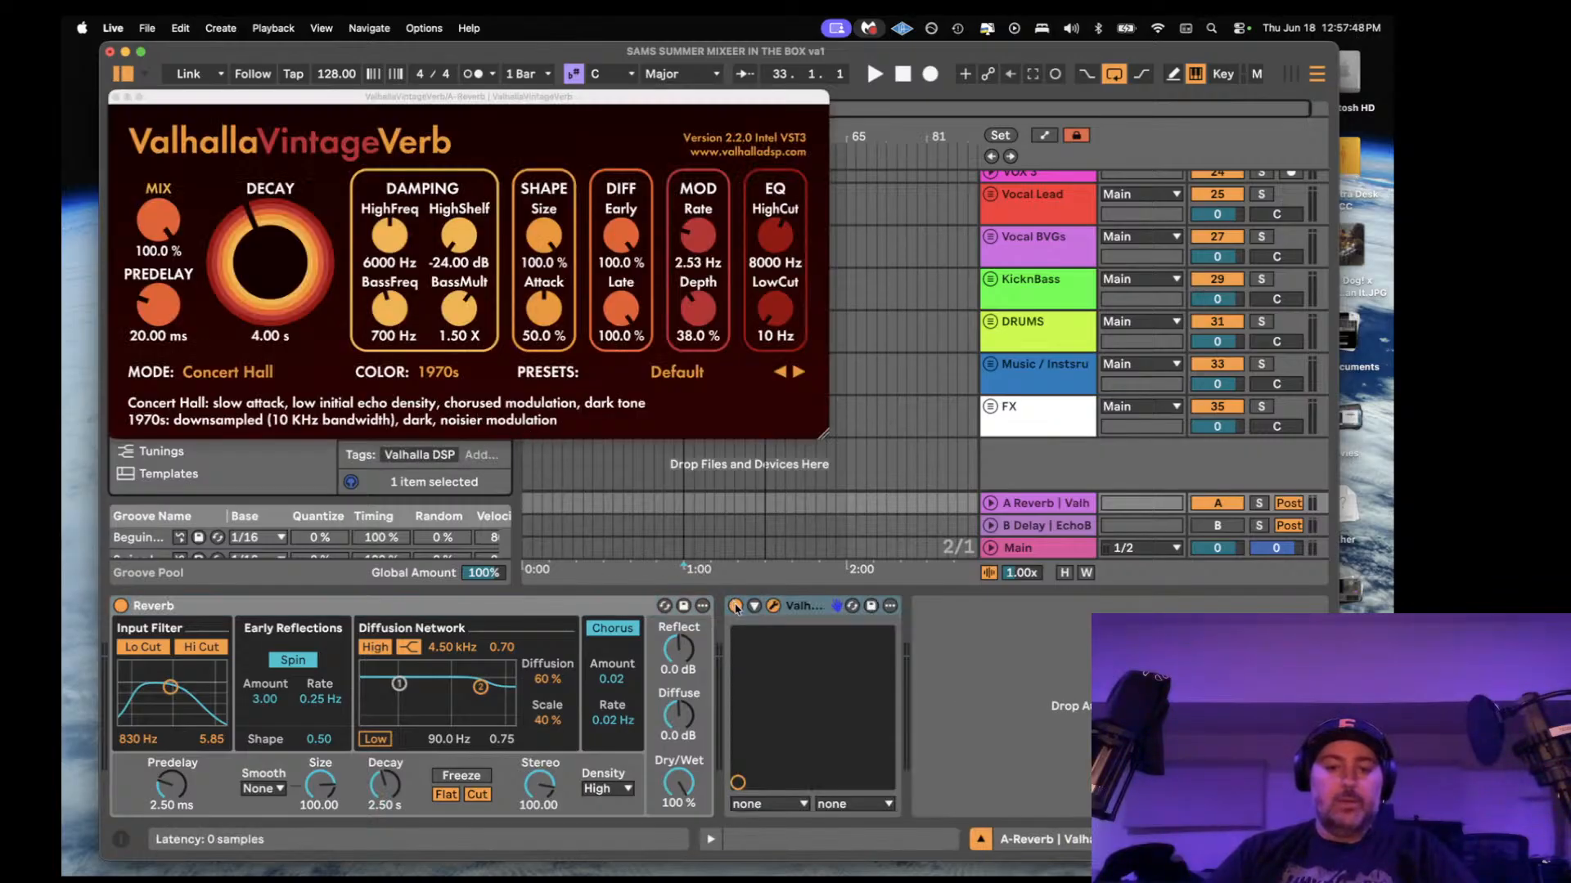
click(117, 96)
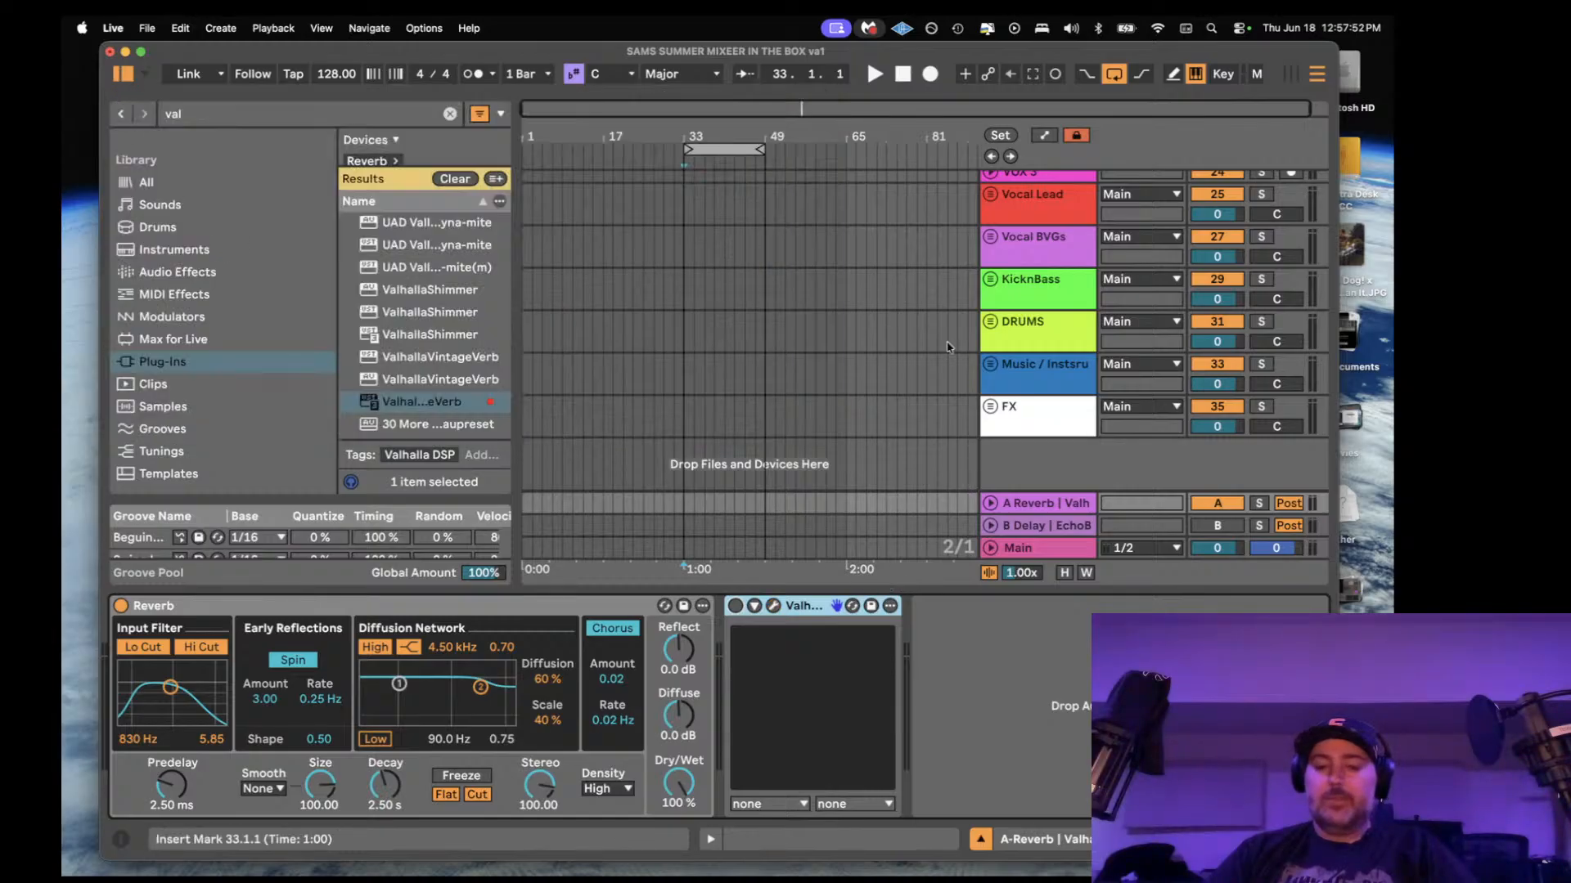
scroll(698, 380, up, 2)
scroll(699, 380, down, 2)
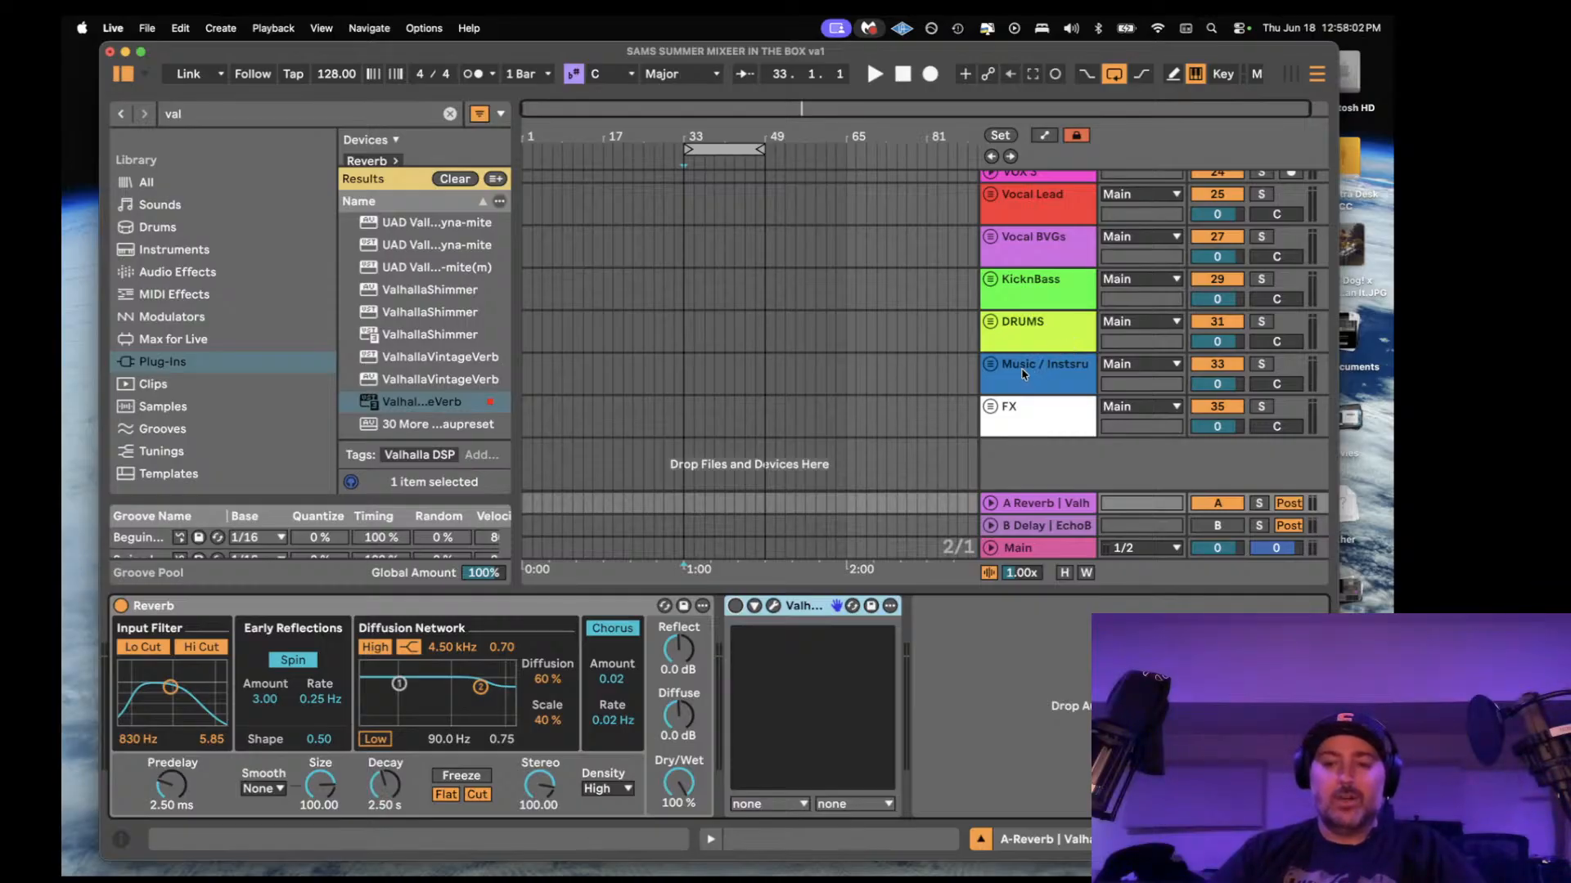
scroll(1021, 374, up, 5)
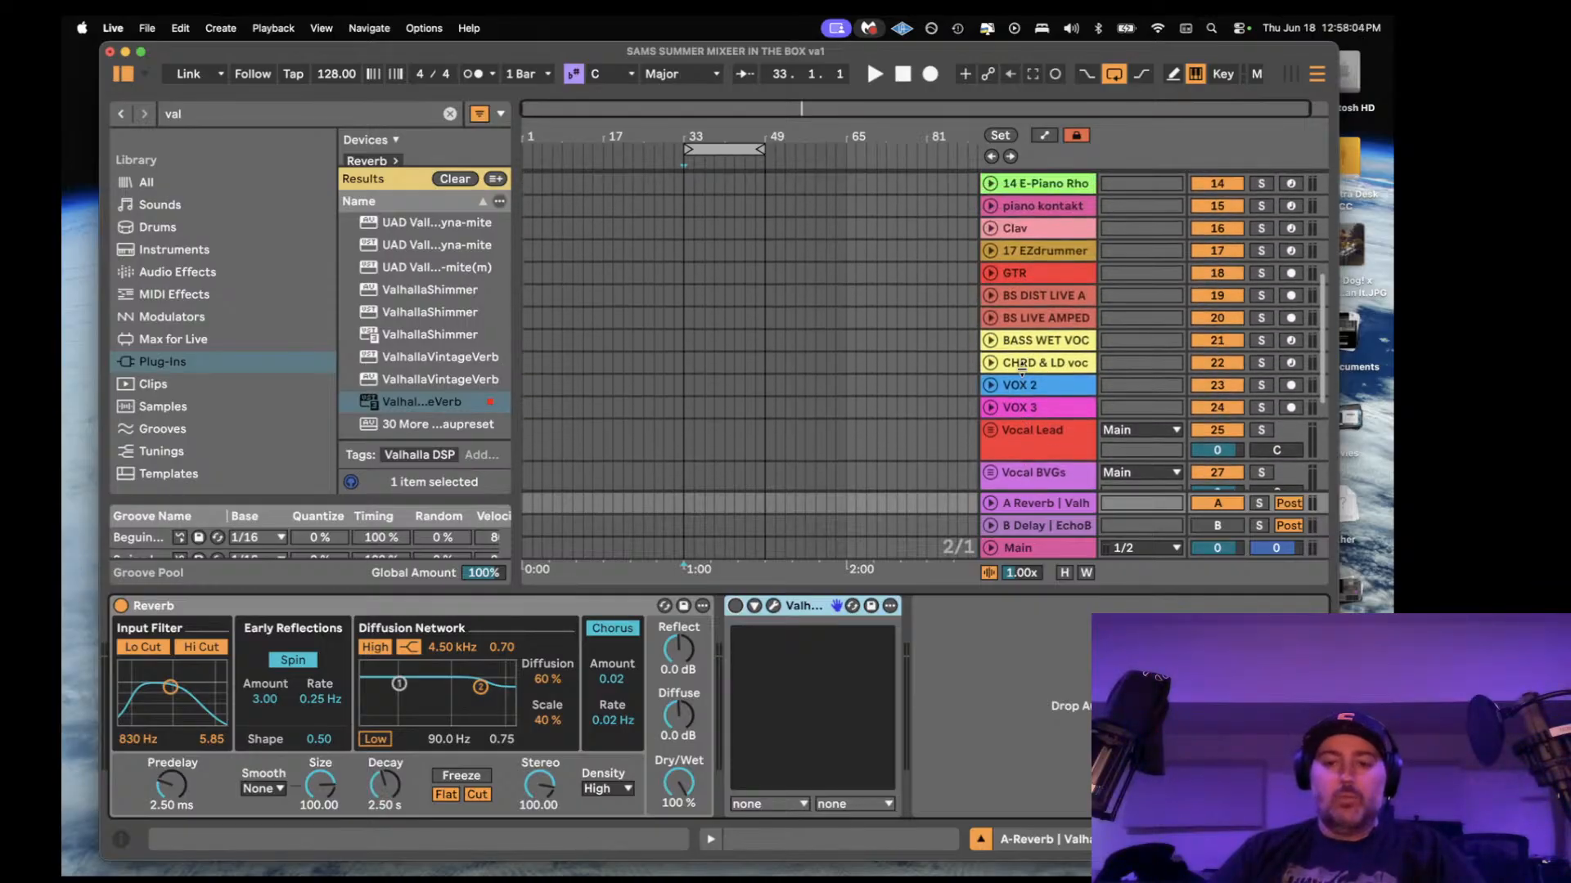
scroll(1022, 369, down, 5)
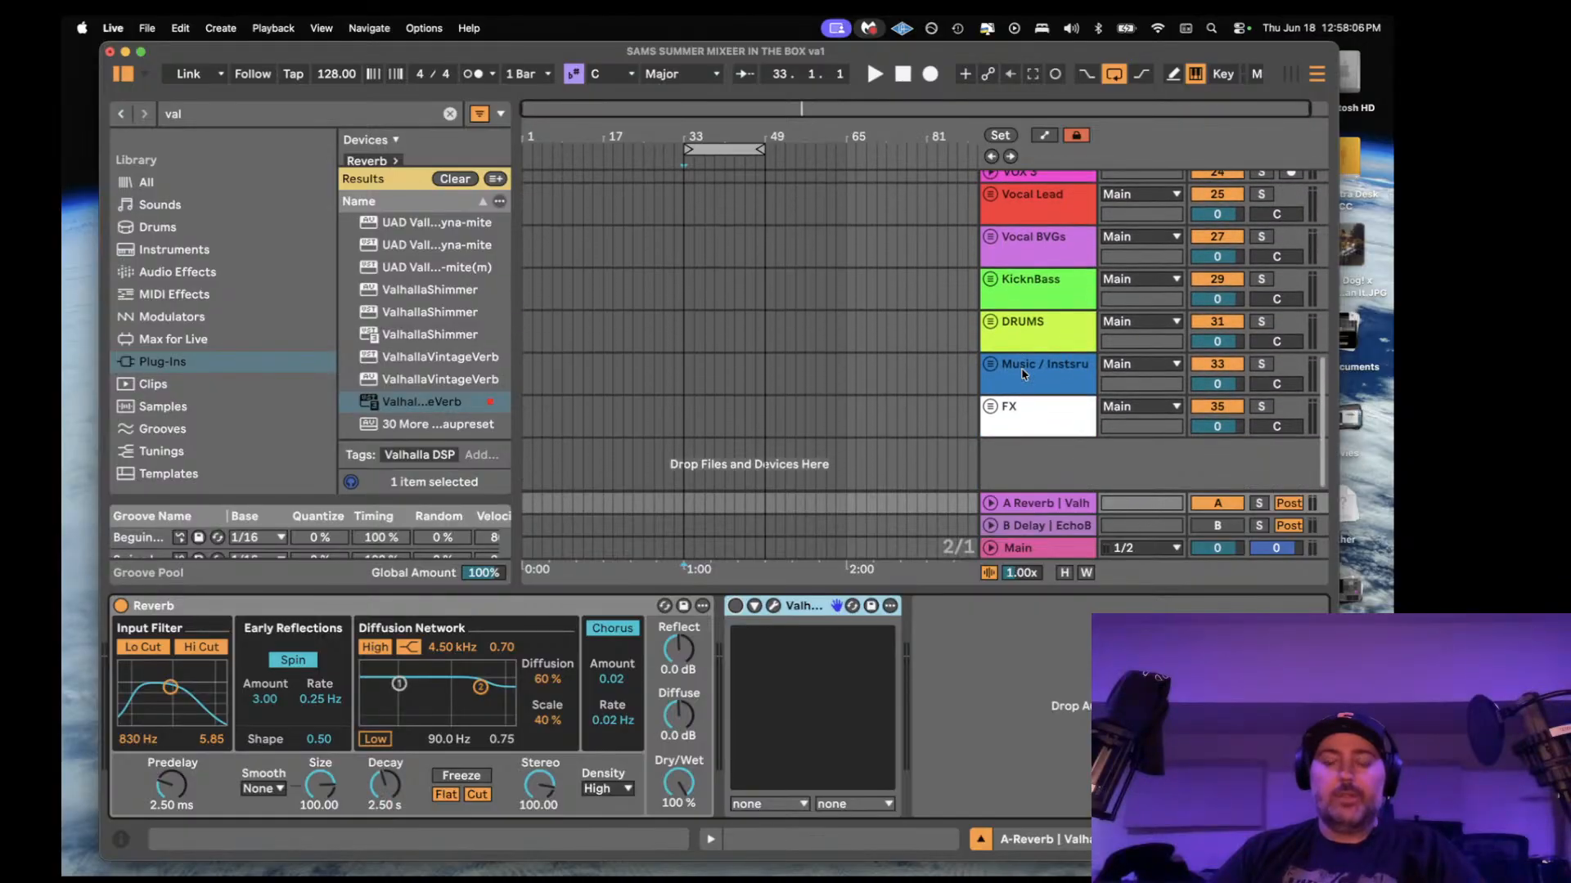
click(981, 840)
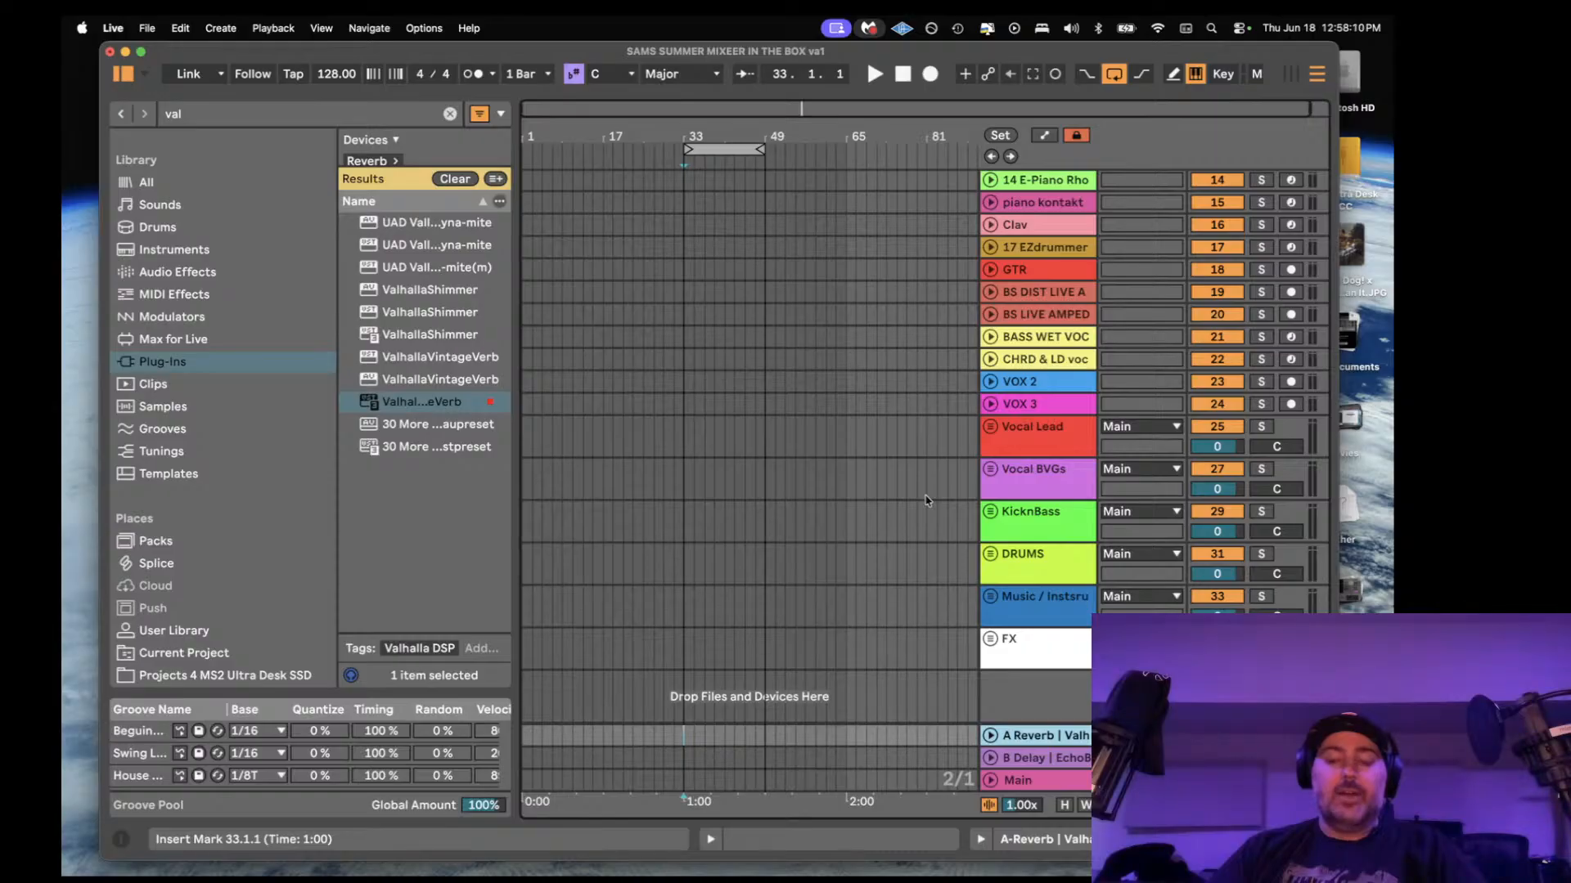
- Add the Decapitator plug-in after the Valhalla reverb on the A Reverb return, switched off with its window closed, and clear the browser search
double_click(1029, 745)
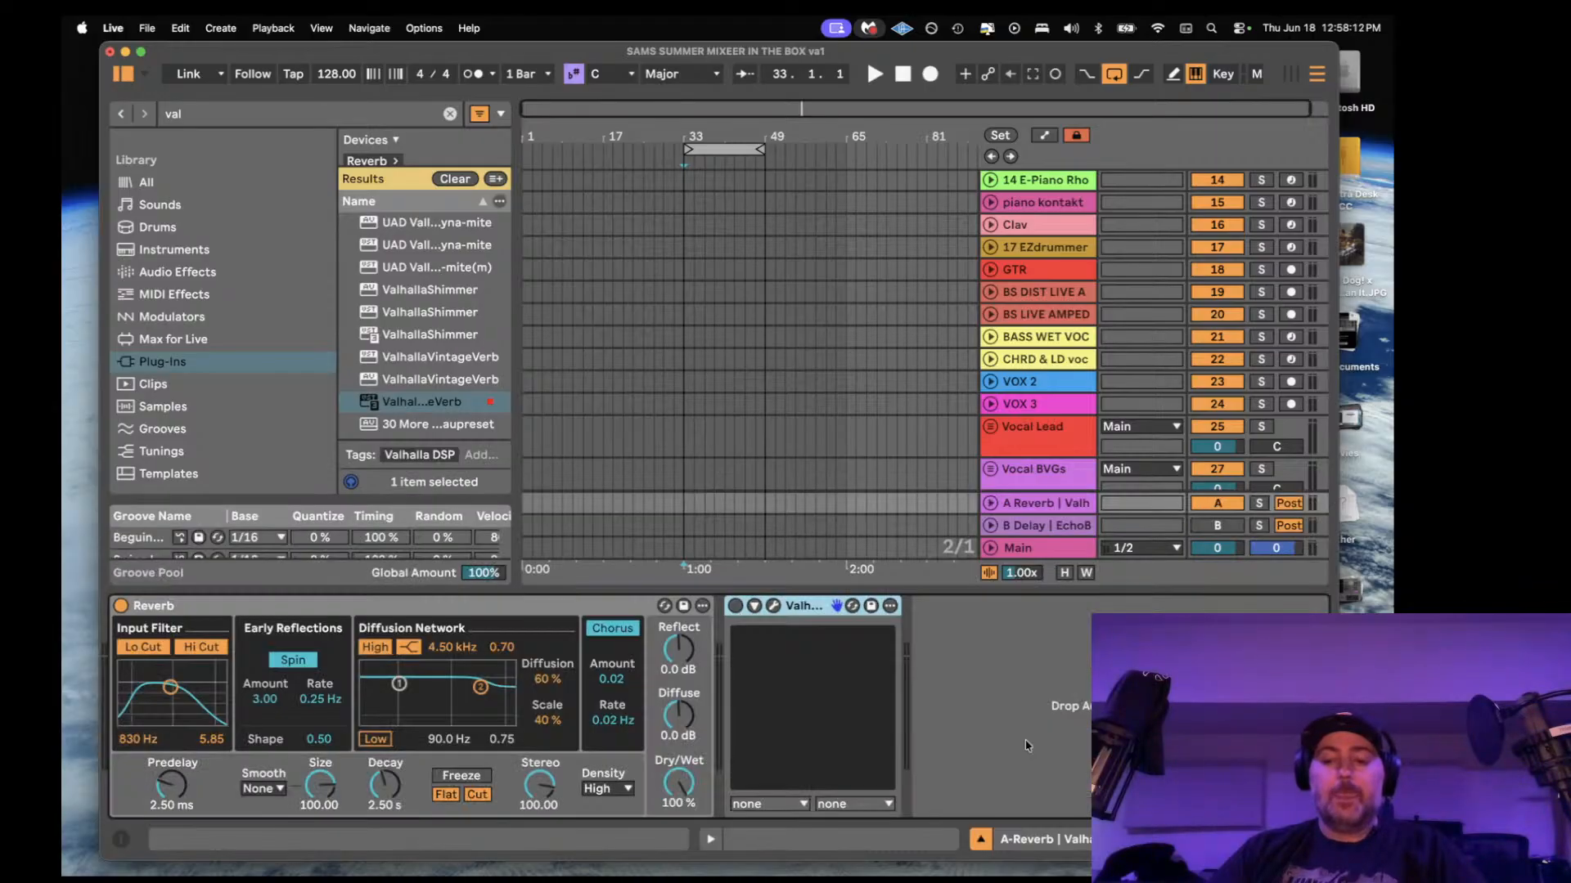
key(super+f)
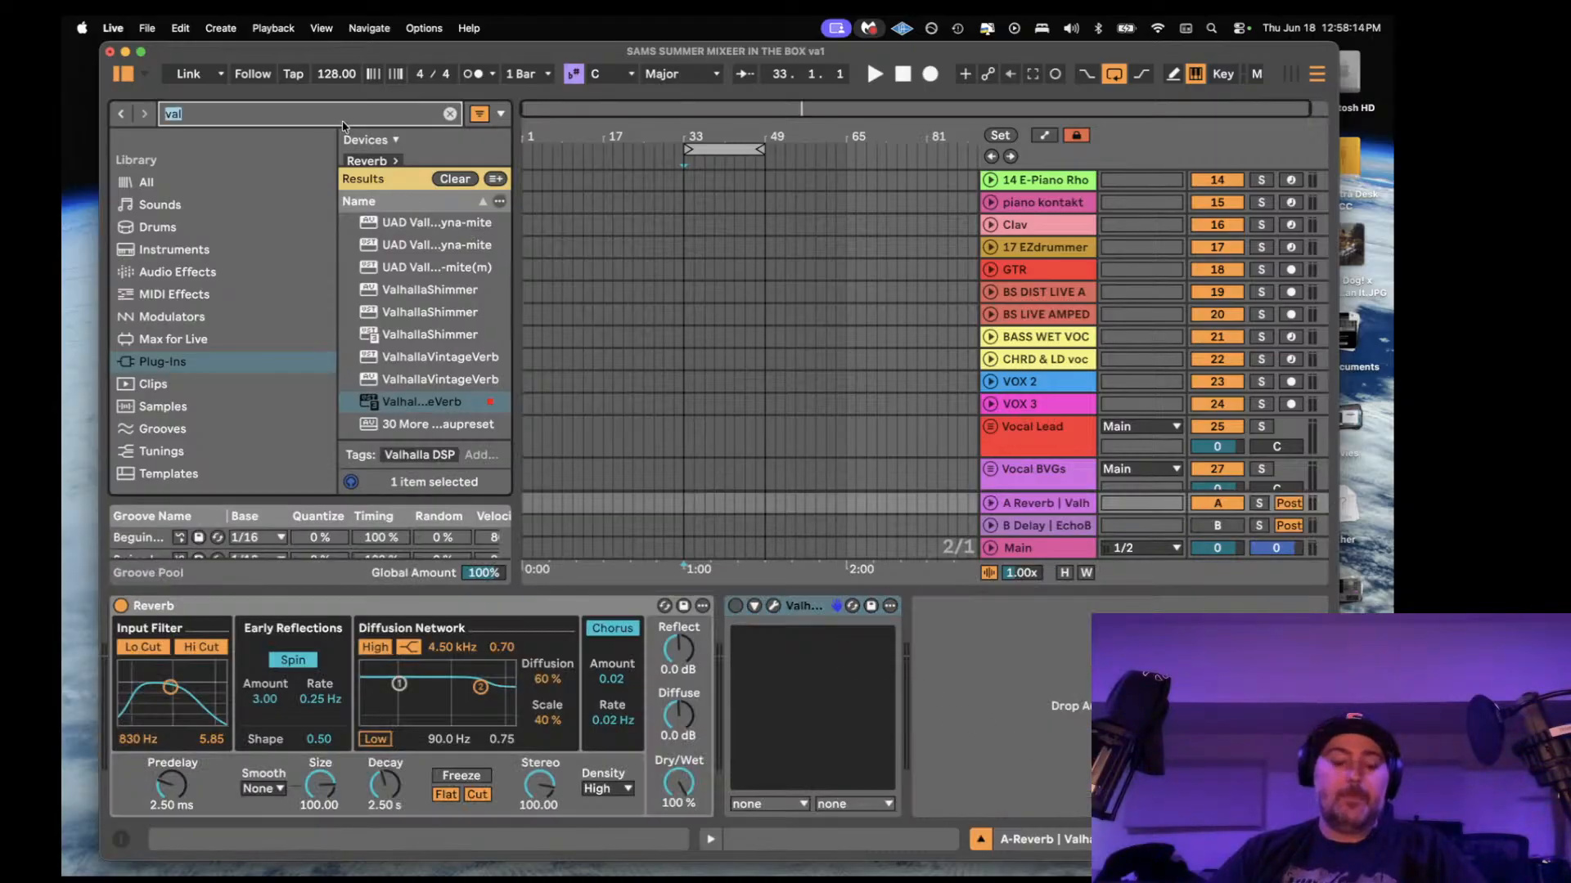
text(decap)
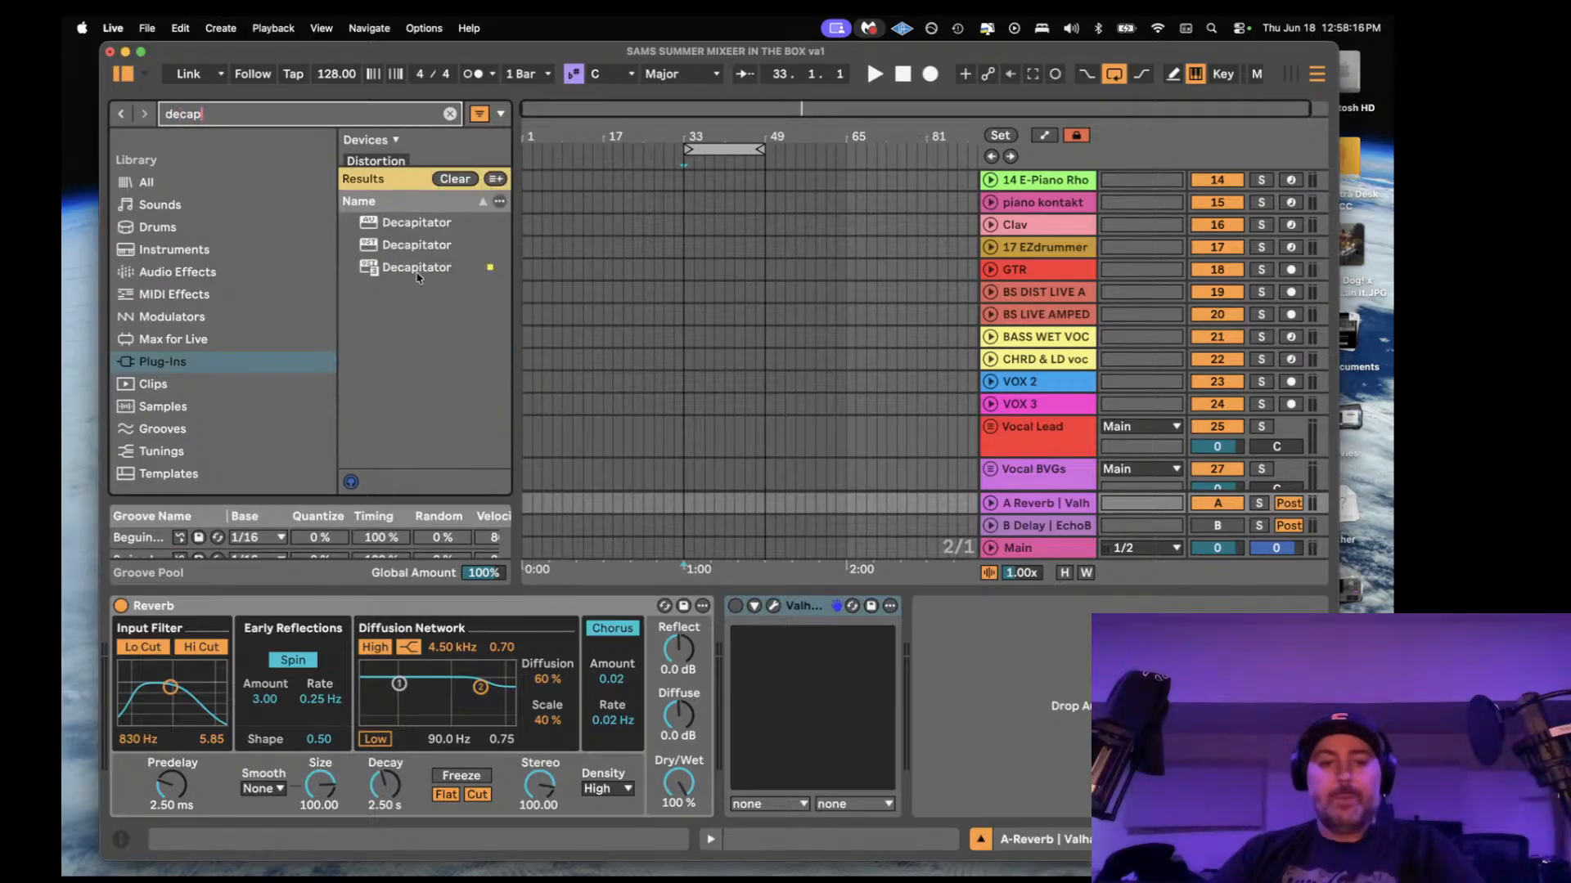
click(414, 268)
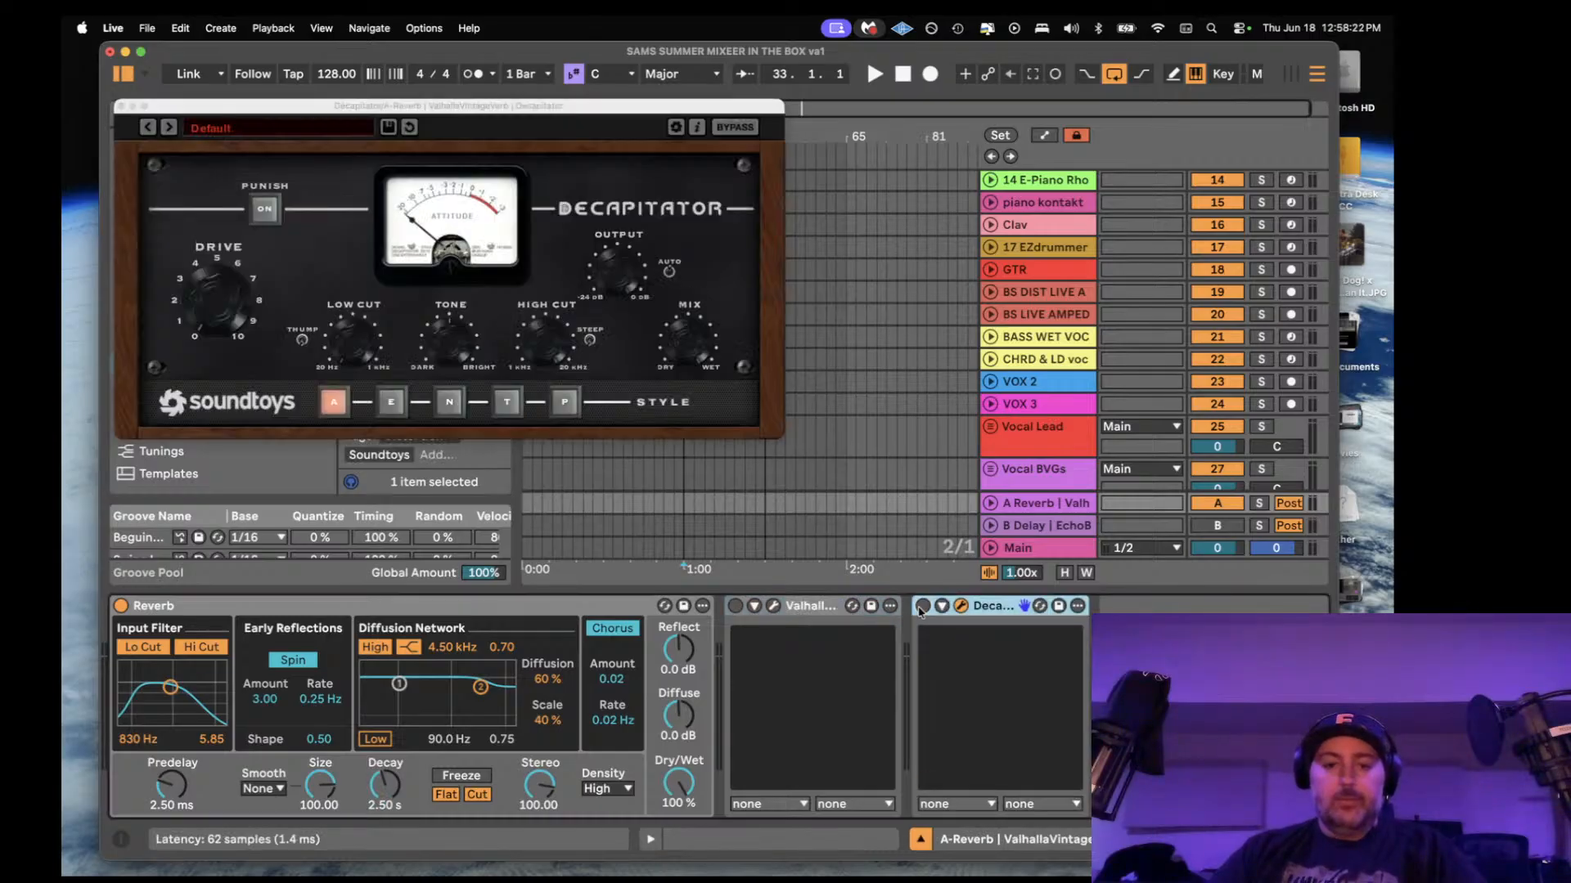
click(119, 106)
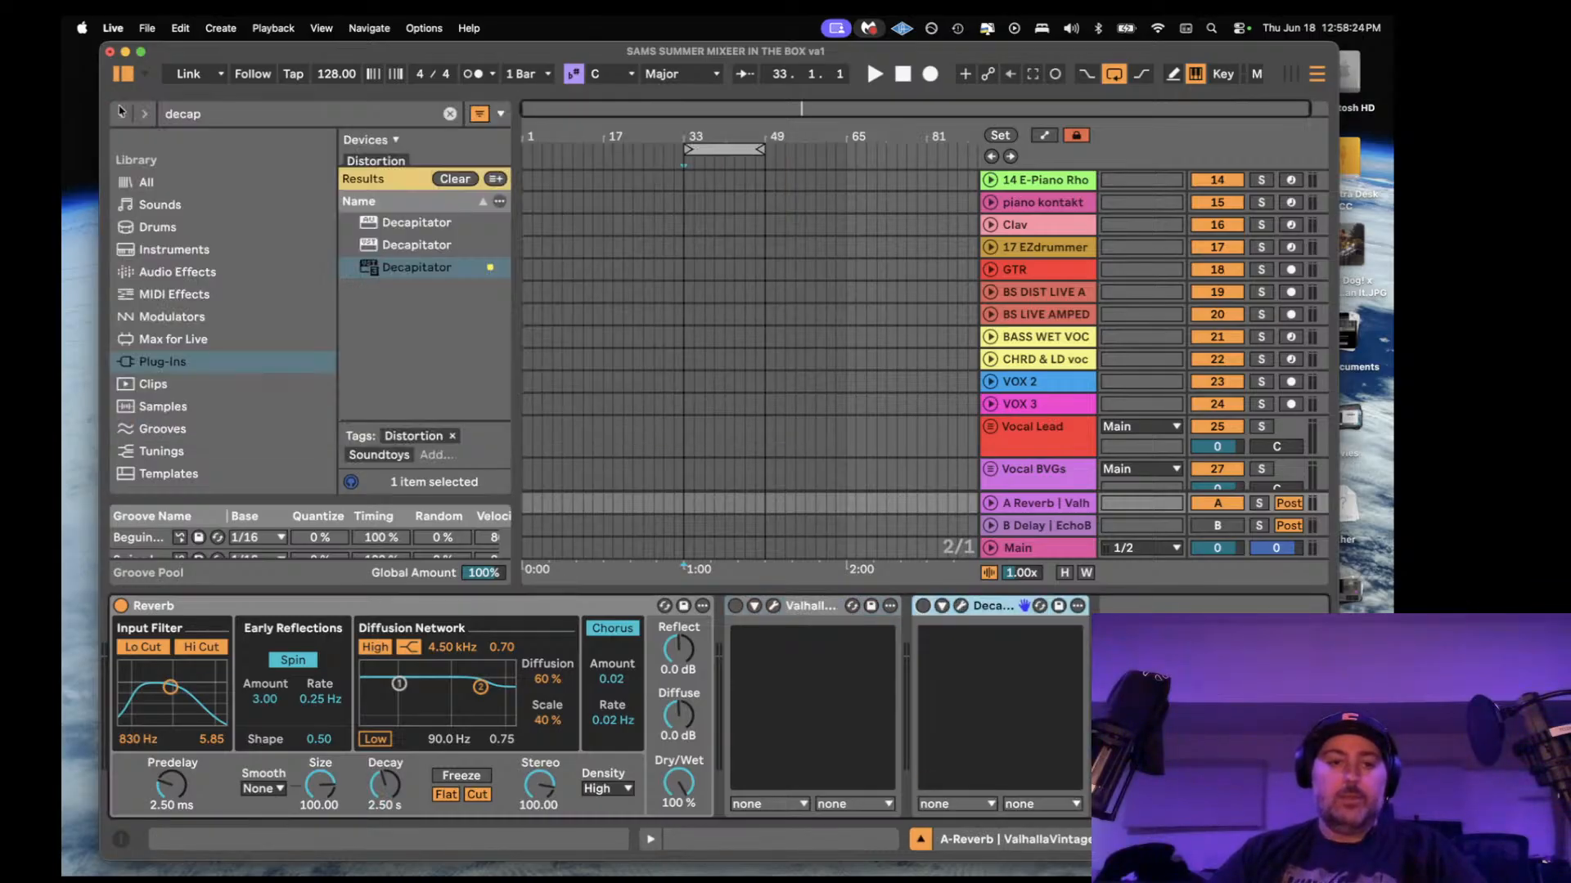
click(449, 113)
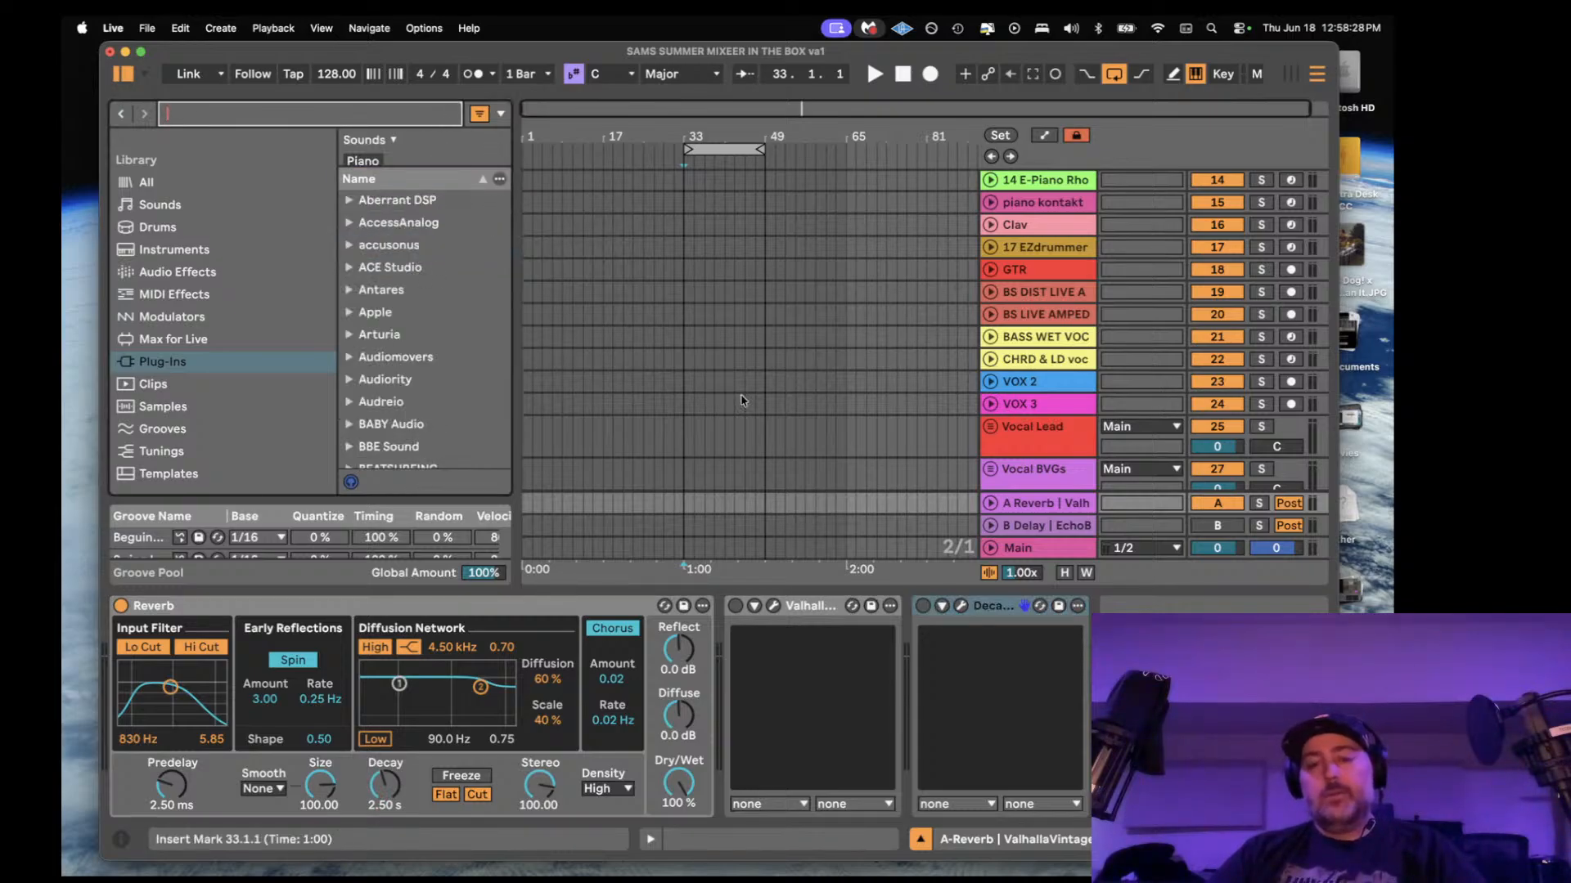
- Review the tracks from the FX group up to DRM SNARE, with the device view hidden
scroll(1035, 508, down, 6)
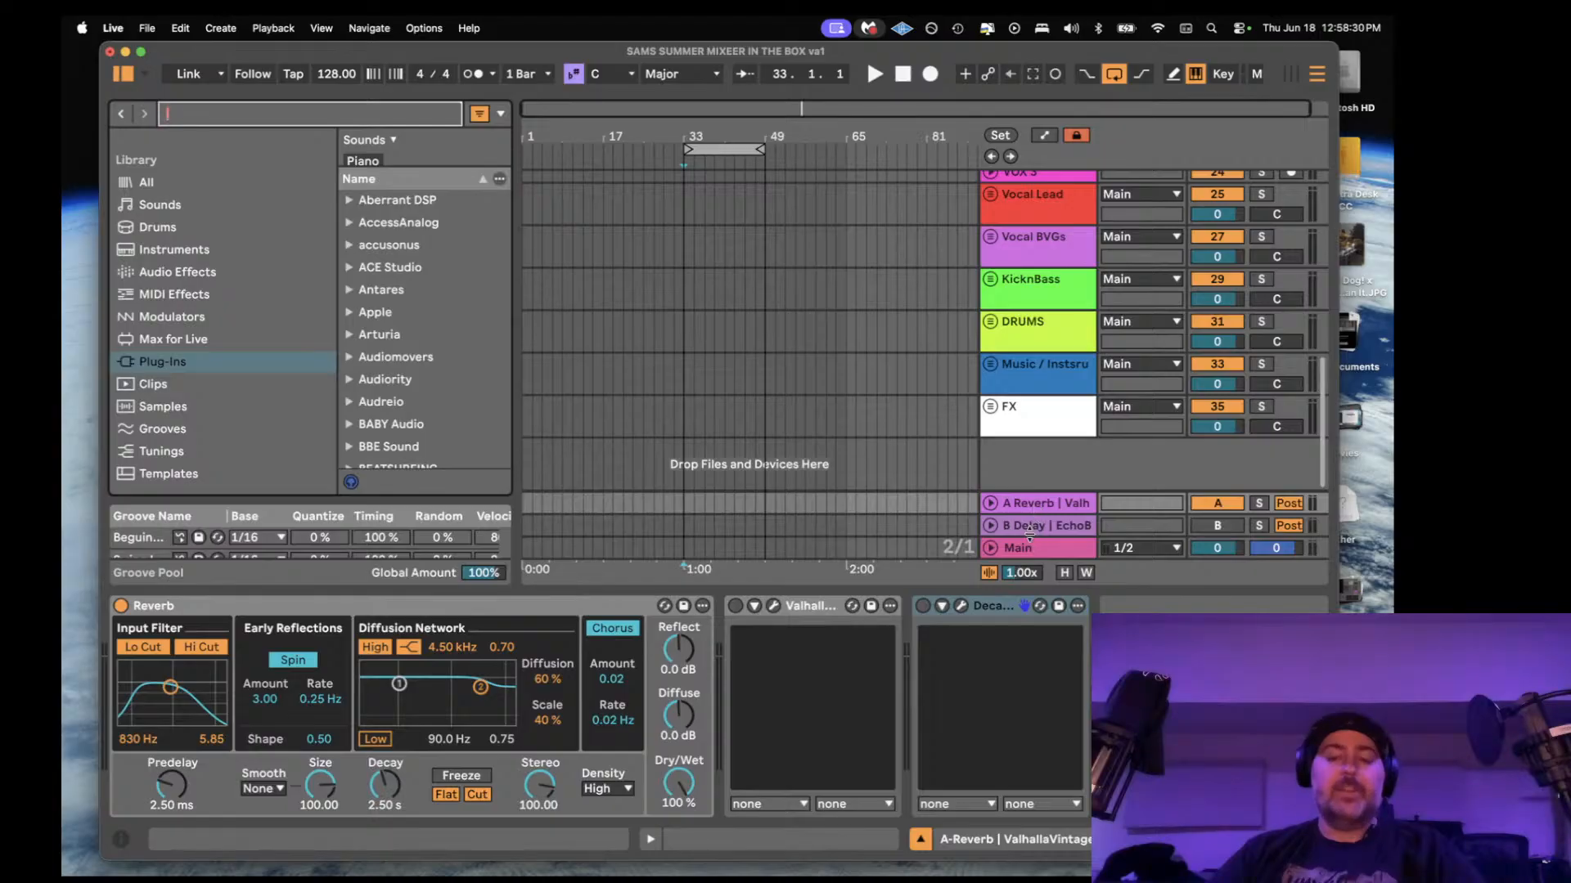
click(684, 211)
scroll(731, 231, up, 3)
scroll(730, 230, up, 1)
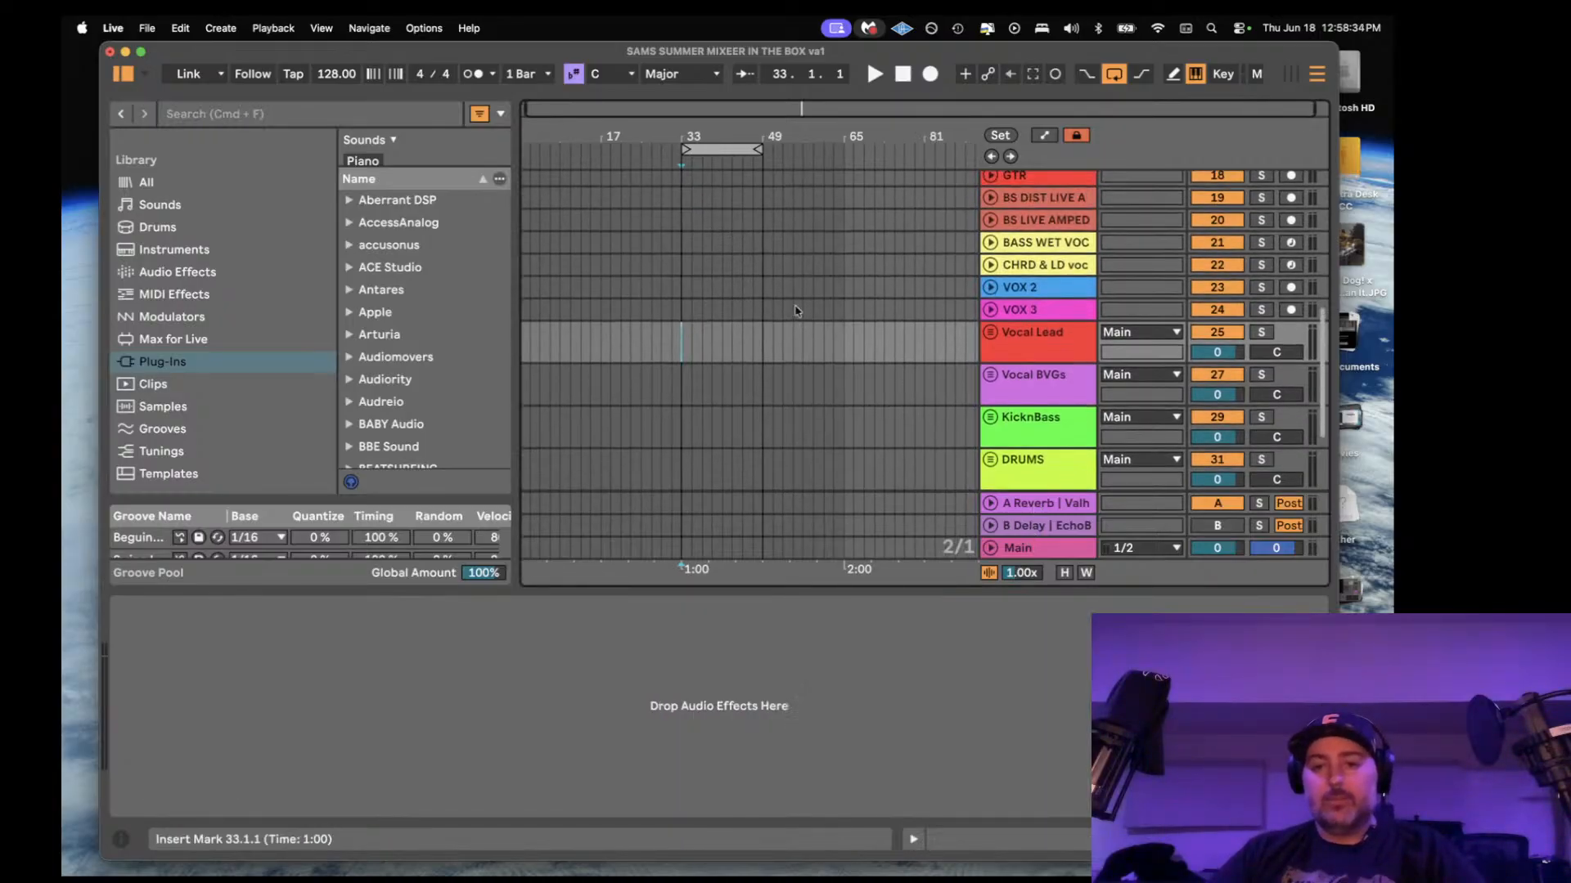
scroll(1024, 309, up, 5)
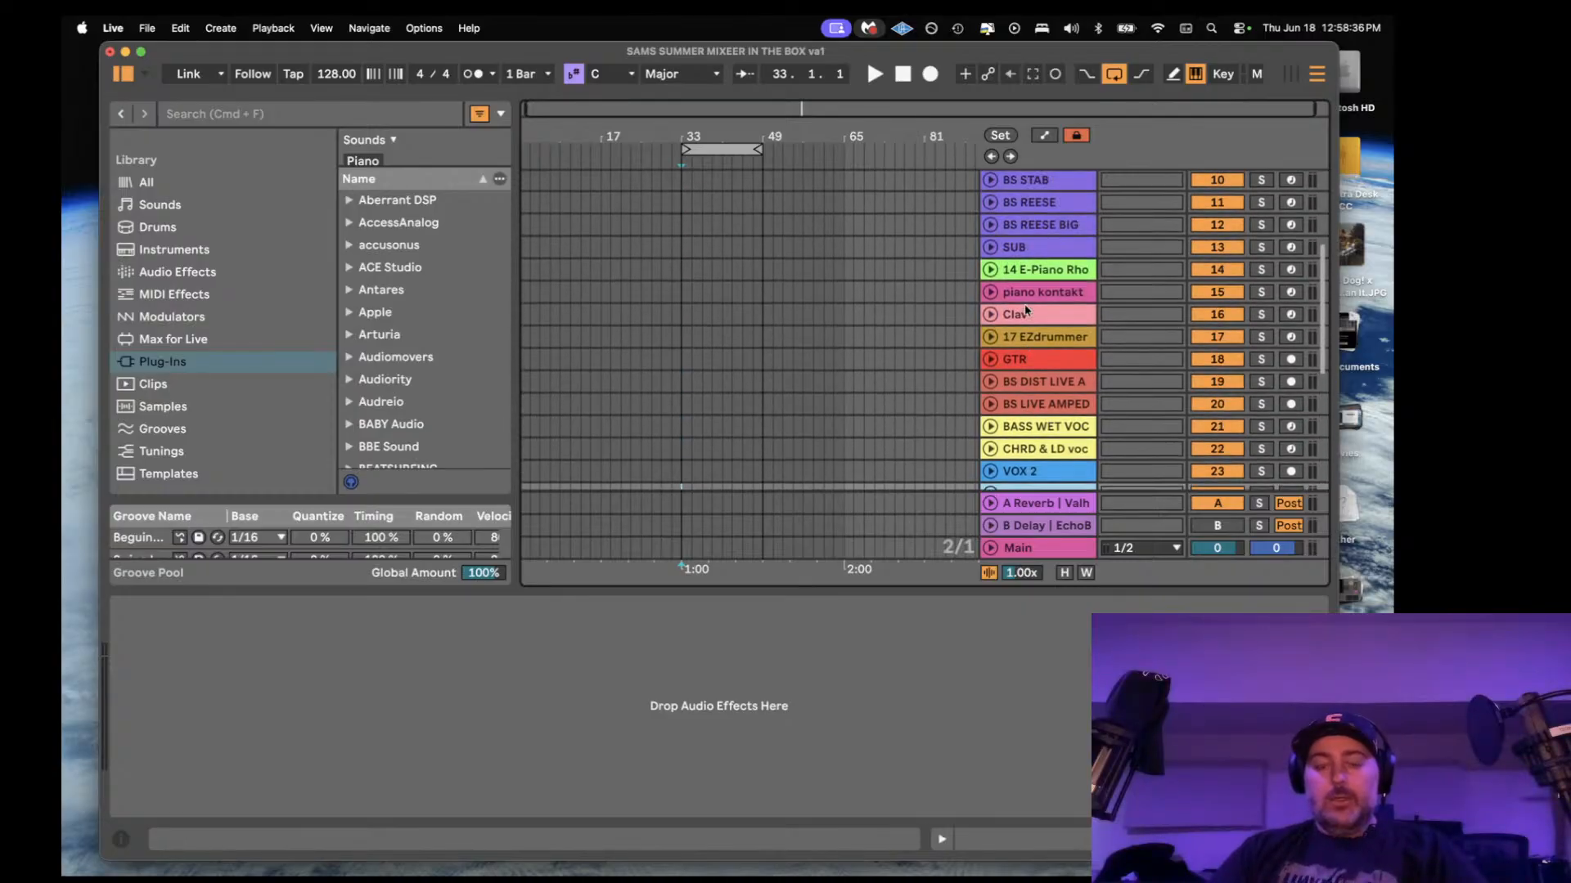
click(1137, 839)
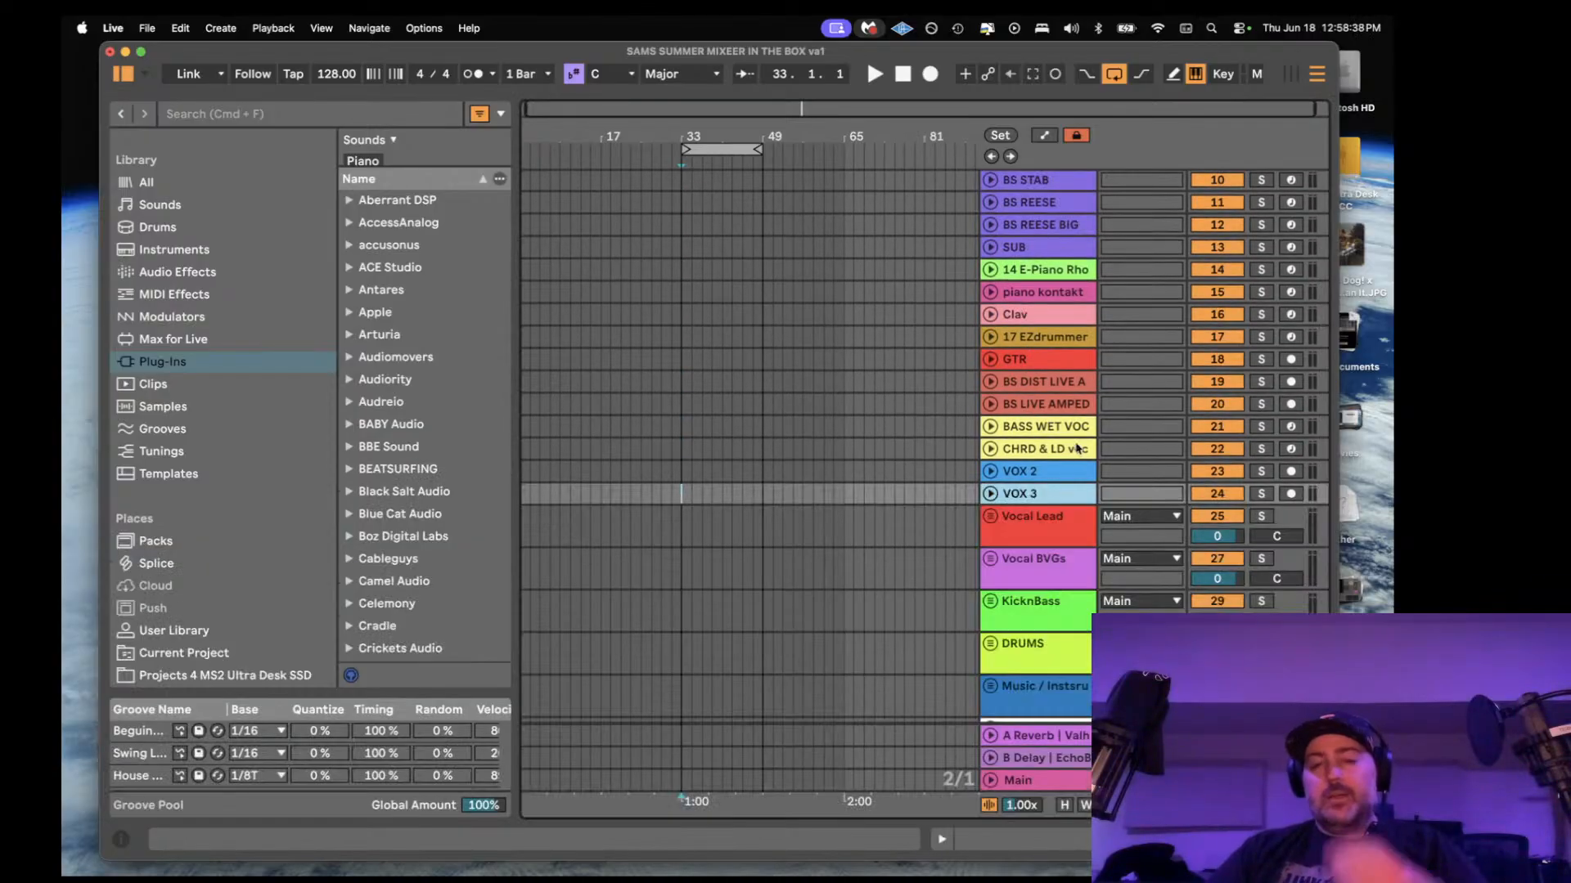
scroll(1076, 448, up, 5)
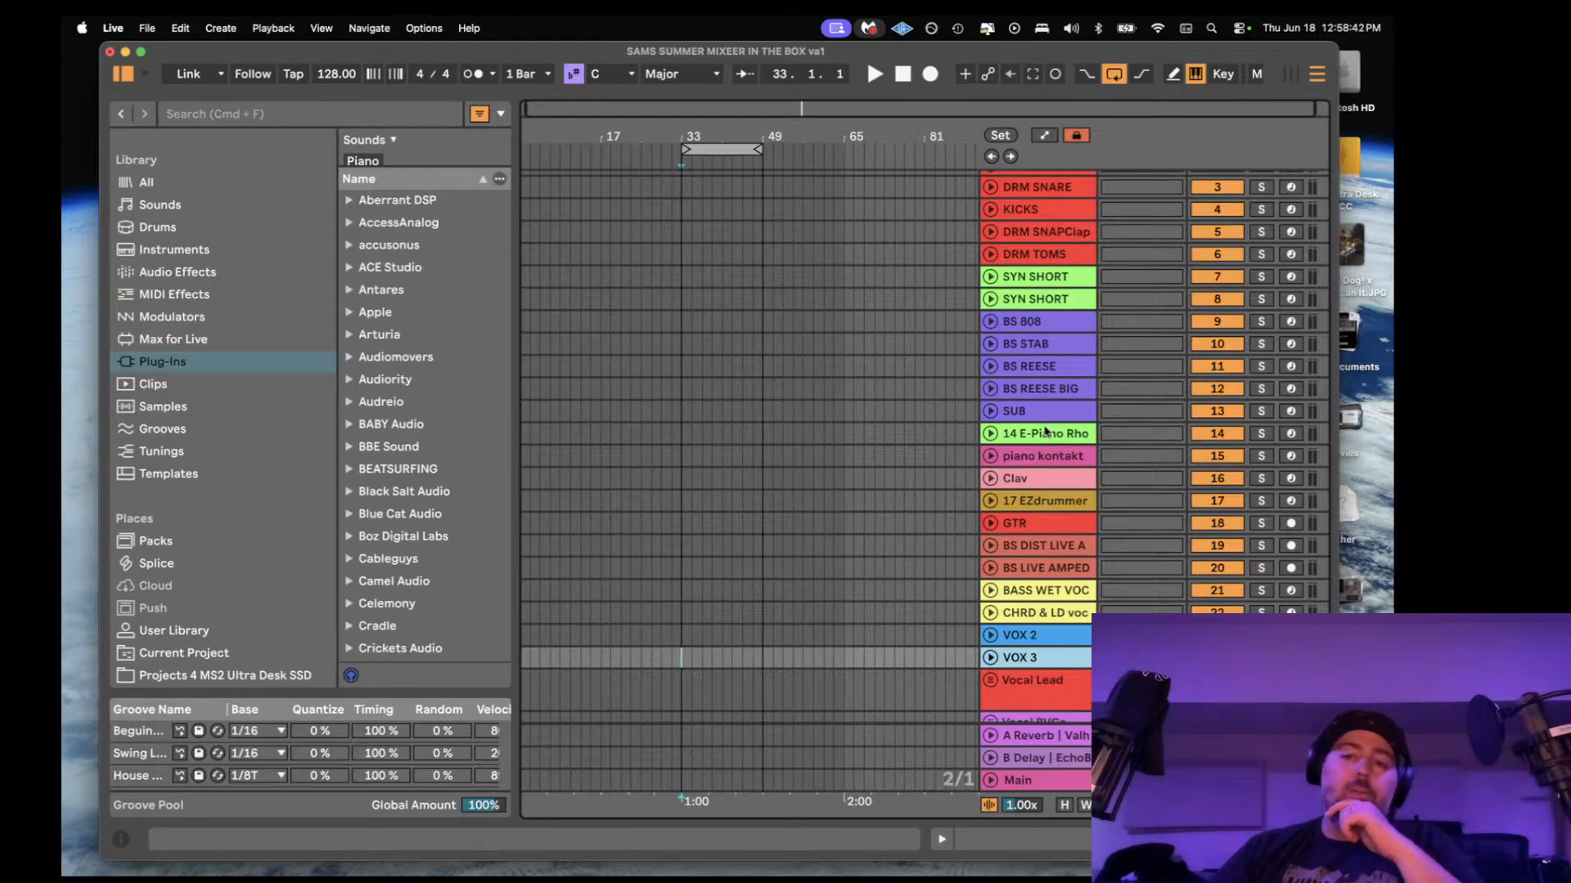
- Arm the SUB track, and on the Main track switch off the SUMMS SUMM MIXER rack with its SSM 3 chain soloed
click(1291, 412)
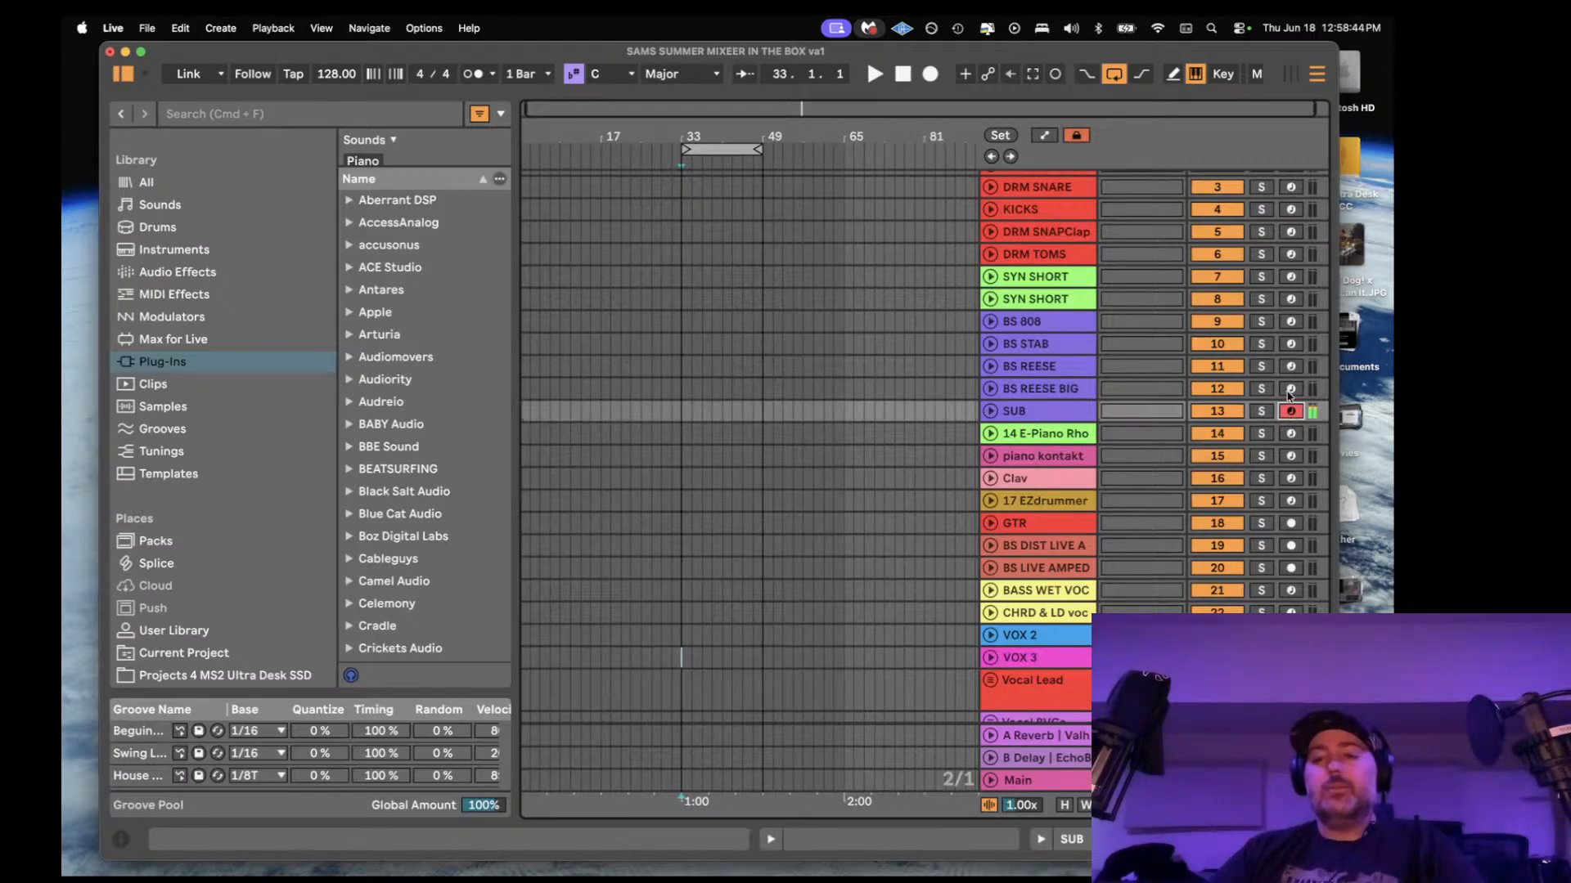
double_click(1023, 781)
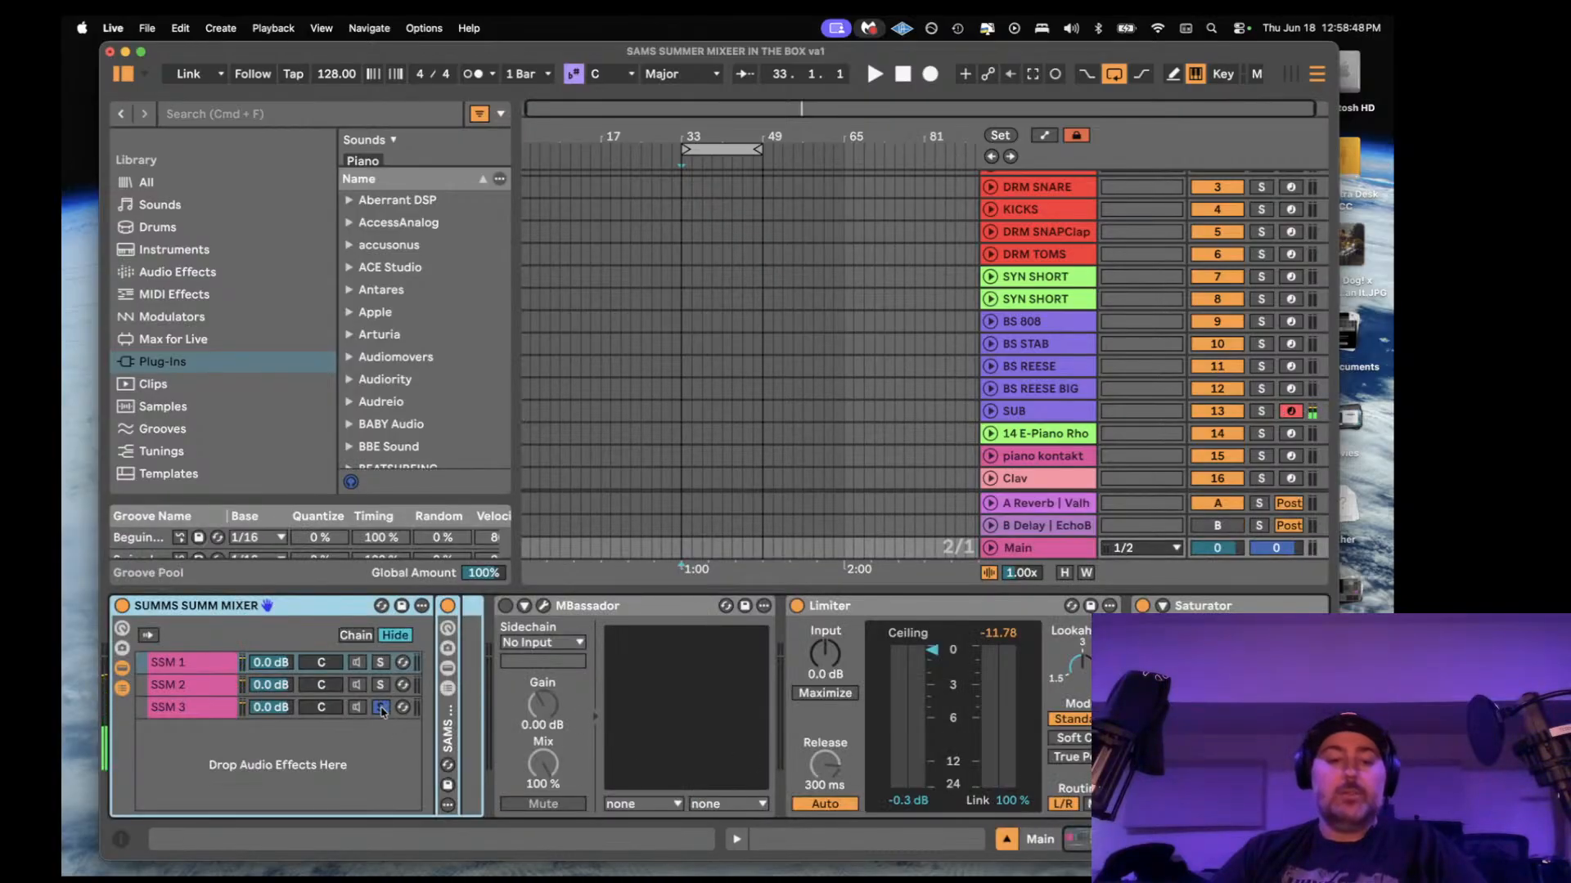
click(380, 708)
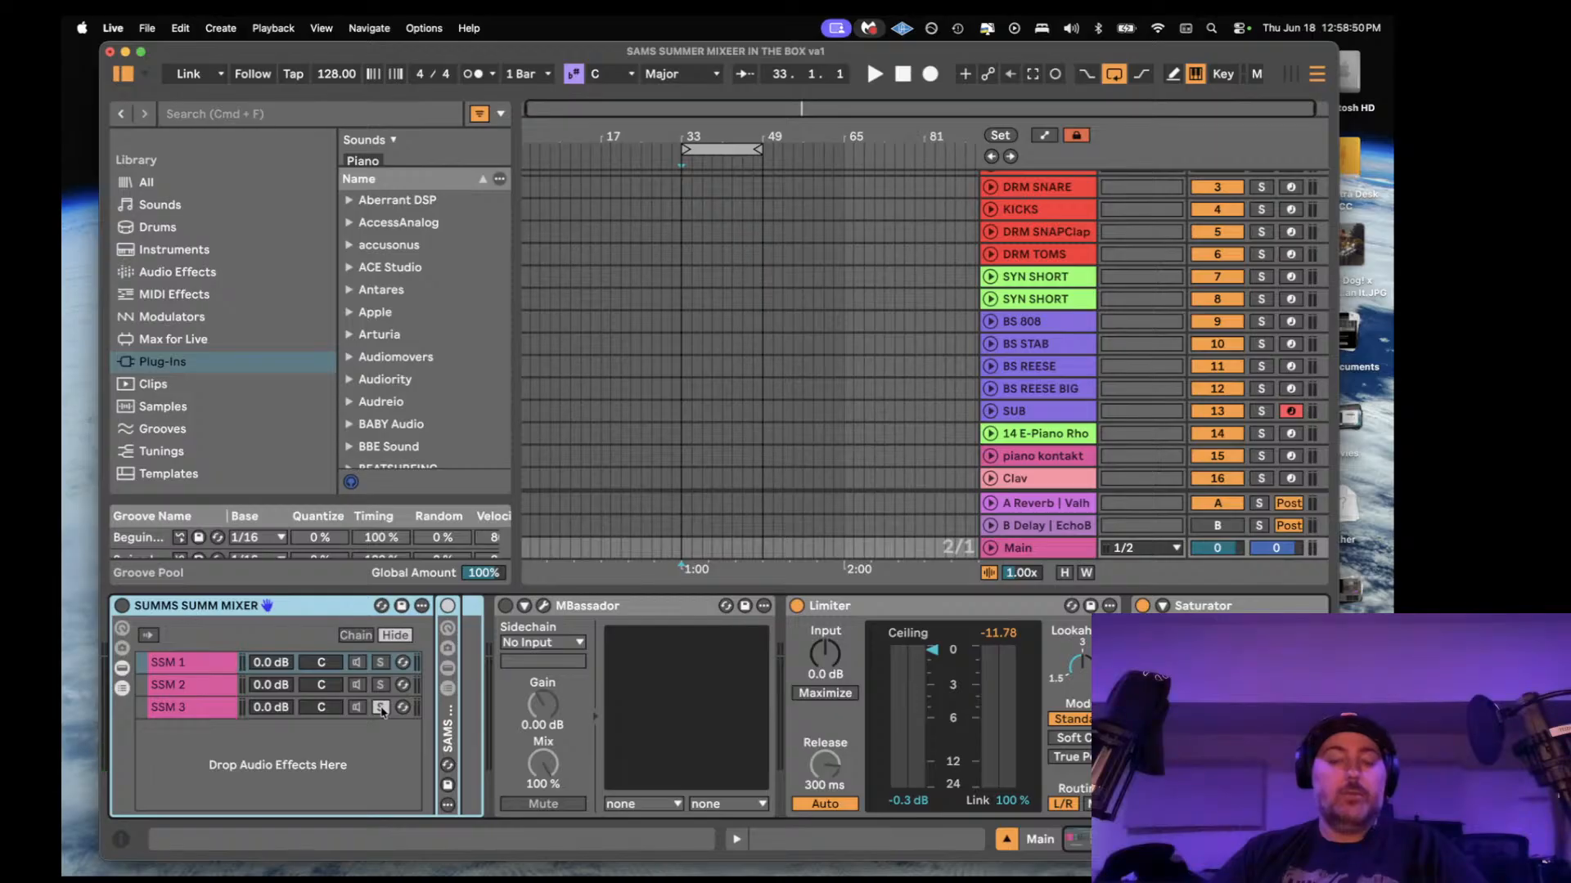
- Play notes on the SUB track to compare the sound with the SUMMS SUMM MIXER rack on and off, leaving it off and its device view hidden
key(a)
key(z)
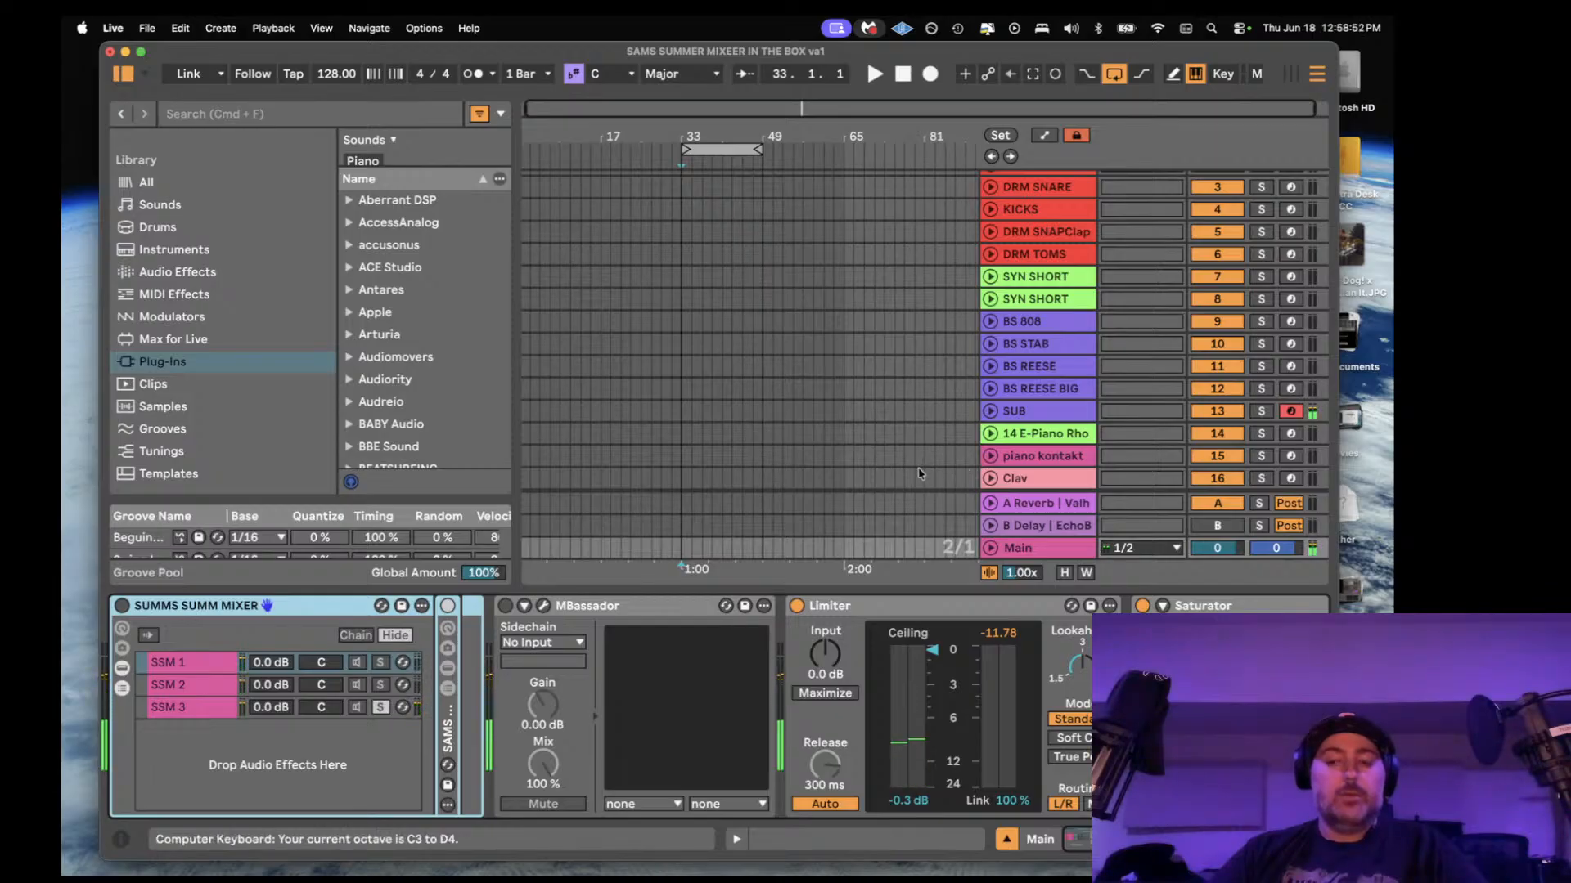
key(a)
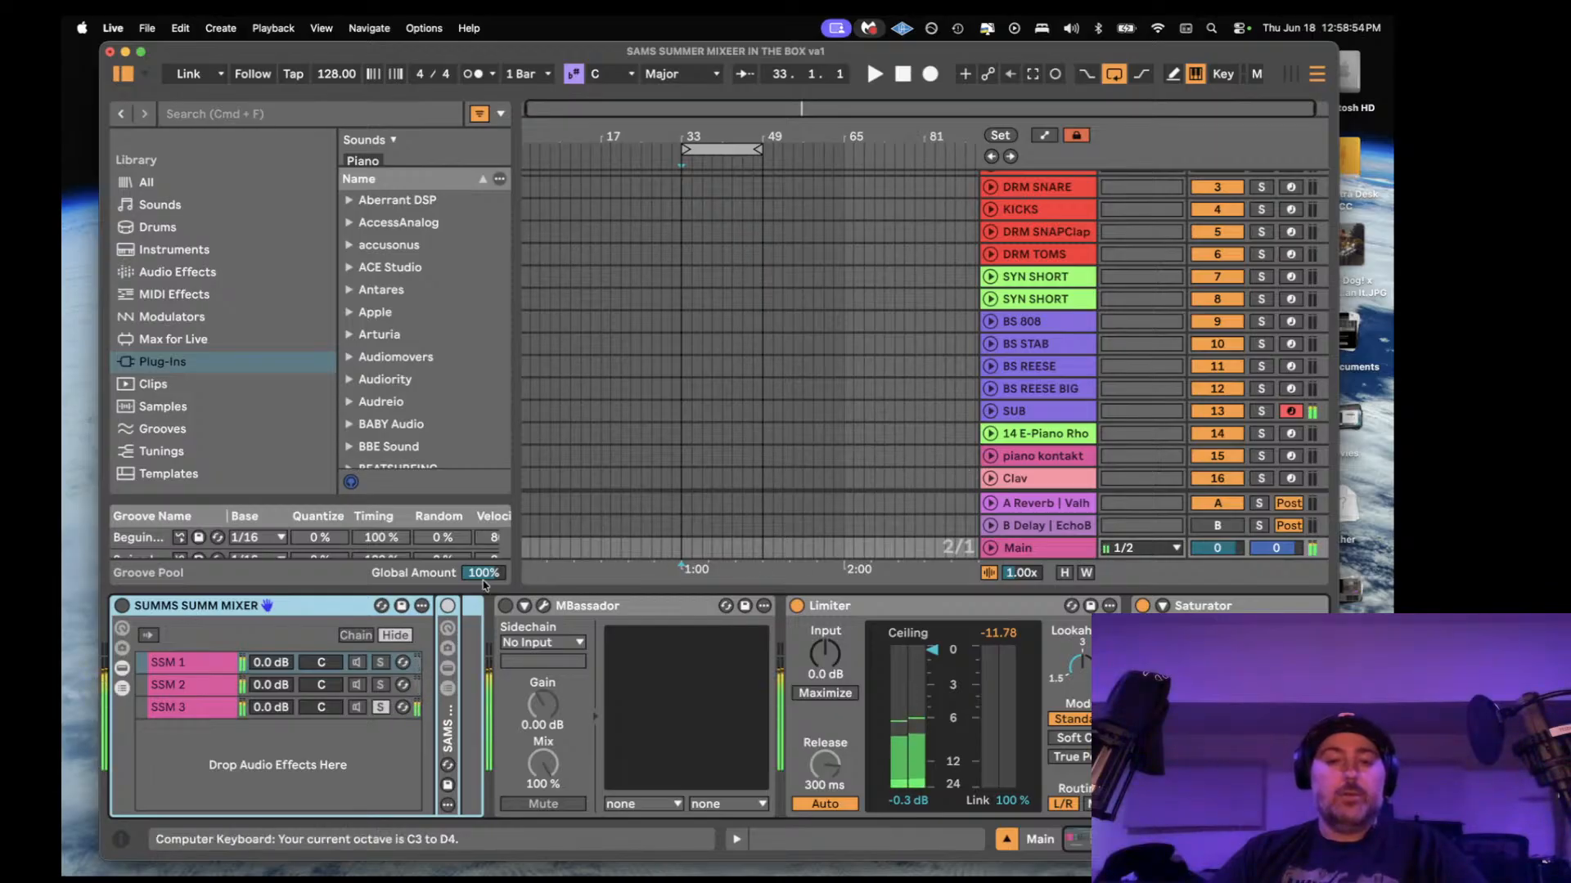
click(122, 606)
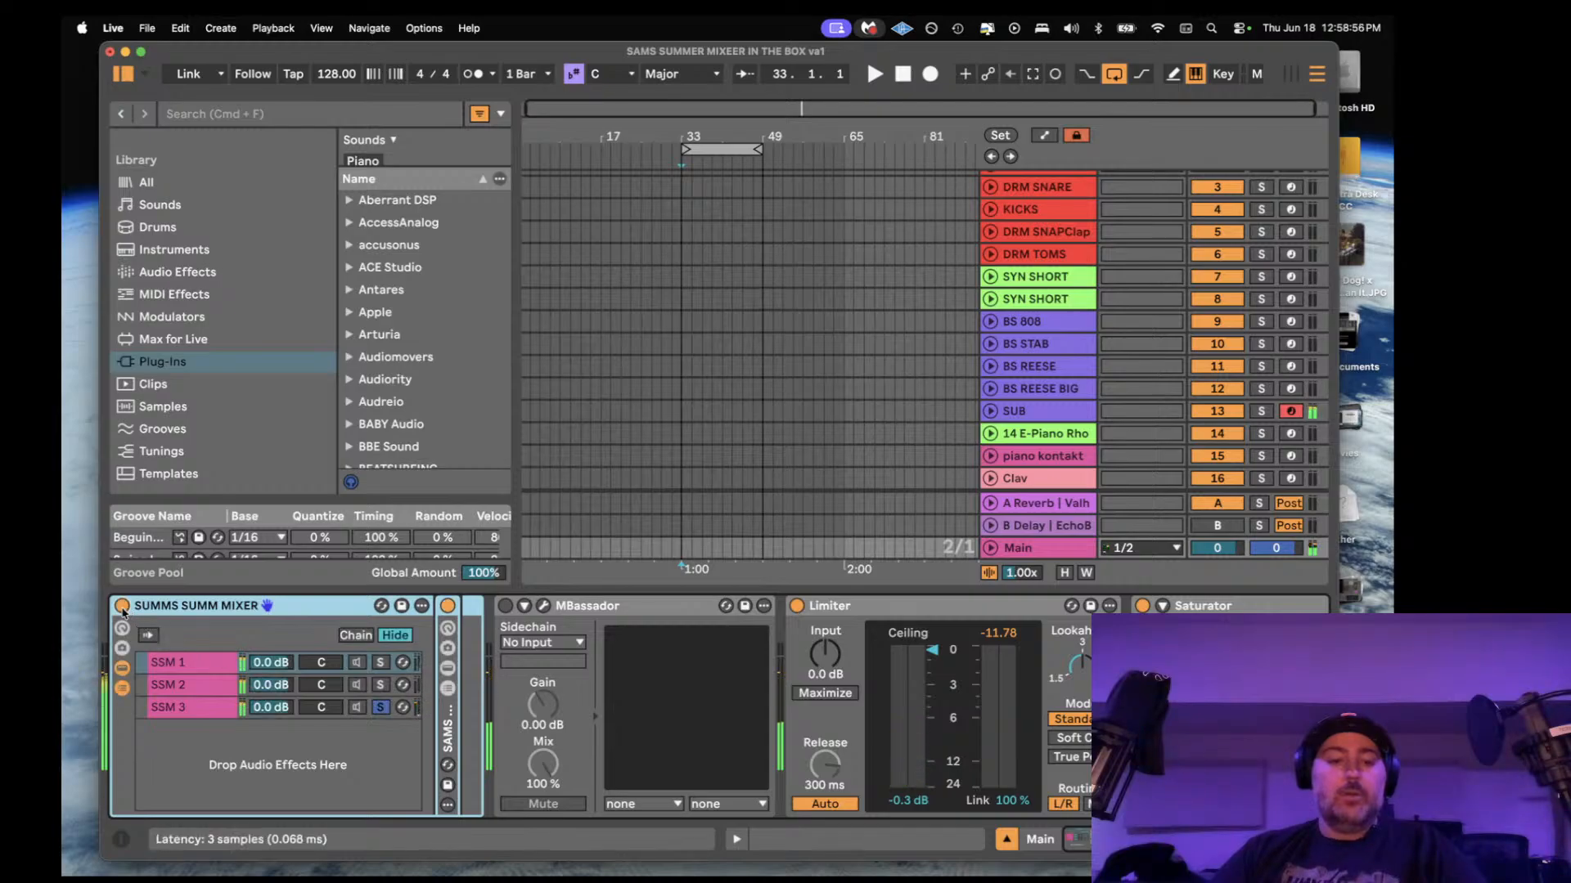
click(123, 610)
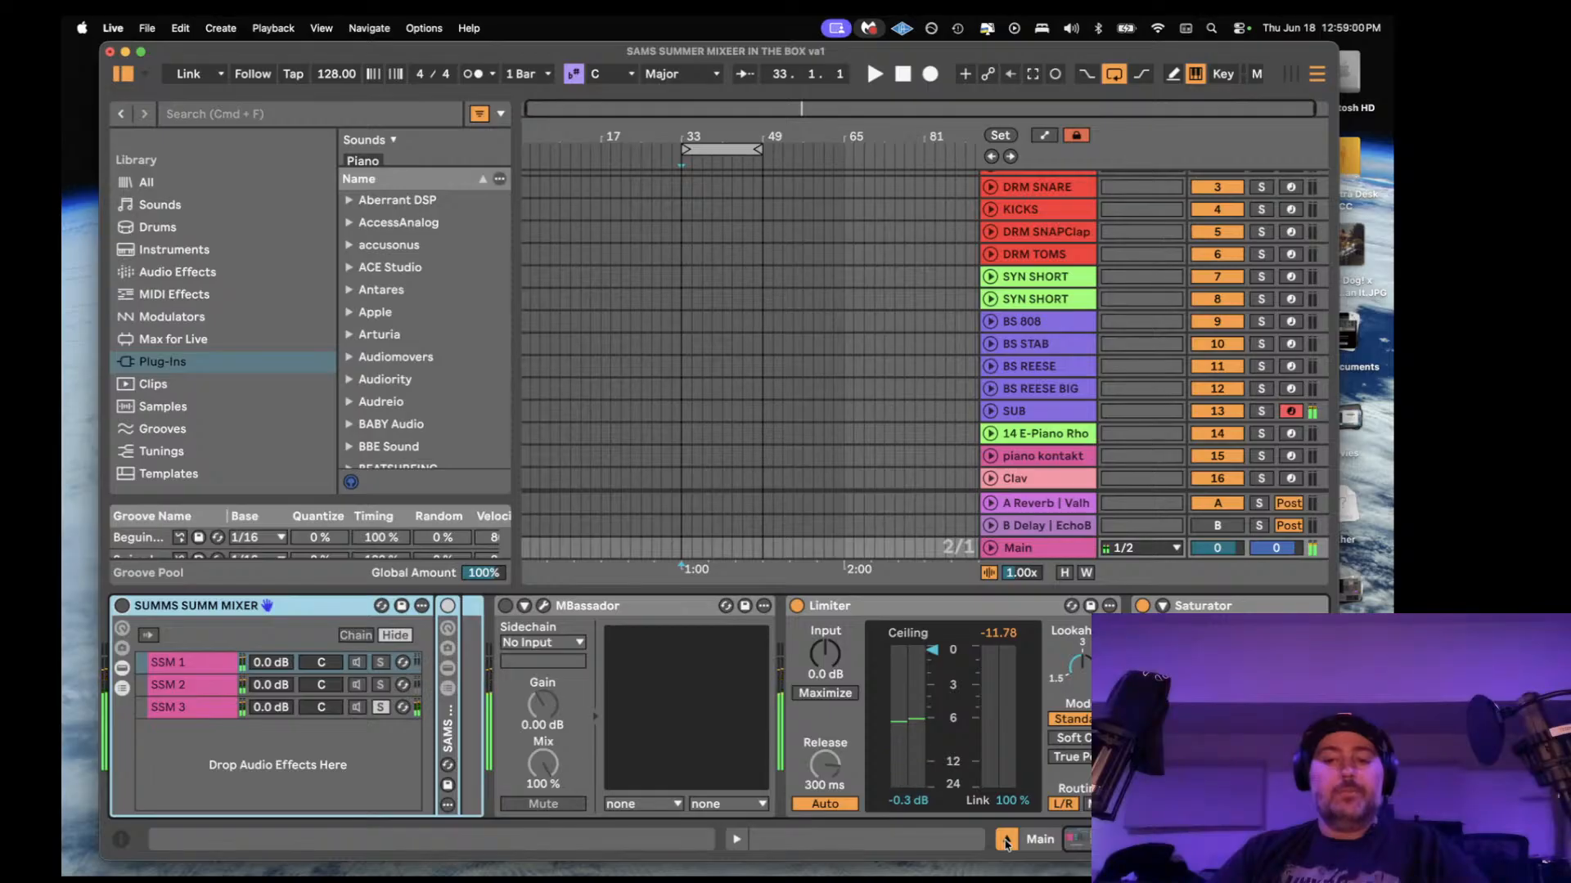
click(1006, 840)
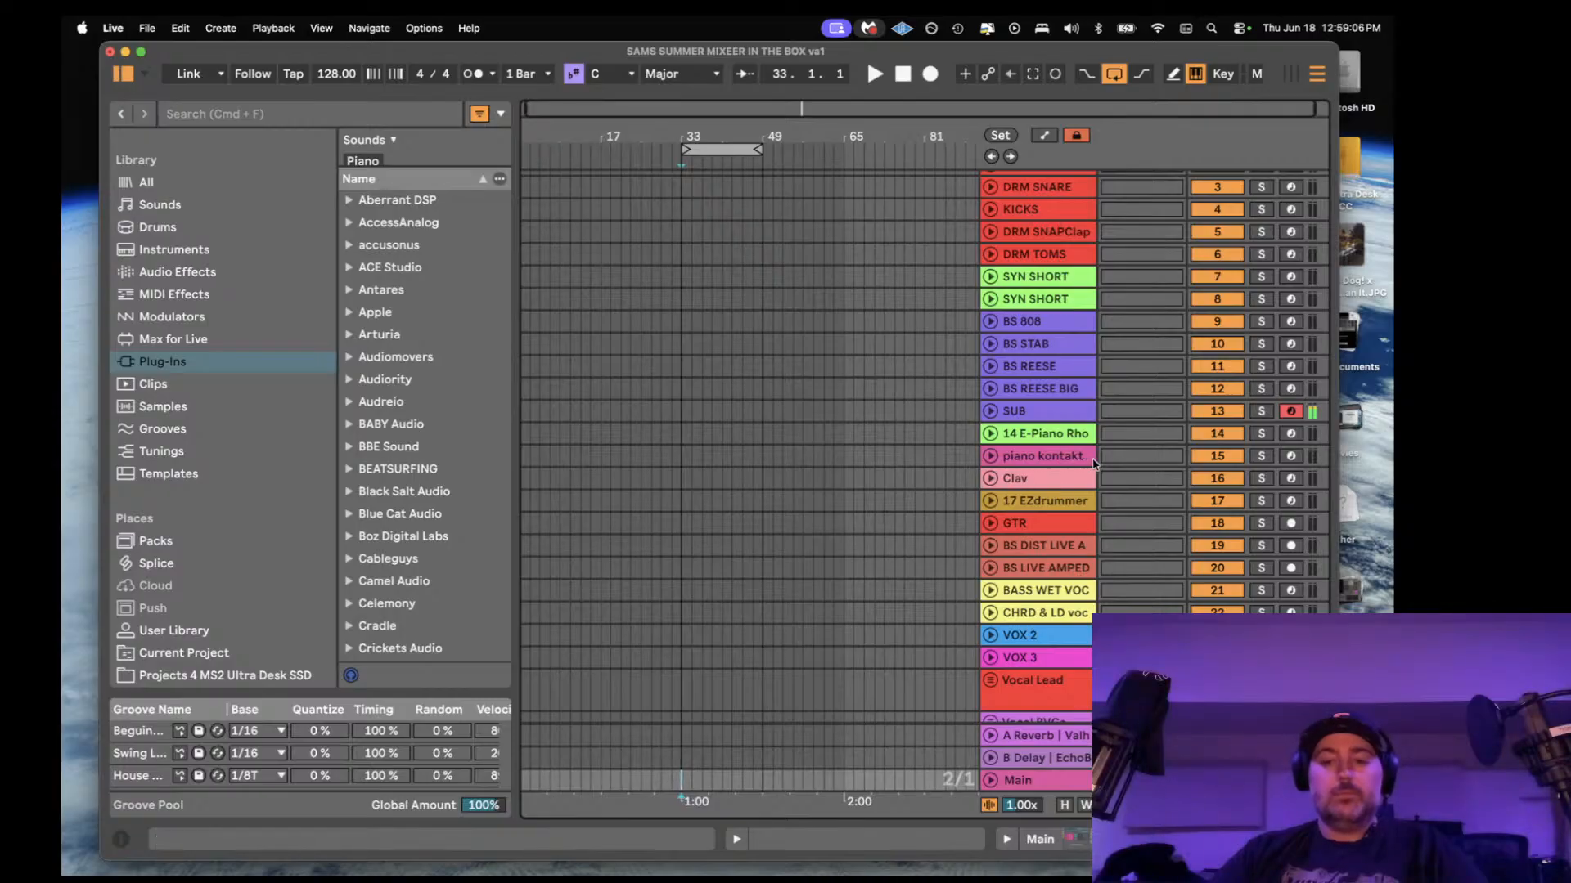
- Audition the BS REESE BIG, BS REESE, BS 808 and both SYN SHORT tracks by record-arming each in turn
click(1290, 389)
click(1290, 367)
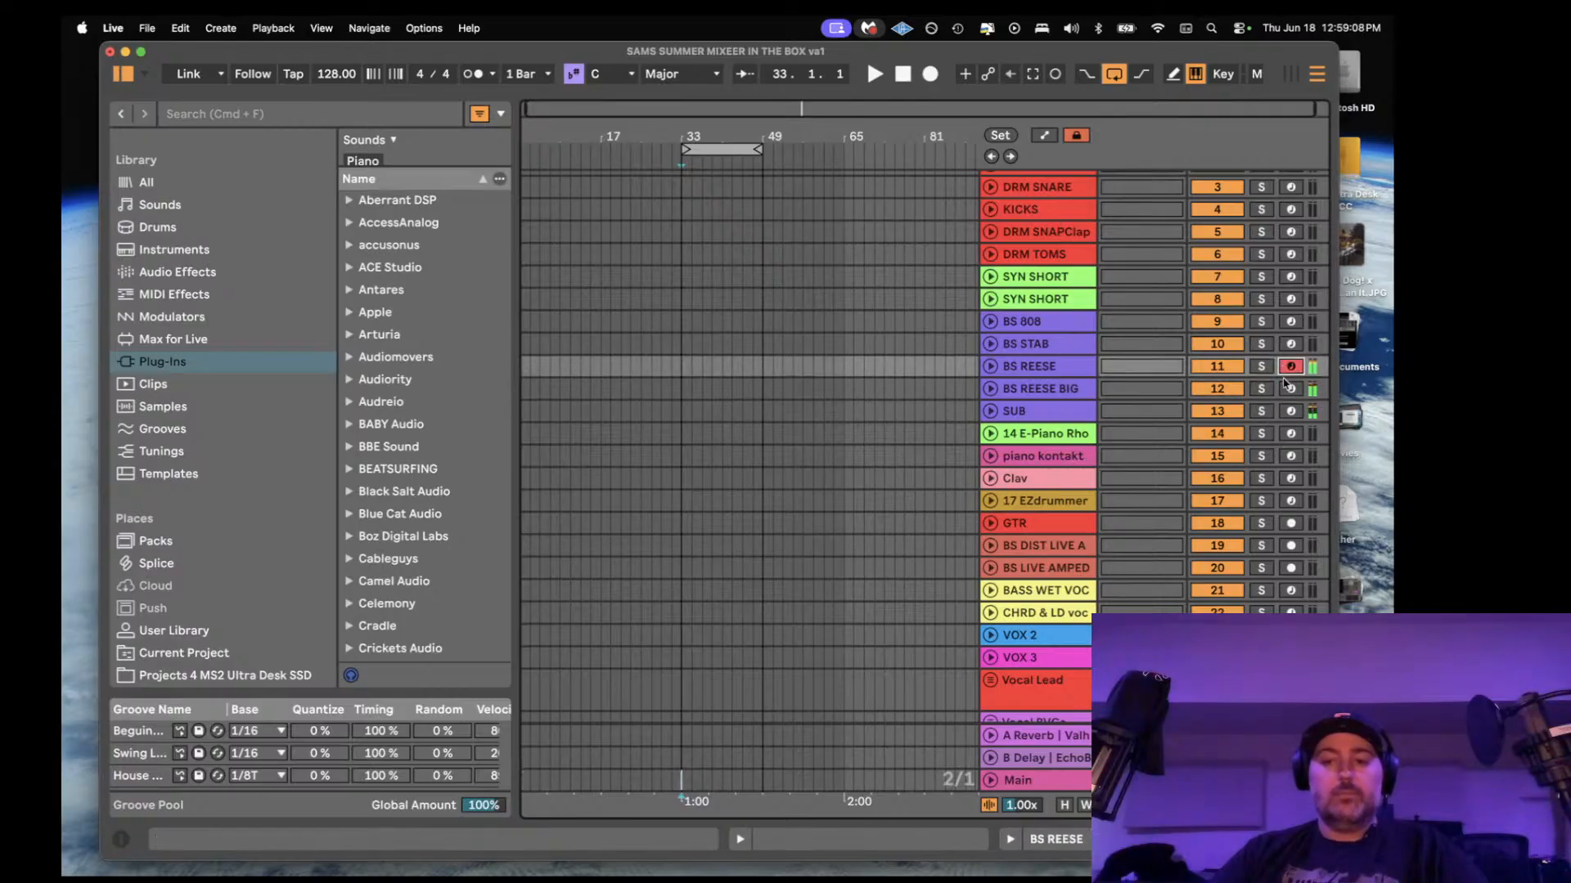
click(1290, 322)
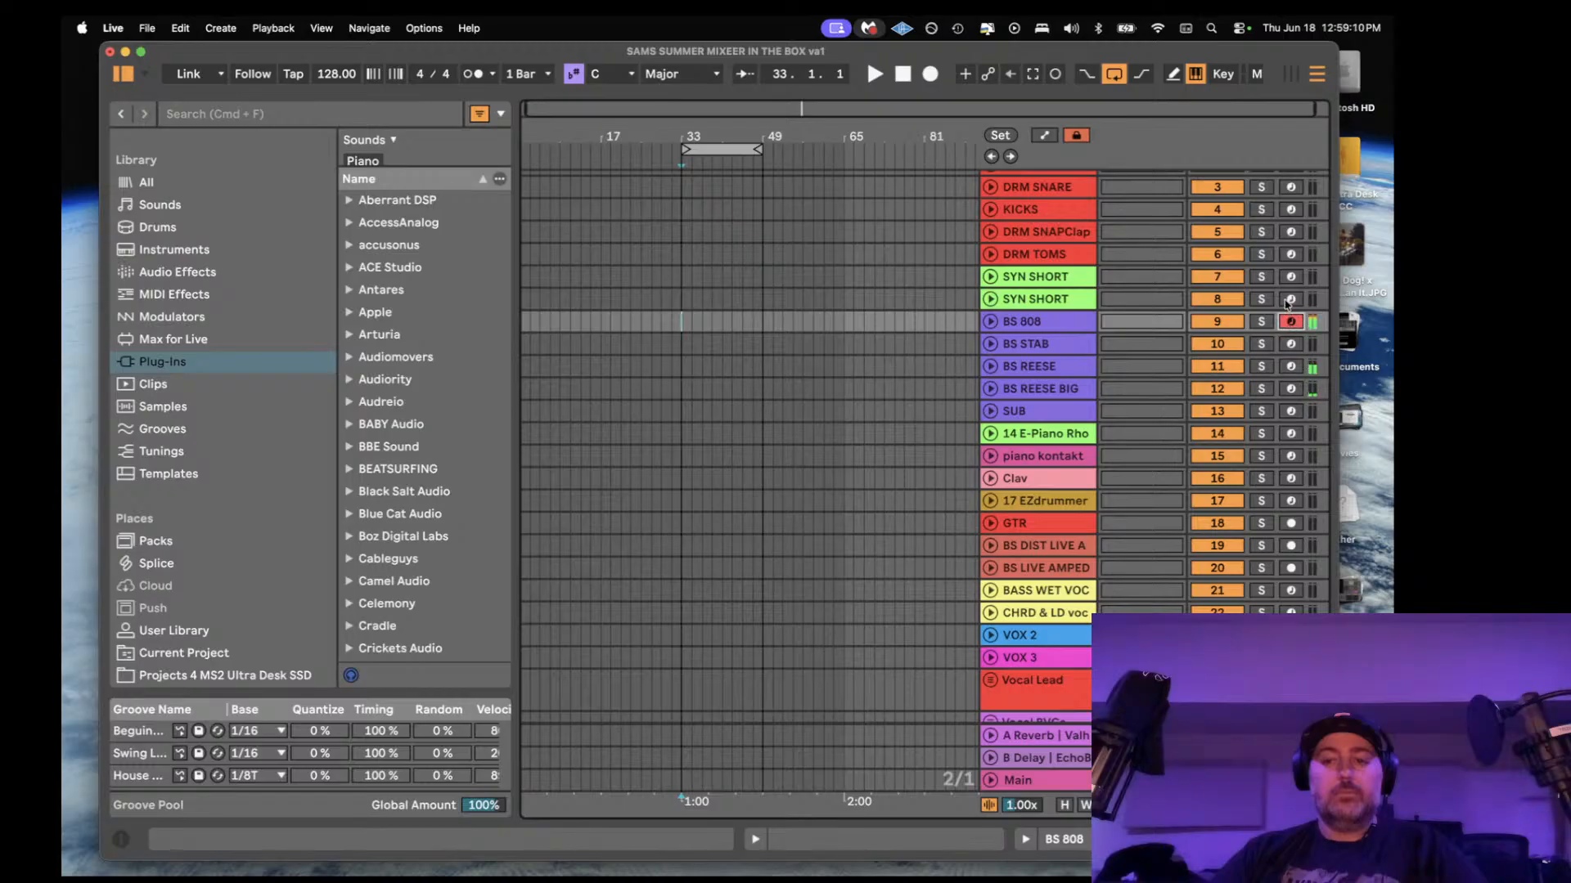
click(1291, 299)
click(1291, 278)
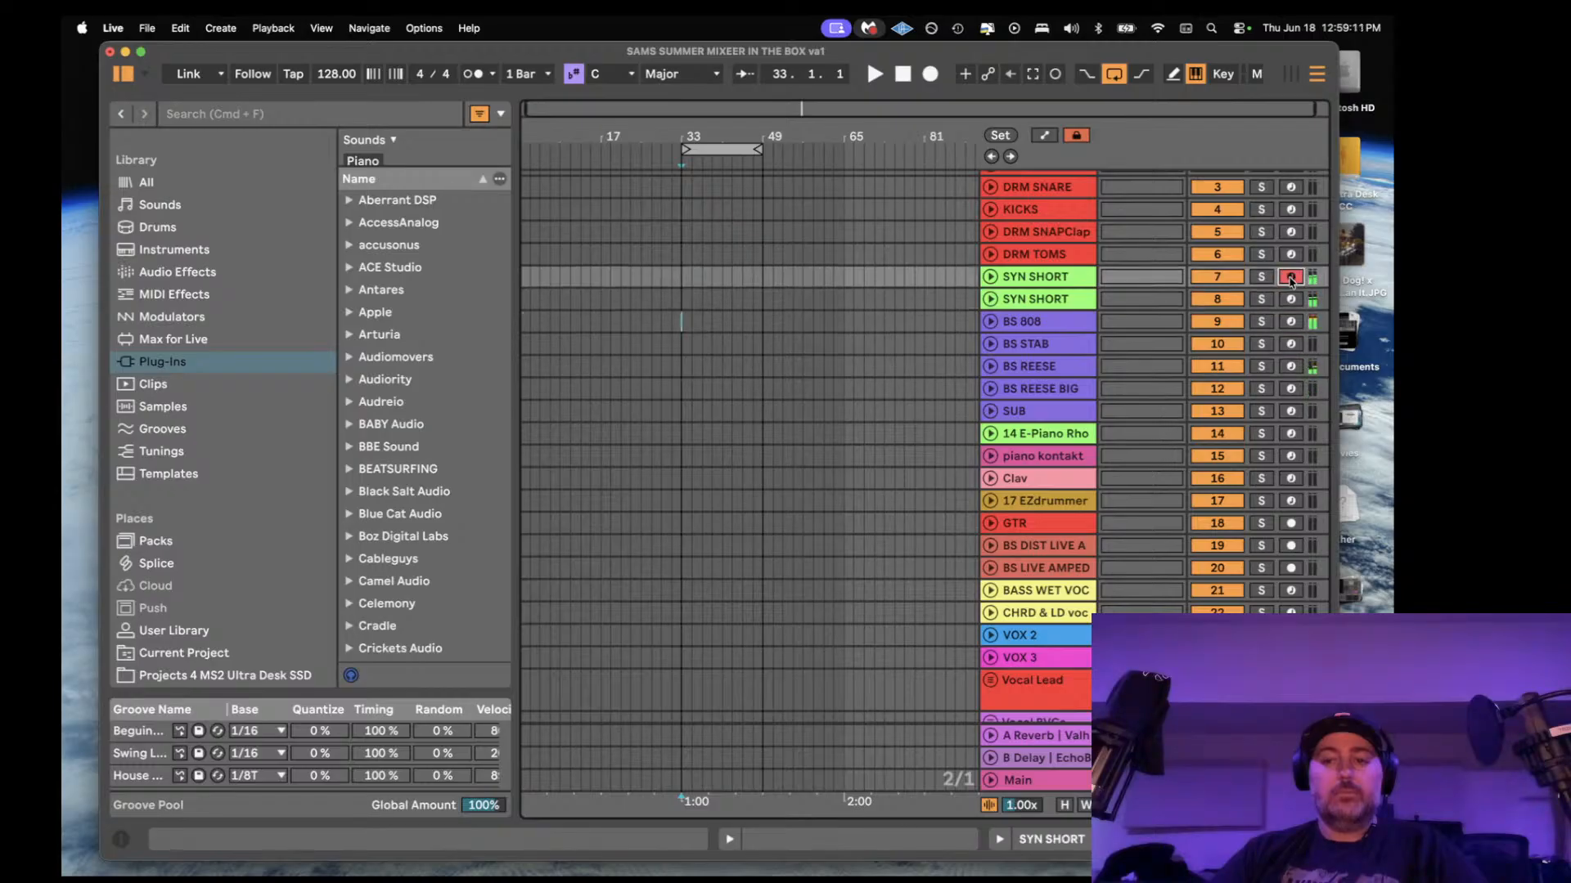
- Audition the Clav, piano kontakt, E-Piano, EZdrummer, BASS WET VOC and CHRD & LD voc tracks by record-arming each in turn
click(1291, 479)
click(1291, 456)
click(1291, 435)
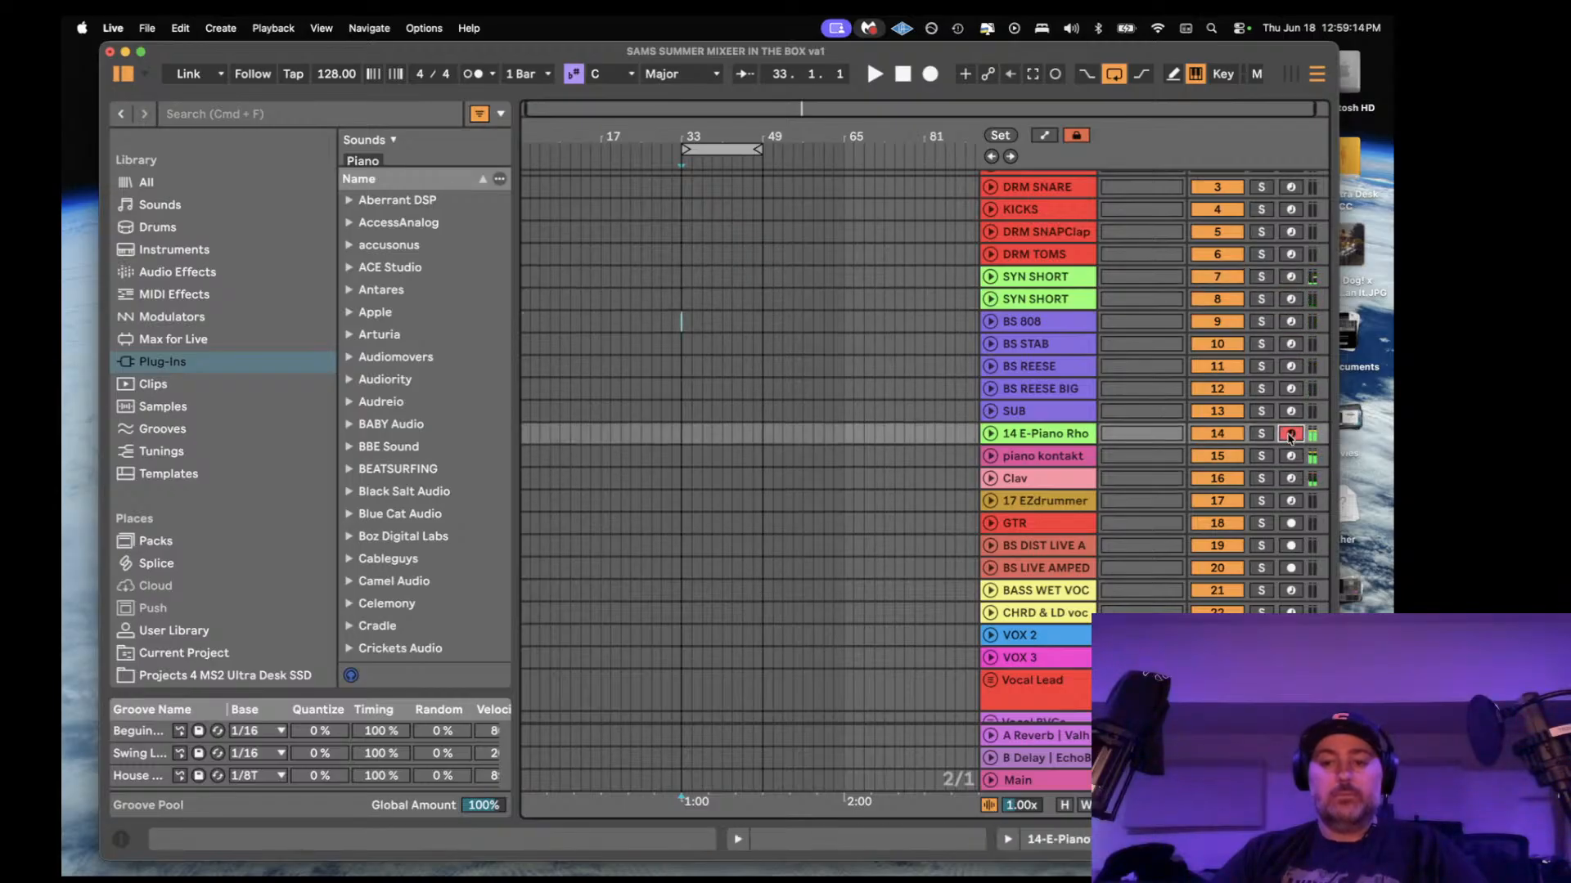
click(1291, 478)
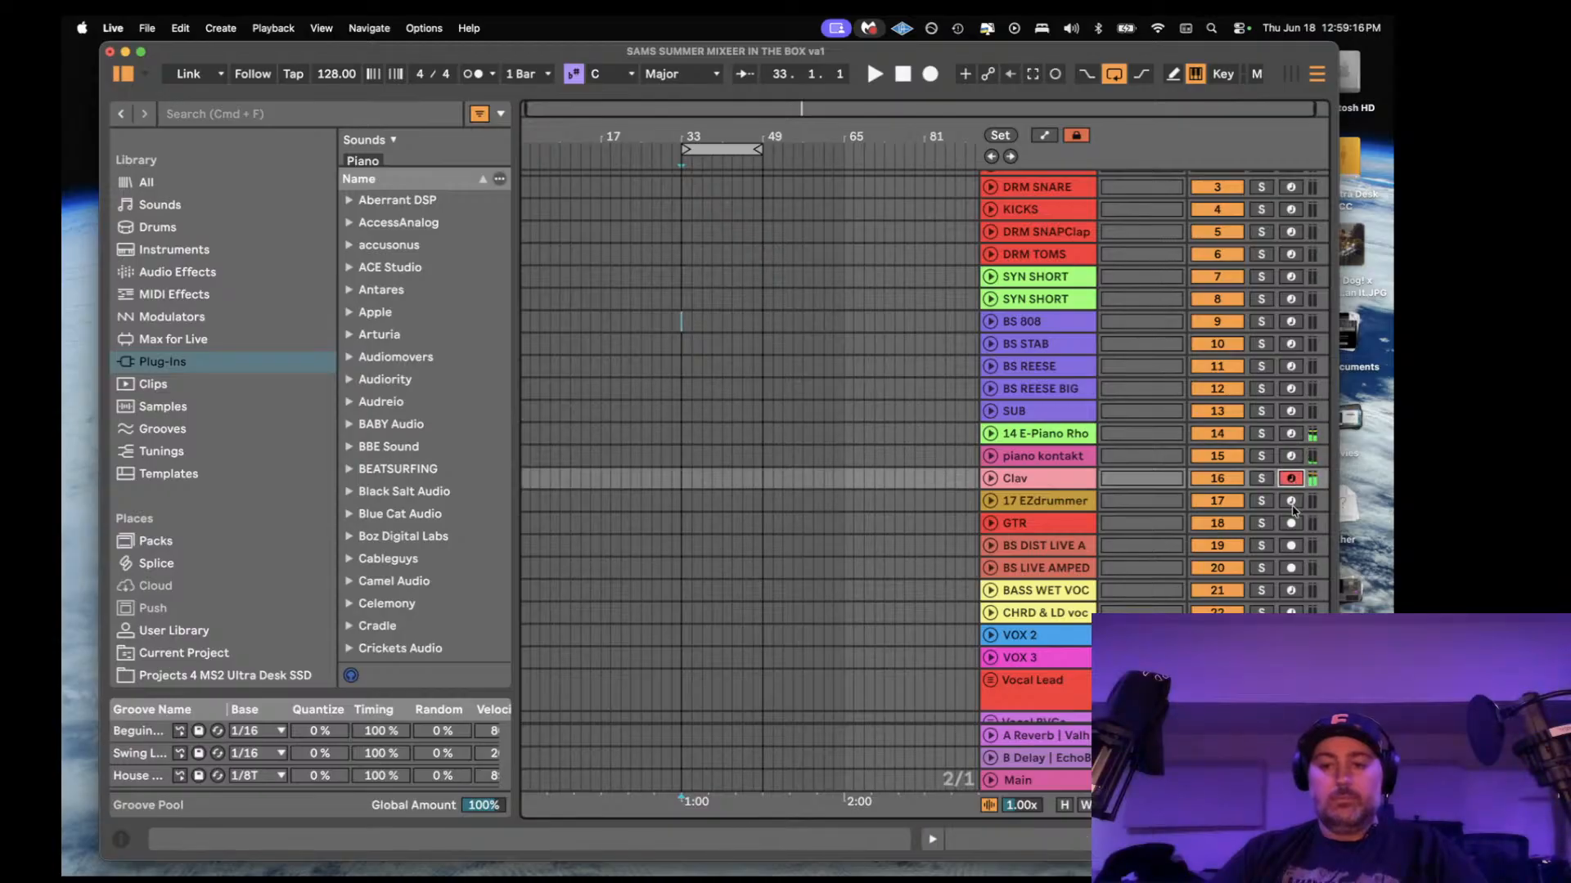
click(1291, 502)
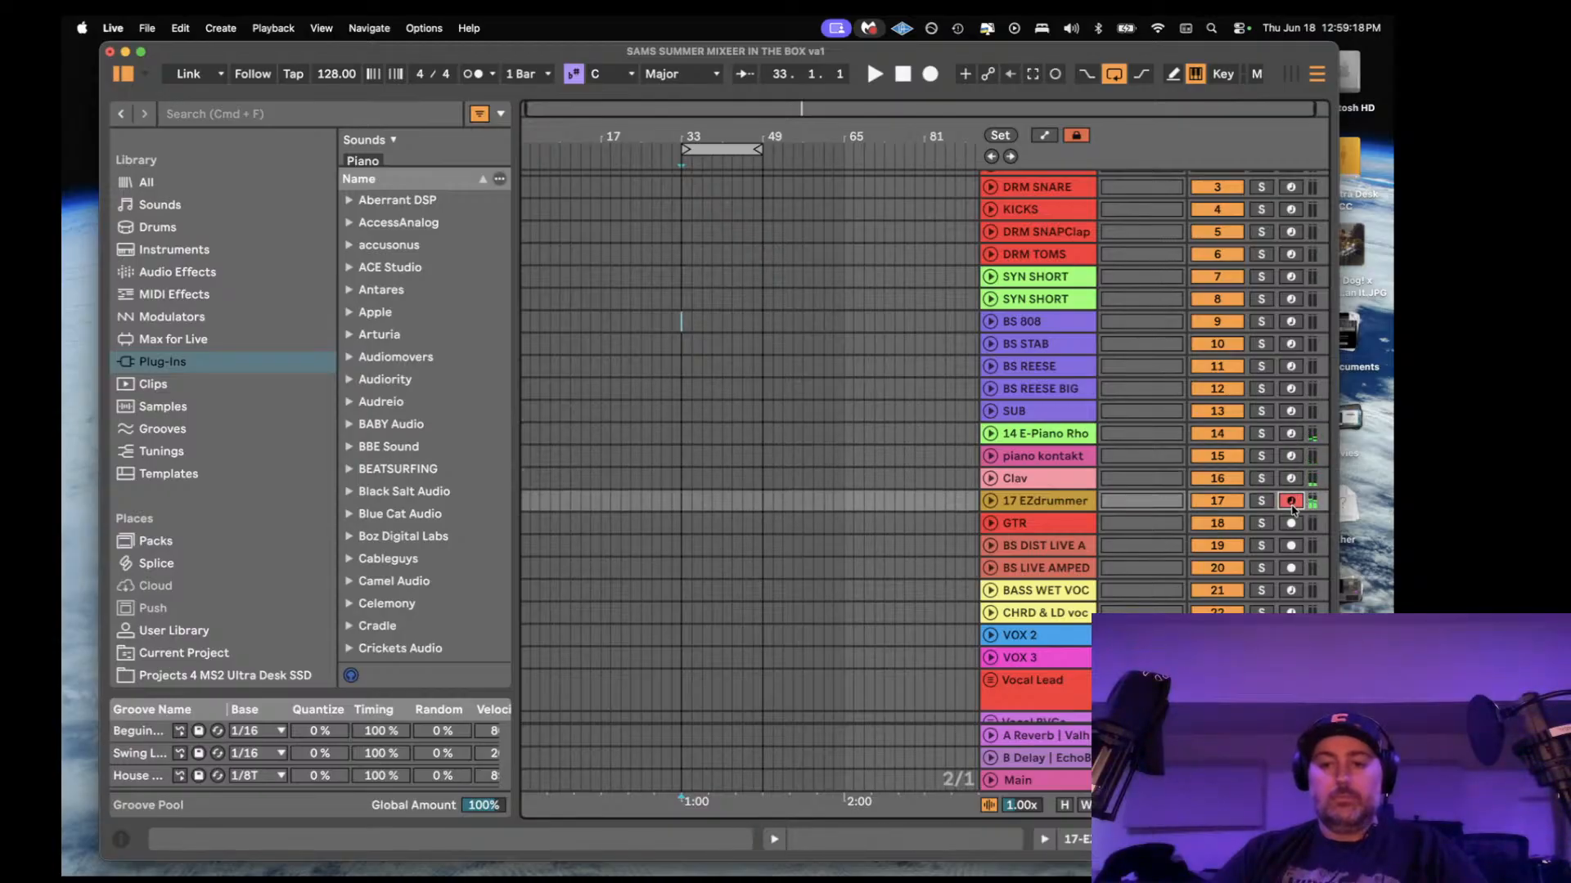
scroll(1293, 511, down, 3)
click(1291, 526)
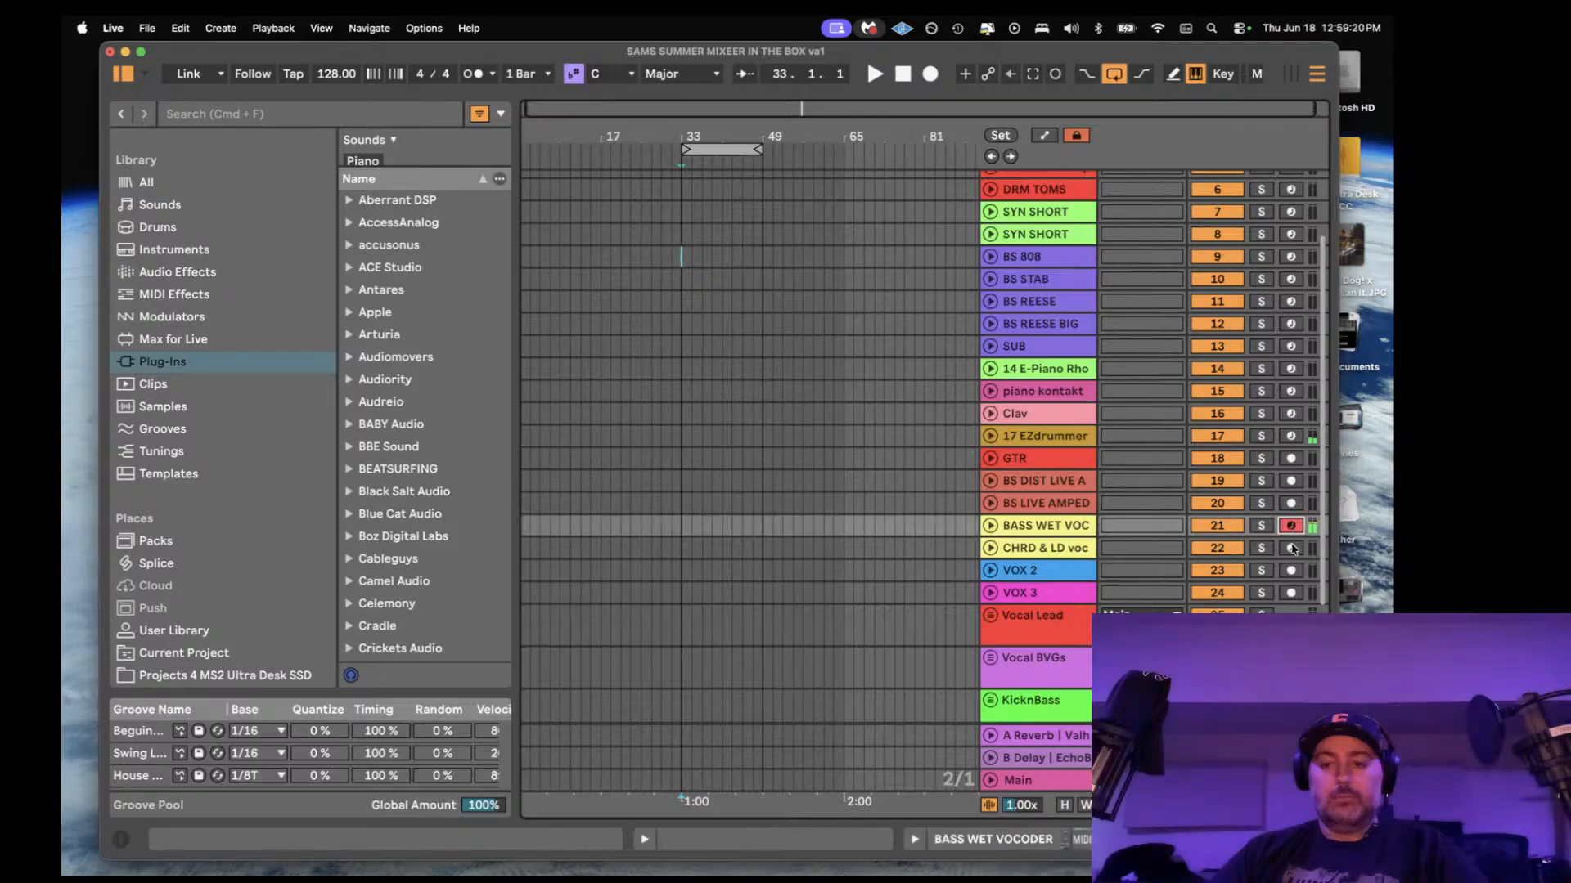
click(1291, 548)
- Move the BASS WET VOC and CHRD & LD voc tracks together to sit between 17 EZdrummer and GTR
click(1080, 548)
shift+click(1068, 530)
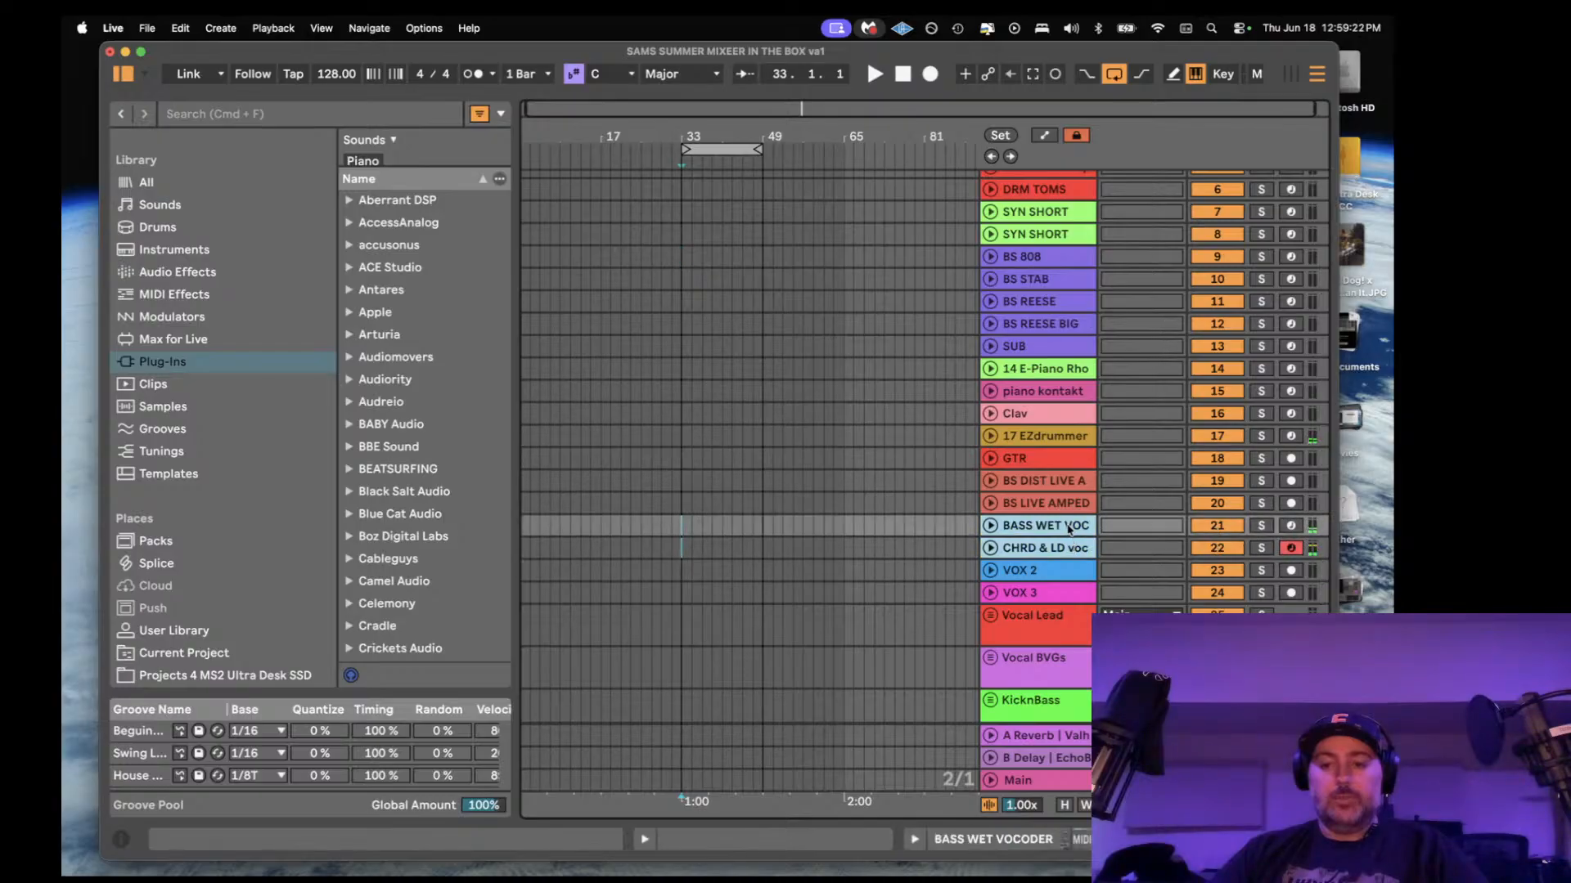
drag(1070, 527, 1074, 455)
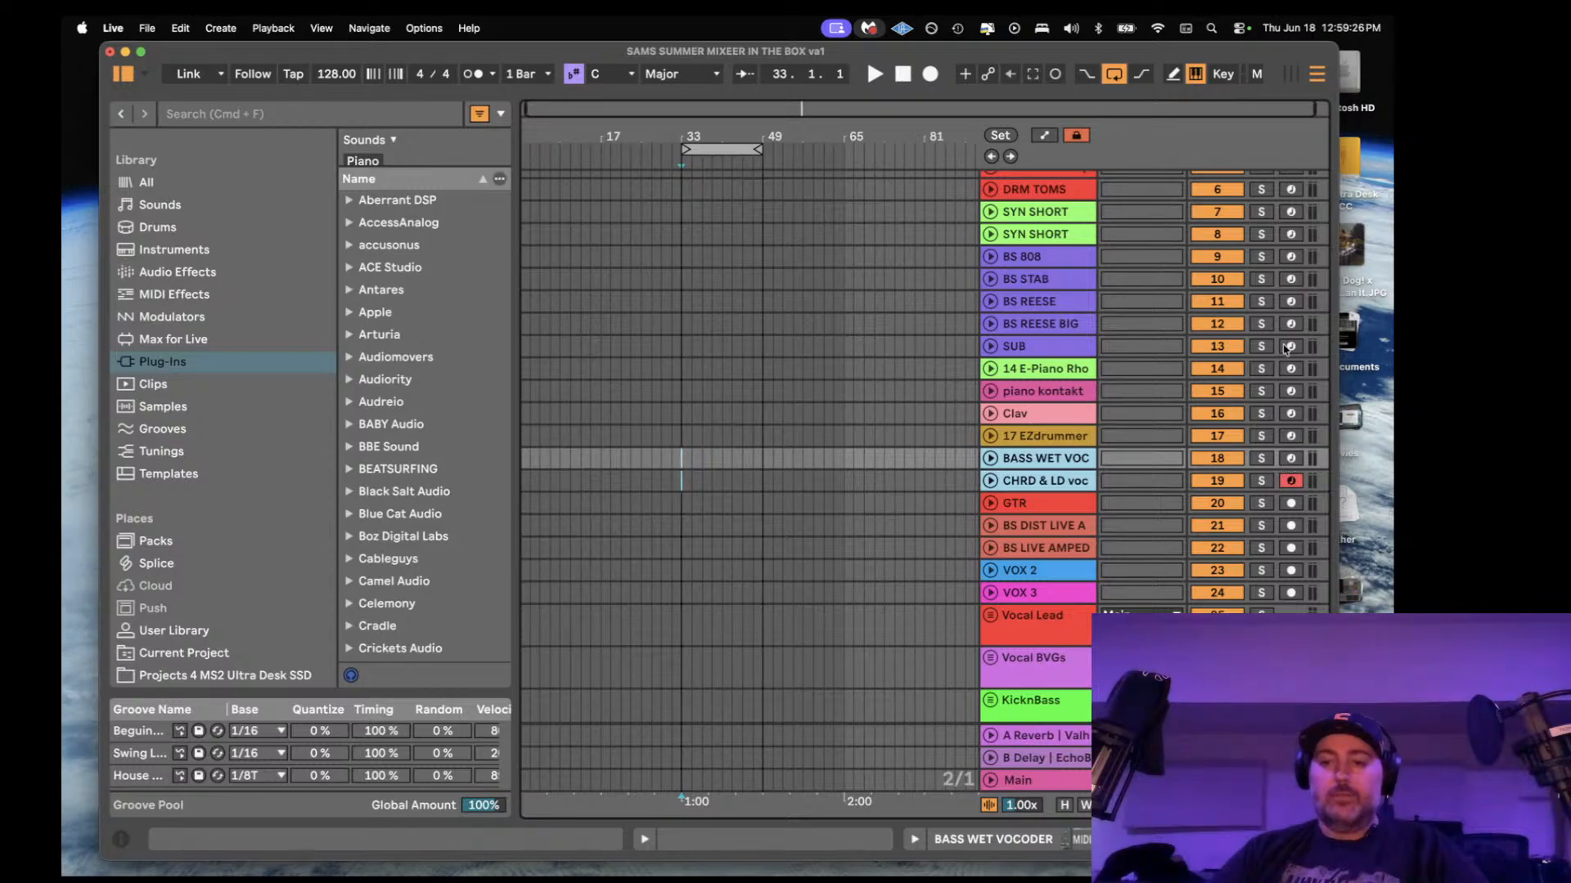
- Rename the GTR track as DI GTR
scroll(1288, 319, up, 5)
scroll(1291, 319, down, 5)
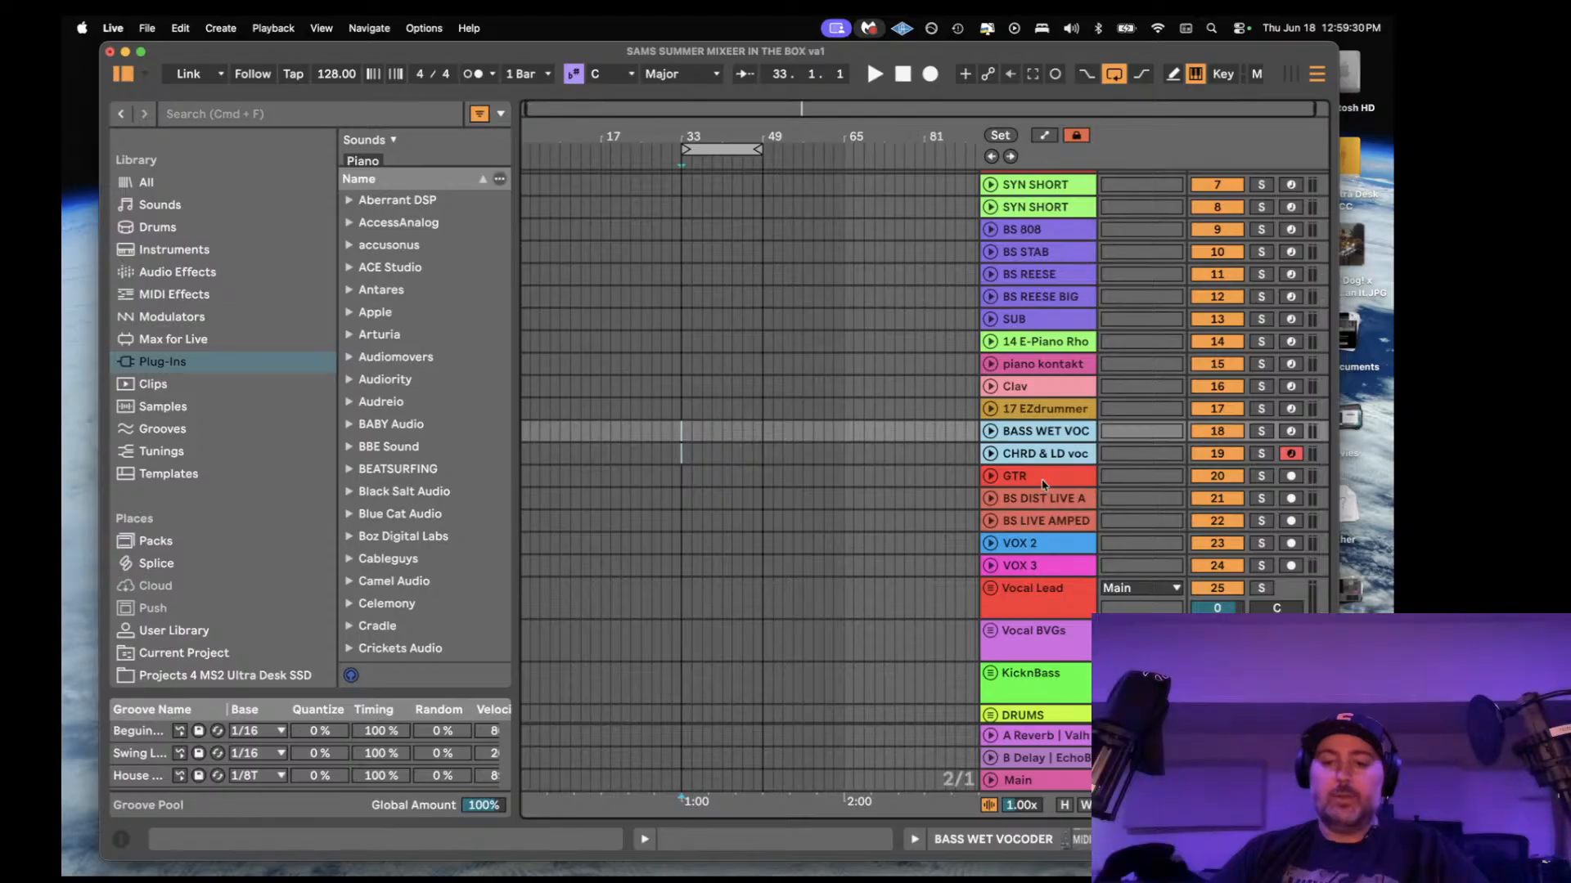
click(1047, 481)
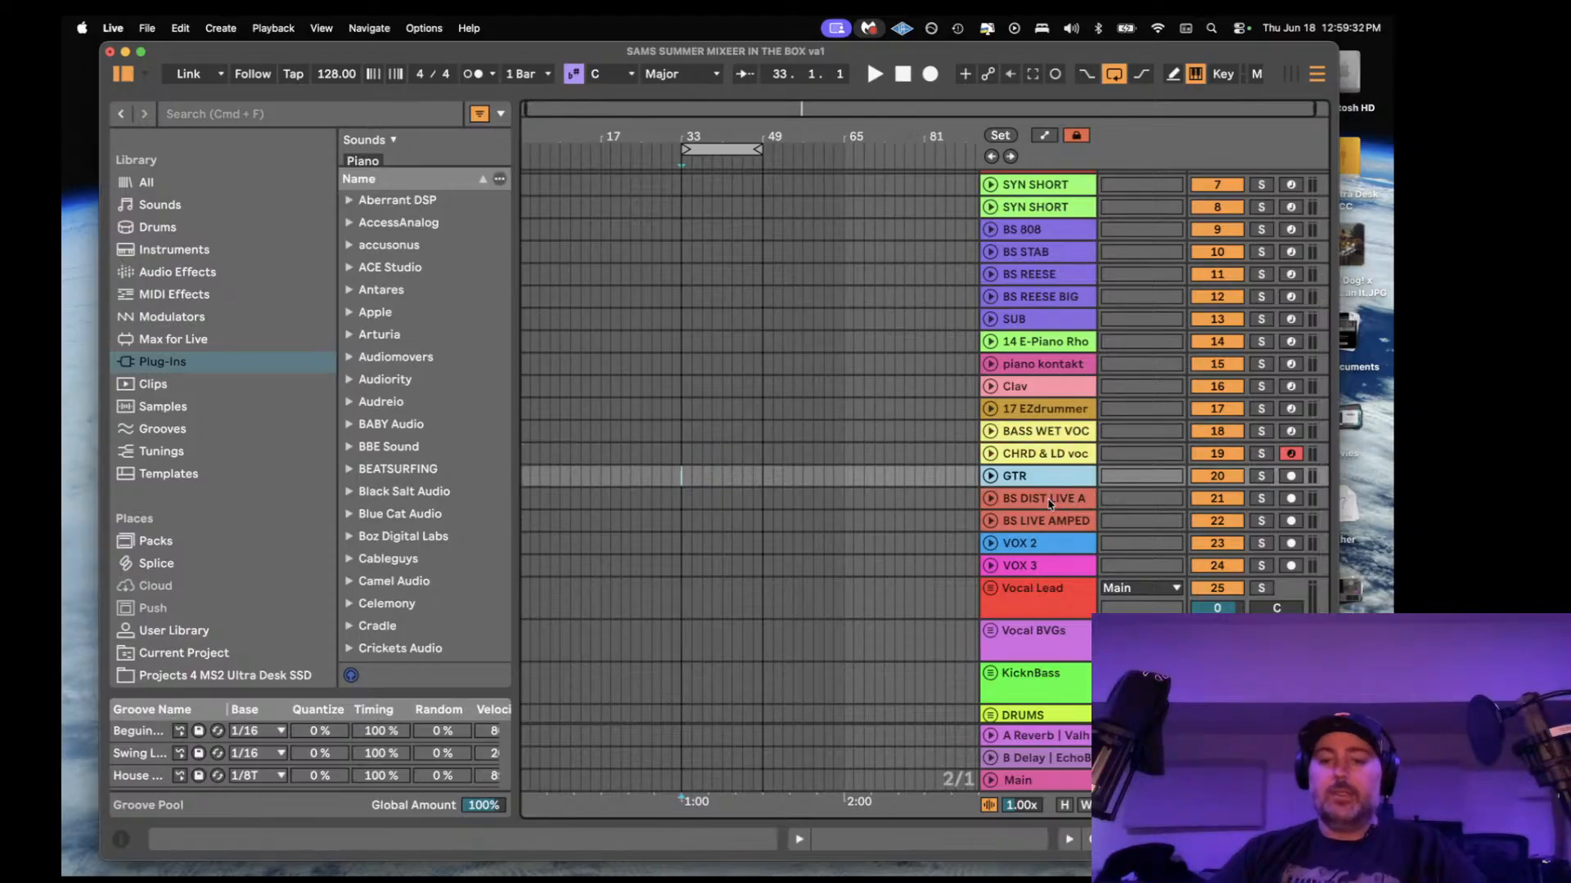
click(1049, 501)
click(1036, 484)
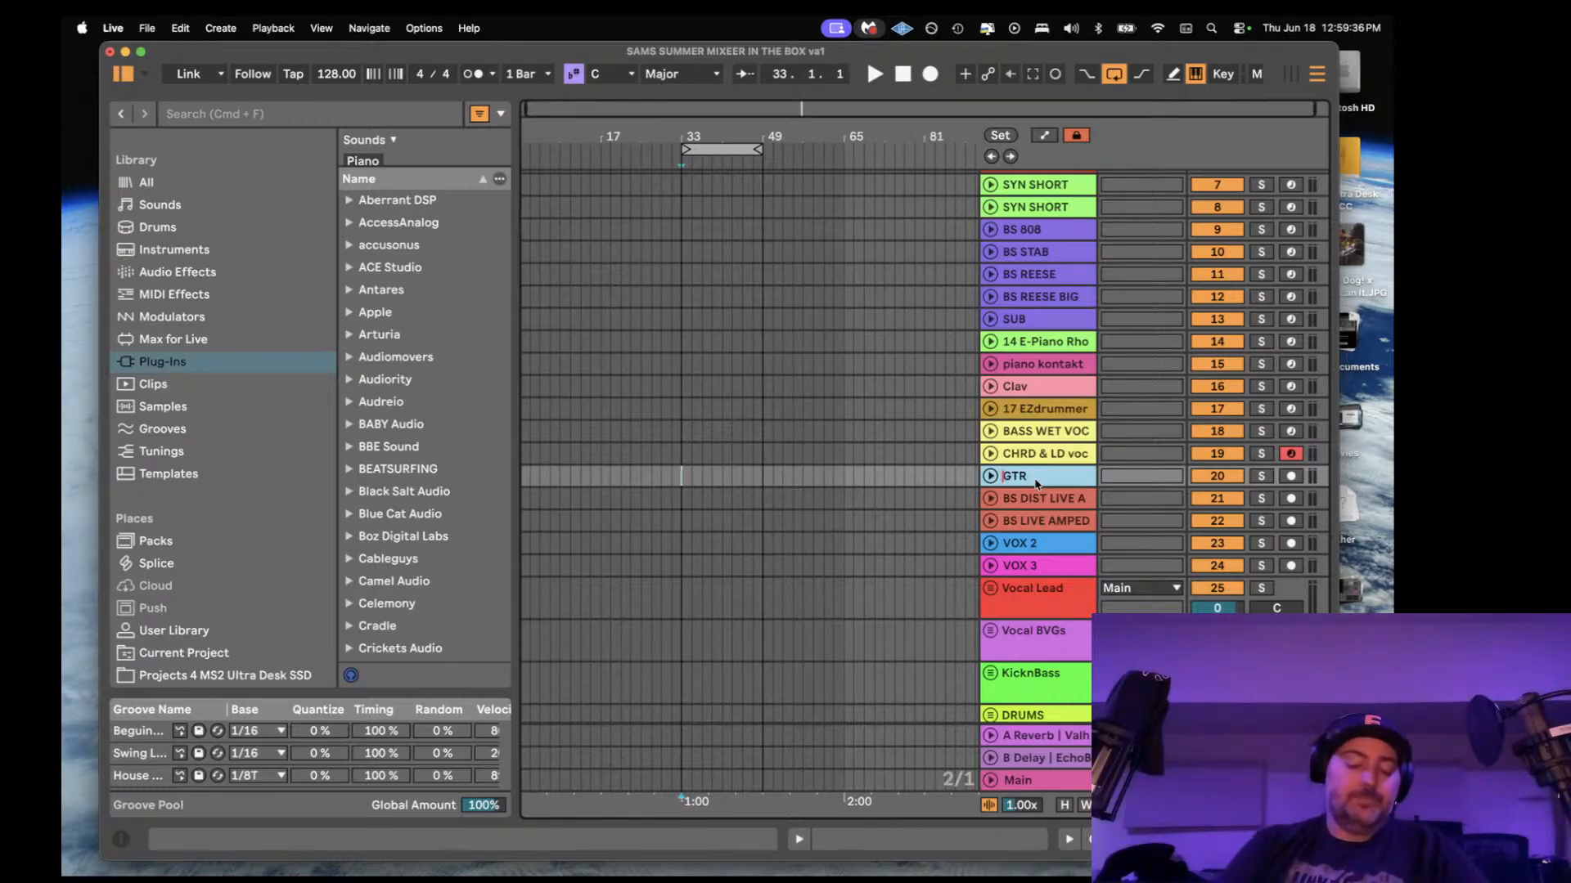
text(DI)
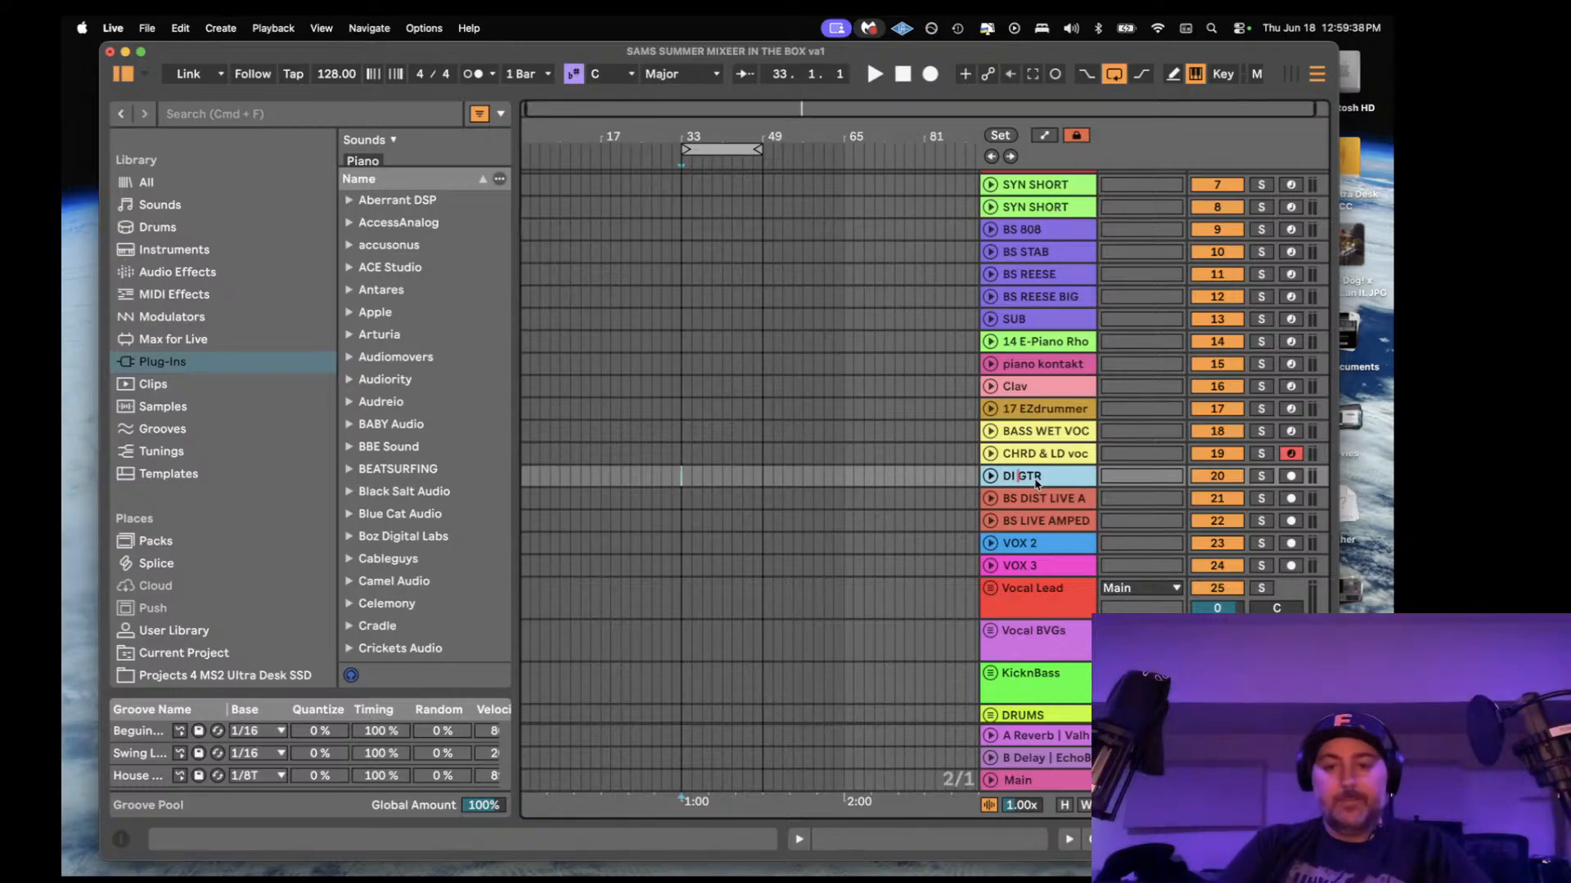
key(Return)
- Rename the two live bass tracks as DI BS DIST LIVE AMPED and DI BS LIVE AMPED
click(1044, 498)
key(super+r)
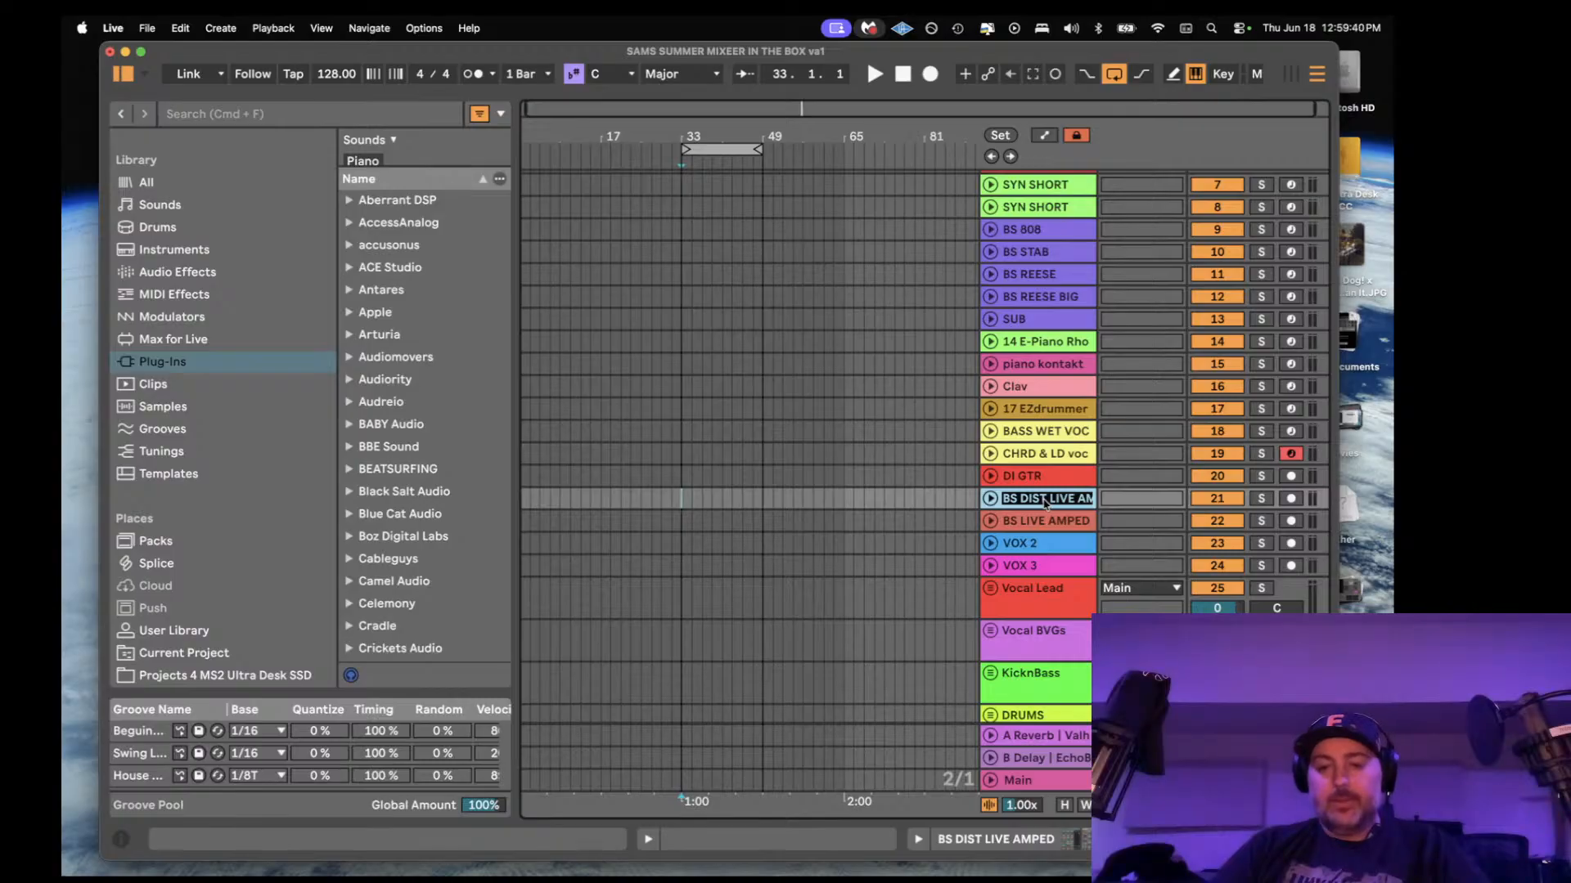
key(Left)
text(DI)
key(Return)
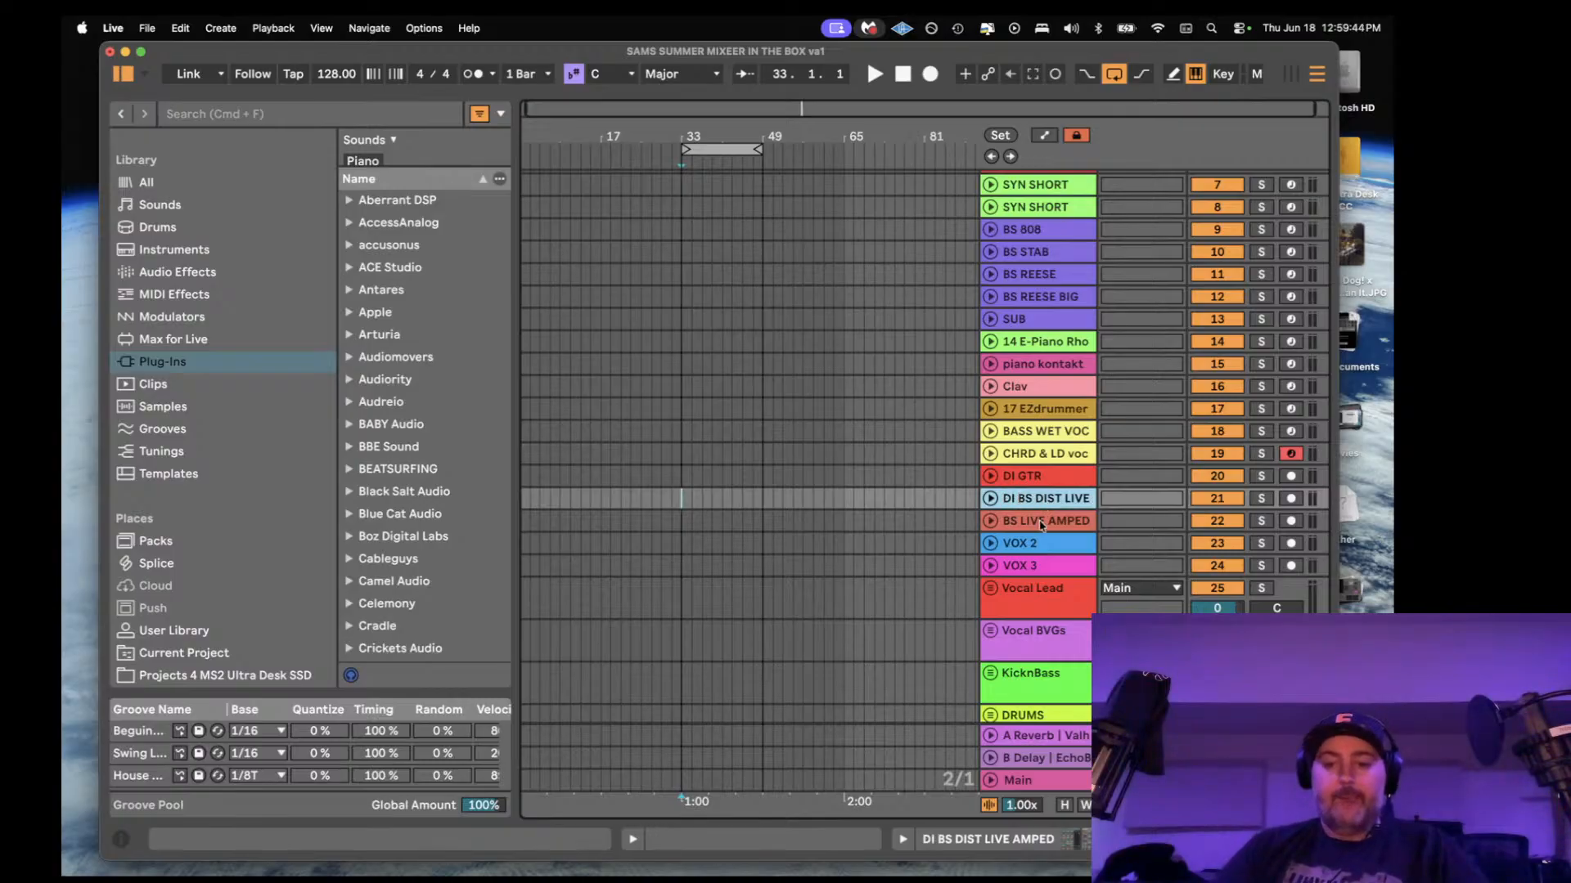
click(1042, 524)
key(super+r)
key(Left)
text(DI)
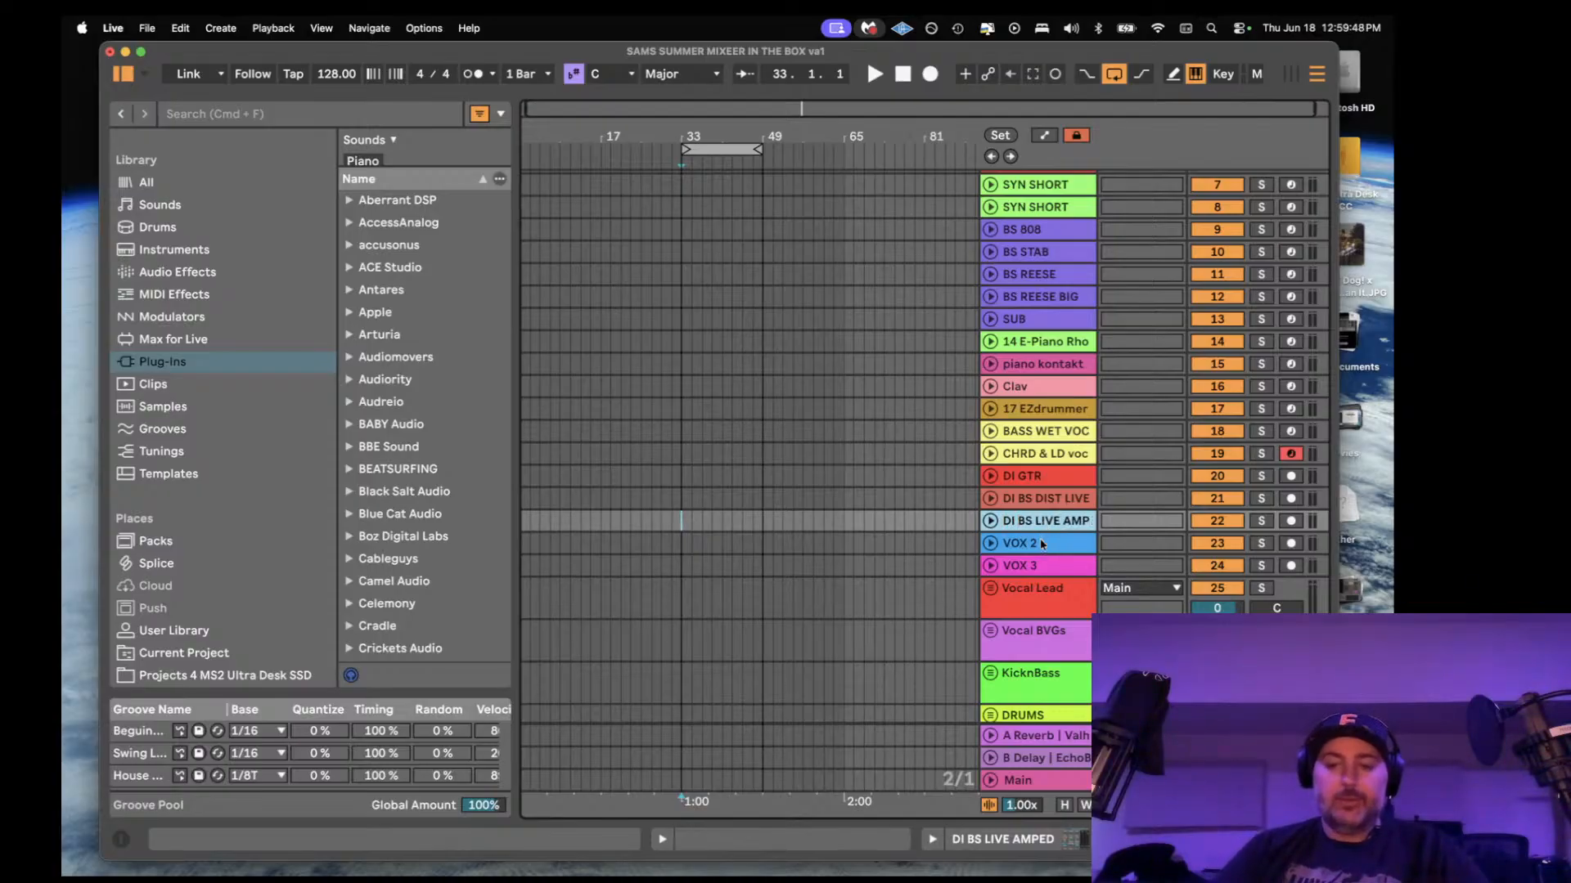
- Rename the VOX 2 and VOX 3 tracks as DI VOX 2 and DI VOX 3
click(1042, 544)
key(super+r)
key(Left)
text(DI)
key(Return)
click(1044, 568)
key(super+r)
key(Left)
text(DI)
key(Return)
- Look through the effects in the Main track's device chain, and hide the device view again
scroll(1046, 546, down, 2)
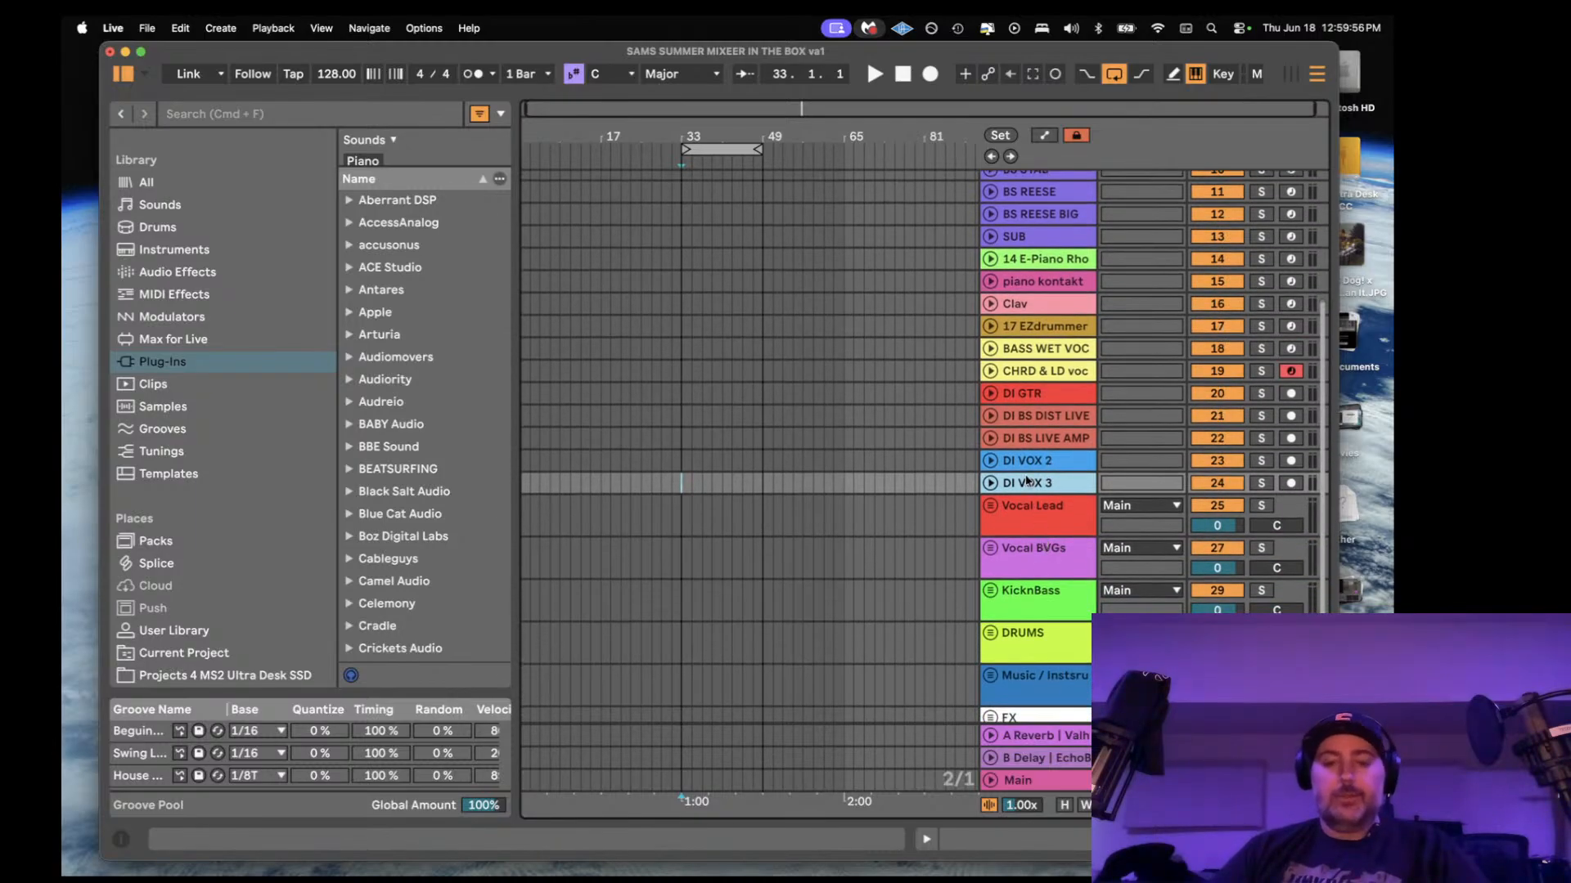
double_click(1036, 781)
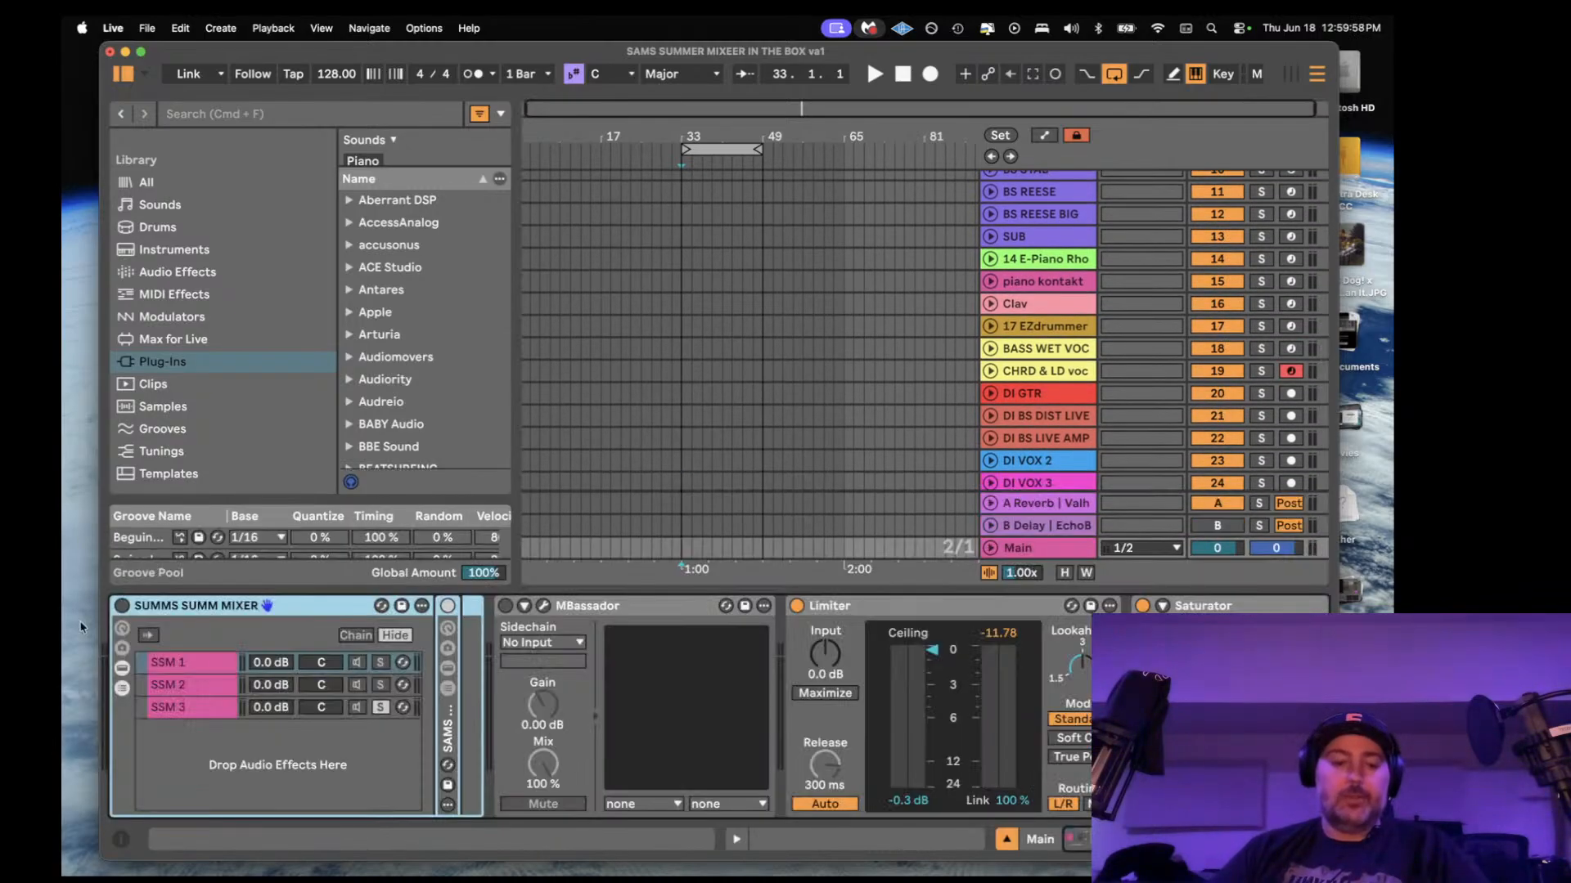
scroll(569, 610, right, 10)
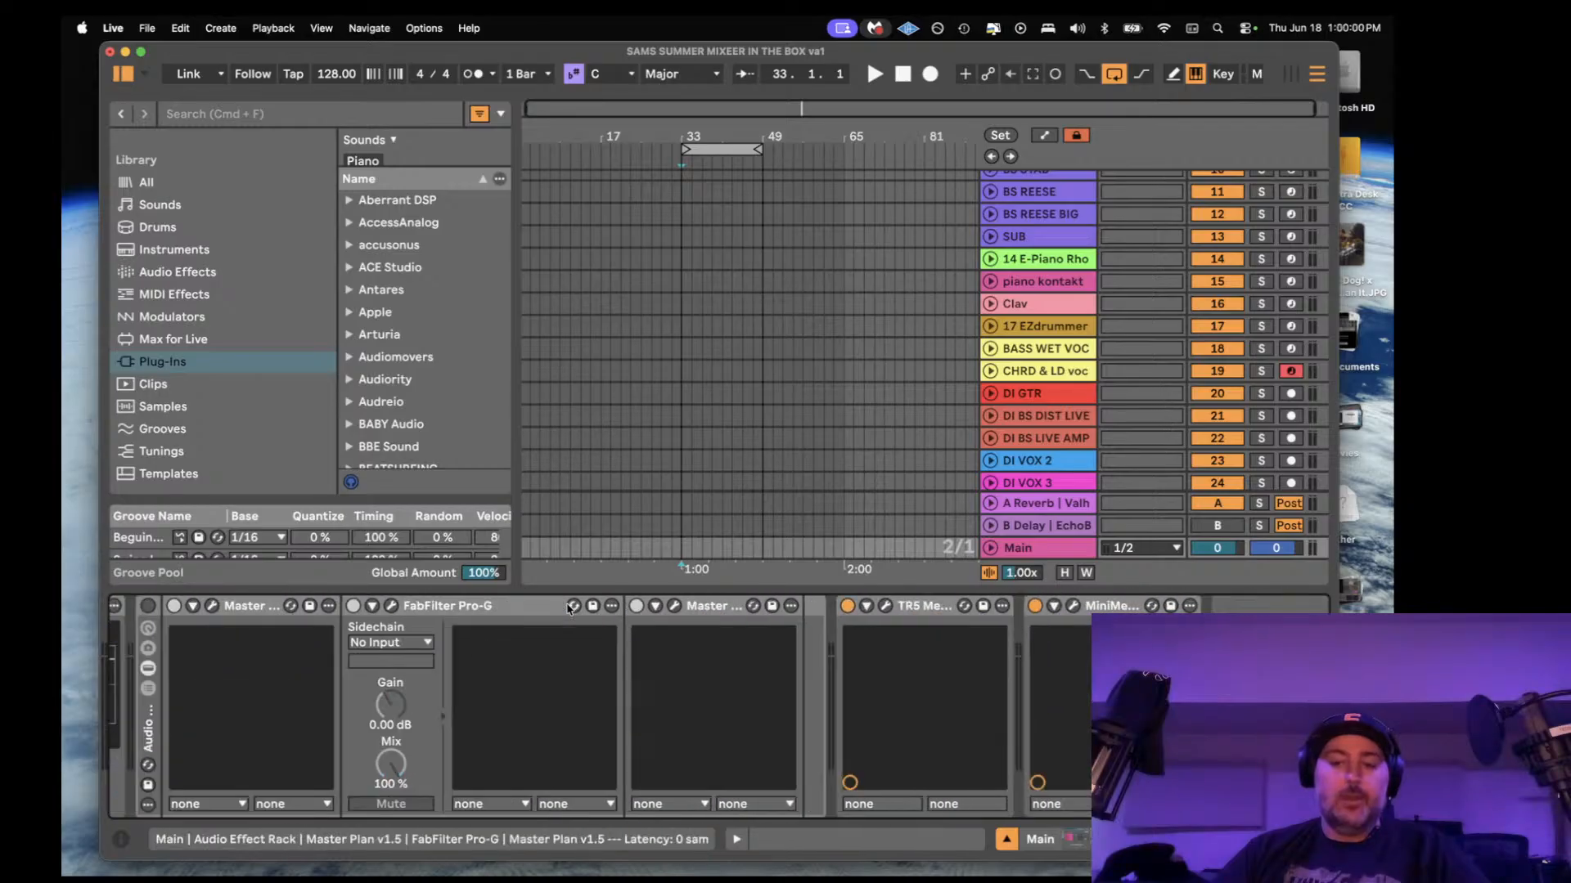
scroll(693, 764, left, 10)
click(1005, 840)
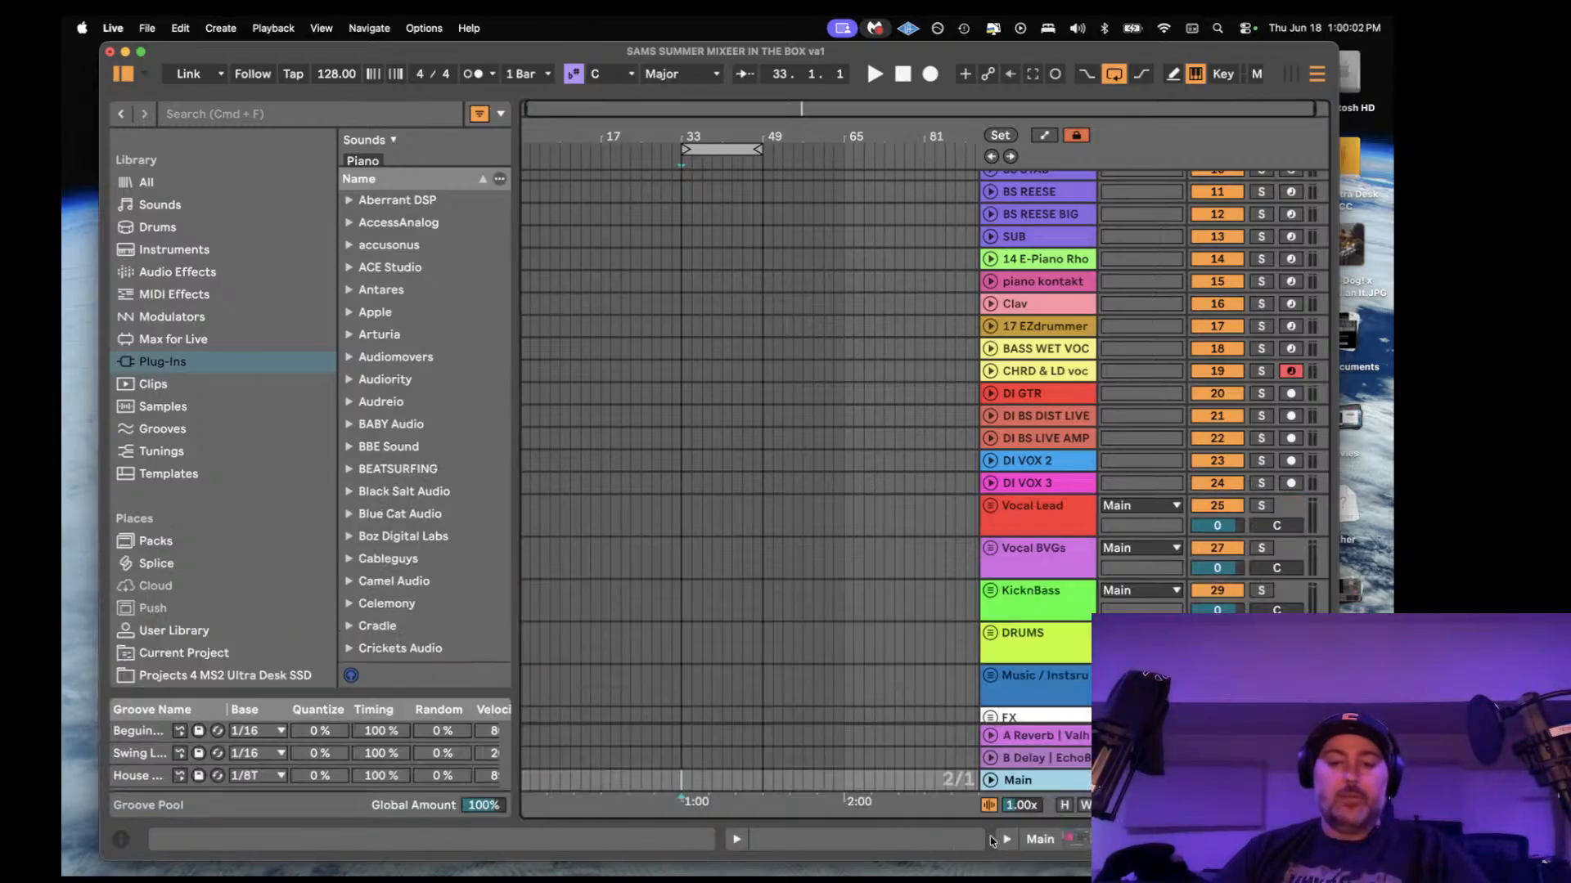
- Colour the five DI tracks, from DI GTR to DI VOX 3, white
scroll(1011, 466, down, 3)
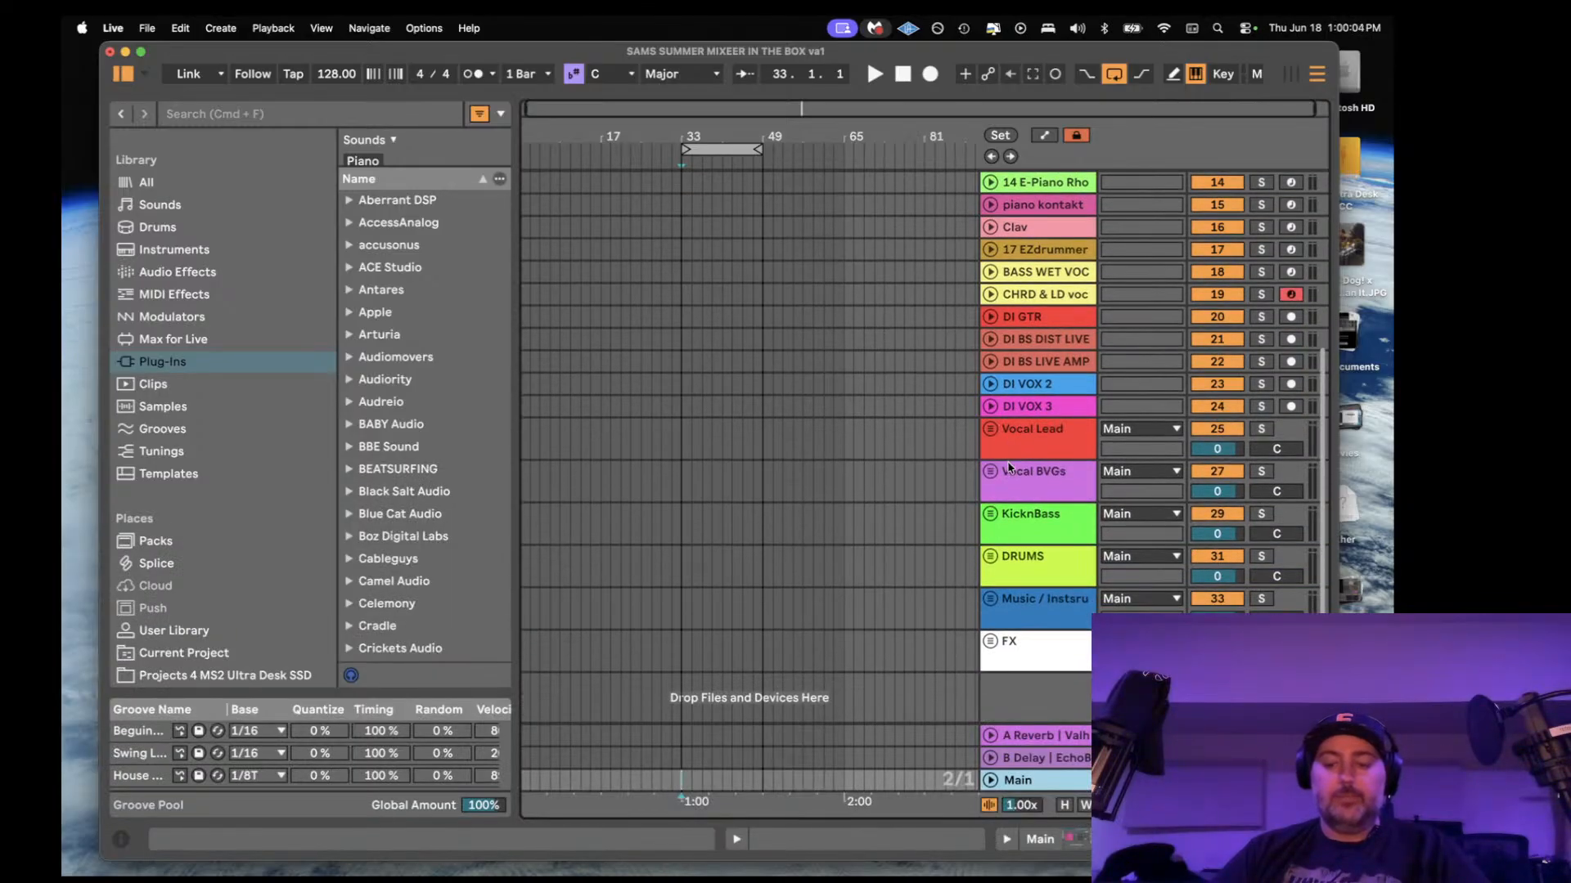
click(1039, 407)
scroll(1025, 369, up, 2)
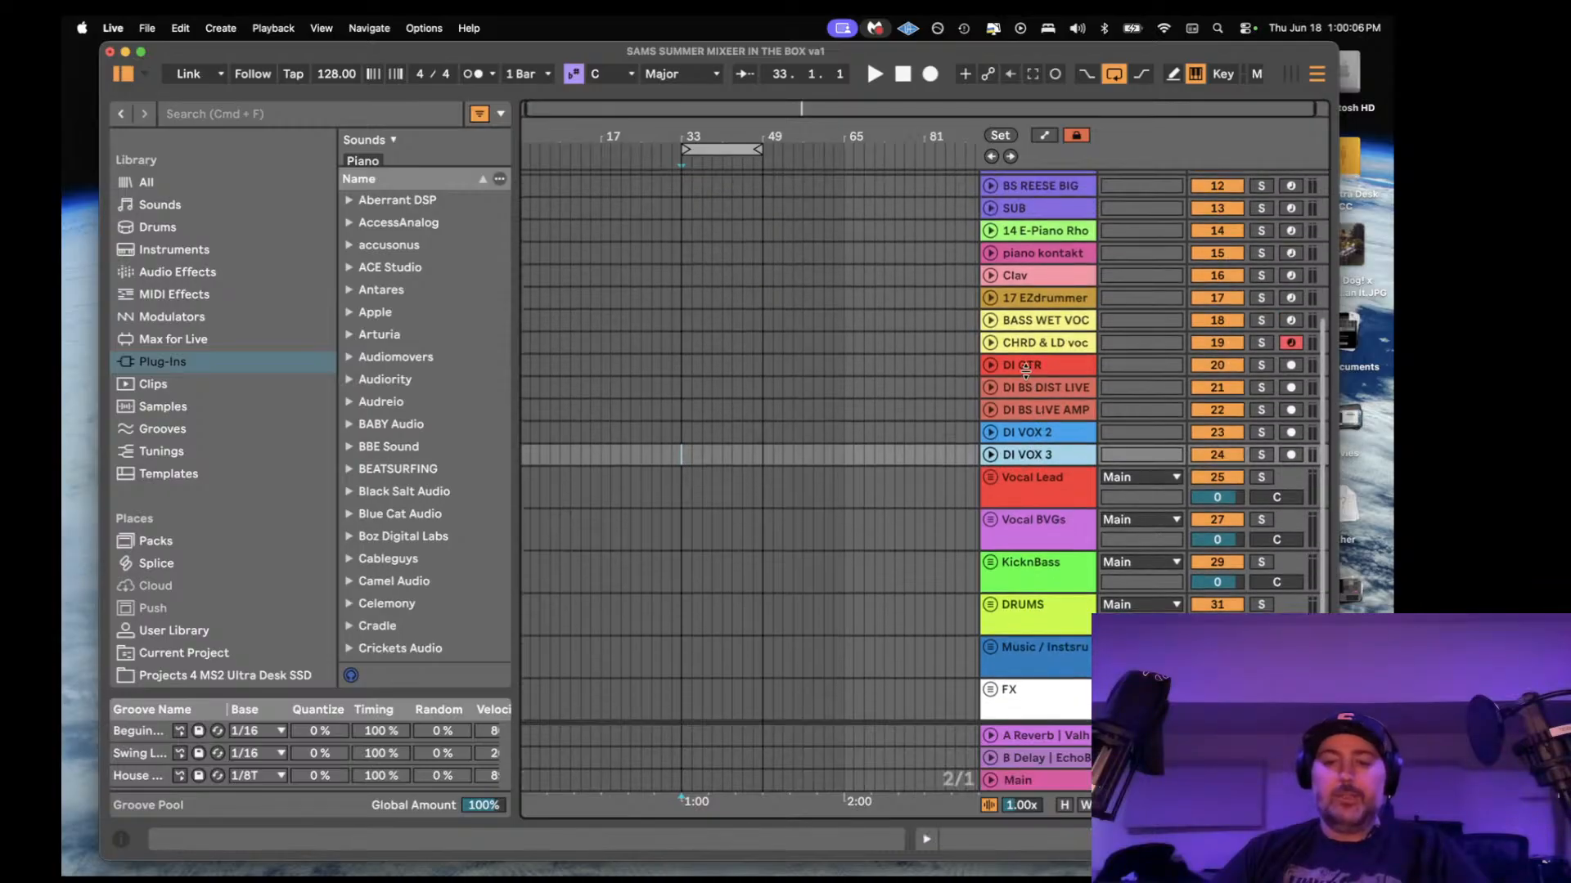
shift+click(1025, 370)
right_click(1028, 371)
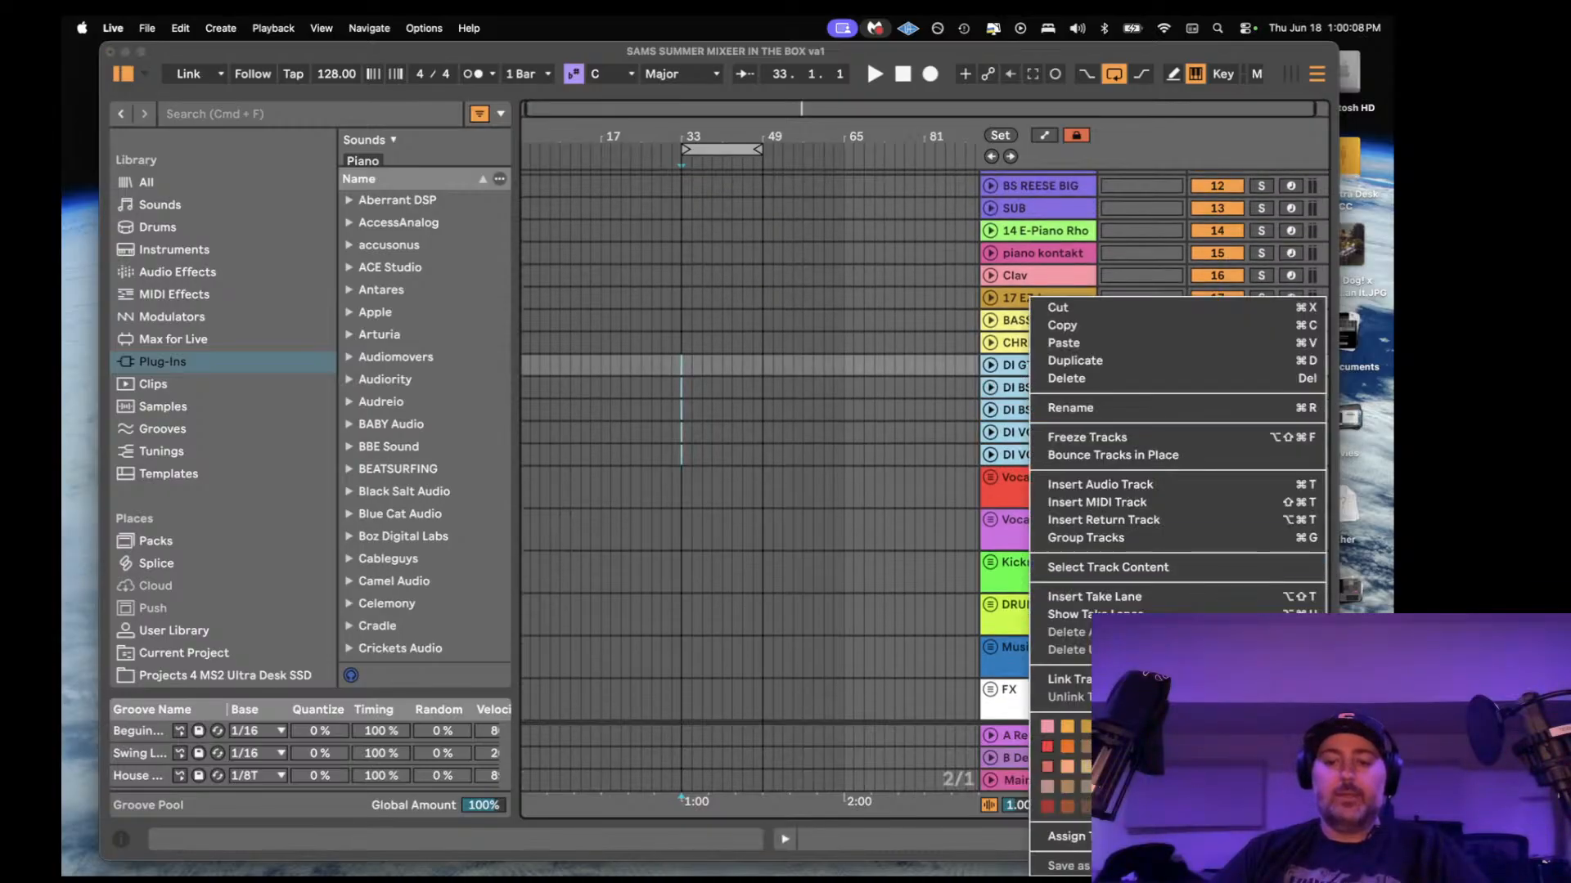
click(1309, 728)
- Move the BASS WET VOC and CHRD & LD voc tracks up between BS REESE BIG and SUB
scroll(1003, 311, up, 2)
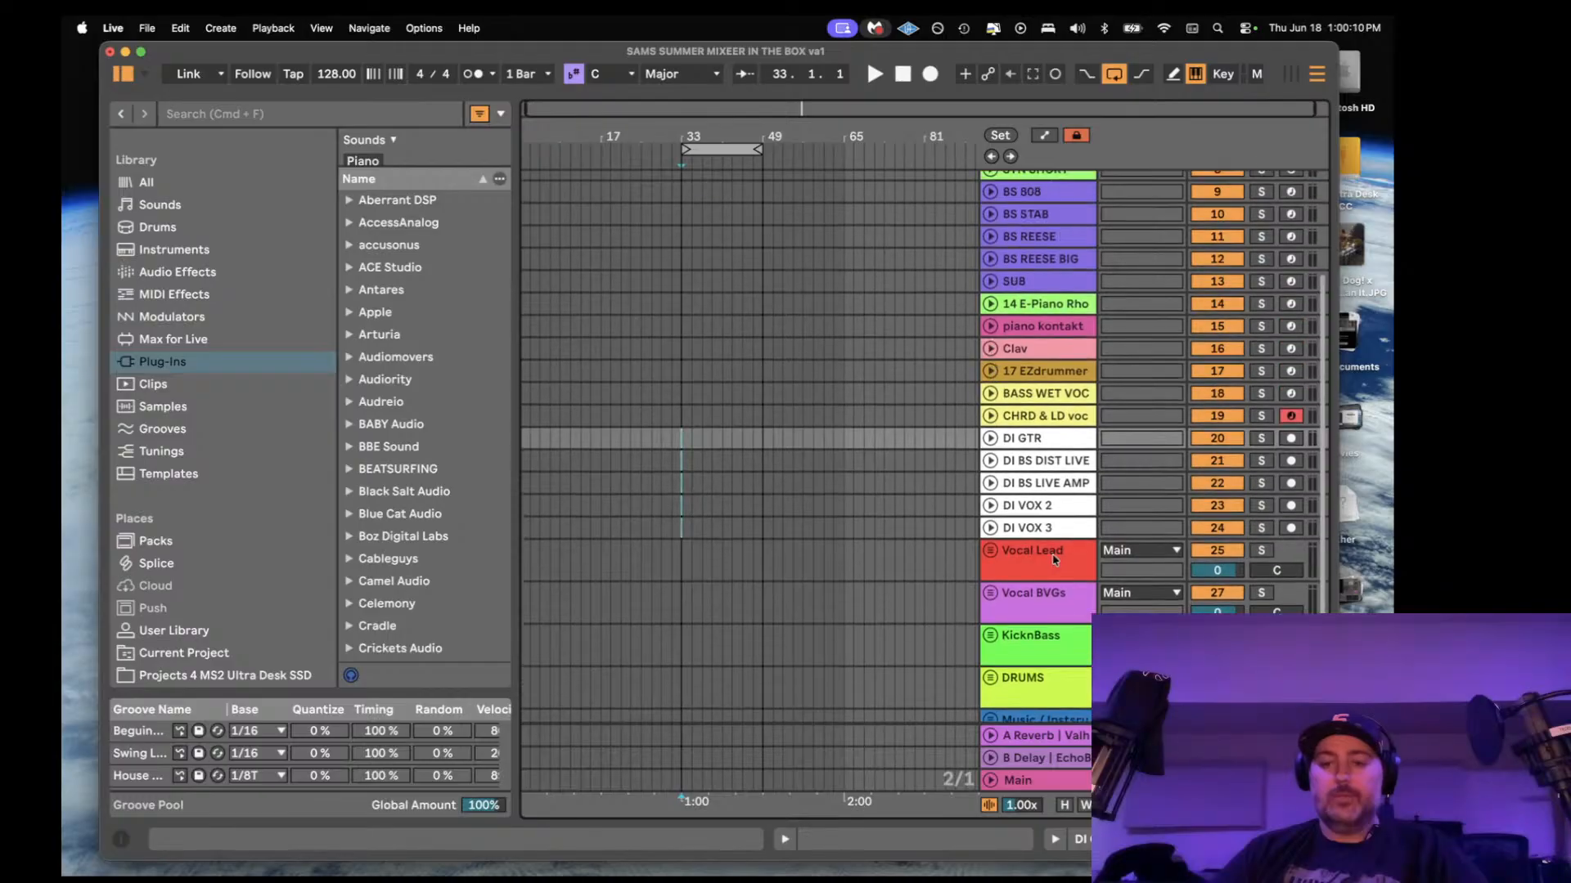
scroll(1055, 558, down, 3)
scroll(1039, 459, up, 3)
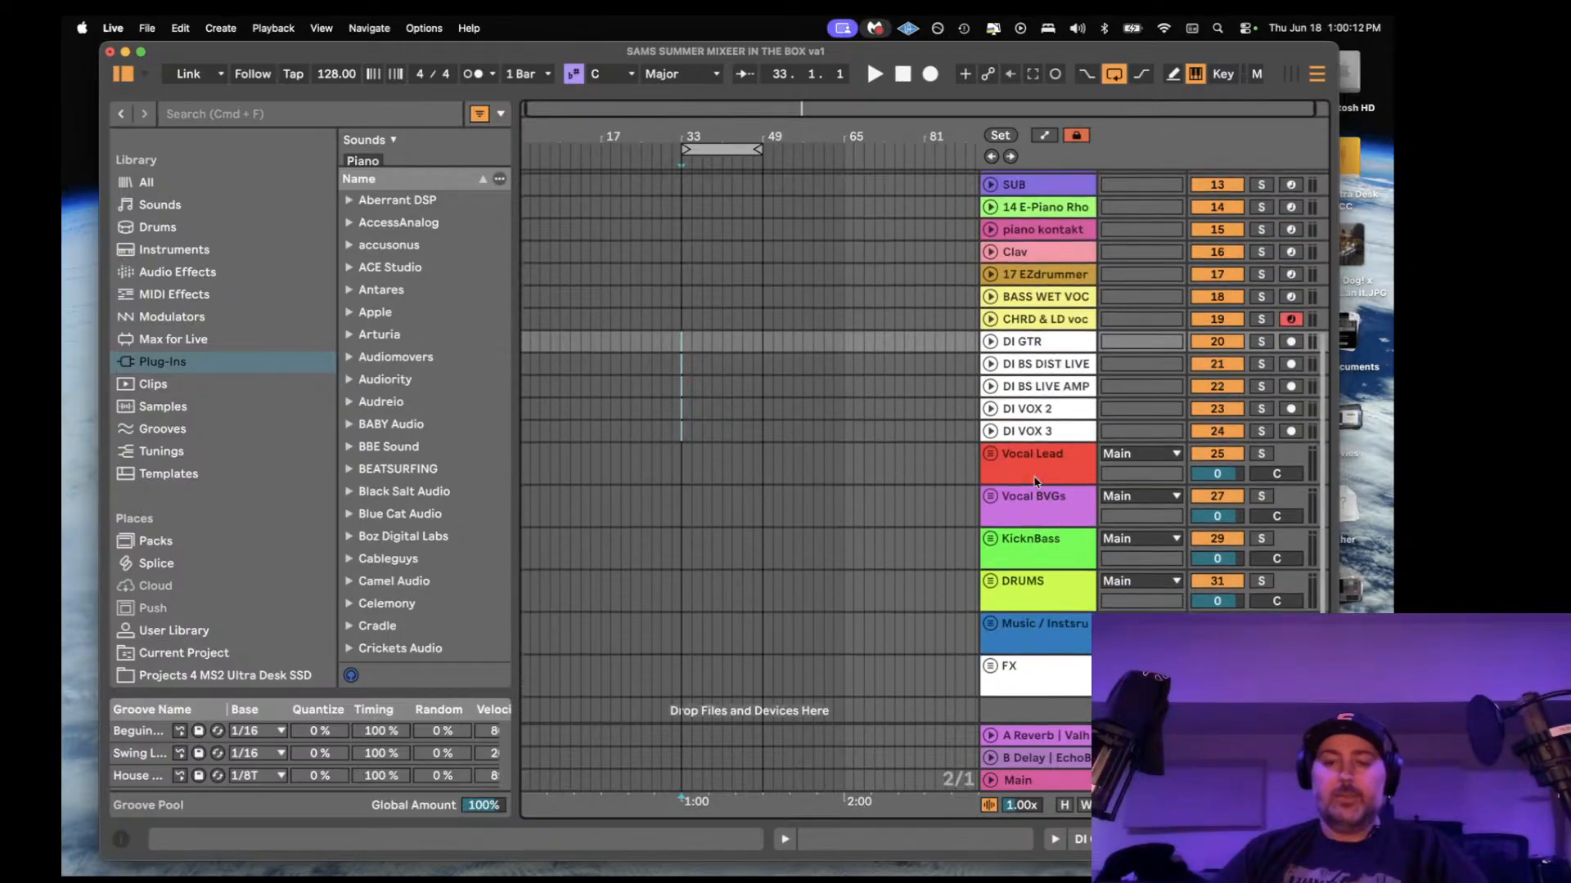
click(1021, 401)
scroll(1028, 443, up, 3)
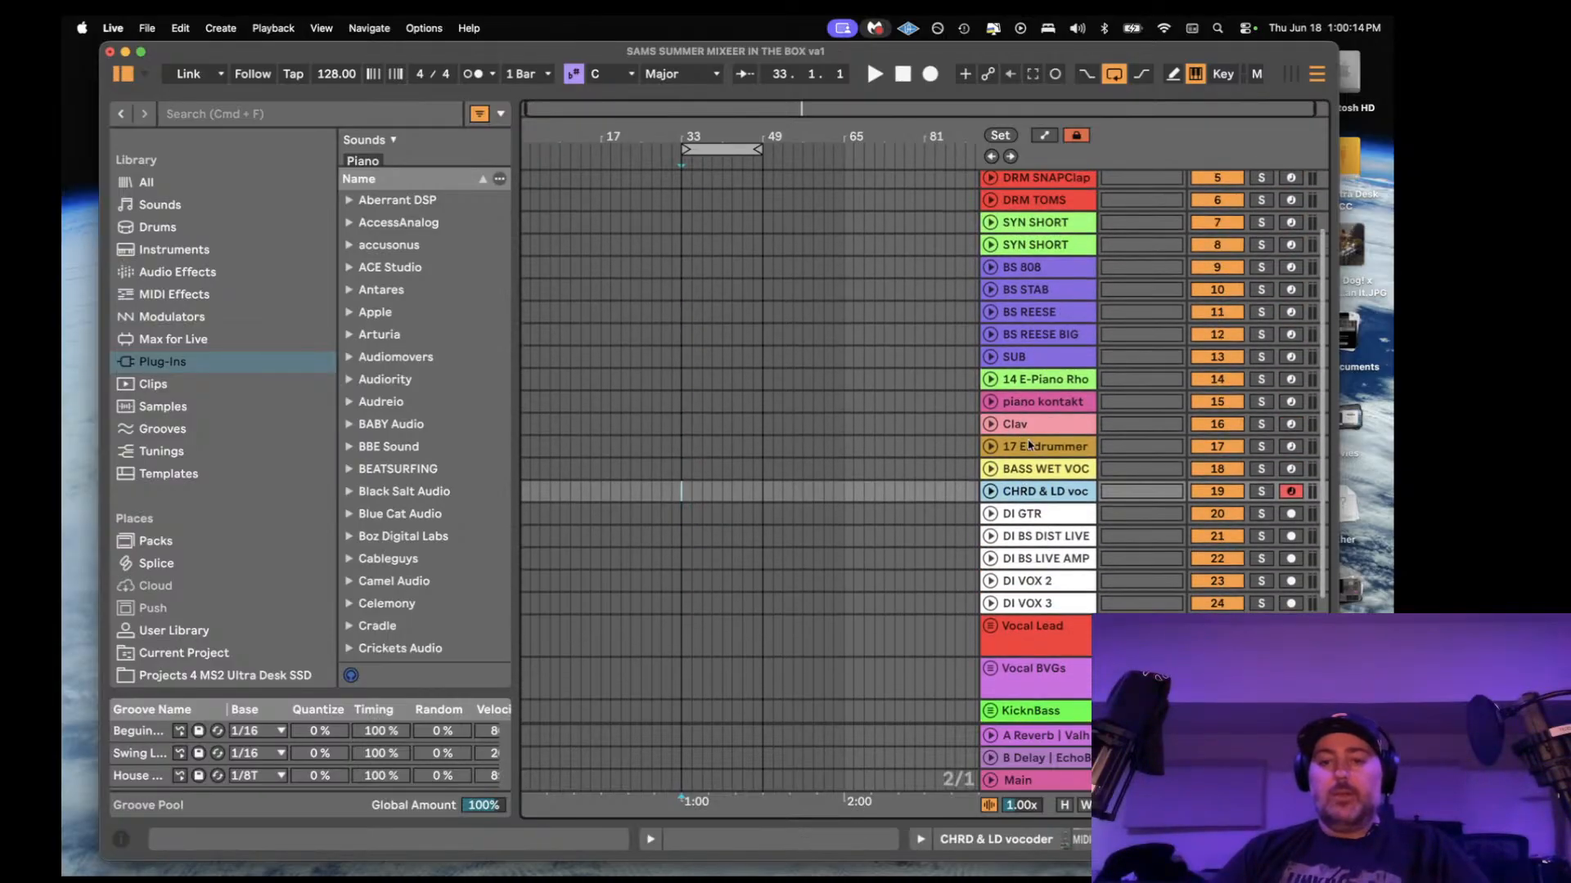
drag(1045, 470, 1037, 409)
- Colour the BASS WET VOC track purple to match the other bass tracks
click(1022, 361)
right_click(1022, 362)
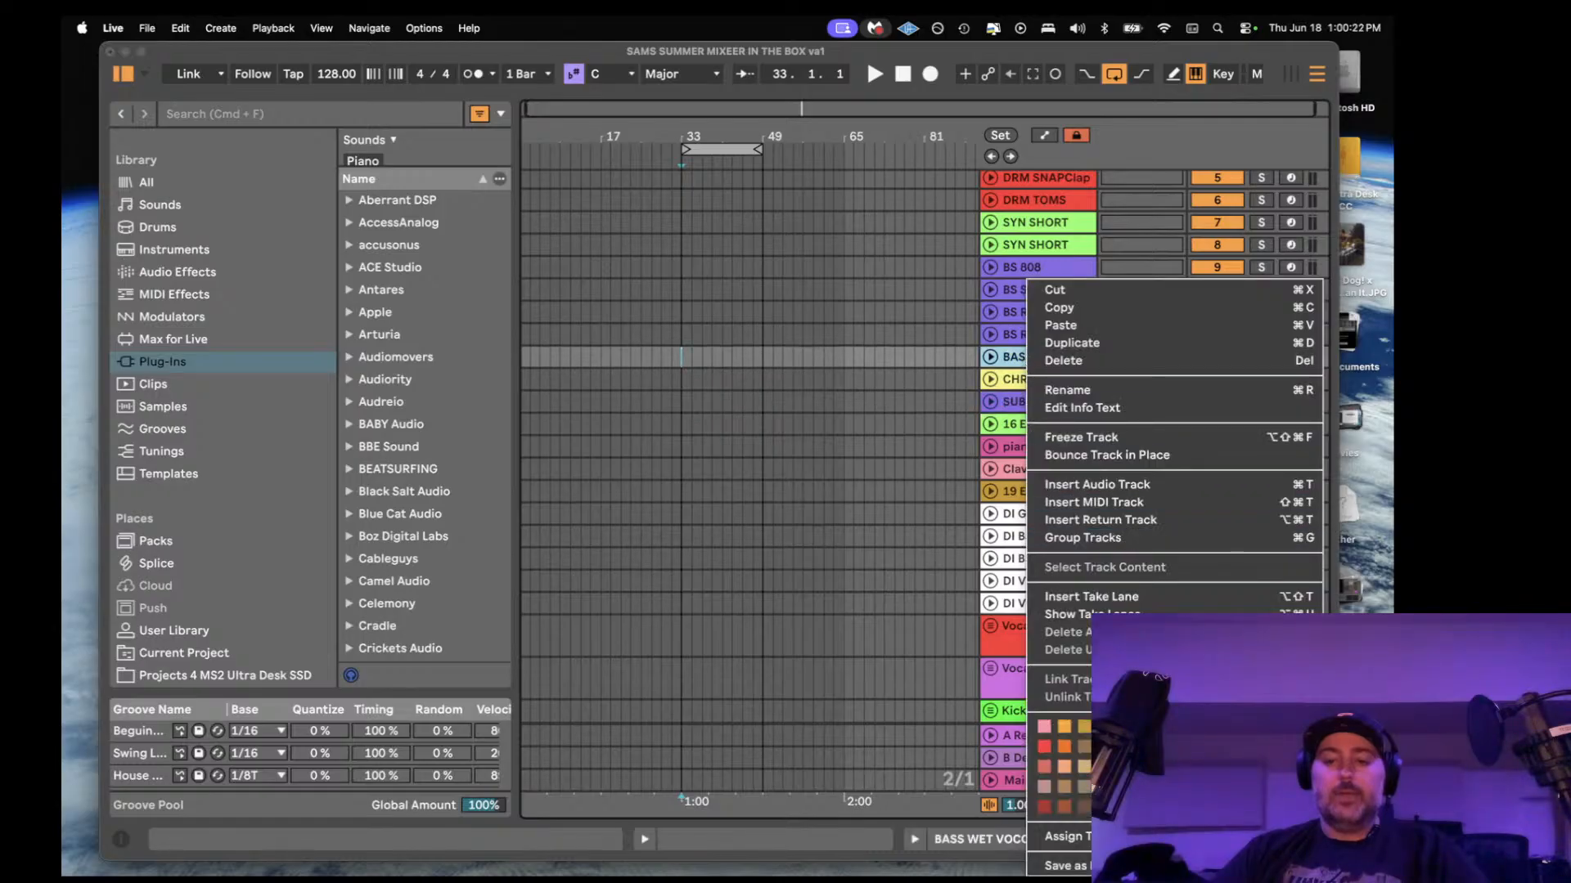
click(1244, 746)
- Move the CHRD & LD voc track below the SYN SHORT tracks, and the E-Piano, piano kontakt and Clav tracks directly beneath it
drag(1029, 377, 1029, 291)
scroll(1023, 274, up, 1)
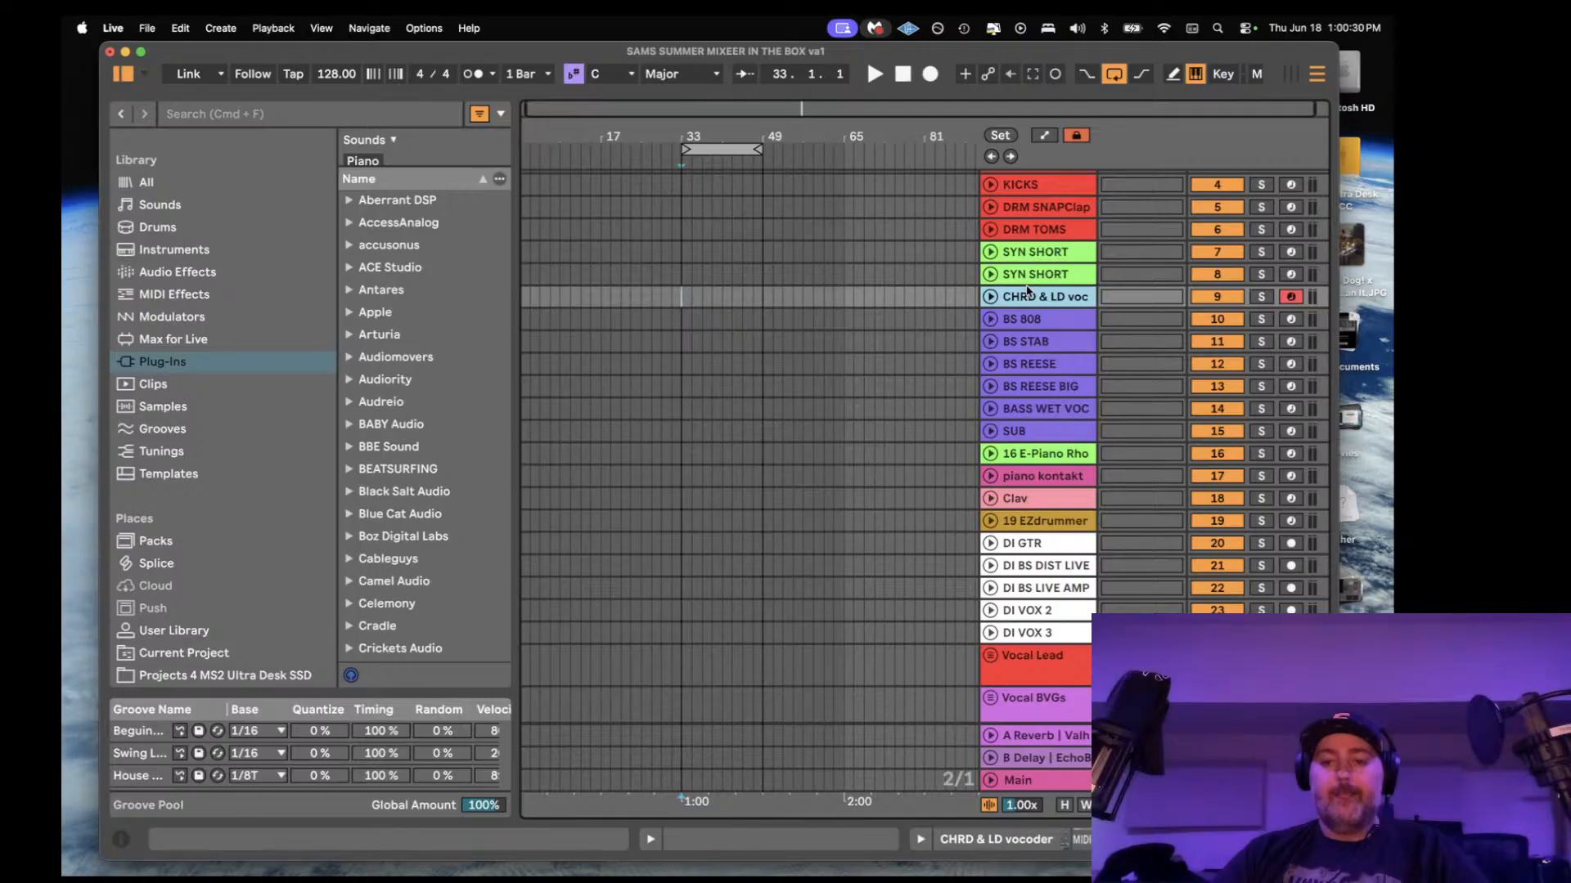
click(1042, 502)
shift+click(1030, 478)
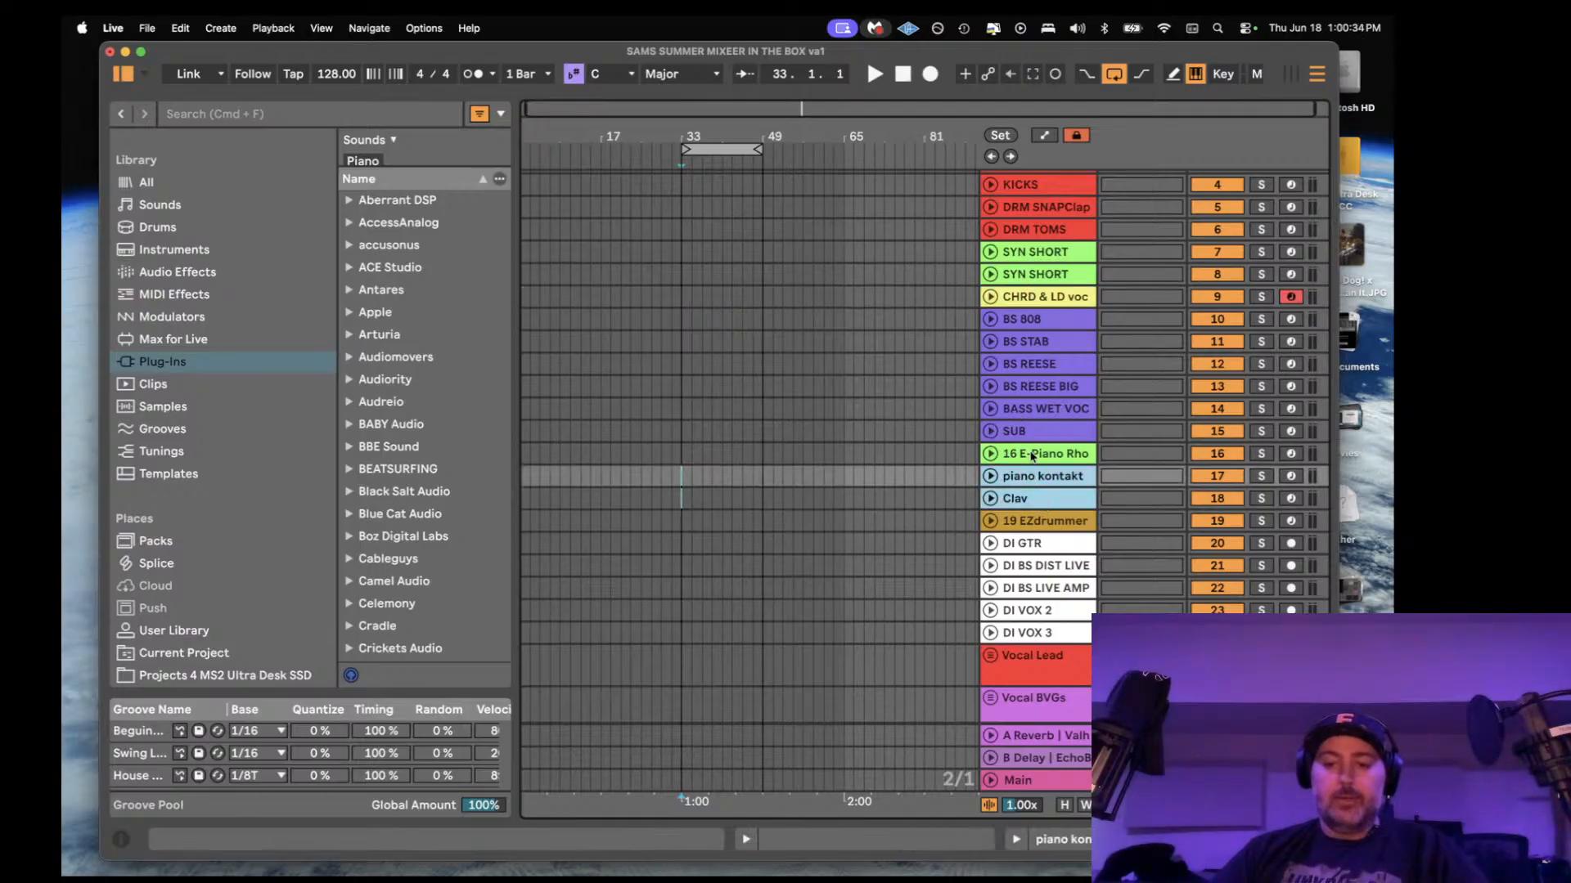
shift+click(1031, 455)
drag(1029, 455, 1025, 372)
- Colour both SYN SHORT tracks and the CHRD & LD voc track the same bright green
click(1026, 274)
click(1028, 298)
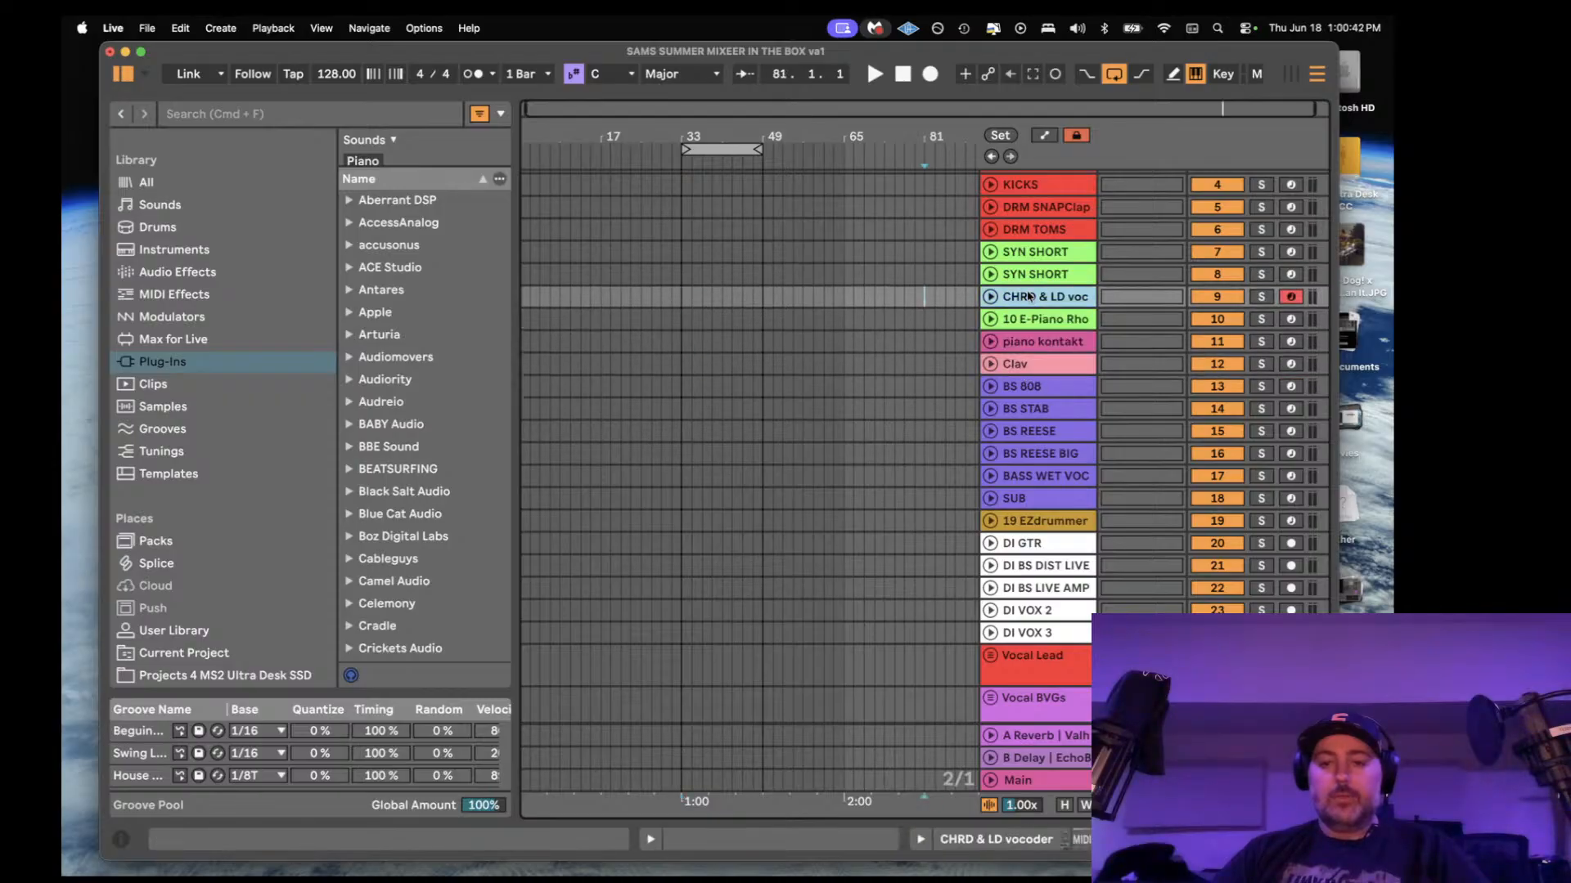
click(1025, 254)
click(1027, 297)
right_click(1032, 296)
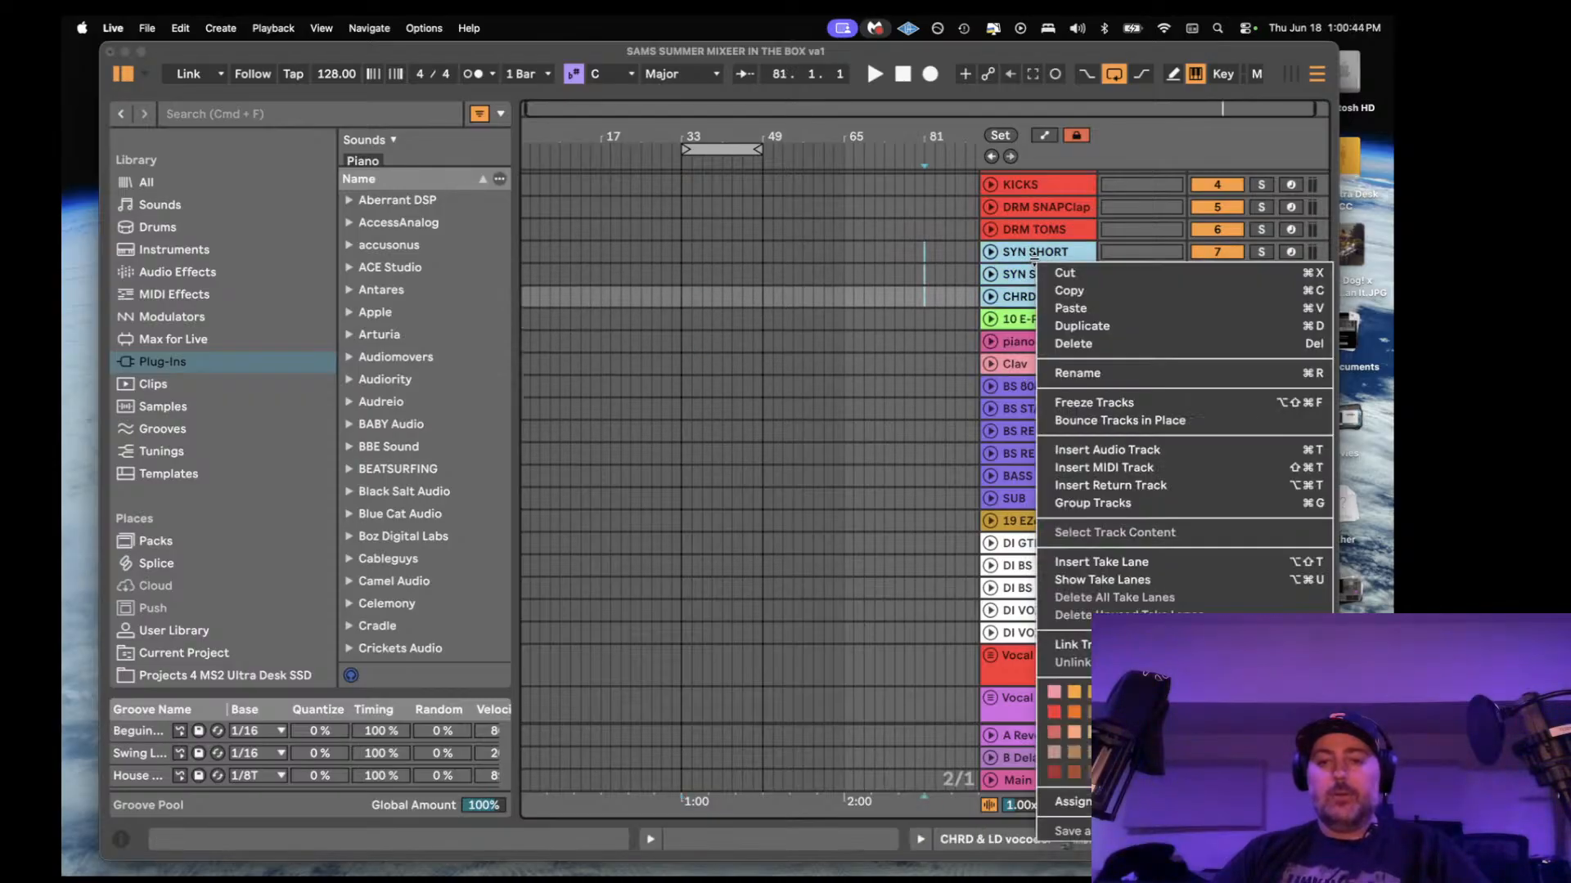
click(1134, 712)
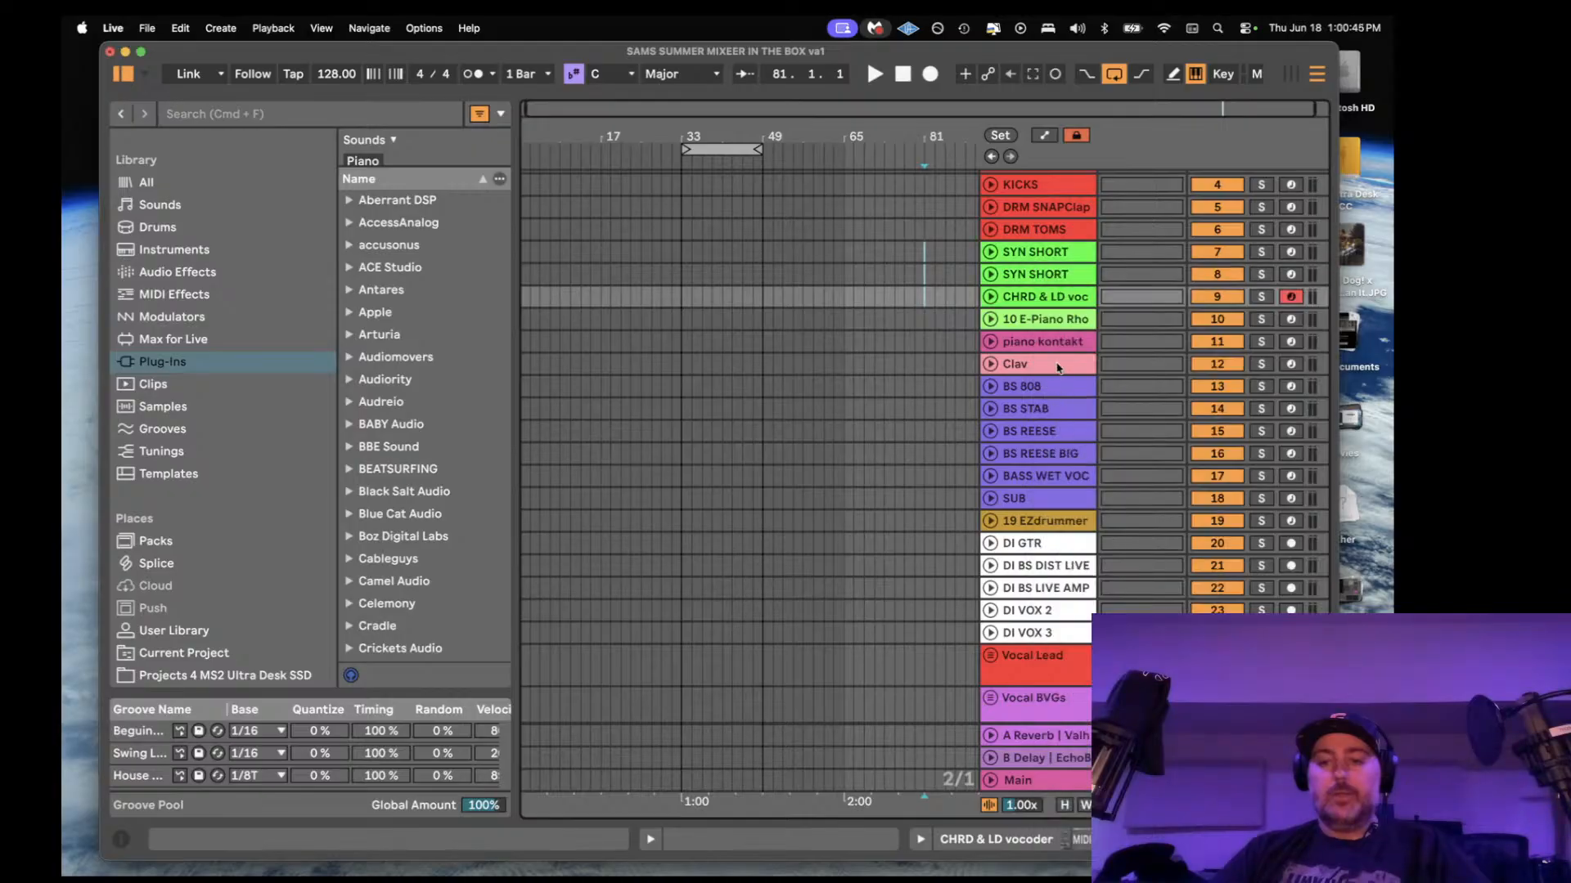
- Colour the E-Piano, piano kontakt and Clav tracks orange
click(1033, 320)
shift+click(1037, 365)
right_click(1037, 364)
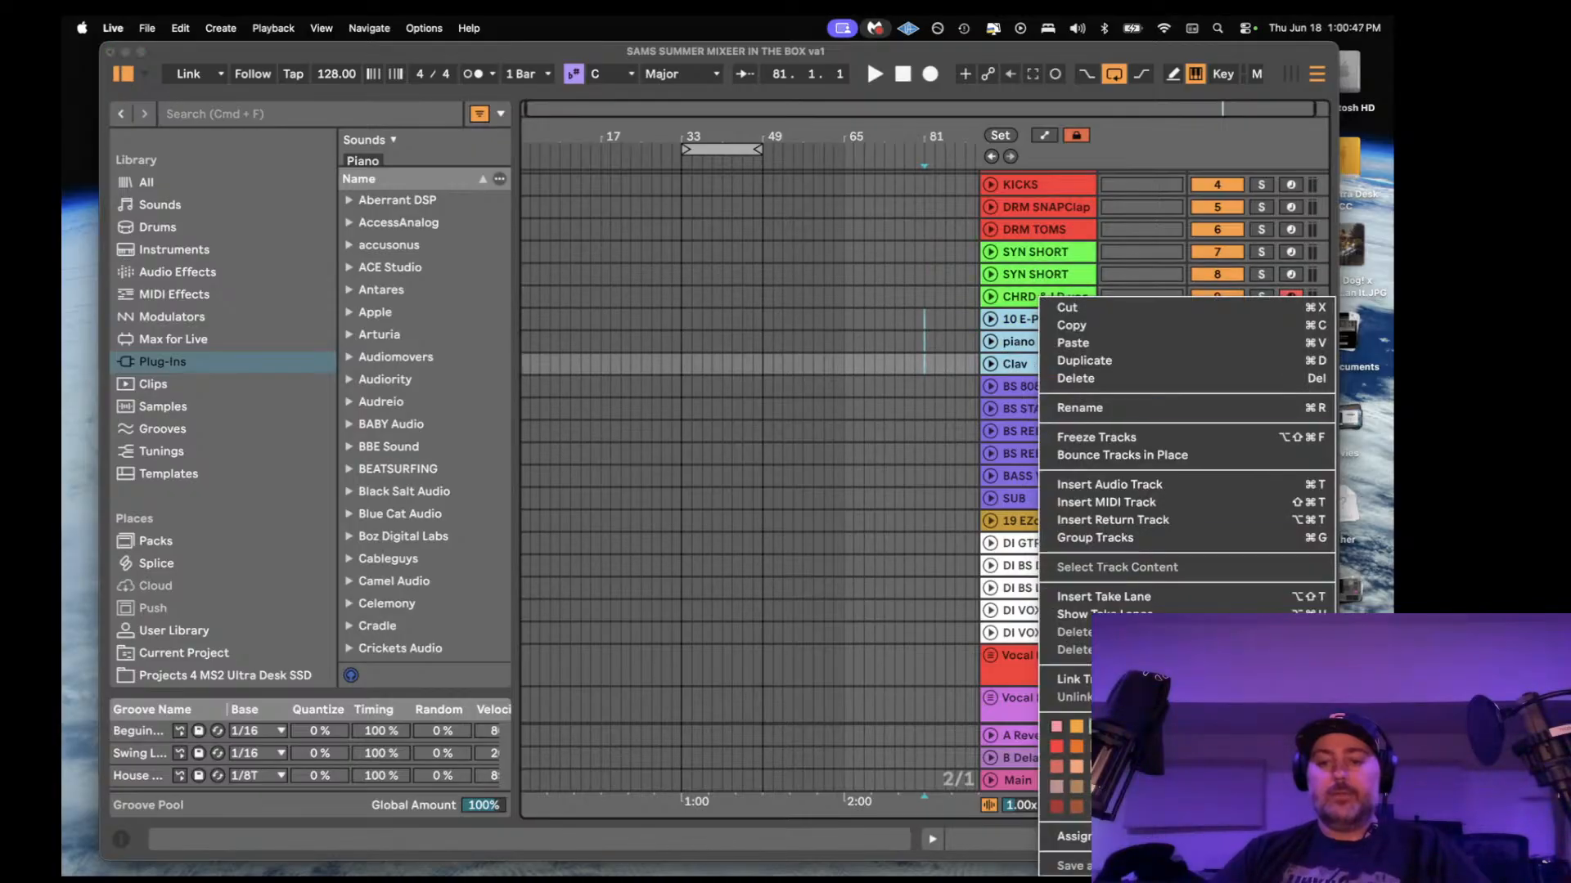
click(1082, 732)
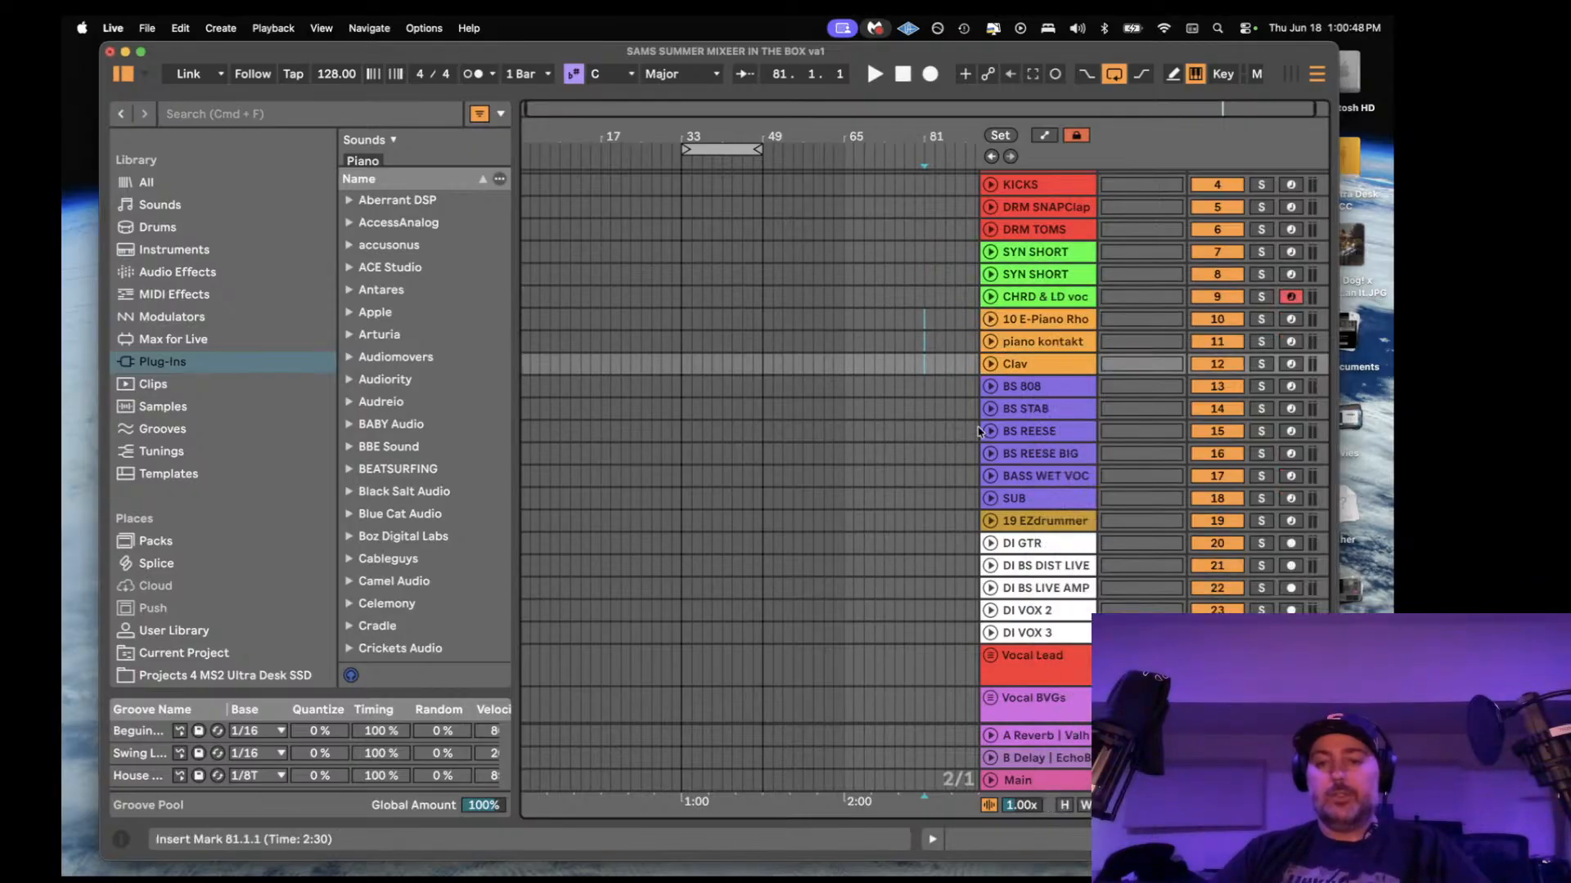
- Colour the EZdrummer track red to match the other drum tracks
click(1037, 522)
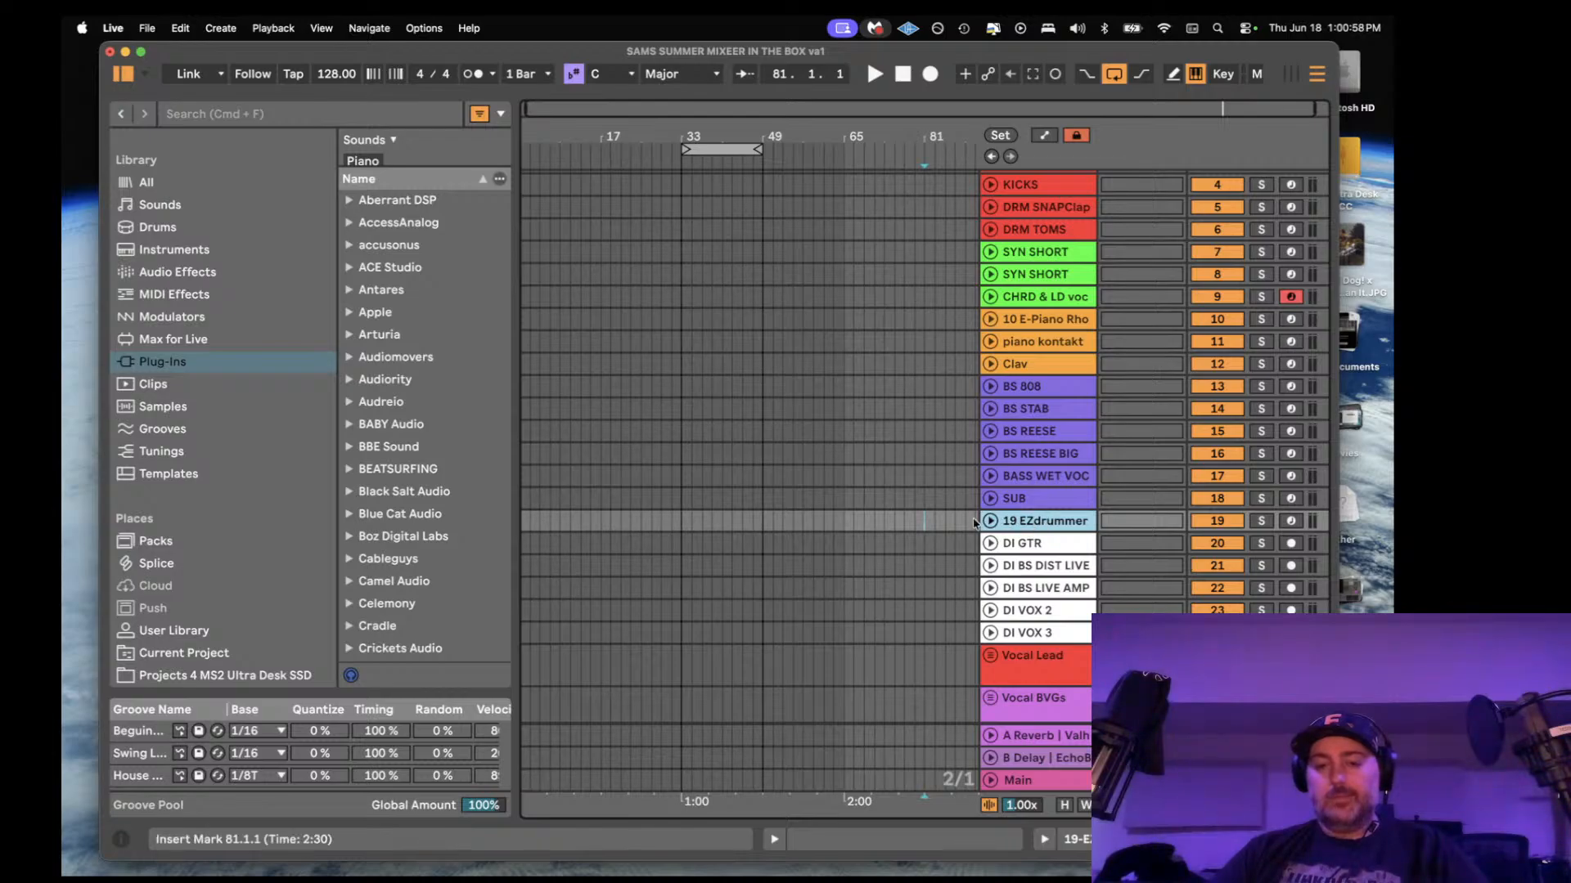
right_click(1047, 524)
click(1049, 739)
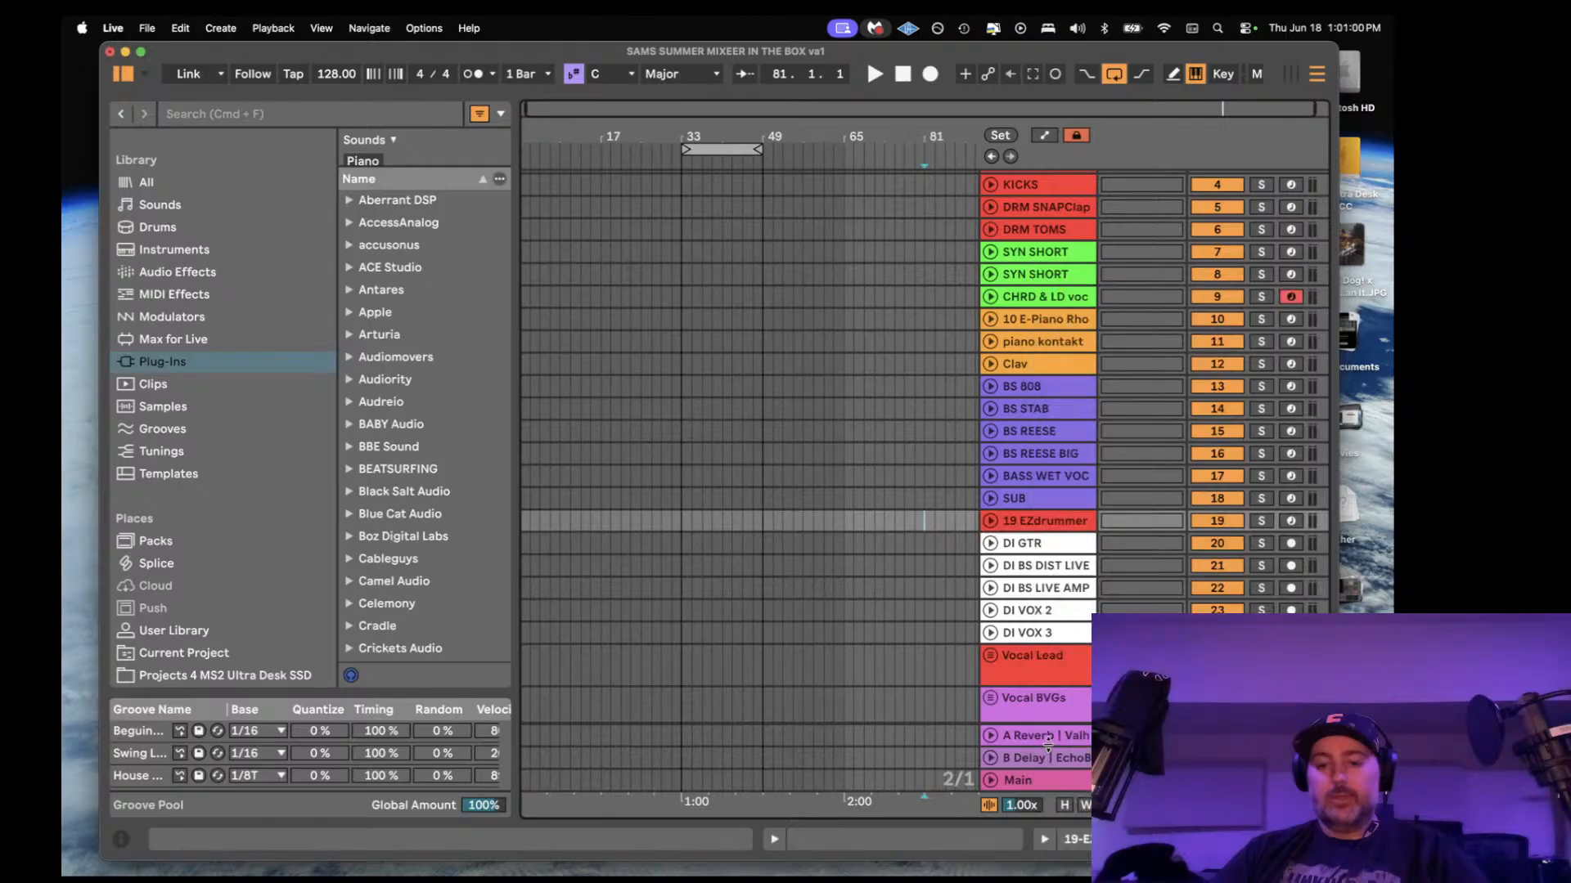
- Colour the Vocal Lead group magenta and the DRUMS group red
scroll(1029, 460, down, 3)
scroll(1029, 460, down, 2)
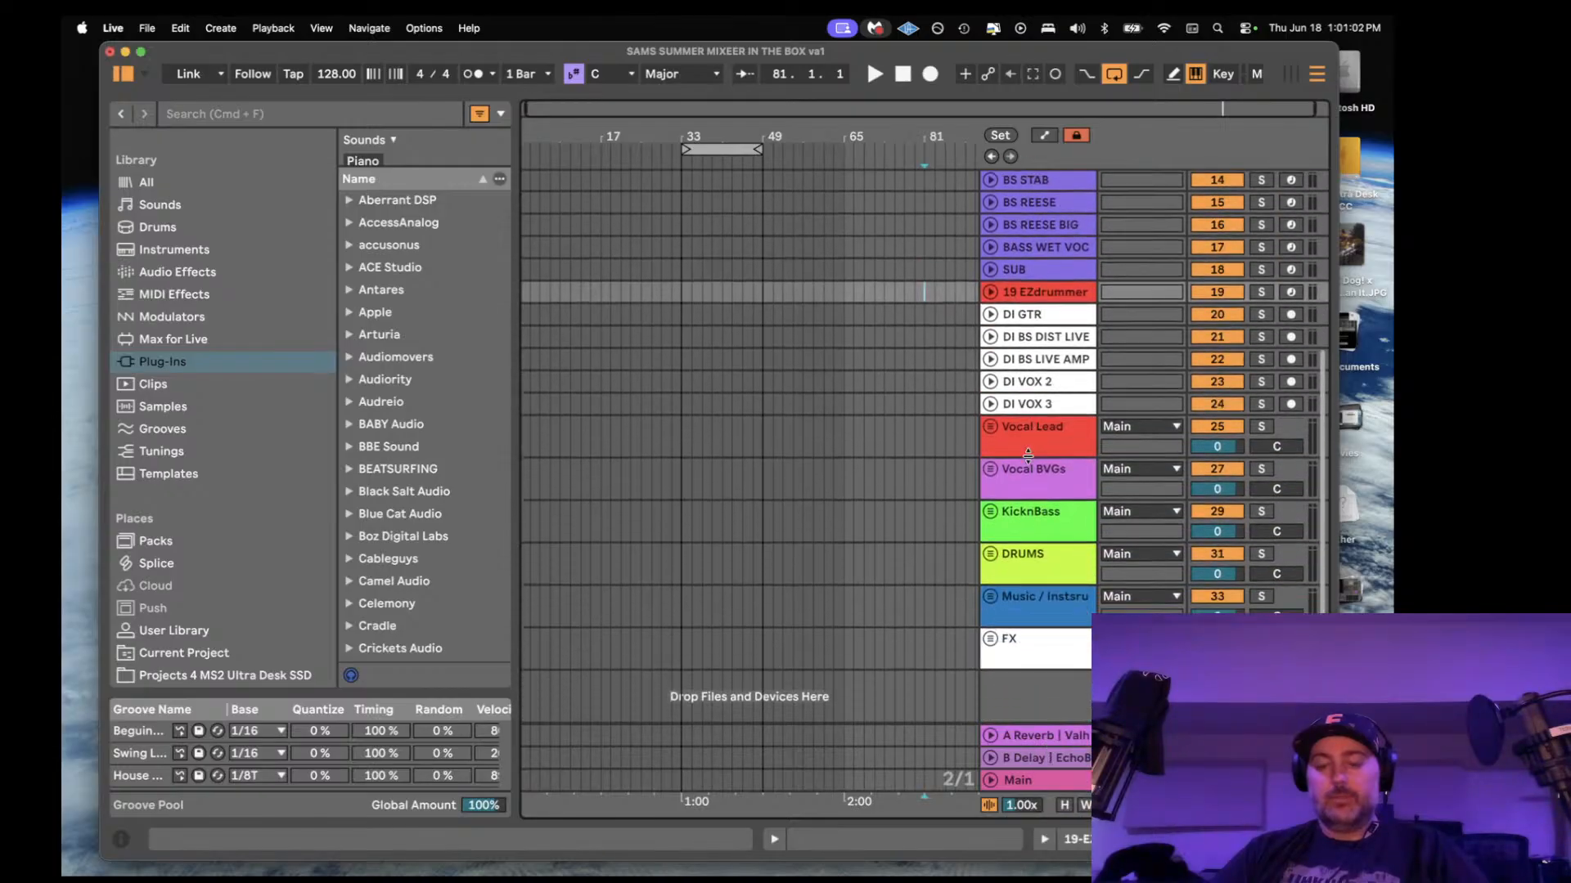
click(1018, 573)
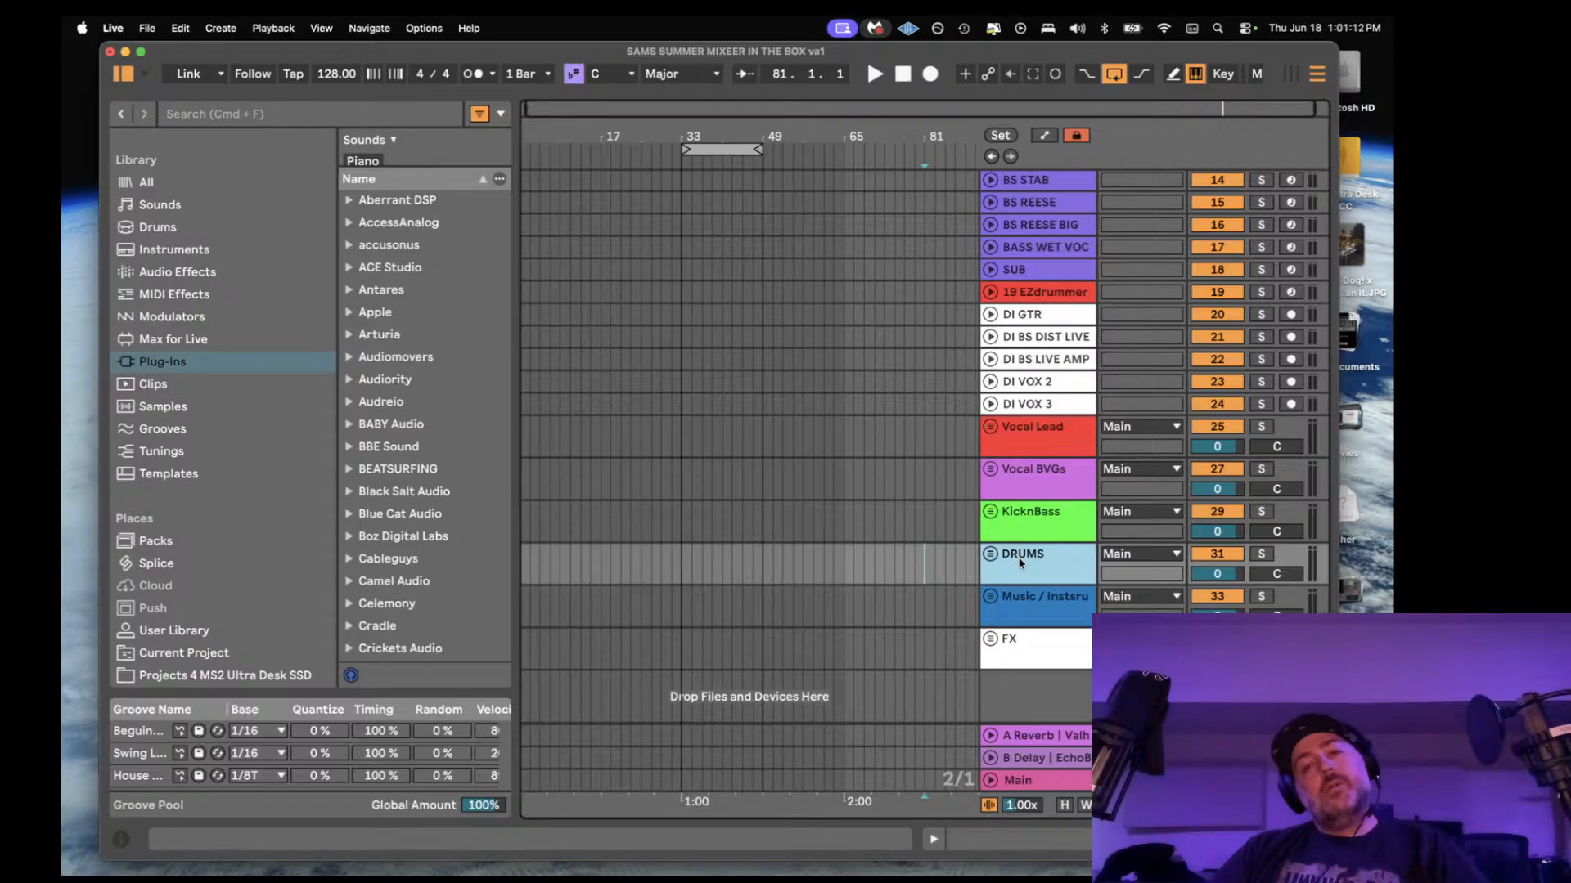
click(1018, 439)
right_click(1019, 439)
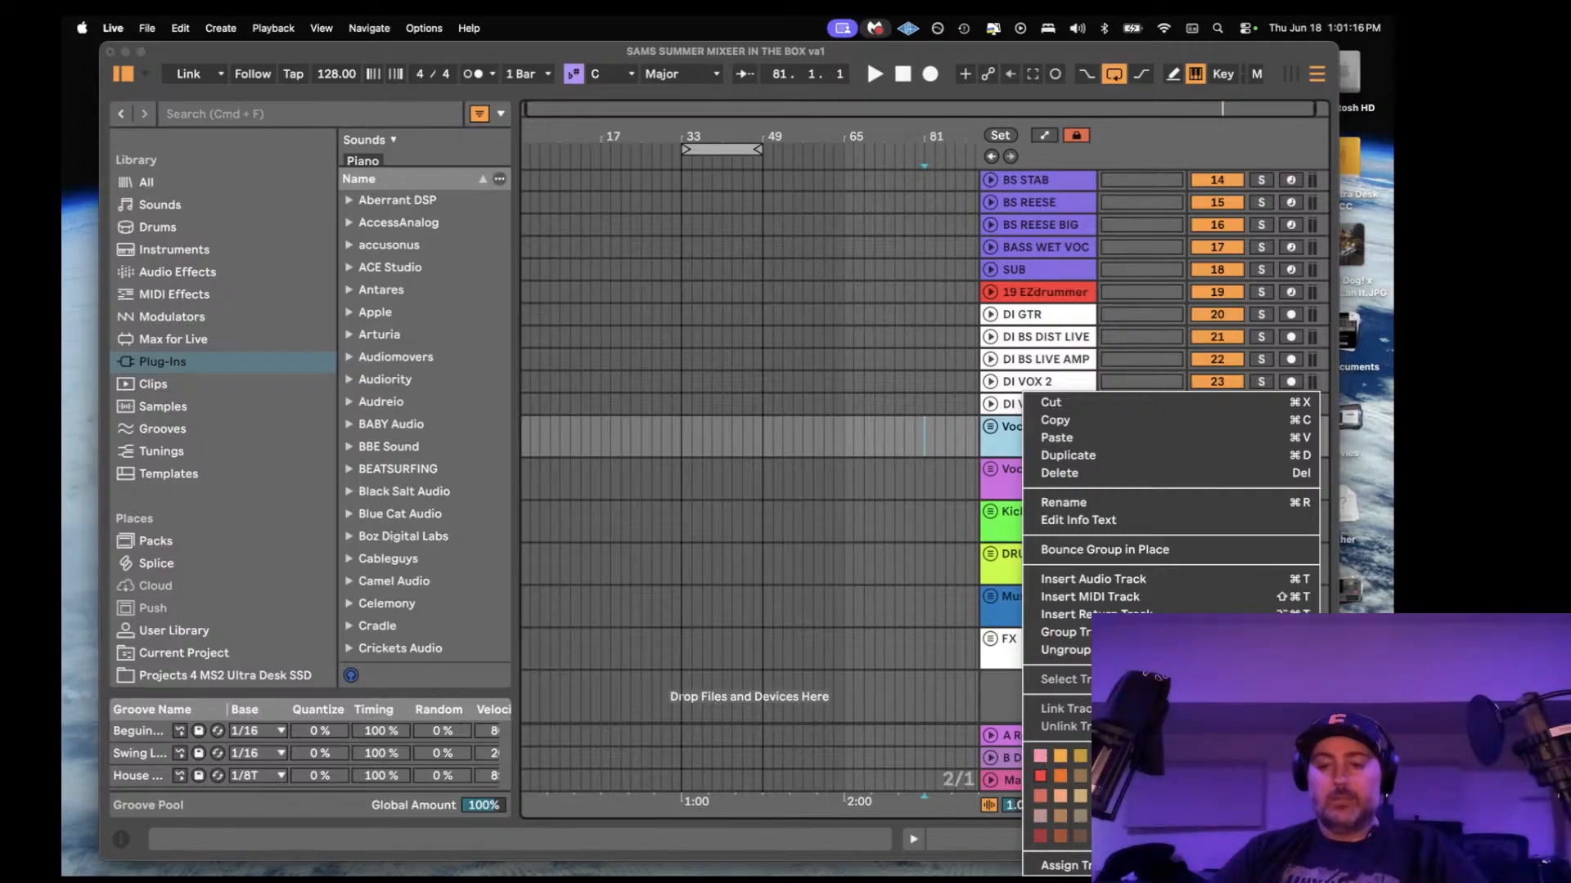
click(1280, 775)
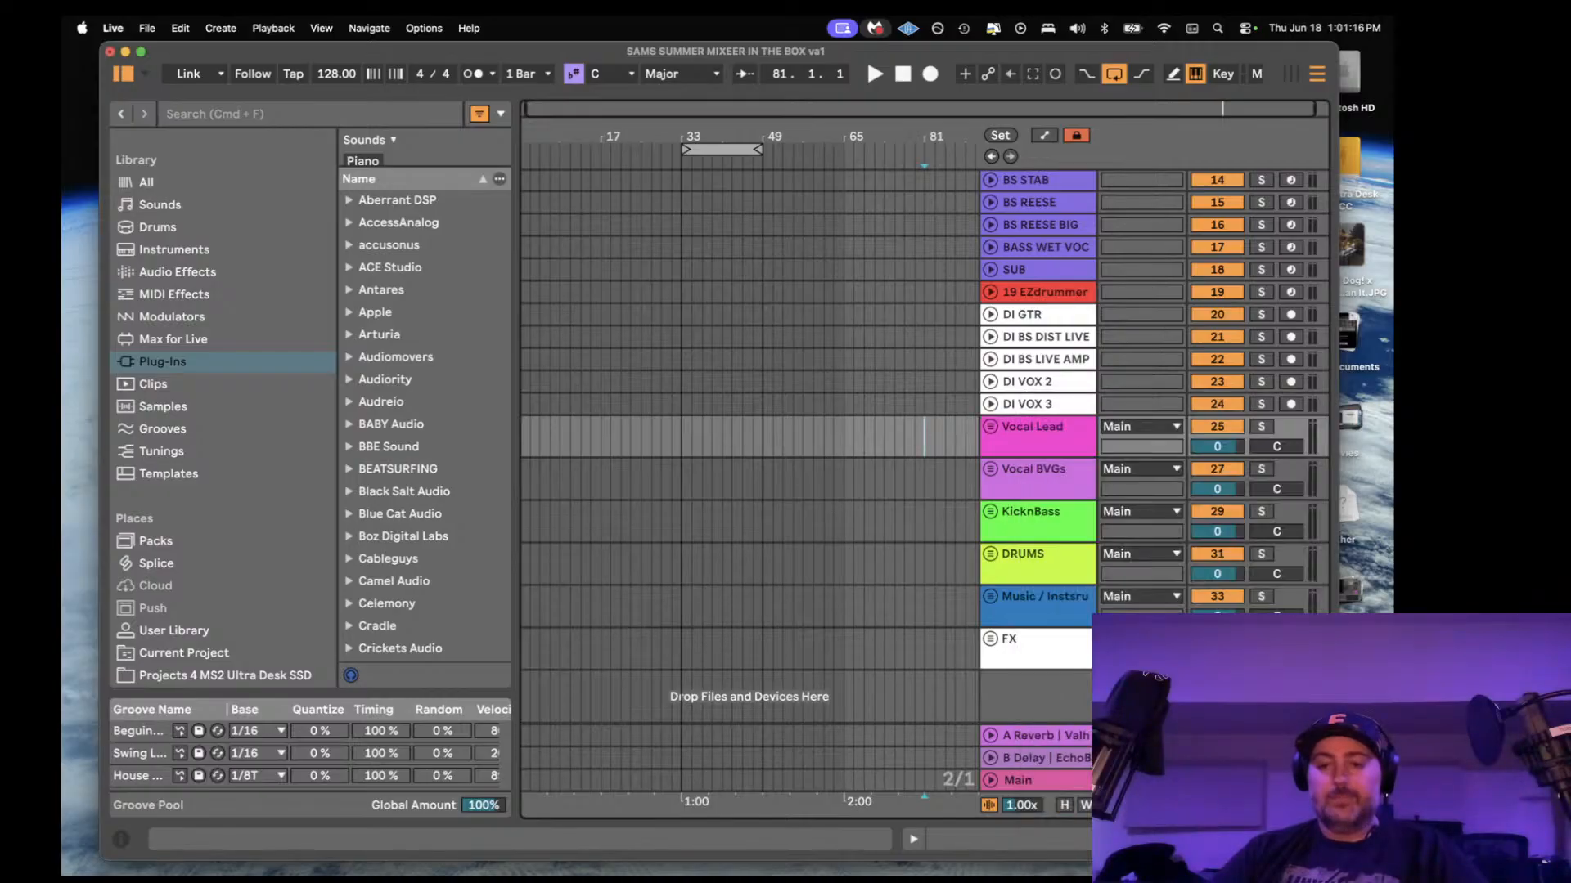
click(1021, 561)
right_click(1021, 561)
click(1043, 475)
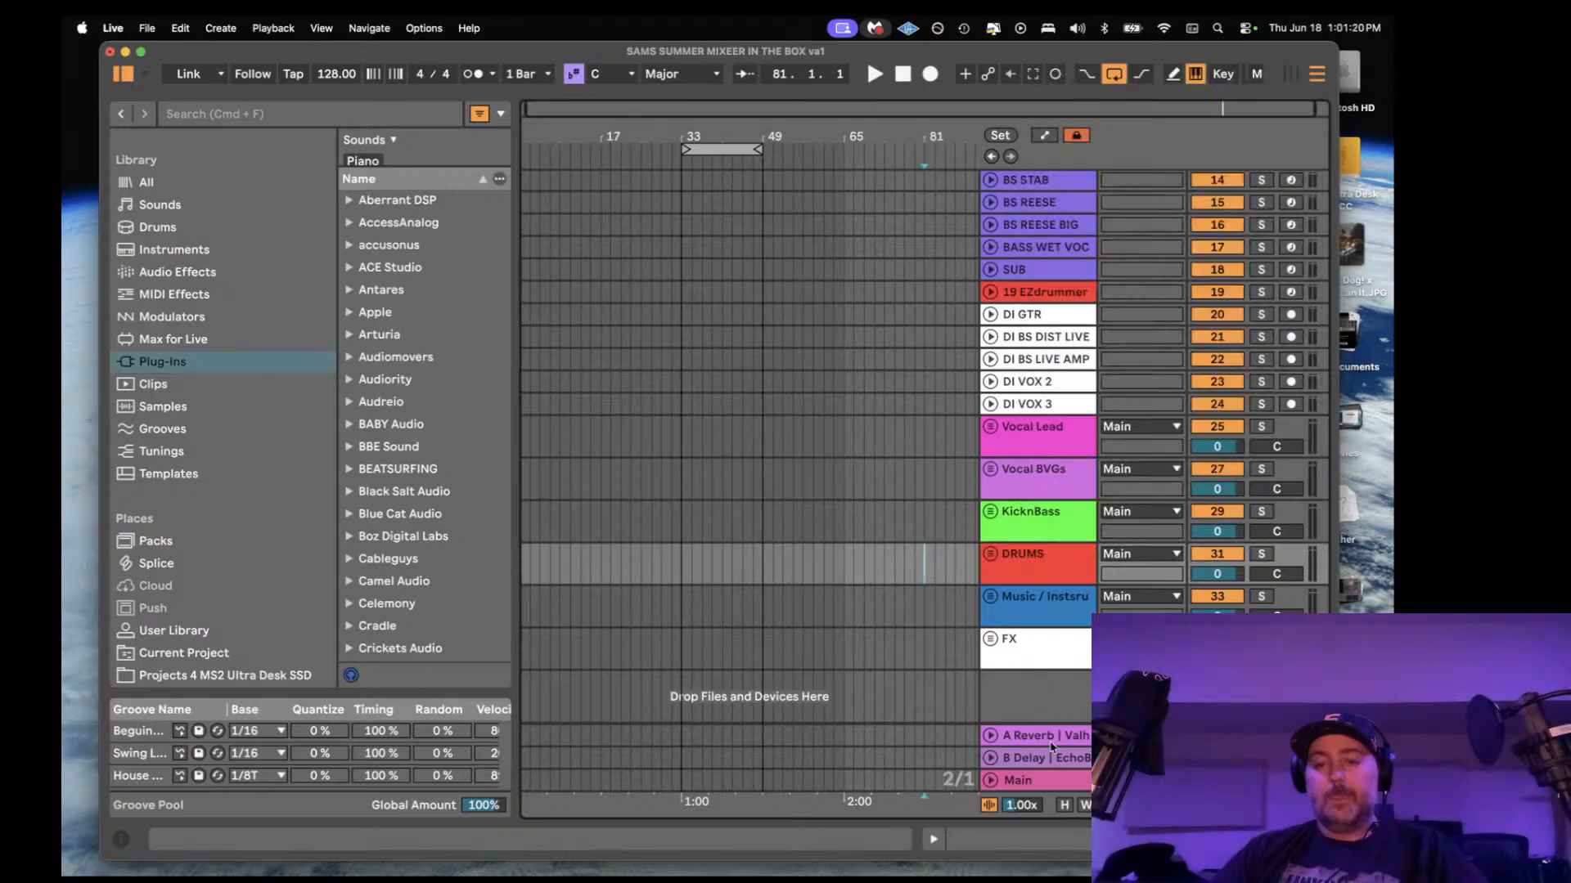
- In the Main track's SSM 1 chain, show the SAMS SUMMER v1 rack's chains and colour Vocal Lead magenta and DRUMS red
double_click(1068, 786)
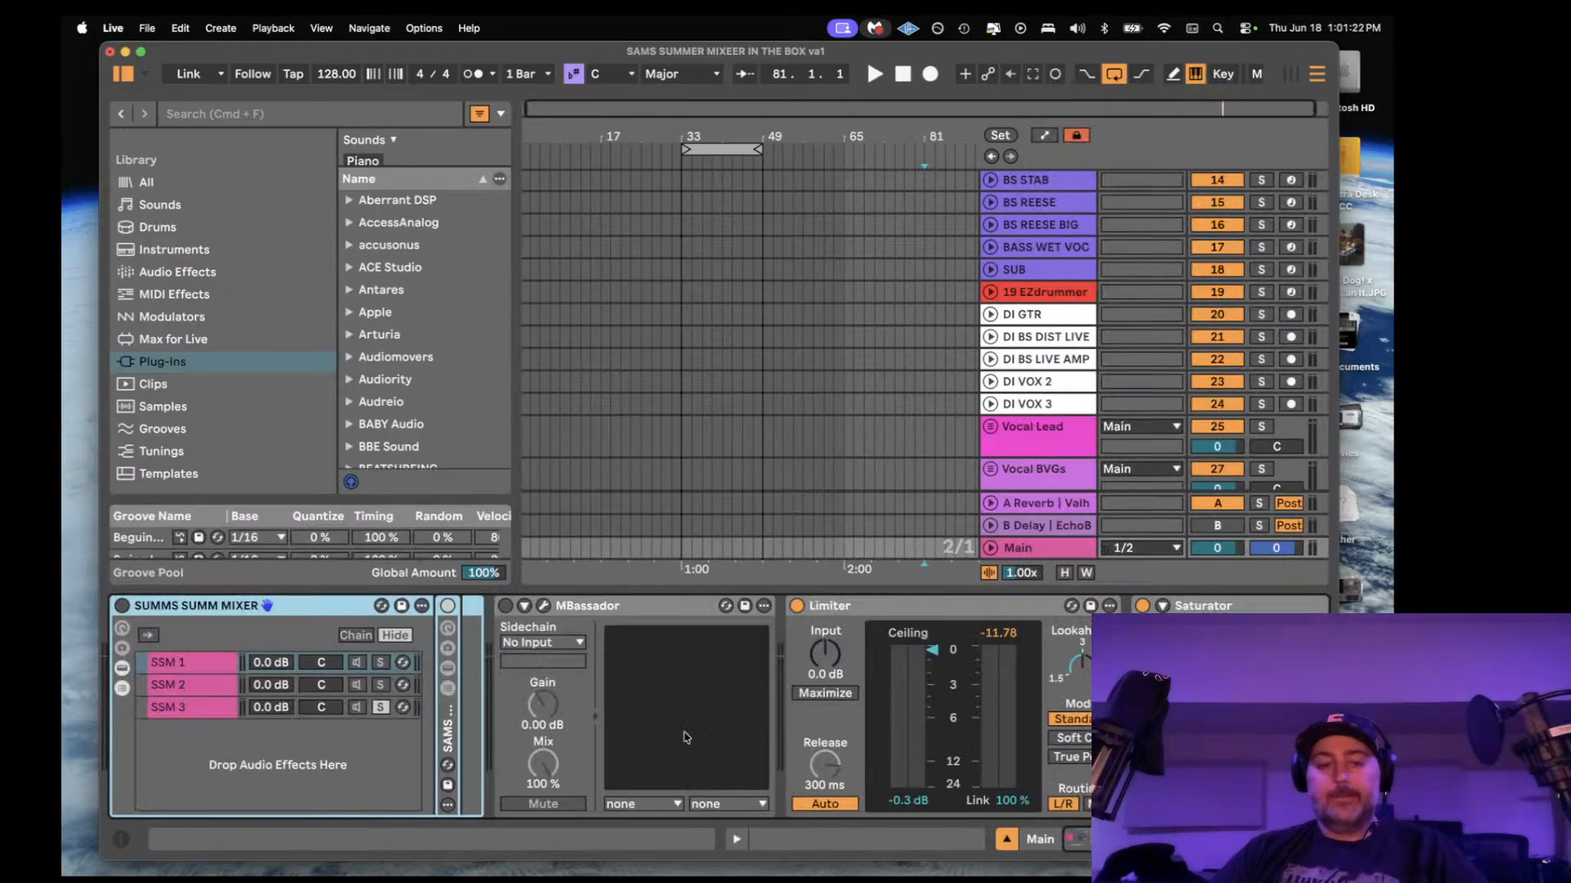
click(196, 664)
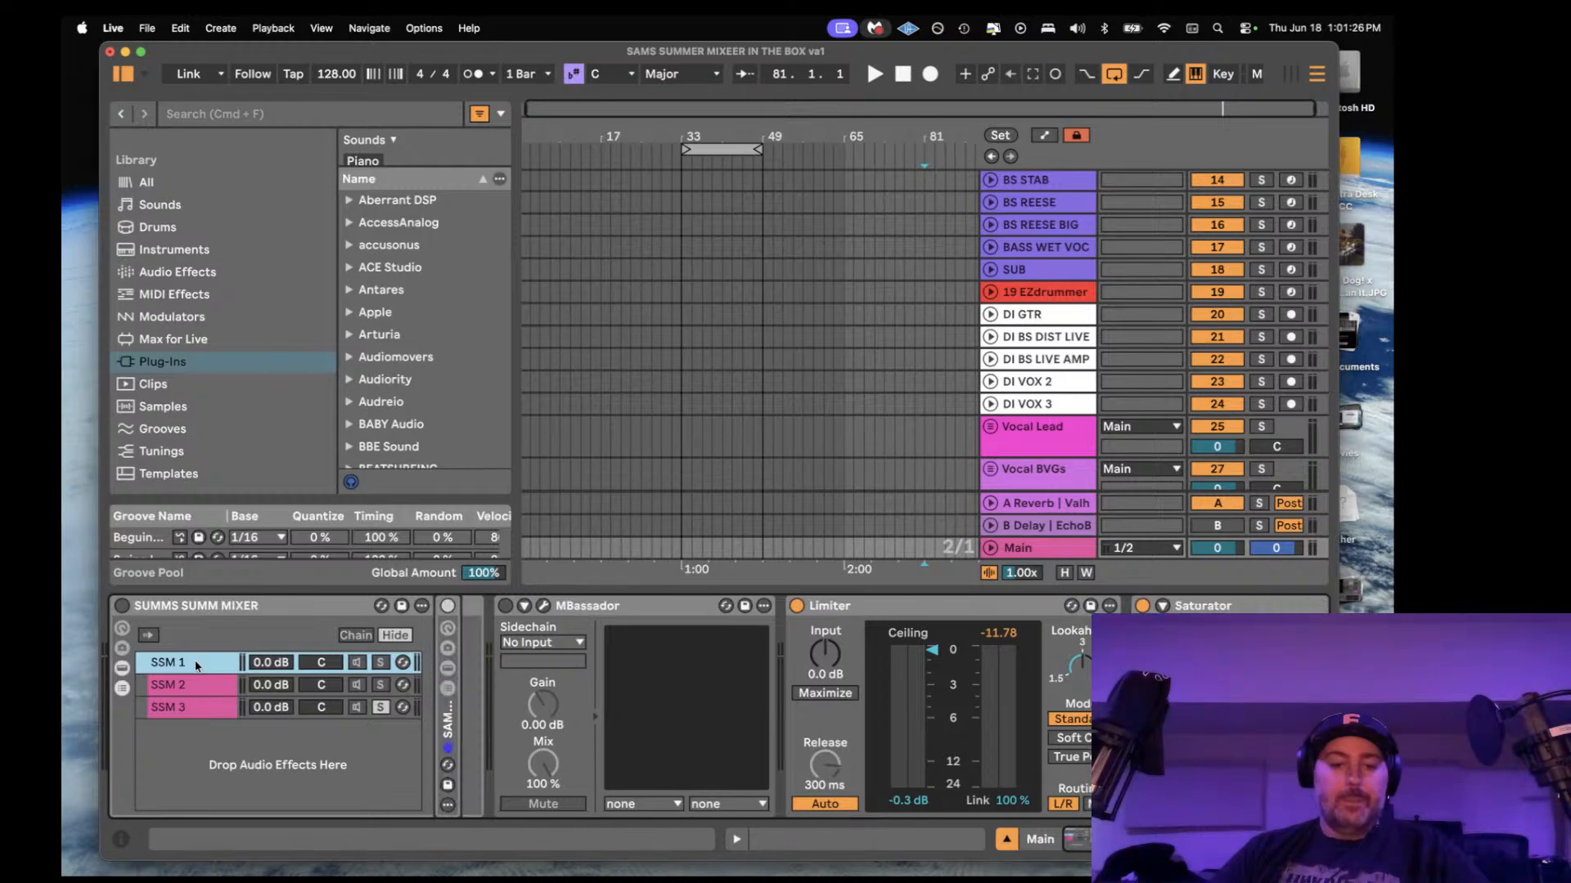
click(448, 689)
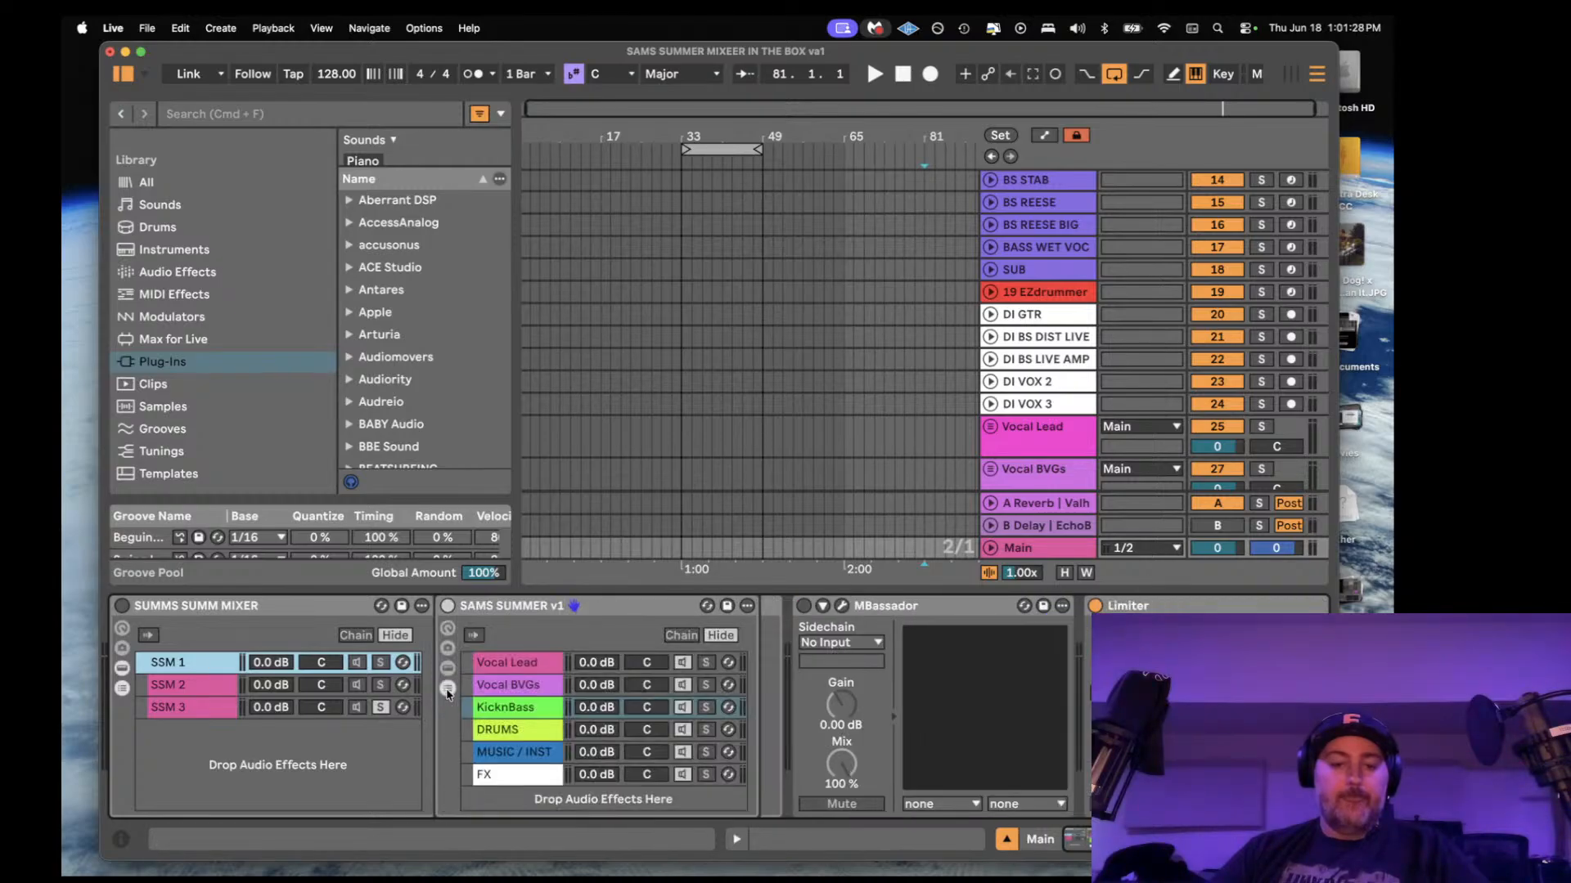
double_click(215, 671)
double_click(214, 670)
right_click(502, 666)
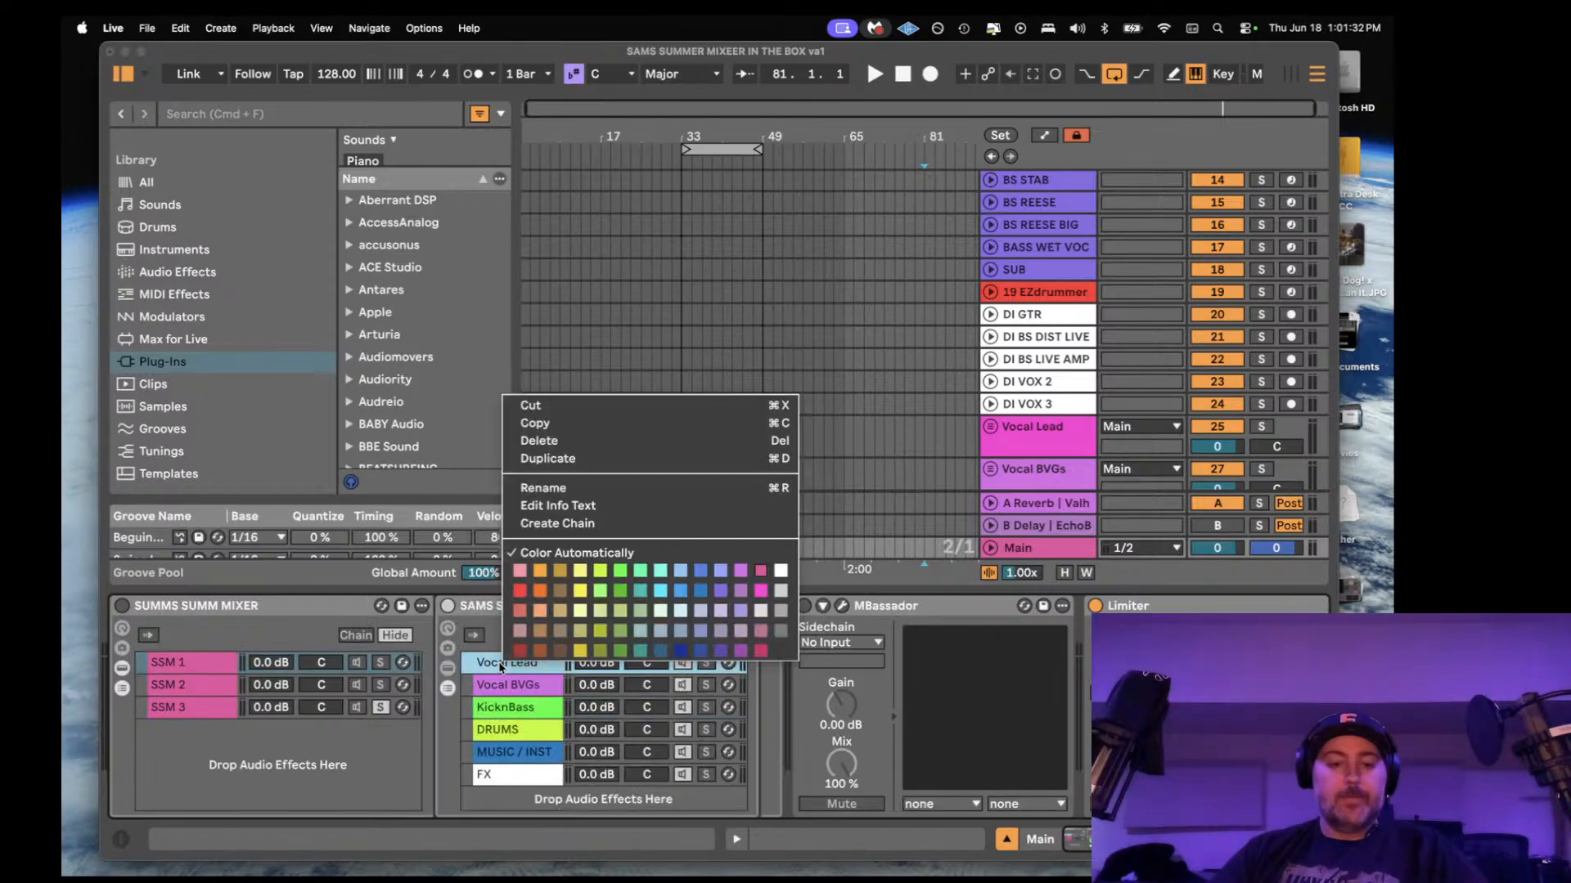
click(764, 593)
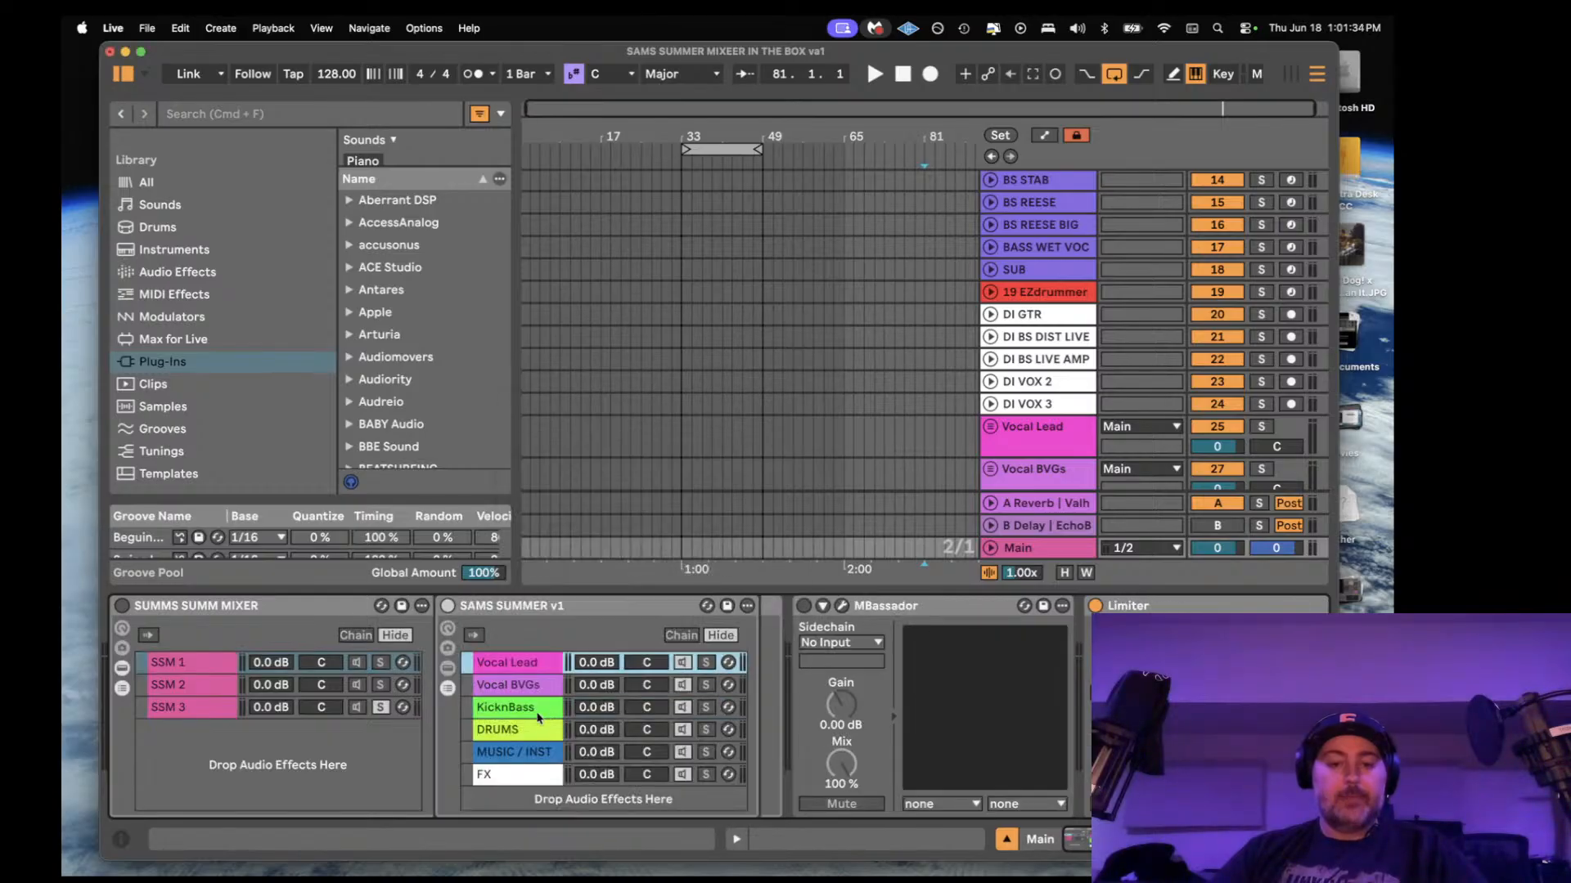
right_click(504, 729)
click(532, 657)
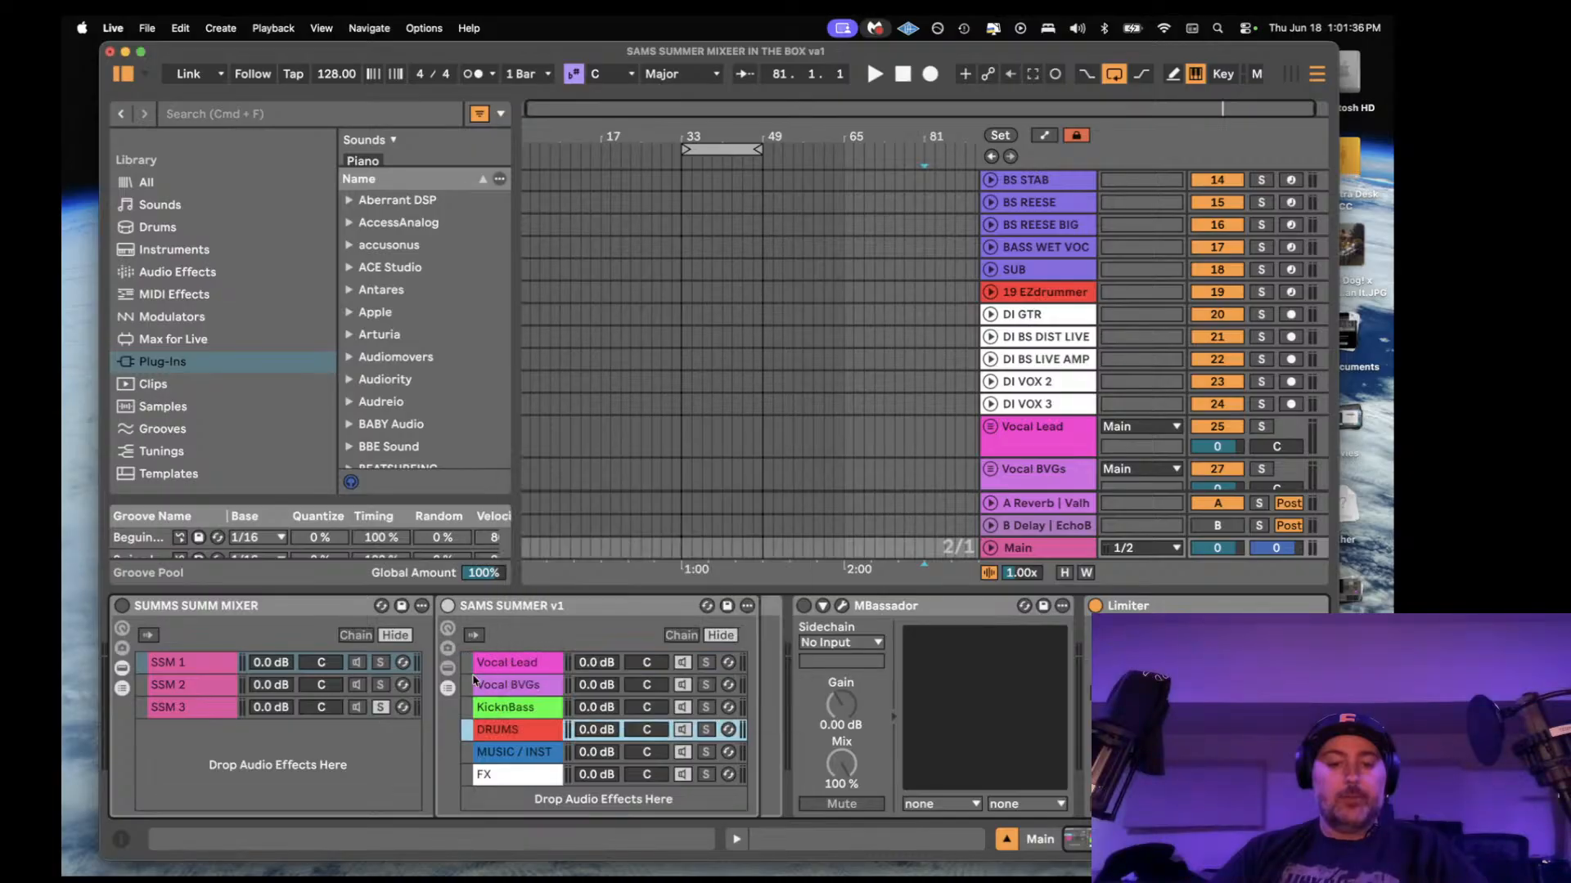
- In the SSM 2 chain's SAMS SUMMER v1 rack, colour the Vocal Lead chain magenta and the DRUMS chain red
click(190, 691)
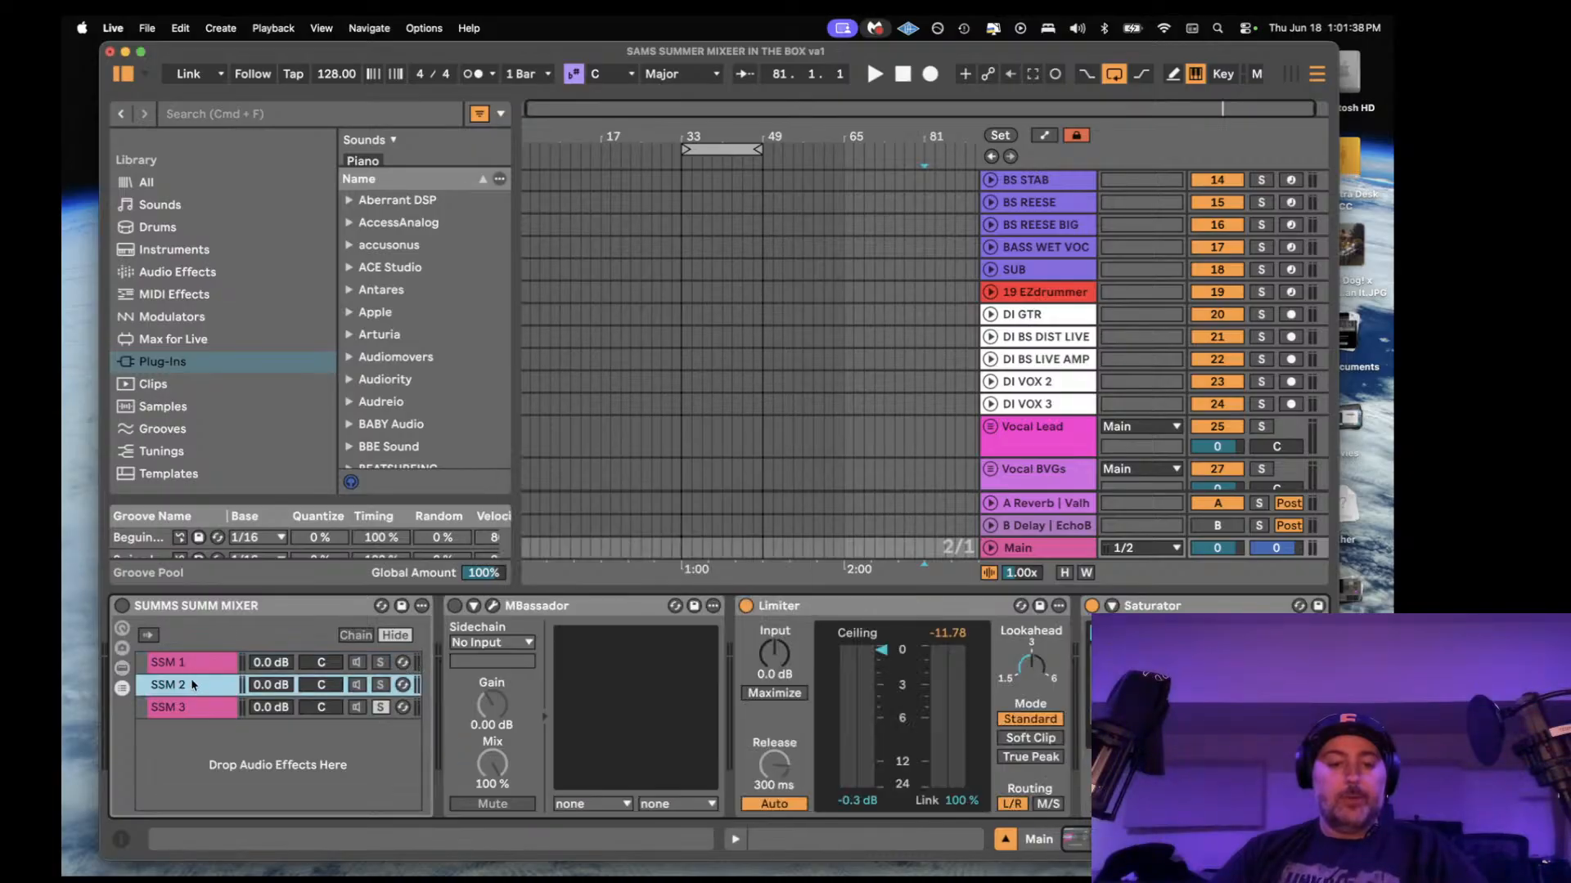
double_click(195, 688)
right_click(526, 669)
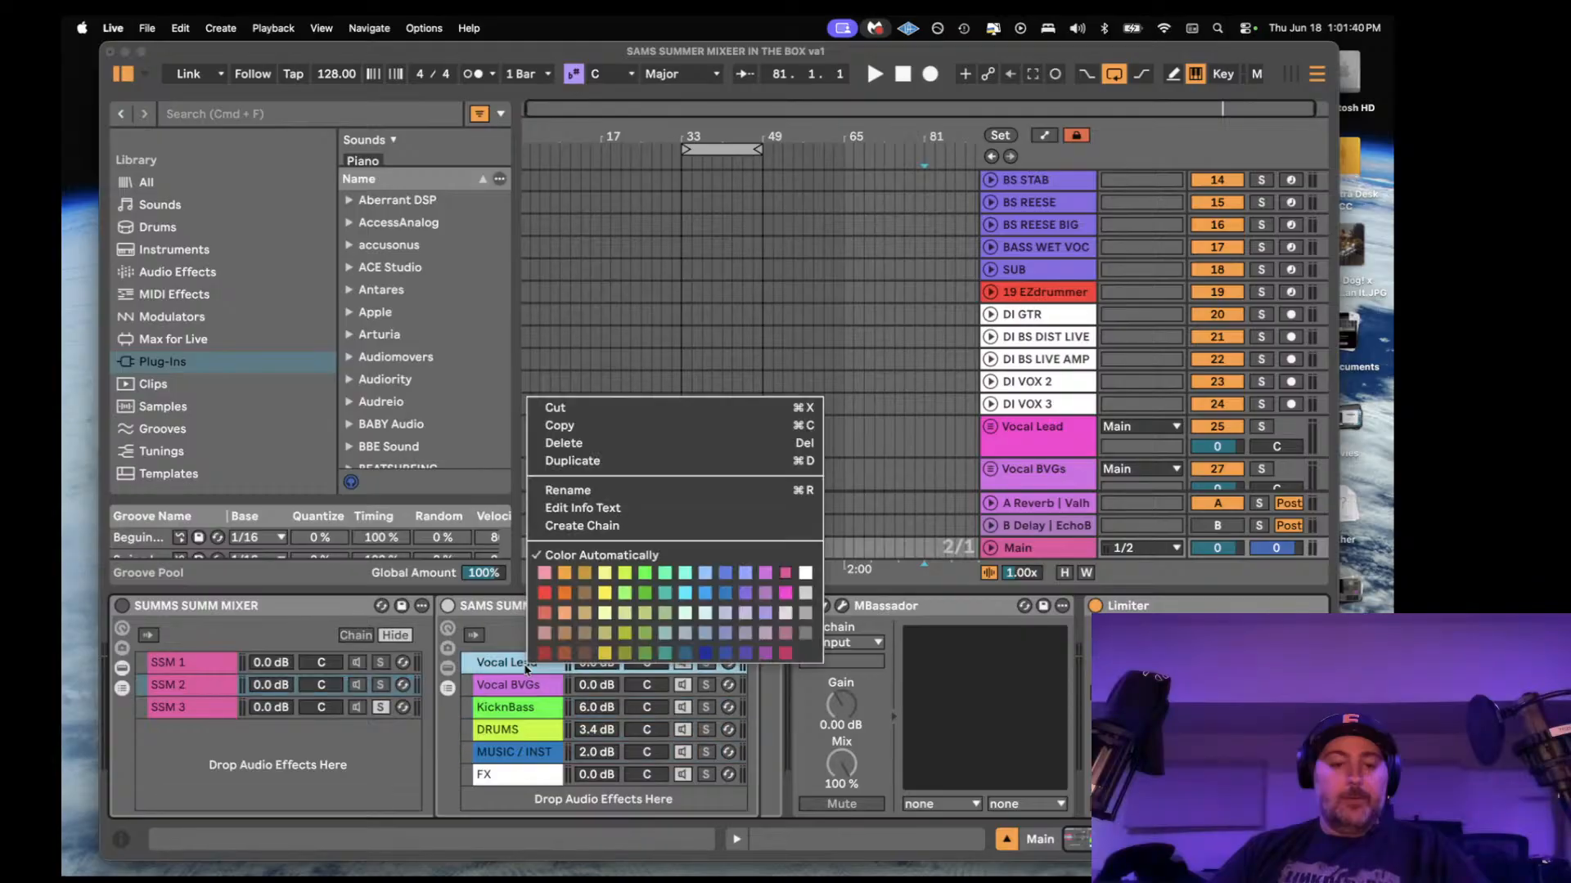
click(784, 593)
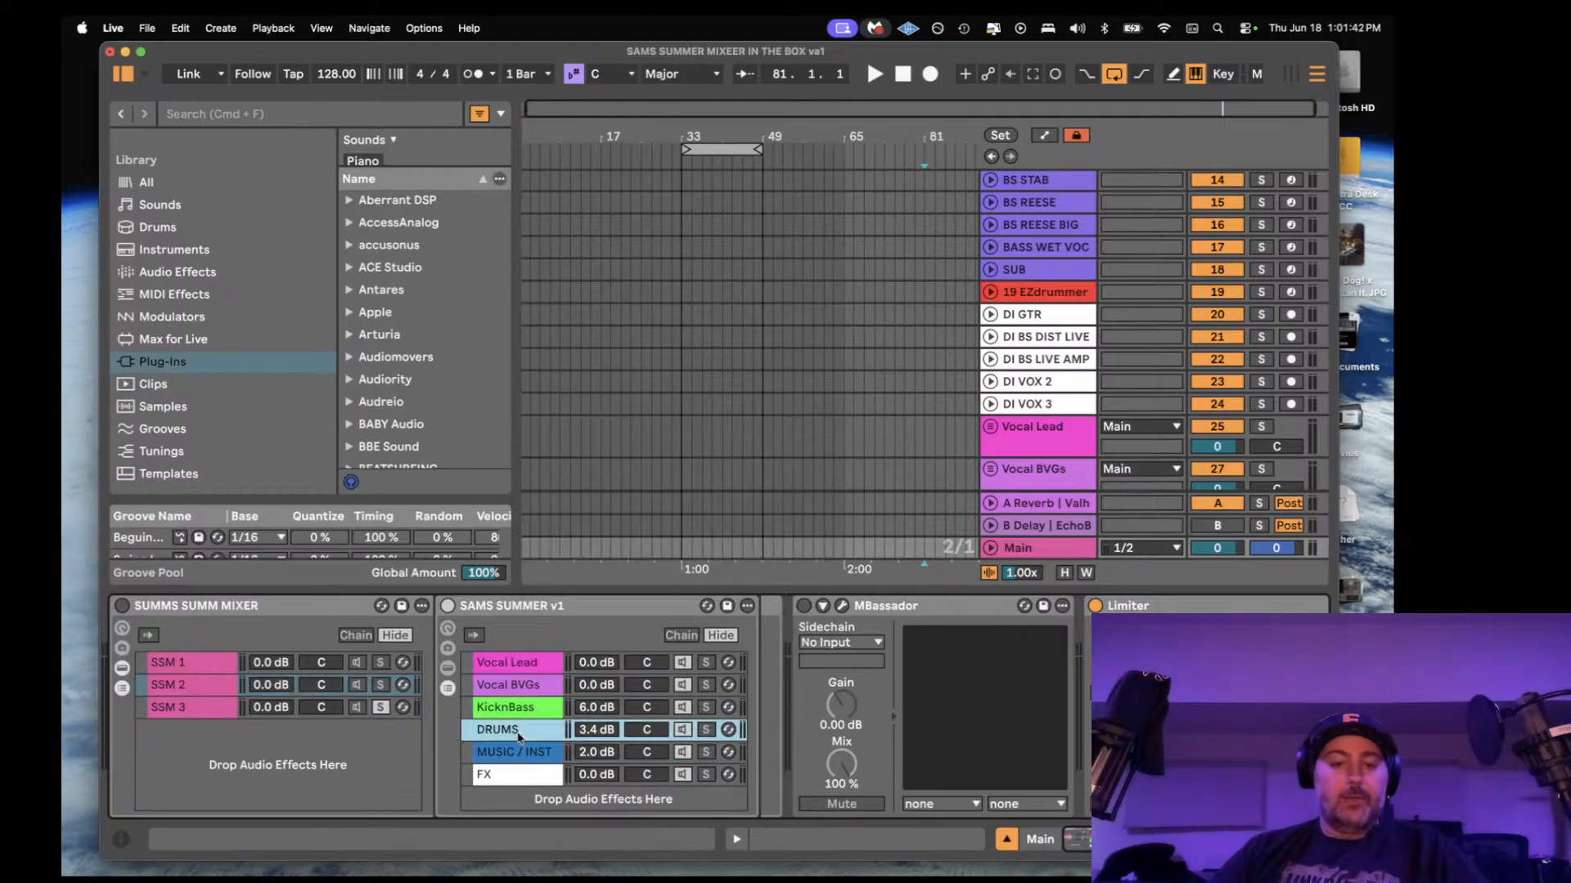
right_click(518, 738)
click(536, 668)
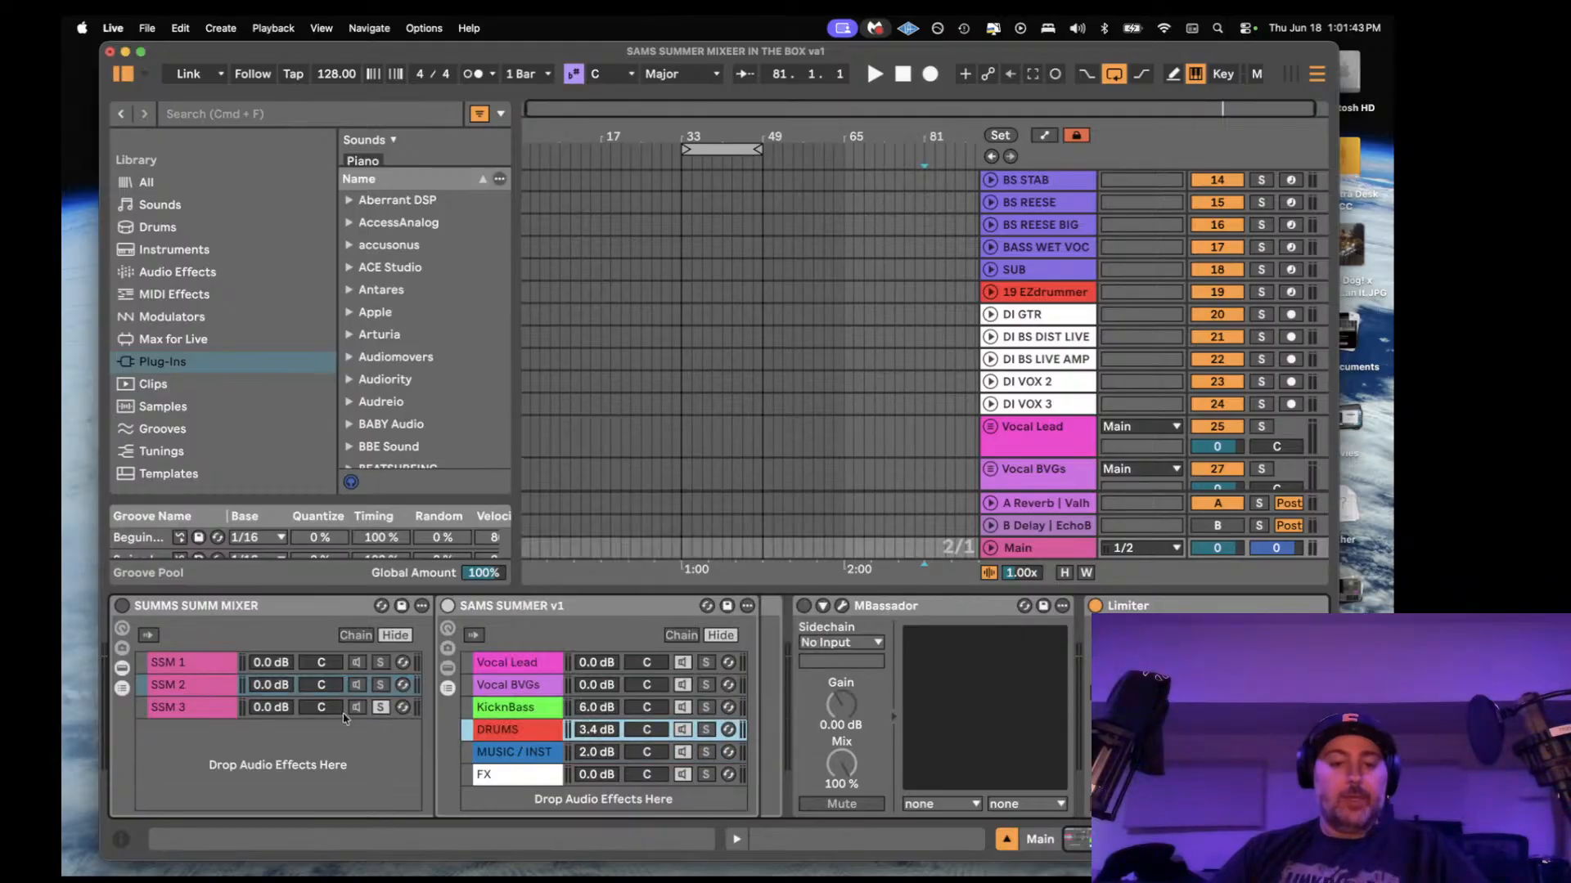
- In the SSM 3 chain's SAMS SUMMER v1 rack, colour the Vocal Lead chain magenta and the DRUMS chain red
click(210, 708)
double_click(193, 710)
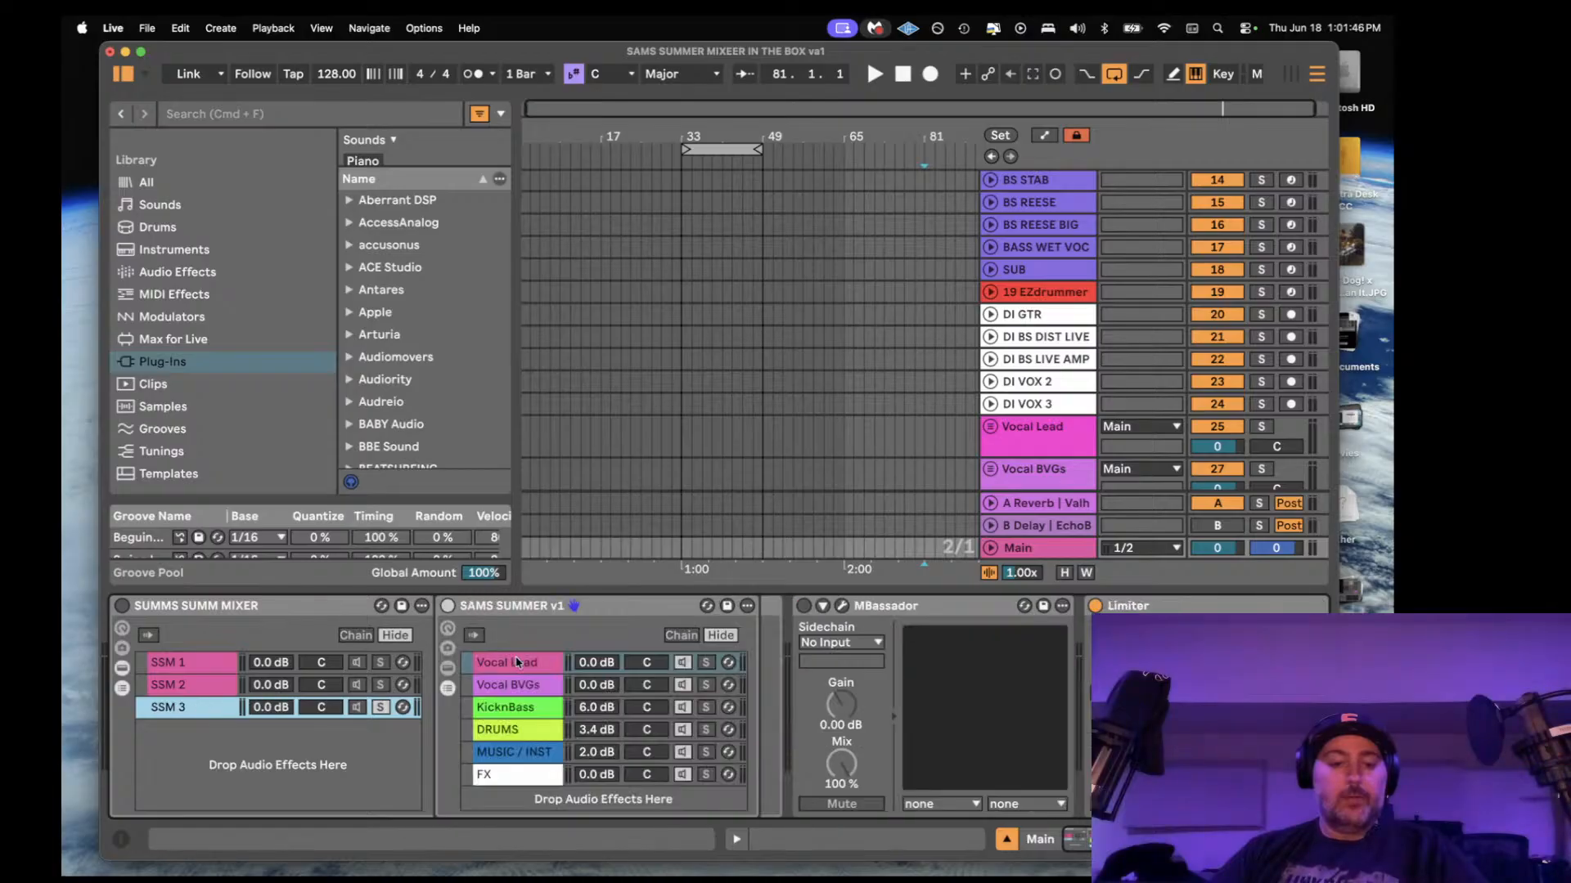
right_click(516, 663)
click(713, 631)
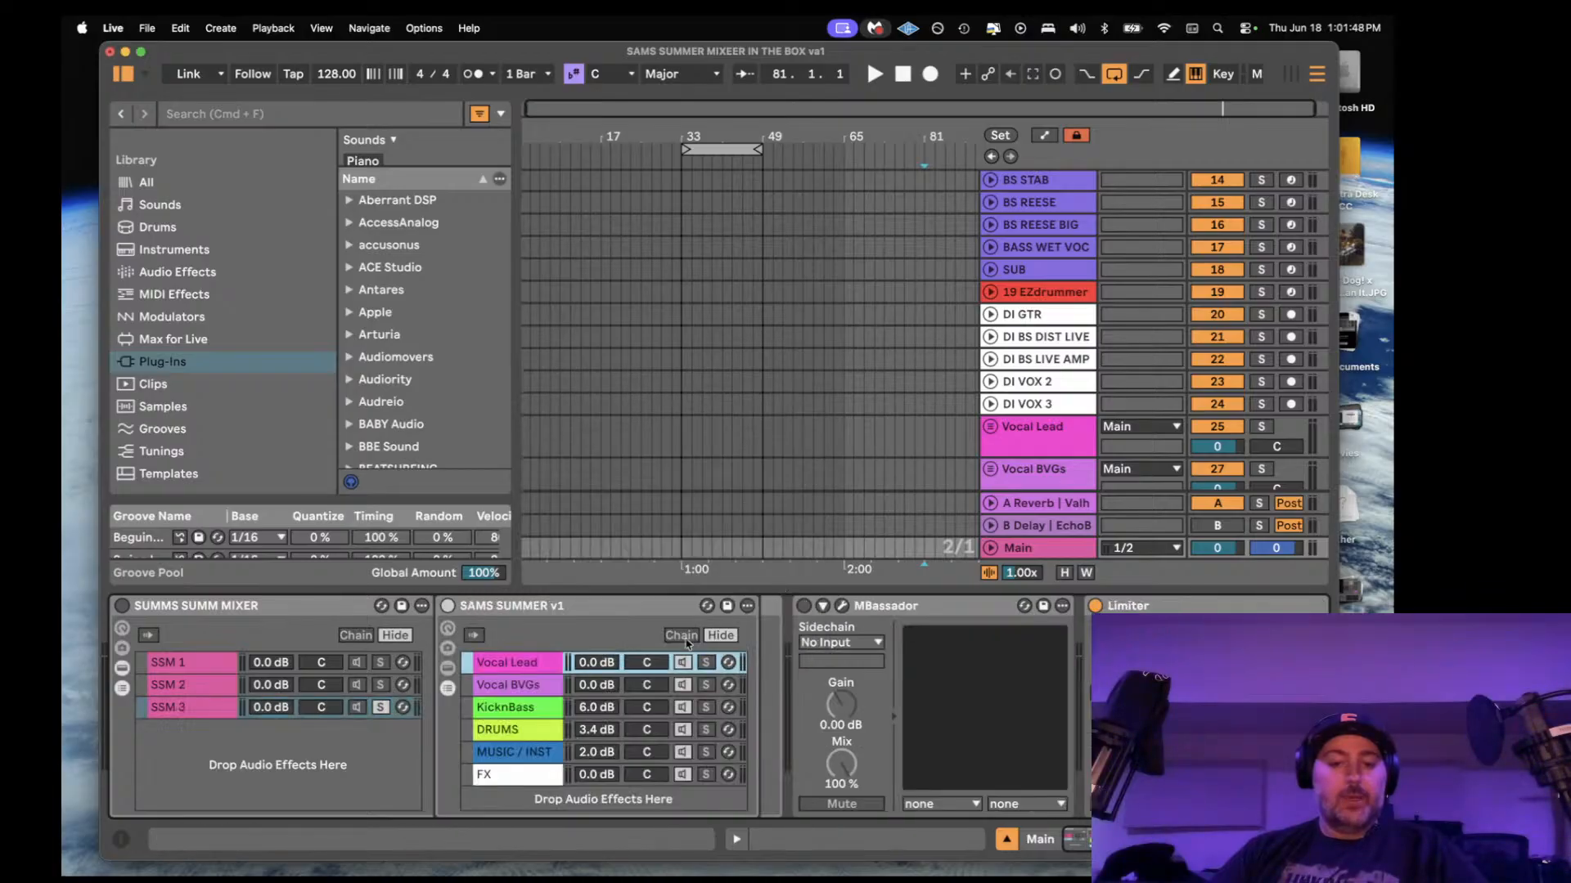
right_click(508, 732)
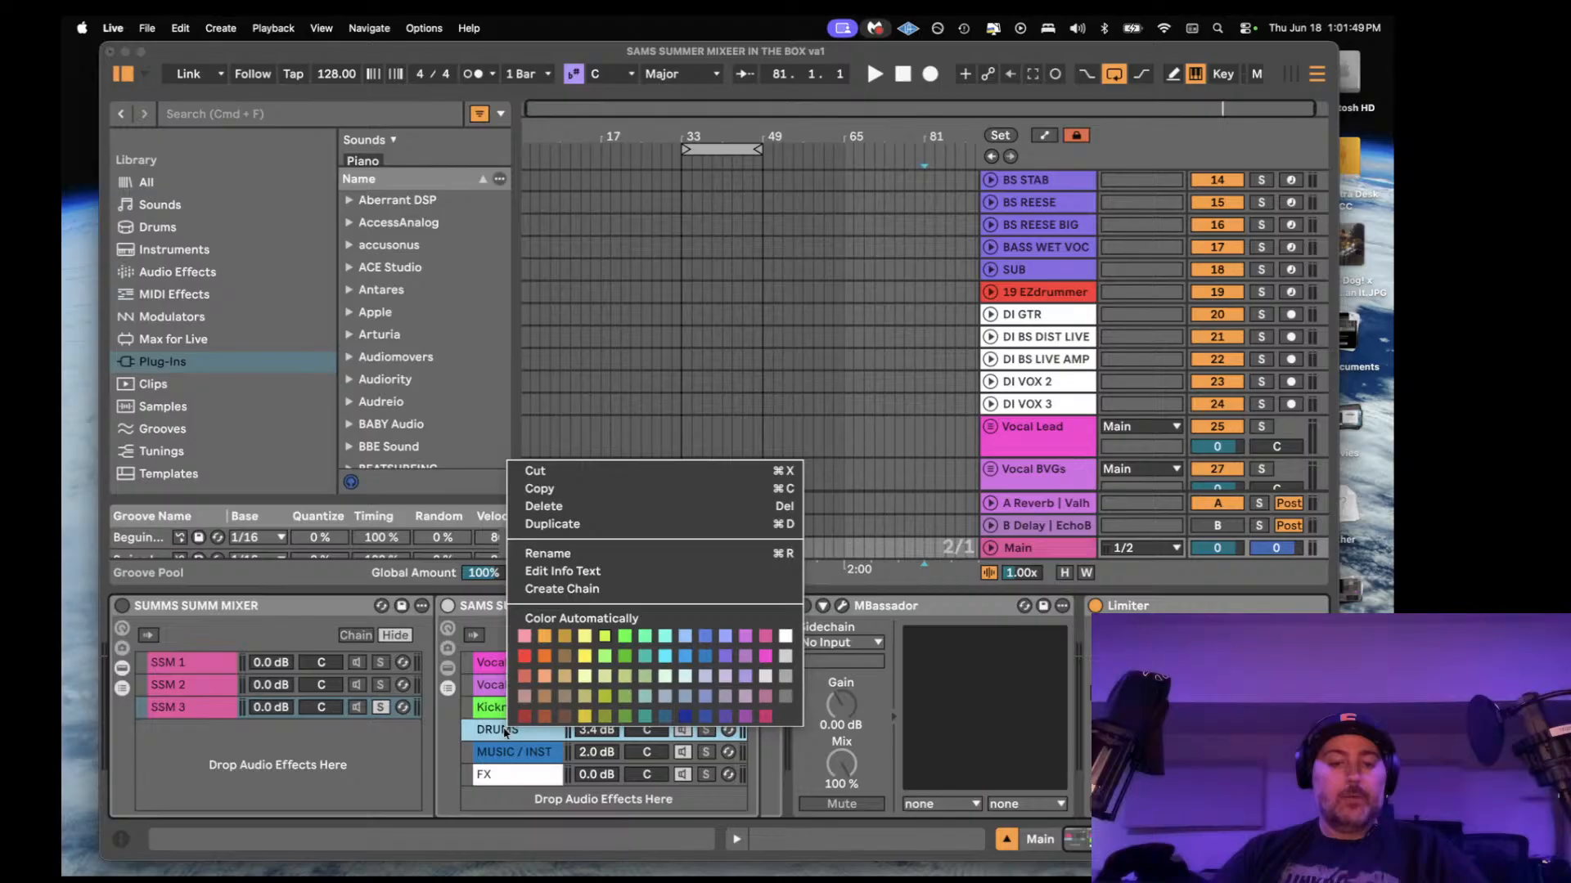
click(524, 671)
- Check the SSM 1, SSM 2 and SSM 3 chains and the MBassador device on the Main track, and hide the device view
click(204, 684)
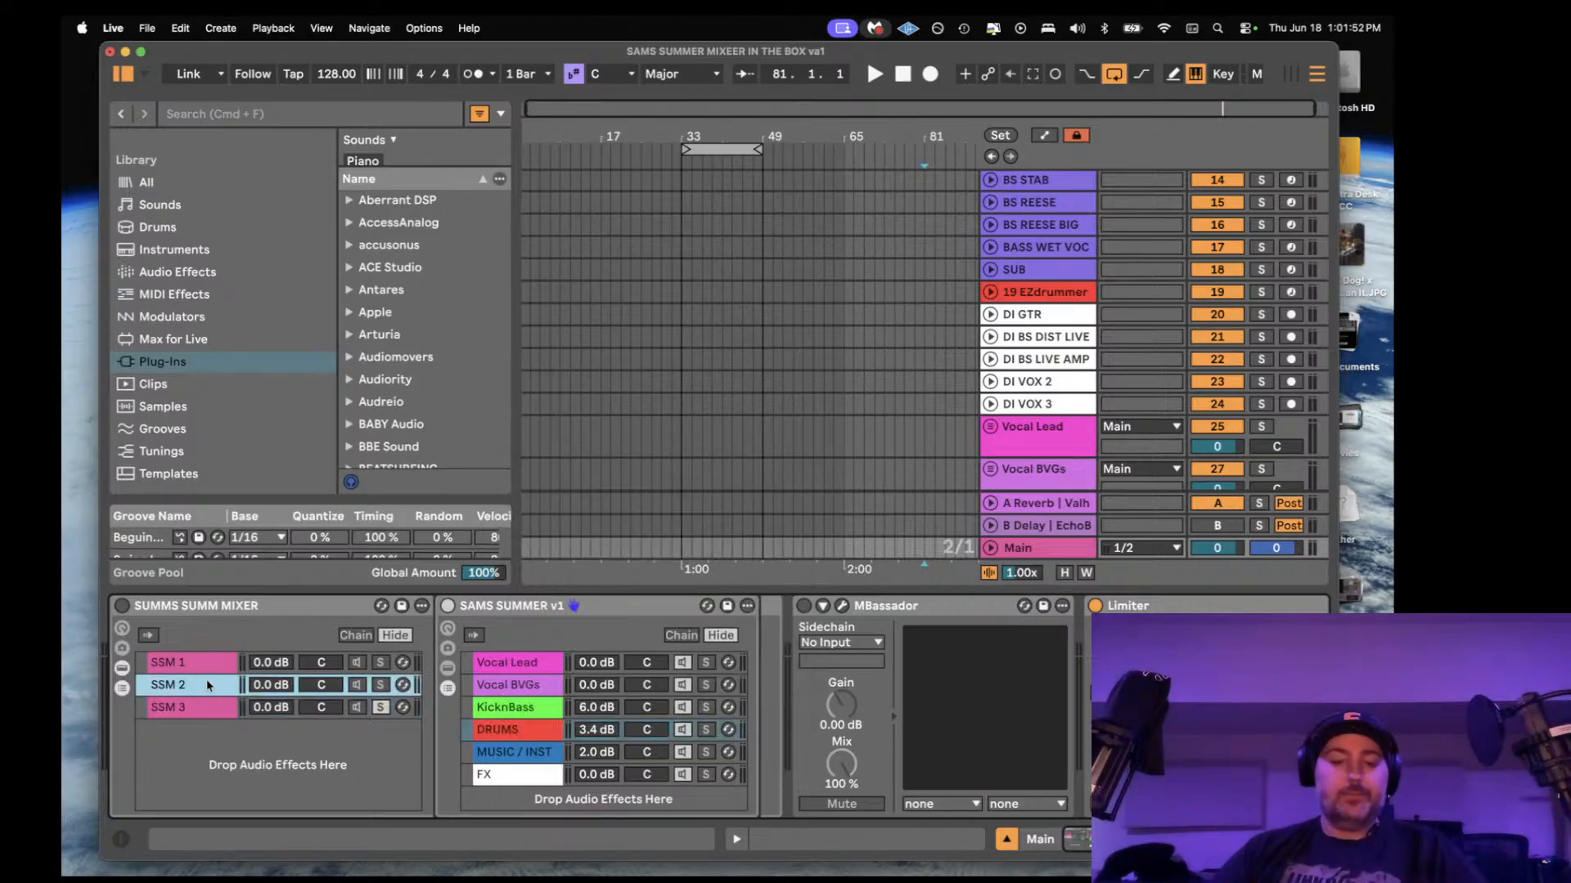
click(207, 665)
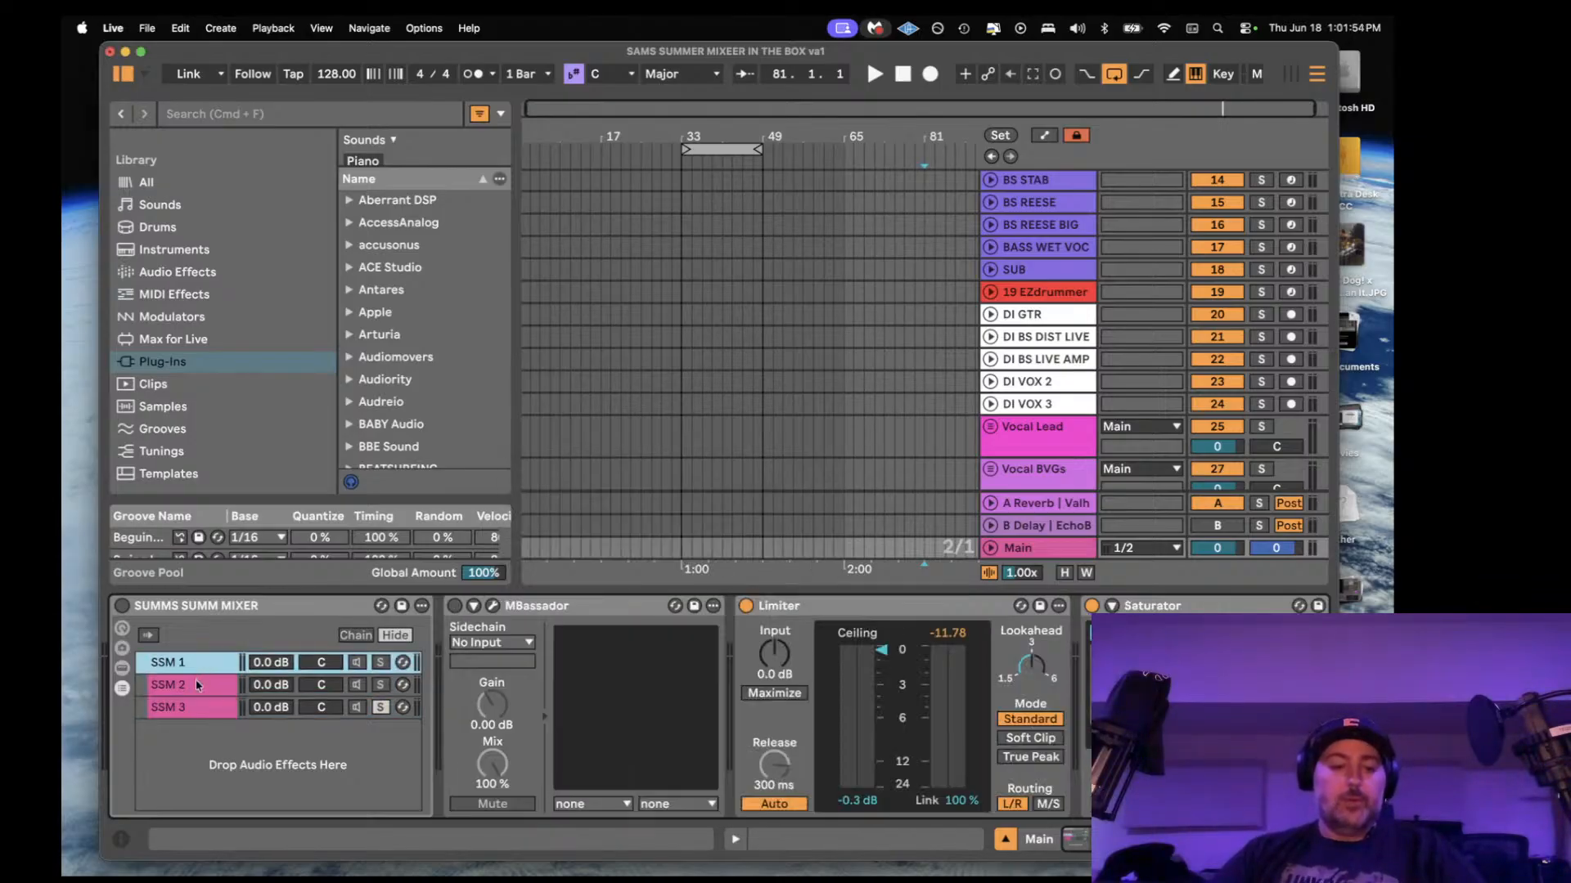
click(196, 685)
click(197, 706)
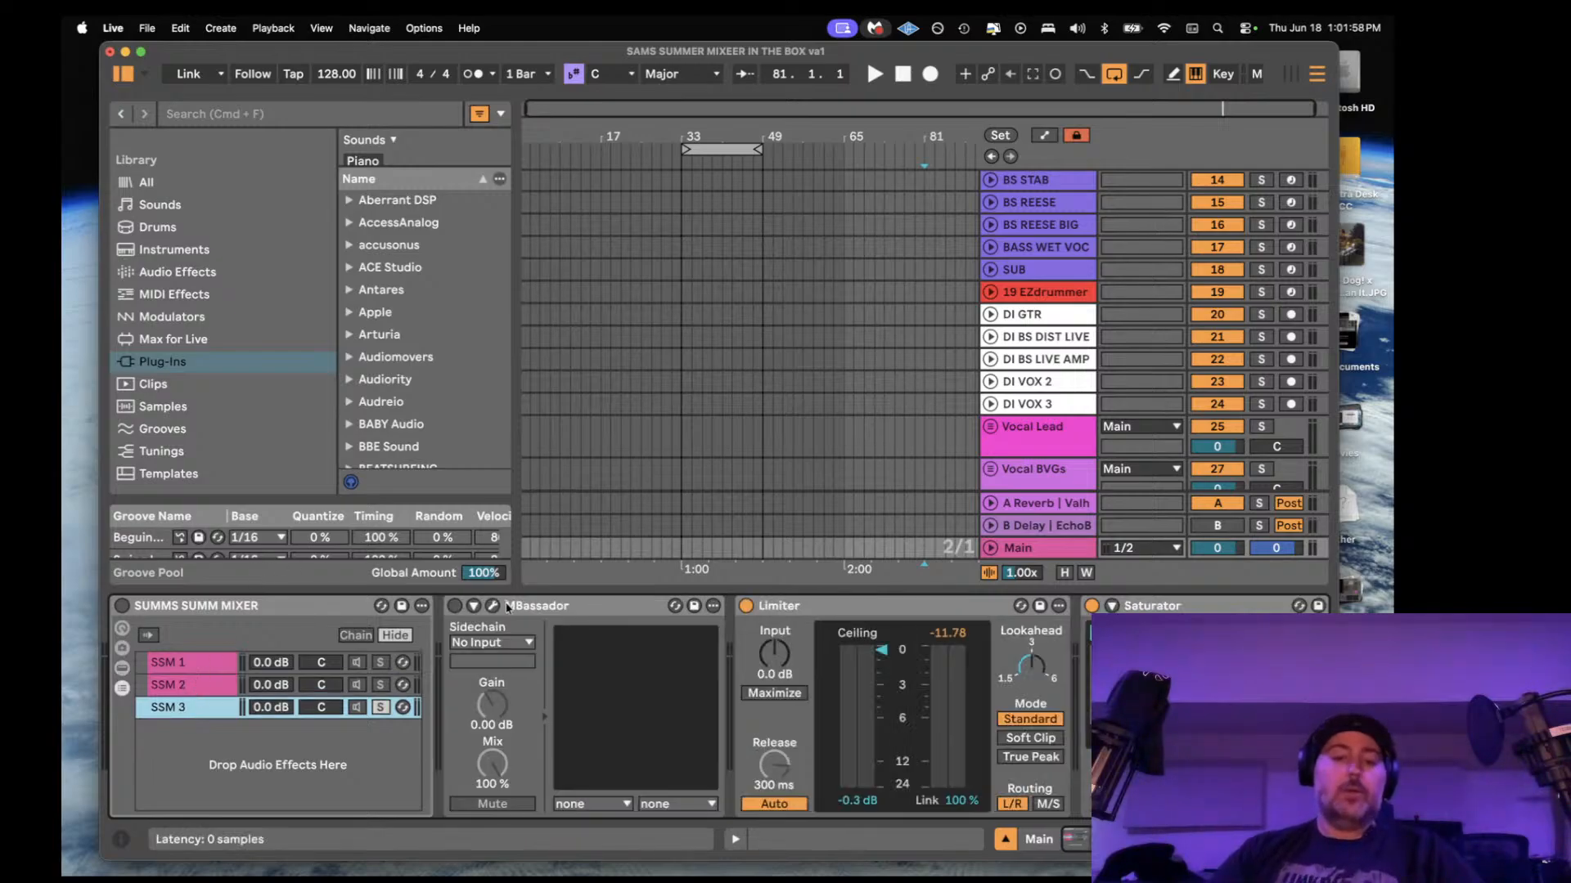
click(589, 606)
scroll(787, 481, down, 5)
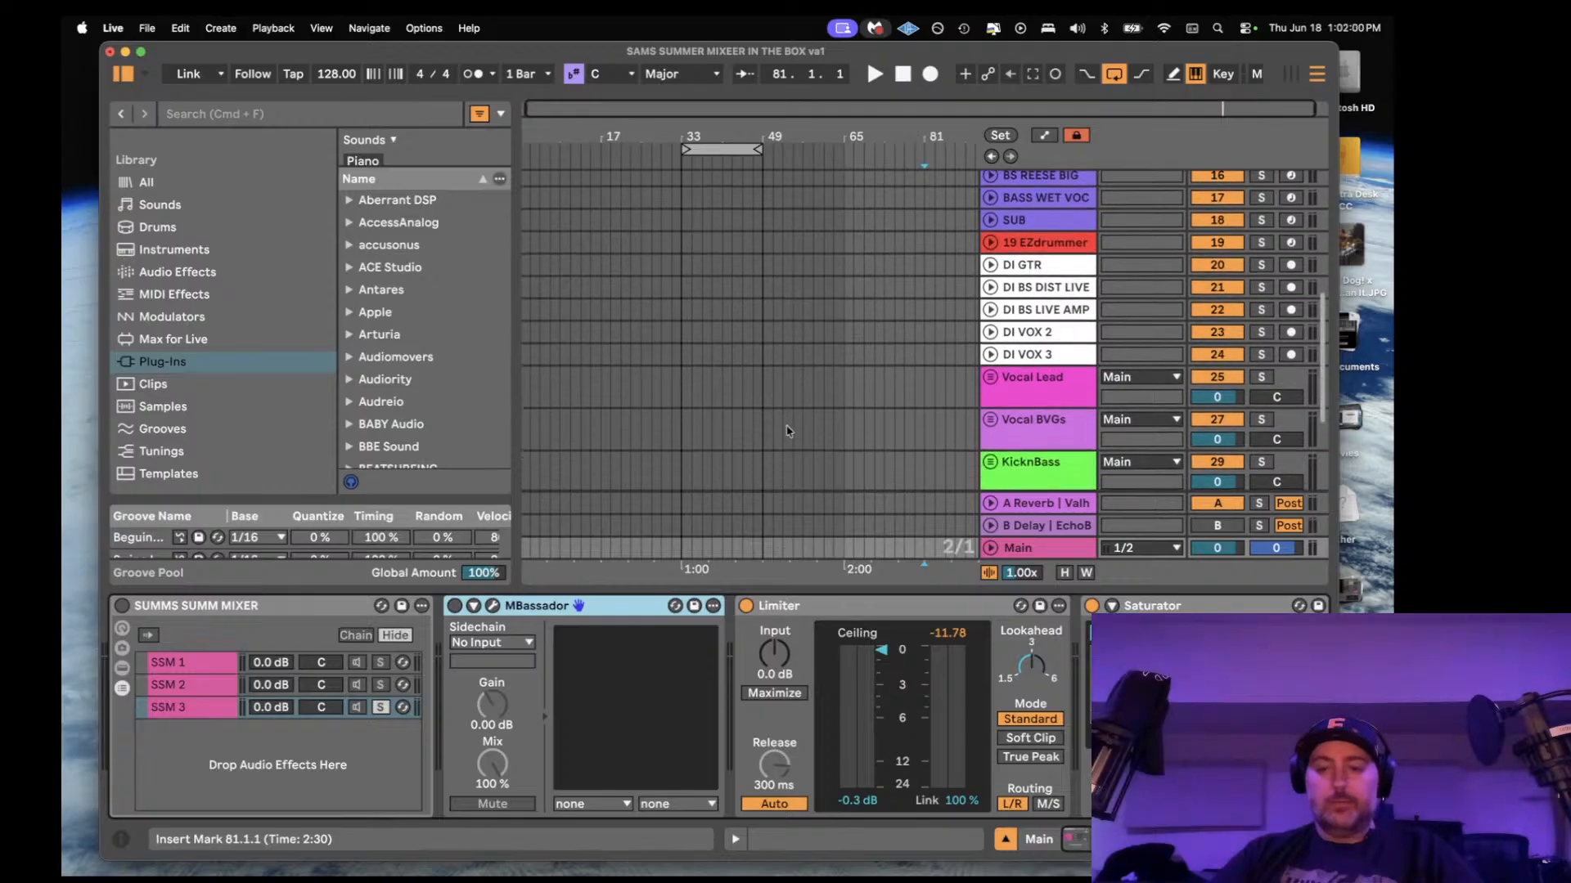
click(1005, 843)
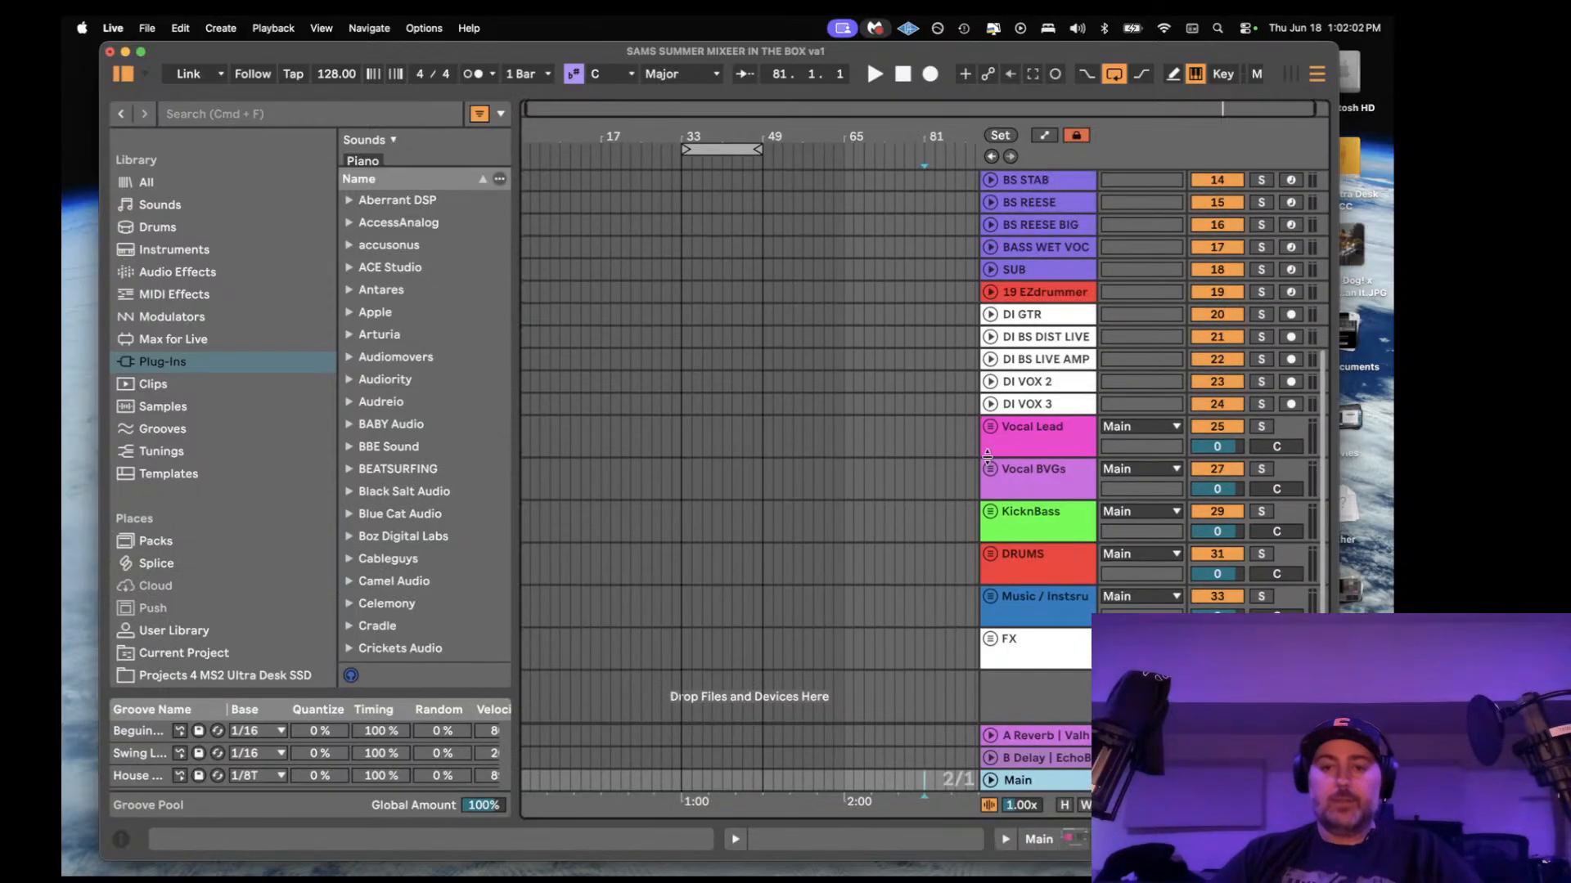
- Reapply the red colour to the EZdrummer track
scroll(990, 442, up, 5)
click(1034, 394)
right_click(1034, 394)
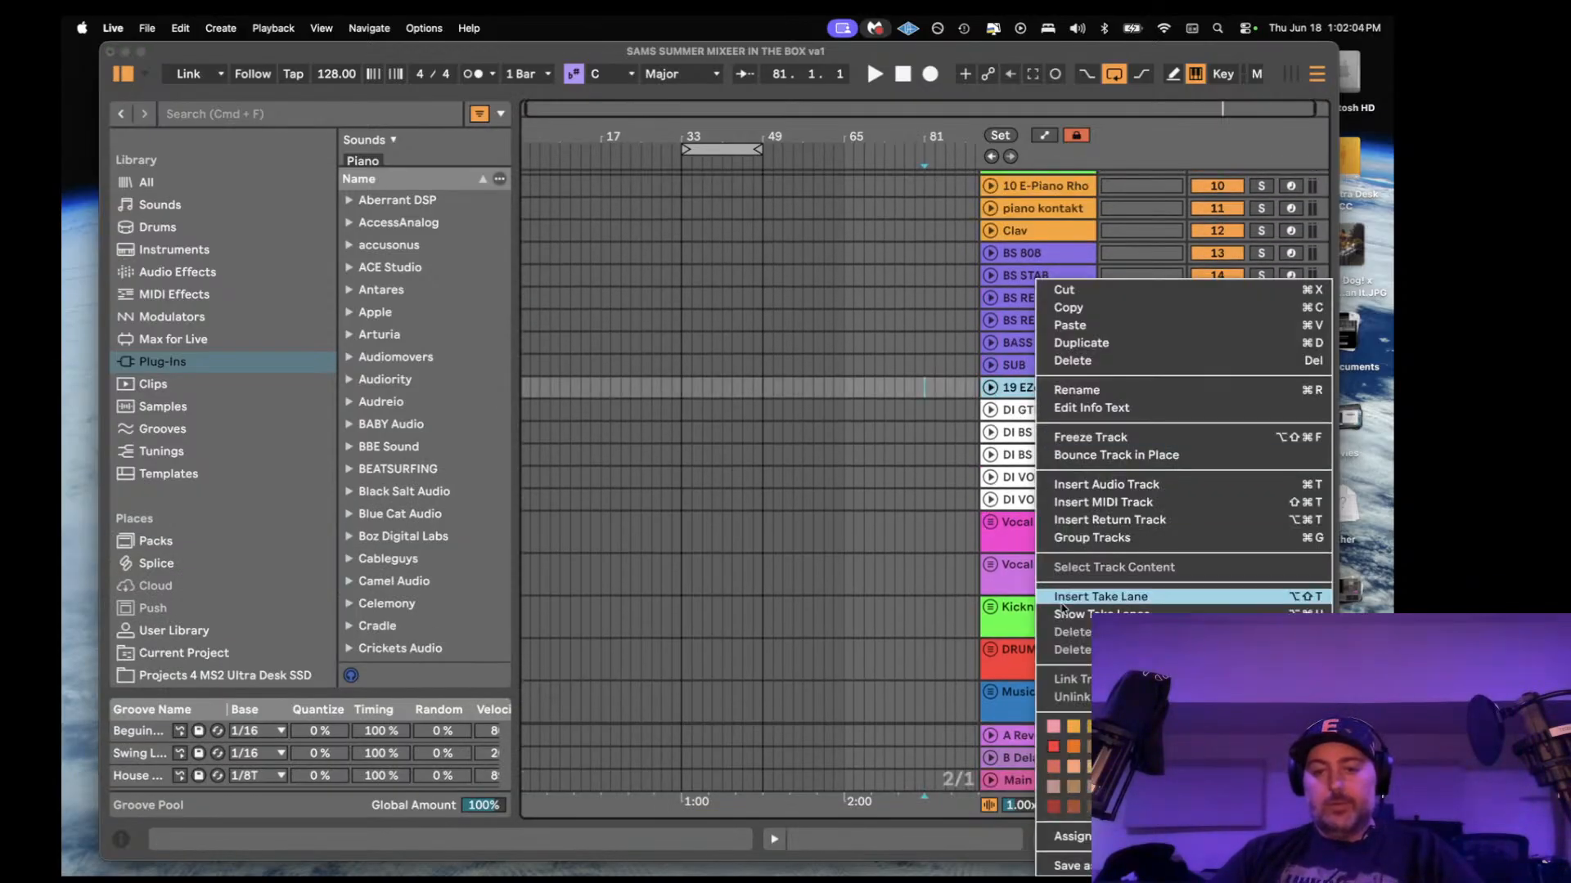
click(1055, 747)
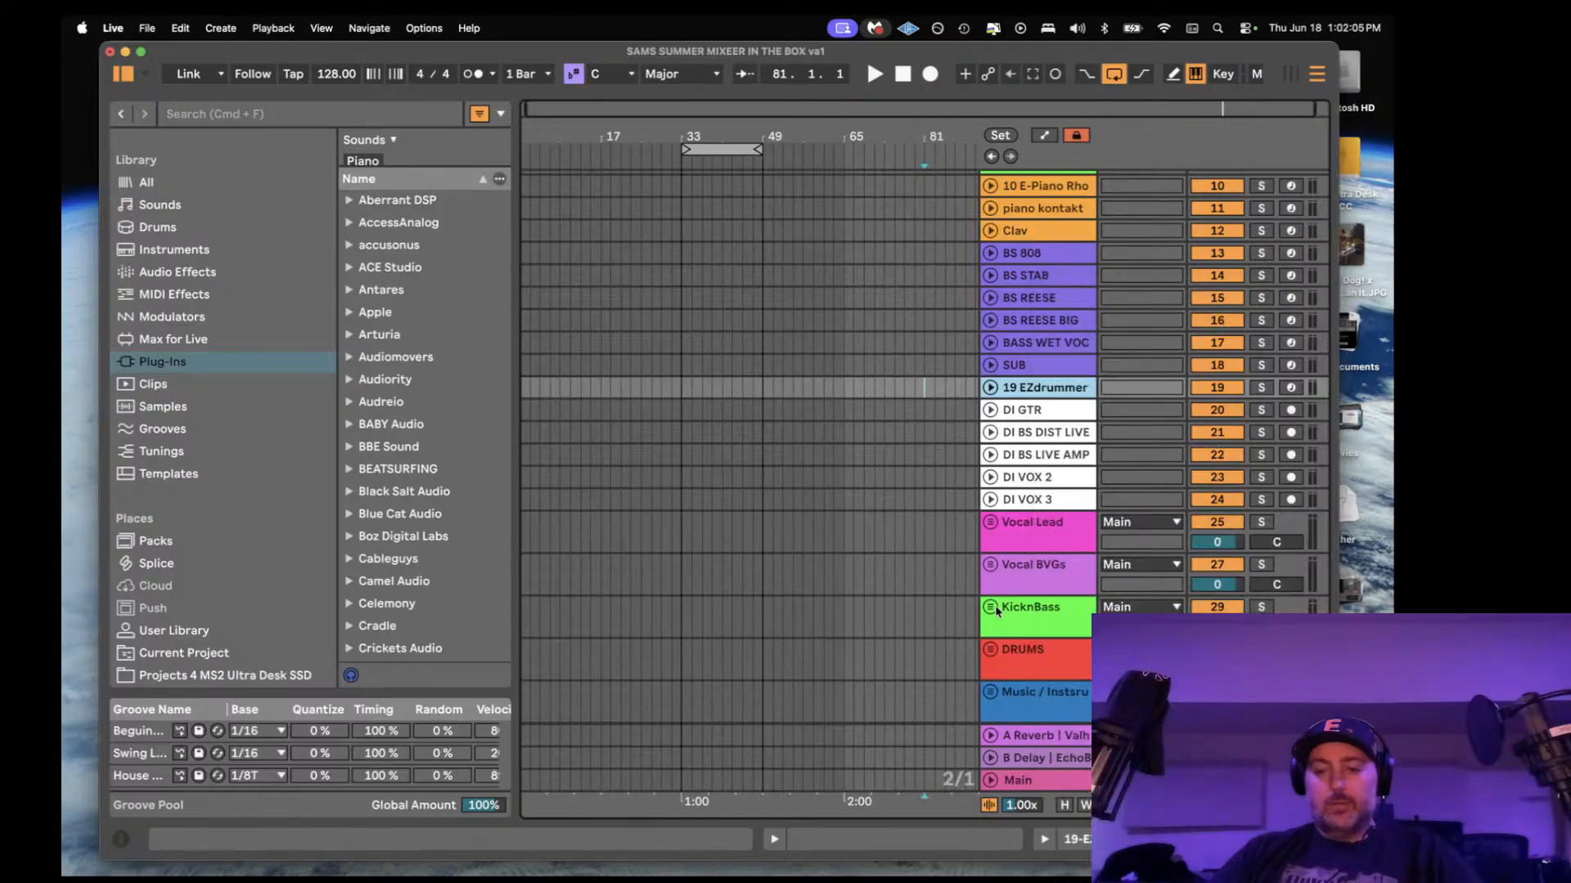
- Review the order and colours of the tracks from DRM HH LIVe down to the DI VOX inputs
click(912, 411)
scroll(910, 411, up, 4)
scroll(1019, 288, up, 3)
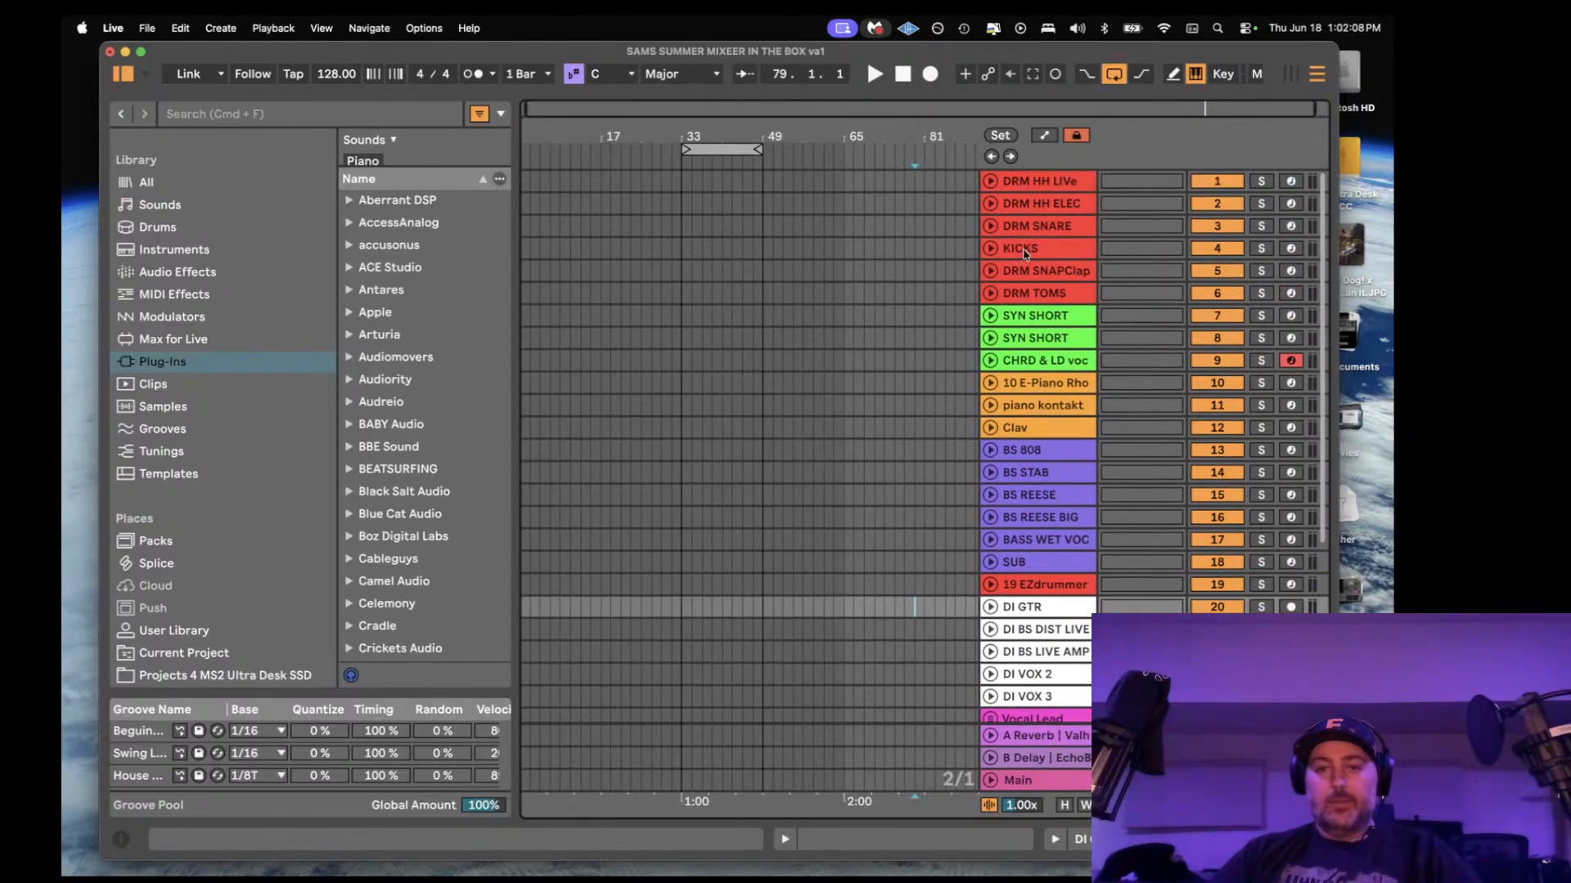
click(1021, 181)
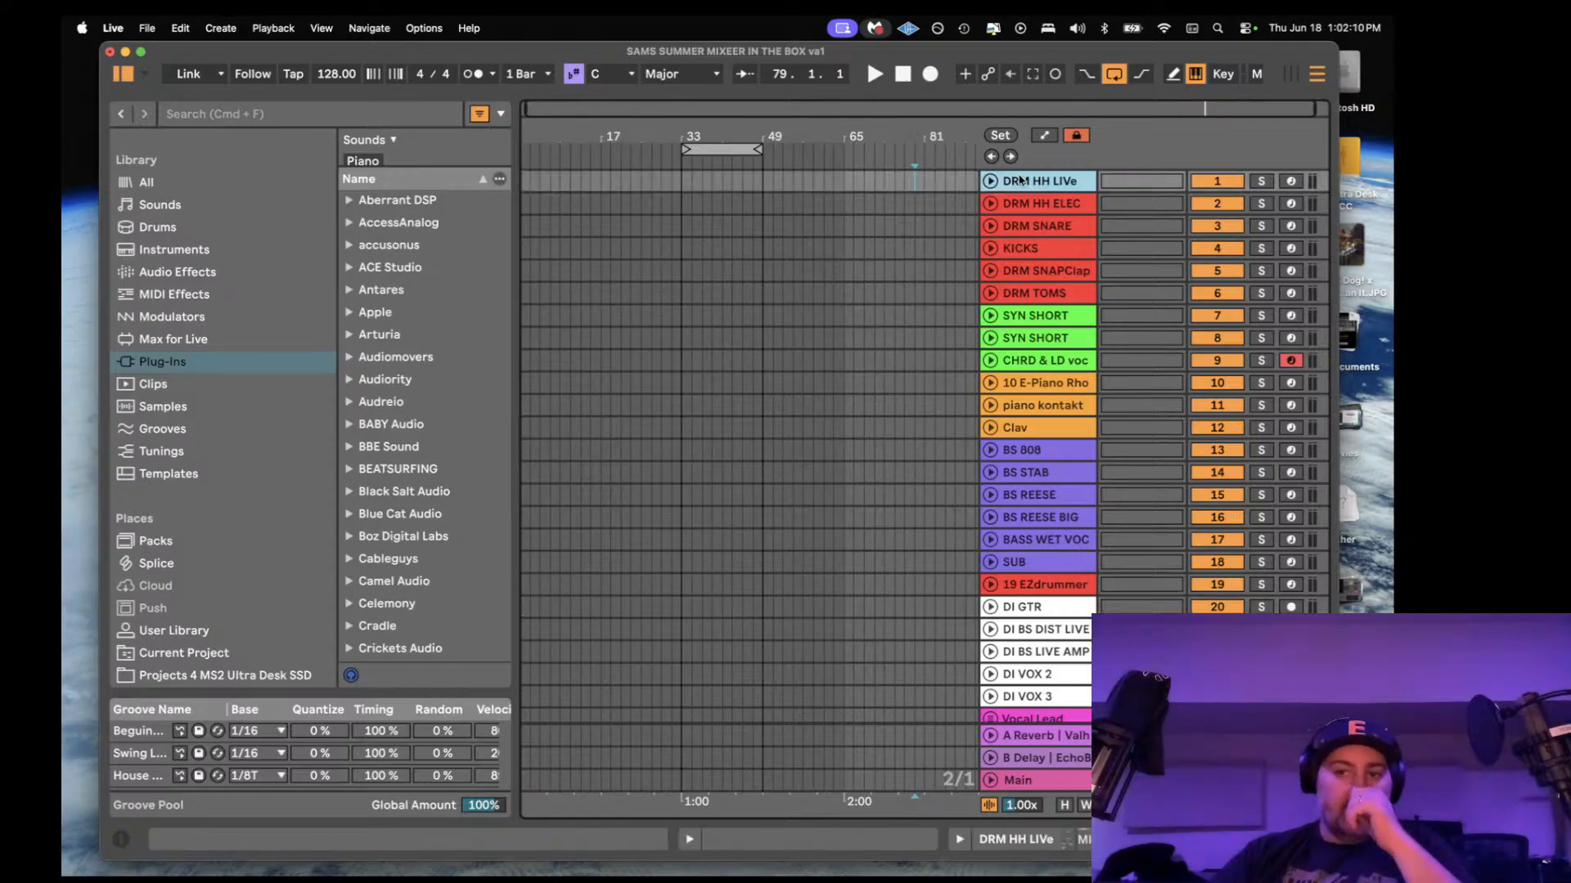
click(1048, 559)
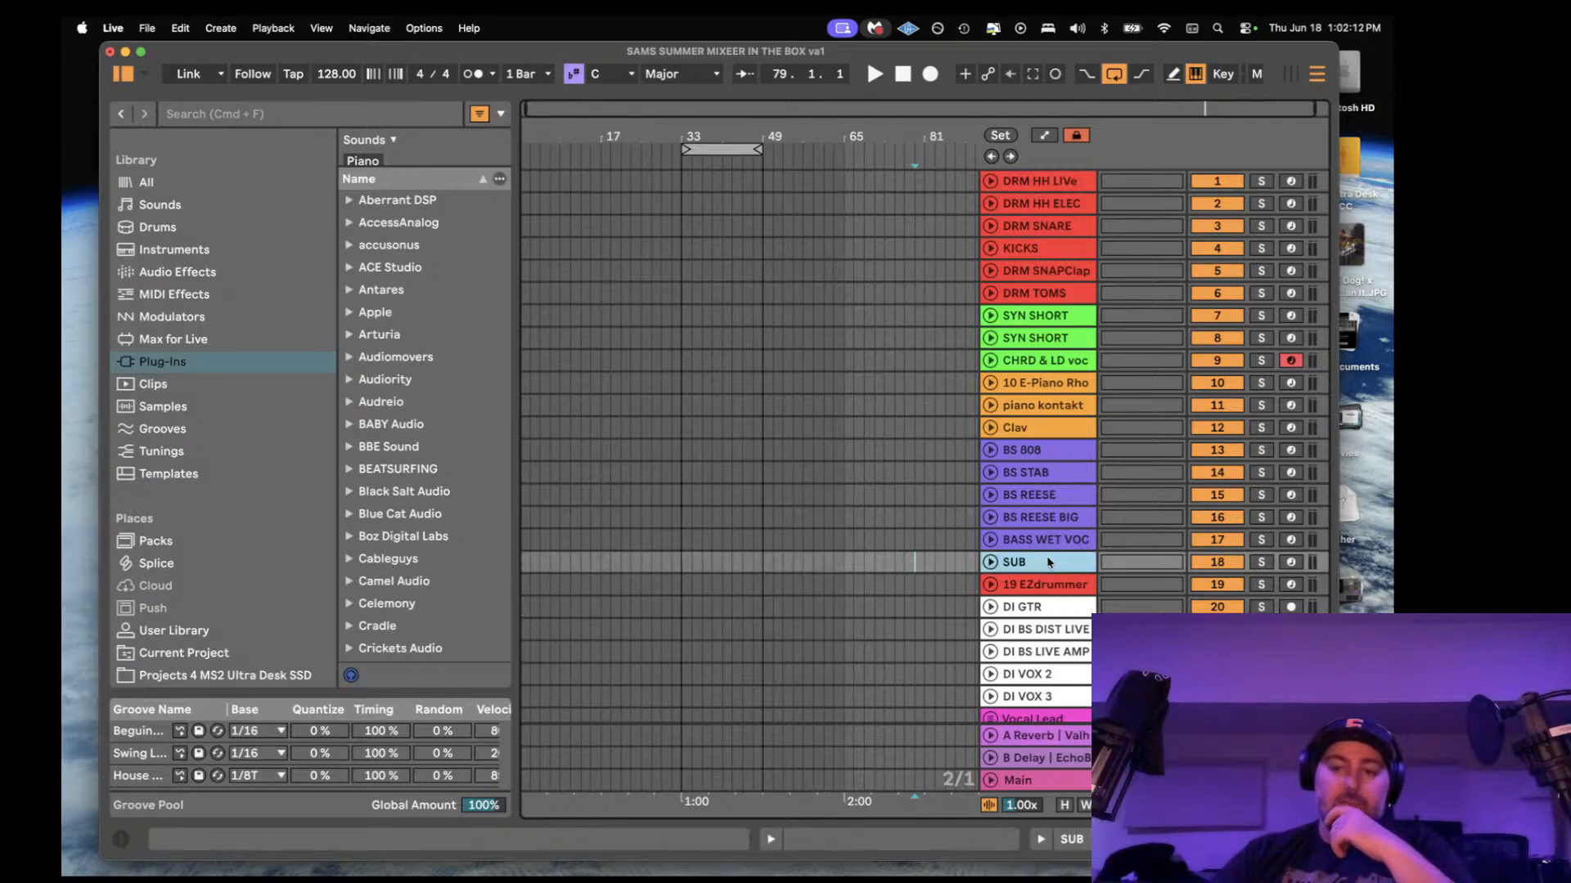
click(1049, 588)
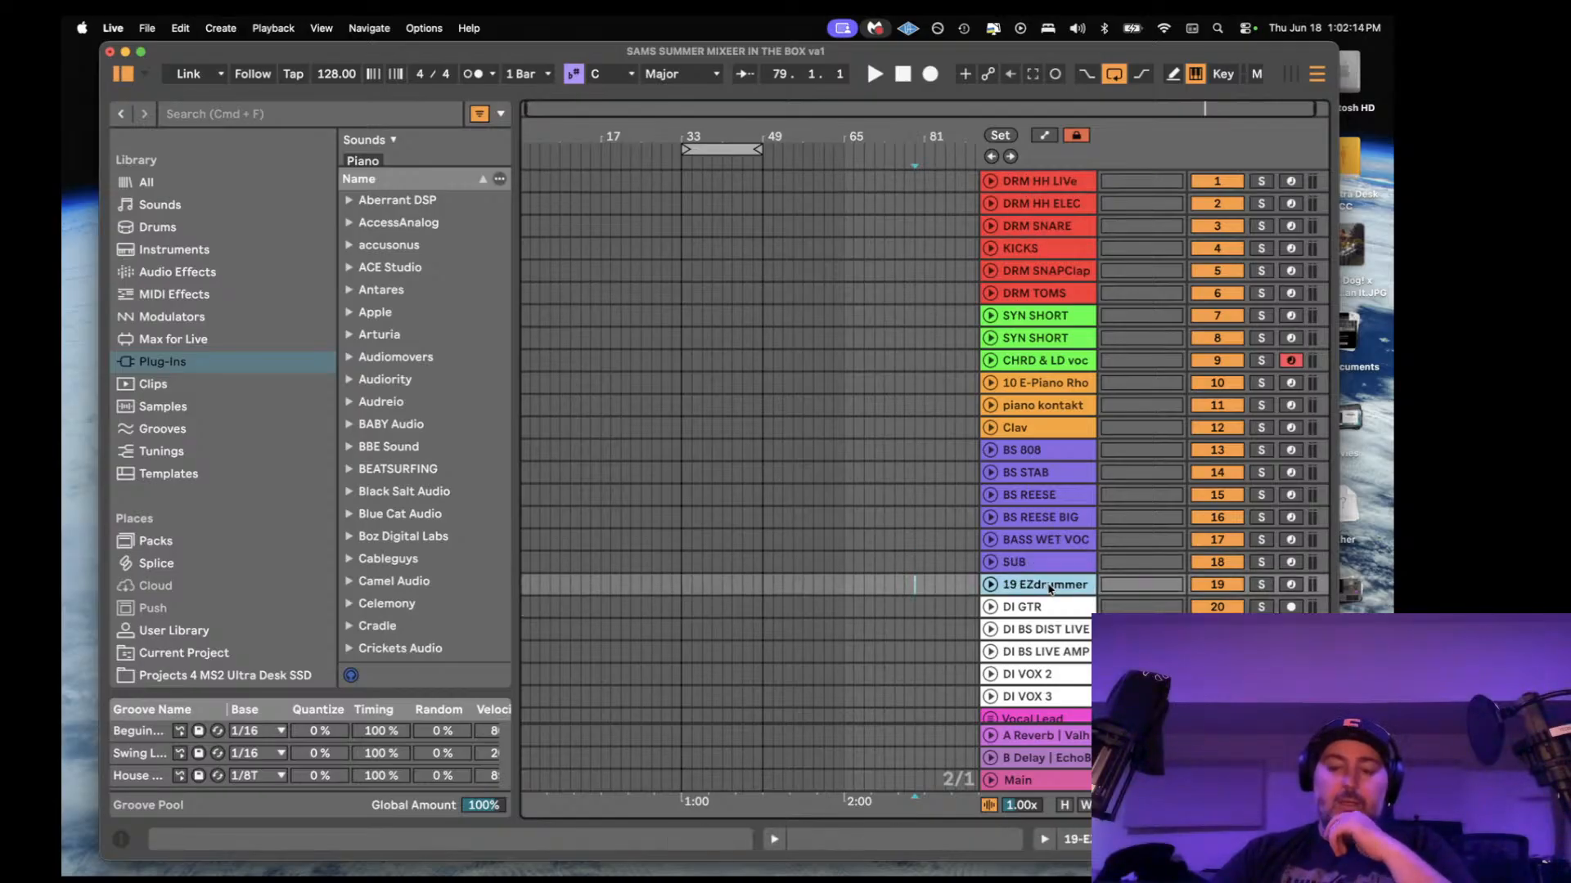
scroll(1039, 586, down, 1)
click(1044, 602)
click(1049, 623)
click(1054, 646)
click(1059, 668)
scroll(1064, 672, down, 5)
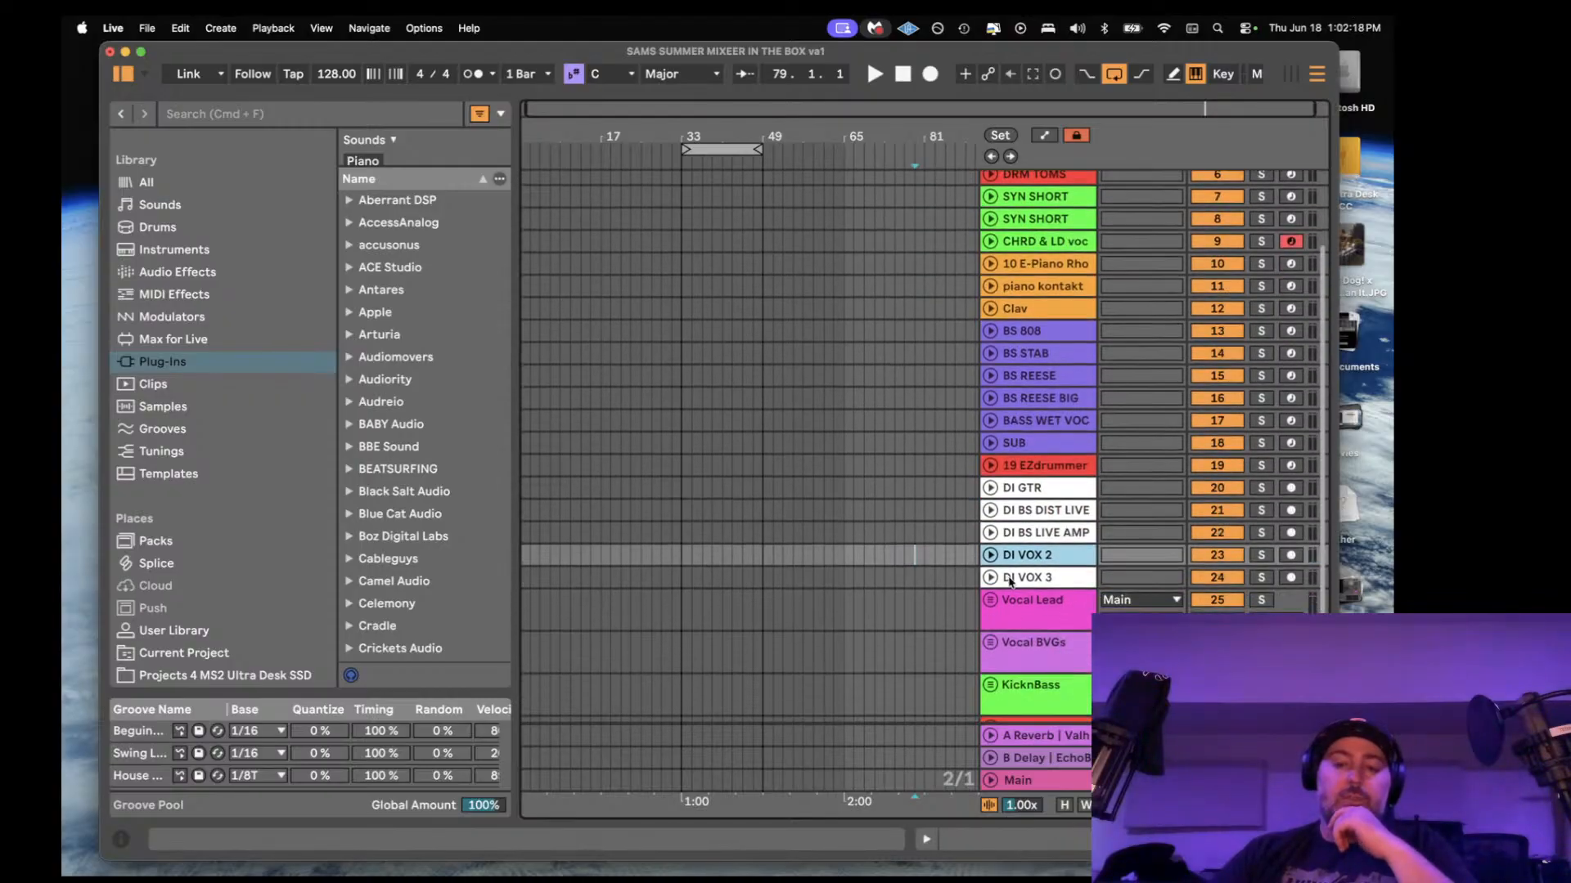
- Unfold the Vocal Lead group and duplicate the DI VOX 3 track
click(1032, 577)
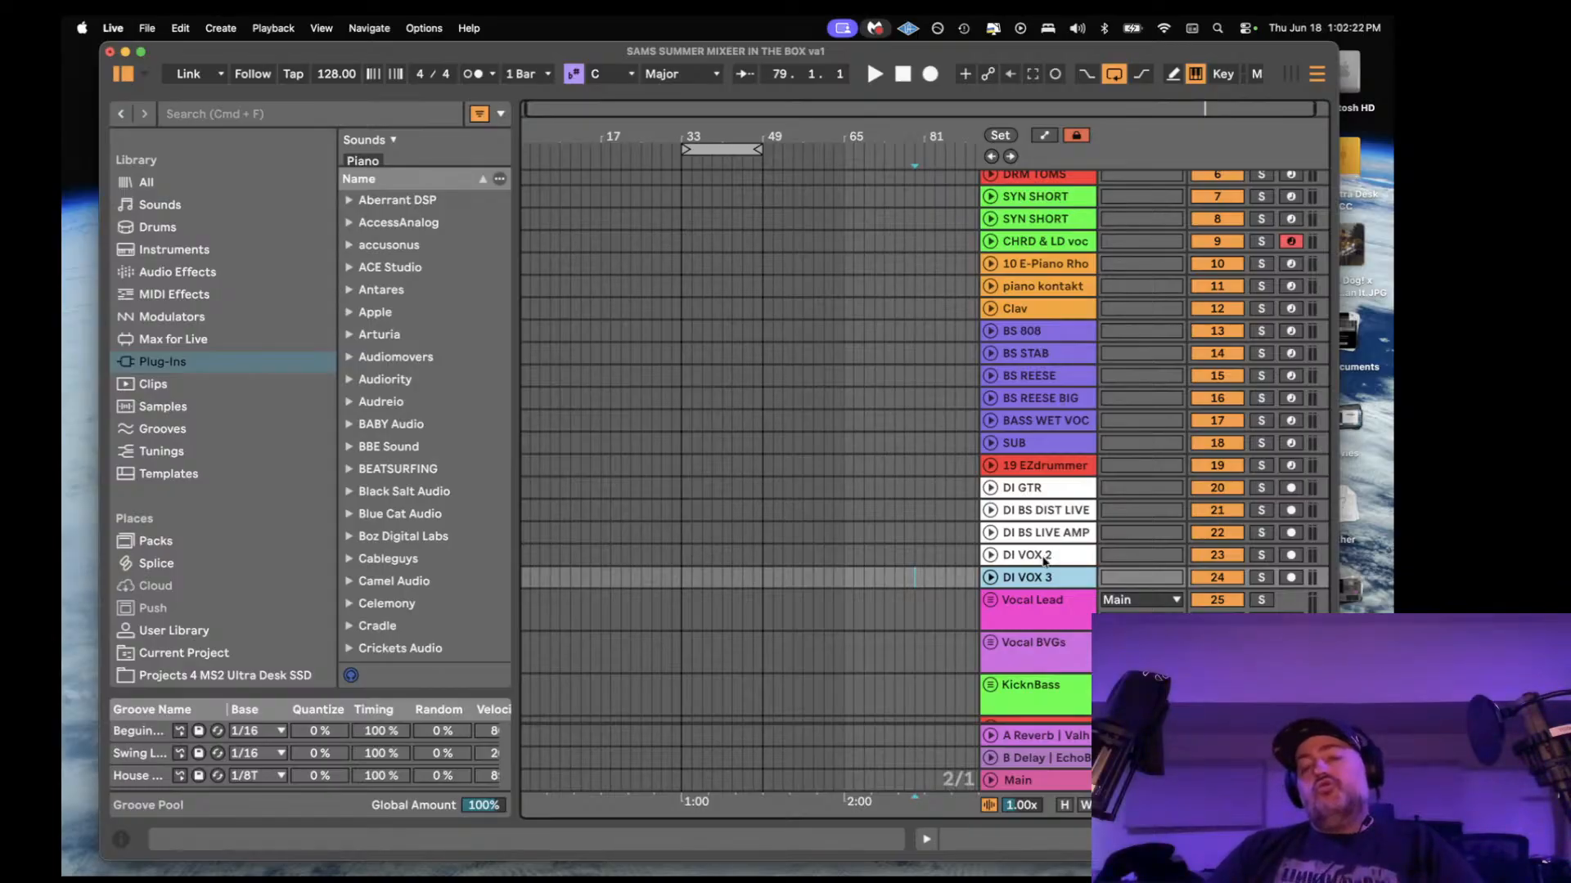
scroll(1044, 560, down, 8)
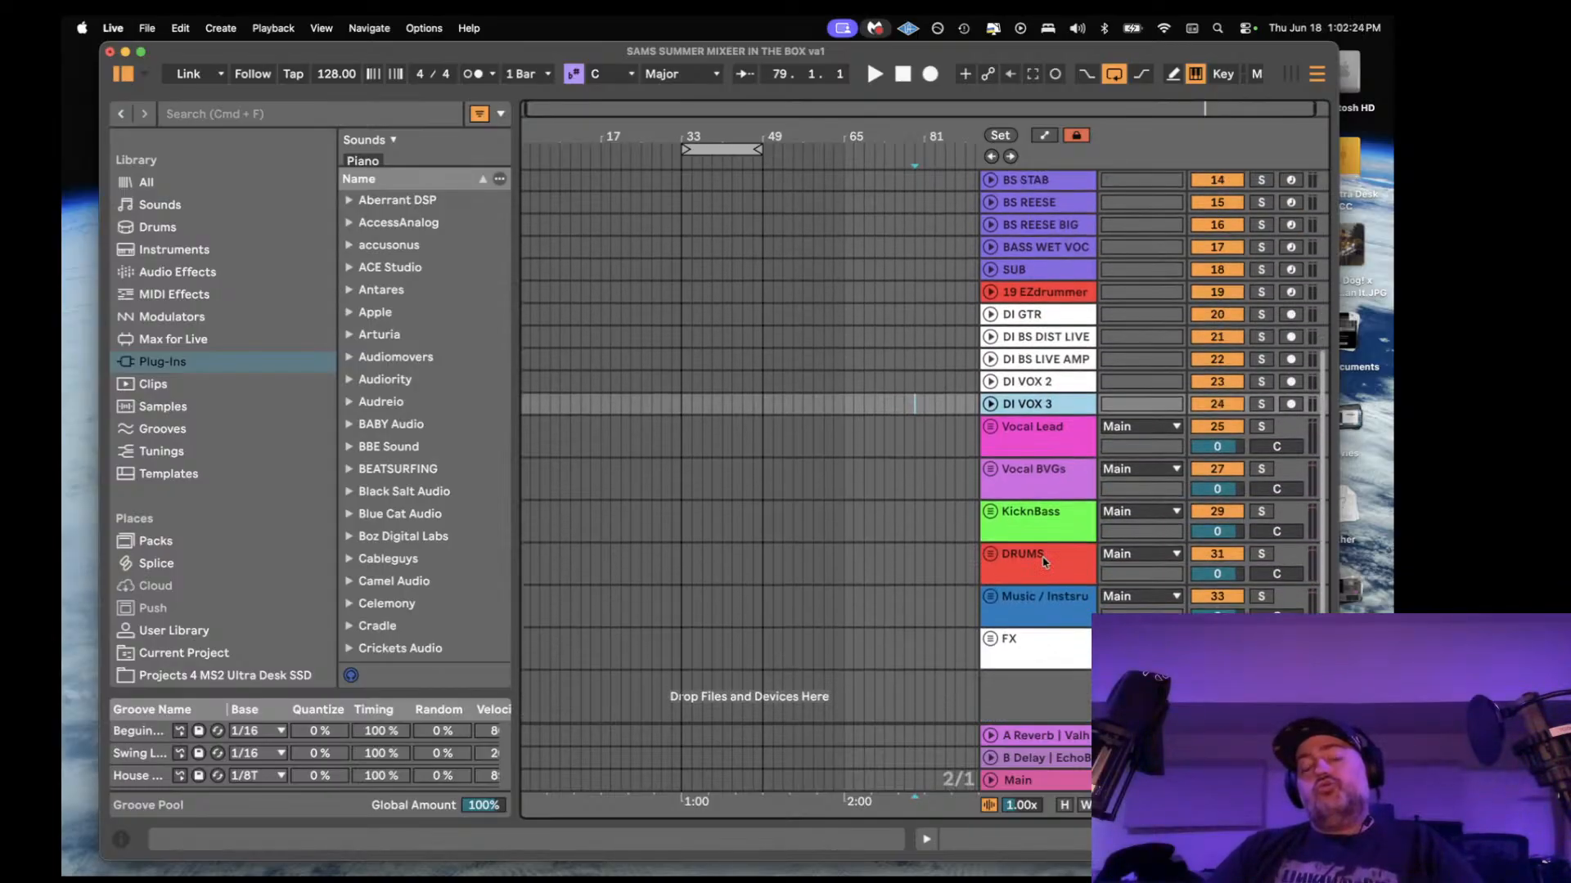
click(989, 427)
scroll(1007, 393, down, 2)
key(super+d)
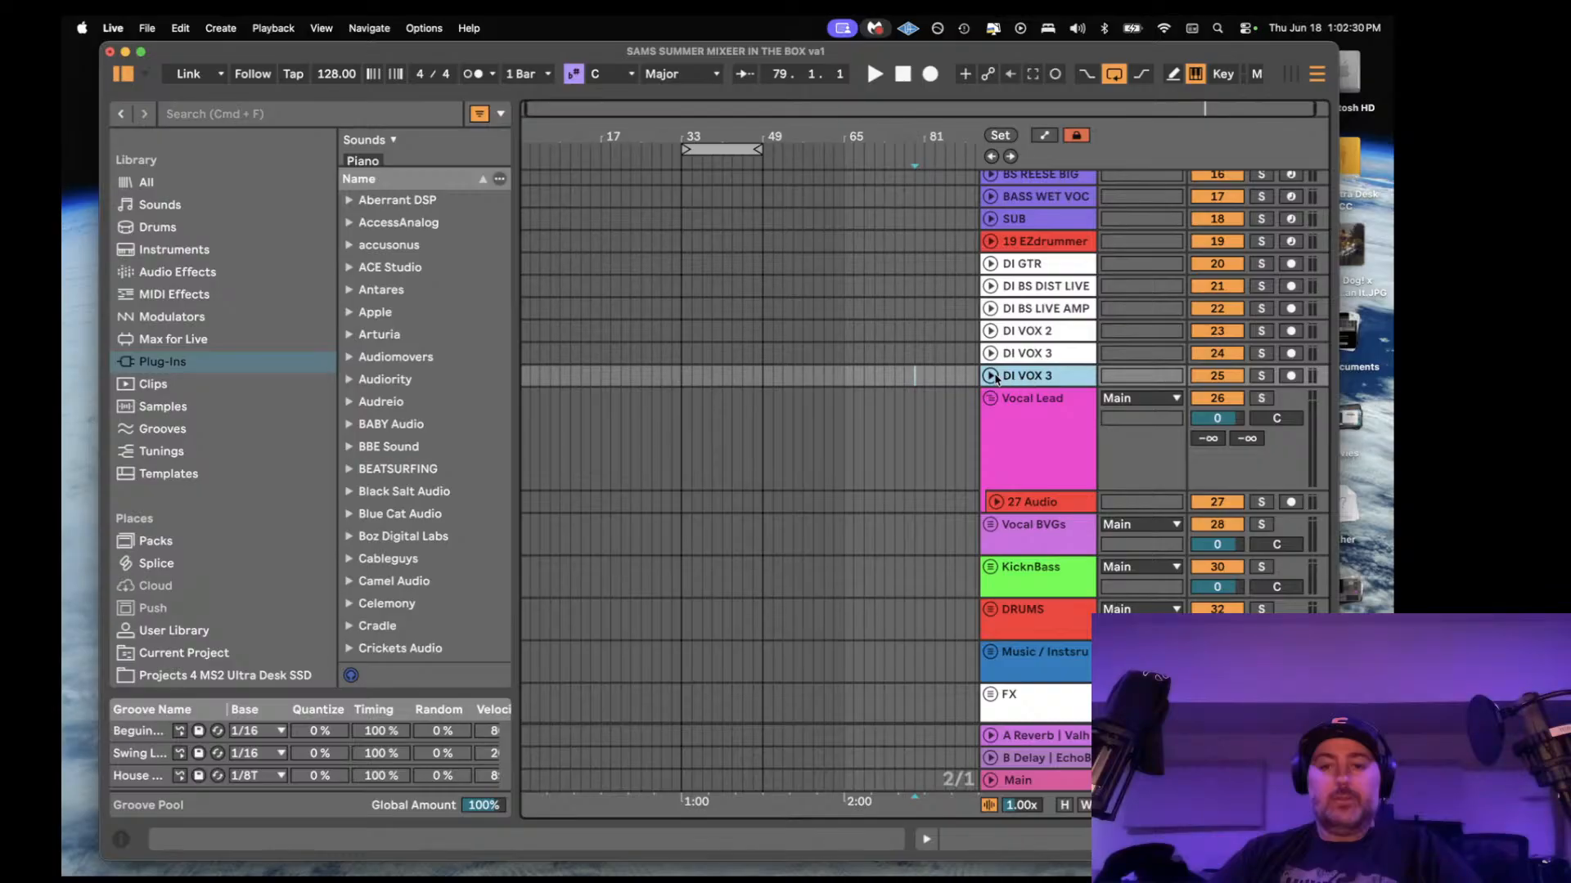
- Move the duplicated DI VOX 3 track into the Vocal Lead group and assign the group's pink colour to its tracks
click(992, 377)
click(992, 376)
drag(1035, 376, 1033, 489)
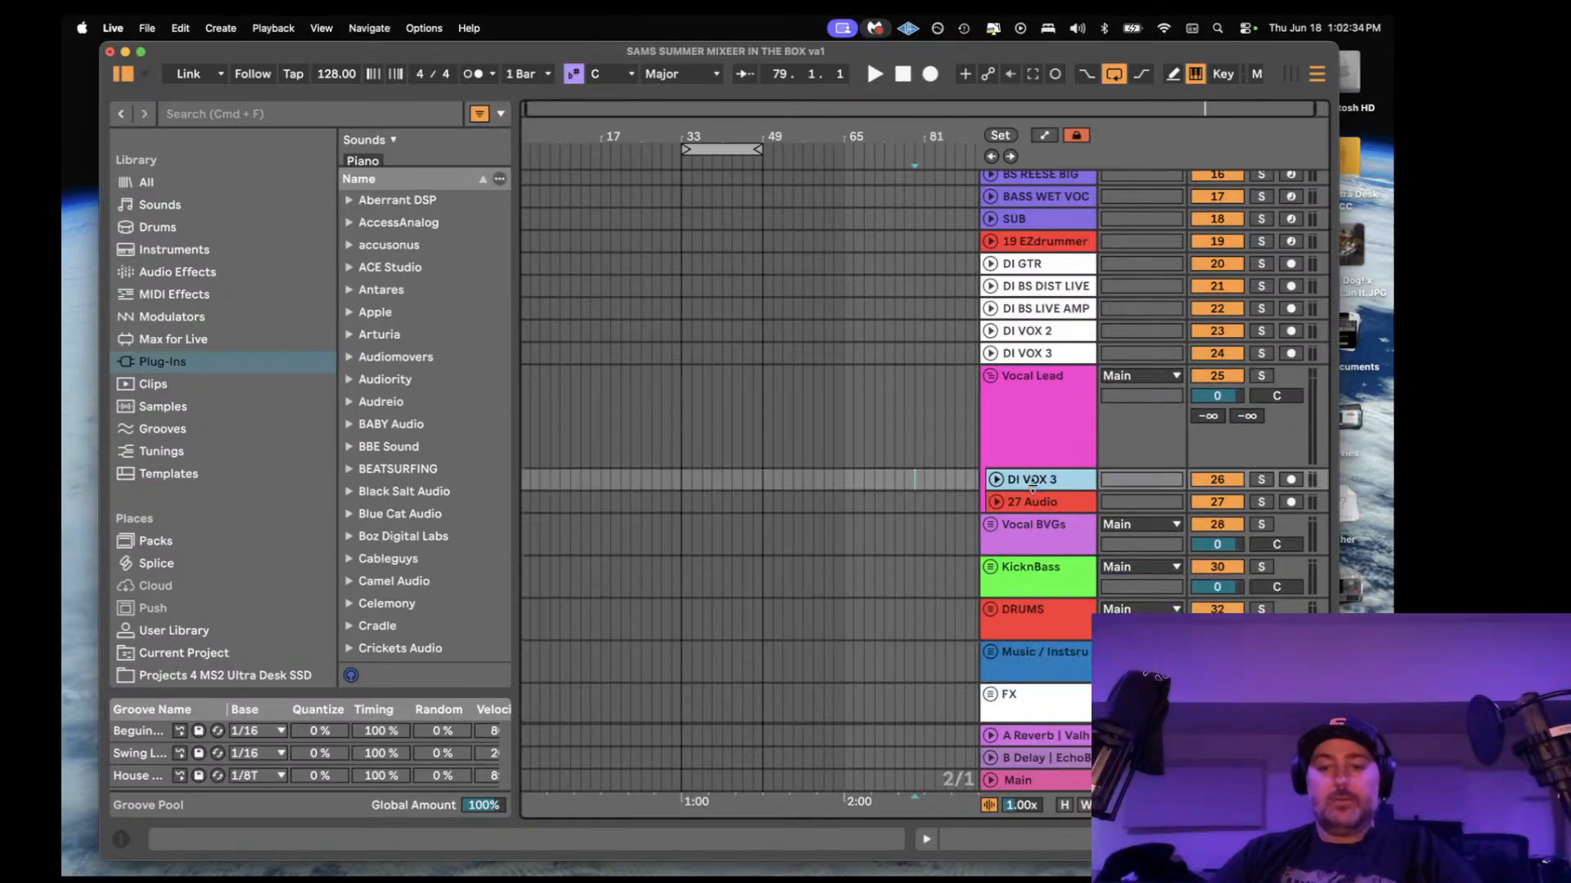
right_click(1033, 440)
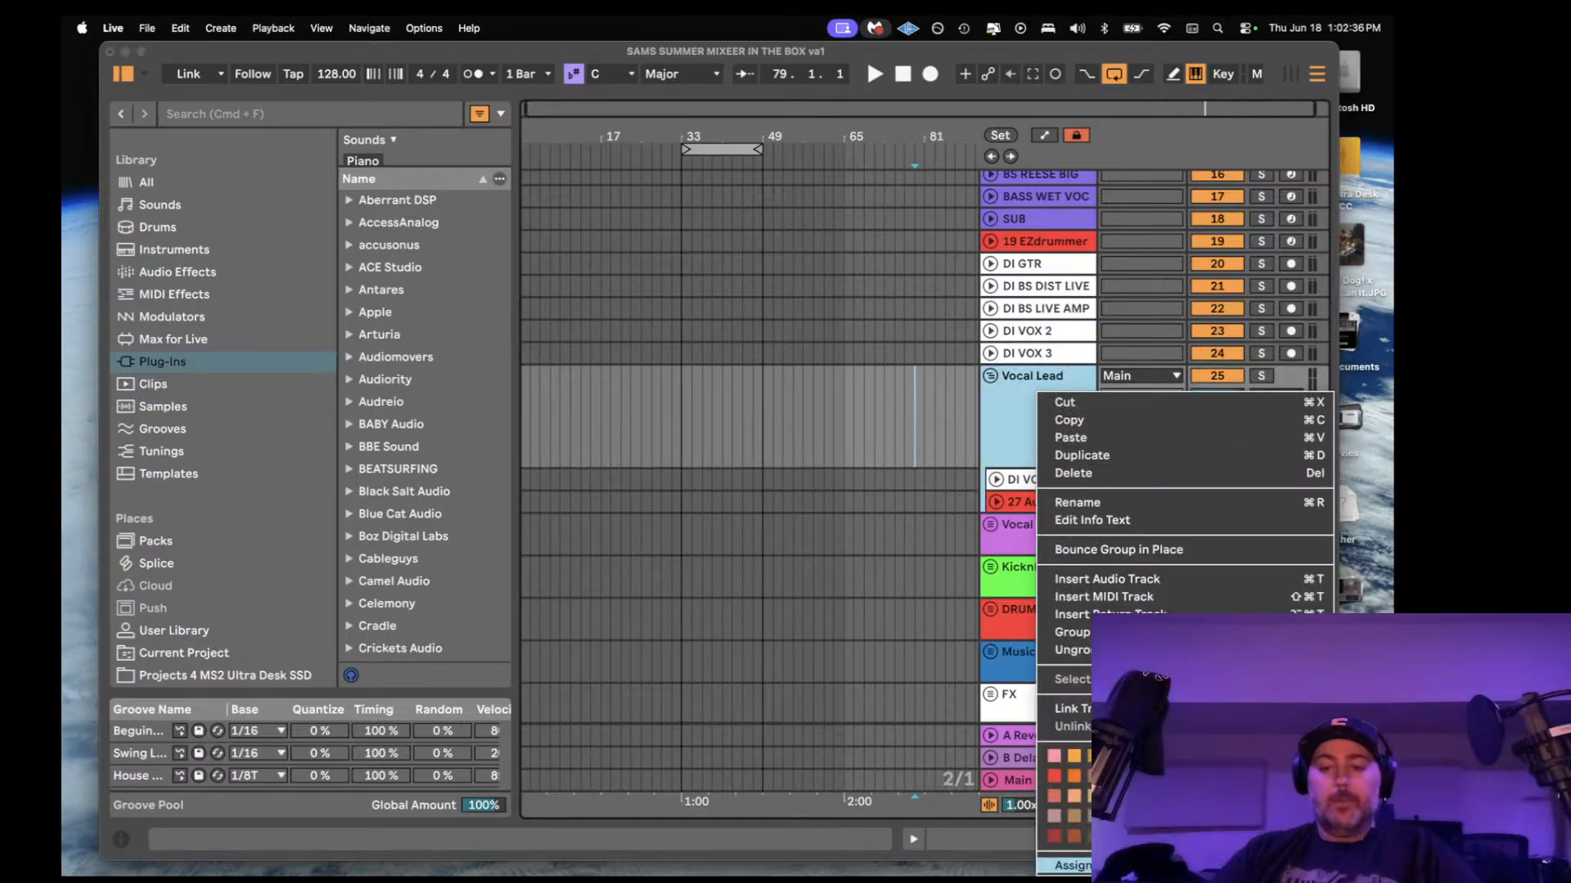
click(1060, 866)
click(933, 417)
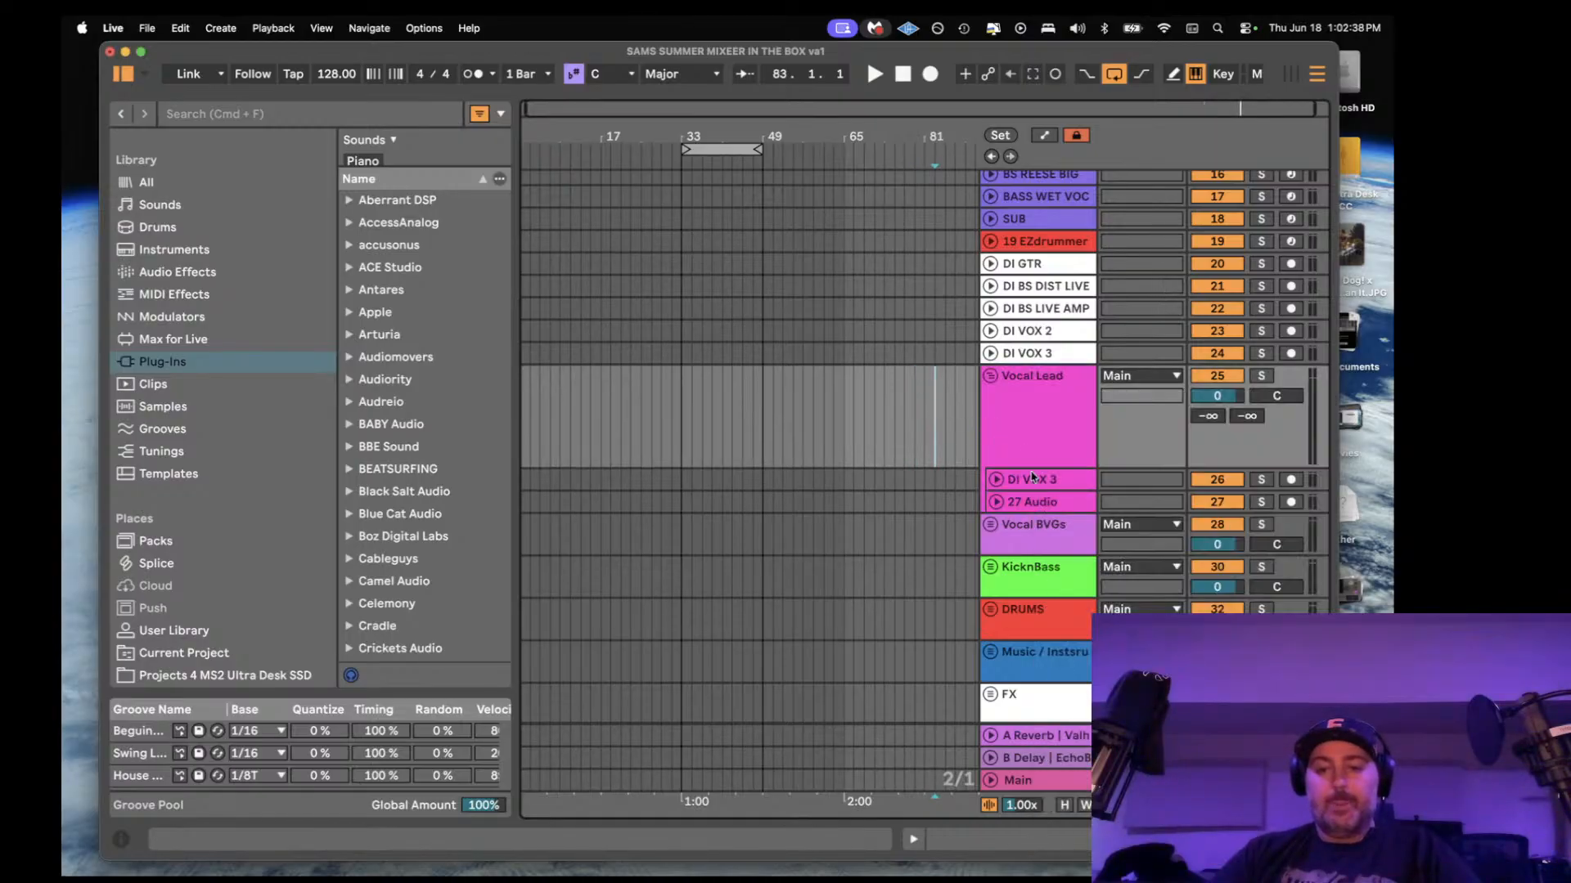
- Rename the track moved into the Vocal Lead group as DI VOX 4 and delete the group's 27 Audio track
click(1033, 479)
key(super+r)
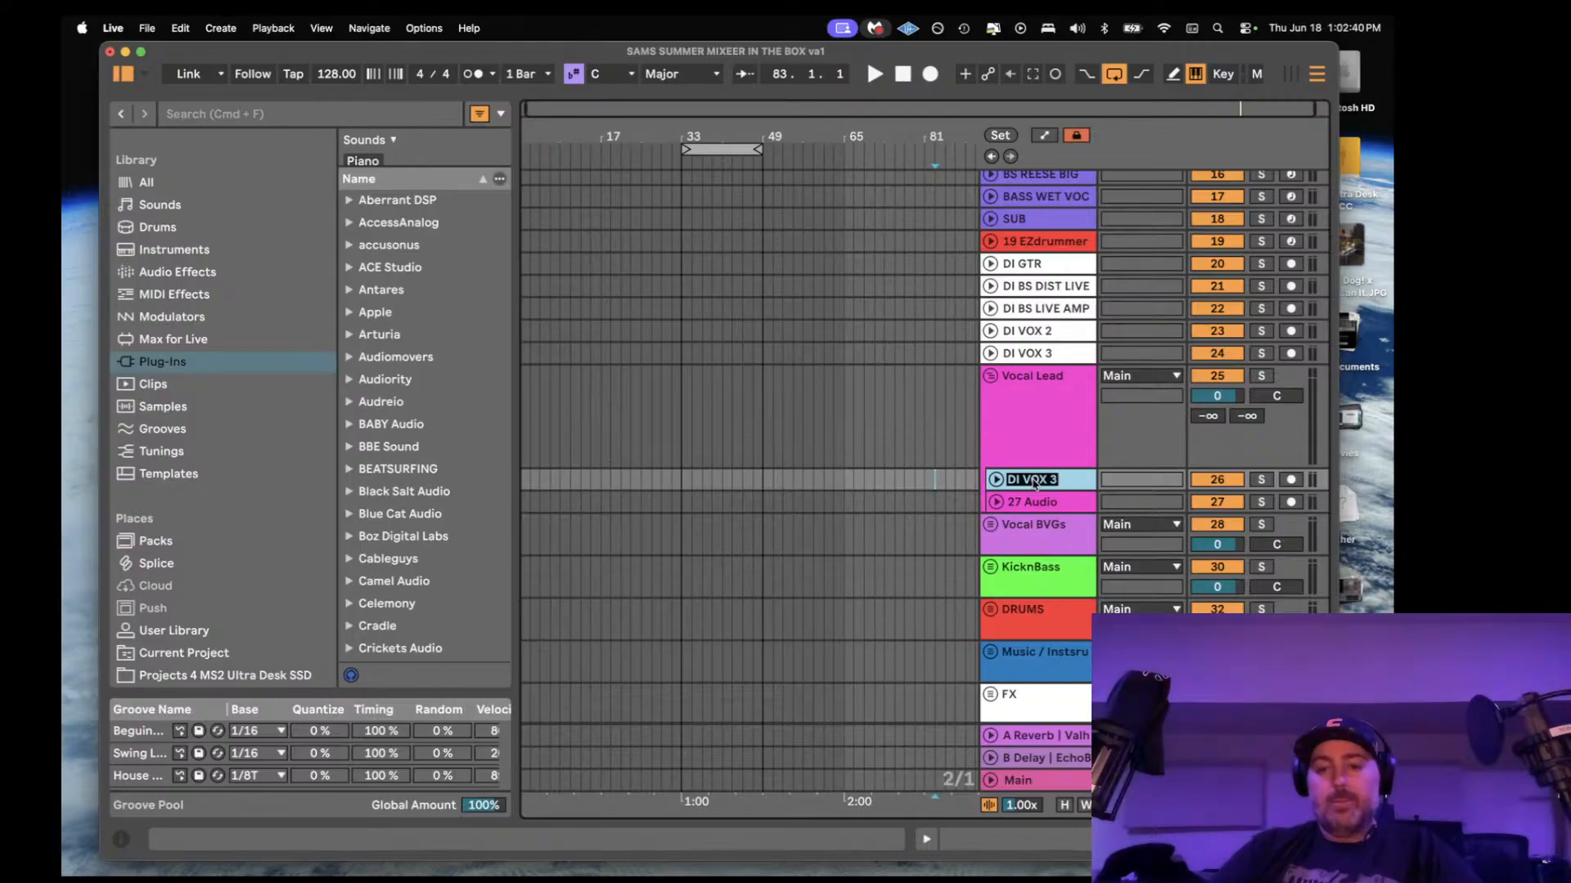
key(Return)
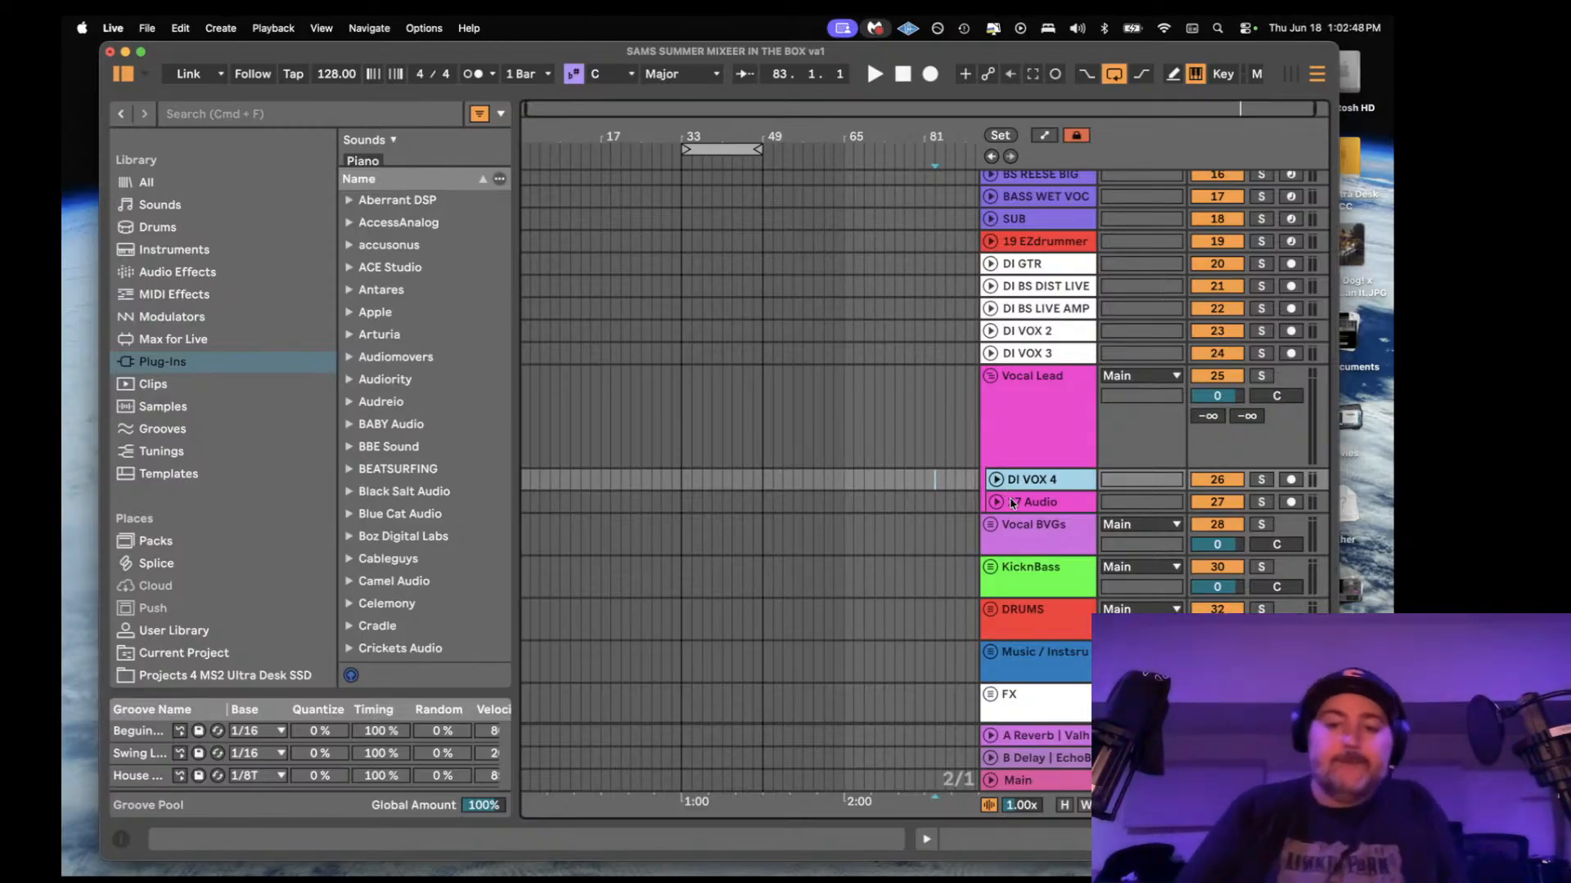
click(1012, 503)
key(Delete)
- Unfold the DI VOX 4 track and check its device chain, and hide the device view
click(996, 481)
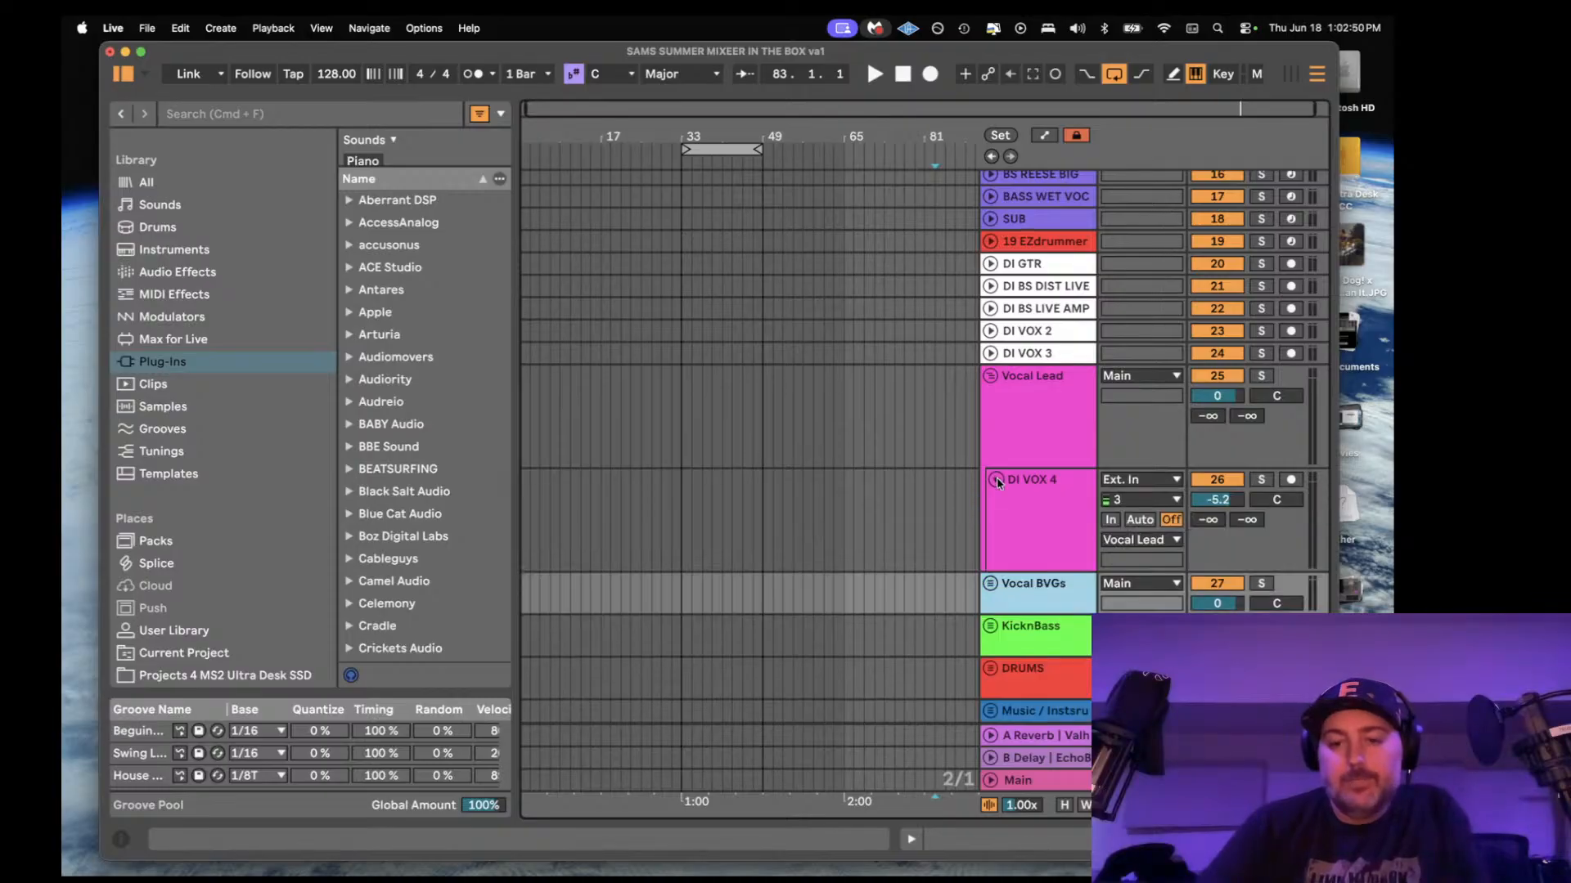
click(997, 481)
double_click(1040, 481)
click(1039, 481)
scroll(1040, 481, down, 5)
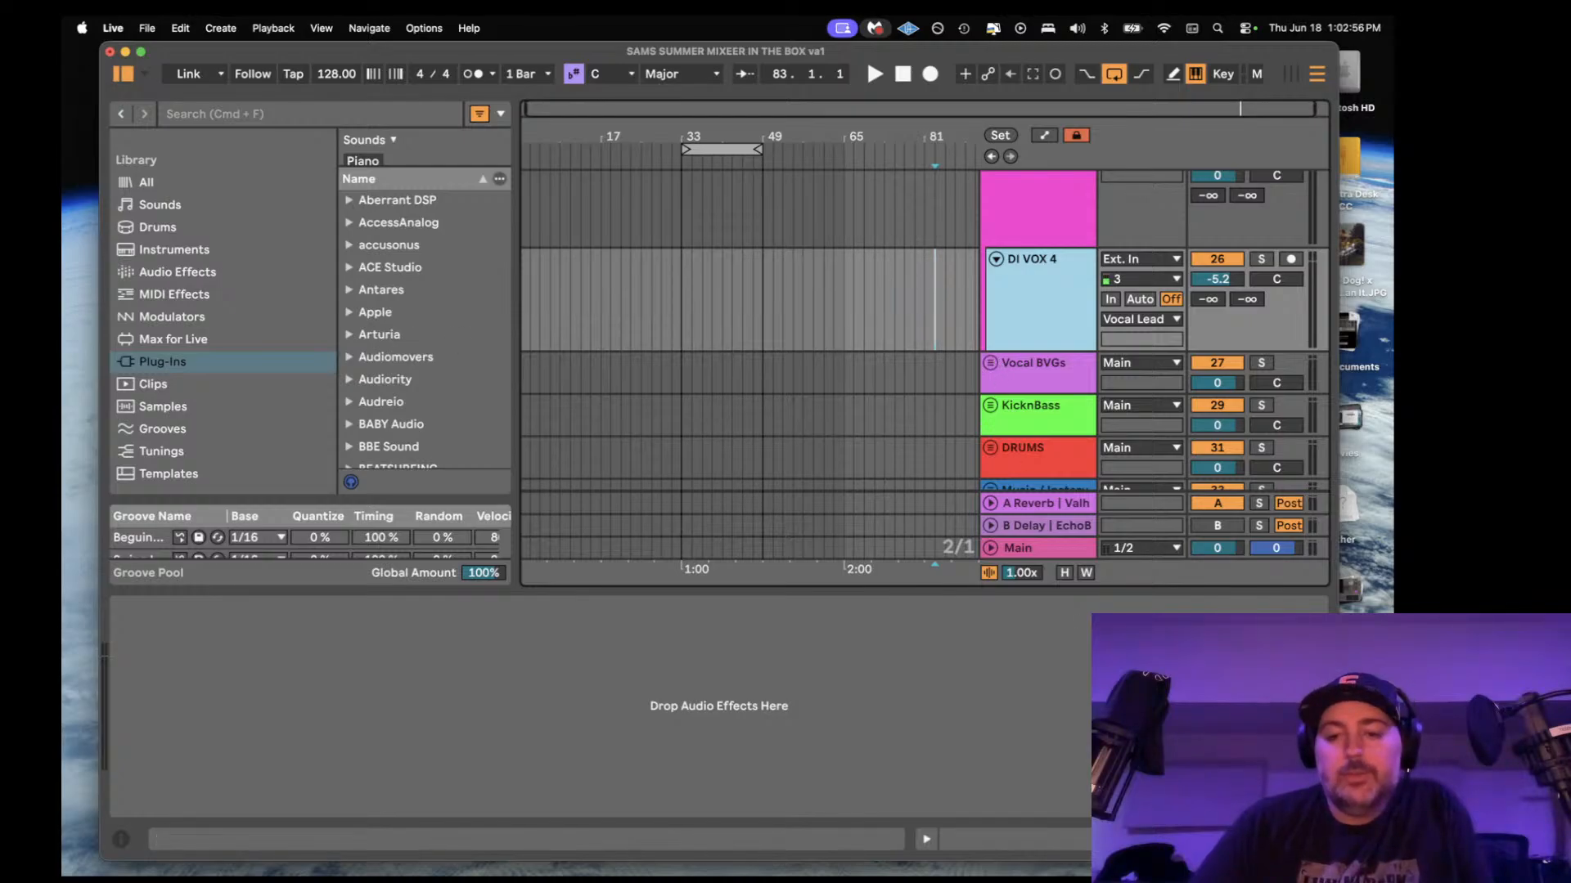
key(super+alt+l)
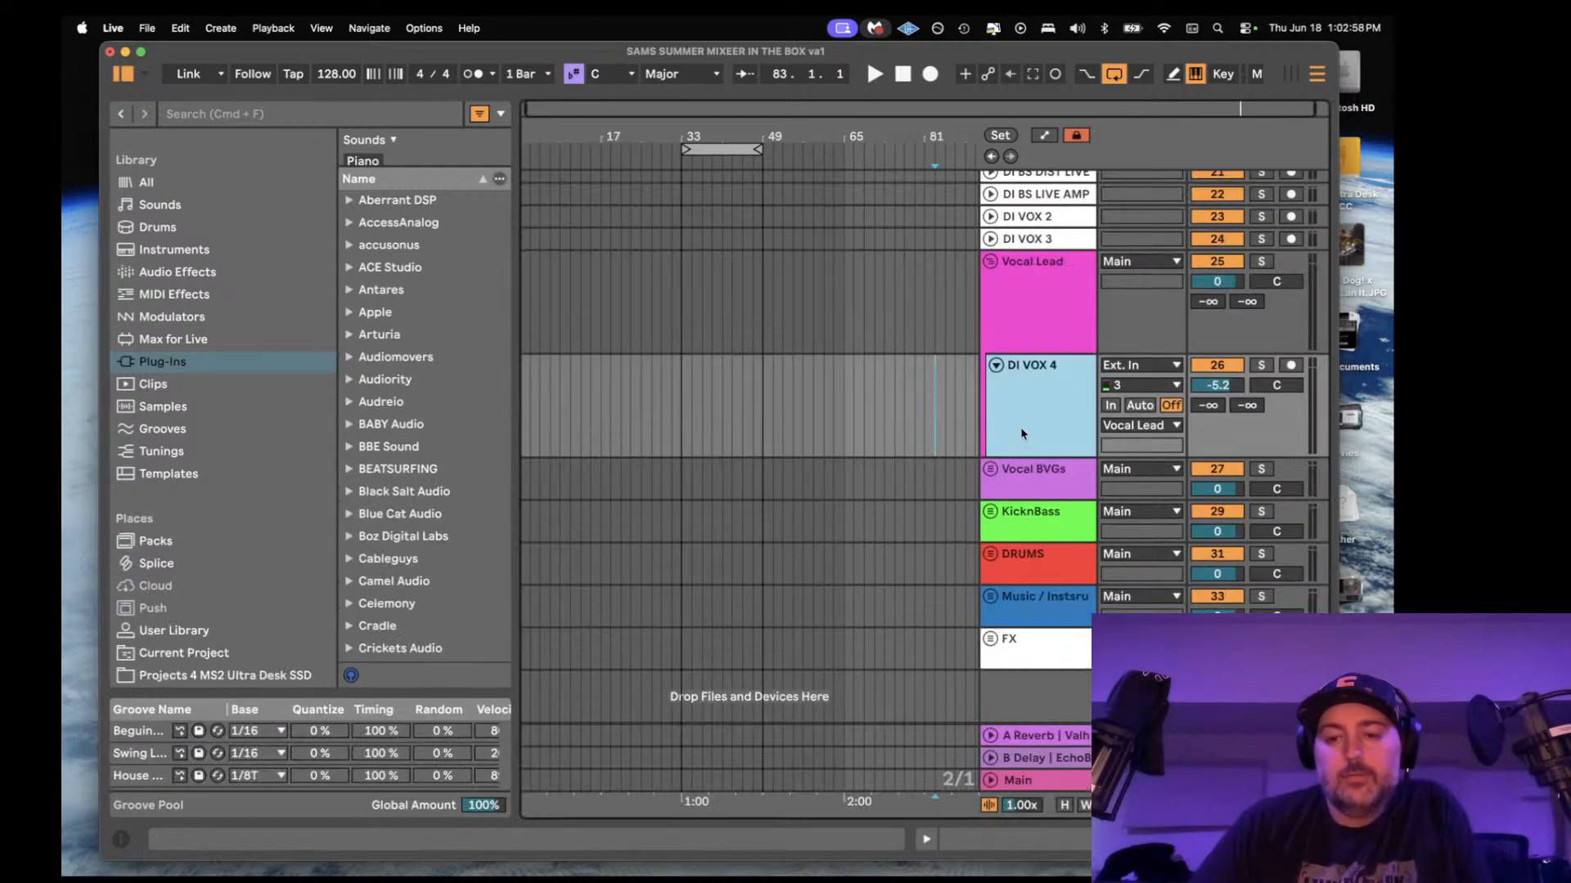
- Duplicate the DI VOX 4 track and move the copy into the unfolded Vocal BVGs group
key(super+d)
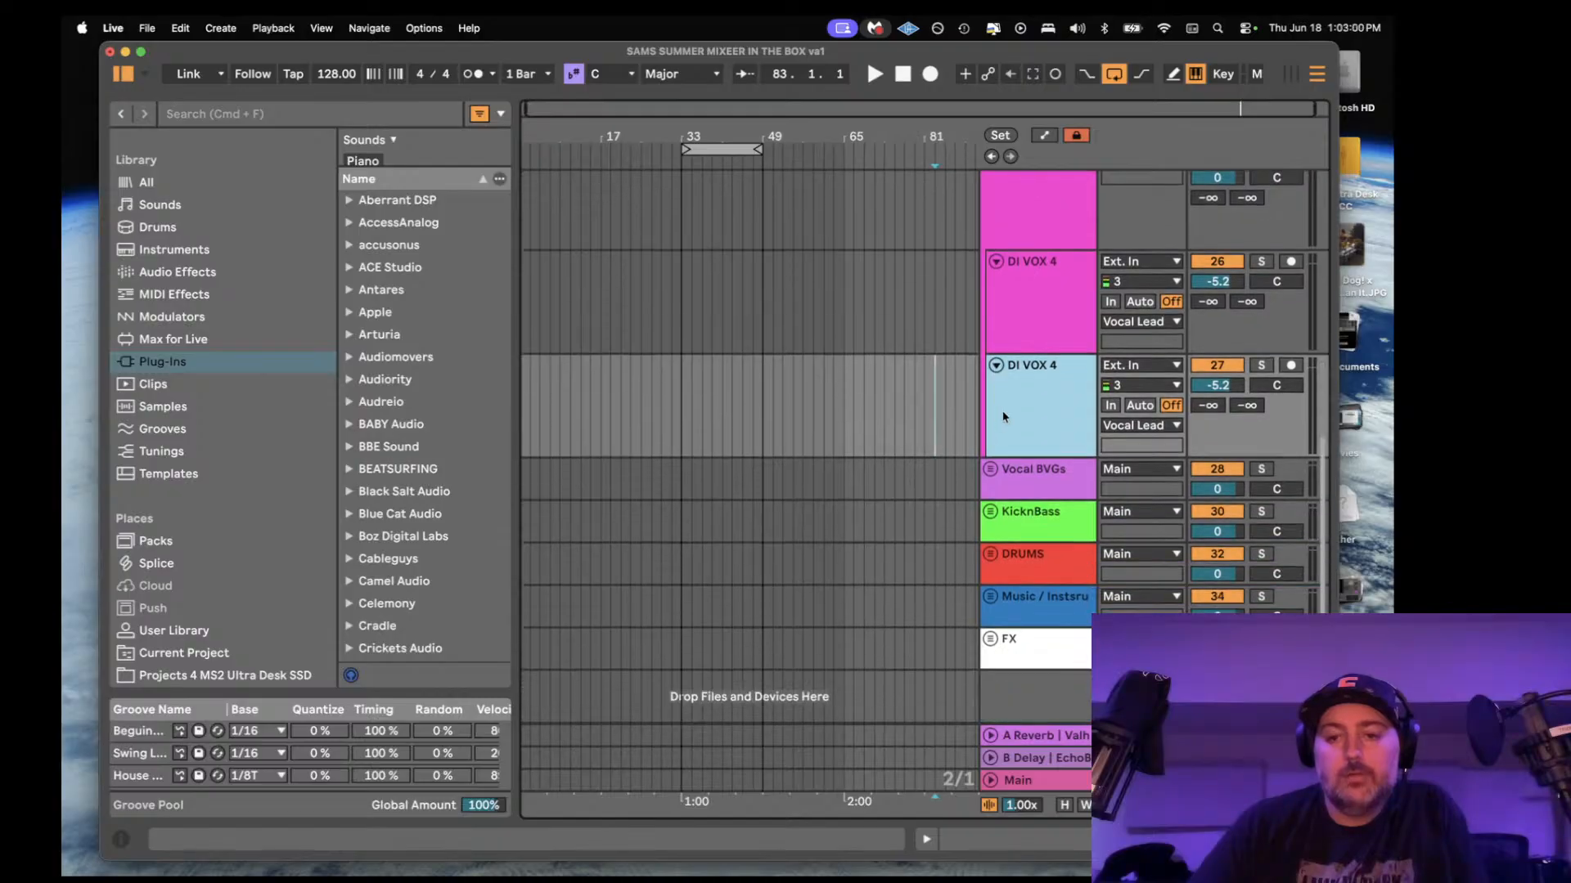
click(989, 469)
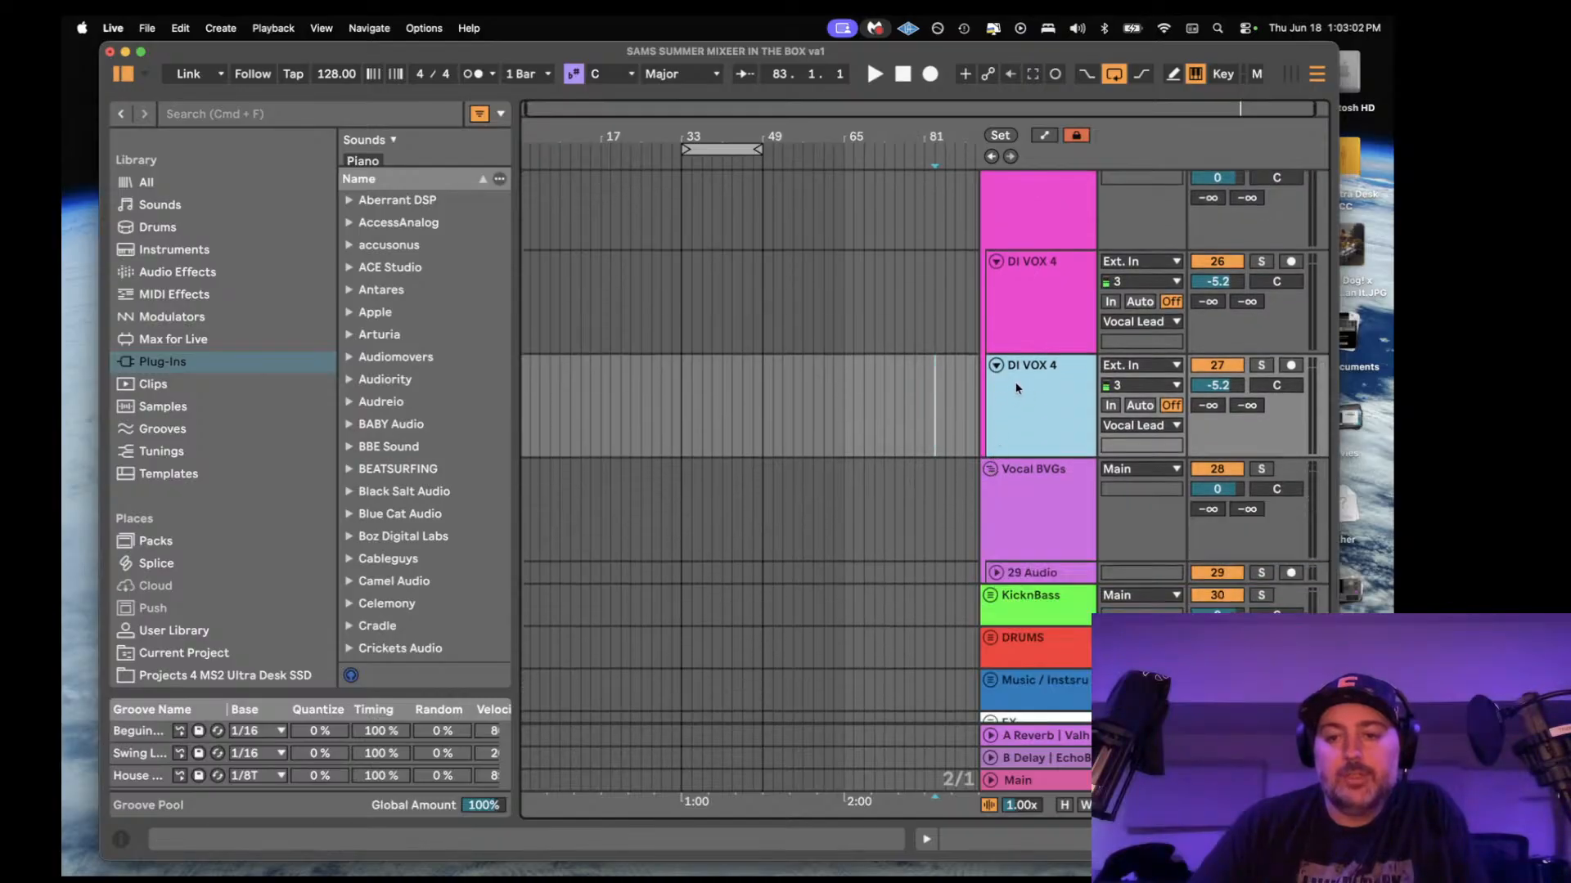
scroll(1022, 387, down, 2)
drag(1021, 367, 1023, 487)
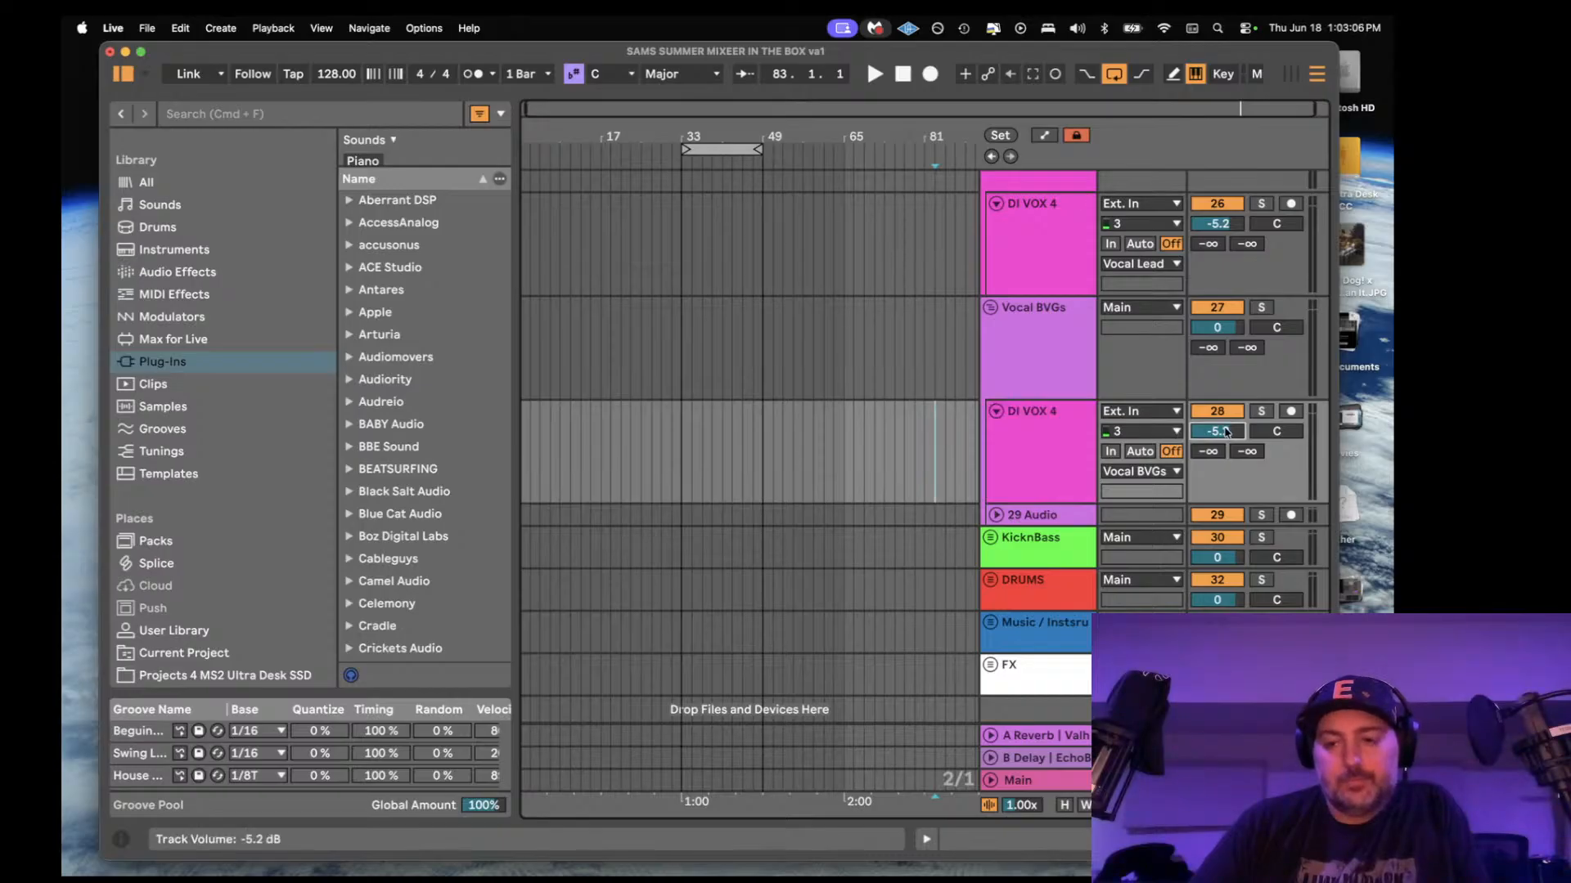
scroll(986, 404, down, 1)
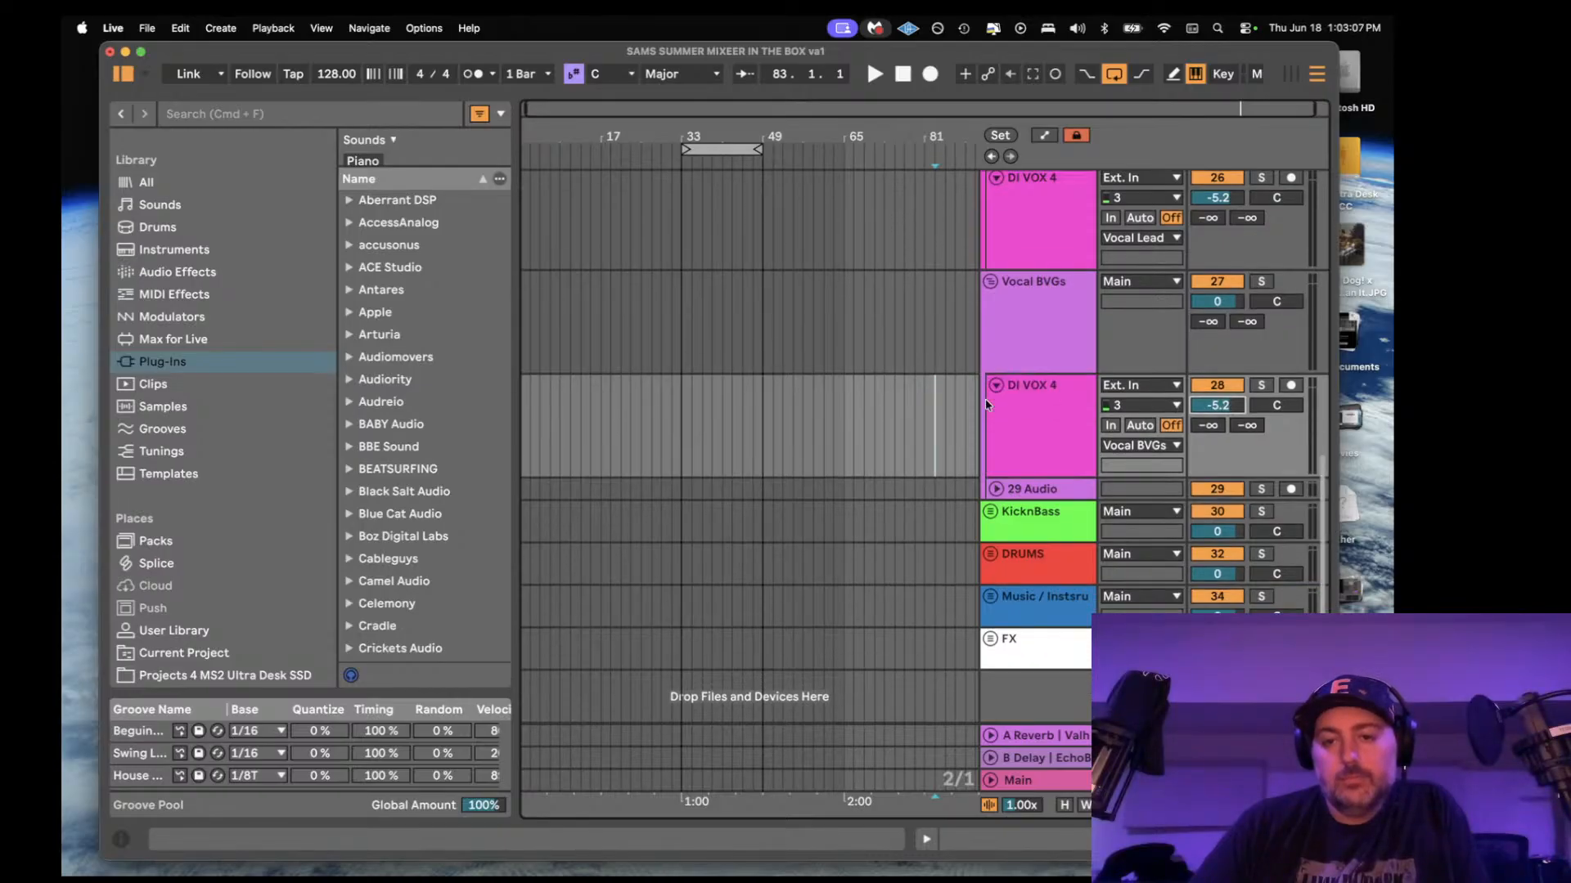
click(1044, 409)
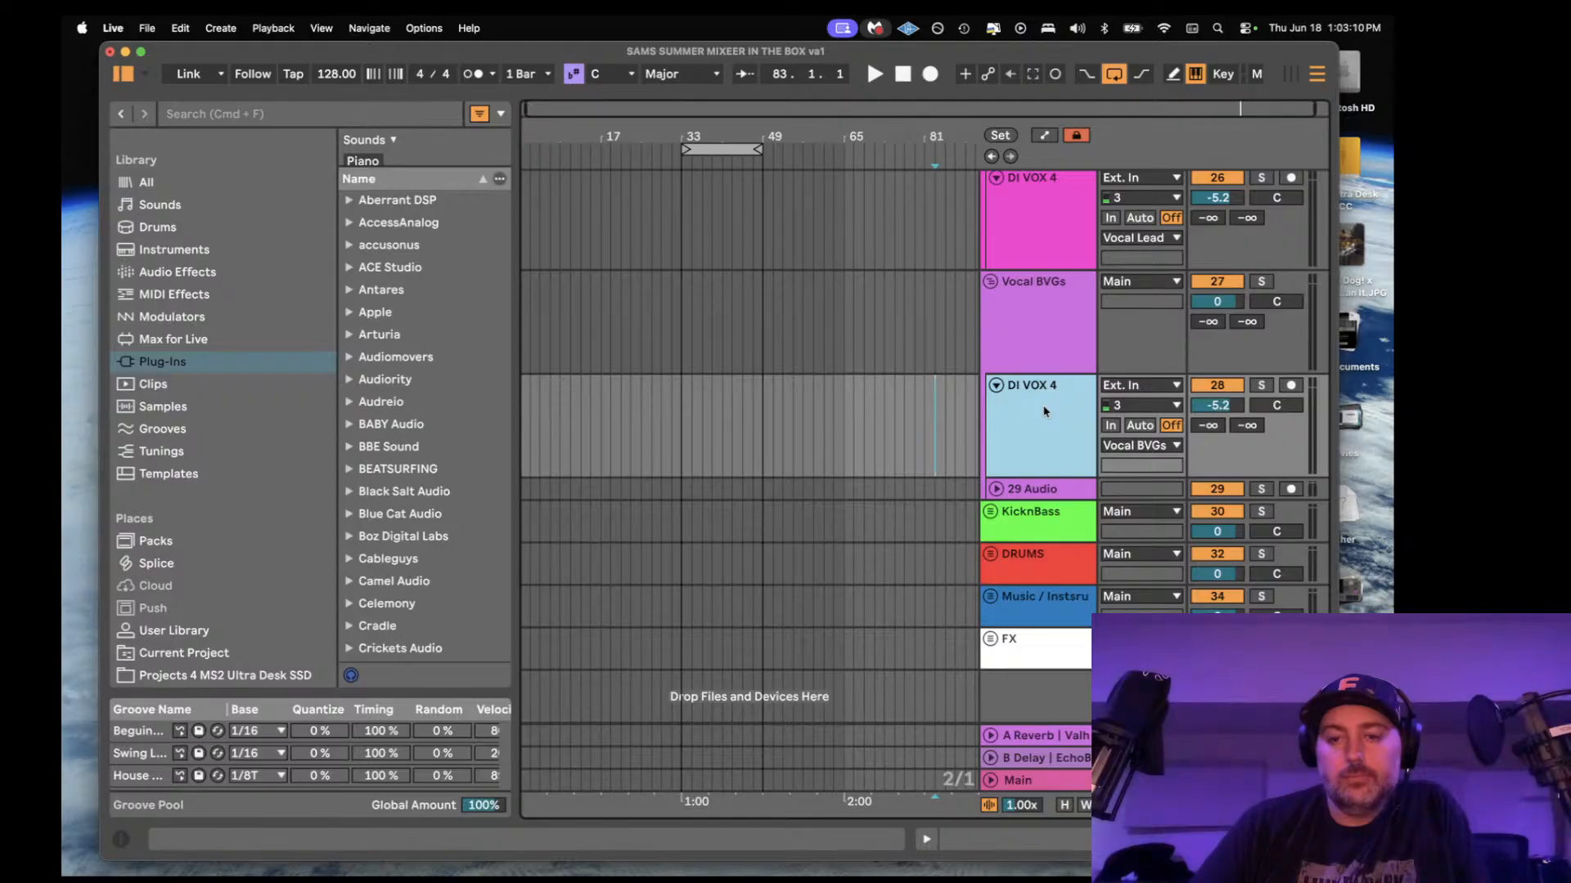
- Rename the DI VOX 4 track in the Vocal Lead group as Vocal Lead 1
scroll(1044, 409, up, 5)
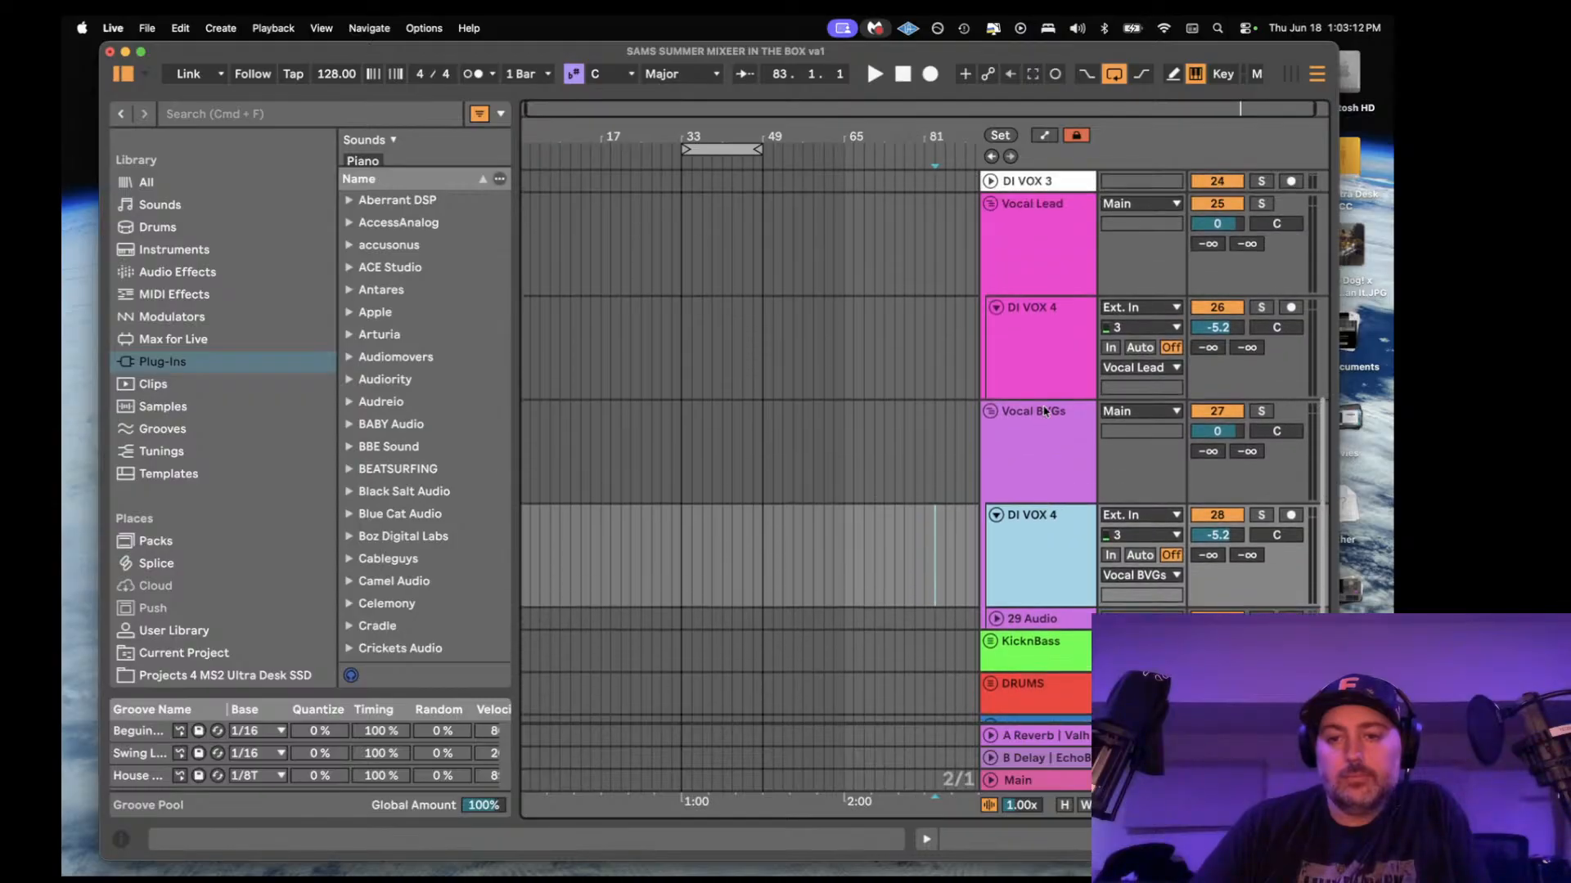
click(1043, 388)
key(super+r)
text(cal)
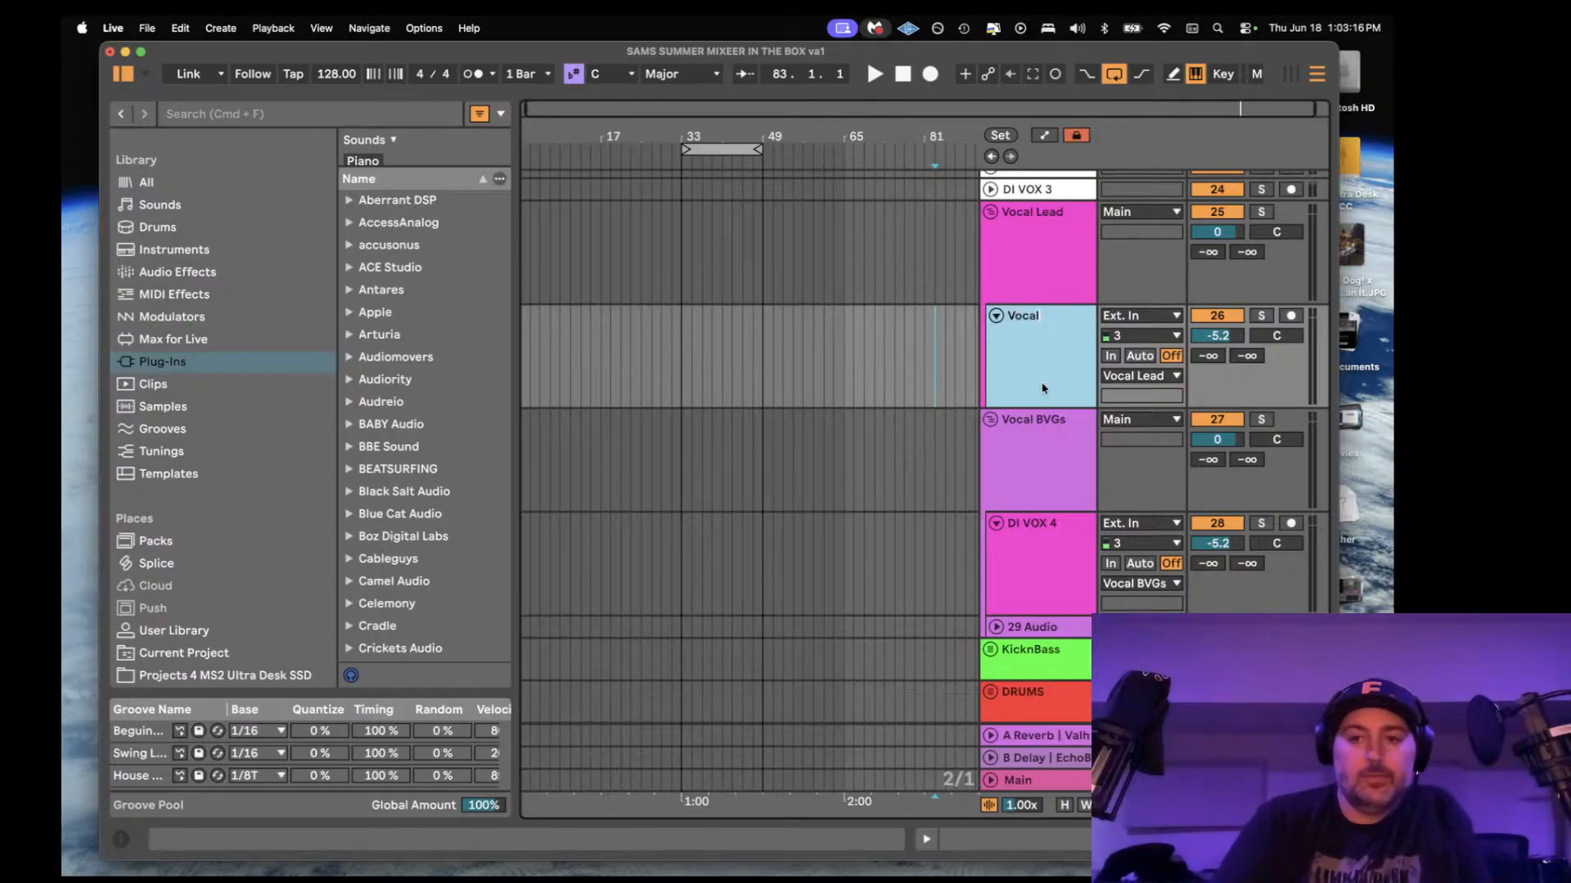
text( Lead 1)
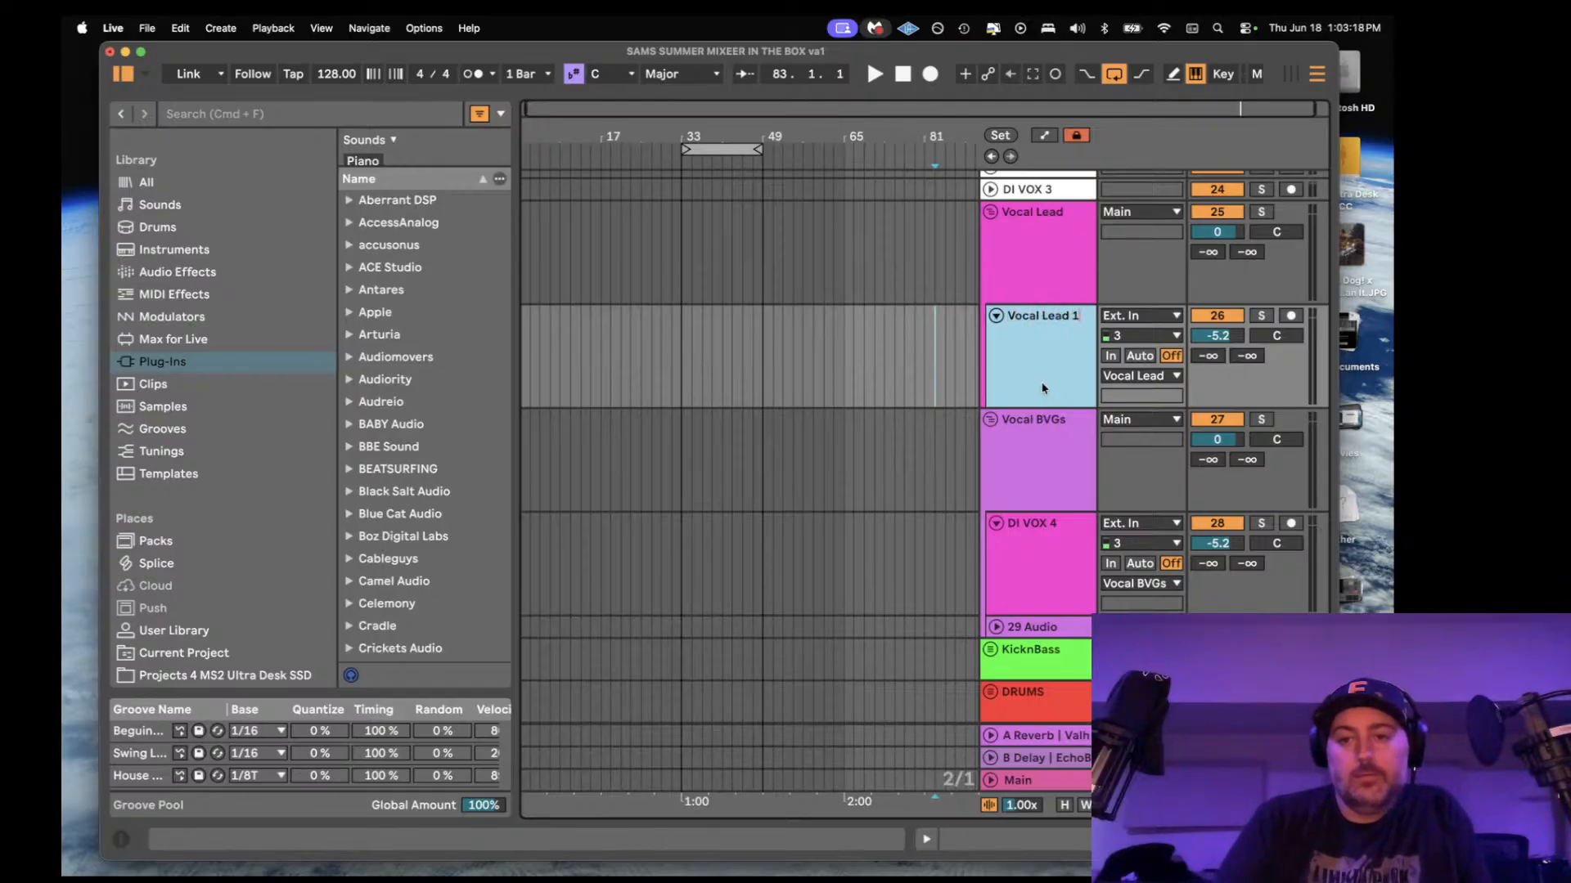
- Rename the DI VOX 4 track in the Vocal BVGs group as Vocal BVGs 1 and delete the group's 29 Audio track
click(1040, 588)
key(super+r)
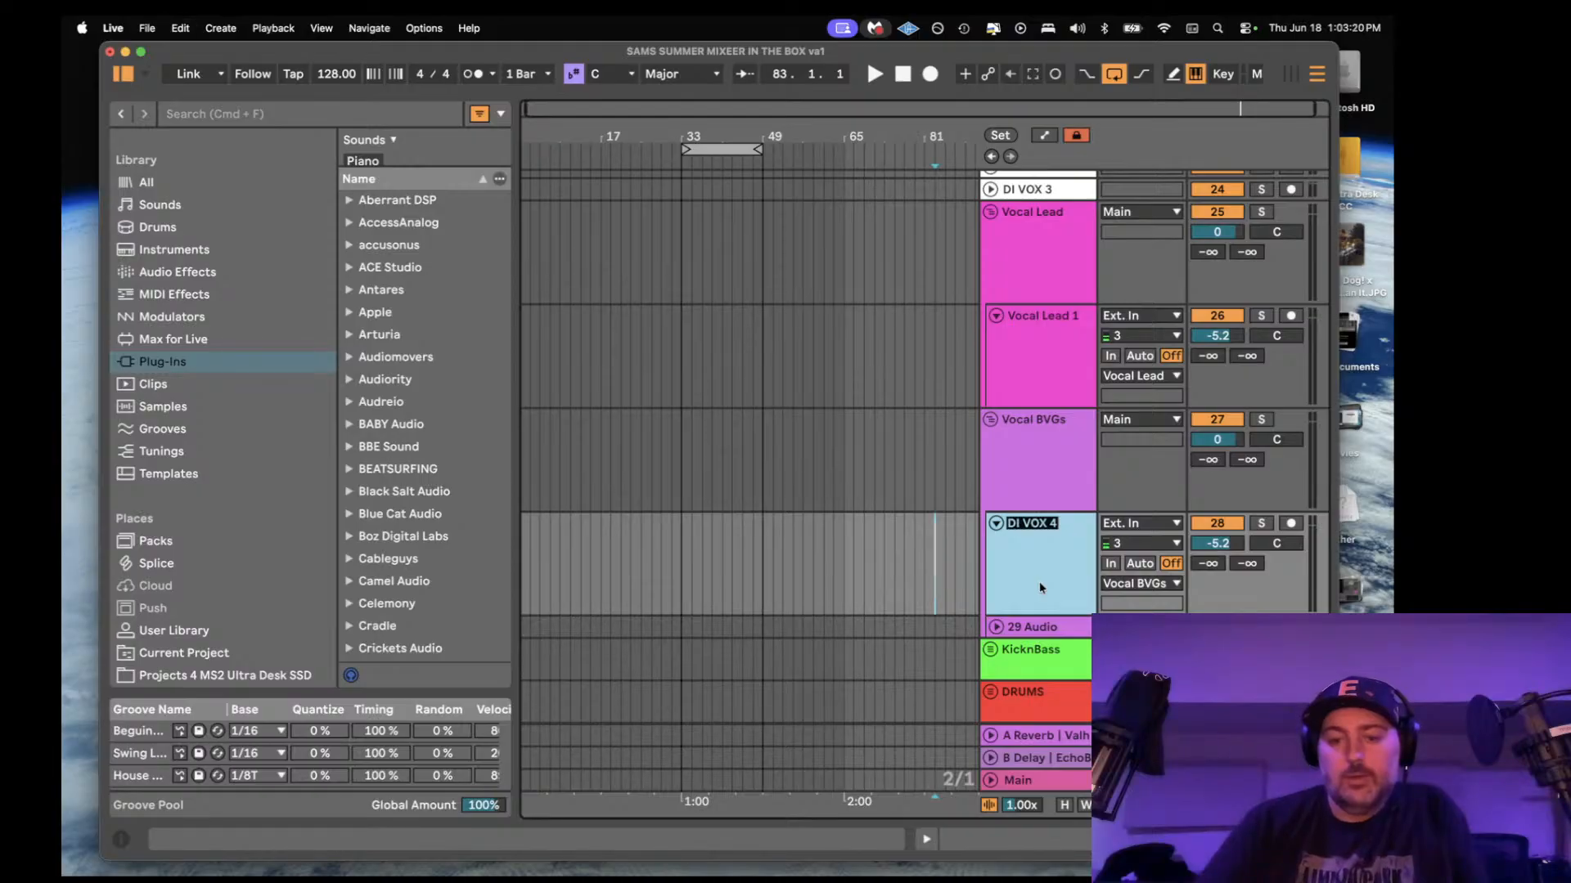
text(Vocal BV)
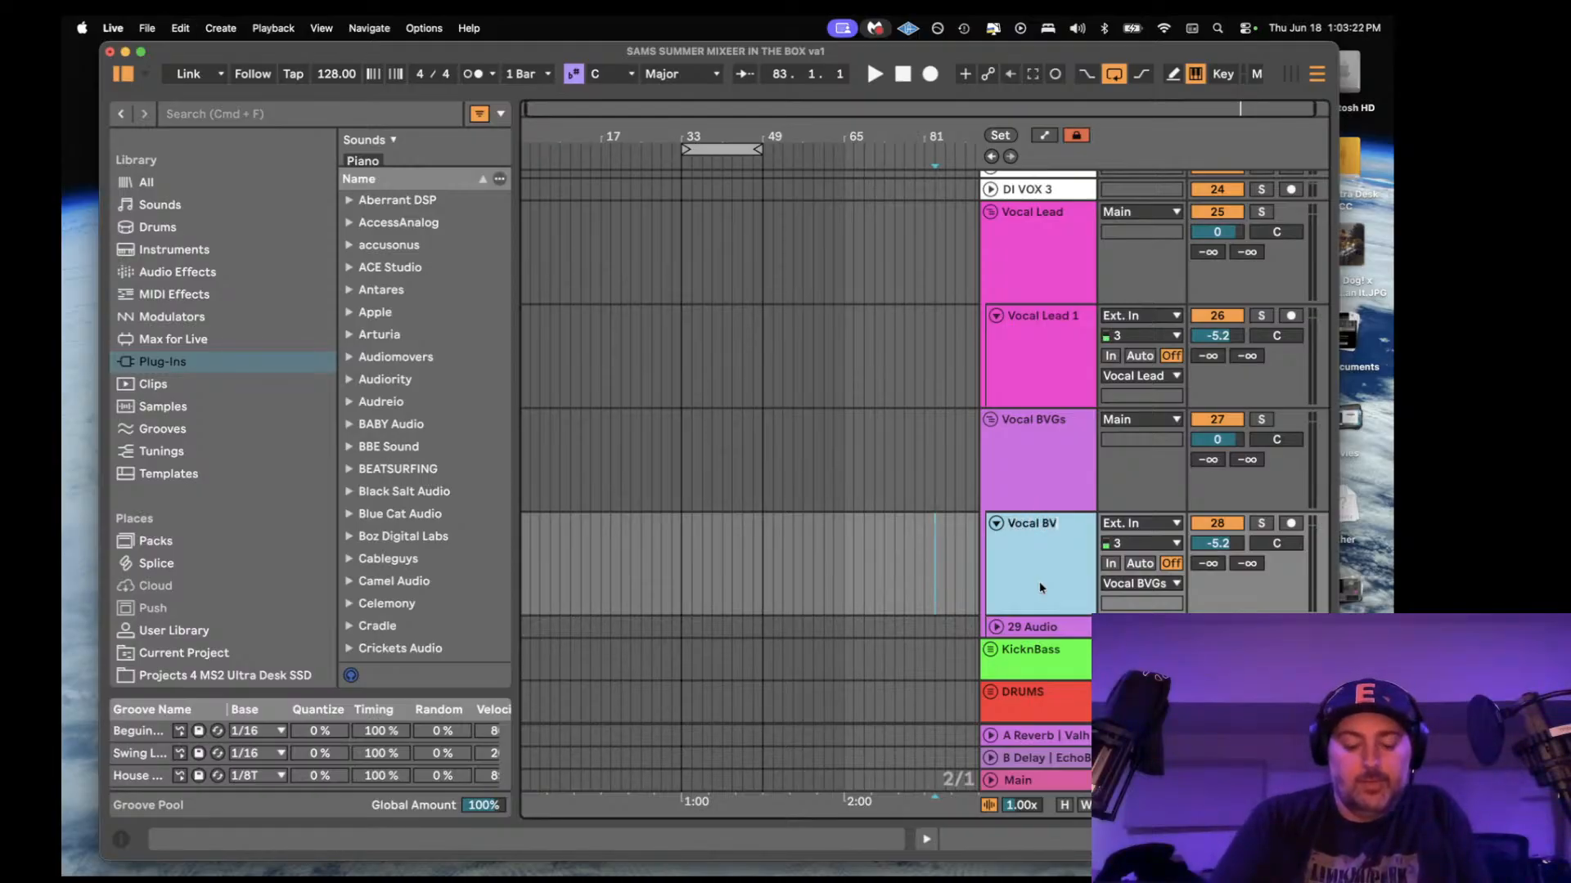
text(Gs 1)
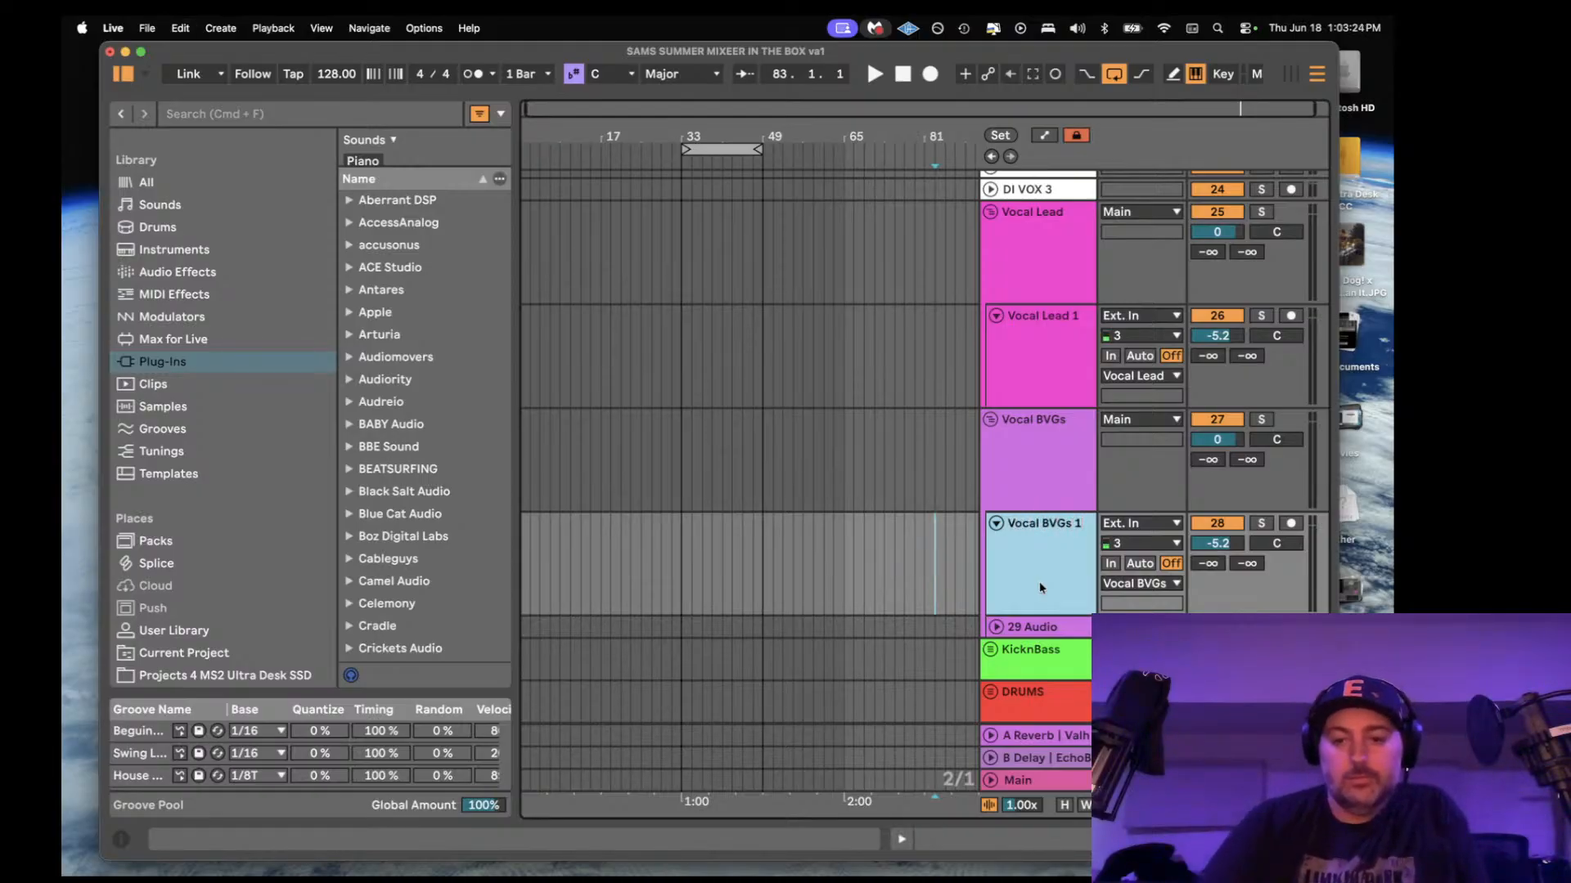
click(1059, 625)
scroll(1060, 626, down, 3)
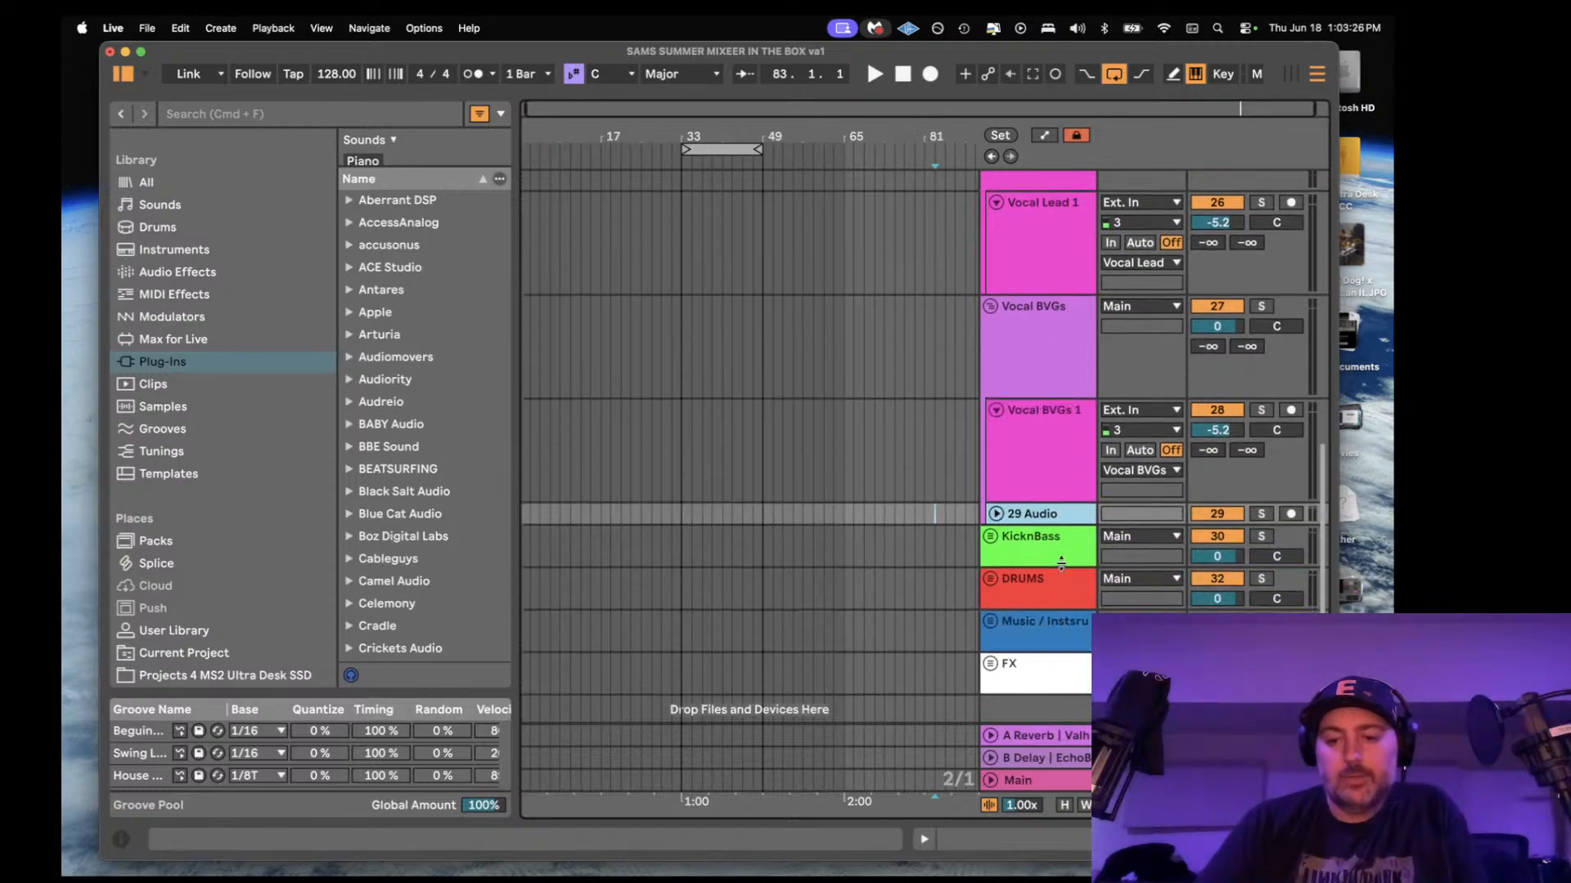
key(Delete)
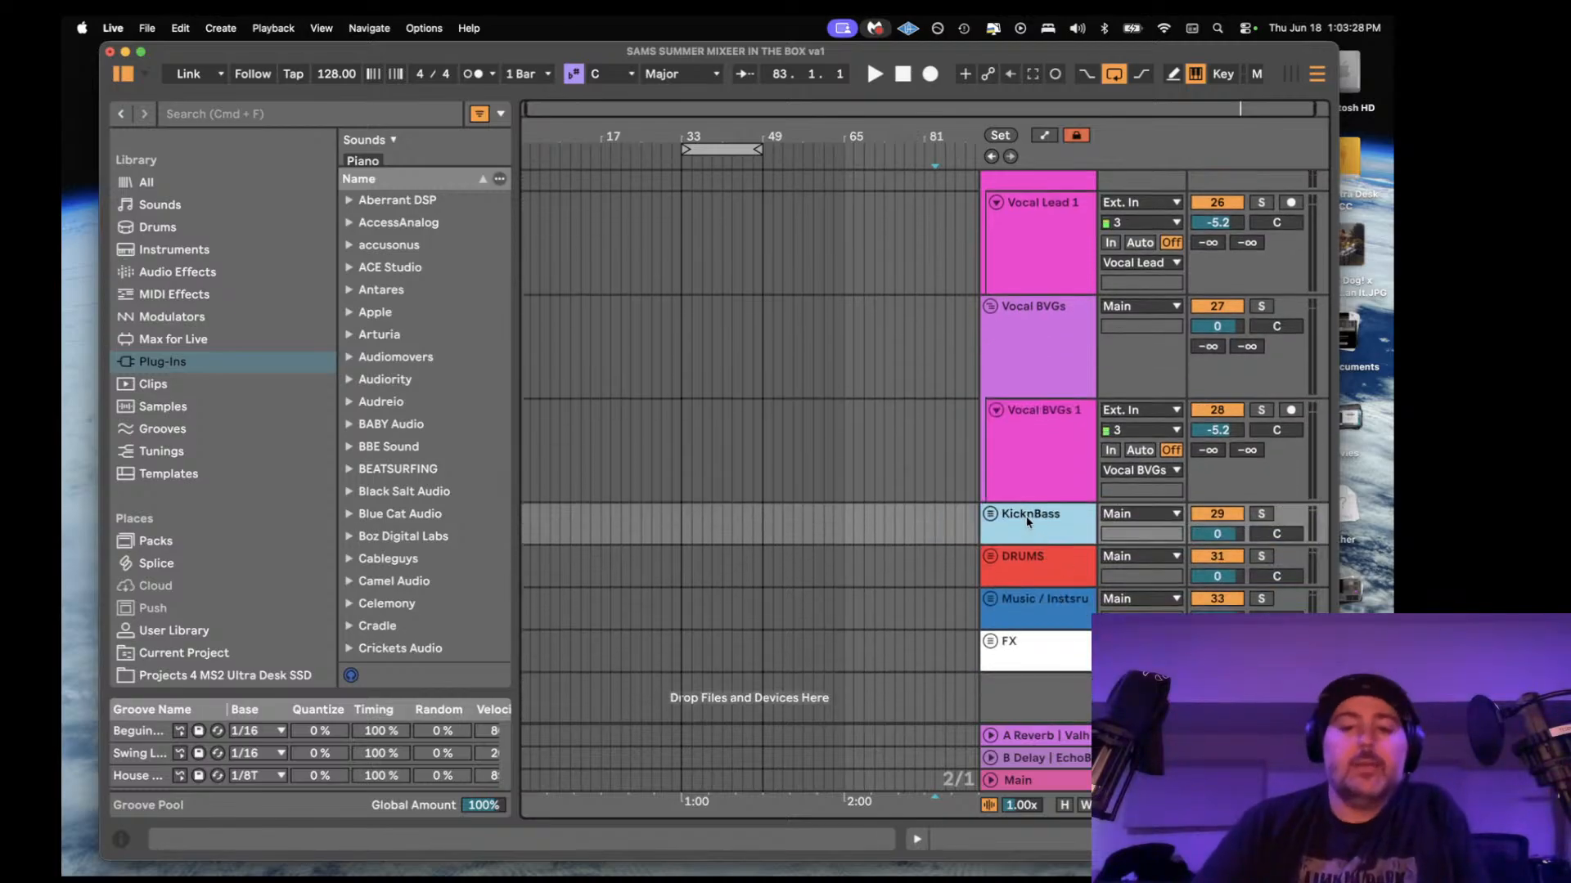
- Fold the Vocal Lead and Vocal BVGs groups and move all six groups, Vocal Lead through FX, above the DRM HH LIVe track
scroll(1031, 526, down, 1)
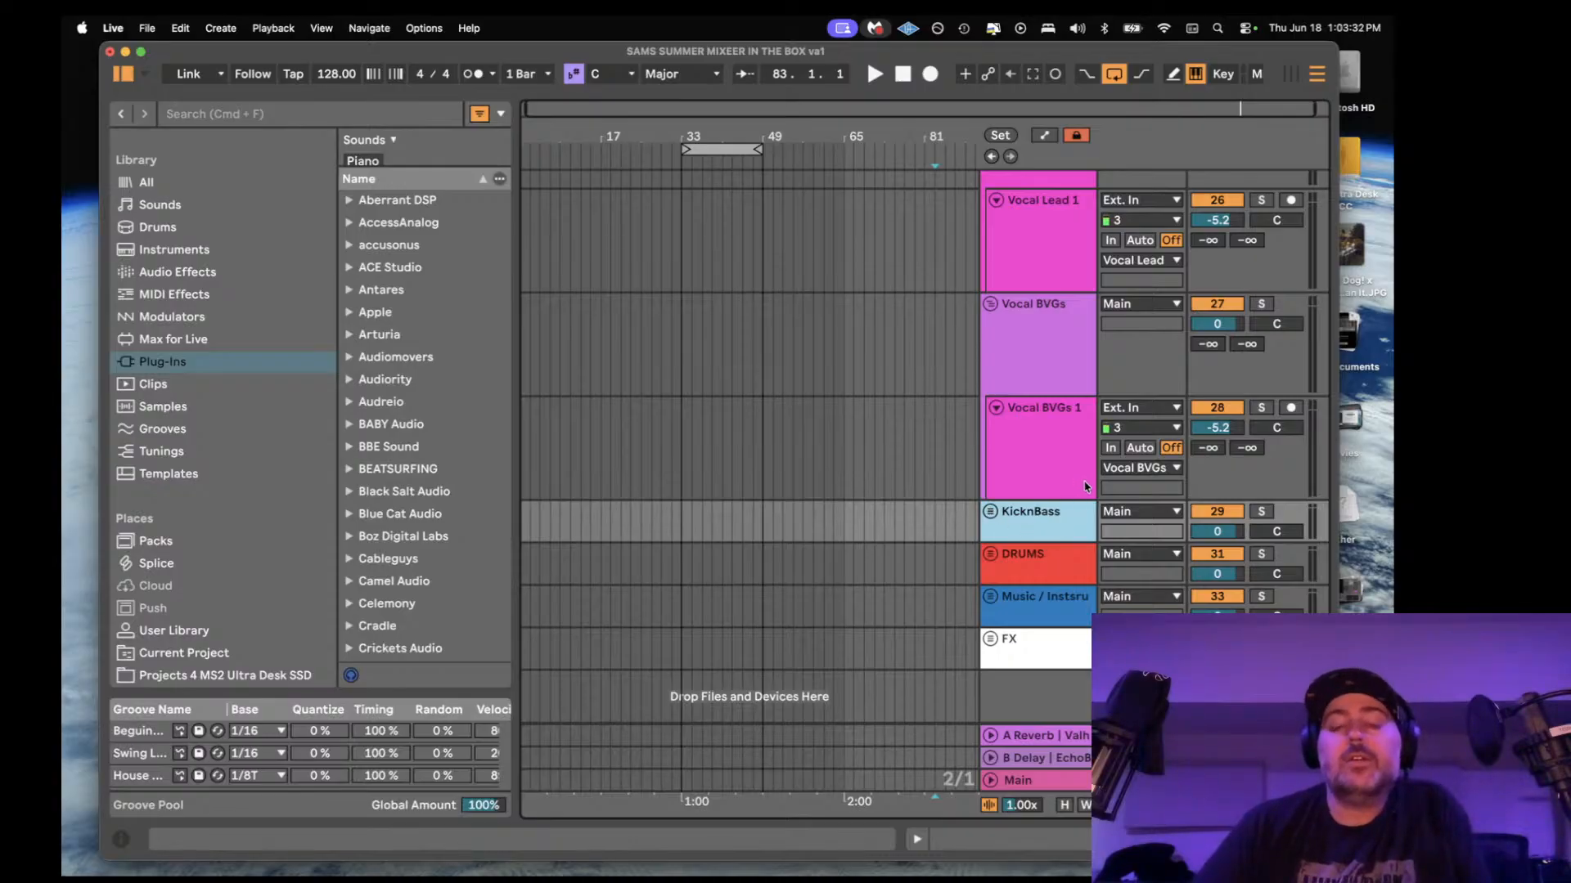
scroll(1083, 482, up, 10)
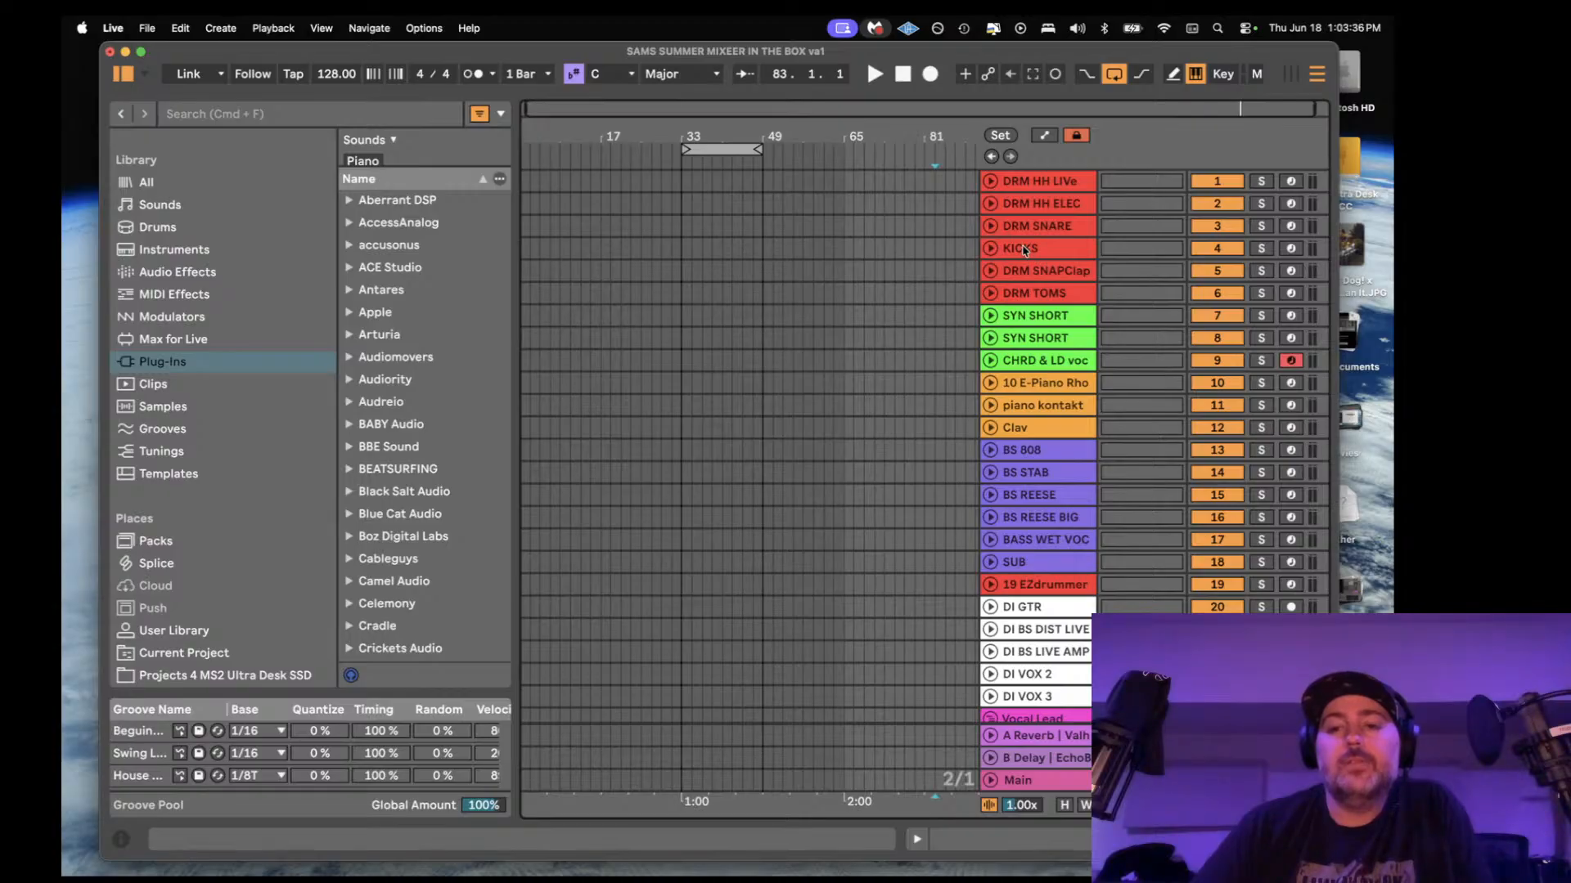
scroll(1022, 251, down, 10)
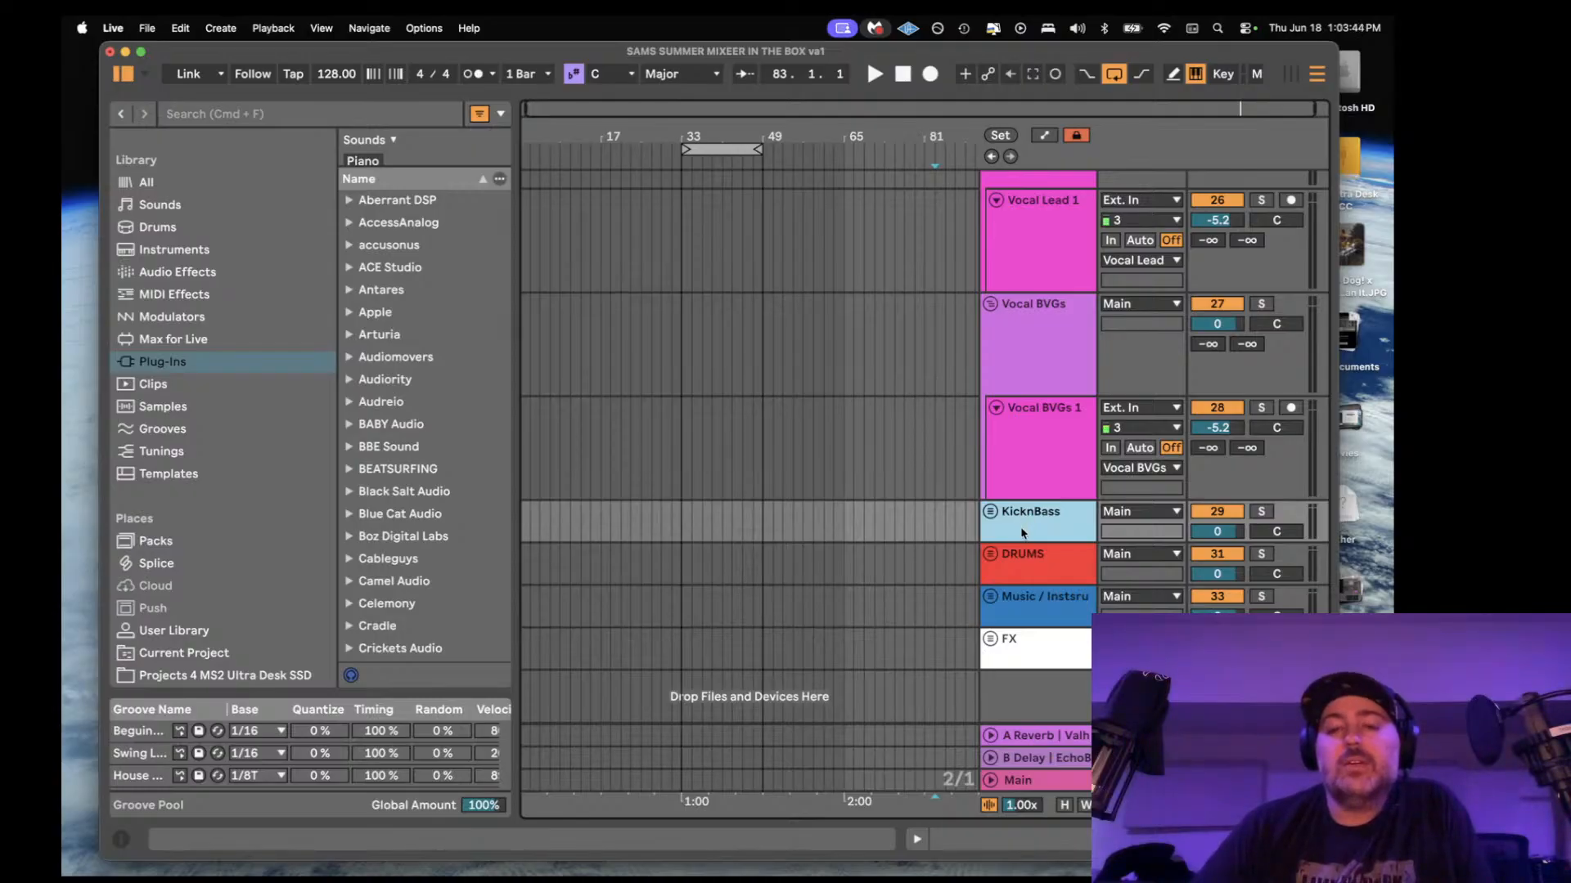
scroll(1035, 454, up, 10)
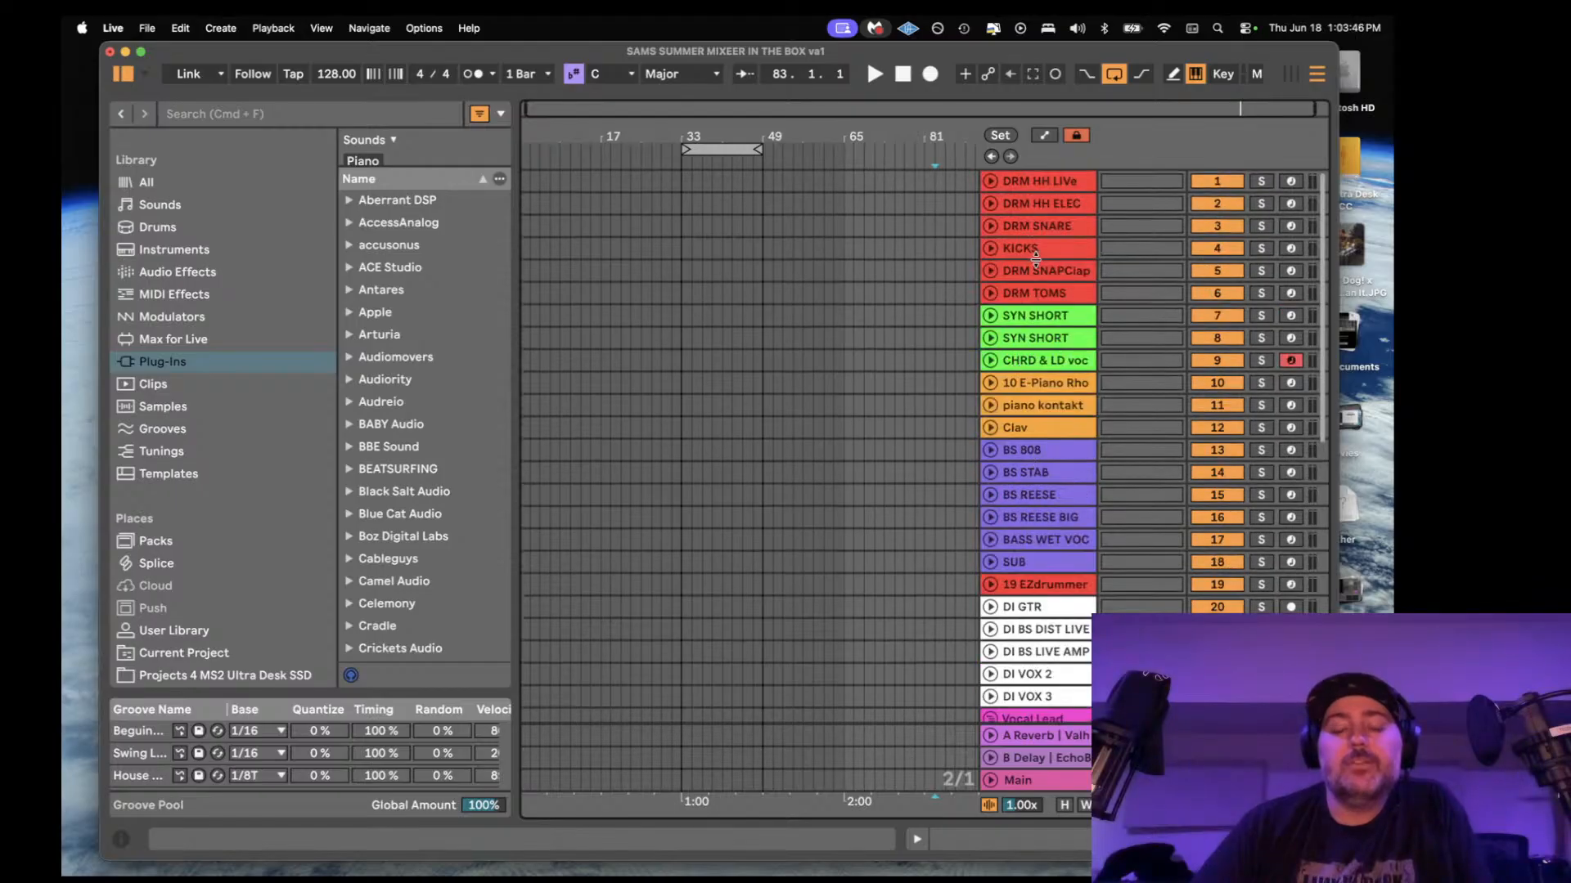
scroll(1035, 262, down, 5)
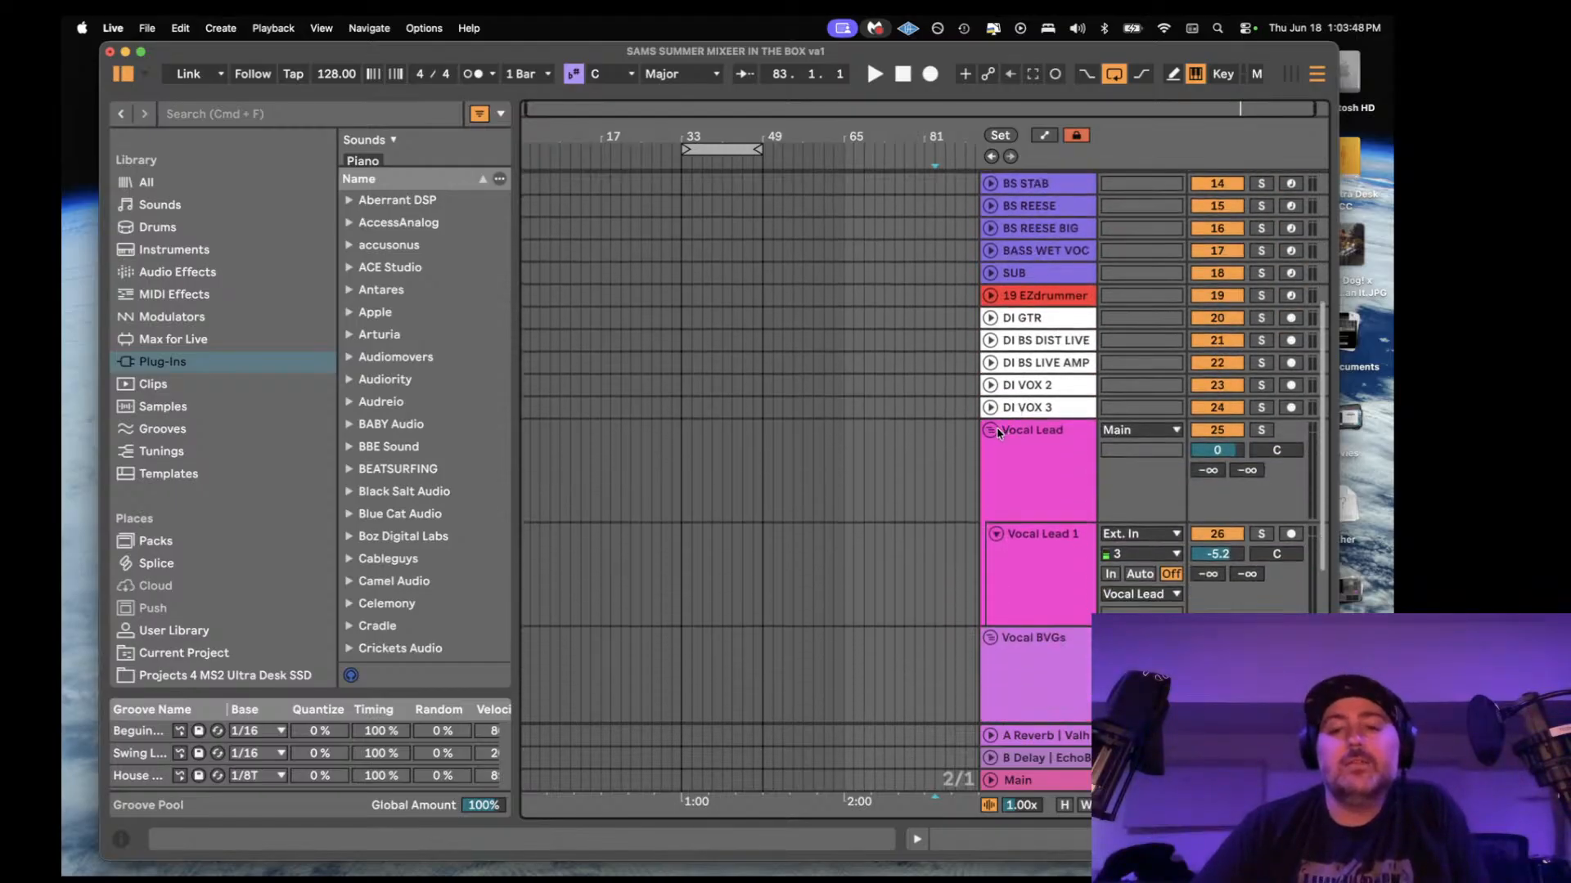
click(990, 429)
click(991, 473)
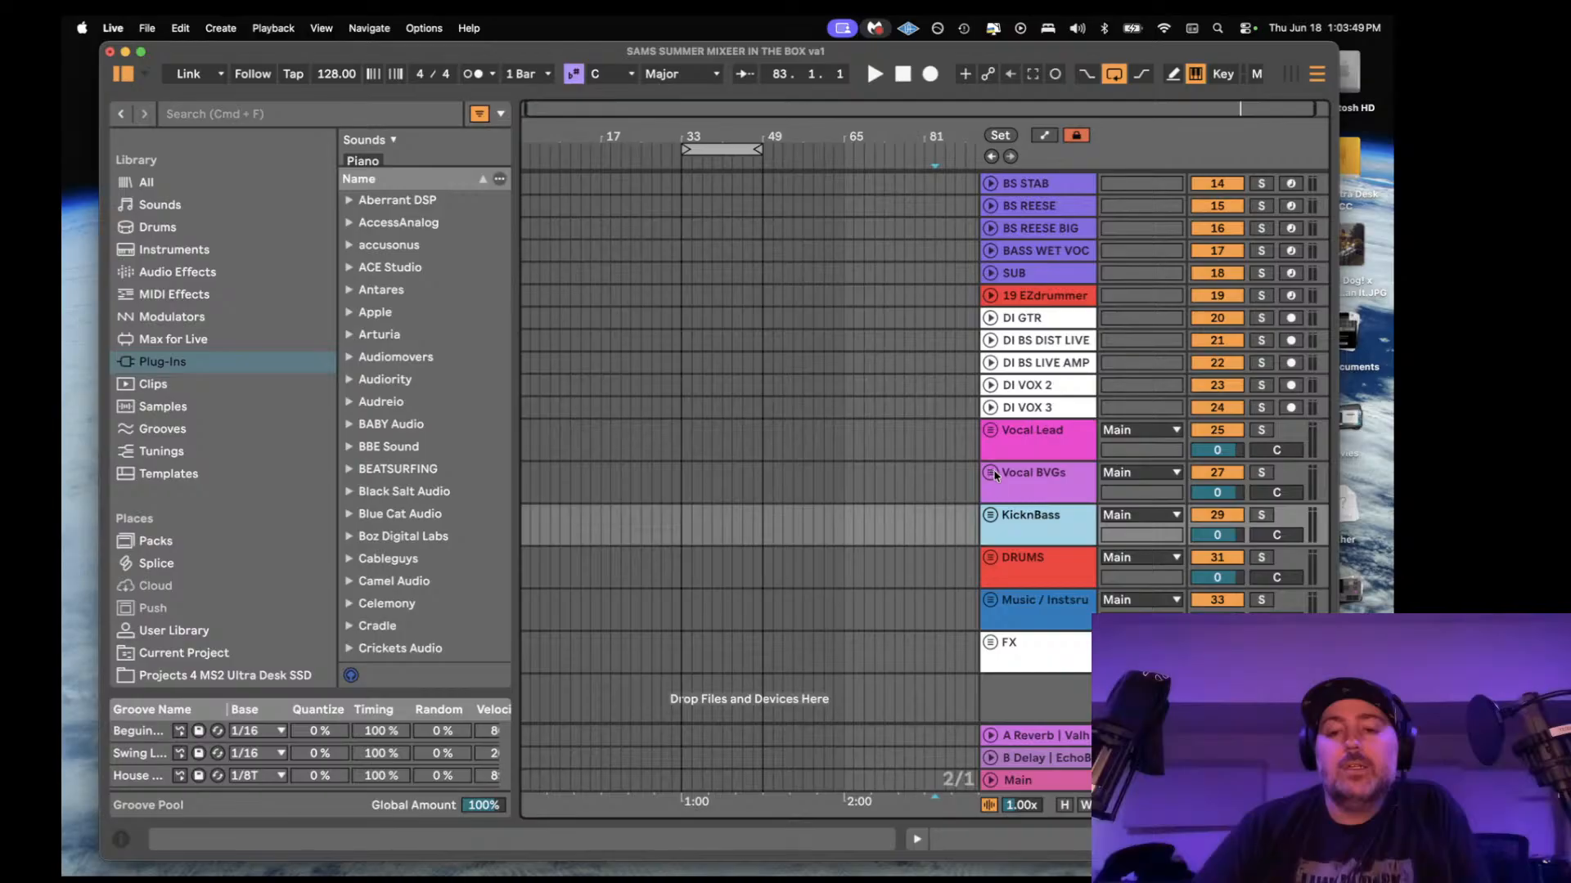
click(1053, 647)
shift+click(1041, 431)
drag(1041, 431, 1036, 180)
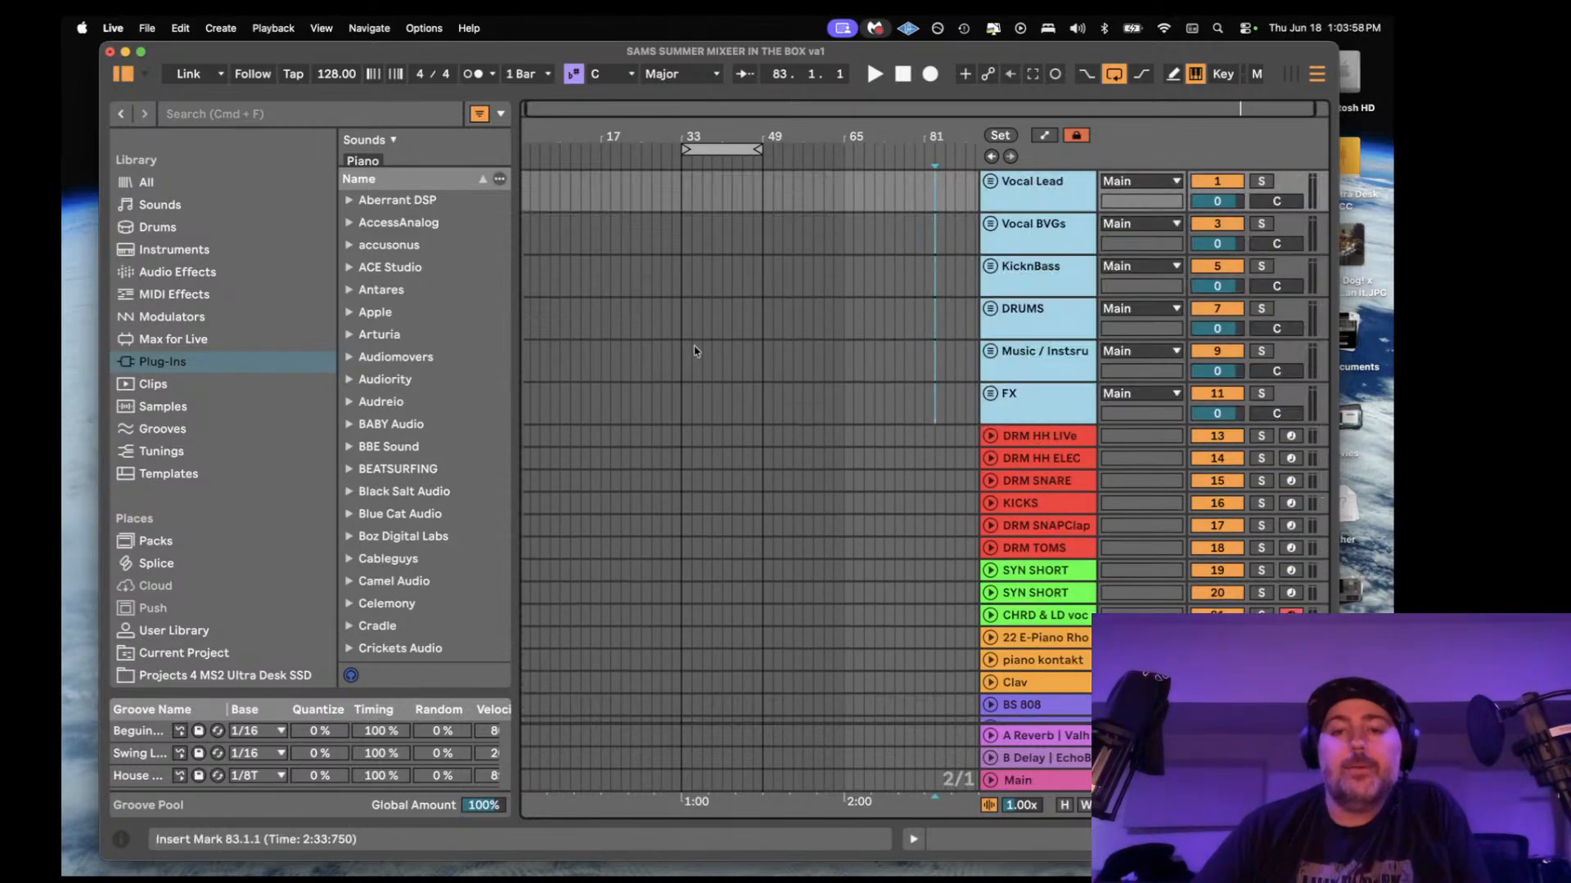
- Review the order of the tracks below the groups, from DRM HH LIVe down to DI VOX 3
scroll(723, 332, down, 3)
scroll(723, 332, down, 3)
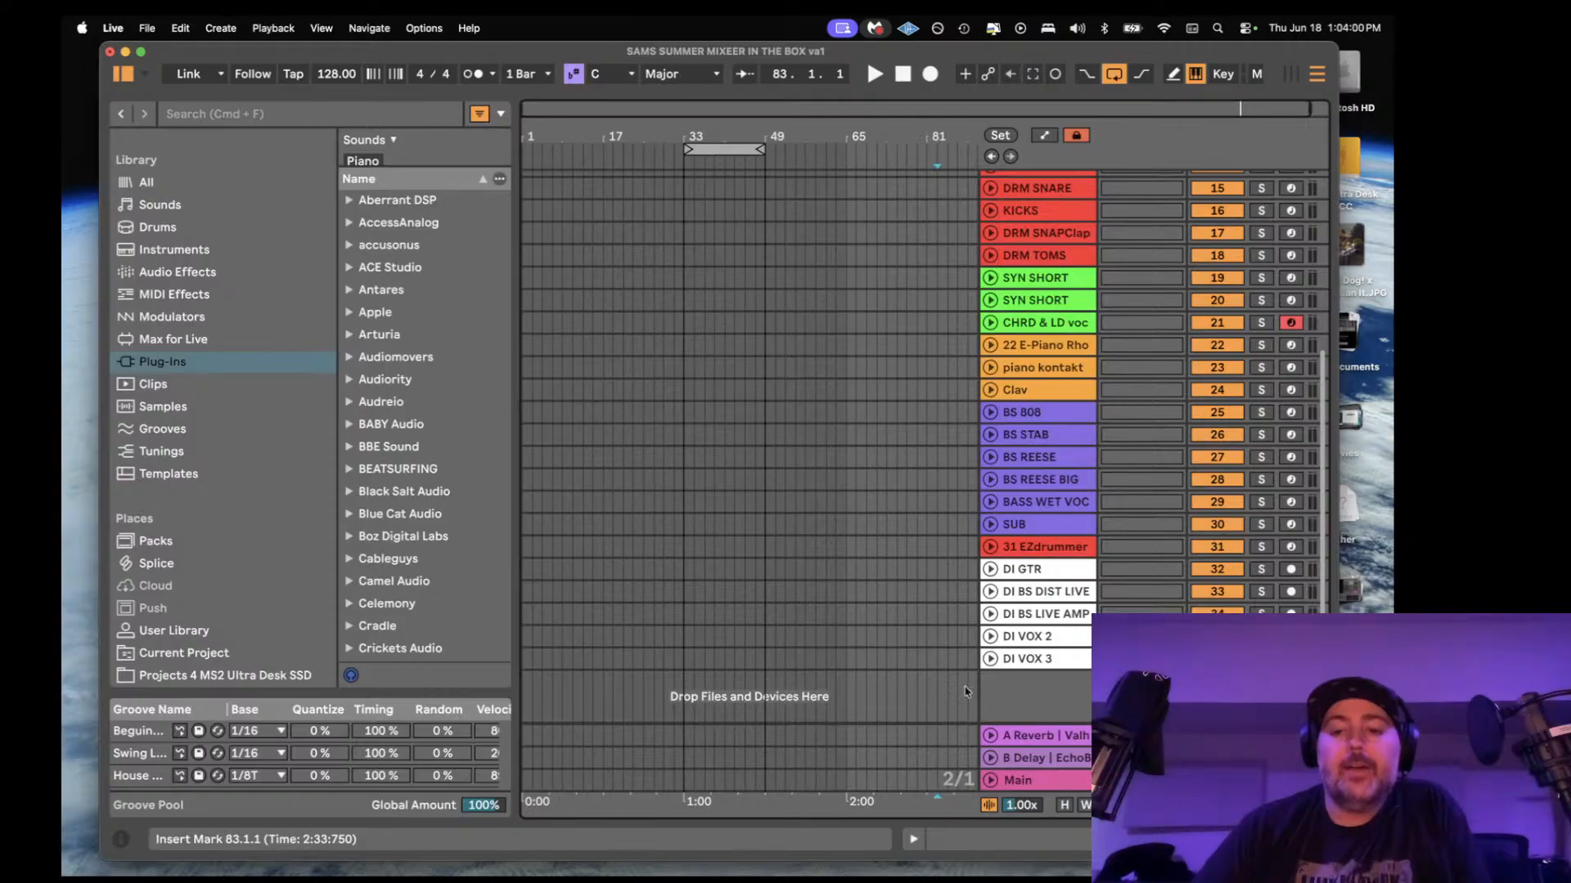
click(1031, 656)
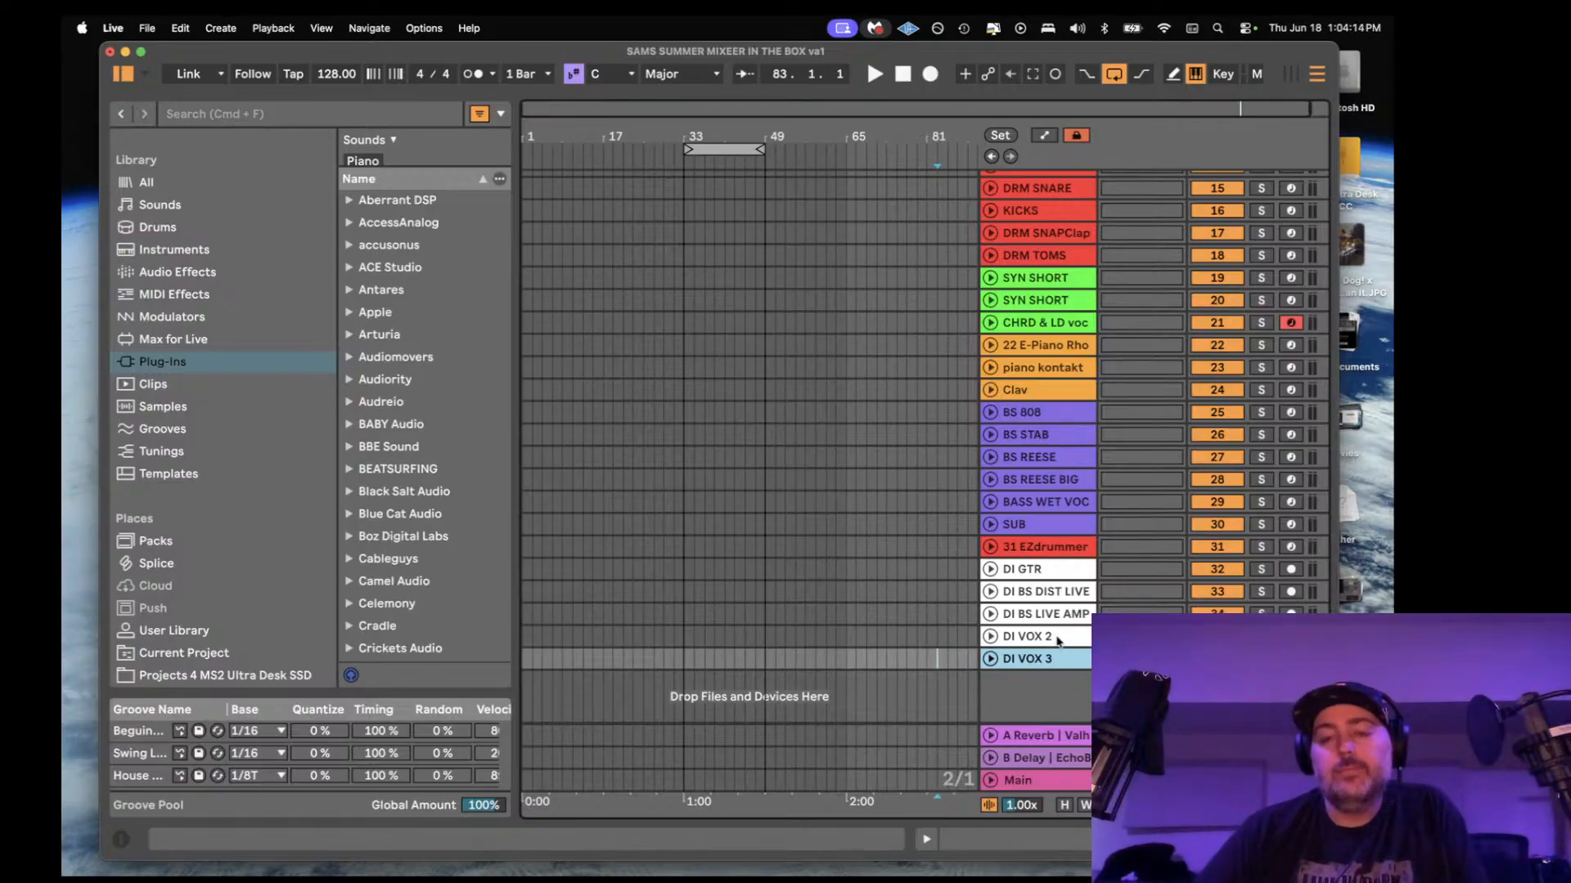
scroll(1062, 622, up, 5)
scroll(1068, 616, down, 3)
scroll(1064, 614, up, 4)
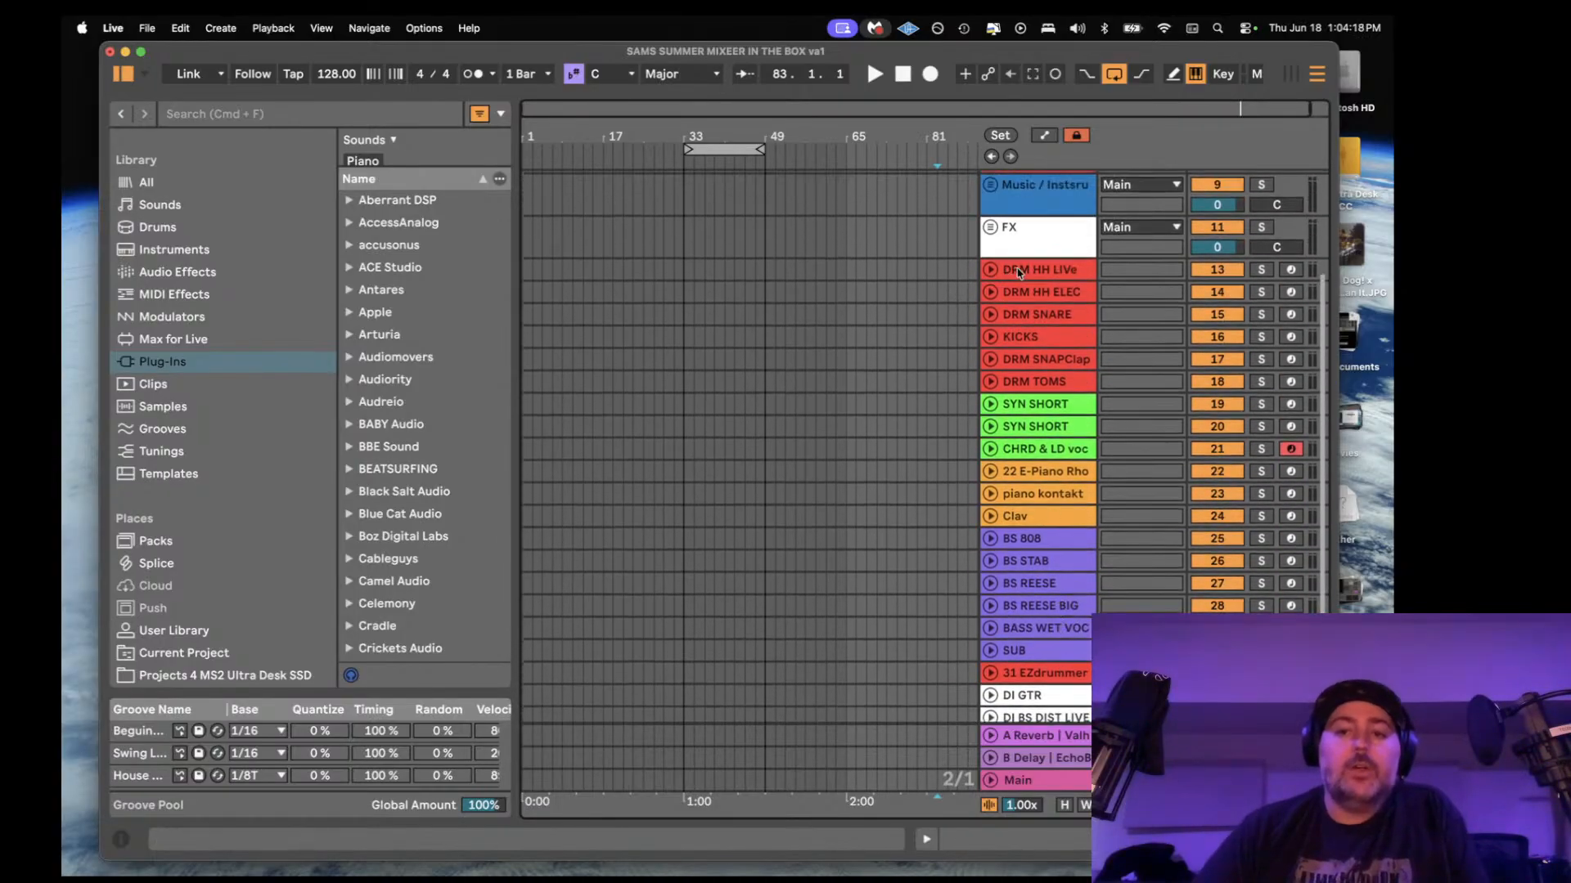
click(1018, 273)
scroll(1020, 274, down, 3)
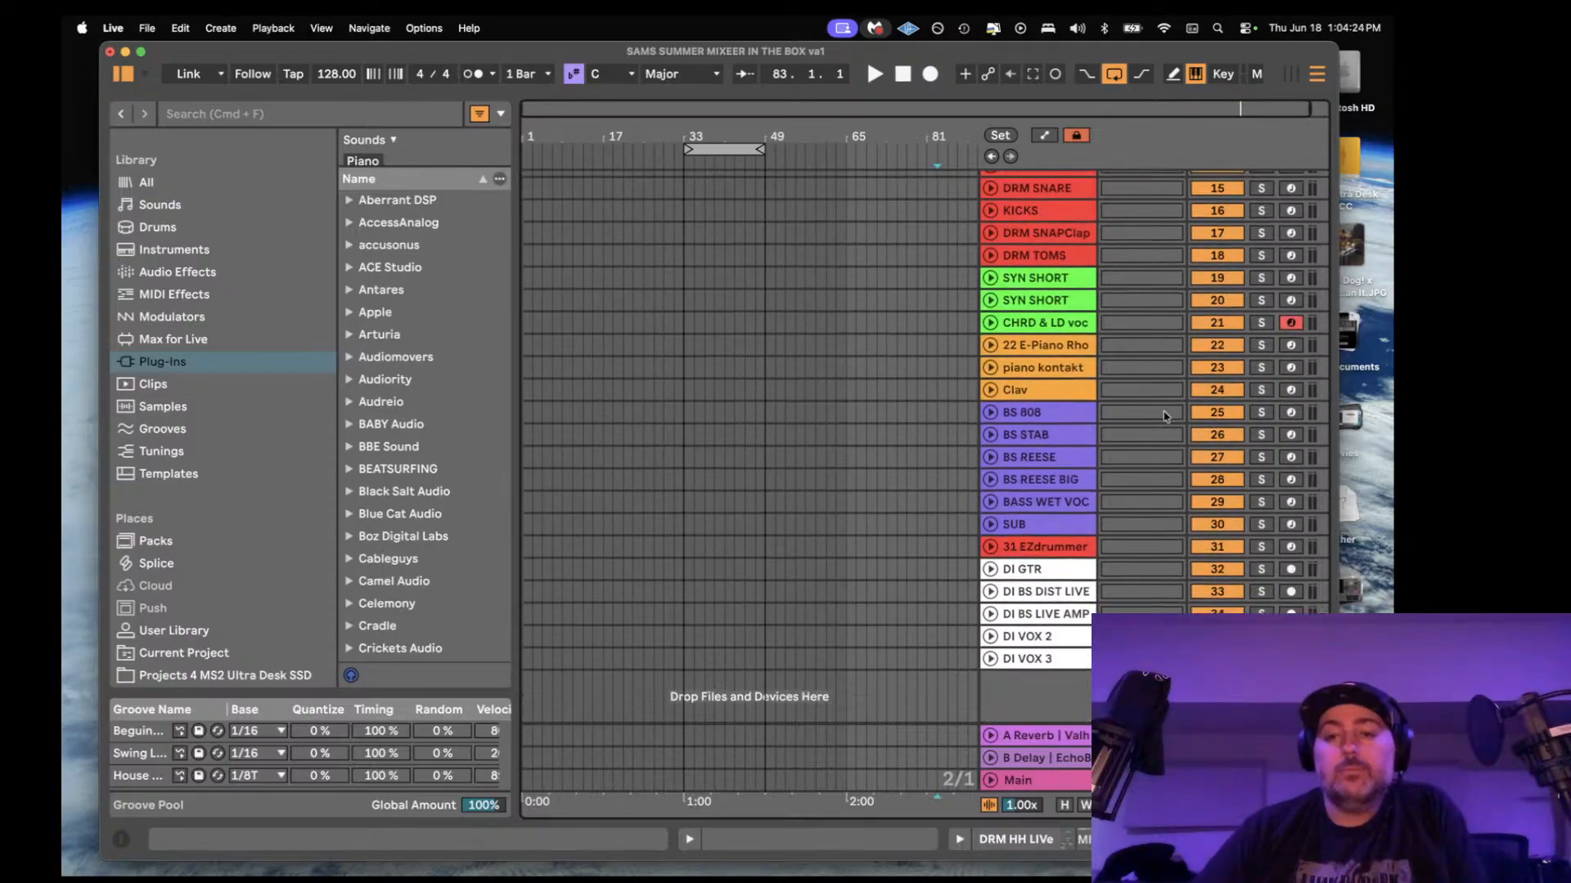
scroll(1064, 344, up, 3)
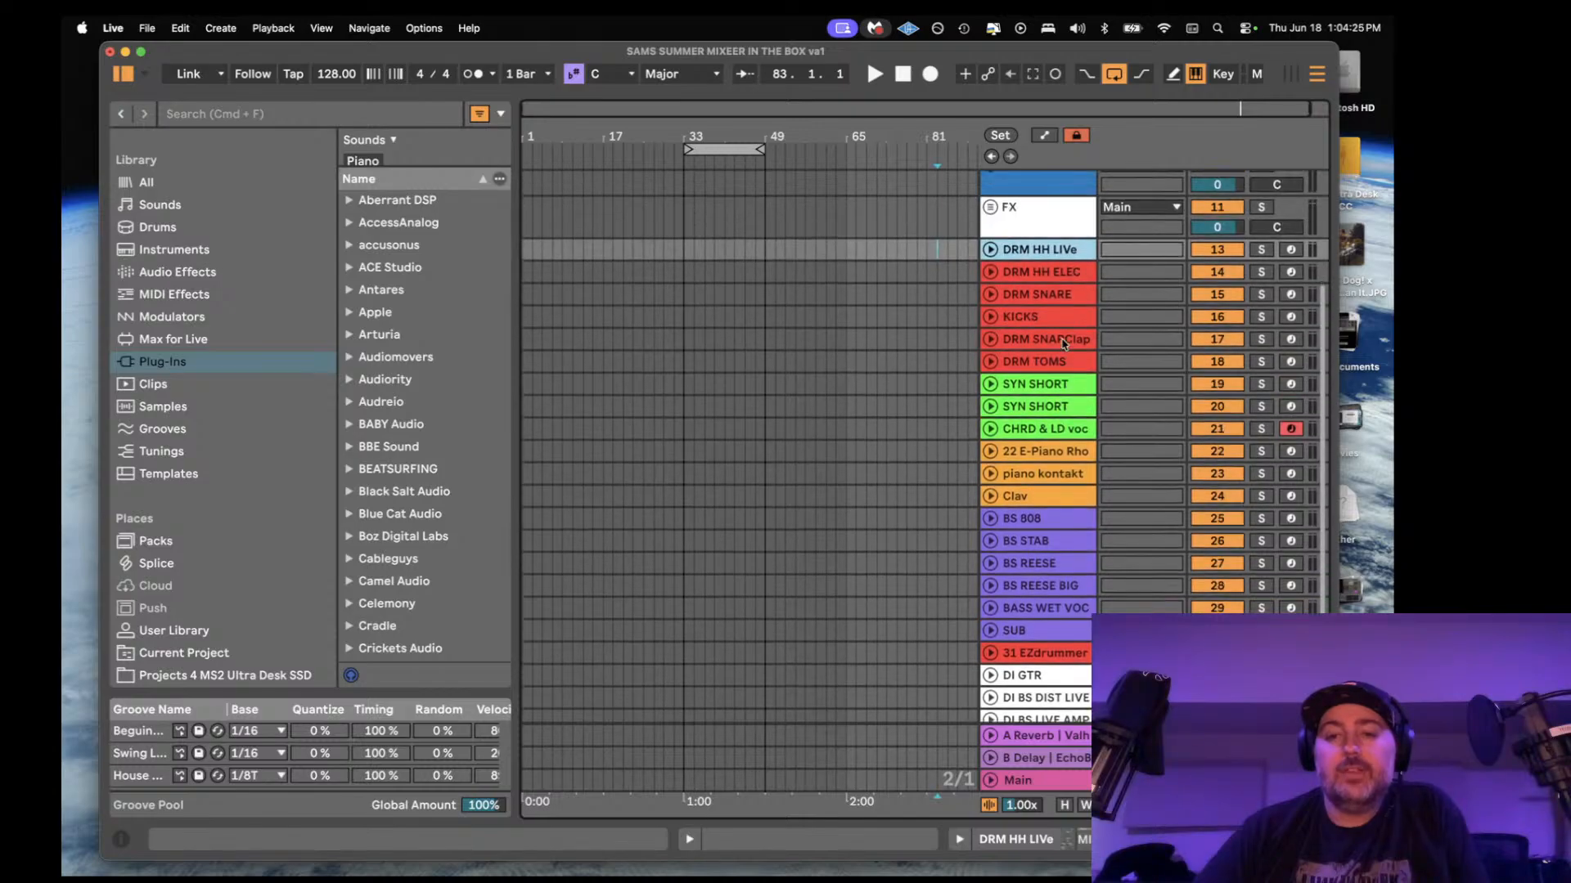
click(1039, 296)
scroll(1035, 368, down, 3)
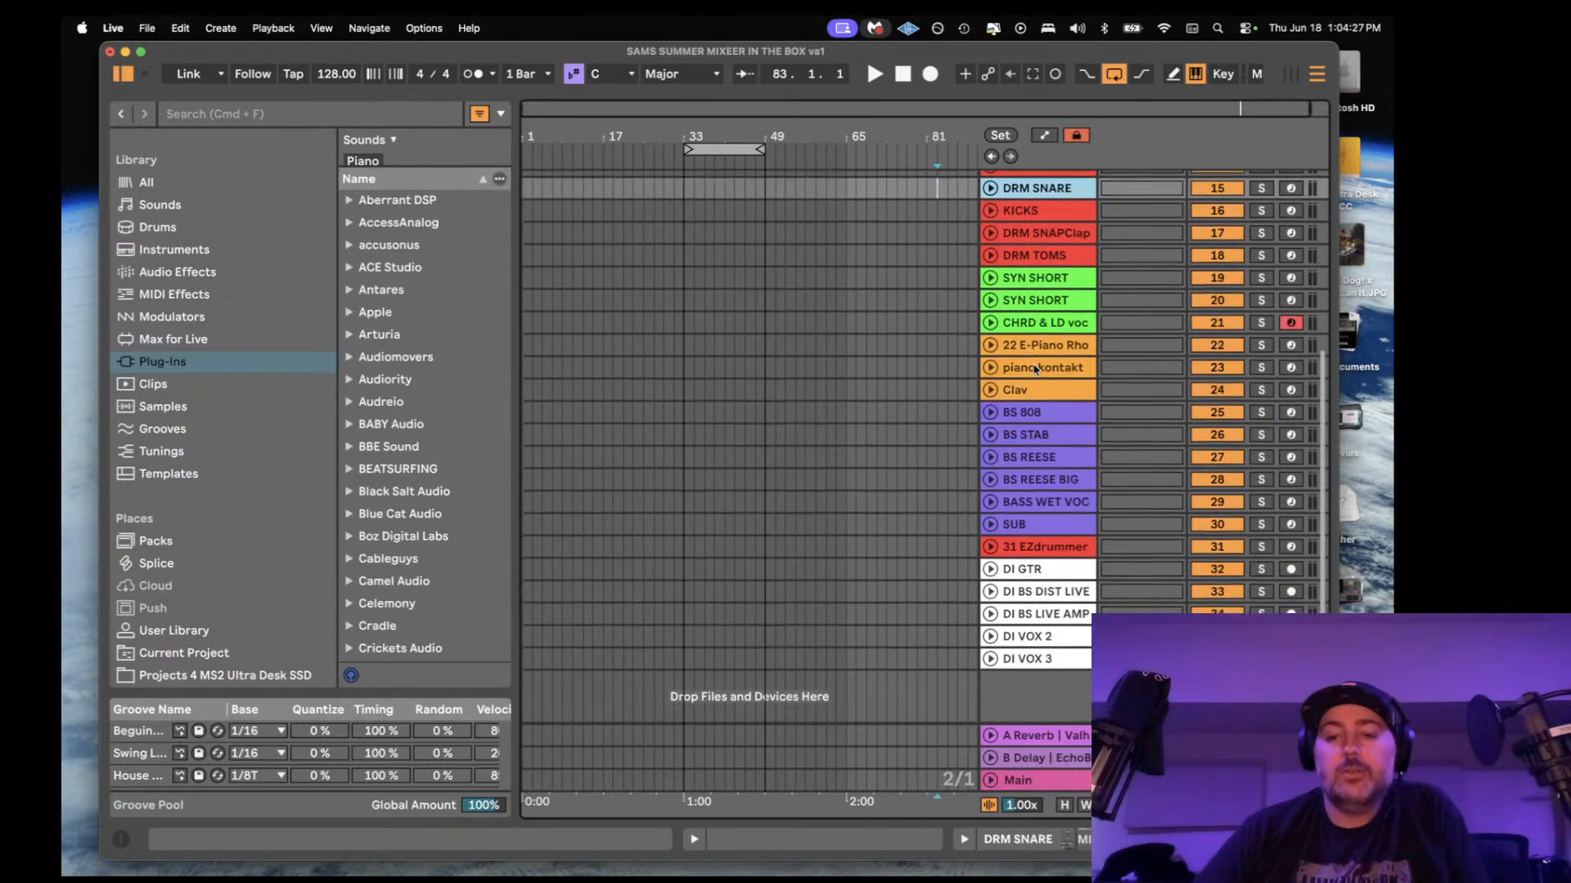
- Arm the BS 808 track for recording
click(1043, 418)
scroll(1146, 413, up, 1)
click(1290, 417)
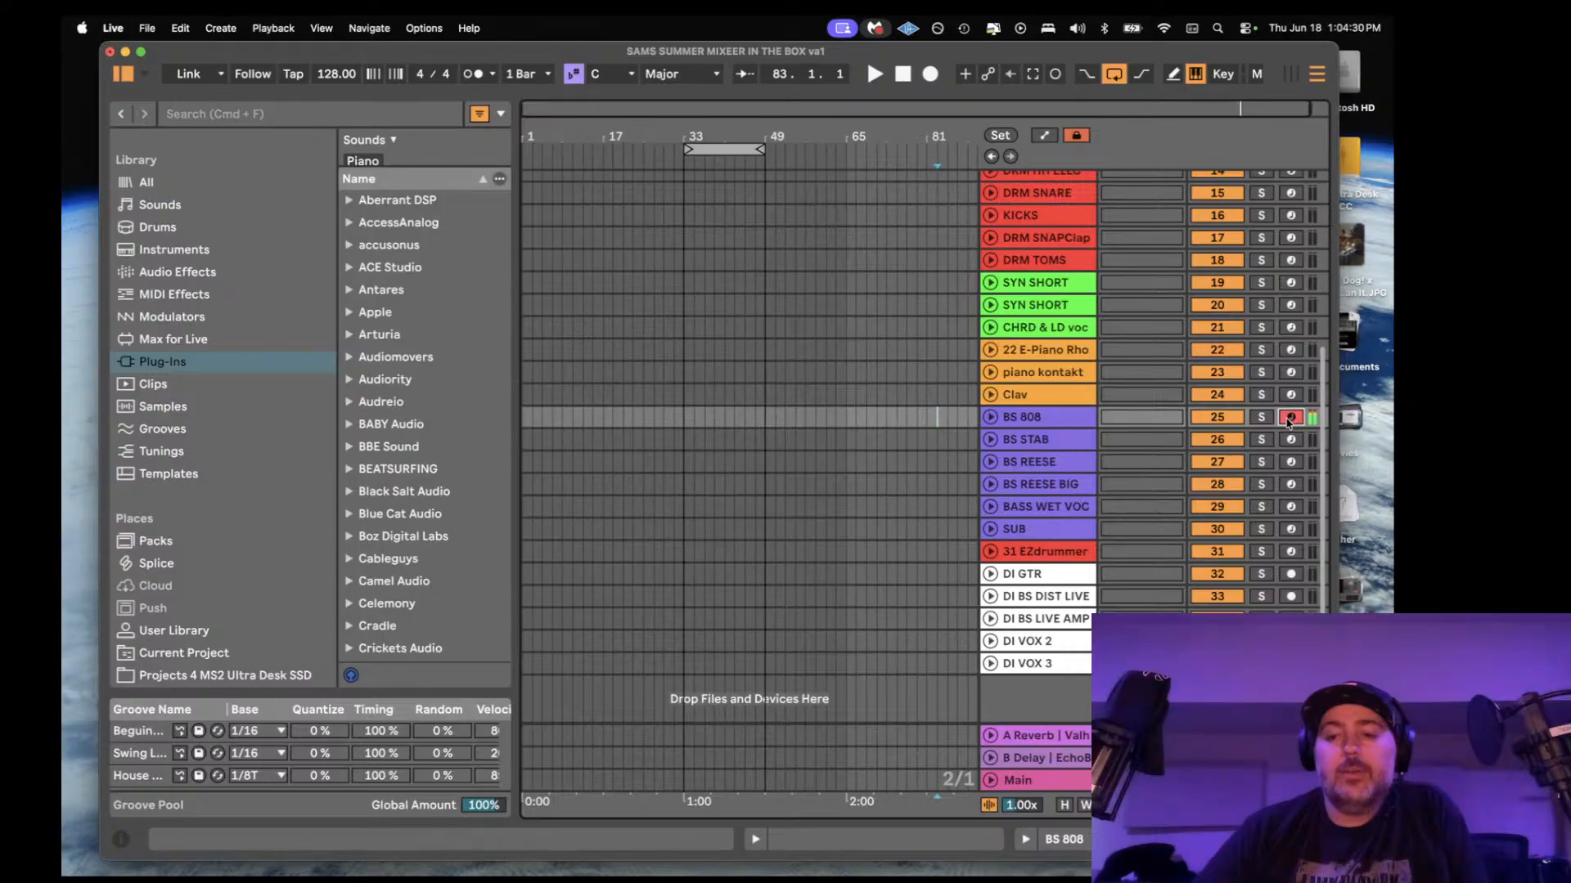
- Audition the remaining bass tracks by arming BS STAB, BS REESE, BS REESE BIG, BASS WET VOC and SUB one after another
click(1290, 441)
click(1291, 463)
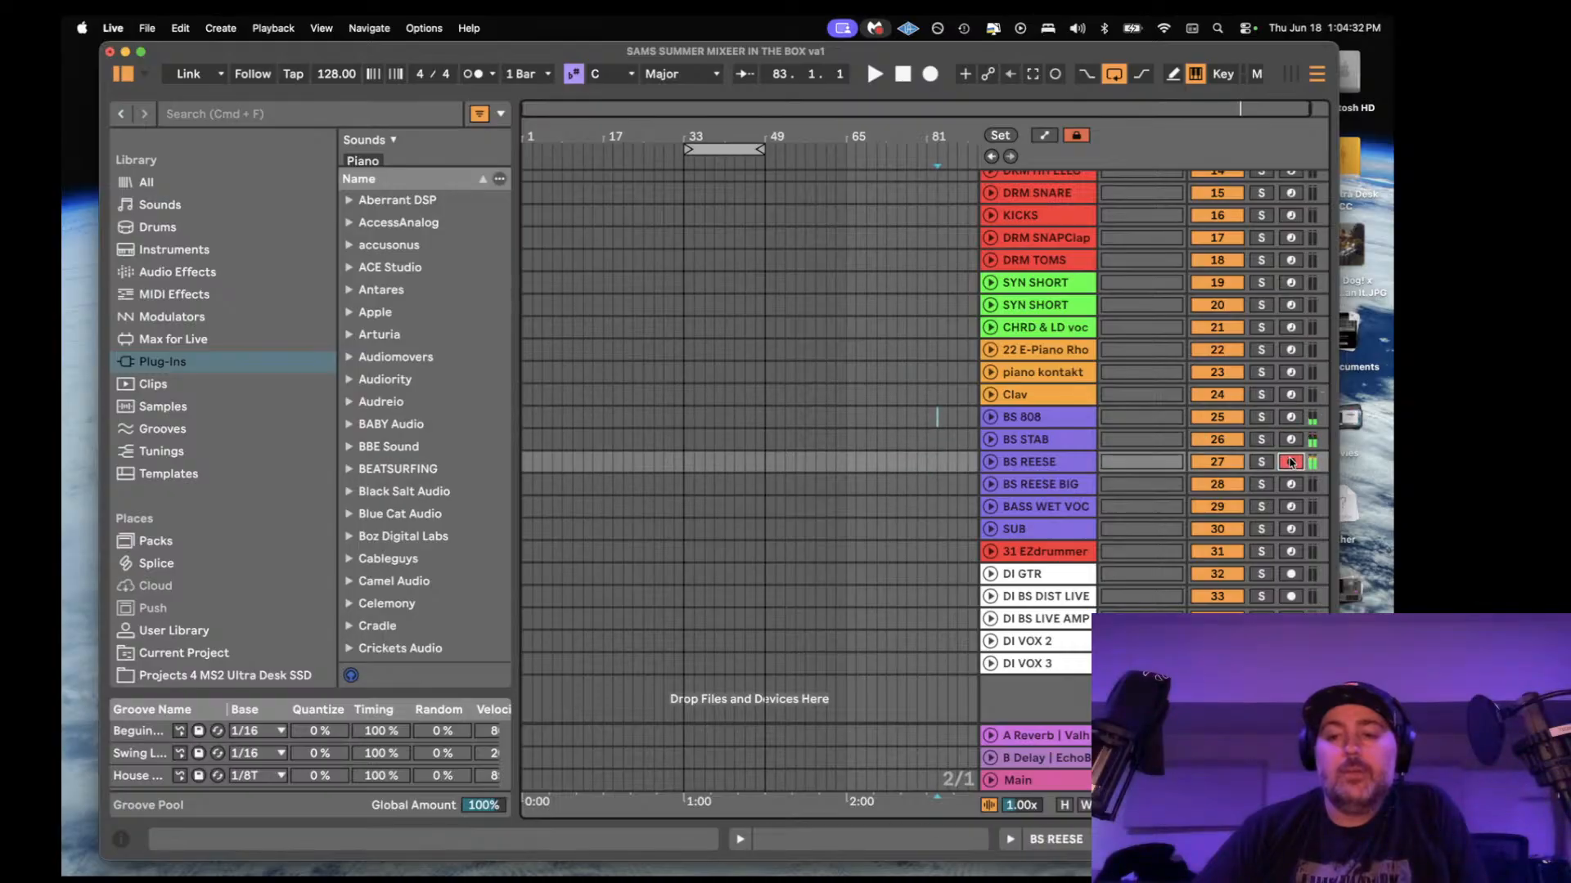
click(1291, 484)
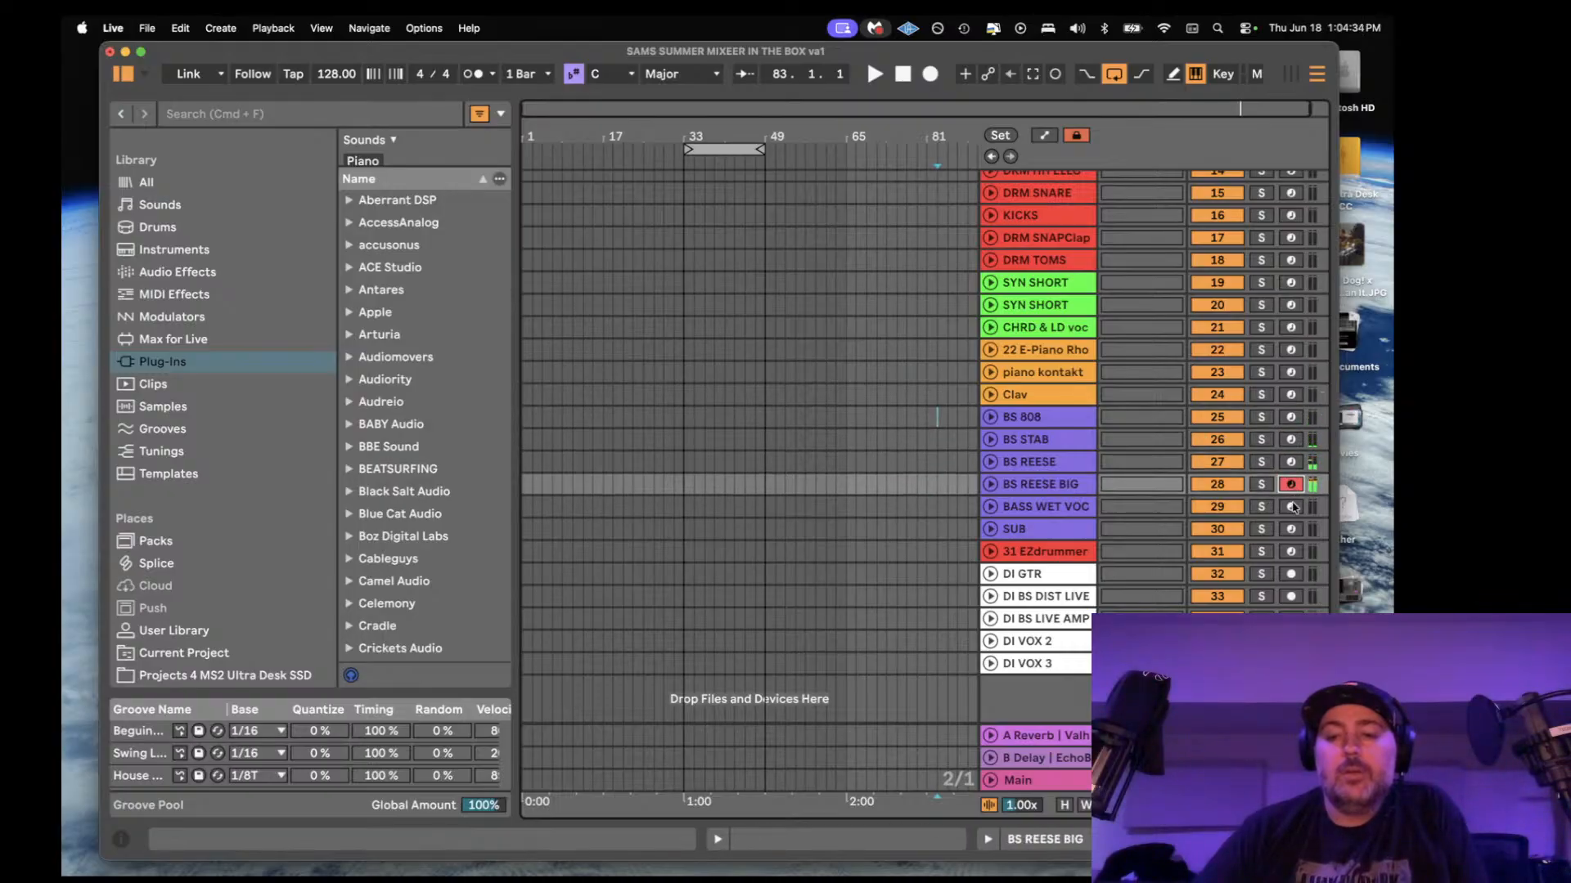
click(1290, 507)
key(z)
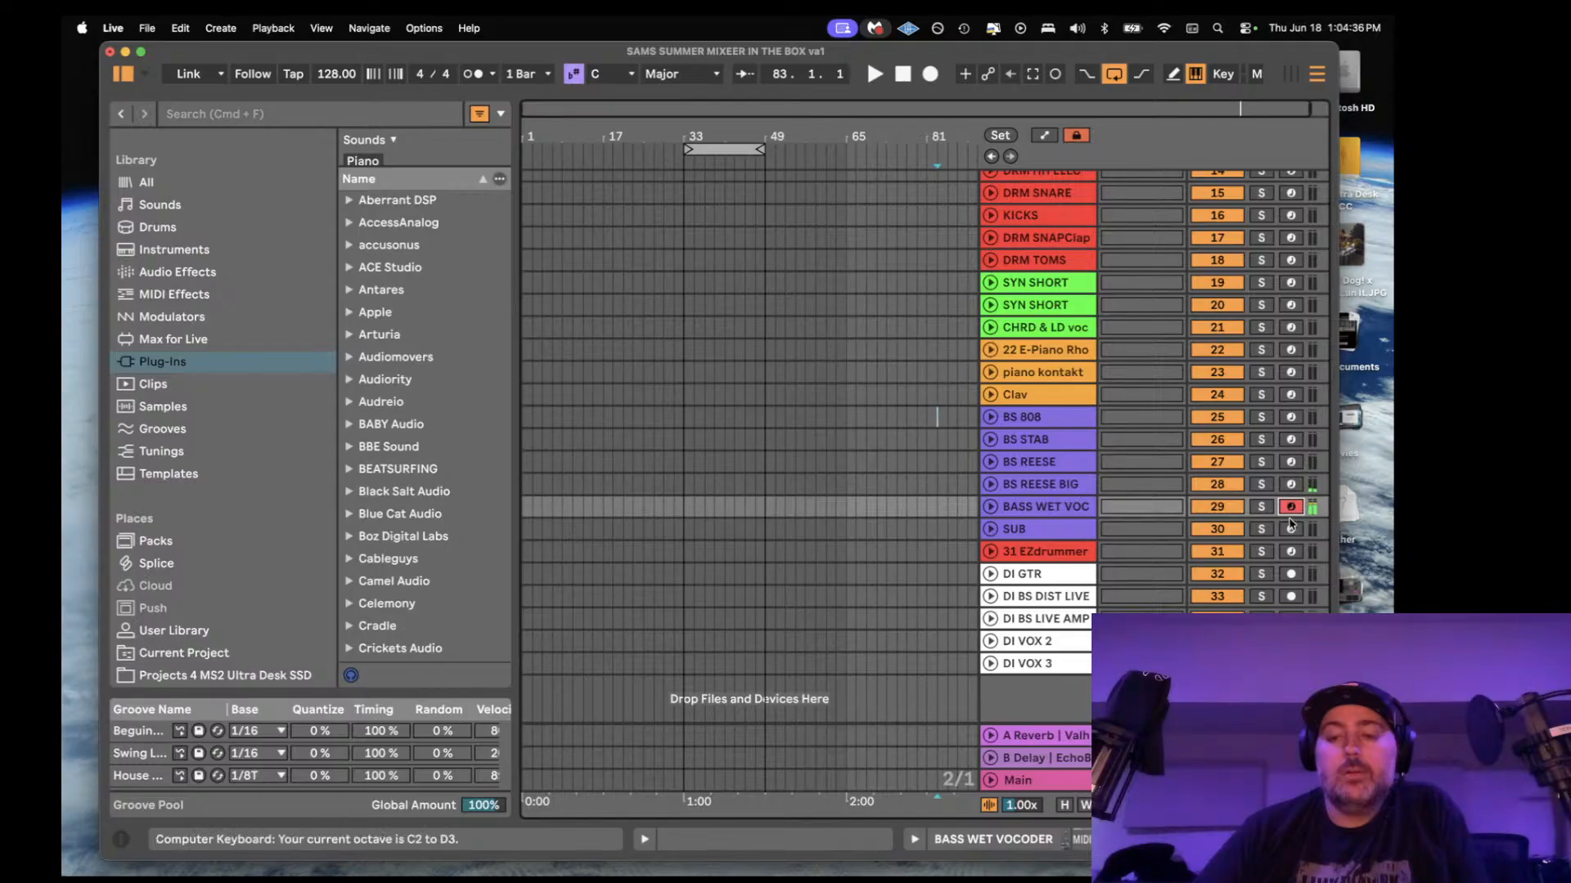
click(1290, 529)
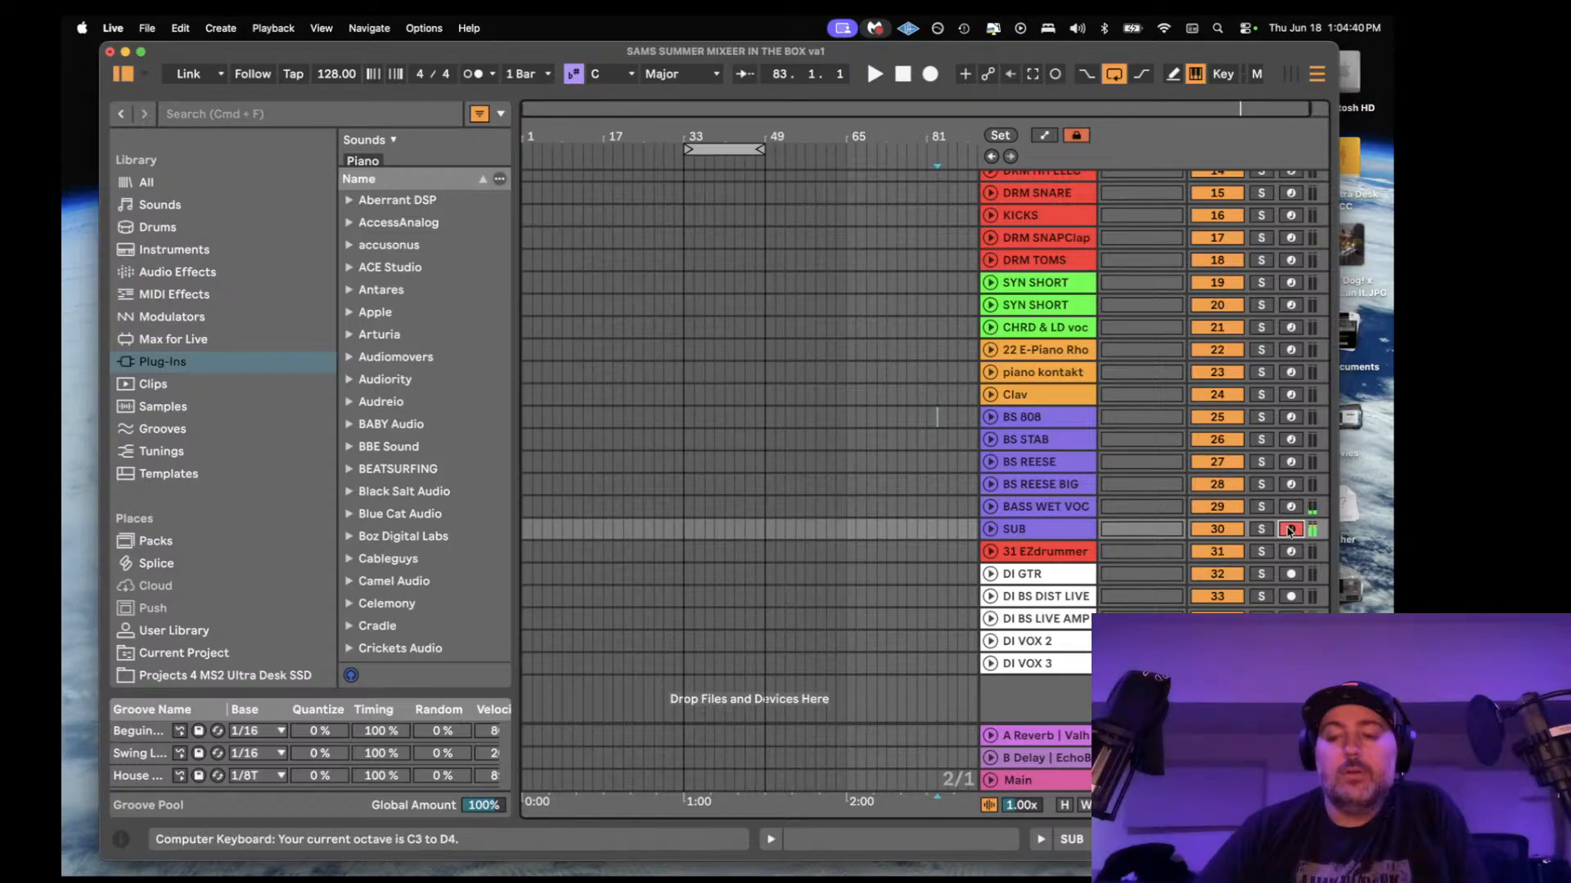
- Unfold the SUB track and open its device chain
scroll(1267, 530, down, 1)
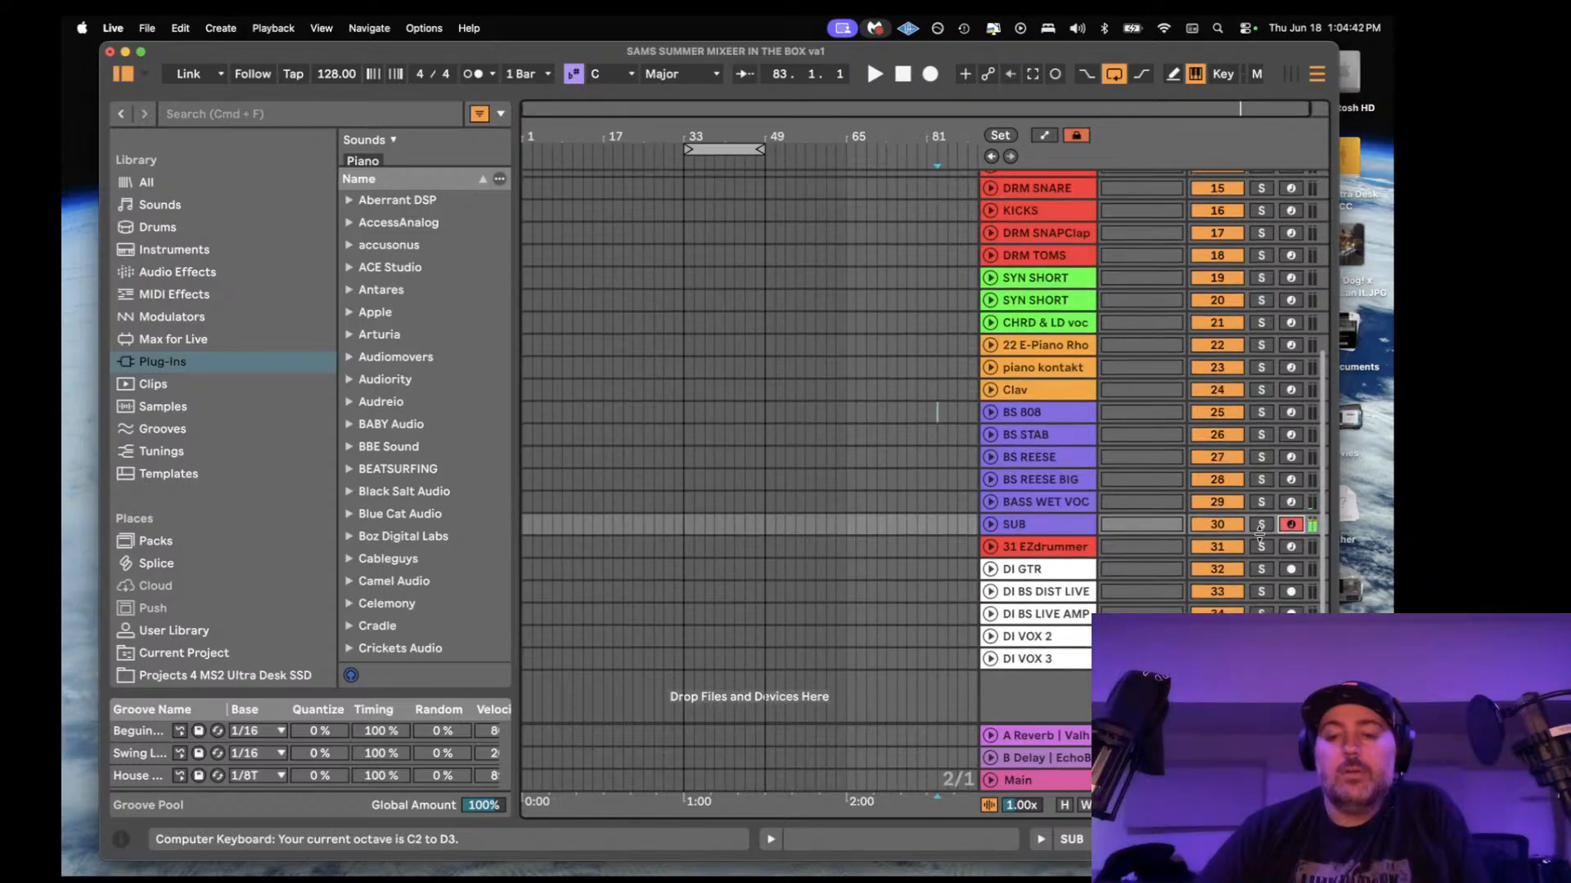
click(1001, 525)
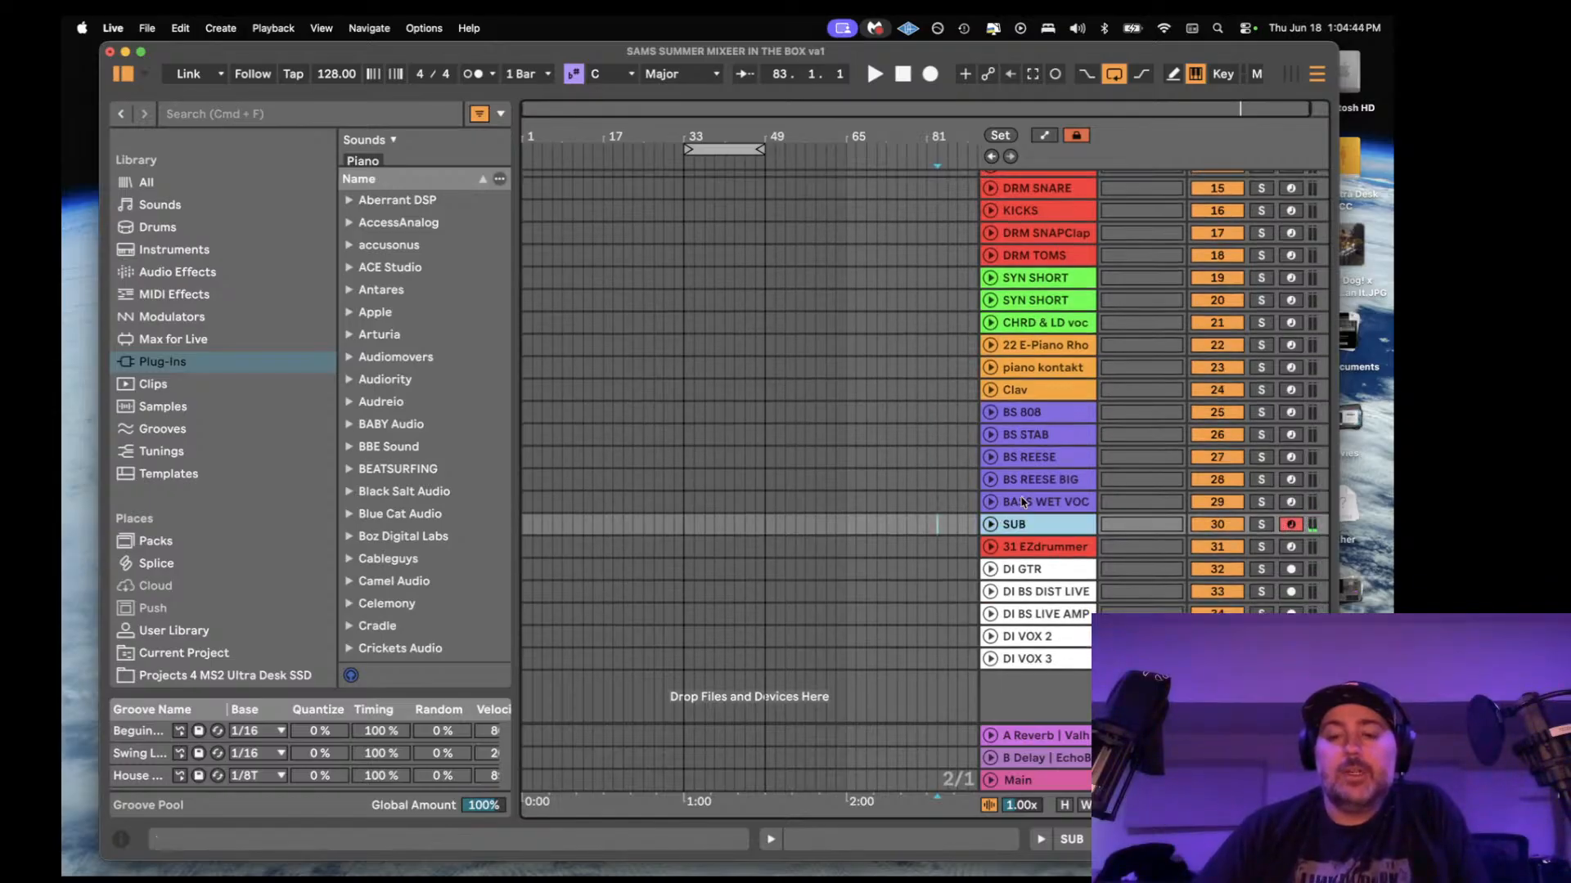
click(992, 526)
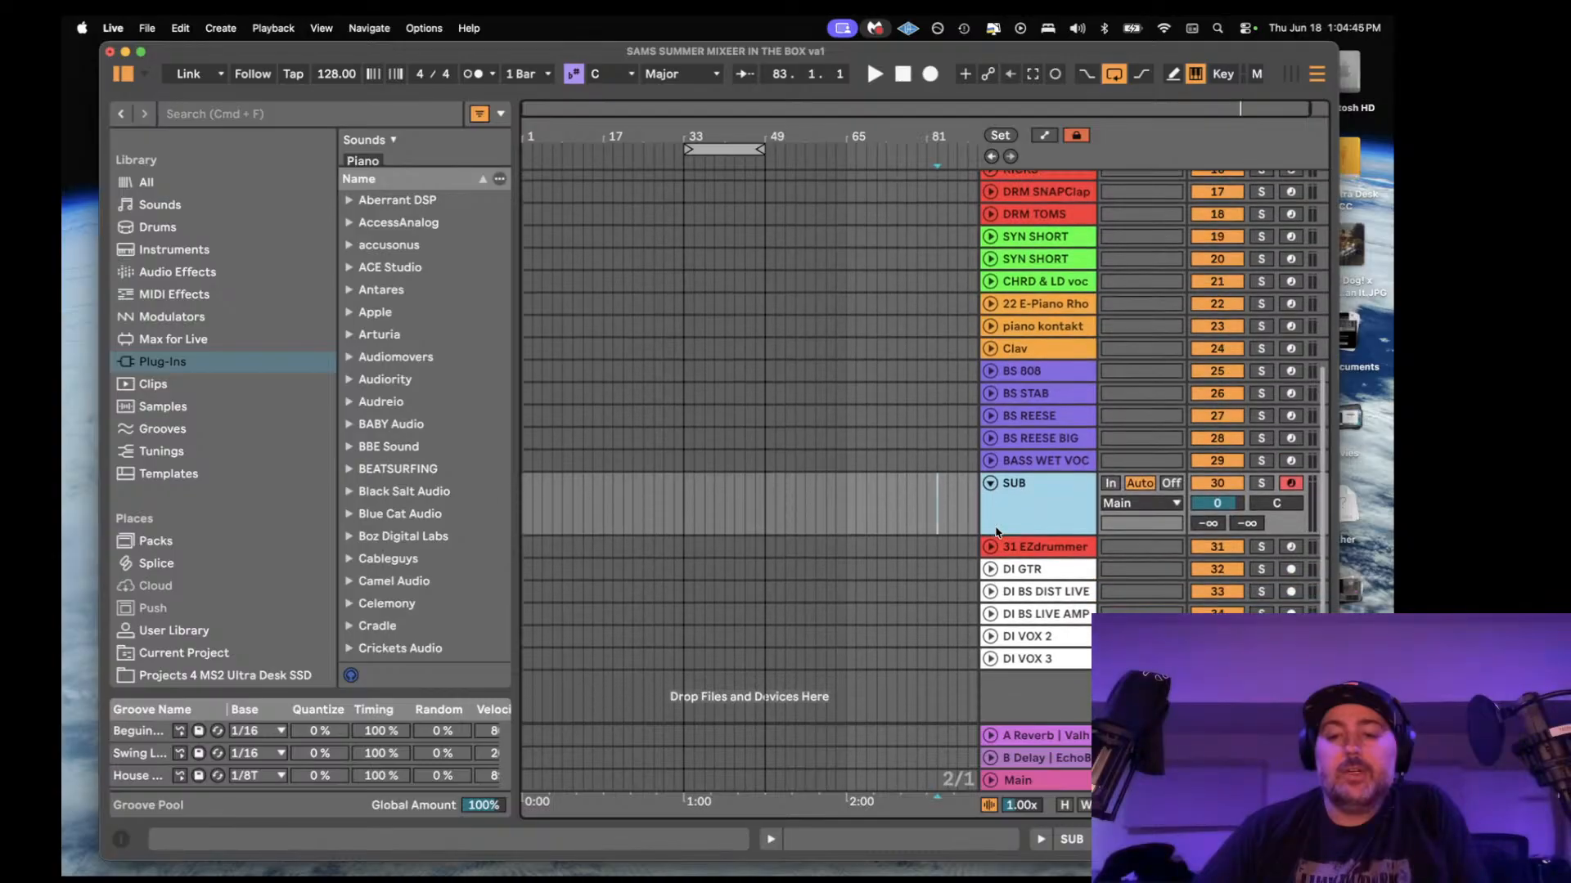
double_click(1033, 488)
click(1035, 489)
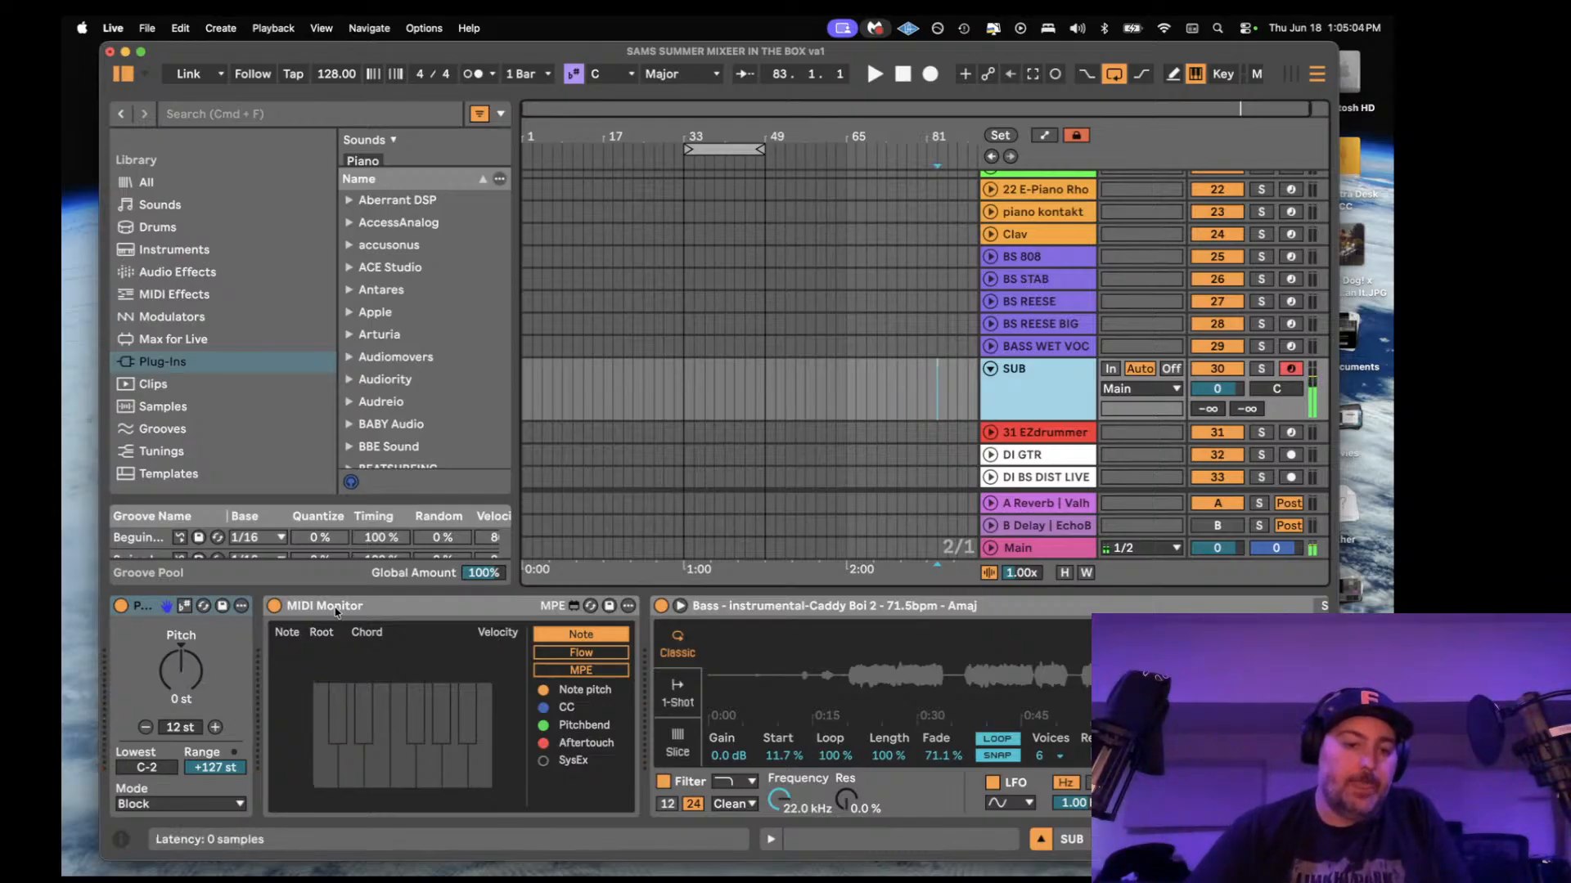
- Put the SUB track's MIDI Monitor in front of the Pitch device and place a duplicate of it after Pitch
click(162, 615)
drag(166, 625, 167, 624)
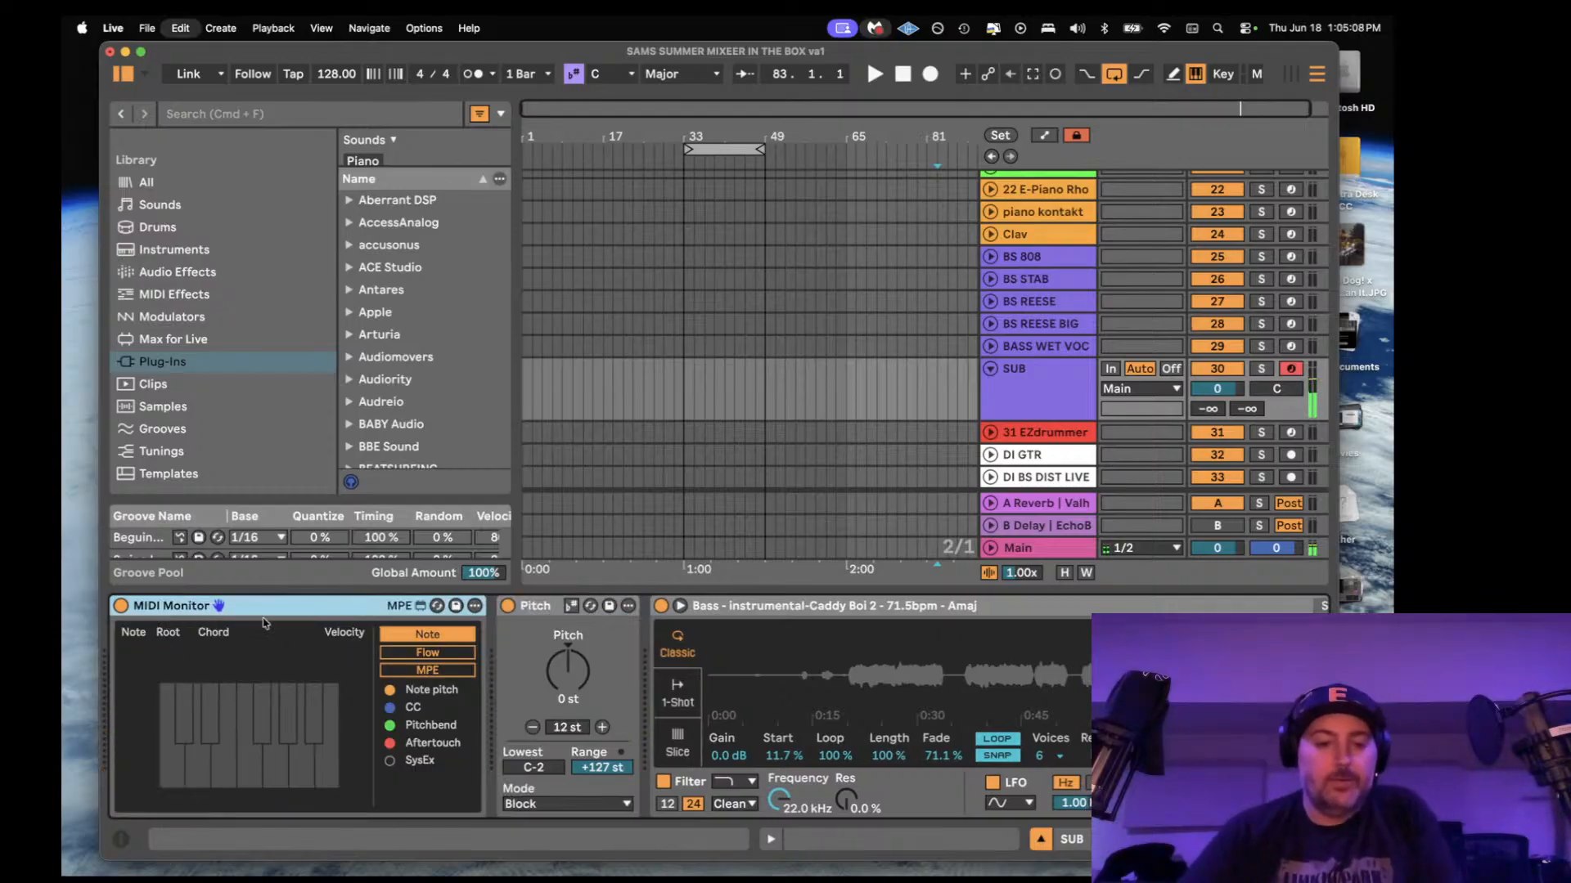
key(super+d)
drag(572, 610, 1005, 655)
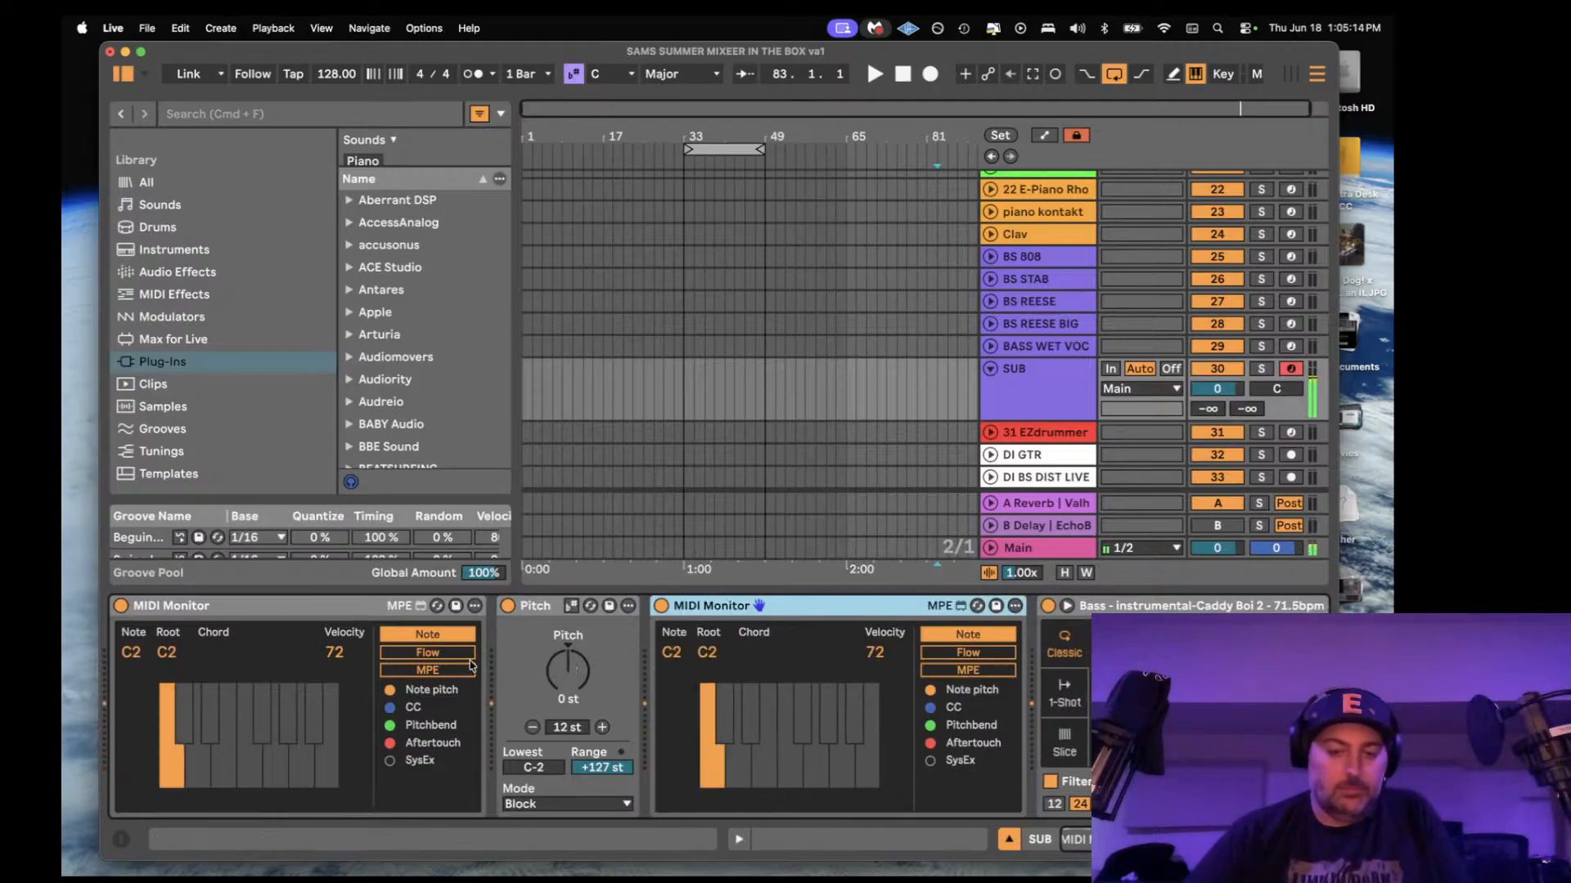
- Test the SUB track's Pitch device at +12 st, reset it to 0 st, and inspect the sampler's controls and the Tuner
drag(589, 676, 589, 654)
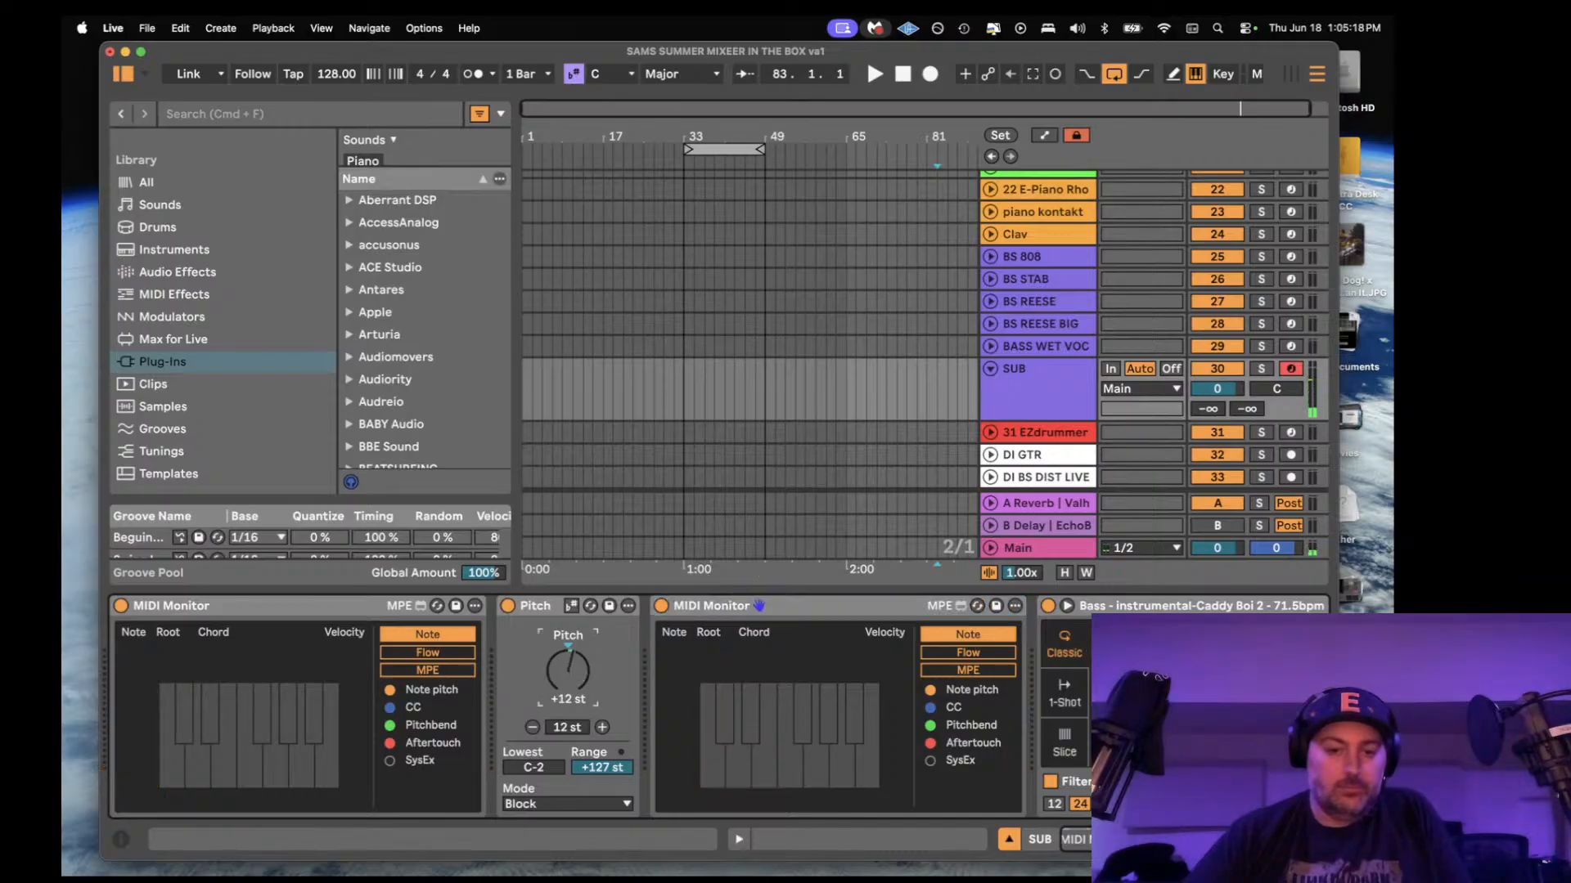
click(569, 646)
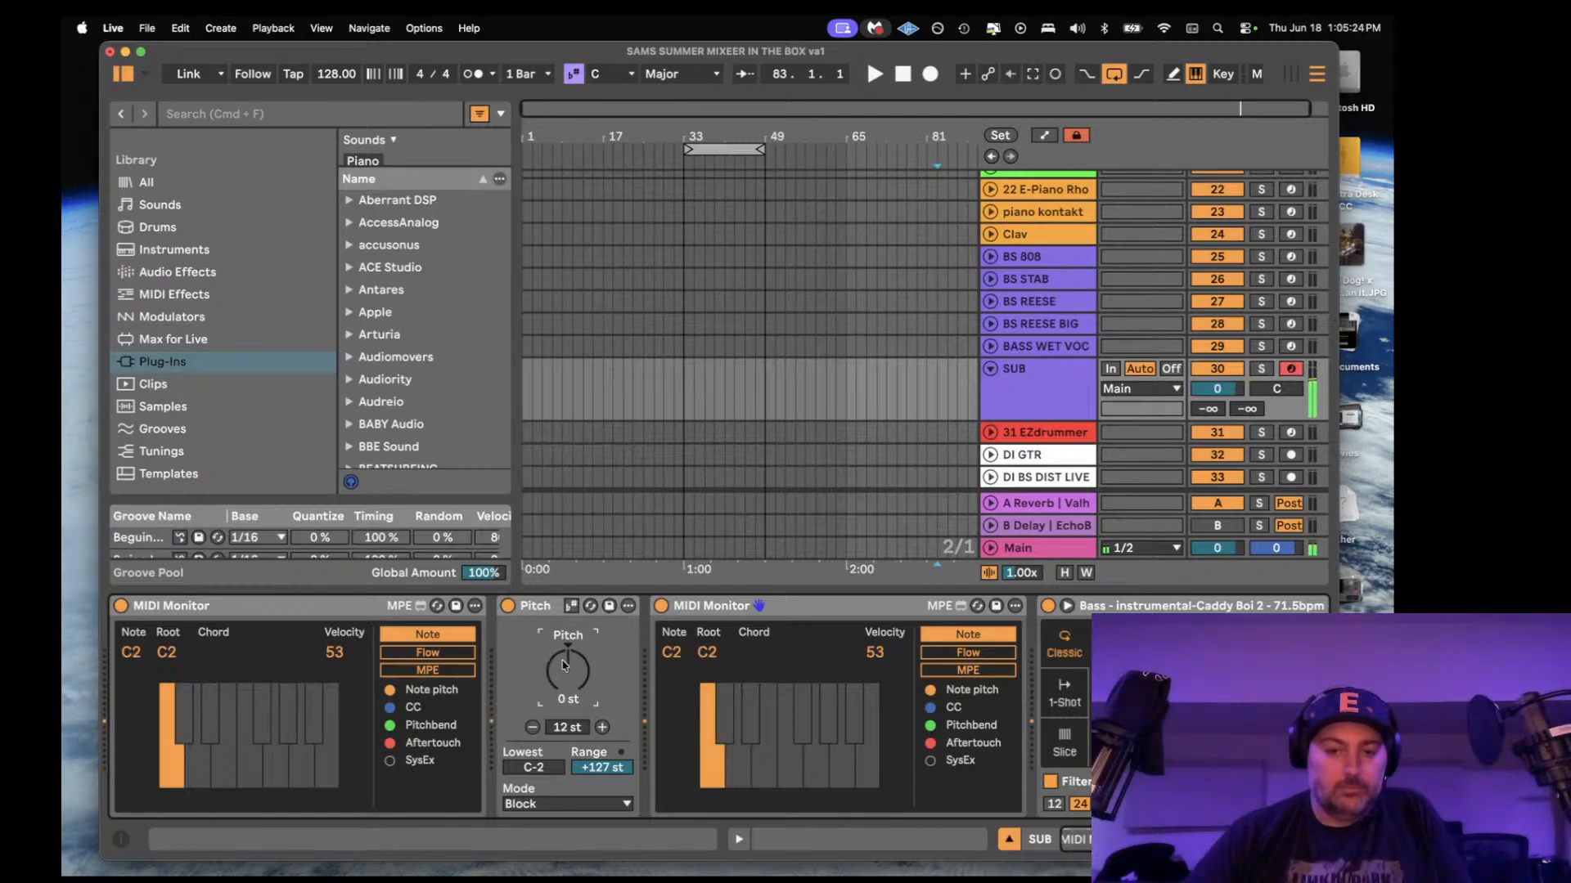
scroll(563, 664, right, 10)
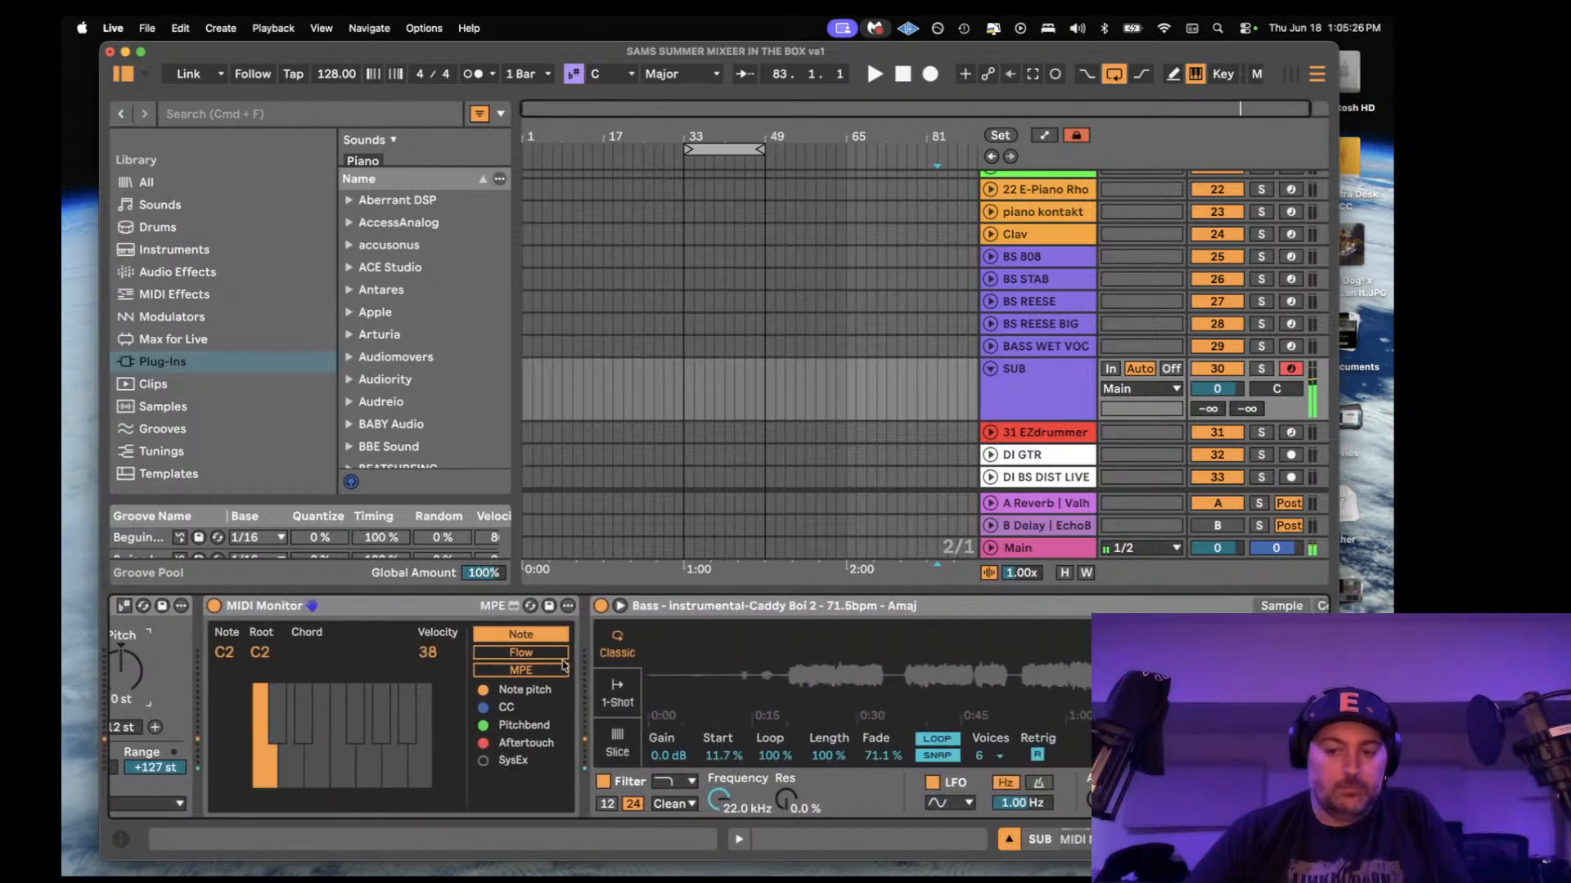
click(1194, 606)
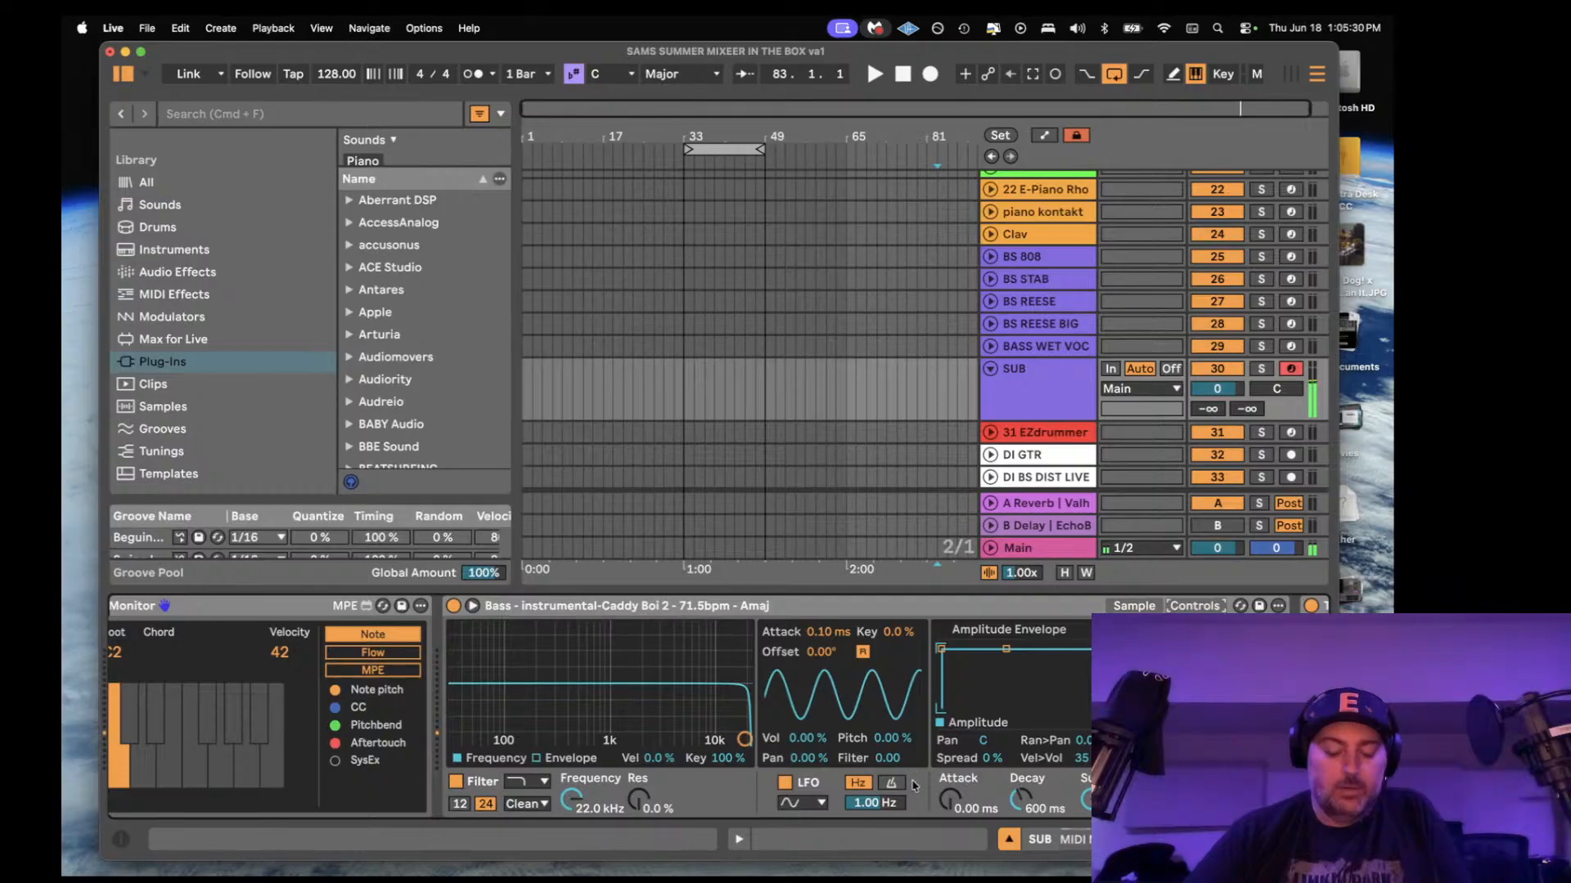
scroll(916, 785, right, 6)
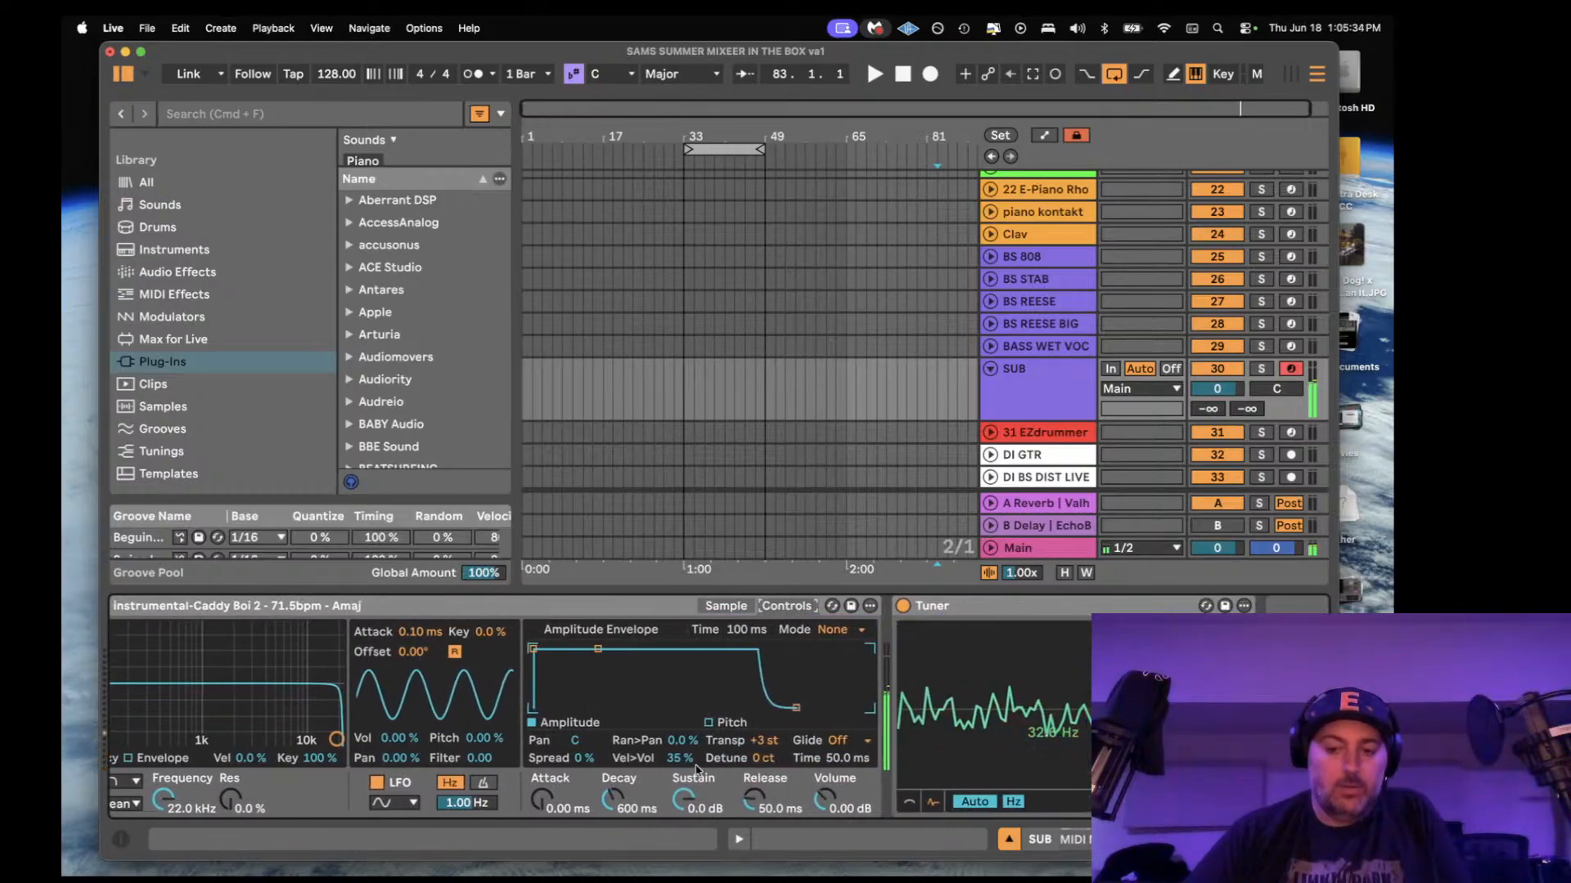
scroll(636, 765, left, 15)
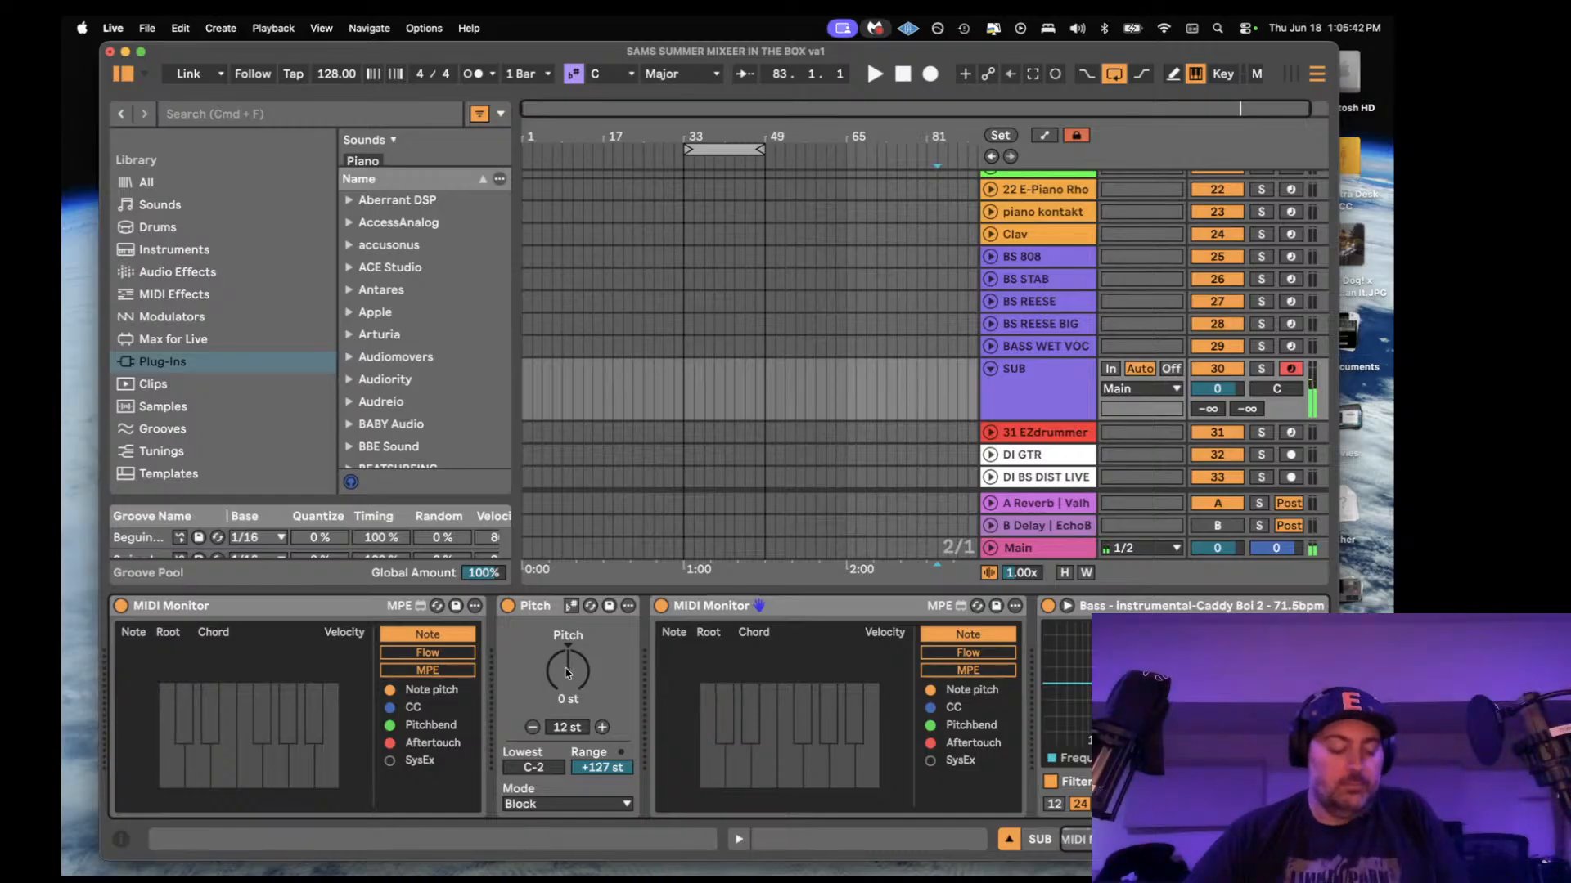
- Try the SUB track's Pitch device at +12 st once more while comparing both MIDI Monitors, and return it to 0 st
drag(584, 675, 584, 660)
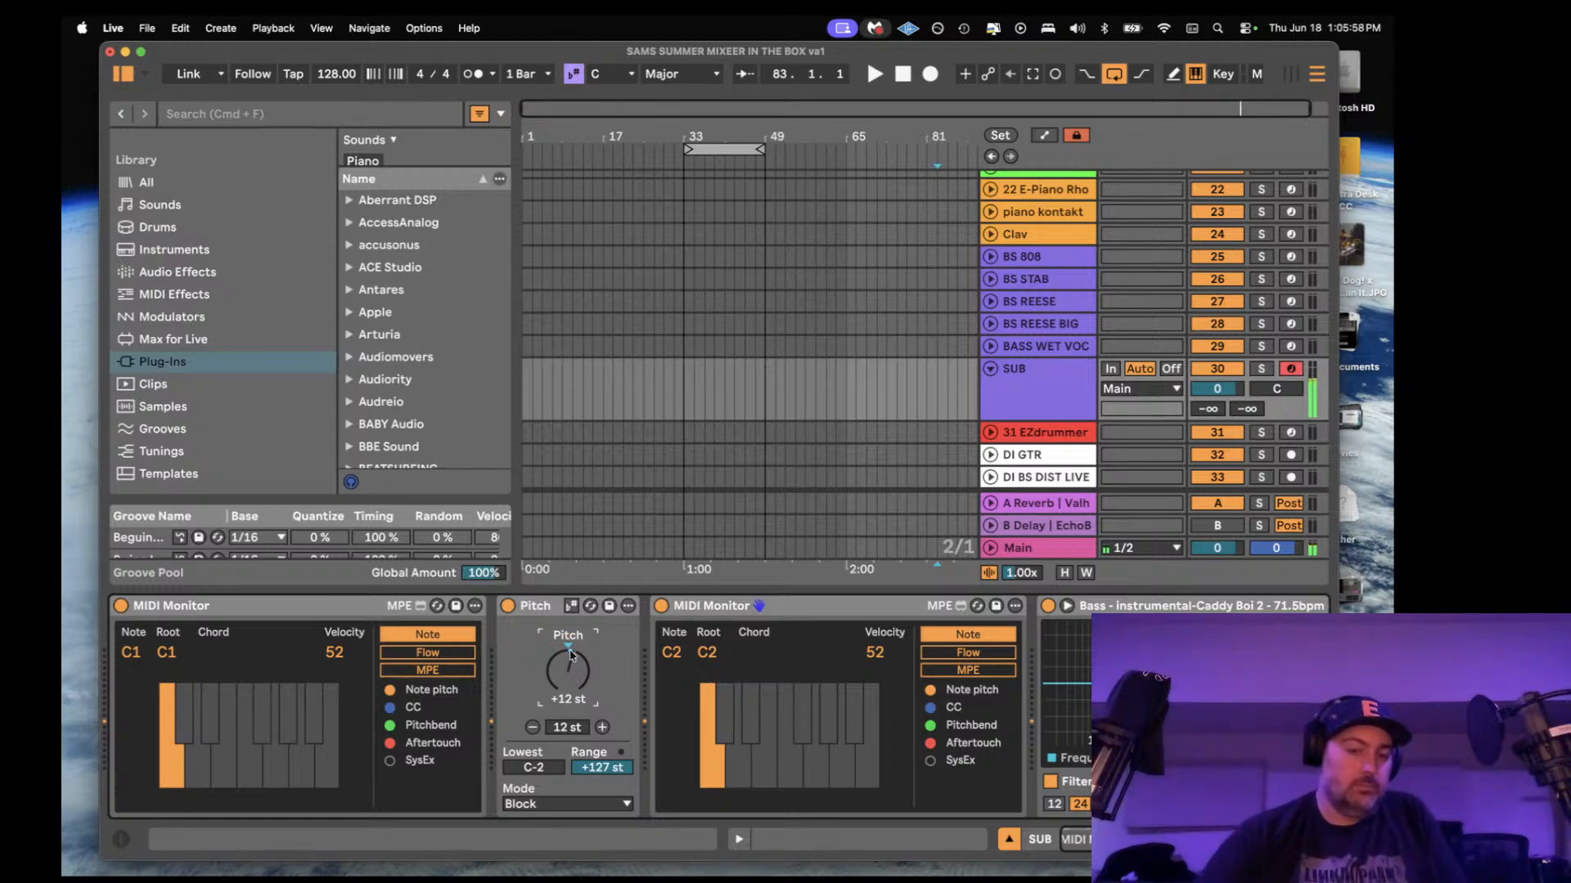
click(569, 648)
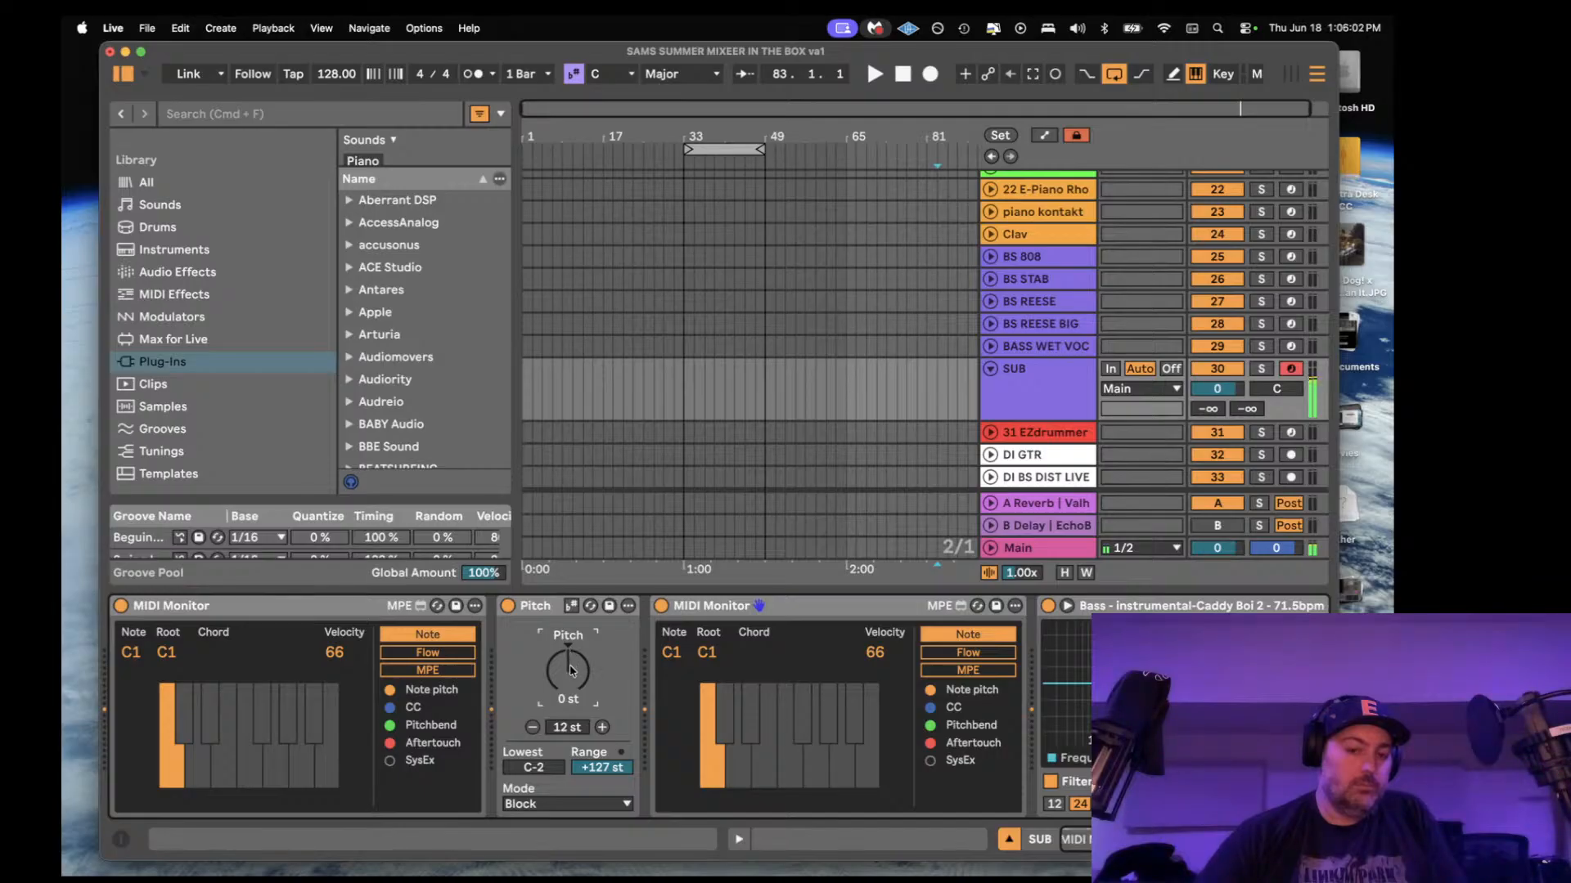
drag(570, 670, 570, 666)
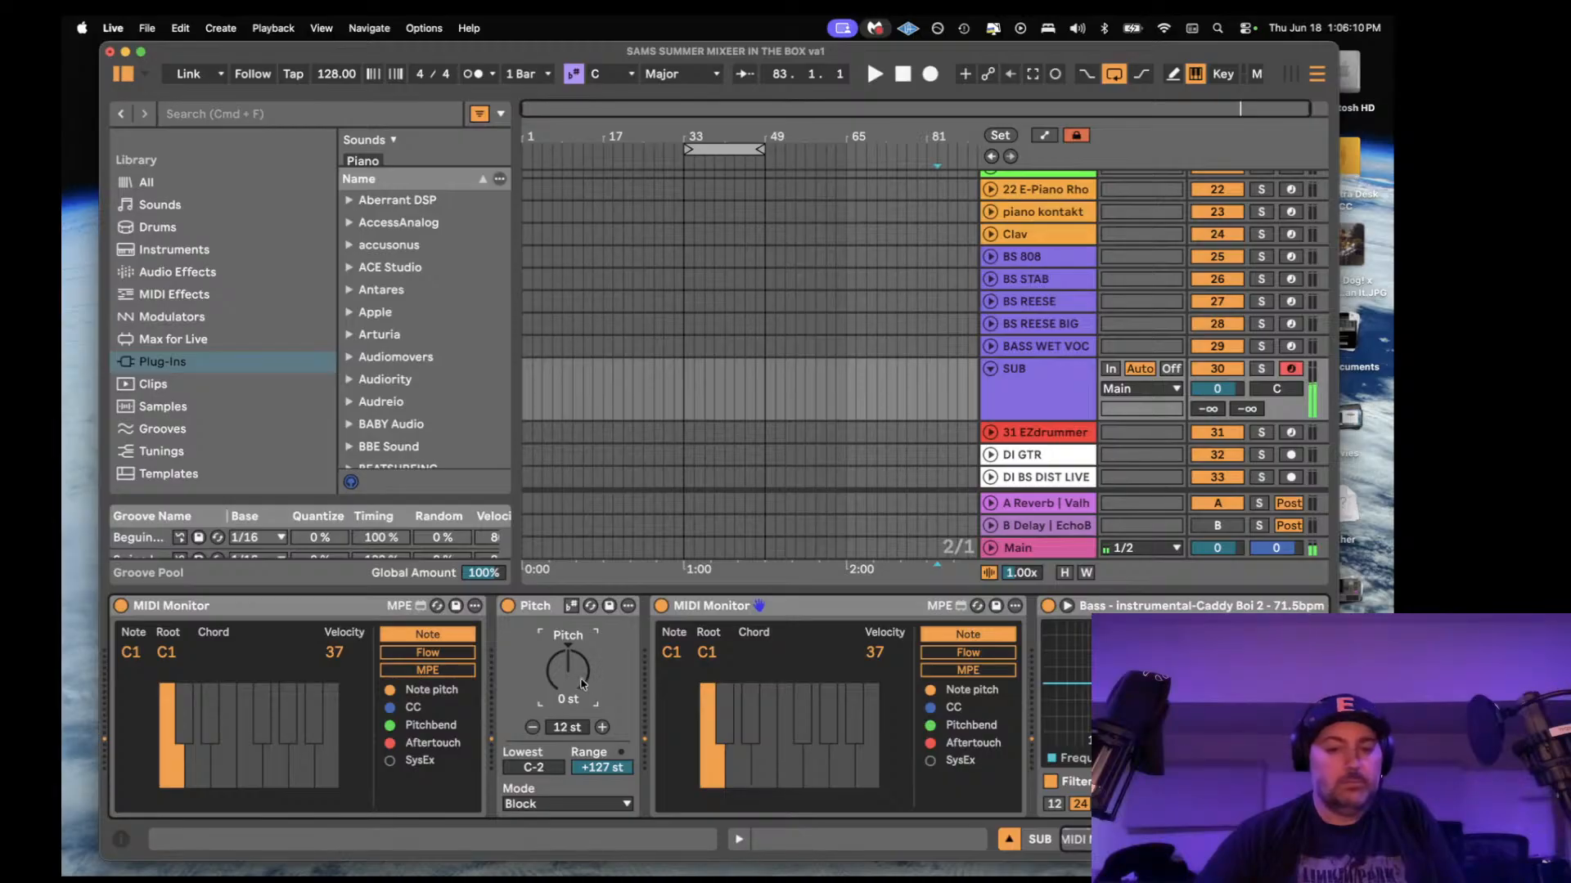
- Check the SUB sampler's sample settings and set its transposition to +15 st
scroll(648, 678, right, 10)
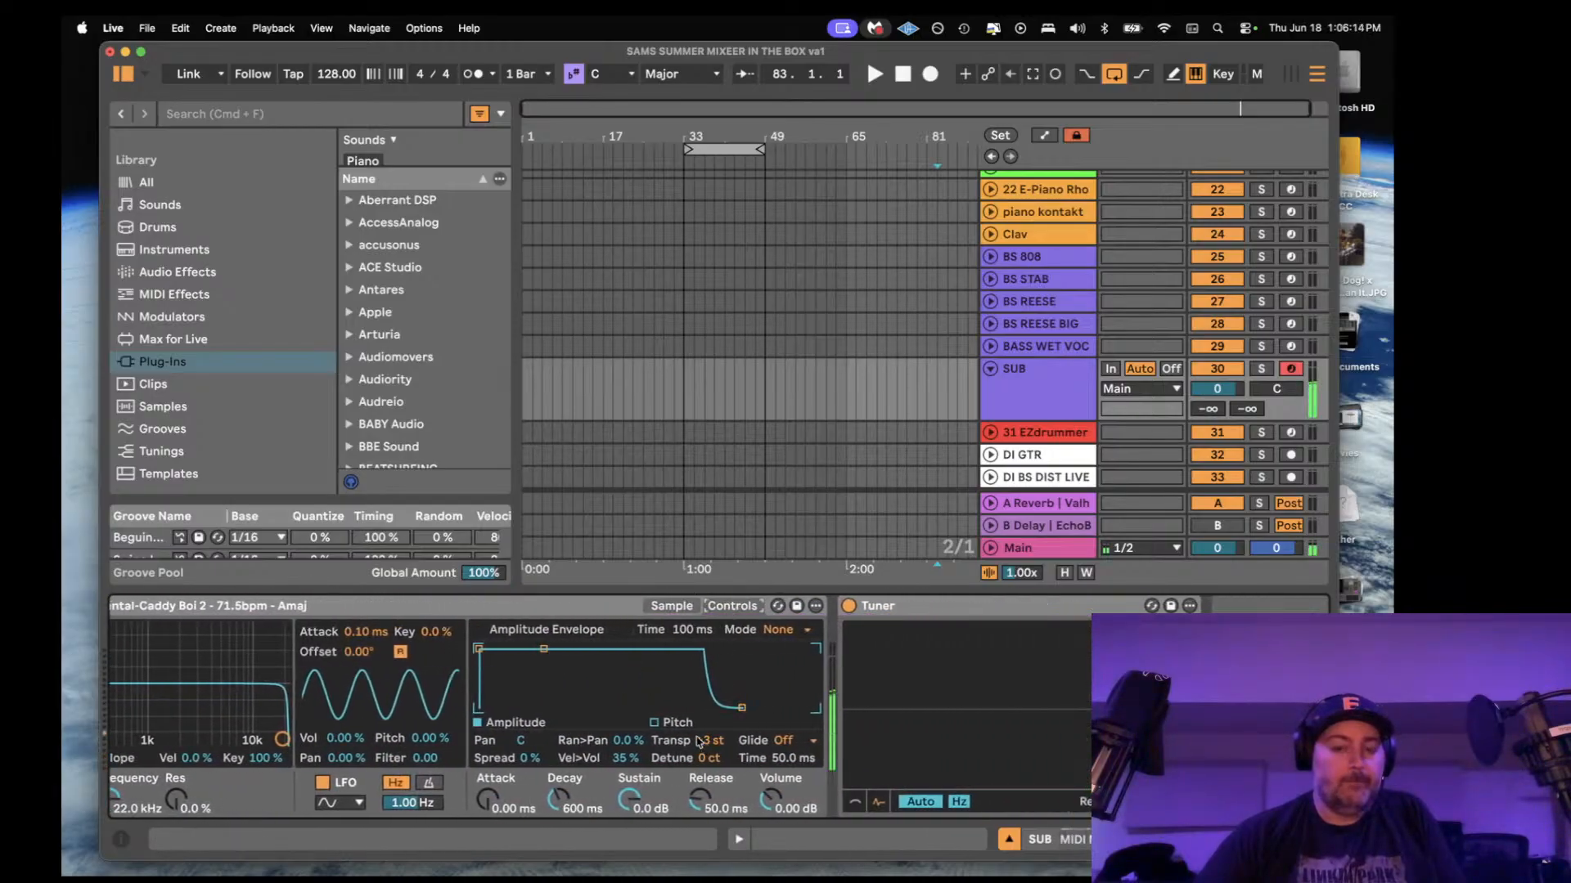
click(671, 607)
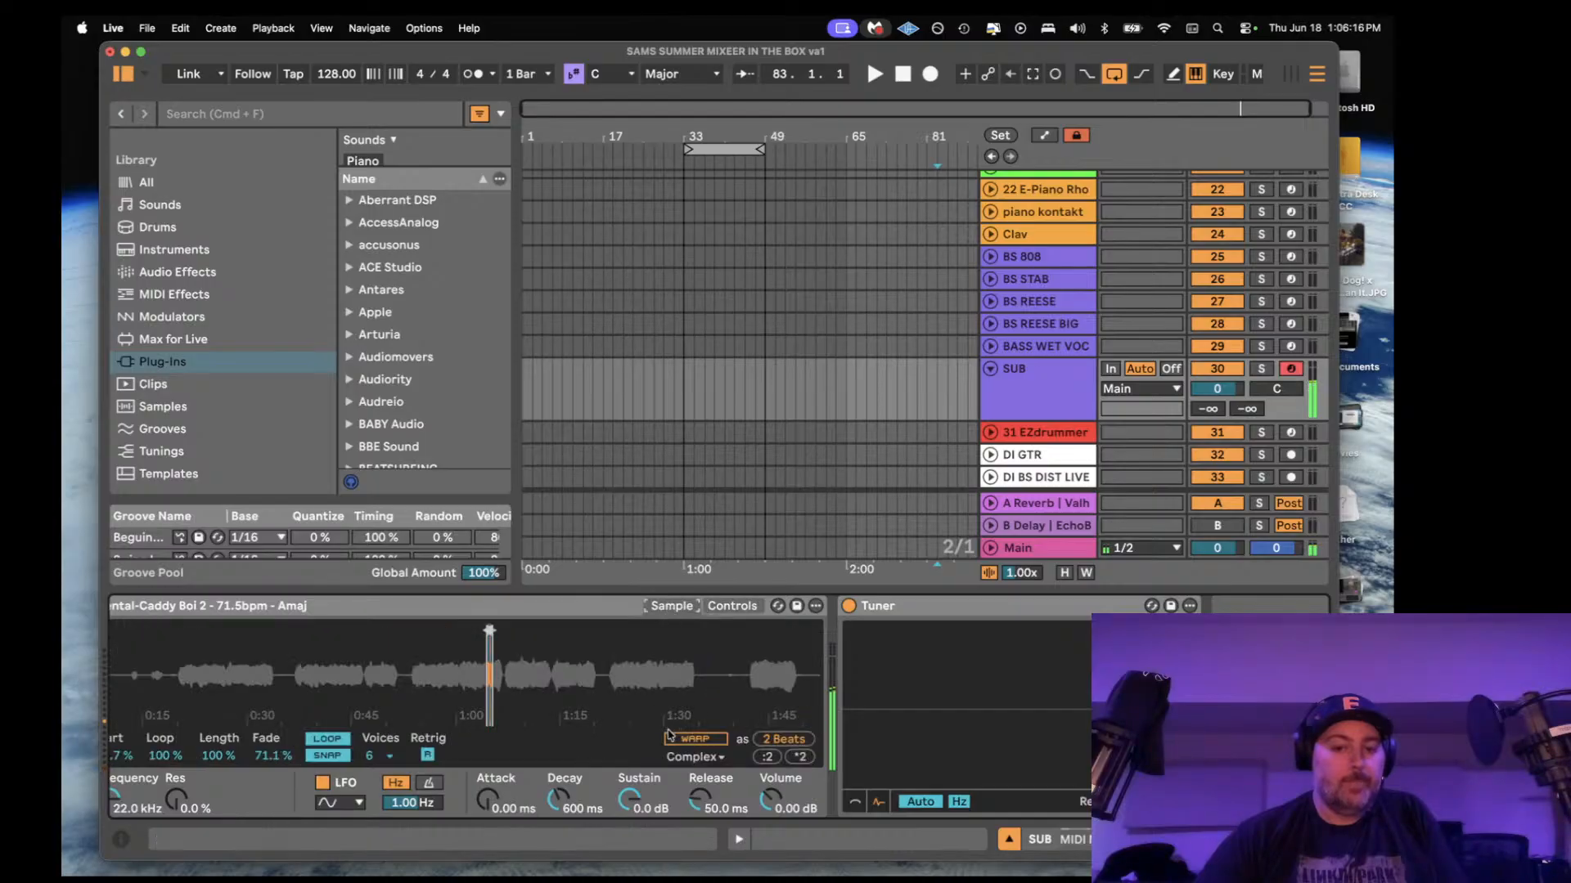
scroll(594, 790, left, 5)
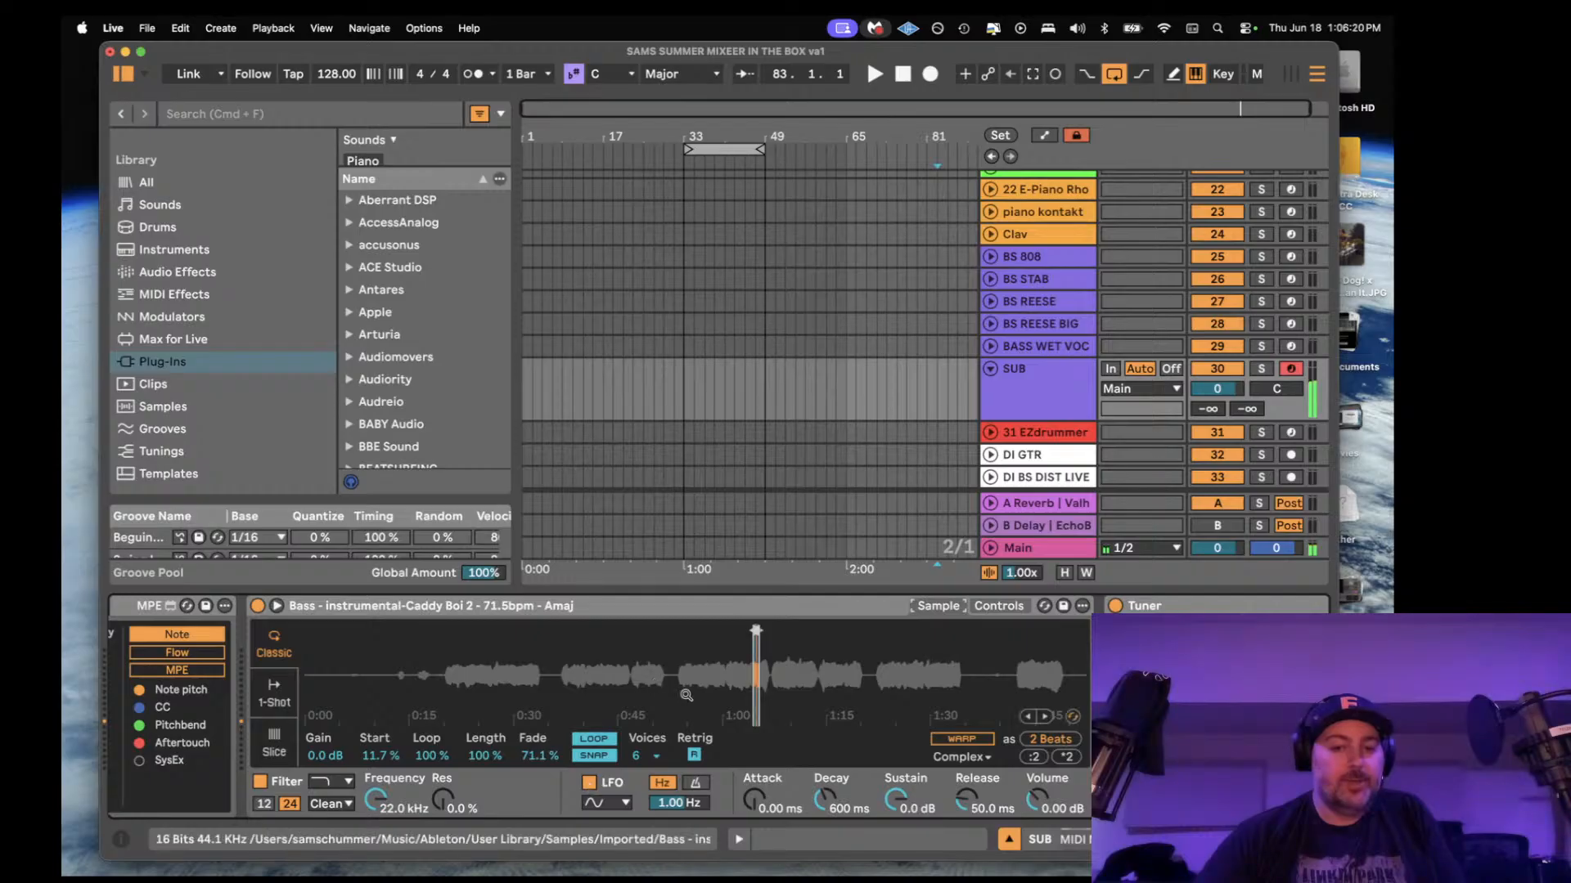
scroll(759, 782, left, 10)
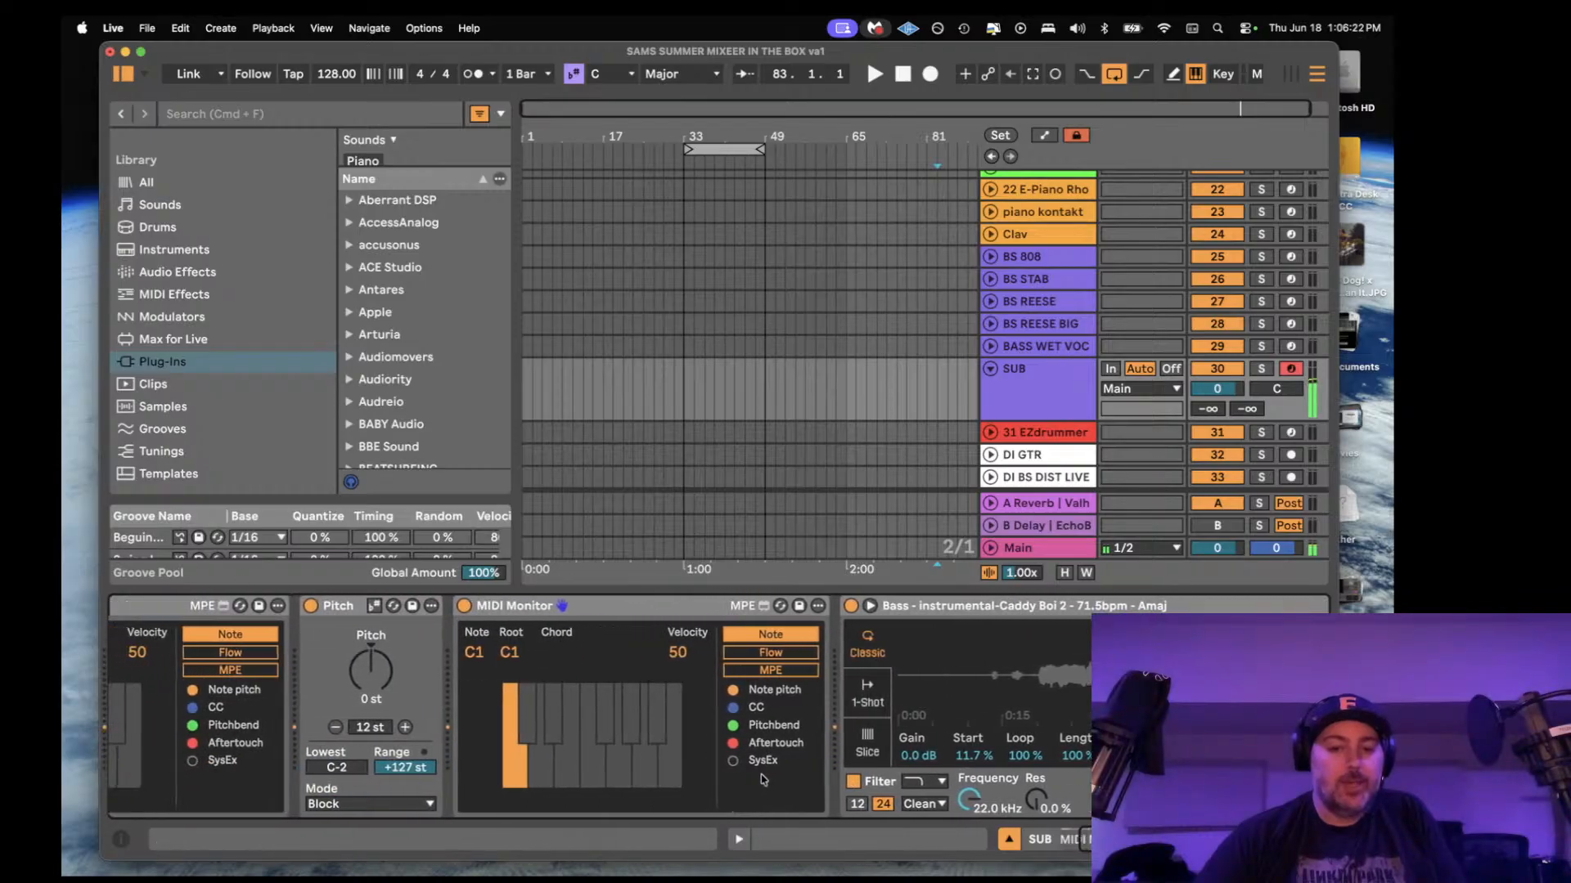
scroll(403, 625, left, 5)
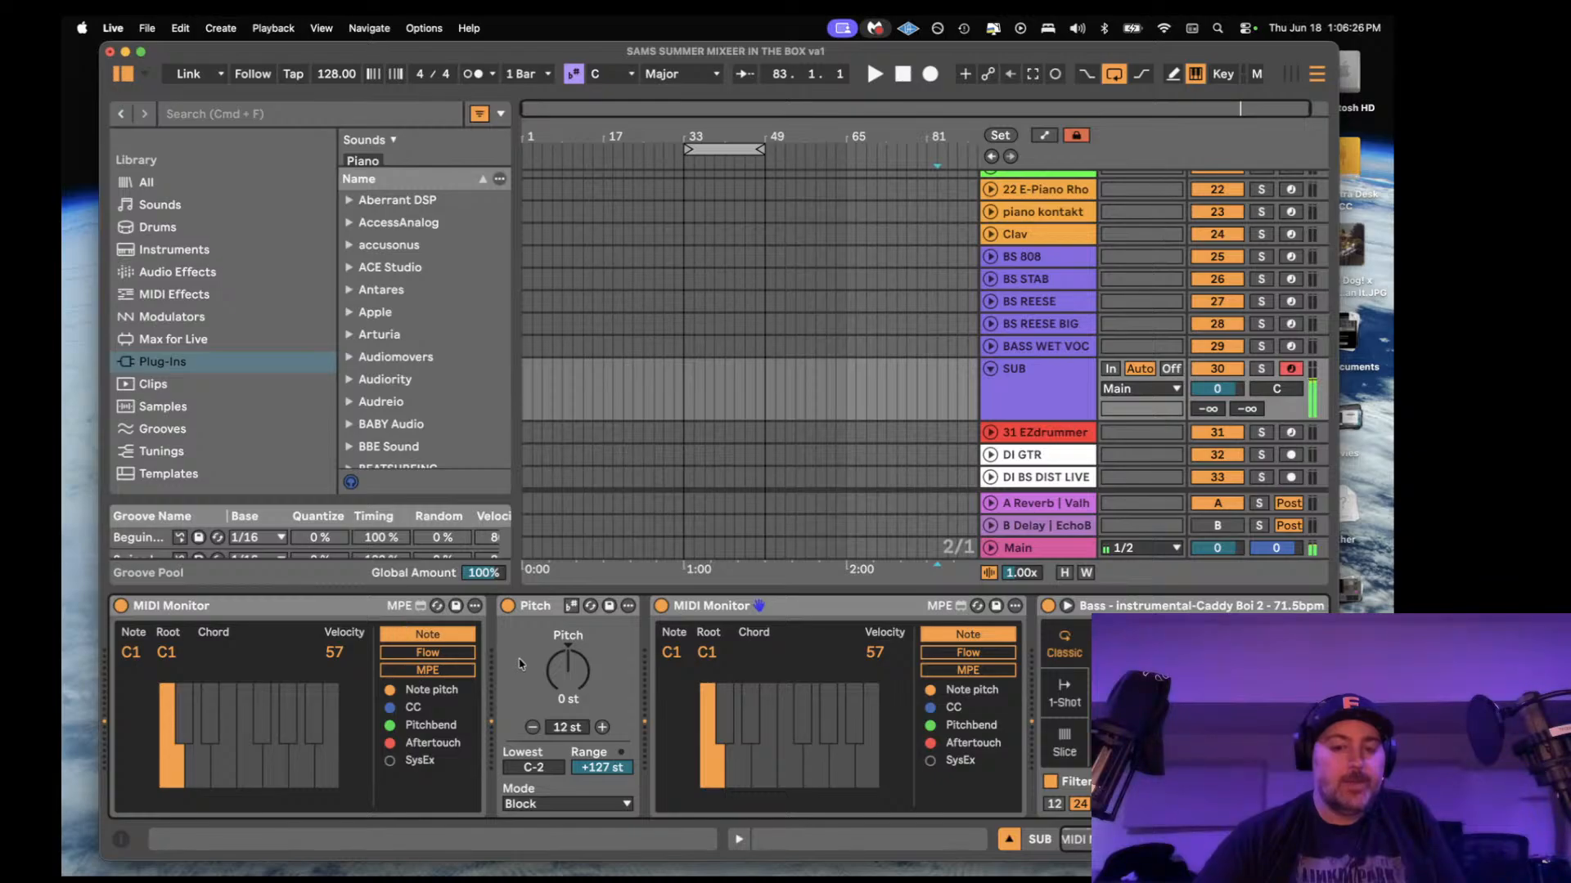
scroll(521, 665, right, 20)
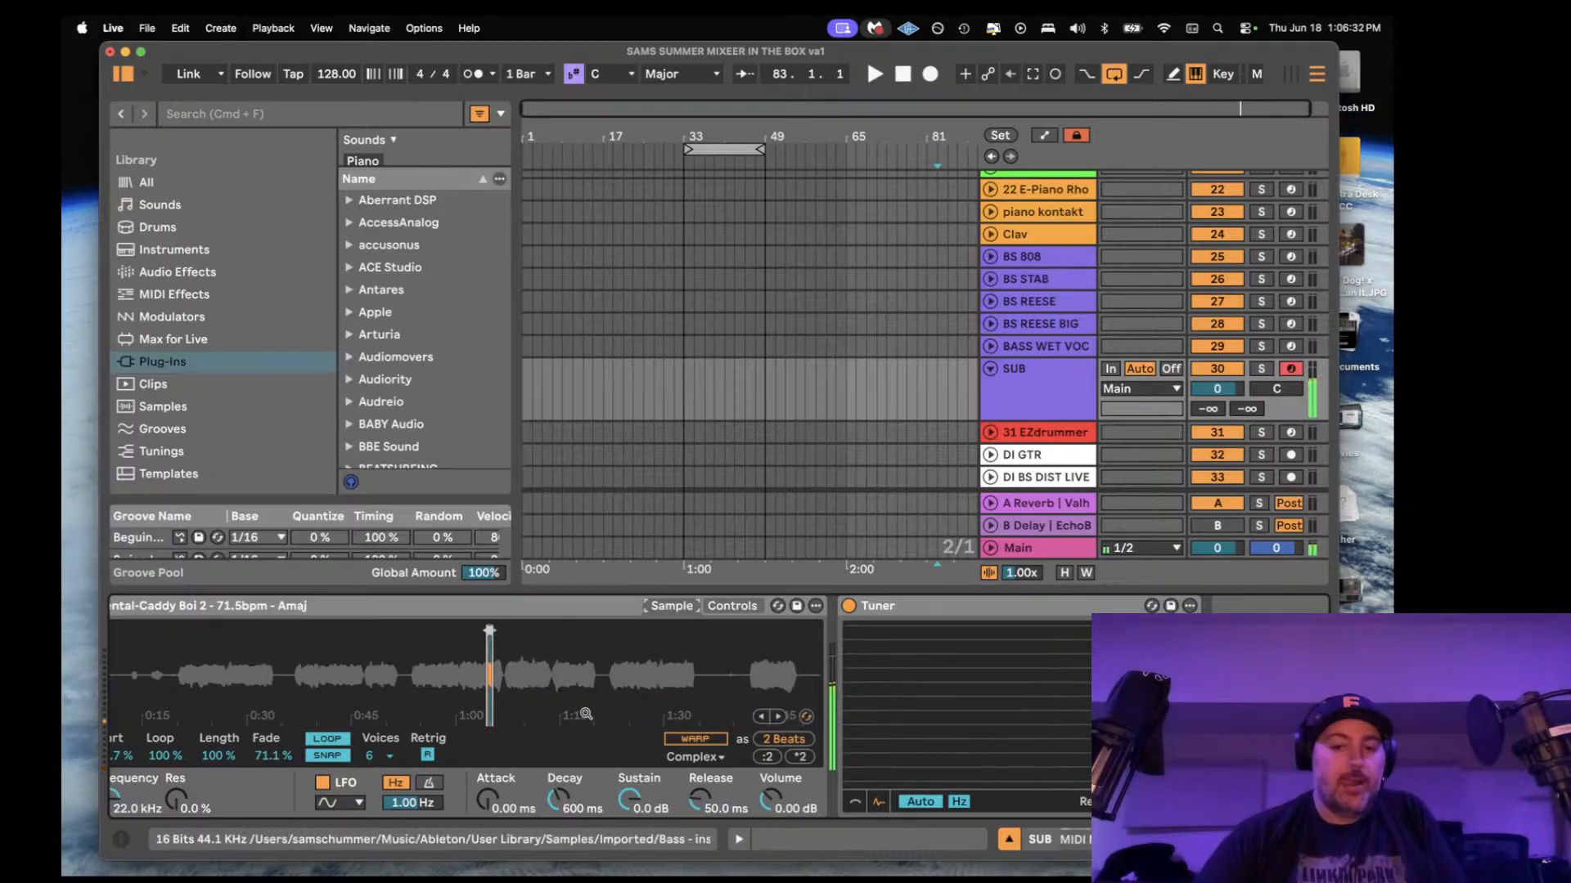
scroll(624, 790, left, 10)
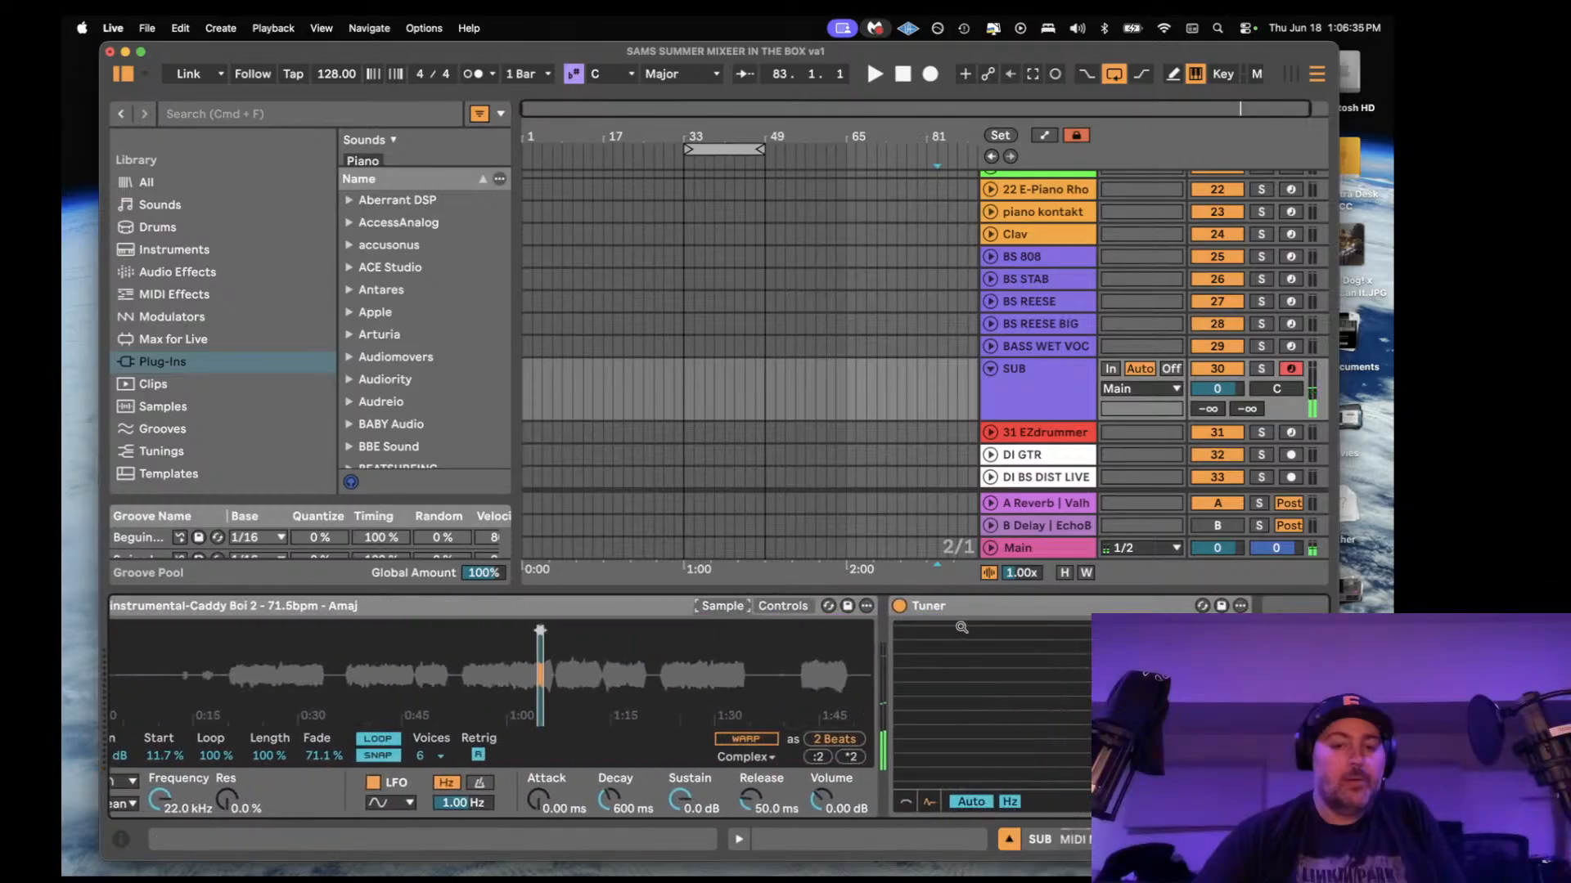
click(782, 606)
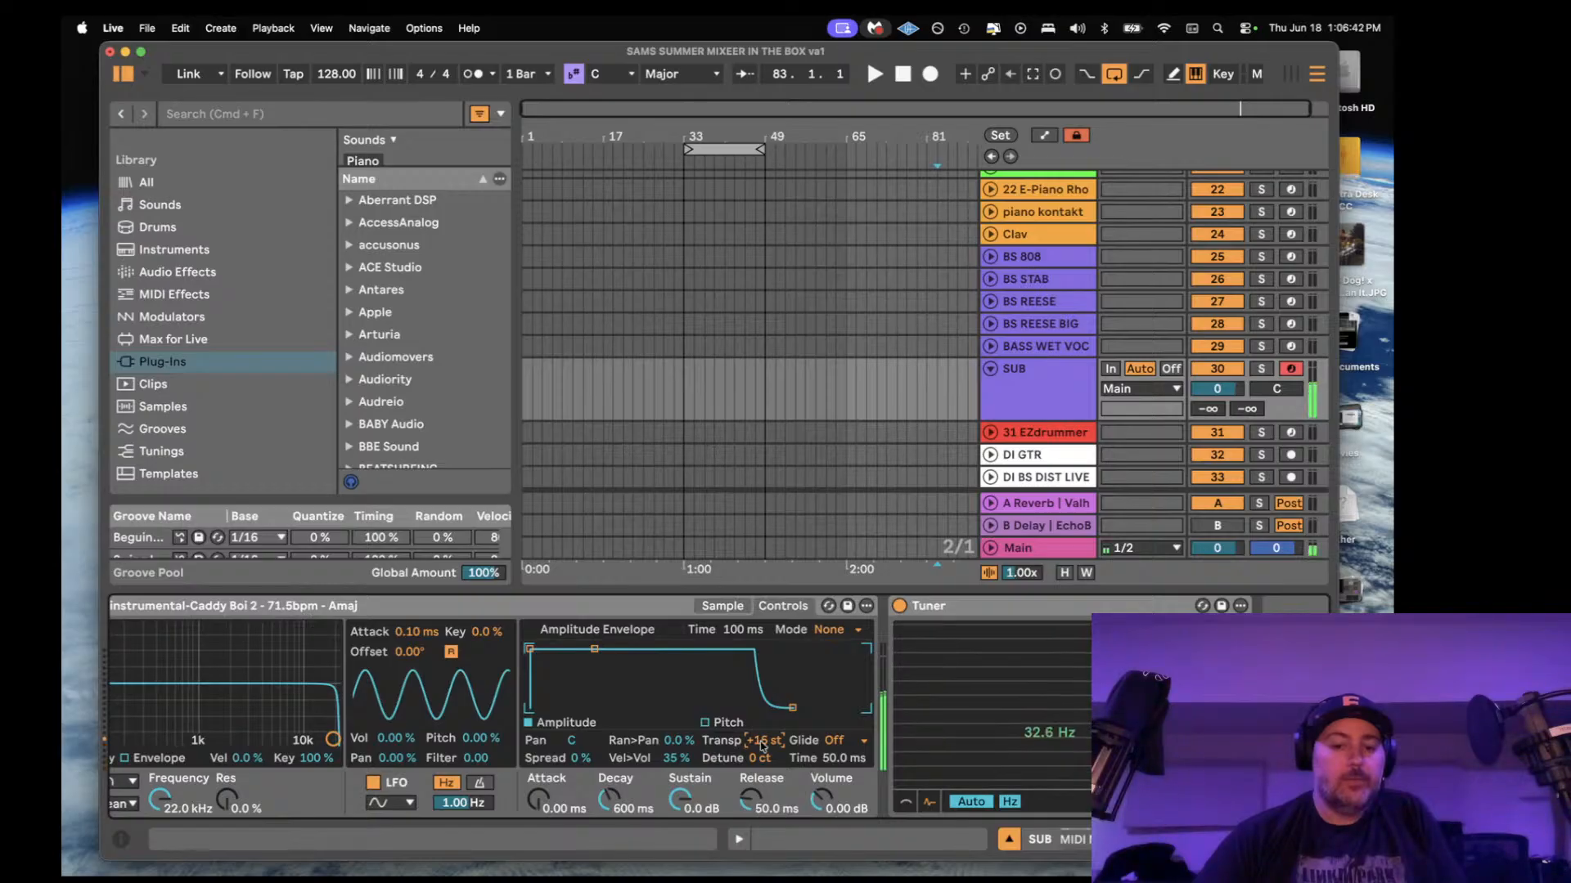
- Delete the MIDI Monitor in front of the Pitch device on the SUB track
scroll(451, 635, left, 10)
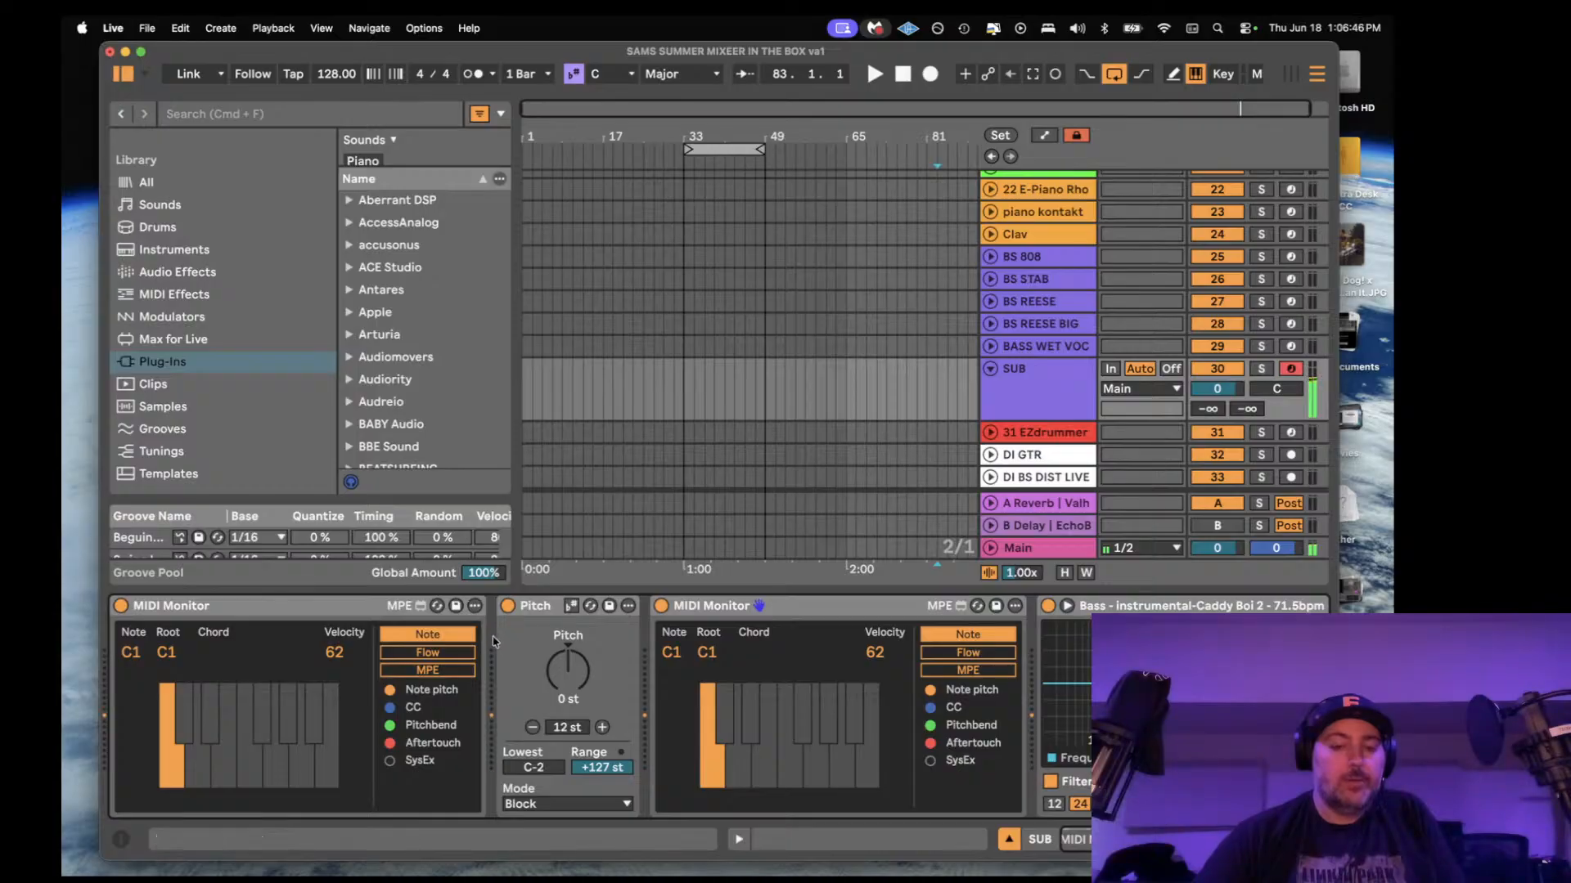
click(319, 610)
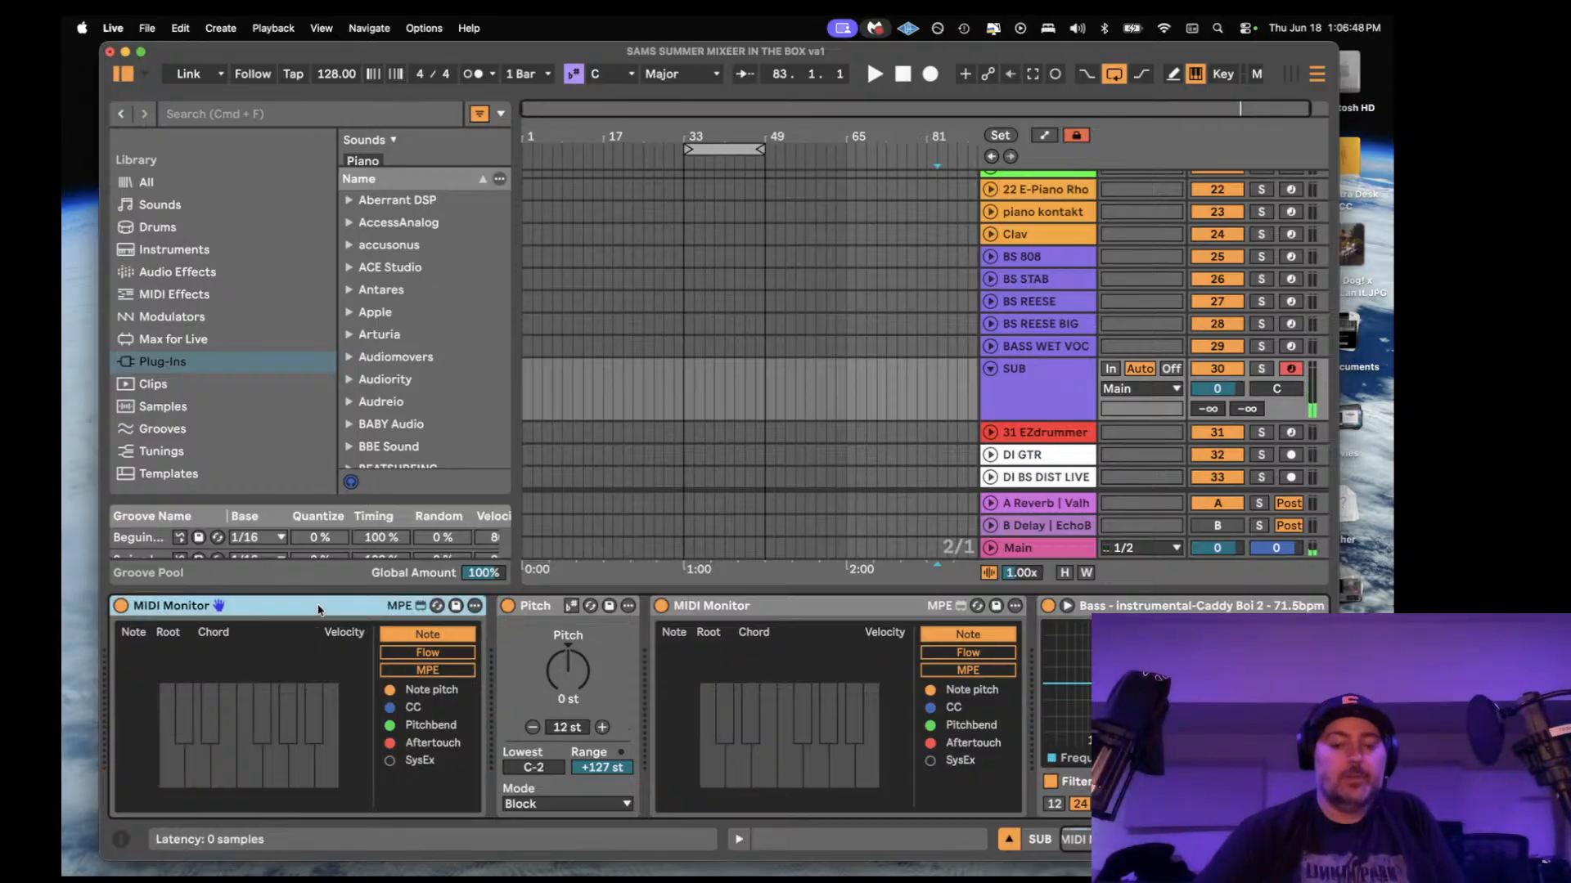
key(Delete)
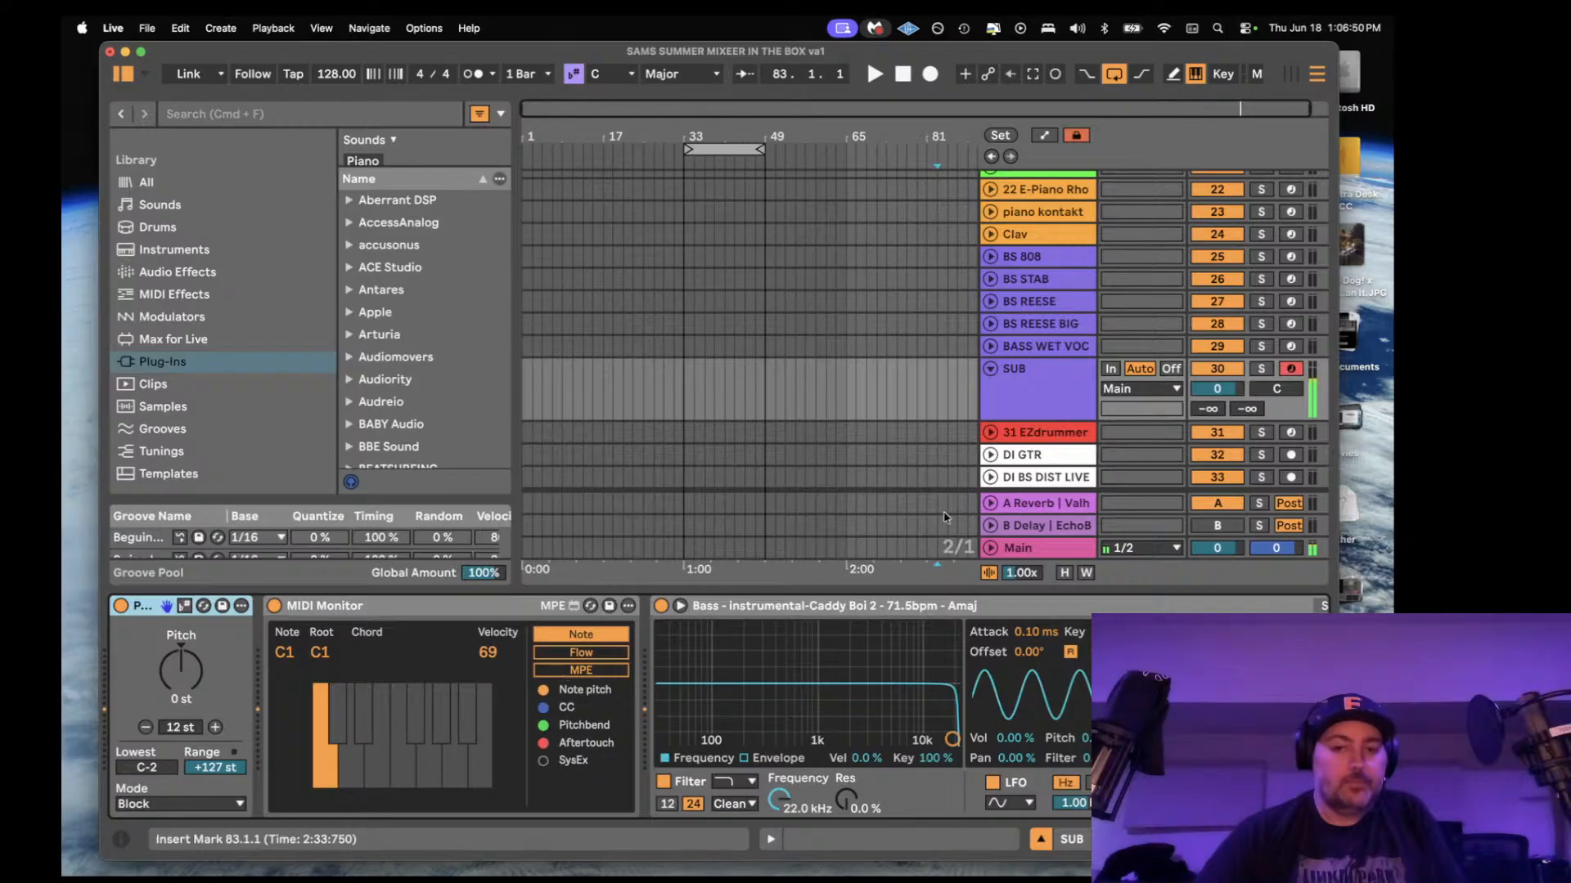
- Arm the BASS WET VOC track, check its instrument rack and Tuner, and set its Pitch device to -12 st
click(1289, 347)
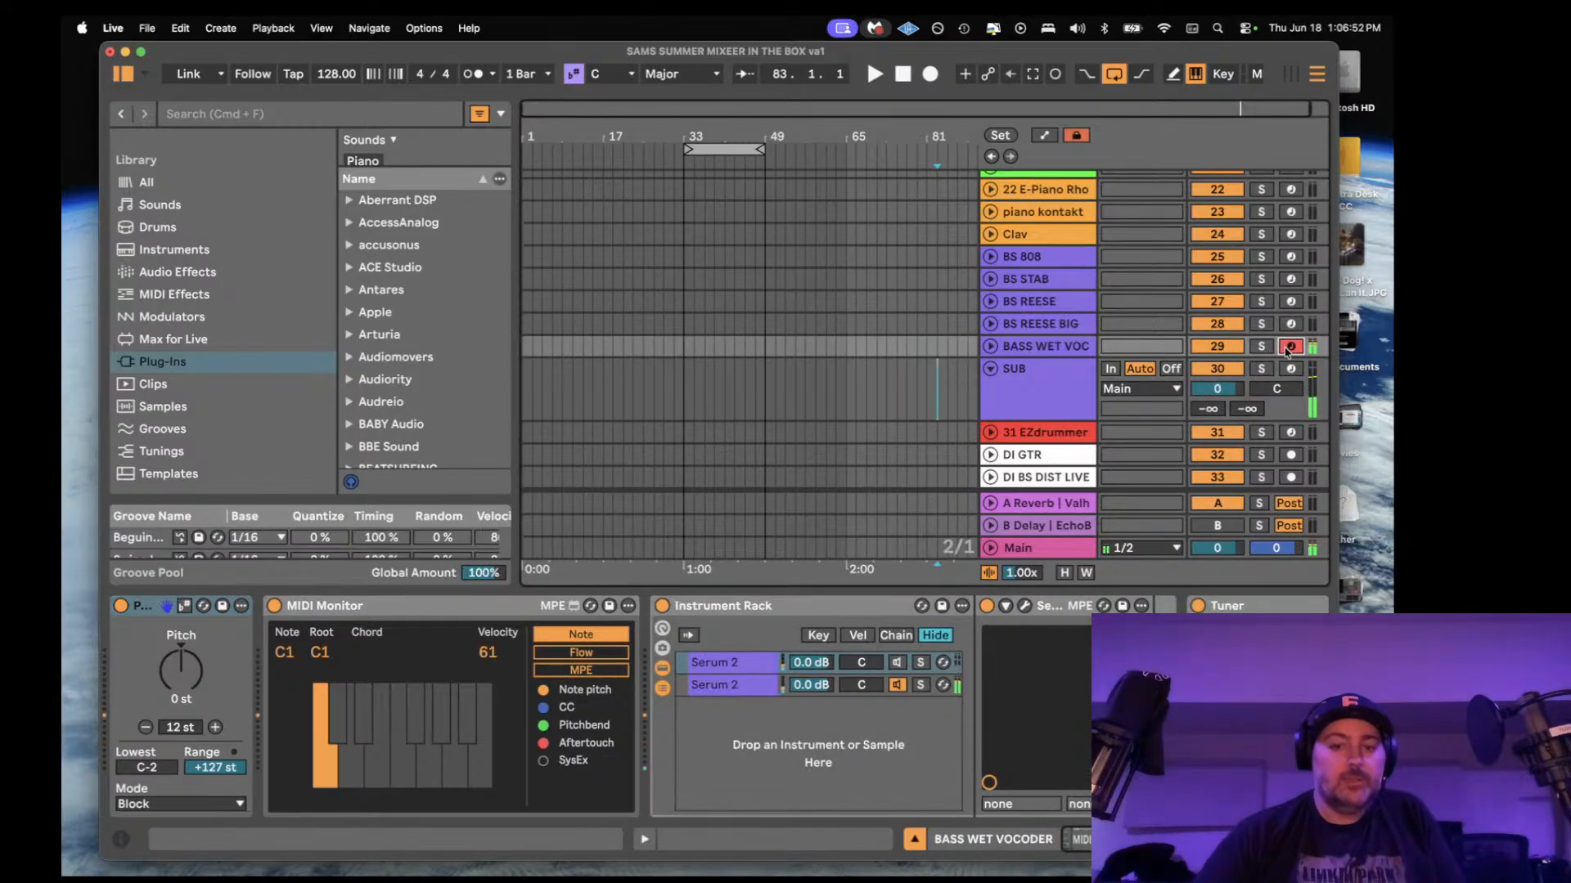
scroll(720, 709, right, 4)
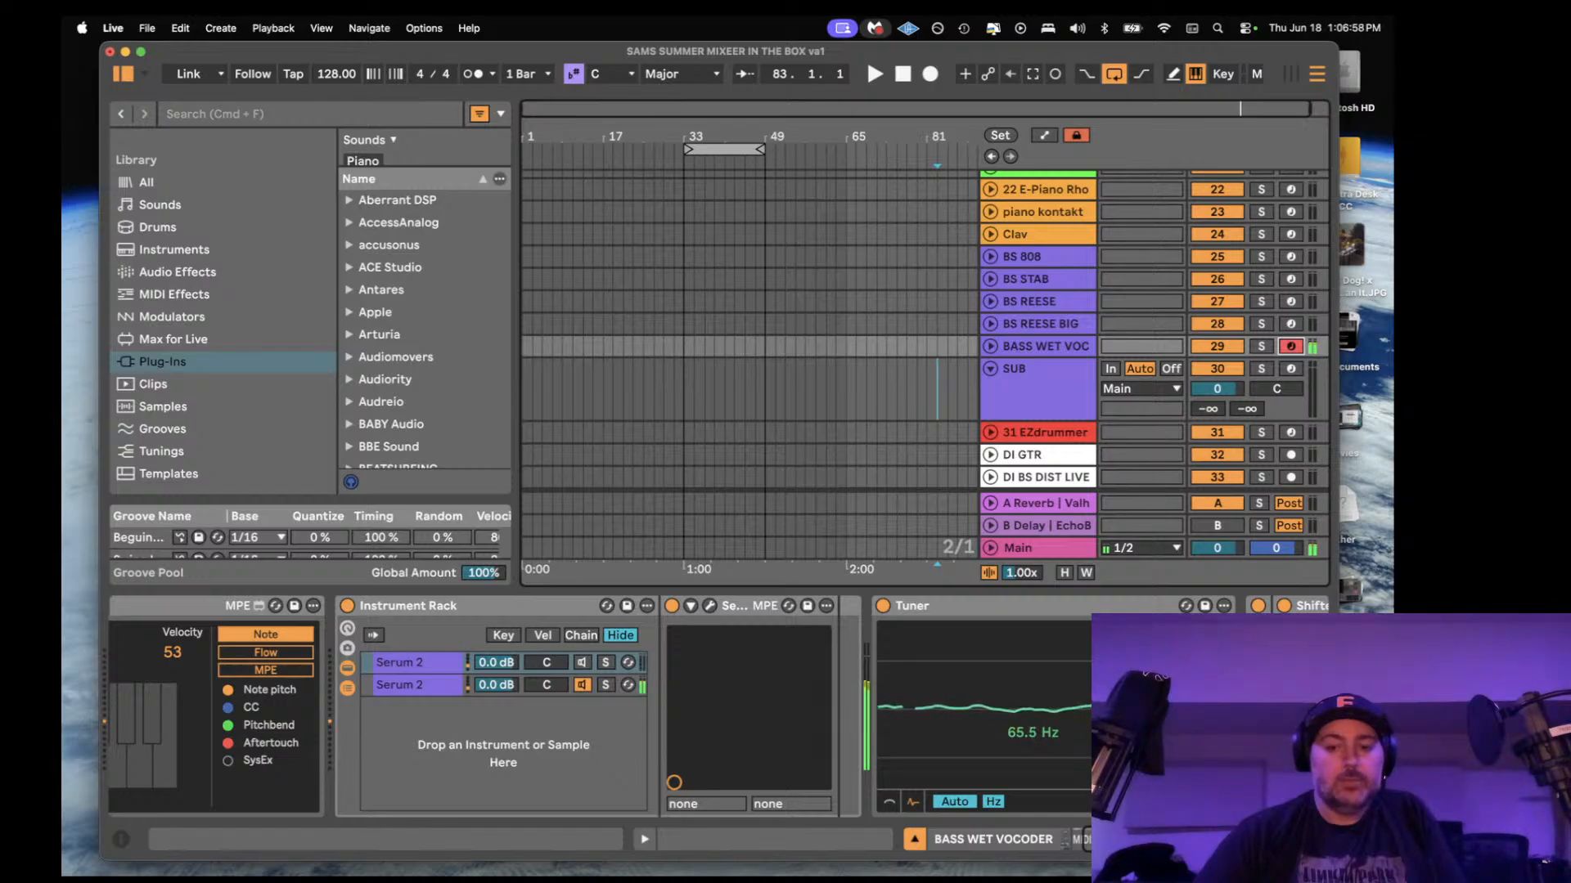
scroll(641, 666, left, 4)
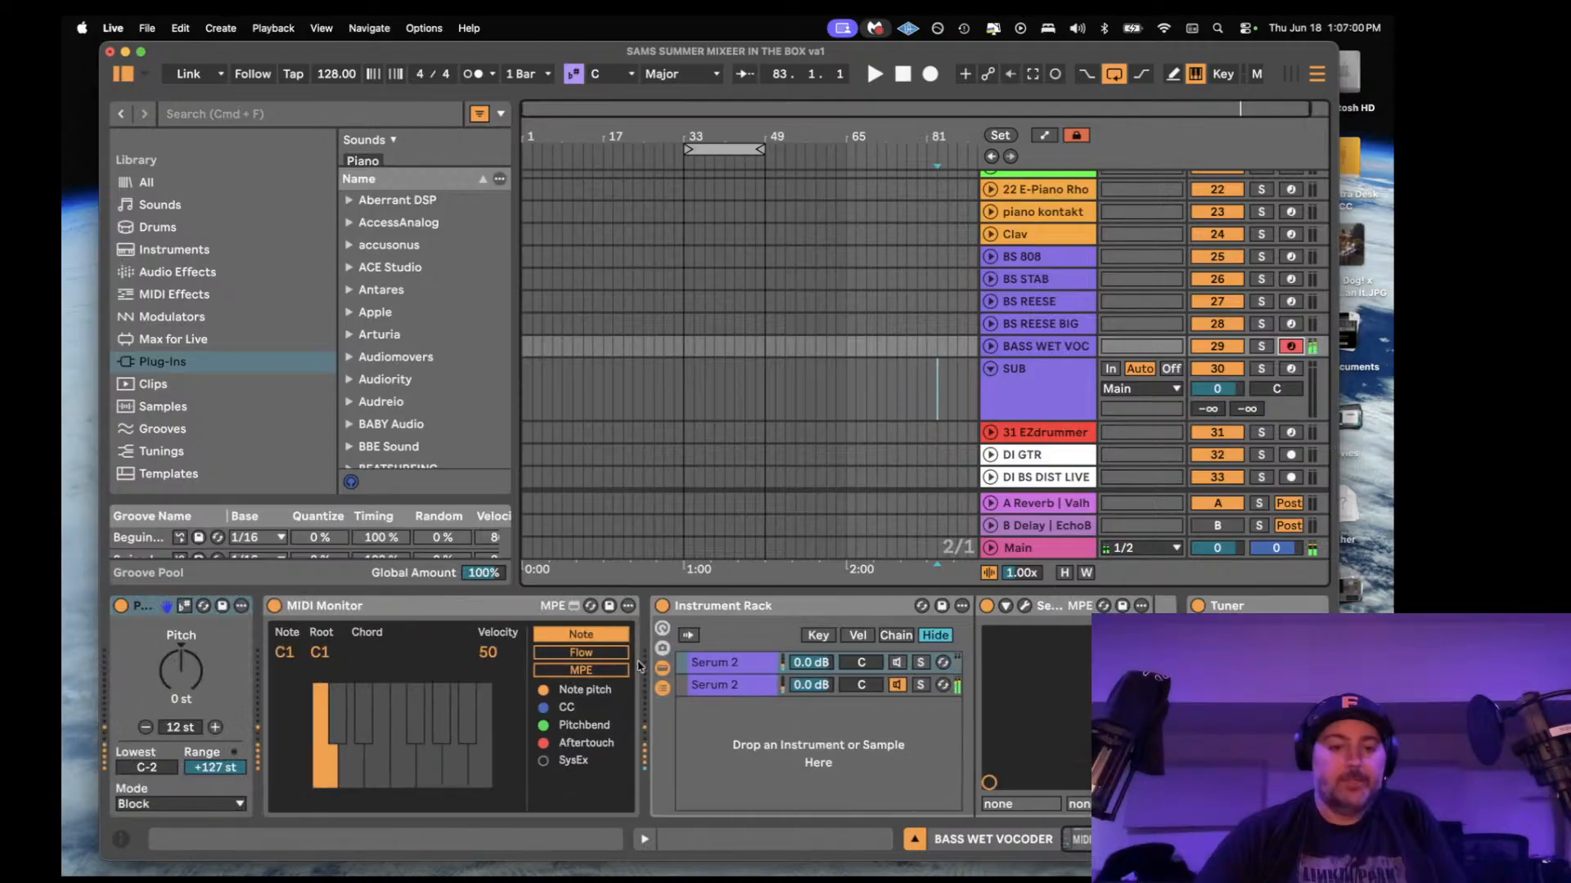
click(184, 680)
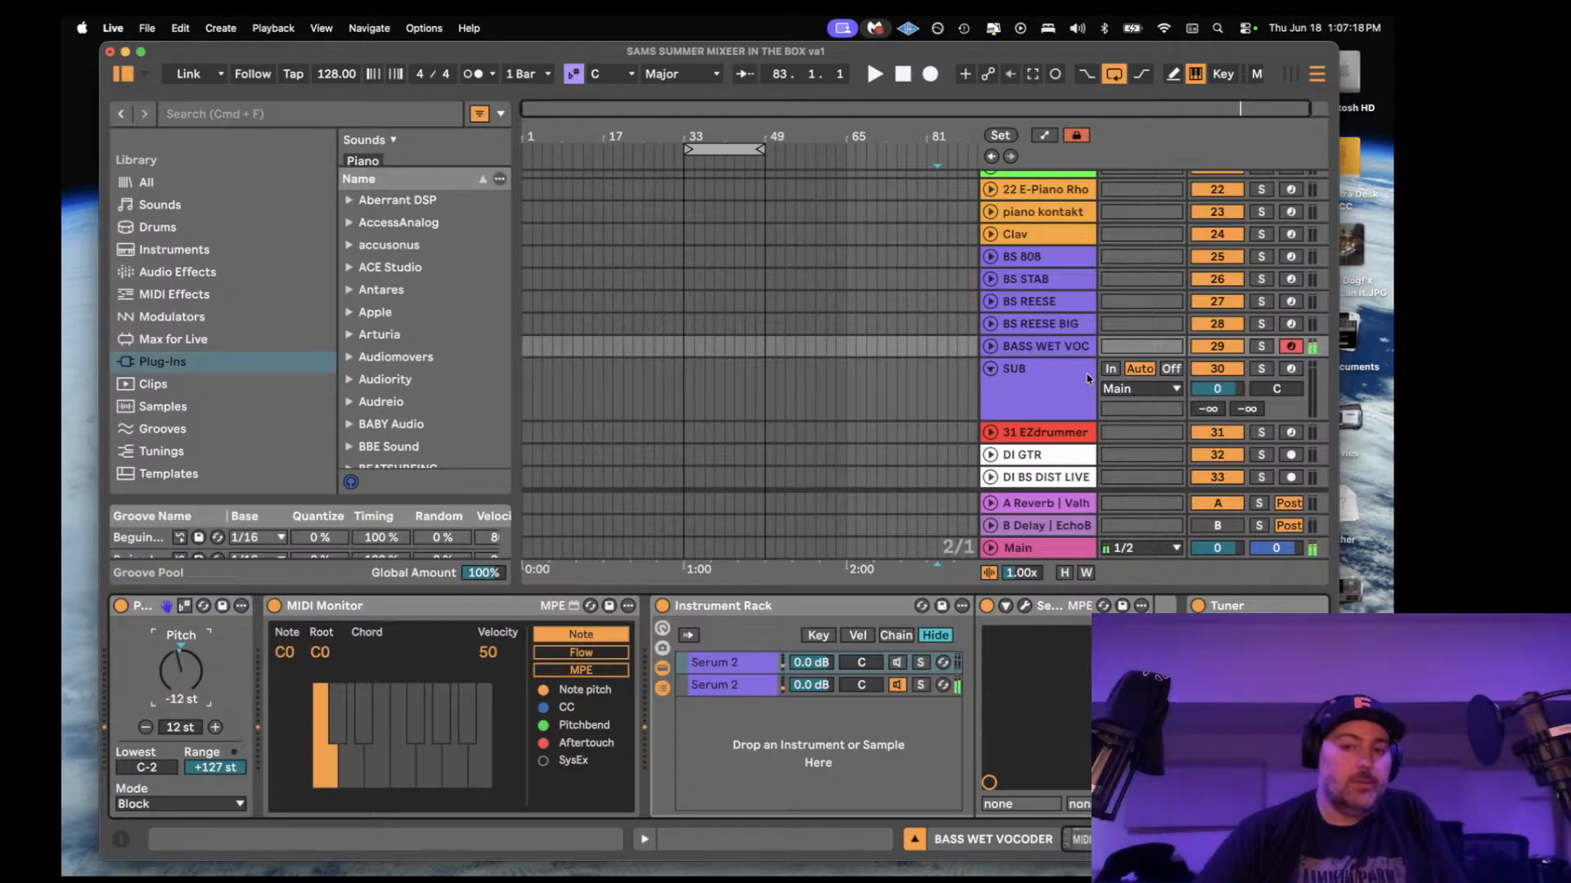
- Select the BS REESE BIG track and arm it for recording
click(1055, 325)
click(1291, 324)
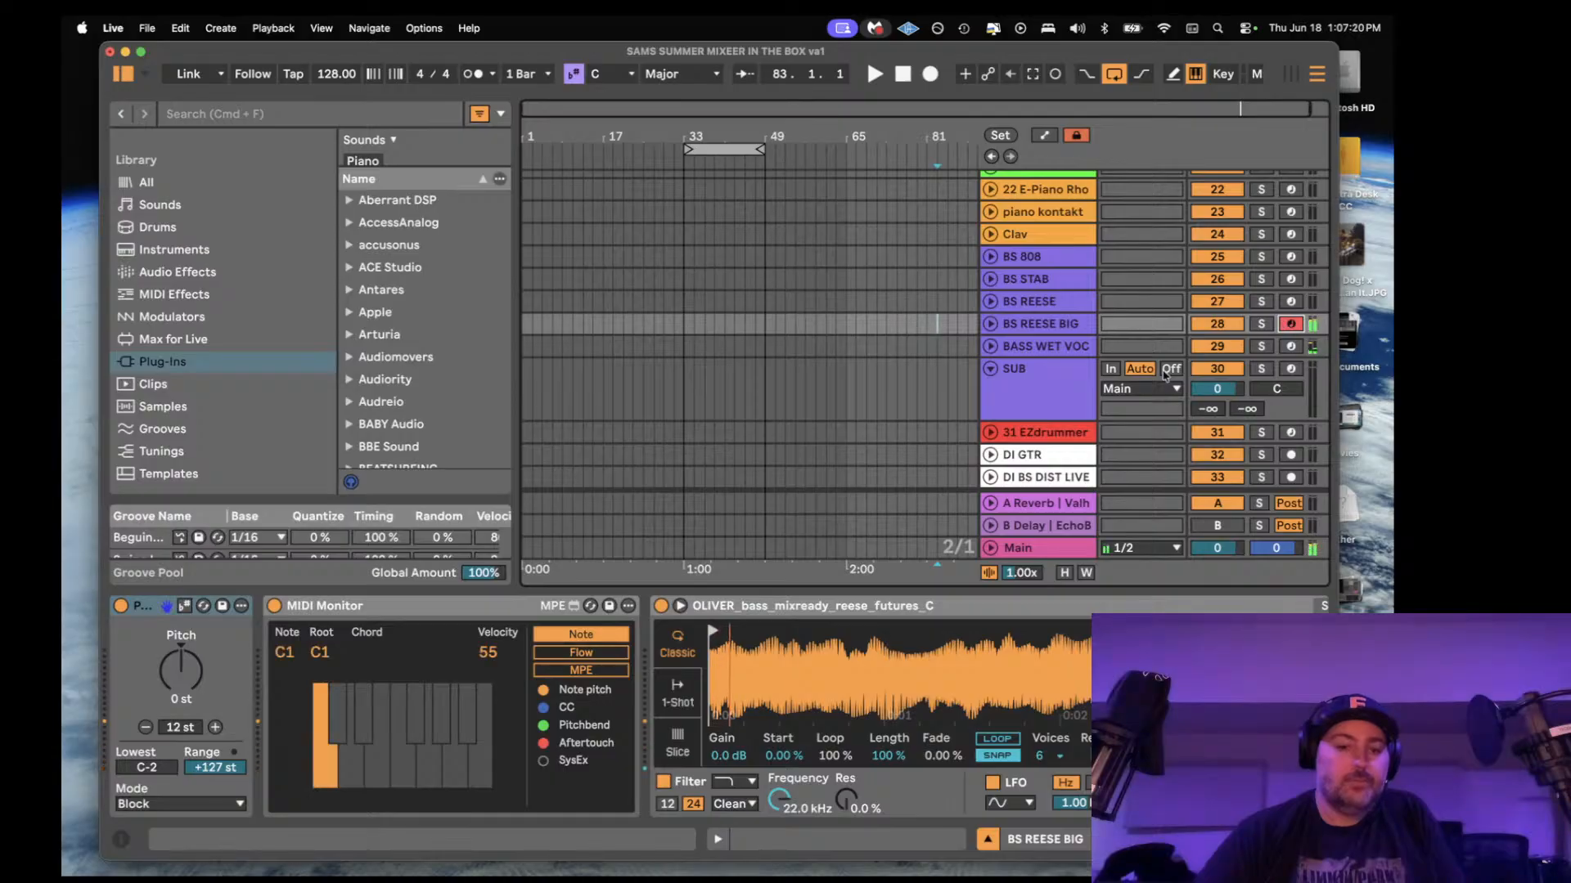
- Open the BS REESE BIG sampler's controls, set its transposition to +12 st and check the pitch in the Tuner
scroll(589, 638, right, 5)
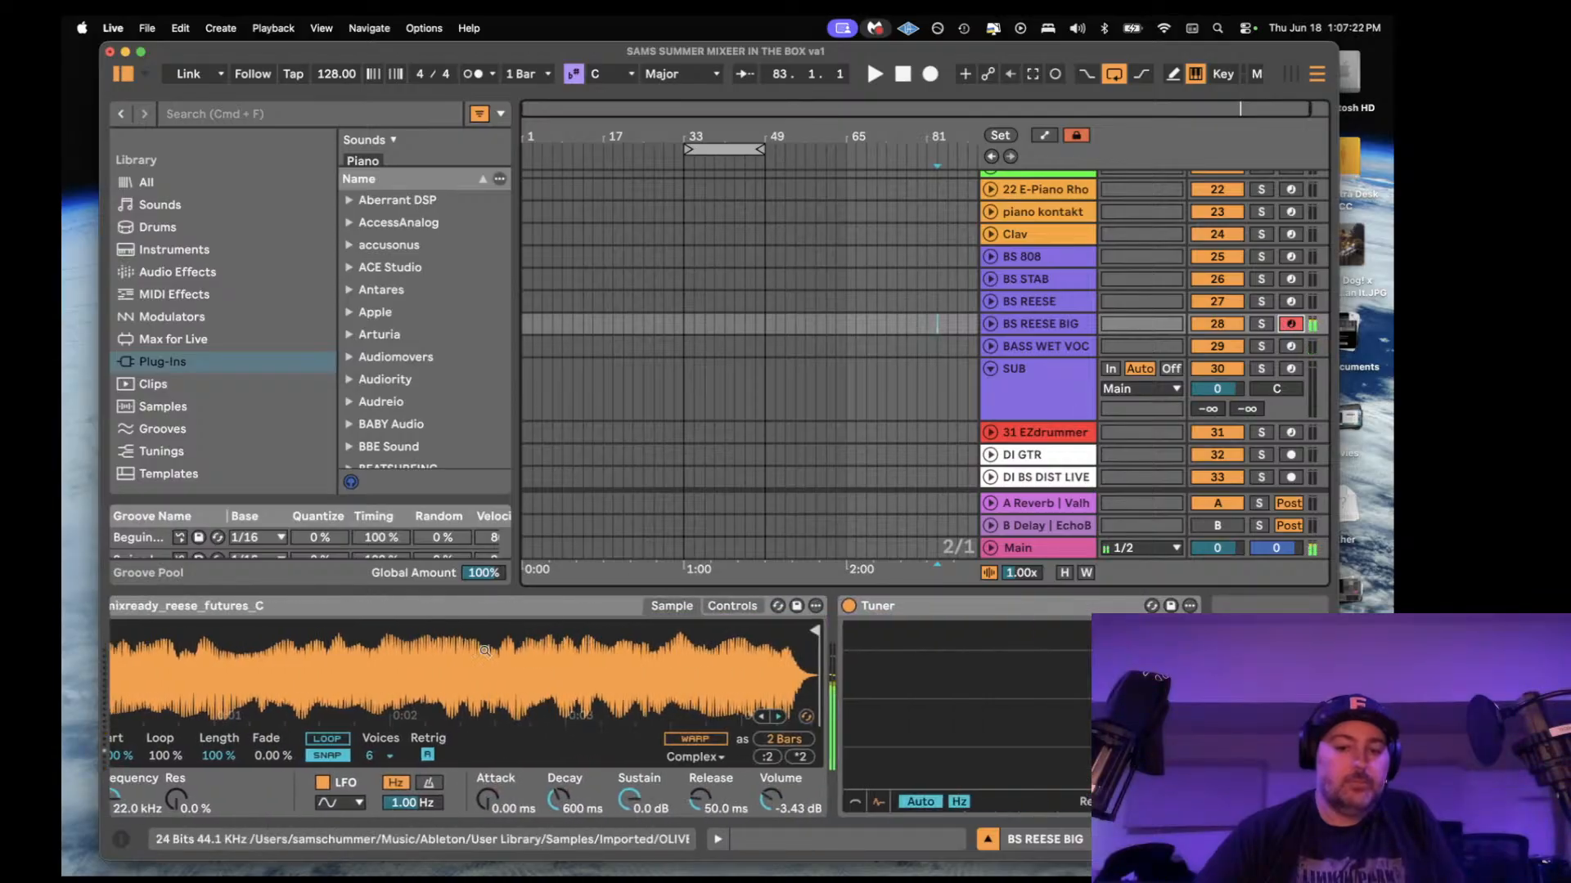
scroll(485, 651, left, 5)
scroll(707, 701, right, 3)
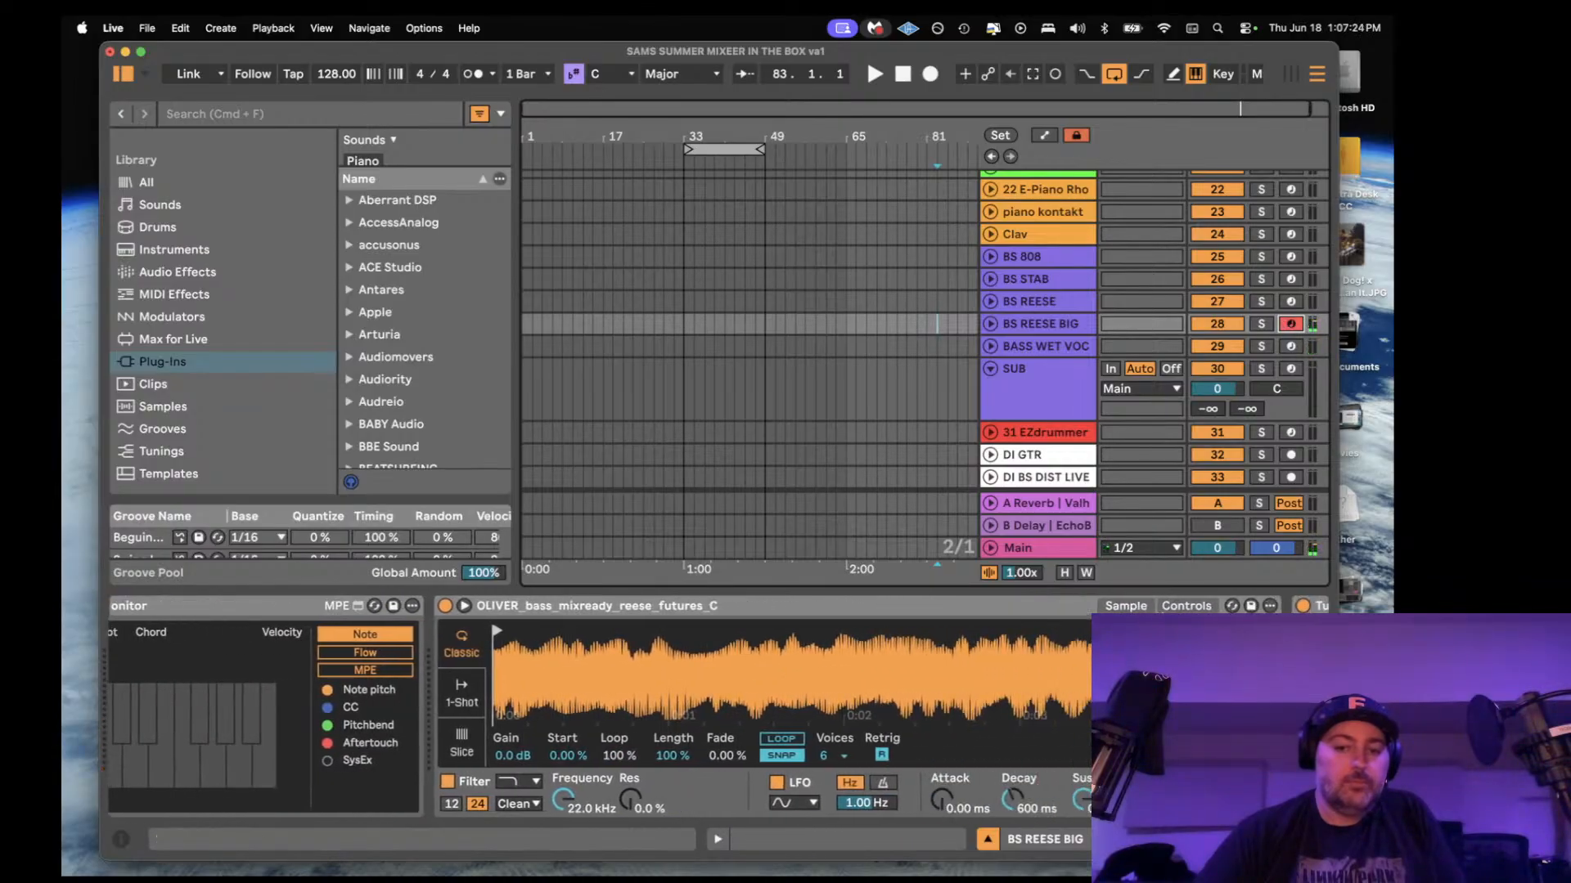
click(1186, 606)
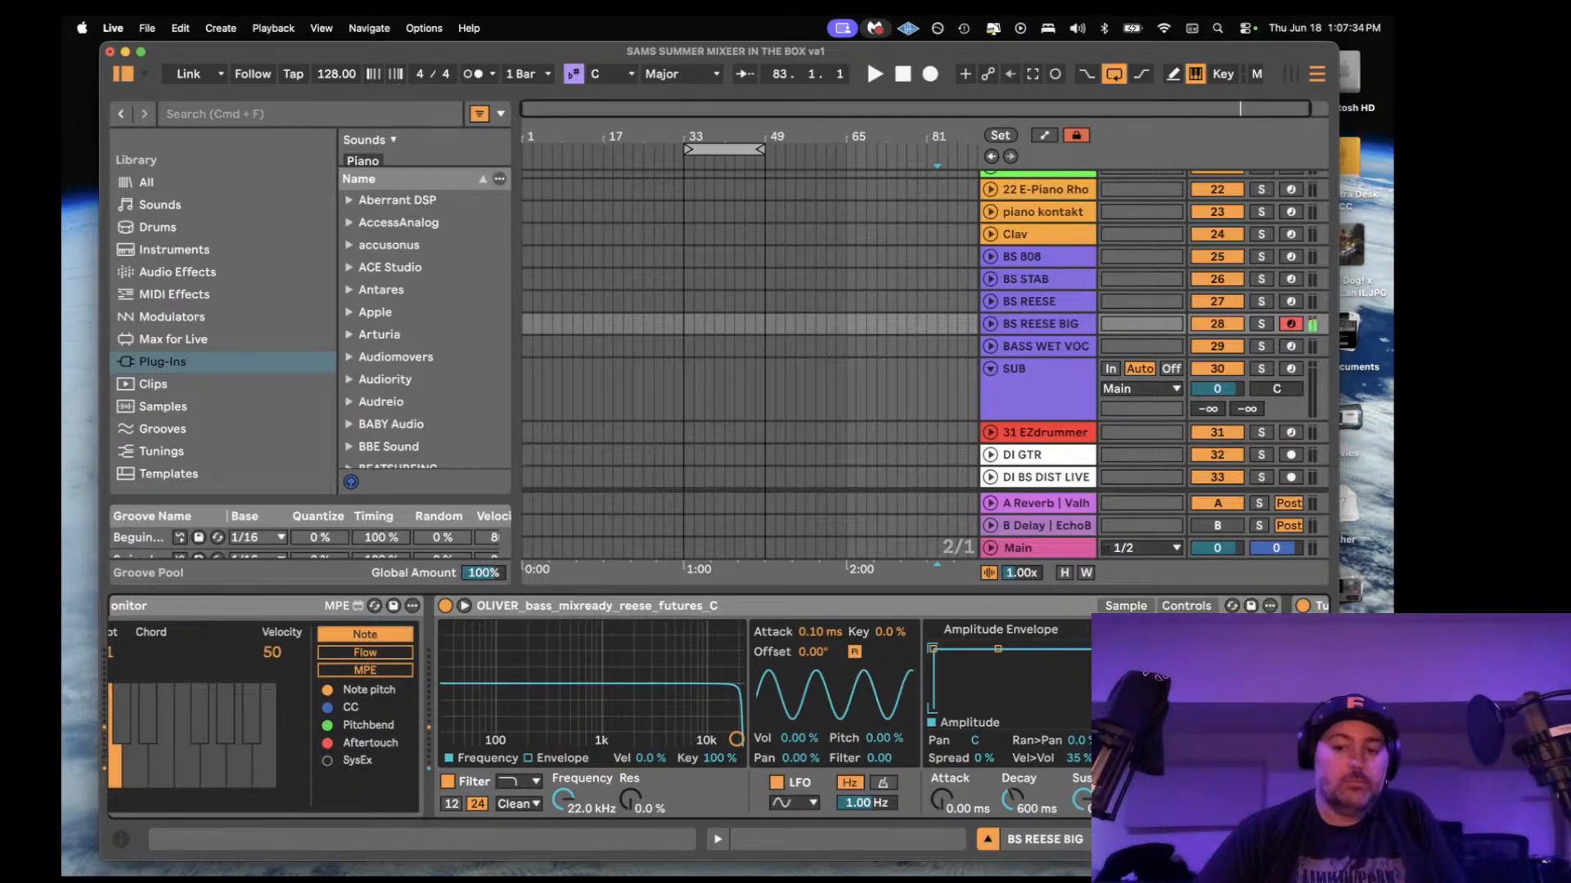
scroll(619, 613, right, 5)
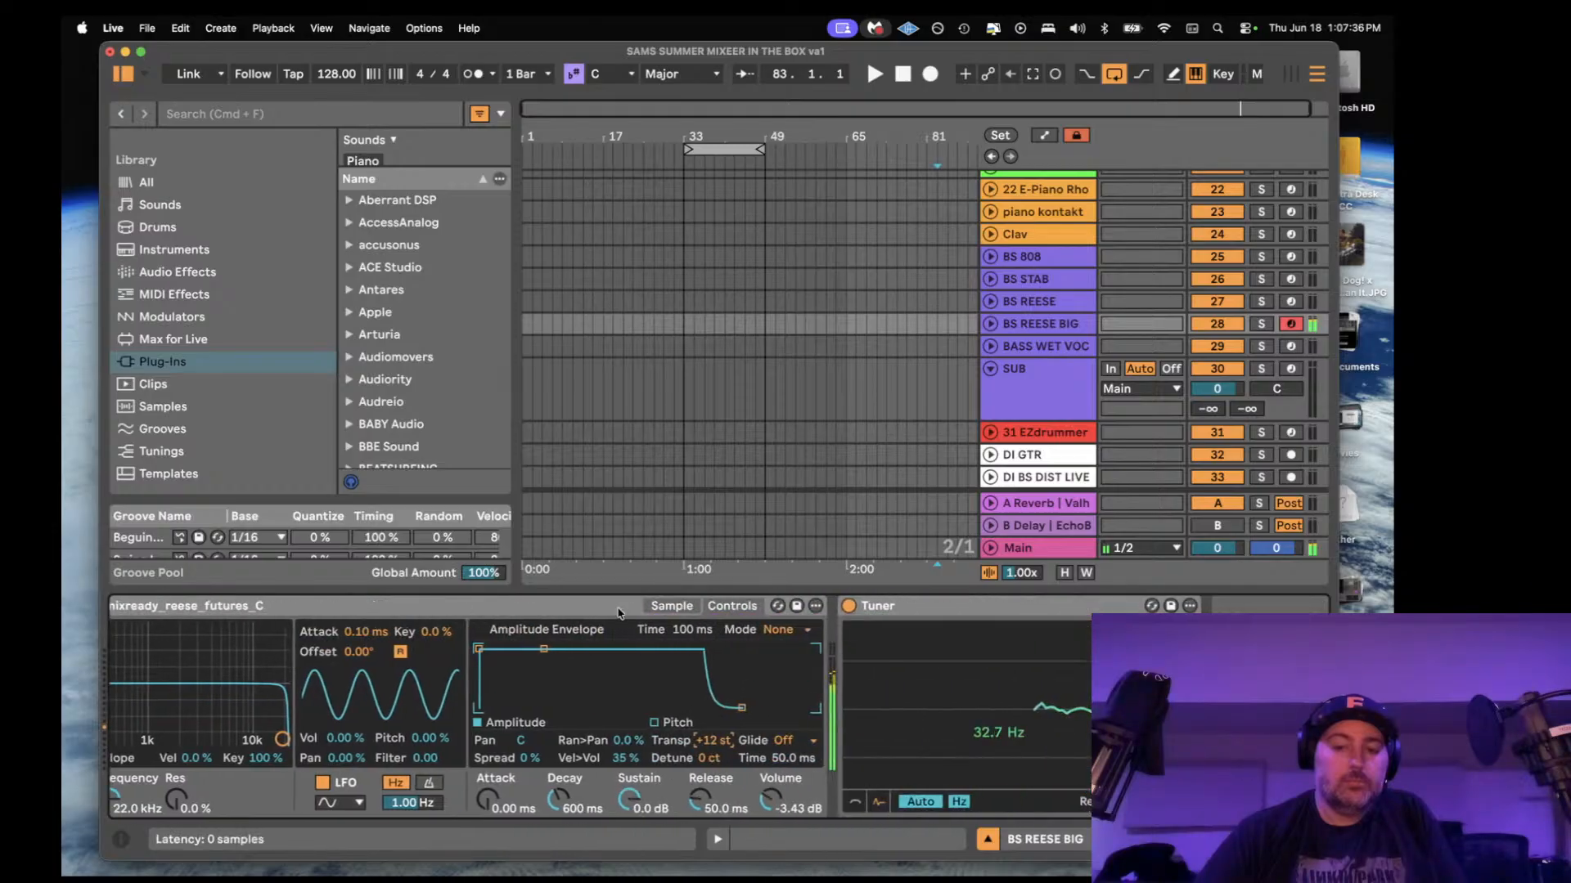
scroll(619, 613, left, 5)
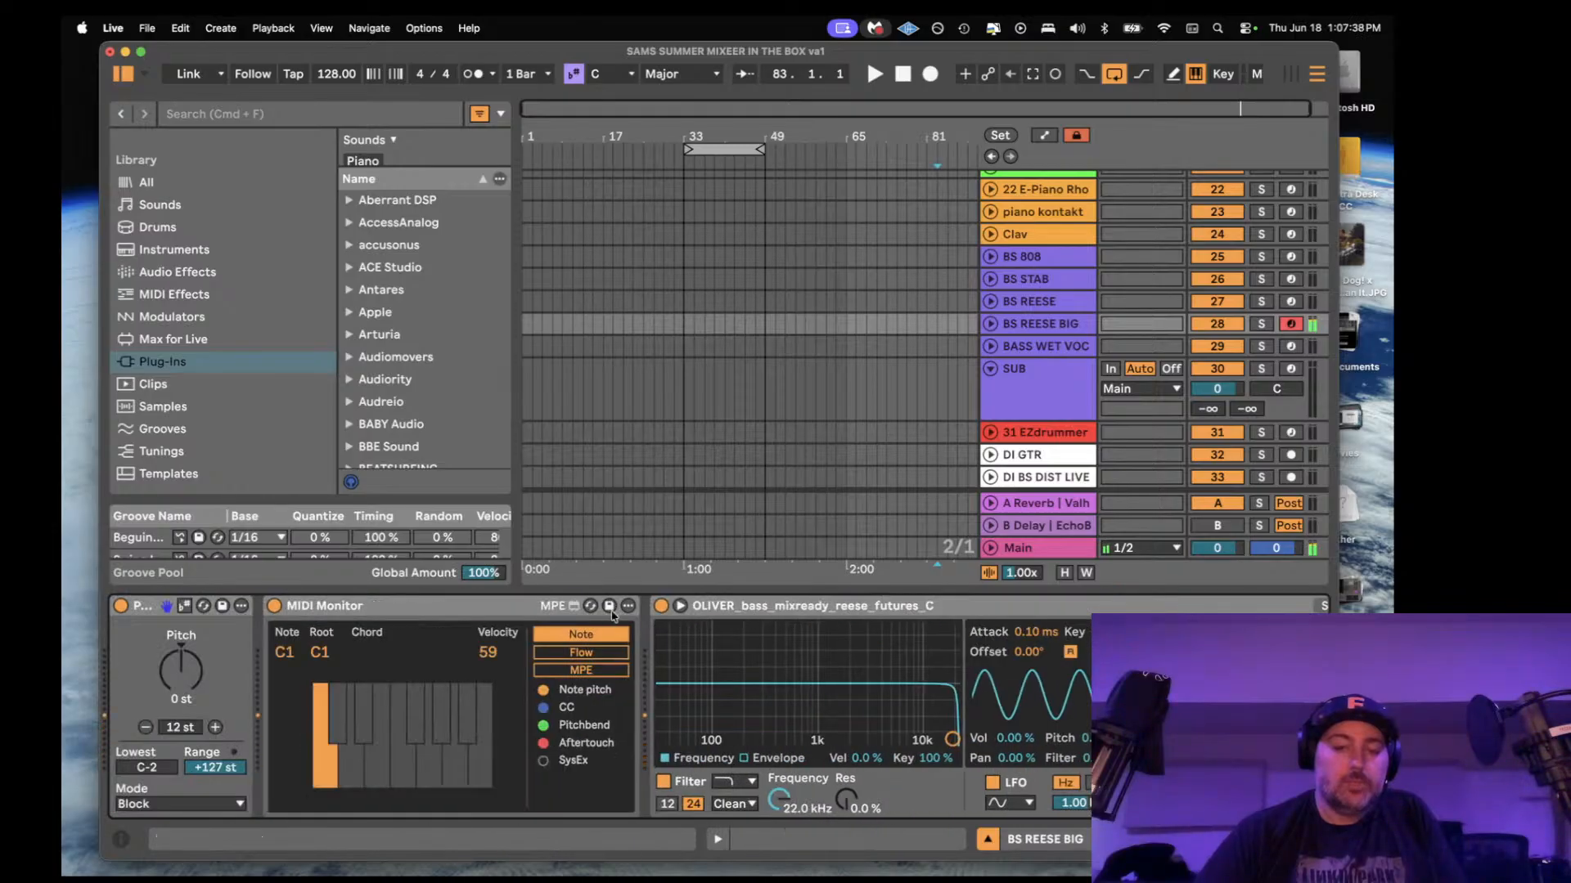
- Arm the BS REESE track and set its sampler's transposition to +9 st
click(1250, 304)
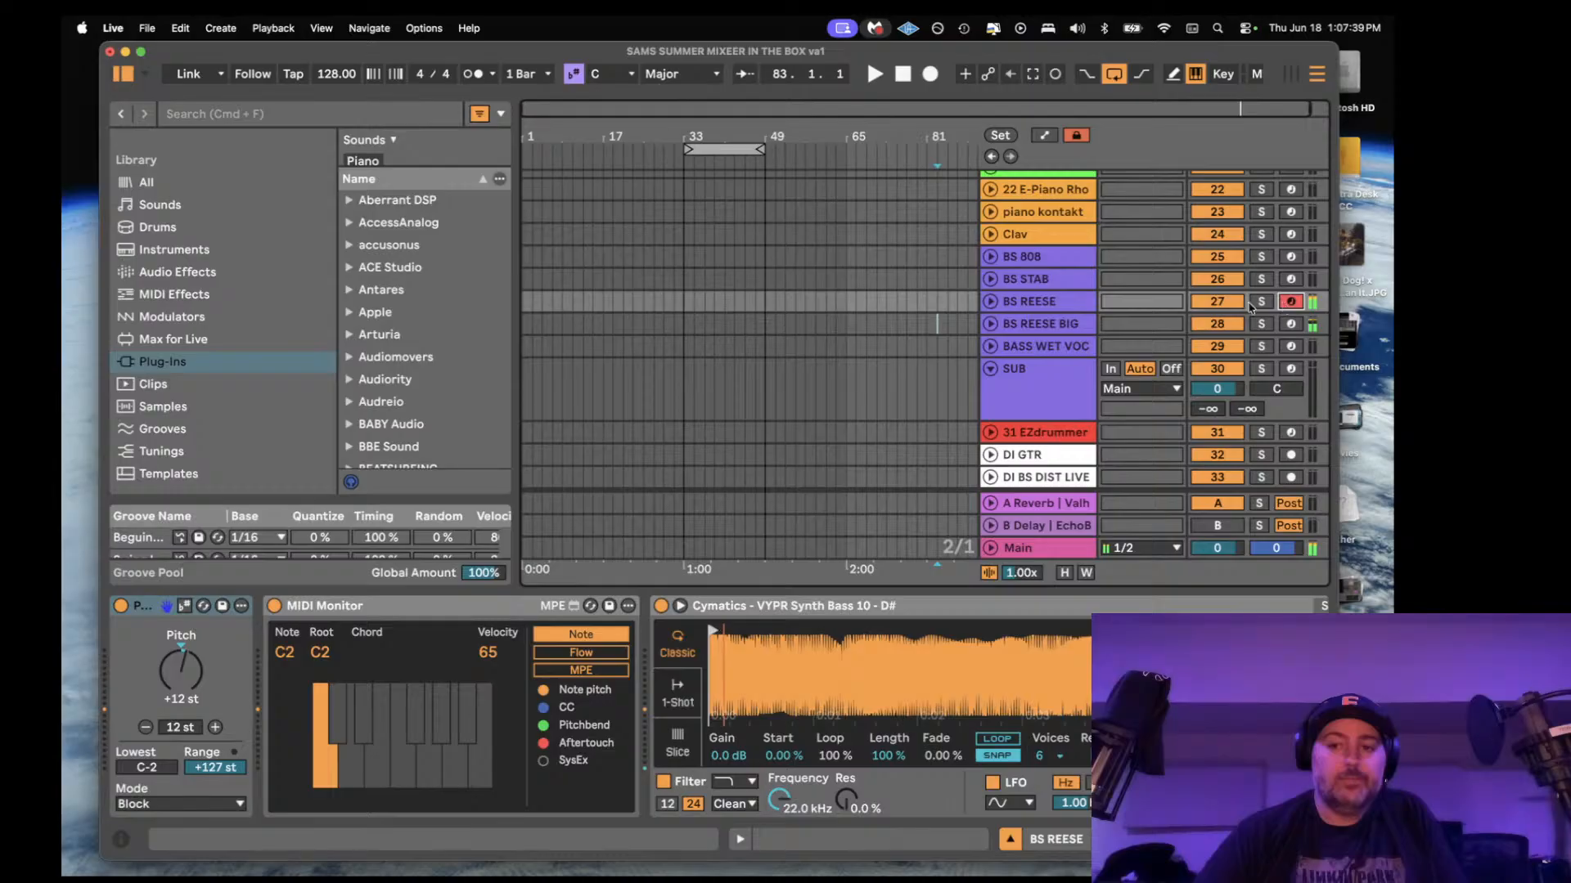
click(1065, 302)
scroll(791, 604, right, 5)
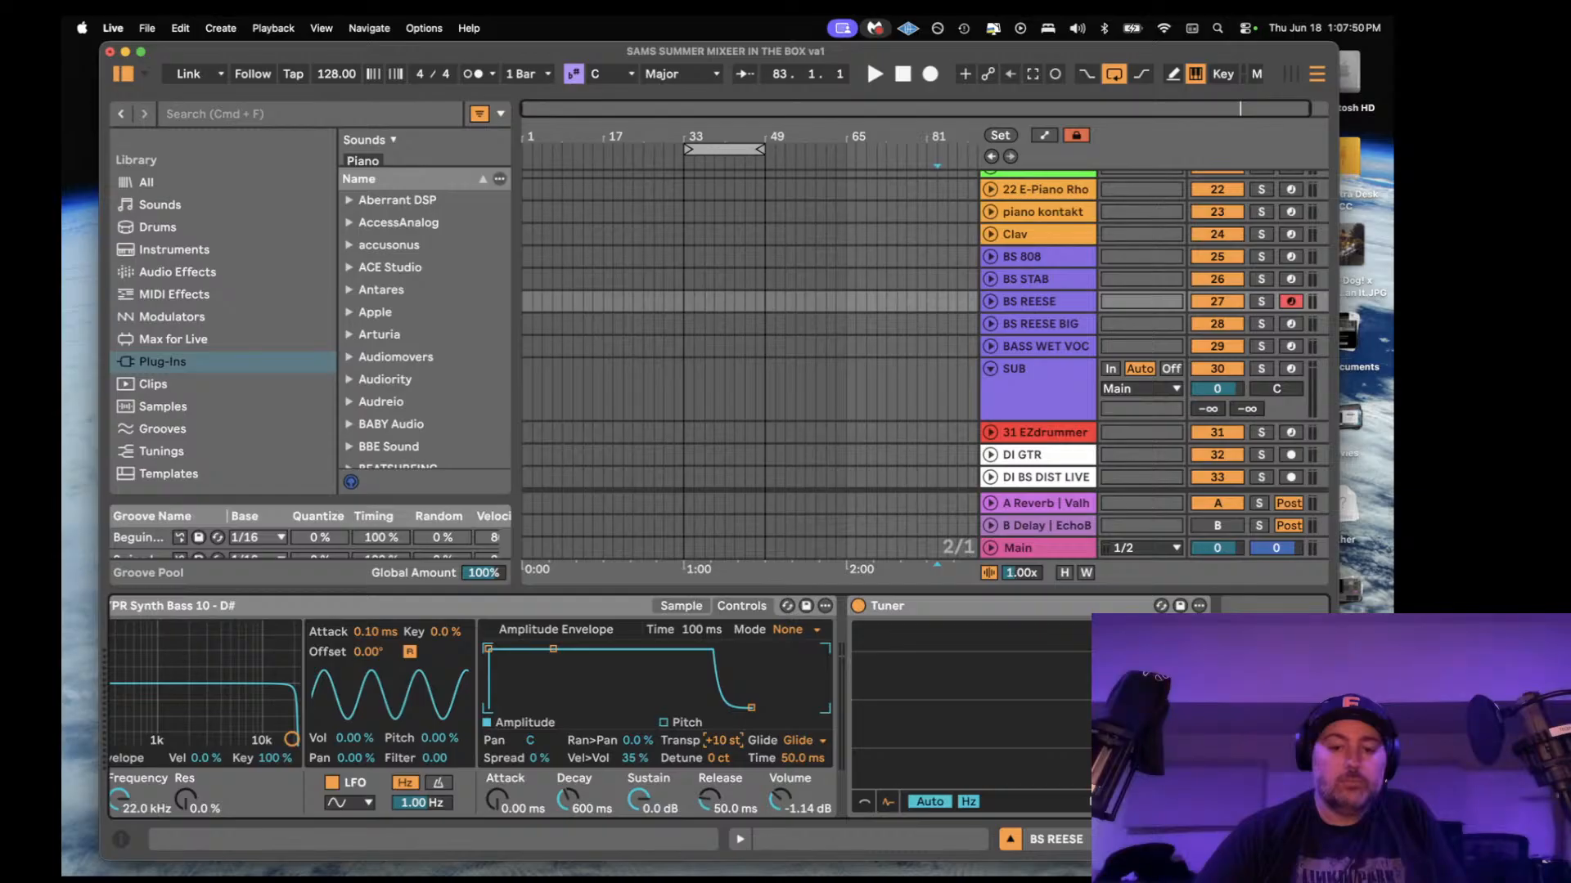
drag(718, 744, 717, 753)
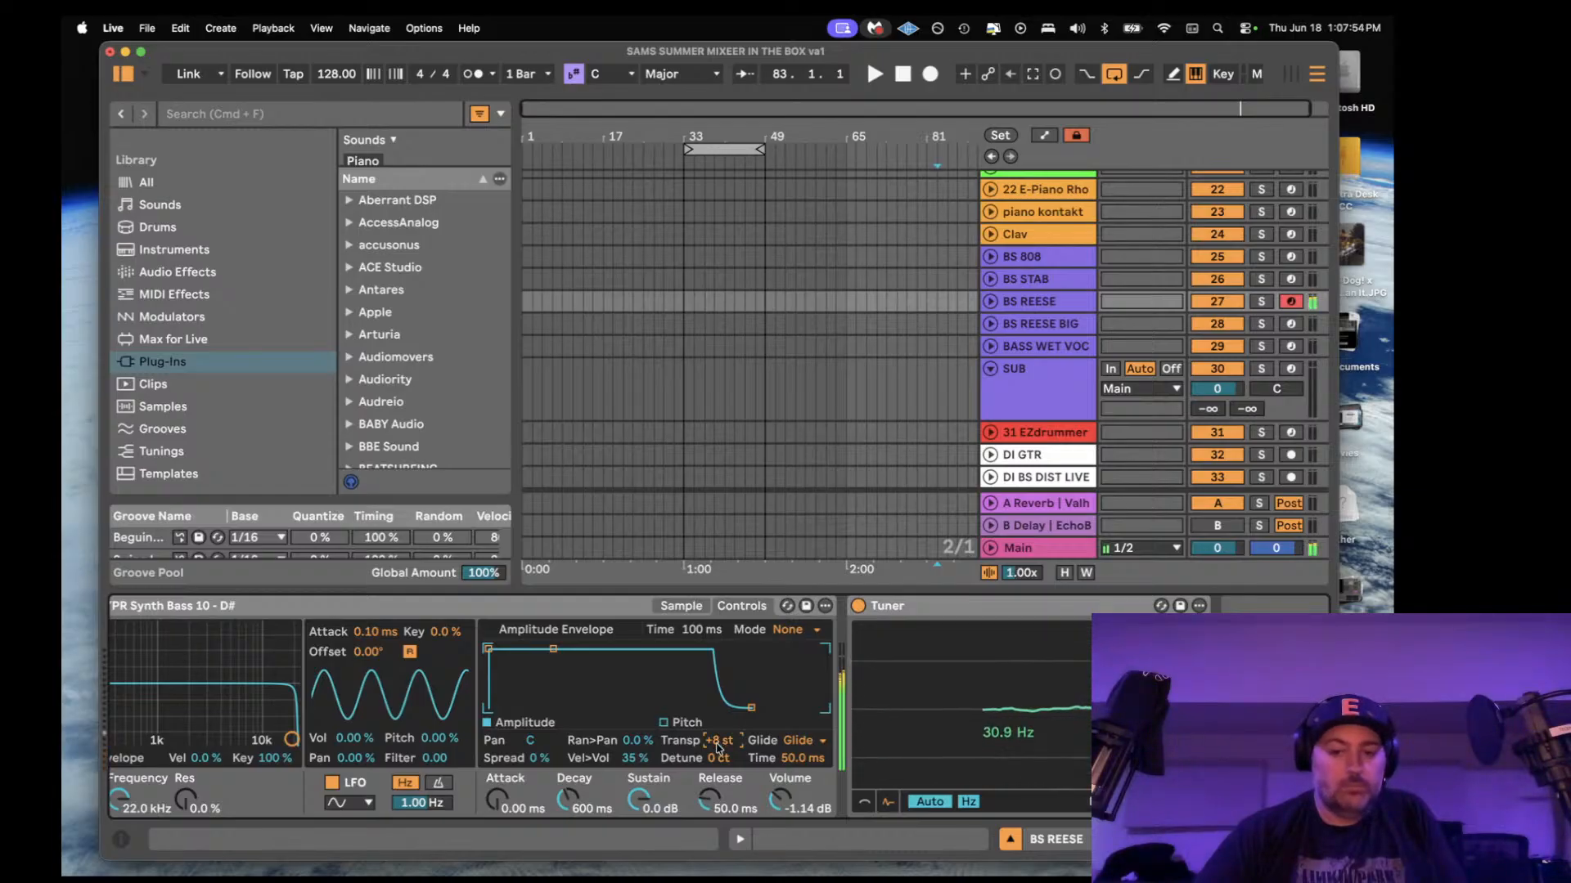
drag(718, 746, 719, 741)
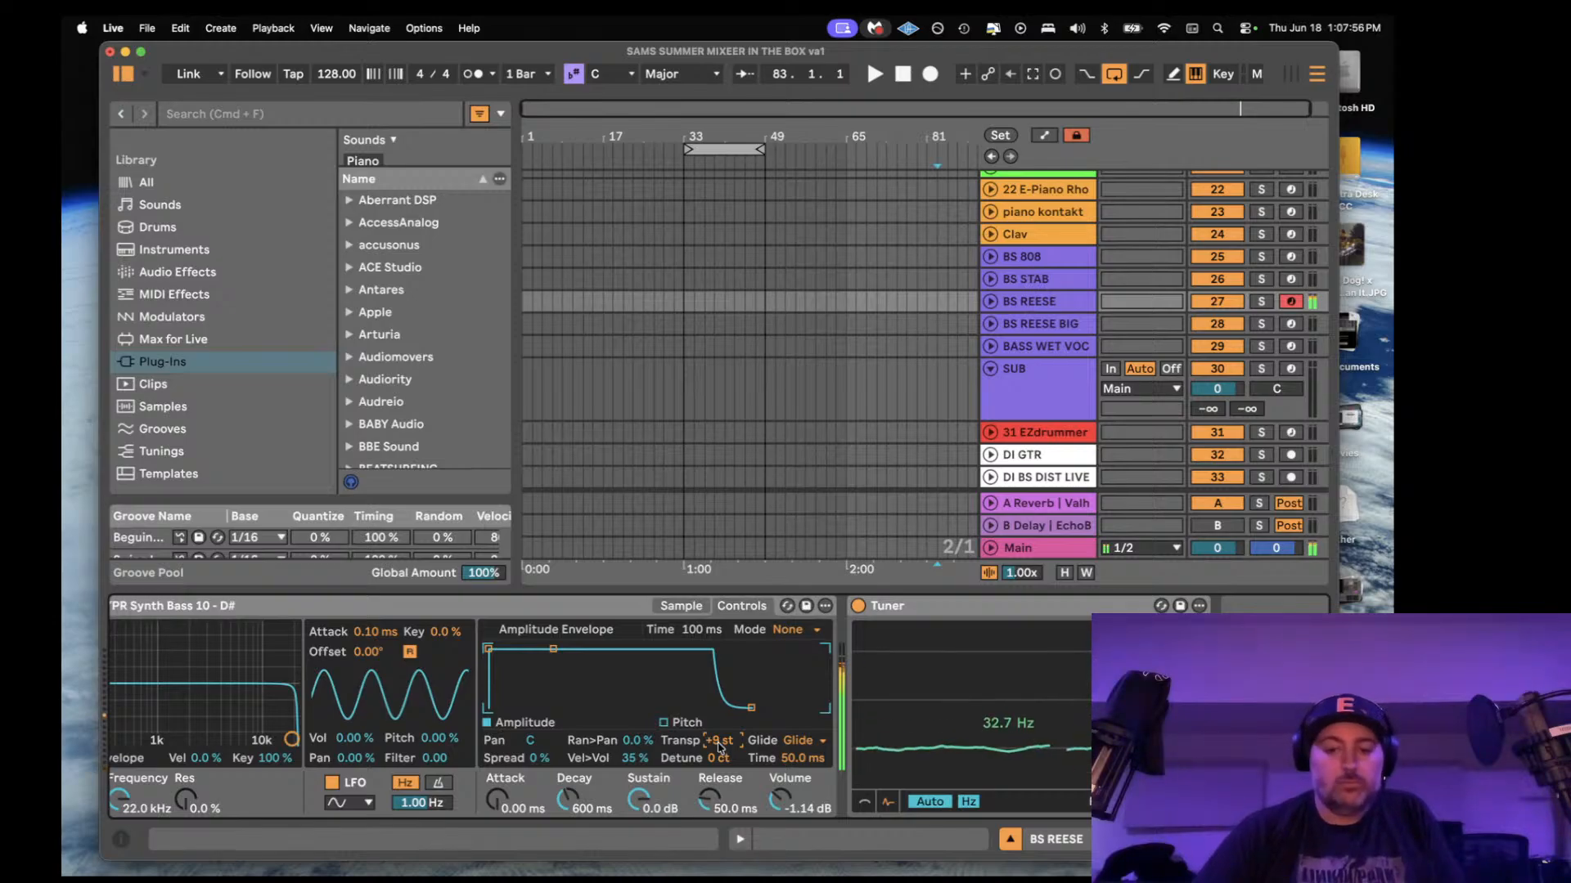
- Reset the BS REESE Pitch device to 0 st and raise the sampler's transposition to +21 st
scroll(601, 758, left, 10)
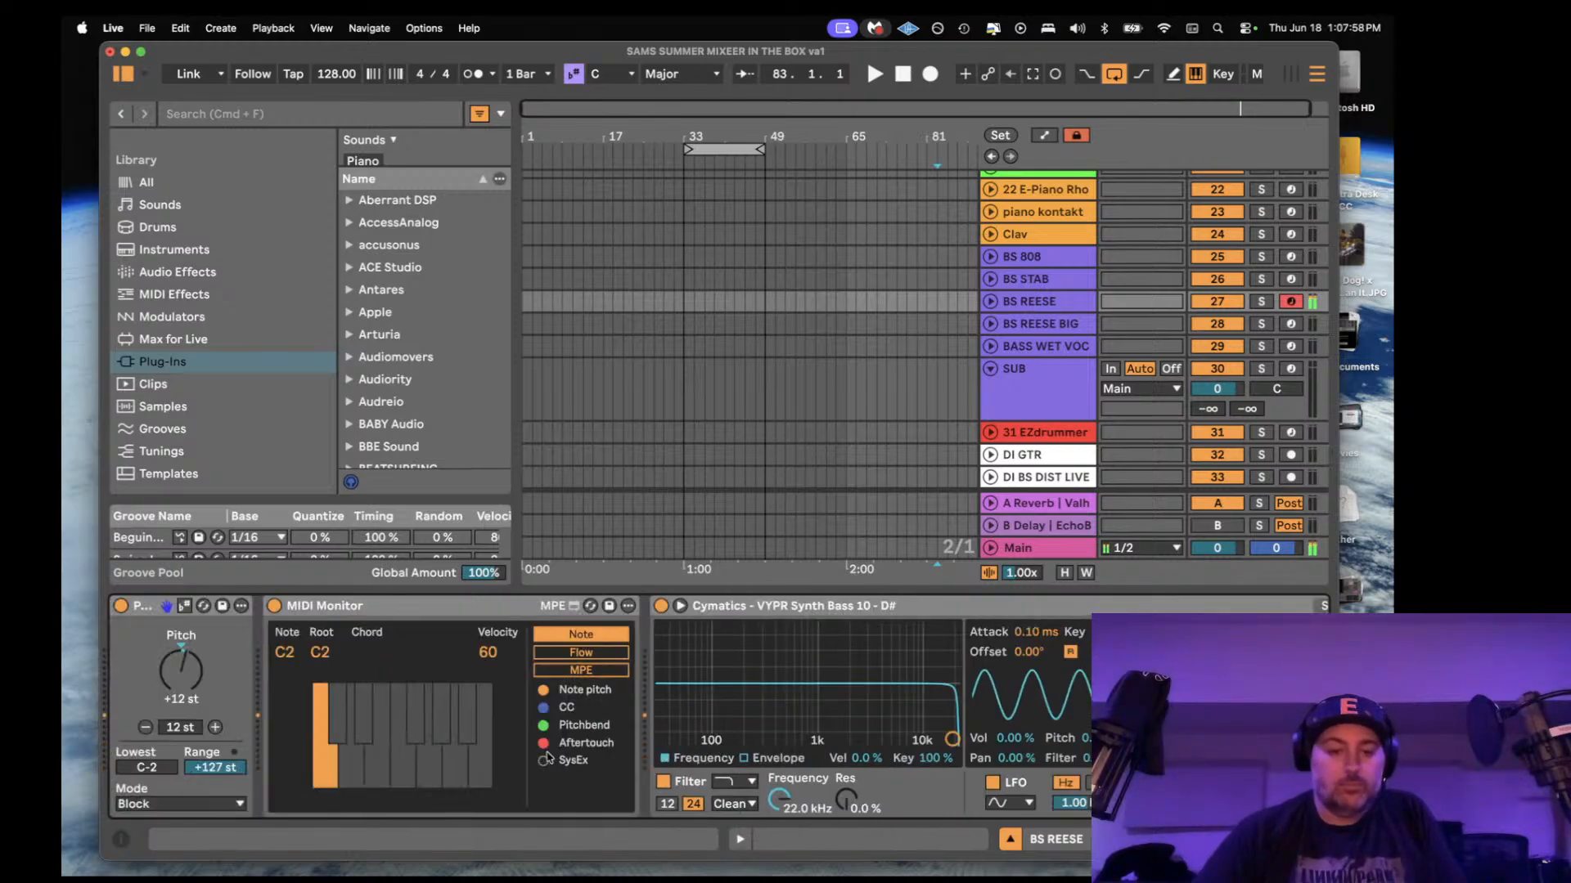
click(180, 647)
scroll(899, 746, right, 10)
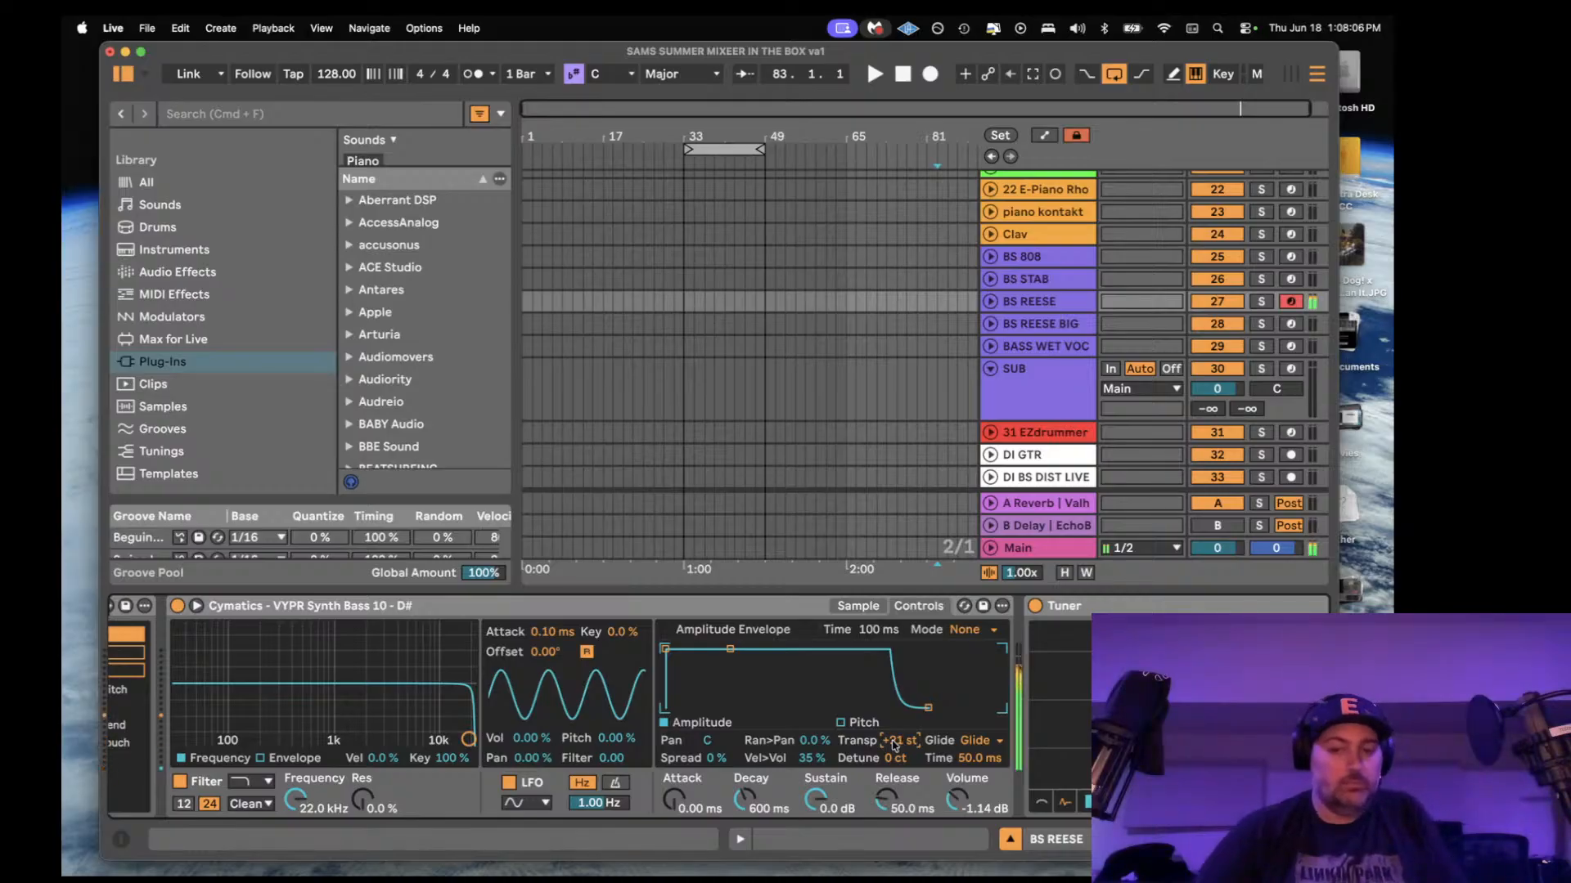
scroll(1003, 769, right, 4)
scroll(673, 636, left, 12)
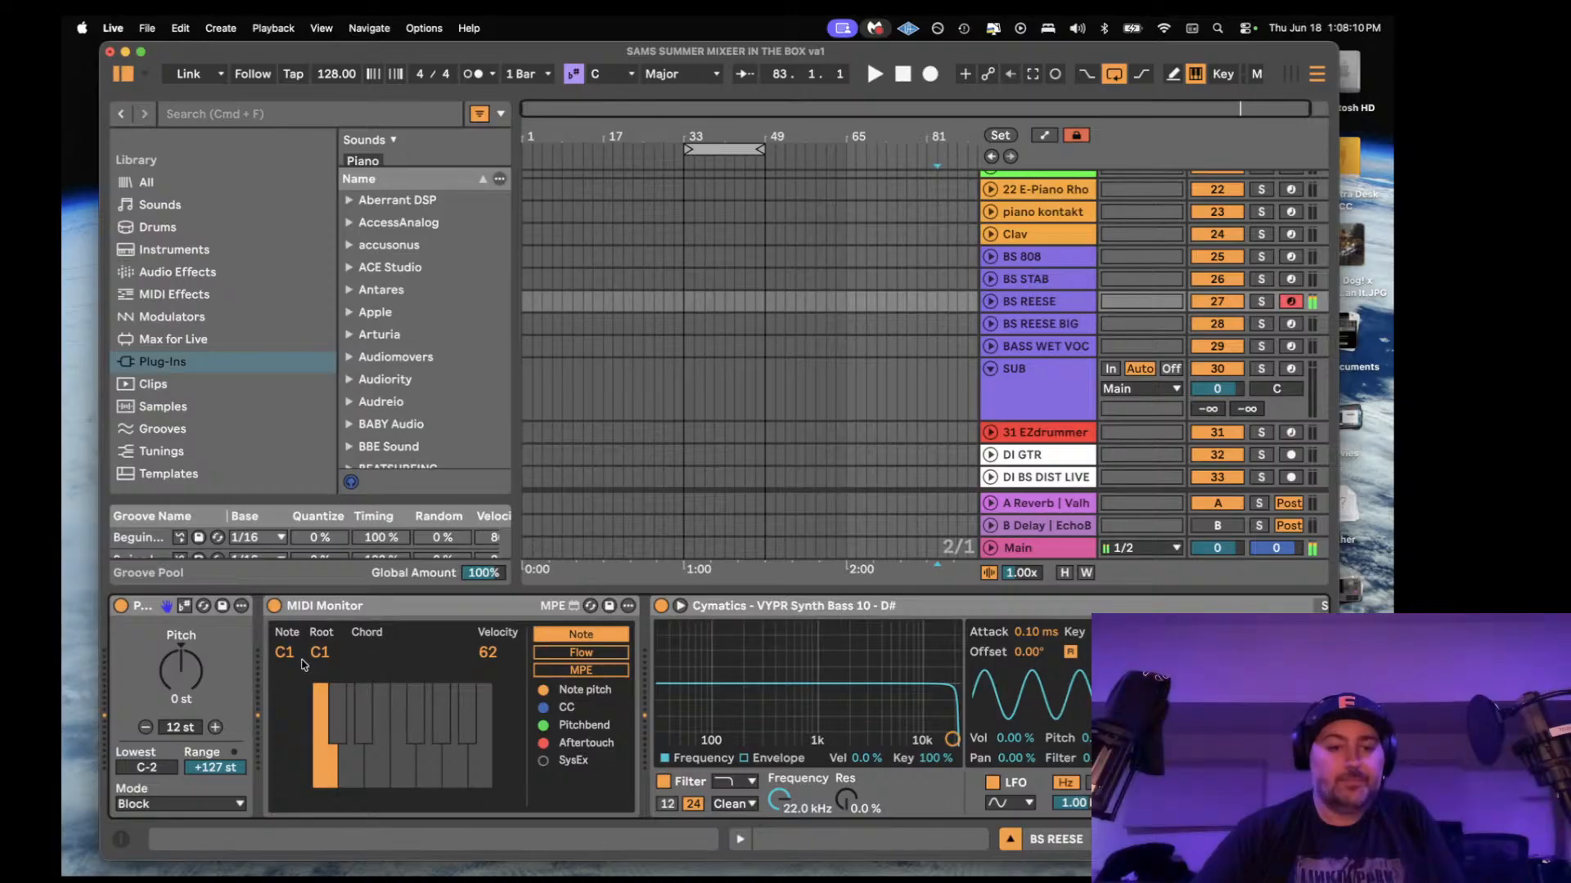
- Arm the BS STAB track and reset its Pitch device to 0 st
click(1291, 280)
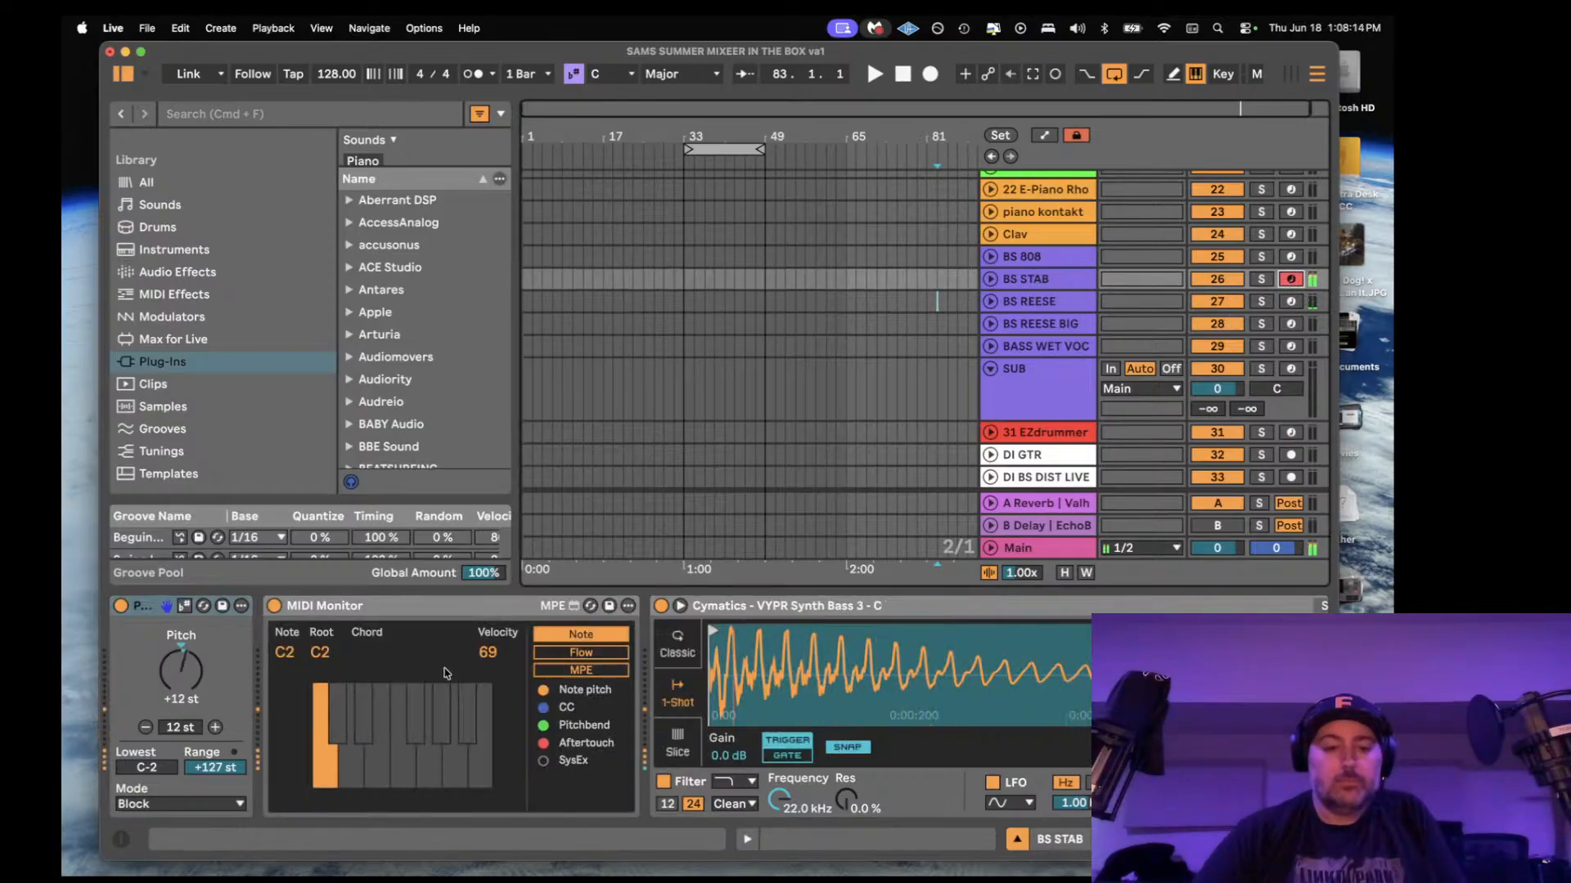
scroll(505, 647, right, 5)
scroll(505, 647, left, 5)
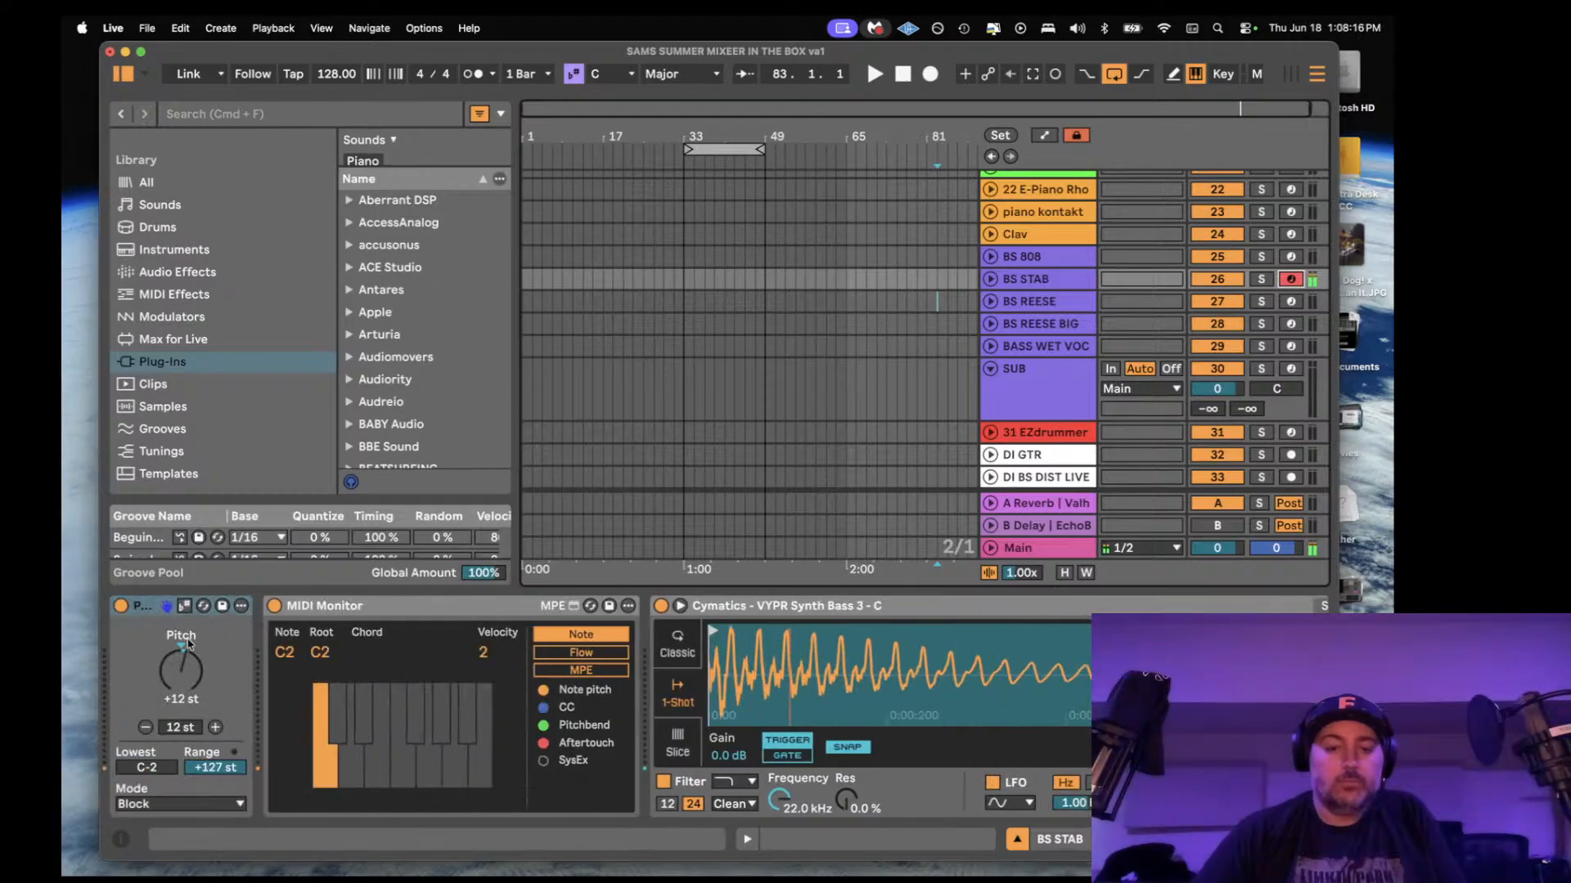
scroll(737, 730, right, 10)
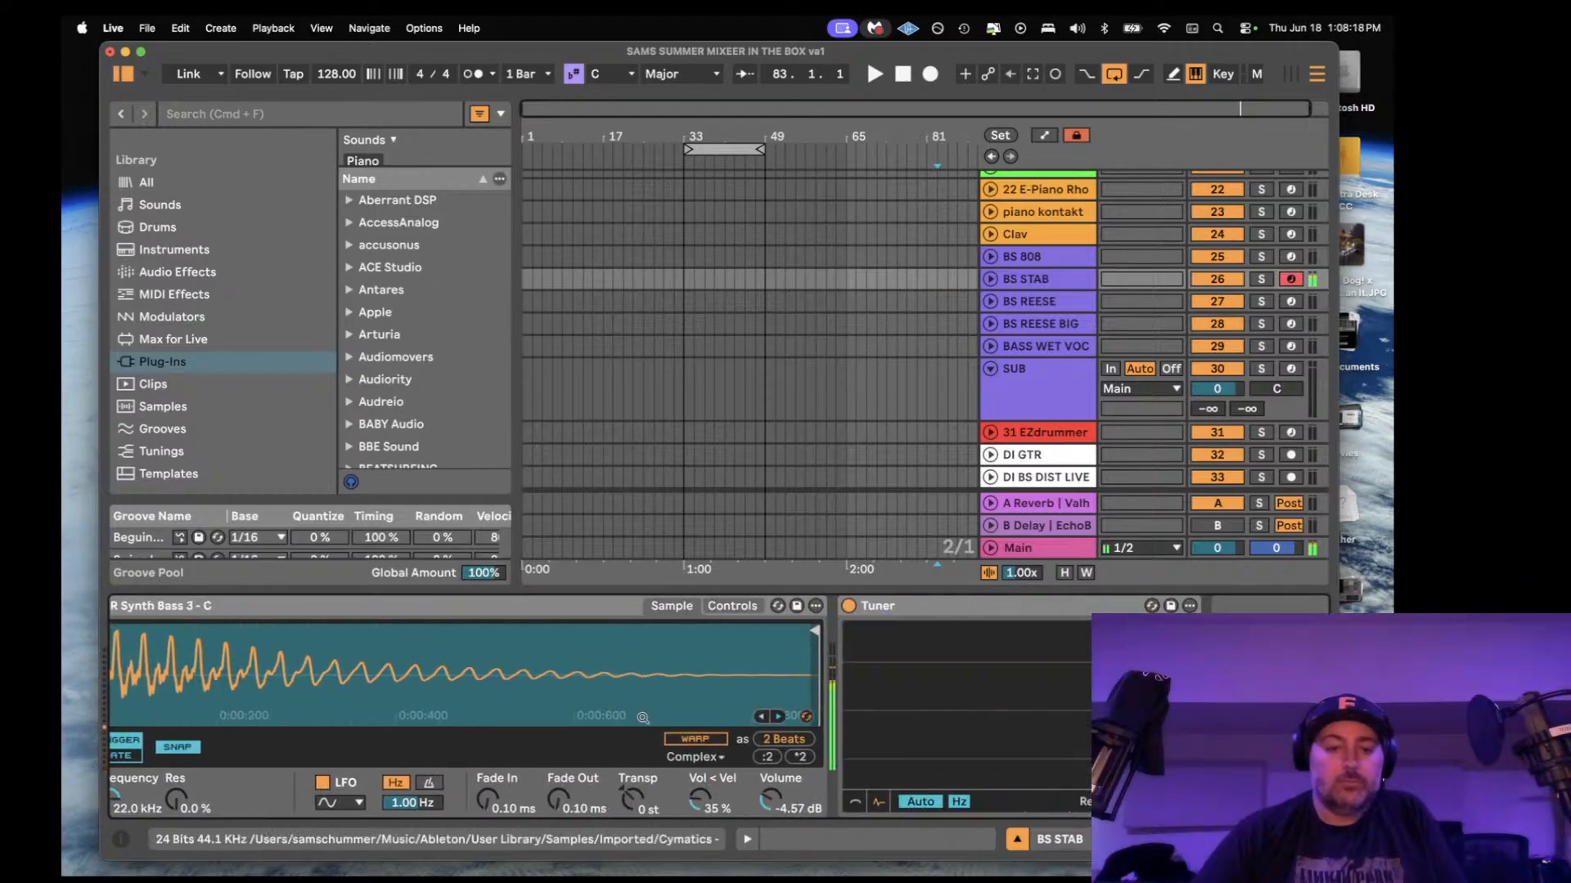
- Set the BS STAB sampler's transposition to +24 st and check the pitch in the Tuner
click(732, 605)
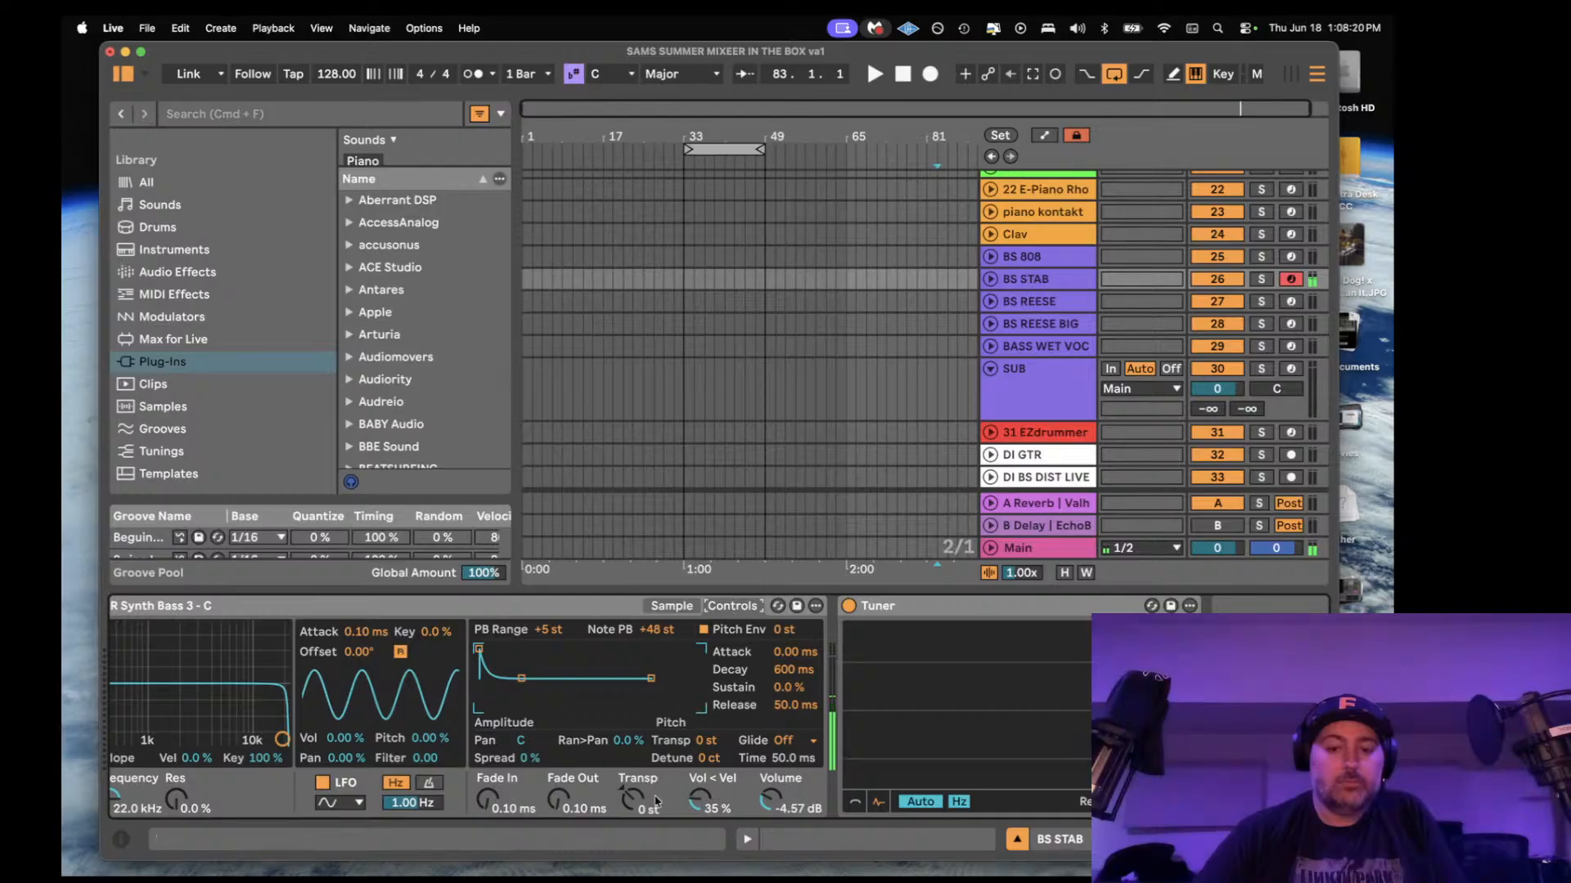
scroll(634, 806, up, 12)
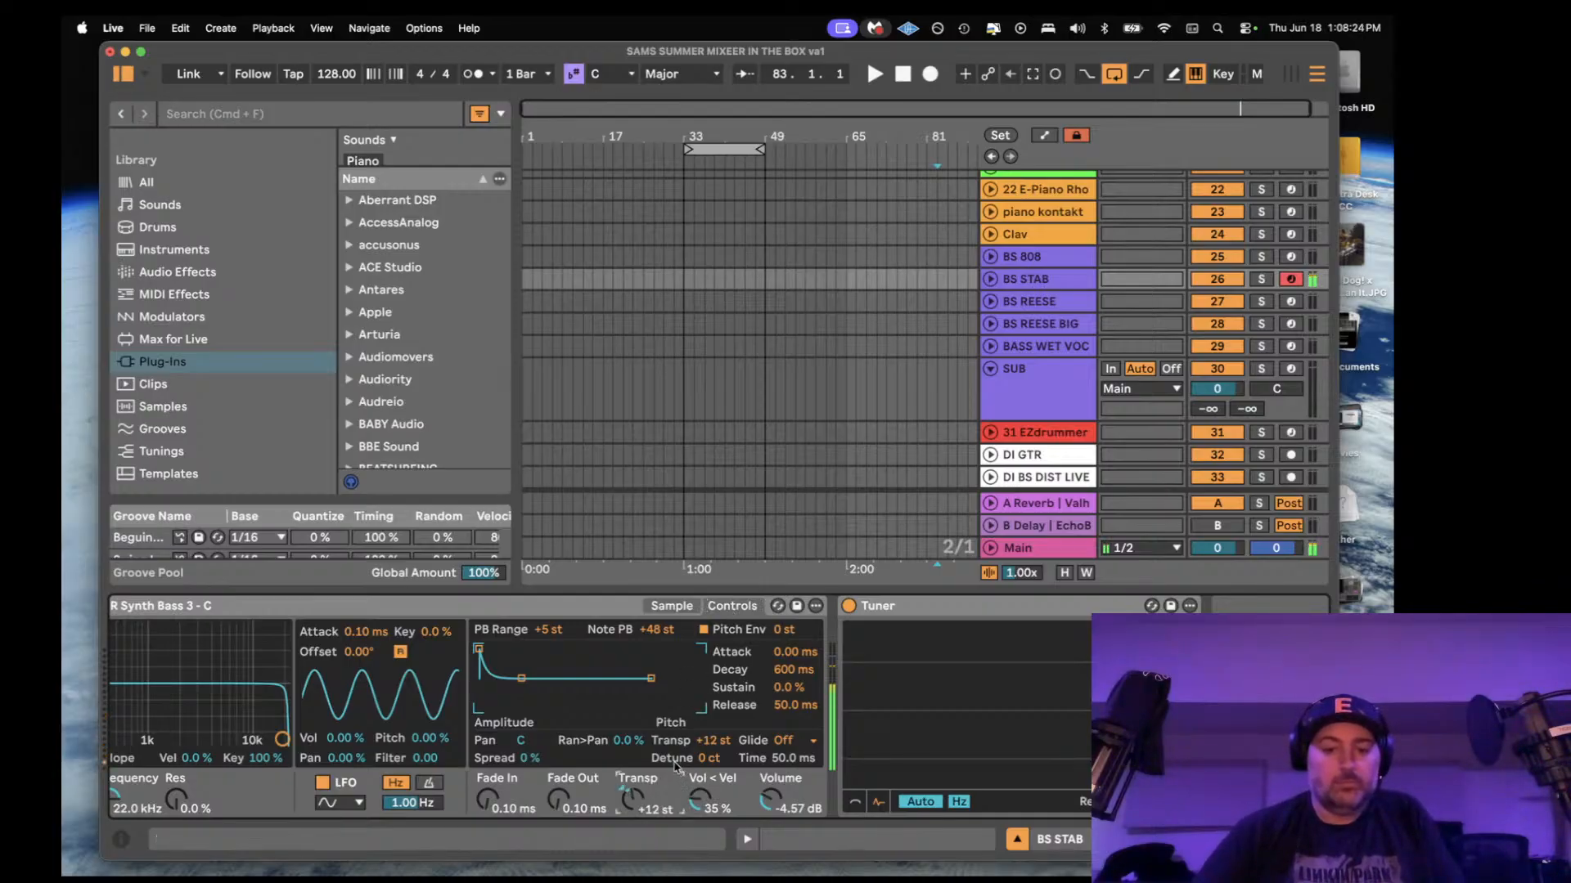
click(987, 712)
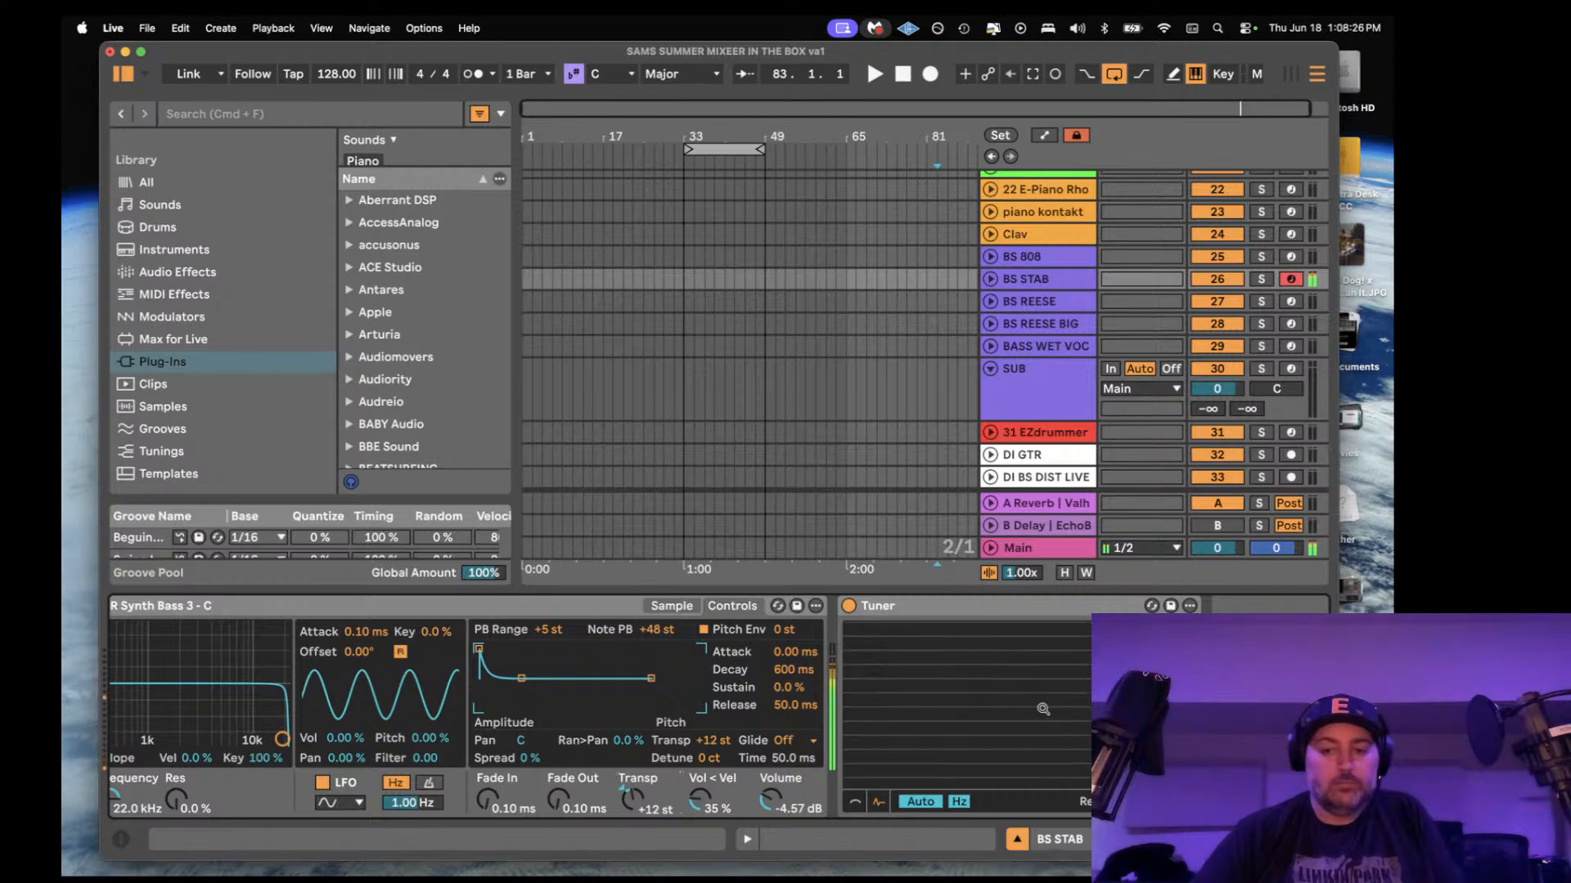
drag(709, 743, 709, 713)
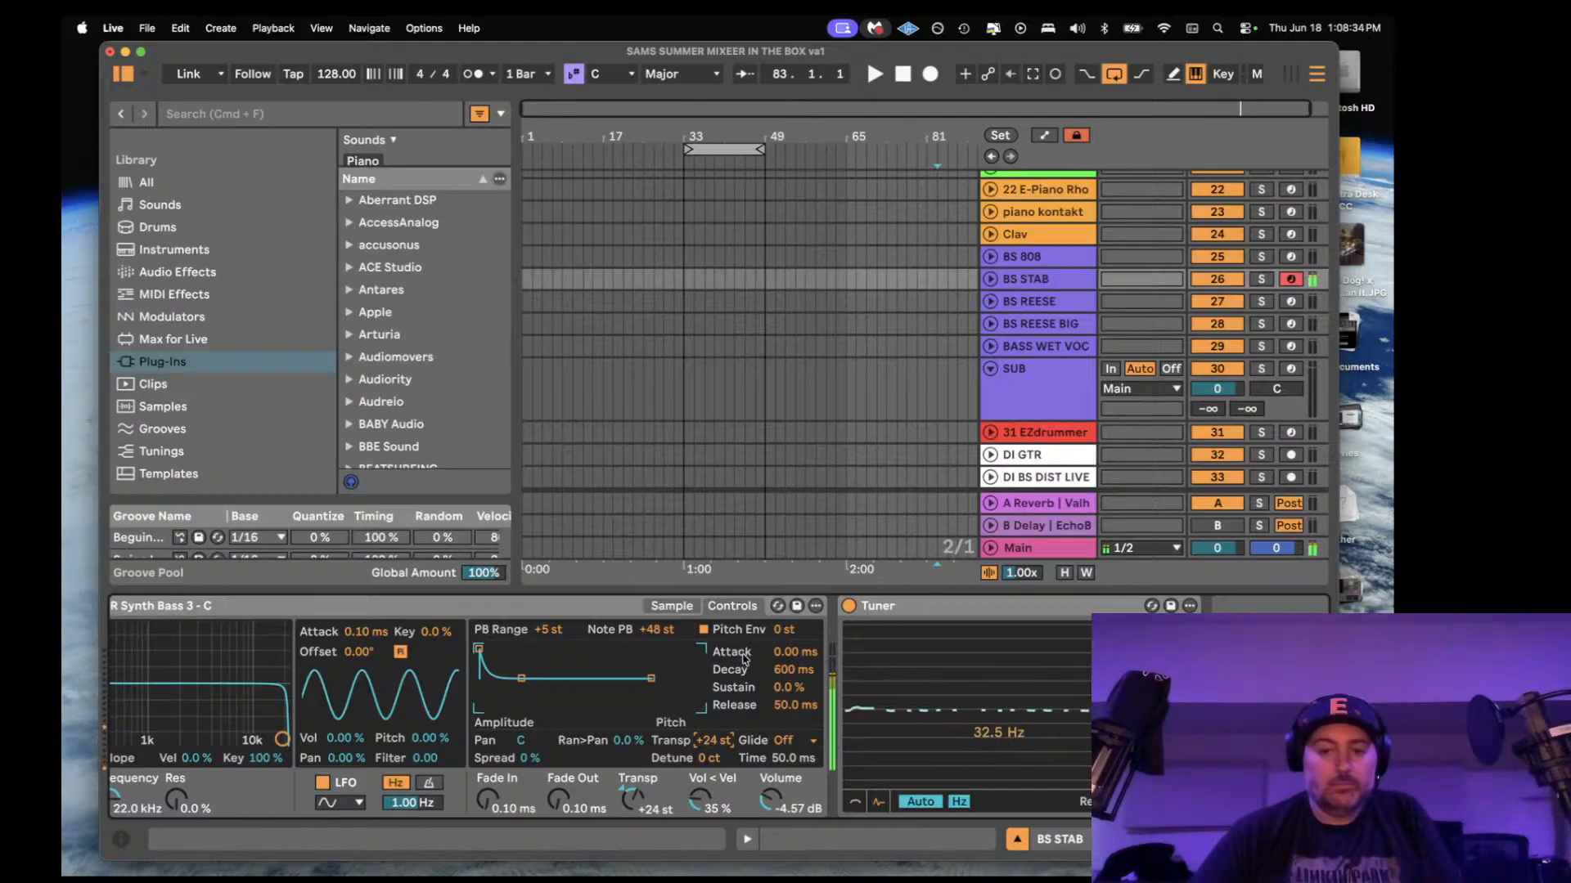
scroll(741, 659, left, 5)
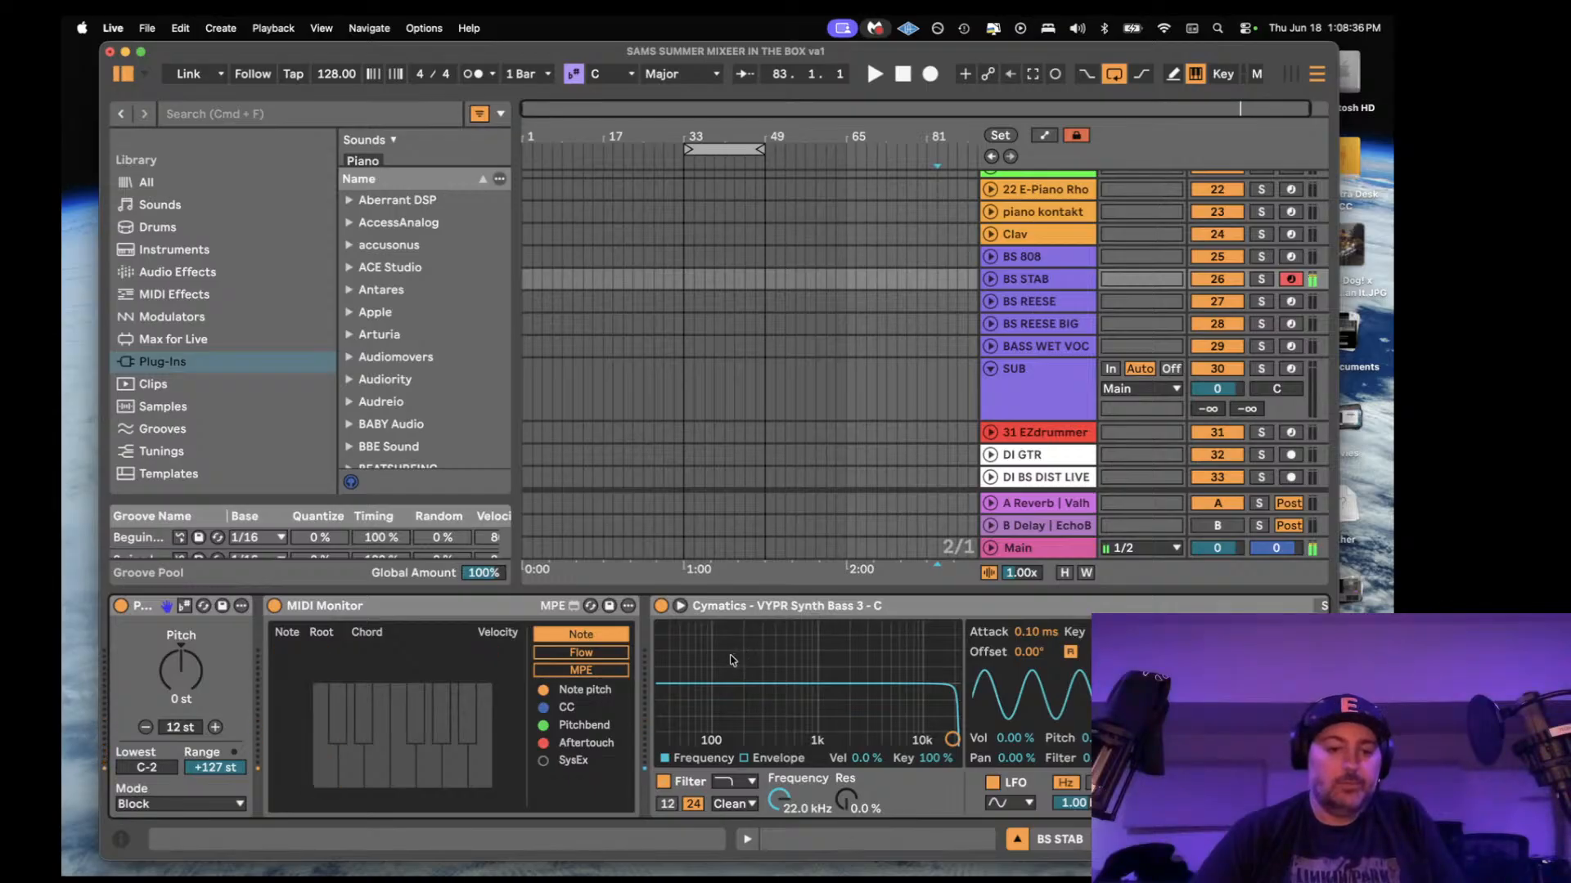
- Arm the BS 808 track, reset its Pitch device to 0 st and set the sampler's transposition to +22 st
click(1260, 261)
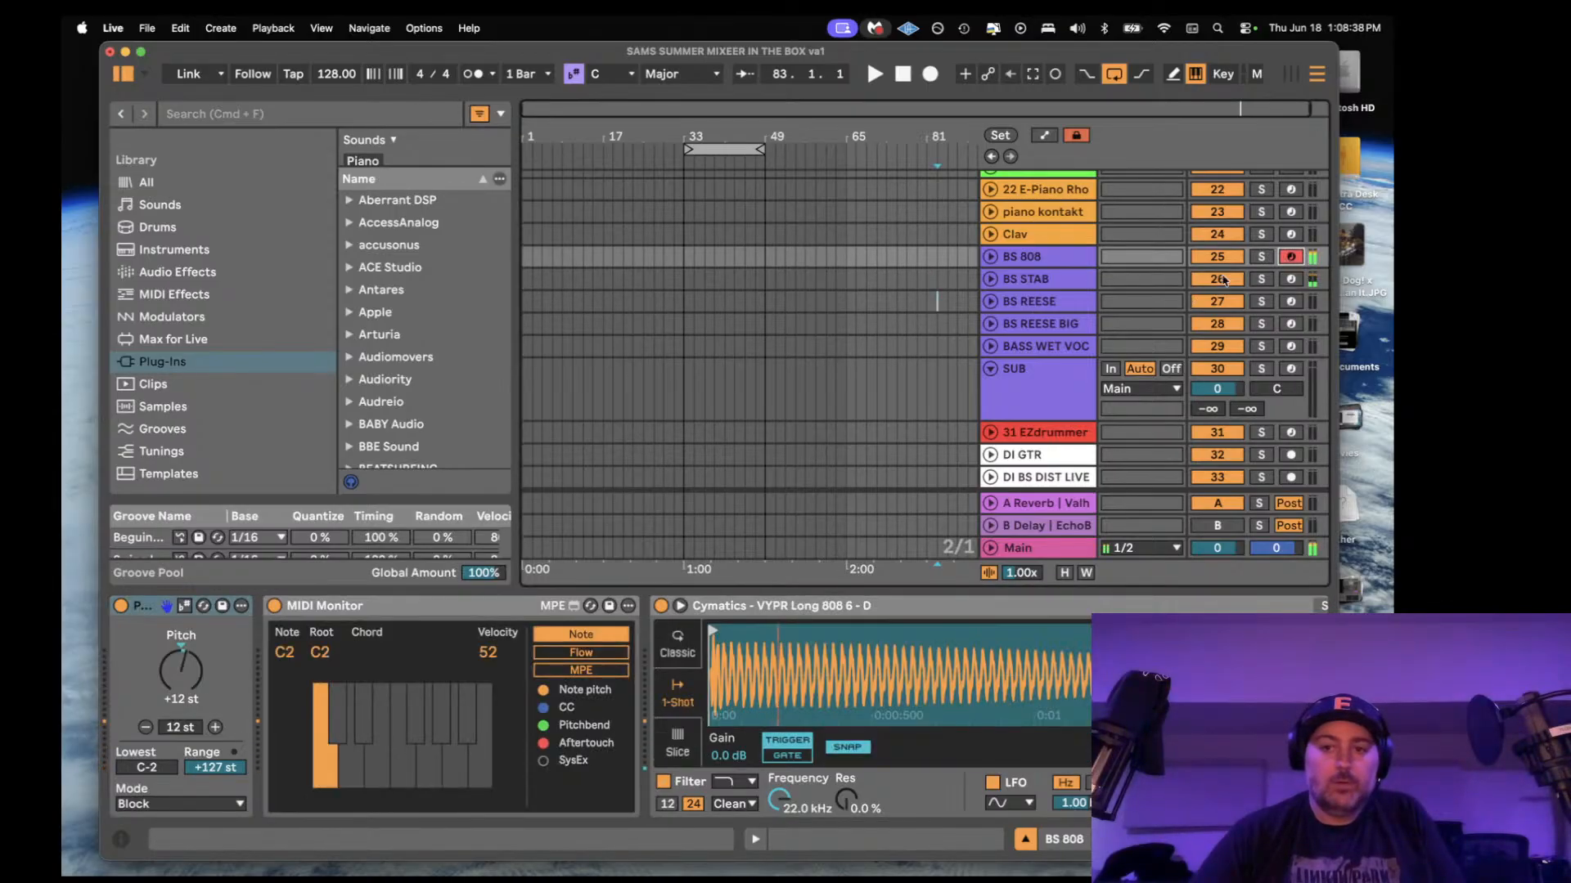
click(182, 649)
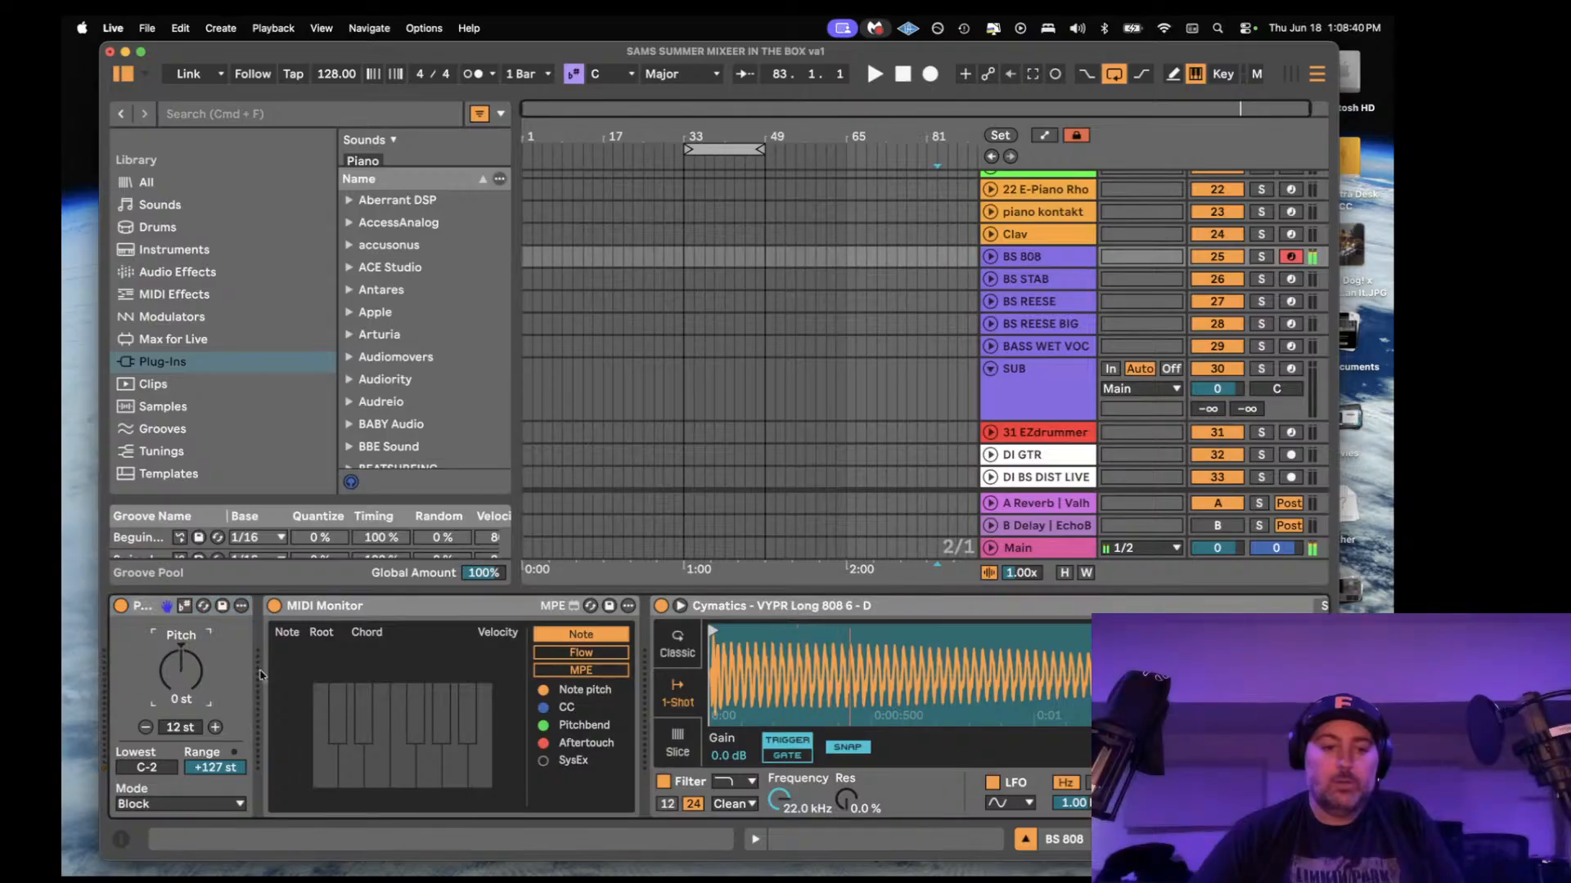
scroll(447, 676, right, 5)
scroll(447, 677, left, 5)
scroll(448, 676, right, 10)
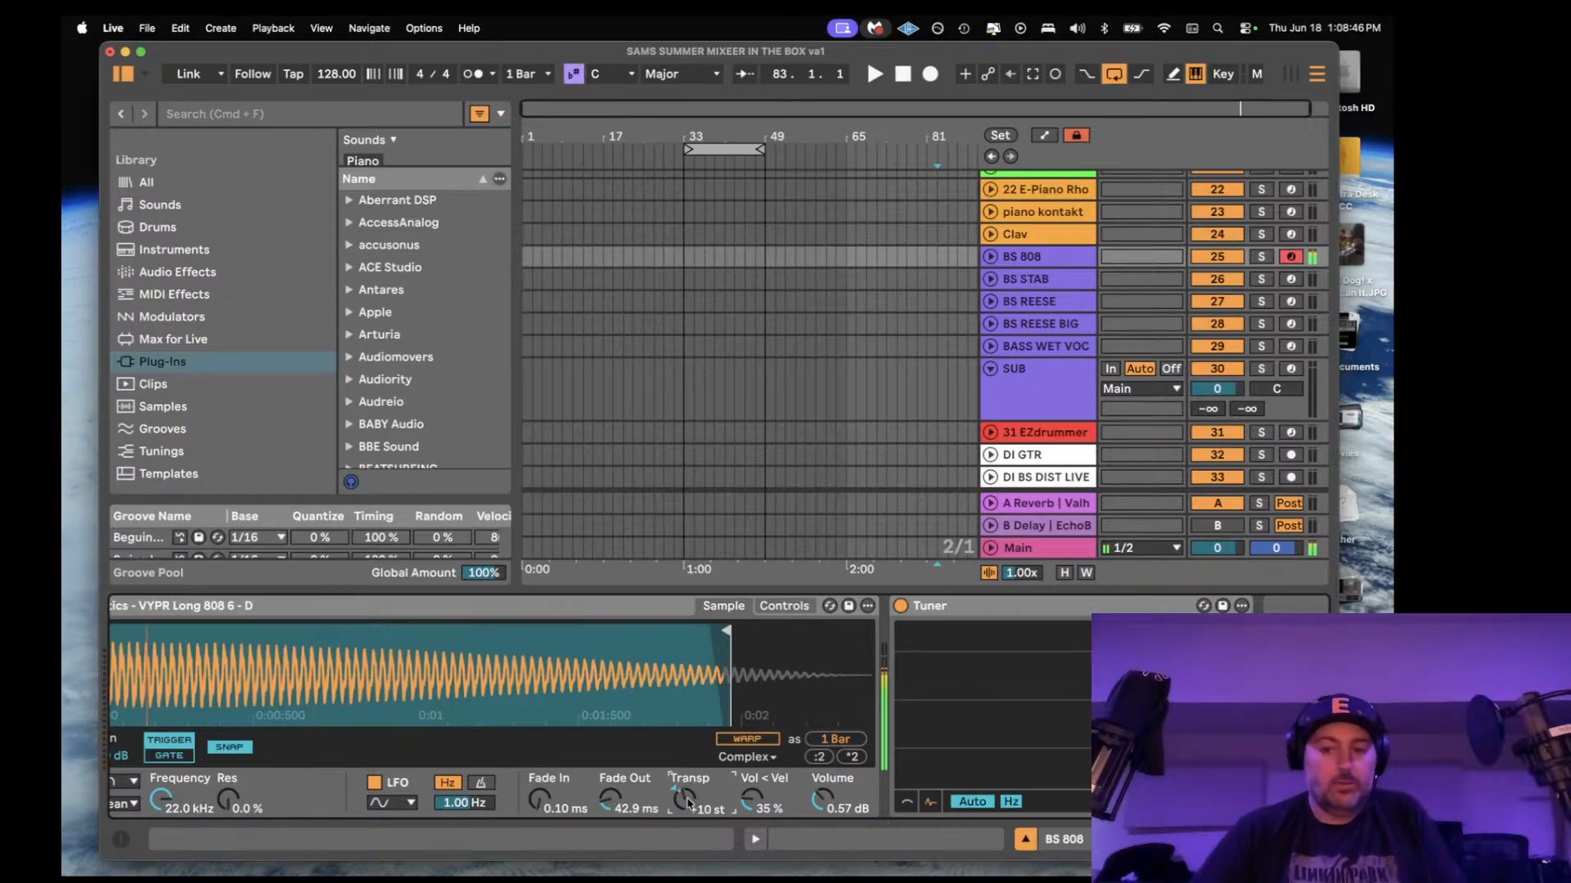
scroll(688, 804, up, 12)
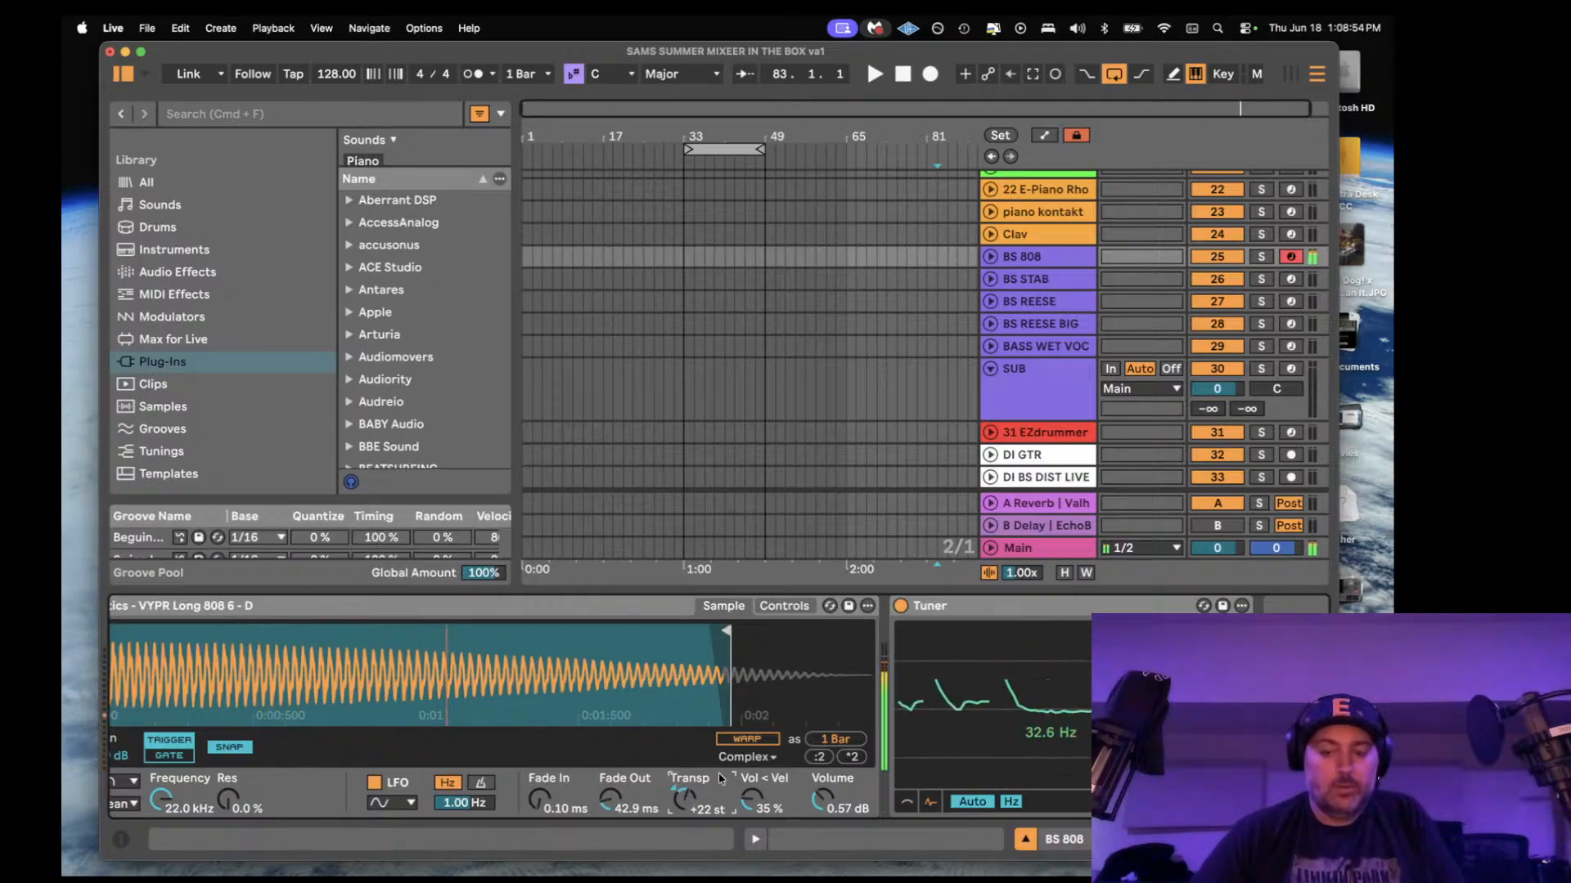
- Arm the Clav, piano kontakt and 22 E-Piano tracks in turn to check their octave tuning
click(1291, 235)
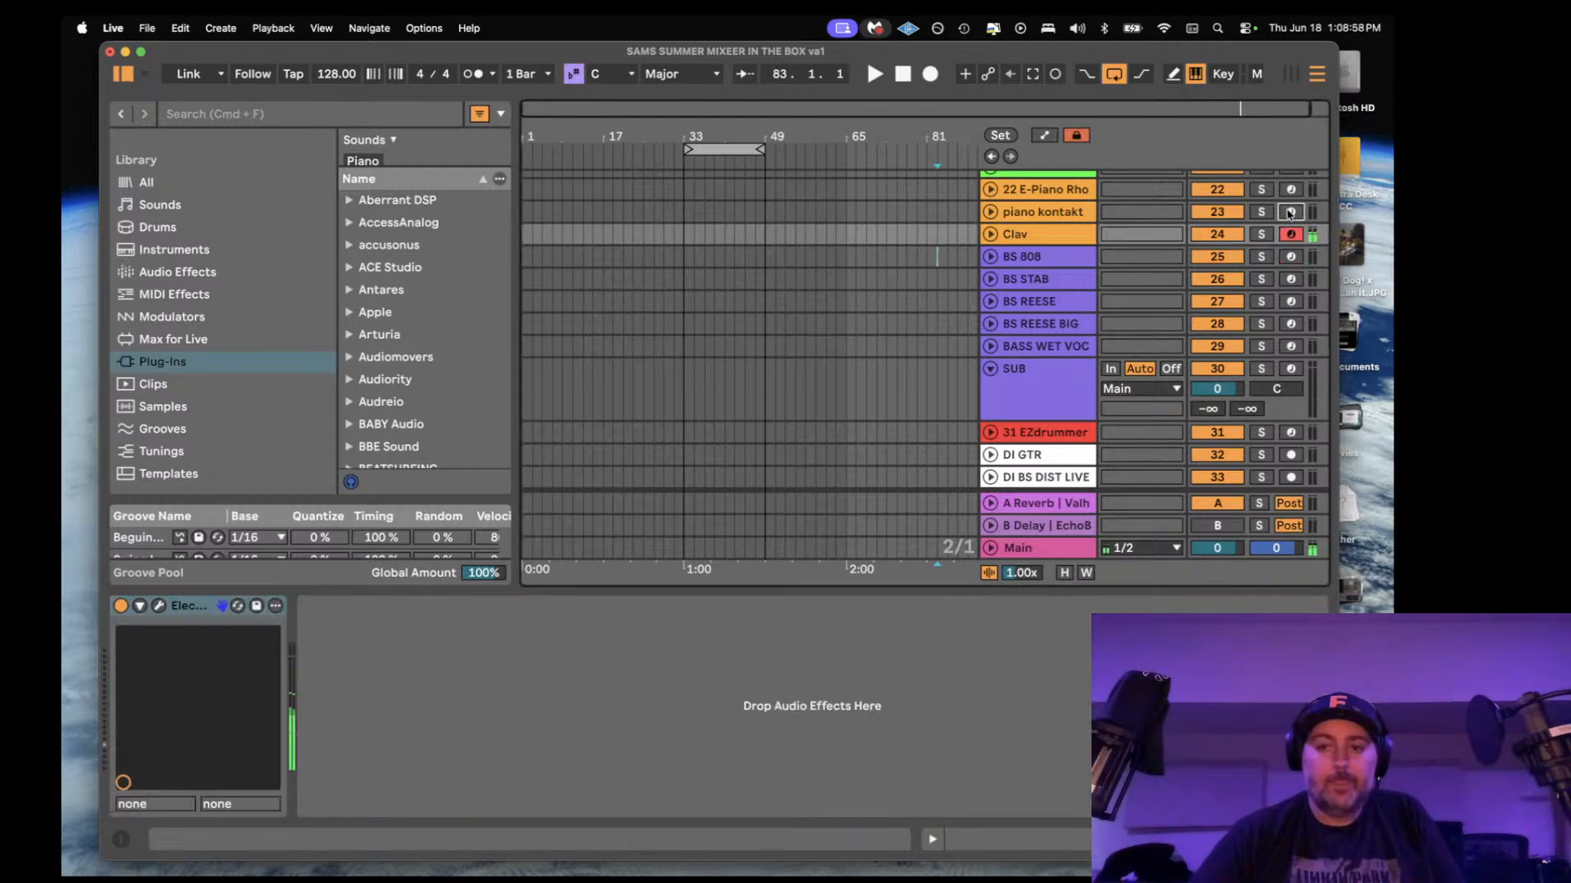
click(1291, 212)
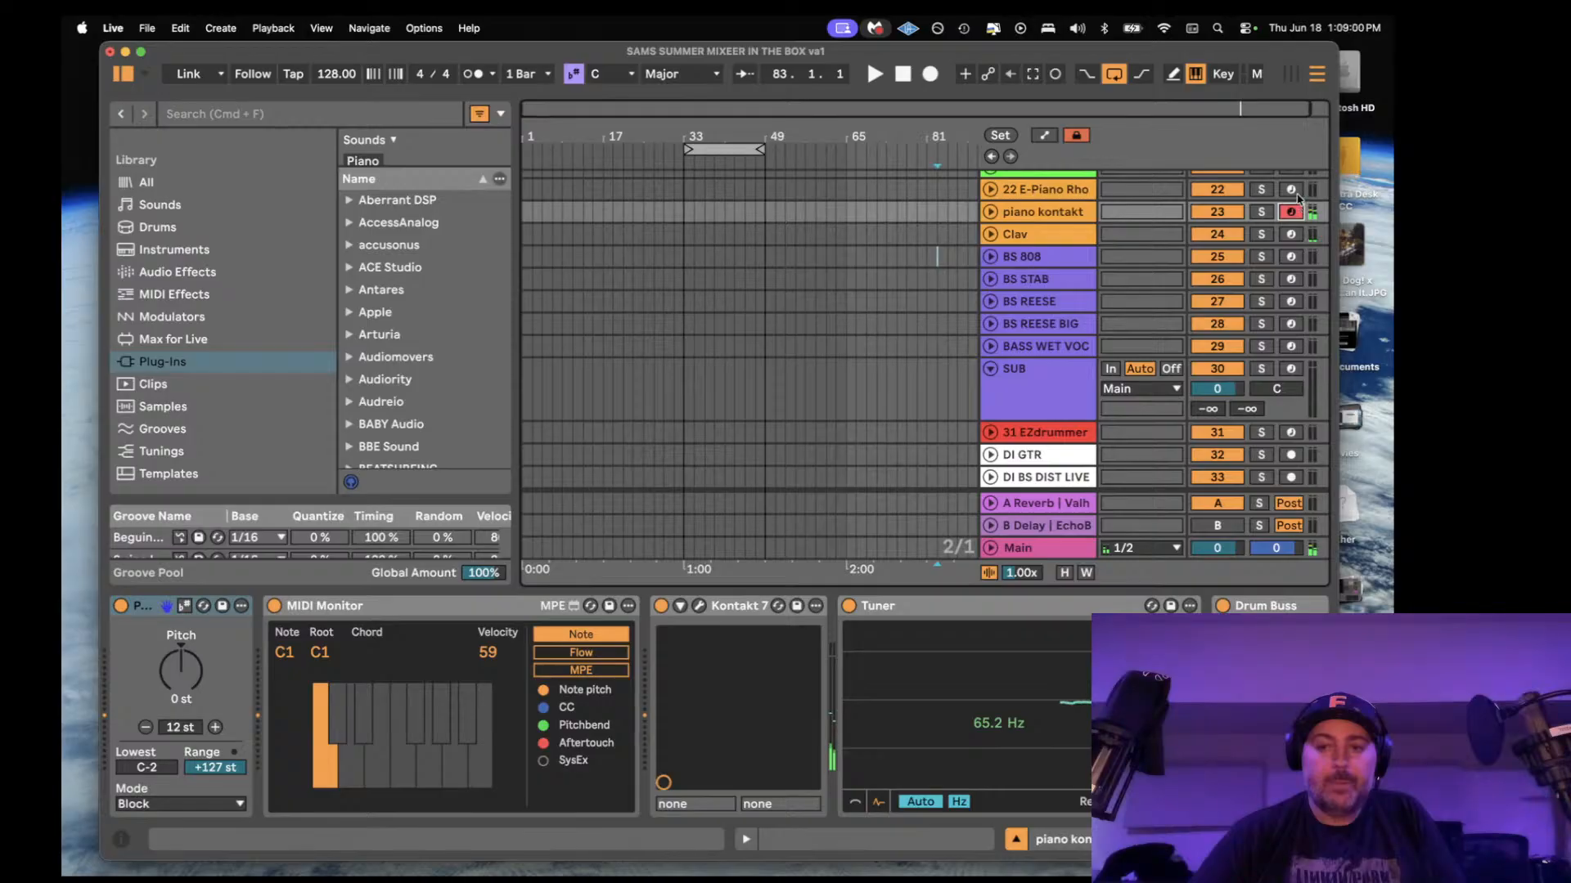
click(1291, 191)
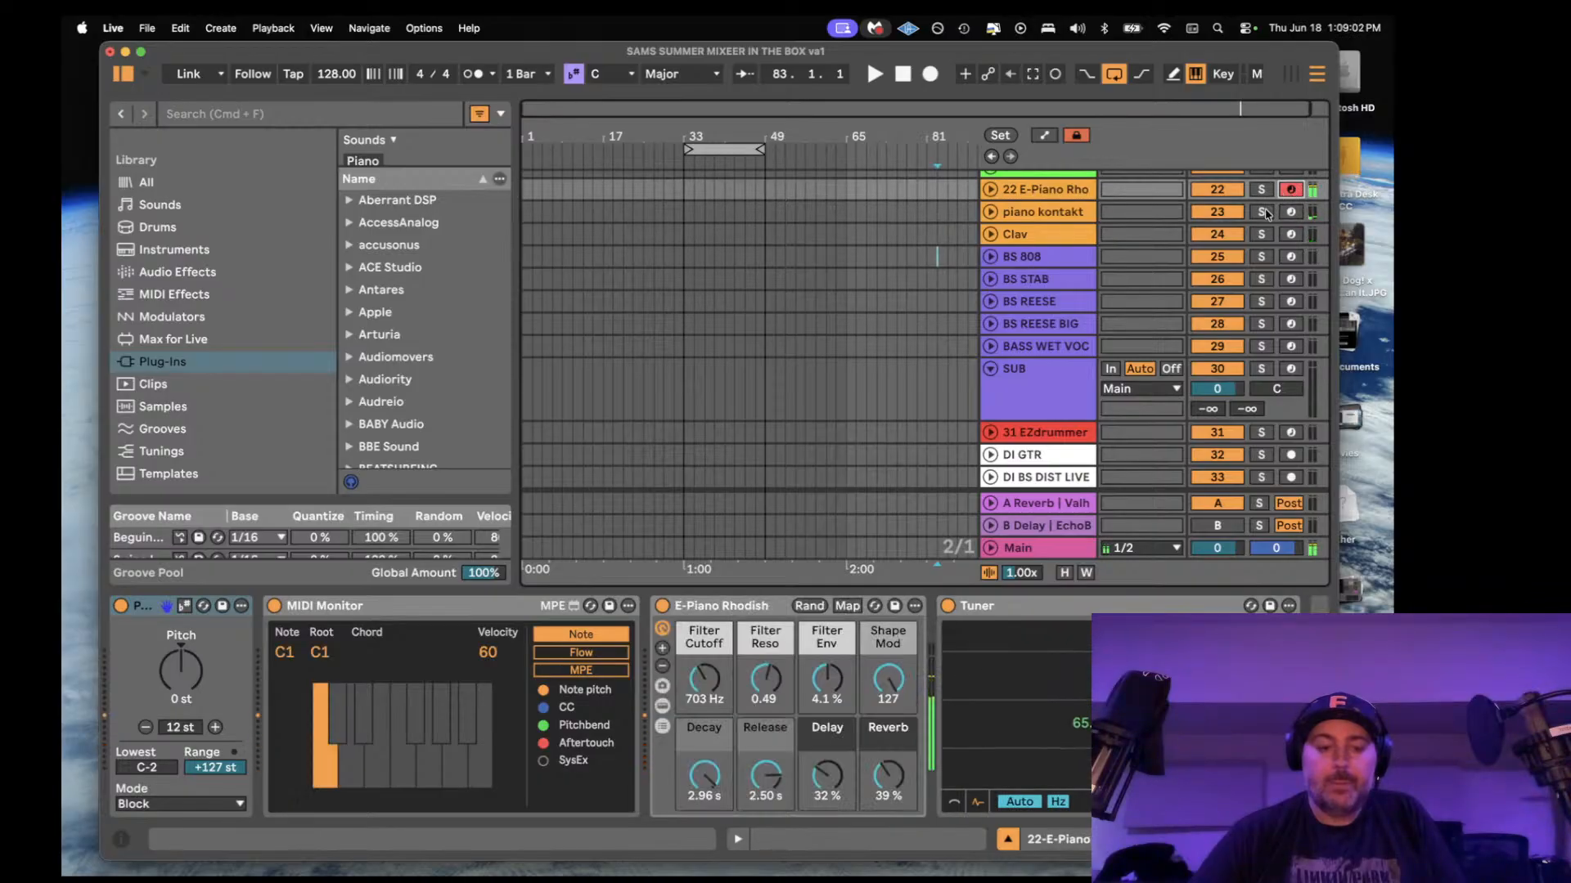
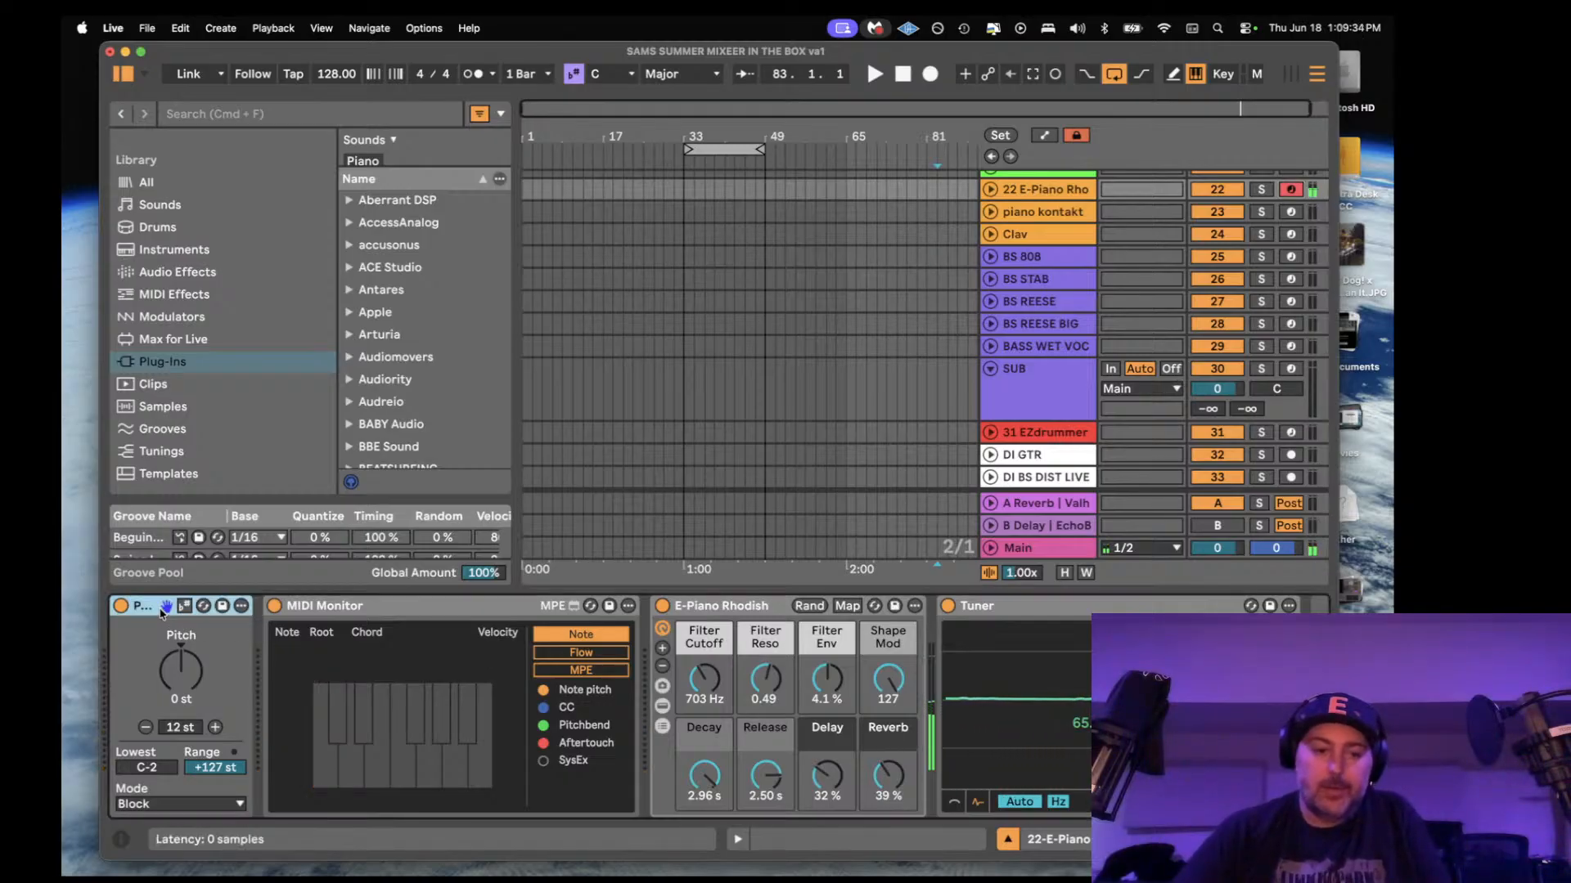
- On the 22 E-Piano track, try the Pitch device between the MIDI Monitor and E-Piano Rhodish, set to -12 st
key(super+d)
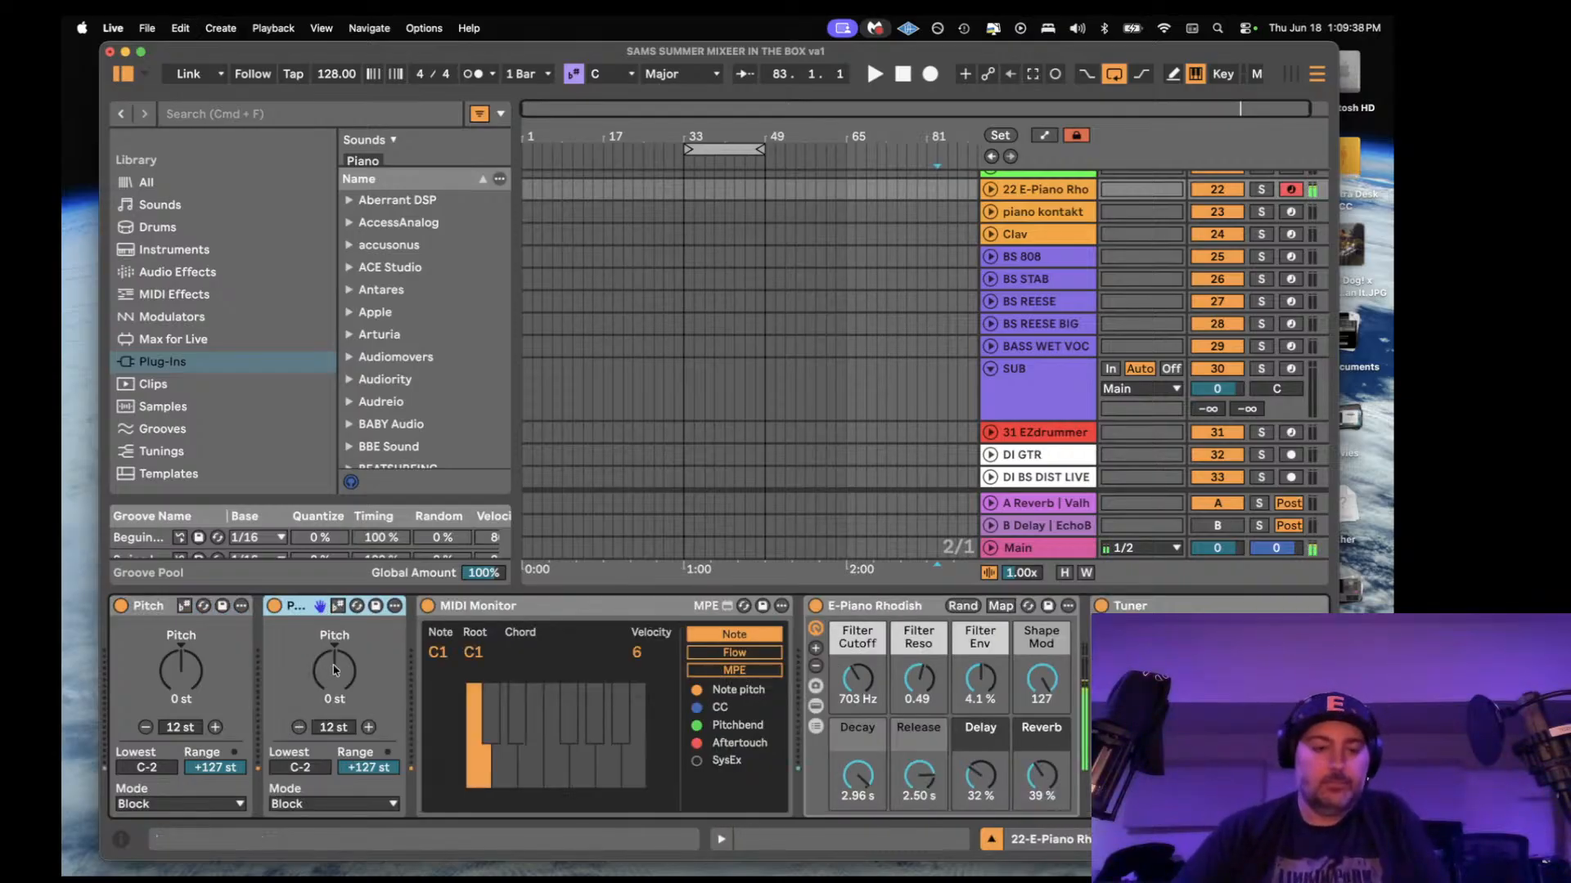
key(super+z)
key(super+z)
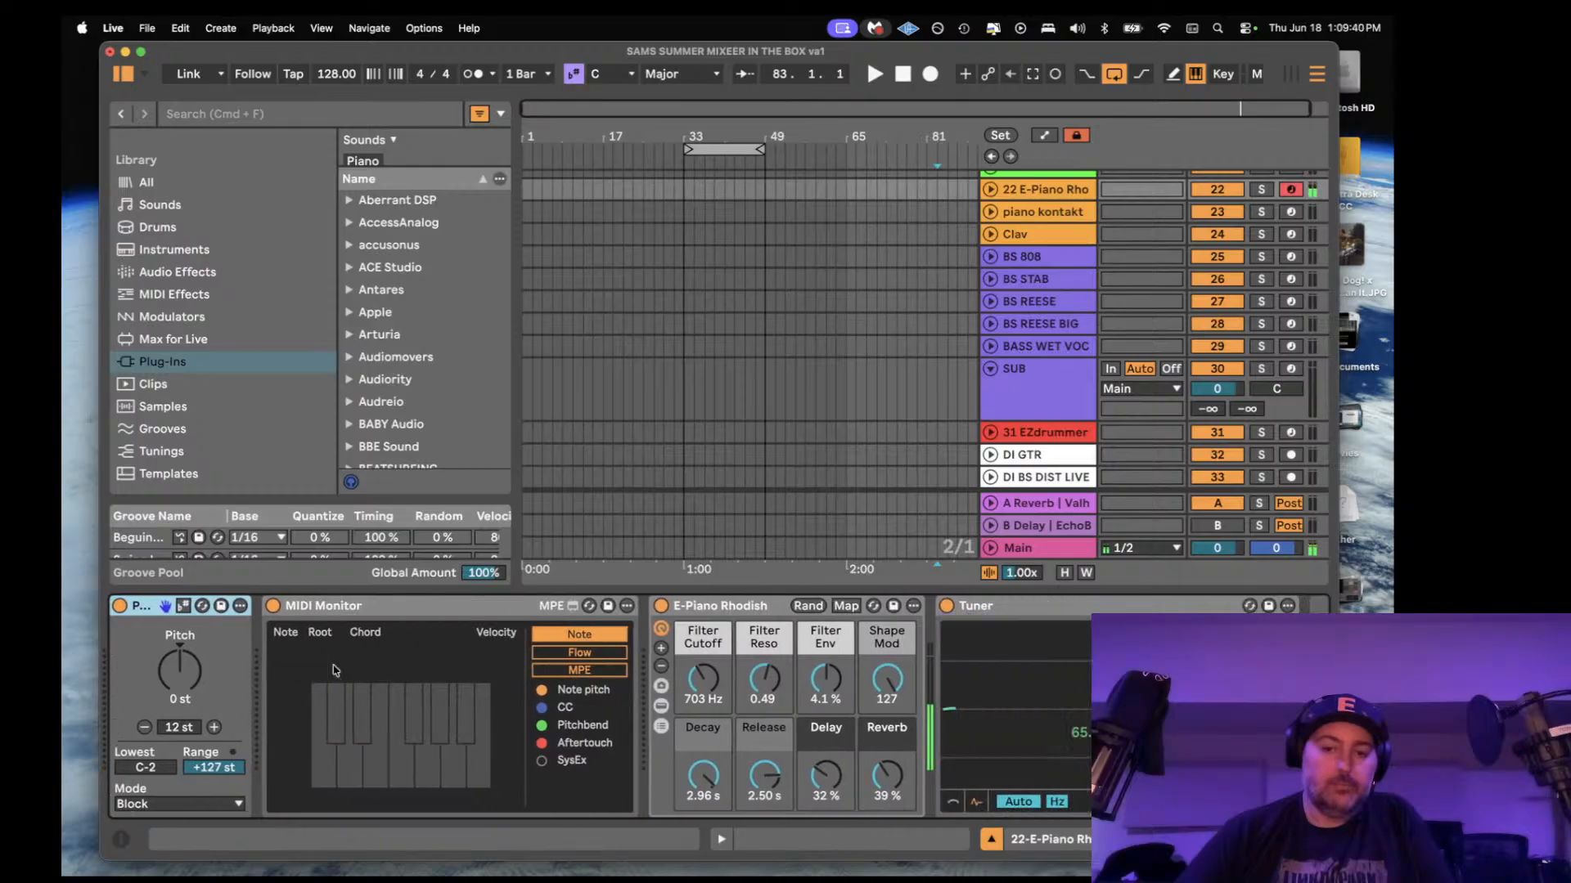
key(super+shift+z)
drag(162, 615, 922, 671)
drag(691, 689, 578, 685)
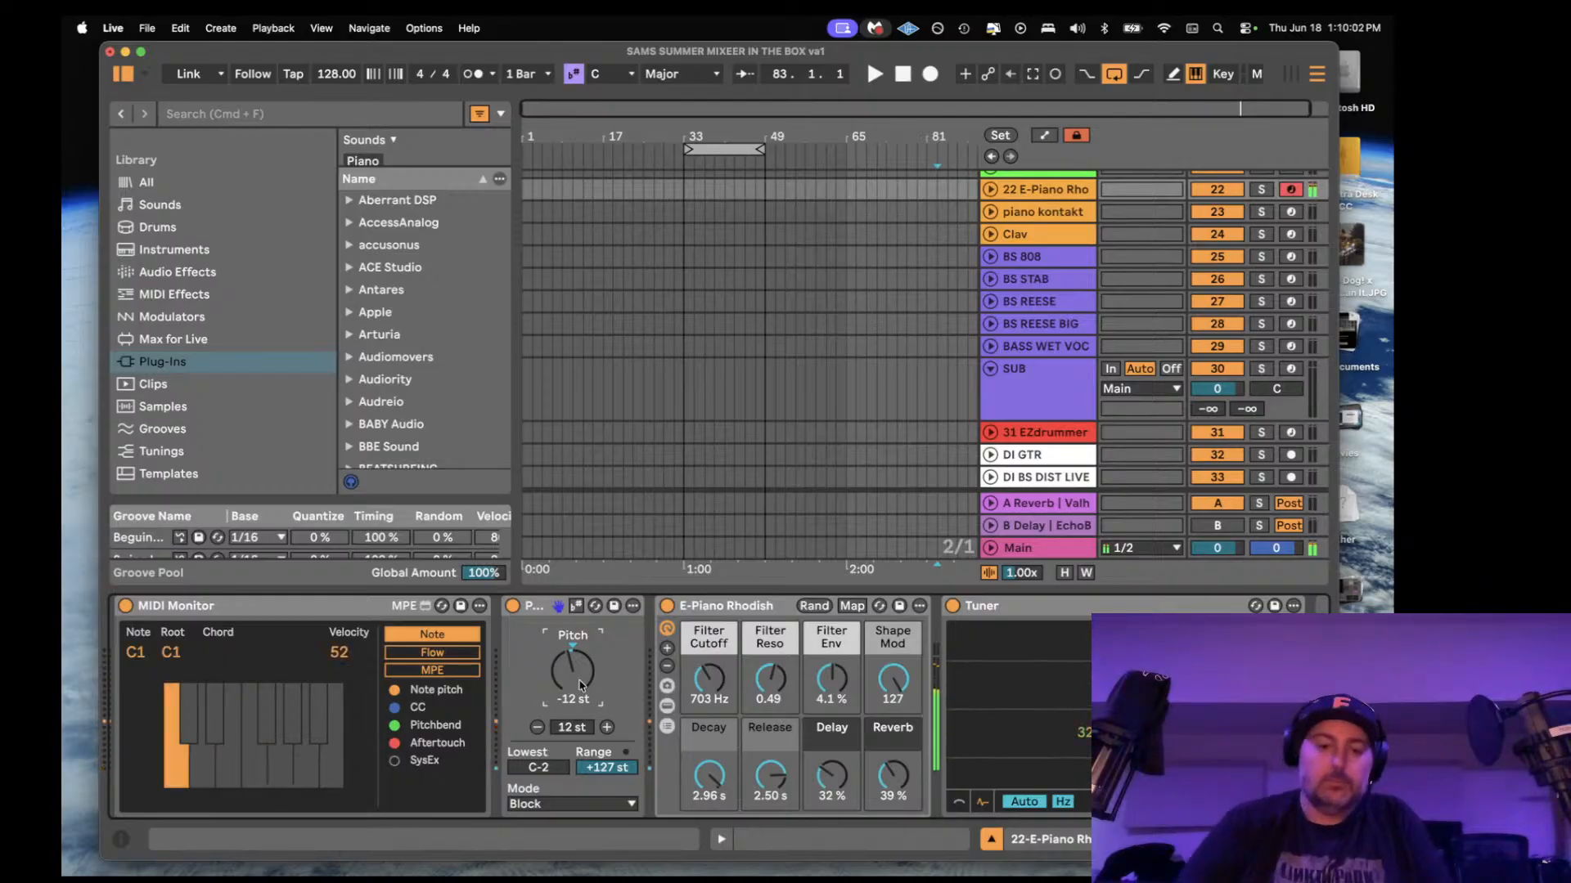
- Delete the Pitch device from the 22 E-Piano track
click(551, 612)
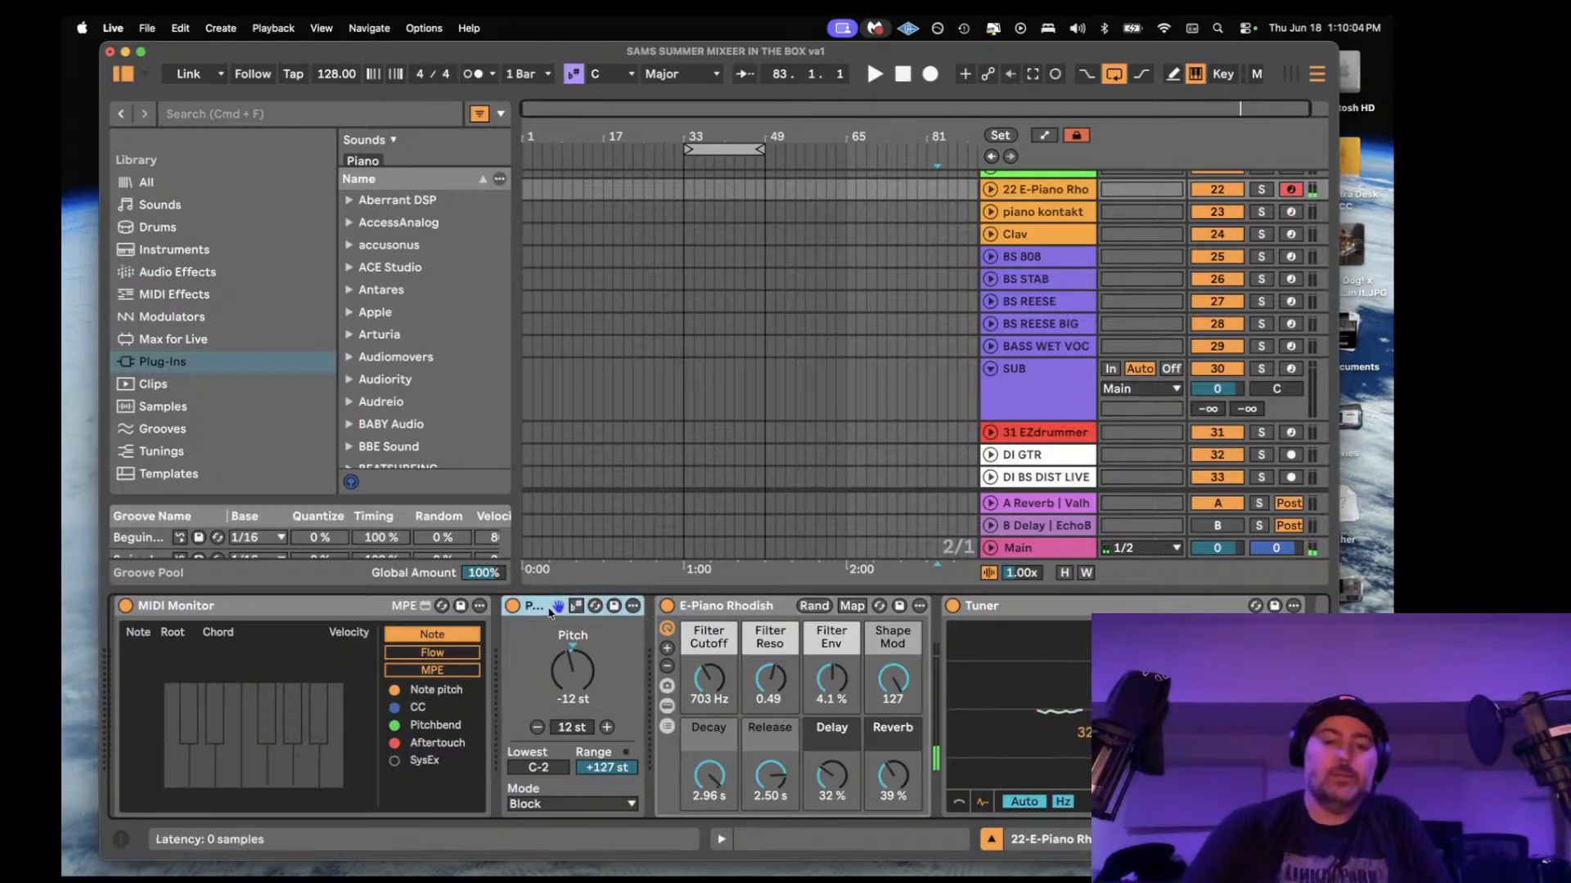
key(Delete)
- Arm the CHRD & LD vocoder track and check its pitch in the Tuner
scroll(1239, 322, up, 5)
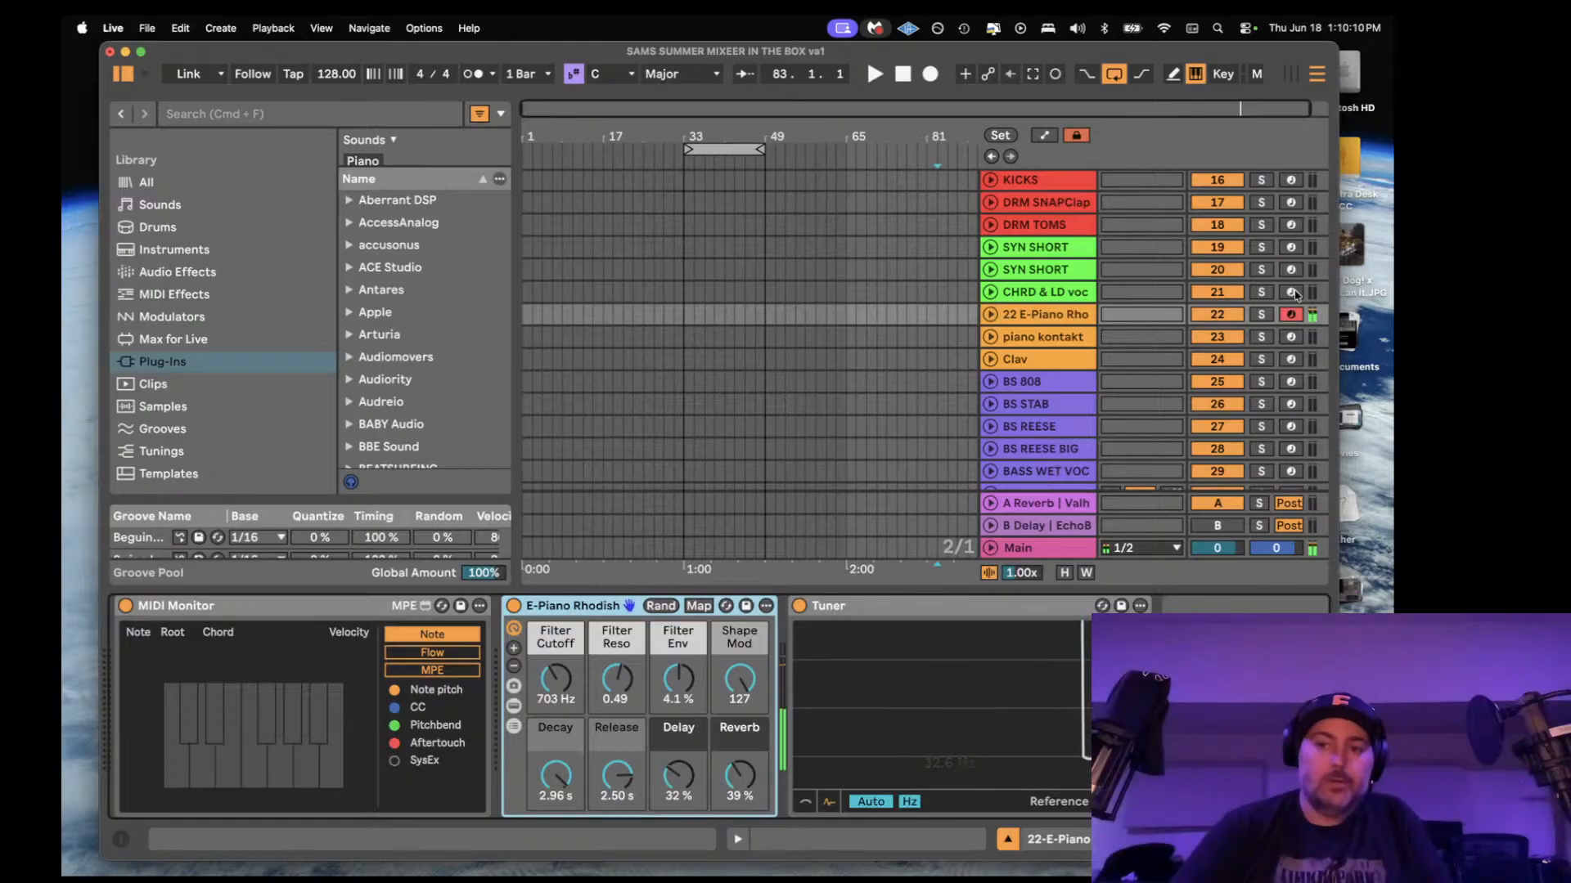
click(1291, 292)
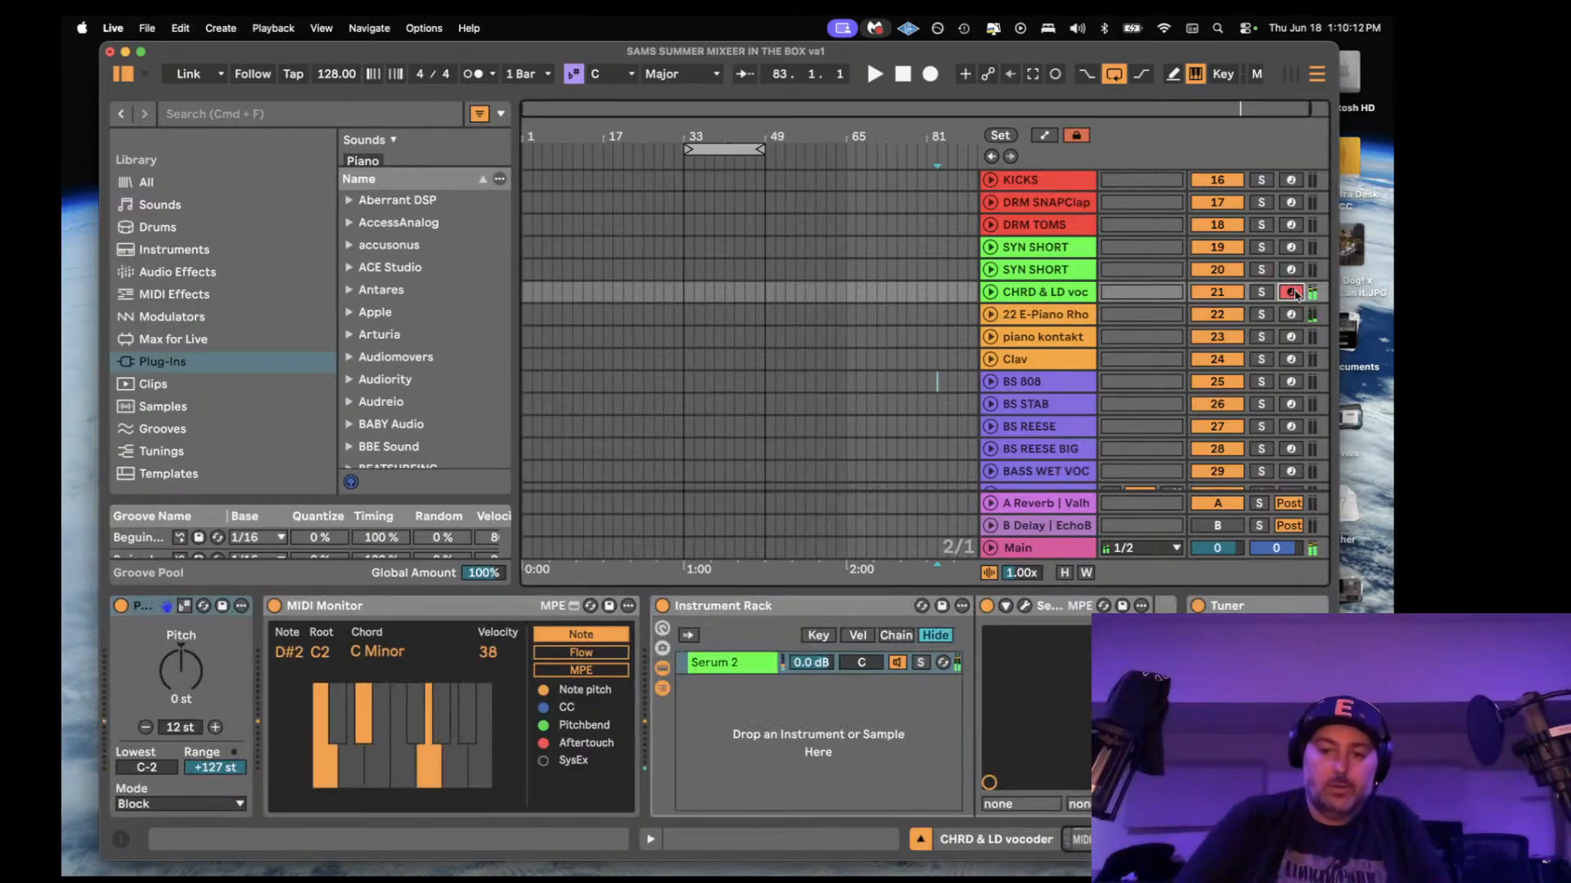
scroll(1020, 644, right, 9)
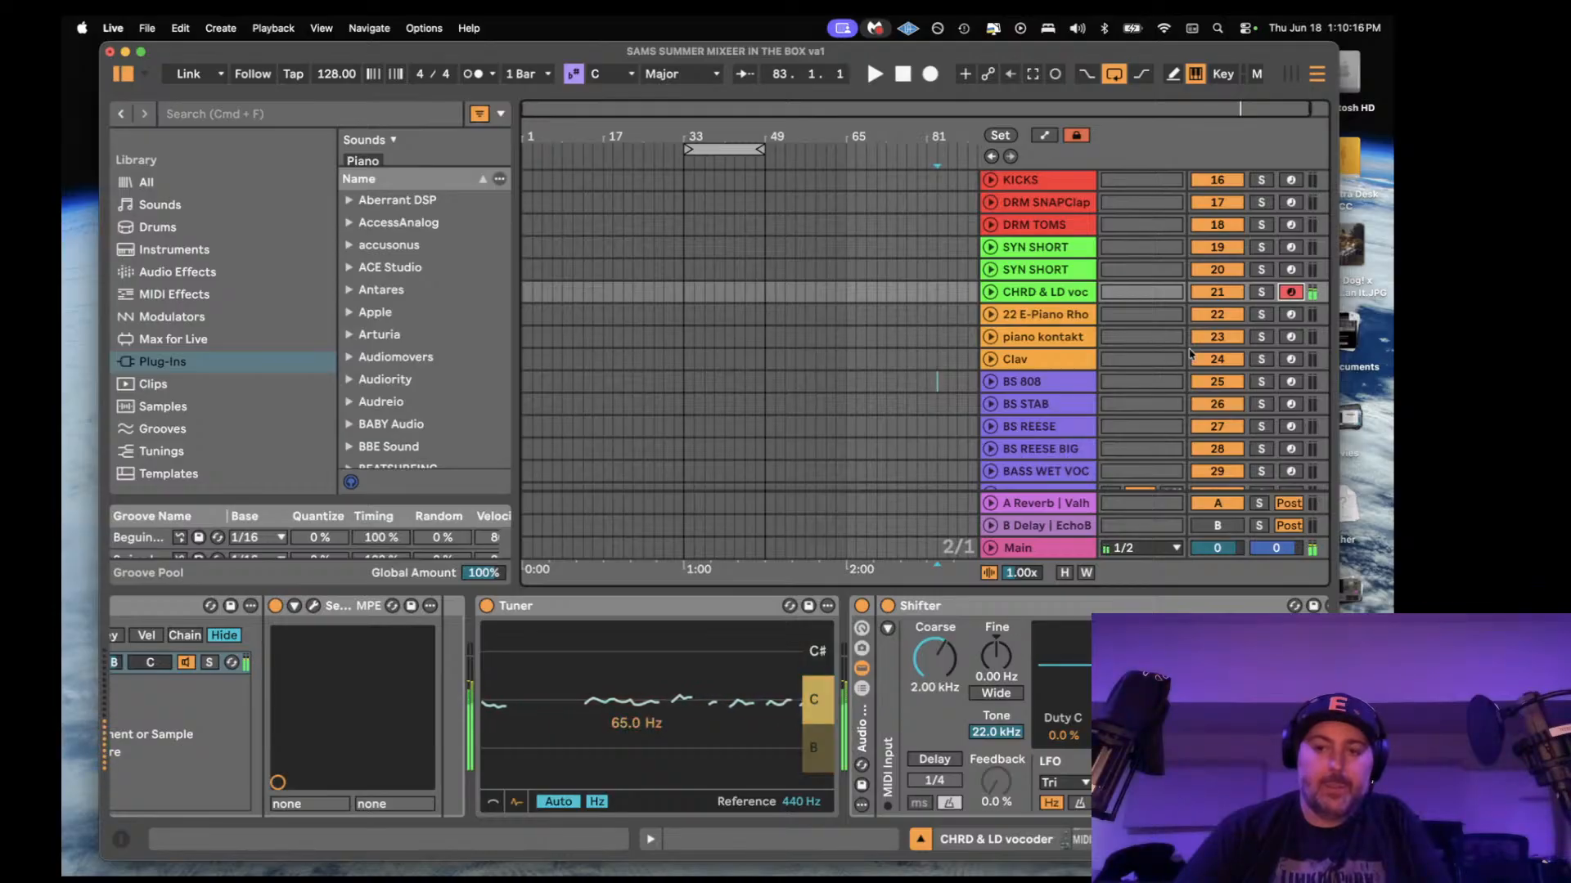
- Arm the two SYN SHORT tracks, 20 and 19, in turn and check their pitch in the Tuner
click(1291, 270)
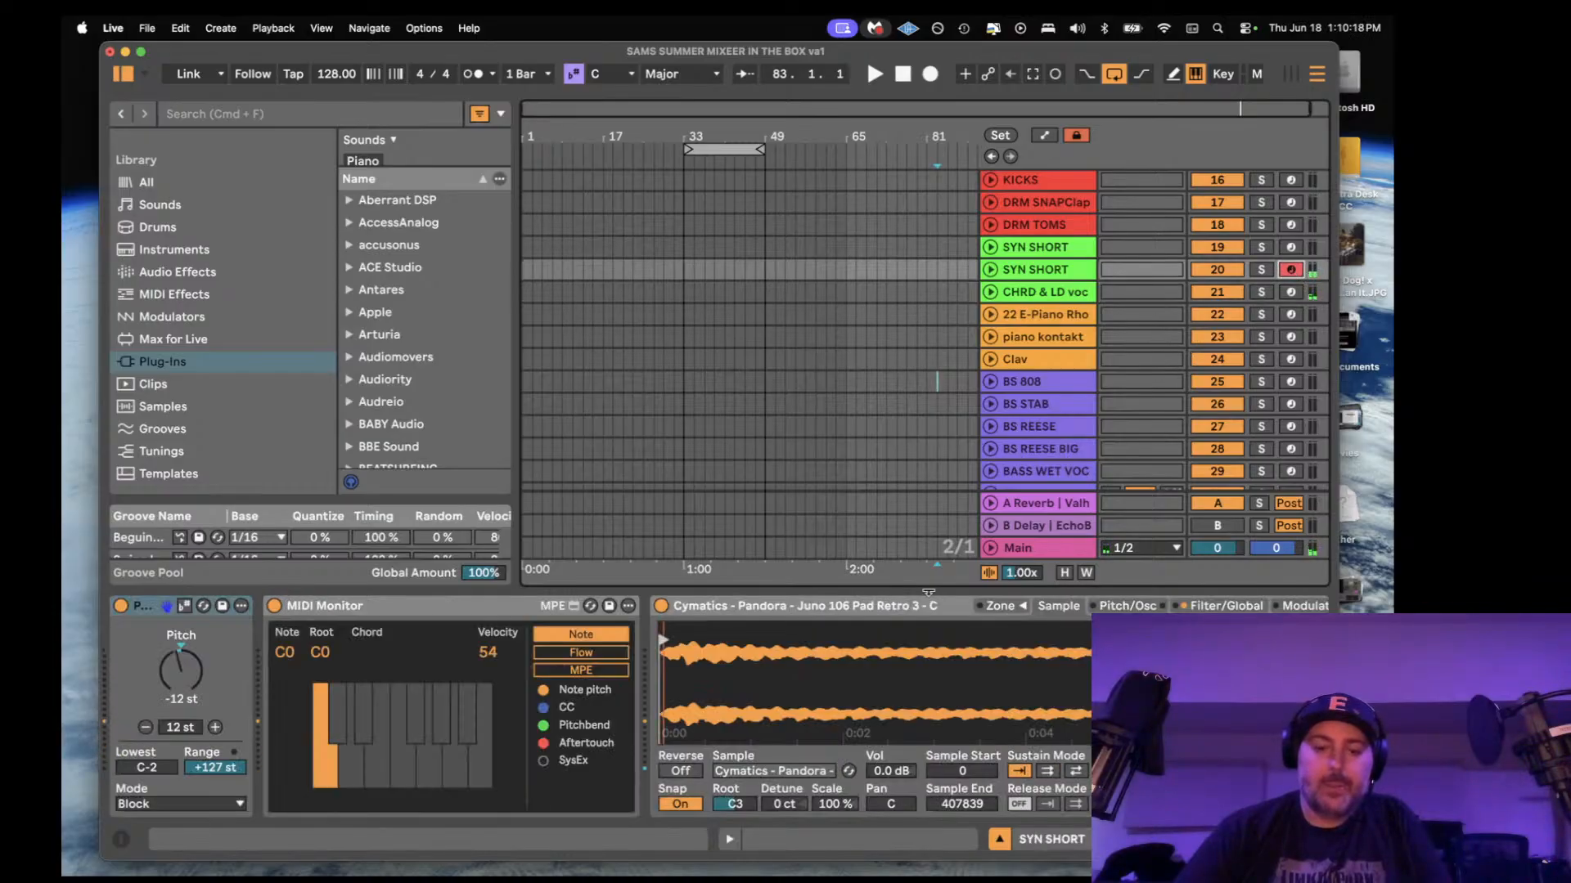
scroll(937, 608, right, 1)
scroll(936, 608, right, 5)
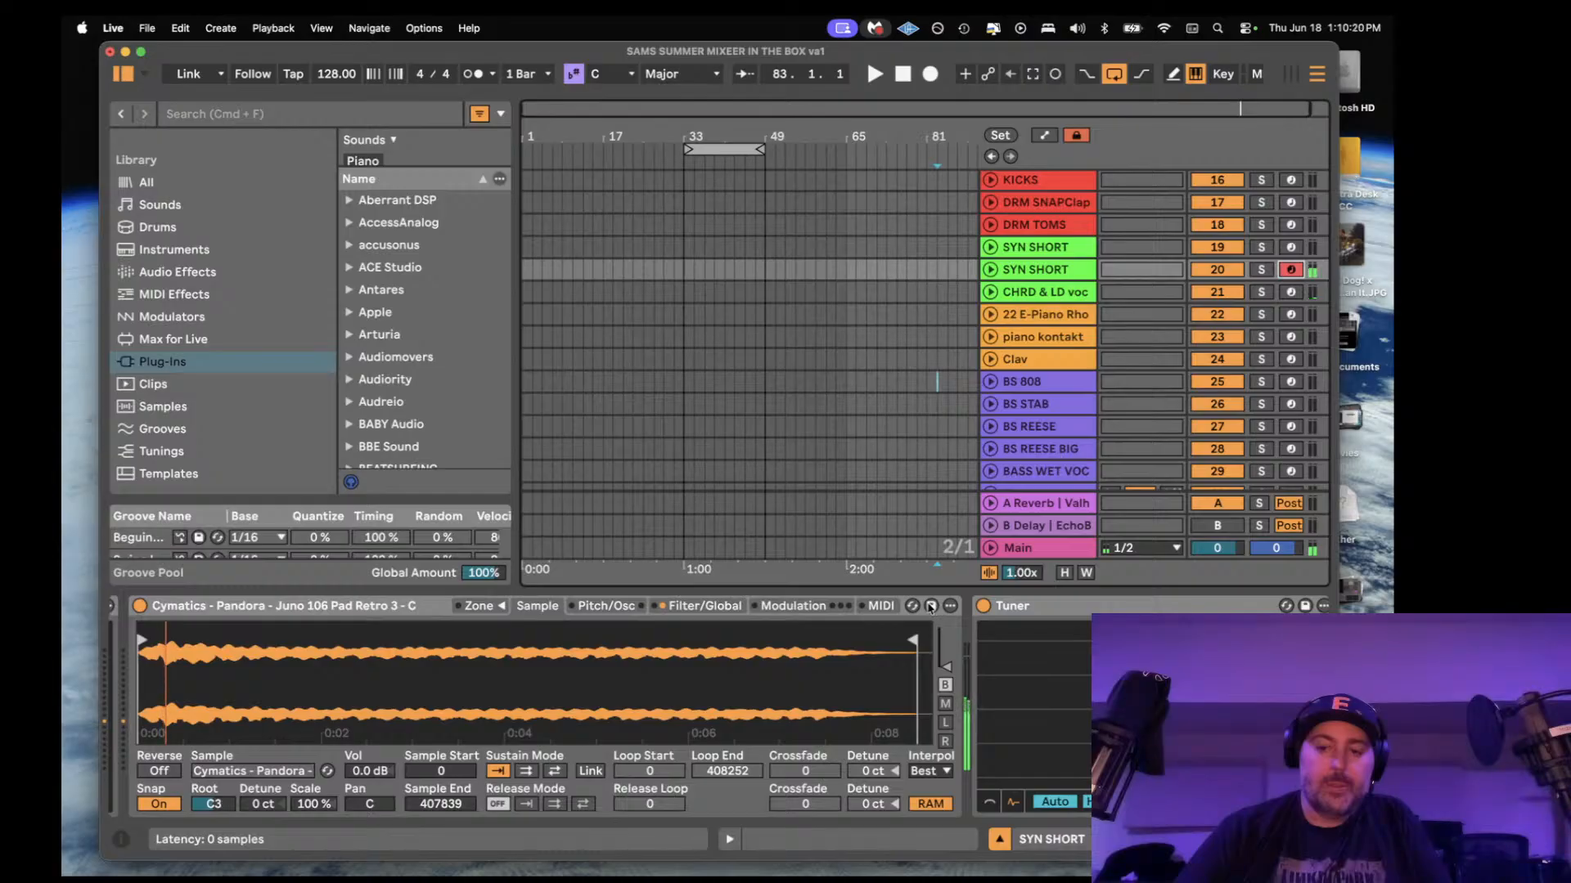
click(1291, 248)
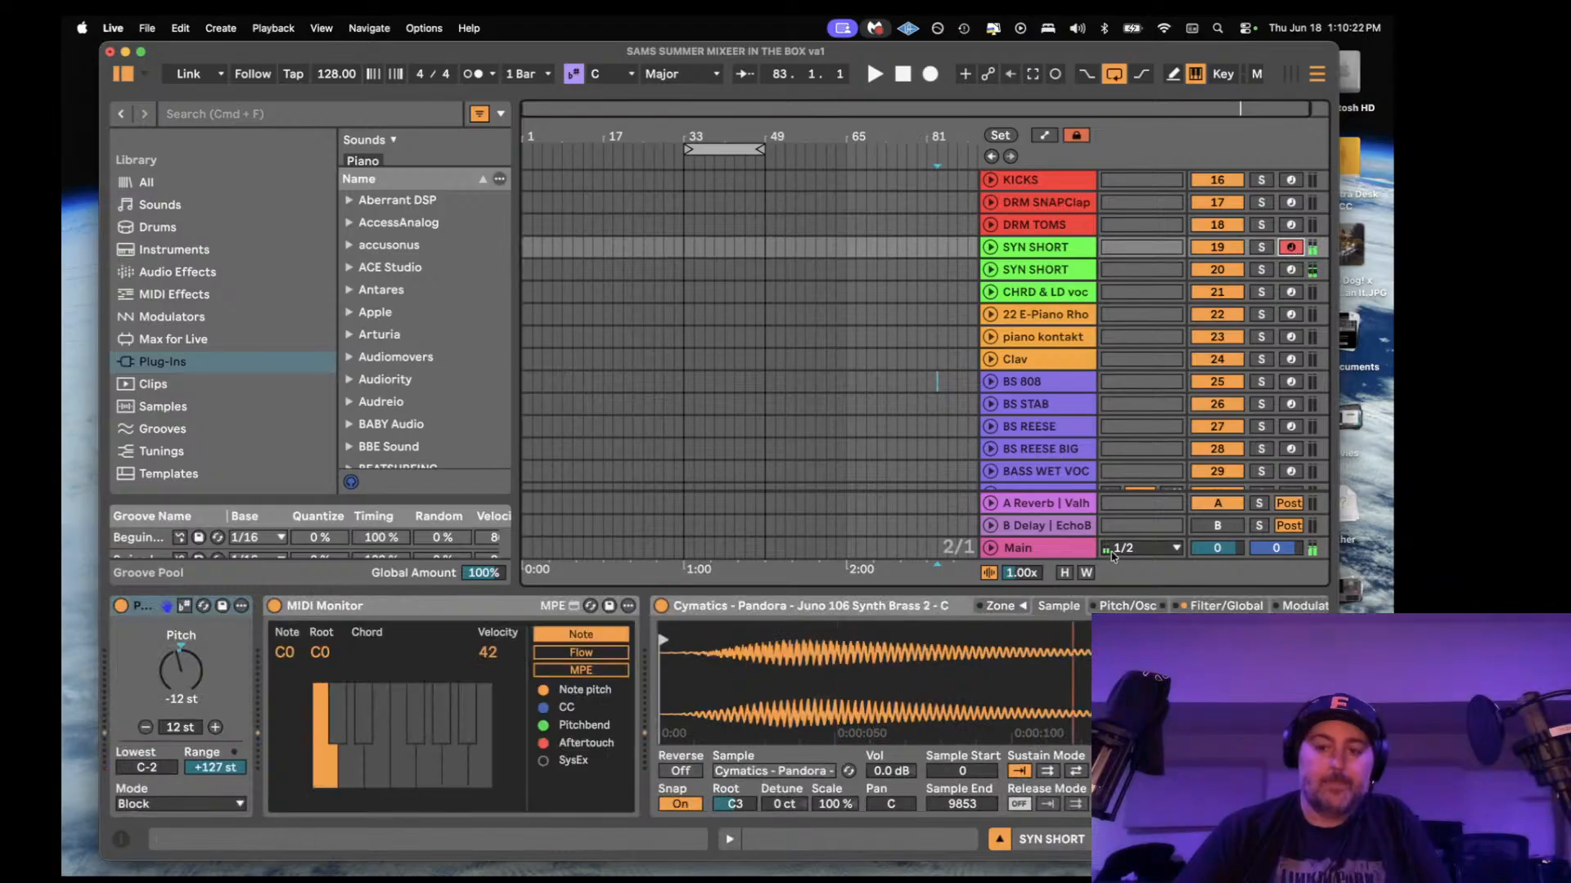
scroll(1113, 671, right, 8)
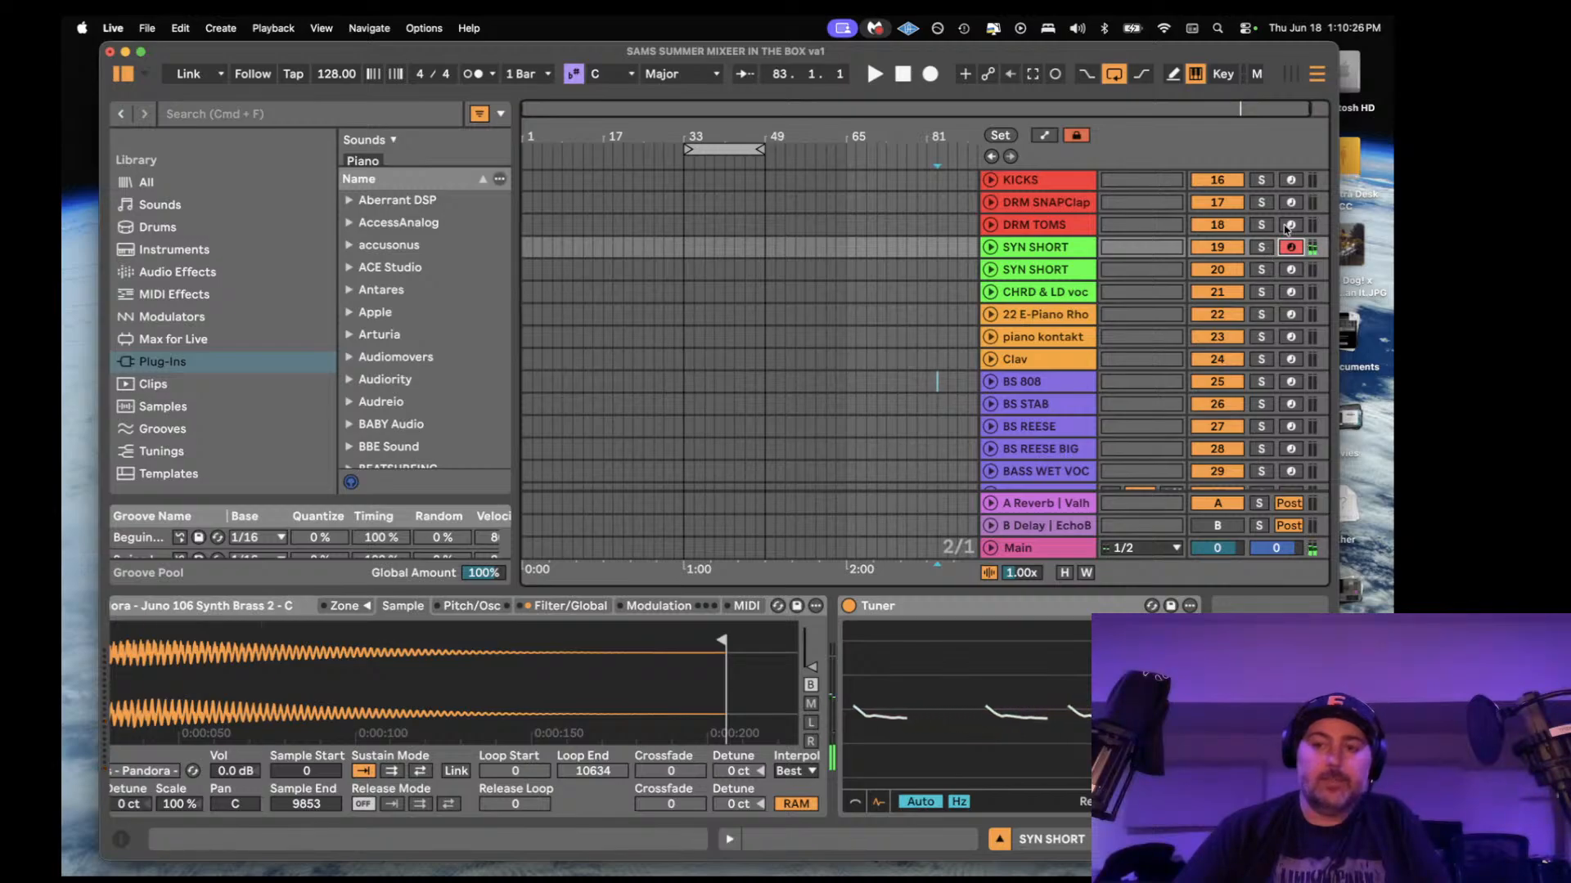
- Arm the DRM TOMS track and try its Pitch device at -24 st before restoring it to -12 st
click(1289, 226)
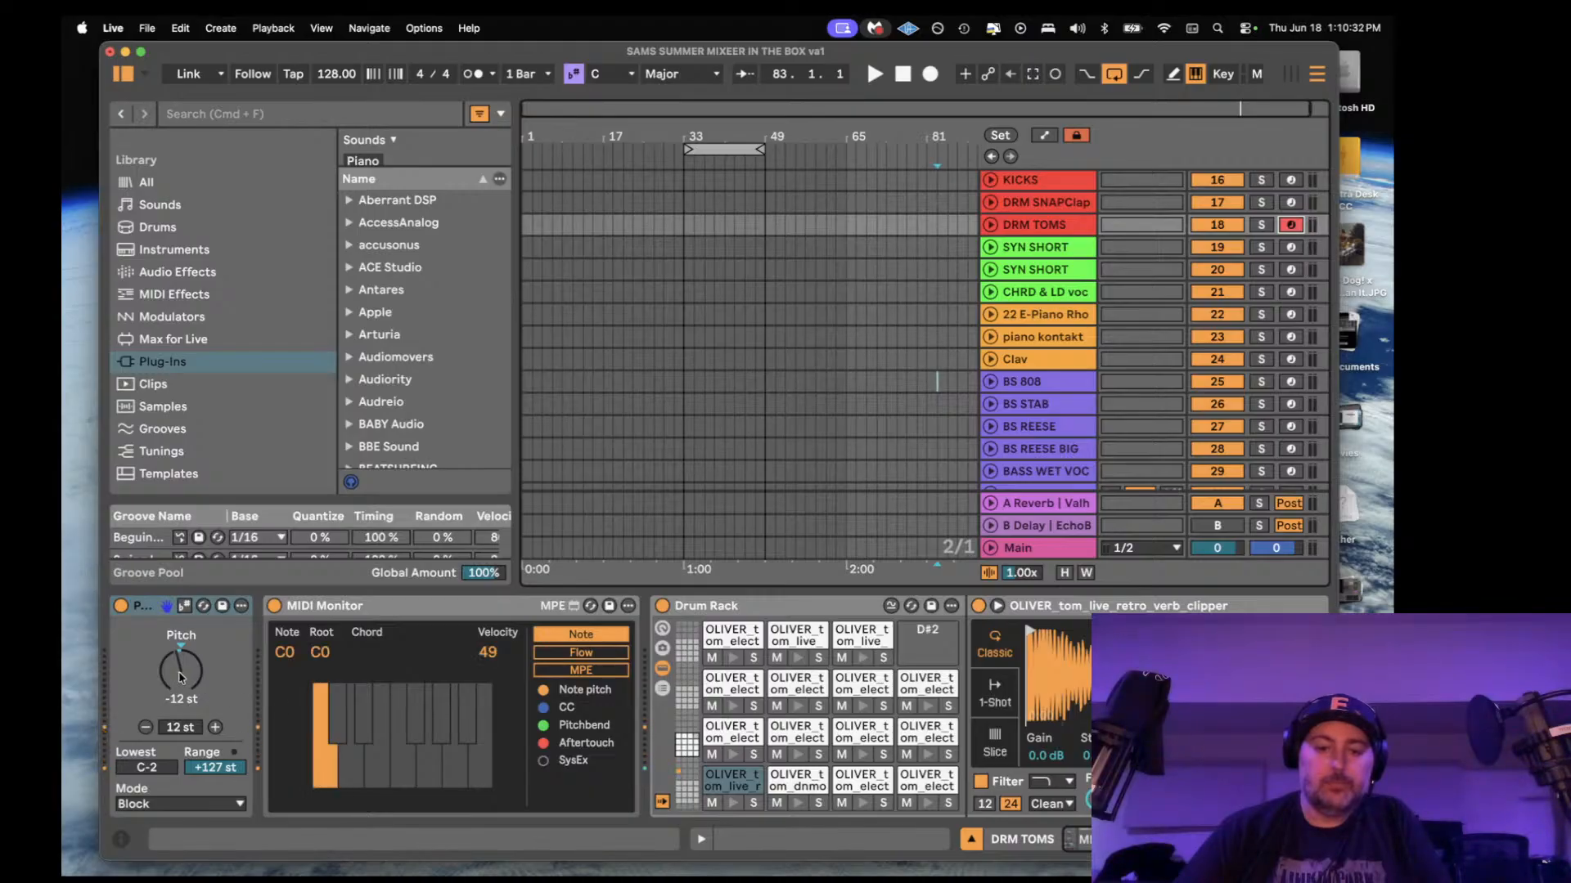
click(181, 678)
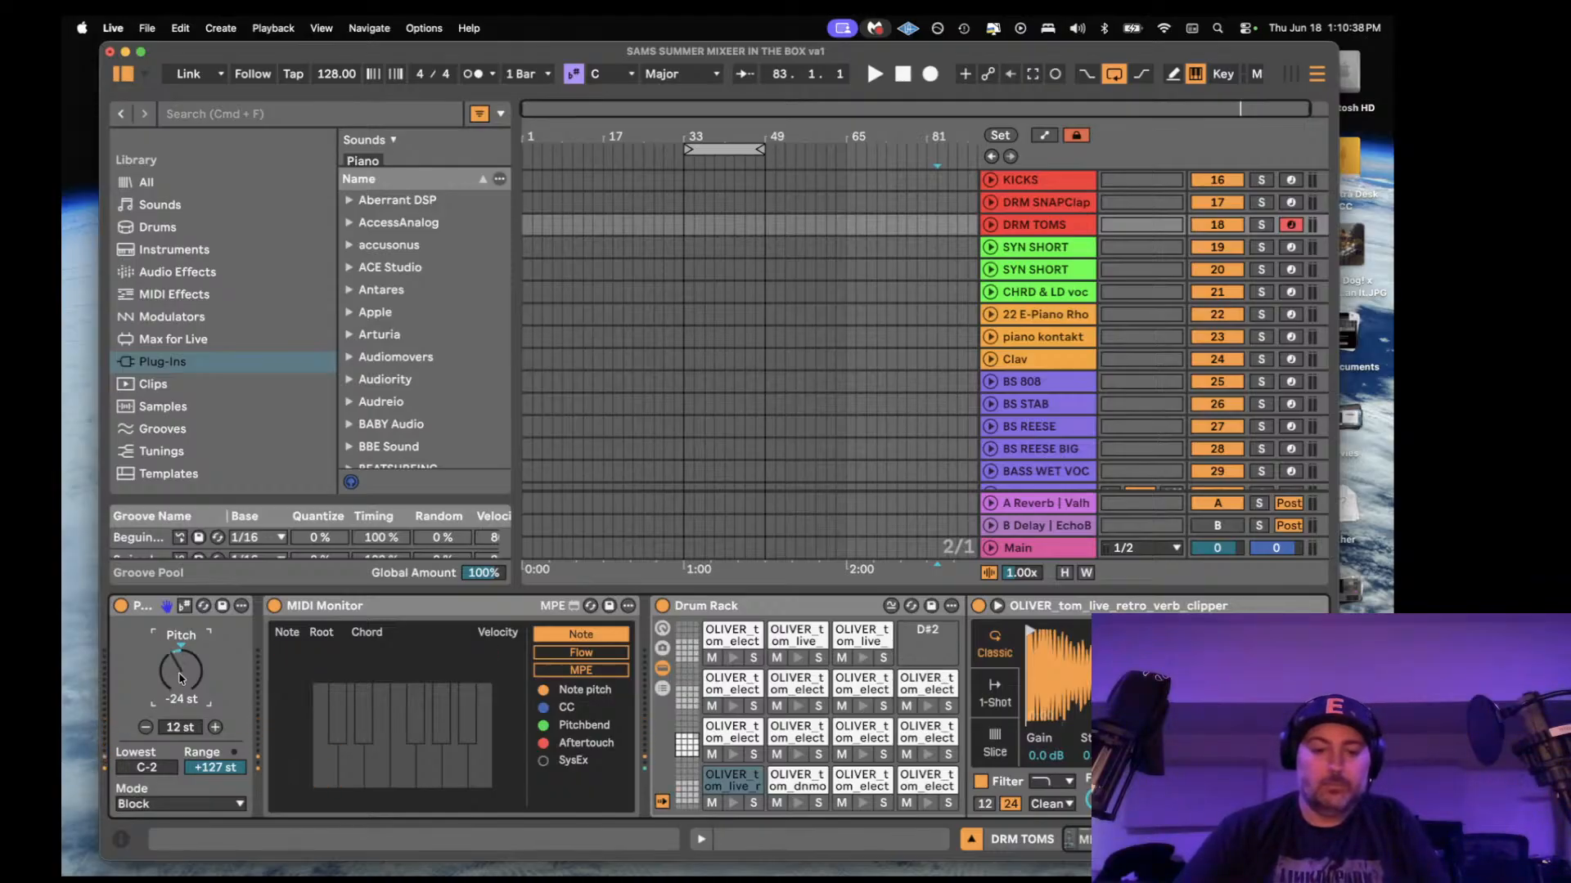
drag(181, 678, 180, 668)
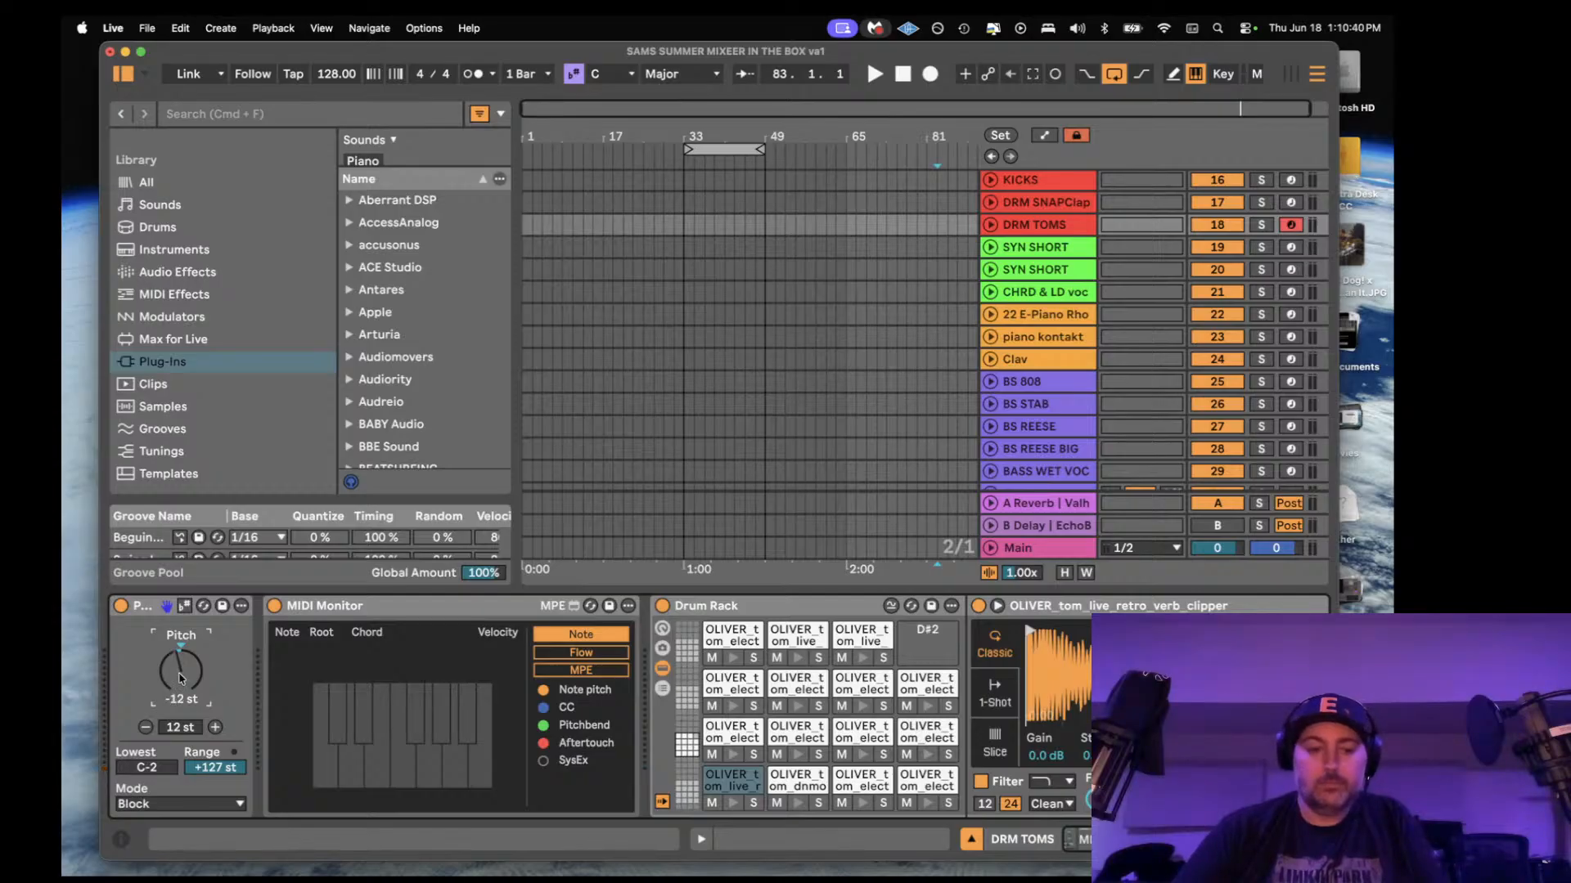
- Arm the DRM SNAPClap track and inspect its device chain, including the Simpler controls of the OLIVER clap sample
click(1291, 203)
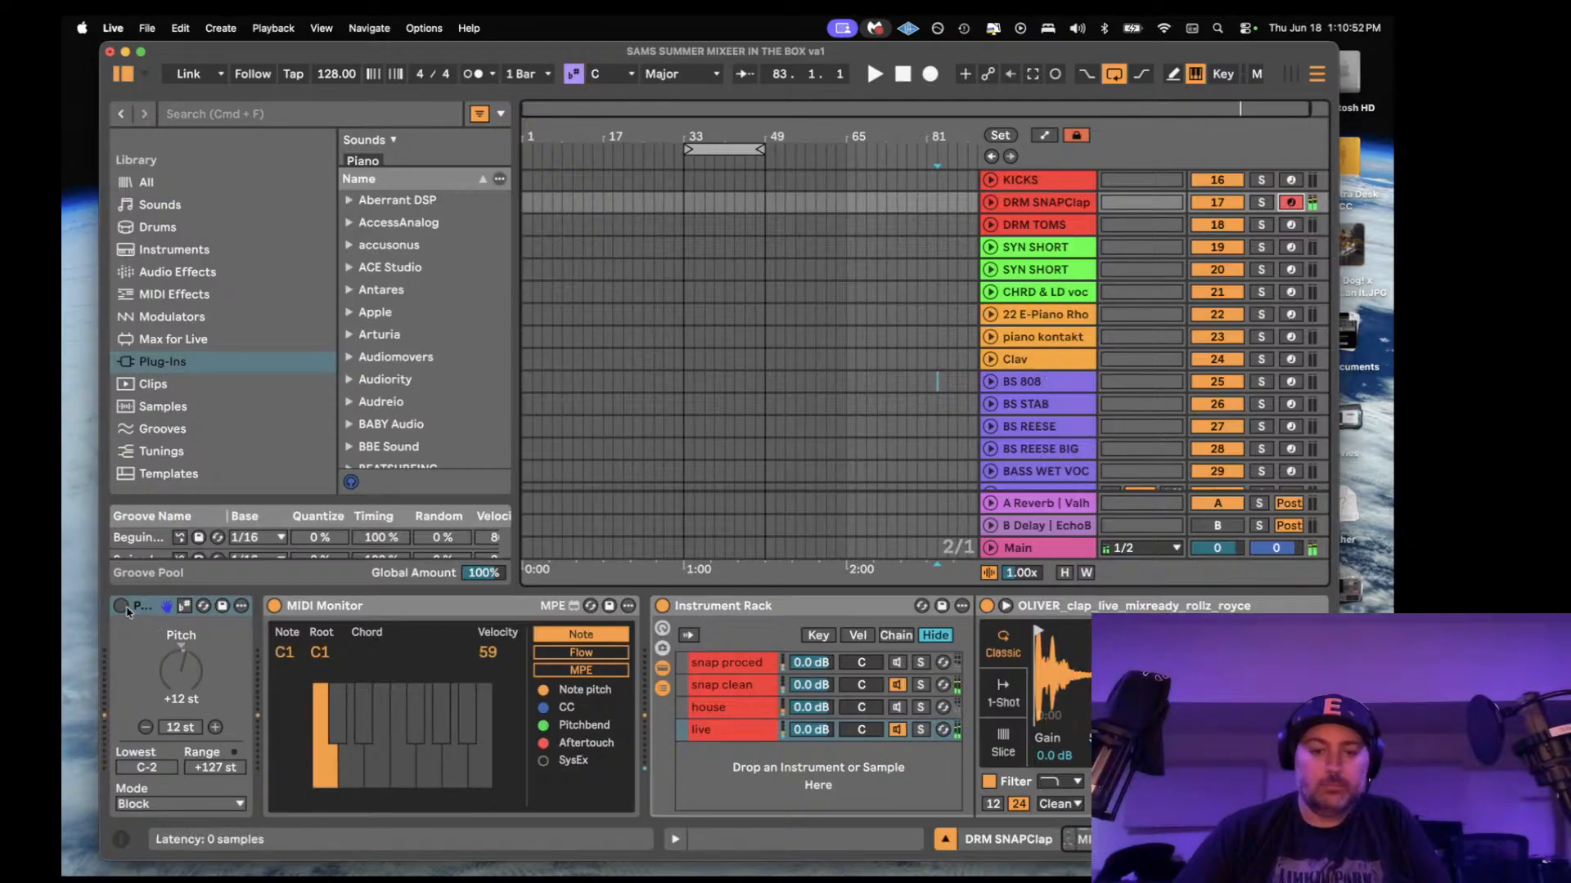
scroll(479, 714, right, 10)
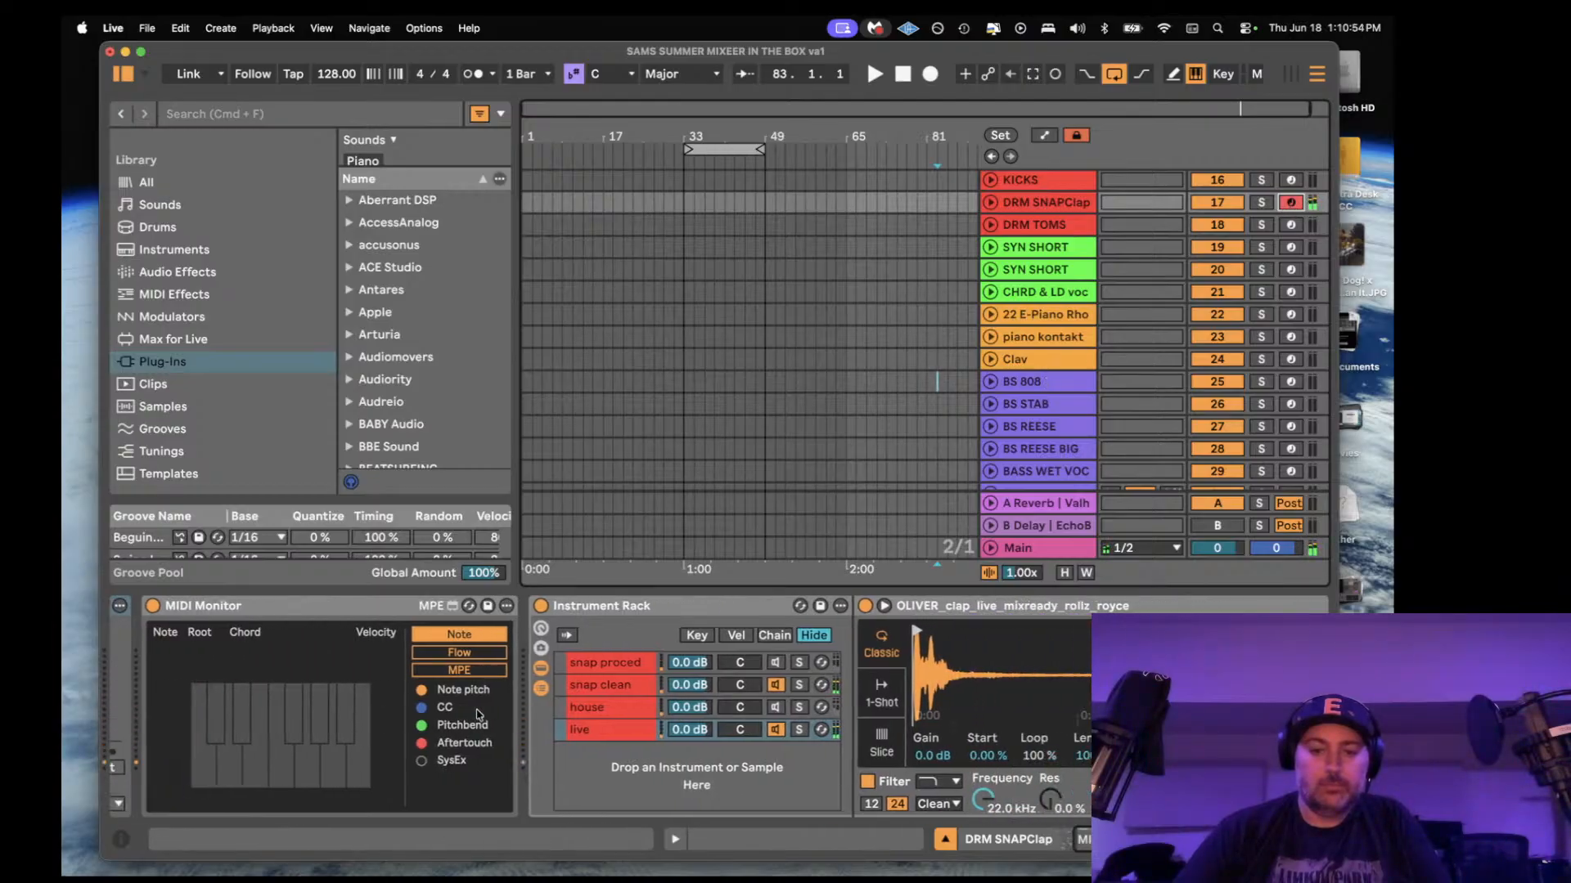
scroll(479, 715, right, 10)
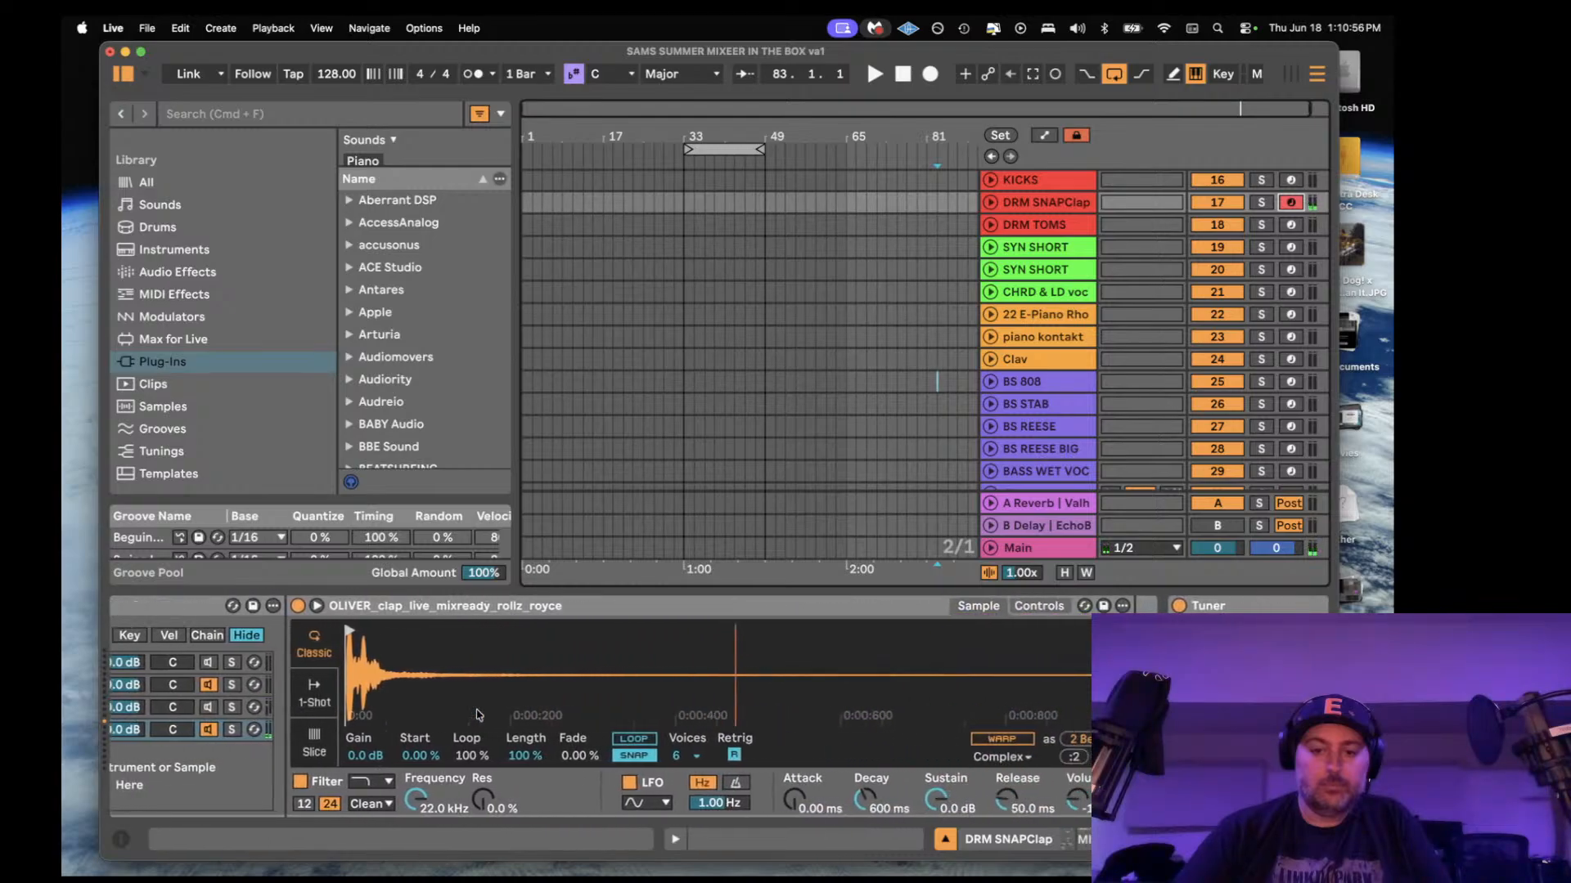
scroll(479, 714, left, 10)
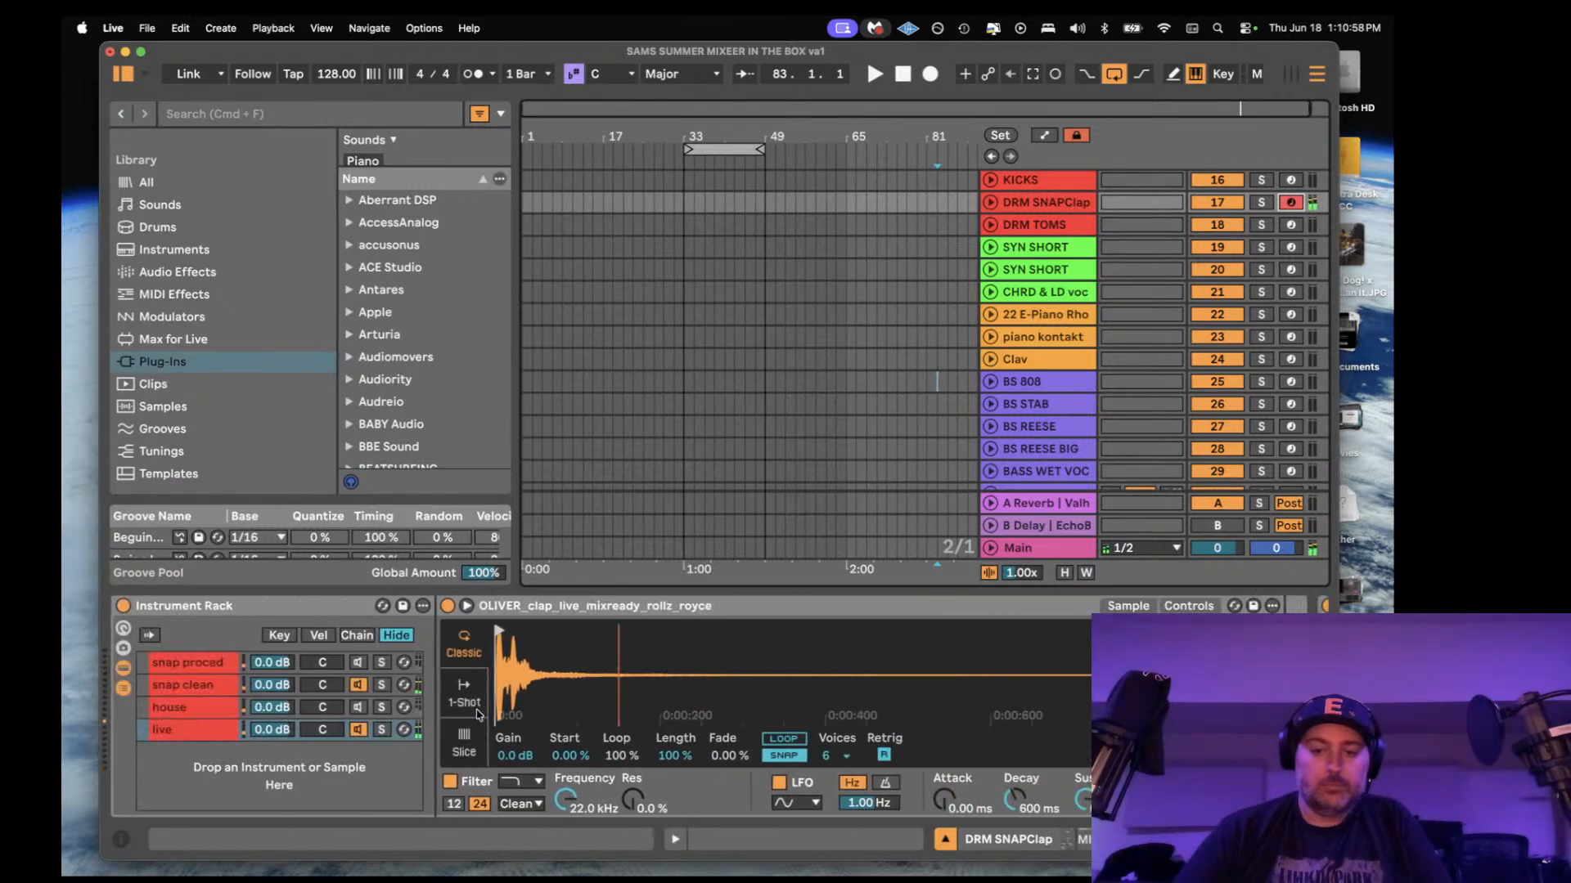
click(1128, 606)
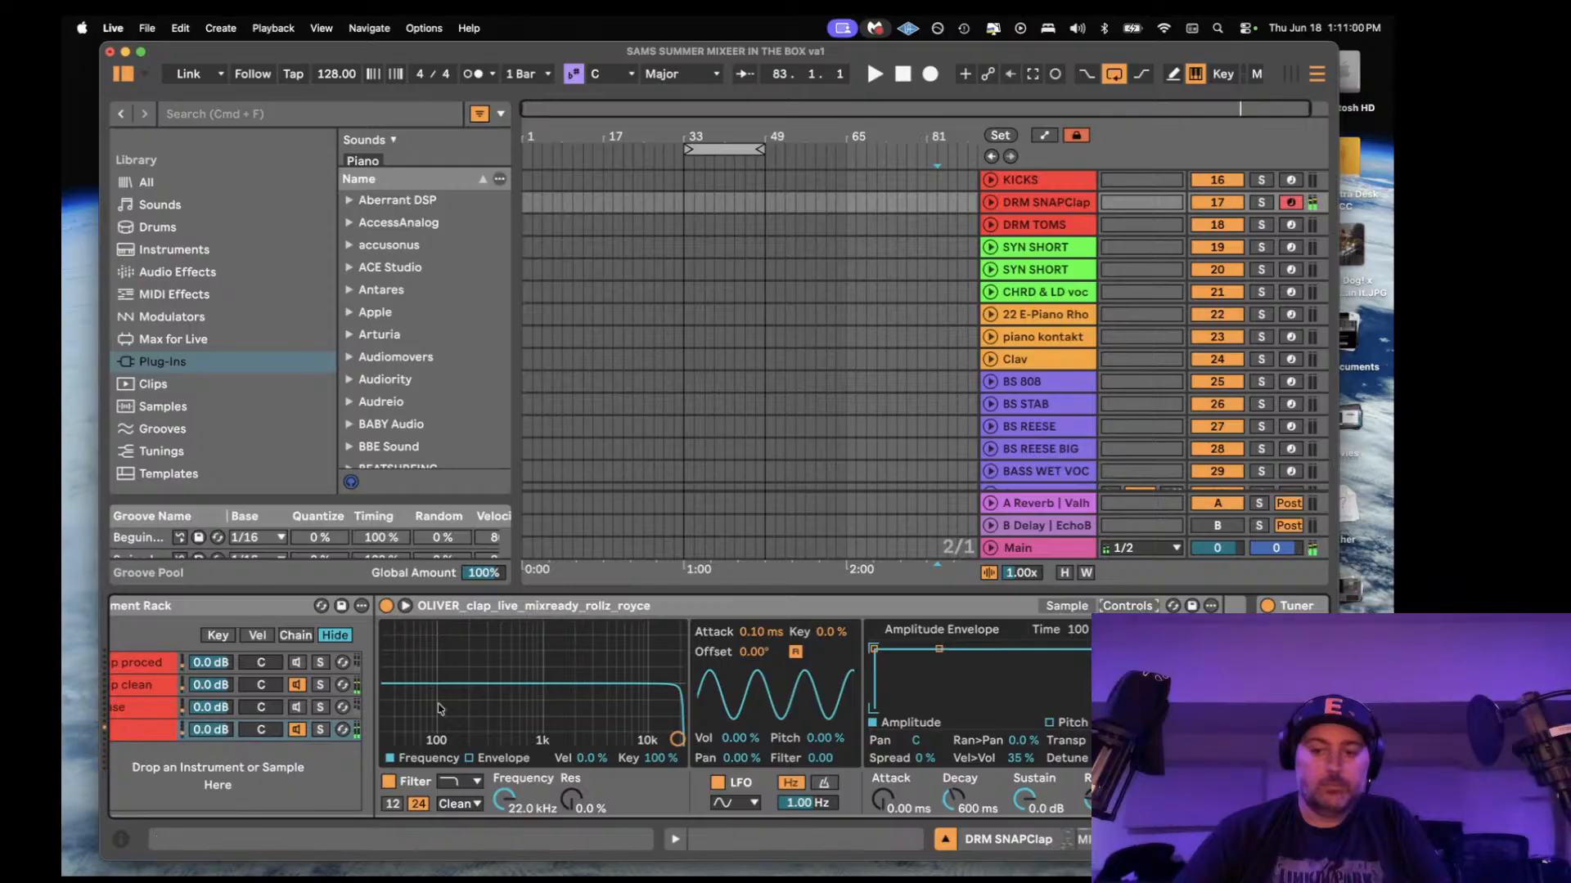
scroll(435, 705, left, 10)
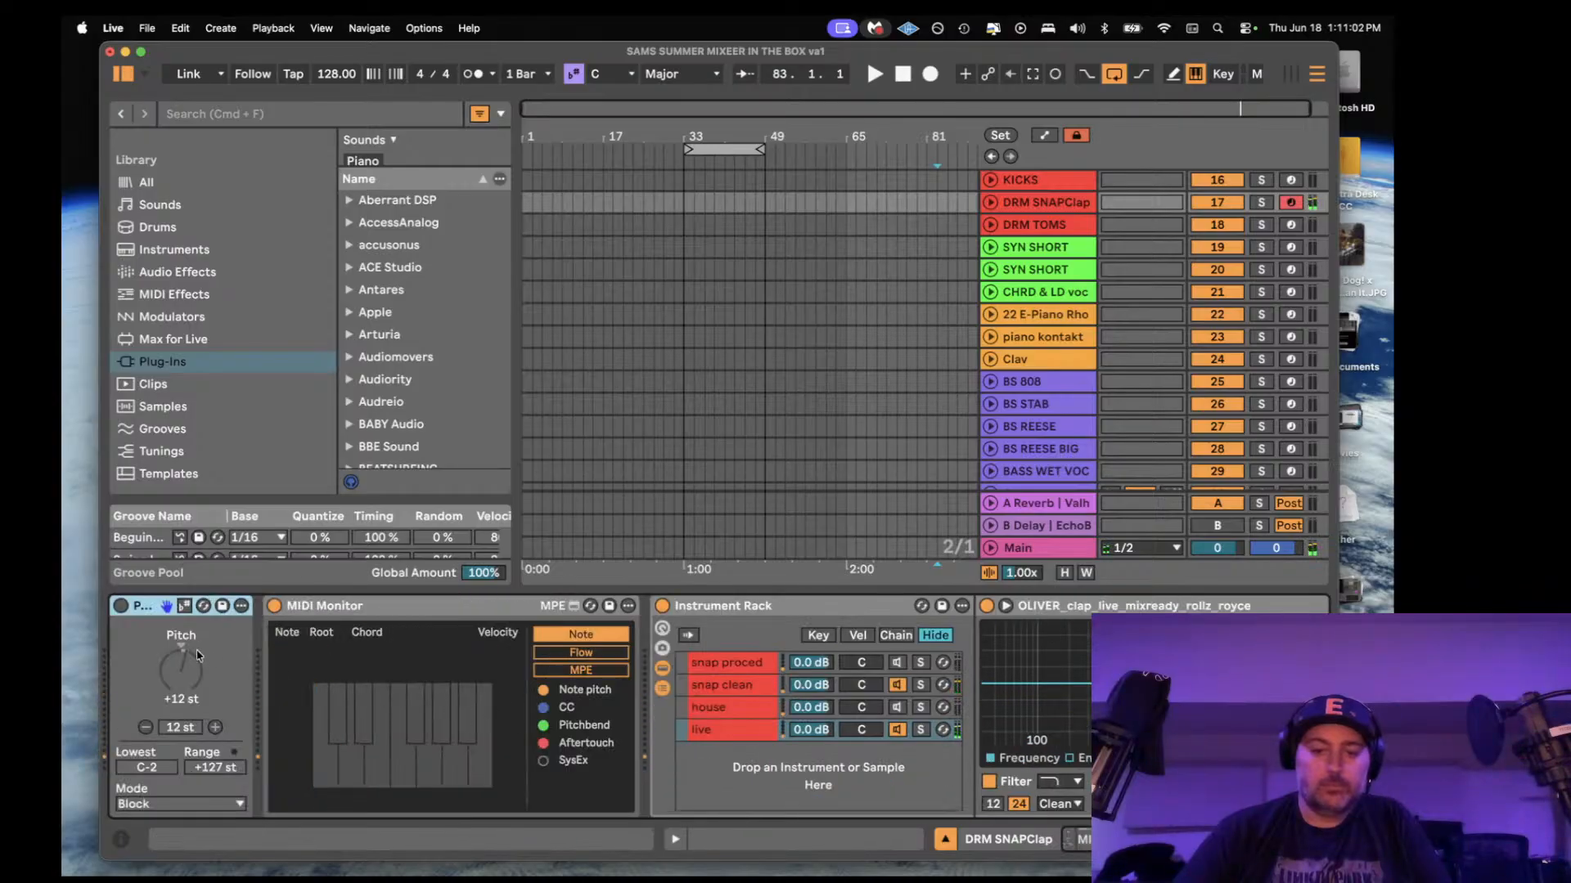
- Enable the Pitch device on the DRM SNAPClap track and set it to +24 st
click(121, 606)
drag(181, 686, 184, 678)
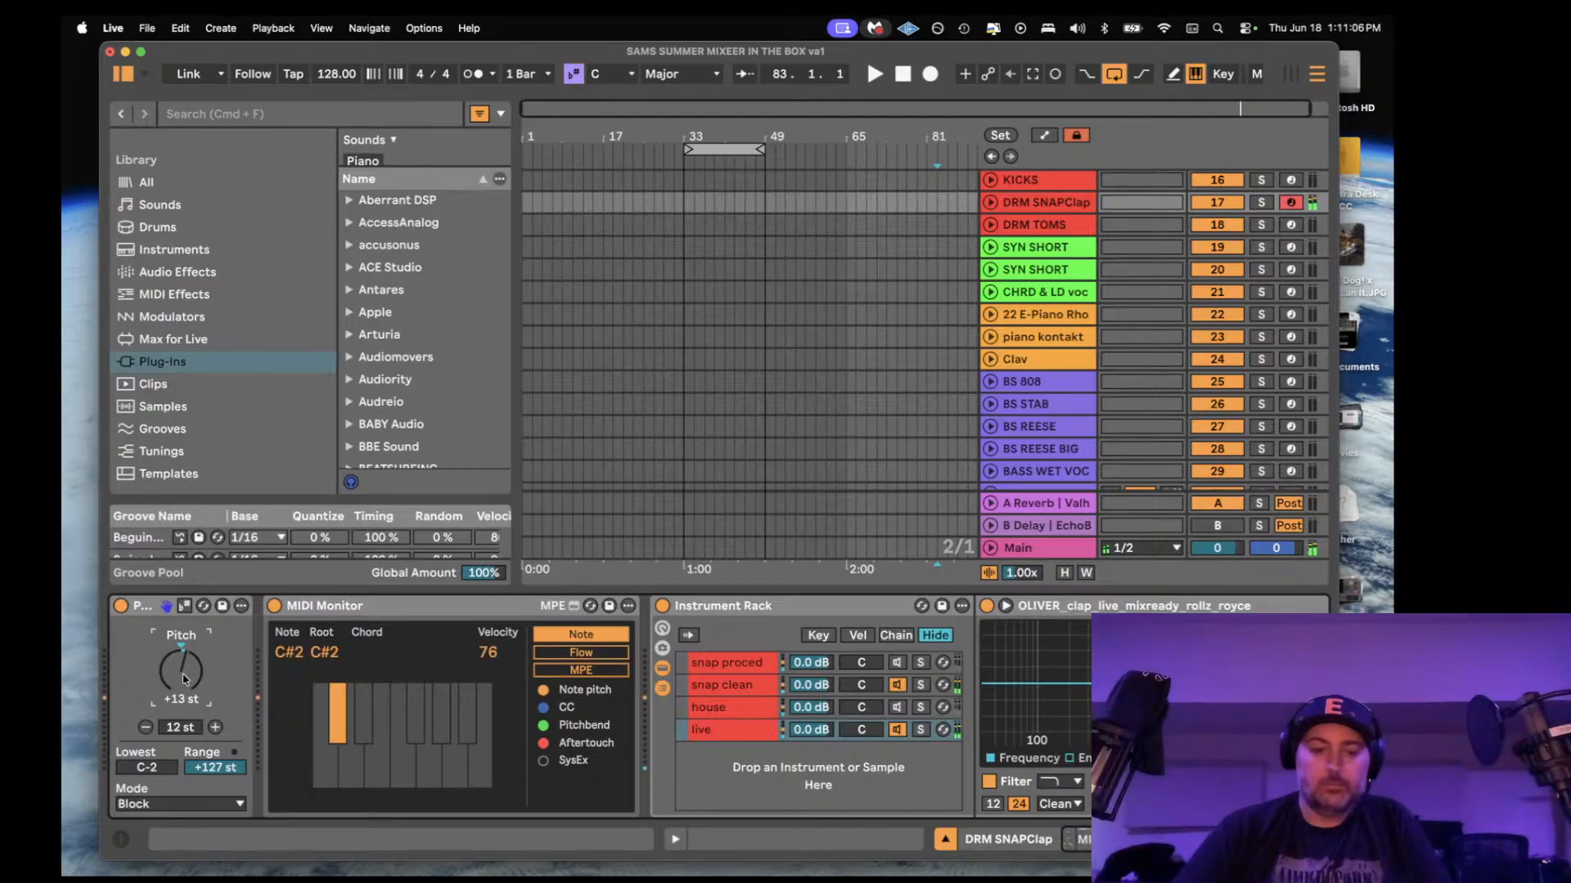
key(Down)
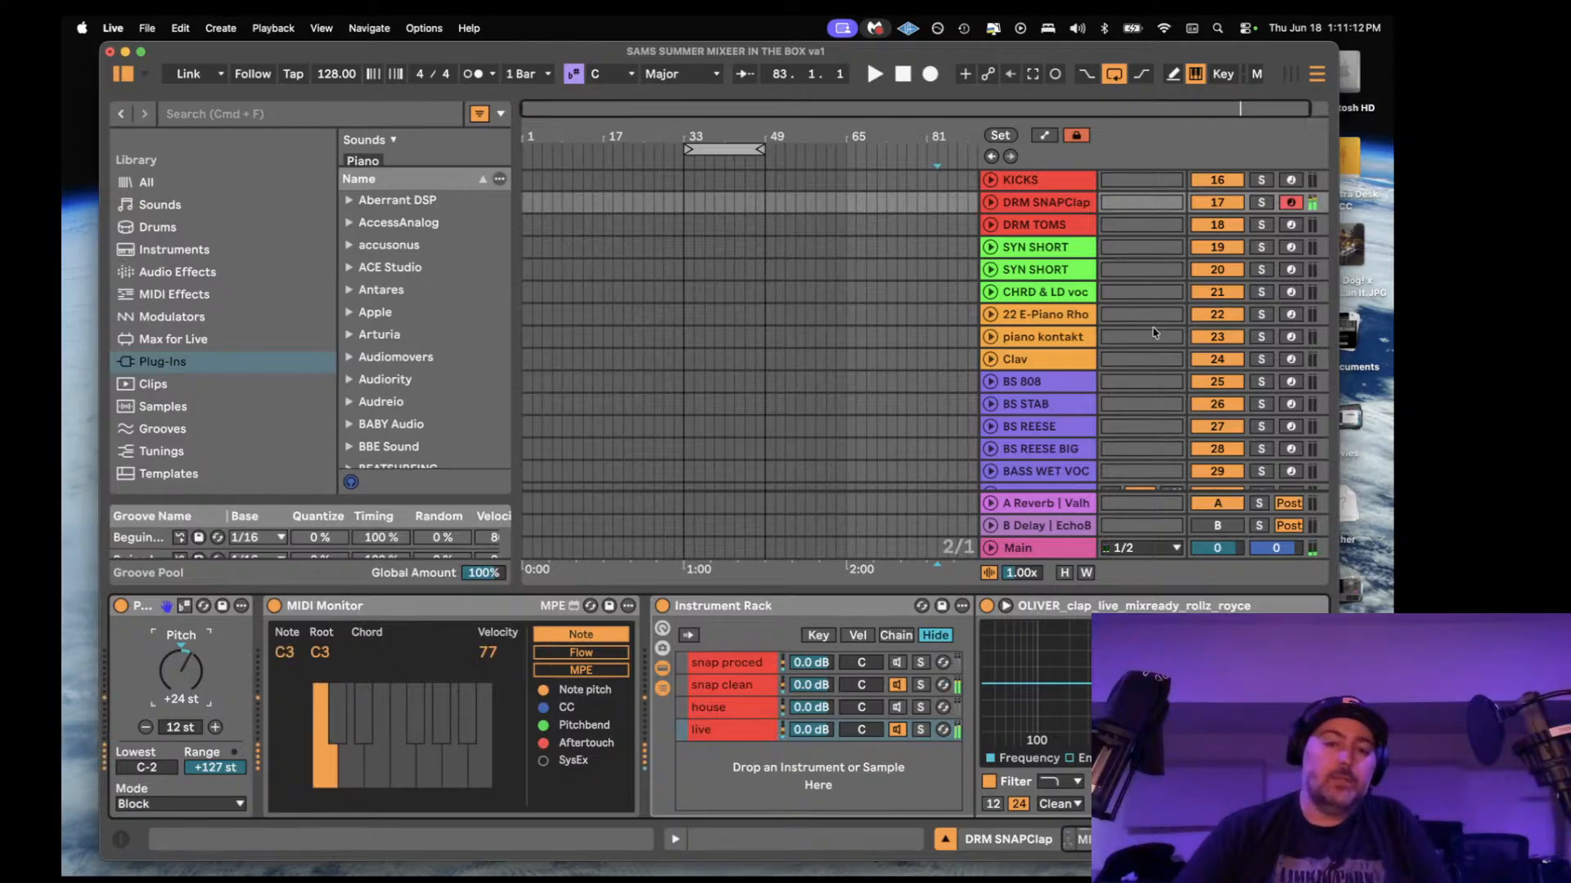
- Arm the KICKS track and set its Pitch device to +24 st
scroll(1291, 204, up, 1)
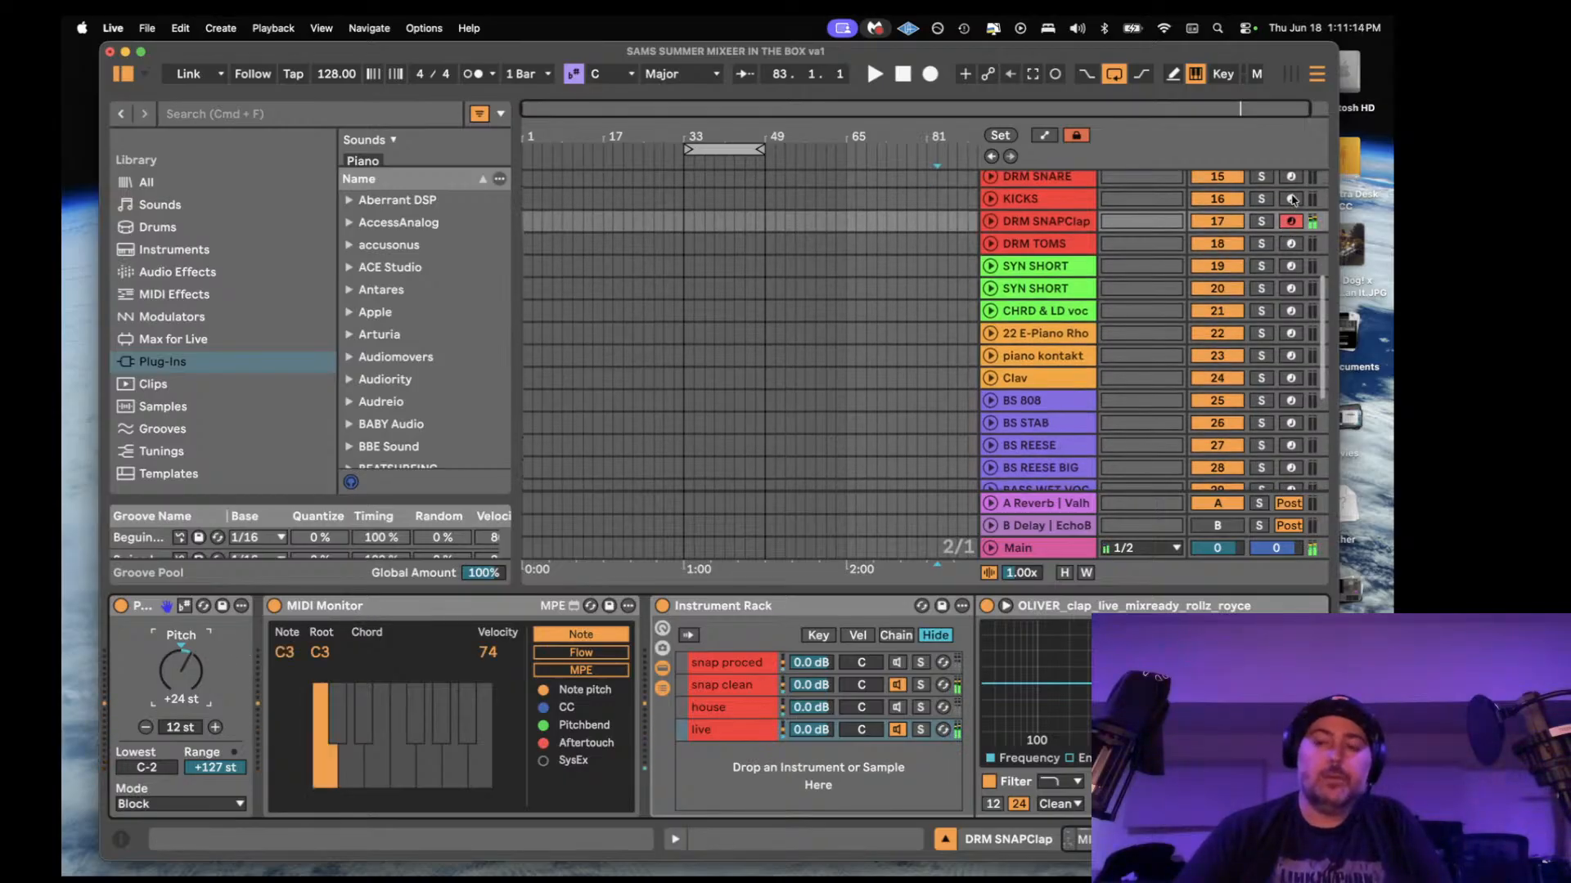
click(1290, 199)
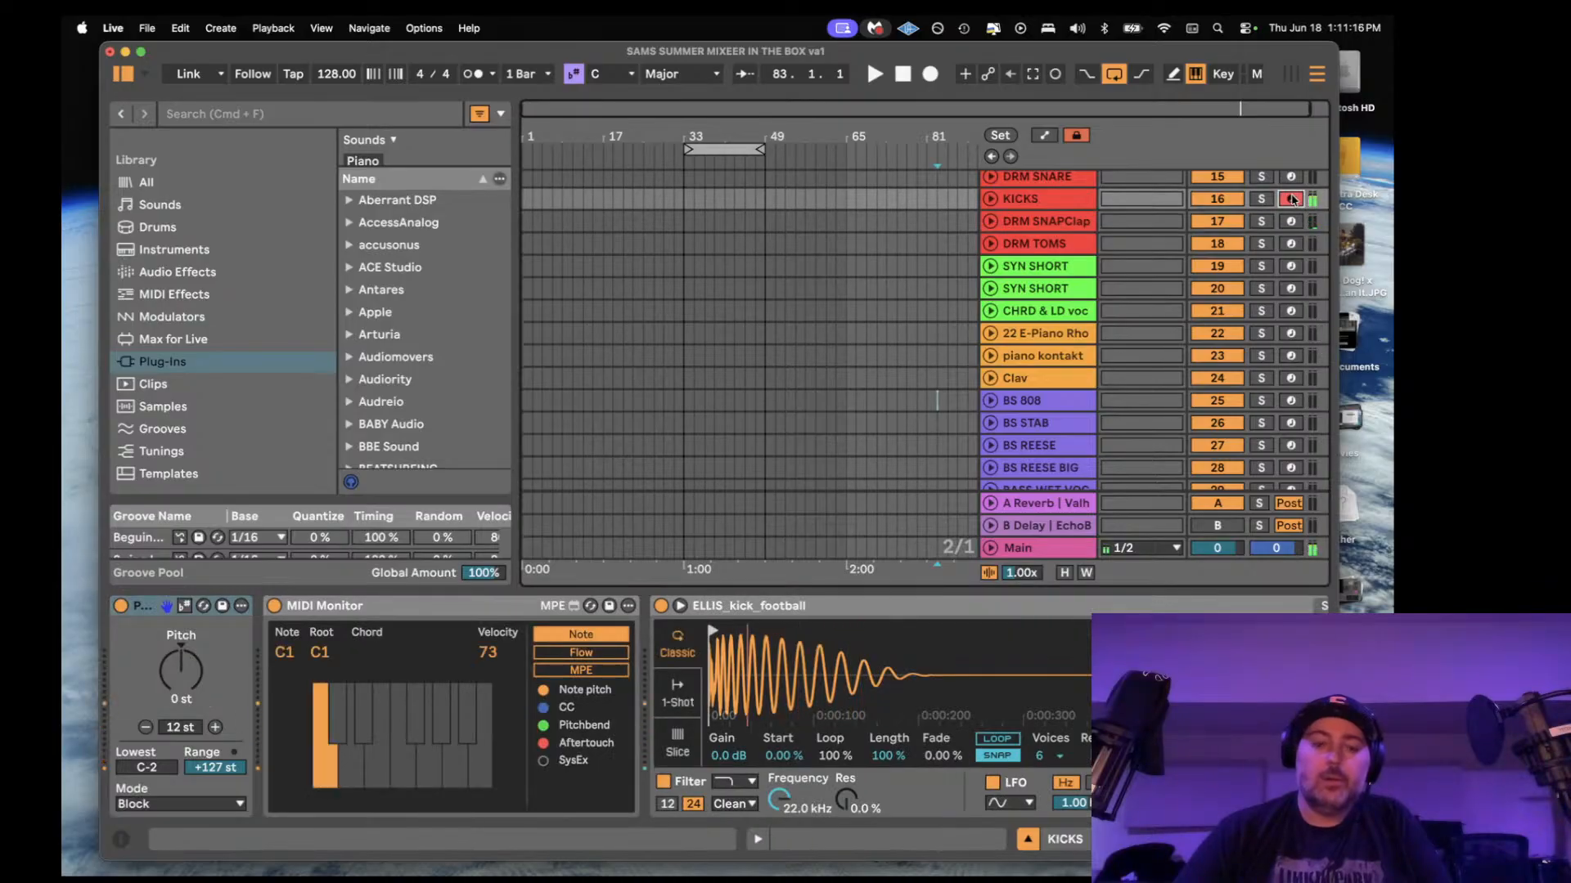
click(174, 678)
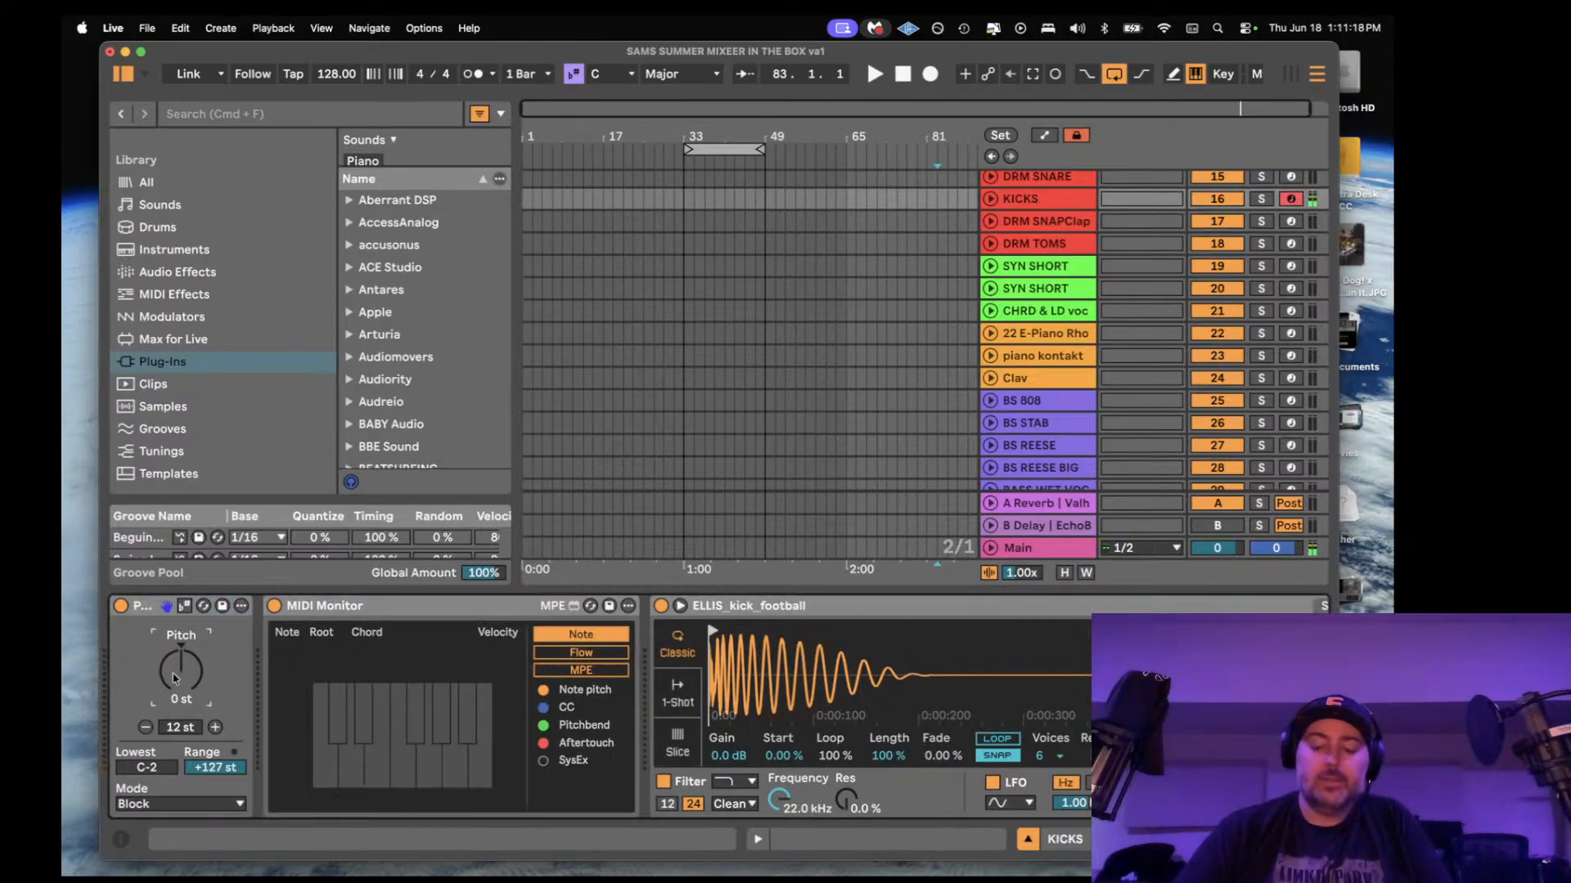
text(24)
key(Return)
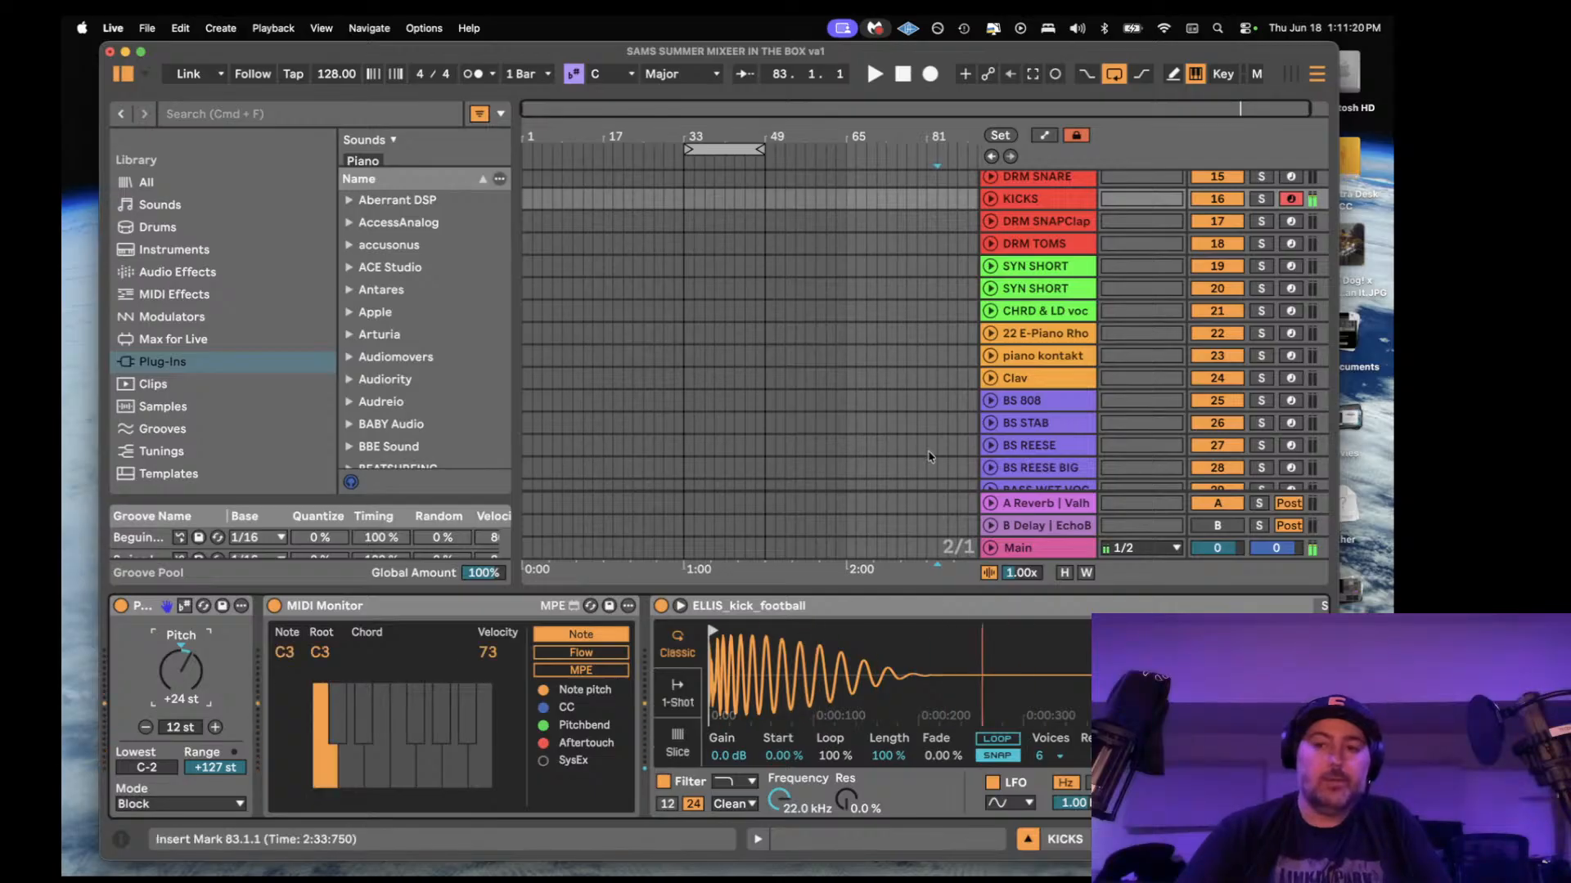
- Select the DRM SNARE track and set its Pitch device to +24 st
scroll(998, 351, up, 3)
click(1063, 237)
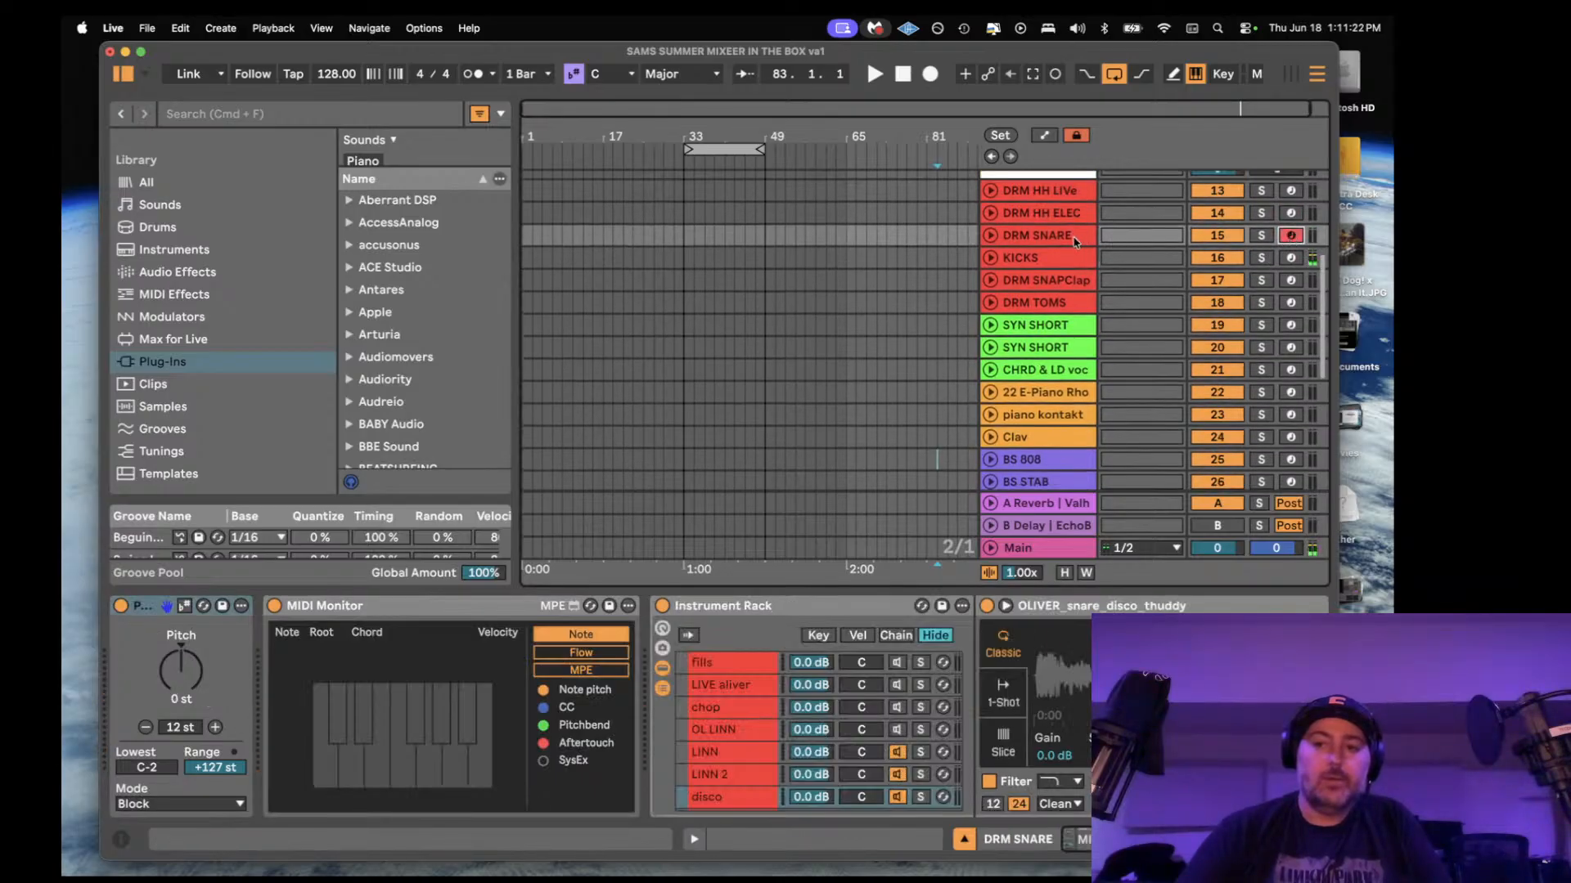
click(189, 681)
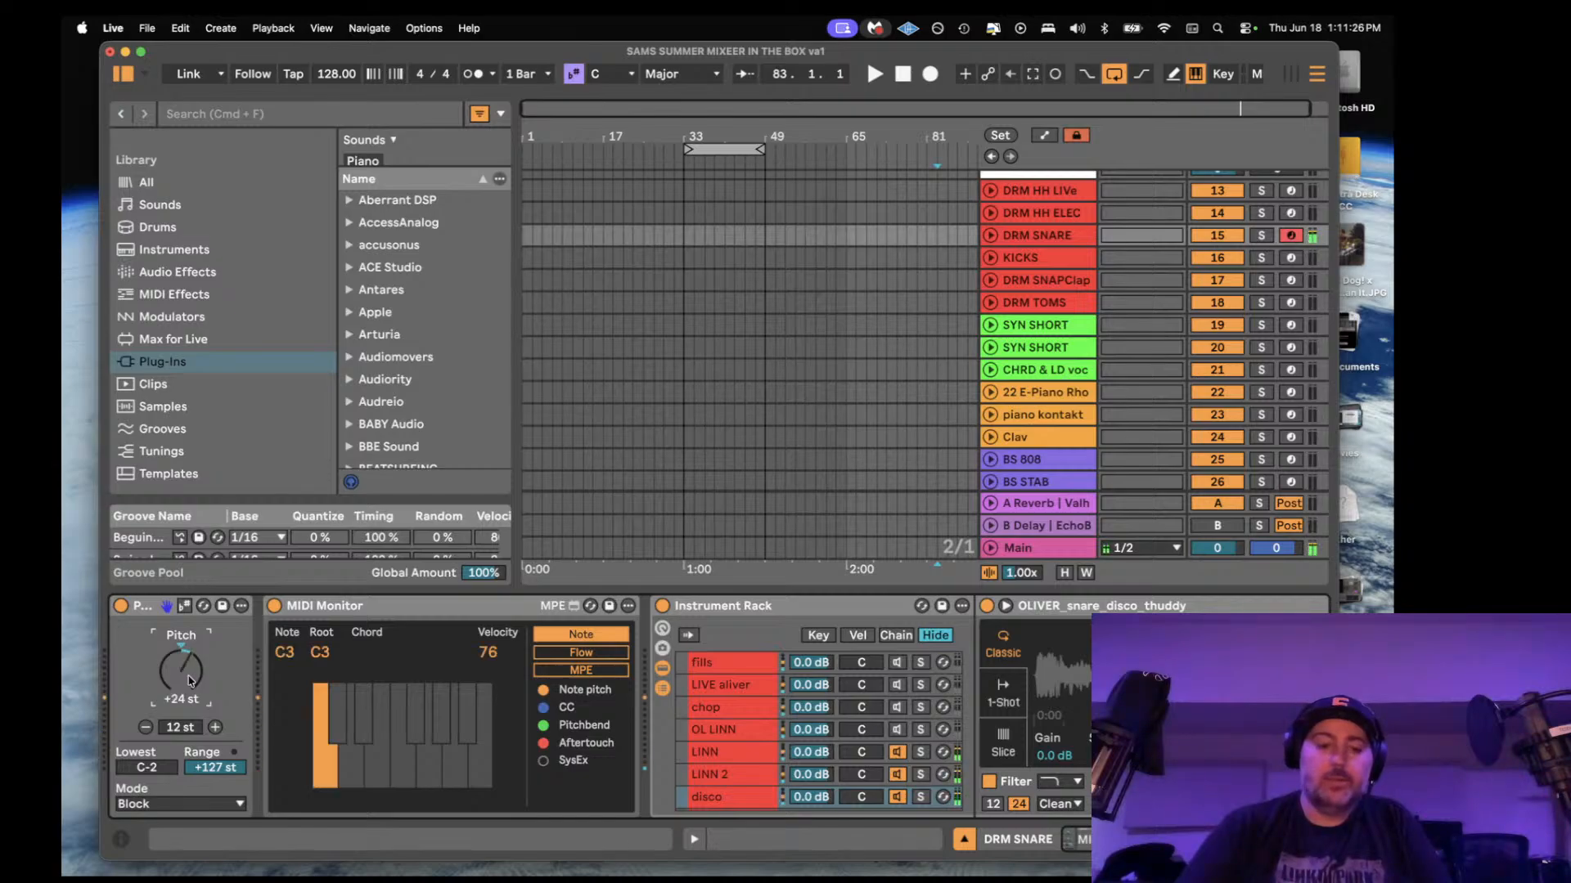
- Arm the DRM HH ELEC and DRM HH LIVe tracks in turn and set each one's Pitch device to +24 st
click(1291, 214)
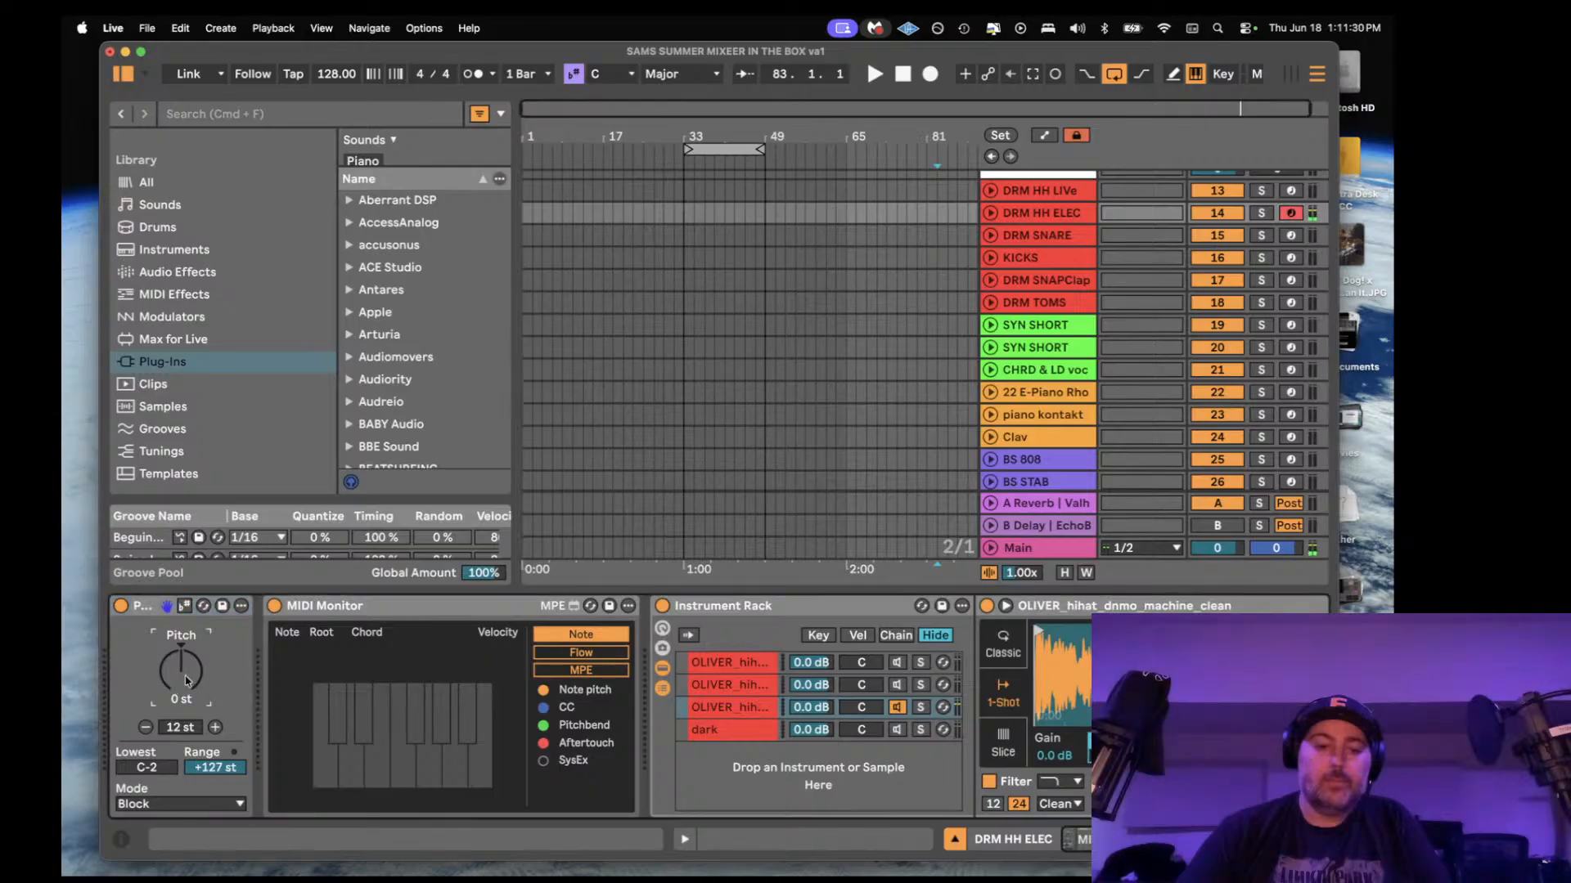
drag(175, 686, 187, 680)
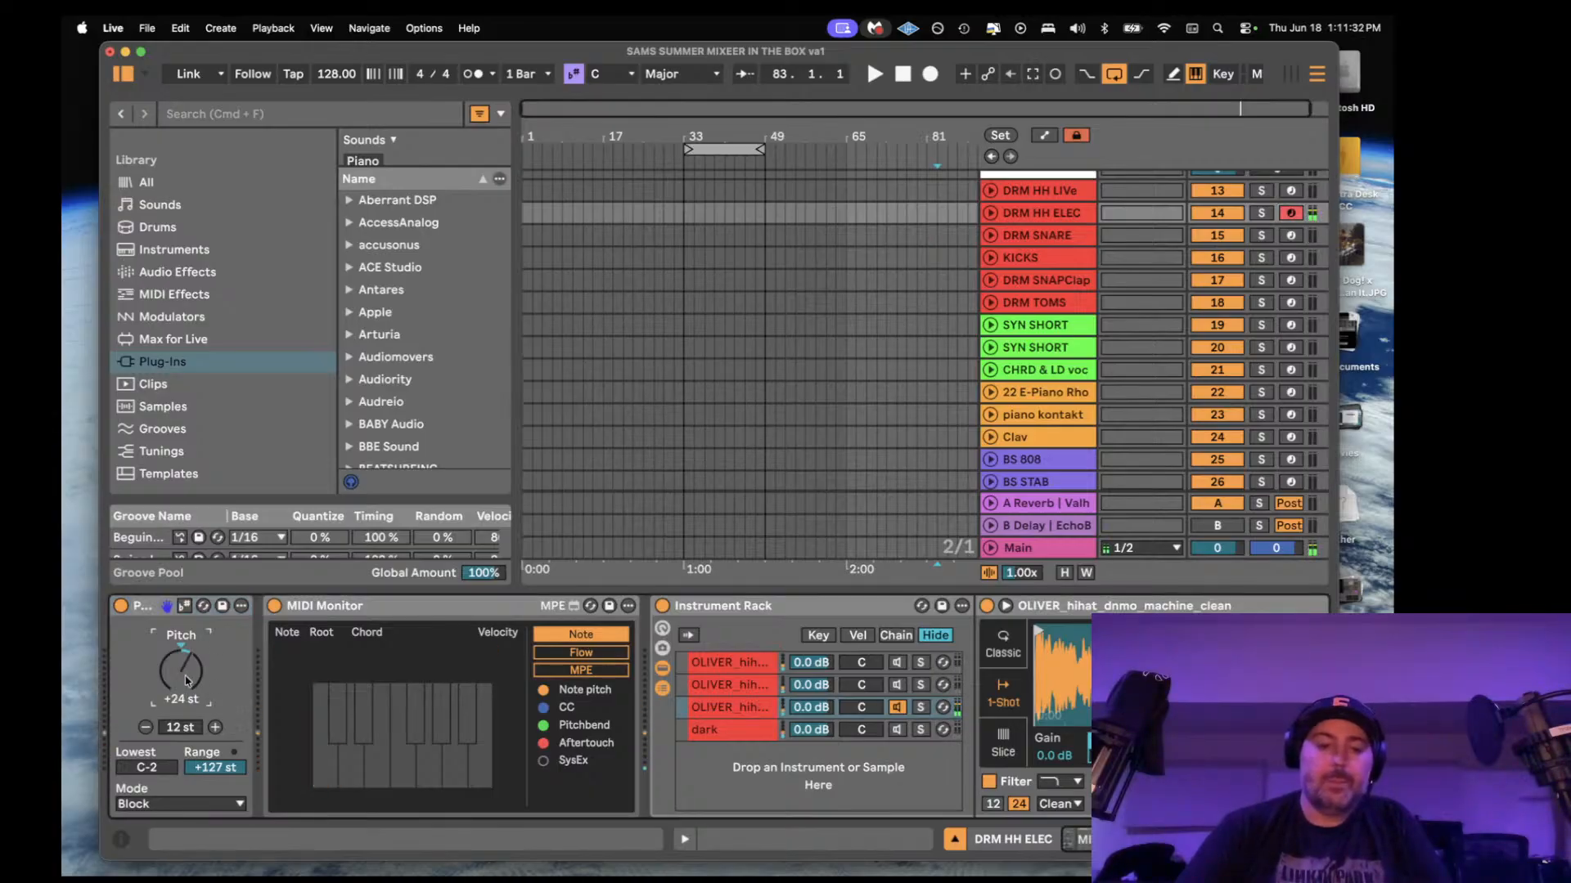
click(1290, 191)
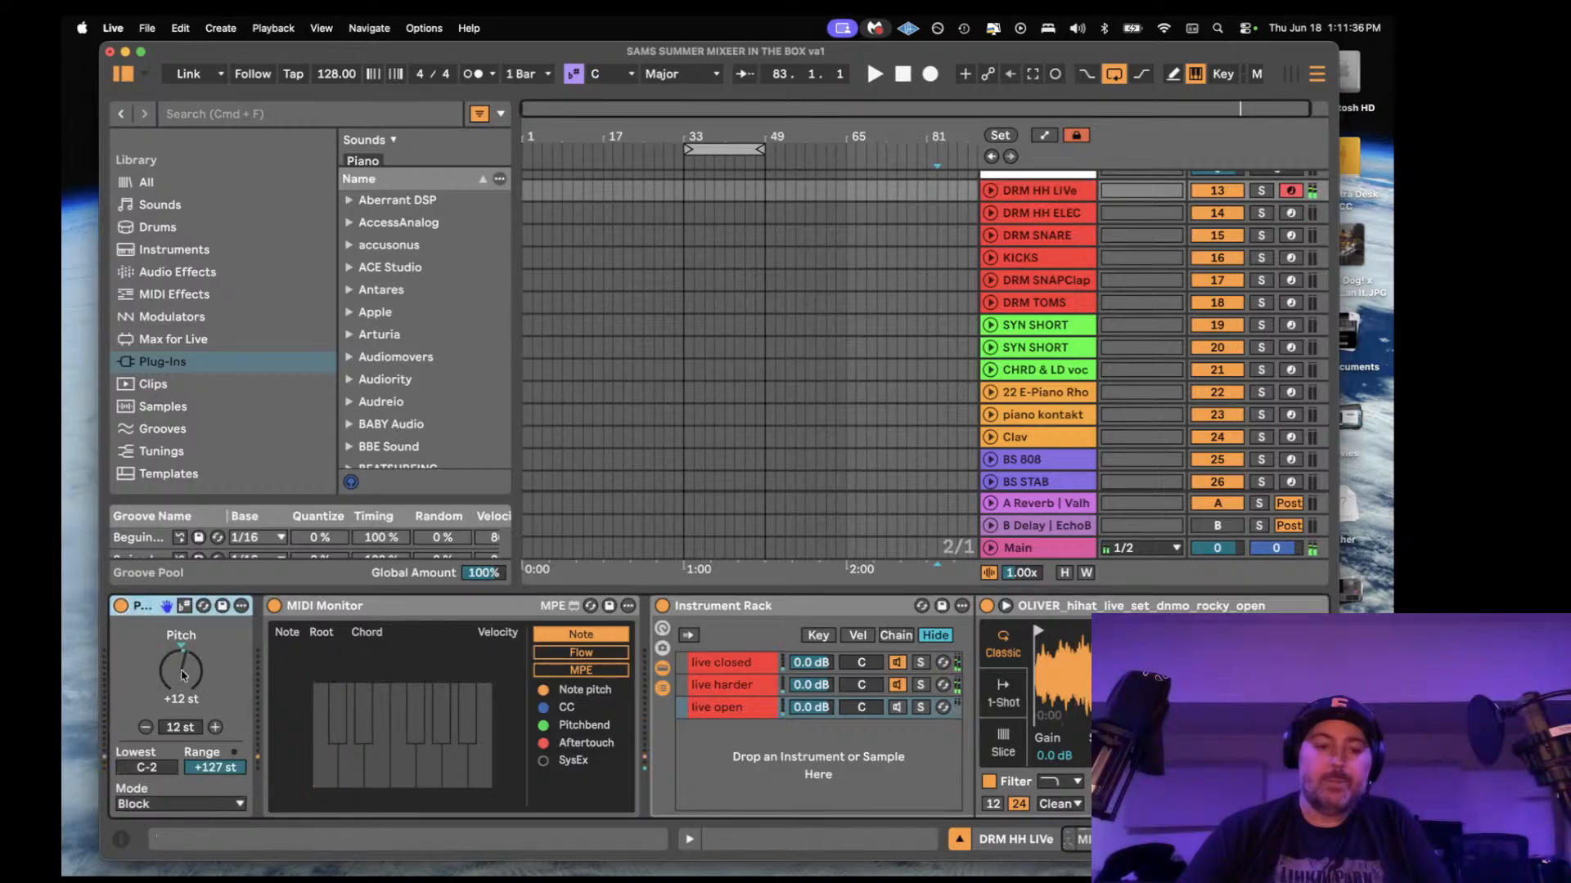
drag(180, 681, 184, 674)
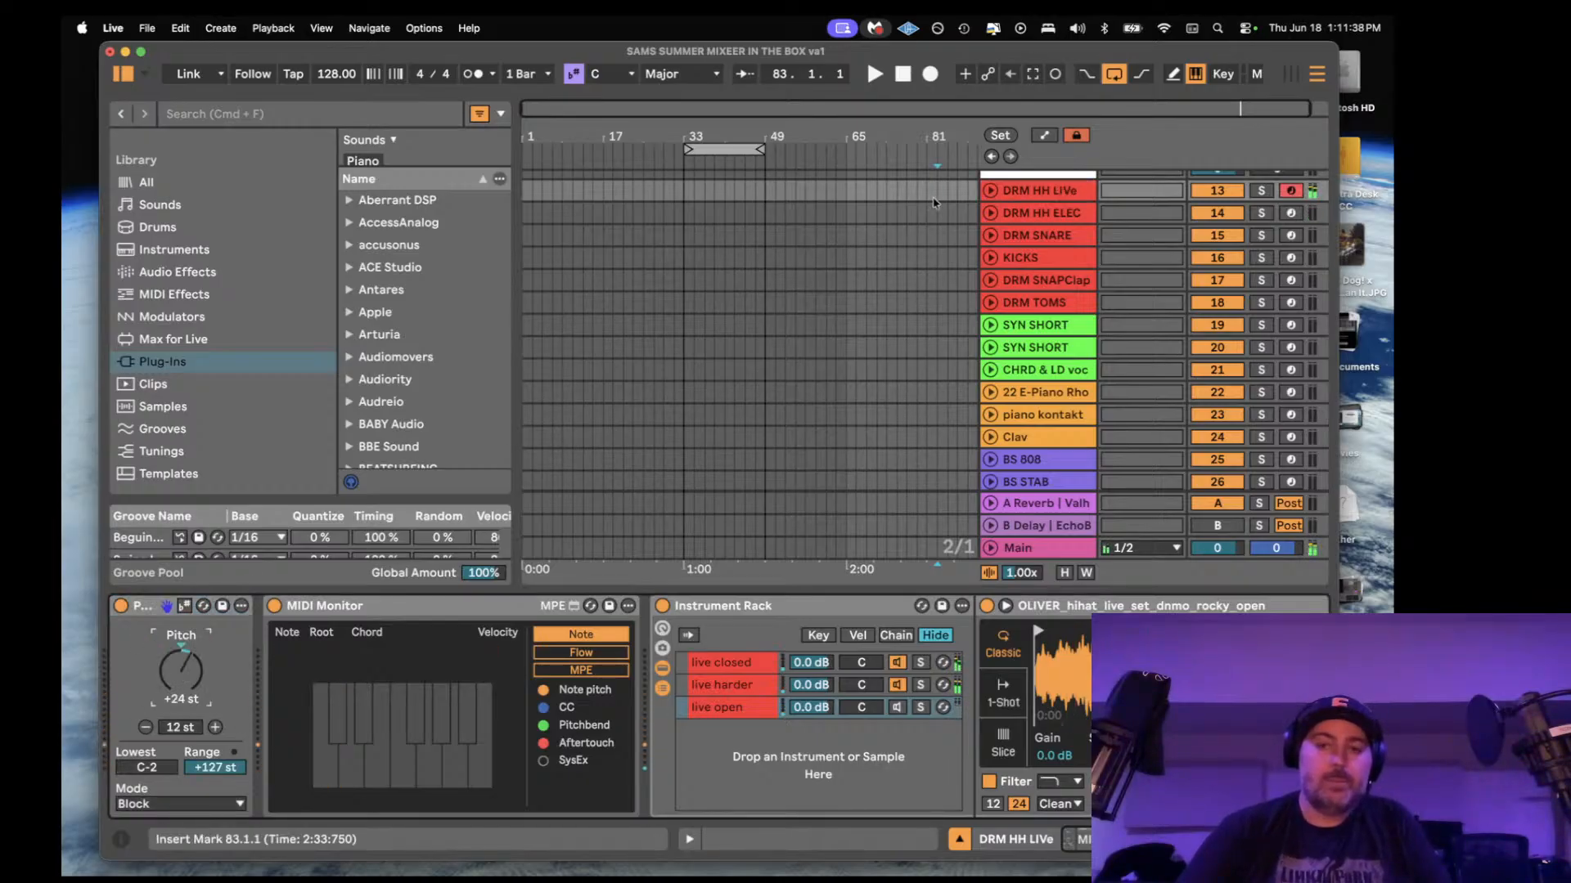
- Arm the drum tracks in turn from DRM HH ELEC down to DRM TOMS and audition the same key on each
scroll(1178, 270, up, 3)
scroll(1200, 291, down, 3)
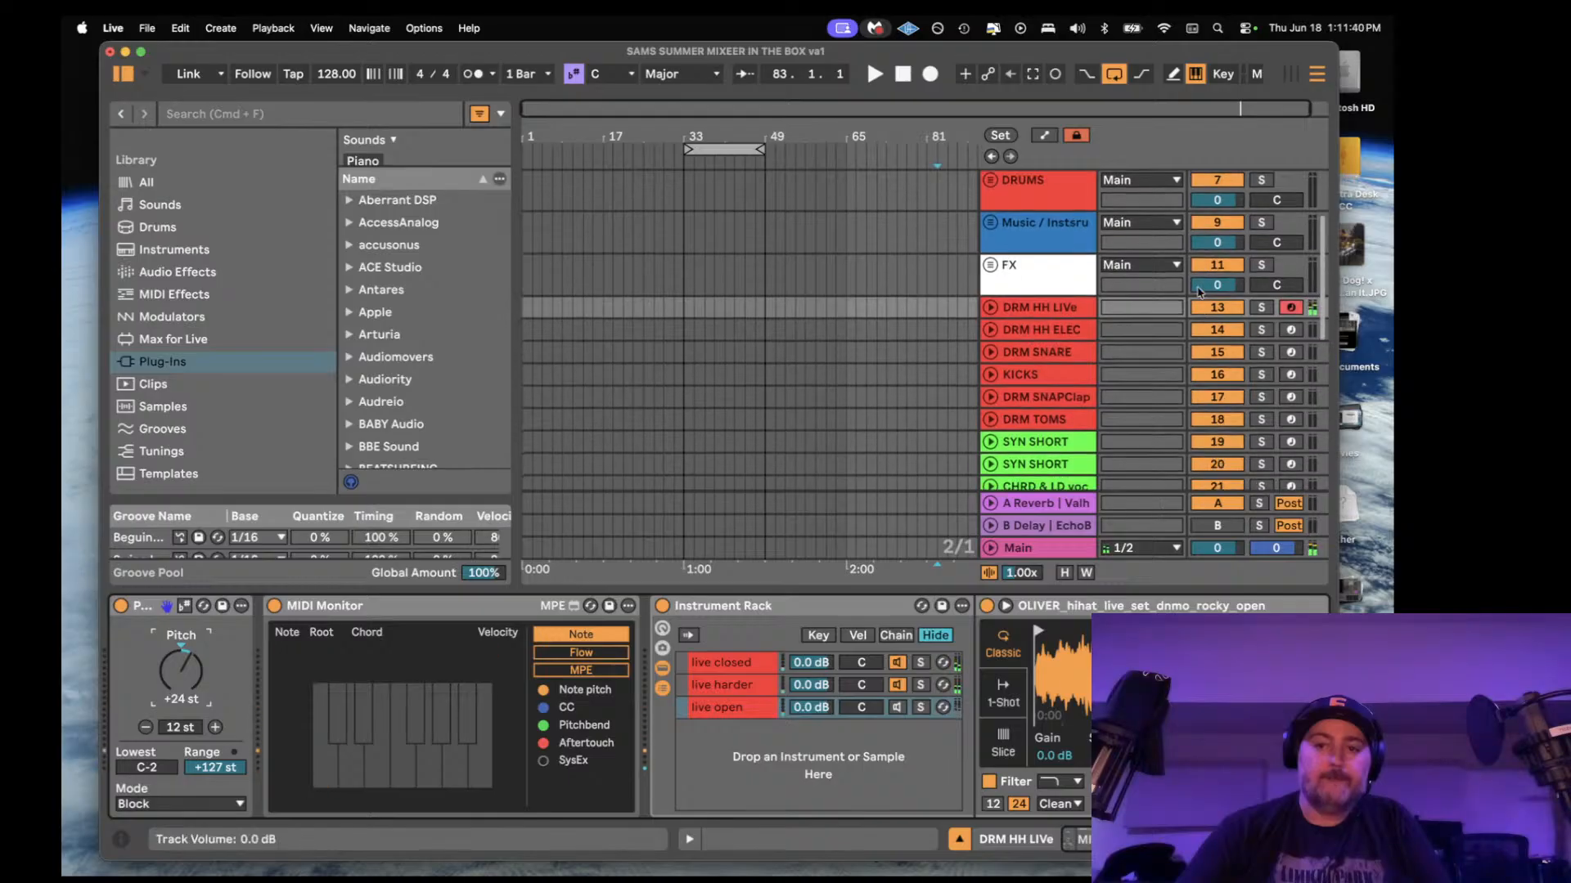
click(1290, 252)
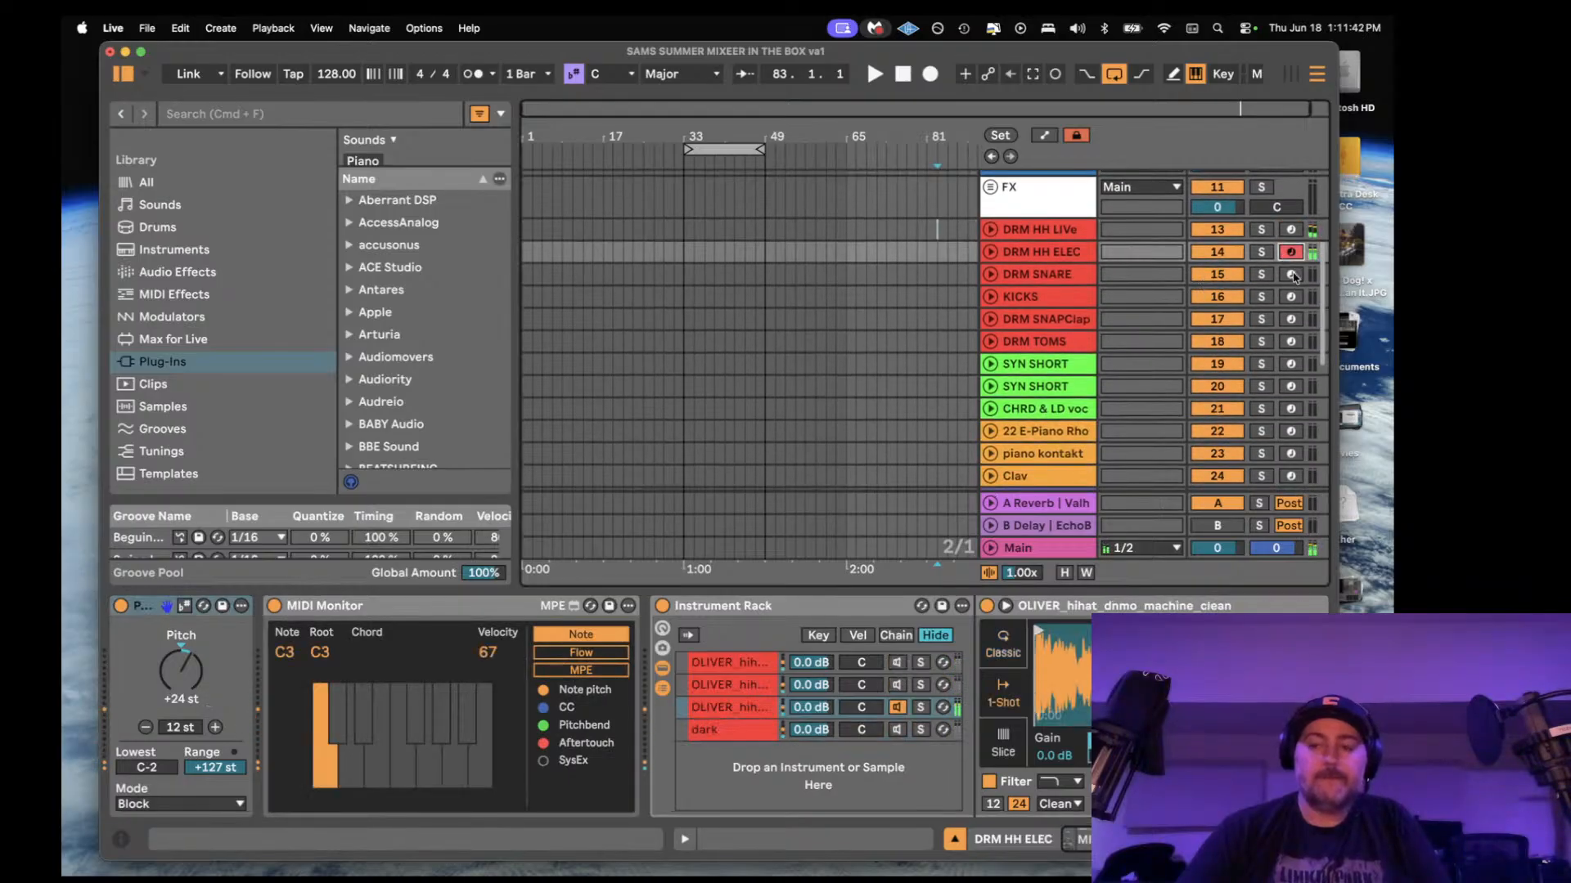
click(1291, 297)
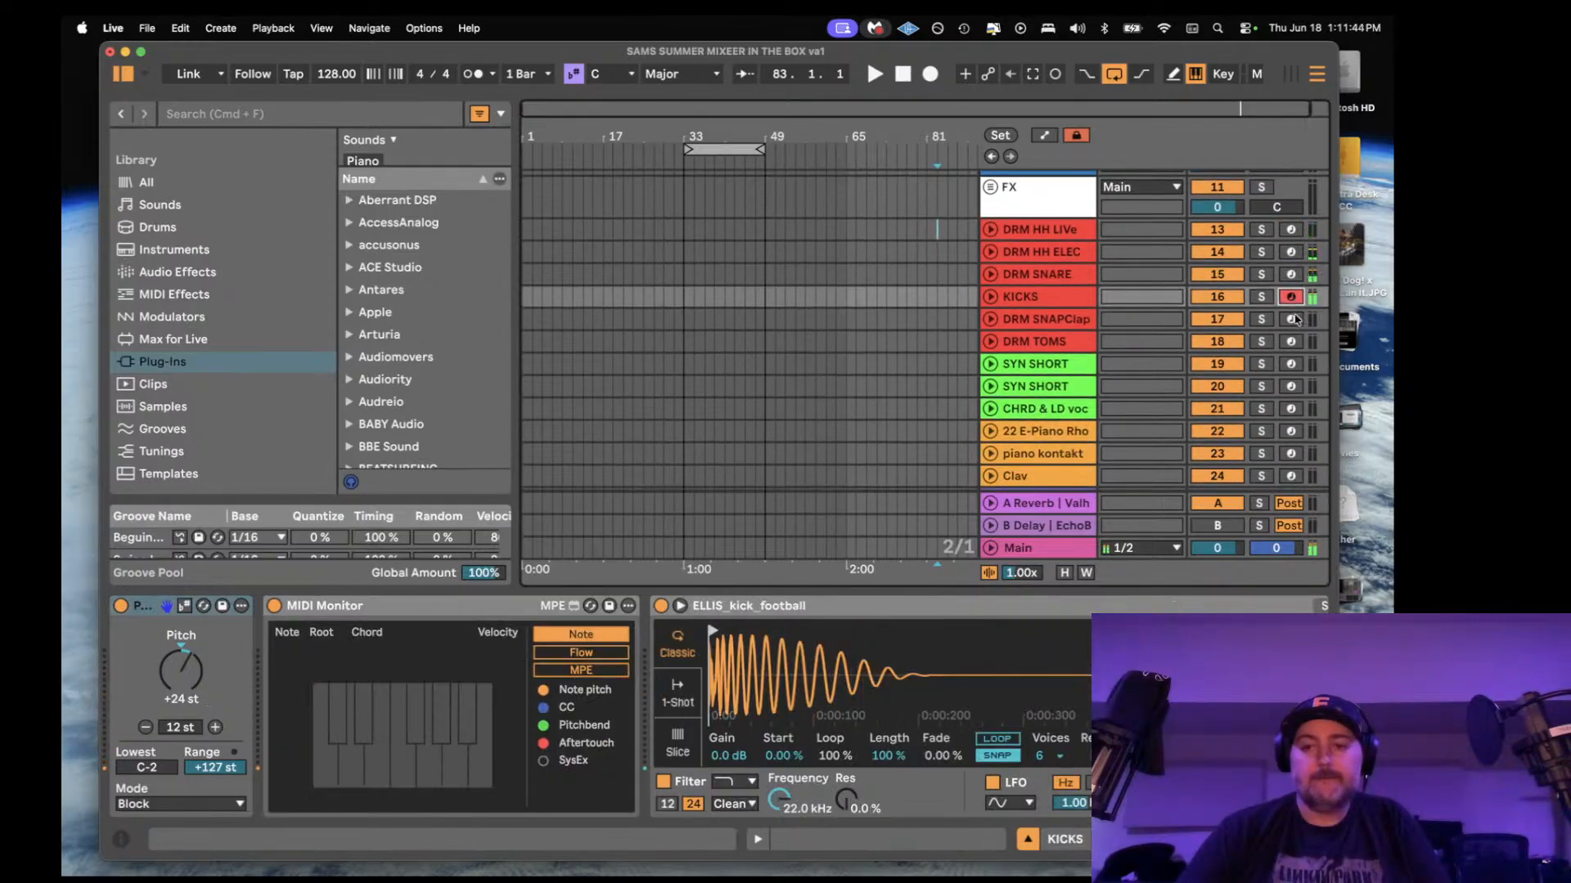
click(1291, 319)
click(1291, 342)
- Arm the two SYN SHORT, CHRD & LD vocoder, 22 E-Piano, piano kontakt and Clav tracks in turn to audition the same key
click(1291, 364)
click(1292, 387)
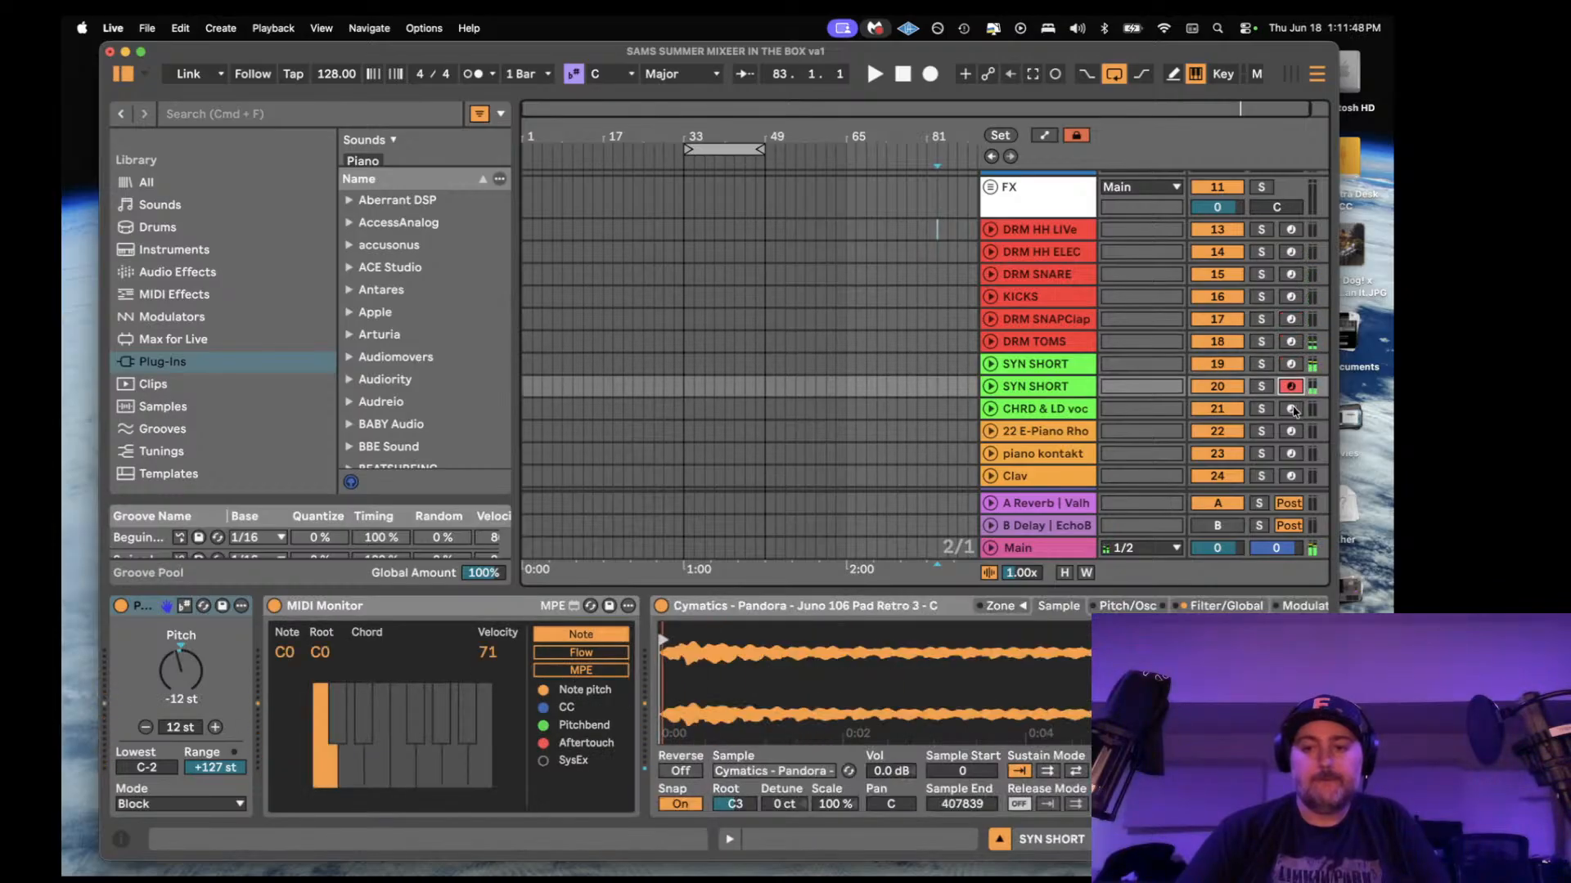
click(1291, 409)
scroll(1290, 384, down, 3)
click(1291, 361)
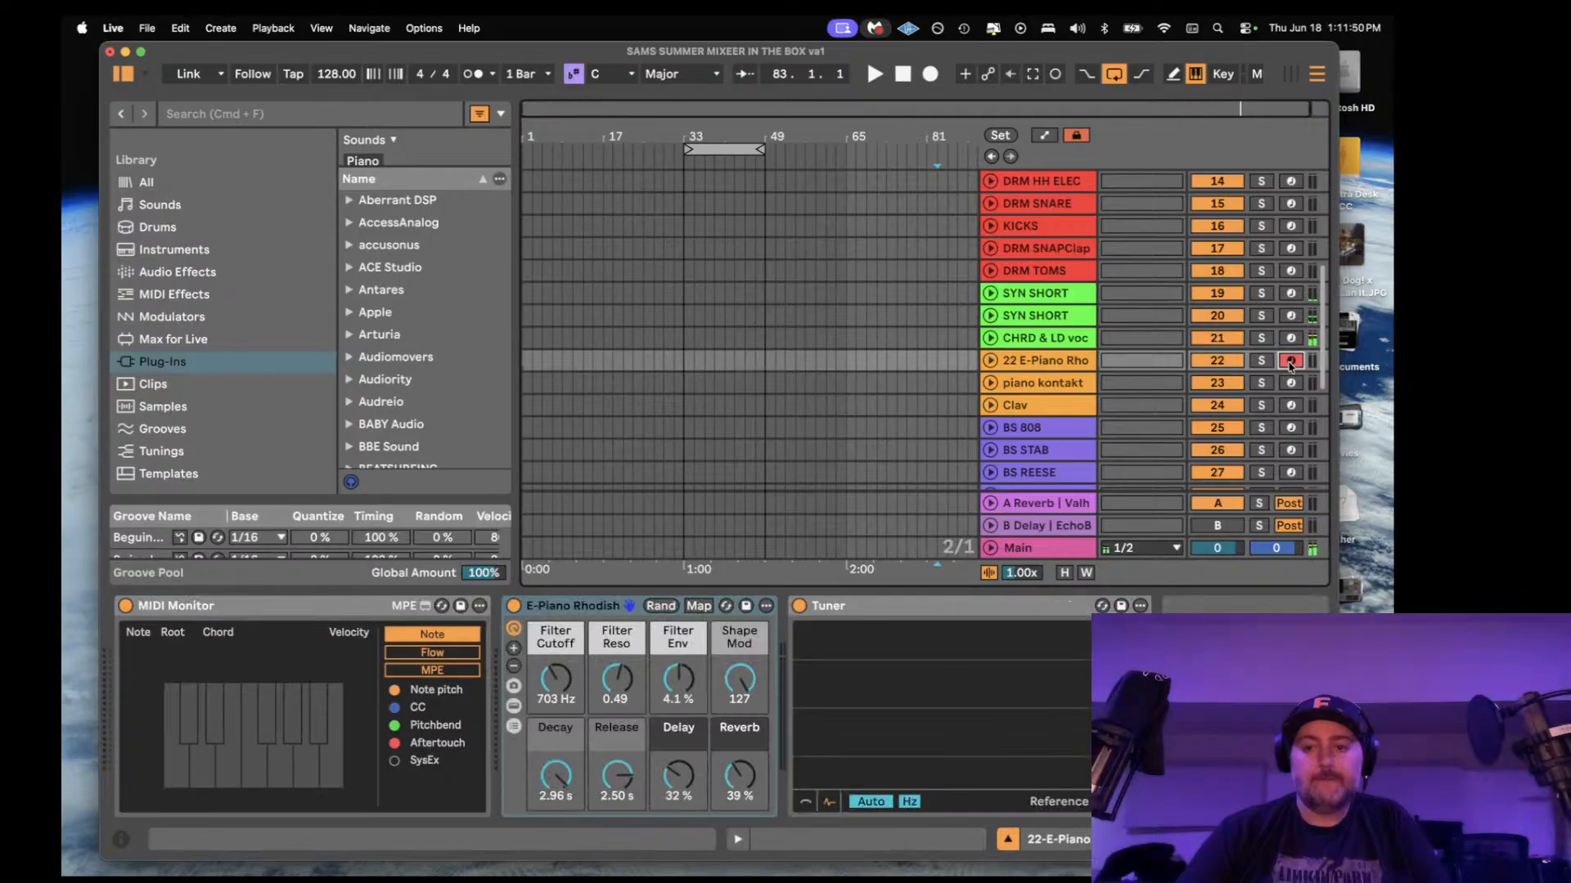
click(1291, 383)
click(1291, 406)
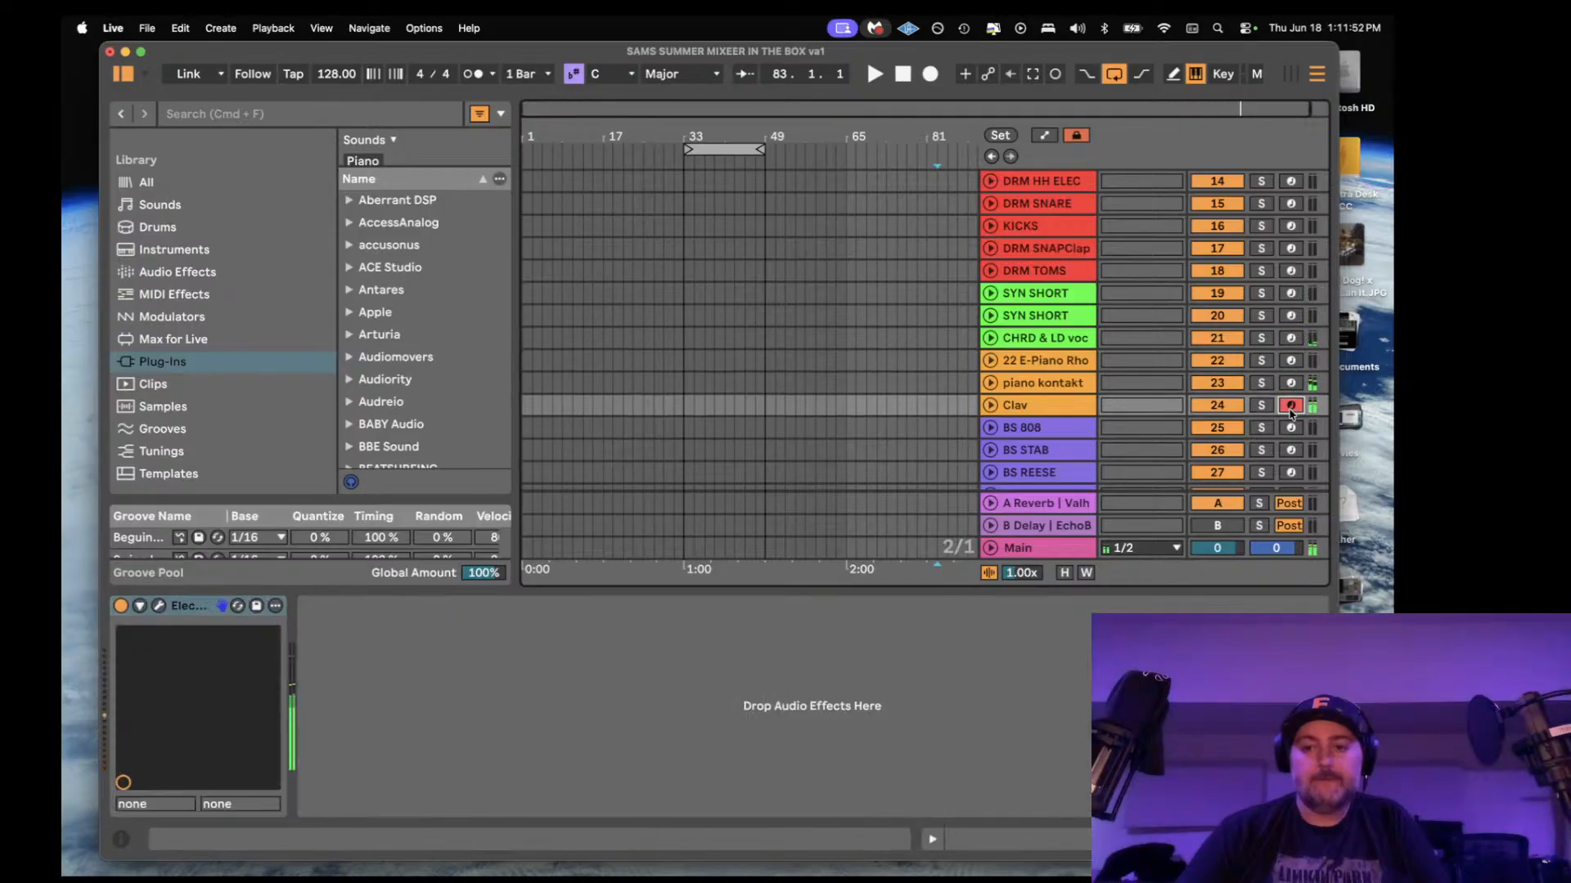
- Arm the bass tracks in turn from BS 808 through BASS WET VOCODER to SUB and audition the same key on each
click(1291, 428)
scroll(1290, 432, down, 2)
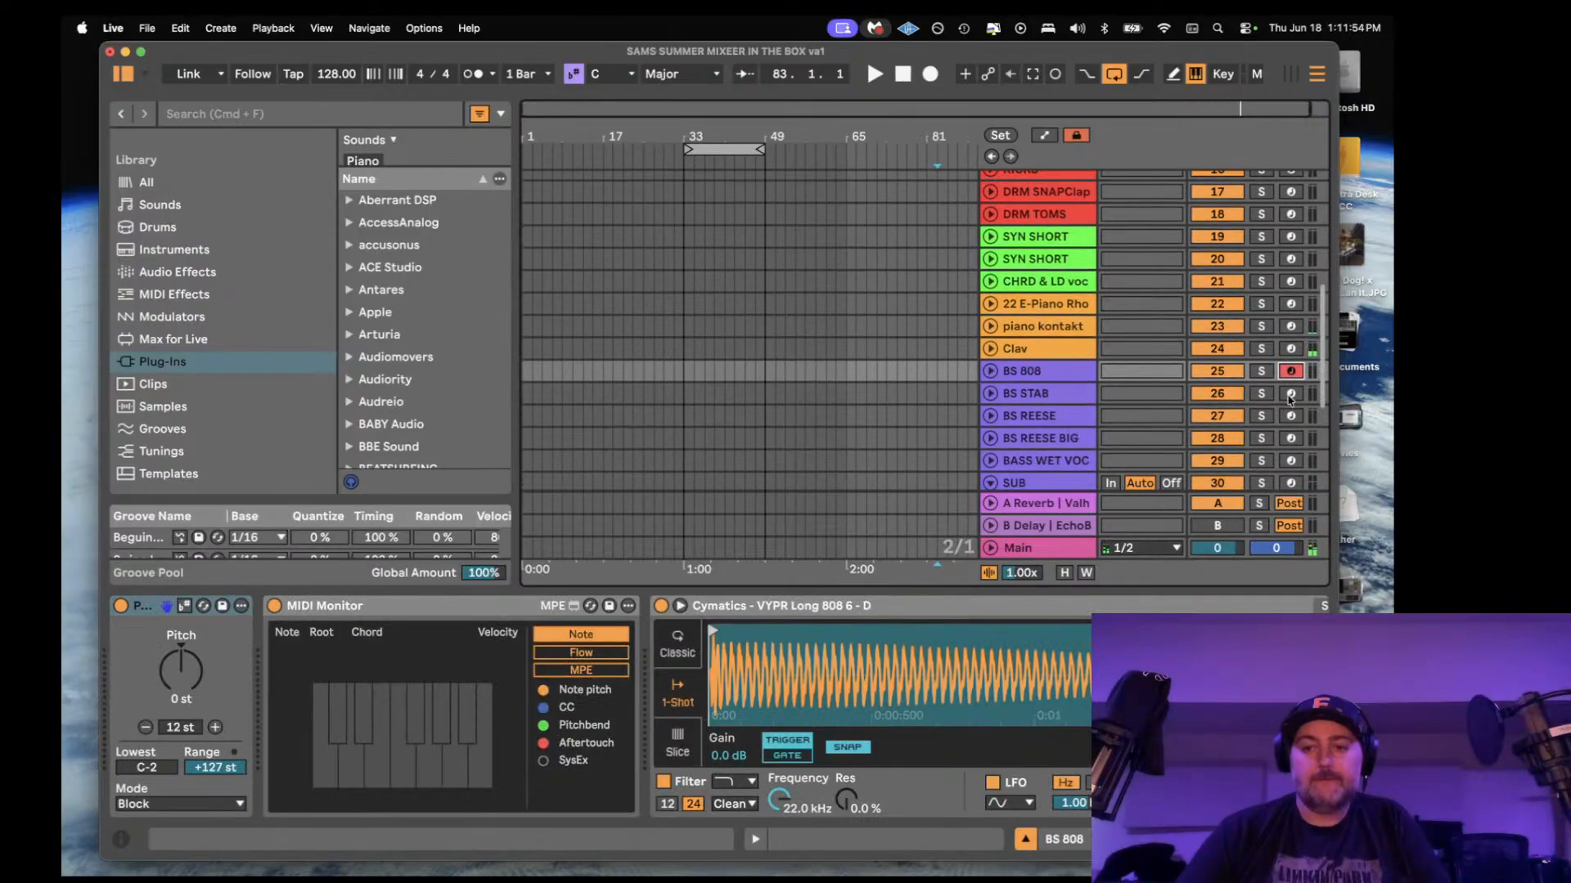
click(1291, 394)
click(1291, 415)
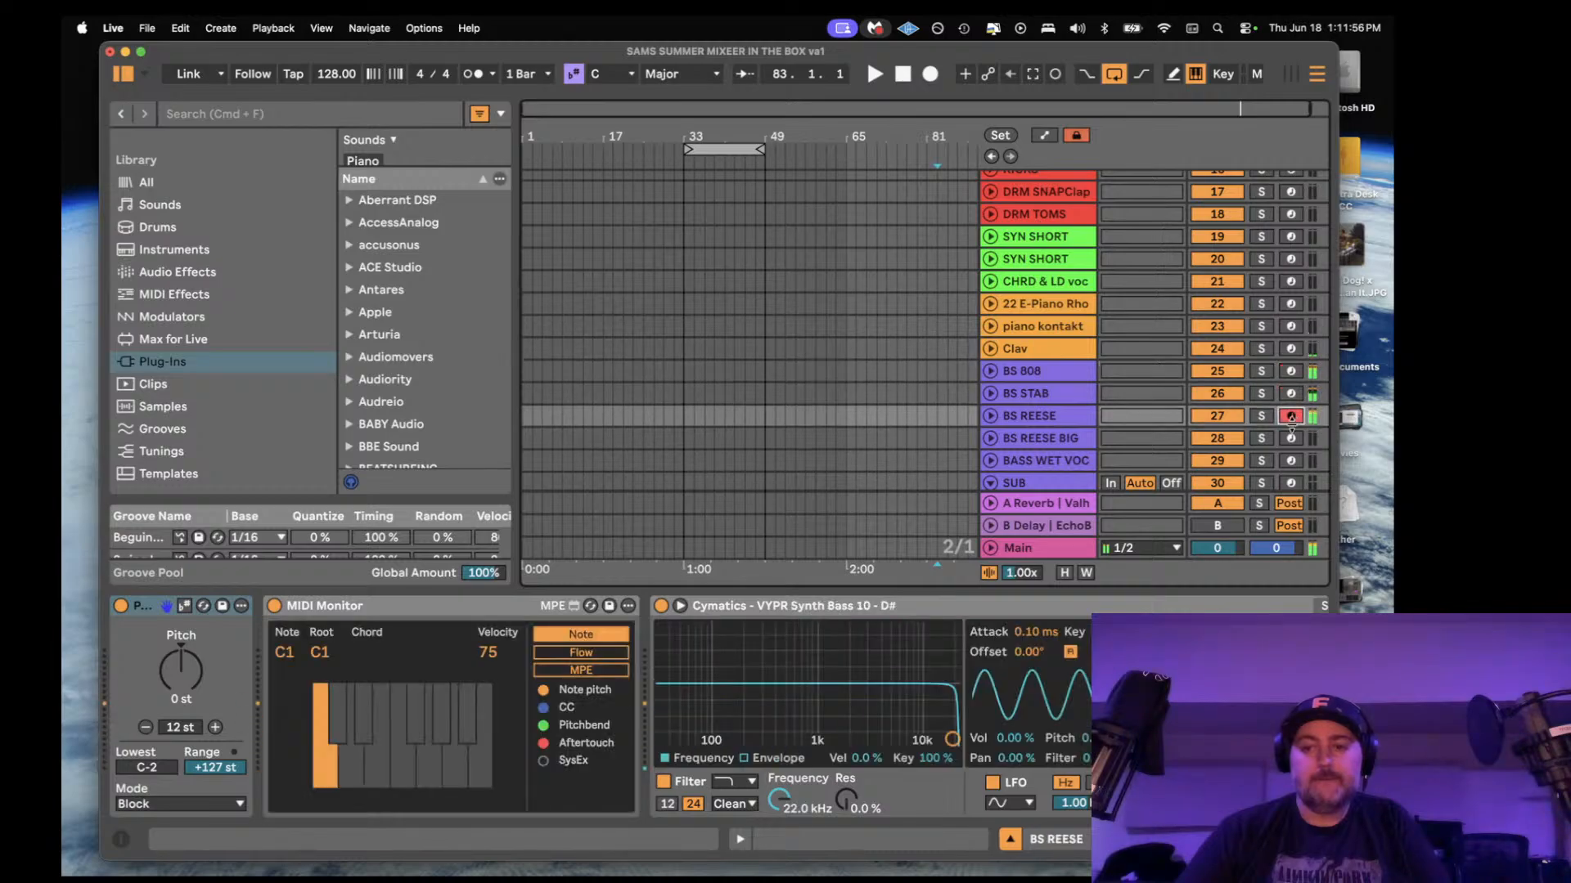
click(1291, 438)
click(1290, 460)
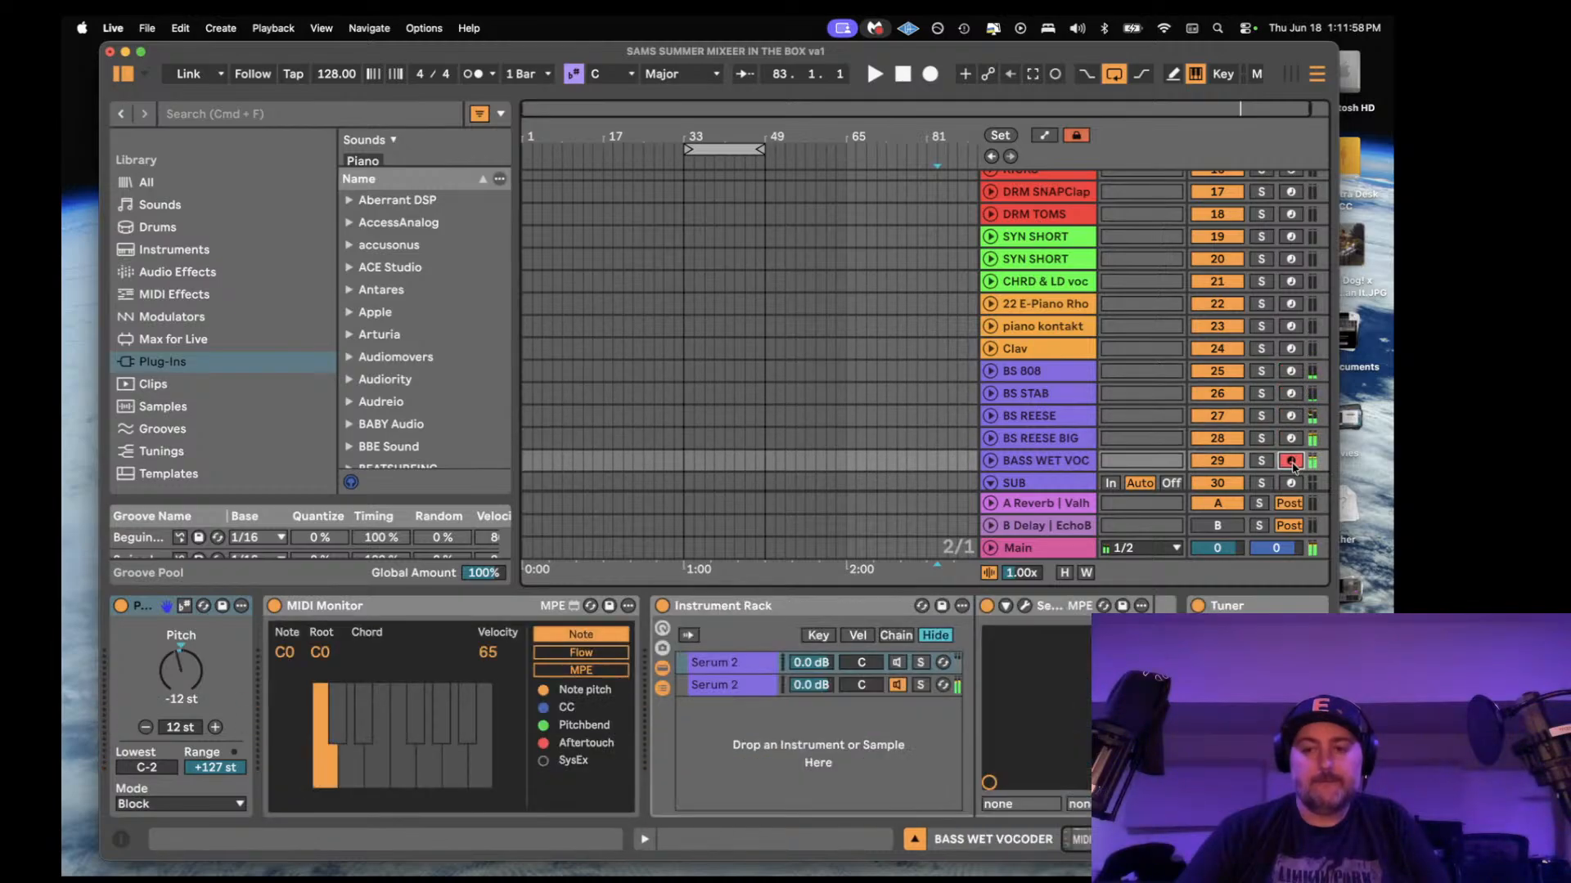
scroll(1292, 454, down, 2)
click(1290, 442)
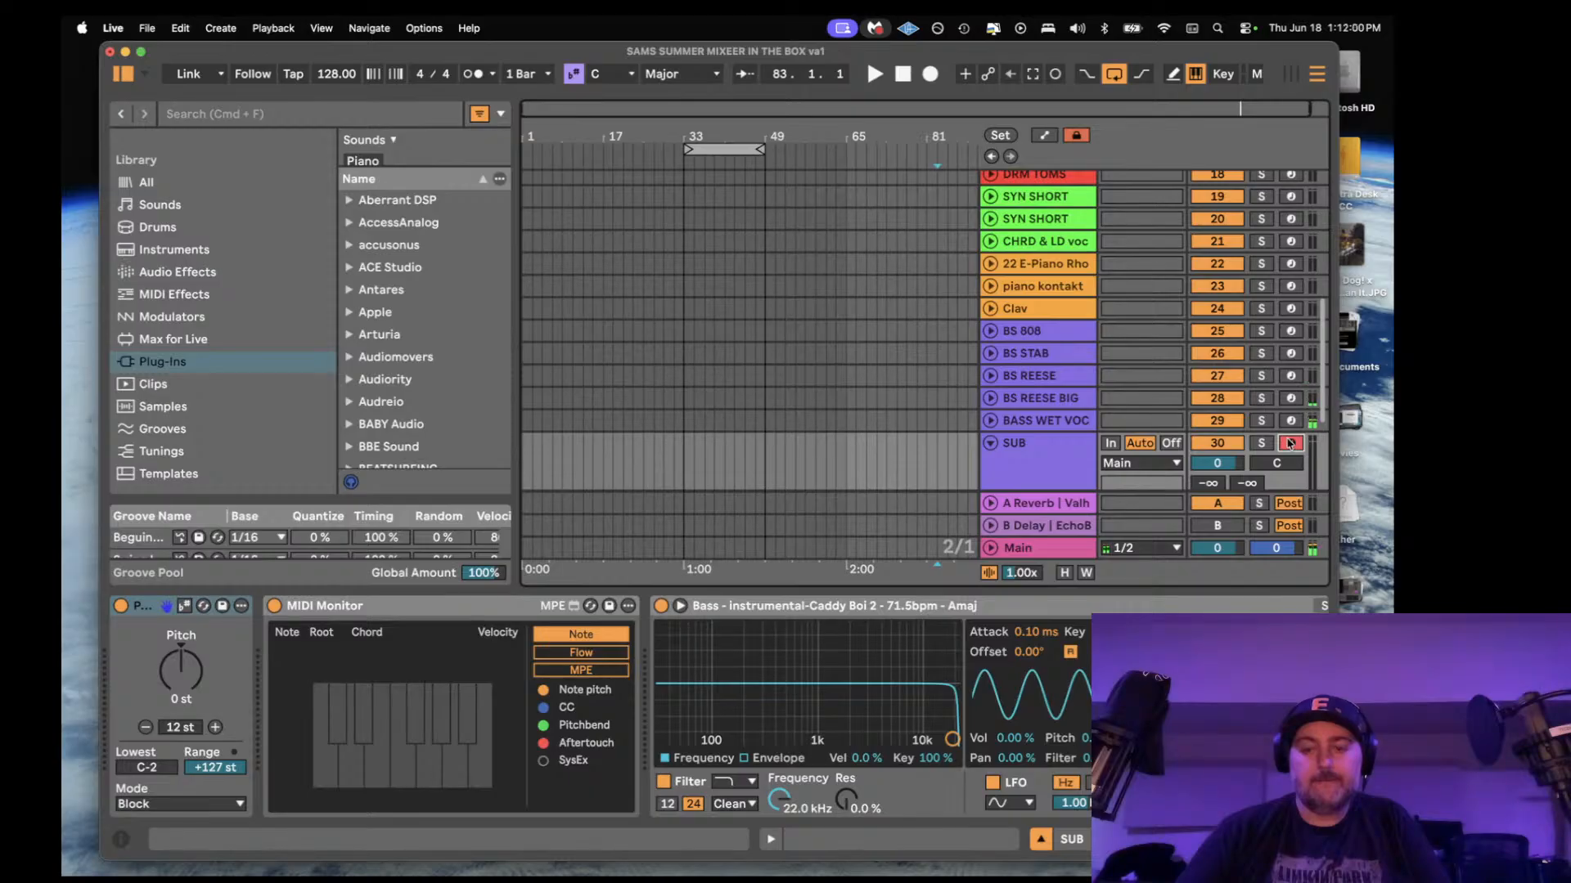
- Arm the BASS WET VOCODER and 31 EZdrummer tracks in turn to audition the same key, and hide the device view
click(1291, 420)
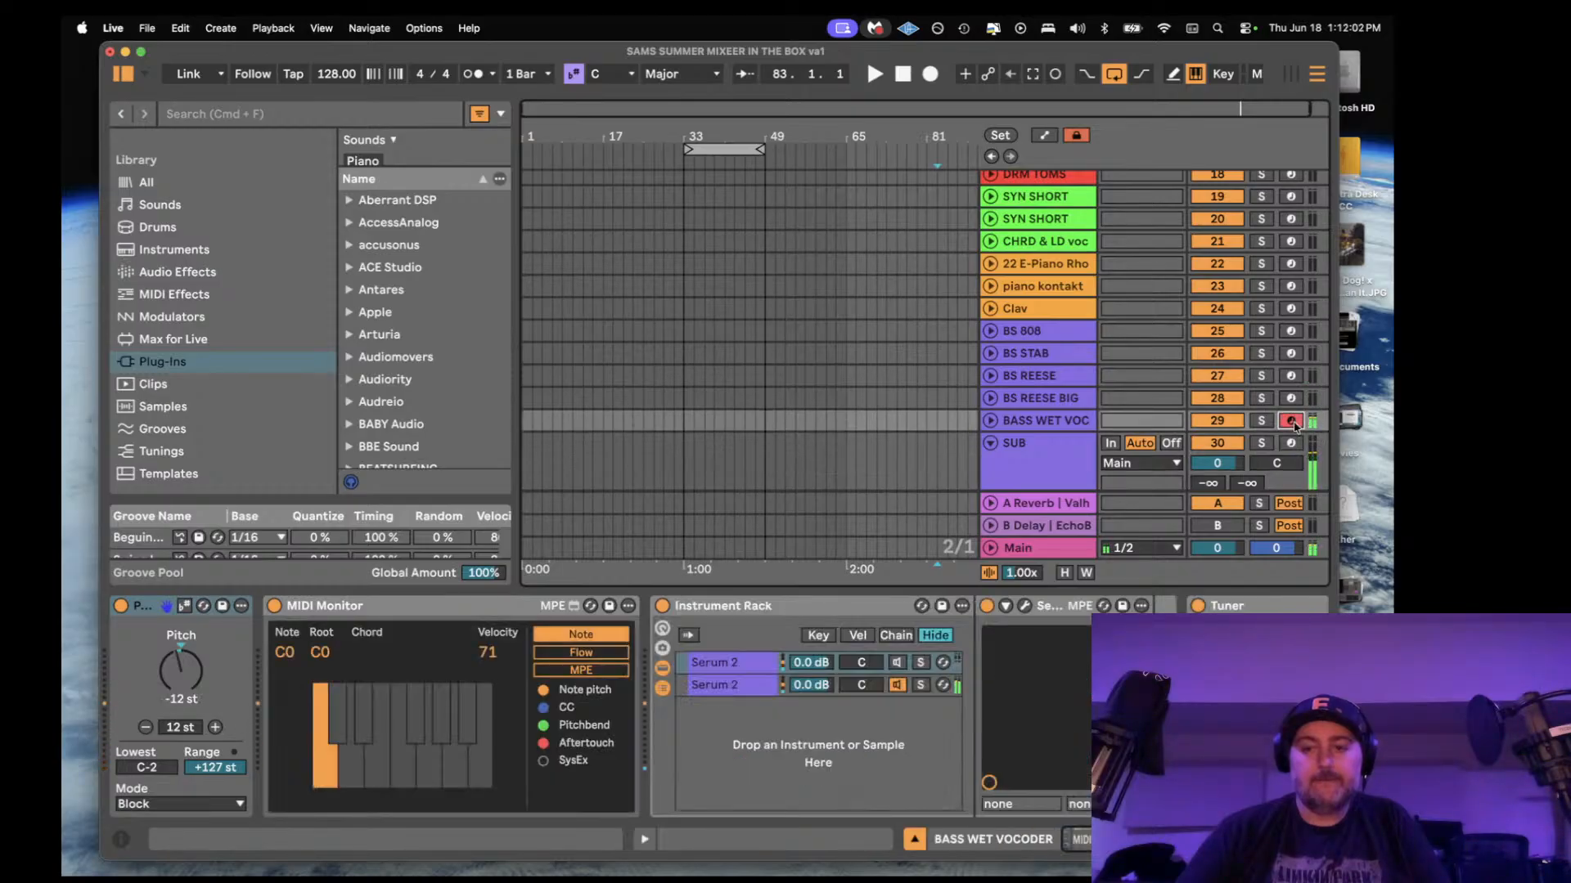
scroll(1294, 421, down, 3)
click(1291, 374)
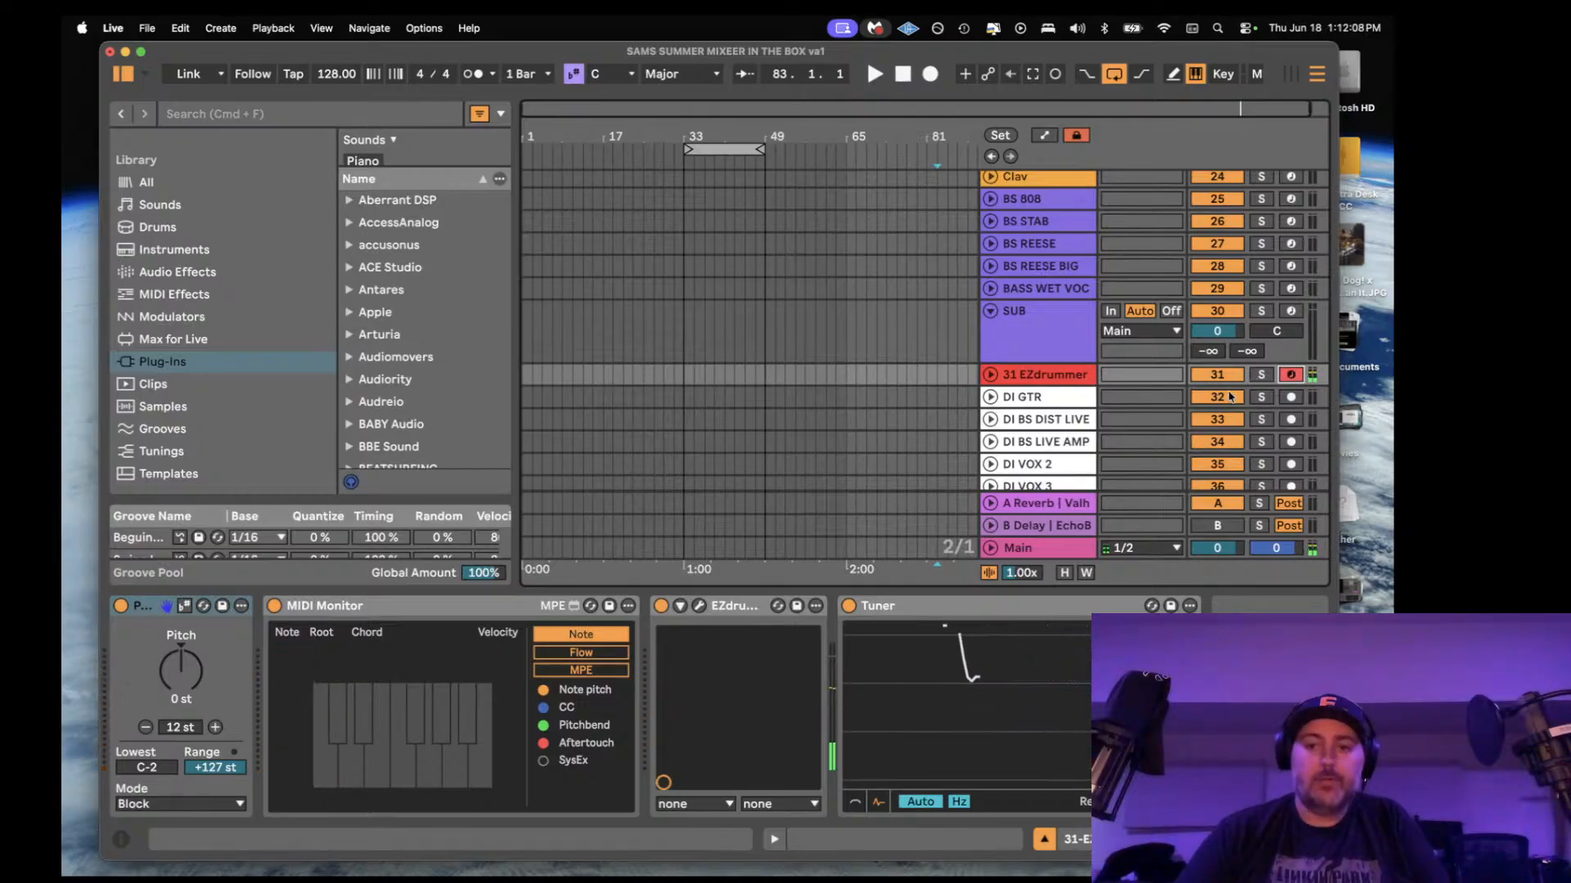
scroll(1228, 391, down, 3)
click(1039, 316)
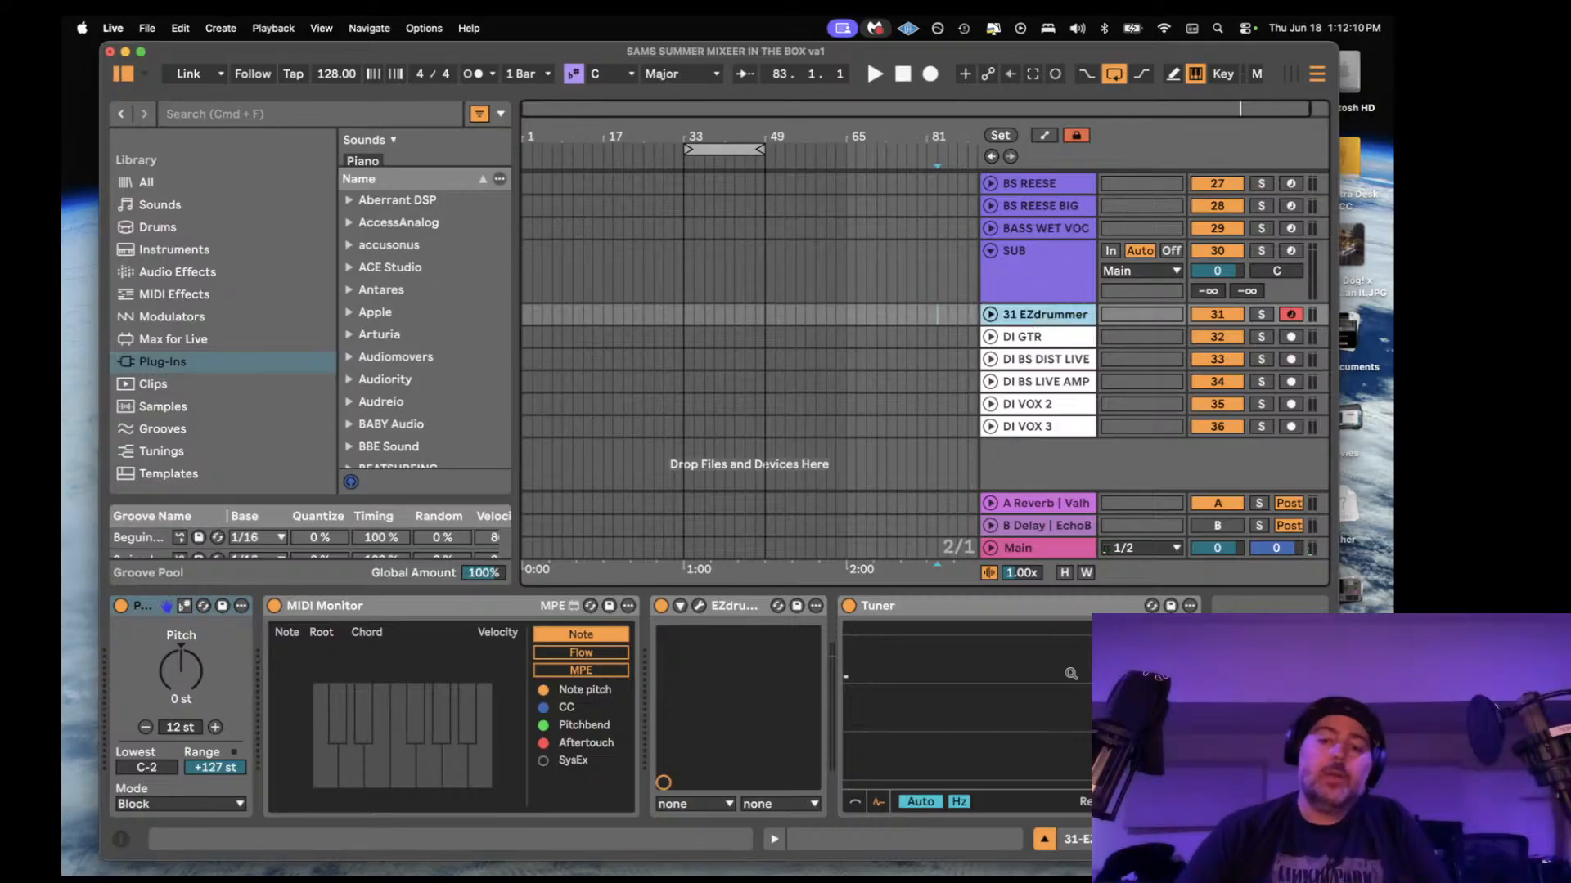
click(1042, 838)
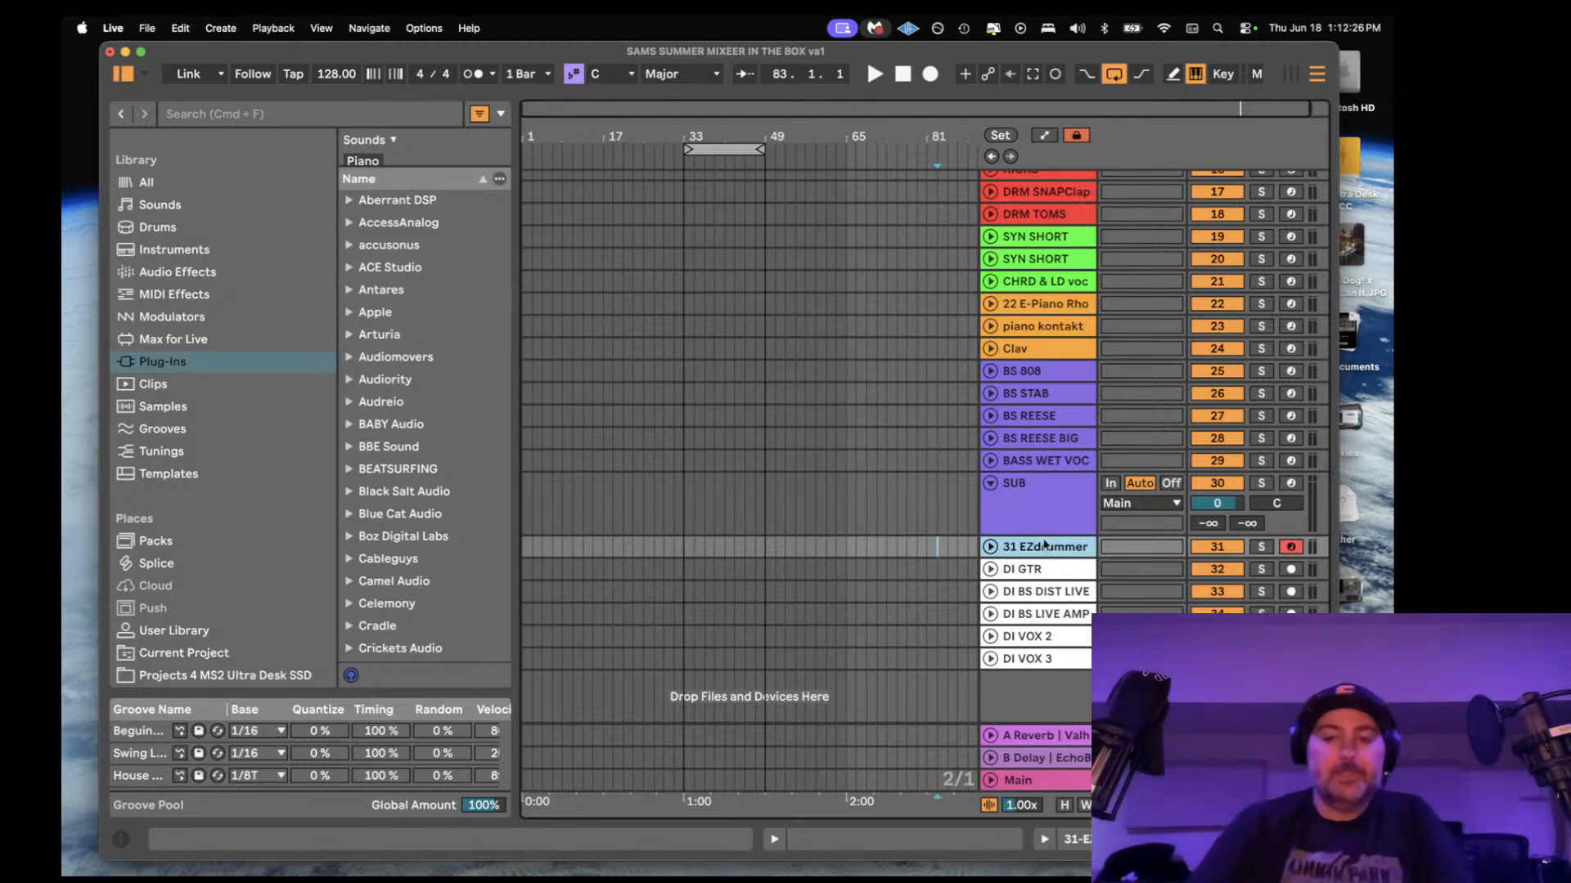
- Duplicate the 31 EZdrummer track, search the plug-ins for "addic" and select the second Addictive Drums 2 entry
key(super+d)
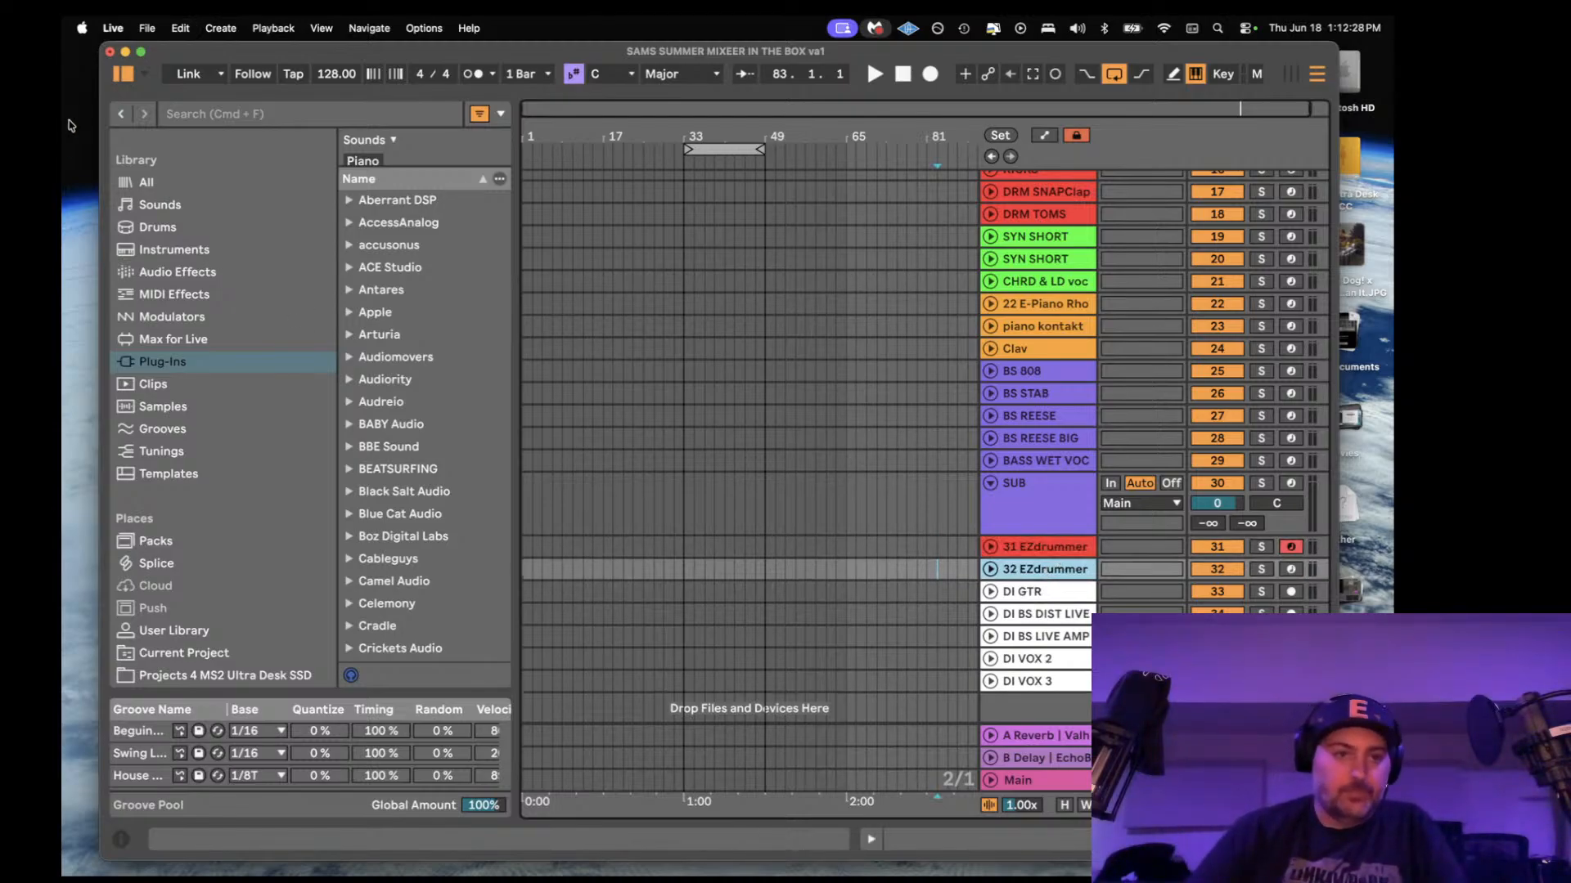
click(260, 115)
text(addic)
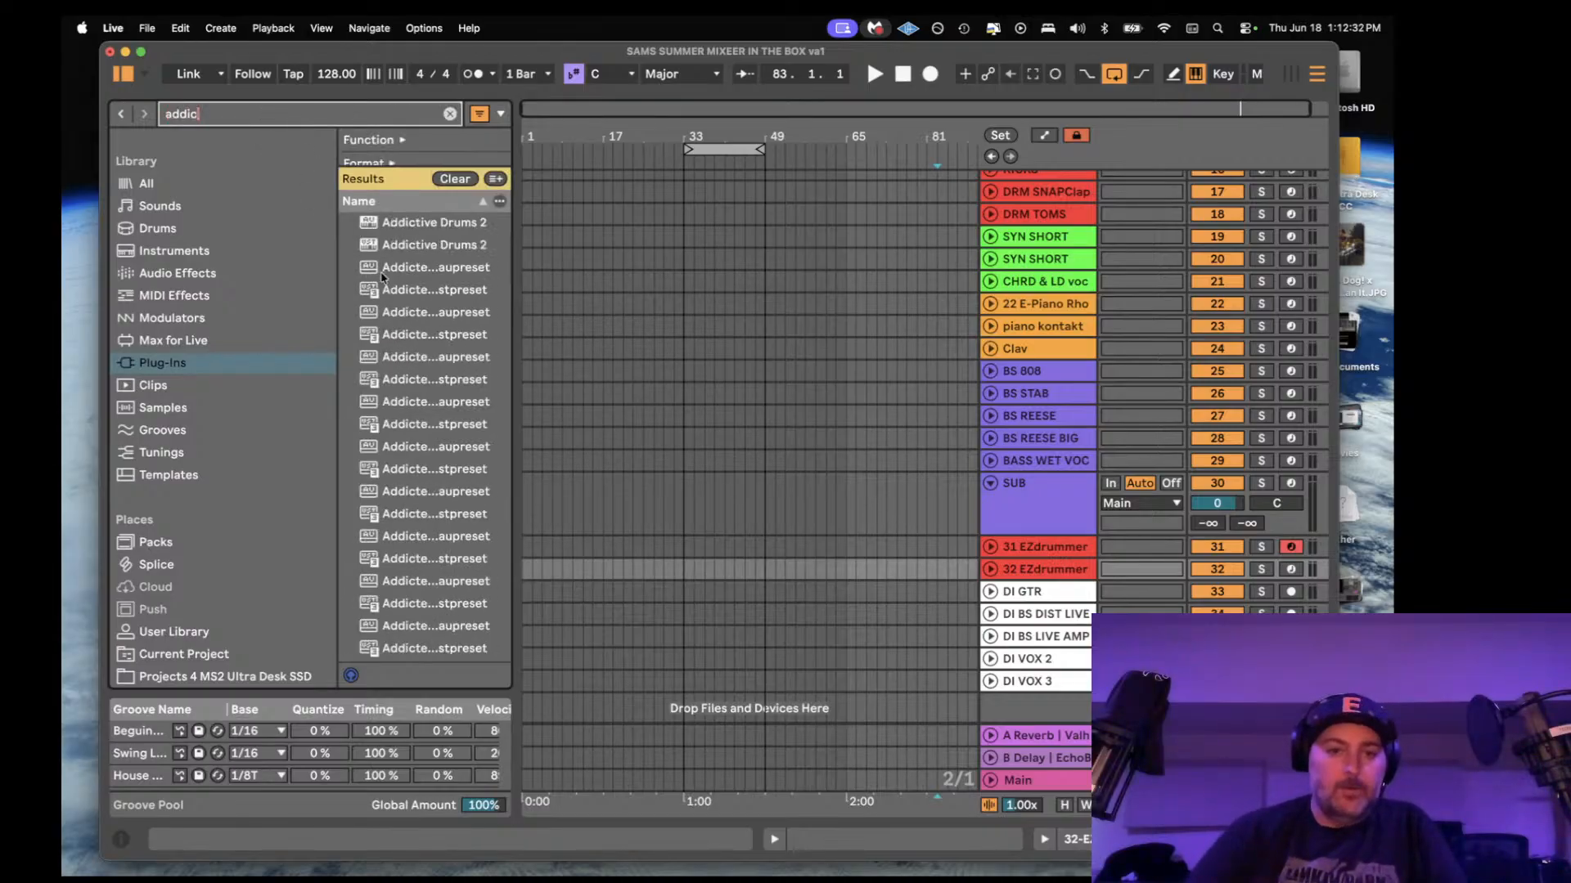
click(408, 249)
scroll(1034, 571, down, 1)
- Unfold the duplicated 32 EZdrummer track and delete it
click(990, 548)
scroll(1022, 540, down, 1)
click(1050, 528)
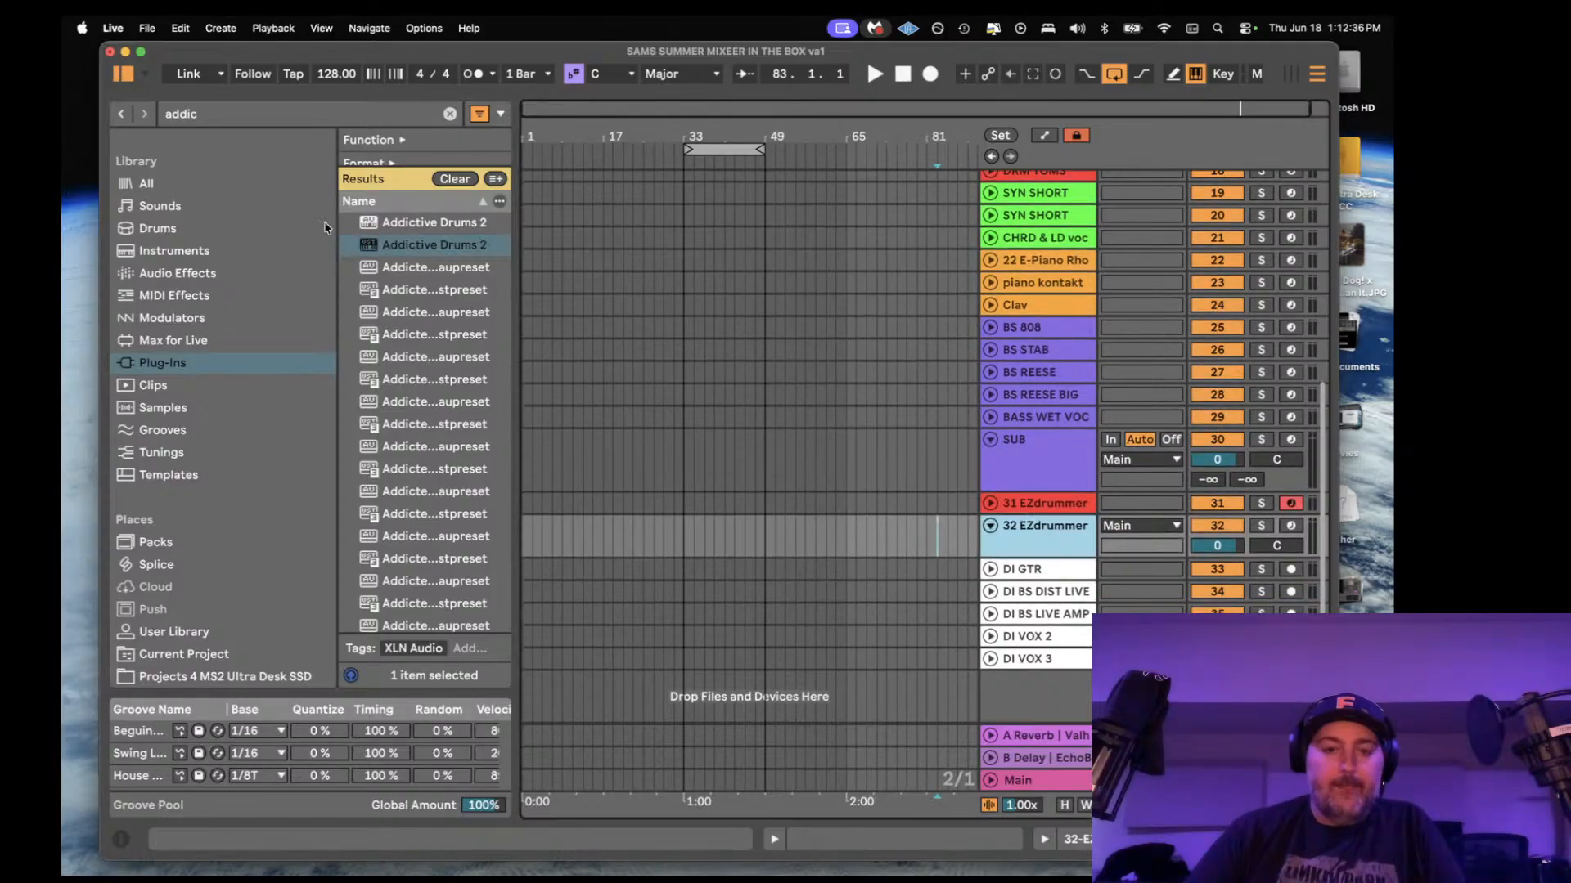
click(929, 536)
click(1051, 535)
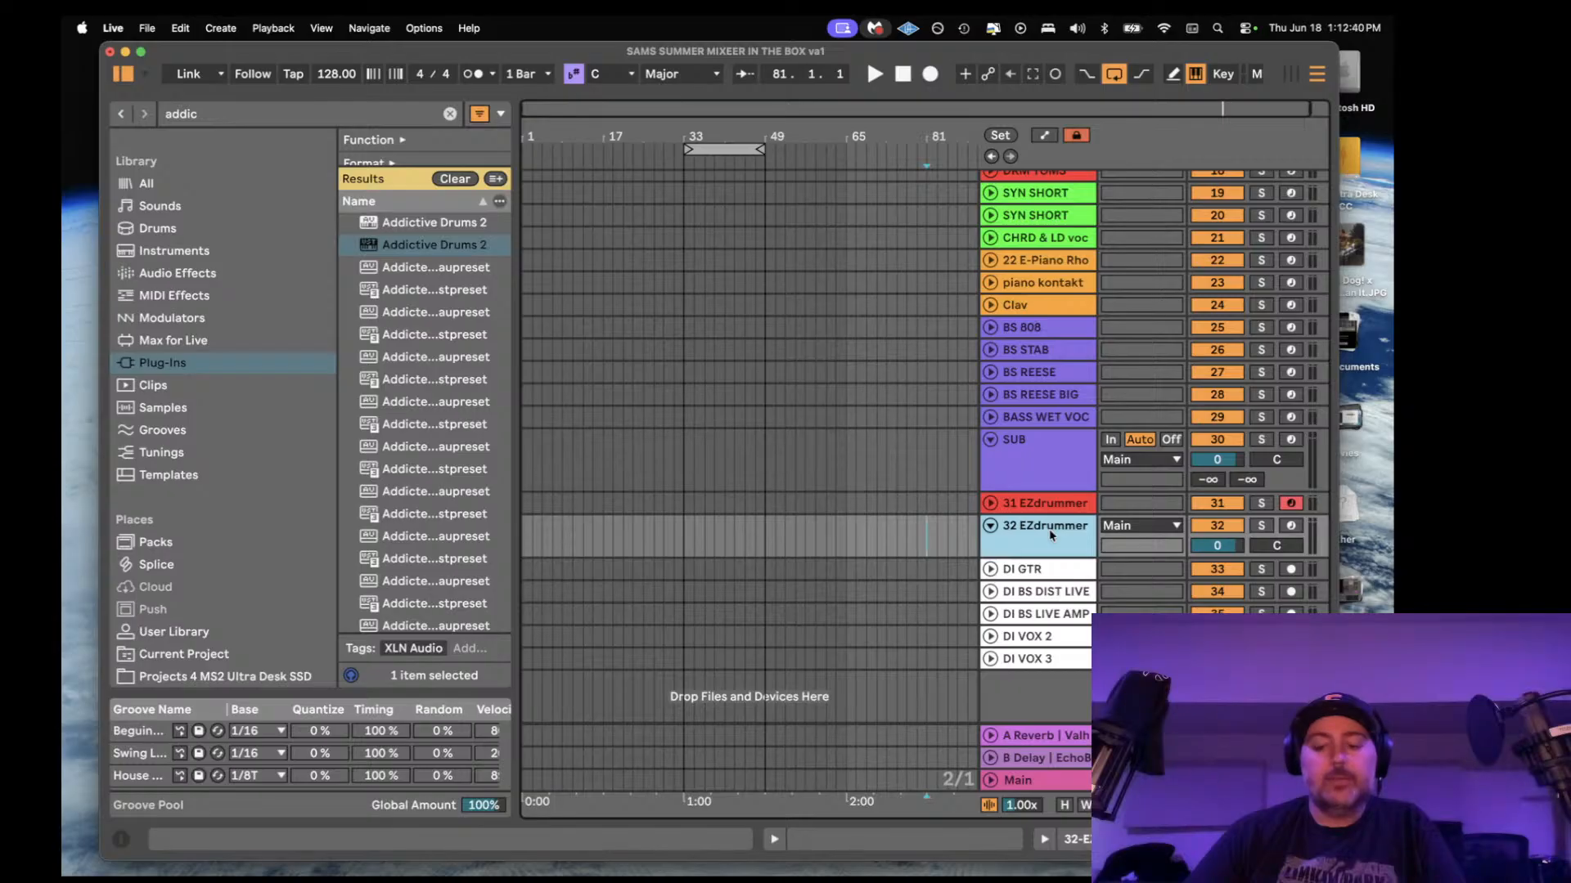
key(BackSpace)
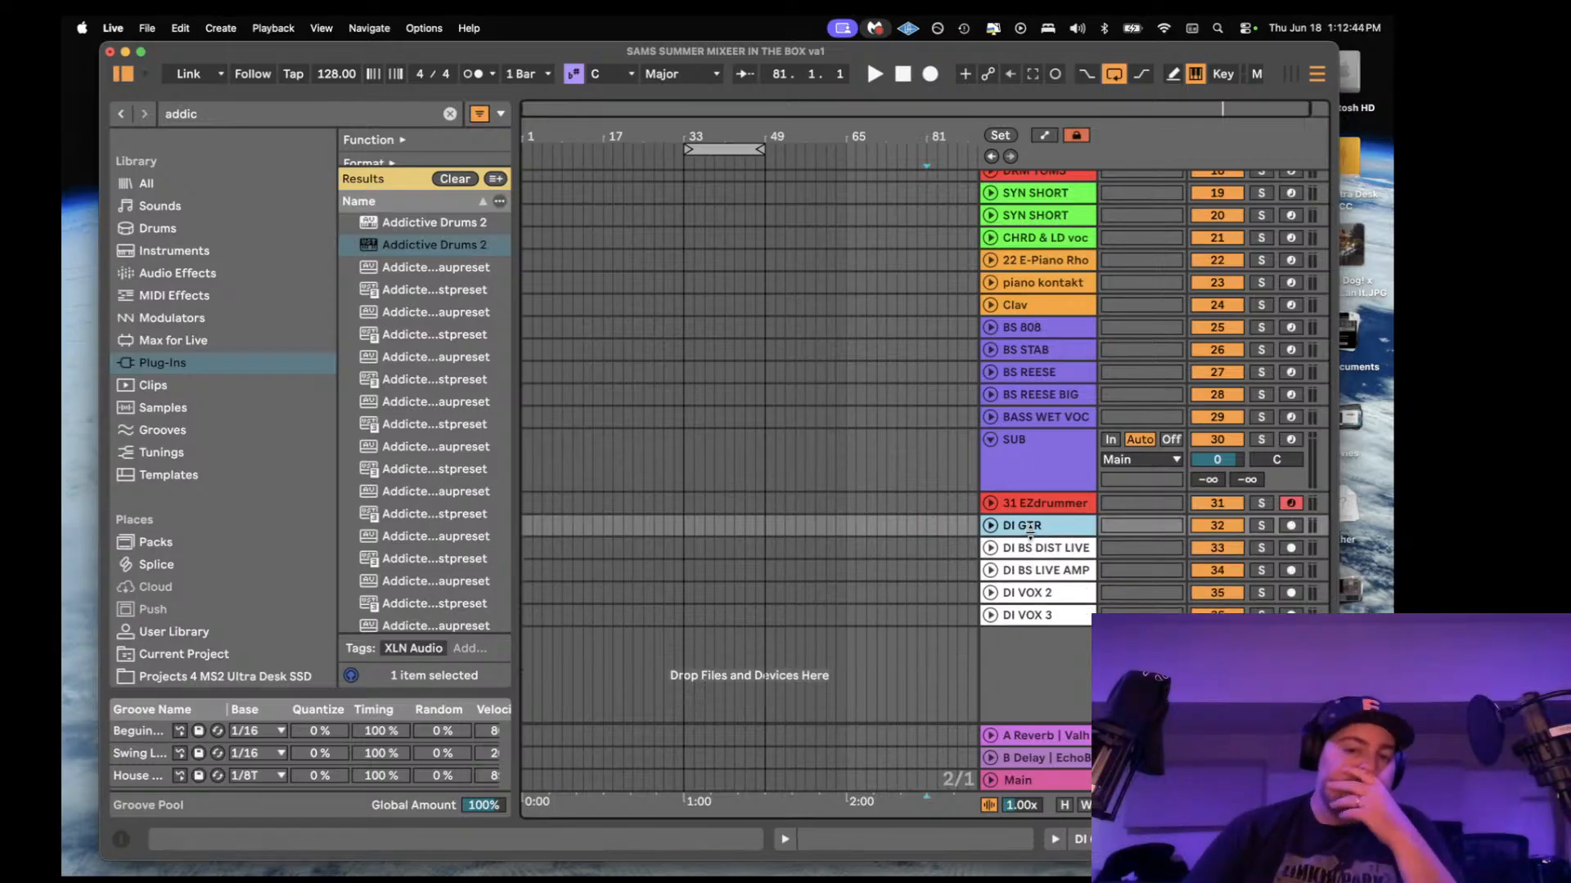
- Switch the browser to the Current Project folder, widen its file list and clear the search
scroll(273, 487, down, 4)
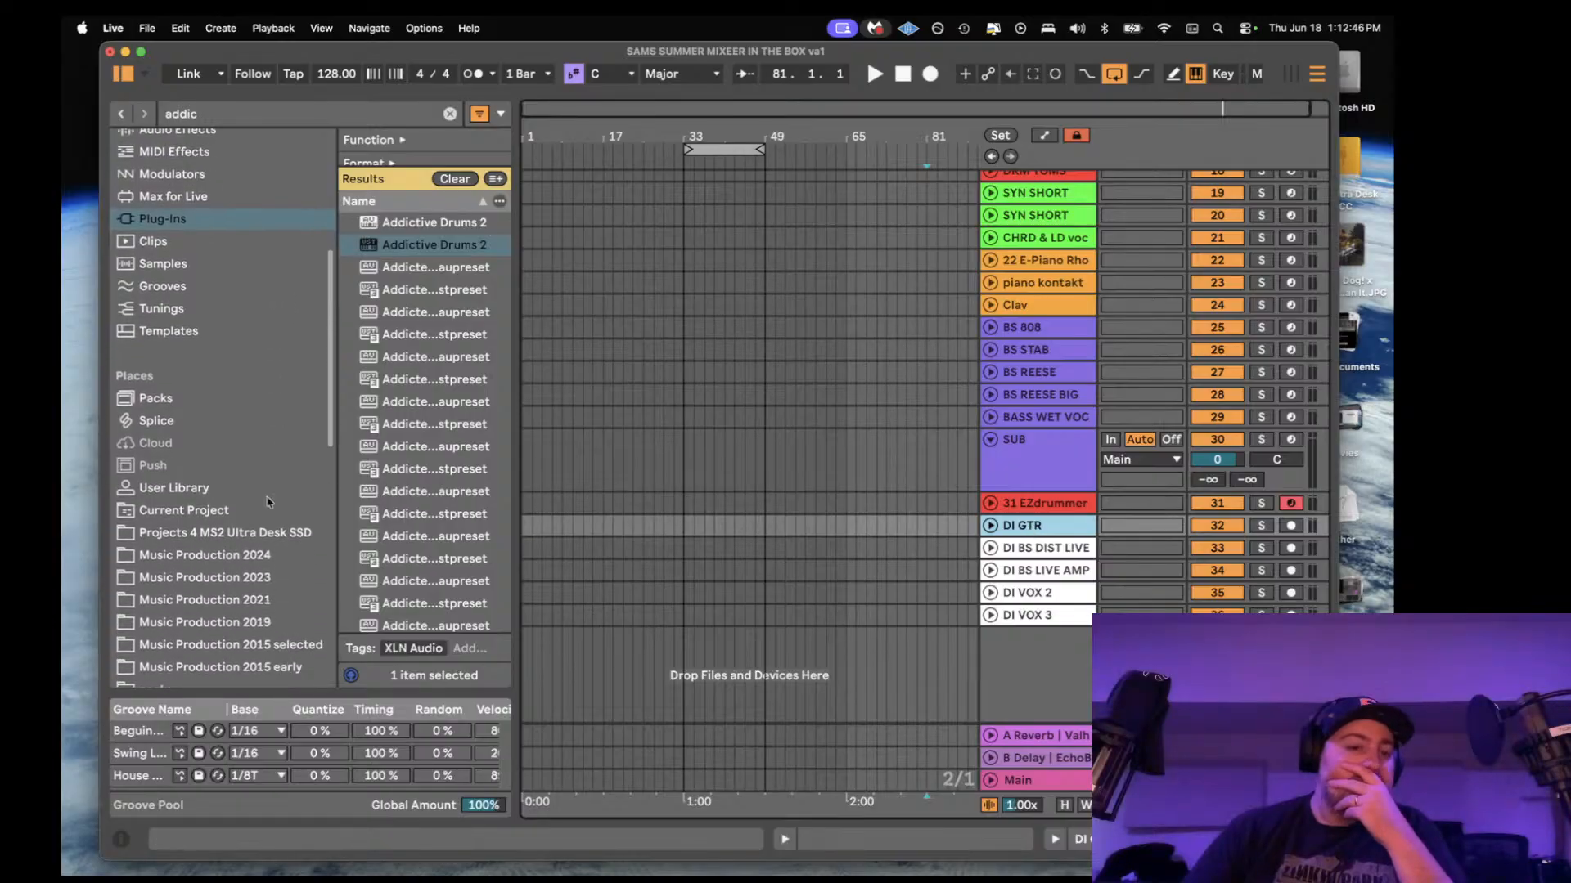
click(270, 511)
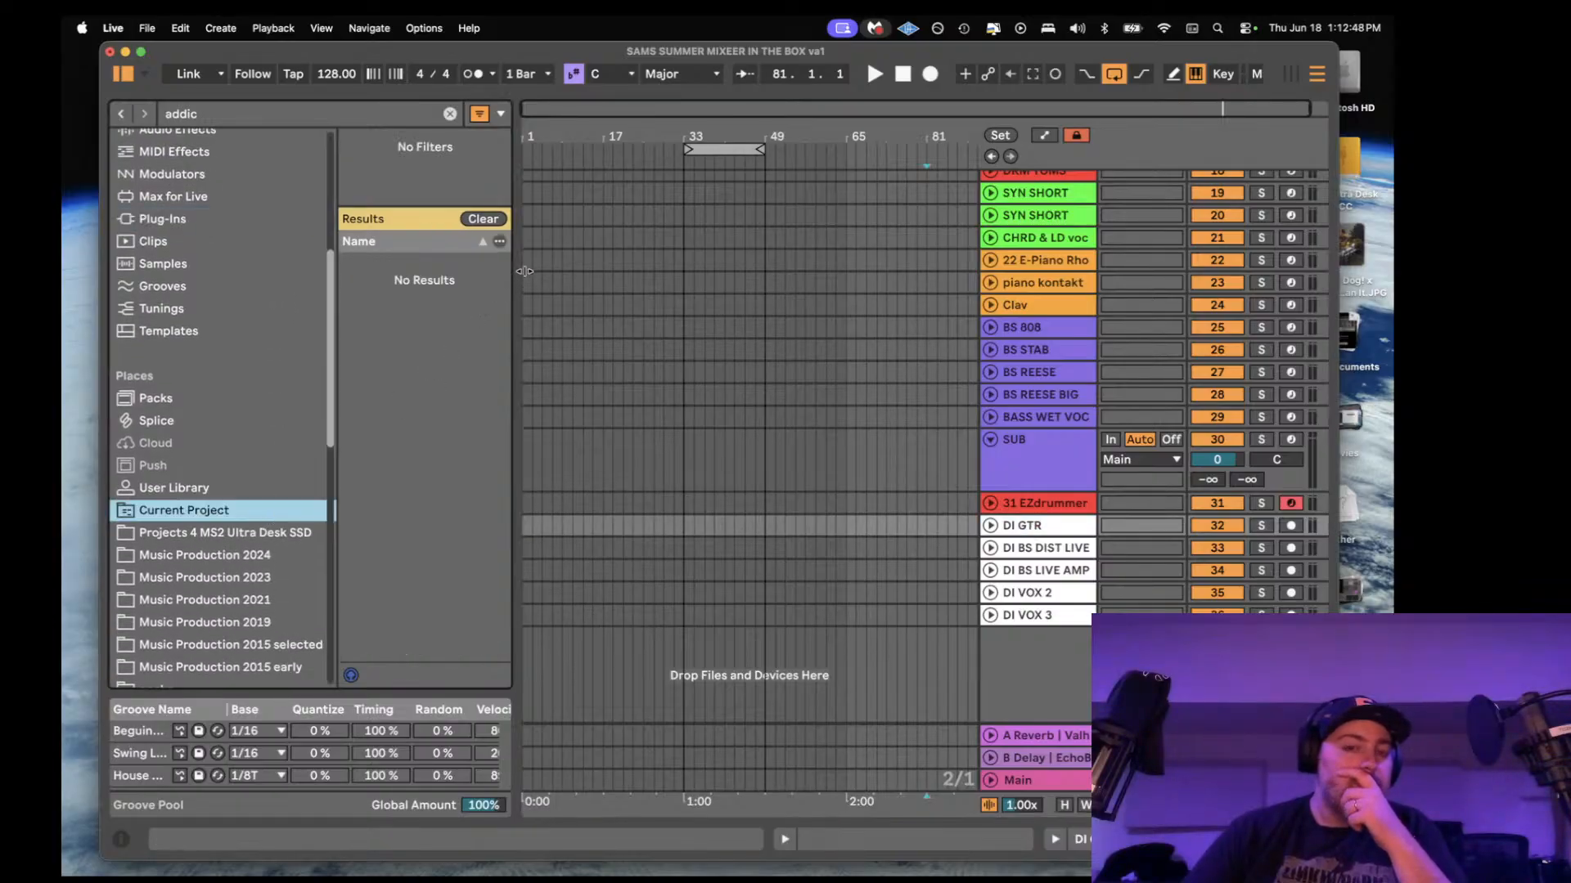
drag(516, 270, 603, 275)
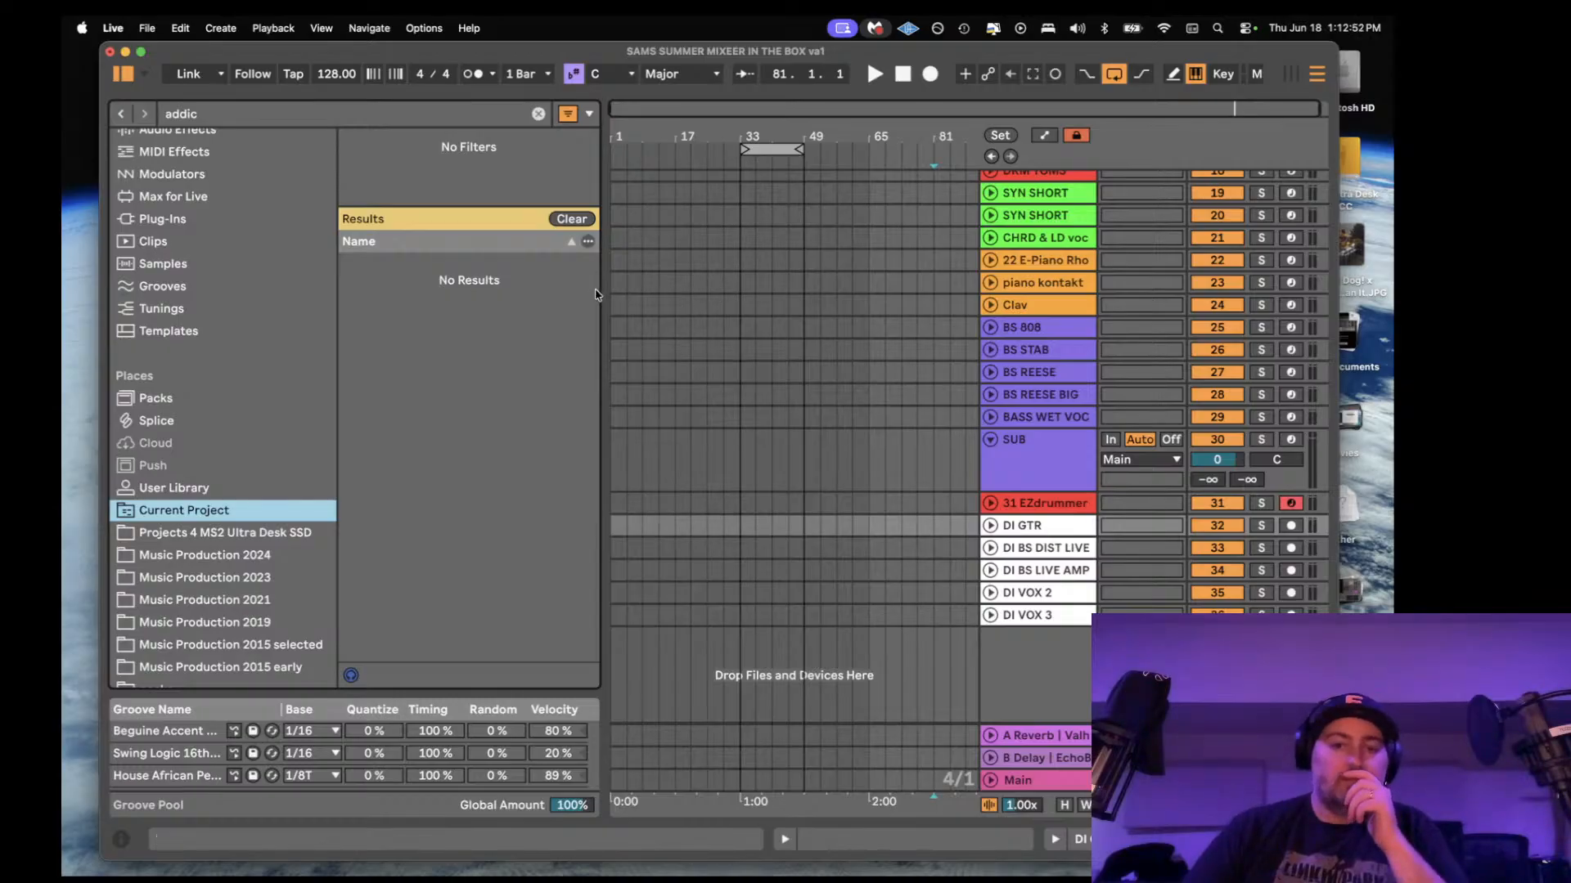
drag(604, 287, 632, 288)
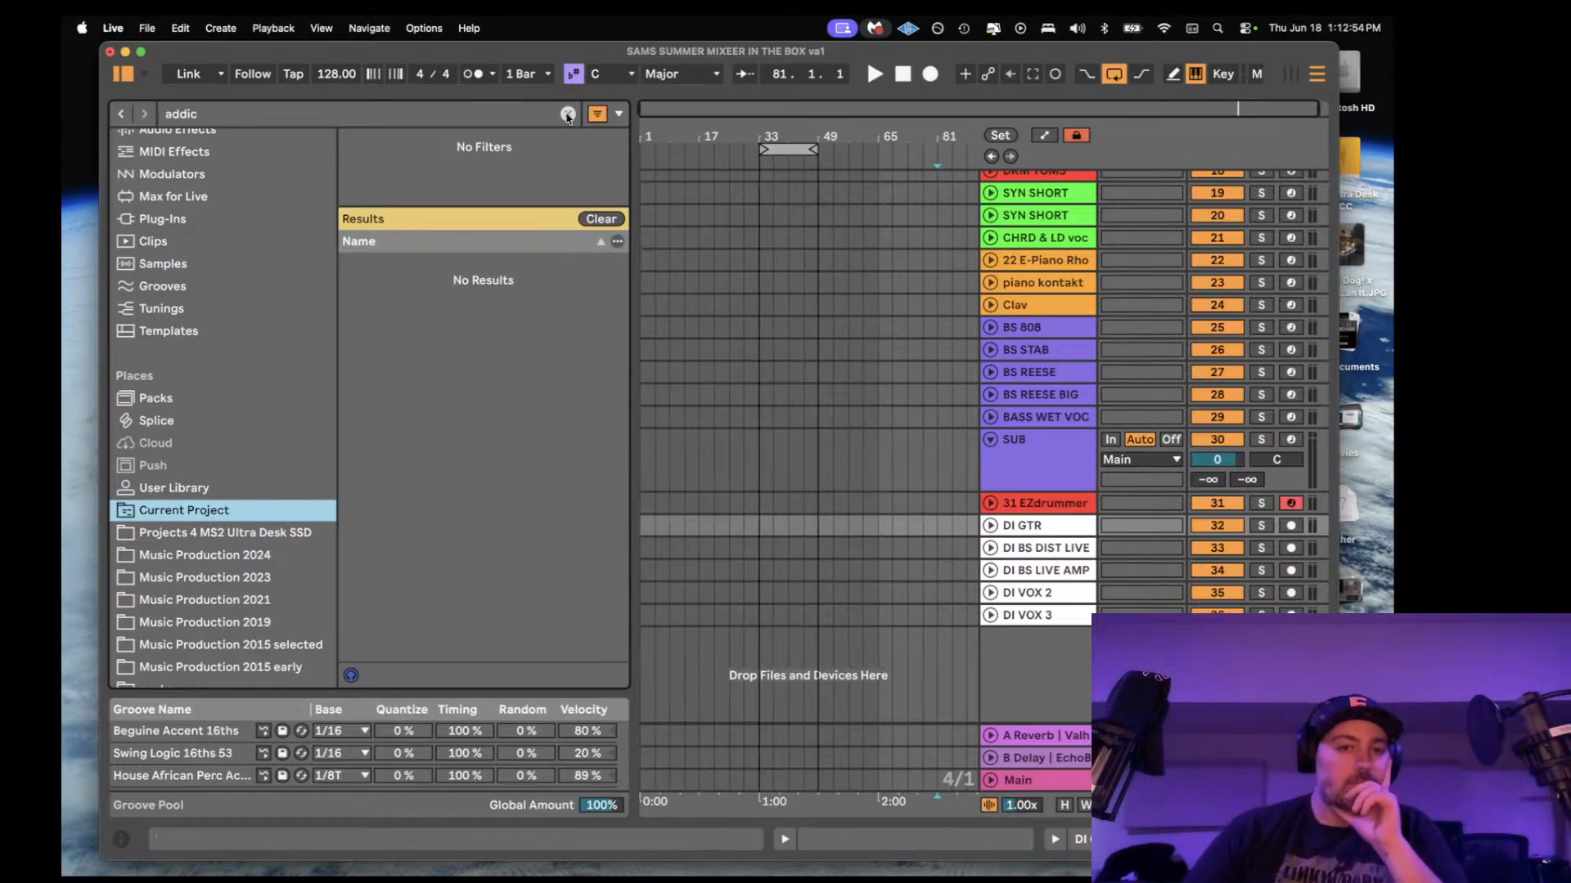
click(566, 116)
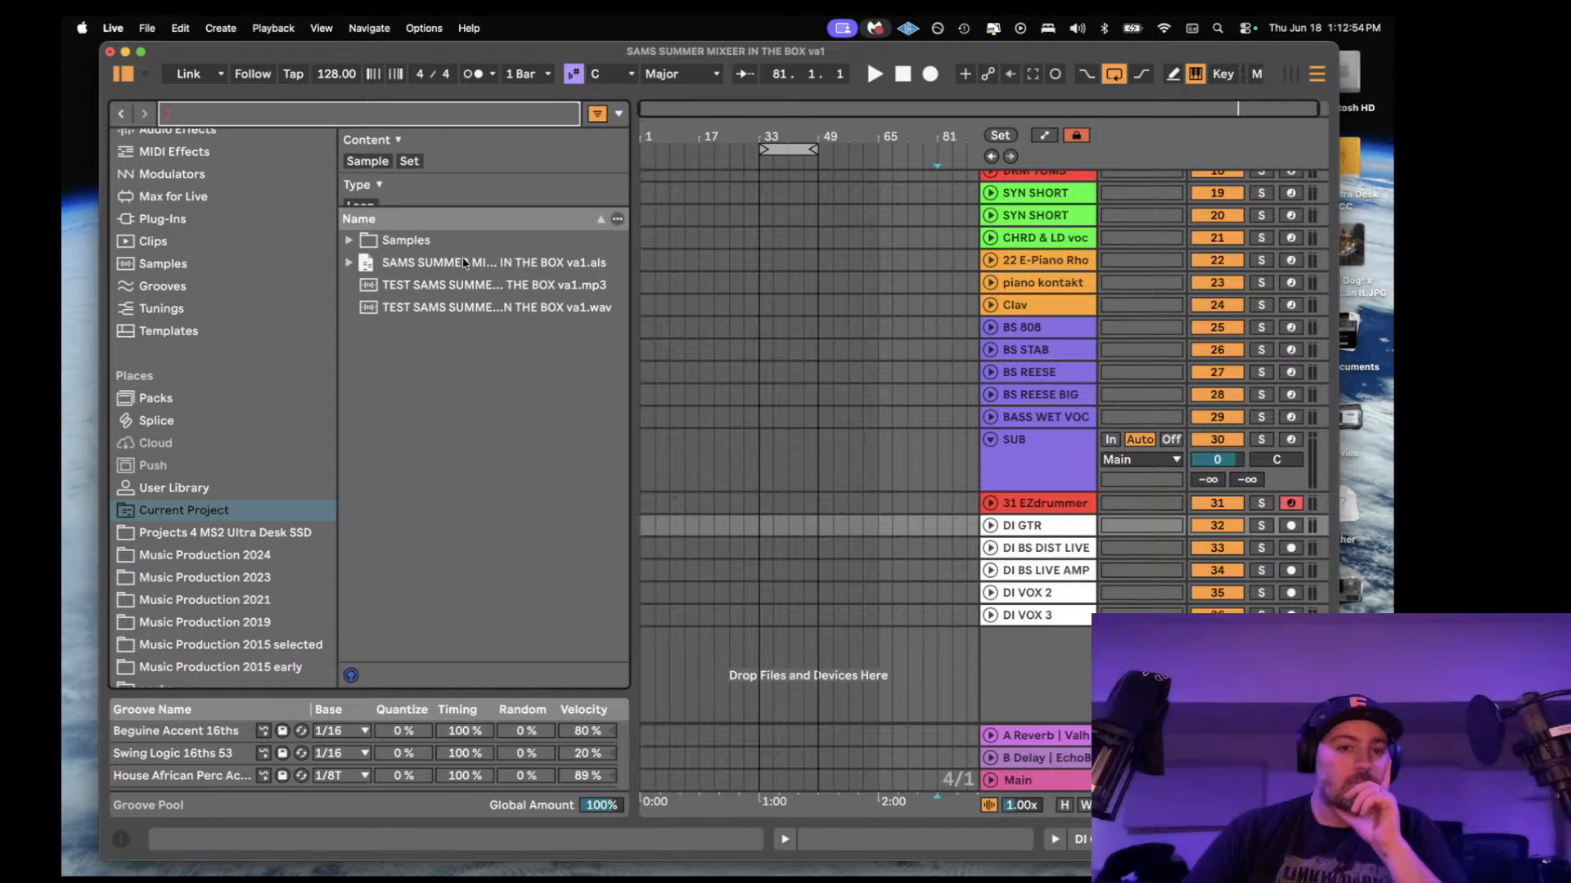
- Look through A TEDDY MARQUEE.COM in Projects 4 MS2 Ultra Desk SSD, checking the Sample Pack VOL 1 and its BONUS DRUMZ PACK
click(234, 537)
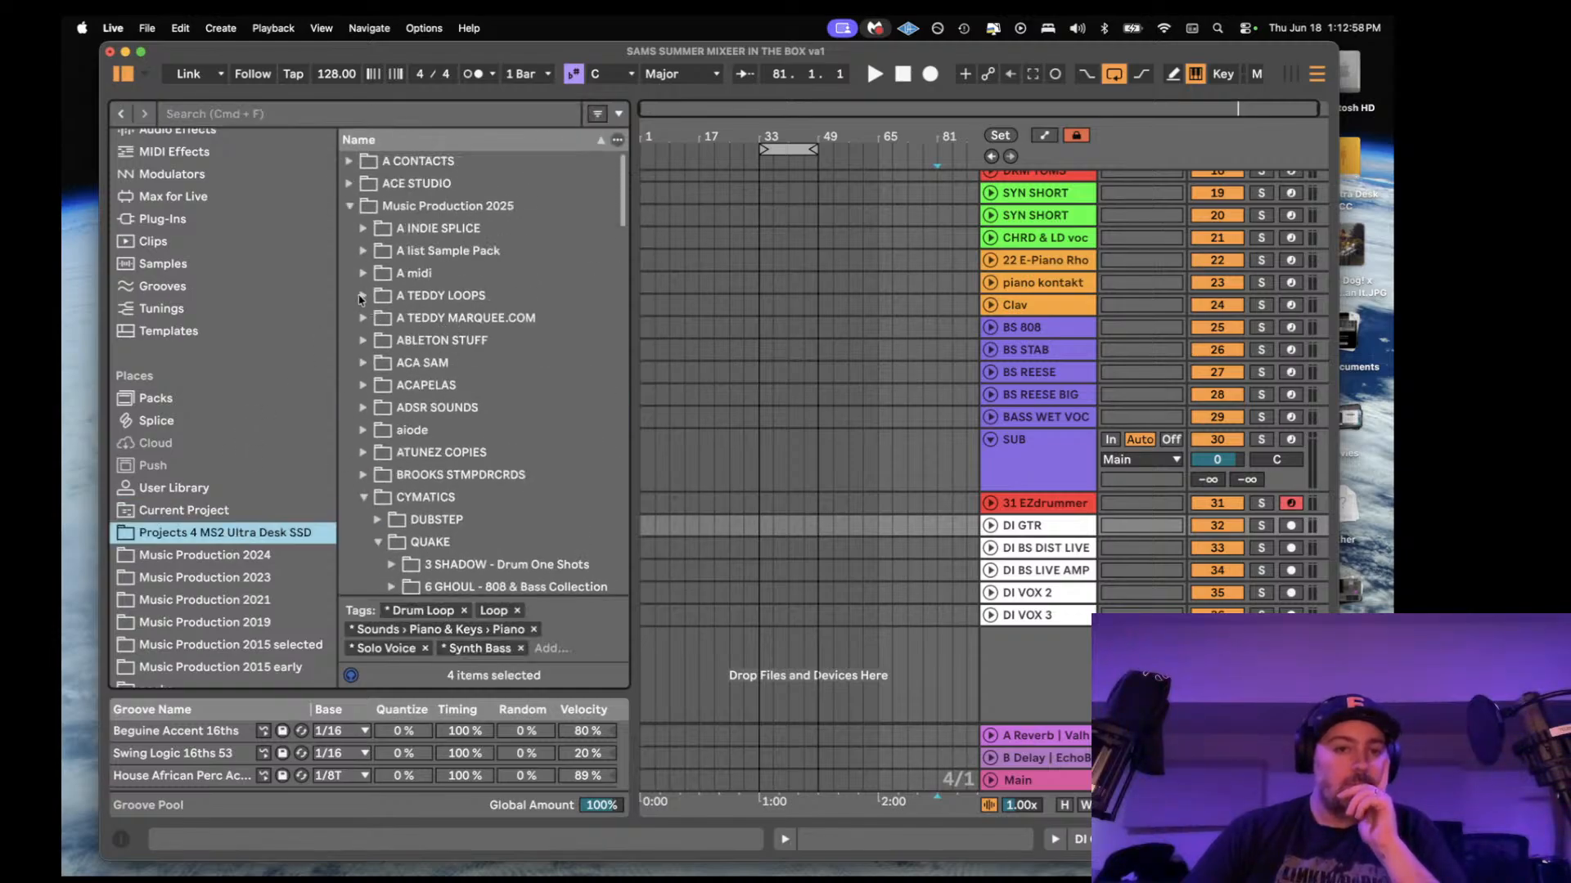
click(368, 318)
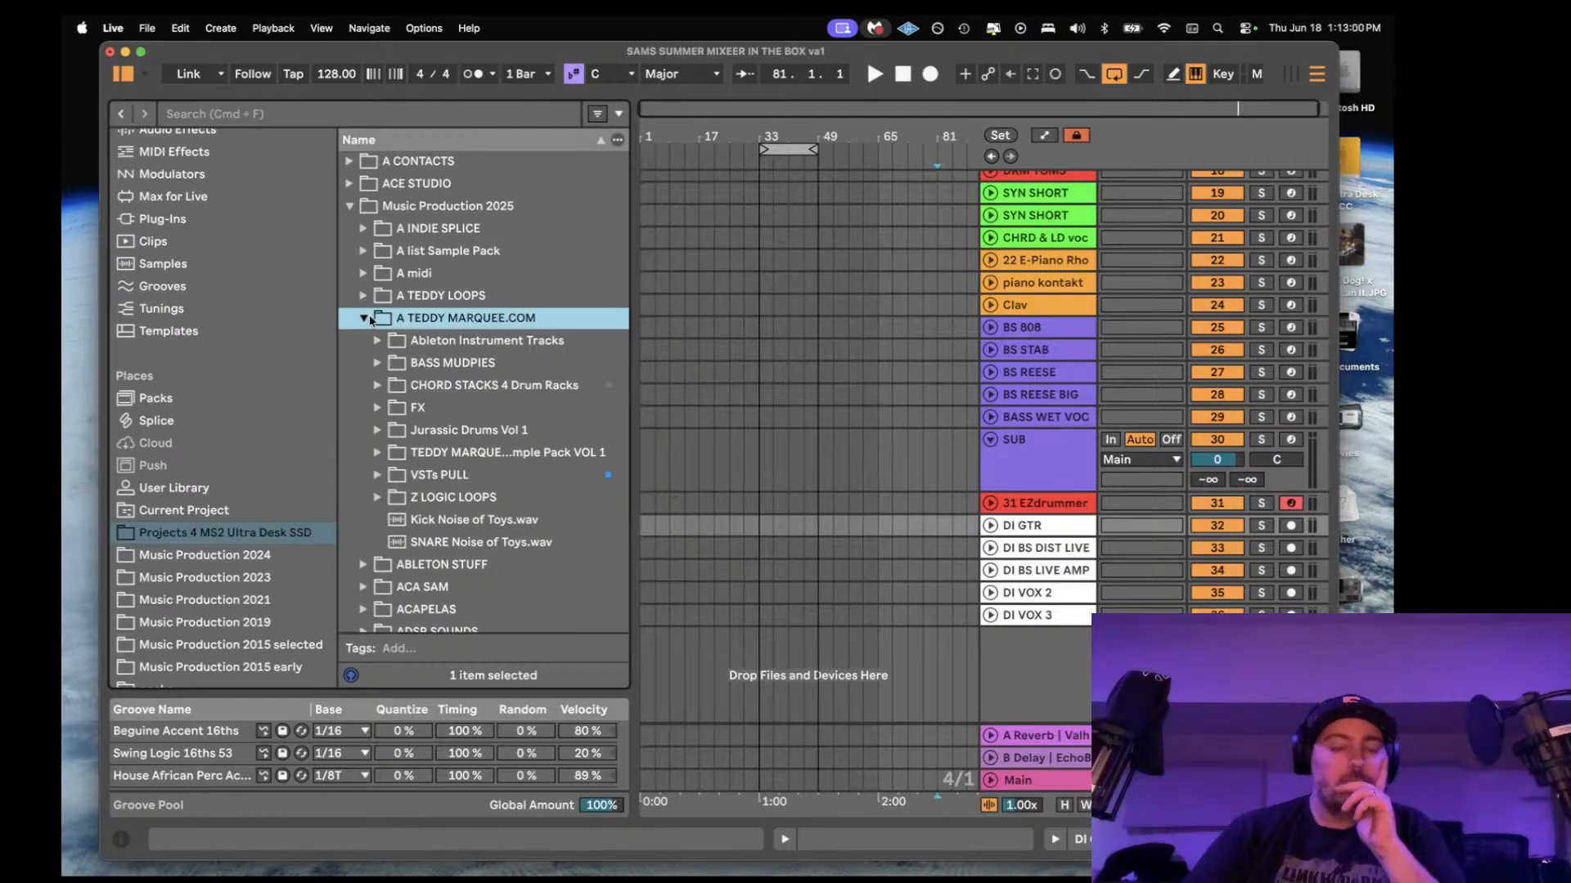
click(377, 454)
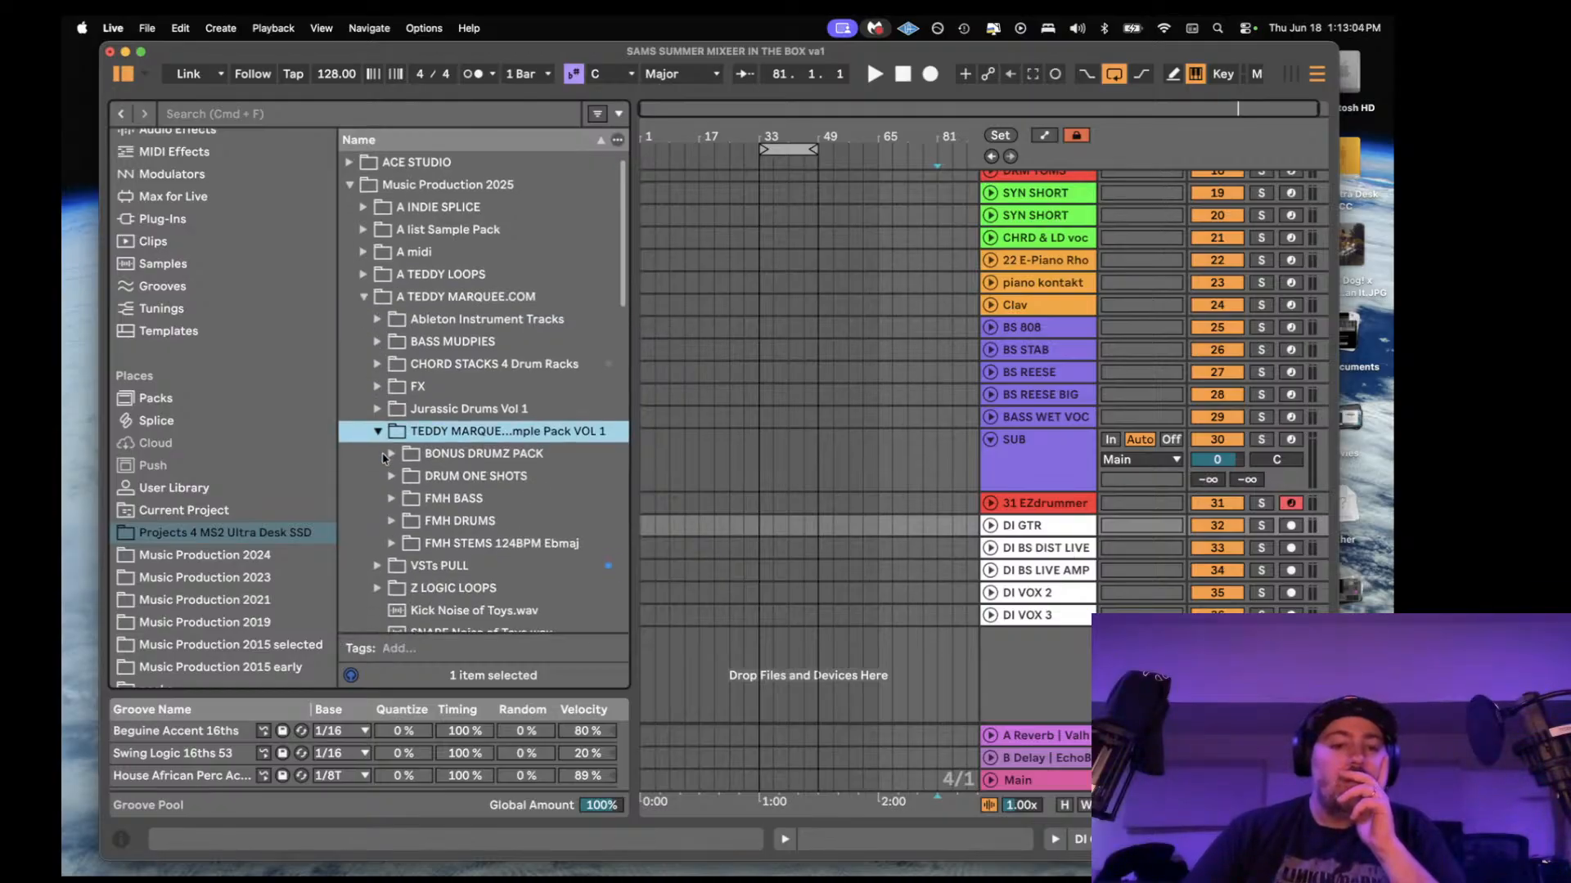
click(395, 429)
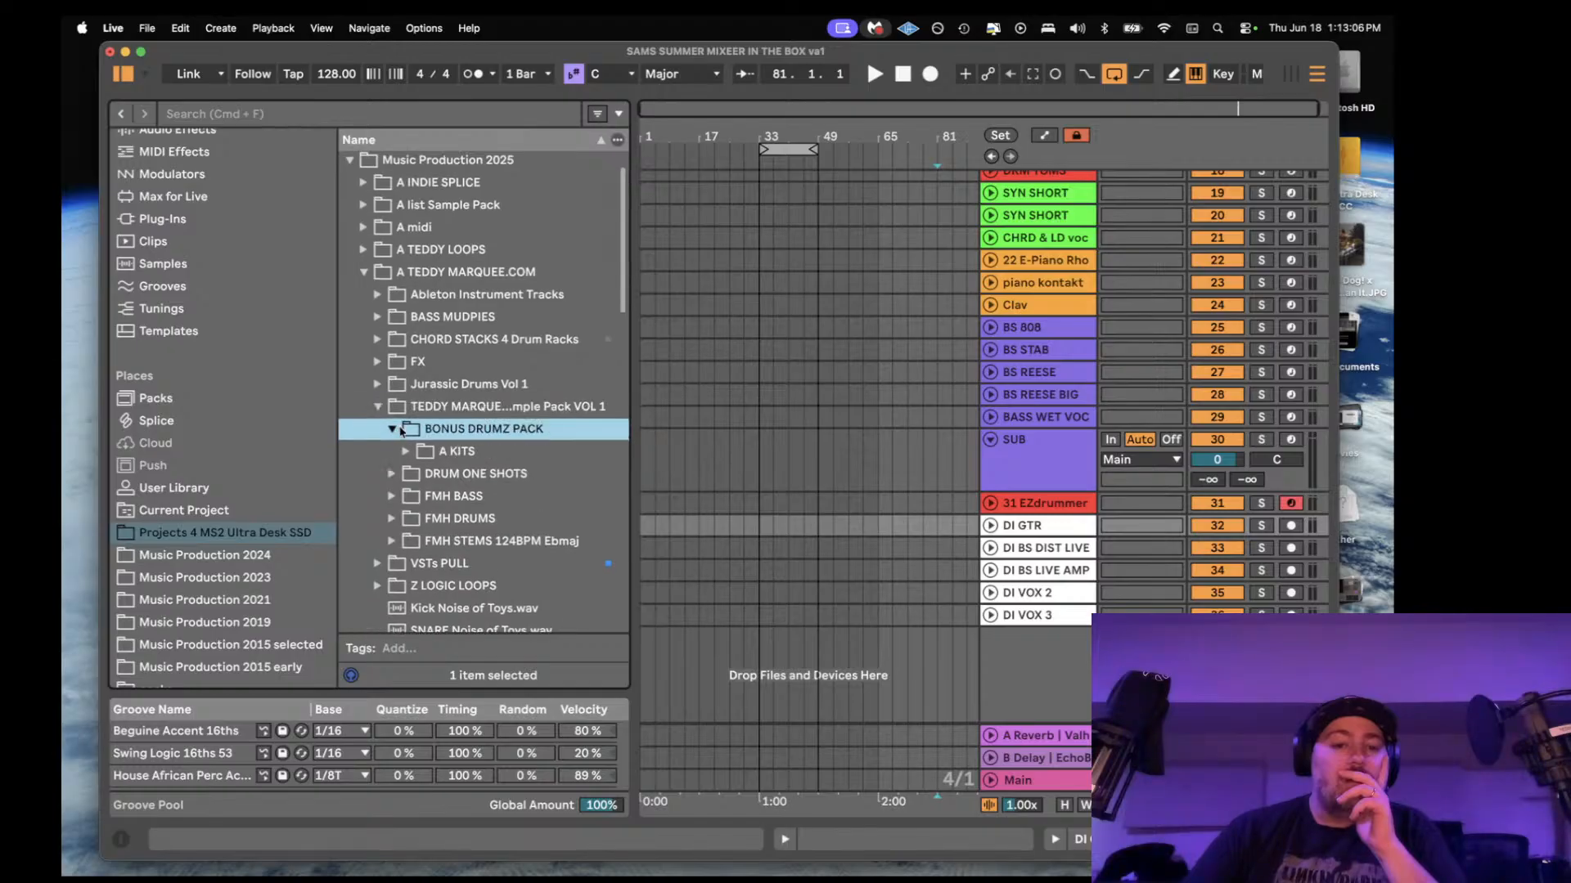
click(407, 451)
click(378, 408)
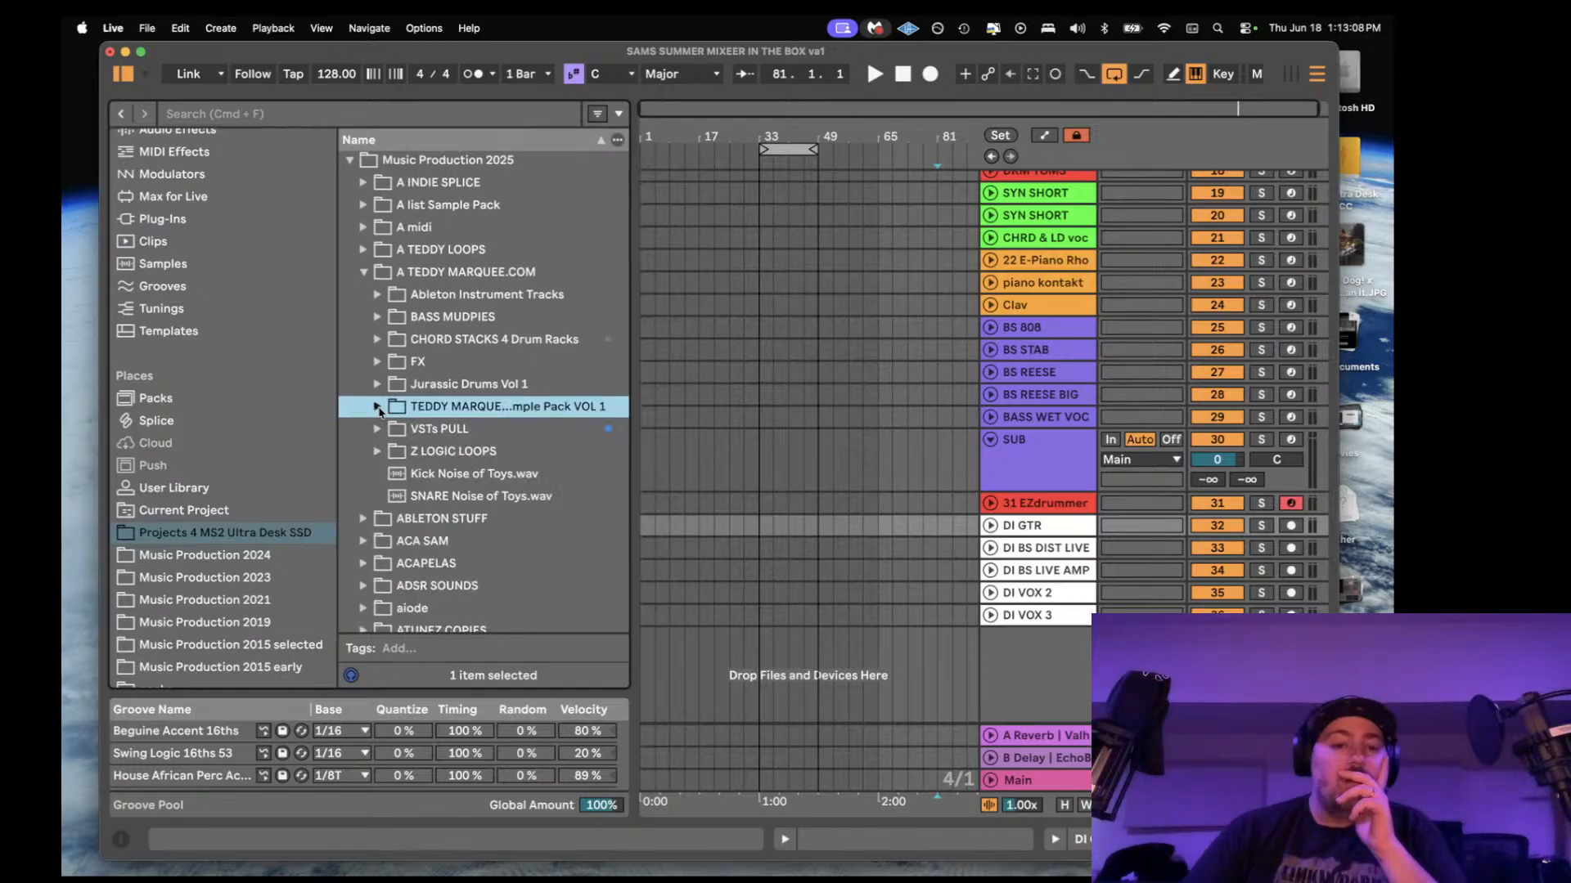
- Look through the Ableton Instrument Tracks folder and its DRUM RACK MELODIC BASS ROY KNOX project, and collapse the folder
click(378, 295)
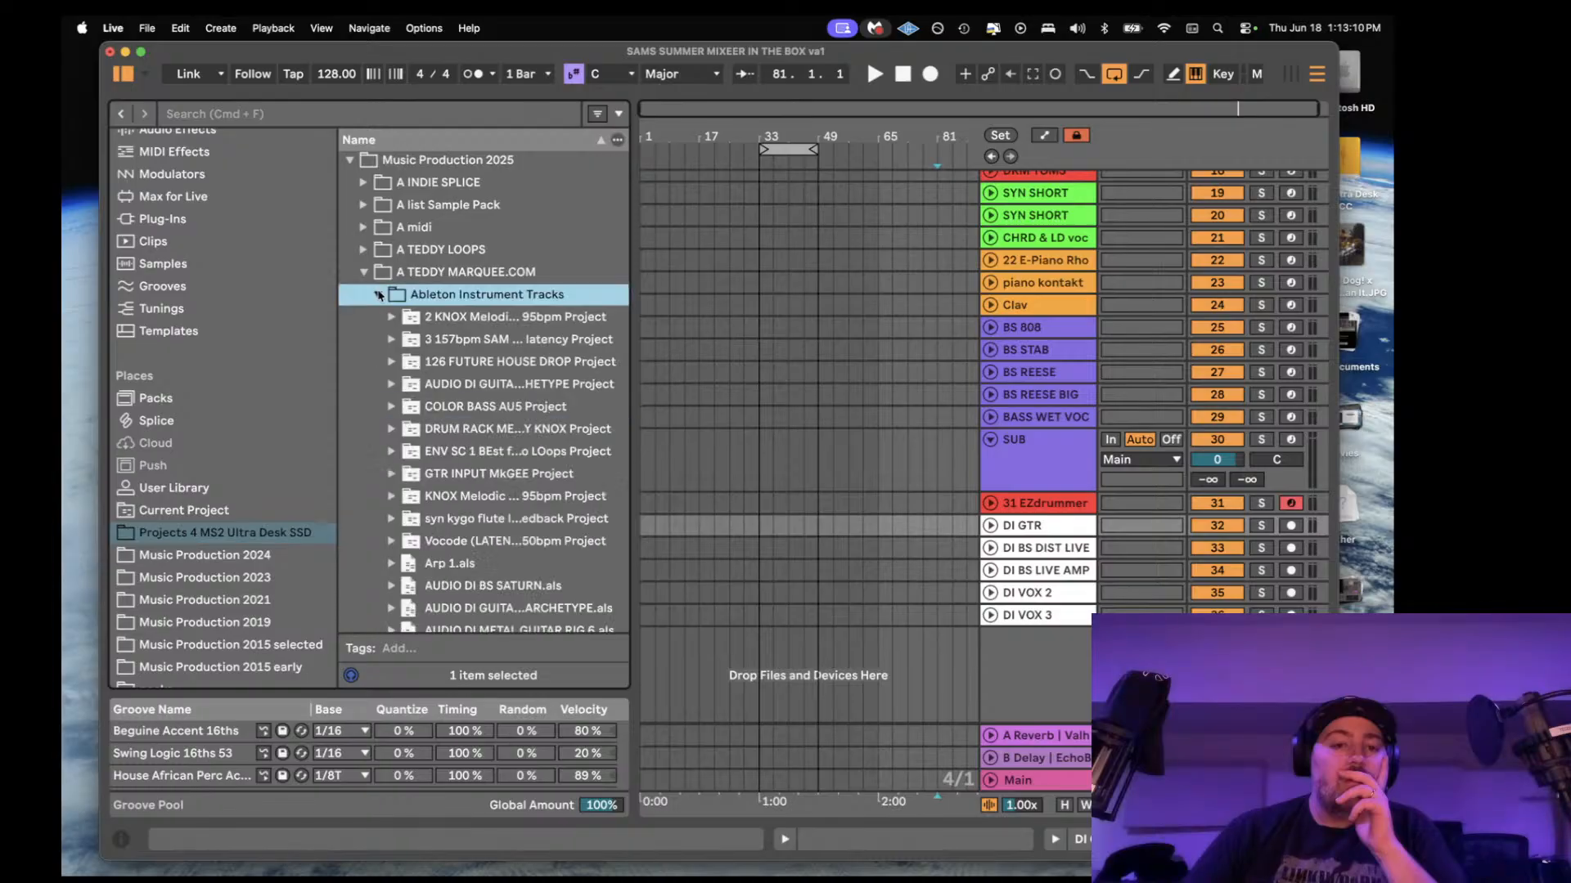
scroll(404, 339, down, 3)
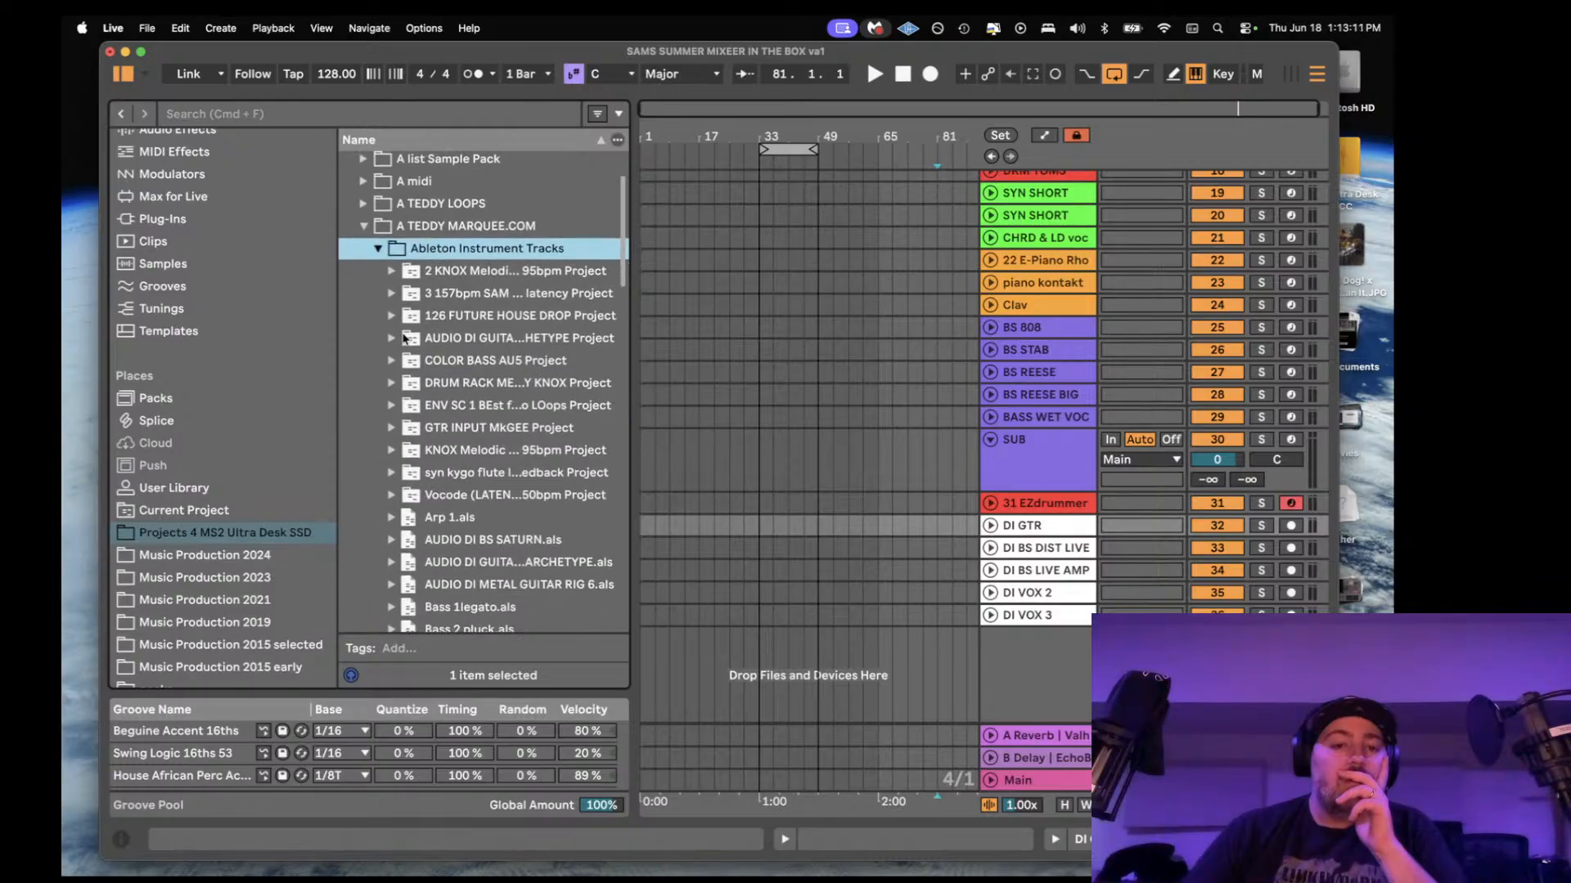
click(392, 379)
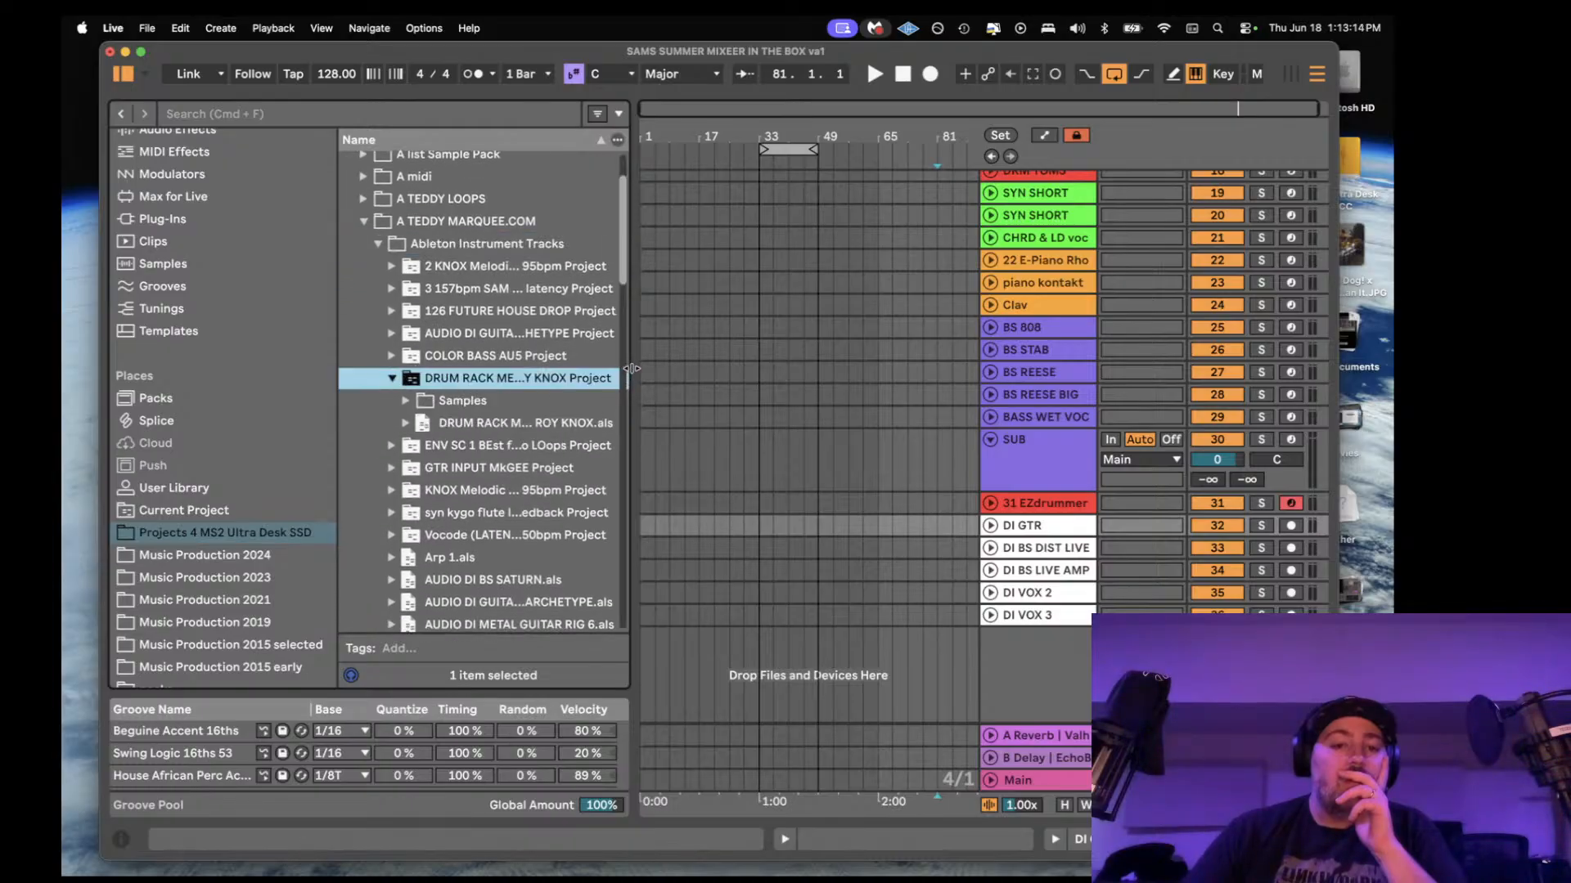
drag(632, 369, 764, 363)
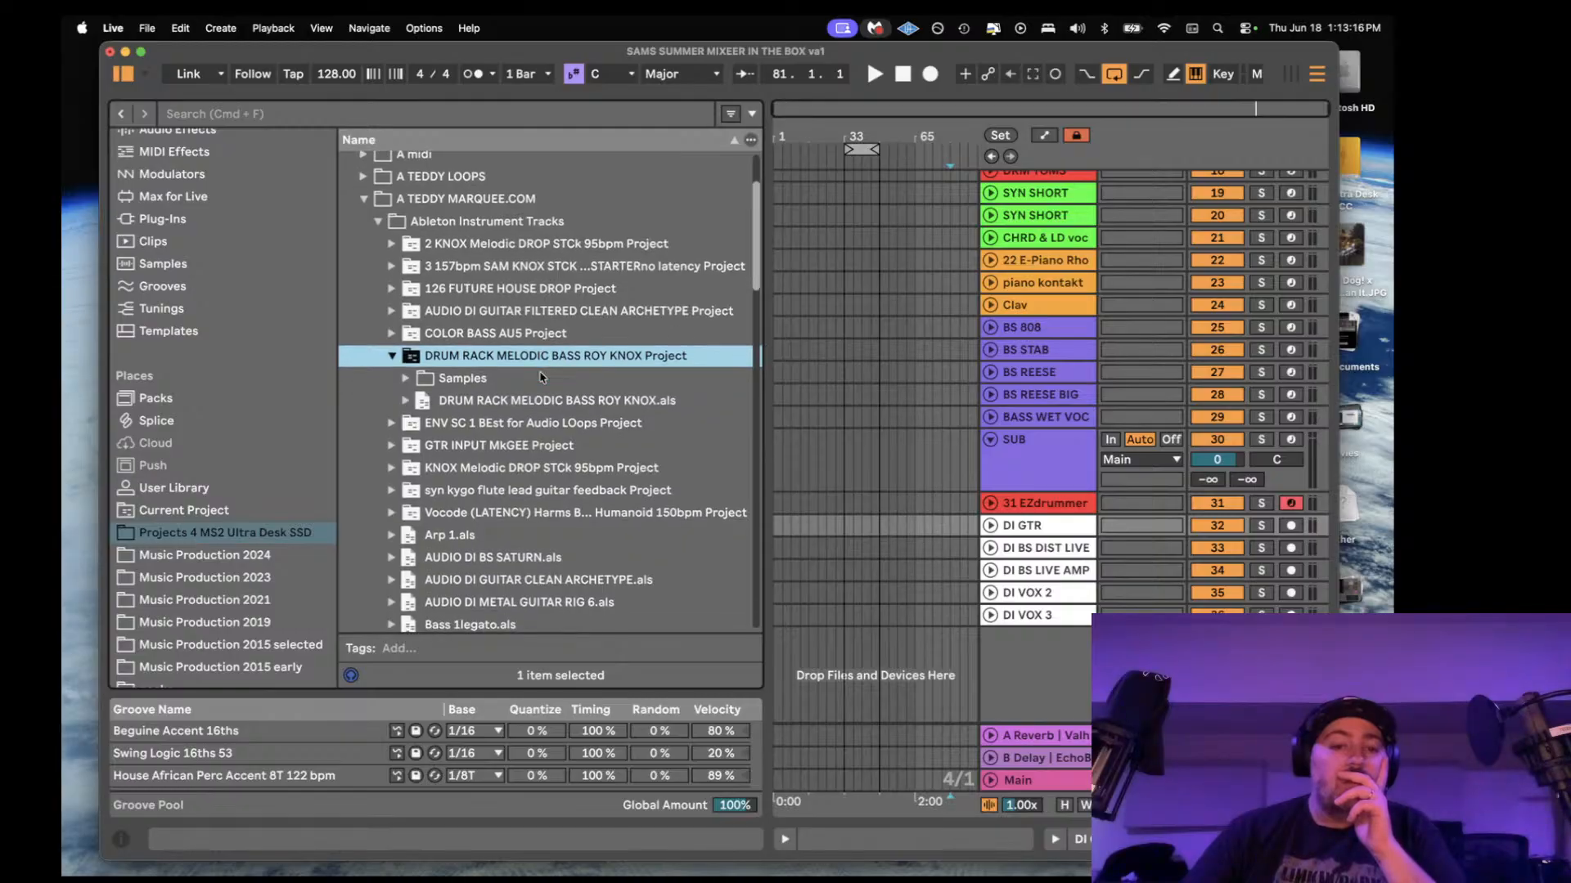
scroll(540, 377, down, 10)
scroll(540, 377, up, 11)
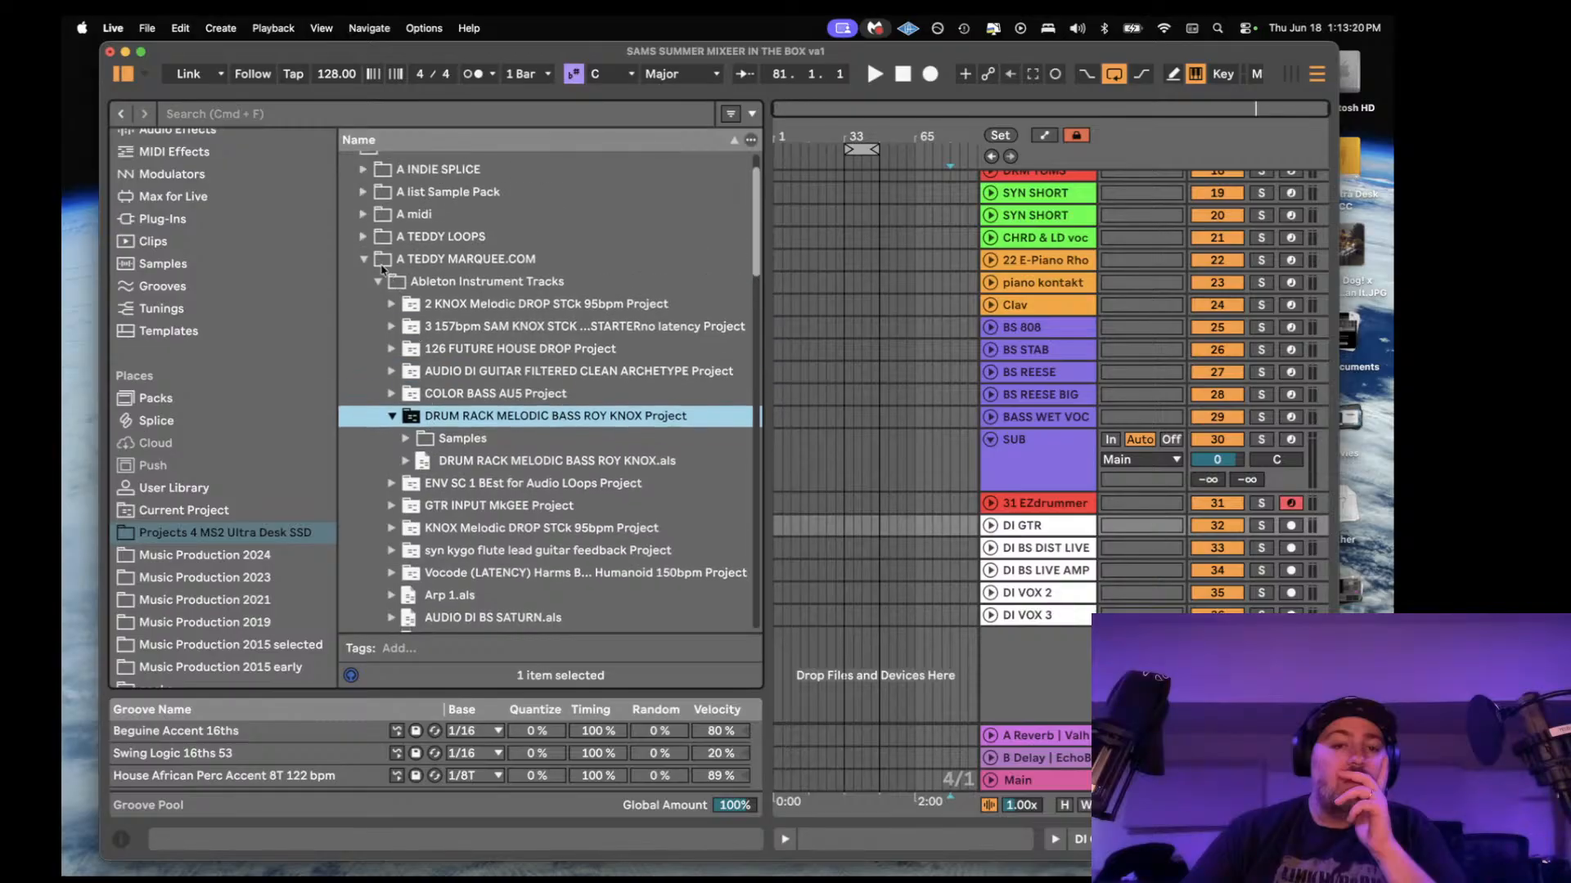
click(377, 283)
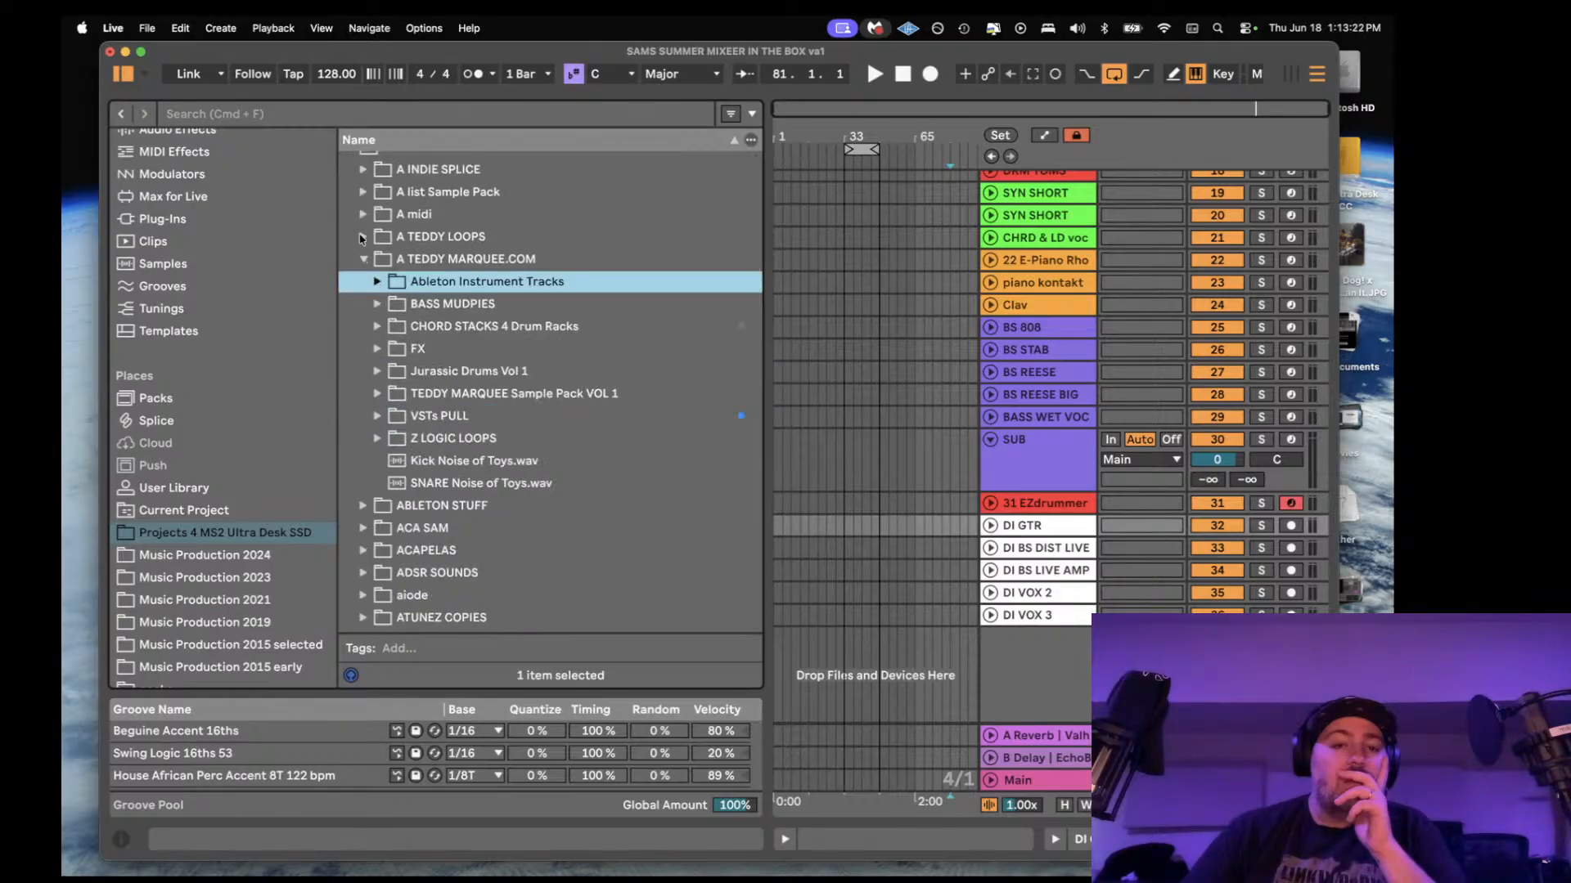
- Expand DRM VST ADDICTIVE SAM.als in the Ableton Drum Racks folder of A list Sample Pack
click(364, 193)
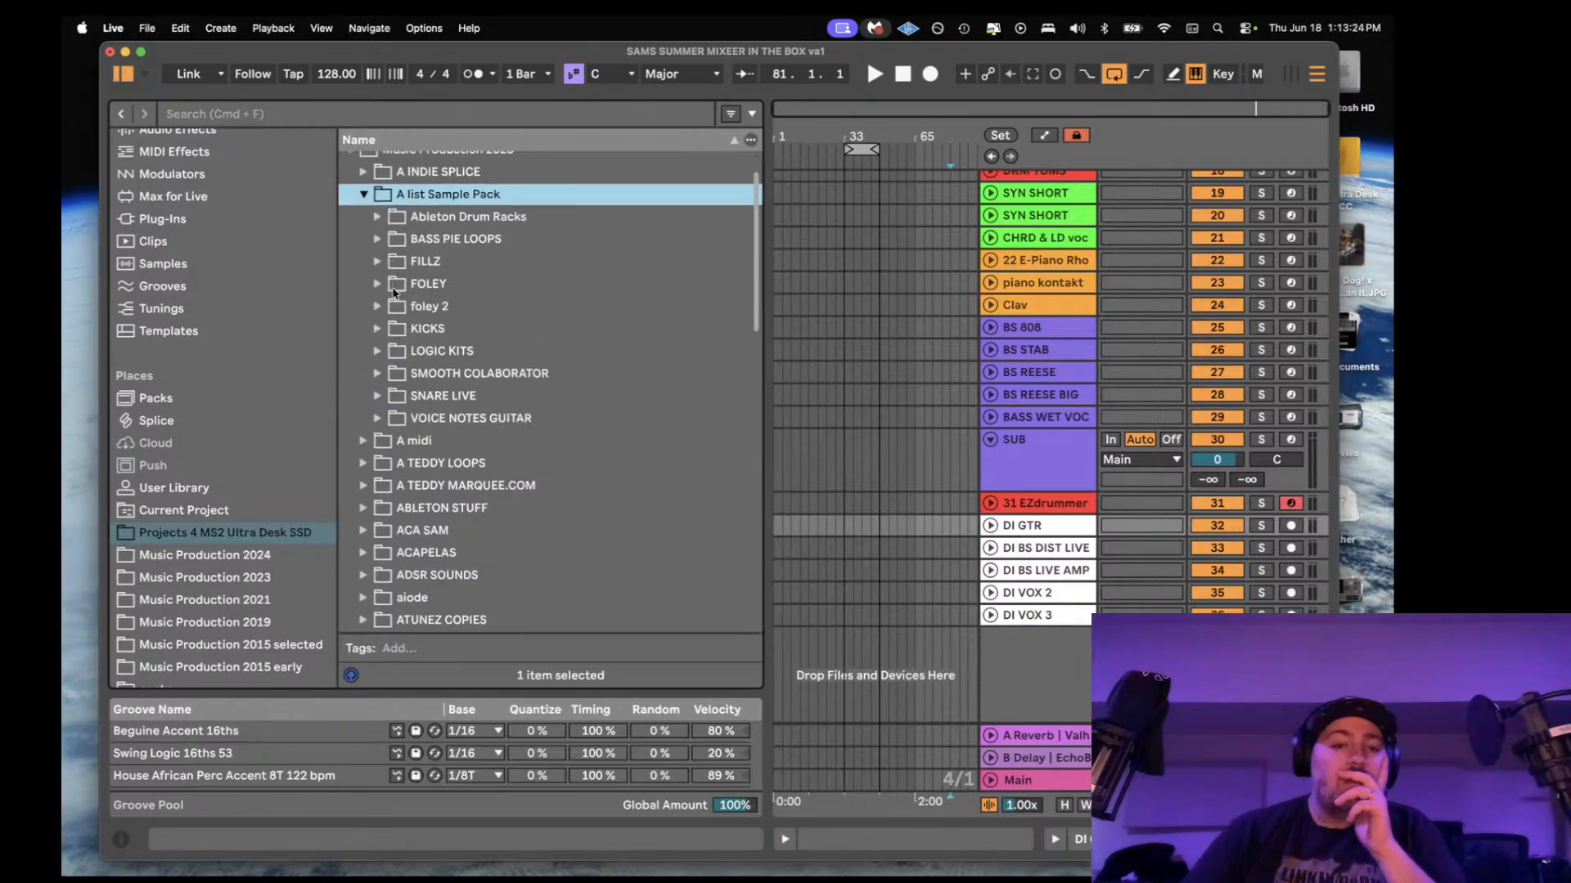
click(378, 217)
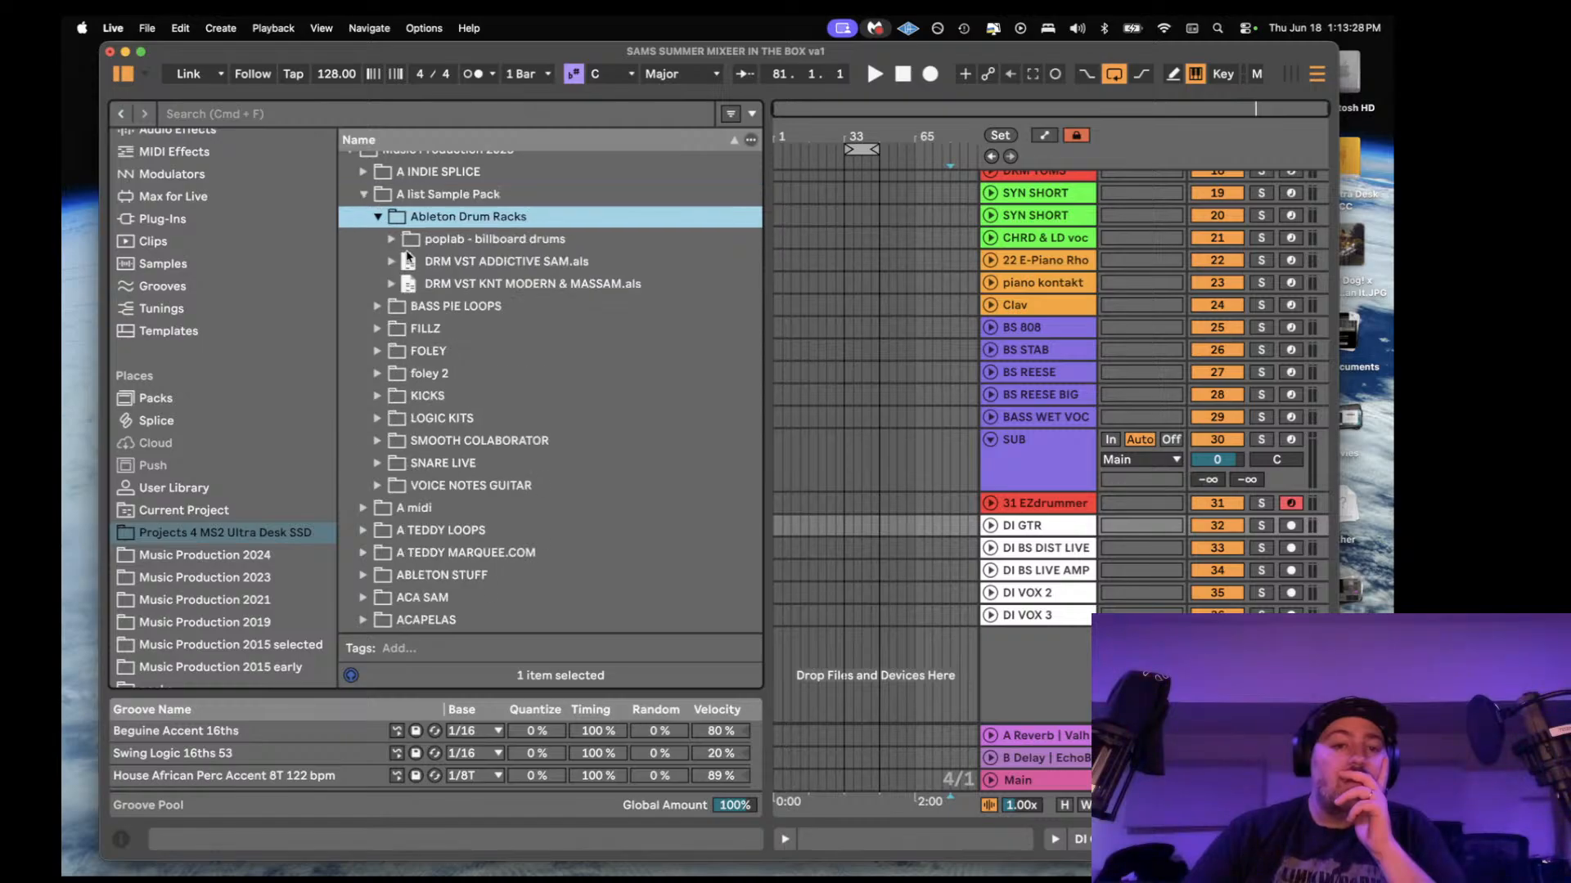
click(448, 262)
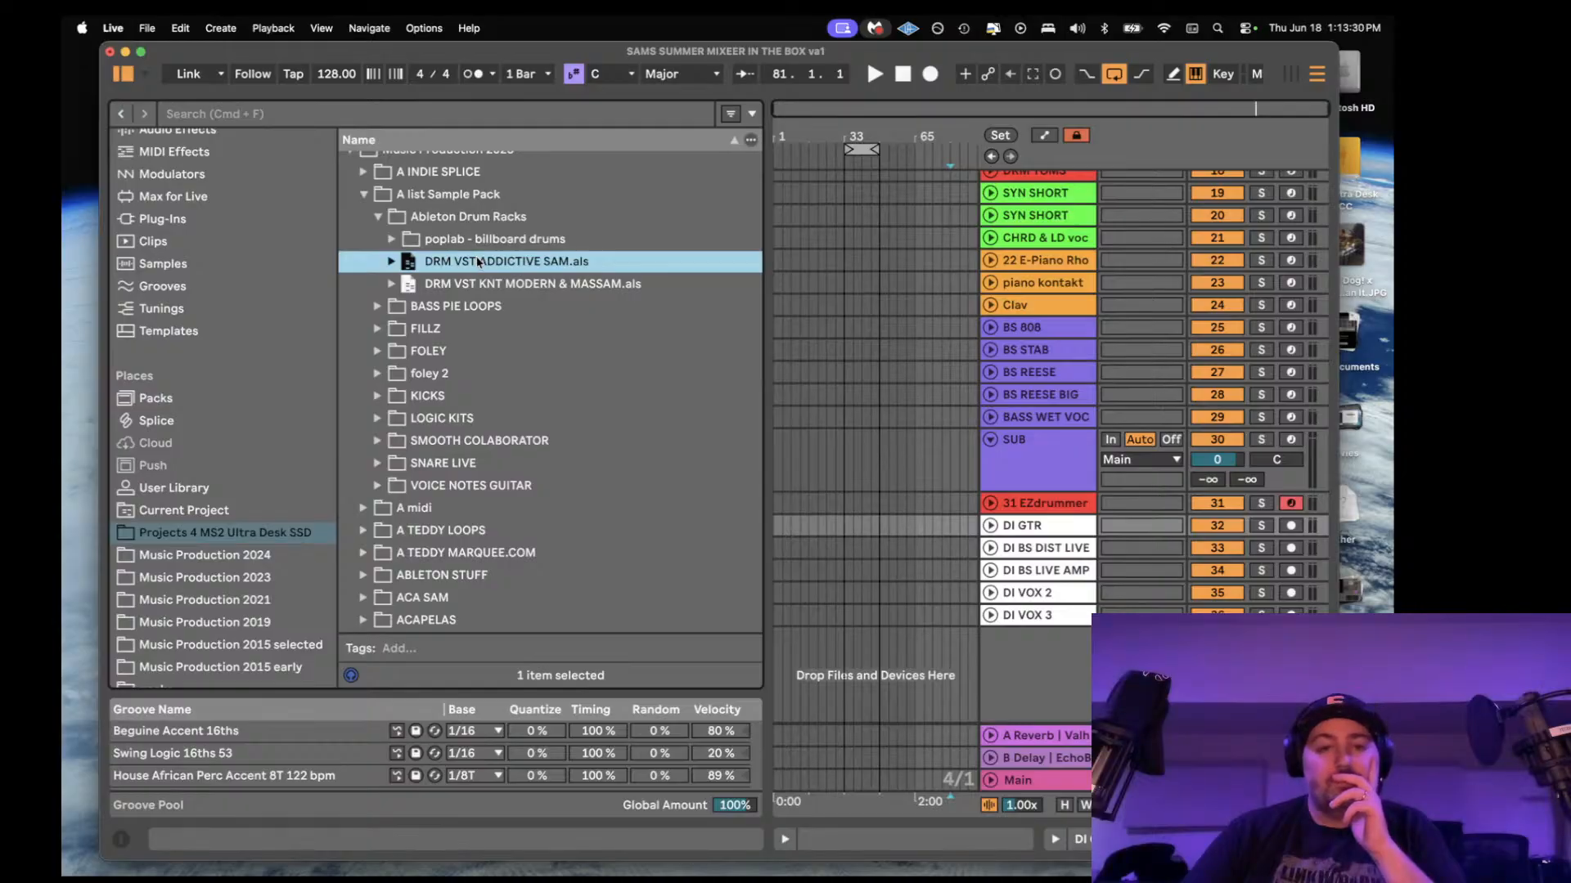
drag(550, 306, 530, 267)
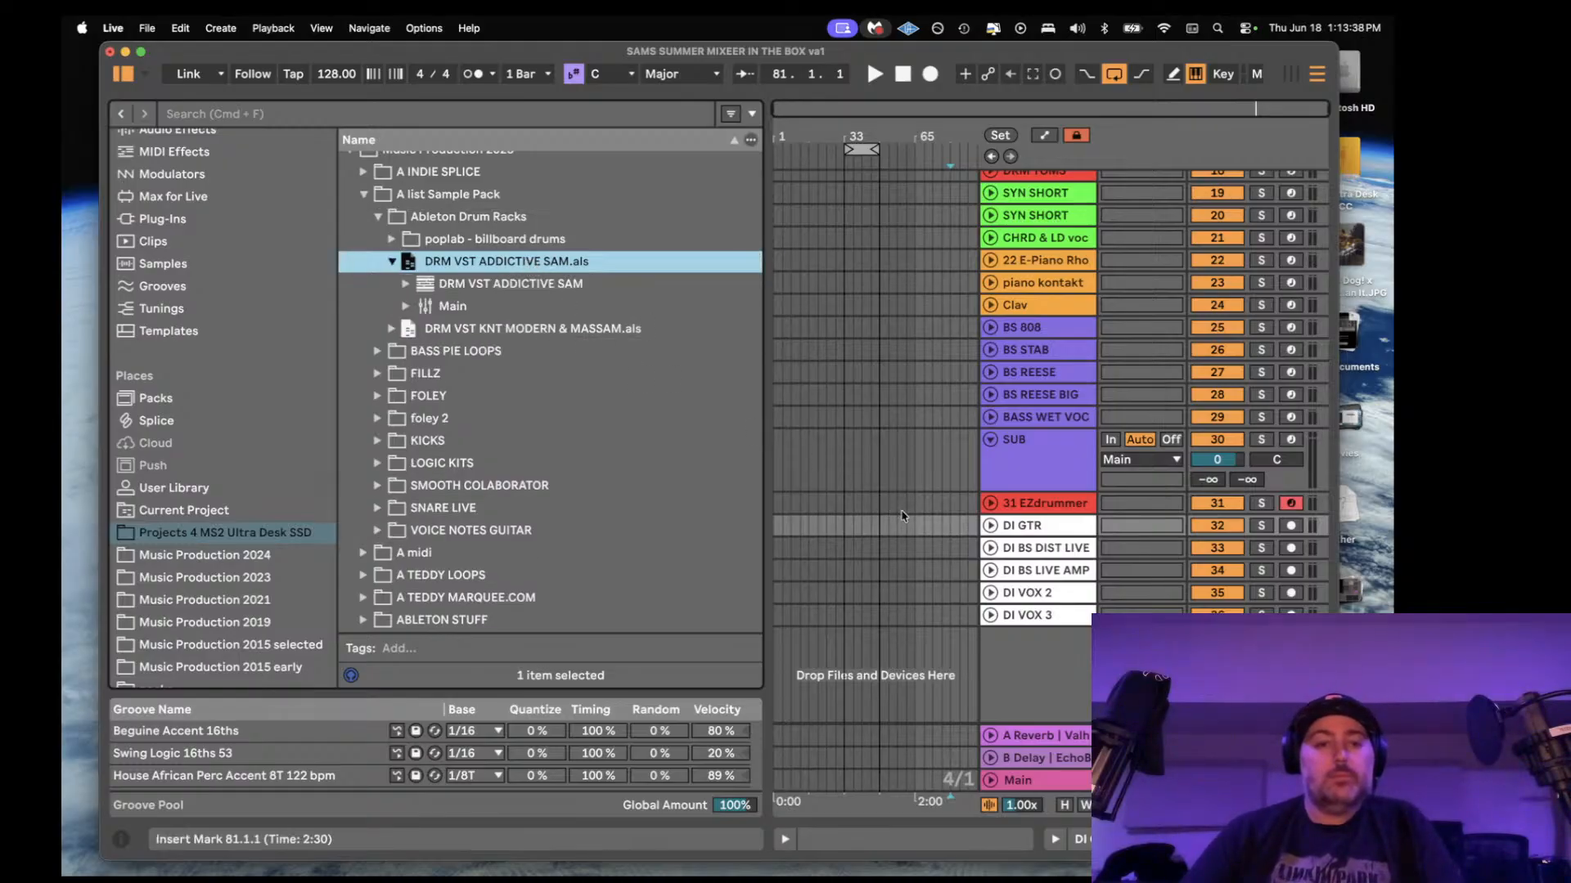
- Insert the tracks of DRM VST ADDICTIVE SAM.als between 31 EZdrummer and DI GTR in the arrangement
click(895, 528)
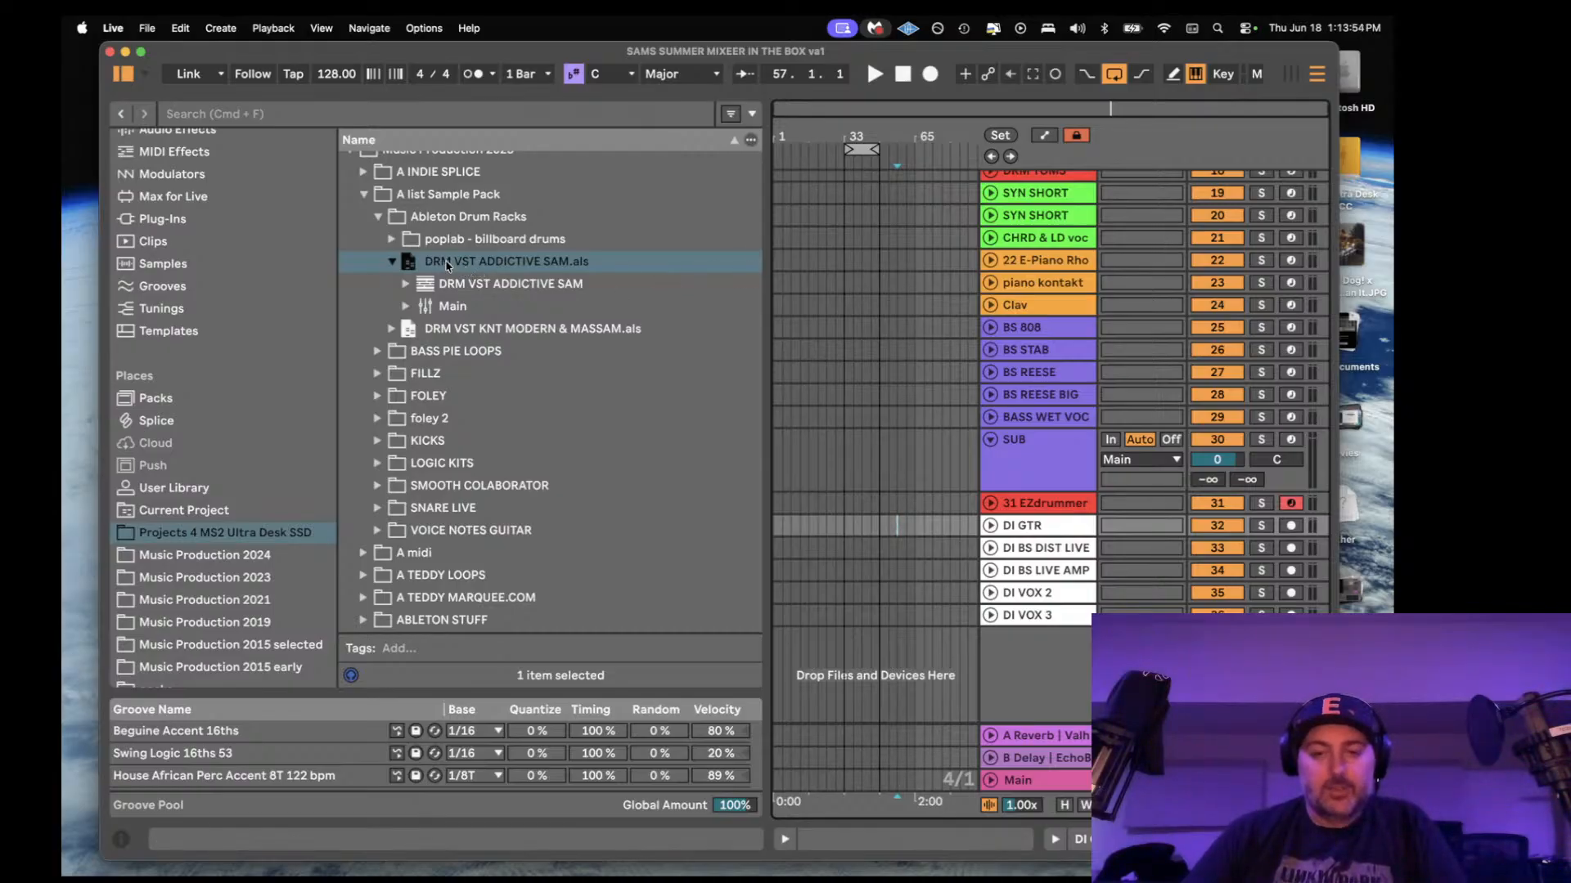
drag(444, 265, 900, 516)
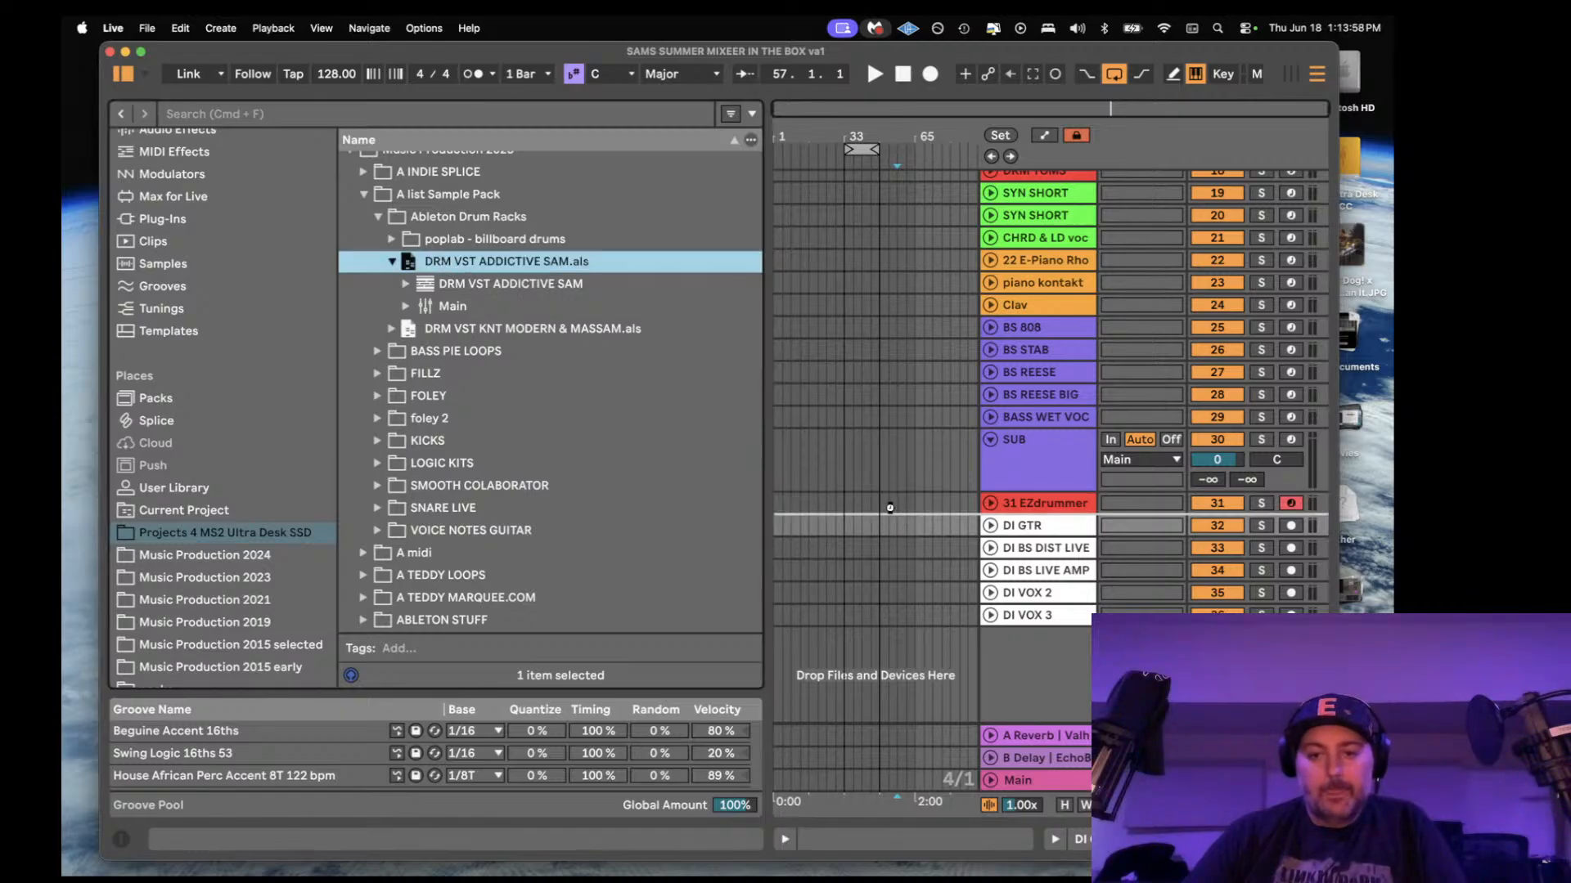
drag(889, 509, 889, 509)
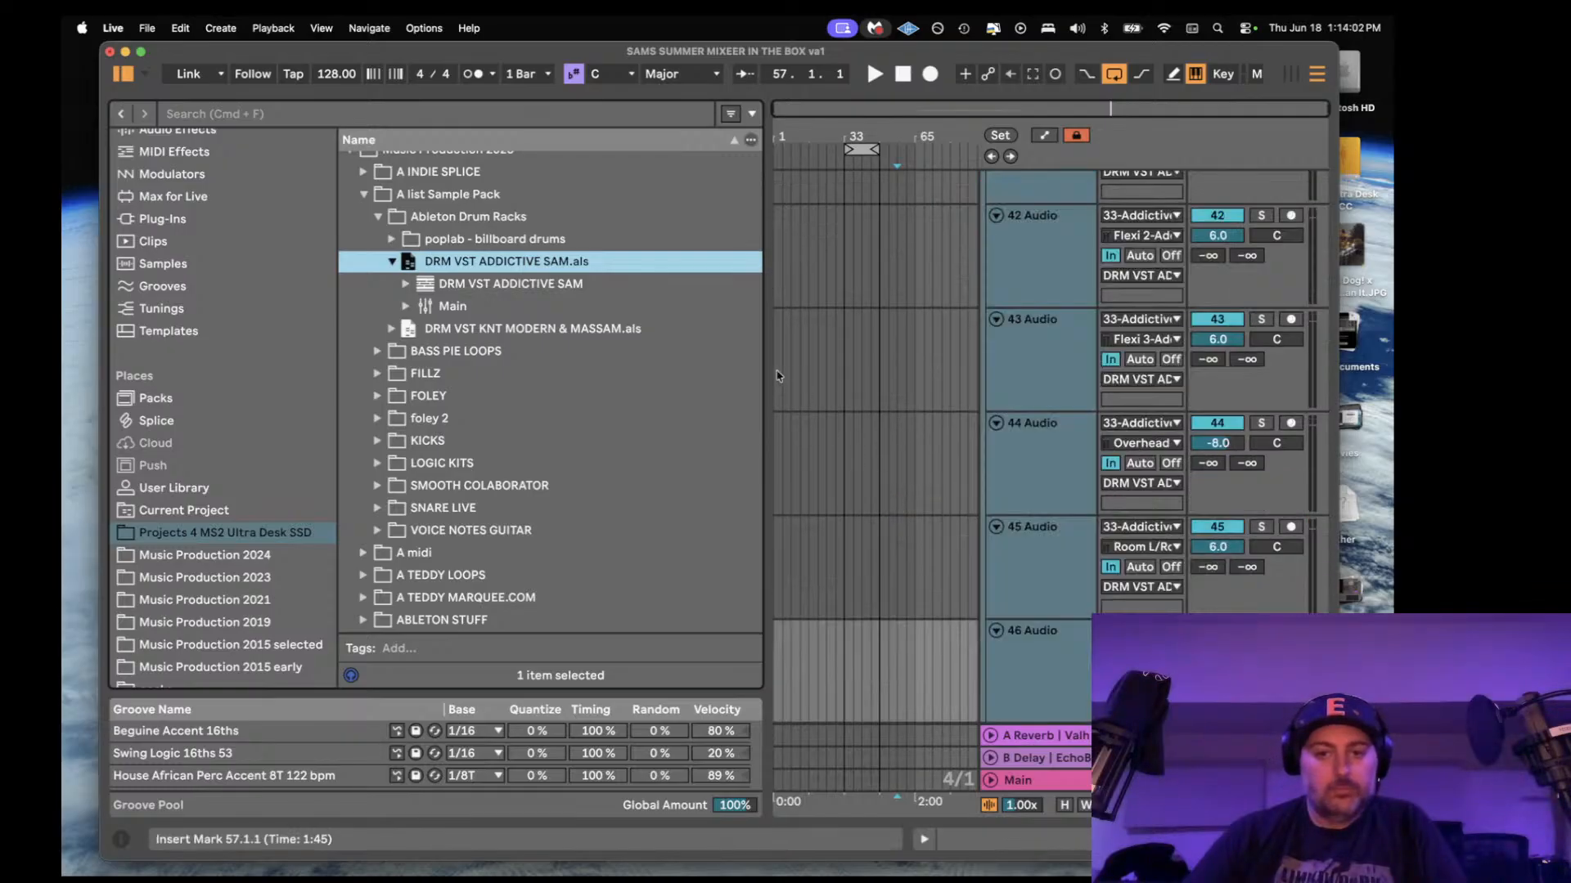
- Narrow the browser, select the MIDI clip on the 33 Addictive Drums track and play it
drag(765, 365, 482, 366)
scroll(808, 357, up, 10)
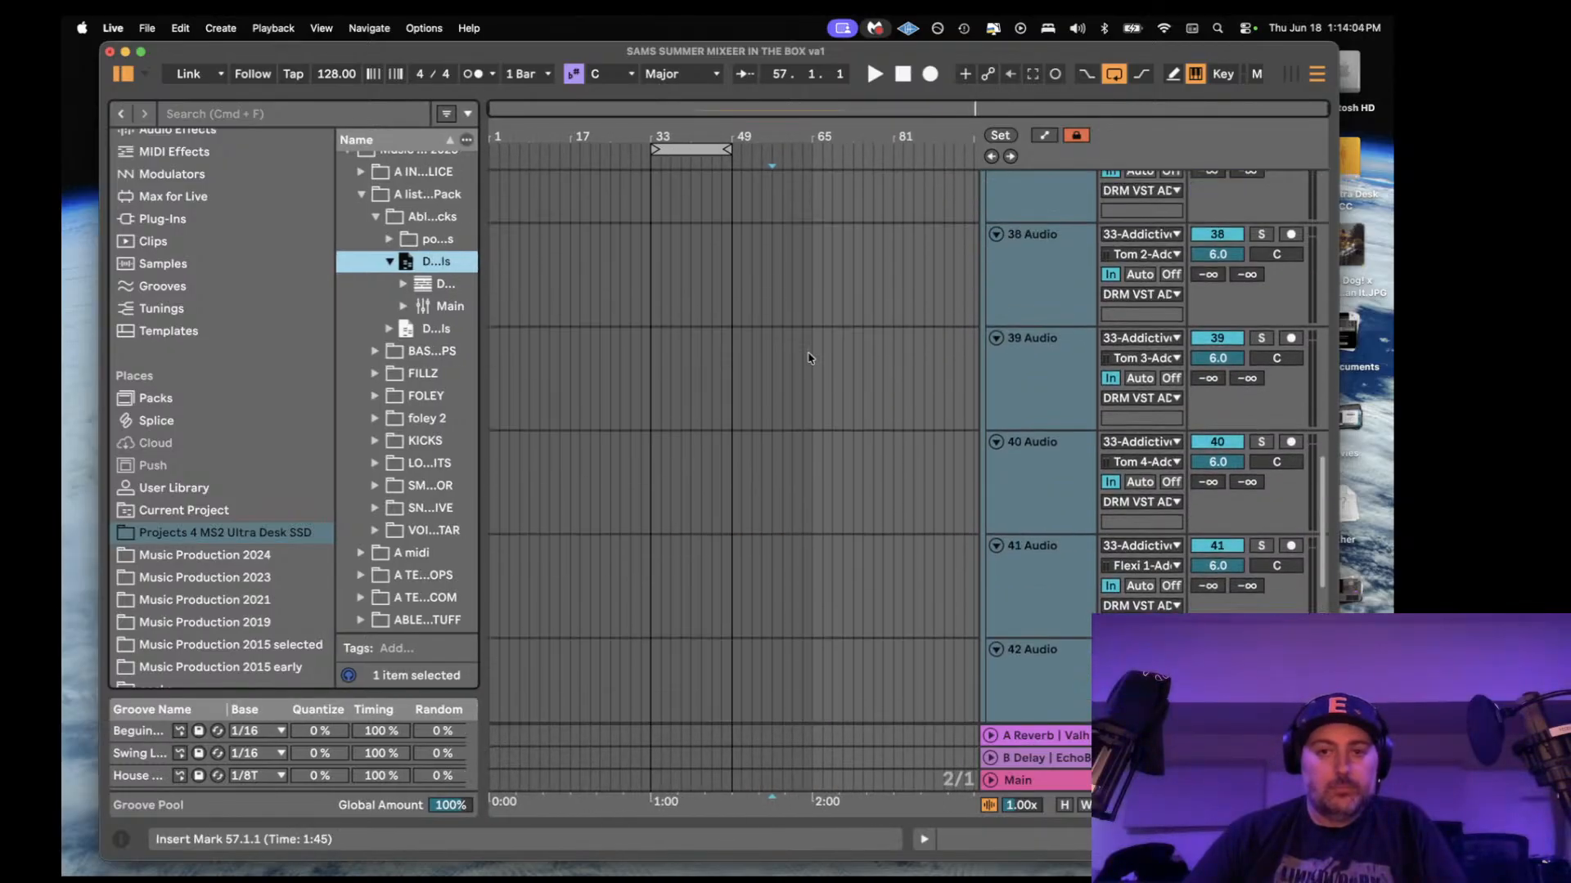
scroll(808, 358, up, 8)
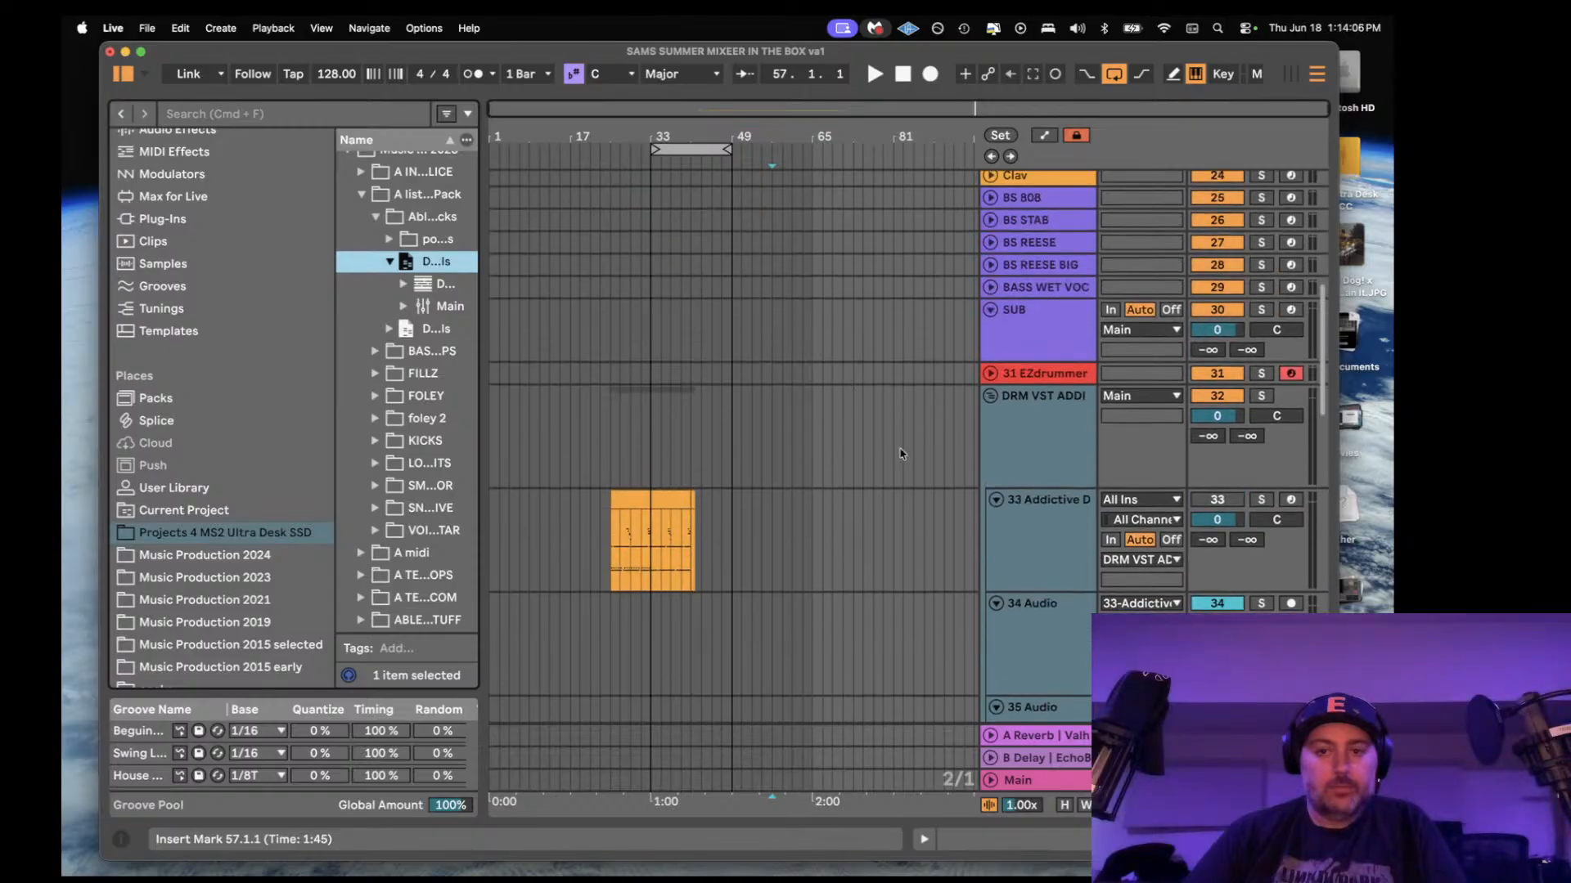
click(644, 500)
key(space)
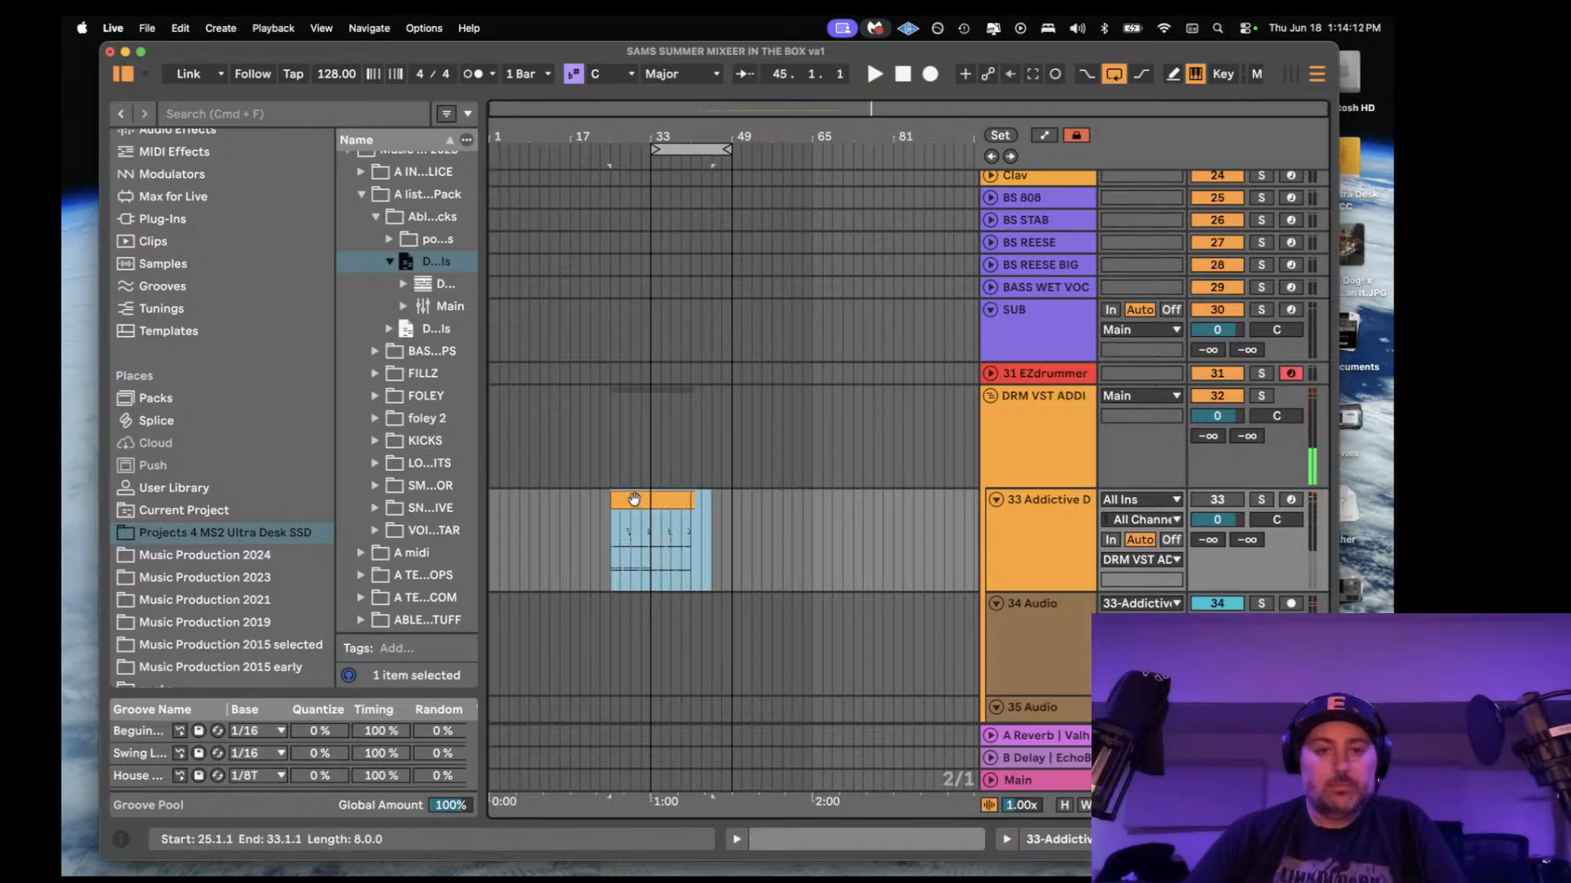
- Move the MIDI clip on 33 Addictive Drums to start at bar 33, play it, and arm that track
drag(628, 500, 667, 501)
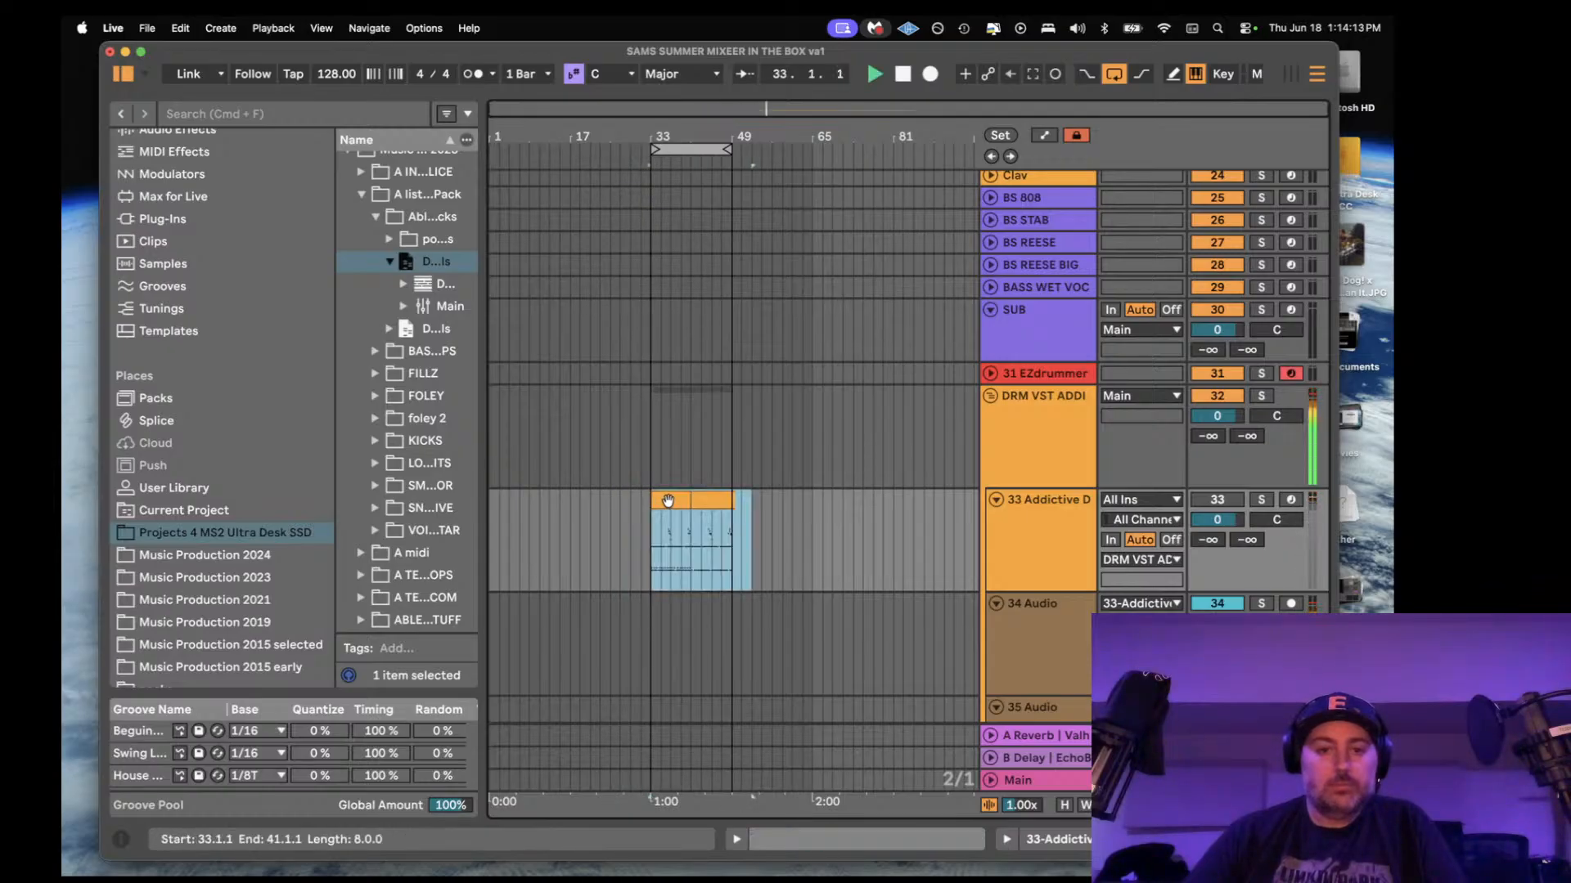
click(1009, 415)
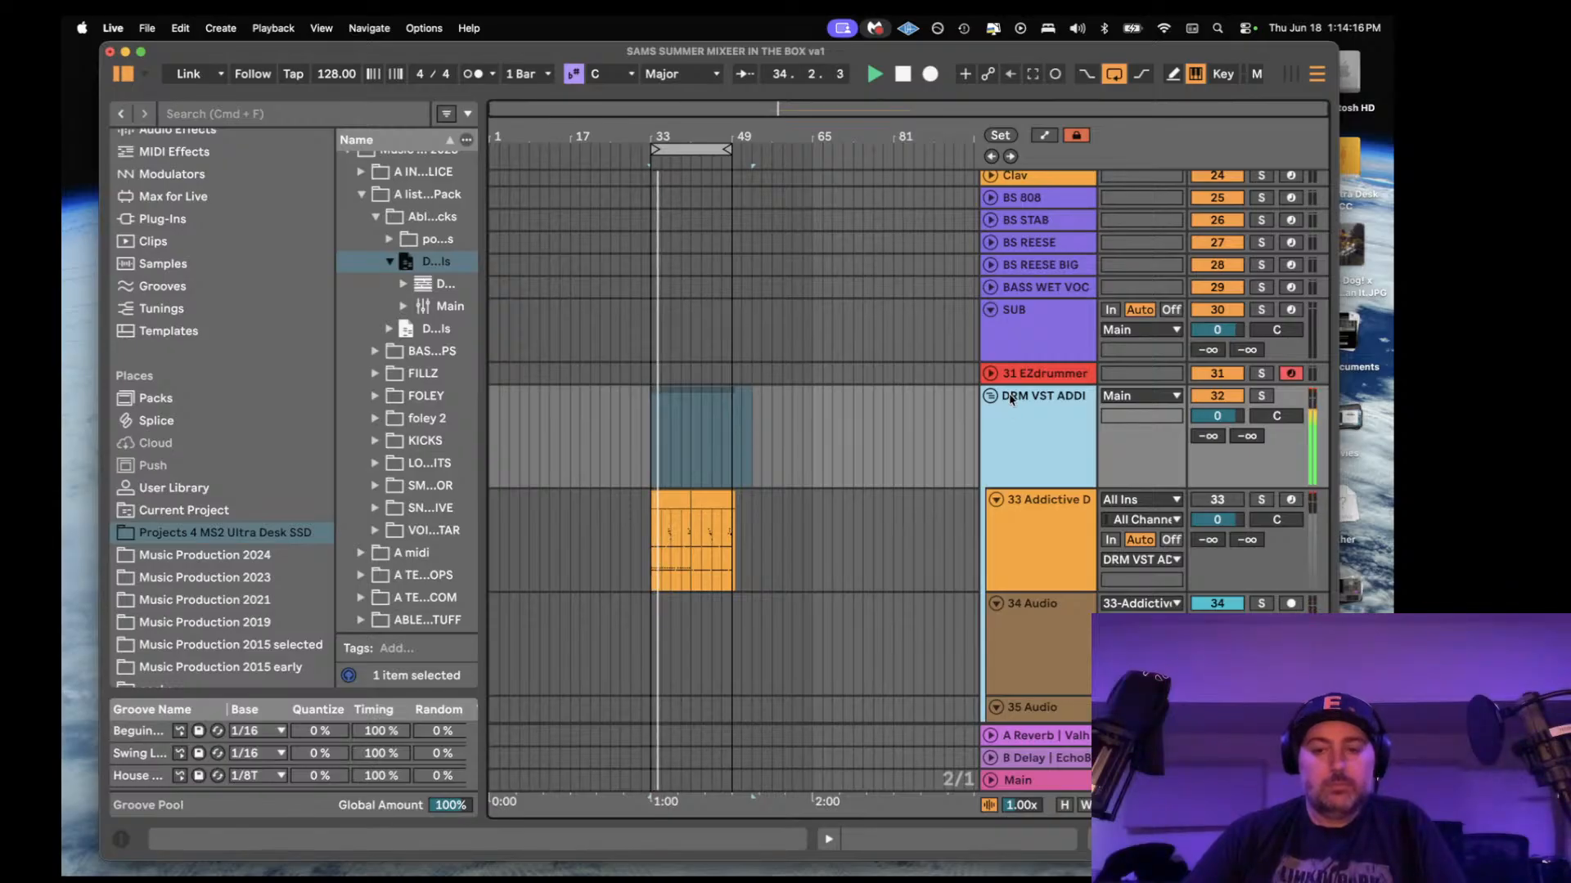
click(1290, 501)
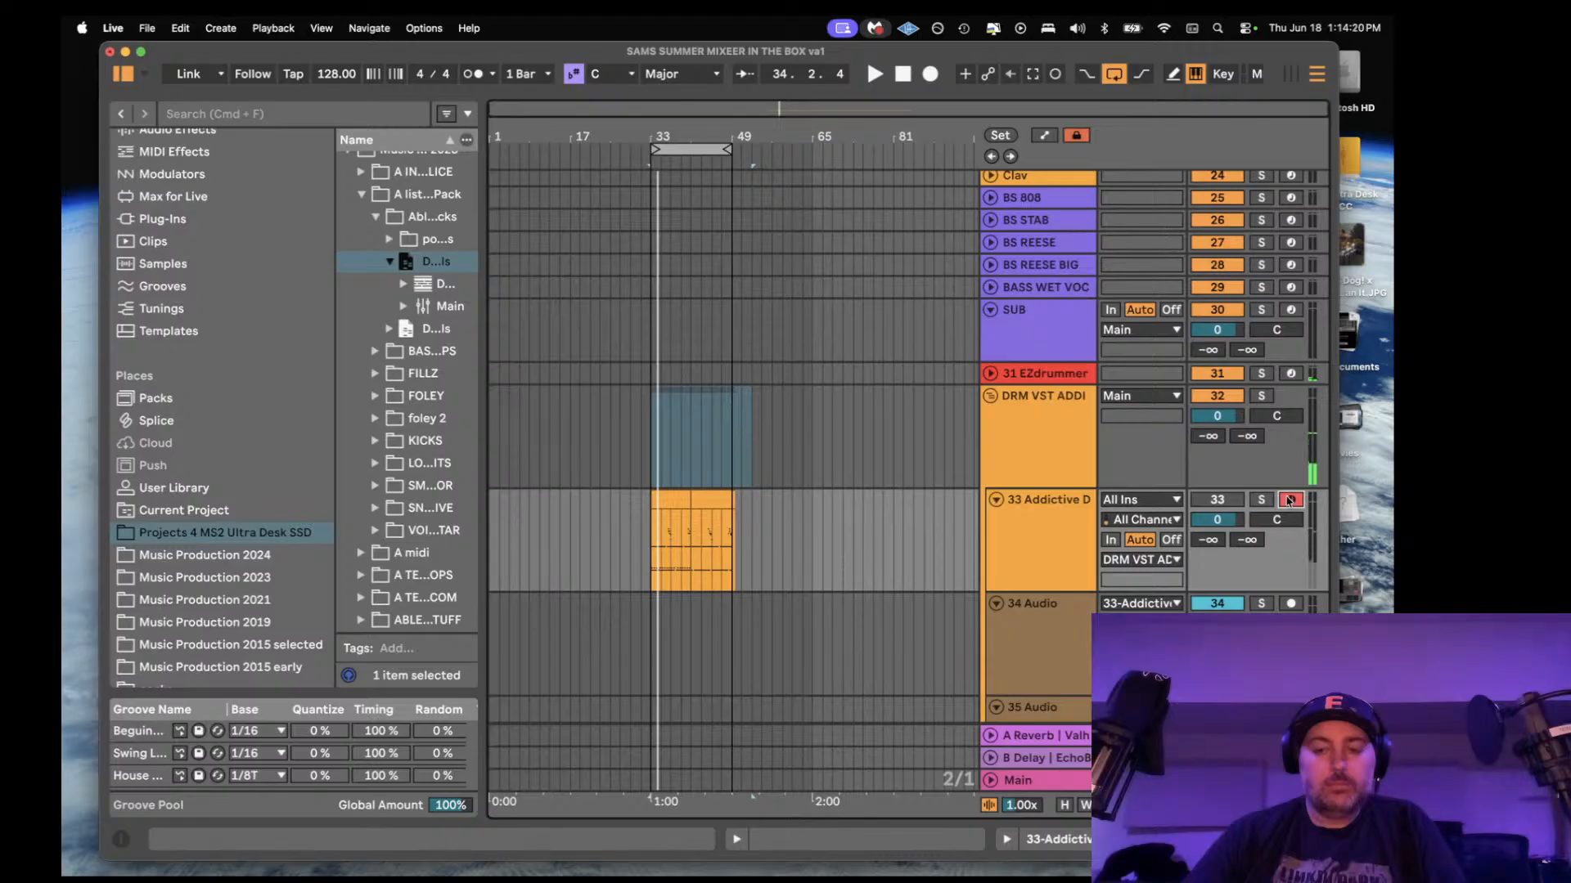
- Show the device chain of 33 Addictive Drums and turn on its MIDI Monitor
key(z)
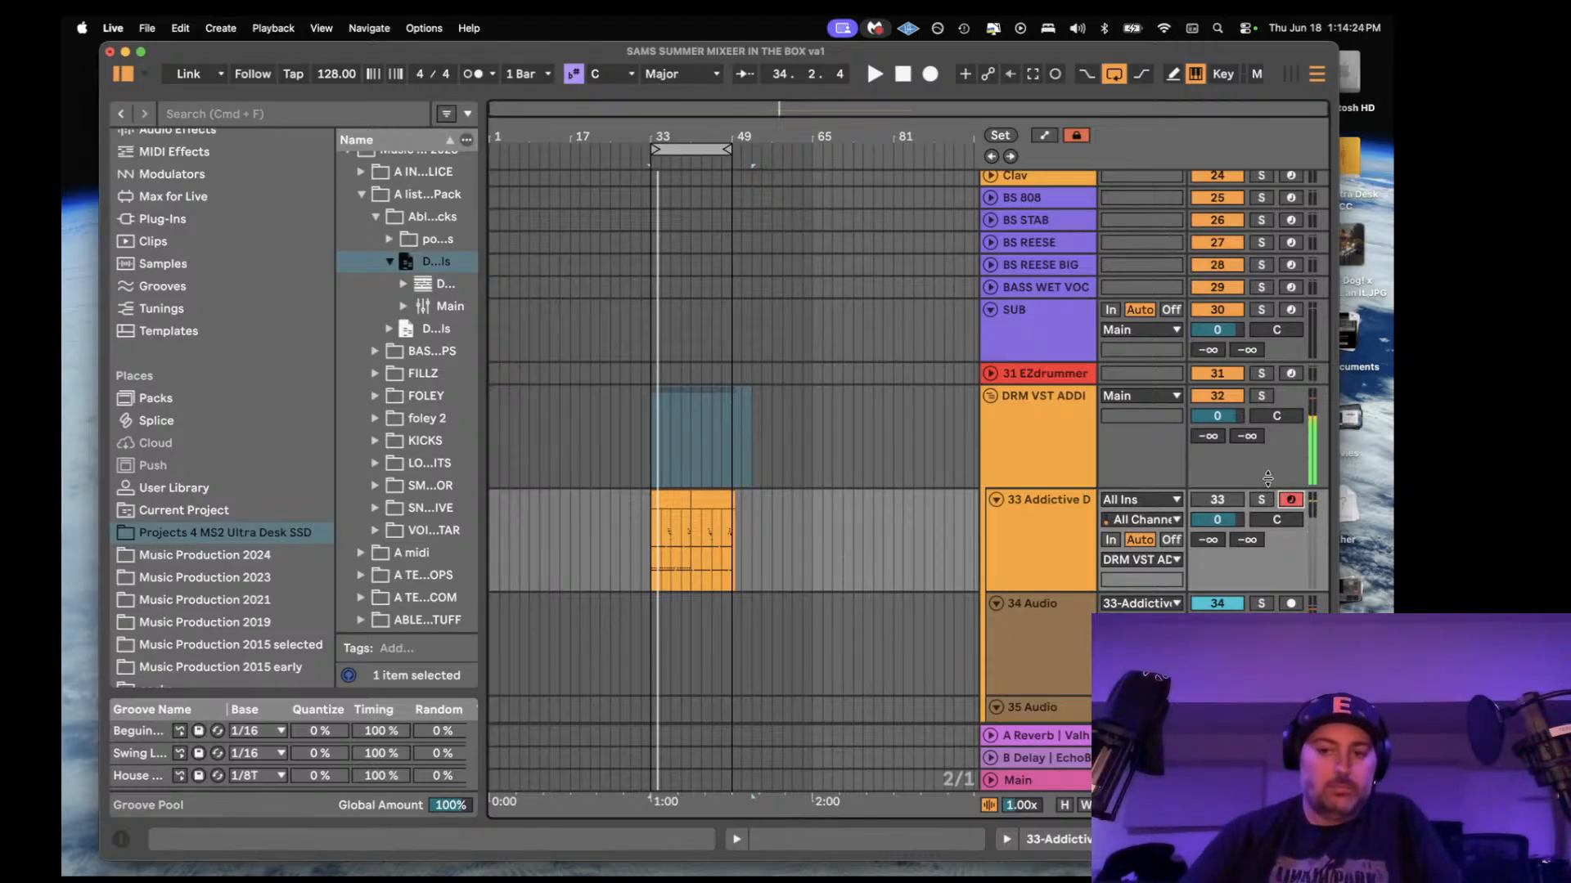
double_click(1061, 530)
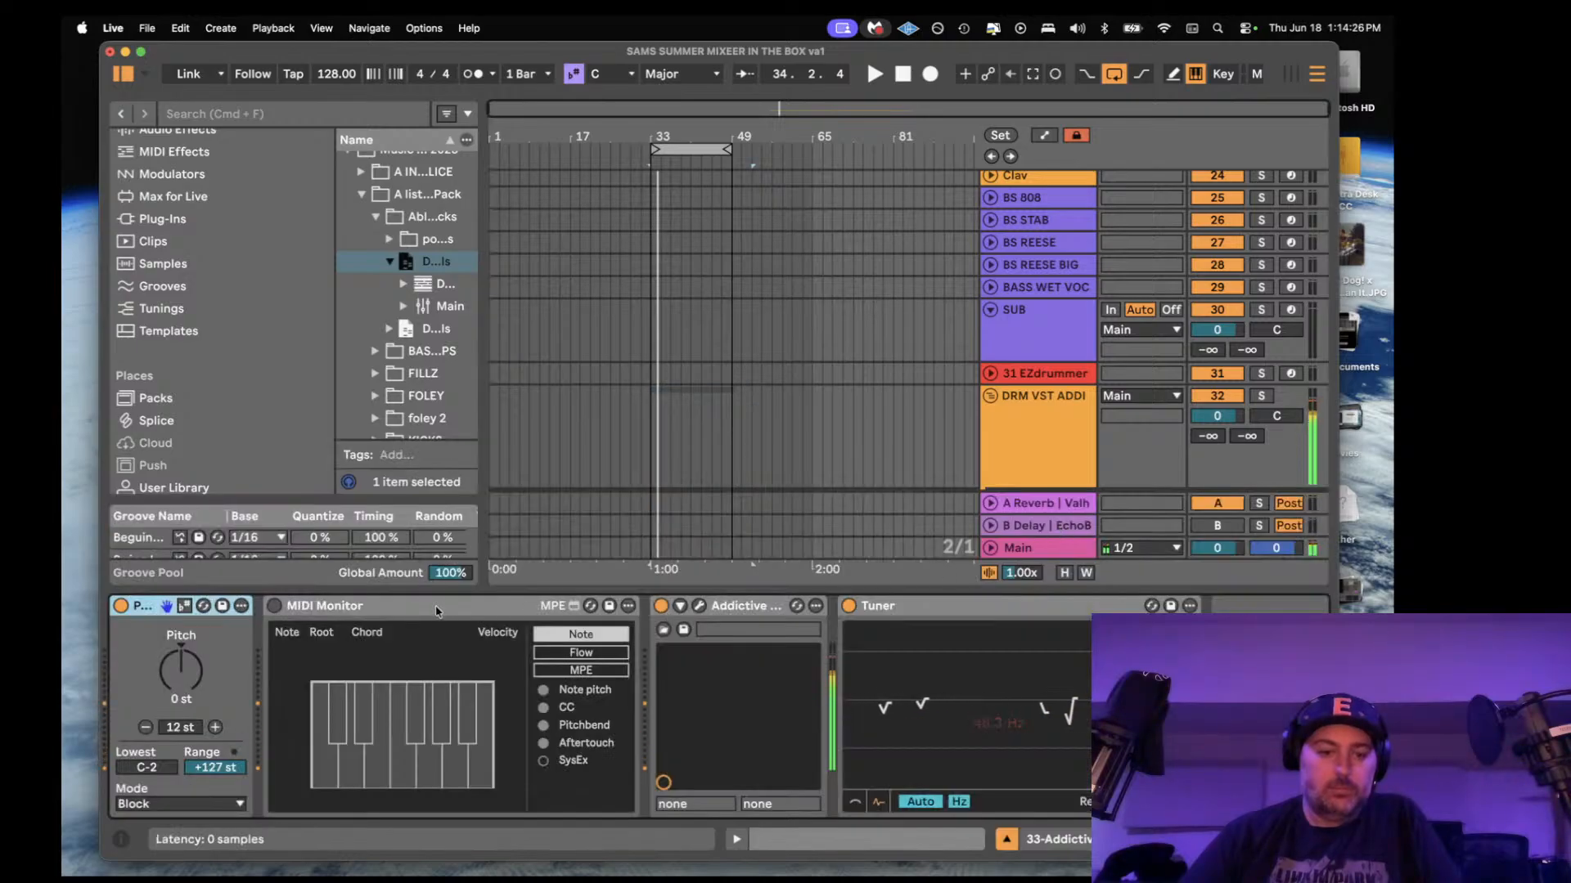
click(275, 606)
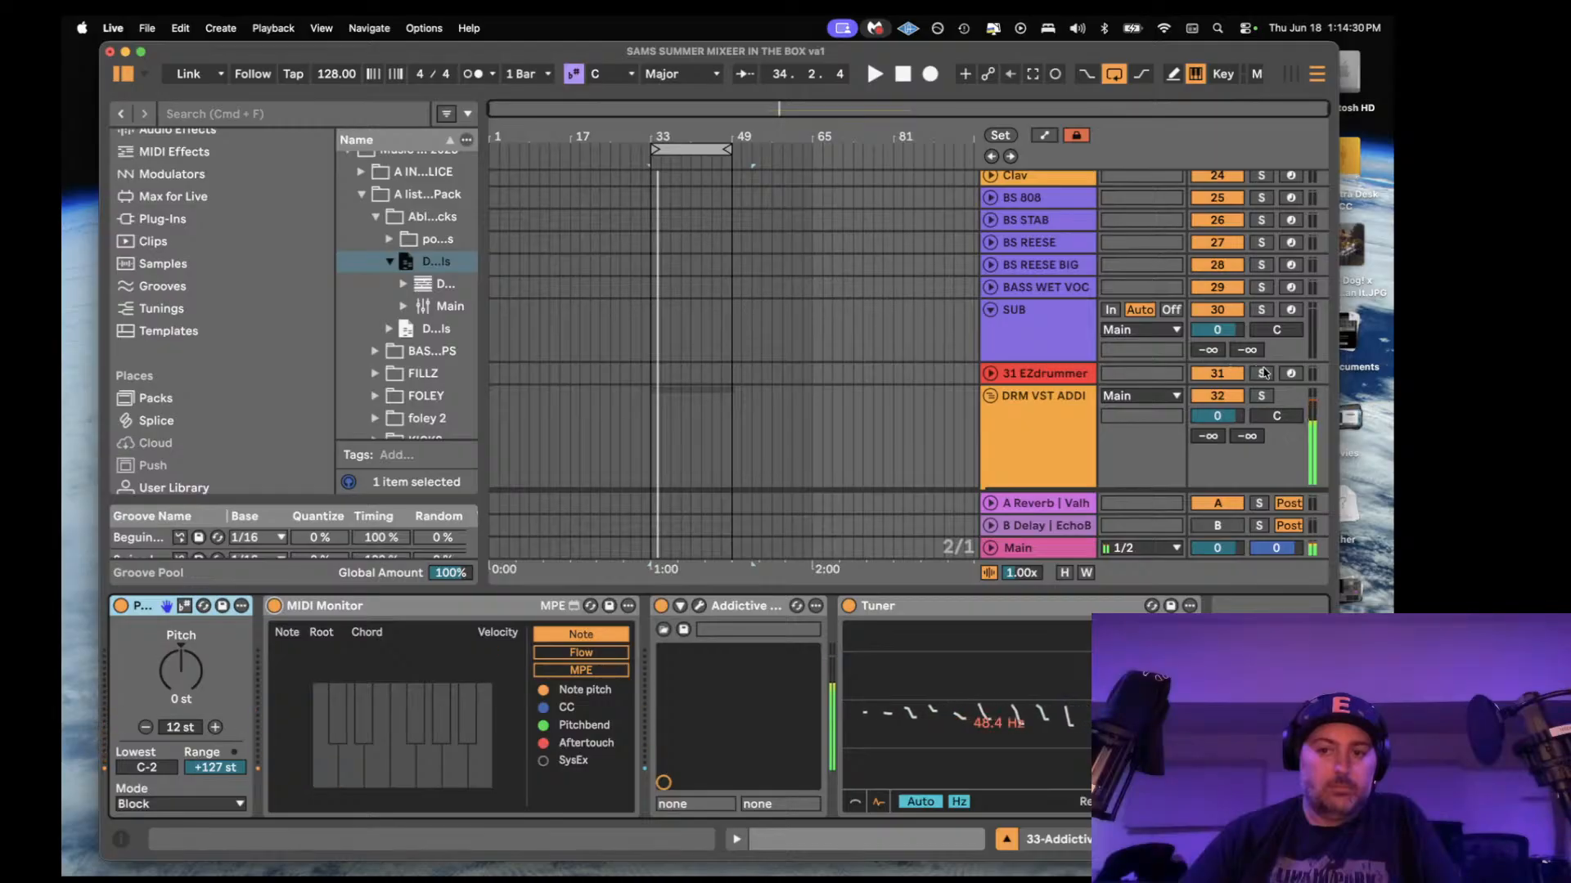
- Arm 31 EZdrummer, SUB, BS 808 and 33 Addictive Drums in turn to compare how each responds to the same played note
click(1291, 373)
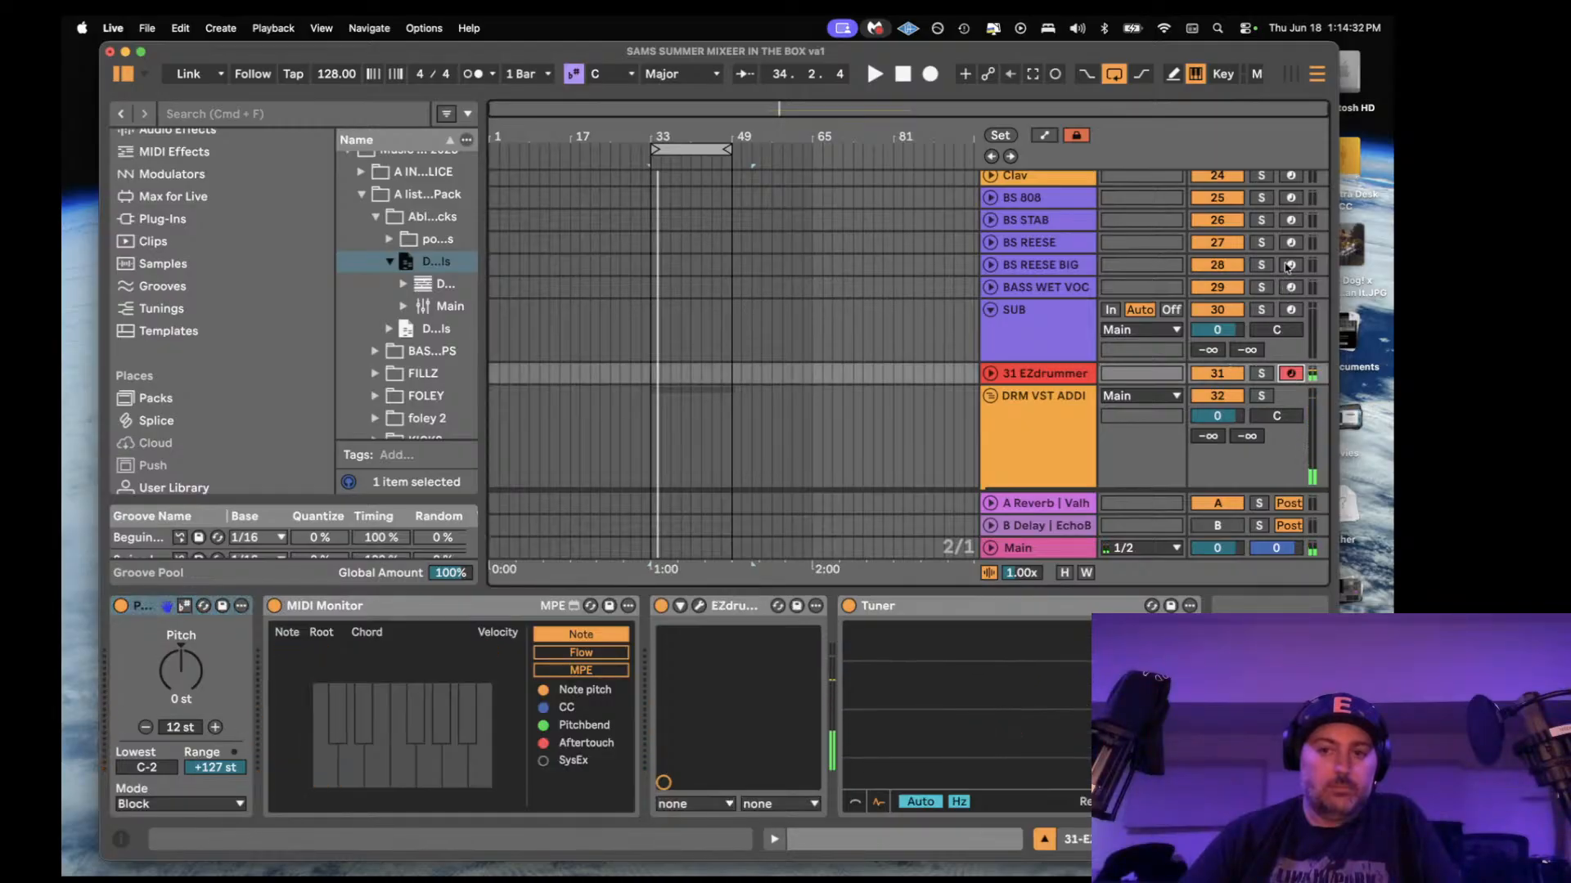
click(1291, 310)
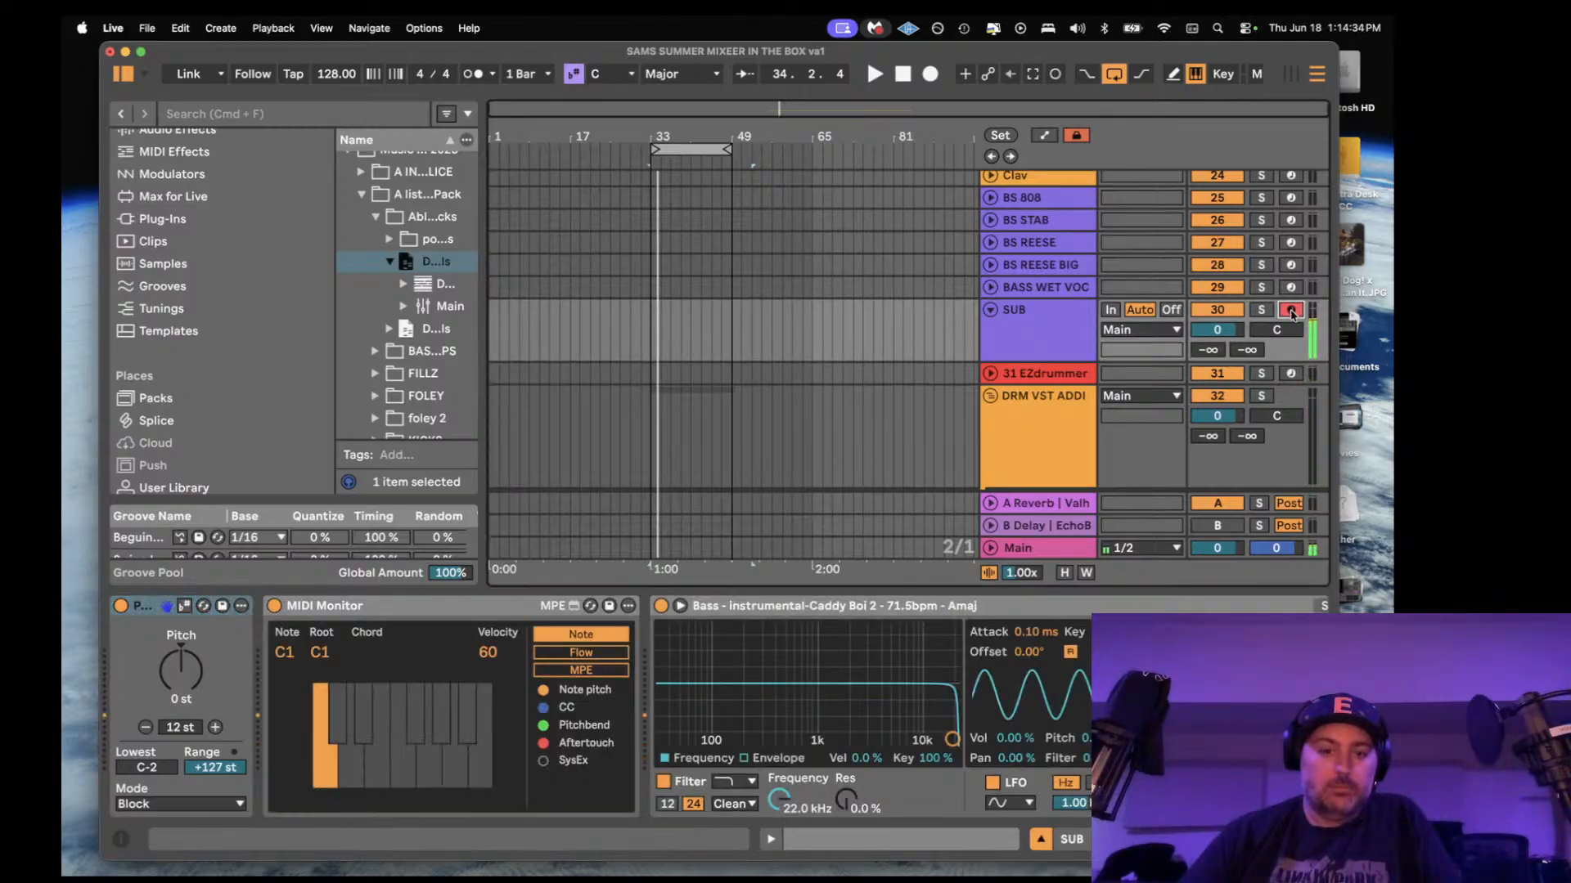
click(1291, 198)
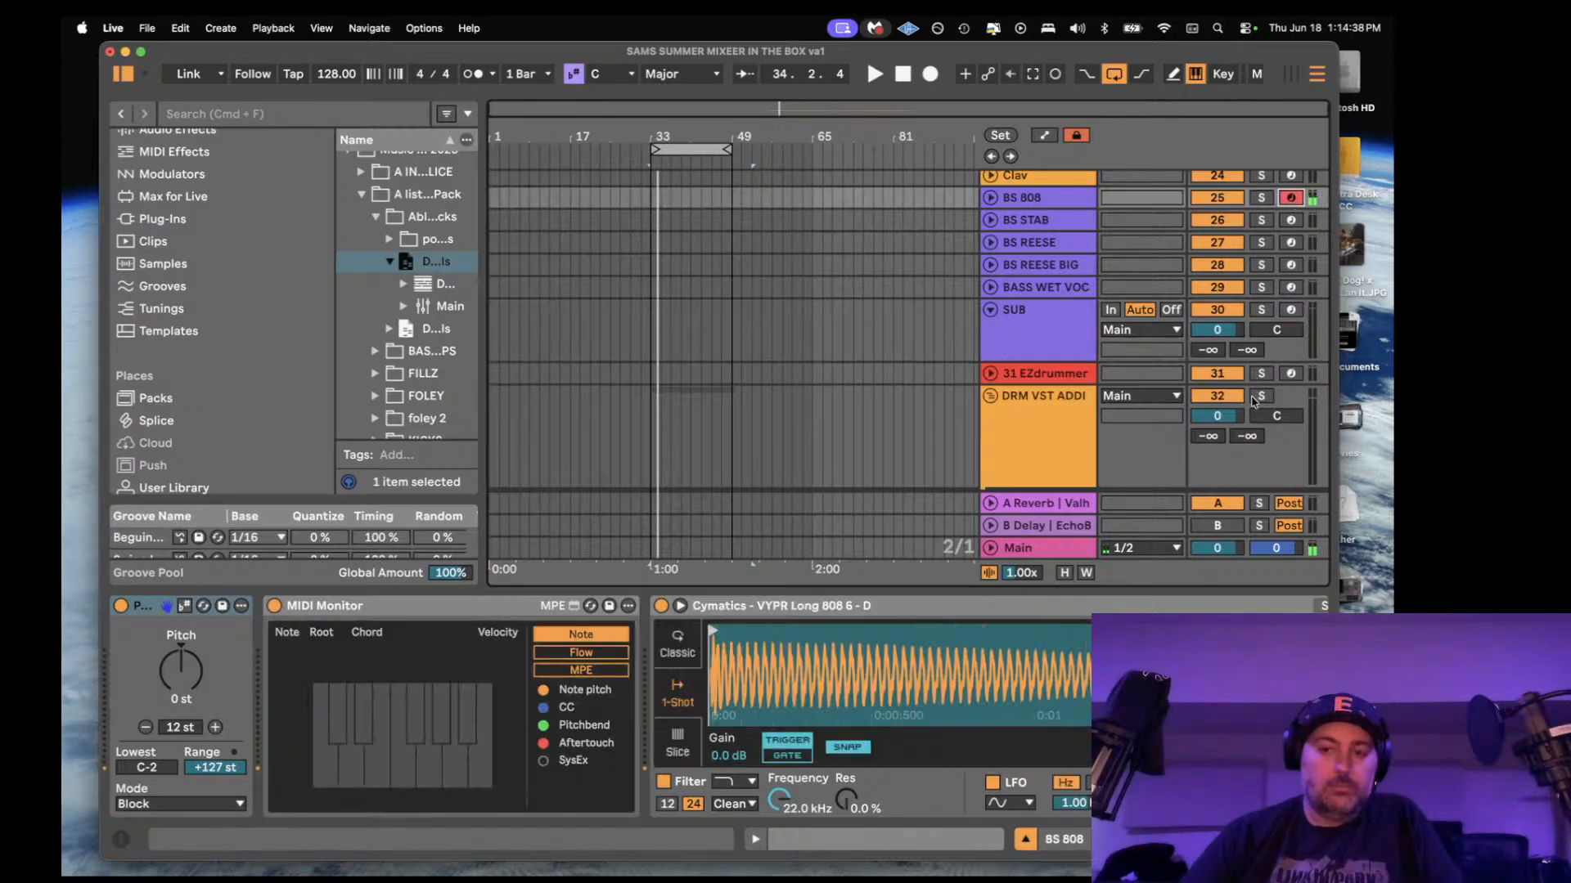
scroll(1260, 384, down, 3)
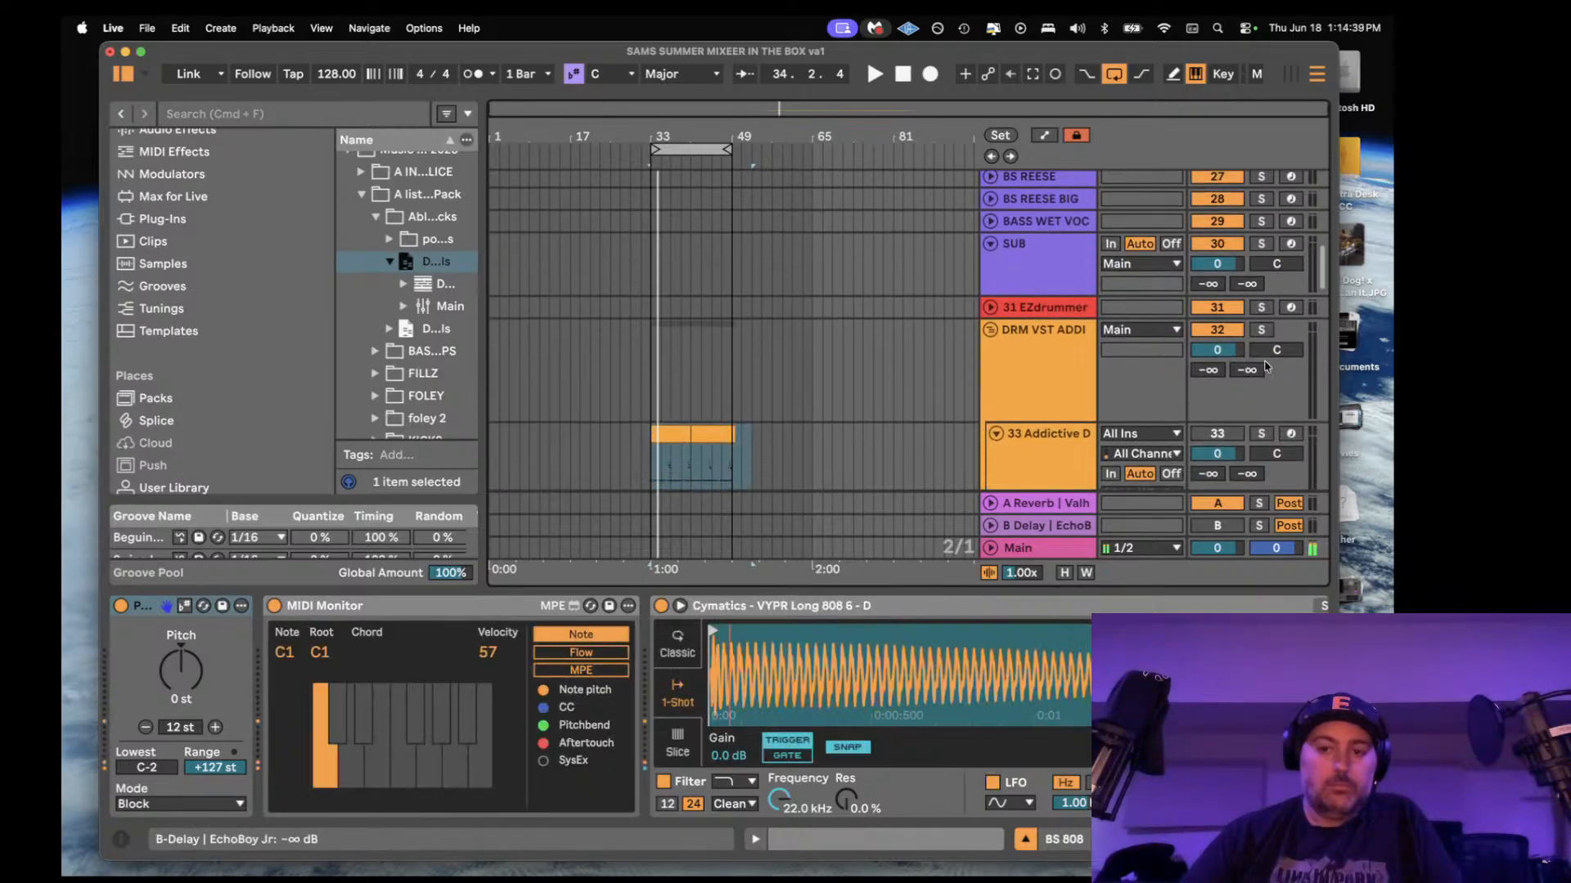
click(1290, 433)
- Inspect the devices on the kick, snare and hi-hat output tracks, 34 to 36 Audio, and hide the device view
scroll(1243, 417, down, 2)
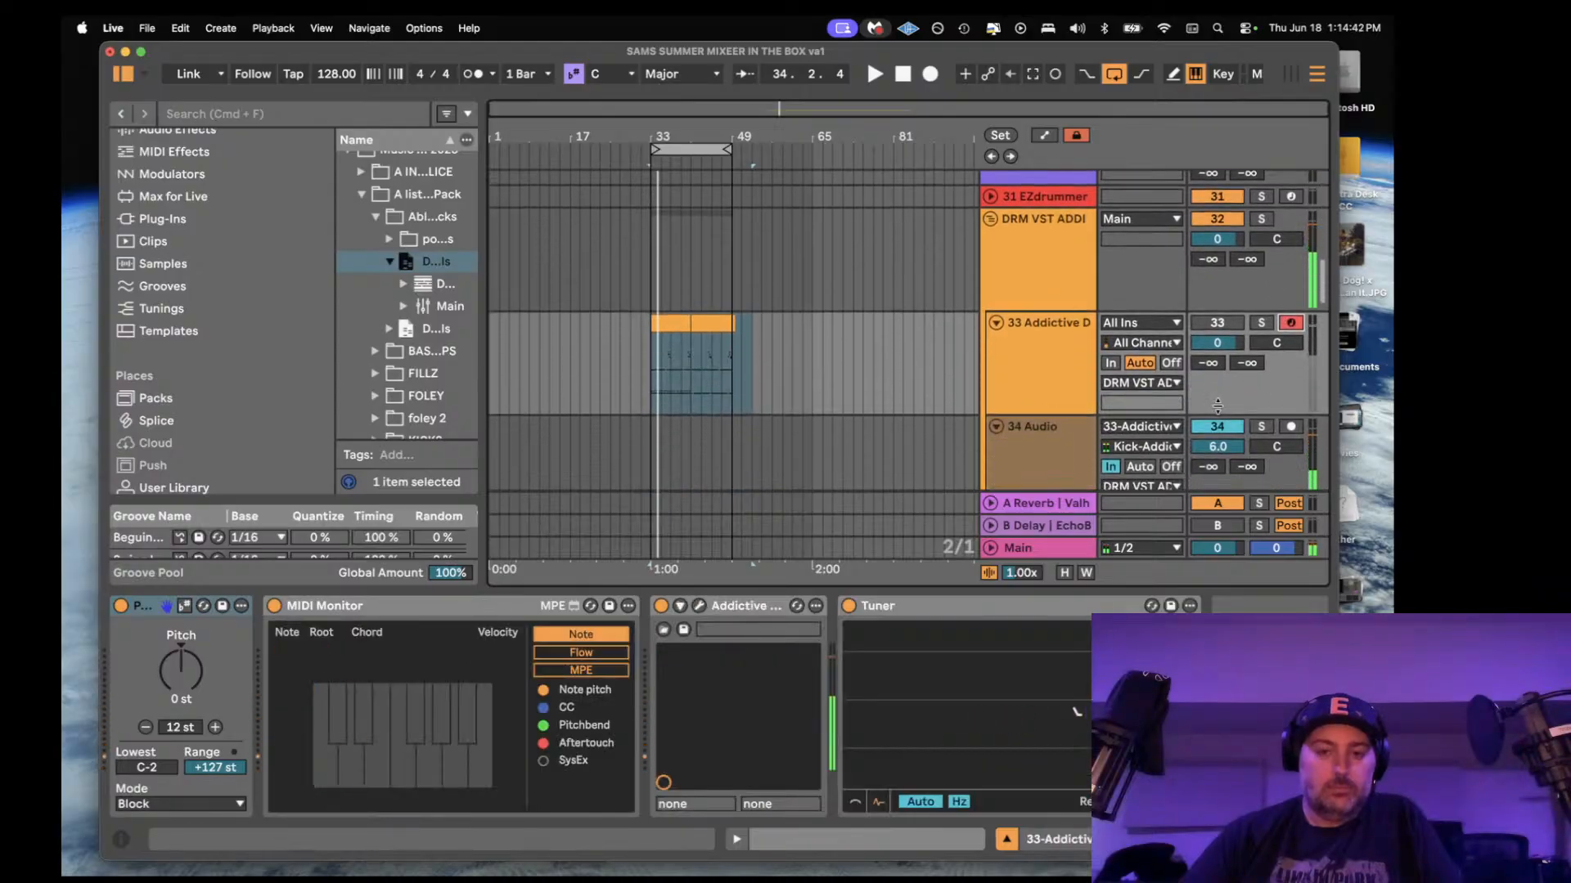
click(1059, 443)
scroll(1121, 329, down, 4)
click(1051, 409)
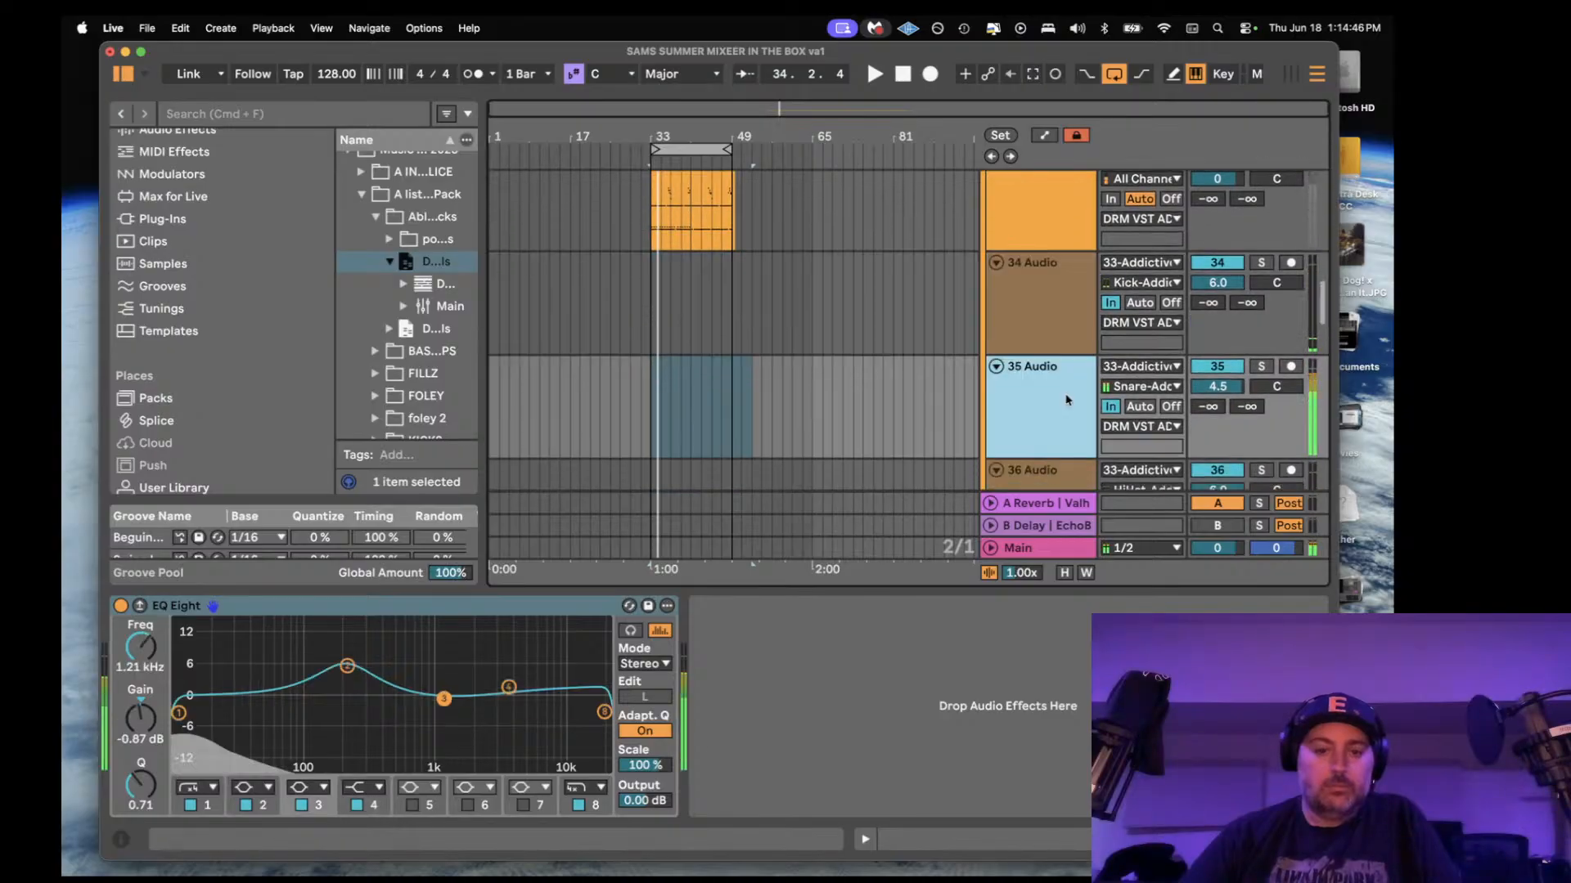
scroll(1024, 402, down, 3)
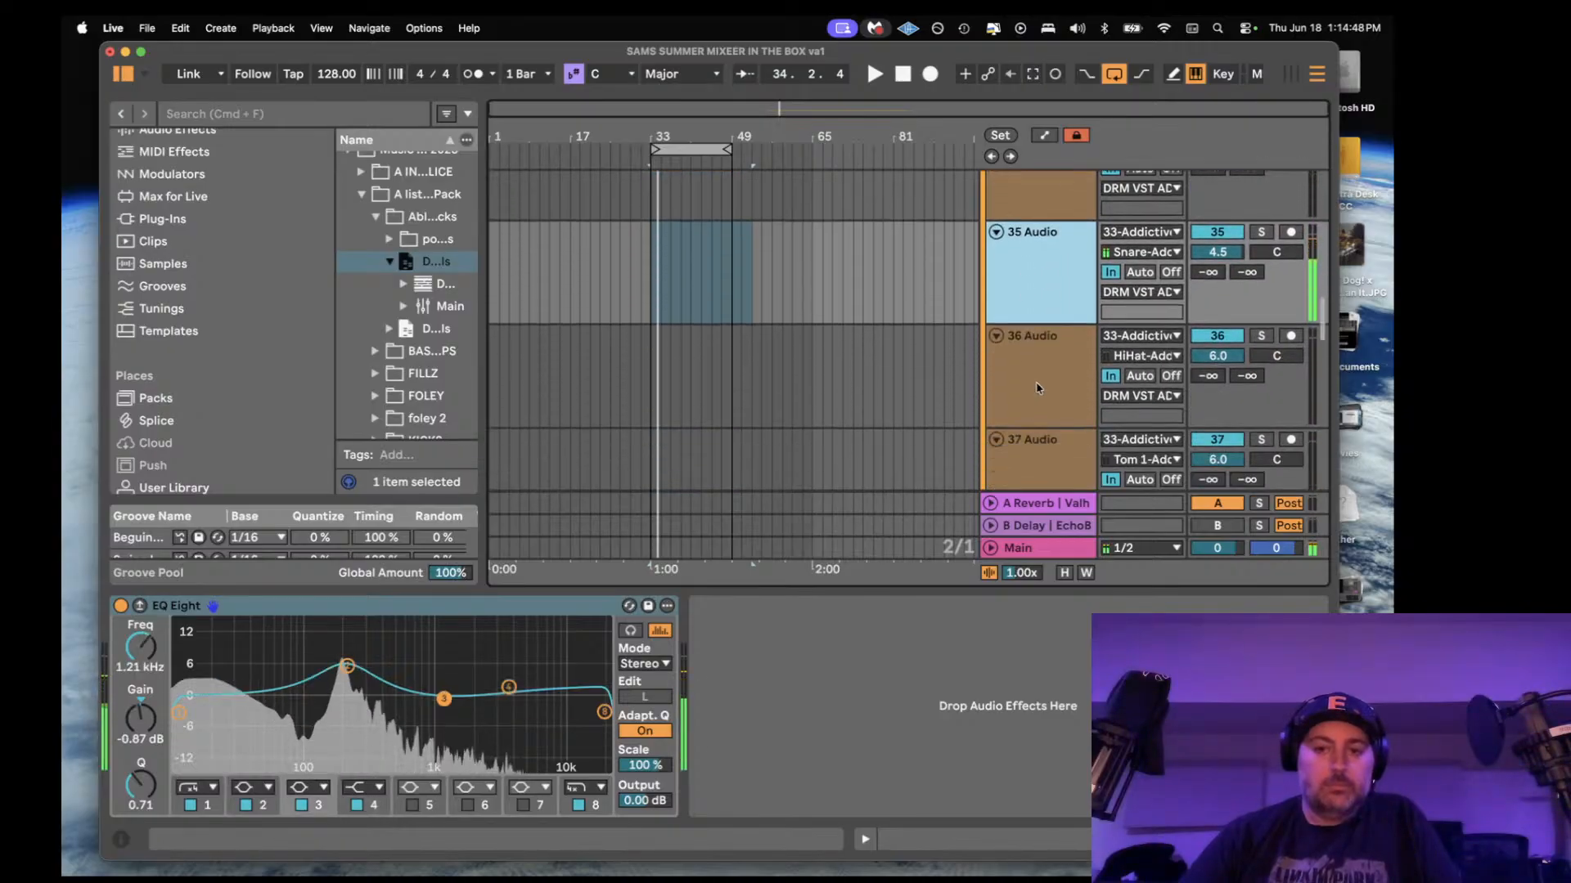
click(1035, 381)
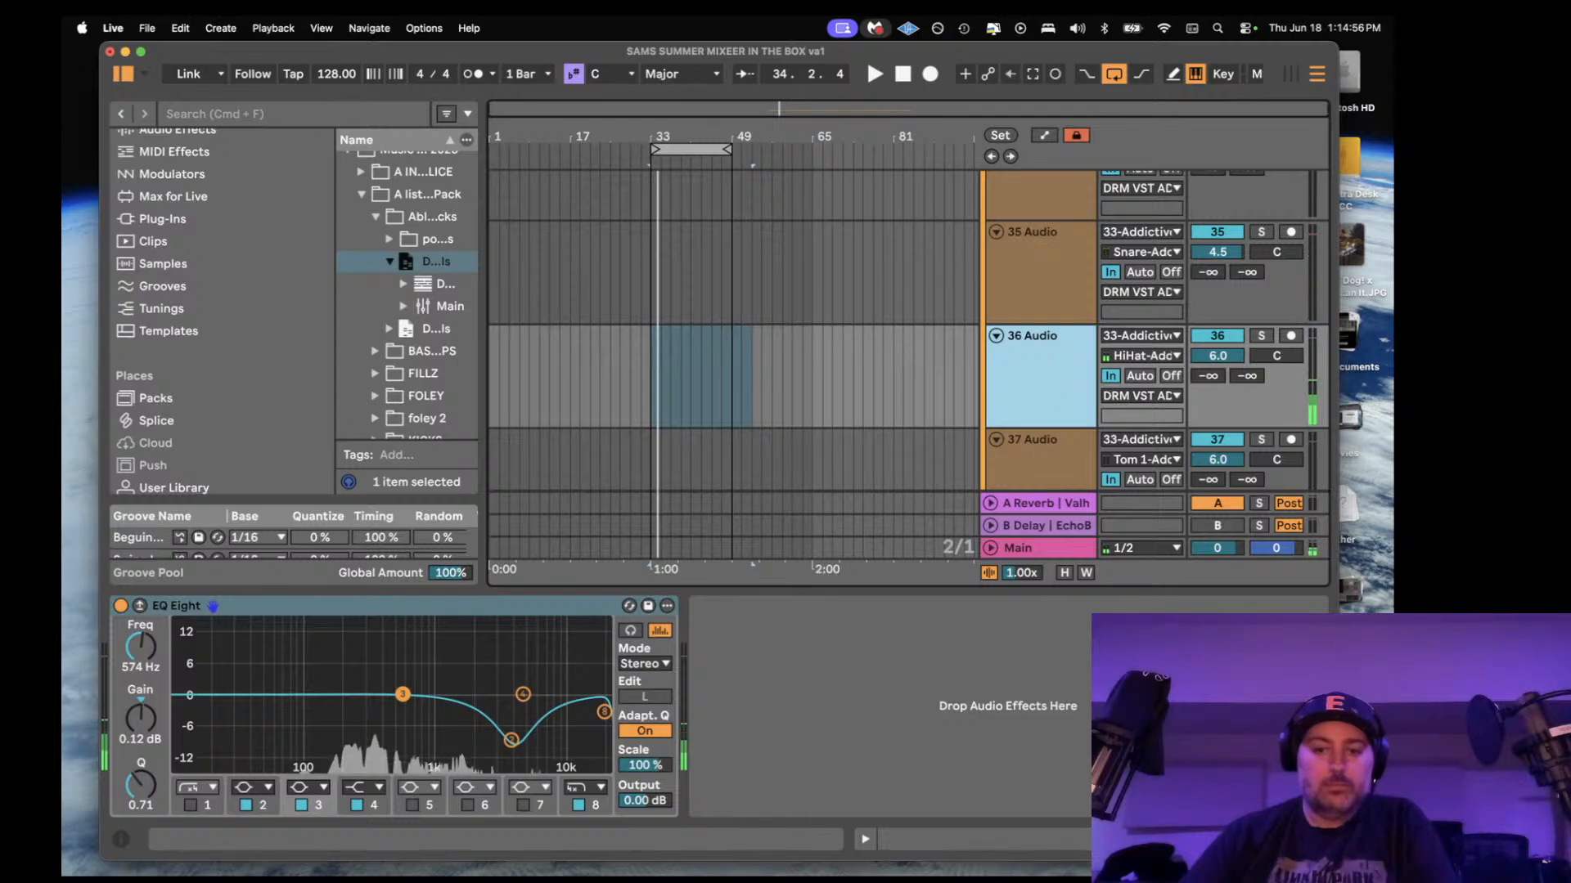
click(1102, 839)
- Play the DRM VST ADDI group and unfold the 31 EZdrummer track above it, keeping the group expanded
scroll(1032, 357, up, 5)
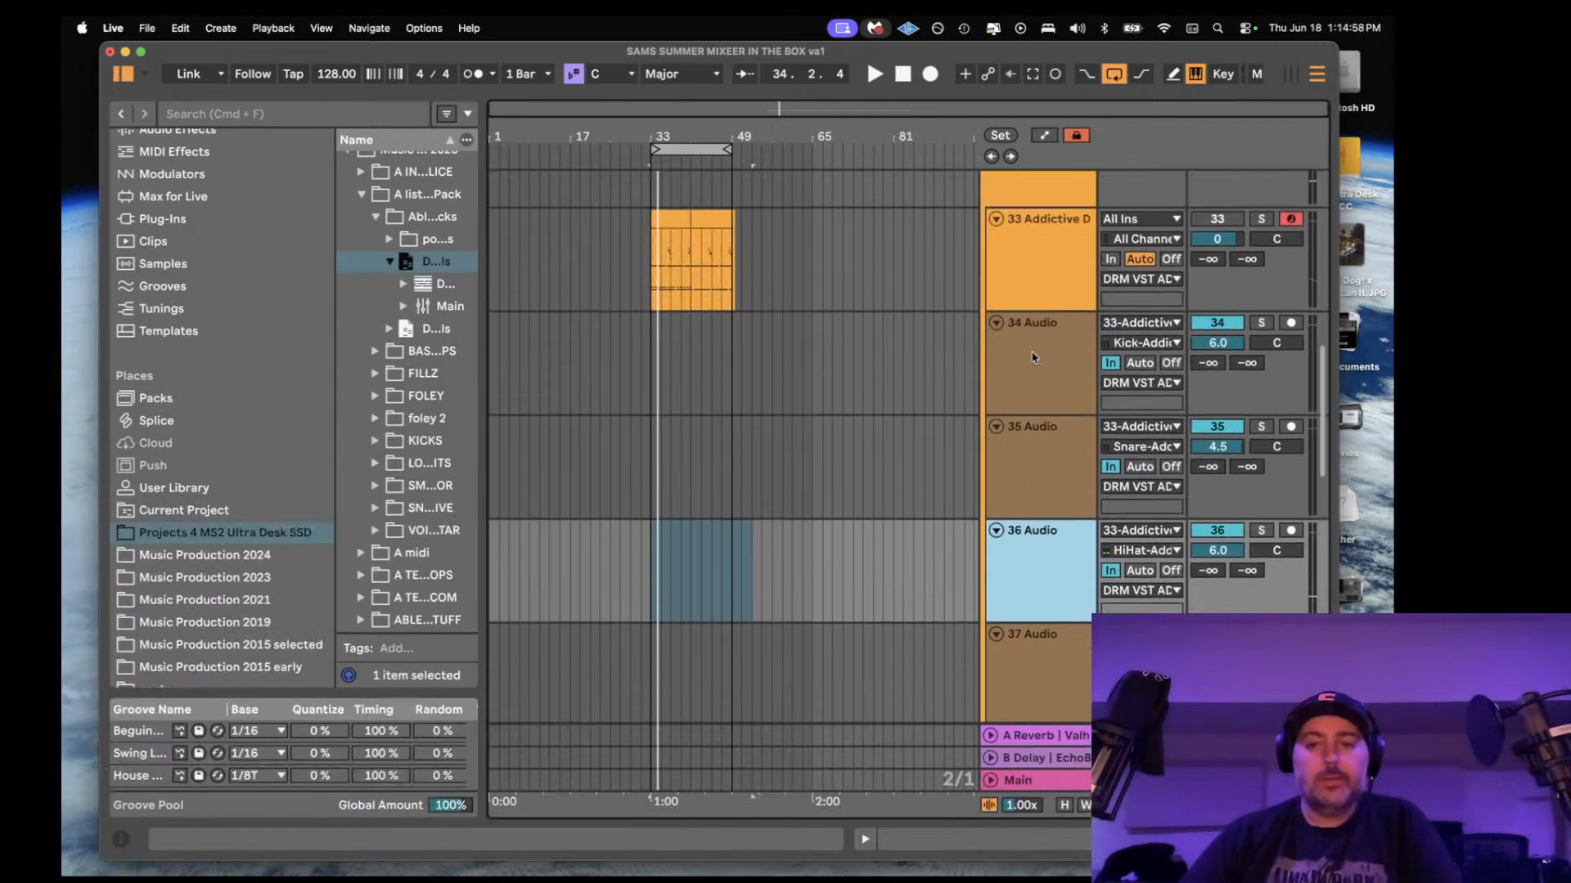
scroll(1032, 358, up, 8)
scroll(1032, 358, down, 2)
click(1034, 393)
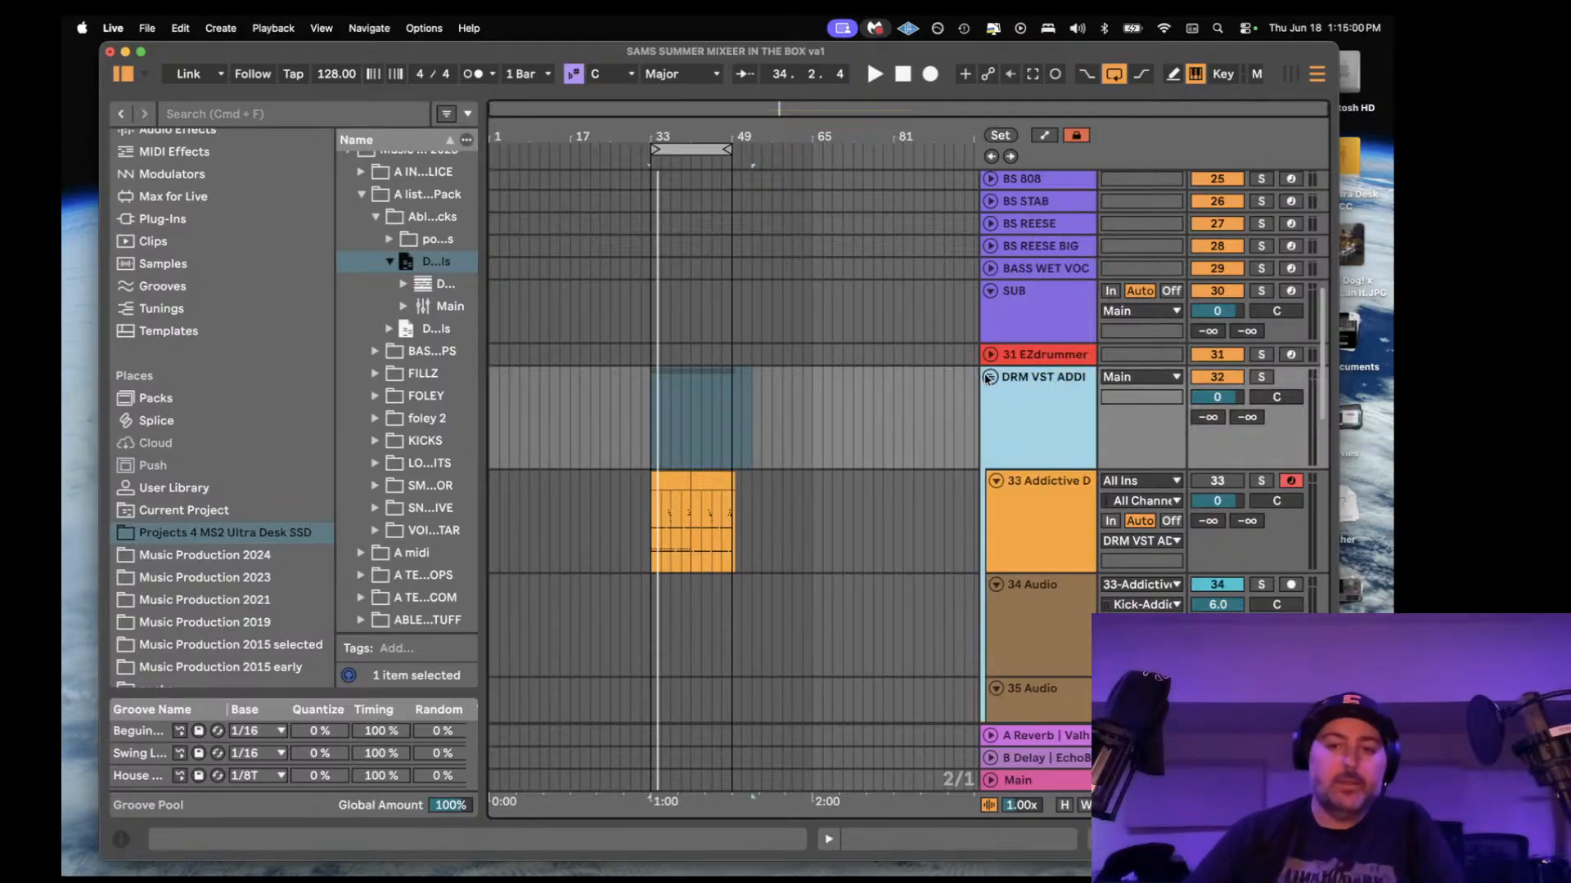
key(space)
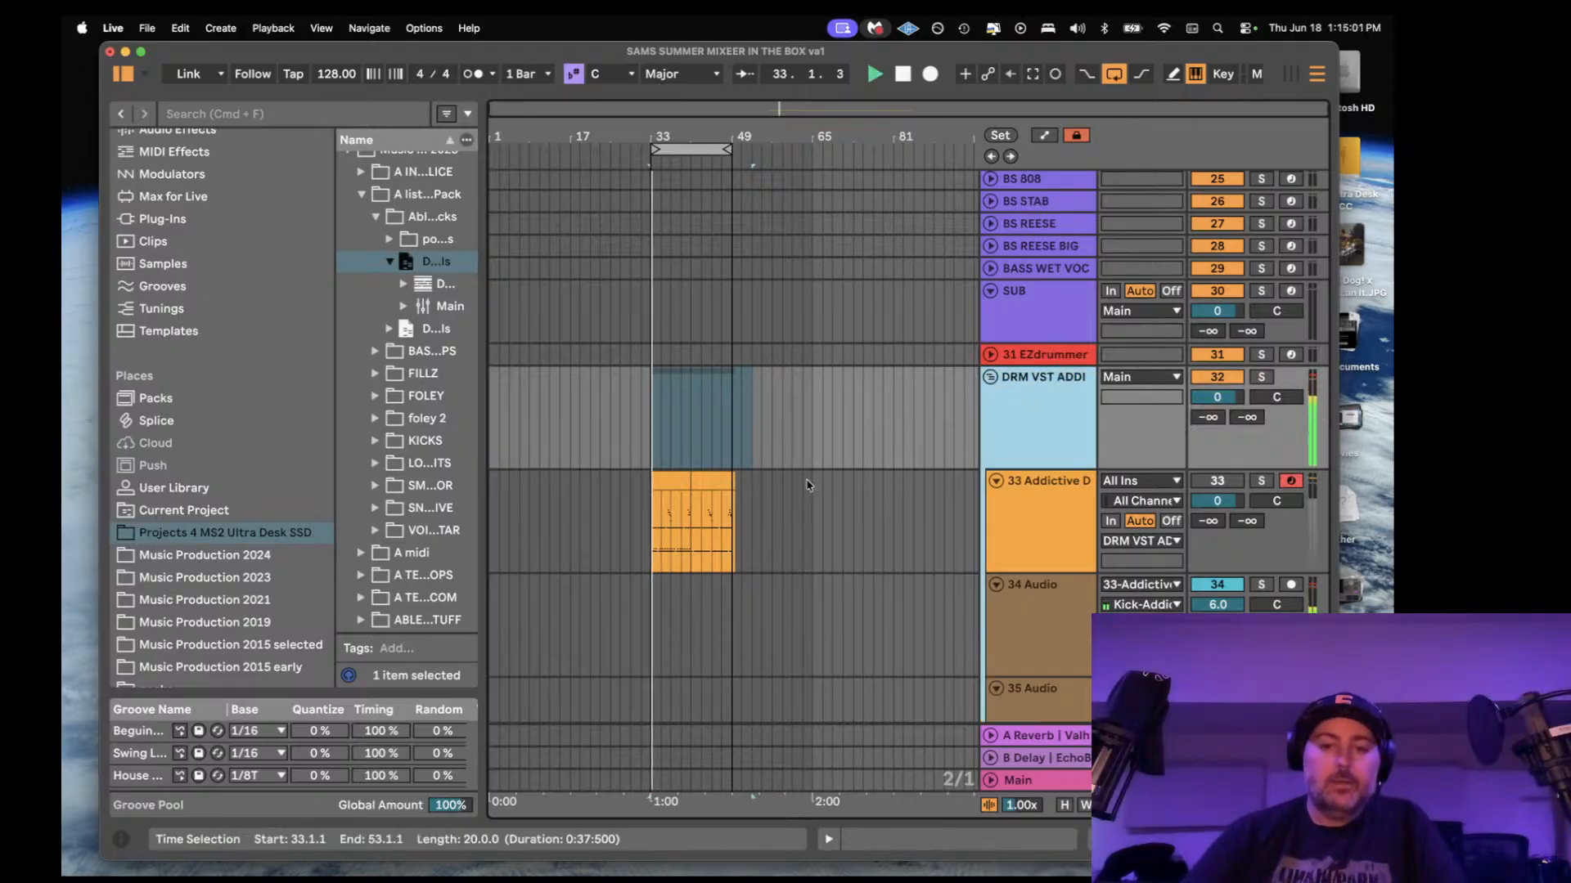
click(989, 376)
click(990, 355)
click(989, 399)
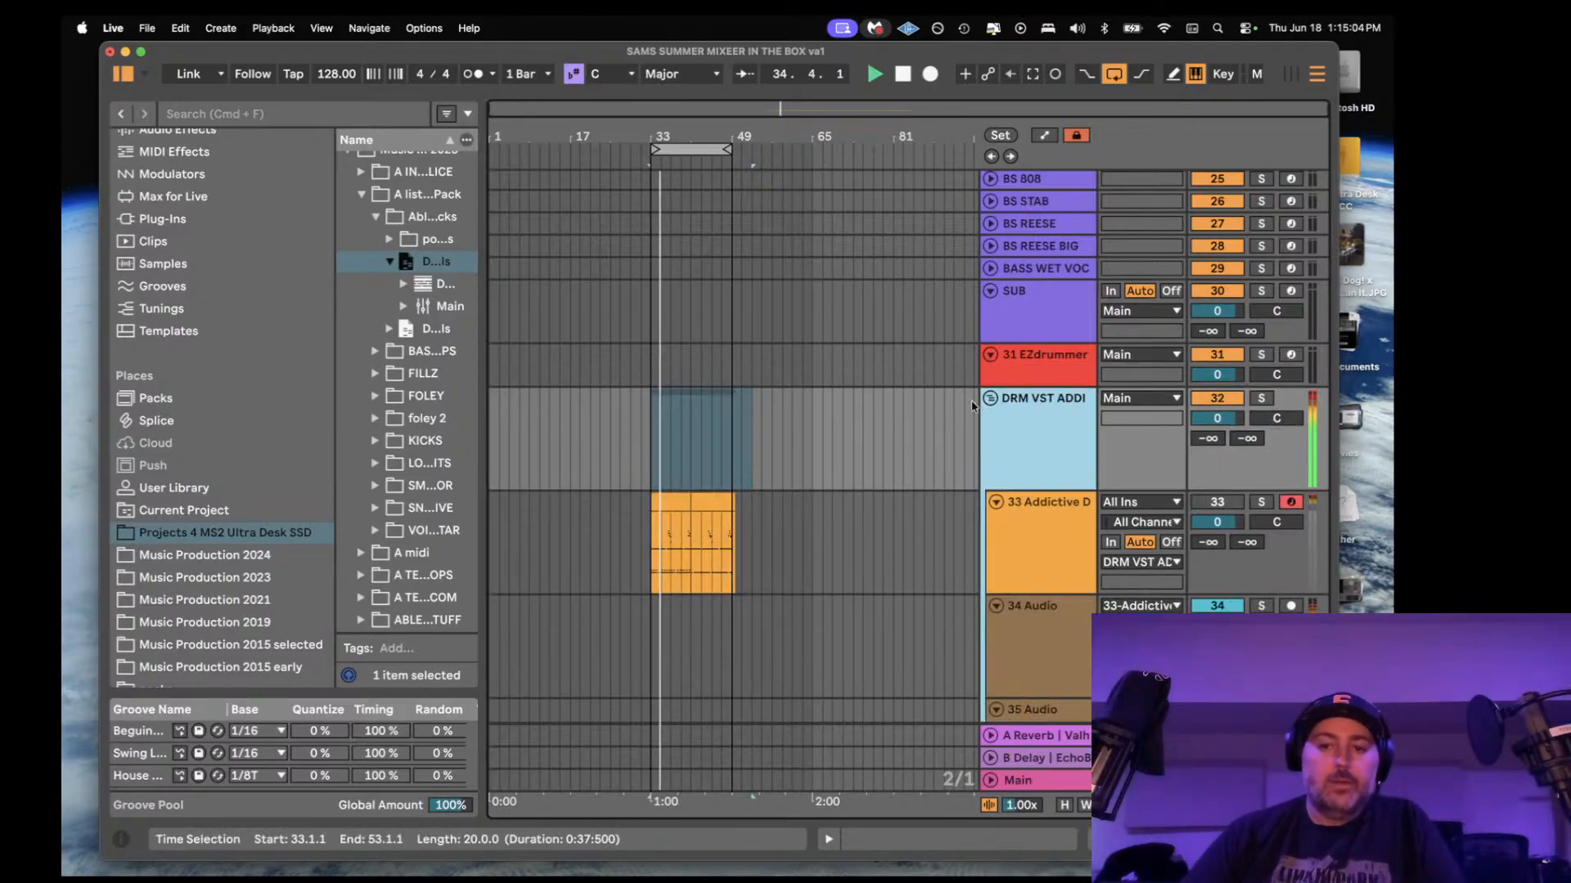
- Copy the MIDI clip from 33 Addictive Drums to bar 33 of 31 EZdrummer and play both tracks
click(703, 513)
key(space)
click(652, 362)
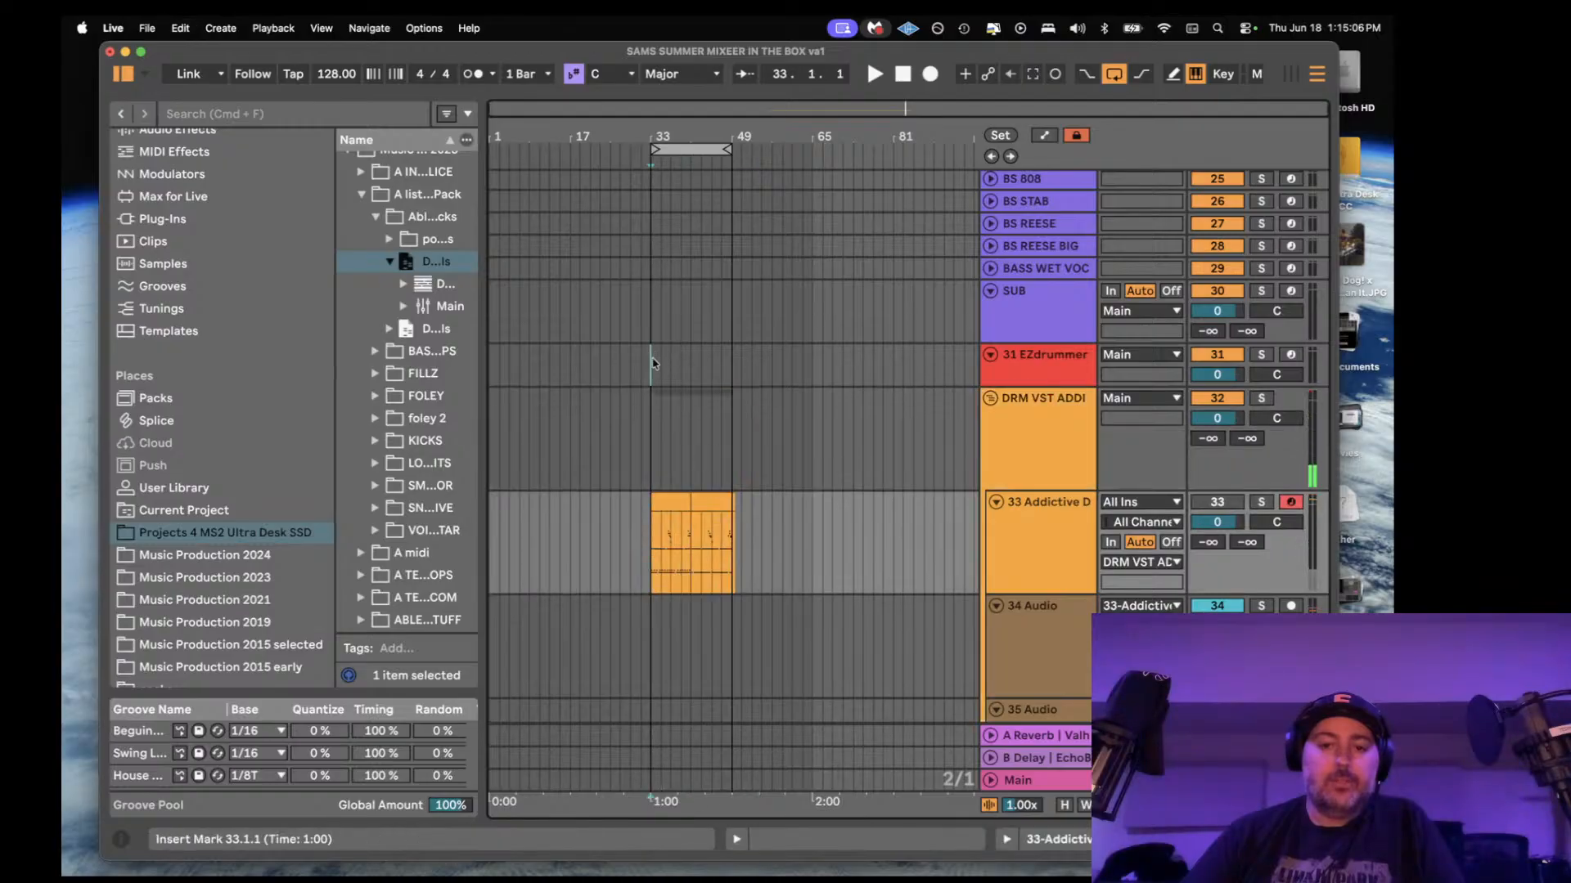
key(super+v)
key(space)
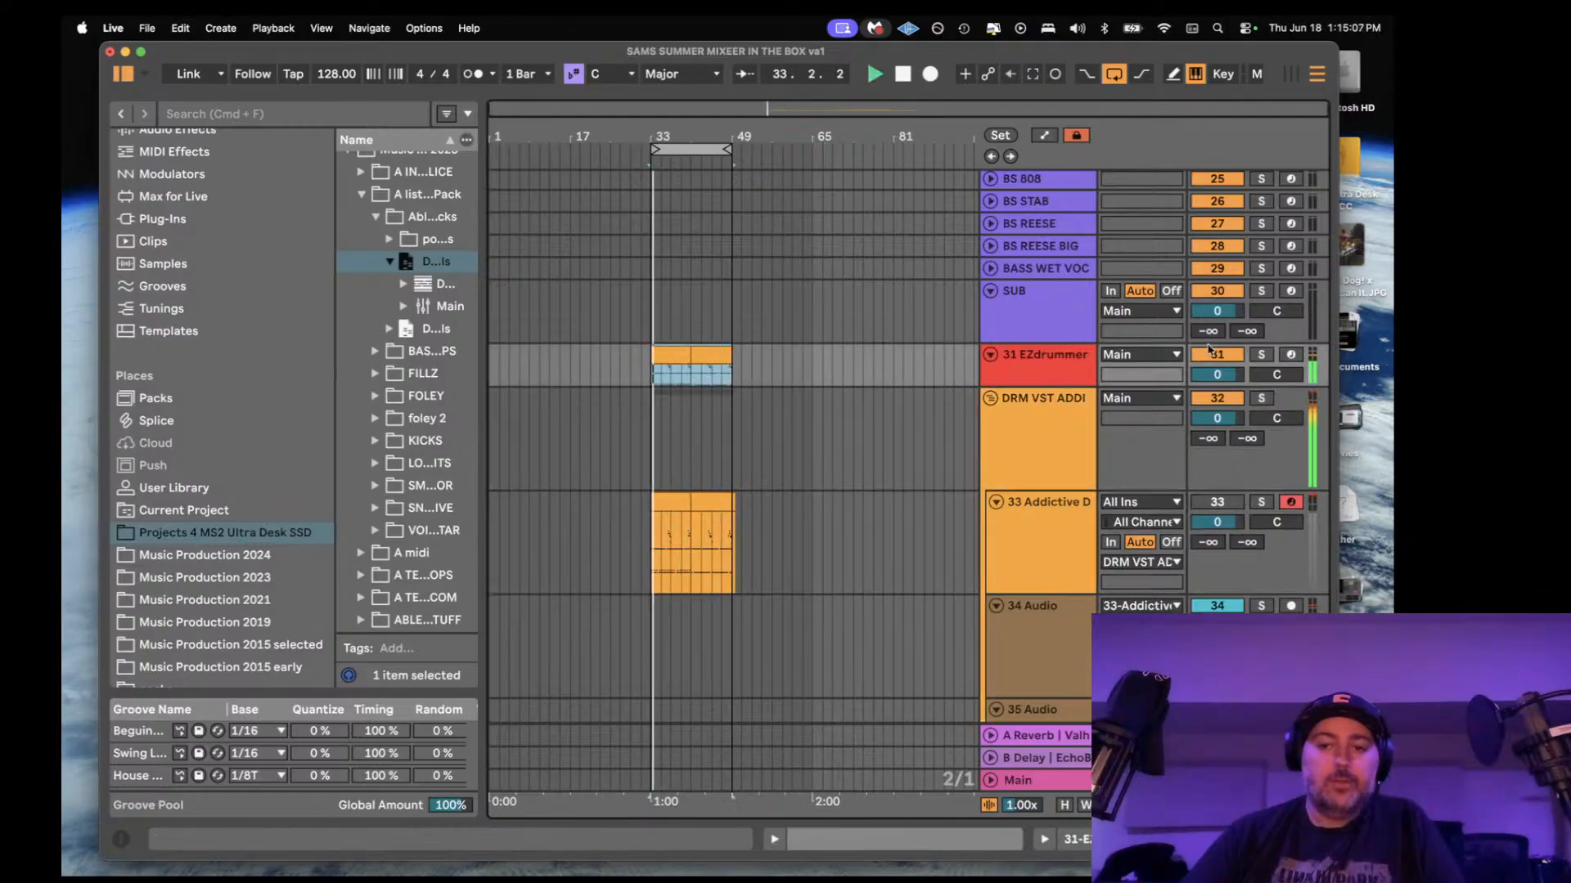
- Toggle the solo and activation of 31 EZdrummer during playback to compare its sound with the Addictive Drums group
click(1262, 356)
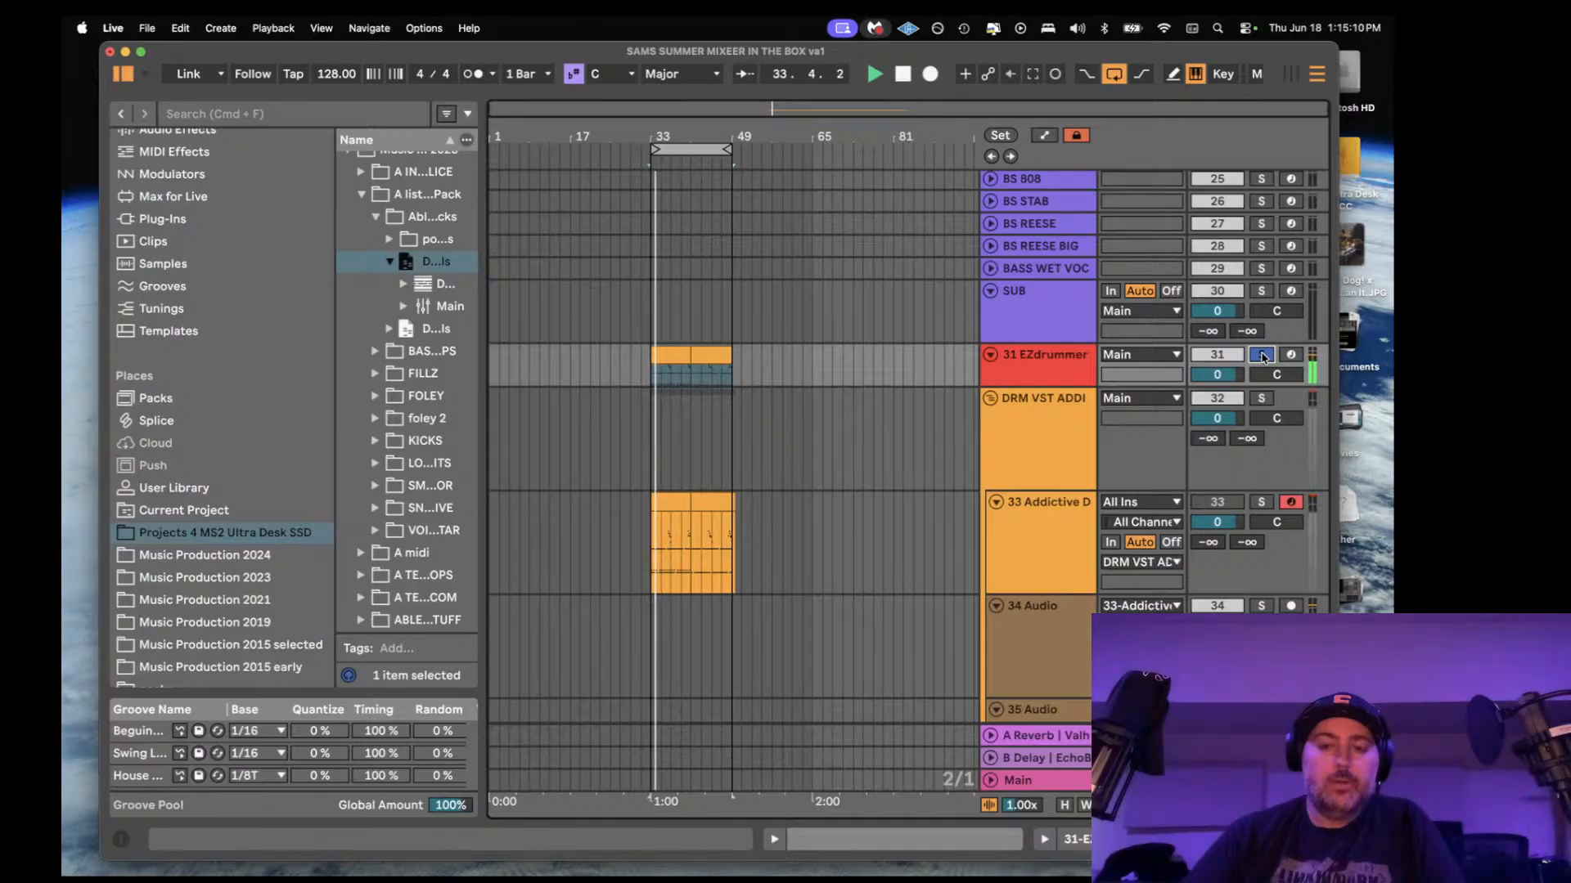
click(1262, 356)
click(1217, 354)
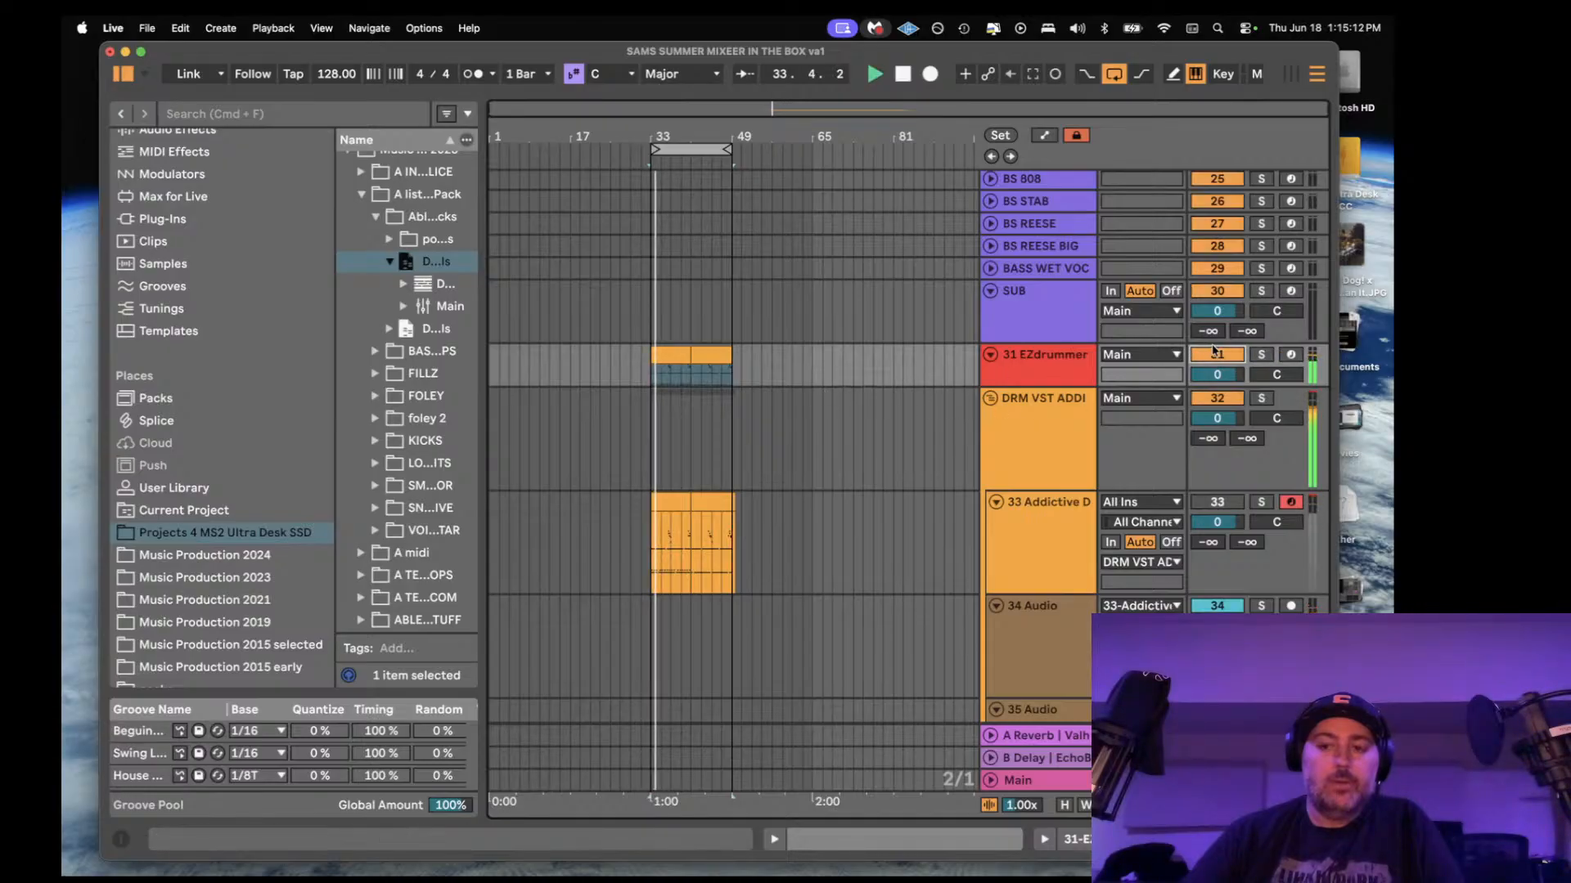
click(1217, 354)
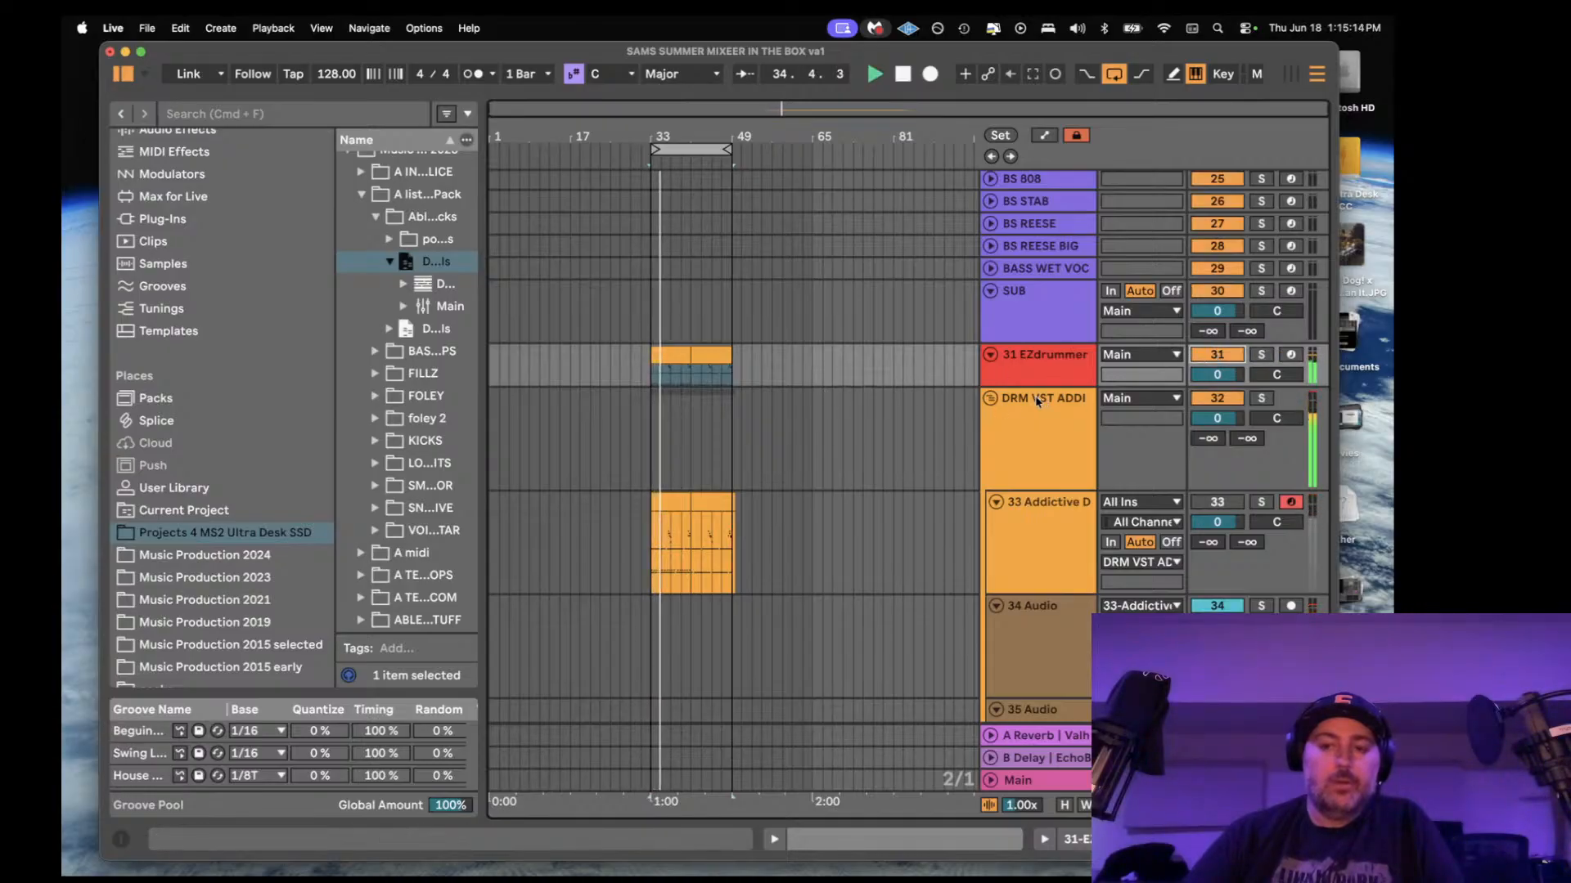
- Clear the copied clip from 31 EZdrummer and select bars 33 to 63 on the 33 Addictive Drums track
click(990, 398)
drag(759, 368, 842, 409)
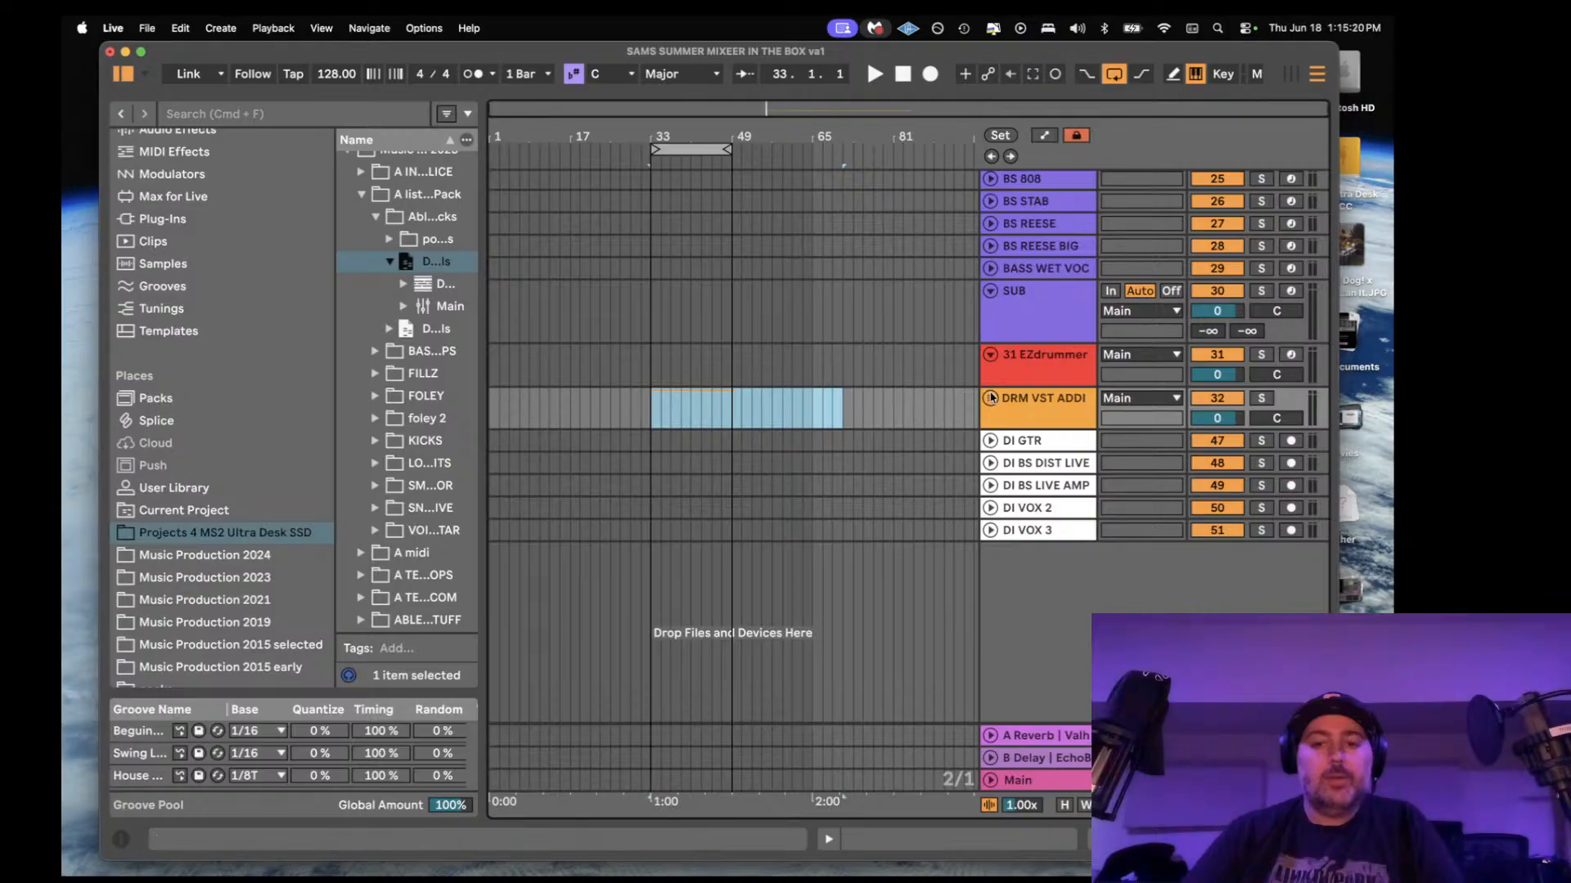
click(989, 399)
drag(804, 528, 694, 524)
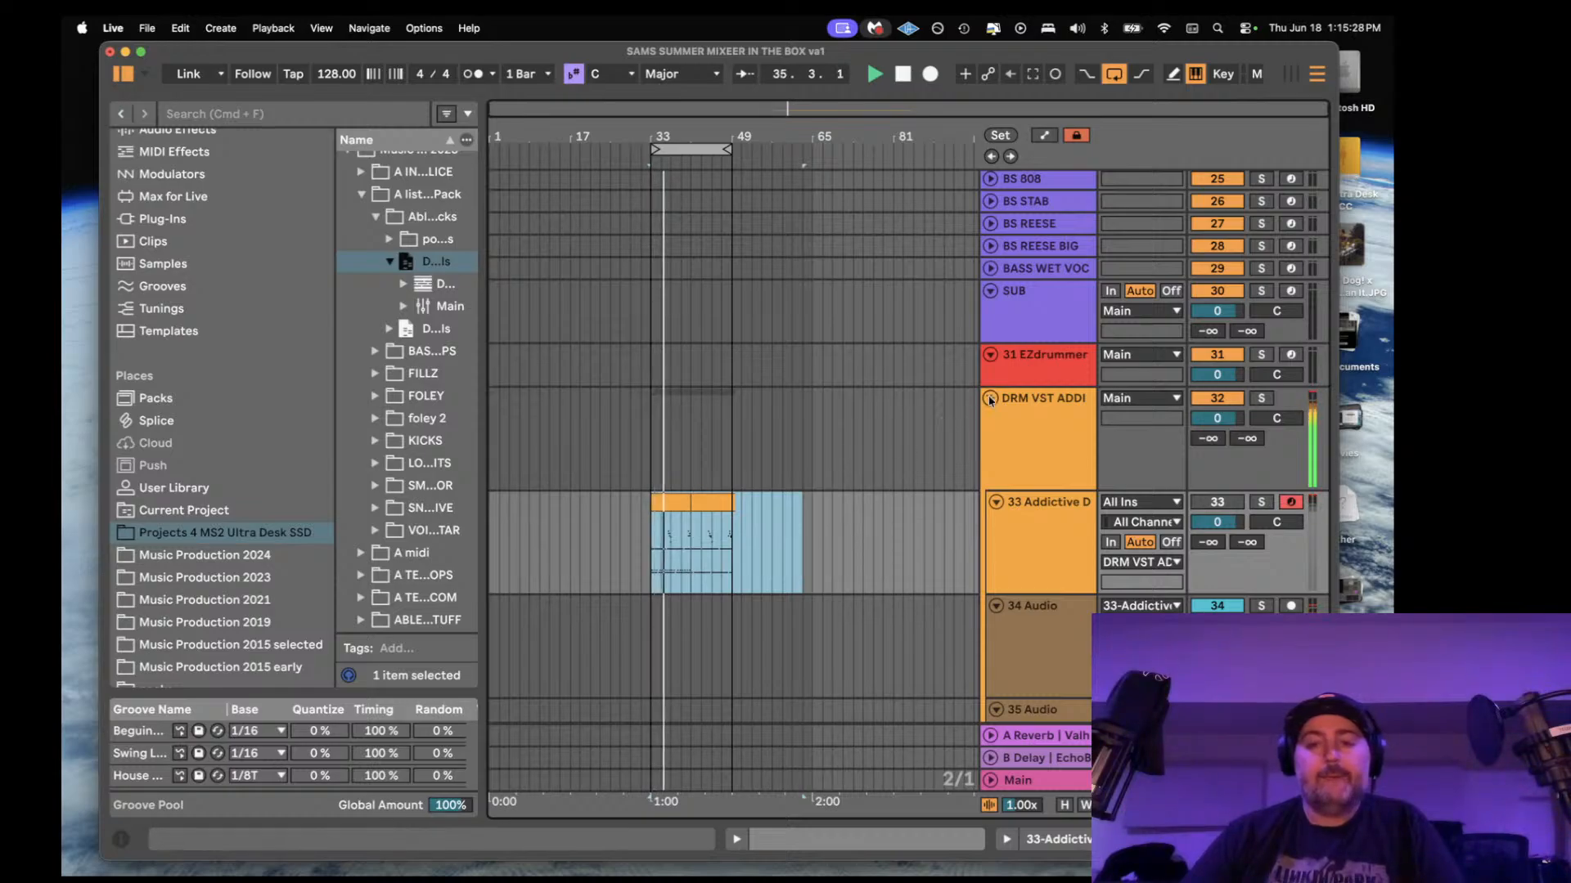
- Select the output tracks from 34 Audio through 46 Audio and fold them all together
scroll(1047, 614, down, 15)
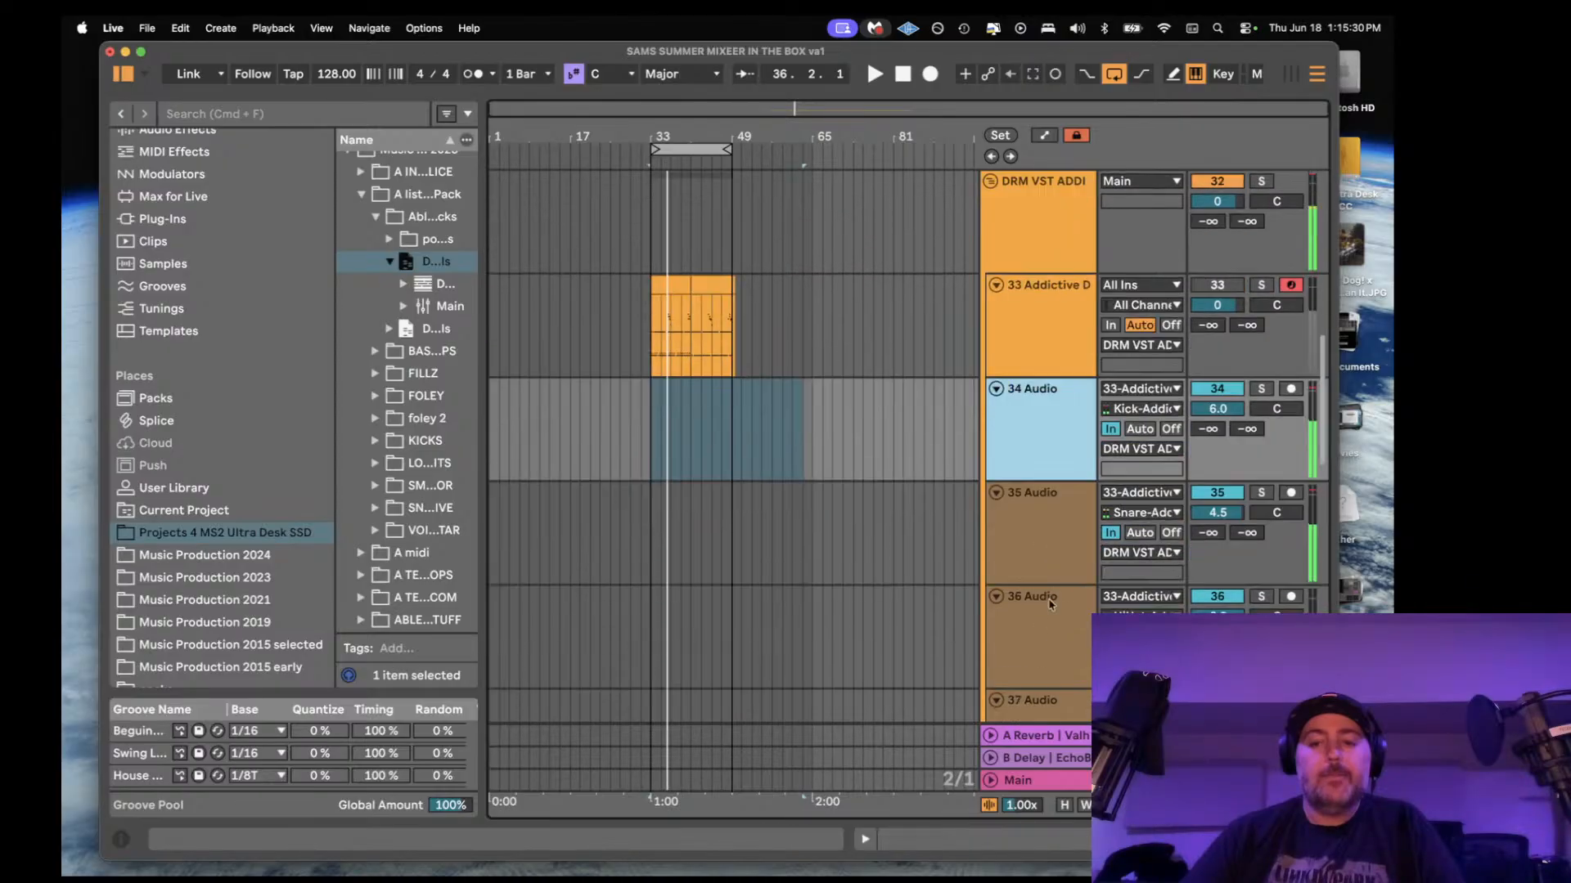
scroll(1050, 605, down, 6)
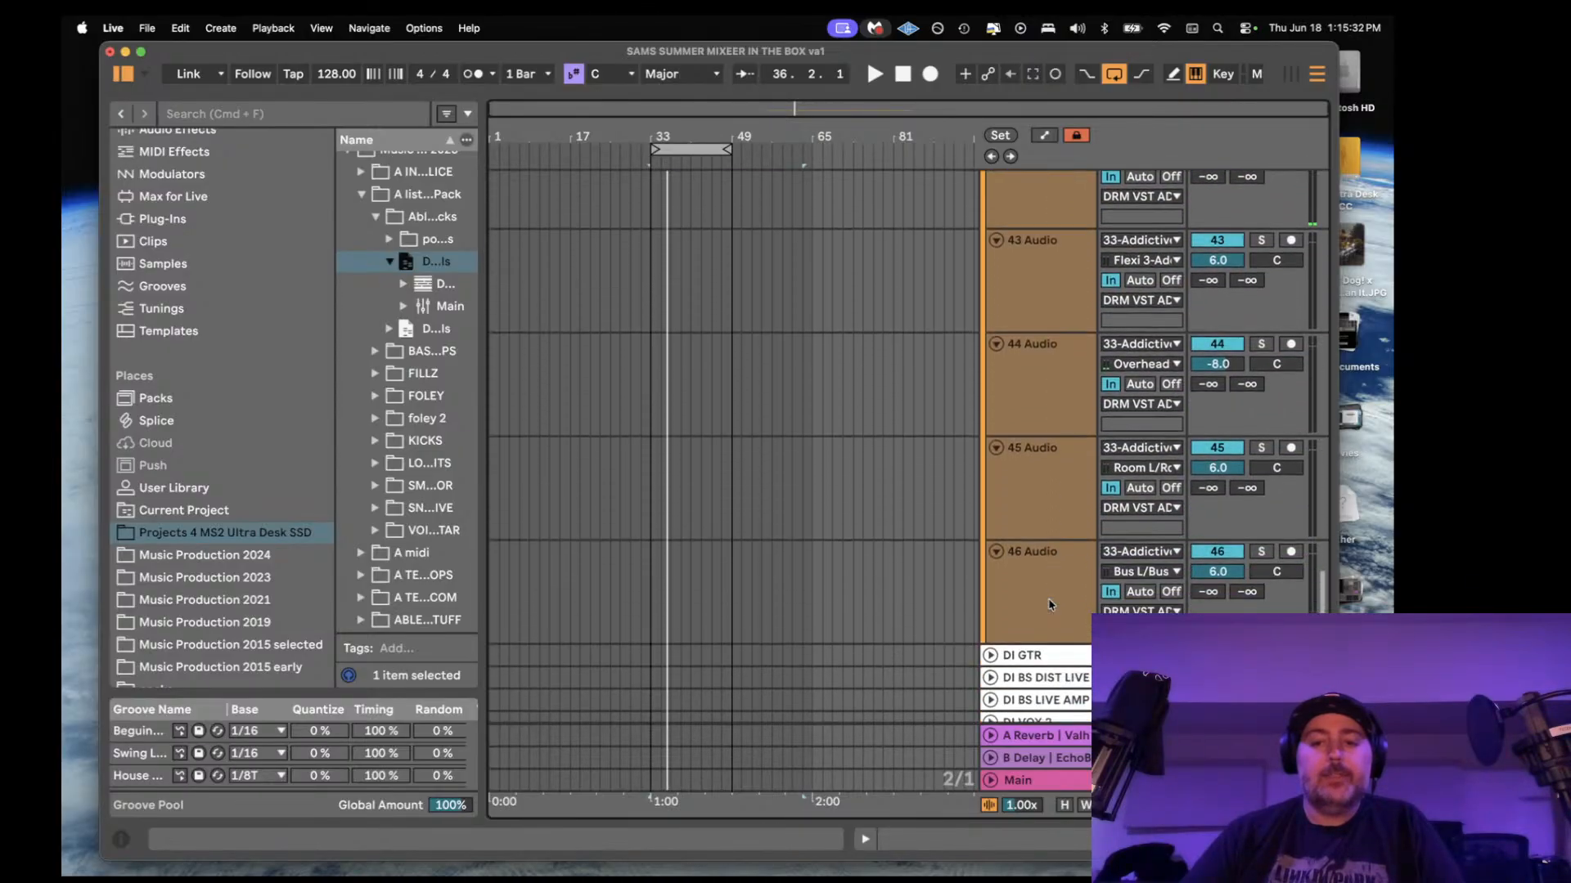
shift+click(1025, 497)
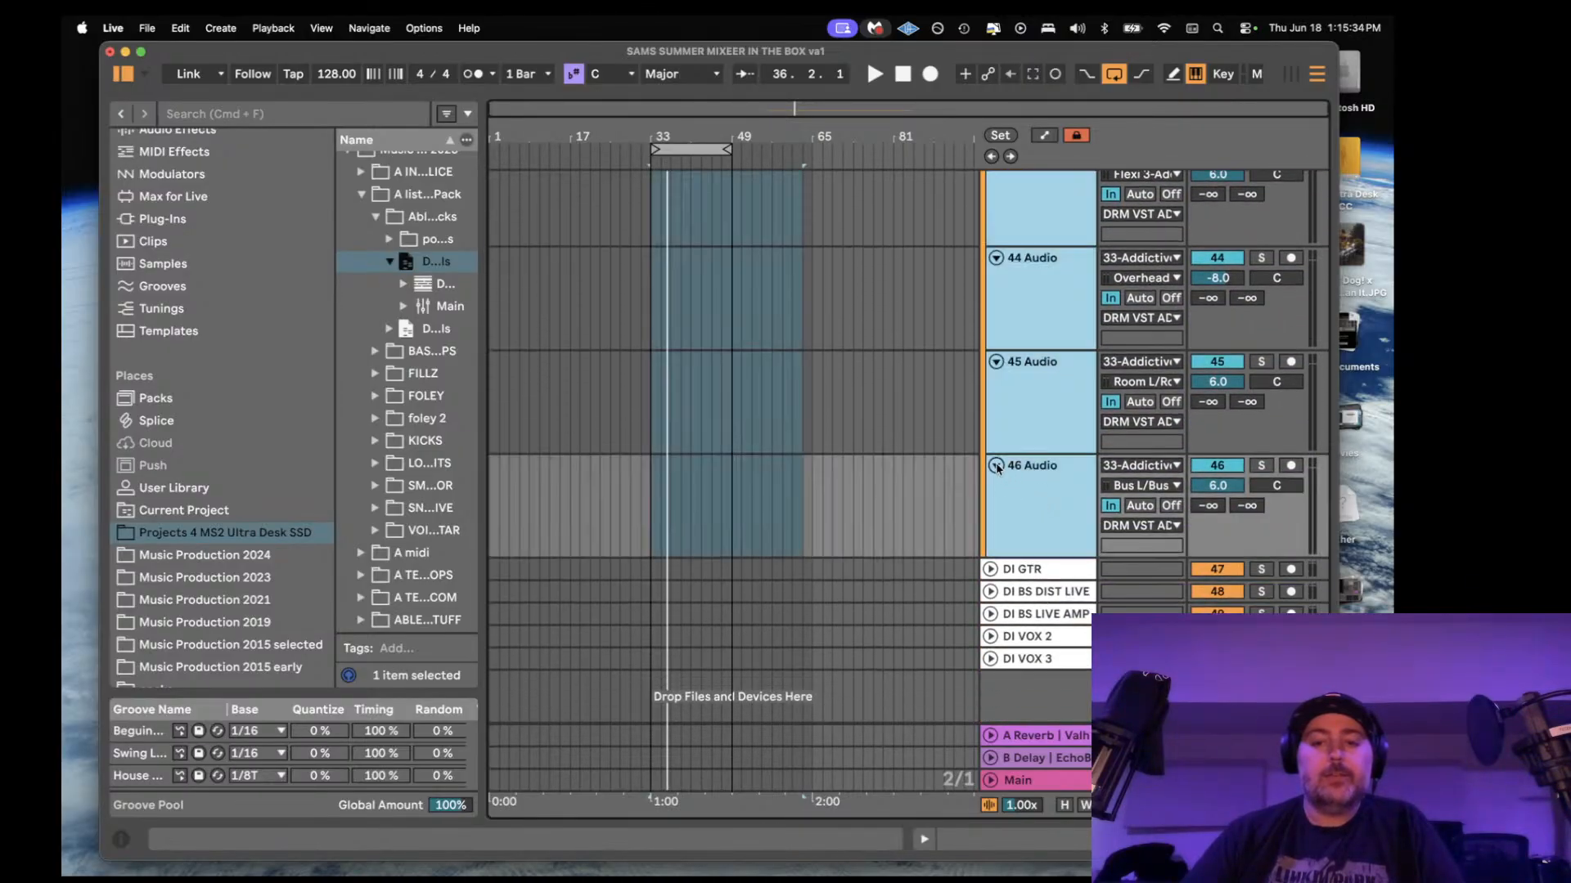
click(996, 465)
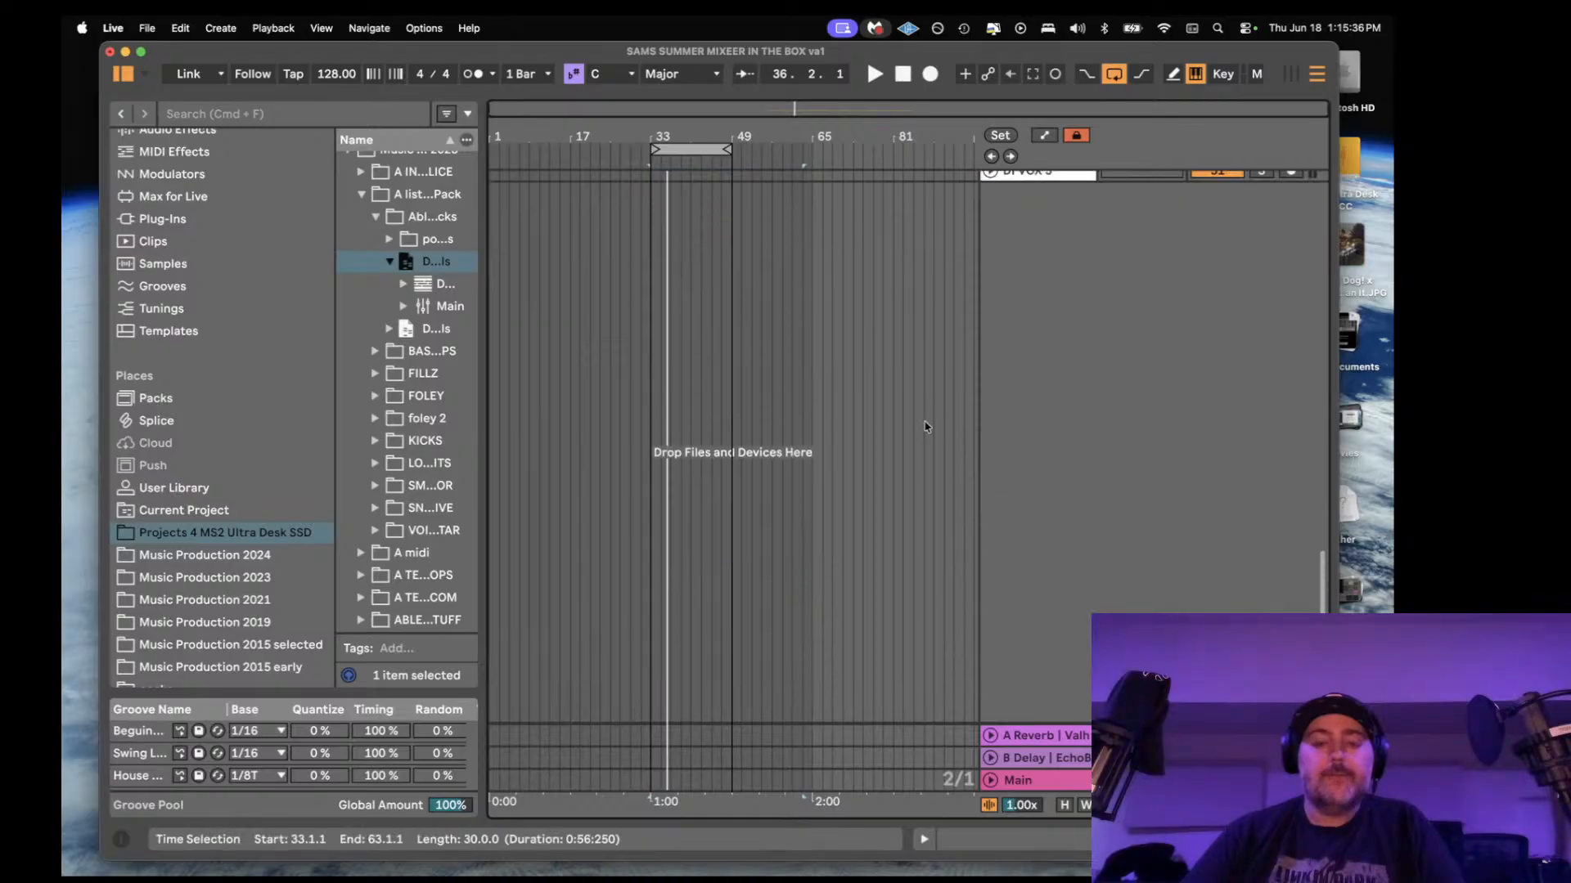
scroll(925, 426, up, 5)
- Play the Addictive Drums clip through its folded output tracks, fold the DRM VST ADDI group, and place the insert mark at bar 35 on 31 EZdrummer
key(space)
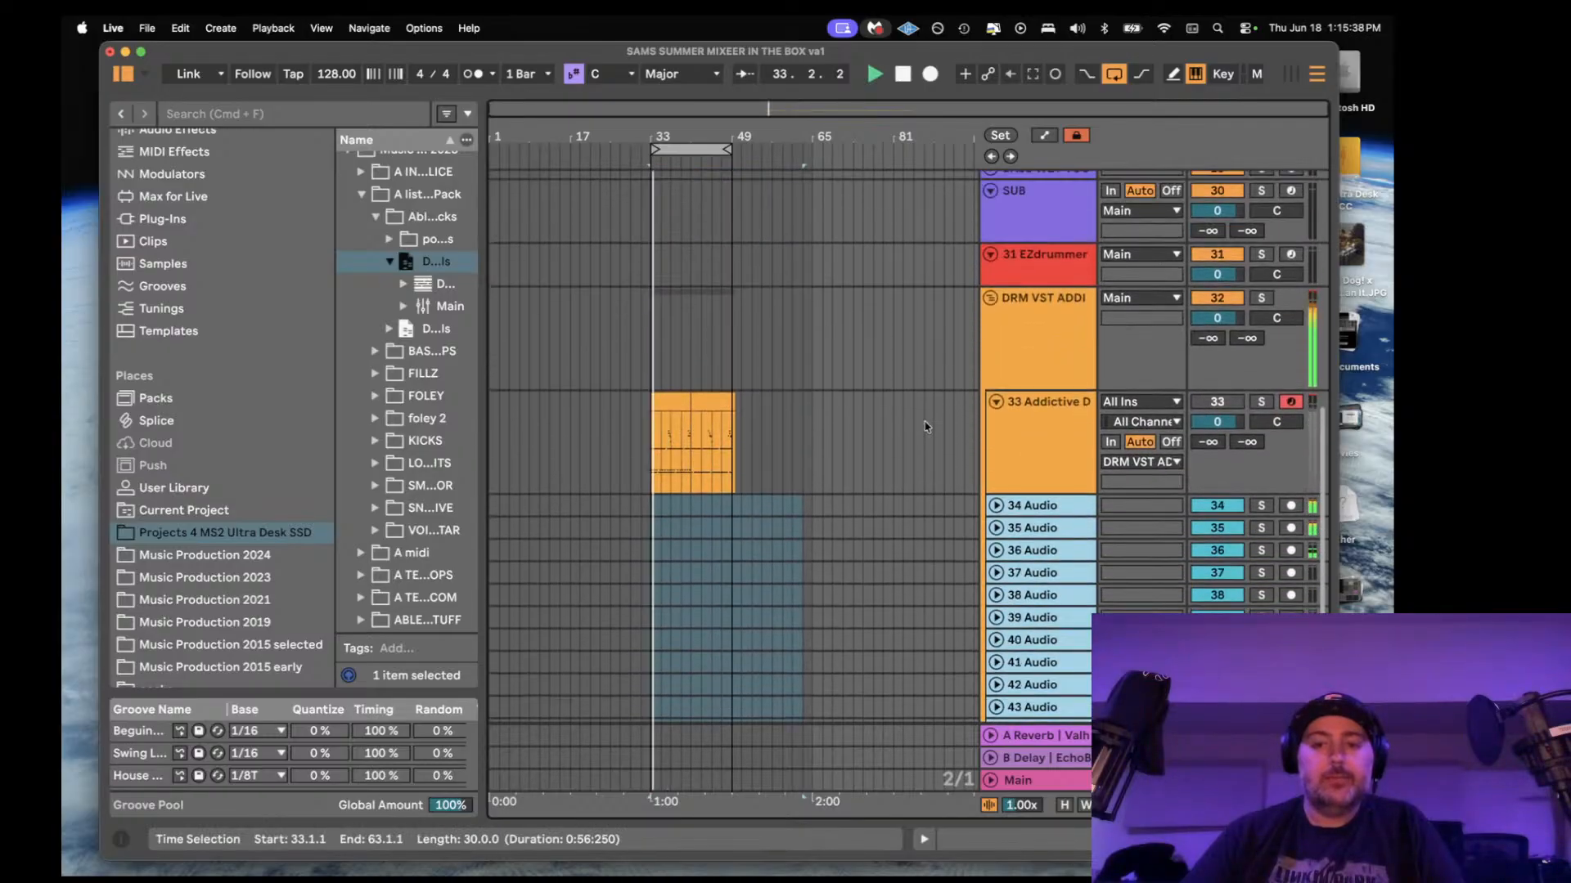
click(1031, 488)
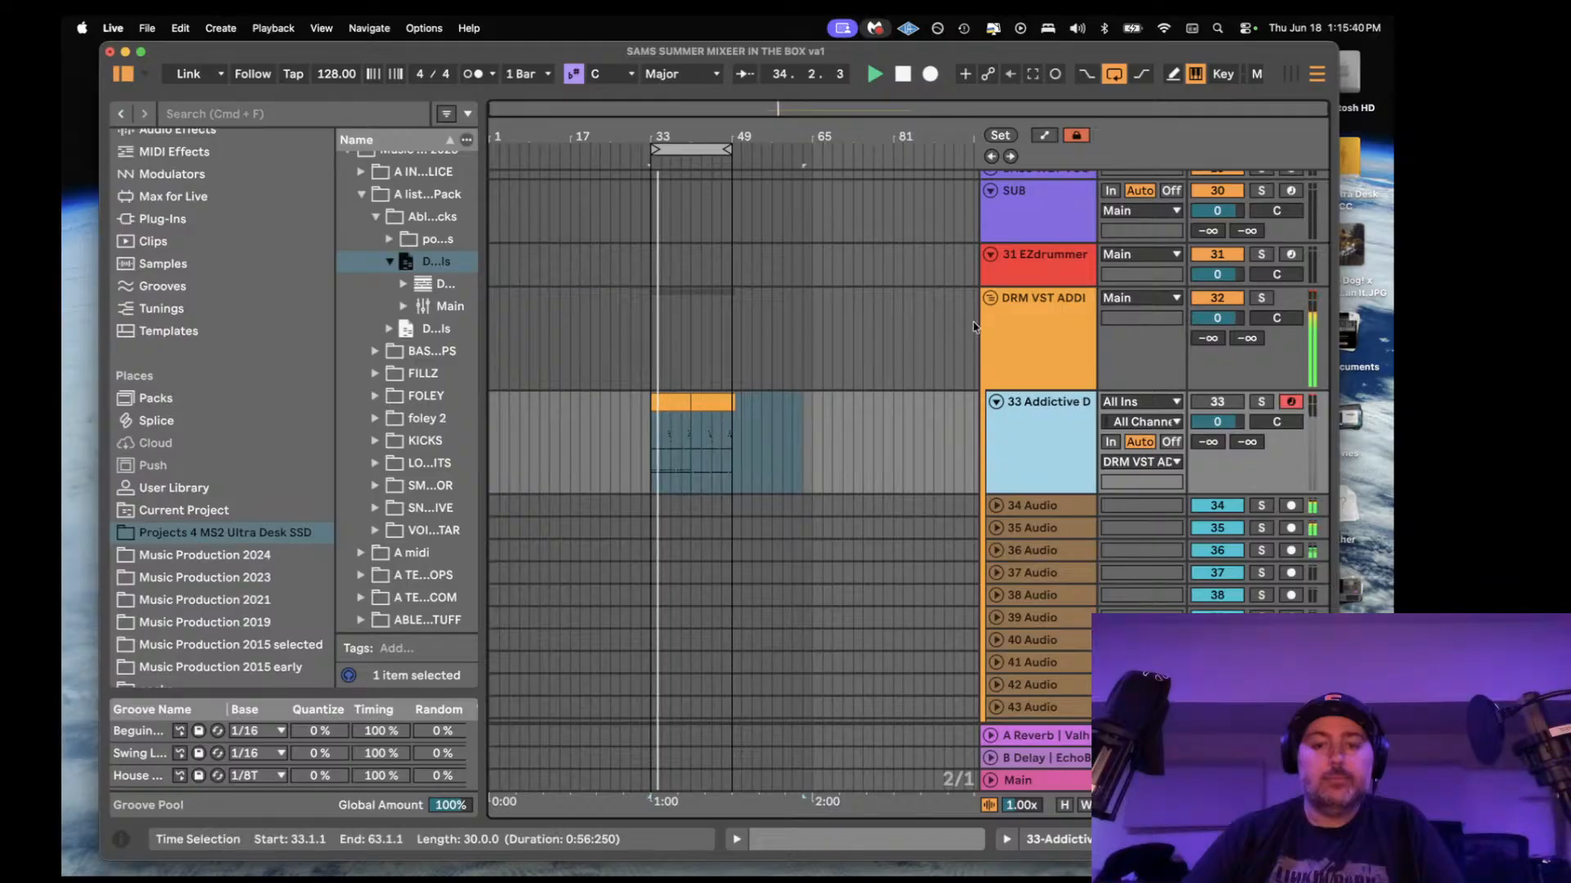
scroll(989, 307, down, 5)
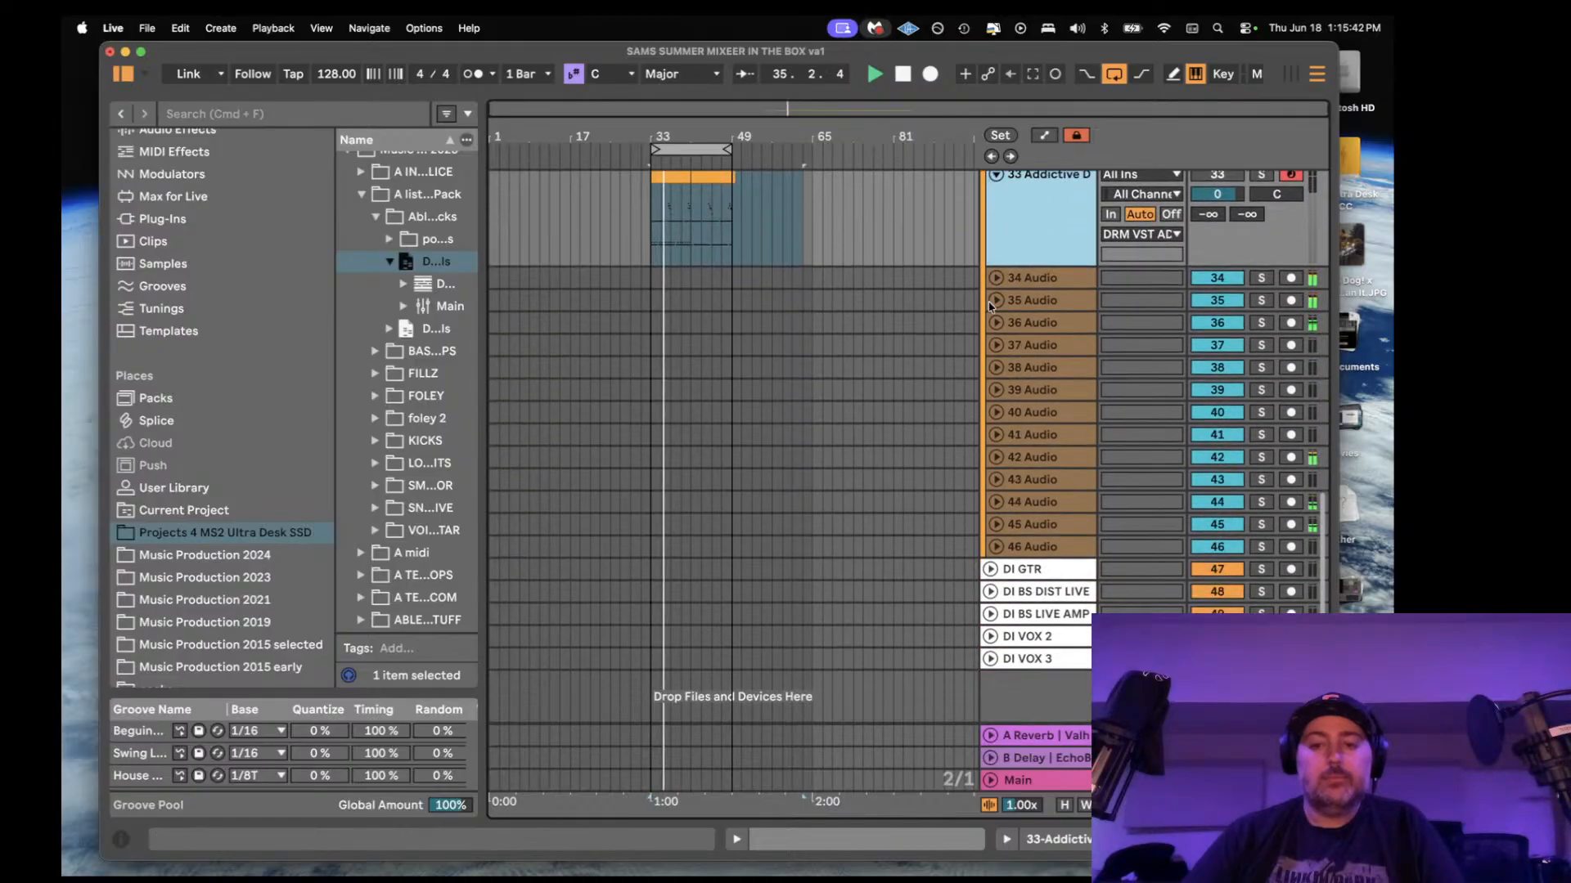
scroll(988, 306, up, 6)
scroll(990, 309, up, 5)
scroll(989, 311, down, 5)
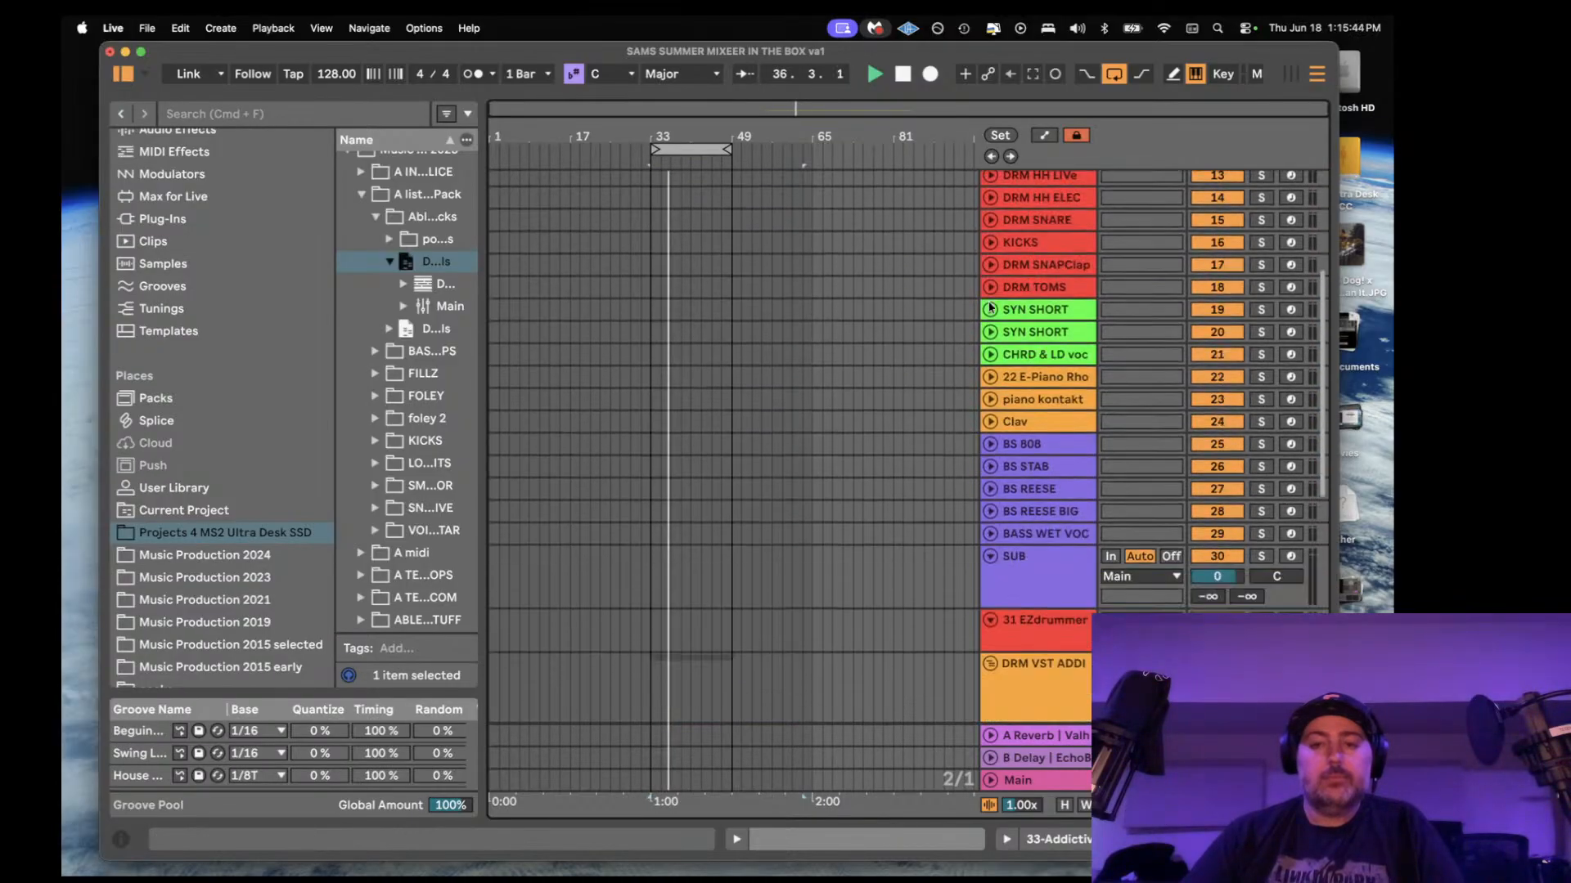
click(990, 315)
key(space)
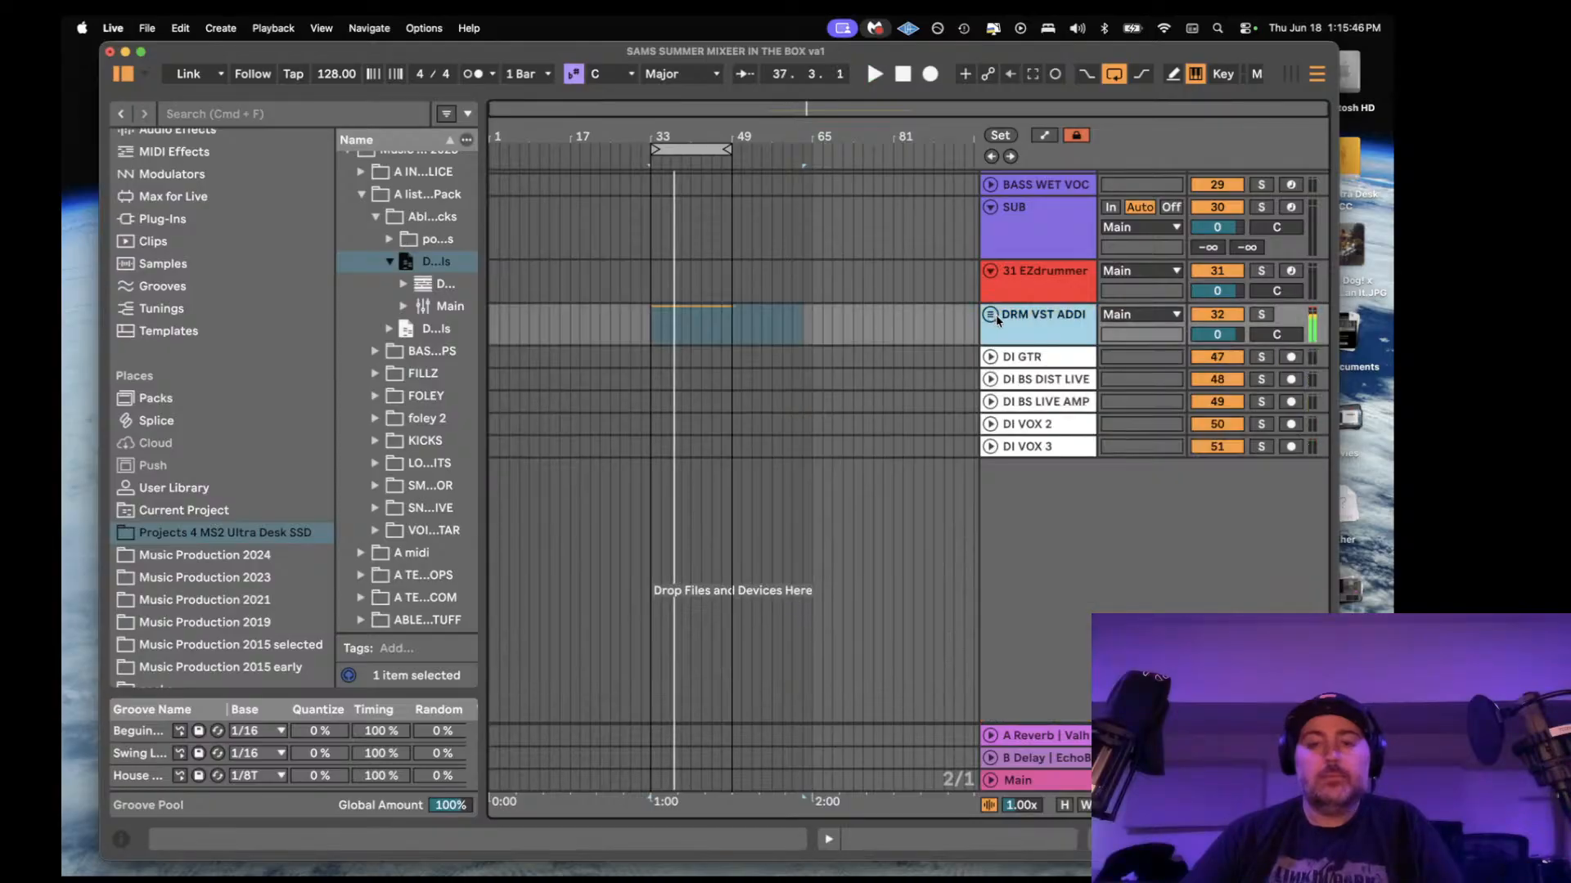
click(652, 291)
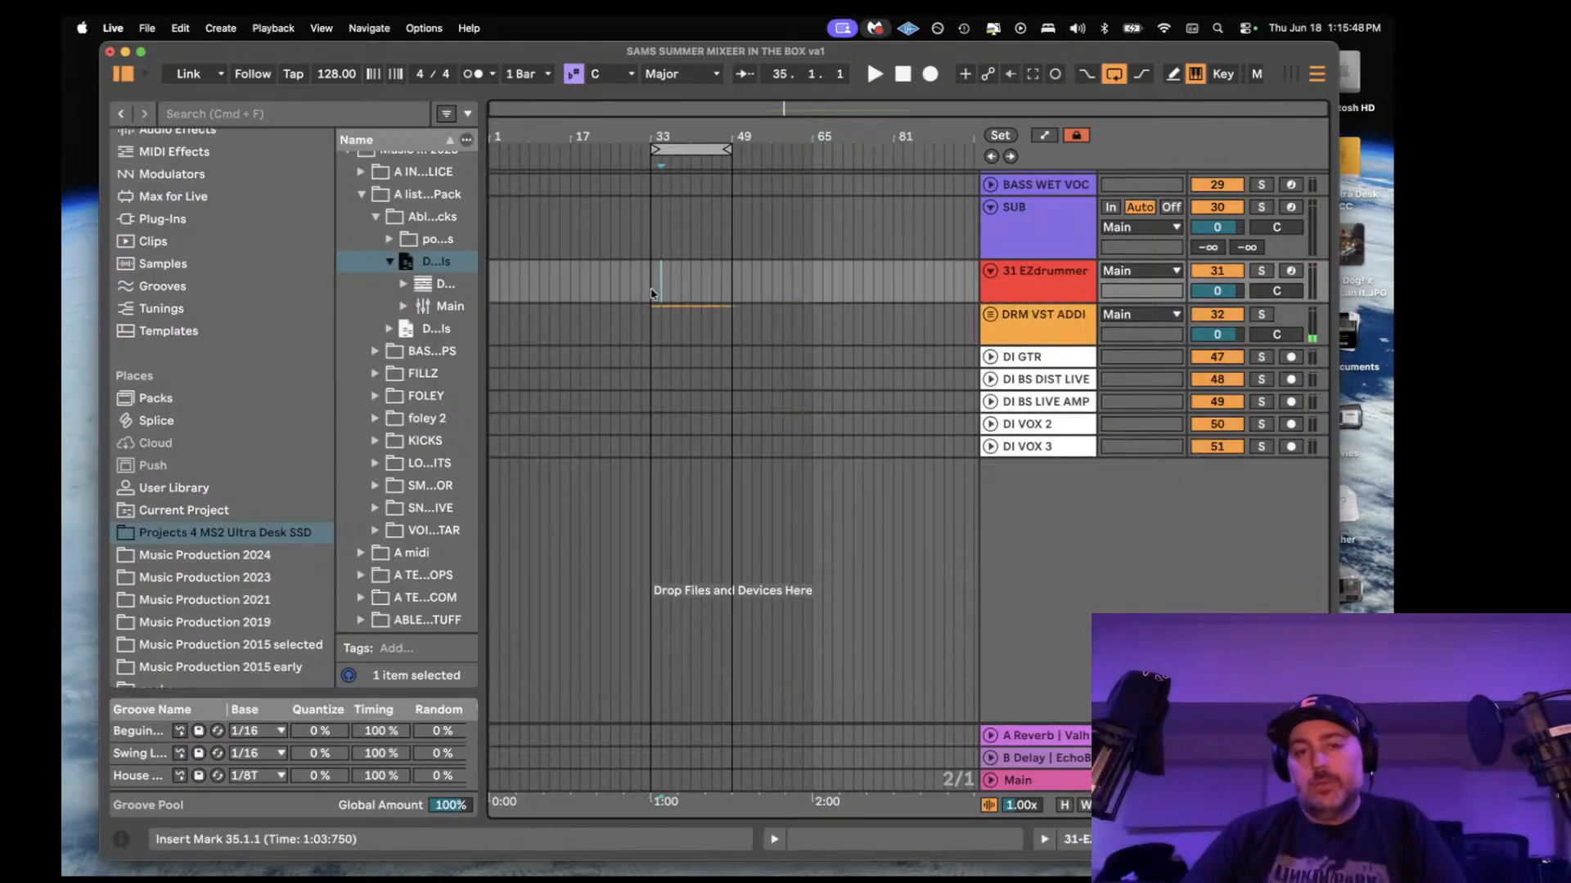
- Unfold the DRM VST ADDI group and show the device chain of 33 Addictive Drums, with bars 33 to 41 selected
click(1019, 323)
key(space)
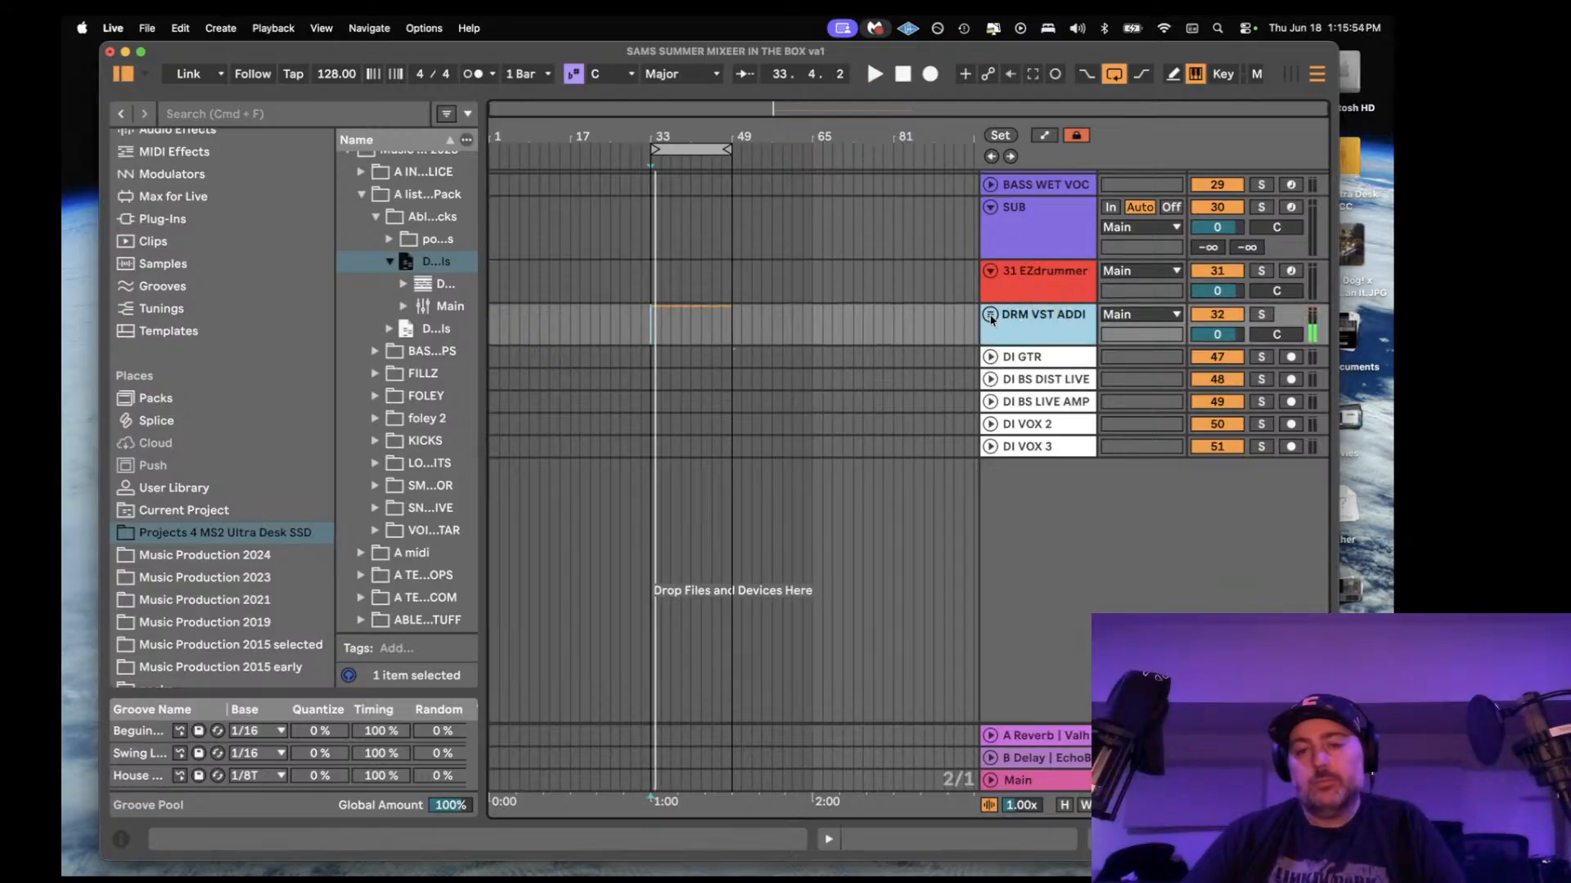
click(990, 315)
click(1010, 413)
drag(703, 435, 655, 418)
double_click(1045, 445)
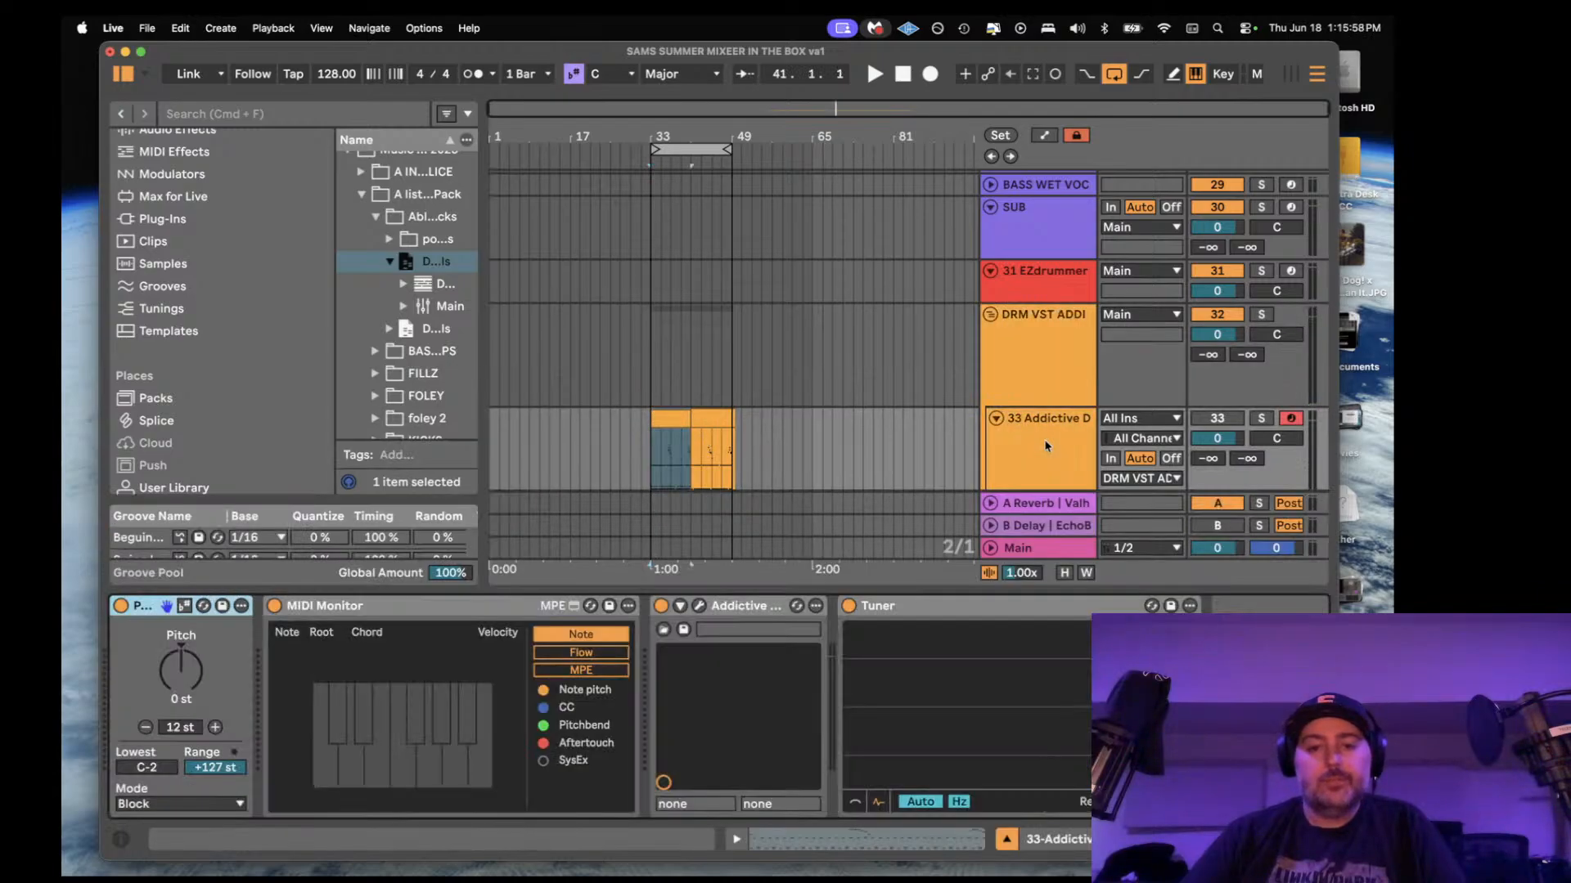
- Play the clip with the Addictive Drums 2 plug-in window open to watch its mixer channels, and close the window
key(space)
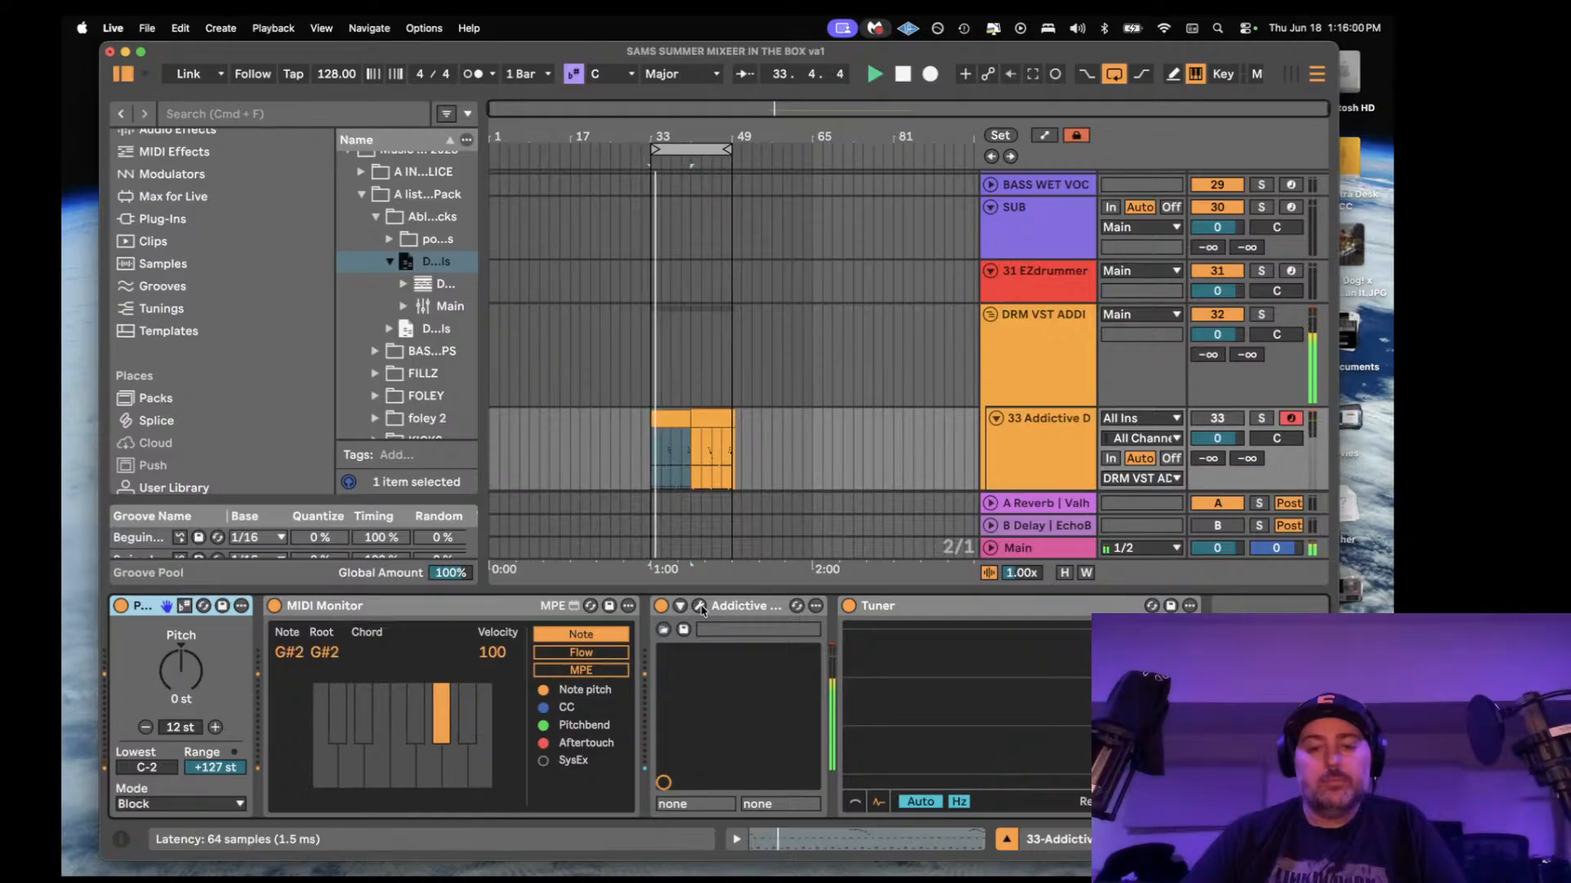
key(space)
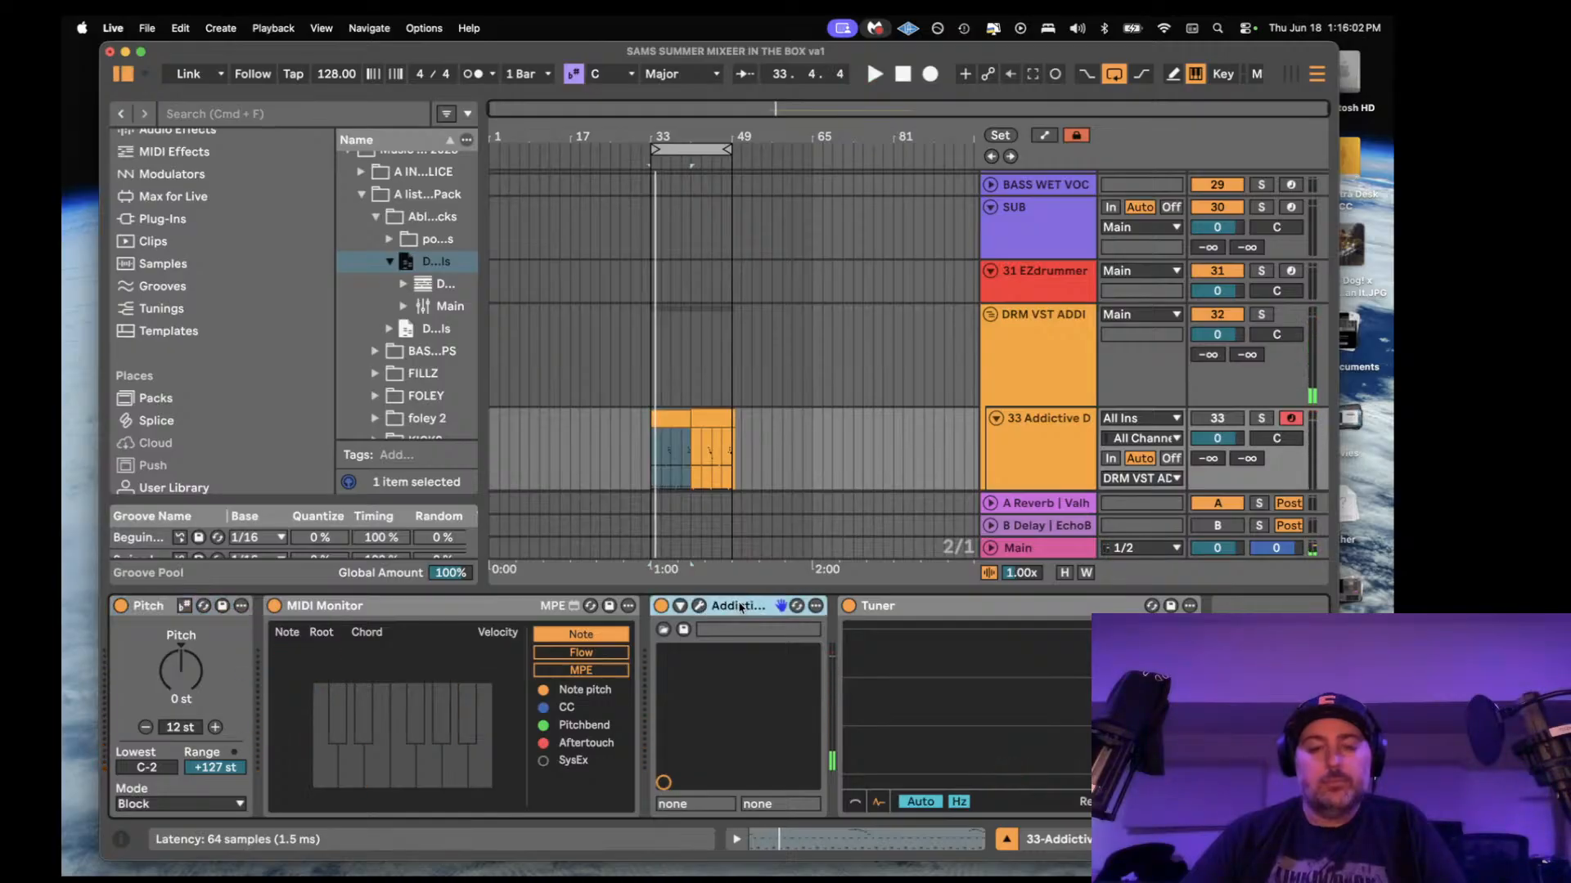
click(698, 606)
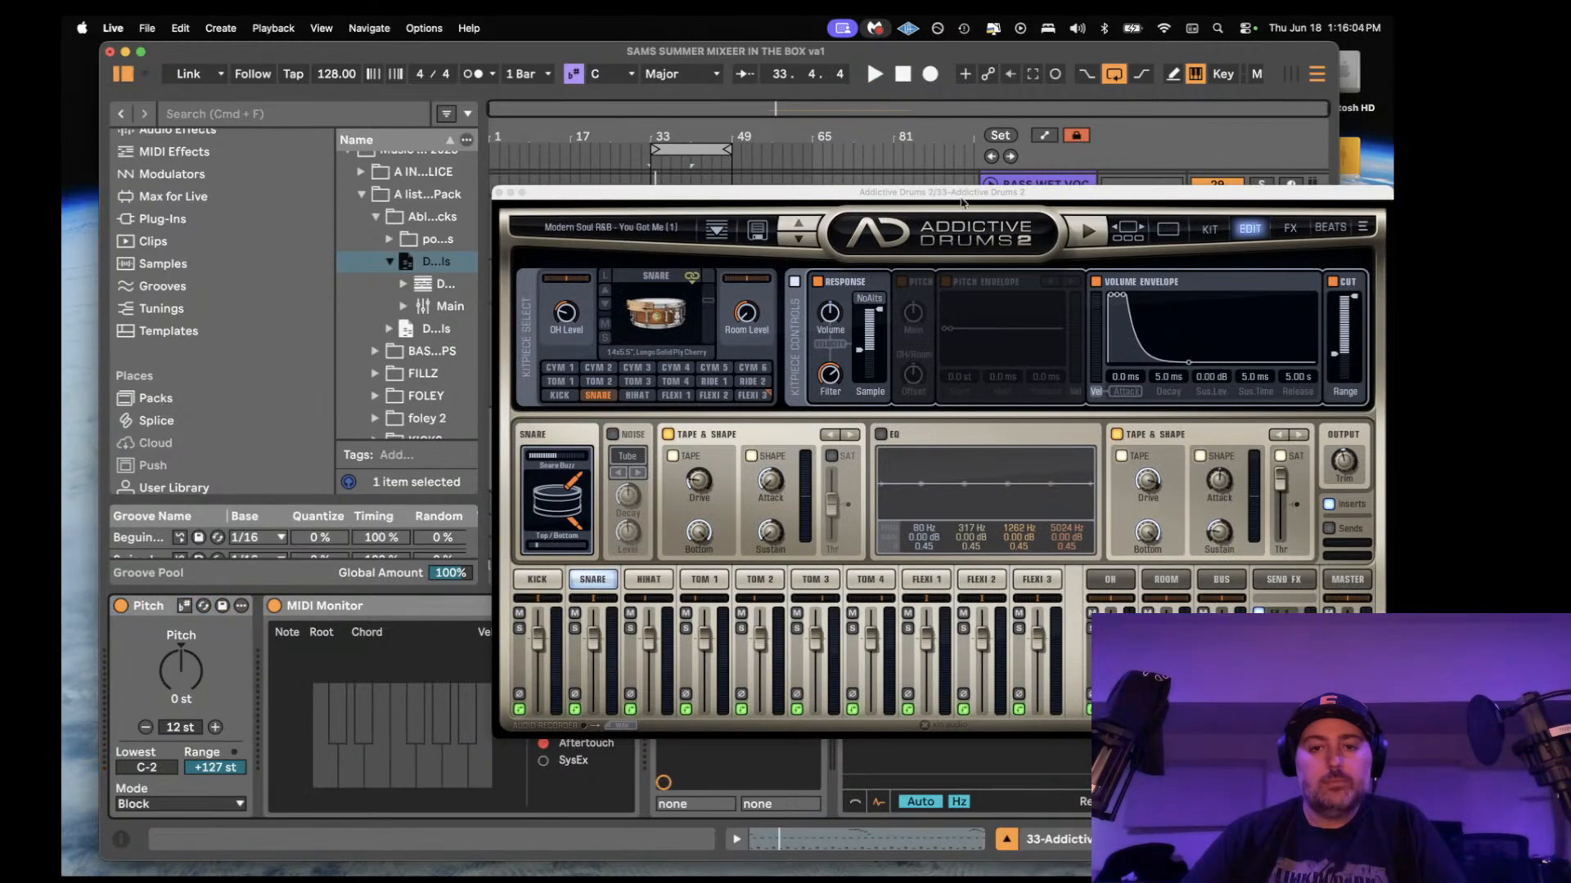
drag(971, 191, 637, 168)
key(space)
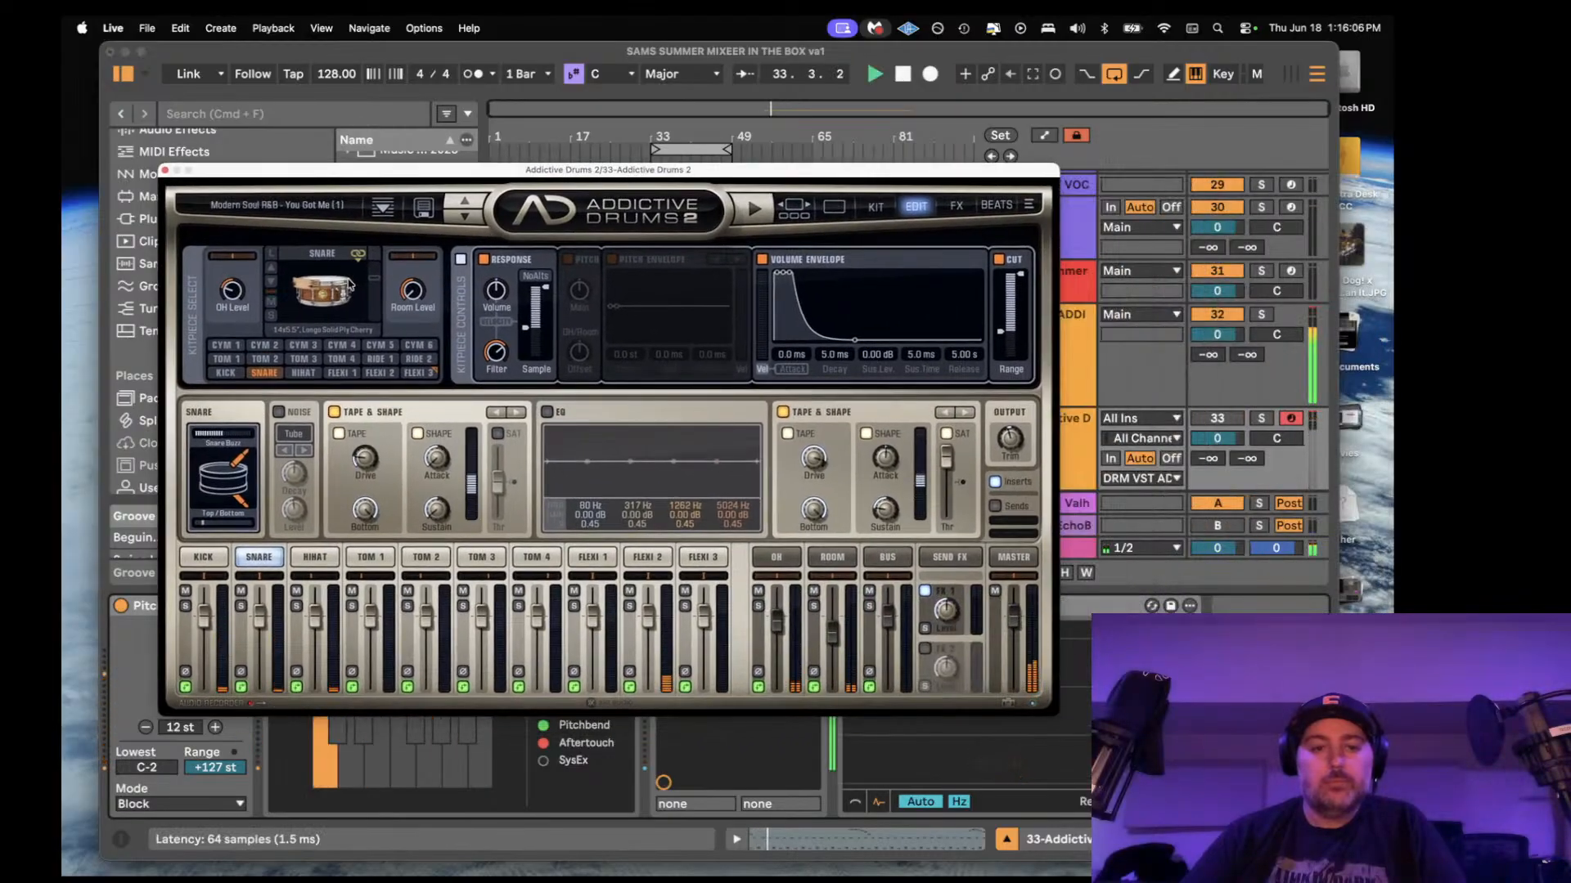
click(165, 171)
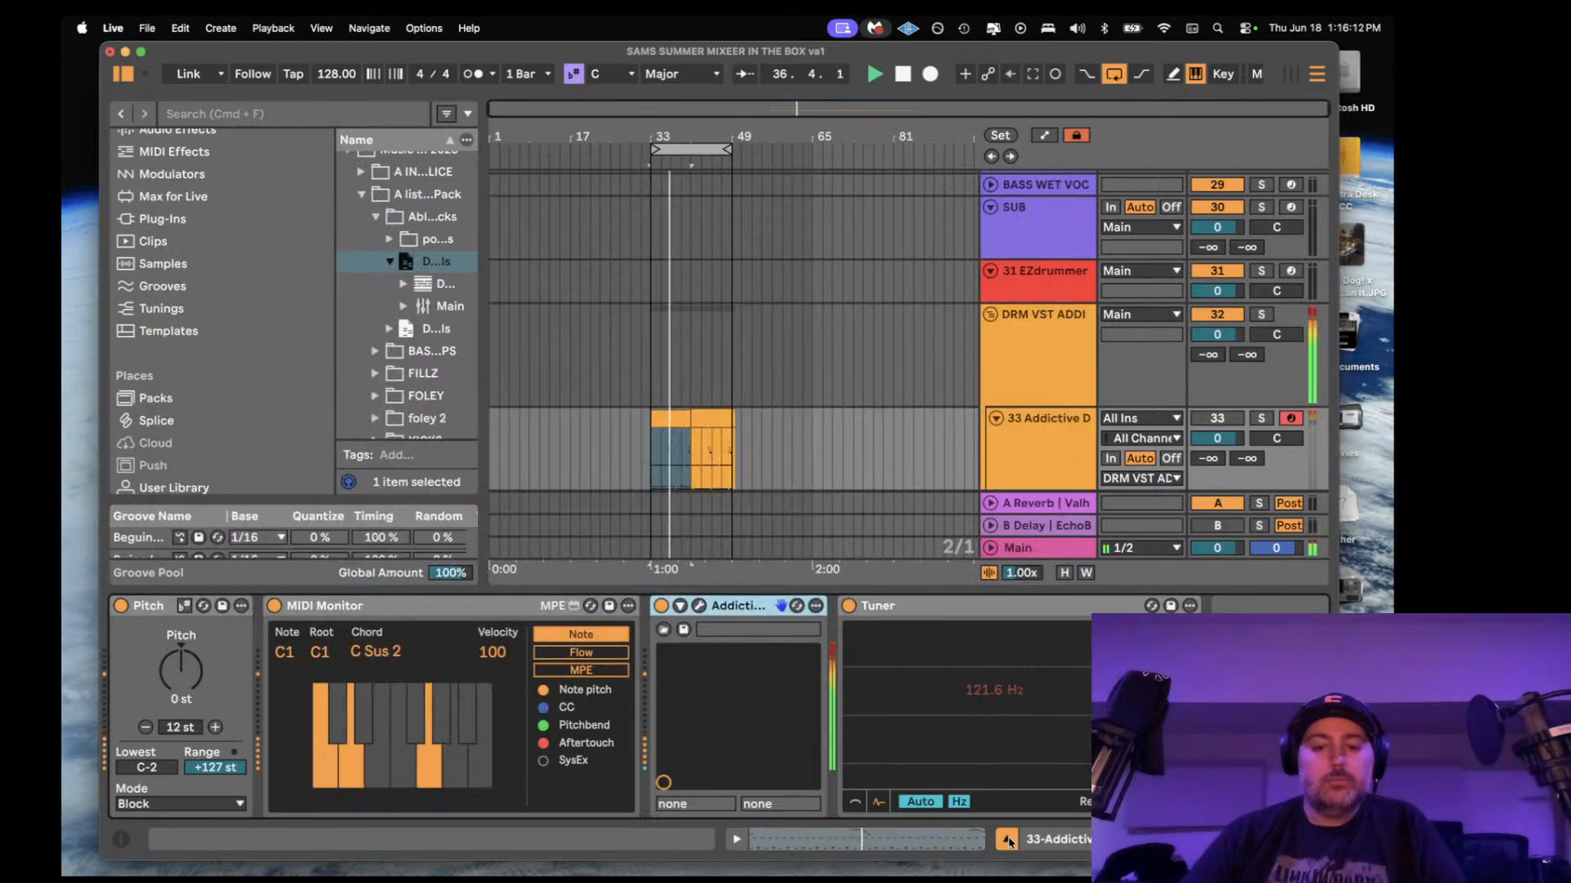
- Hide the devices, then solo 35 Audio and toggle its activation during playback to identify the drum it carries
click(1006, 839)
scroll(1113, 407, down, 4)
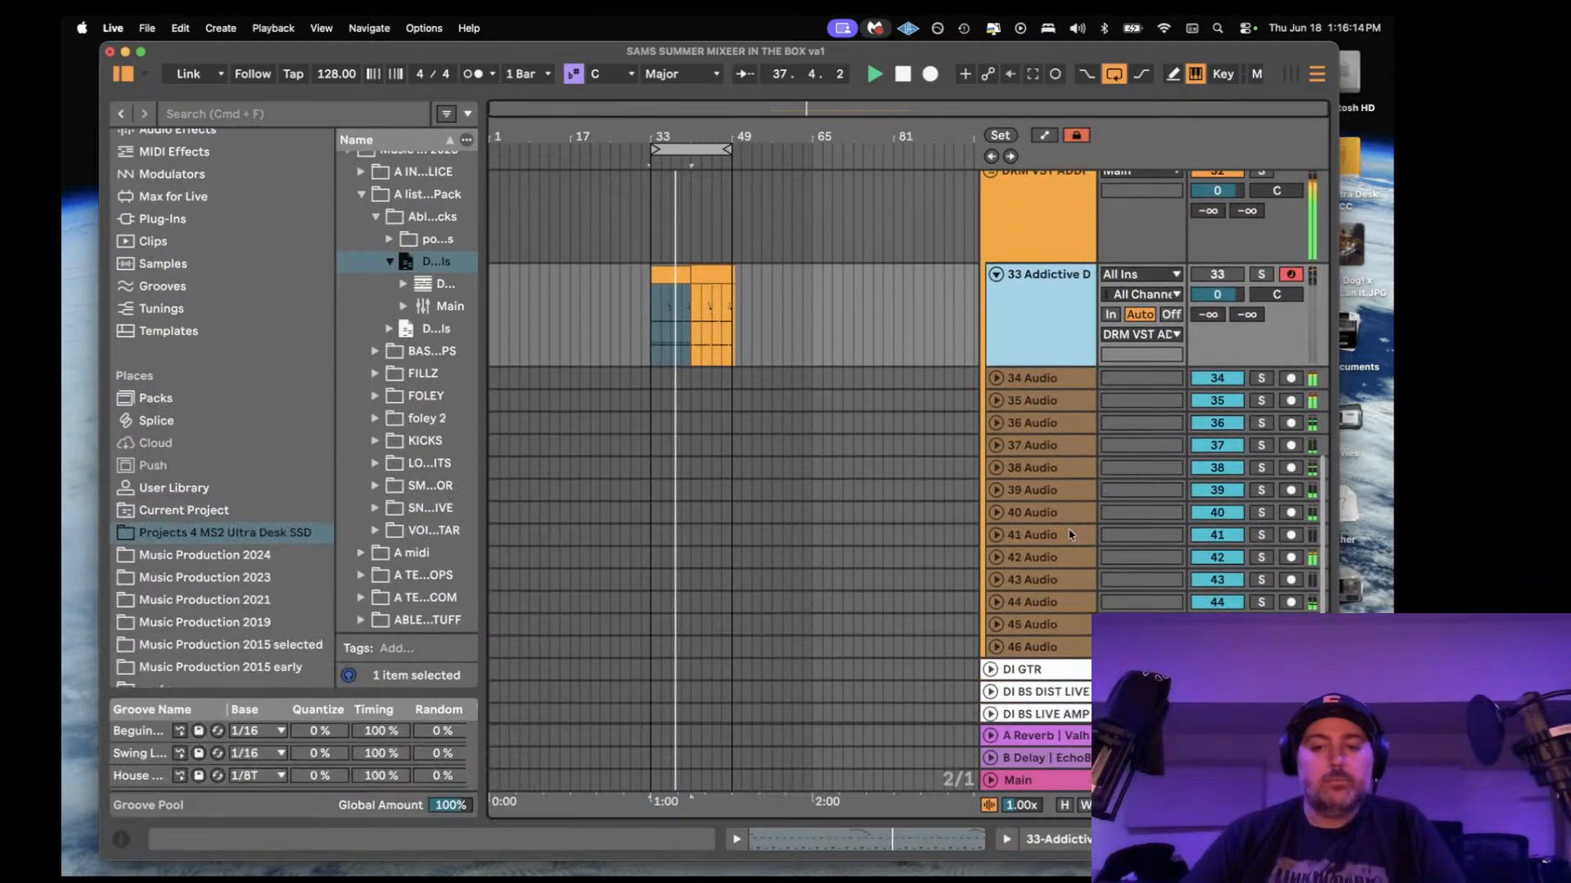
click(1058, 403)
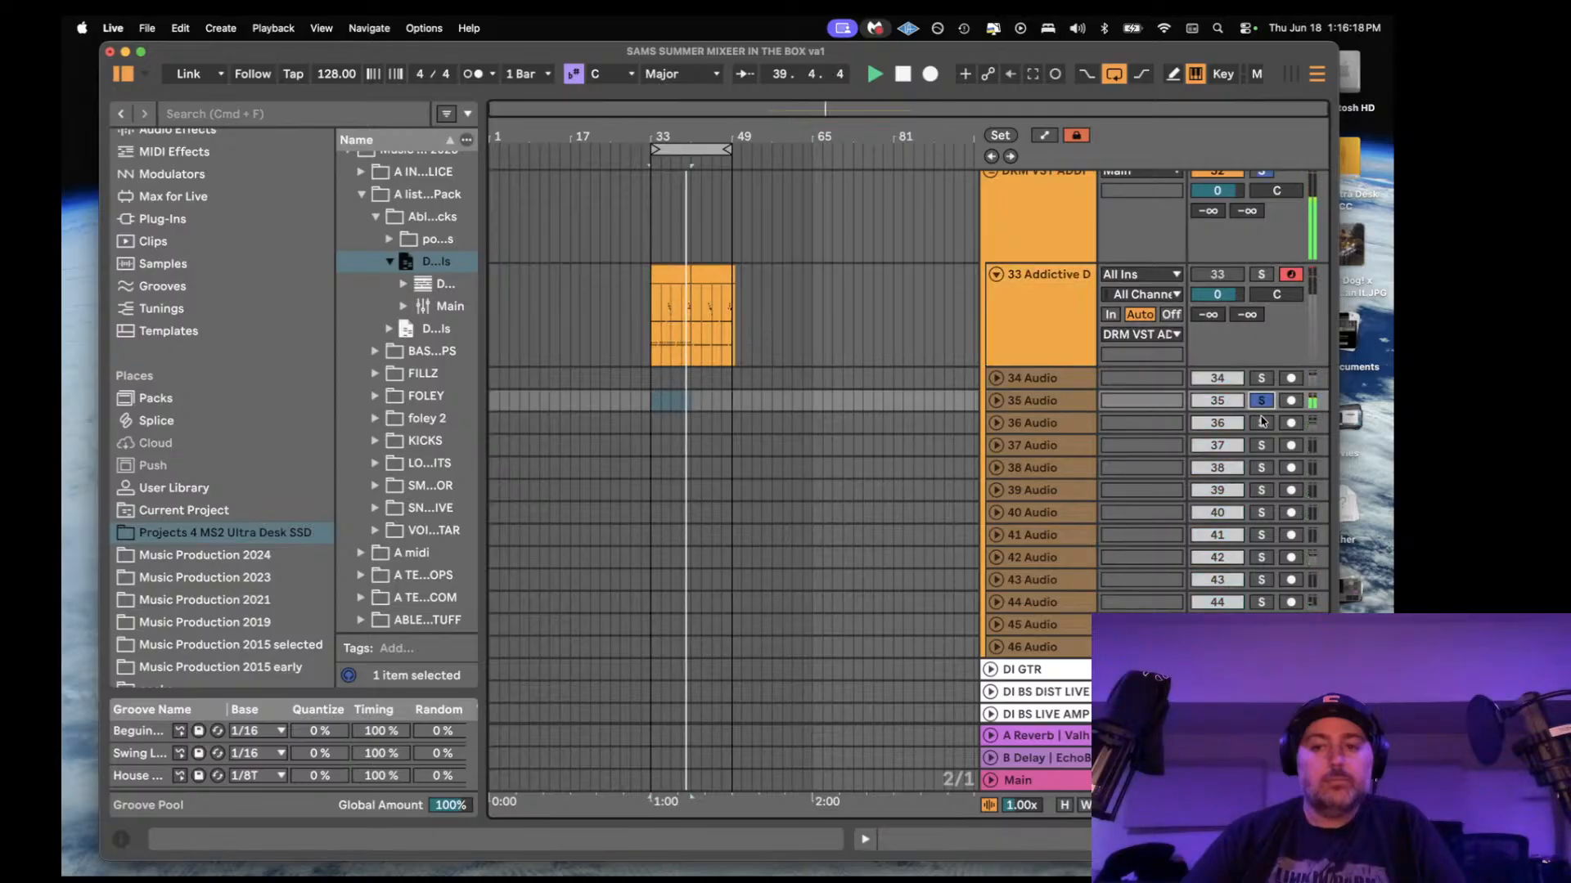
click(1261, 422)
click(1261, 400)
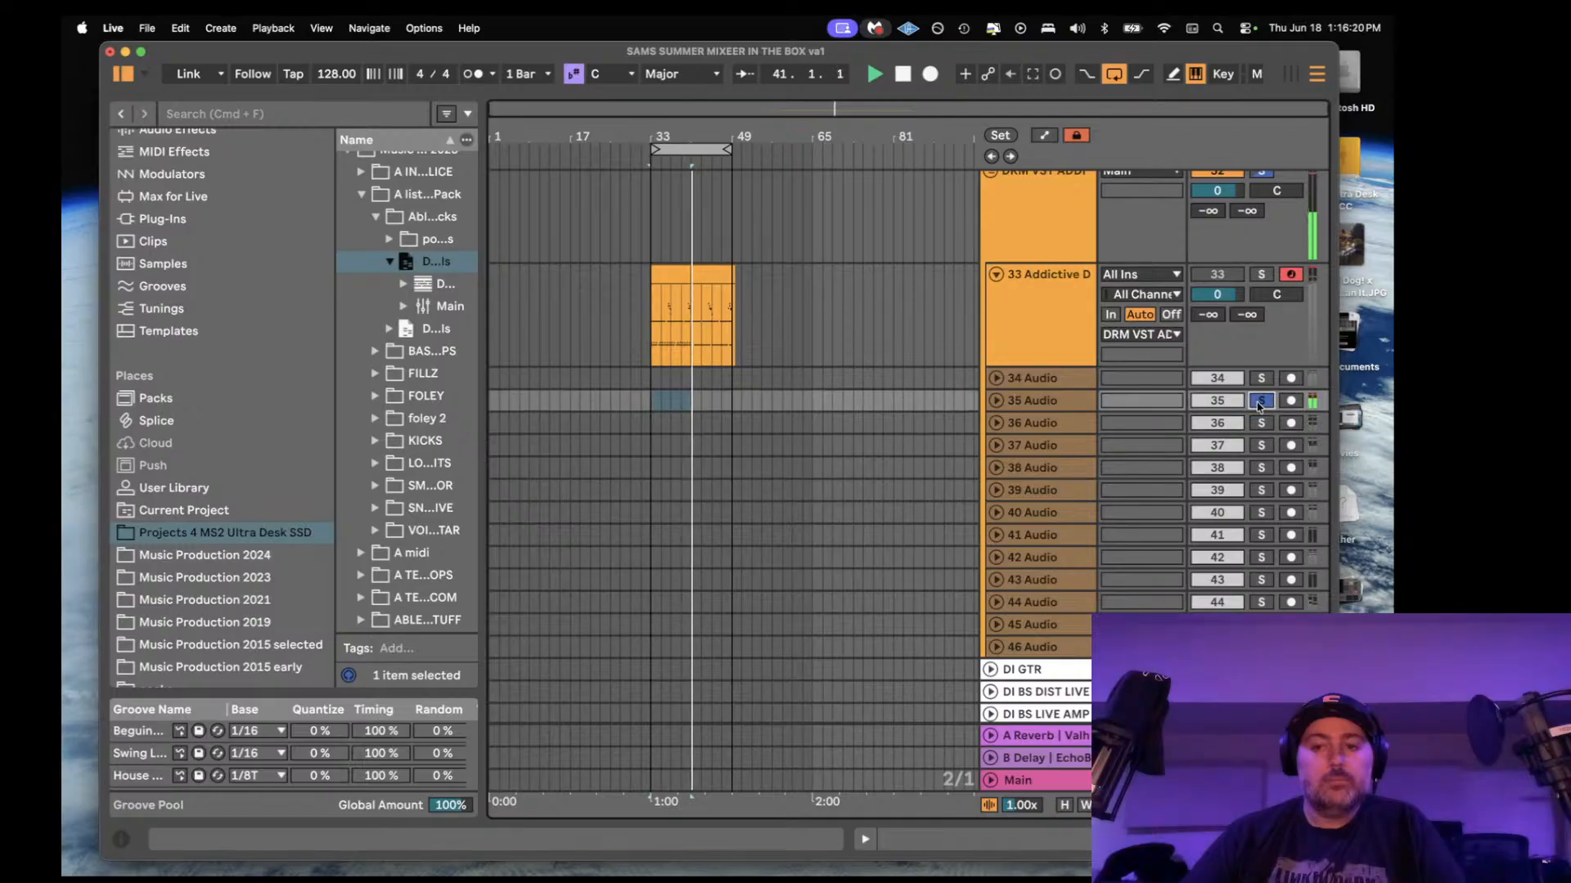
click(1260, 400)
click(1218, 401)
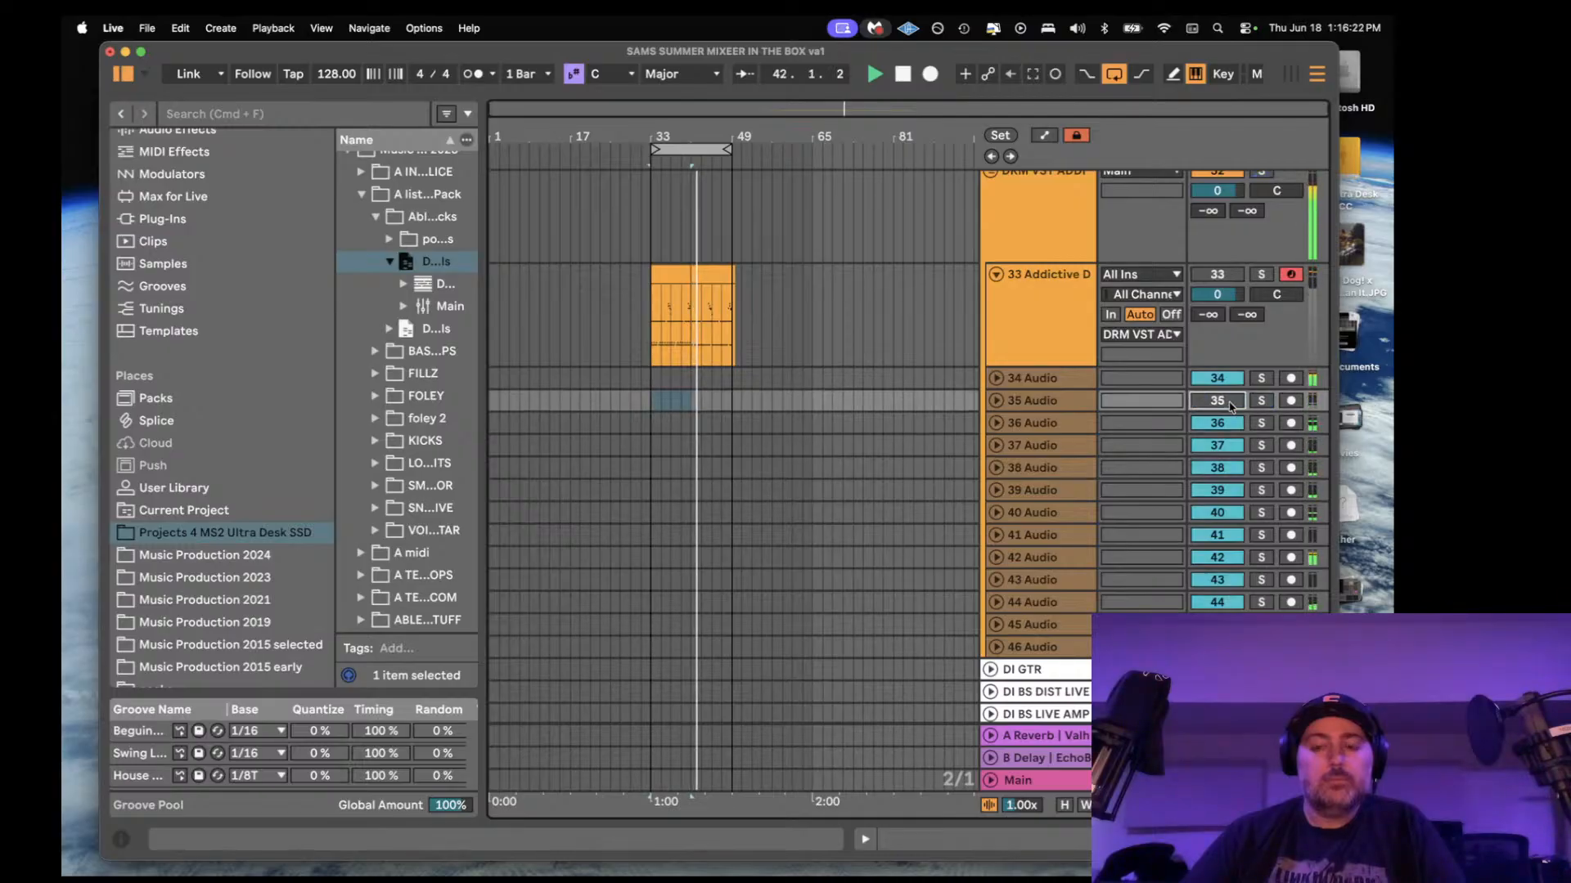
click(1230, 402)
- Set band 4 of the EQ Eight on 35 Audio to about 1.56 kHz with a 9 dB boost during playback
double_click(1063, 406)
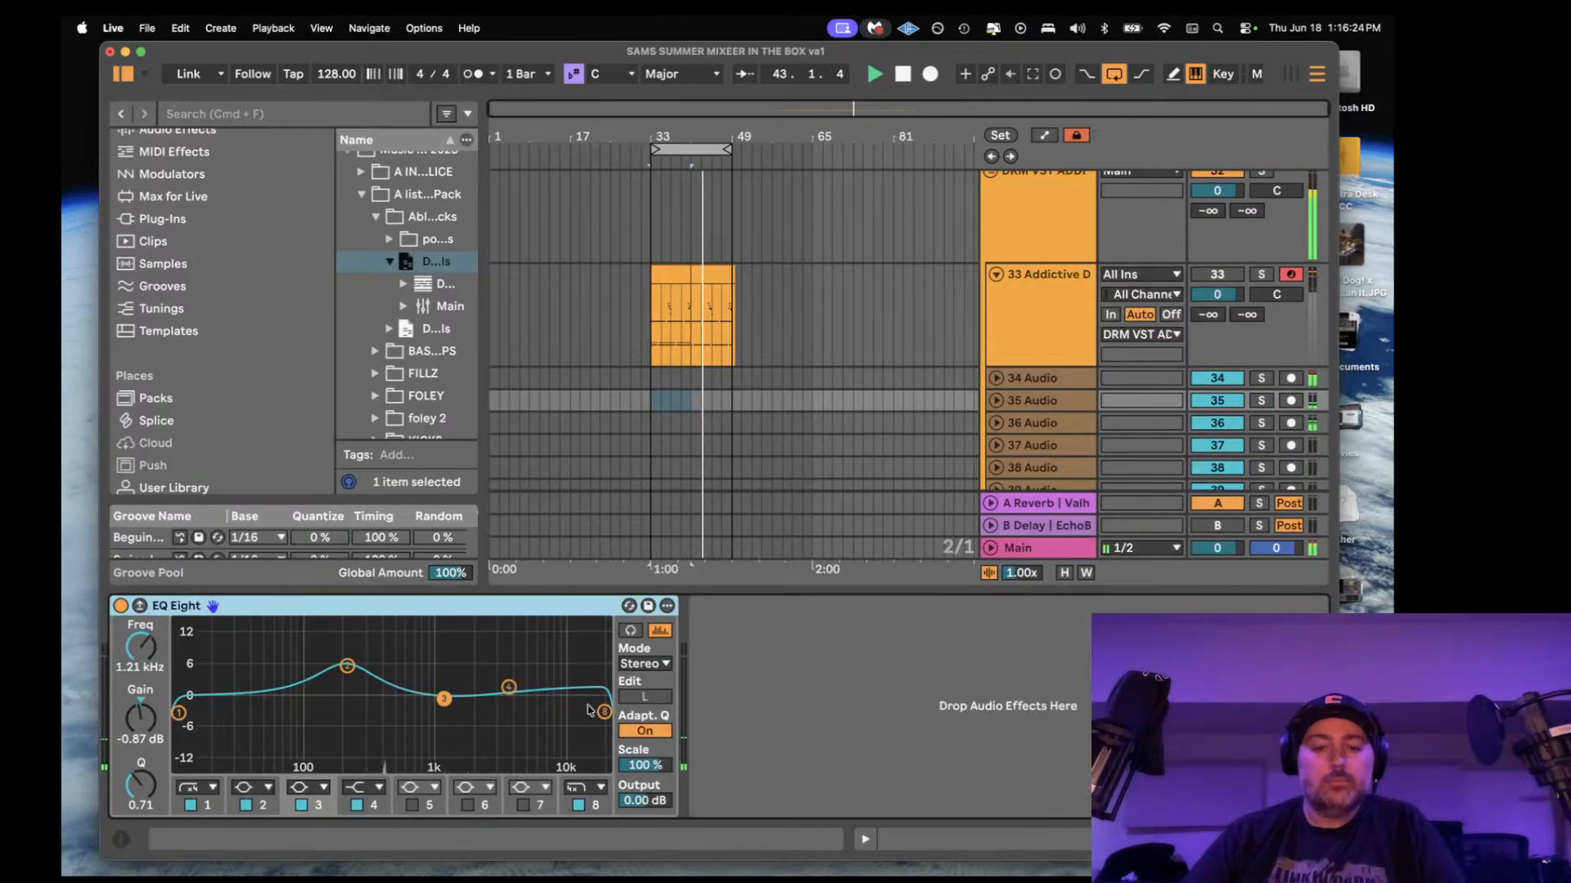
key(space)
key(space)
drag(508, 687, 458, 652)
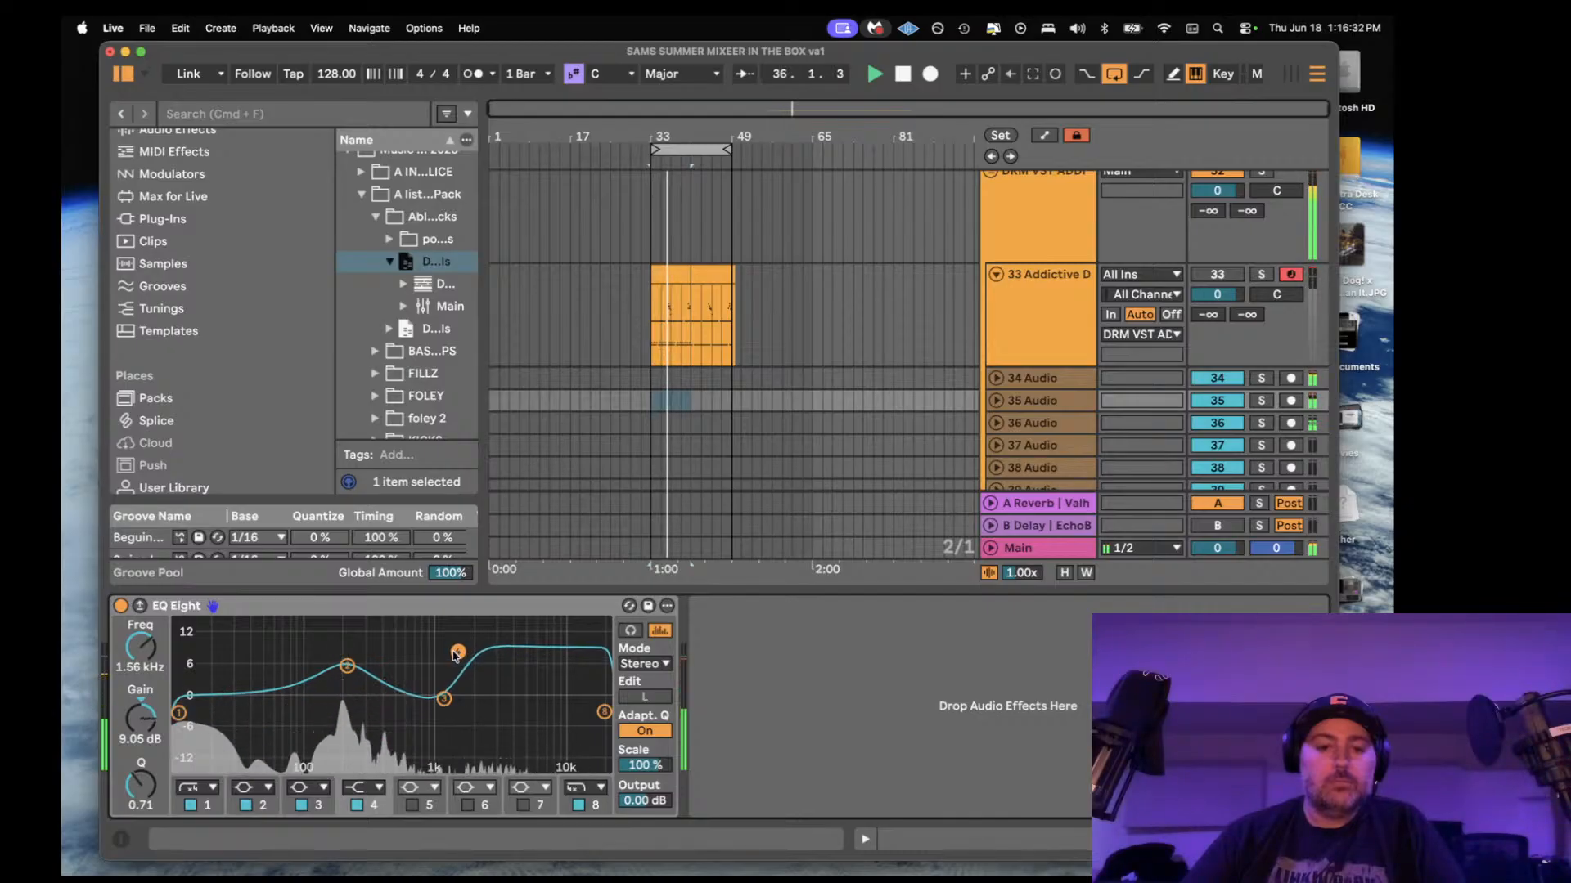
click(1315, 839)
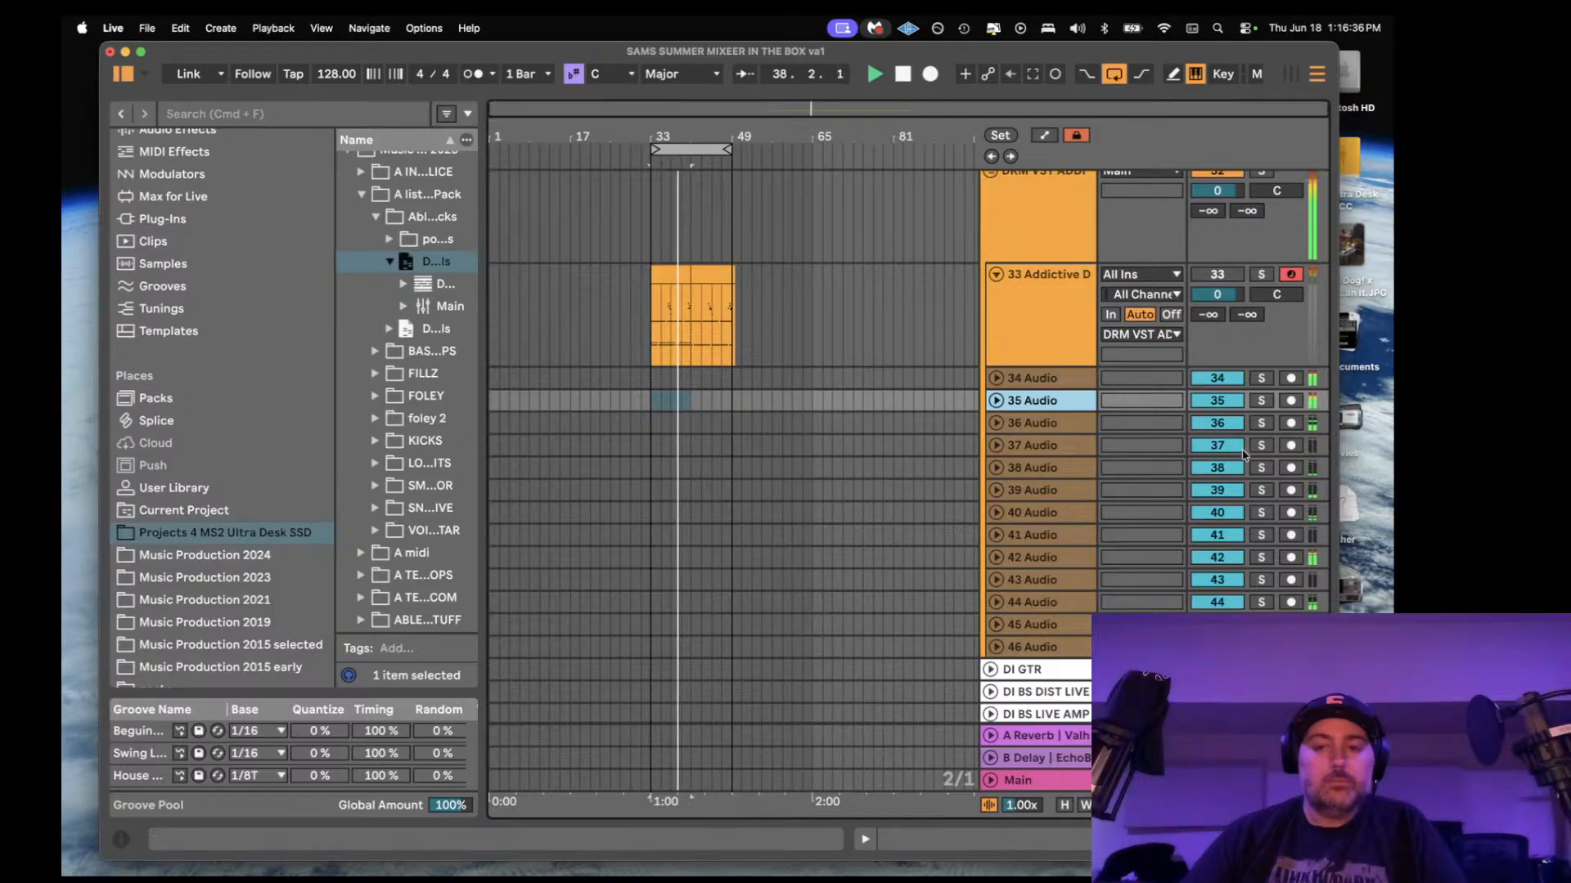
- Shape the EQ Eight on 36 Audio with band 2 at 4.54 kHz and -3.35 dB, band 3 near 726 Hz and band 4 near 8 kHz
click(1055, 432)
double_click(1055, 432)
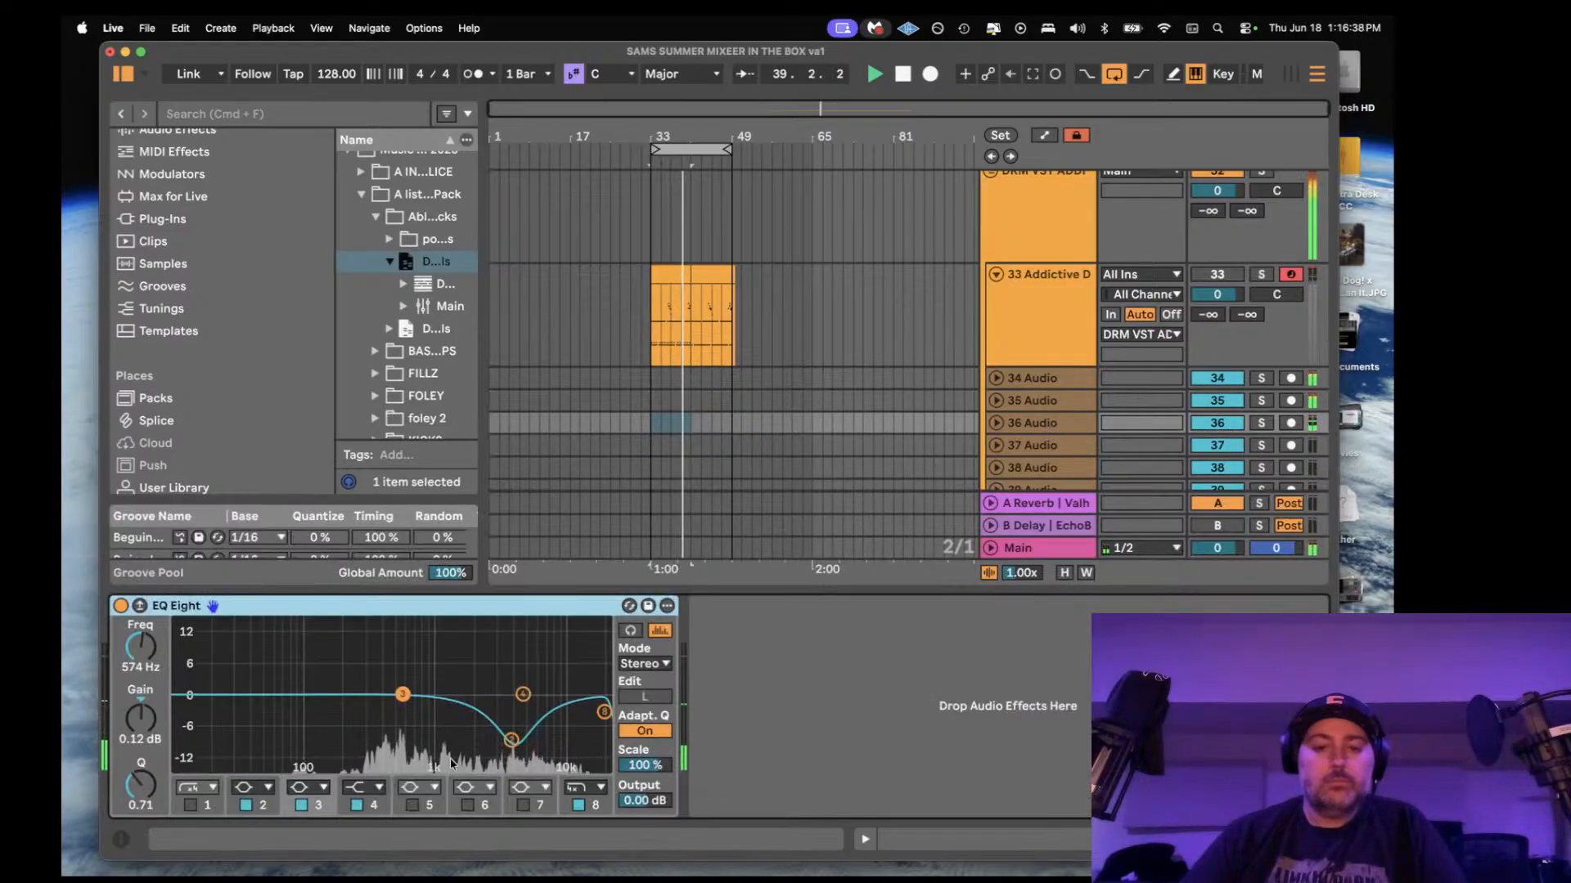
drag(511, 739, 515, 715)
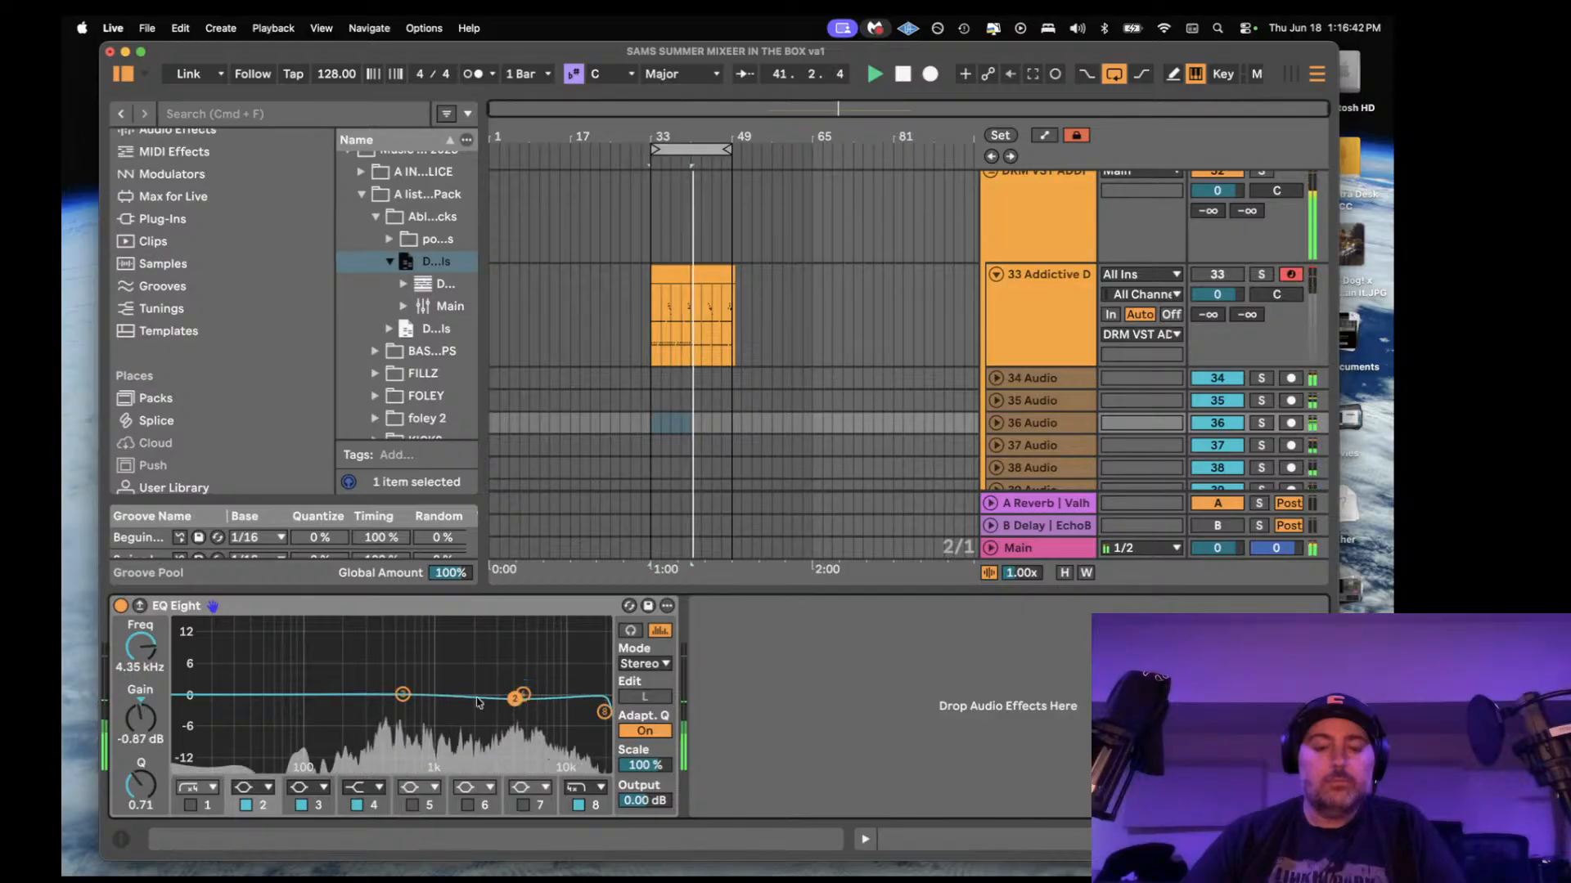
drag(409, 726, 449, 734)
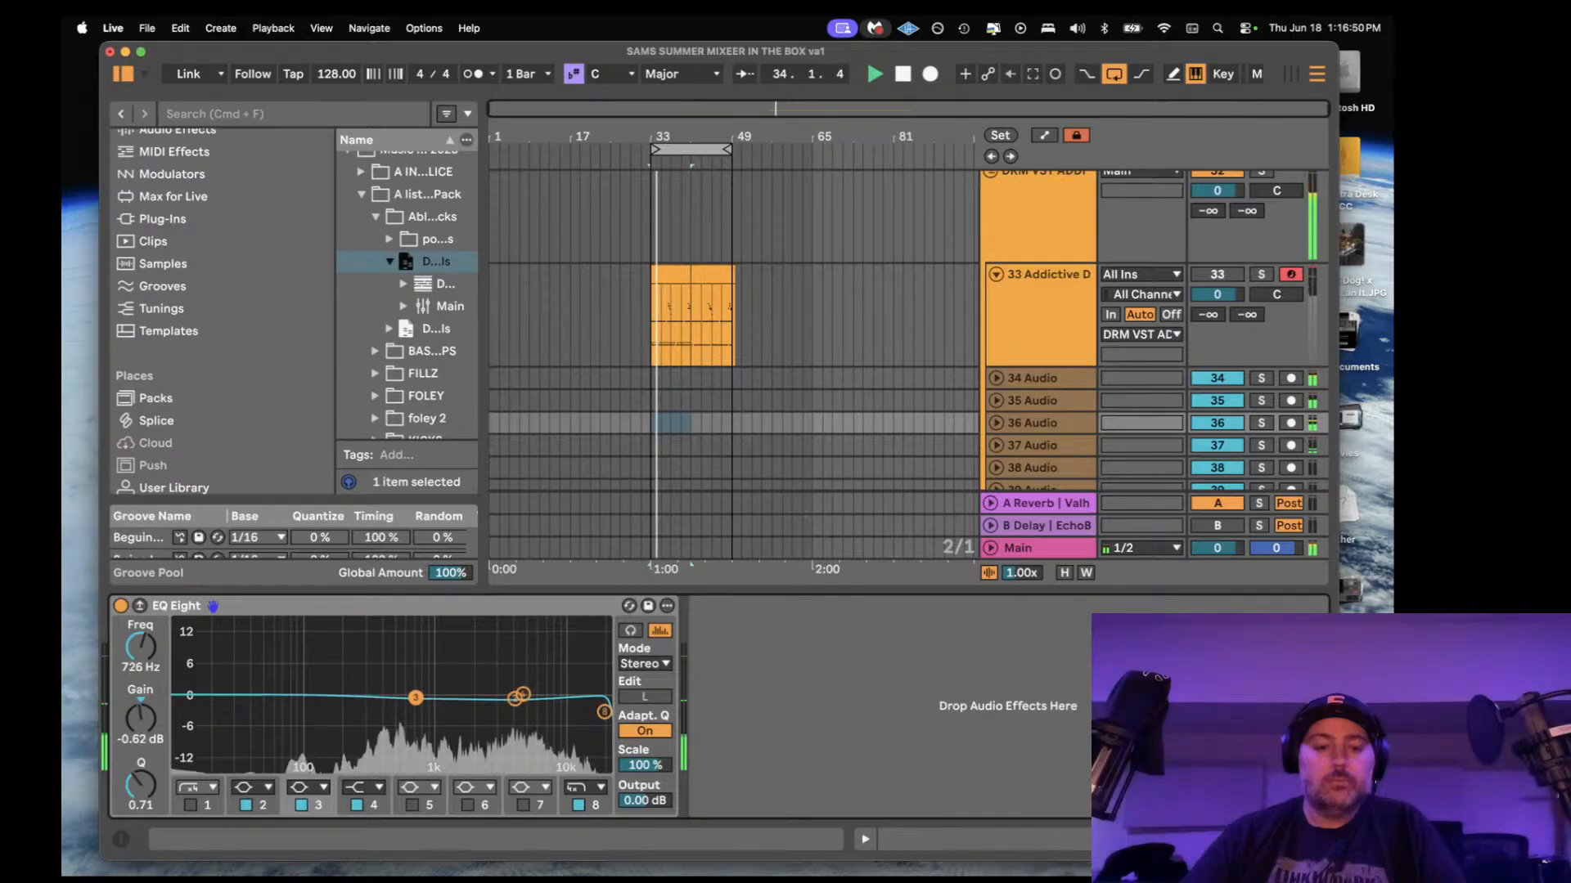
drag(533, 701, 535, 709)
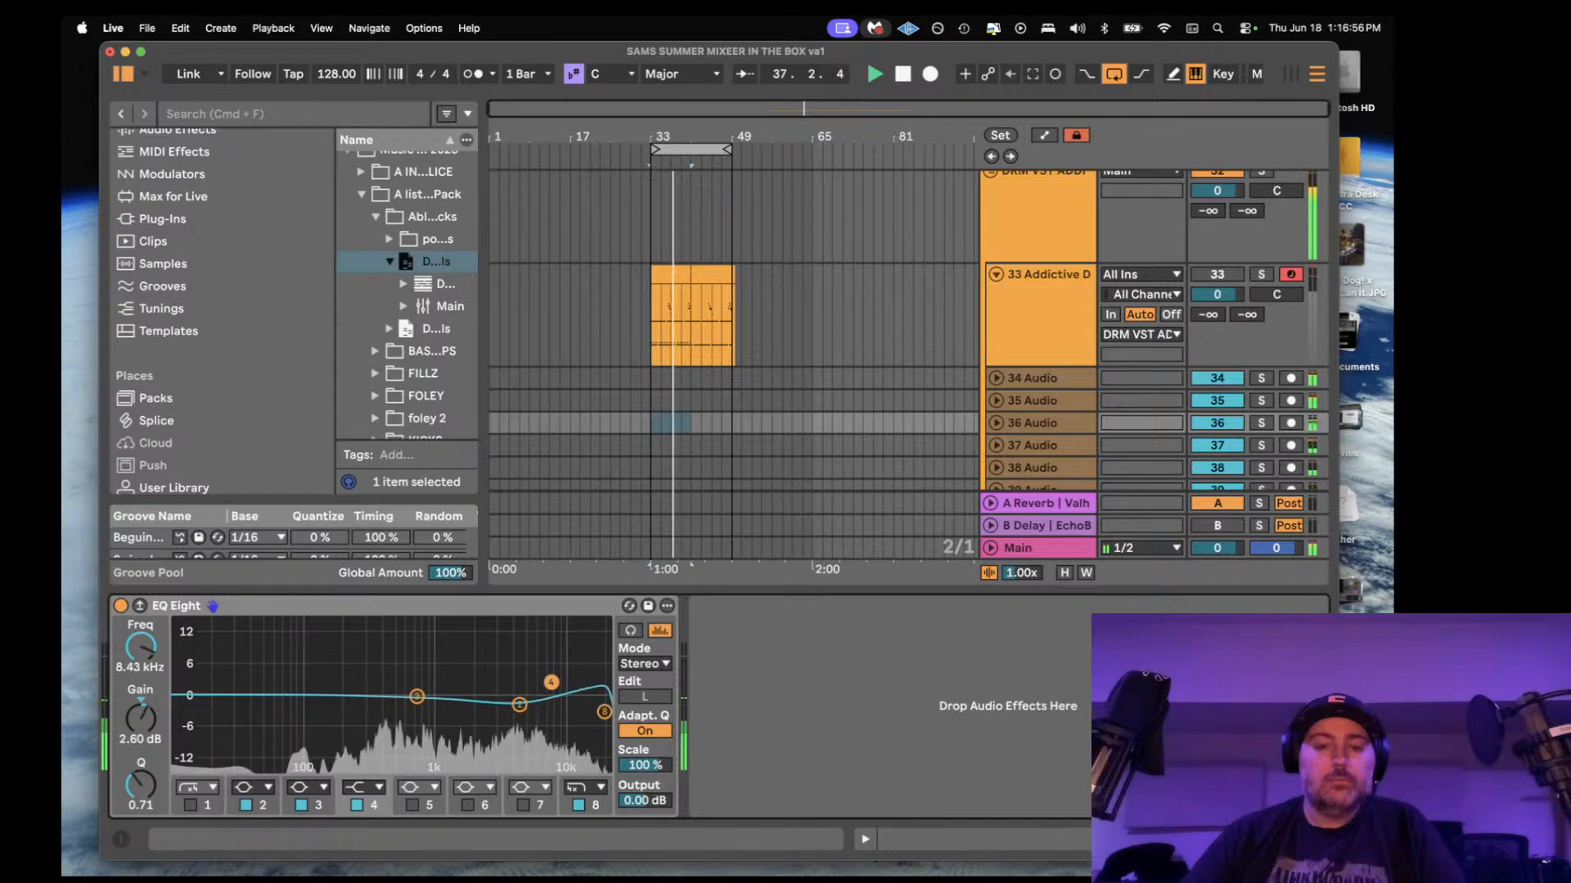
drag(519, 704, 517, 708)
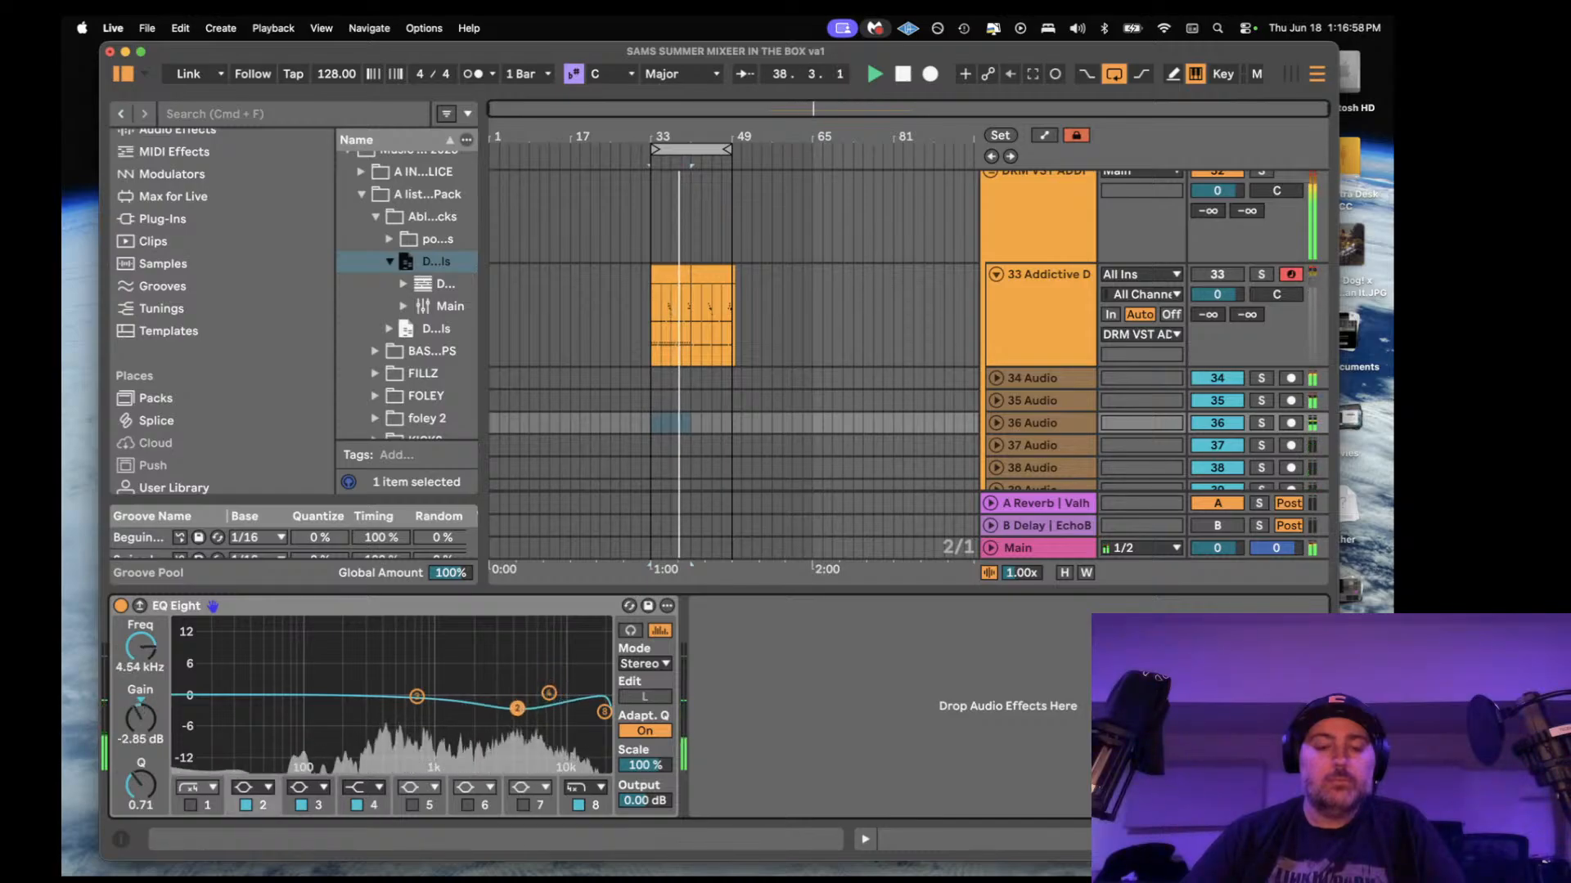
key(space)
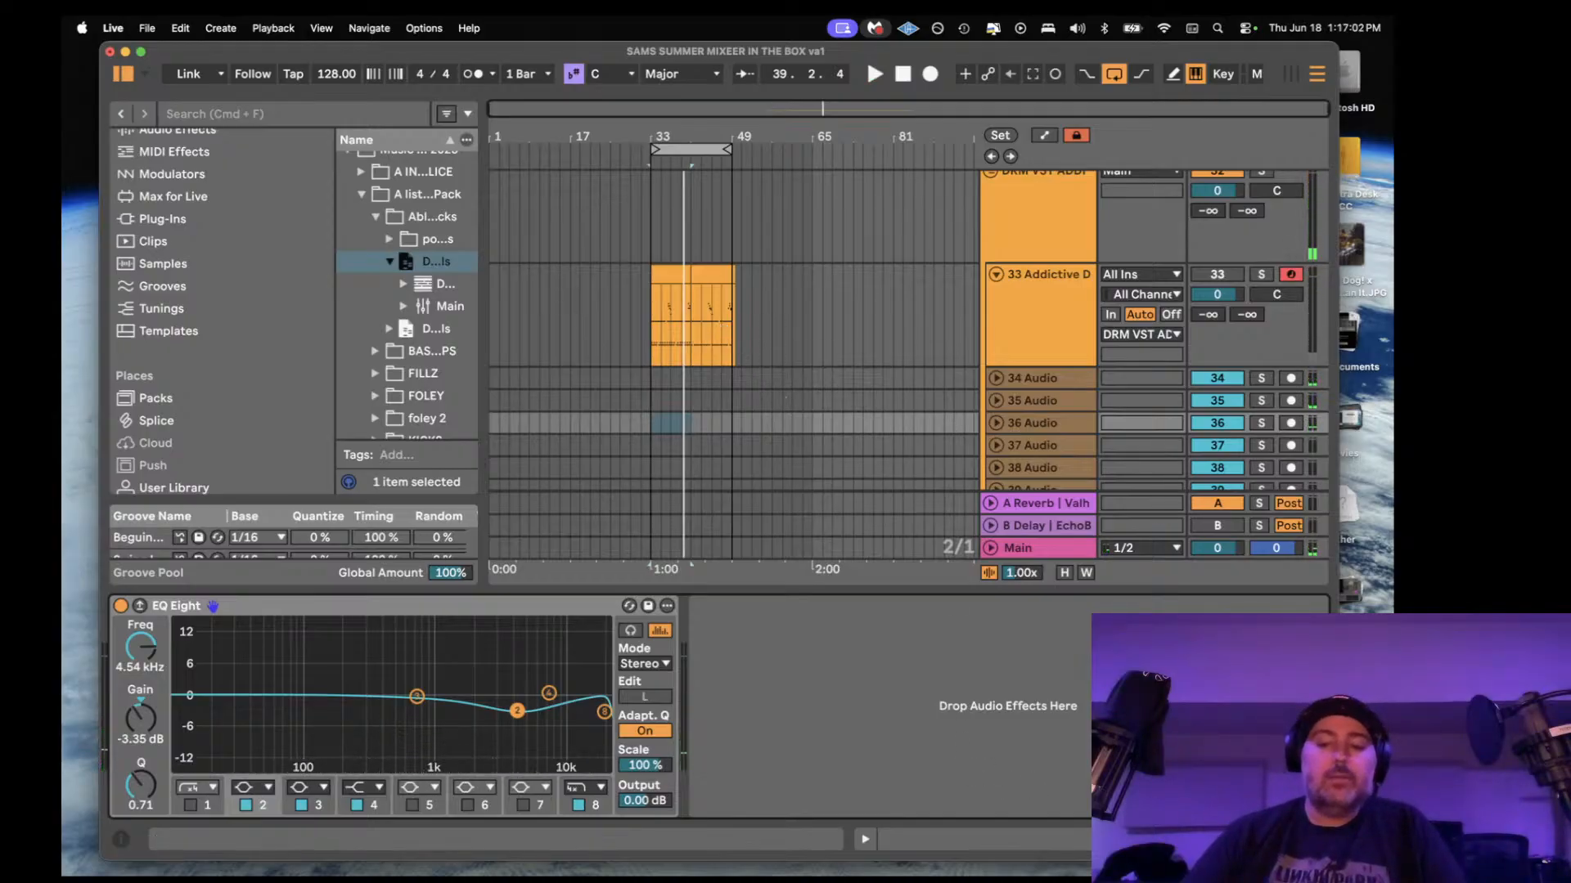
key(super+alt+l)
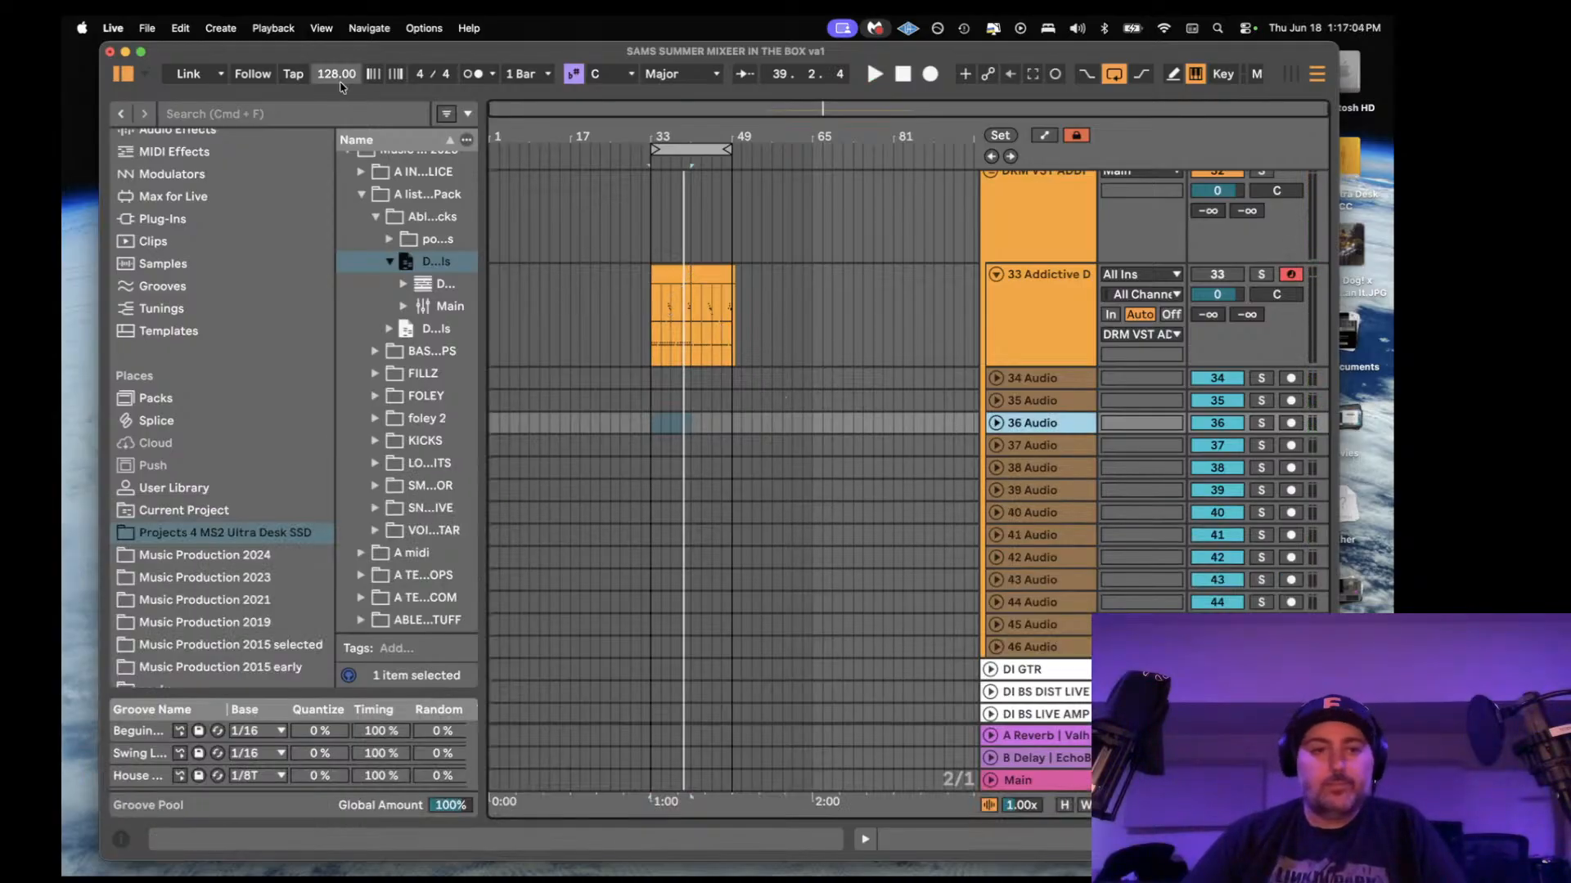
- Lower the song tempo to 105 BPM and play the Addictive Drums clip from bar 33
key(space)
scroll(725, 352, up, 5)
key(space)
drag(331, 74, 331, 73)
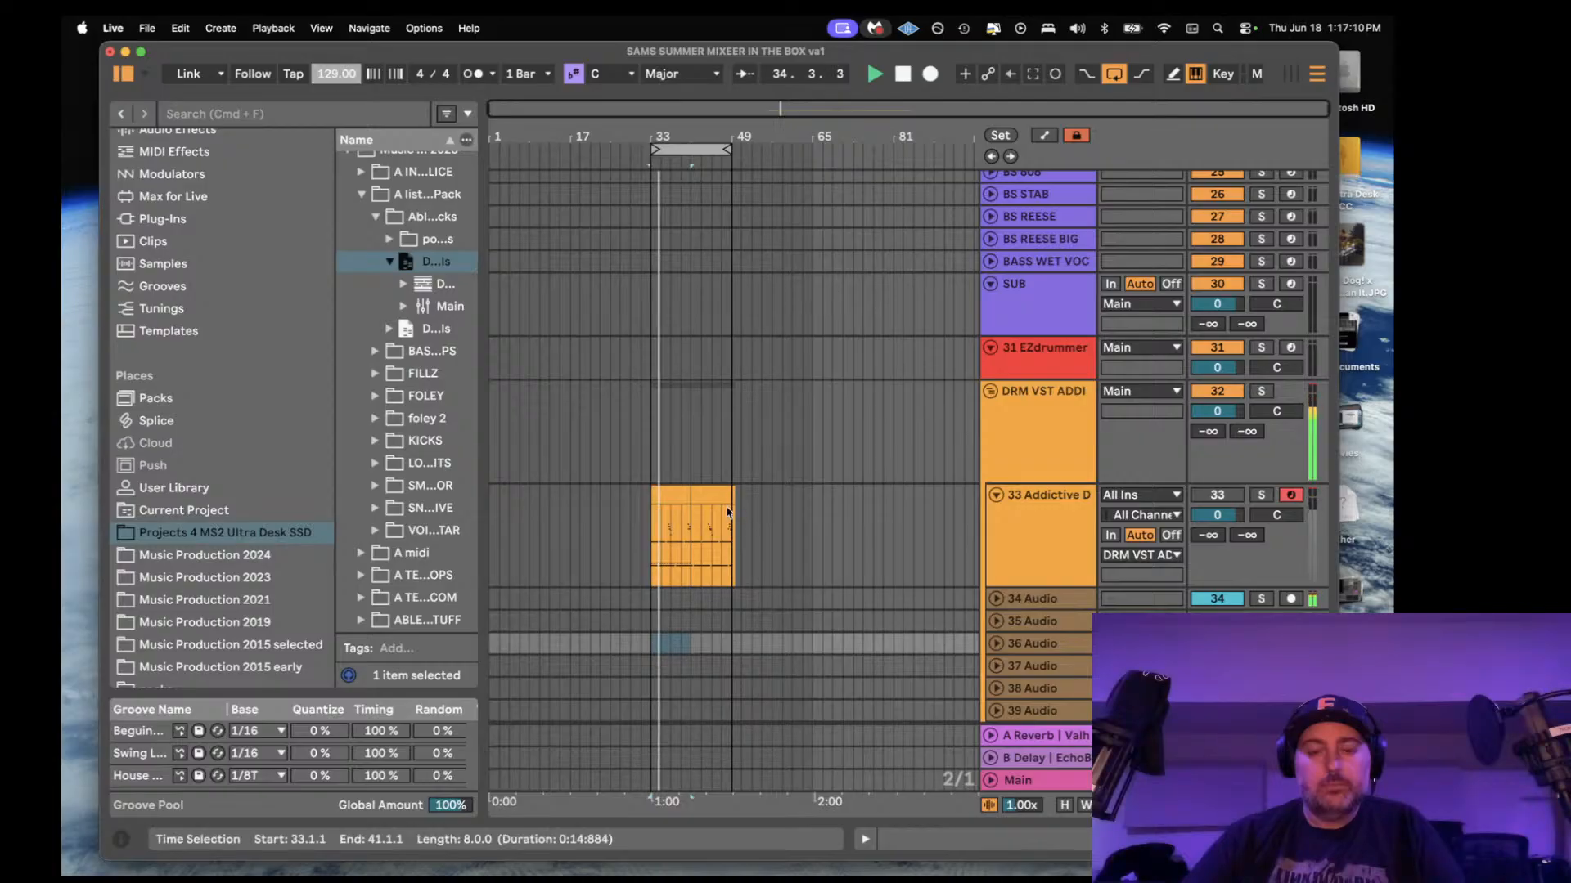
click(655, 418)
scroll(654, 419, down, 3)
scroll(654, 419, down, 1)
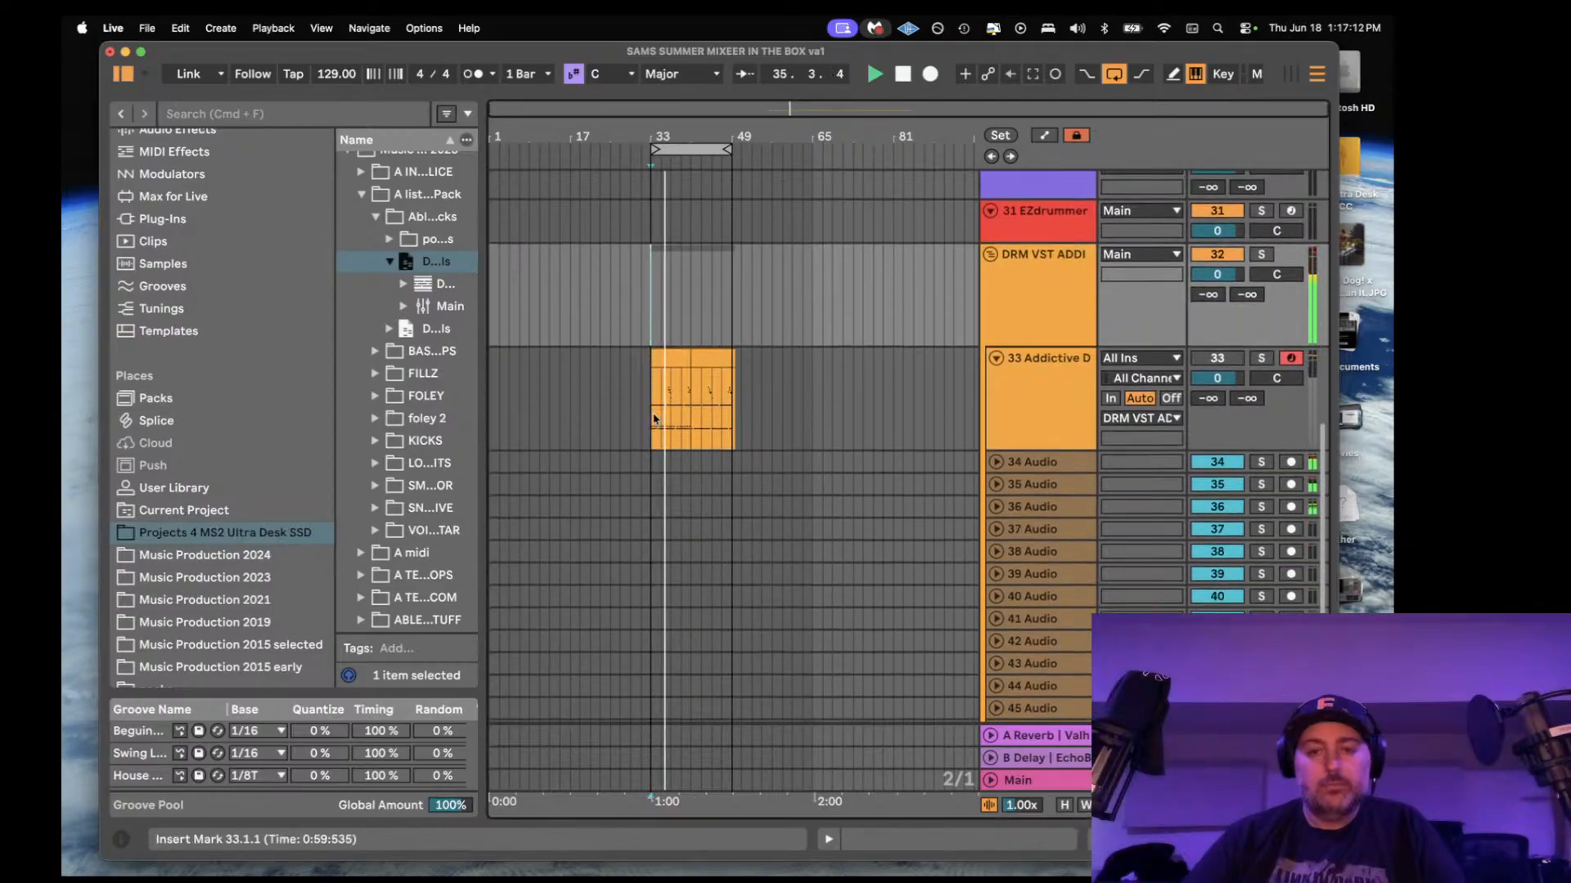
mouse_move(327, 76)
mouse_down()
mouse_move(327, 101)
mouse_move(327, 79)
mouse_up()
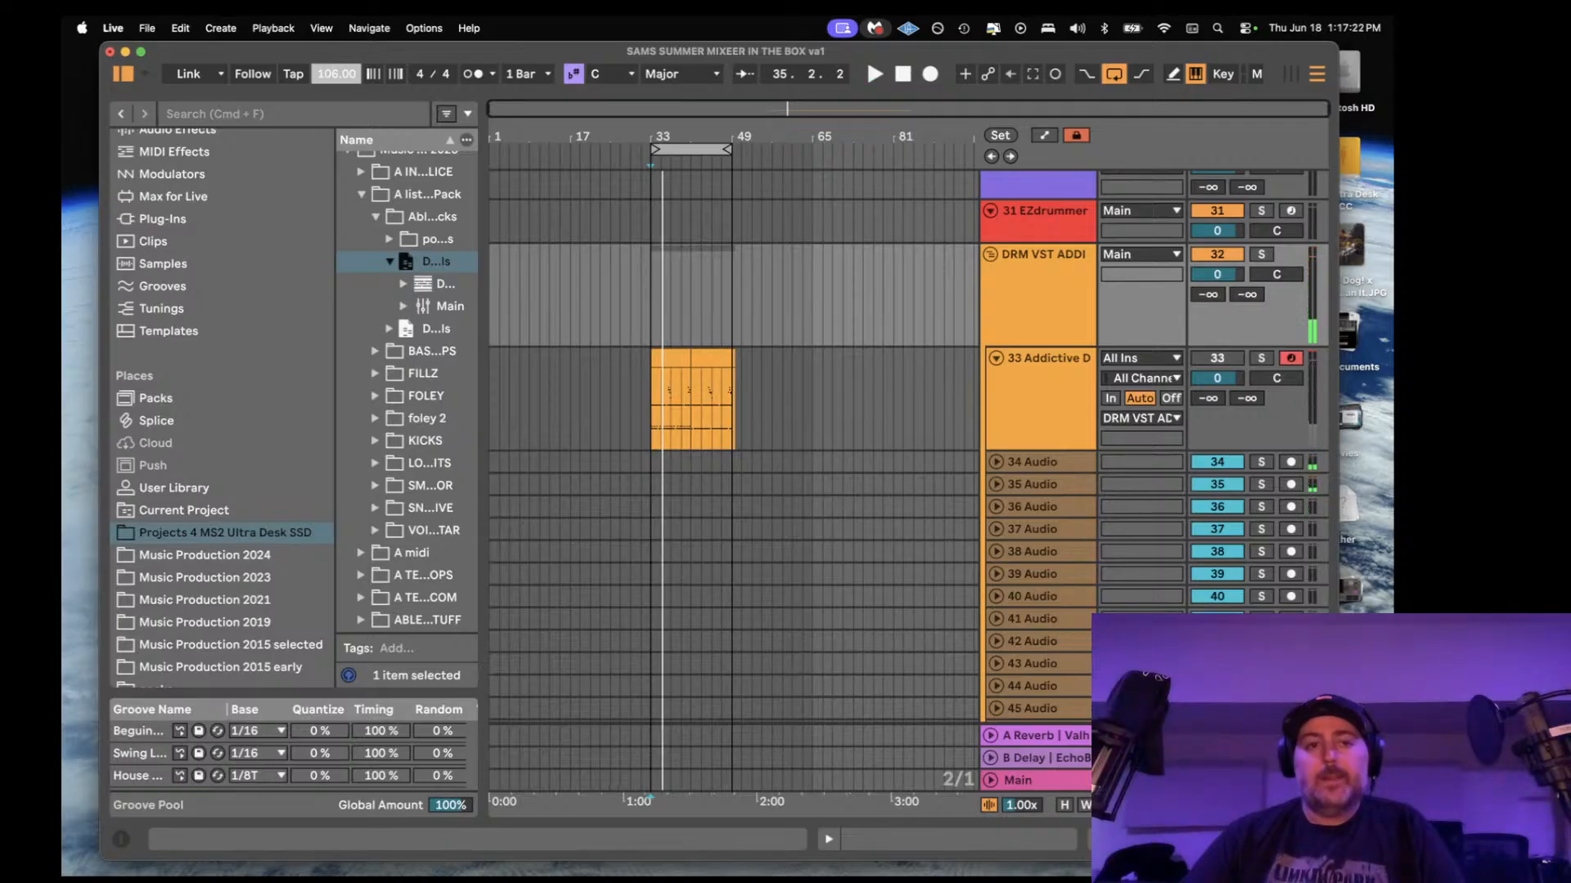
click(652, 282)
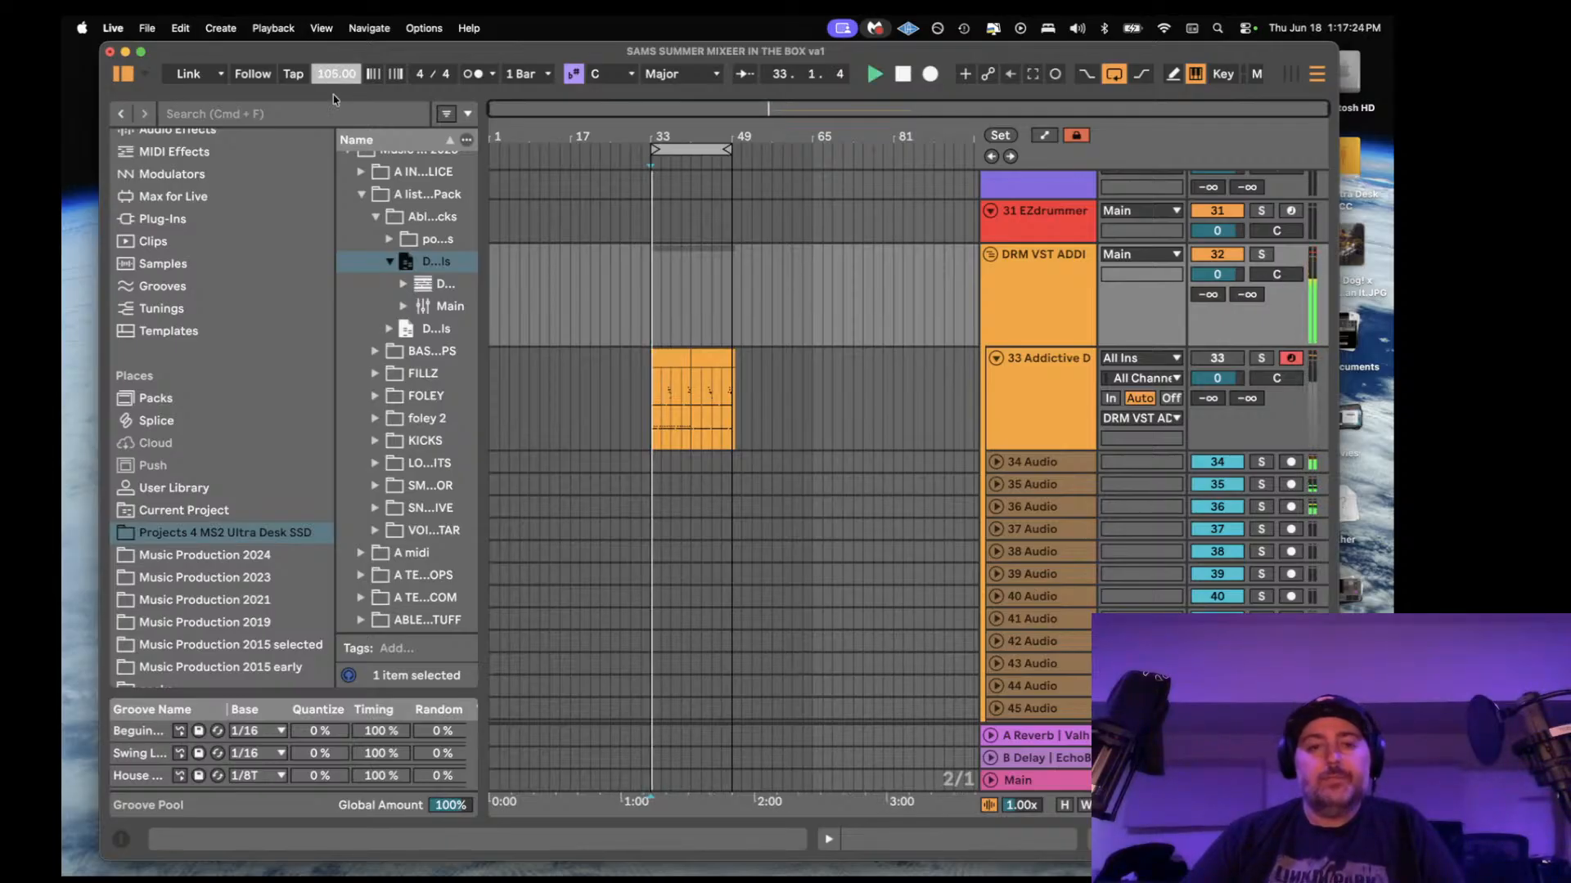
- Arm the SUB track to play it over the drums and show its device chain through to the Tuner
scroll(650, 283, up, 2)
scroll(649, 285, up, 2)
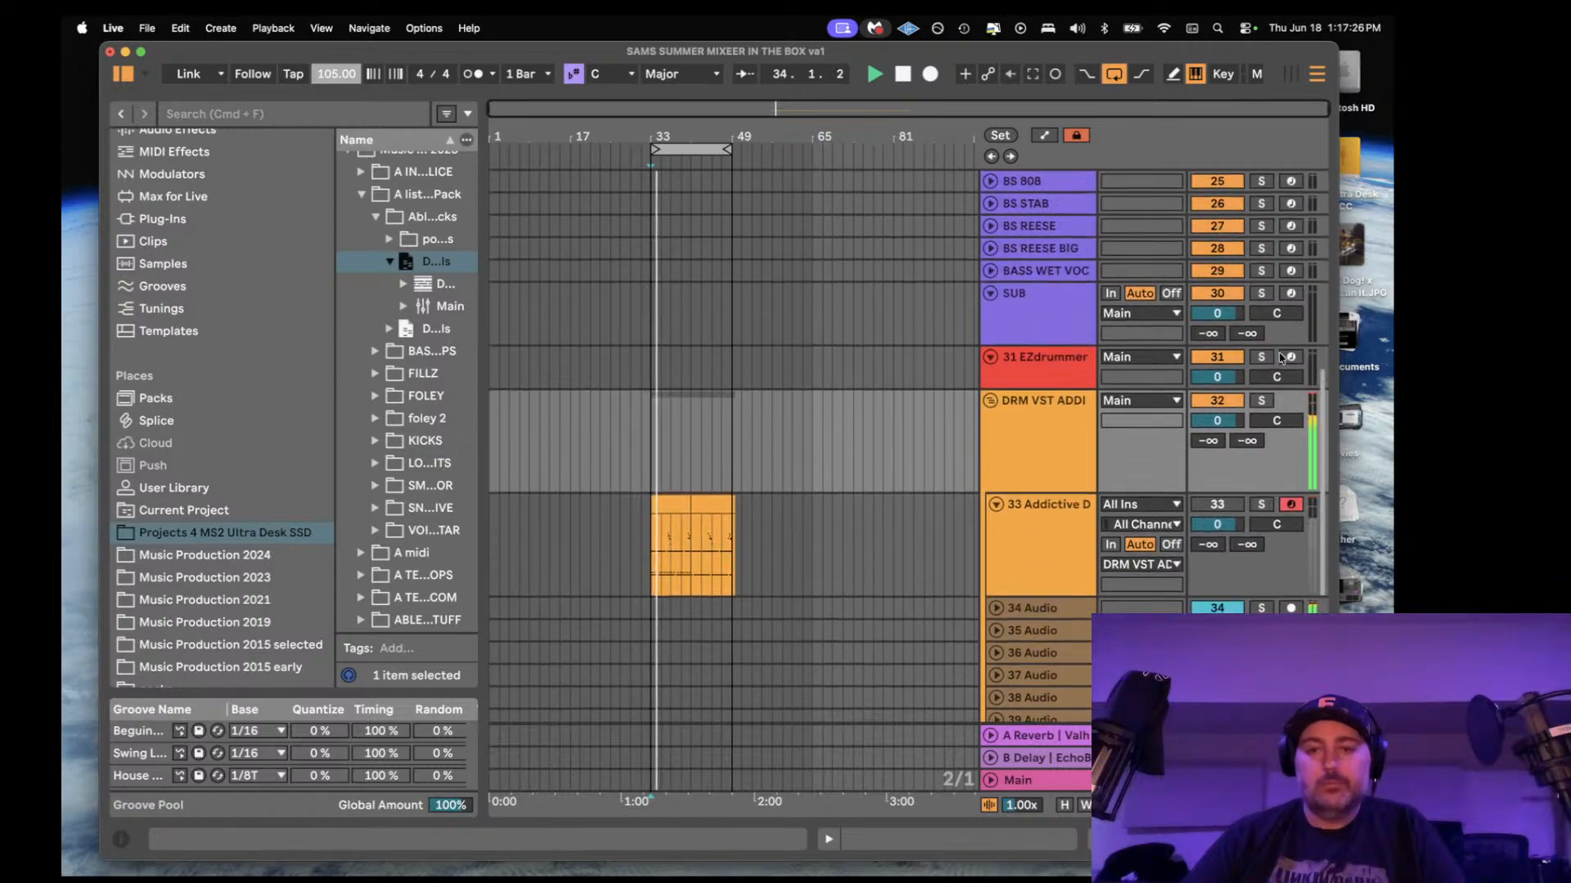
click(1289, 295)
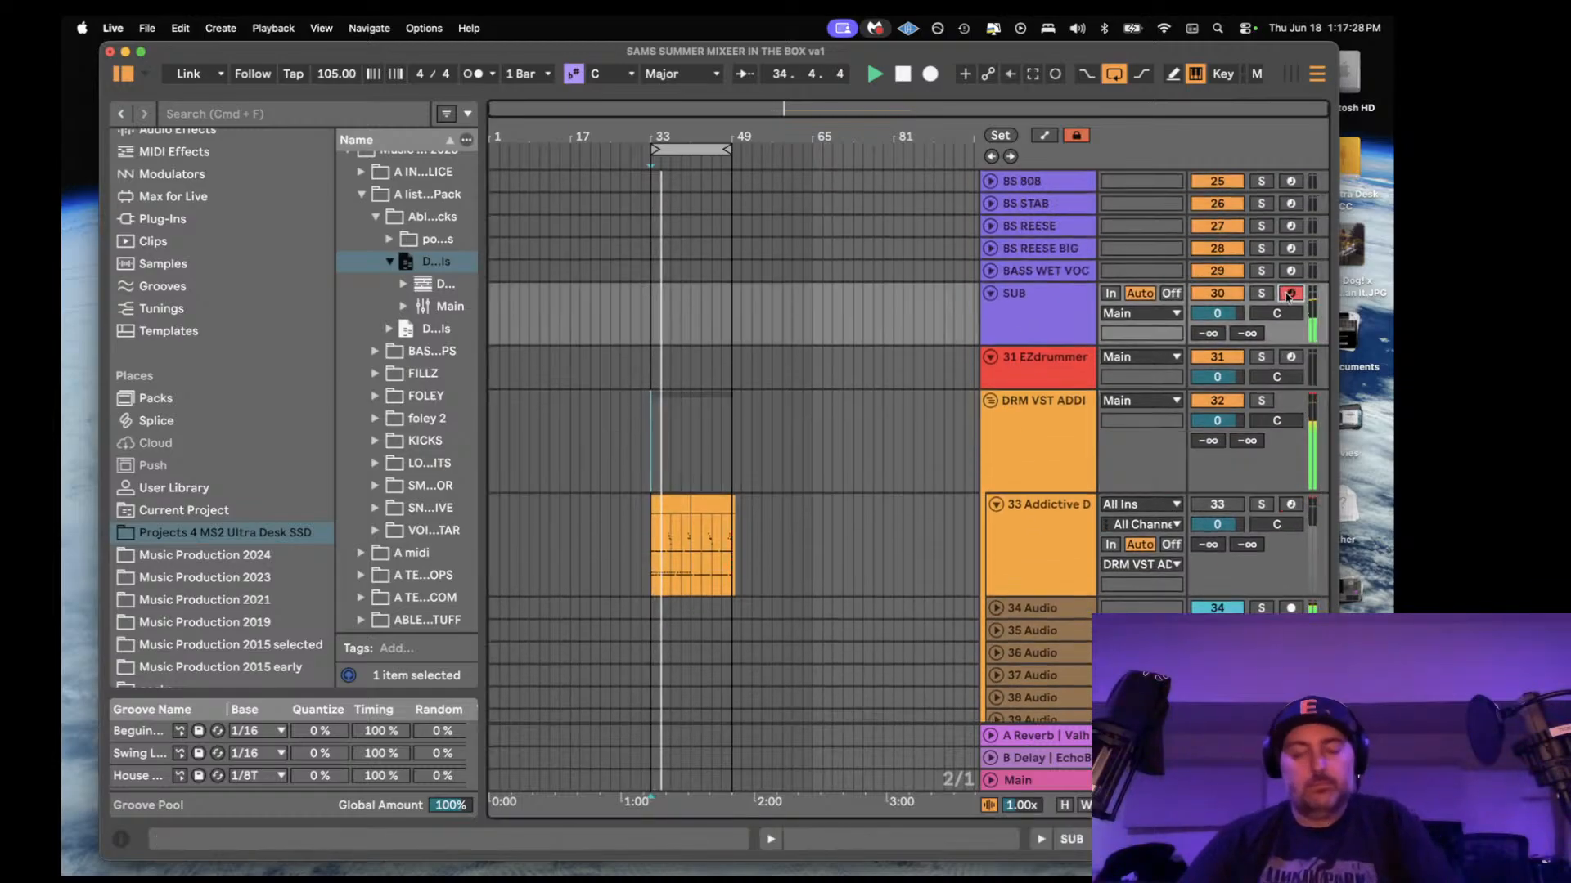
double_click(1020, 326)
scroll(597, 707, right, 8)
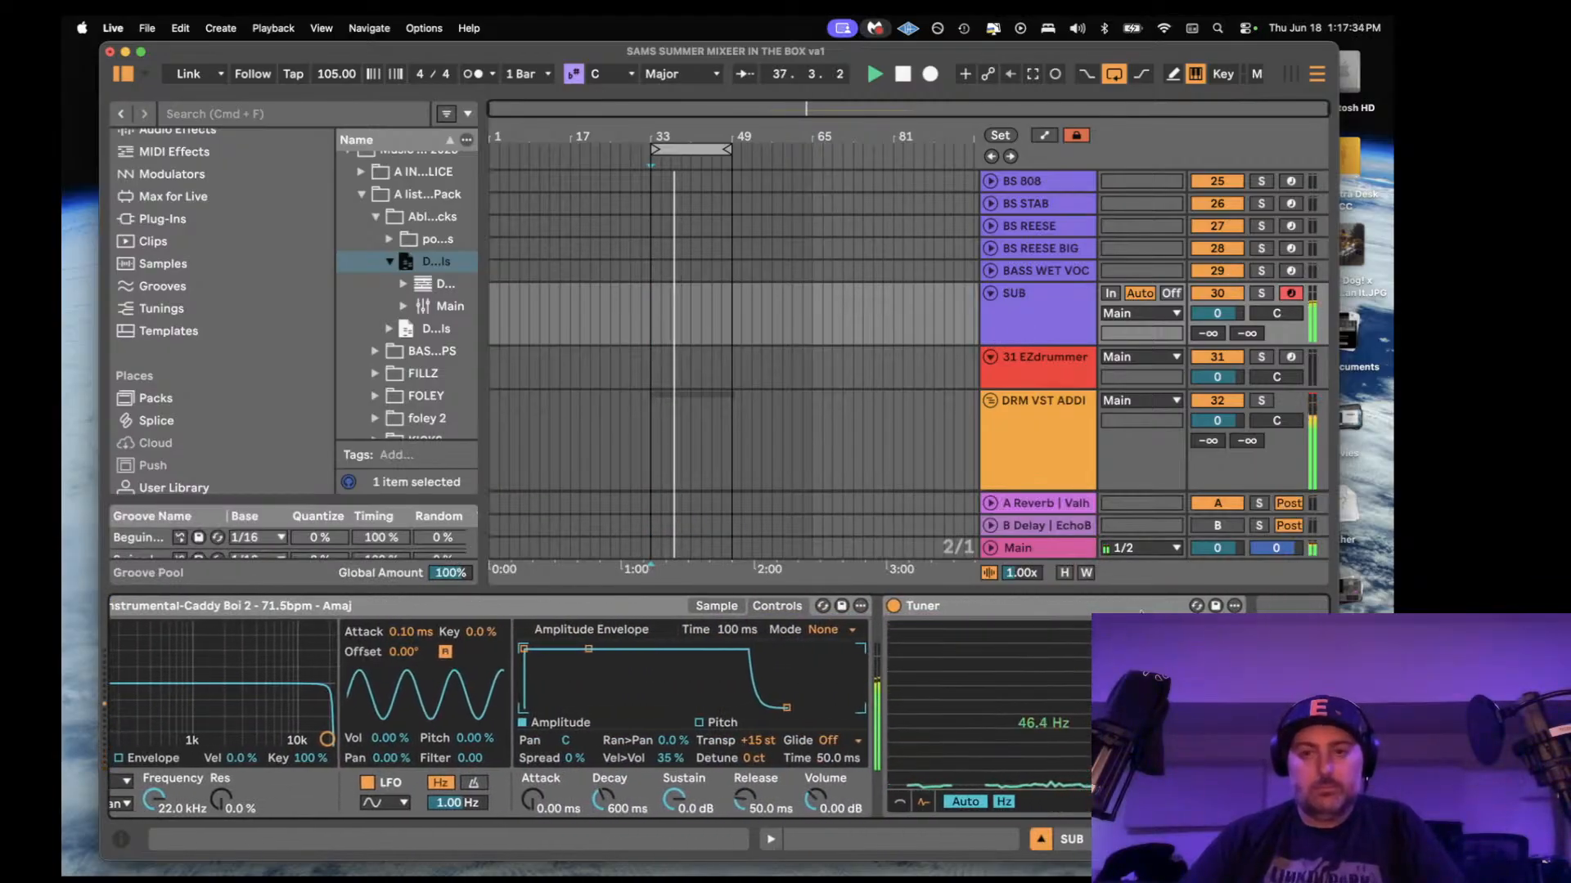
- Arm BS STAB, 22 E-Piano Rho and piano kontakt in turn to play each instrument over the drums
click(1291, 204)
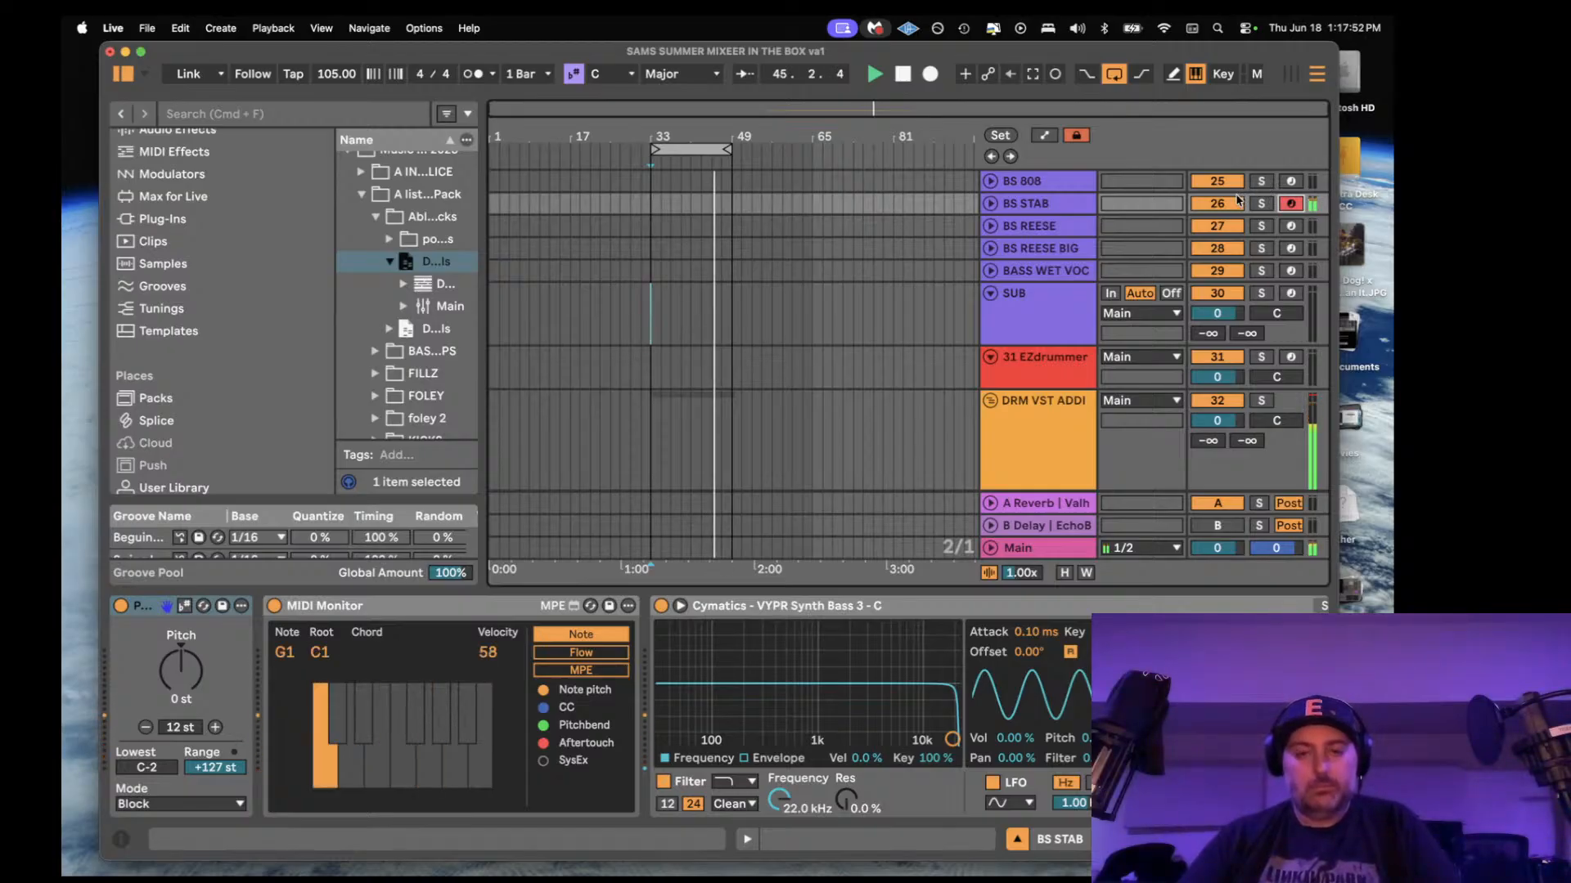
scroll(1033, 235, up, 6)
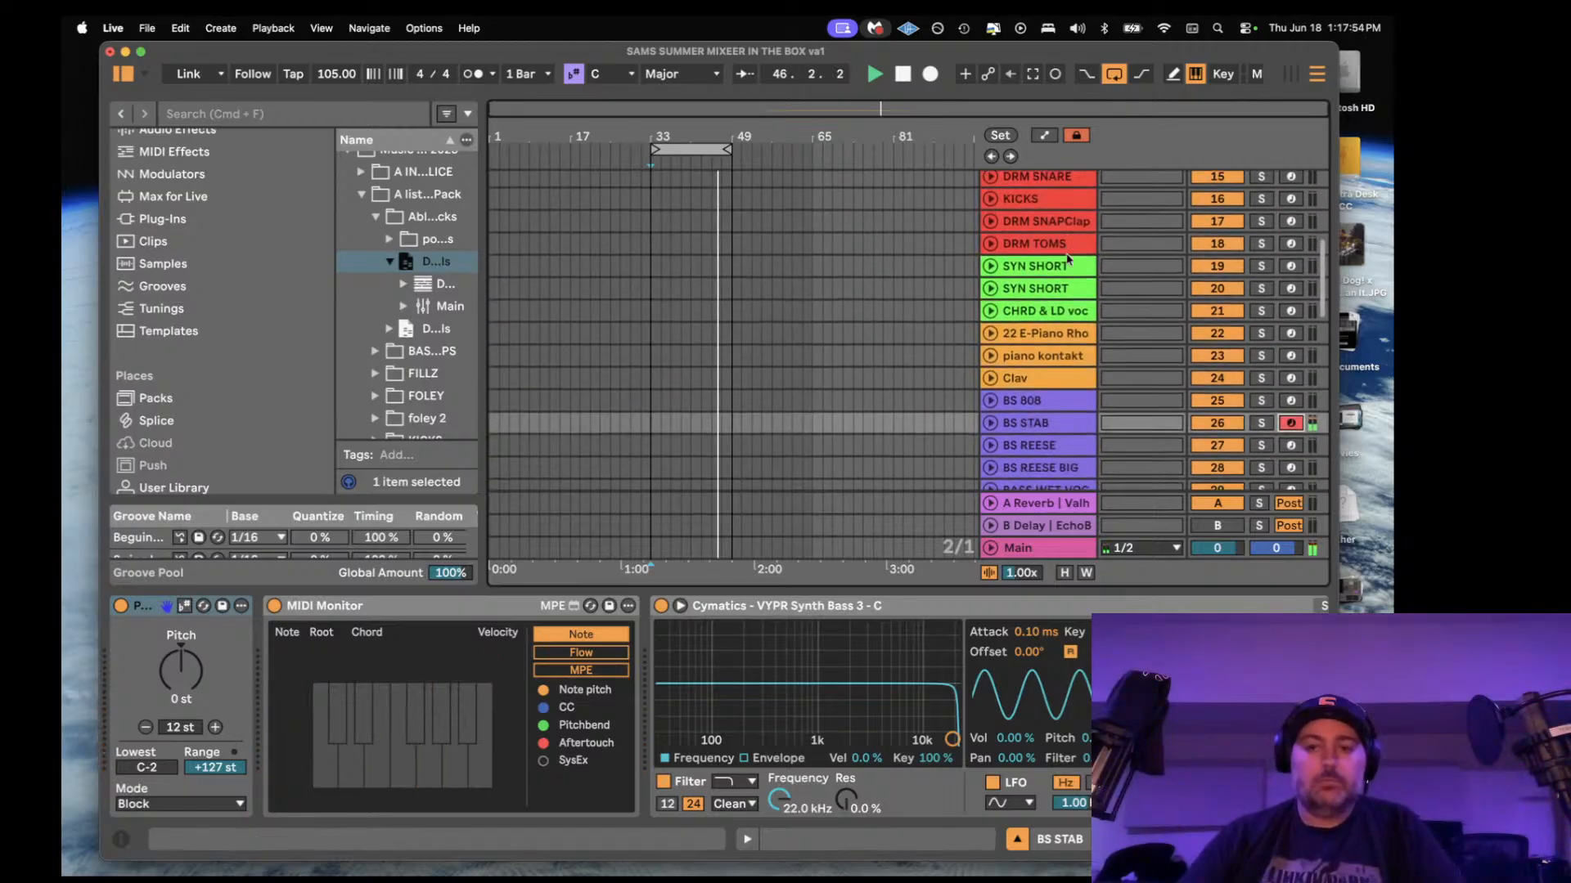
click(1291, 267)
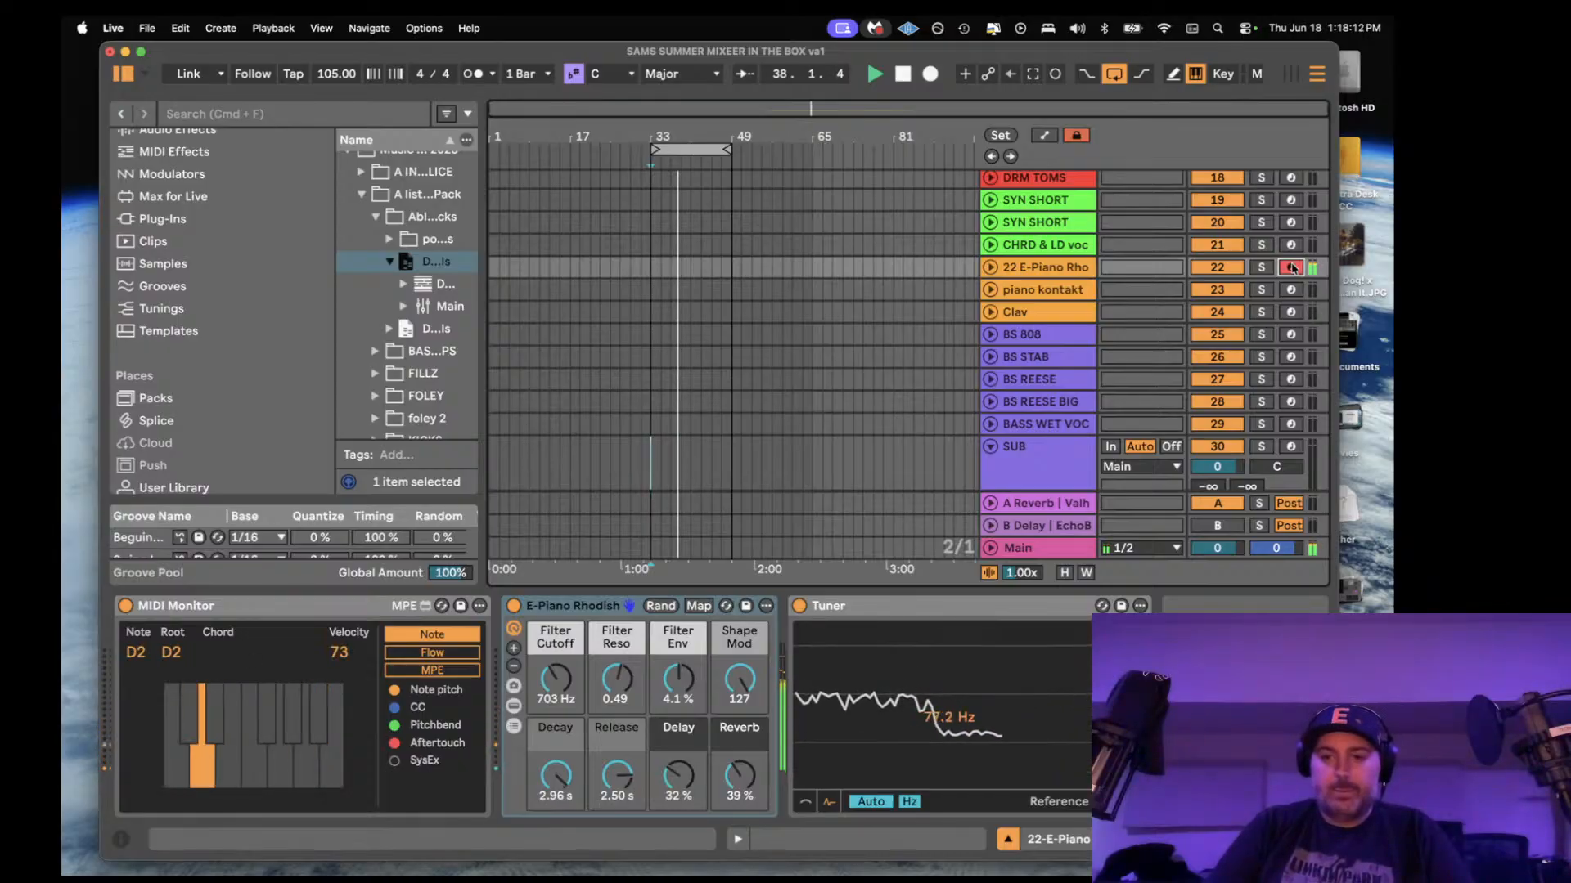
click(1290, 292)
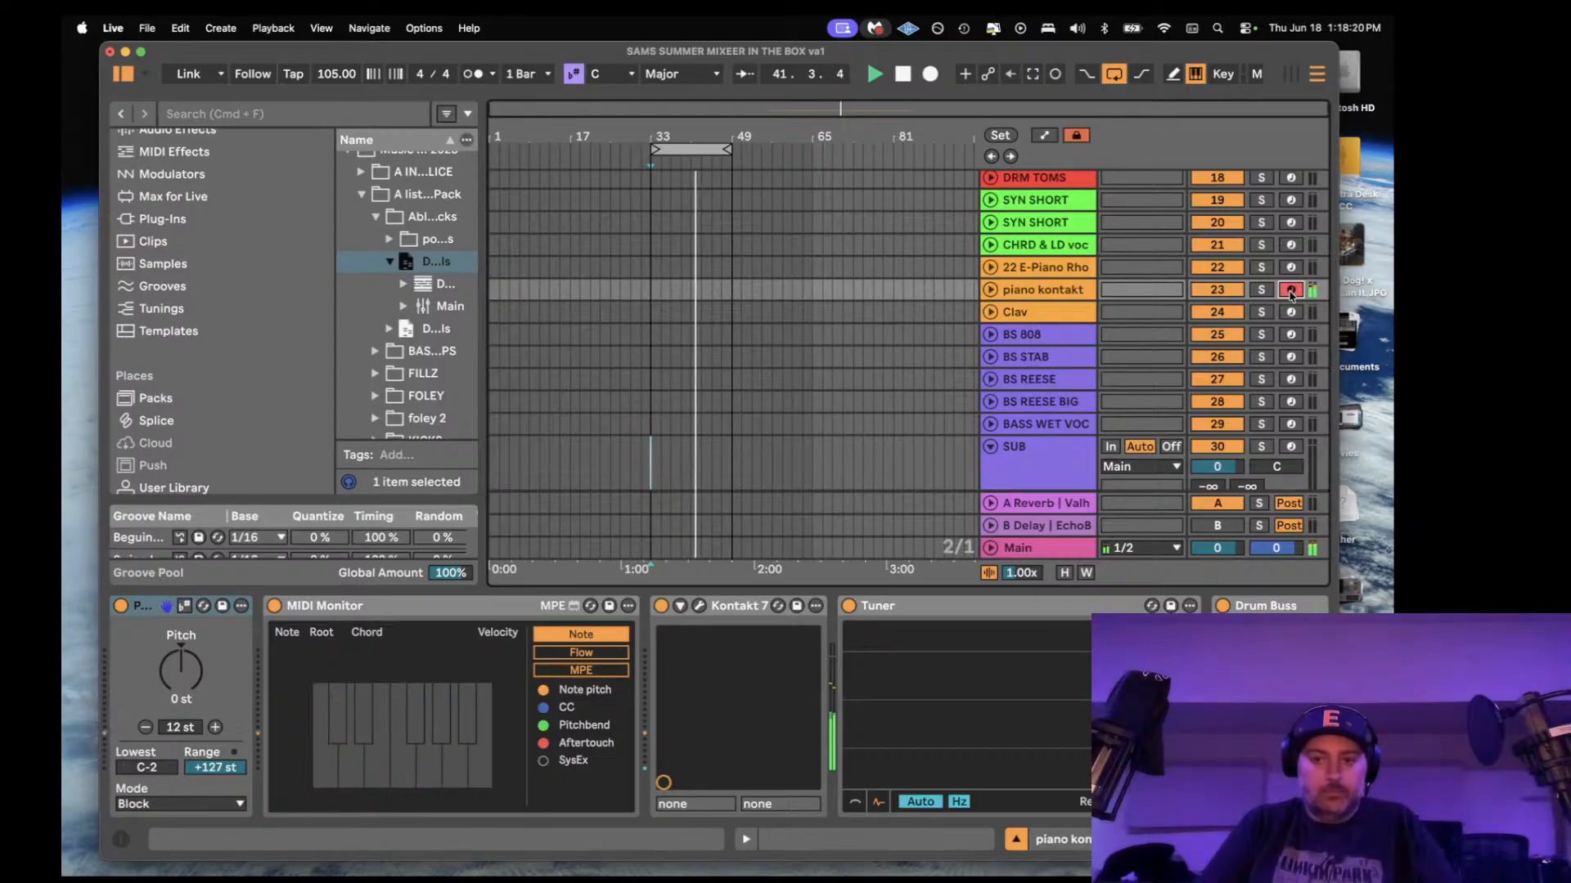
- Stop playback to check the buffer size and latency in the audio settings, and briefly replay from bar 33
click(669, 294)
key(space)
key(super+comma)
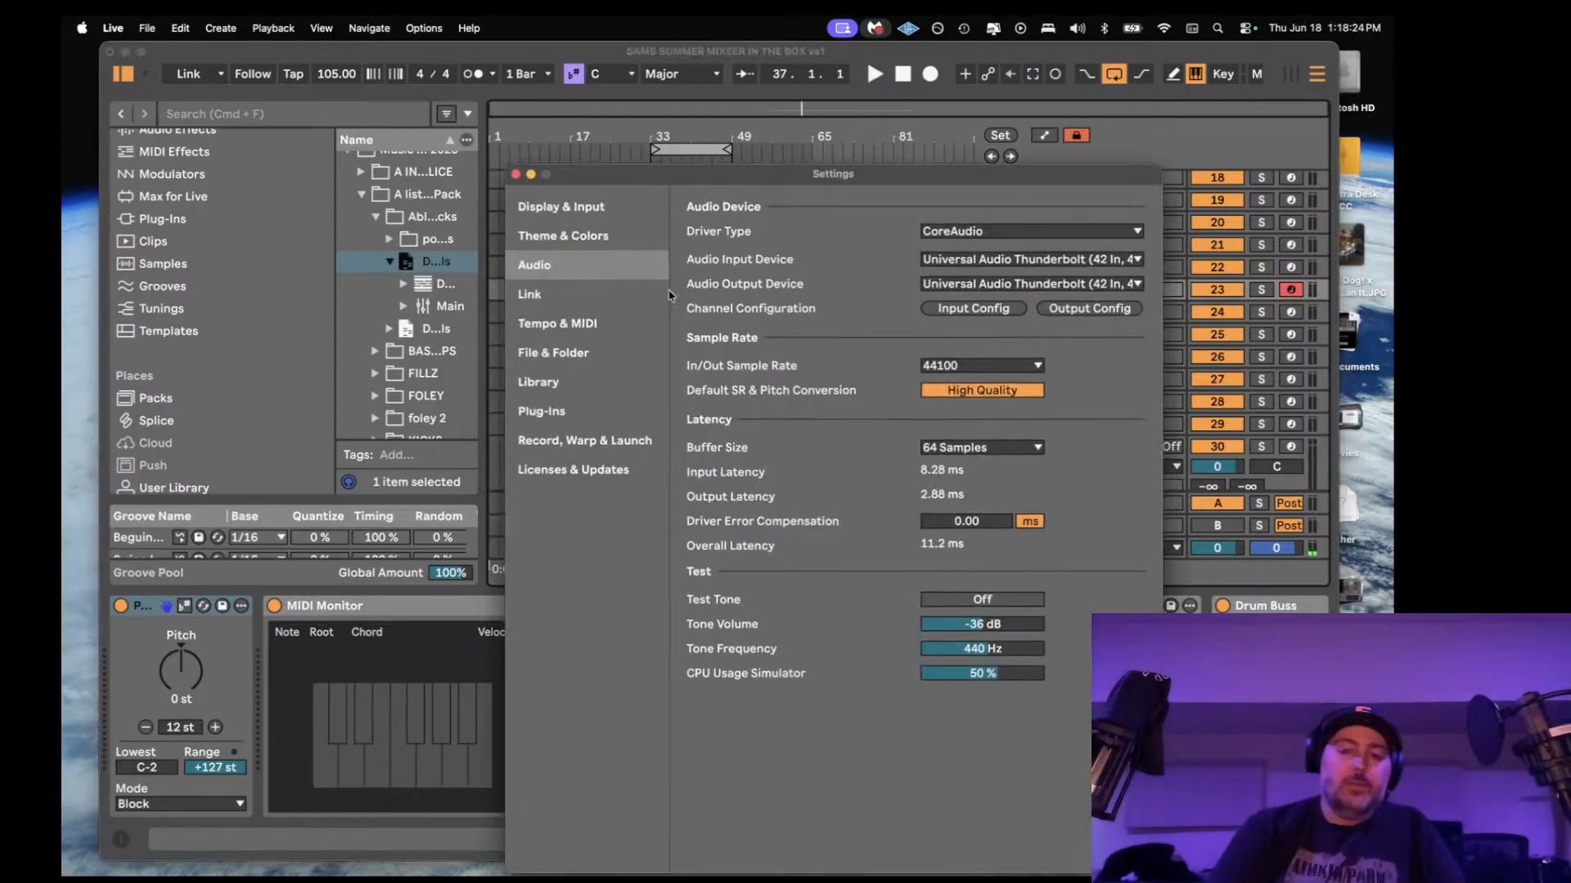
click(512, 172)
key(space)
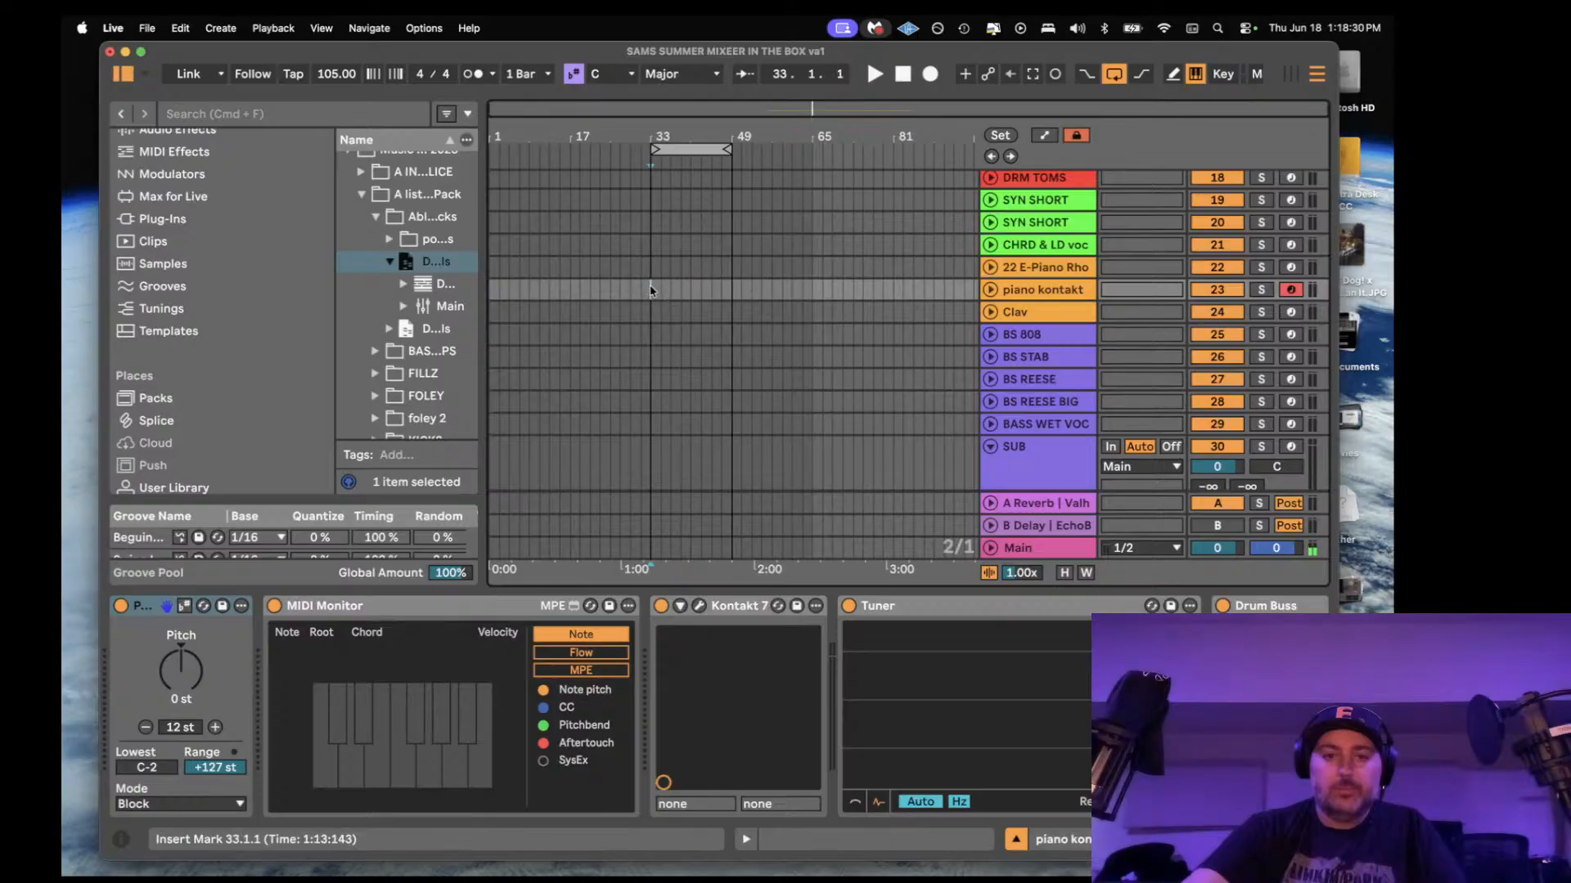
key(space)
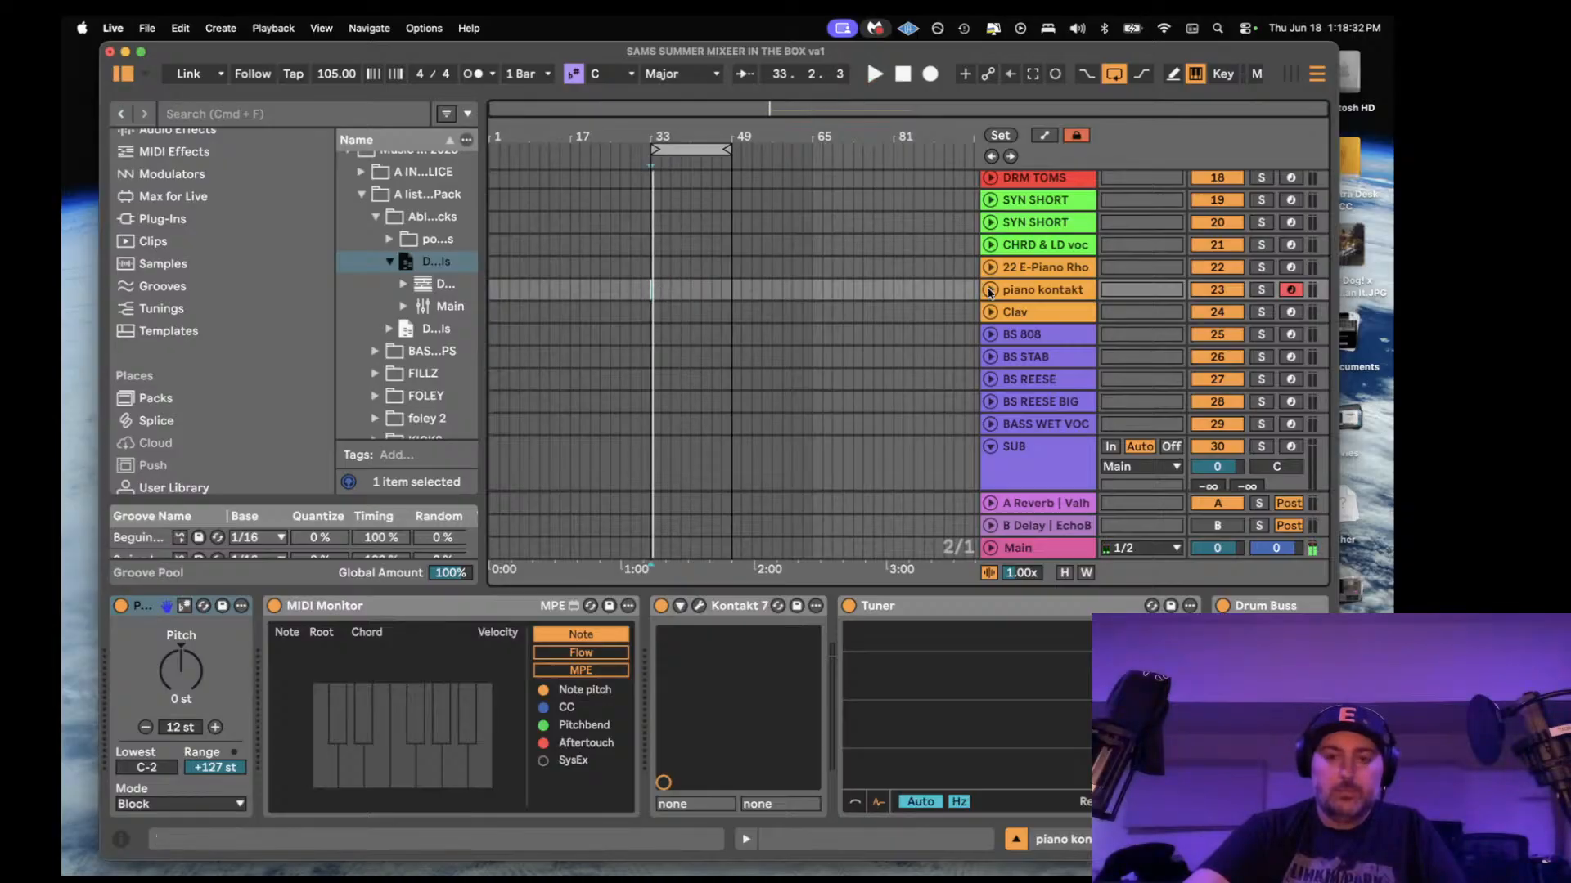
- Play piano chords on the armed piano kontakt track over the drums and capture the performance as a four-bar clip at bar 33
key(space)
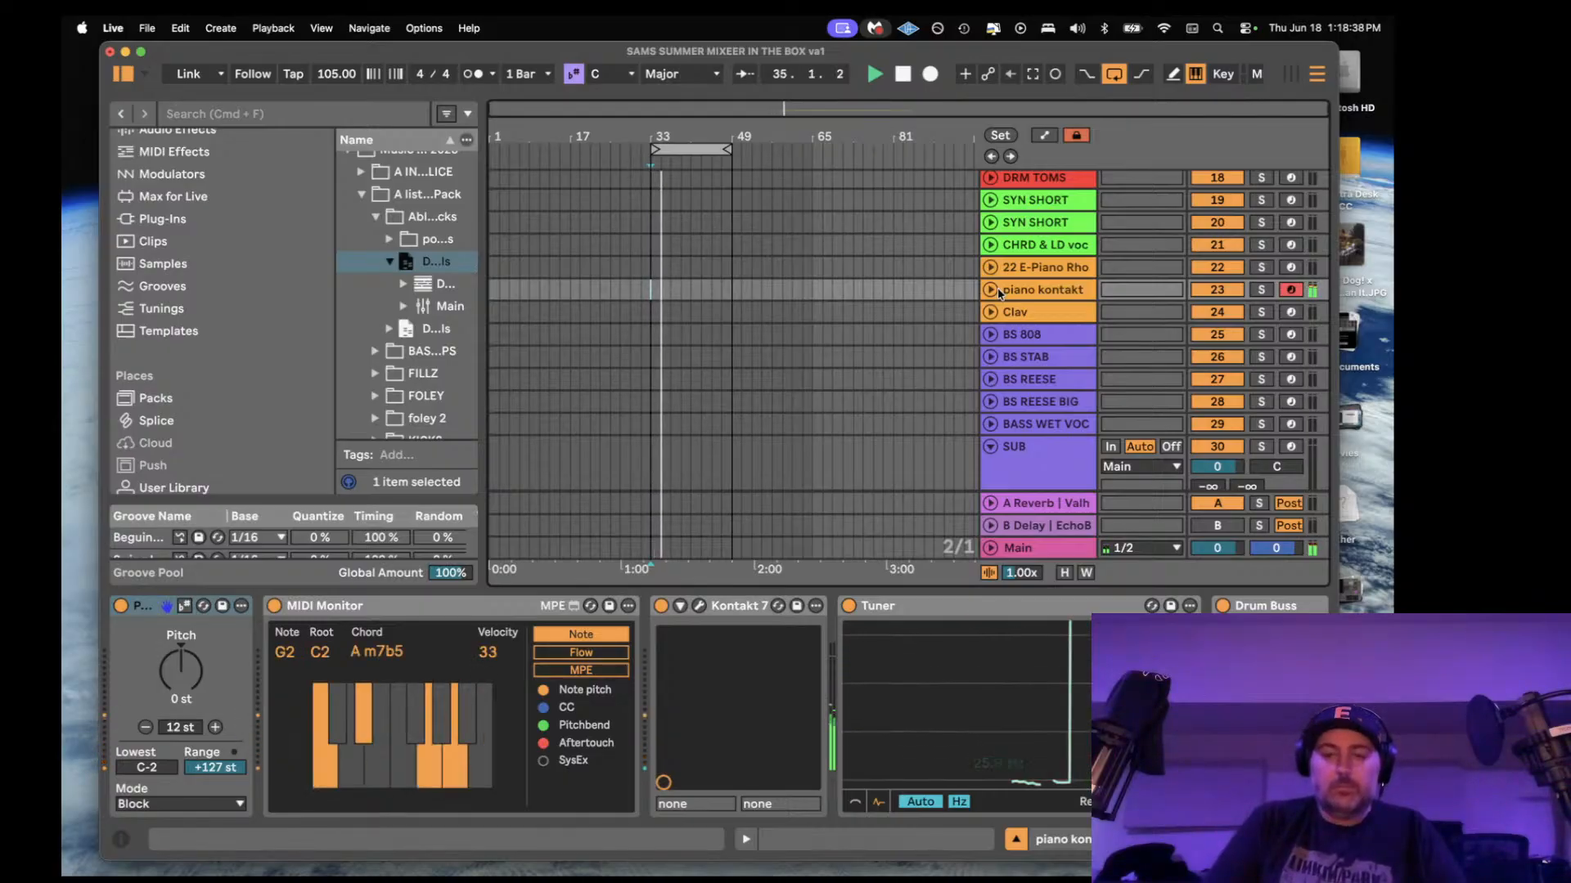
key(space)
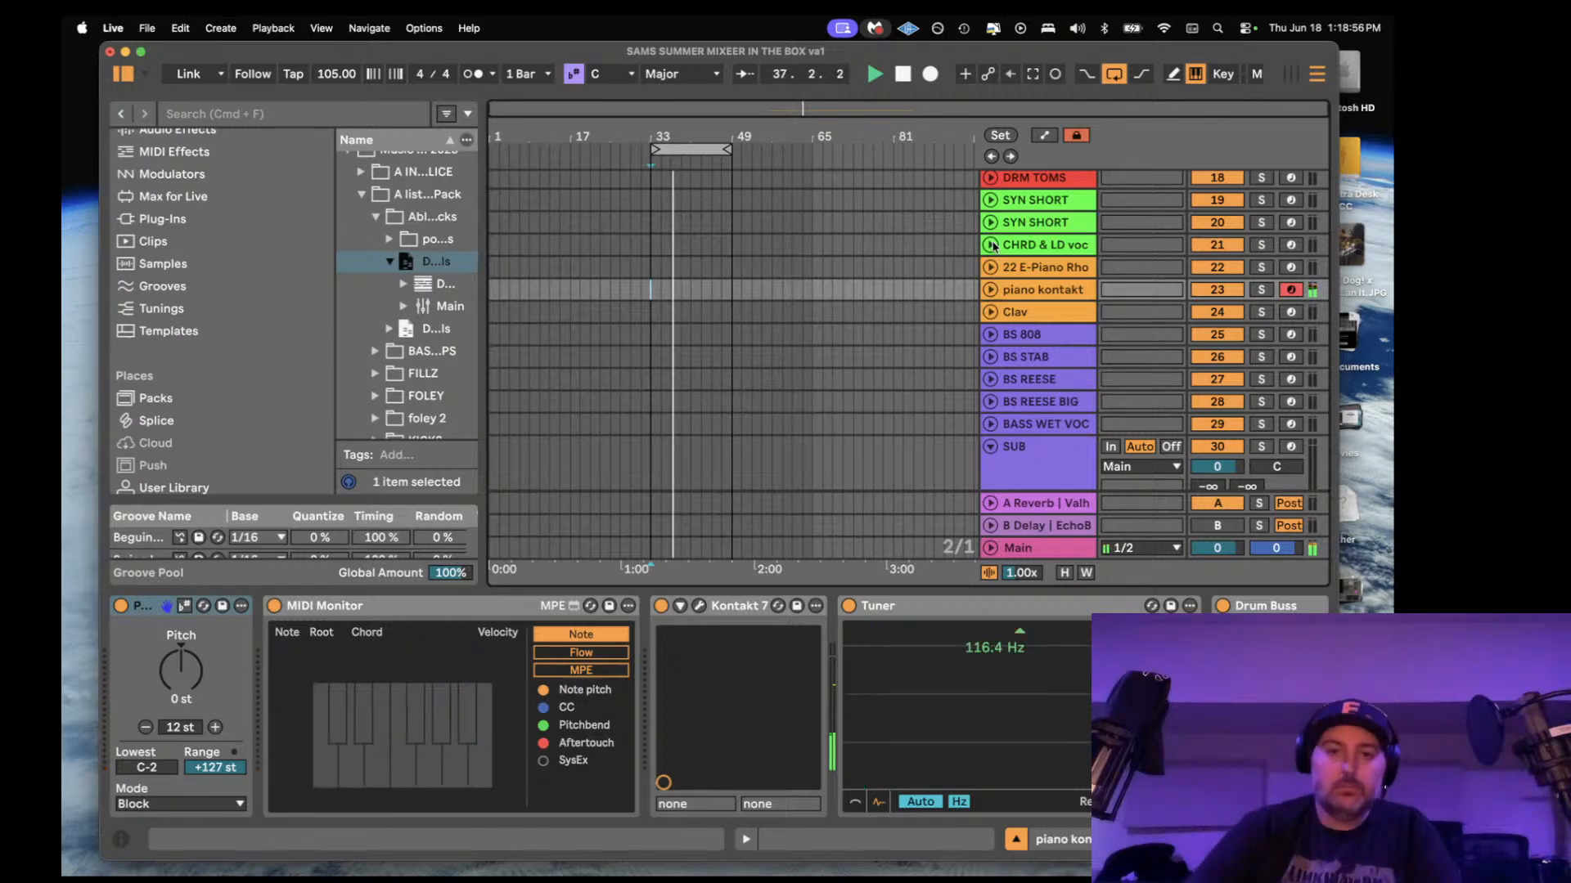
click(1035, 77)
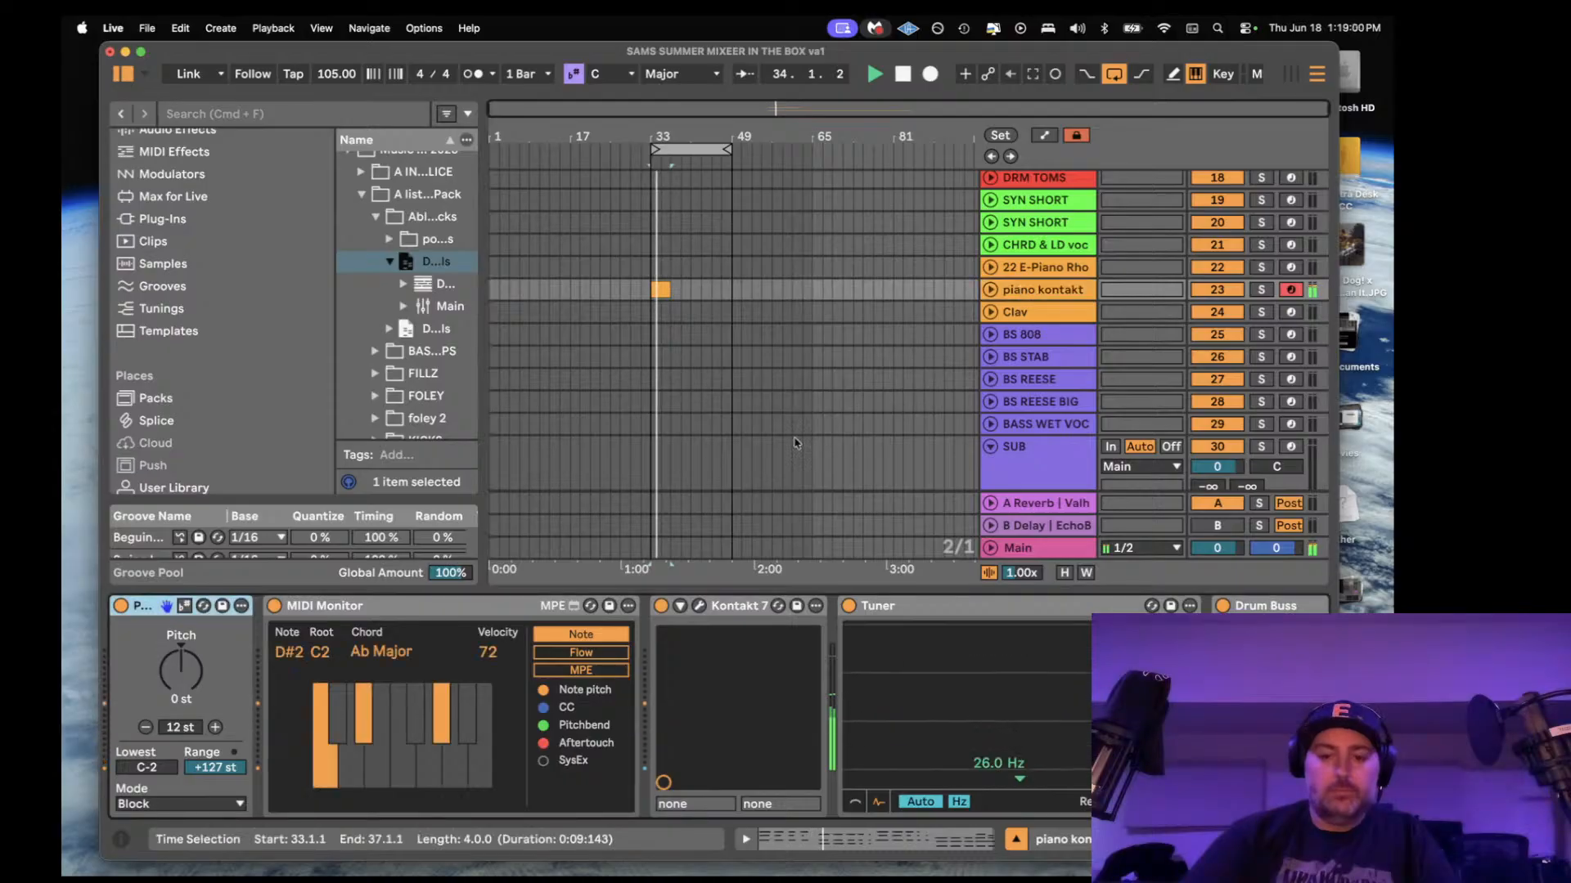
- Add an EQ Eight from the Audio Effects library after Drum Buss on the piano kontakt track and replay the captured clip
scroll(218, 241, up, 2)
scroll(180, 372, up, 6)
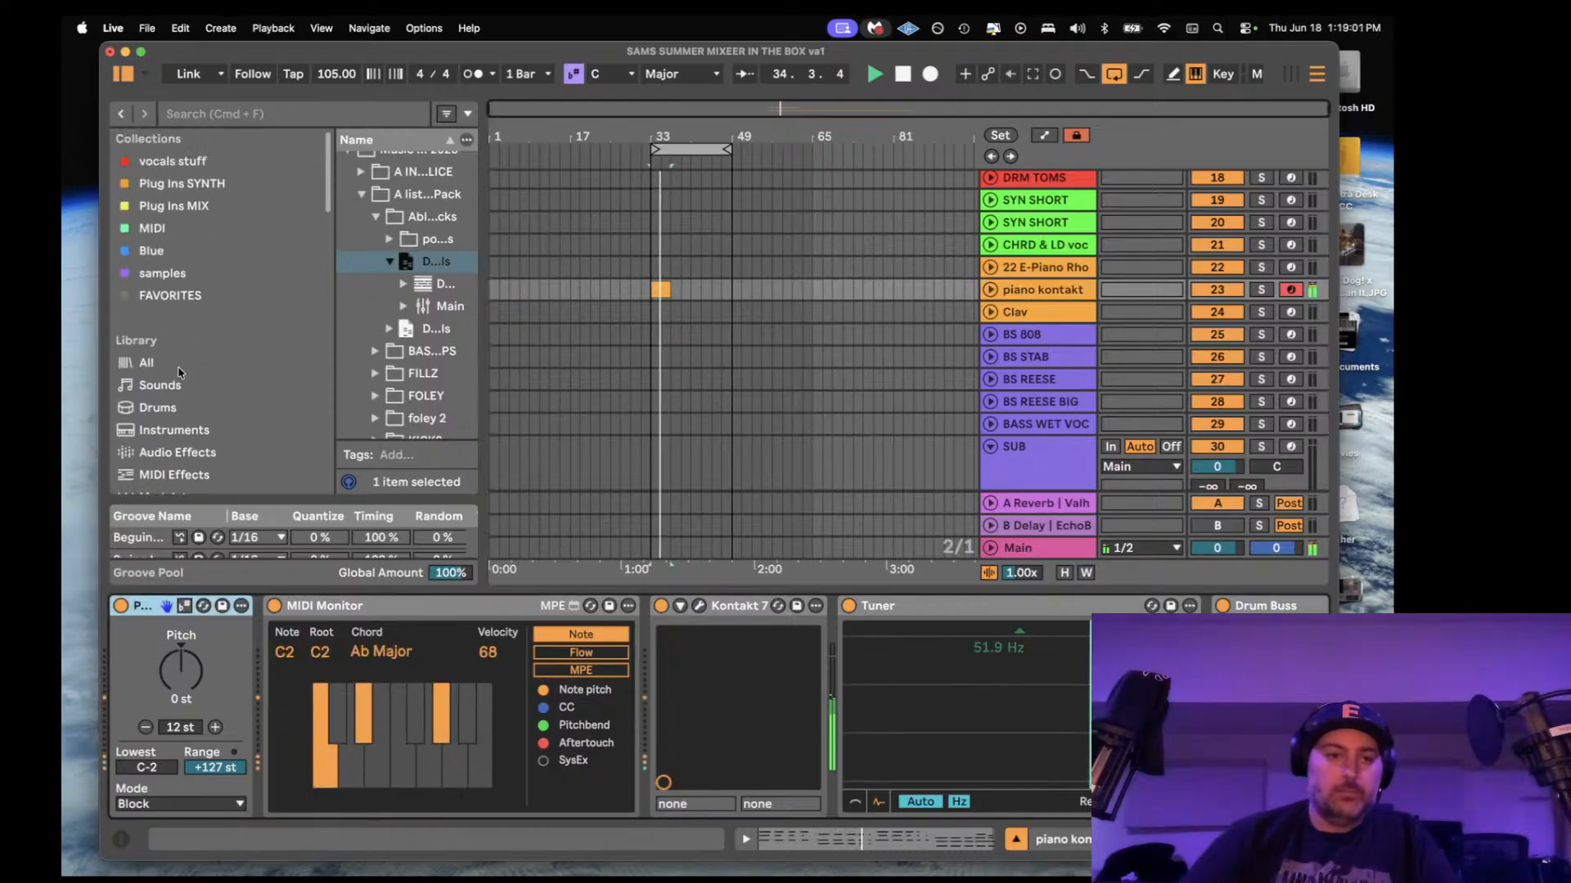
click(205, 454)
drag(481, 251, 590, 250)
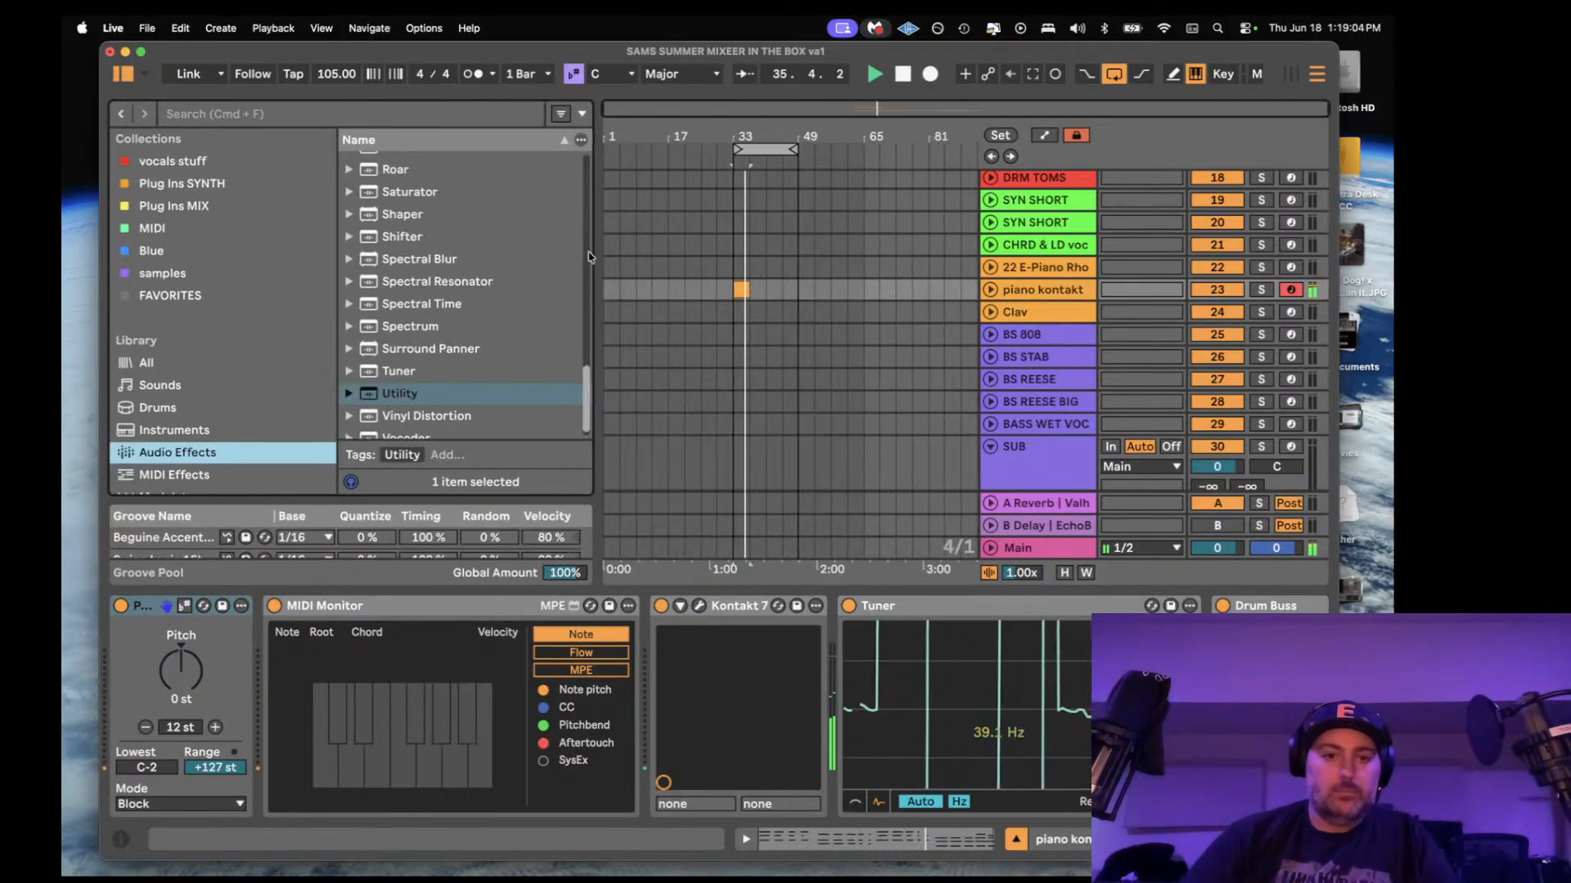
scroll(466, 307, up, 10)
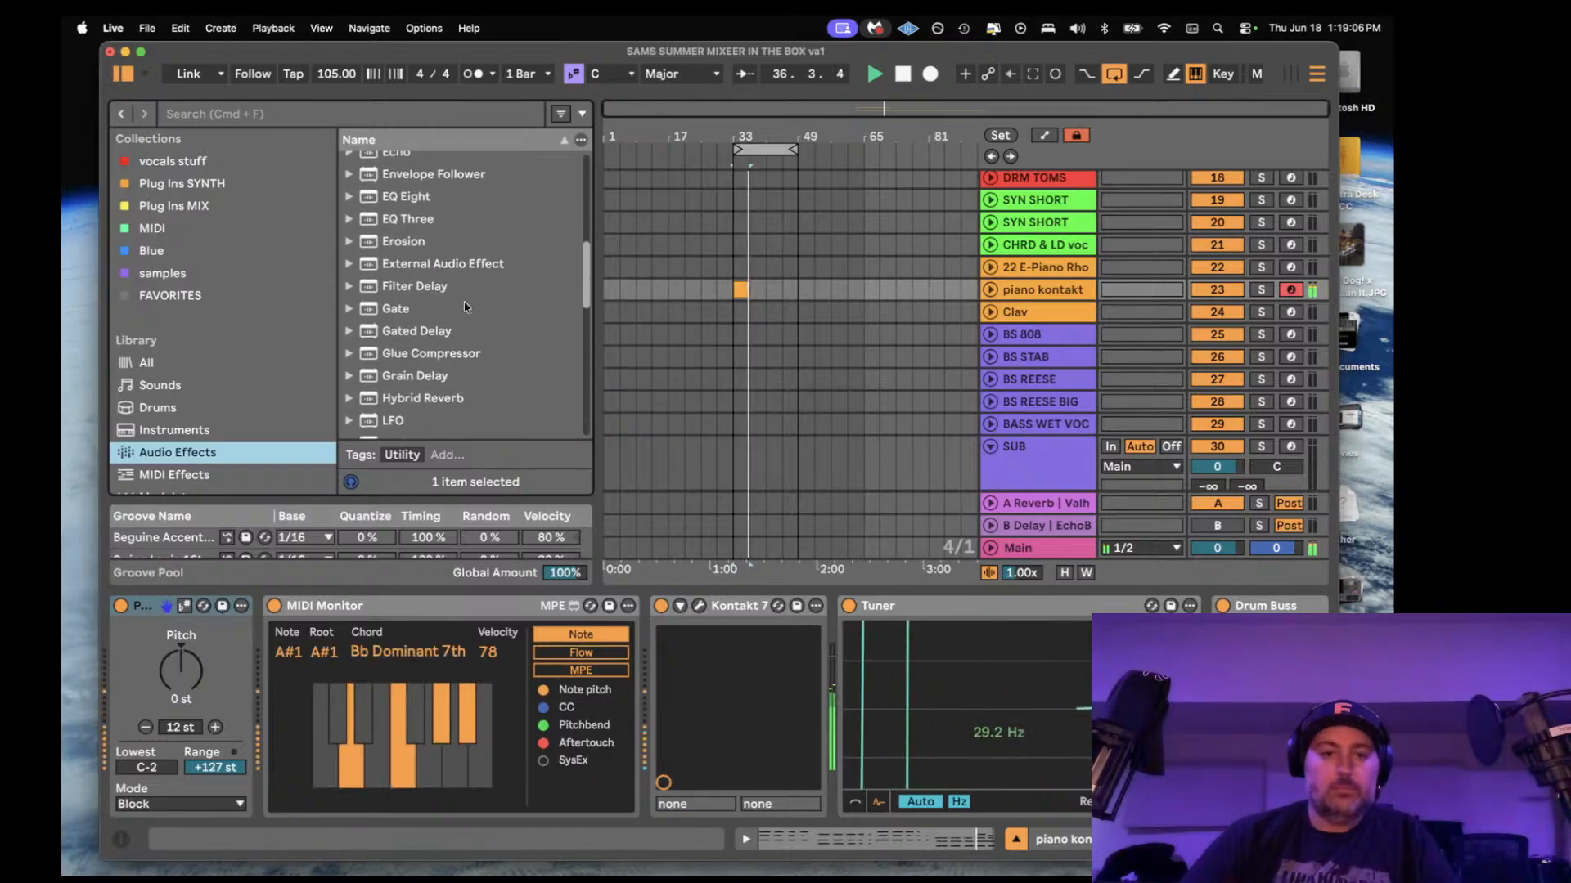
key(space)
click(407, 196)
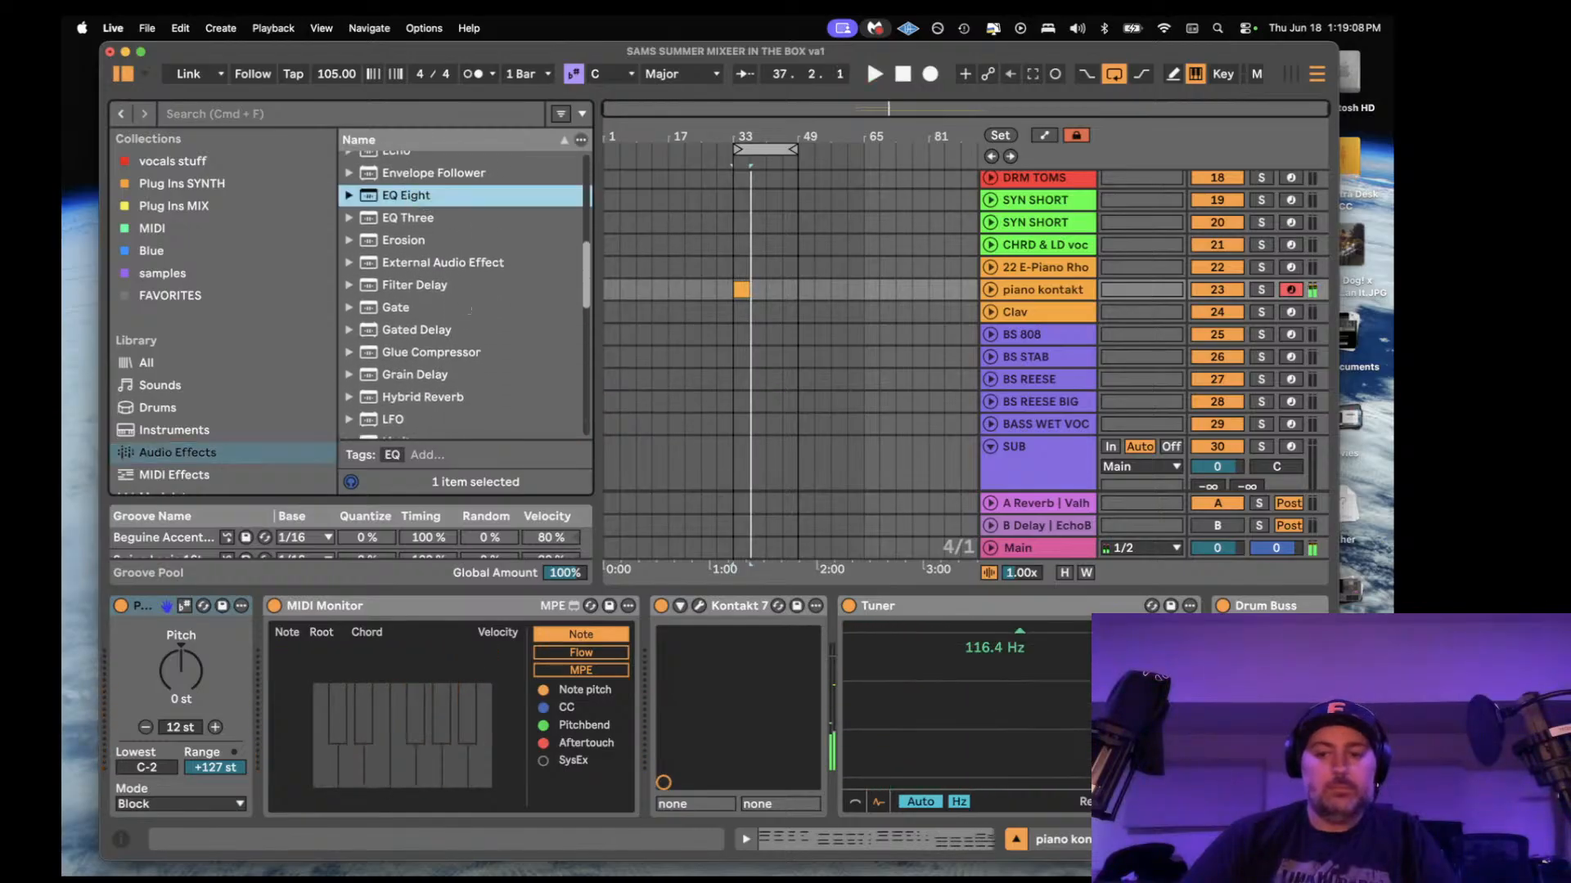
key(Return)
key(space)
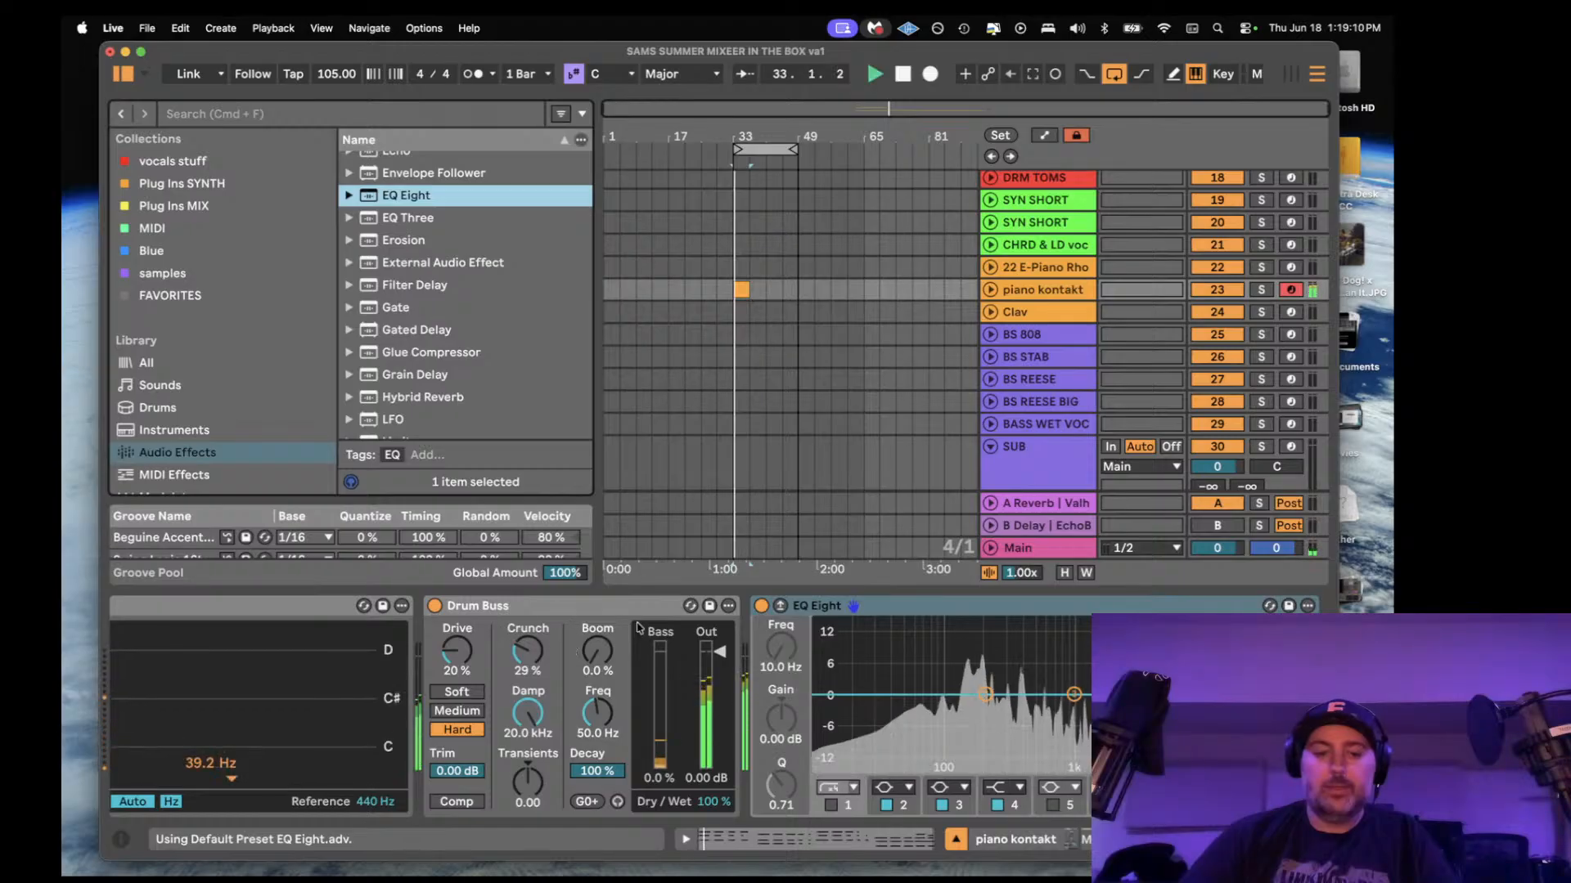
- Turn off the piano's Drum Buss and set EQ Eight band 4 as a high-shelf boost at about 667 Hz and 6.32 dB
click(435, 606)
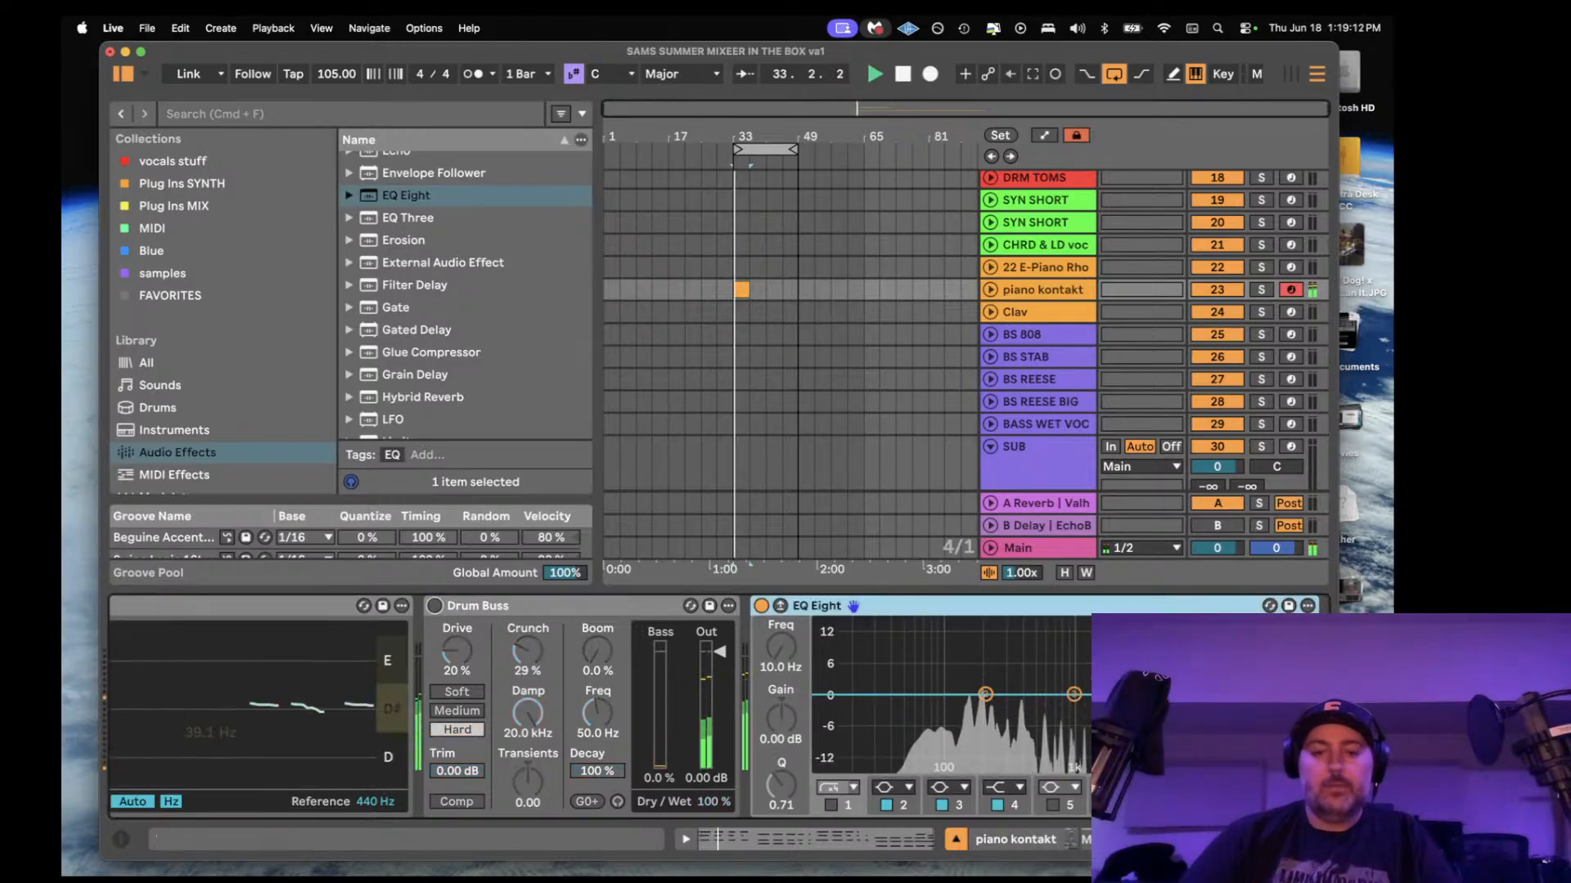
drag(1166, 695, 1051, 665)
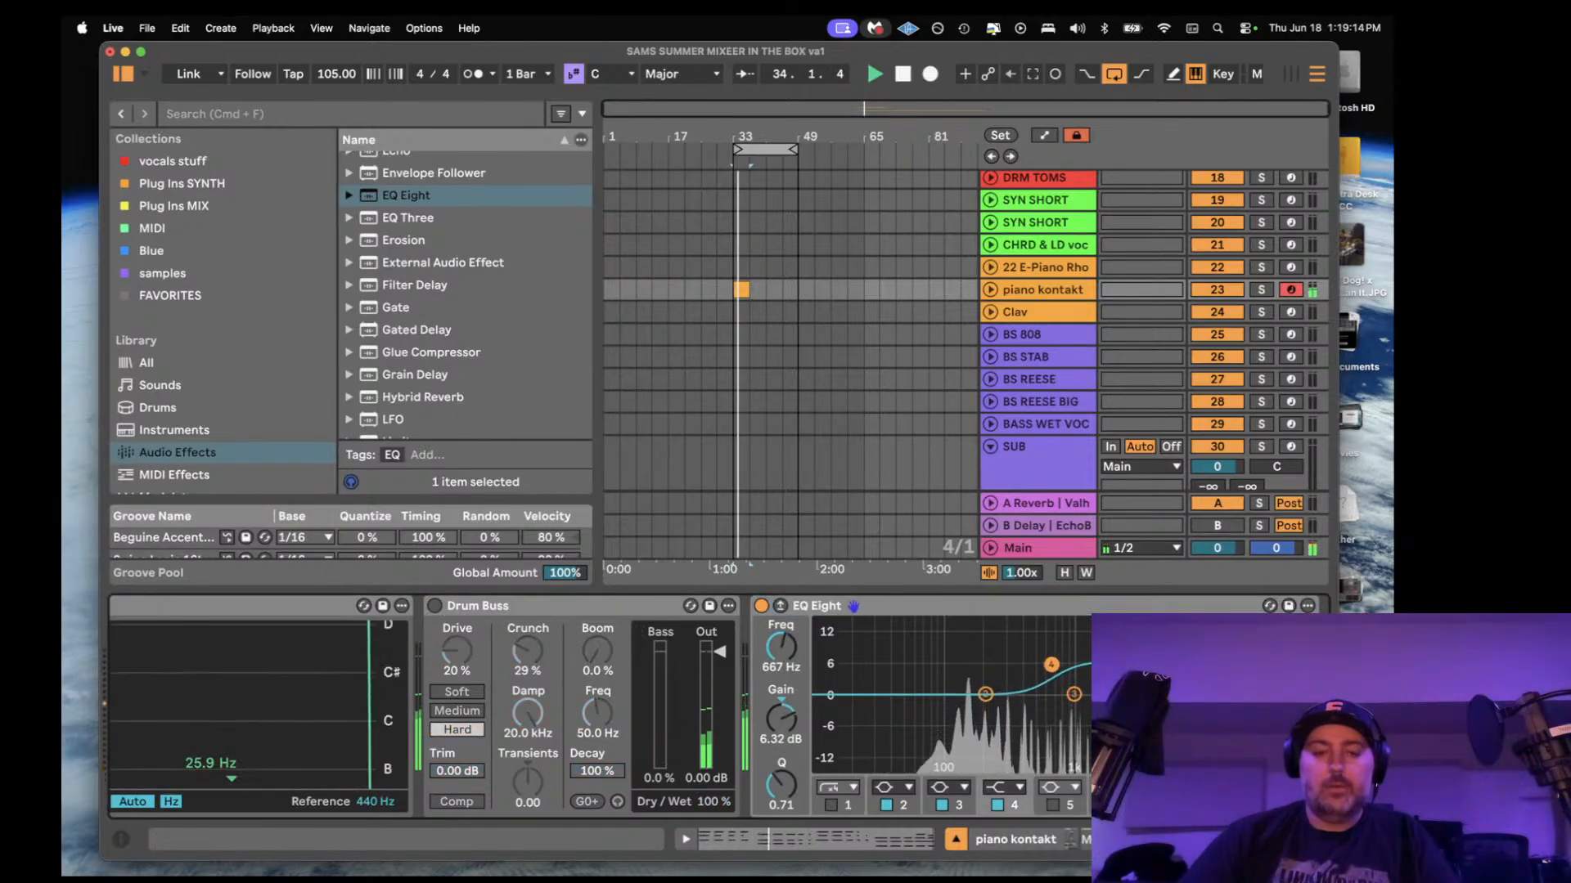
- Add a Utility device after EQ Eight at the end of the piano kontakt device chain
scroll(433, 383, down, 5)
scroll(434, 385, down, 5)
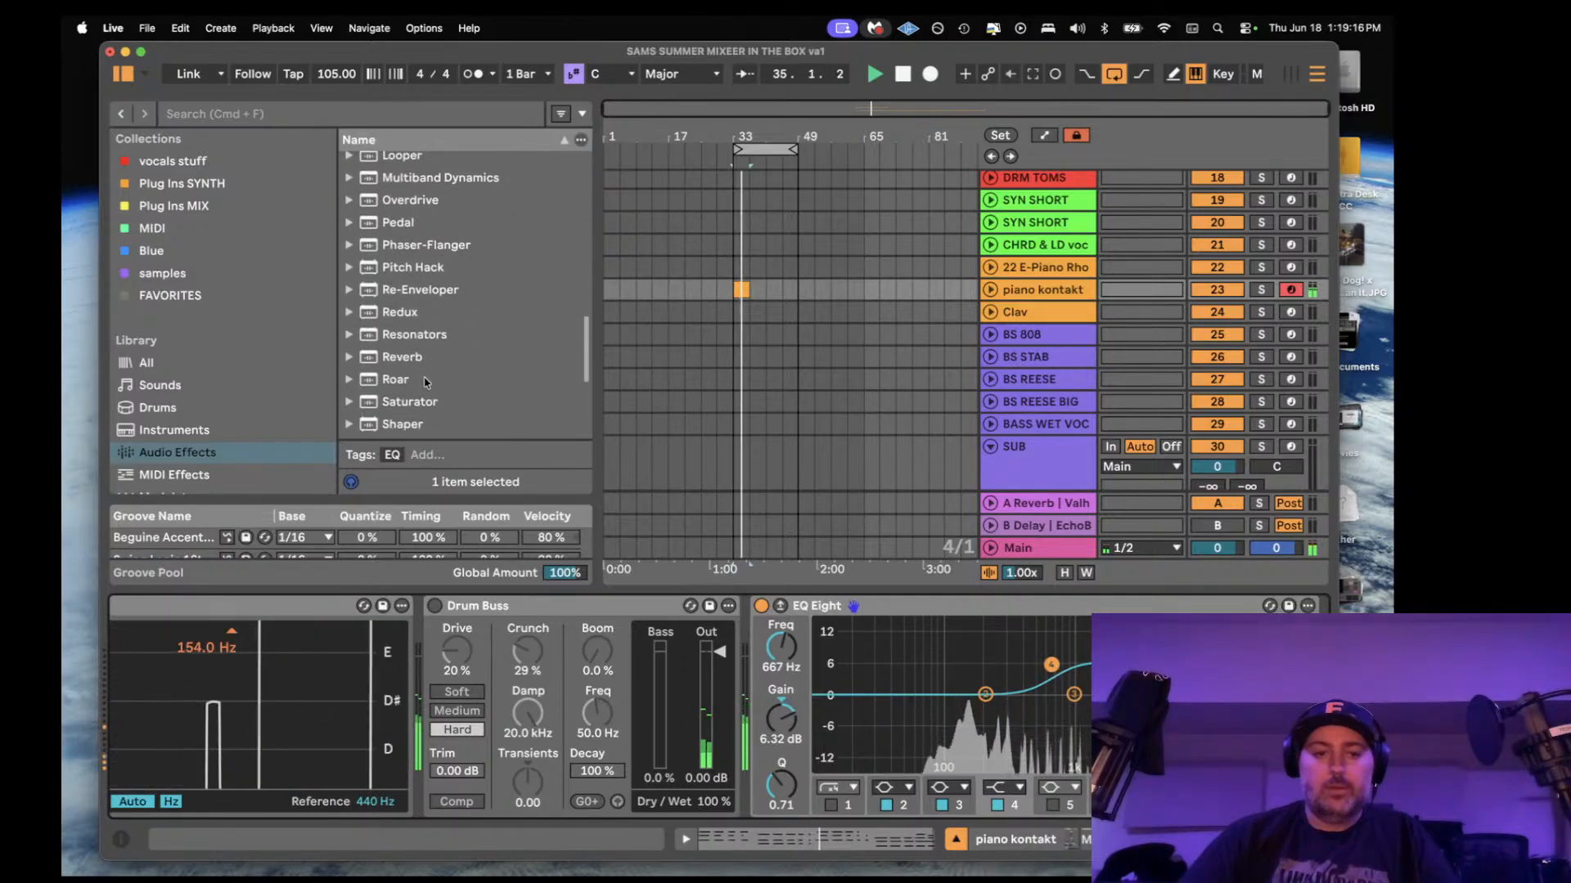
click(411, 409)
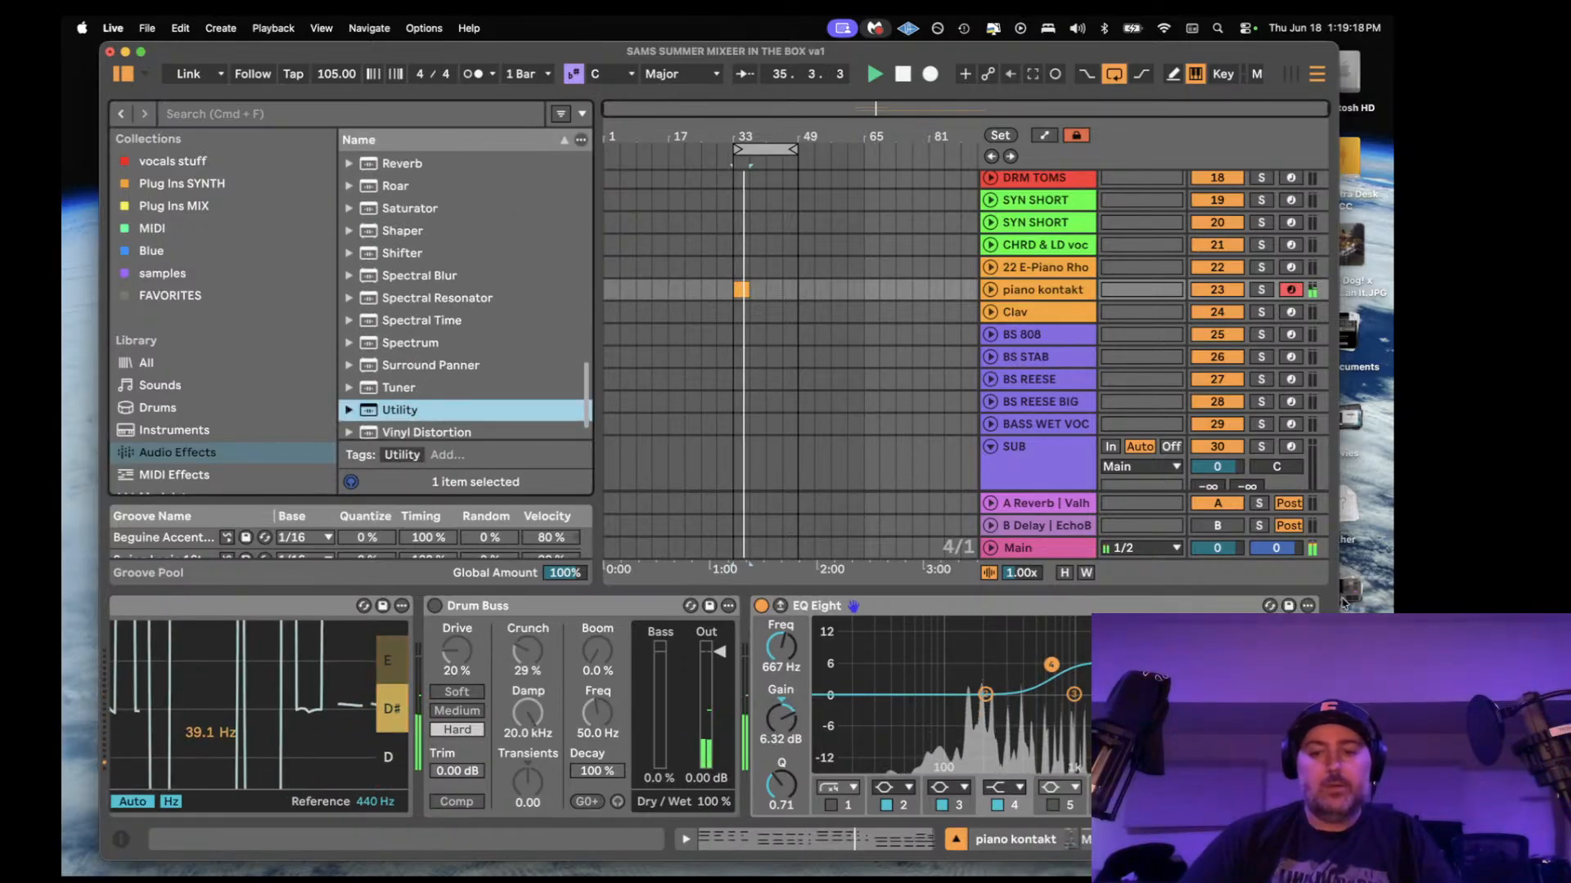
drag(1350, 604, 1346, 610)
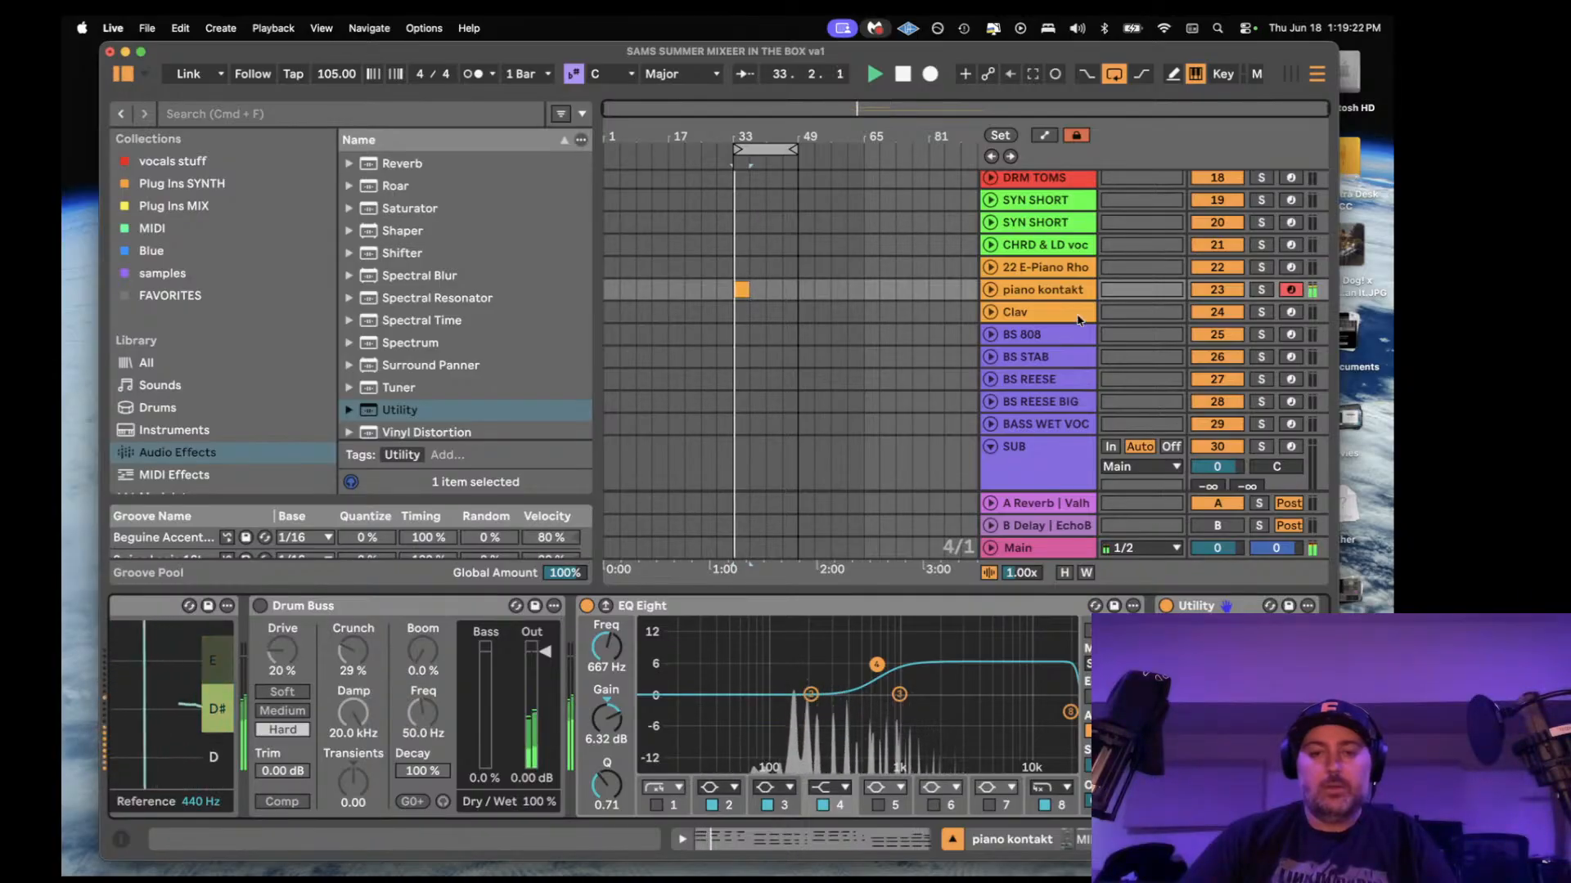
- Move the captured chord clip to the Clav track to audition it there, and set the song tempo to 110 BPM
click(1039, 268)
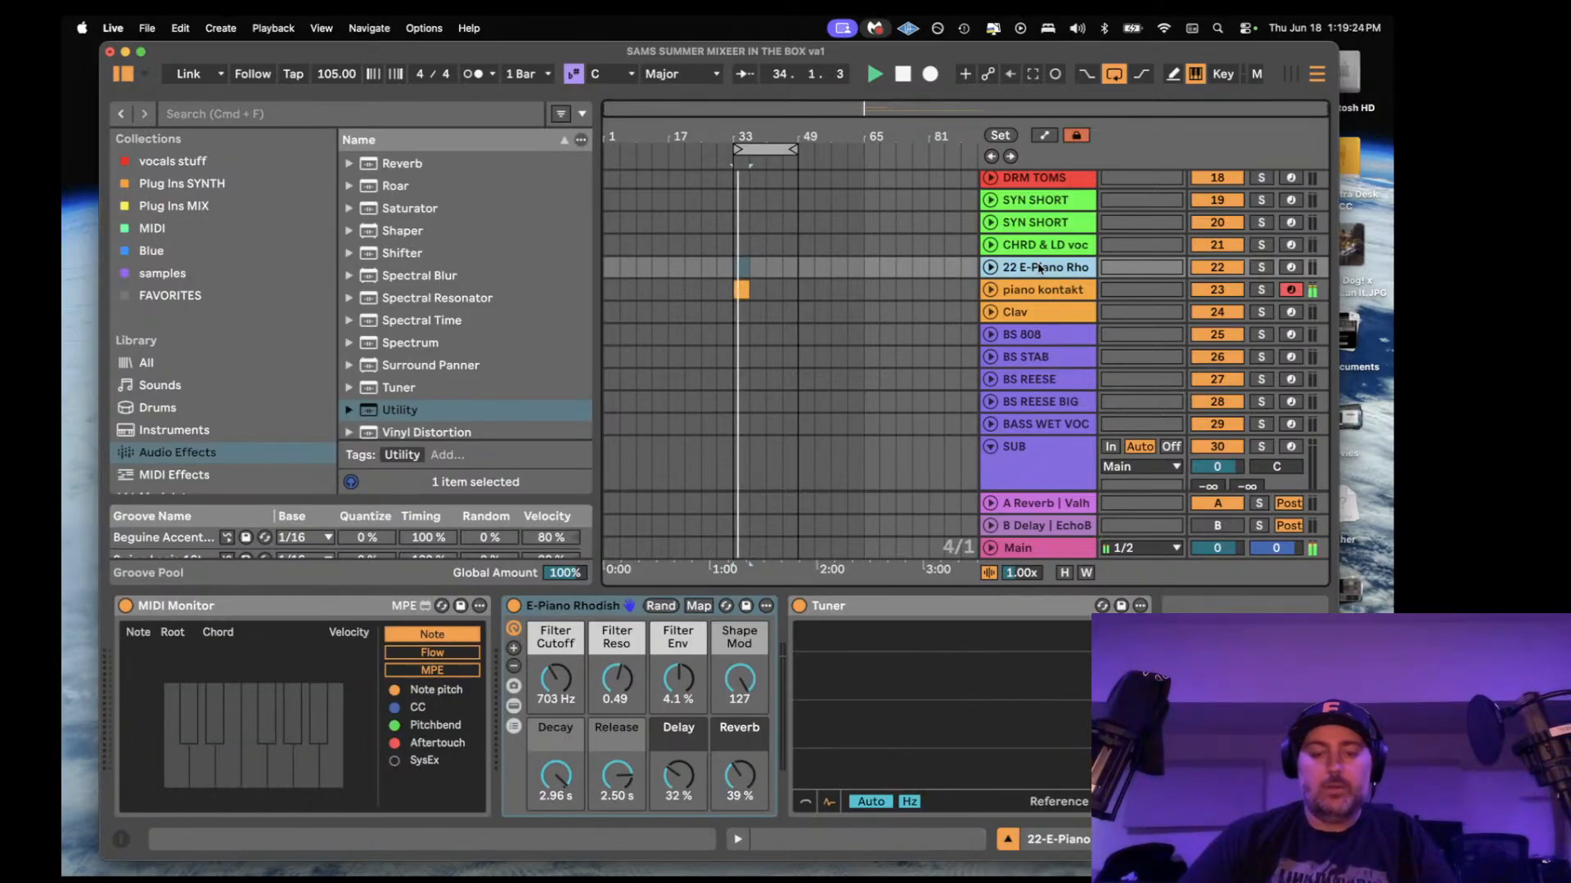
mouse_move(740, 286)
mouse_down()
mouse_move(741, 267)
mouse_move(740, 311)
mouse_up()
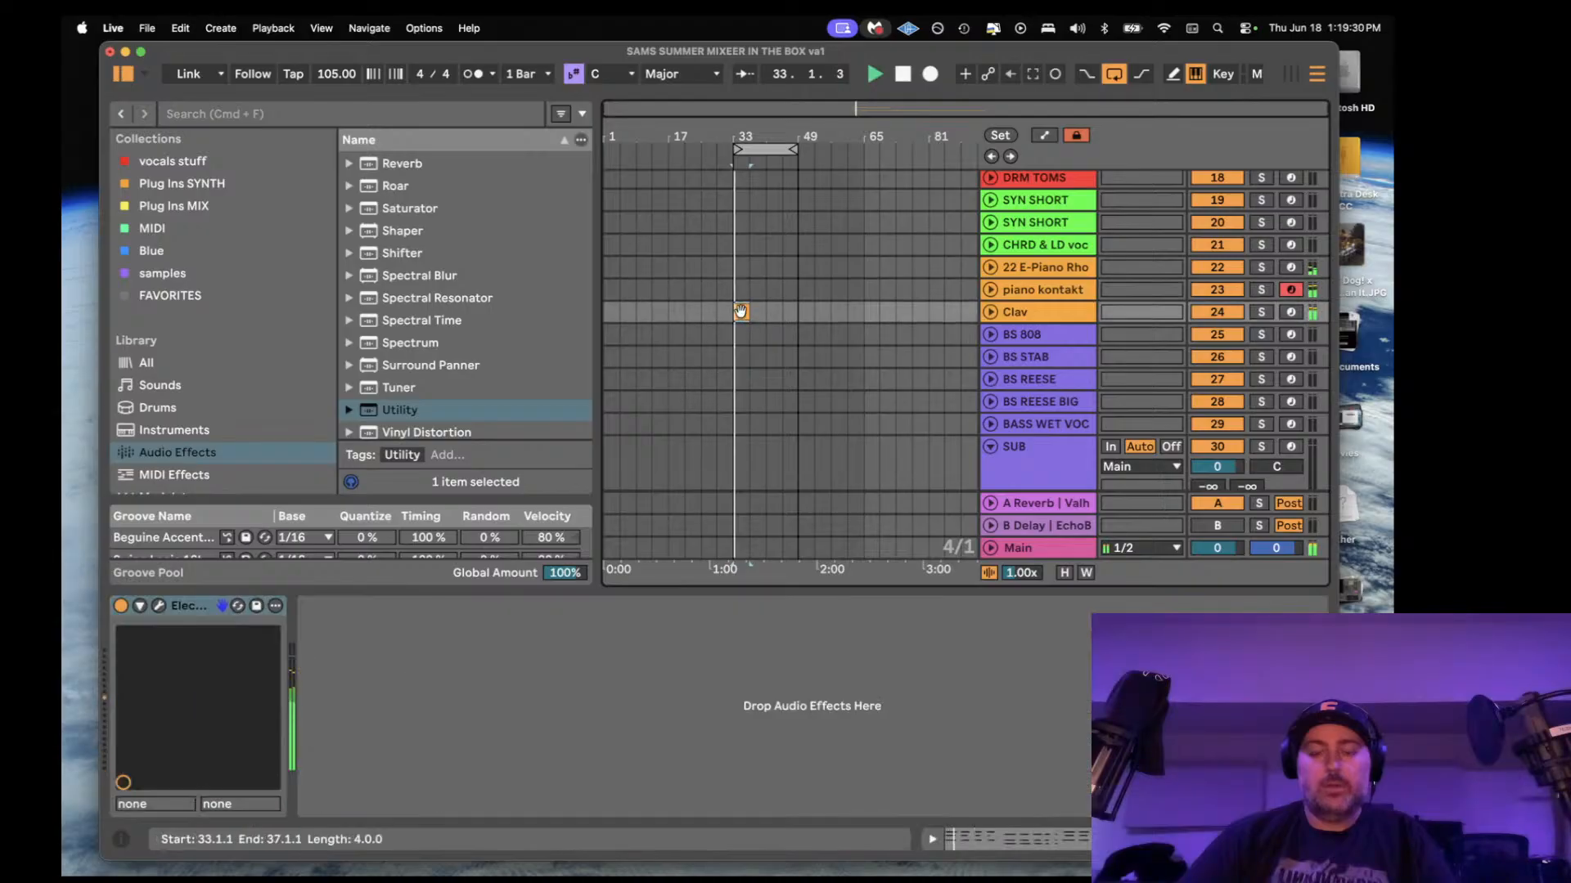
drag(320, 81, 320, 76)
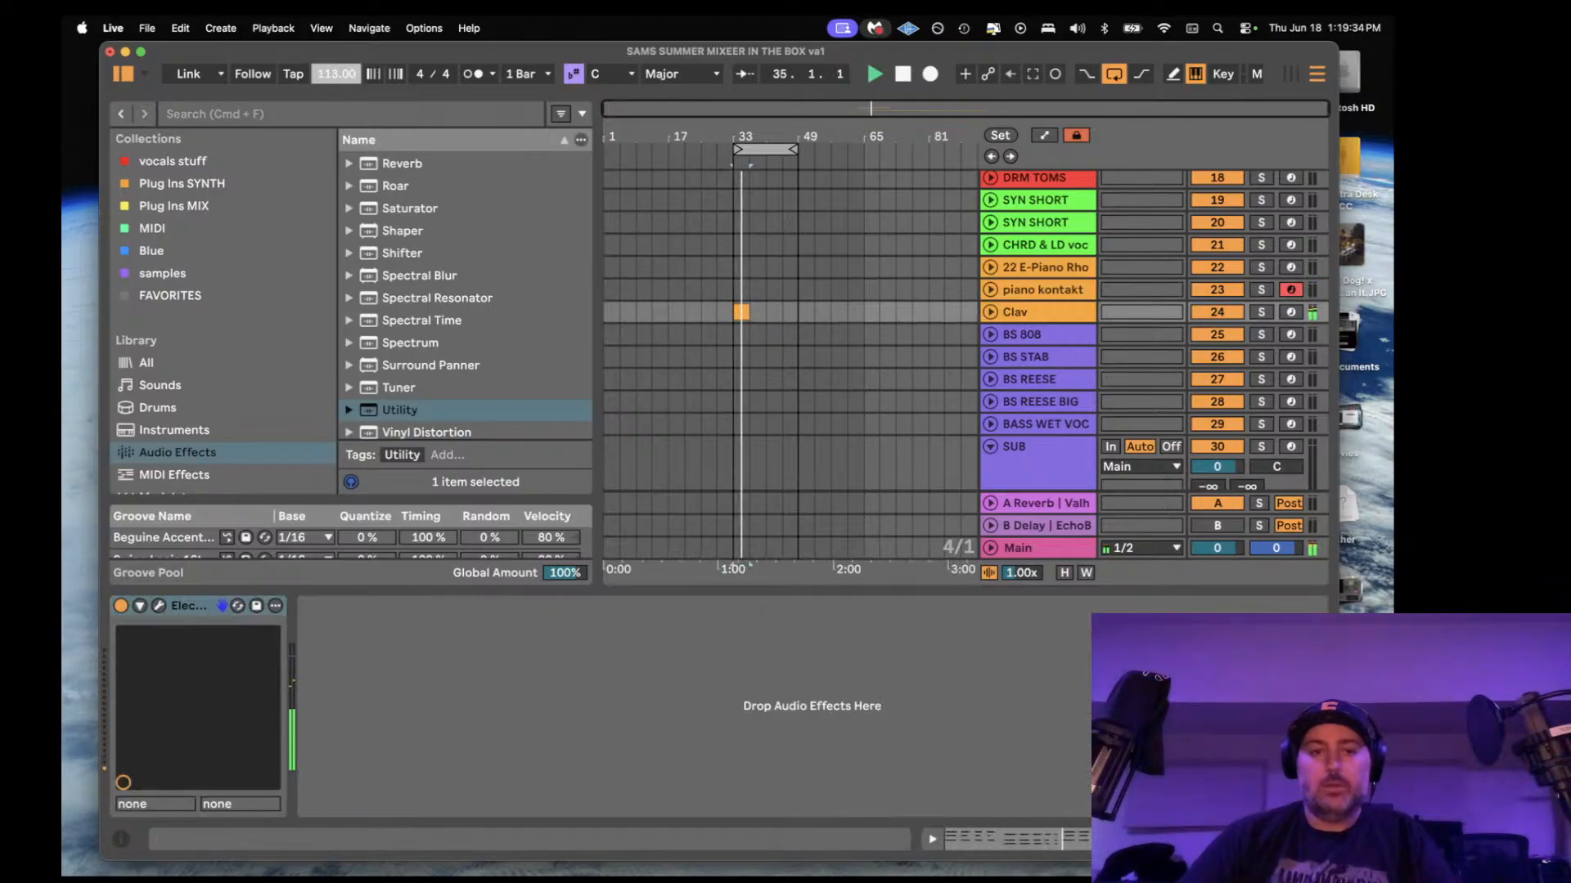
text(11)
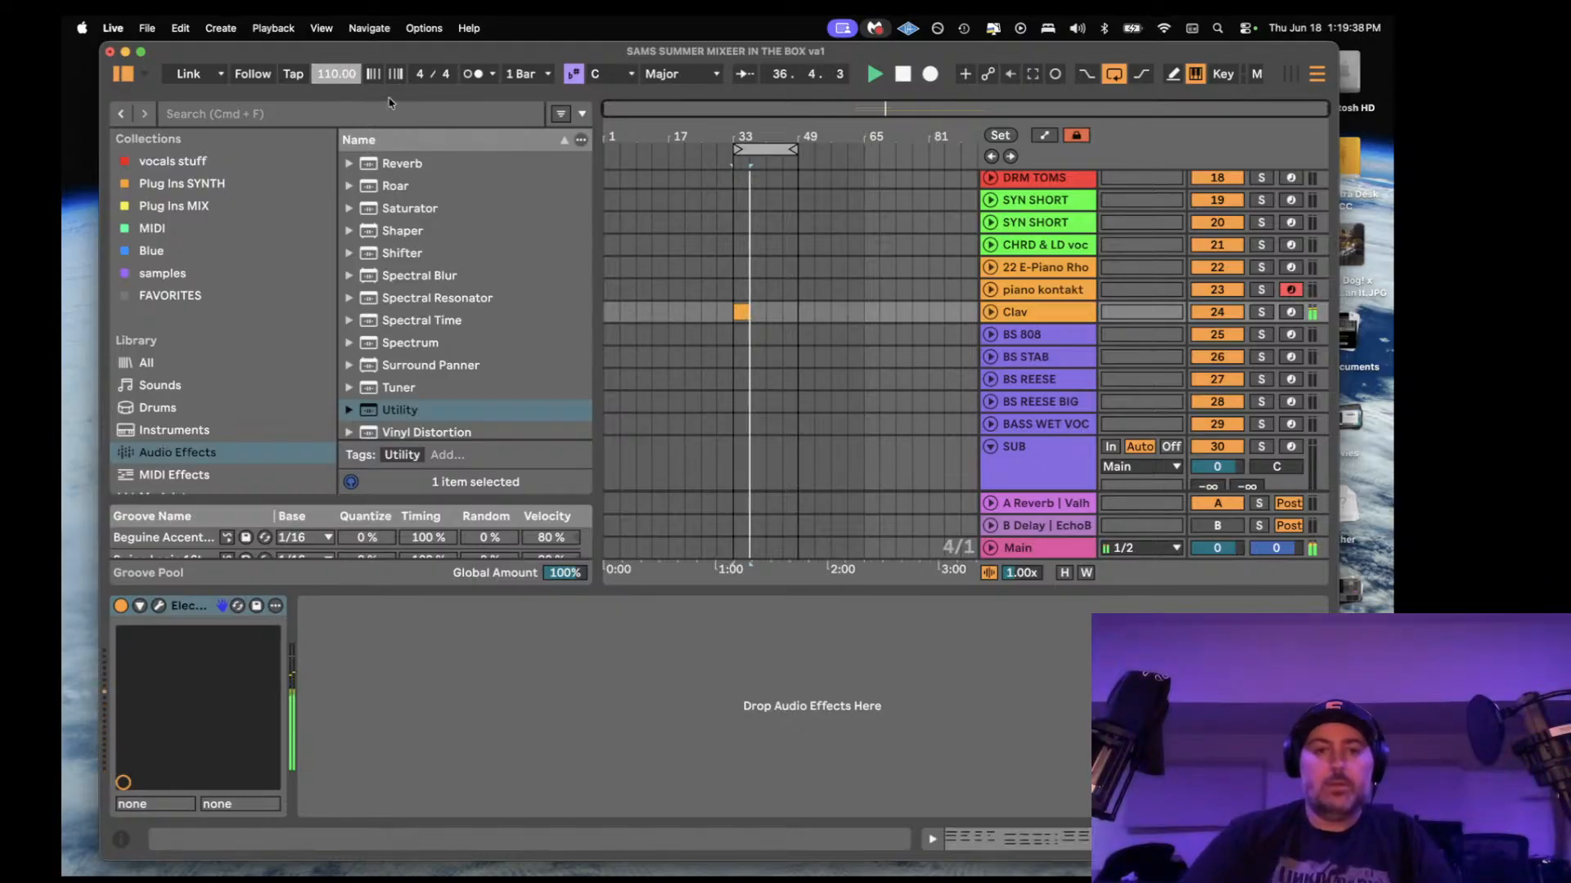
text(0)
key(Return)
- Move the chord clip from Clav back to the piano kontakt track, replay it from bar 33 and open its notes
drag(740, 312, 742, 292)
key(space)
double_click(742, 291)
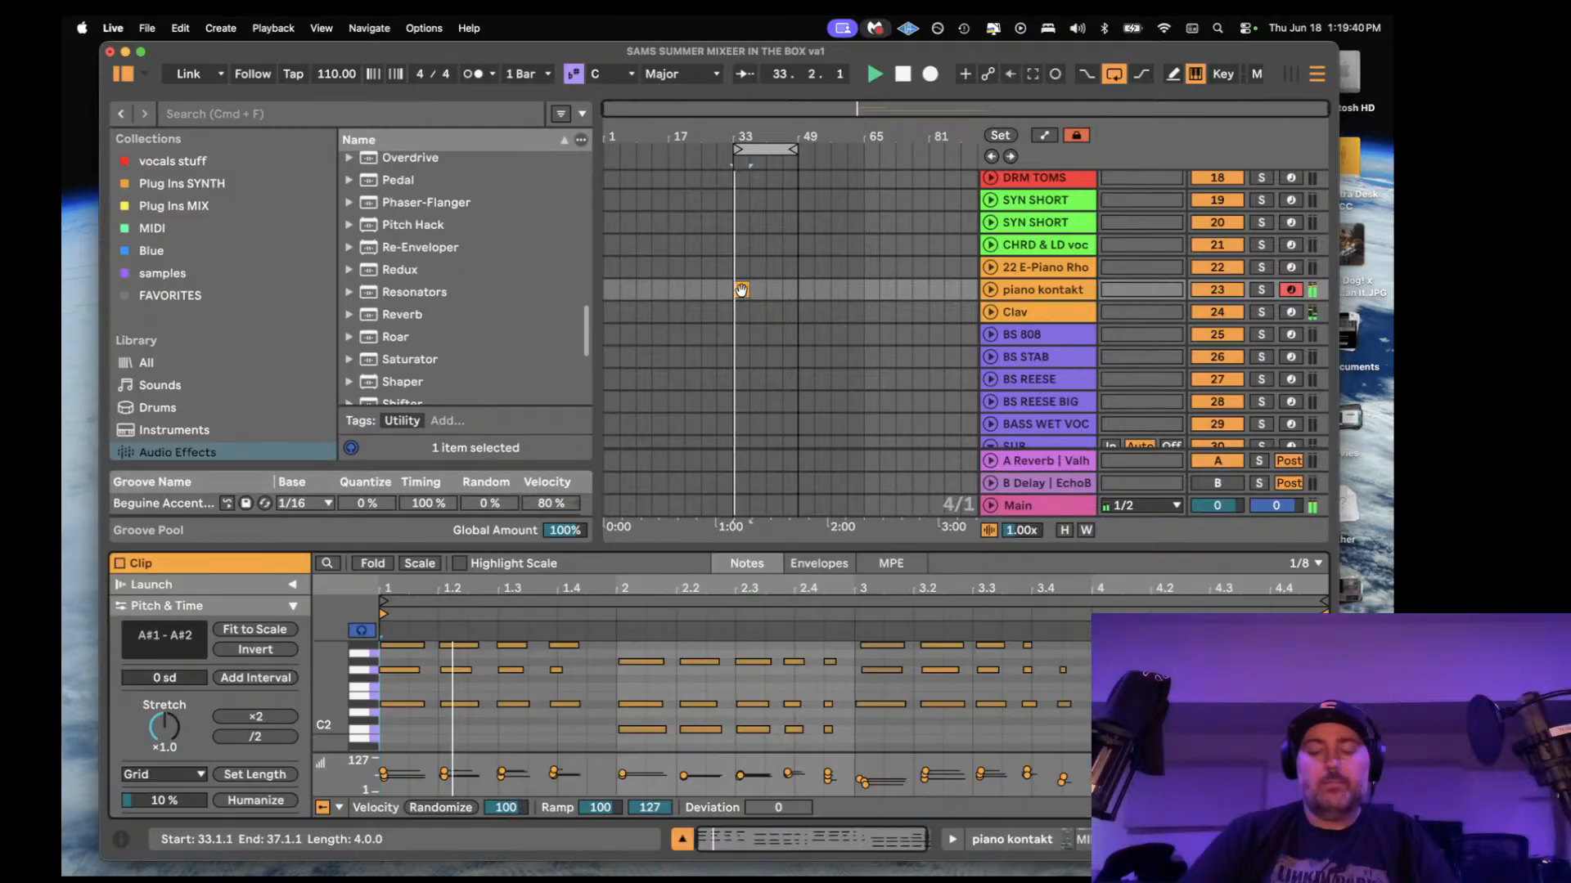
- Try quantizing all notes in the chord clip, and undo both the quantization and the clip's move to piano kontakt
key(super+a)
key(super+u)
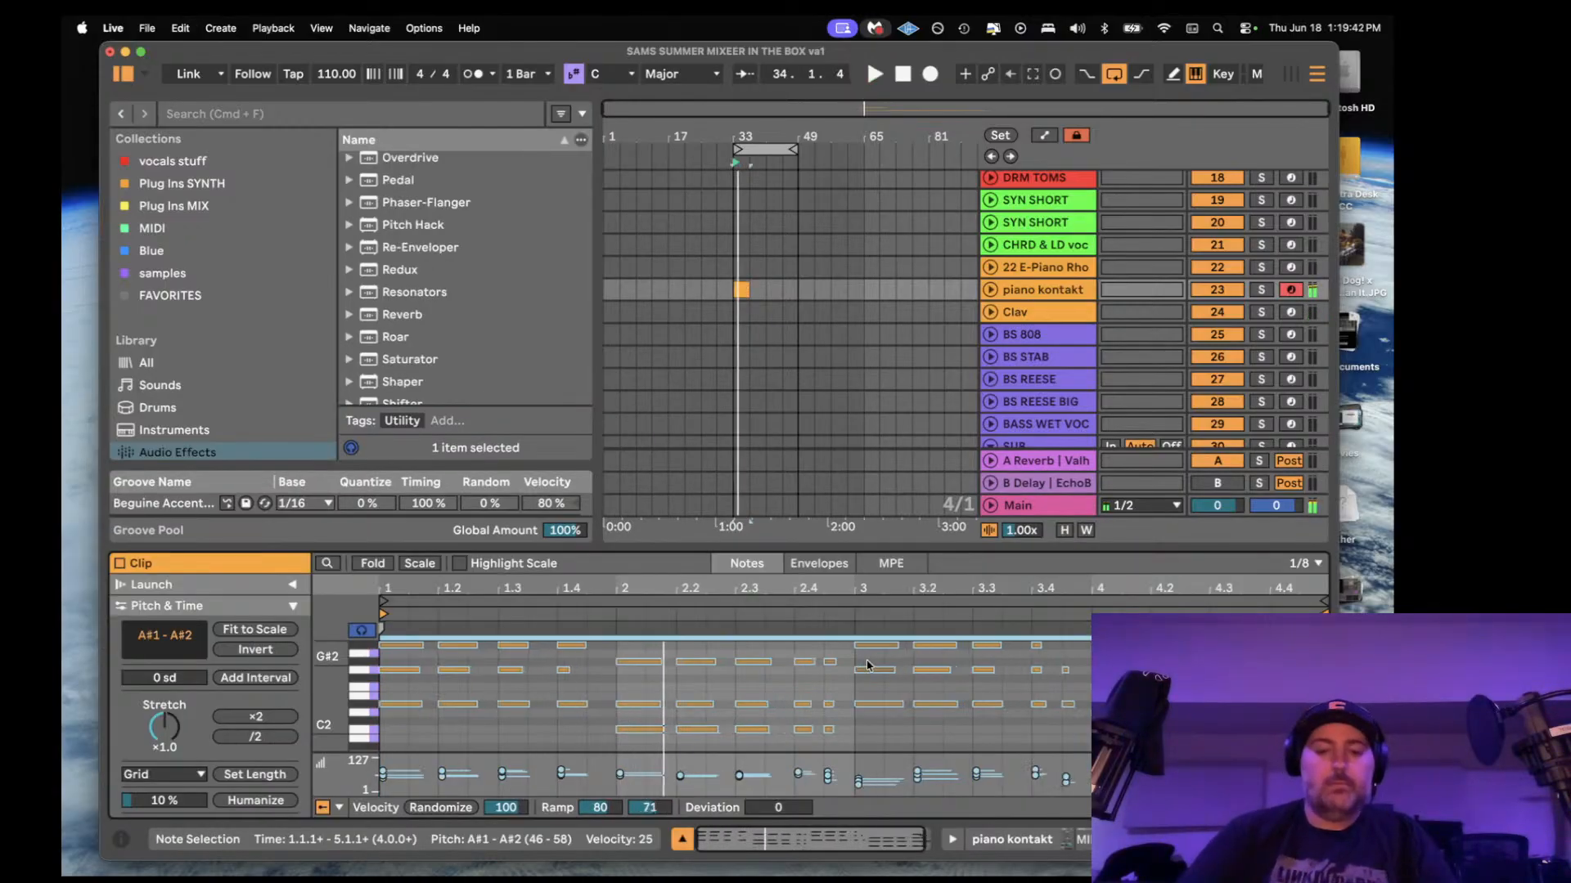
key(super+1)
key(space)
key(super+z)
key(super+z)
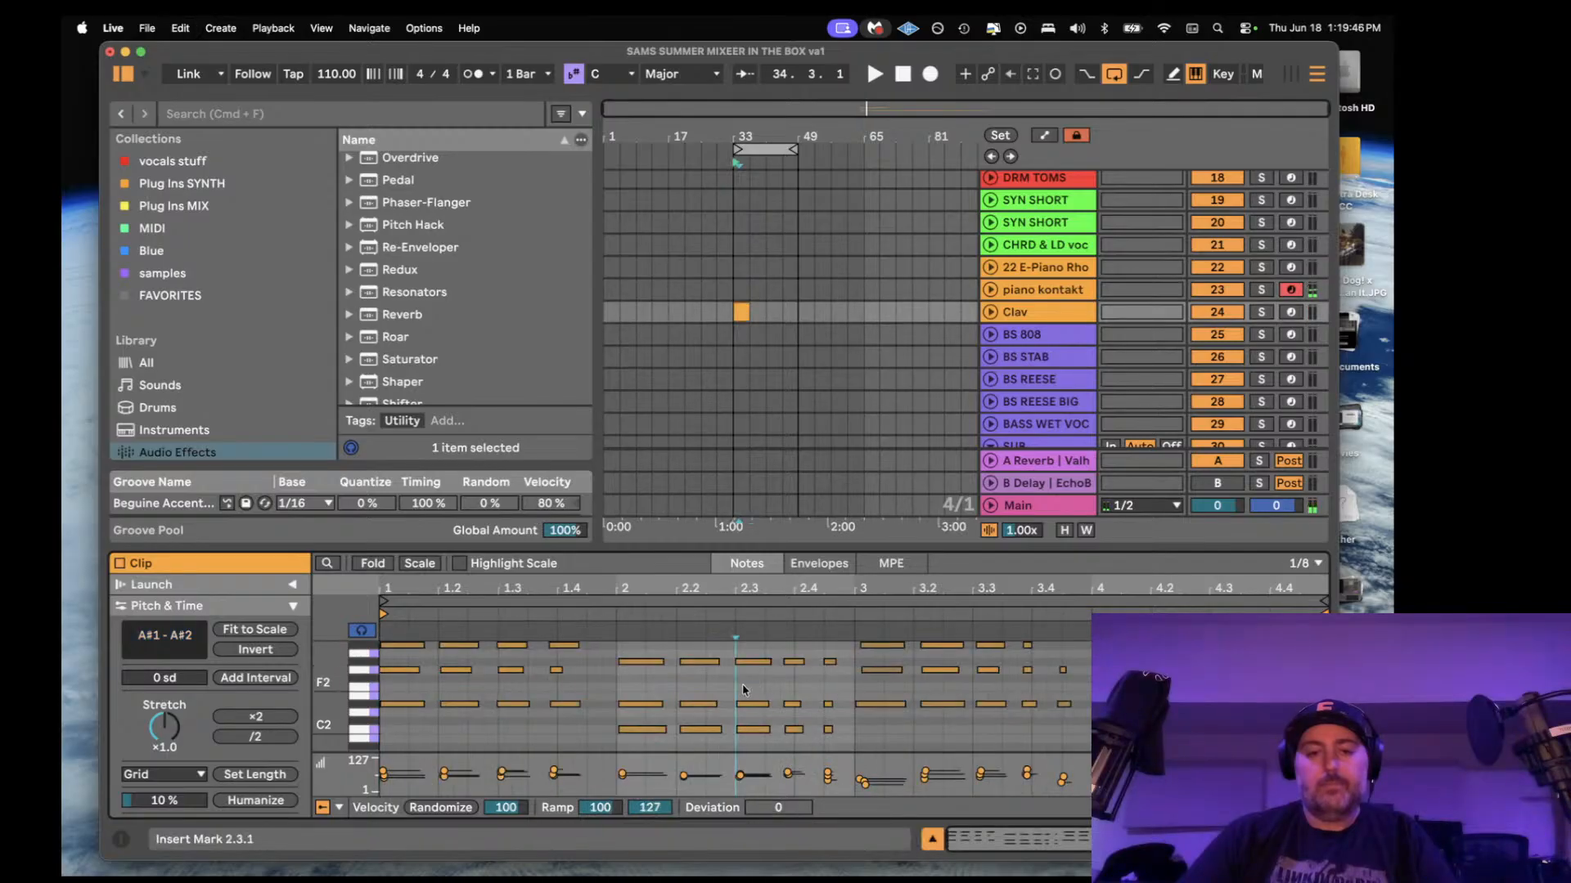
- Quantize all notes in the Clav clip to the 1/16 grid and play the clip
key(super+a)
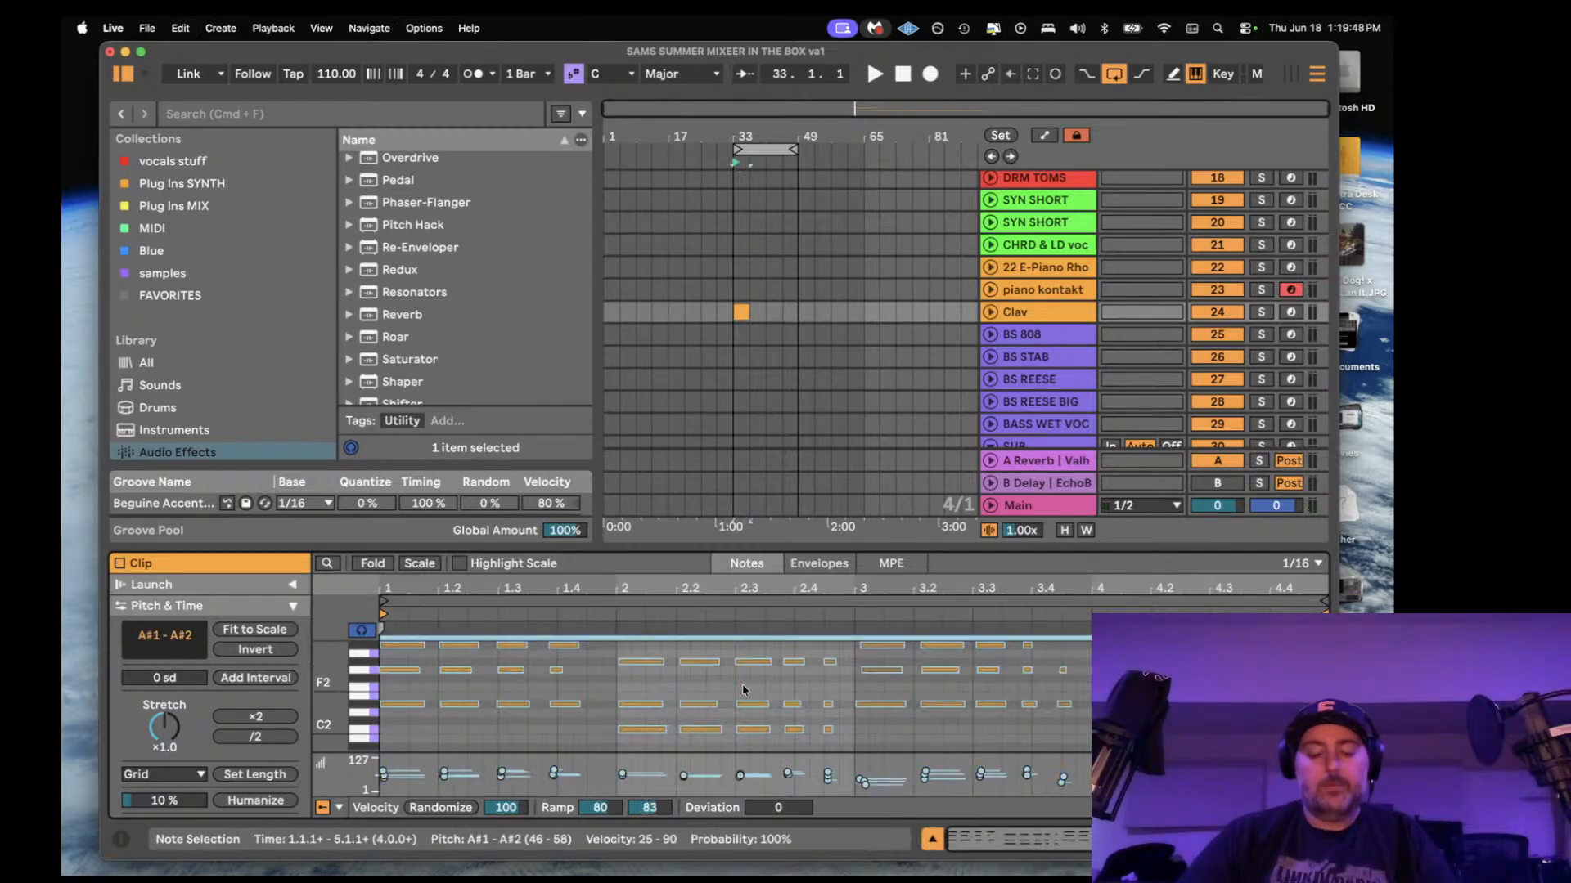
key(super+z)
key(space)
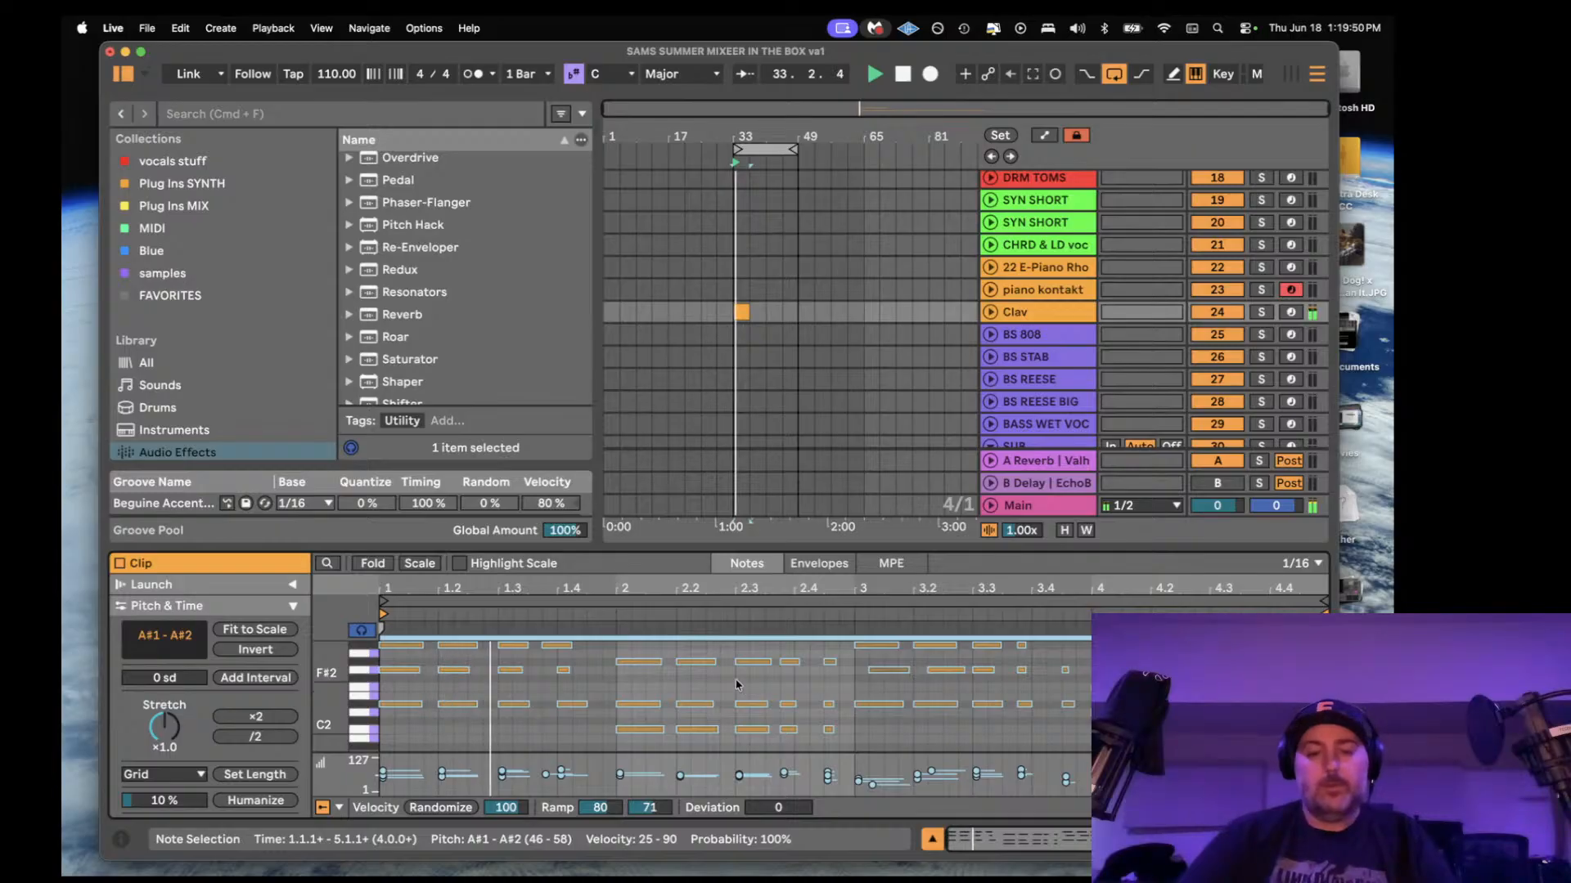
- Nudge the two G2 notes at the start of bar 3 a sixteenth earlier and play the clip
click(736, 685)
click(572, 644)
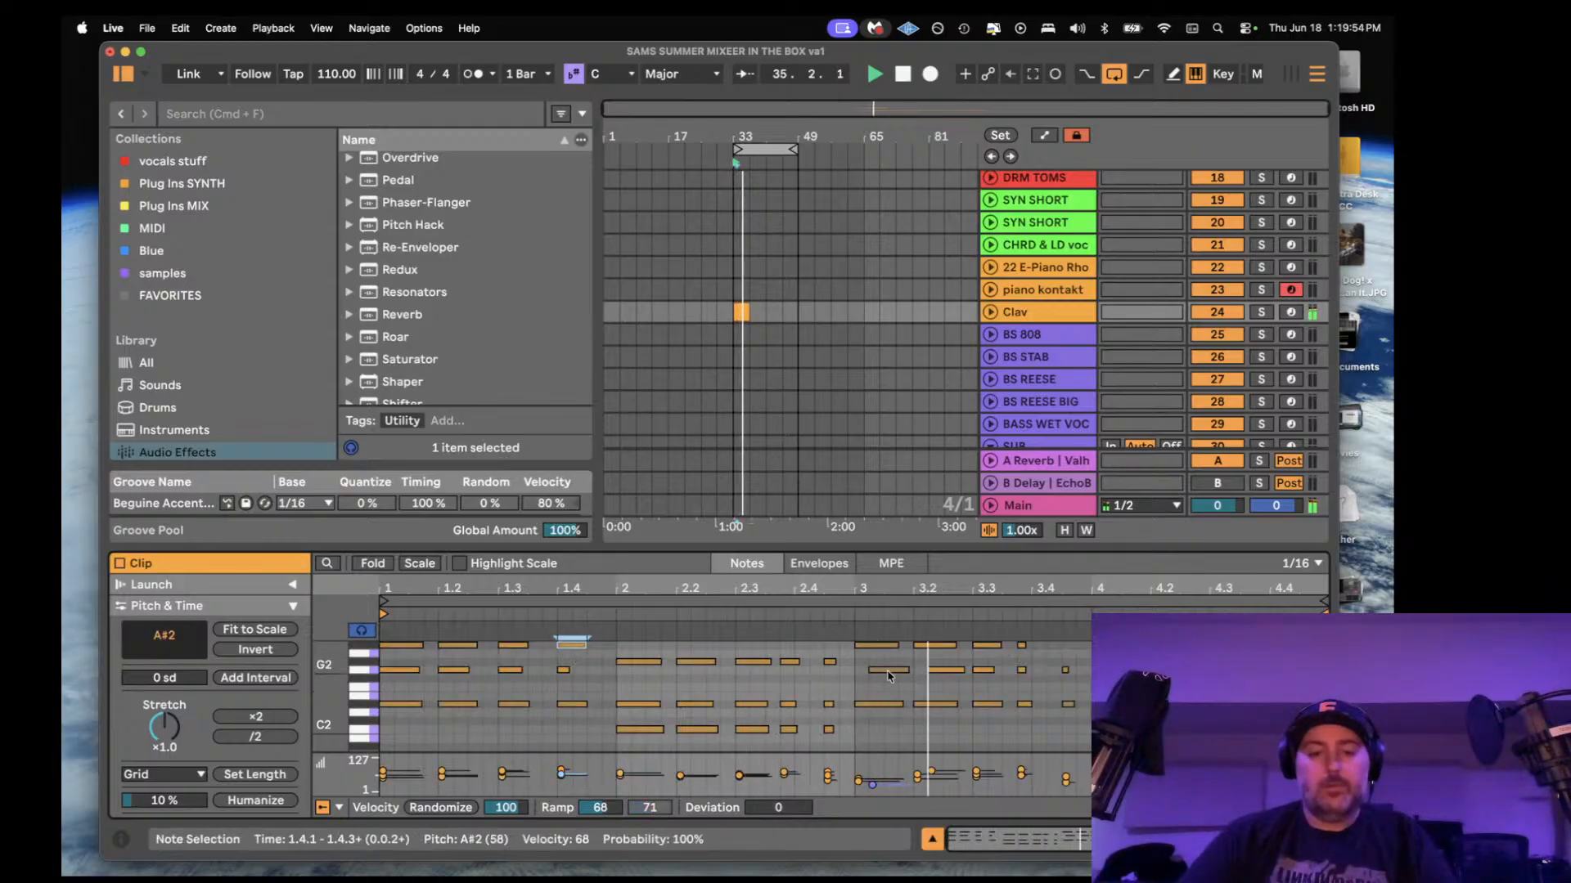
drag(950, 680, 890, 667)
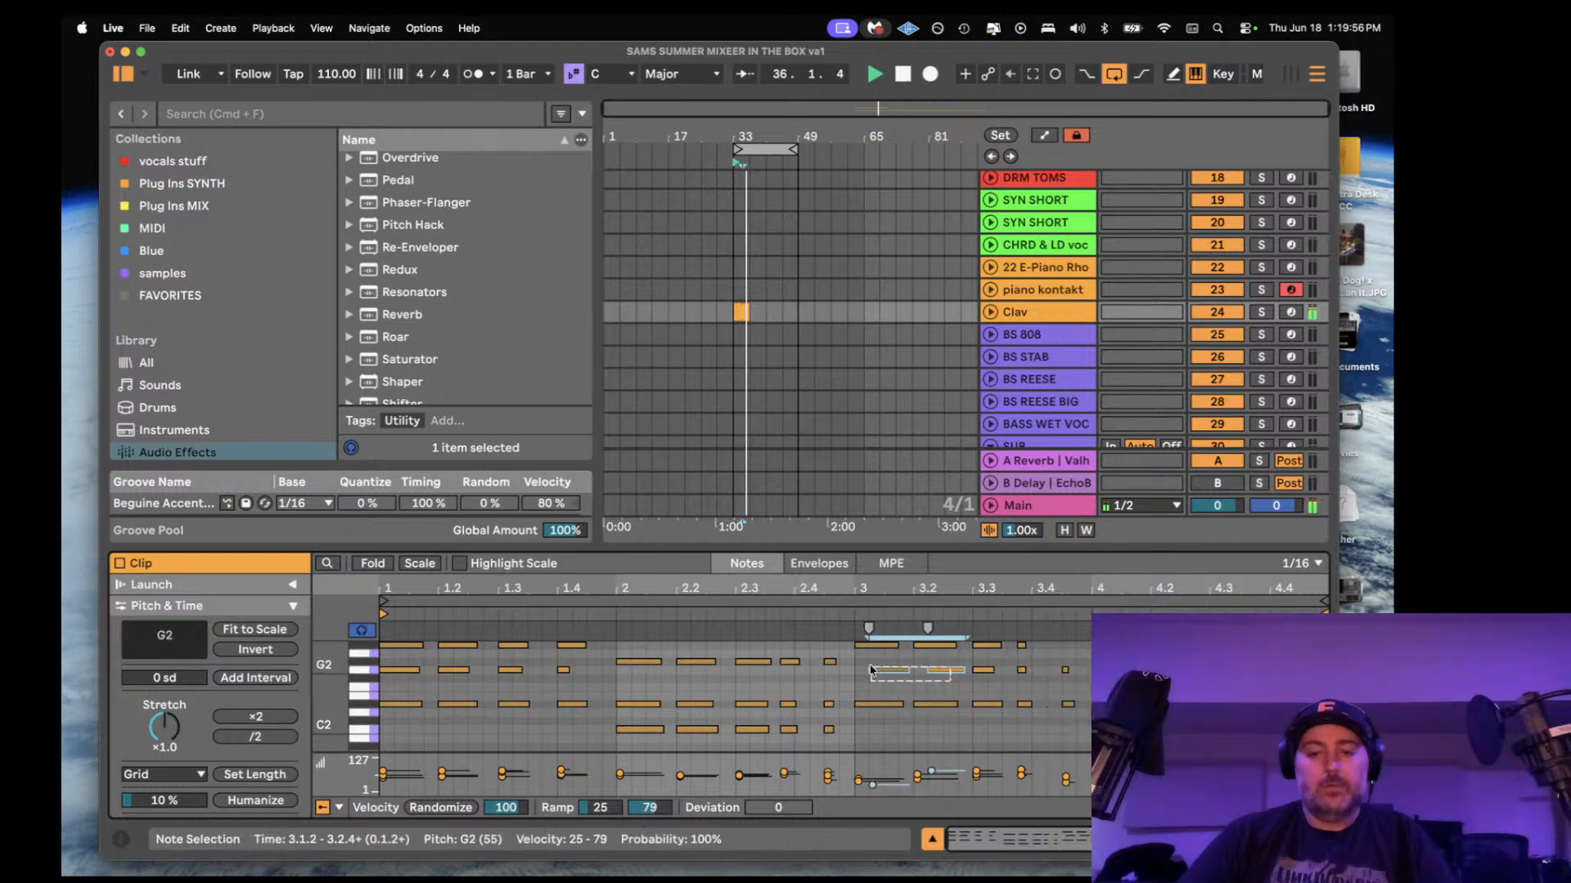
key(Left)
key(space)
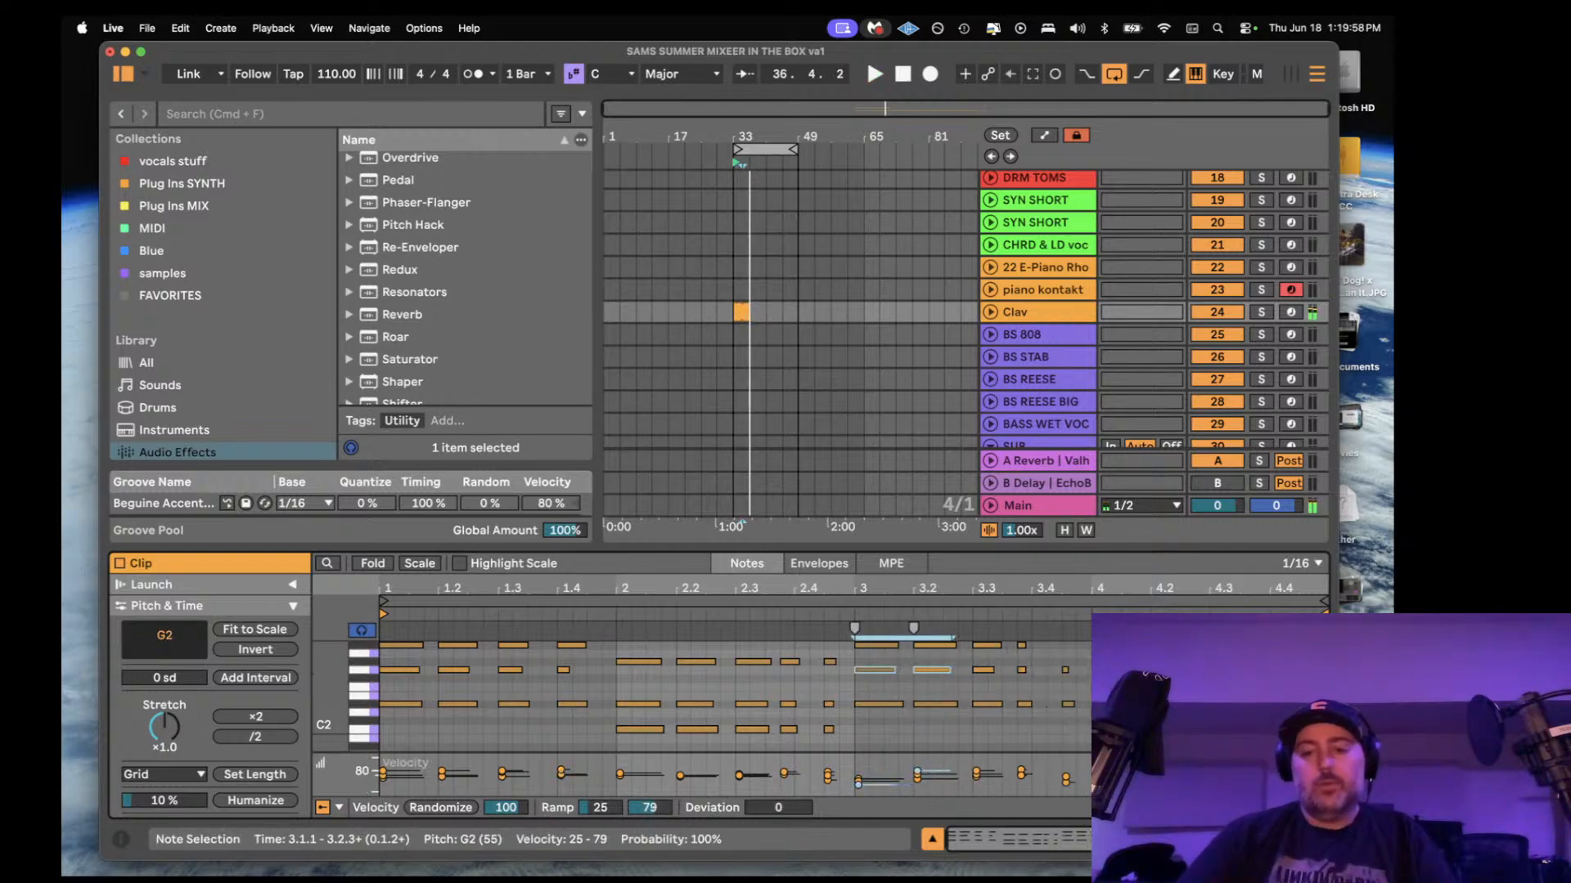
click(1127, 742)
click(1166, 729)
key(space)
key(space)
- Audition the Clav clip on the piano kontakt, E-Piano, CHRD & LD vocoder and BS STAB tracks, ending with it on BS REESE
click(740, 290)
key(space)
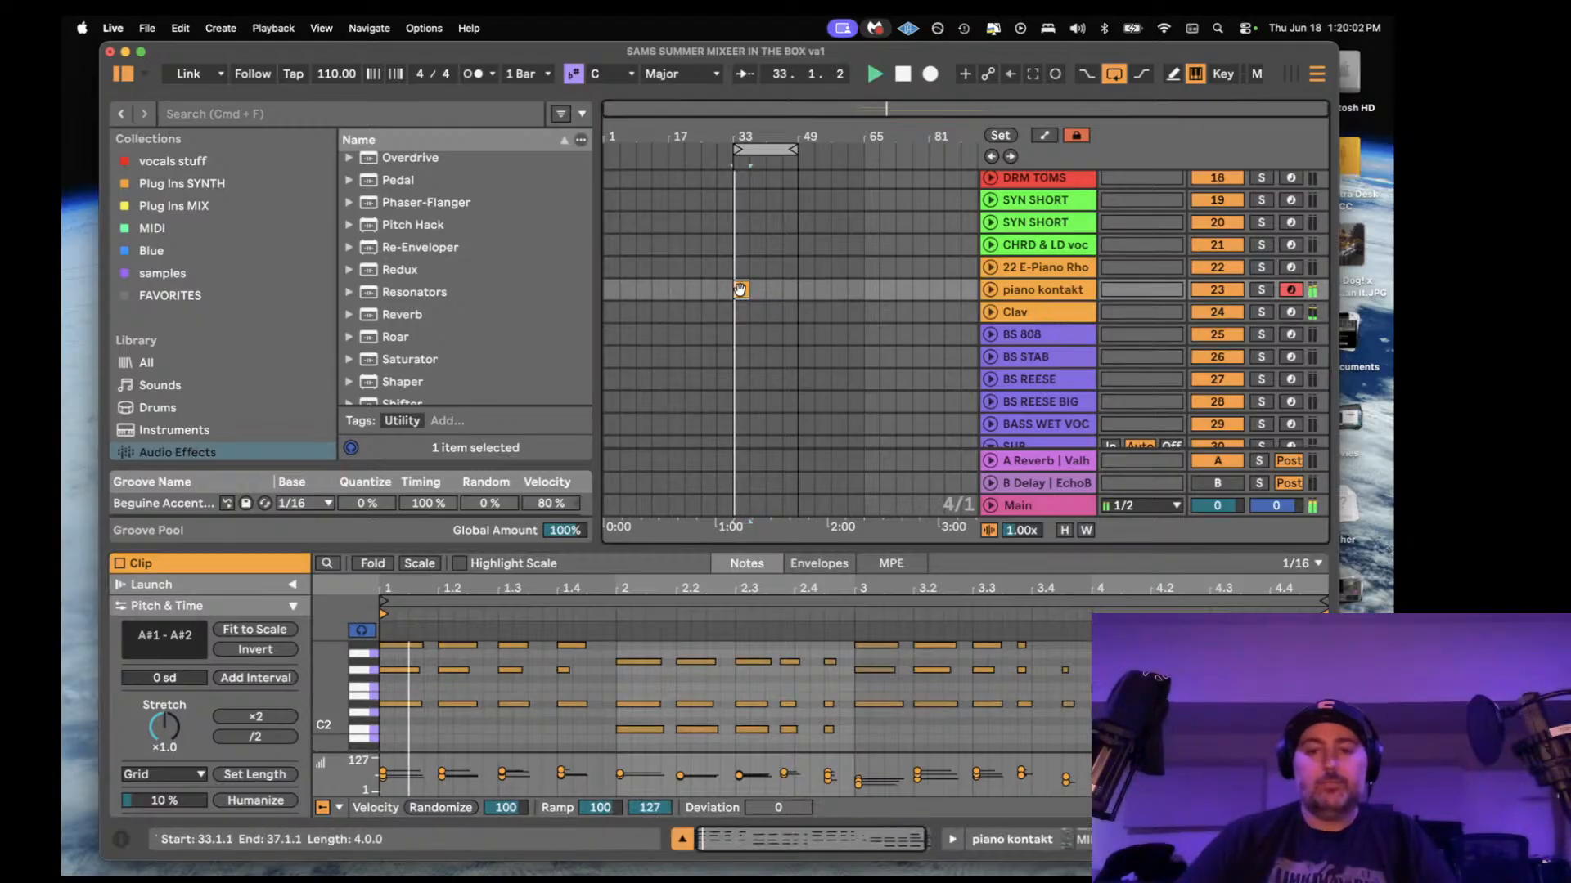
click(1043, 291)
click(741, 268)
click(741, 245)
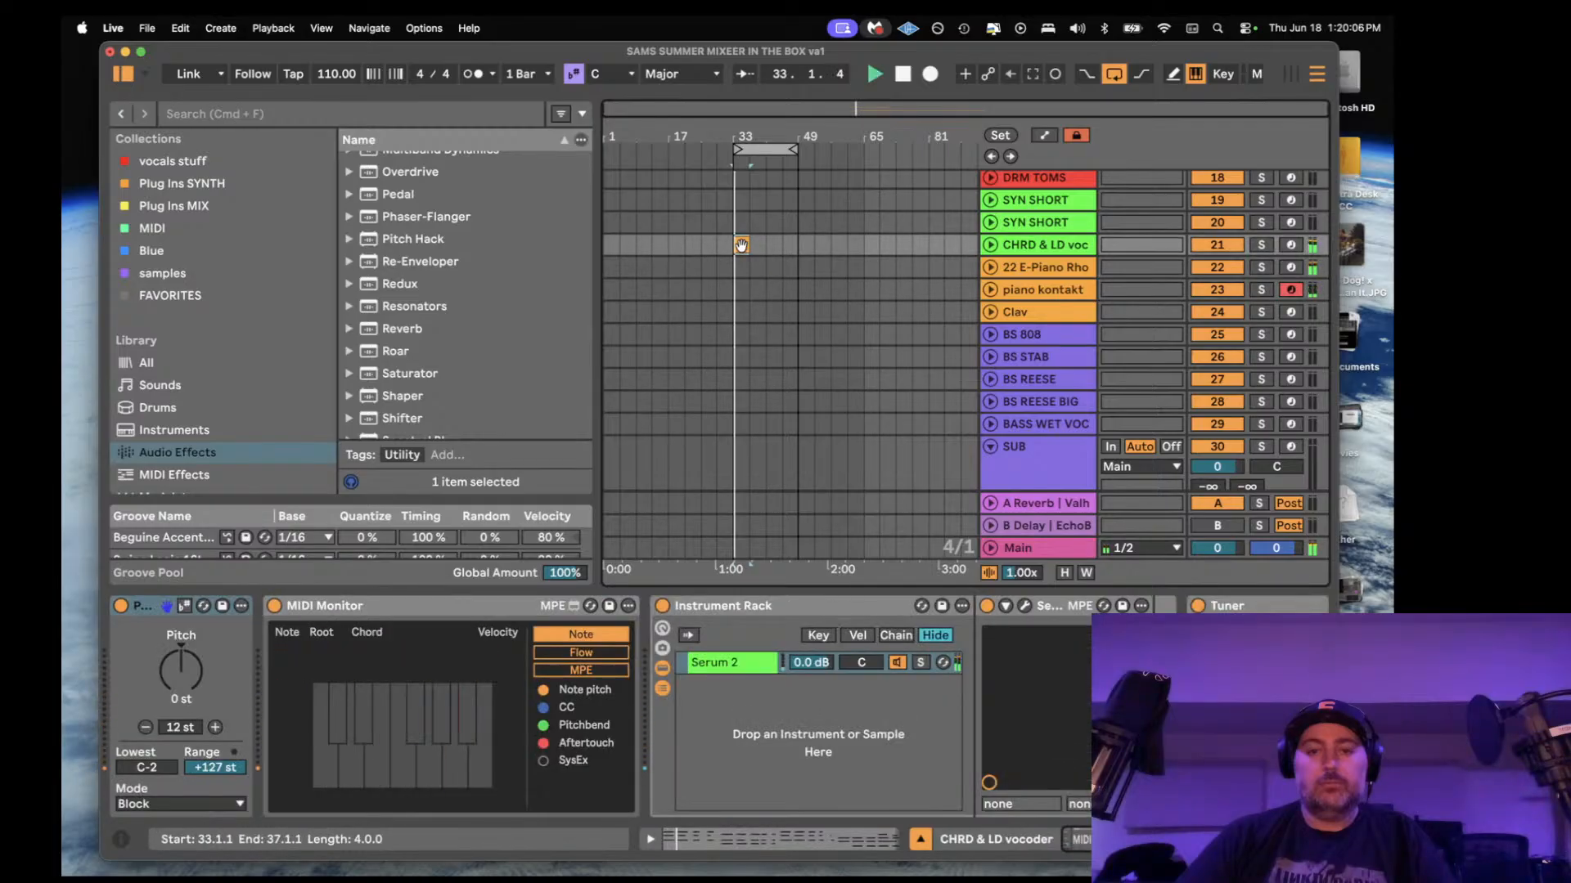
click(740, 357)
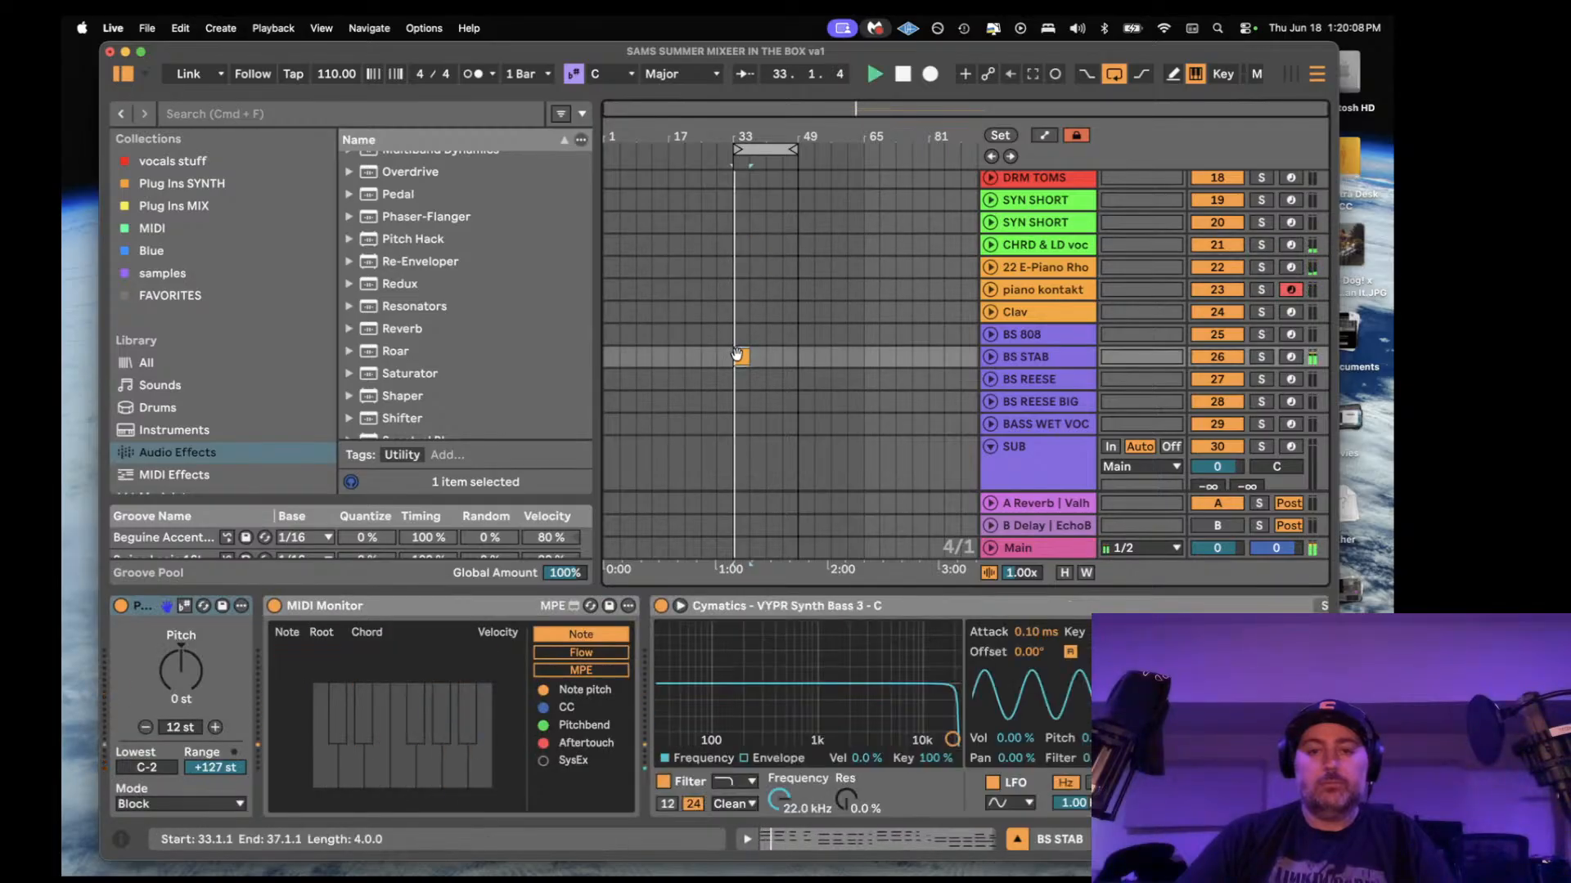
click(741, 379)
key(space)
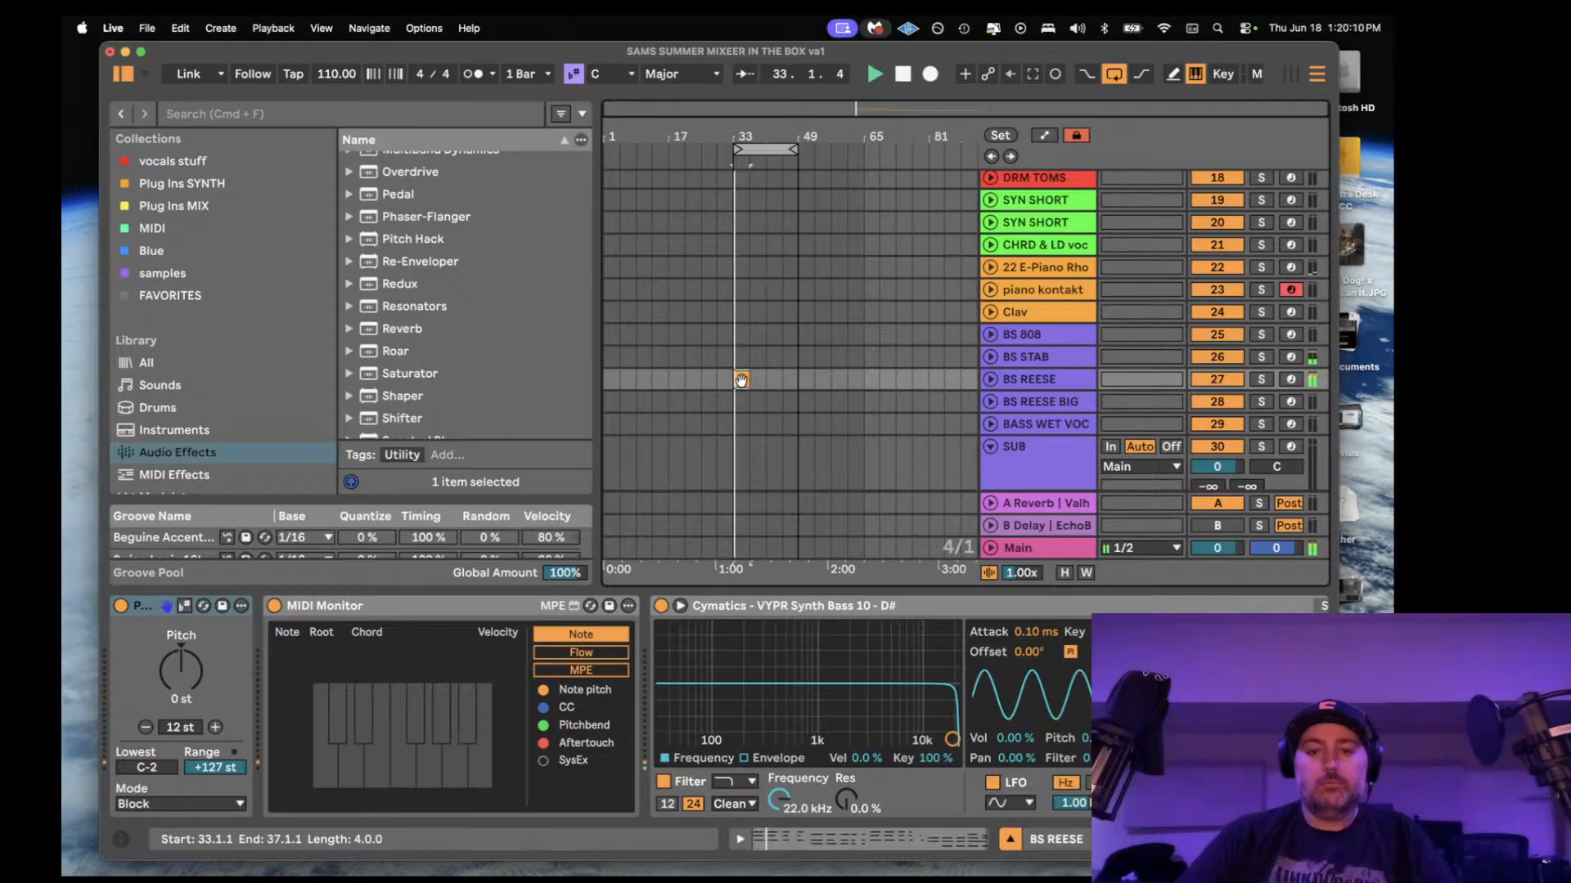
double_click(740, 378)
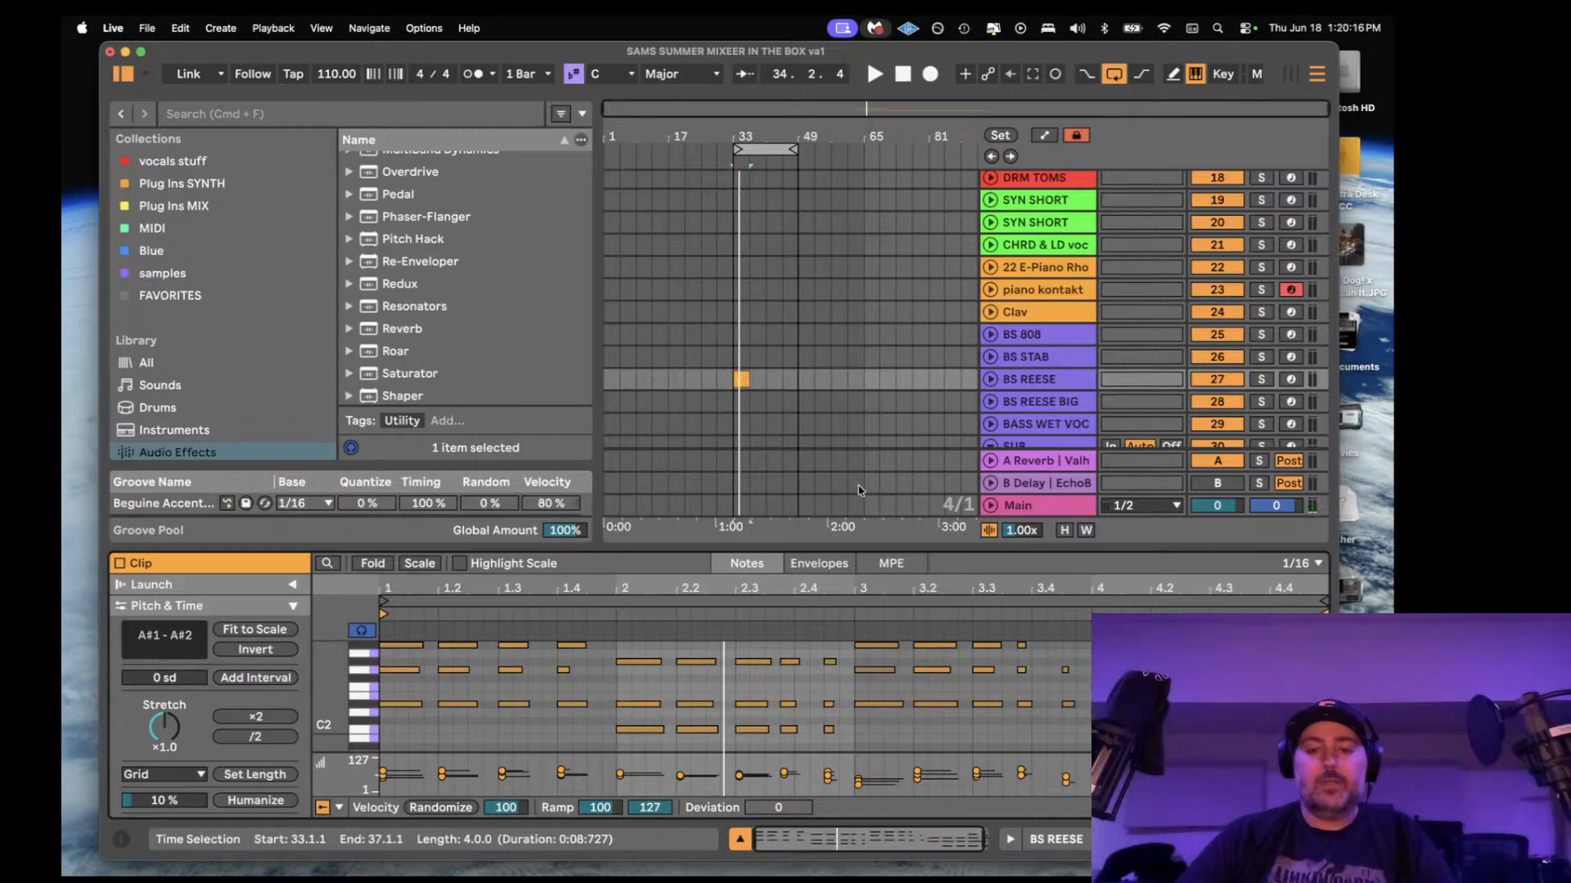
- Copy the BS REESE clip to the piano kontakt track at bar 33
click(742, 380)
click(733, 293)
key(super+v)
key(space)
- Deactivate the upper chord notes in the BS REESE clip, keeping only the lowest note of each chord
click(737, 383)
key(space)
drag(1309, 693, 383, 643)
key(space)
drag(636, 718, 843, 694)
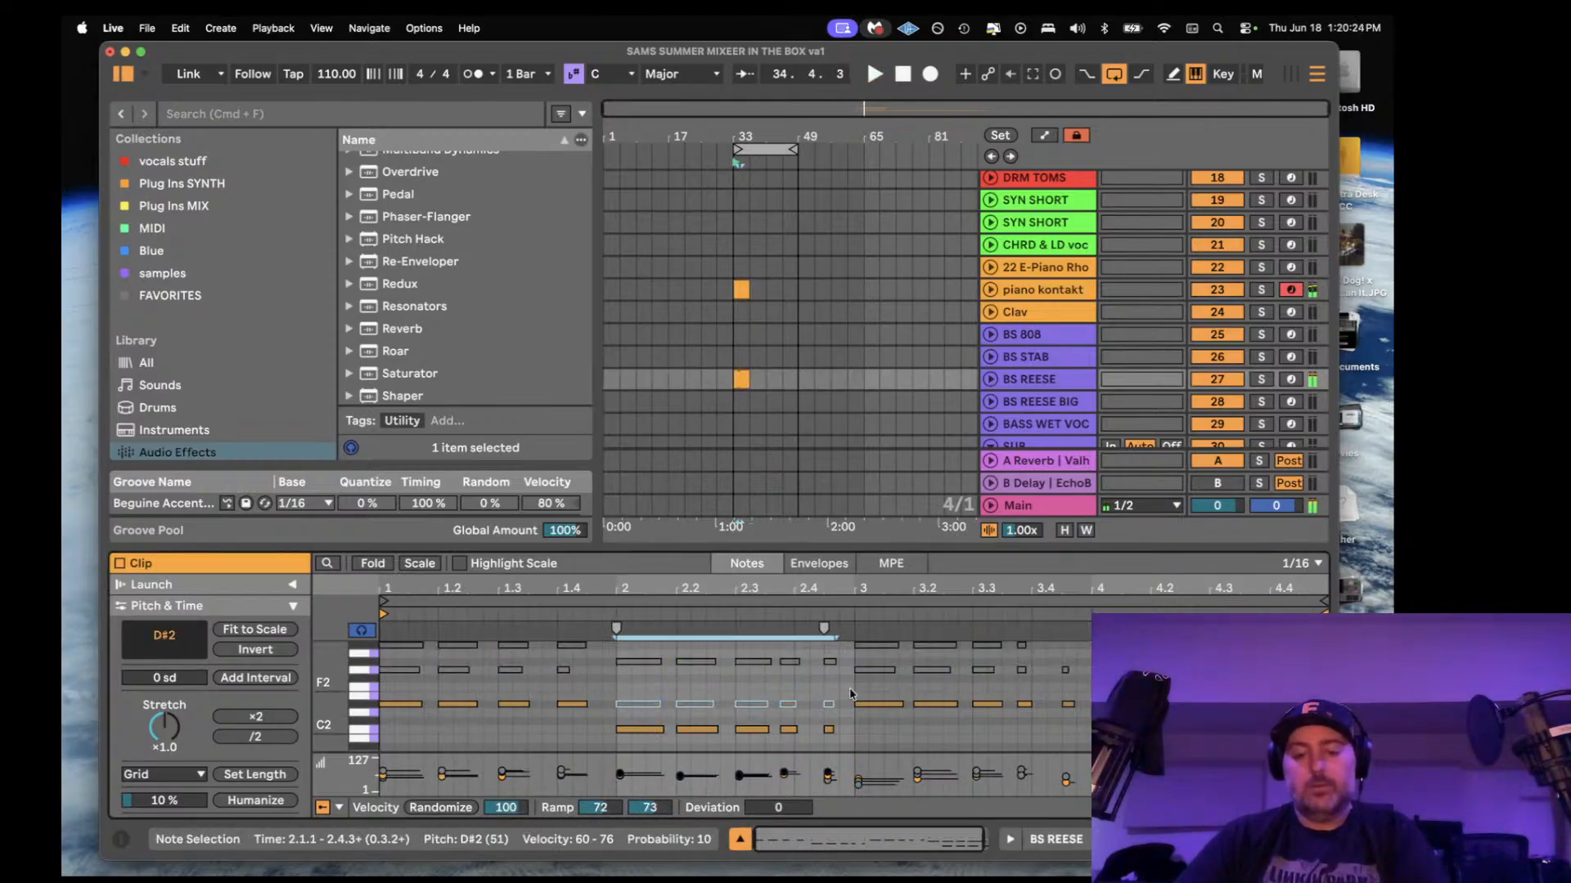
drag(1094, 719, 1321, 666)
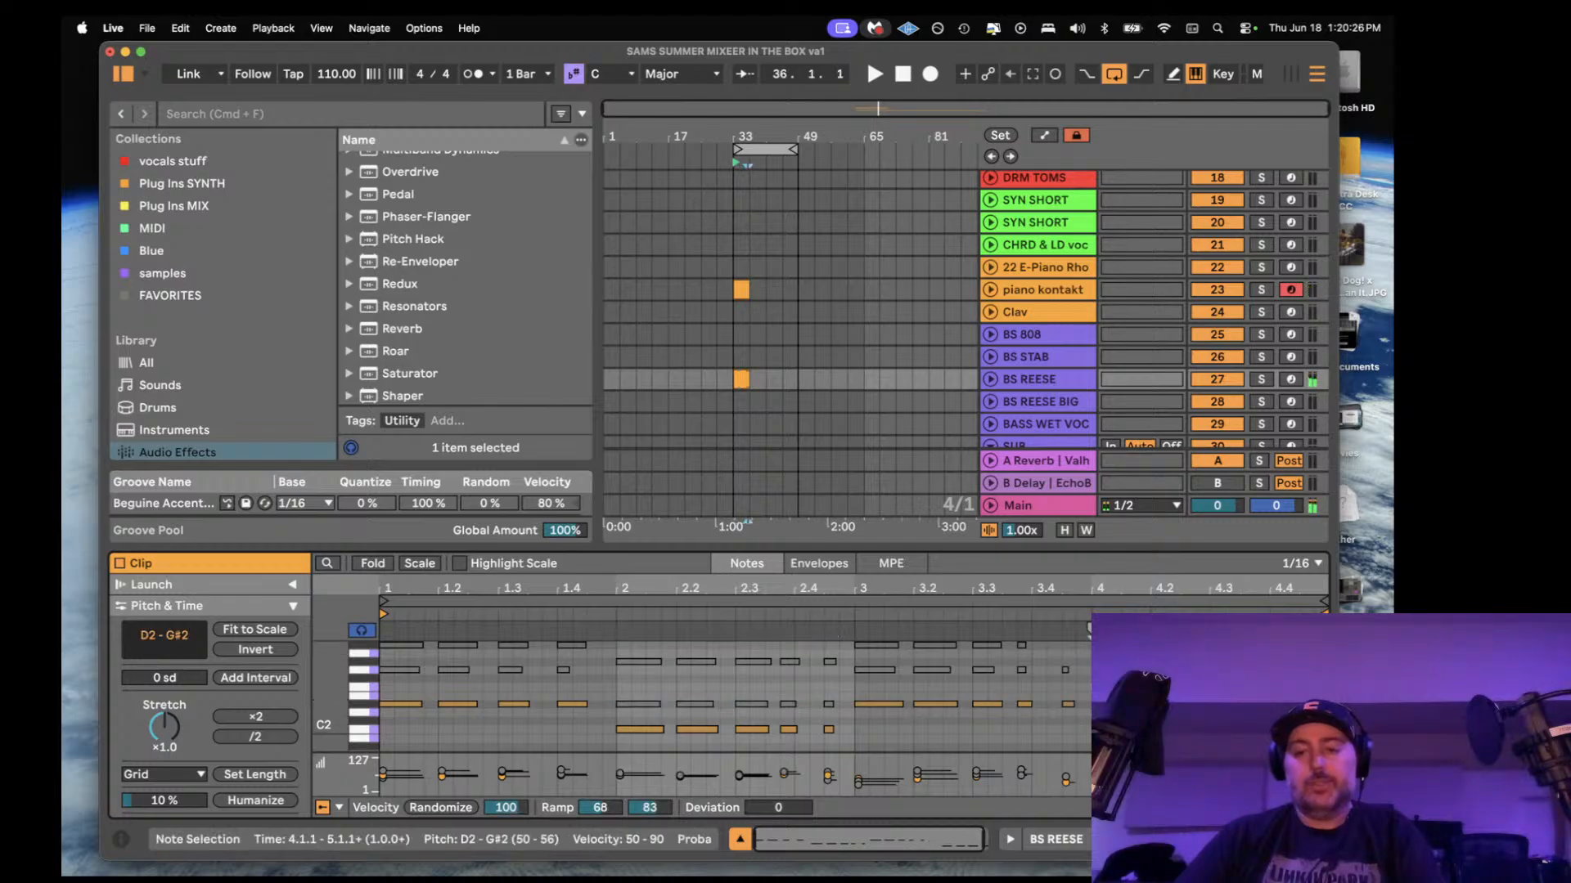
- Transpose the first bass note of bar 4 in the BS REESE clip down to A#1
key(Down)
key(Down)
key(Down)
key(Down)
key(Down)
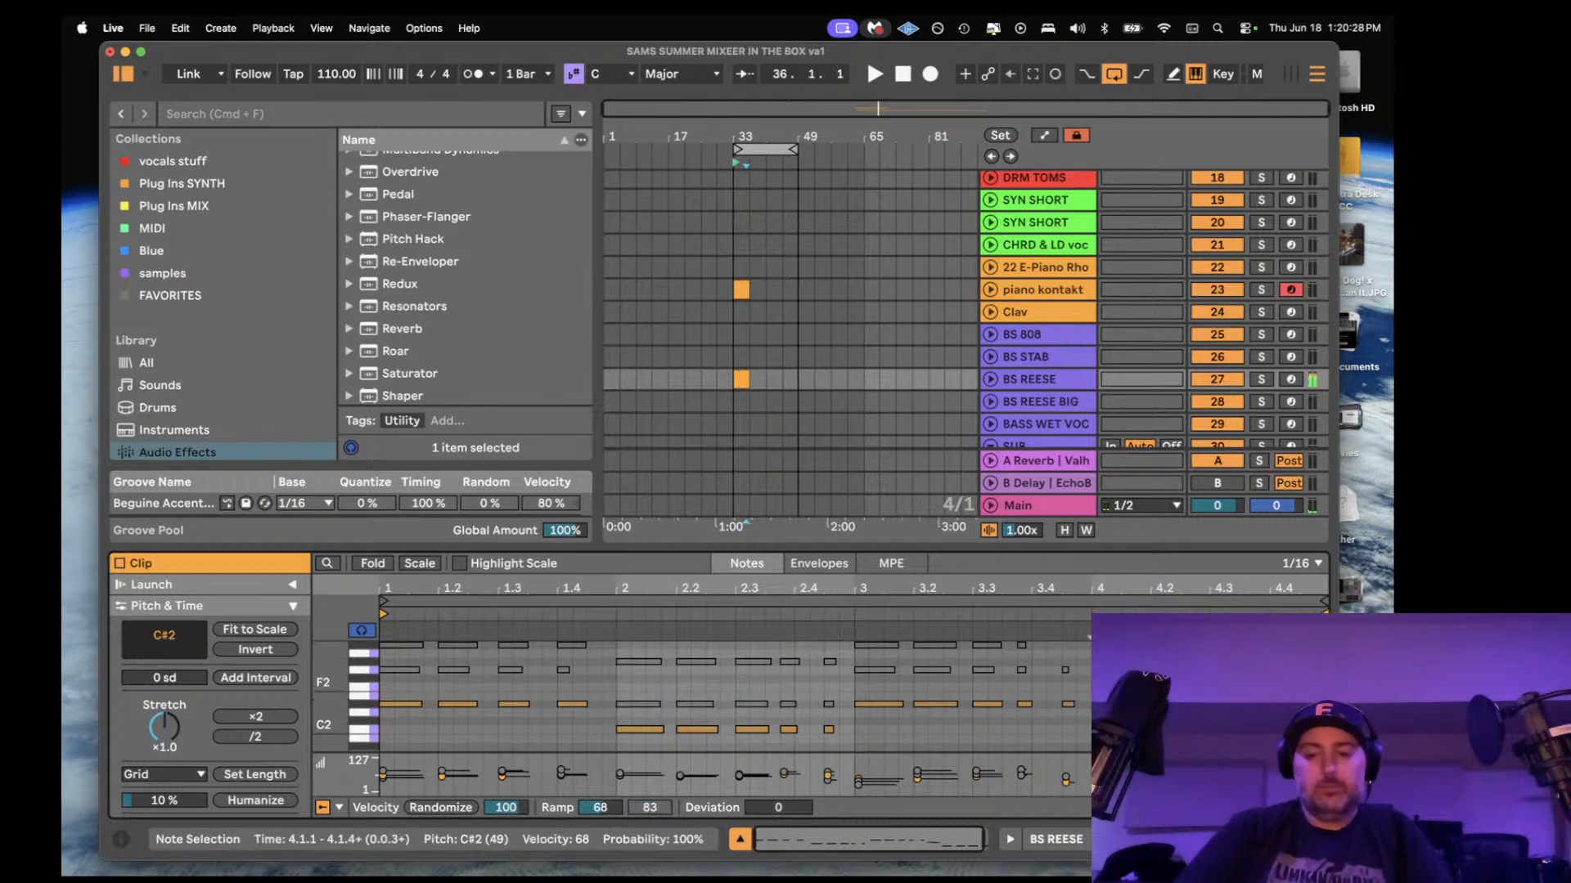
- Play the bass and piano together and shorten the arrangement loop to the four bars of the clips, ending at bar 37
key(space)
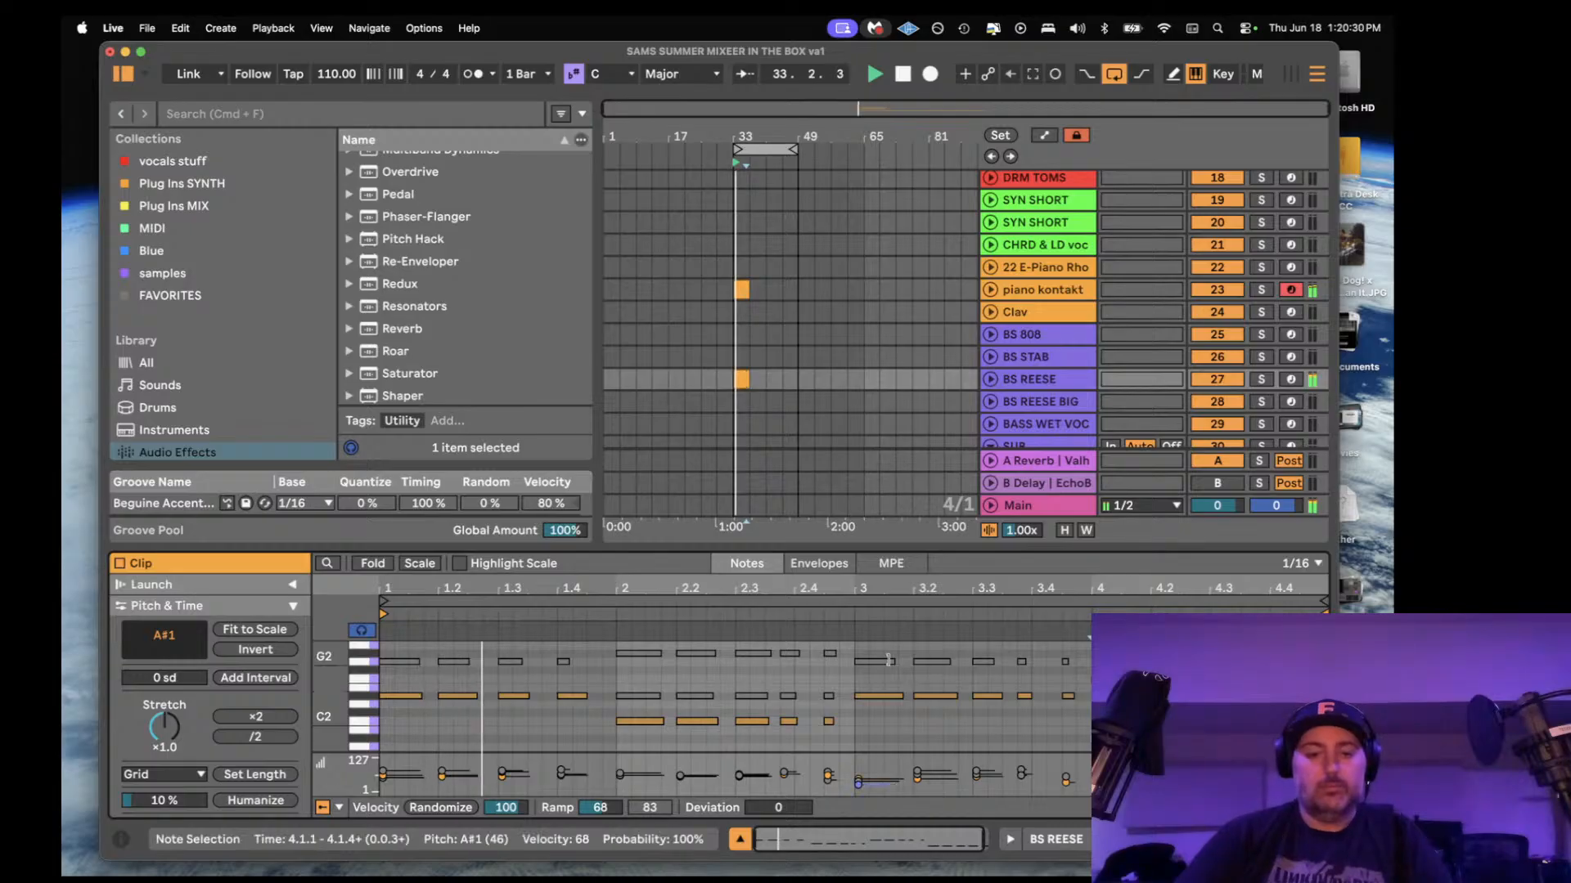
double_click(1049, 380)
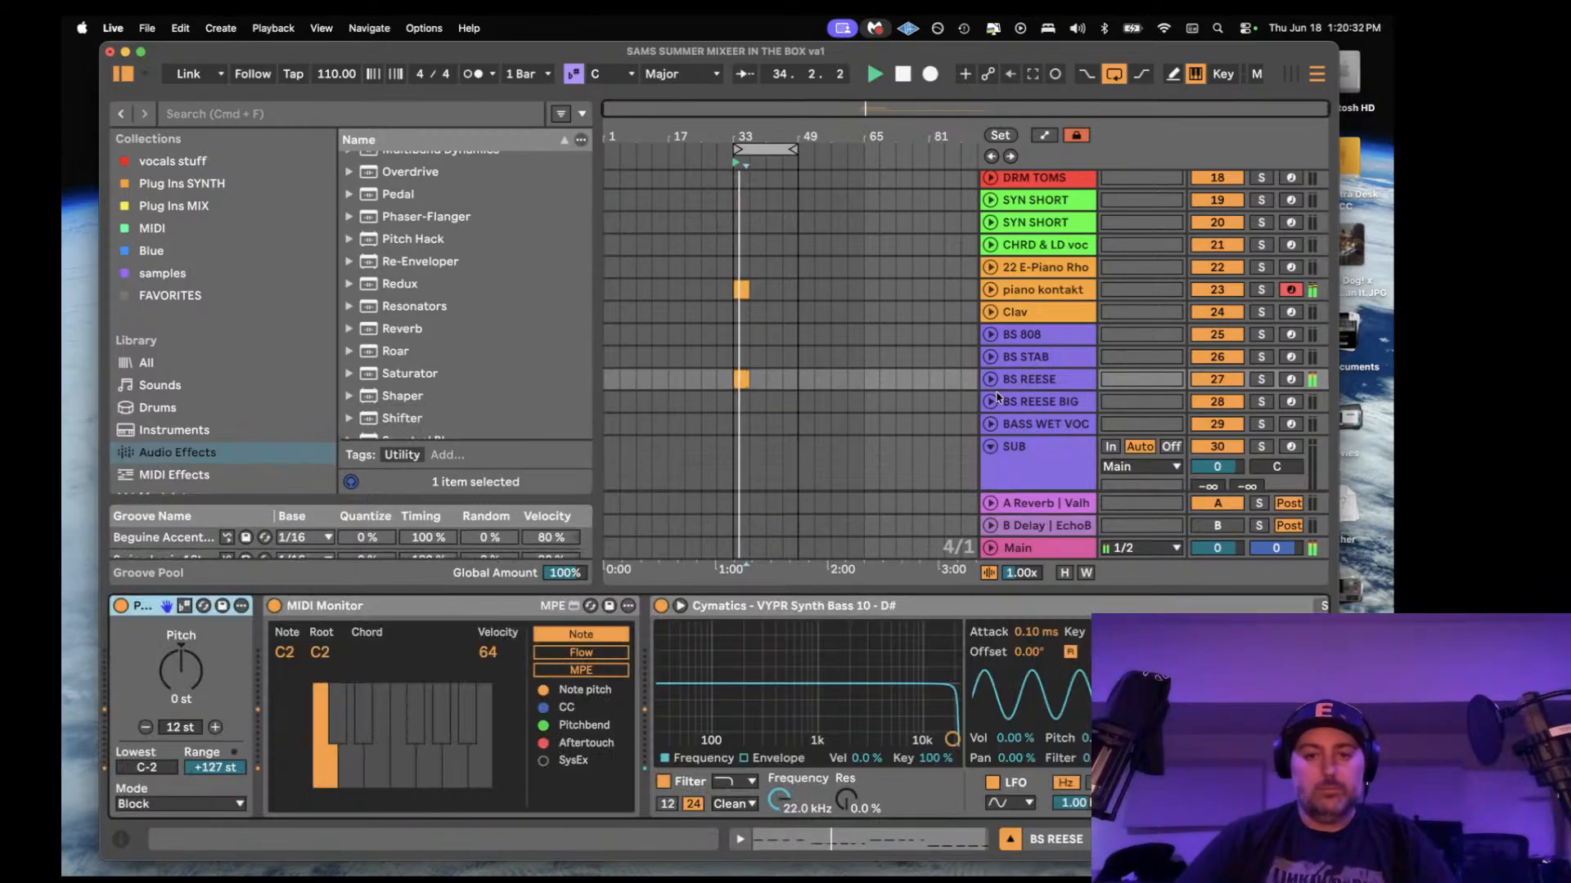
drag(794, 151, 750, 155)
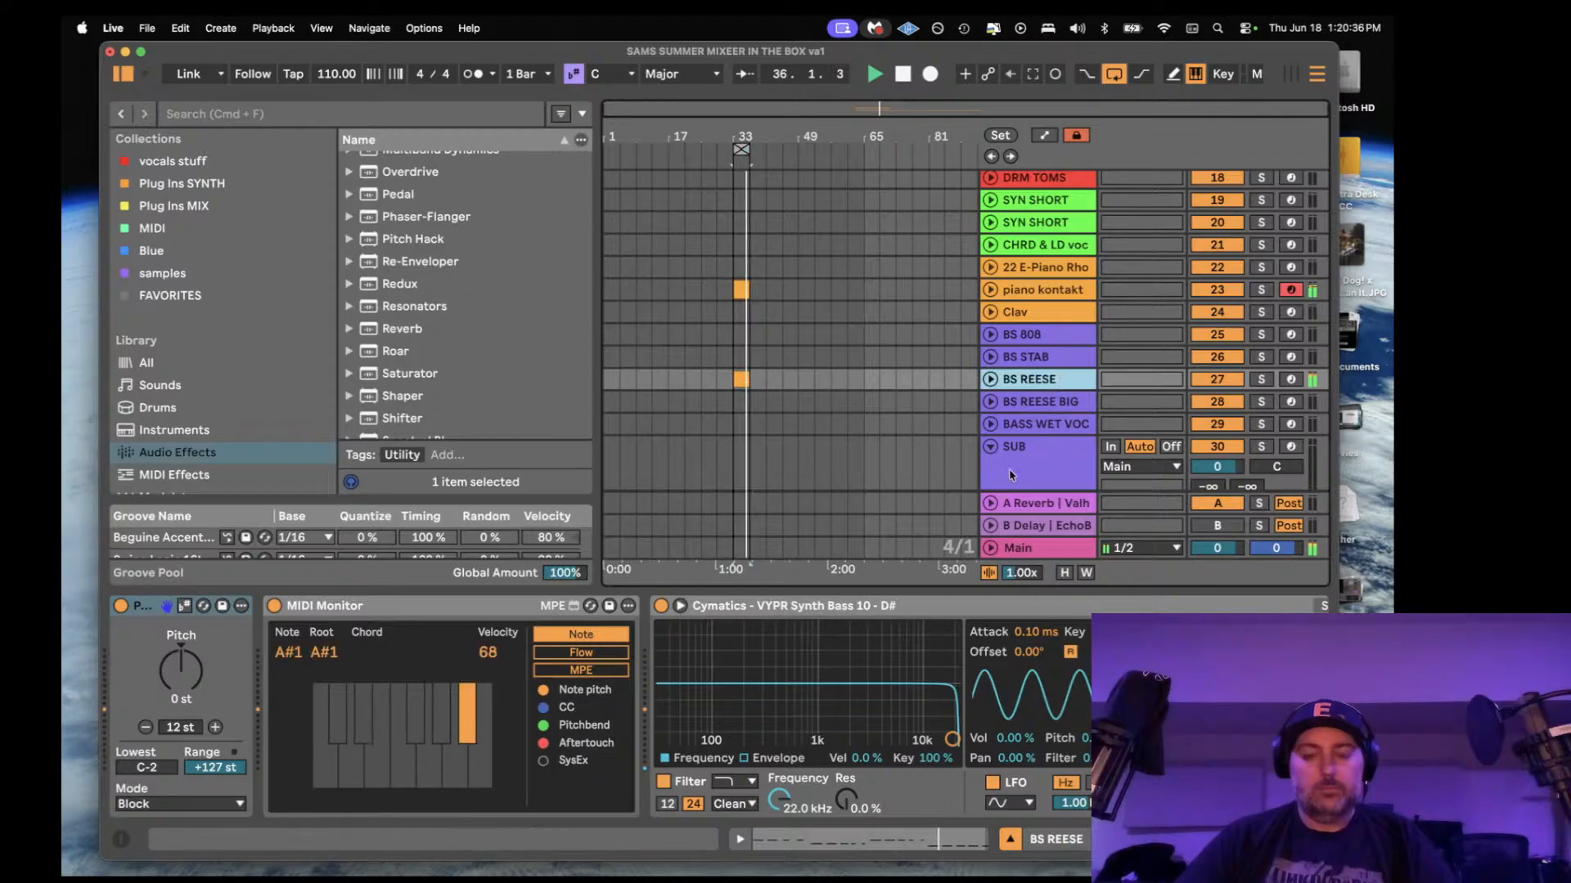
- Open the drum clip at bar 33 on the Addictive Drums track for note editing and audition it
scroll(829, 416, down, 8)
scroll(830, 417, down, 1)
click(743, 333)
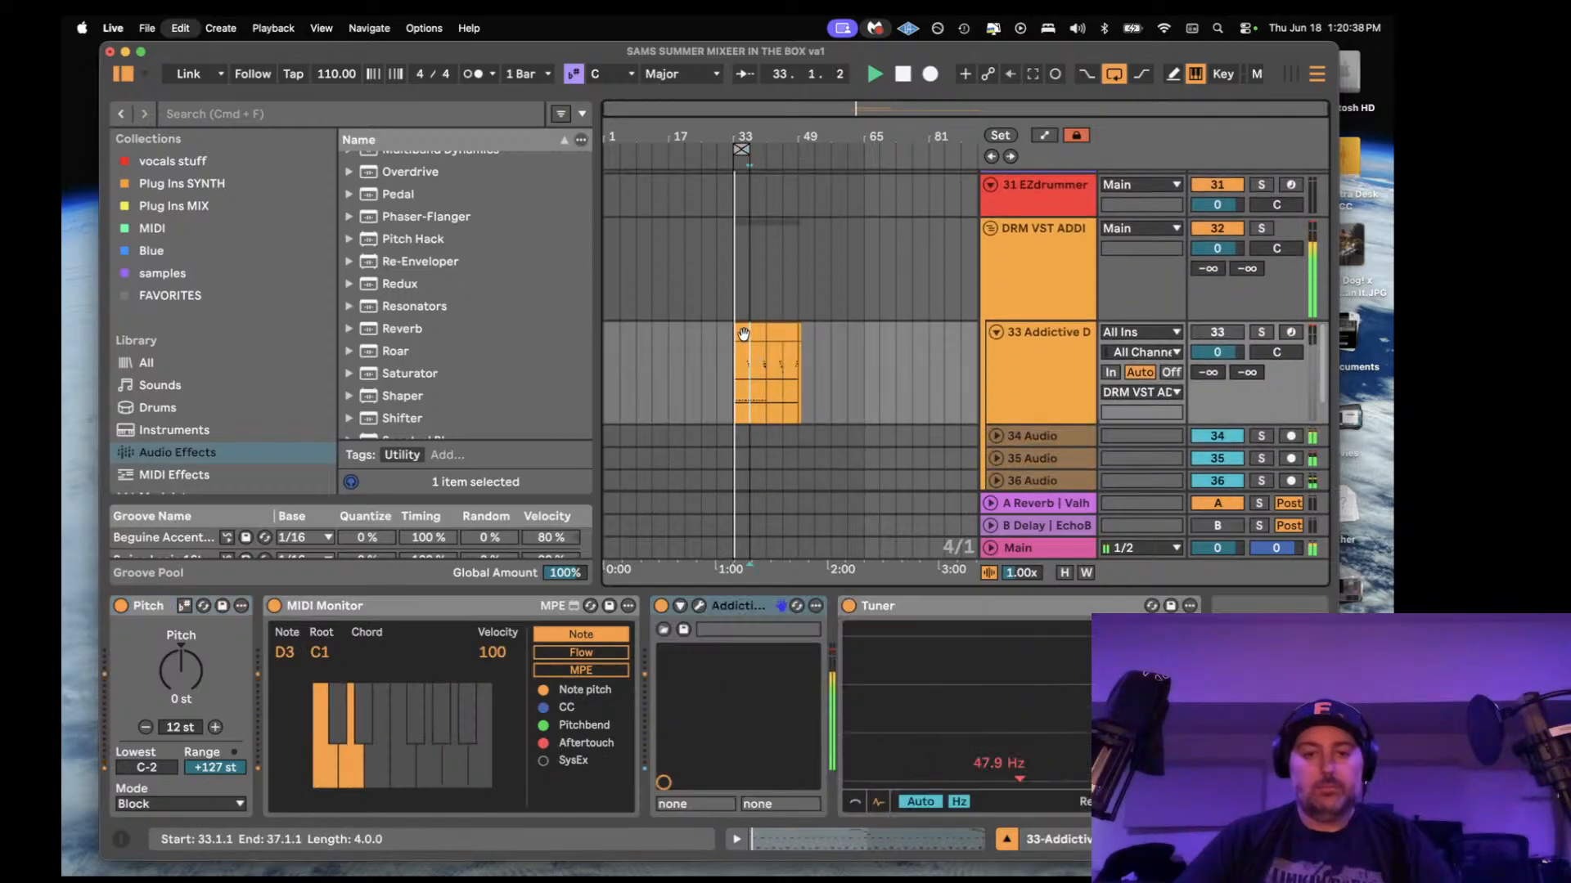
double_click(743, 333)
key(space)
key(space)
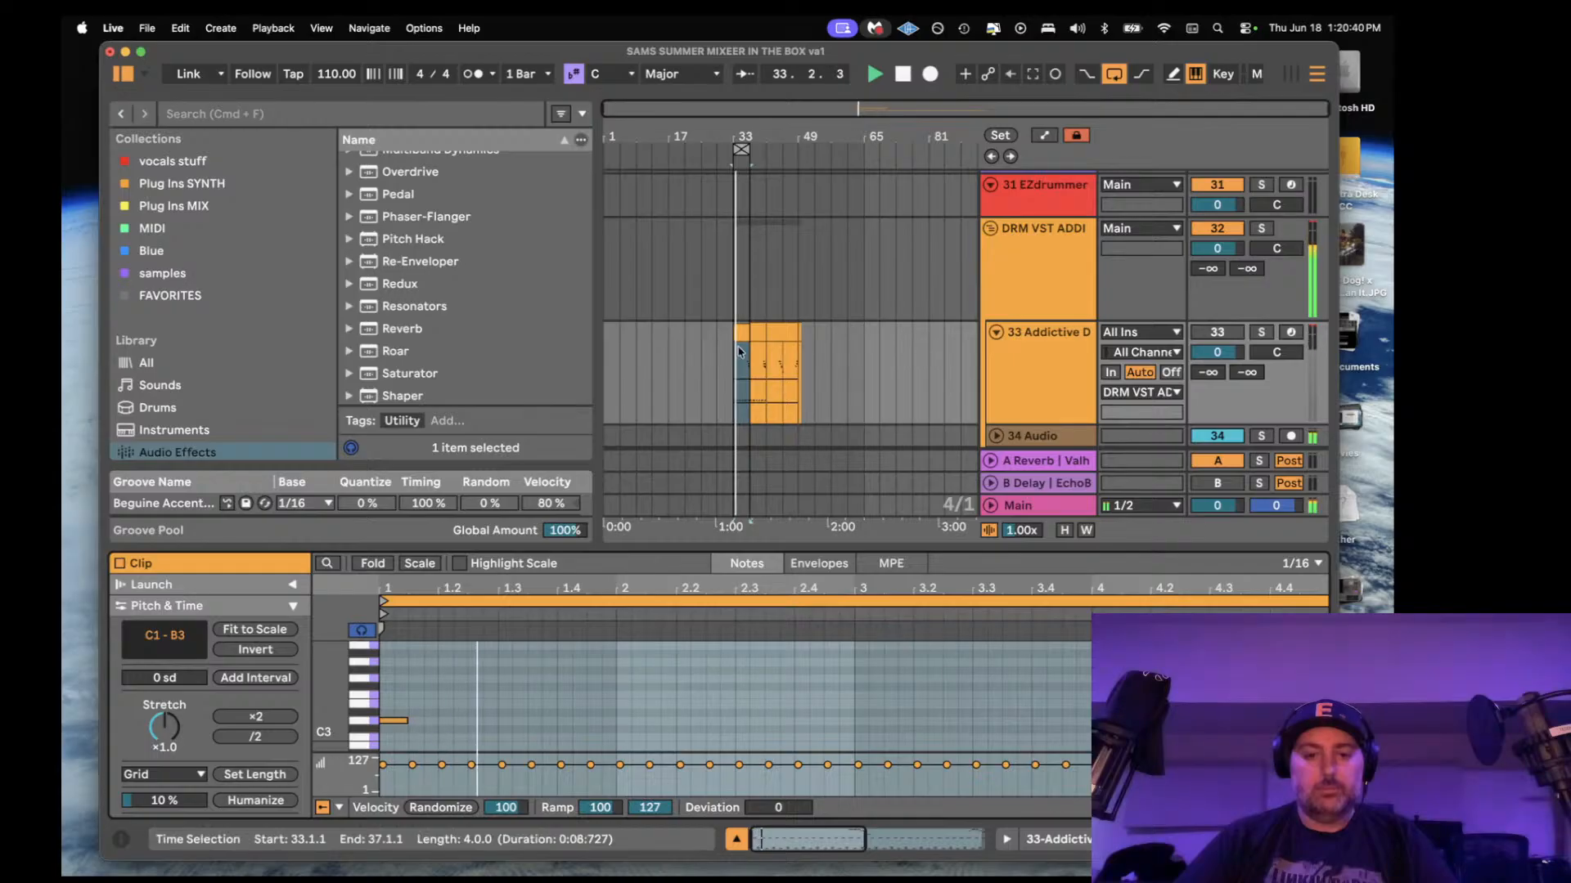
key(space)
- Enlarge the note editor and deactivate every note in the drum clip
drag(769, 549, 768, 355)
click(616, 623)
key(super+a)
key(0)
key(space)
- Reactivate the C1 drum note at 1.1.1 and add a D1 note at 1.3.1
scroll(427, 678, down, 3)
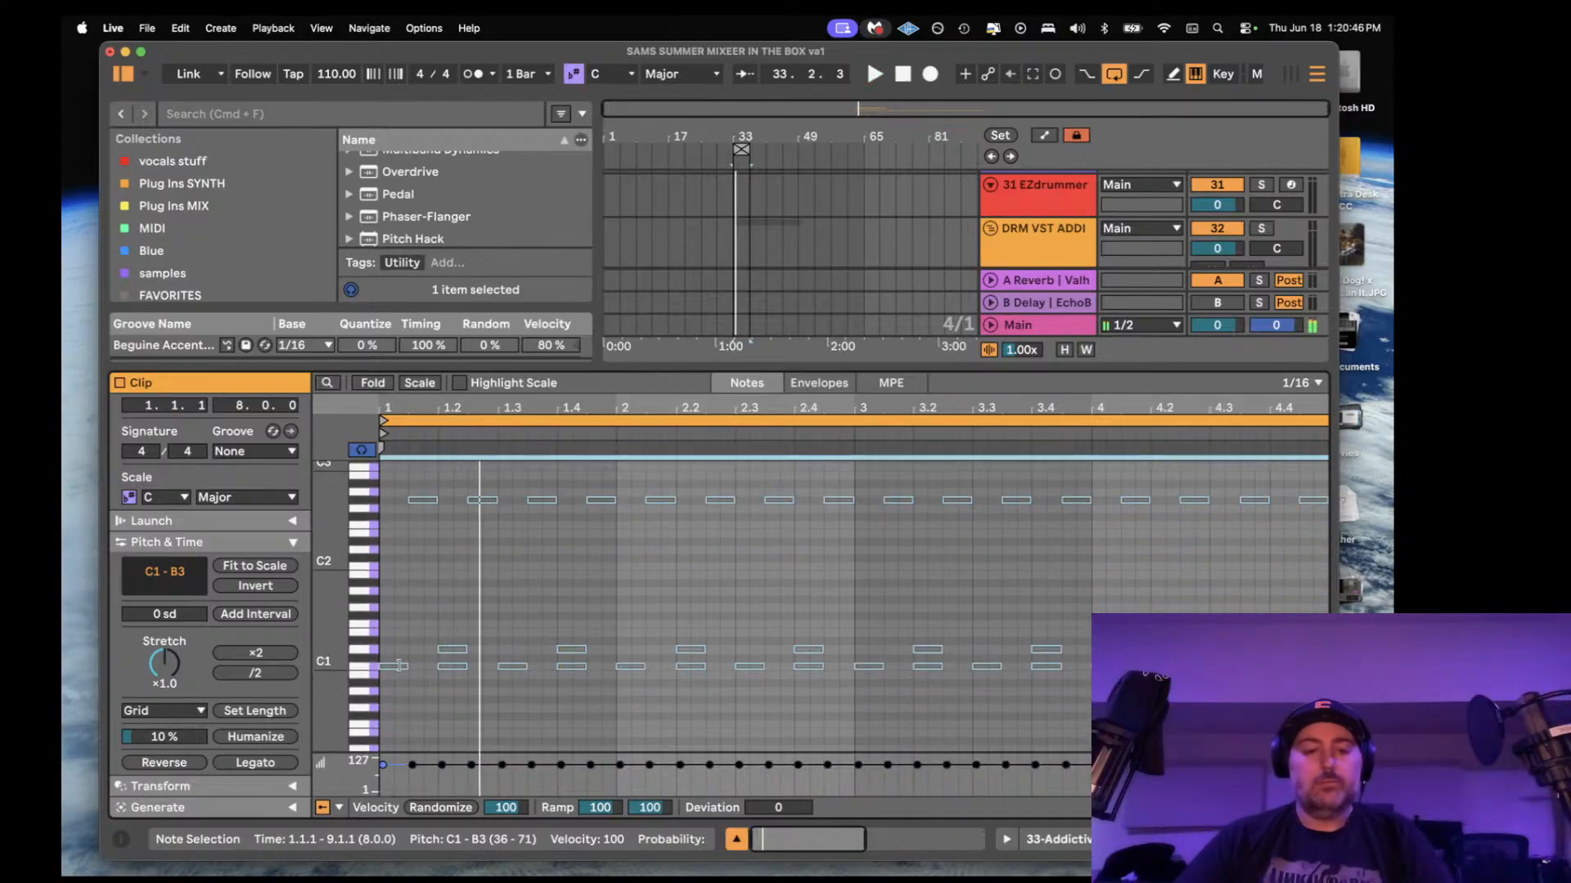
click(395, 667)
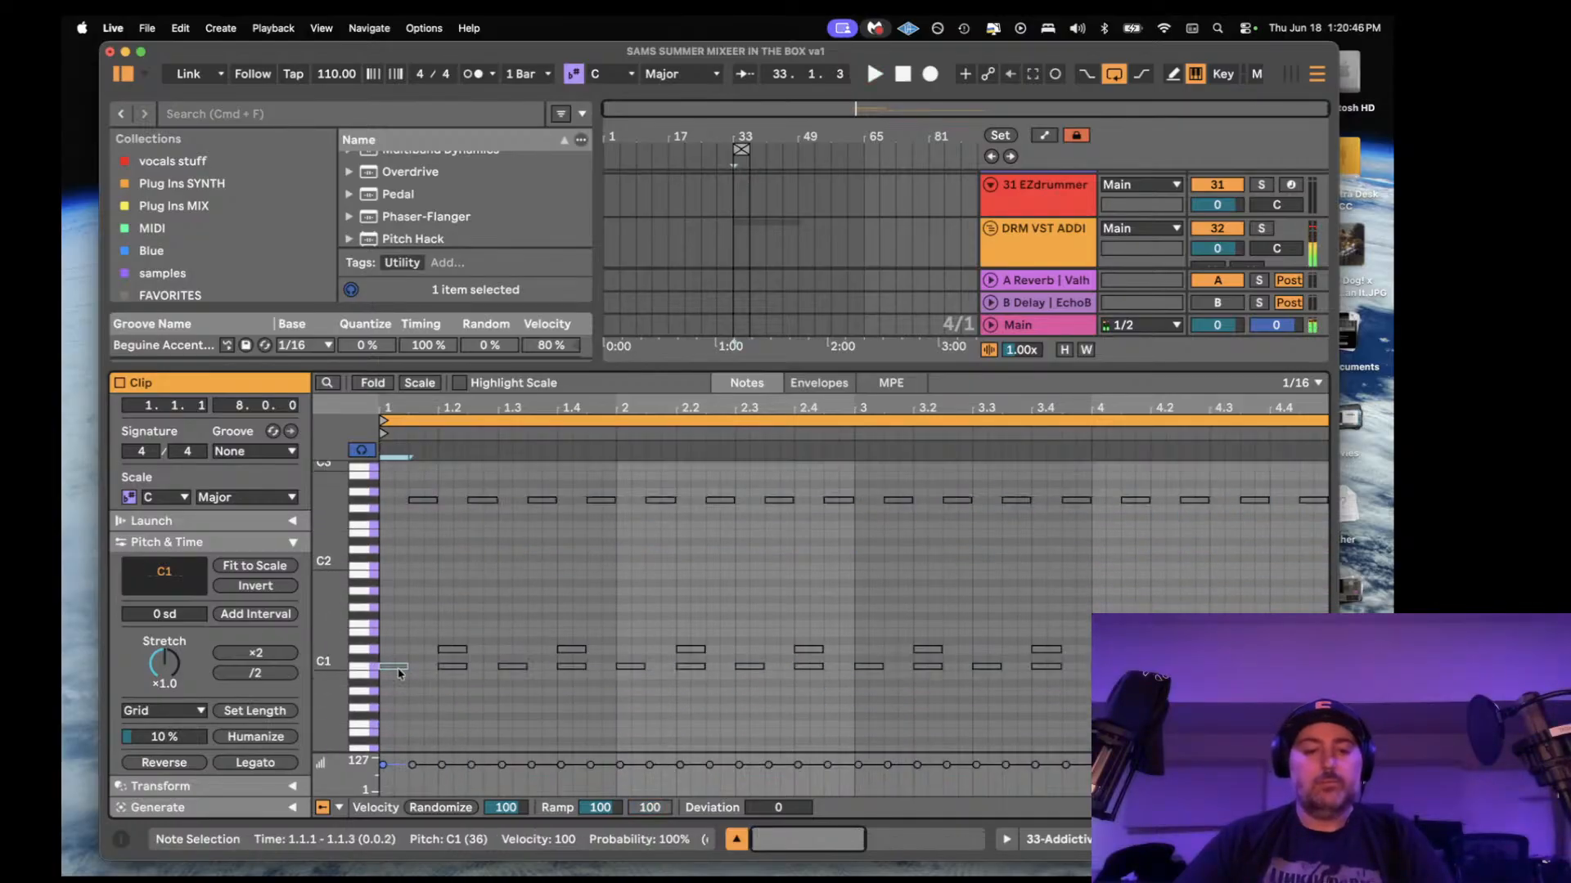
double_click(511, 649)
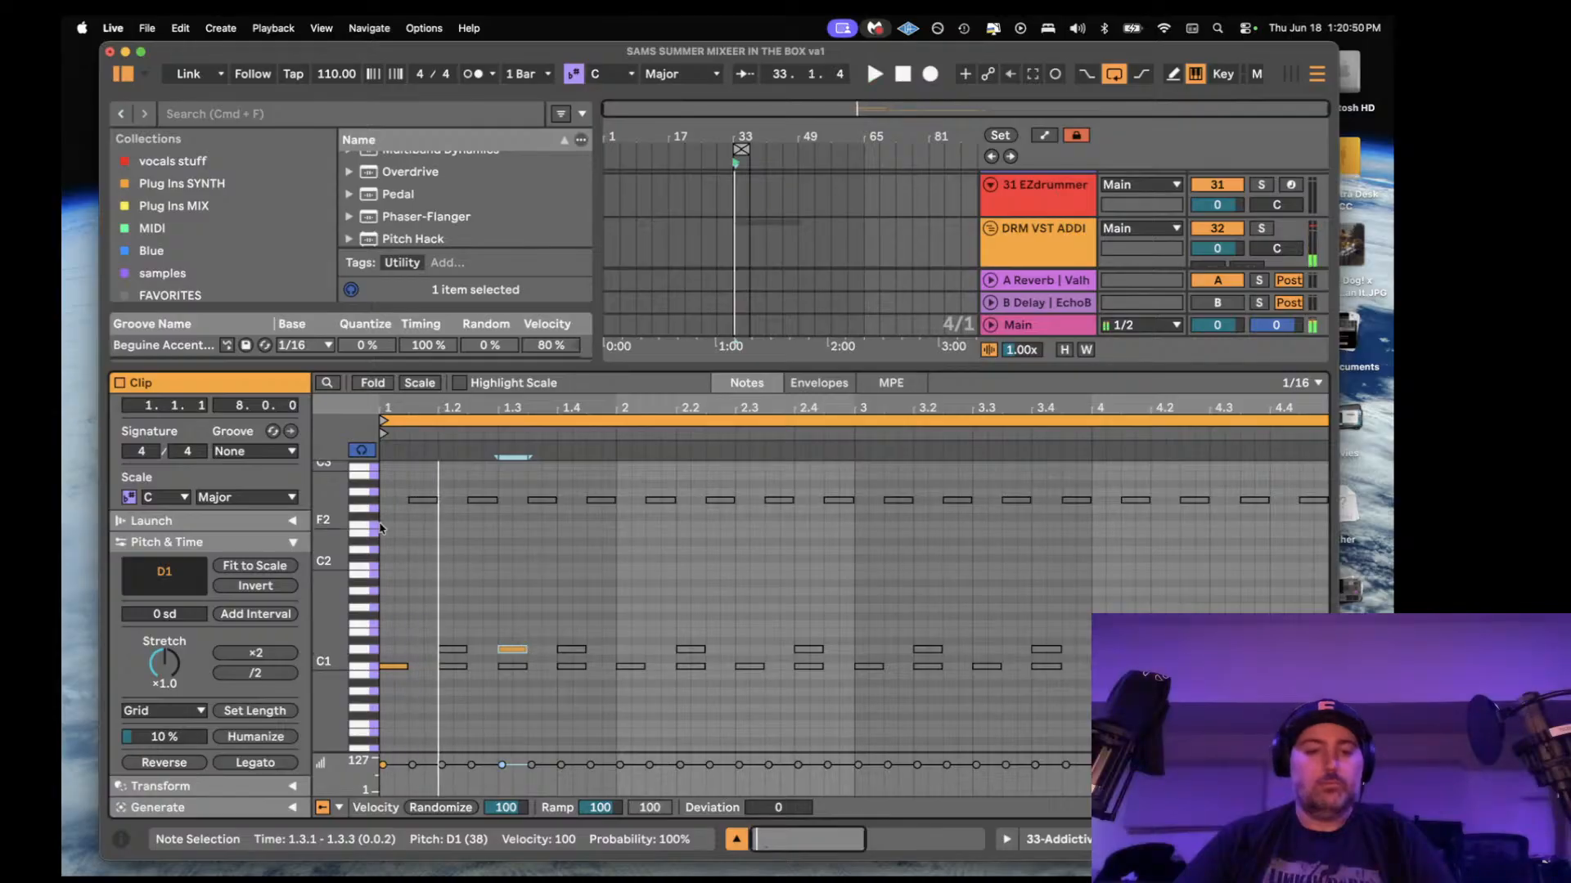
- Add a G2 note at 1.1.1 and an F2 note at 1.1.3 as an alternating pair
double_click(400, 510)
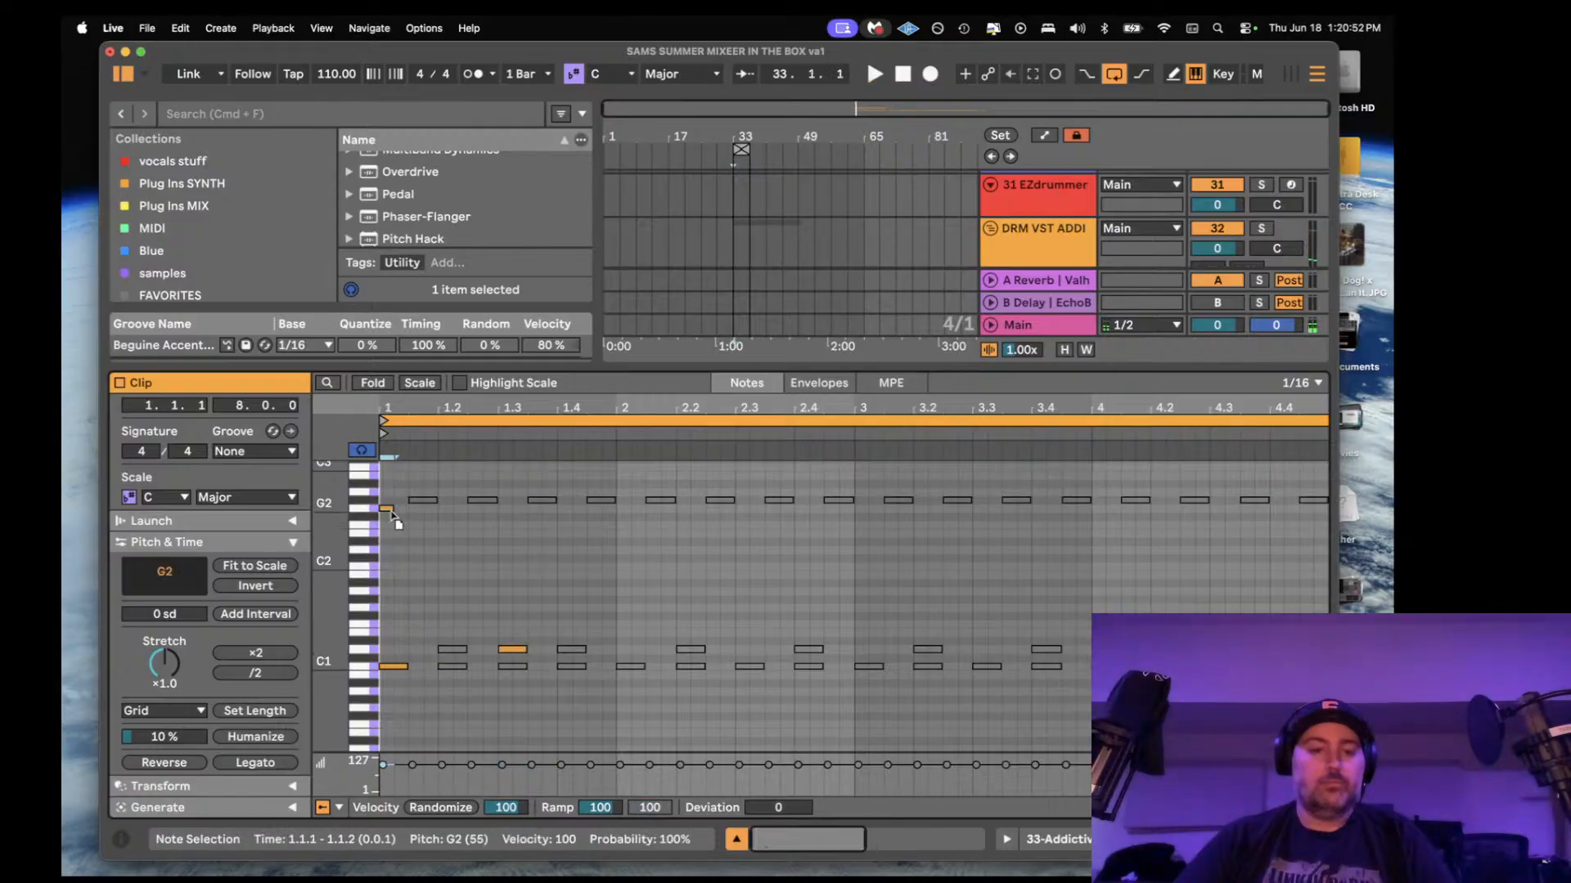
drag(401, 508, 403, 519)
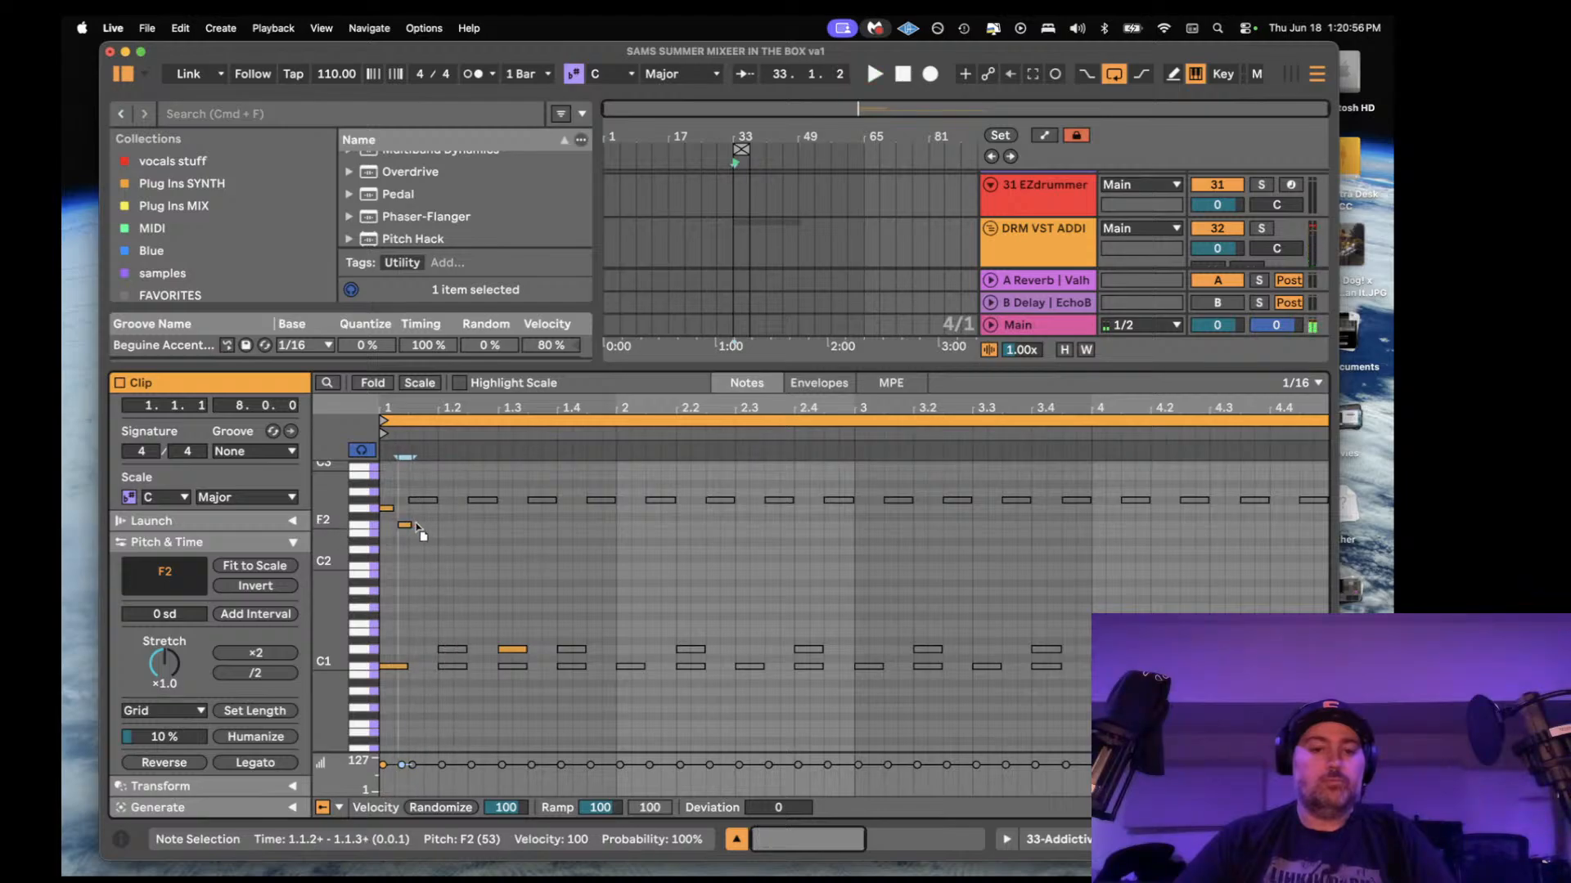
drag(418, 537, 390, 513)
- Try duplicating the G2 and F2 pair back to back, play it, and delete the copies
key(super+d)
key(super+d)
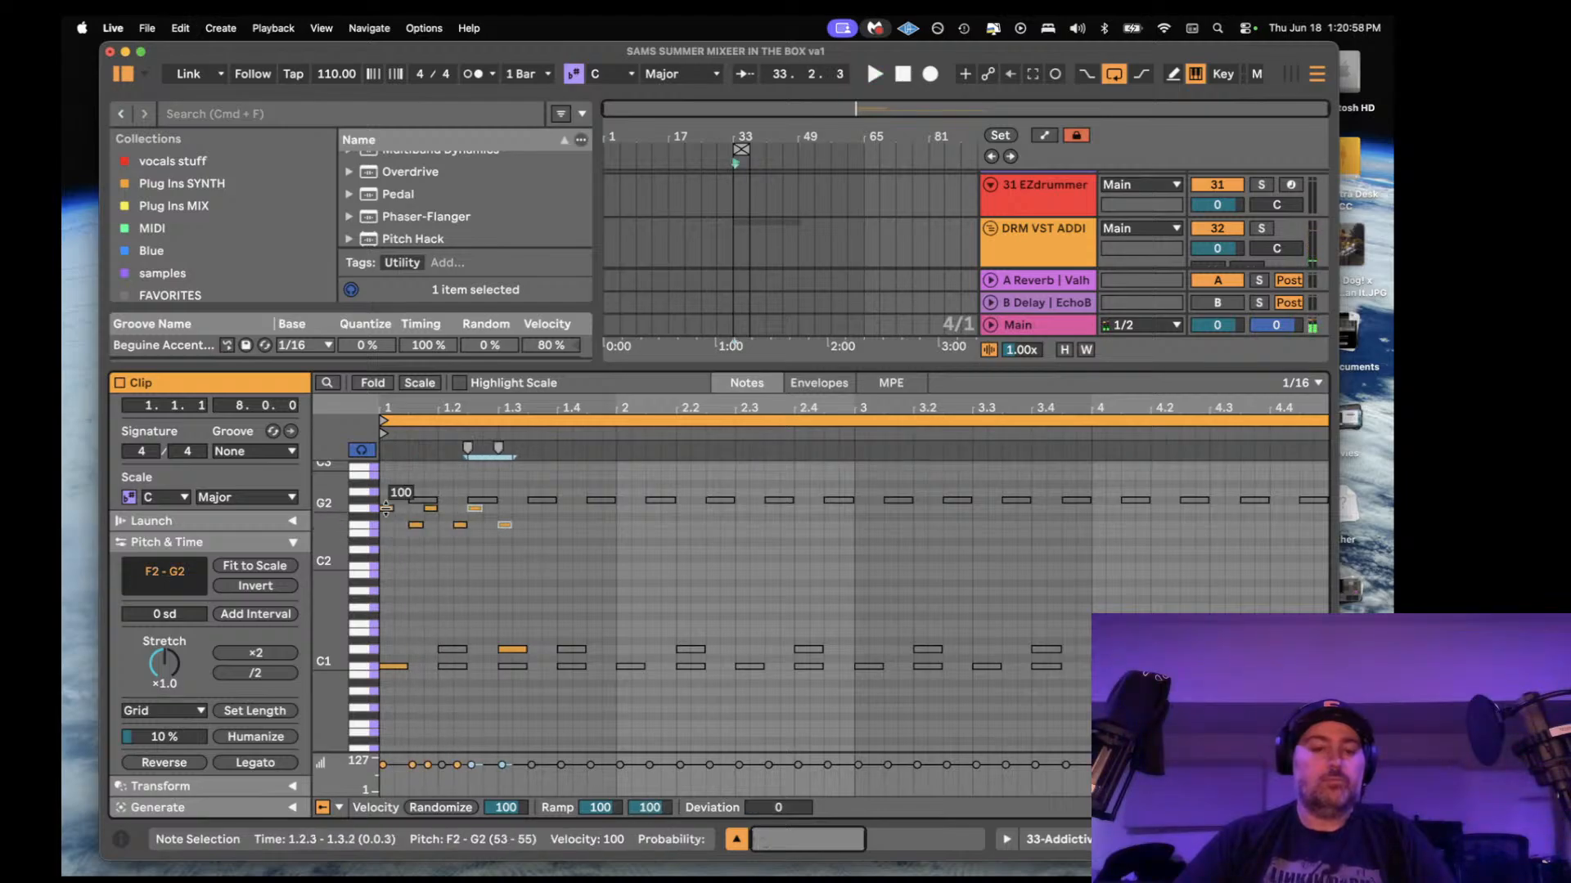
key(space)
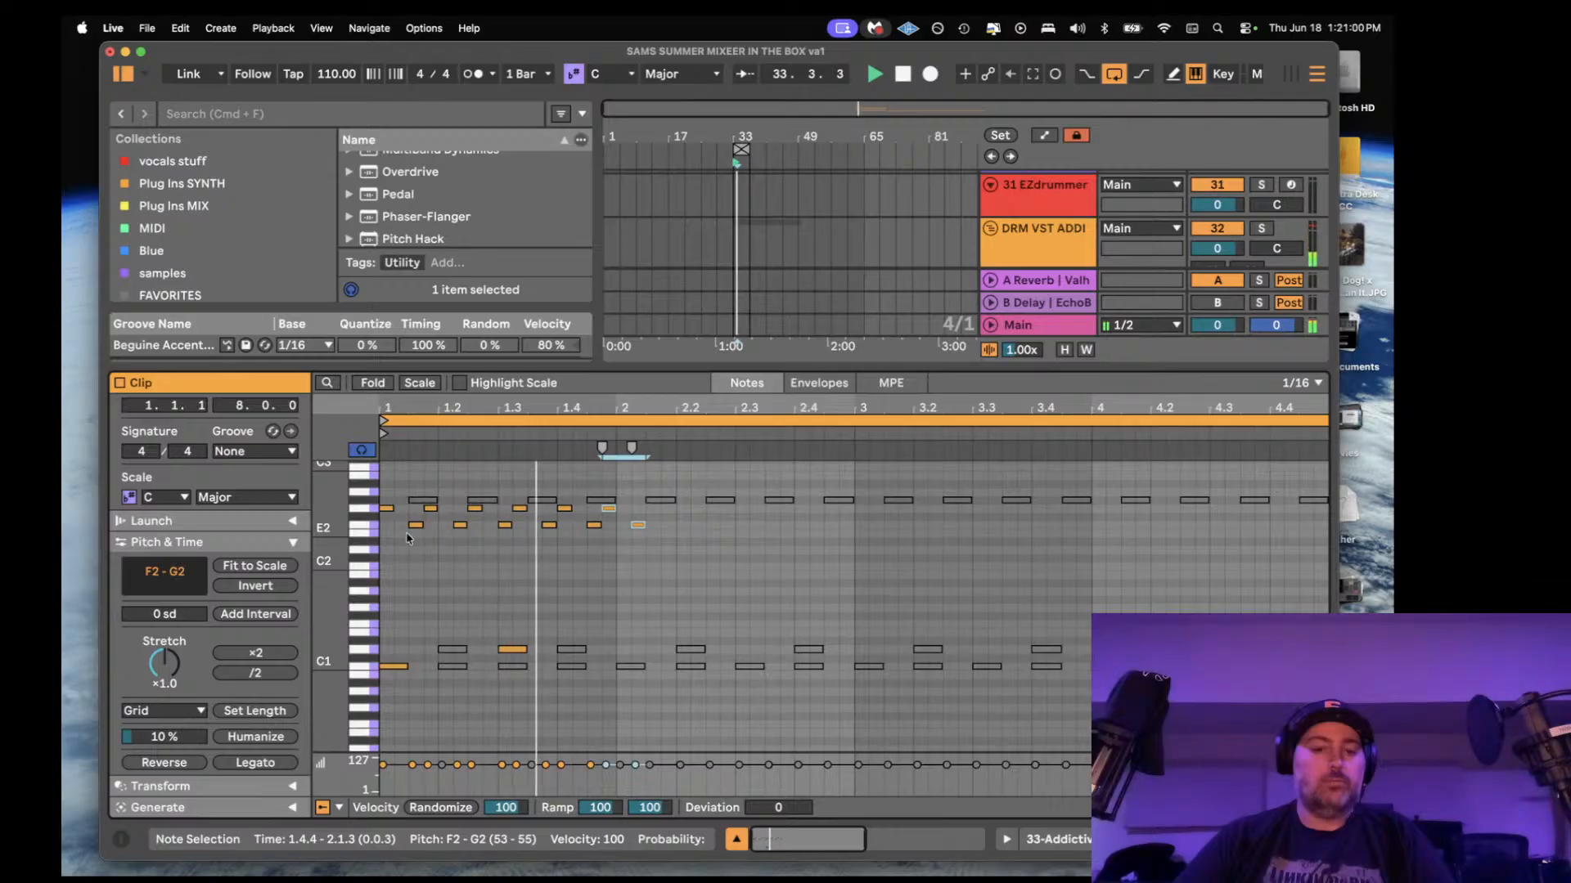
key(space)
drag(454, 516, 679, 530)
key(Delete)
- Duplicate the first beat's G2 and F2 pattern on every beat through the end of bar 4 and play it
drag(439, 508, 380, 497)
key(super+d)
key(super+d)
key(super+d)
key(super+d)
key(super+d)
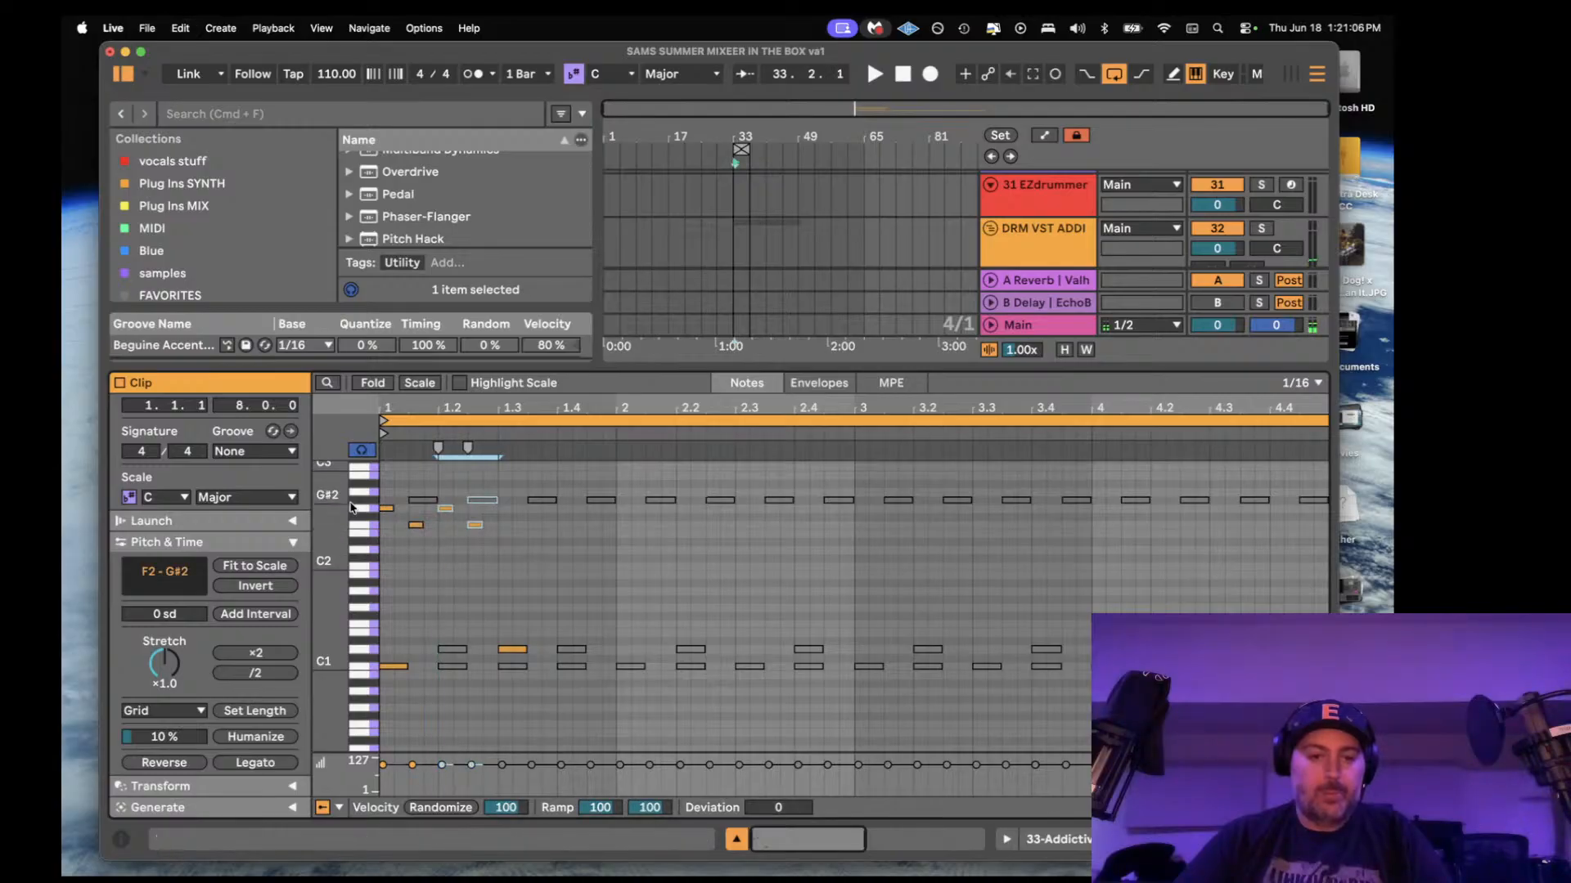
key(super+d)
key(super+d)
key(super+d)
key(super+d)
key(super+d)
key(super+d)
key(super+d)
key(super+d)
key(super+d)
key(super+d)
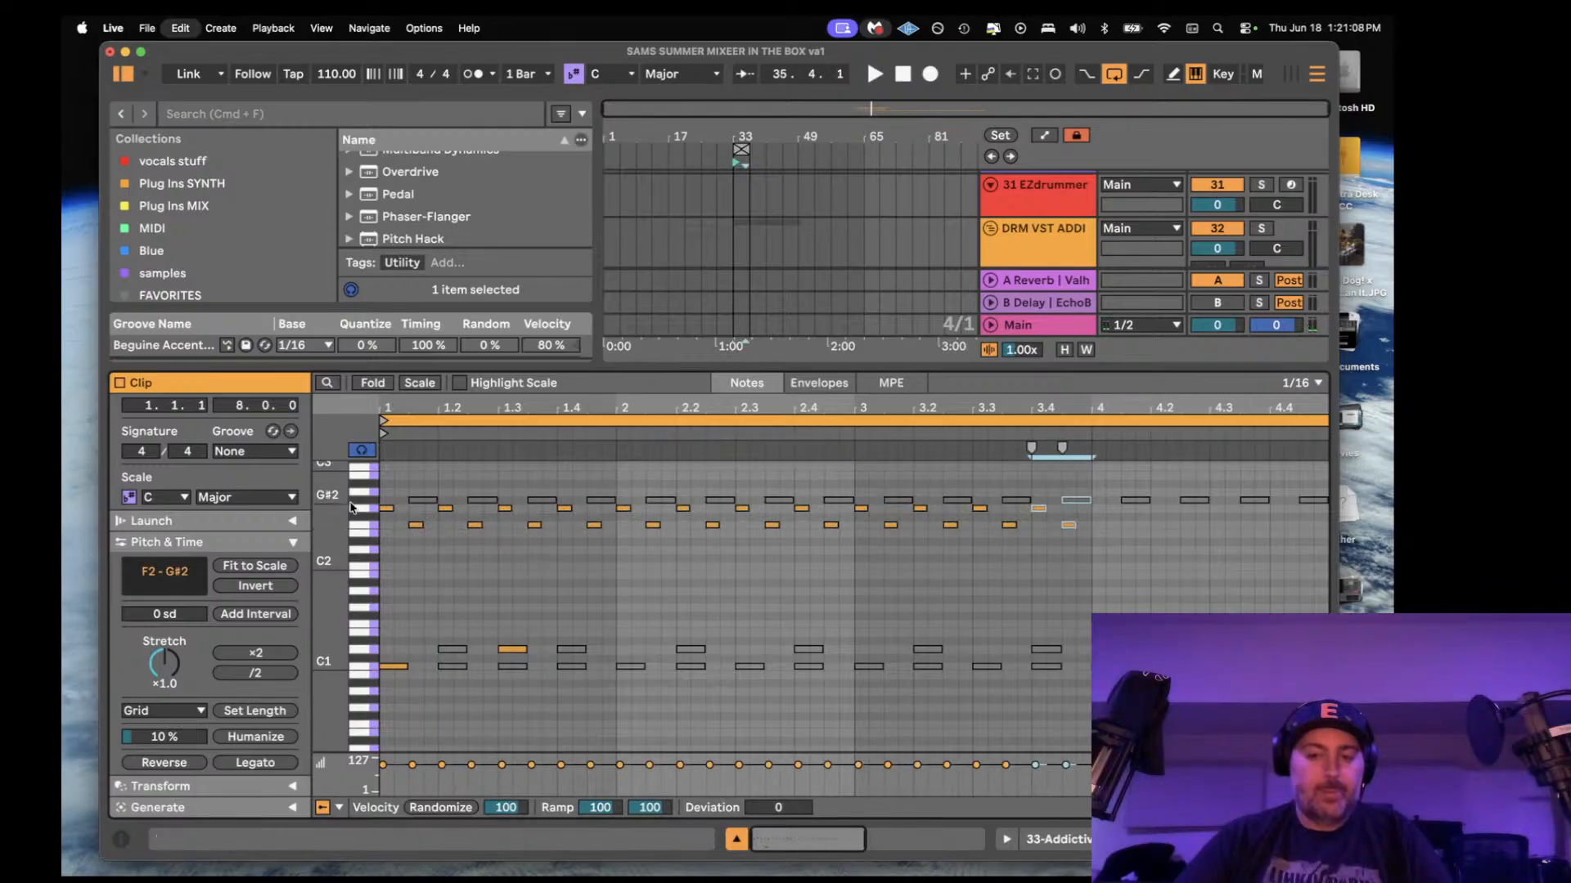
key(space)
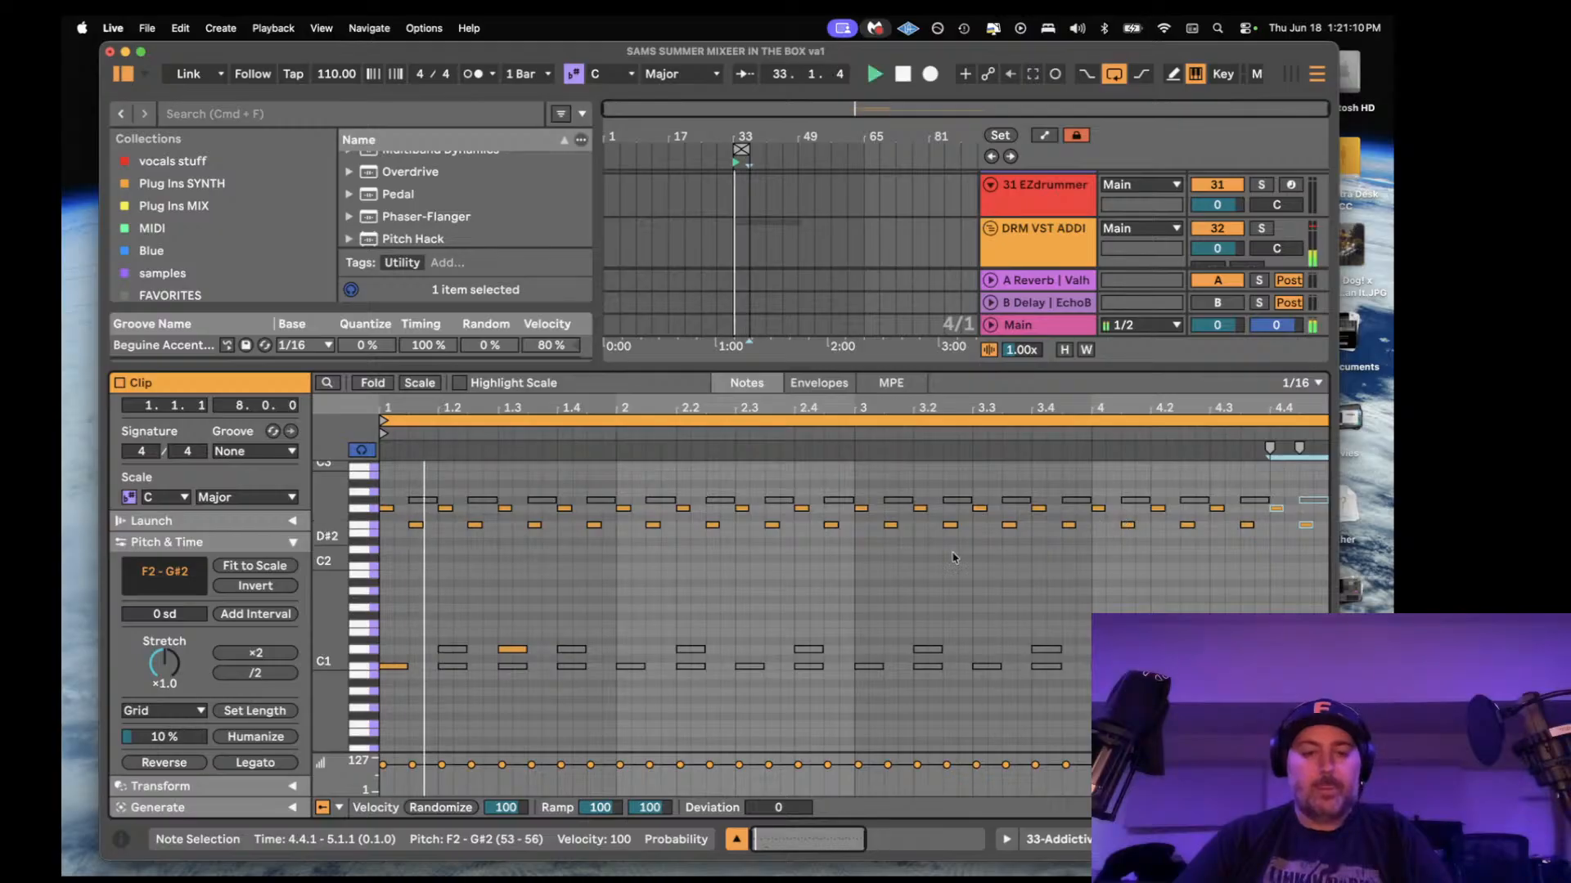
key(space)
- Set the velocity of all G2 notes to 86 and lengthen them slightly past the start of the F2 notes
click(365, 509)
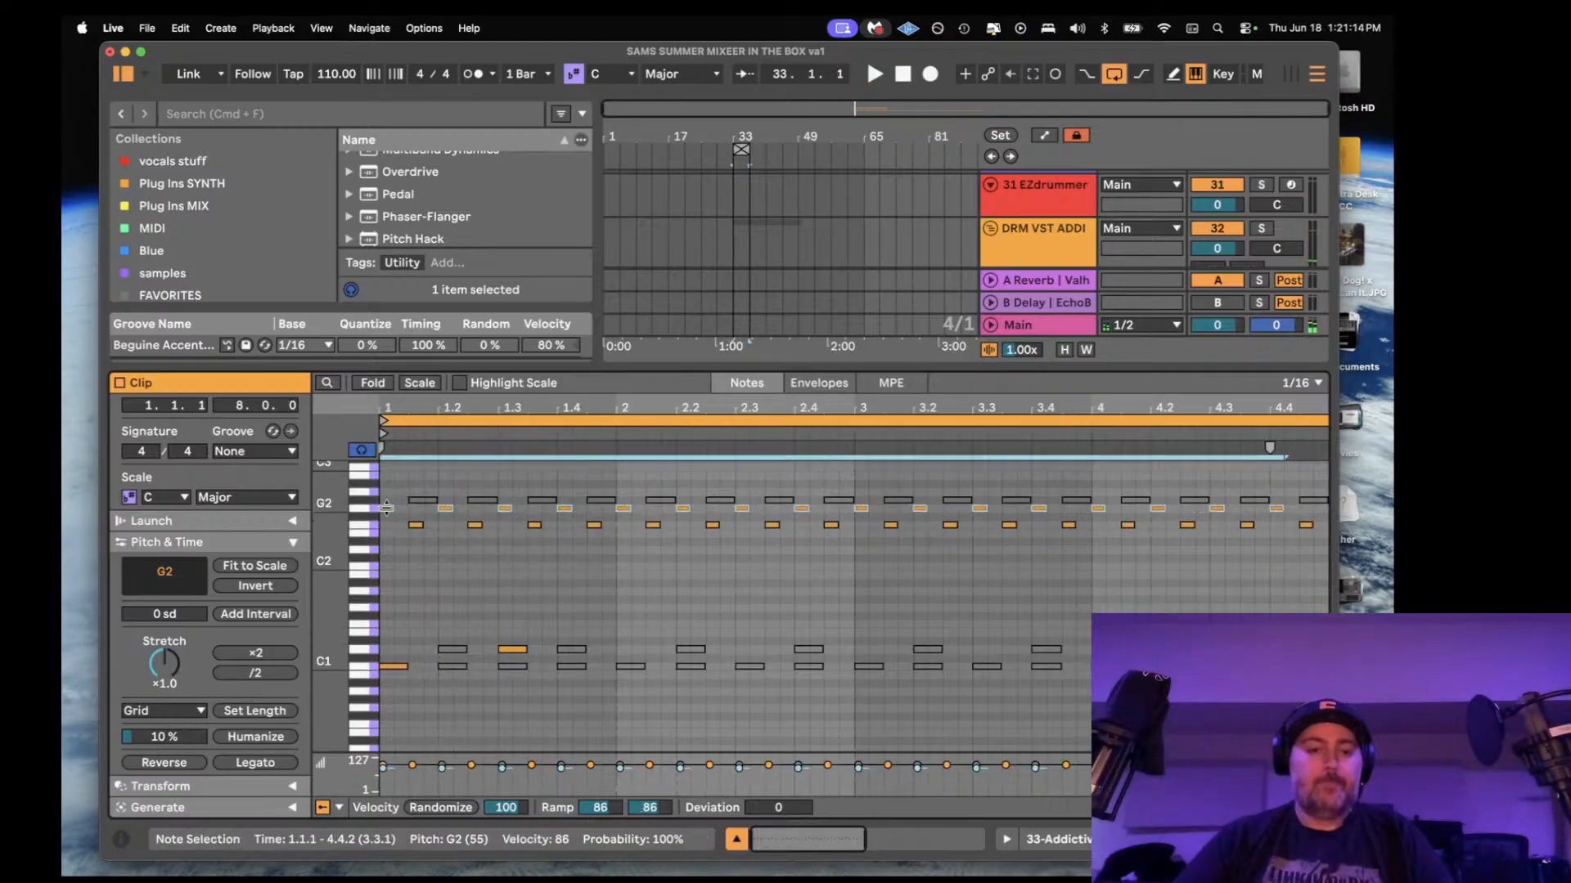
drag(391, 504, 415, 506)
key(space)
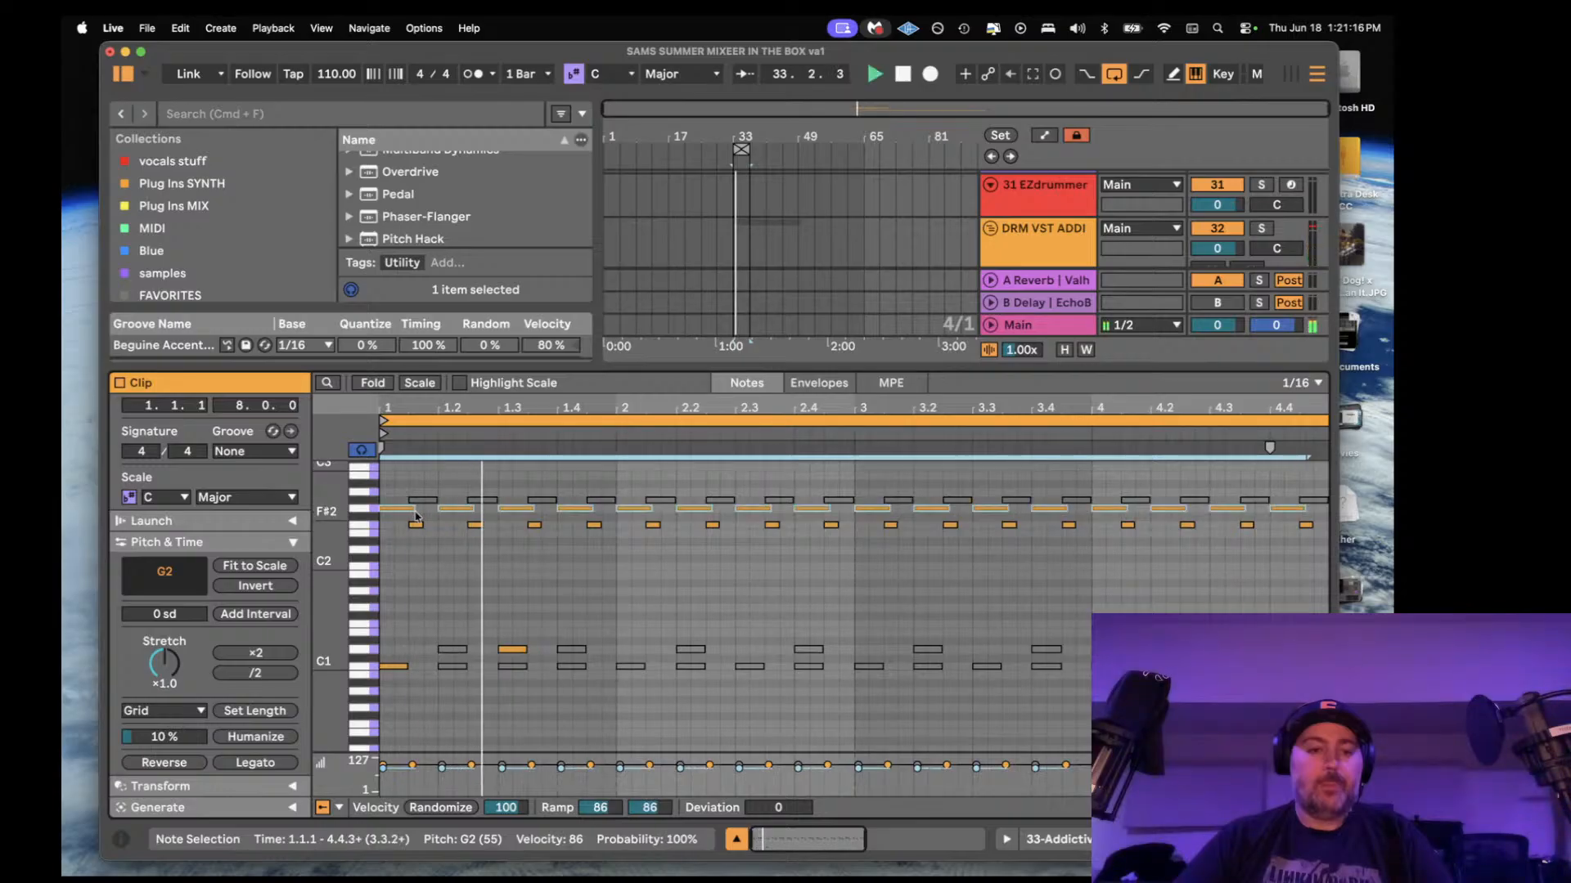
- Transpose the row of G2 notes down to E2 and audition the new drum sound
key(Down)
key(Down)
key(space)
key(Down)
key(space)
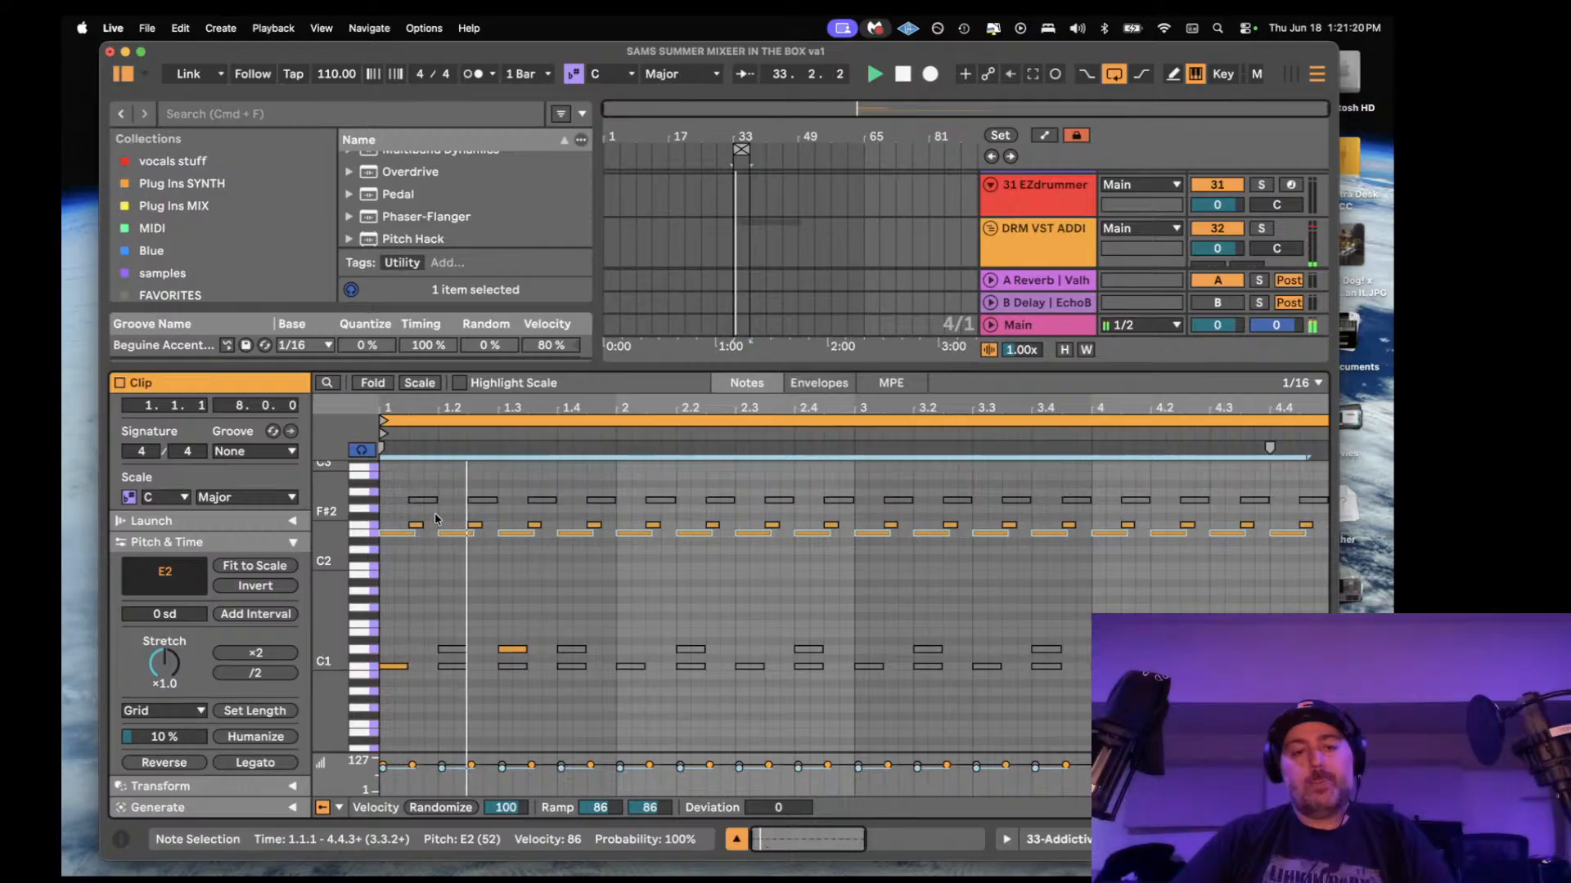
- Set the velocity of all F2 notes to 70 and transpose them down to D#2
click(364, 523)
key(space)
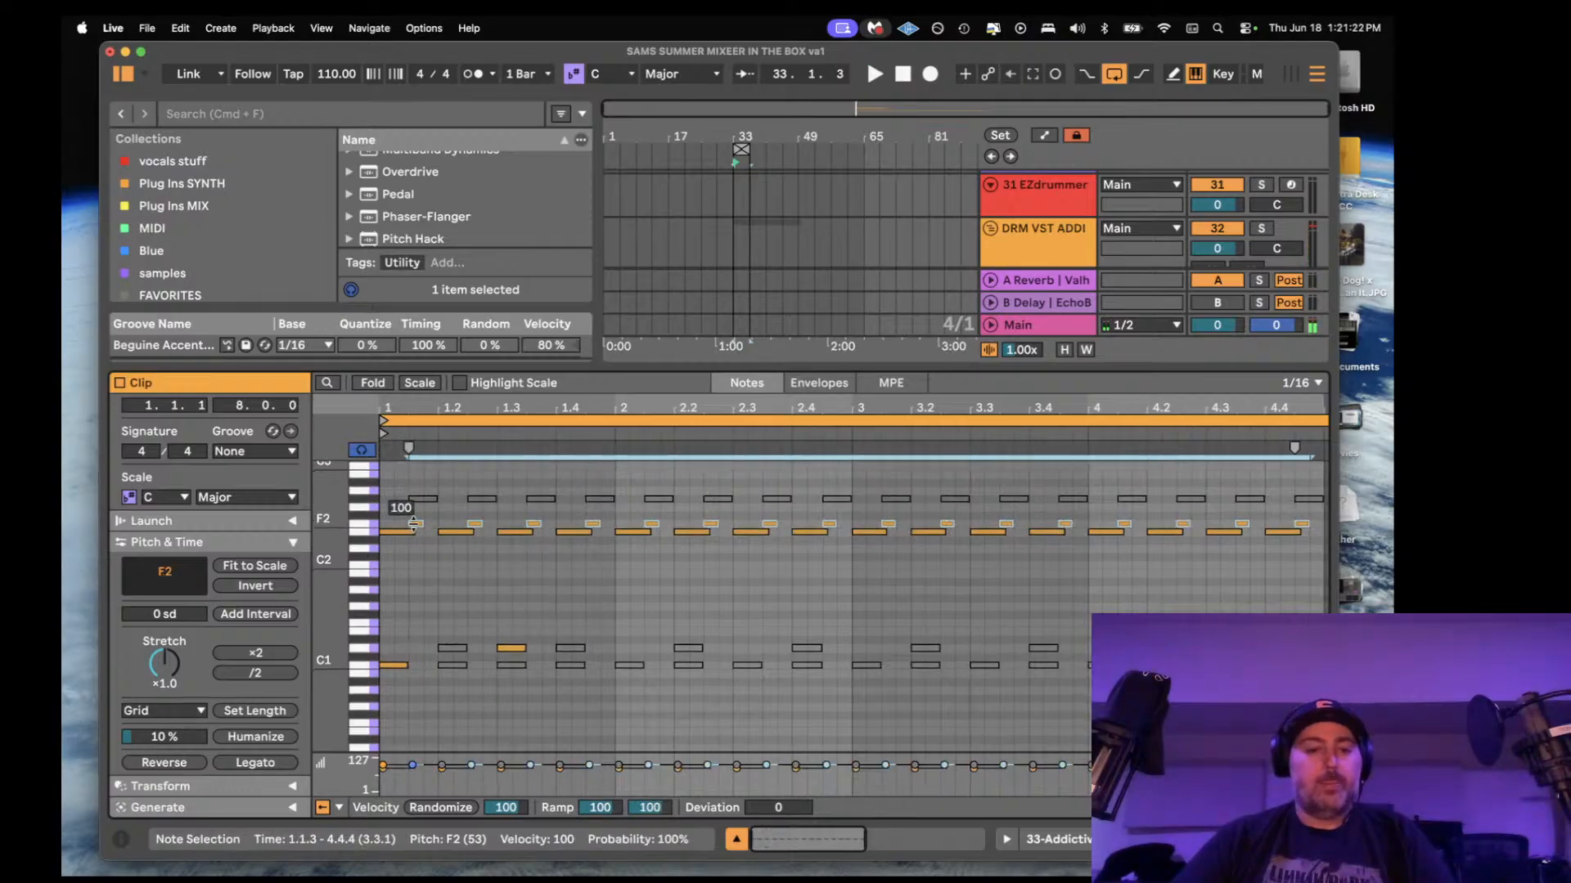
key(space)
key(Down)
key(Down)
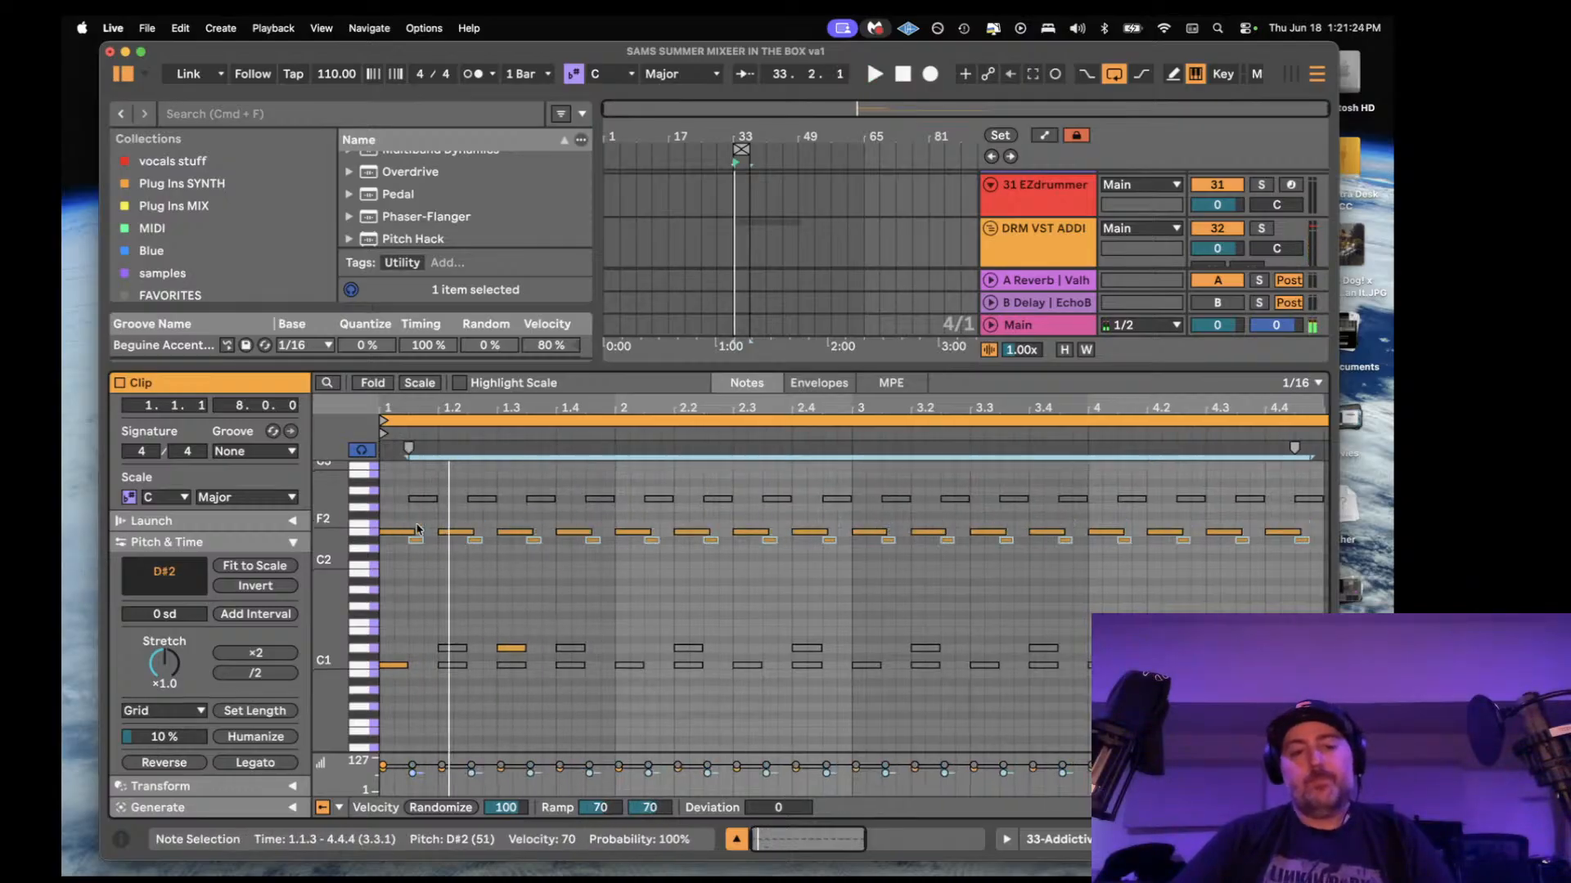
- Transpose the E2 notes down to D#2 and shorten them to end where the offbeat D#2 notes begin
click(366, 533)
key(space)
key(Down)
key(space)
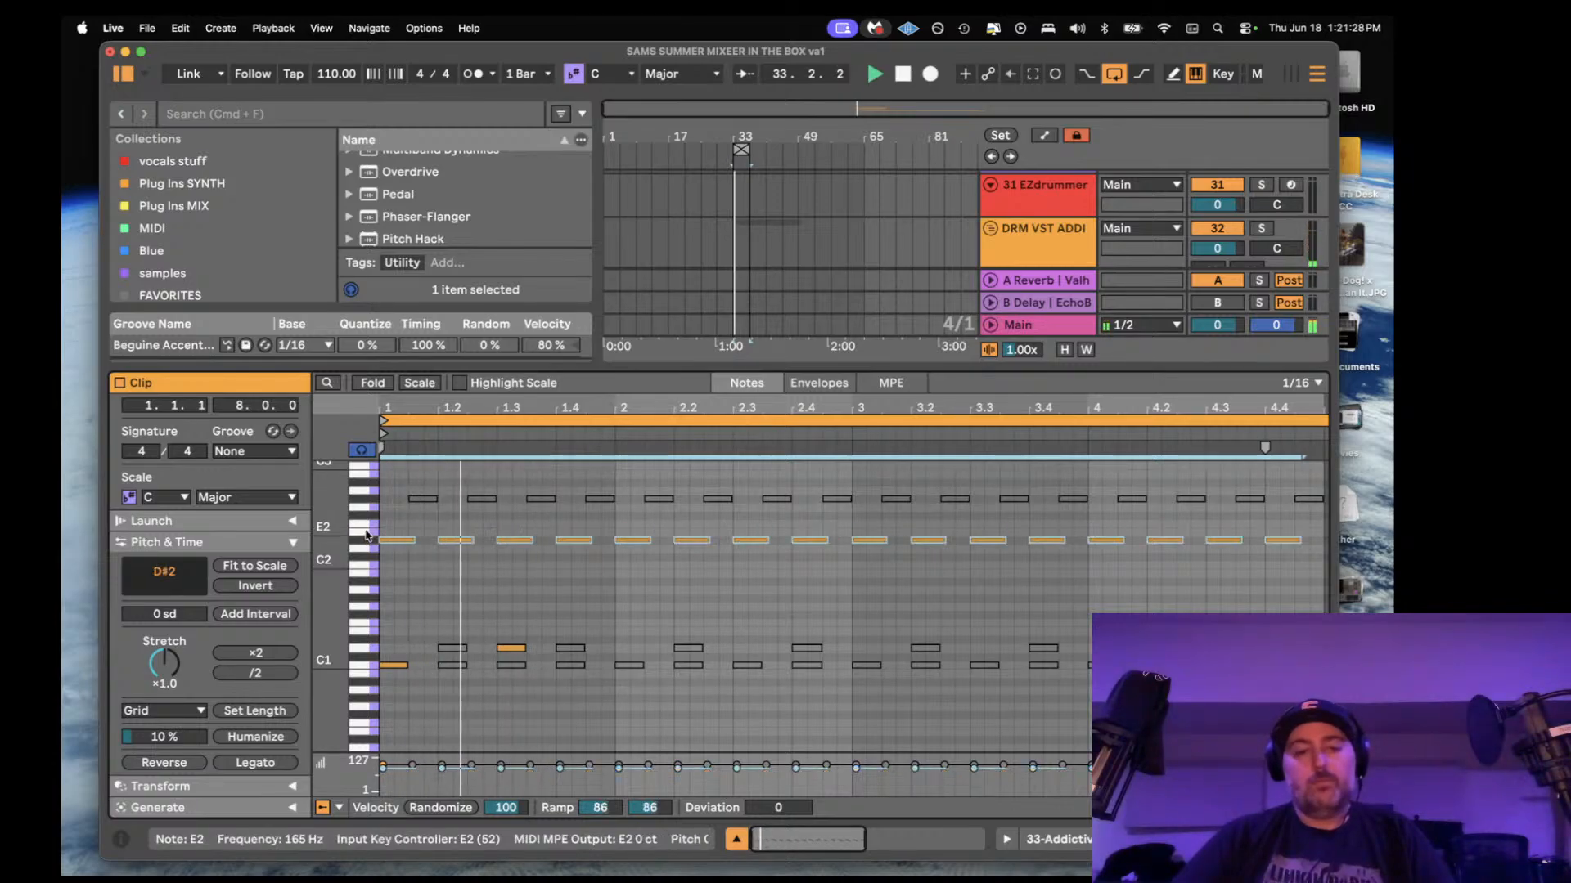
drag(413, 542, 404, 544)
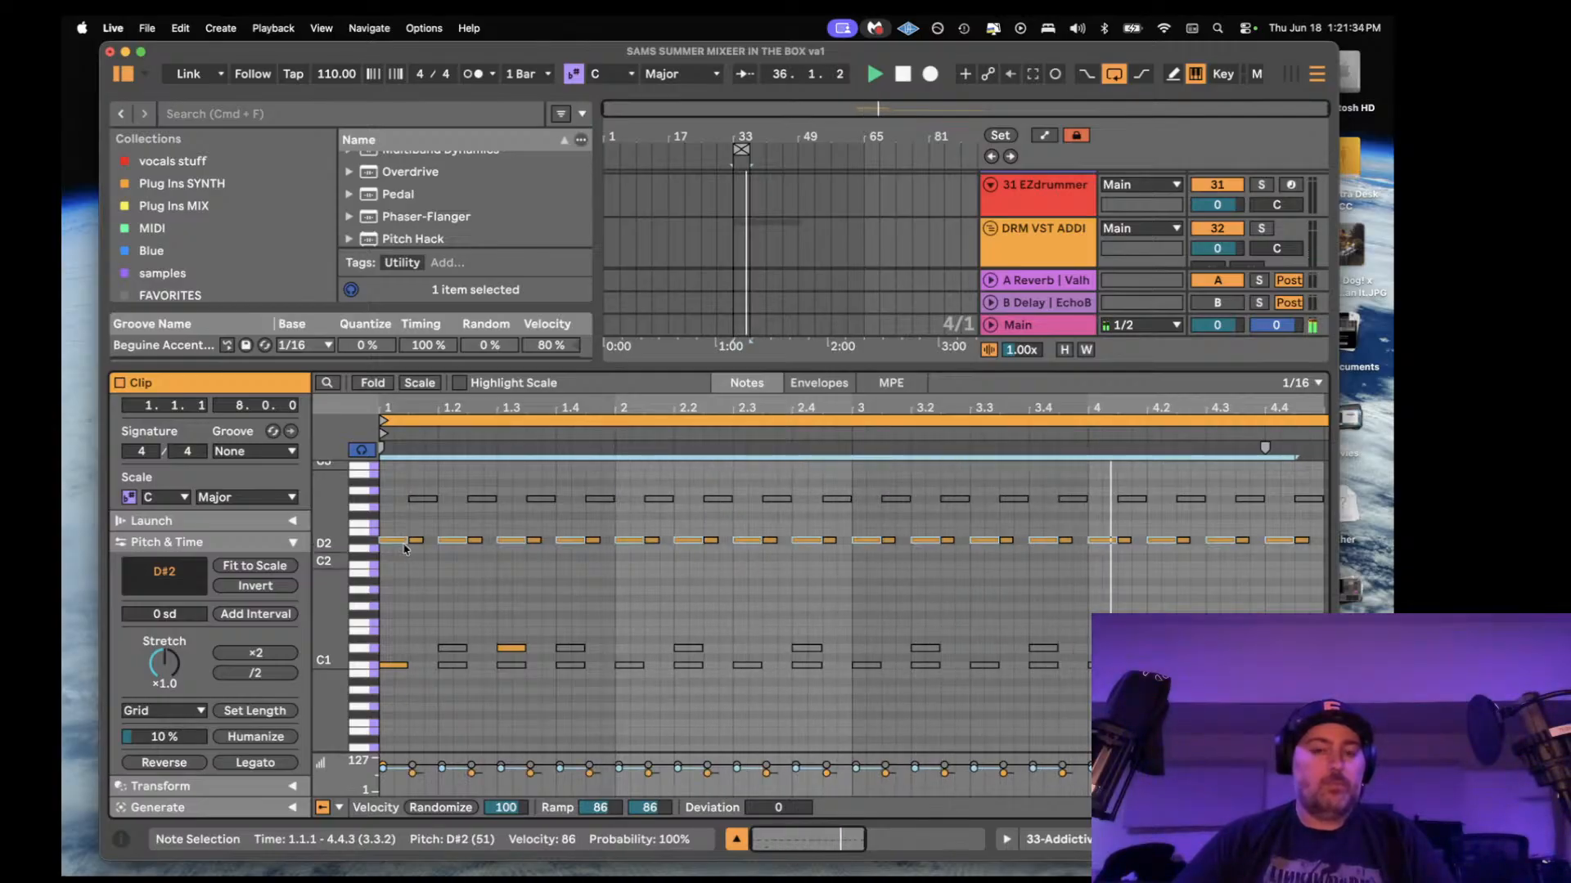
- Add C1 kick notes at 1.2.3, 1.3.4 and 1.4.3 in the drum clip while the loop plays
key(space)
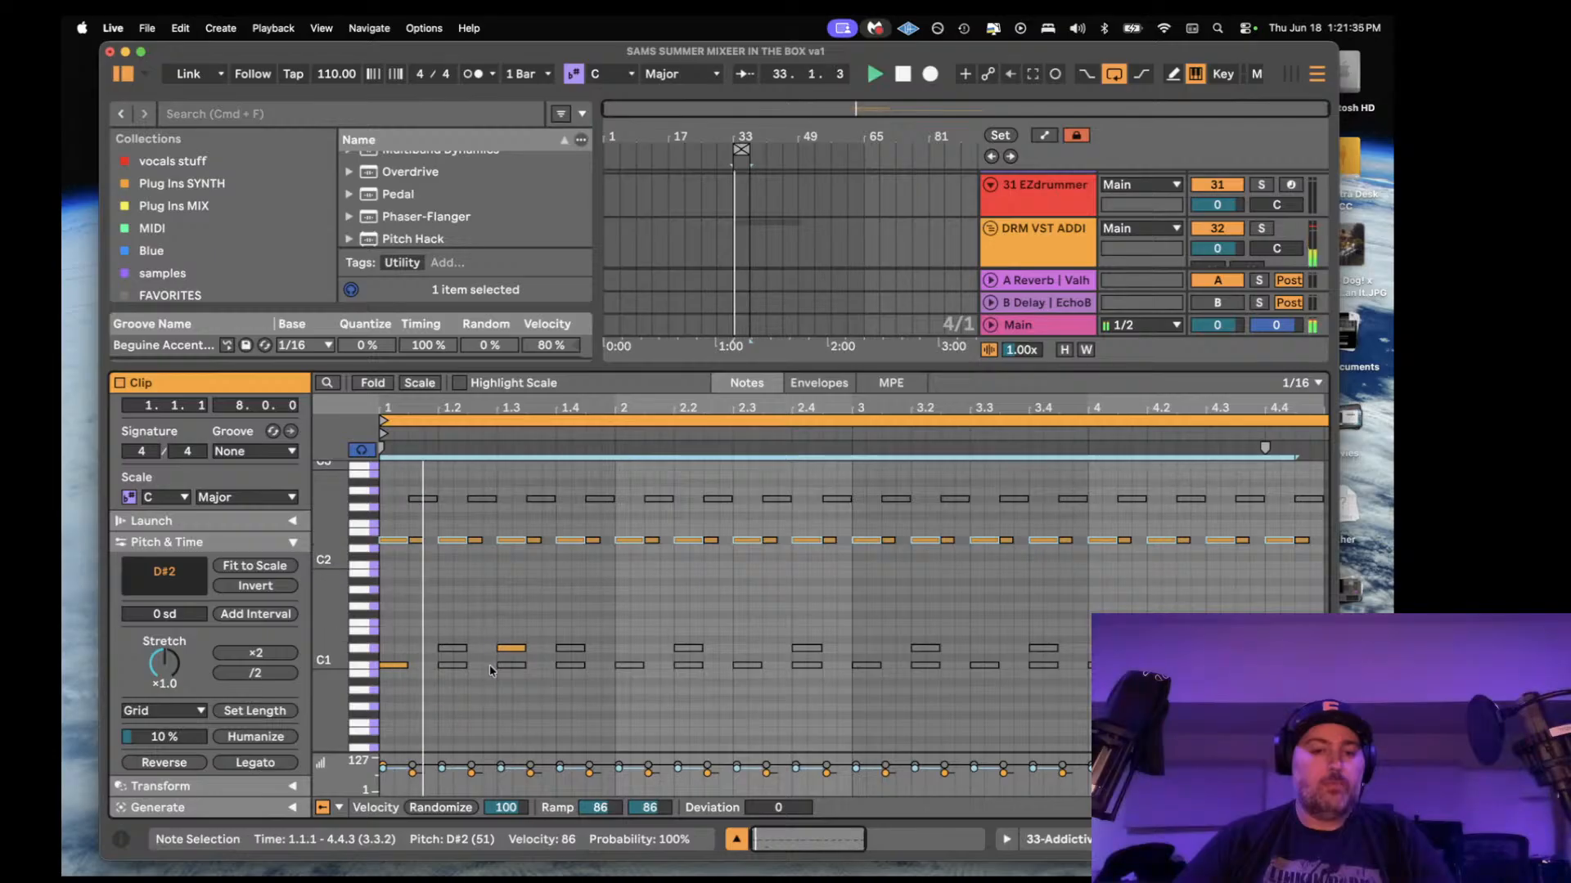
click(567, 665)
key(Left)
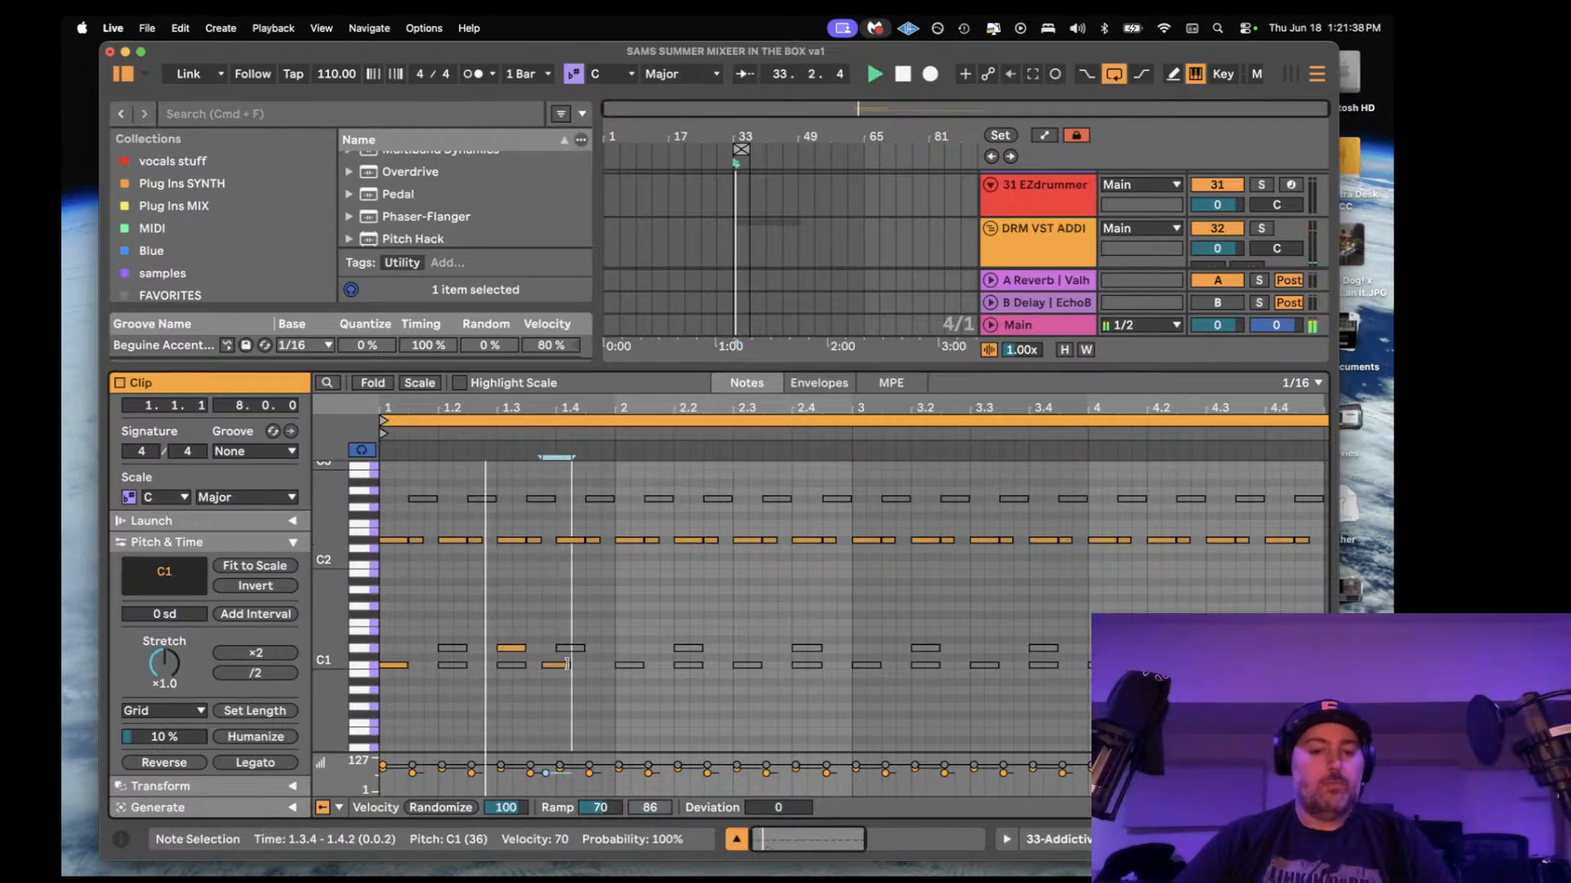
key(Right)
key(Right)
key(Right)
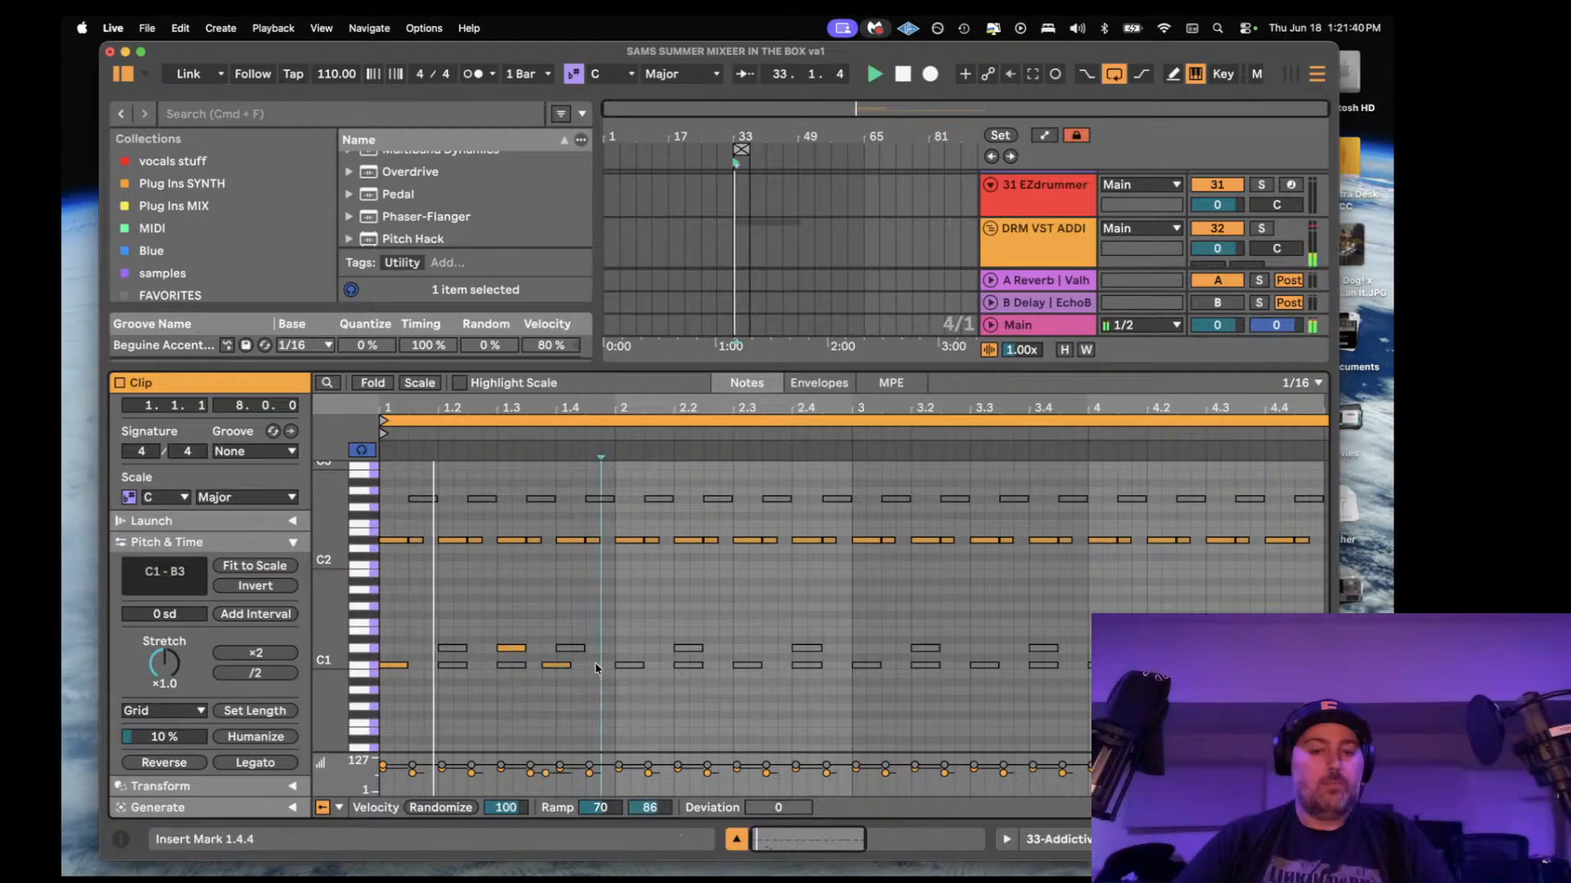
click(478, 671)
double_click(477, 669)
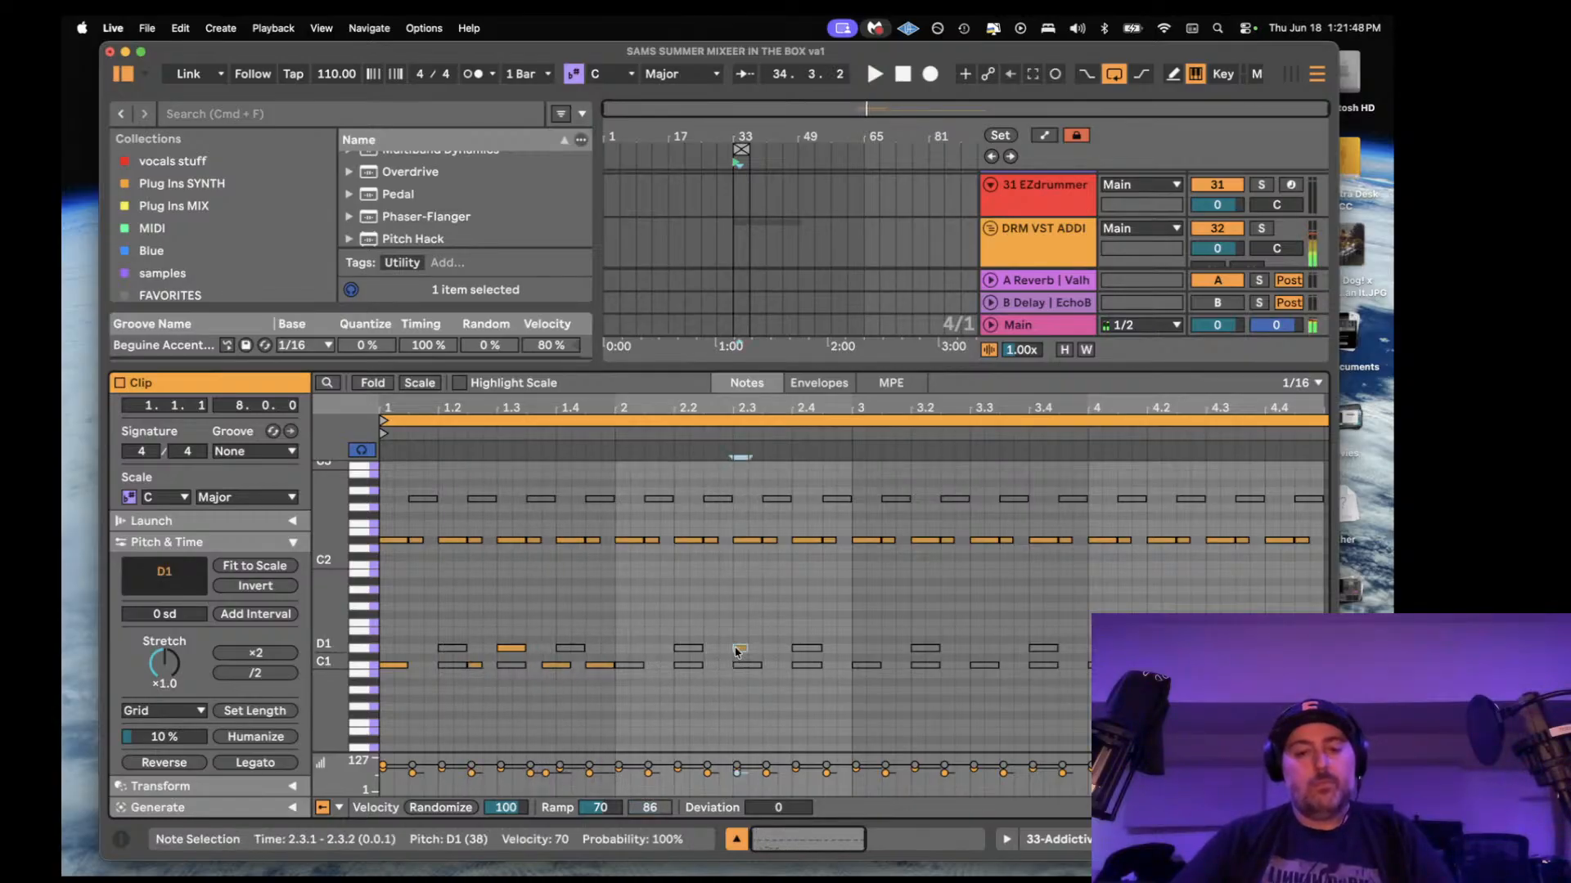
- Lengthen the D1 note at 2.3.1 slightly and add short D1 notes at 1.2.4, 2.4.3 and 2.4.4
drag(746, 650, 754, 647)
double_click(844, 647)
double_click(491, 648)
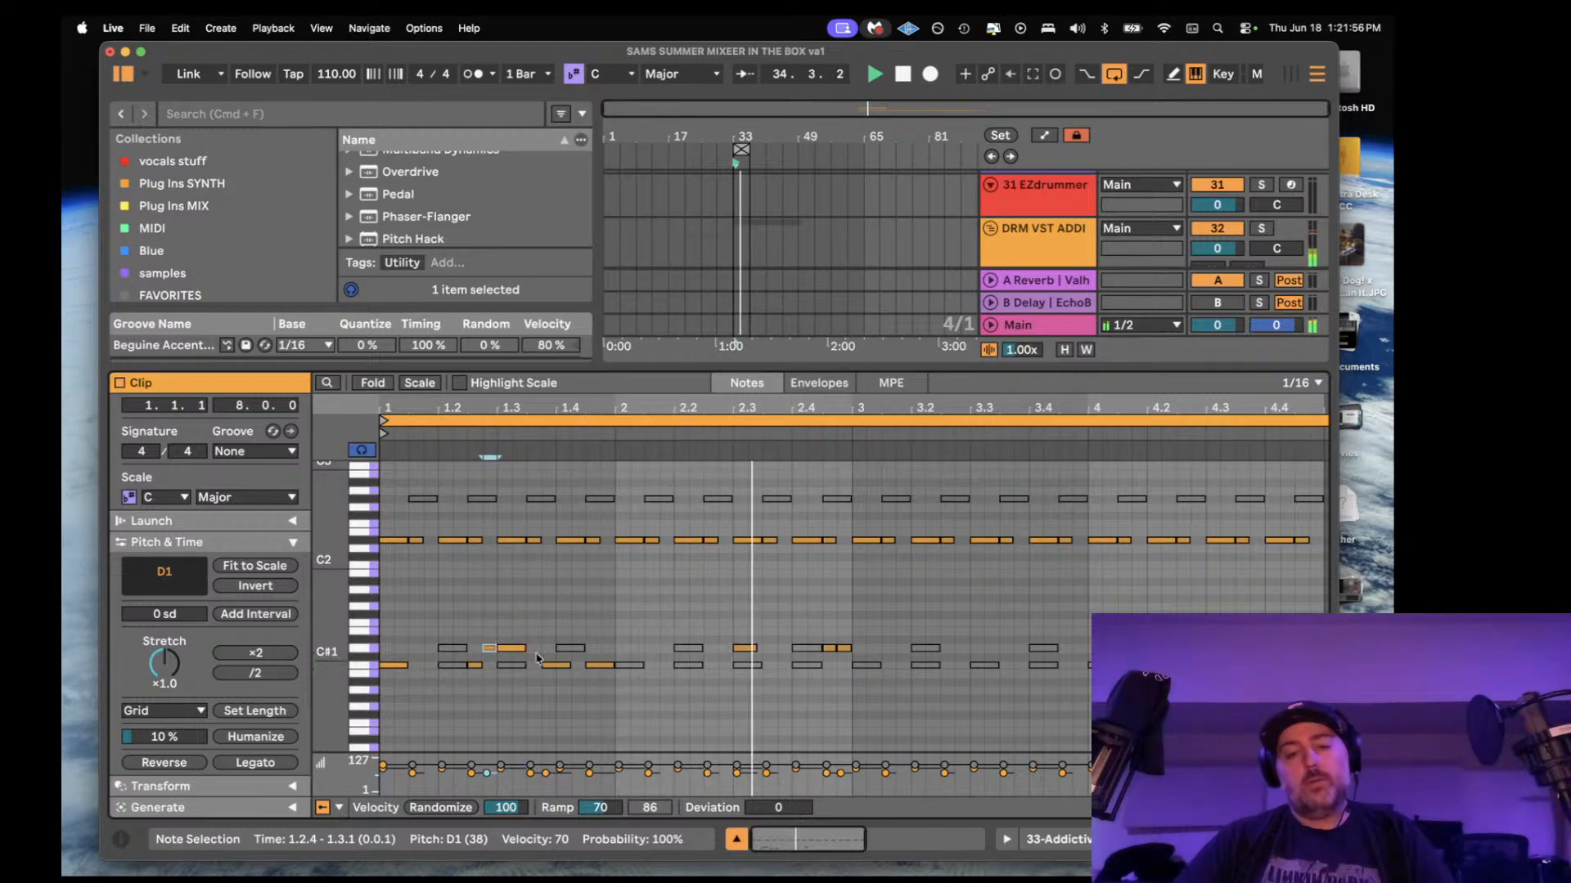
- Add a C1 note at 2.2.3, set the D1 note at 2.3.1 to velocity 106 and audition the pattern
double_click(710, 665)
drag(718, 665, 746, 652)
key(space)
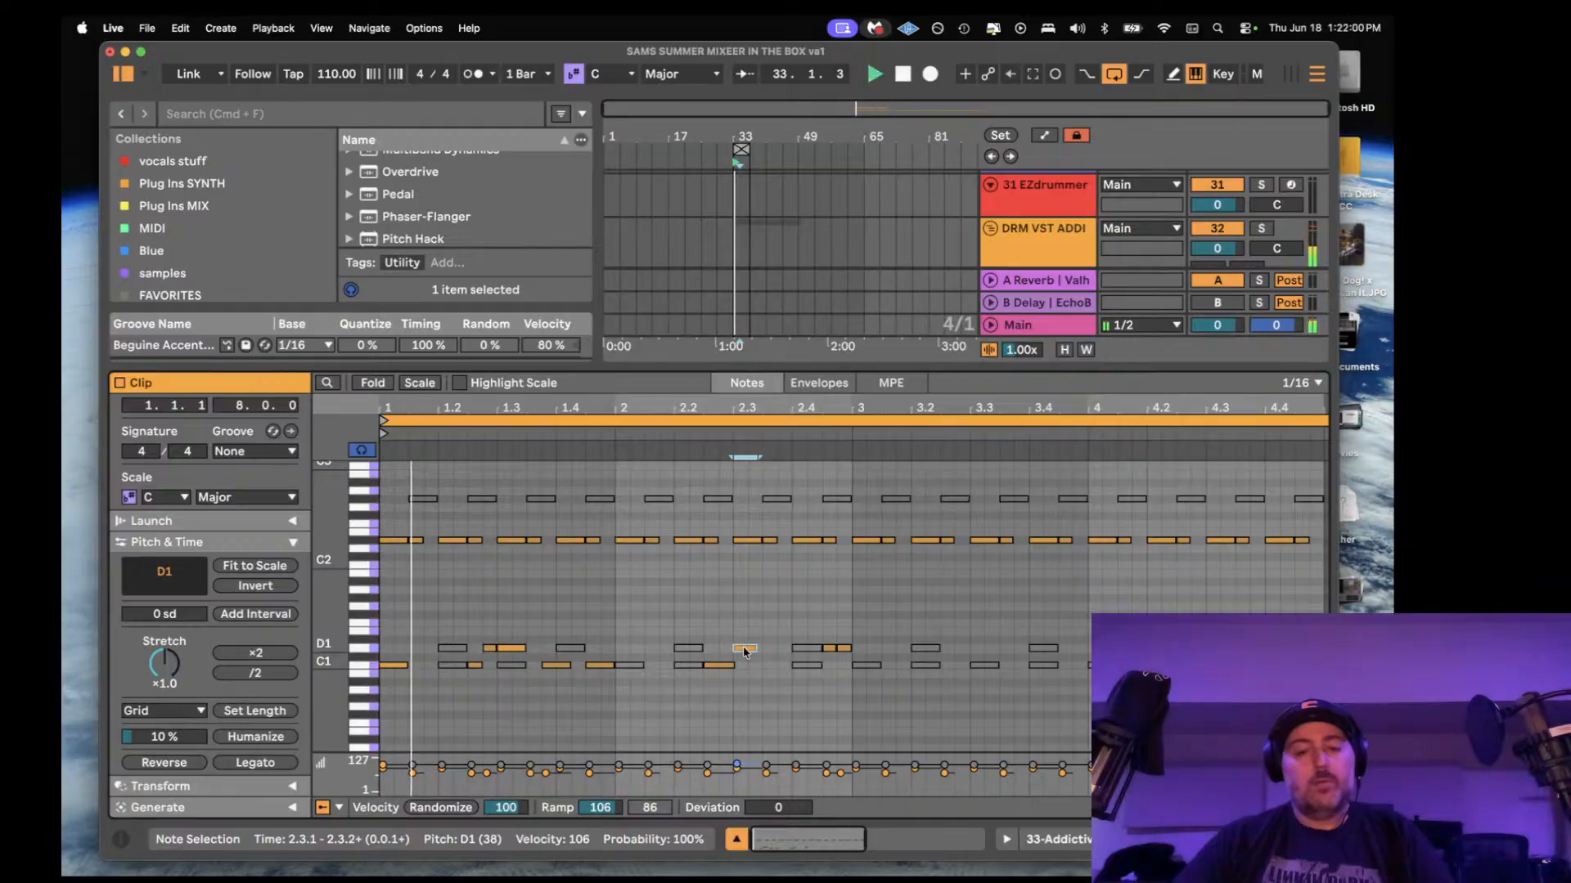
- Close the clip view and move the four-bar Addictive Drums clip from bar 33 to bar 17
double_click(1023, 249)
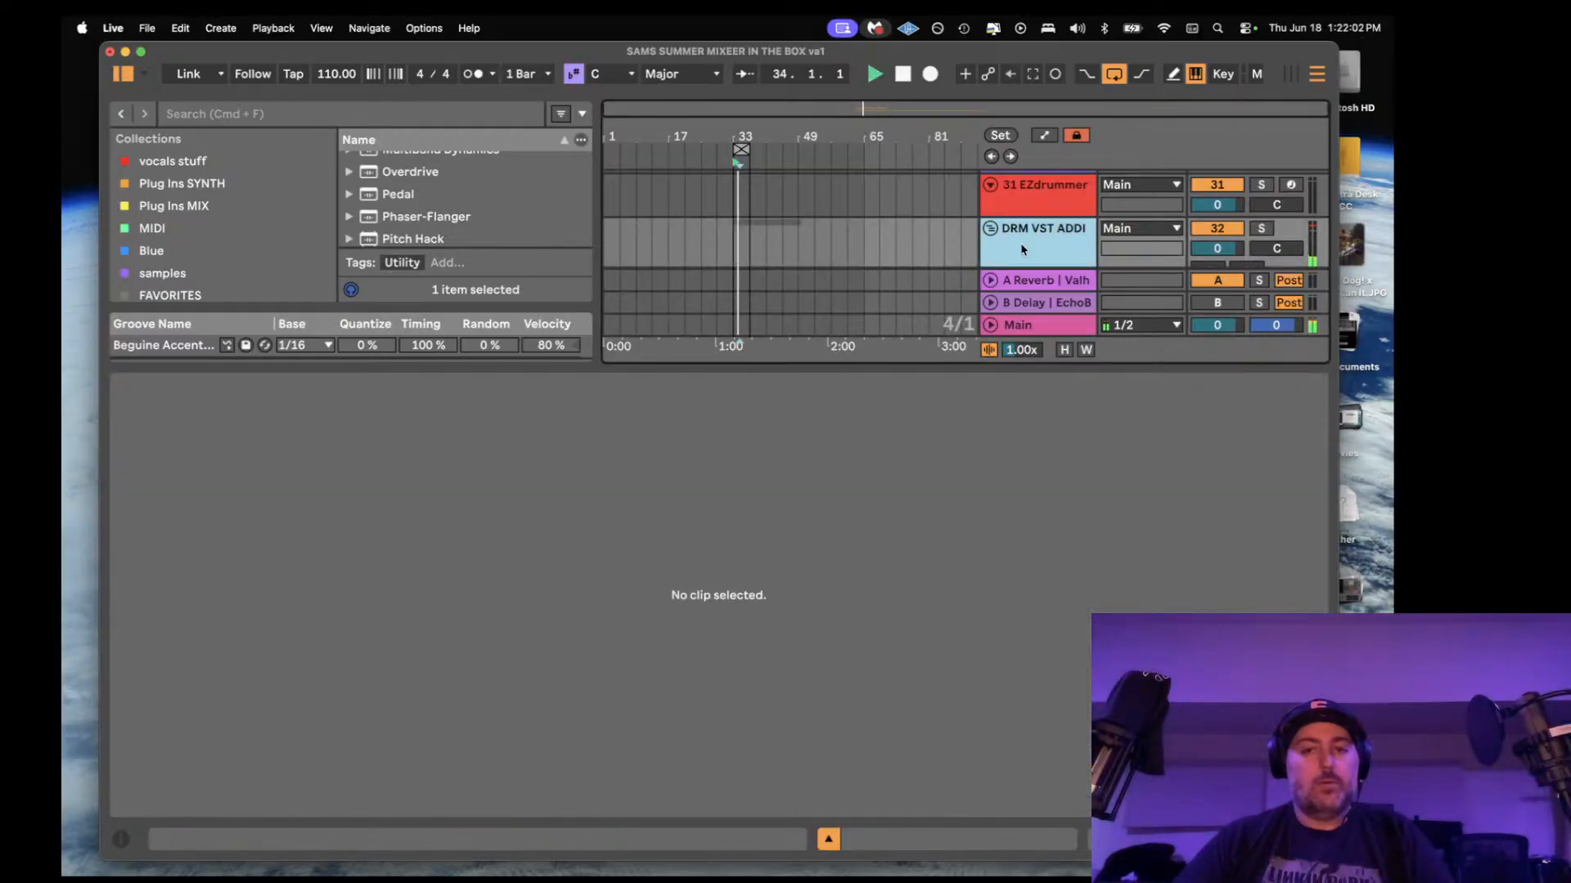
click(746, 364)
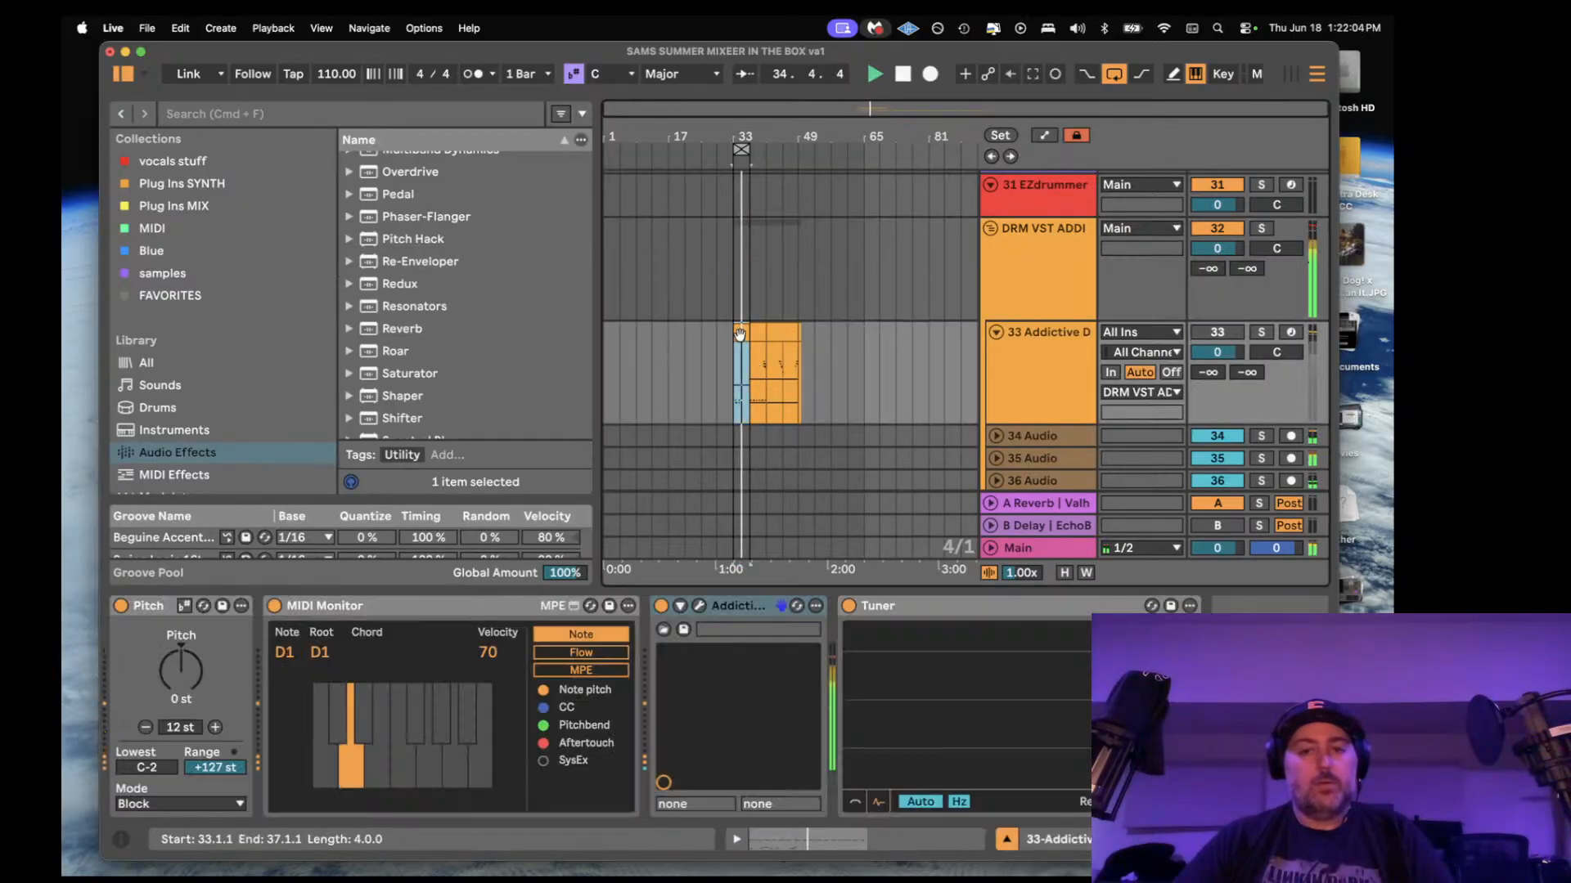
drag(935, 102, 931, 151)
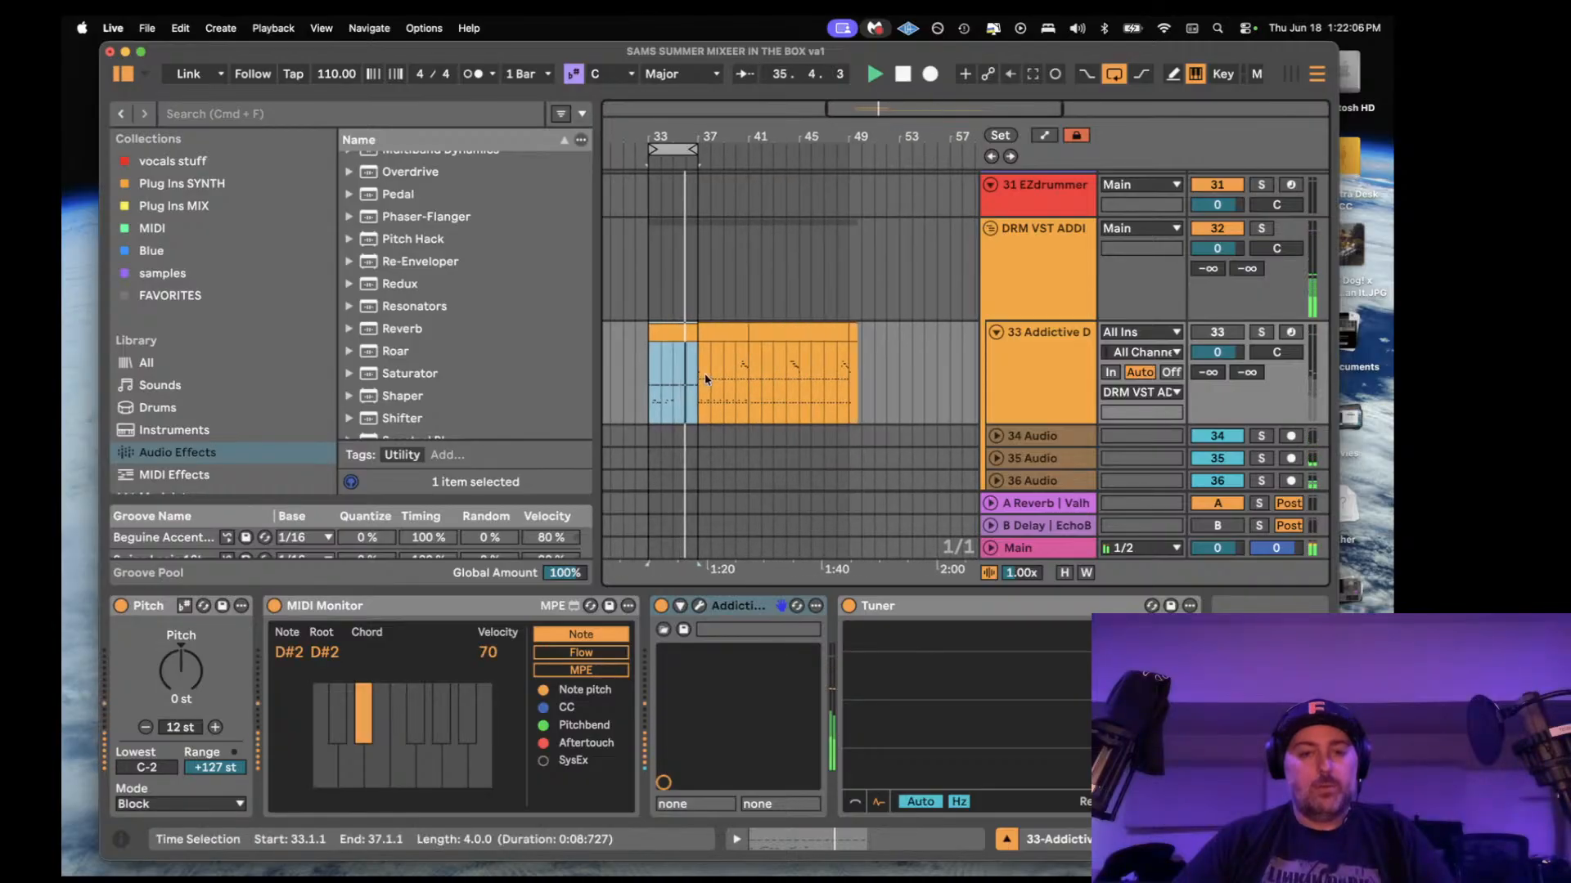
scroll(709, 366, left, 2)
mouse_move(732, 369)
mouse_down()
mouse_move(709, 338)
mouse_move(674, 337)
mouse_up()
key(super+d)
shift+click(715, 334)
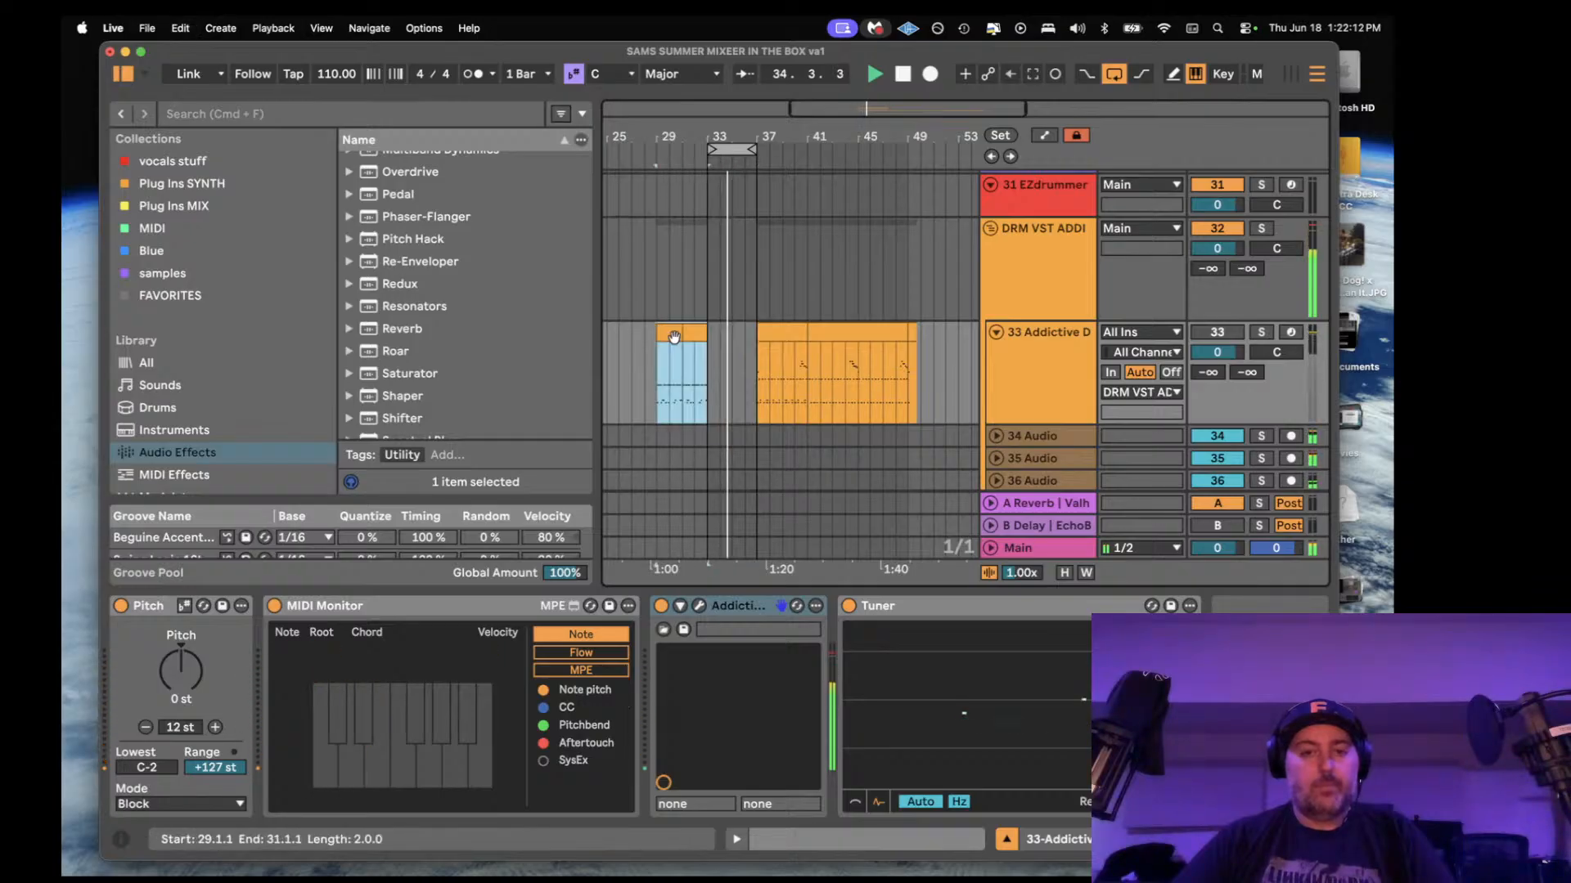
scroll(781, 336, left, 5)
drag(896, 338, 746, 337)
key(space)
double_click(867, 109)
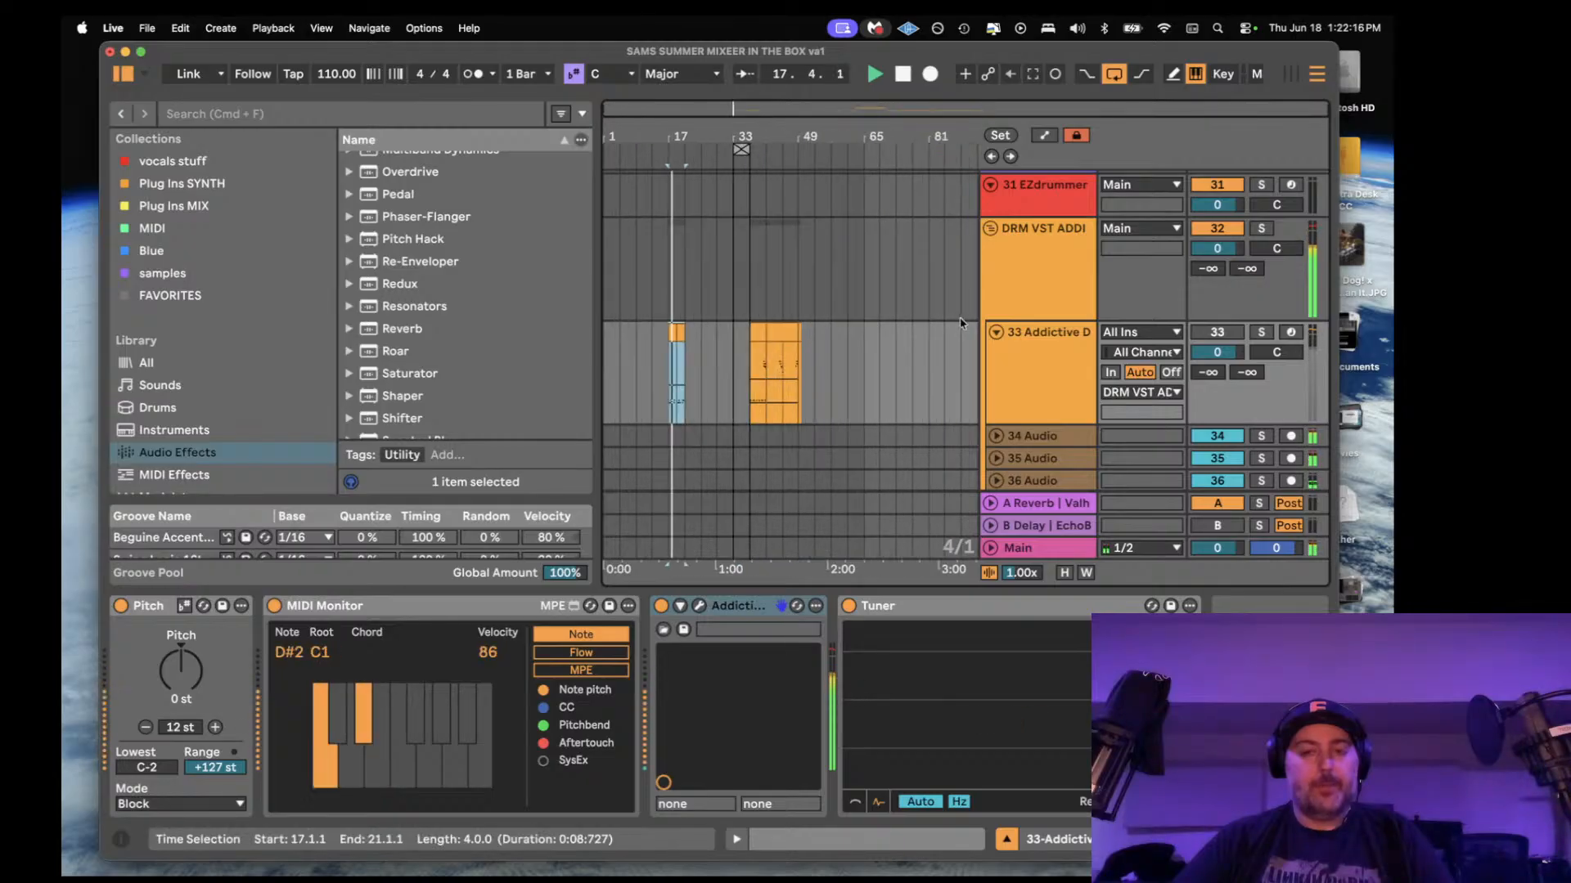
- Extend the start of the remaining Addictive Drums clip back to bar 33 and restart playback
drag(752, 336, 737, 337)
key(space)
key(space)
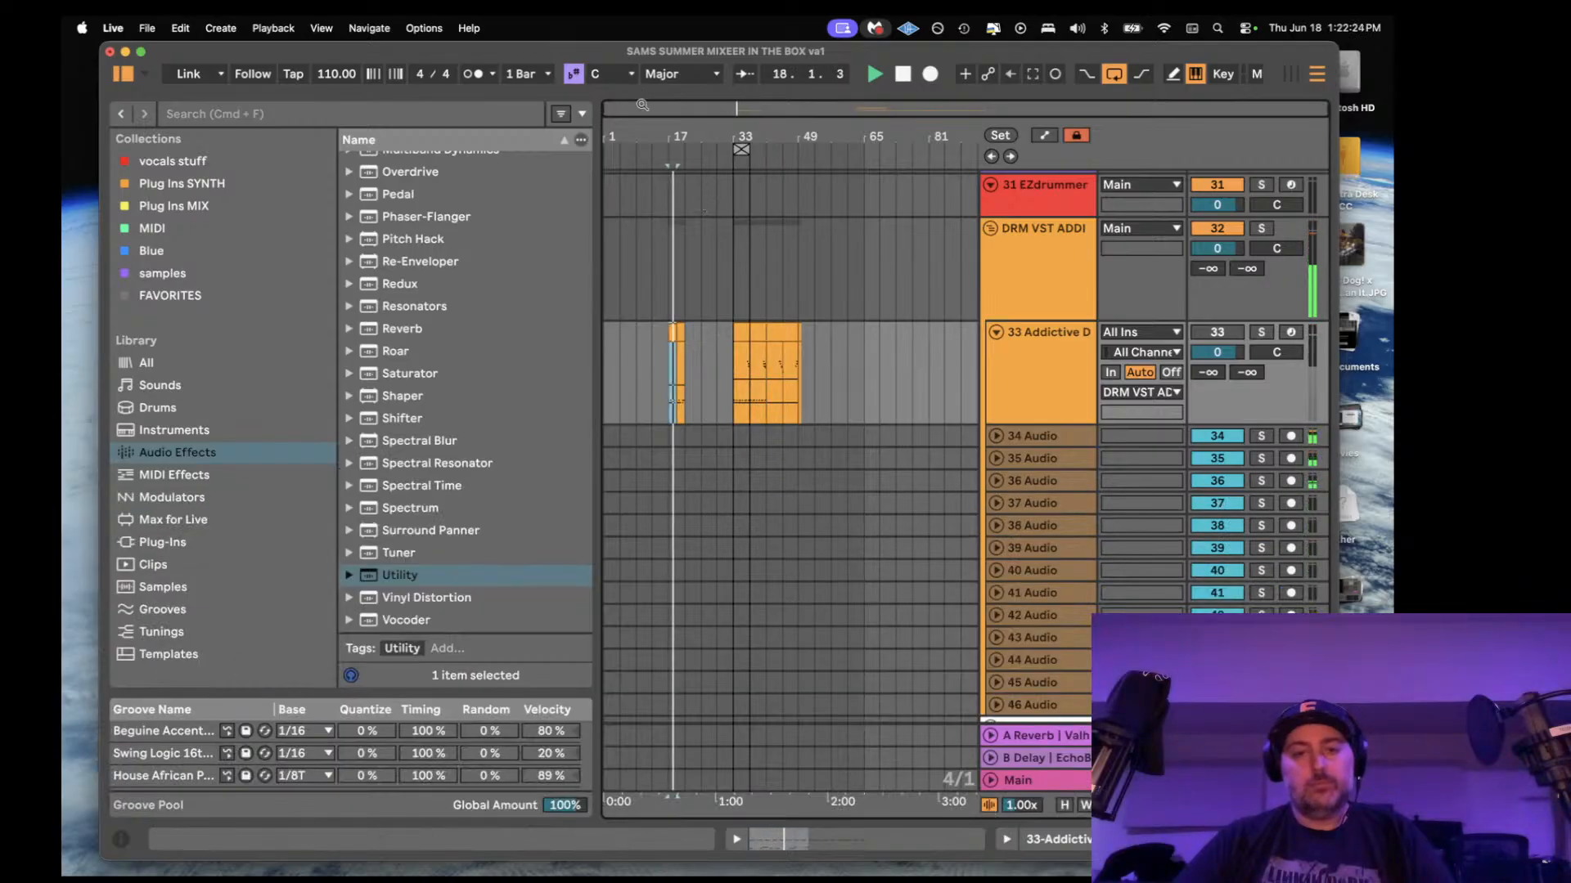
- Play the arrangement from bar 17 and check the positions of the piano, Reese and drum clips
key(plus)
scroll(774, 326, up, 8)
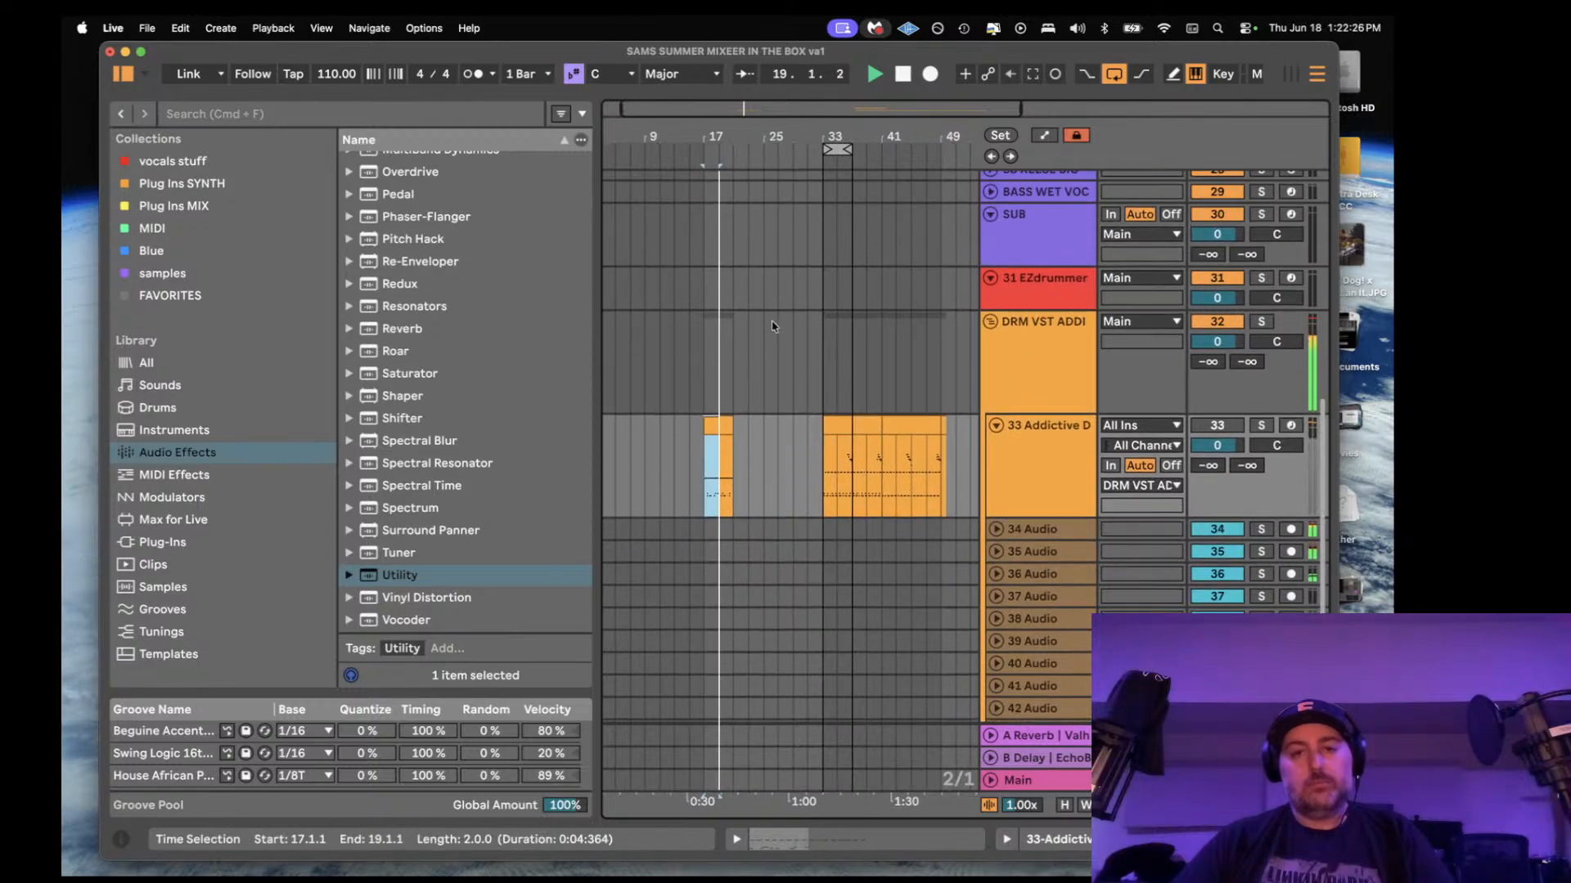
scroll(774, 327, up, 1)
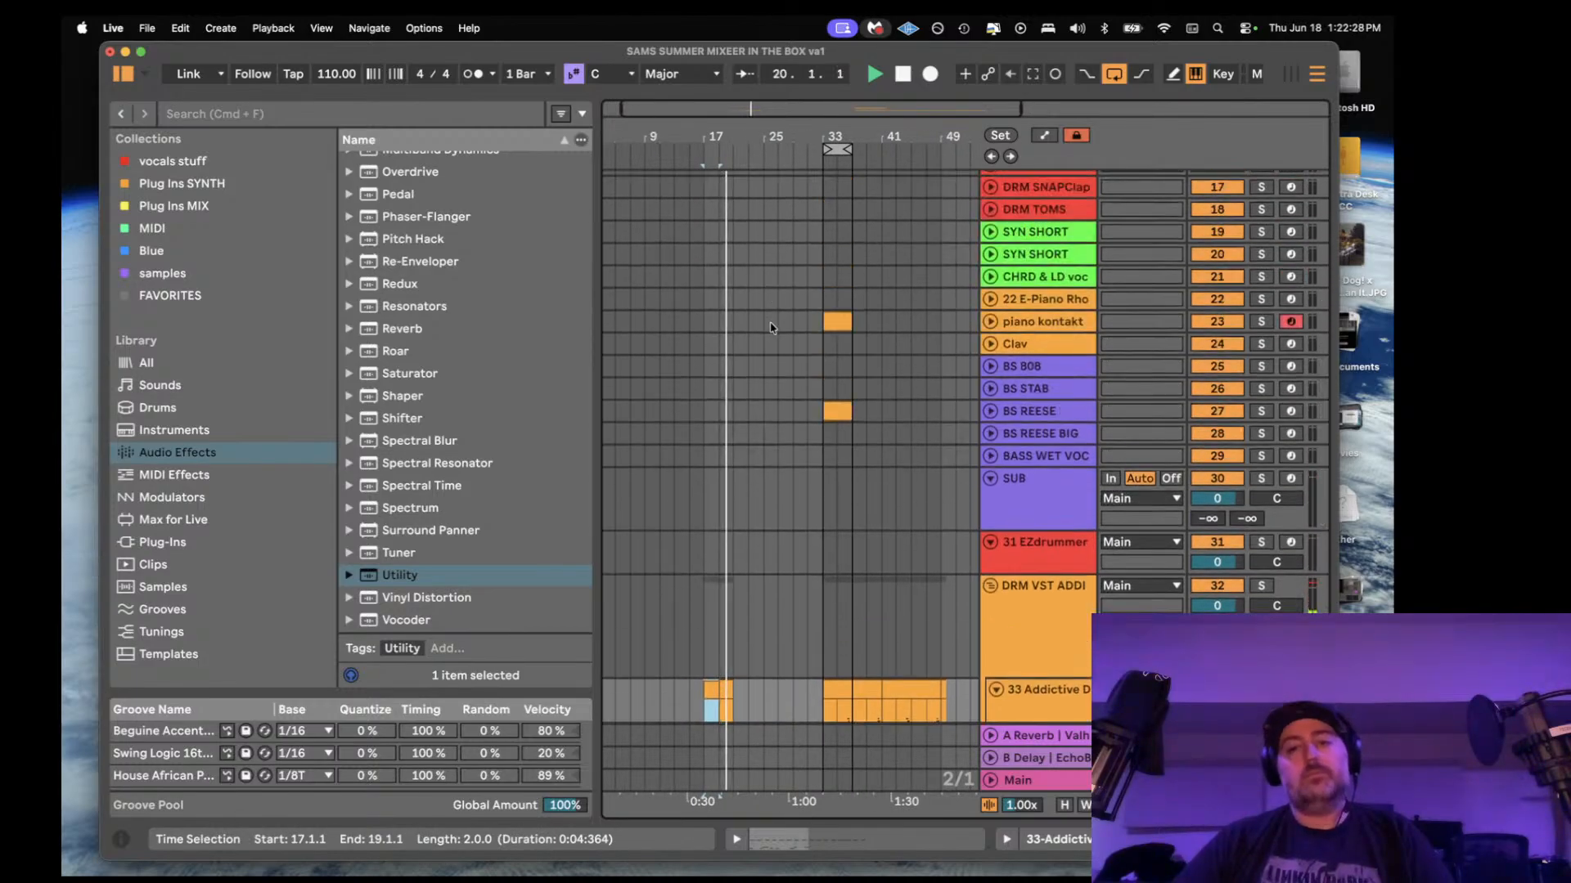
click(708, 325)
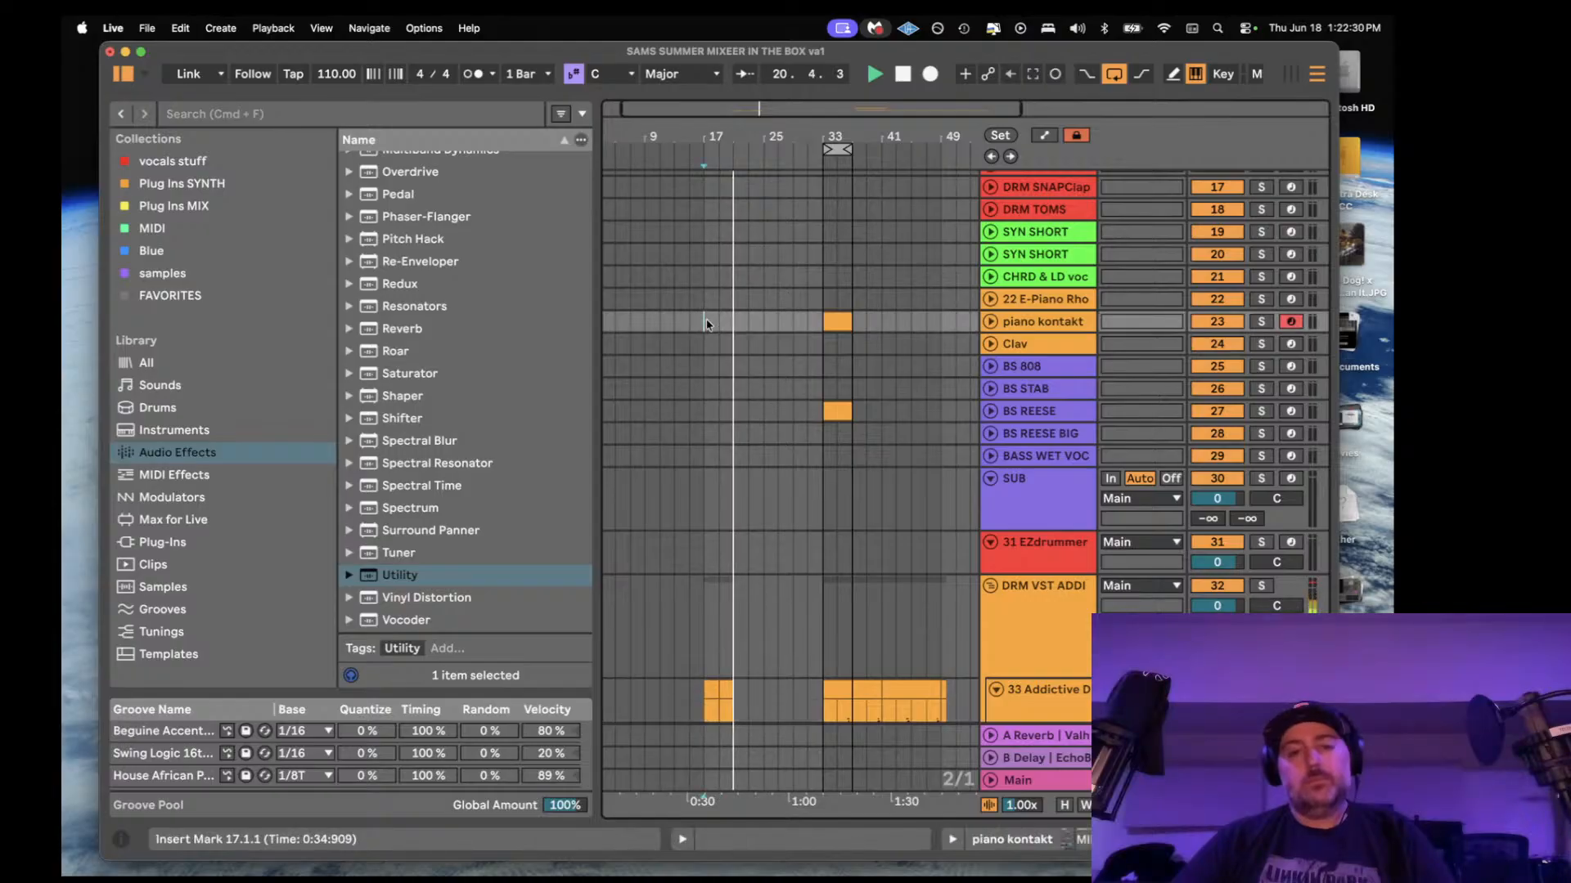
scroll(708, 325, down, 4)
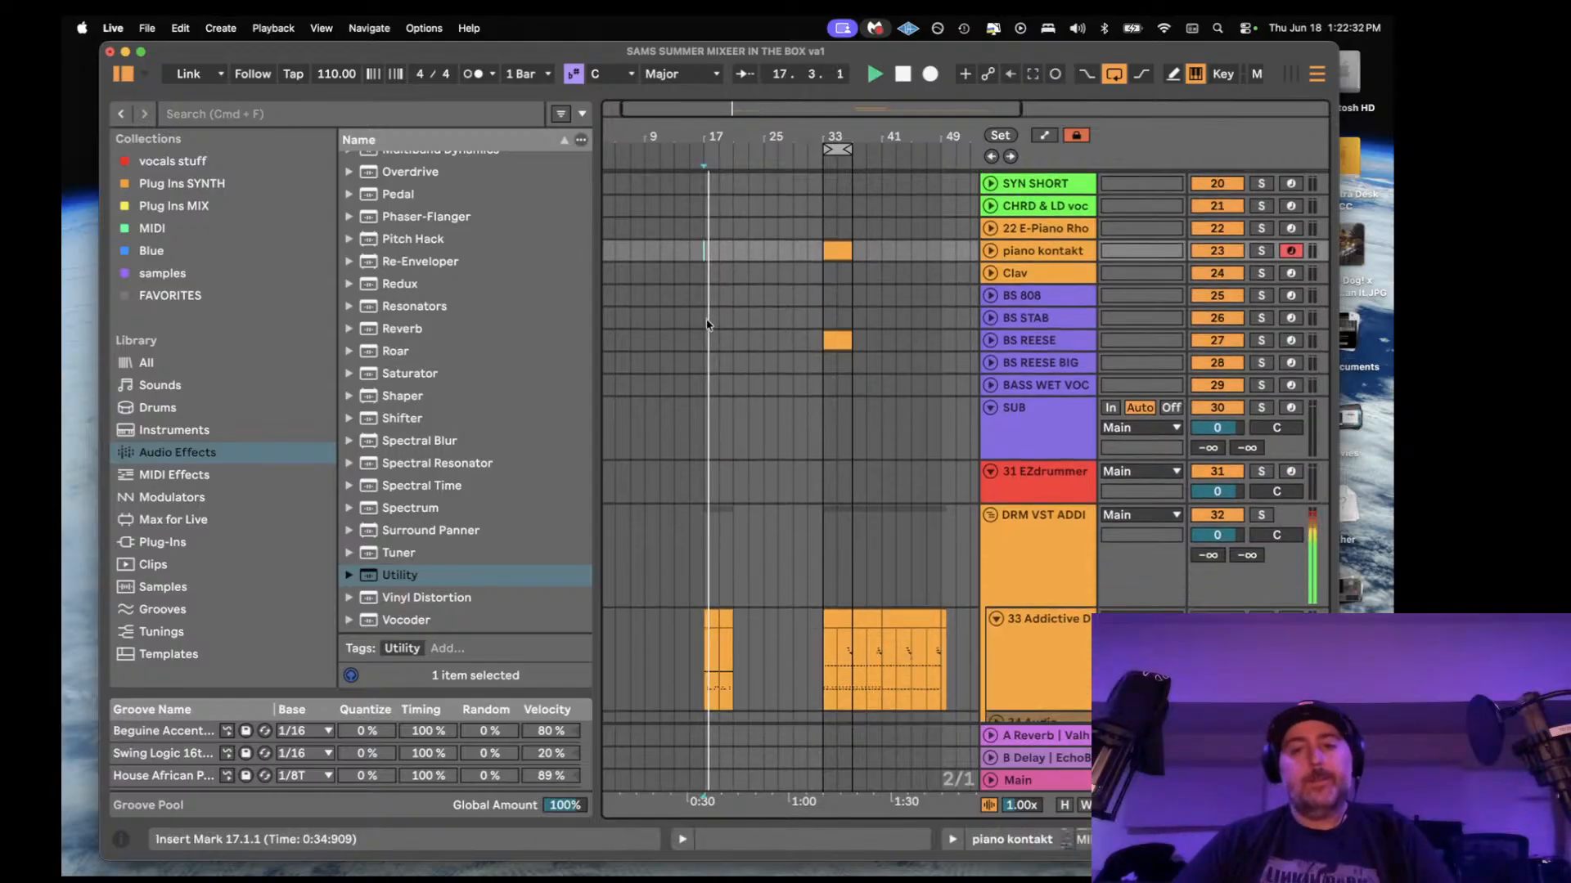
key(space)
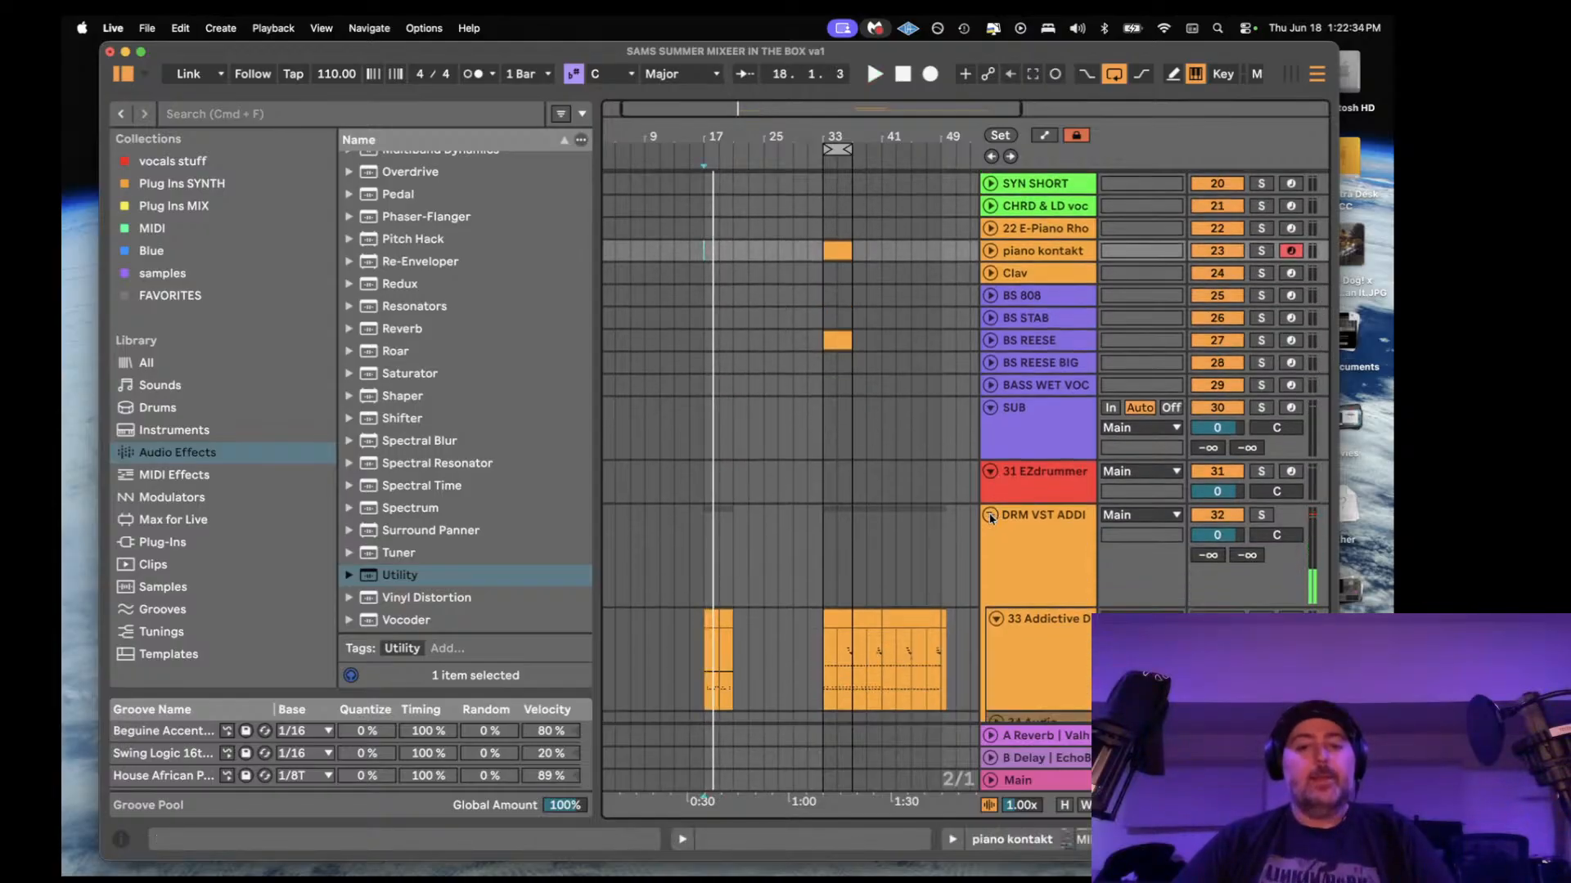
click(989, 516)
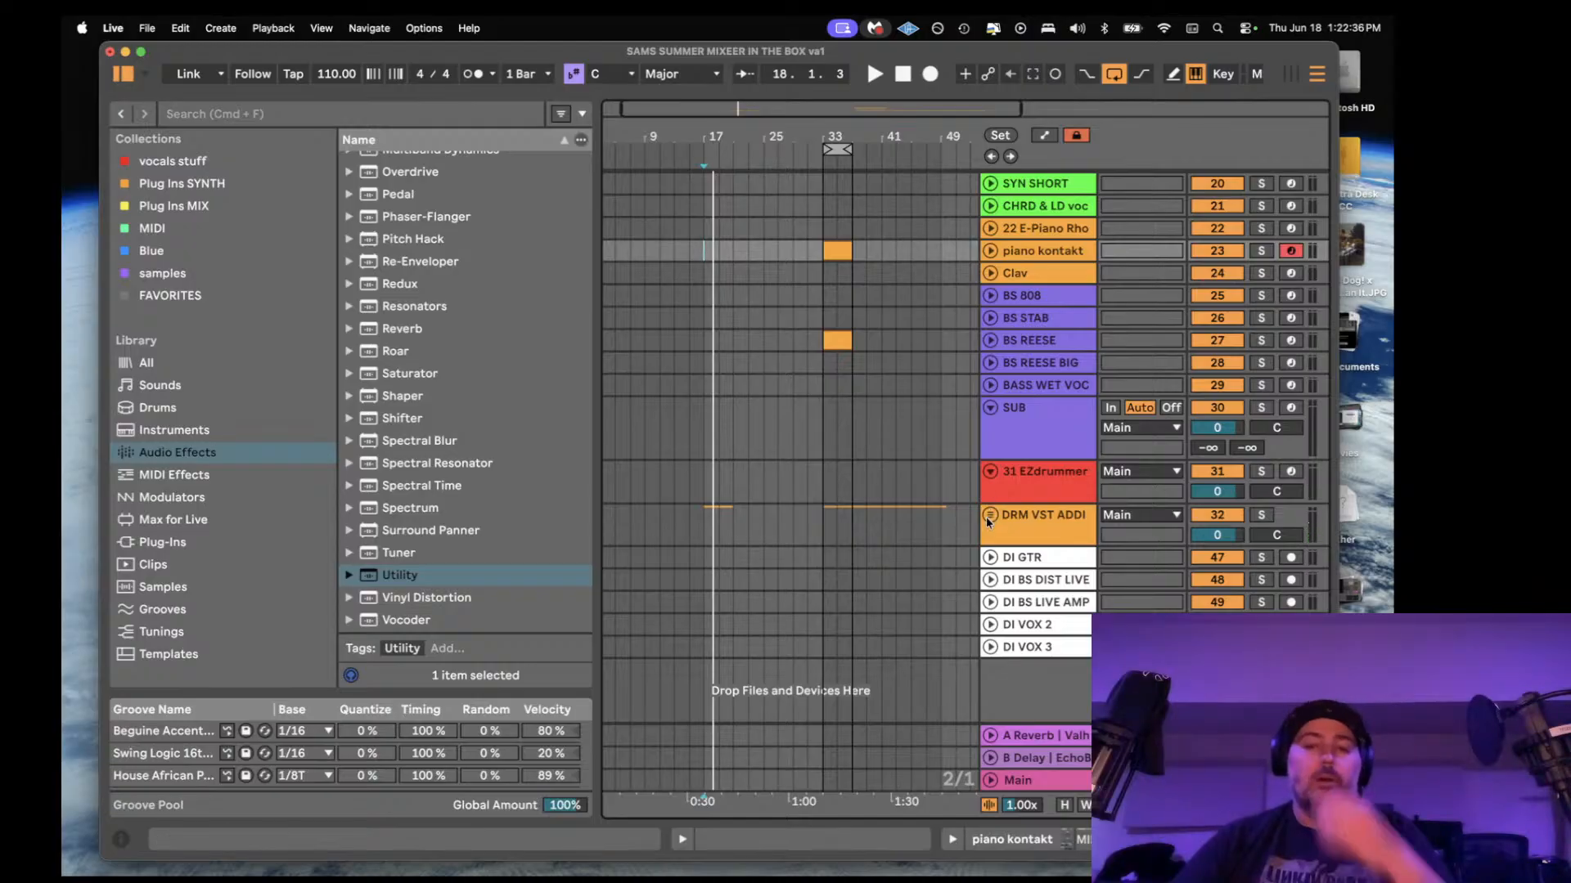
click(990, 516)
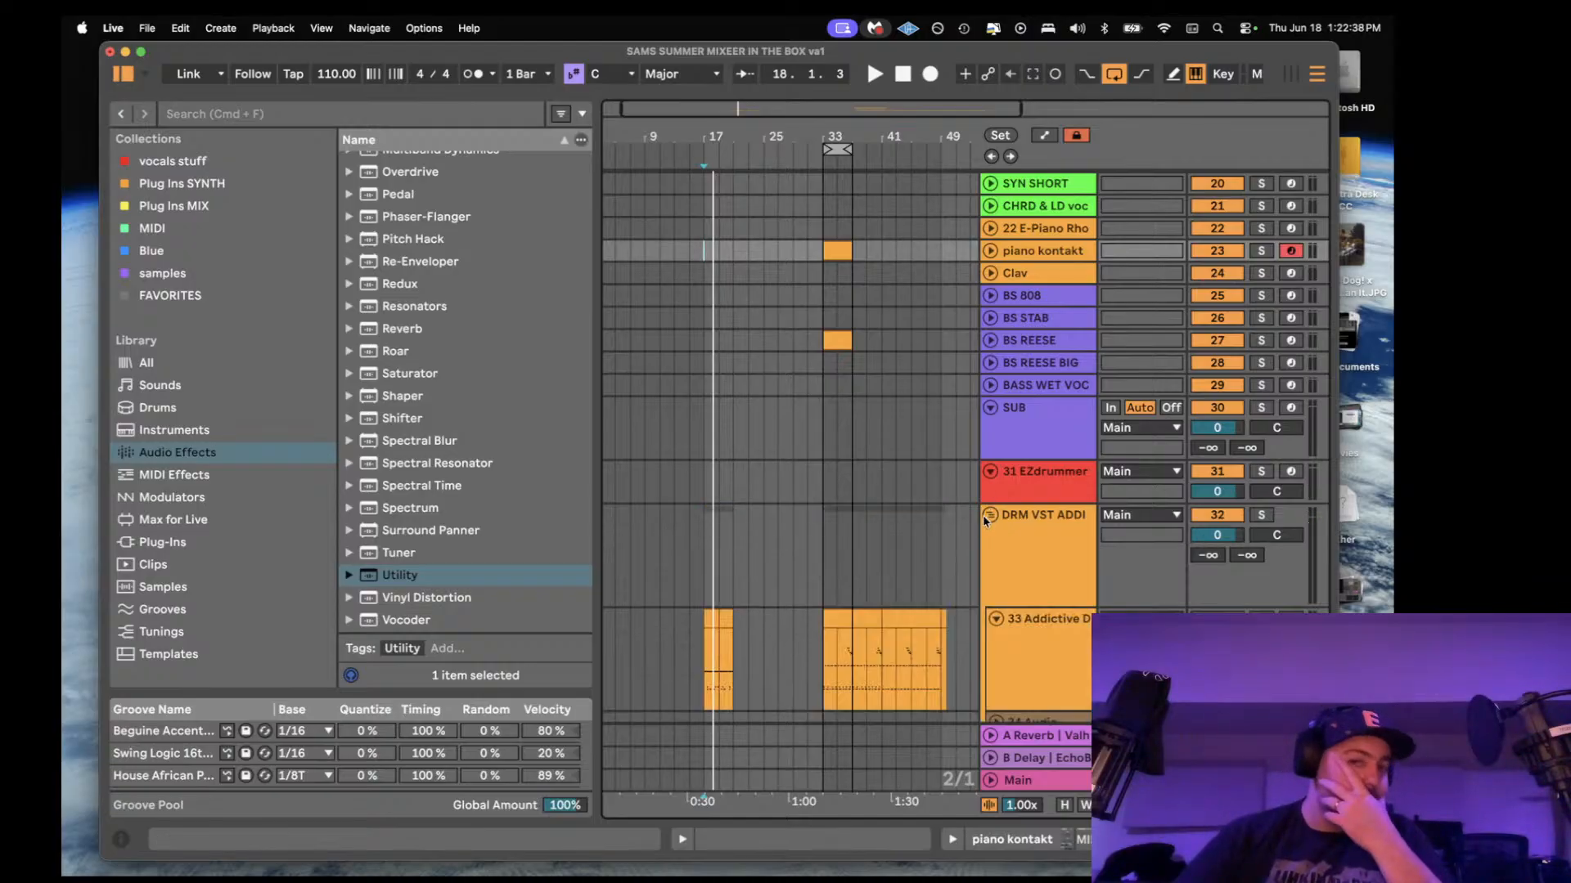
- Delete the piano kontakt and BS REESE clips in the range from bar 33 to bar 43
click(850, 263)
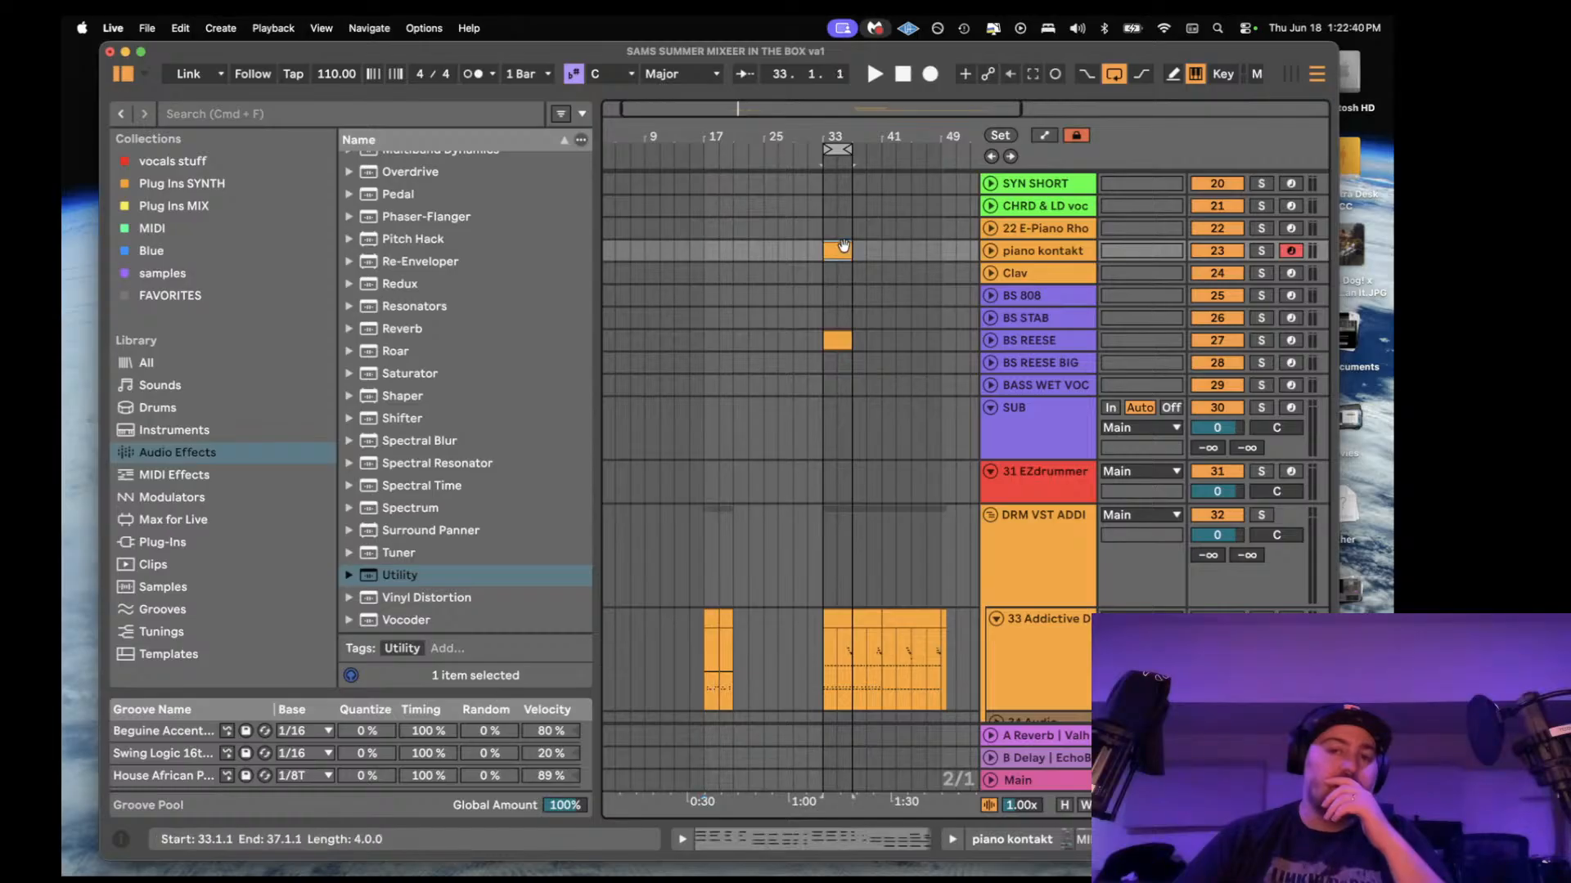
shift+click(893, 343)
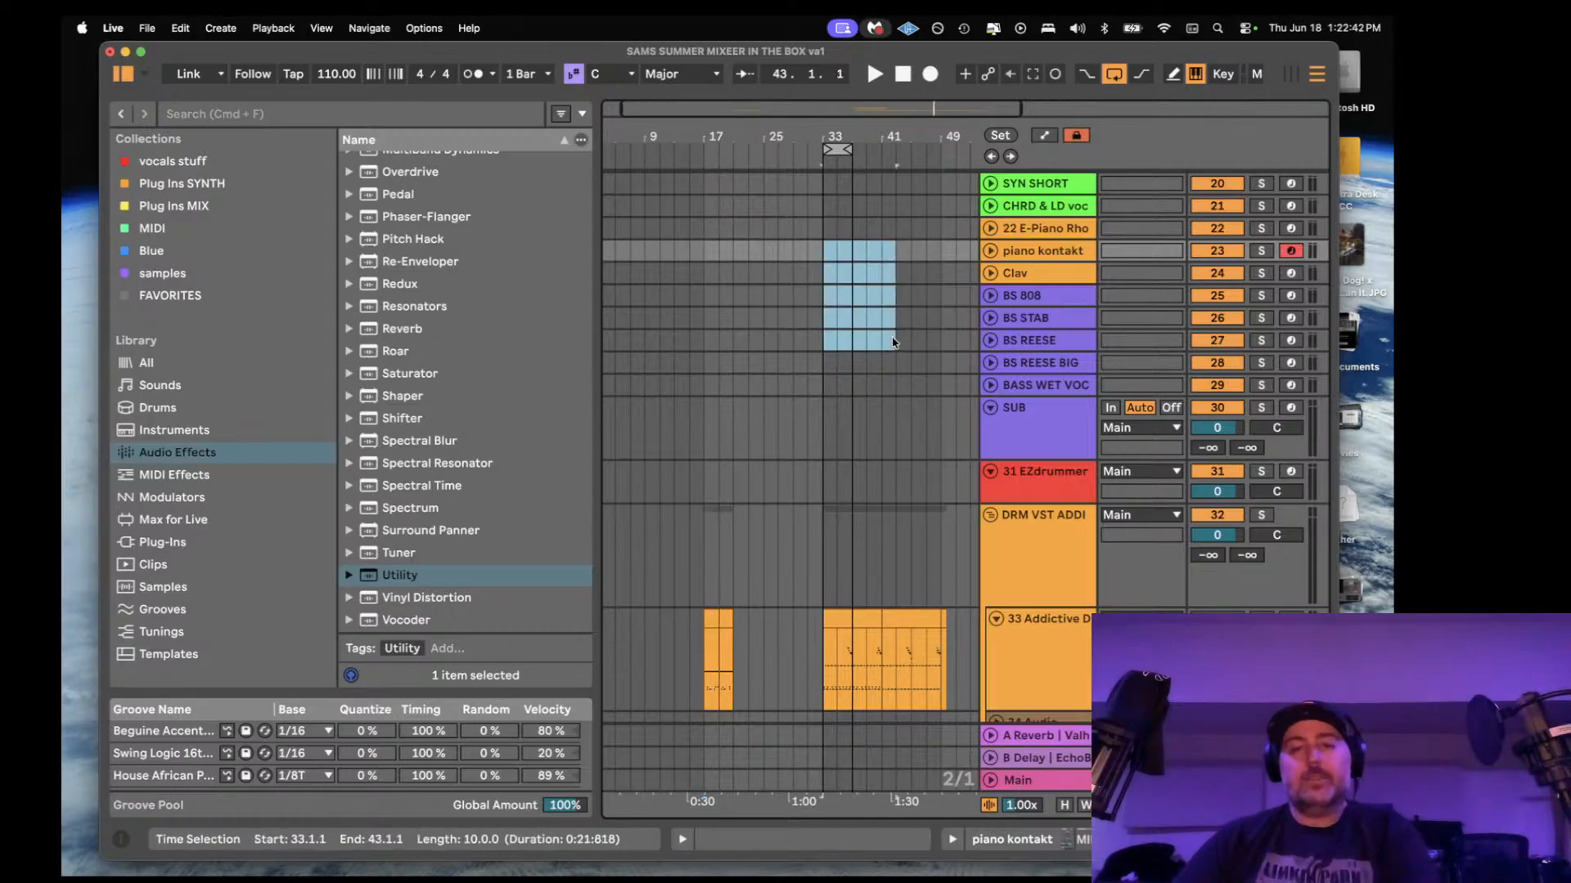
- Insert a new audio track and place it directly below the collapsed DRM VST ADDI group
click(697, 489)
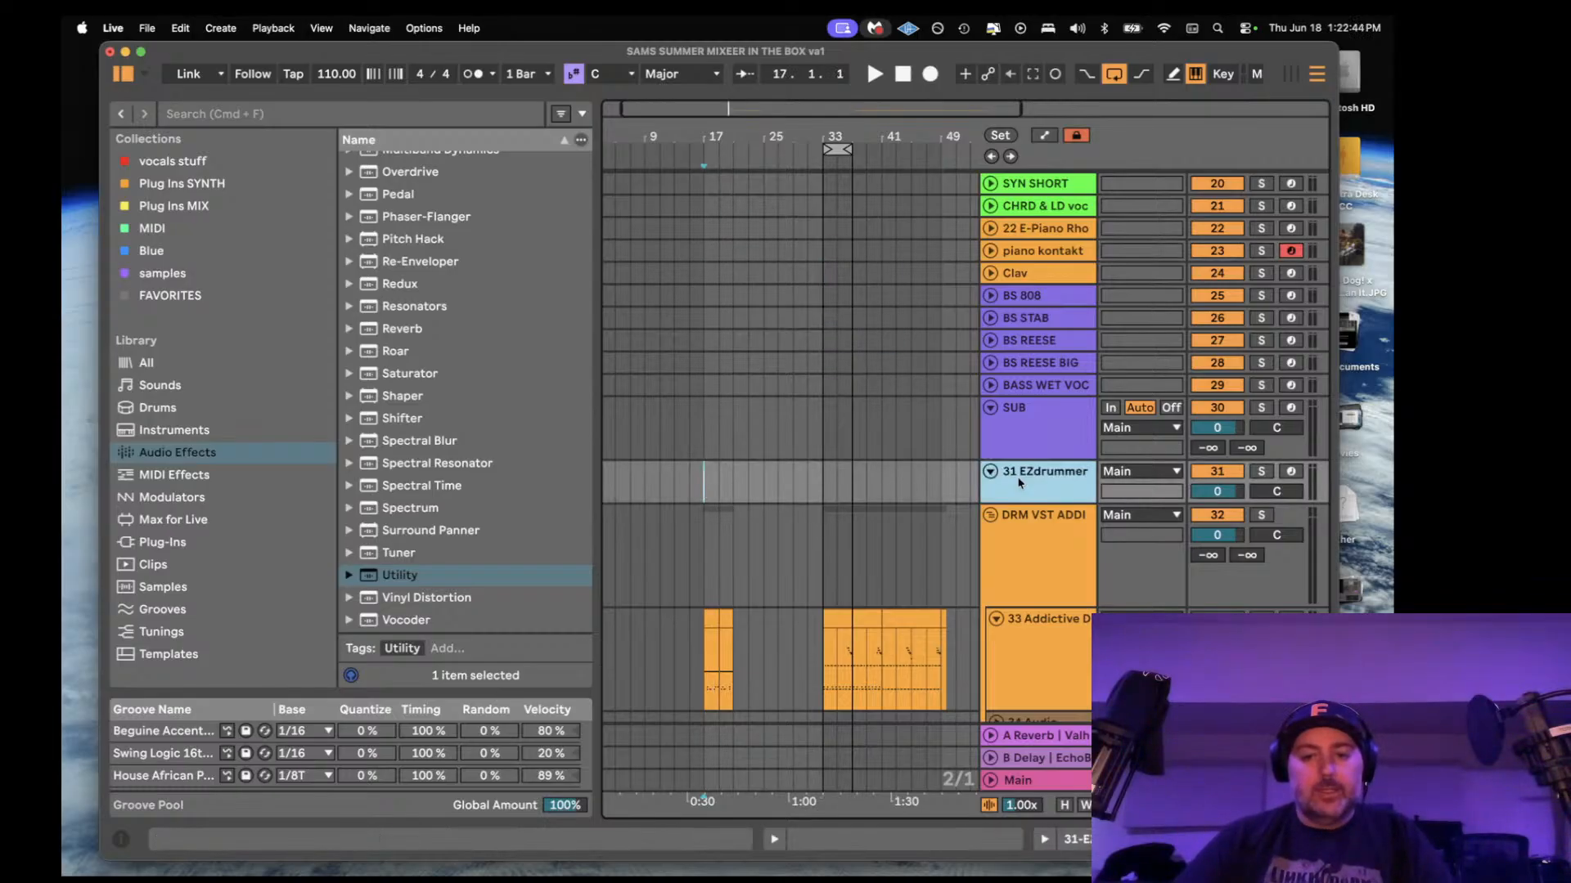
key(super+t)
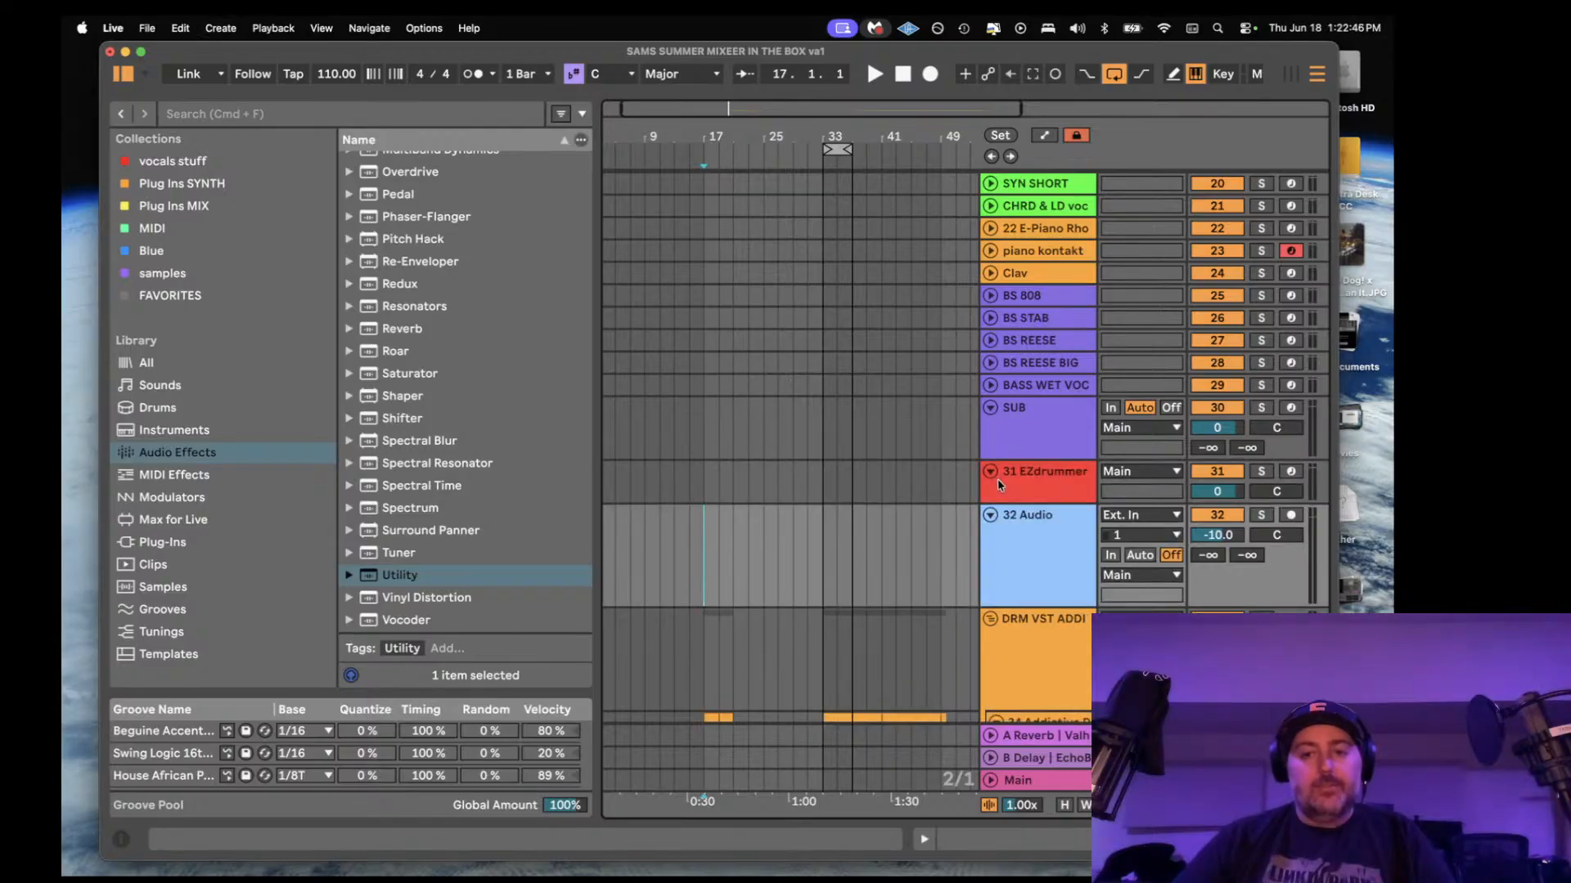
scroll(998, 479, down, 5)
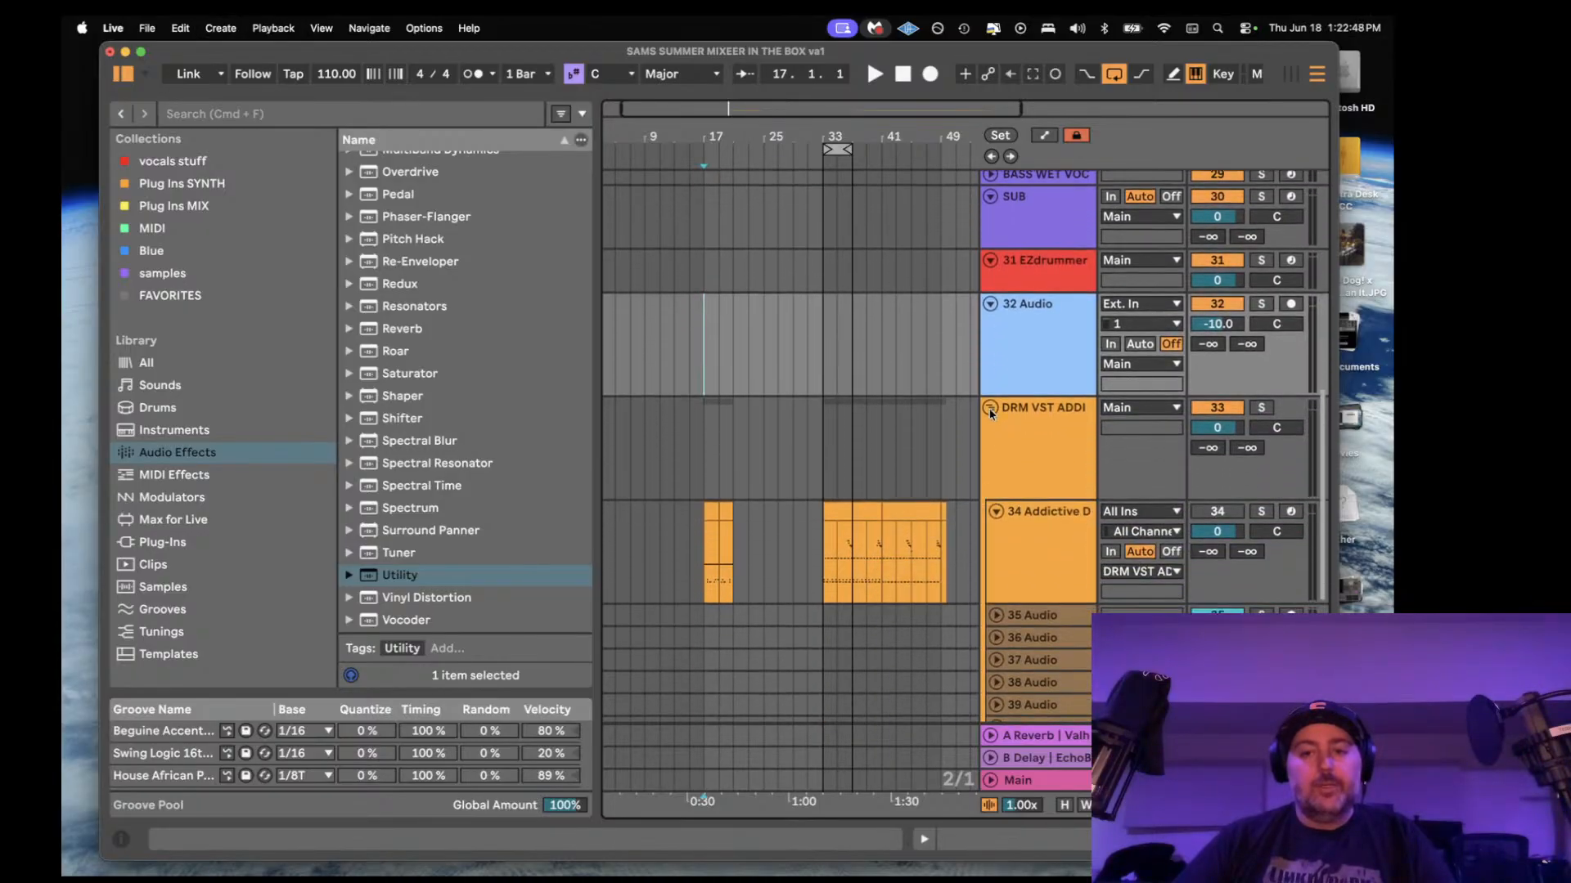
click(1021, 434)
scroll(1021, 442, up, 20)
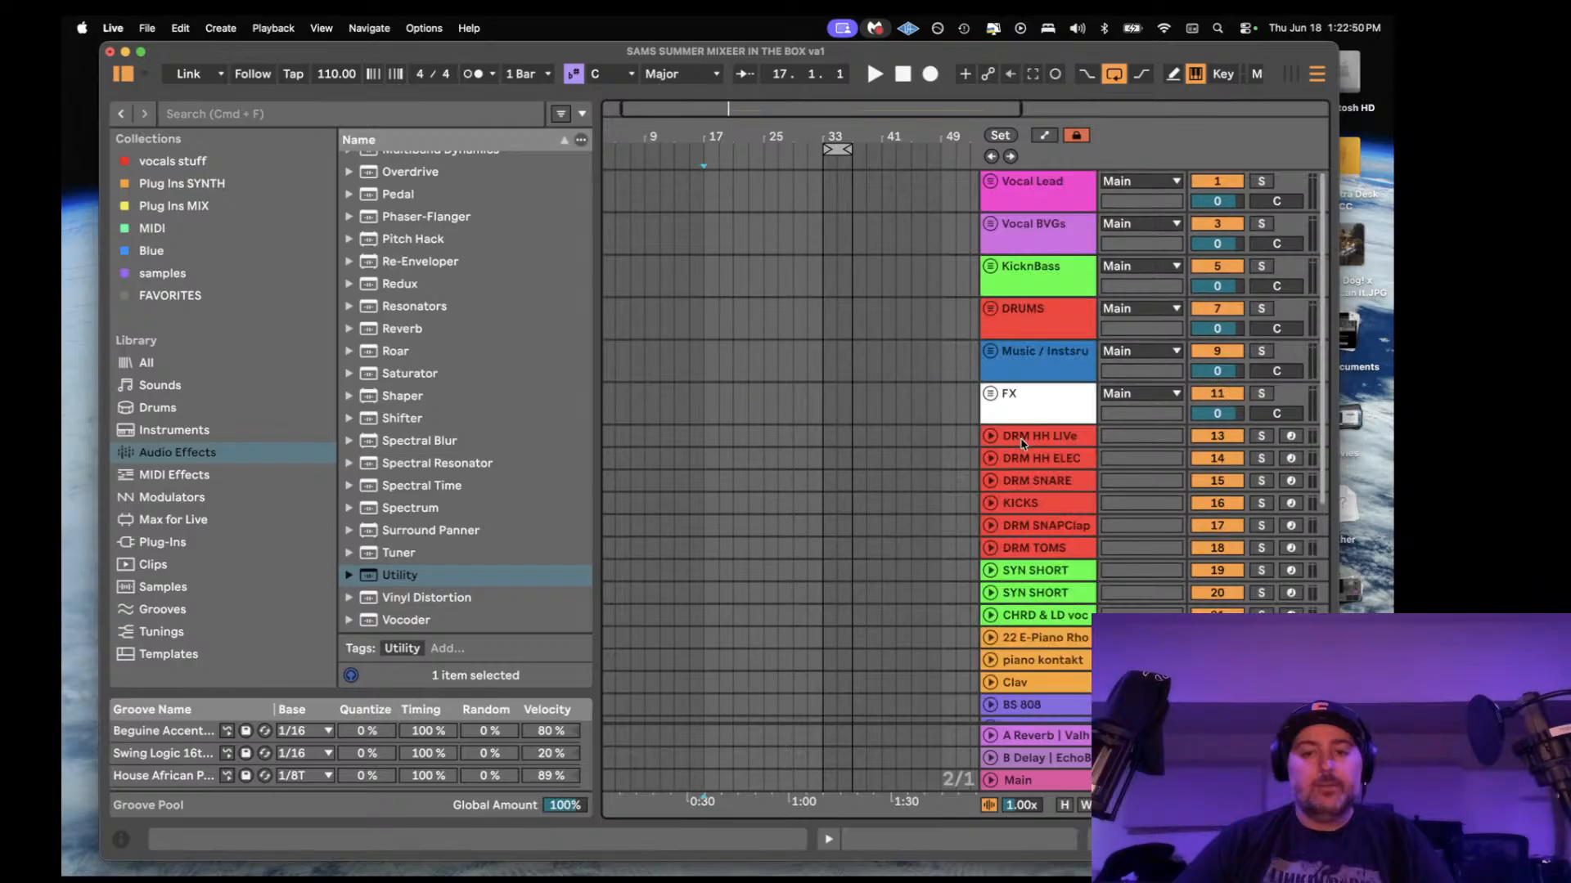
scroll(1011, 407, down, 12)
click(1013, 433)
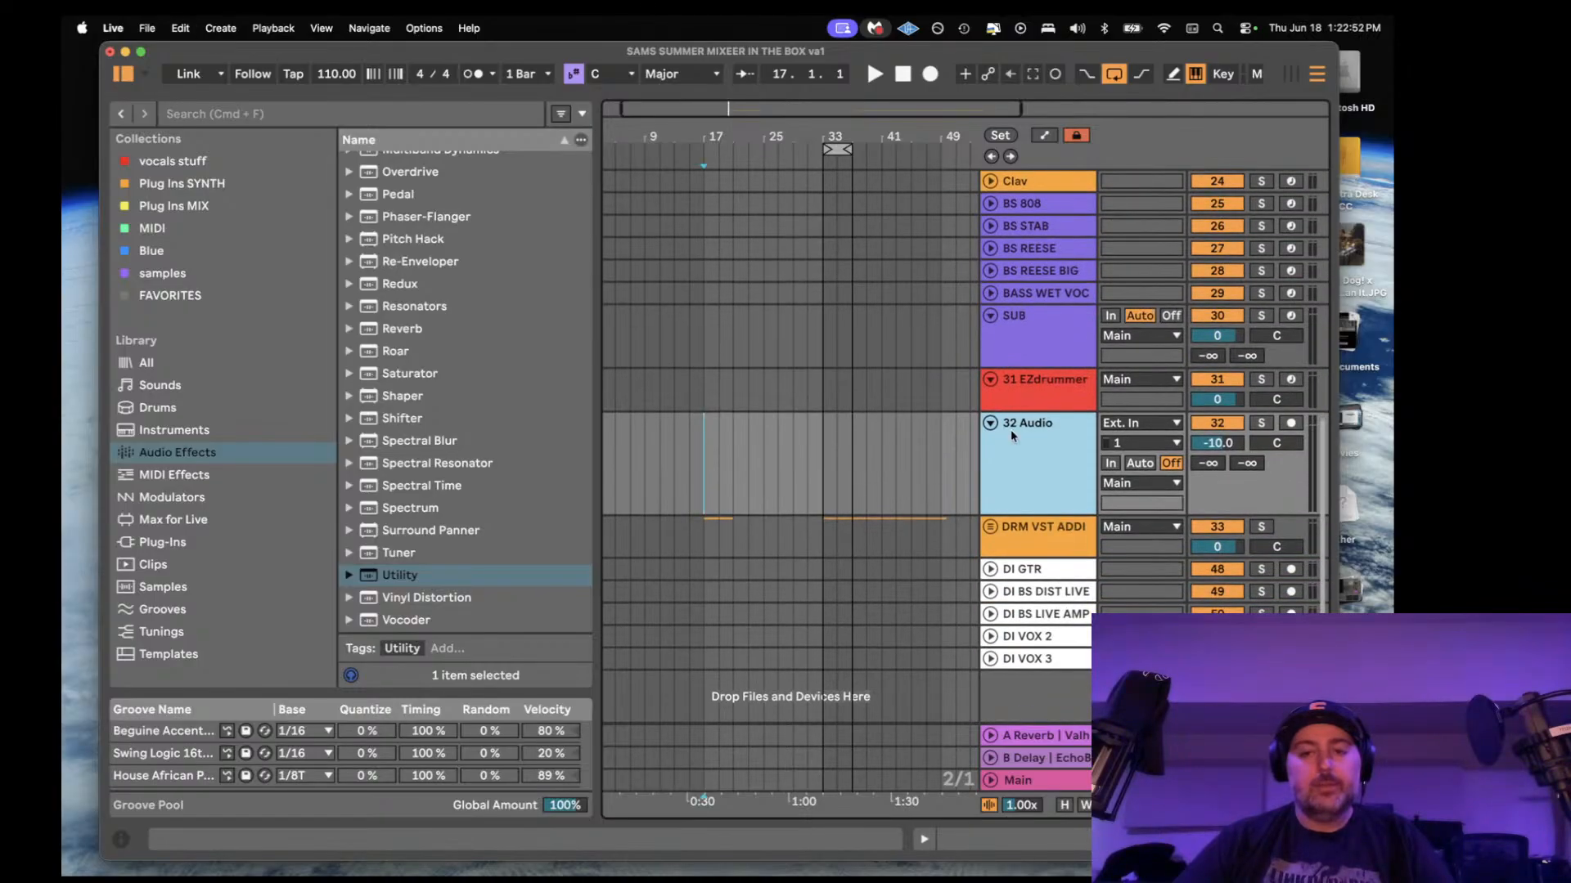
drag(1012, 424, 1040, 570)
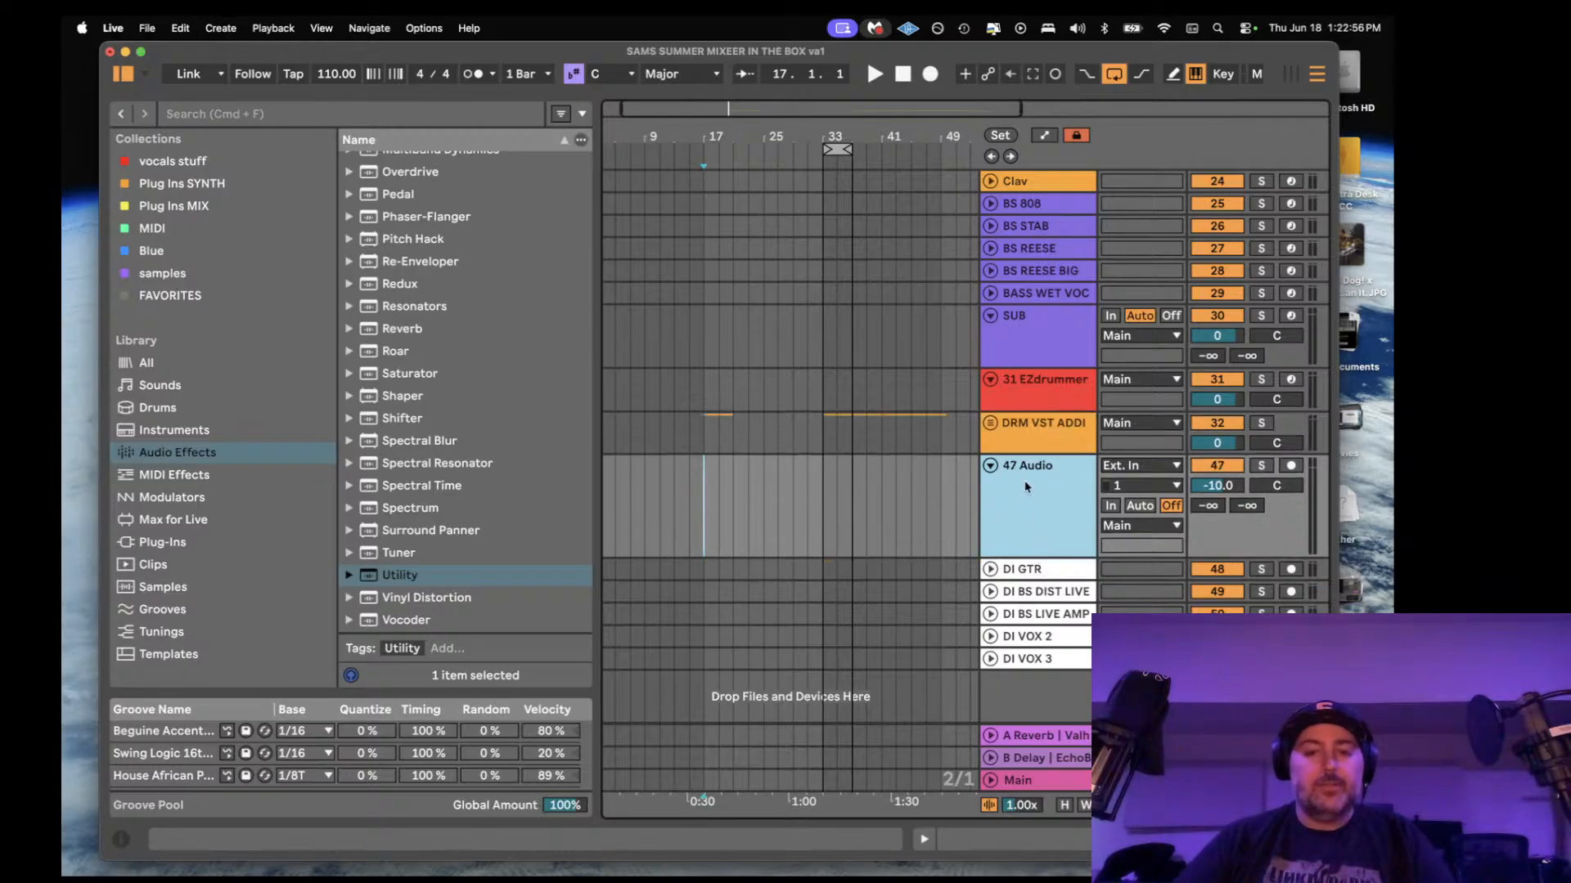
- Place the favorite sample History - Drone 07 150BPM (G#maj).wav at bar 17 on the new audio track and set its pitch to -8 st
click(152, 294)
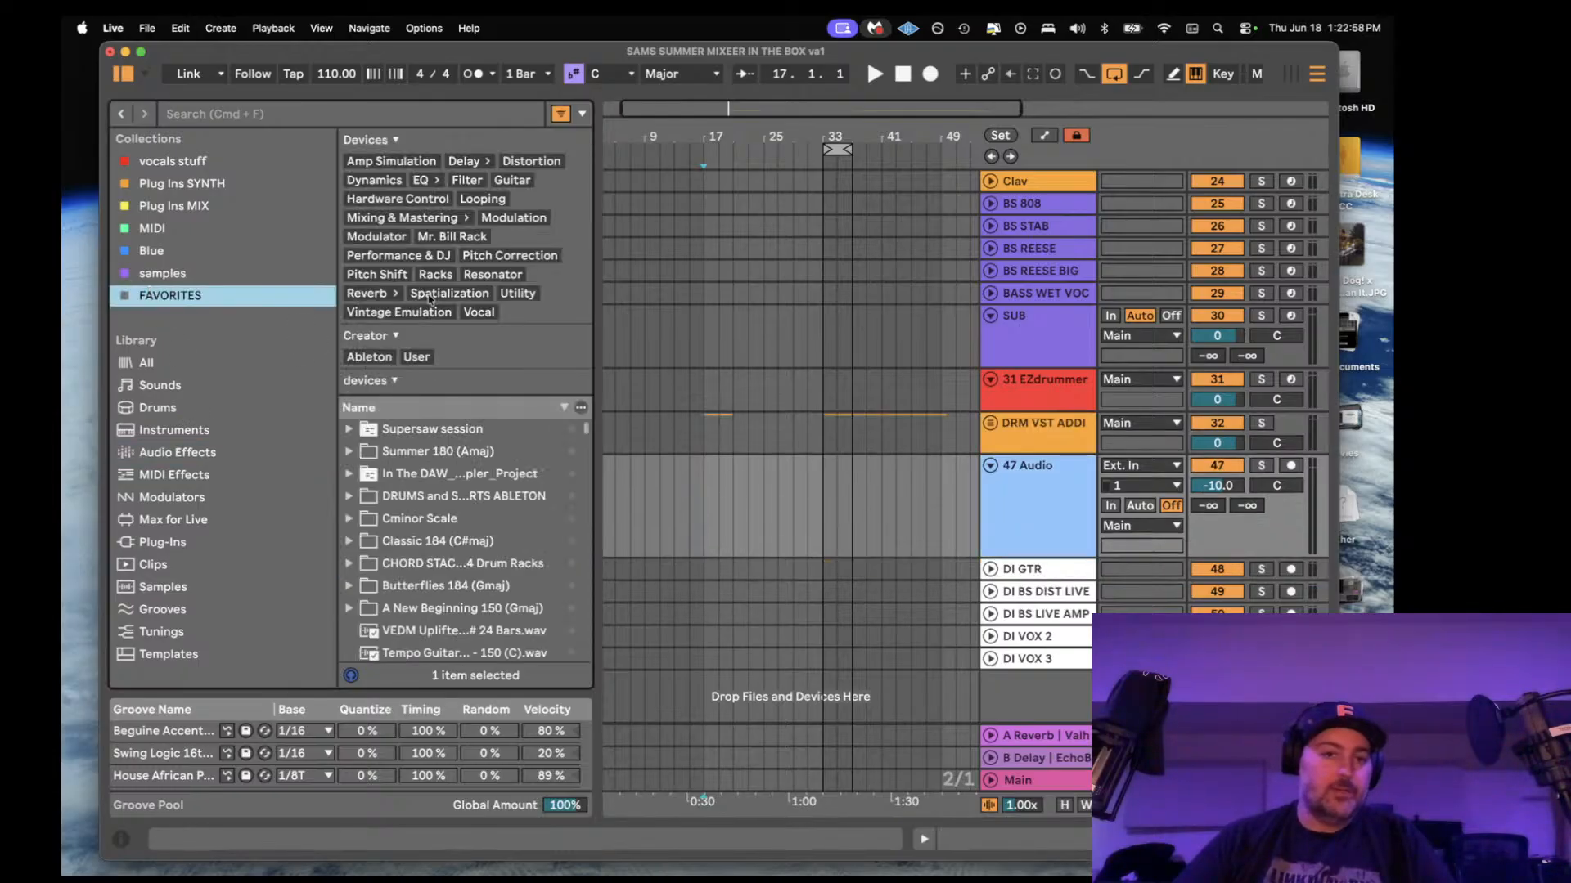
scroll(434, 485, down, 3)
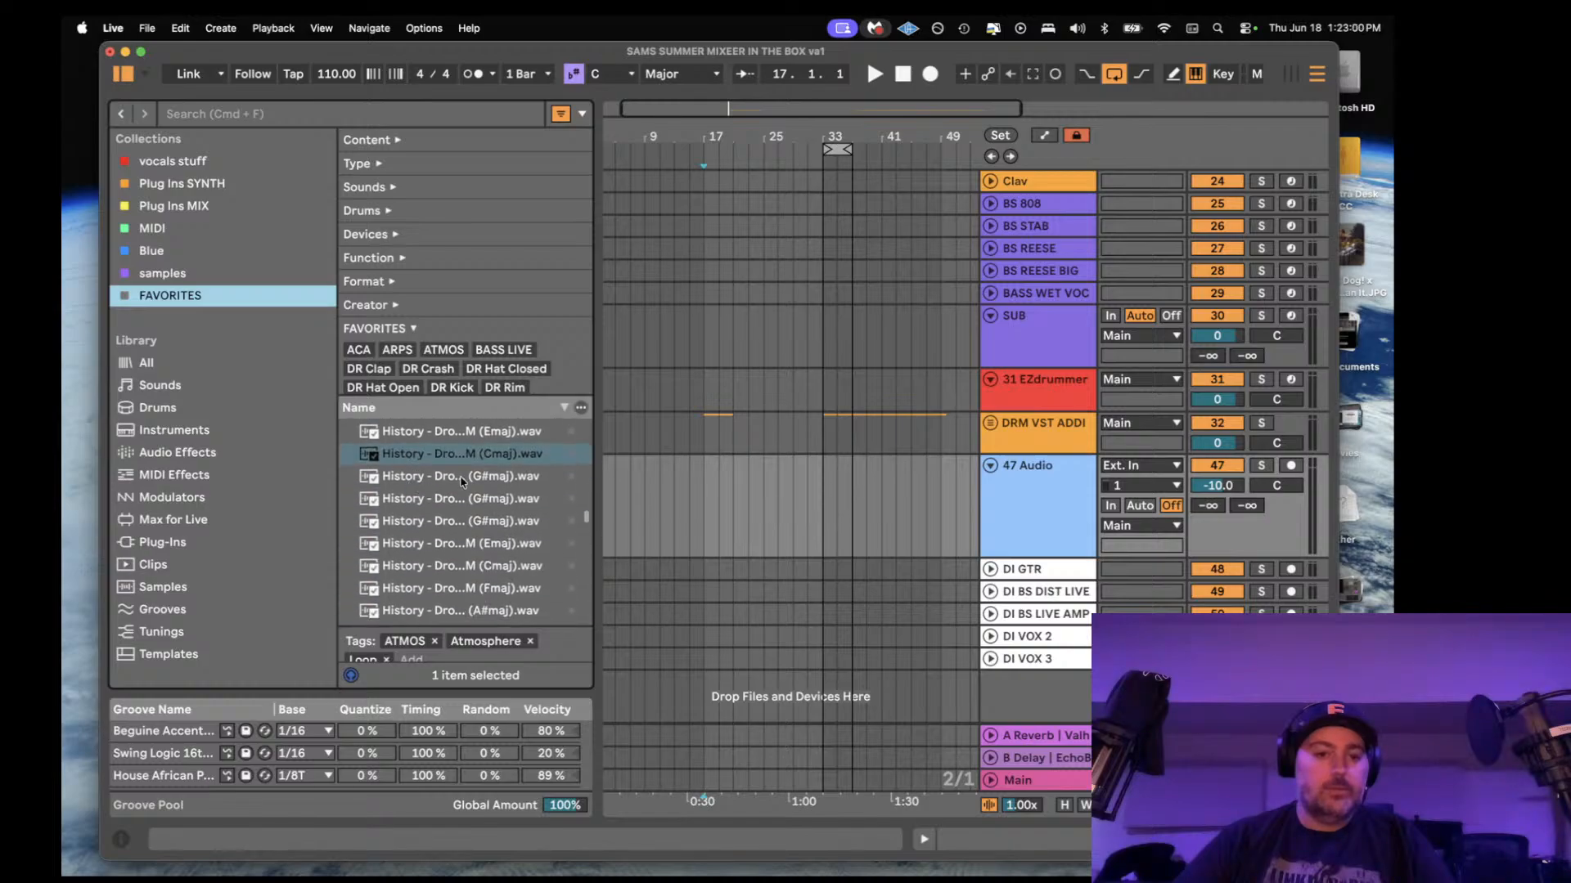
click(462, 478)
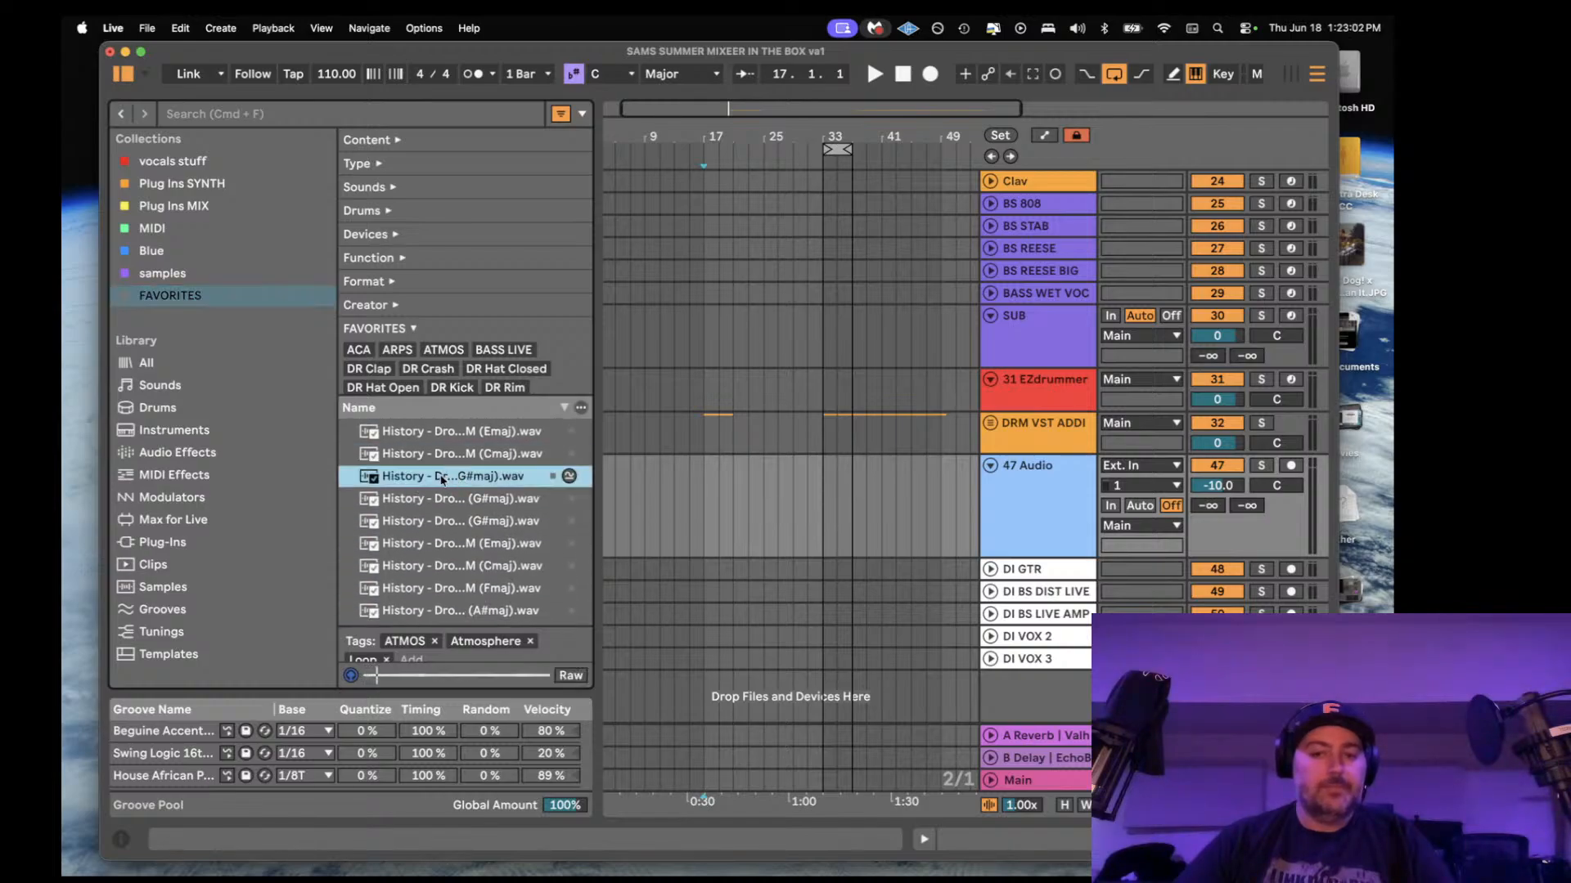
drag(436, 481, 710, 492)
double_click(724, 479)
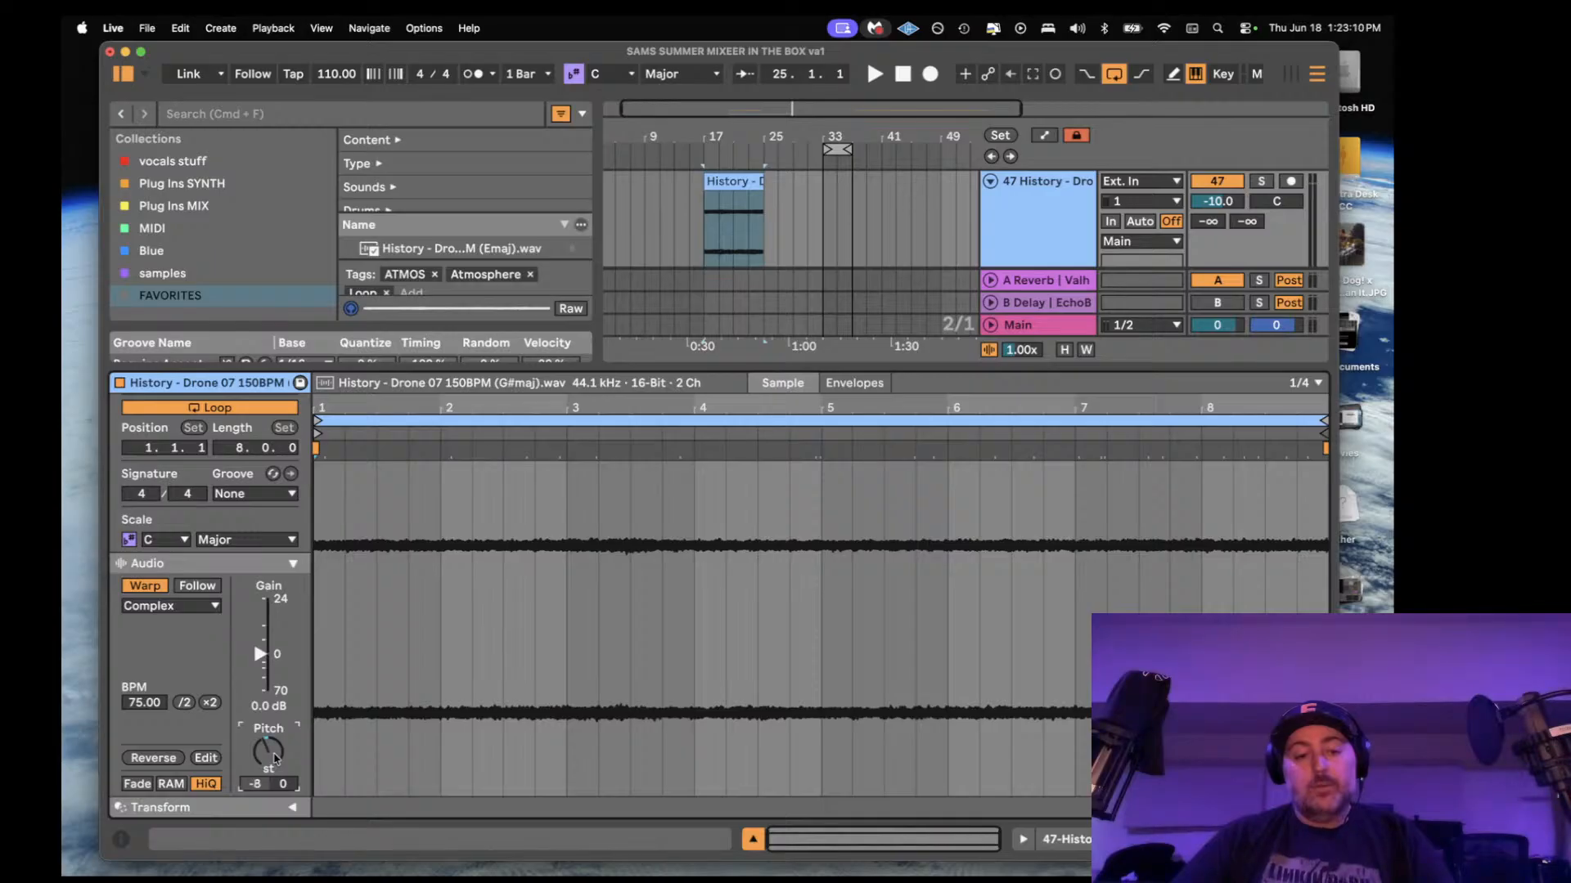
- Set the drone track's volume to -2.0 dB while auditioning it with the drums from bar 17
click(1064, 238)
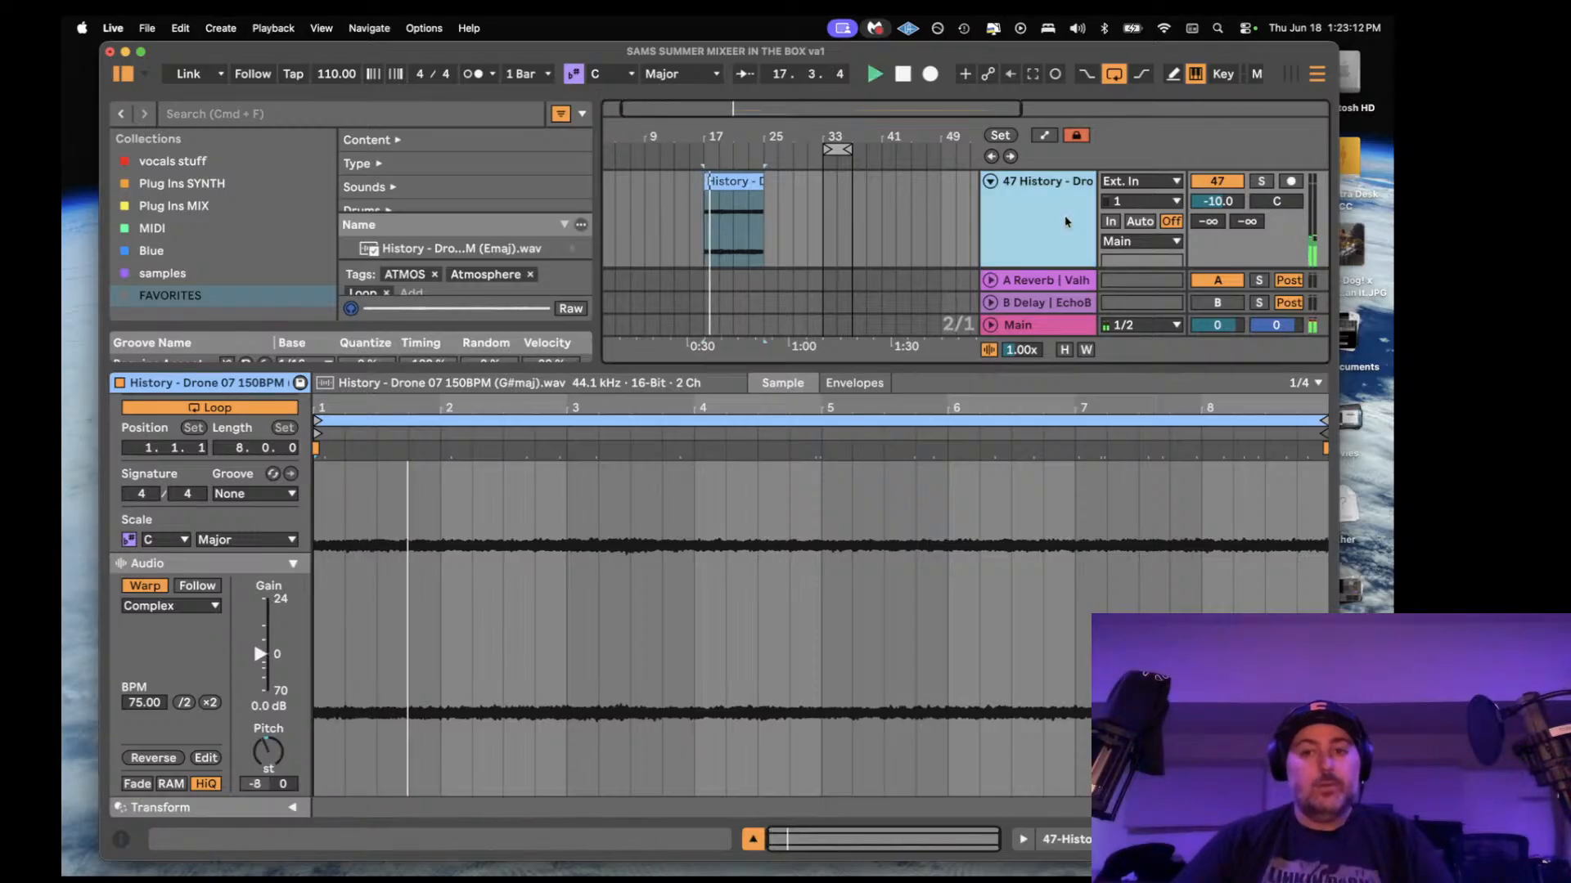
scroll(1180, 400, down, 4)
drag(1215, 357, 1215, 344)
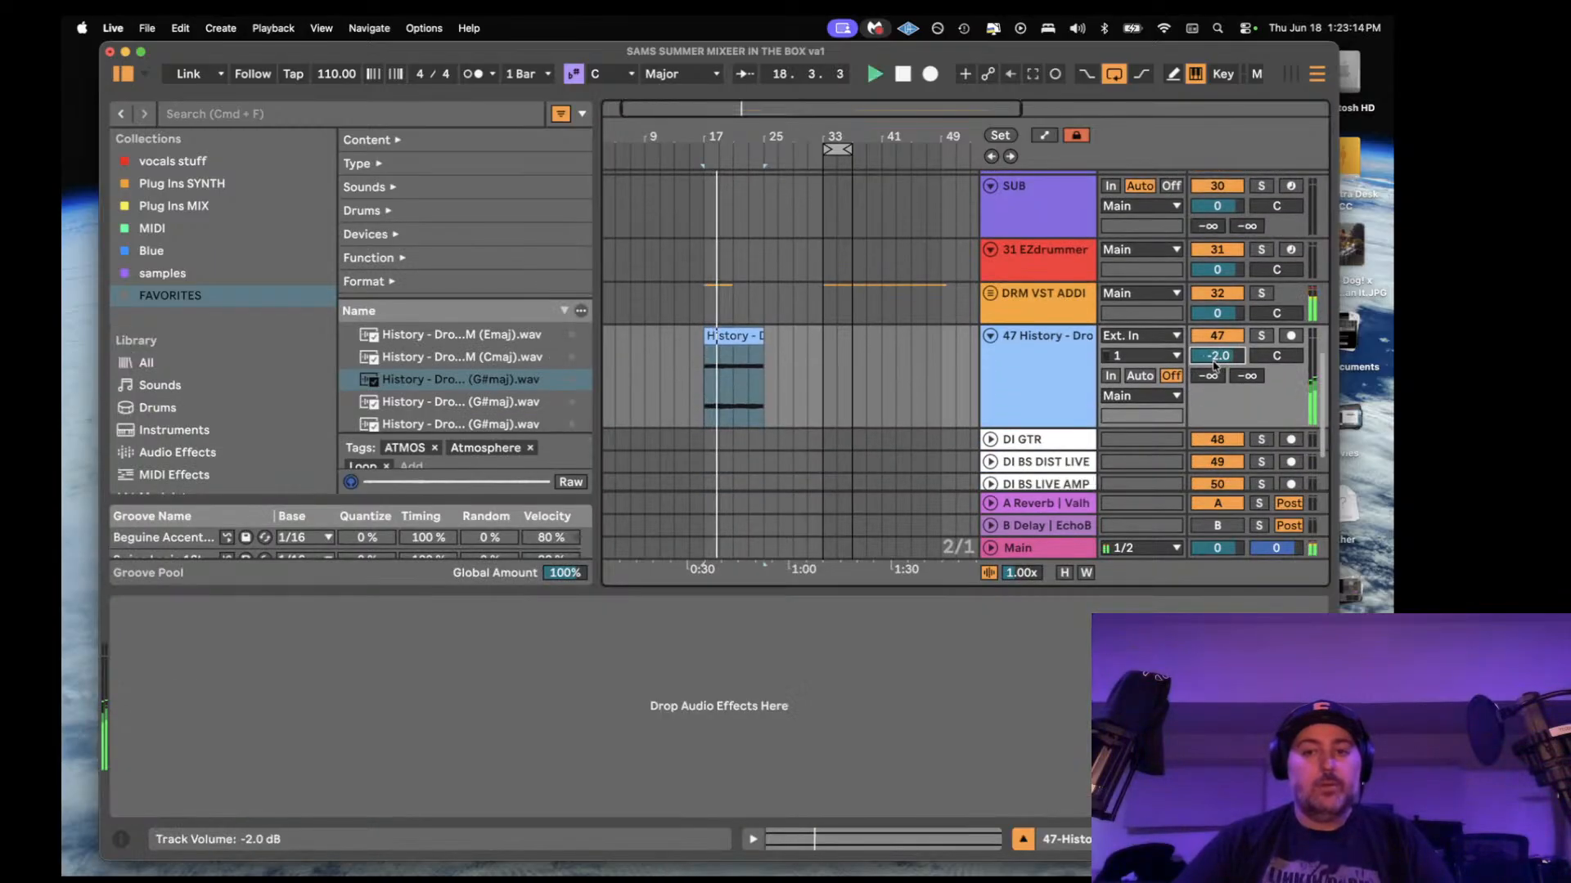
mouse_move(761, 335)
mouse_down()
mouse_move(737, 335)
mouse_move(763, 335)
mouse_up()
click(1046, 360)
key(space)
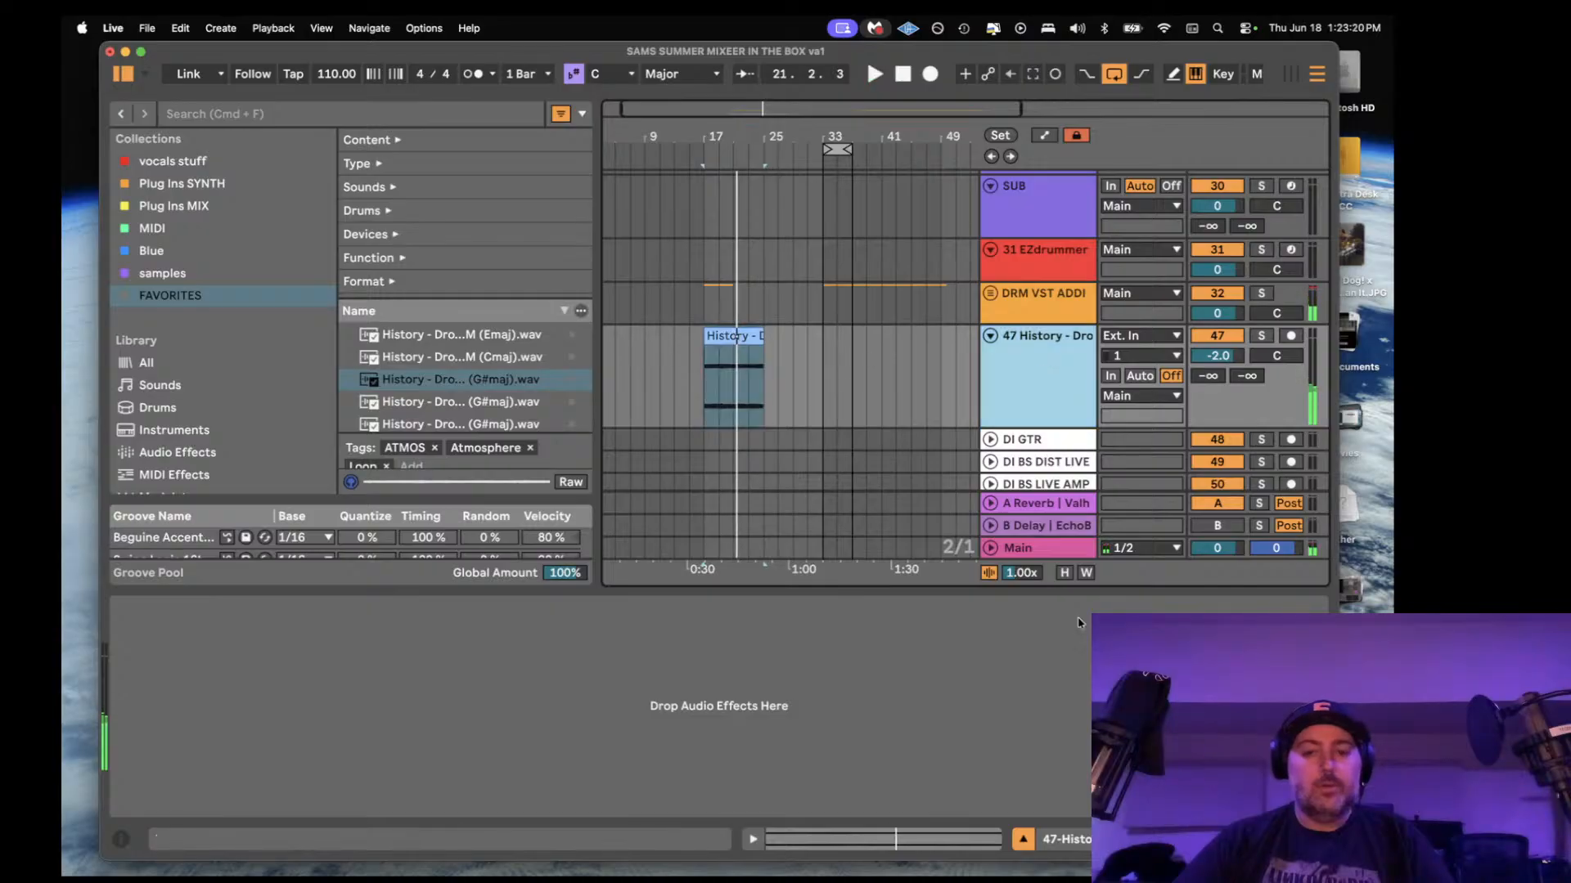
- Rename the drone audio track FX TONAL and audition it briefly with the drums
click(1023, 839)
key(super+r)
text(FX)
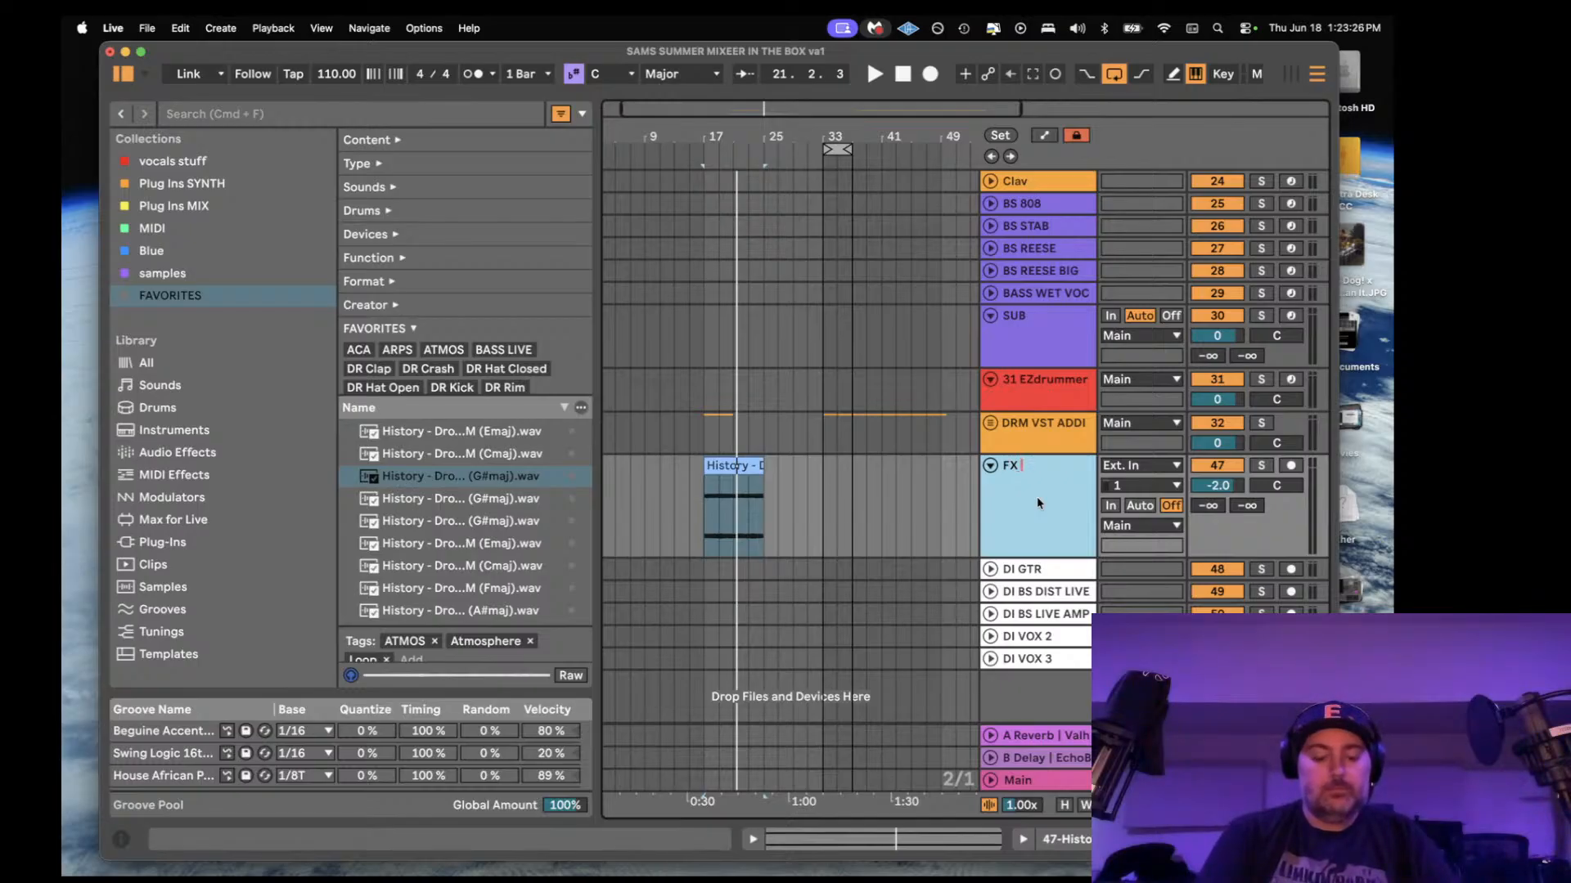
key(Return)
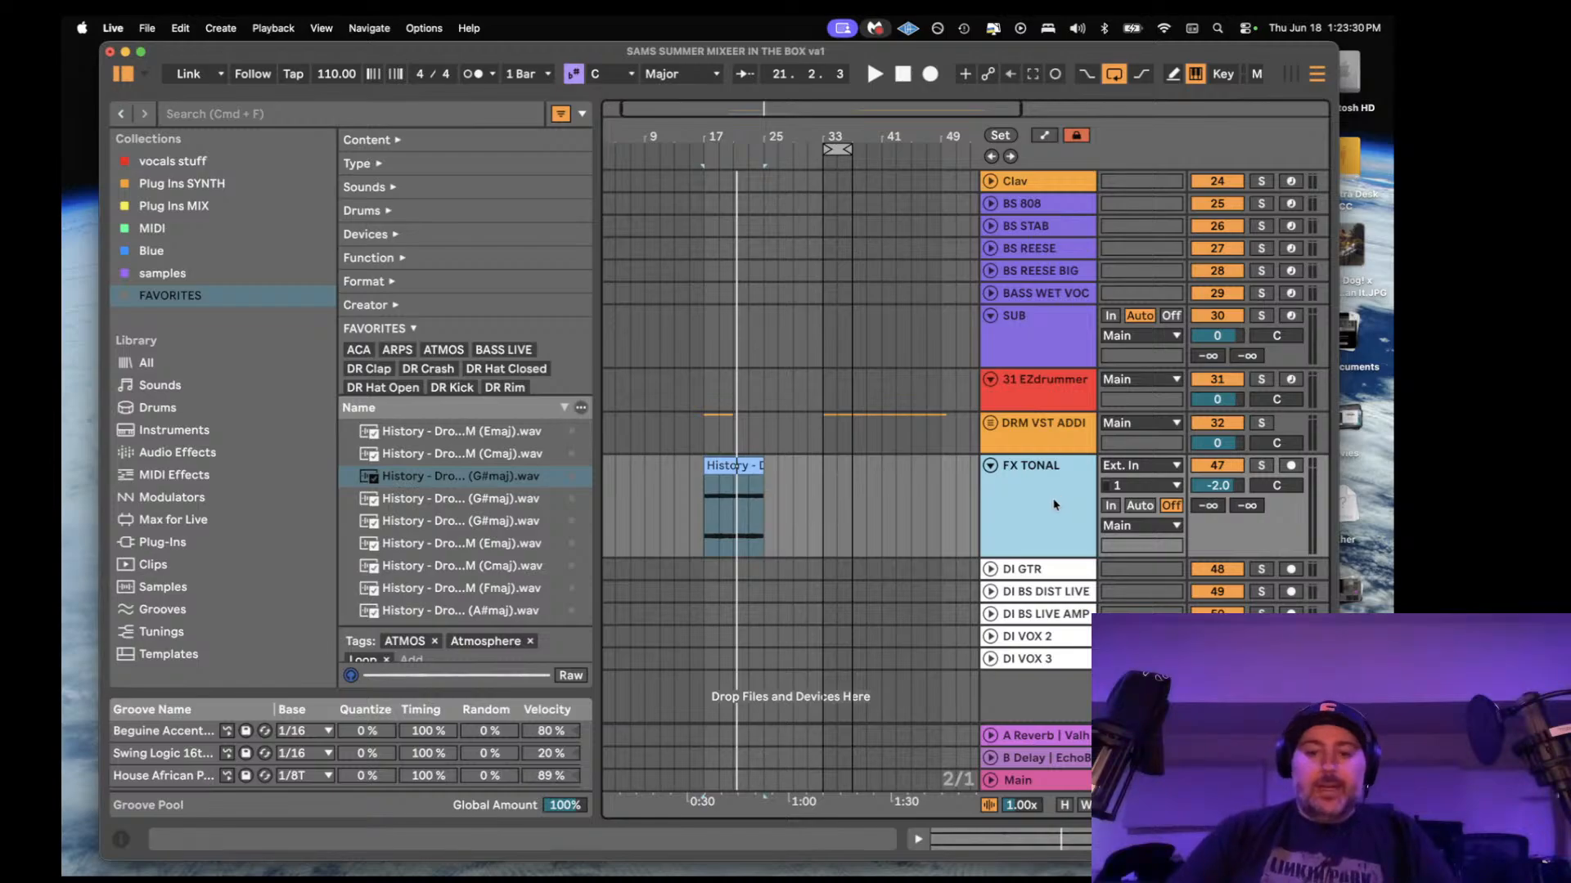
key(space)
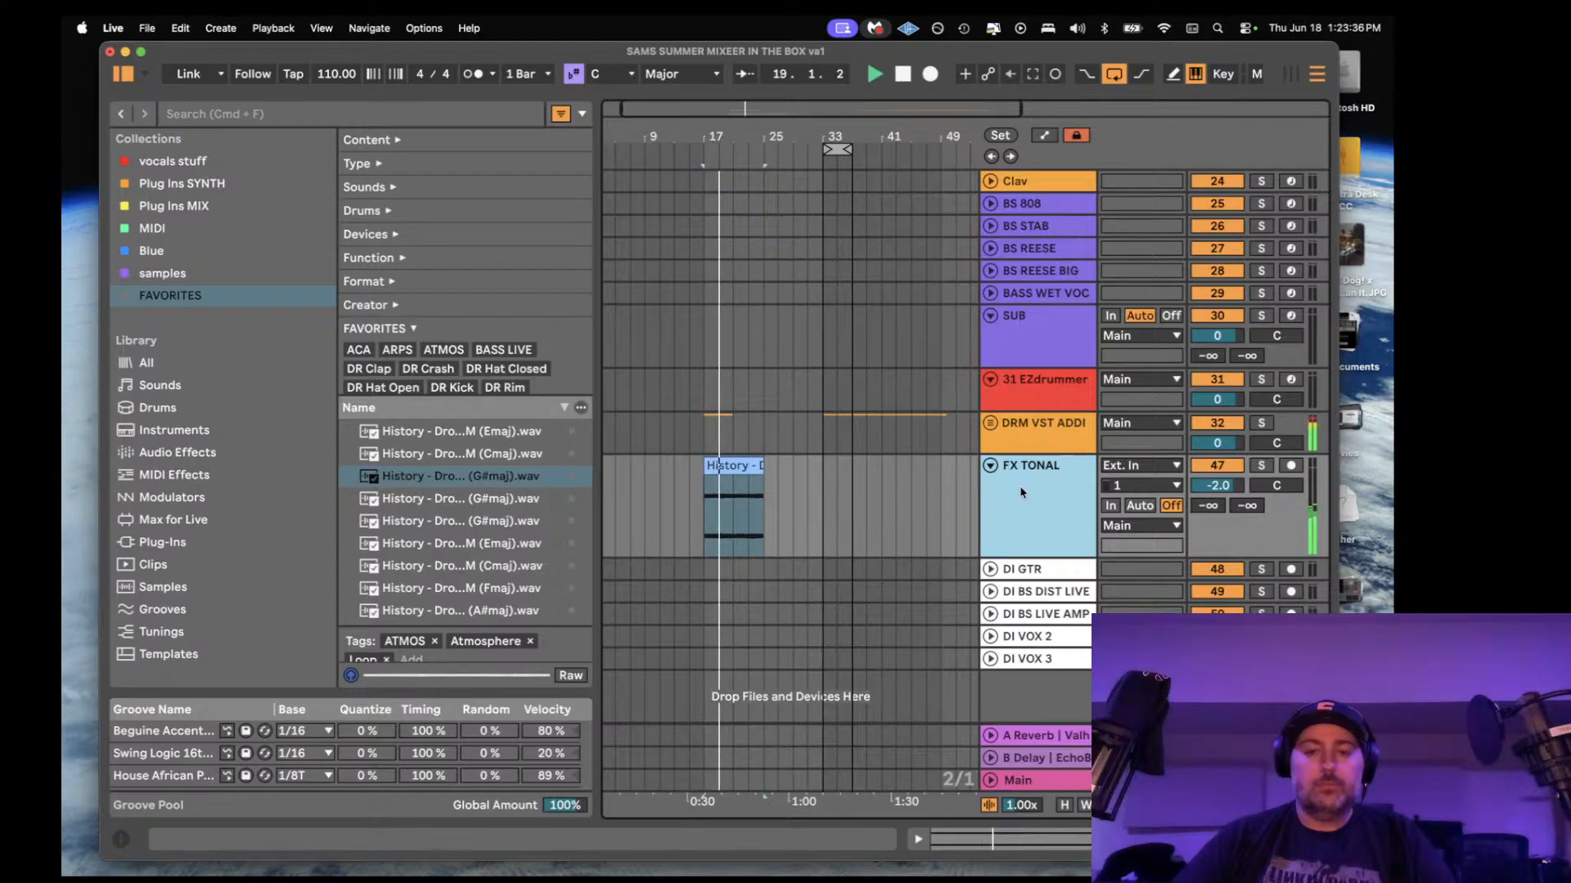
key(space)
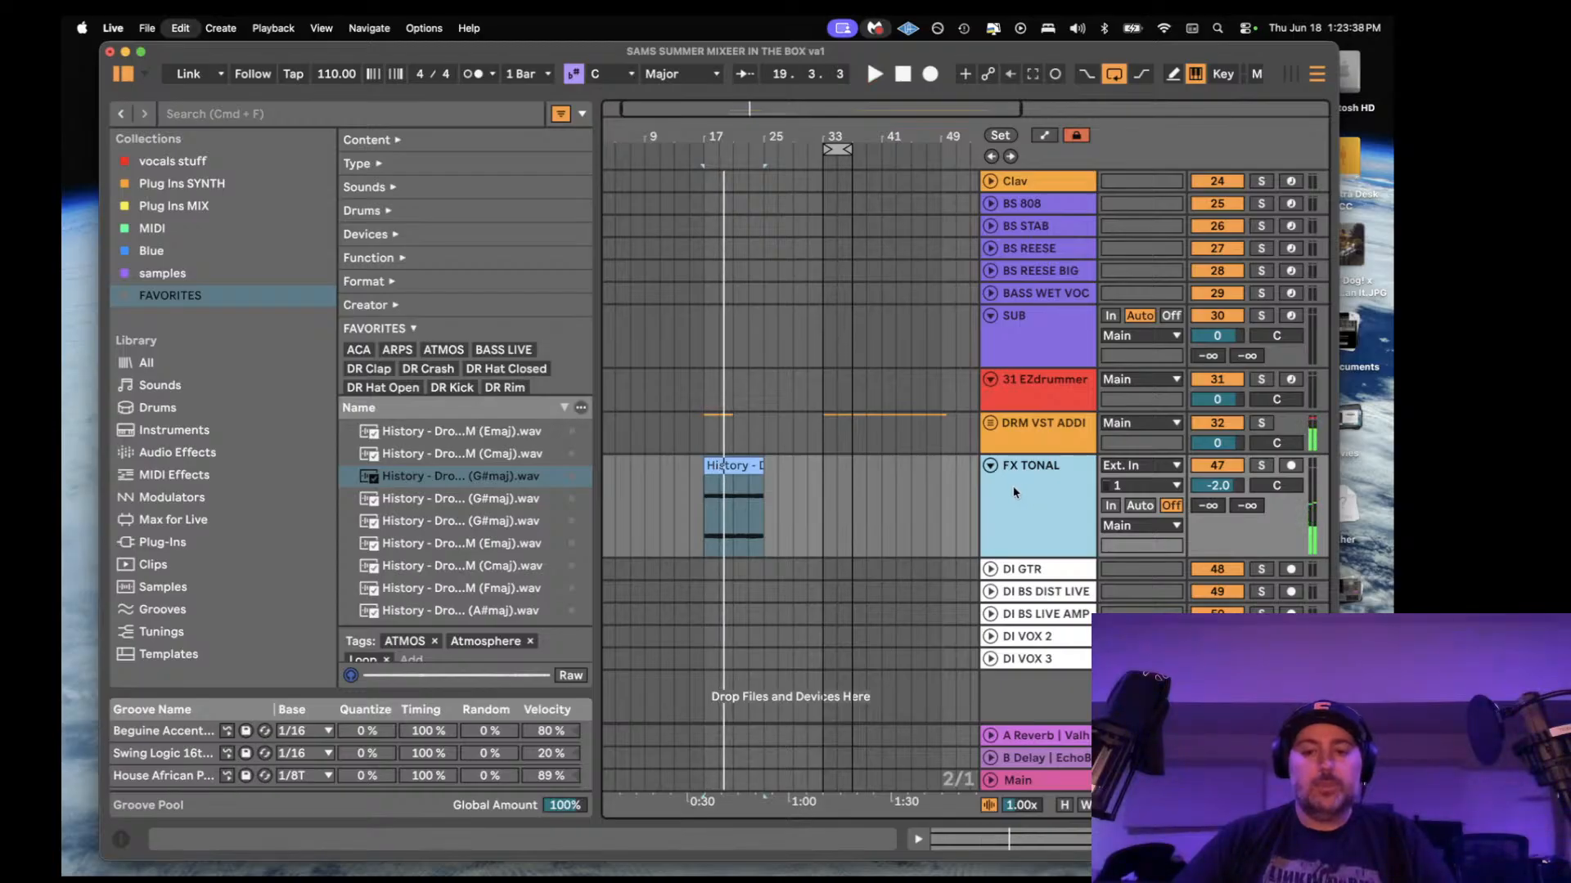
- Duplicate the FX TONAL track, replace the copy's clip with History - Drone 03 174BPM (Cmaj).wav at bar 17, and set its volume to -4.9 dB
key(super+d)
click(437, 569)
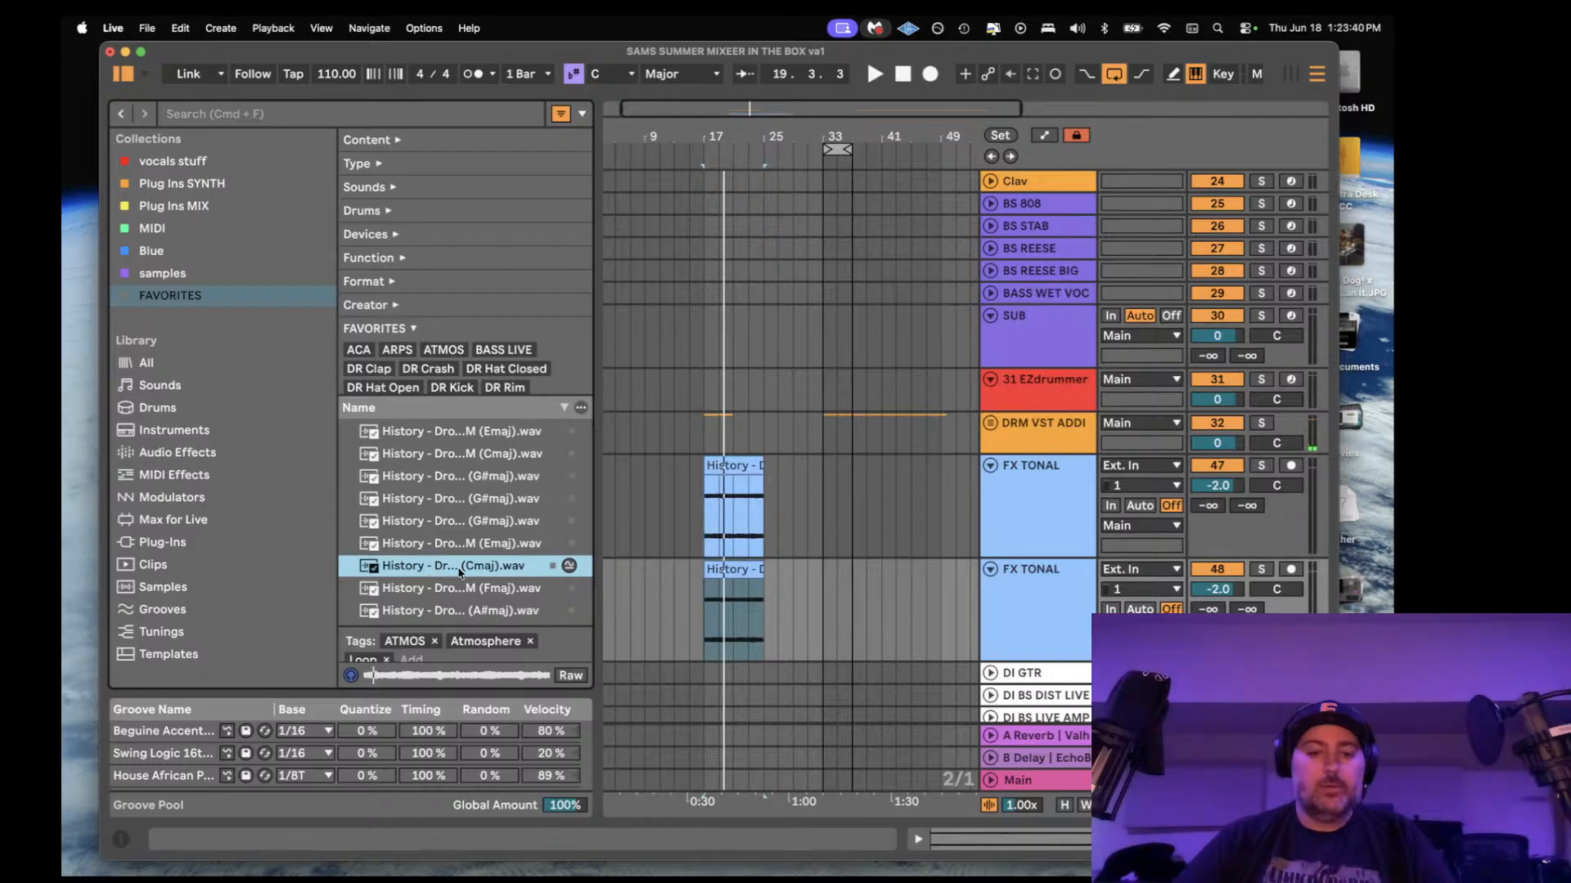
click(705, 573)
key(space)
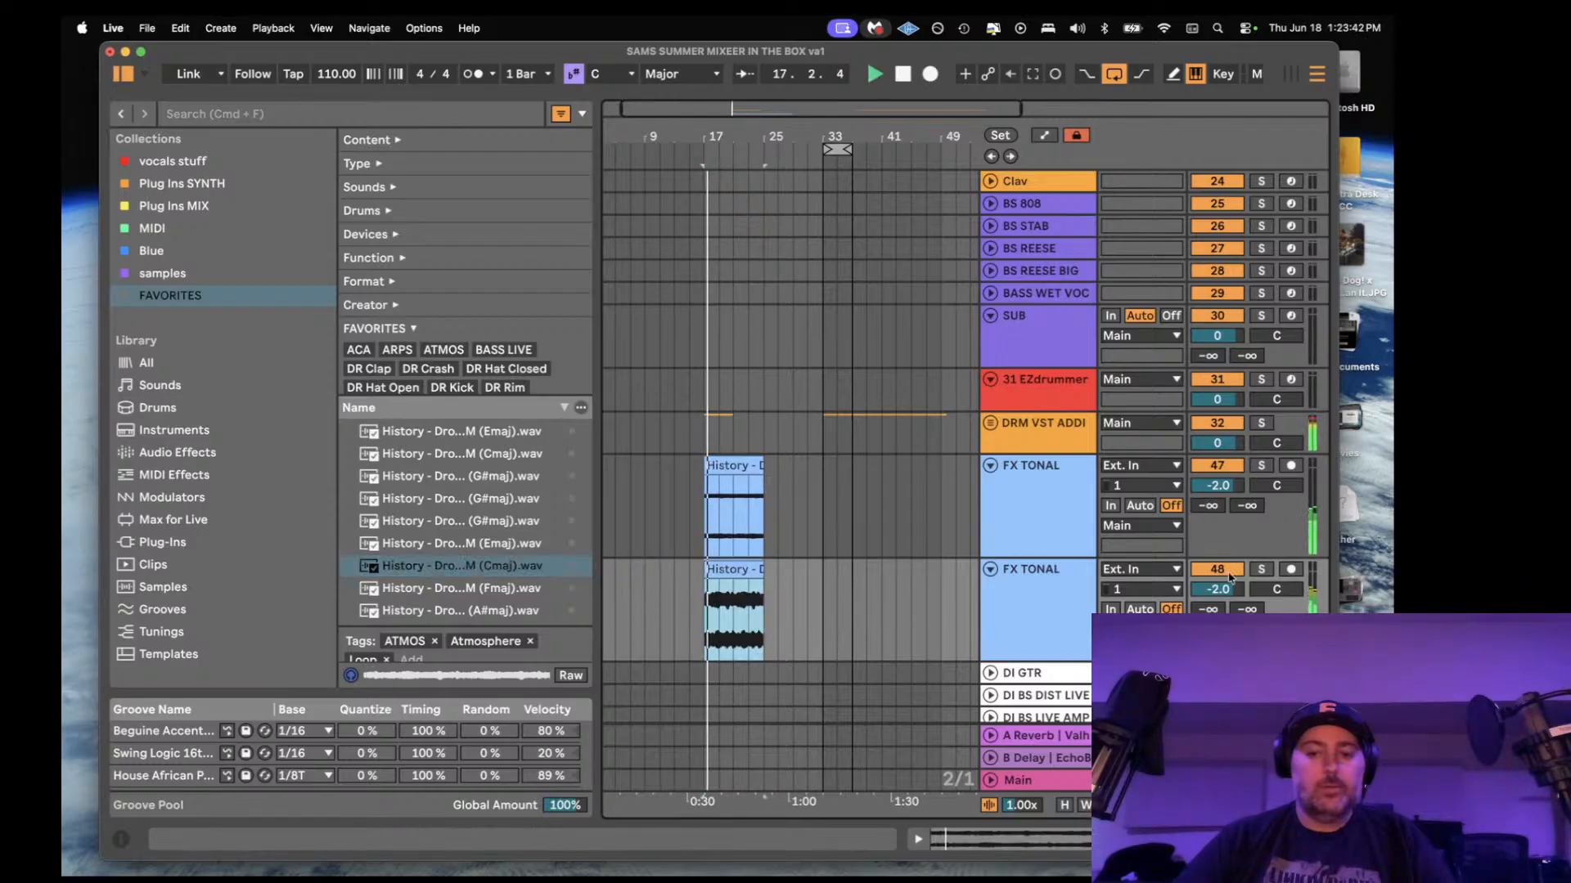
drag(1221, 589, 1221, 613)
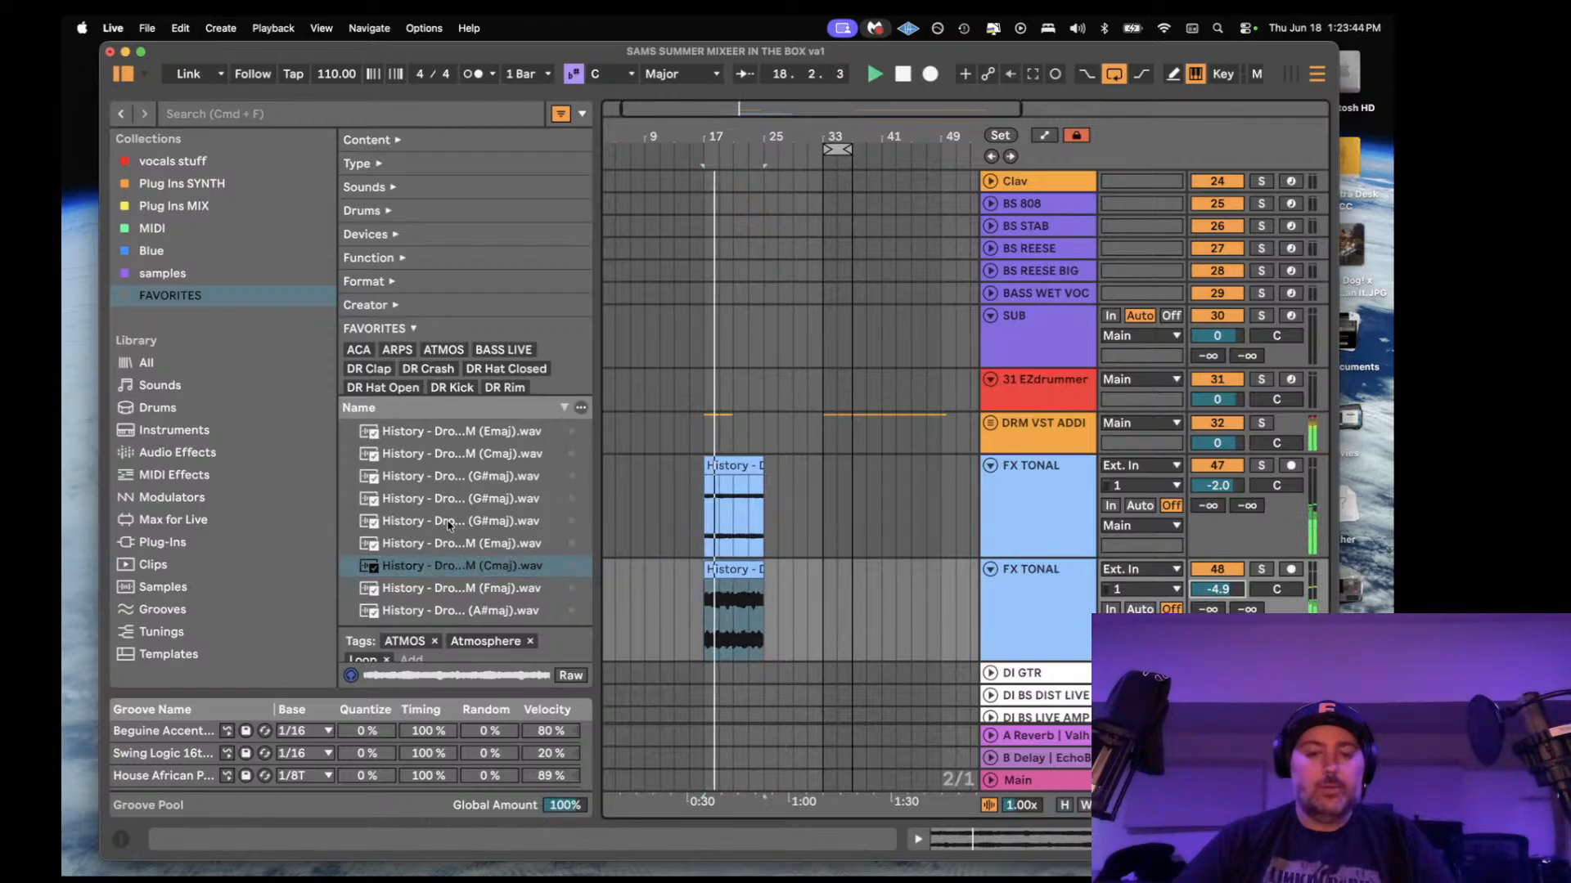
key(space)
- Duplicate the second FX TONAL track and place the favorite sample History - Guitar Arp 14 145BPM (Cmin).wav at bar 17 on the copy
scroll(452, 524, up, 5)
click(456, 470)
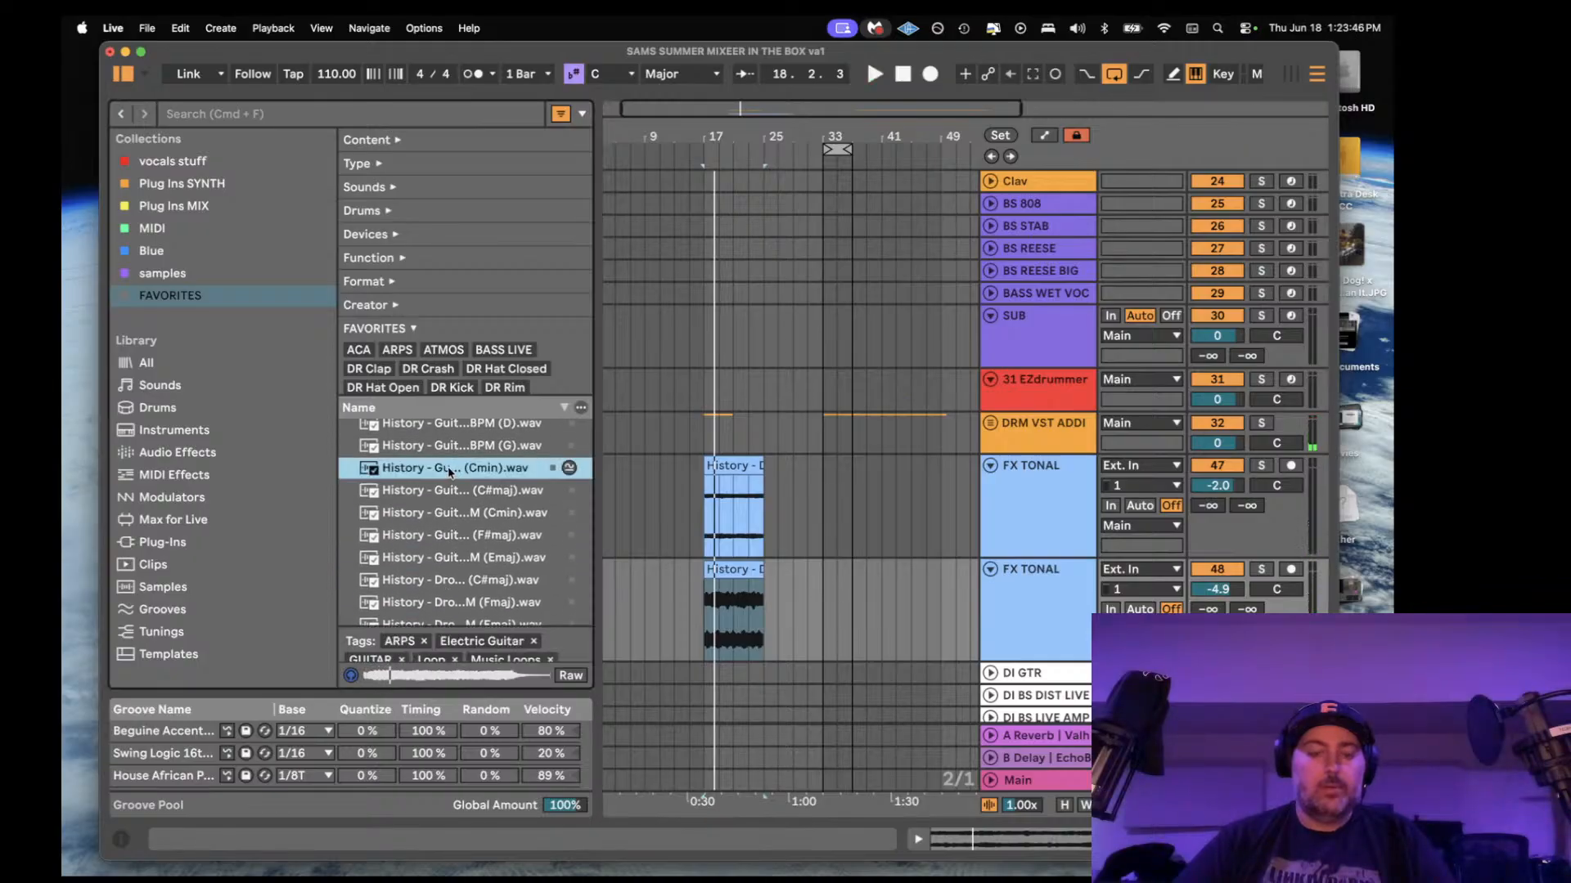
scroll(985, 605, down, 3)
click(1019, 505)
key(super+d)
drag(472, 467, 718, 567)
- Set the Guitar Arp 14 clip's warp tempo to 145 BPM
double_click(718, 567)
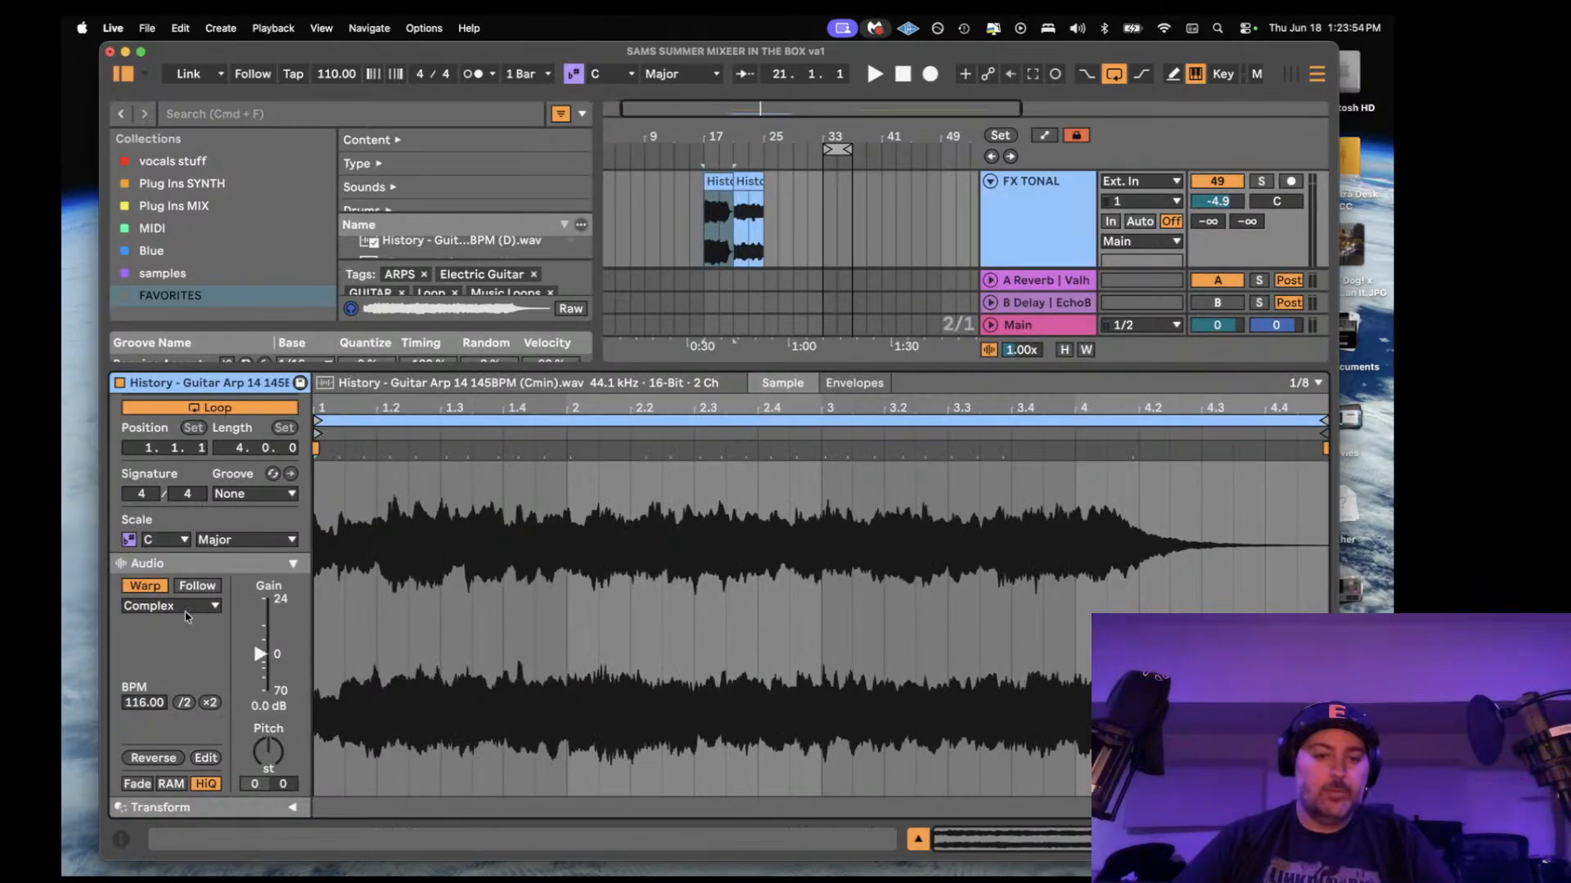
click(141, 708)
text(145)
key(Return)
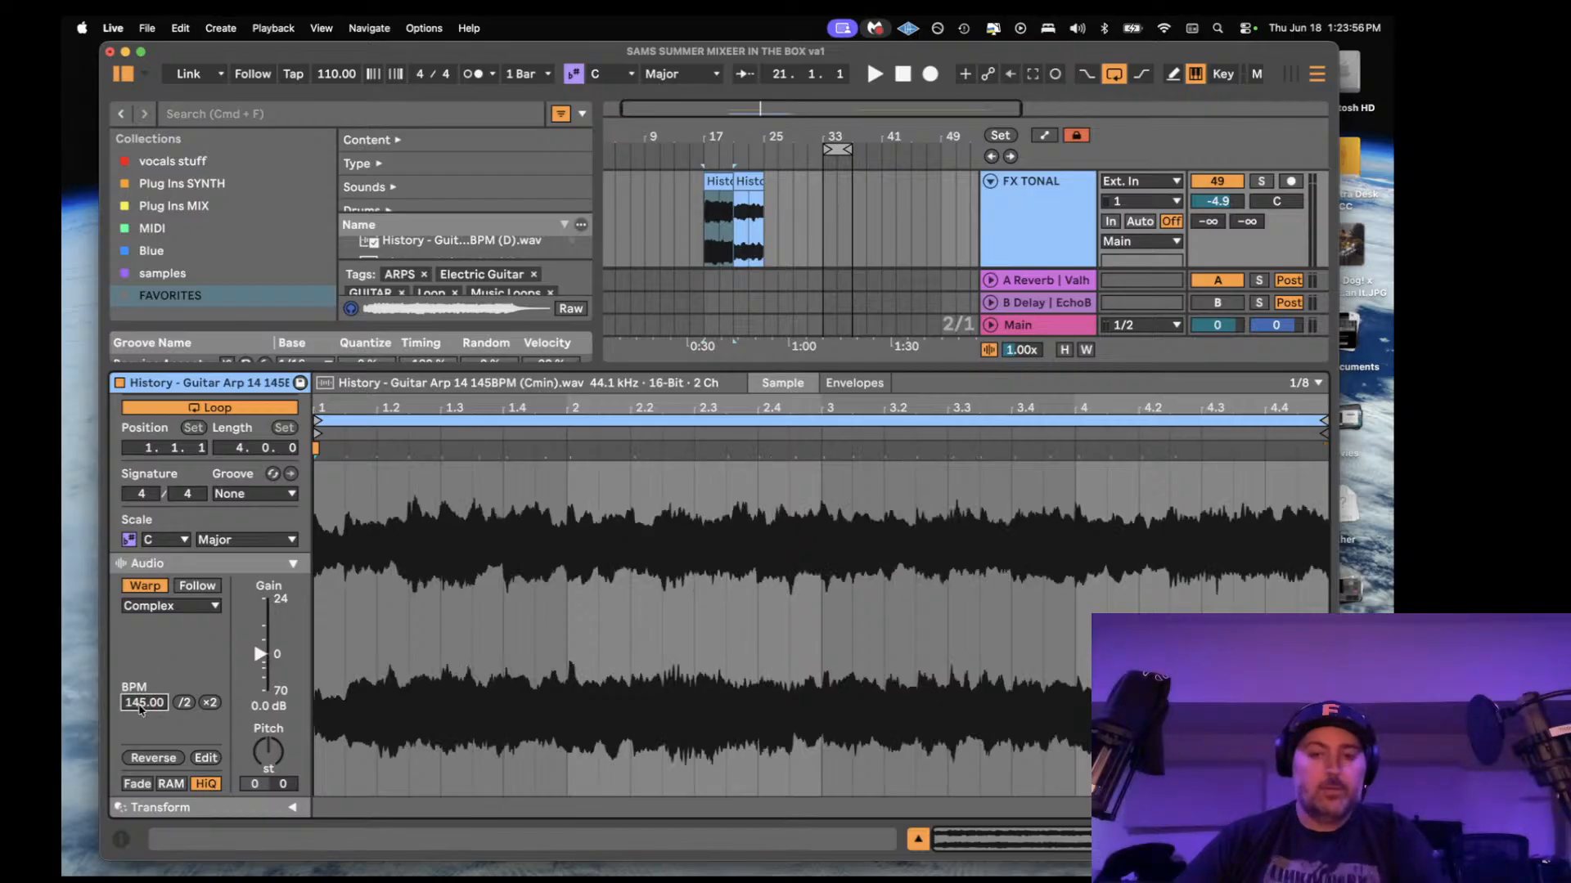
- Replace the leftover drone part from bar 21 to bar 25 with a duplicate of the guitar arp clip while auditioning the layers
key(space)
click(1018, 240)
double_click(1018, 241)
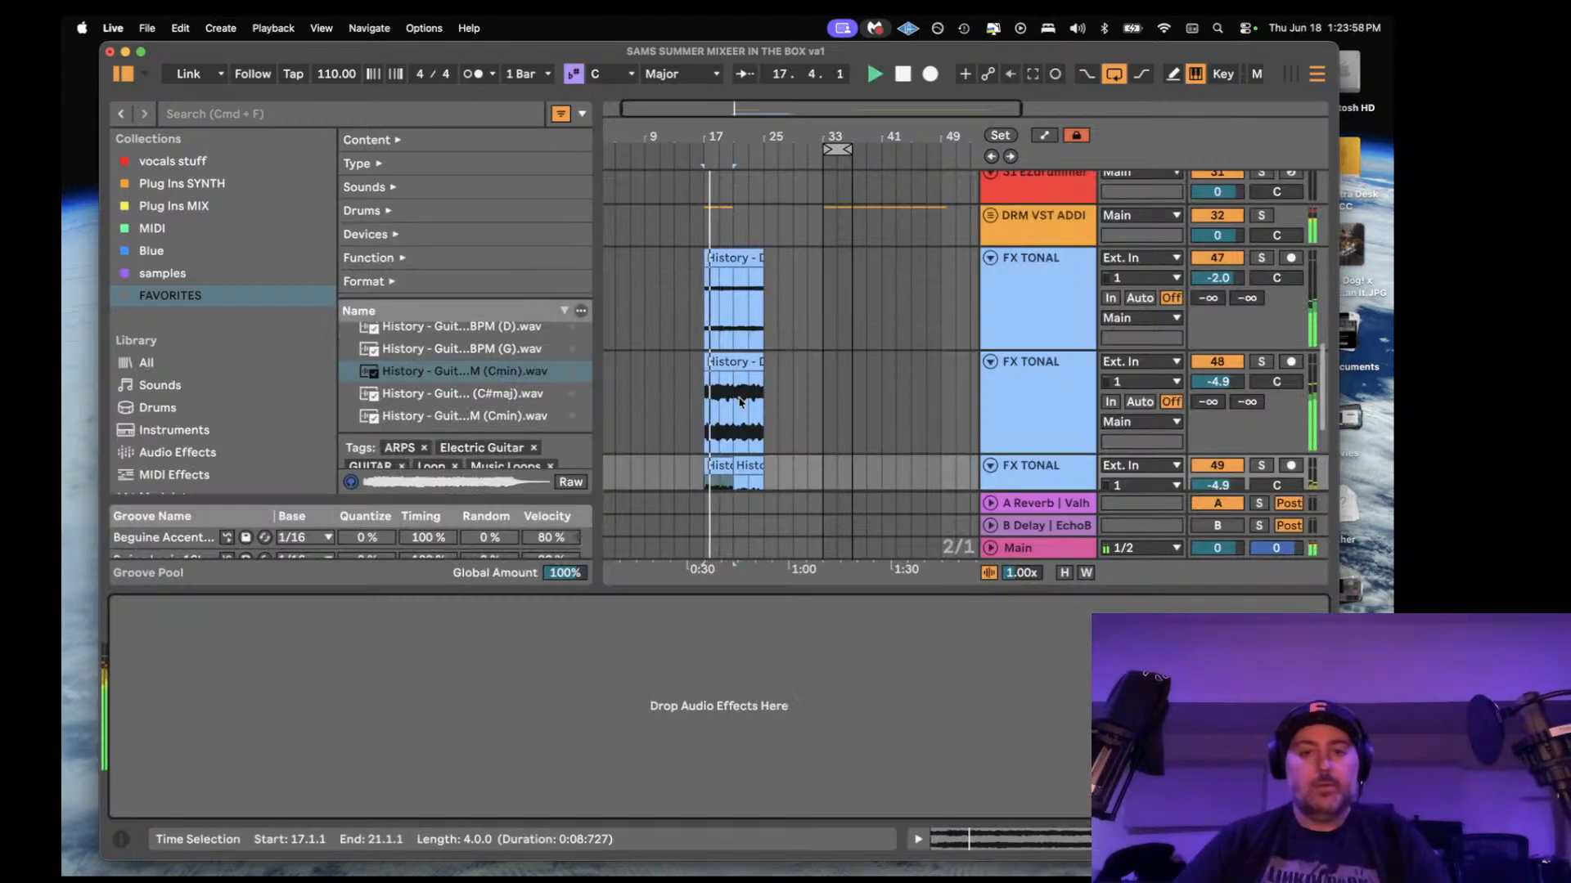
scroll(726, 393, down, 3)
mouse_move(763, 398)
mouse_down()
mouse_move(778, 398)
mouse_move(732, 401)
mouse_up()
key(super+d)
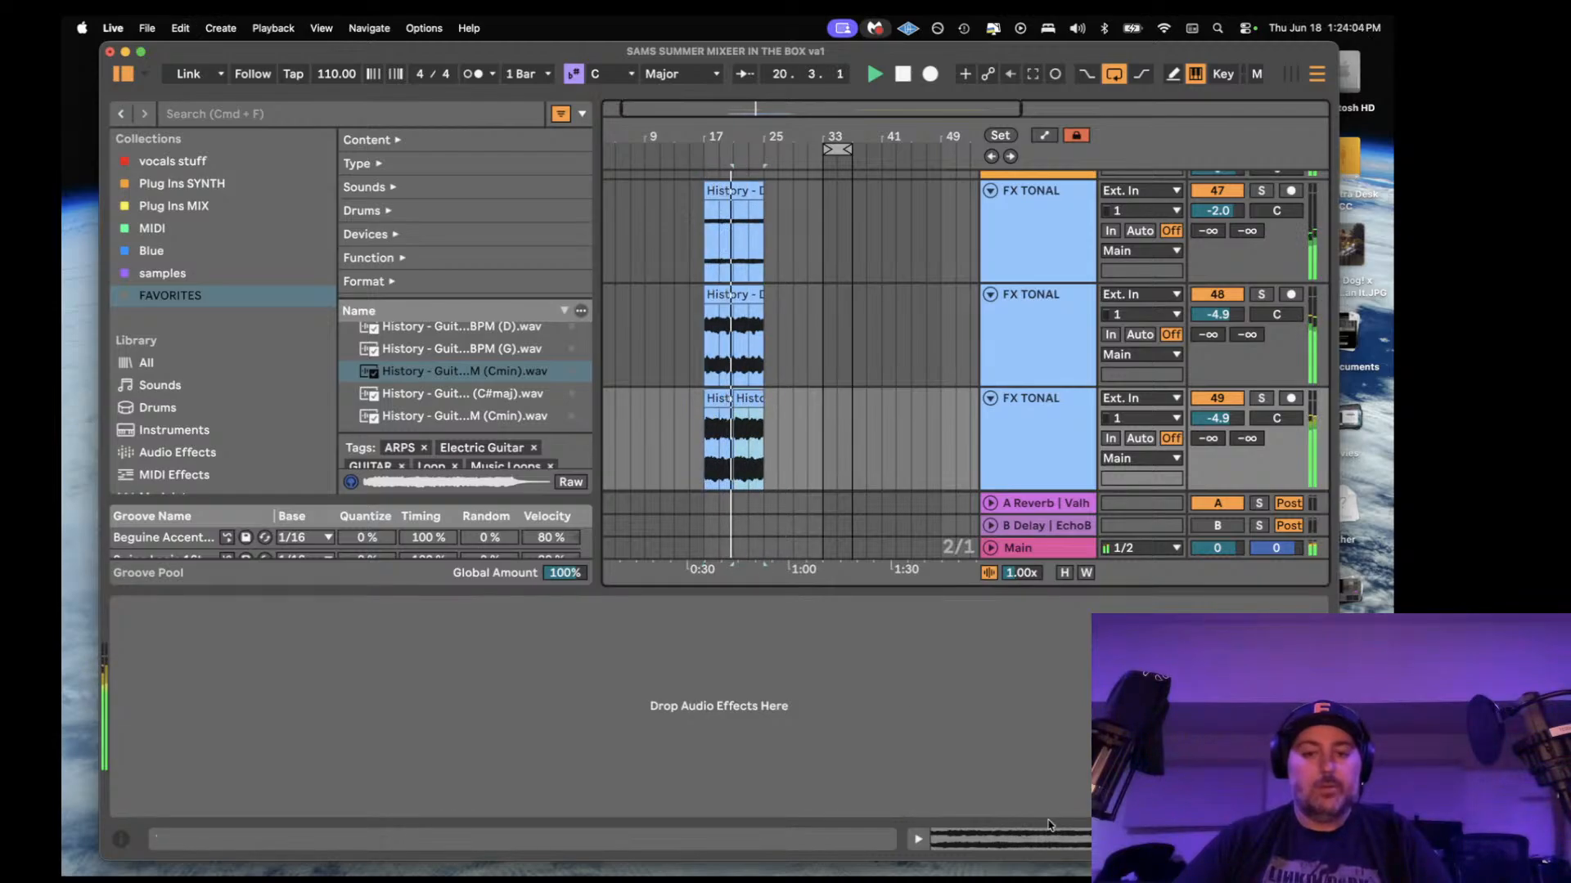
key(super+alt+l)
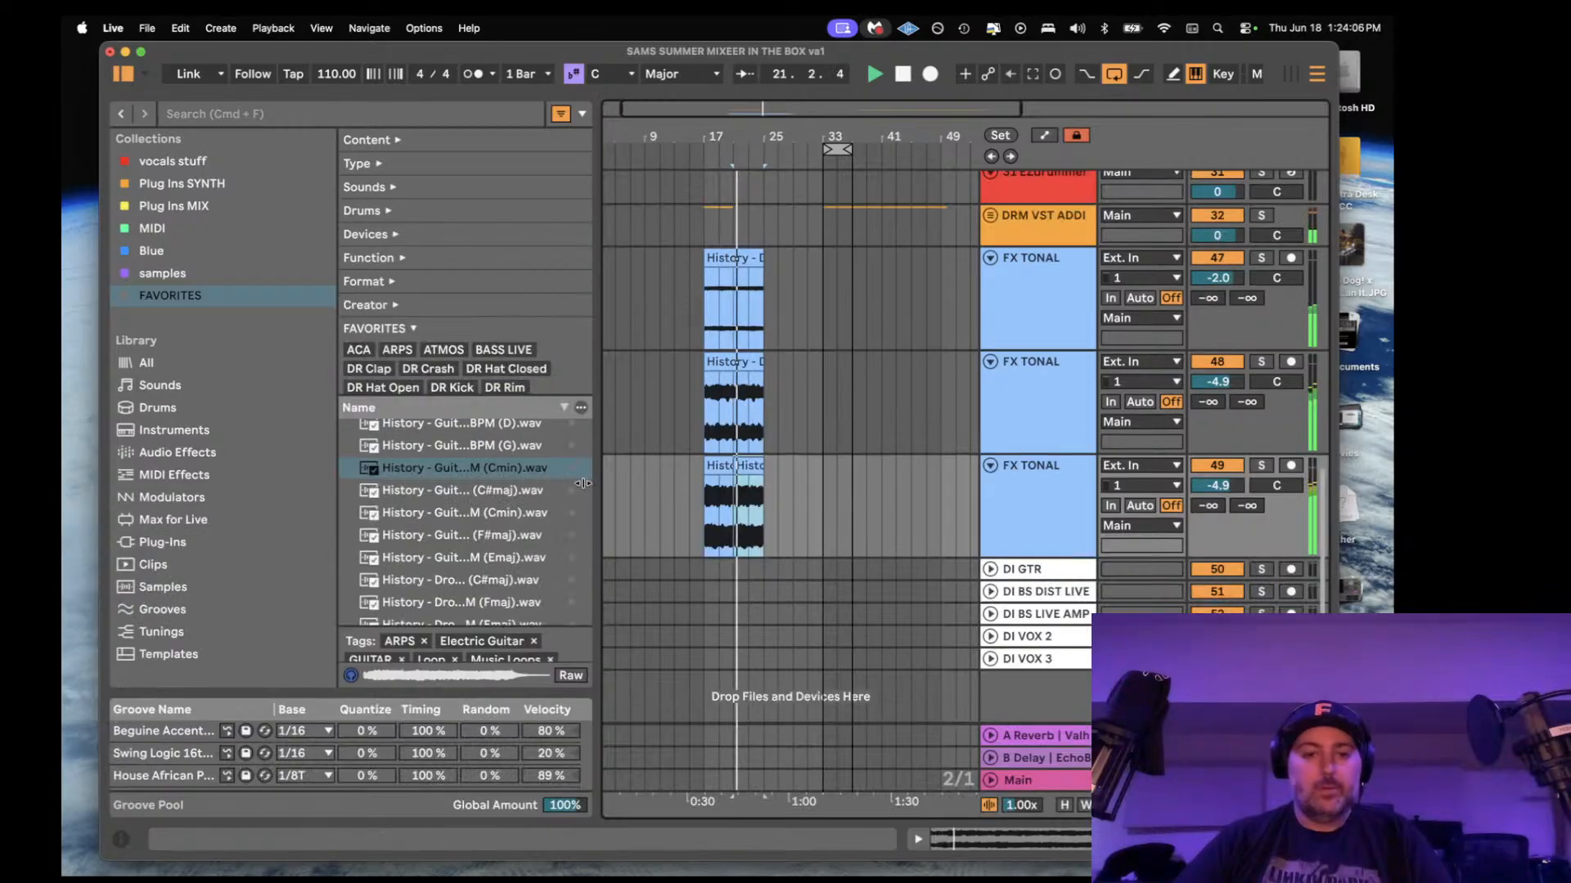
- Audition the guitar arp clip at bar 17 in several transpositions and set its pitch to +2 st
scroll(648, 456, up, 2)
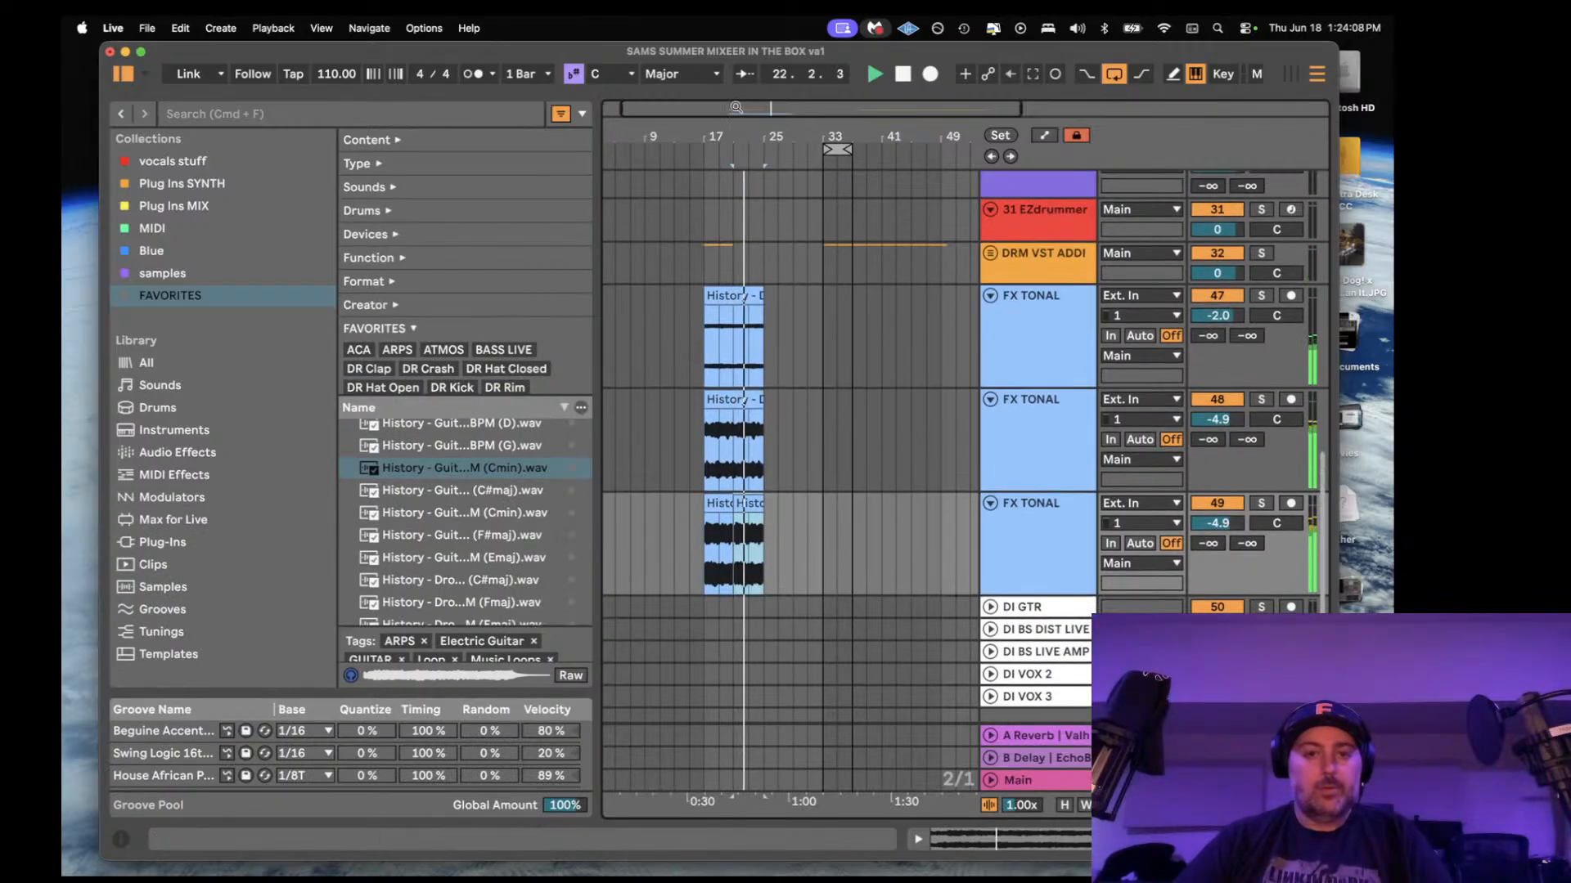
drag(737, 114, 736, 204)
scroll(712, 459, up, 2)
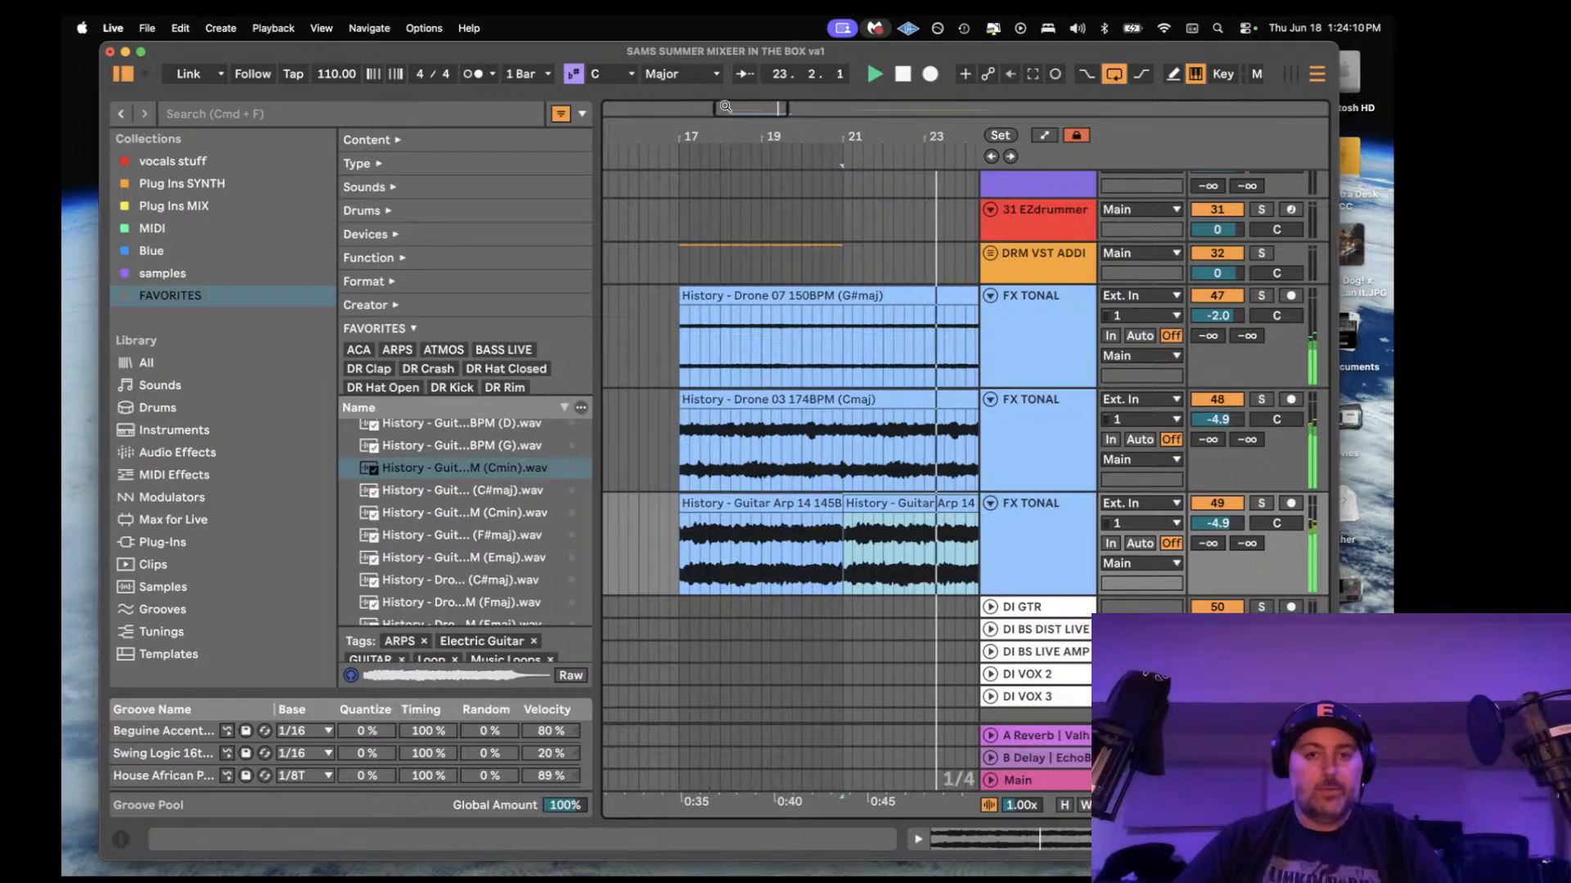
scroll(725, 460, down, 5)
double_click(711, 504)
key(space)
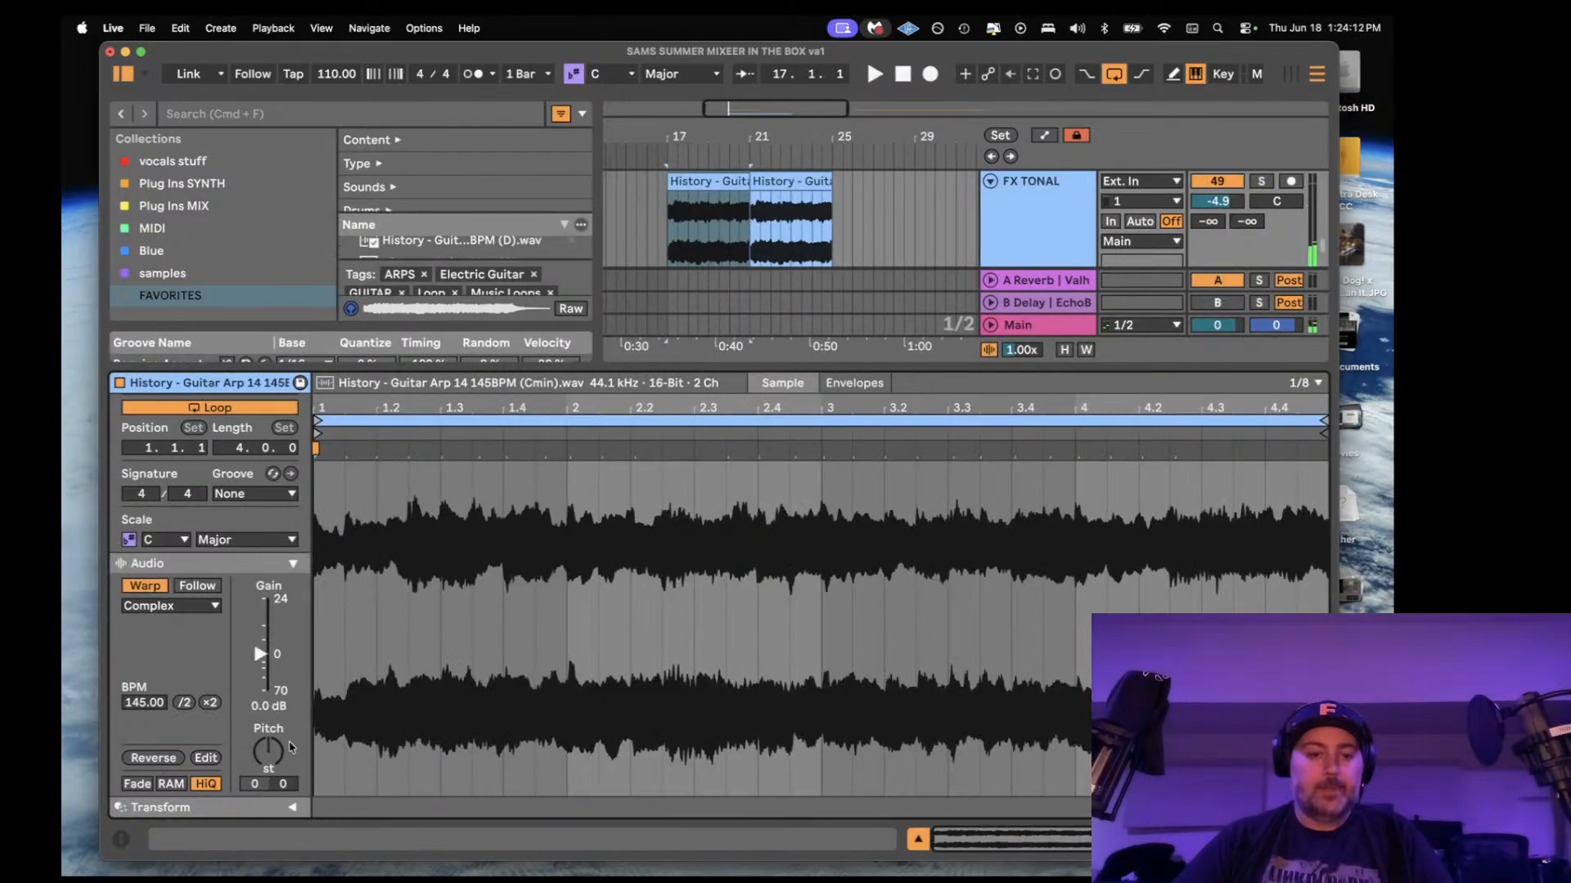
drag(268, 754, 267, 750)
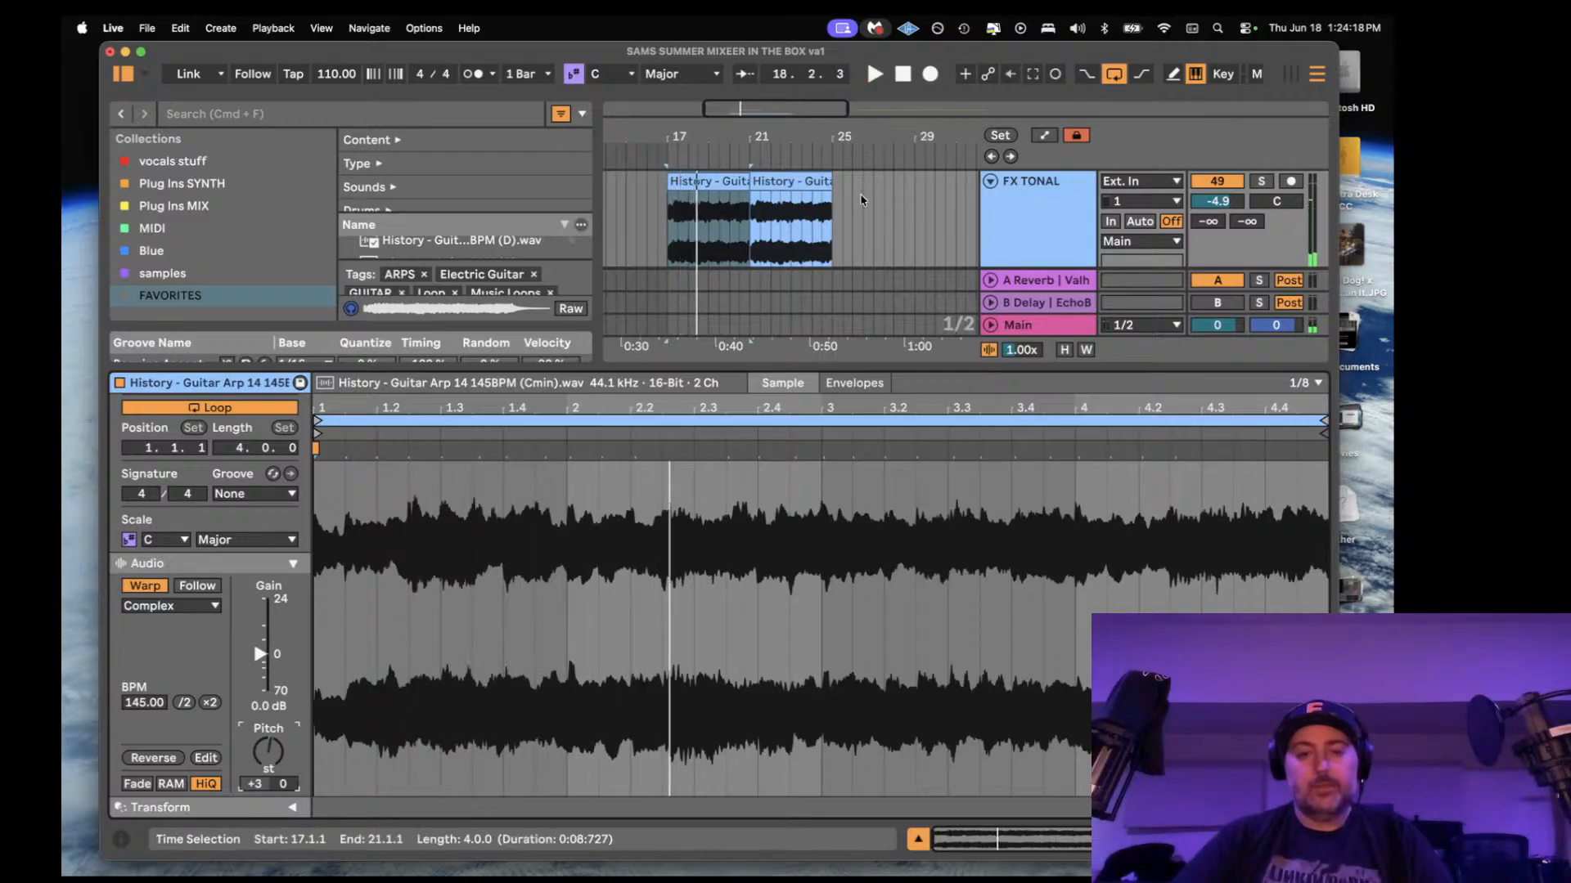
key(Down)
key(space)
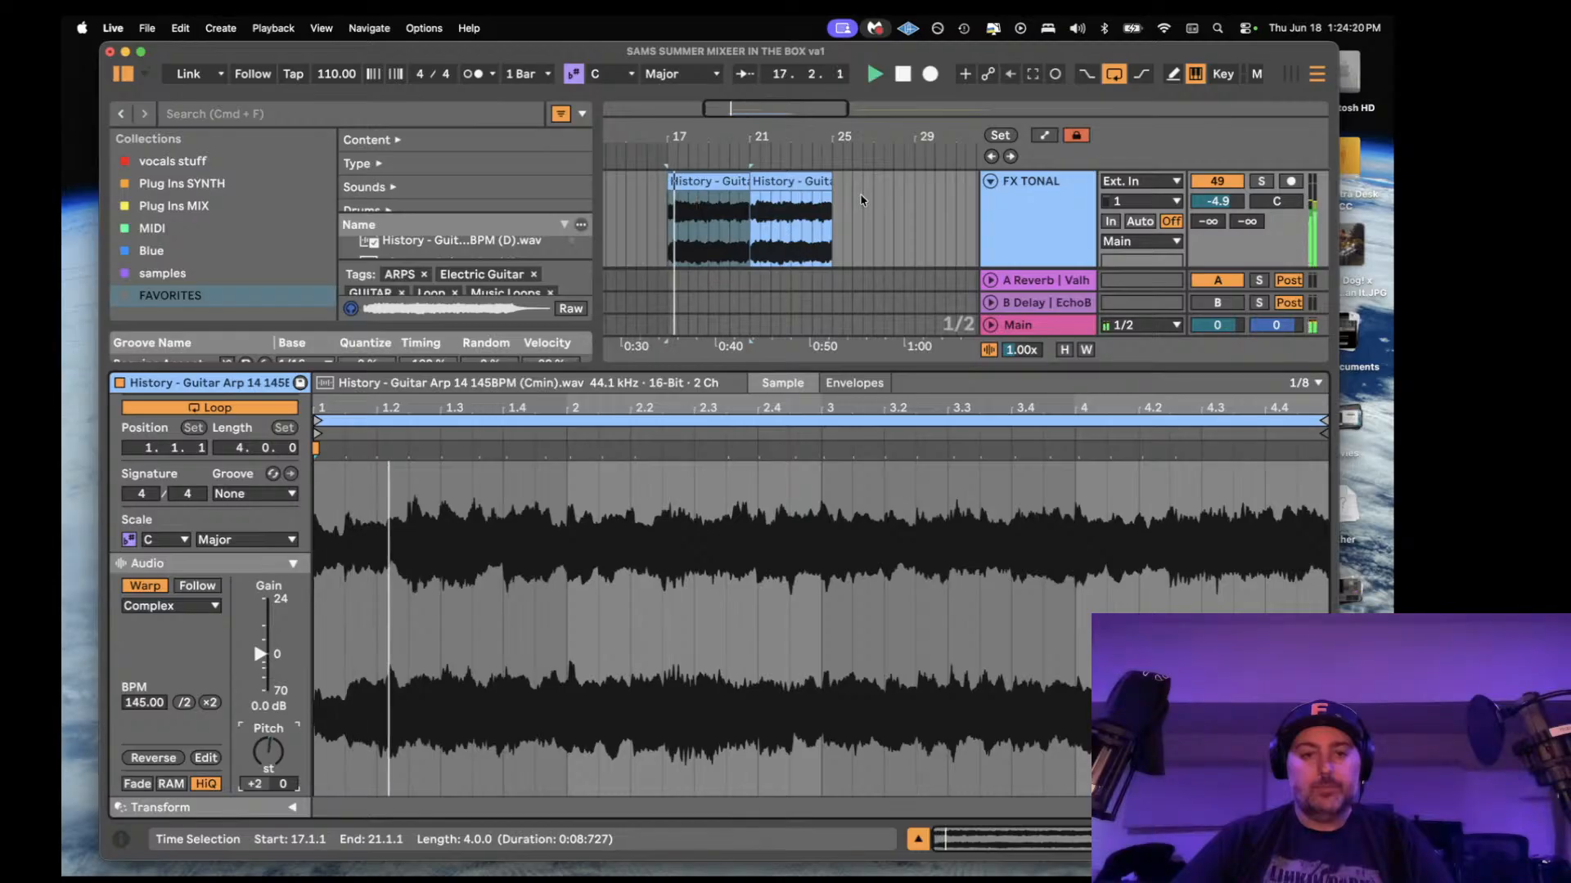
key(space)
key(Down)
key(space)
key(space)
key(Down)
key(space)
key(space)
key(Down)
key(space)
key(Up)
key(Up)
key(Up)
key(space)
key(space)
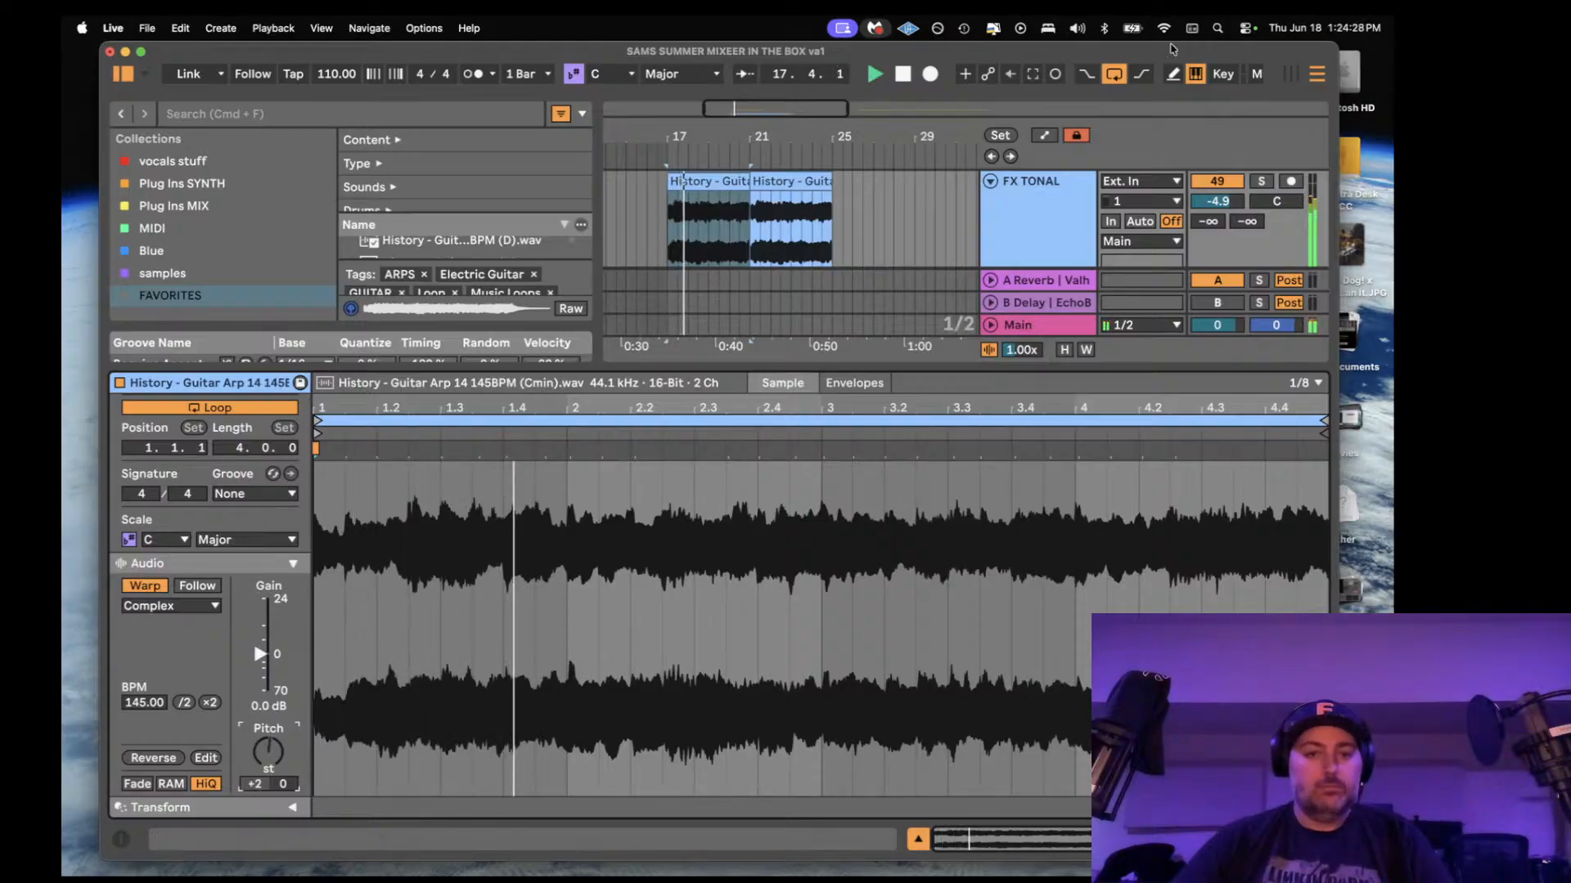
- Duplicate the transposed guitar arp clip from bar 17 over the copy at bar 21
click(1052, 232)
scroll(717, 426, down, 2)
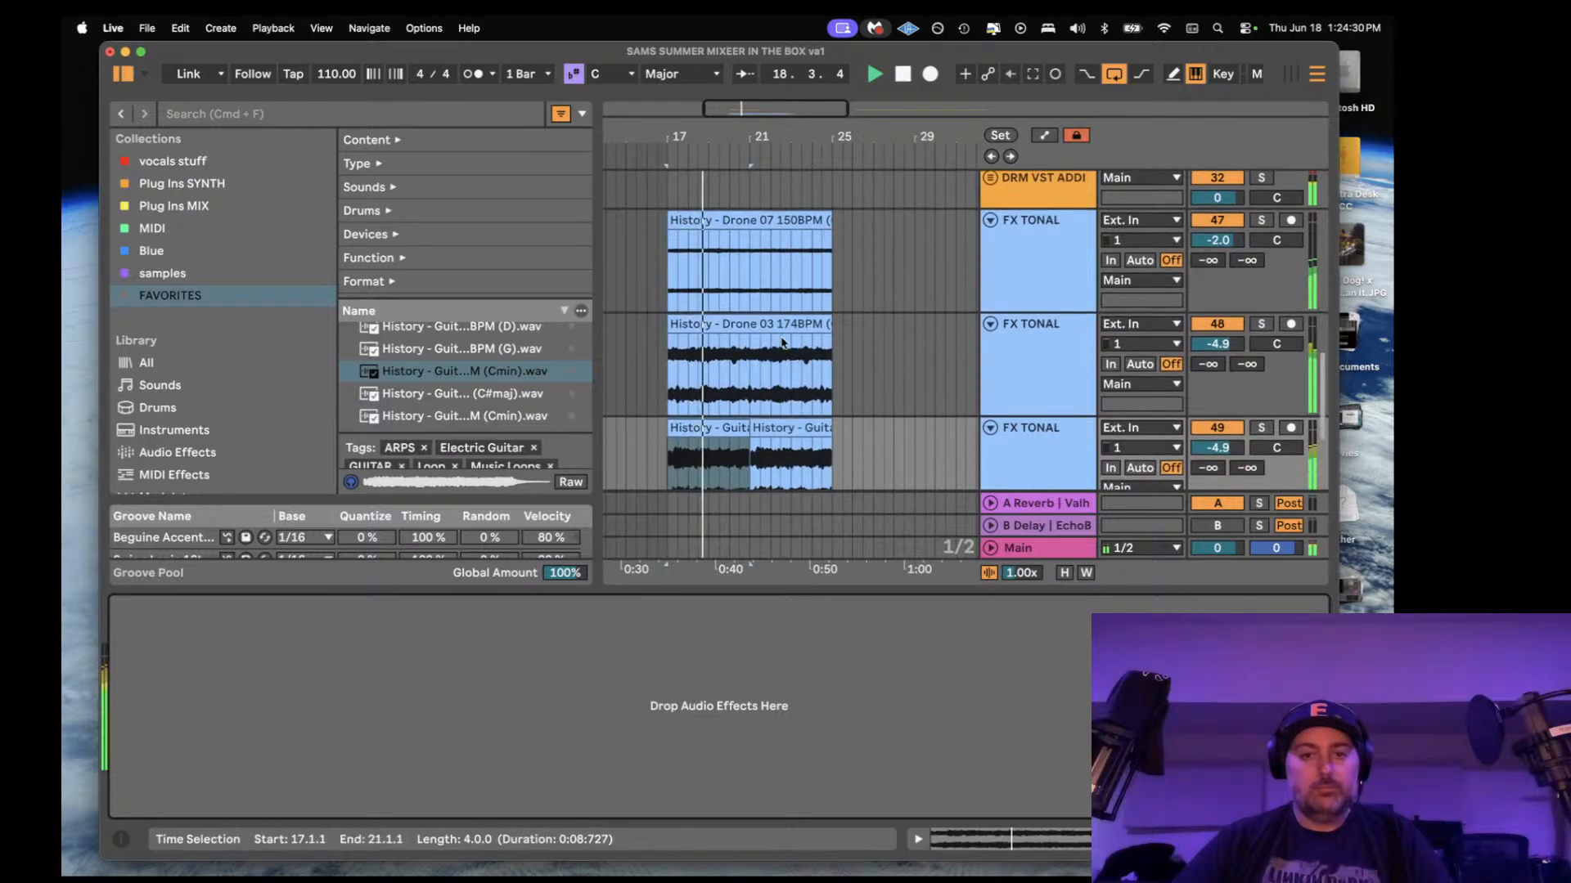
key(super+d)
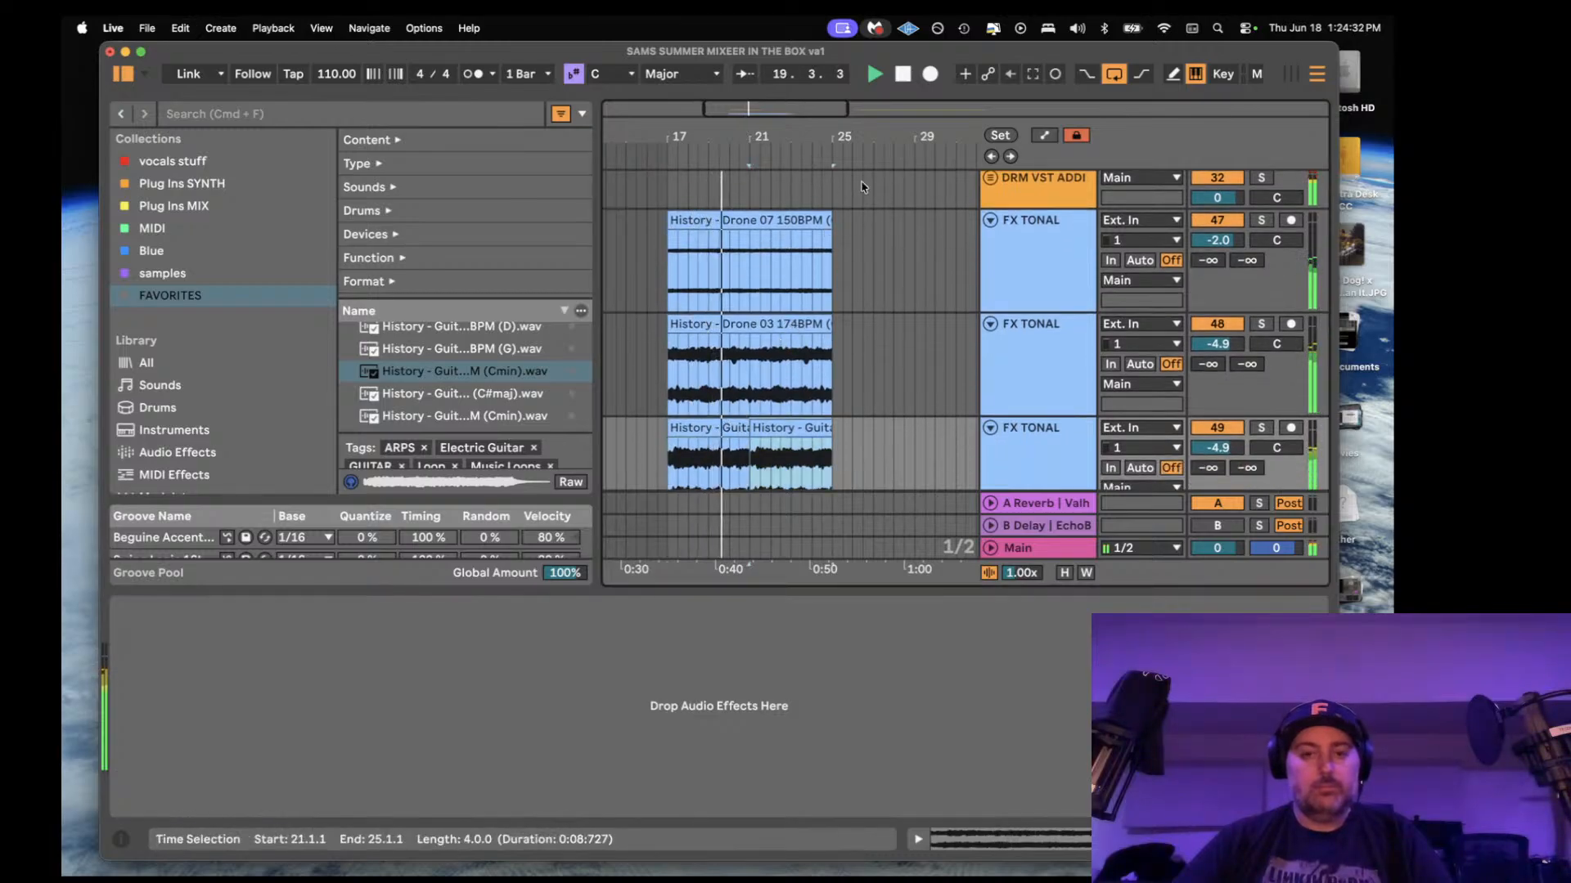
drag(726, 137, 727, 176)
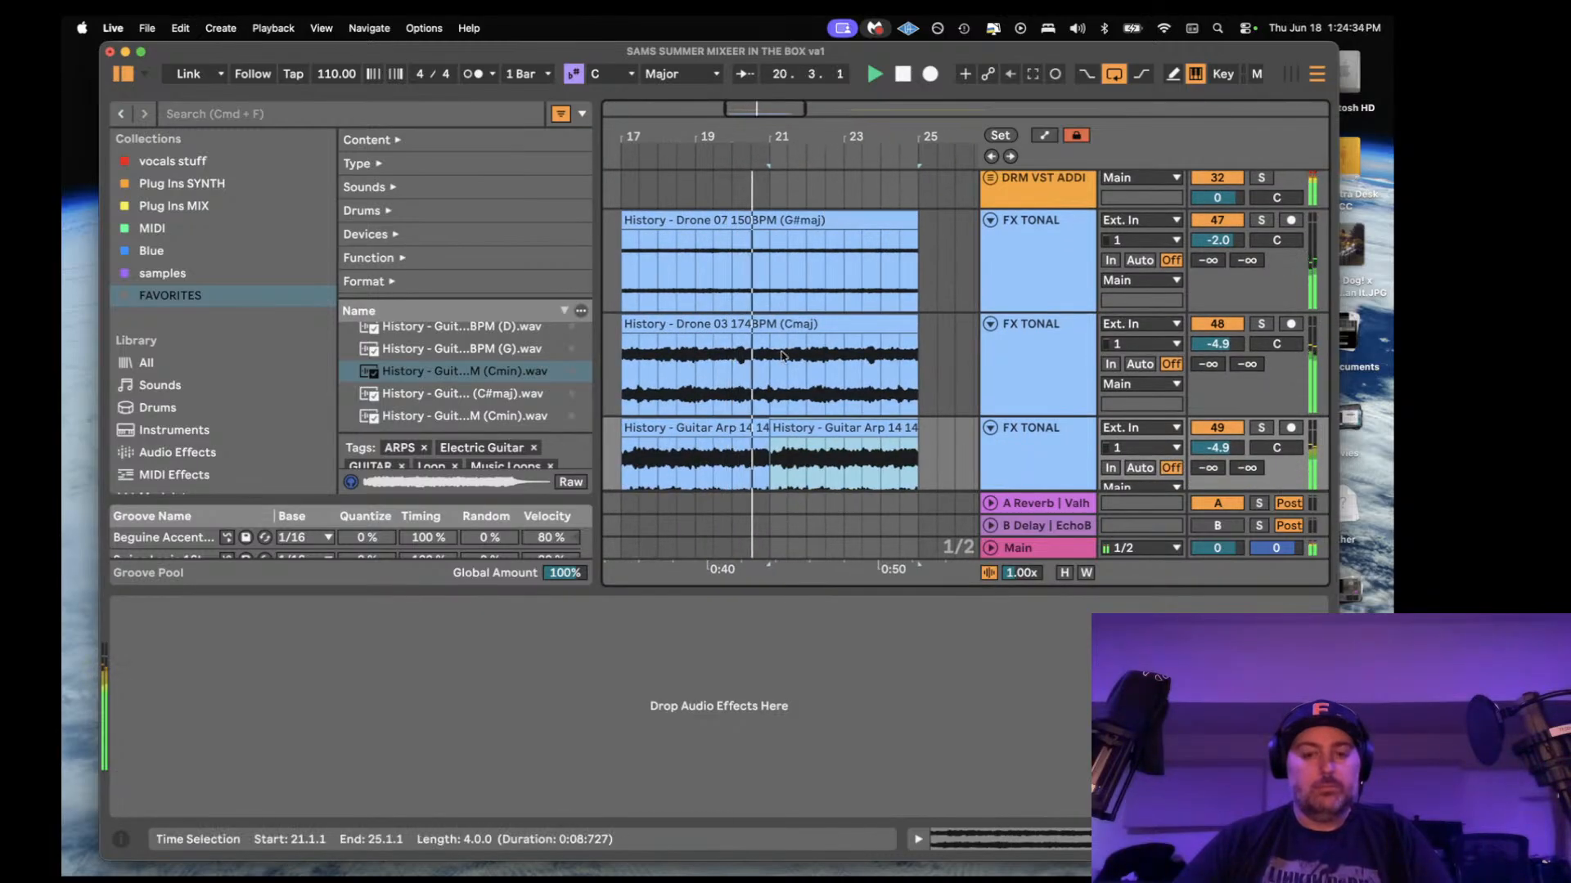
scroll(787, 350, down, 3)
- Check the guitar arp track against the mix and reset the pitch of its bar 17 clip to 0 st
click(734, 374)
scroll(735, 375, down, 3)
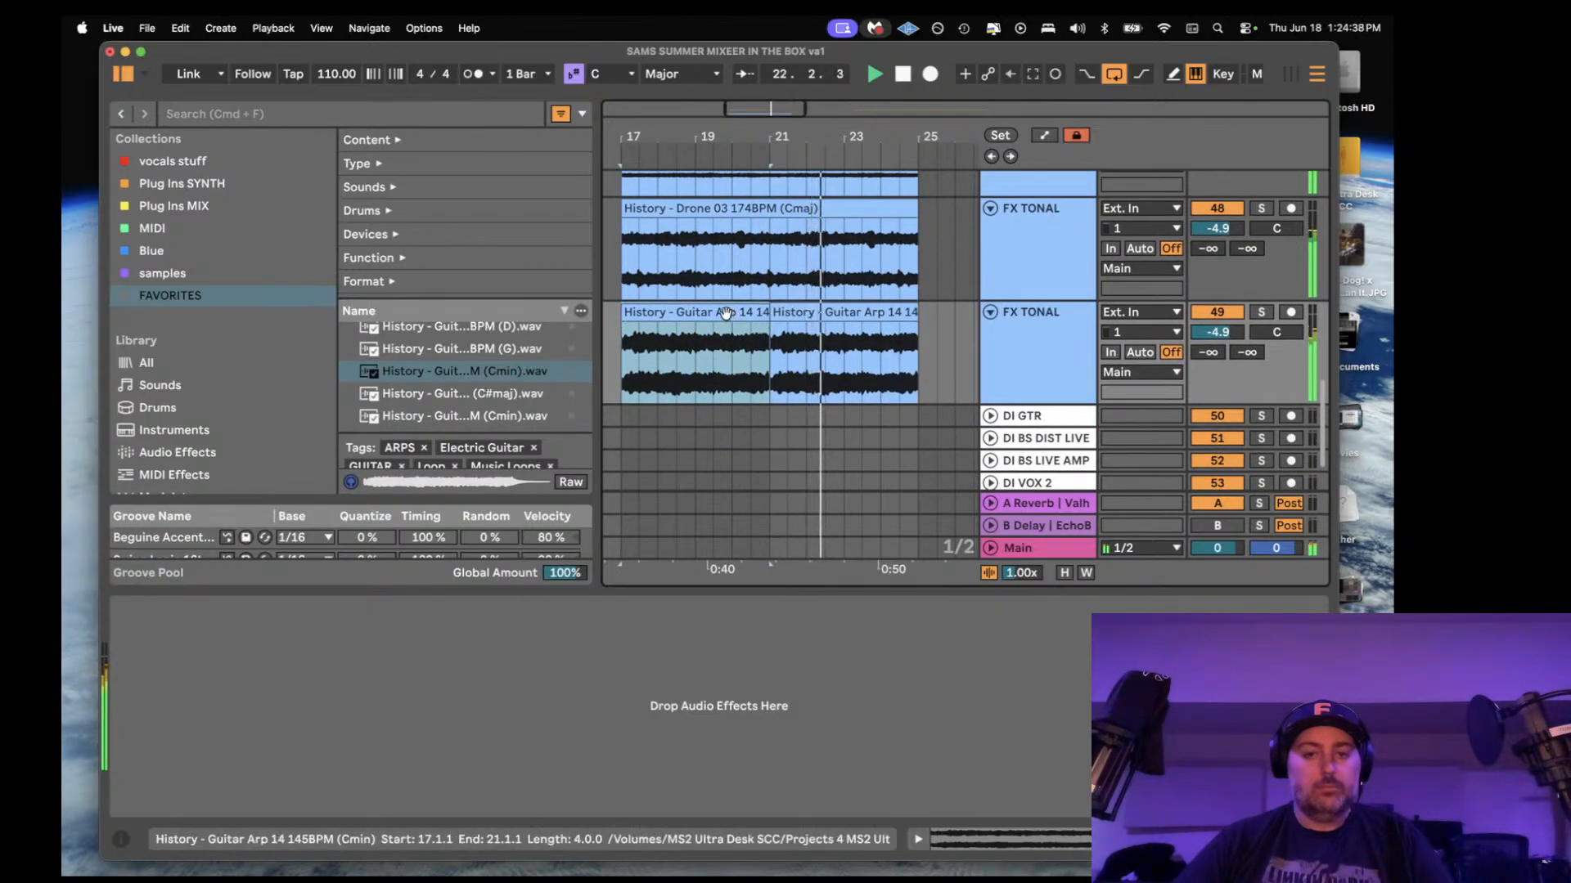
click(1261, 312)
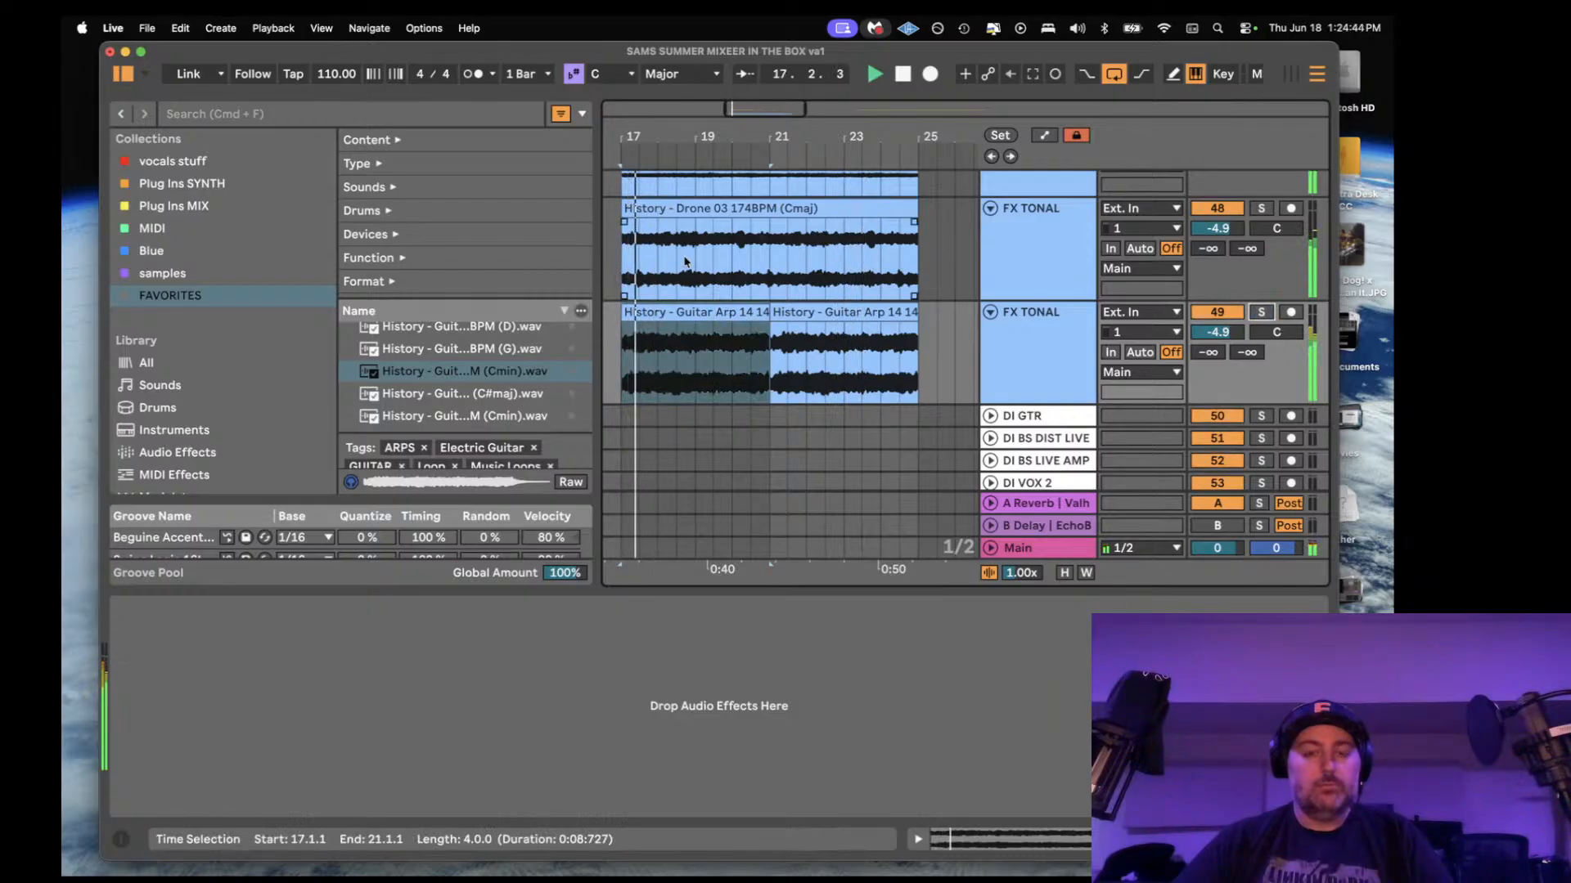
double_click(685, 307)
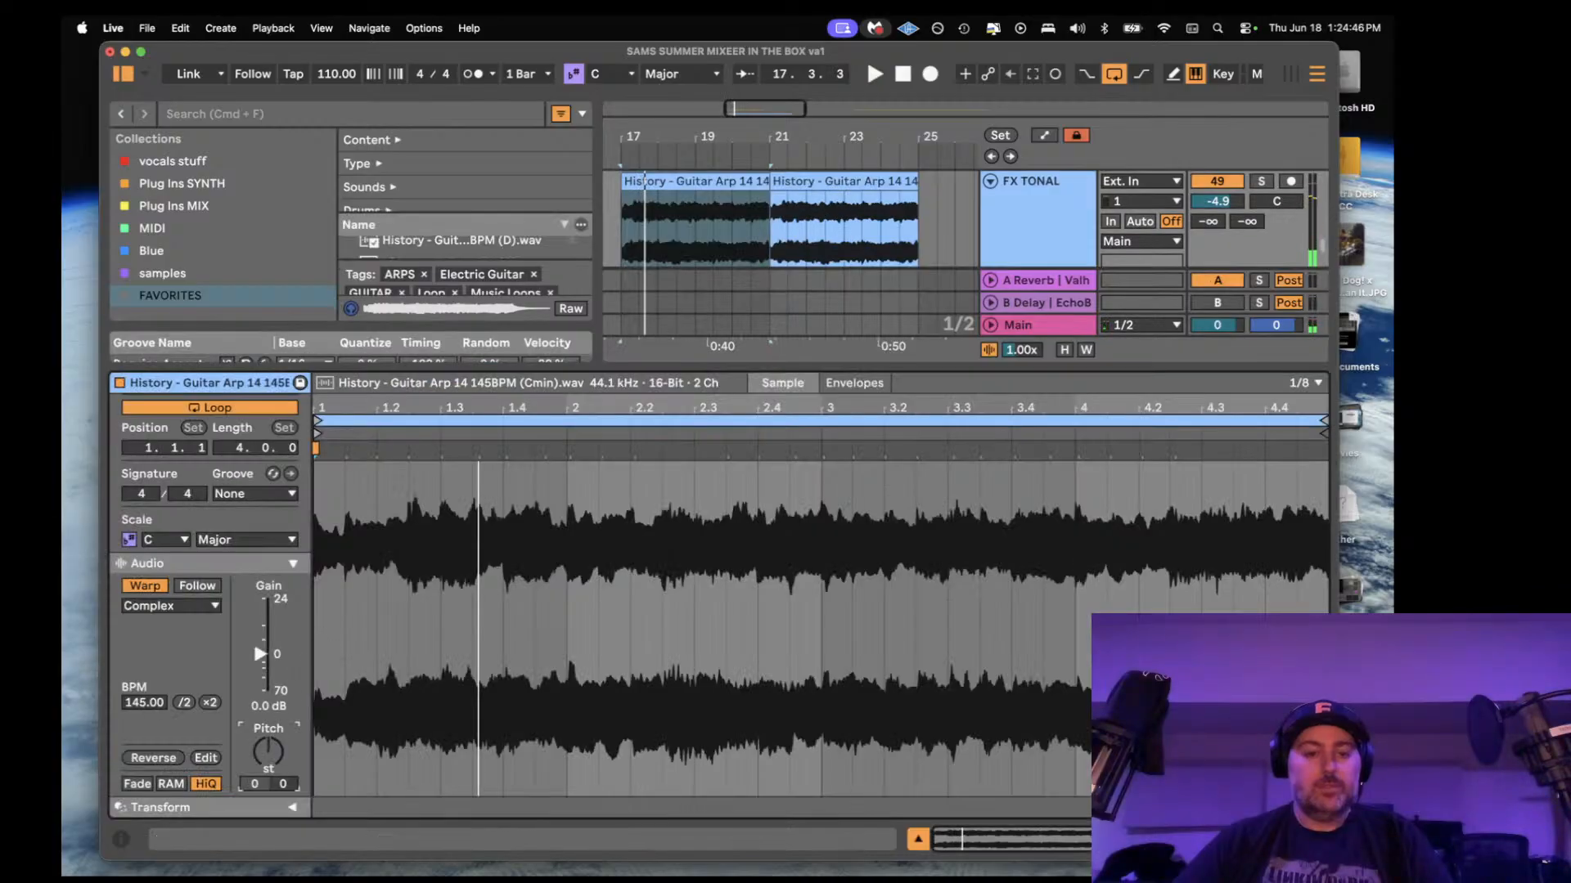
click(1037, 211)
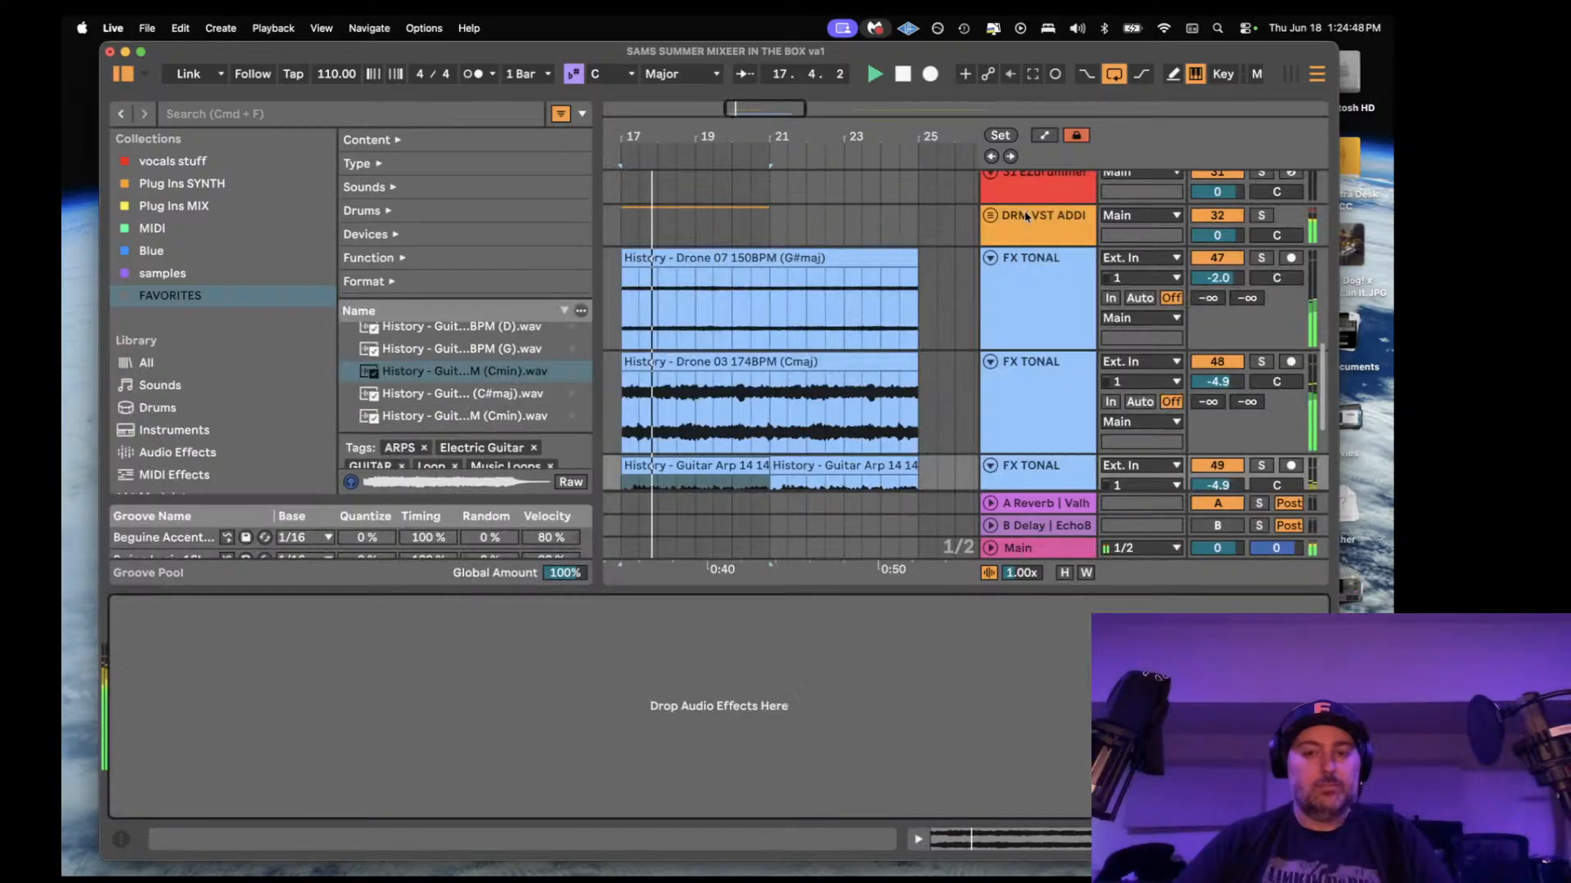
- Duplicate the untransposed guitar arp clip over the transposed copy at bar 21
drag(866, 132, 859, 108)
scroll(808, 275, down, 1)
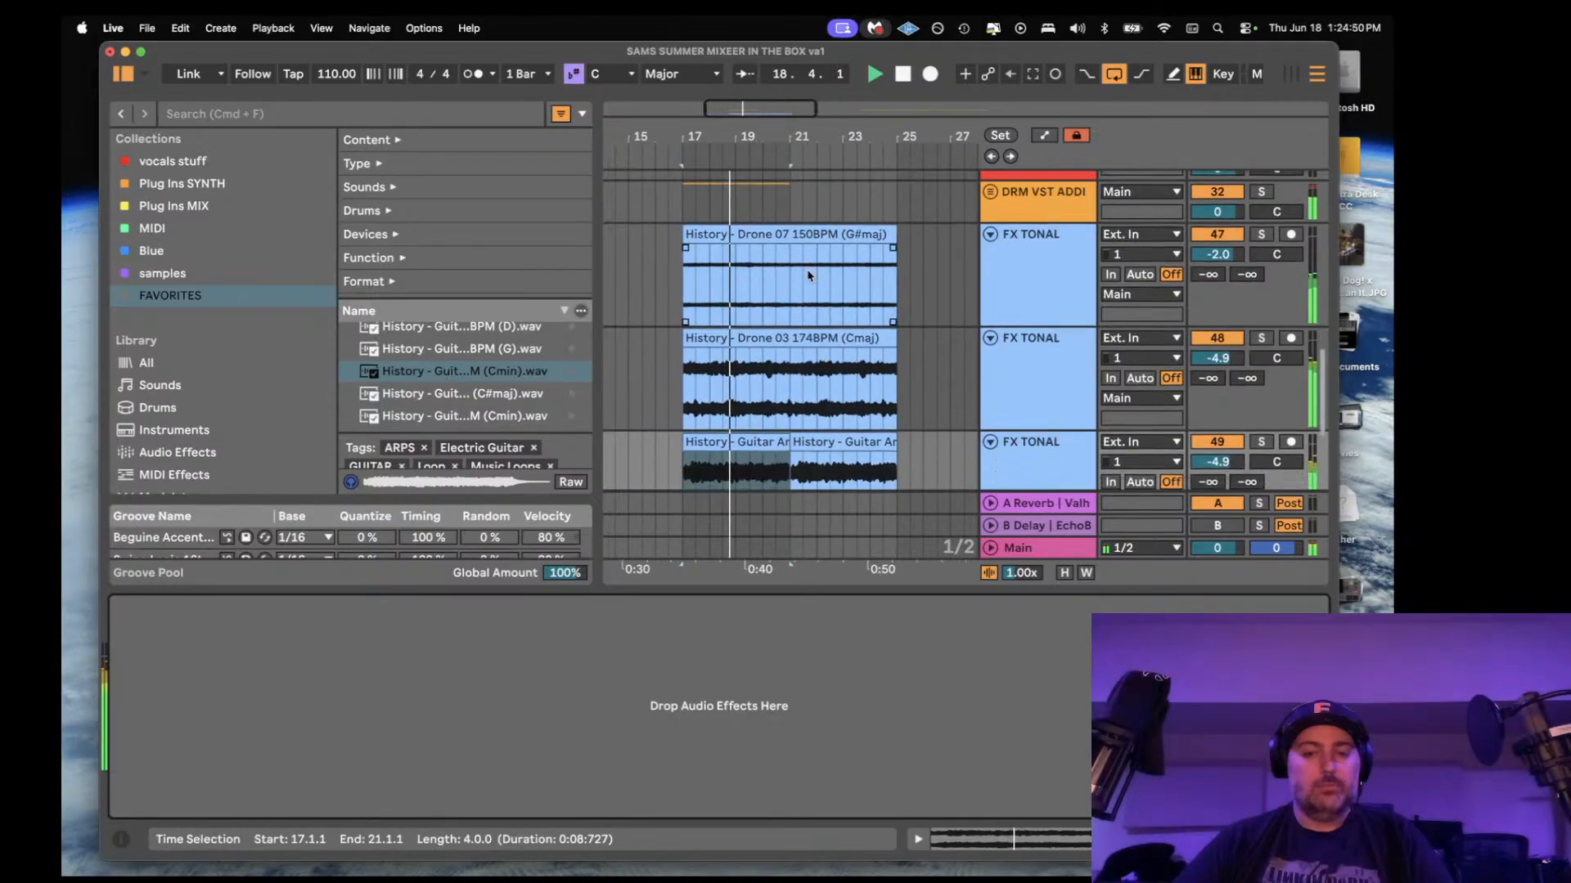
scroll(809, 276, down, 1)
scroll(769, 311, down, 1)
click(733, 339)
click(732, 339)
key(super+d)
double_click(1010, 352)
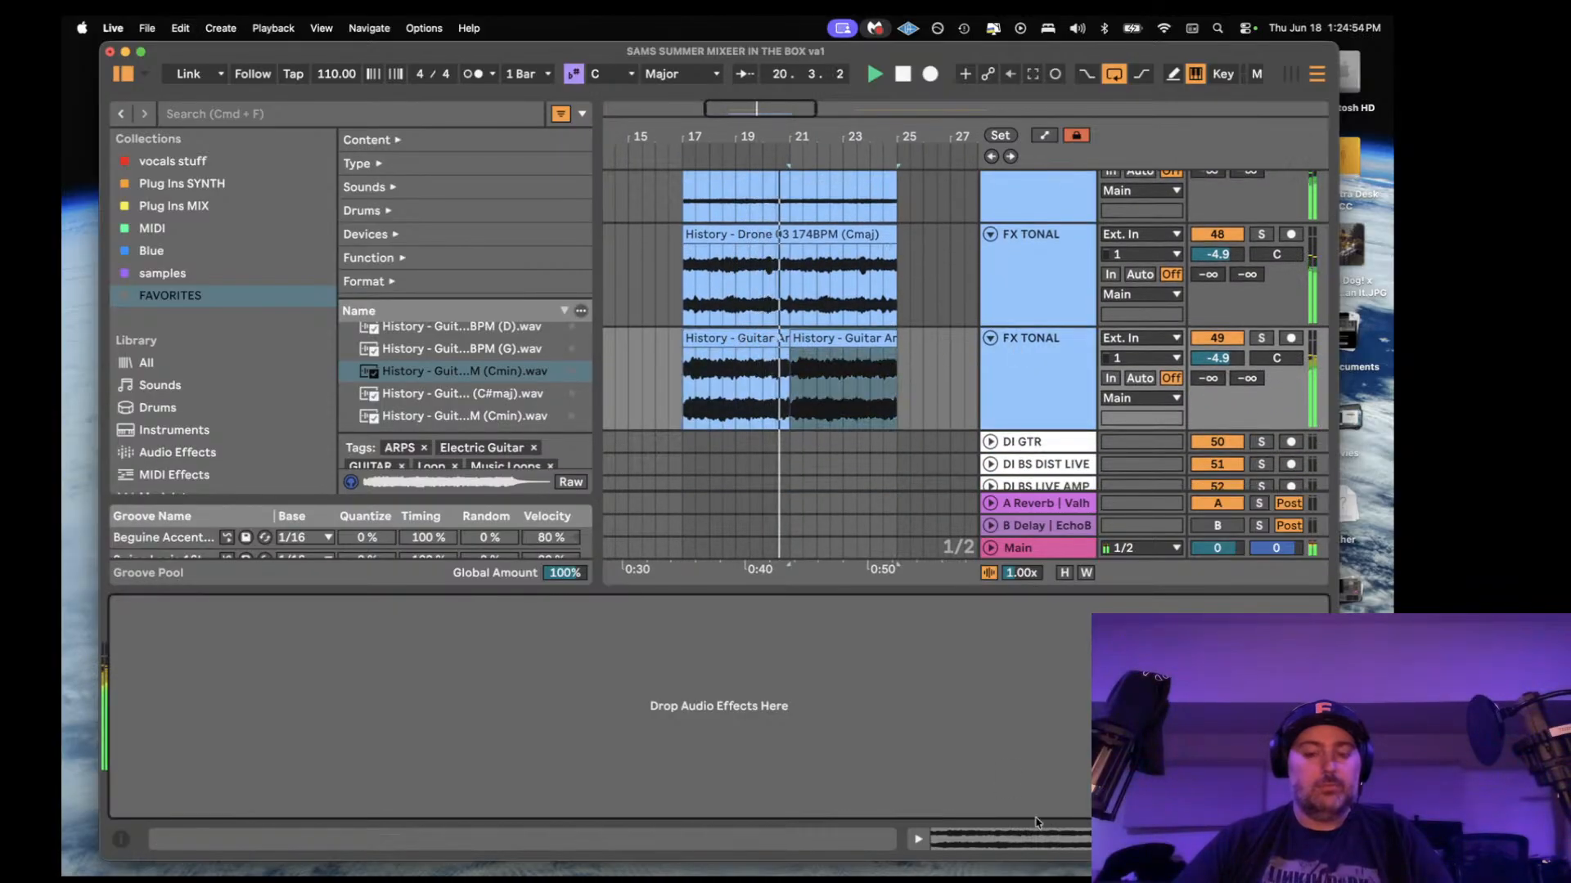
key(super+alt+l)
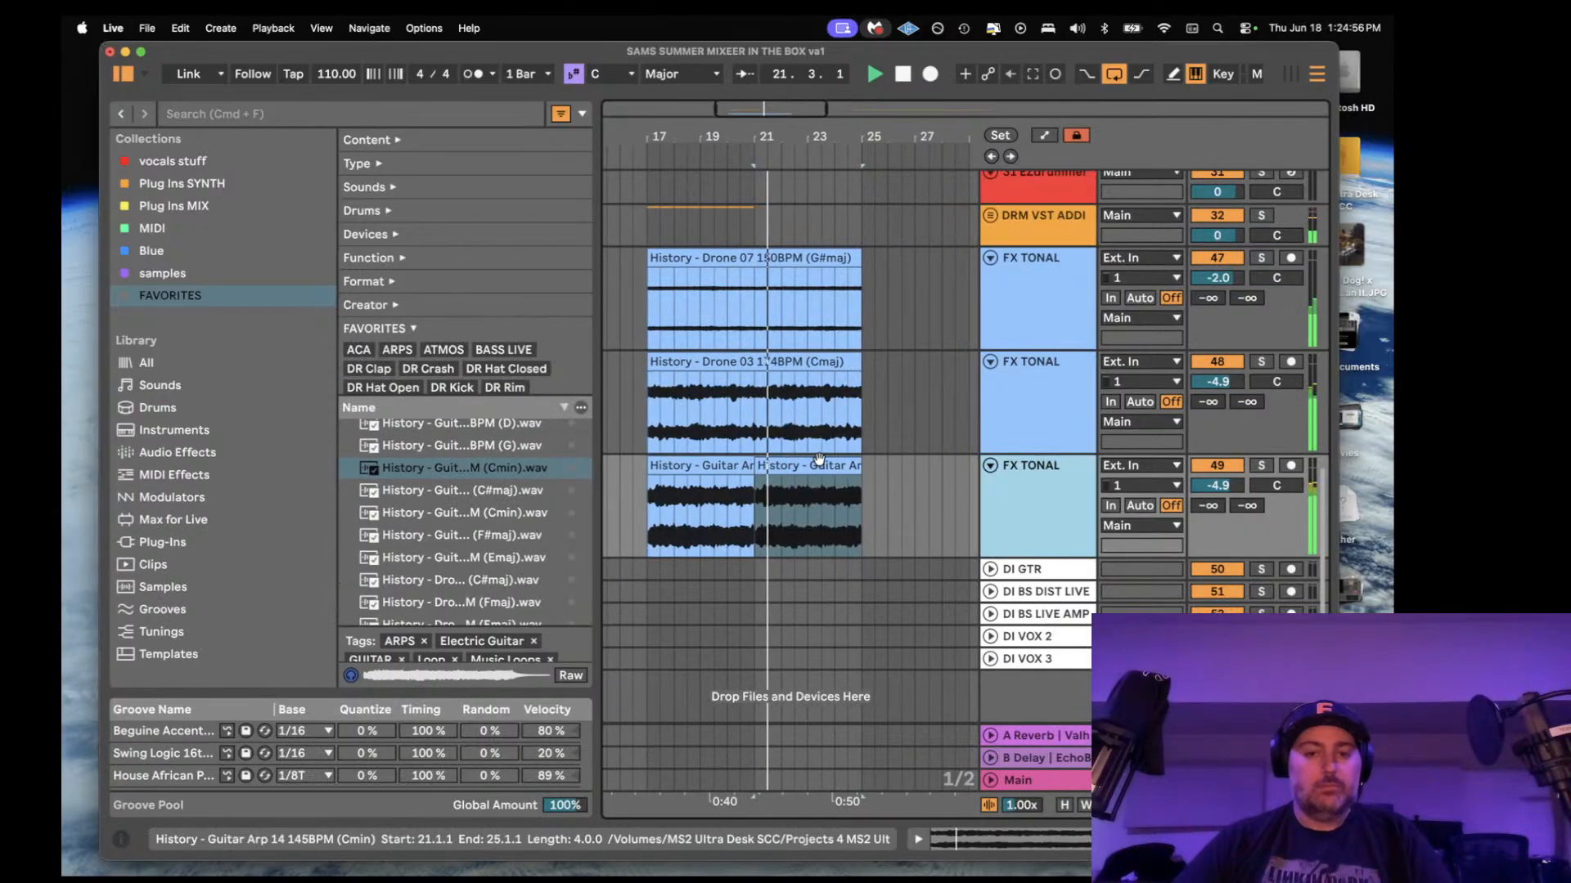
- Preview other guitar arp favorites and place History - Guitar Arp 08 145BPM (Cmin) over the clip at bar 17 on the third FX TONAL track
click(497, 492)
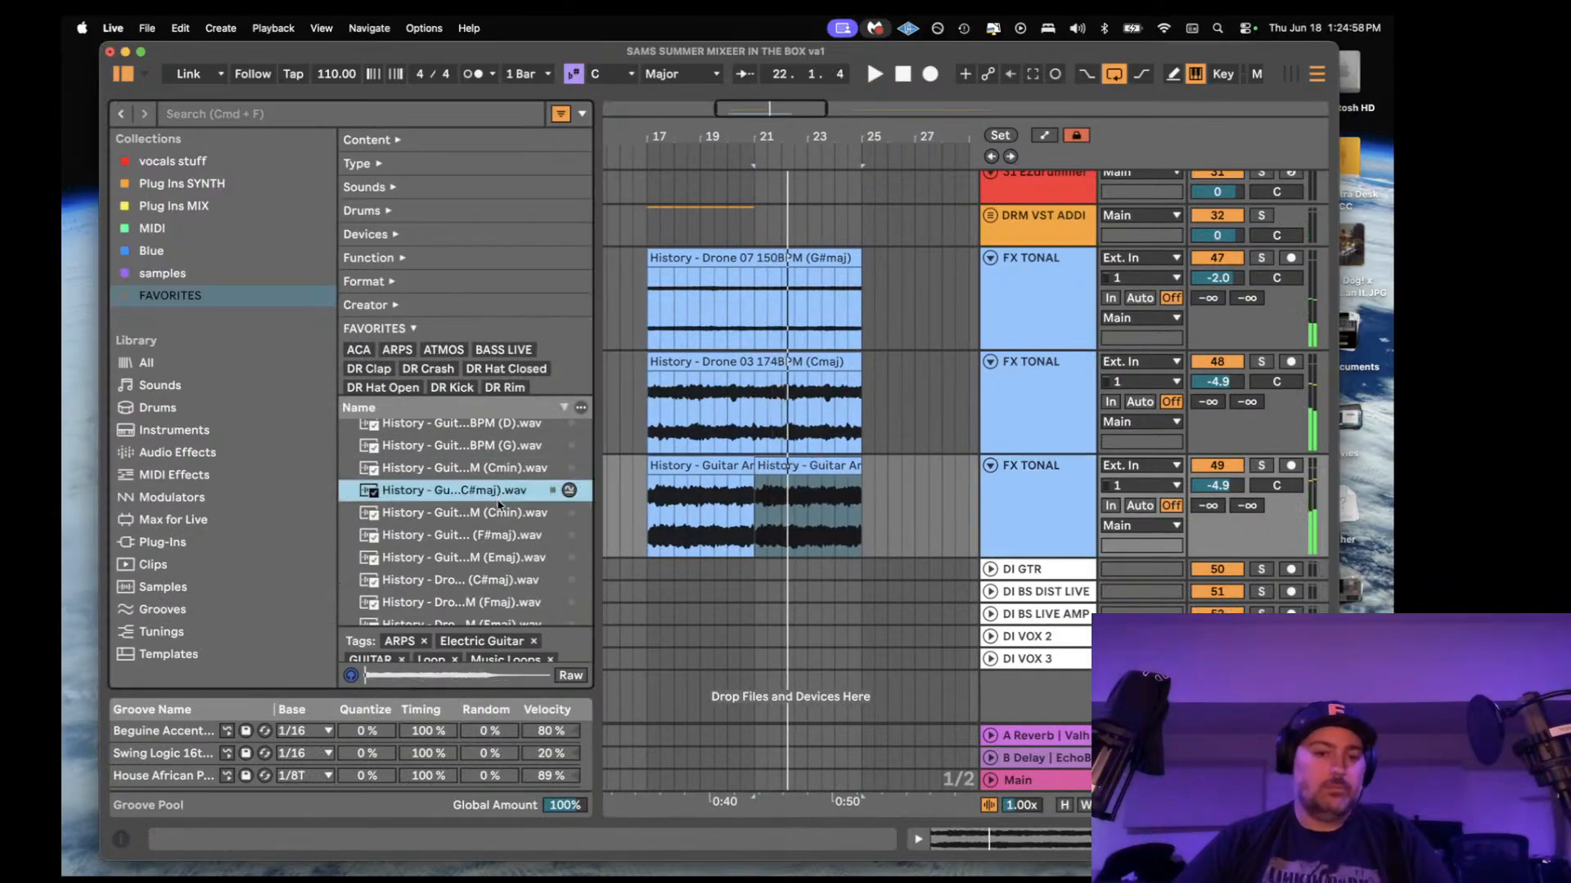
click(502, 513)
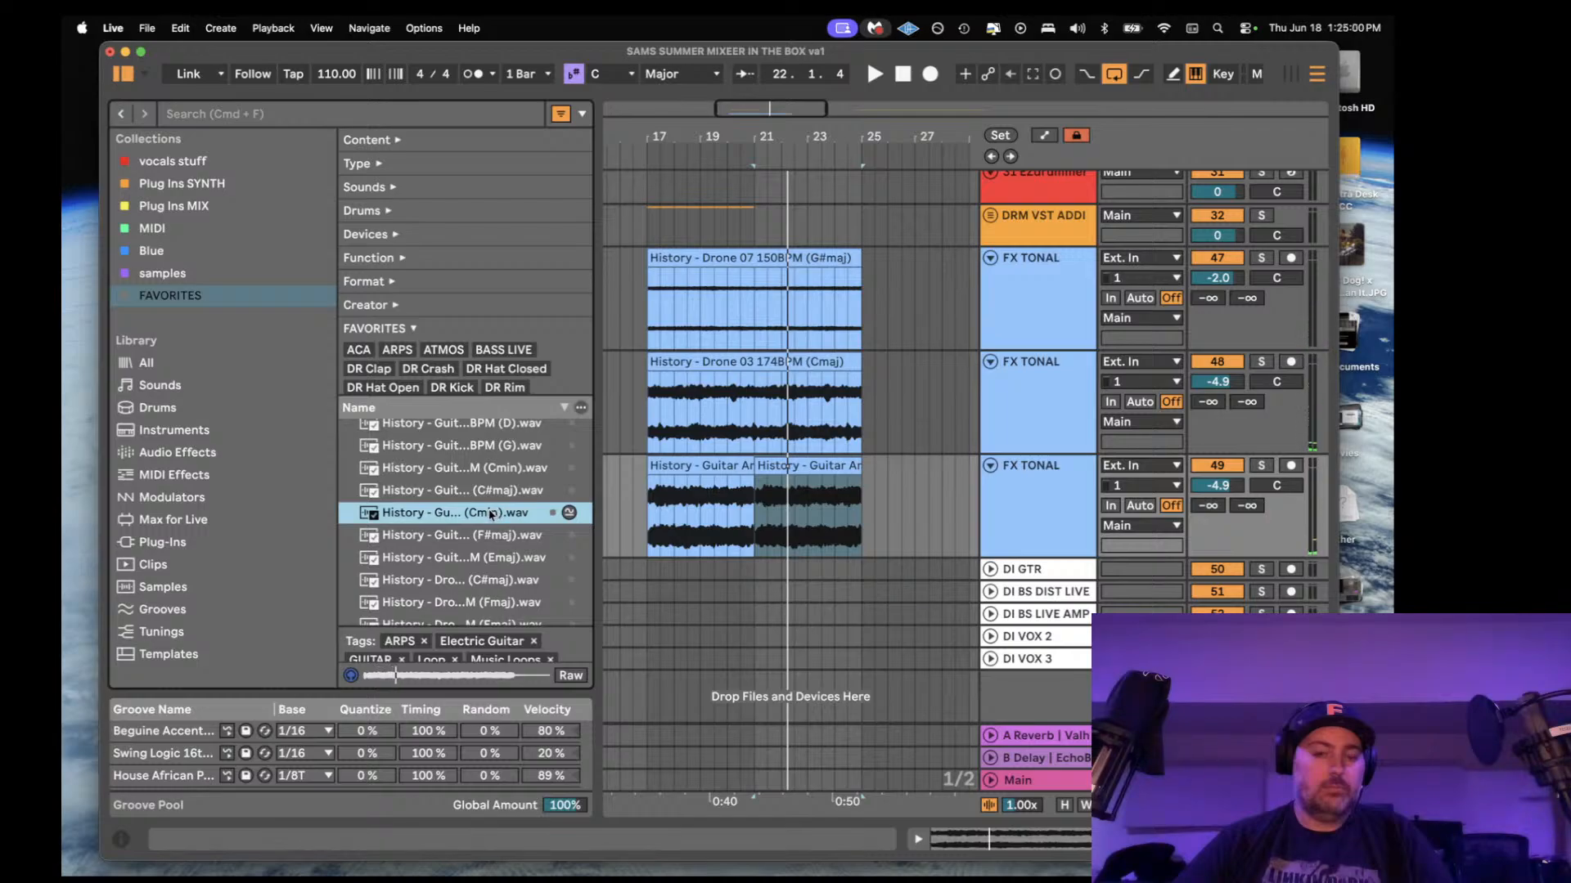
drag(488, 515, 648, 479)
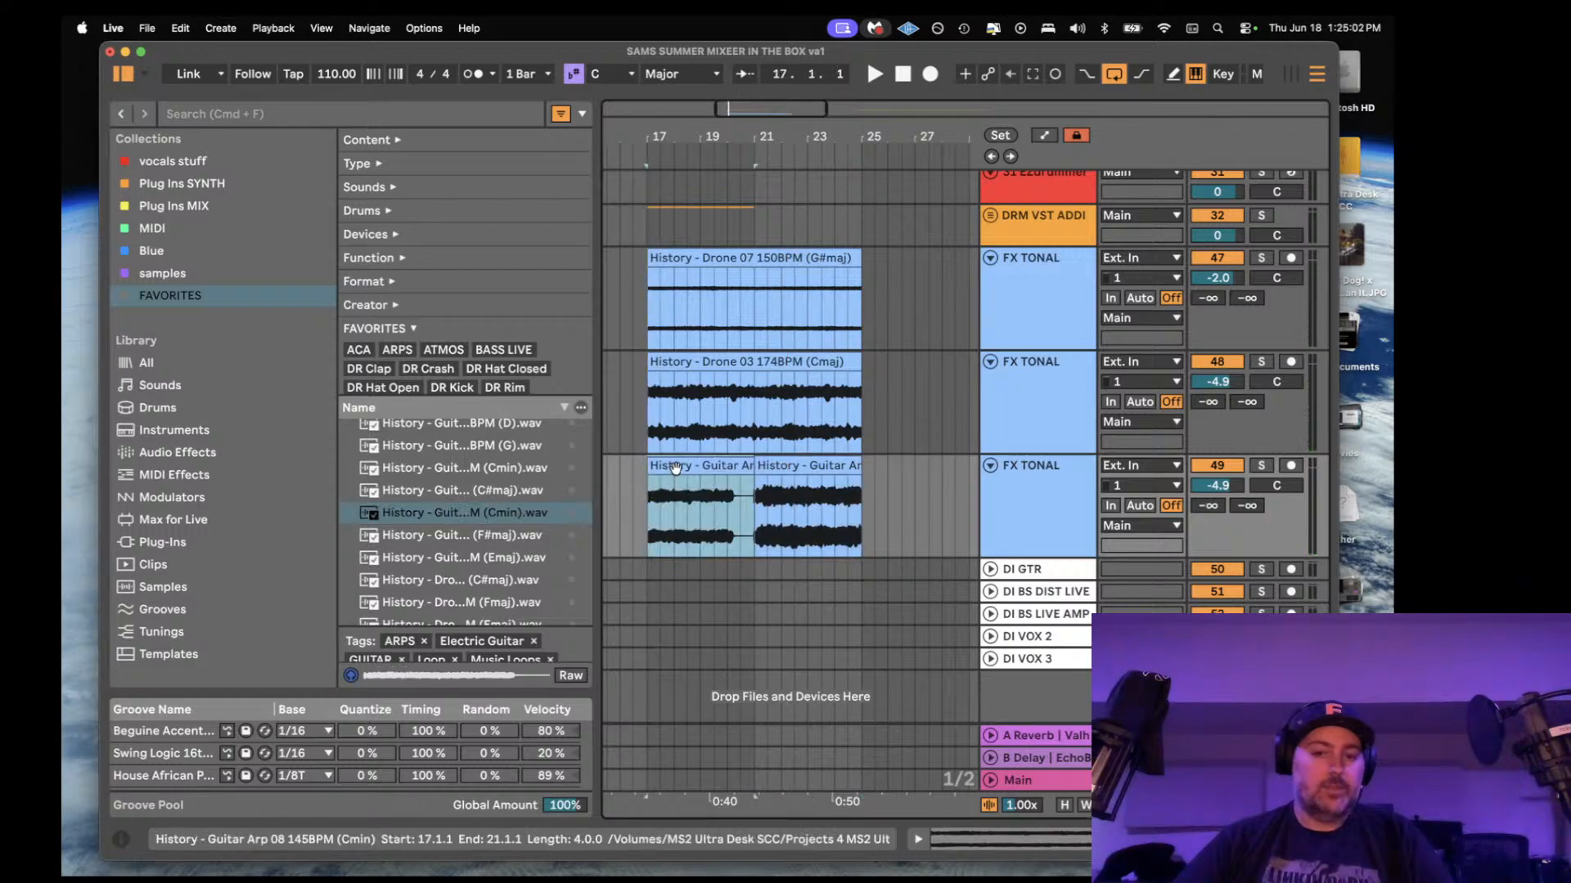
- Set the Guitar Arp 08 clip's warp tempo to 145 BPM and audition it with the drums and drones
double_click(675, 468)
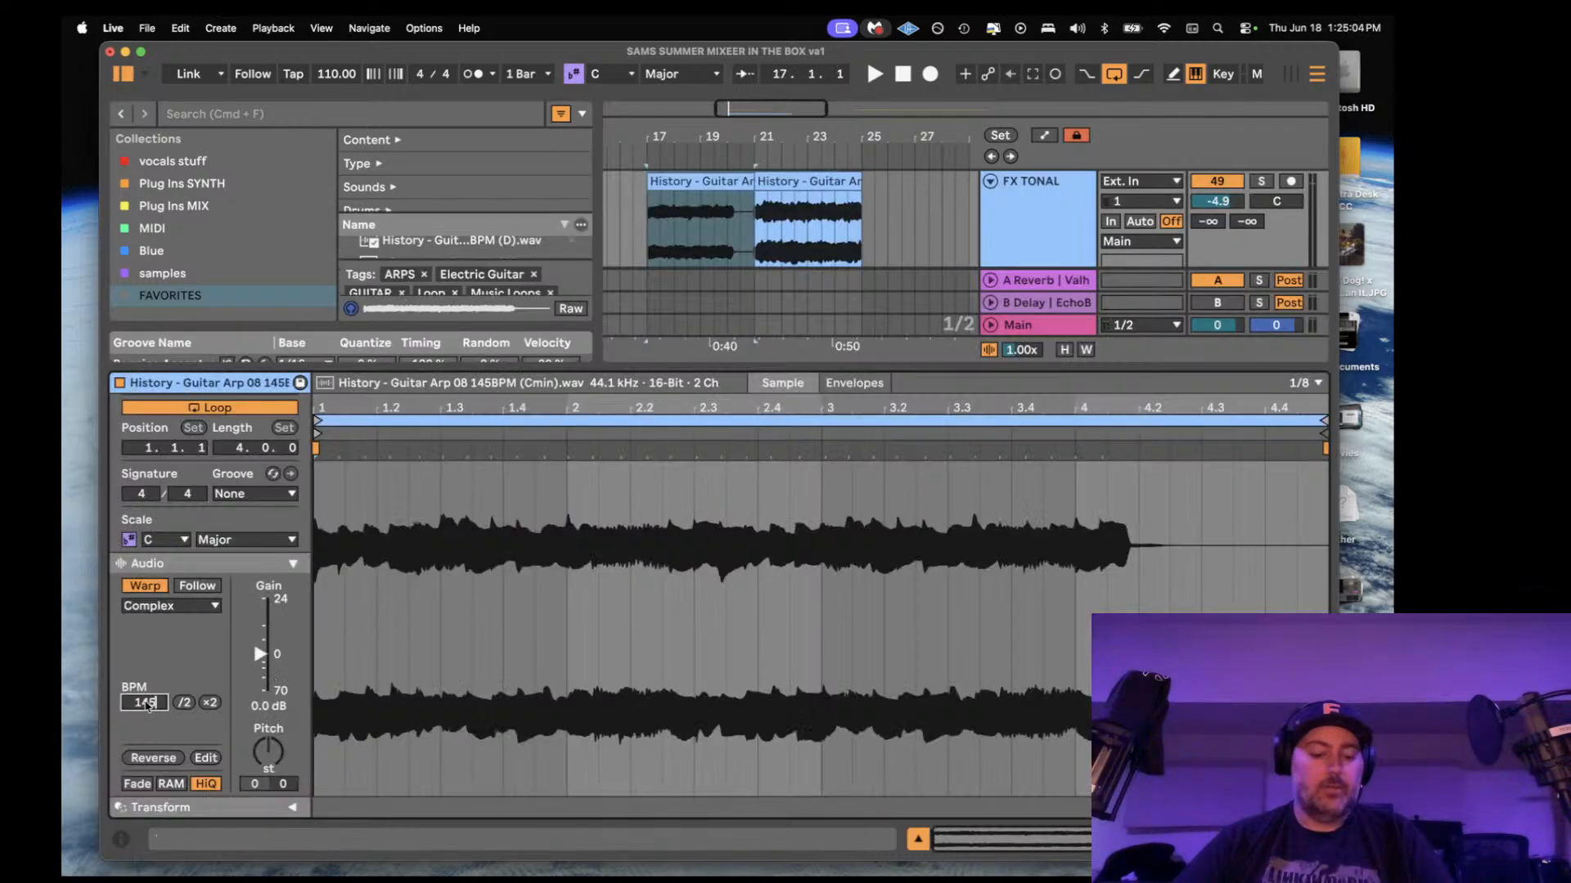
key(Return)
key(space)
click(1029, 232)
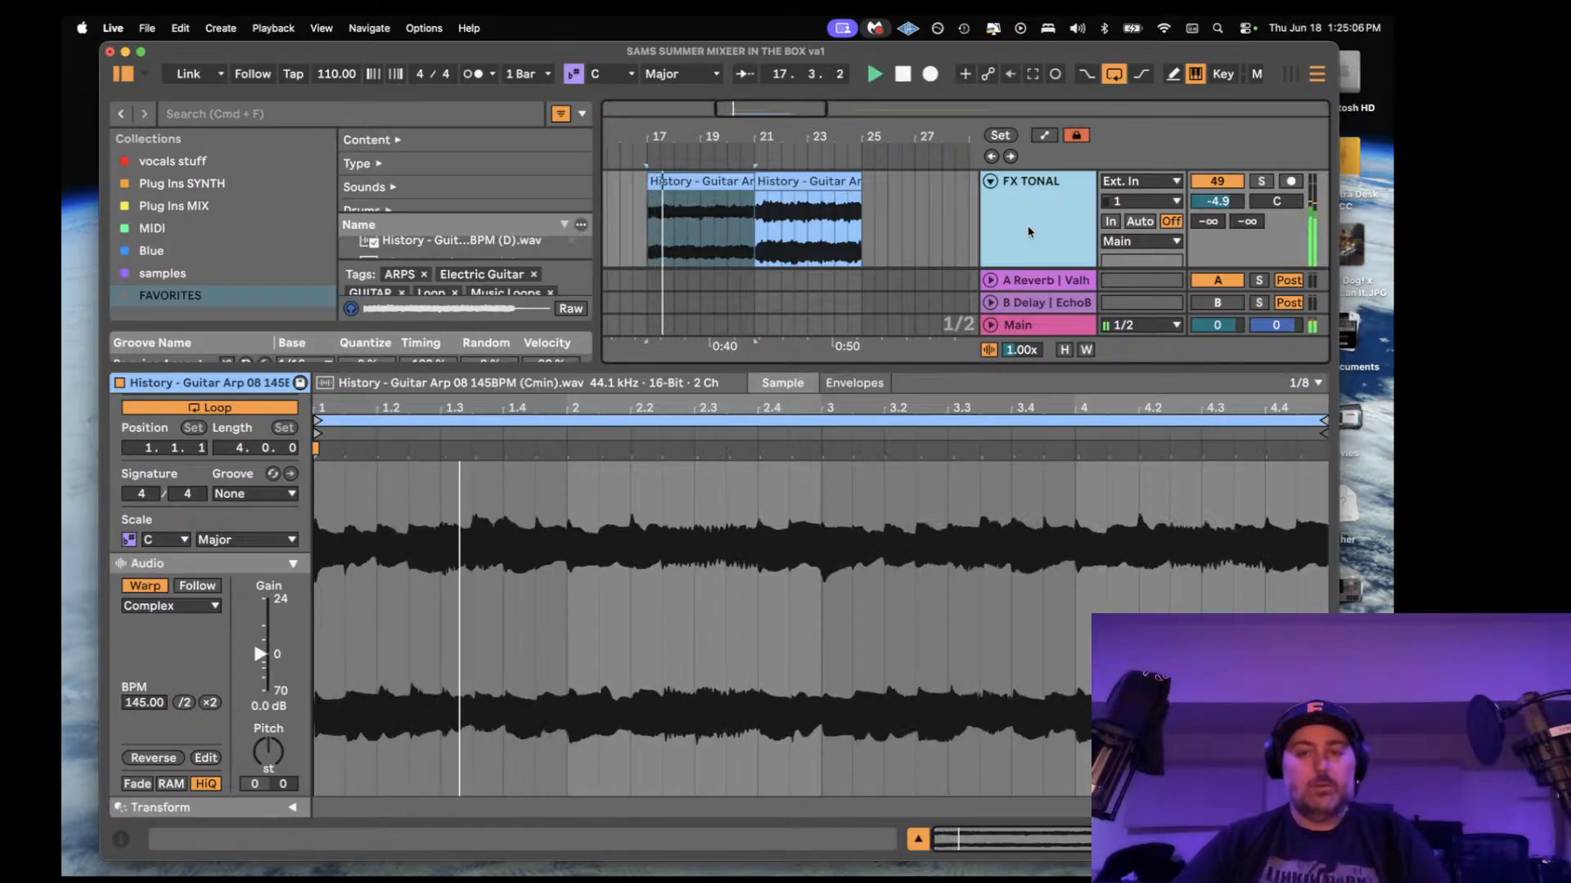
double_click(1029, 232)
scroll(753, 399, down, 2)
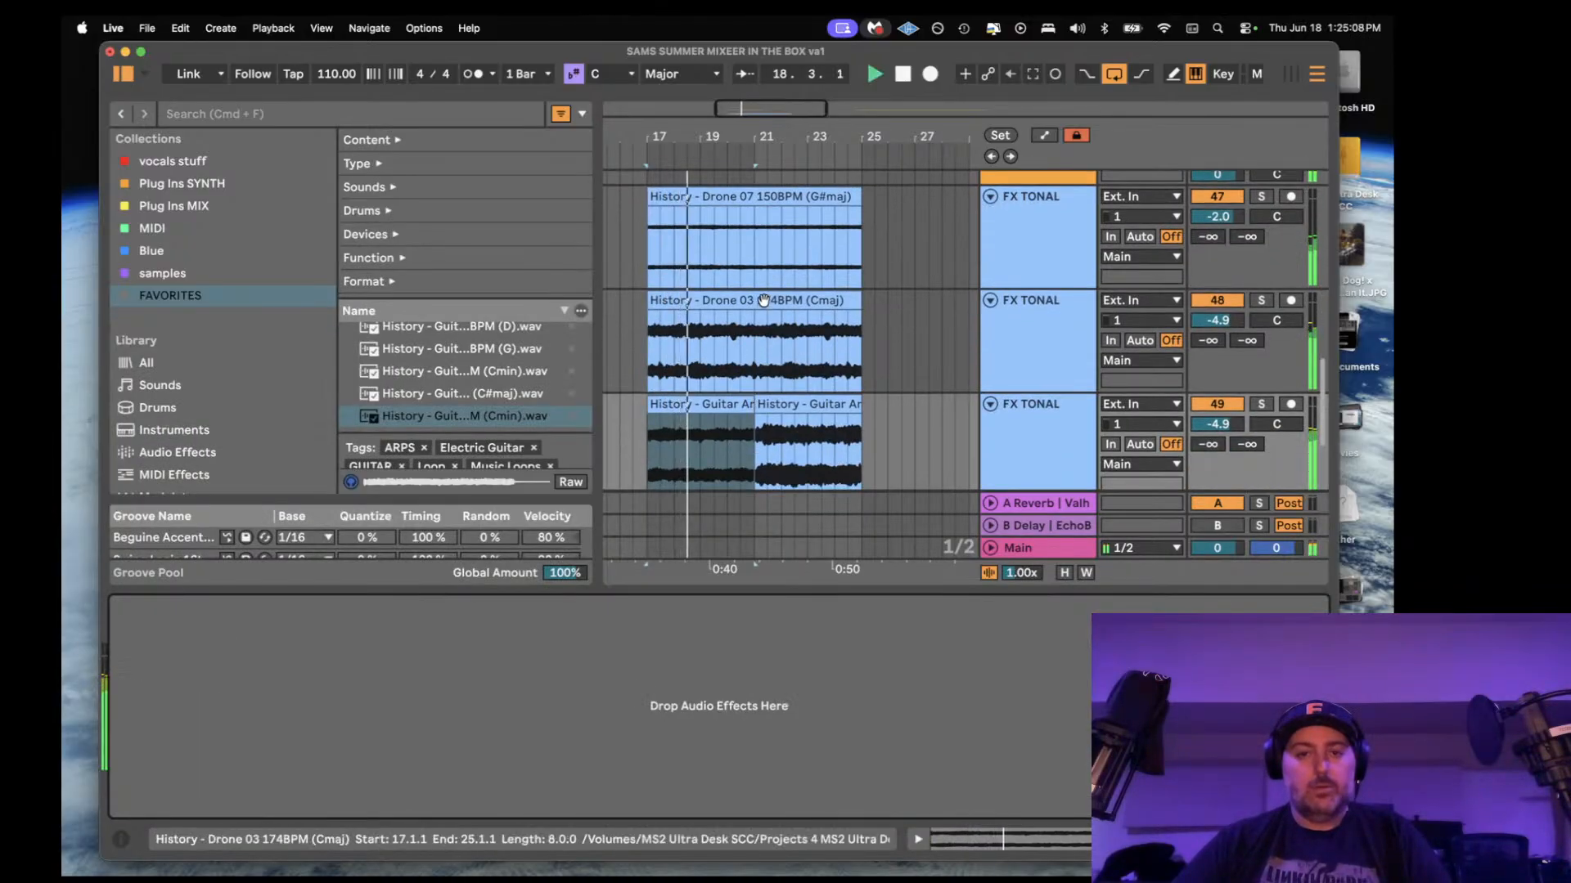
- Inspect the Drone 03 clip and solo the Drone 03 and Drone 07 tracks in turn to compare their tonality
double_click(763, 300)
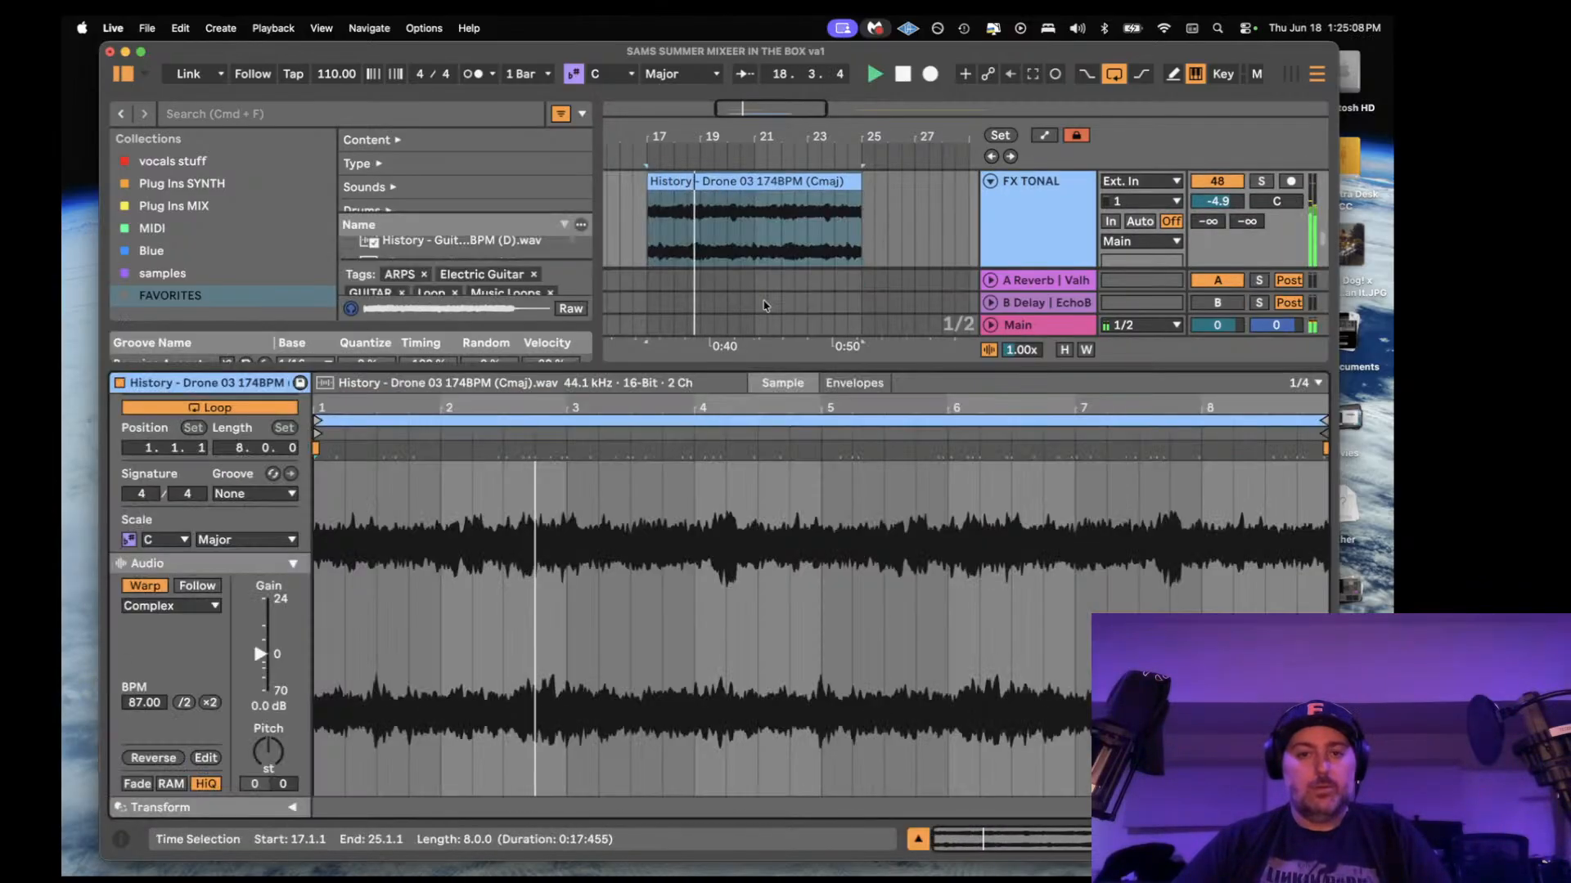
click(1009, 215)
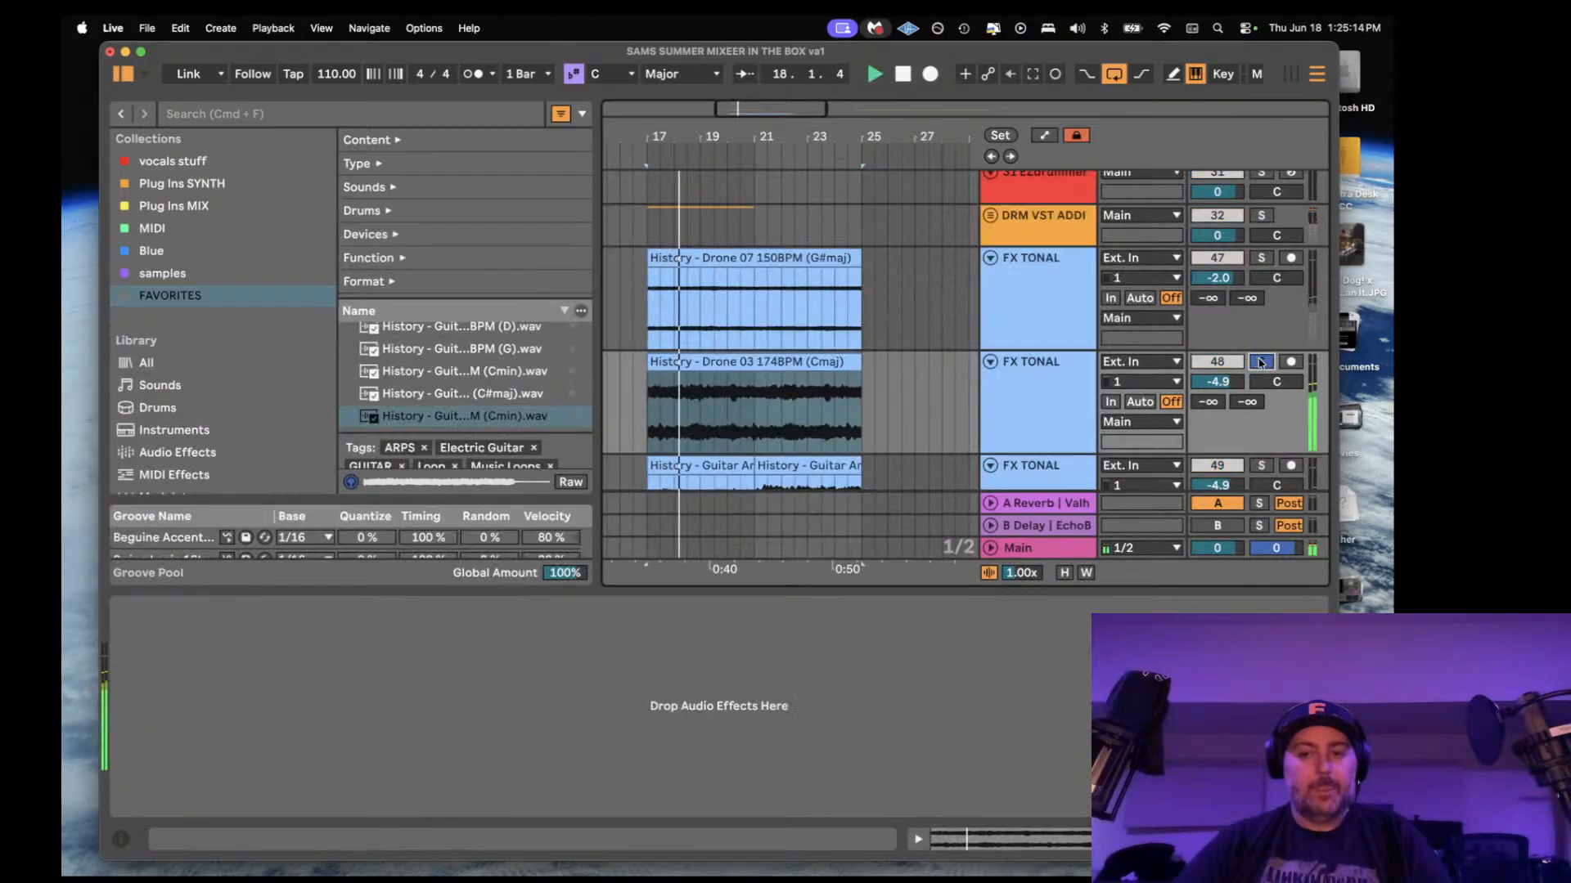
click(1261, 258)
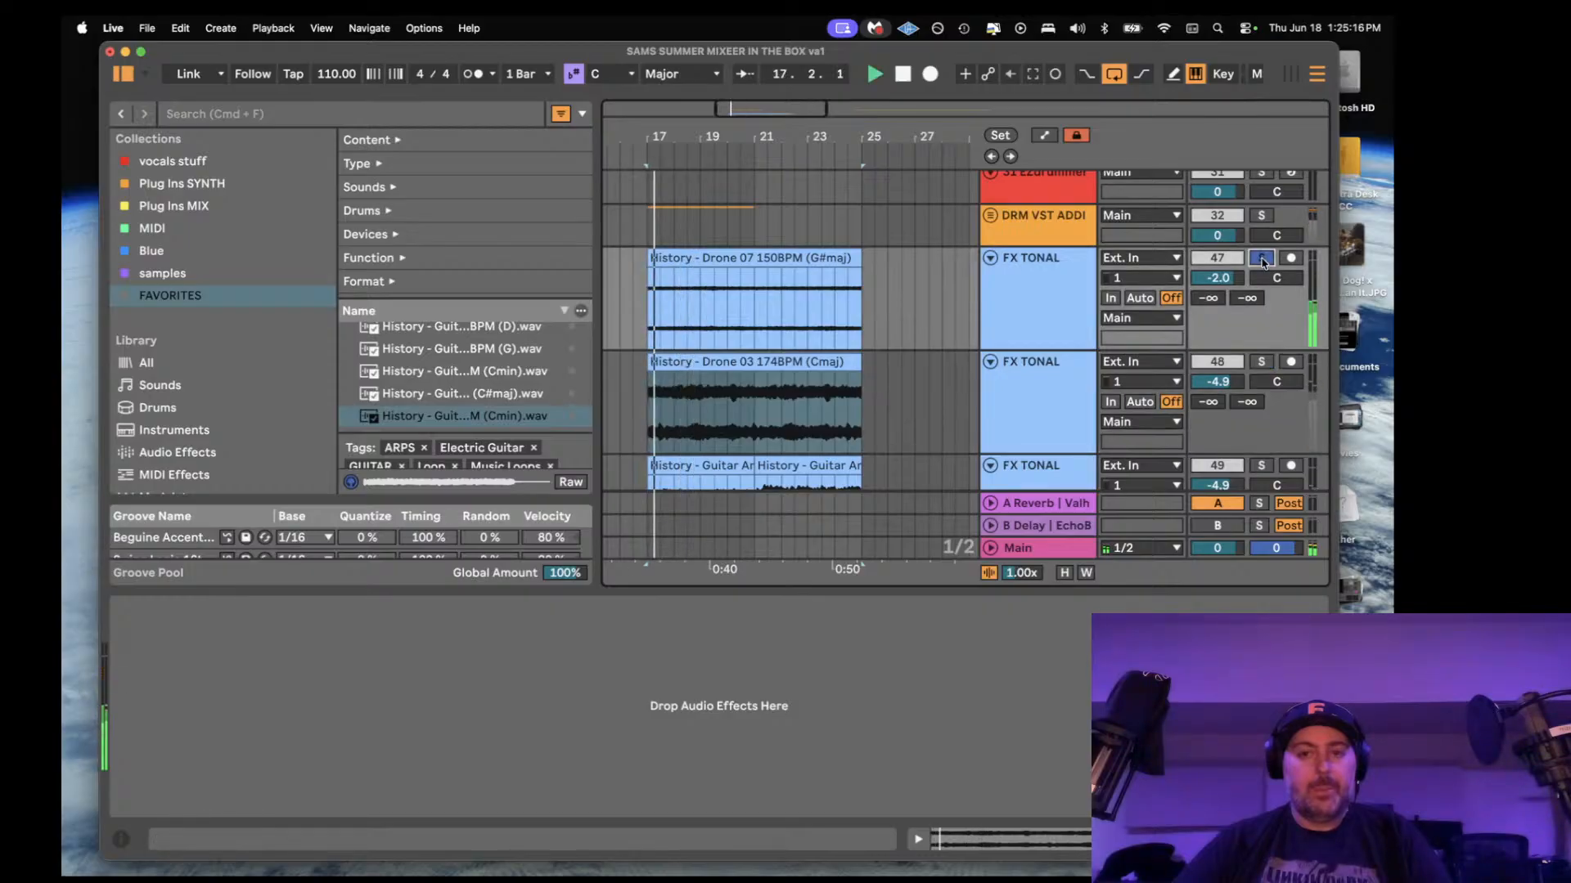
click(1260, 362)
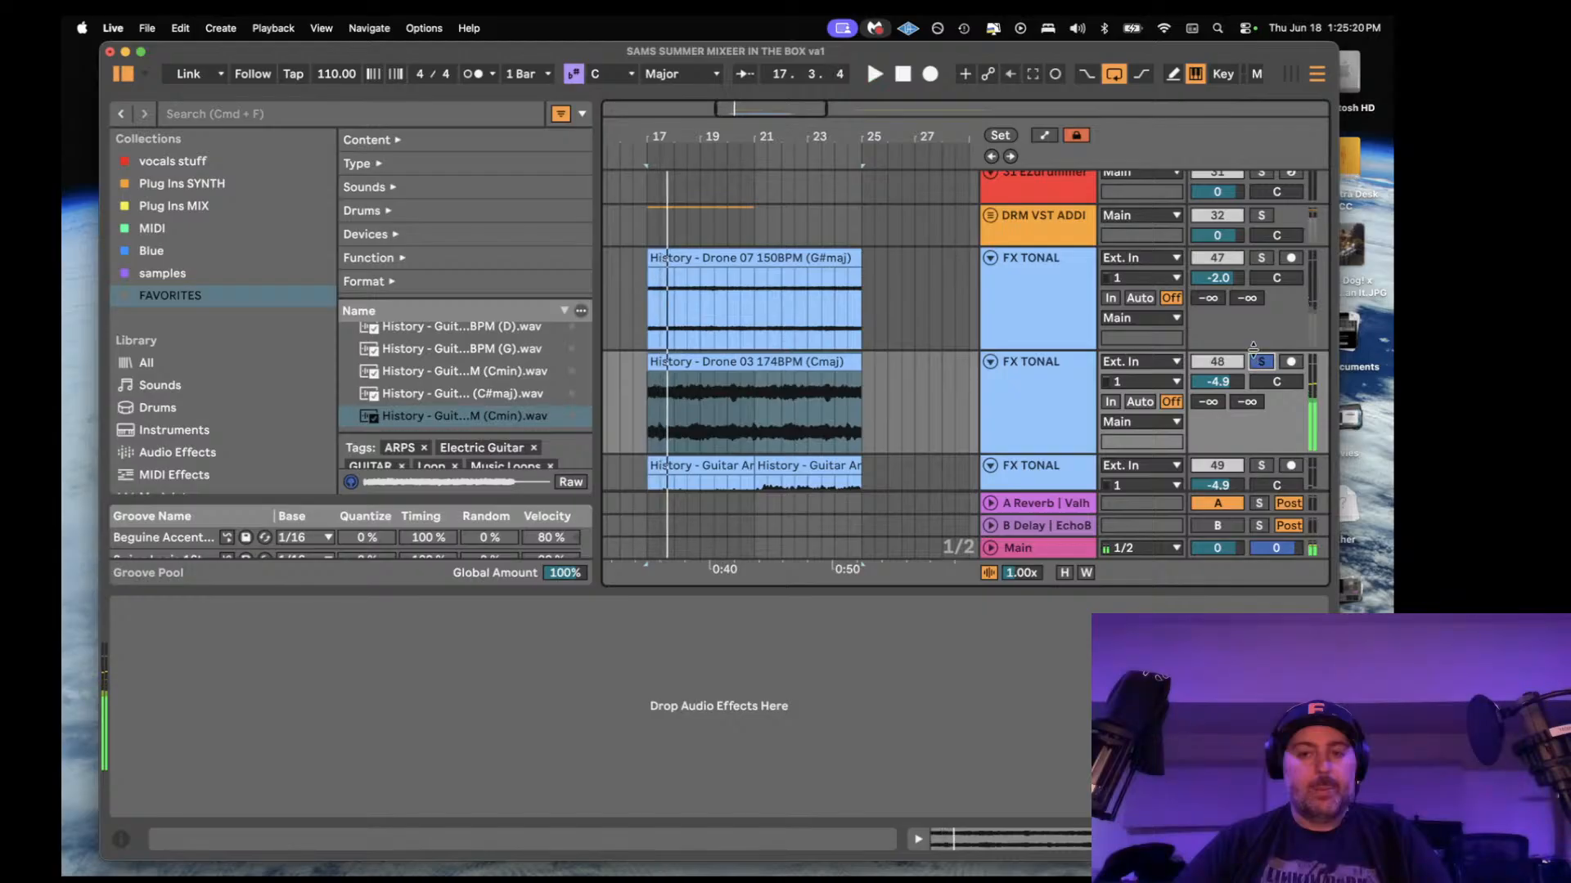
scroll(1252, 348, up, 5)
scroll(1239, 374, down, 5)
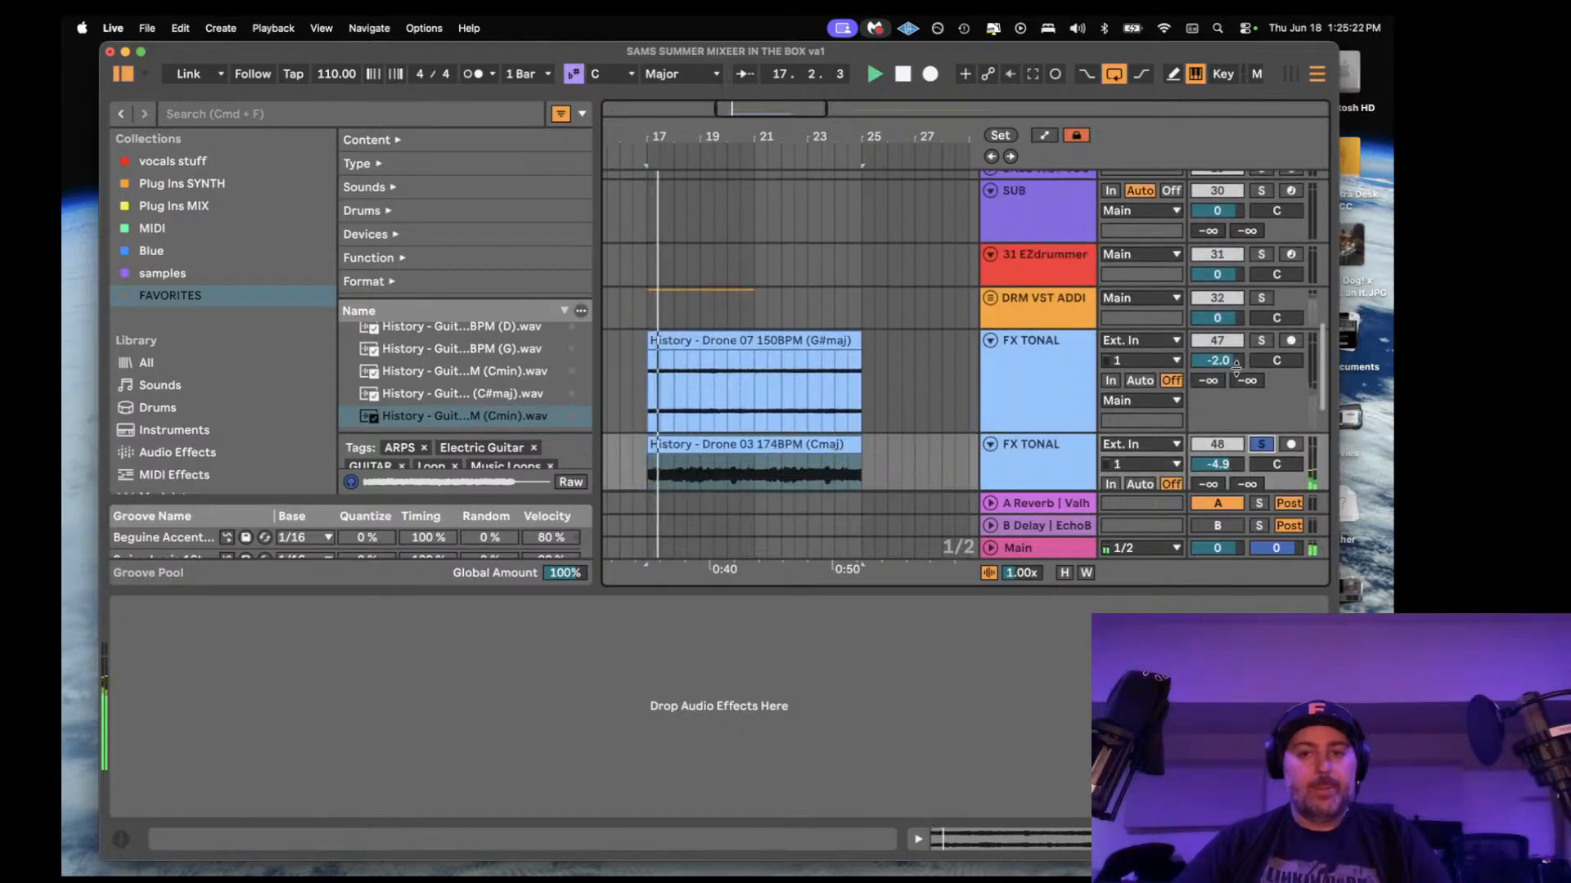
scroll(1243, 366, up, 5)
scroll(1249, 356, down, 5)
scroll(1249, 357, down, 2)
click(1262, 408)
scroll(1243, 278, down, 2)
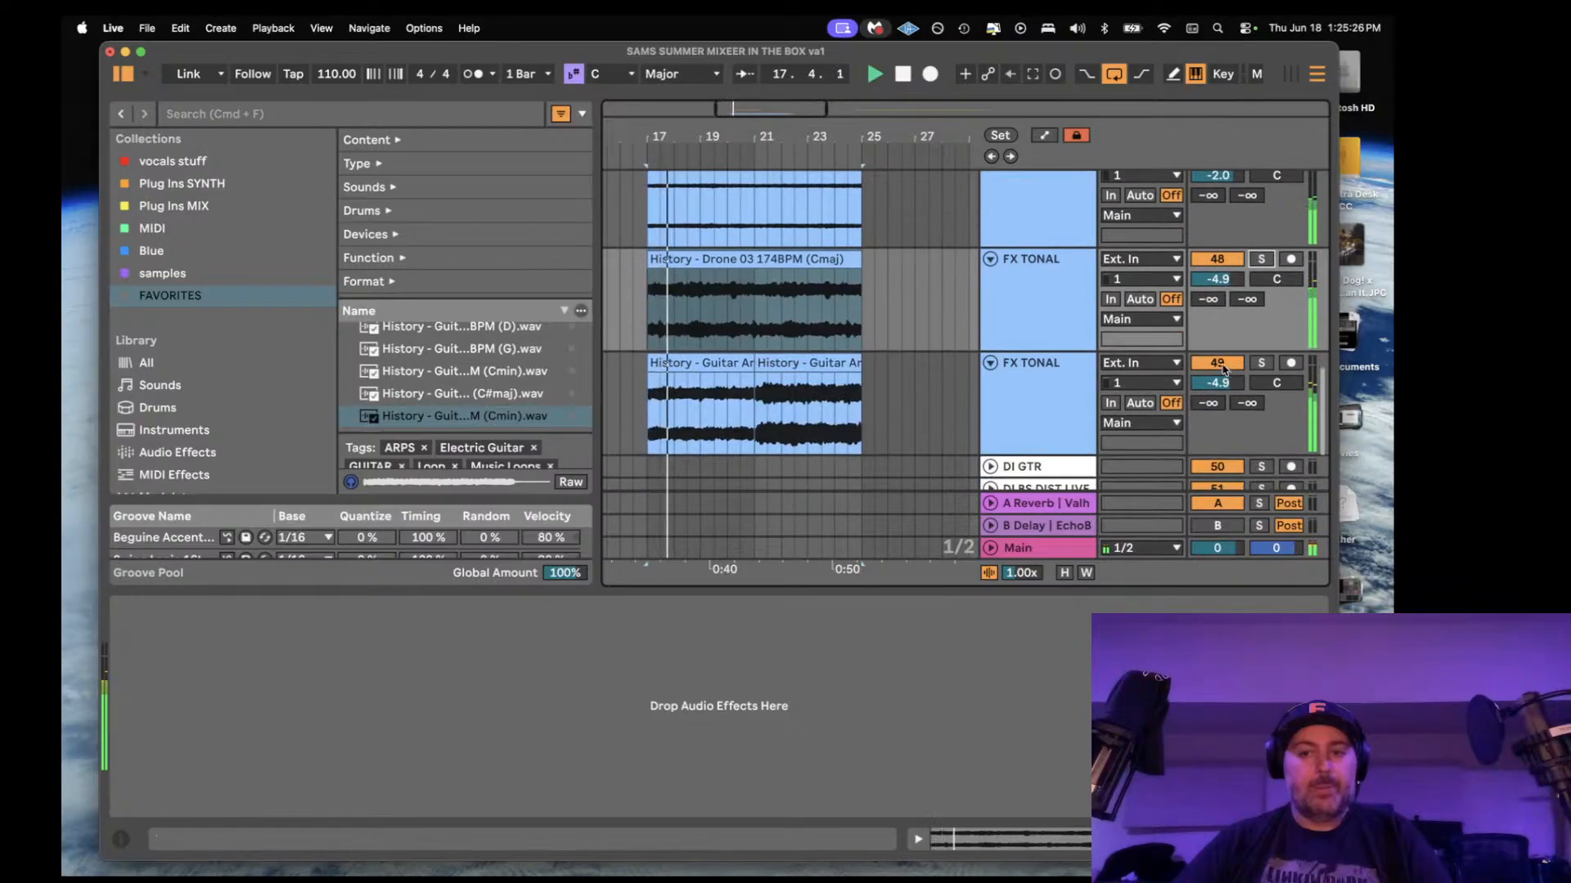
- Audition the drums with Drone 03 alone and with Drone 07 alone, and leave both drone tracks active
key(space)
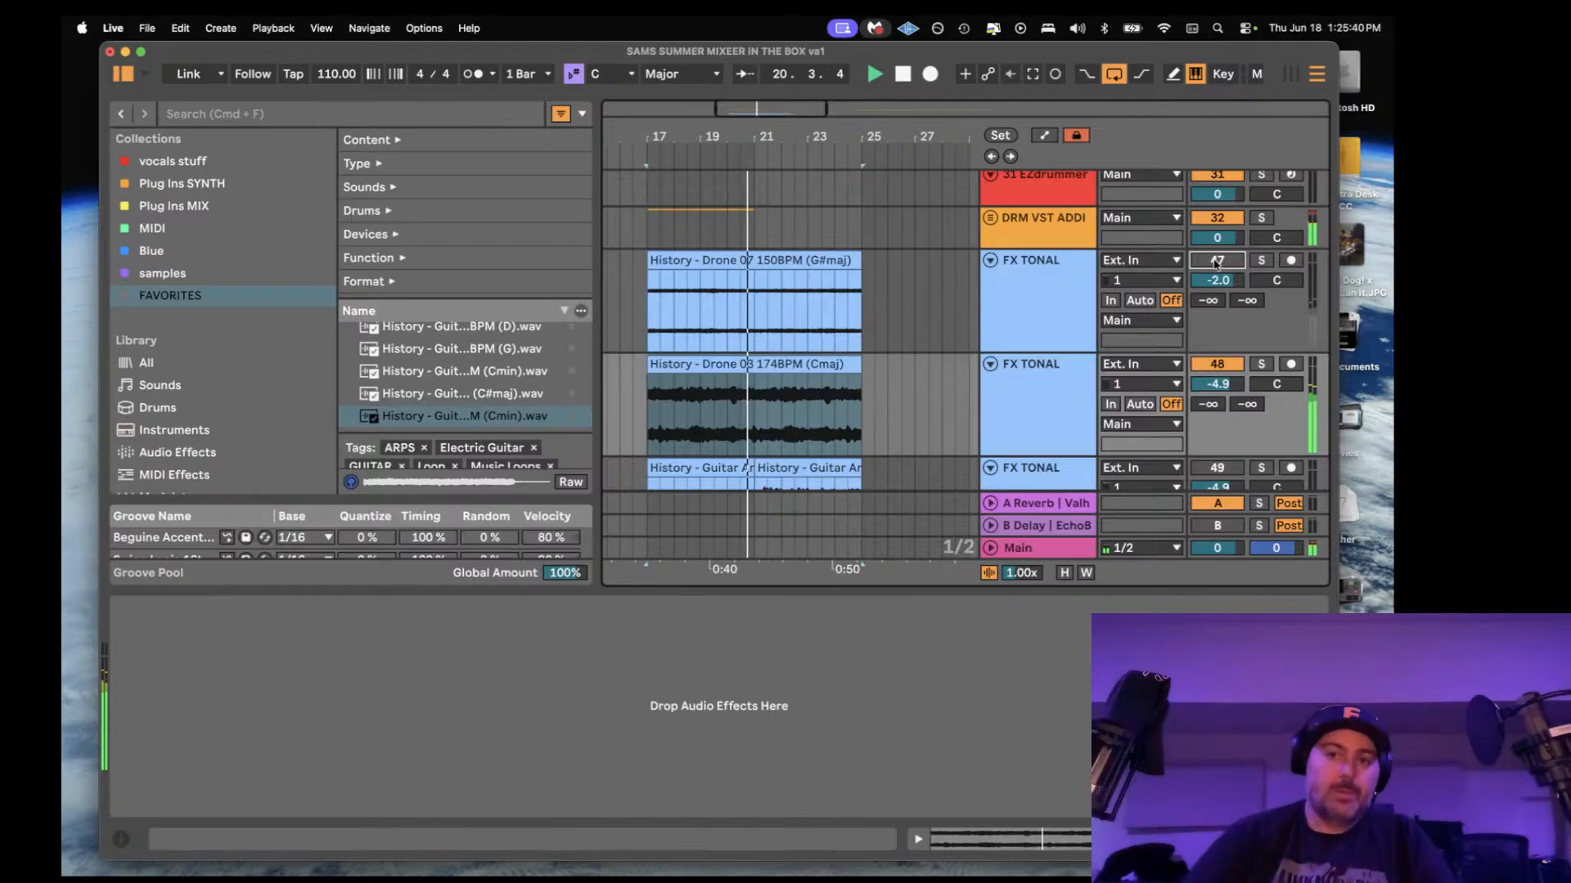
click(1216, 262)
click(1221, 364)
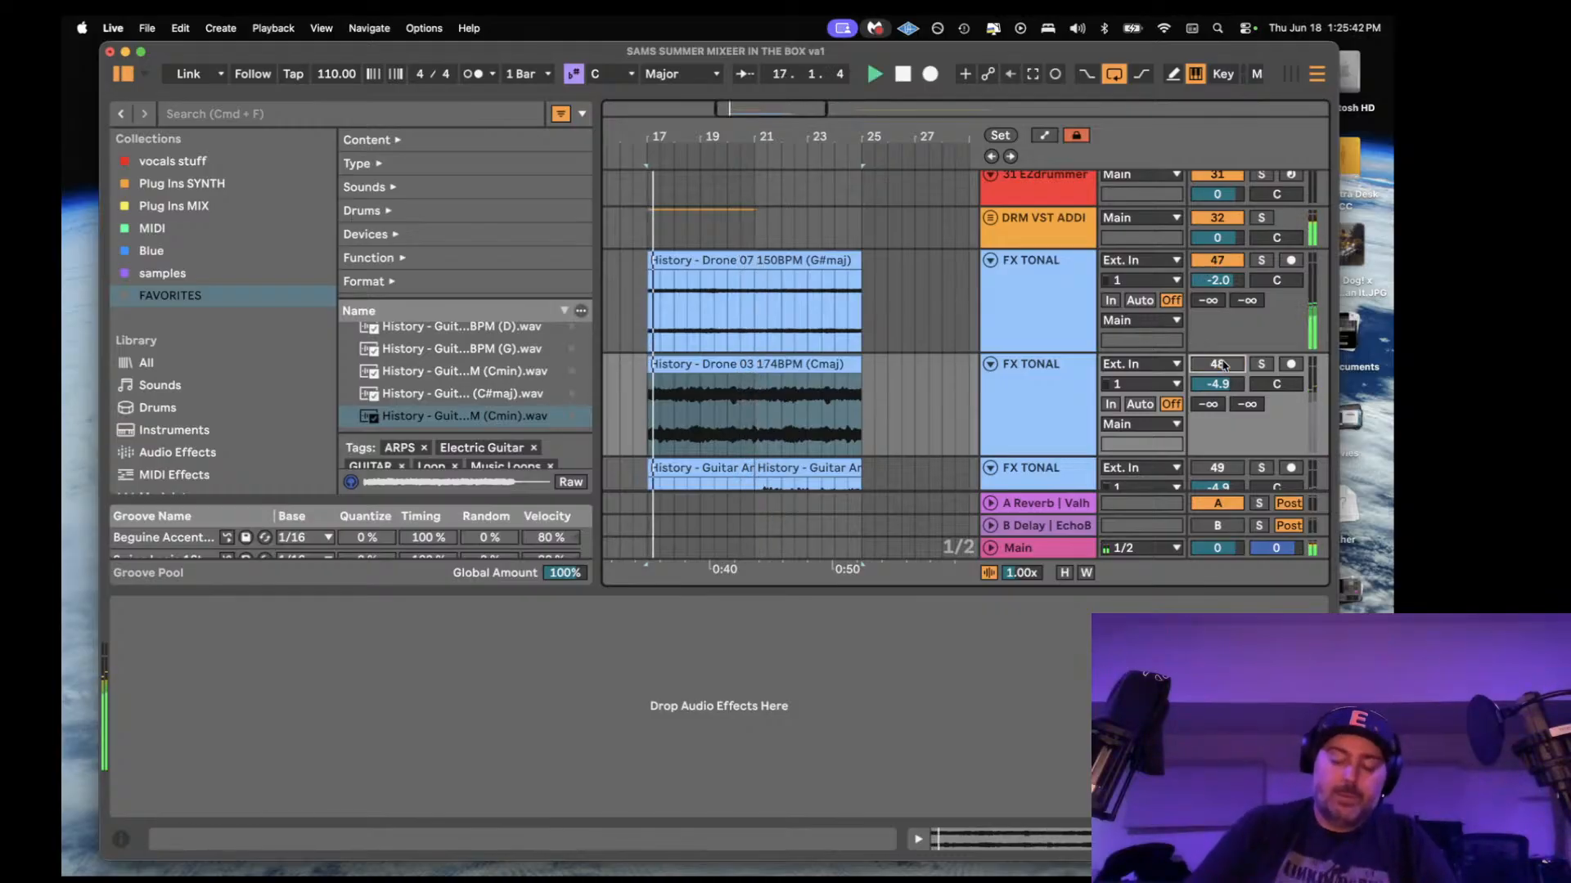
key(space)
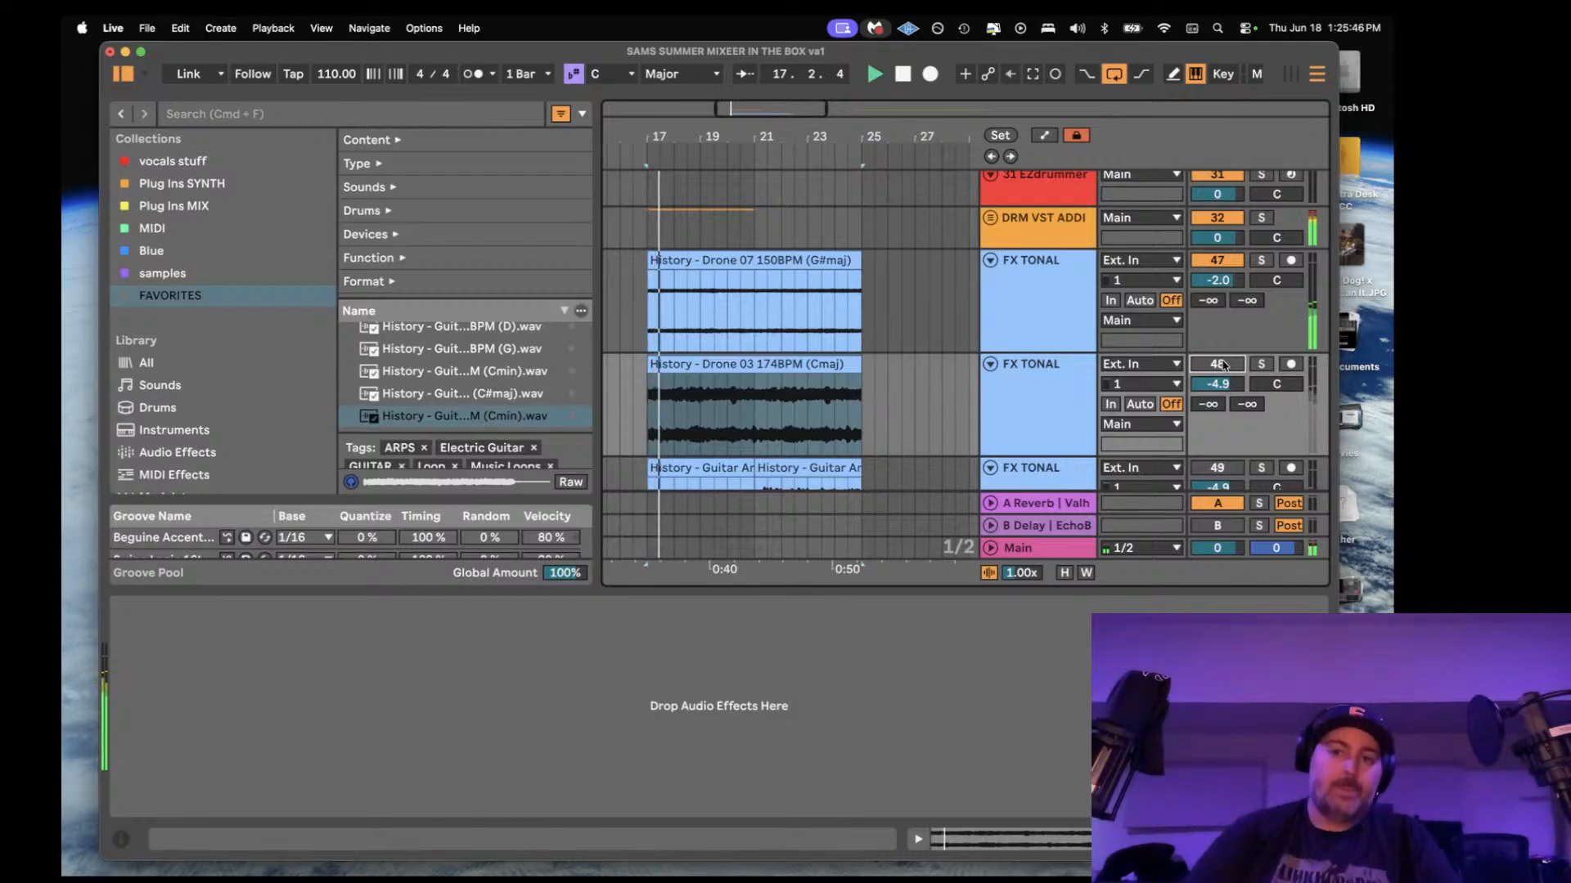
key(space)
click(1209, 366)
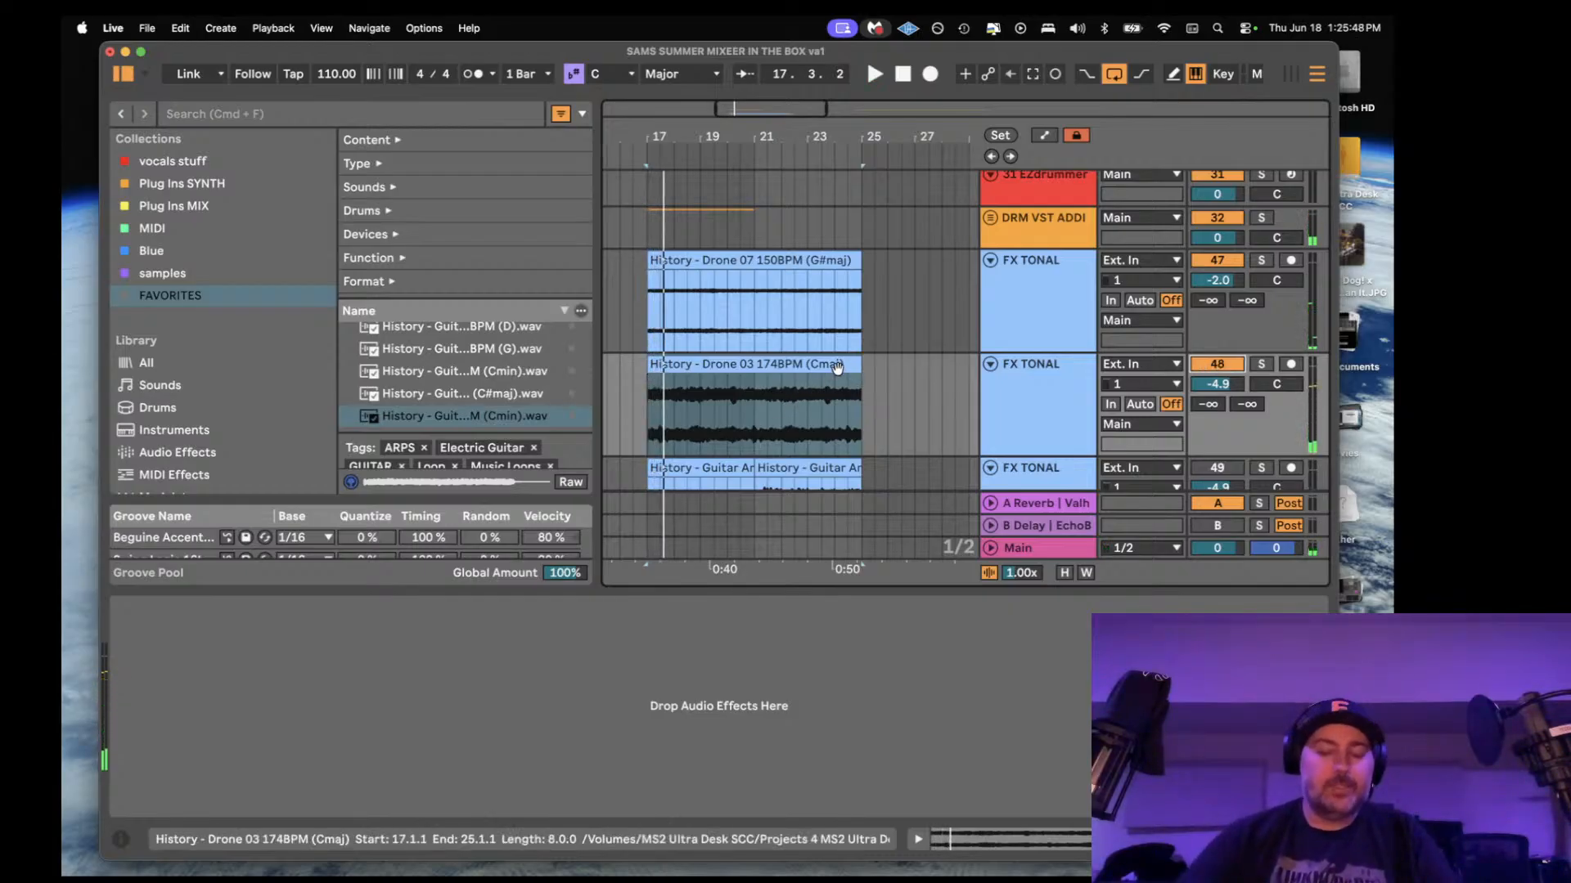
- Switch to MiniMeters and examine the pitches of the playing layers in its spectrum and spectrogram
drag(663, 51, 1569, 46)
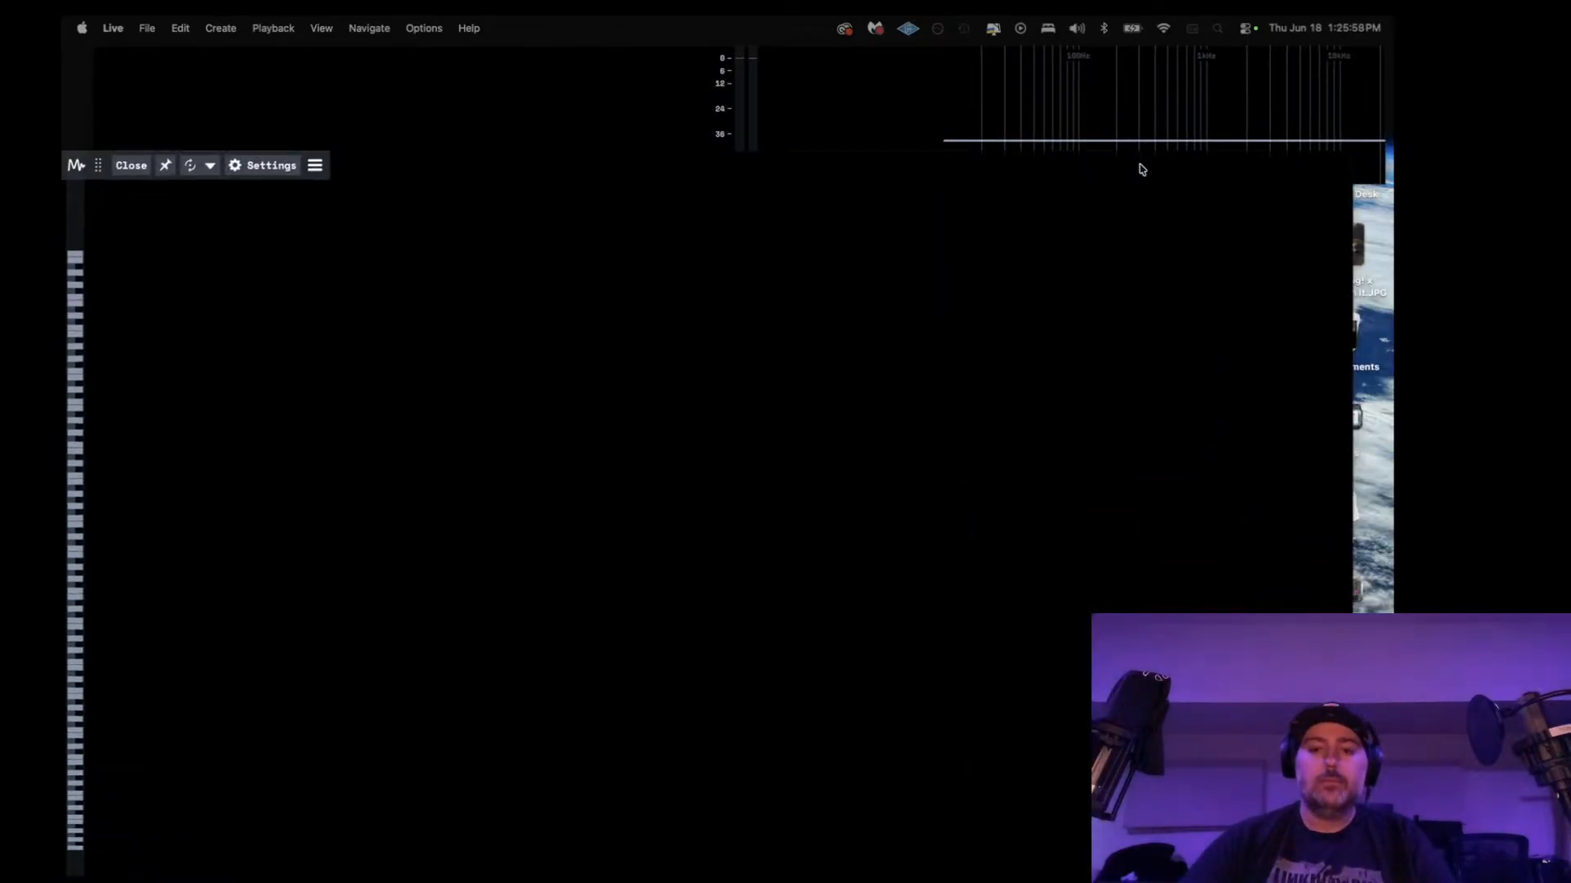
drag(1140, 164, 1162, 205)
click(1162, 204)
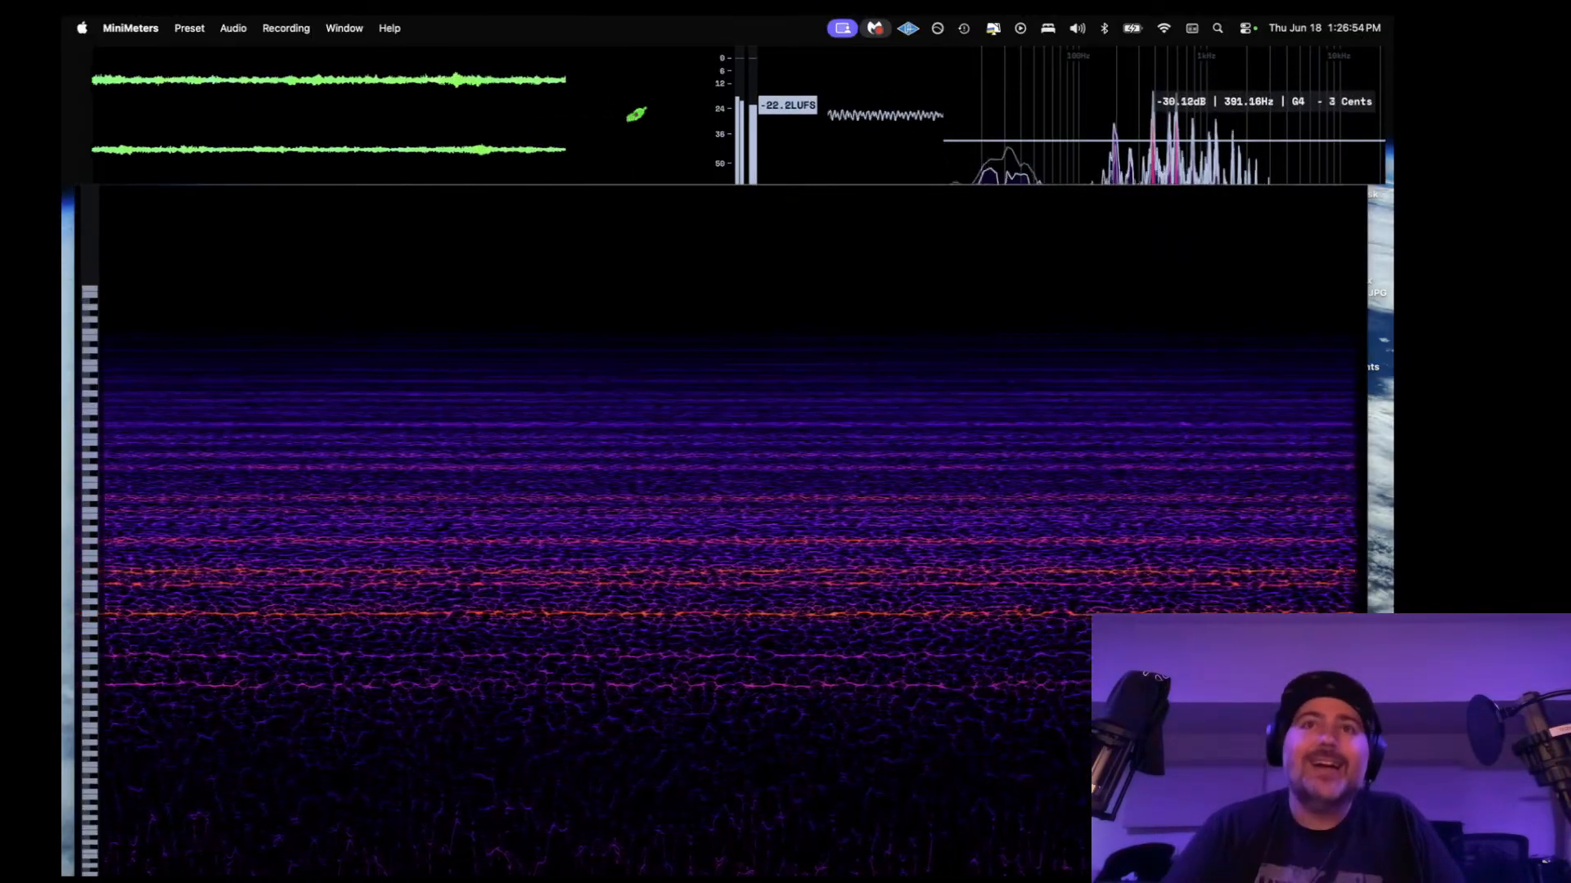
key(space)
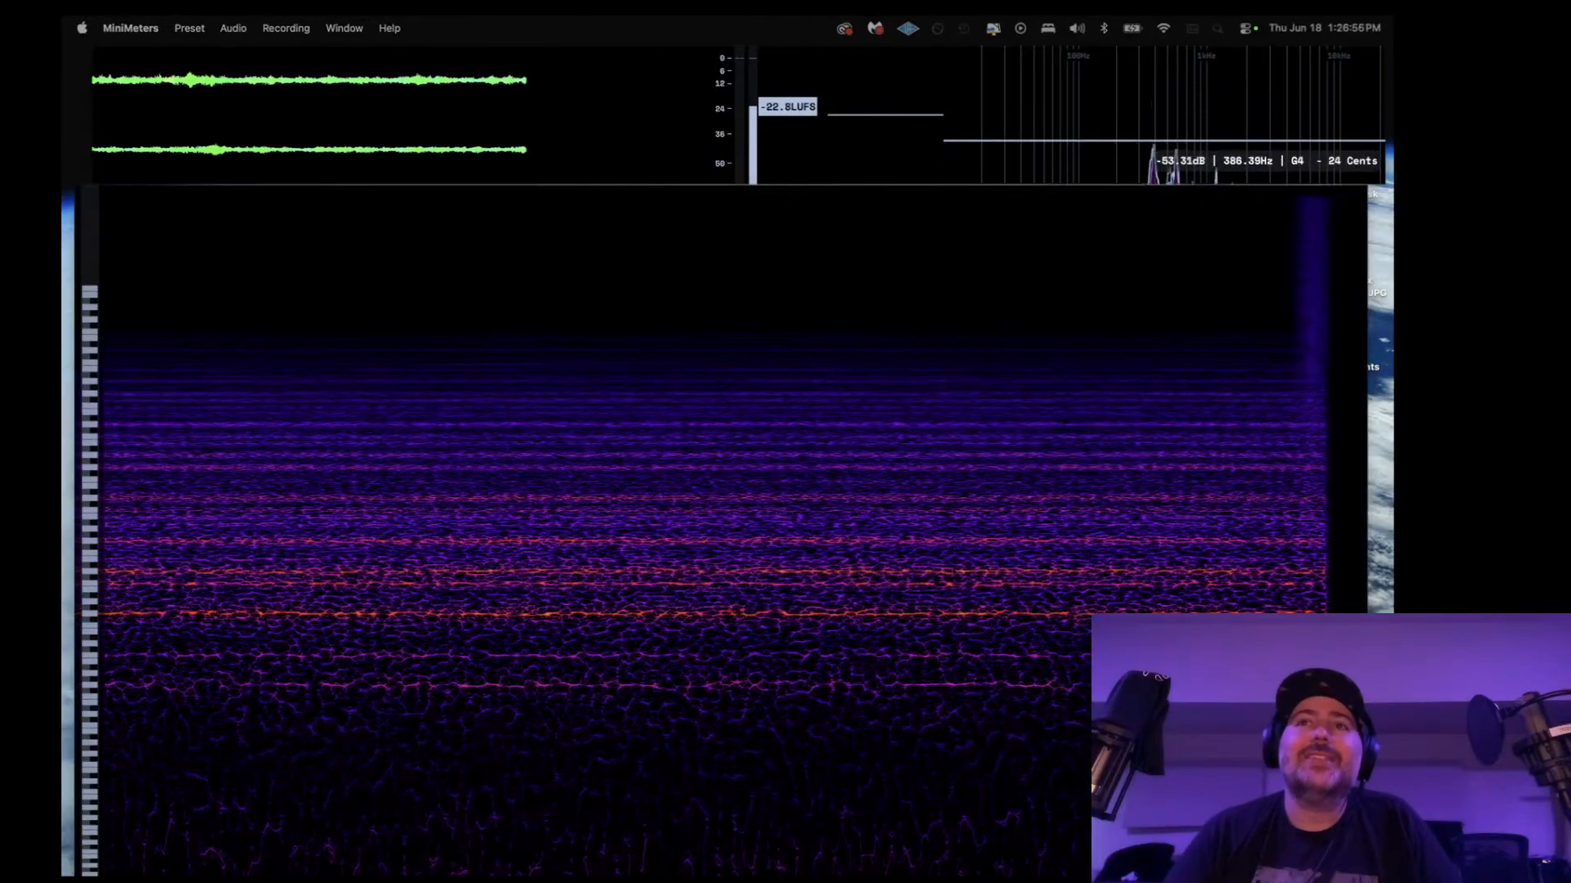
key(space)
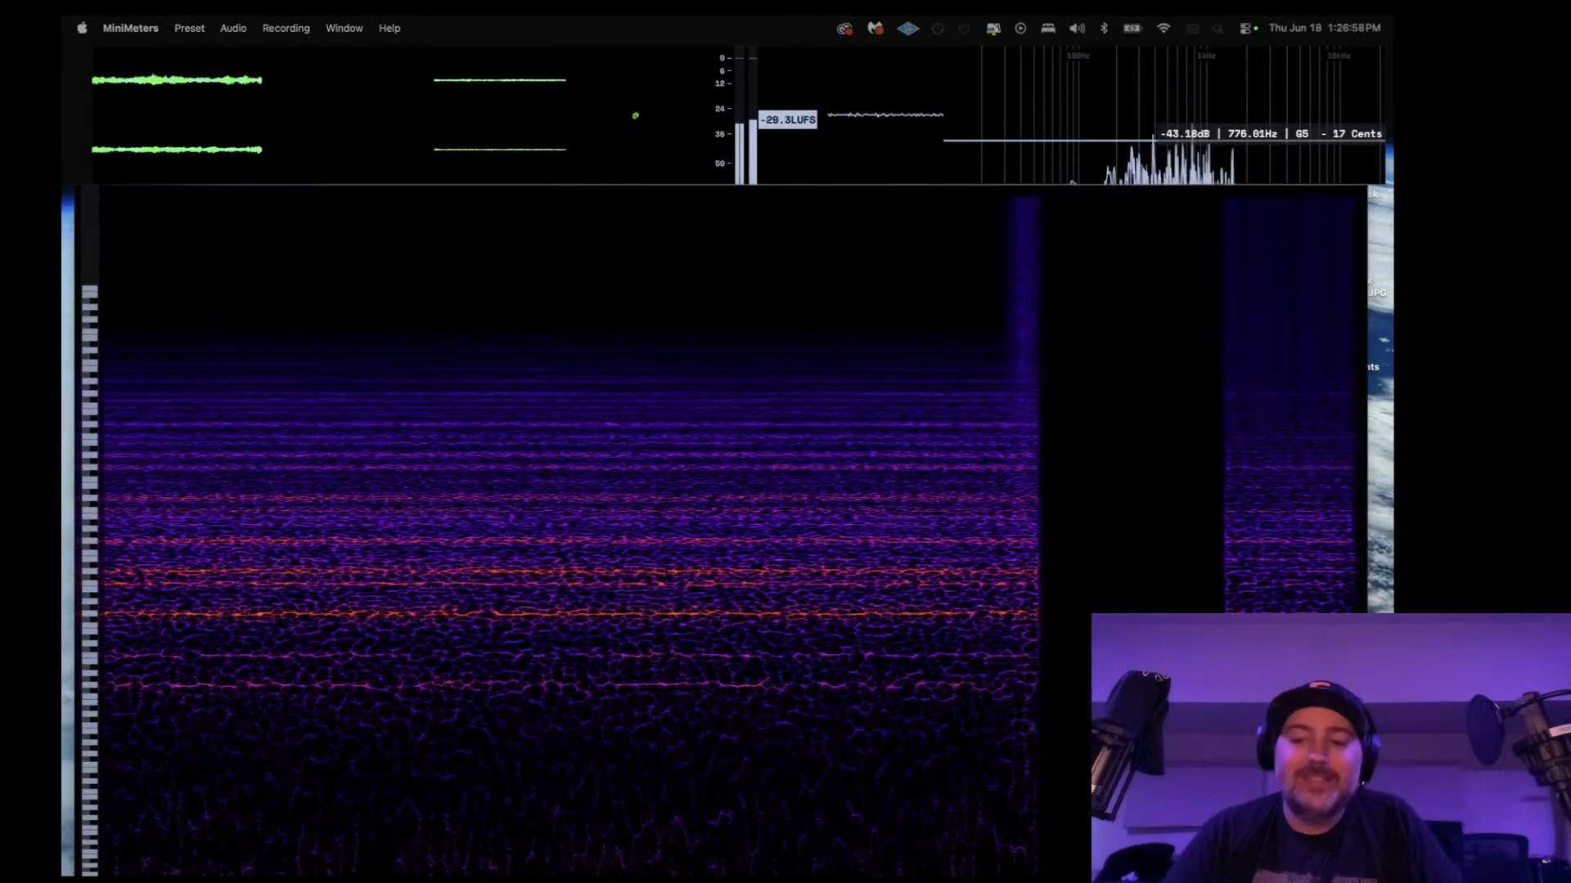
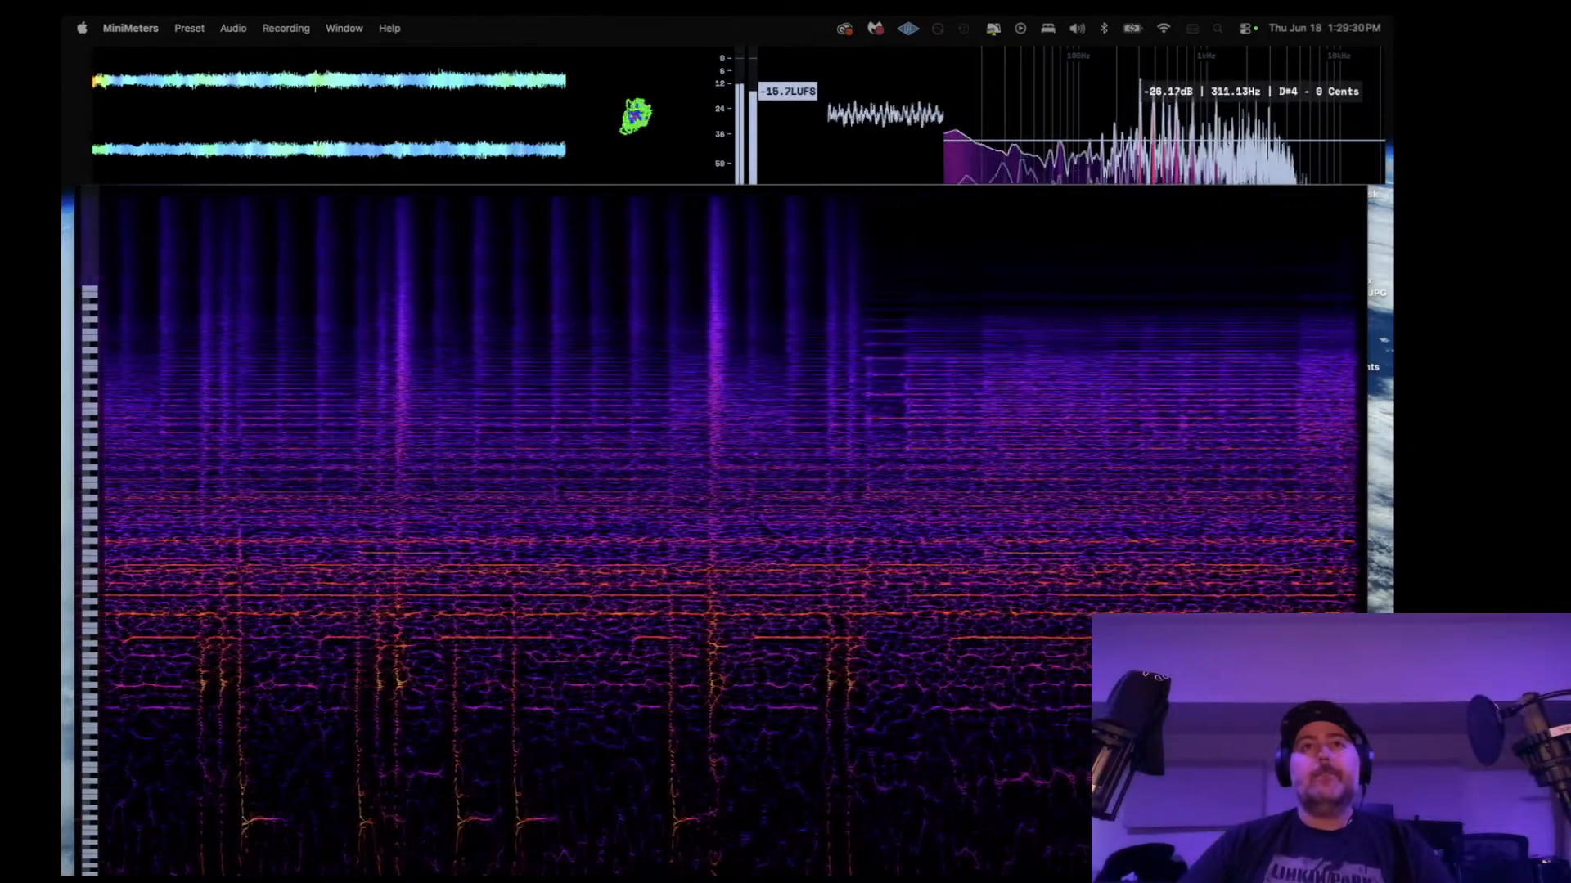
key(space)
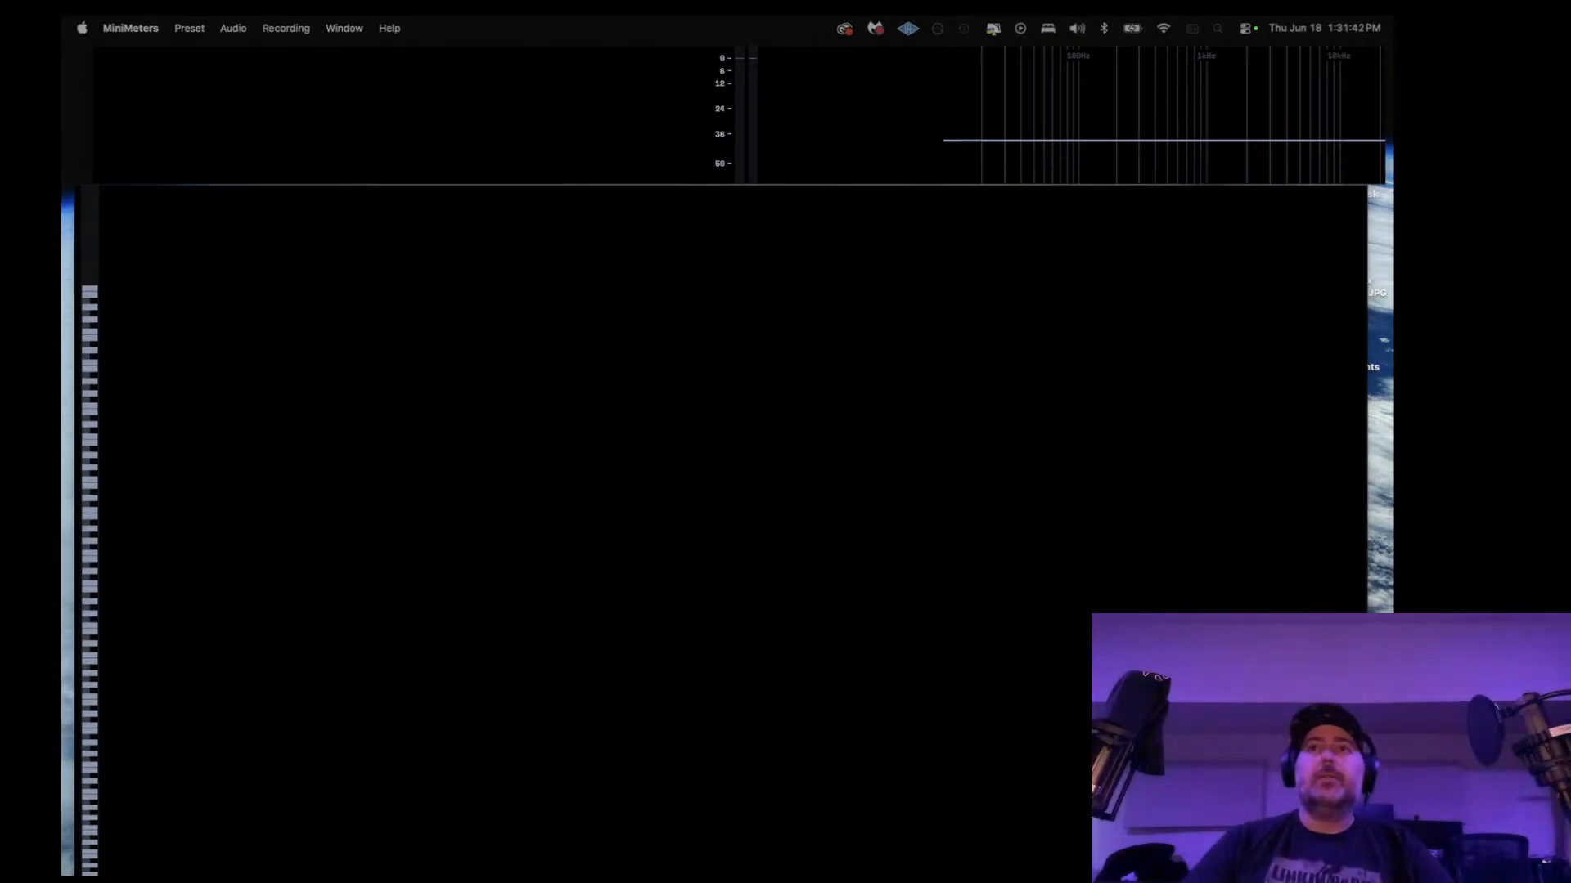
- Return to Ableton Live, play the section from bar 17 and widen the track headers to show the full FX TONAL names
mouse_move(1393, 172)
mouse_down()
mouse_move(1259, 74)
mouse_move(1268, 54)
mouse_up()
click(826, 388)
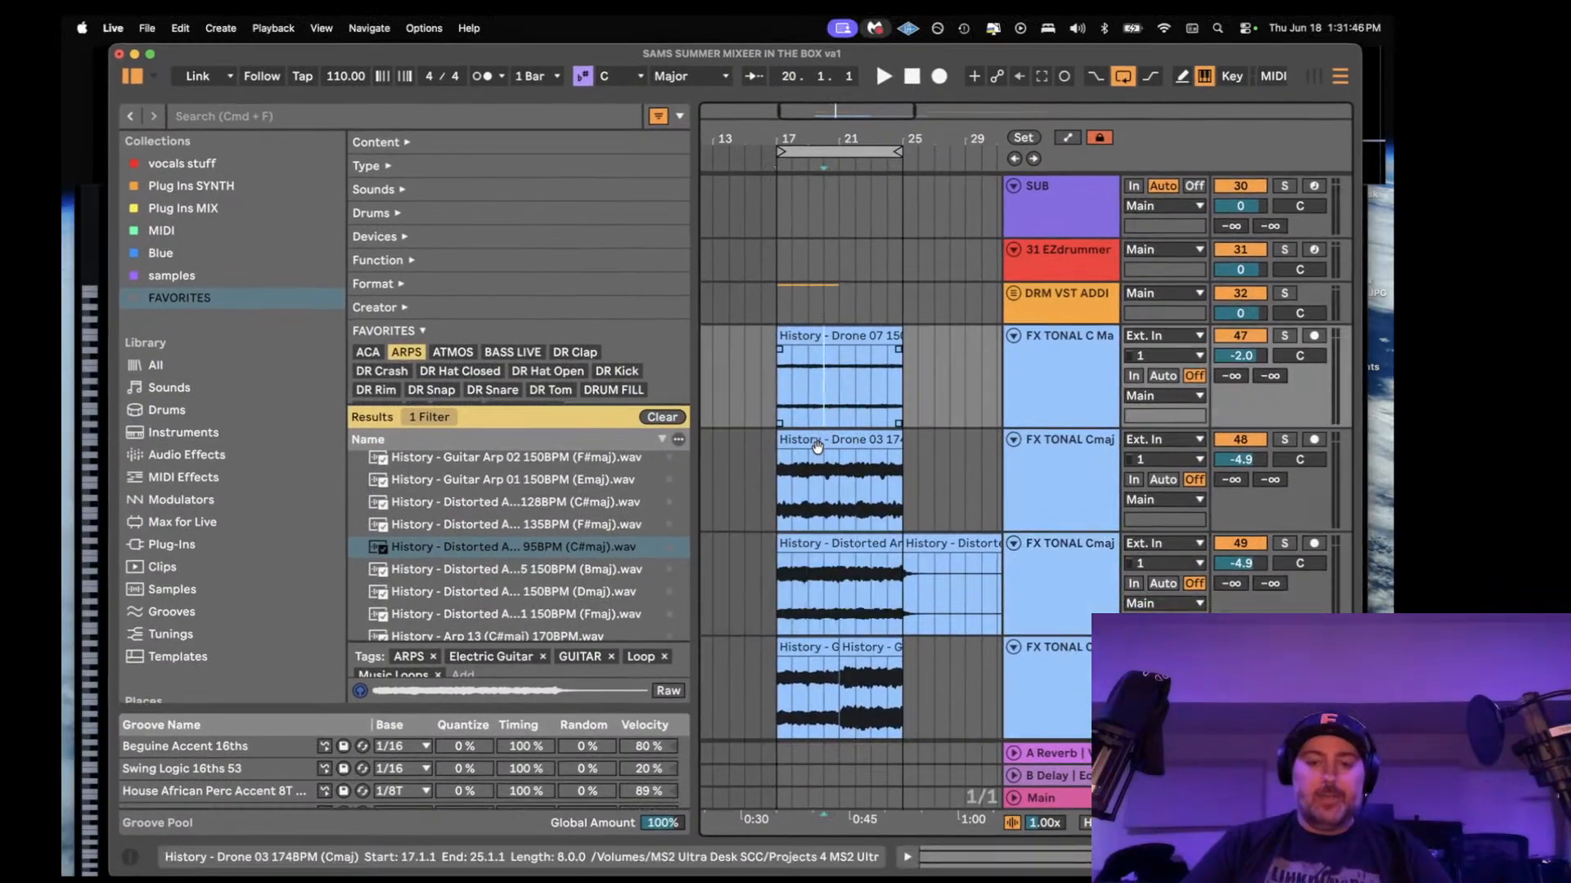
click(818, 549)
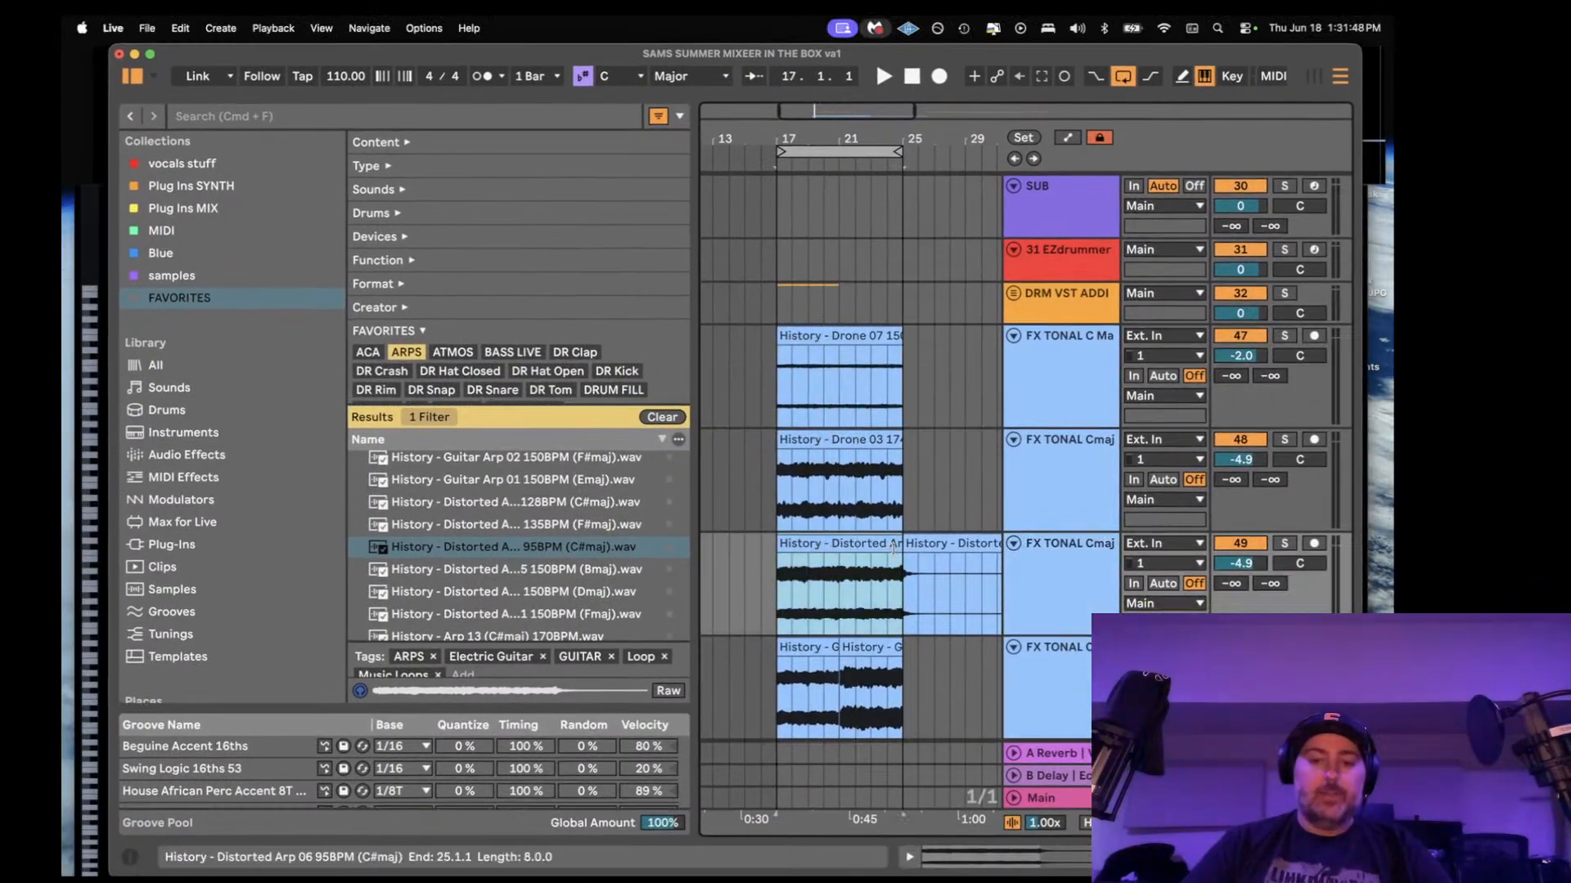
key(space)
click(1021, 571)
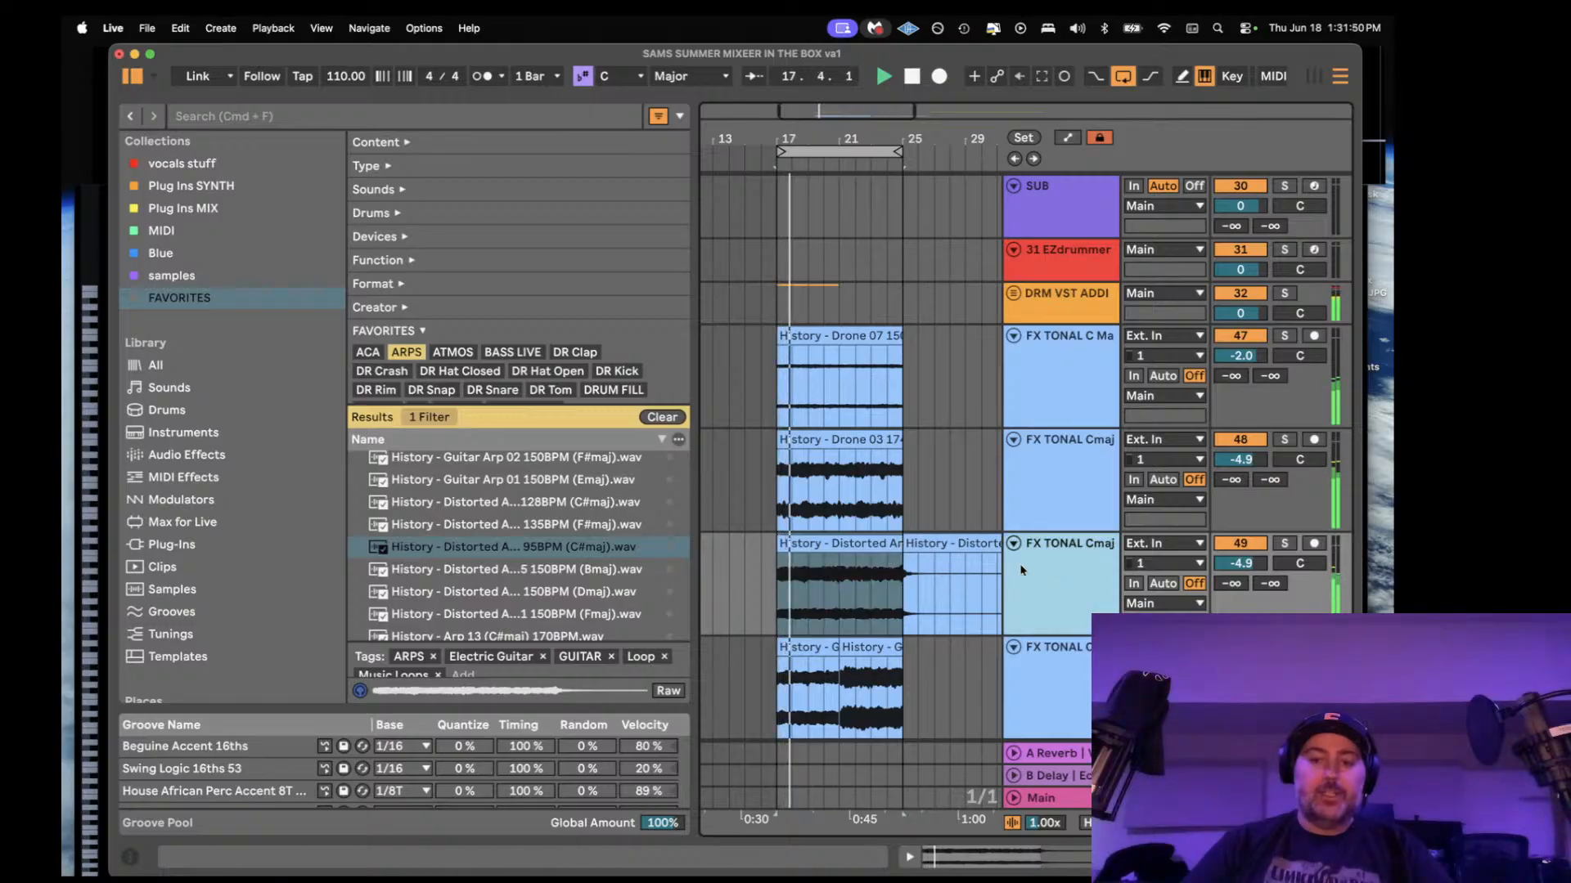
drag(1004, 570, 959, 571)
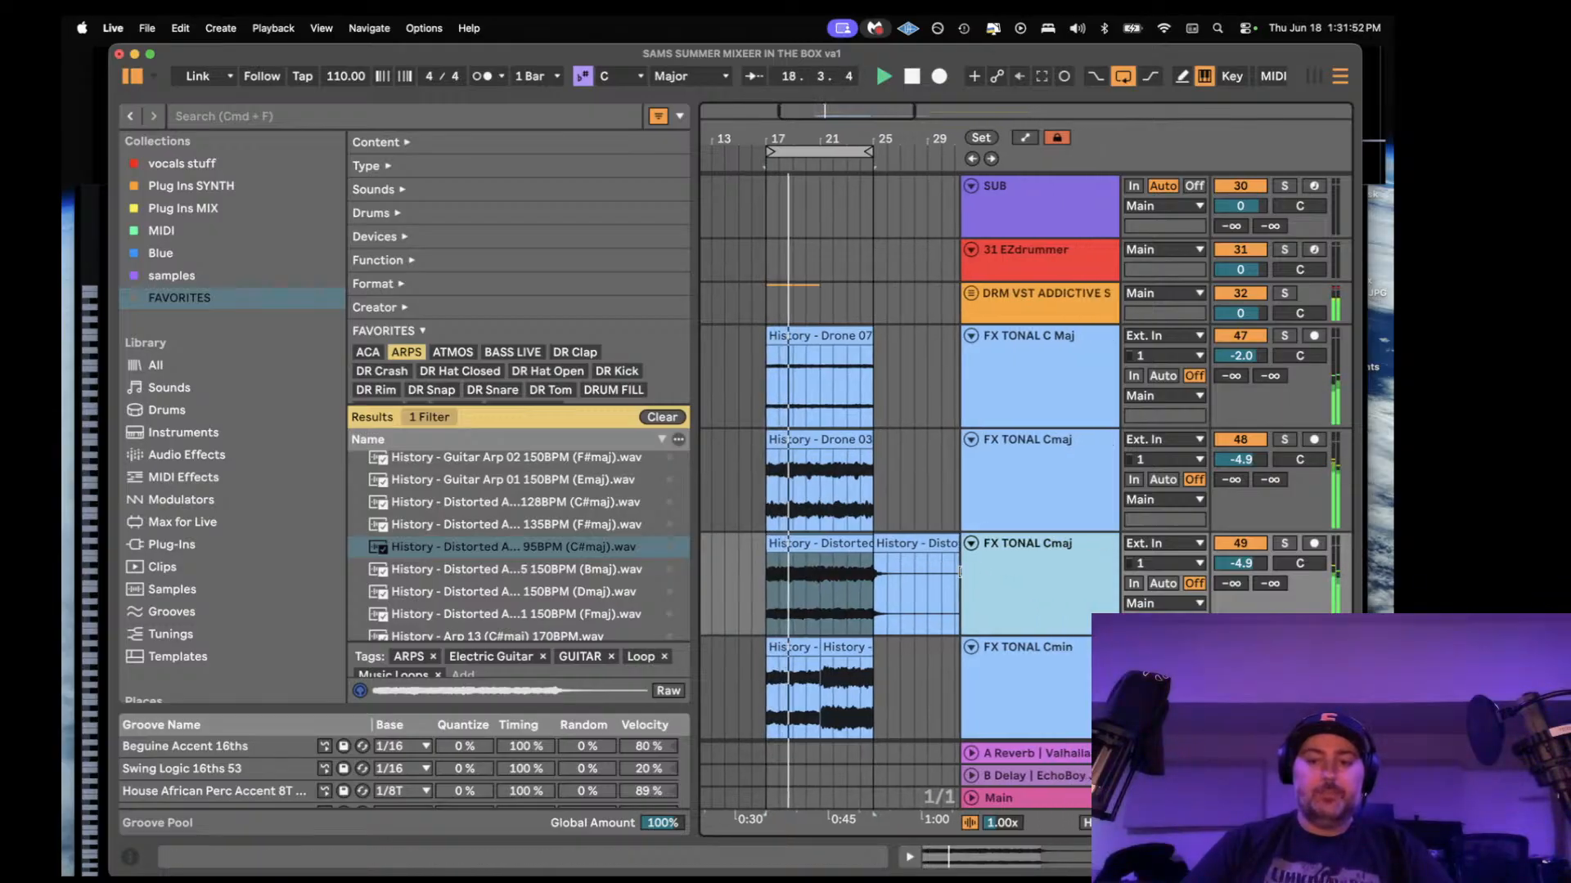
- Mute the Distorted Arp track and play the section with the FX TONAL Cmin guitar arp and drones
click(1028, 690)
key(space)
click(1239, 647)
click(1237, 546)
key(space)
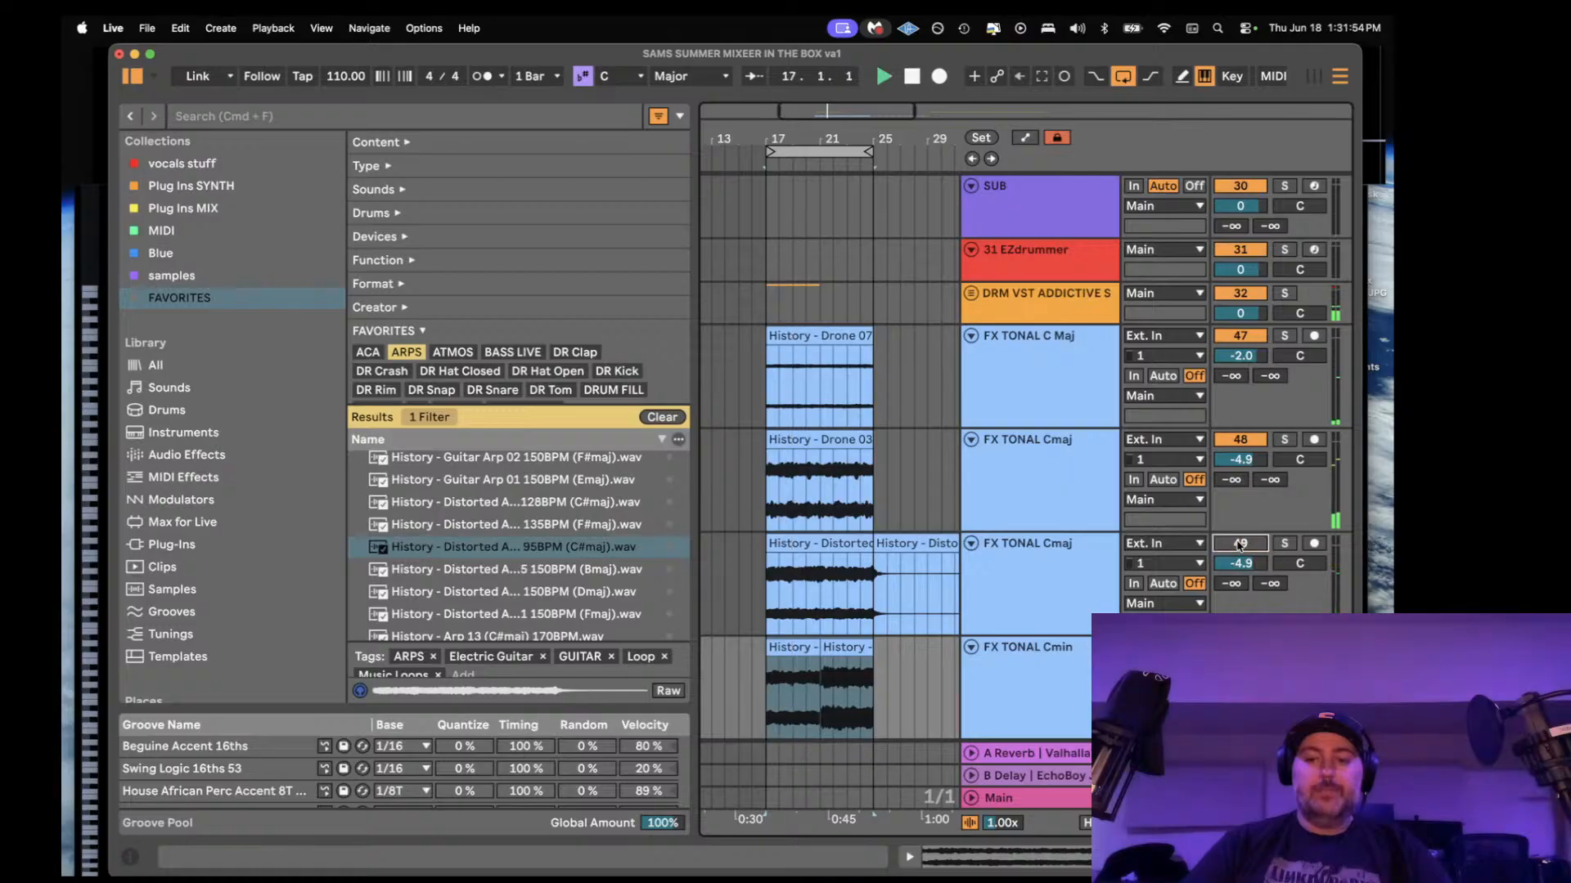
scroll(1055, 602, down, 3)
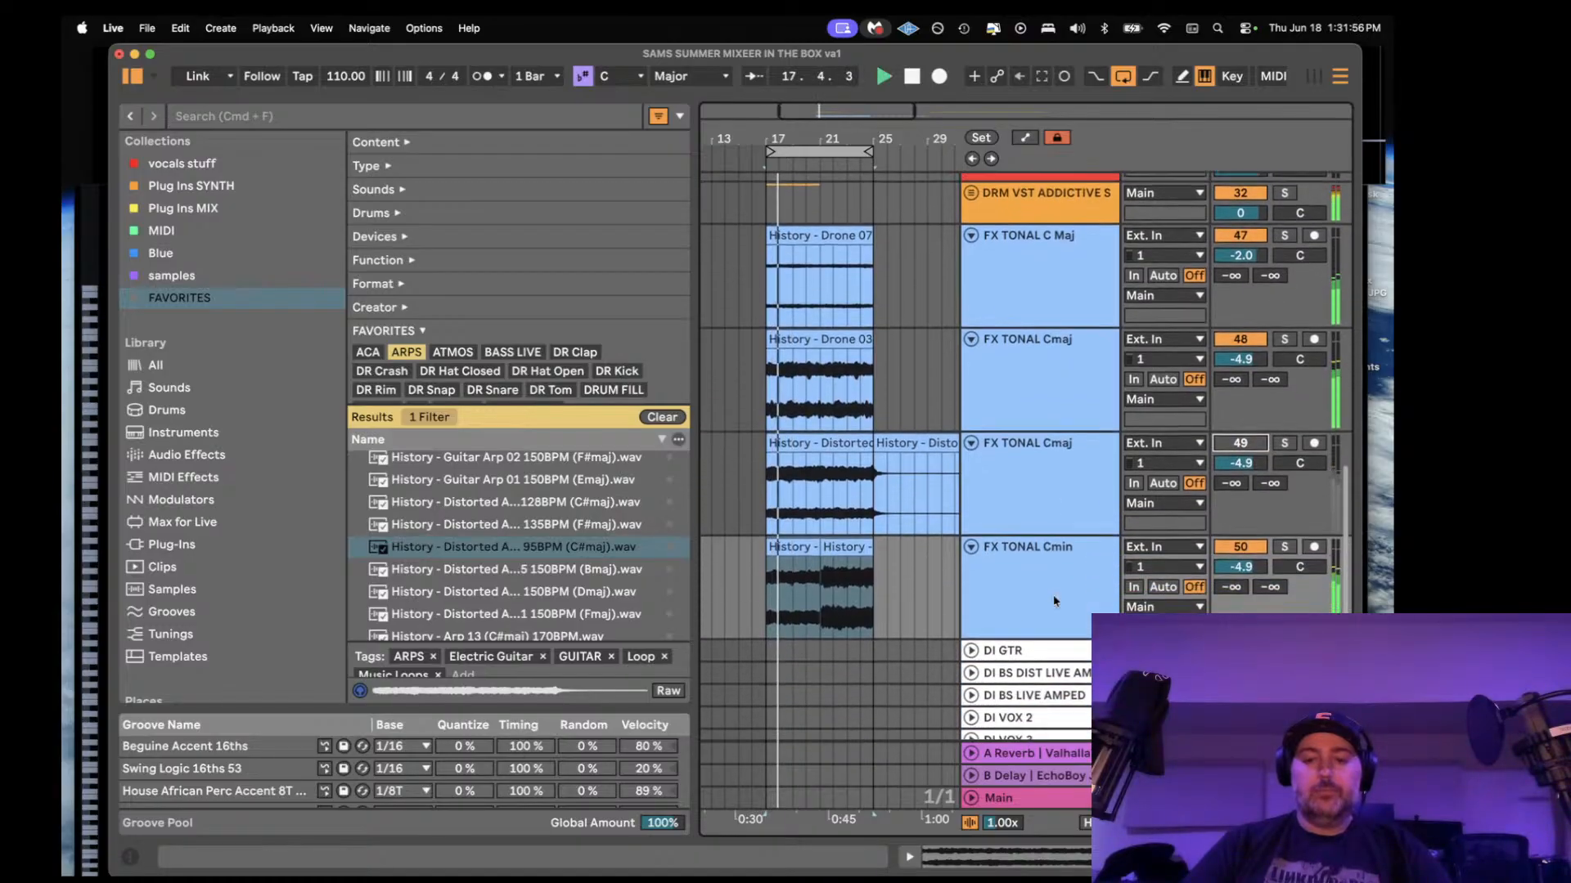
scroll(1054, 601, down, 1)
- Try transposing the Drone 07 and Drone 03 clips together by +3 st and audition them with the section
click(810, 301)
key(space)
scroll(810, 300, up, 2)
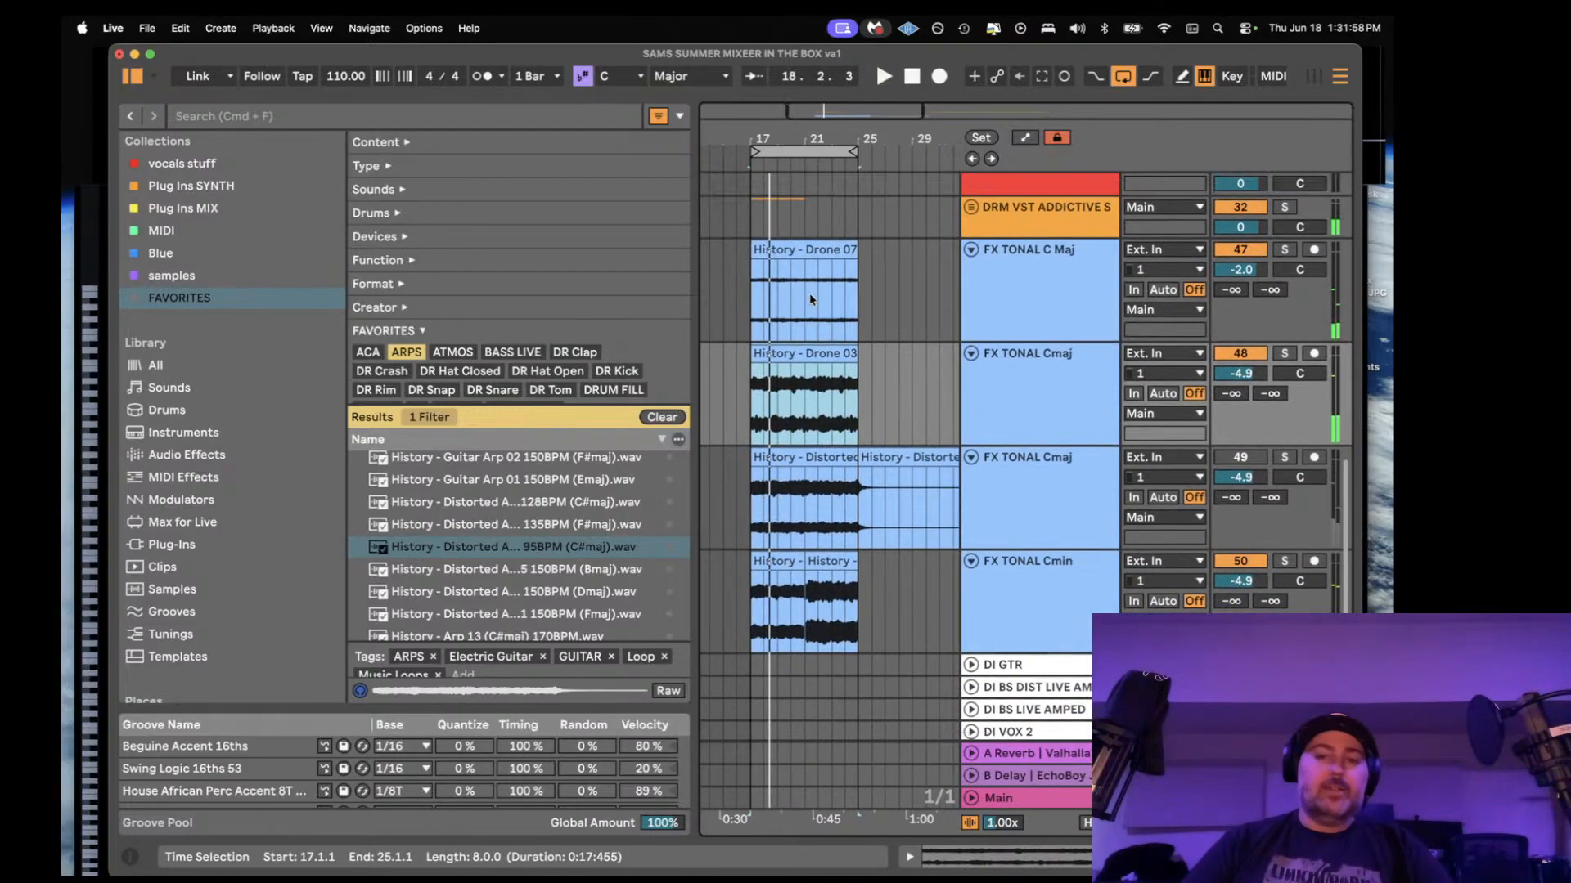
shift+double_click(806, 251)
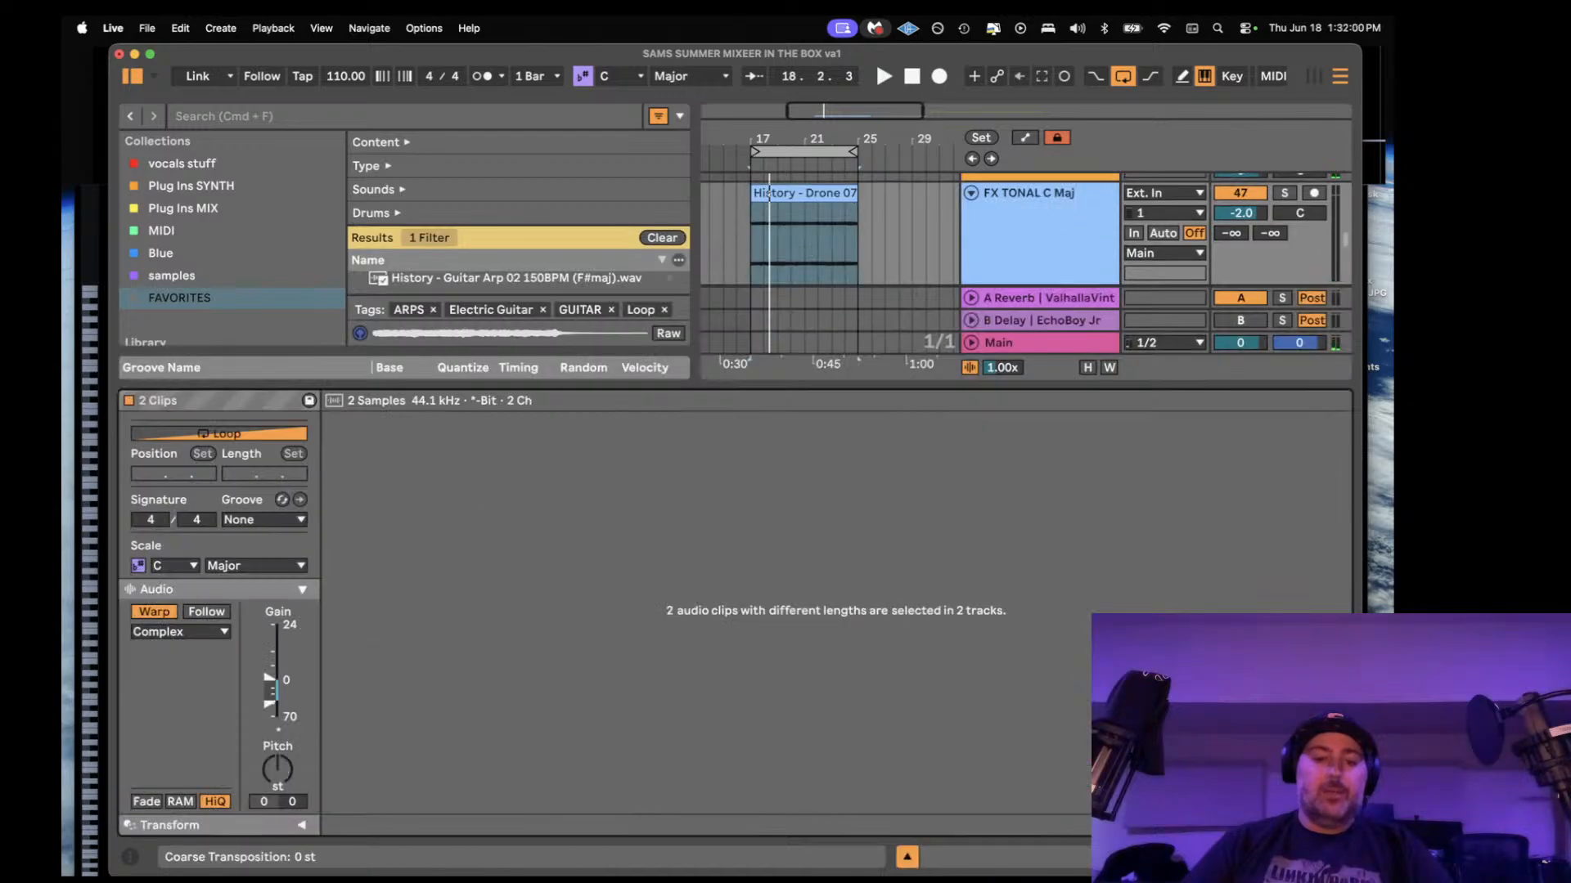
drag(279, 772, 282, 769)
key(space)
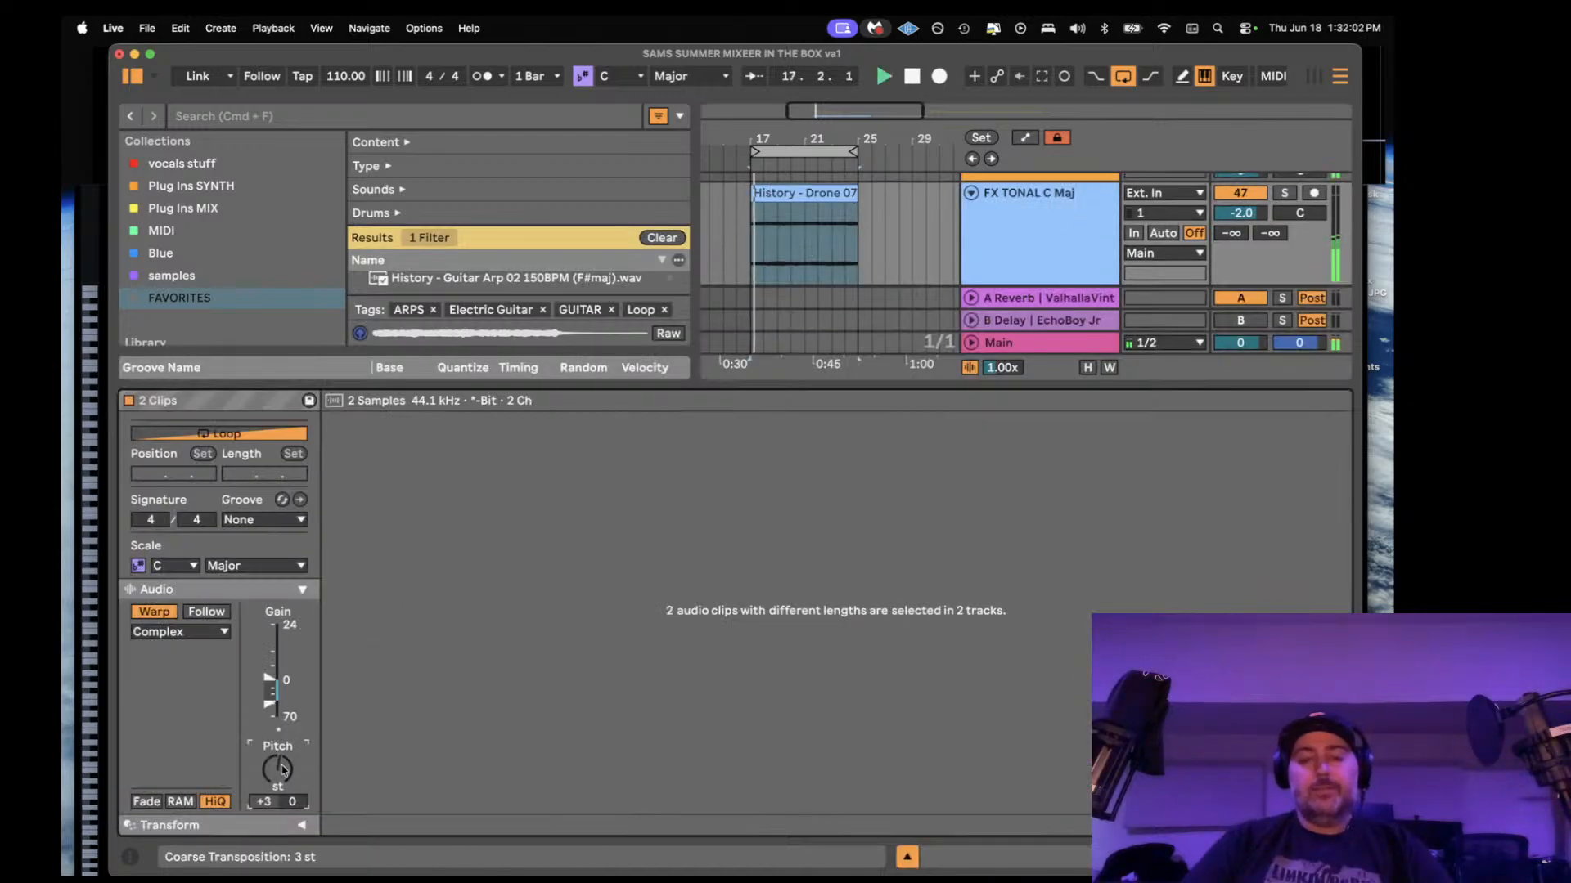
key(space)
double_click(282, 770)
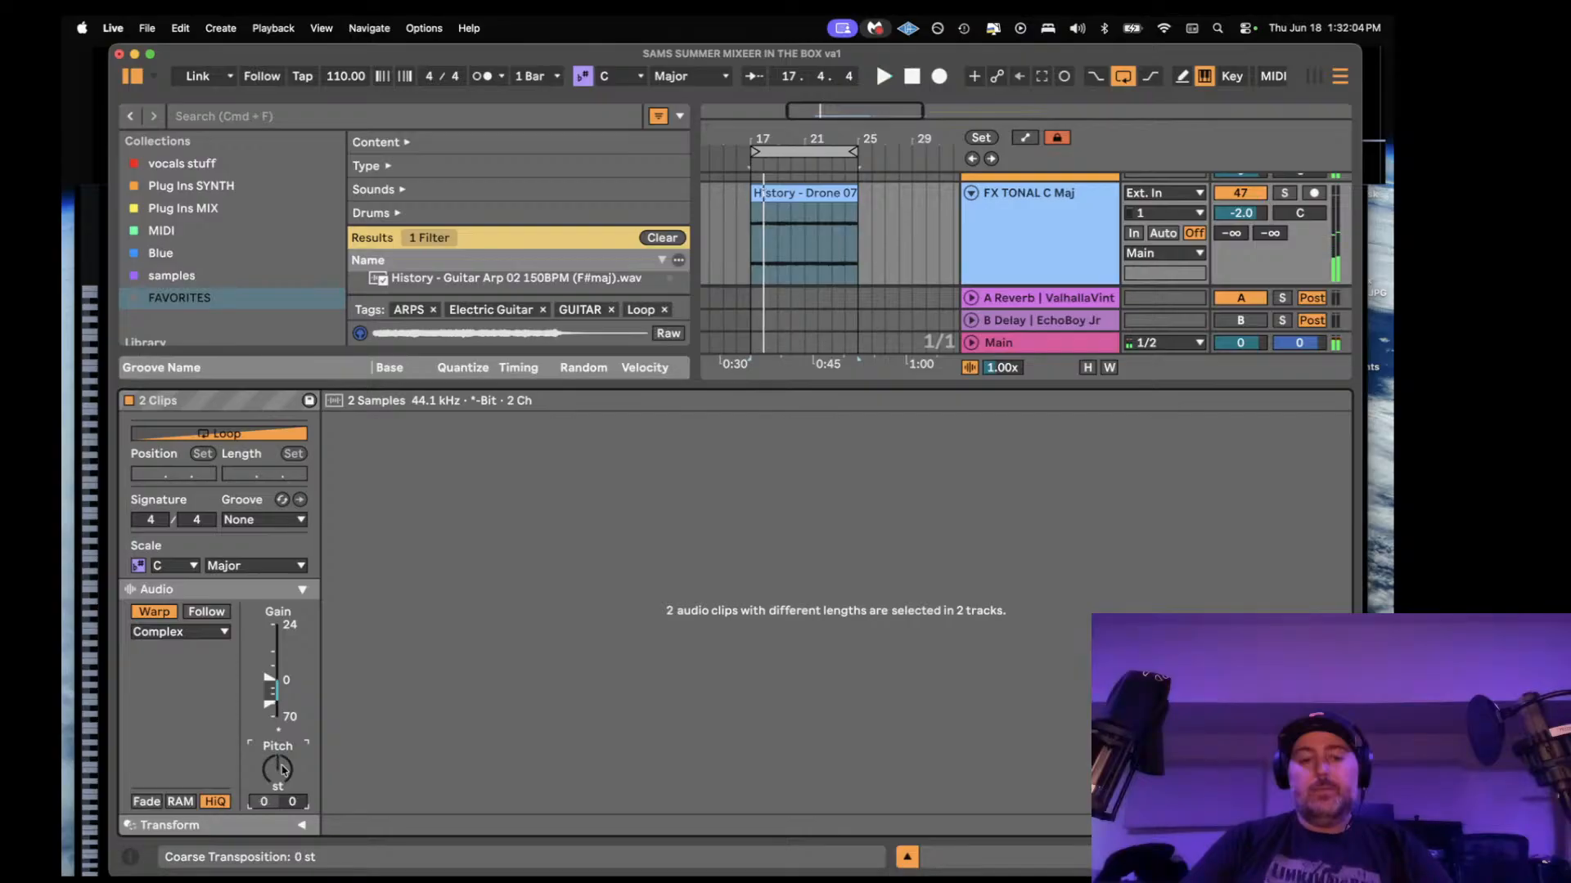
key(space)
- Check the Drone 07 and Drone 03 clips individually in the clip view while the section plays, and hide the detail view
click(1045, 253)
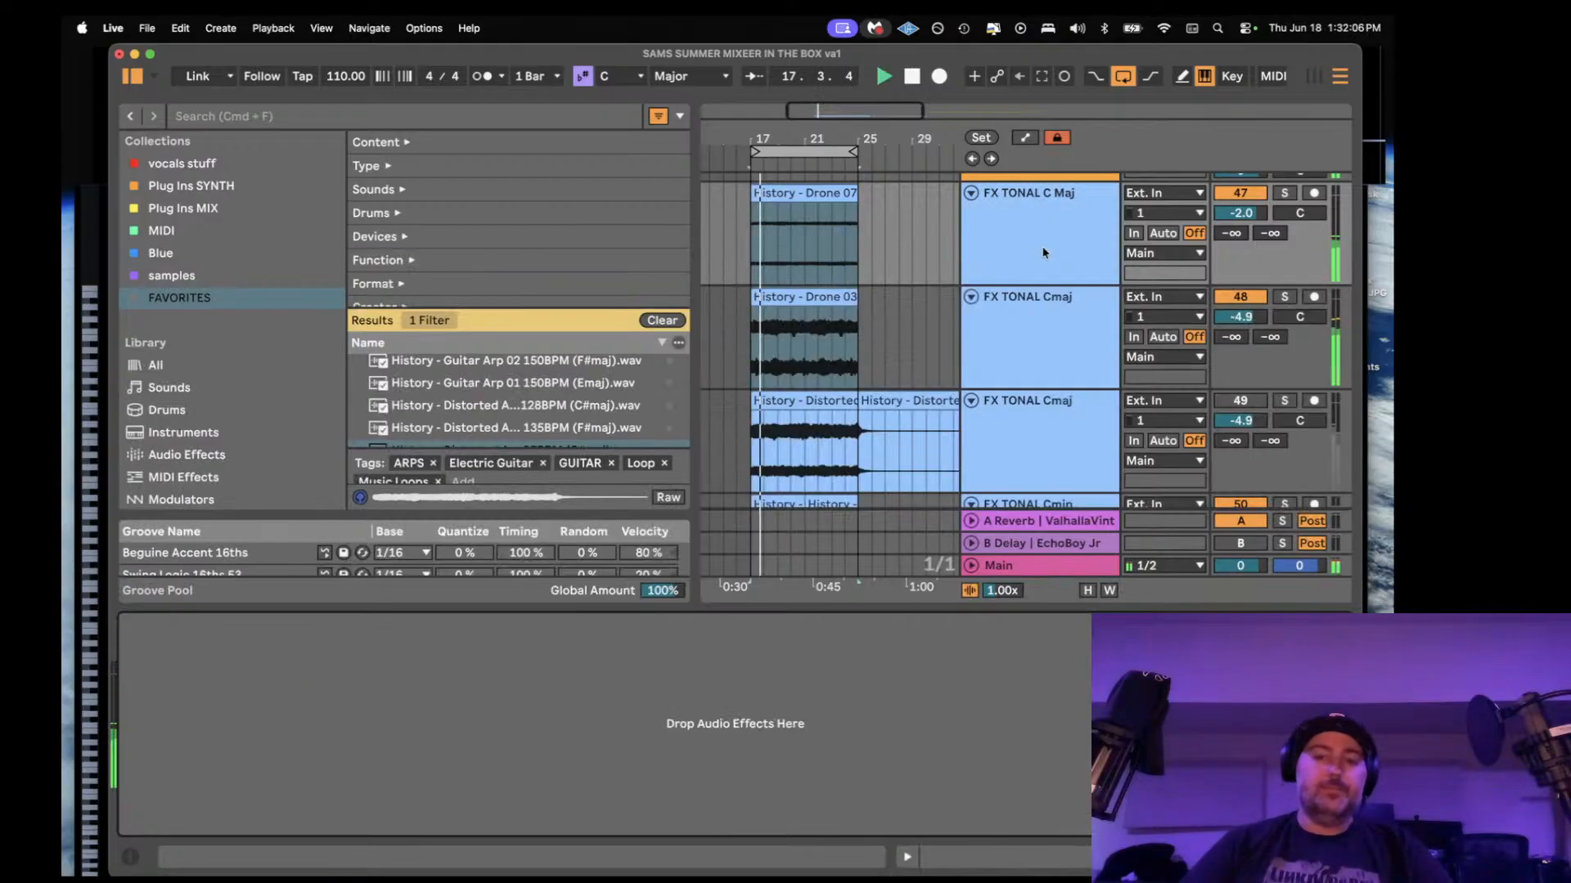
click(792, 197)
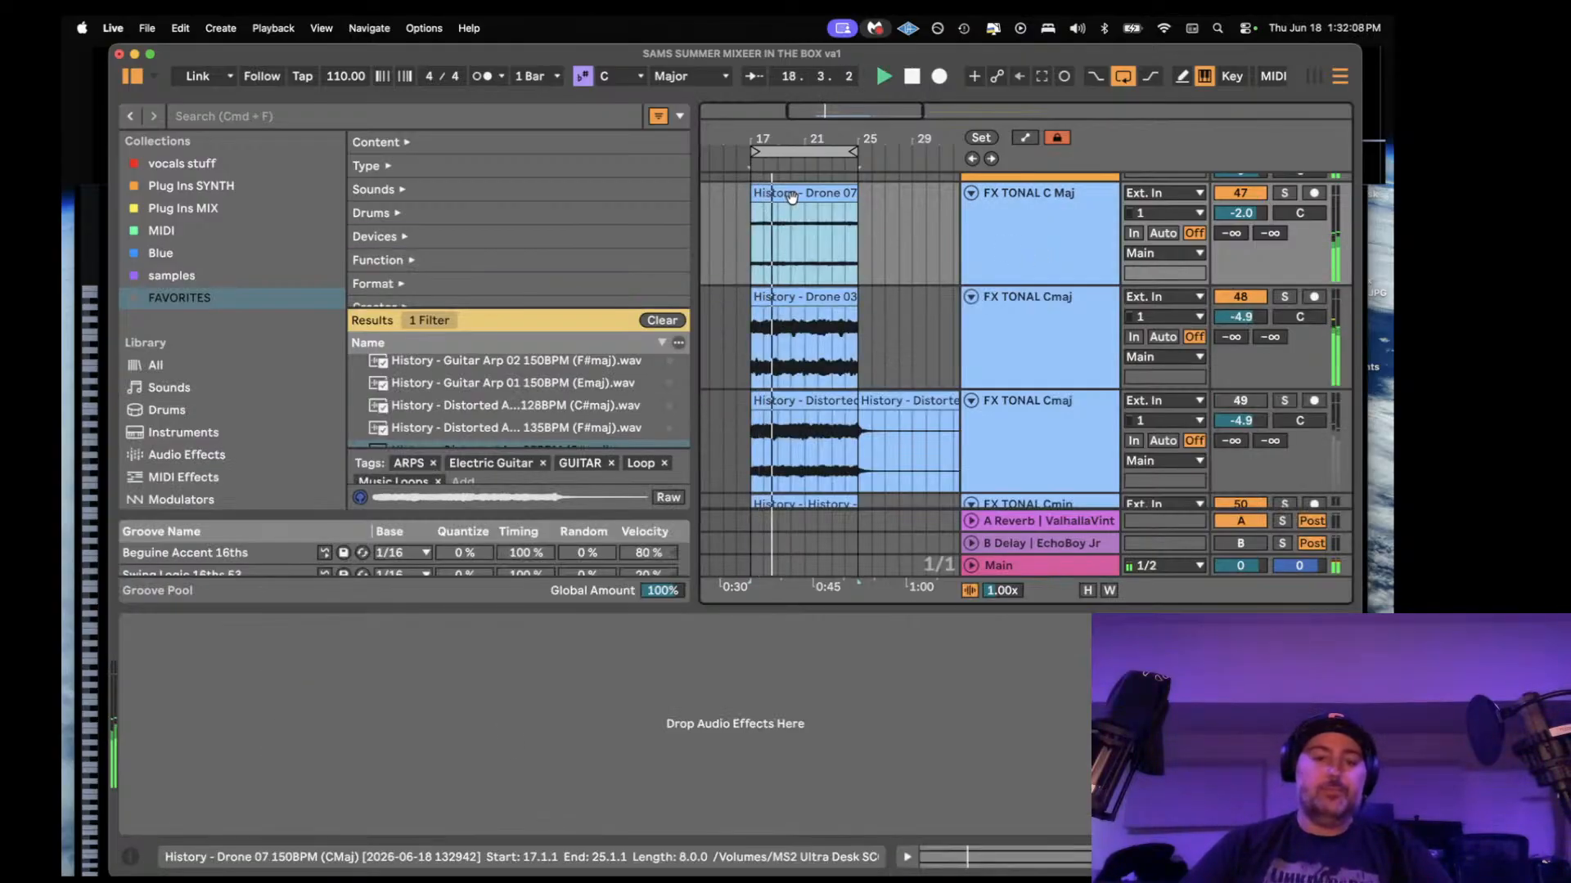
double_click(791, 196)
scroll(790, 198, down, 3)
click(789, 217)
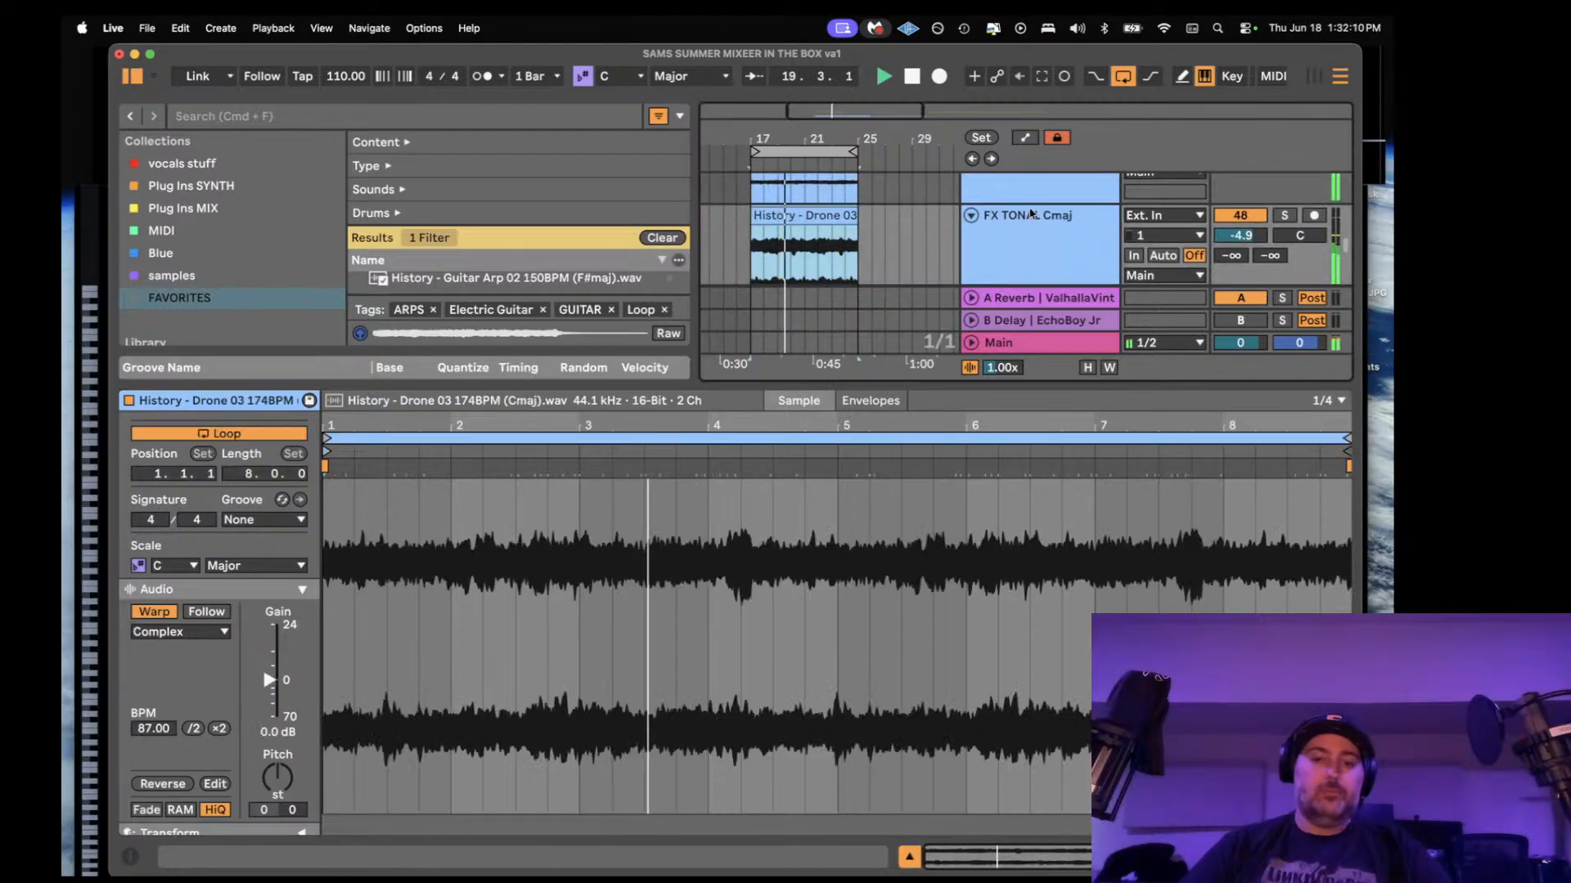
click(1075, 219)
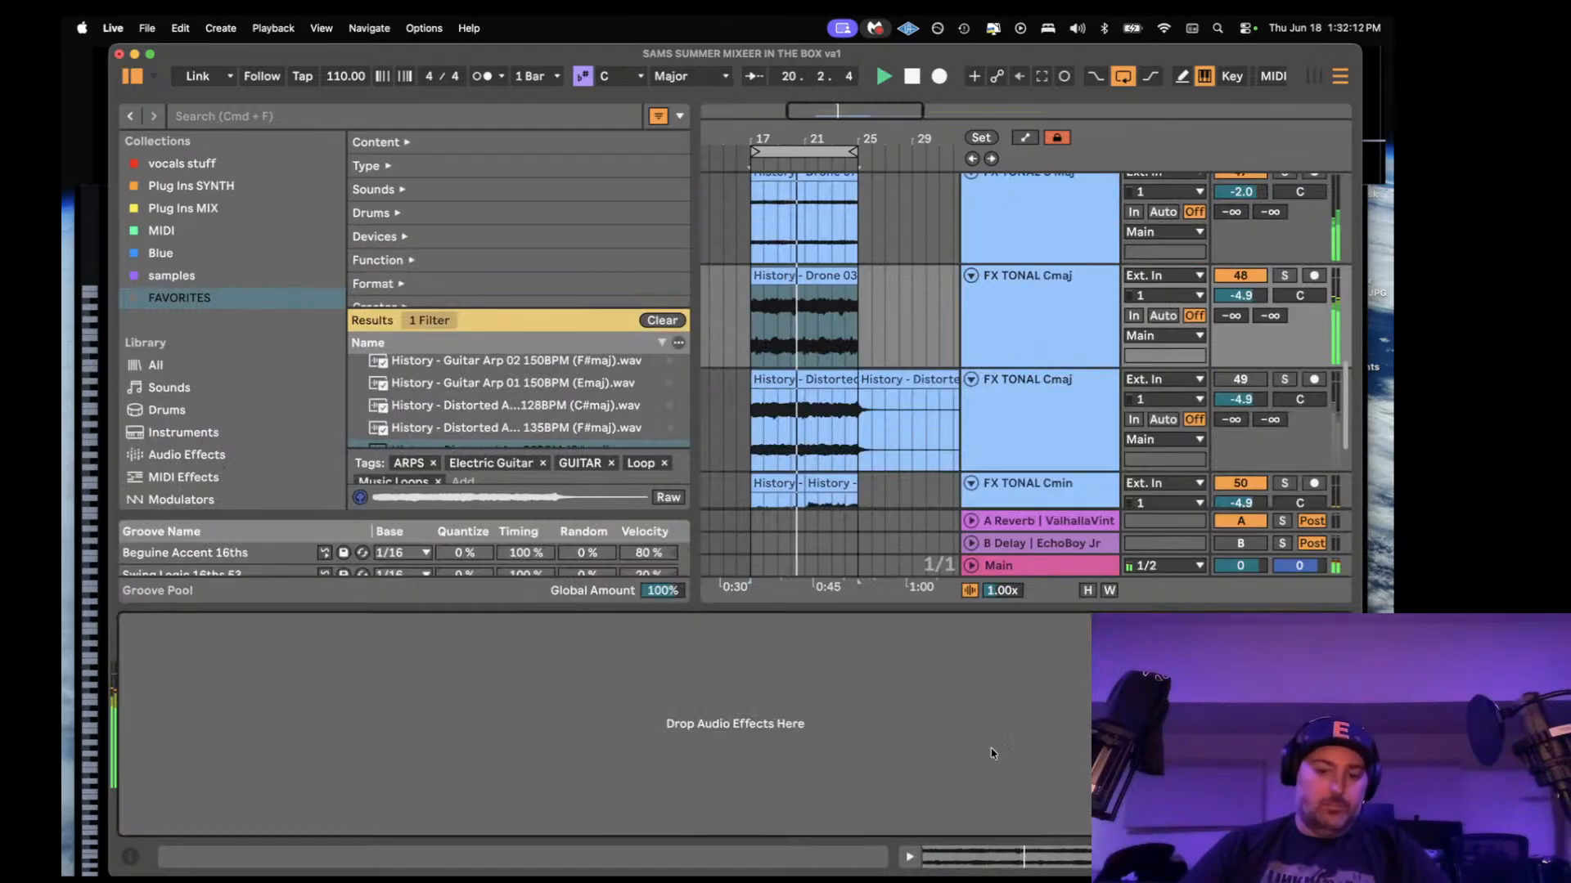
key(super+alt+l)
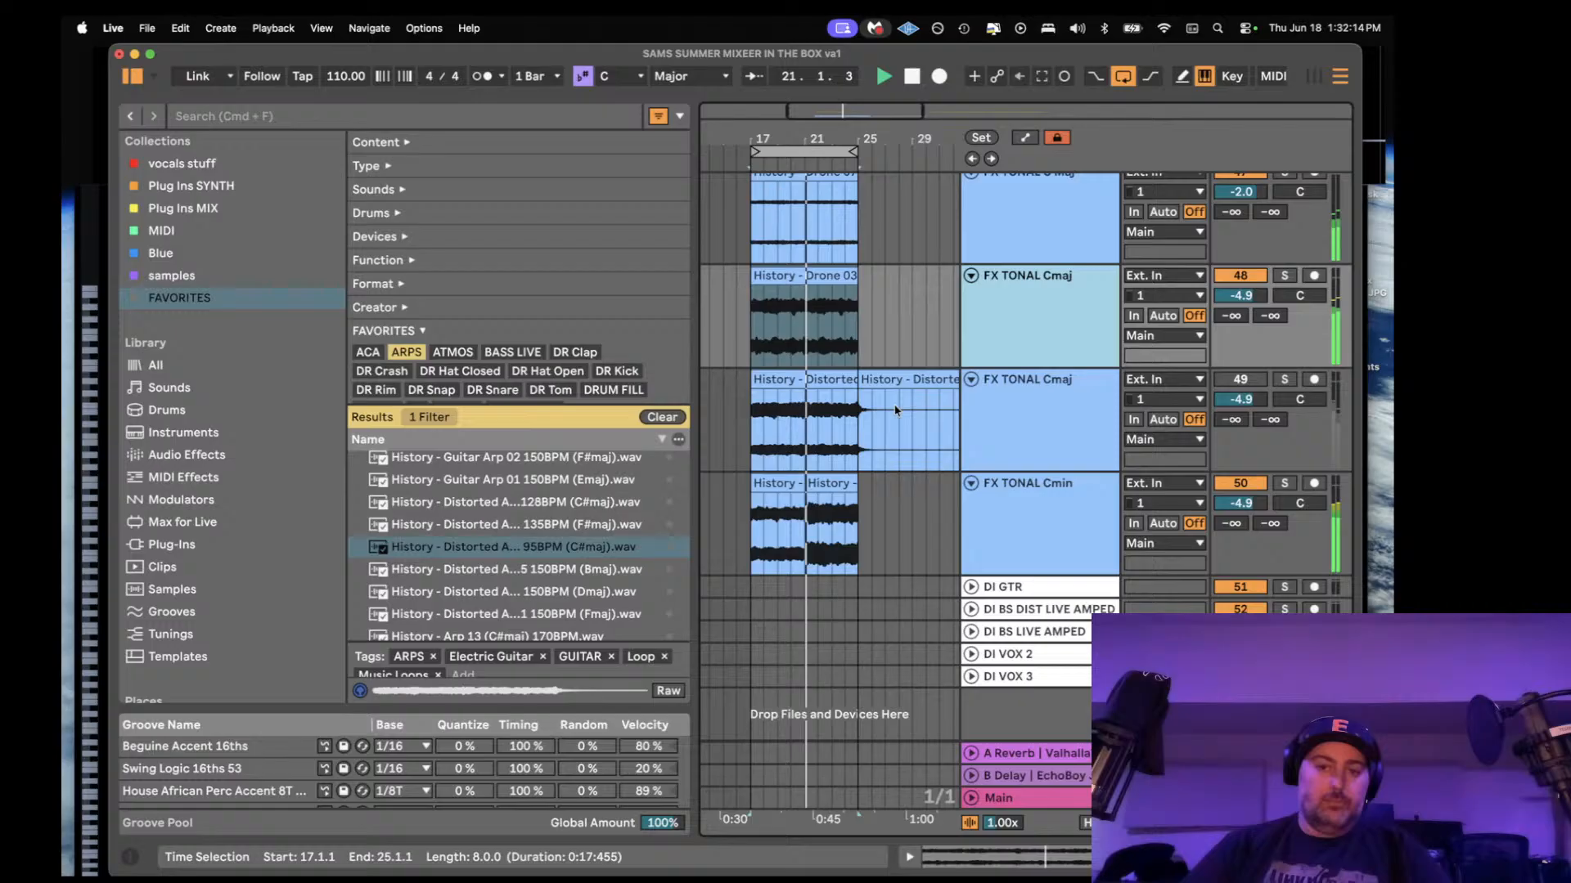
- Recolour the FX TONAL Cmin track dark blue so it stands apart from the light blue C major tracks
click(818, 483)
click(785, 483)
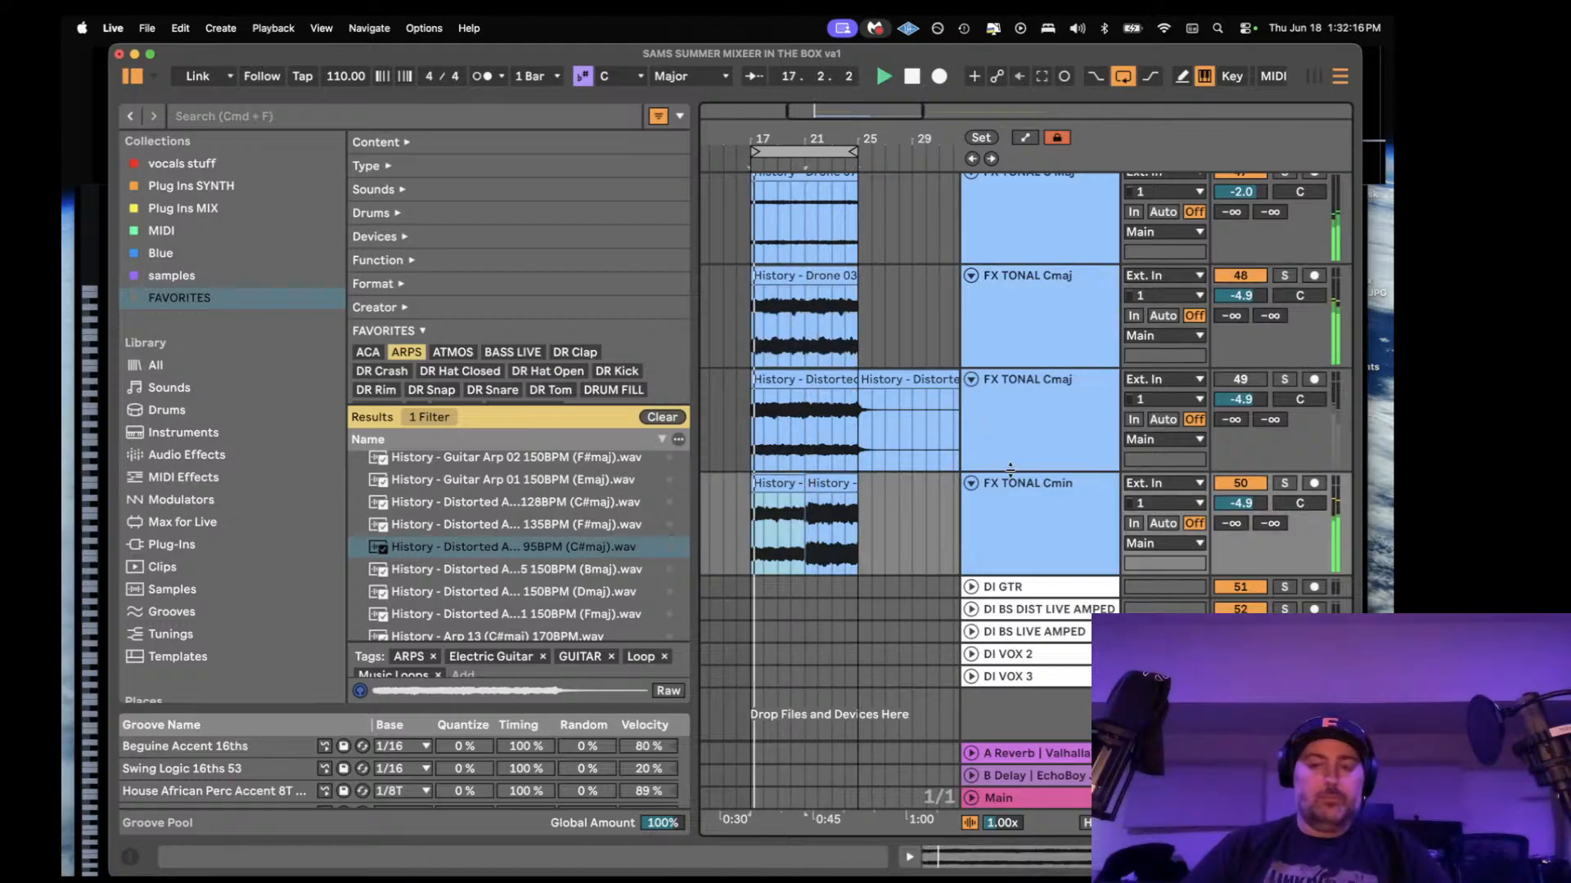
right_click(1047, 503)
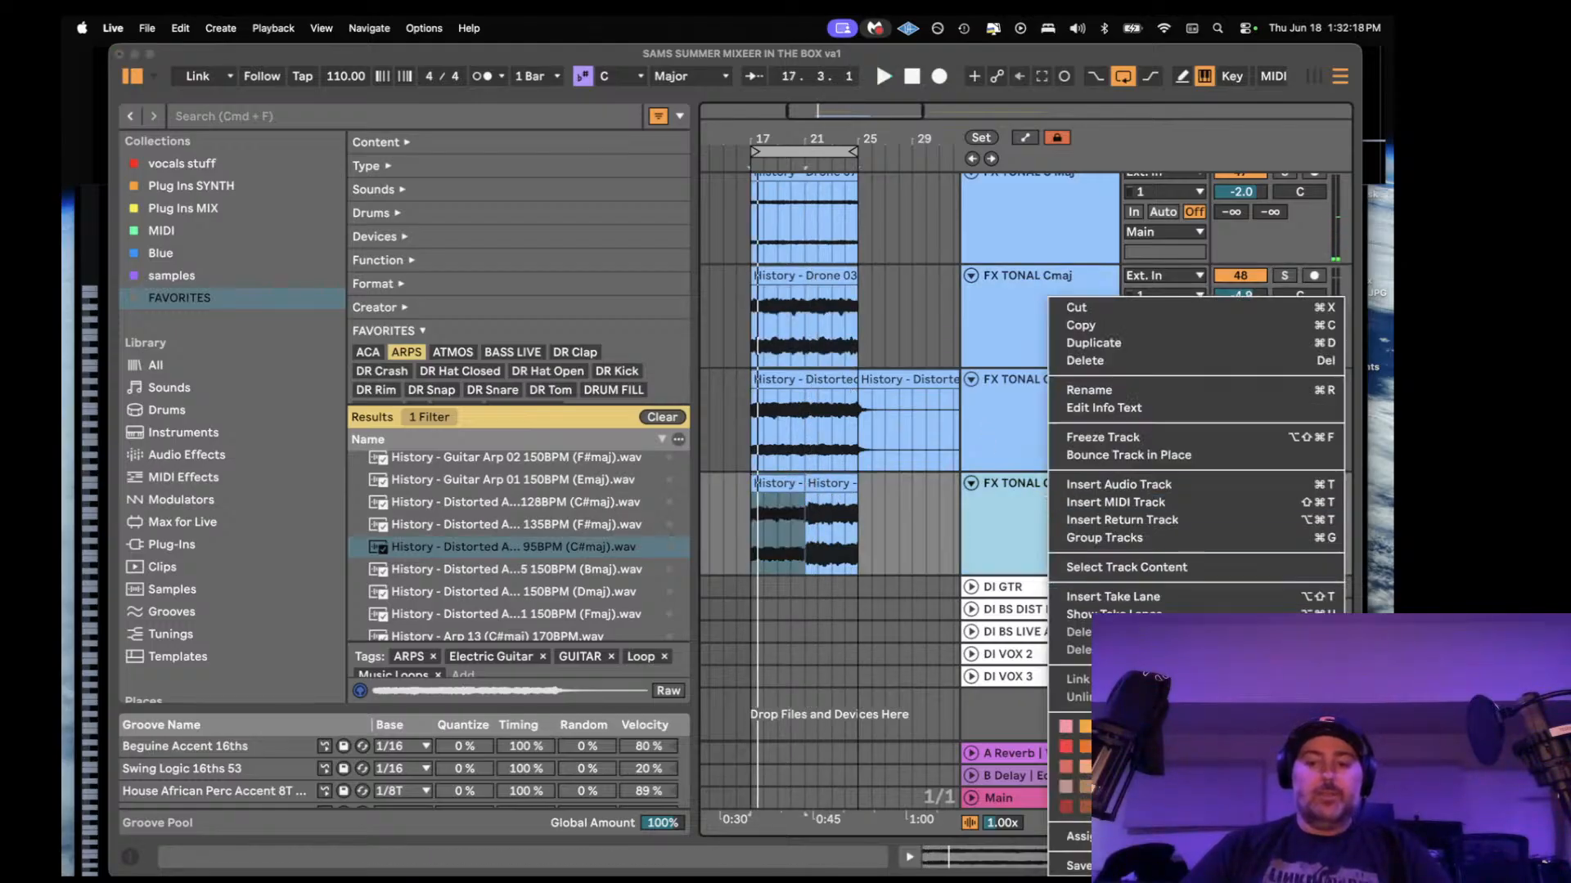
click(1265, 727)
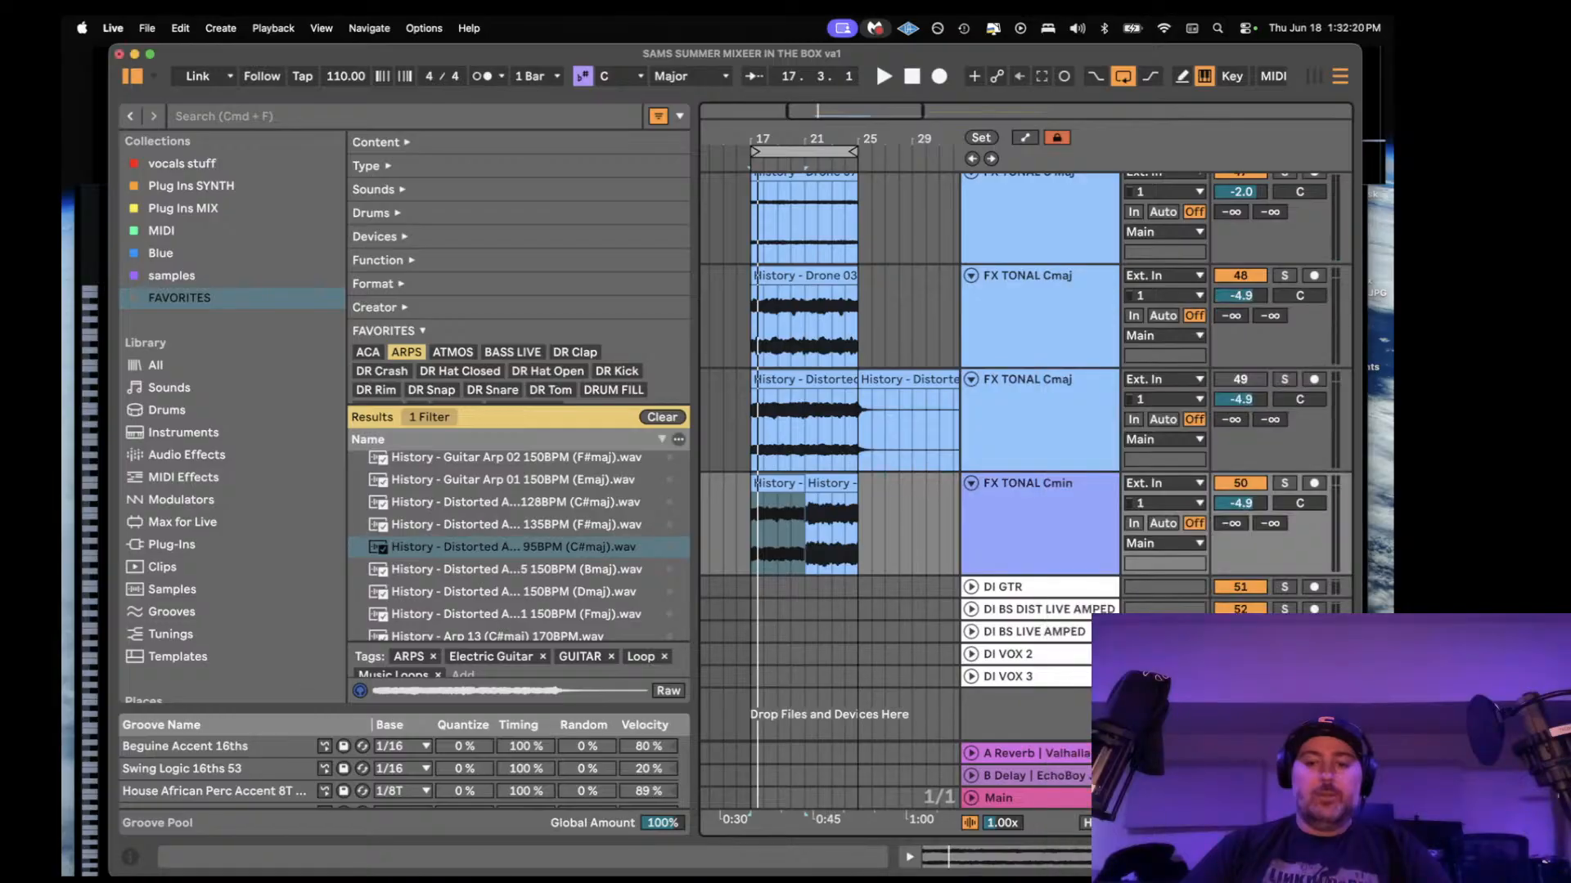
right_click(1048, 540)
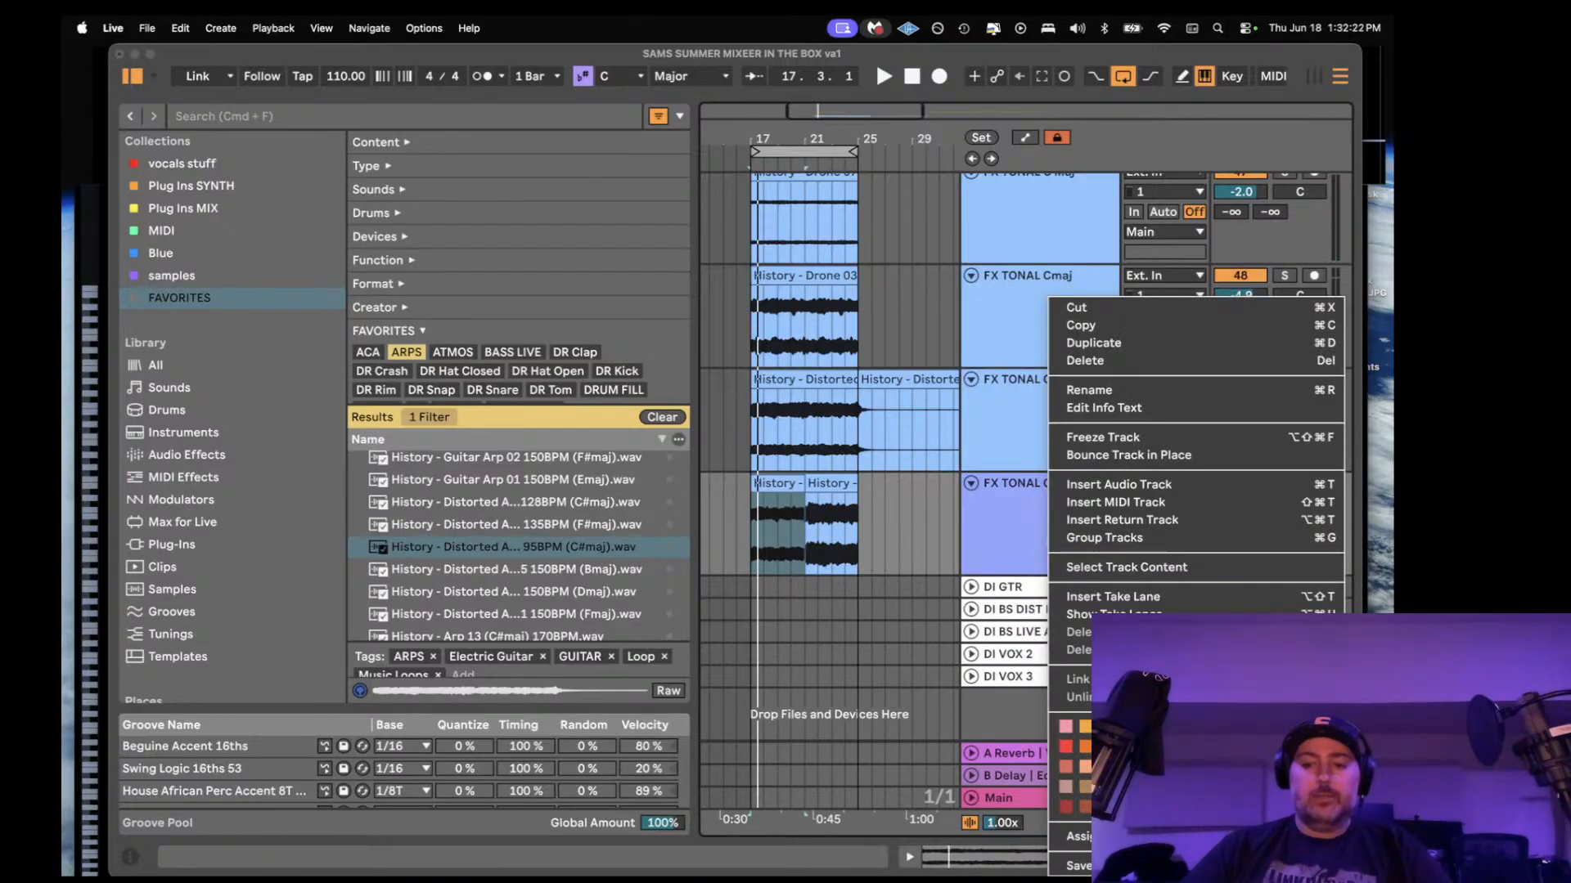
click(1225, 726)
right_click(1023, 522)
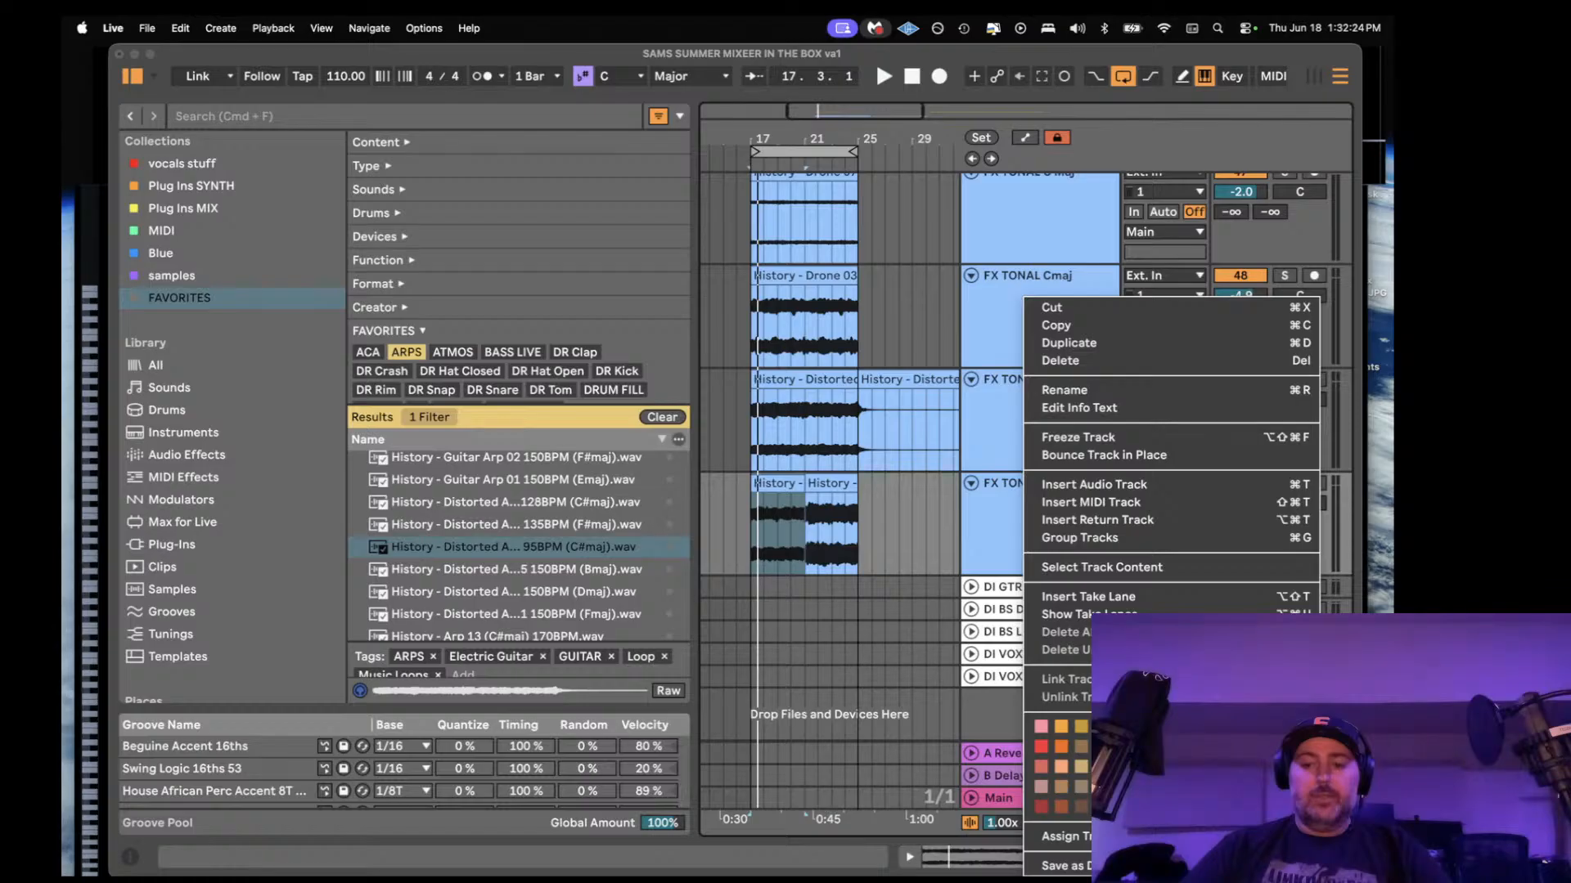
click(1221, 726)
double_click(1061, 527)
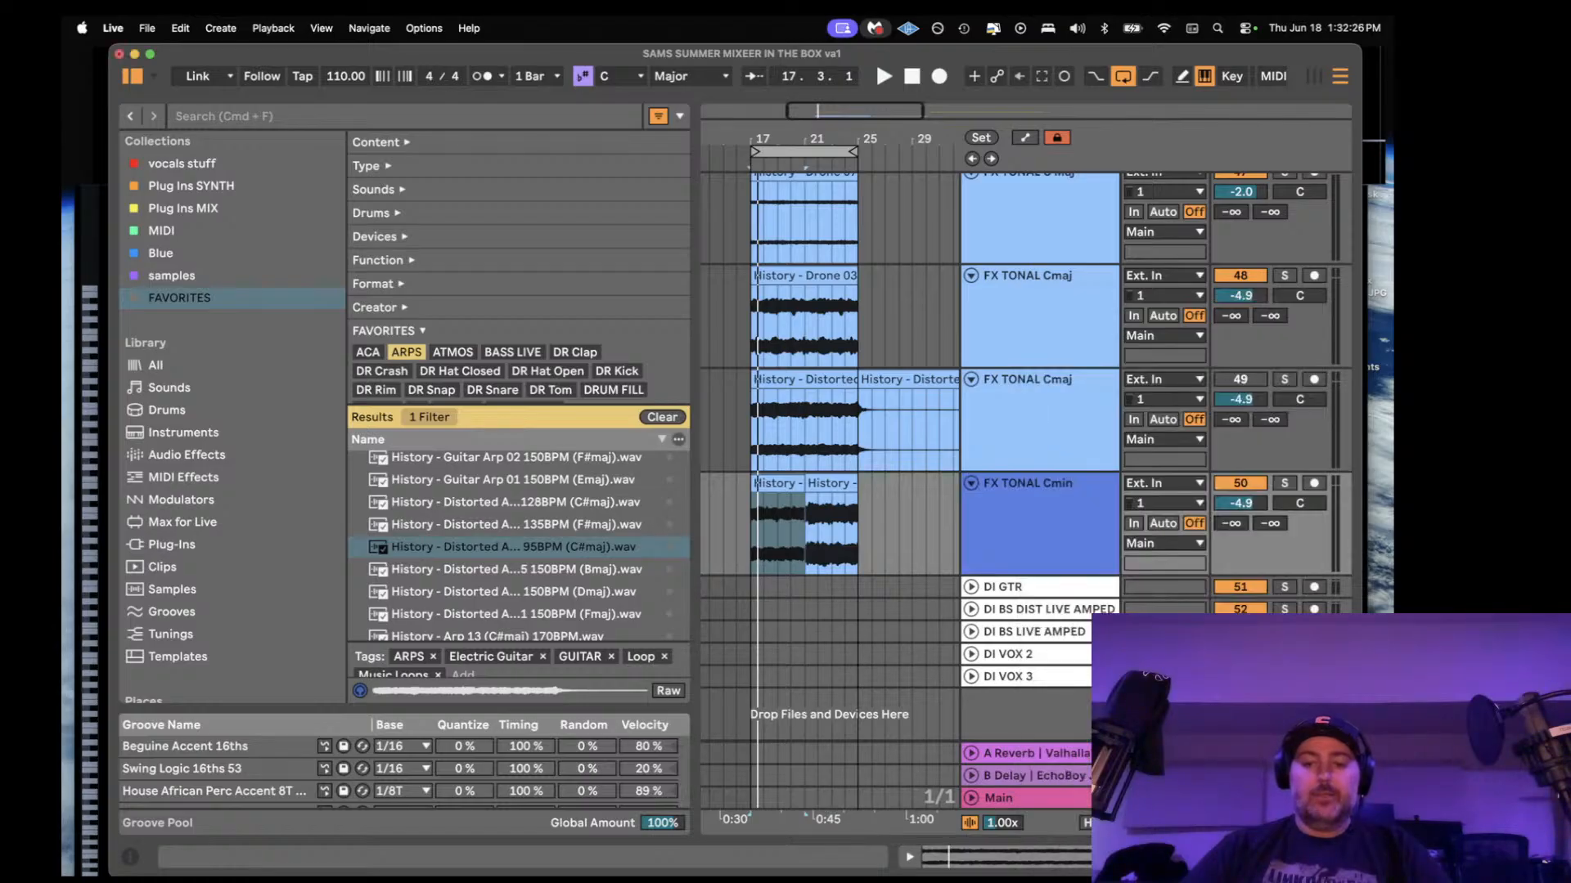
click(1113, 858)
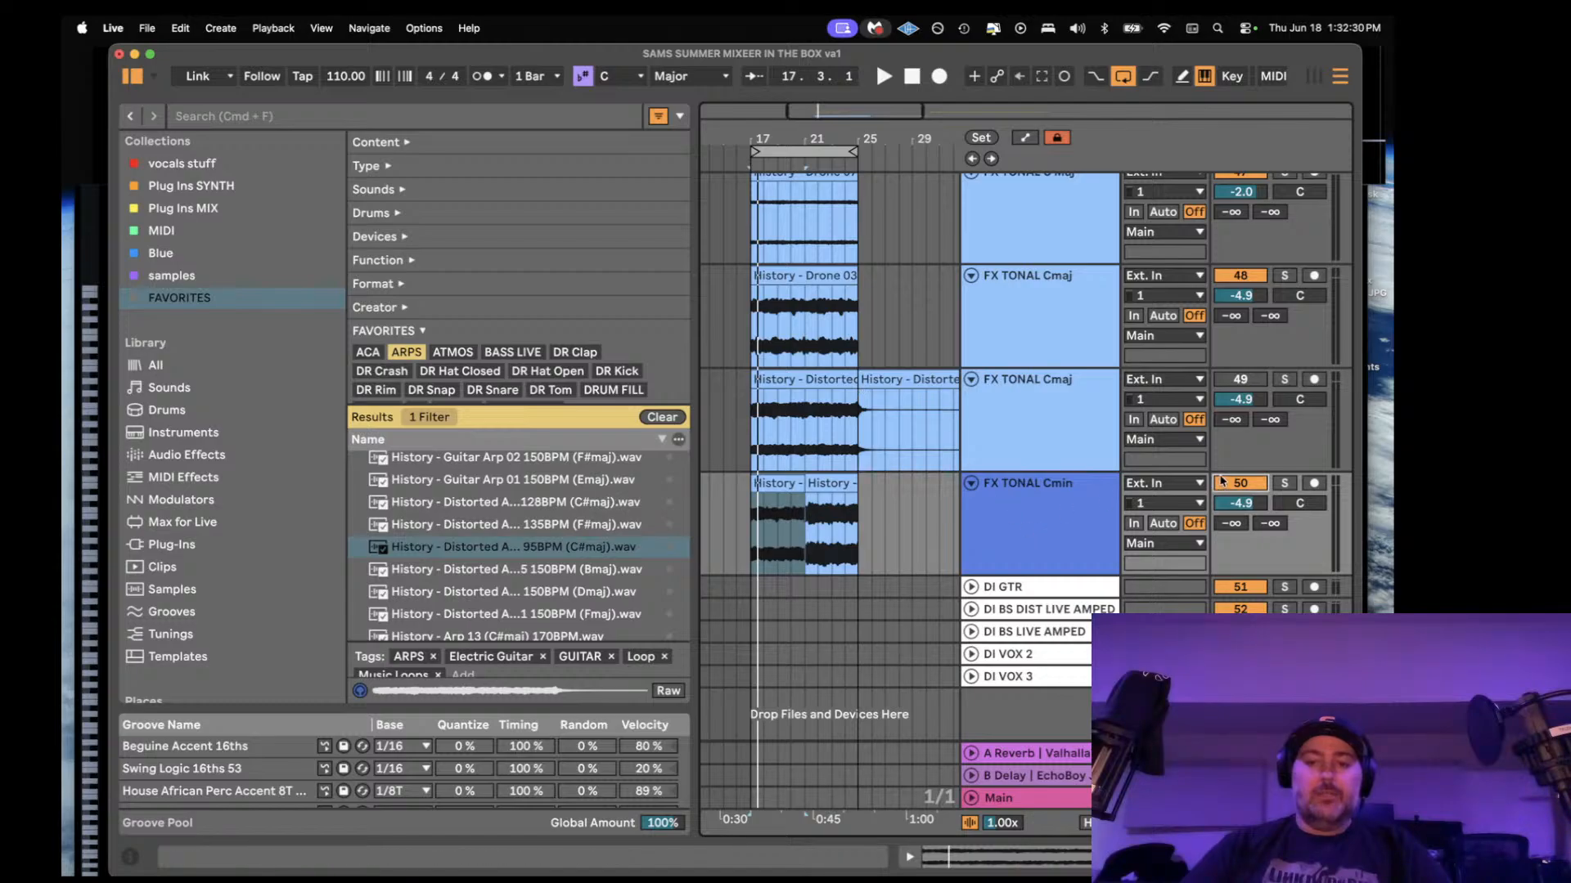
- Mute the four FX TONAL tracks and fold them all together
scroll(1044, 510, up, 2)
scroll(1044, 509, up, 1)
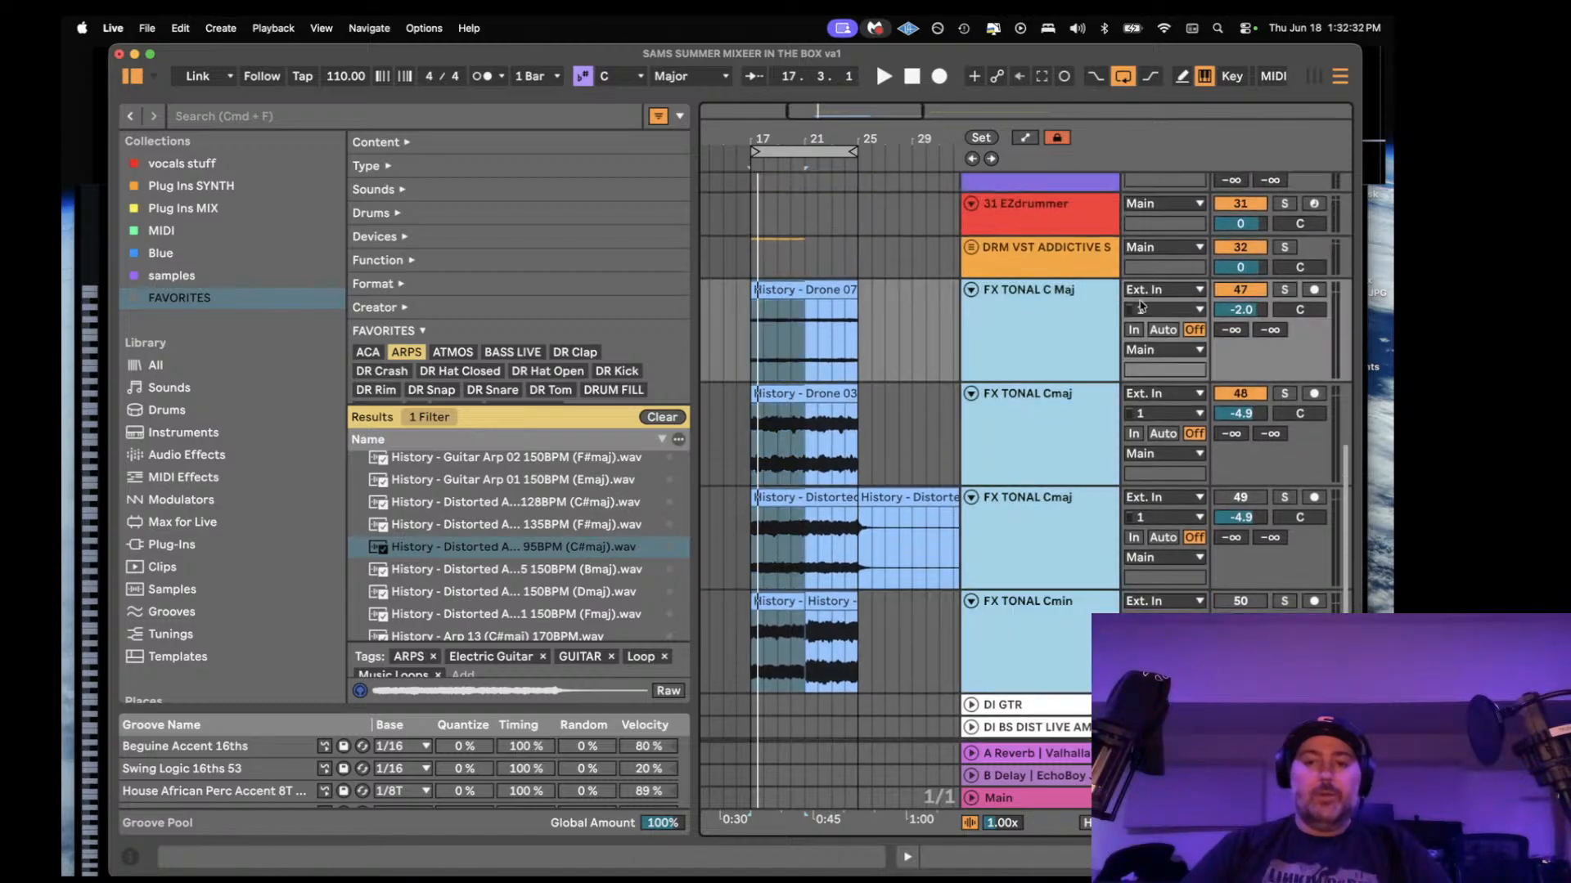
click(989, 293)
click(971, 290)
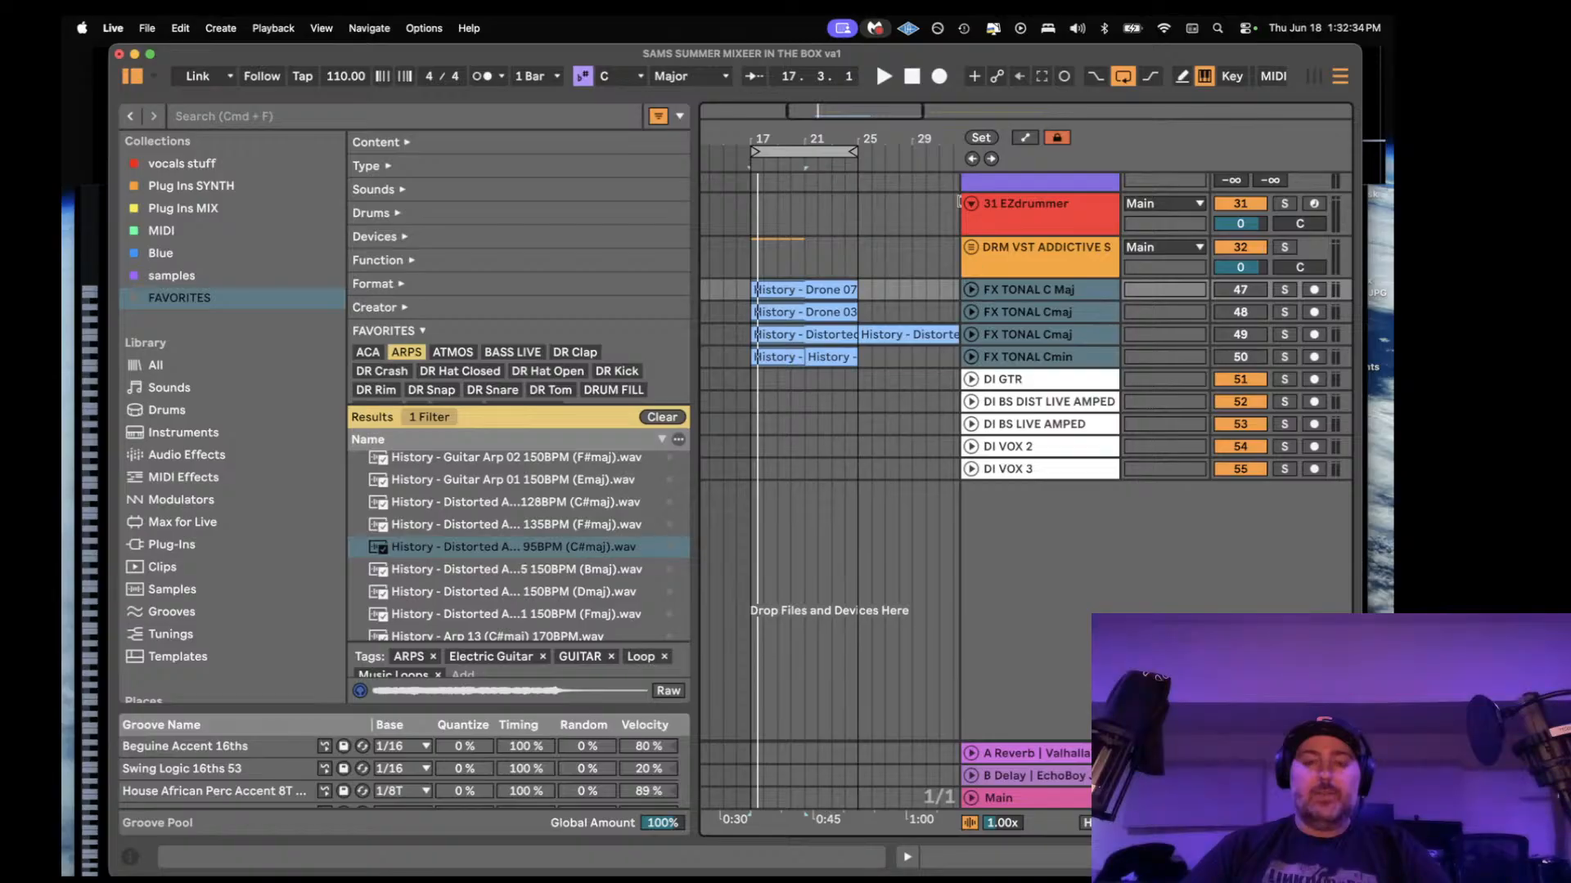
- Move the DRM VST ADDICTIVE drum clip and all FX TONAL clips from bar 17 to the start of the song at bar 1
drag(892, 111, 892, 91)
scroll(822, 335, left, 2)
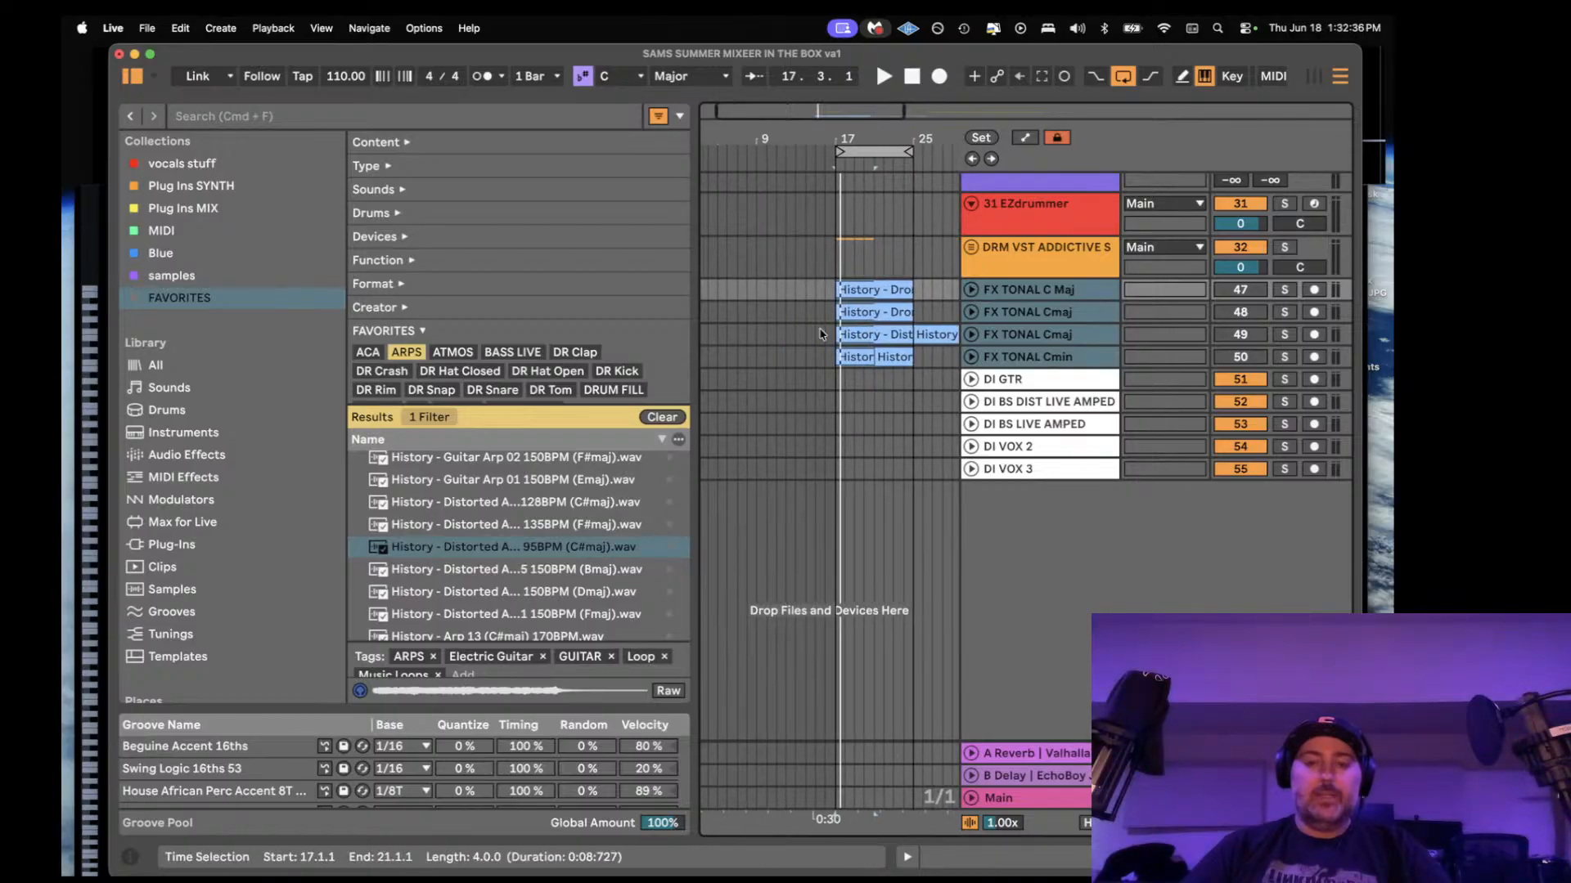
scroll(822, 335, left, 1)
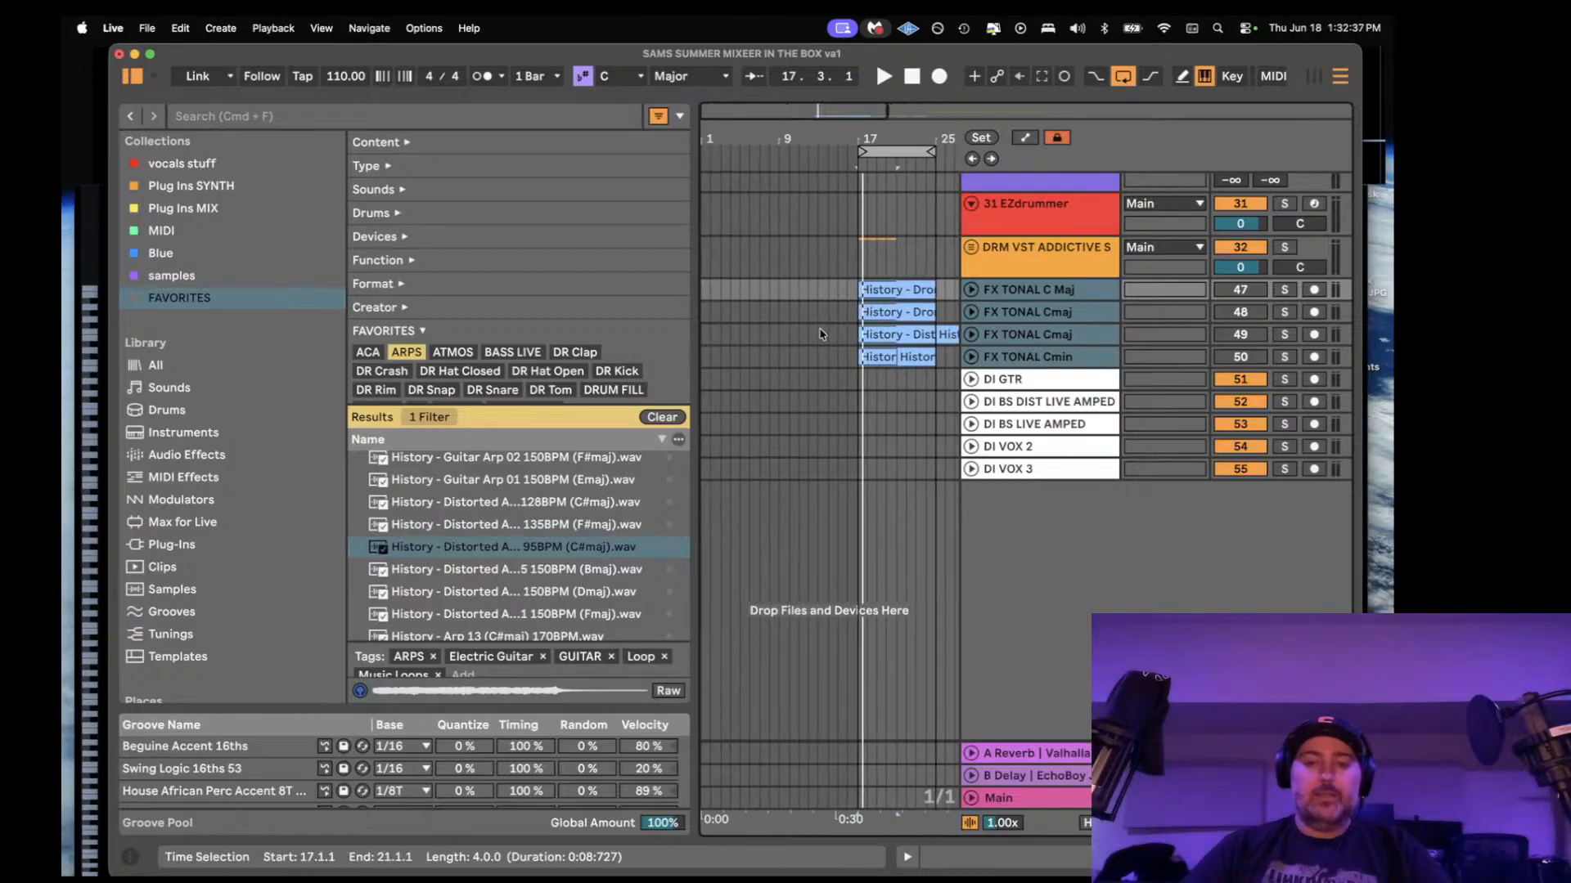
click(913, 857)
click(907, 856)
scroll(860, 426, right, 1)
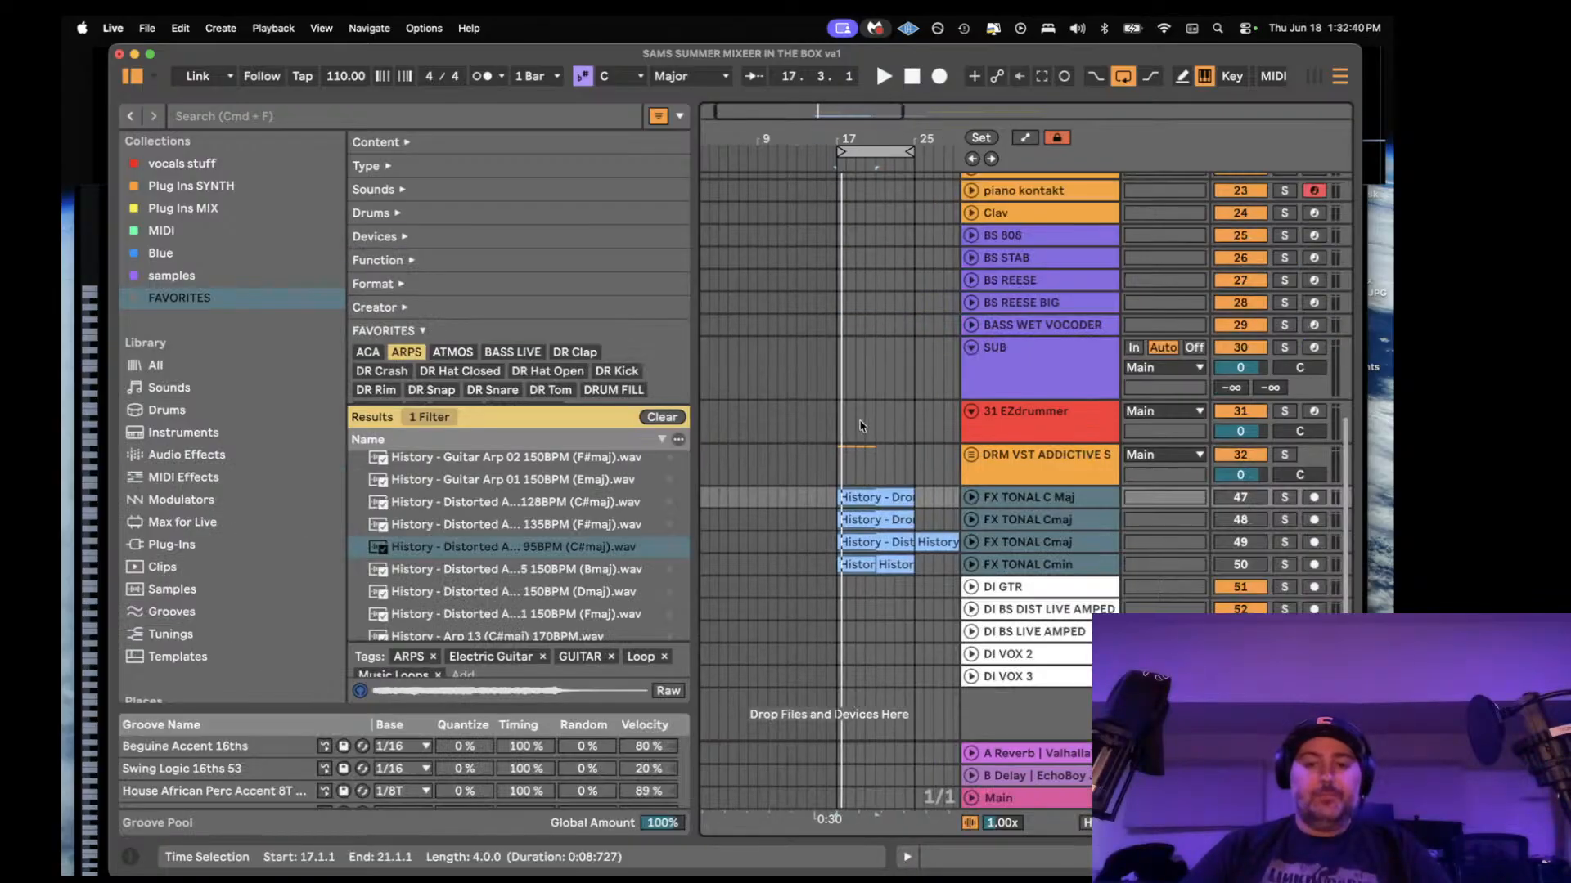
scroll(859, 426, right, 6)
scroll(860, 427, left, 7)
scroll(860, 426, right, 7)
scroll(860, 426, left, 4)
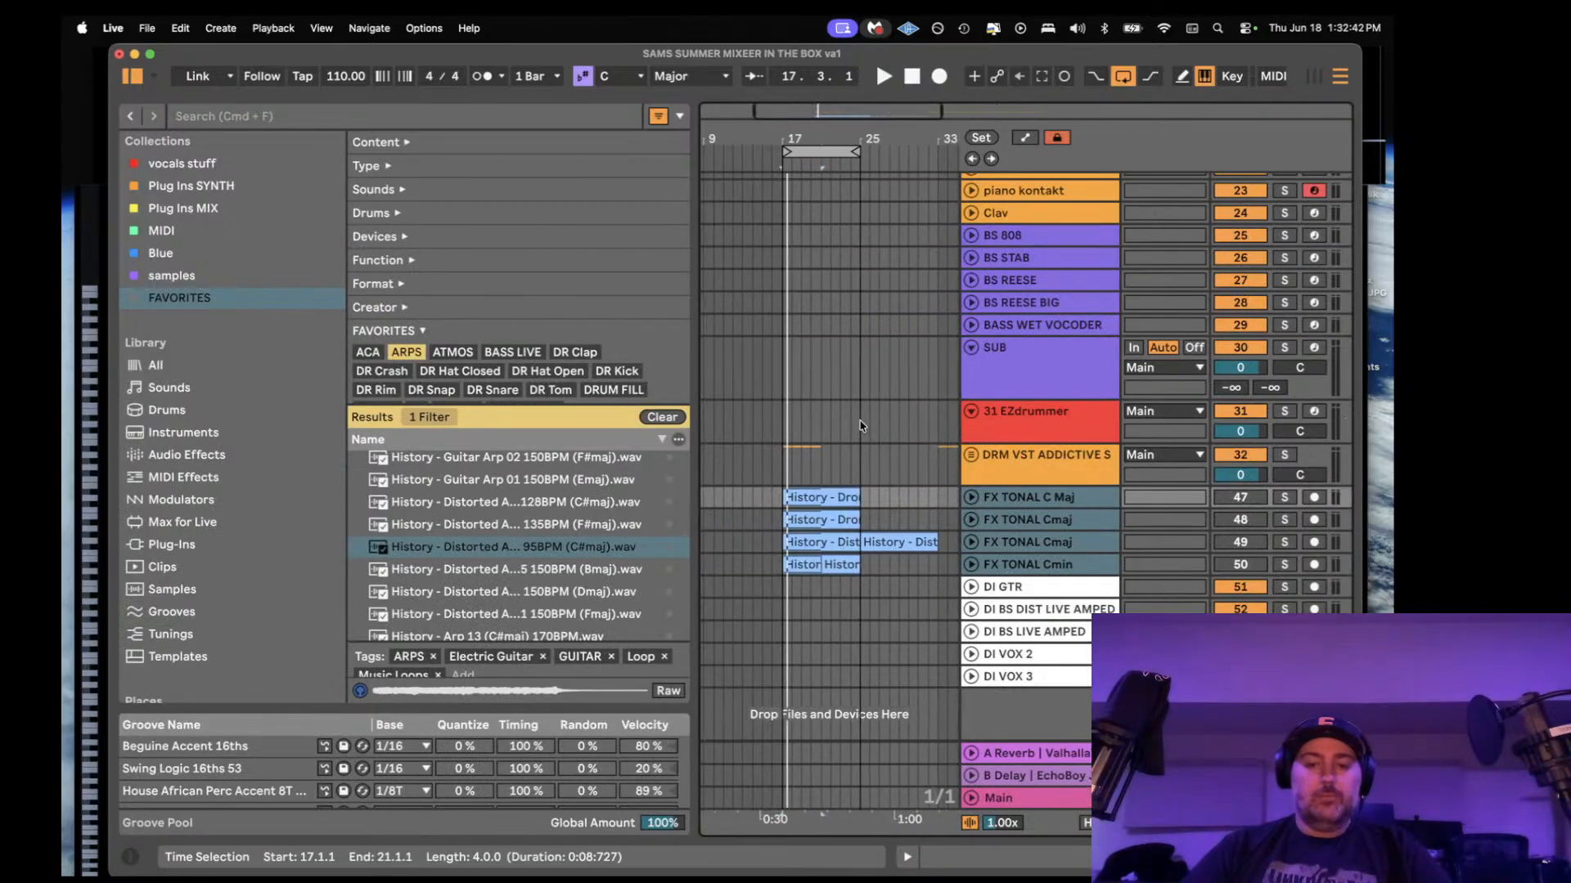
drag(868, 526, 713, 502)
click(835, 446)
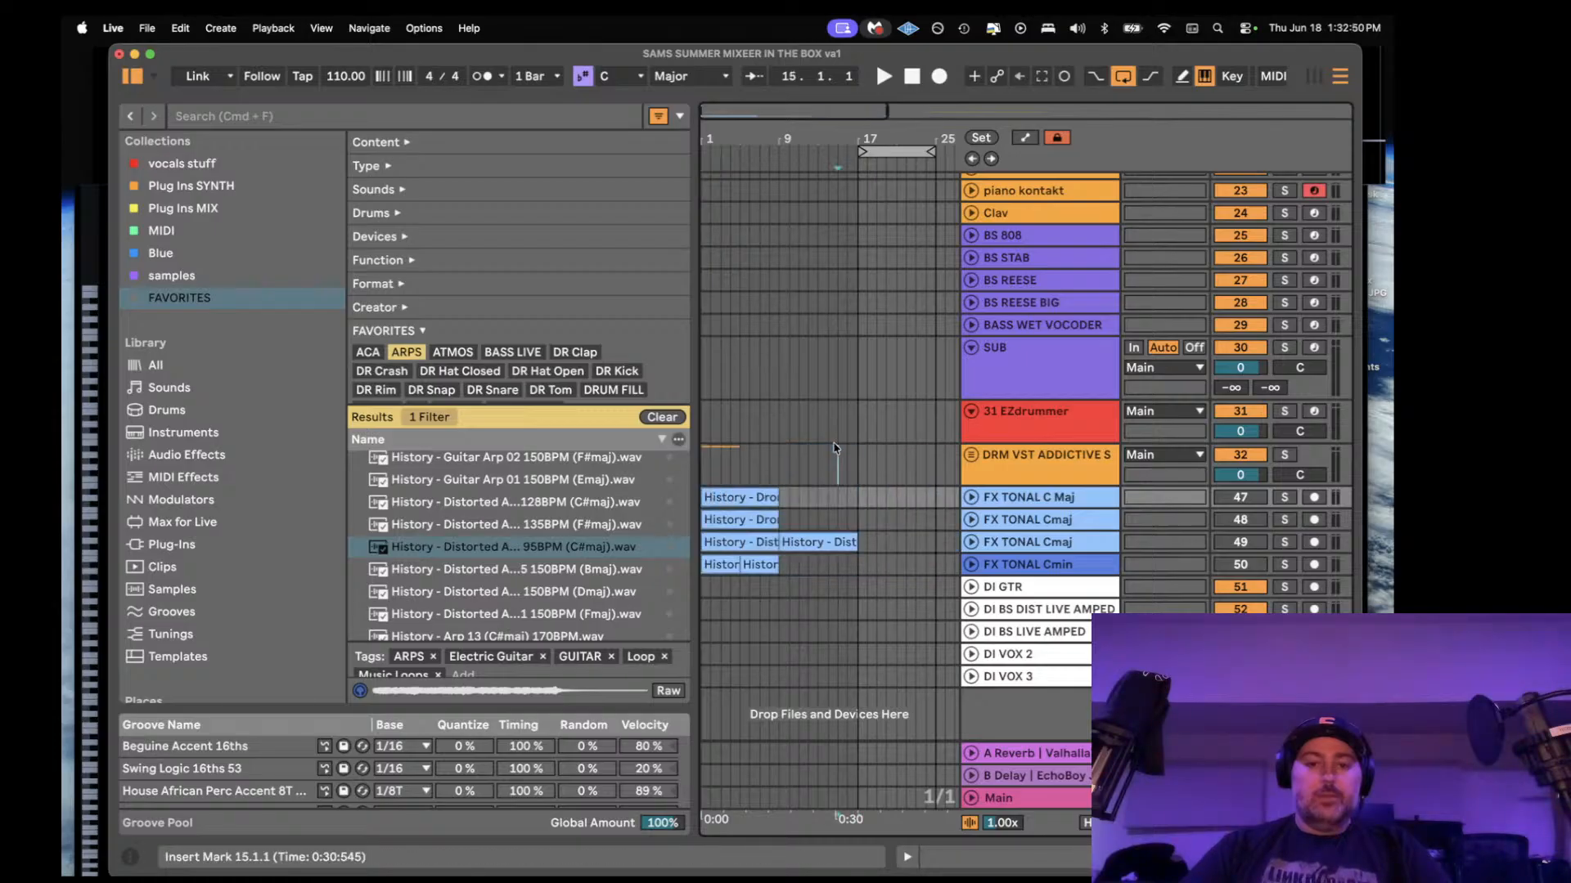
- Play the remaining DRM VST ADDICTIVE drum part from bar 33 to check it
scroll(856, 440, right, 2)
scroll(855, 441, left, 2)
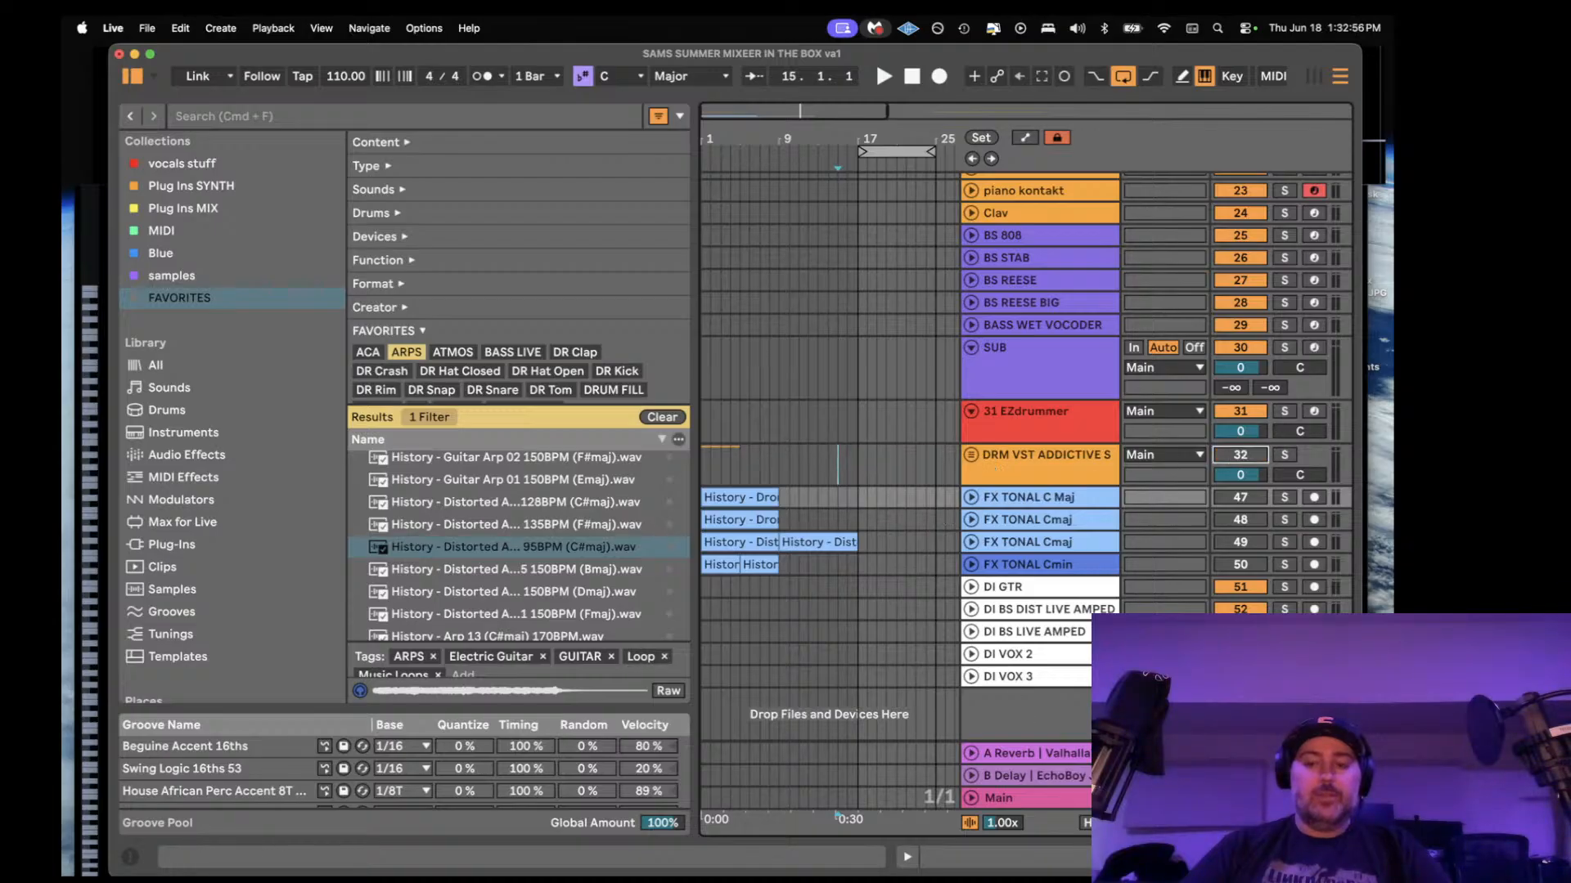
scroll(749, 452, right, 4)
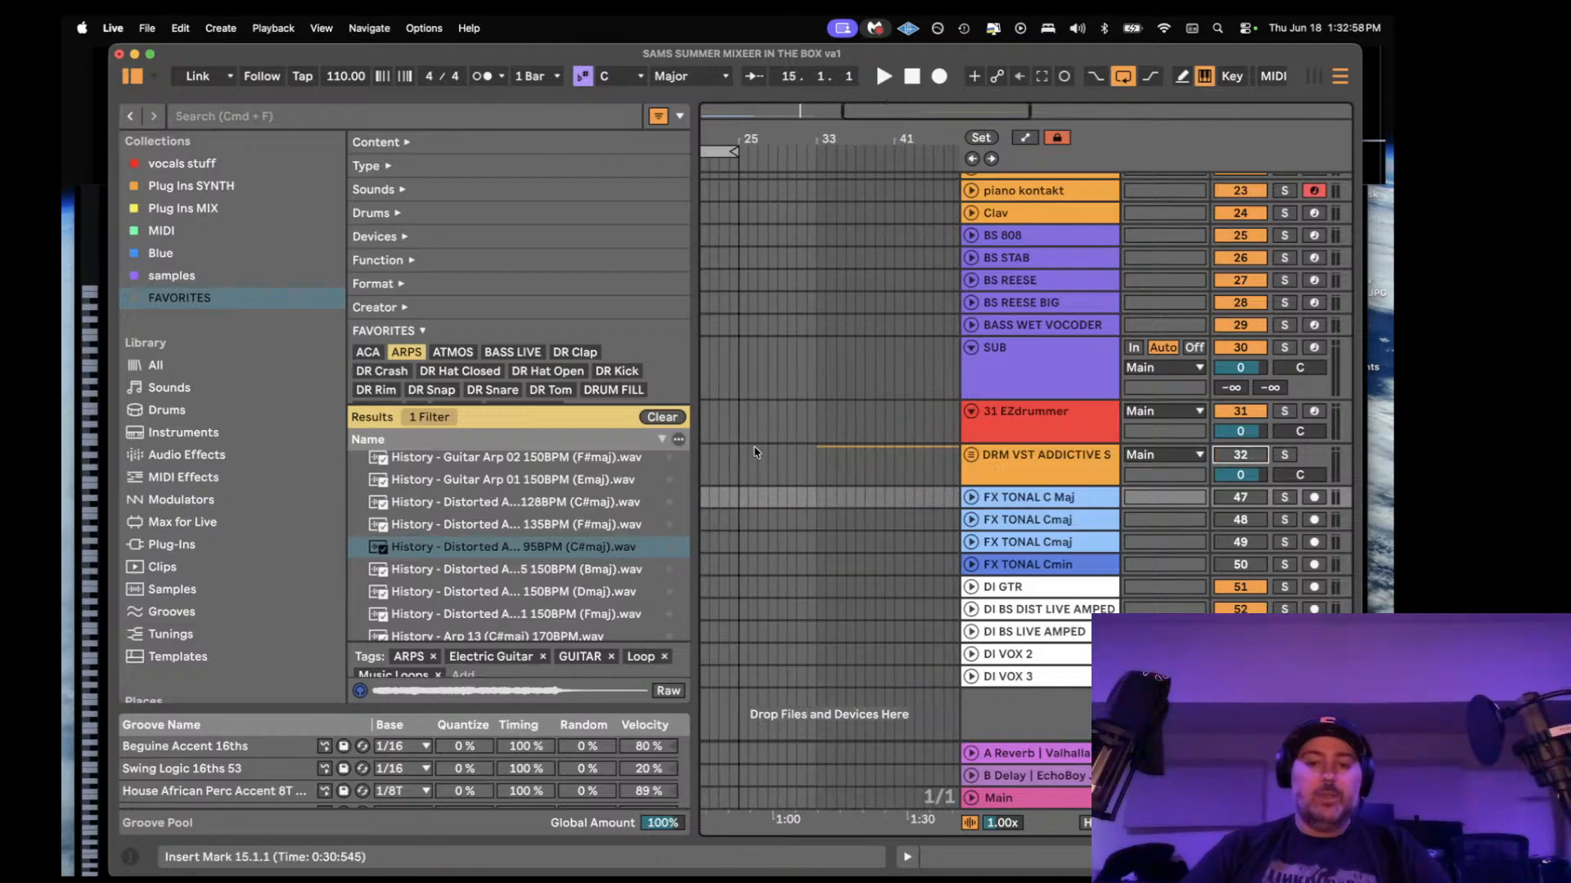
click(810, 455)
key(space)
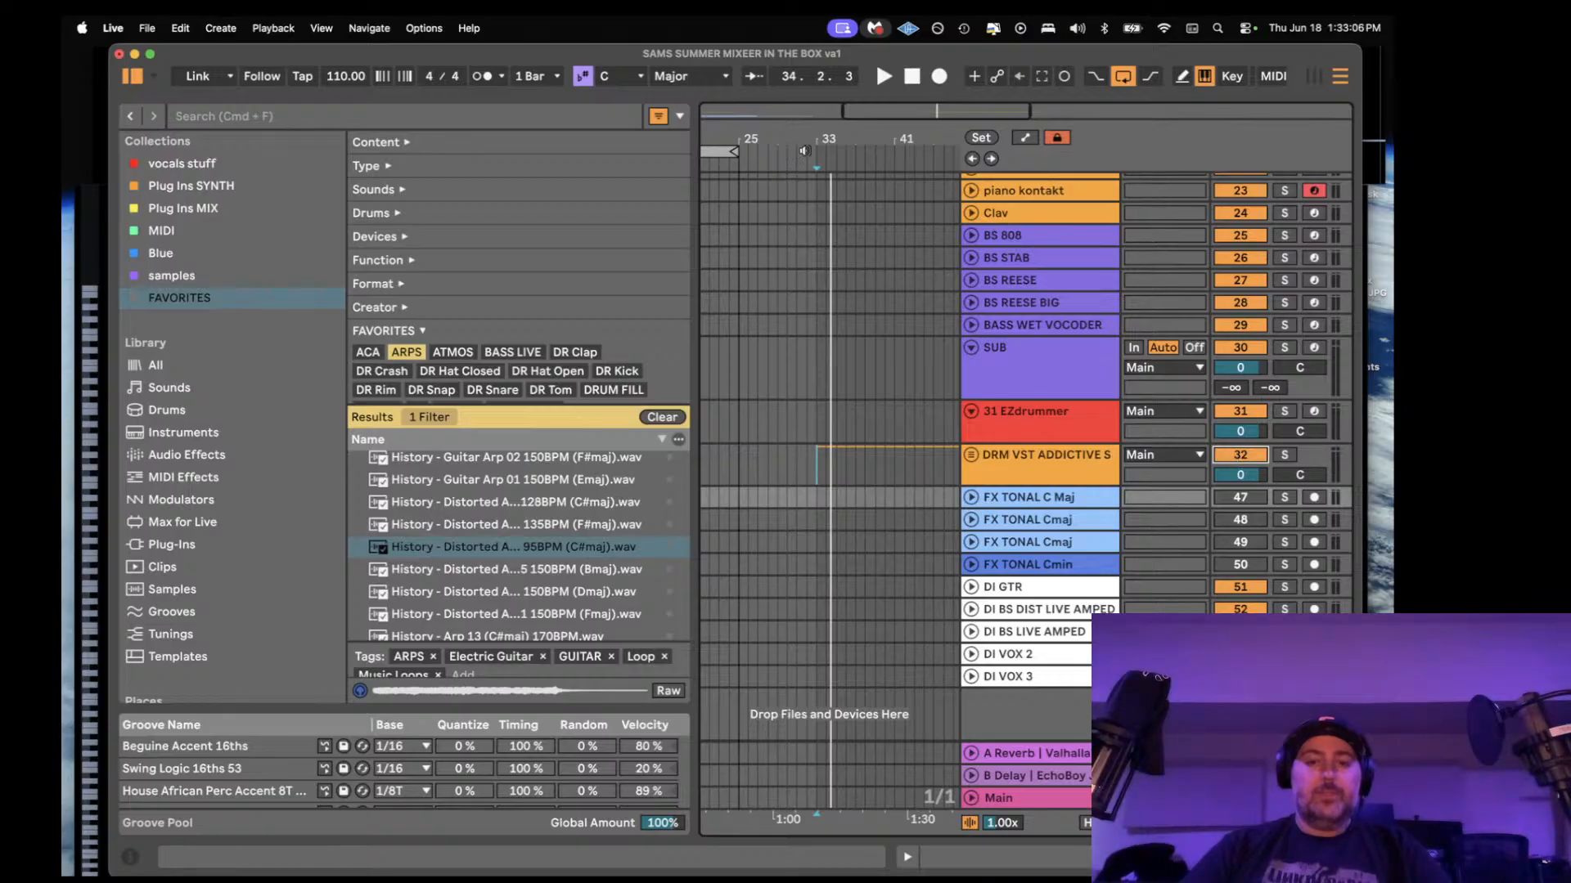
- Narrow the browser to give the arrangement more room, and fold the SUB track
drag(932, 111, 935, 377)
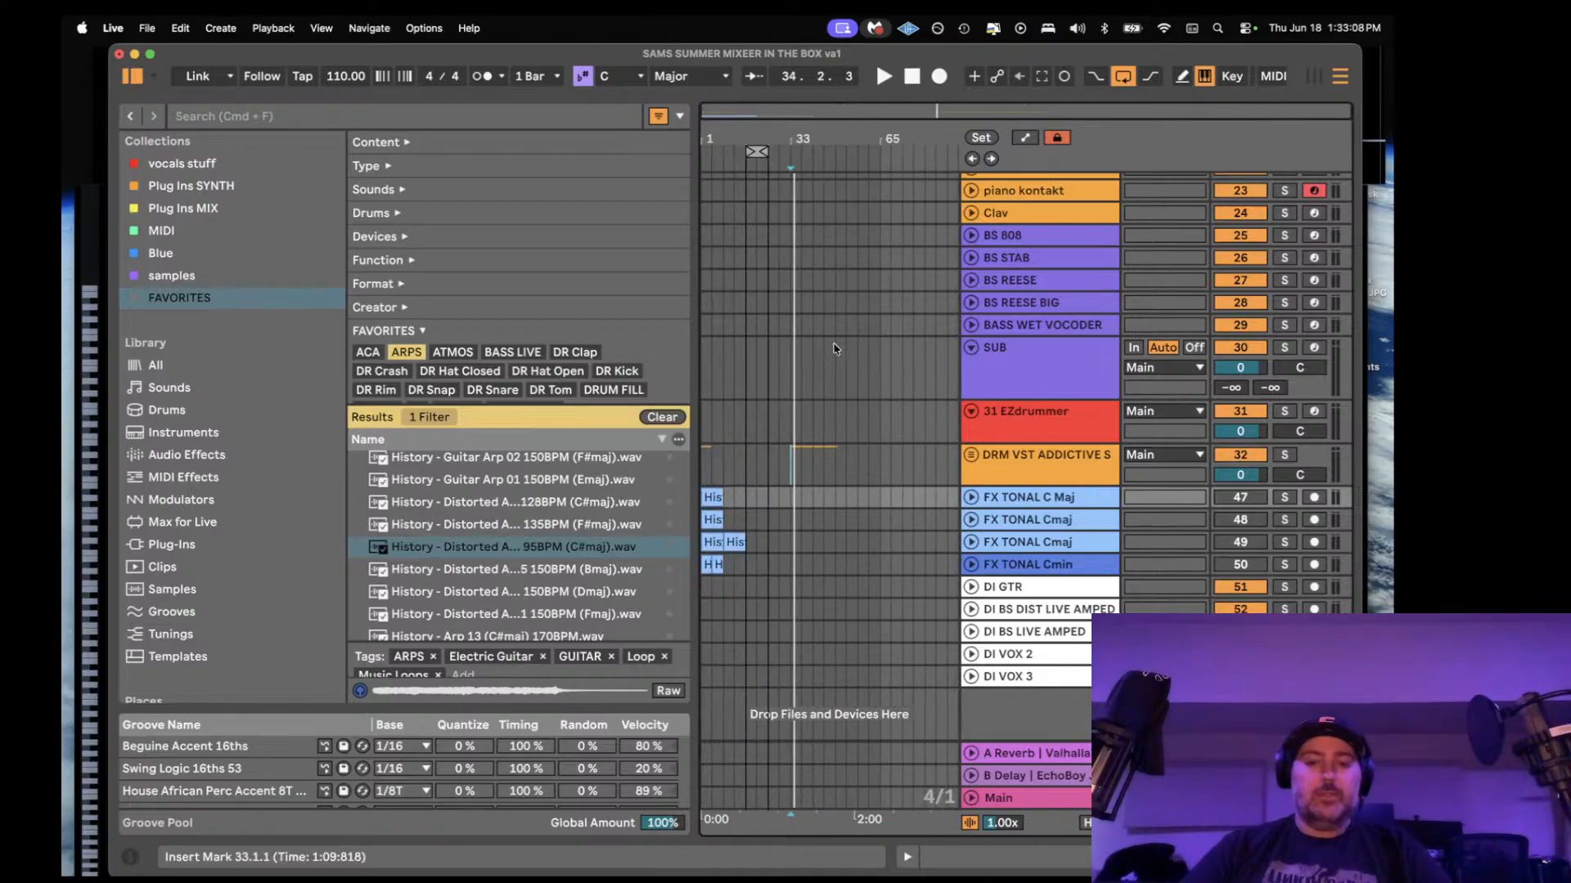
drag(692, 278, 459, 302)
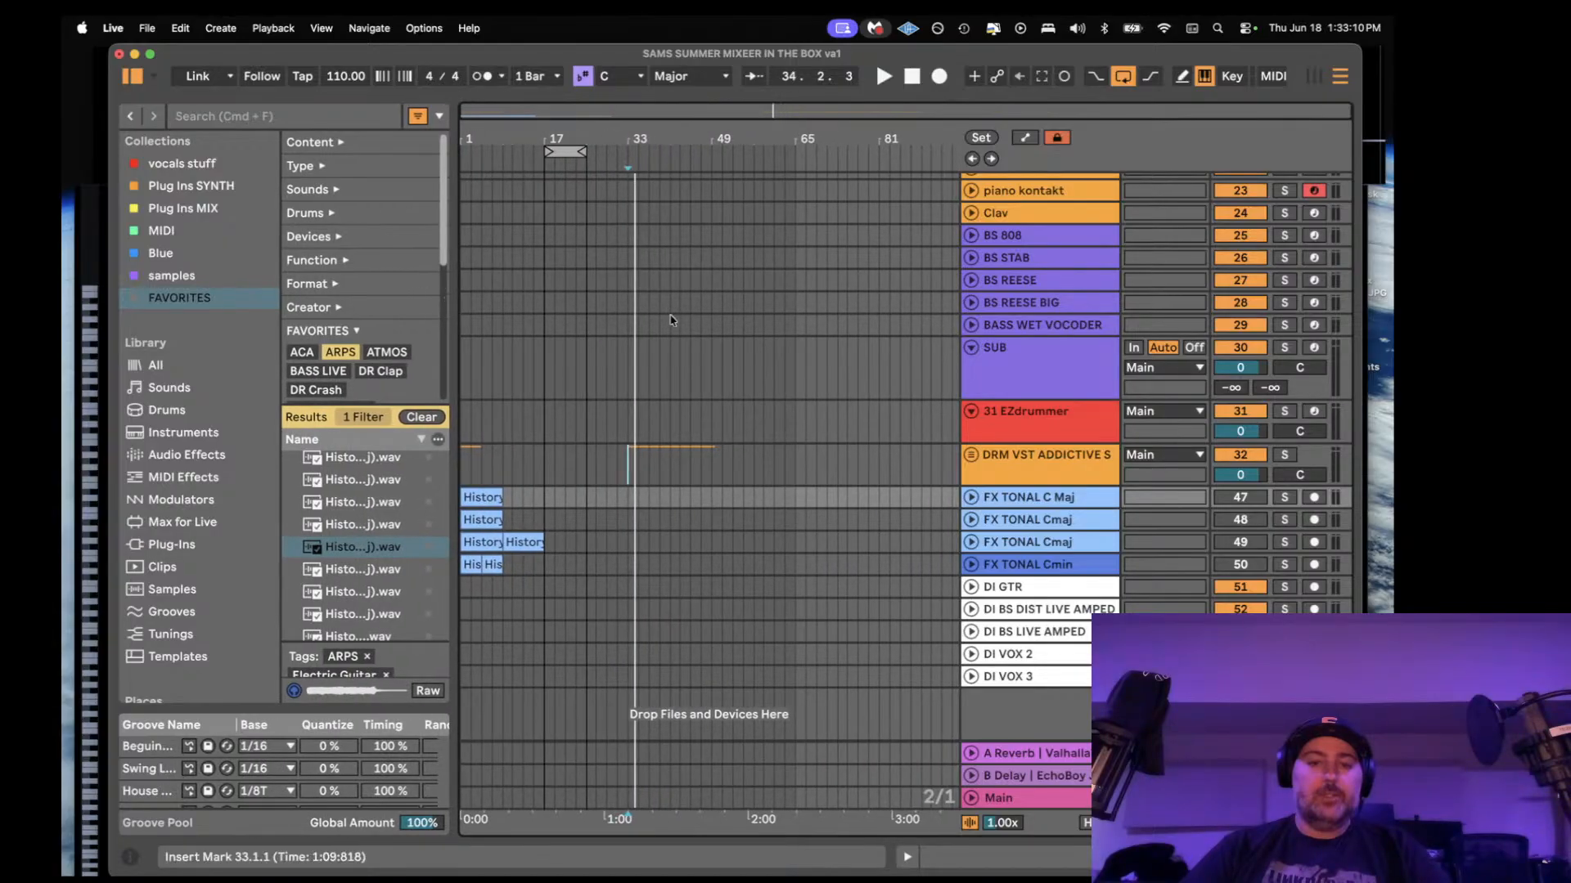
click(1015, 375)
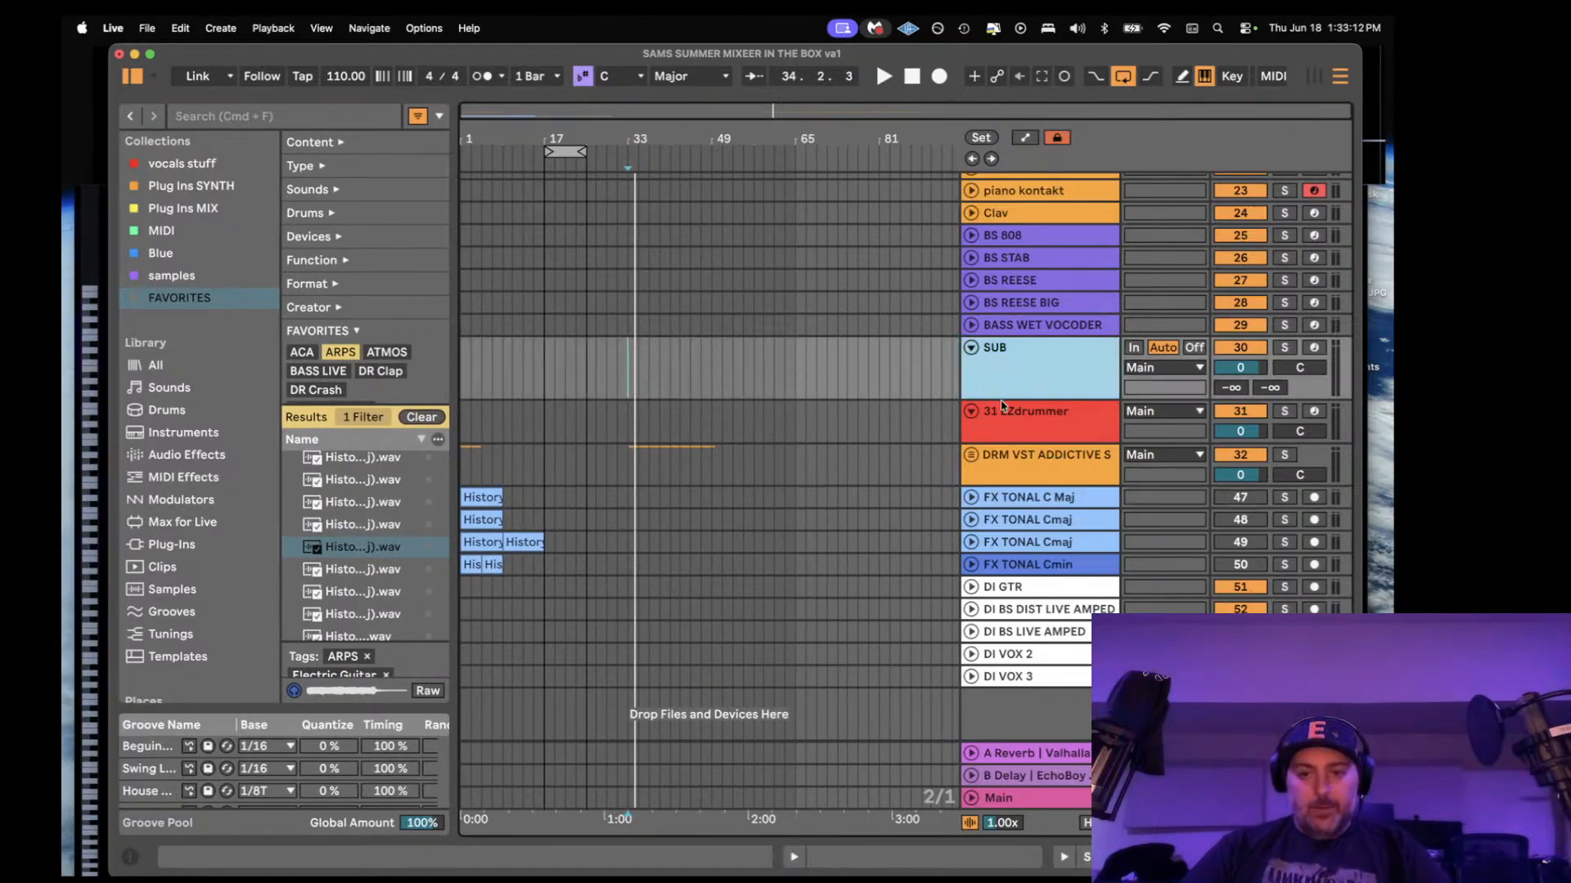
drag(1000, 382, 1002, 362)
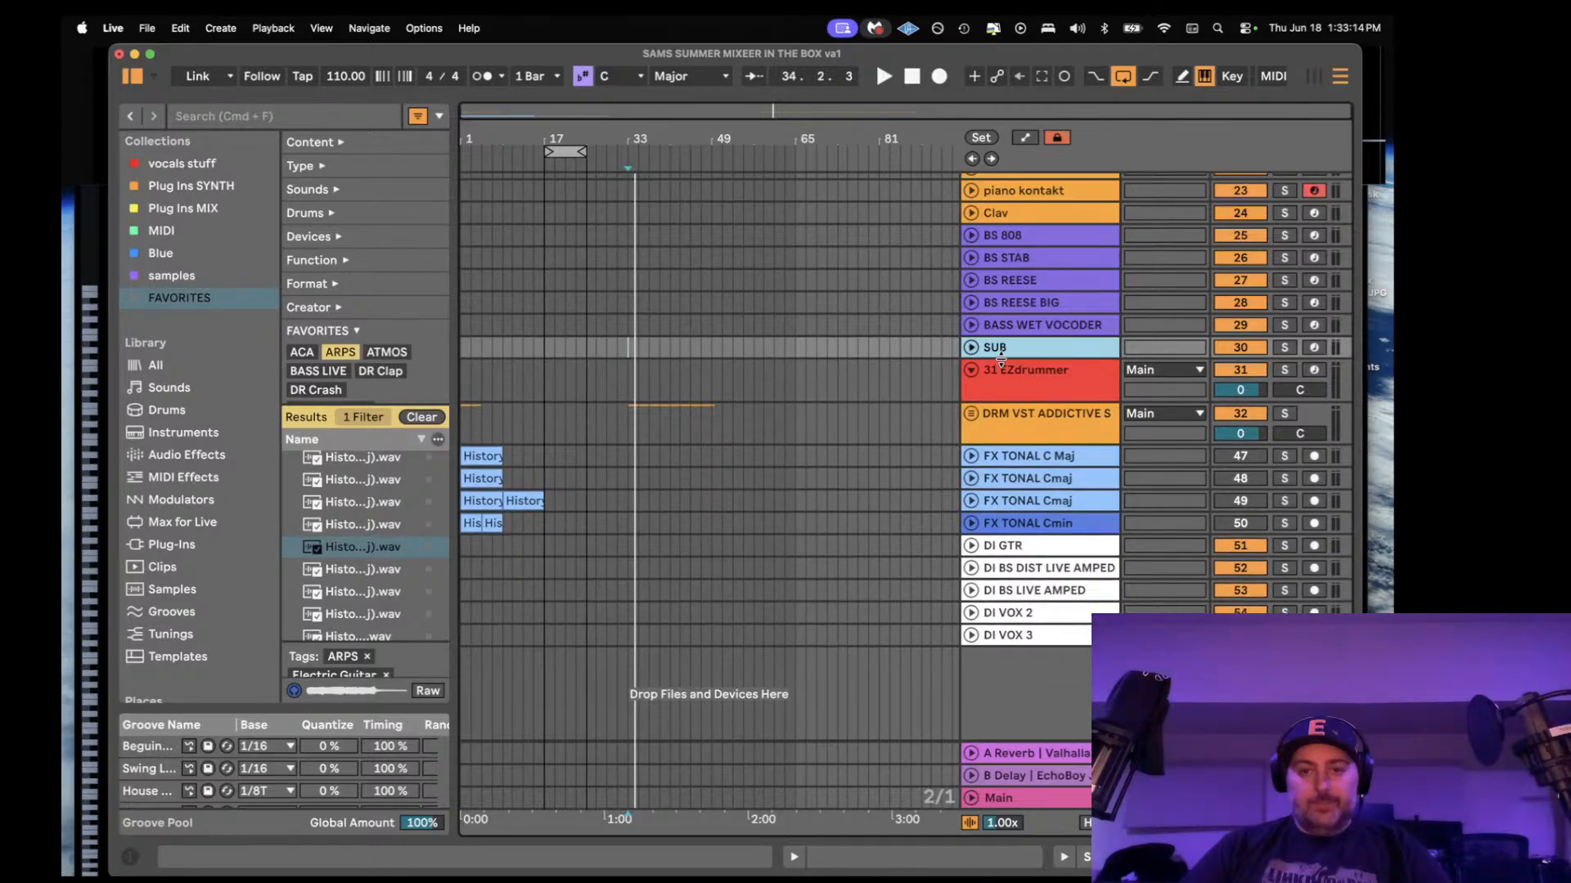
- Arm the BS REESE, BS REESE BIG and BASS WET VOCODER tracks one after another to audition their bass sounds
click(1314, 279)
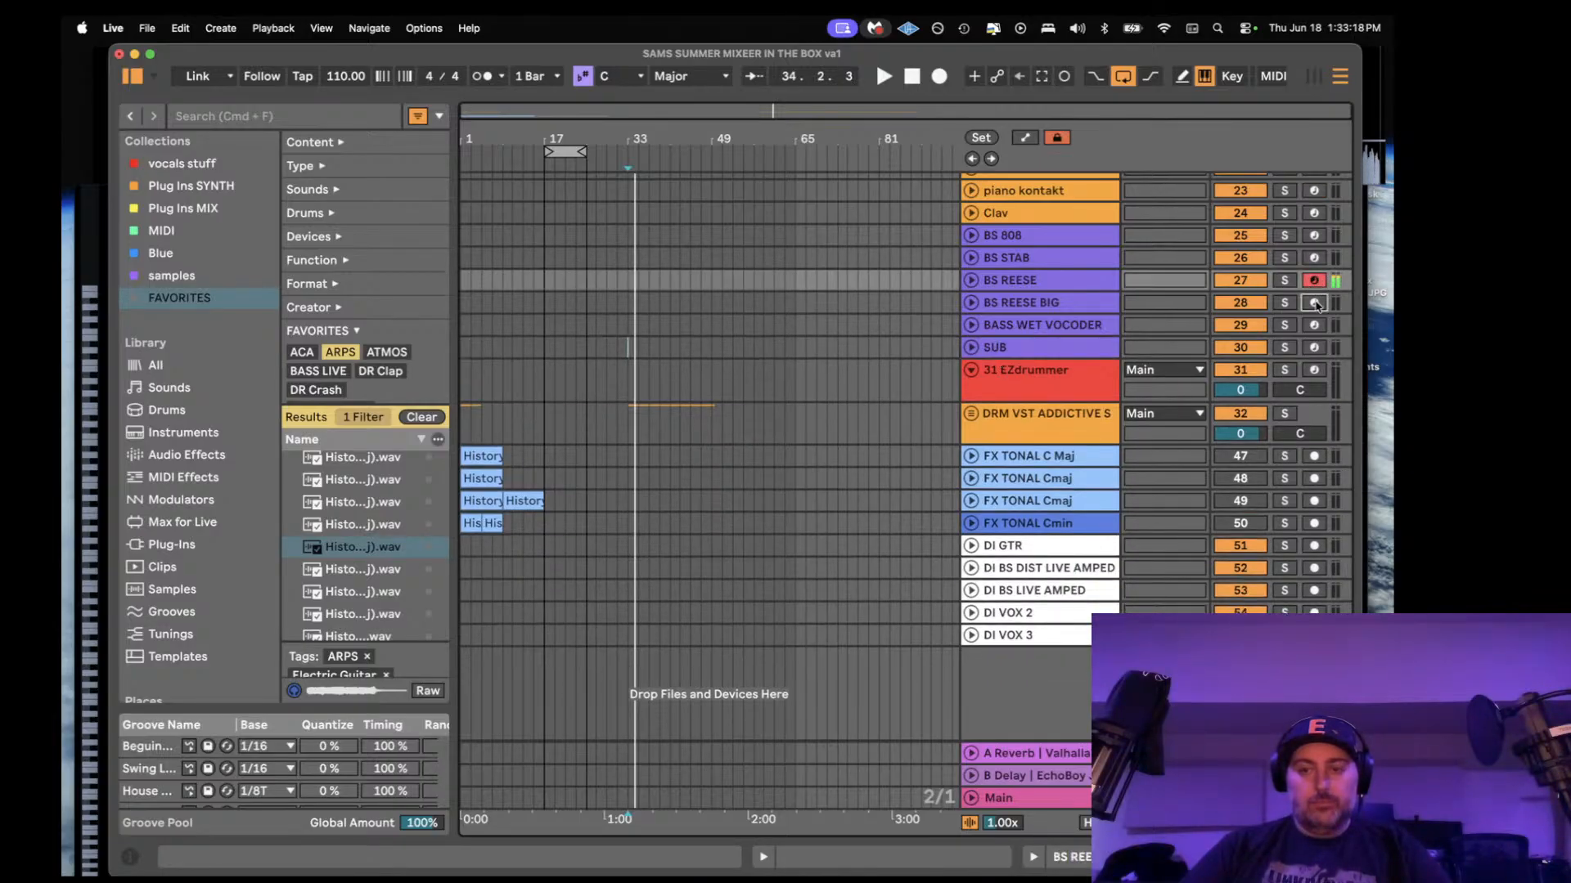
click(1314, 303)
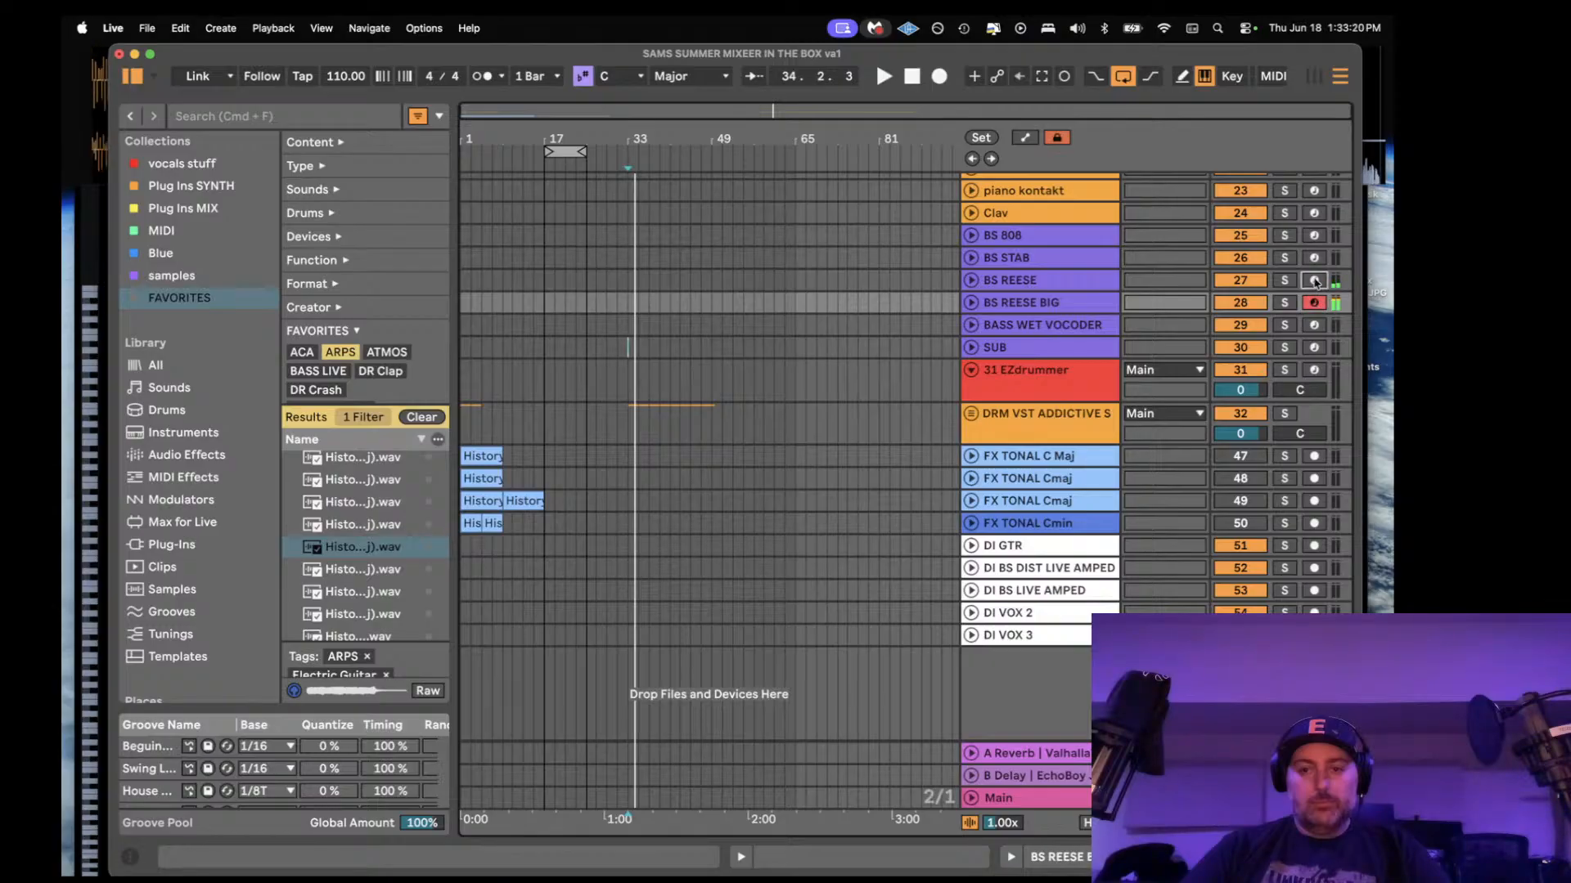
click(1315, 279)
click(1041, 326)
click(1314, 326)
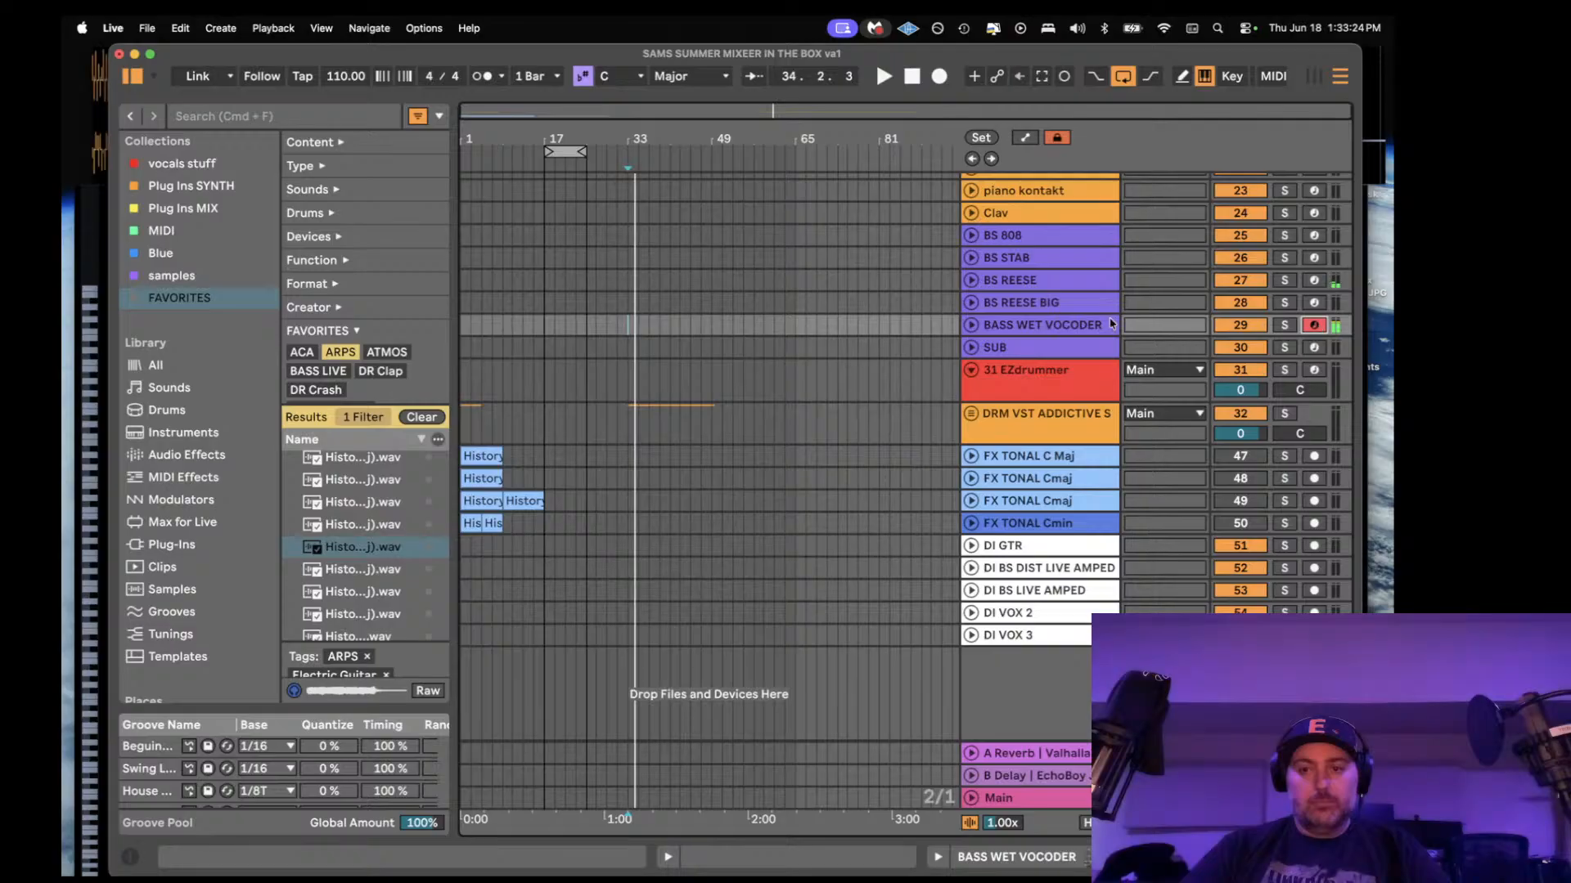
- Move BASS WET VOCODER above BS STAB and BS 808 between BS REESE BIG and SUB, and arm BS REESE BIG
drag(1088, 327, 1039, 341)
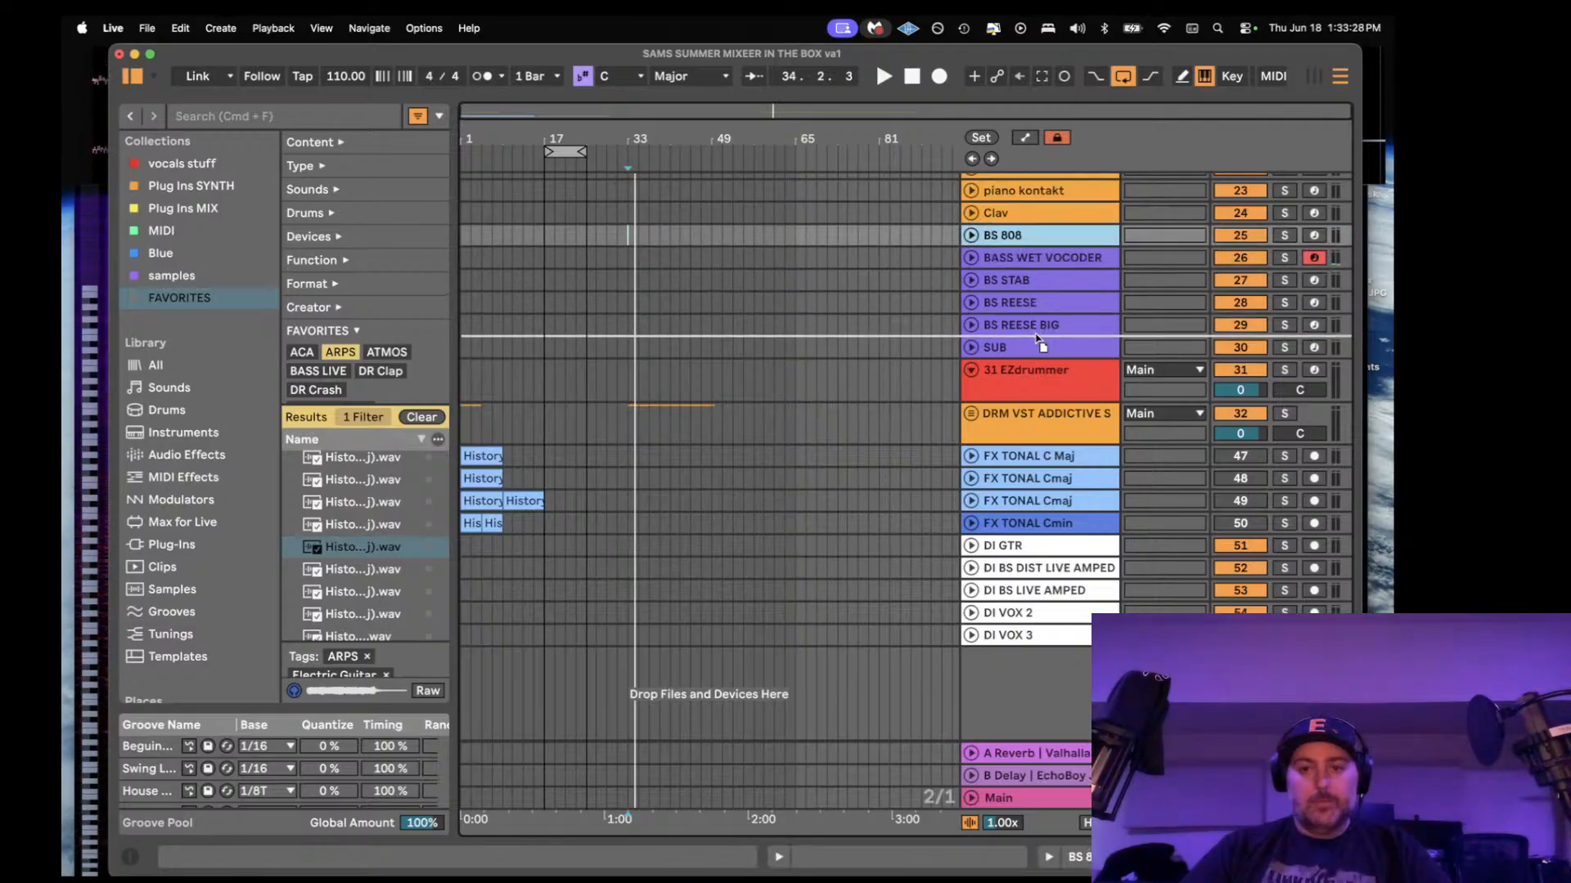
drag(1150, 329, 1150, 331)
click(1313, 303)
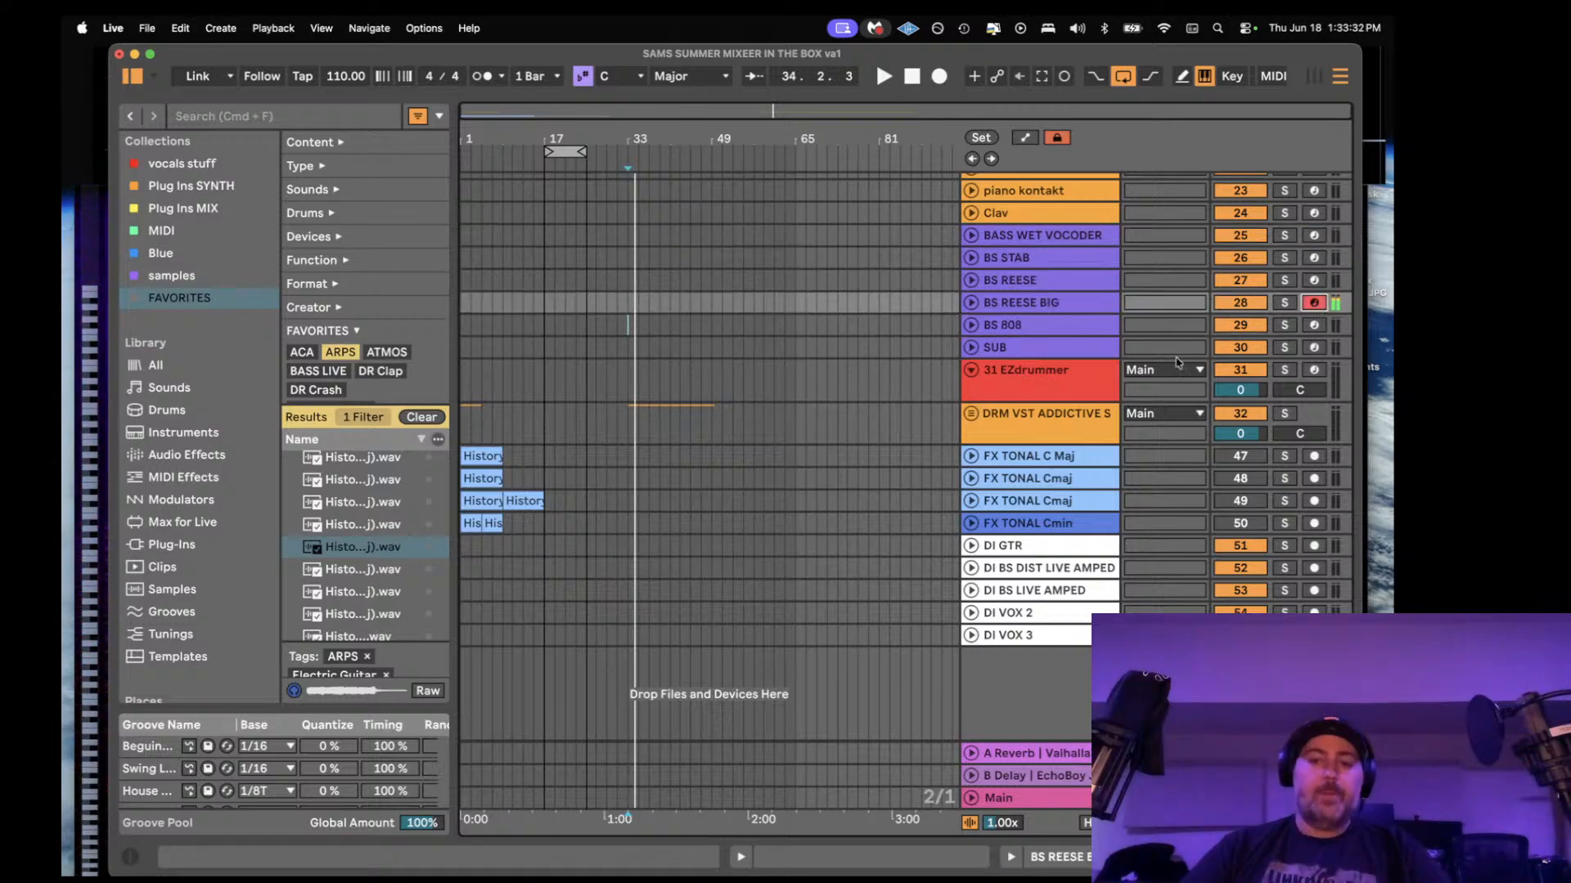
- Audition the Clav and piano kontakt instruments and leave the Clav track armed
click(1314, 215)
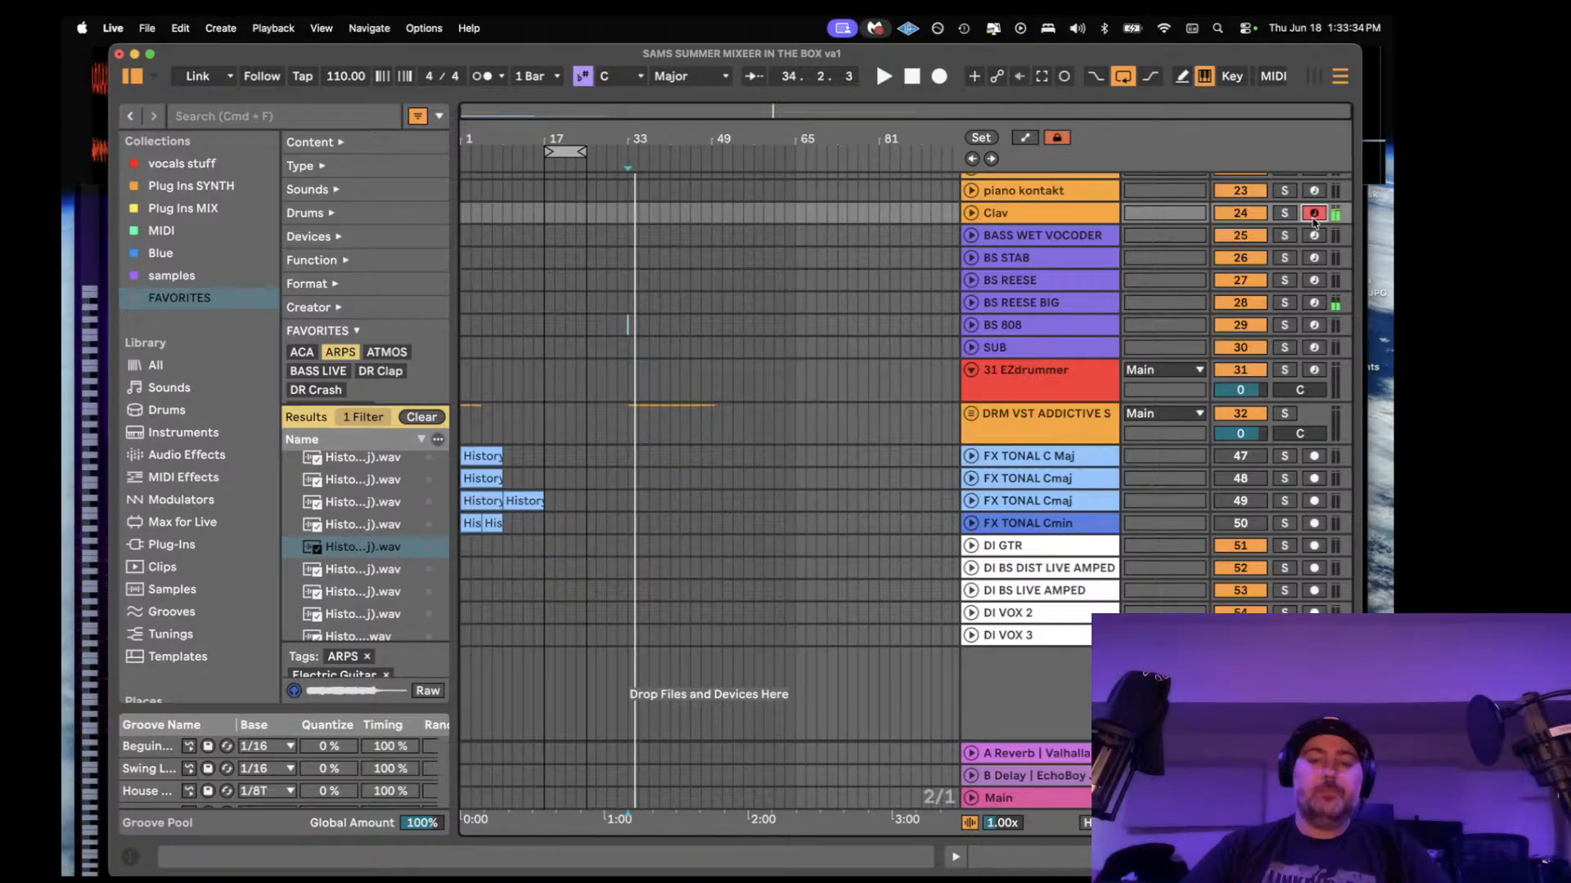
scroll(1315, 220, up, 2)
click(1314, 247)
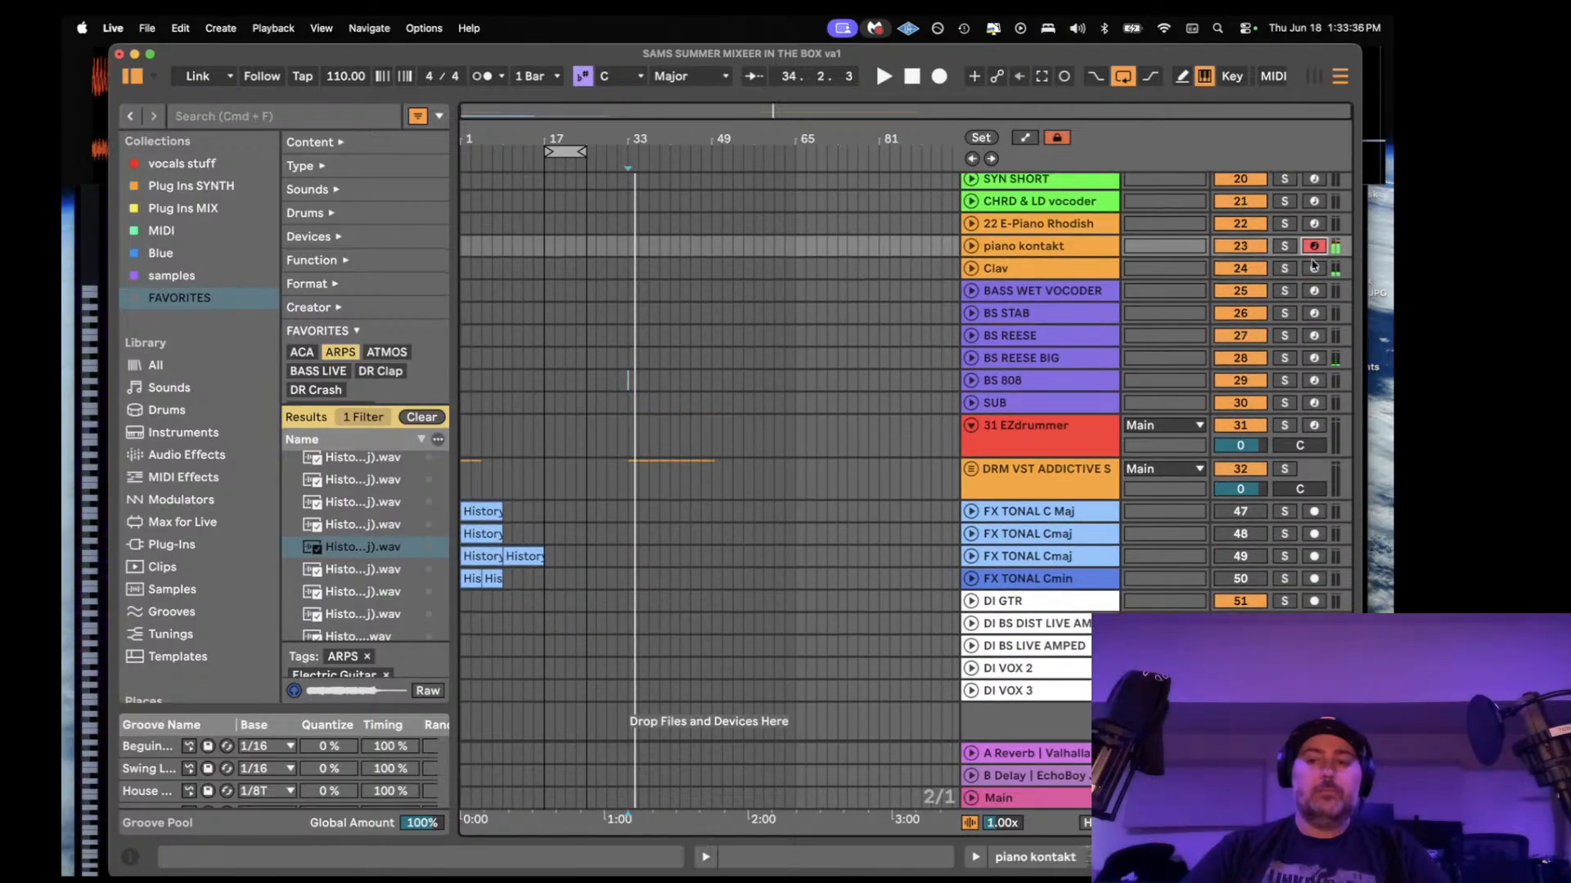
click(1313, 268)
- Activate the three C major FX TONAL tracks, leave Cmin muted, and play the section from bar 1
click(468, 275)
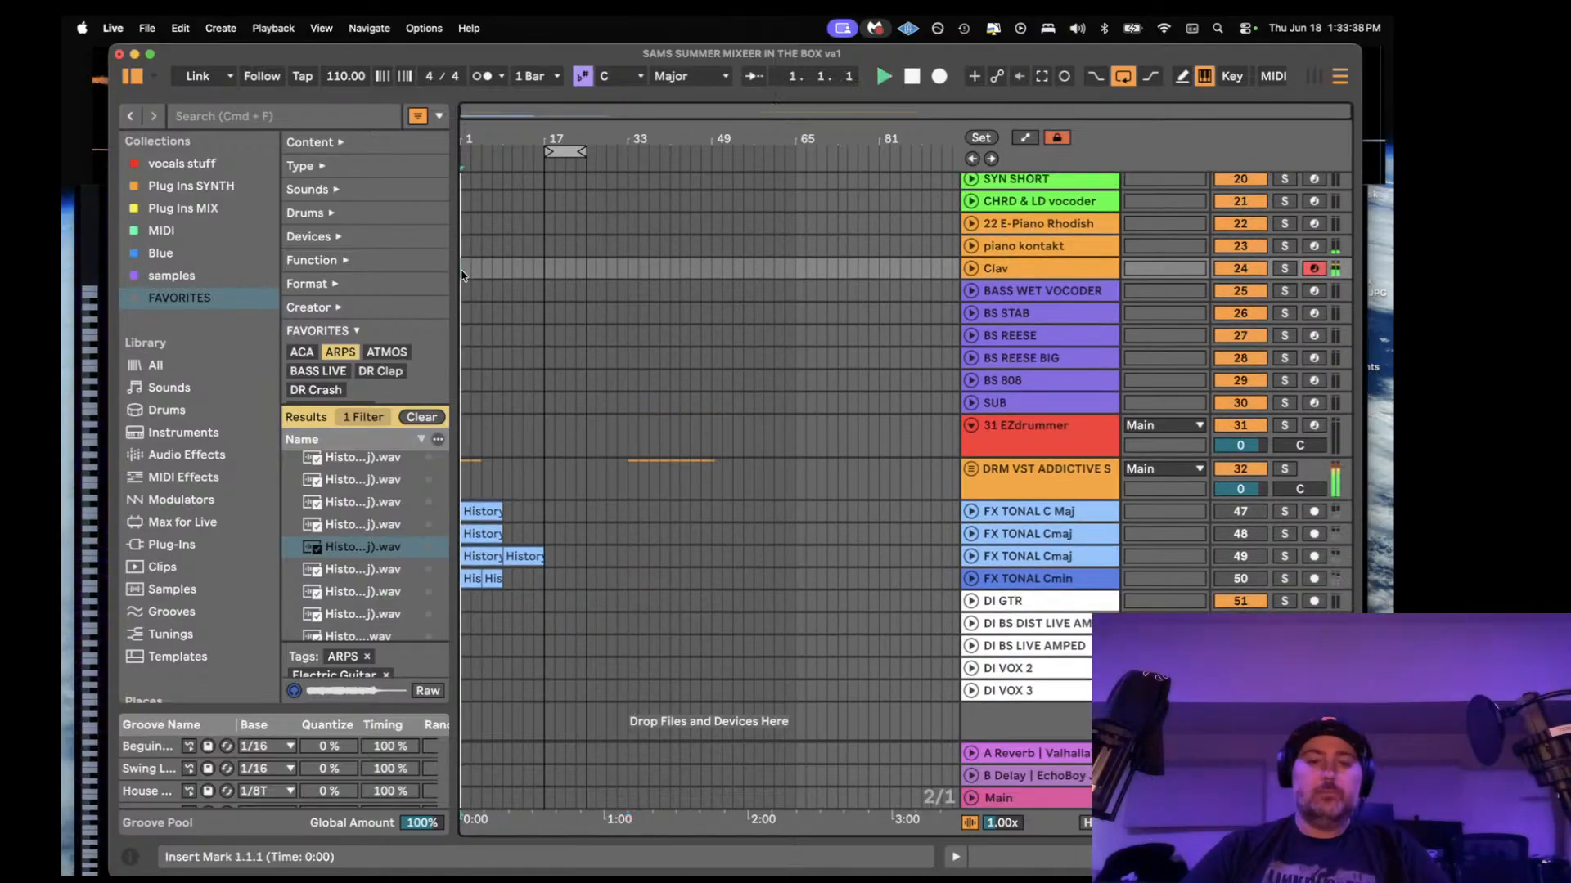
key(space)
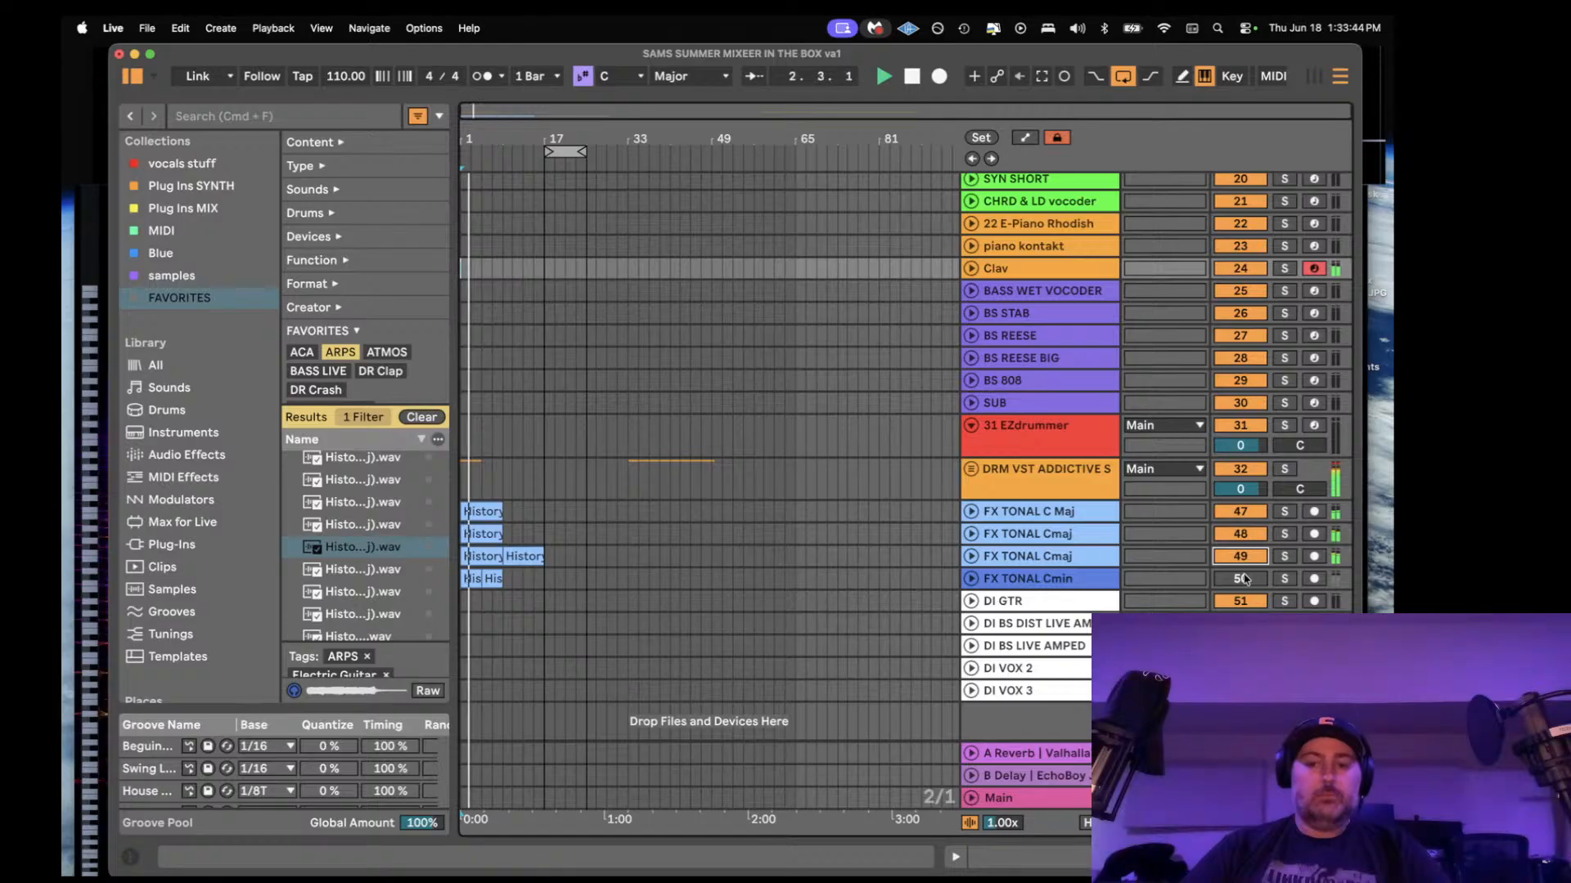
key(space)
- Play along from bar 1 and capture the Clav performance as a four-bar MIDI clip
key(space)
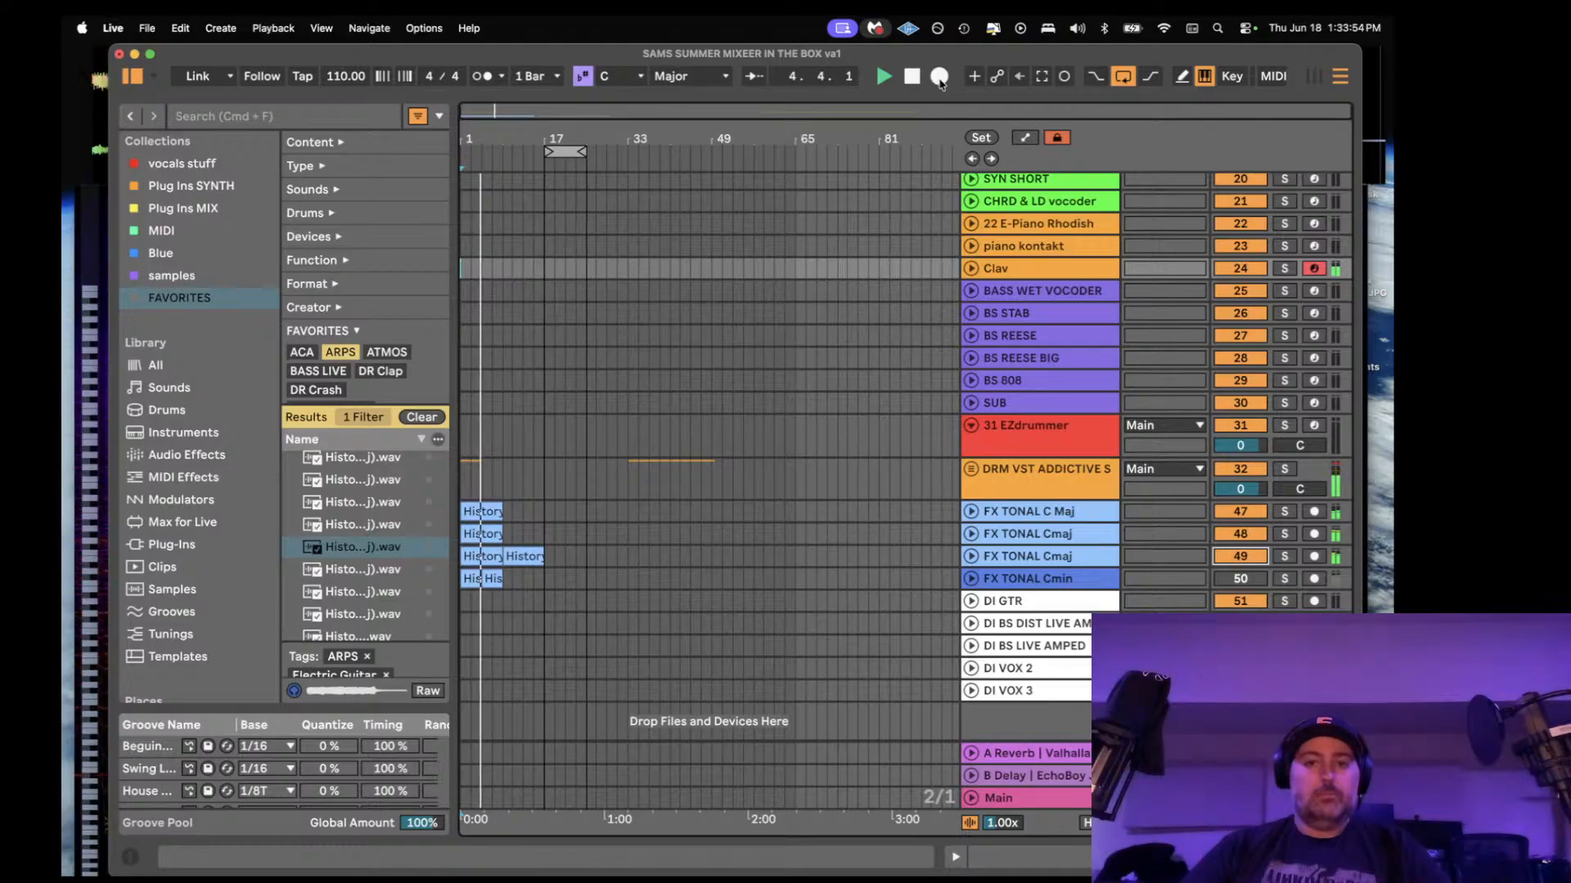
click(1042, 77)
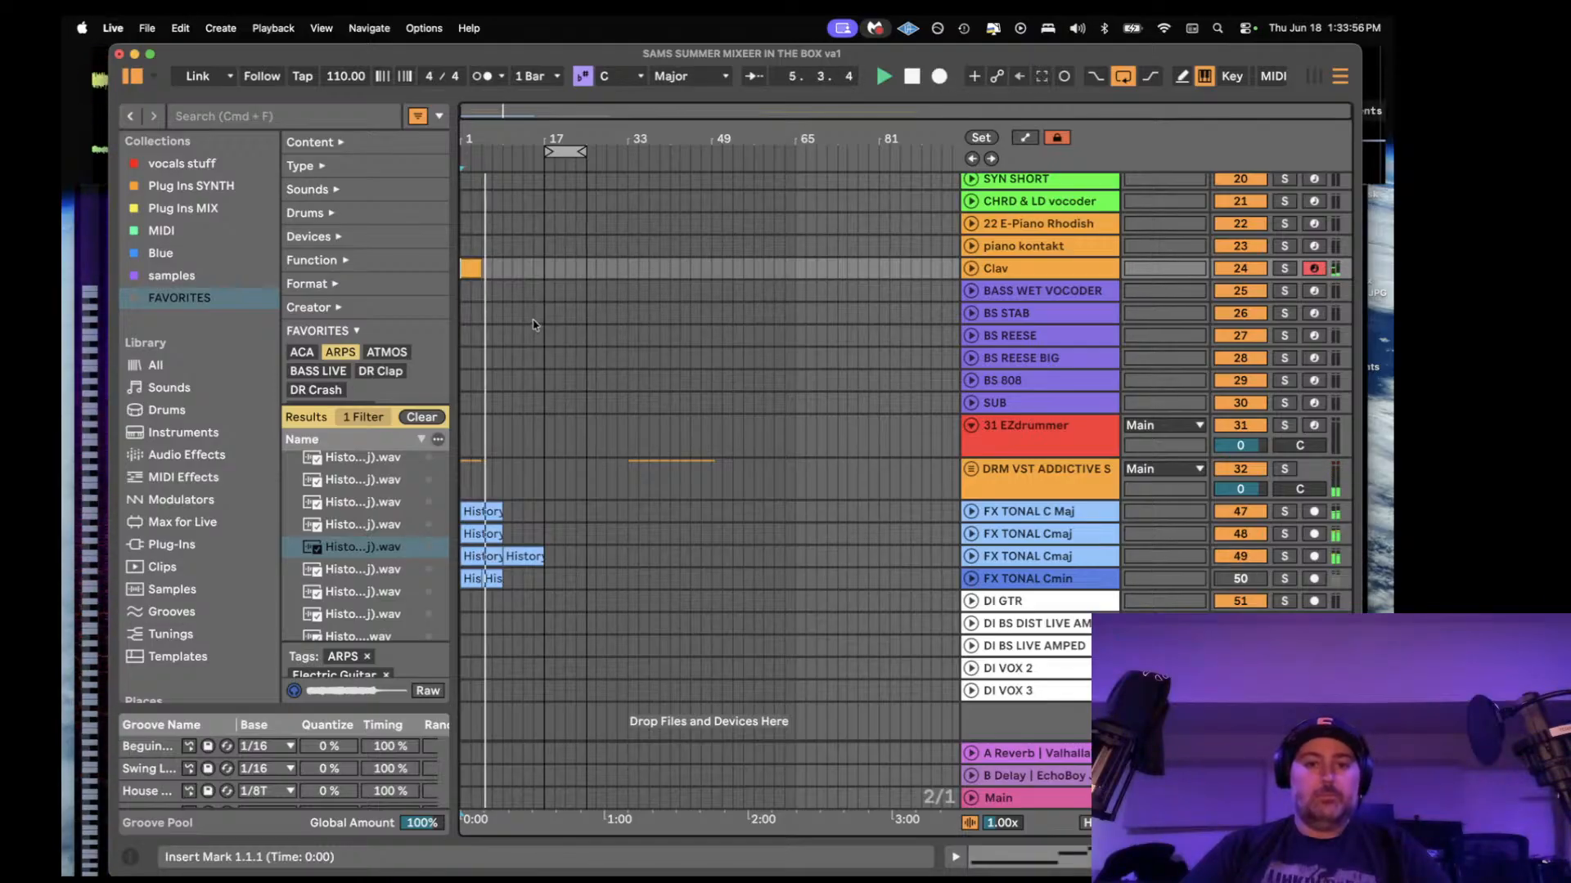
key(space)
- Unfold the Clav track, play its new clip from bar 1 and open the clip's notes for editing
click(972, 268)
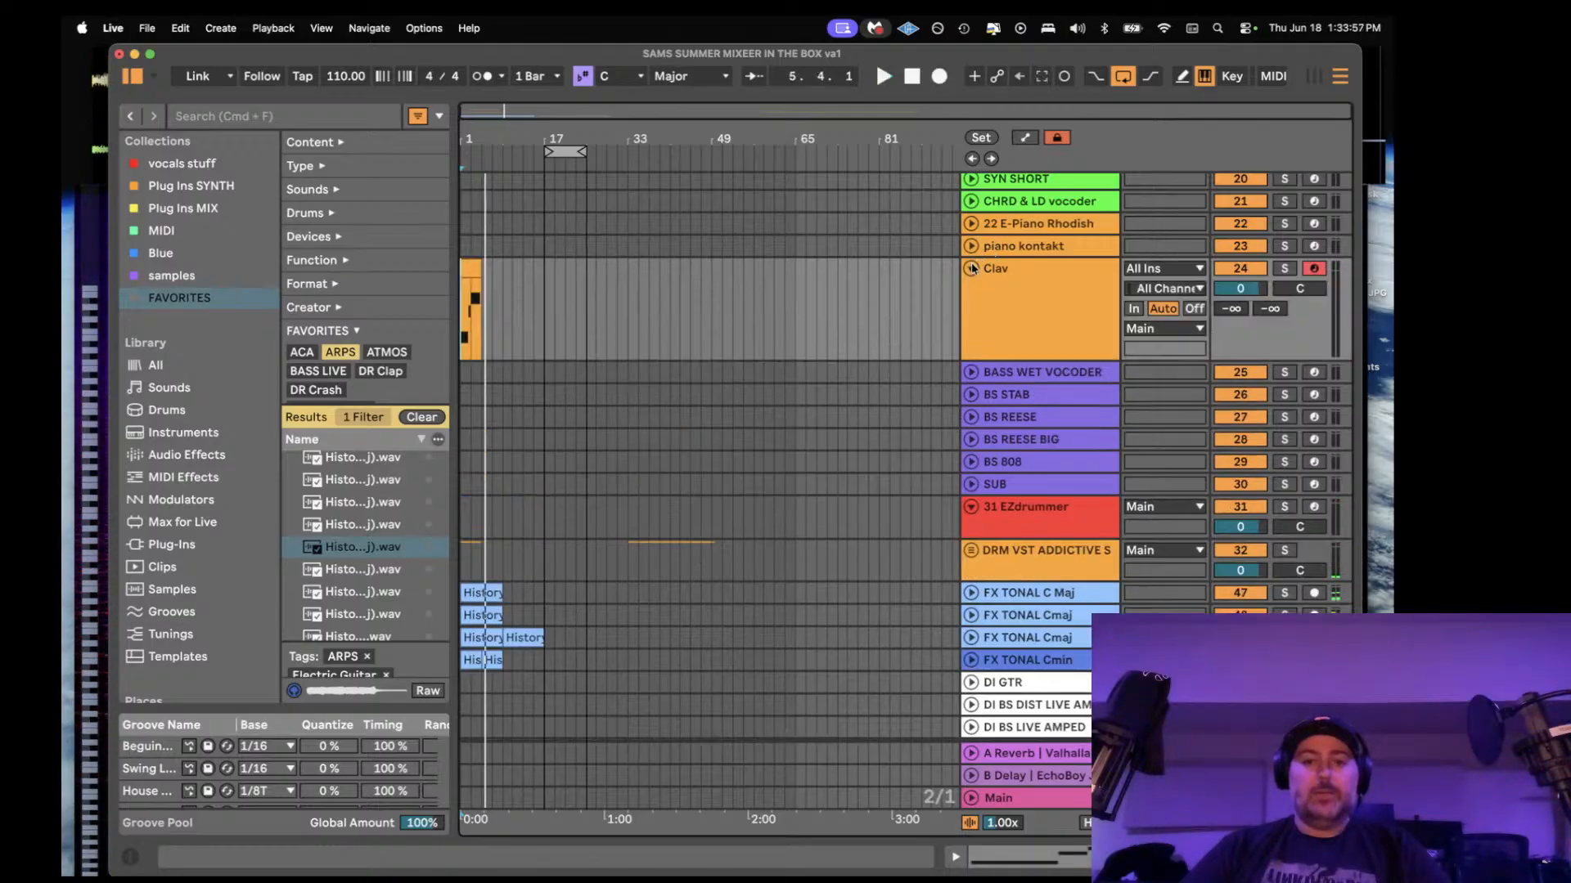
click(471, 265)
key(space)
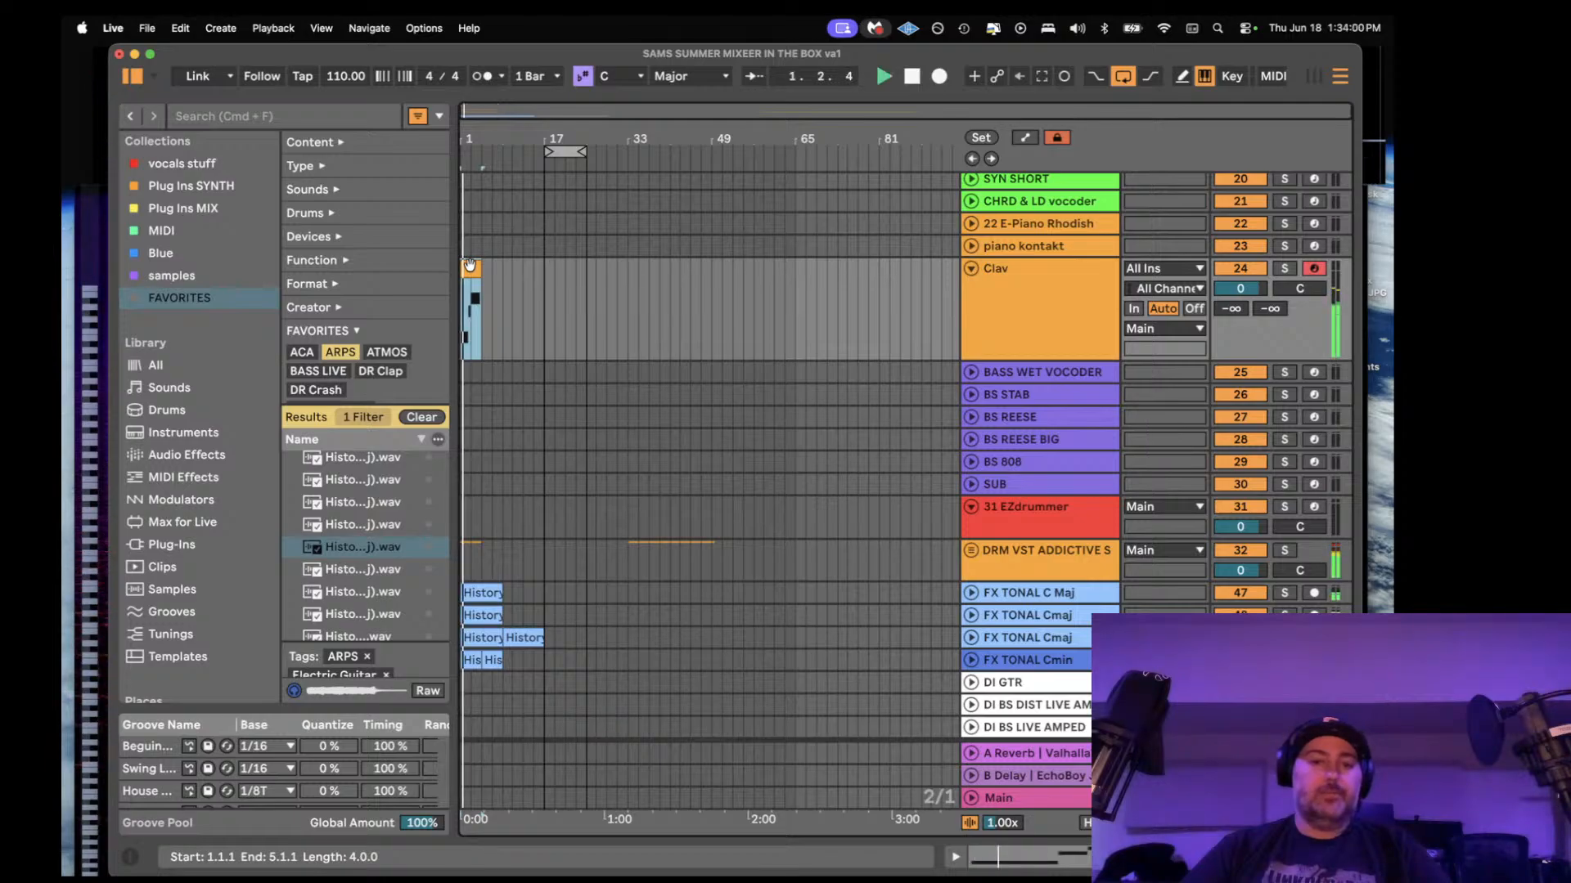
double_click(471, 265)
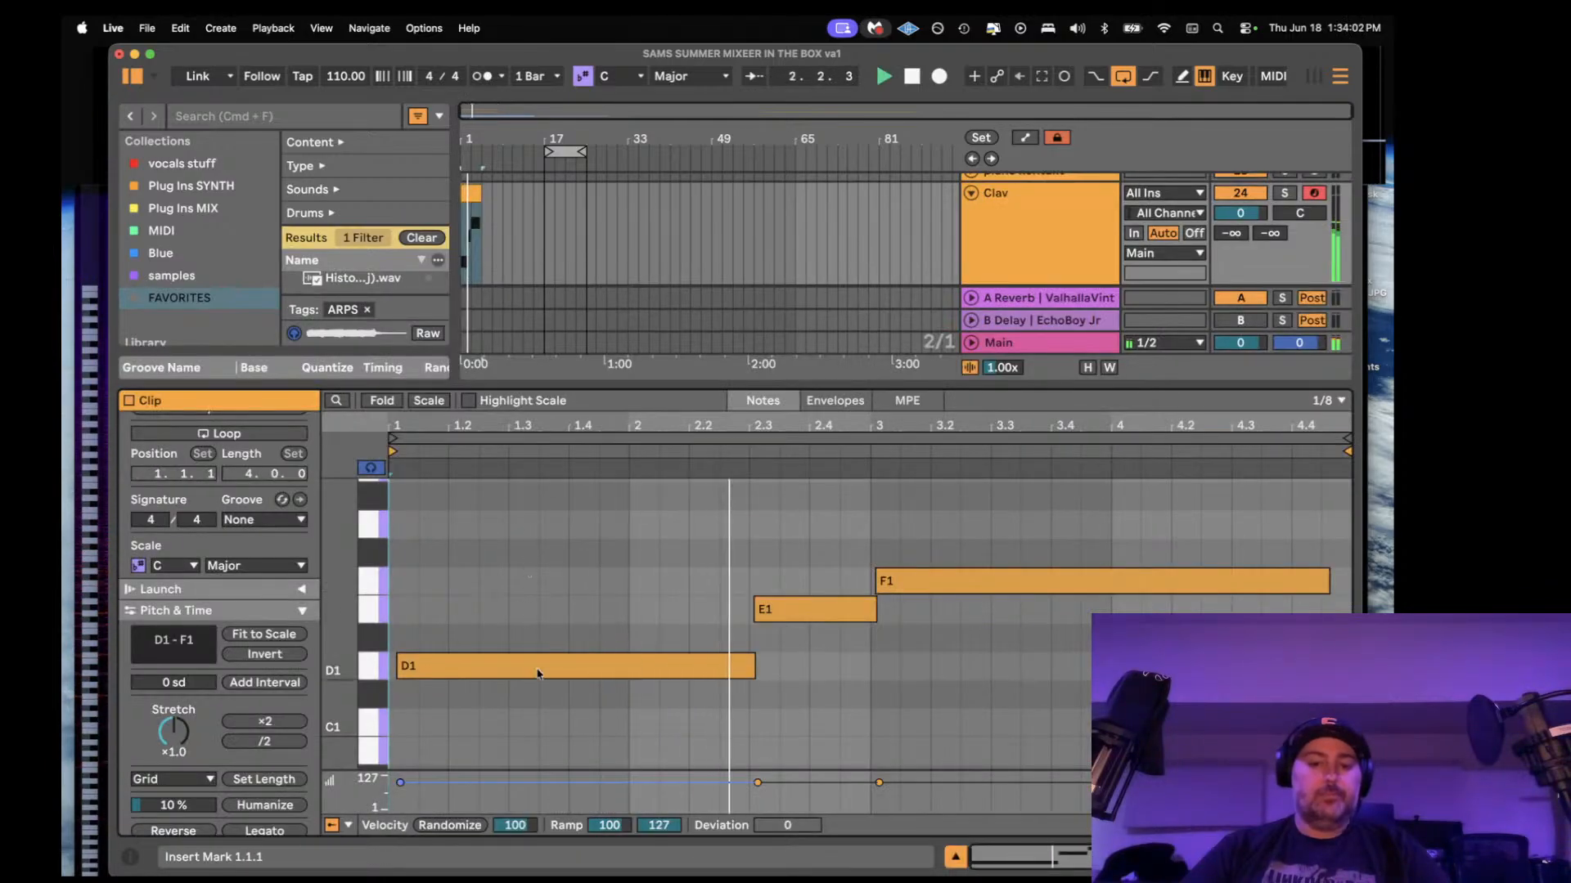
- Align the Clav clip's D1 note to start exactly at 1.1.1, and close the clip editor
click(496, 674)
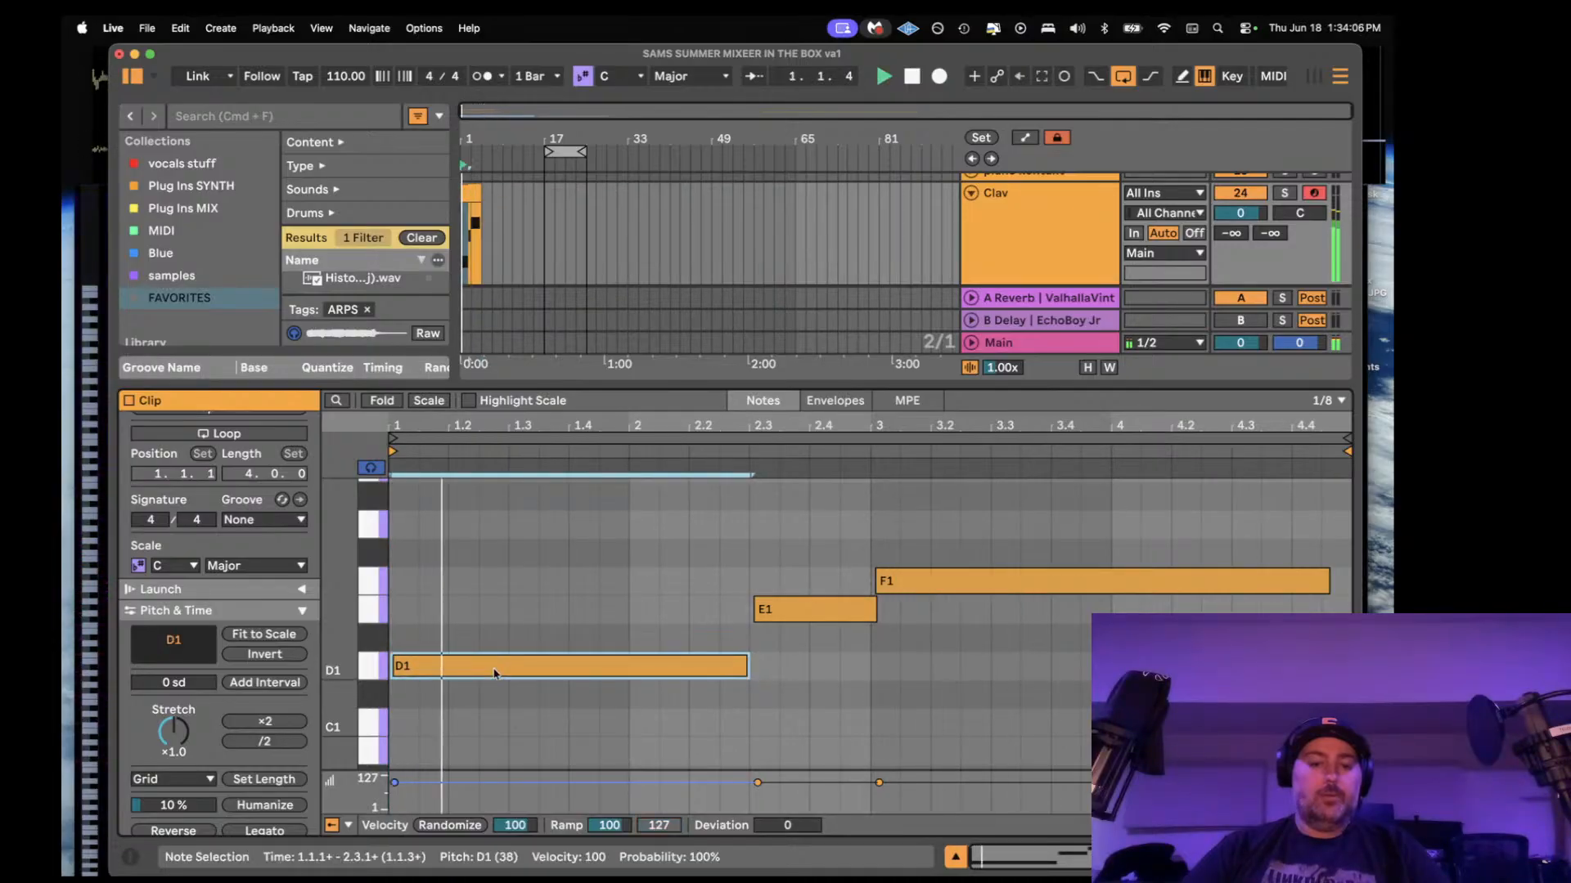
click(1052, 249)
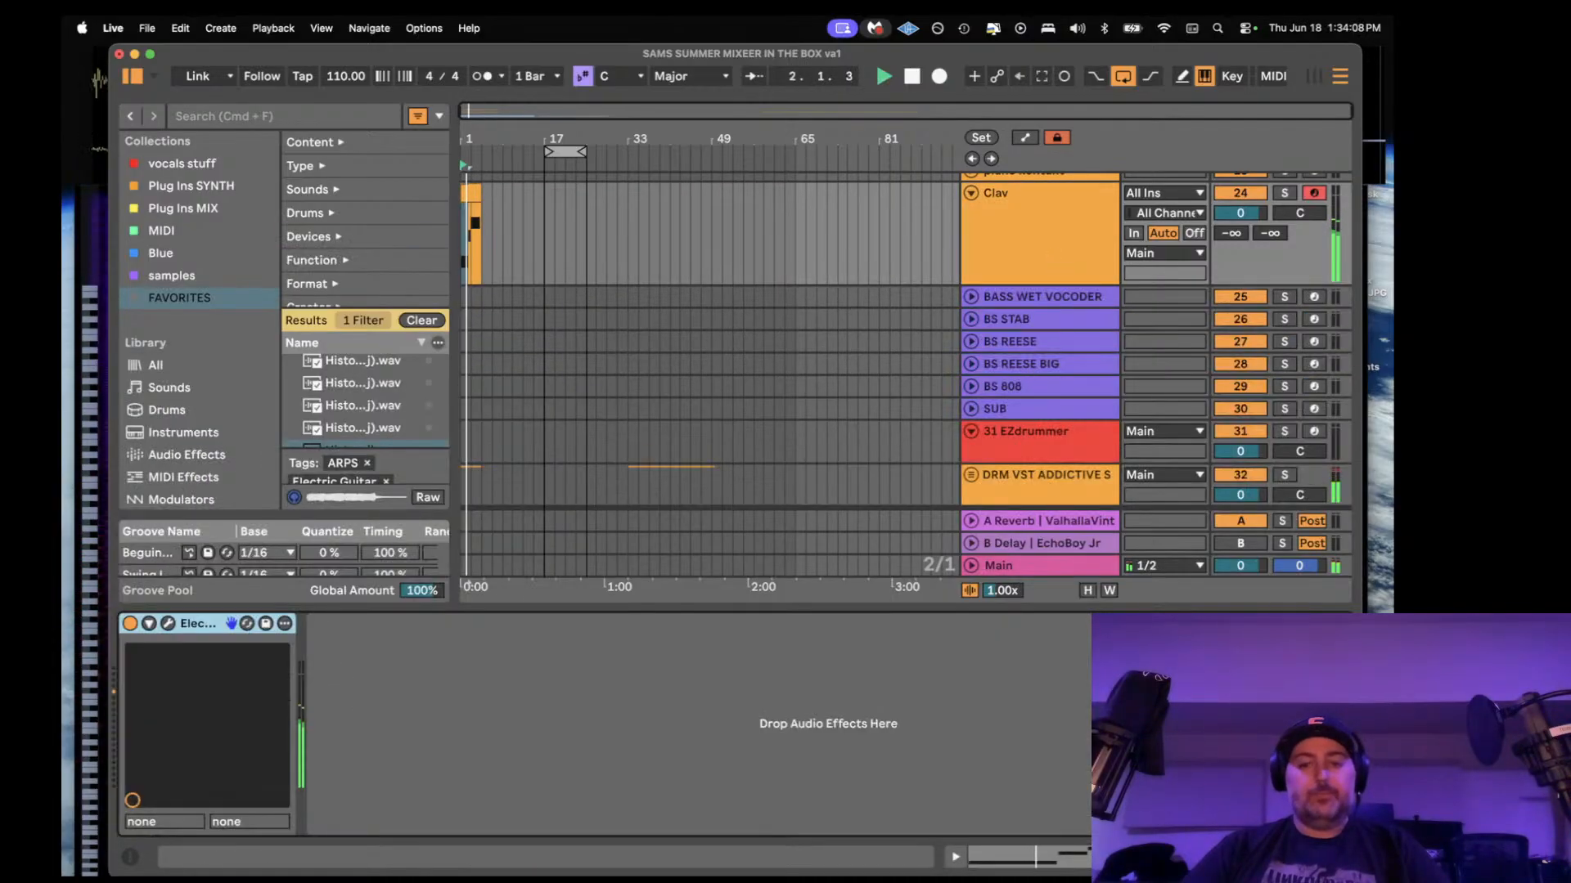
click(1154, 857)
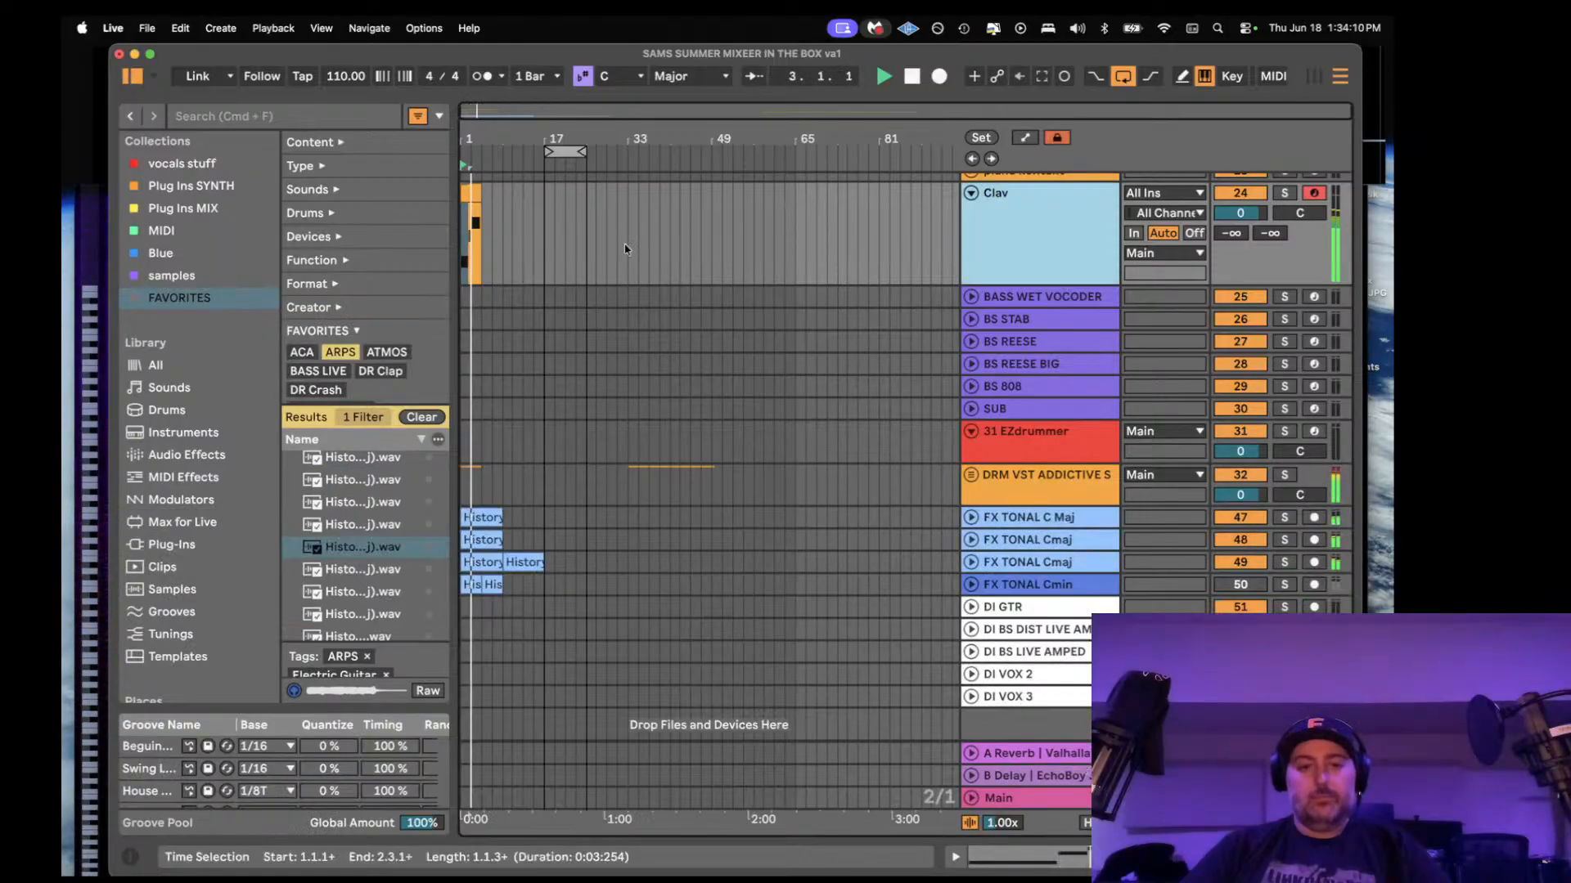
- Add a locator at bar 33 of the arrangement, past the existing Clav and FX TONAL clips
scroll(625, 248, up, 3)
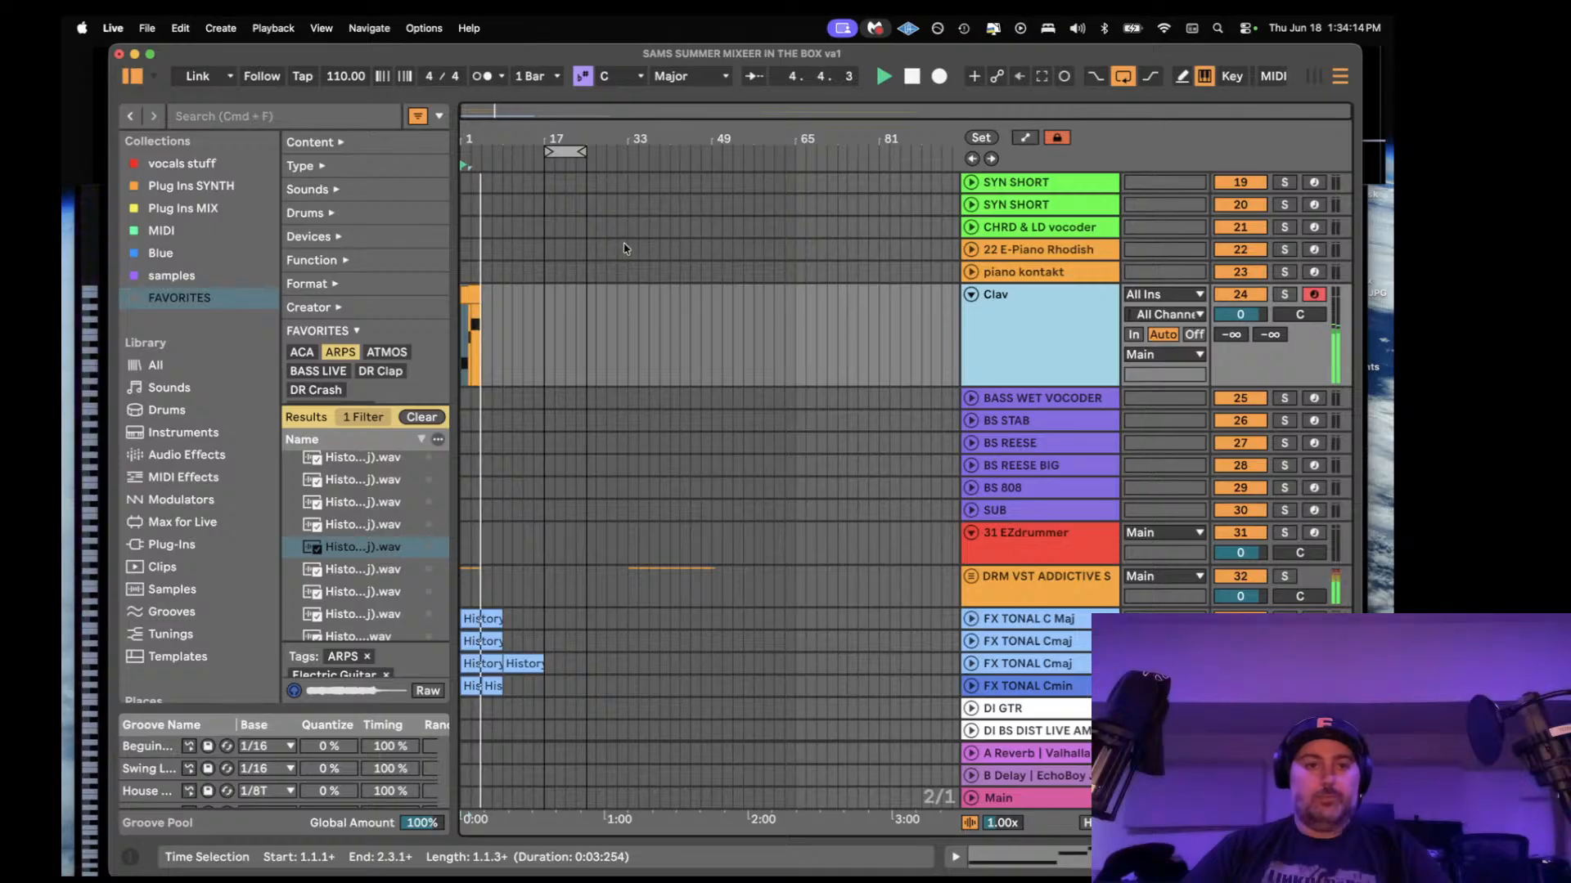
click(492, 314)
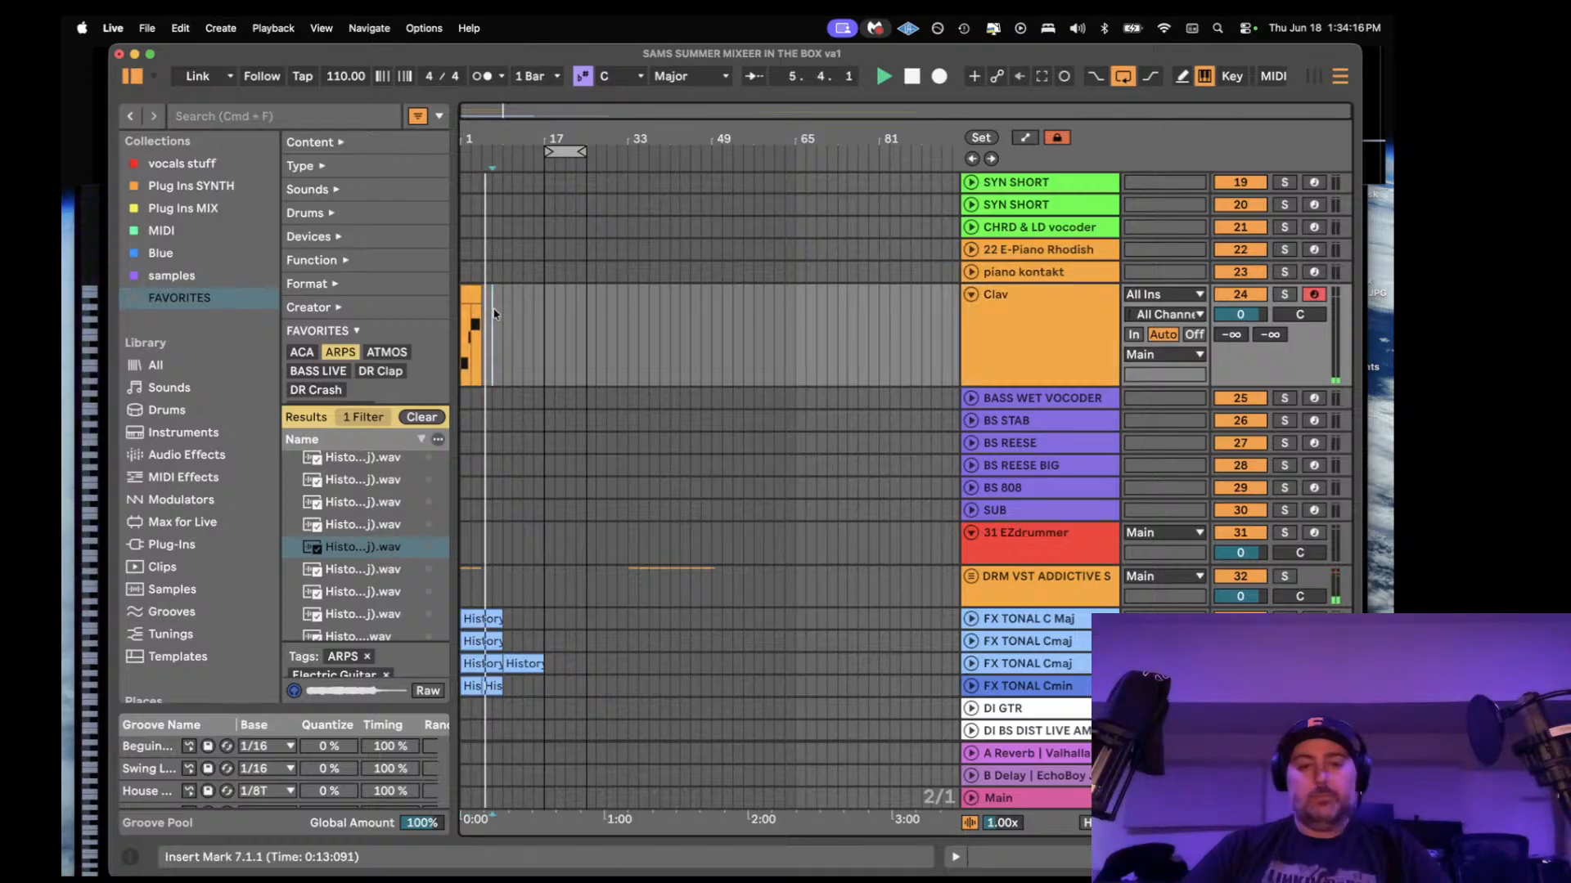
click(545, 328)
click(628, 330)
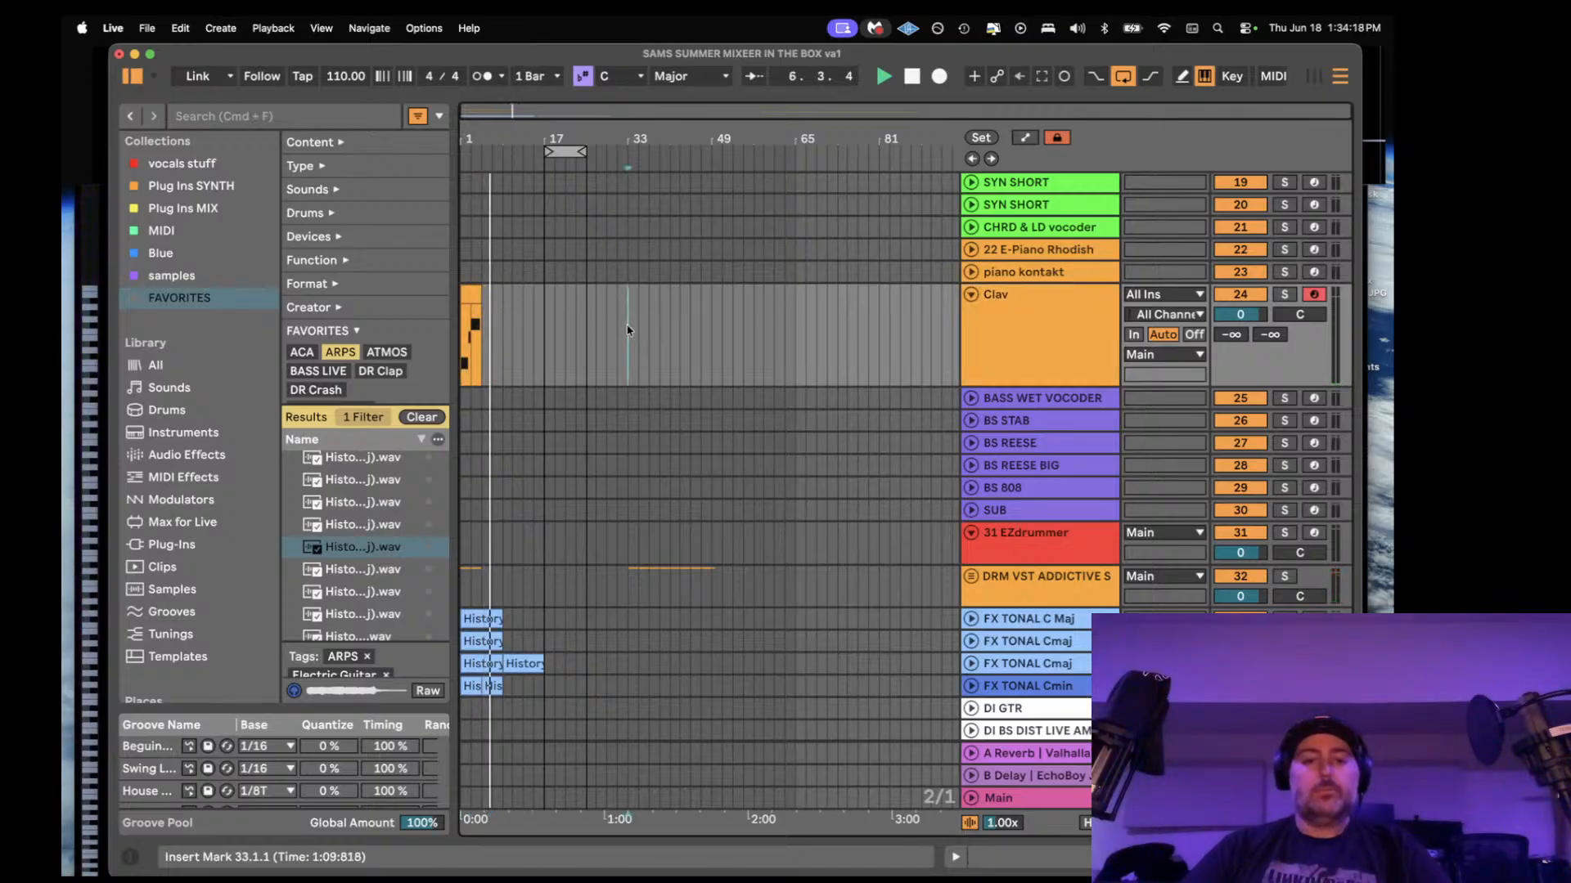
click(628, 168)
right_click(631, 168)
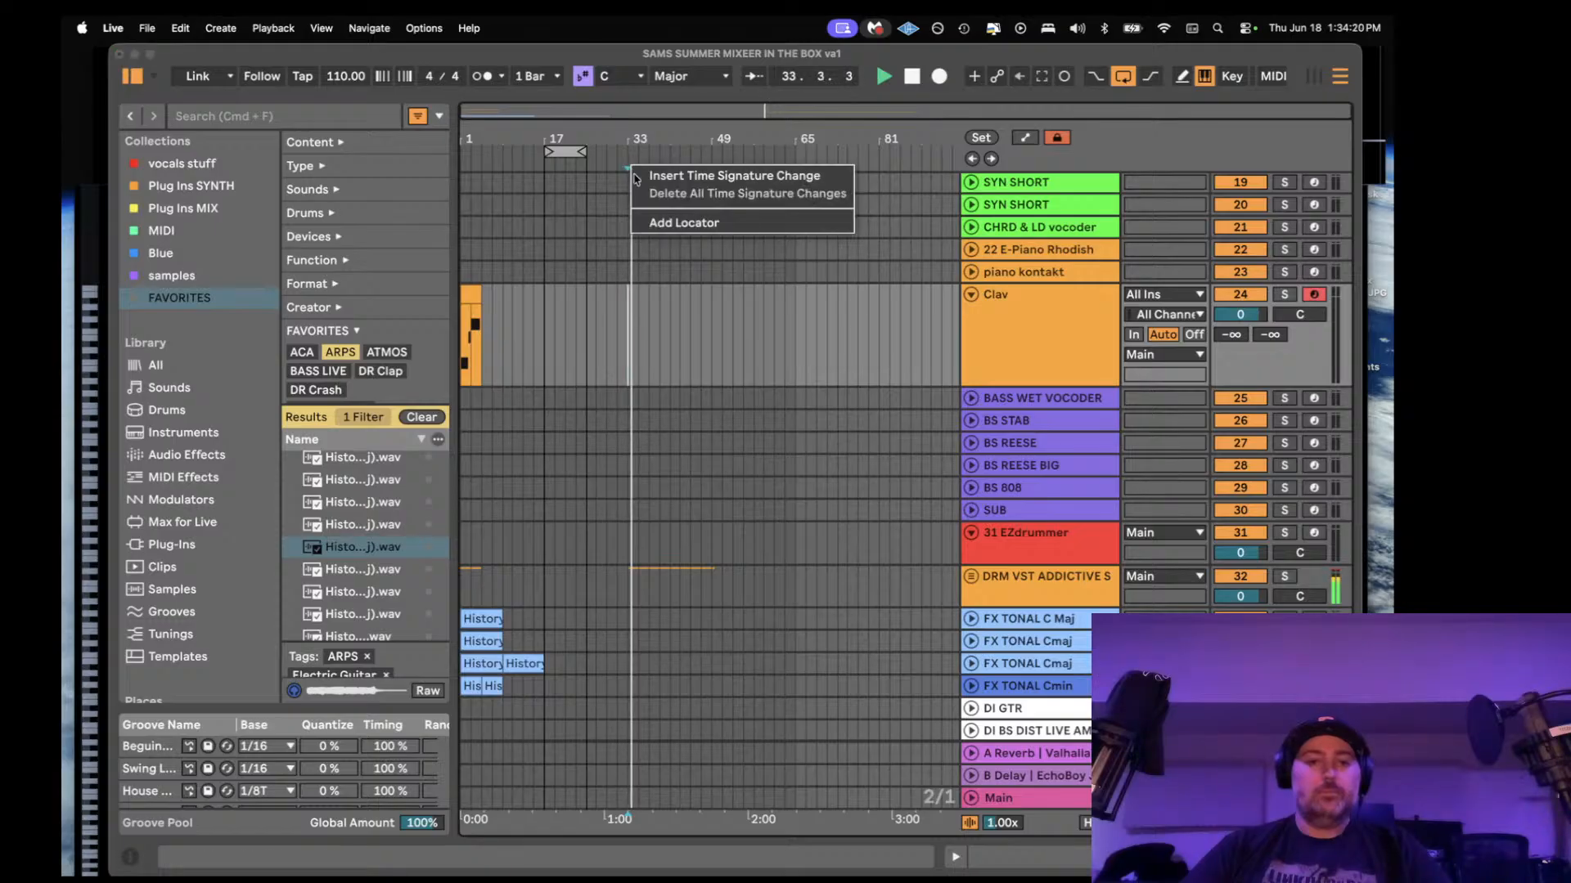
click(659, 224)
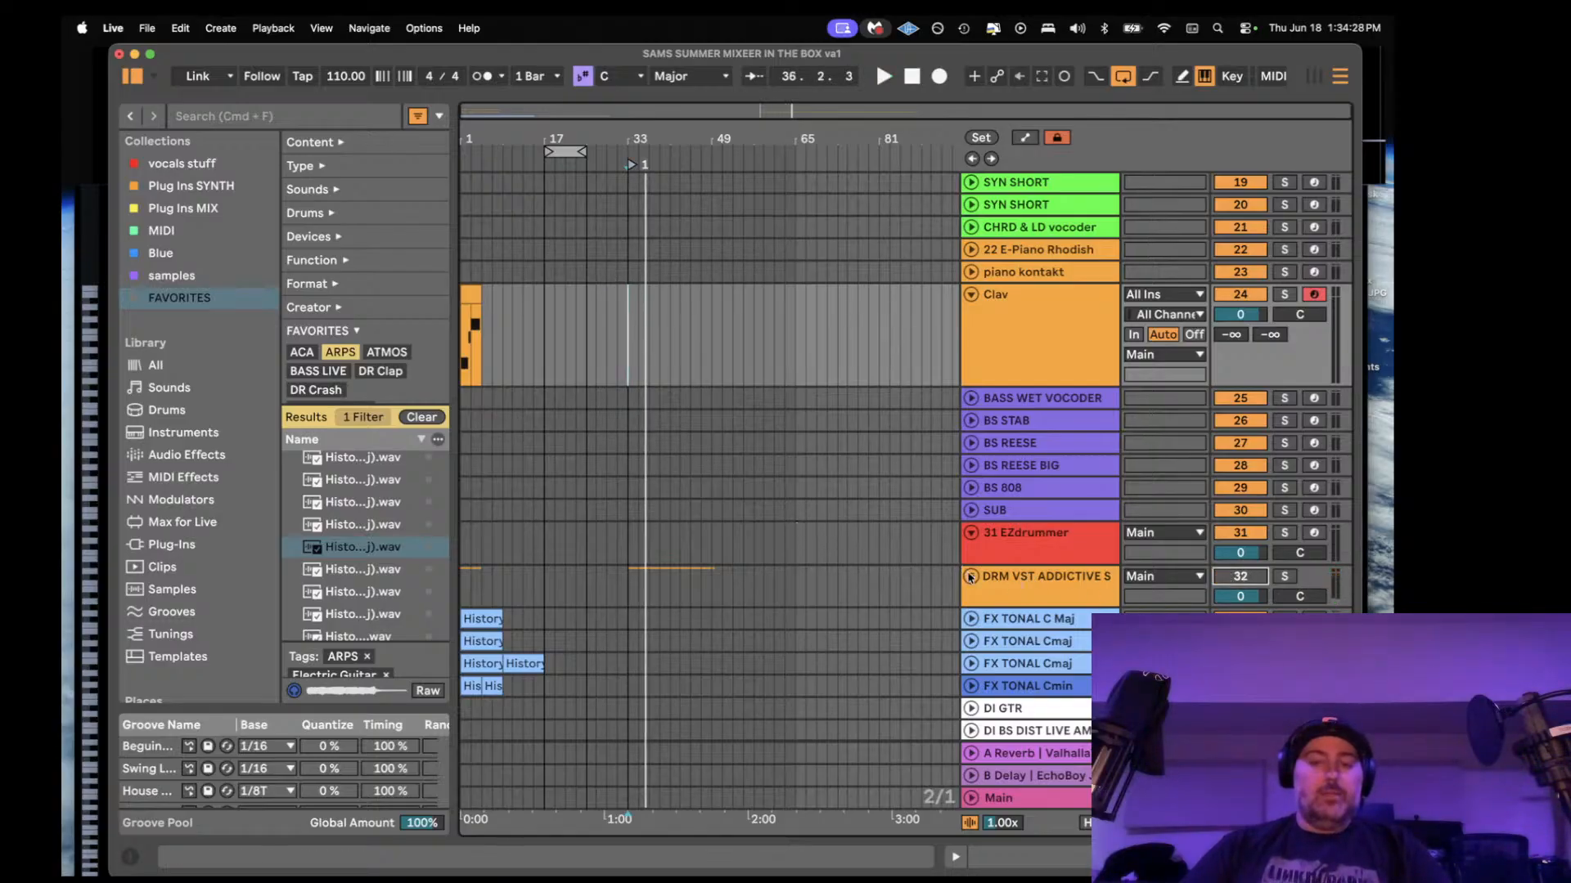
- Unfold the KICKS track and insert an empty eight-bar MIDI clip starting at bar 33
scroll(970, 576, up, 5)
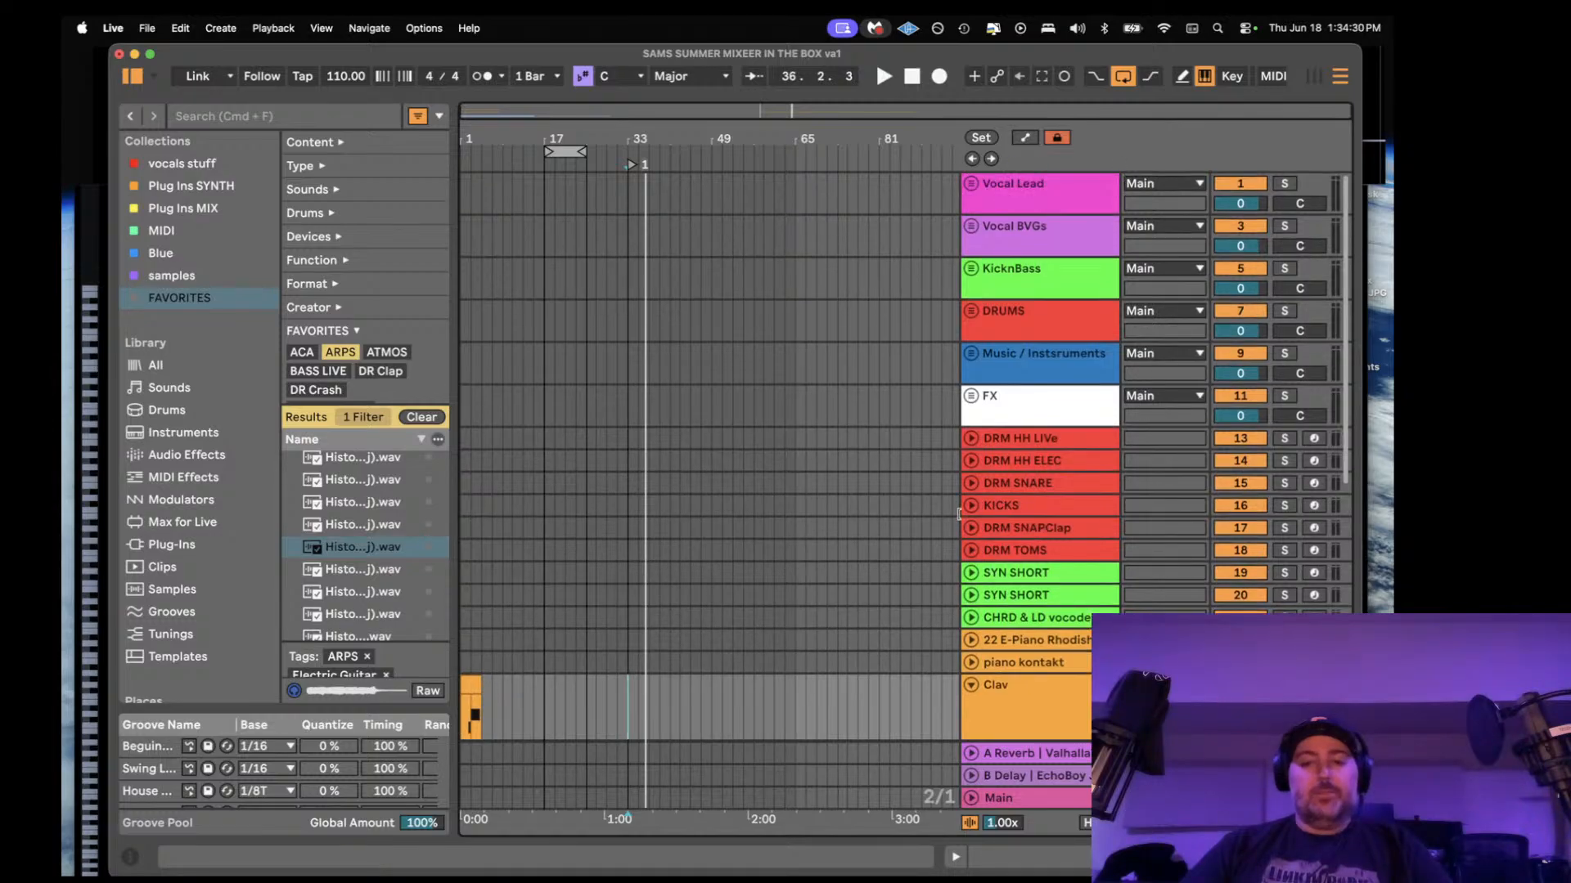
click(970, 507)
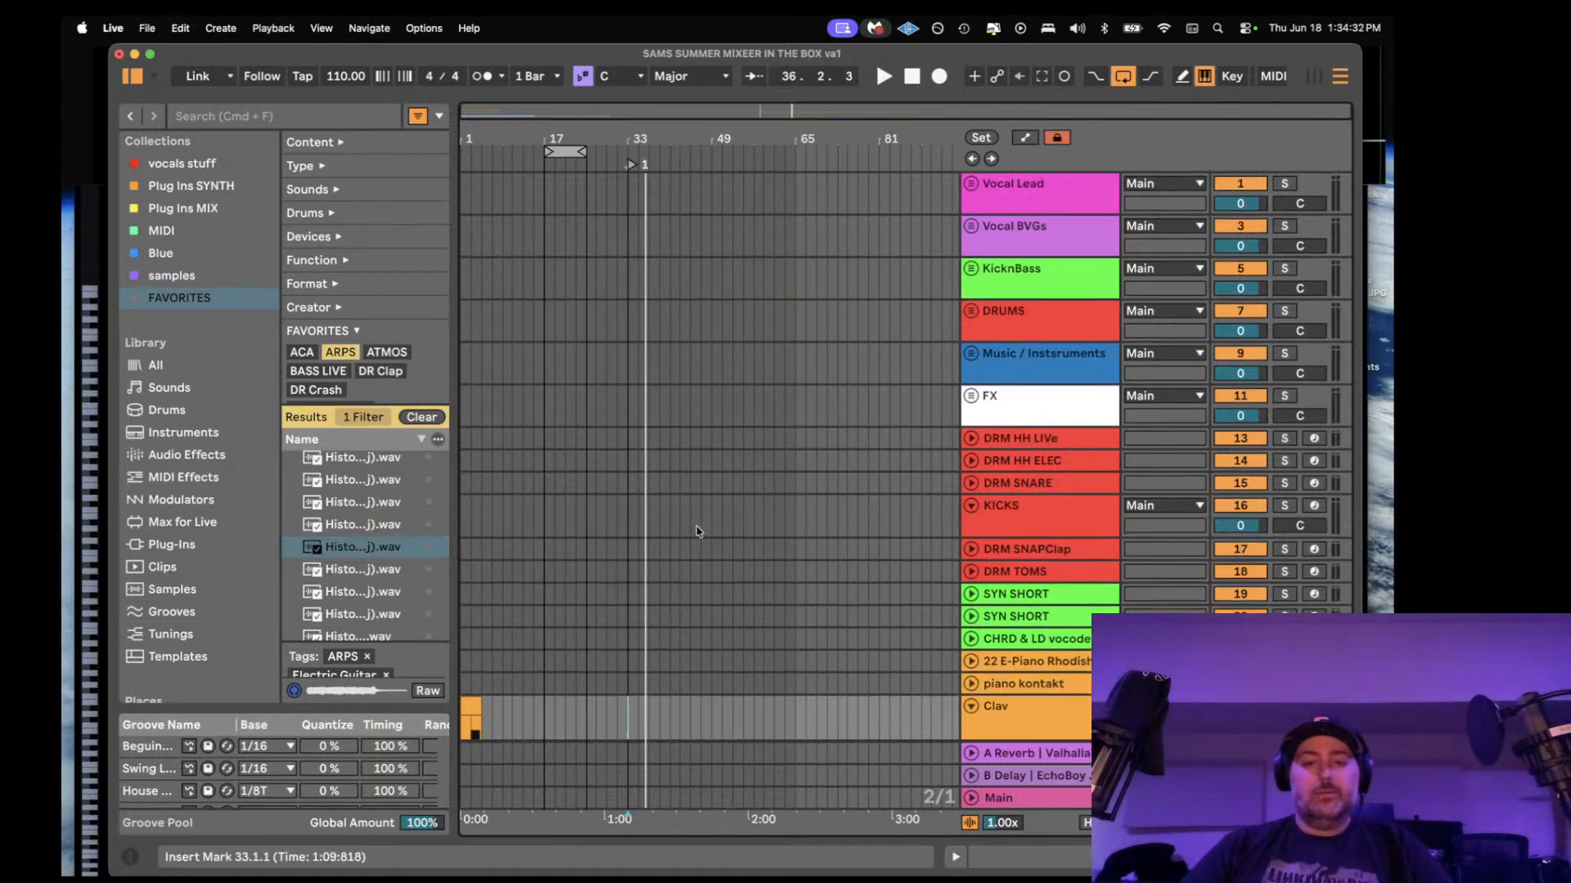
drag(631, 521, 671, 515)
key(super+shift+m)
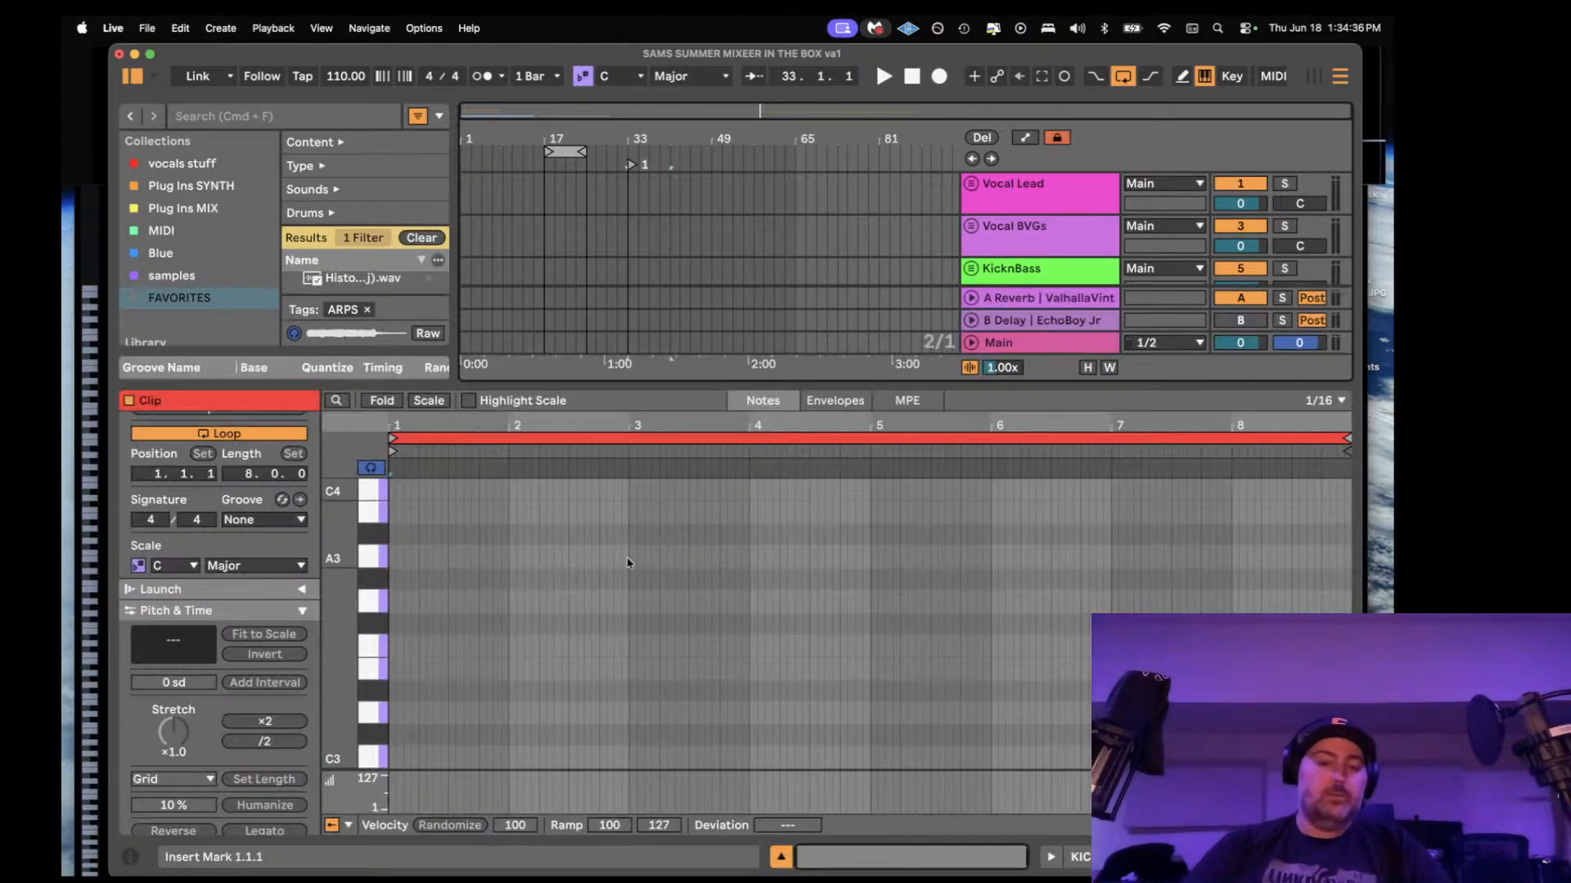
- Draw a one-beat note at the start of the KICKS clip, audition it and transpose it down to C1
drag(424, 419, 425, 482)
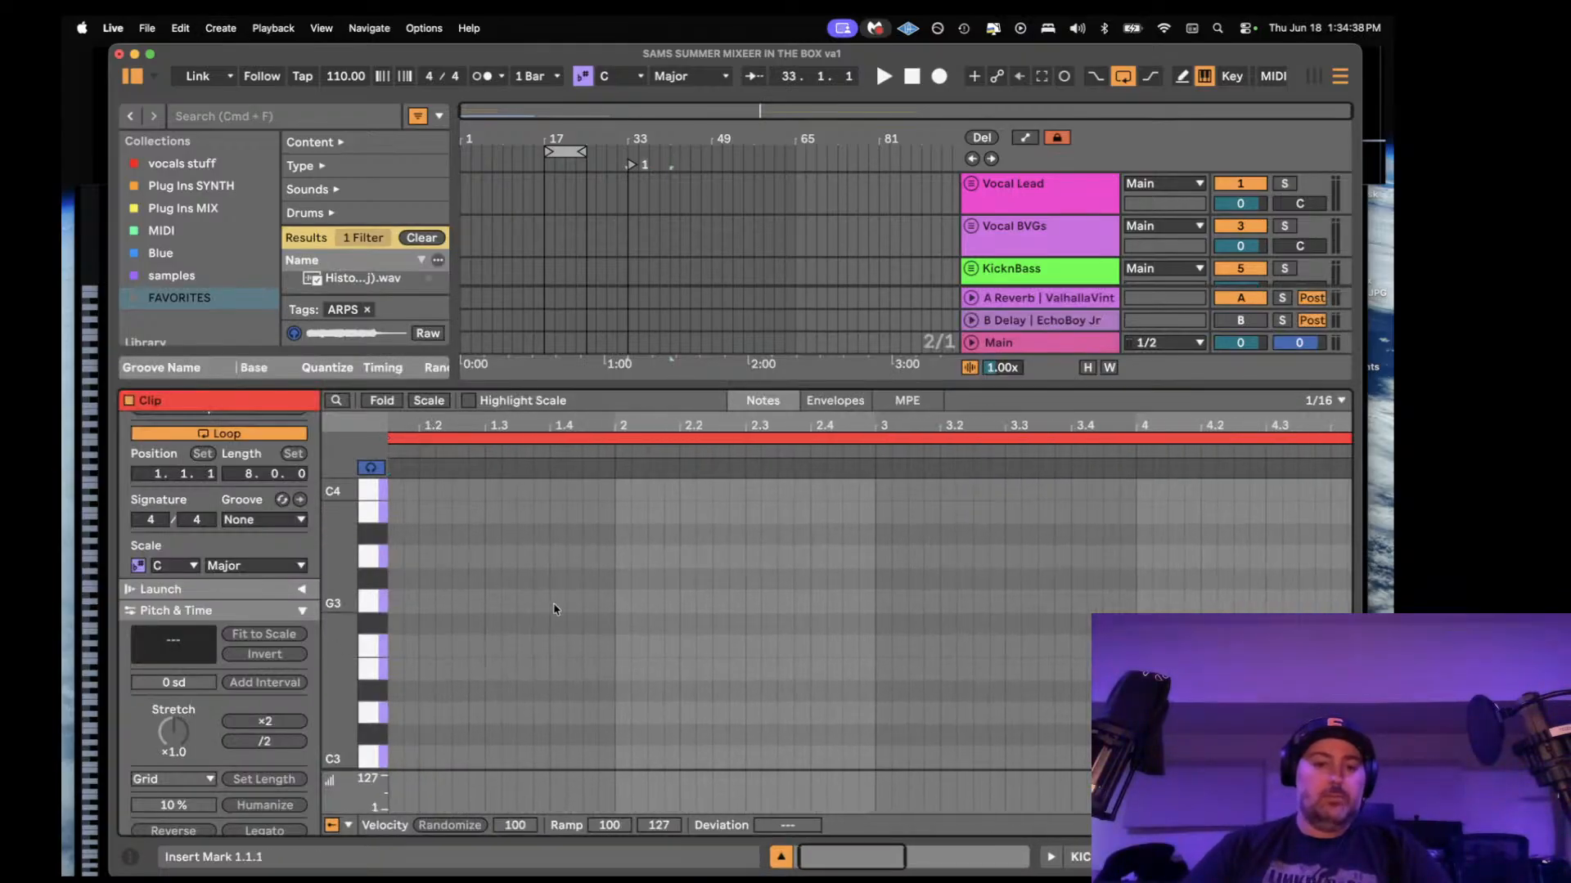
scroll(554, 610, up, 1)
scroll(482, 647, down, 1)
double_click(398, 752)
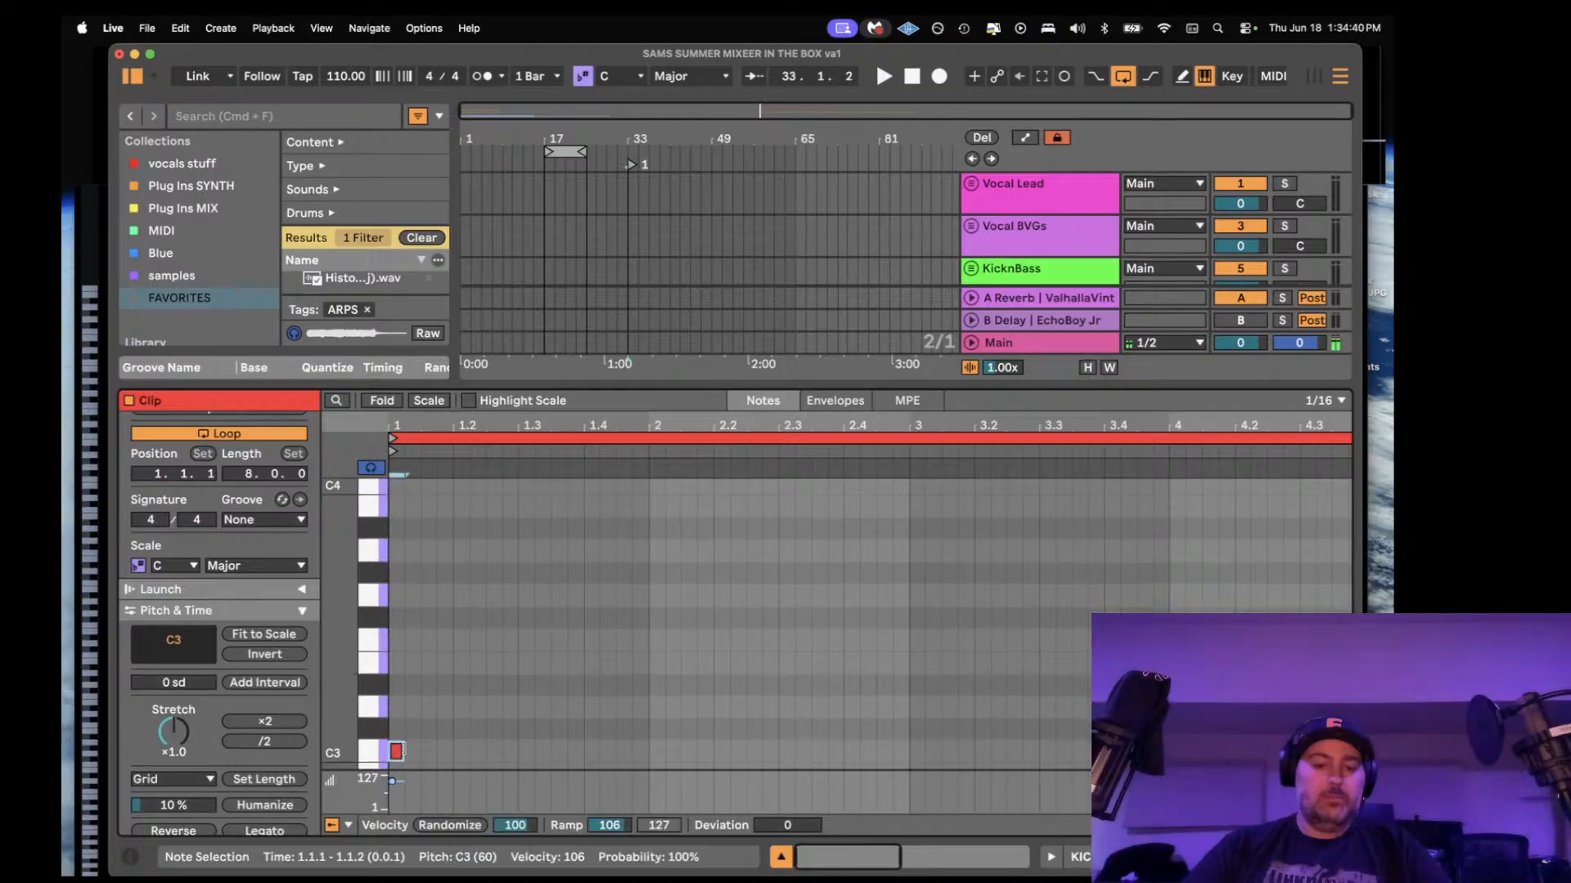
drag(405, 749, 455, 749)
key(space)
key(shift+Down)
key(shift+Down)
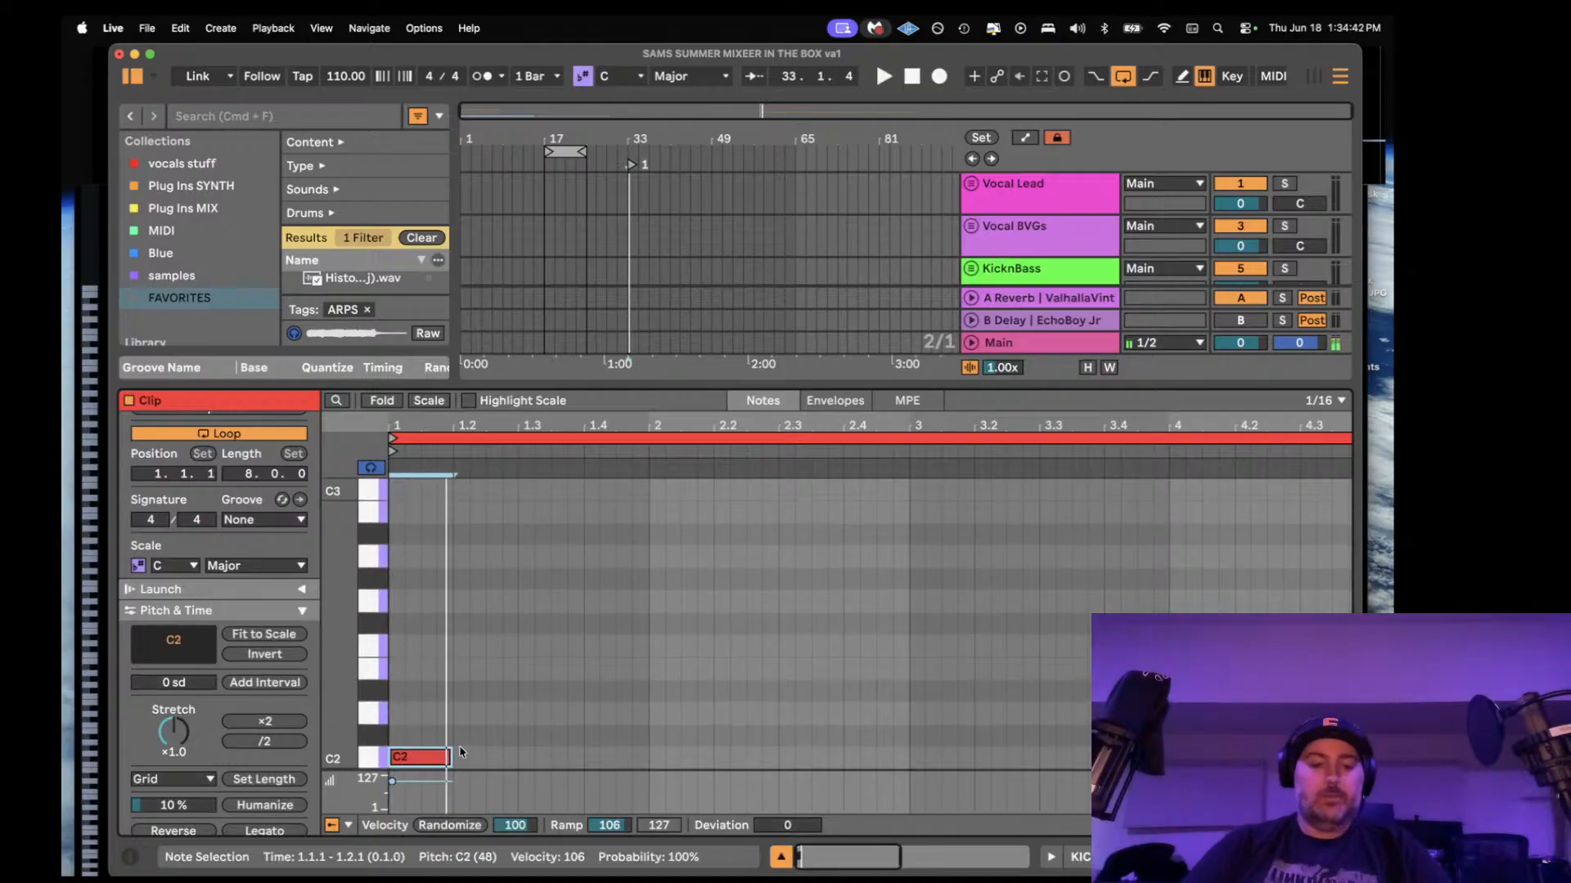
- Duplicate the C1 kick note on every beat to fill the first two bars of the clip
key(super+d)
key(super+d)
key(super+d)
key(super+d)
key(super+d)
key(super+d)
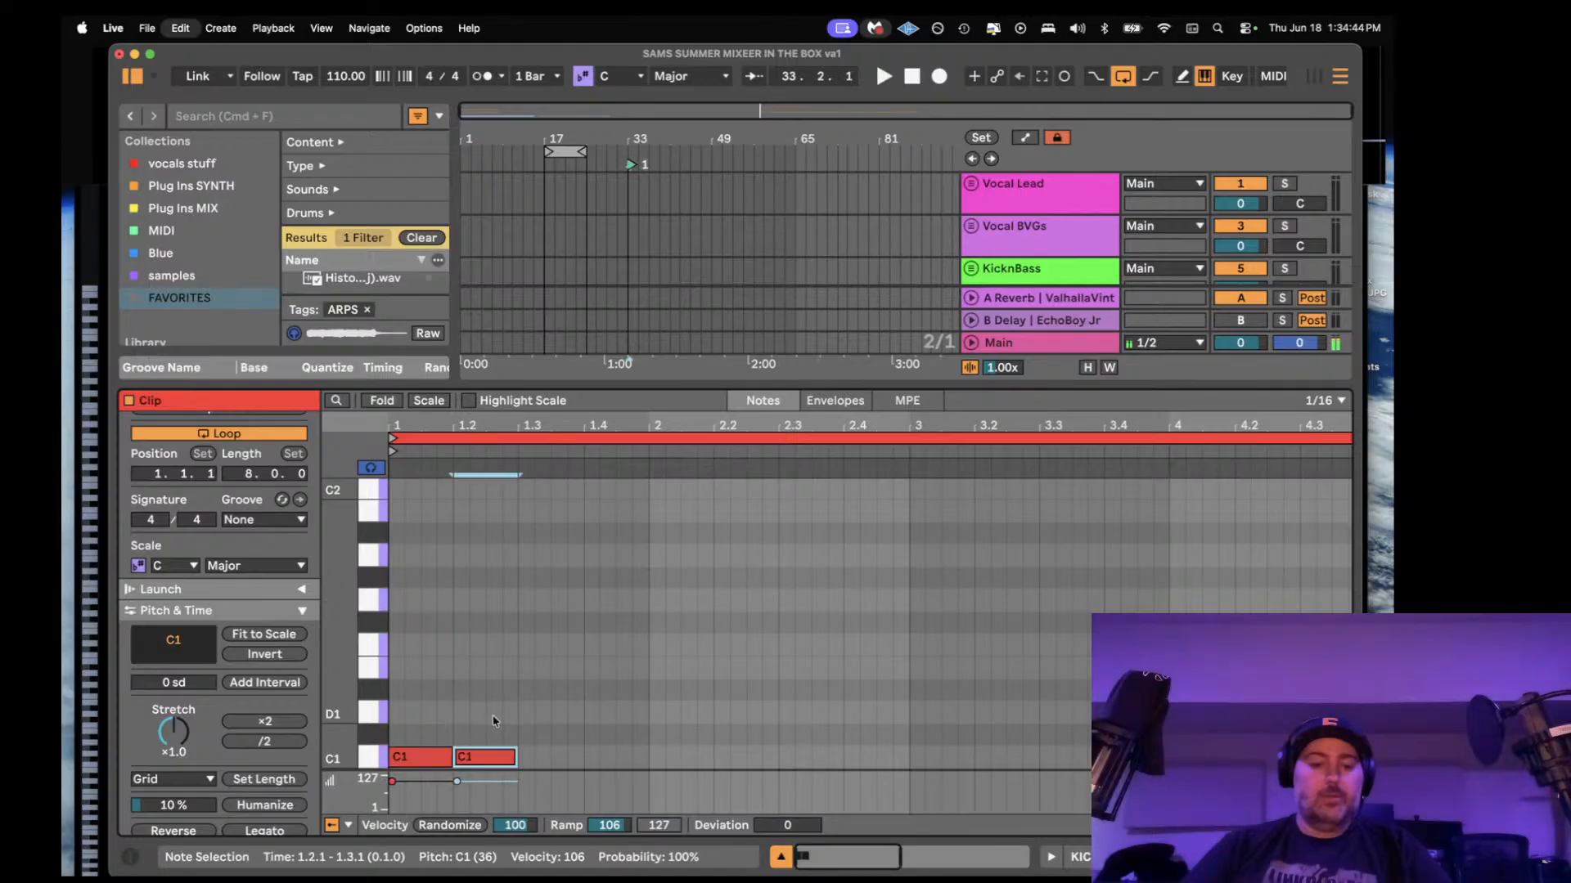
key(super+d)
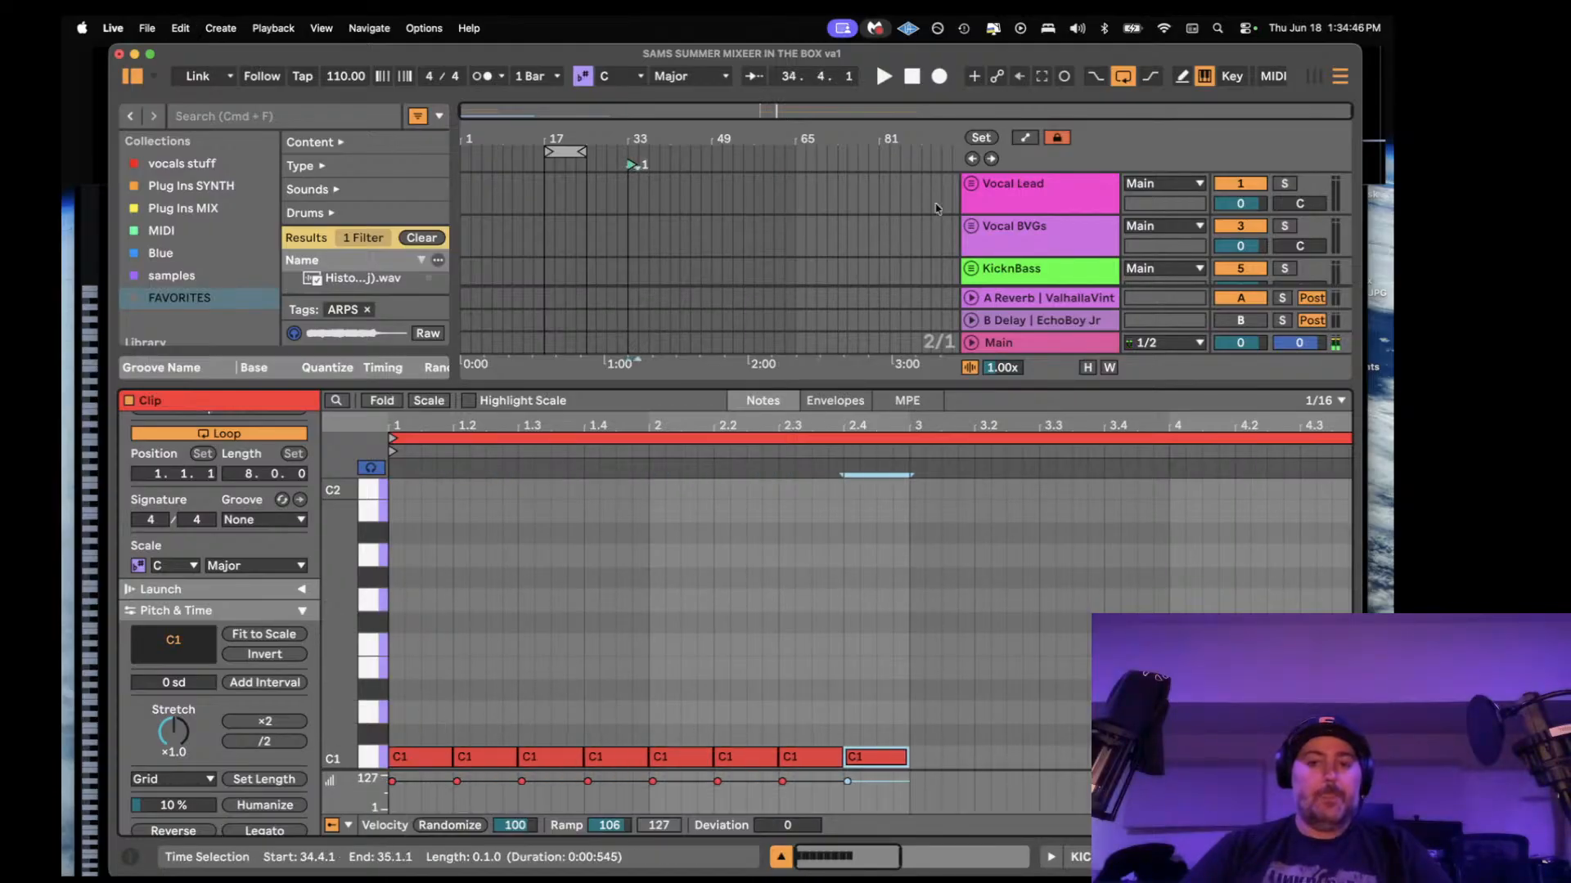
- Close the note editor and shorten the KICKS clip to two bars, ending at 35.1.1
click(1051, 188)
drag(713, 114, 712, 168)
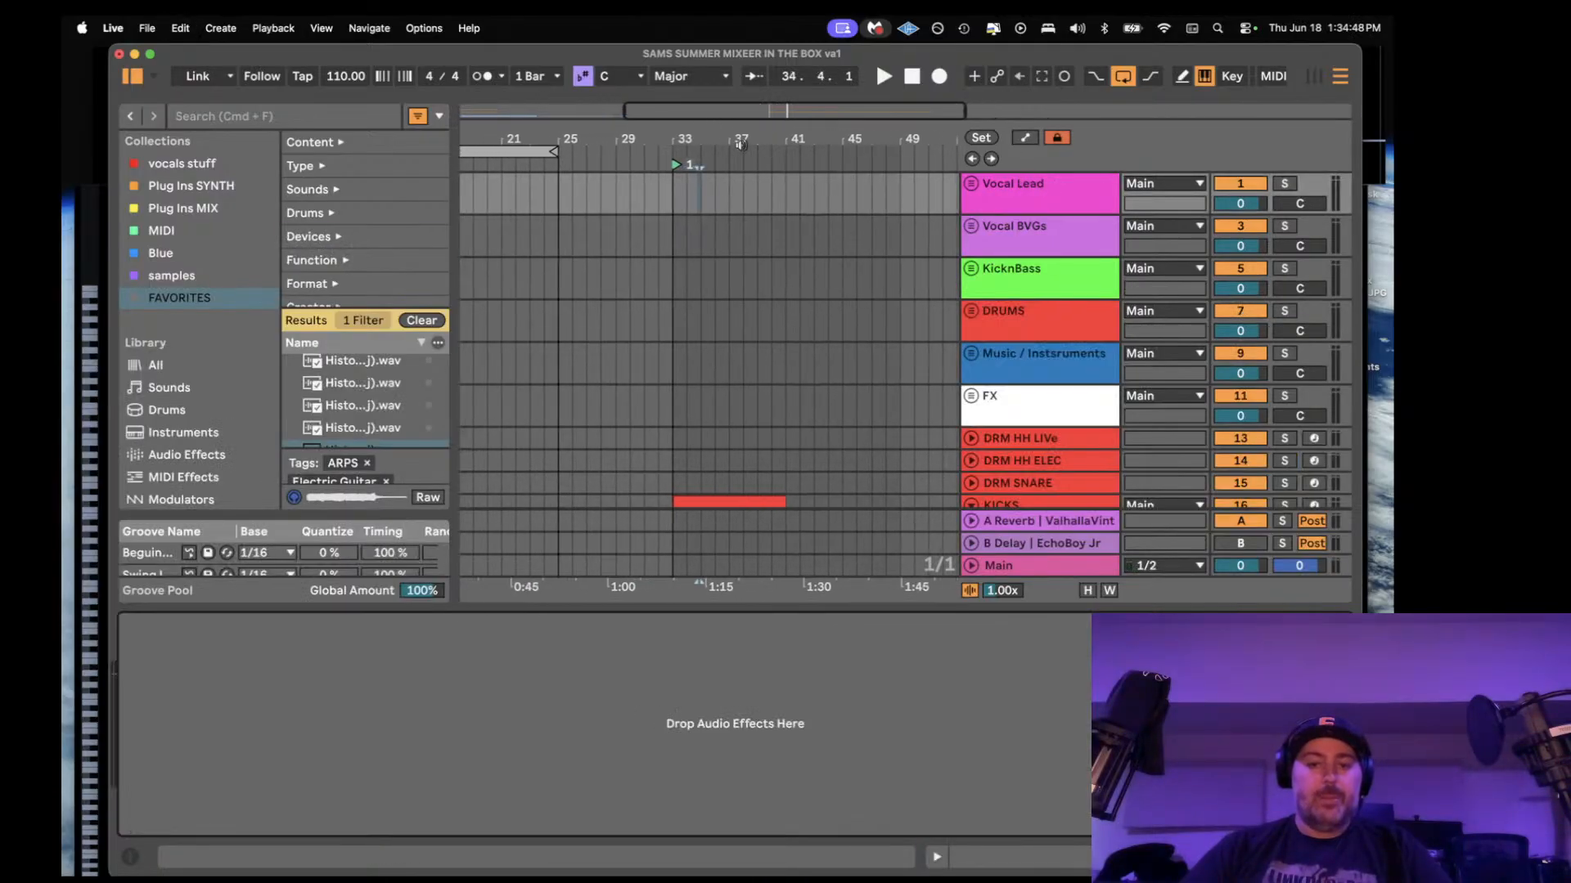
scroll(943, 418, down, 3)
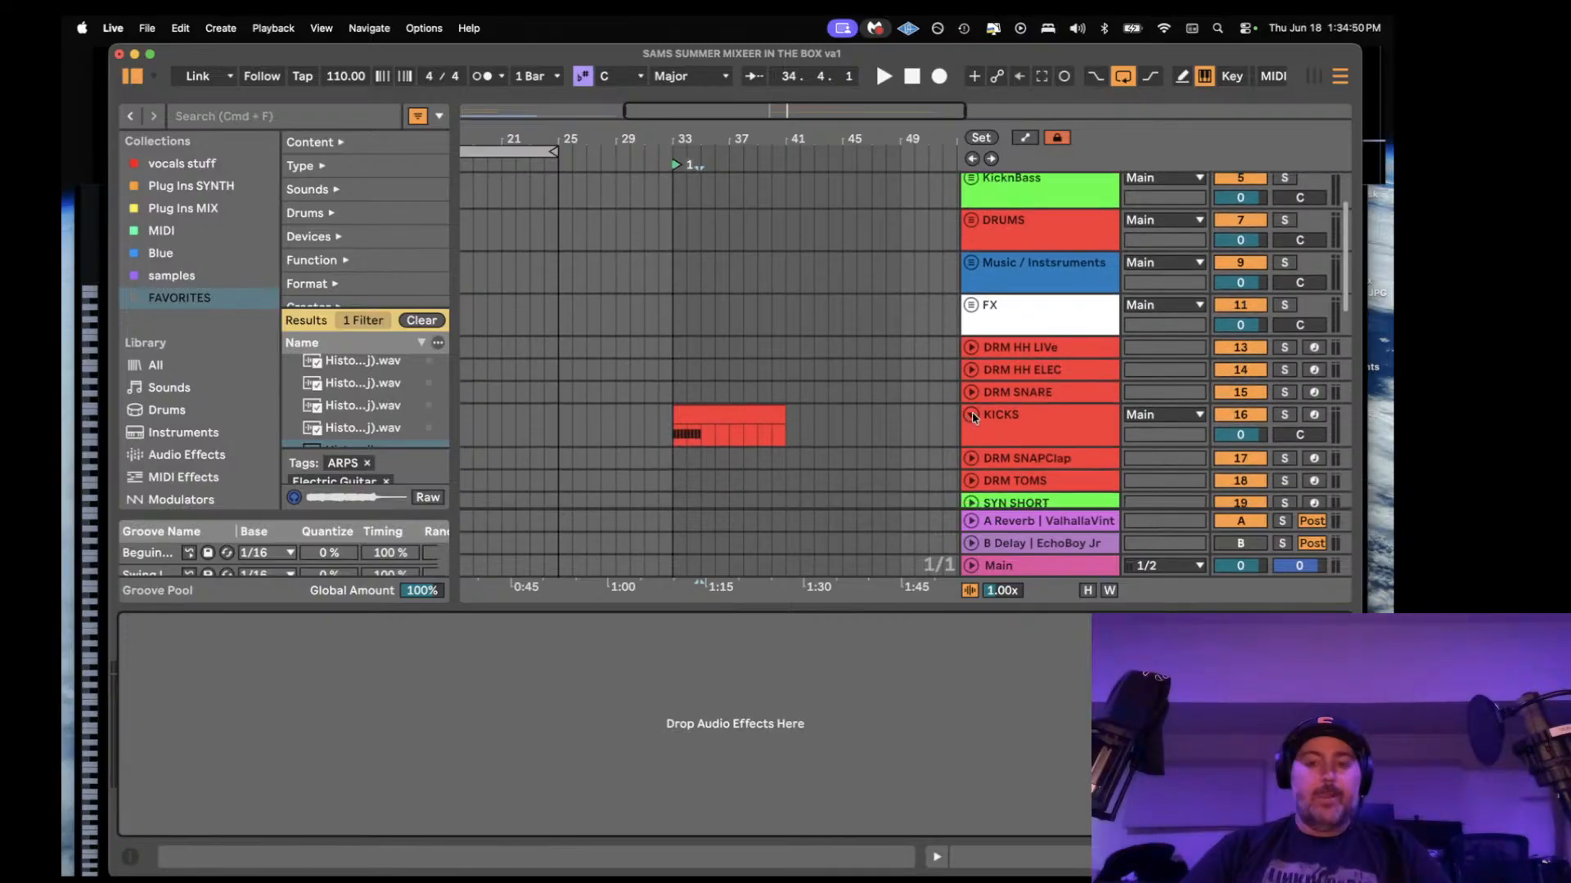
click(1207, 857)
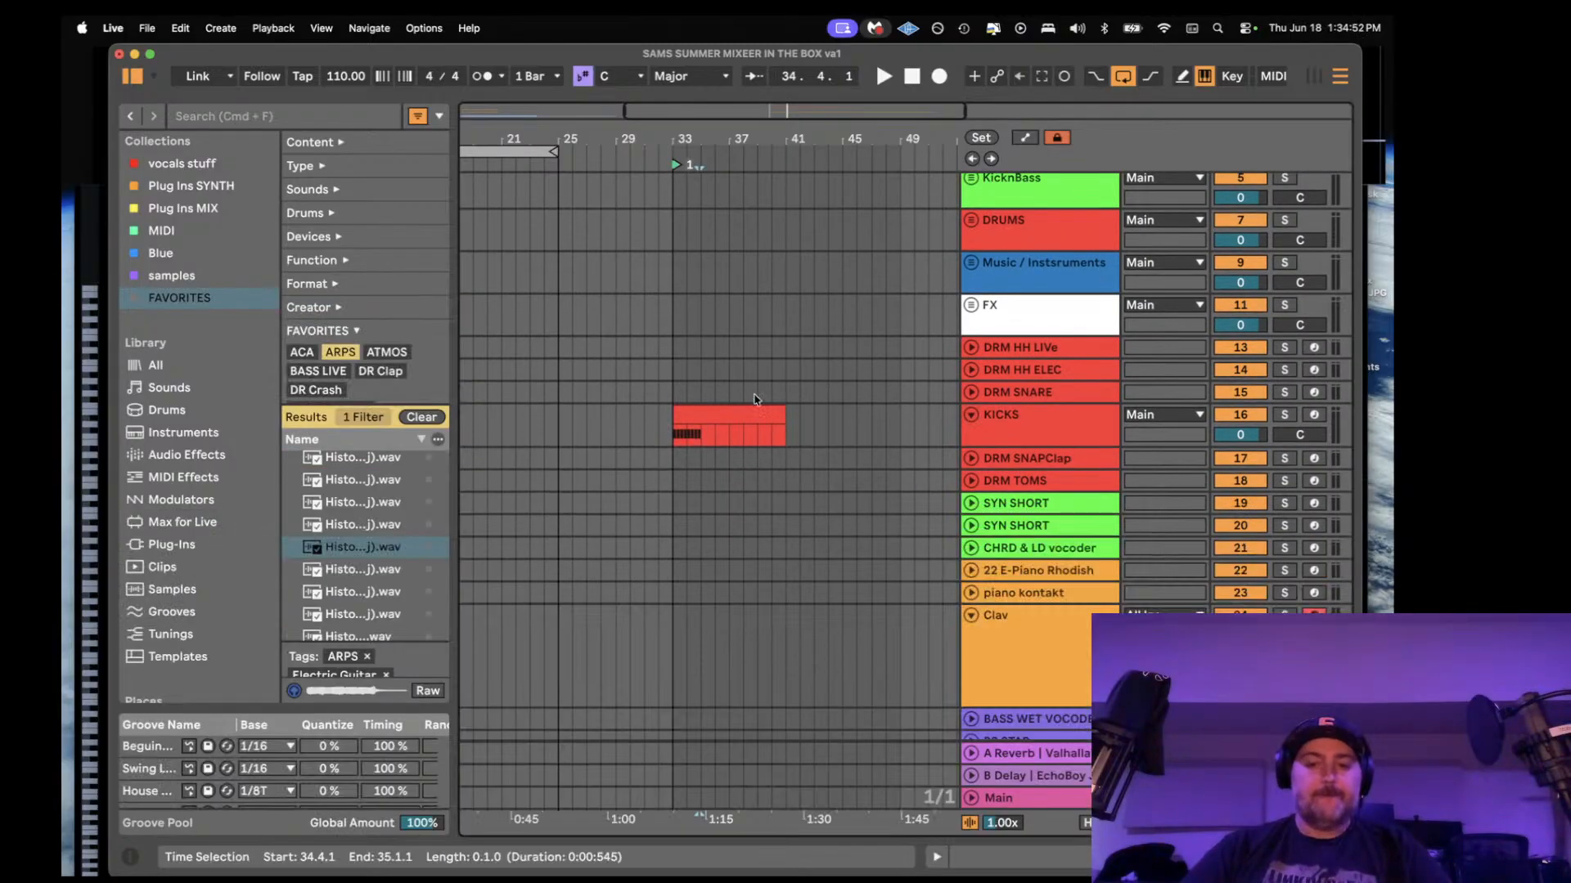
drag(782, 415, 697, 418)
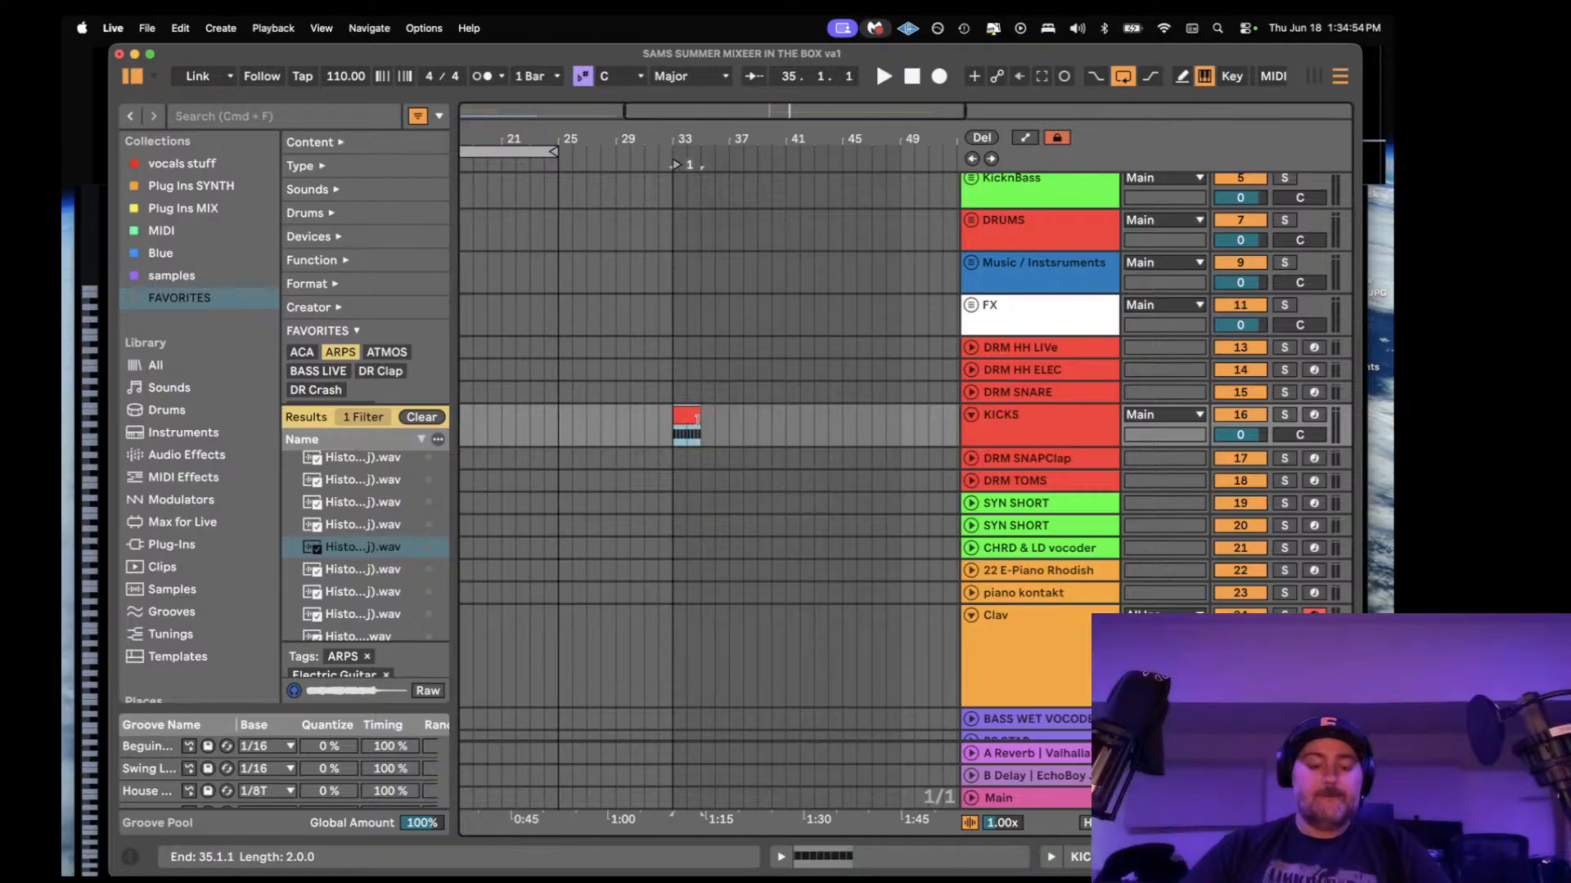
- Select the first beat of the KICKS clip and duplicate it as one-beat clips up to bar 35
key(plus)
key(plus)
key(plus)
key(plus)
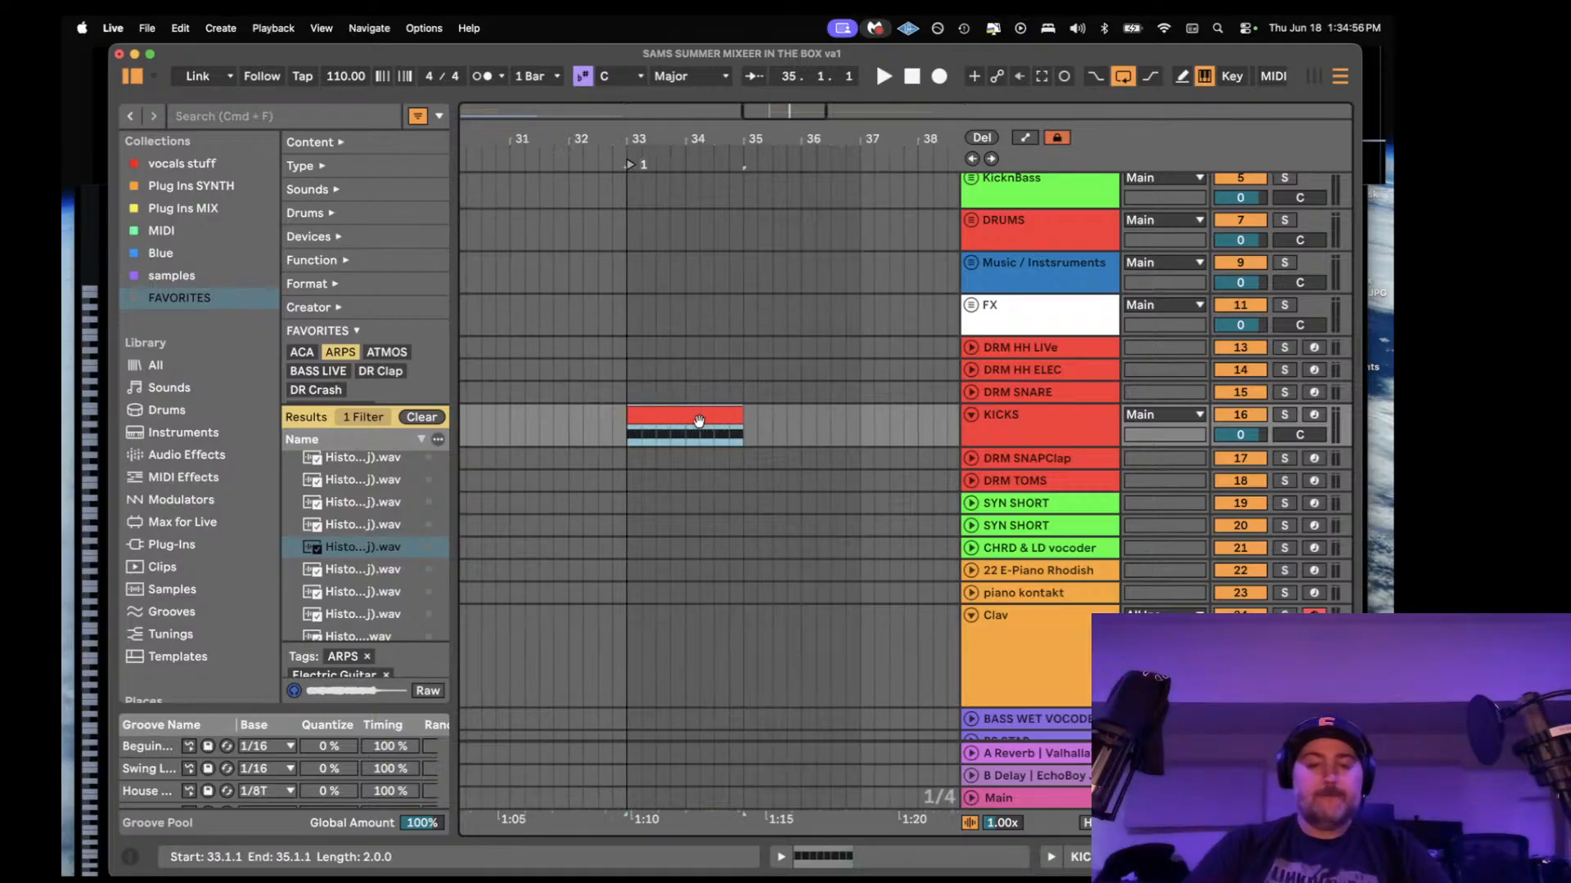
click(625, 437)
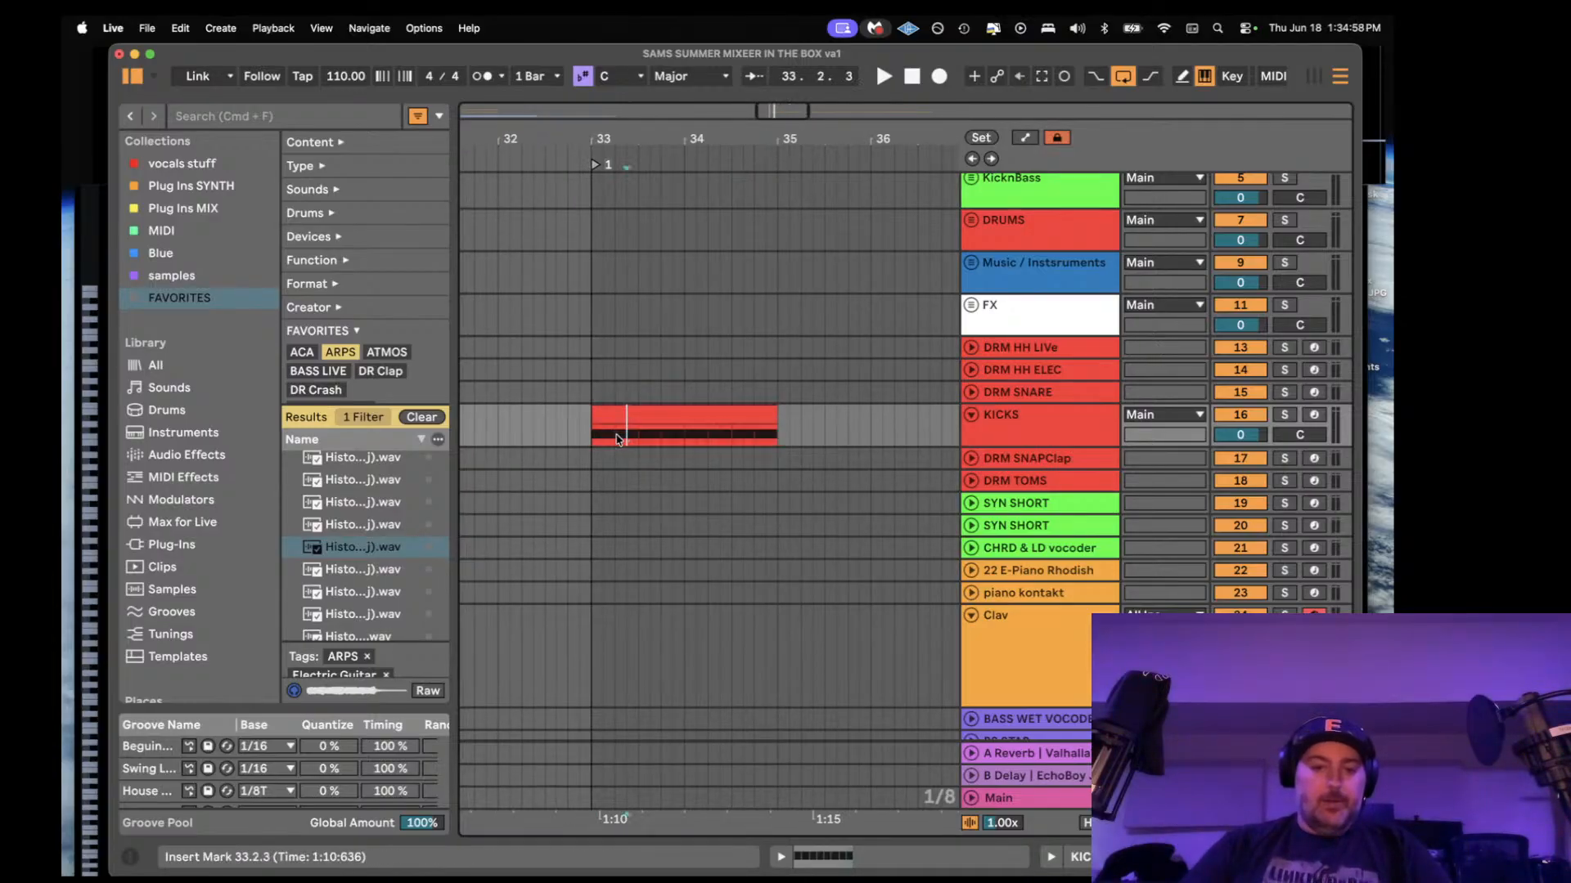
drag(608, 430, 601, 421)
key(super+d)
key(super+d)
key(super+d)
key(super+d)
key(super+d)
key(super+d)
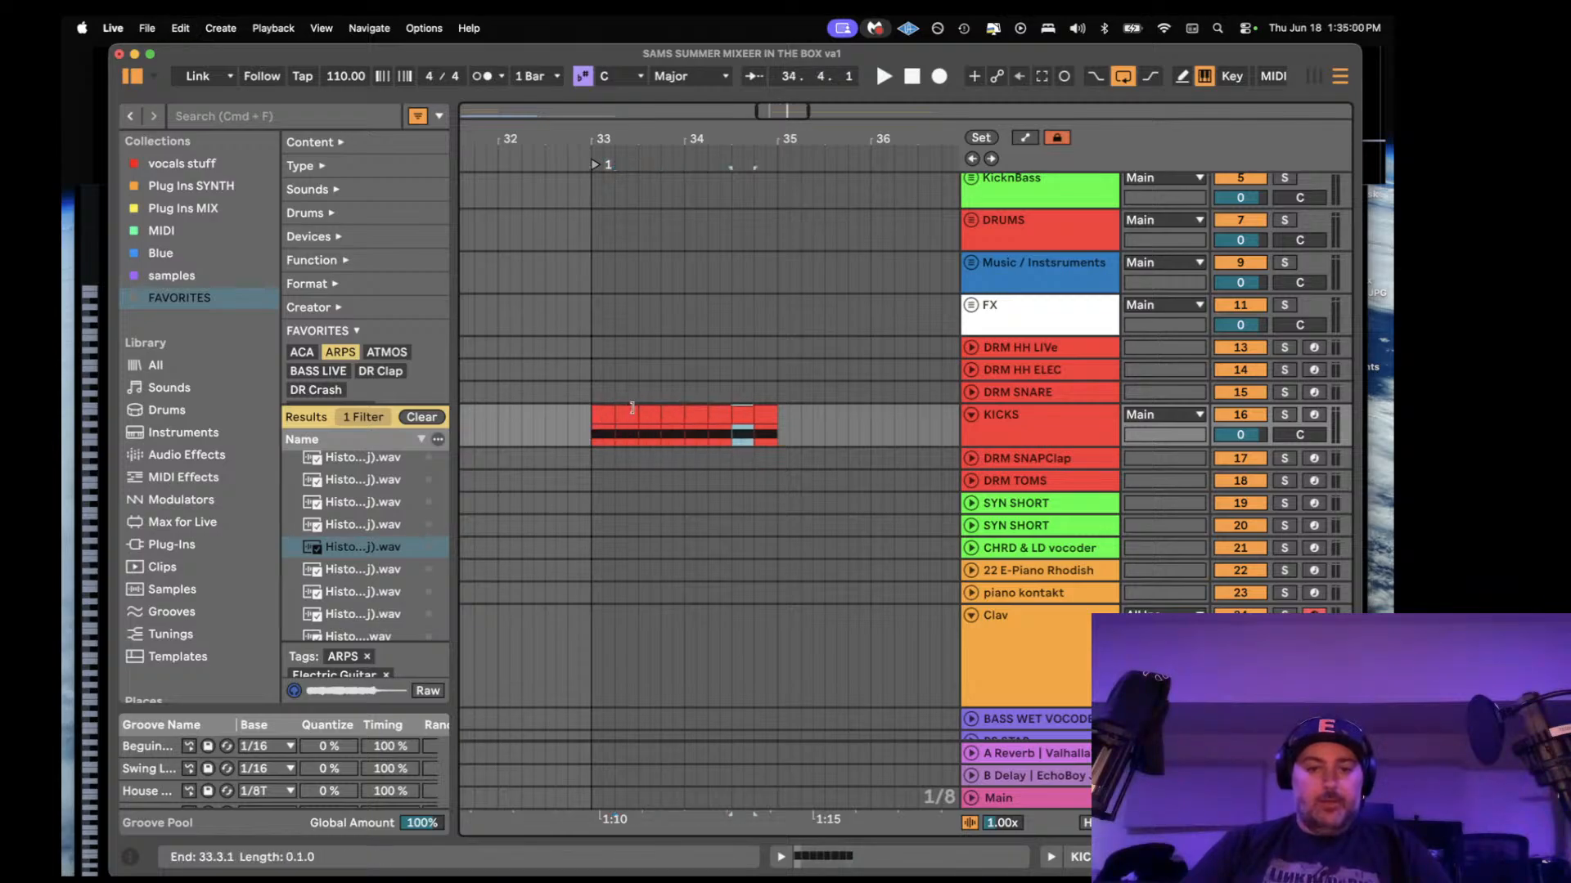
- Copy a one-beat kick clip to DRM SNAPClap at 33.2.1 and repeat the two-beat clap pattern up to bar 35
click(608, 409)
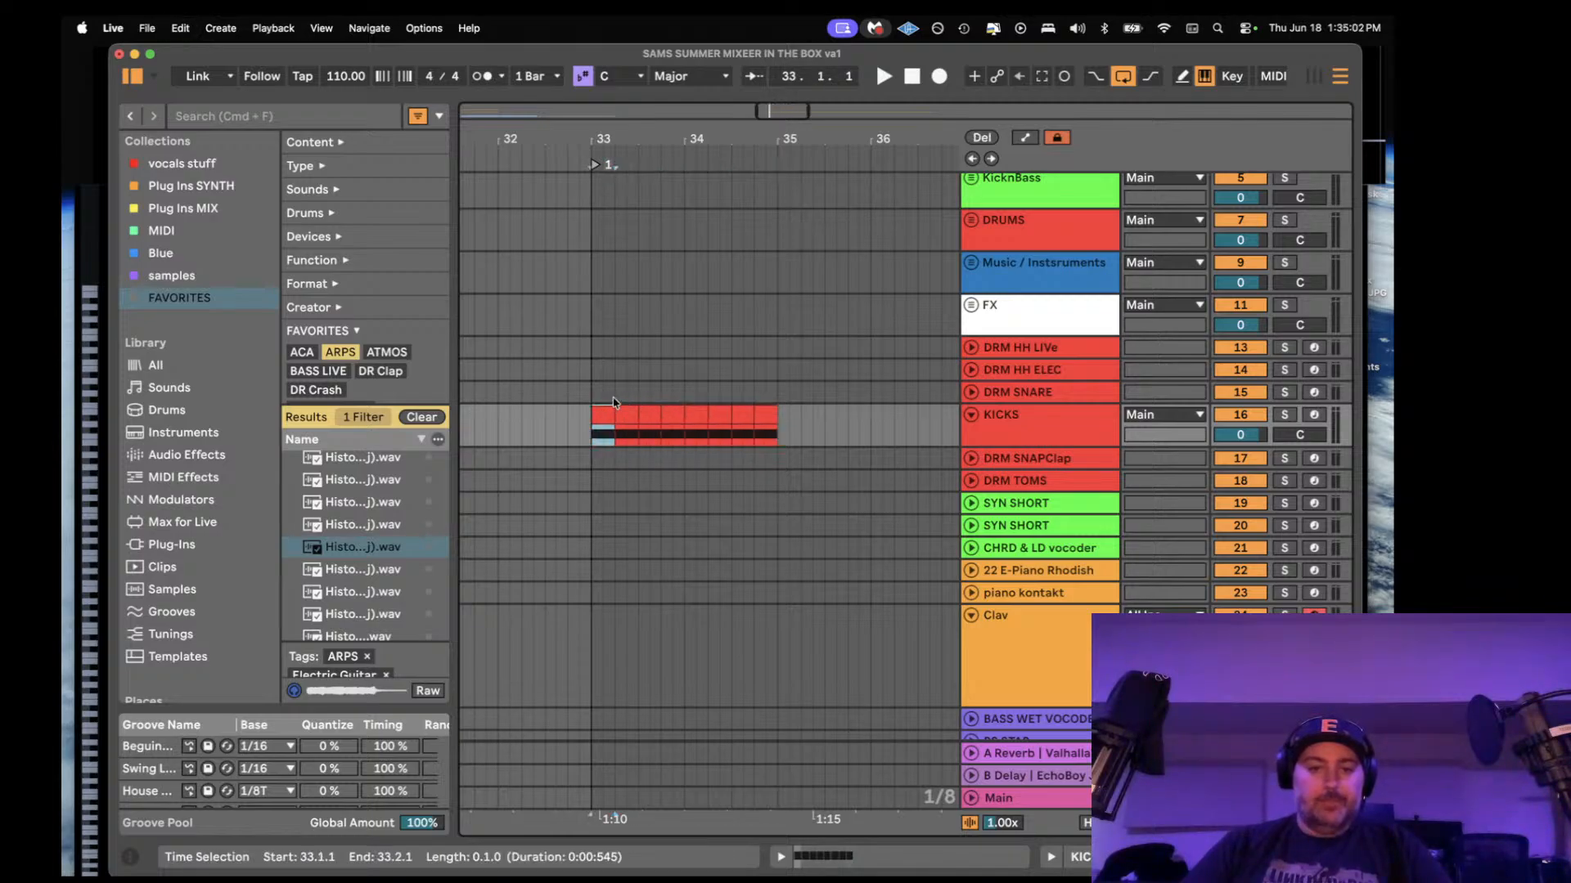
click(614, 456)
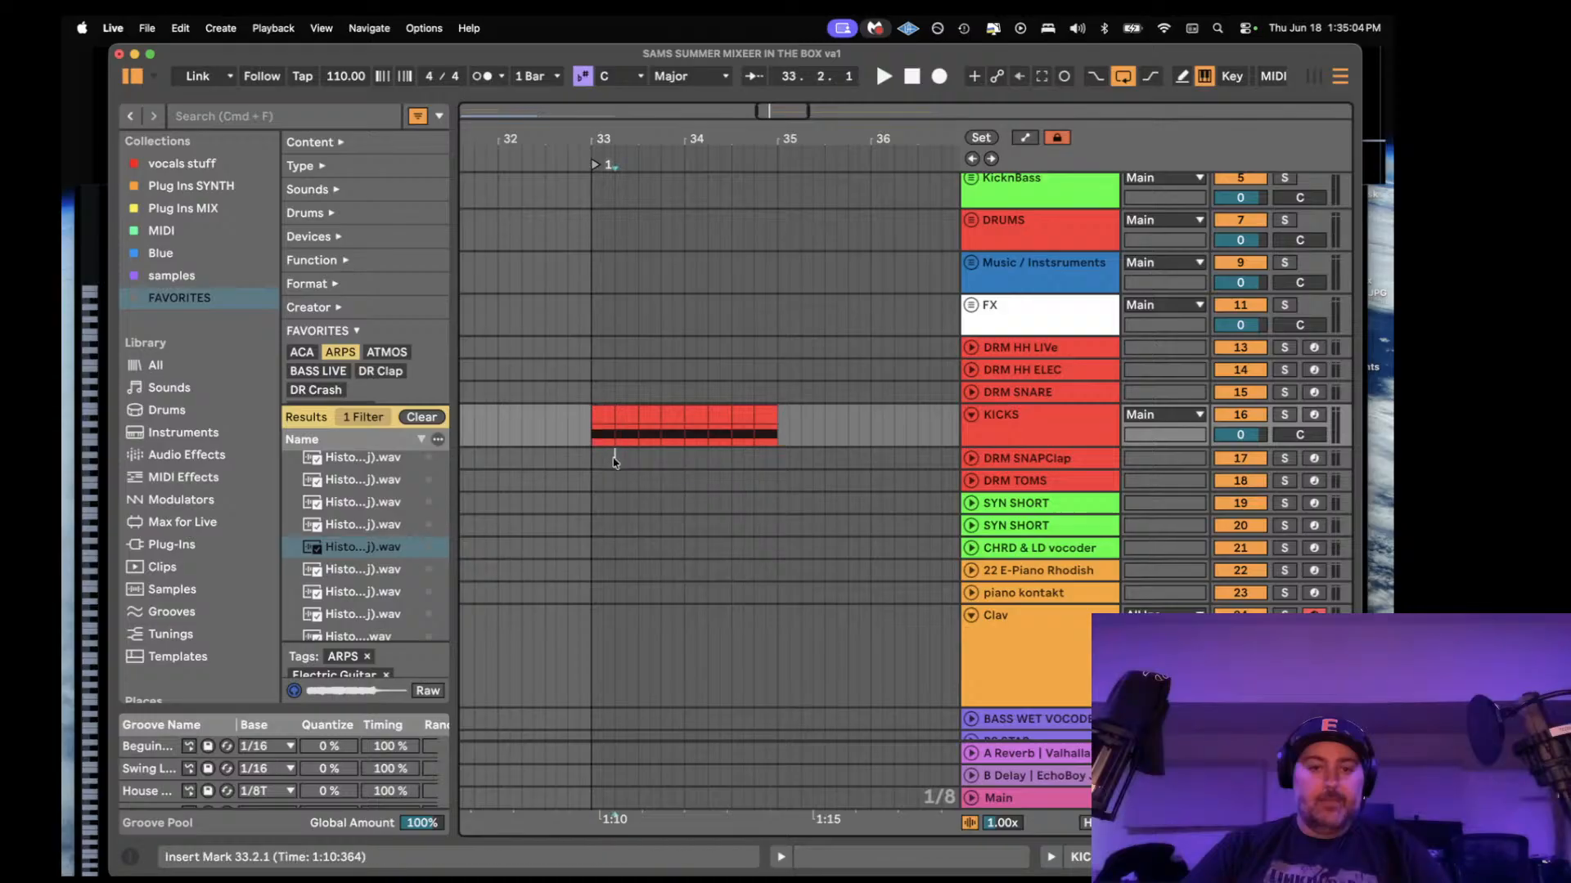
key(super+v)
drag(597, 460, 624, 461)
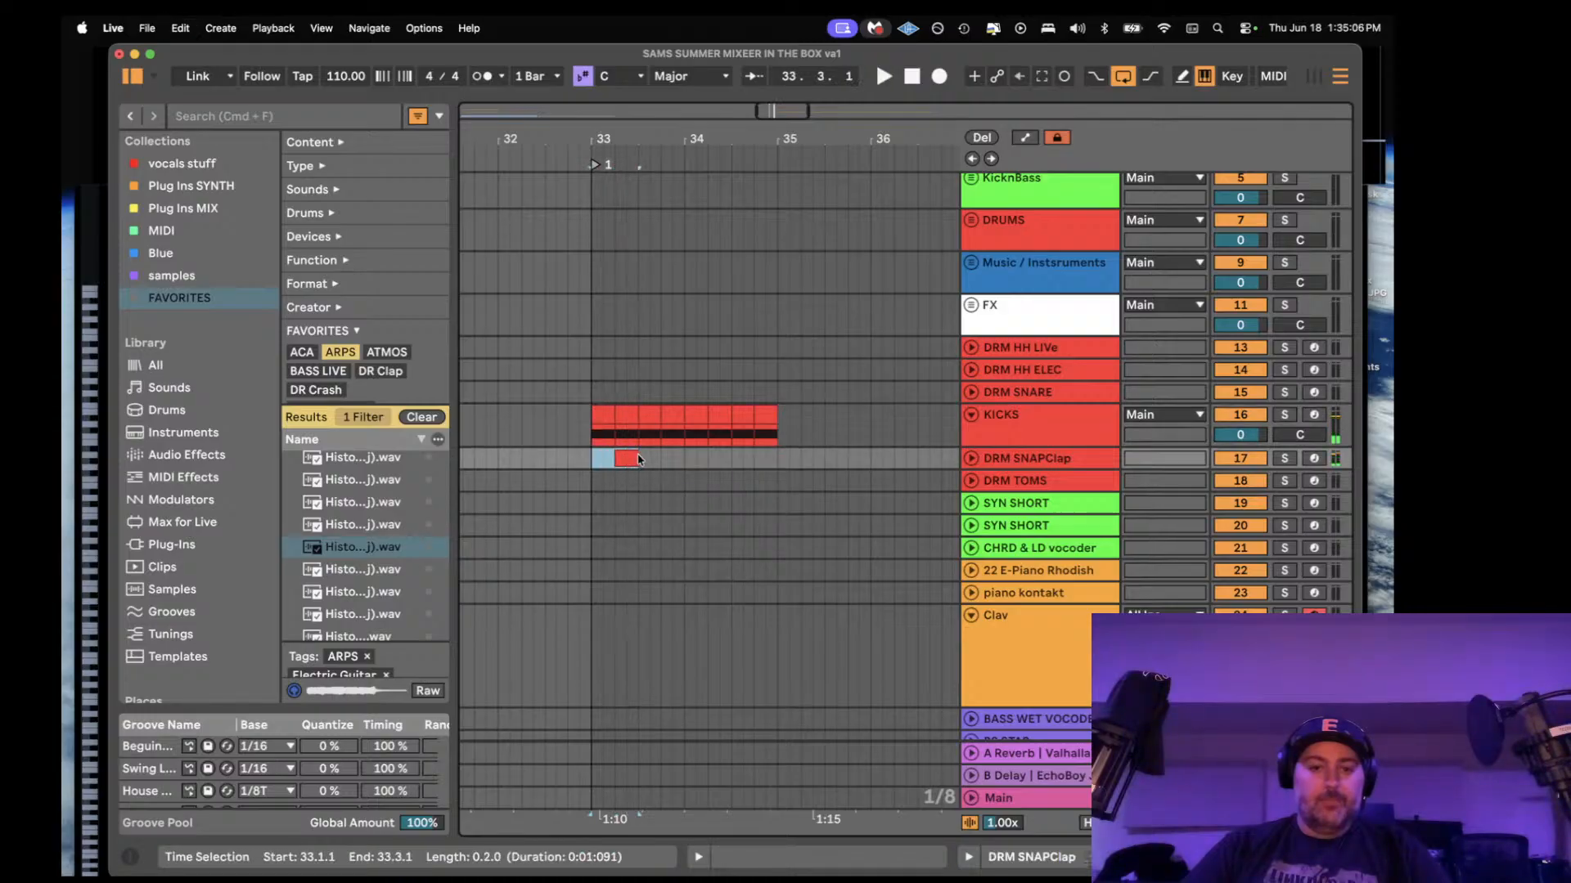
key(space)
key(super+d)
key(super+d)
key(super+d)
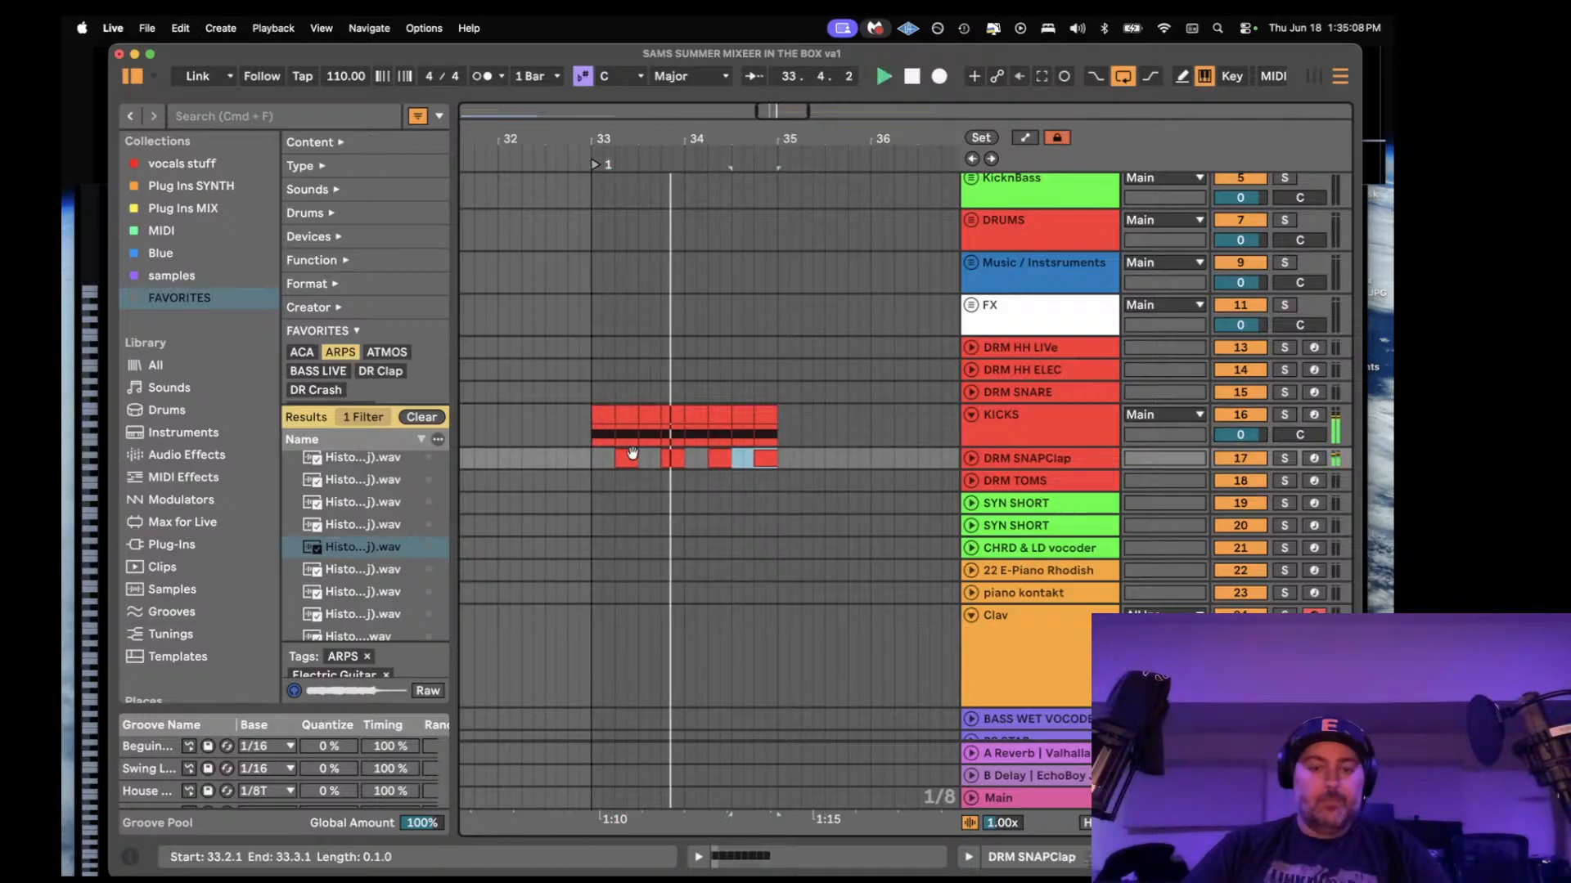
key(space)
- Copy a one-beat clap clip to the offbeat at 33.1.3, place it on DRM HH ELEC and audition it
click(617, 457)
key(super+c)
click(603, 393)
key(super+v)
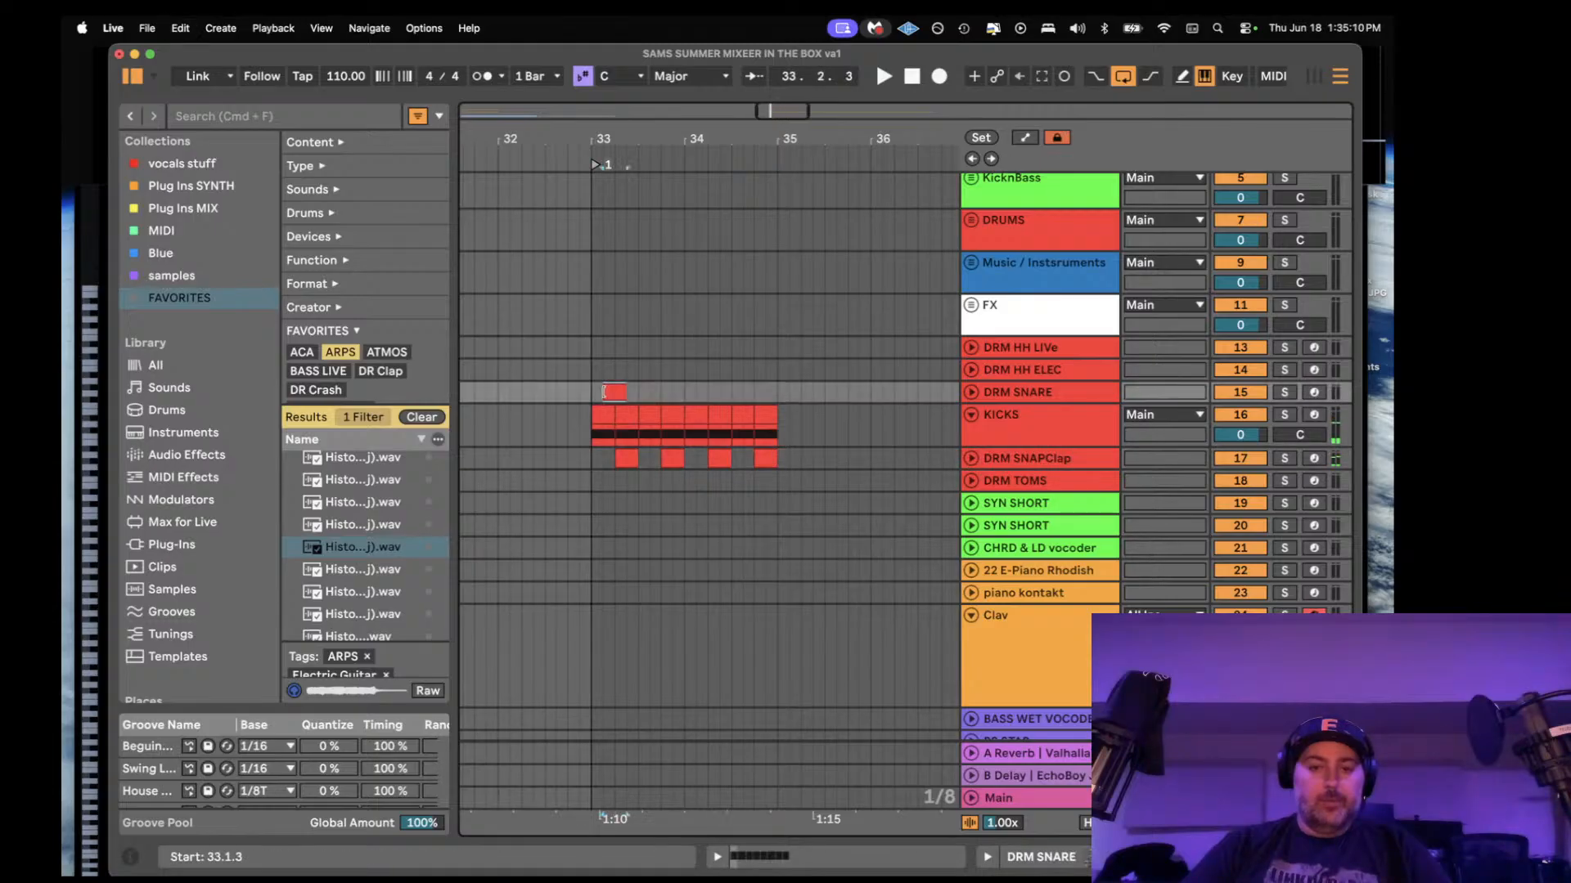
key(space)
drag(612, 389, 594, 372)
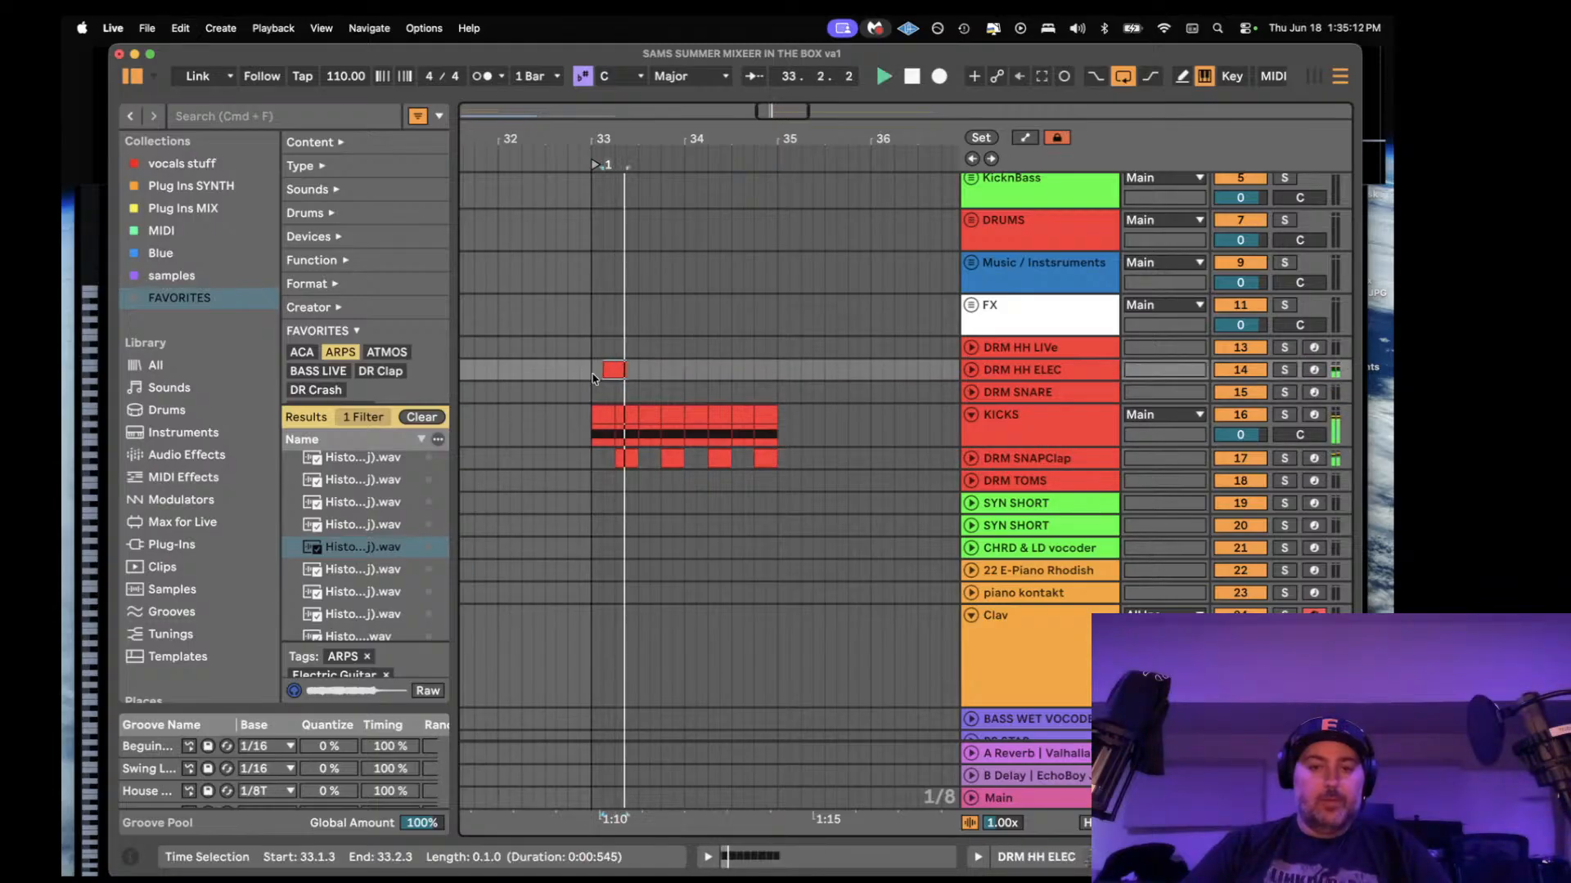
key(space)
click(613, 371)
key(space)
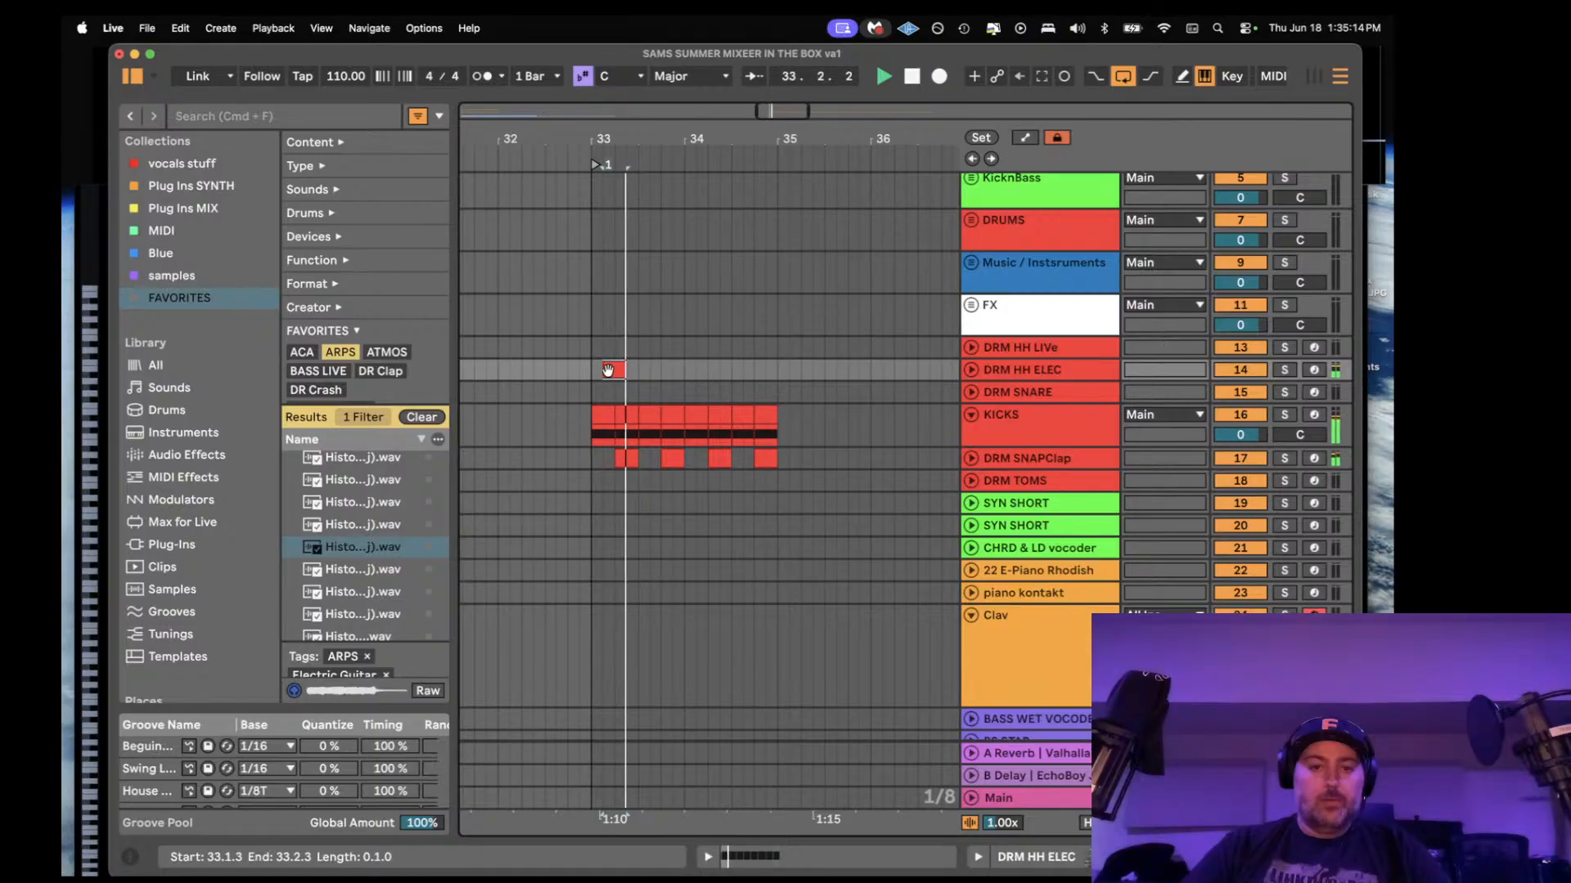
- Duplicate the offbeat hi-hat clip every beat along DRM HH ELEC until 35.1.3
key(super+d)
key(super+d)
key(super+d)
key(super+d)
key(super+d)
key(super+d)
key(super+d)
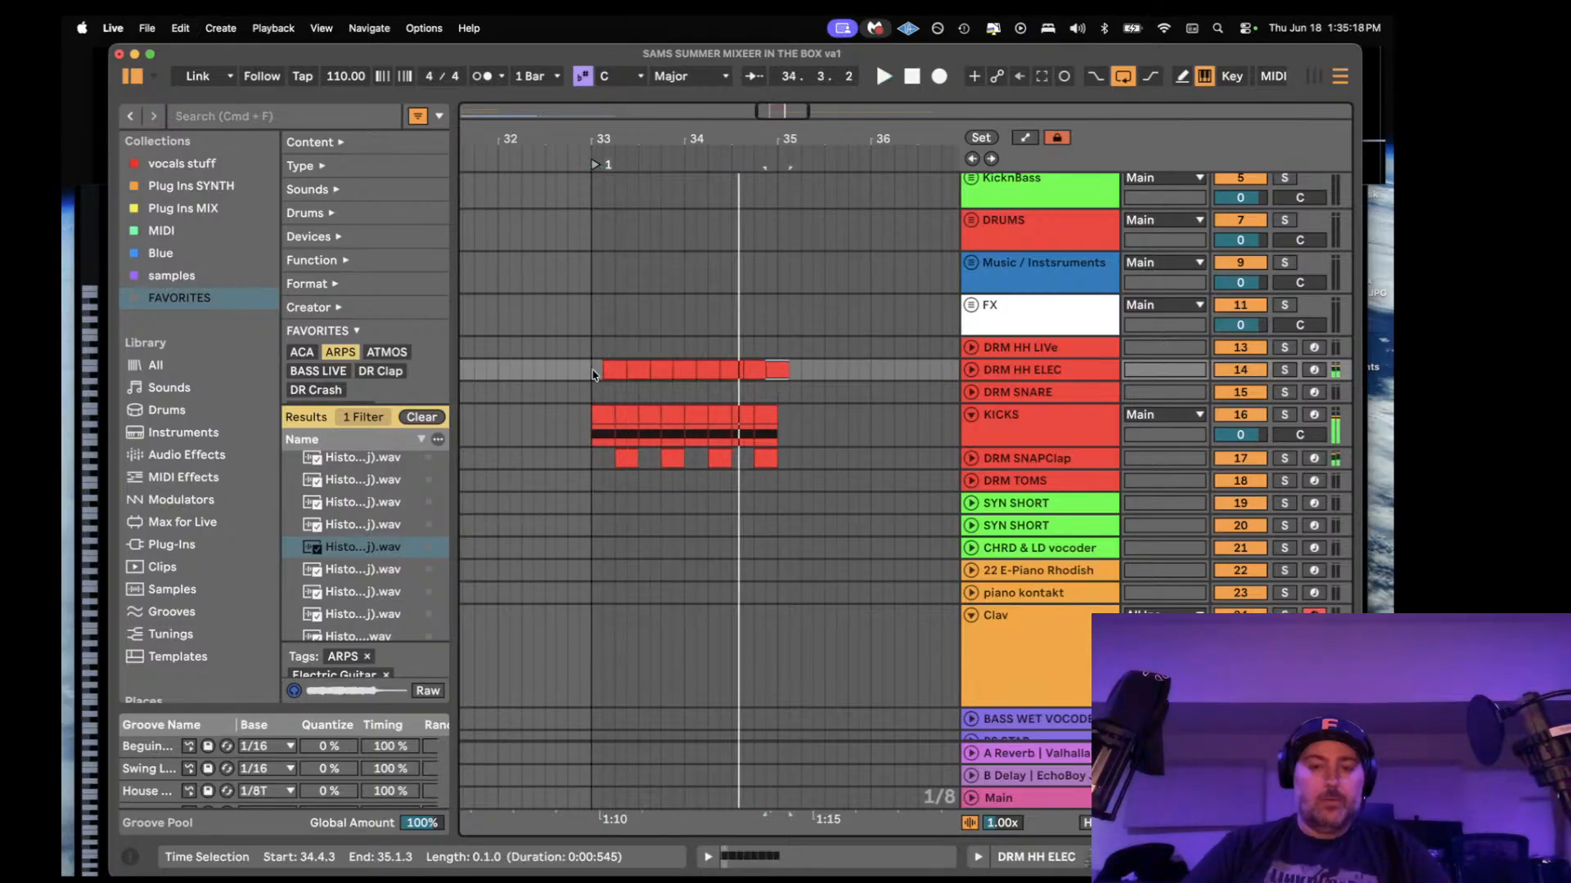
key(space)
- Copy the whole DRM HH ELEC pattern to DRM HH LIVe at bar 33 and play the drums
drag(596, 370, 809, 368)
click(599, 349)
key(super+v)
key(space)
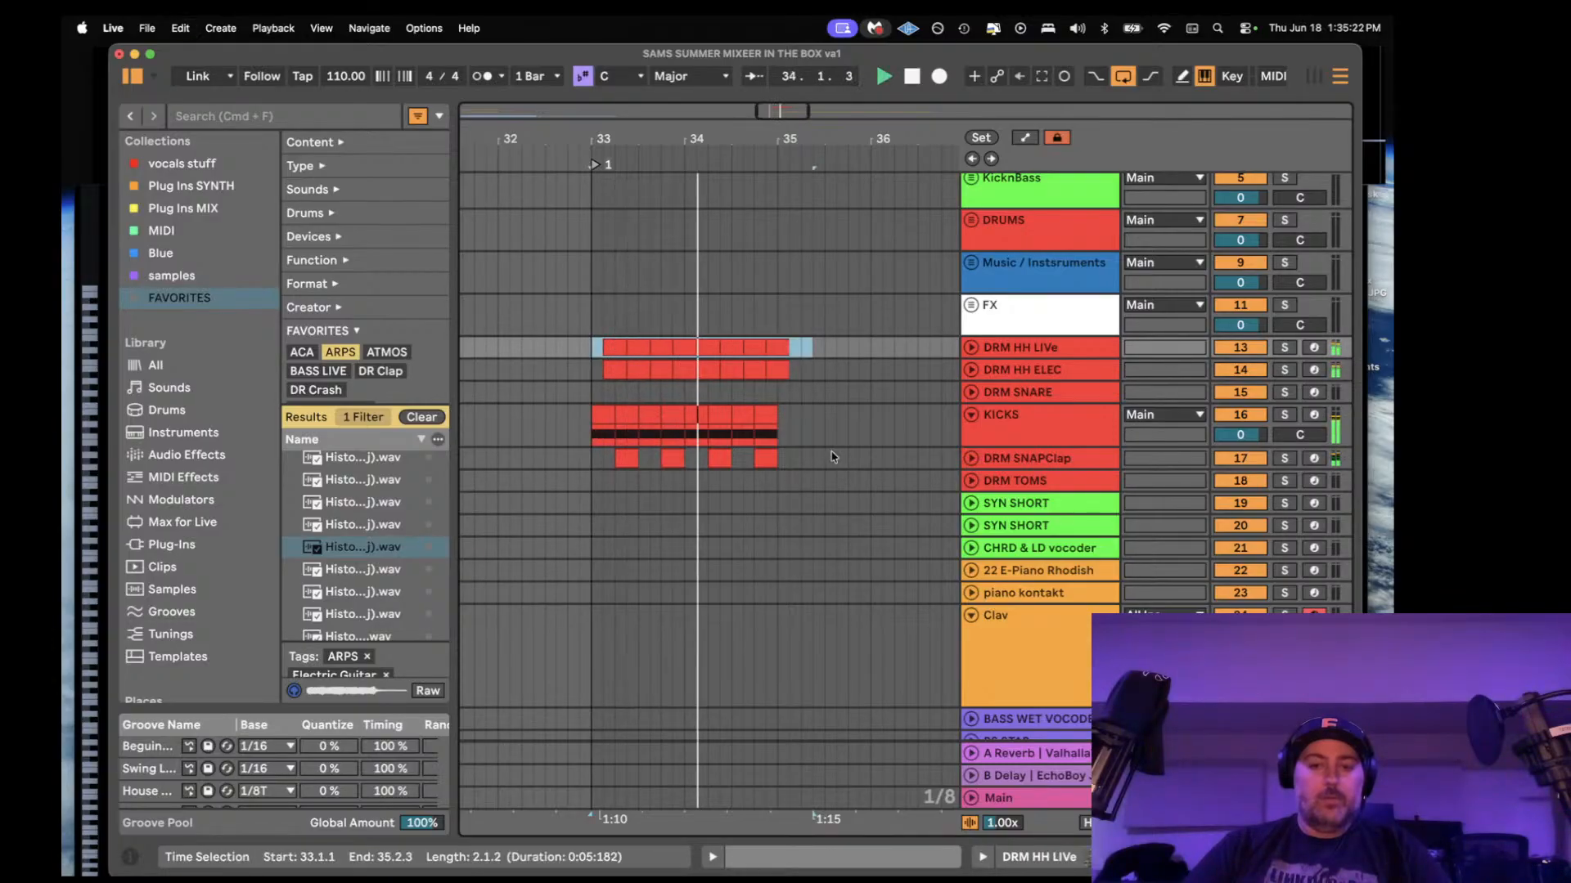
- Show the DRM SNAPClap devices and activate the house chain in its Instrument Rack during playback
double_click(1028, 459)
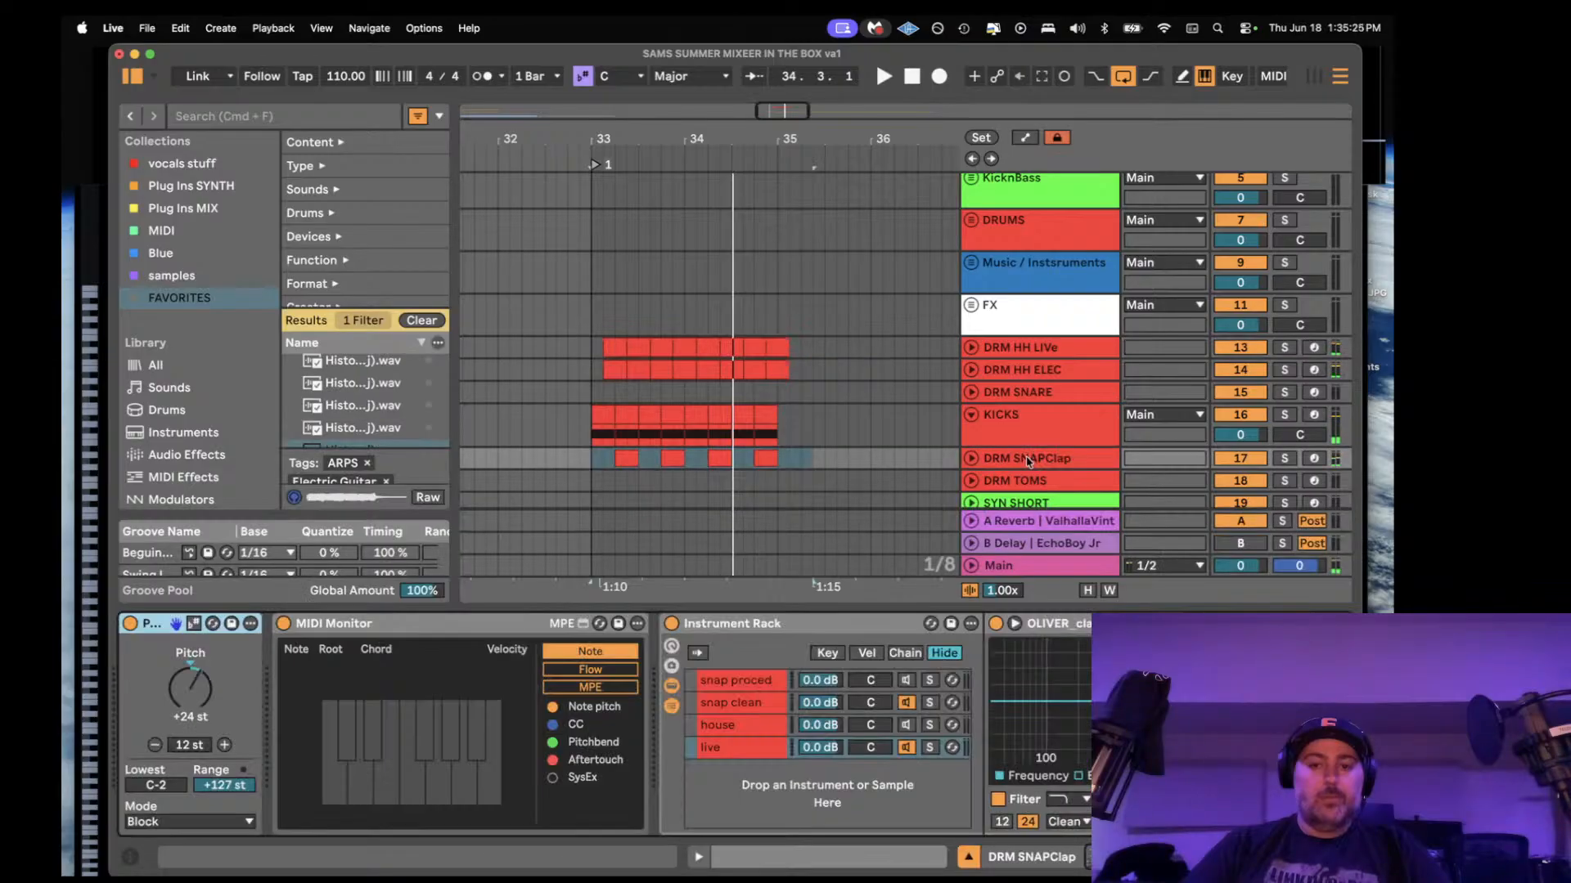
click(904, 681)
click(906, 726)
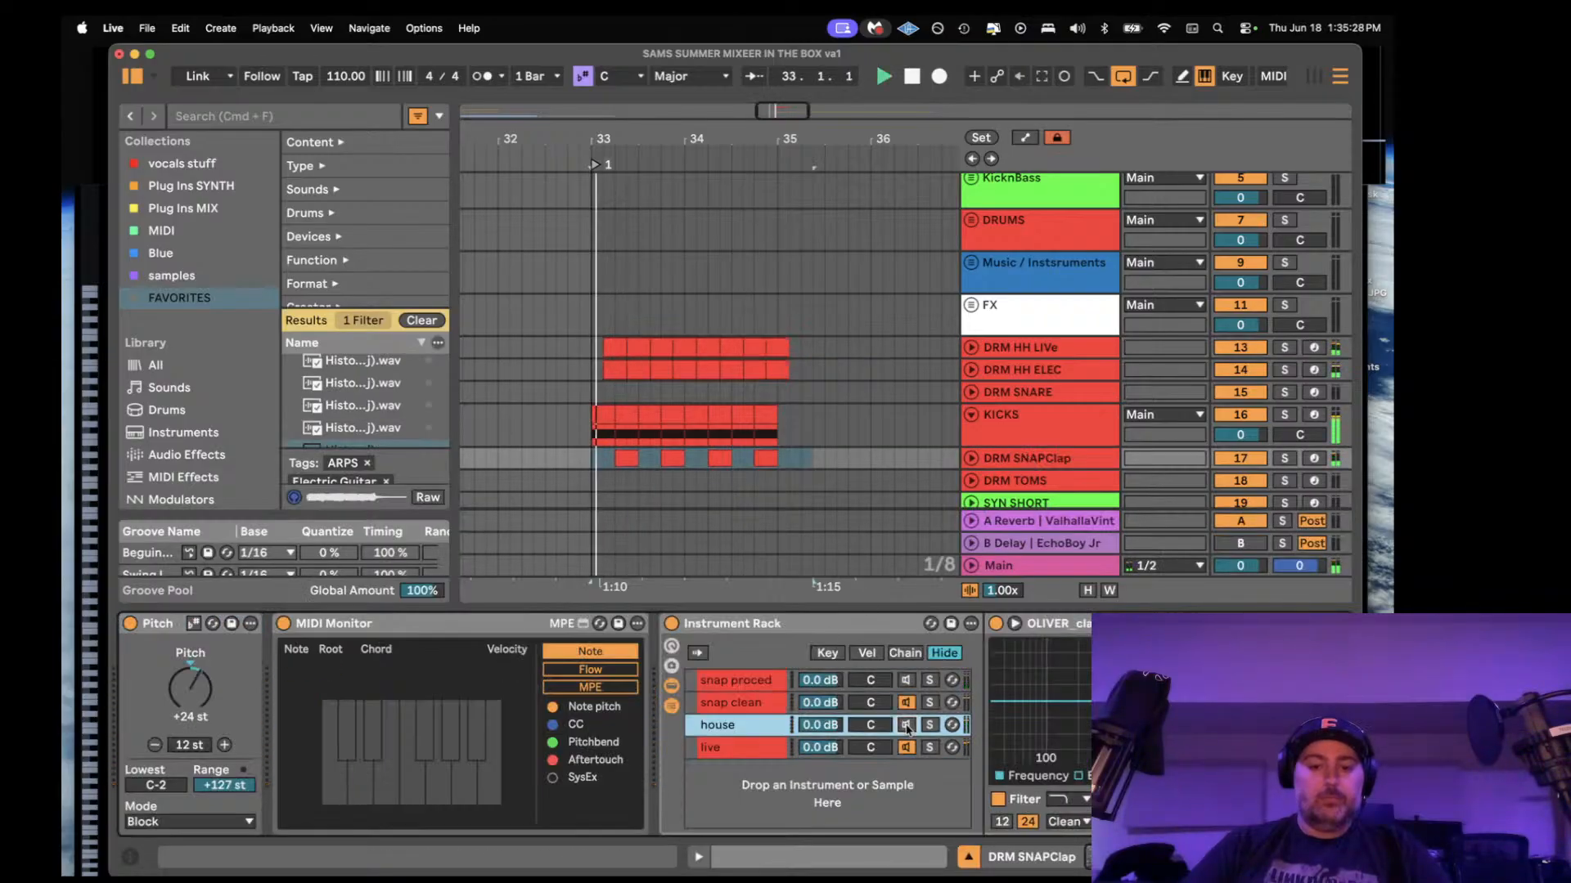
click(906, 728)
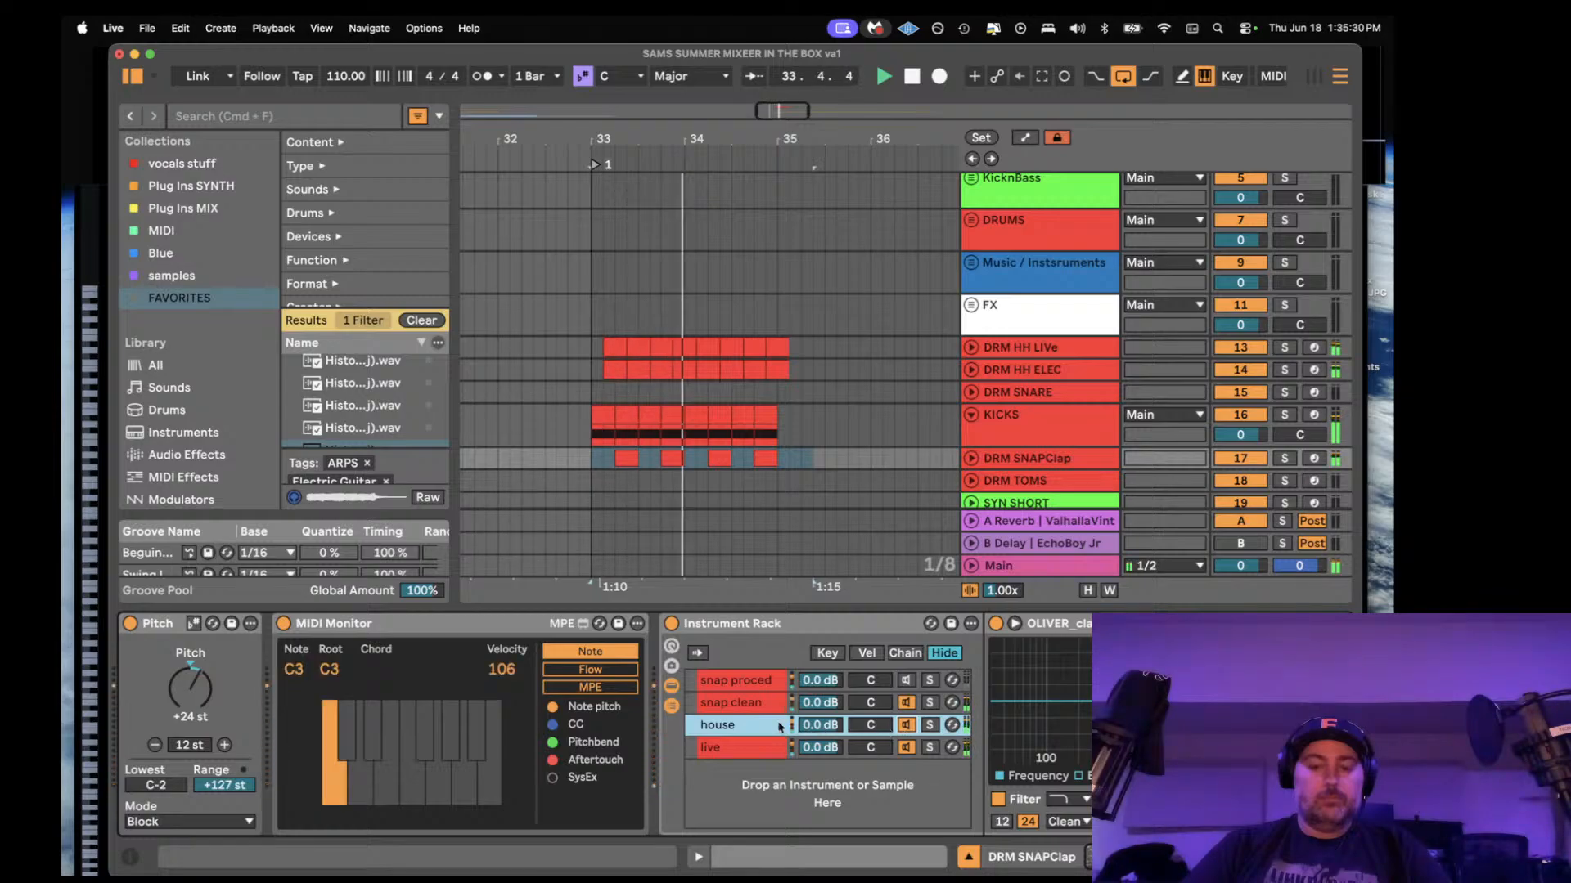
- Shorten the amplitude decay of the OLIVER_clap_electronic sample in the house chain to 1.00 ms while the groove plays
scroll(773, 703, right, 10)
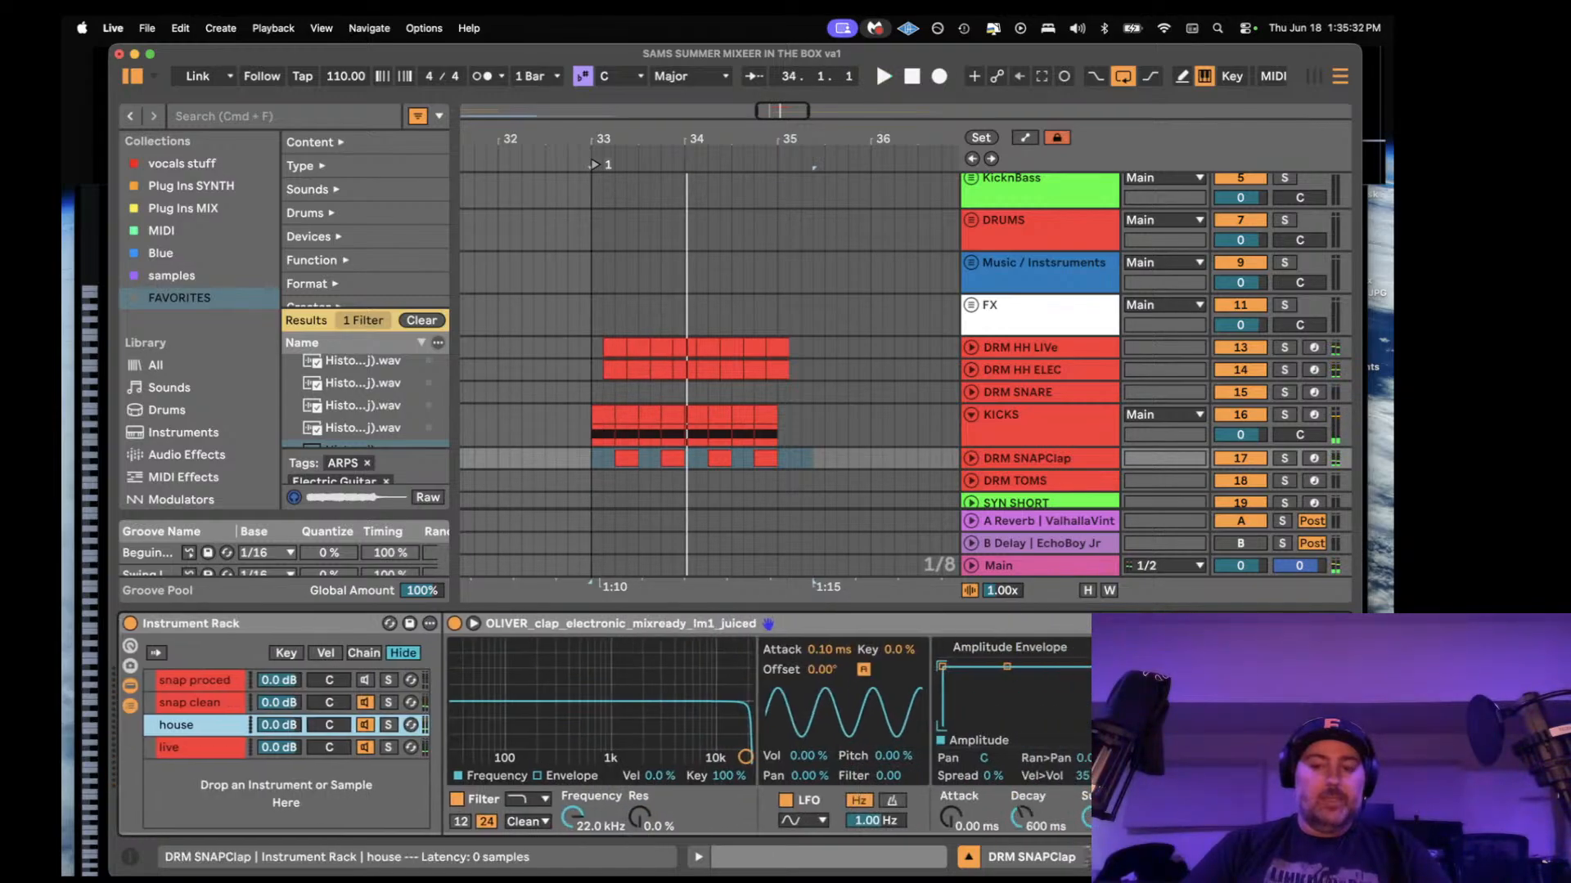
click(1123, 624)
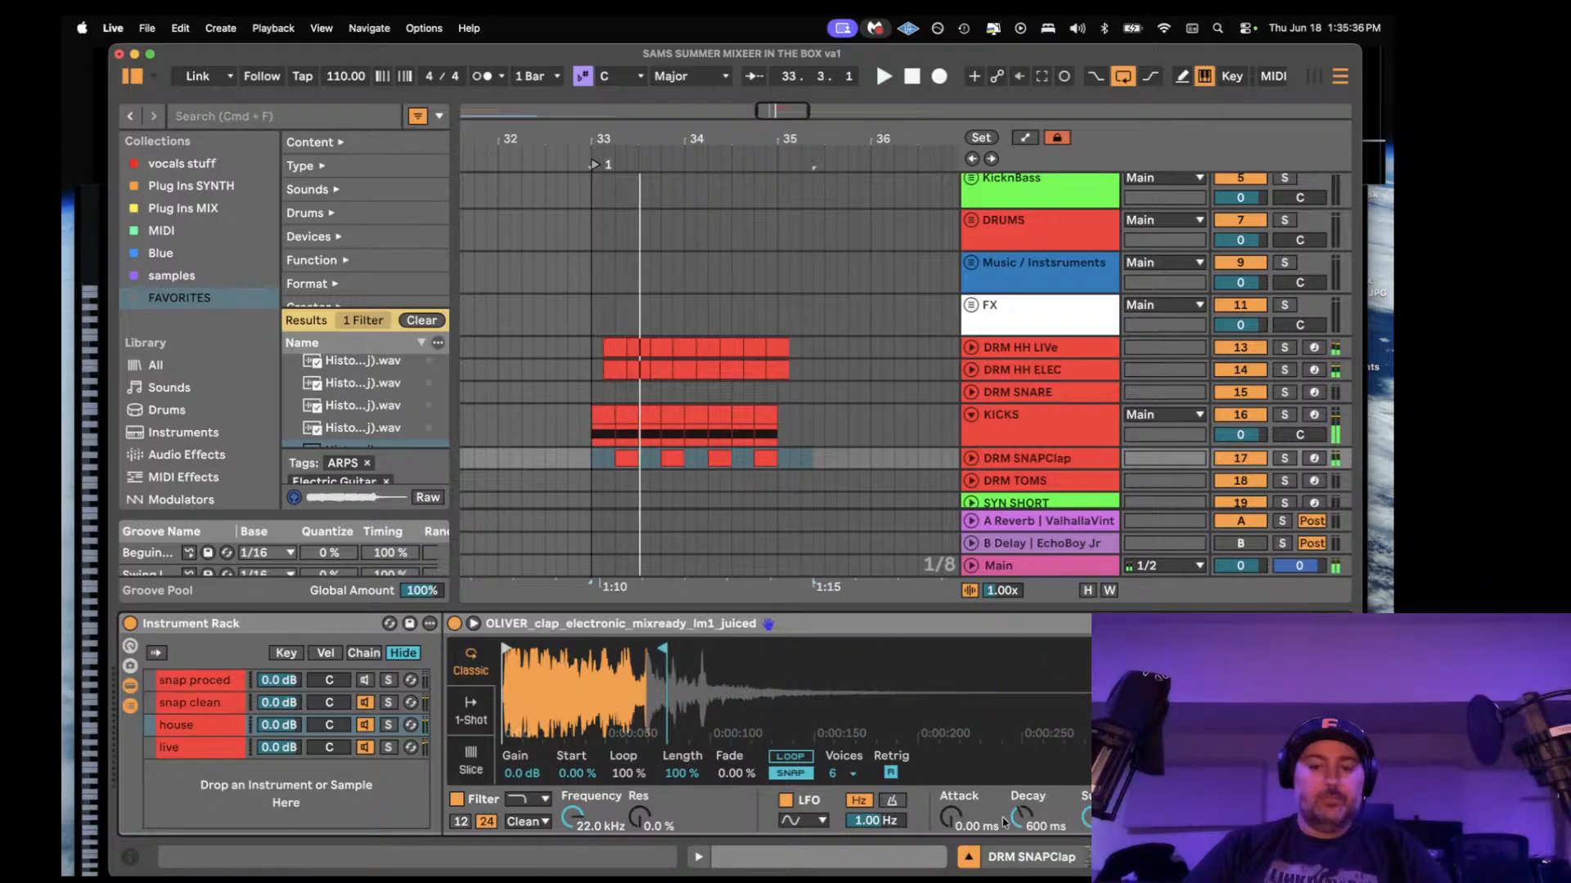
key(space)
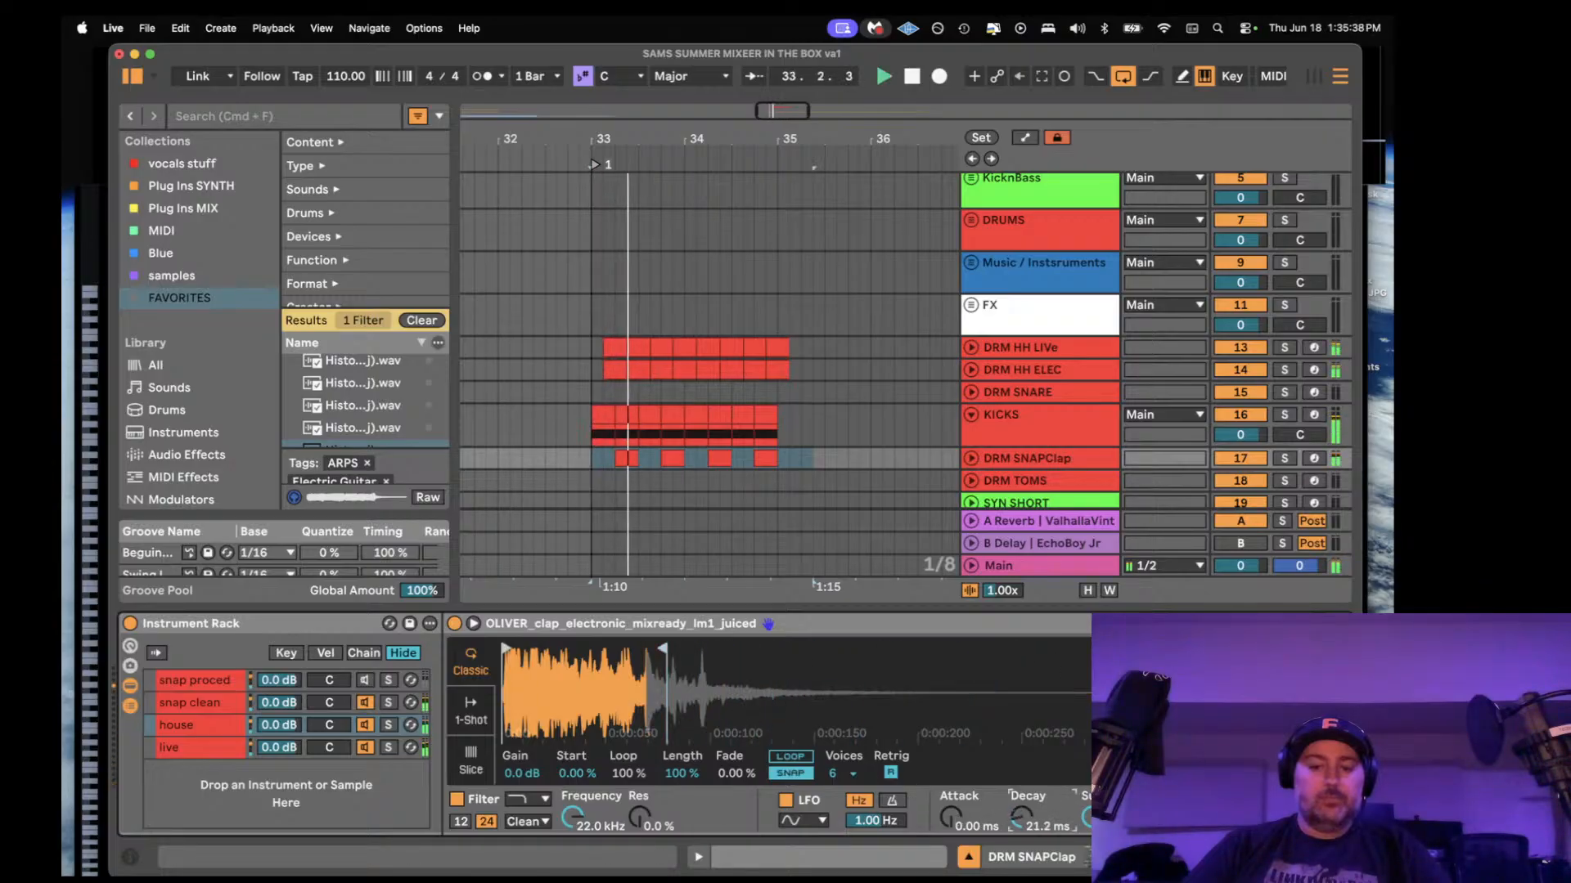
drag(1021, 816, 1022, 845)
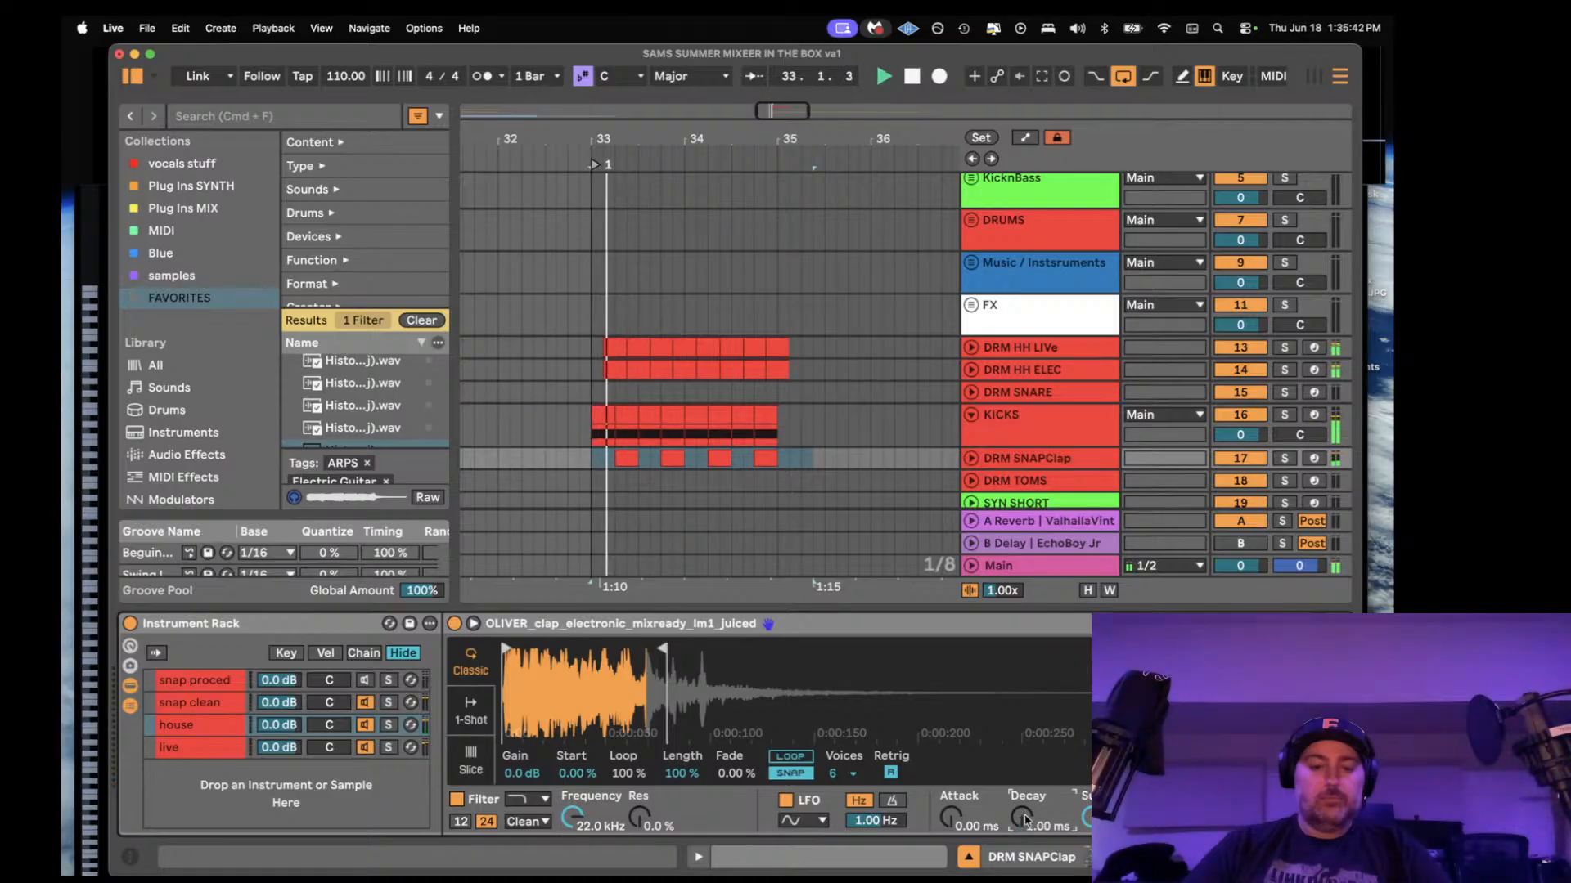
- Solo the house chain in the DRM SNAPClap rack and play the groove from 33.1.1
click(222, 732)
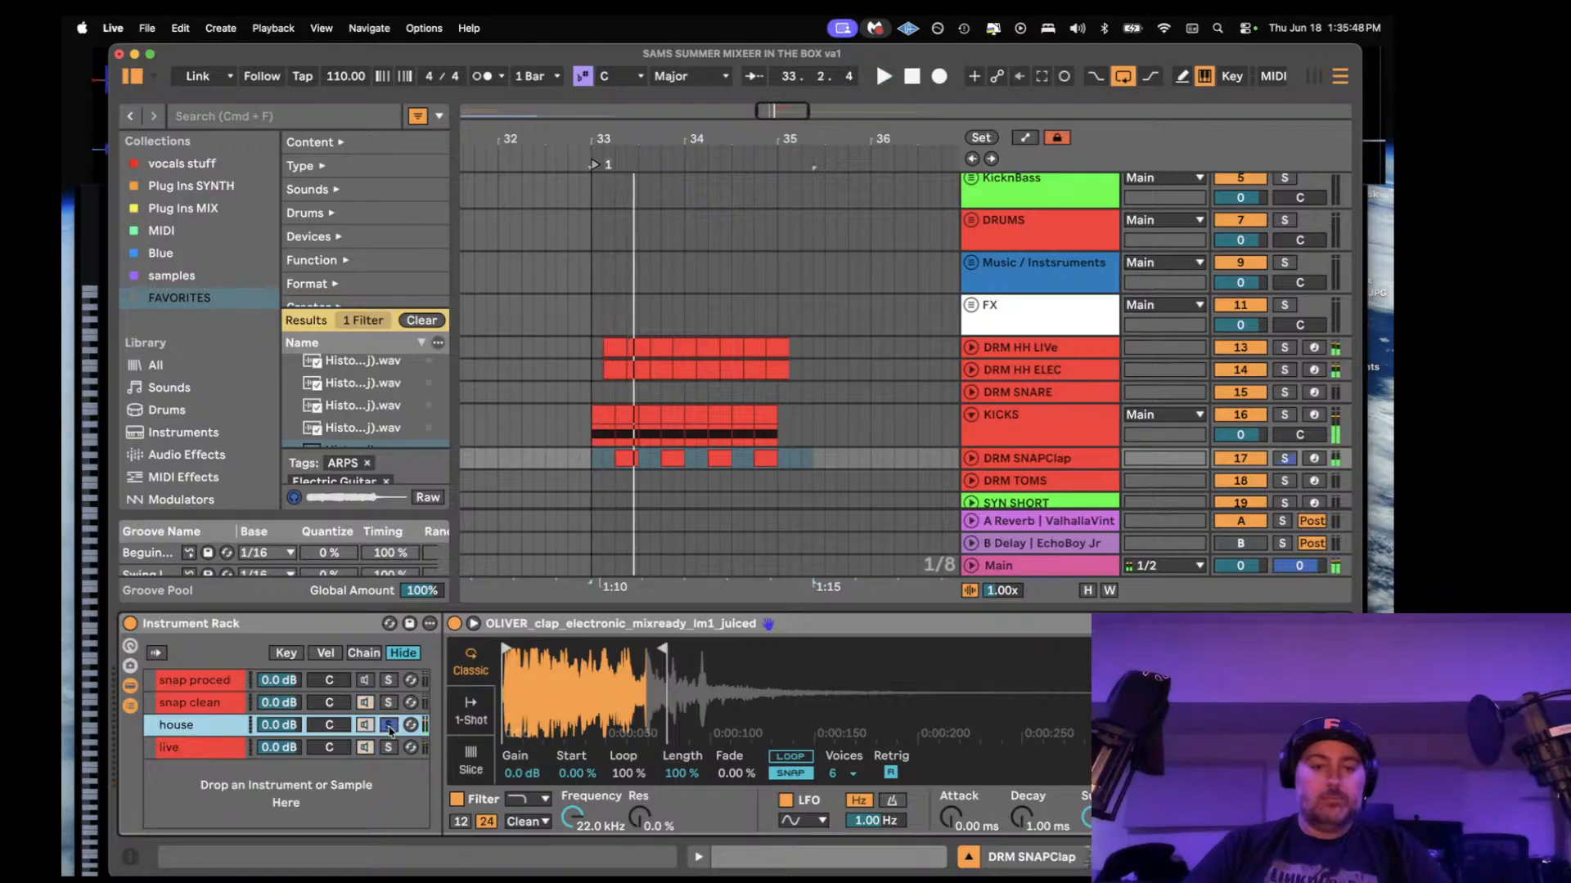
scroll(643, 368, down, 3)
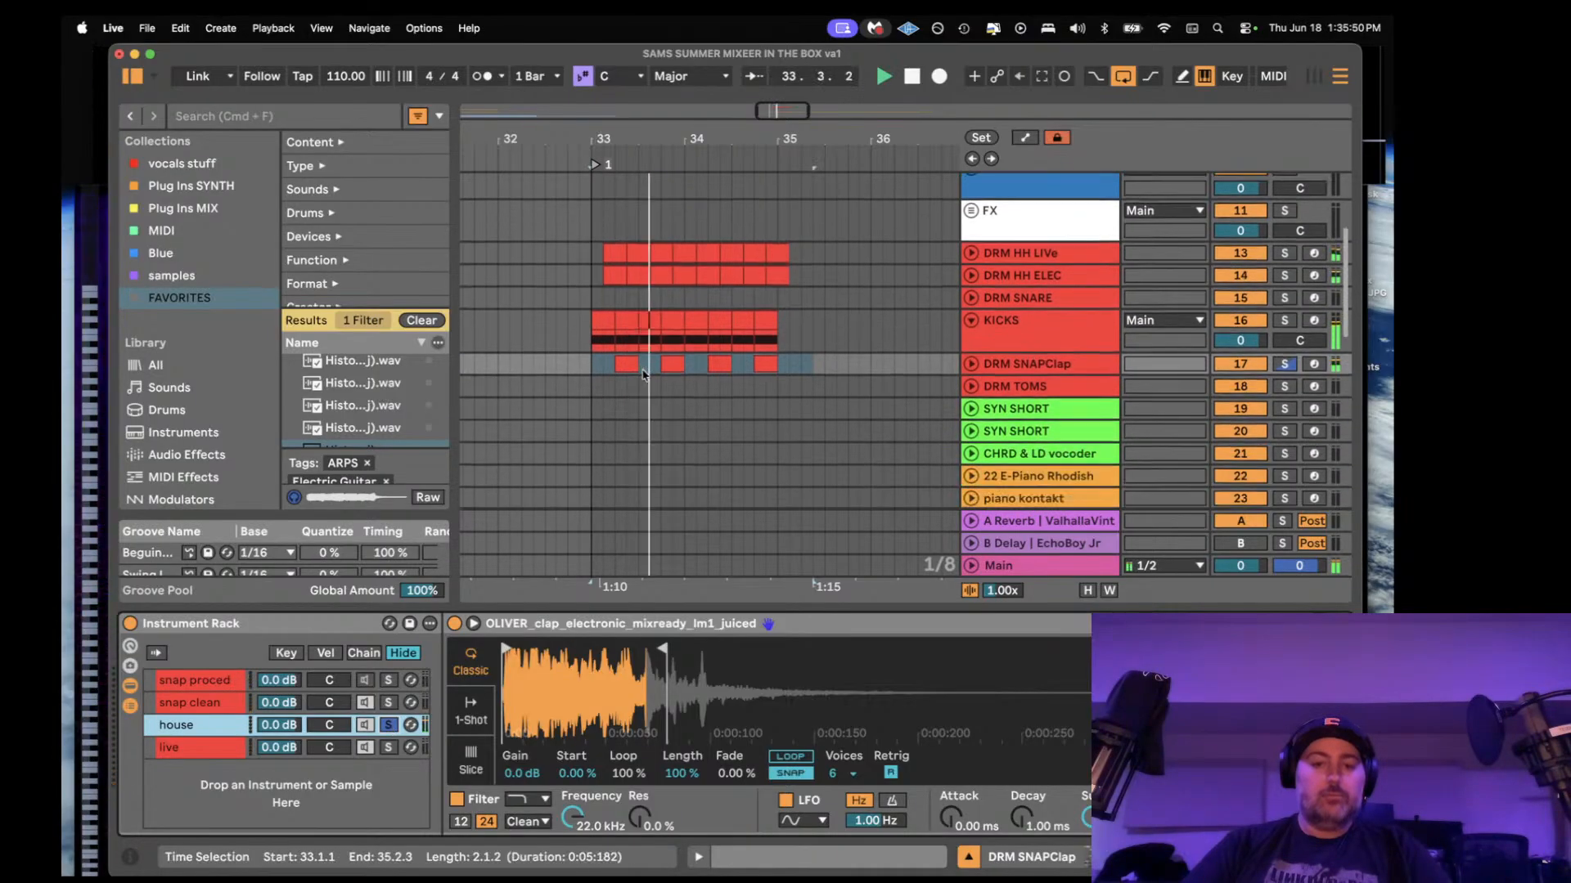
key(space)
click(596, 166)
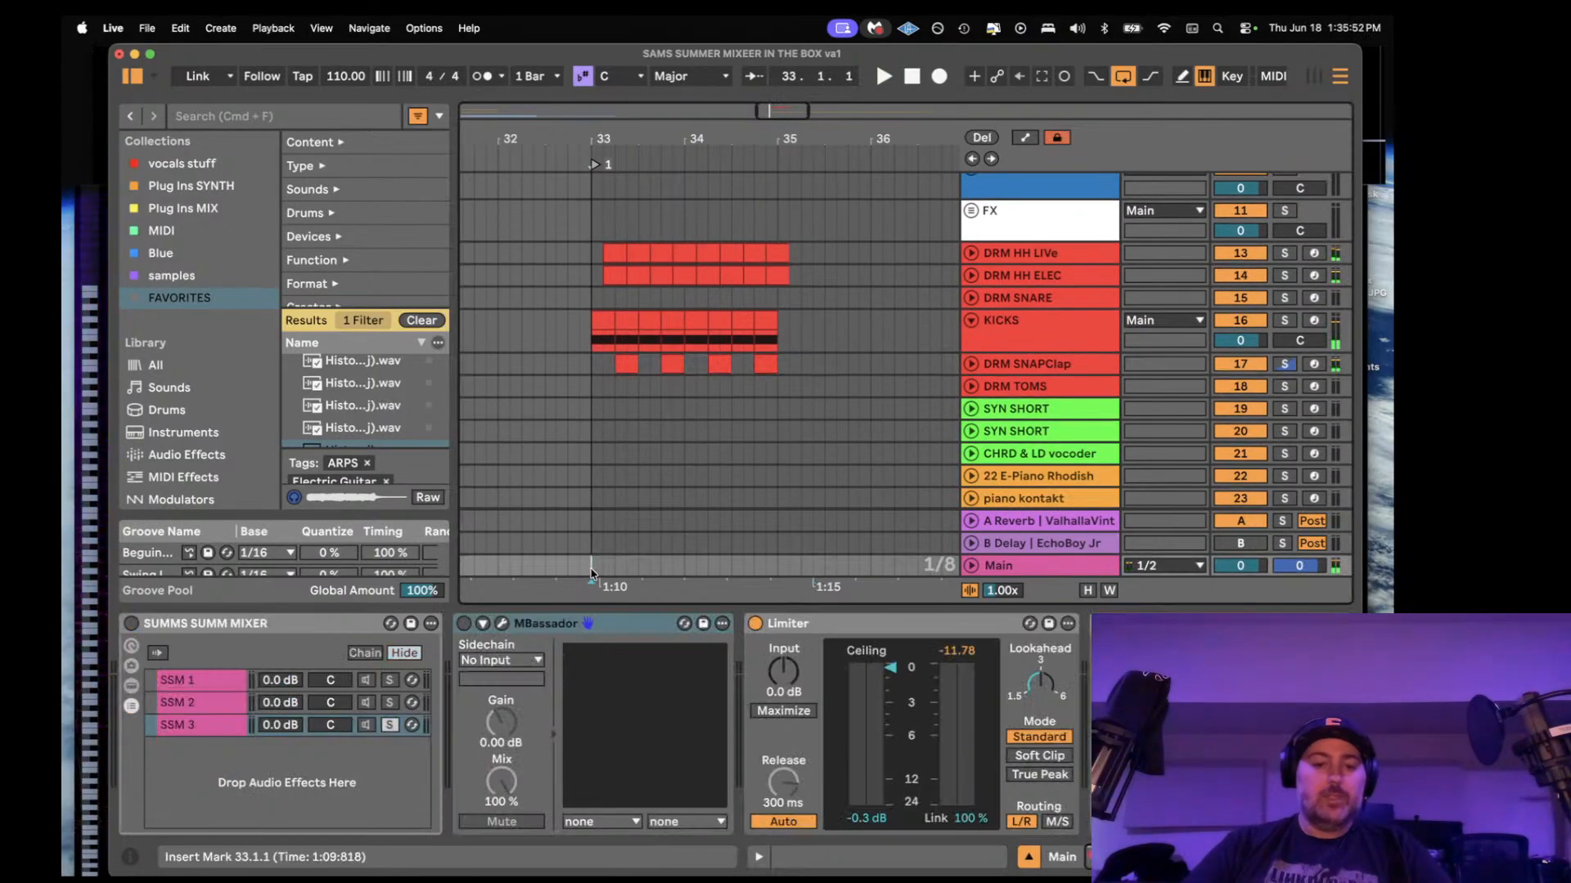
key(space)
- Check the KICKS devices against the soloed house clap, selecting the clap clip at 33.2.1 and replaying the groove
click(1020, 337)
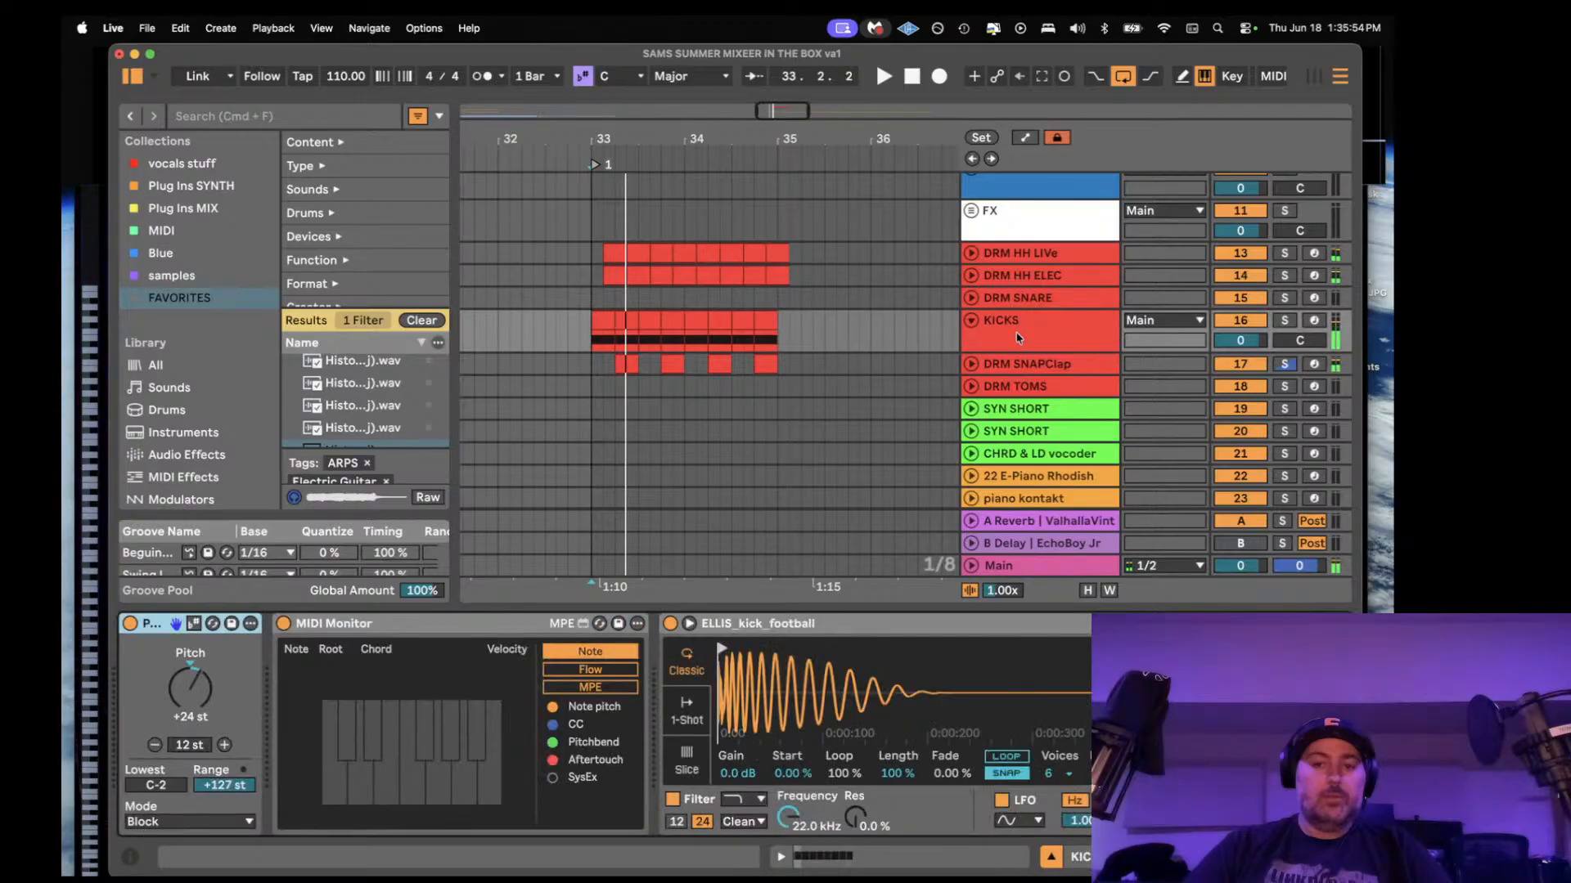
key(space)
click(626, 364)
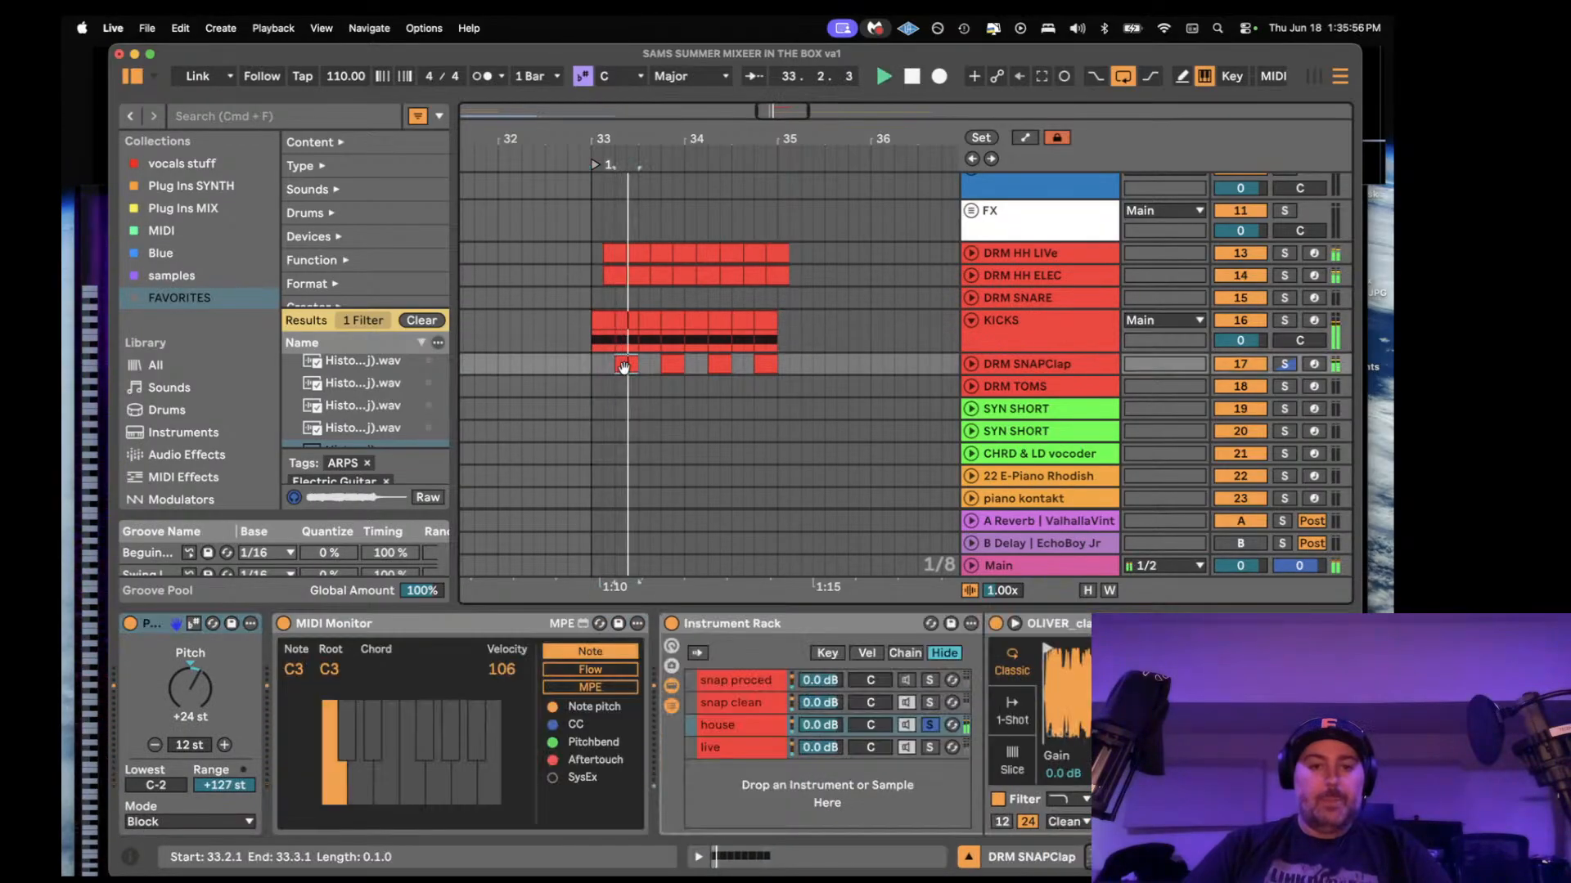
key(space)
scroll(900, 708, right, 5)
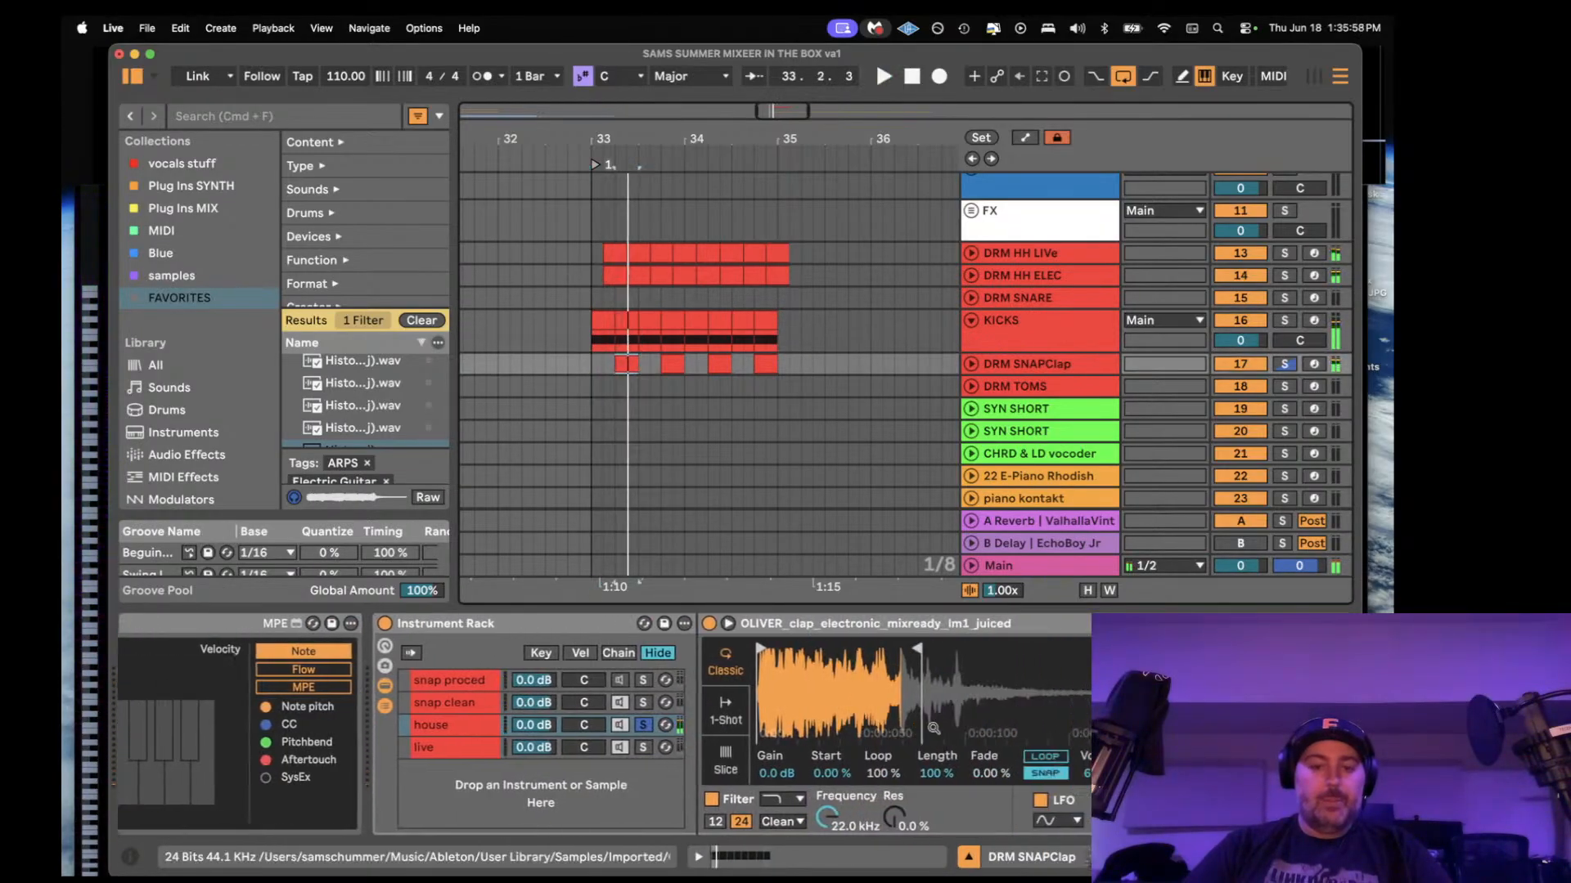
key(space)
click(1286, 322)
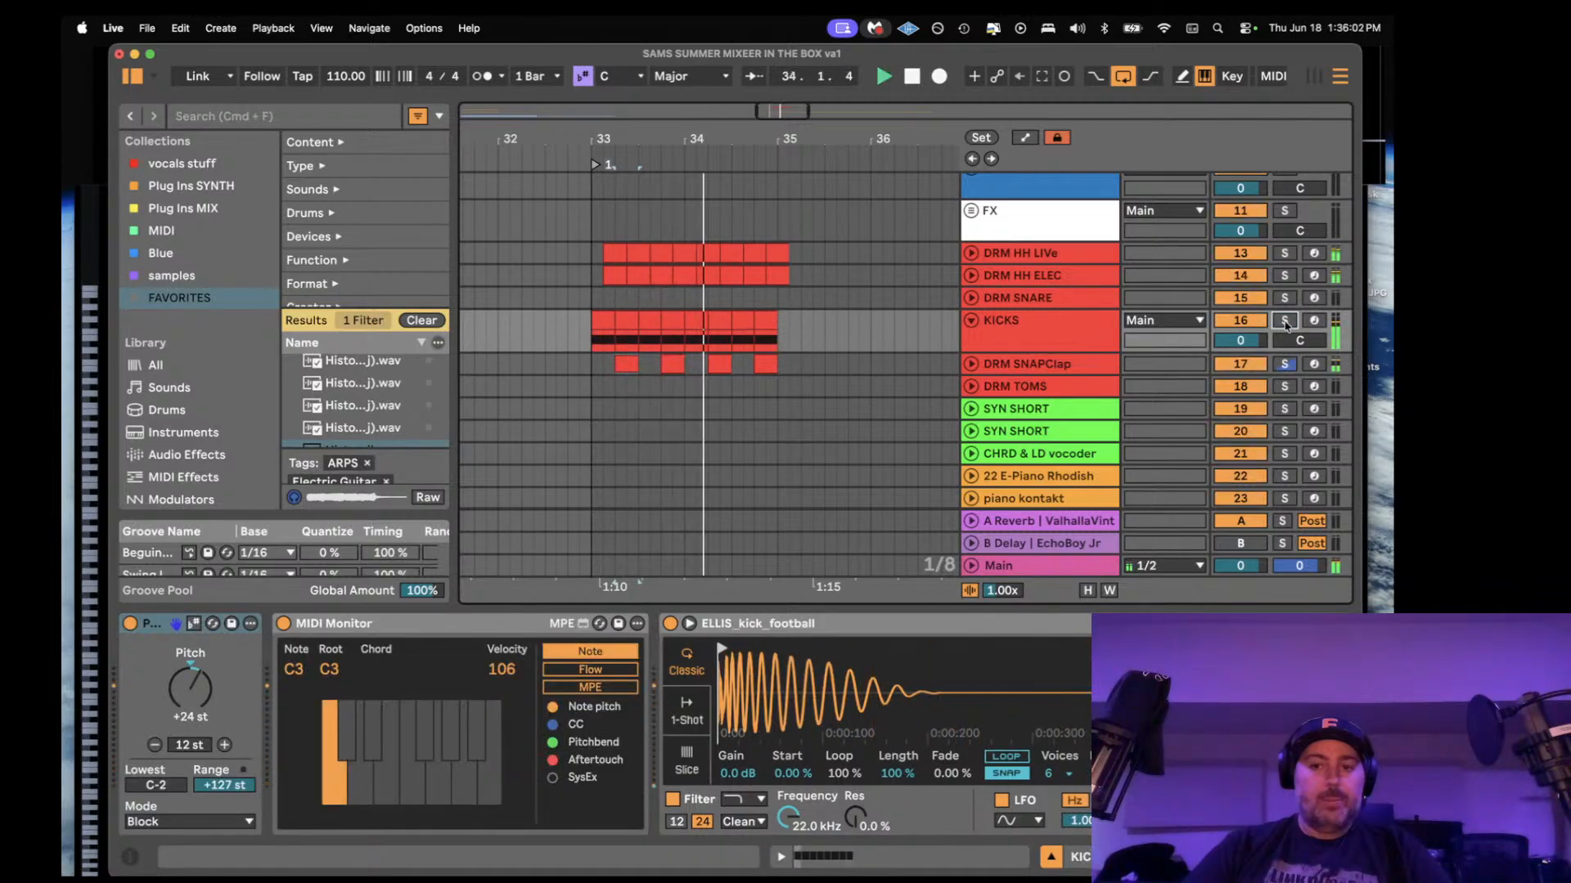
- Unsolo the house chain on DRM SNAPClap and deactivate snap clean and live so only house sounds
click(1073, 366)
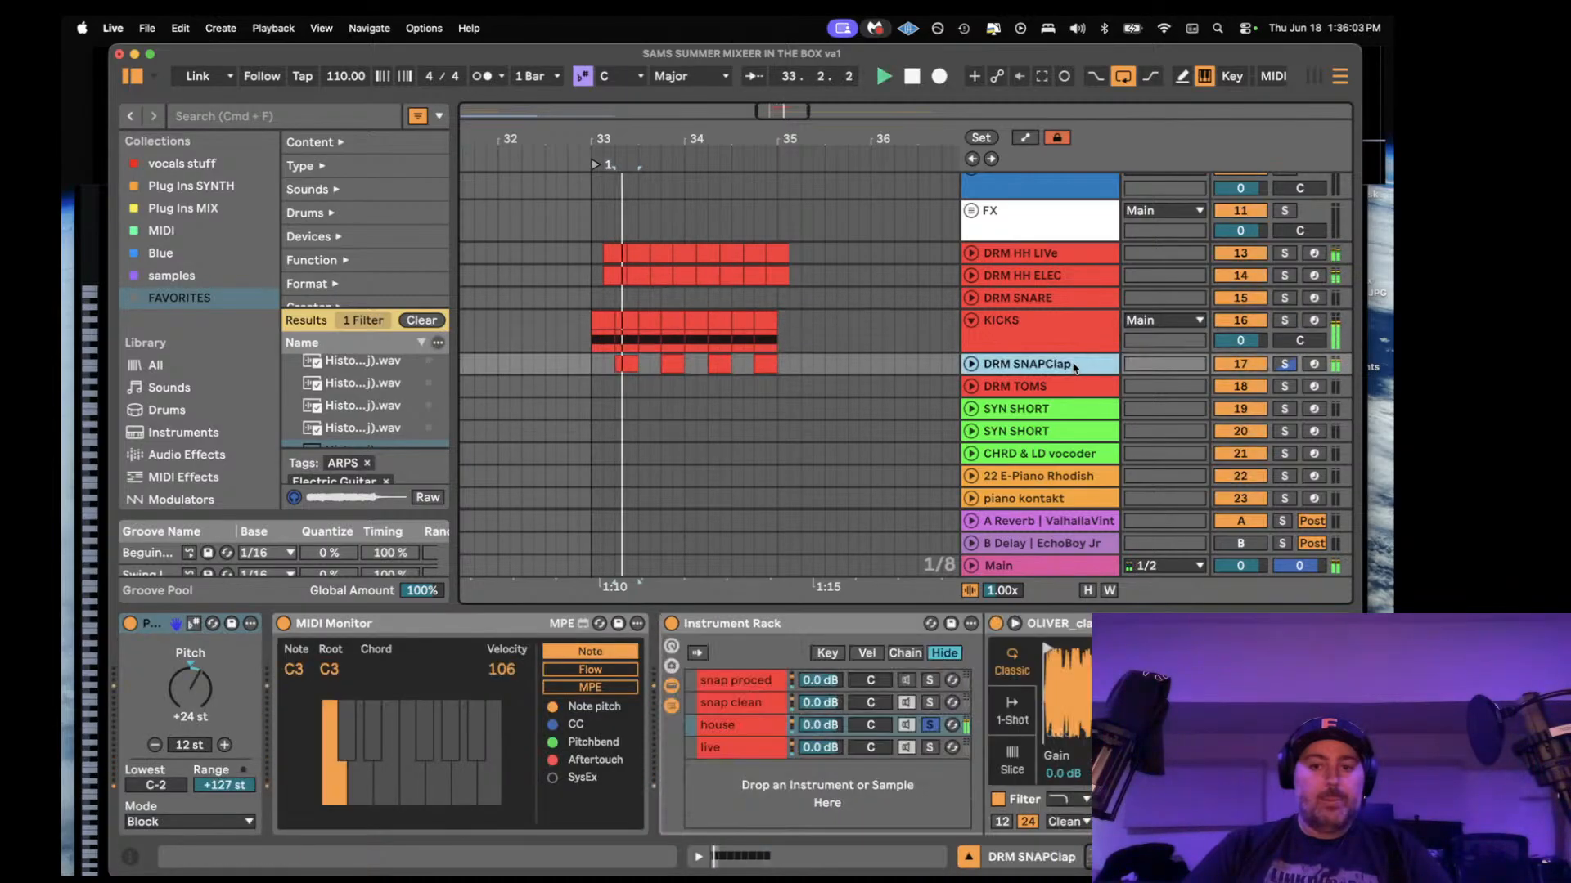
click(930, 726)
scroll(929, 725, right, 2)
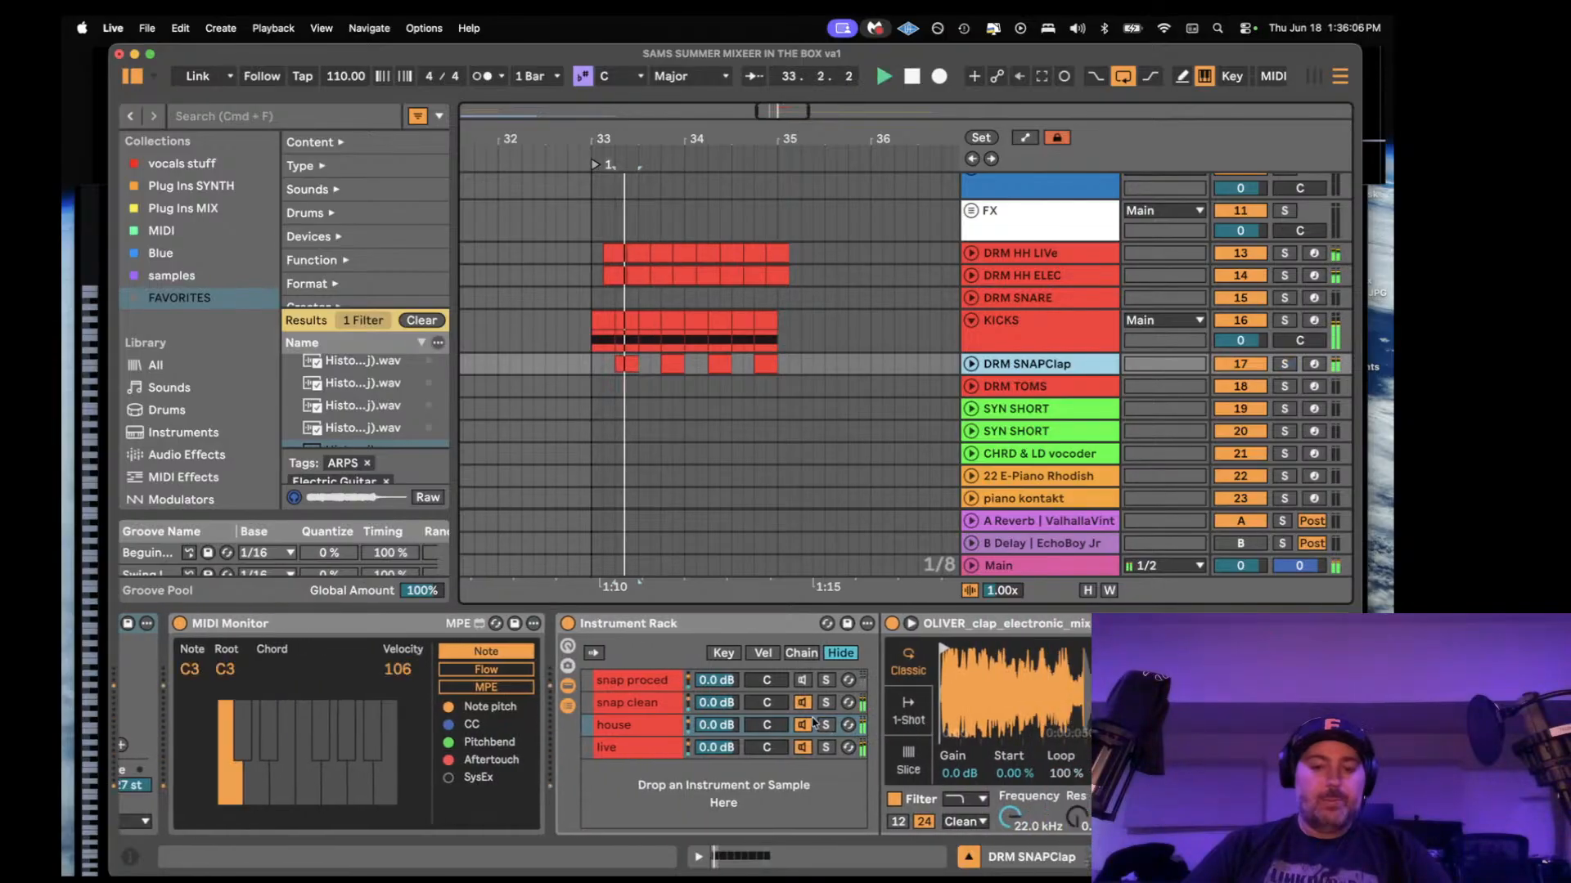
scroll(815, 723, right, 2)
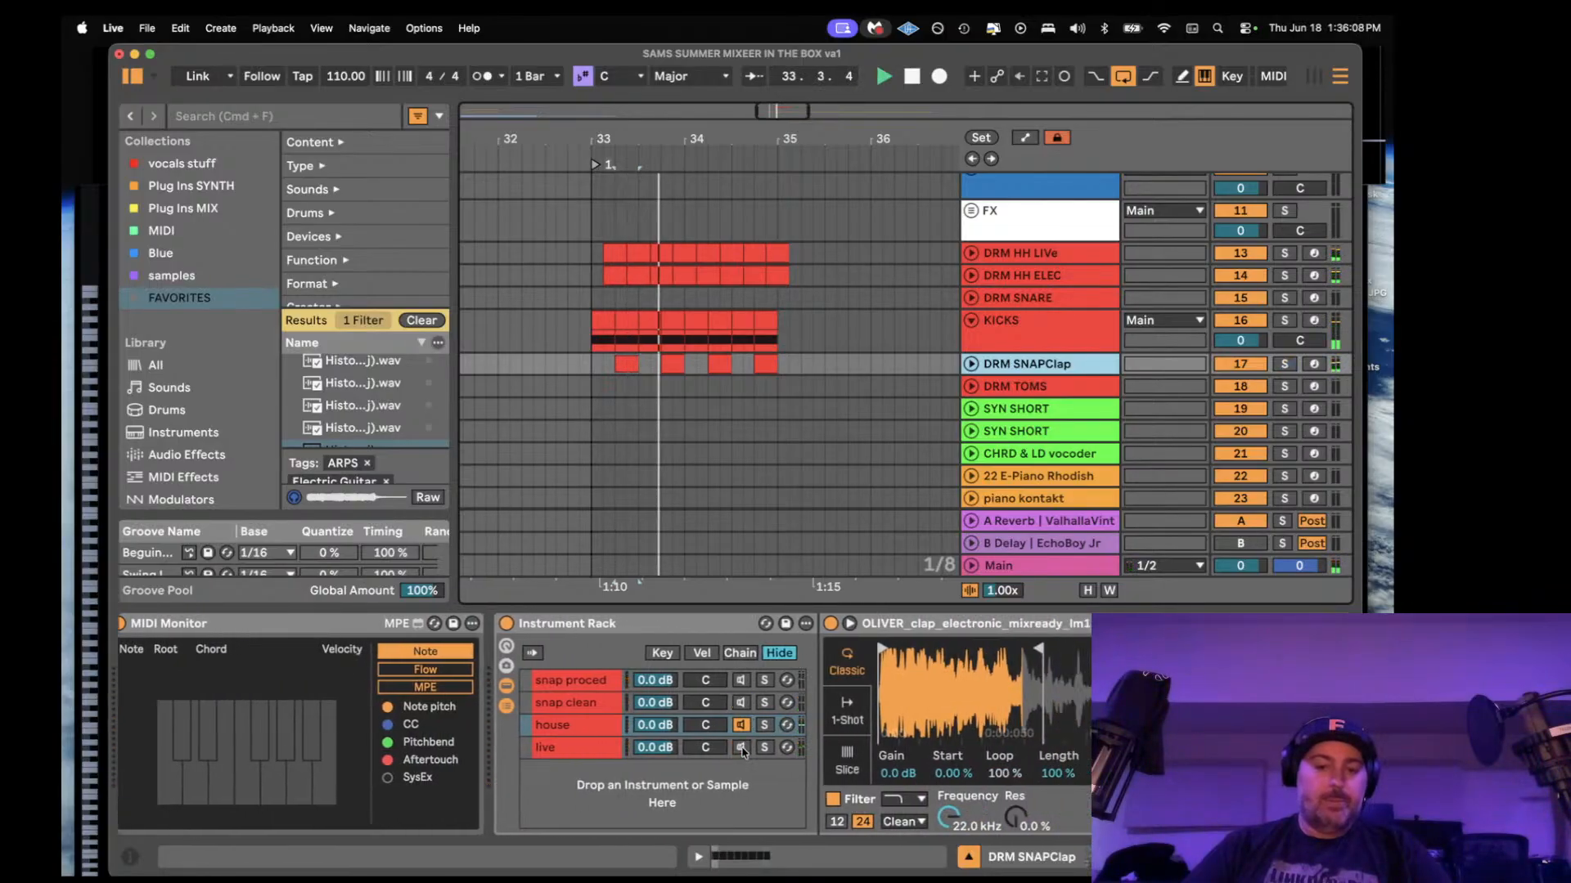
click(602, 727)
- Move the end marker of the house clap sample further into its tail and audition the longer clap
scroll(873, 669, right, 5)
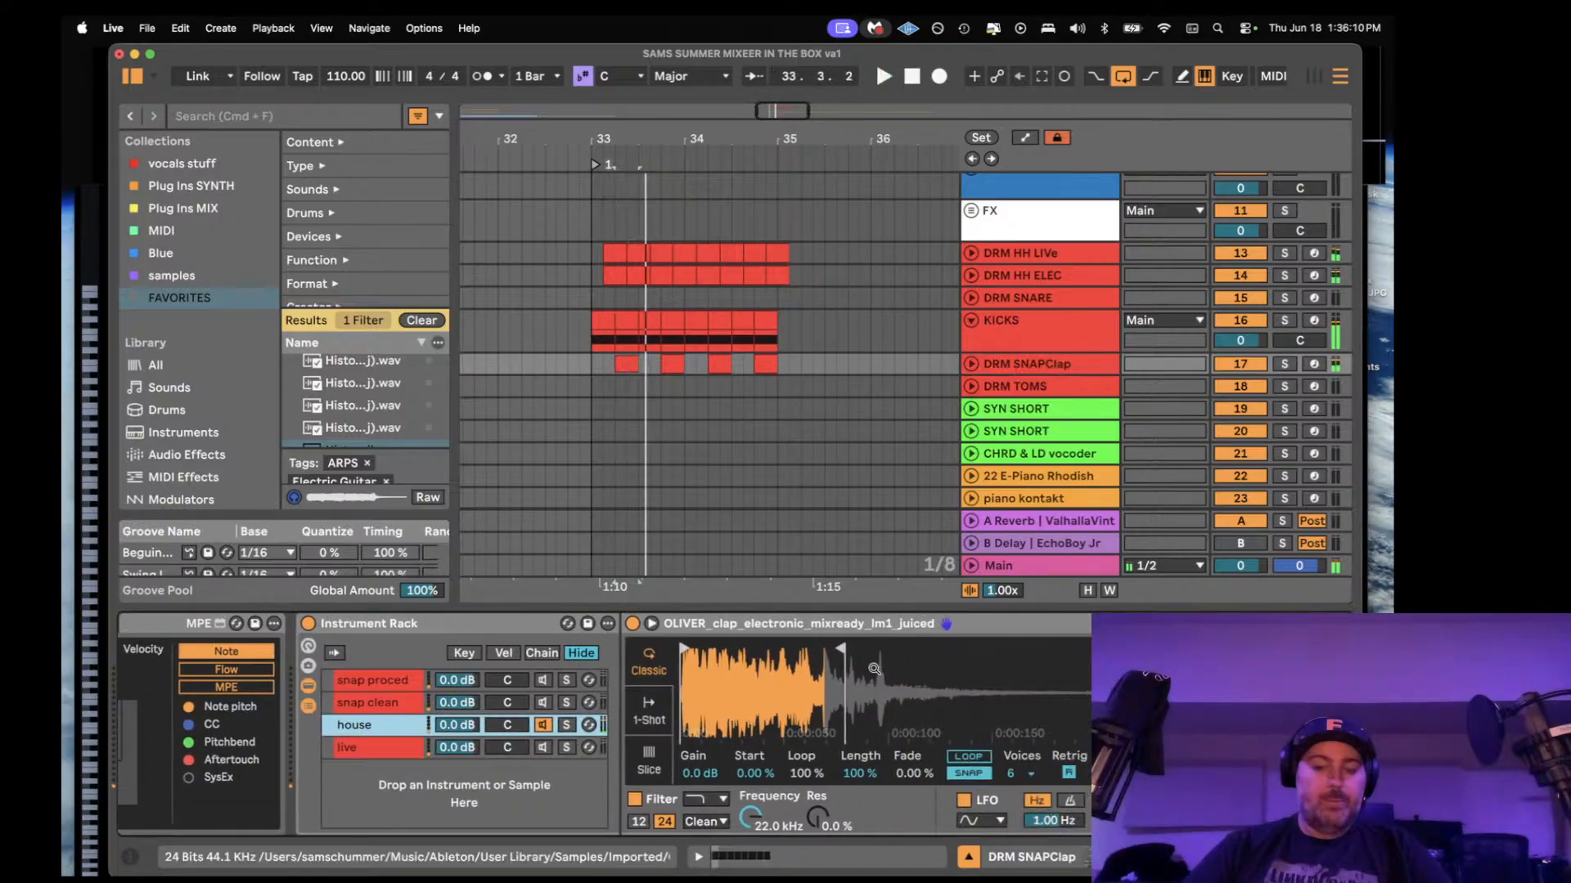
click(1125, 785)
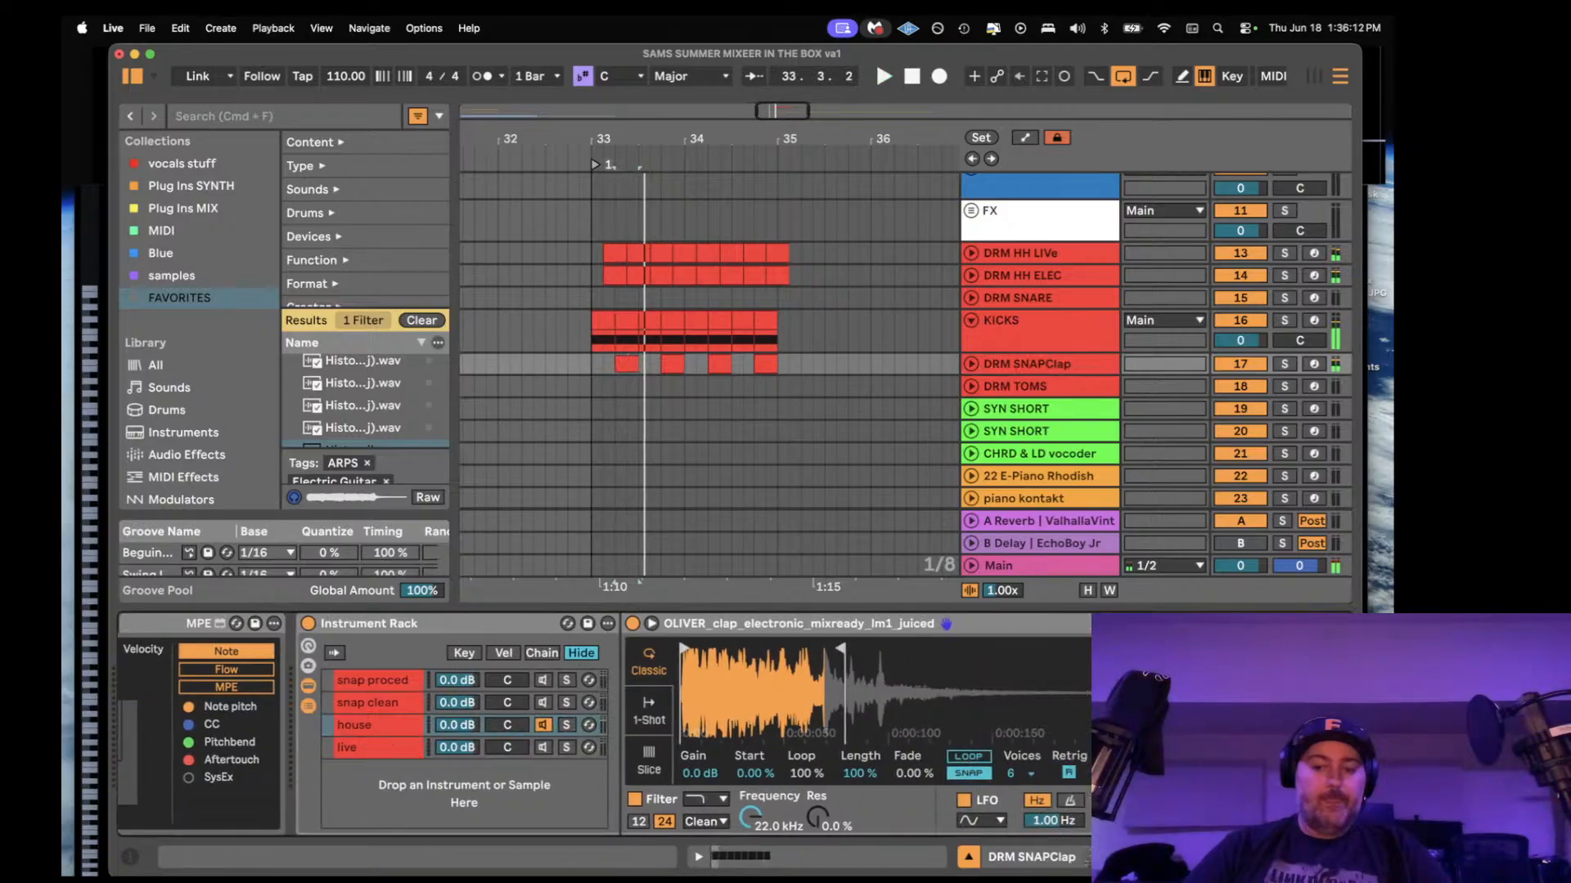
mouse_move(838, 650)
mouse_down()
mouse_move(720, 656)
mouse_move(998, 651)
mouse_up()
scroll(1077, 809, right, 3)
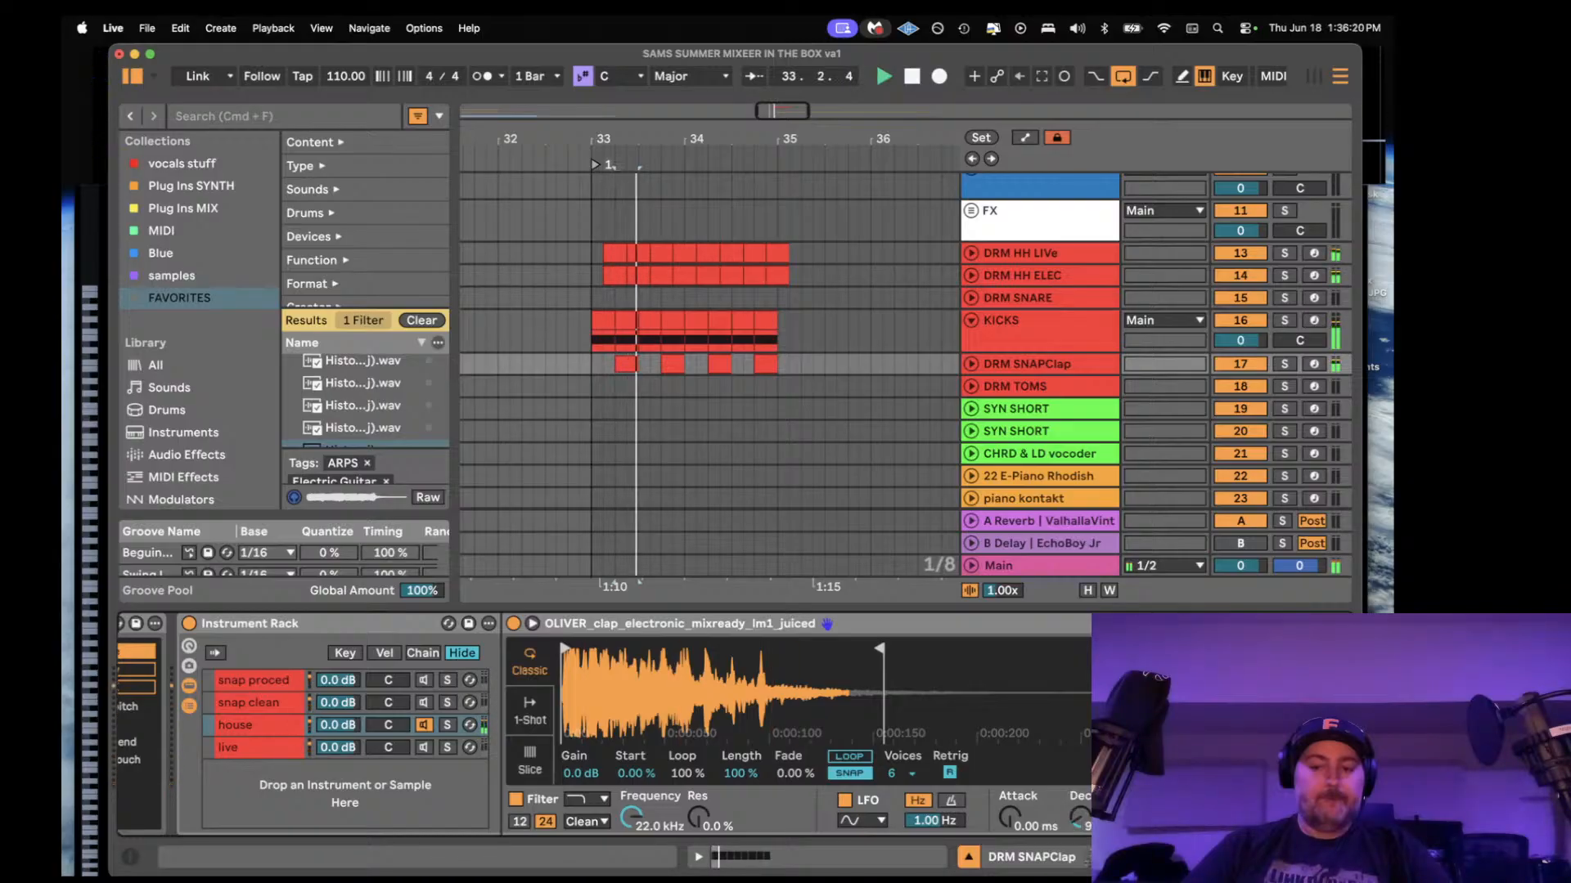
key(space)
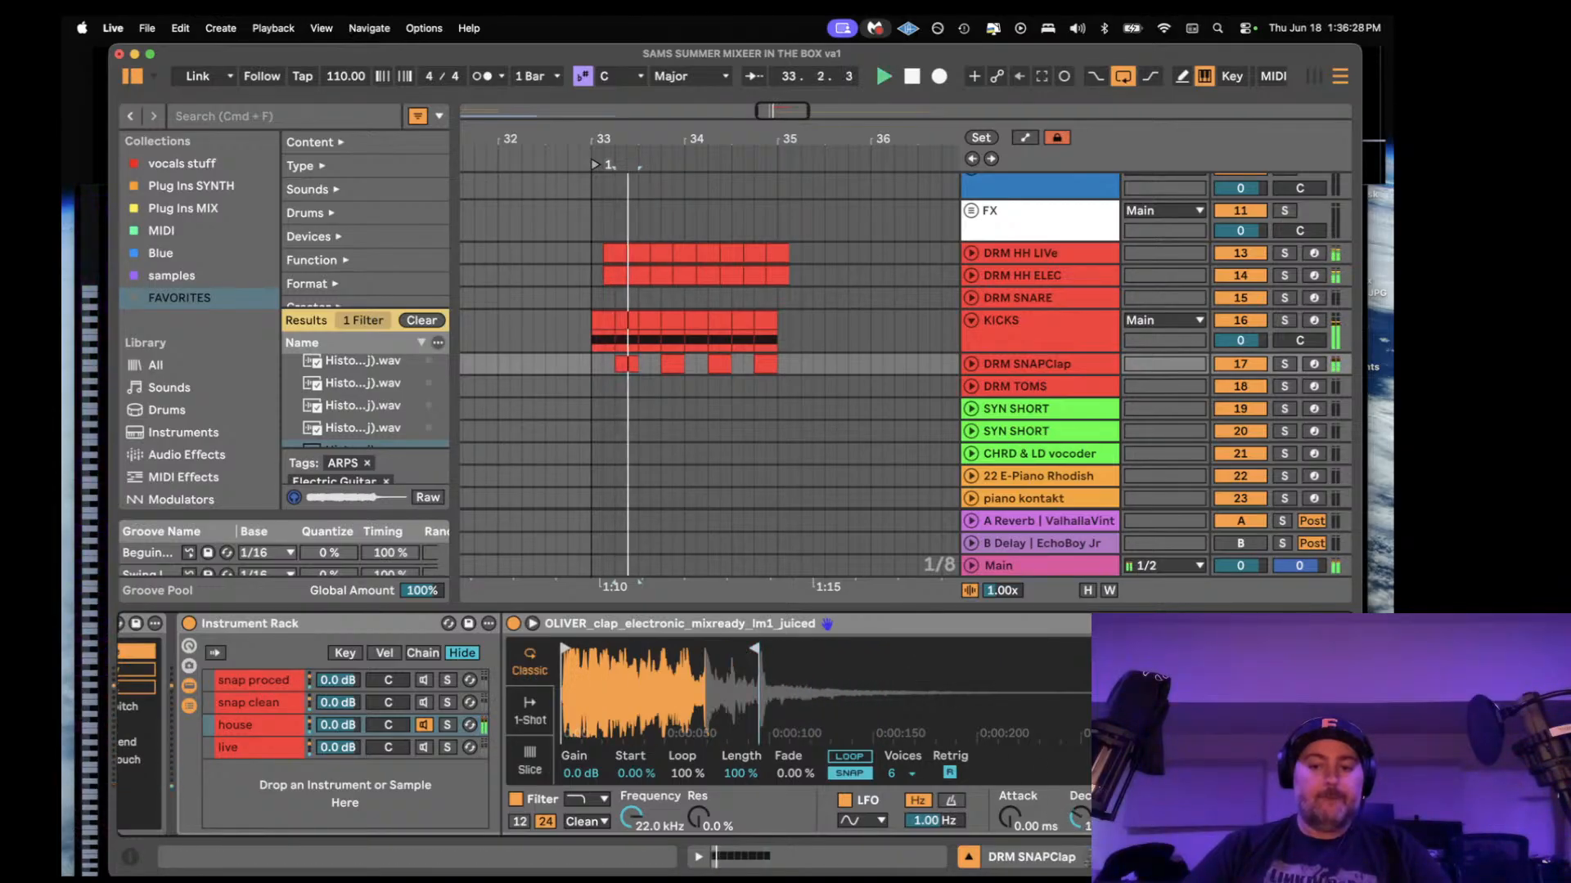
- Switch the house clap's filter to an MS2 high-pass at 334 Hz with 33 % resonance and 7.81 dB drive
click(585, 800)
click(578, 728)
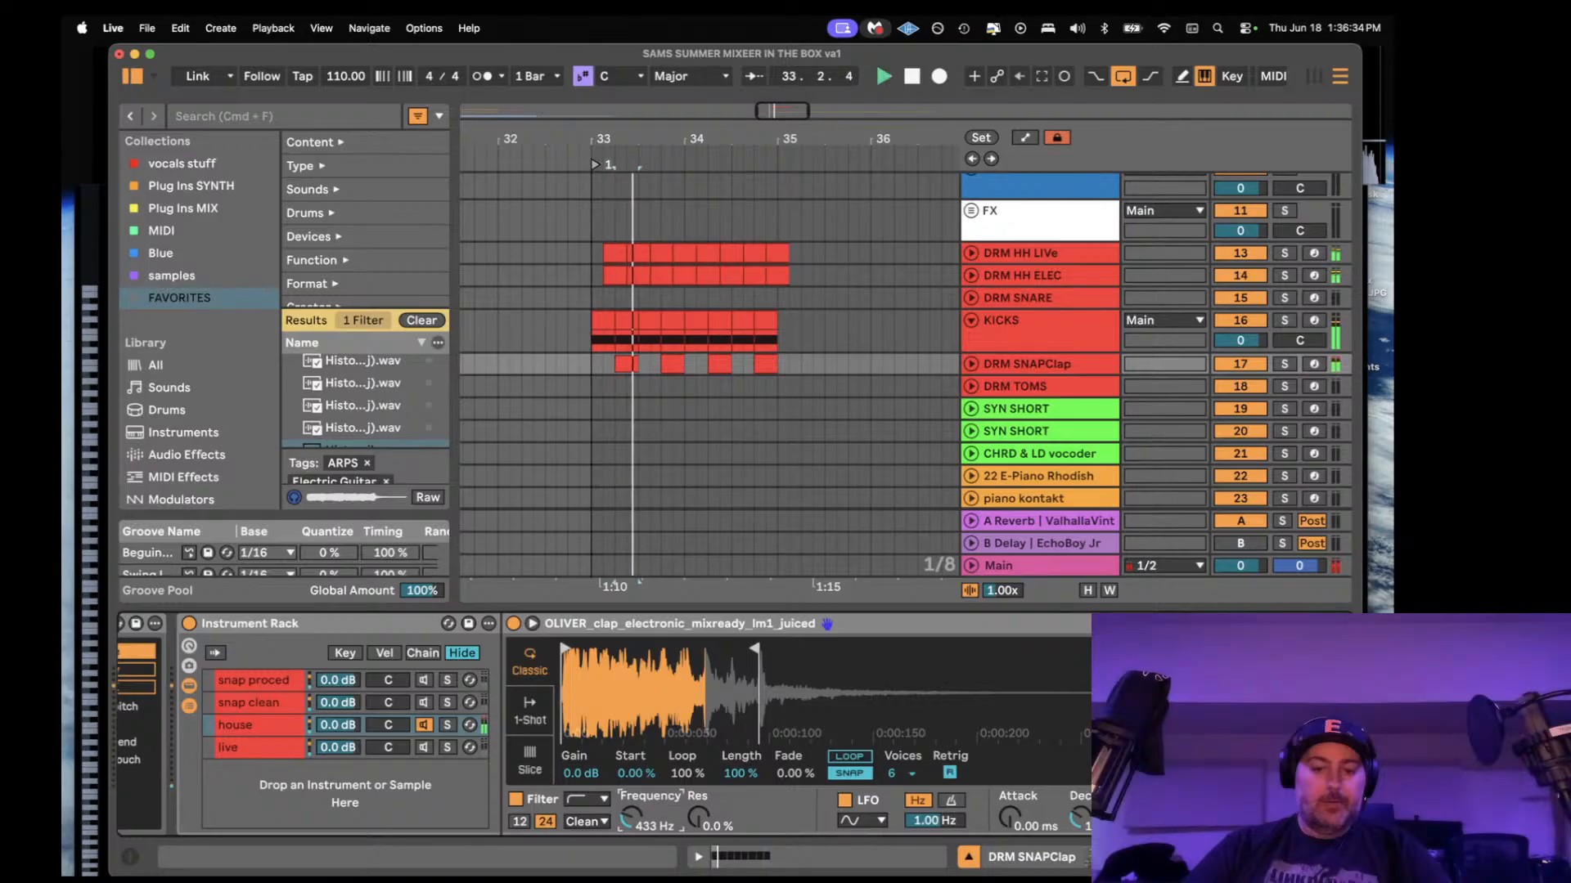
click(590, 822)
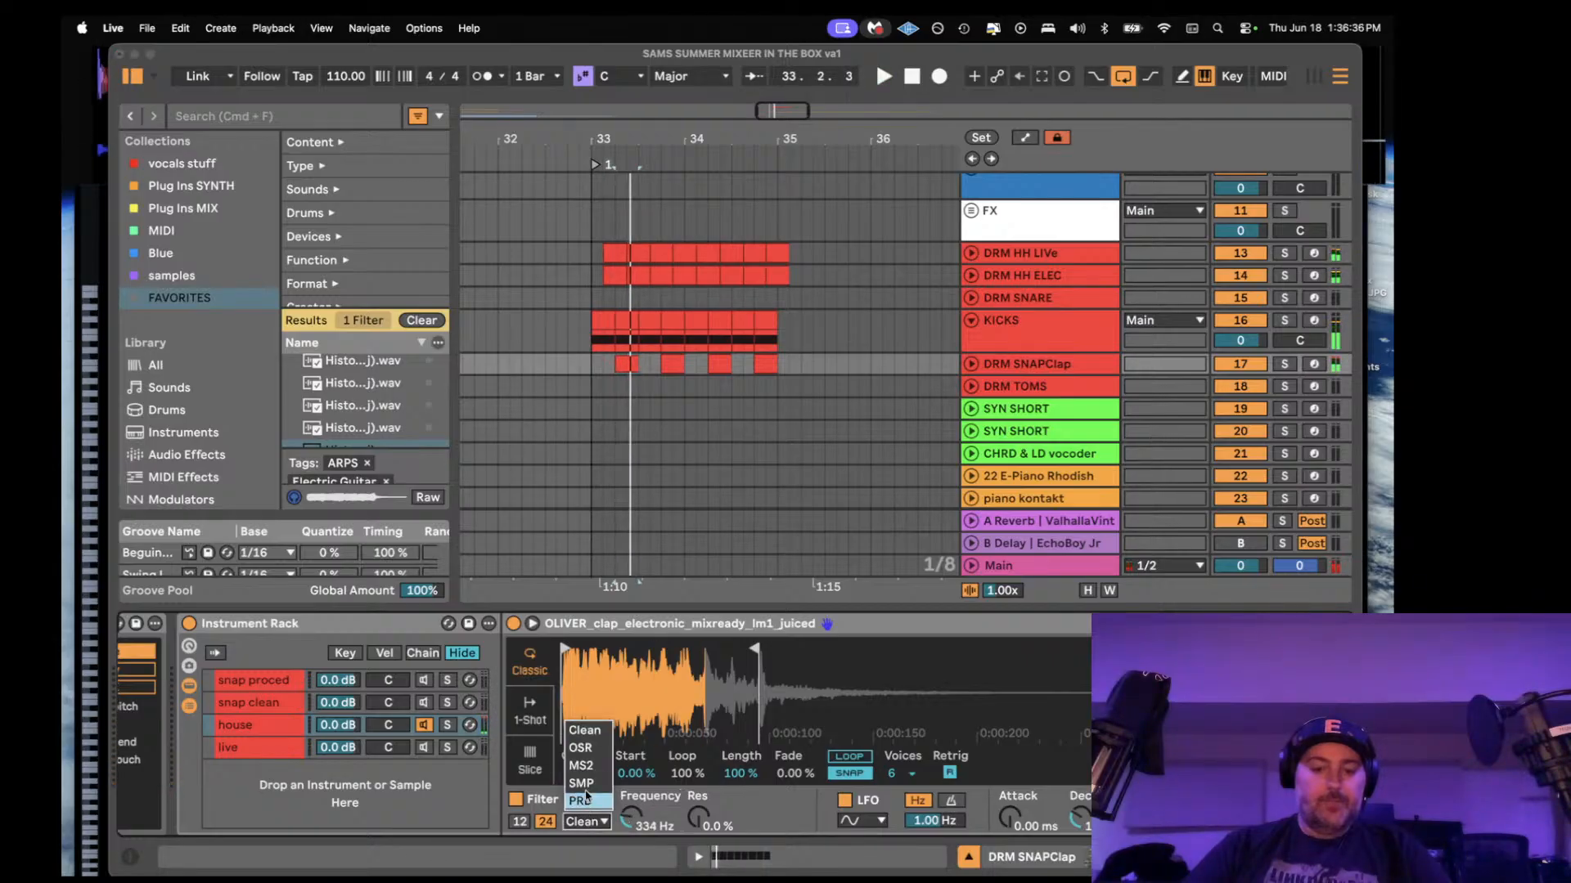
click(591, 770)
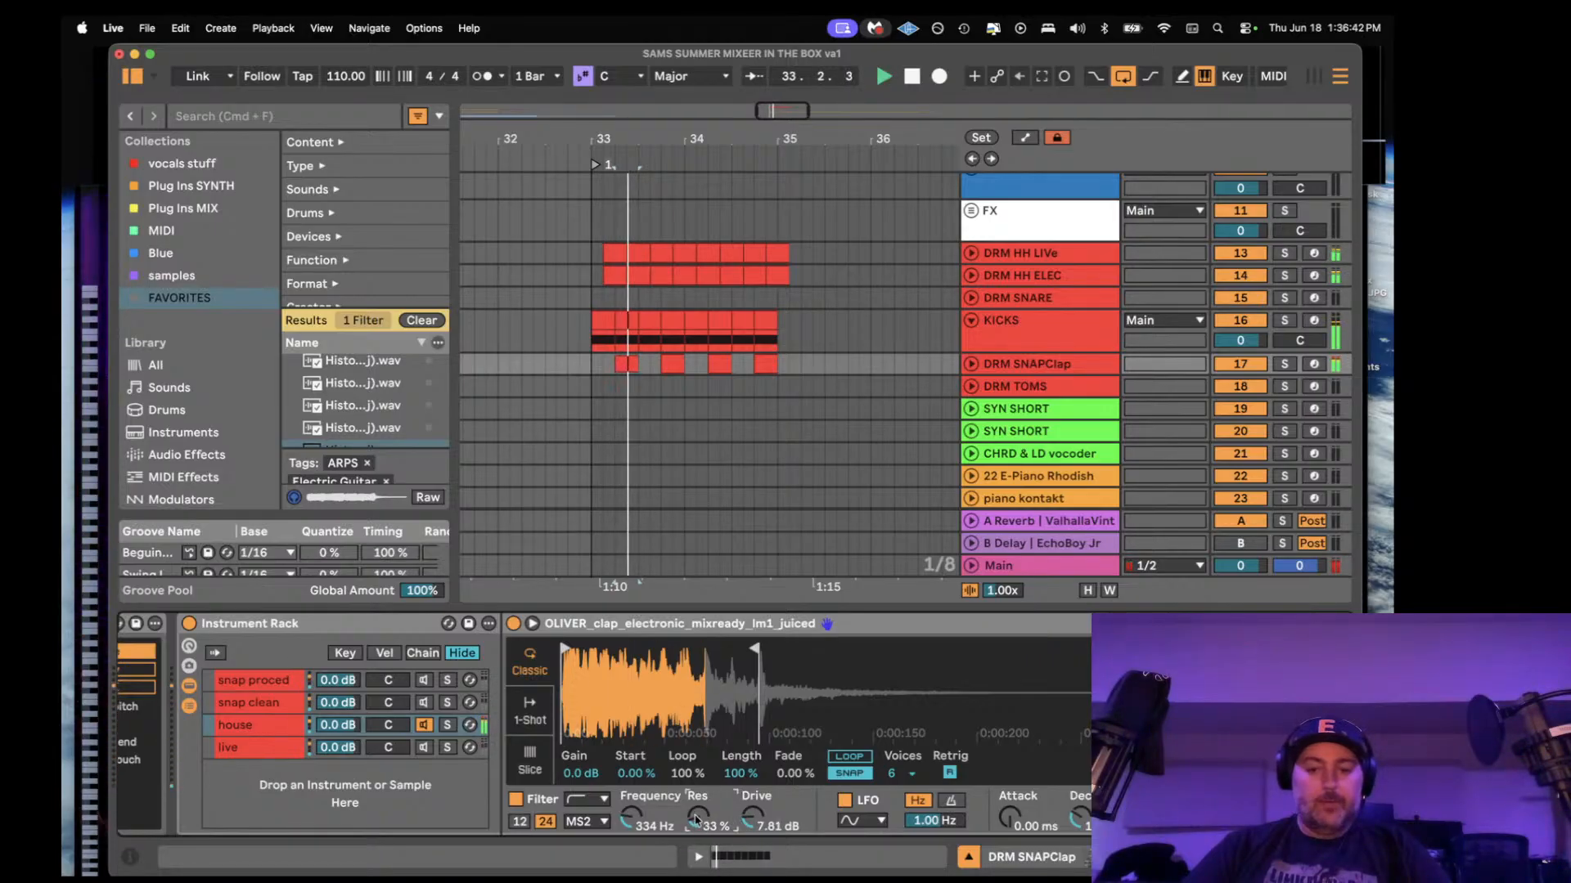
- Reshape the house clap's high-pass filter curve to 664 Hz with 0.0 % resonance
scroll(707, 824, right, 2)
click(1178, 623)
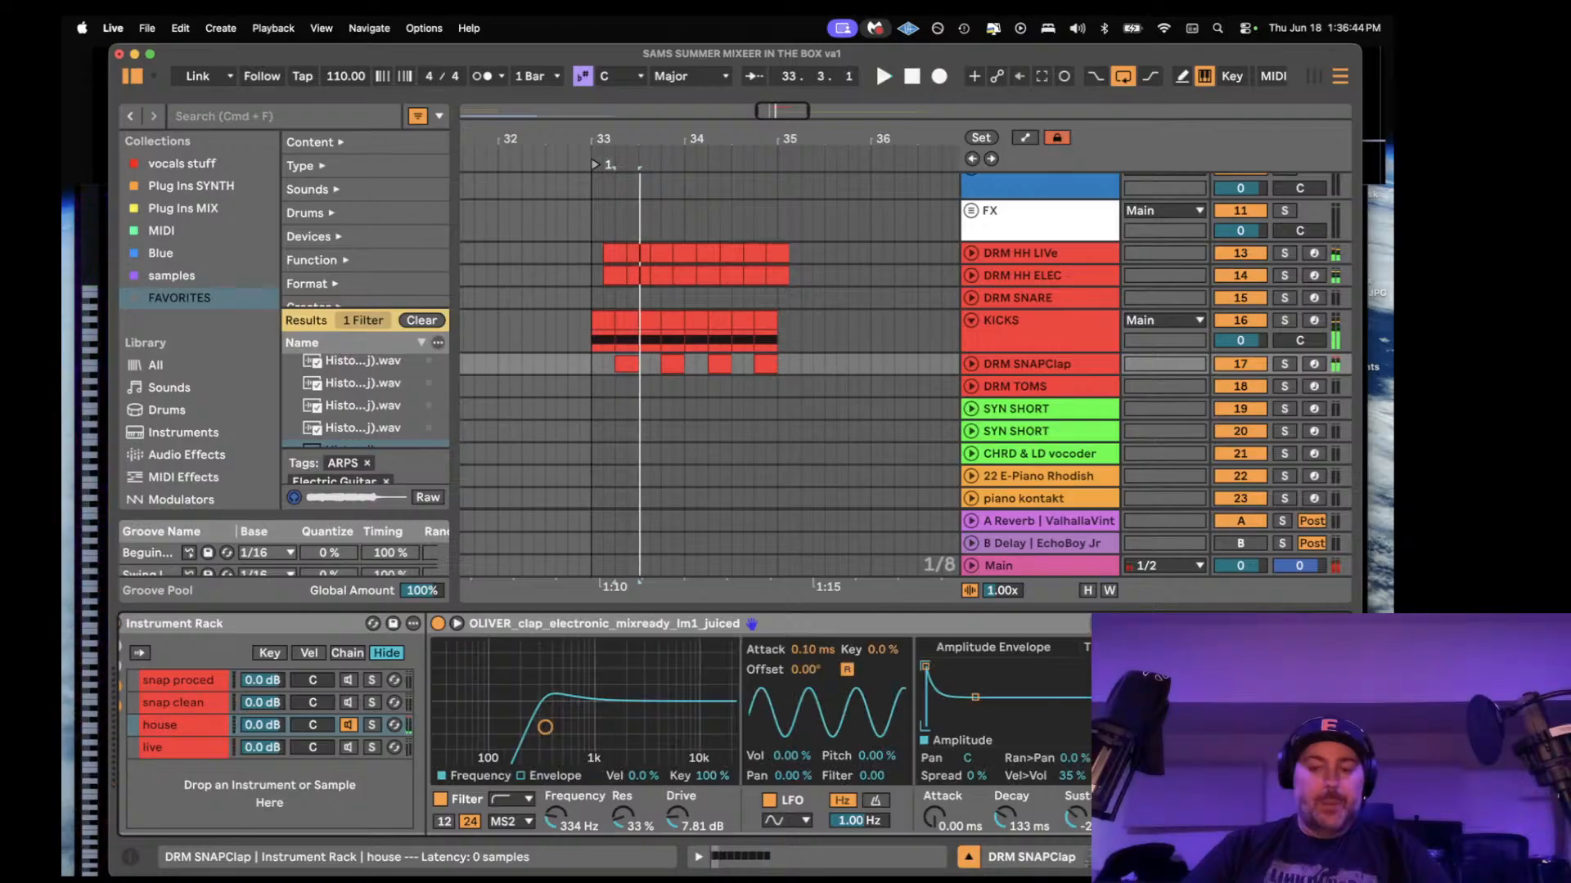
drag(546, 728, 583, 721)
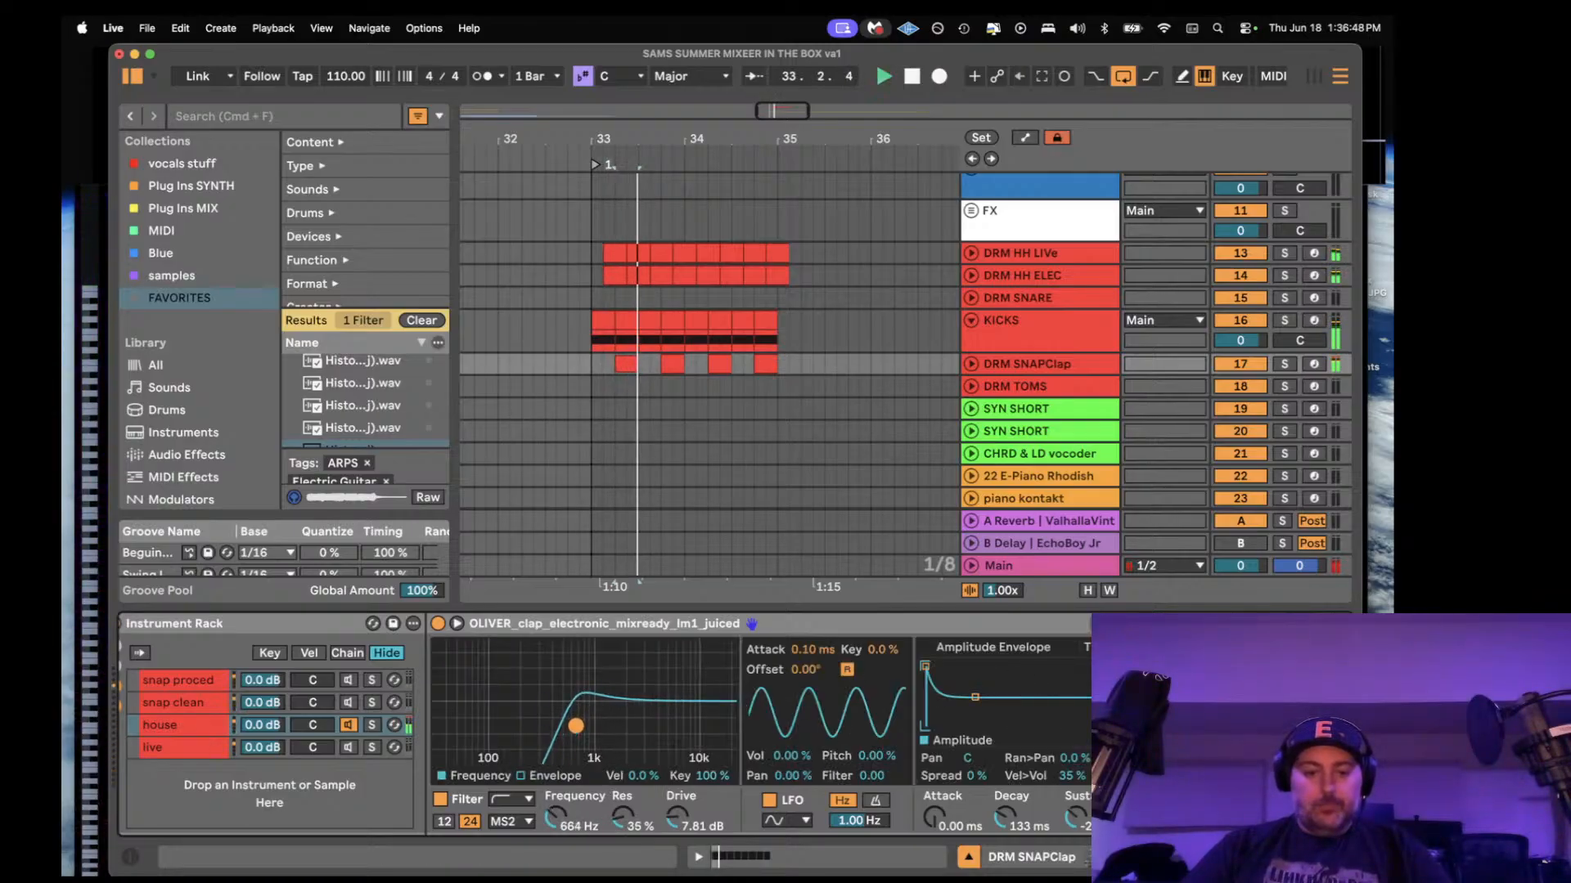
click(470, 822)
drag(566, 749, 576, 769)
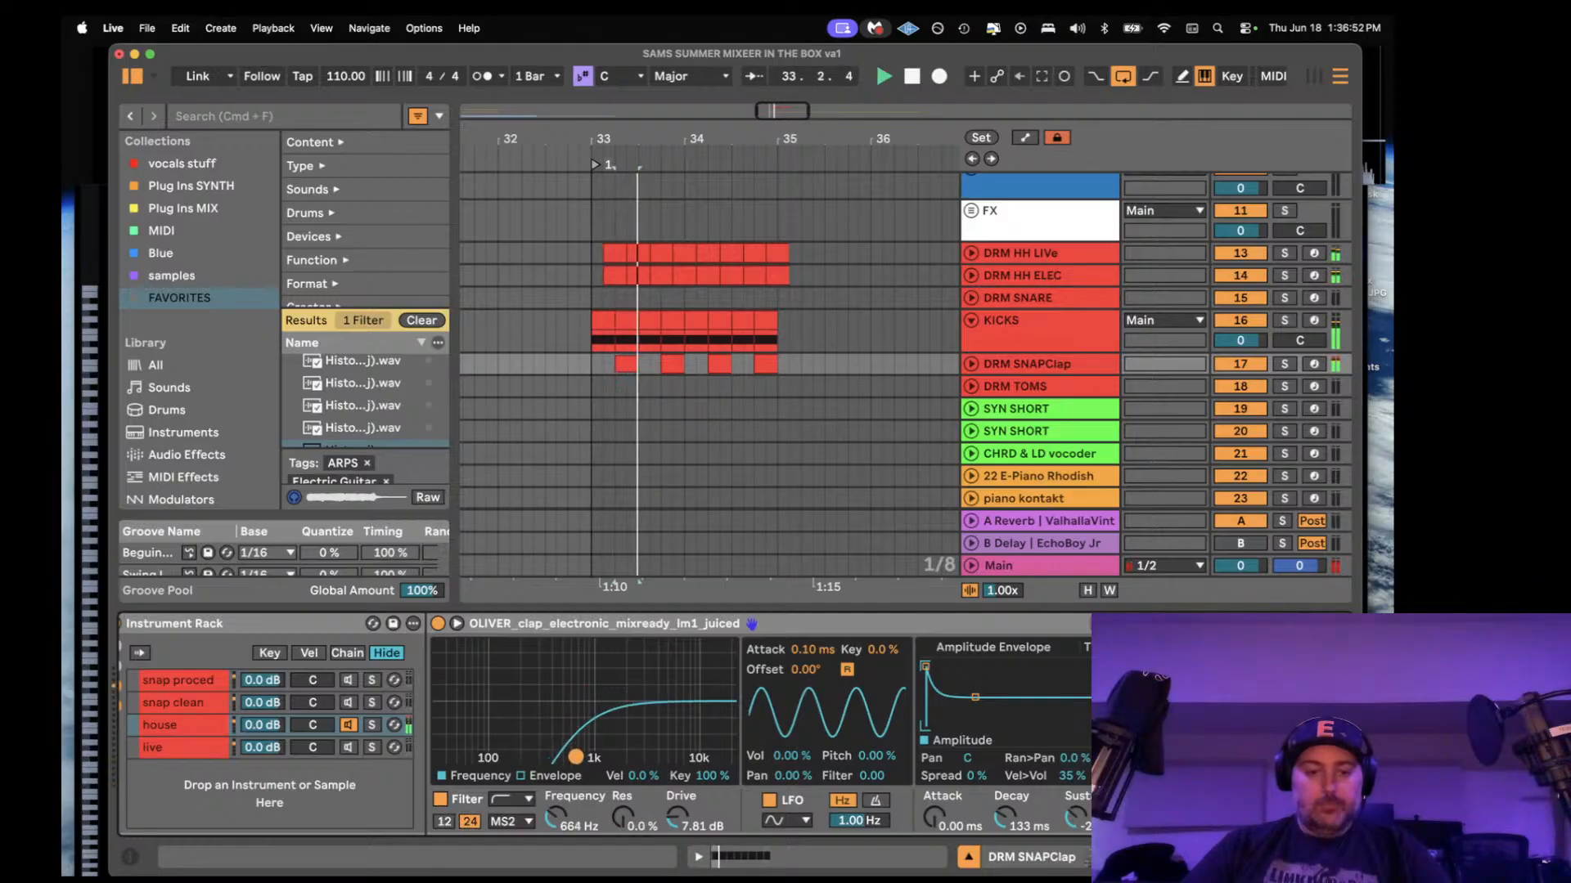
- Lower the house chain to -4.6 dB and reactivate snap clean and live, with live at -4.3 dB
drag(261, 724, 262, 727)
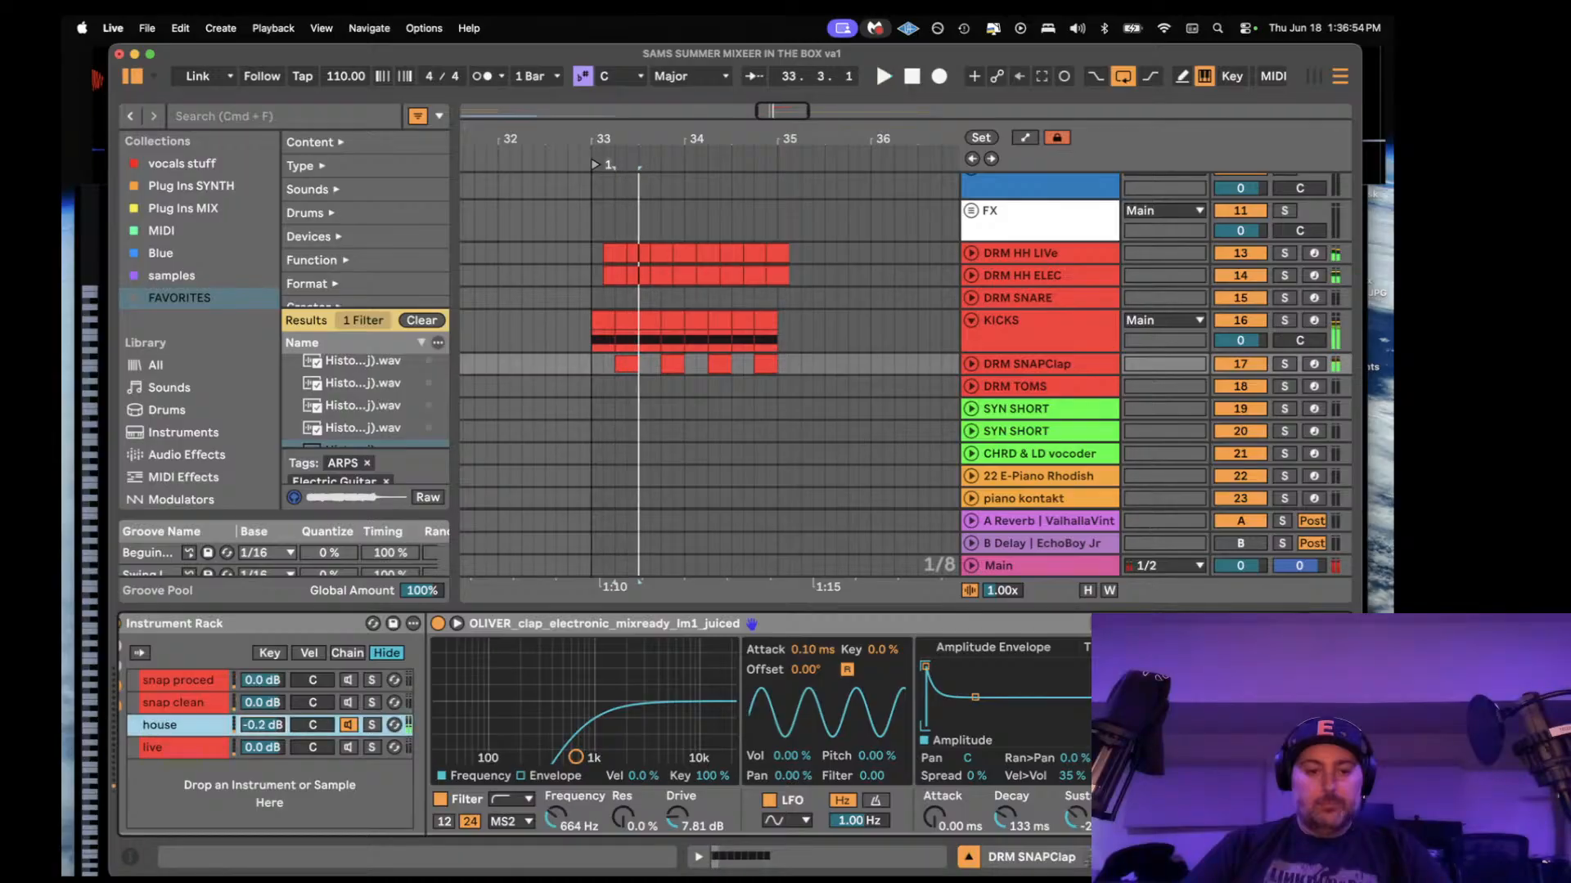
click(357, 706)
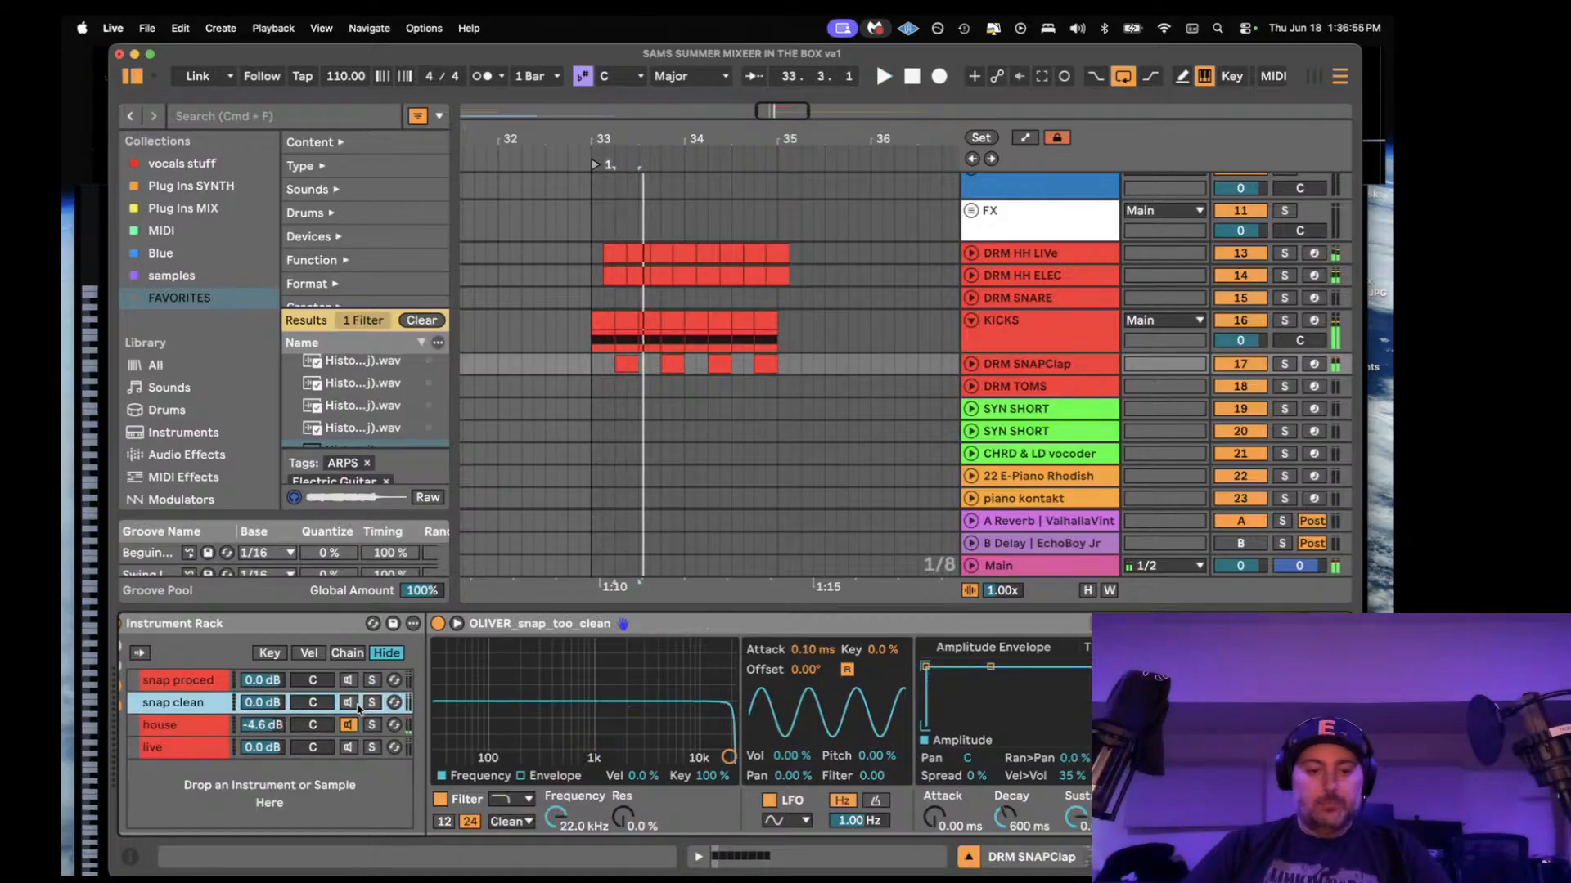
click(350, 747)
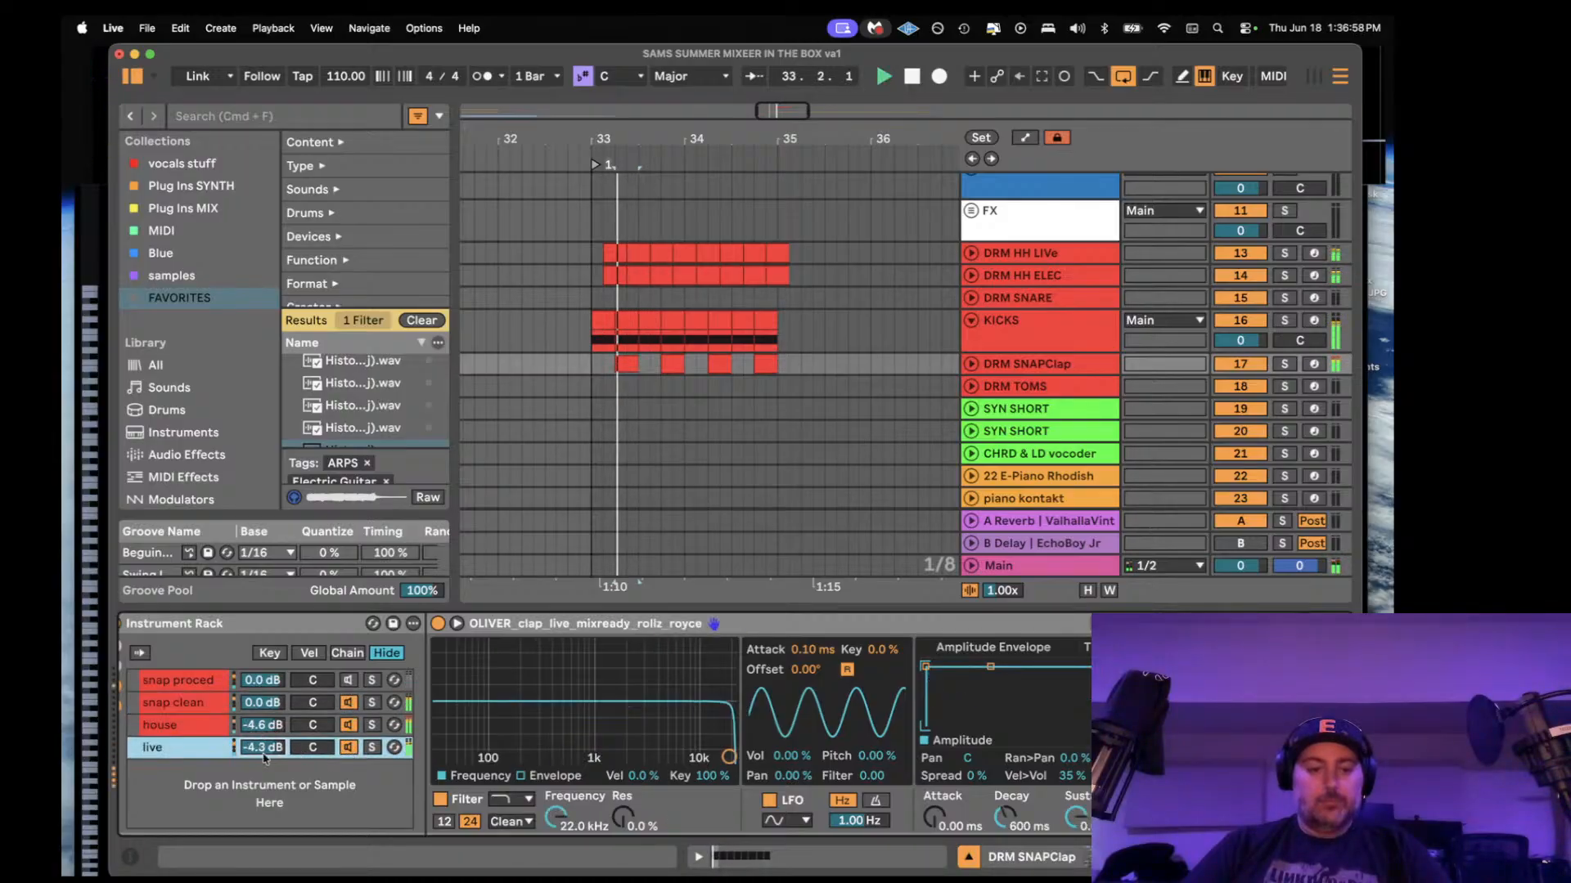
- Play the layered claps from bar 33 and review the house chain's filter and envelope settings
key(space)
click(594, 368)
key(space)
key(space)
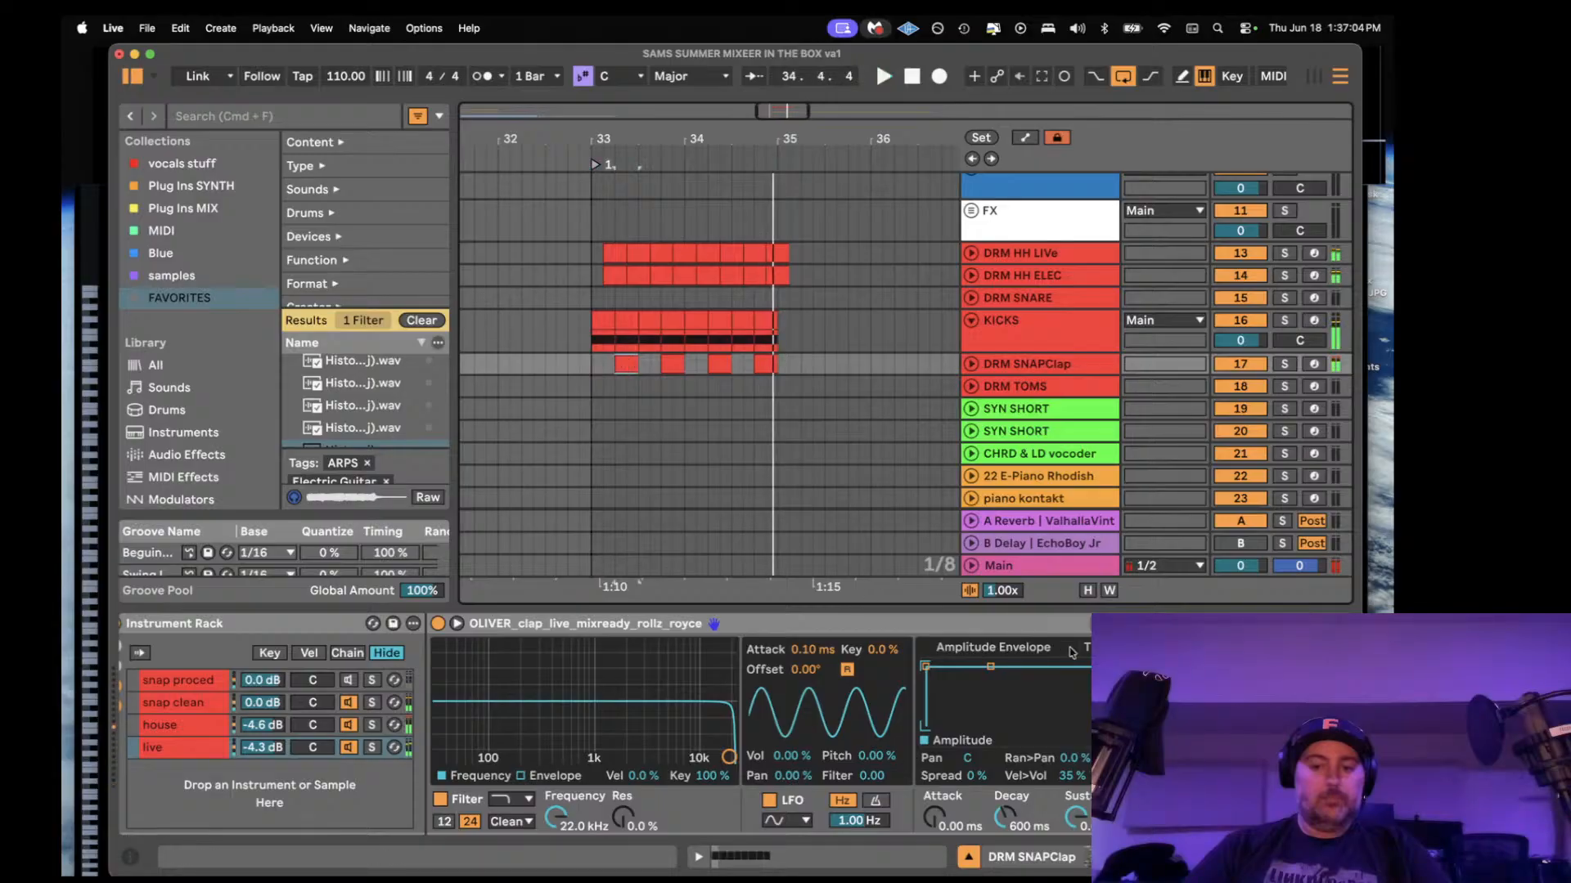
click(221, 728)
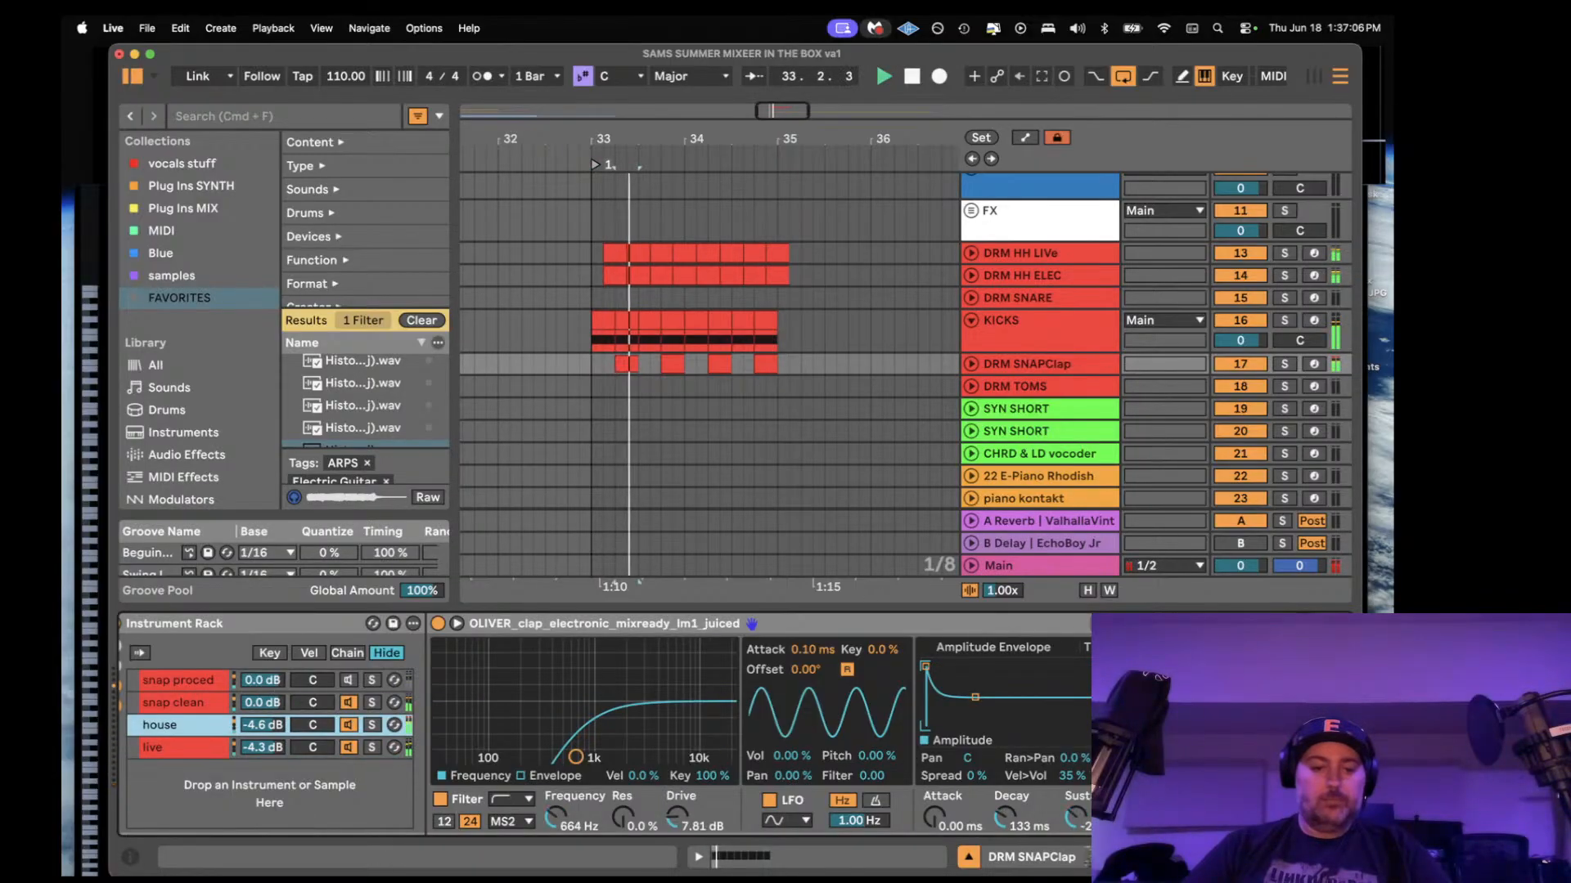
key(space)
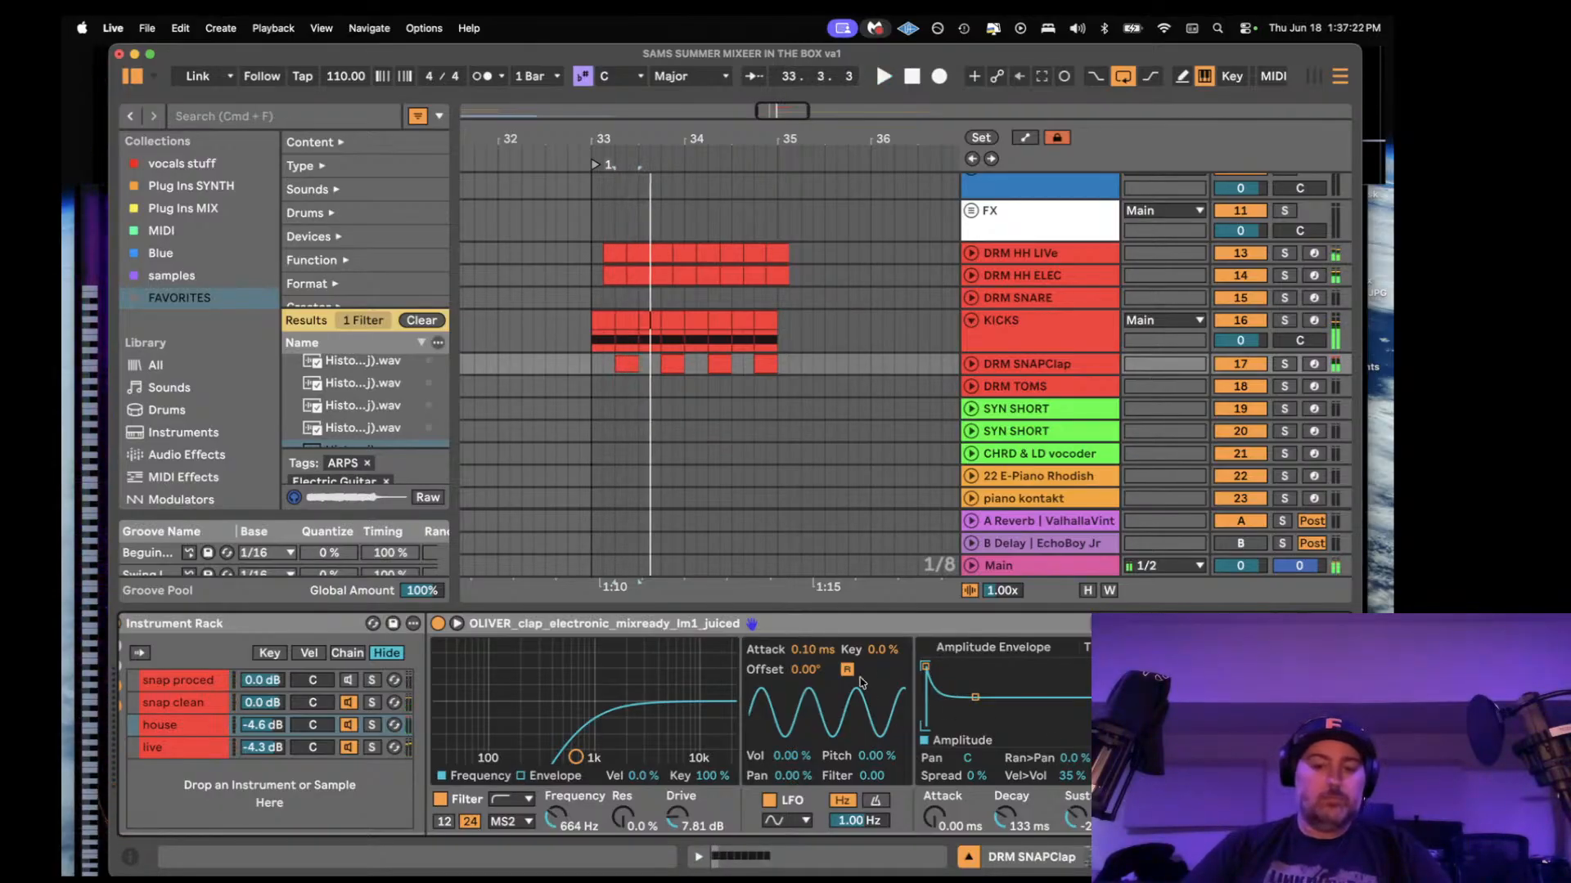
scroll(811, 654, left, 4)
- Copy the one-beat KICKS clip at 33.1.1 onto DRM SNARE at 33.4.1
click(586, 336)
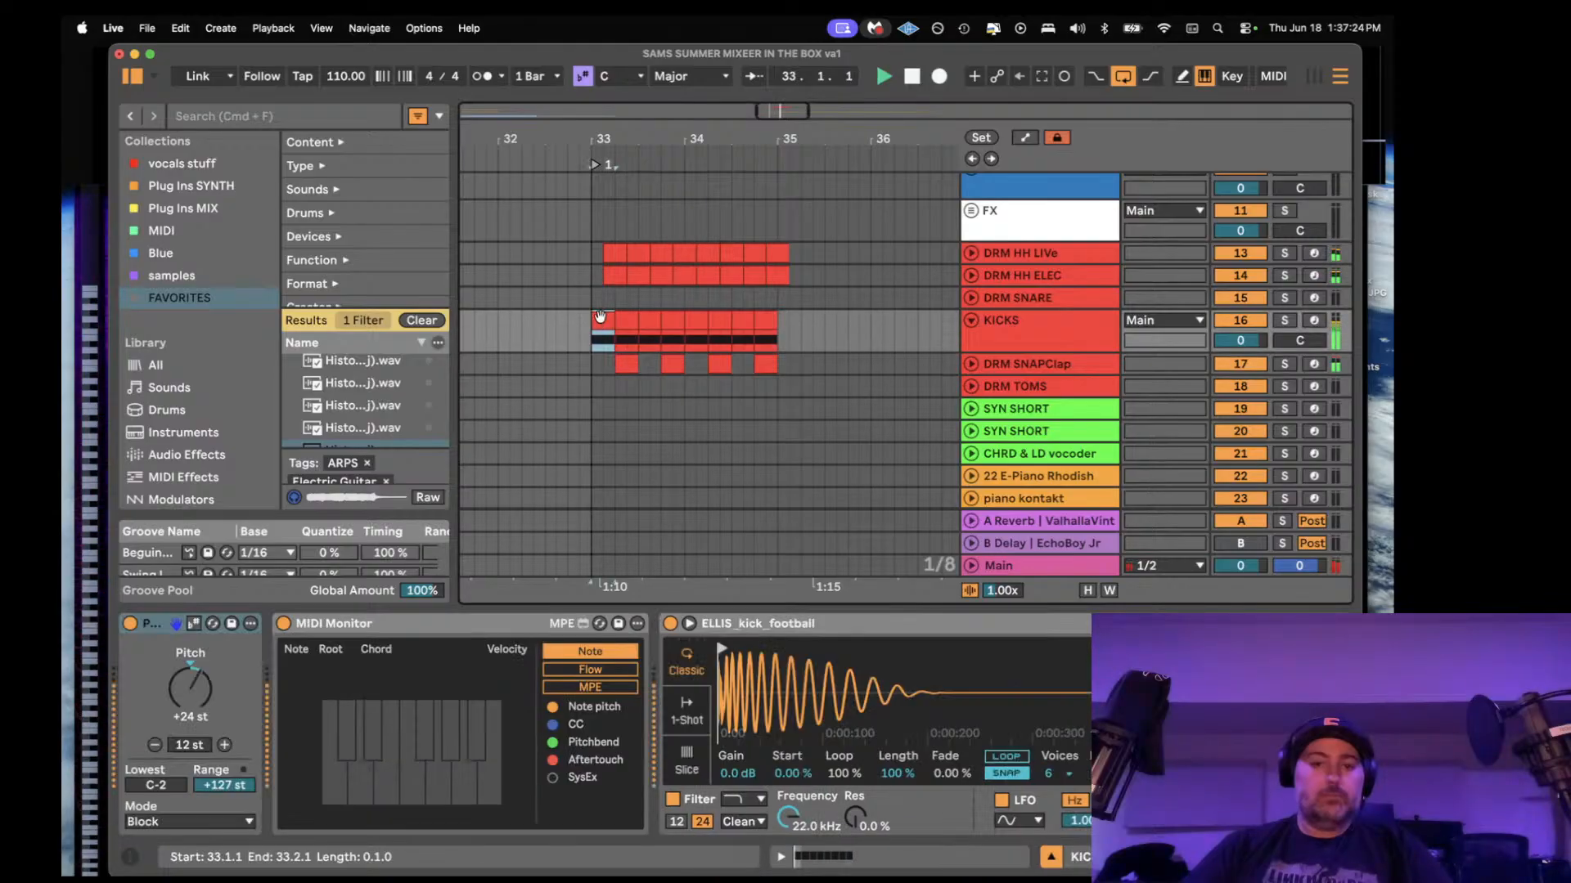
click(659, 299)
key(super+v)
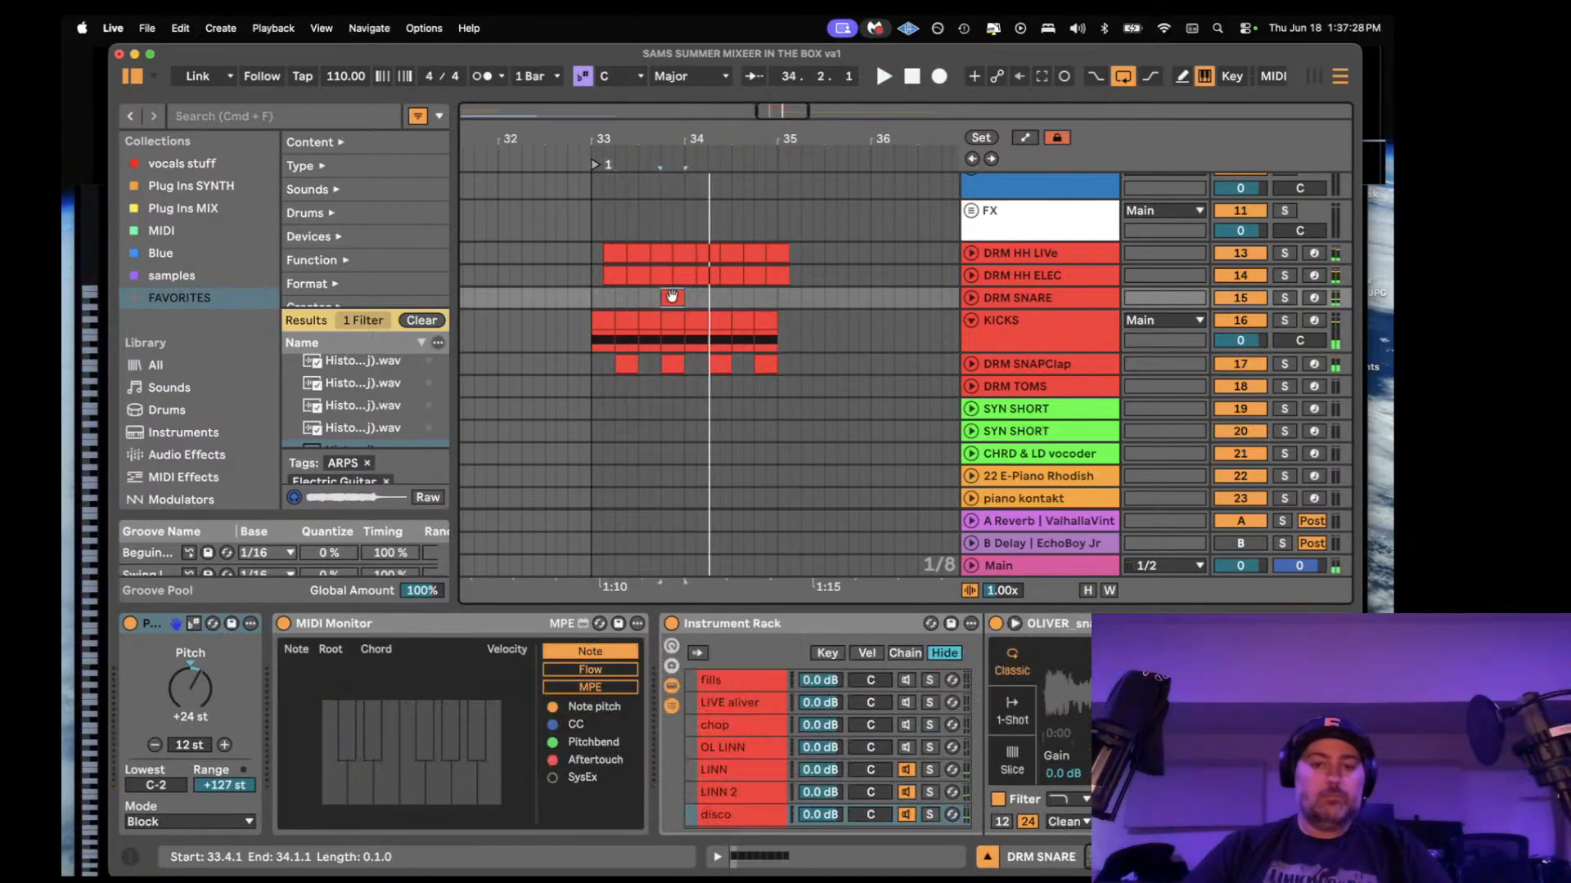
- Copy the DRM SNAPClap pattern from 33.1.1 to 35.2.1 and paste it onto DRM SNARE at bar 33
drag(594, 365, 800, 367)
key(super+c)
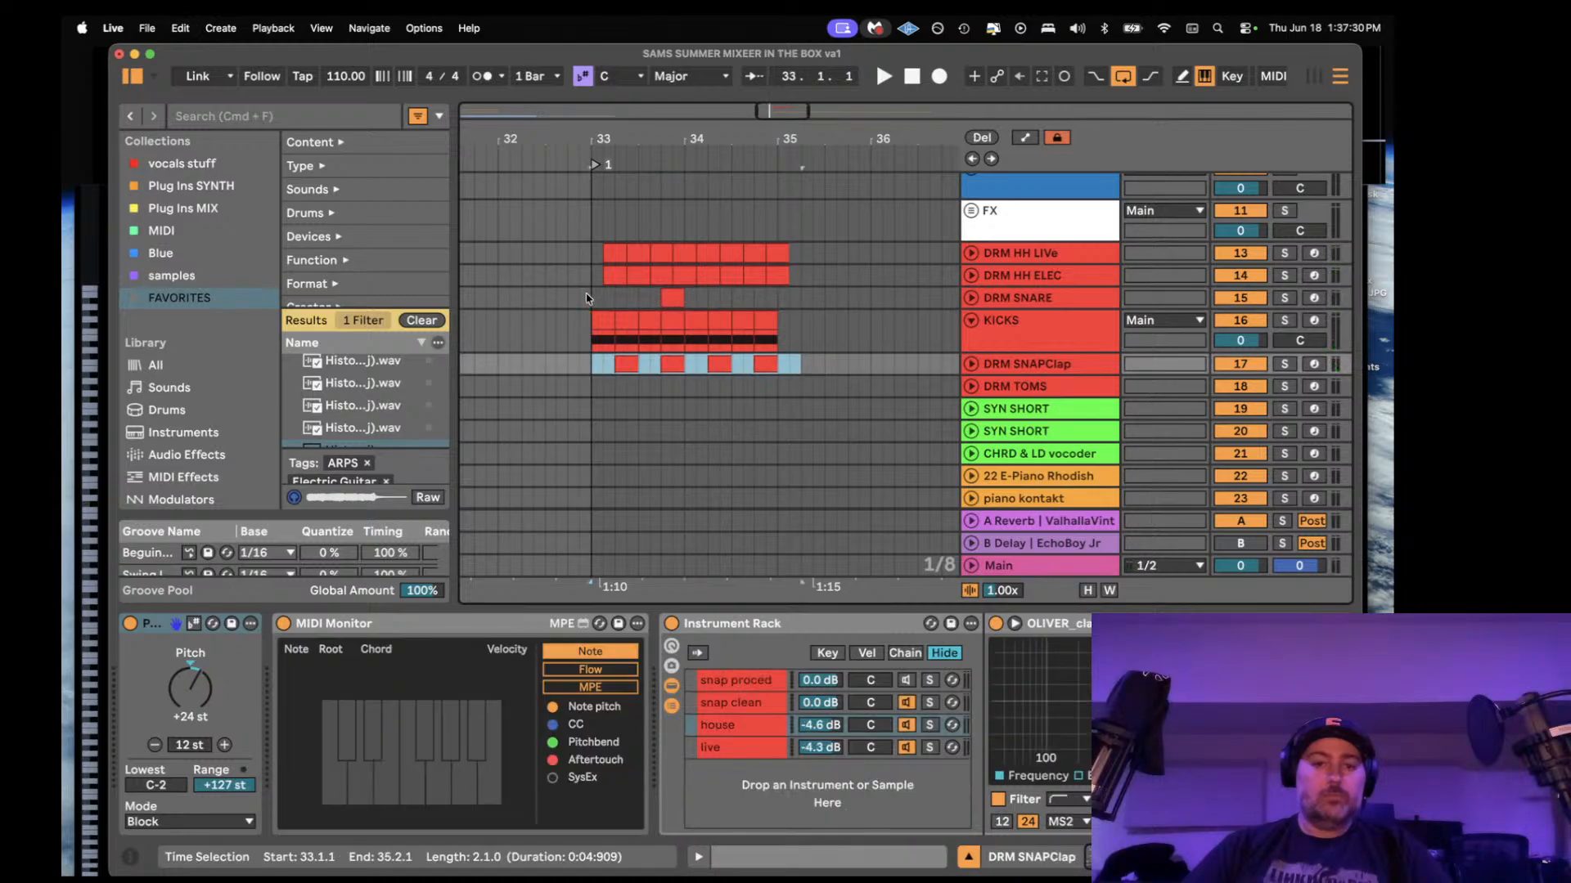
click(591, 300)
key(super+v)
- Mute DRM SNAPClap and play the groove with the DRM SNARE pattern
click(1234, 365)
key(space)
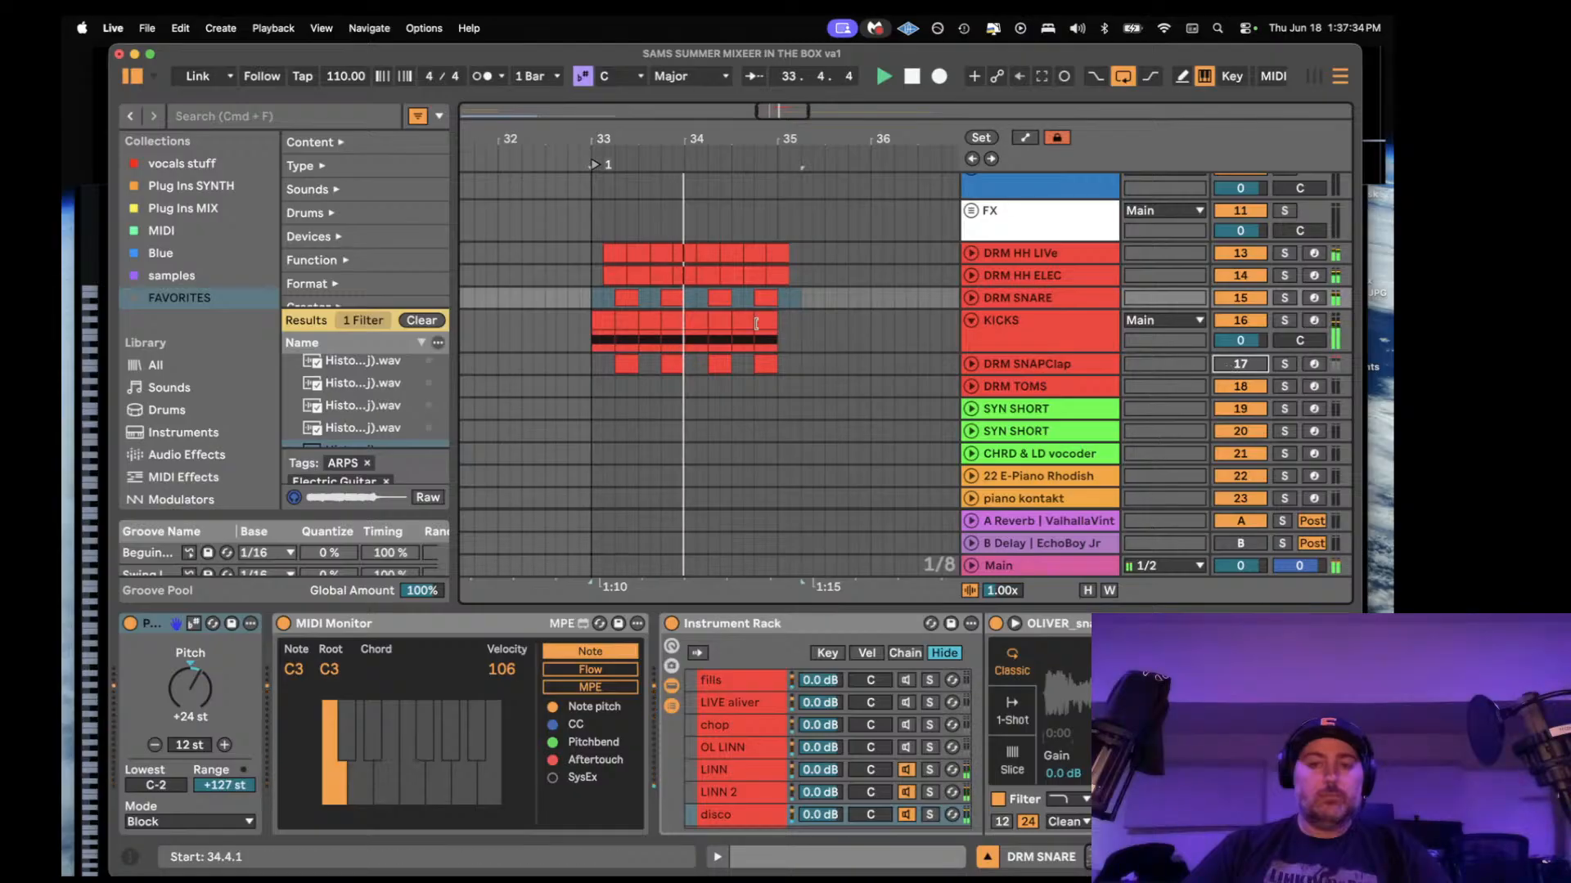
scroll(705, 317, down, 5)
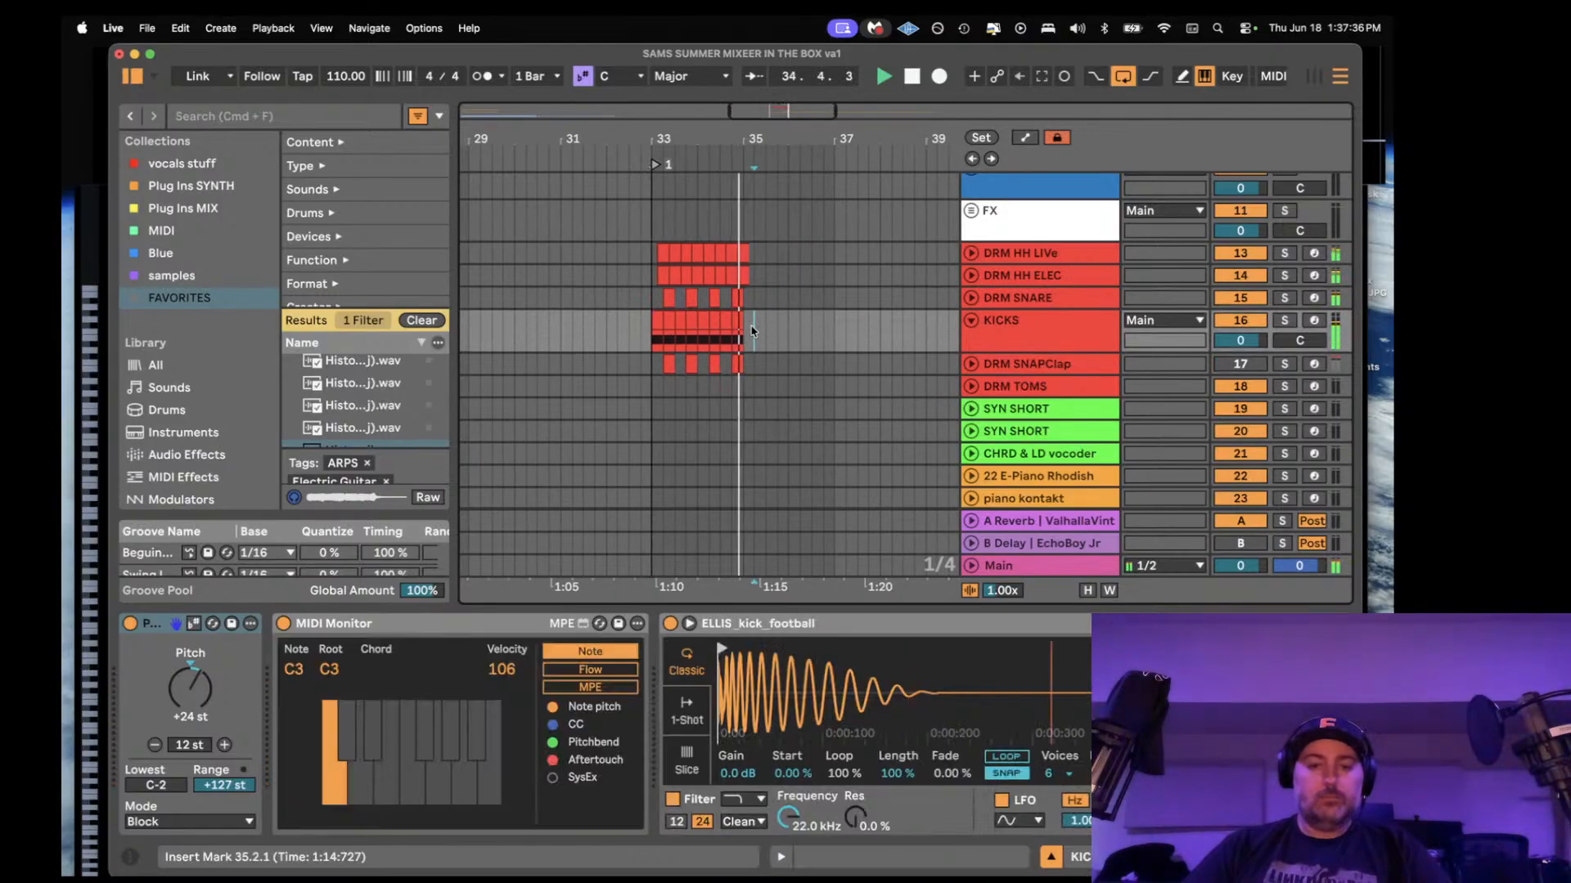
- Move the KICKS track below DRM TOMS and stop playback
click(753, 332)
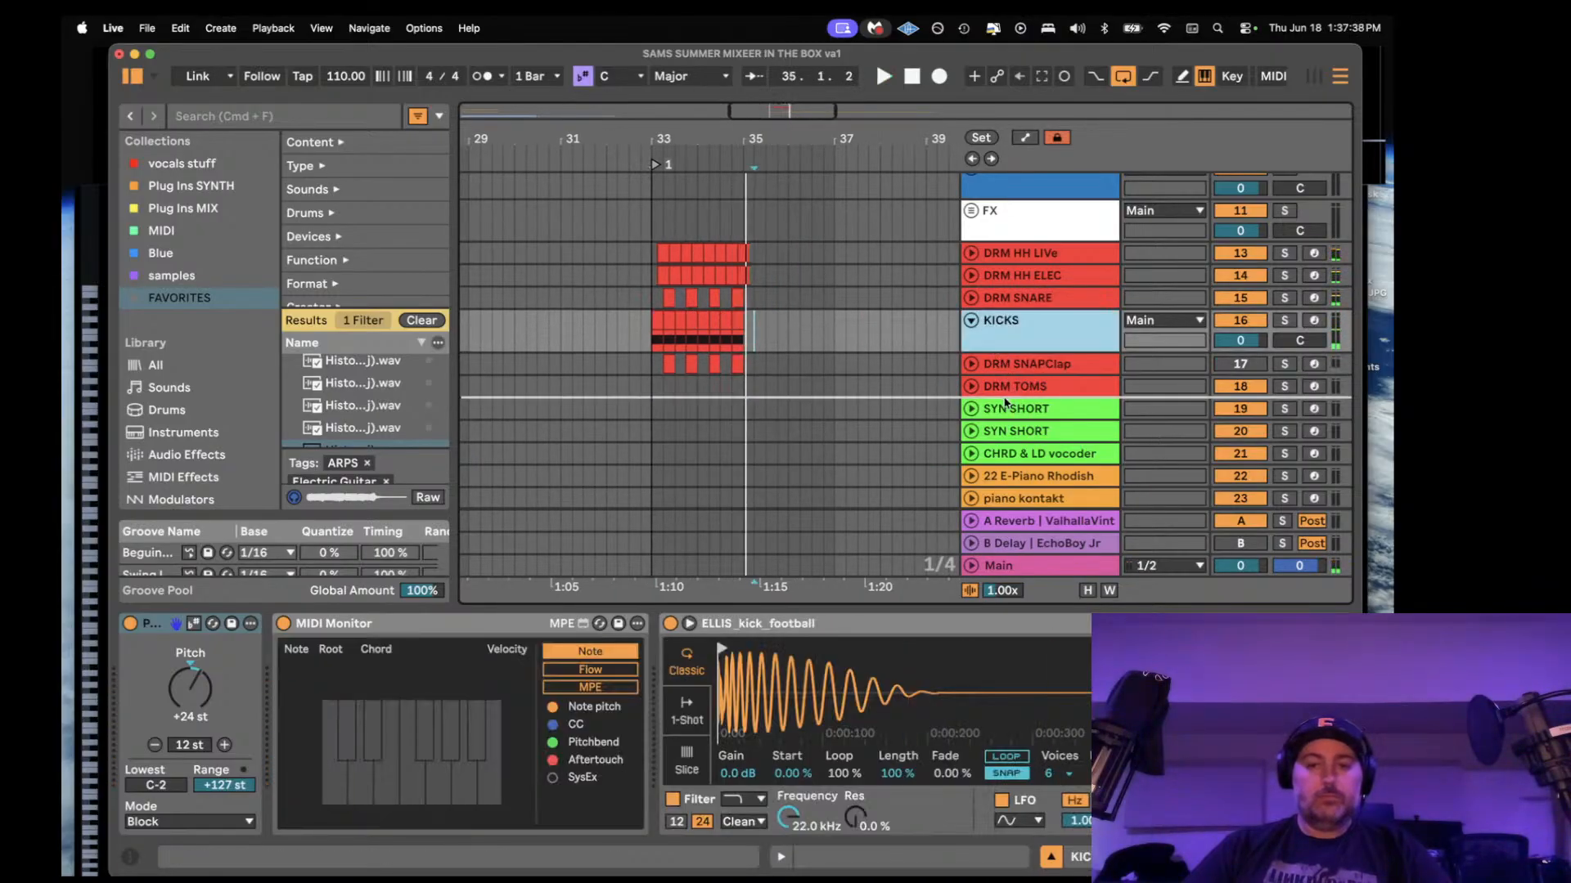
drag(1001, 398, 1002, 399)
key(space)
- Create a DRM TOMS clip from 34.3.1 to 35.1.1 with notes at 1.2.3 and, one pad lower, 1.2.4, then play the groove
click(733, 344)
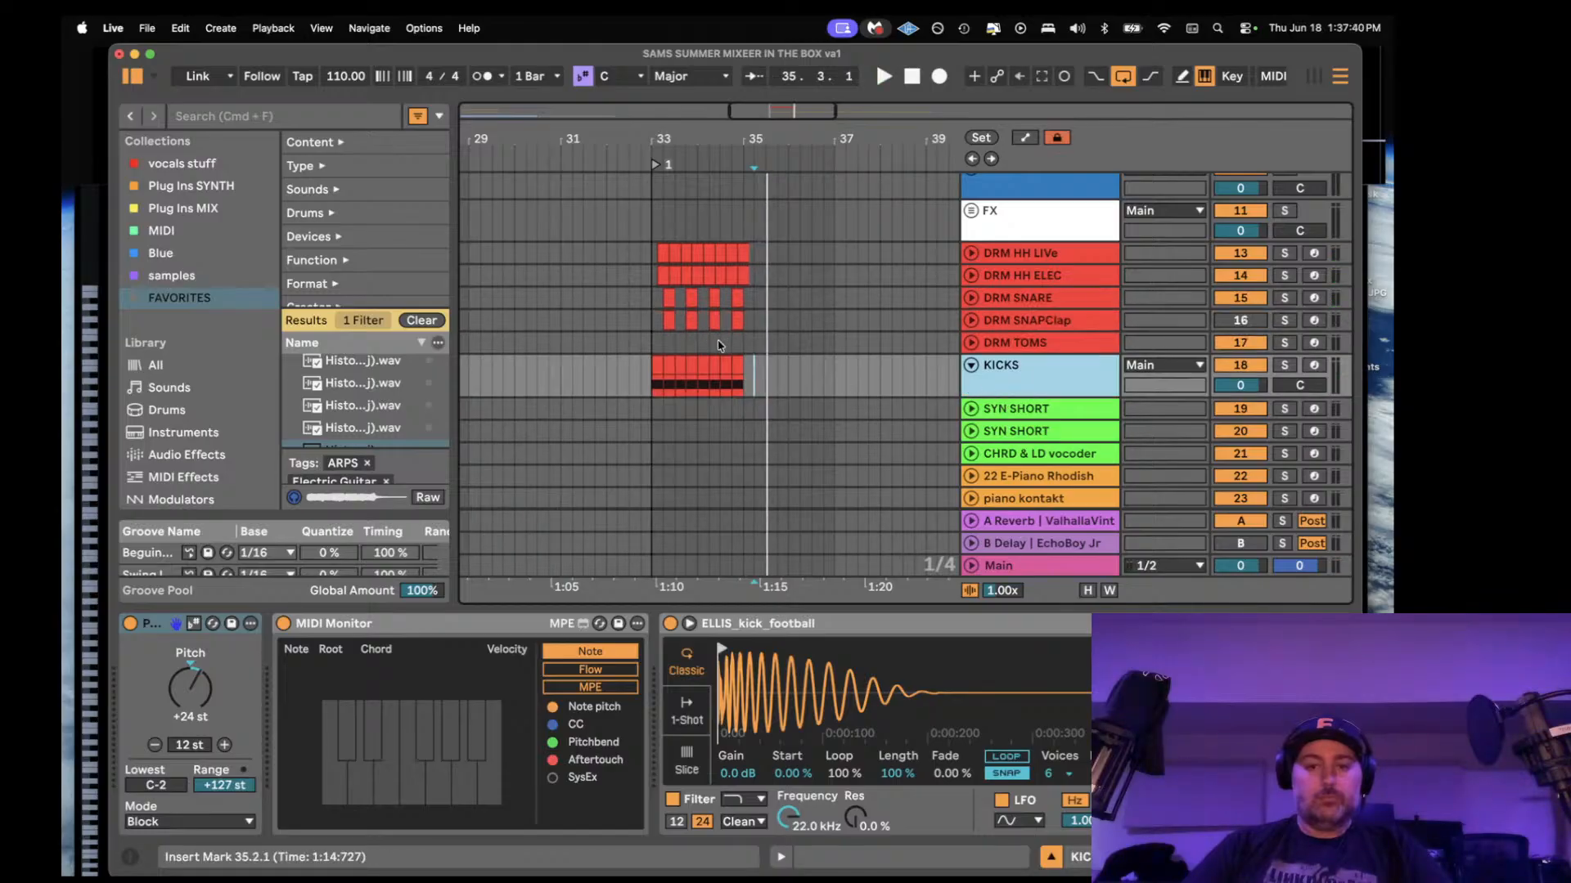
key(super+shift+m)
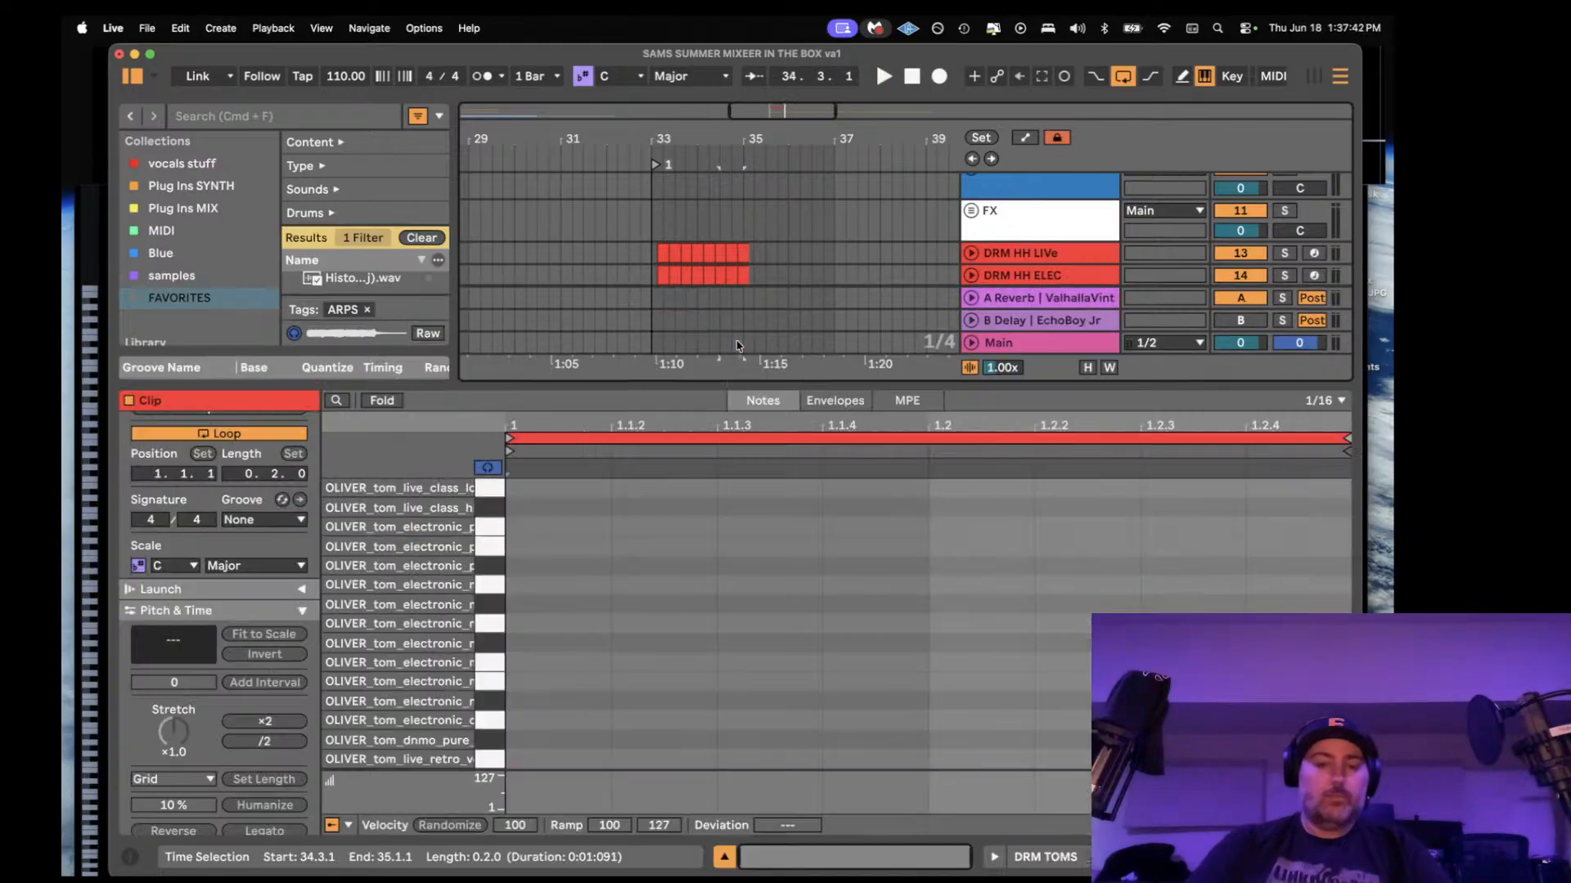
double_click(1161, 584)
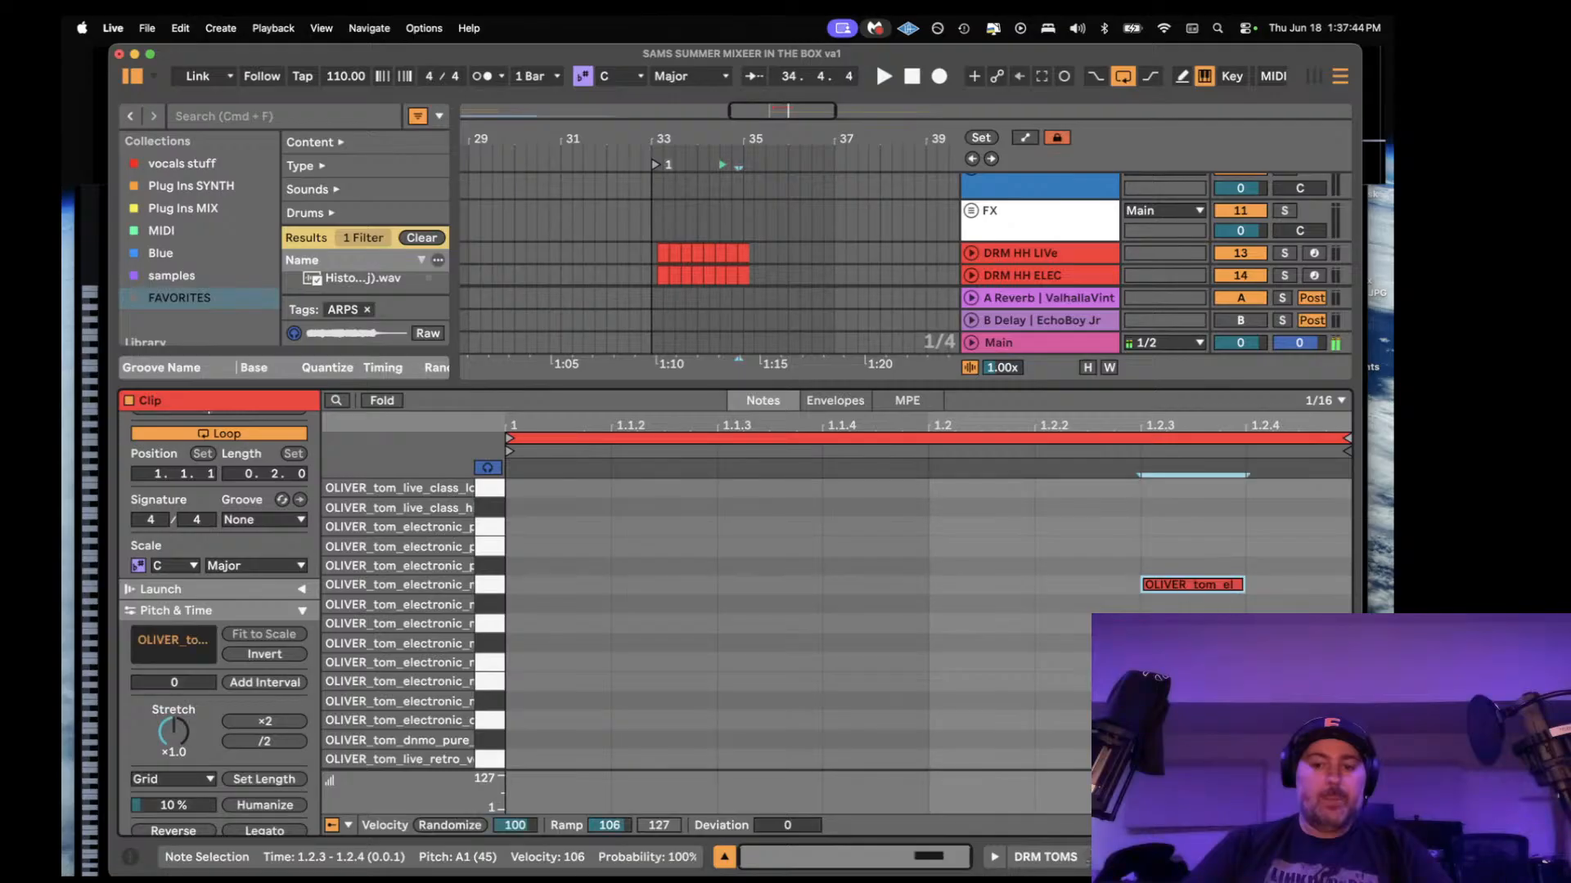
double_click(1290, 586)
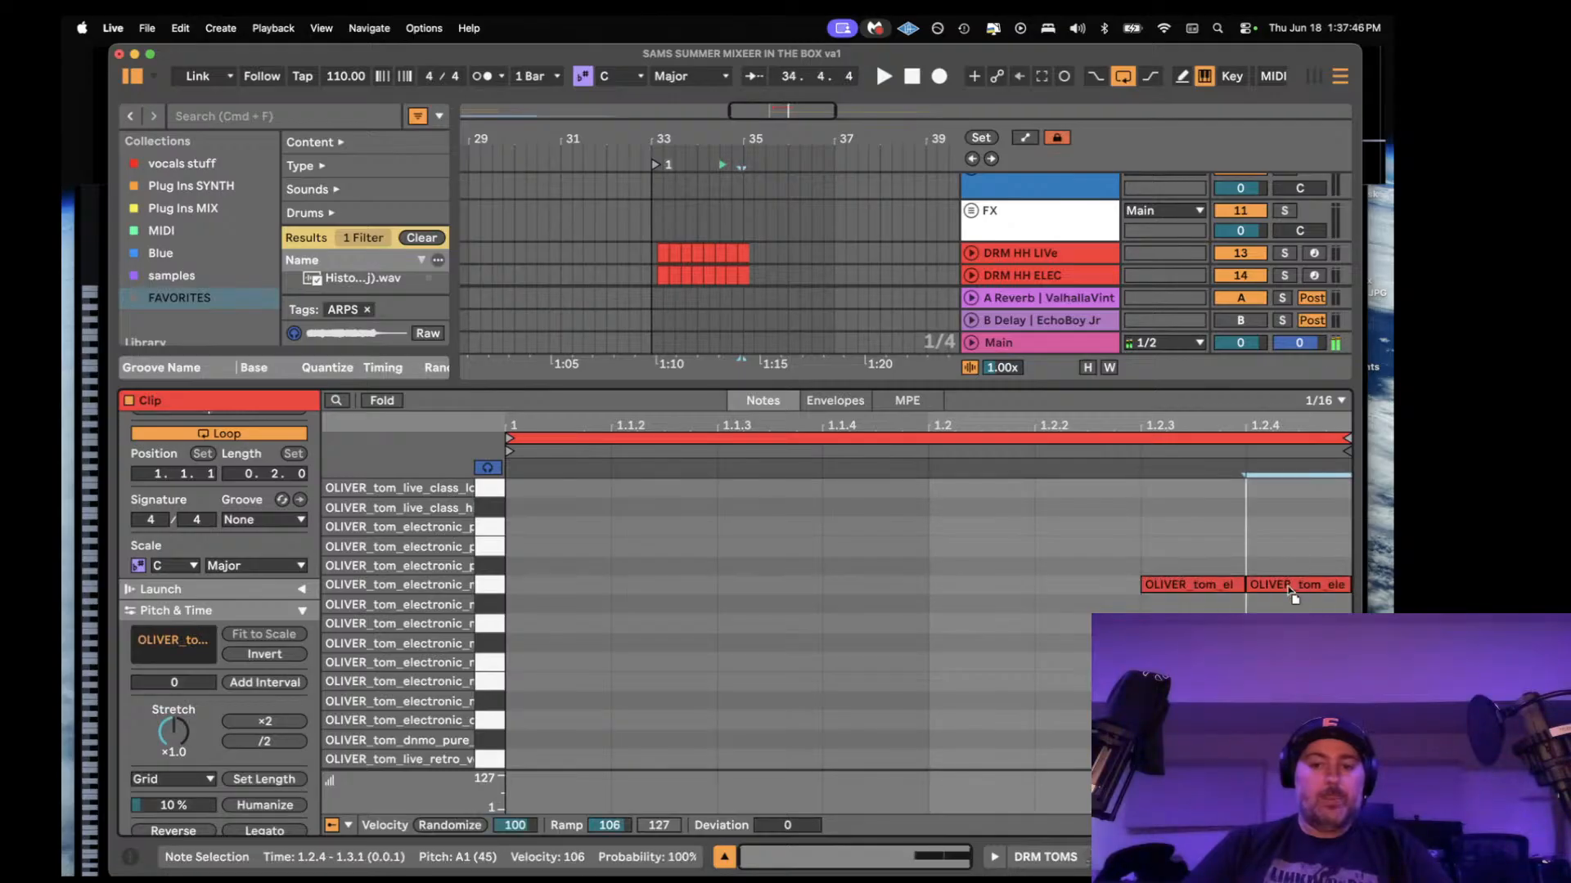
drag(1290, 591, 1290, 611)
key(space)
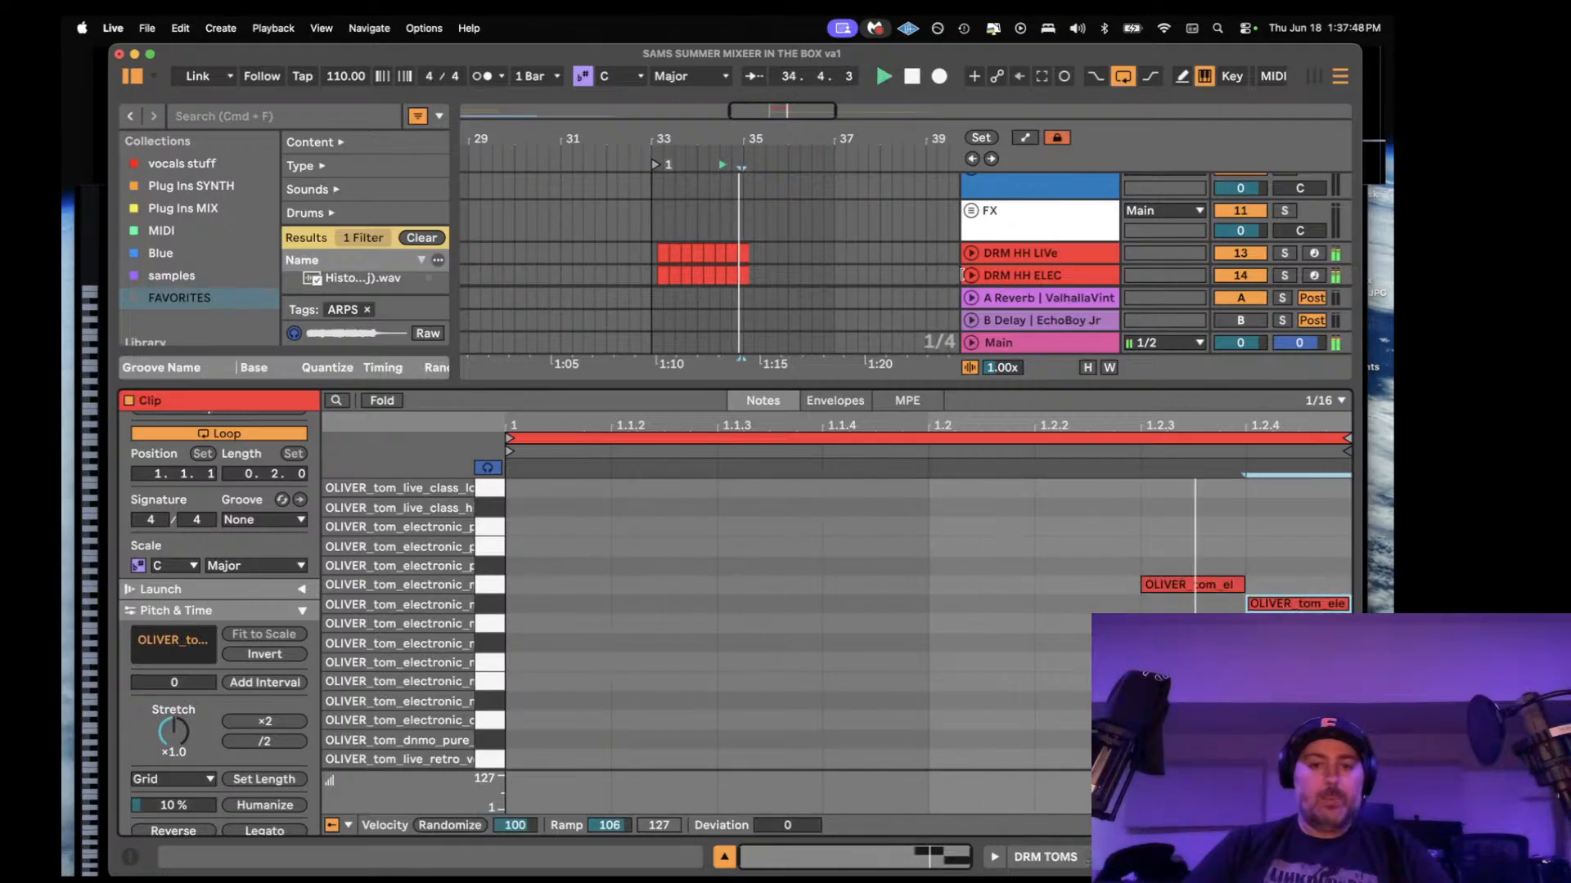
double_click(1058, 276)
key(space)
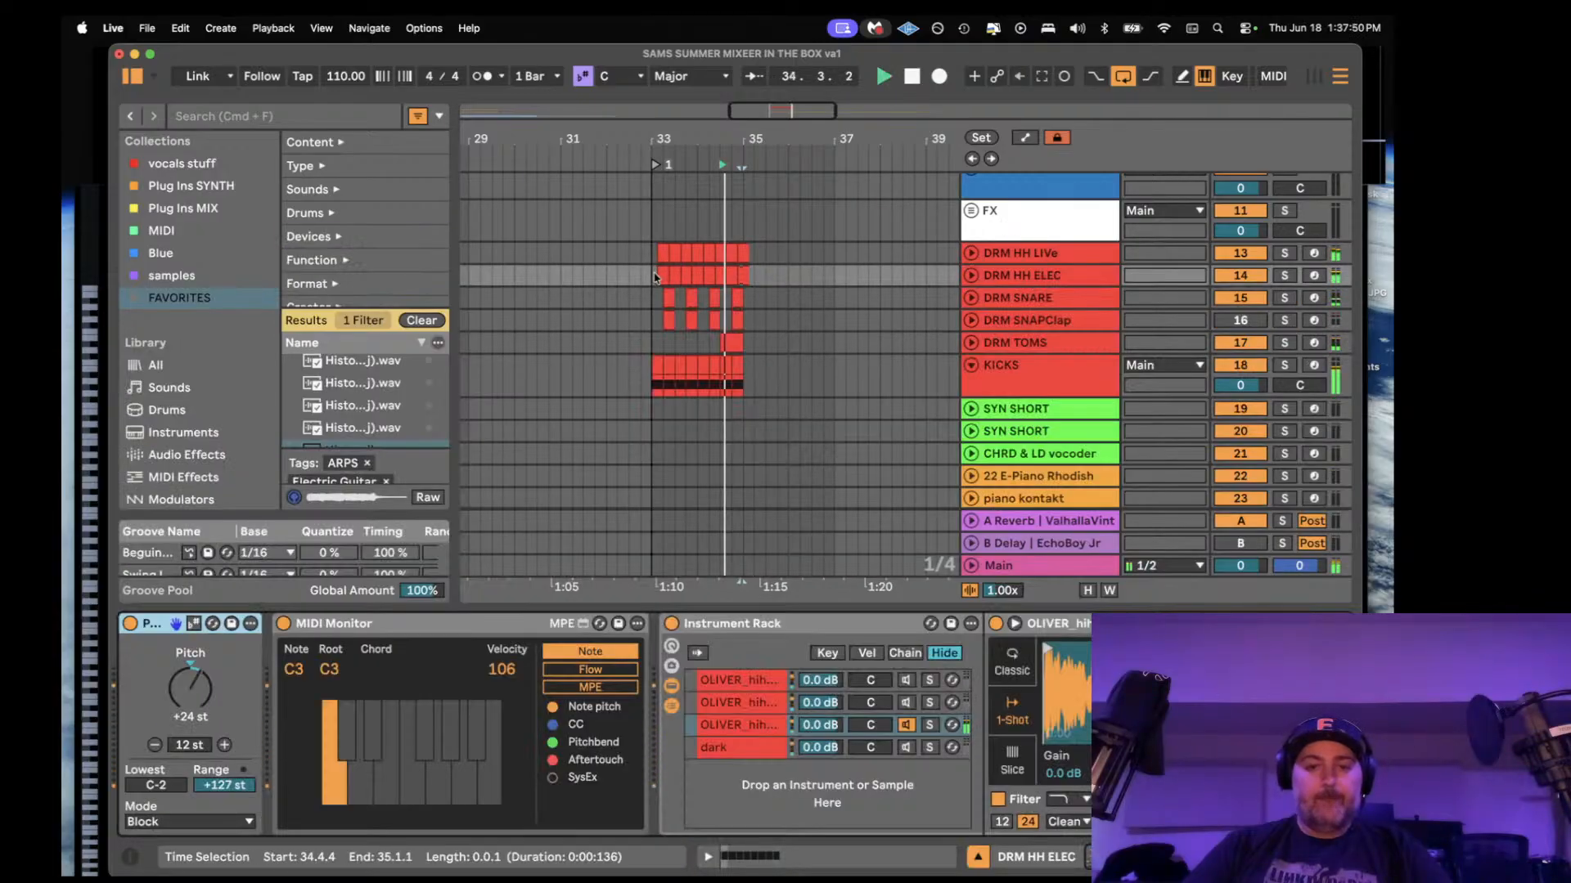
- Duplicate the two-bar groove from 33.1.1 to 35.1.1 on all drum tracks three times, filling up to bar 41
click(654, 258)
drag(654, 258, 746, 363)
key(super+d)
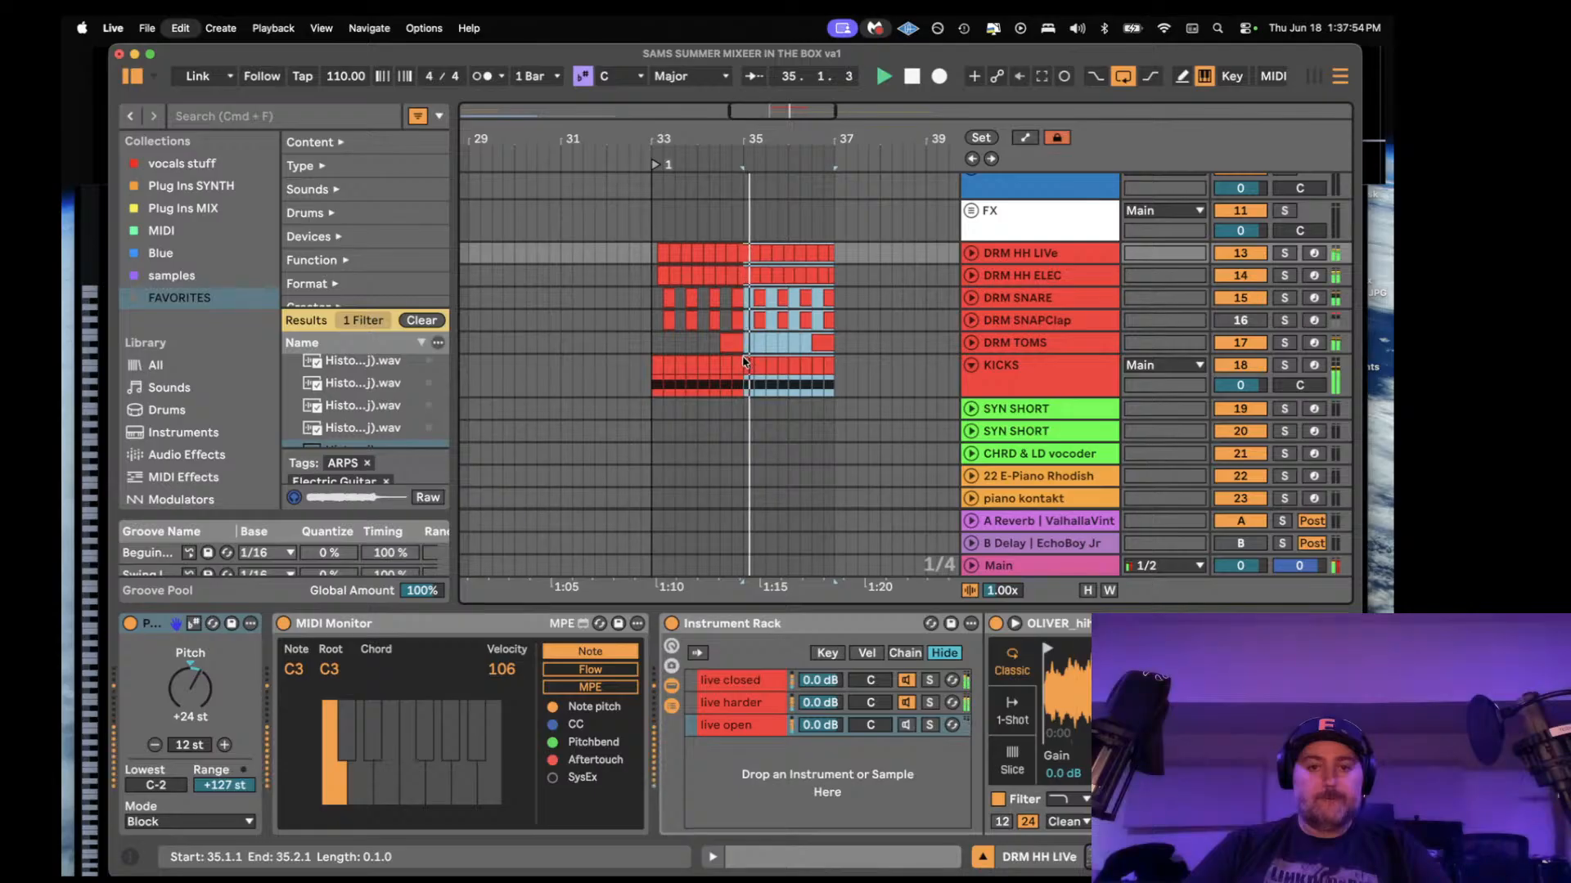
key(super+d)
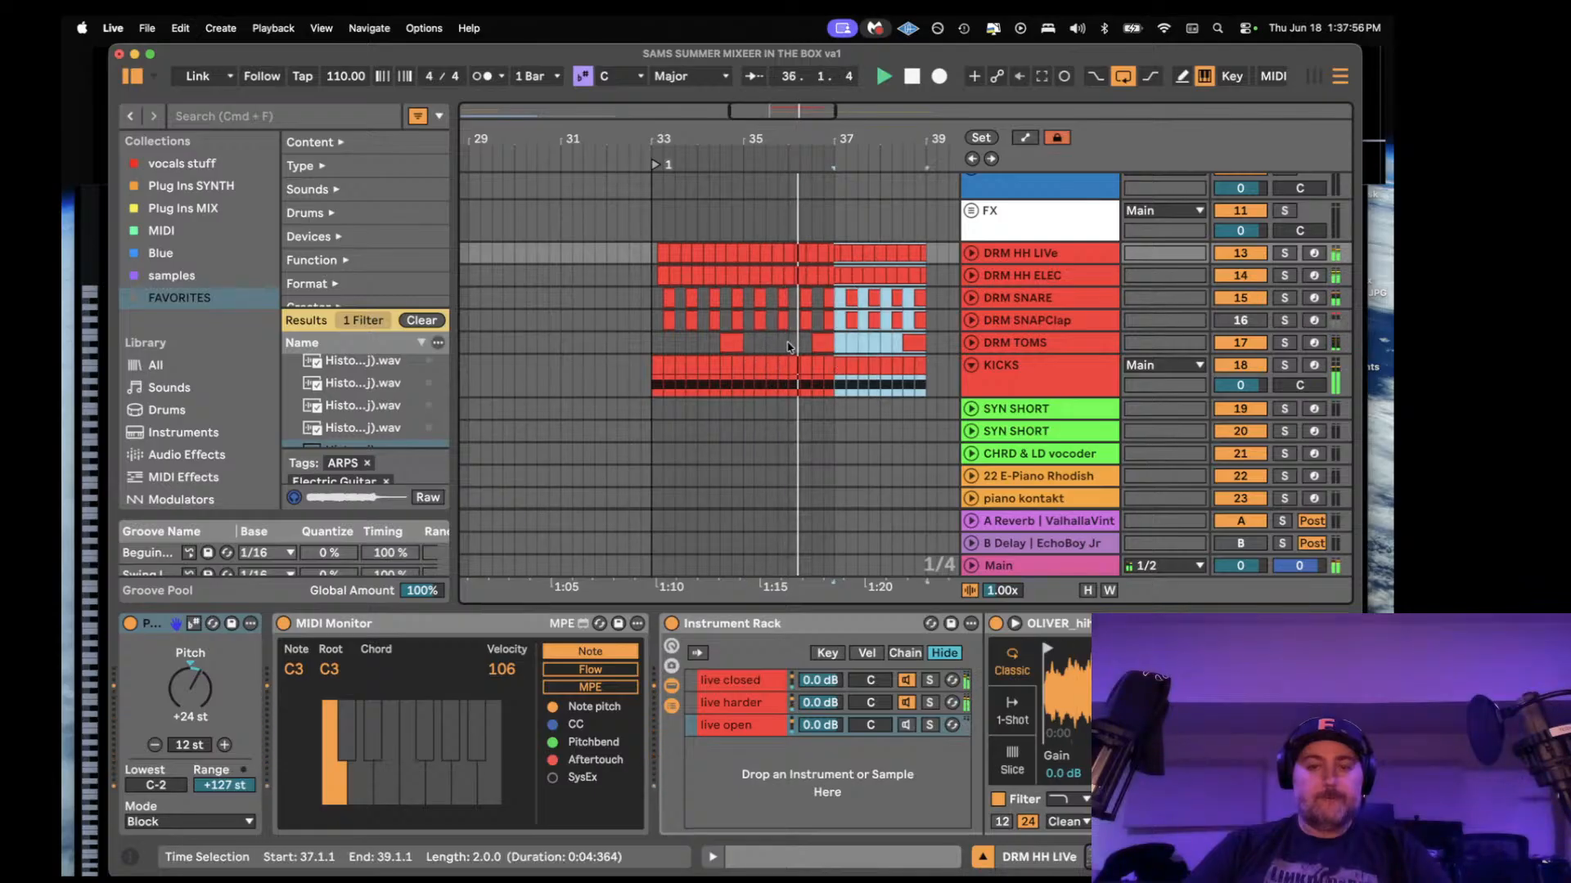
key(super+d)
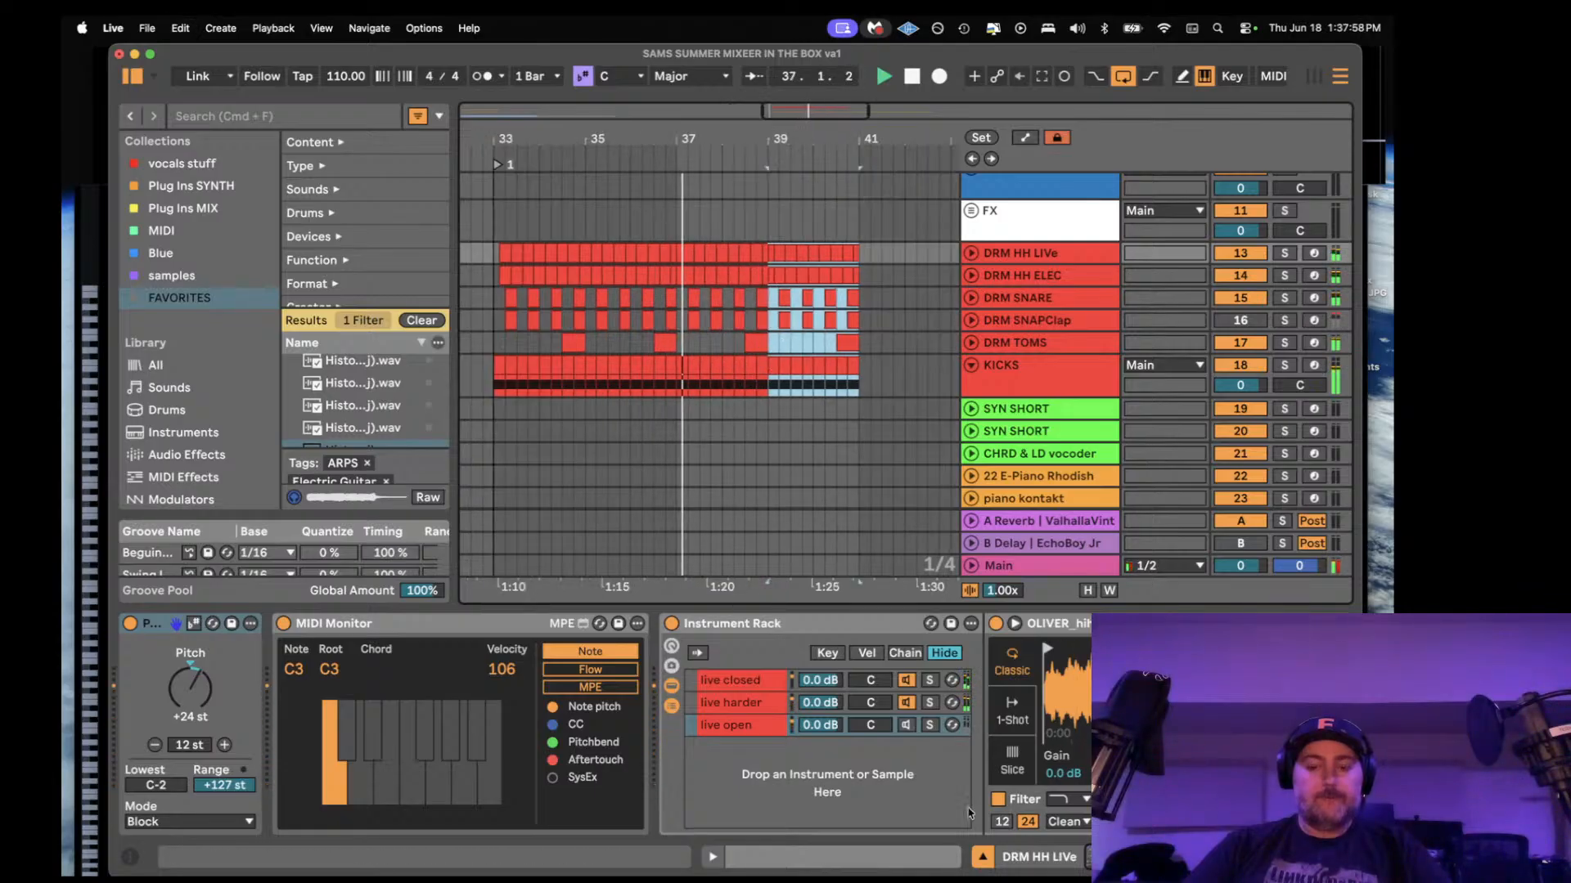
- Hide the device view and reactivate the DRM VST ADDICTIVE group
key(super+alt+l)
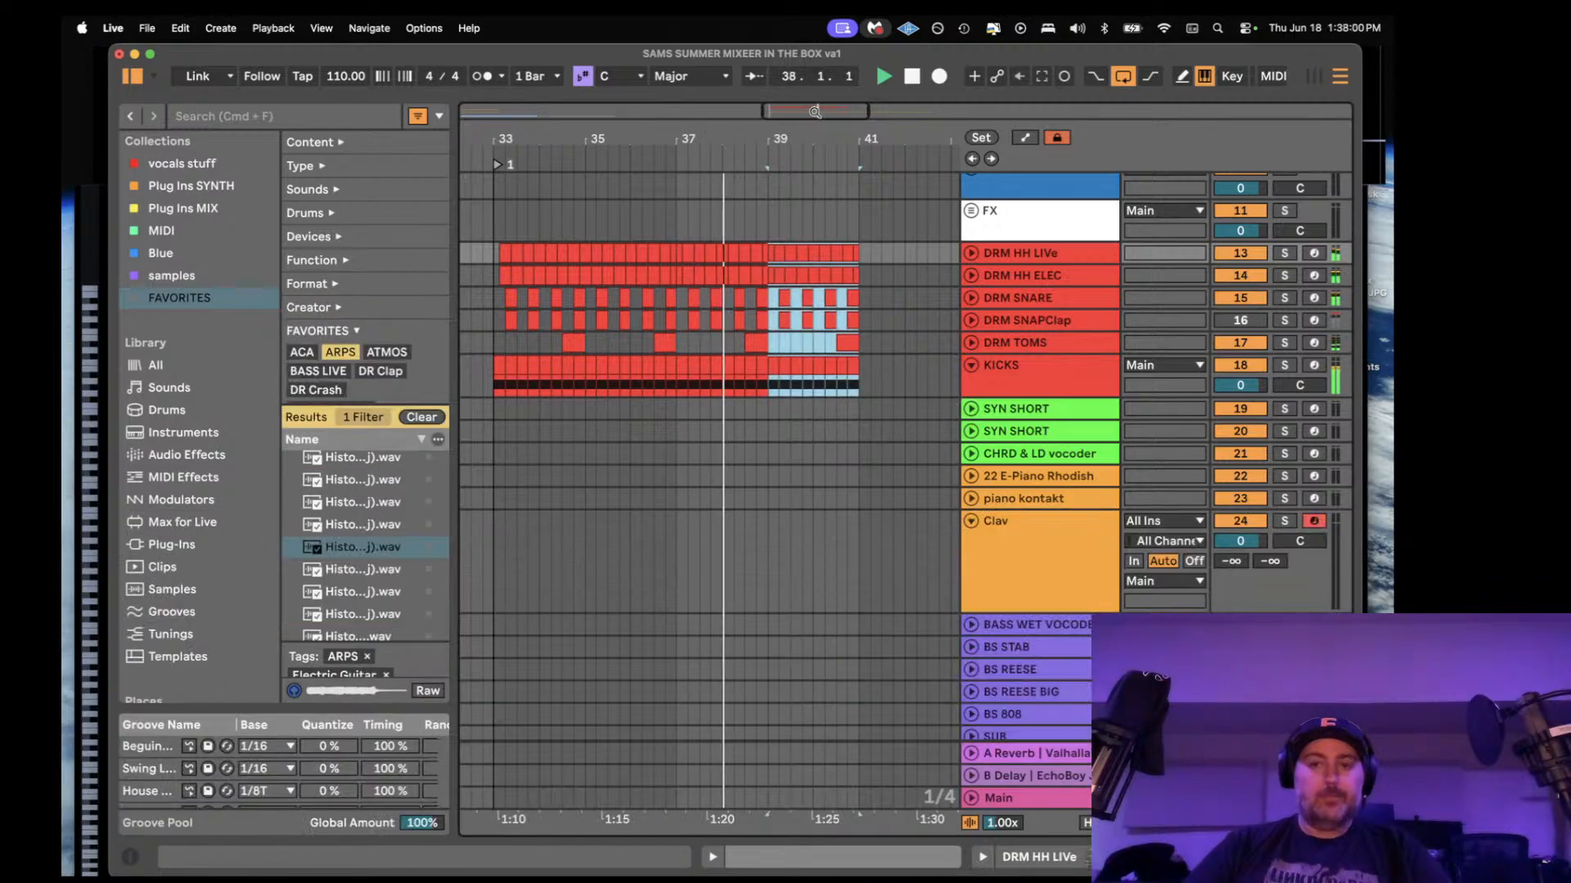
scroll(717, 303, down, 5)
scroll(716, 303, left, 5)
scroll(717, 303, down, 10)
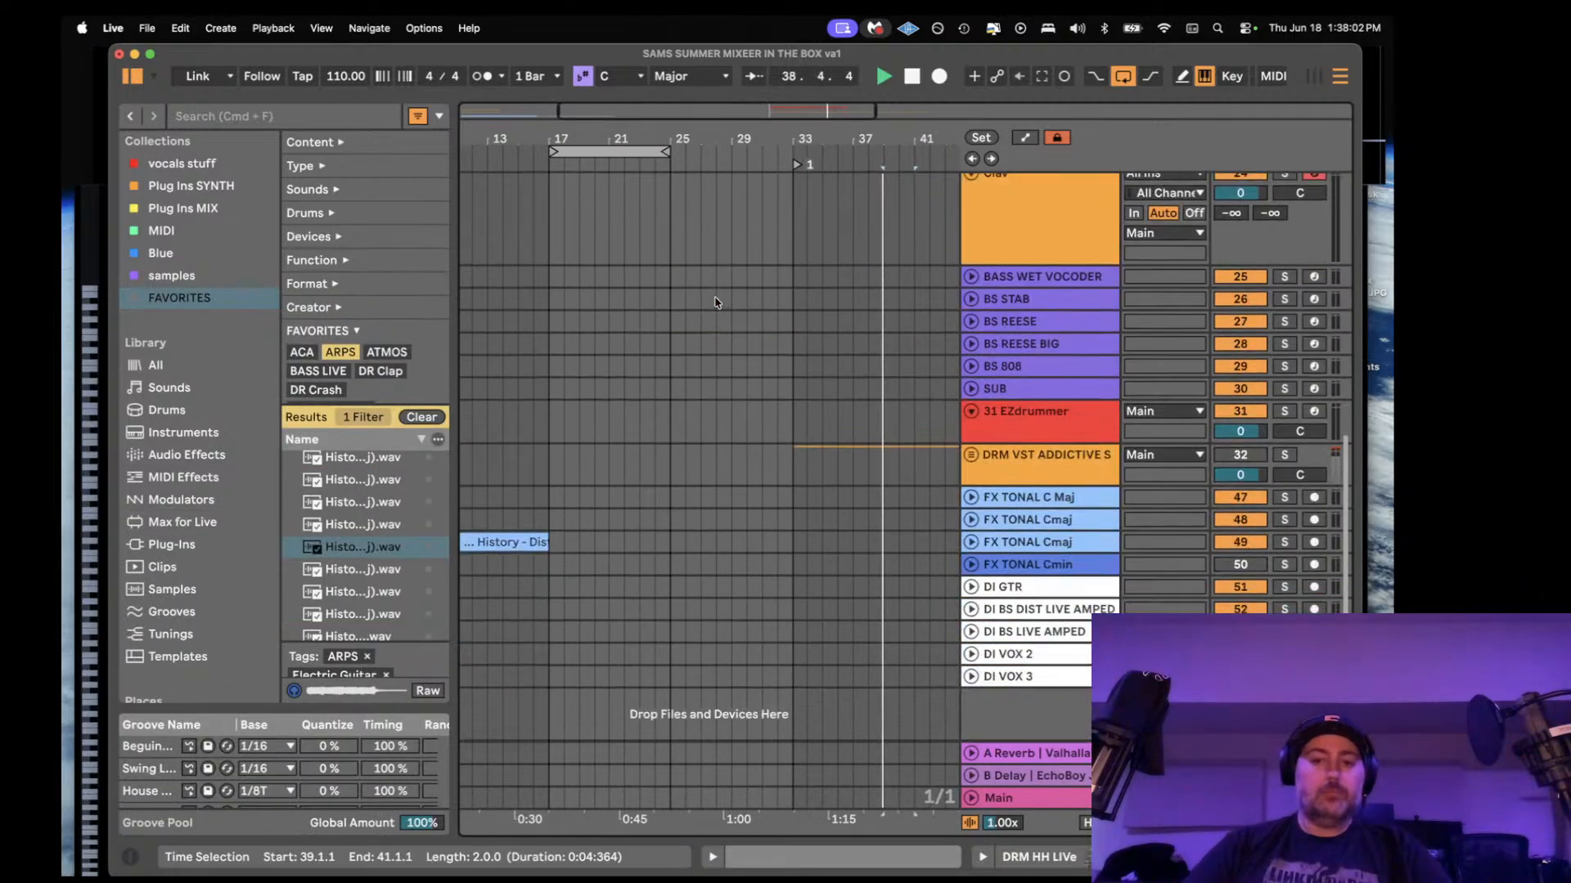
scroll(818, 368, up, 3)
click(1256, 509)
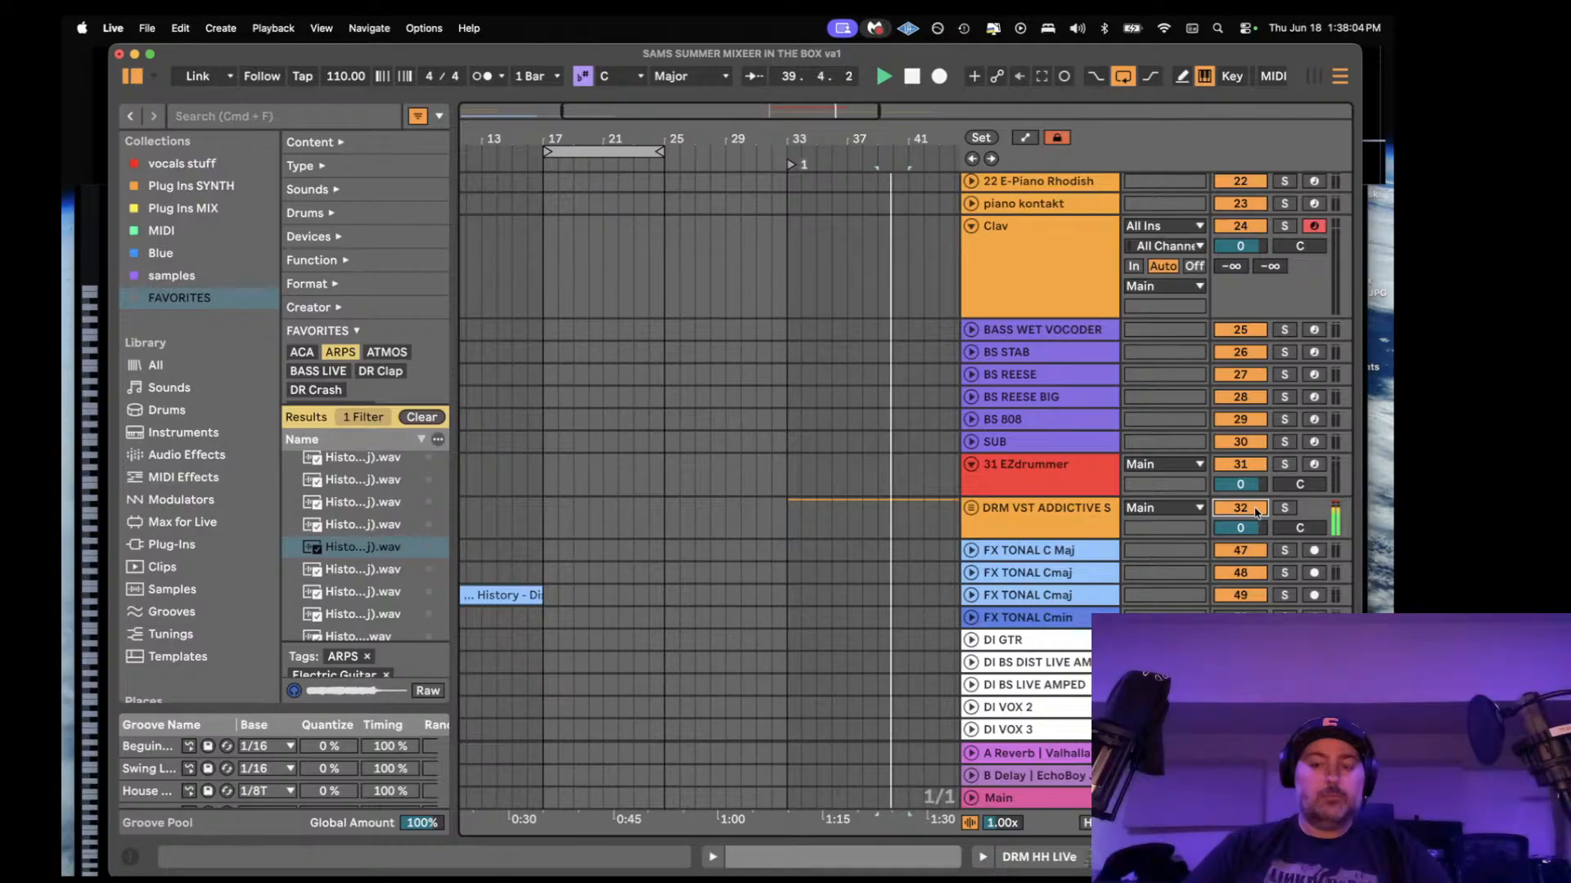
- Duplicate the KICKS pattern of bars 33 to 41 into bars 41 to 49 and play it briefly
drag(764, 108, 761, 74)
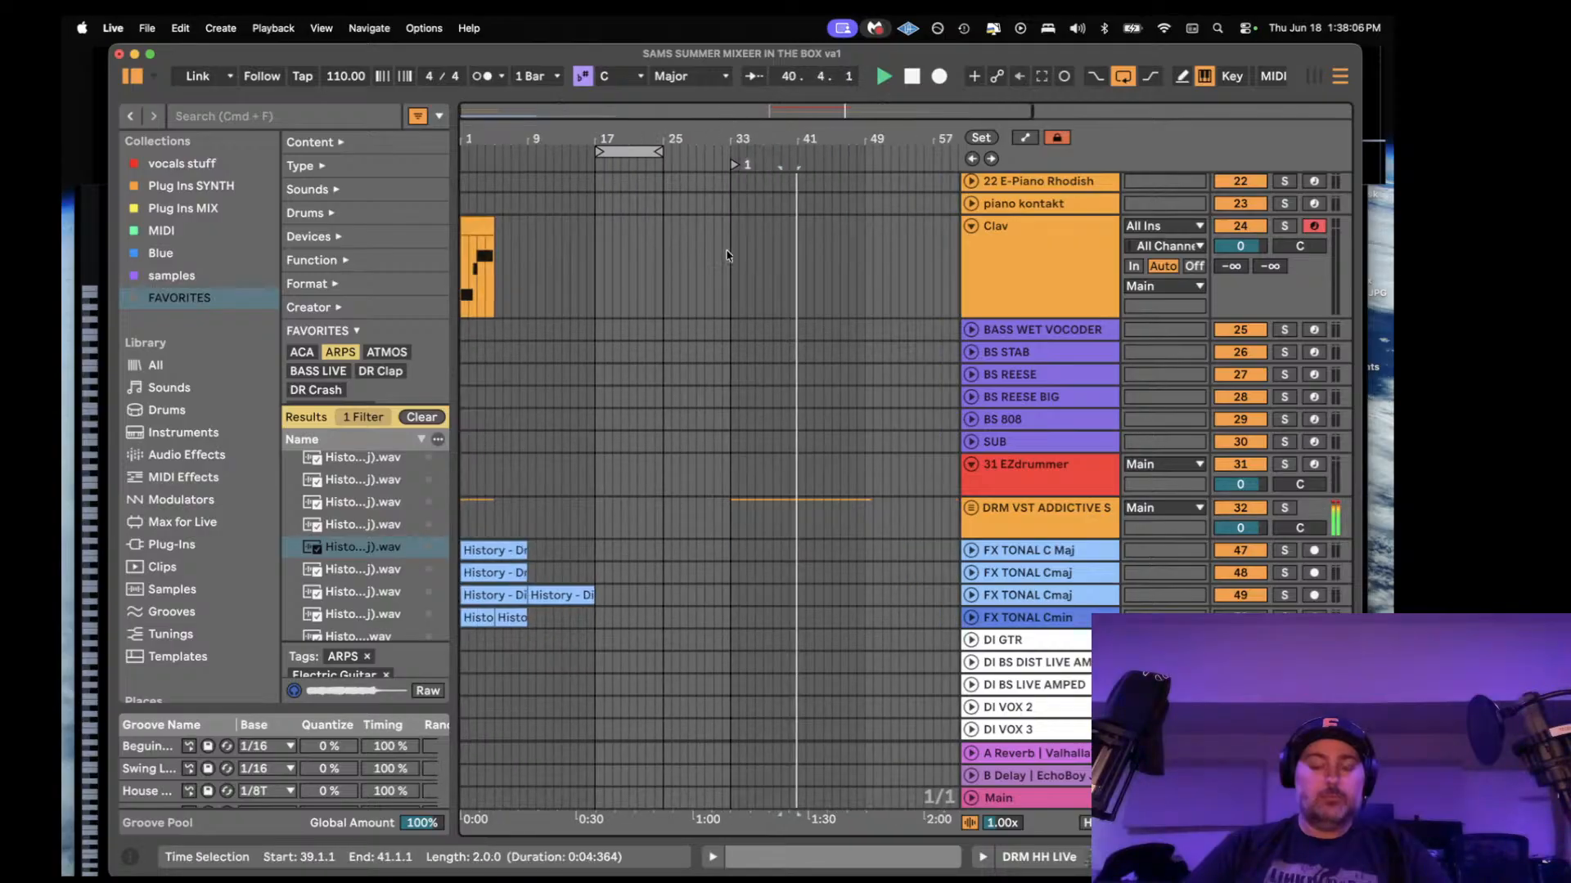
scroll(708, 382, up, 5)
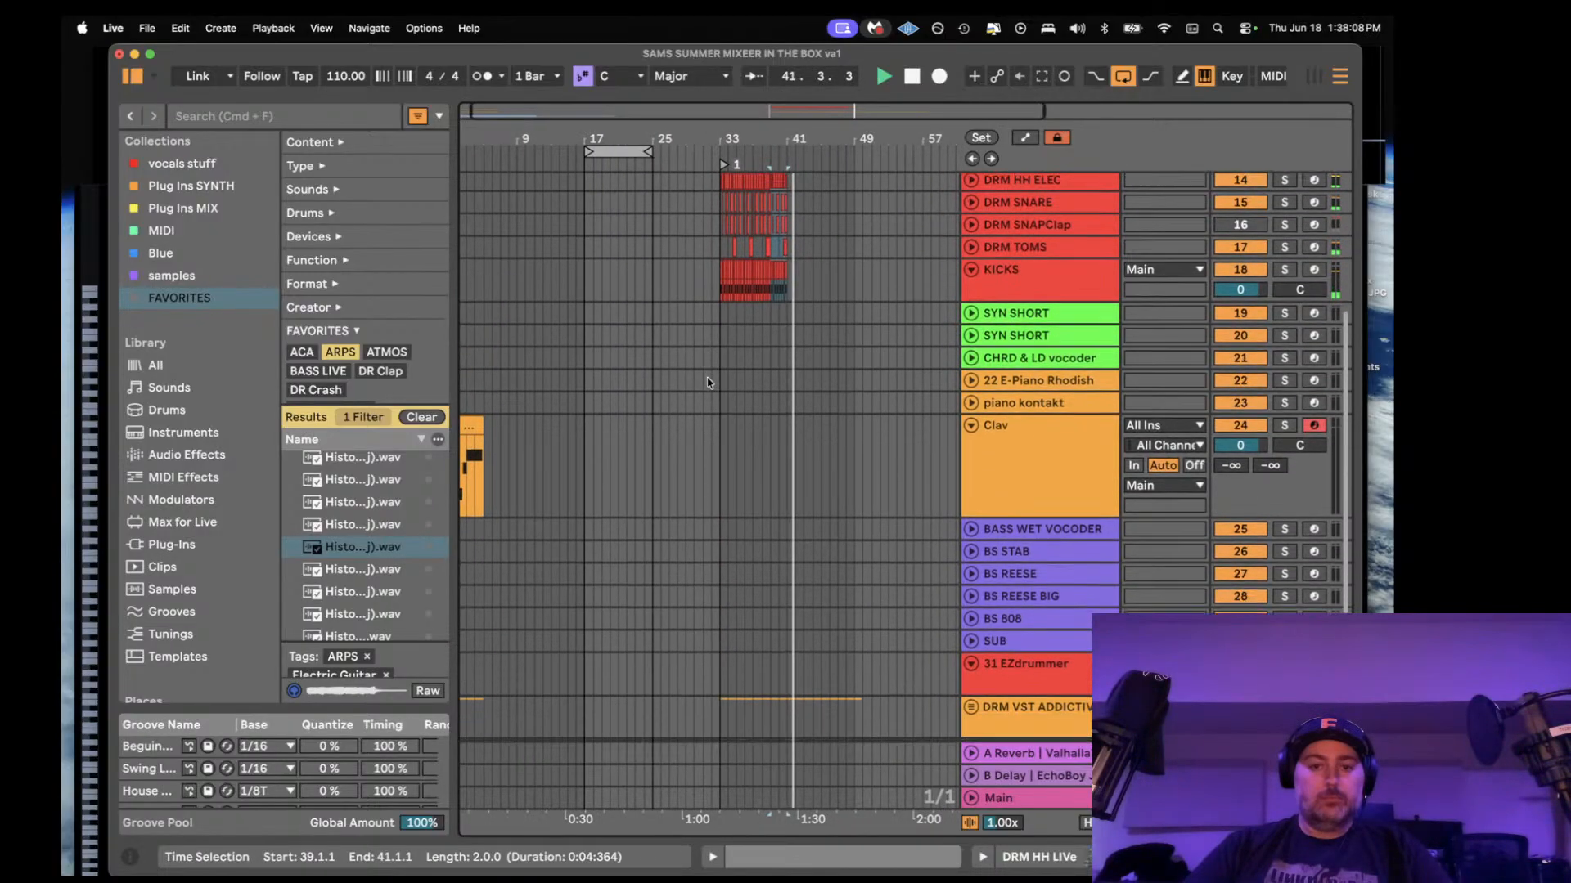
scroll(712, 386, up, 4)
drag(717, 412, 783, 396)
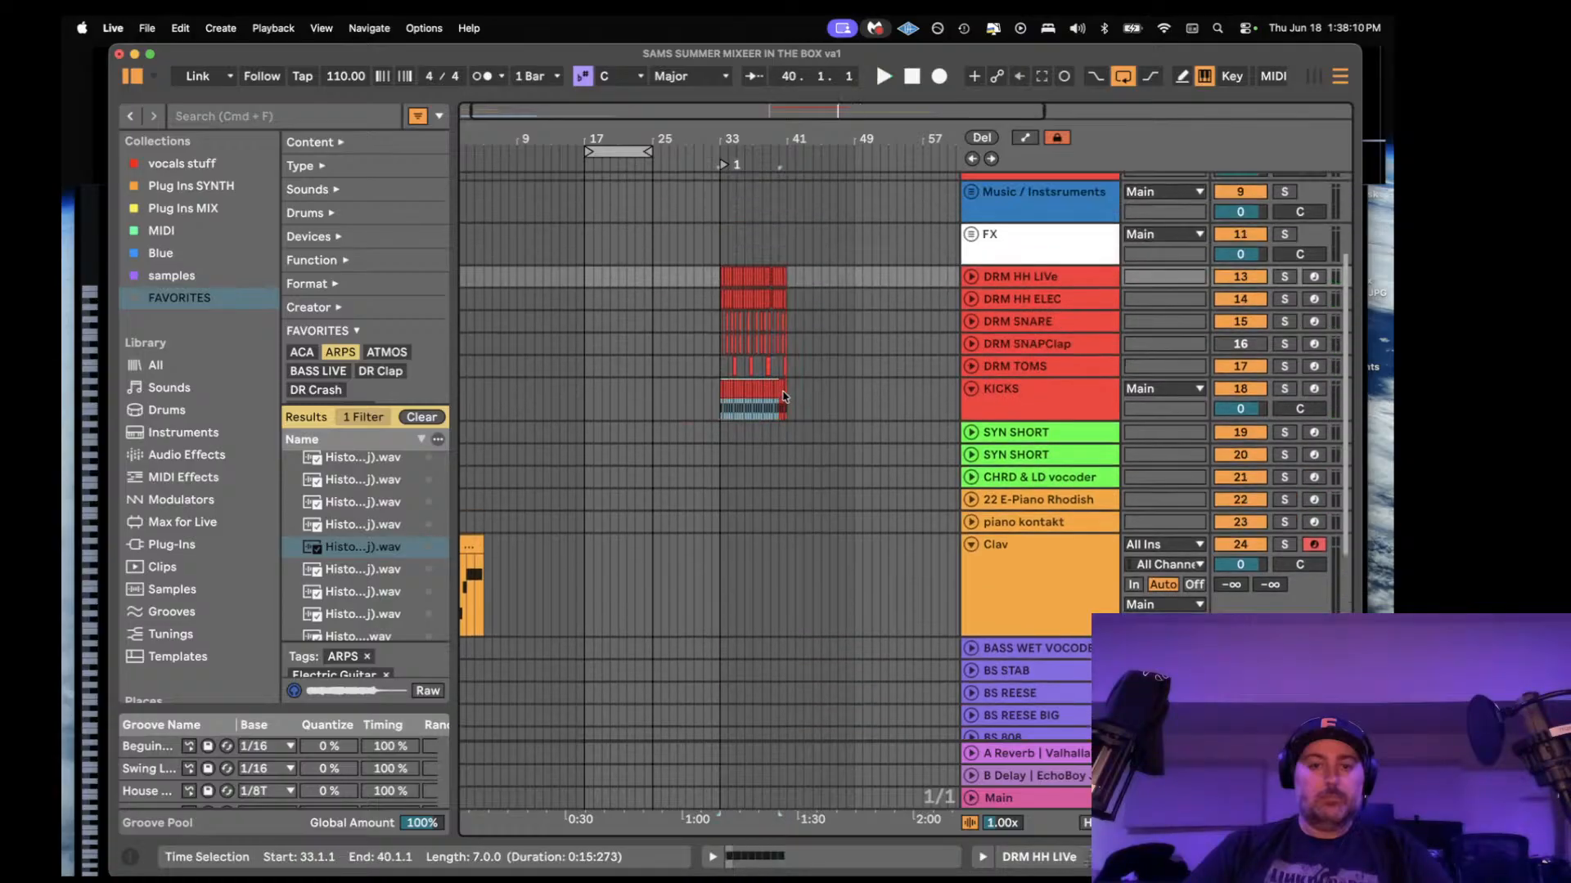
key(super+d)
key(space)
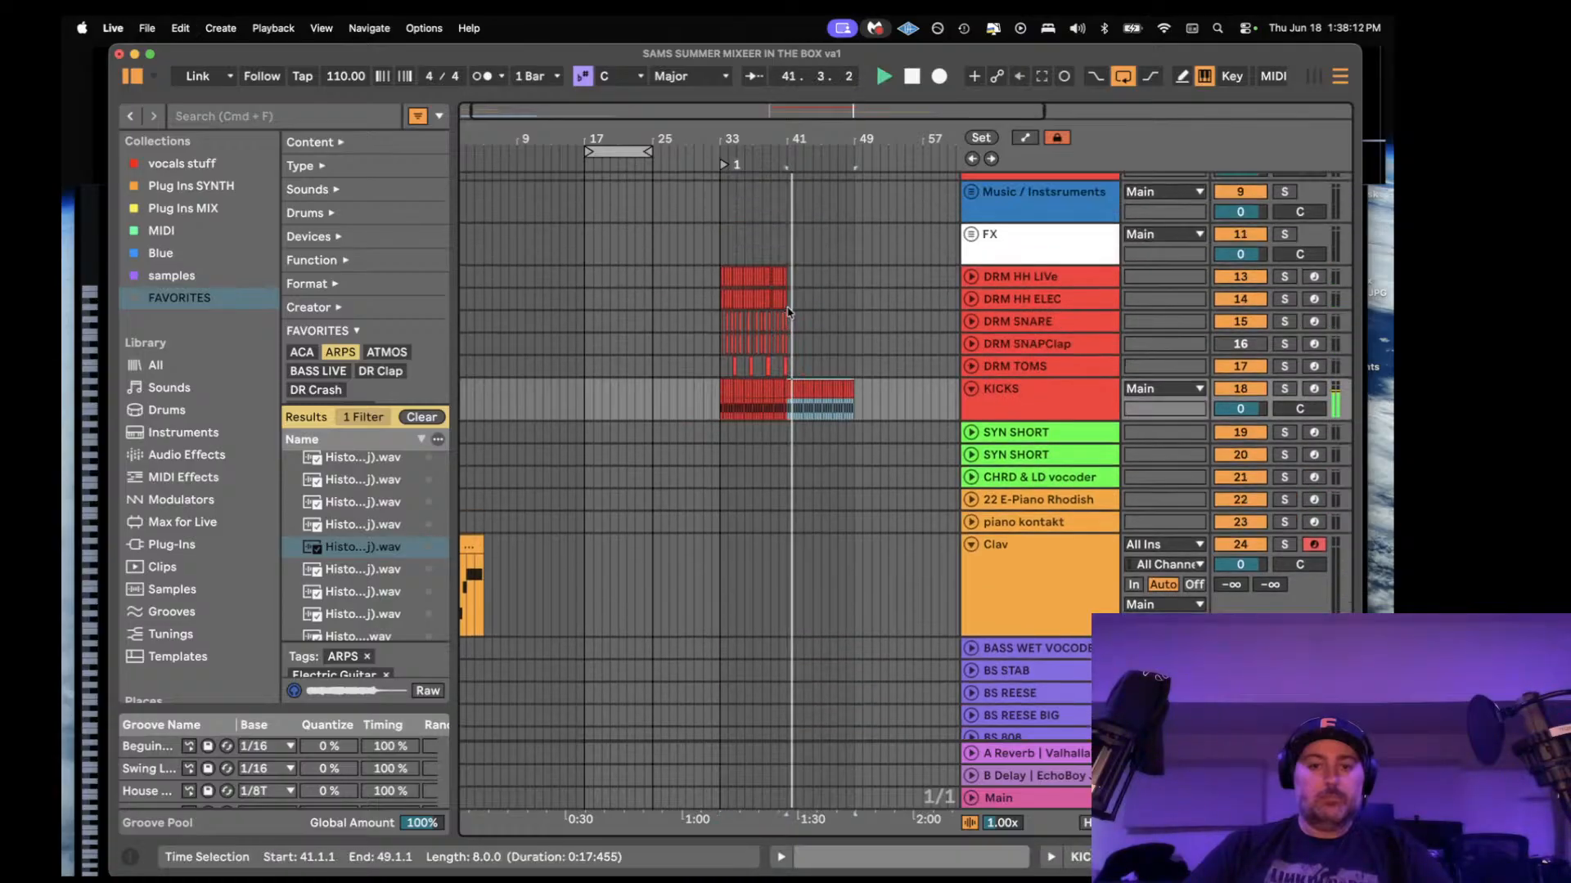
key(space)
- Duplicate the eight-bar DRM HH ELEC and DRM HH LIVe patterns to bar 41 and check the groove with DRM HH ELEC toggled off and on
drag(788, 310, 745, 306)
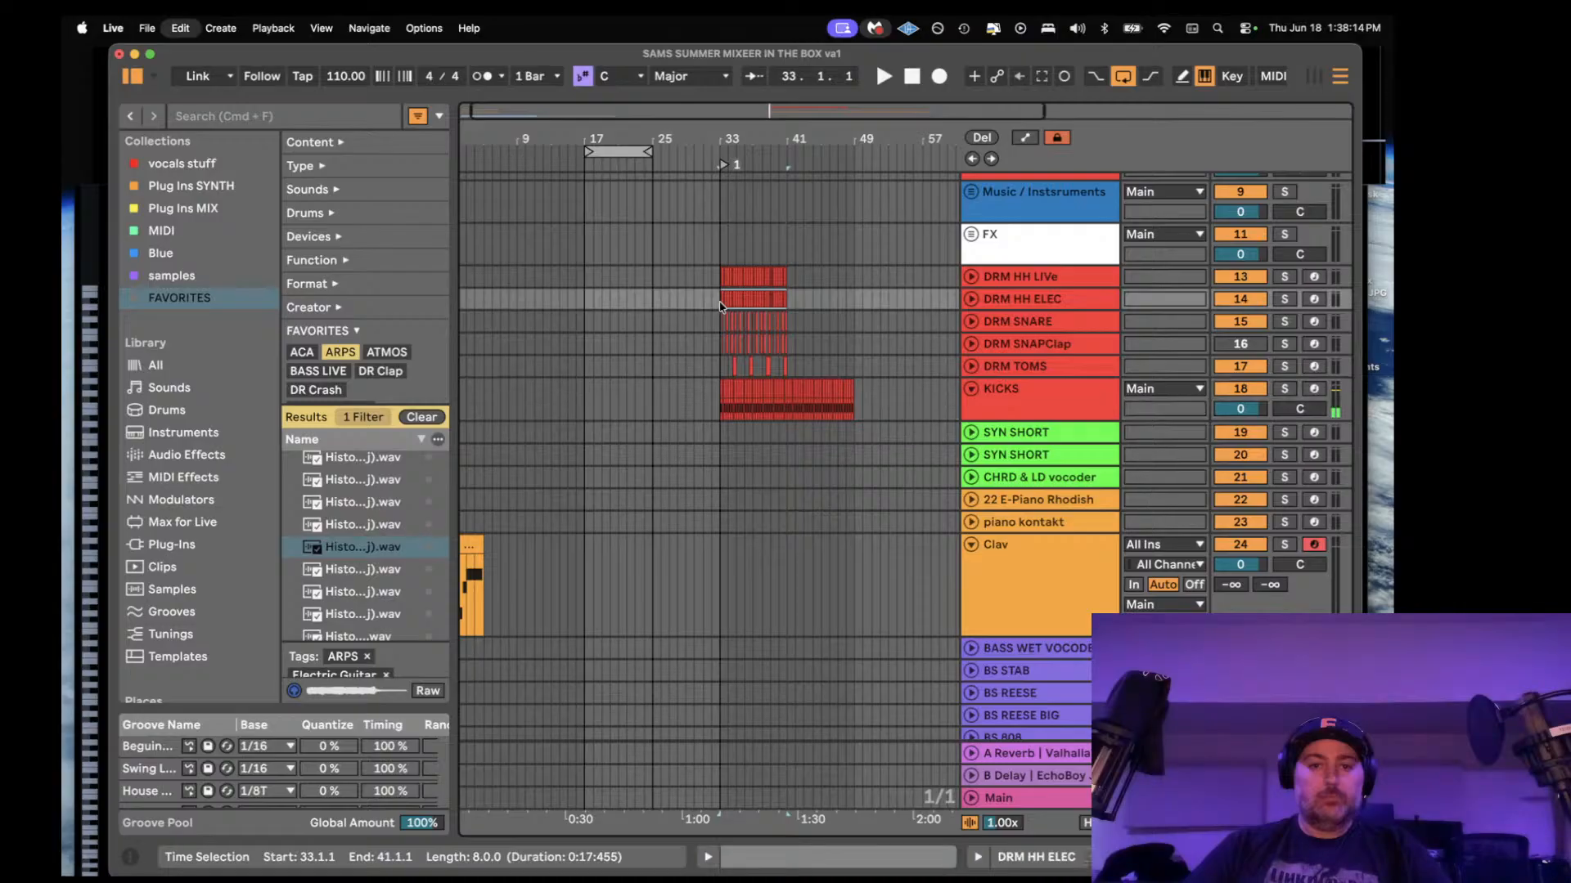
key(super+d)
key(space)
drag(790, 276, 721, 278)
key(super+d)
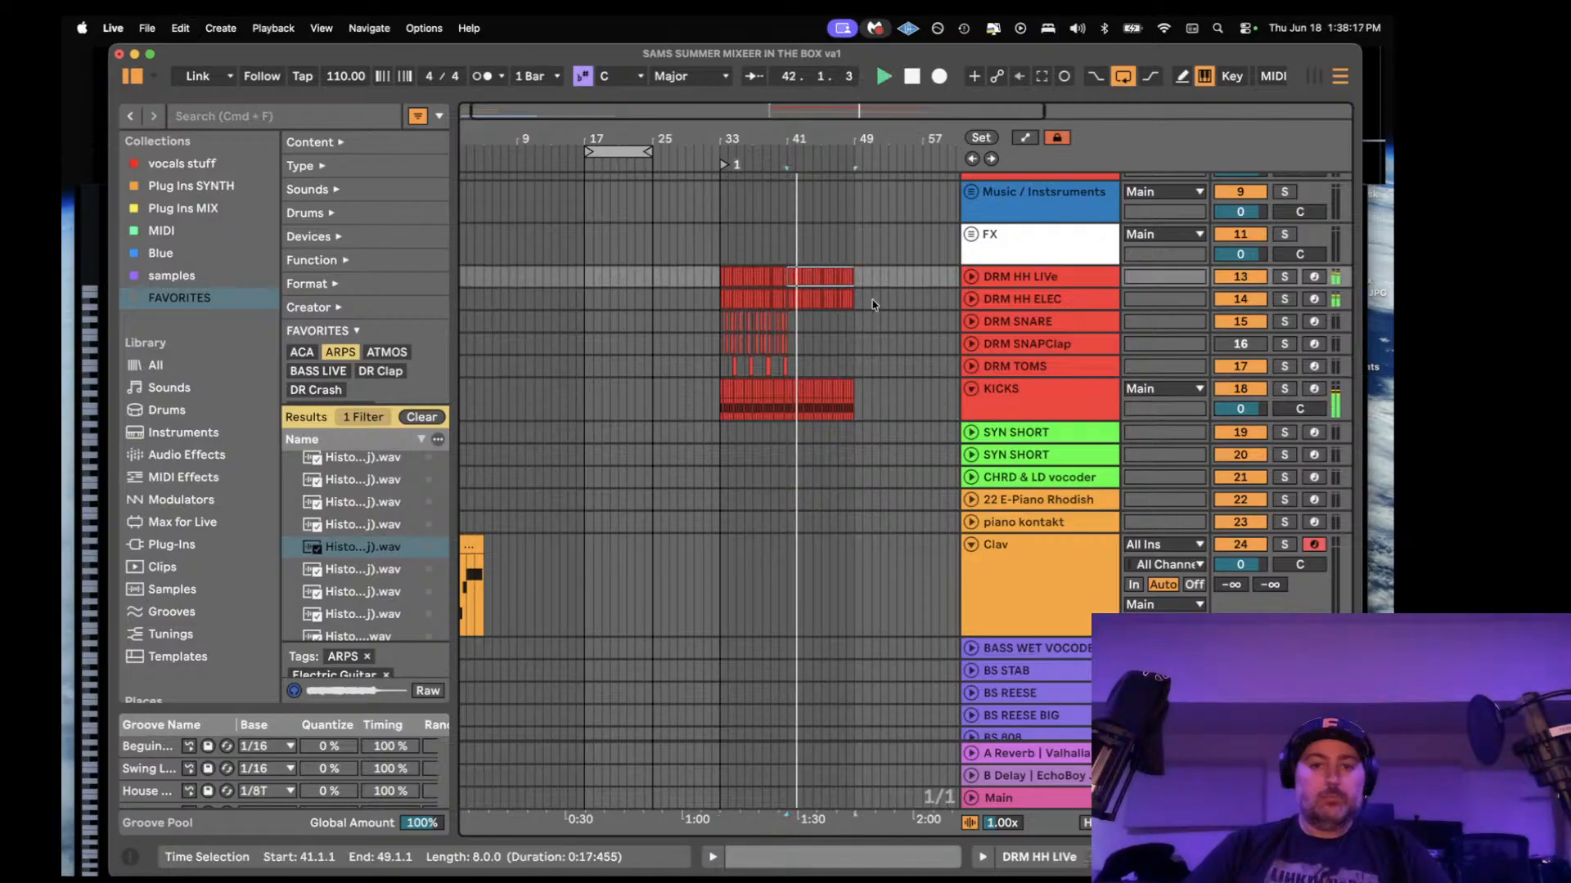
click(1241, 300)
click(1243, 302)
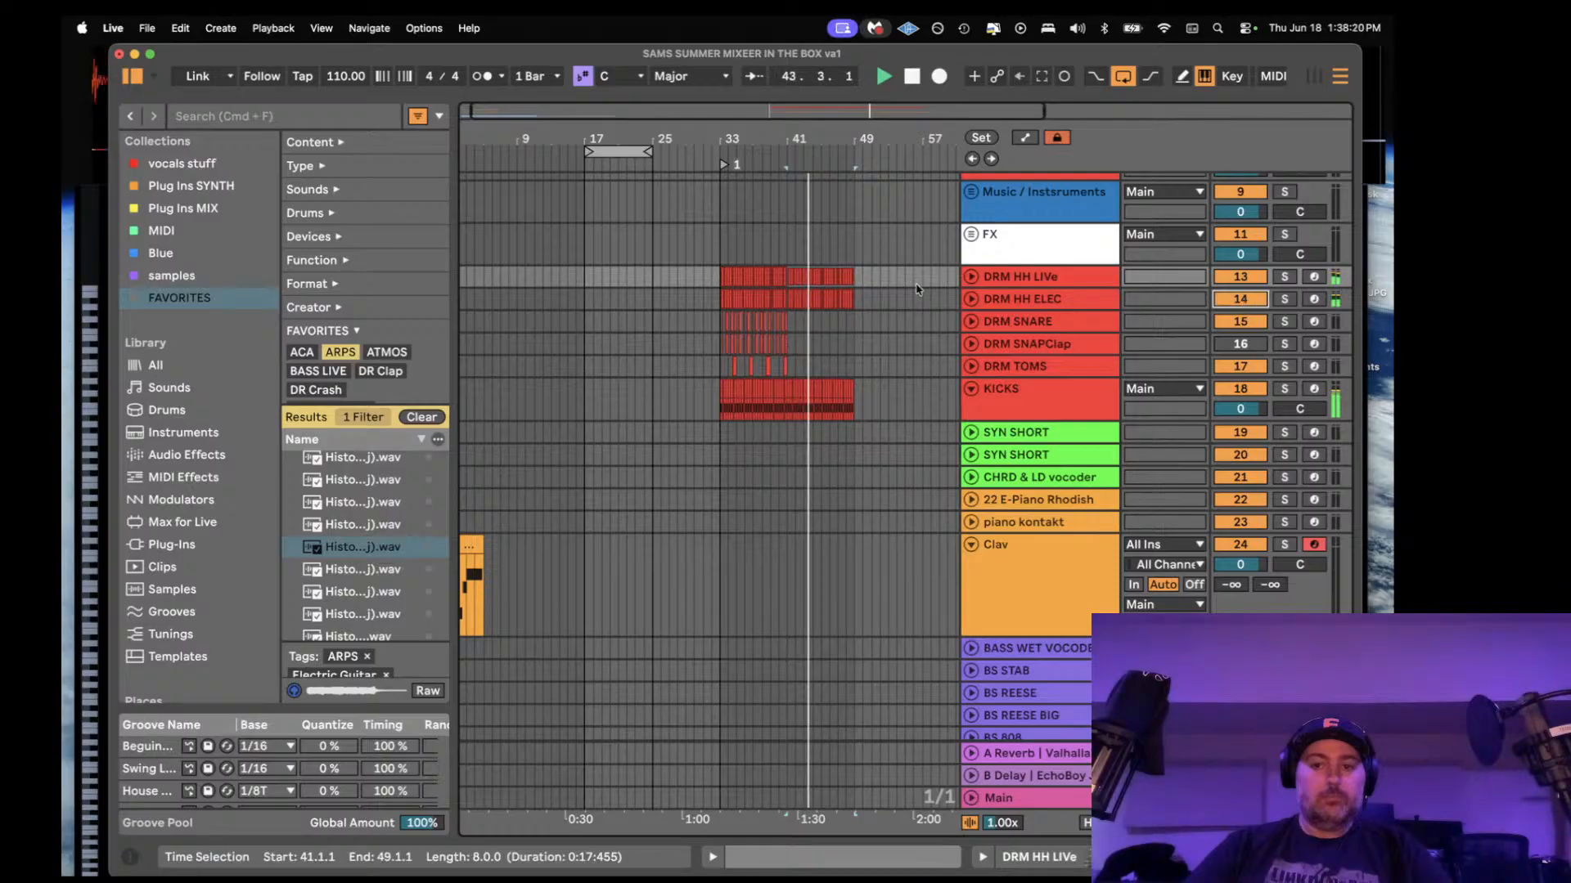
- Copy the clips of all four FX TONAL tracks from bar 1 to bar 33
drag(880, 299, 820, 296)
scroll(800, 263, down, 8)
scroll(736, 311, left, 1)
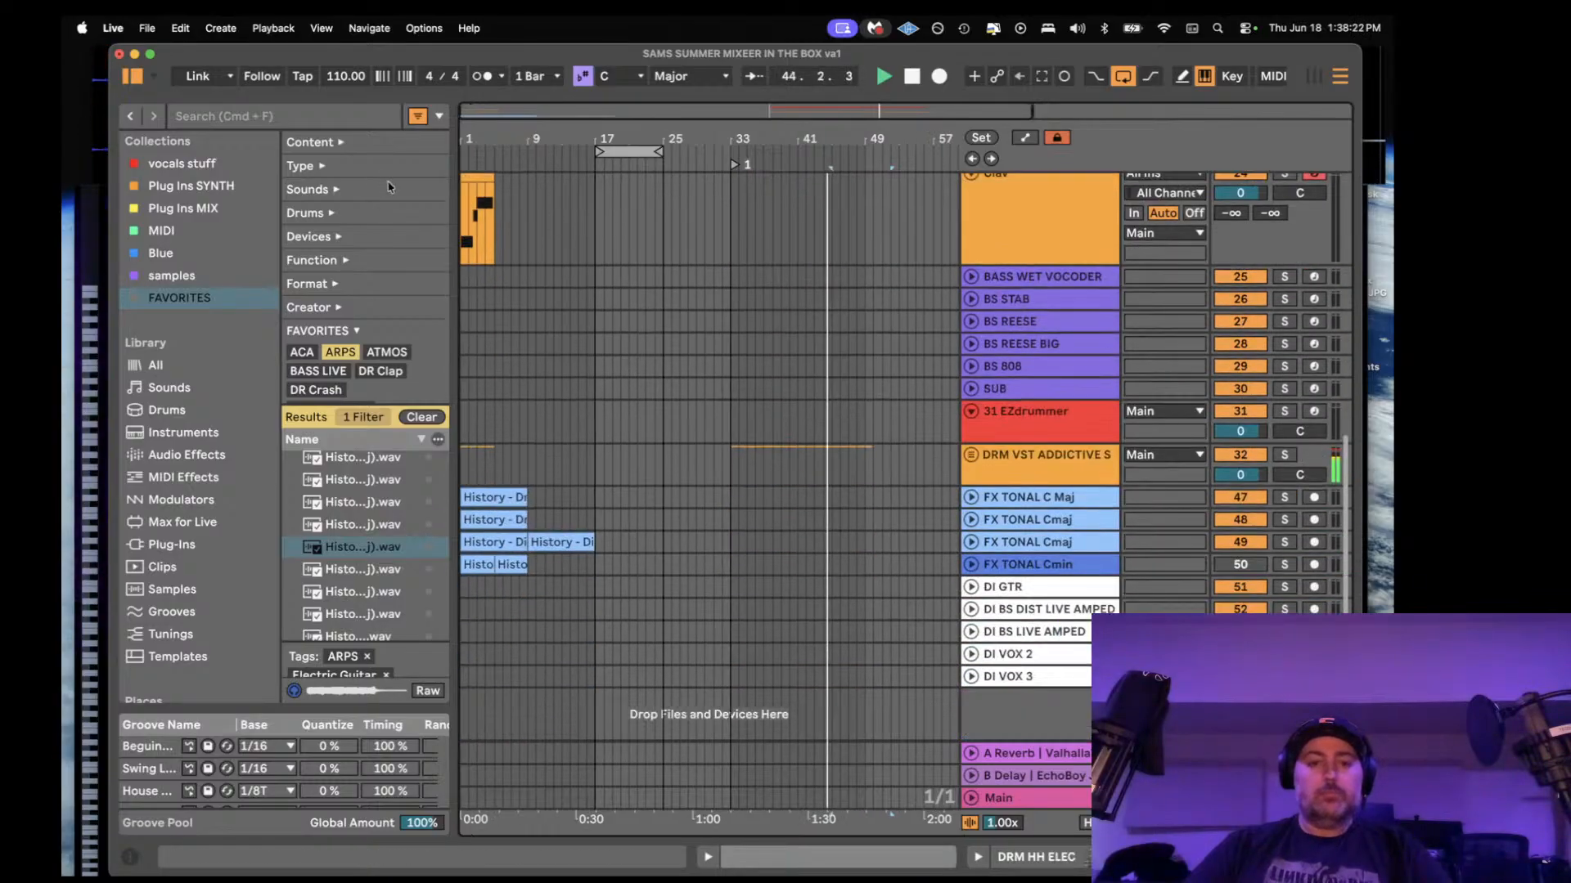
scroll(573, 425, up, 3)
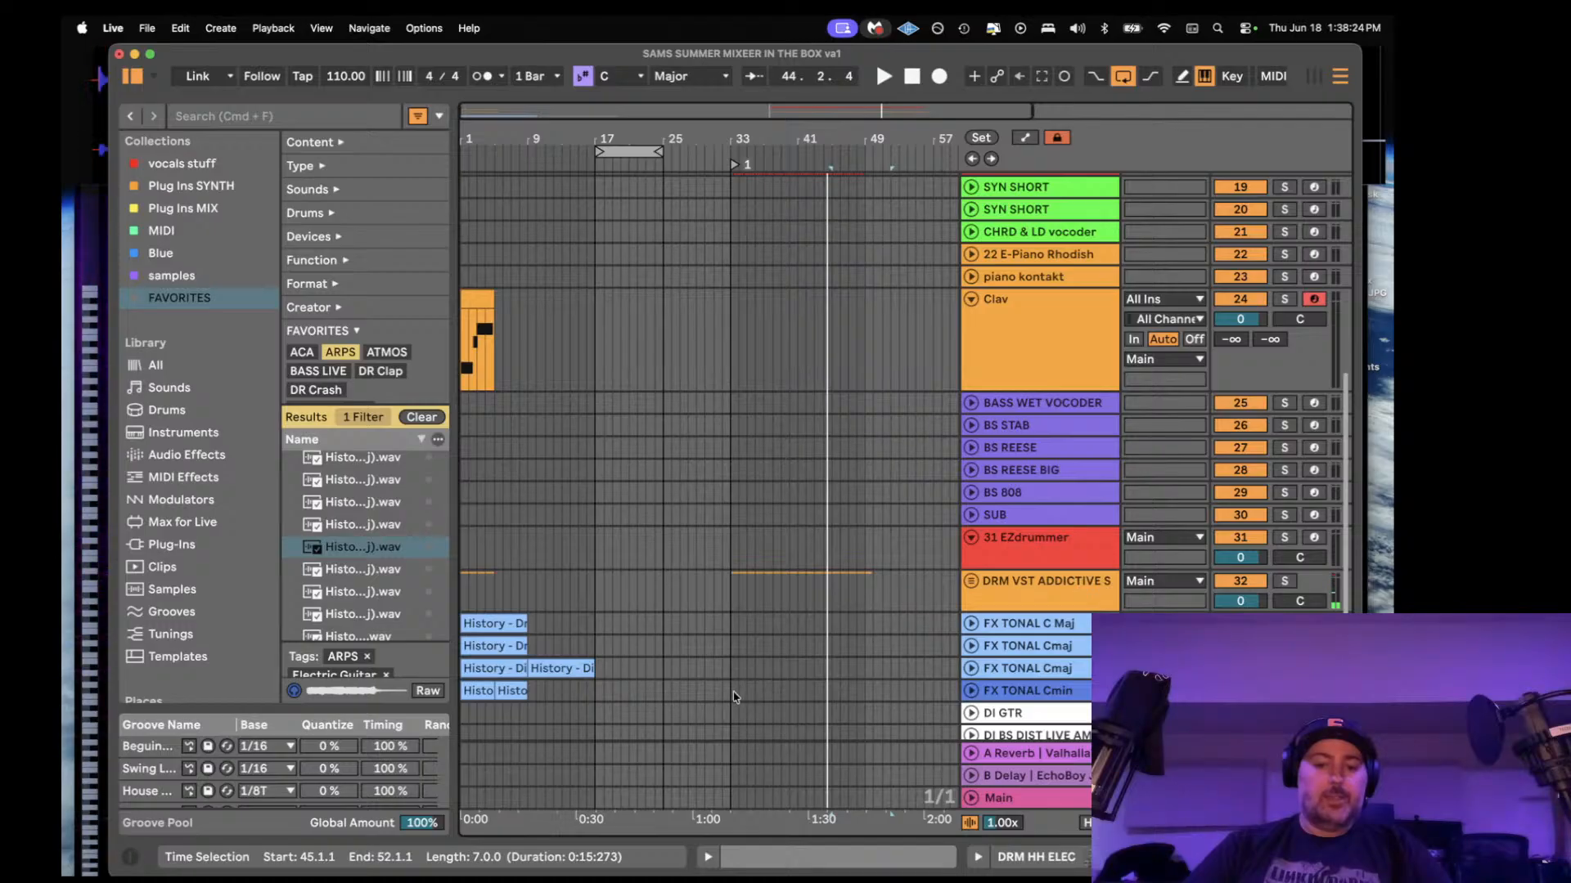
drag(732, 695, 493, 634)
key(super+d)
scroll(572, 458, left, 3)
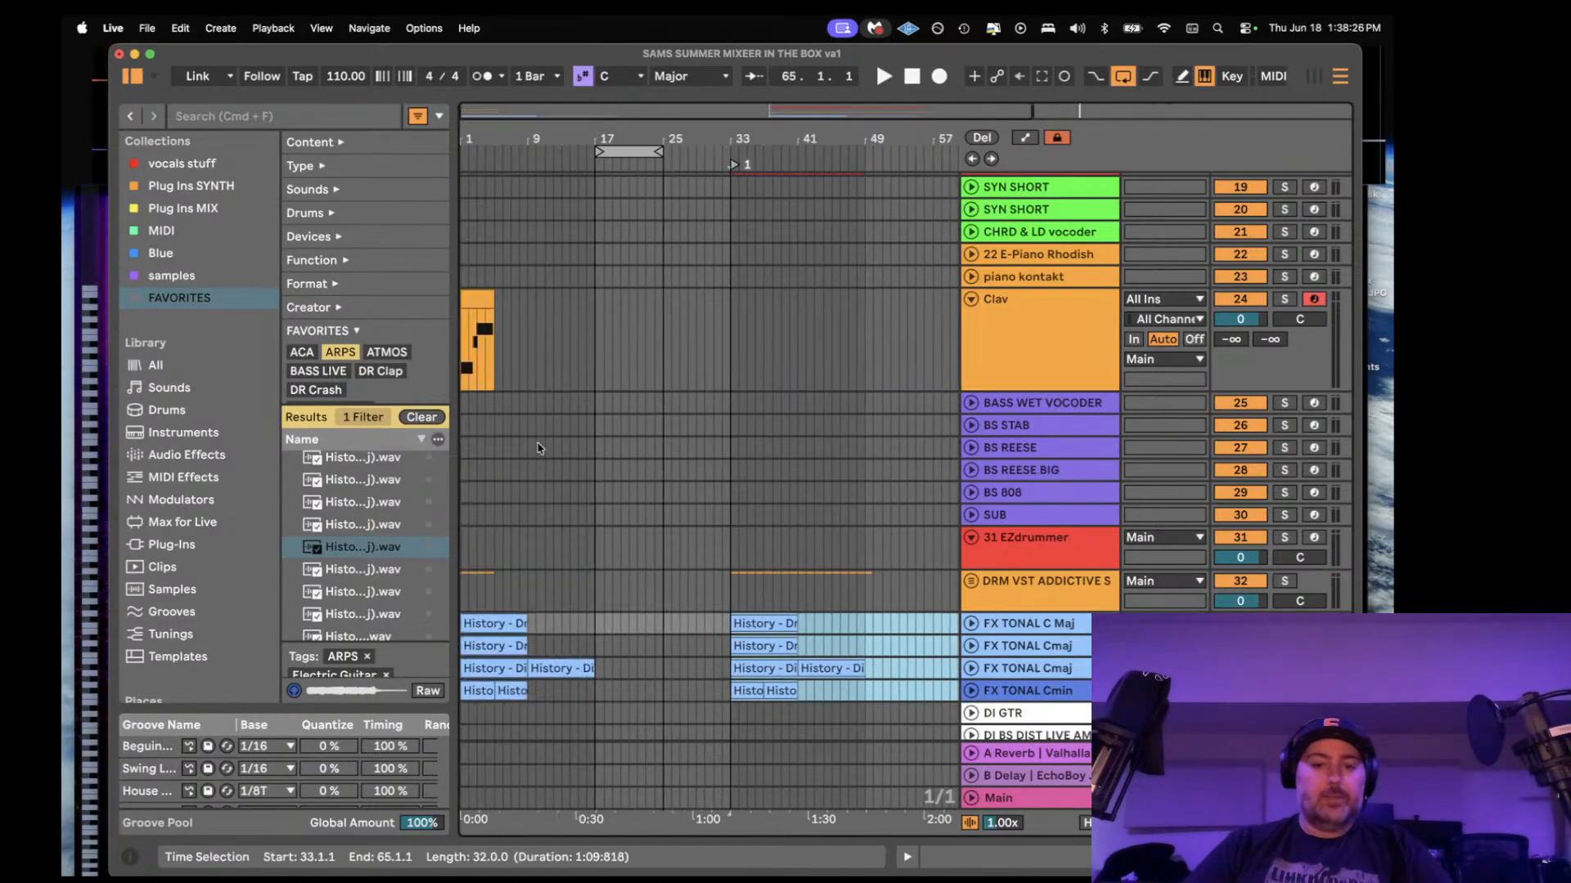
- Copy the Clav clip from bar 1 to bar 33 and listen to it with the drums
drag(545, 333, 463, 334)
key(super+d)
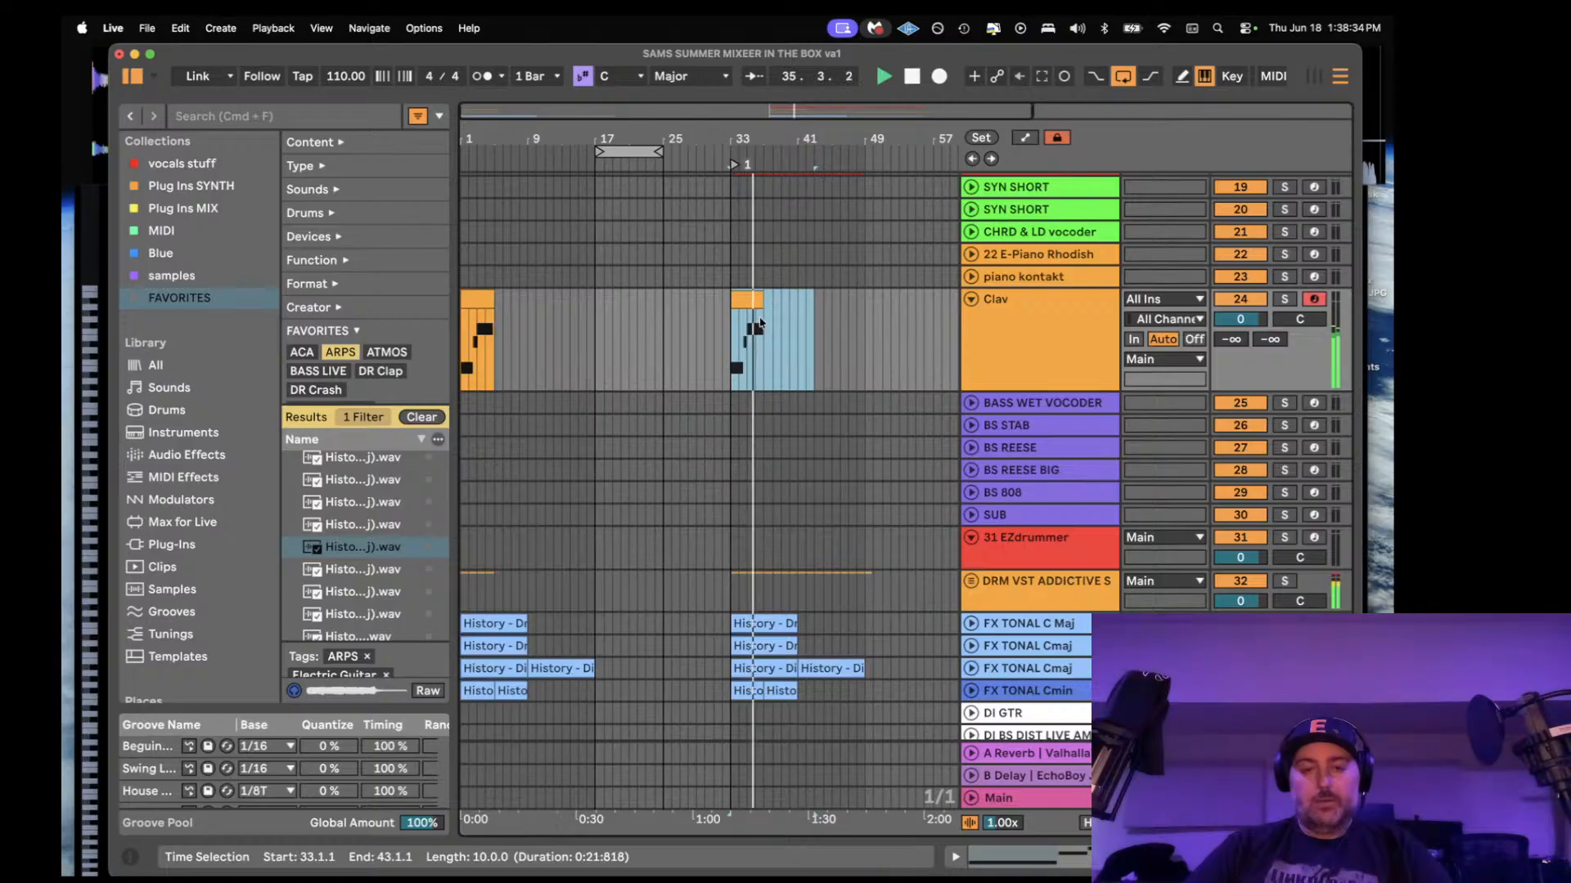
click(754, 329)
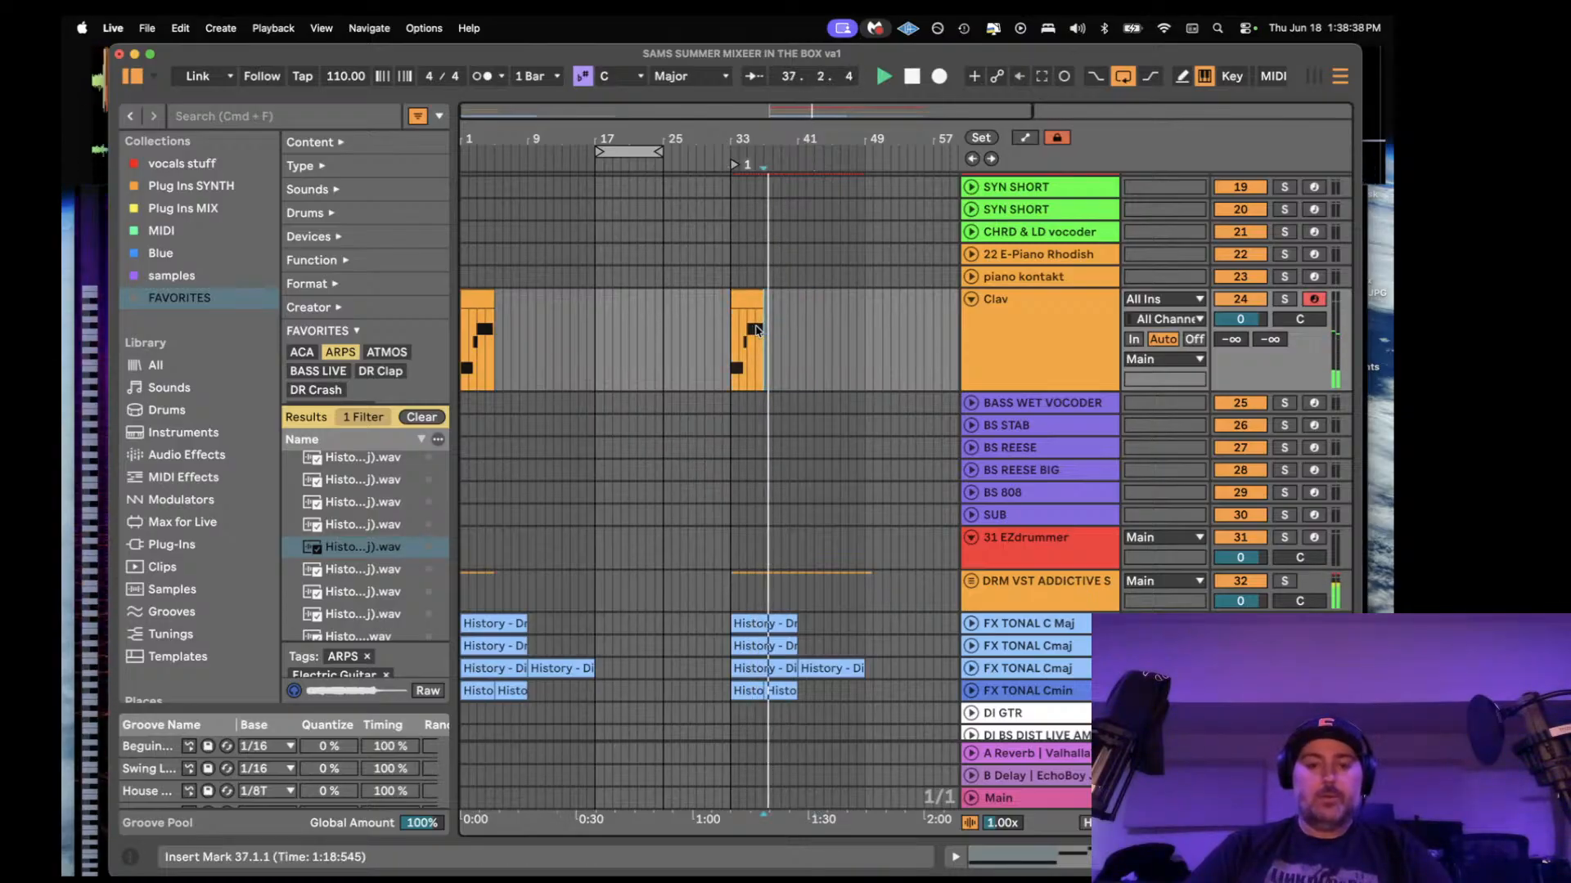
- Play the arrangement from the original Clav clip at bar 1
click(480, 301)
key(space)
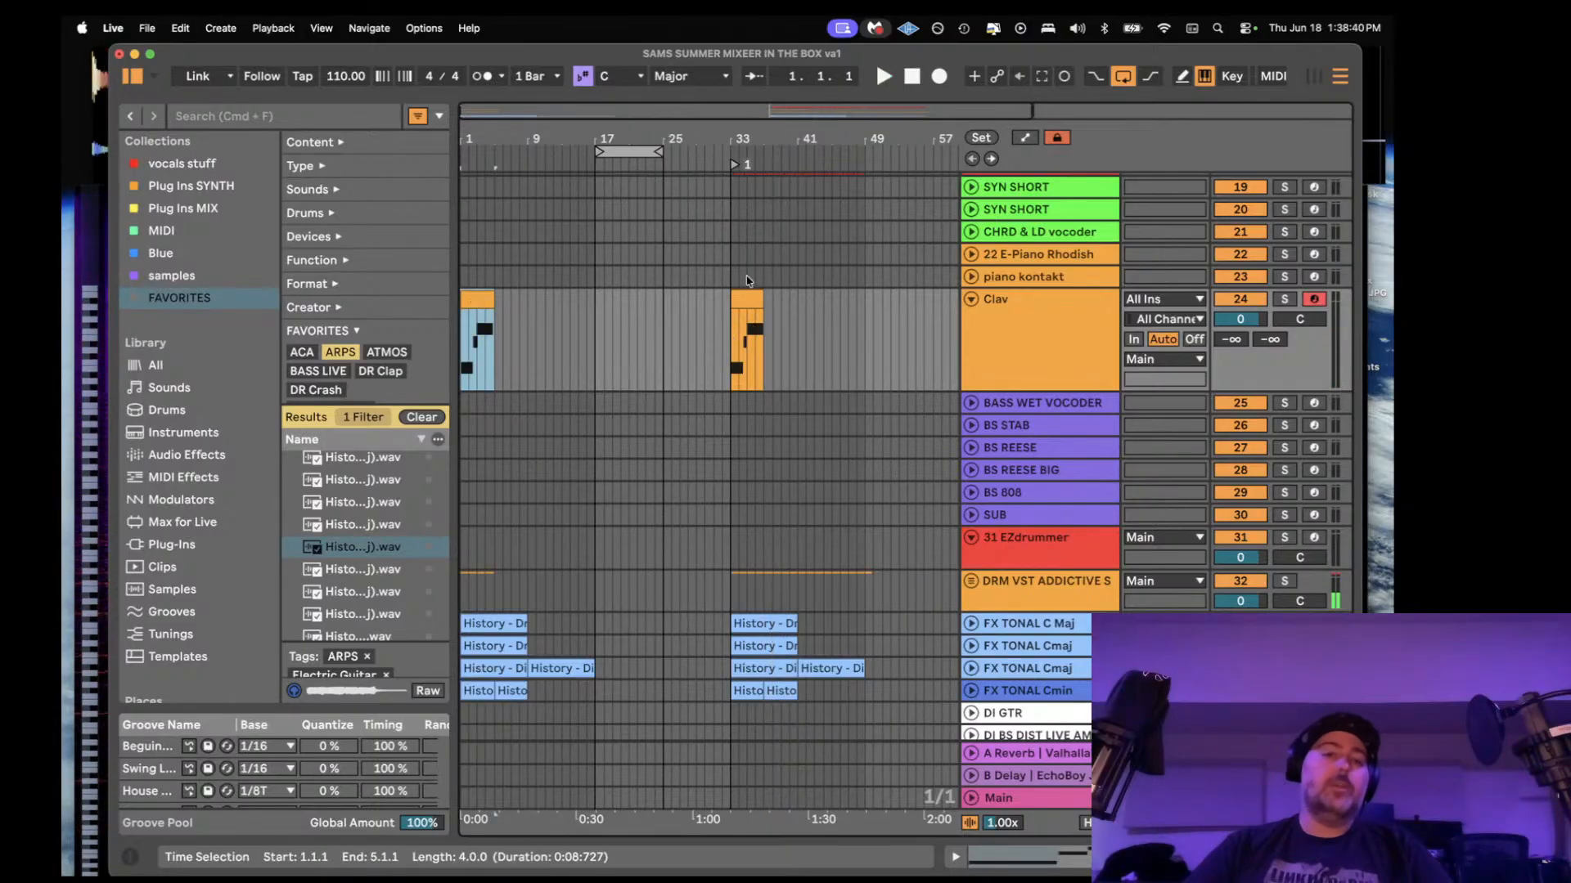
key(space)
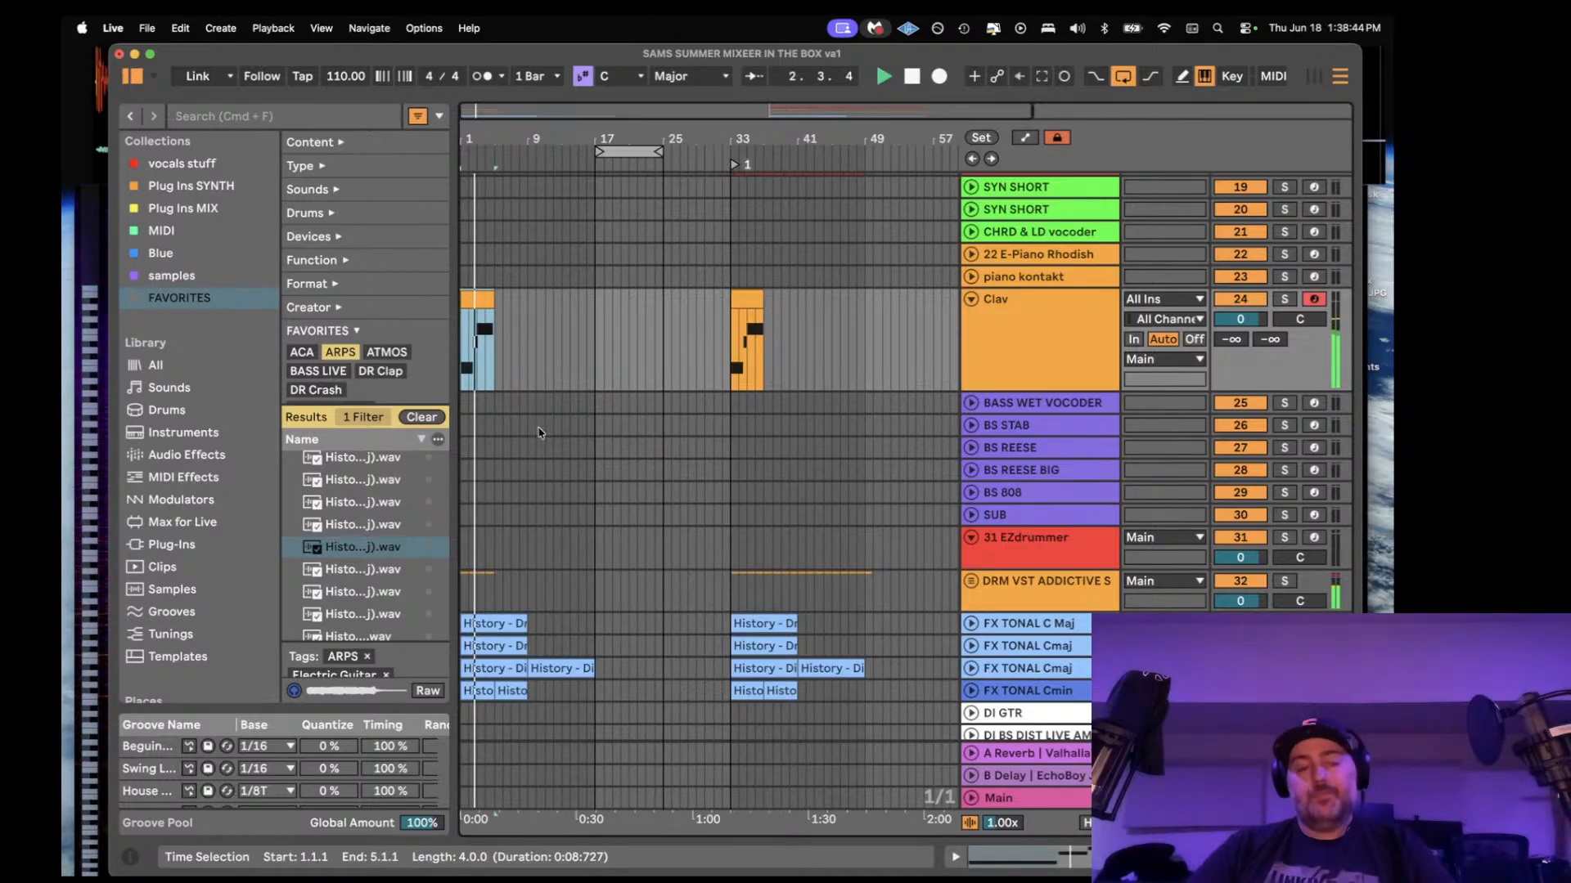
- Unfold the DRM VST ADDICTIVE group and copy its Addictive Drums clip at bar 1 onto KICKS at bar 1
click(971, 581)
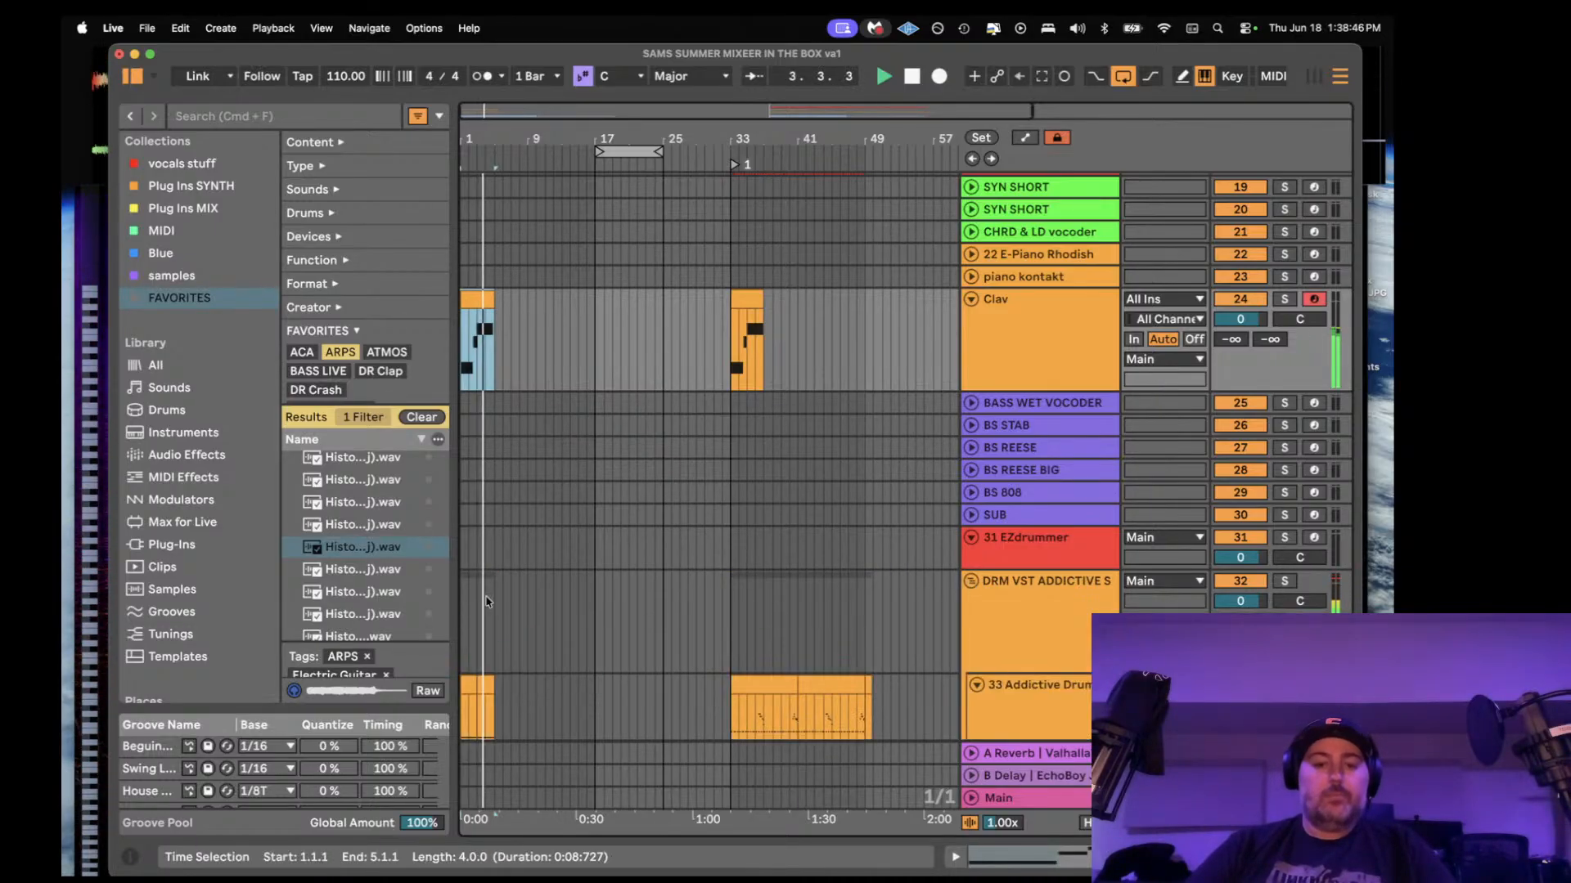
click(468, 695)
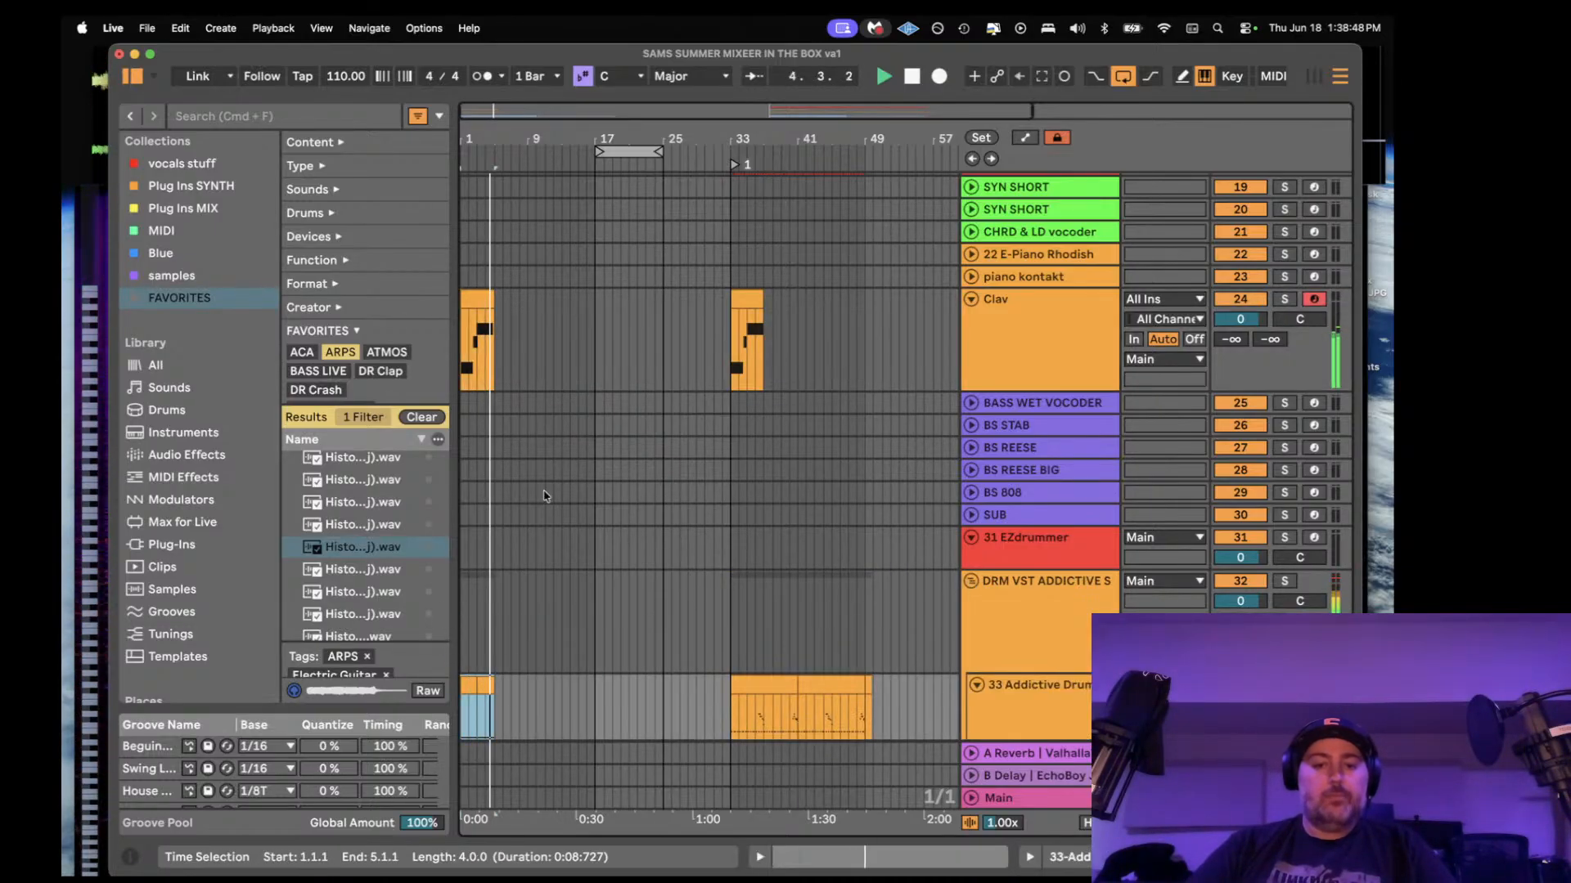
scroll(545, 496, up, 5)
scroll(546, 495, up, 3)
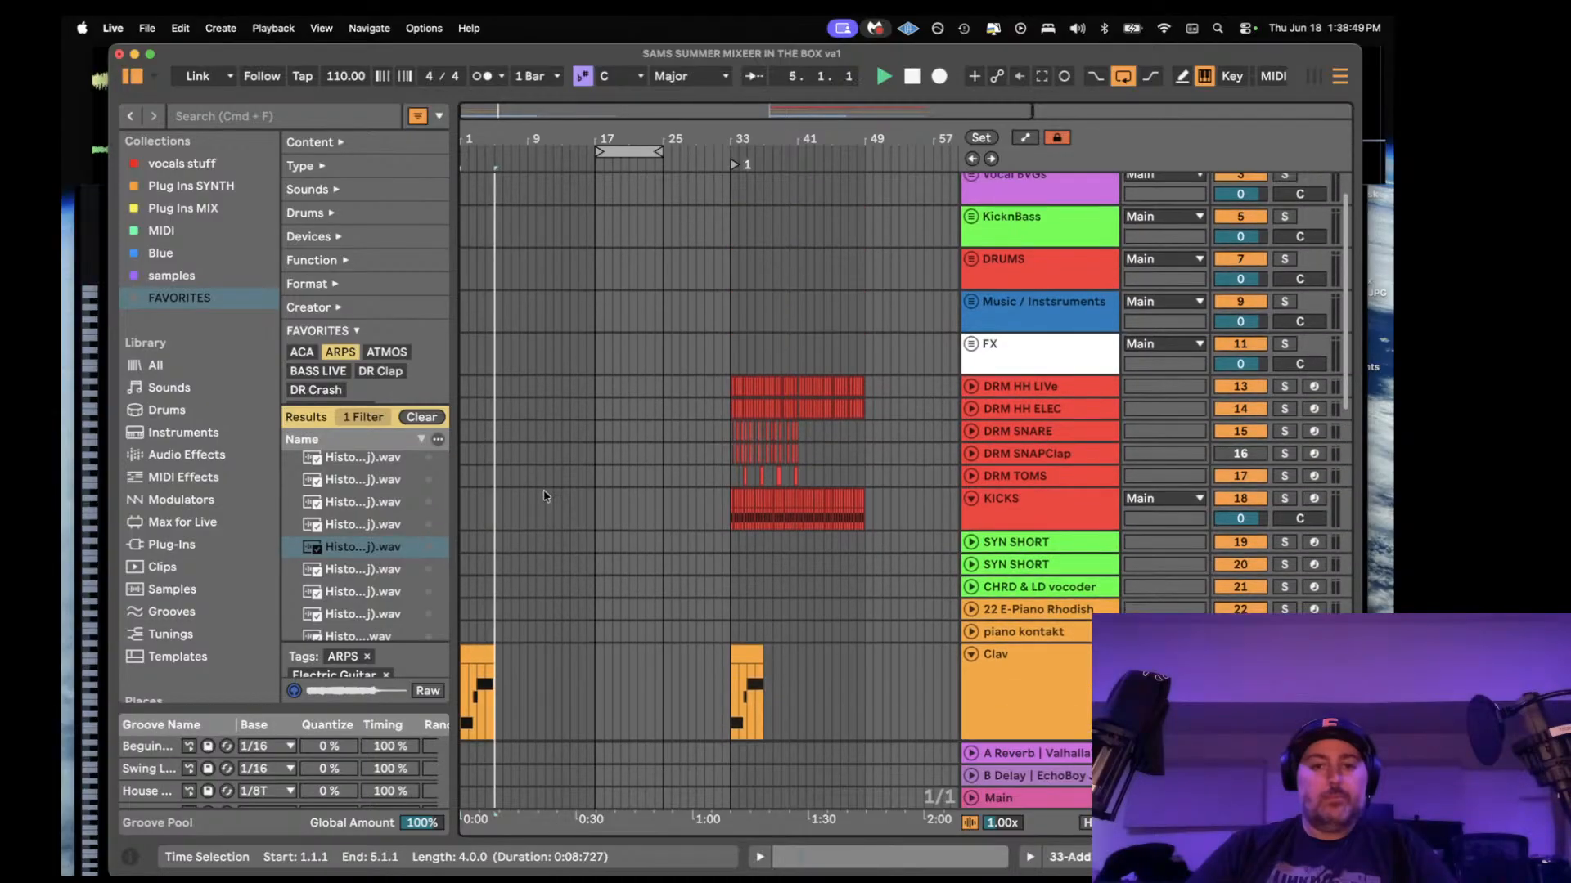
click(476, 501)
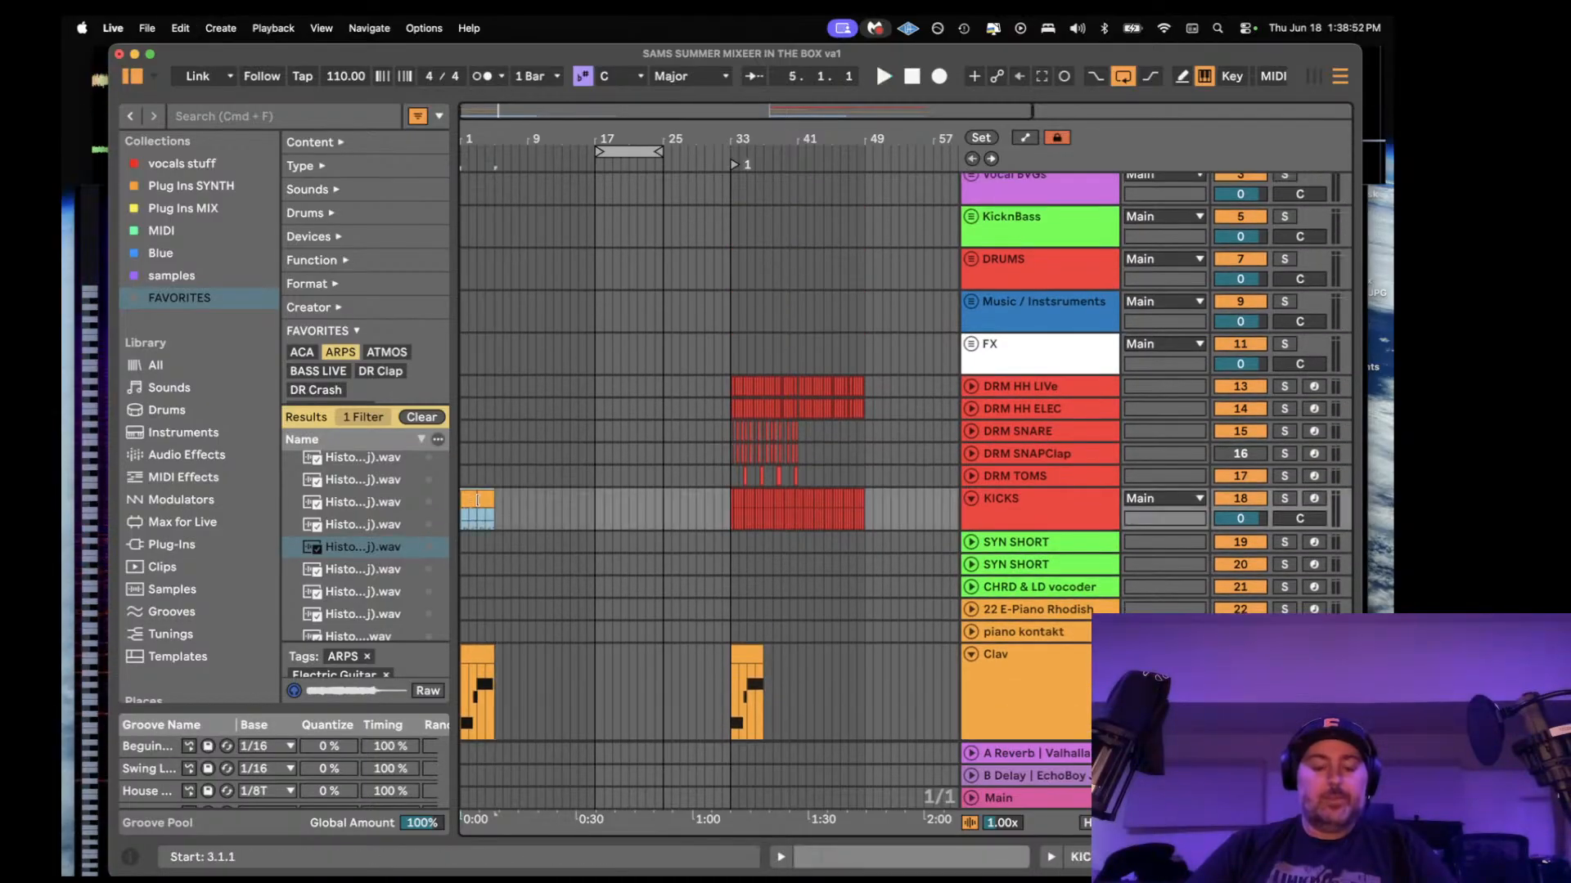
- Copy the new KICKS clip at bar 1 onto DRM TOMS at bar 1
click(478, 500)
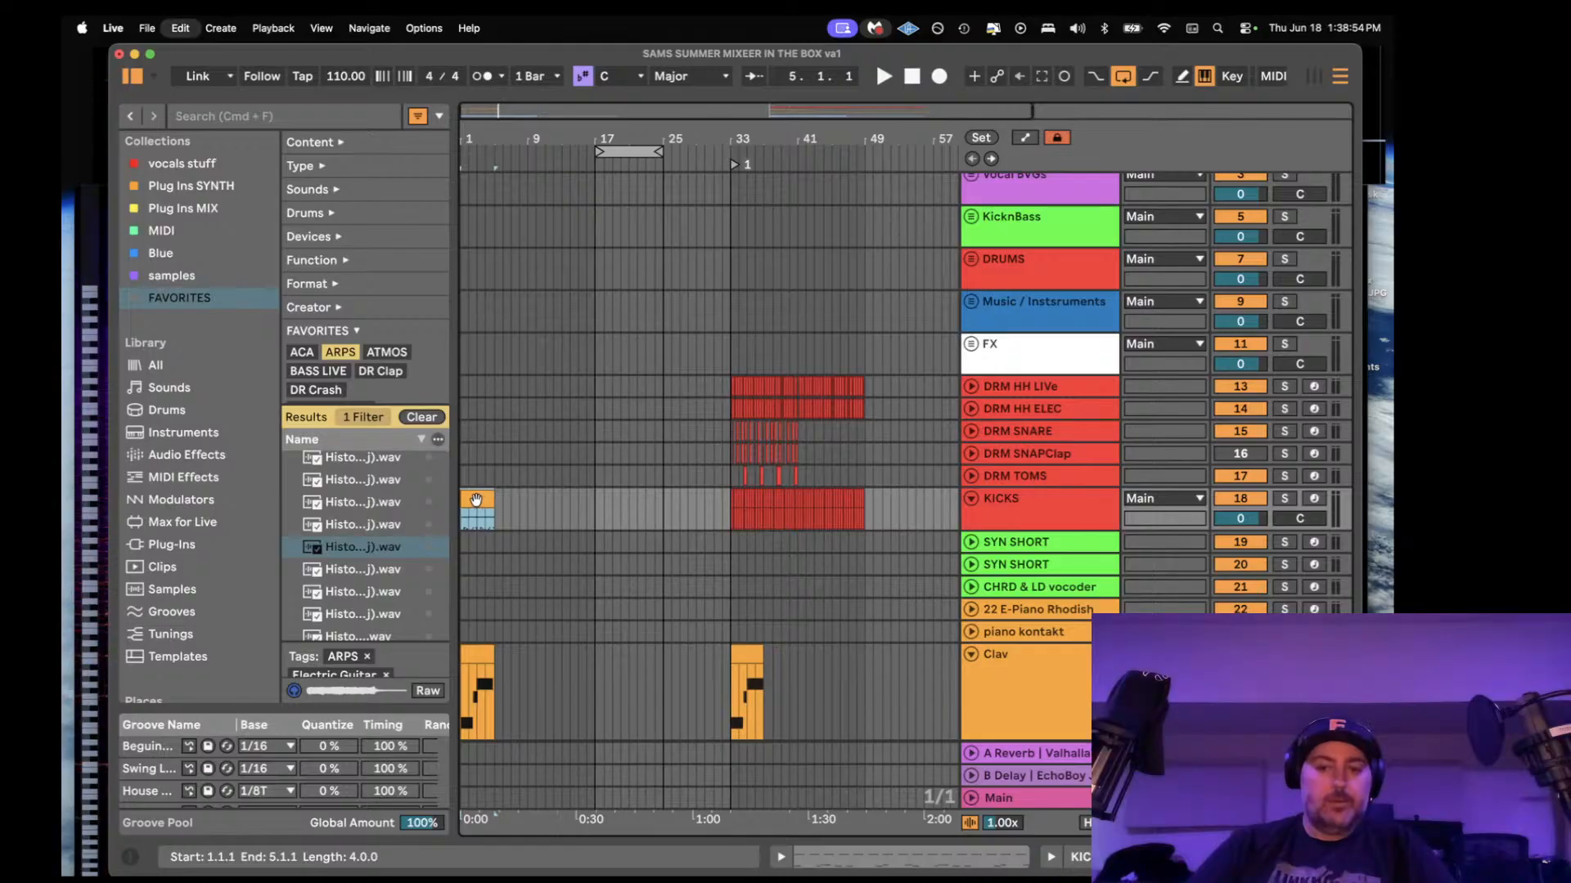
click(464, 478)
key(super+v)
- Open the KICKS clip at bar 1 and deactivate all its D#2 and D1 notes, leaving the C1 kick notes active
click(481, 498)
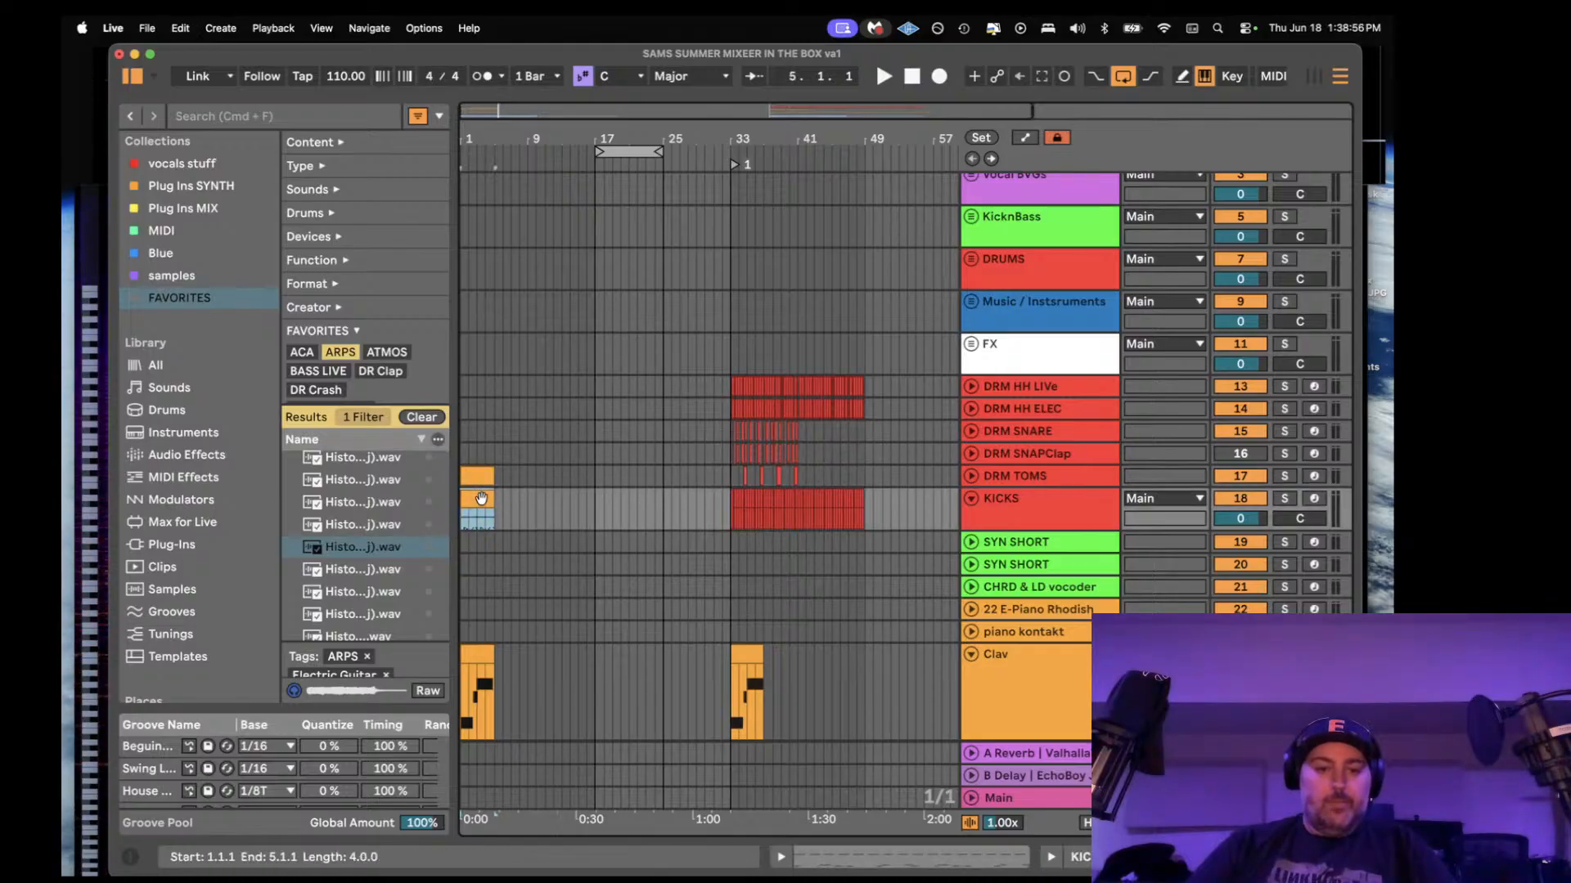
double_click(481, 498)
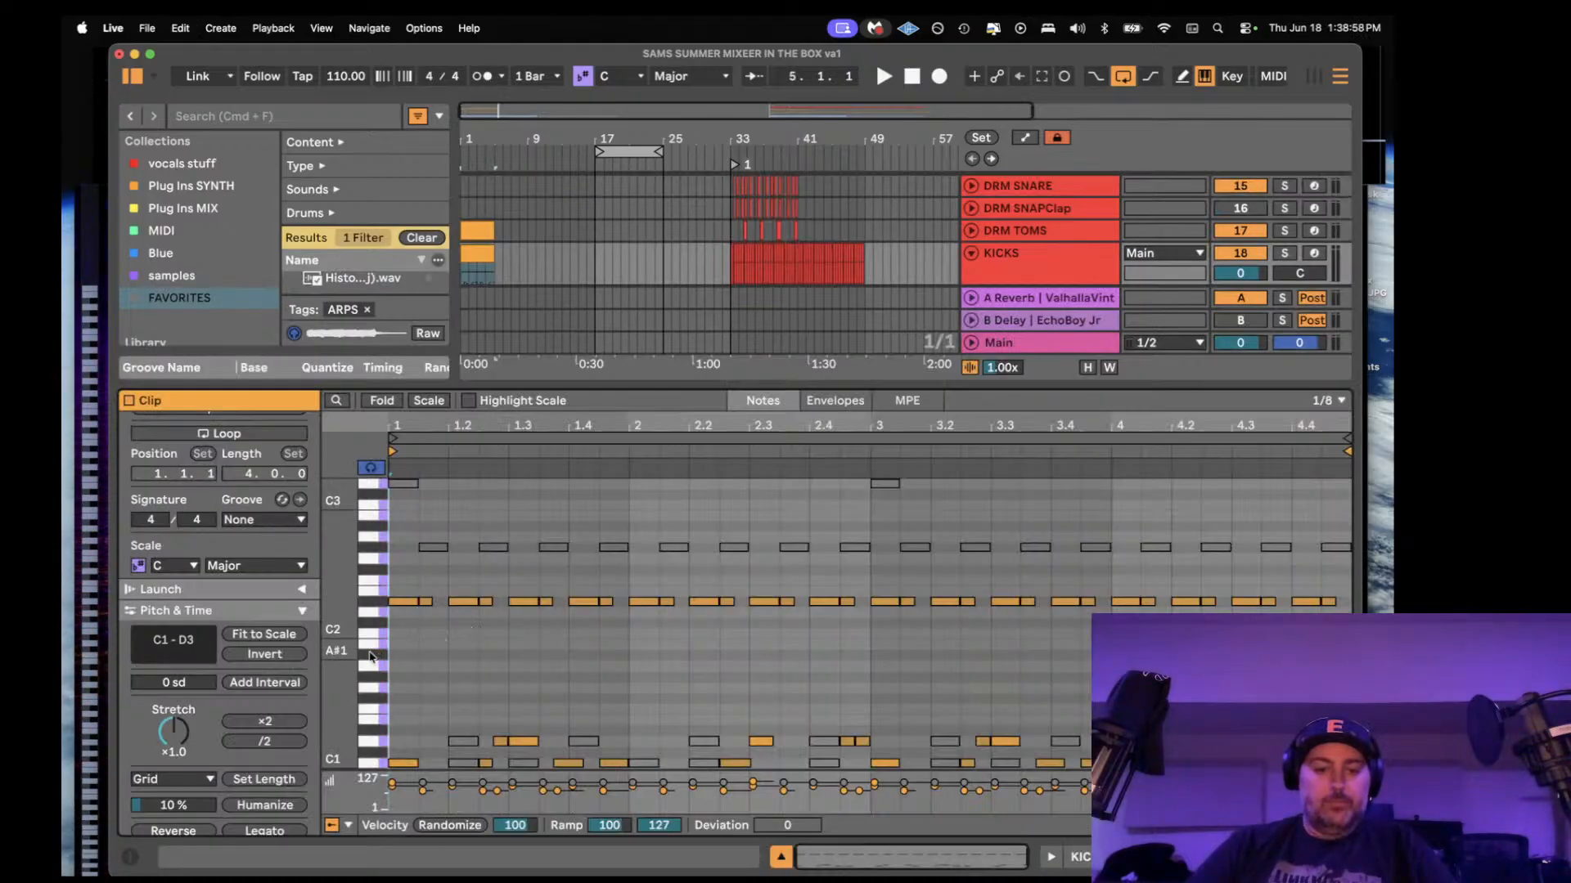
click(369, 601)
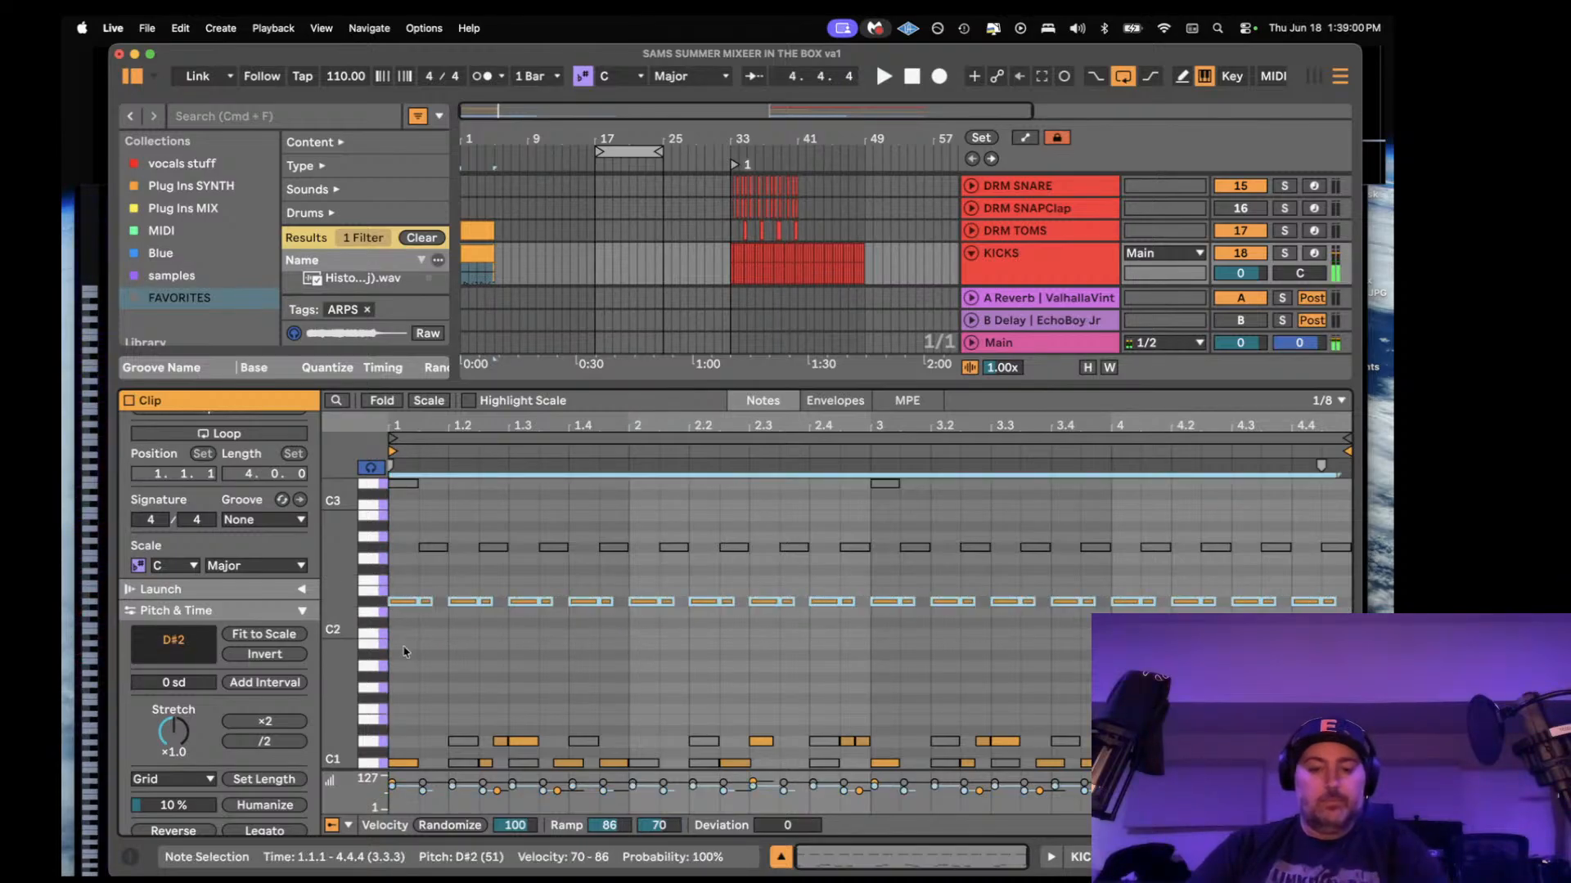
click(369, 742)
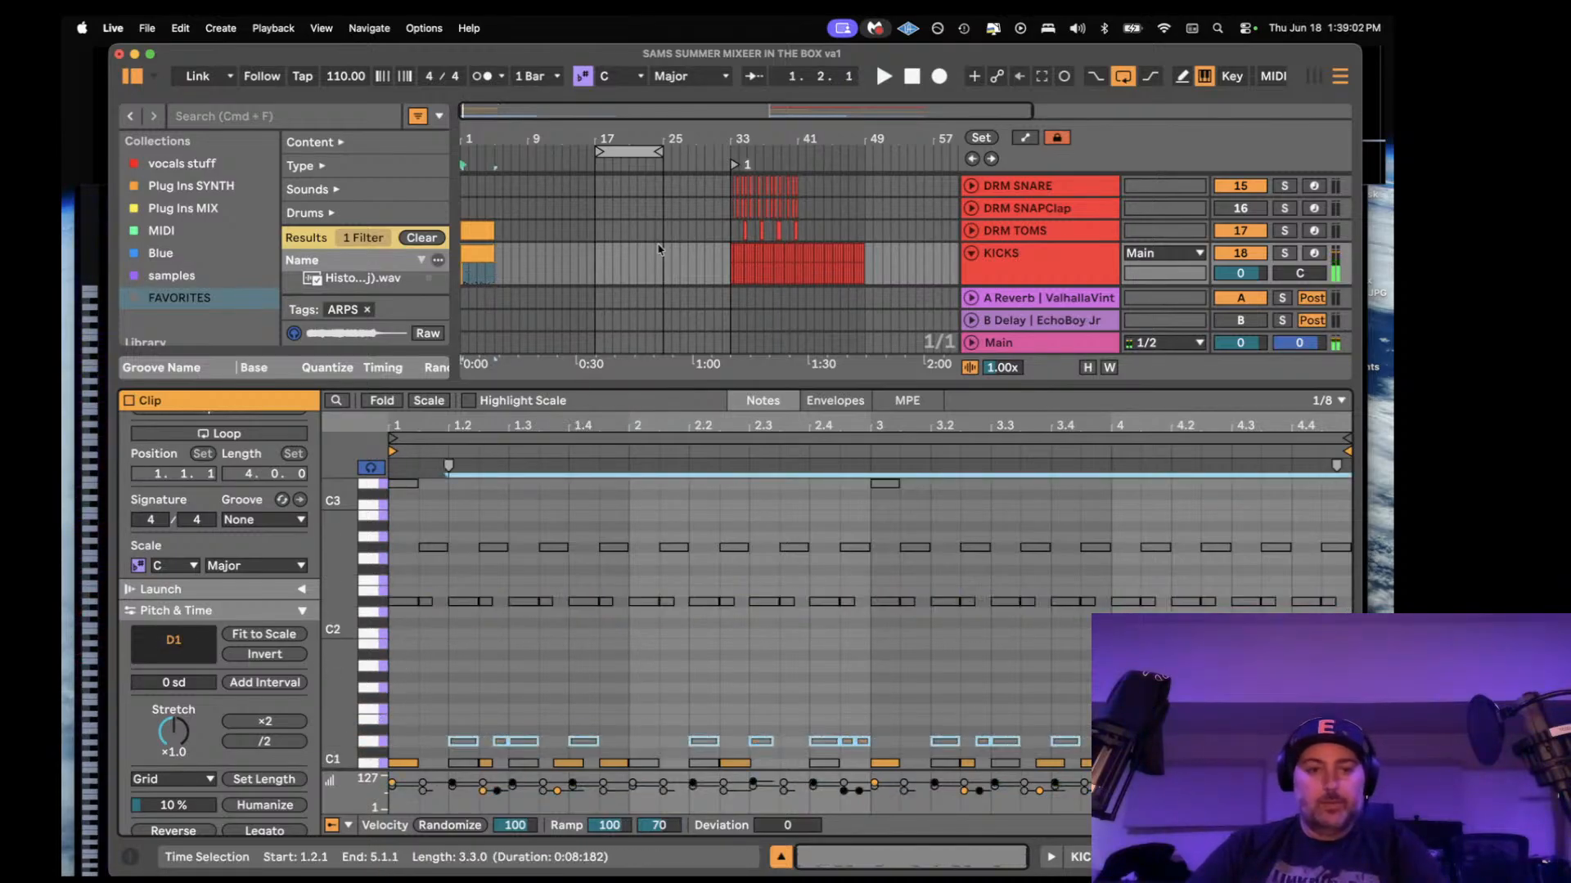
- Move the DRM TOMS clip at bar 1 to DRM SNAPClap at bar 1
click(472, 233)
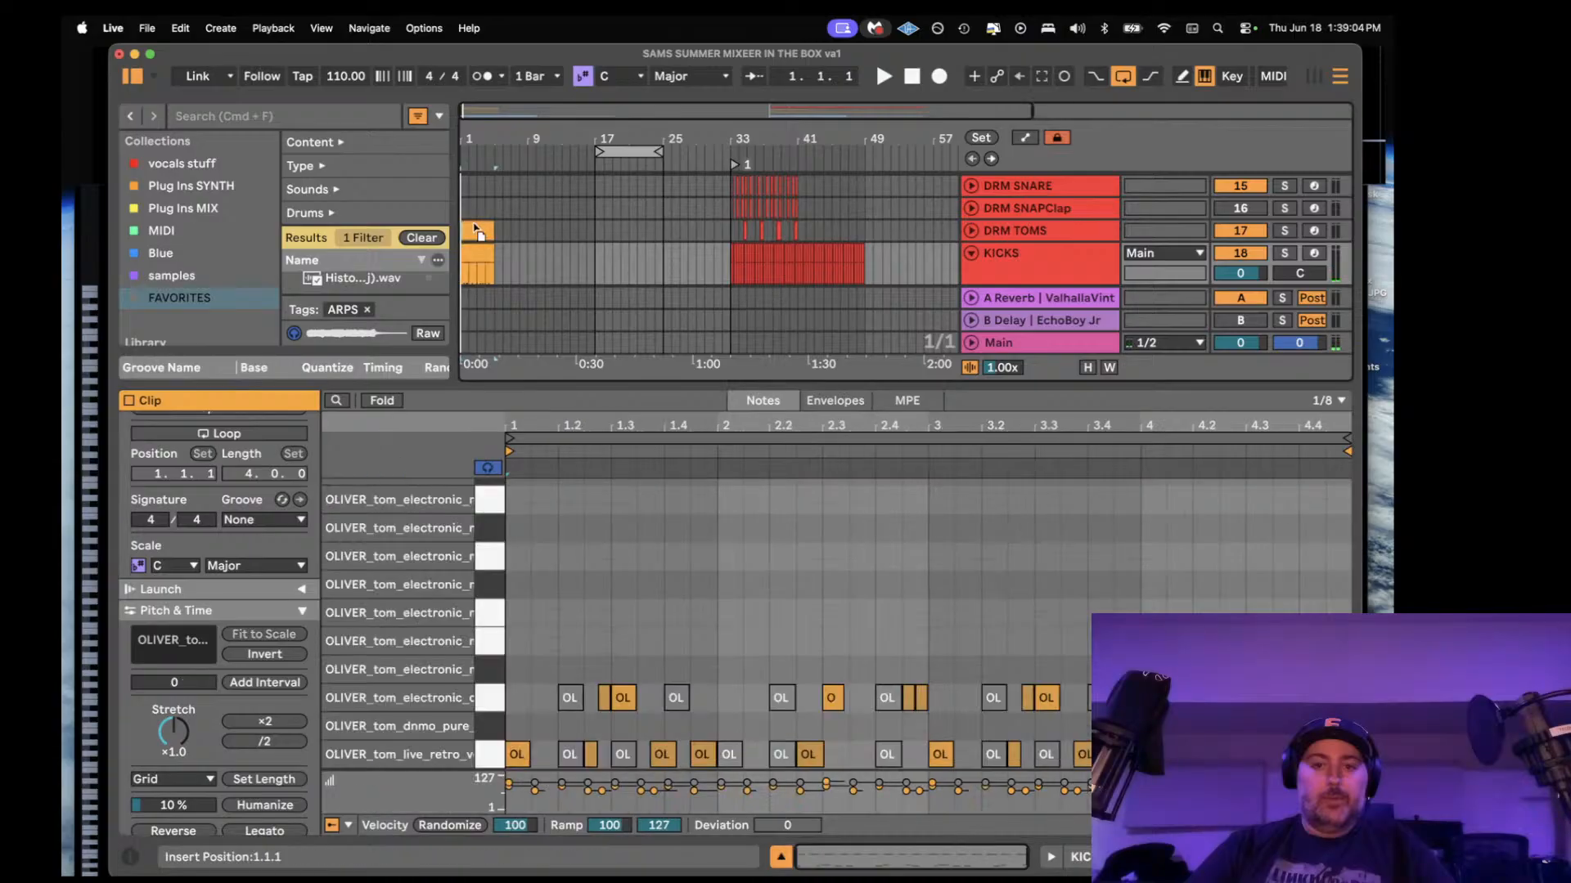
click(472, 210)
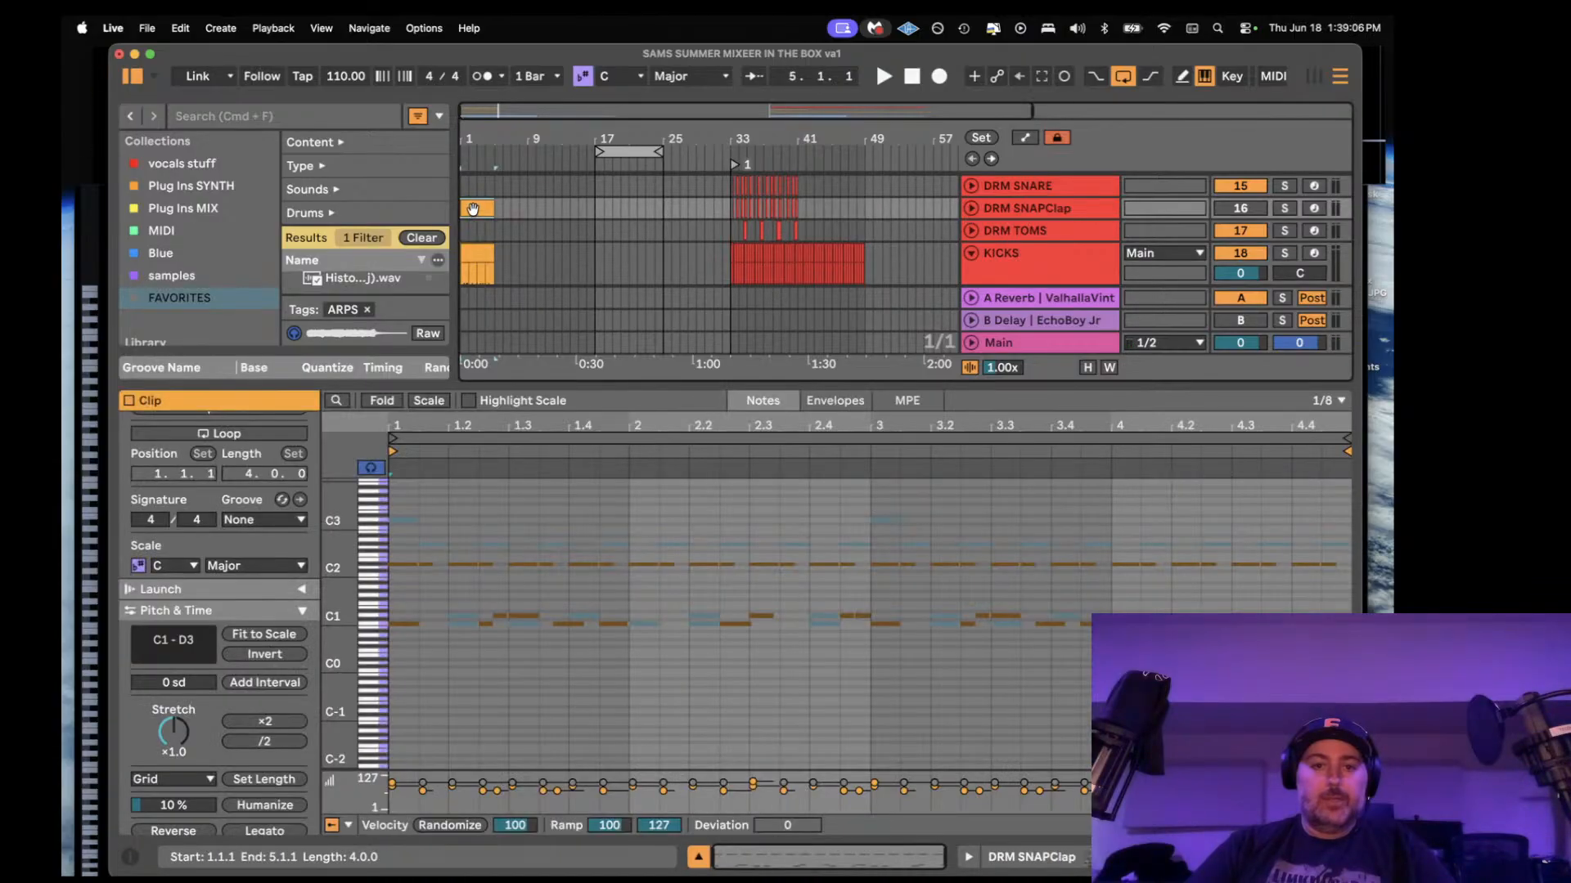
scroll(473, 209, up, 1)
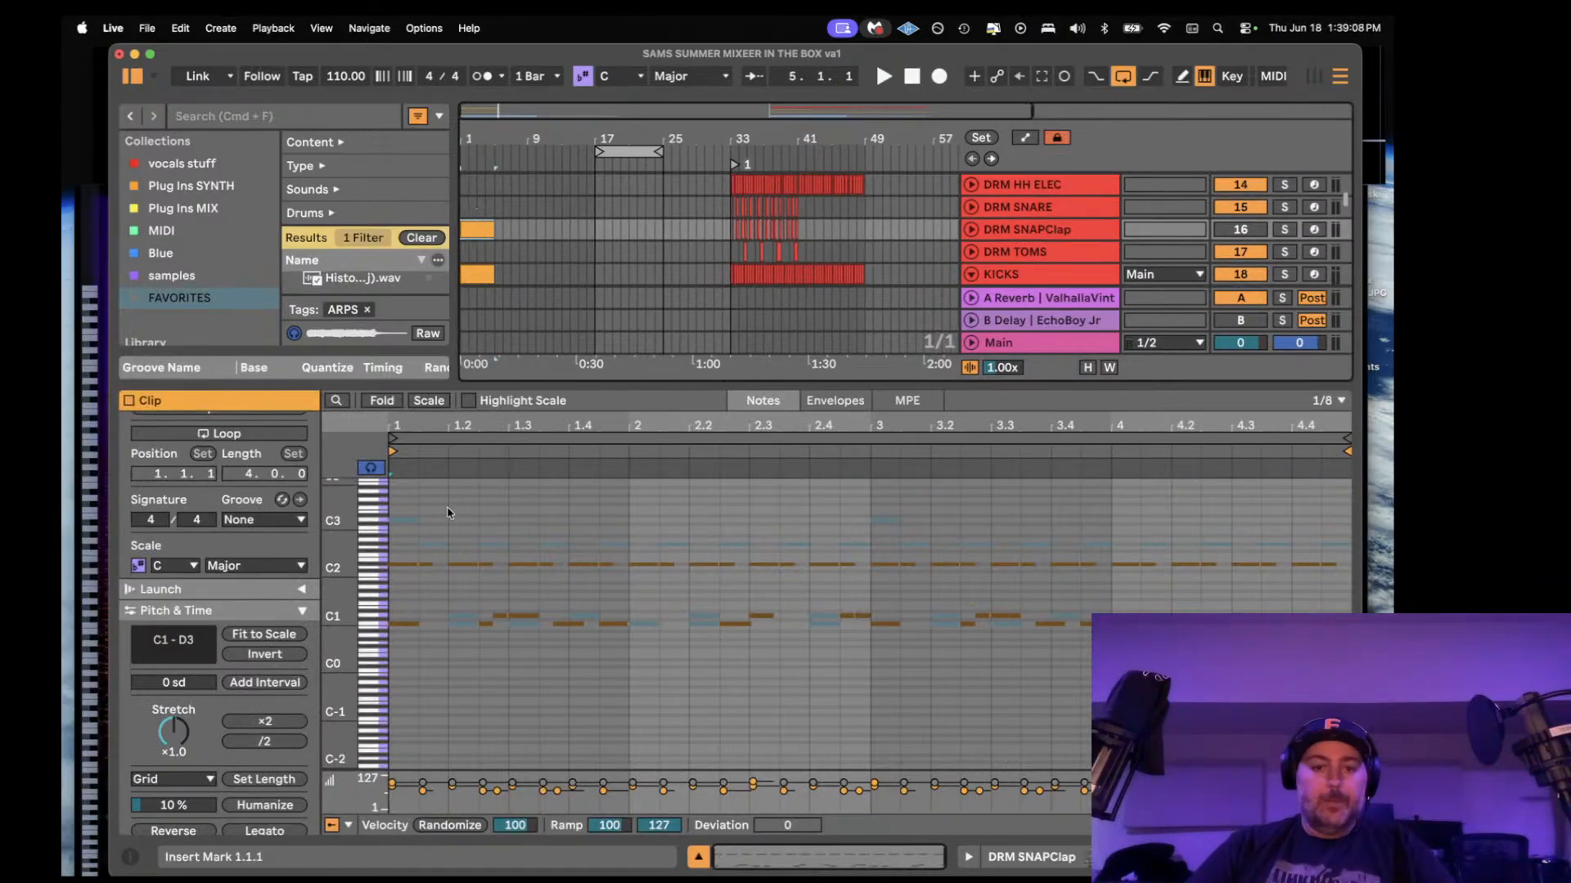
- Deactivate the C1 and D#2 notes in the DRM SNAPClap clip, enable its track and play it while viewing its devices
click(379, 626)
key(space)
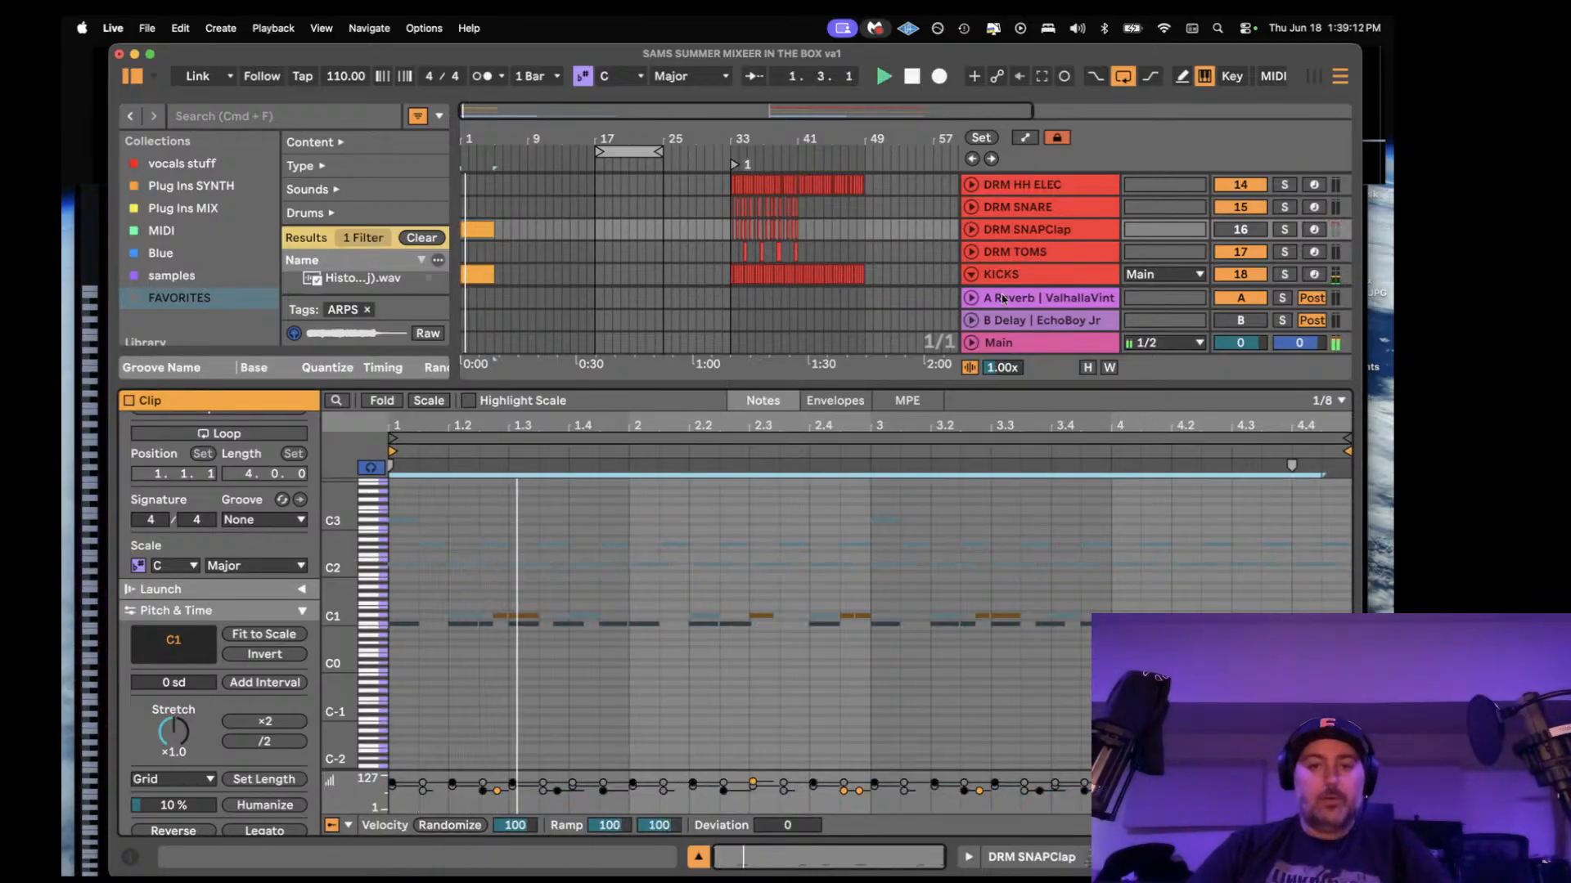
click(1230, 233)
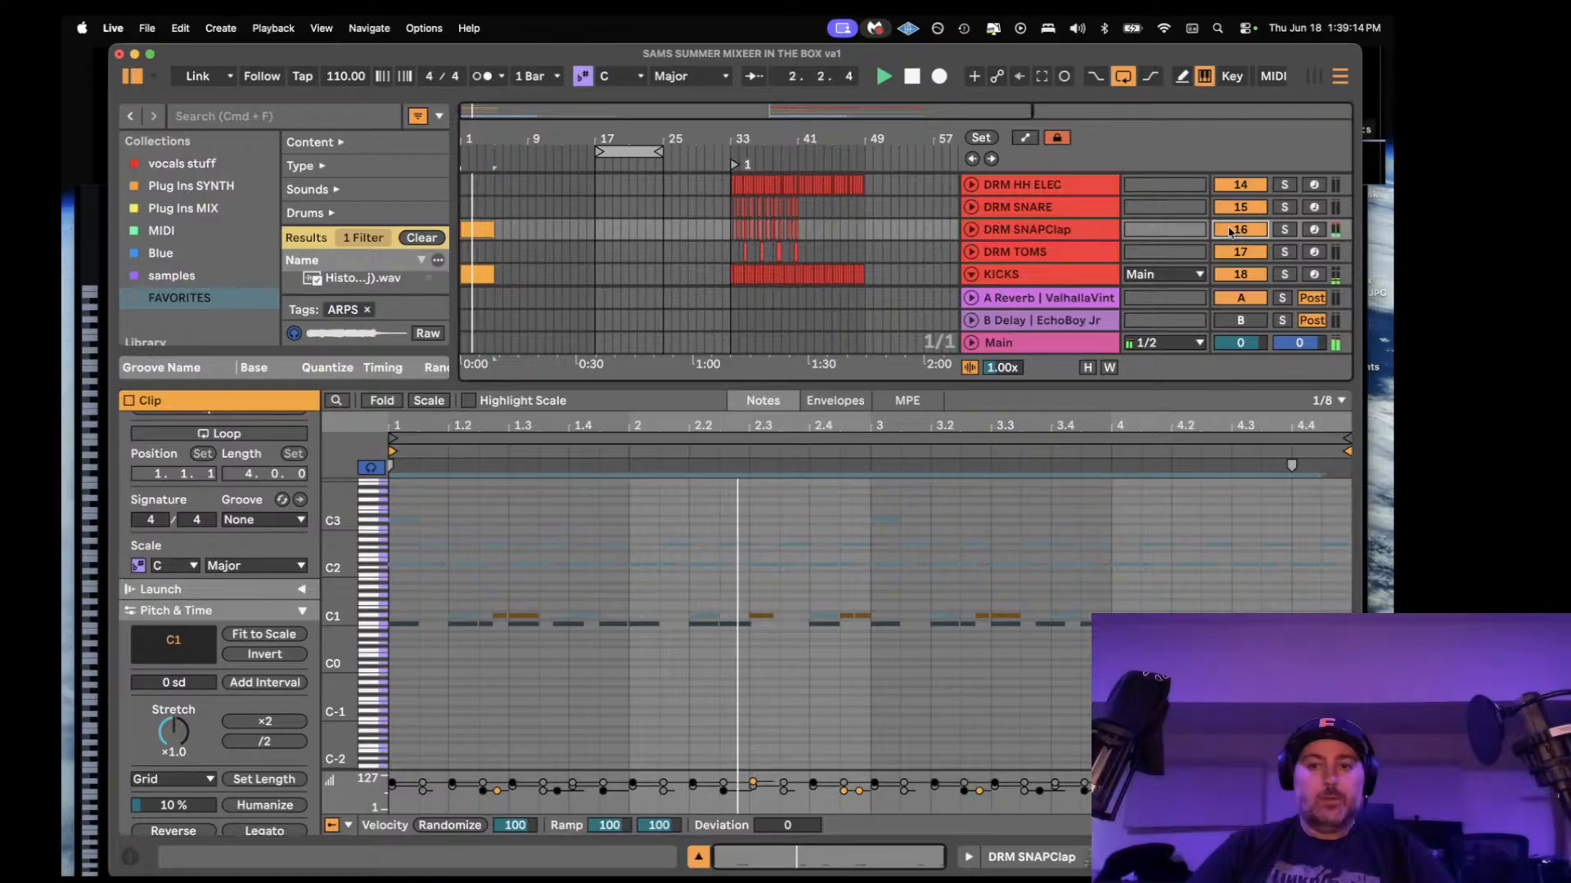
click(1026, 230)
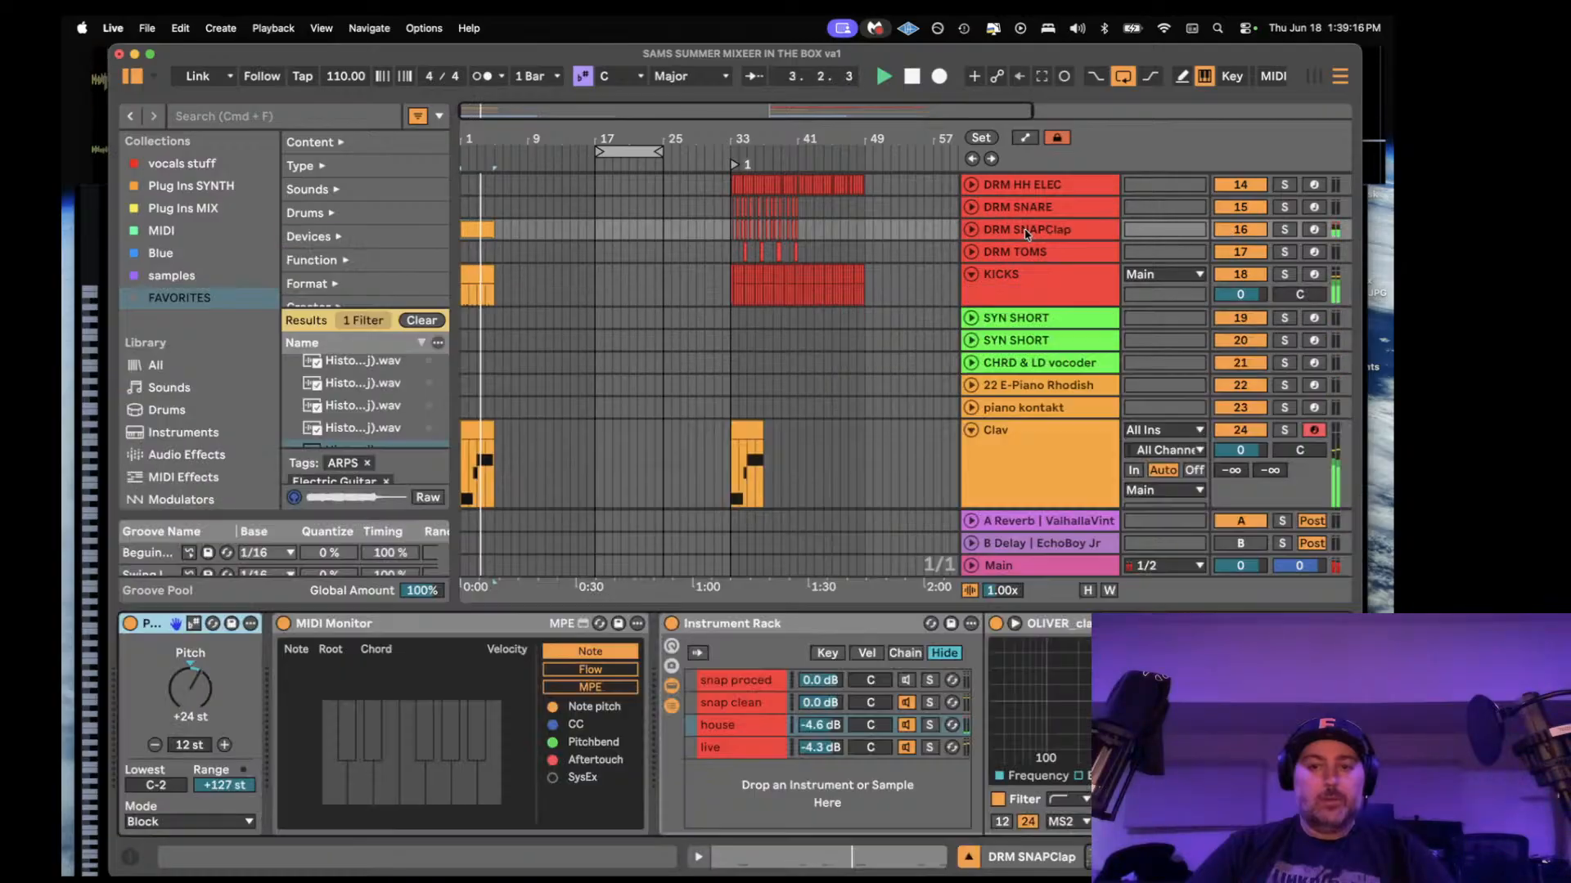
key(space)
- Turn the DRM SNAPClap track off again, move its bar 1 clip to DRM SNARE and play it
scroll(477, 233, up, 2)
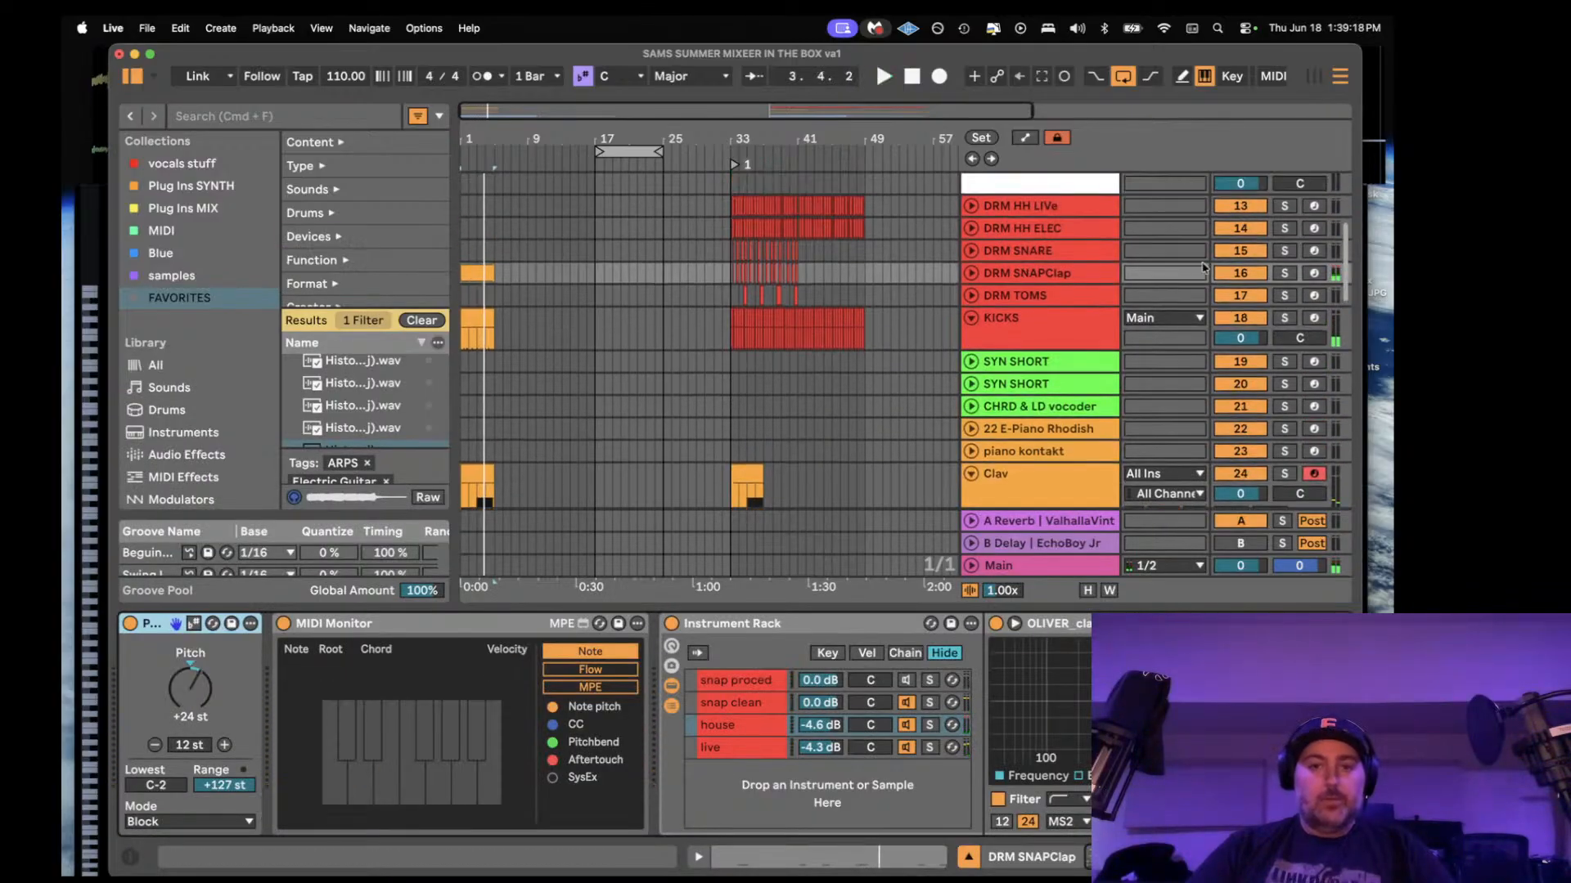
click(1226, 274)
drag(479, 271, 476, 259)
key(space)
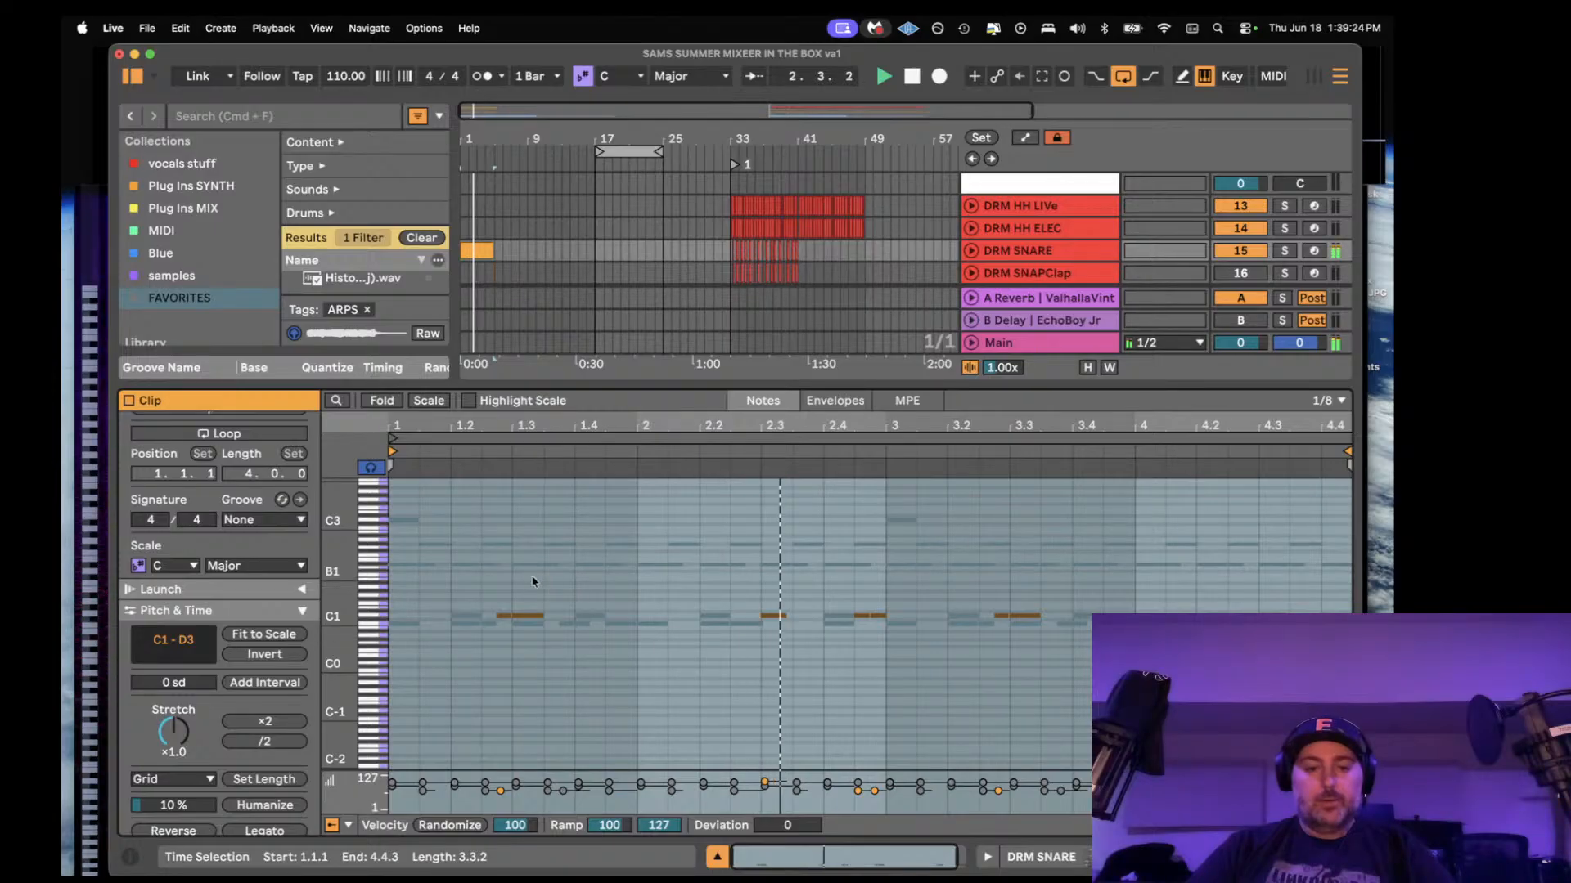
- Transpose the D1 notes in the DRM SNARE clip down to C1, undo the stray note edit and show the track's devices
click(381, 618)
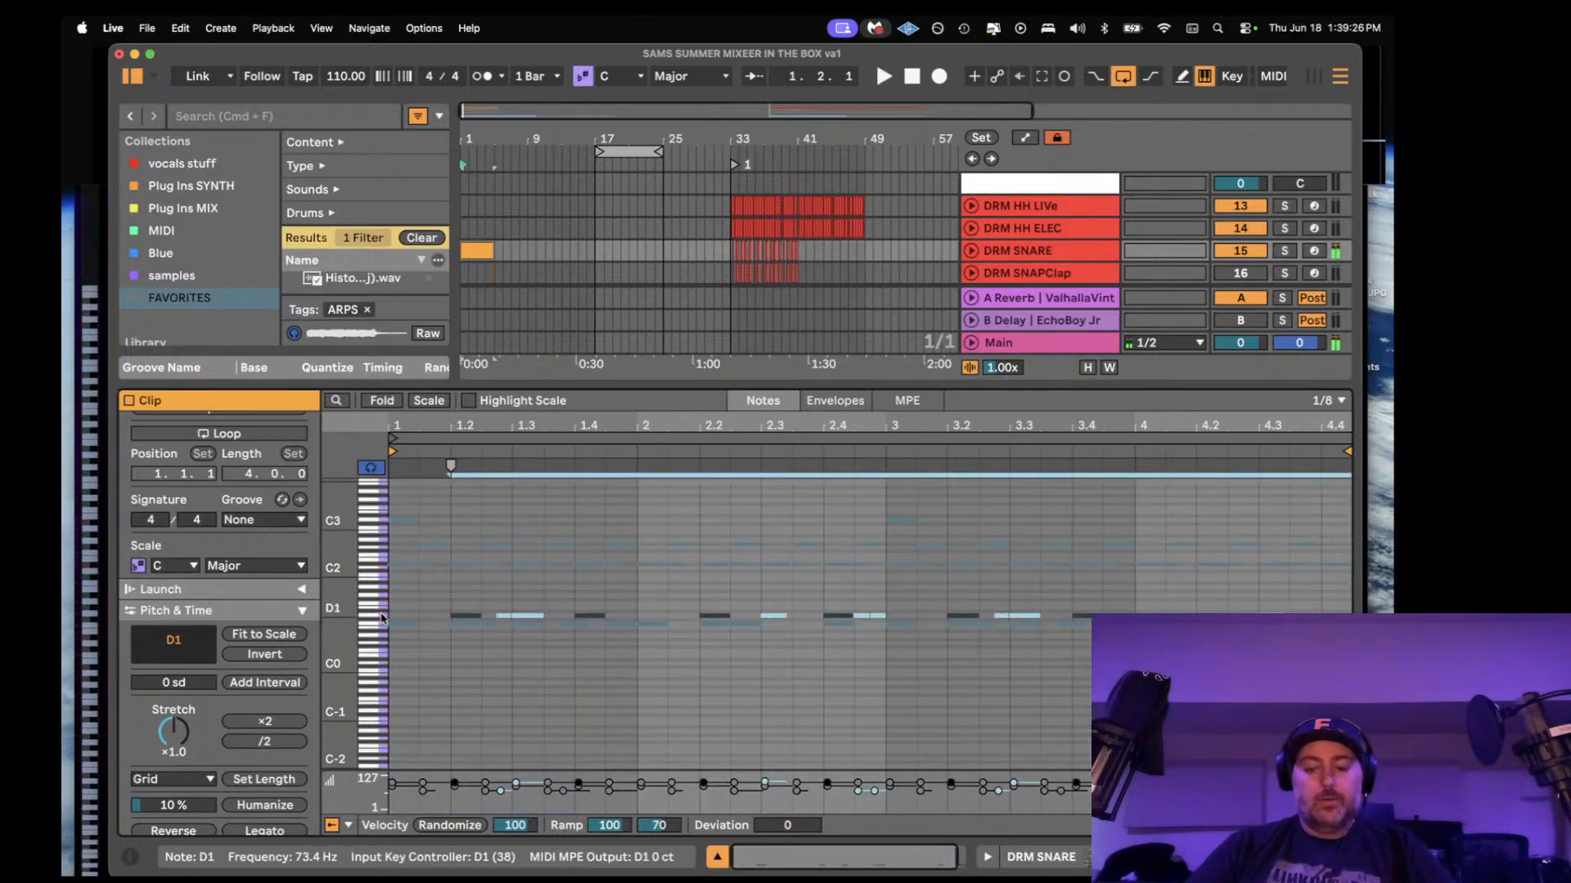
key(space)
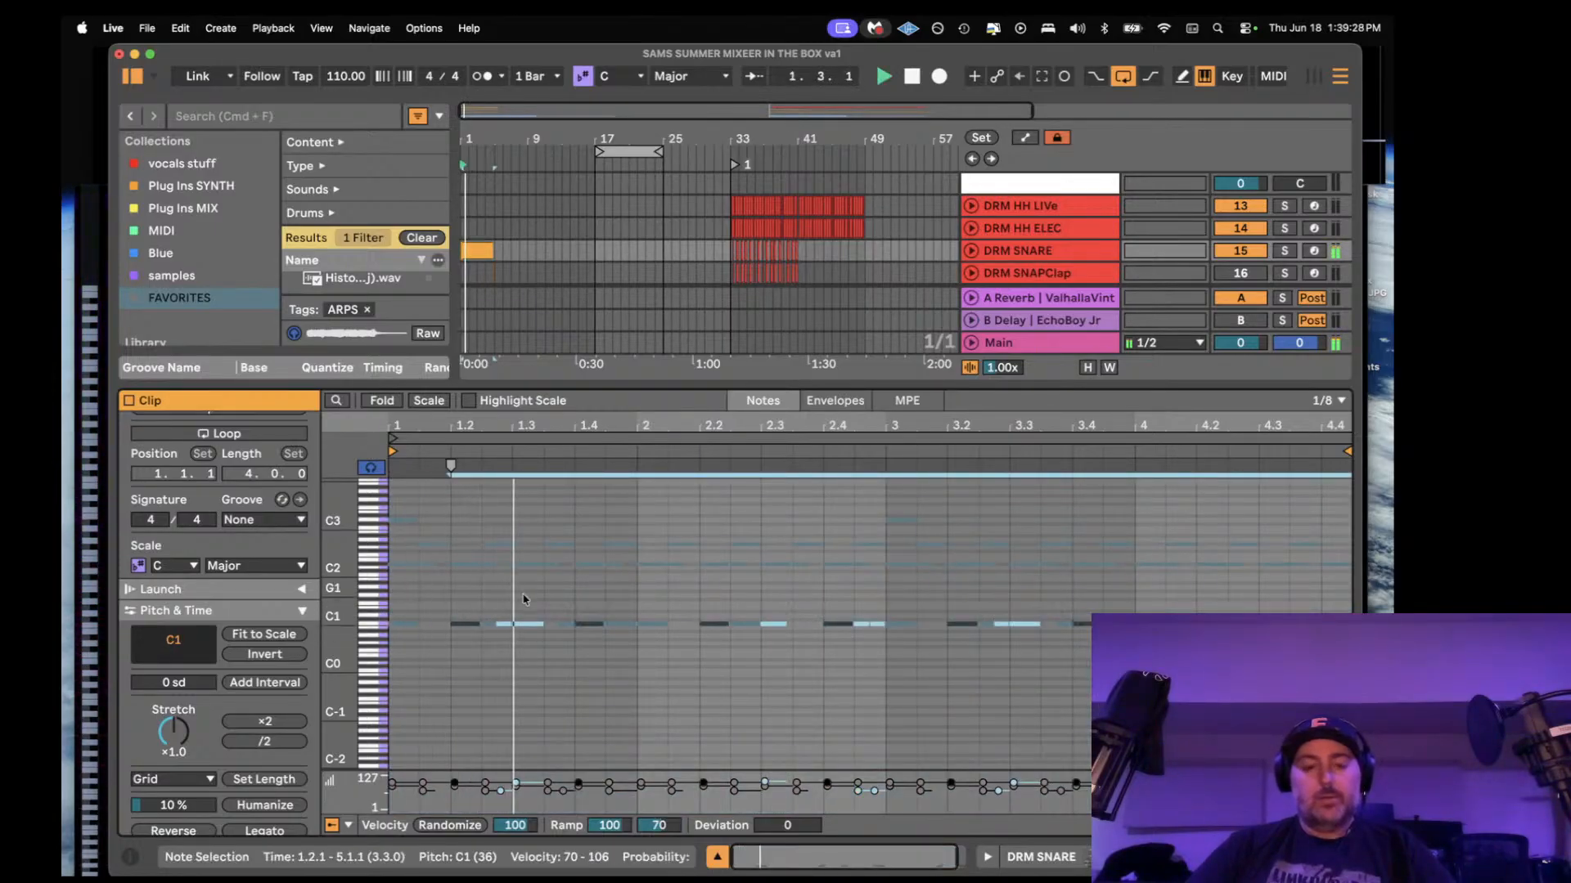
key(space)
drag(543, 624, 601, 622)
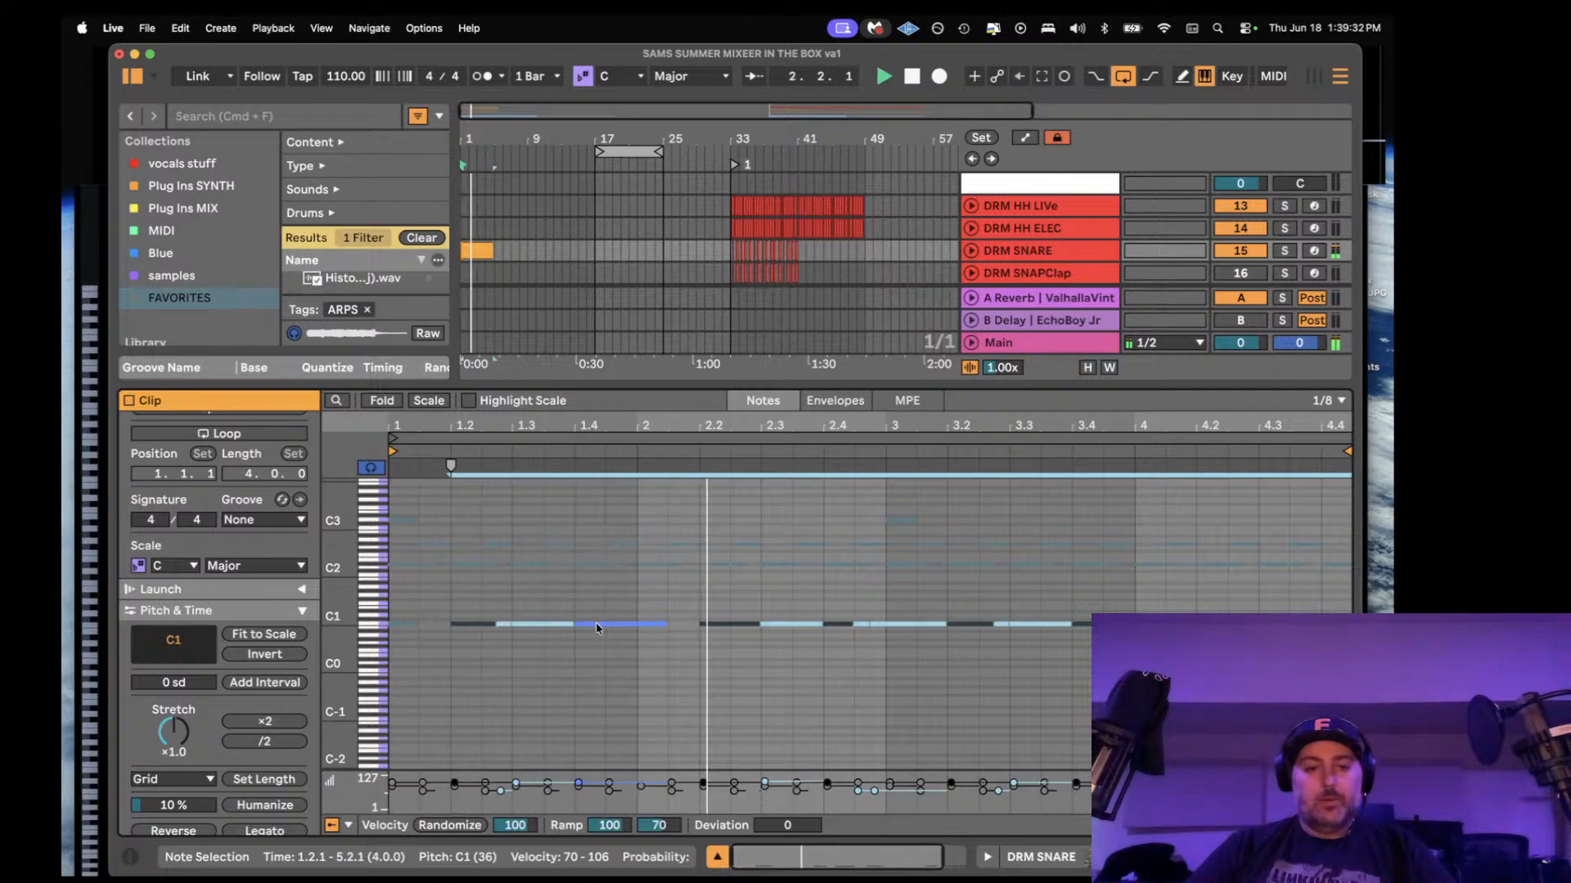
key(super+z)
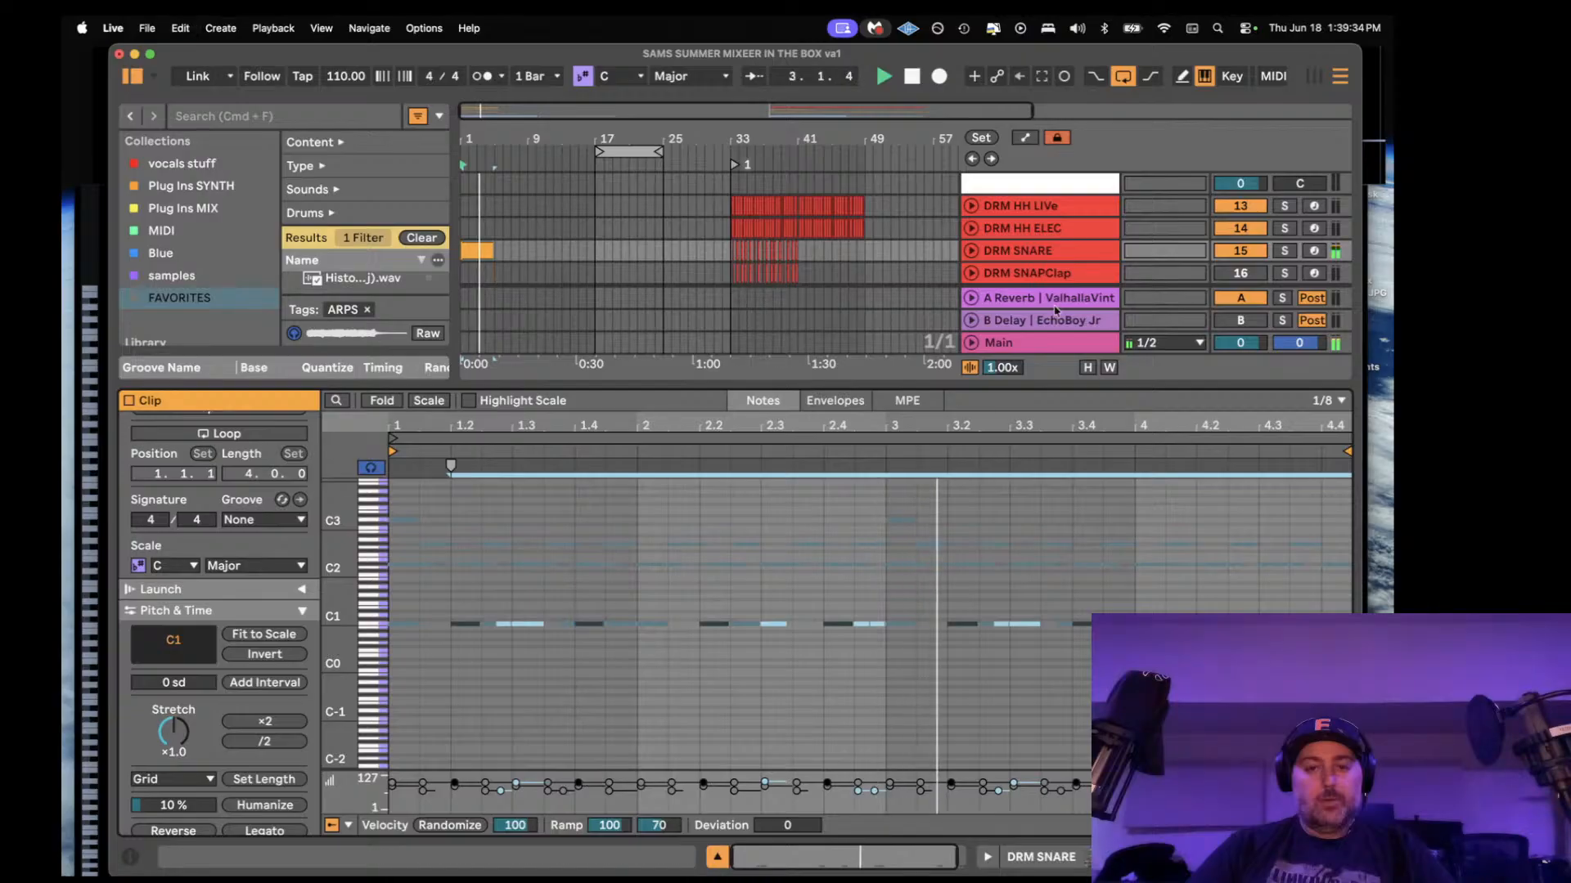
click(1014, 252)
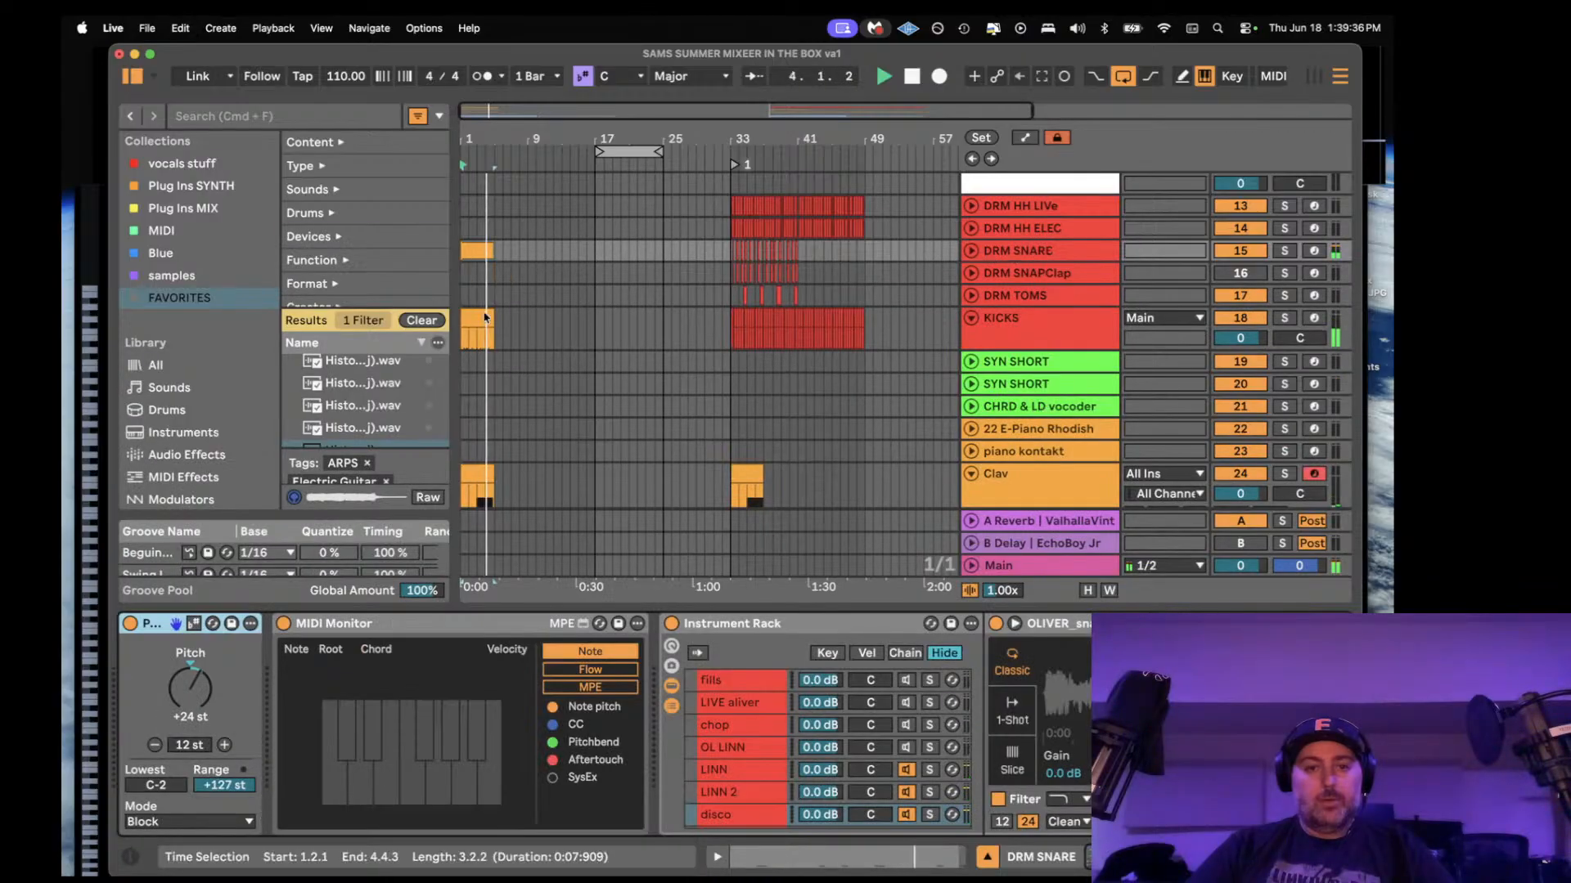
- Copy the DRM SNARE clip at bar 1 onto DRM HH ELEC at bar 1 and open the copy
click(476, 249)
key(super+c)
key(space)
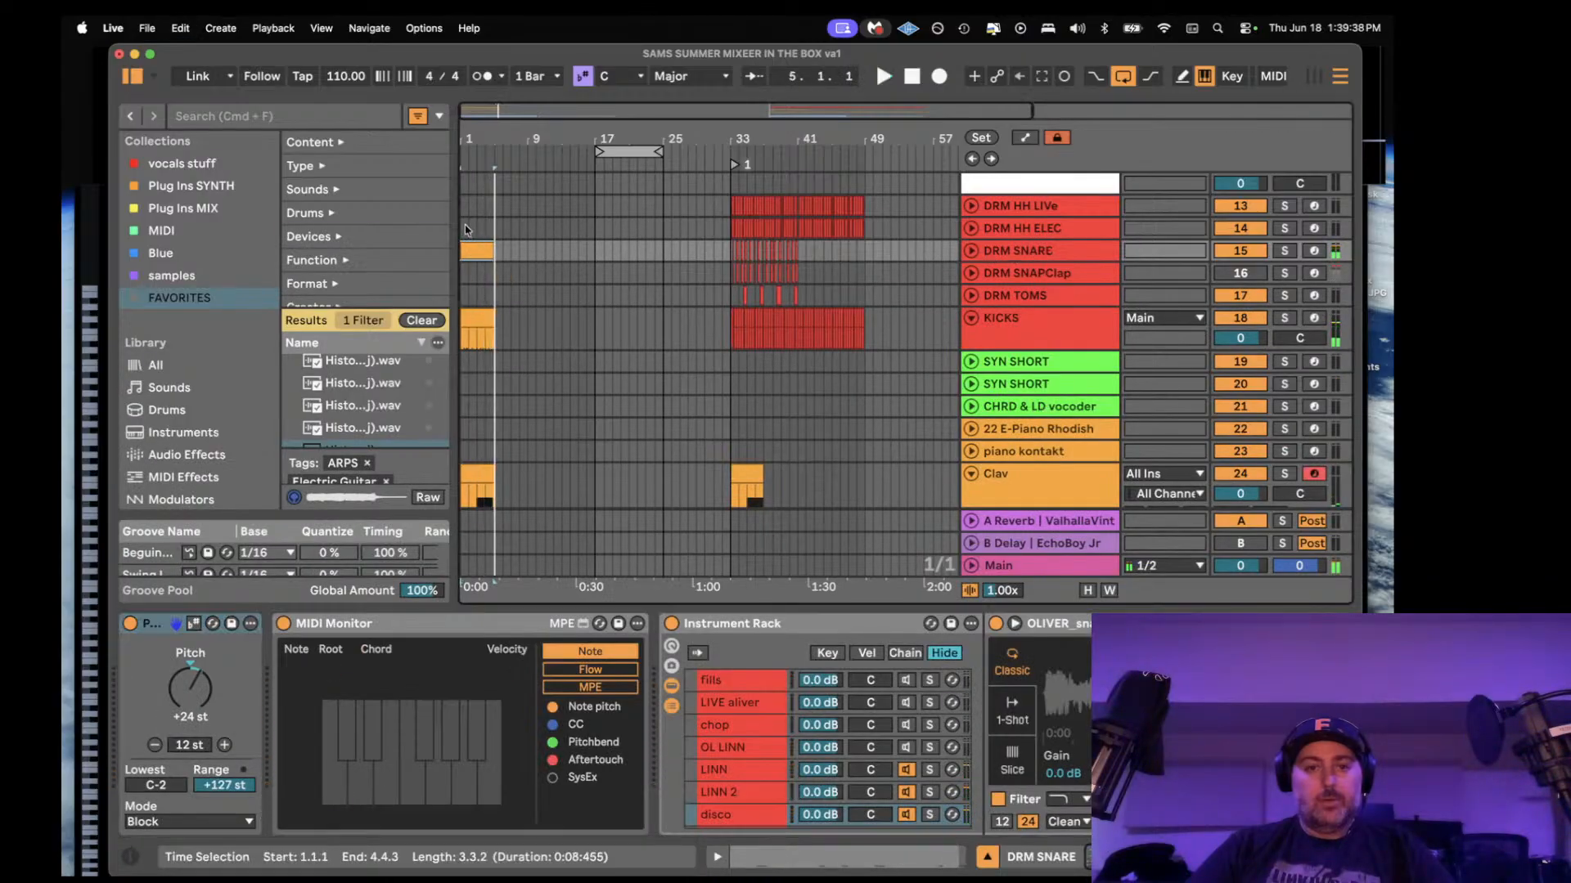
click(466, 230)
key(super+v)
double_click(472, 230)
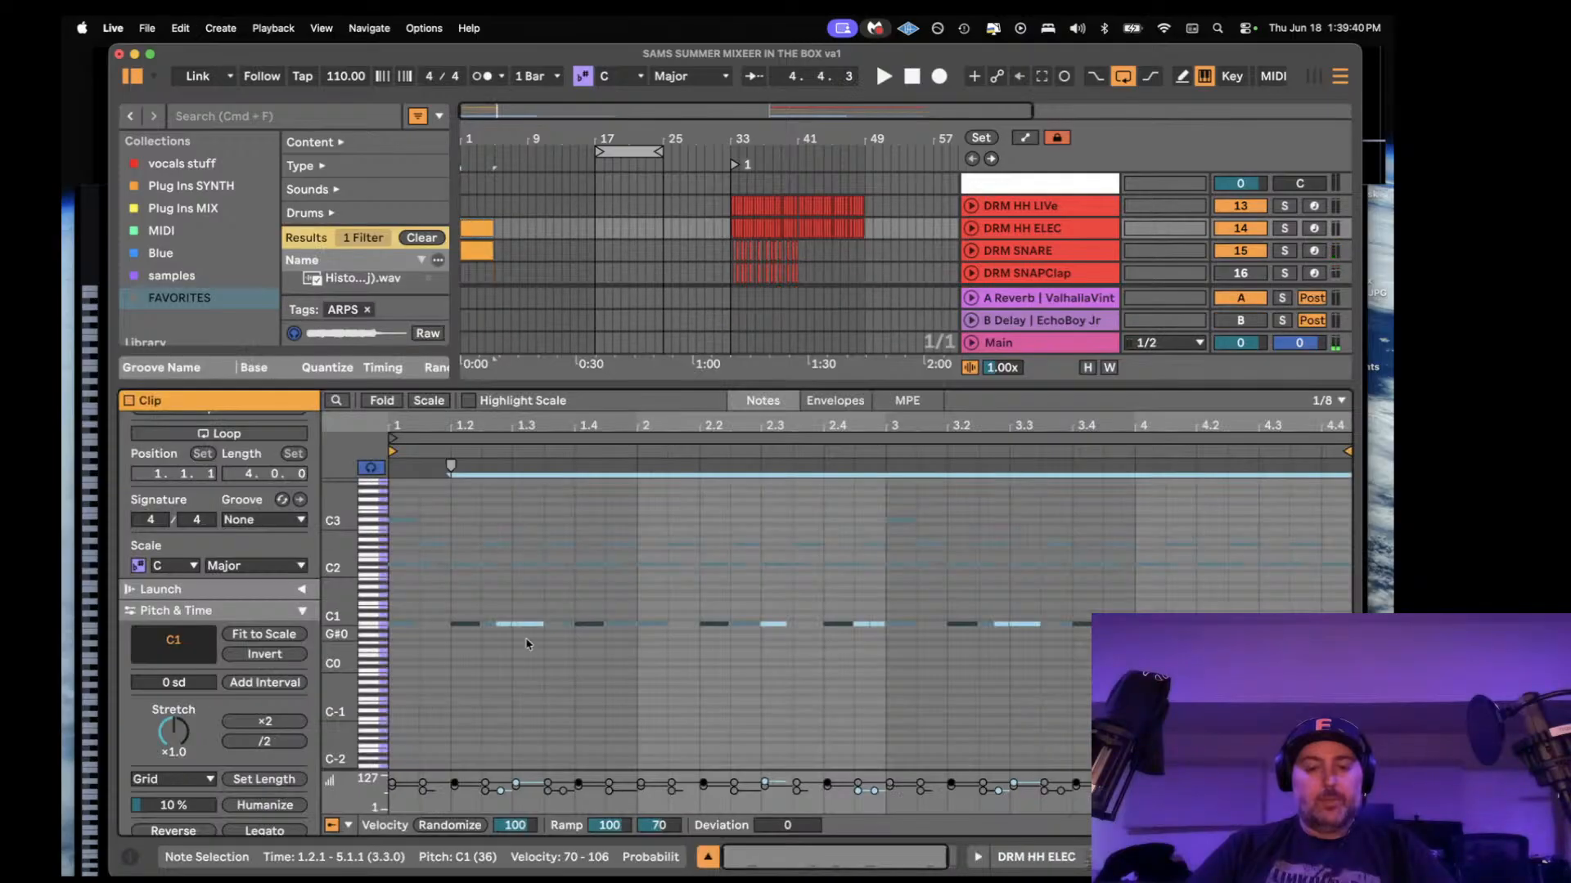
- In the DRM HH ELEC clip, deactivate the C1 notes, reactivate the D#2 notes and transpose them down to C1
drag(384, 619, 376, 652)
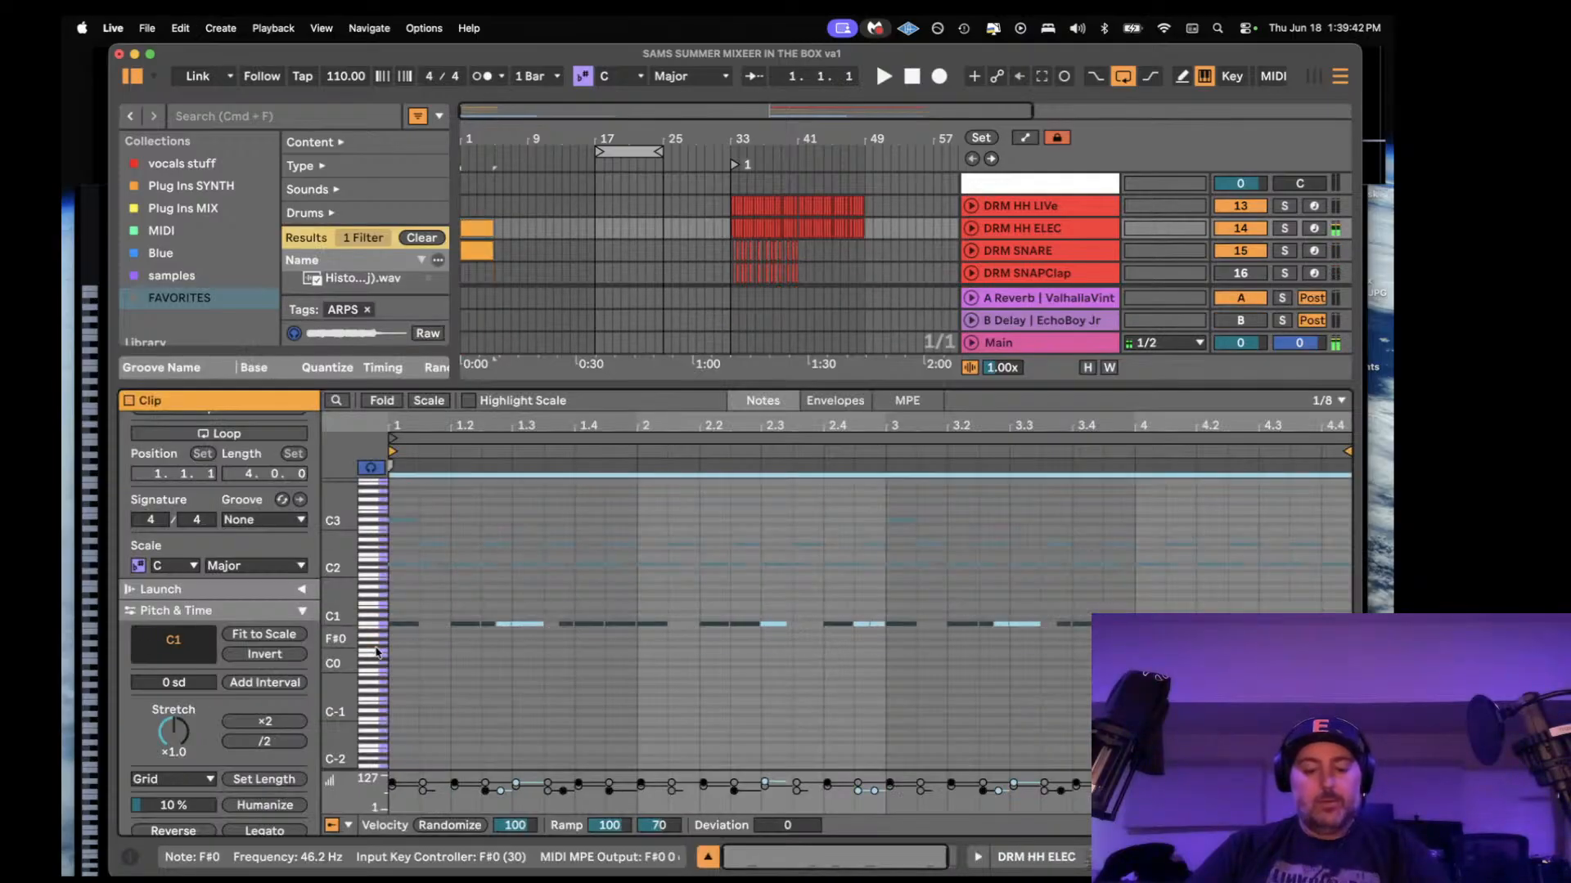
drag(378, 584, 379, 572)
click(380, 565)
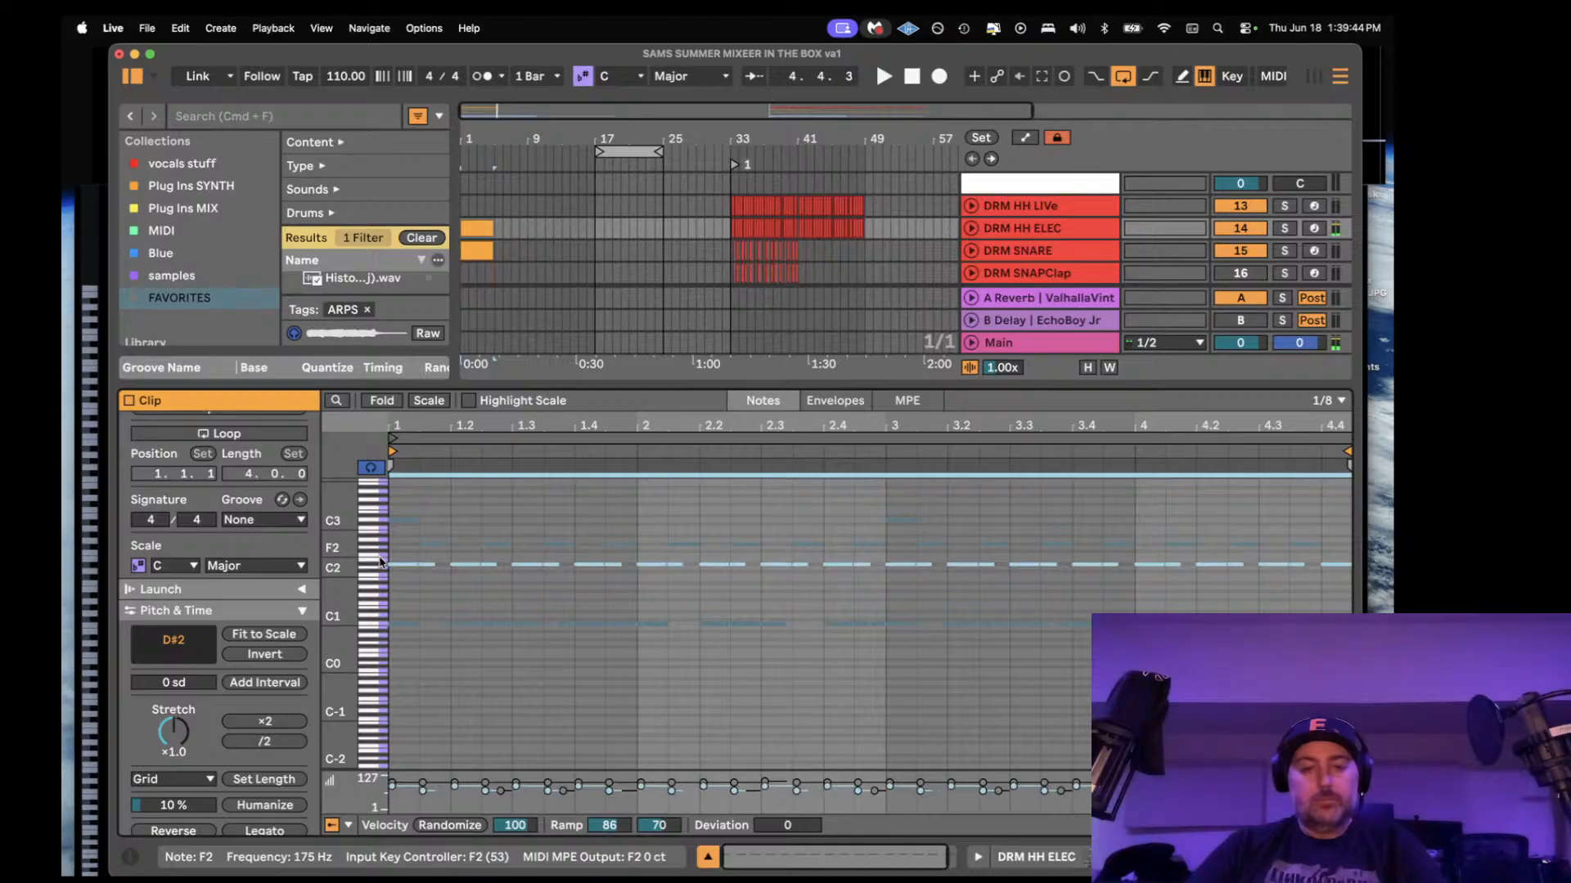
key(space)
key(shift+Down)
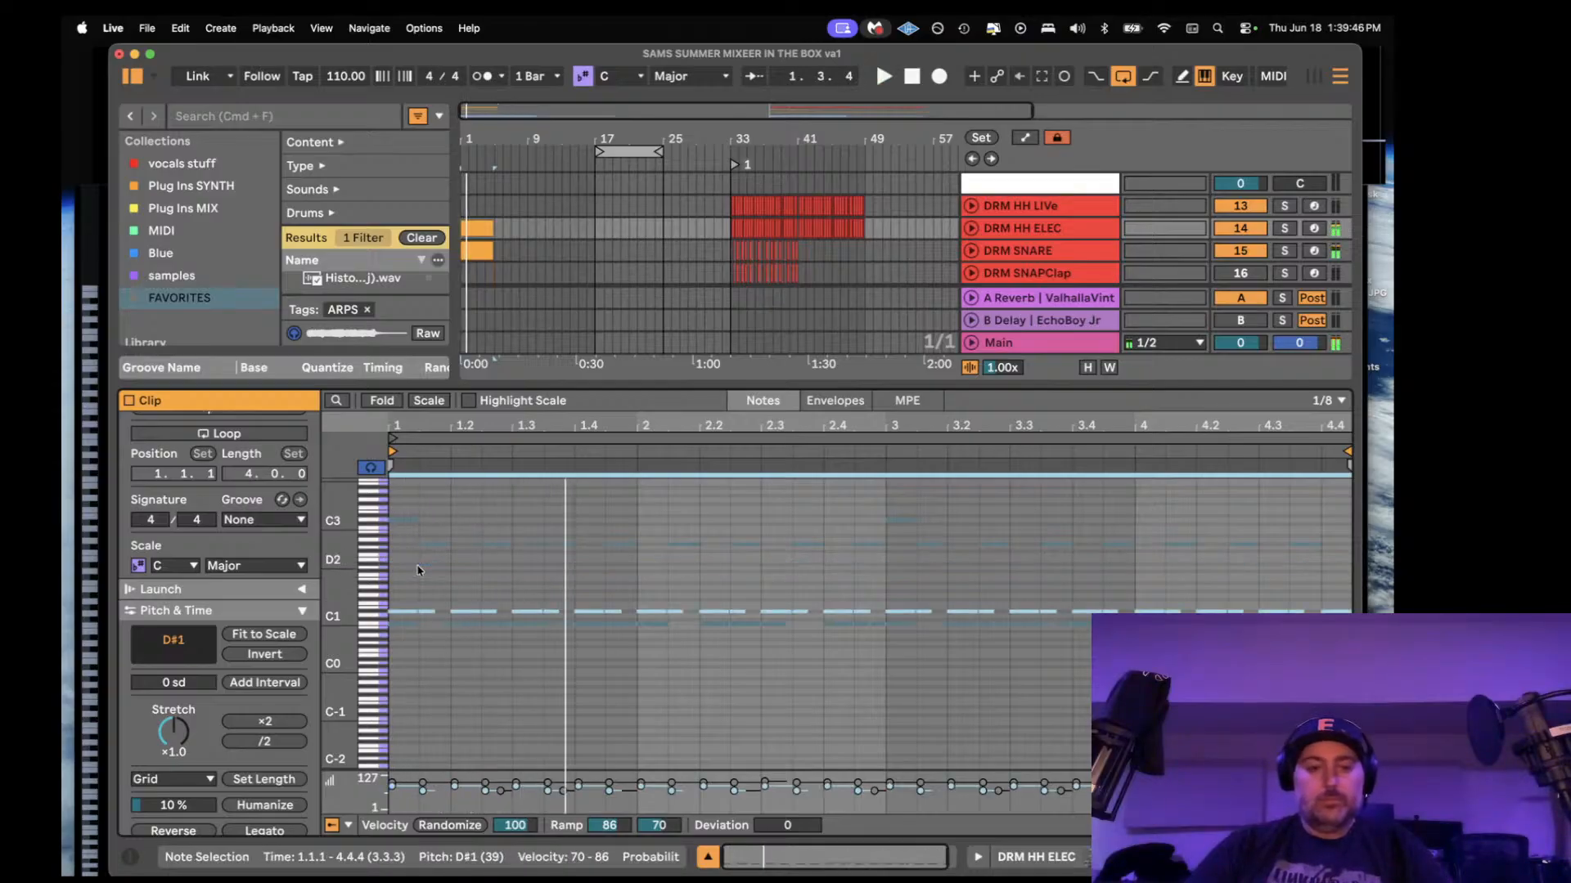
key(Down)
key(Down)
key(Down)
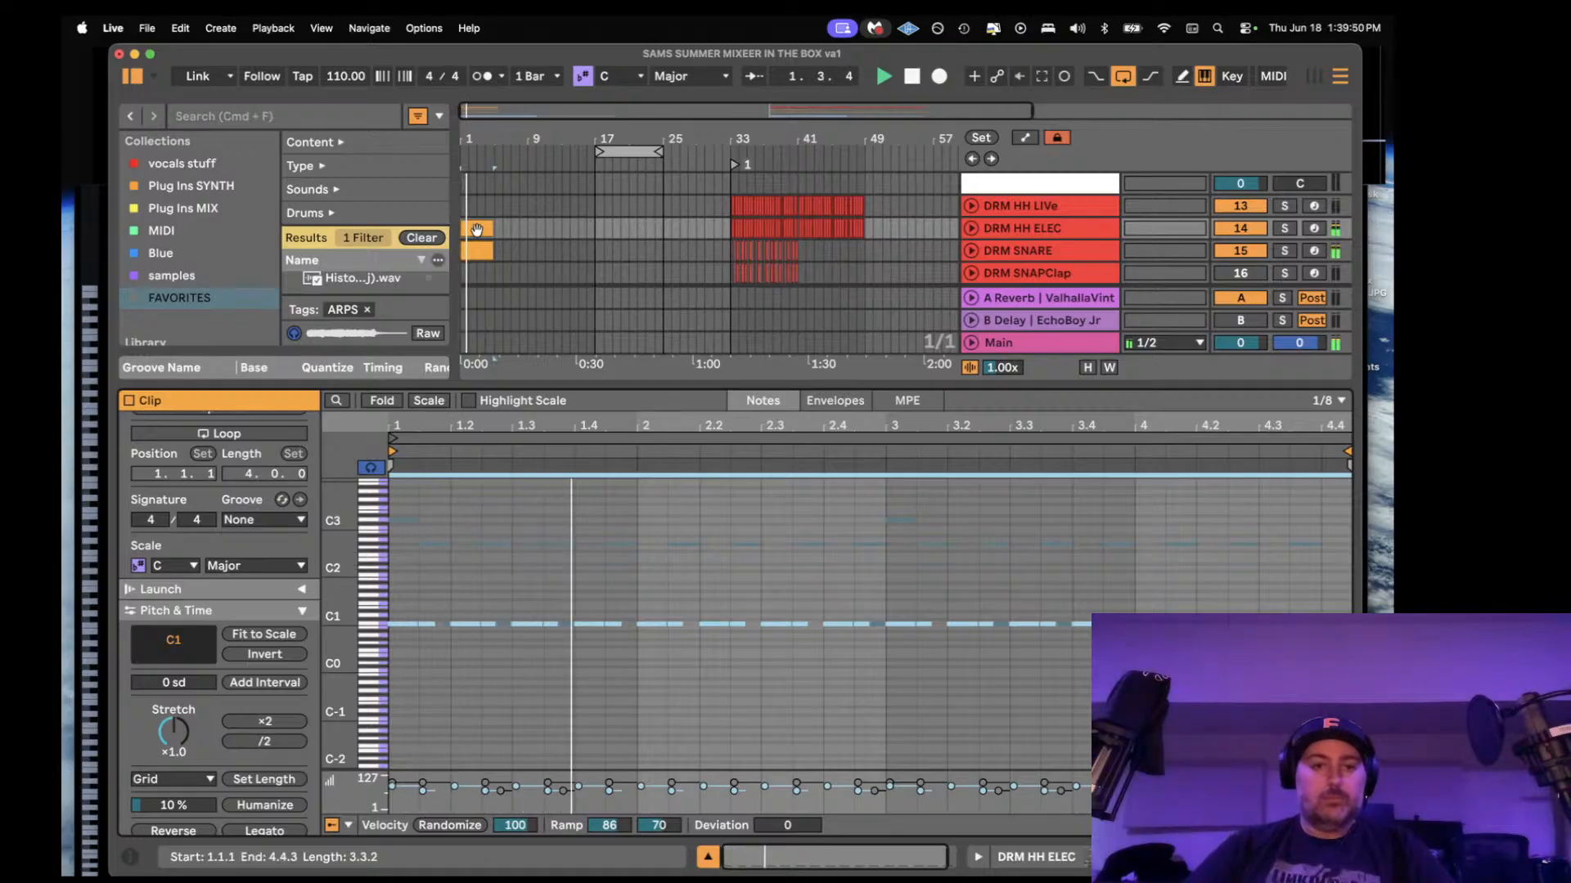
- Move the DRM HH ELEC clip at bar 1 to DRM HH LIVe and compare its playback with the bar 33 drums
drag(477, 228, 477, 206)
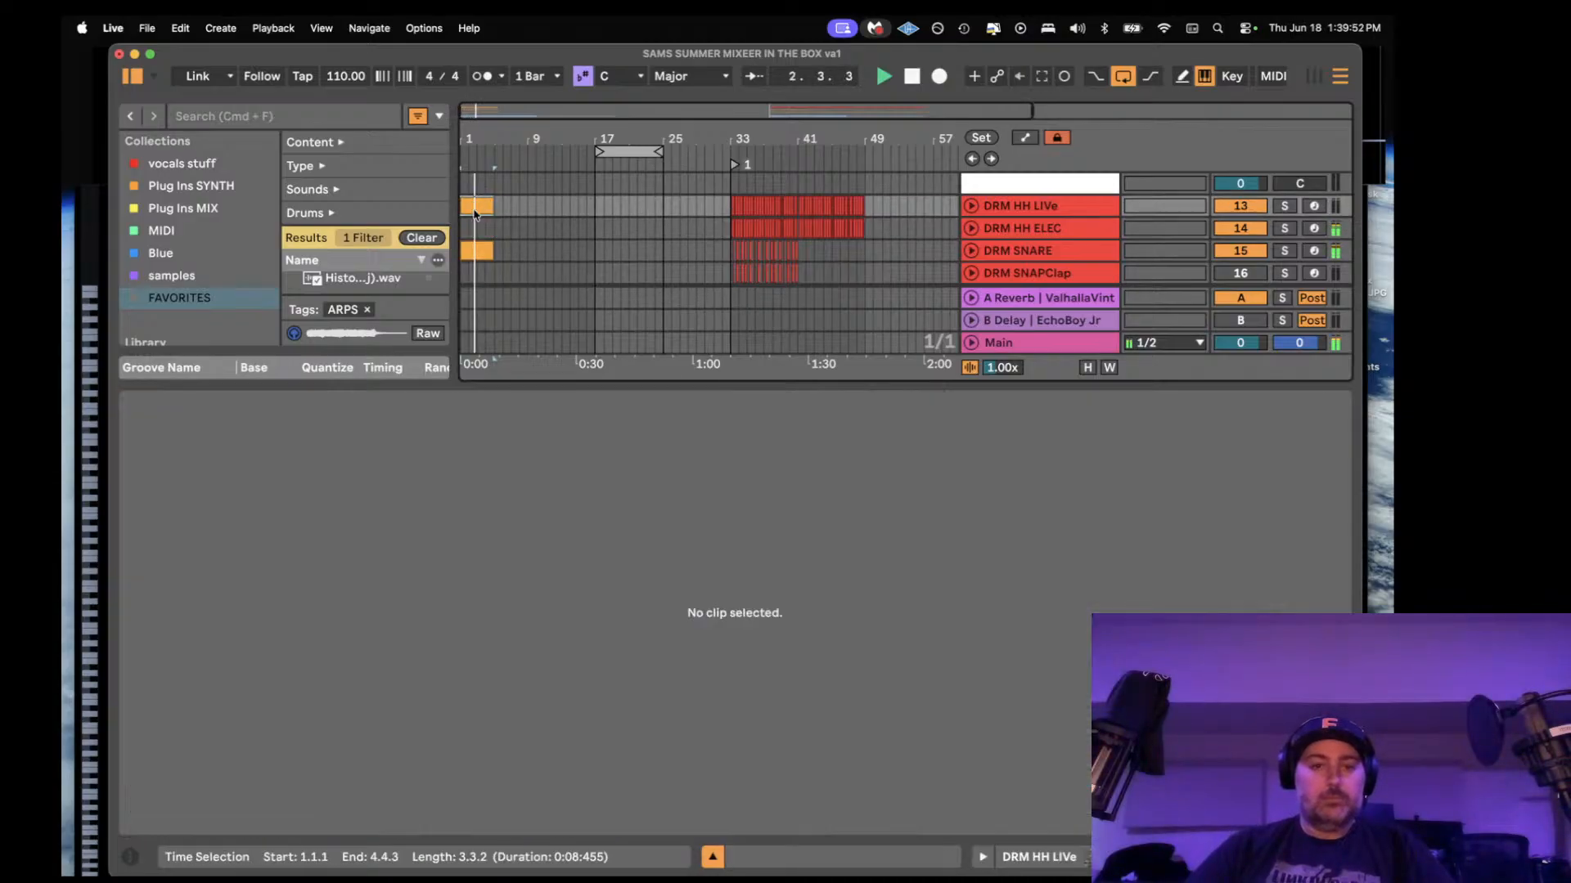
double_click(1019, 207)
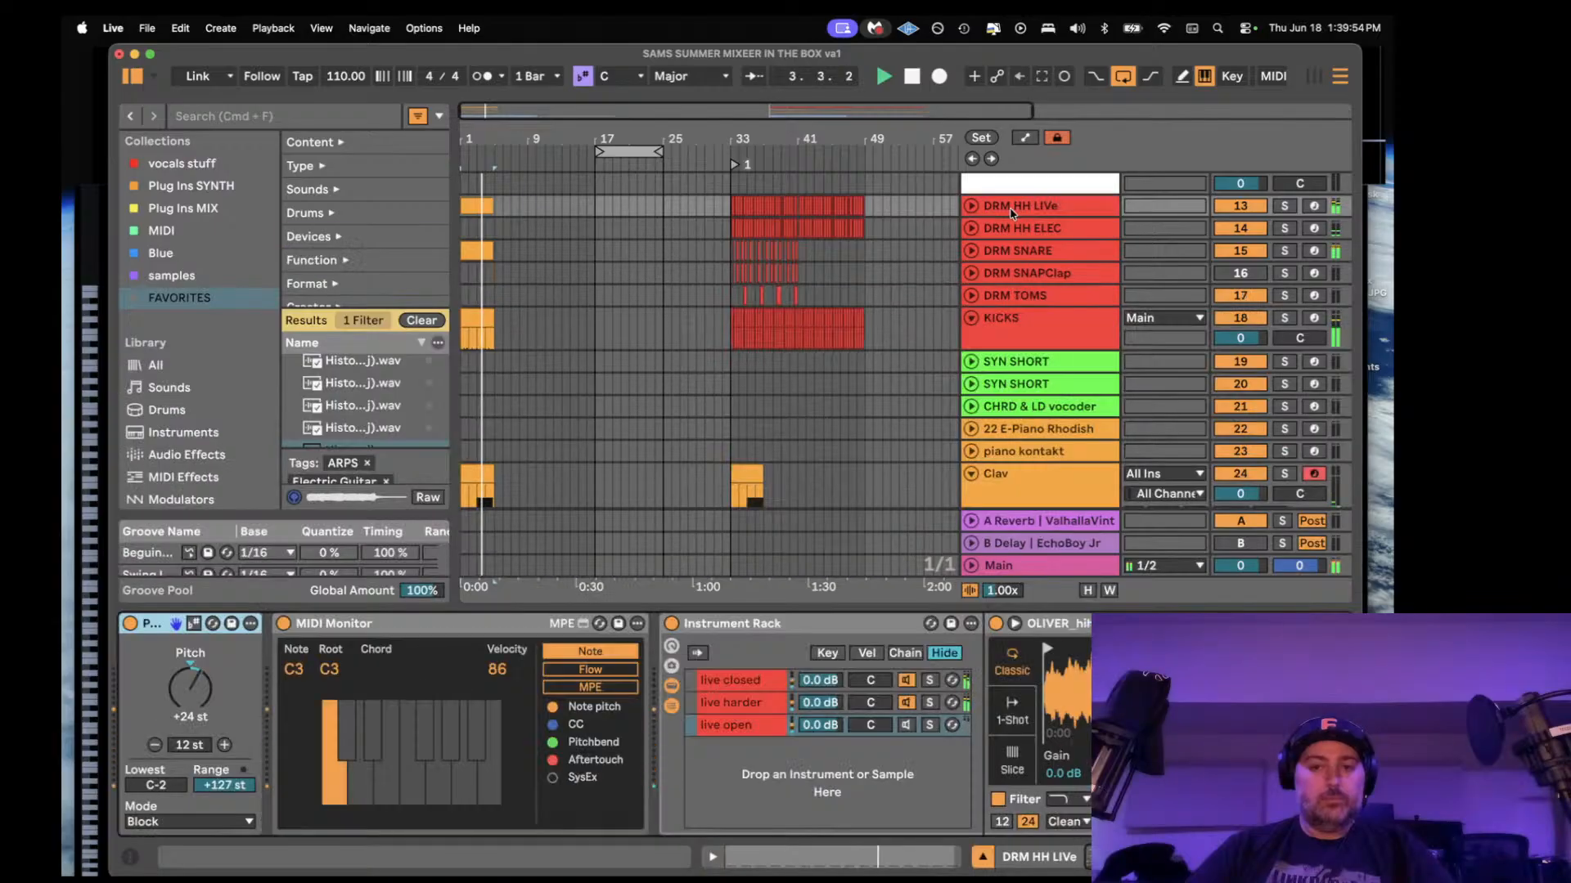
click(982, 858)
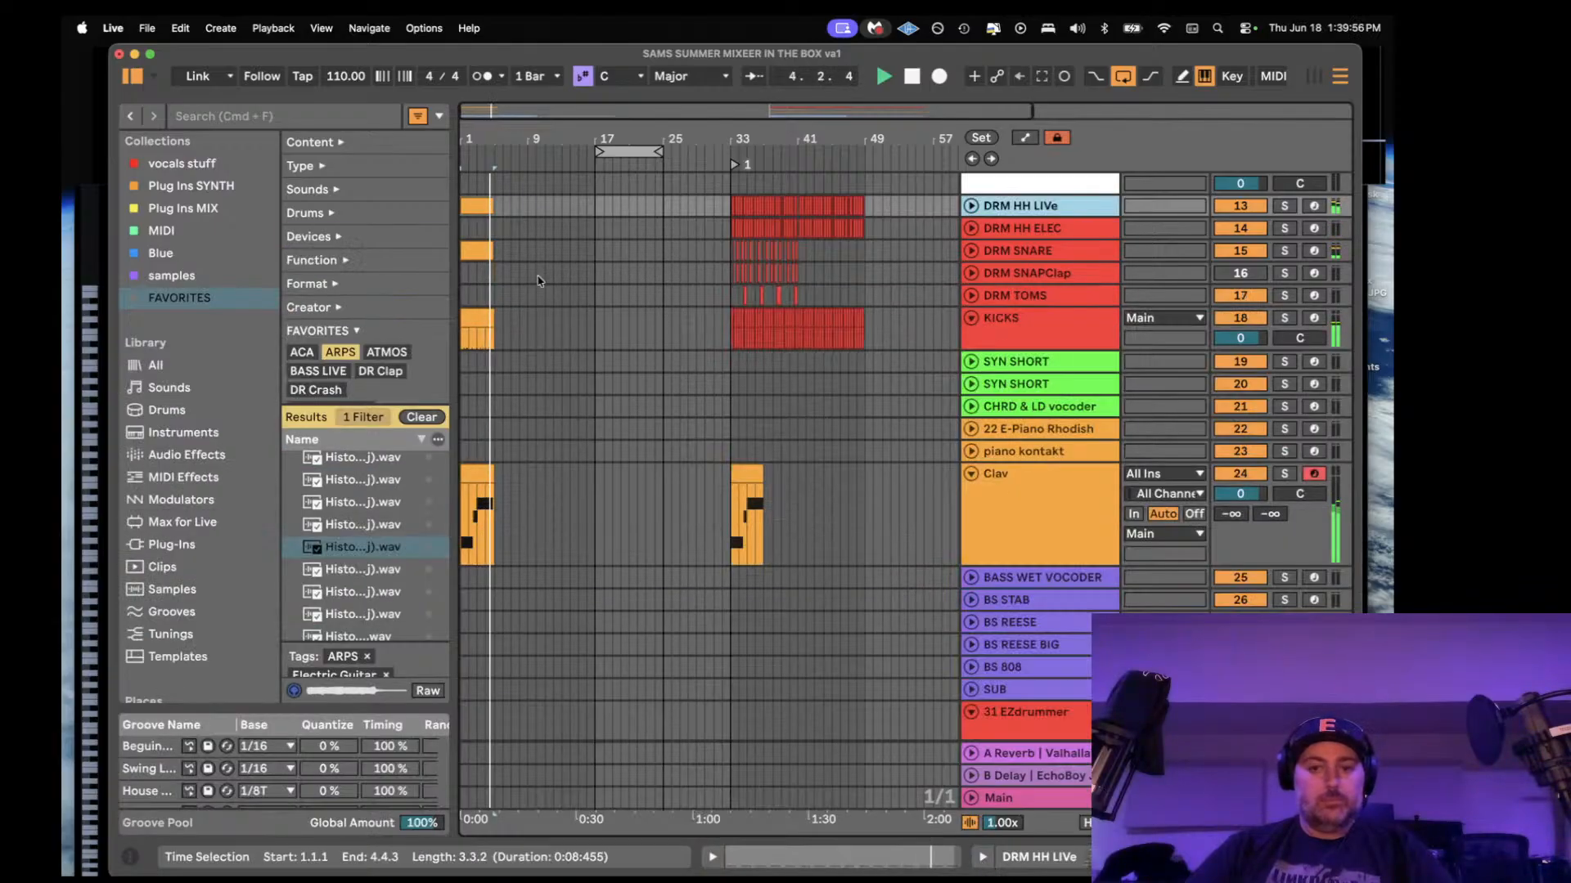
click(731, 232)
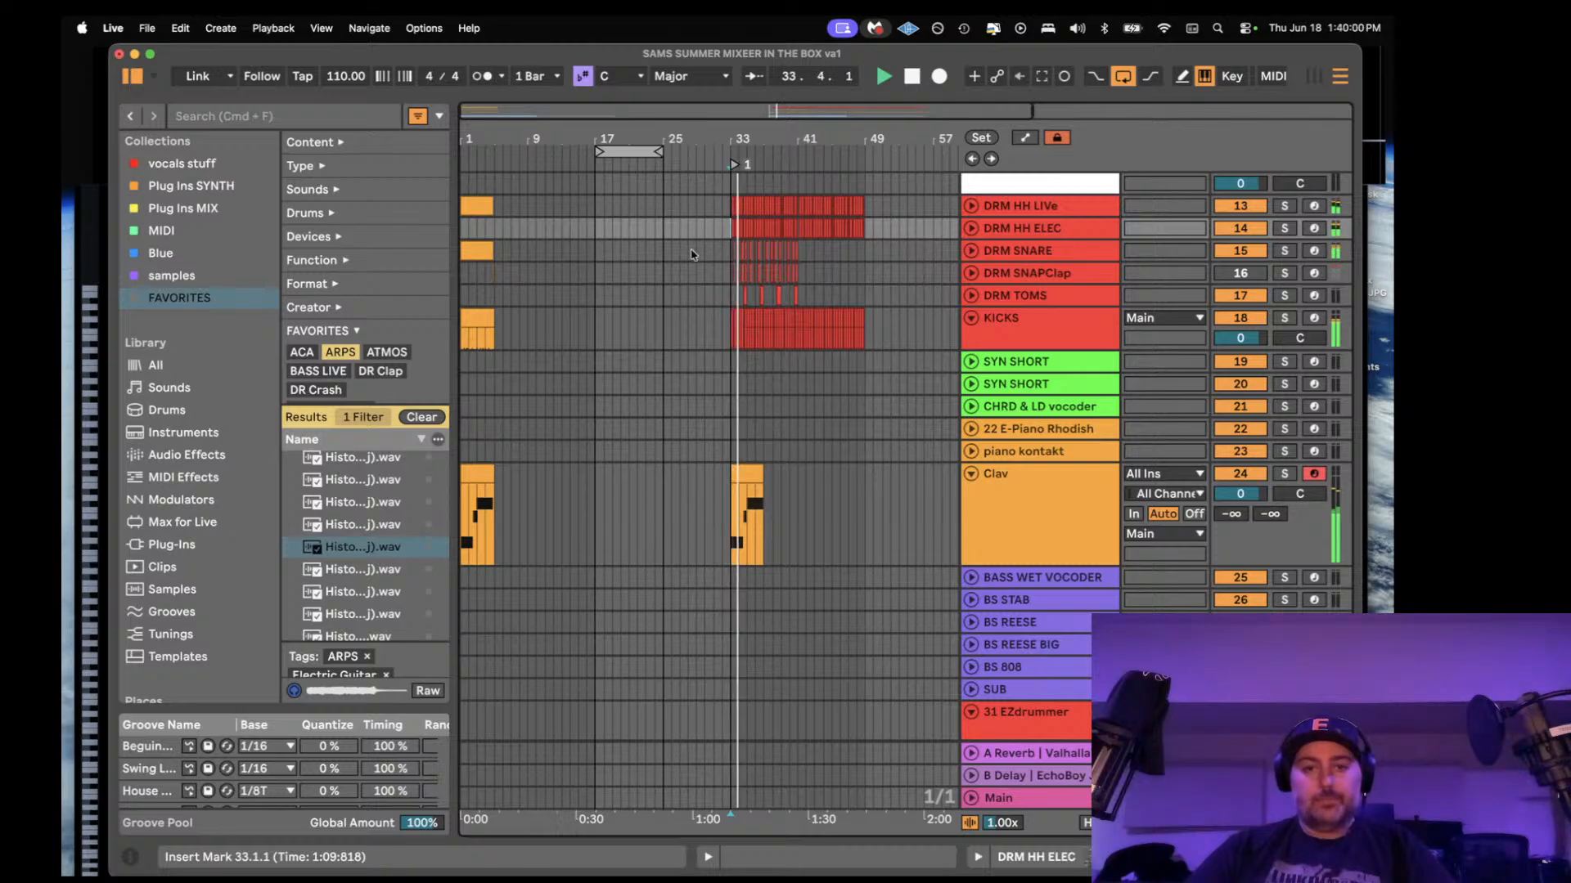
click(540, 257)
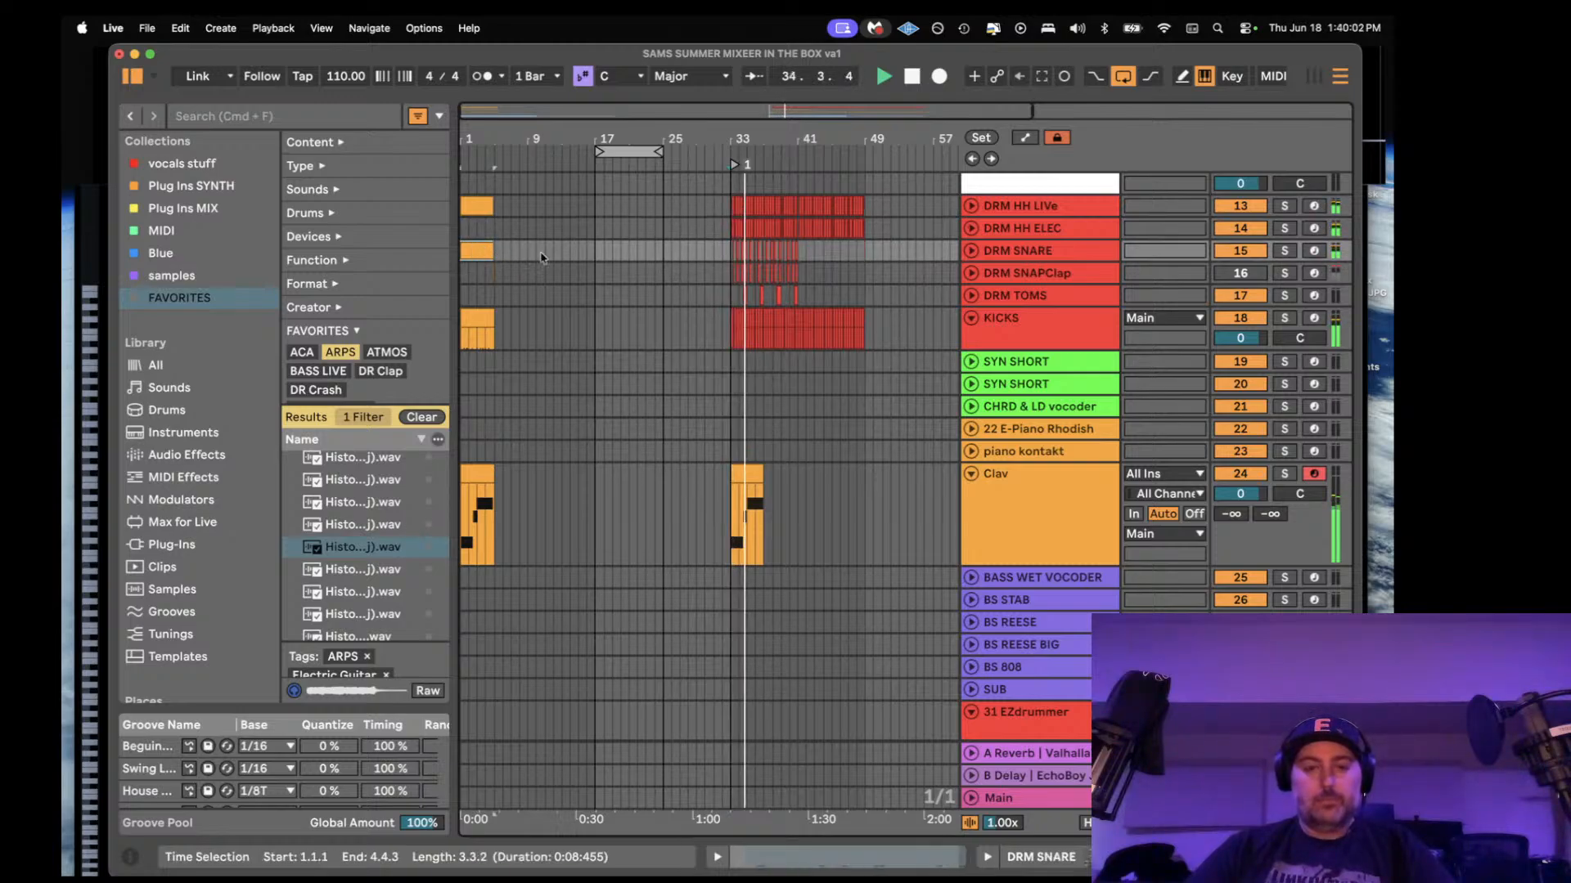
- Duplicate the DRM SNARE track with its clips and rename the original track DRM SNARE DNACE
click(1021, 254)
key(super+d)
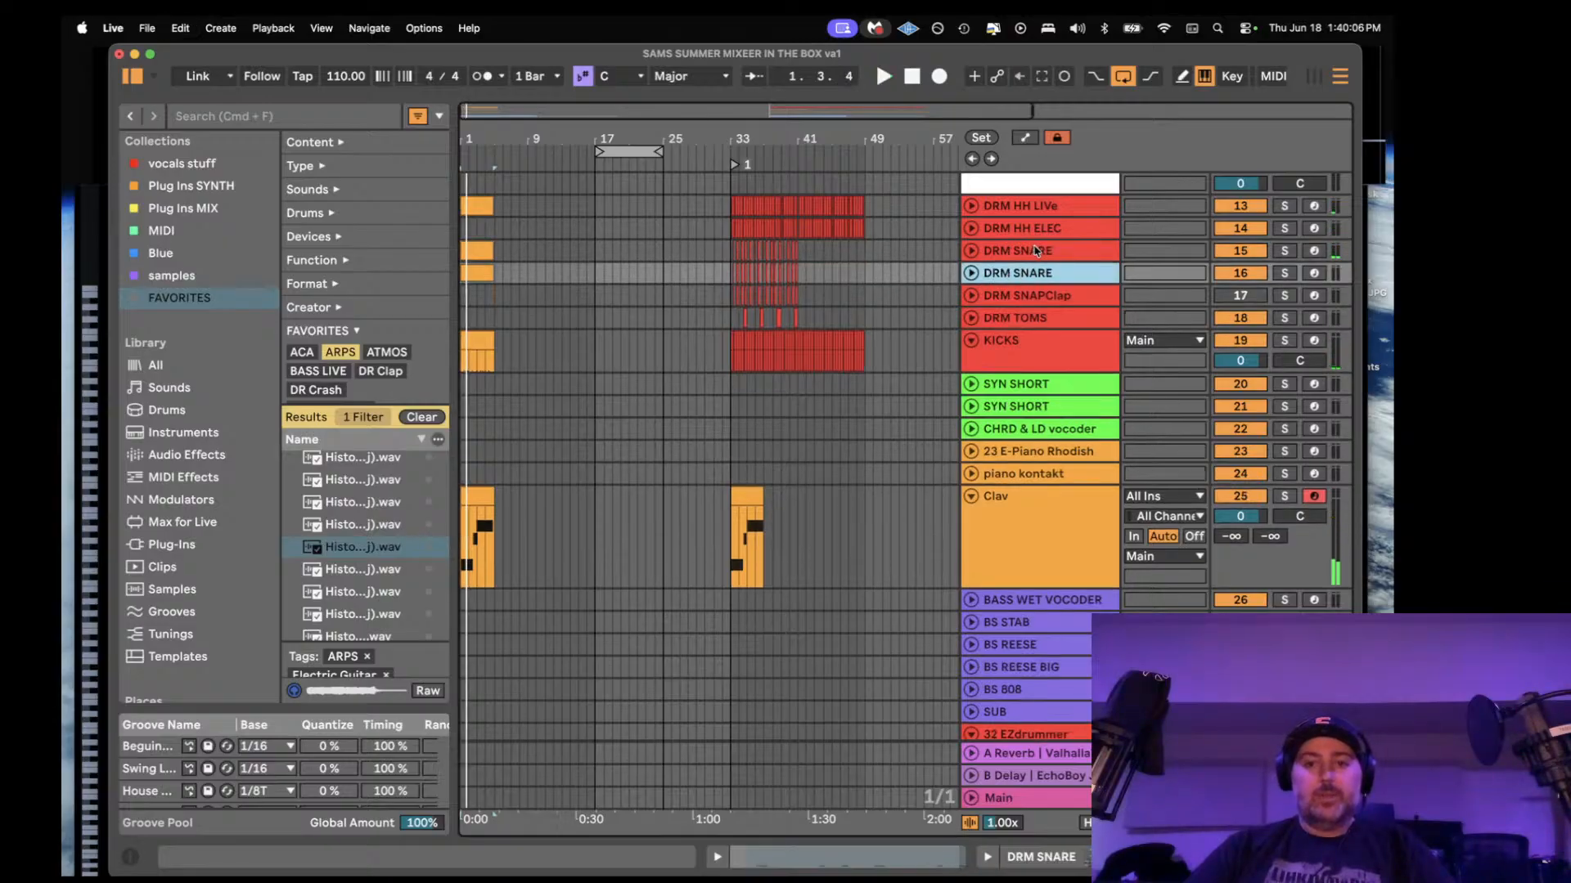
click(1036, 251)
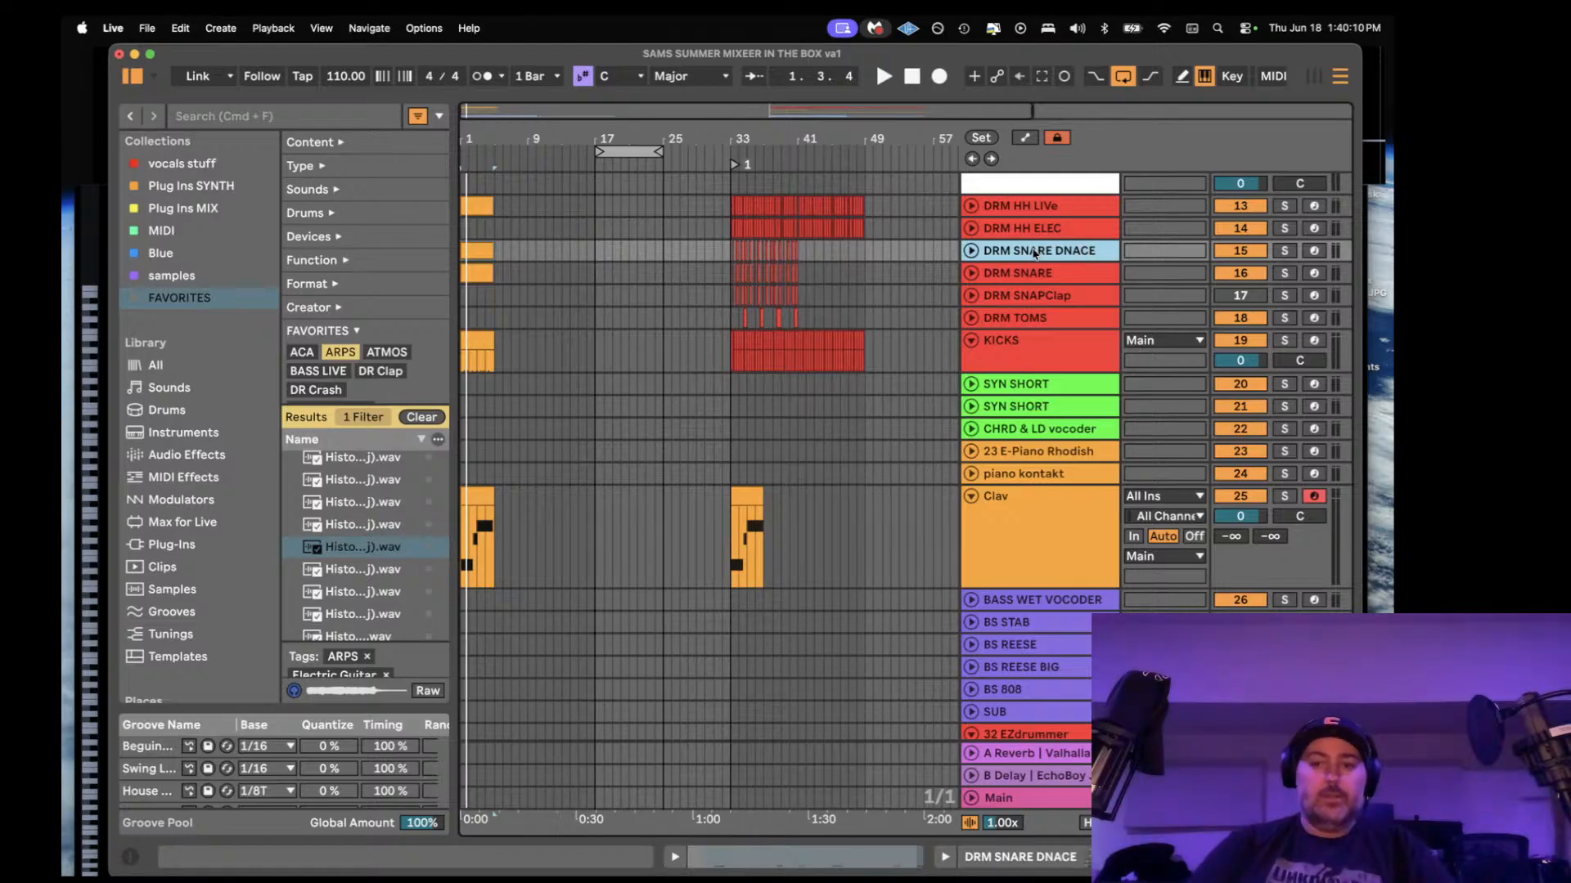
- Delete the bar 1 clip from DRM SNARE DNACE and the bar 33 clips from the duplicated DRM SNARE track
click(1035, 279)
drag(513, 255, 464, 253)
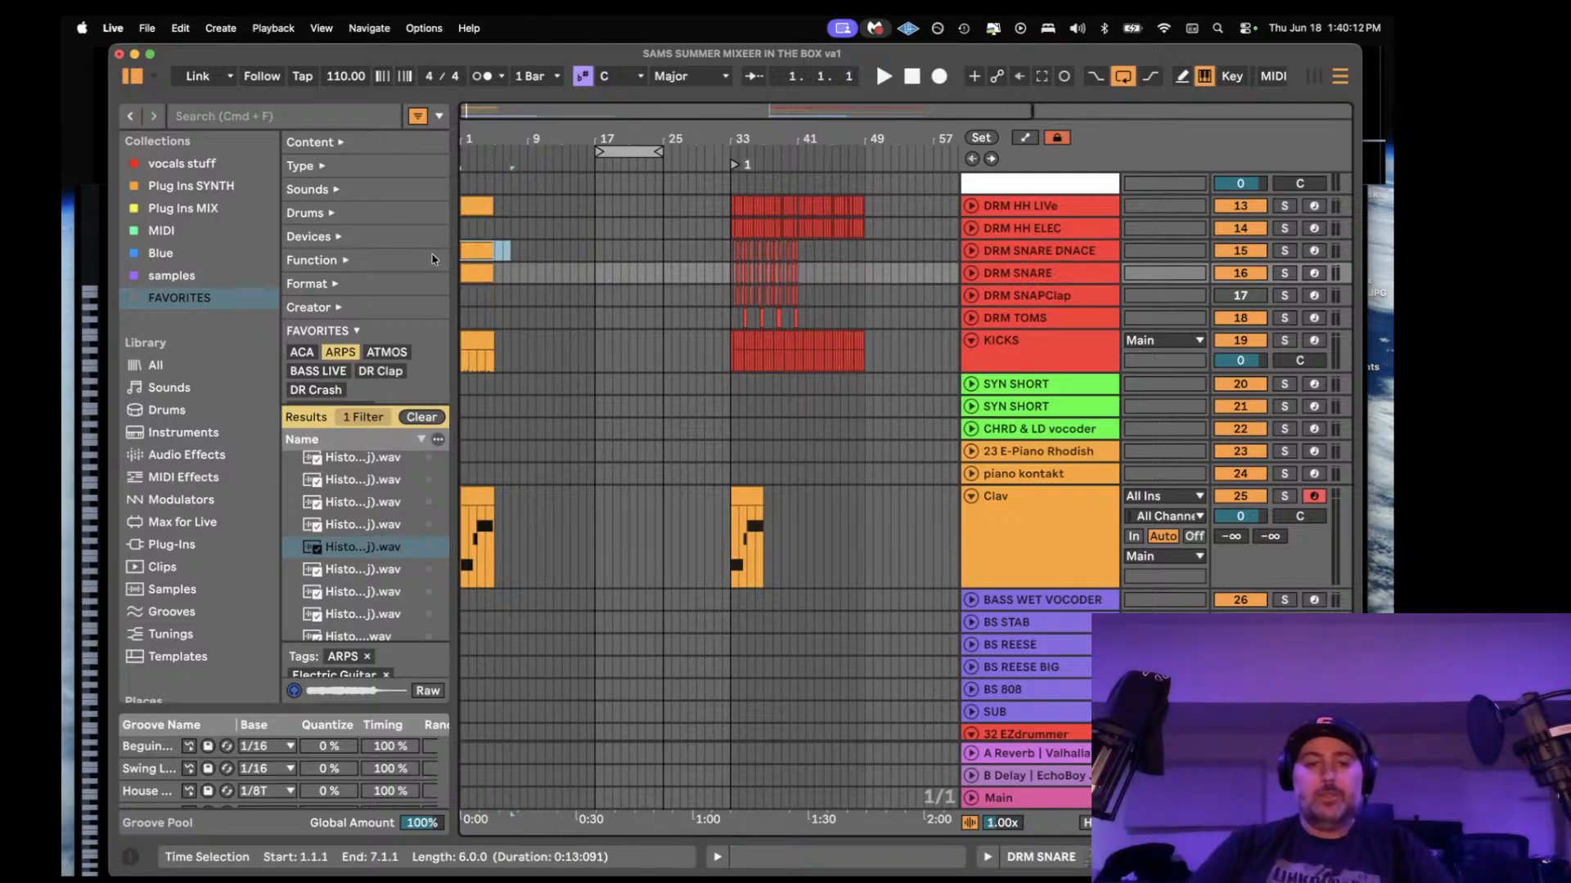
drag(720, 256, 869, 269)
- In the DRM SNARE rack, turn off the LINN and LINN 2 chains, enable the hip hop chain and set its volume to 6.0 dB
click(473, 263)
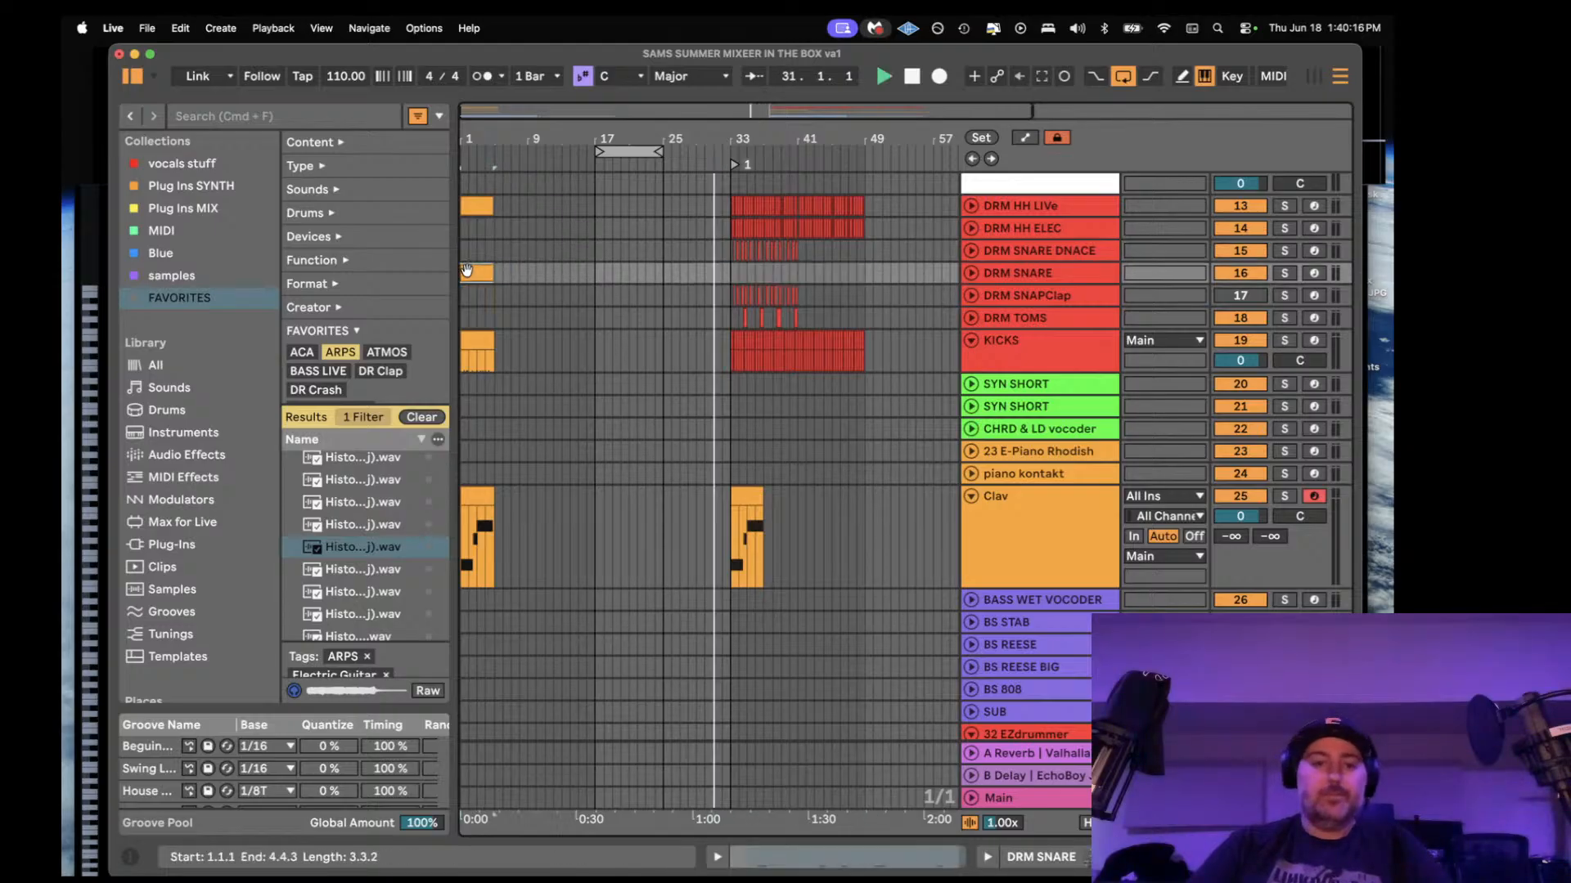
key(space)
double_click(1021, 273)
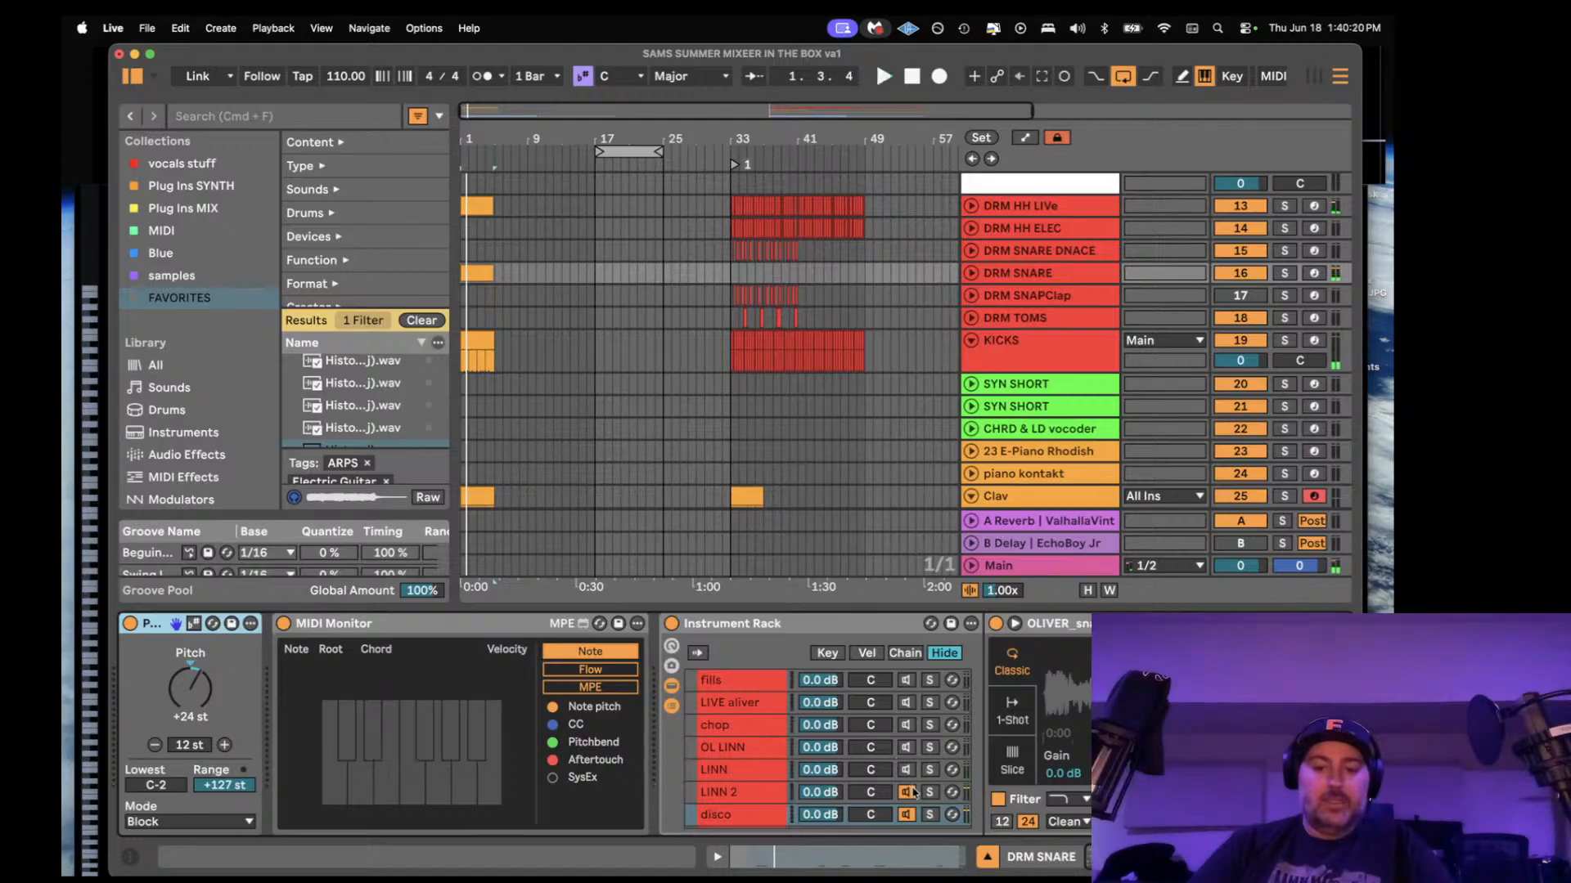
scroll(908, 785, down, 3)
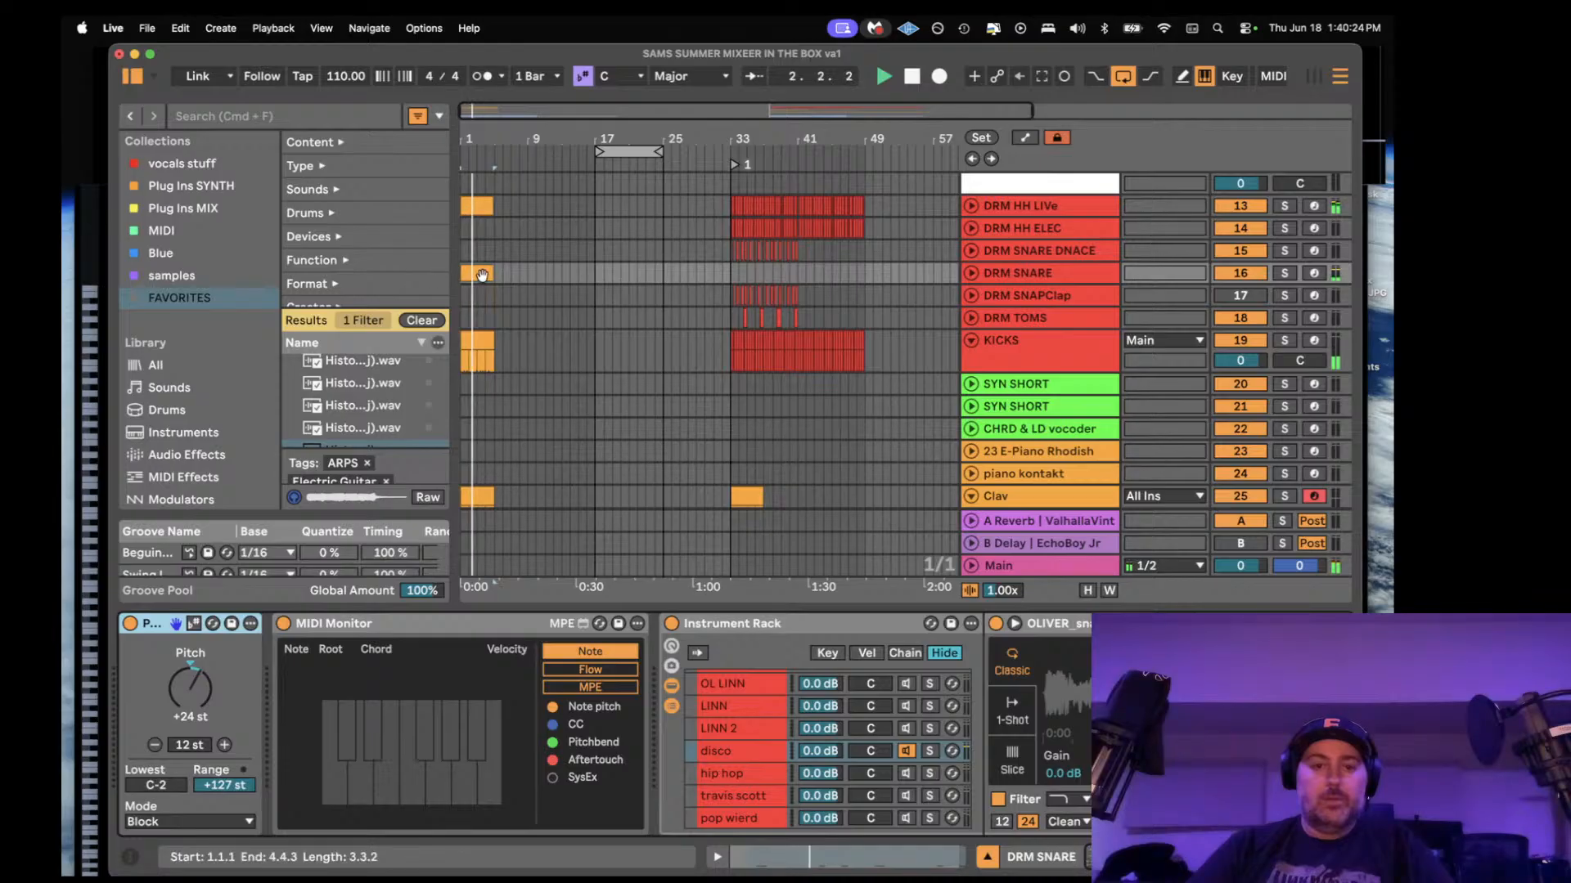
click(905, 774)
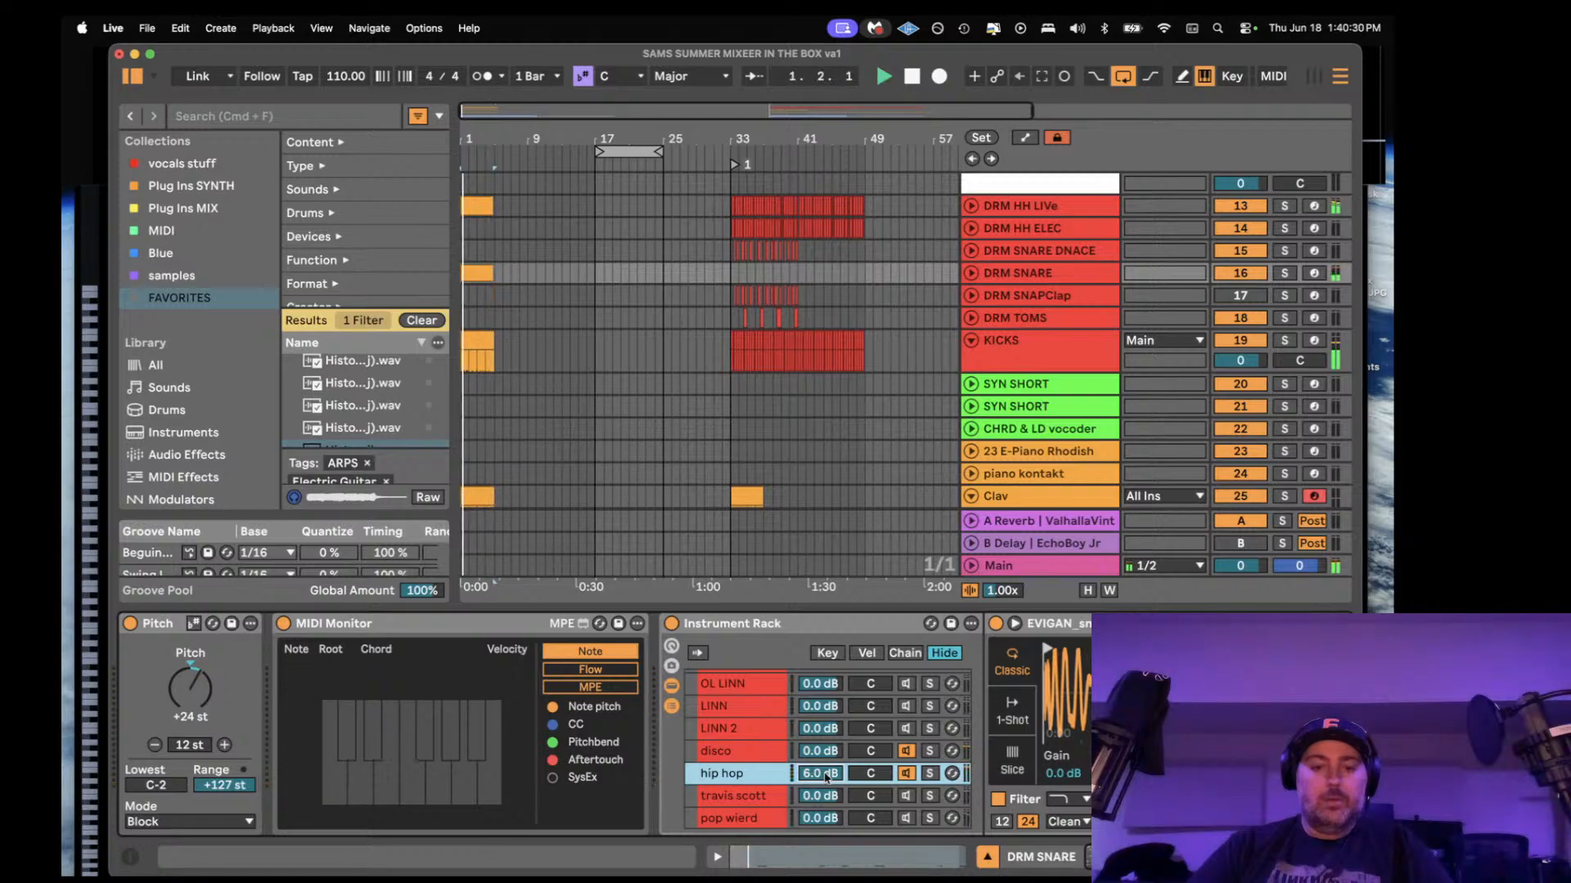
- Audition the travis scott, disco and pop wierd chains in the DRM SNARE rack and set the travis scott chain's volume to 6.0 dB
click(905, 795)
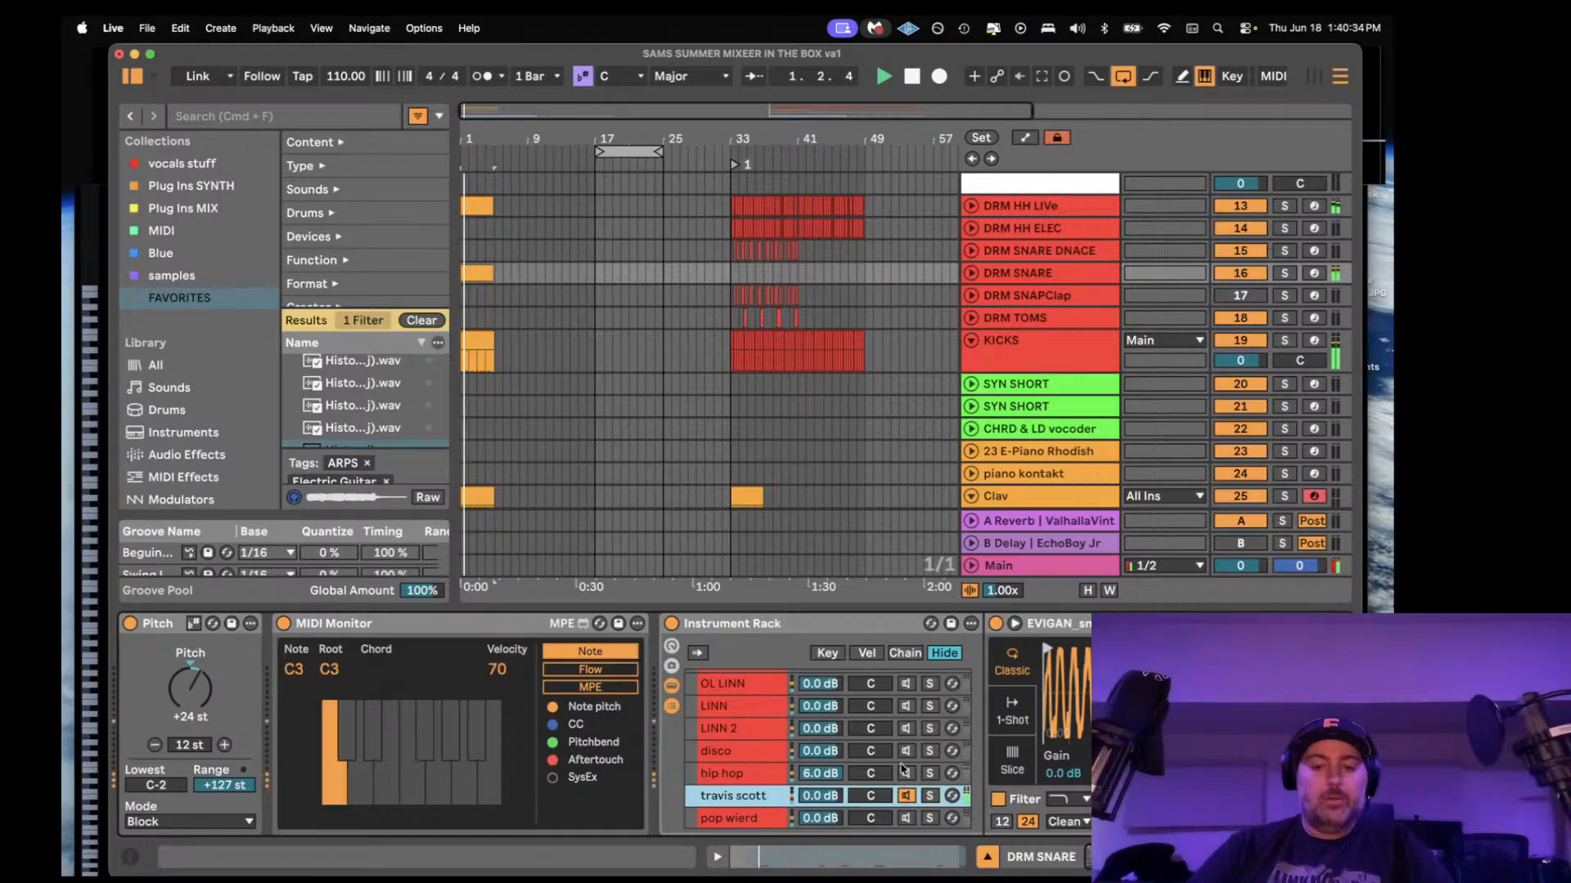
click(905, 752)
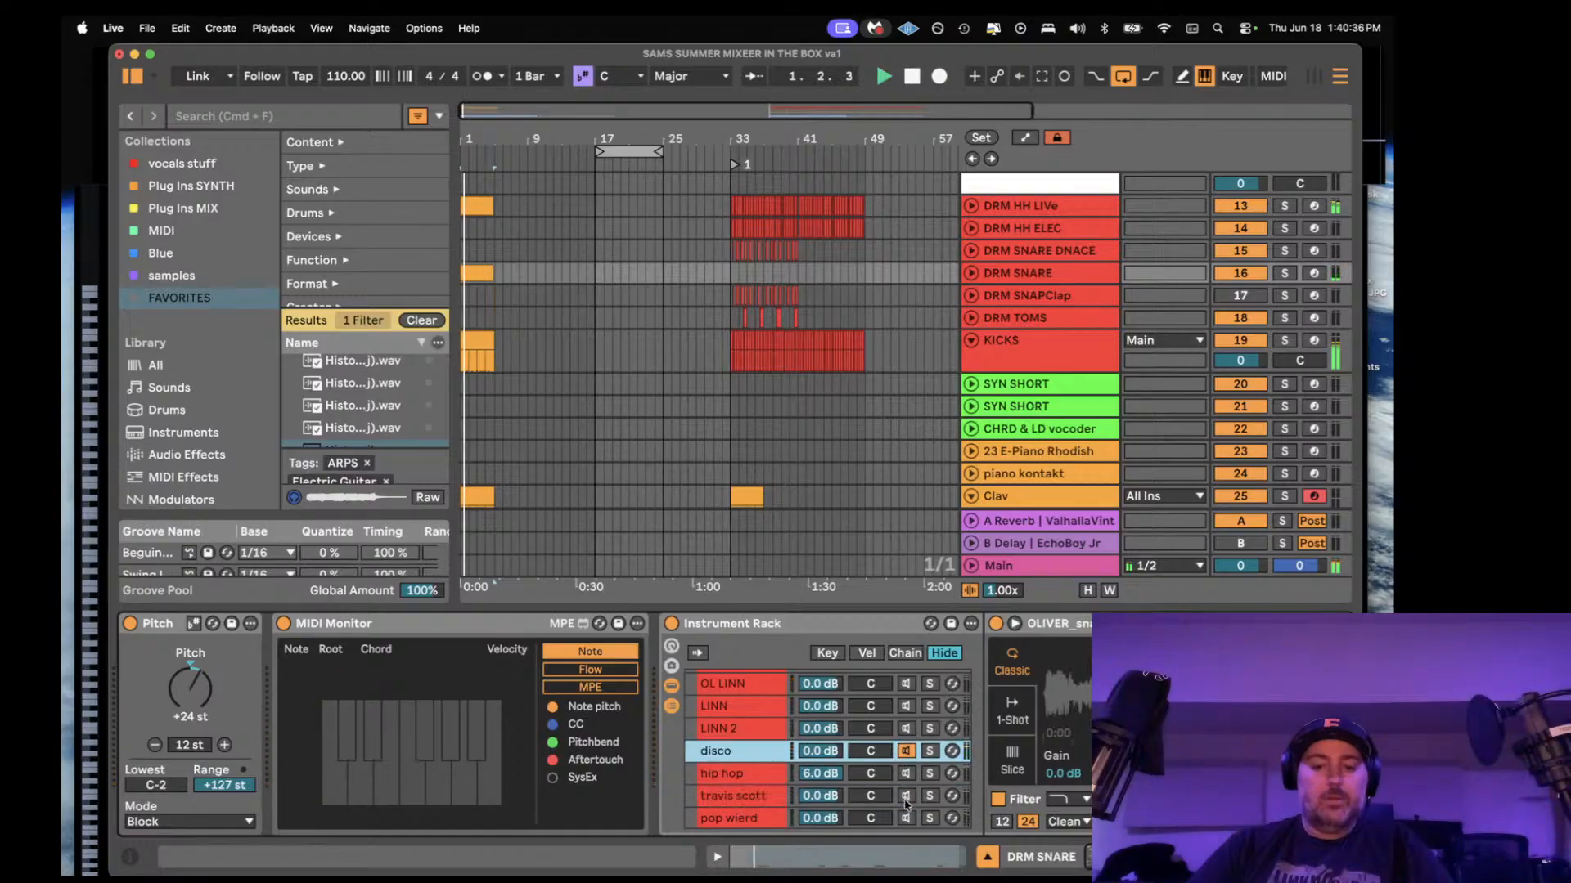
click(907, 818)
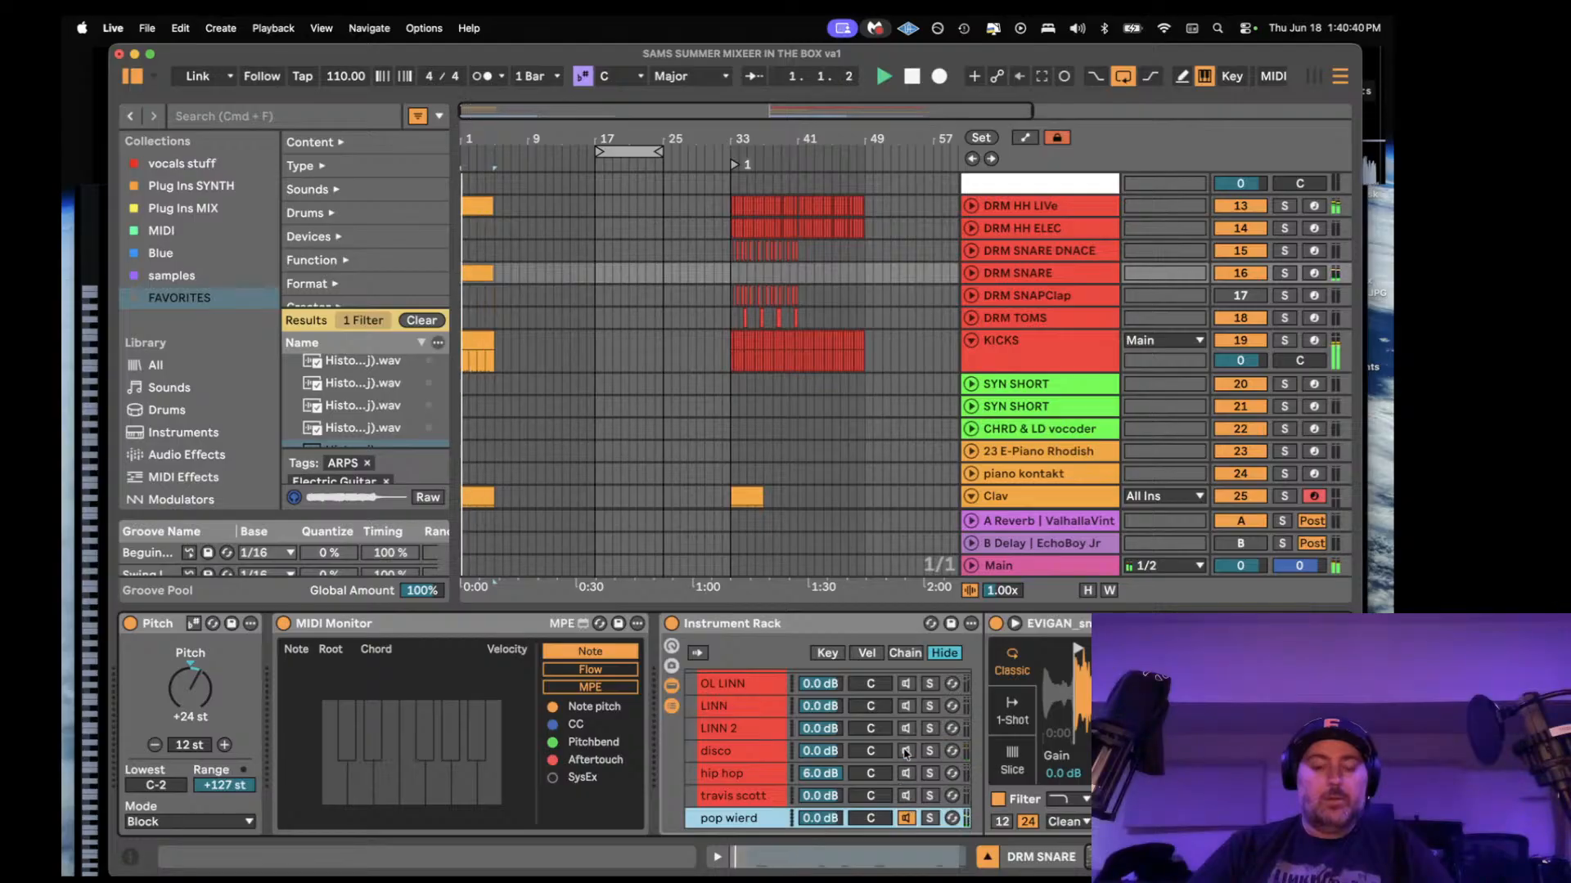
click(906, 798)
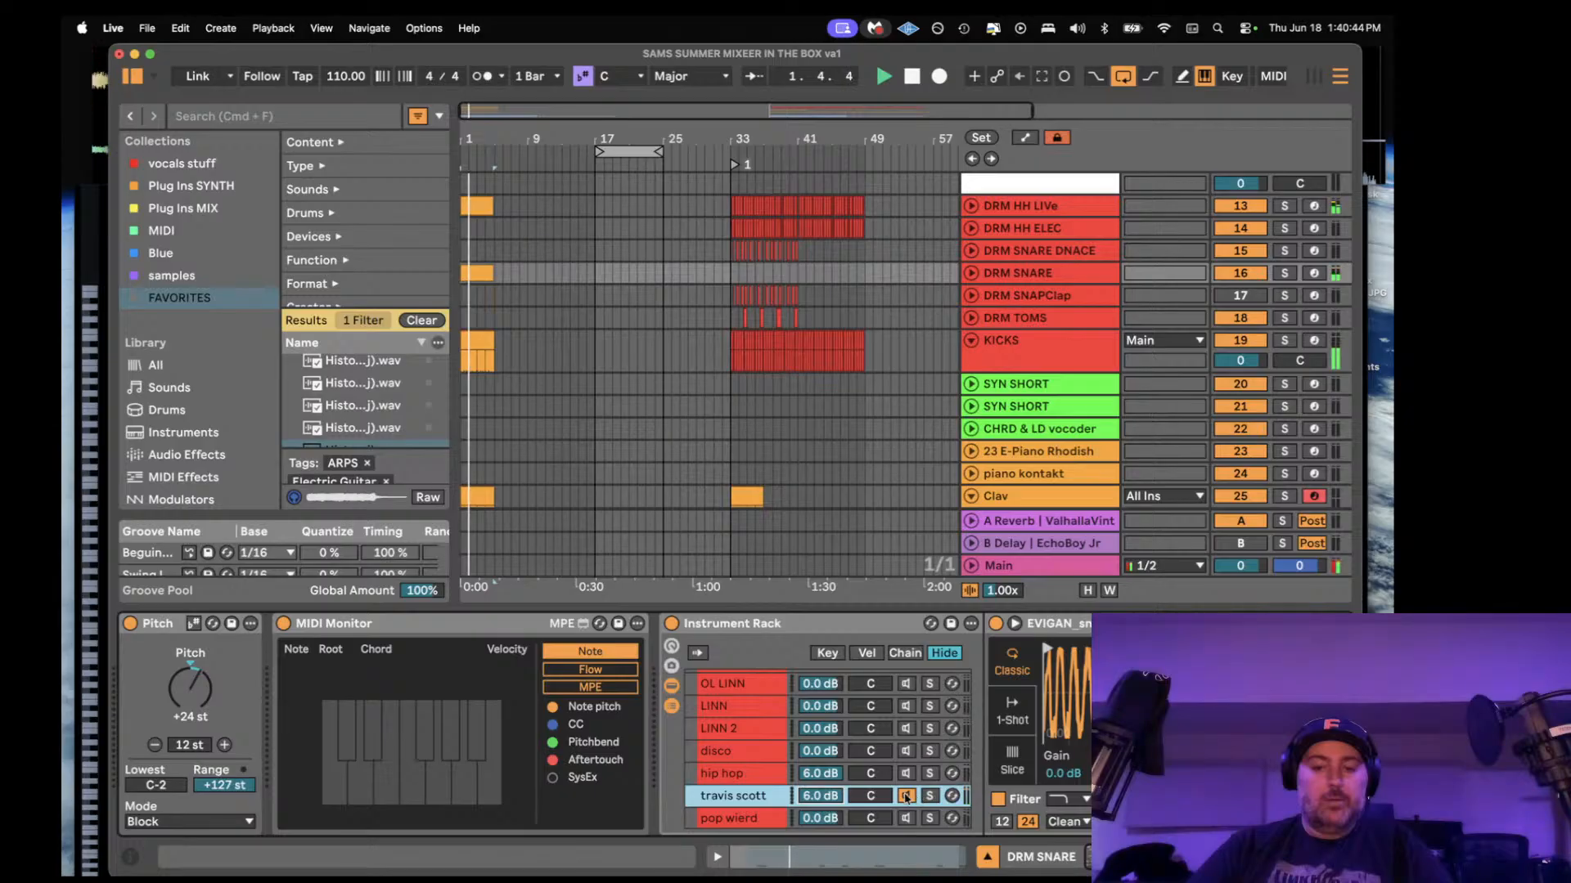
- Compare the LINN, LINN 2 and disco snare chains during playback and leave only LINN 2 enabled
click(906, 729)
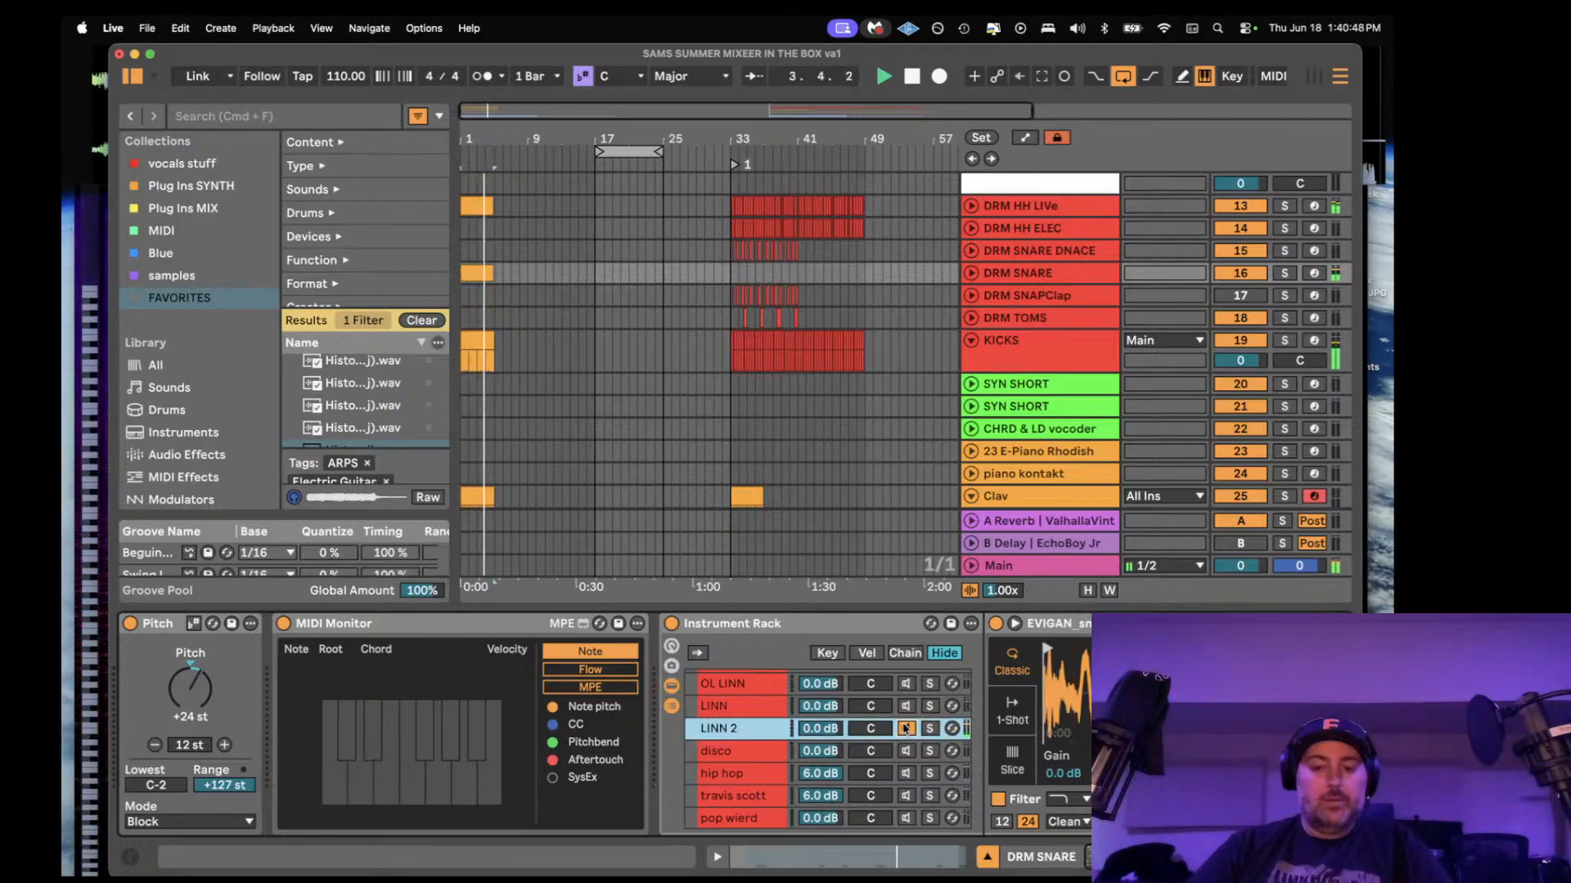
click(906, 751)
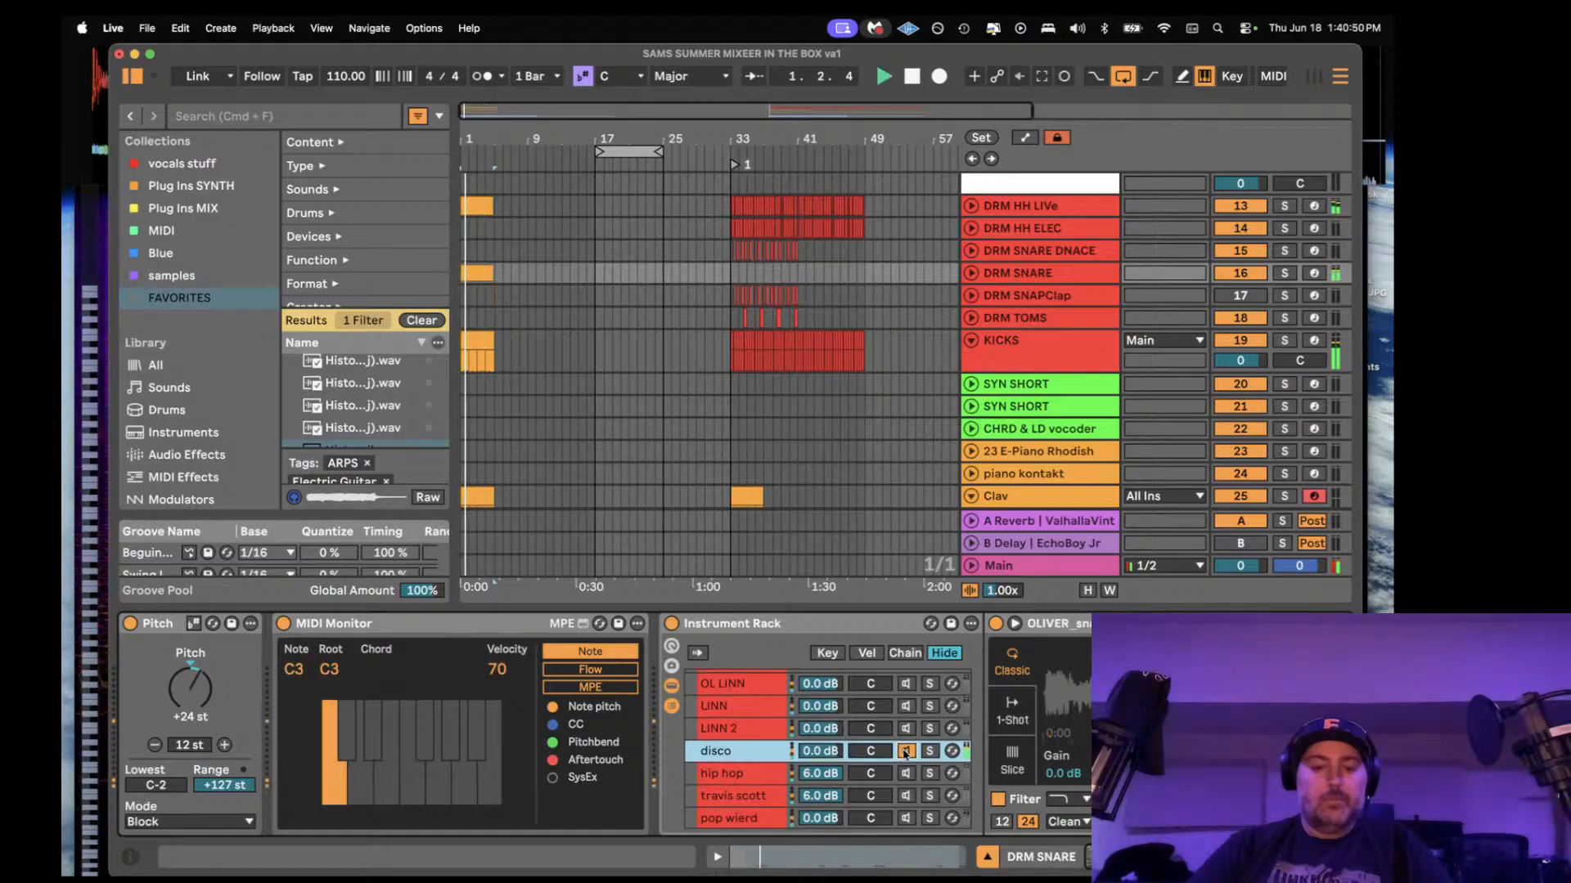
click(904, 728)
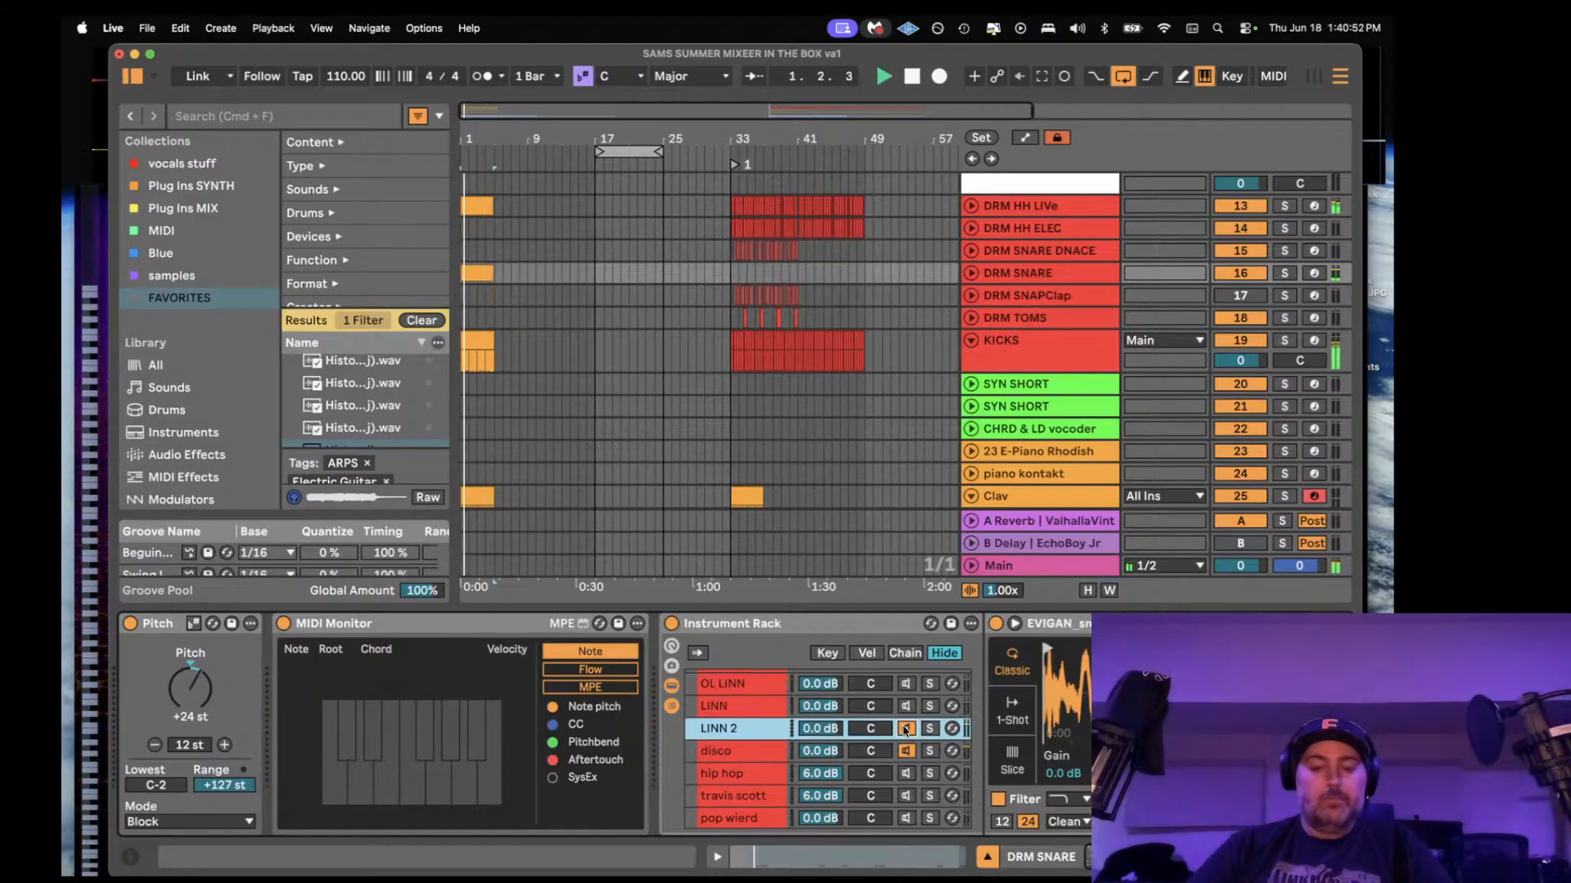
click(905, 710)
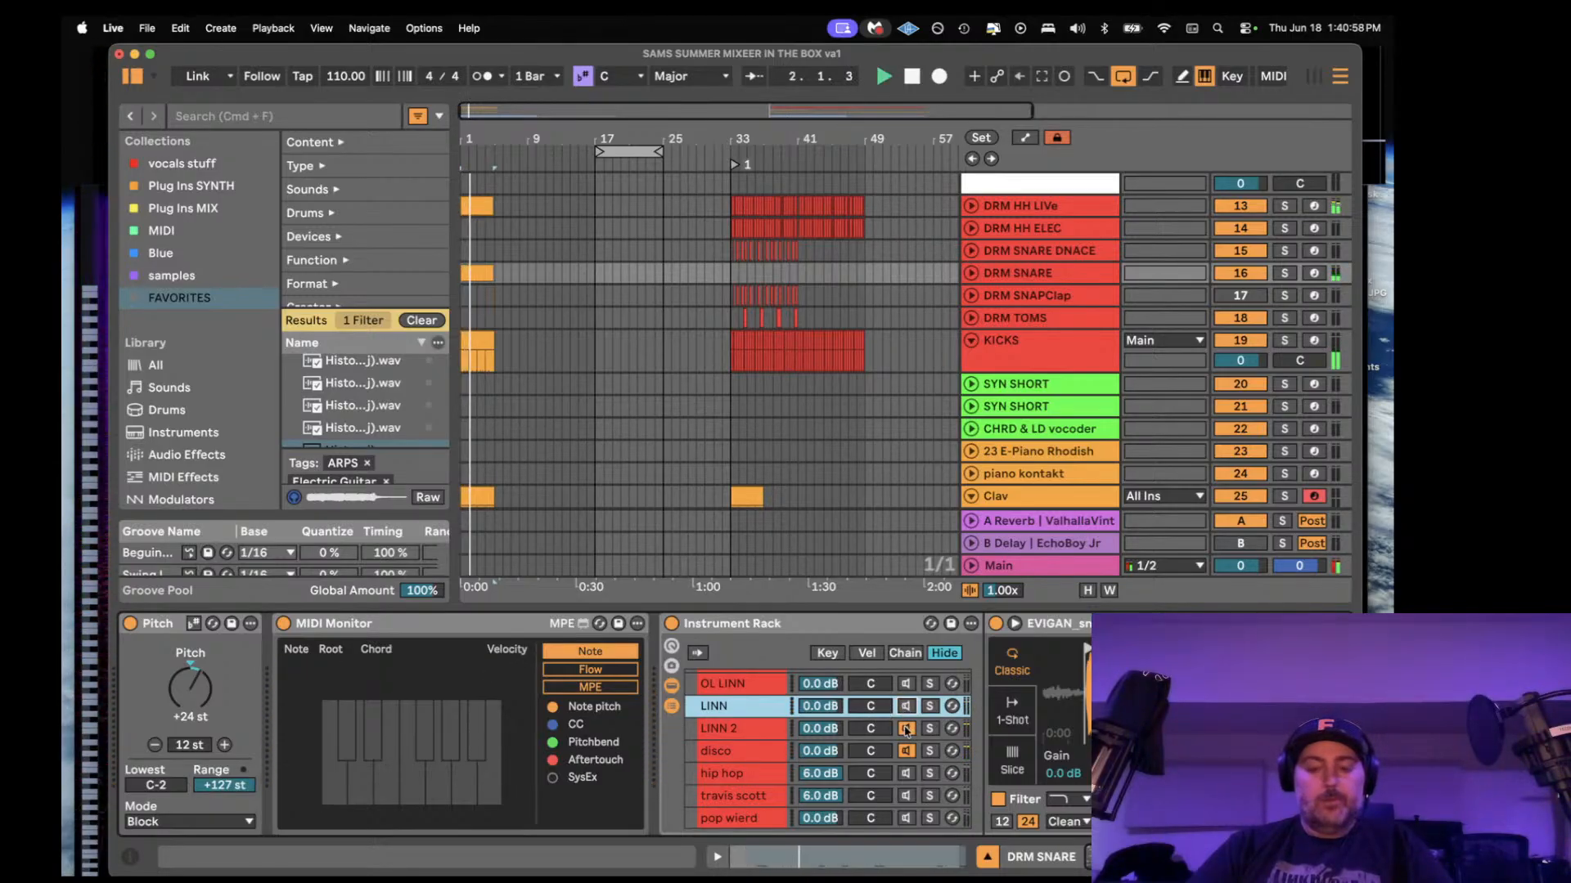
click(907, 751)
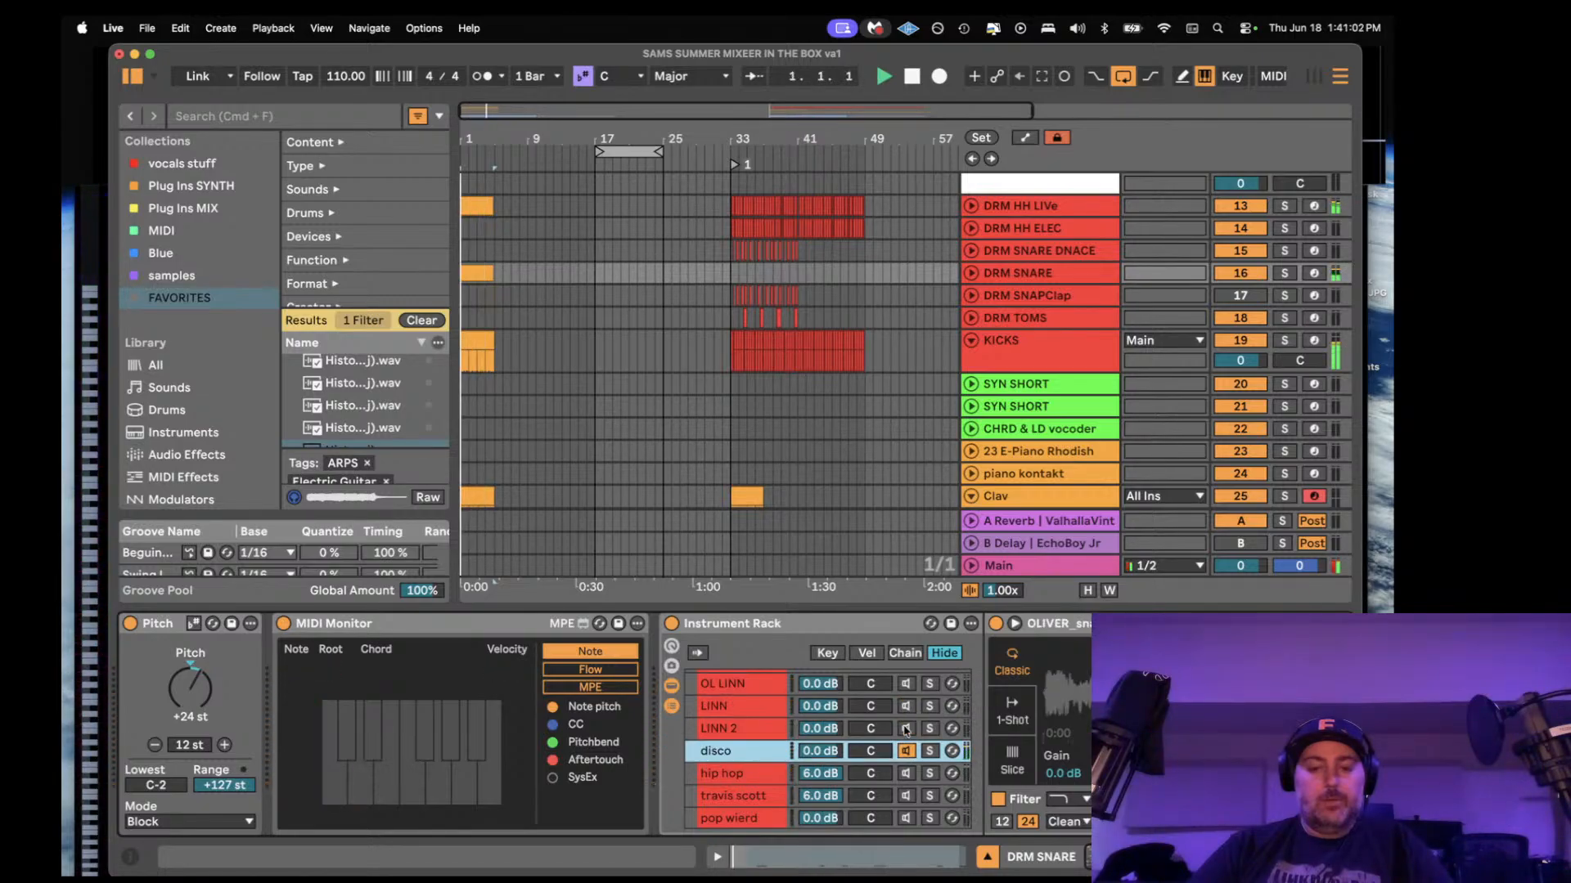
click(906, 728)
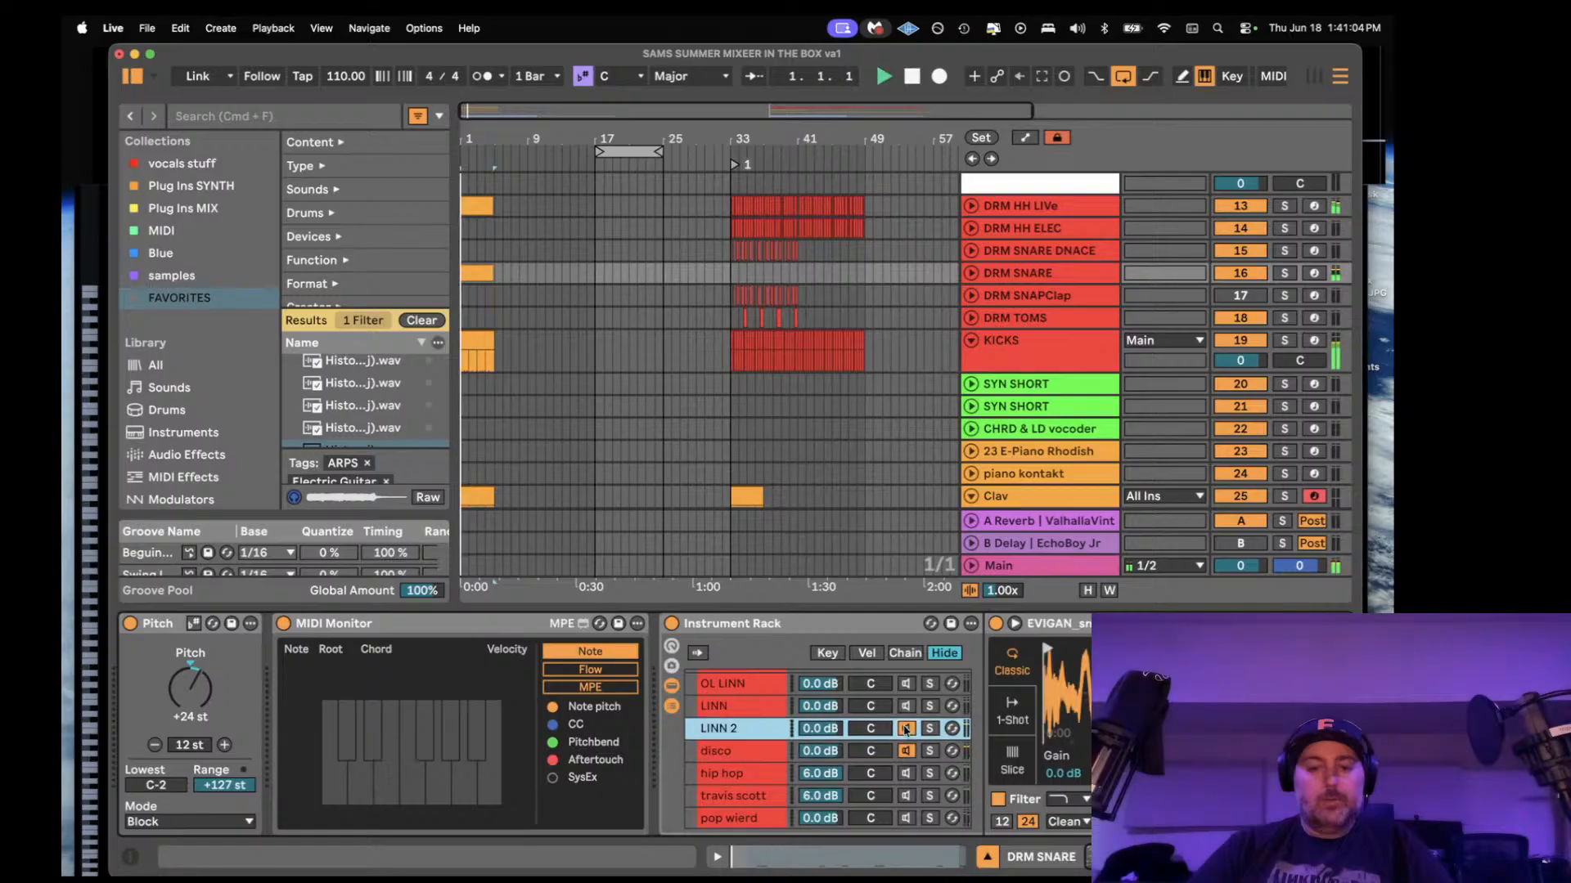
scroll(719, 712, up, 3)
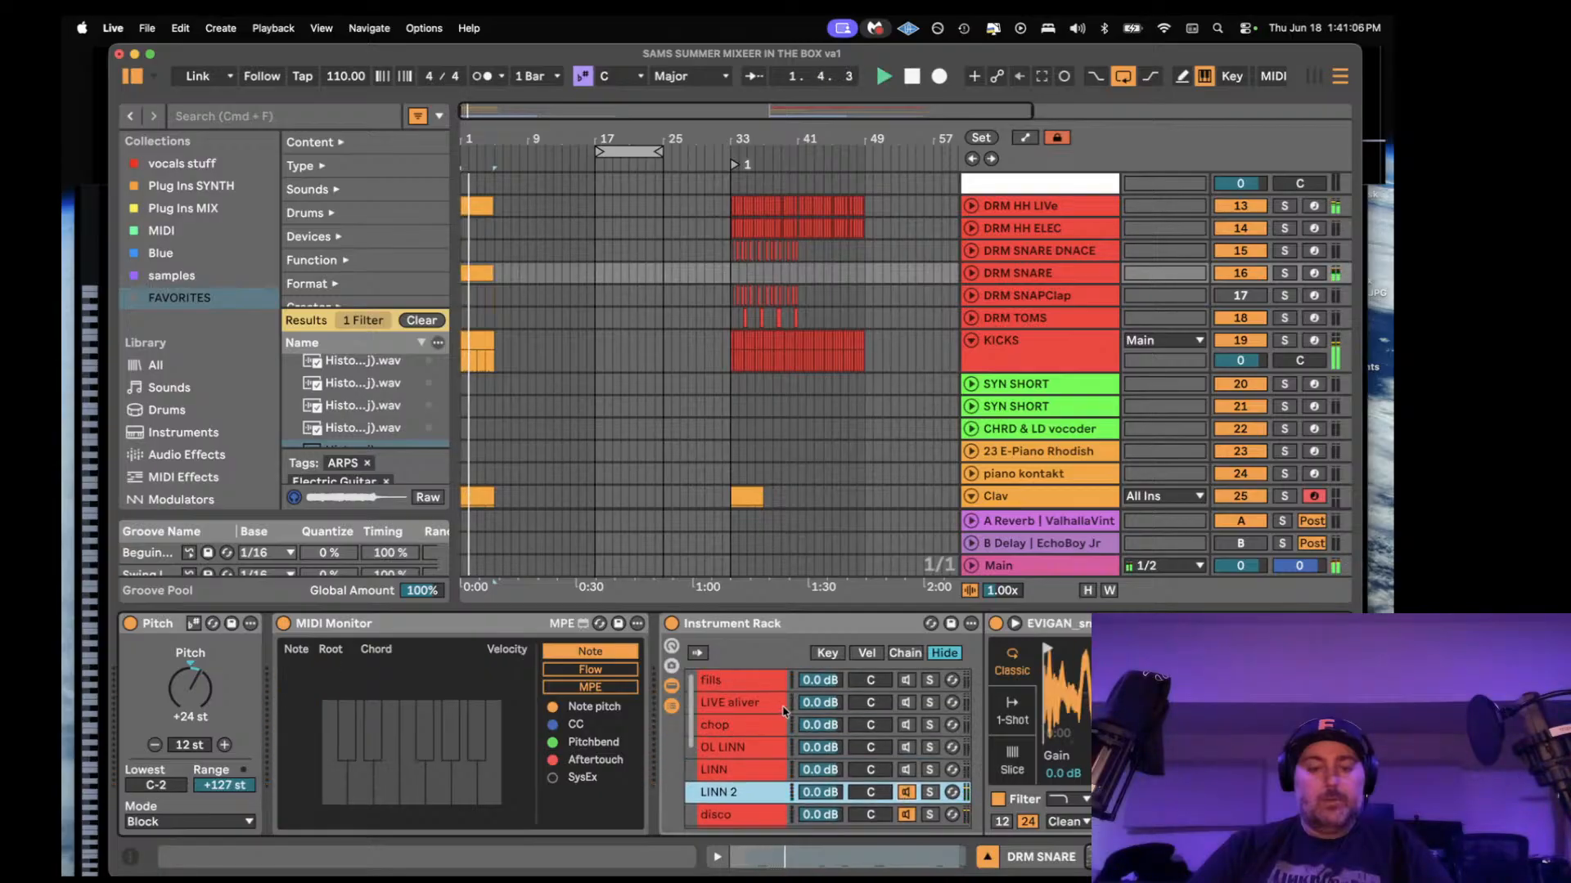
scroll(784, 711, down, 2)
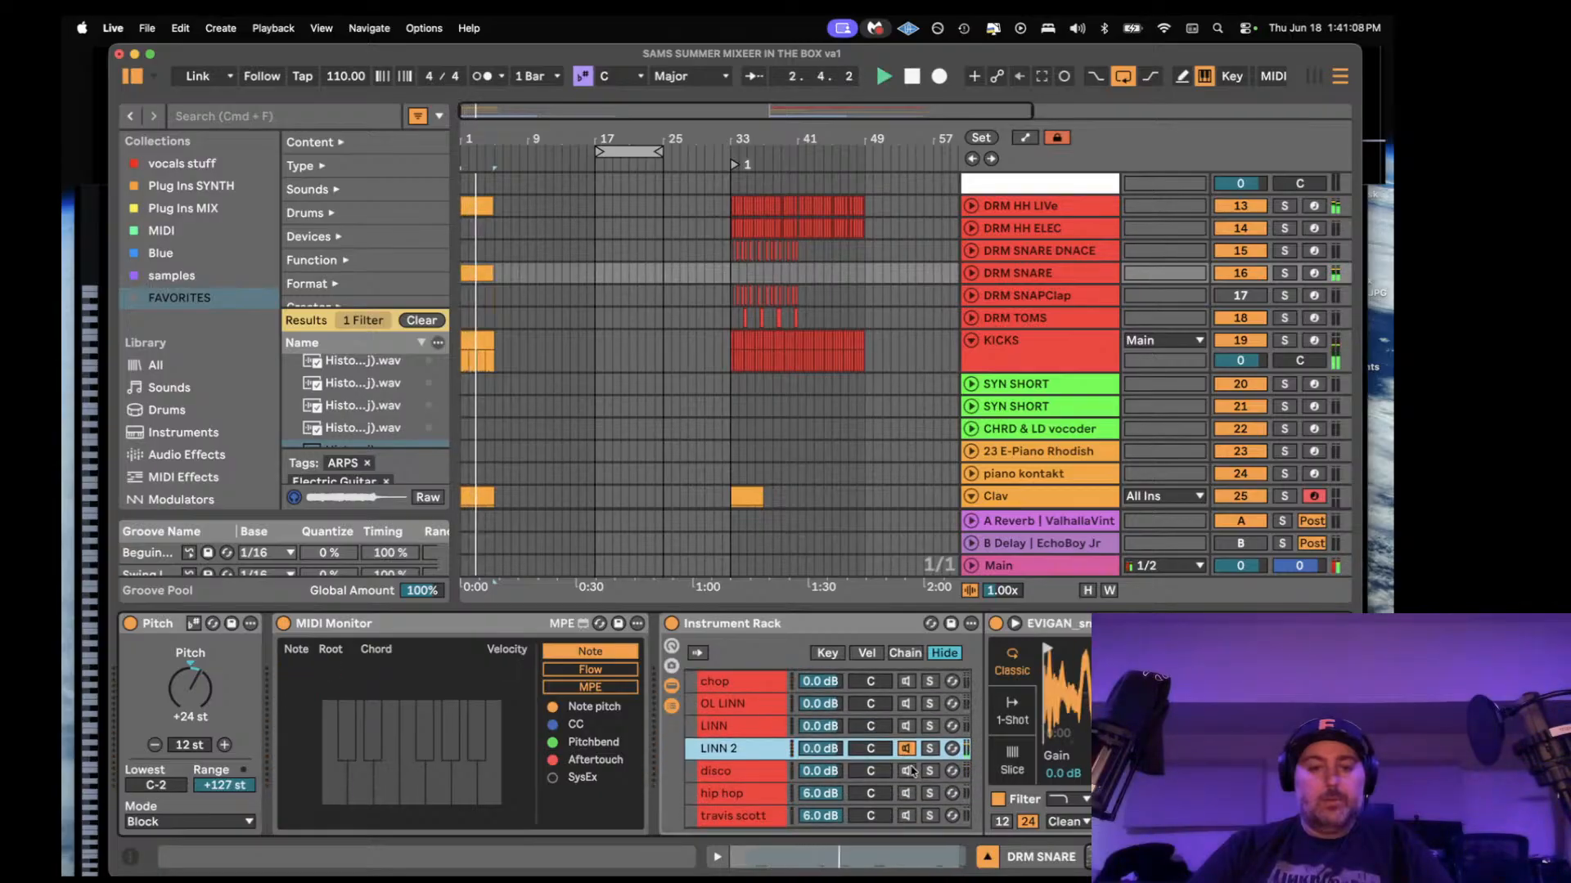
- Hide the device view, look over the arrangement down to the FX TONAL tracks and stop playback
click(473, 299)
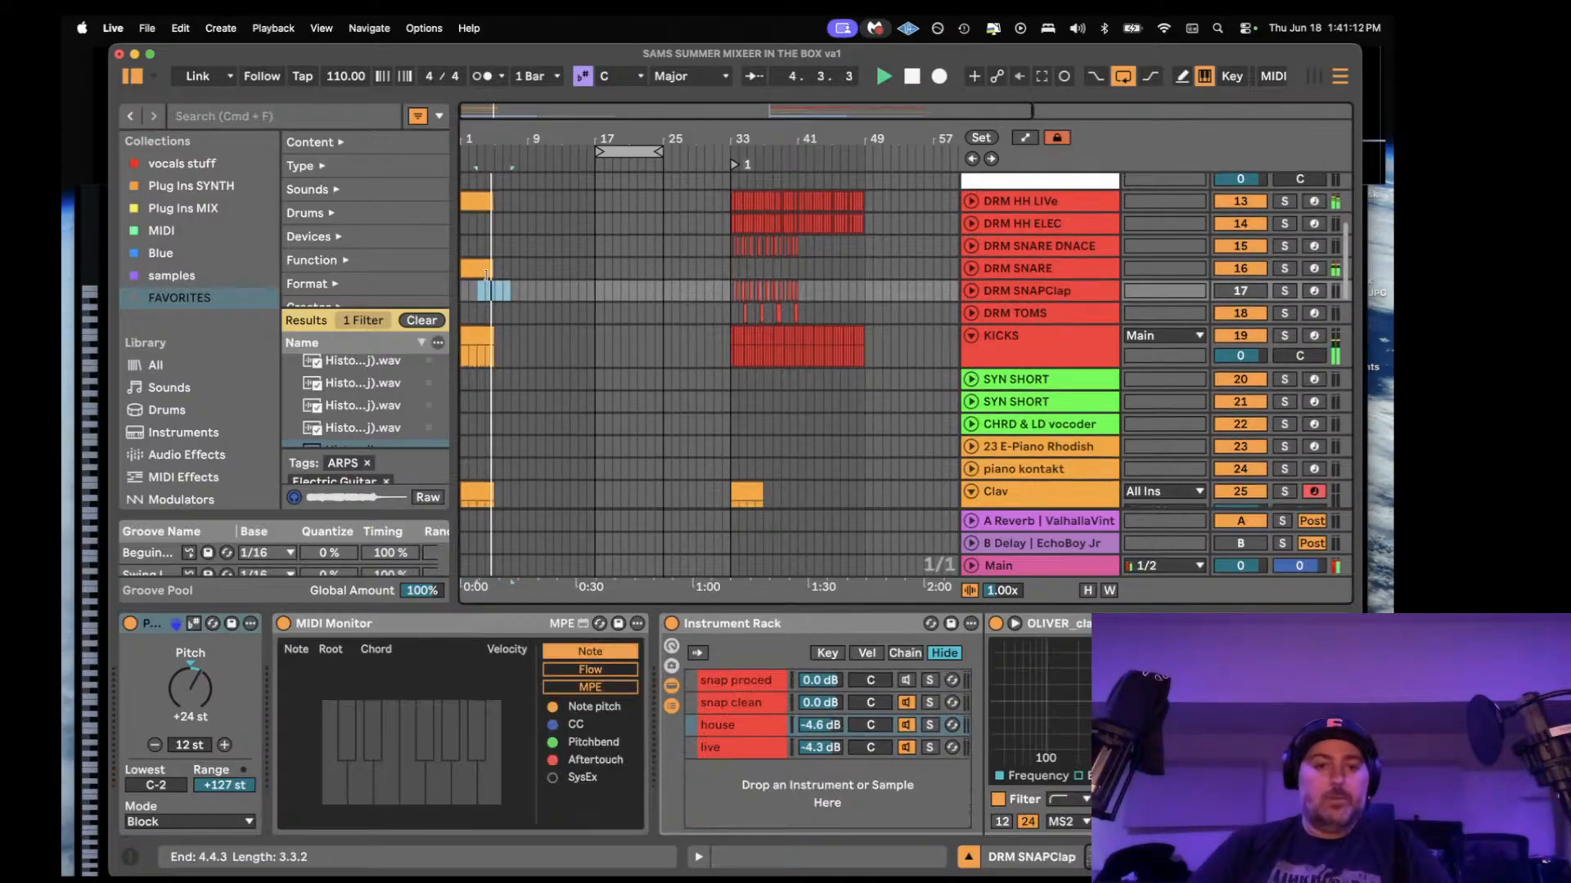
click(493, 275)
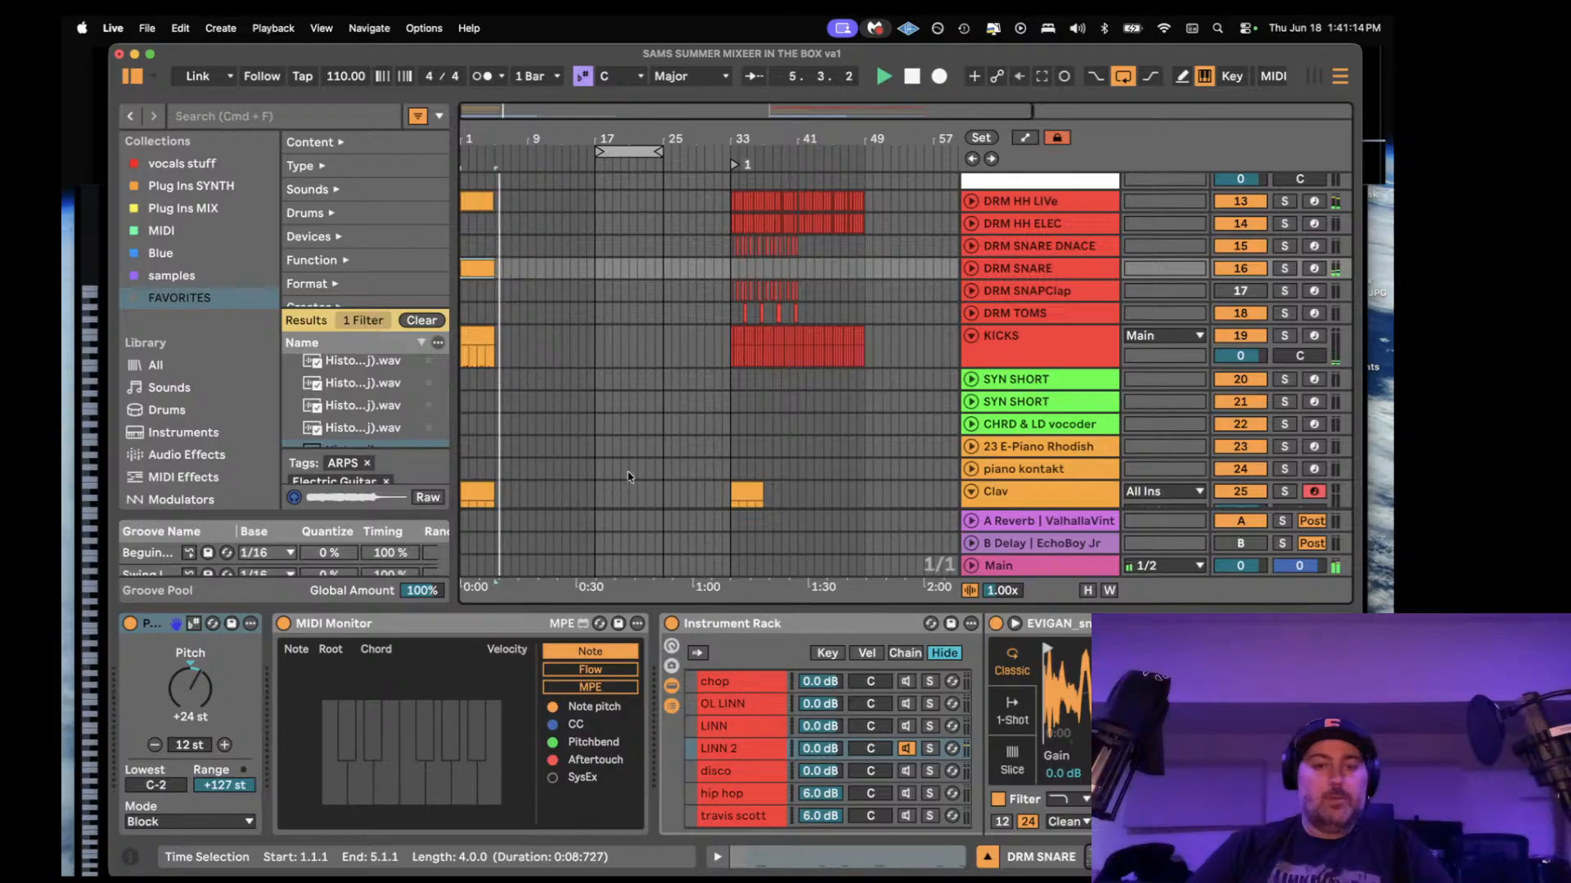
click(986, 858)
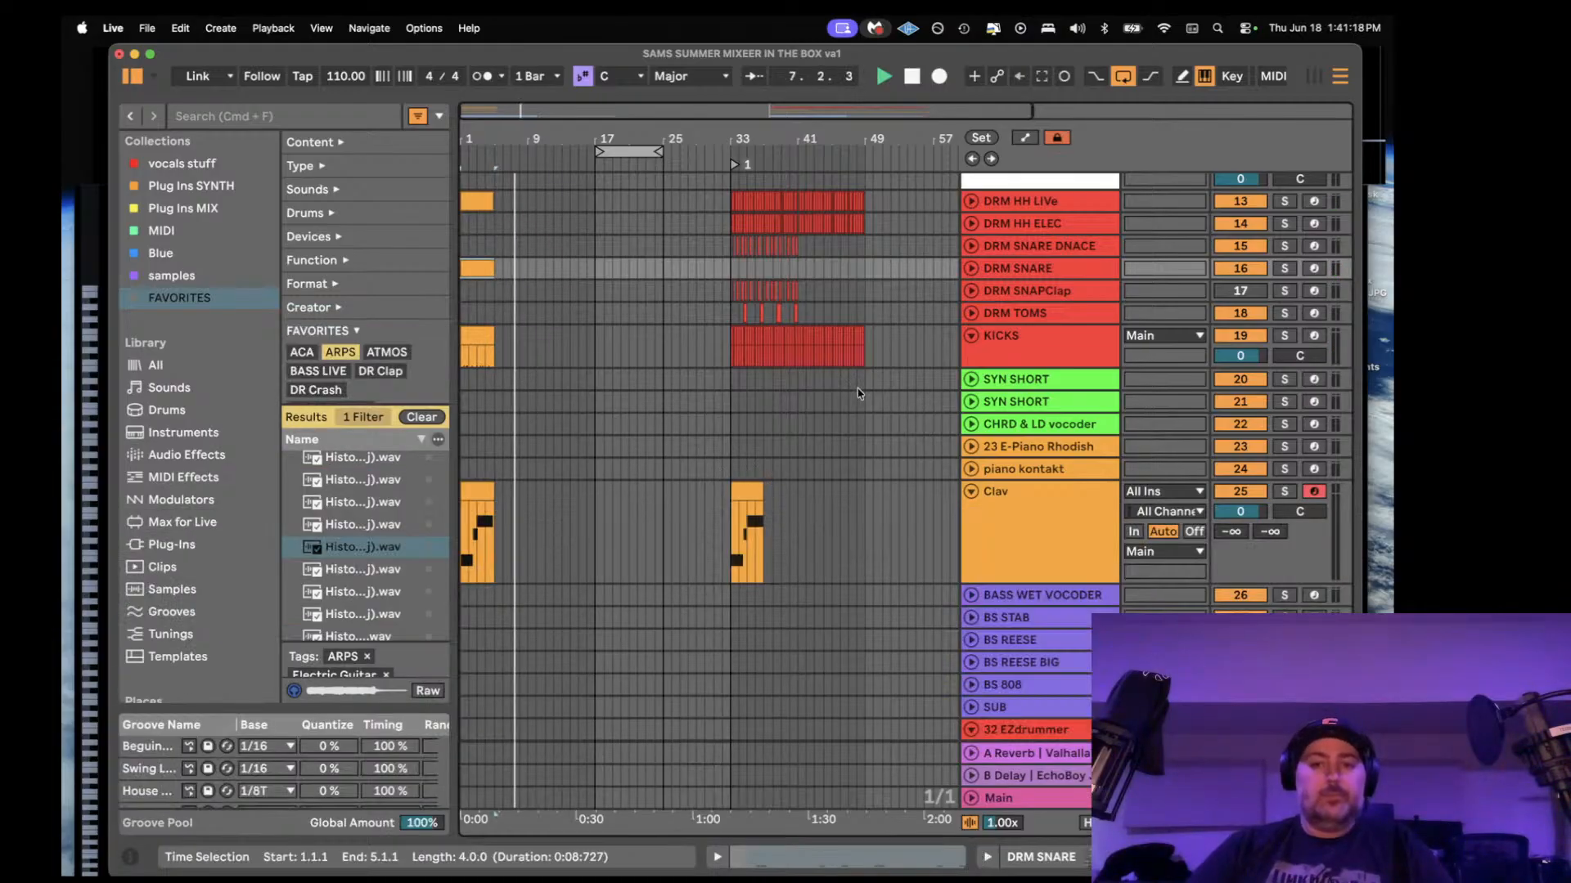
scroll(865, 418, up, 5)
scroll(857, 392, up, 1)
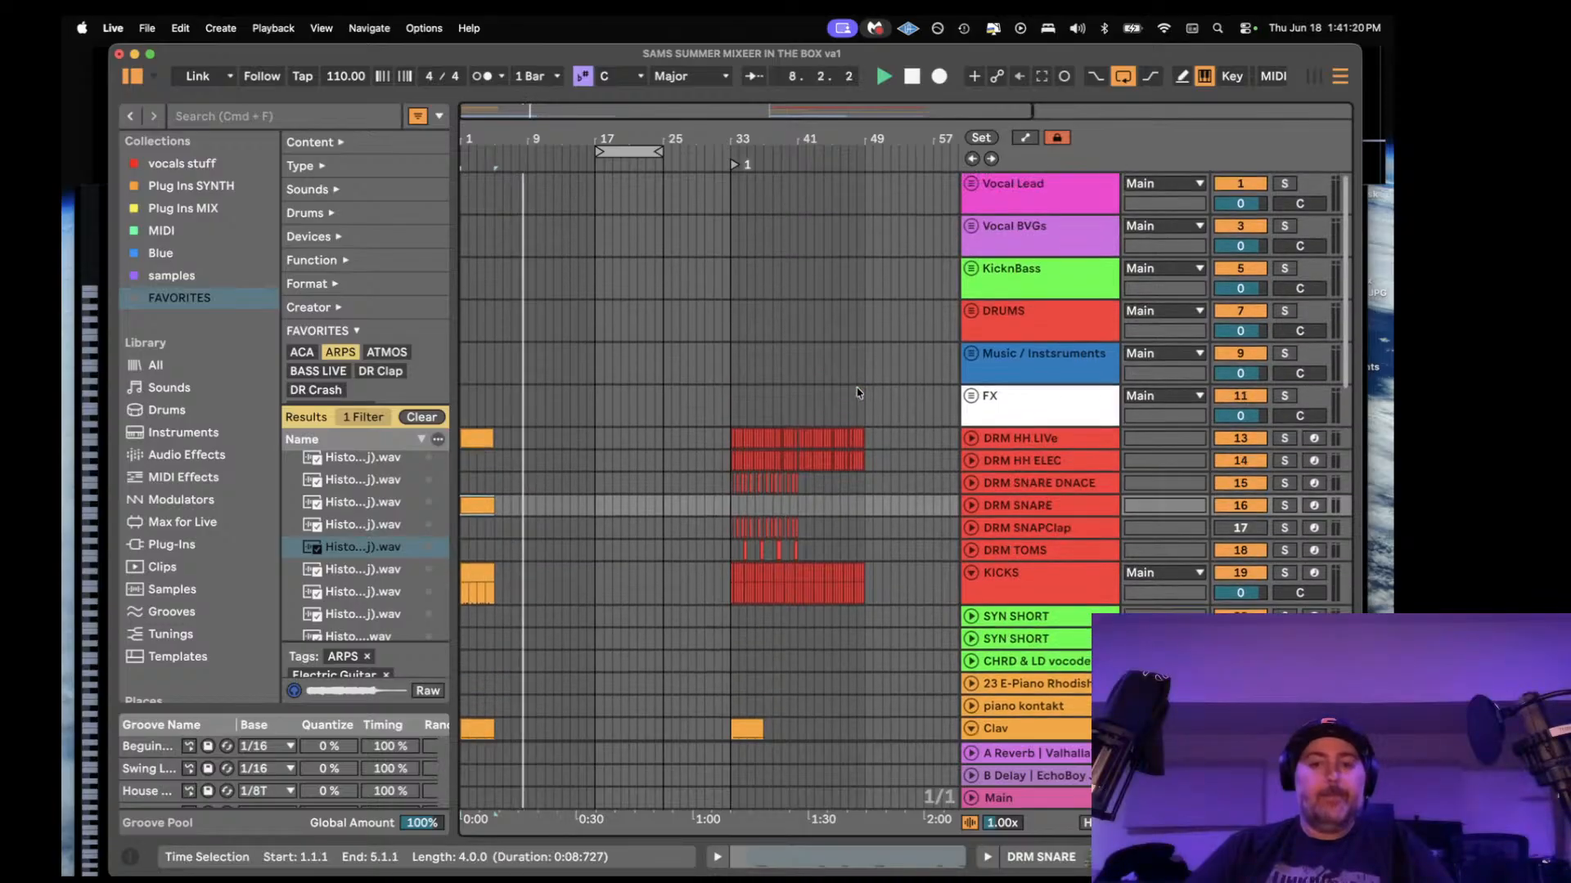
scroll(858, 393, down, 15)
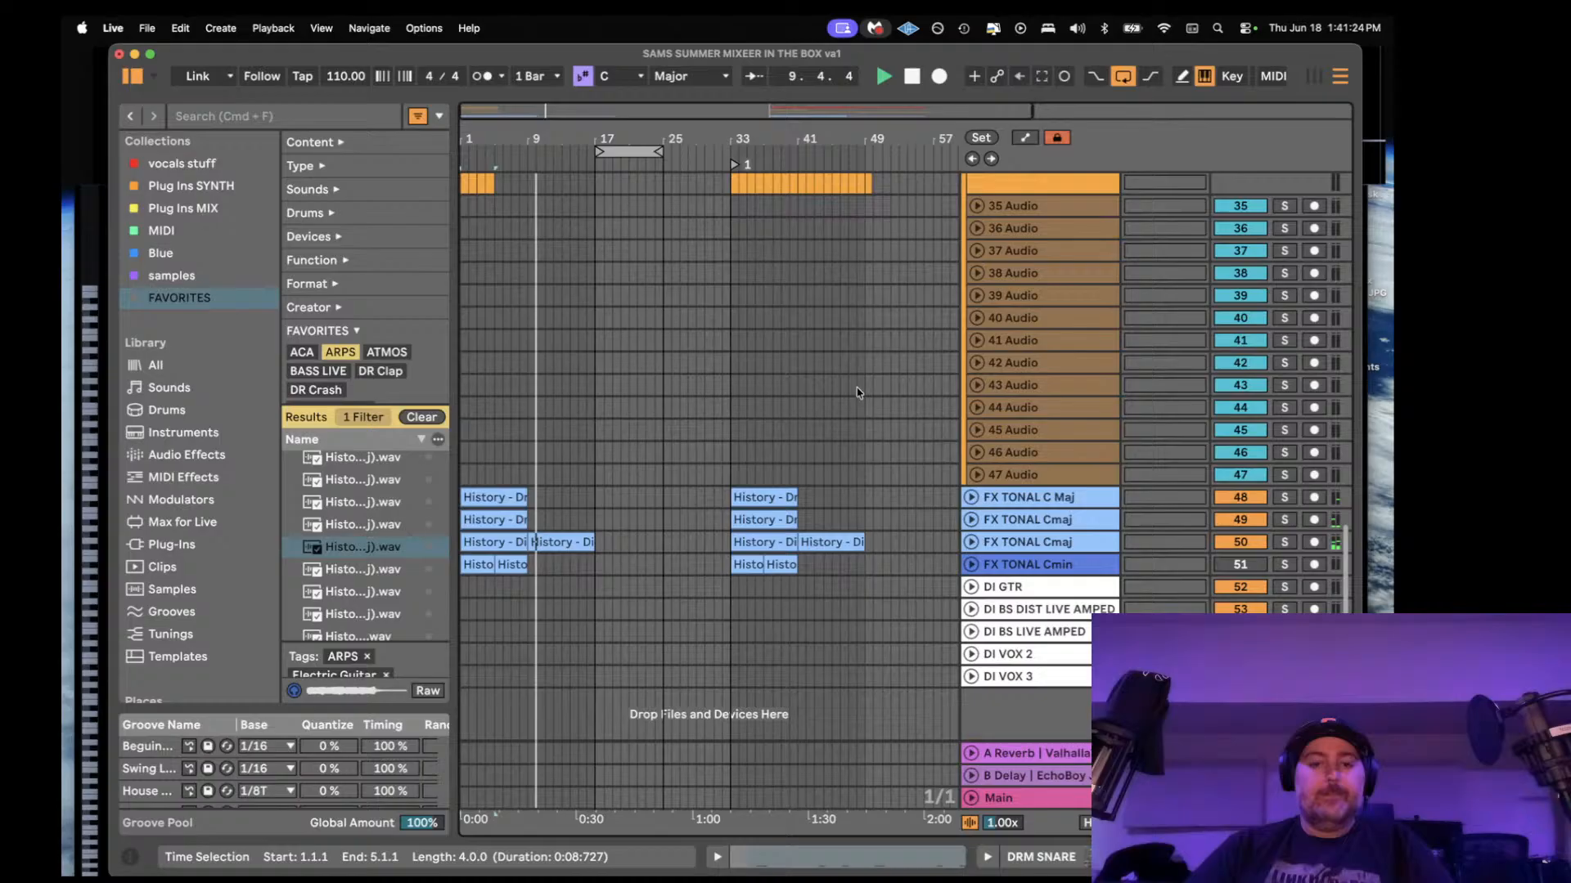
click(731, 392)
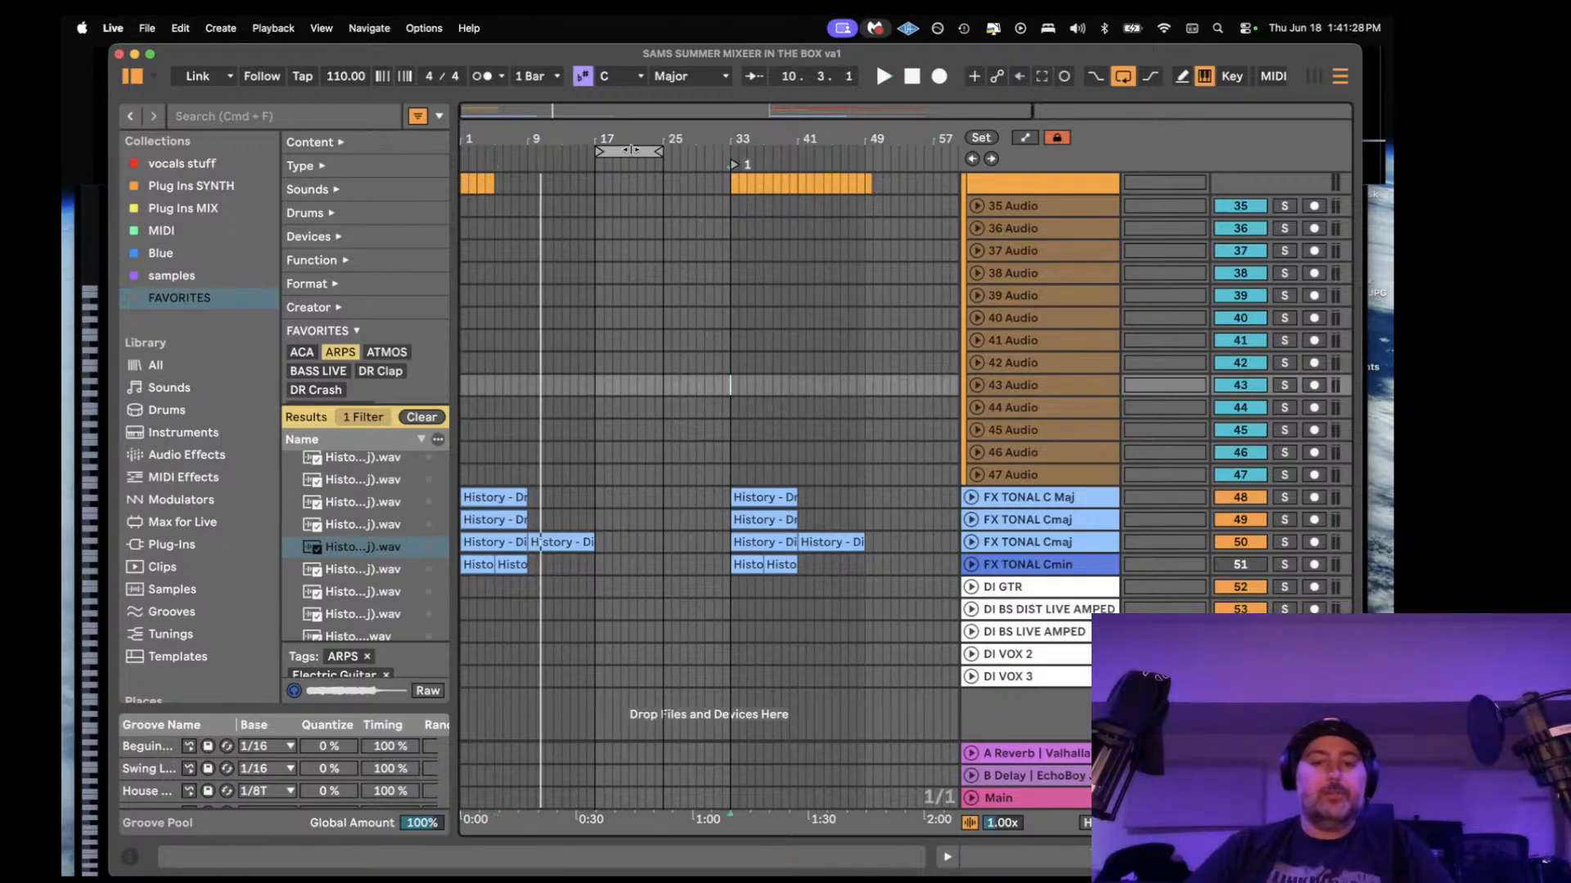
- Add a locator at bar 1 of the arrangement and name it POP ALT
scroll(695, 295, up, 3)
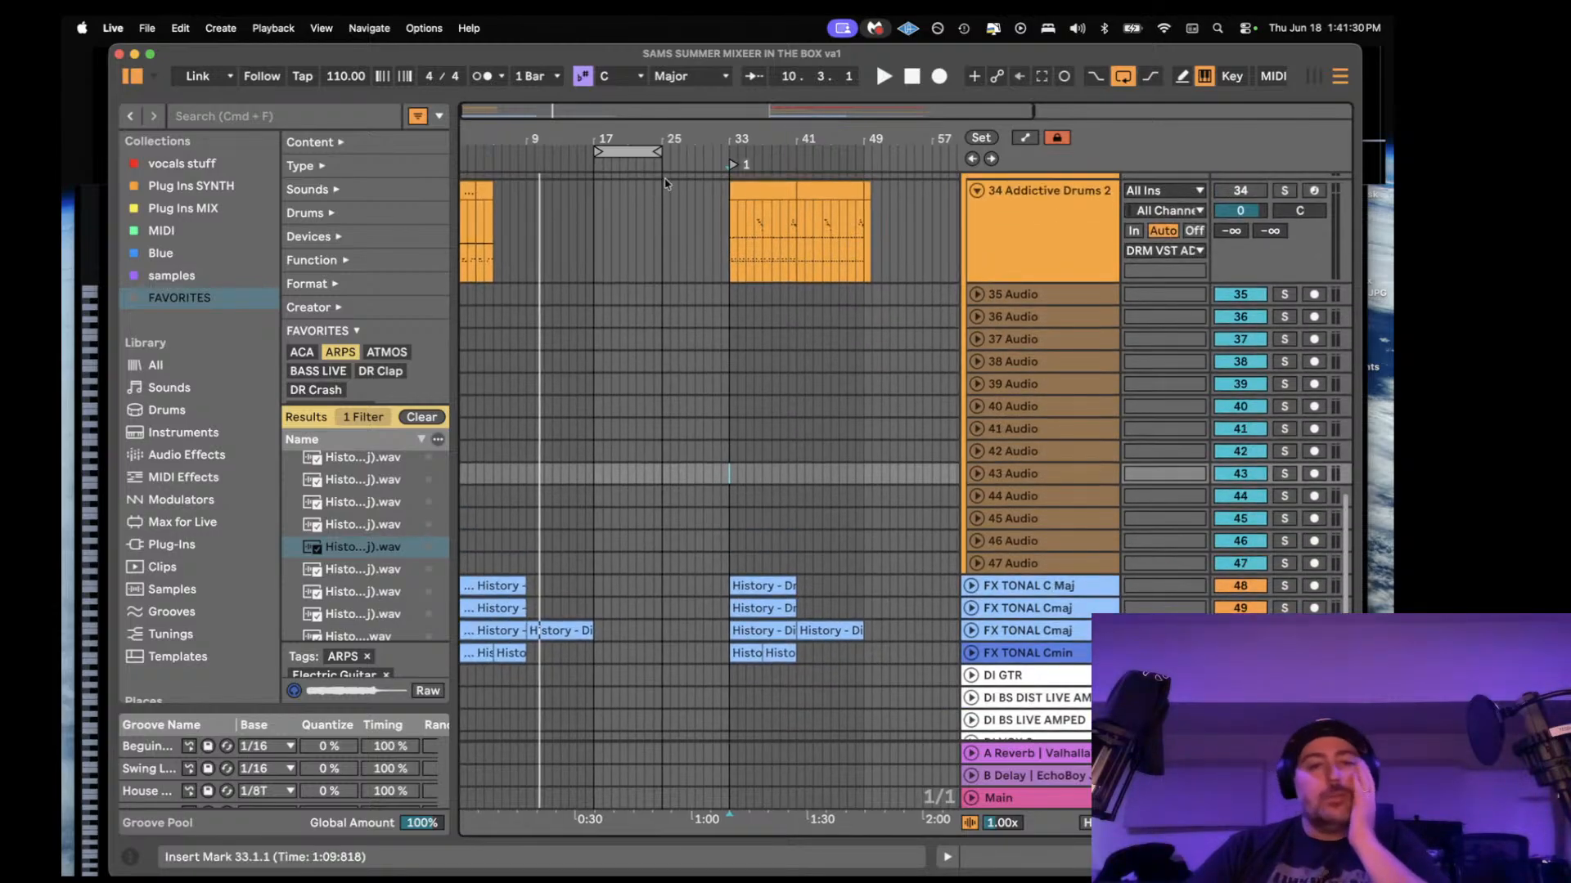
scroll(579, 200, left, 1)
right_click(477, 167)
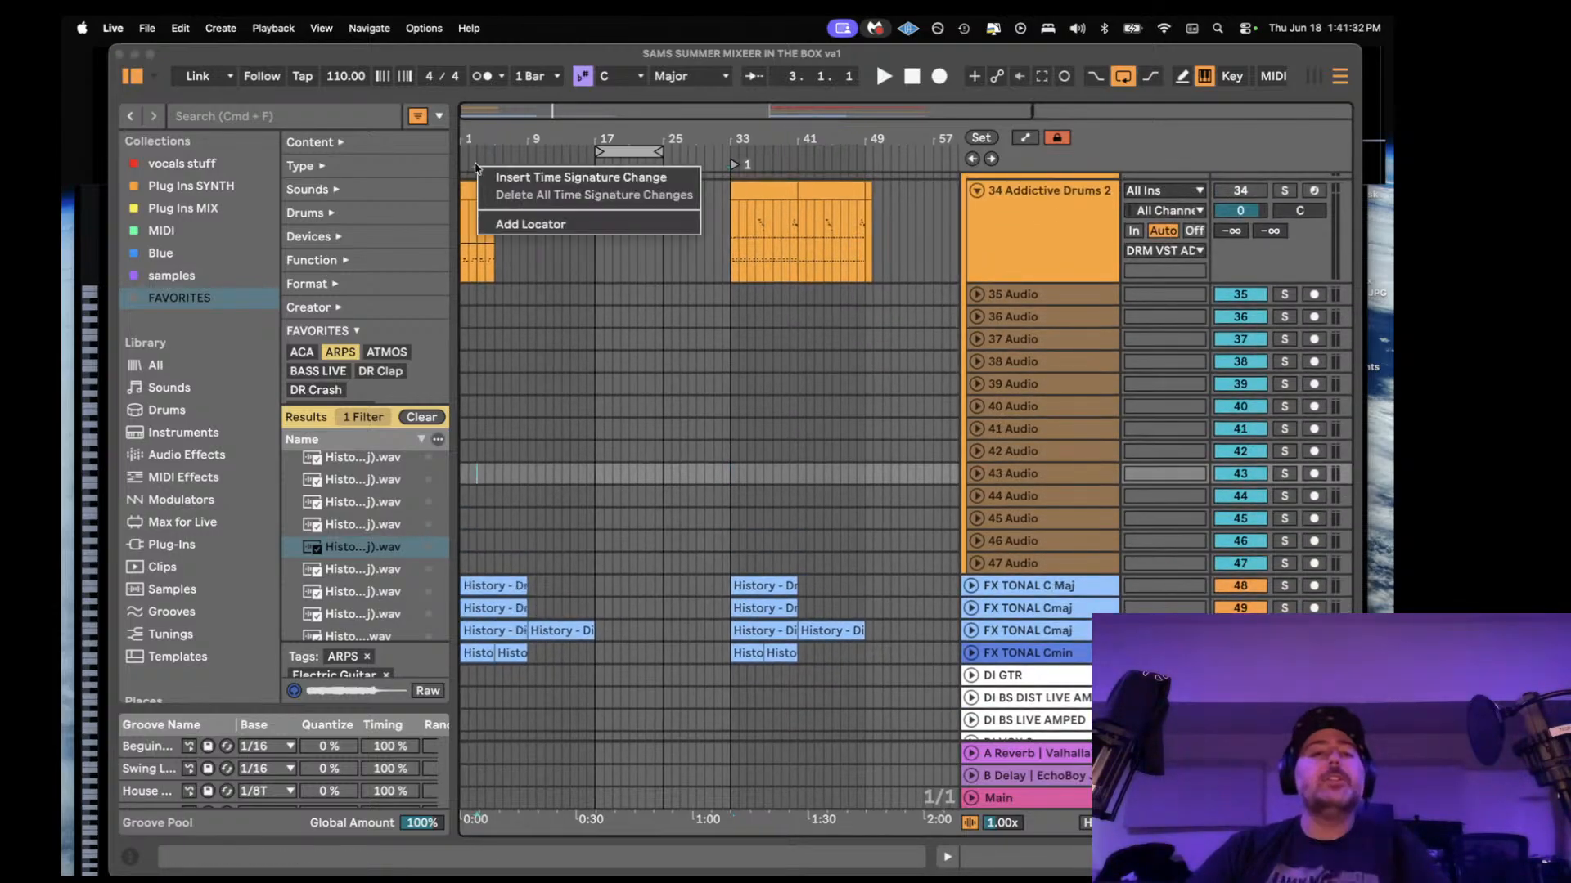
click(514, 224)
drag(481, 166, 462, 176)
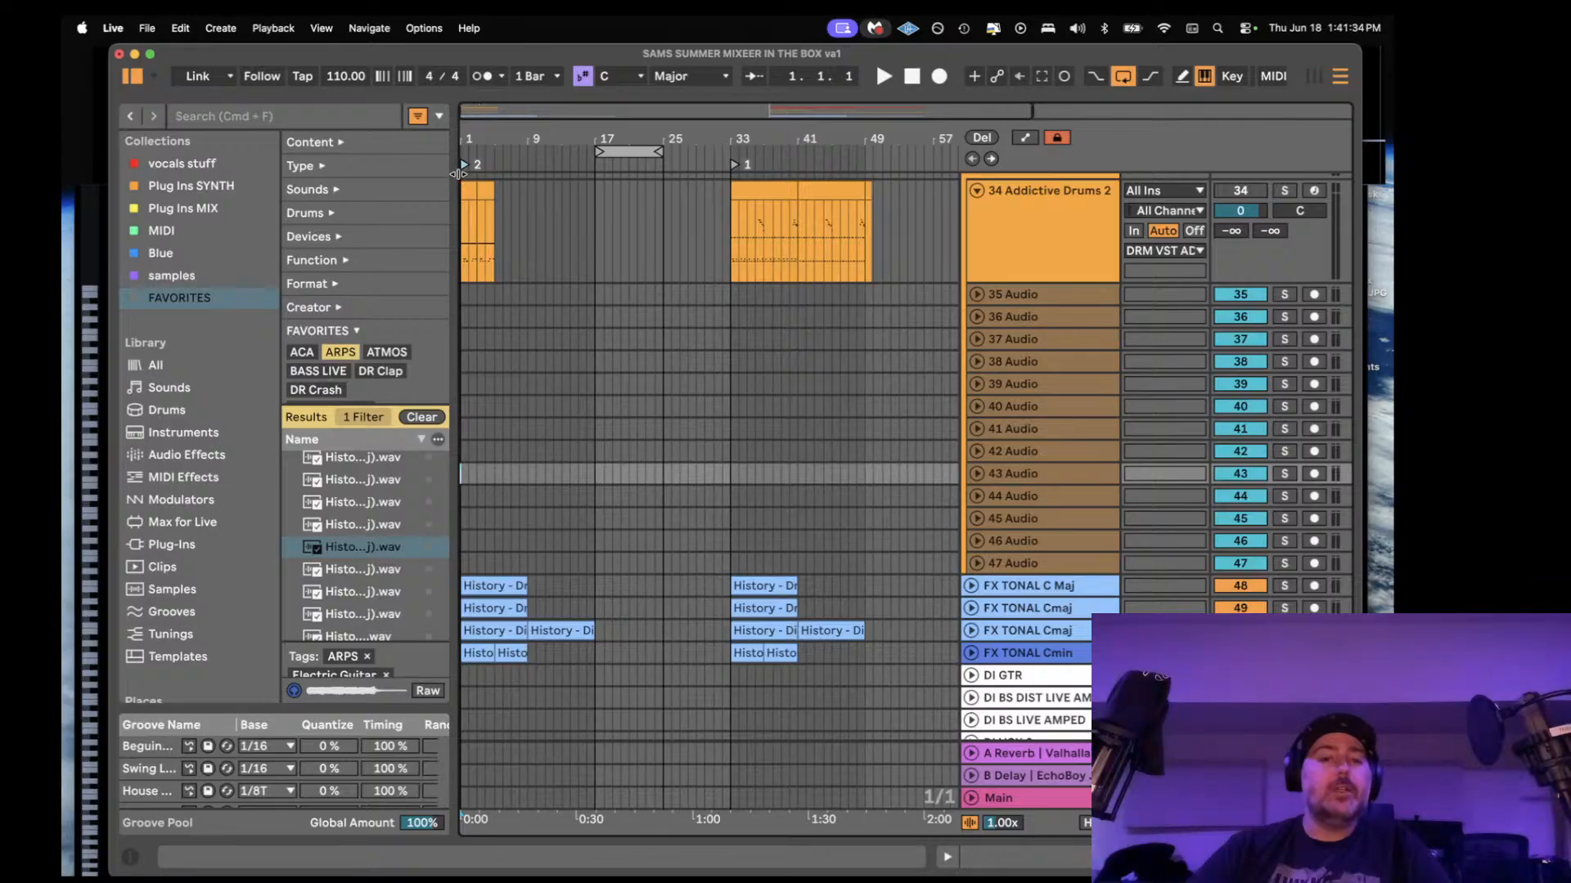
key(super+r)
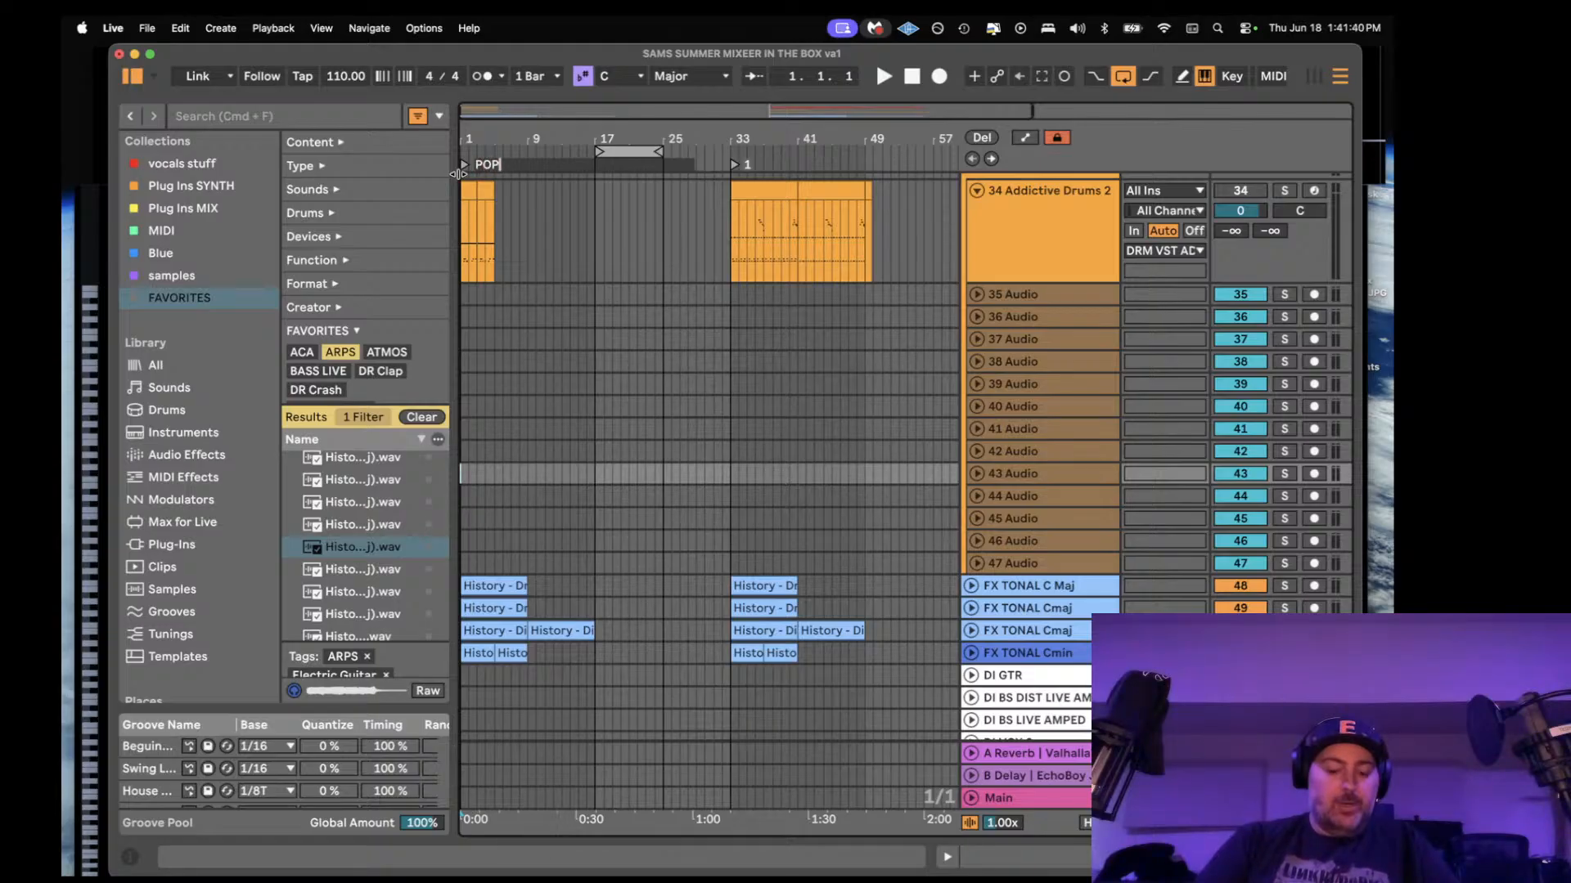
text(POP ALT)
key(Return)
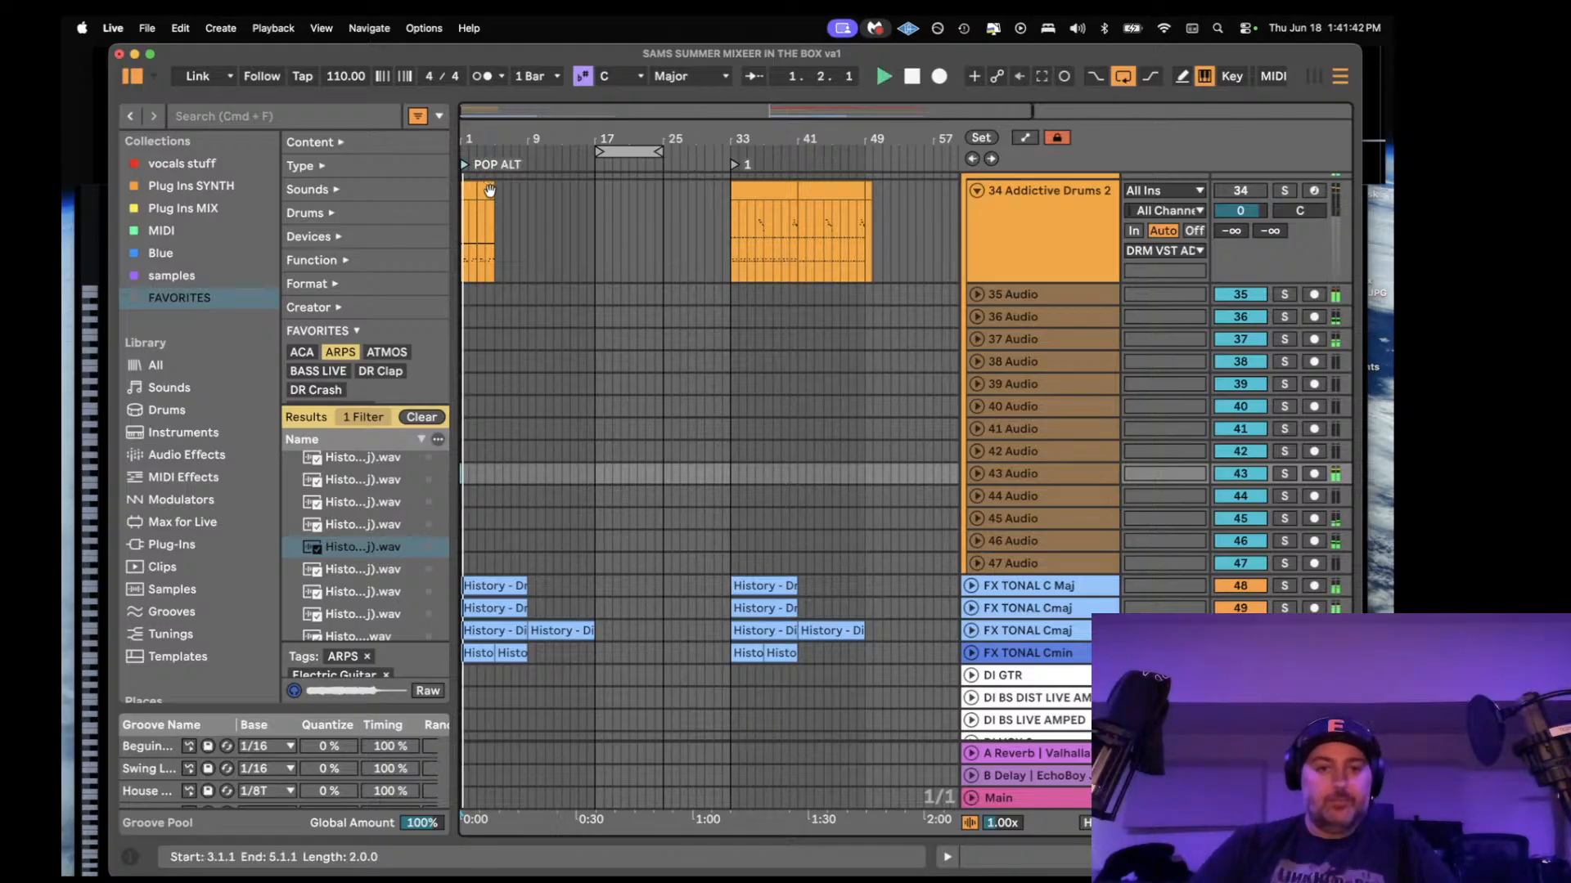
- Rename the existing locator at bar 33 DANCE
key(space)
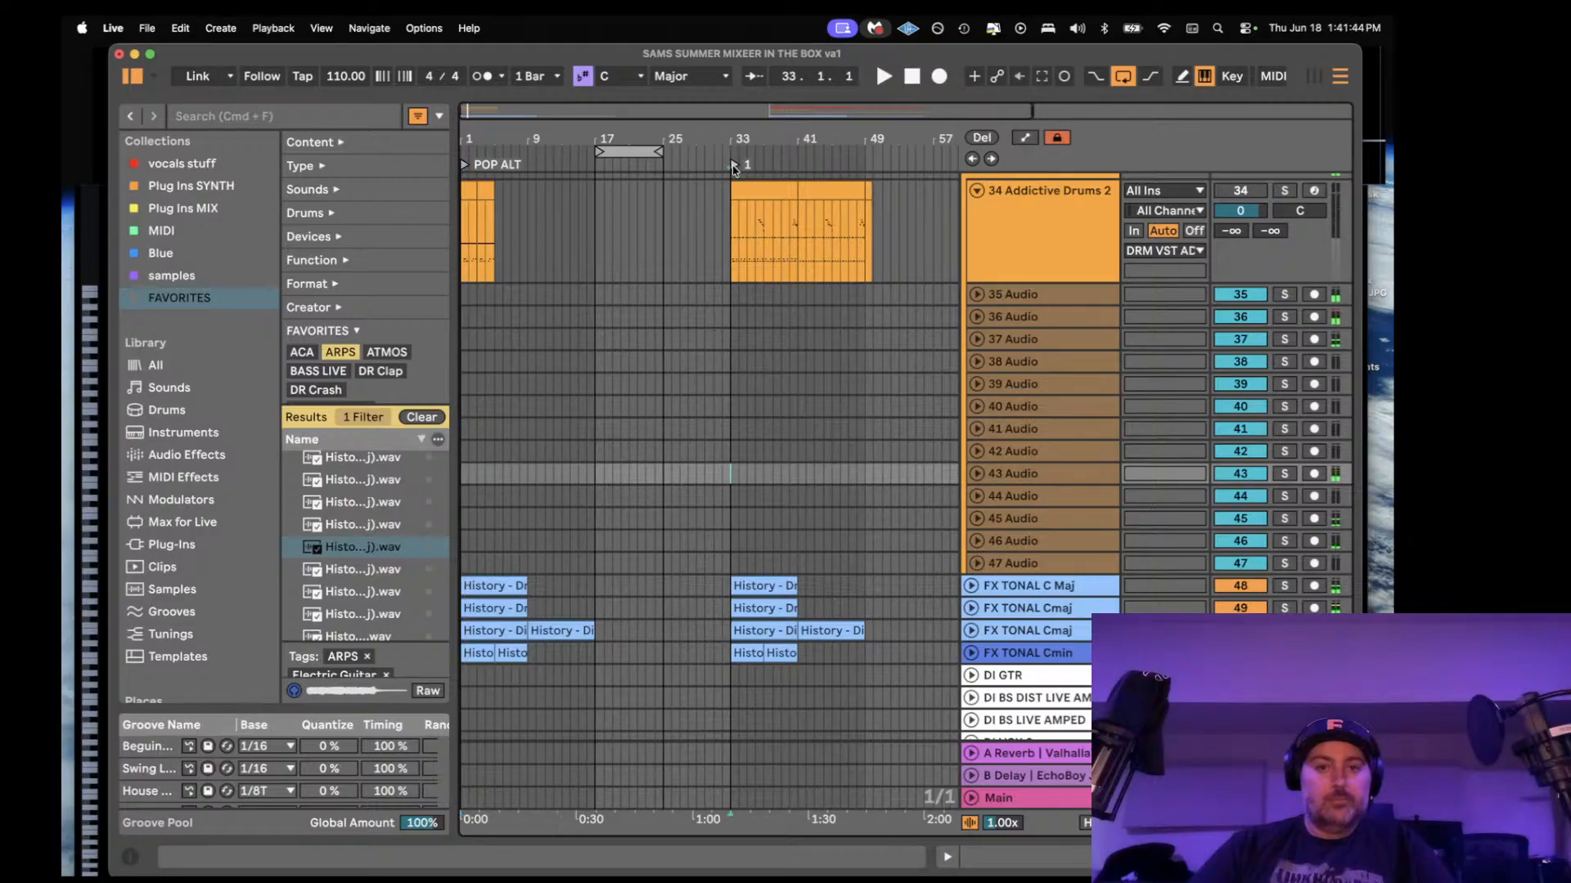
key(super+r)
text(DANCE)
key(Return)
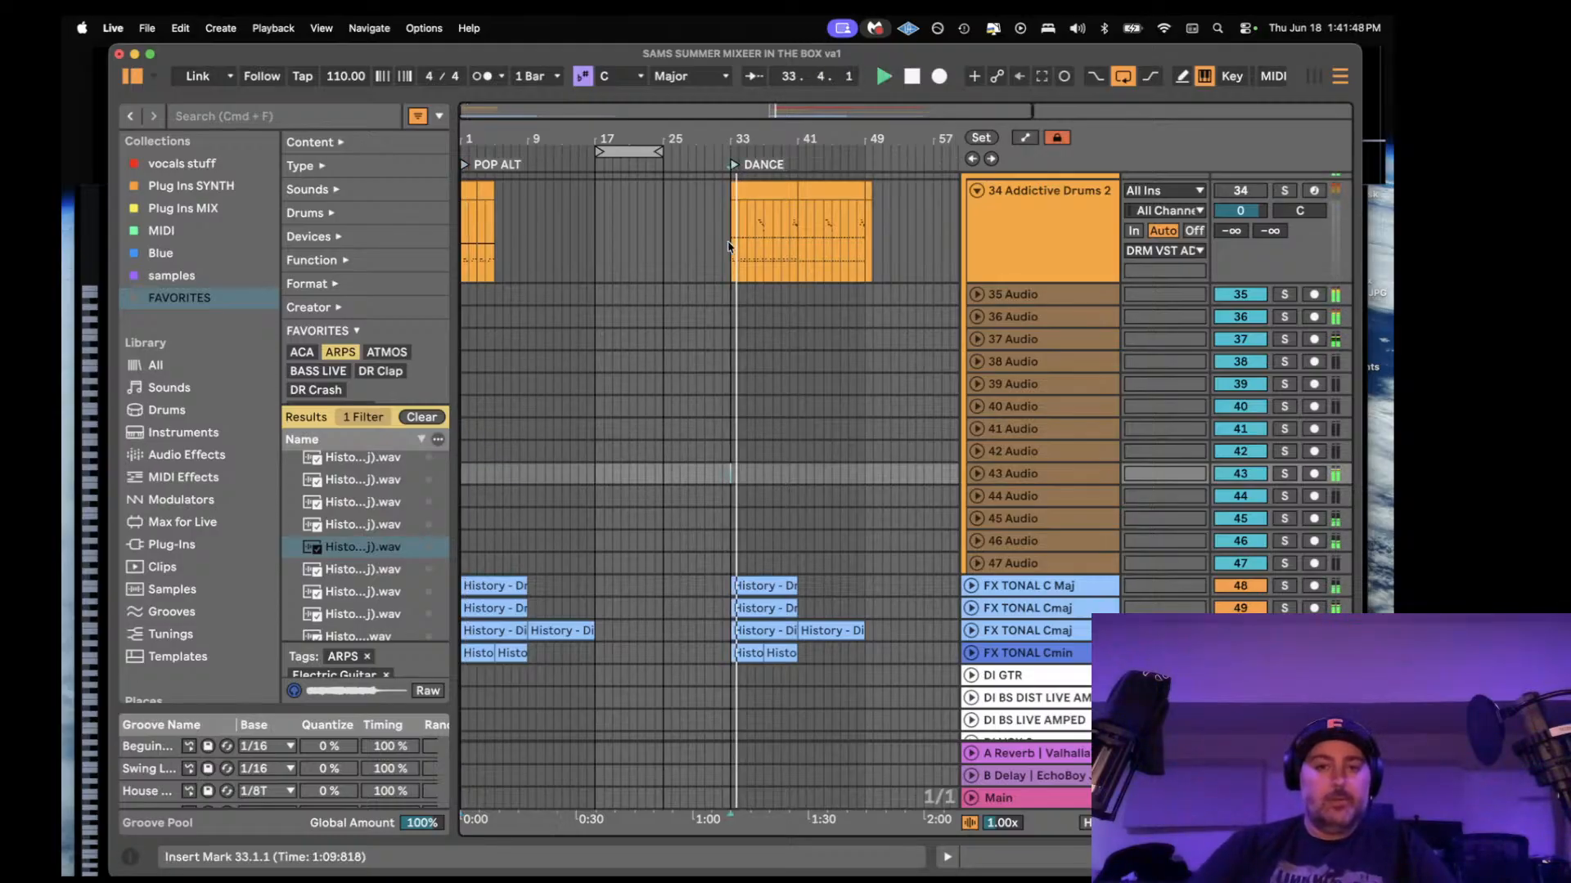
- Select the Addictive Drums 2 clip that starts at the DANCE locator
scroll(730, 247, up, 2)
click(745, 284)
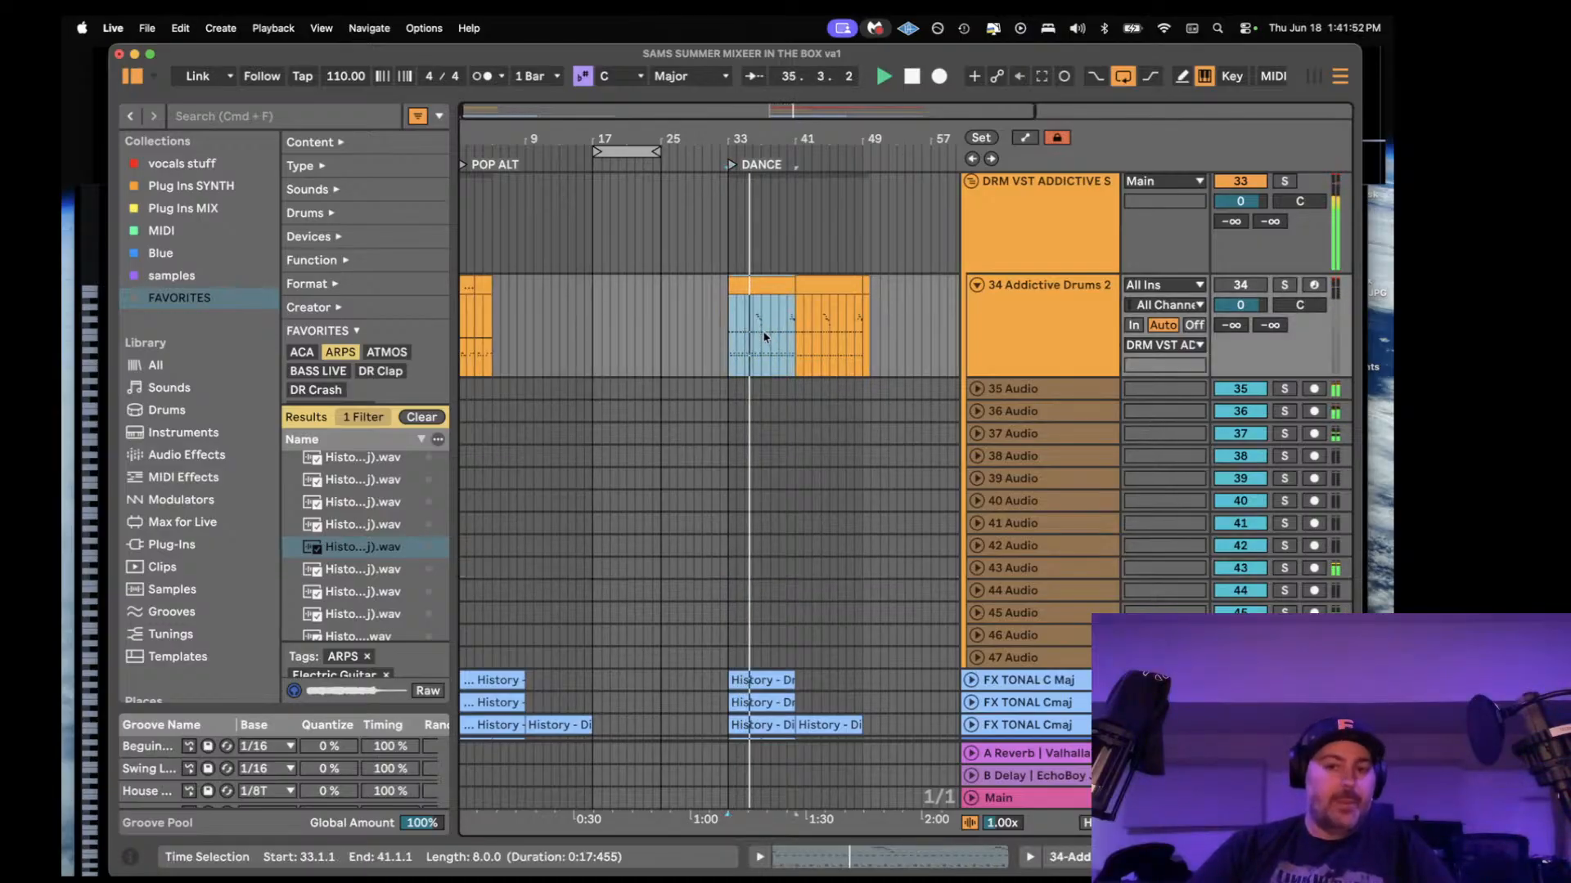
- Arm the BS REESE track for recording and rehearse with the DANCE section playing from bar 33
scroll(774, 382, up, 5)
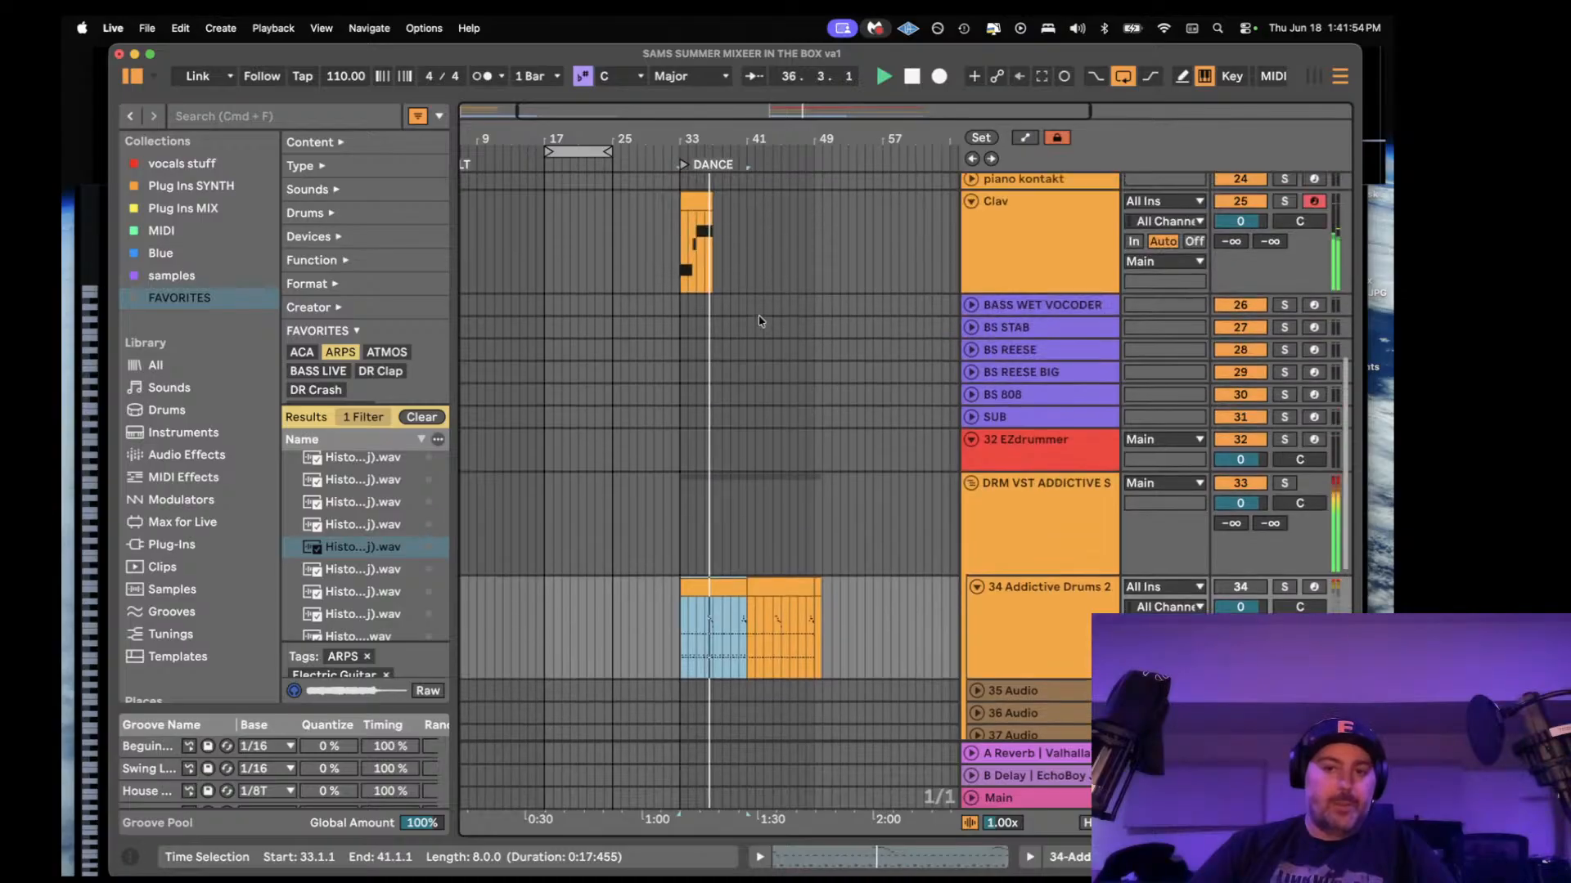
scroll(759, 320, up, 2)
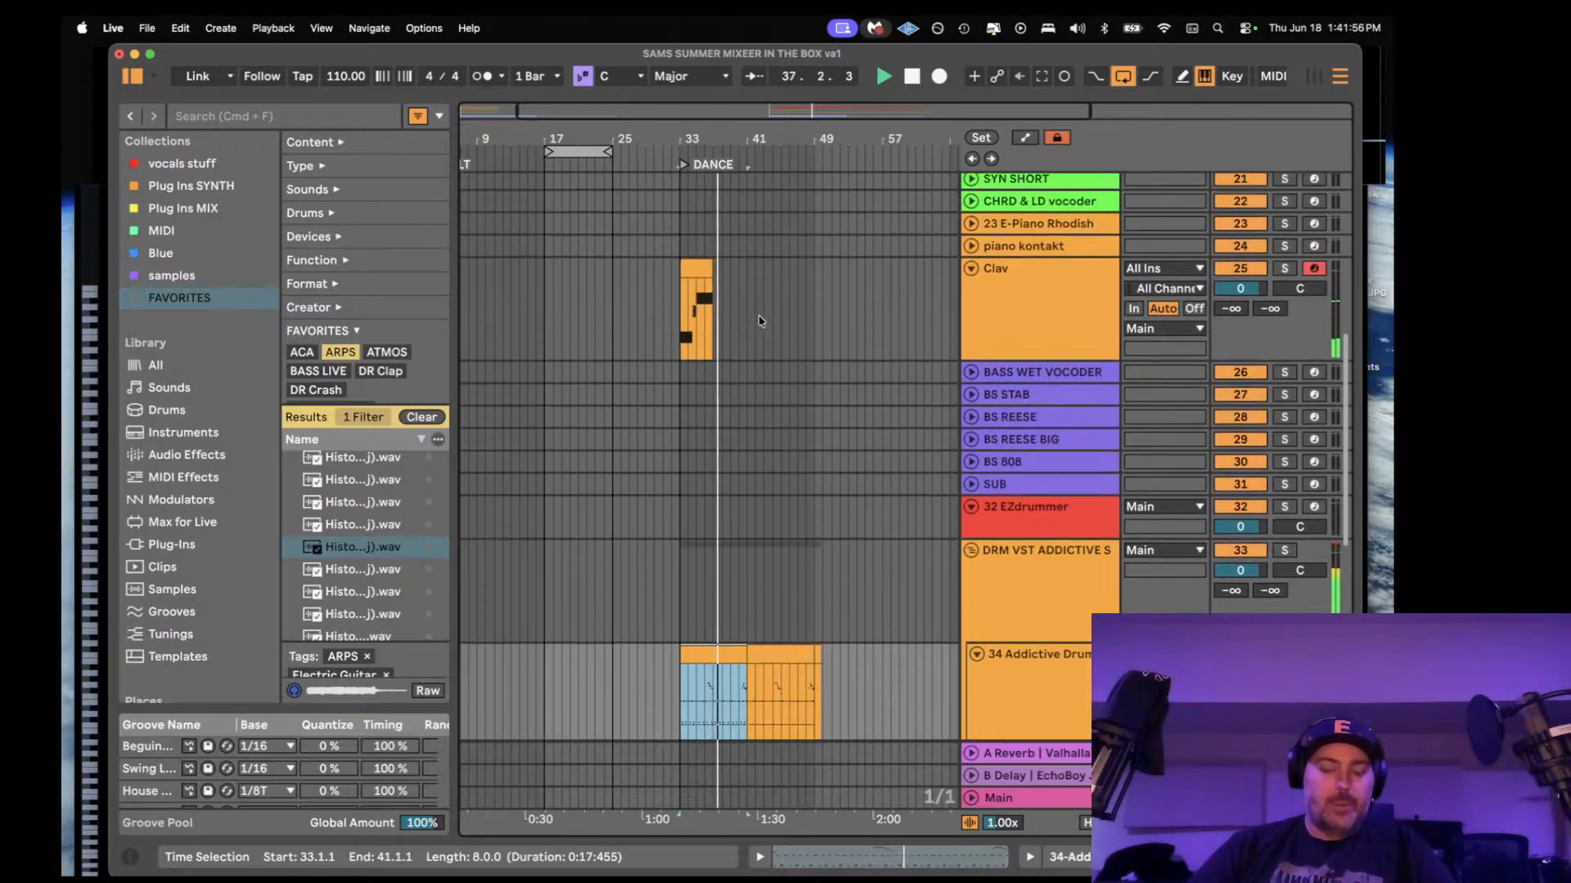
scroll(769, 340, left, 2)
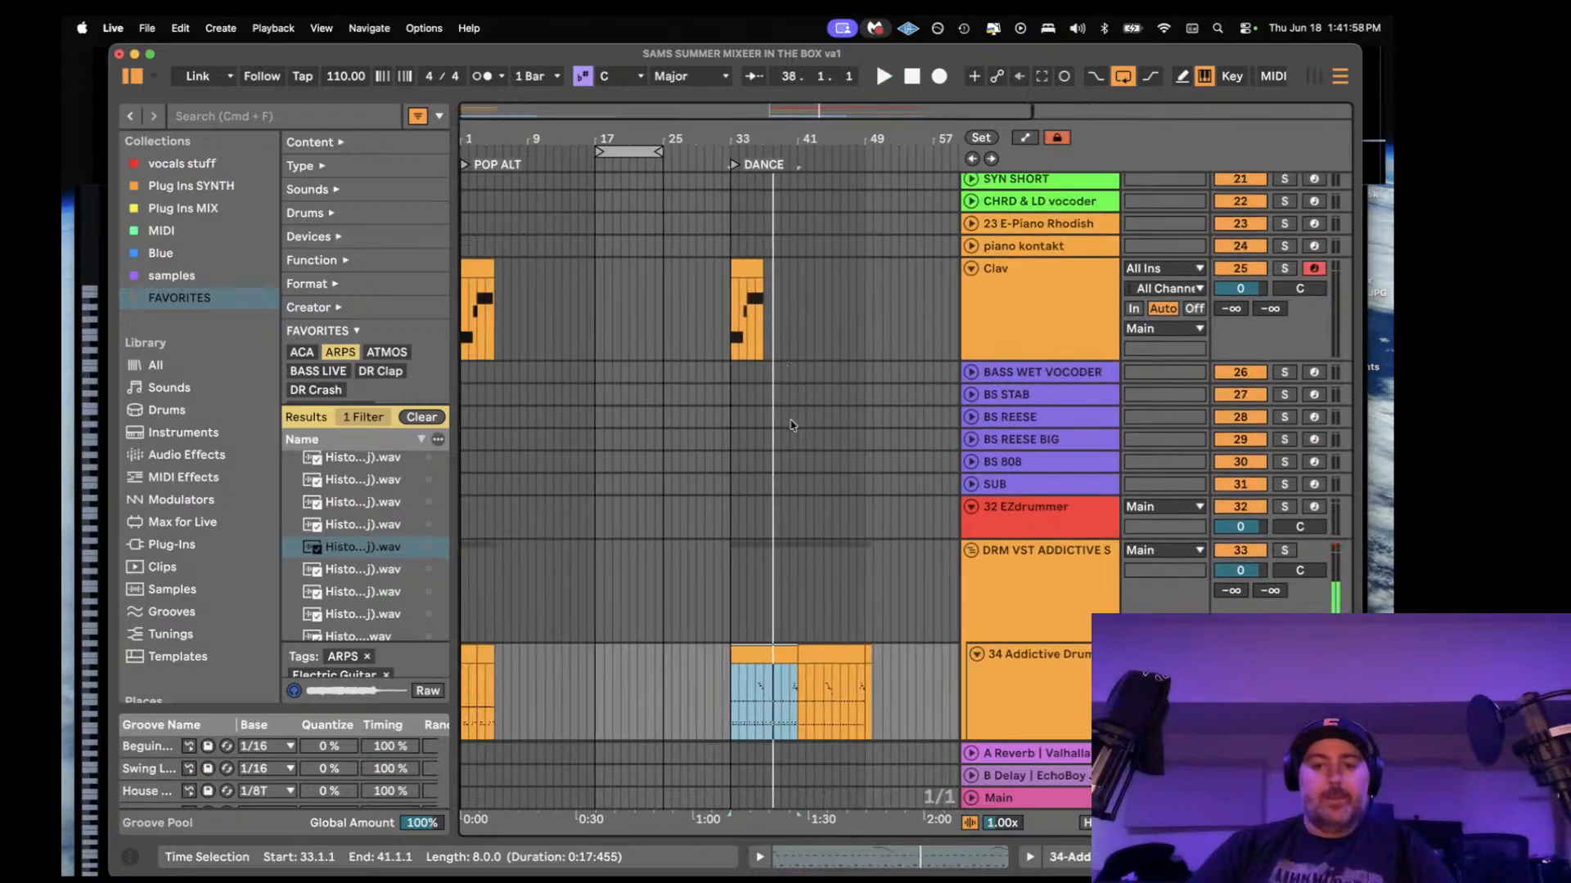
scroll(754, 310, up, 12)
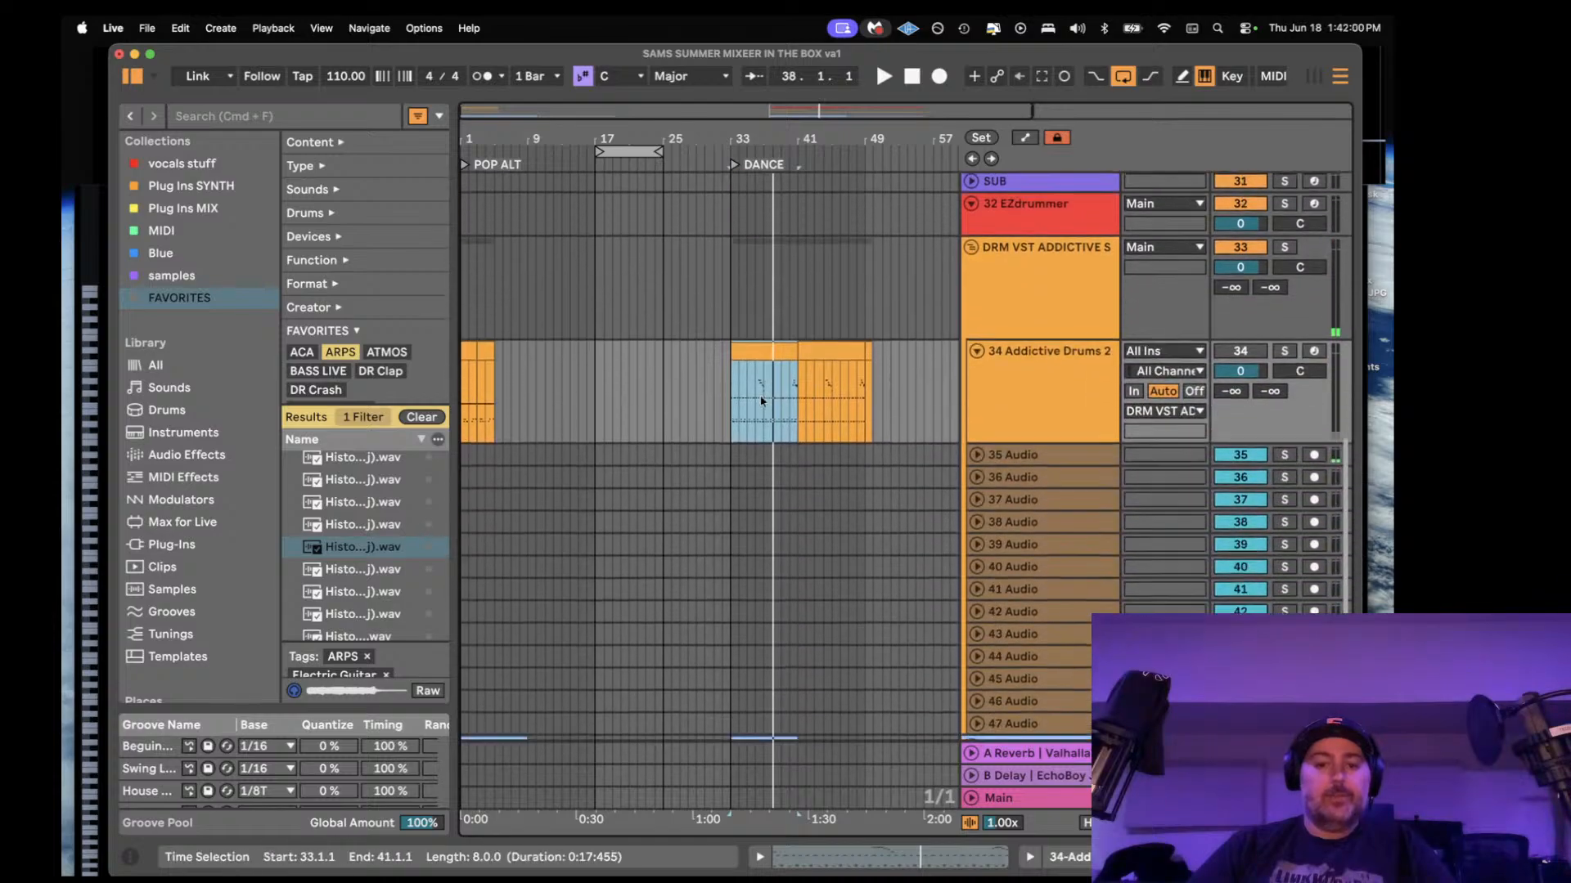
scroll(760, 396, down, 10)
key(space)
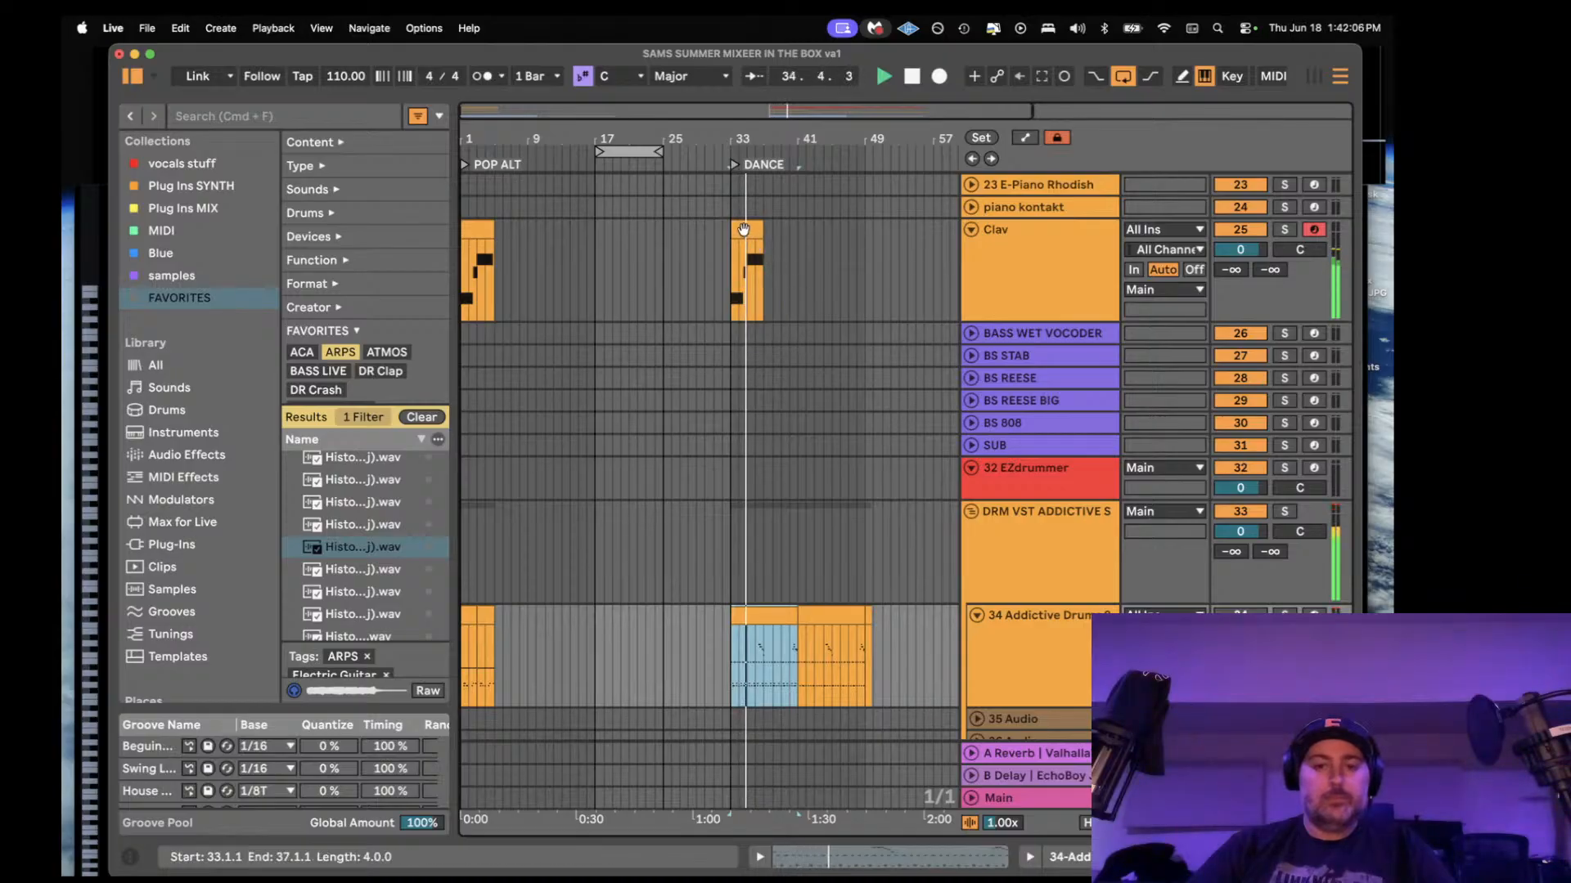
click(1312, 379)
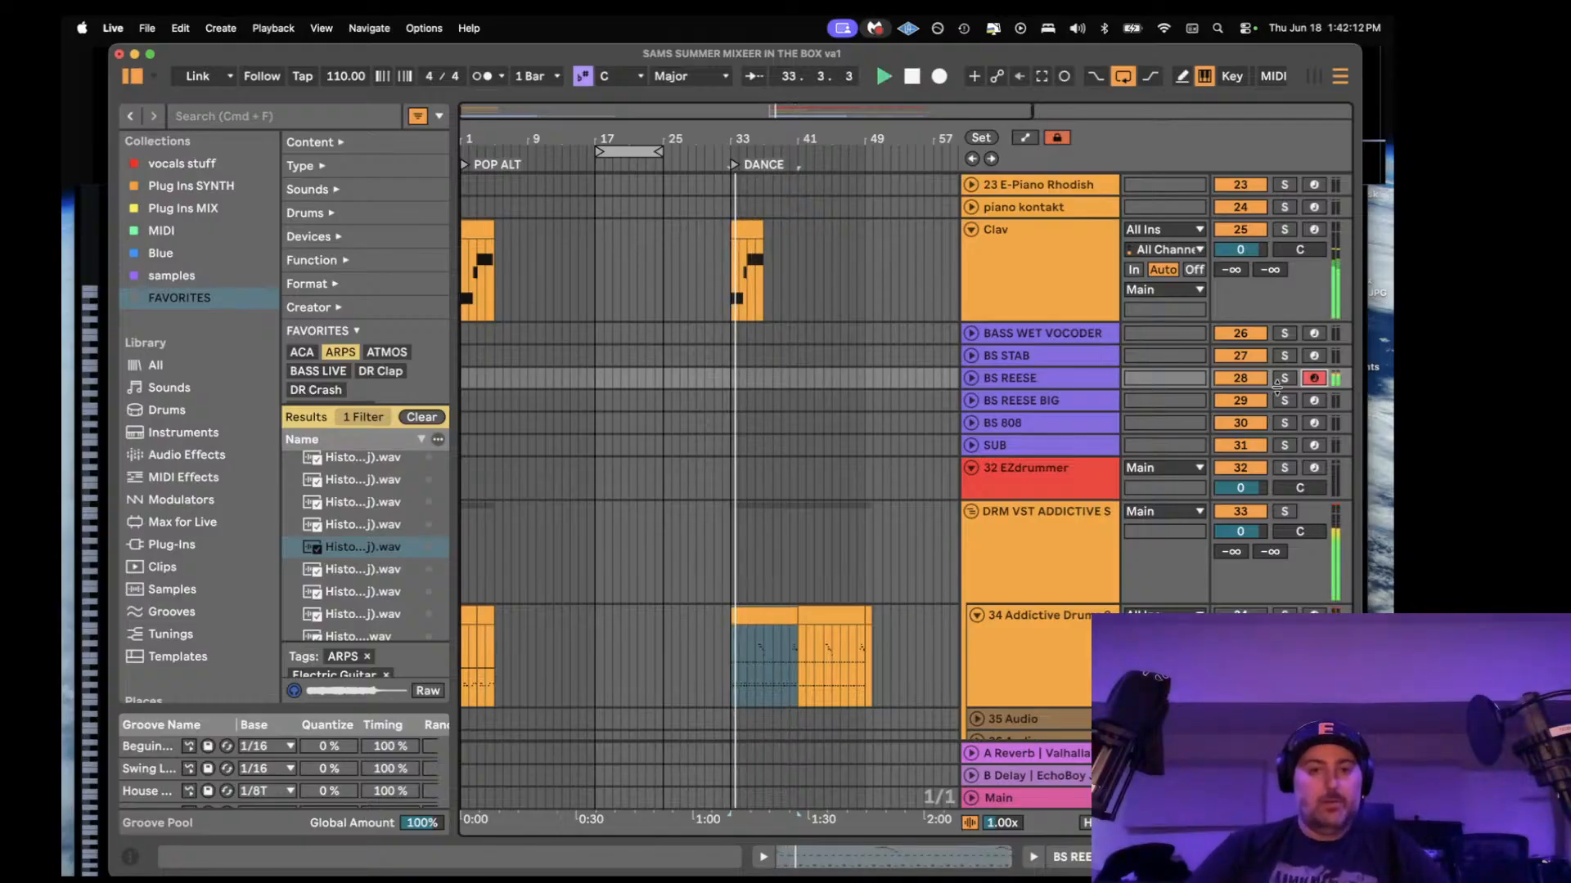
key(space)
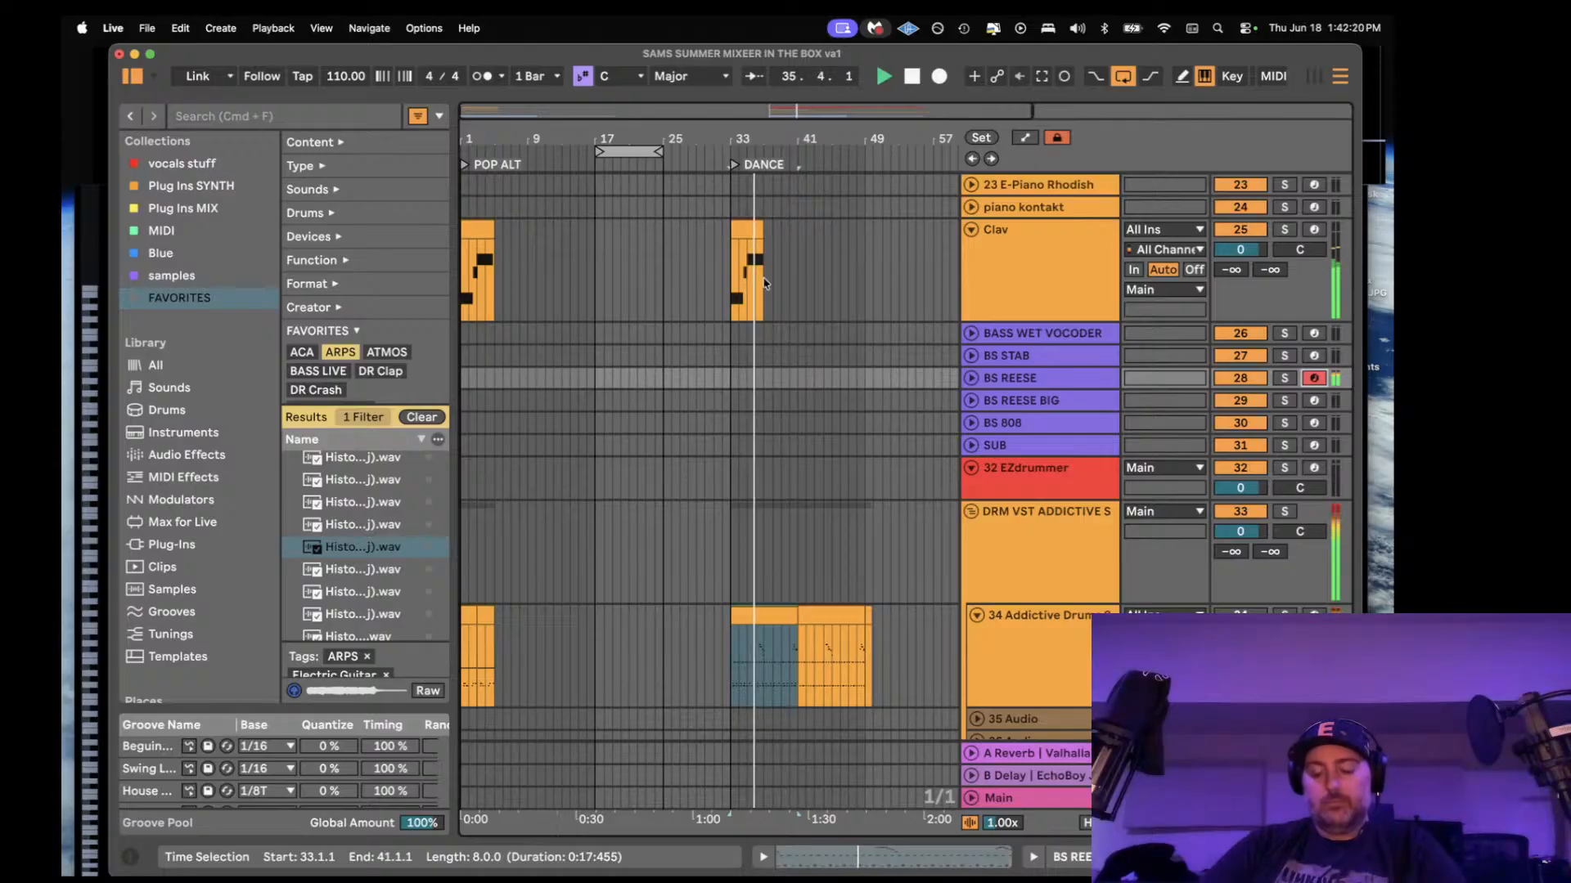
key(space)
key(space)
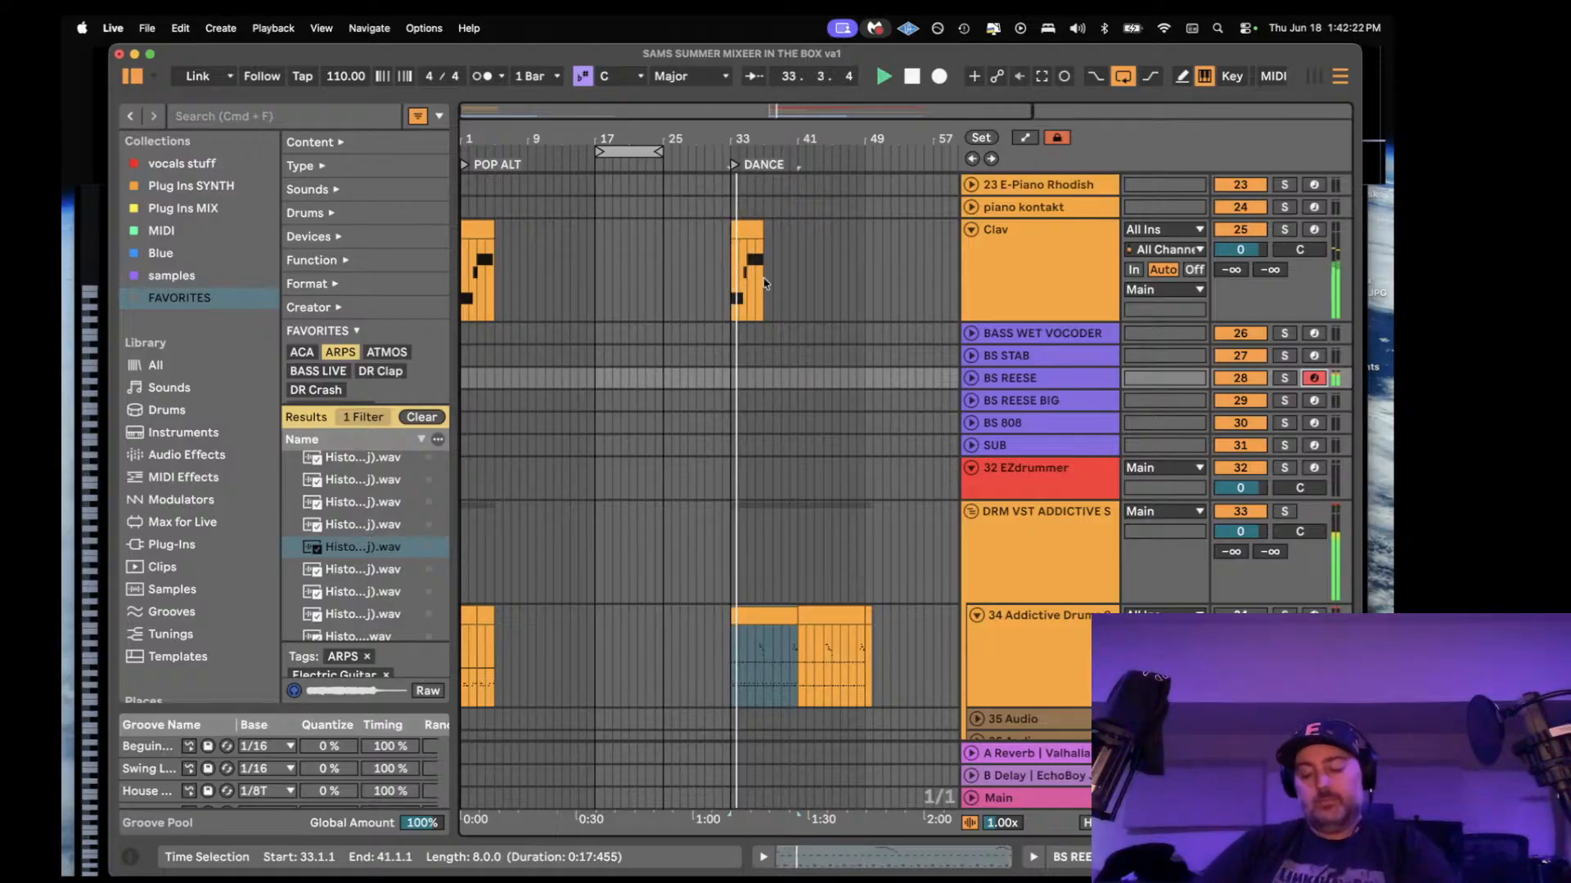
- Open the DANCE section's Clav clip as a note reference and record a four-bar bass take on BS REESE from bar 33
double_click(761, 278)
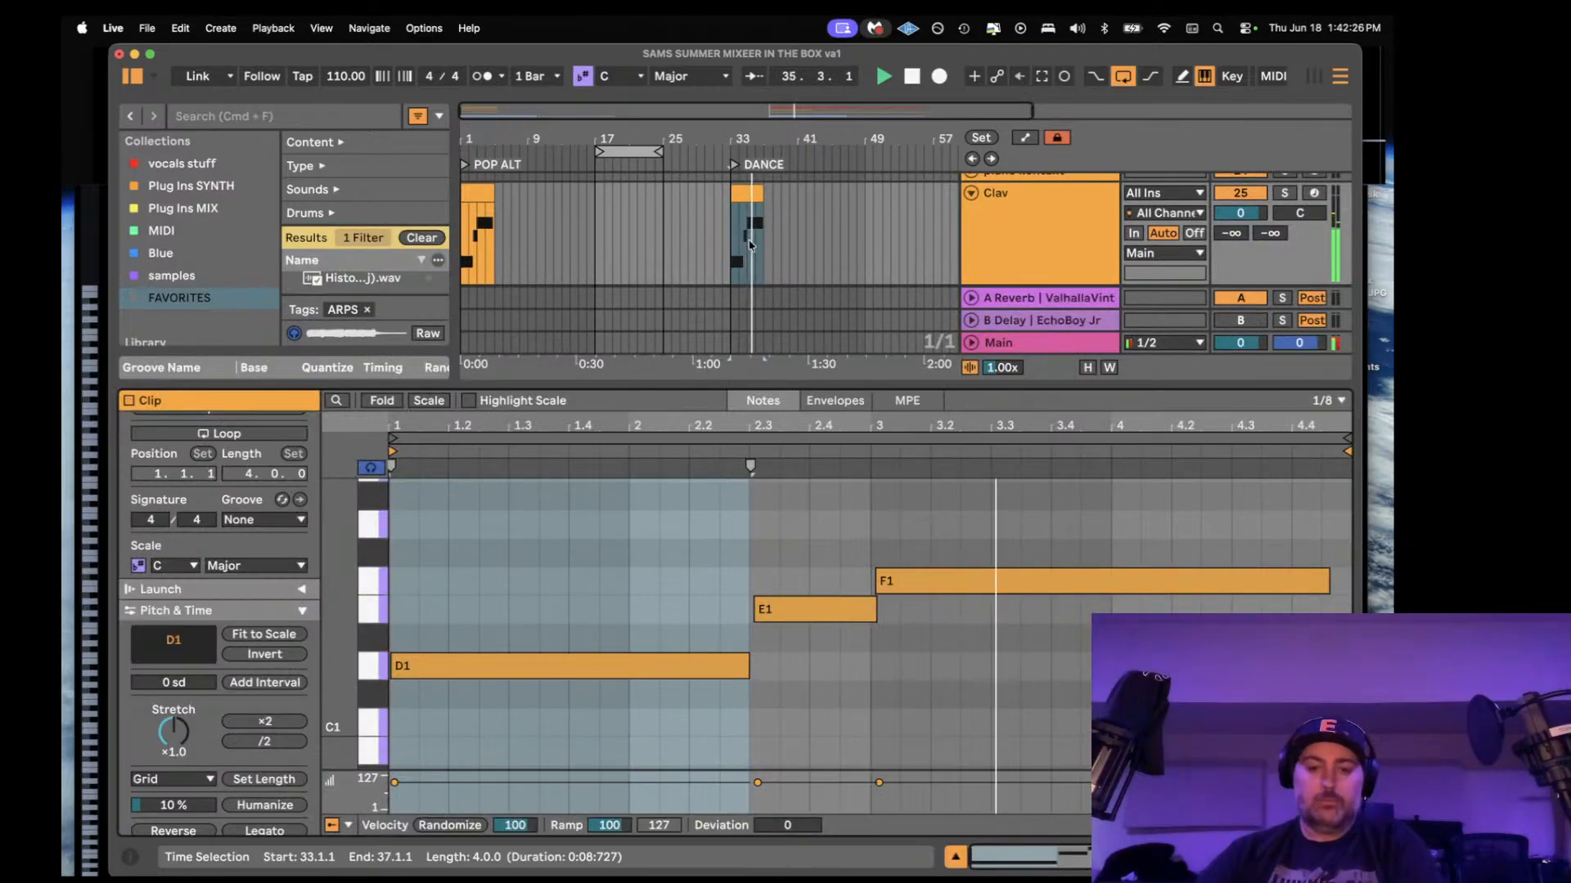
key(space)
key(space)
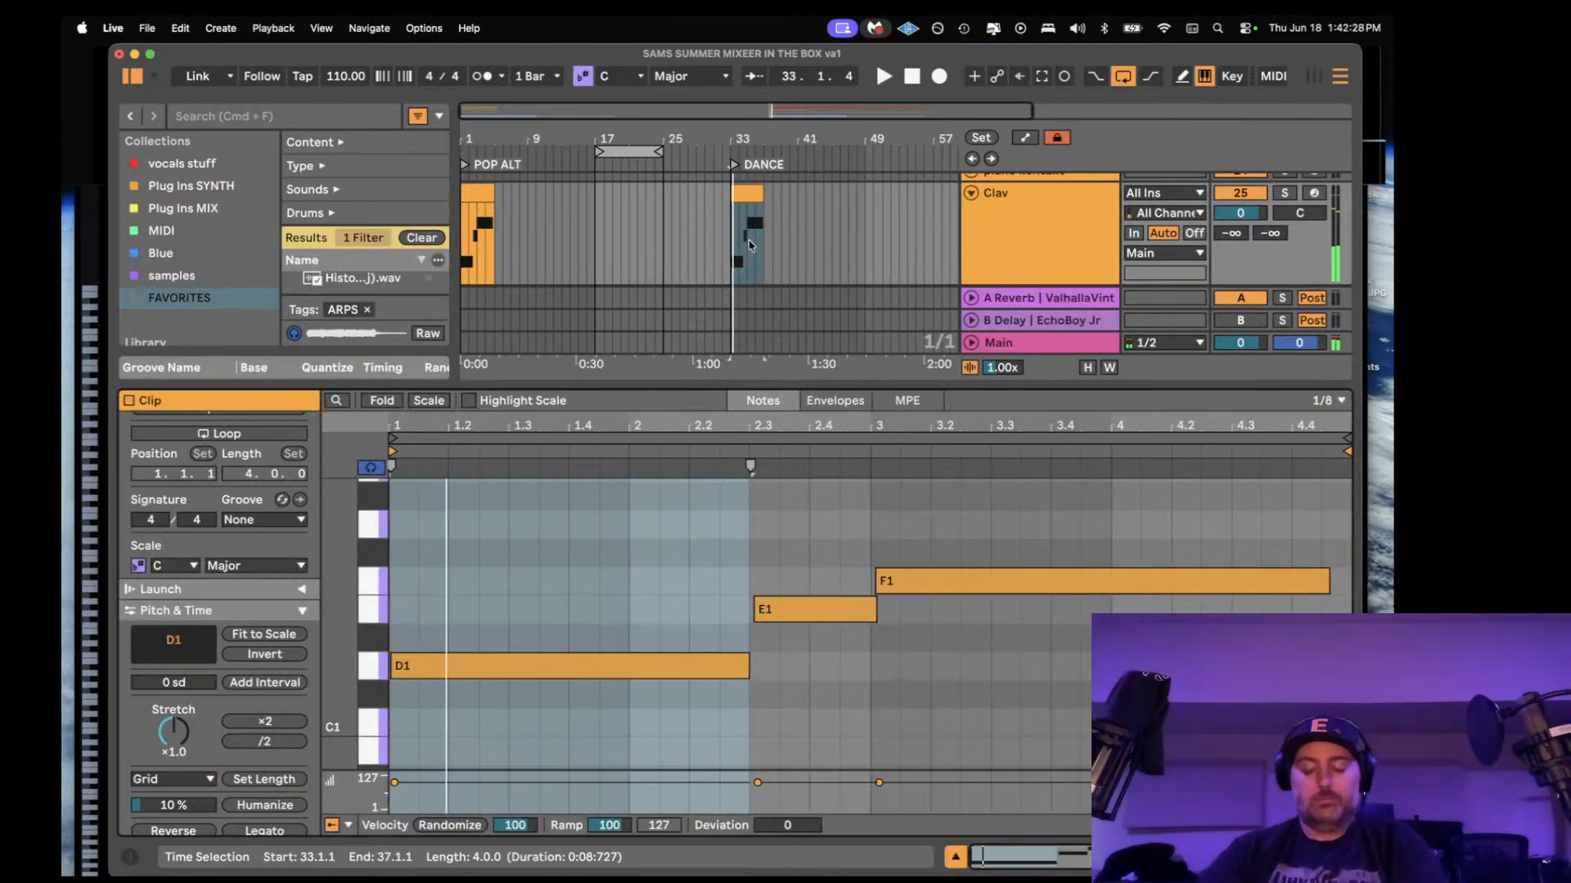
key(space)
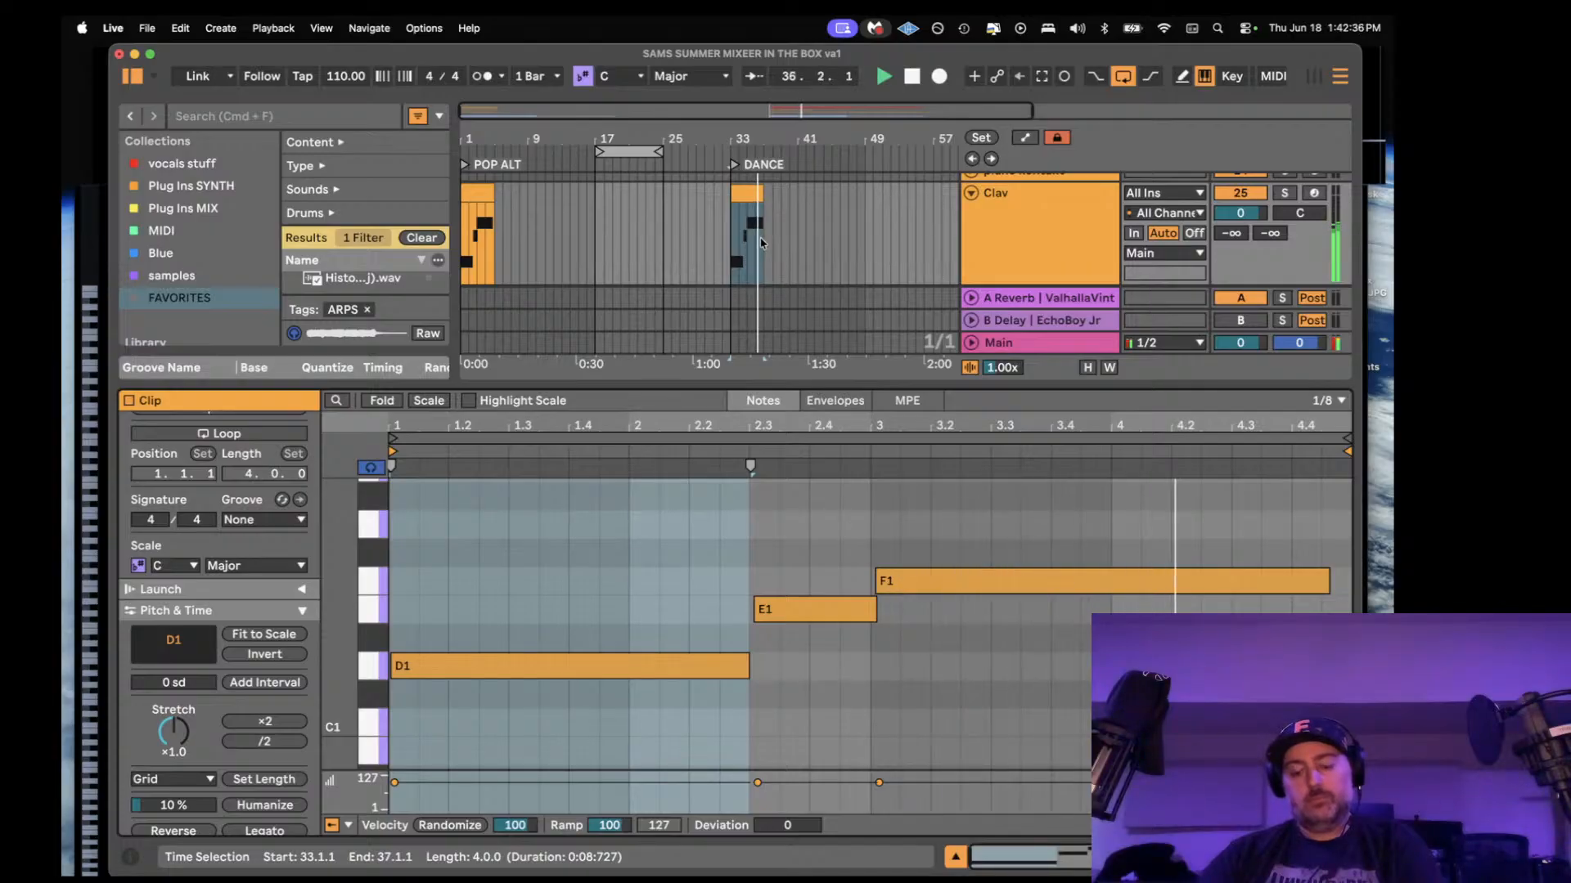
key(space)
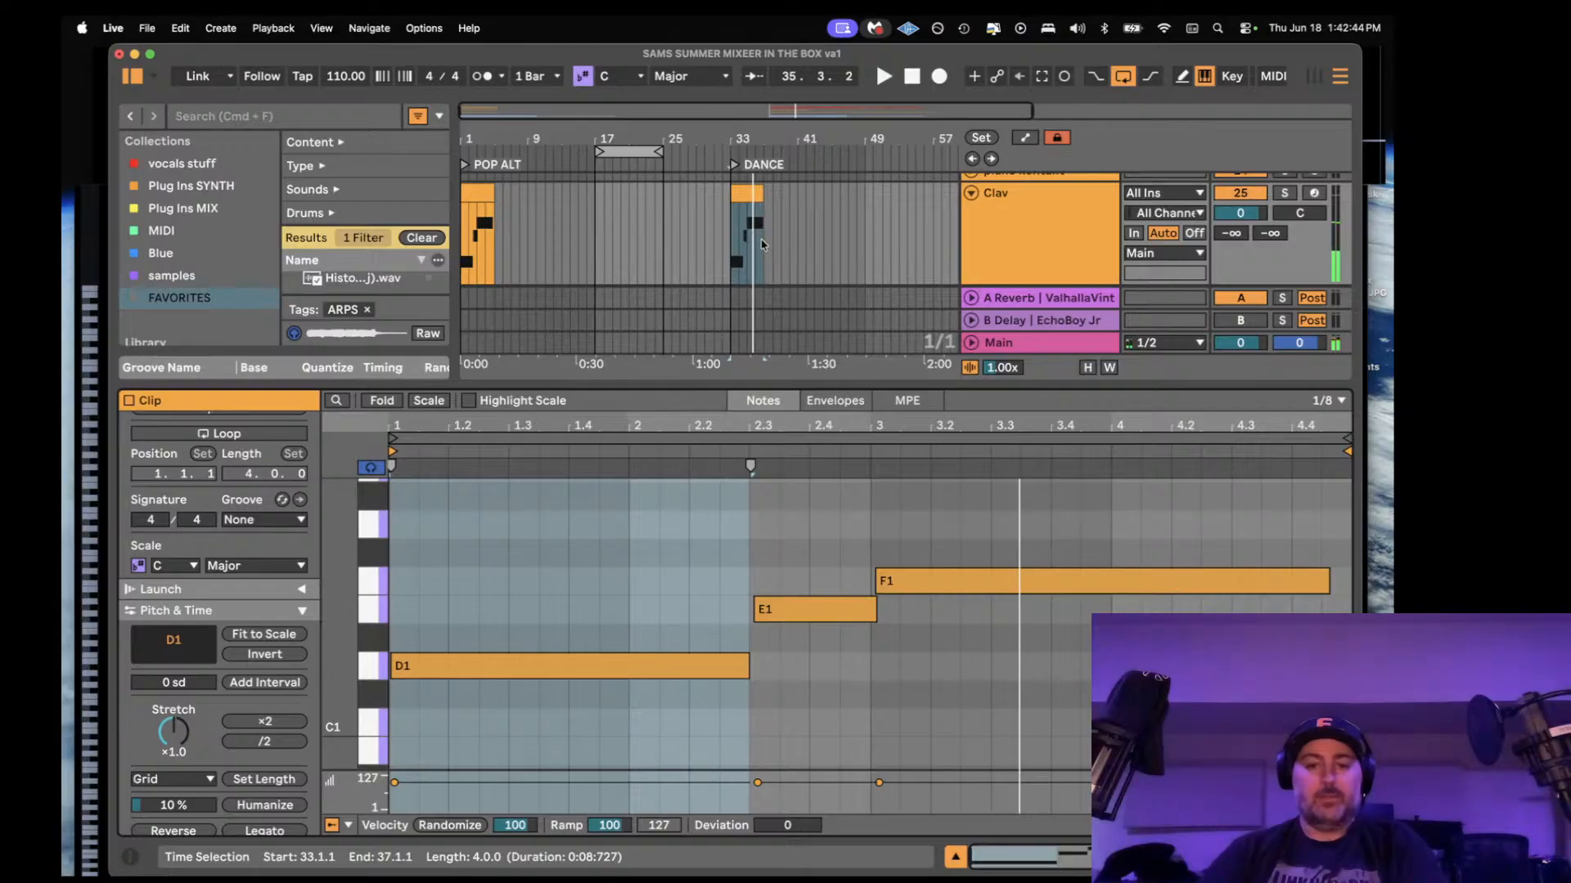
key(space)
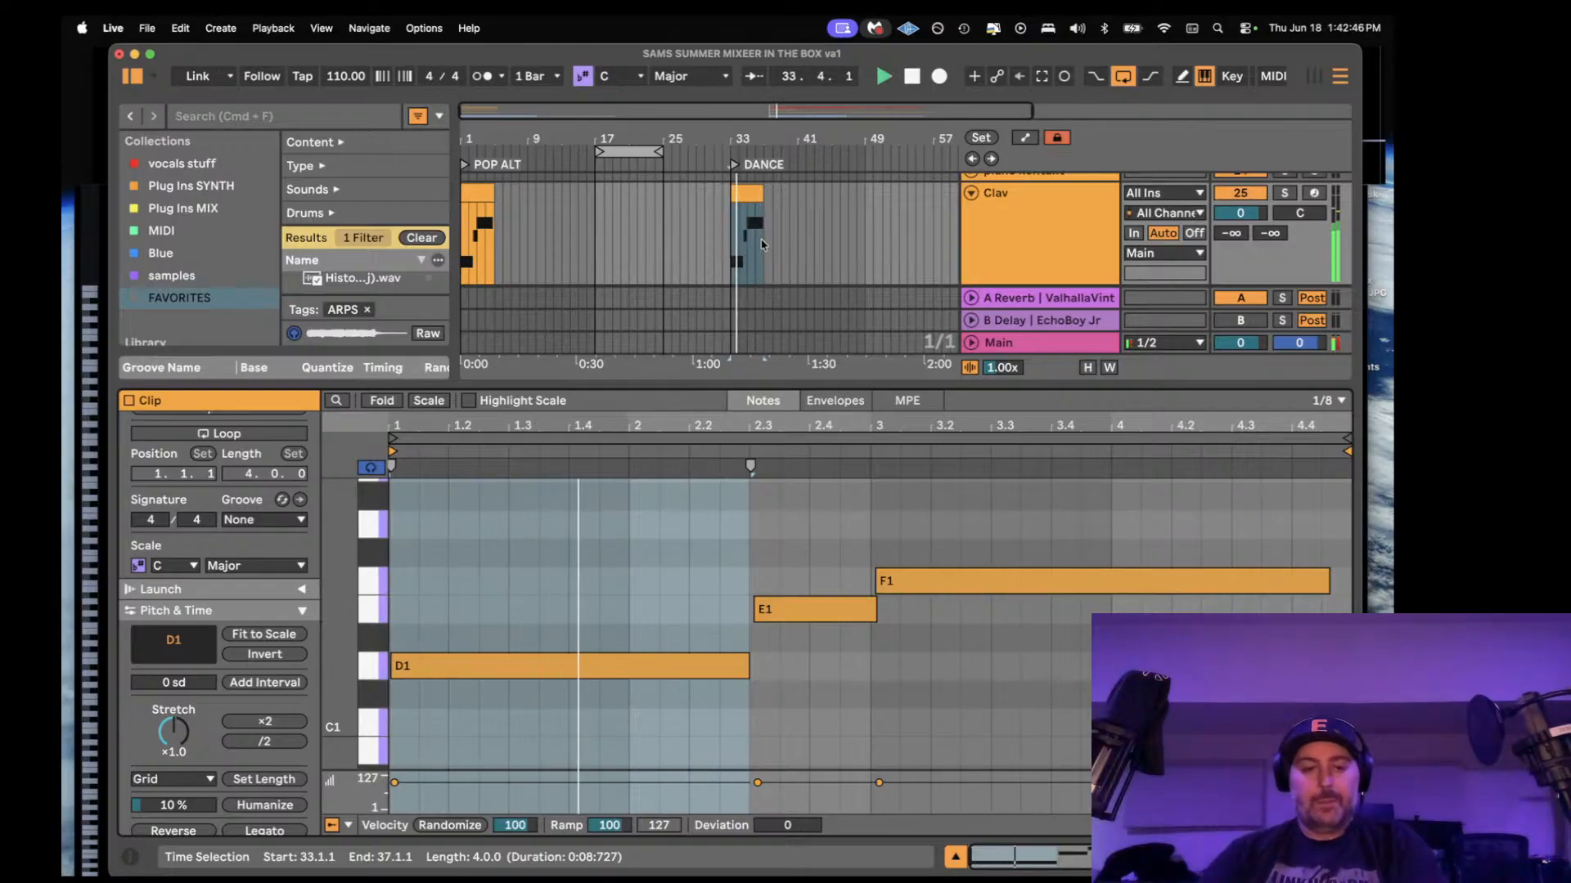
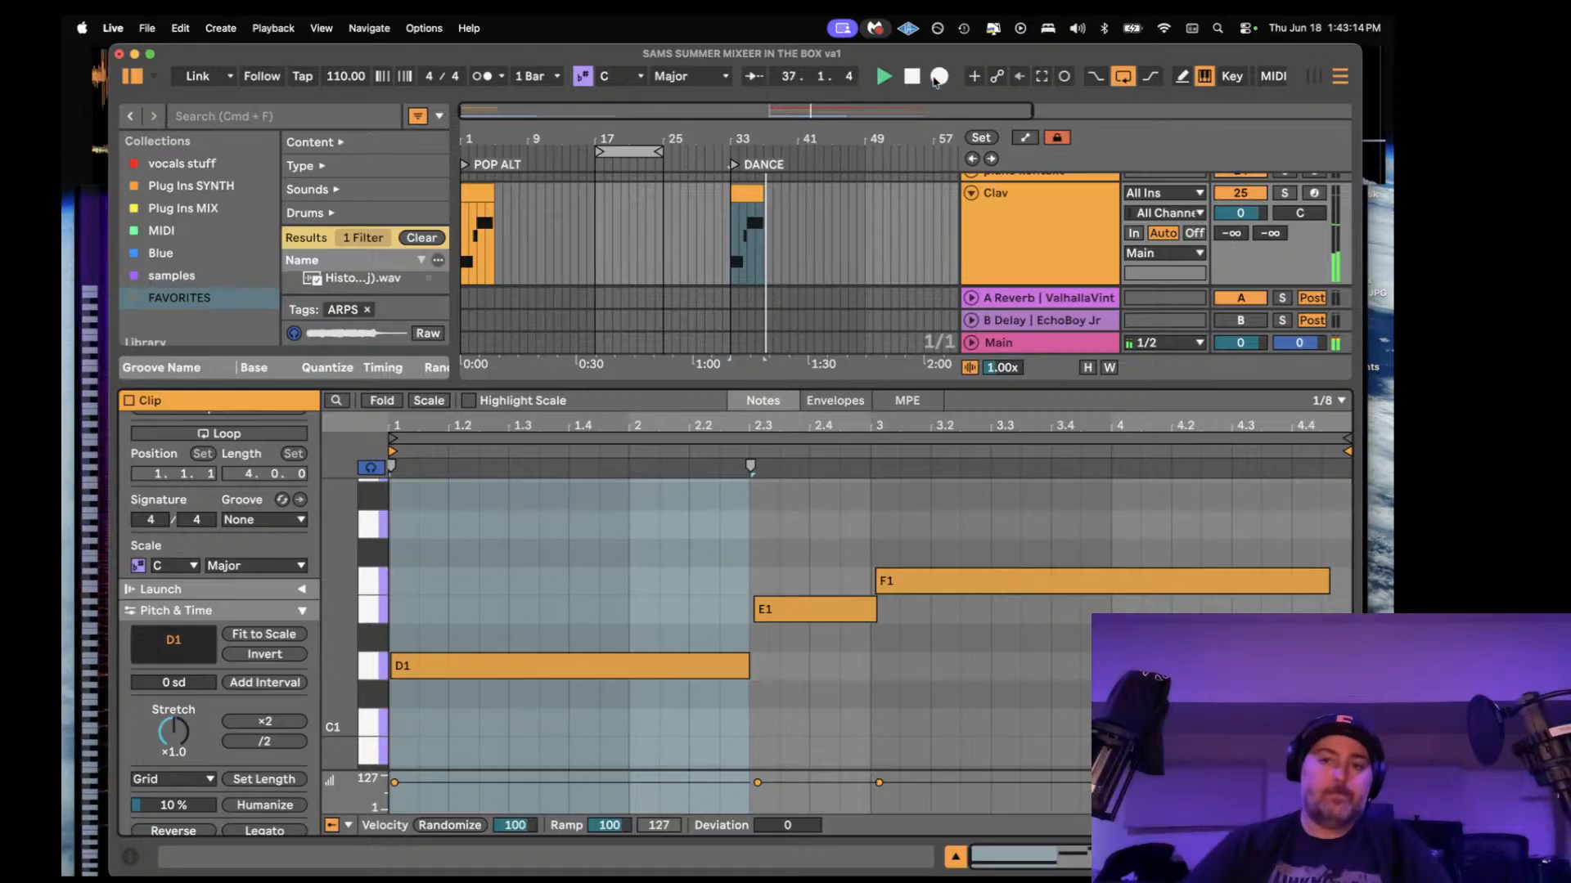
key(space)
- Open the recorded BS REESE clip in the DANCE section, quantize all its notes, and play it back
click(1000, 223)
scroll(867, 257, down, 1)
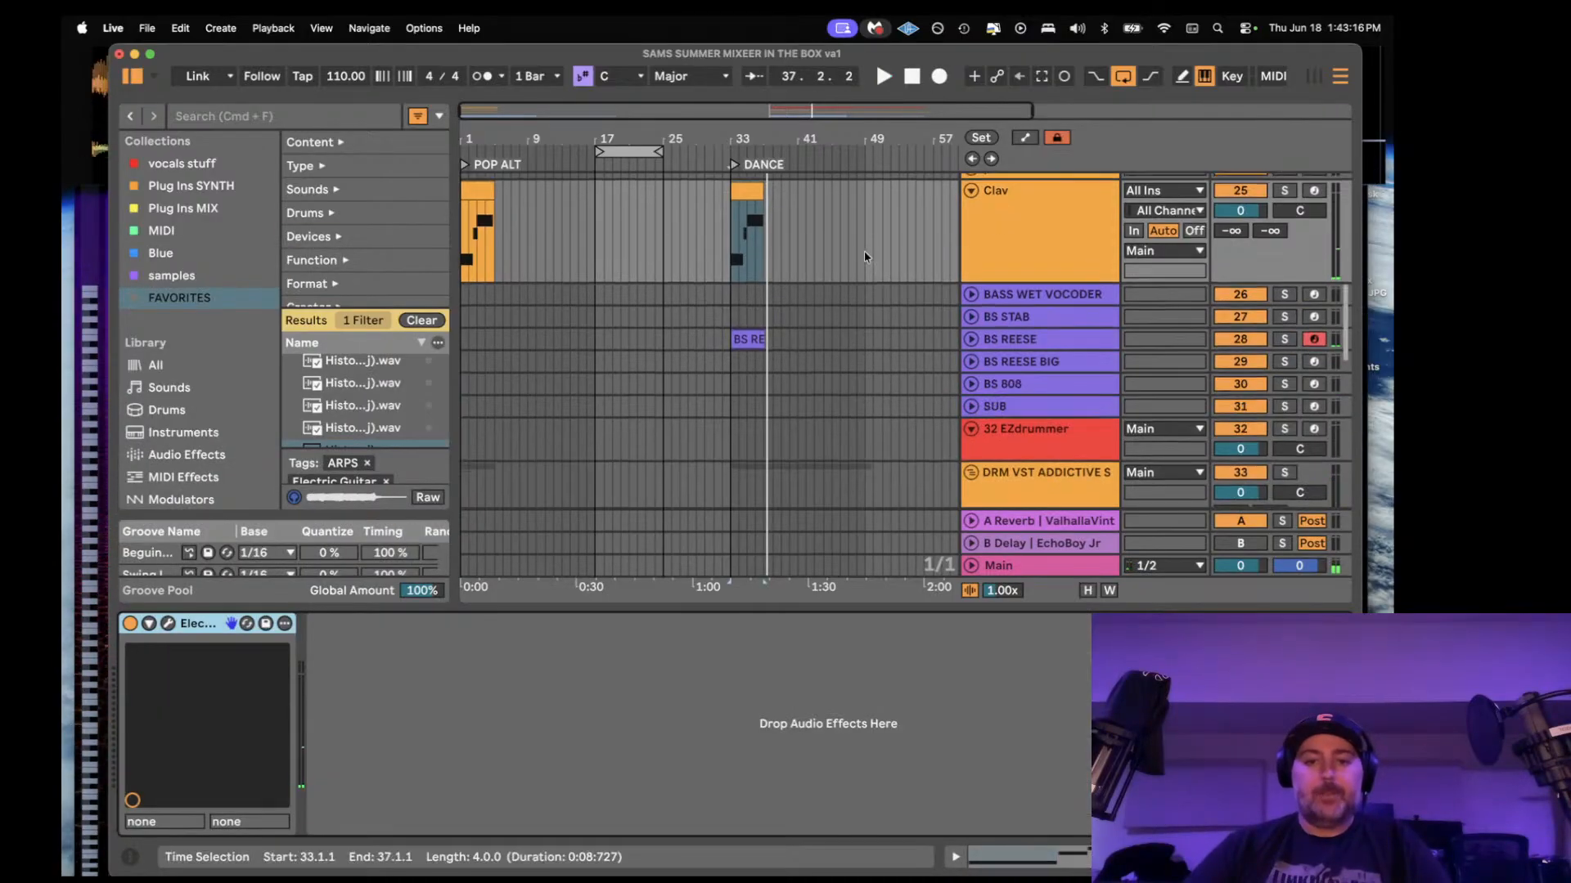
click(971, 339)
double_click(746, 340)
click(812, 612)
key(super+a)
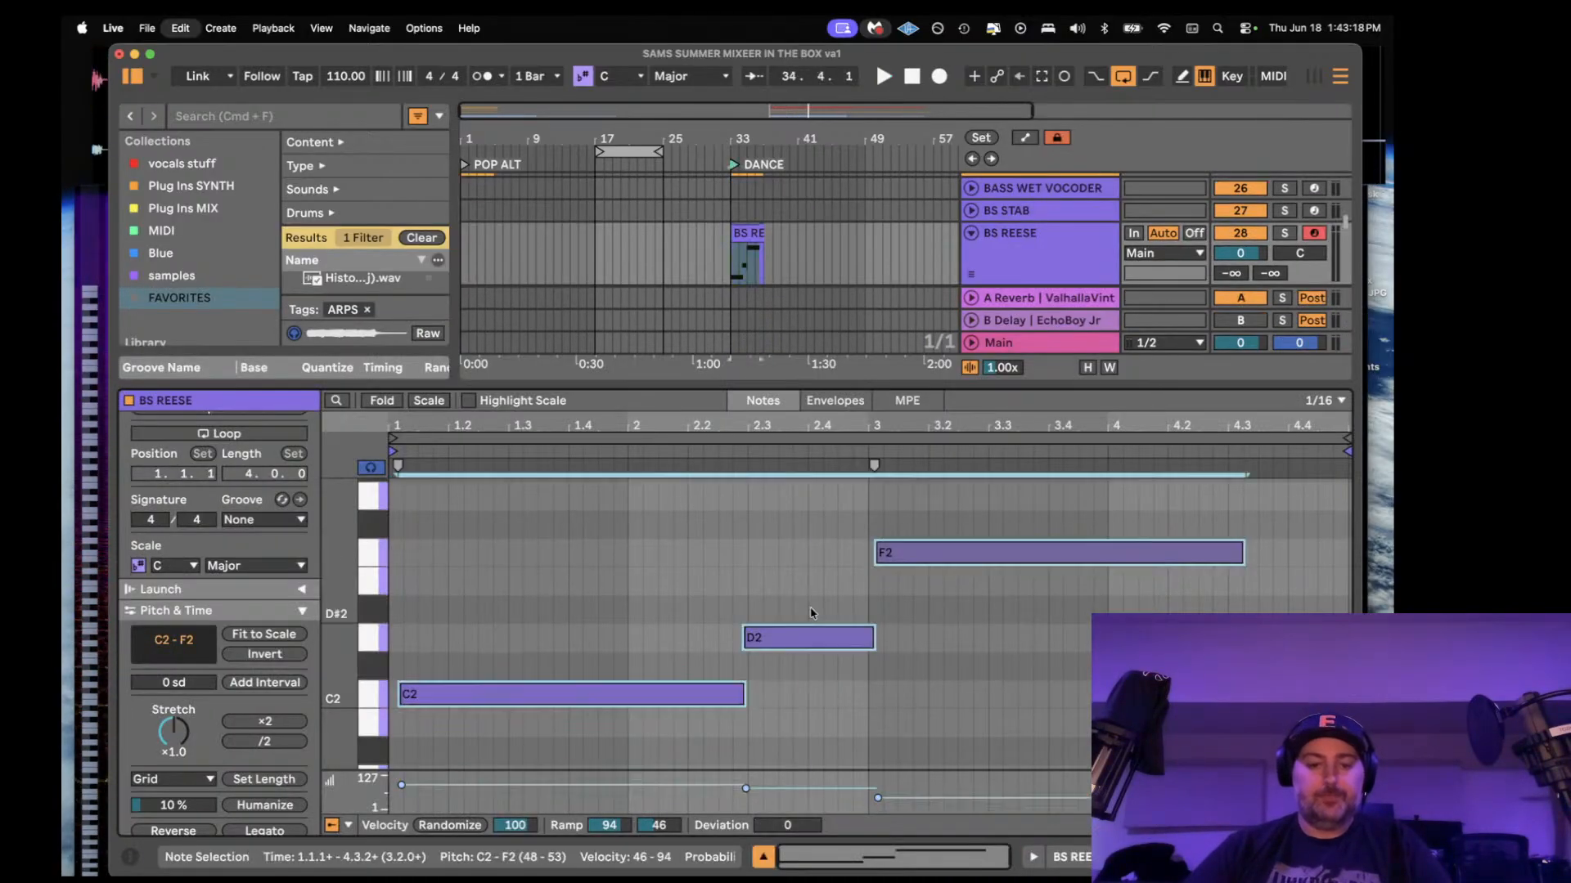
key(super+u)
key(space)
key(space)
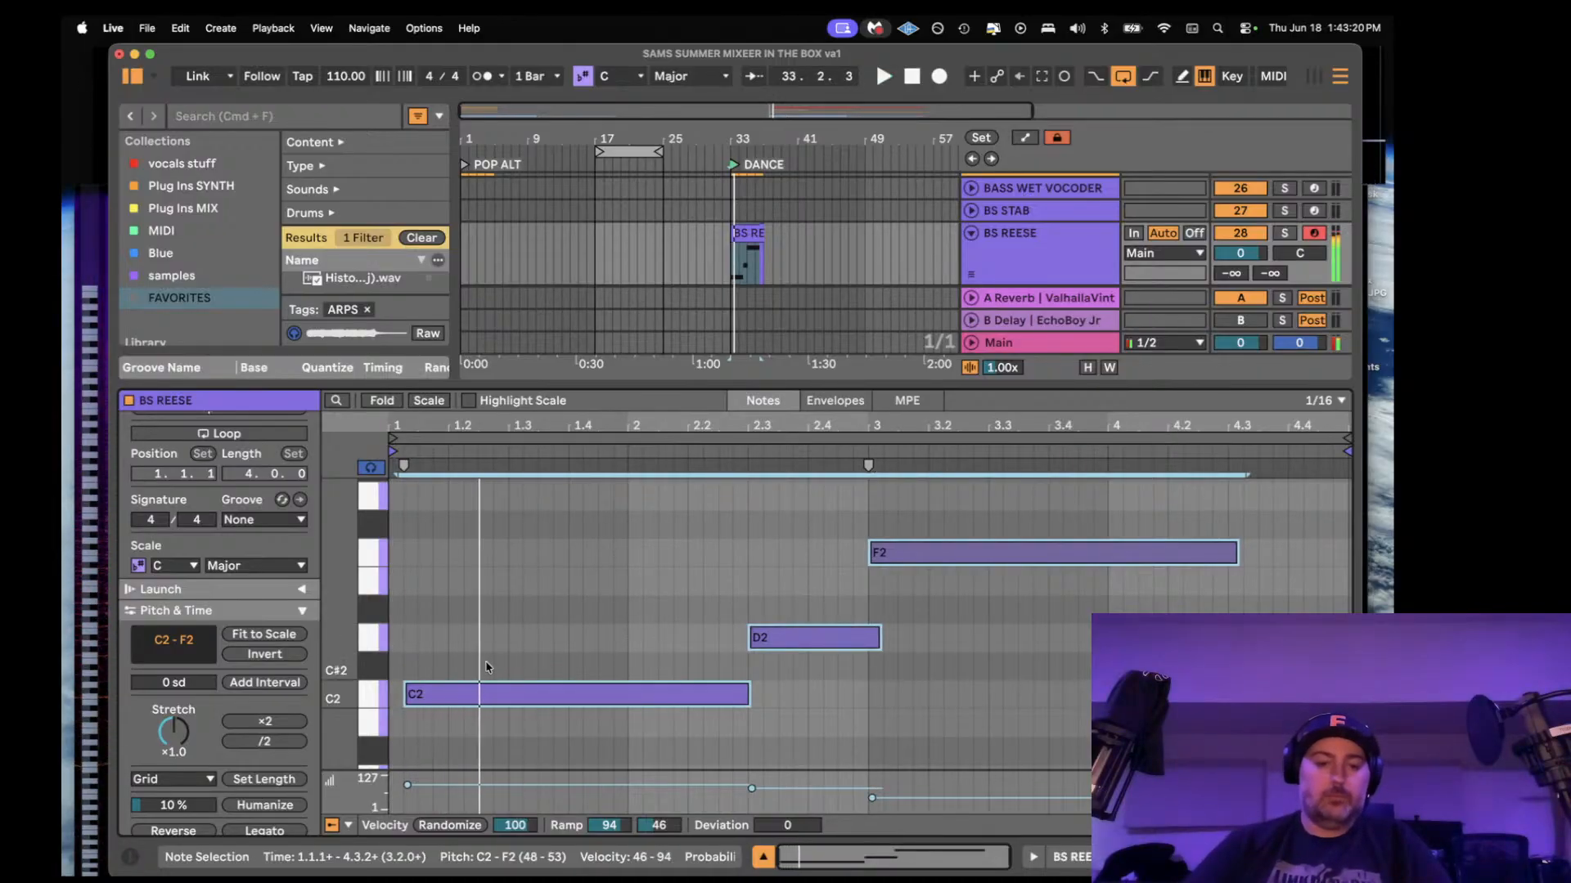
- Extend the C2 note to start at 1.1.1 and trim the ends of C2 and D2 so neither overlaps the next note
click(489, 667)
drag(402, 697, 390, 697)
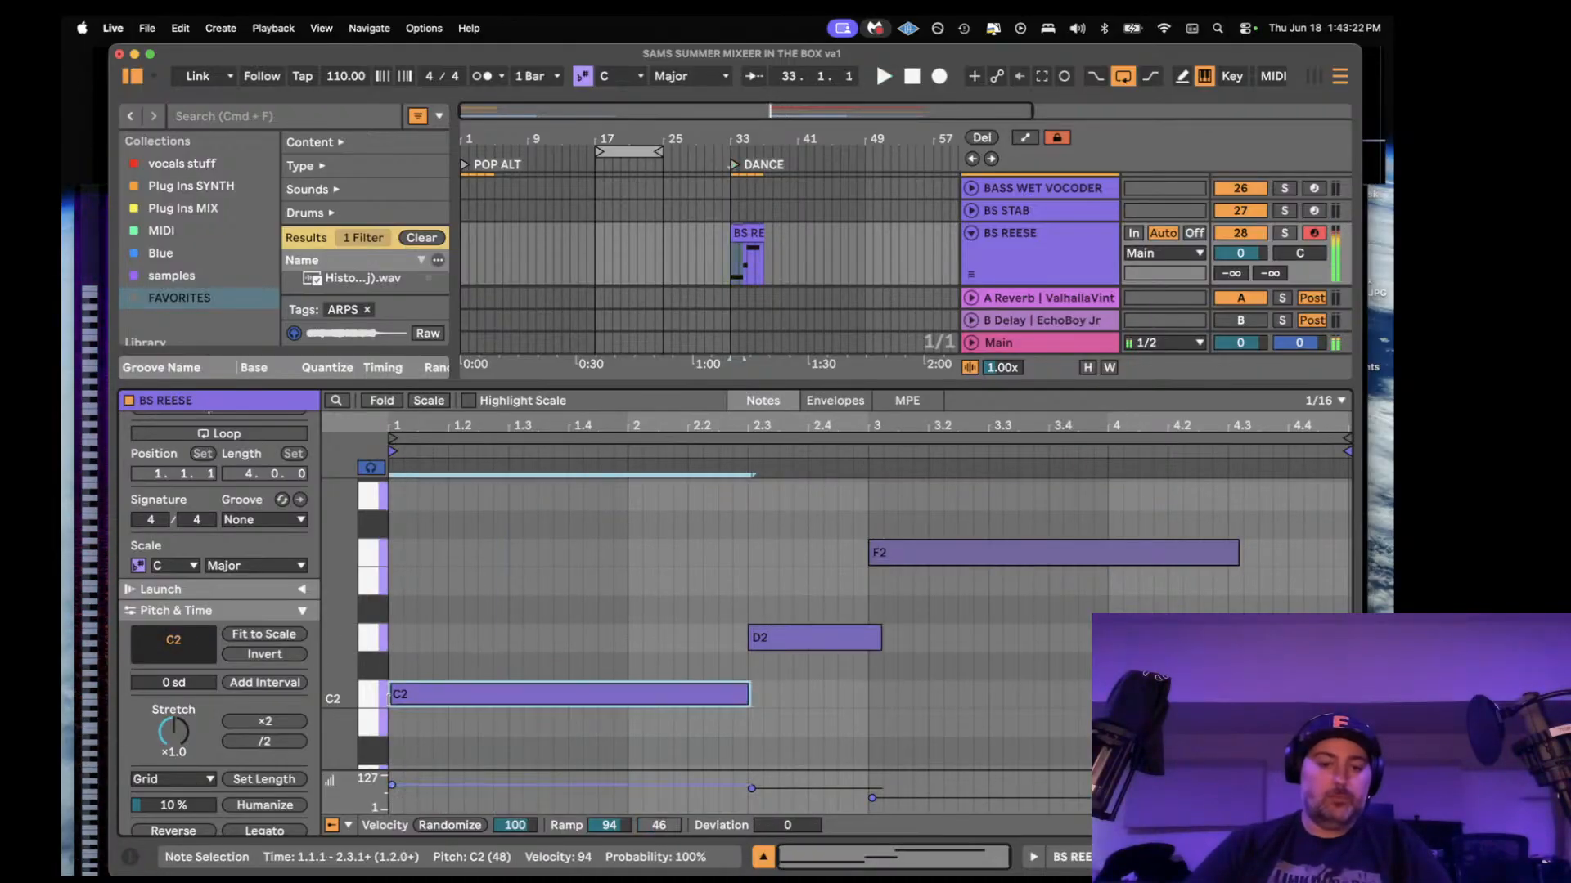
drag(751, 687, 746, 687)
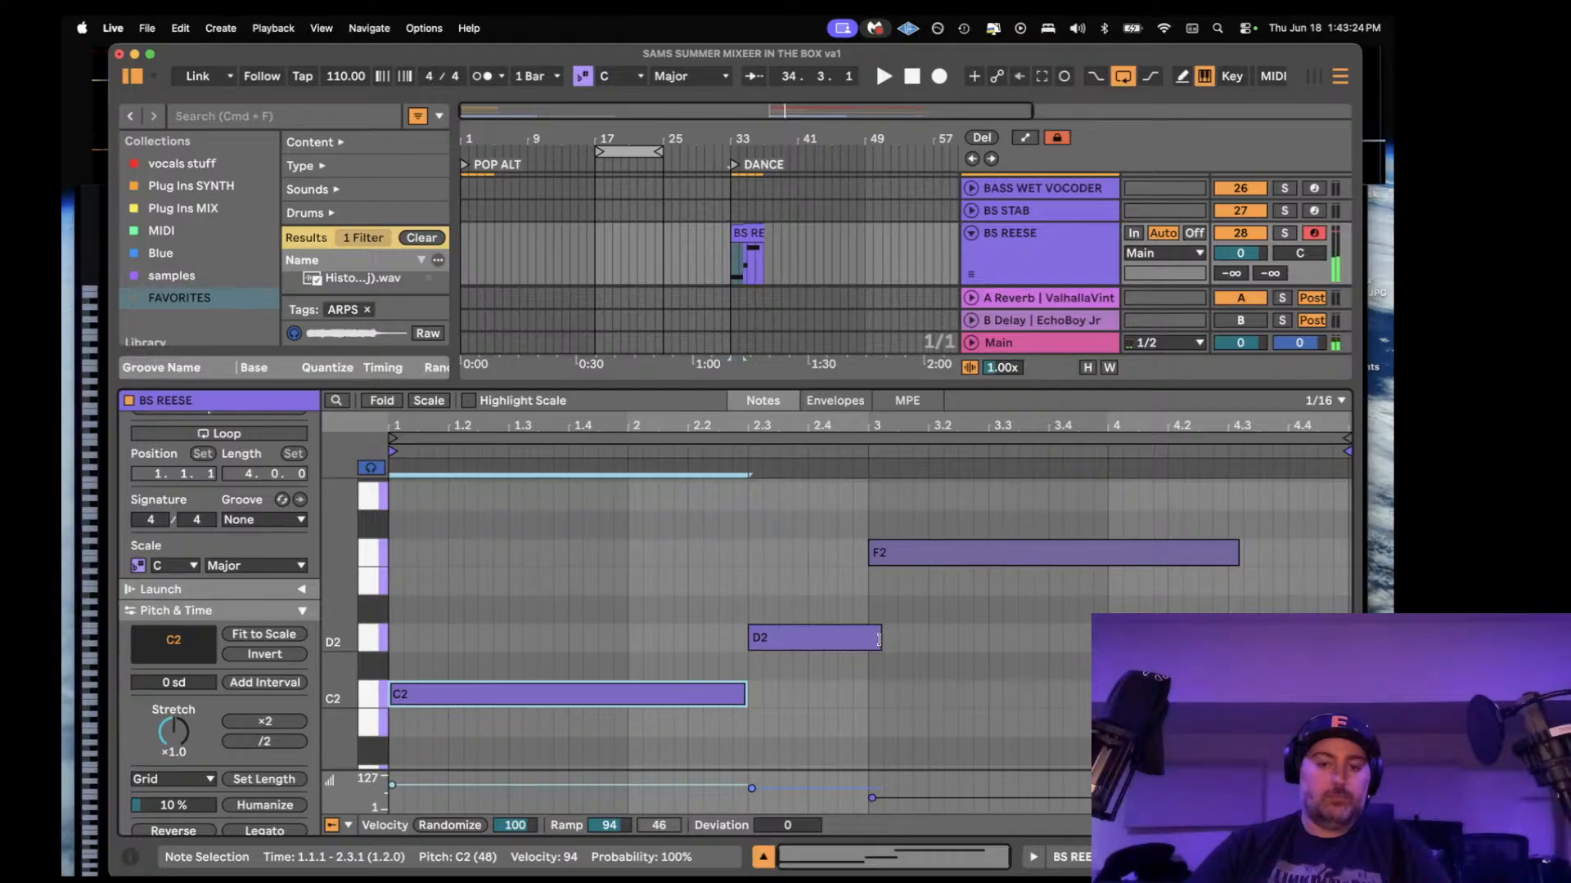
drag(878, 639, 864, 639)
key(space)
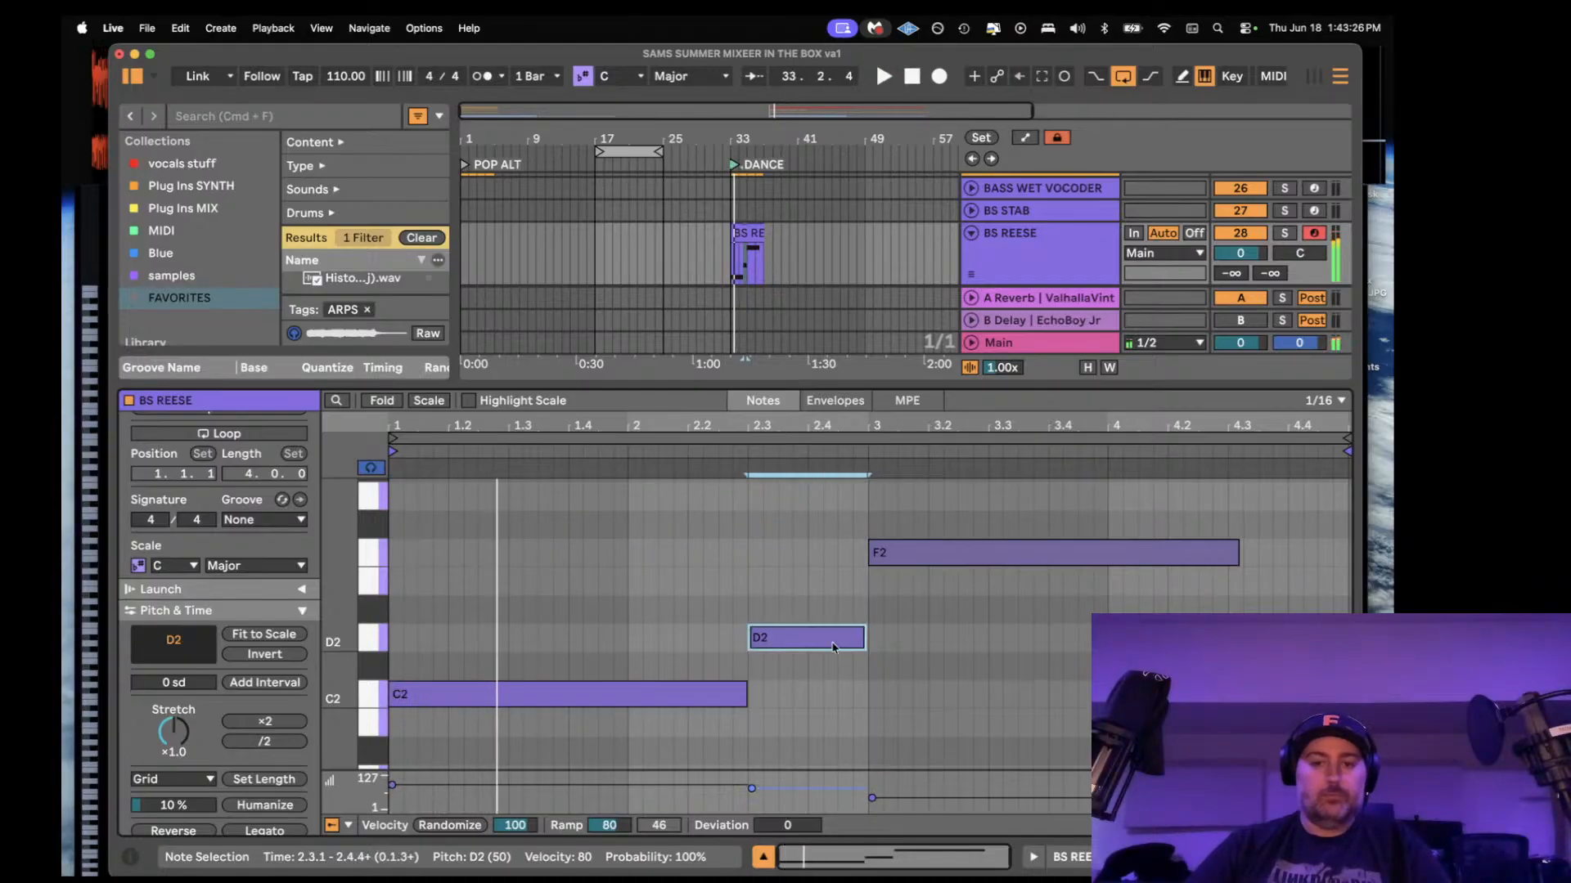
- Add an E2 note from the middle of beat 1.2 to about beat 1.4 in the BS REESE clip and close the note editor
double_click(484, 581)
drag(491, 581, 559, 586)
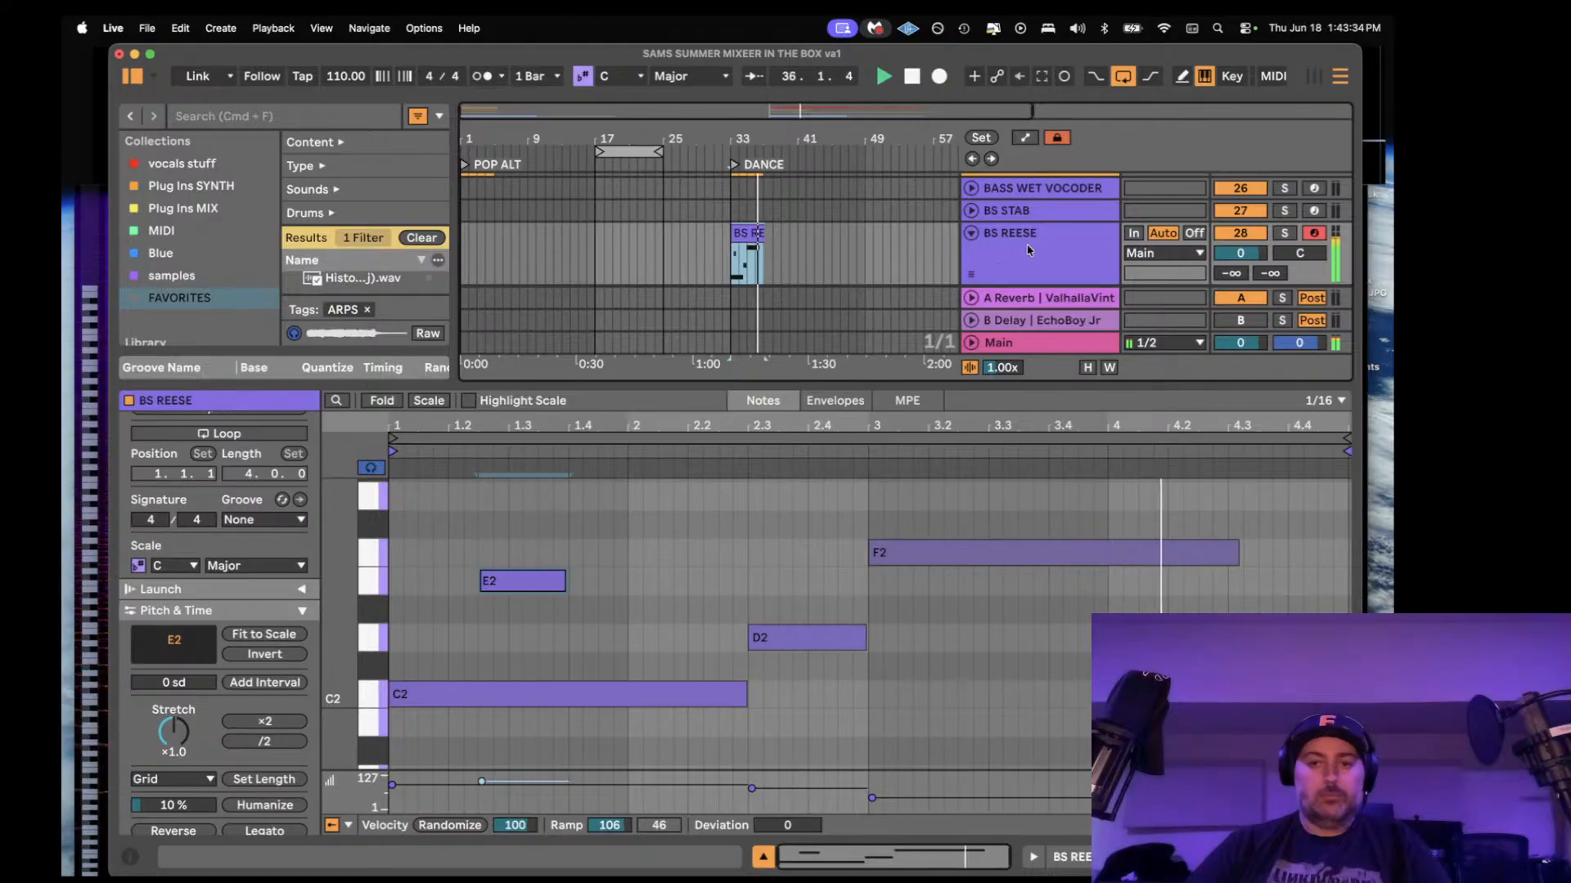
click(1026, 281)
click(1034, 857)
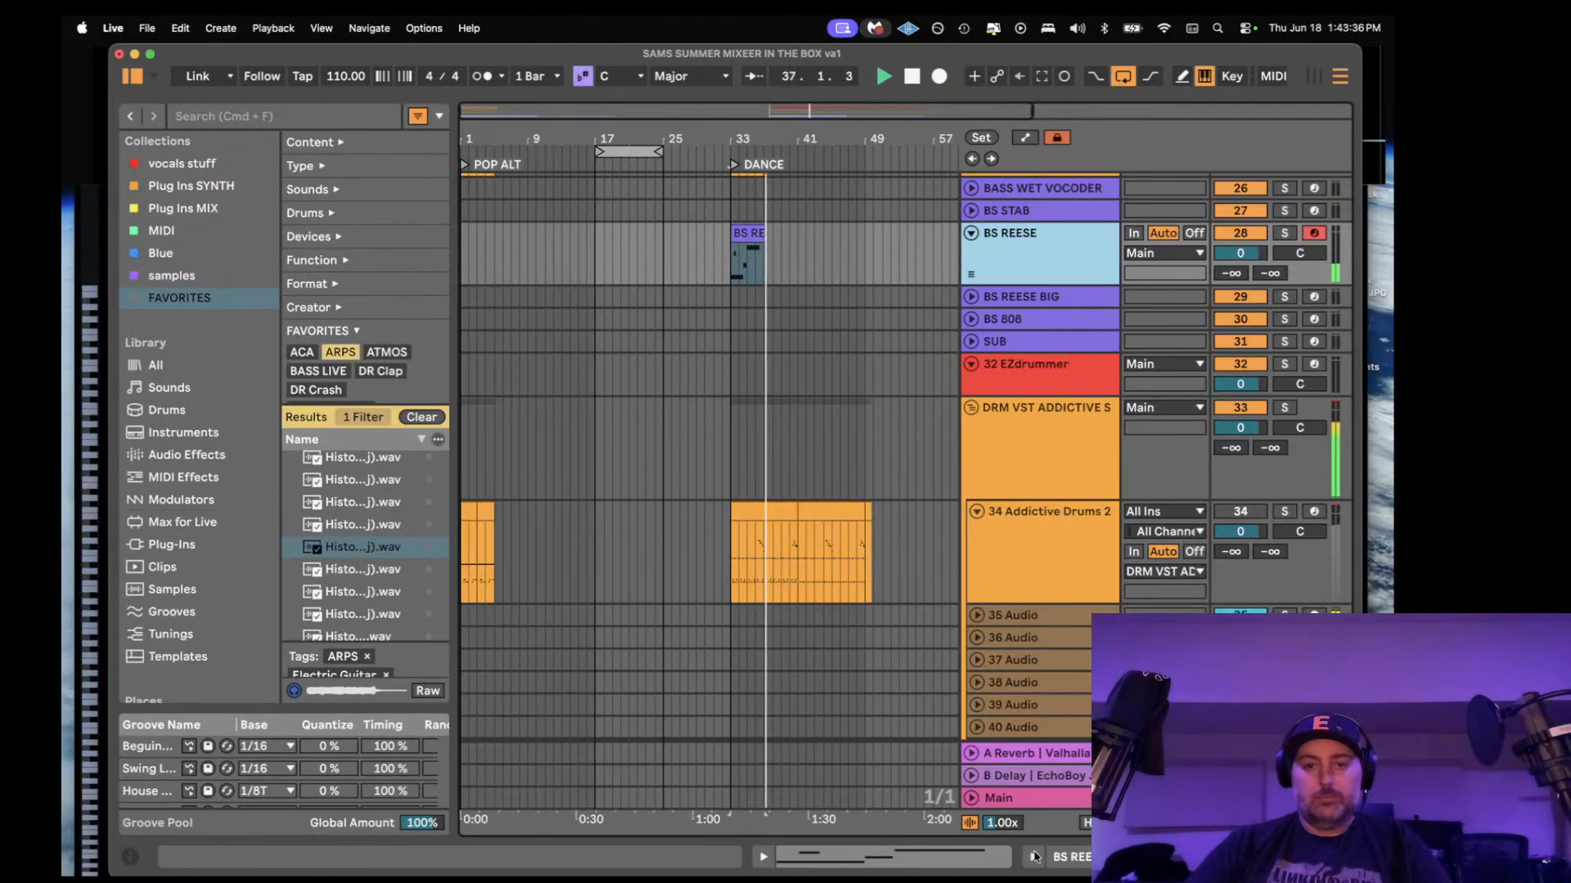
- Copy the BS REESE clip from the DANCE section to bar 1 on the same track and play it
scroll(811, 470, up, 3)
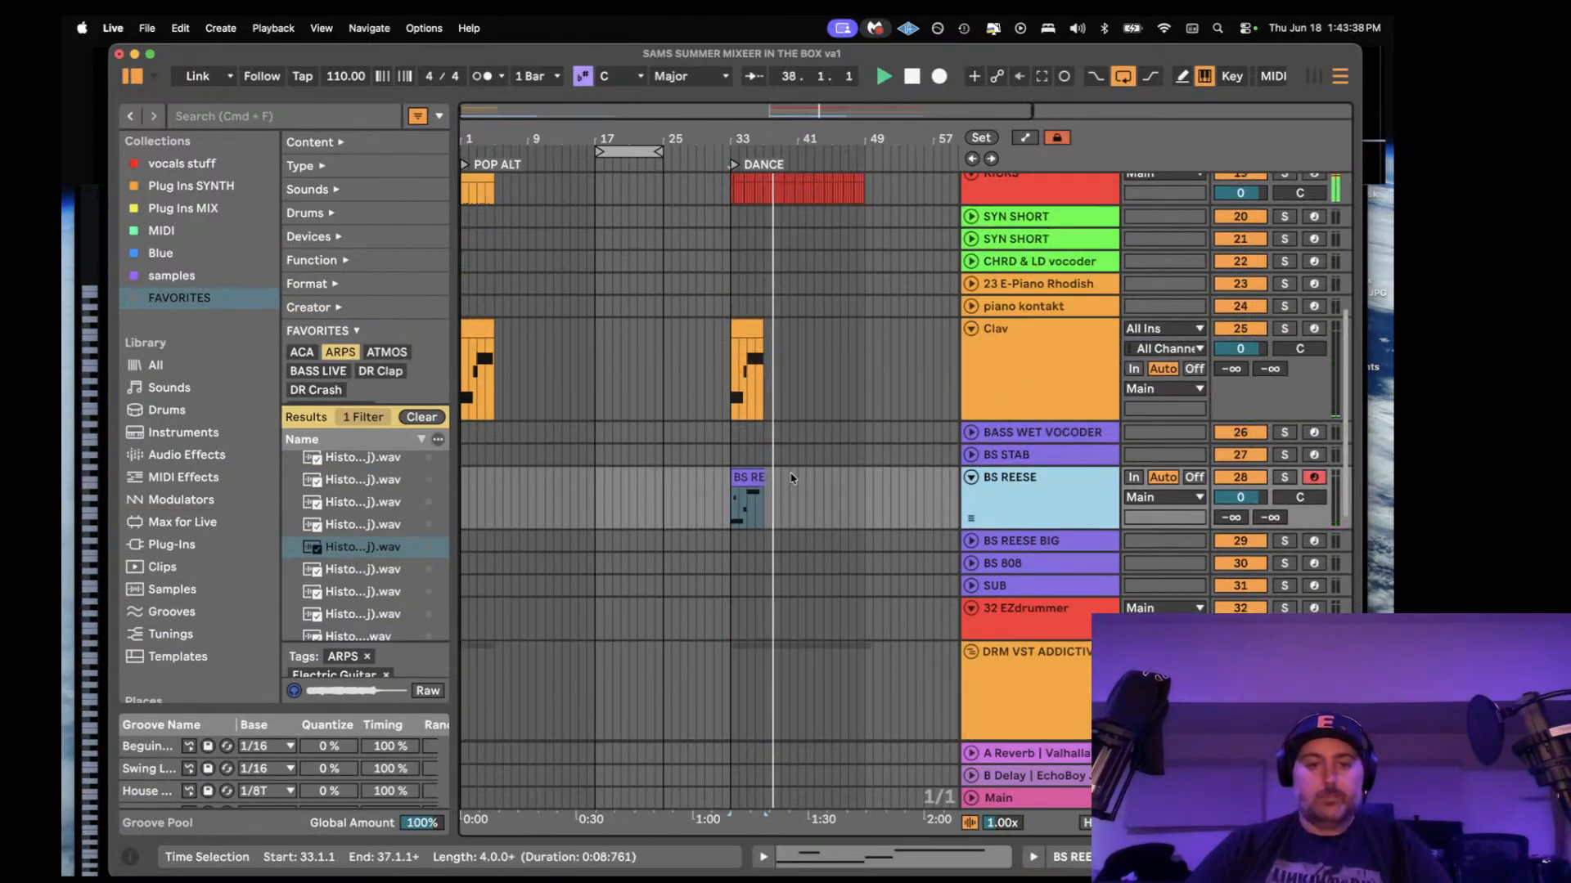
click(741, 481)
click(462, 492)
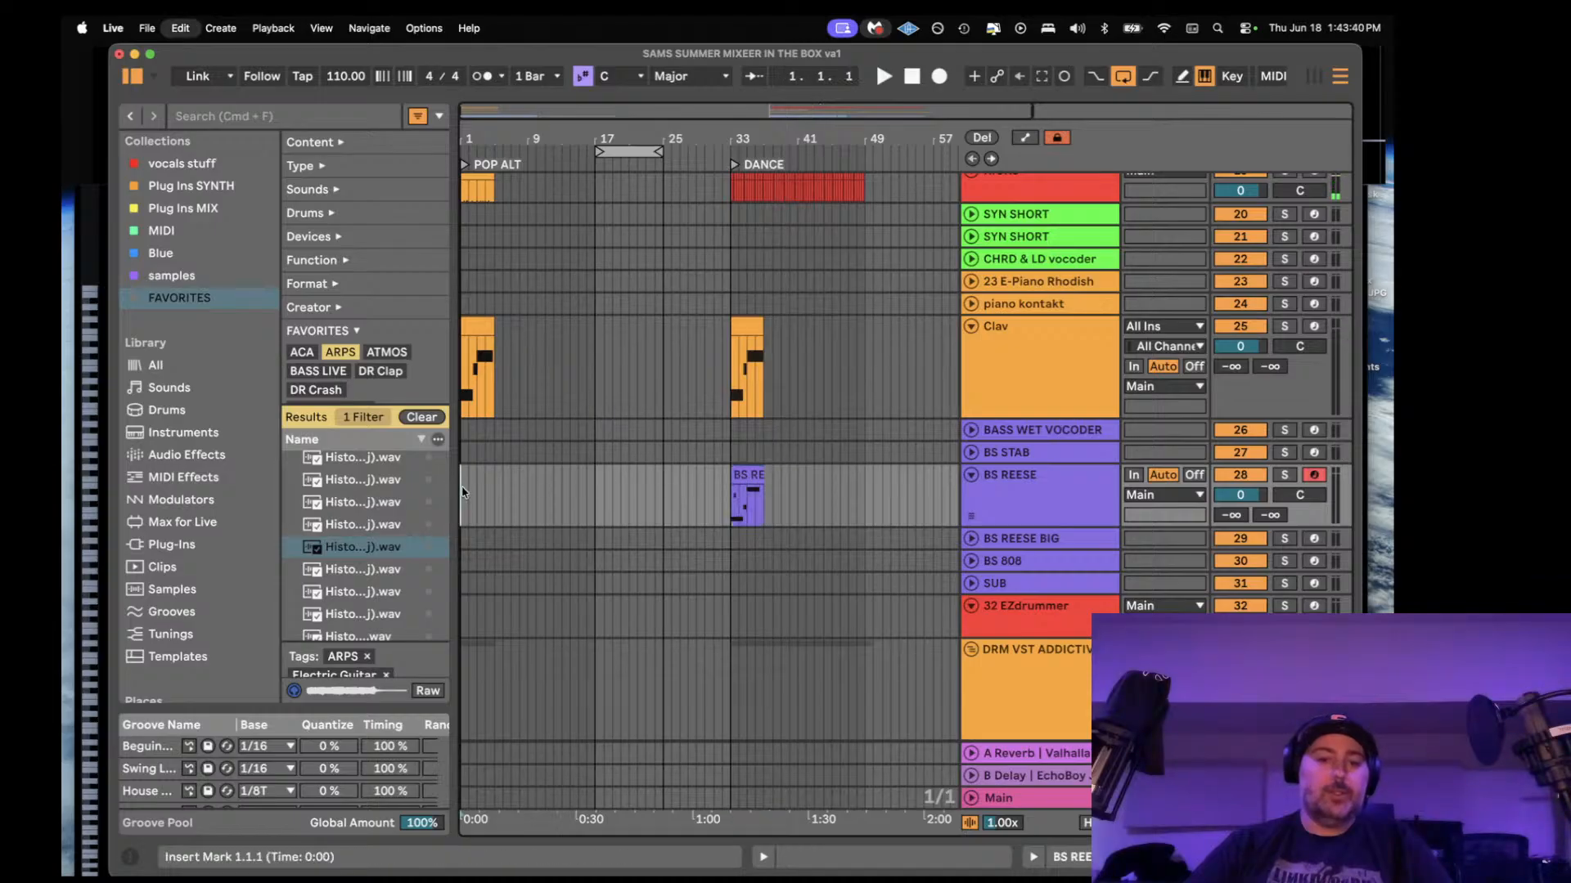
key(super+v)
key(space)
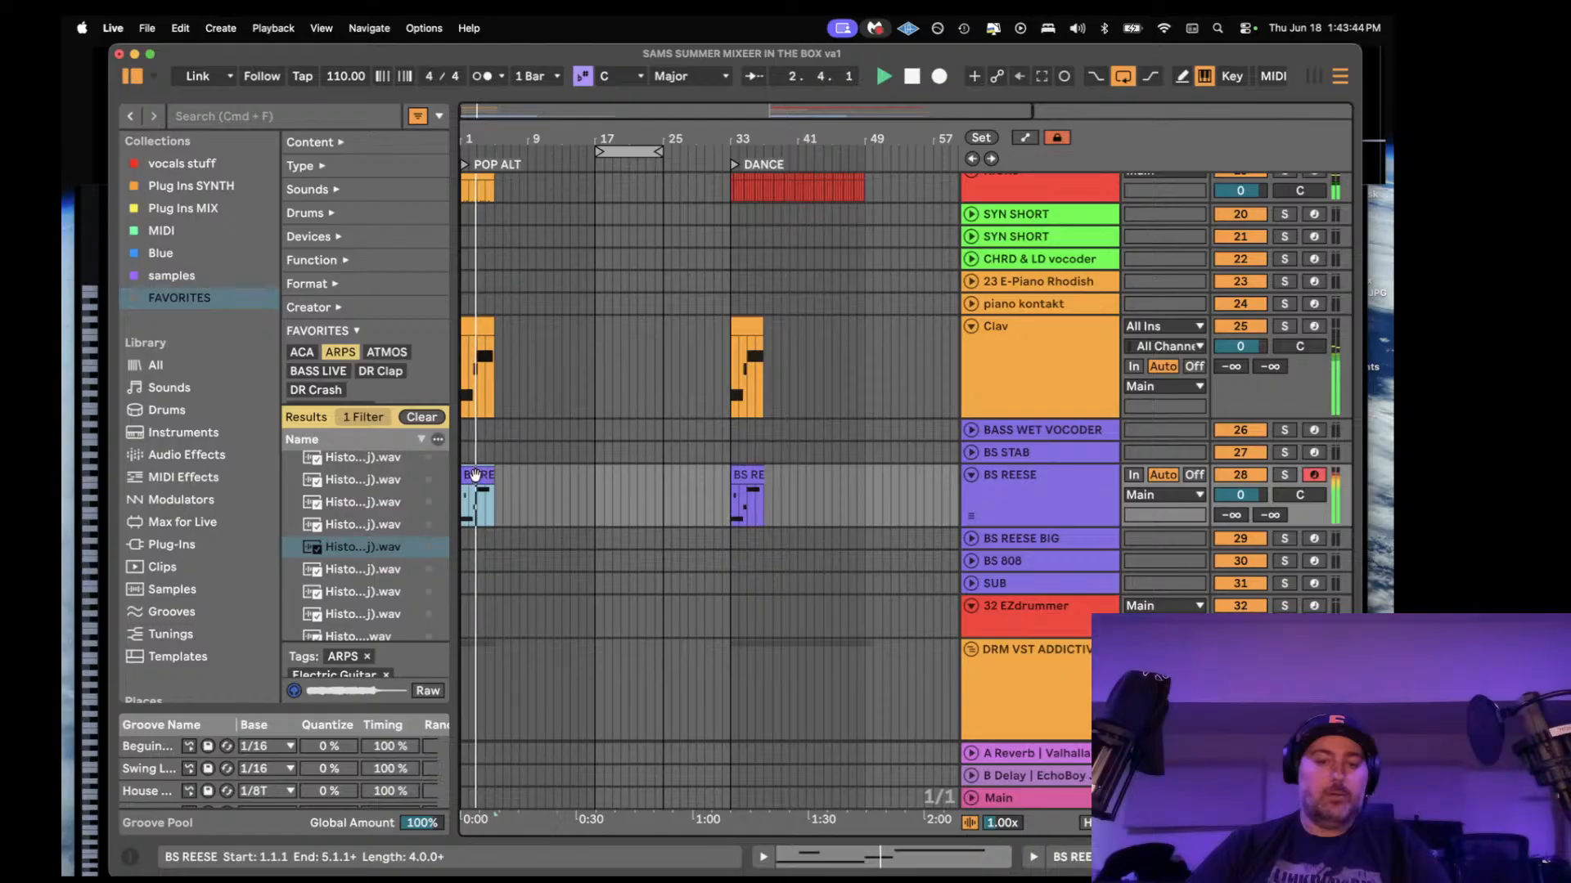
- Try the copied bass clip at bar 1 on the BS STAB track, and move it to the SUB track for playback
drag(476, 475, 472, 452)
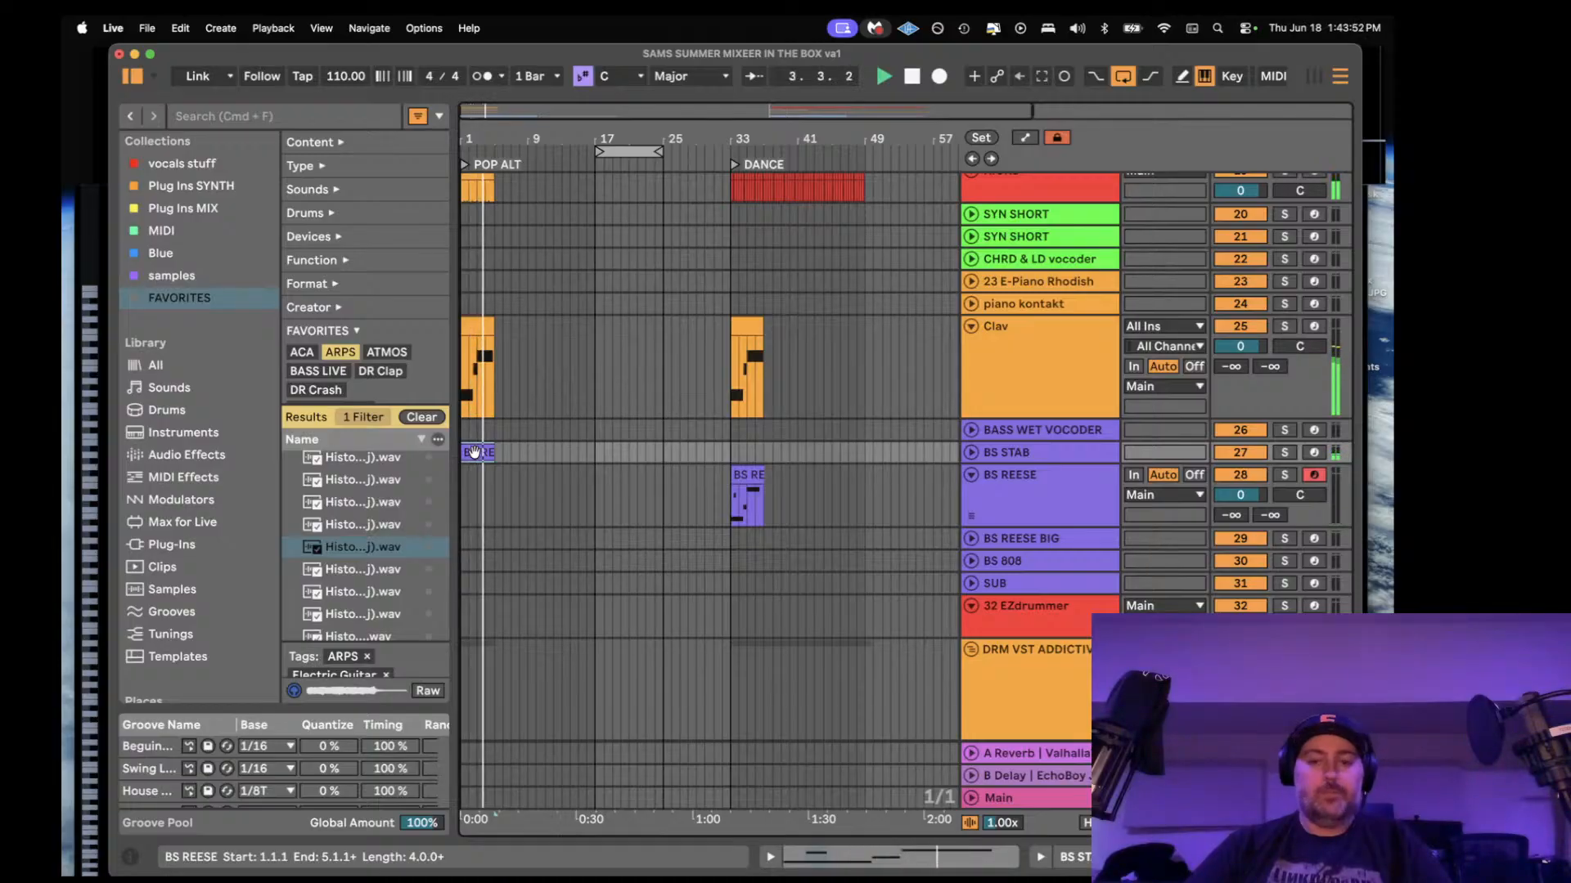
drag(474, 453, 475, 580)
key(space)
key(space)
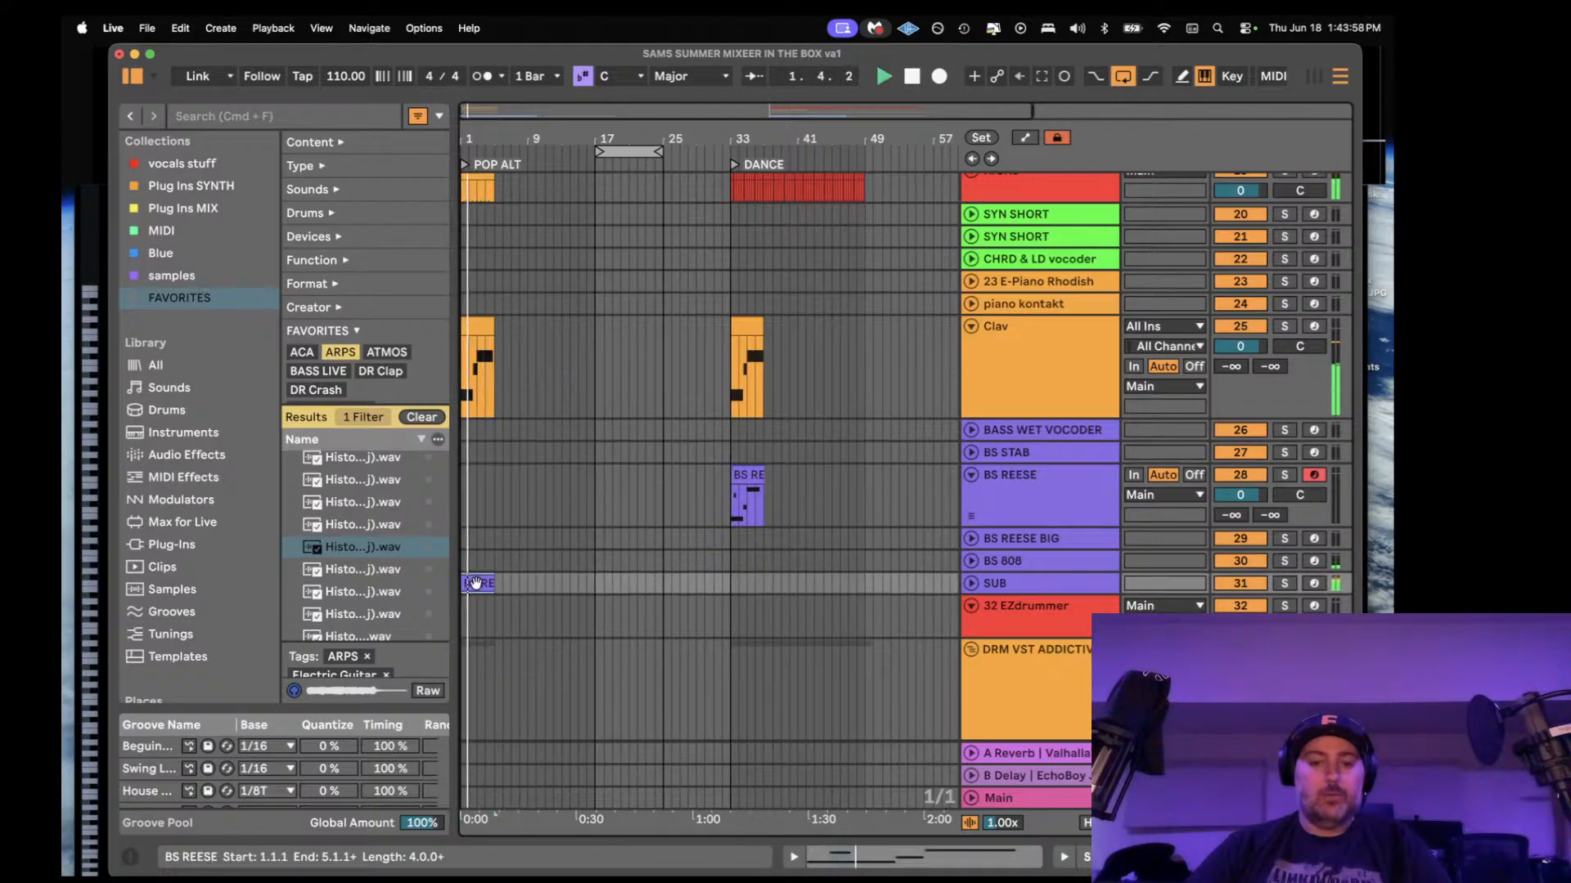
- Transpose all notes of the SUB track's bar 1 clip by octaves so they span C1 to F1
double_click(475, 583)
key(super+a)
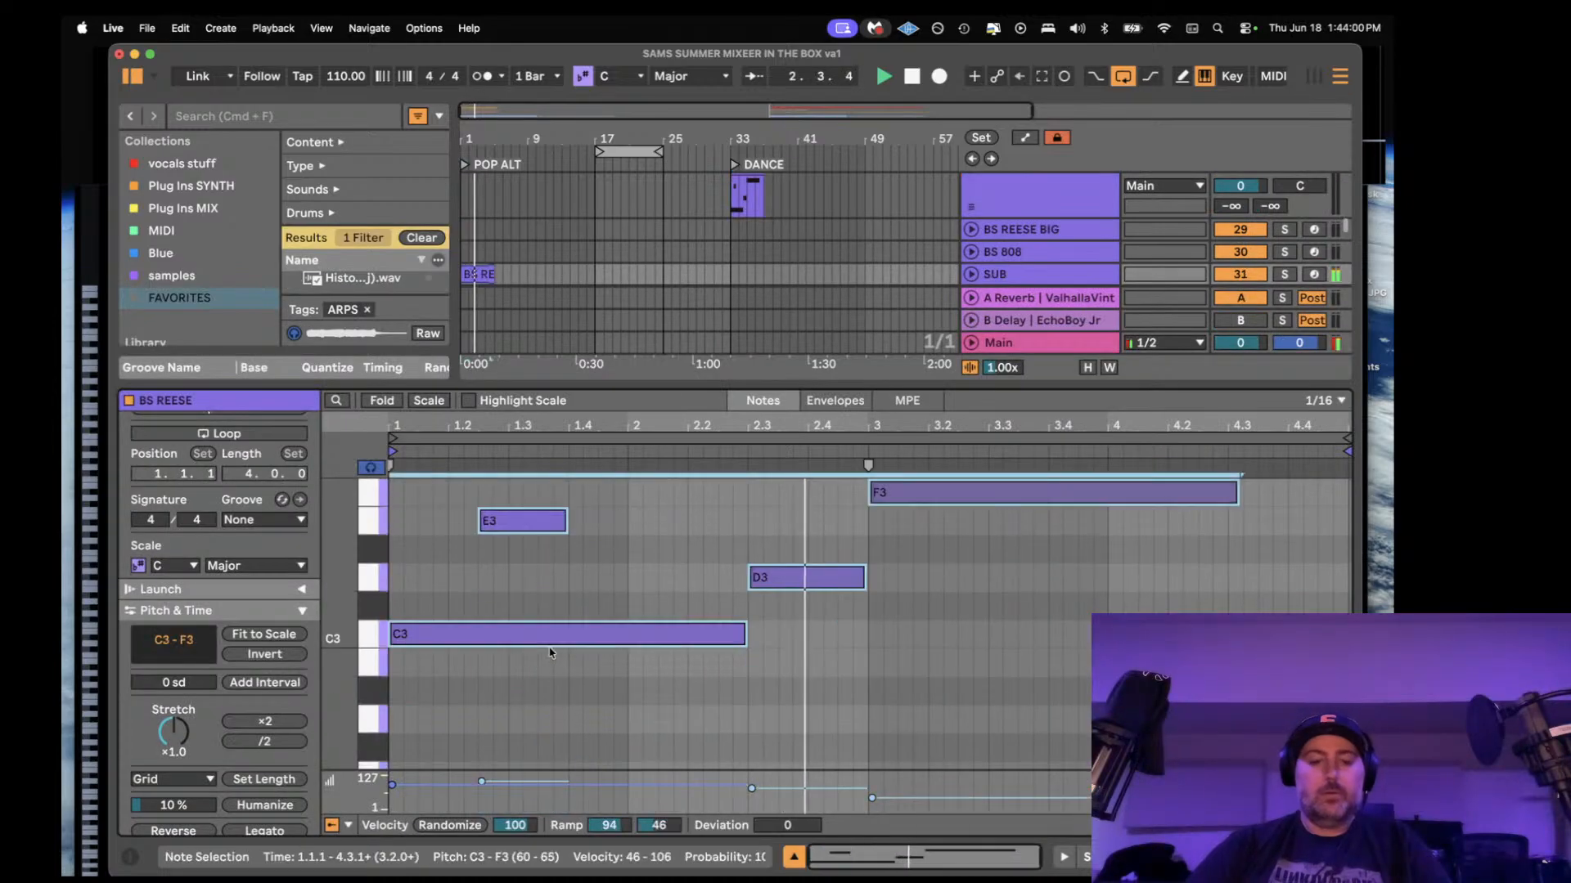
key(shift+Down)
key(shift+Down)
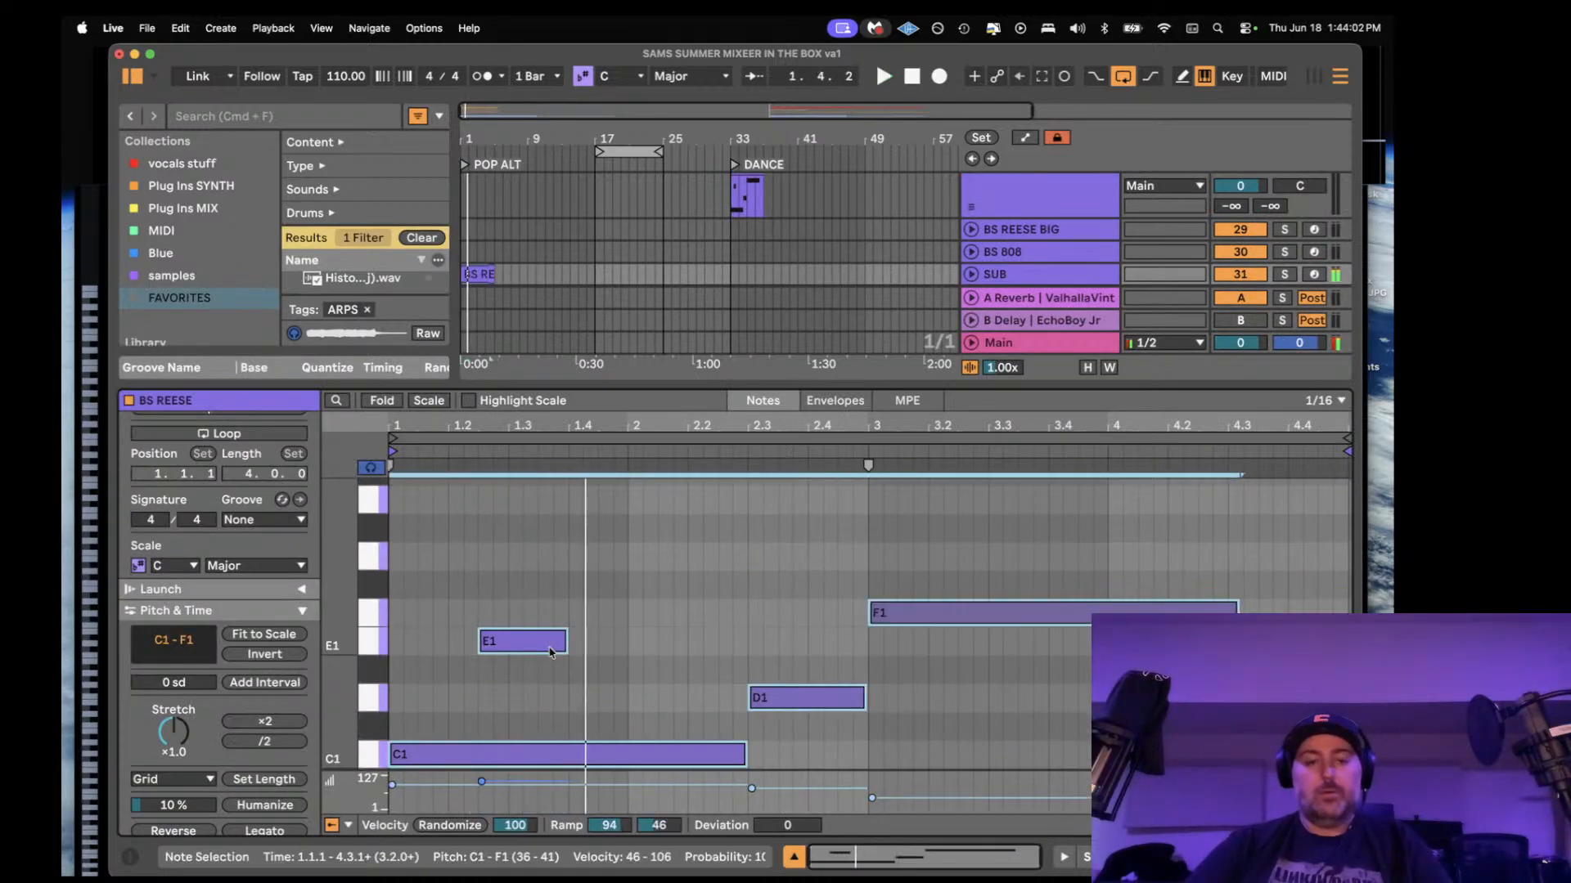
- Check the SUB track's instrument and tuner, and remove the clip at bar 1 from that track
click(1029, 277)
double_click(1029, 278)
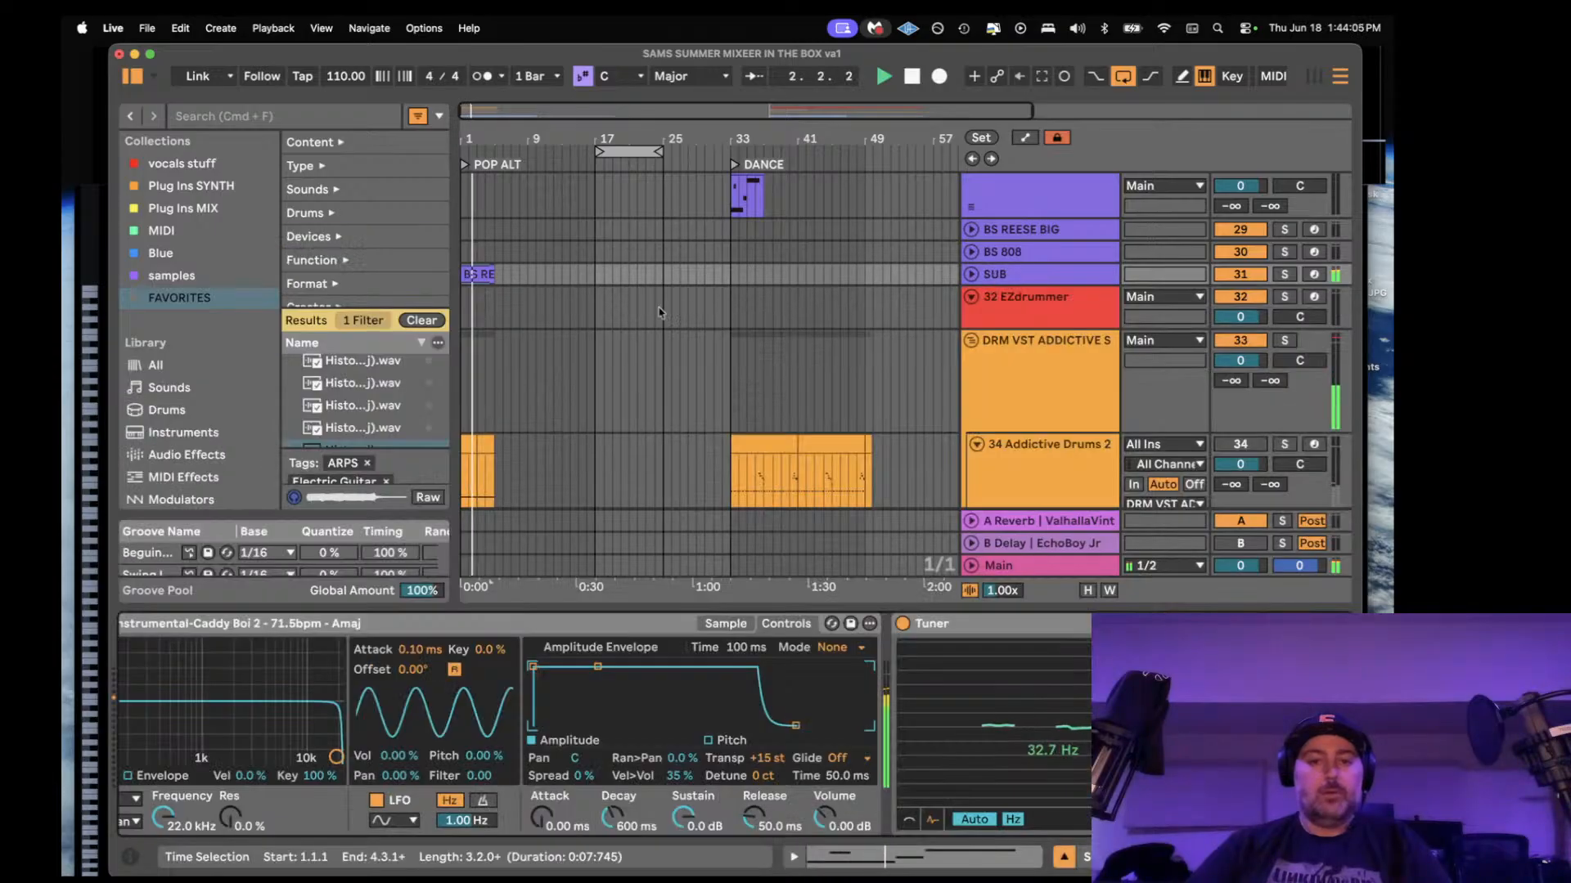
click(477, 274)
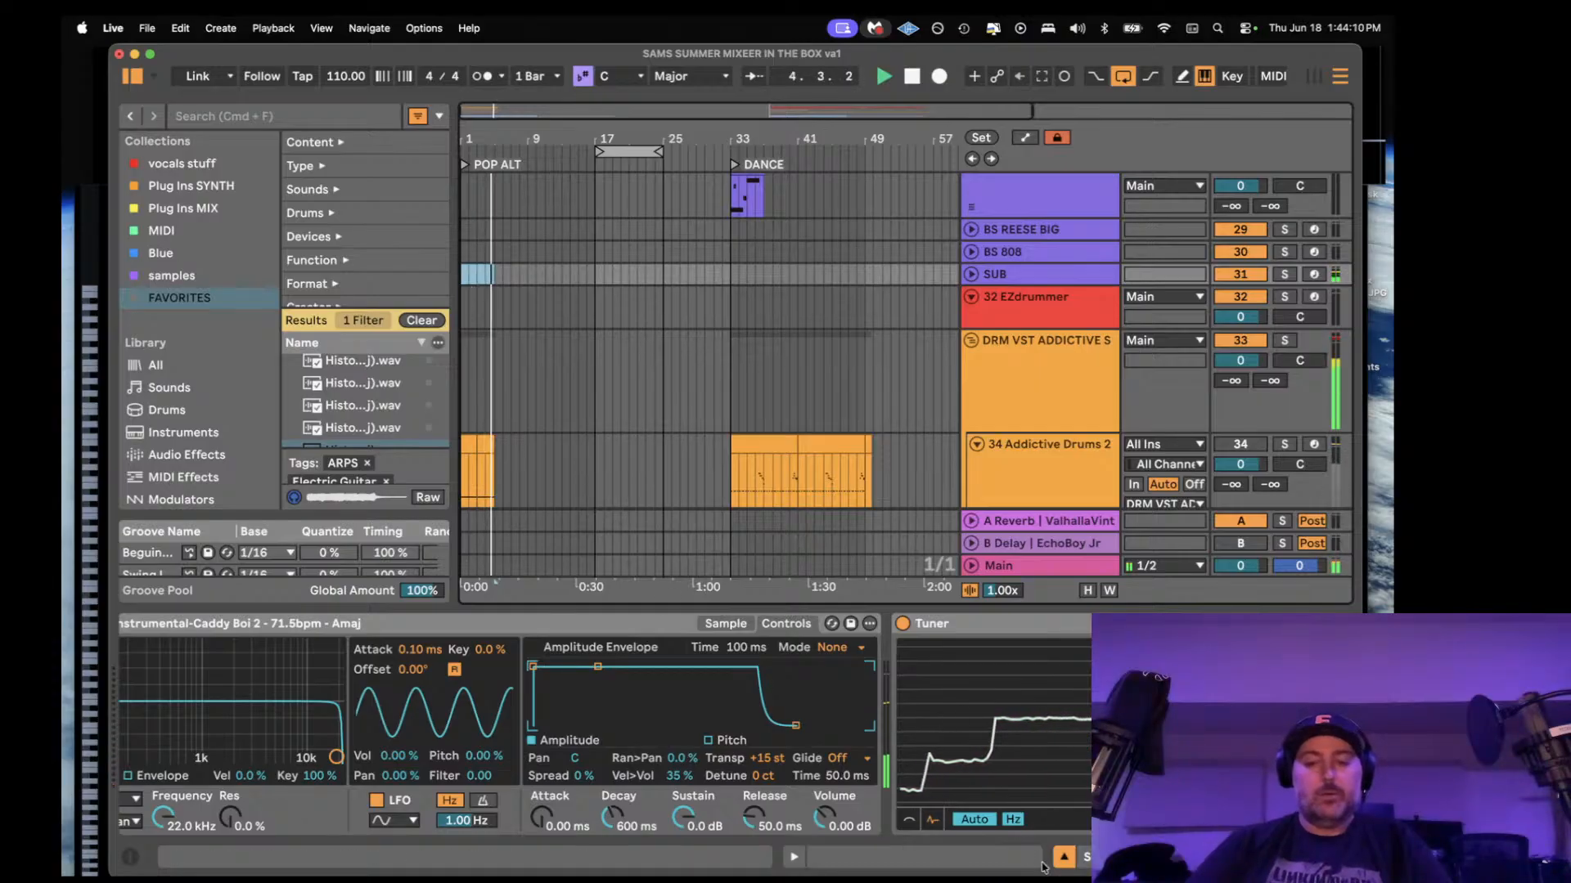
click(1063, 856)
- Play the DANCE section from bar 33 to hear the BS REESE part, select its clip, and stop playback
scroll(732, 329, up, 3)
click(732, 329)
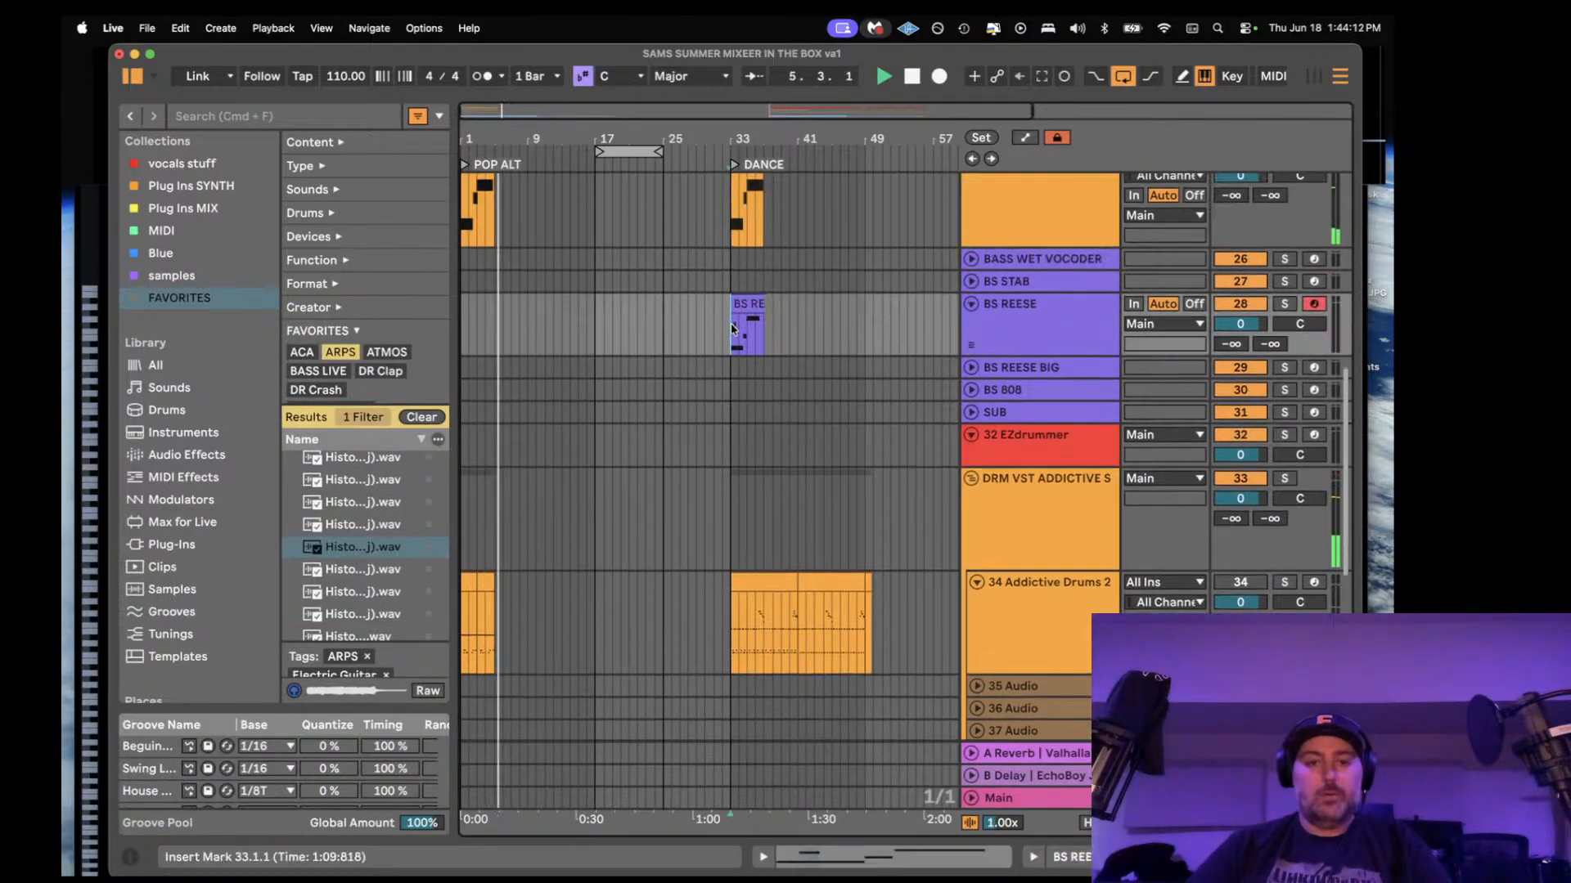
key(space)
key(space)
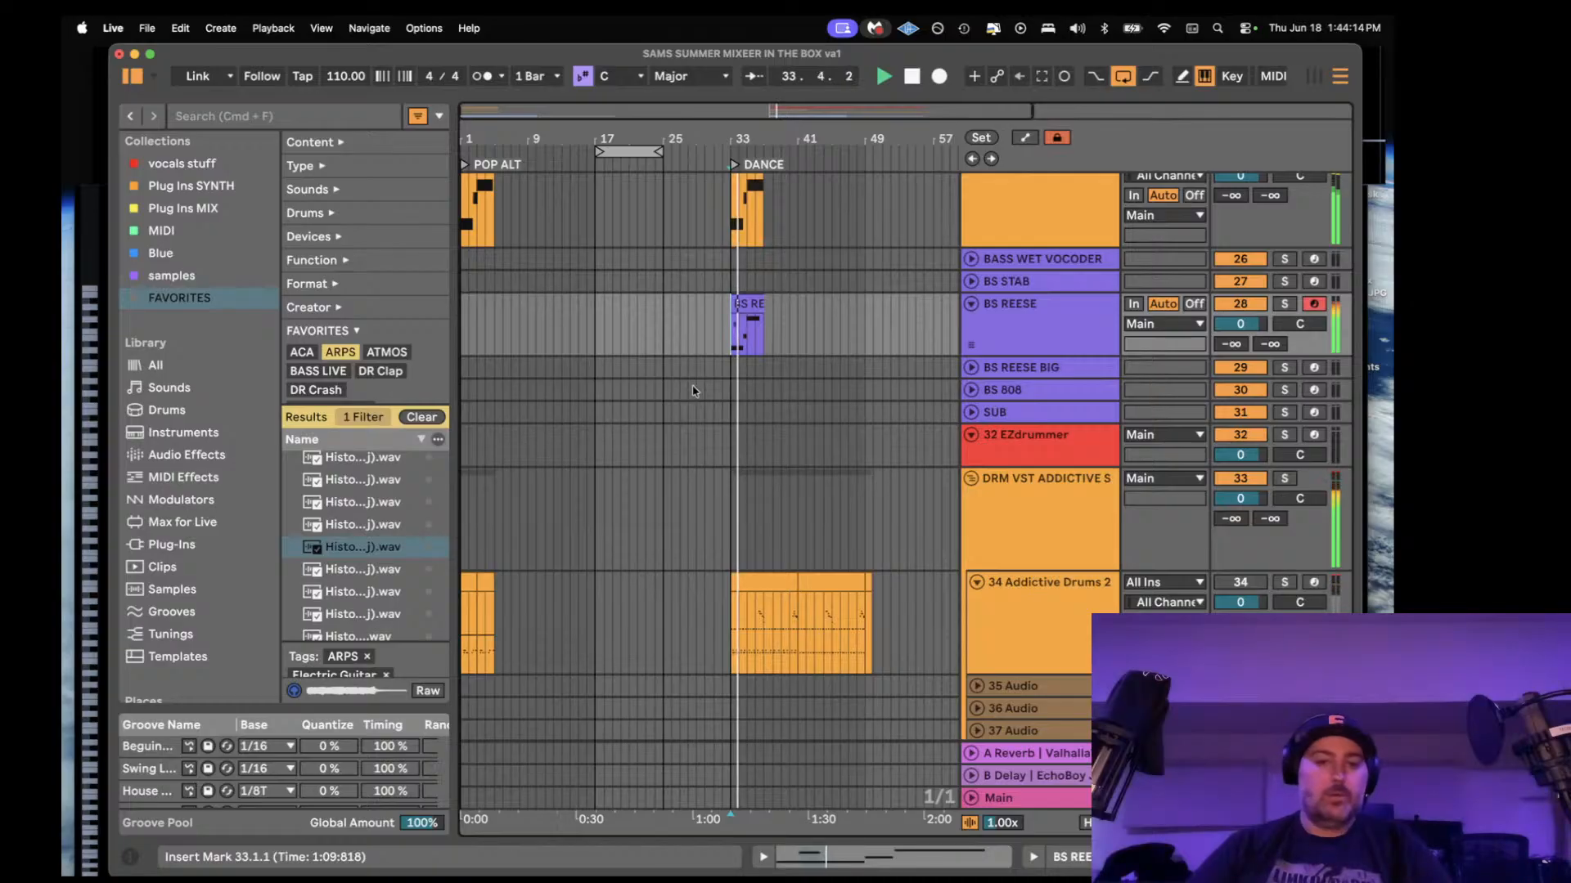
click(726, 414)
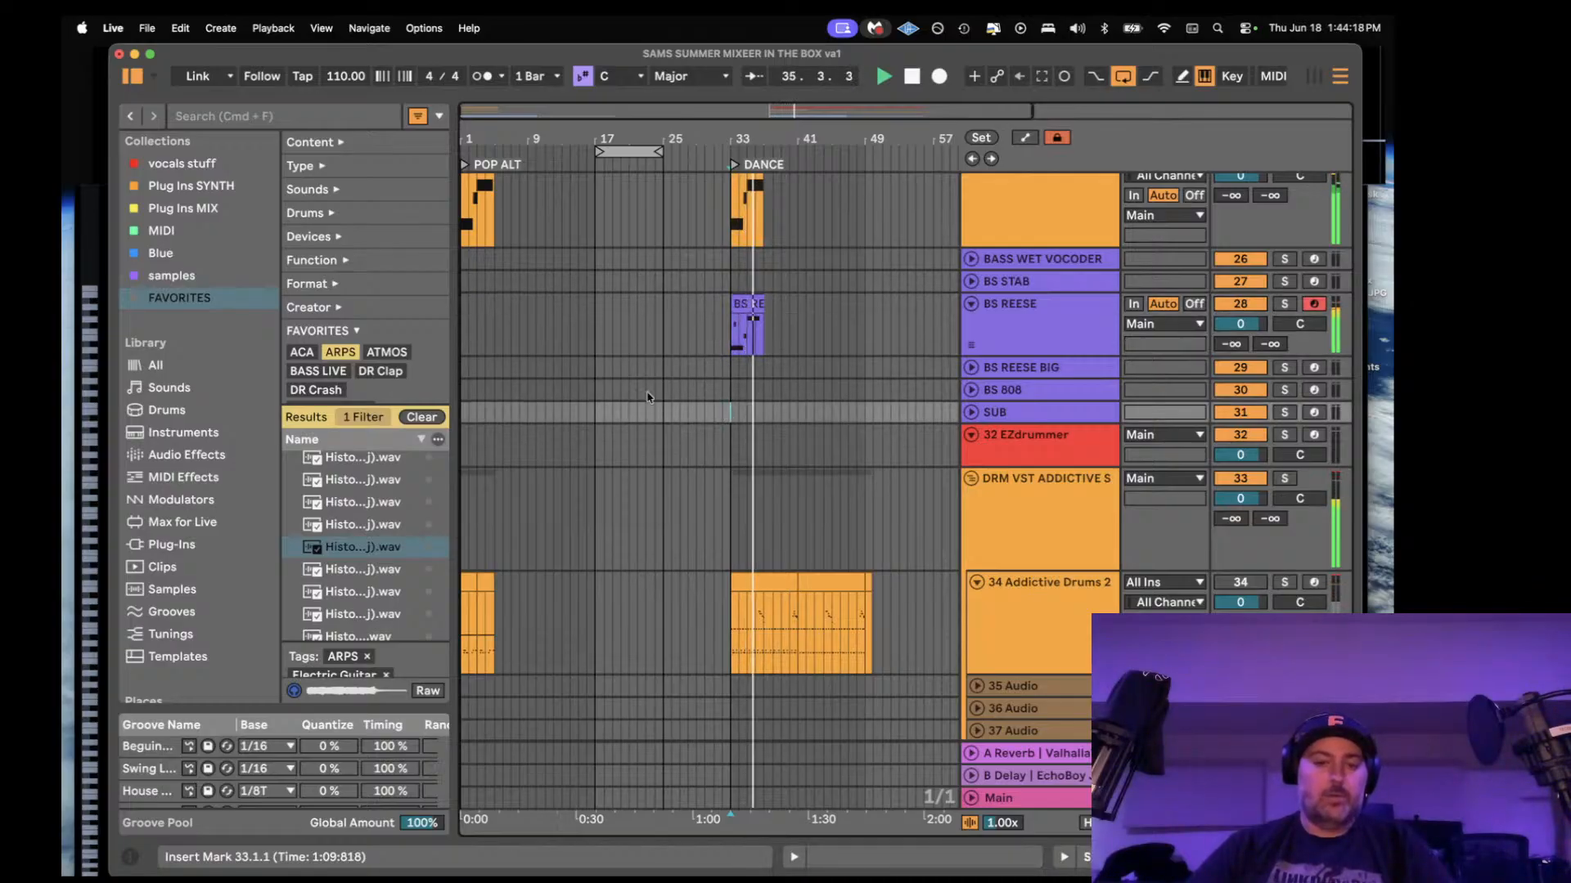
click(744, 327)
key(space)
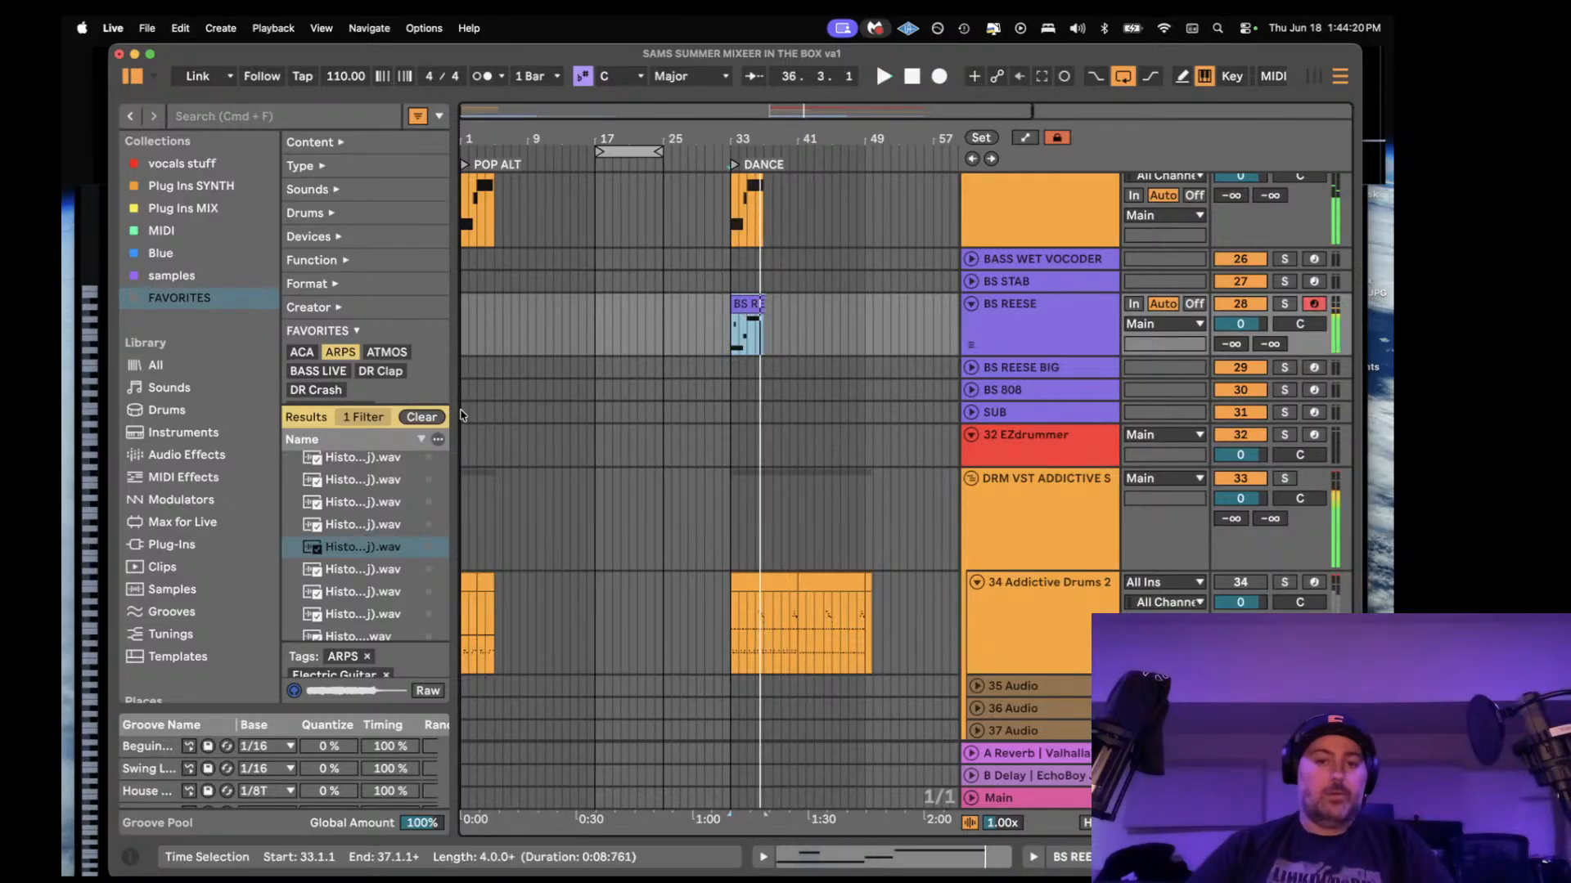
- Paste the BS REESE bass clip at bar 1 of the SUB track, play it, and open its notes
click(464, 414)
key(super+v)
key(space)
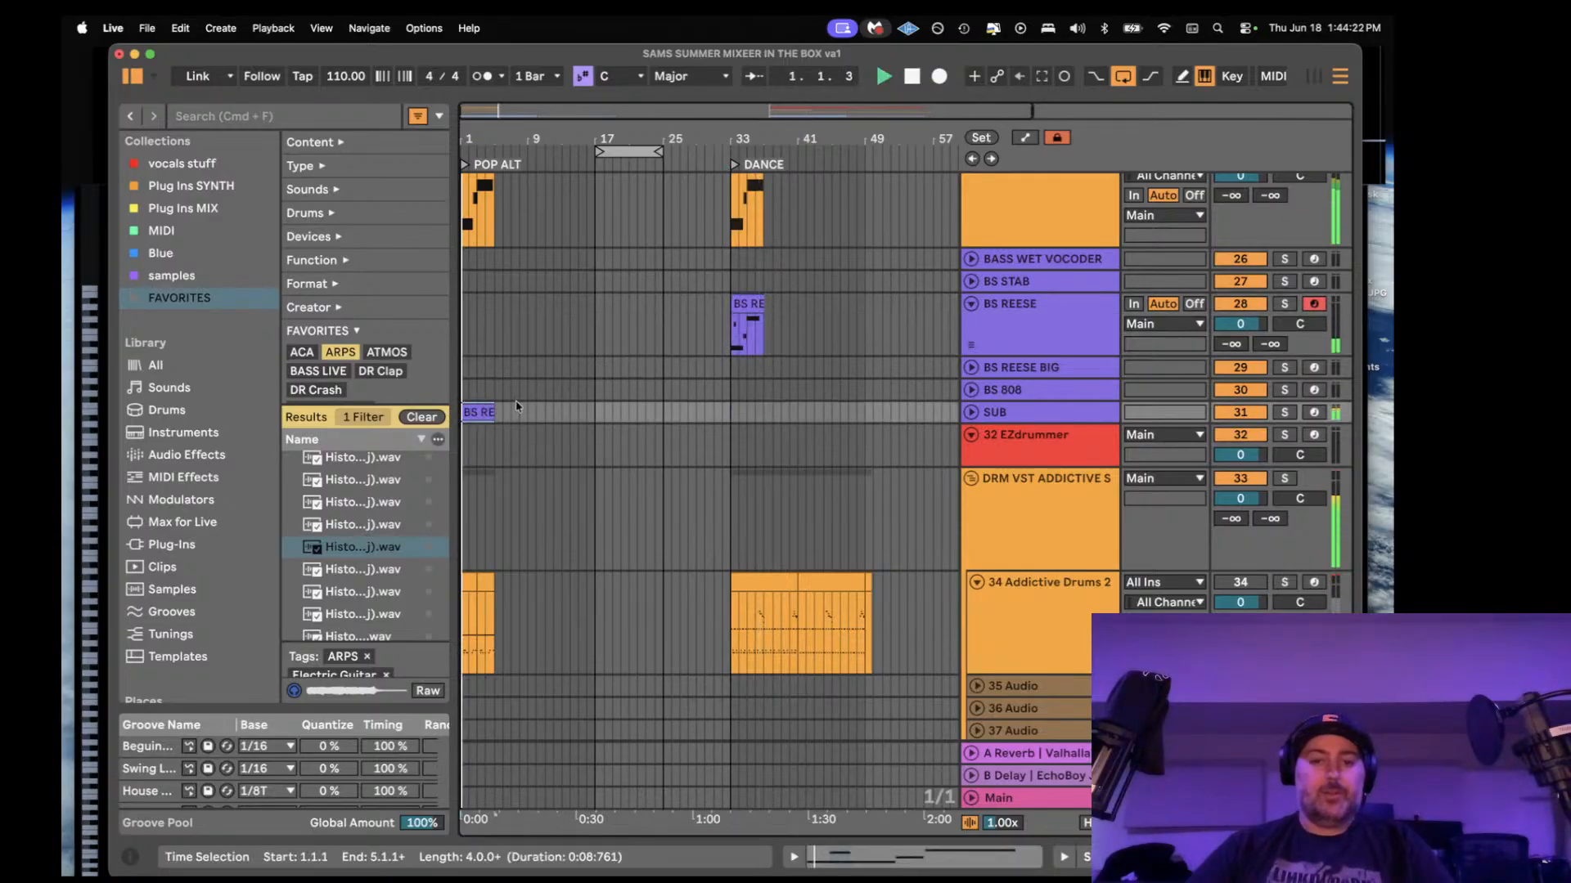
double_click(475, 411)
key(space)
- Move the SUB clip's first two notes to D and E, transpose all notes to span D1 to F1, and check playback with the track's tuner
click(622, 588)
key(super+a)
double_click(503, 582)
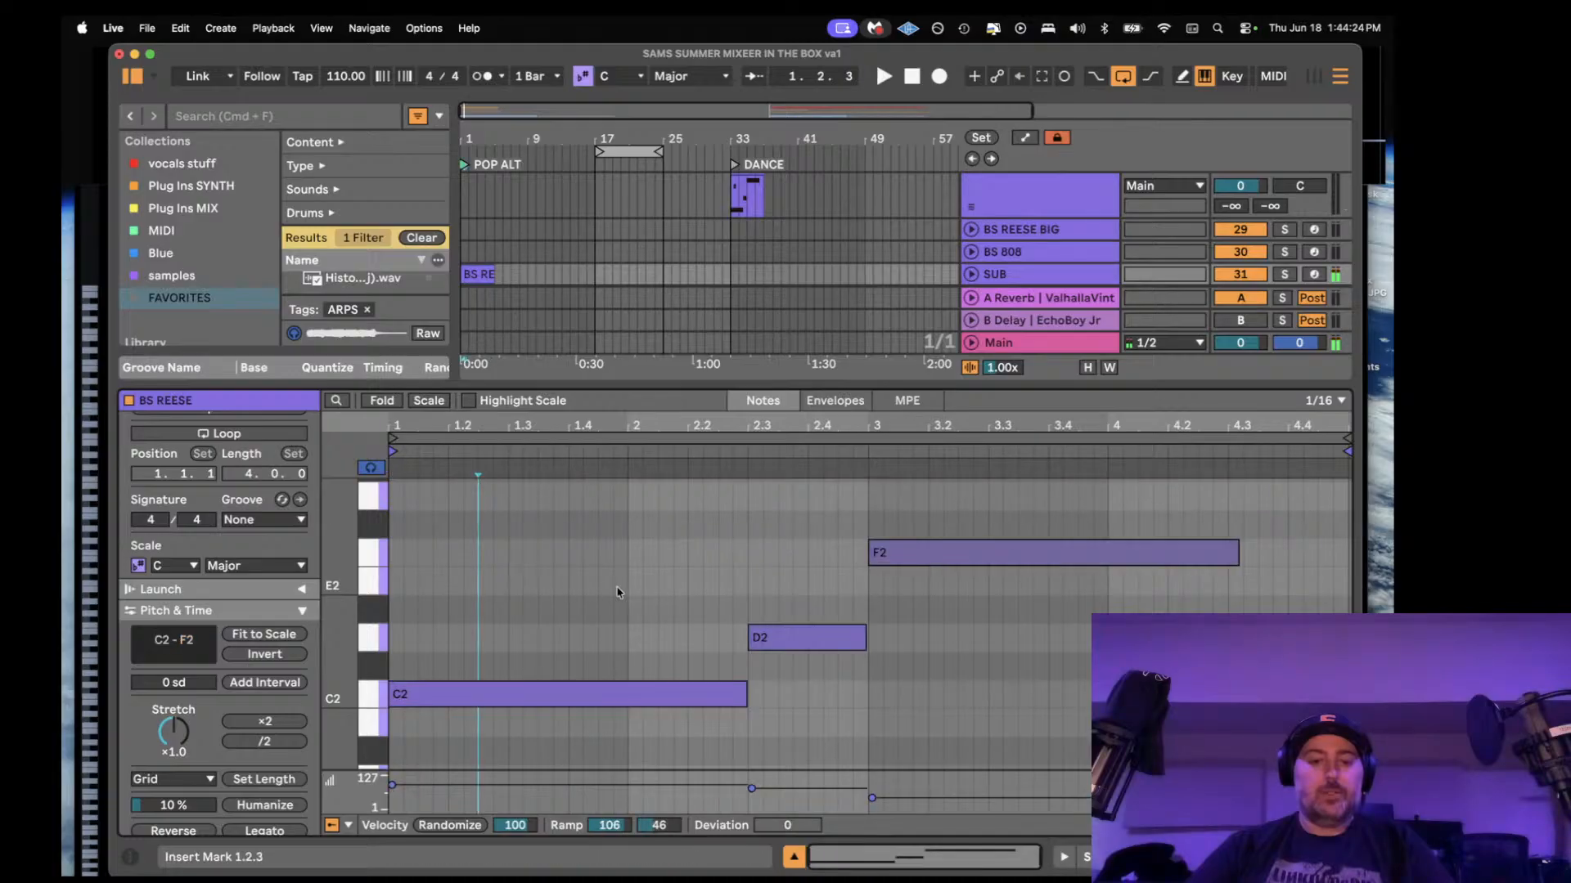
drag(617, 691, 625, 644)
drag(772, 639, 777, 585)
key(super+a)
key(shift+Down)
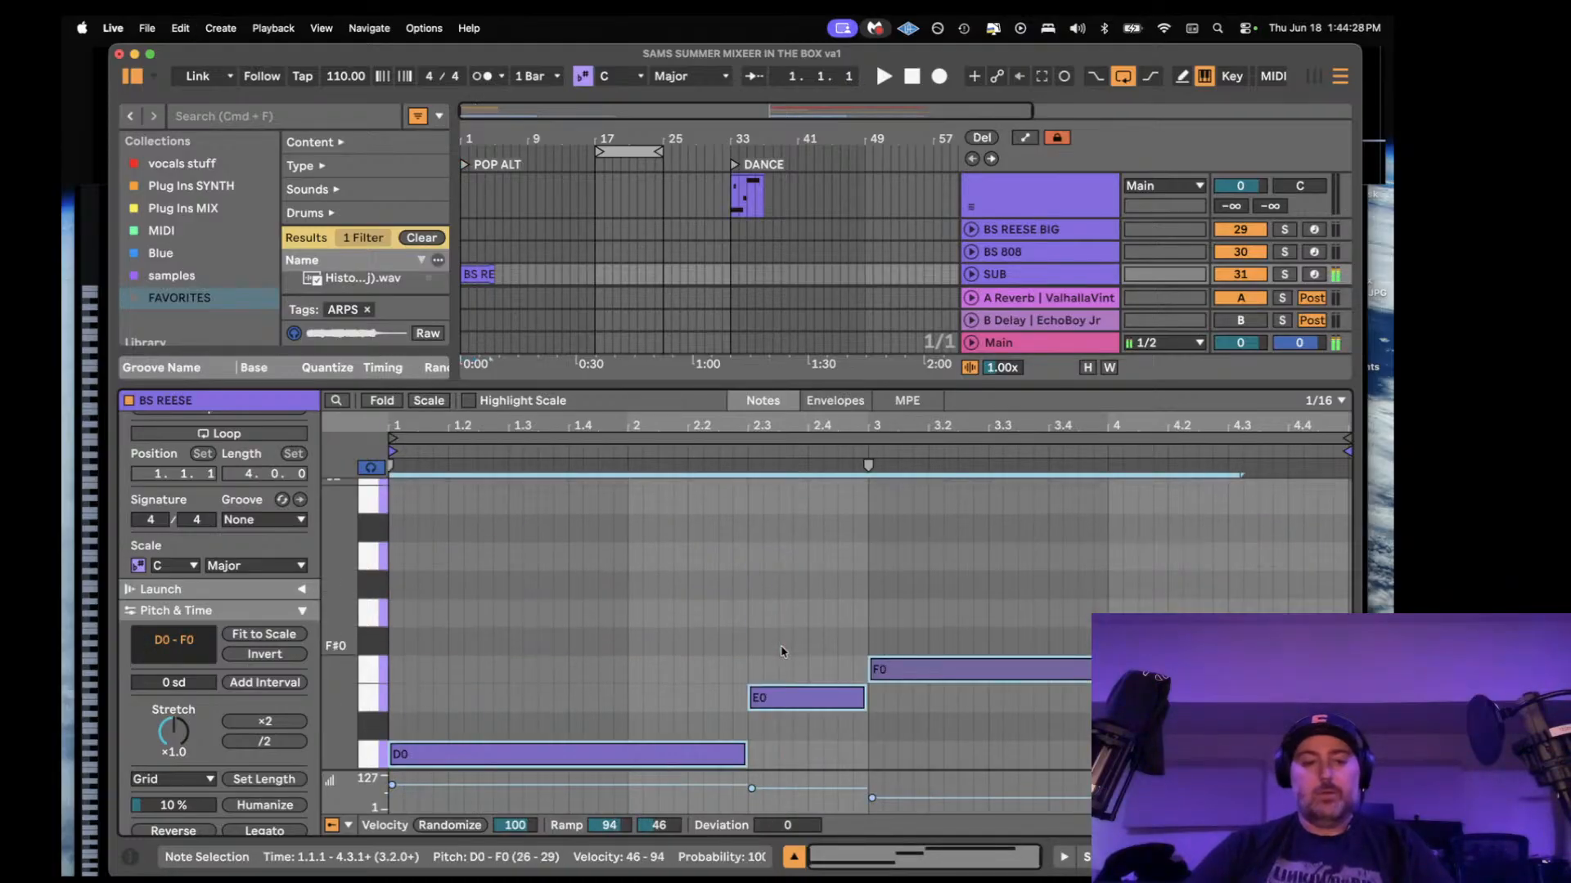
key(shift+Up)
key(space)
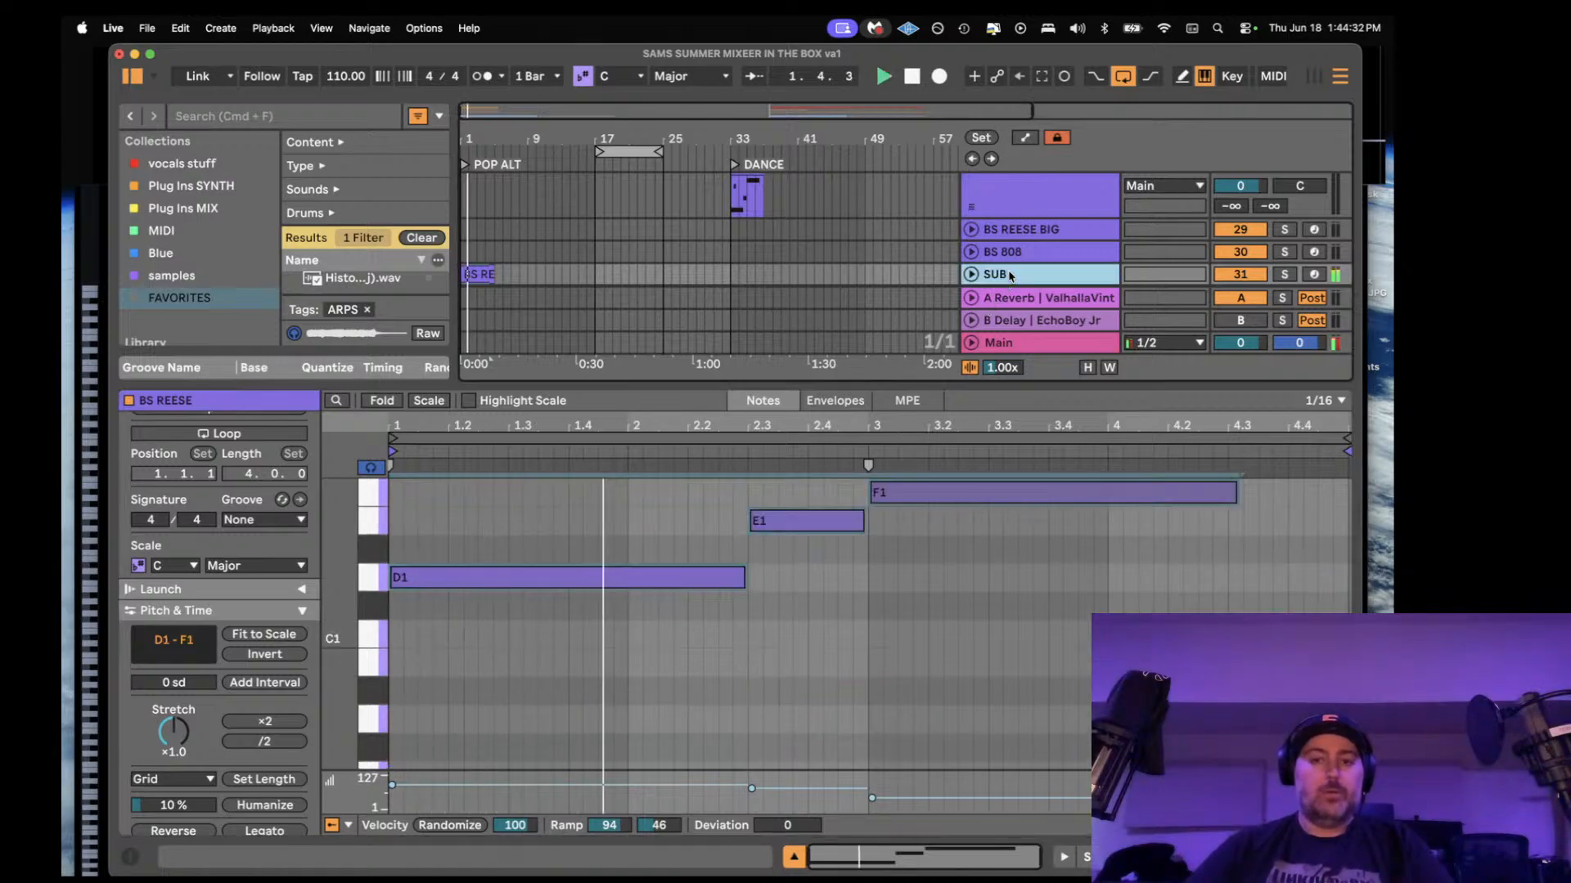
click(982, 278)
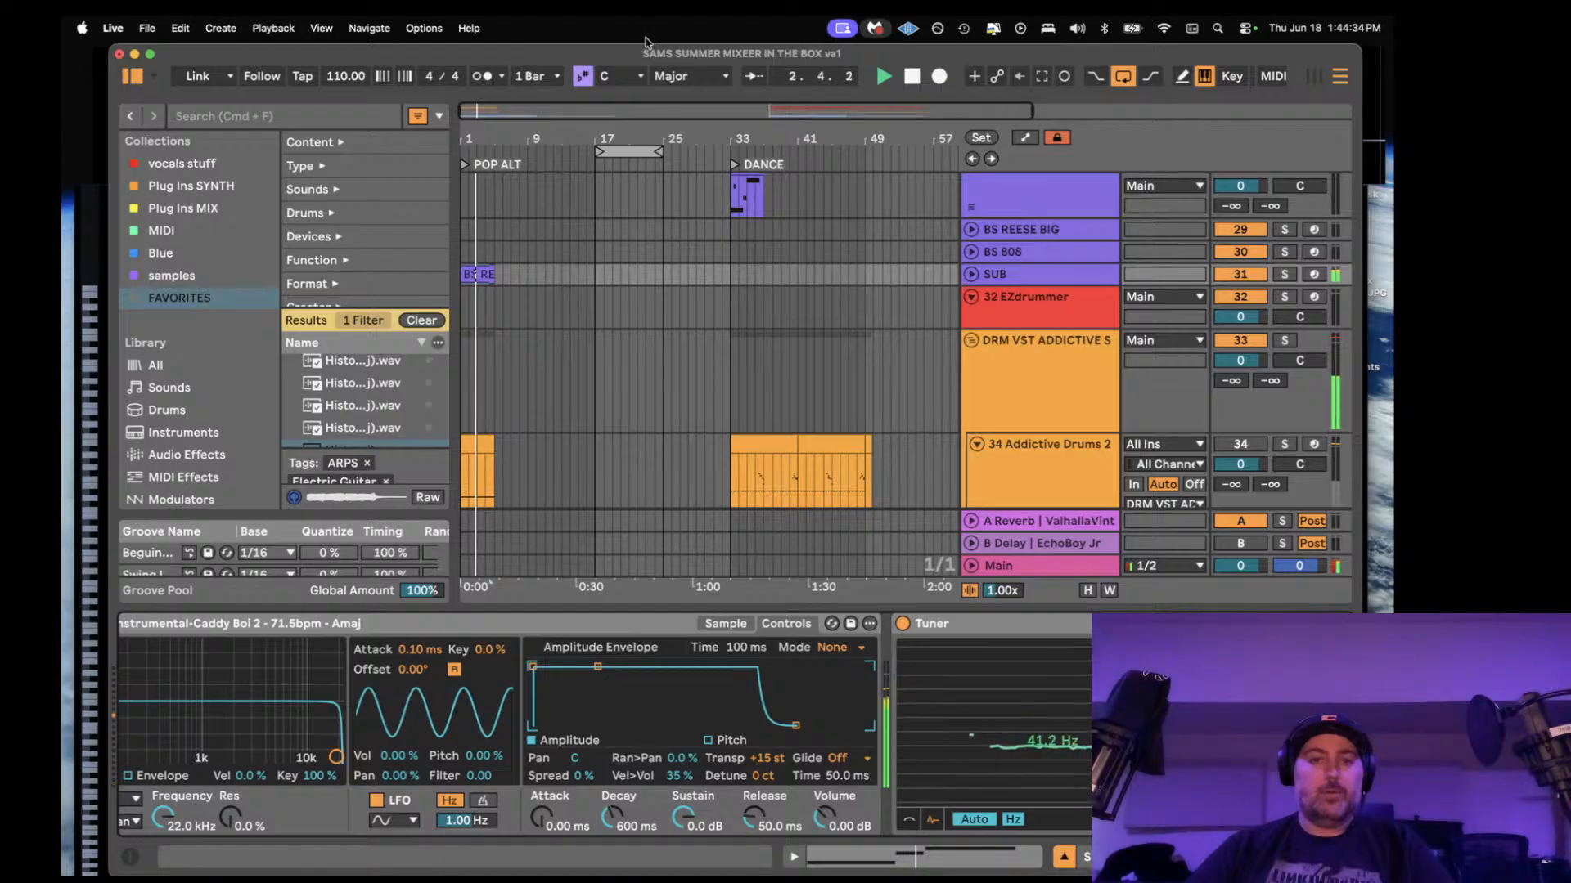
- Move the project window aside, switch to MiniMeters, and set its audio source to Audio Server (Plug-In)
drag(618, 58, 842, 66)
click(279, 115)
click(232, 29)
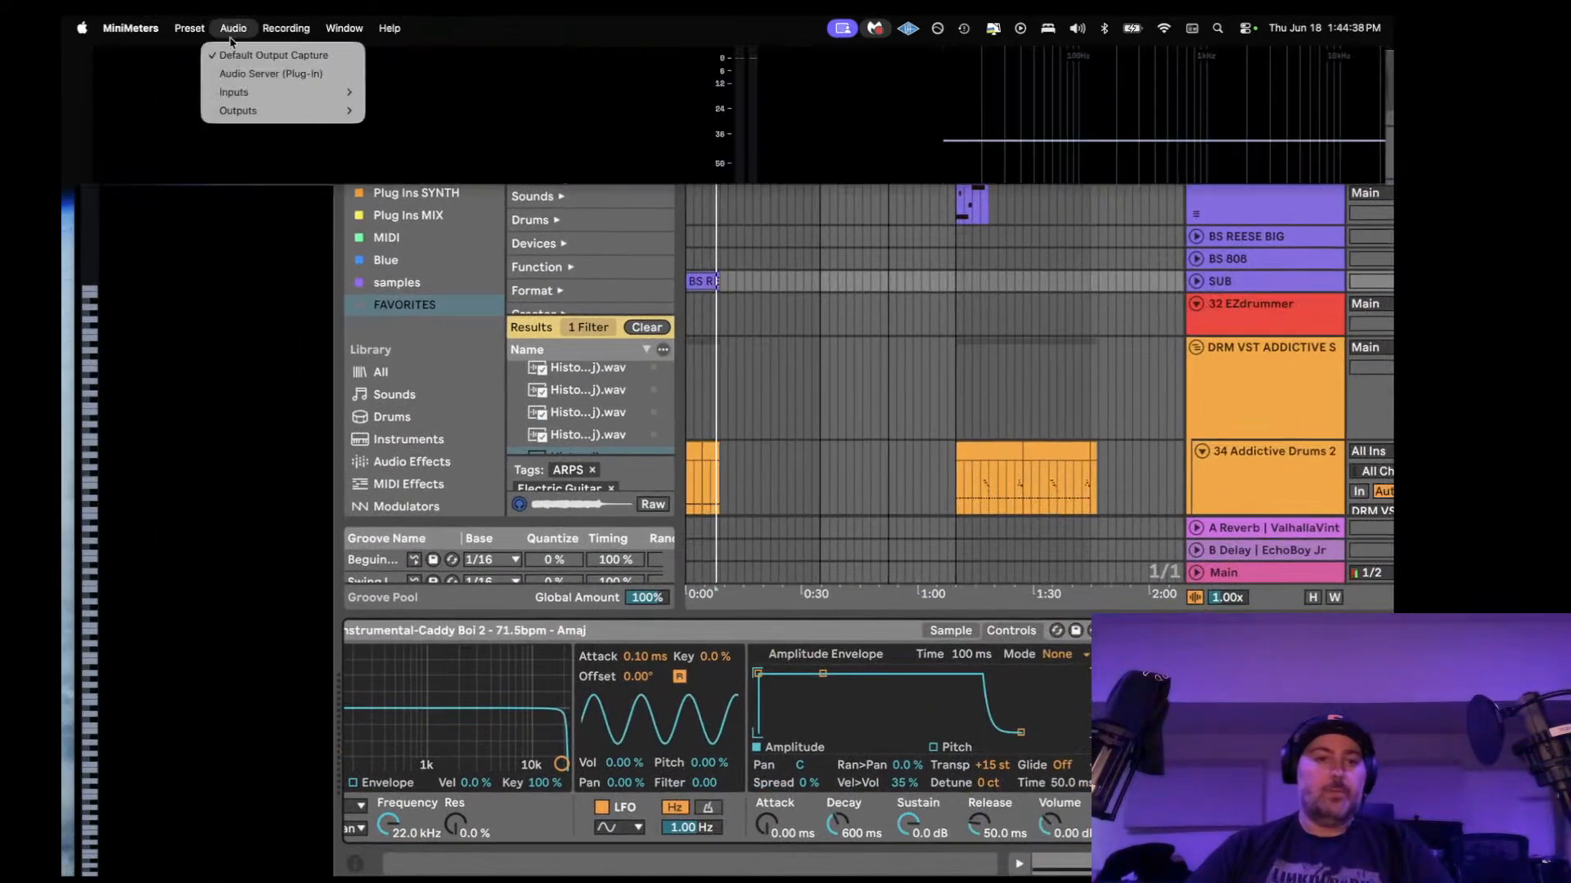
click(237, 73)
click(835, 305)
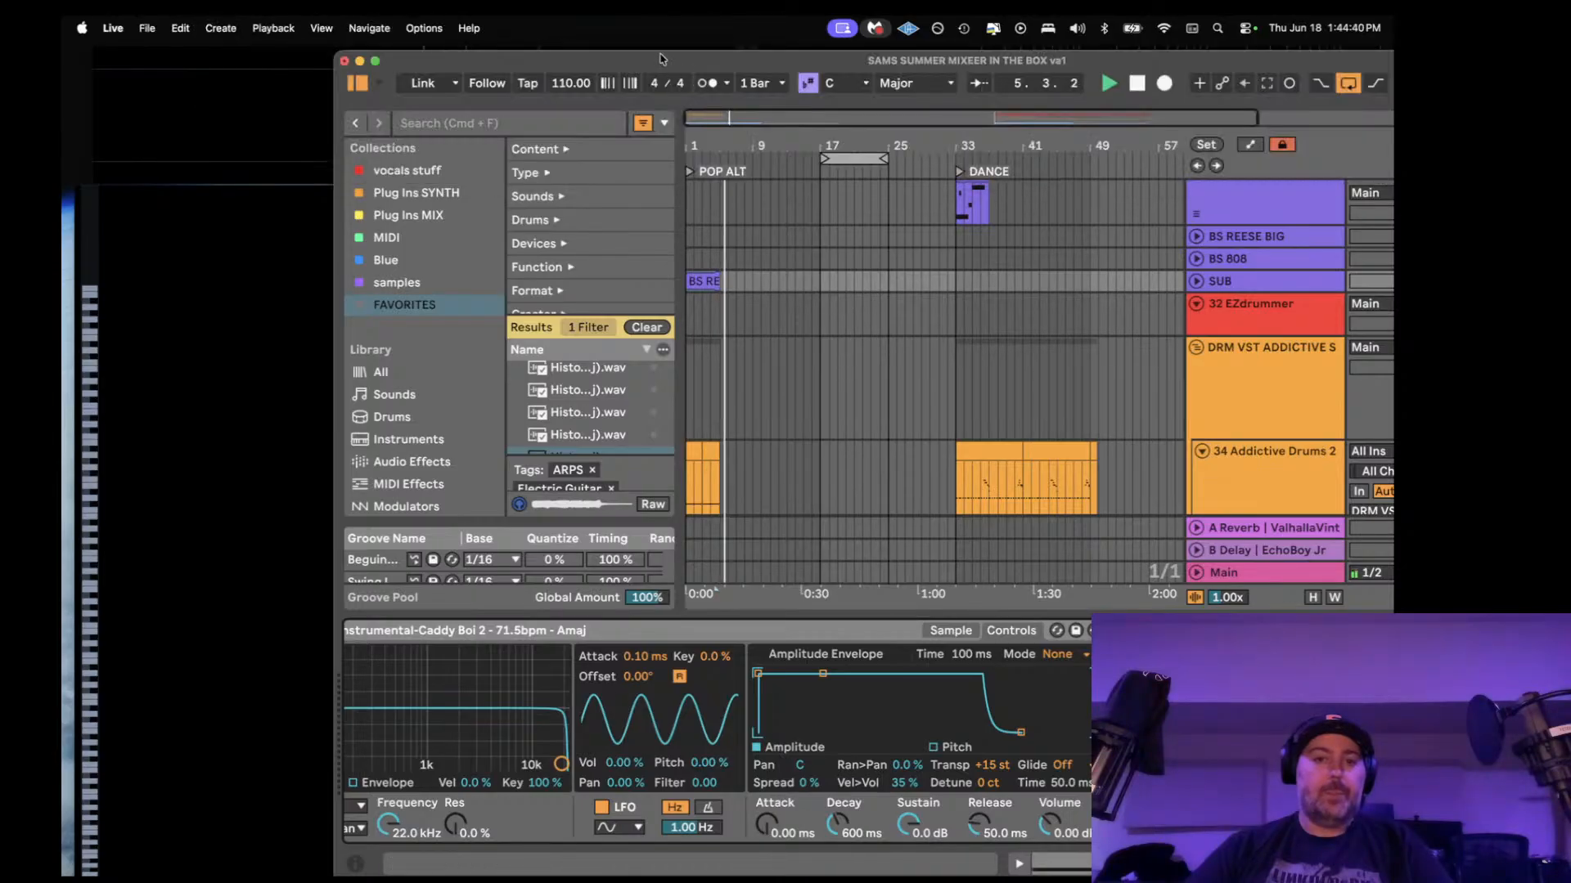
- Examine the SUB bass part in the MiniMeters spectrogram and meters during playback, and put the project window back in place
drag(662, 59, 1392, 166)
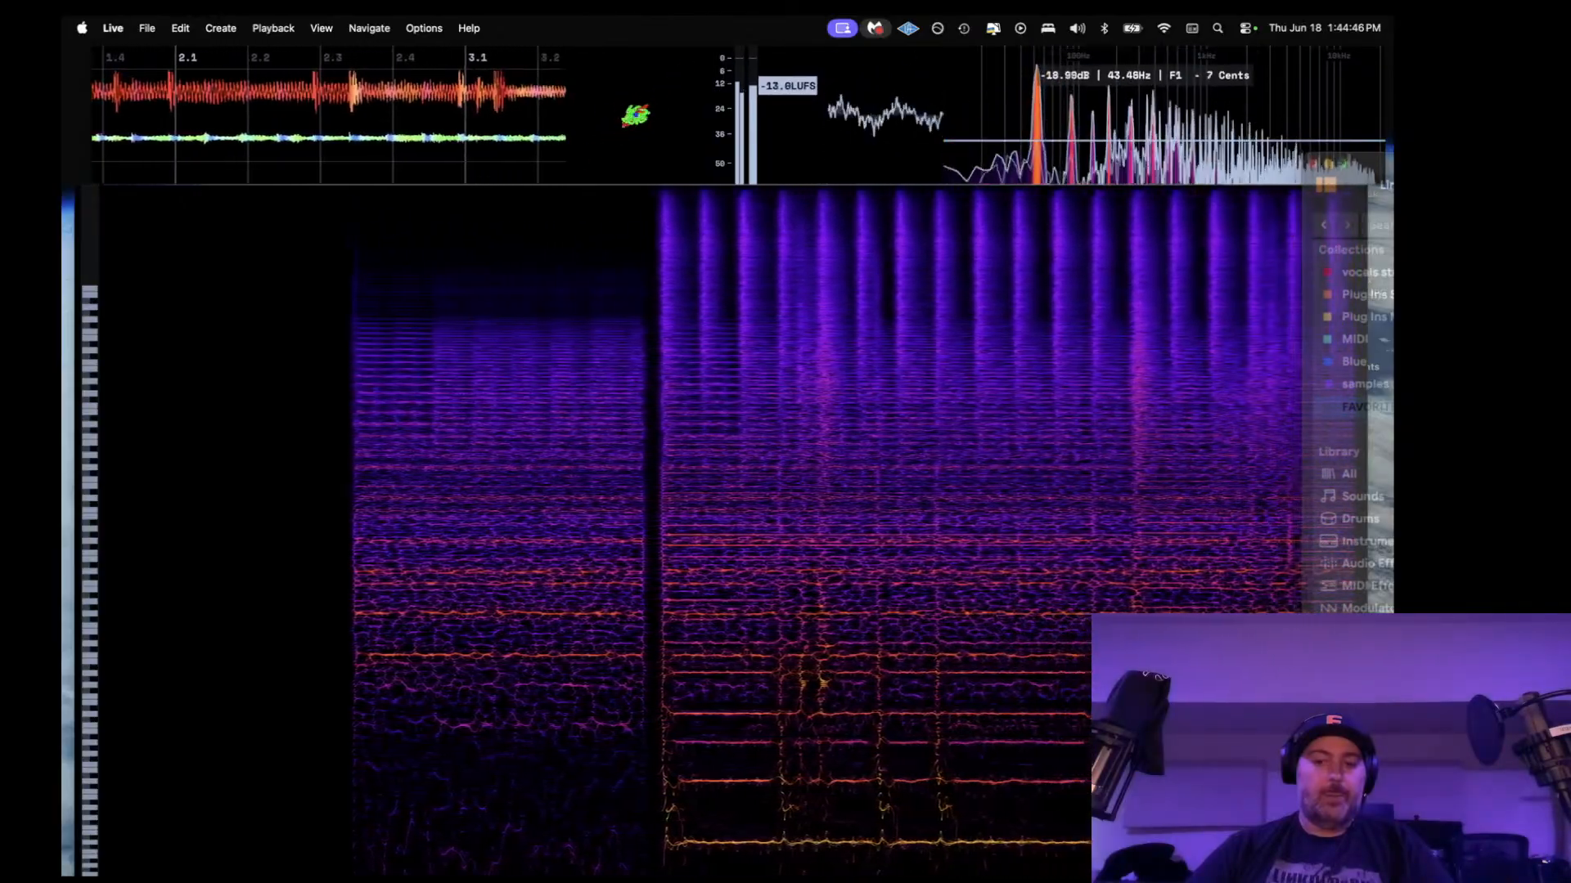
drag(1393, 166, 640, 63)
click(303, 403)
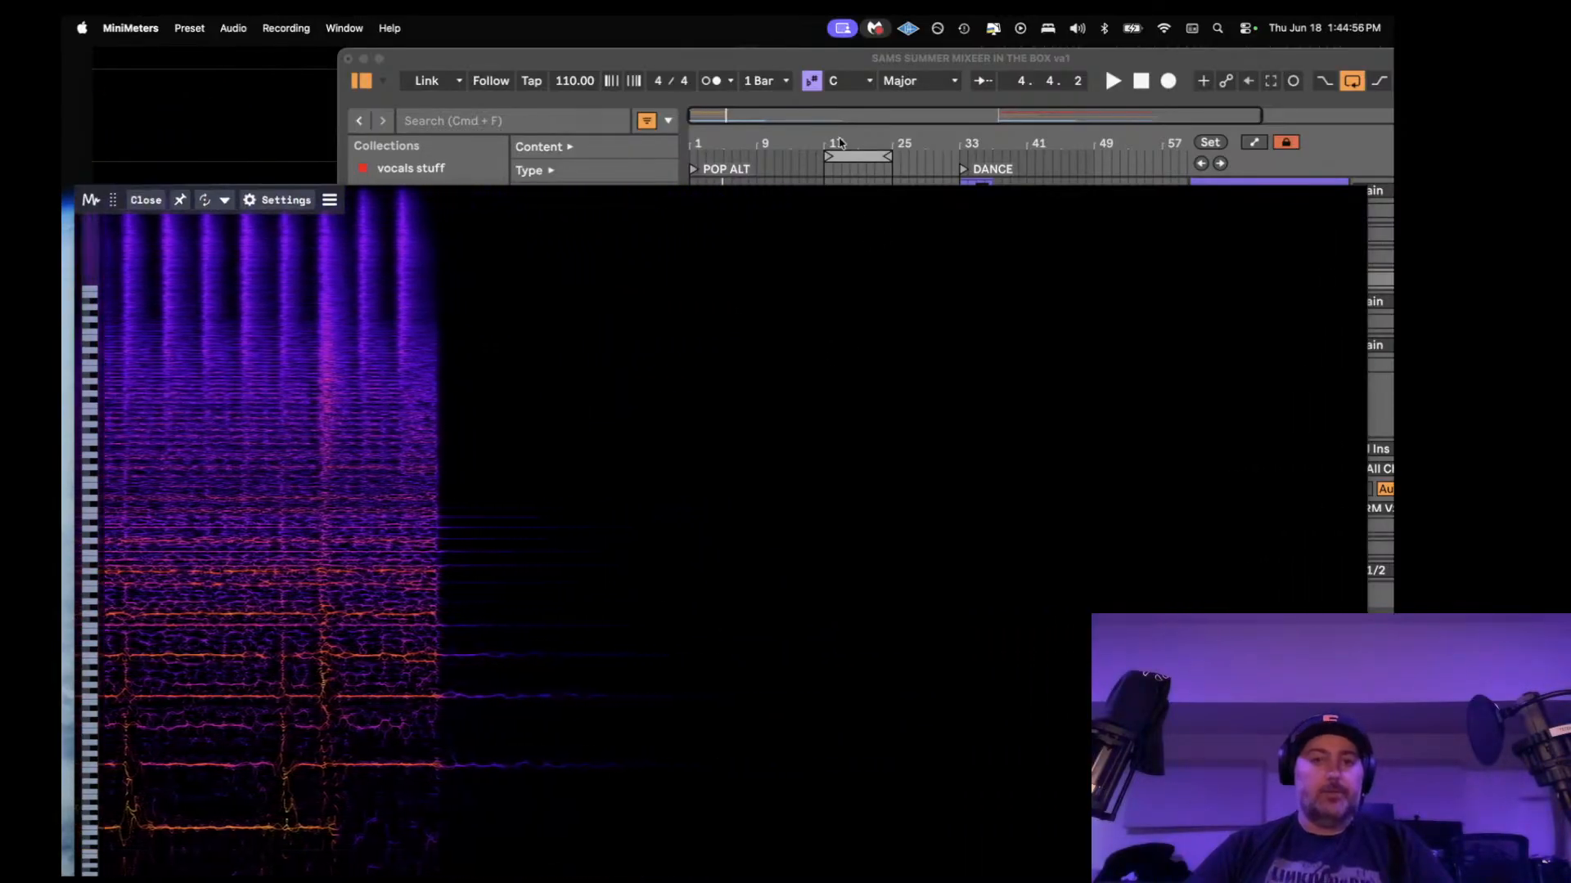
click(838, 143)
key(space)
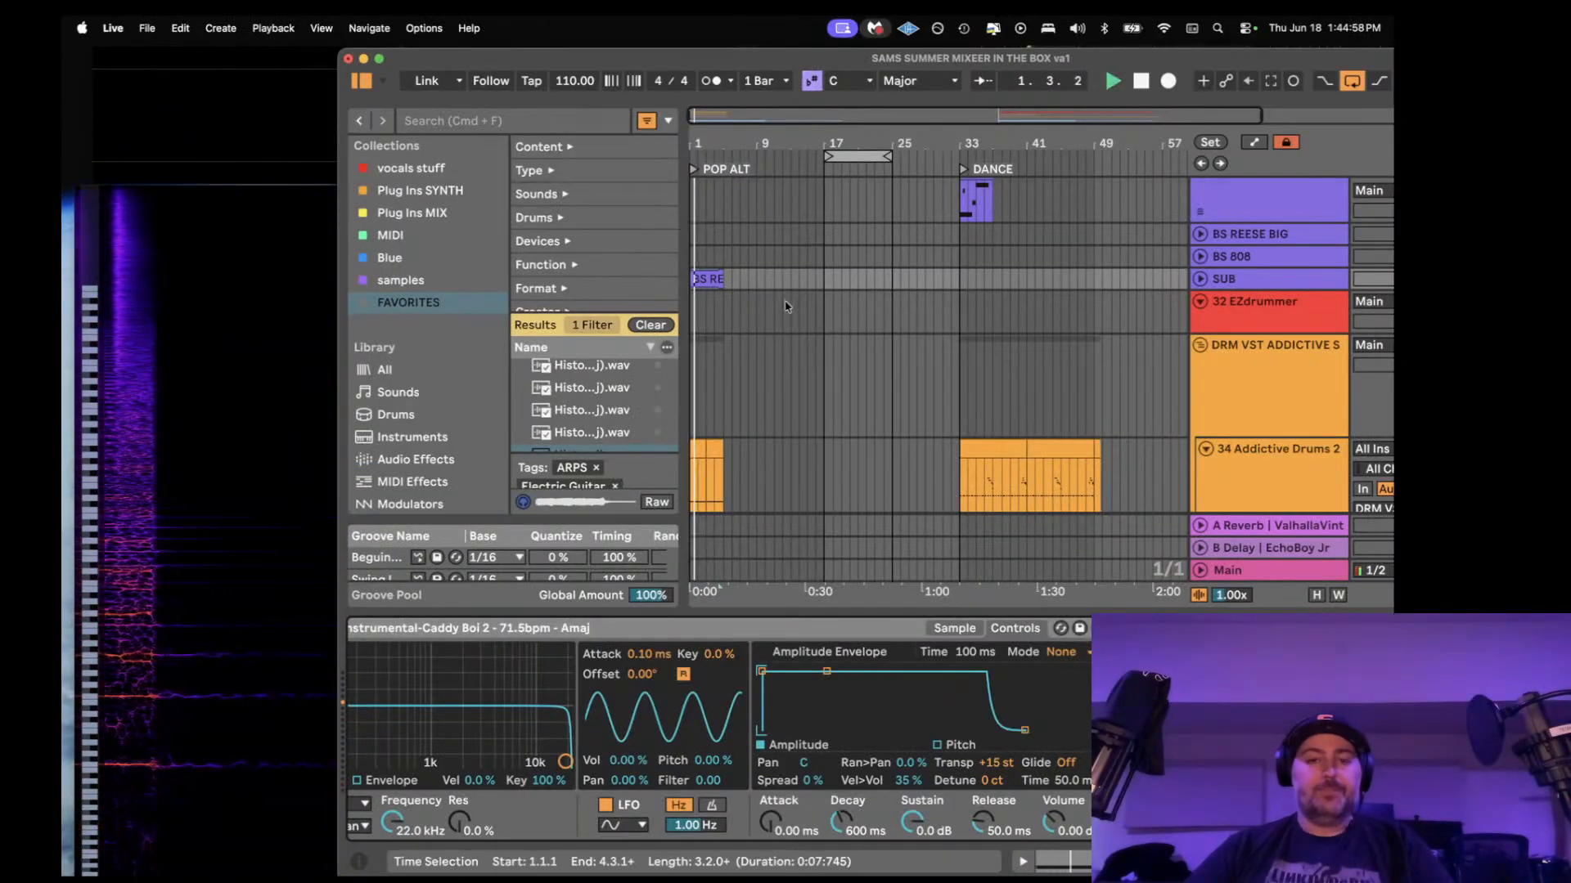
scroll(787, 295, down, 3)
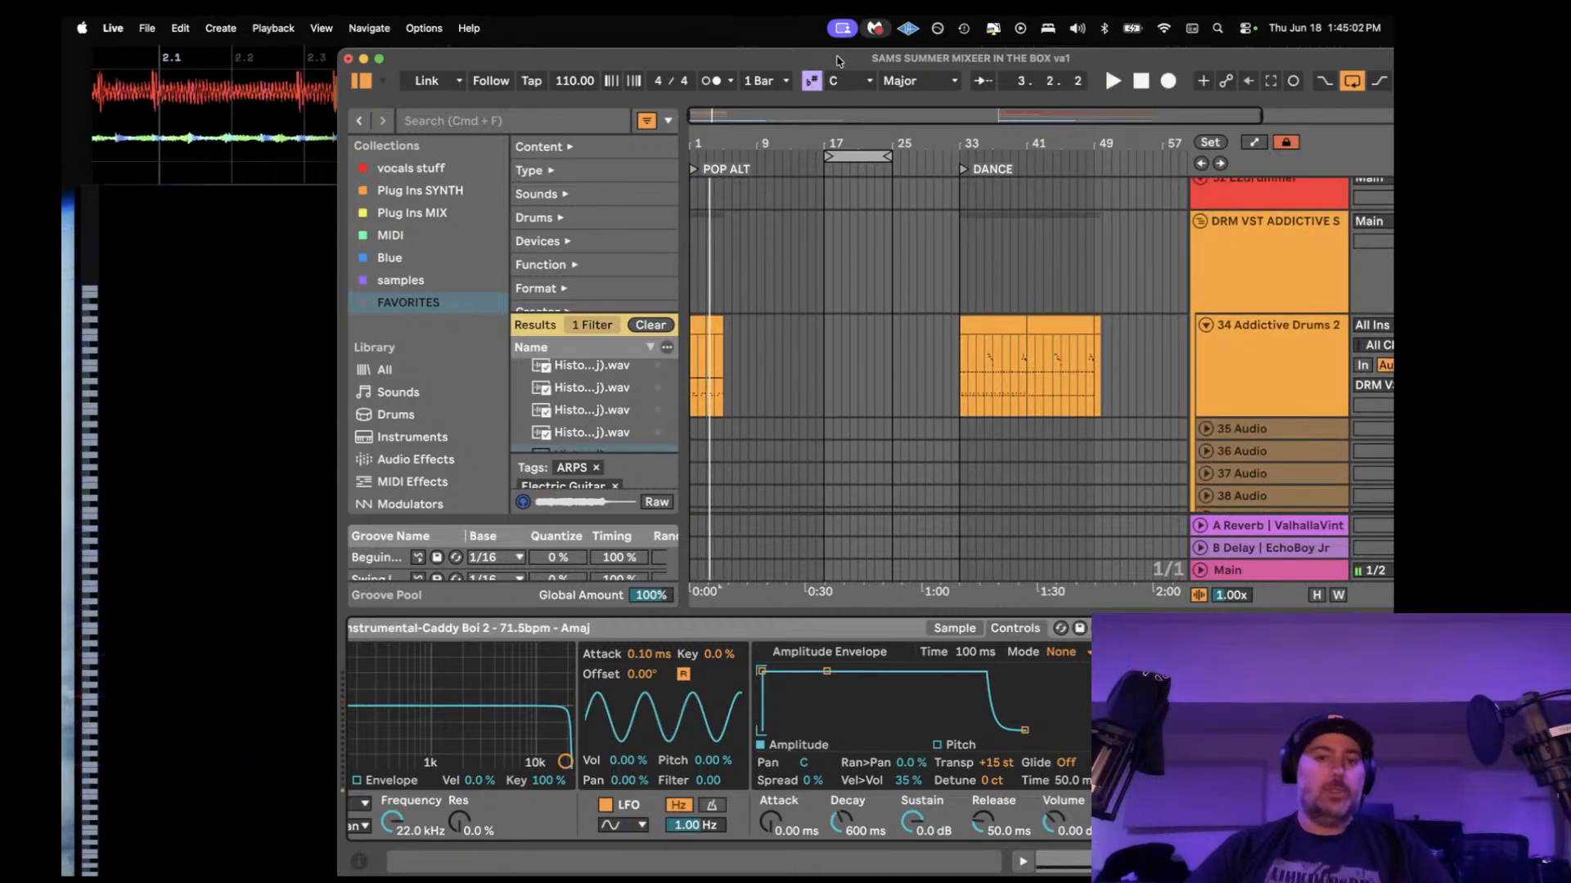
drag(838, 61, 619, 59)
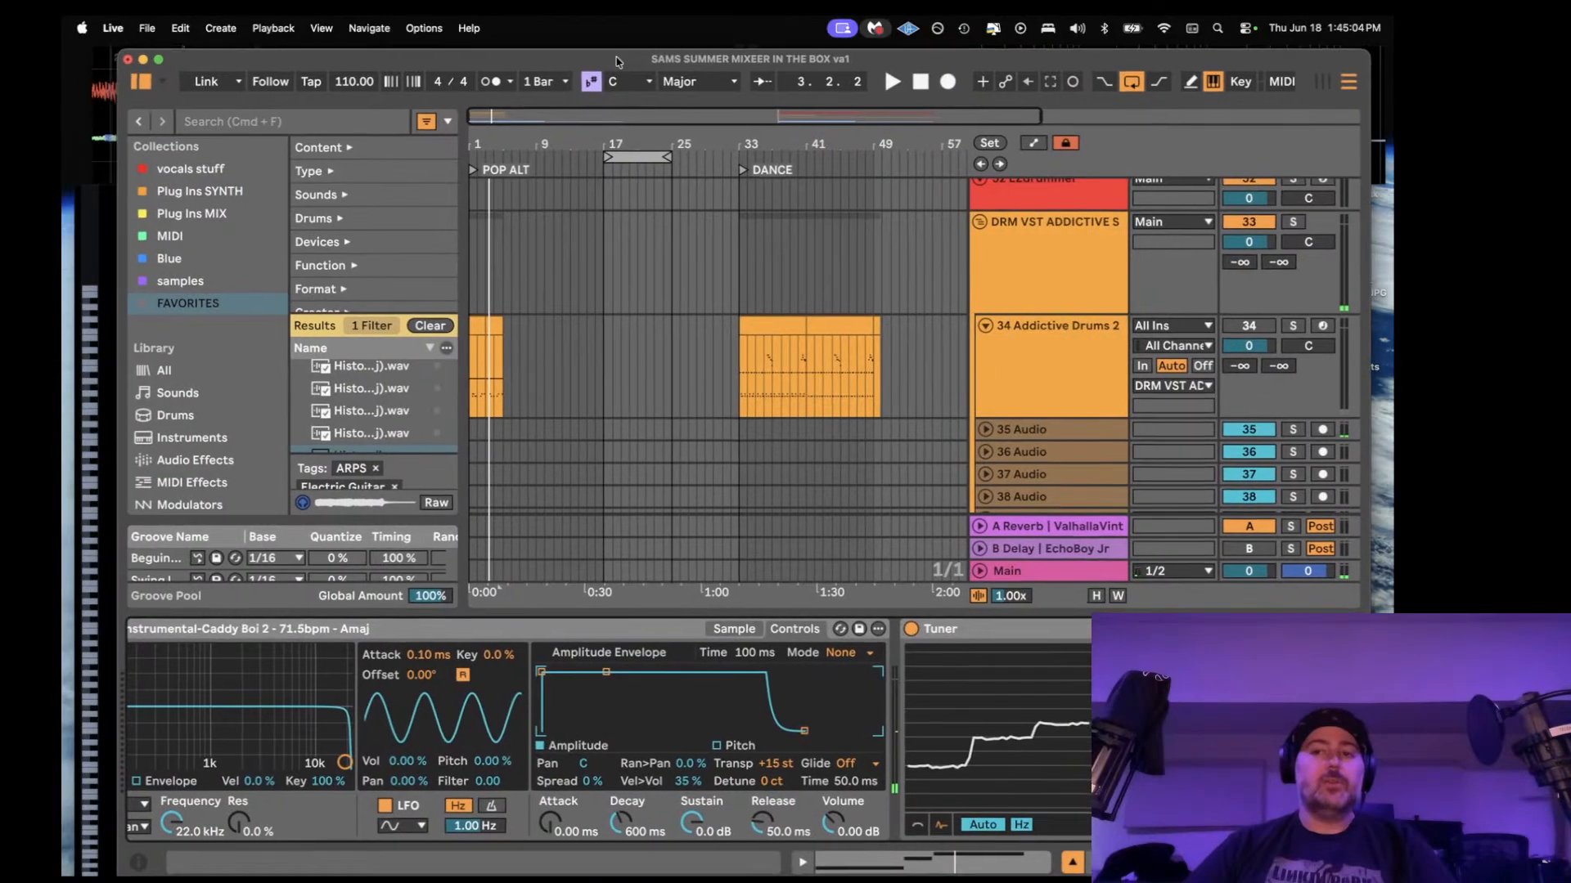
- Hide the device view, play the POP ALT and DANCE sections, and lower the BS REESE track volume to -4.1
click(486, 322)
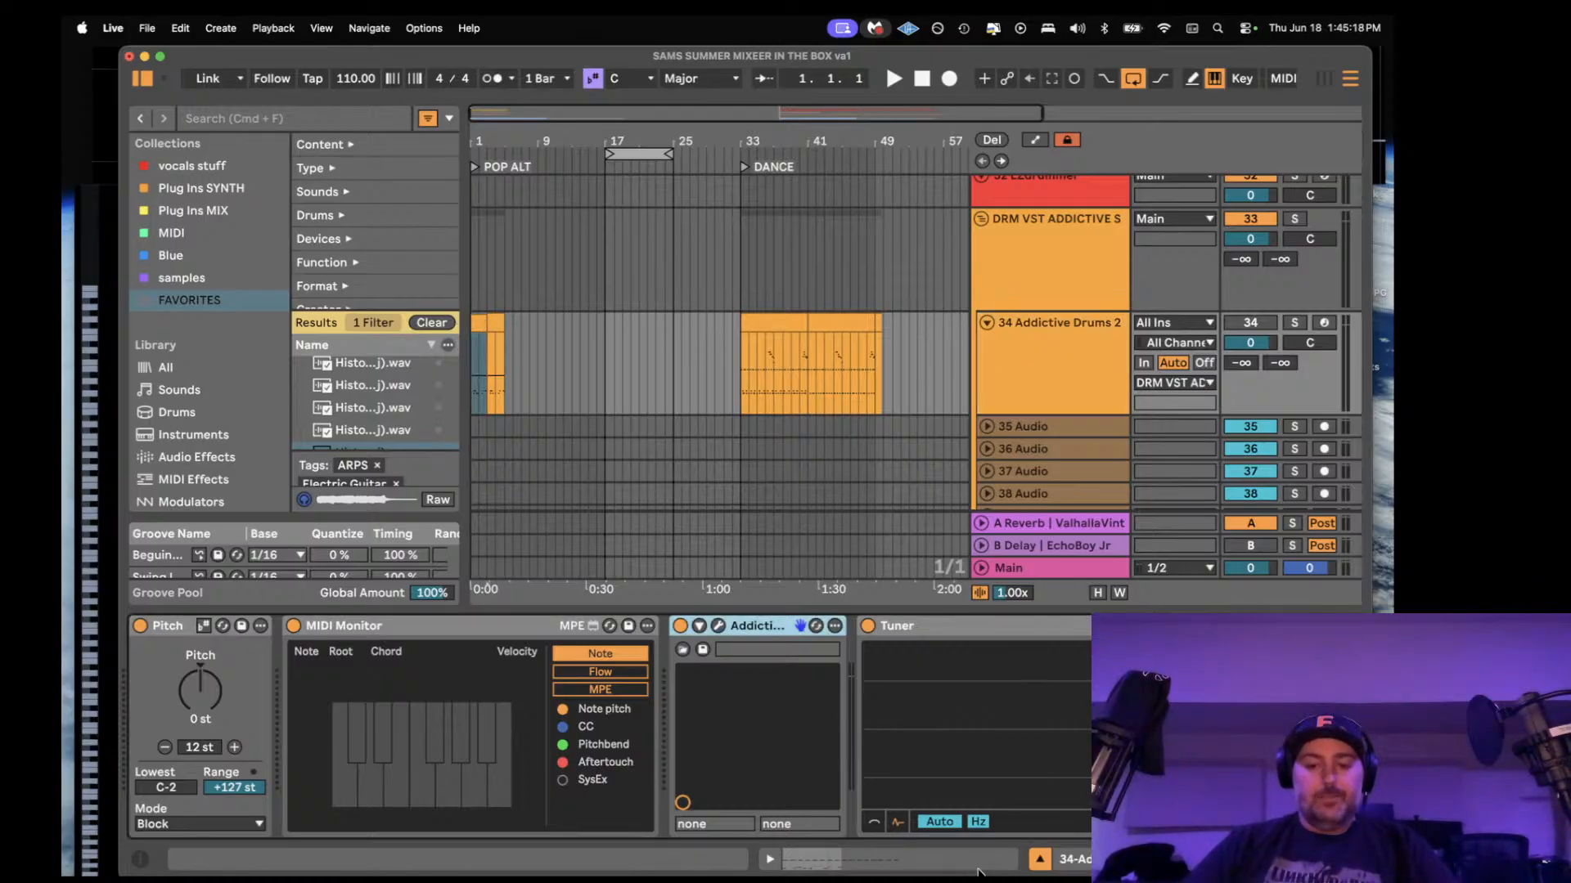
click(1038, 859)
click(482, 324)
key(space)
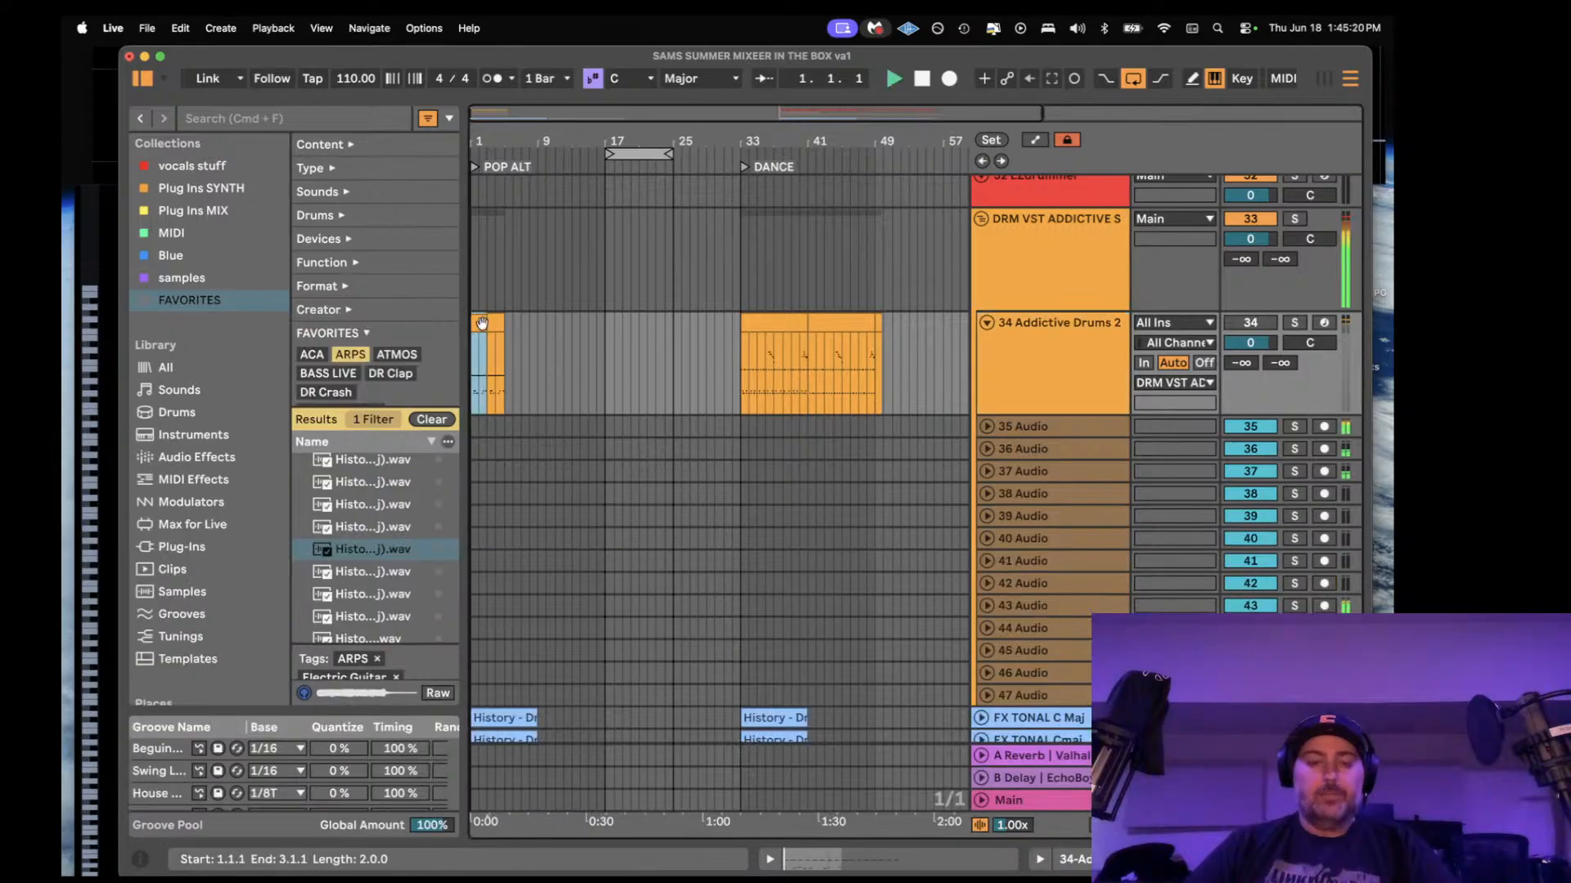
click(756, 327)
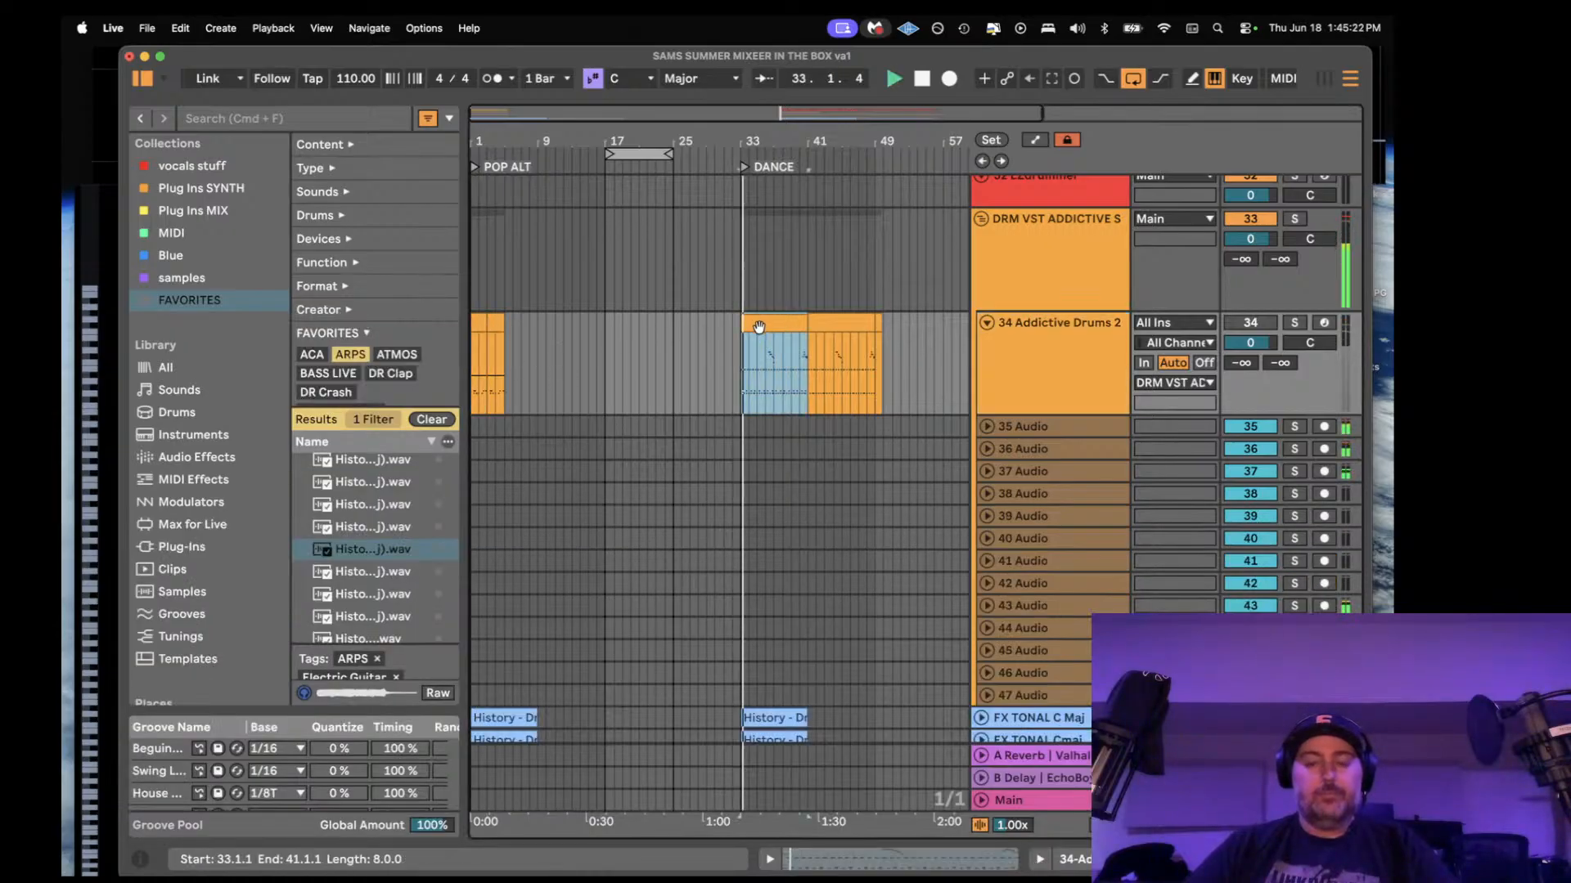
scroll(759, 327, up, 10)
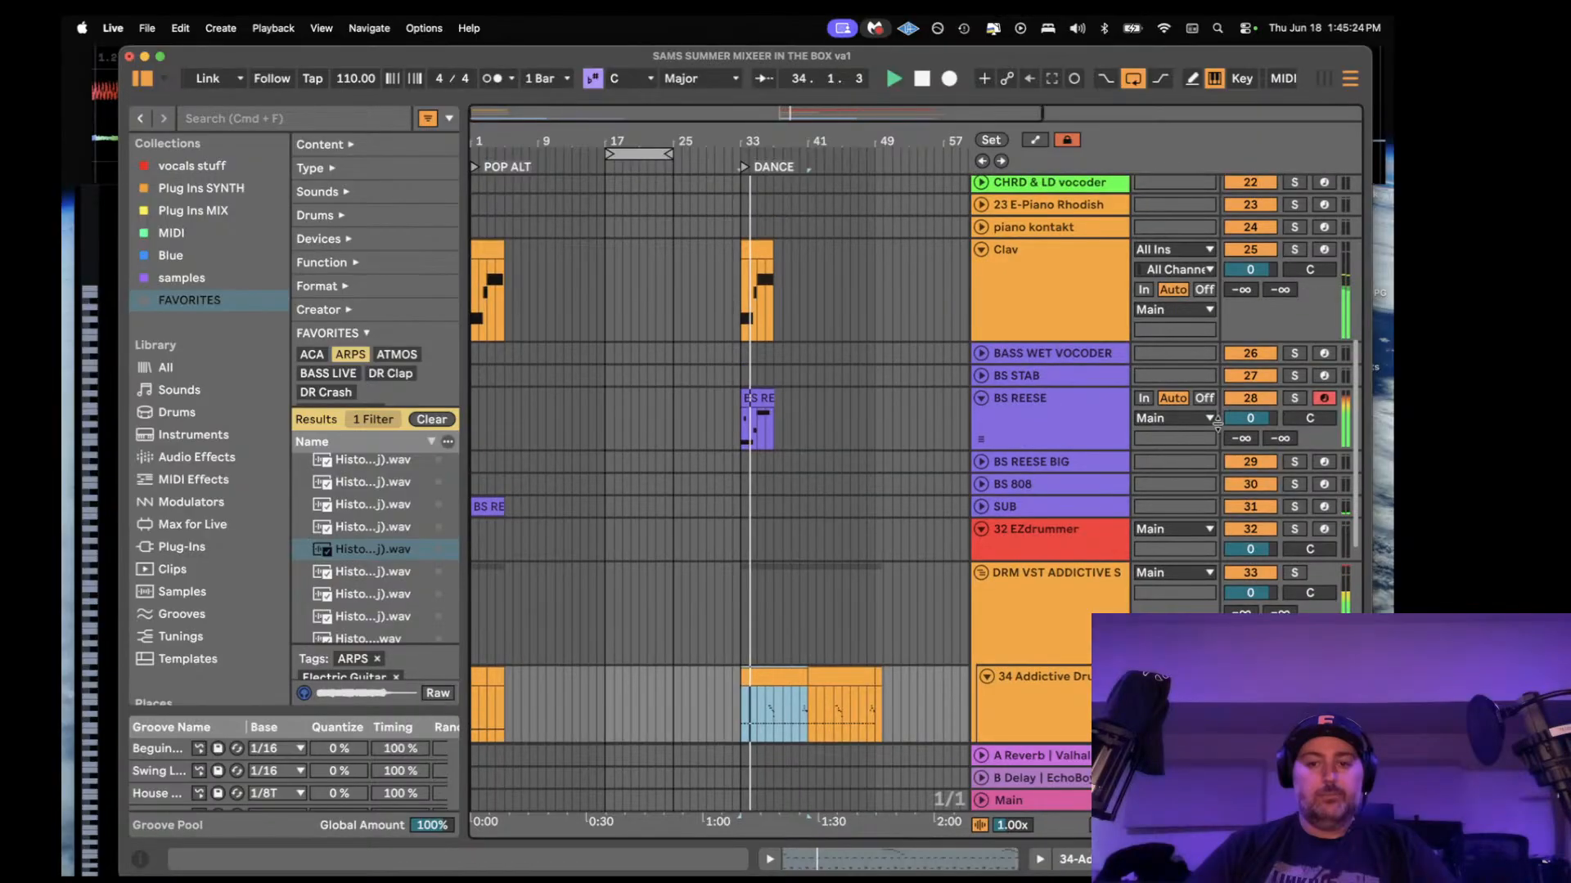
drag(1250, 418, 1250, 428)
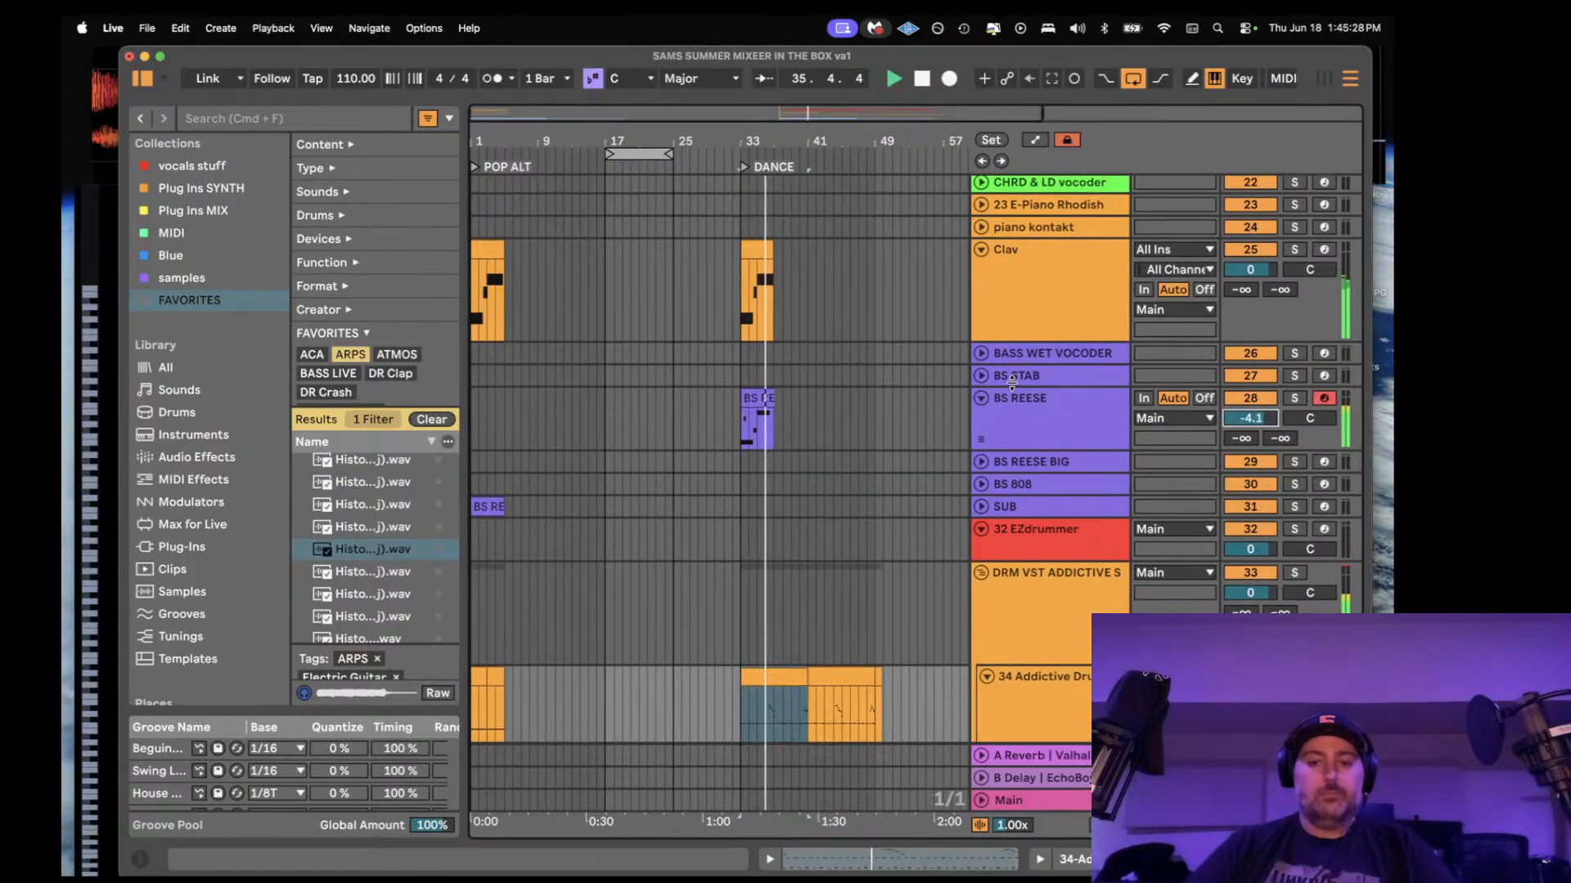
- Duplicate the KICKS track and move the copy above Vocal Lead as the first track
scroll(1010, 380, up, 1)
scroll(1010, 379, up, 12)
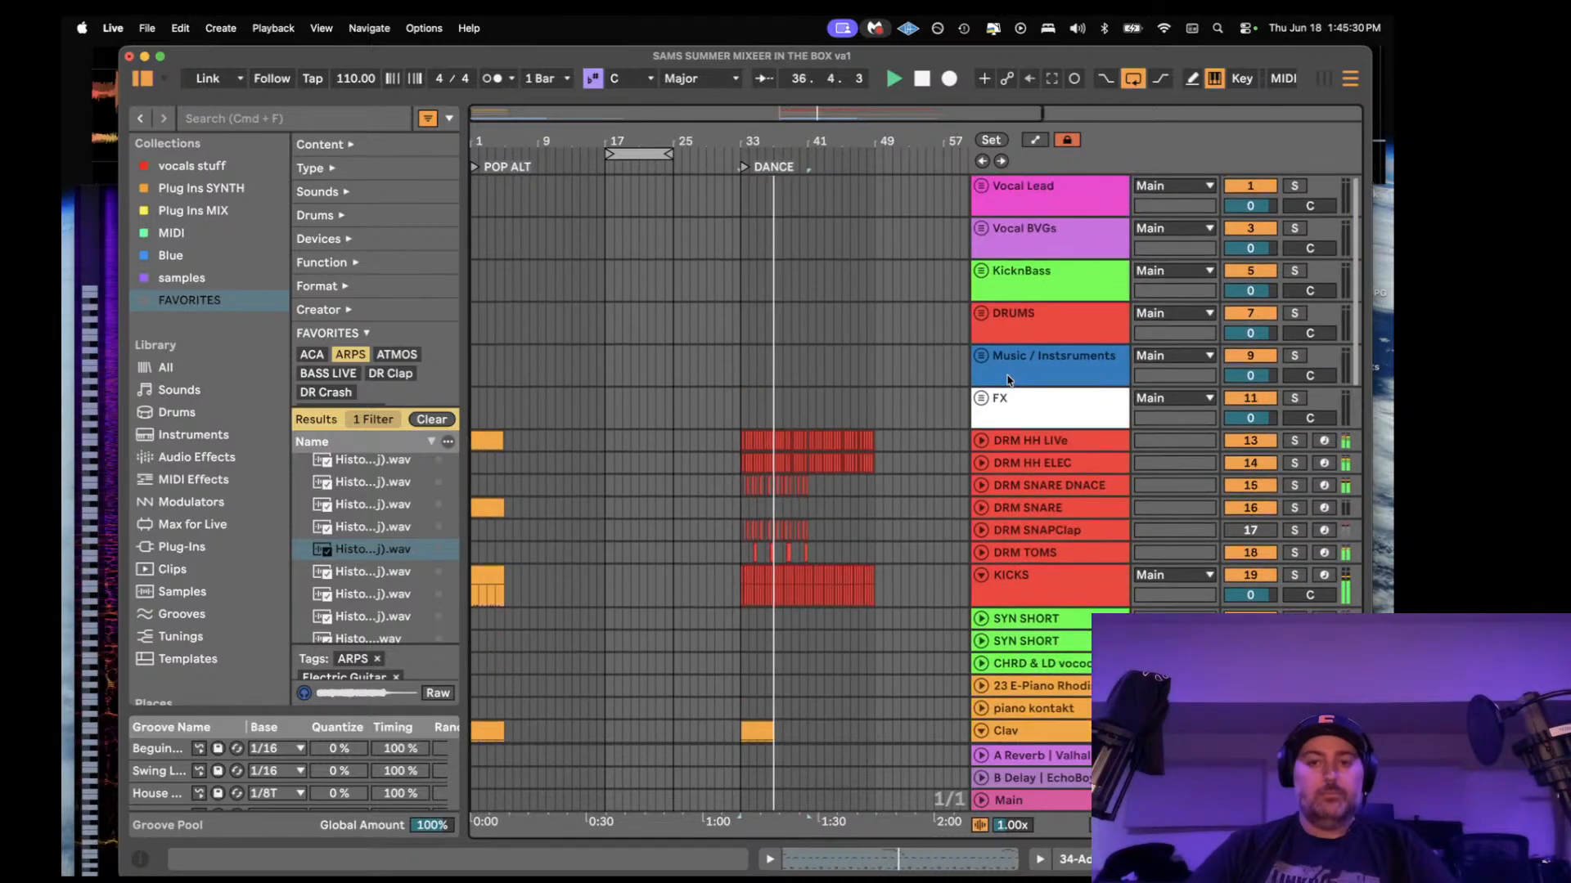
click(1013, 577)
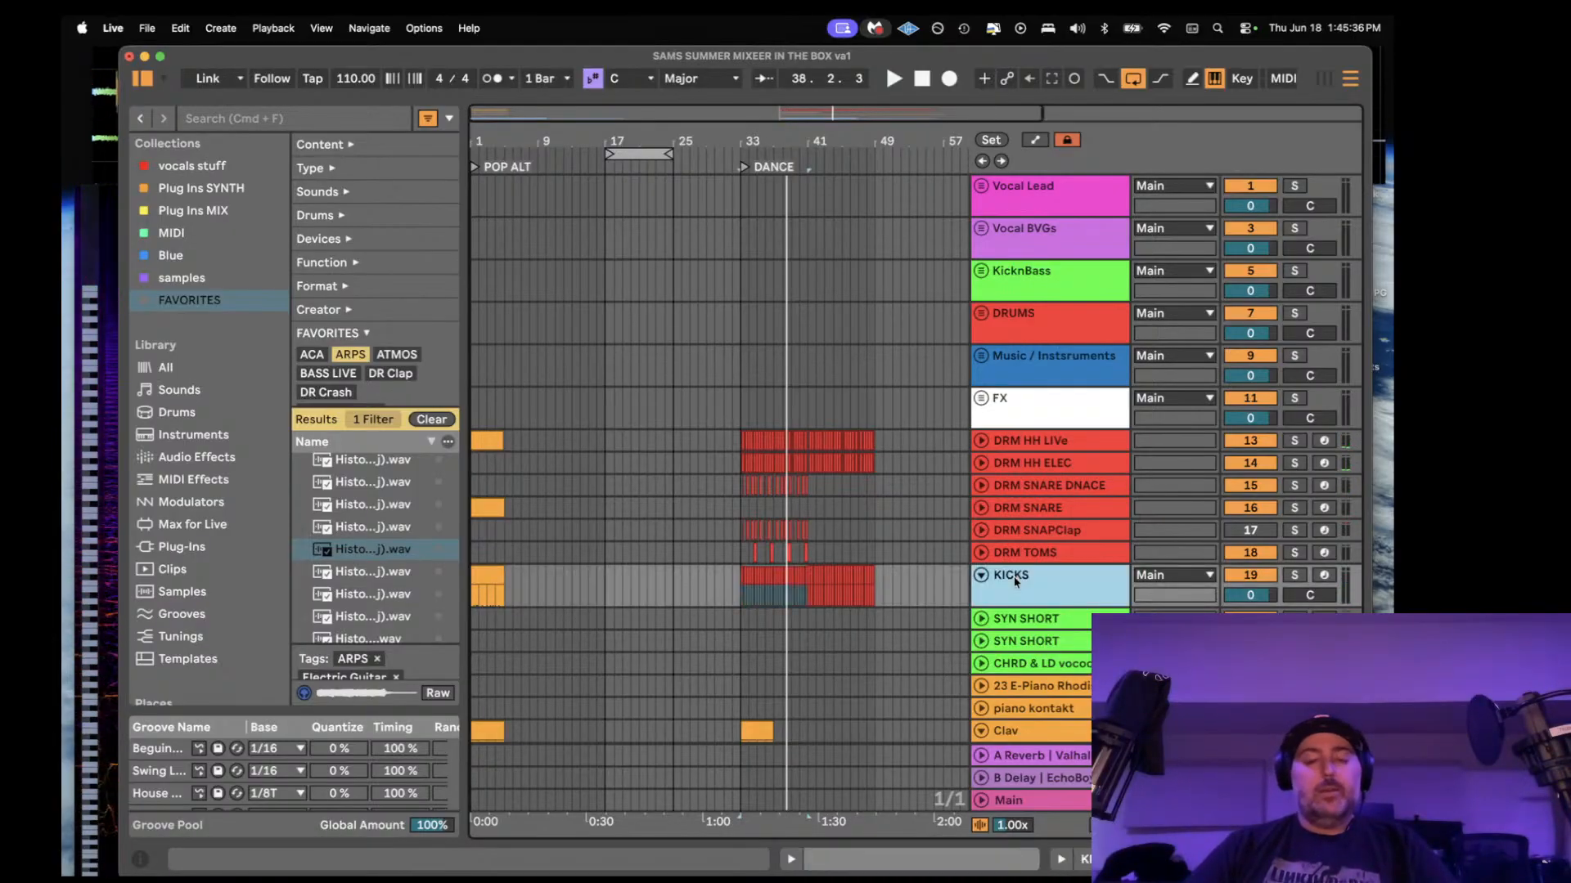
key(super+d)
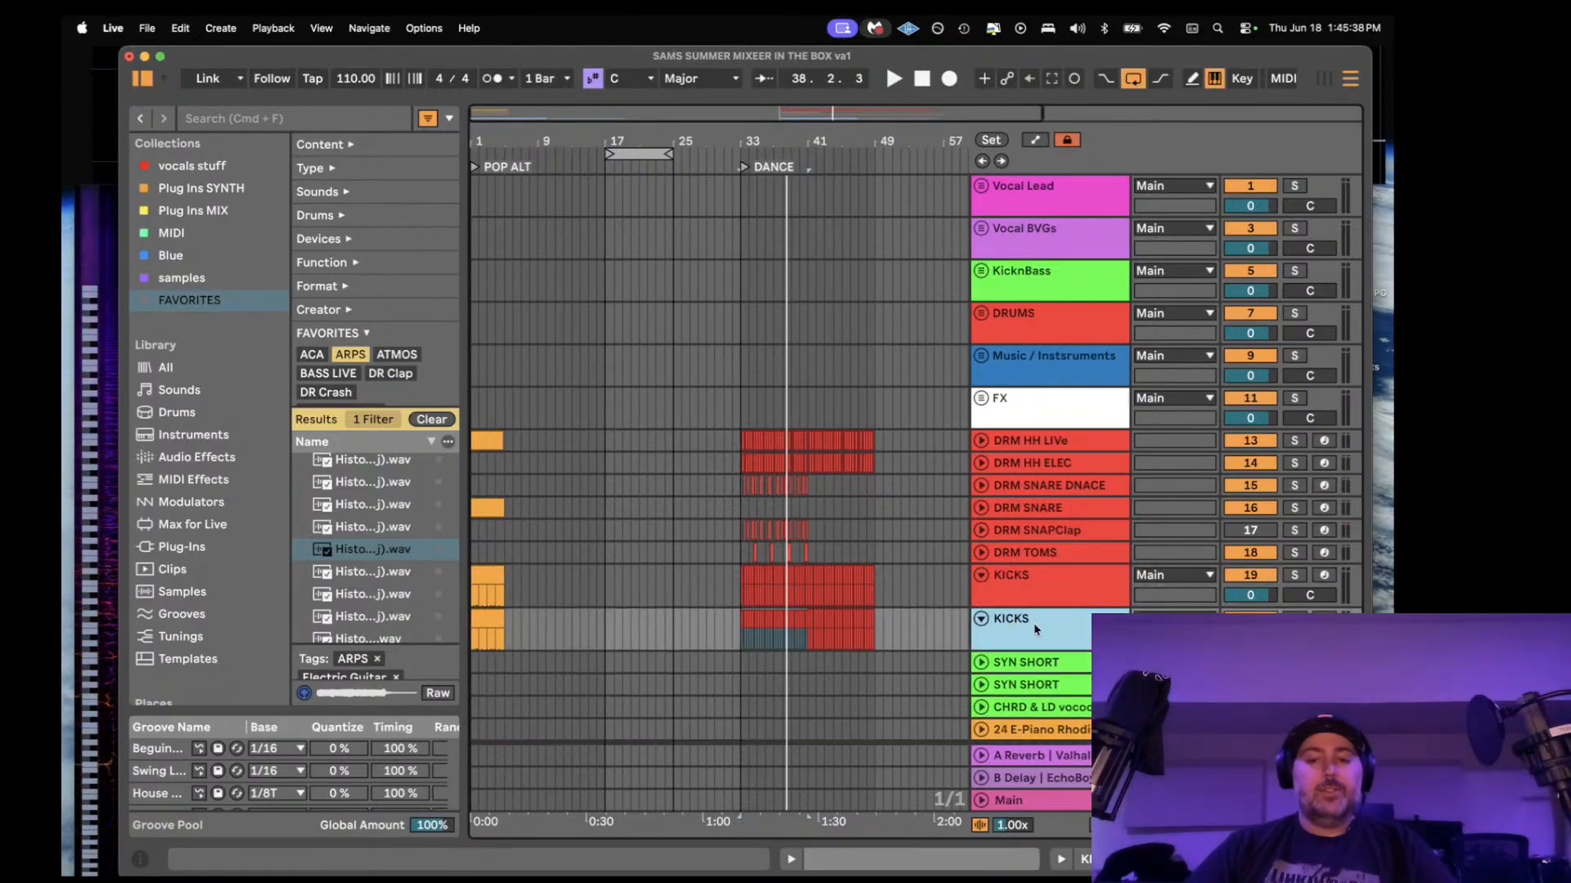
drag(1033, 622, 1012, 191)
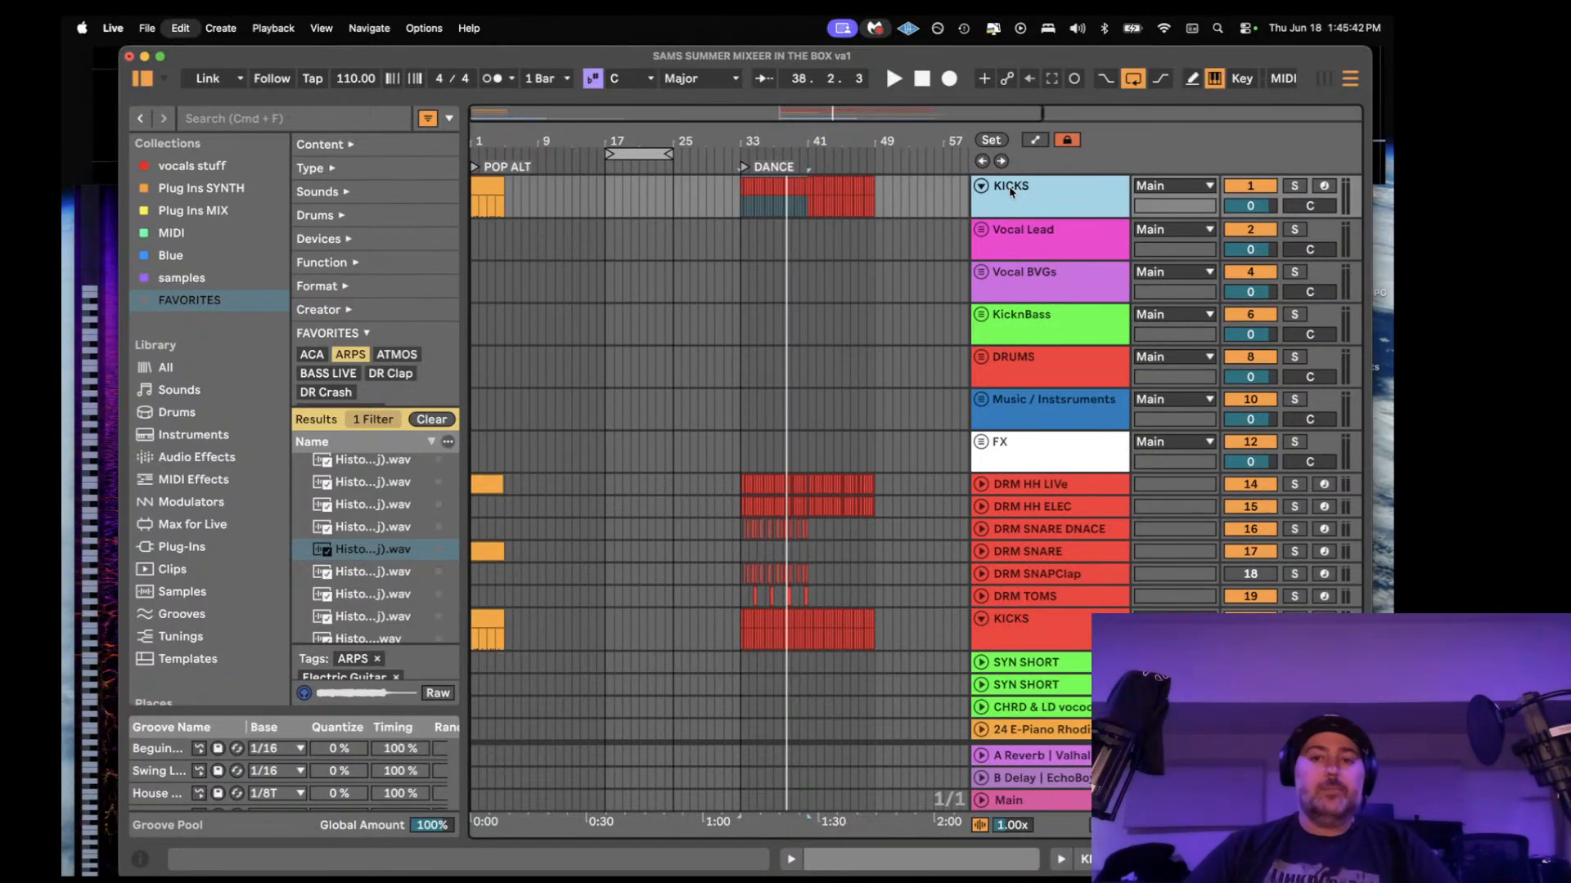
- Rename the duplicated KICKS track as SC IMPULE
key(super+r)
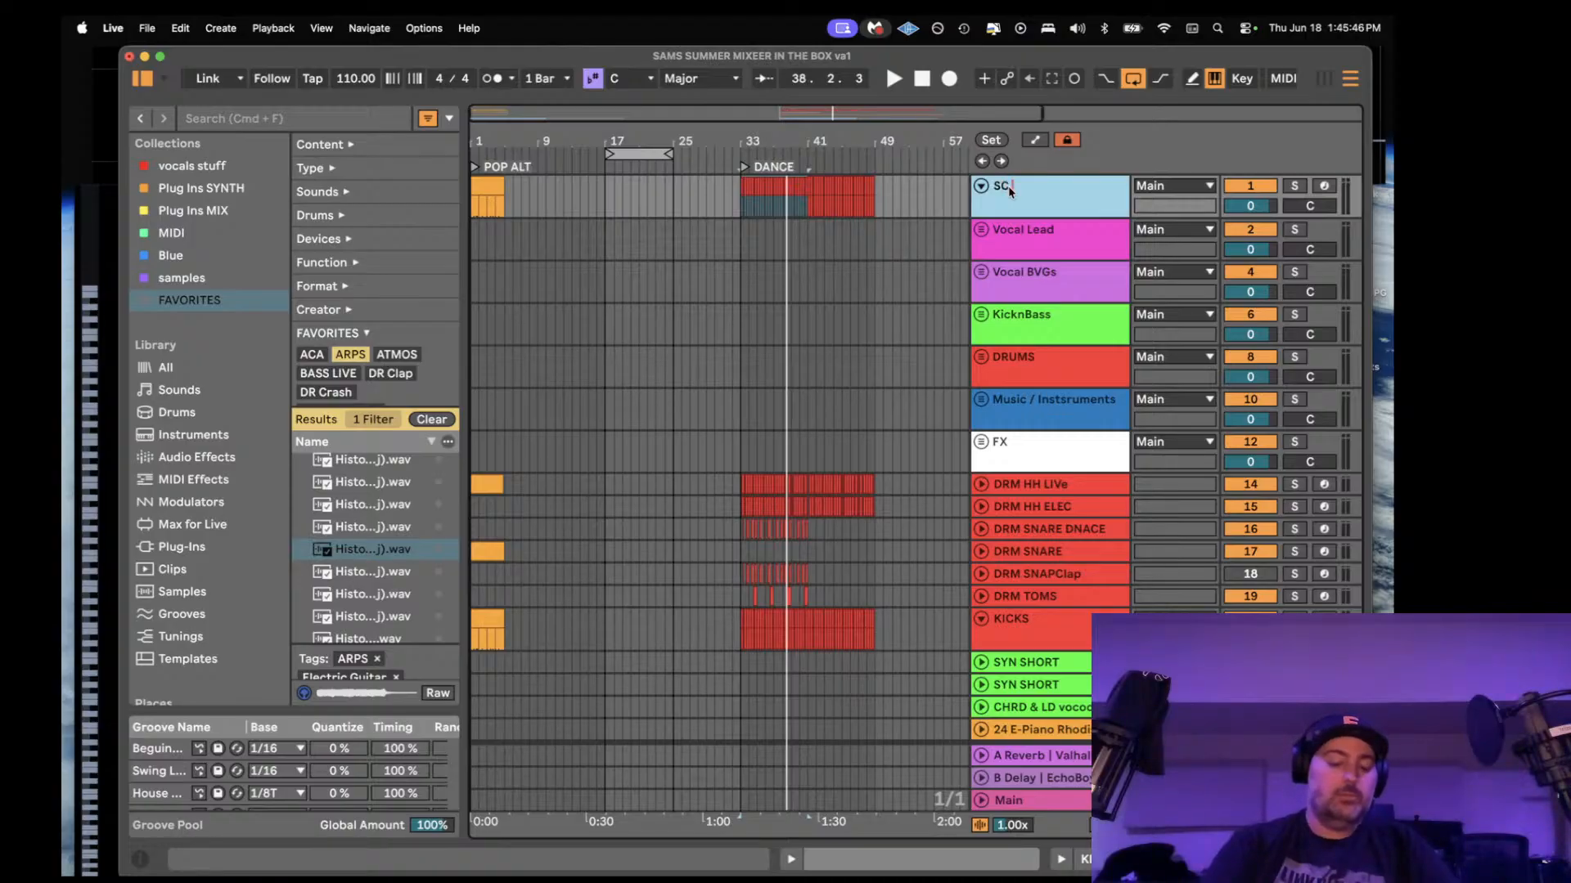
text(SC IMPULE)
key(Return)
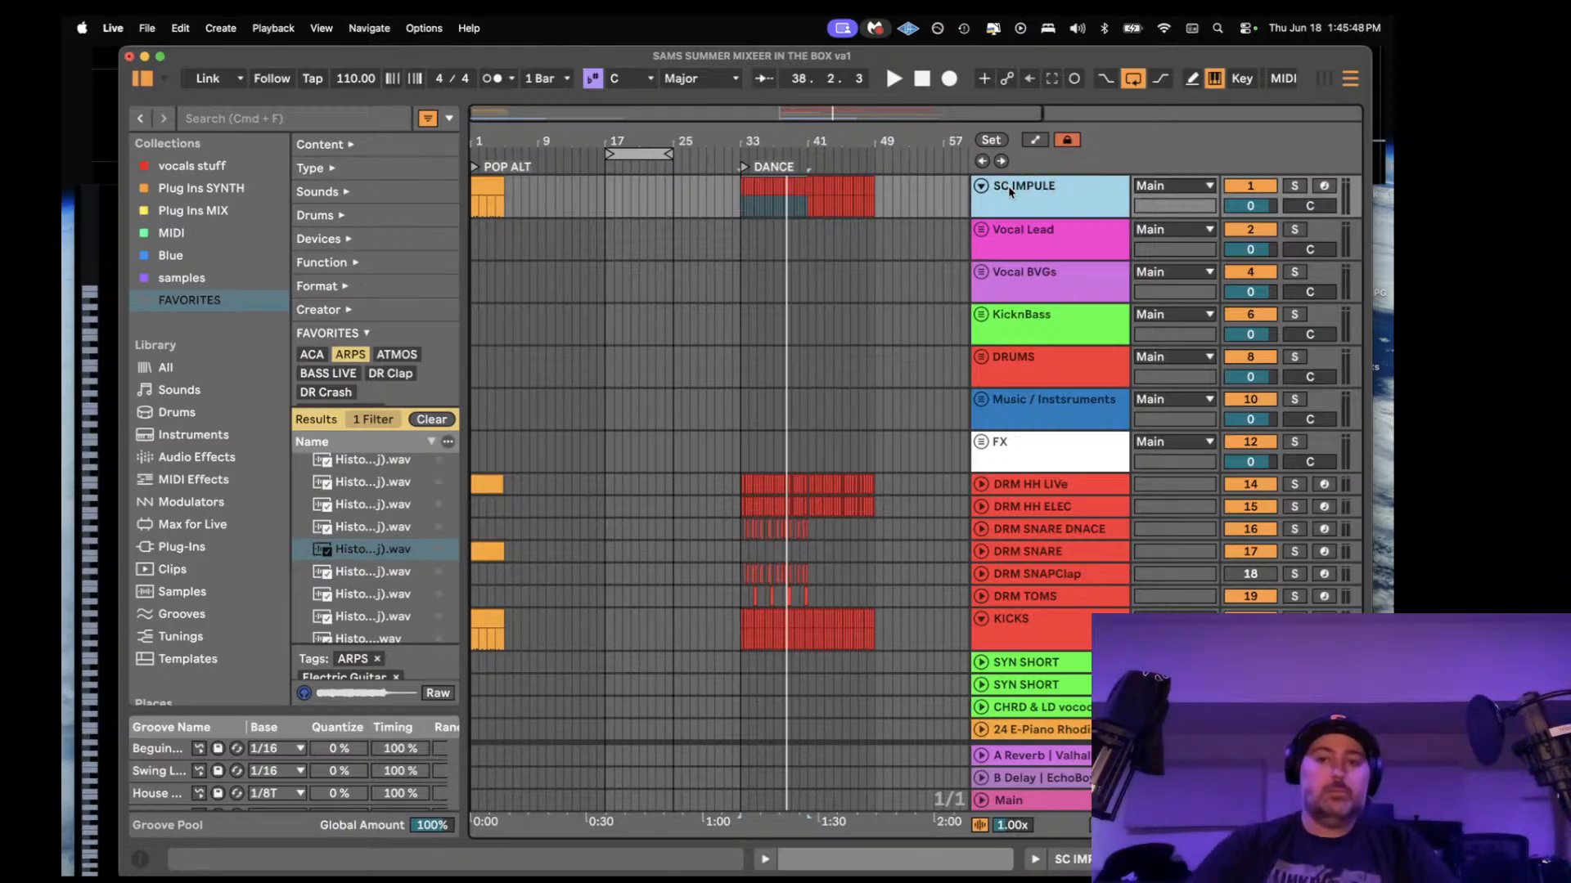
- Solo the SC IMPULE track and play its clips at bar 33 and bar 1
click(736, 206)
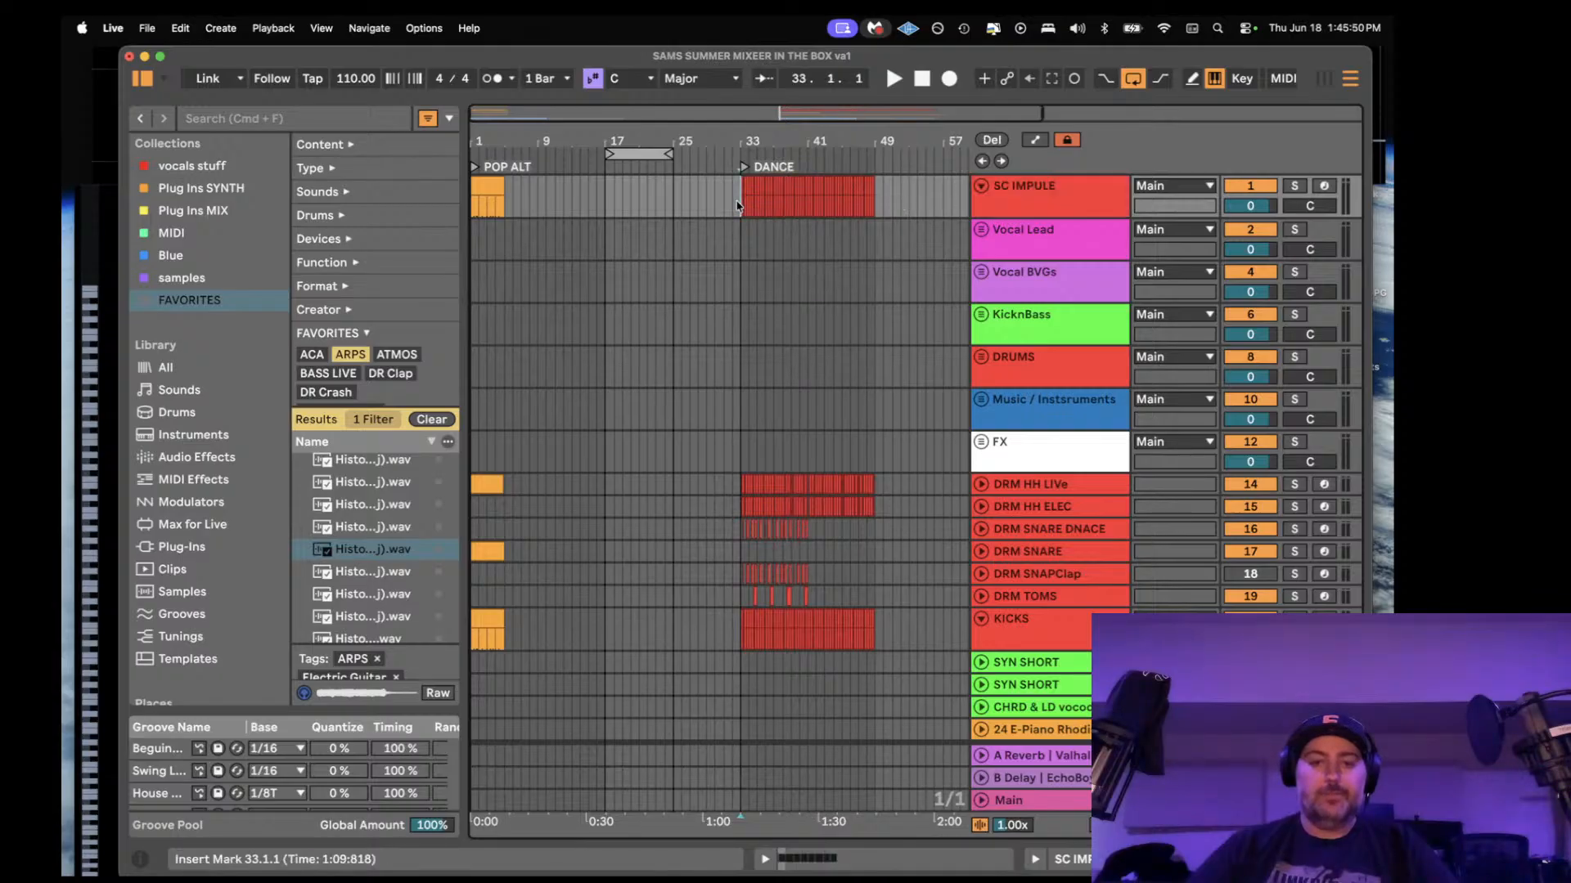
click(1293, 185)
key(space)
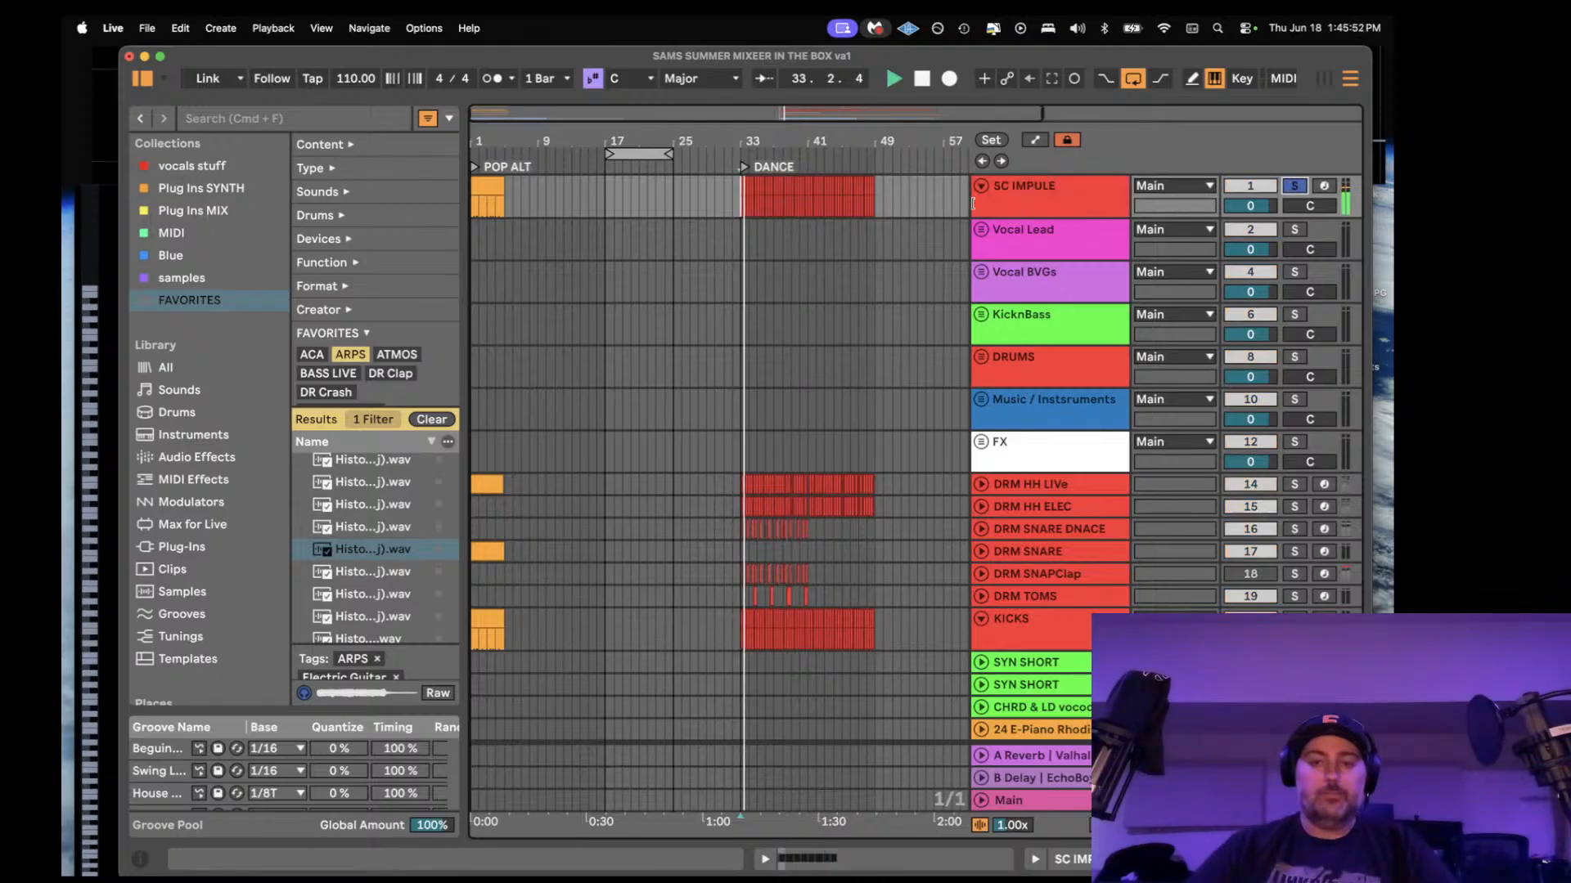
click(485, 186)
key(space)
key(space)
key(space)
- Show the SC IMPULE track's devices and examine its ELLIS_kick_football sampler while the DANCE section plays
double_click(1034, 198)
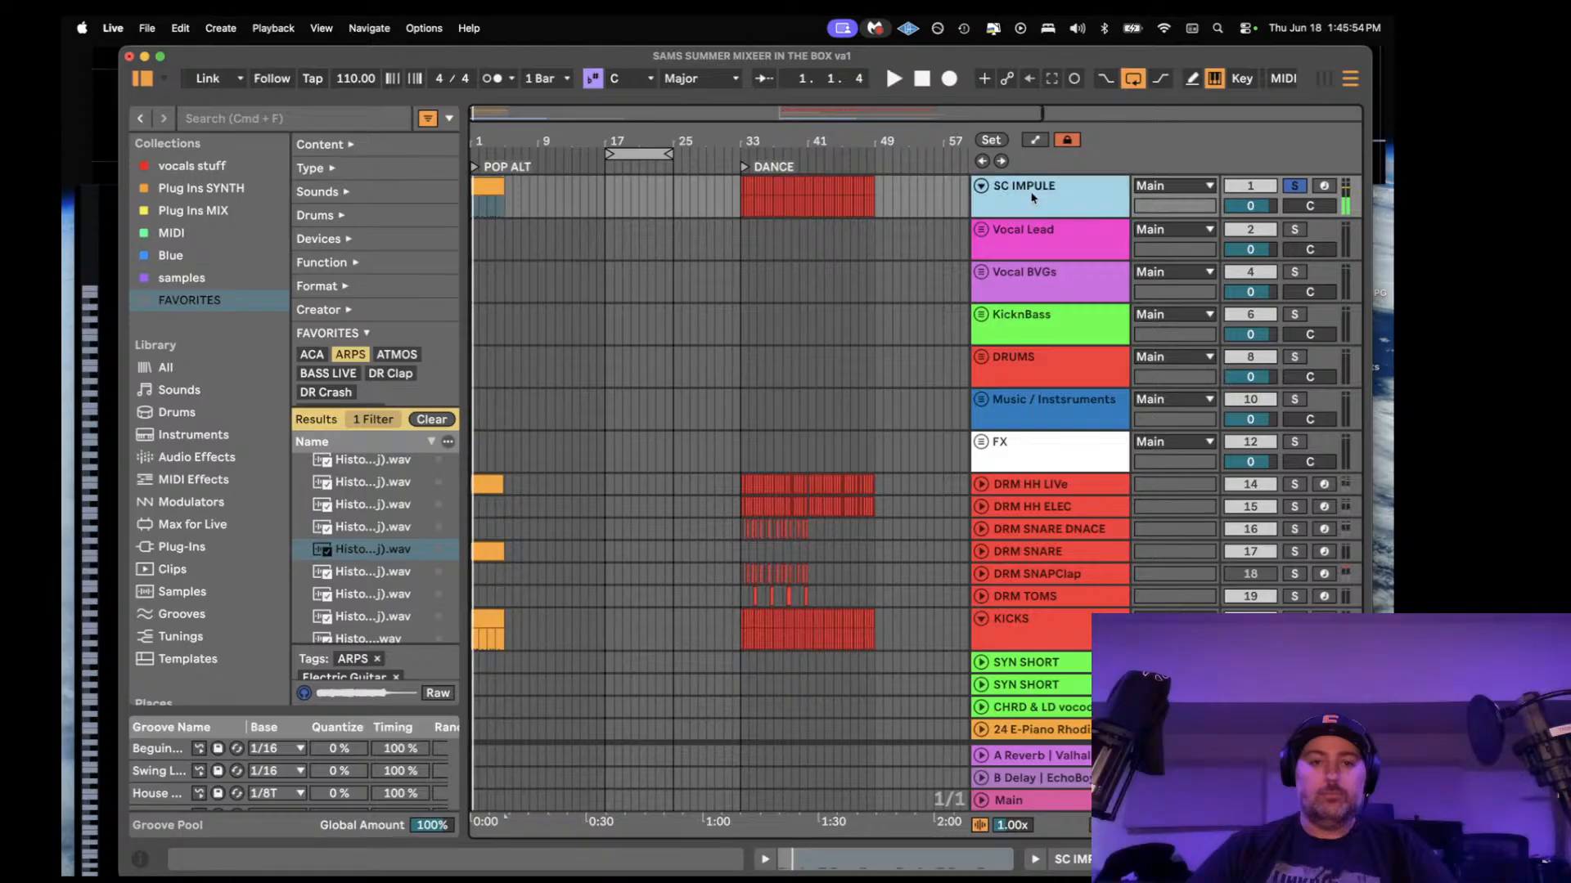
key(space)
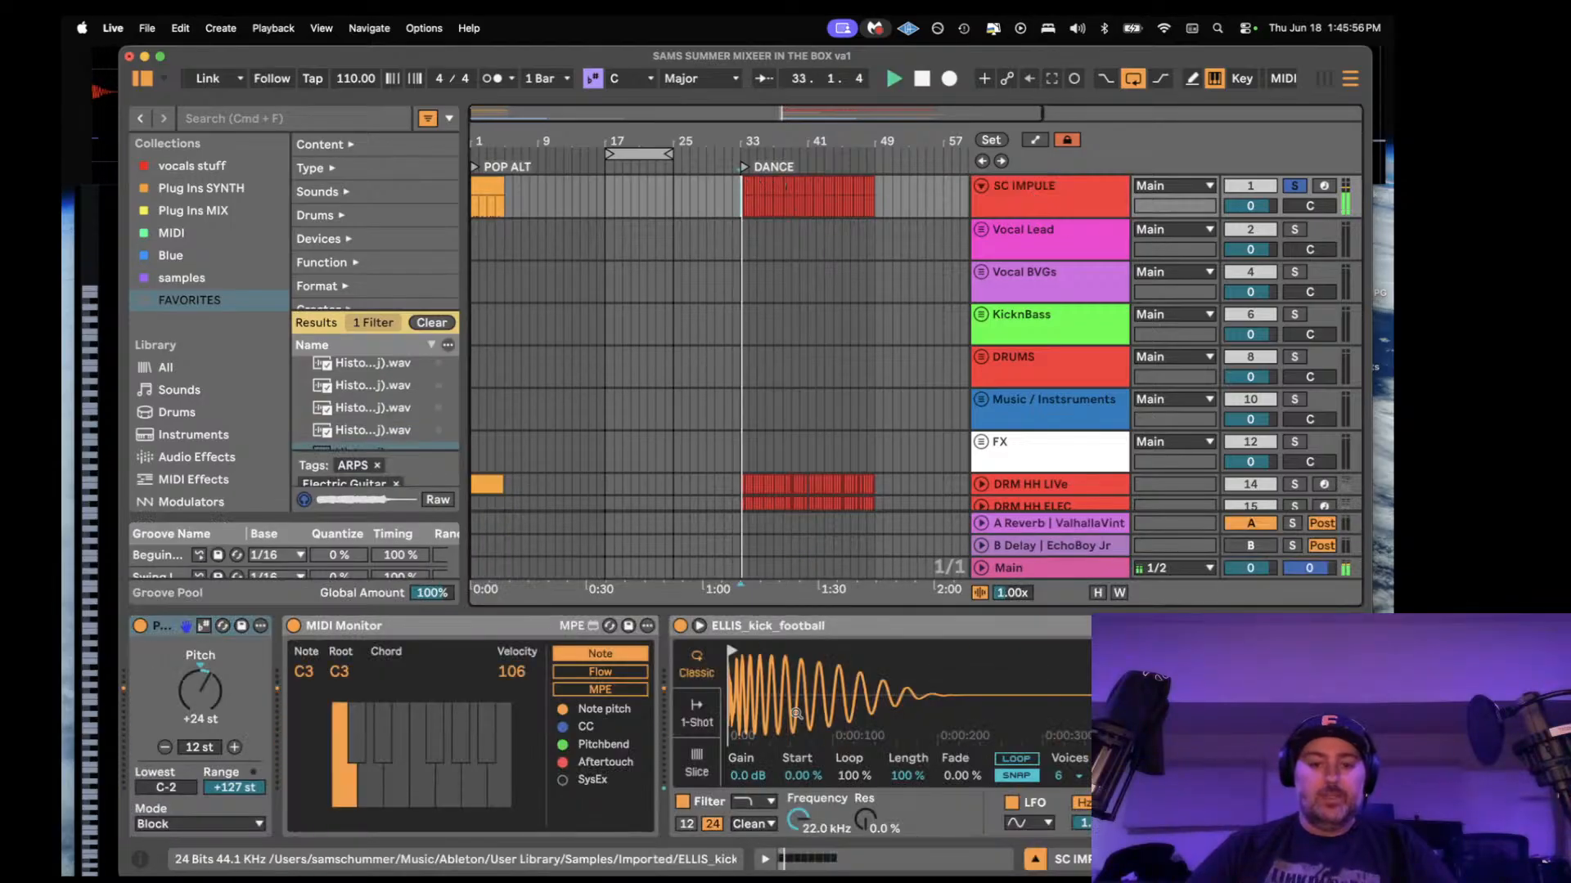
scroll(814, 690, right, 5)
scroll(814, 689, right, 2)
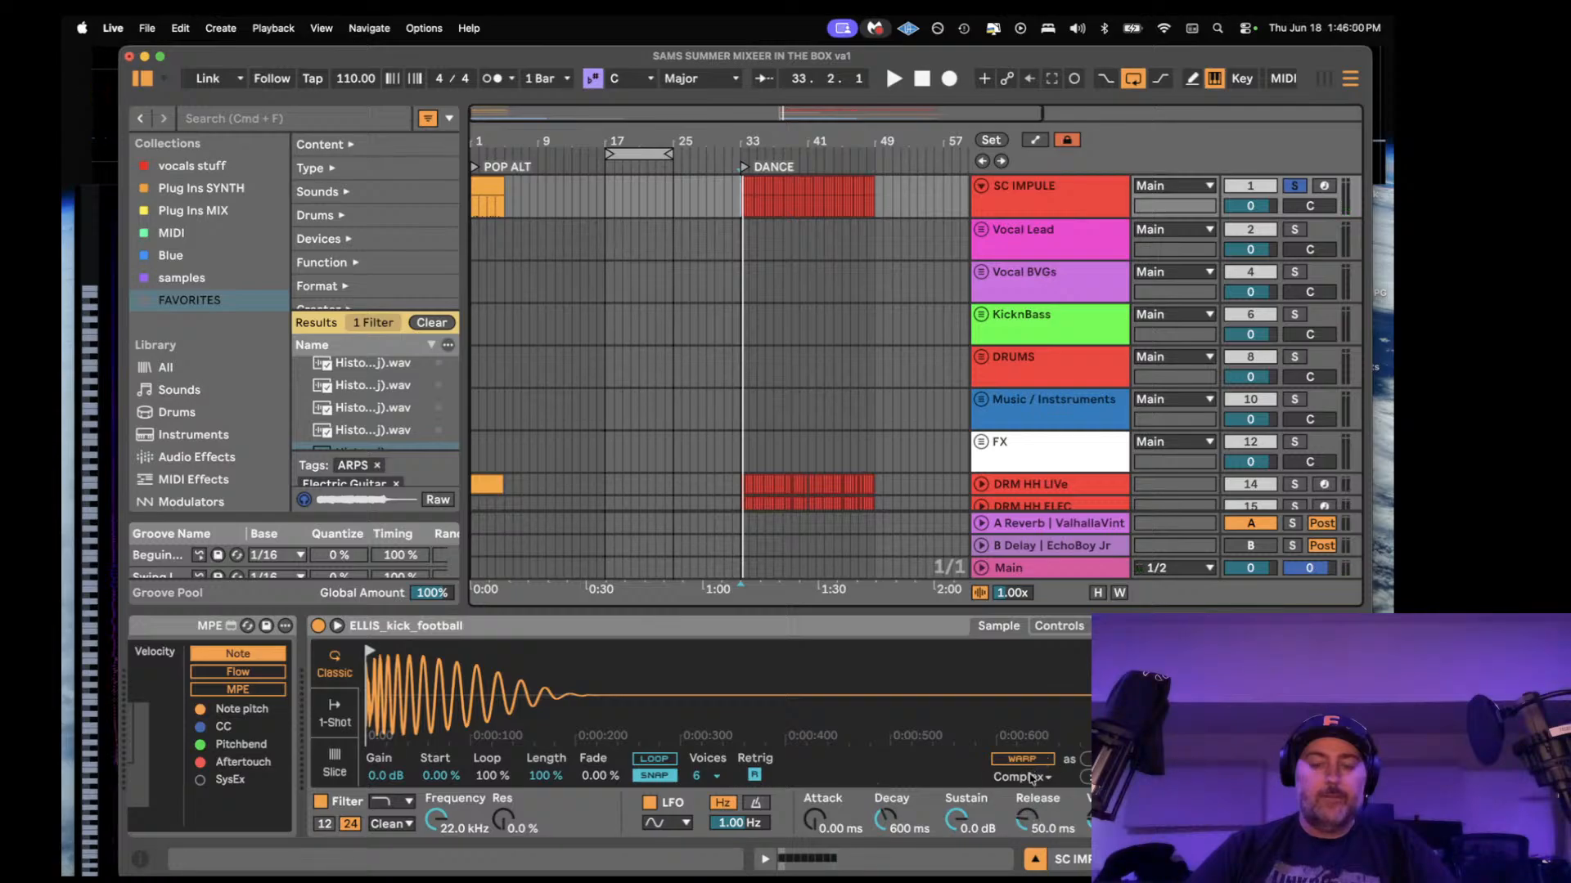
key(space)
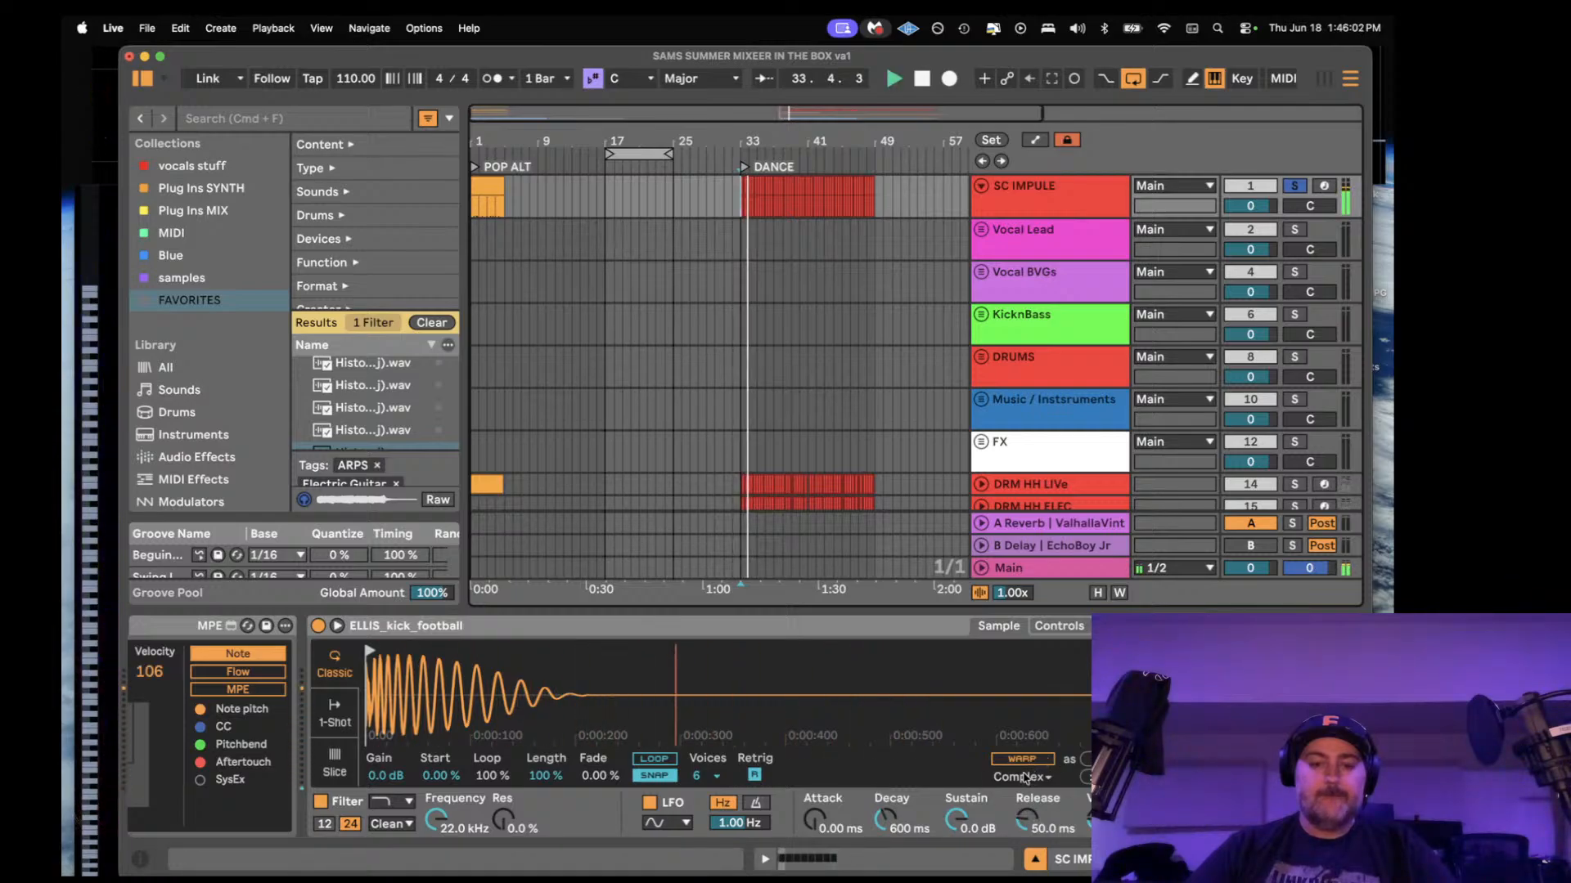
- Browse the Audio Effects library, widen the browser, and open the Music Production 2024 folder
click(208, 459)
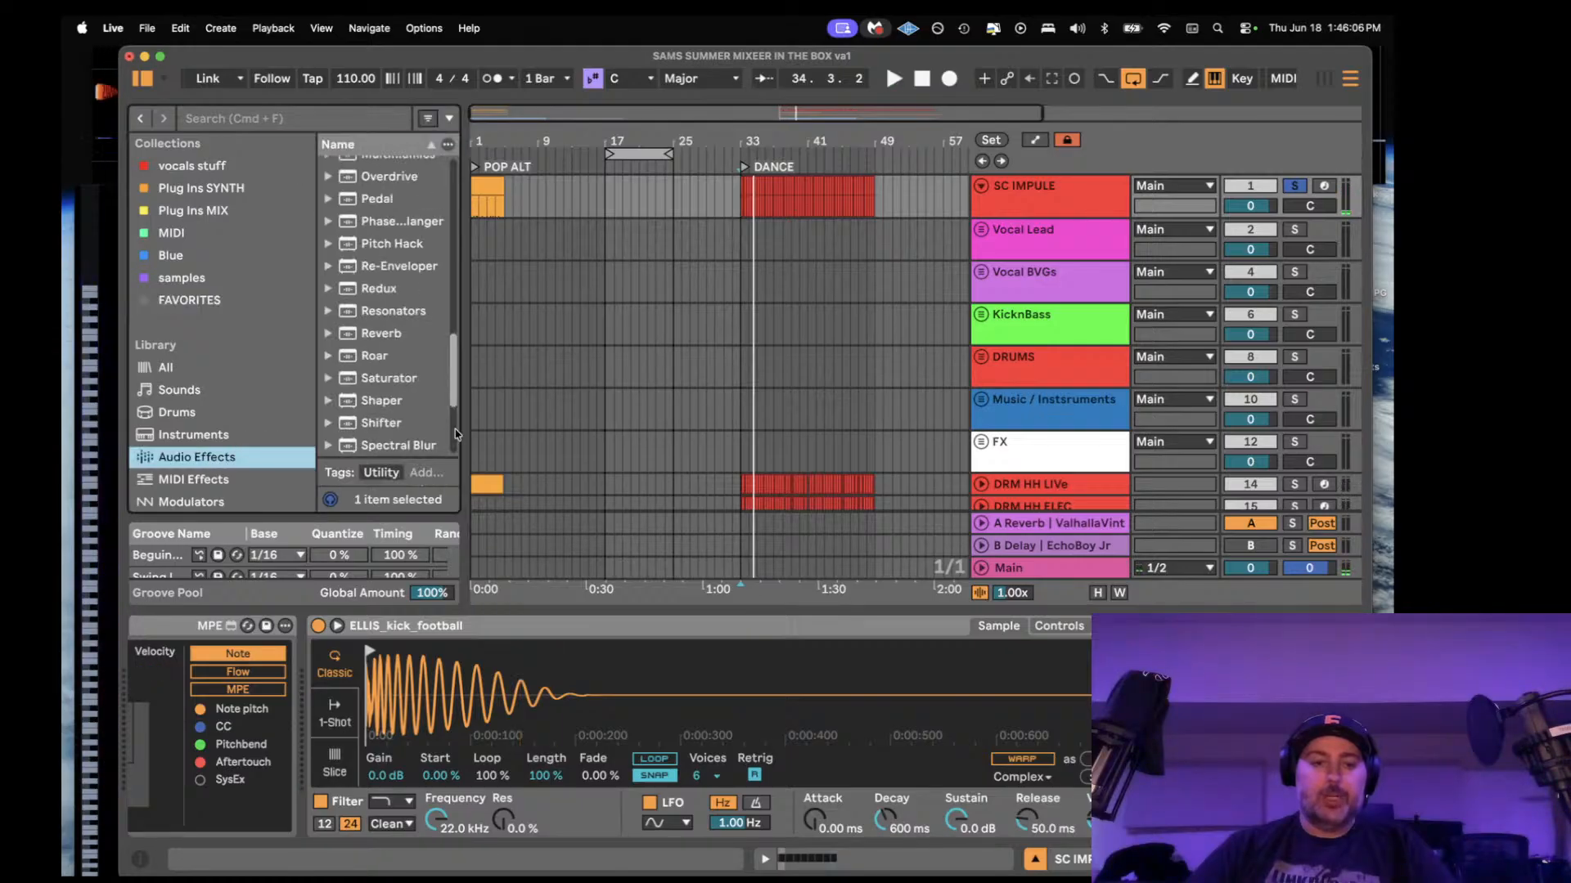
drag(467, 426, 541, 426)
scroll(217, 372, down, 5)
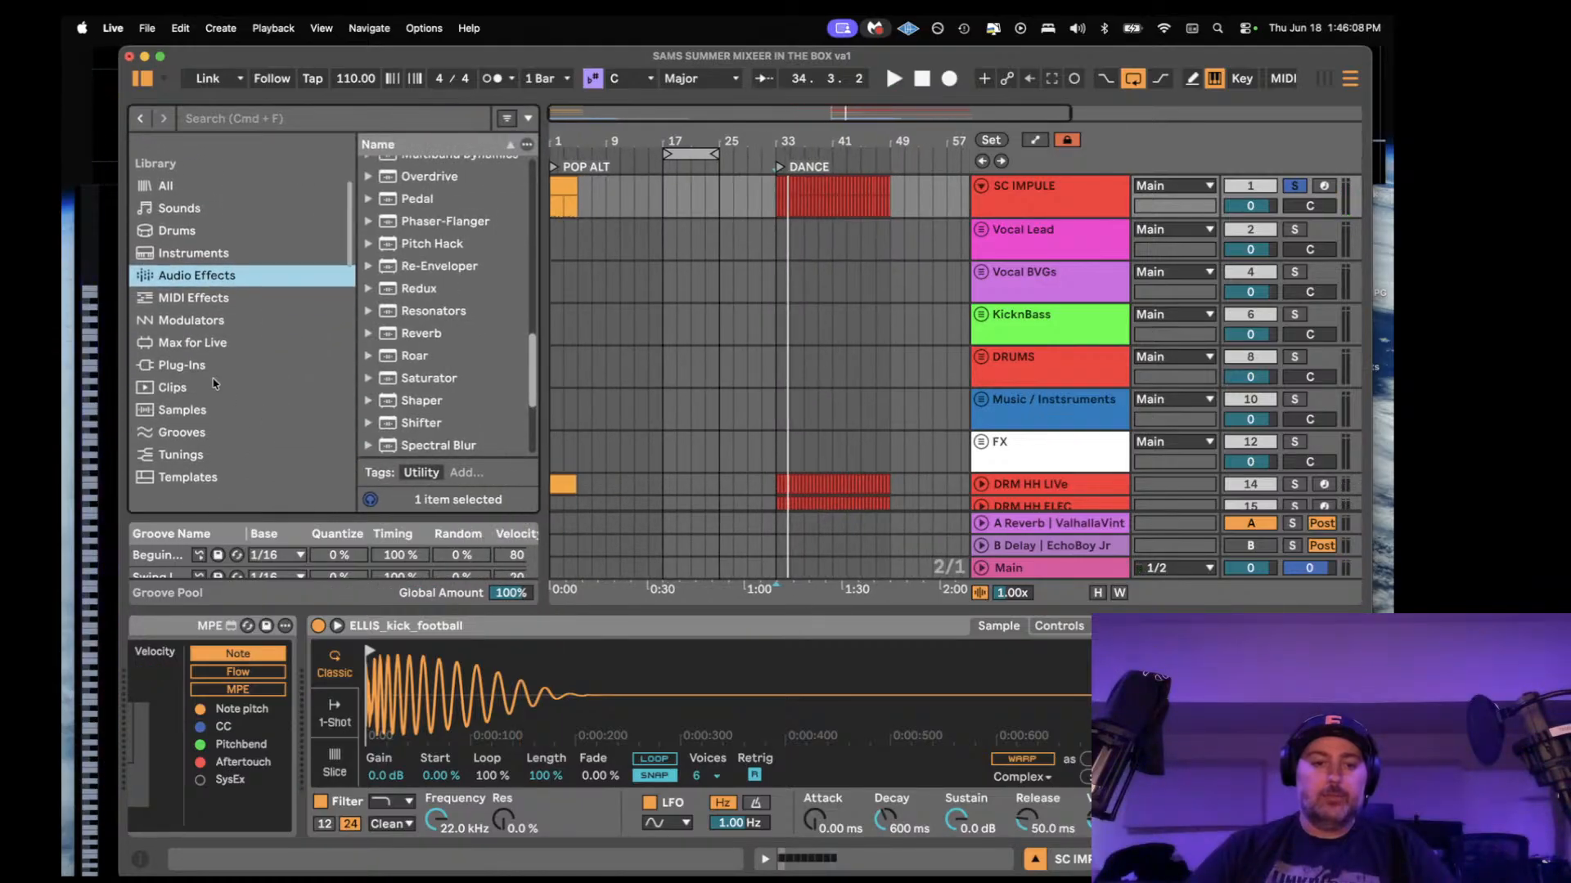
scroll(217, 372, down, 5)
click(225, 421)
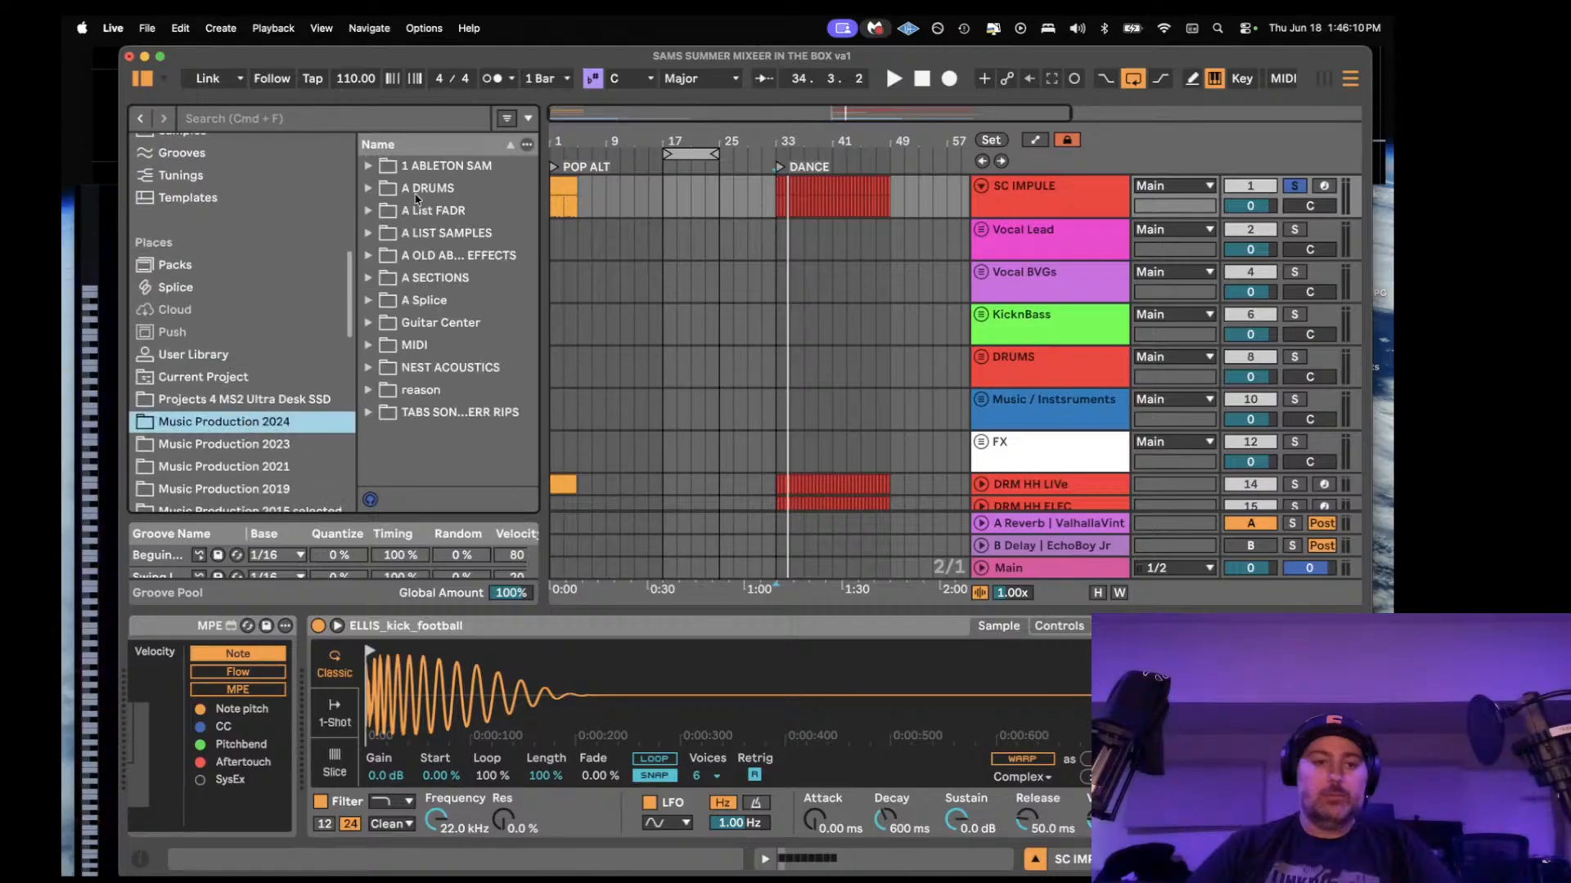
- Search for "rim" in the Music Production 2024 and Projects 4 MS2 Ultra Desk SSD folders, widening the browser for the results
click(377, 123)
text(ri)
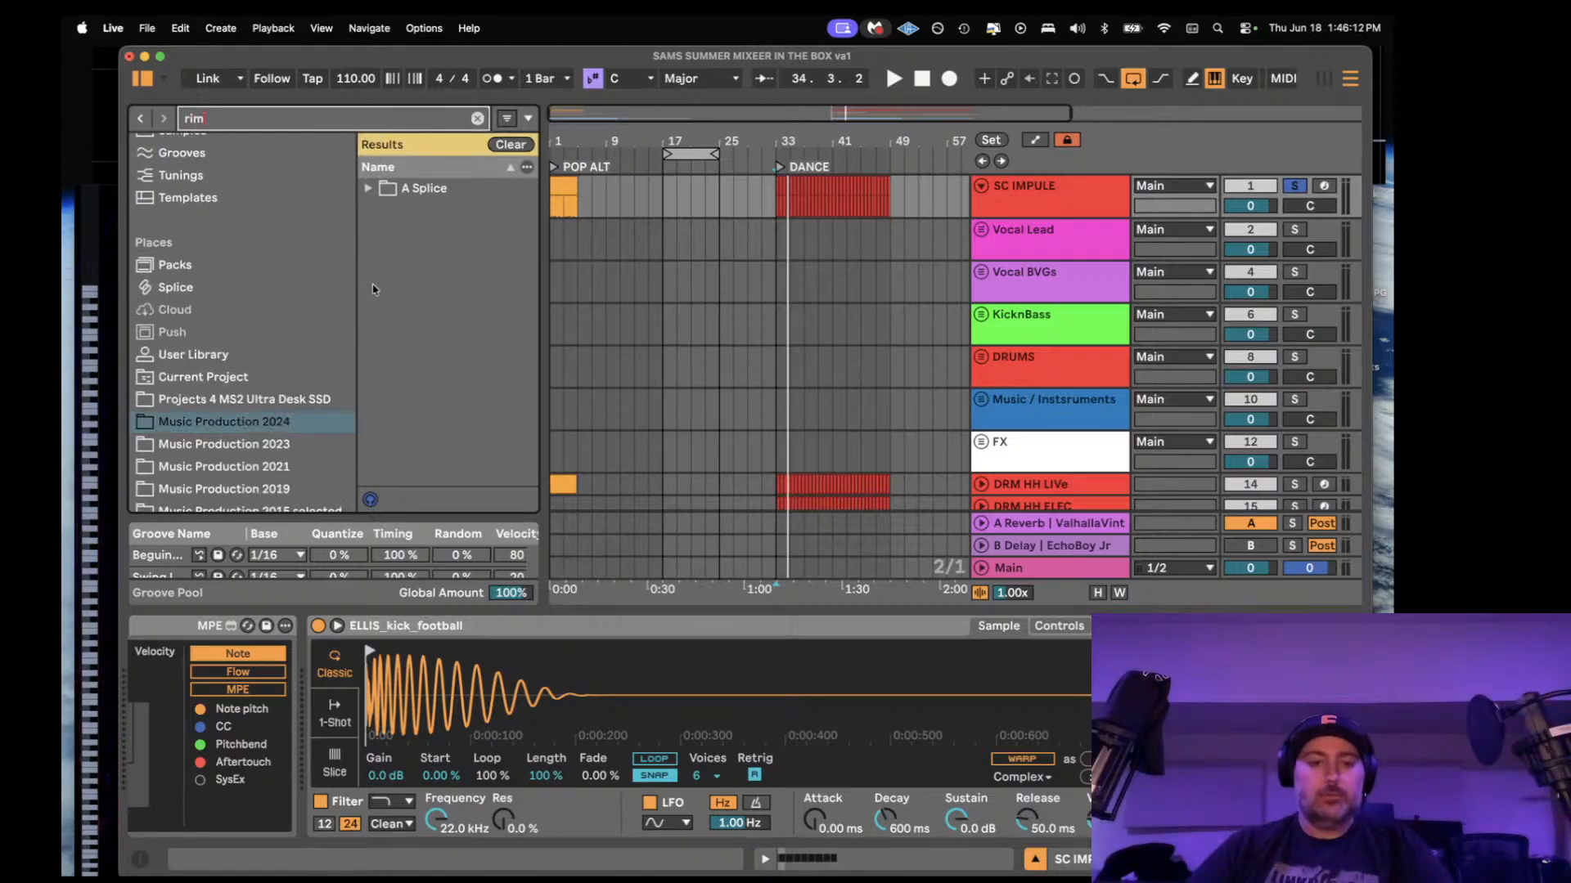
text(m)
click(237, 399)
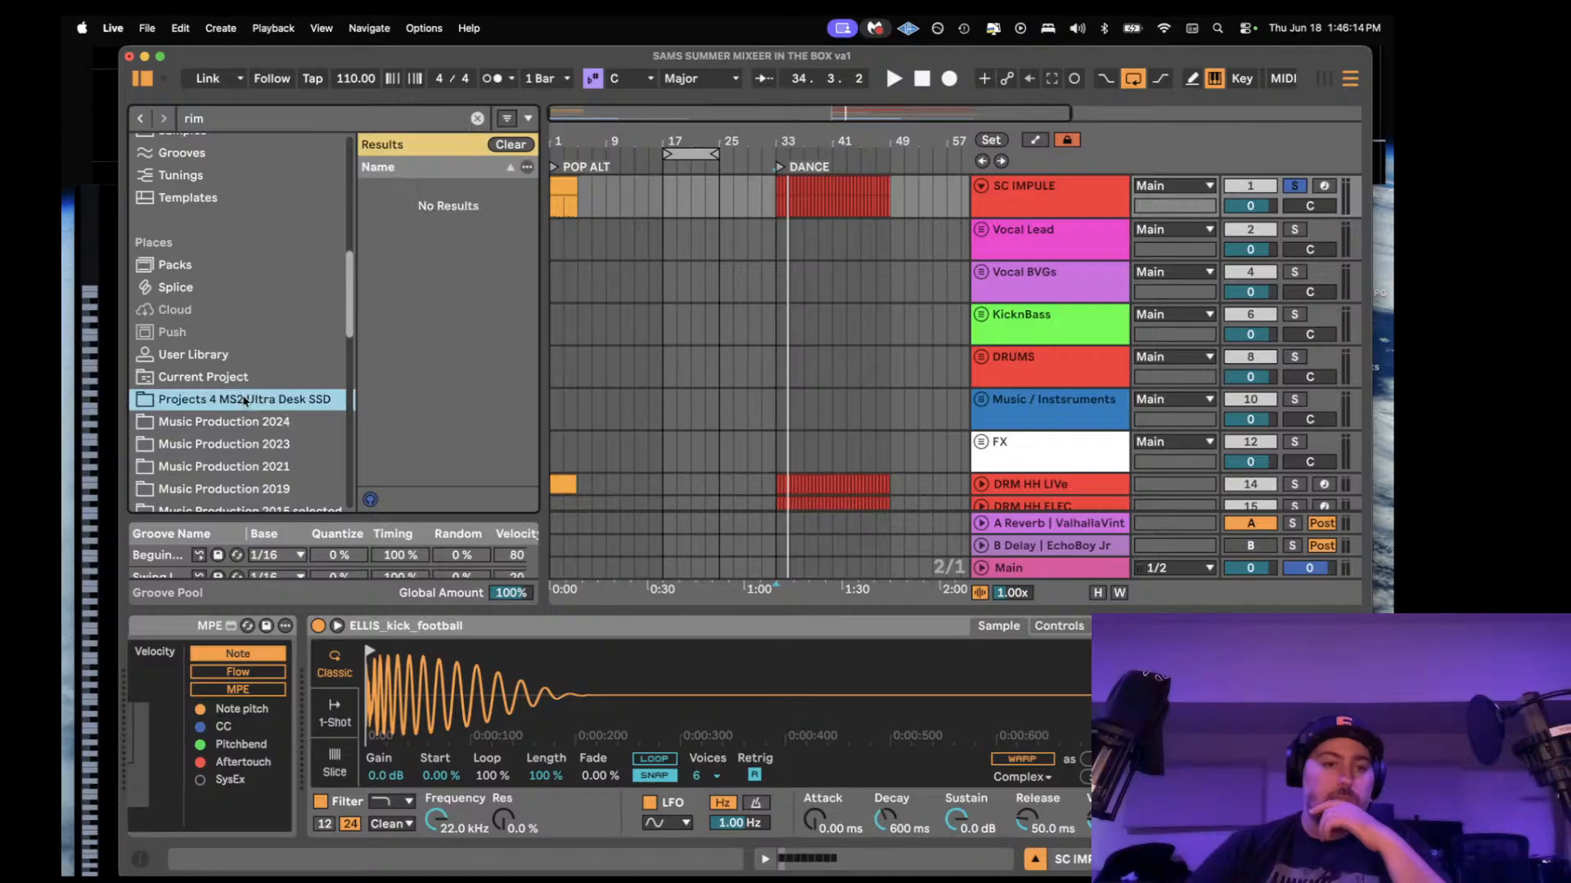
drag(541, 307, 671, 323)
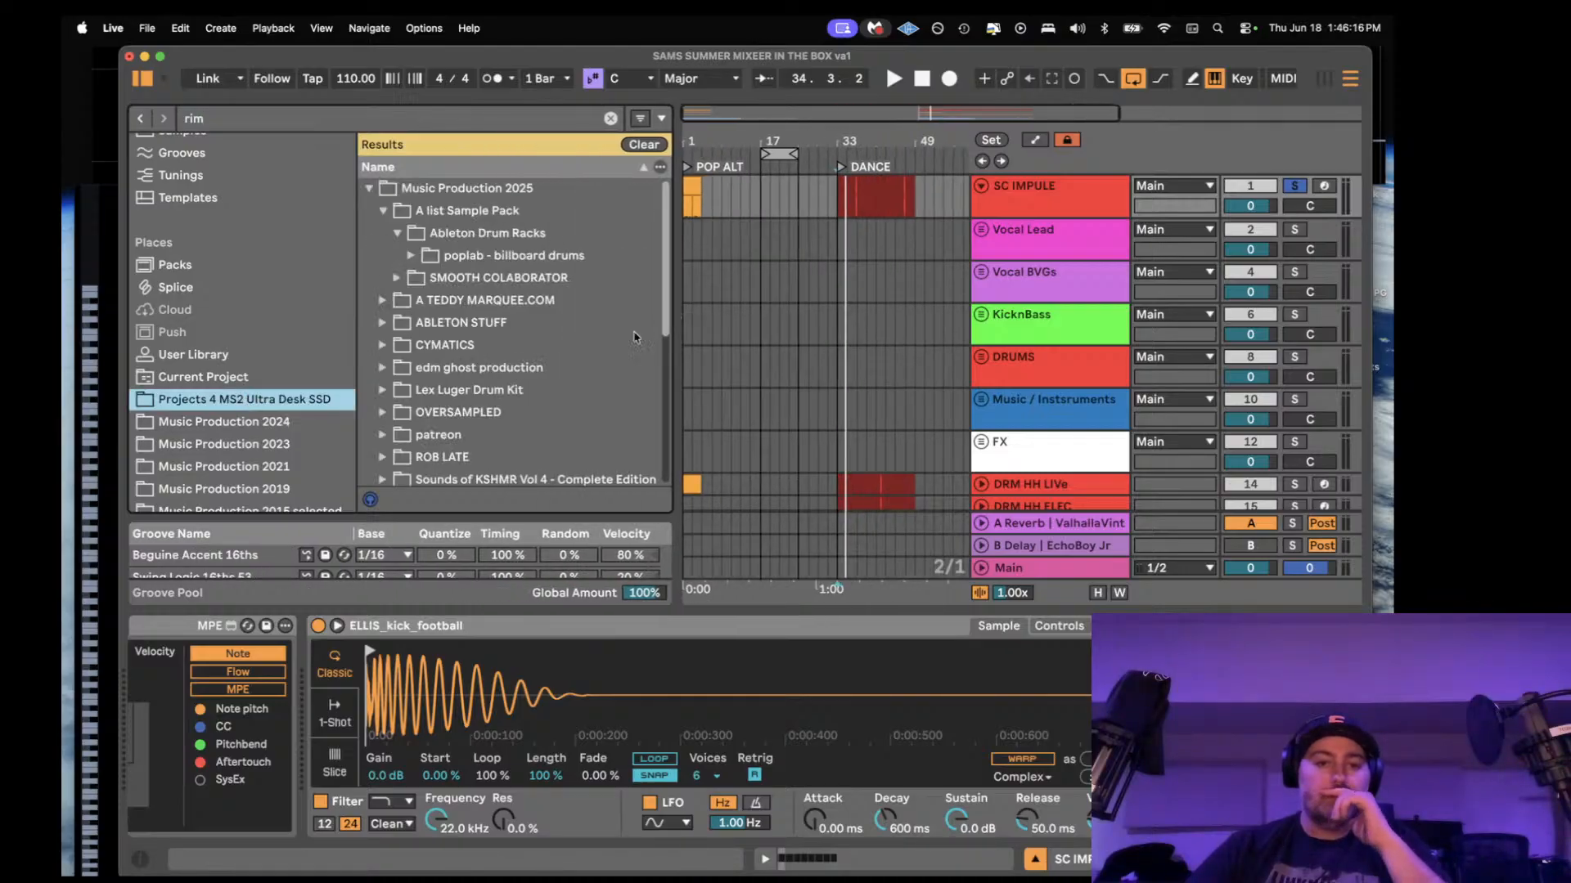
- Open the Percs (70) folder inside Lex Luger Drum Kit in the rim search results
scroll(463, 342, down, 8)
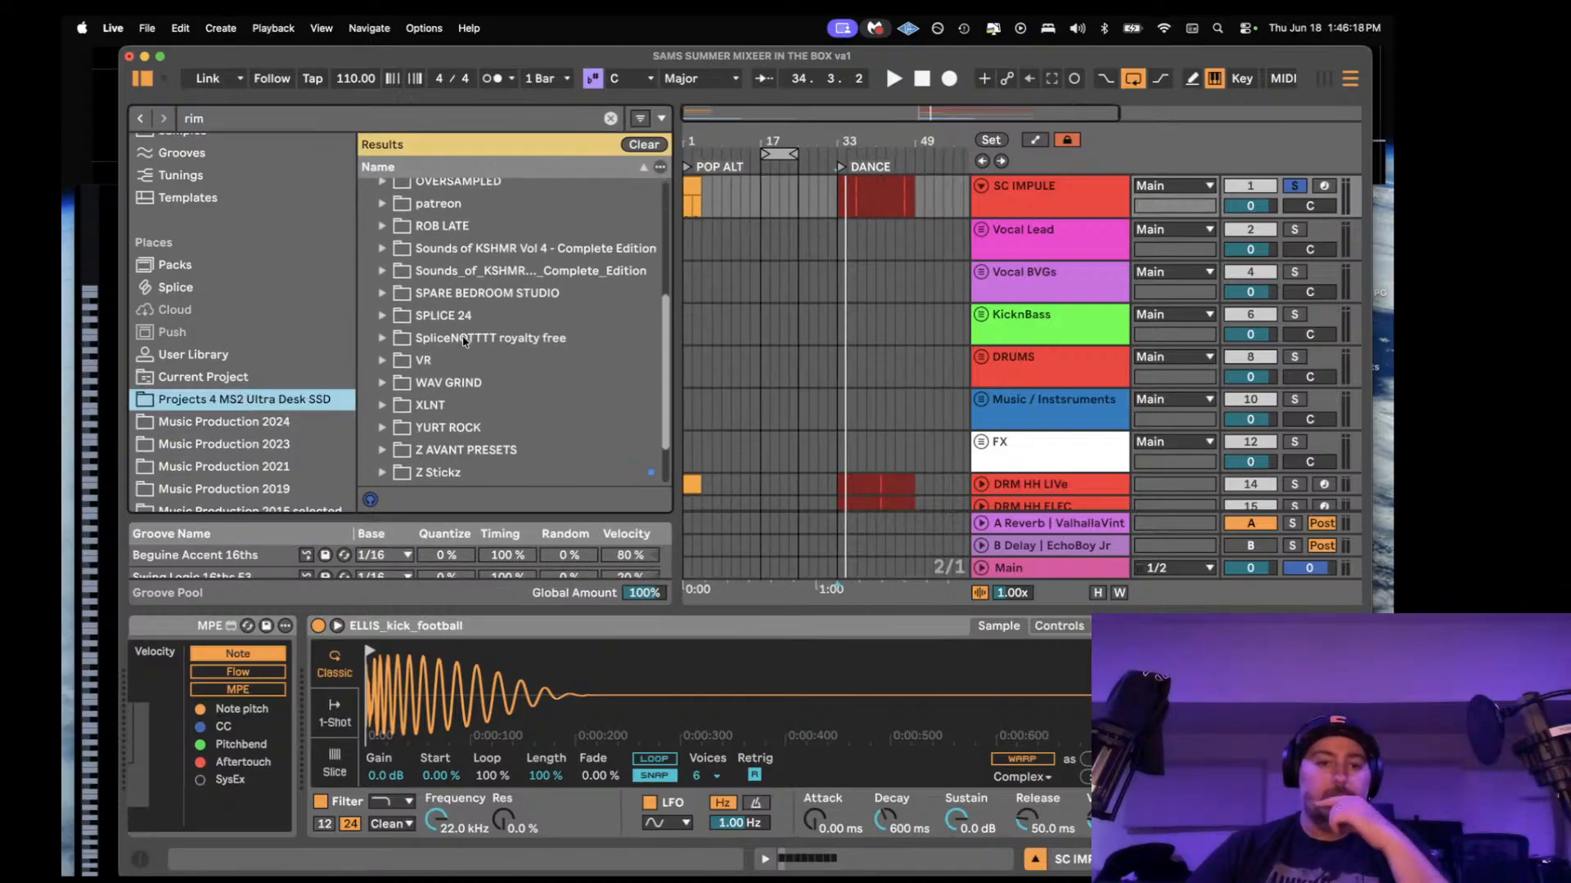
scroll(463, 342, up, 2)
click(388, 265)
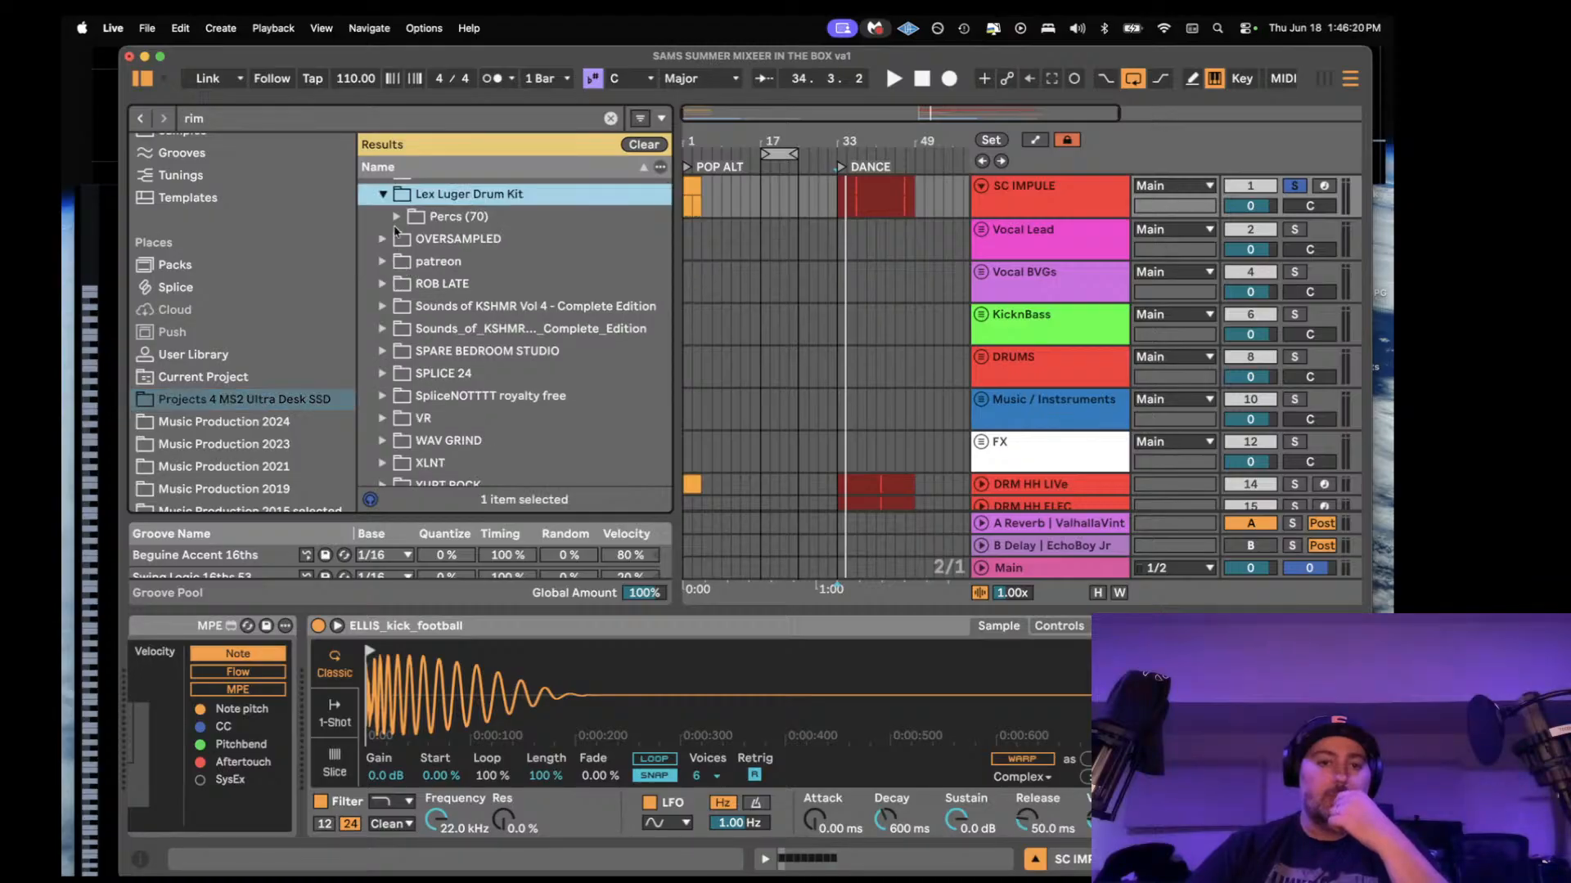
scroll(392, 262, up, 1)
click(398, 244)
- Audition the rim samples in Percs (70), from 808_Rim_01.wav through 808_Rim_05.wav and Ethnic_Rim_01.wav through Ethnic_Rim_03.wav
click(424, 267)
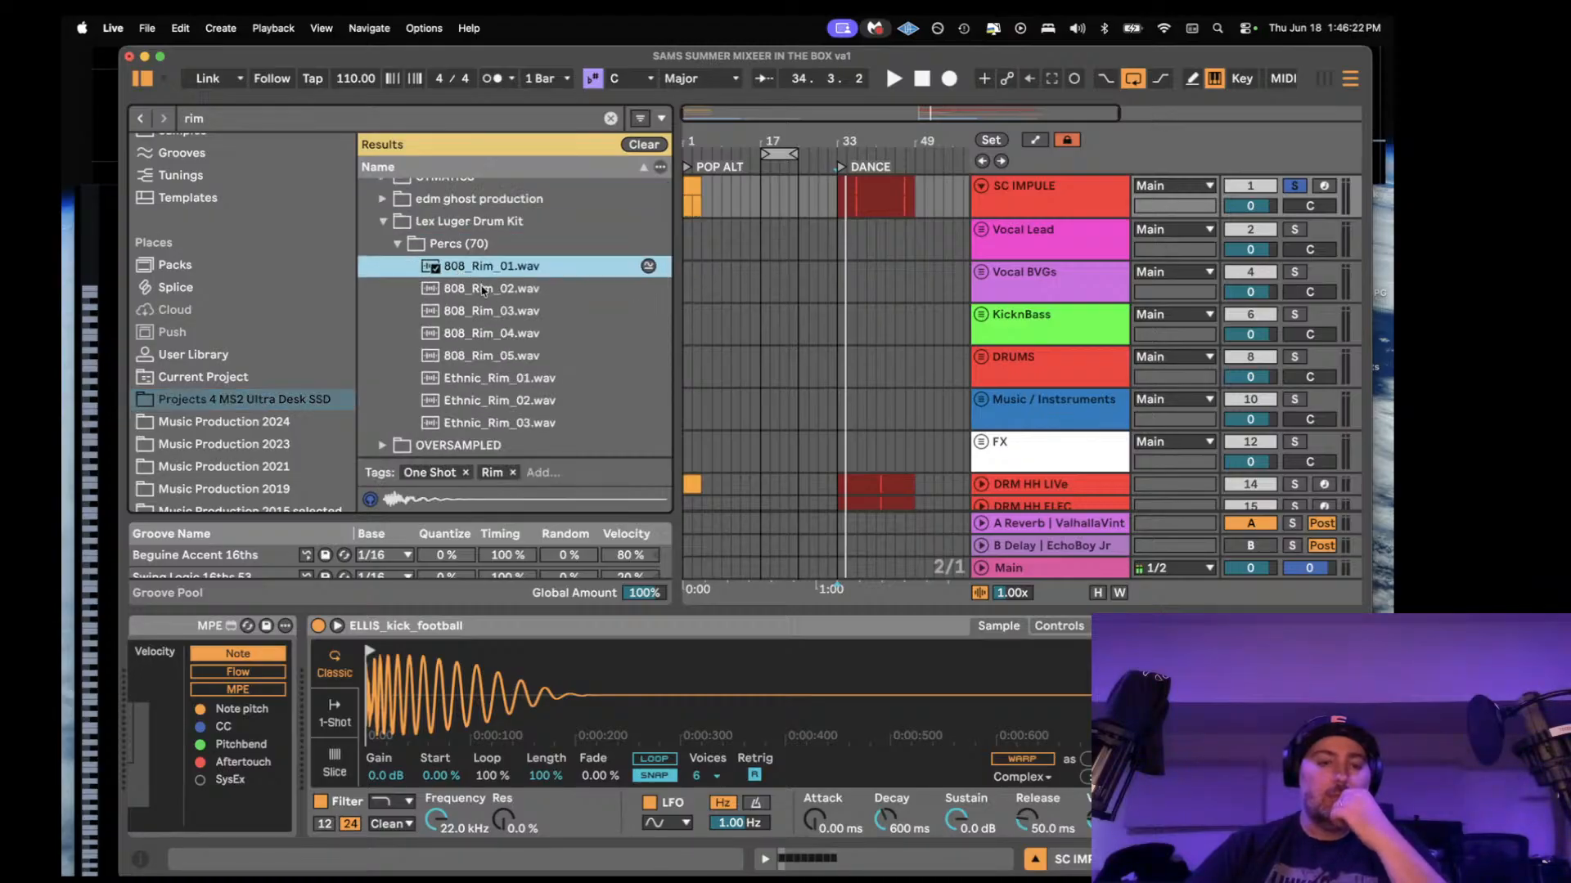
click(435, 290)
click(447, 317)
click(476, 335)
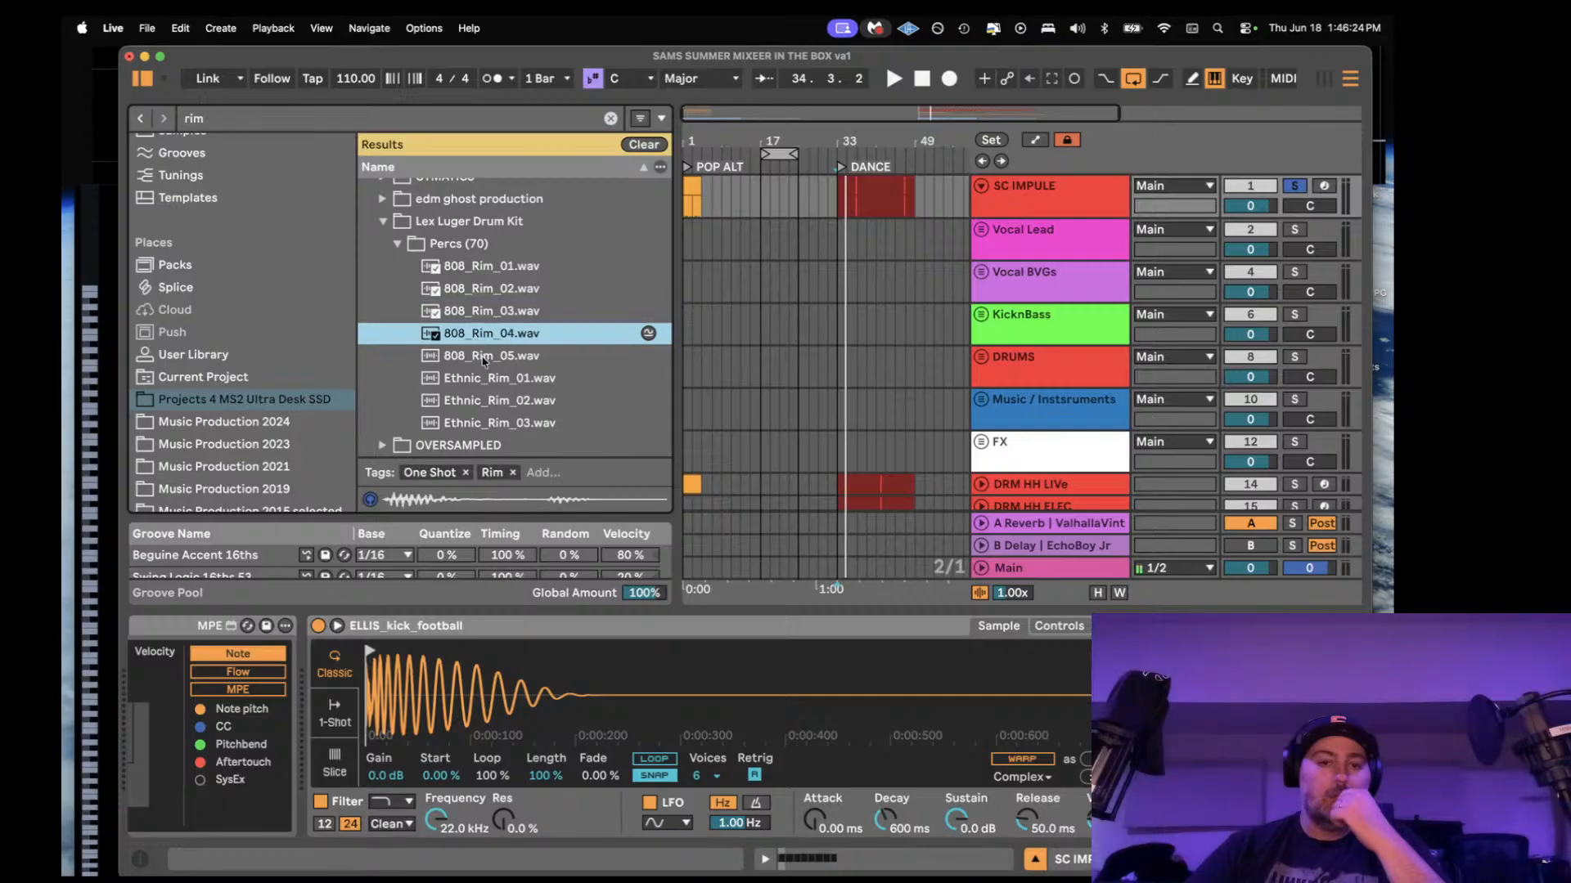
click(486, 358)
click(491, 380)
click(505, 401)
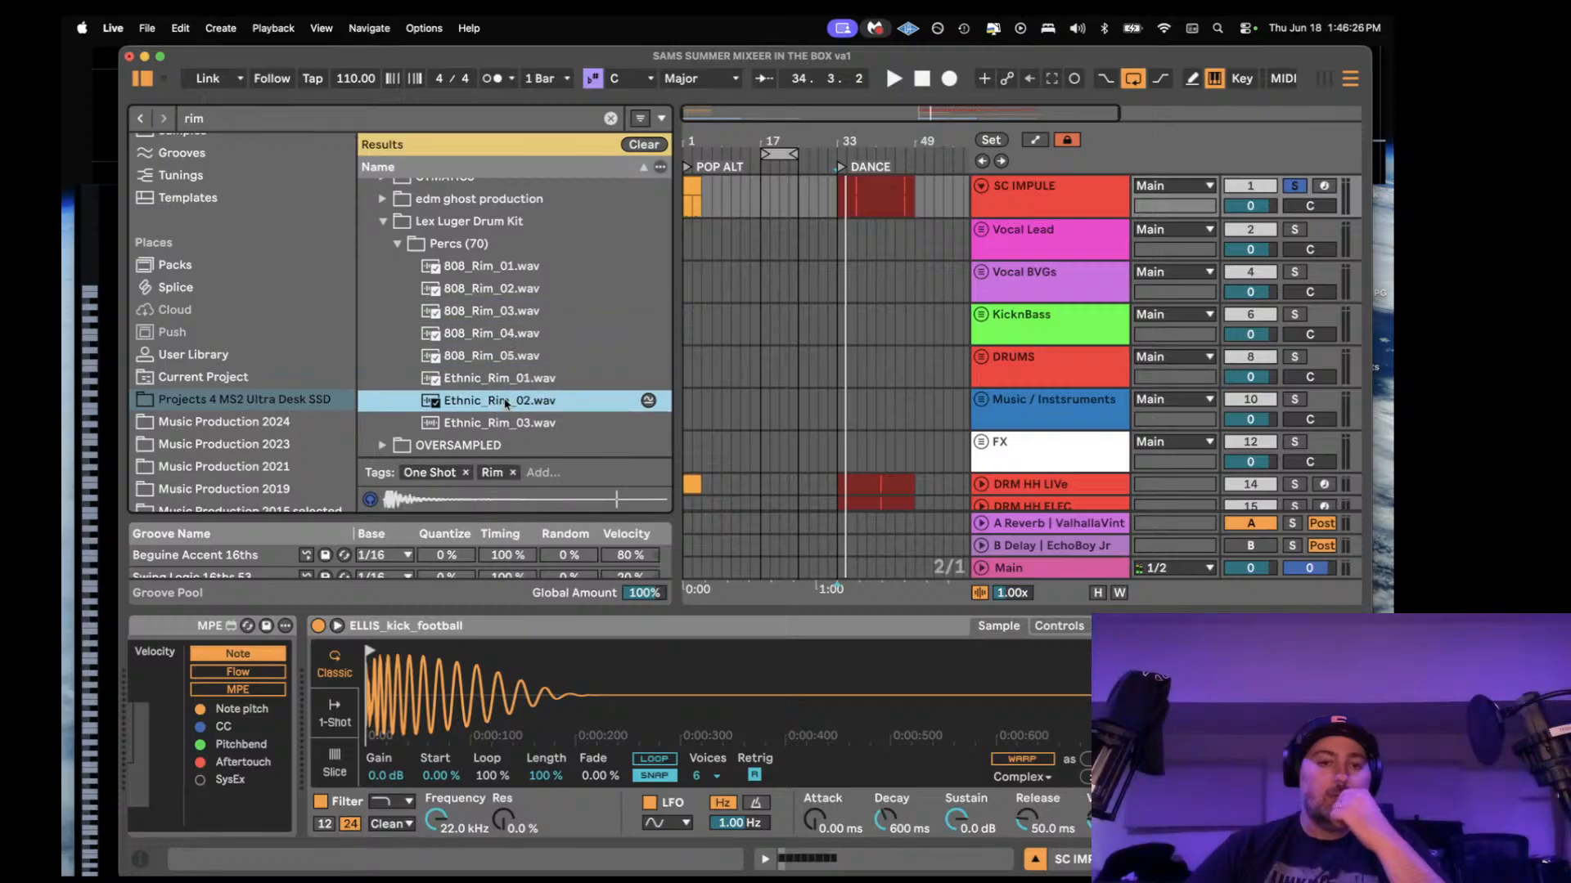
click(517, 424)
- Compare 808_Rim_01.wav with 808_Rim_02.wav and replace the kick in the SC IMPULE sampler with 808_Rim_02.wav
click(496, 275)
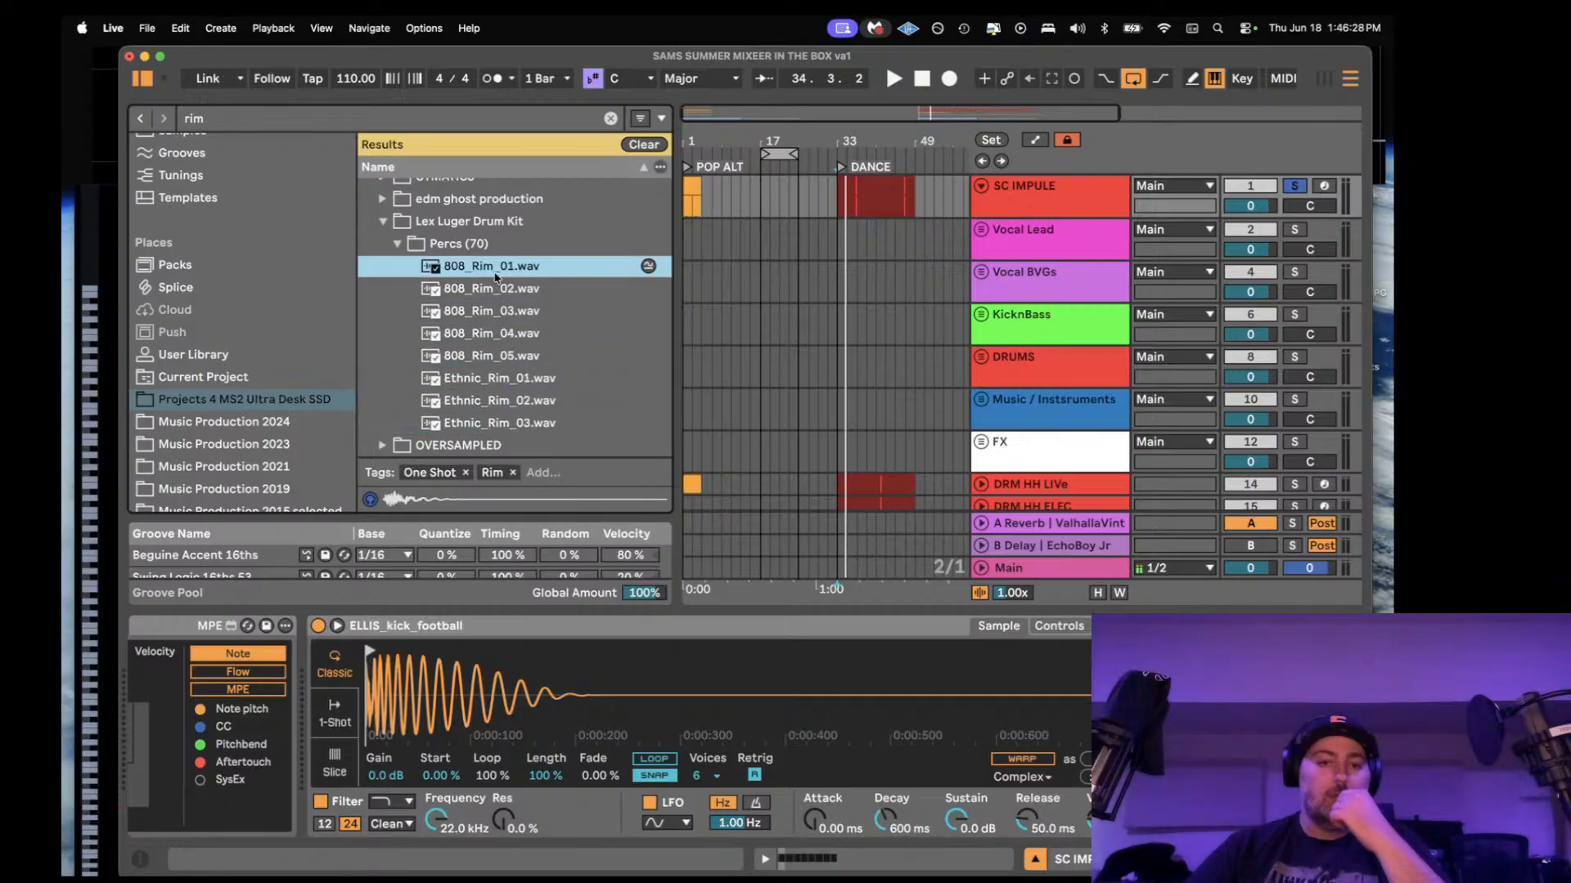
click(494, 290)
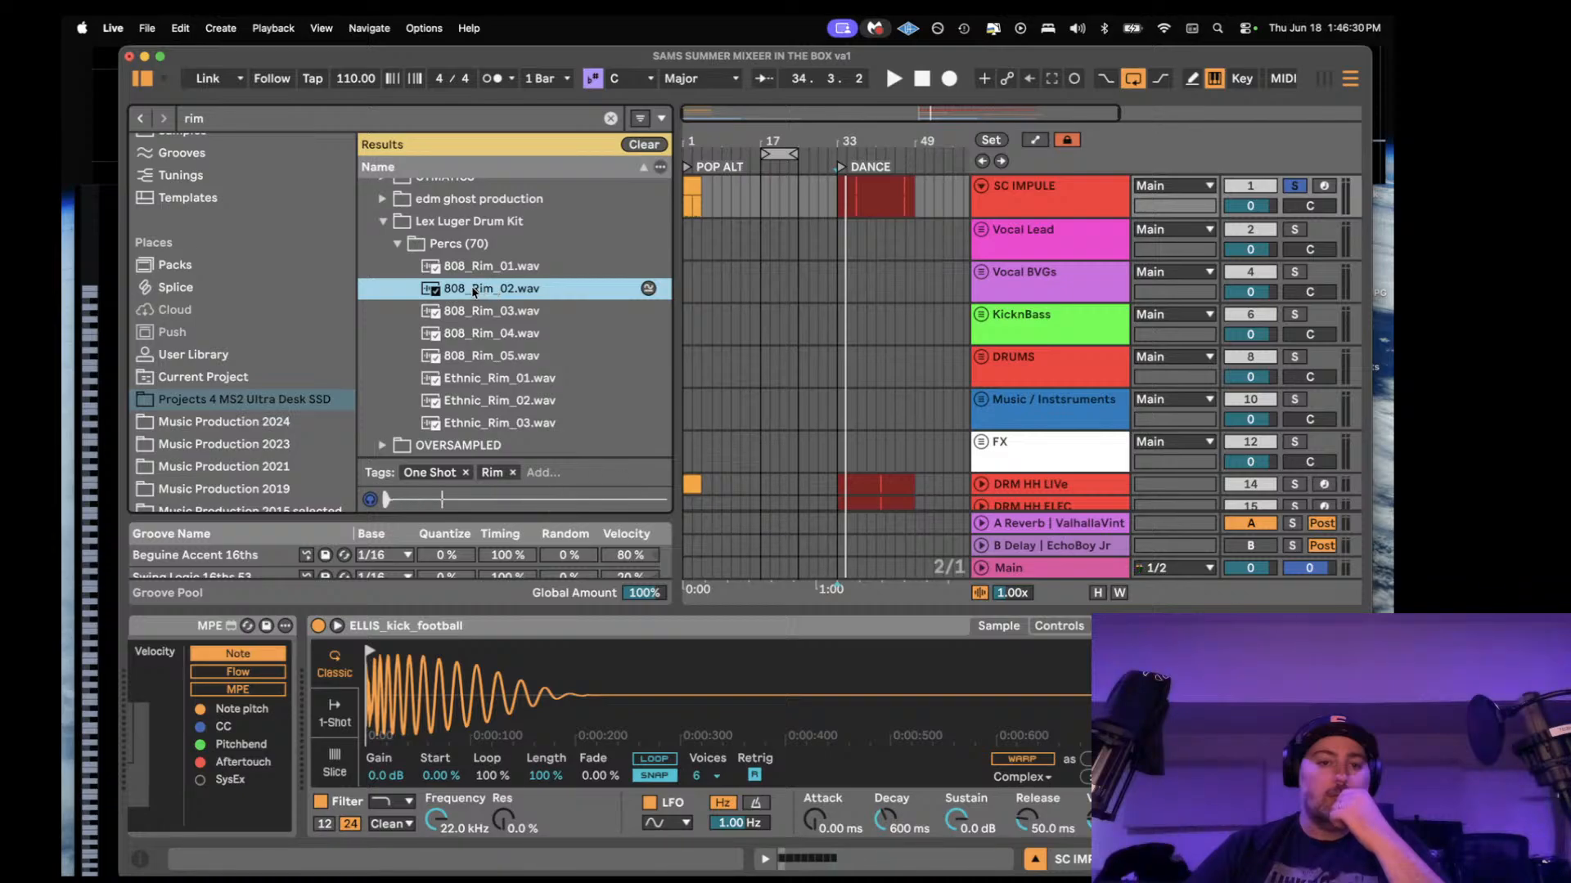
drag(475, 292, 543, 722)
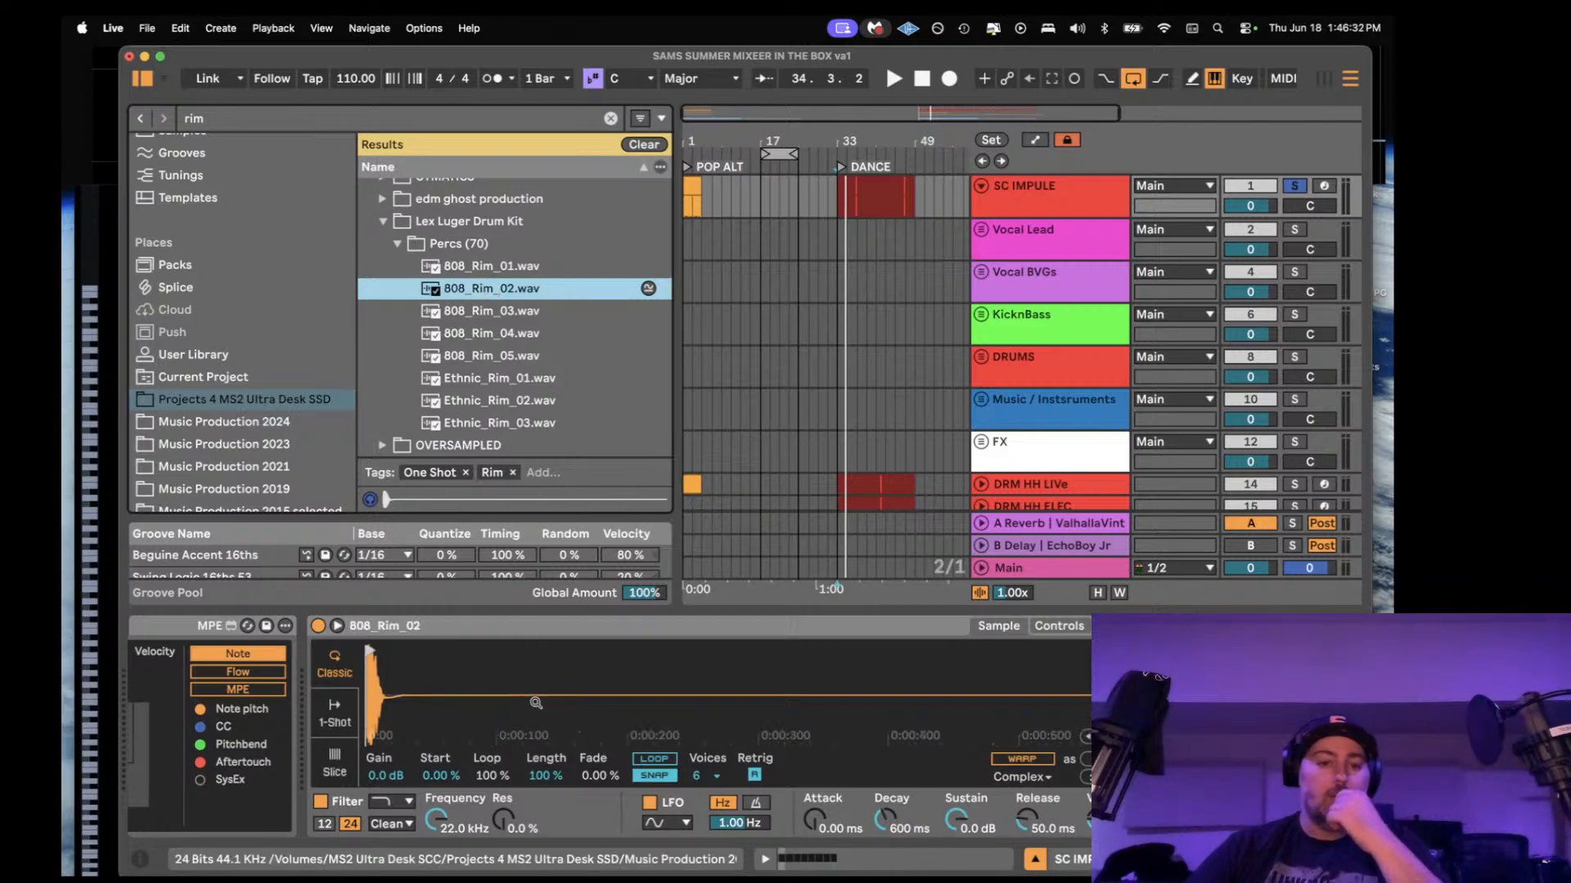
- Play the soloed SC IMPULE track, examine its signal in the MiniMeters waveform and spectrogram windows, and return to Live
key(space)
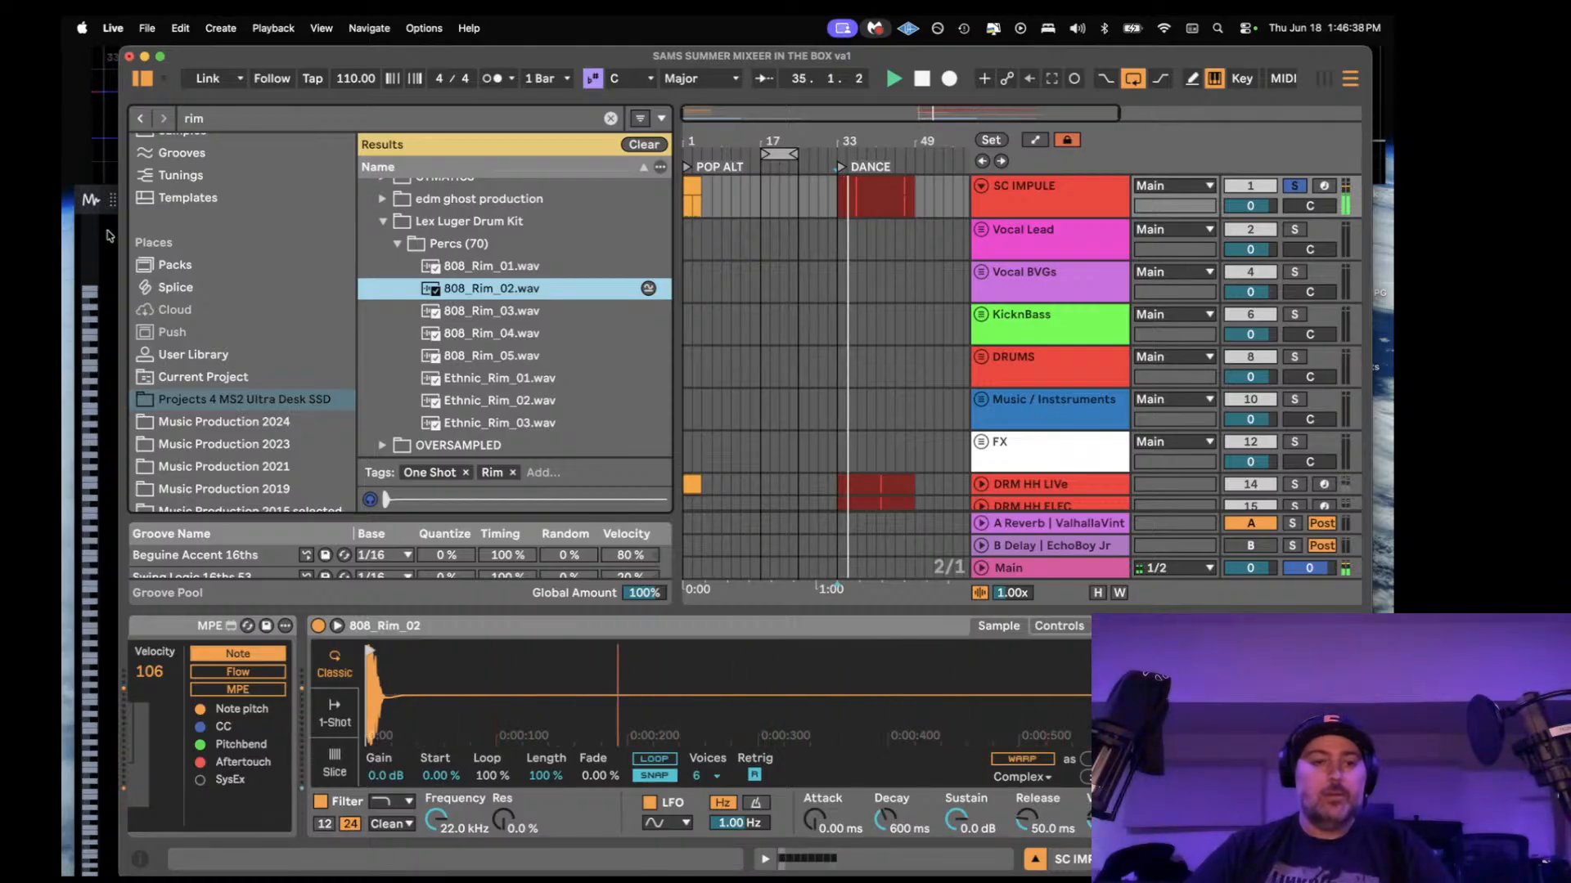
click(101, 143)
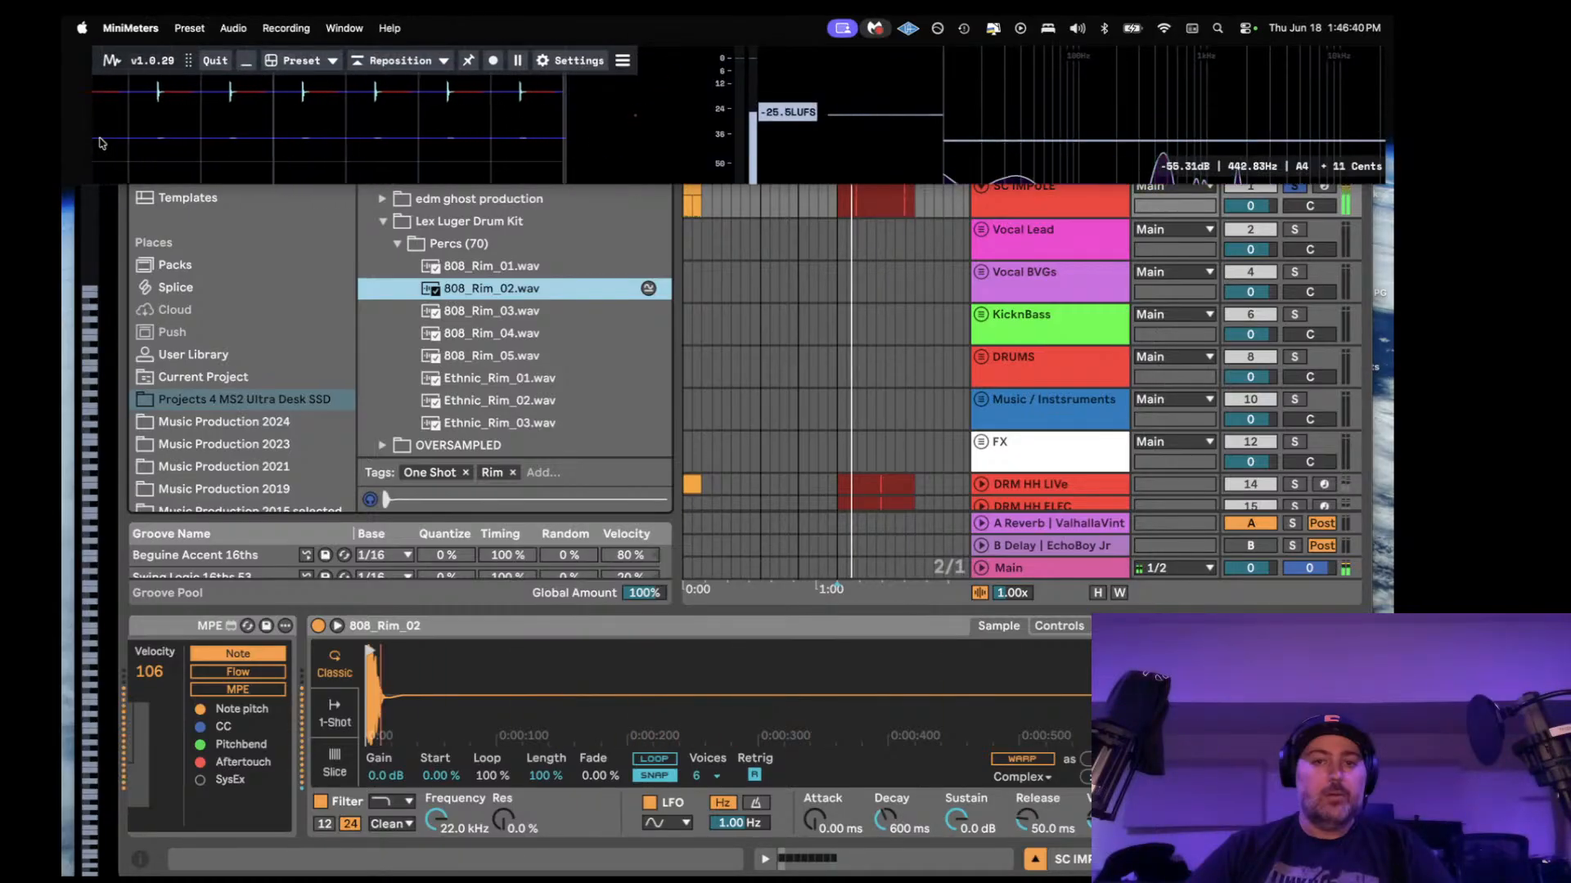
click(99, 240)
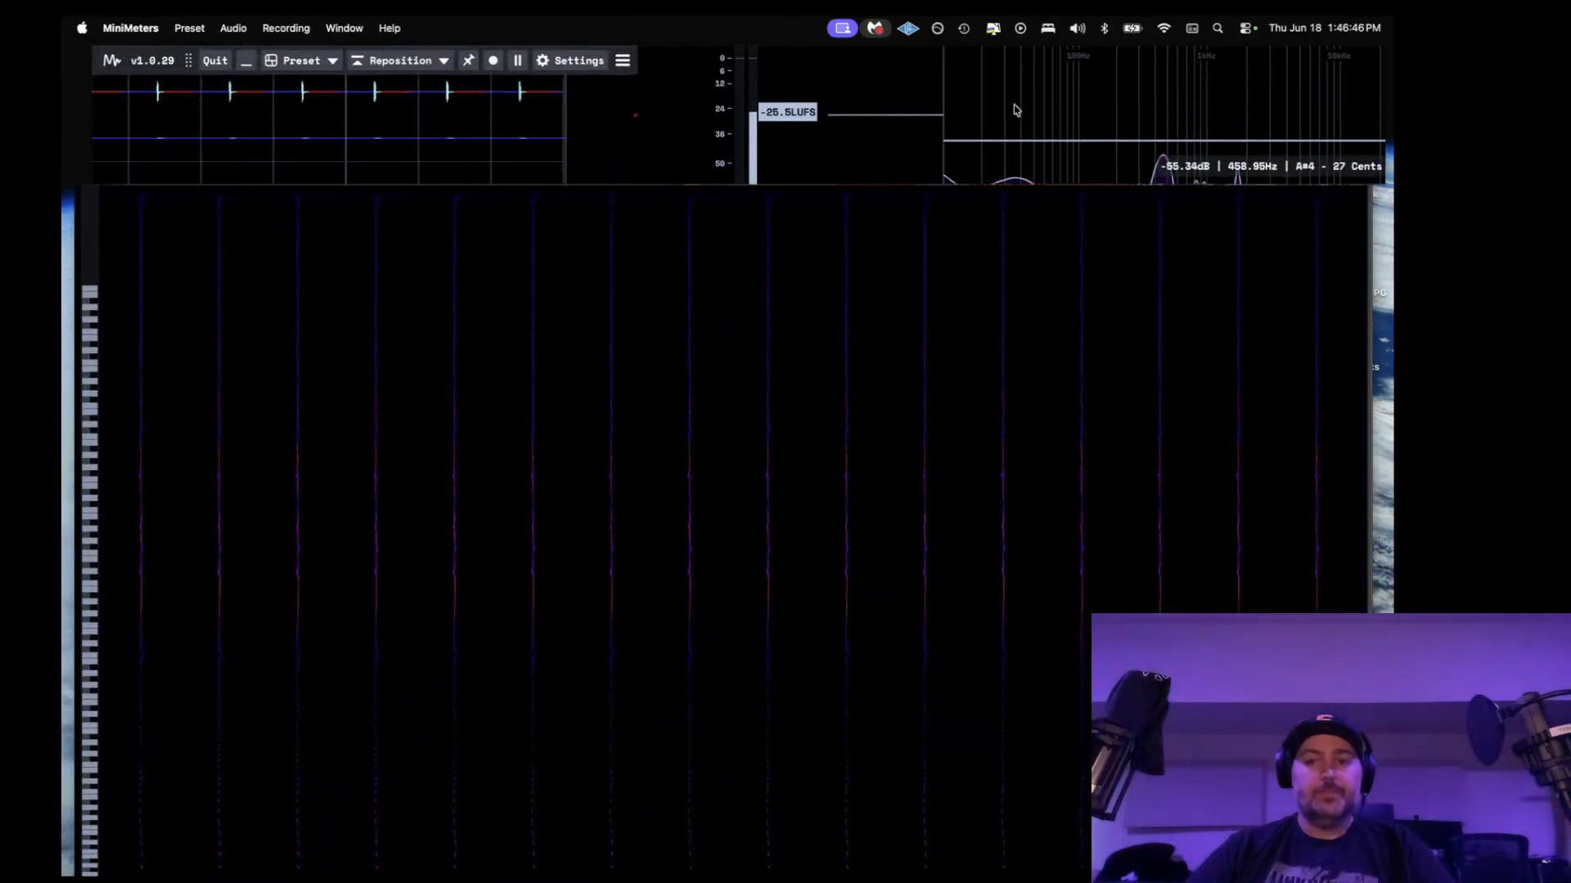
click(1370, 263)
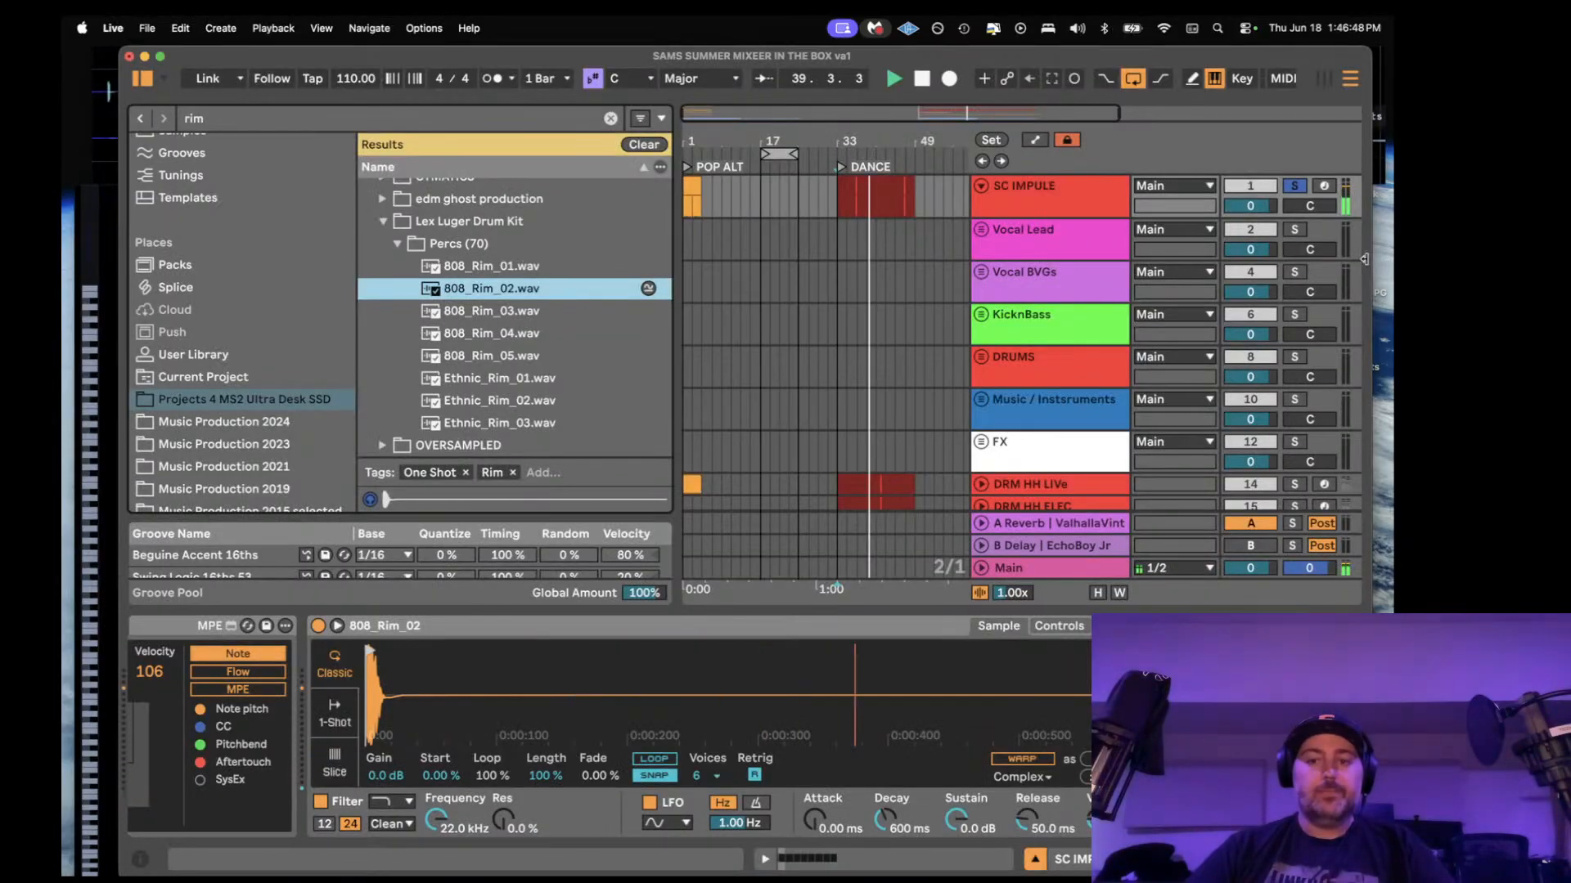
- Unsolo and mute the SC IMPULE track, play the DANCE section from bar 33, and hide the device view
click(872, 235)
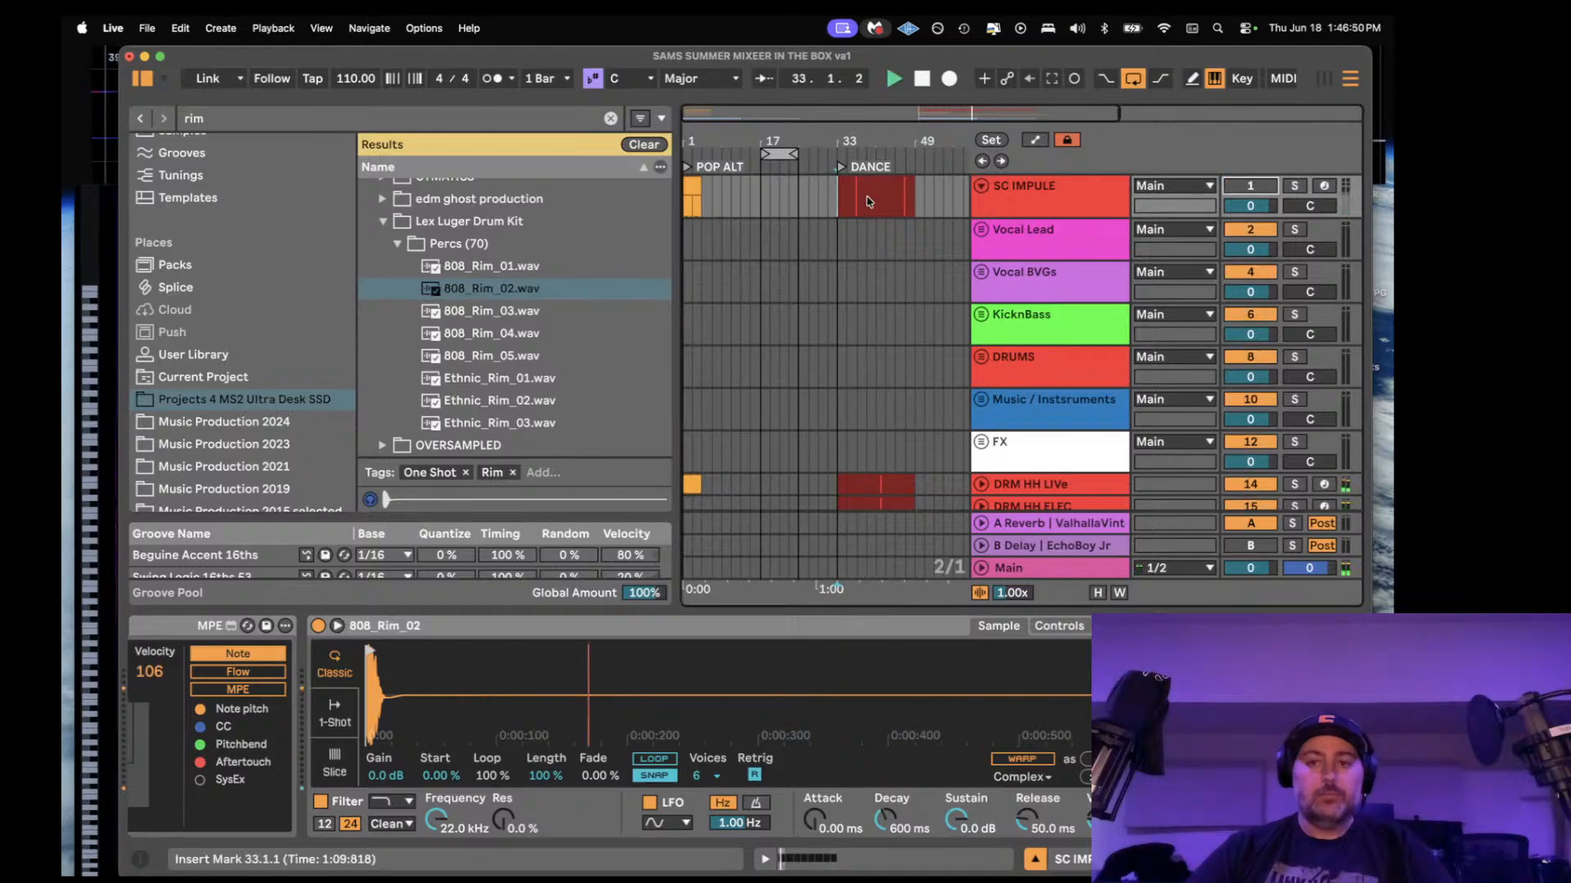
key(super+alt+l)
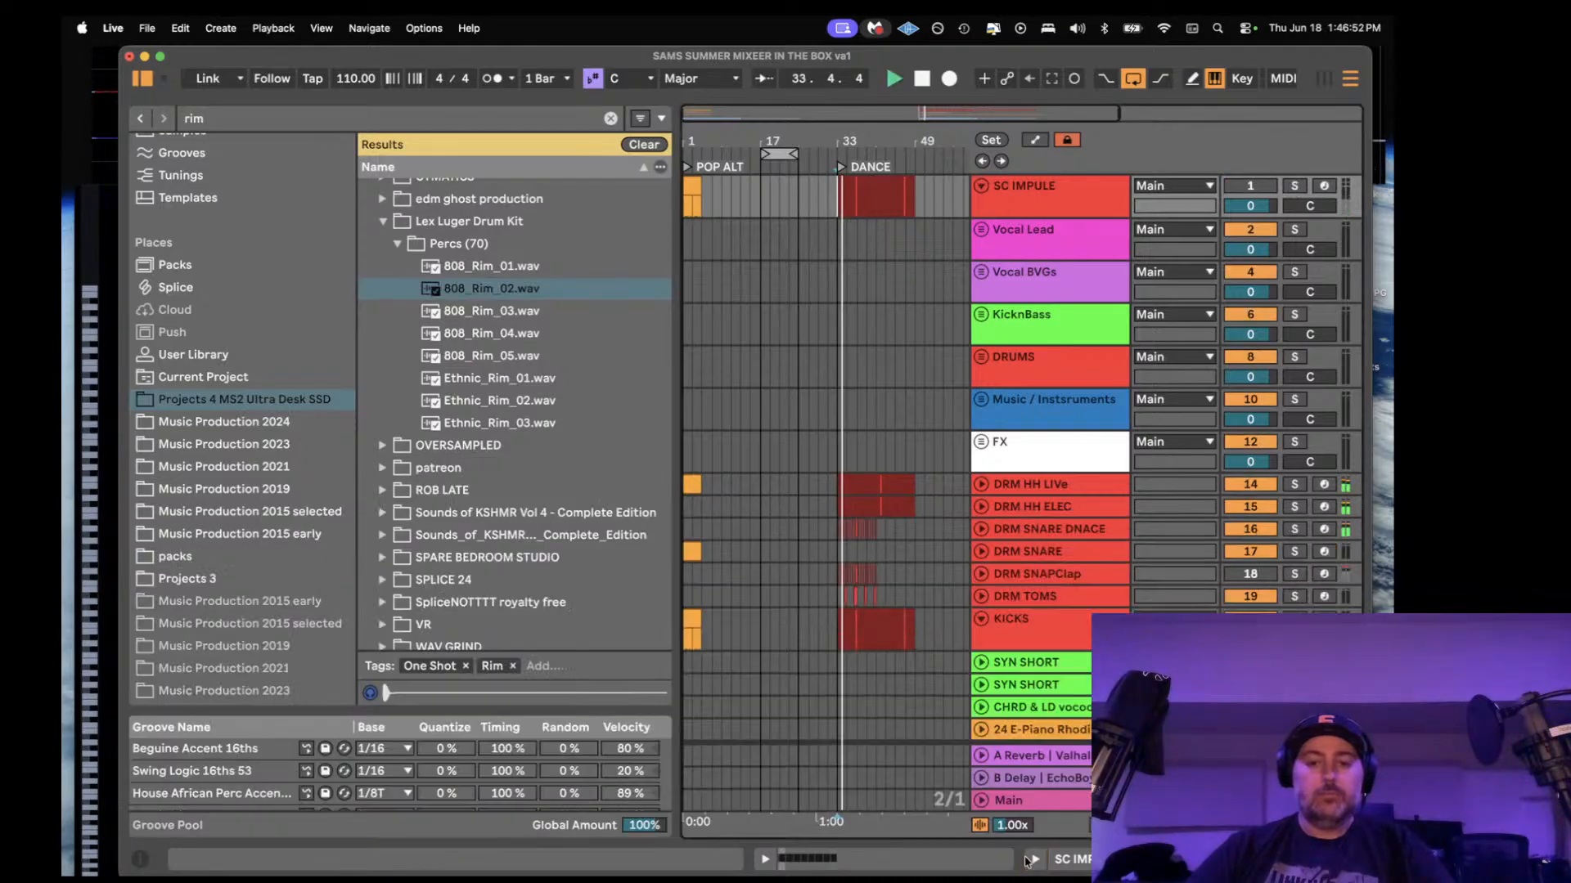
scroll(790, 473, down, 3)
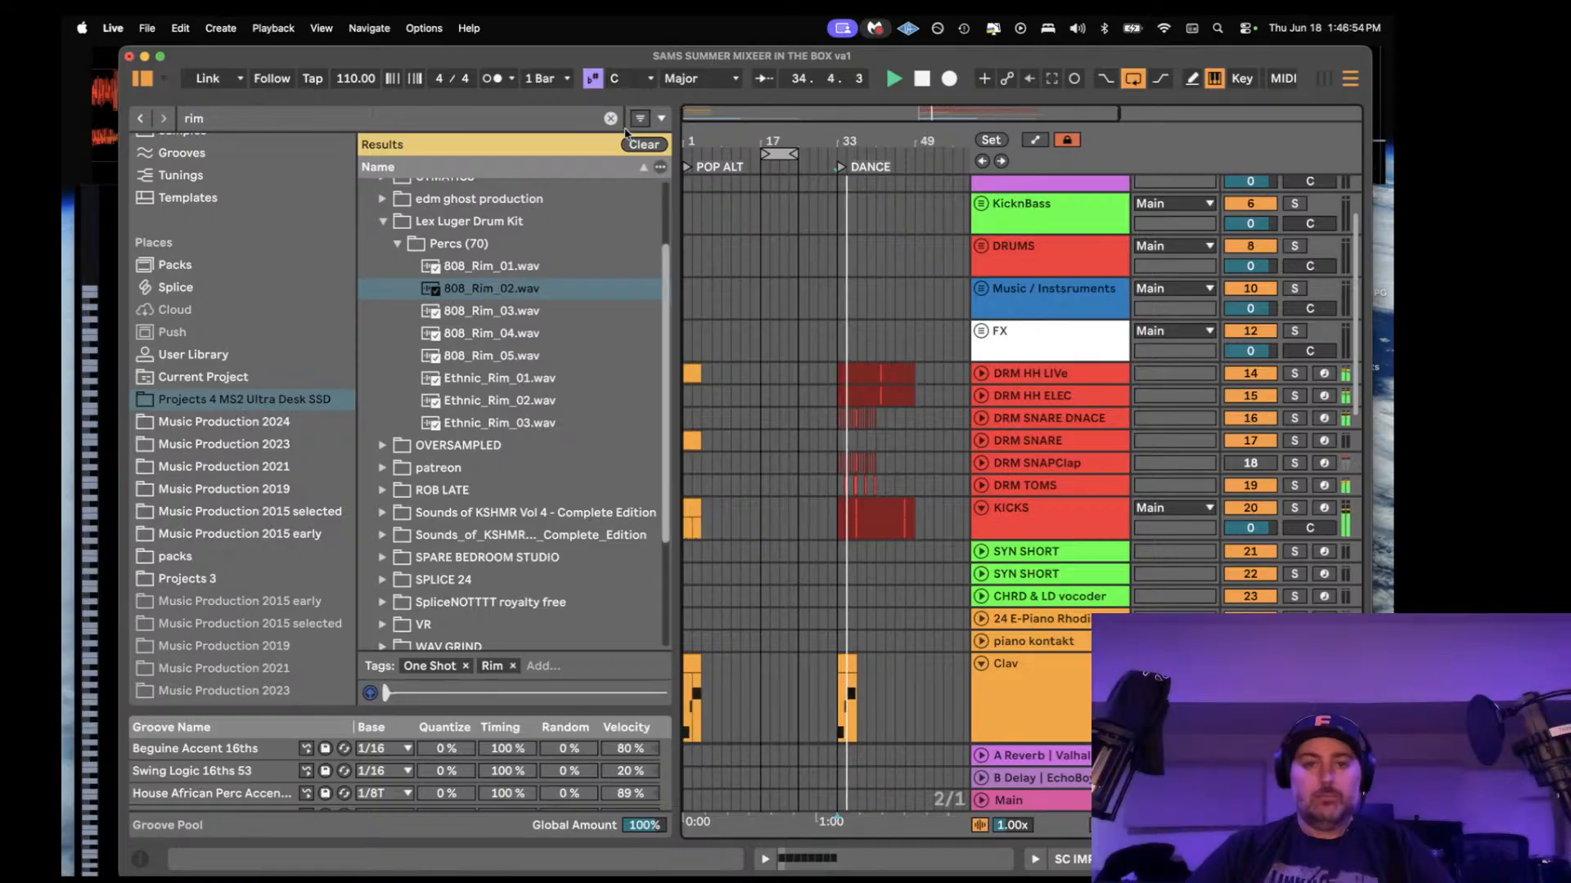
- Clear the rim search, show the BS REESE track's devices, and stop playback
click(609, 121)
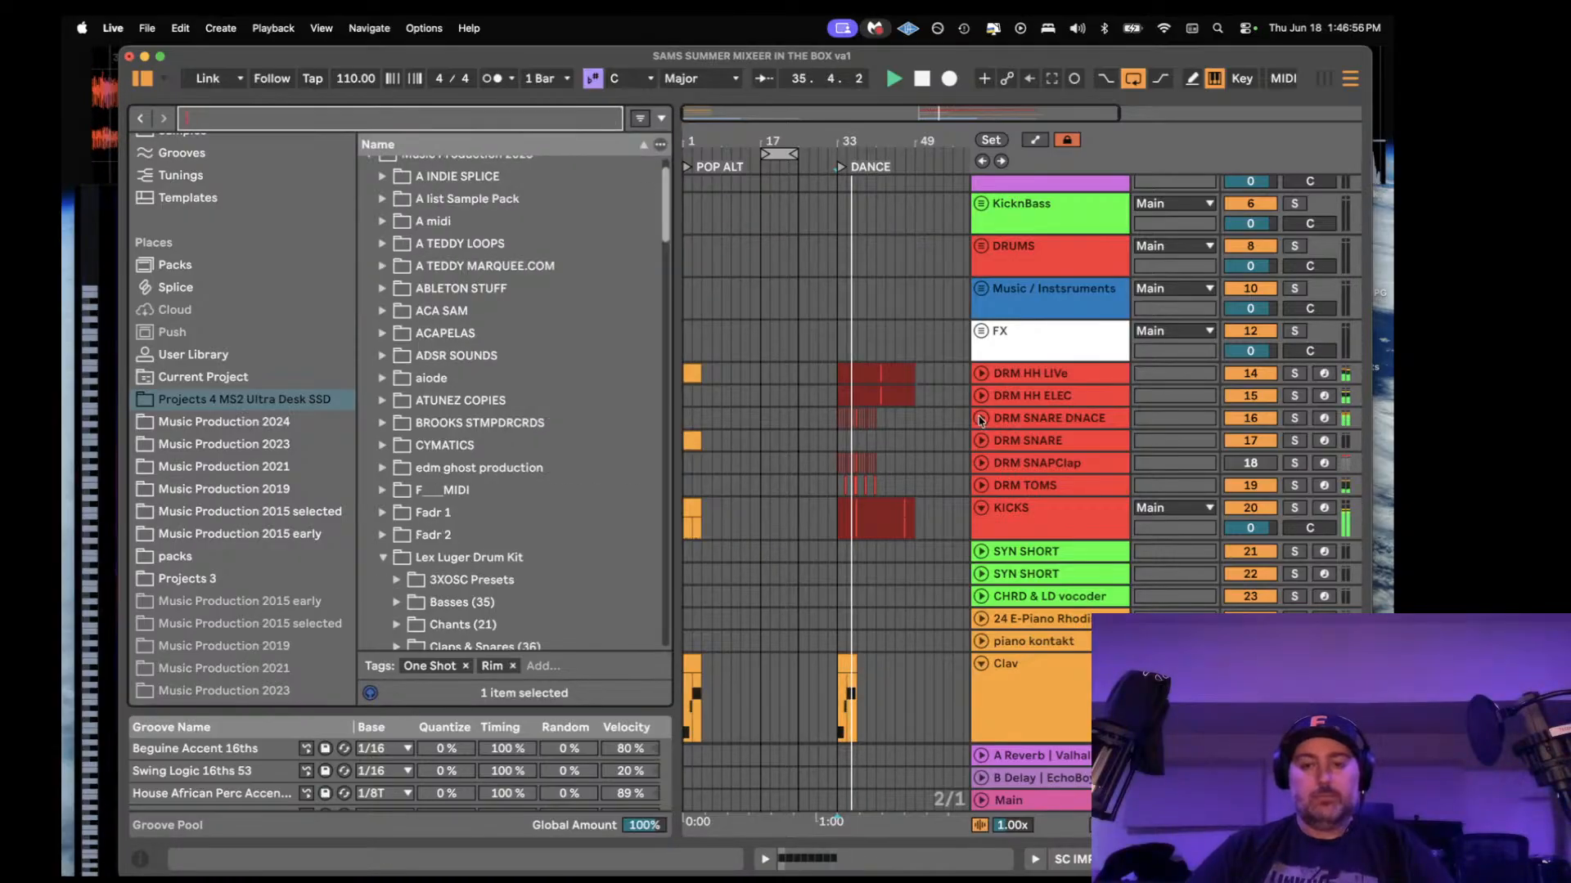
scroll(980, 420, down, 3)
scroll(981, 421, down, 6)
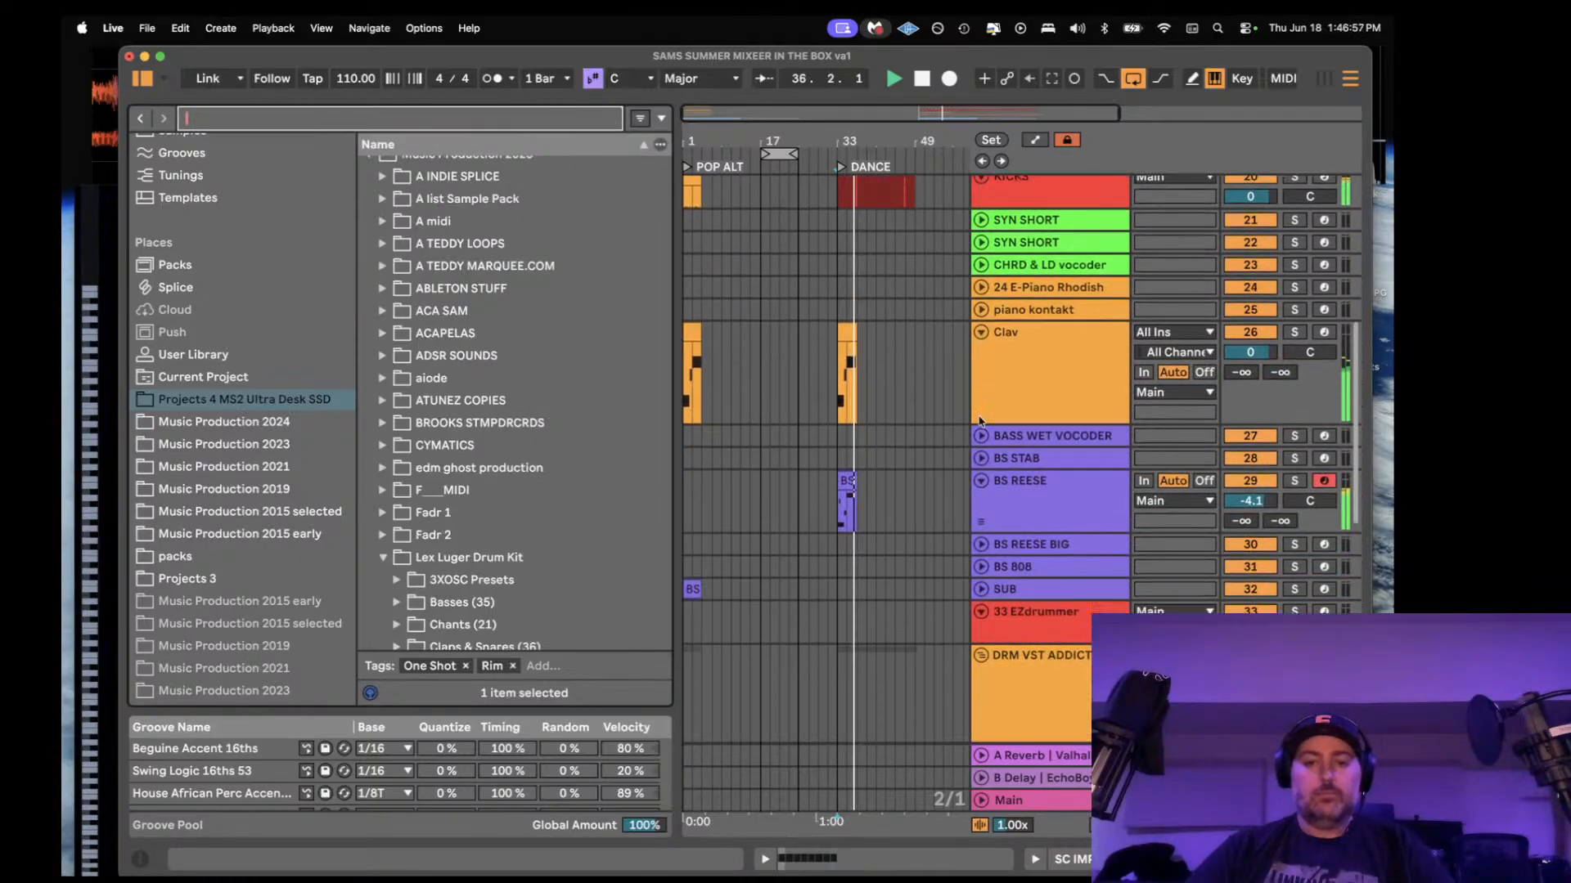
double_click(1028, 497)
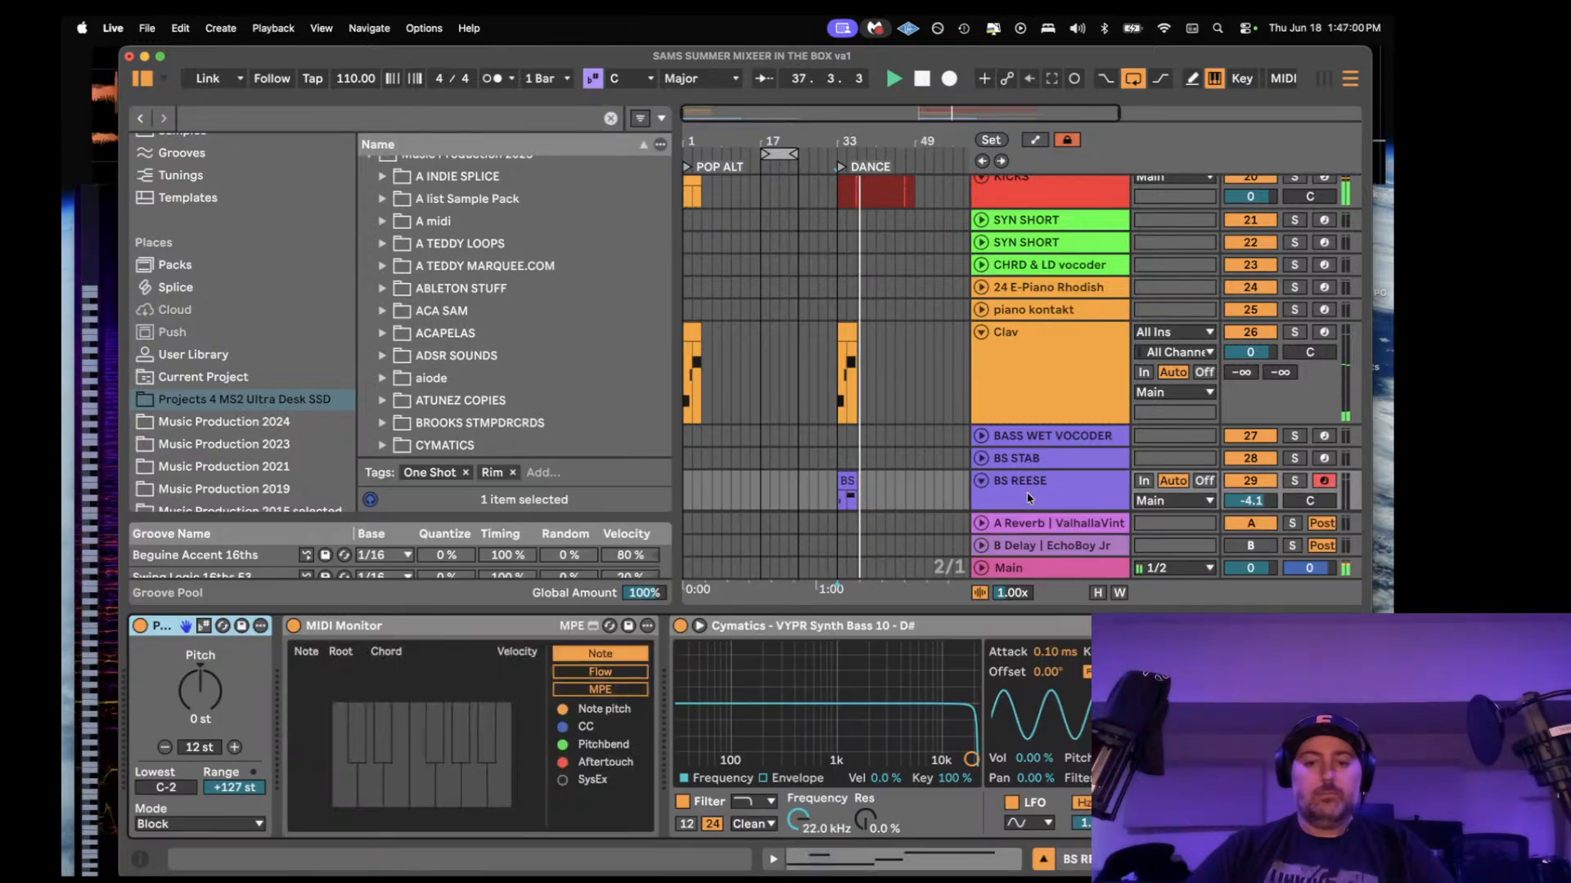
key(space)
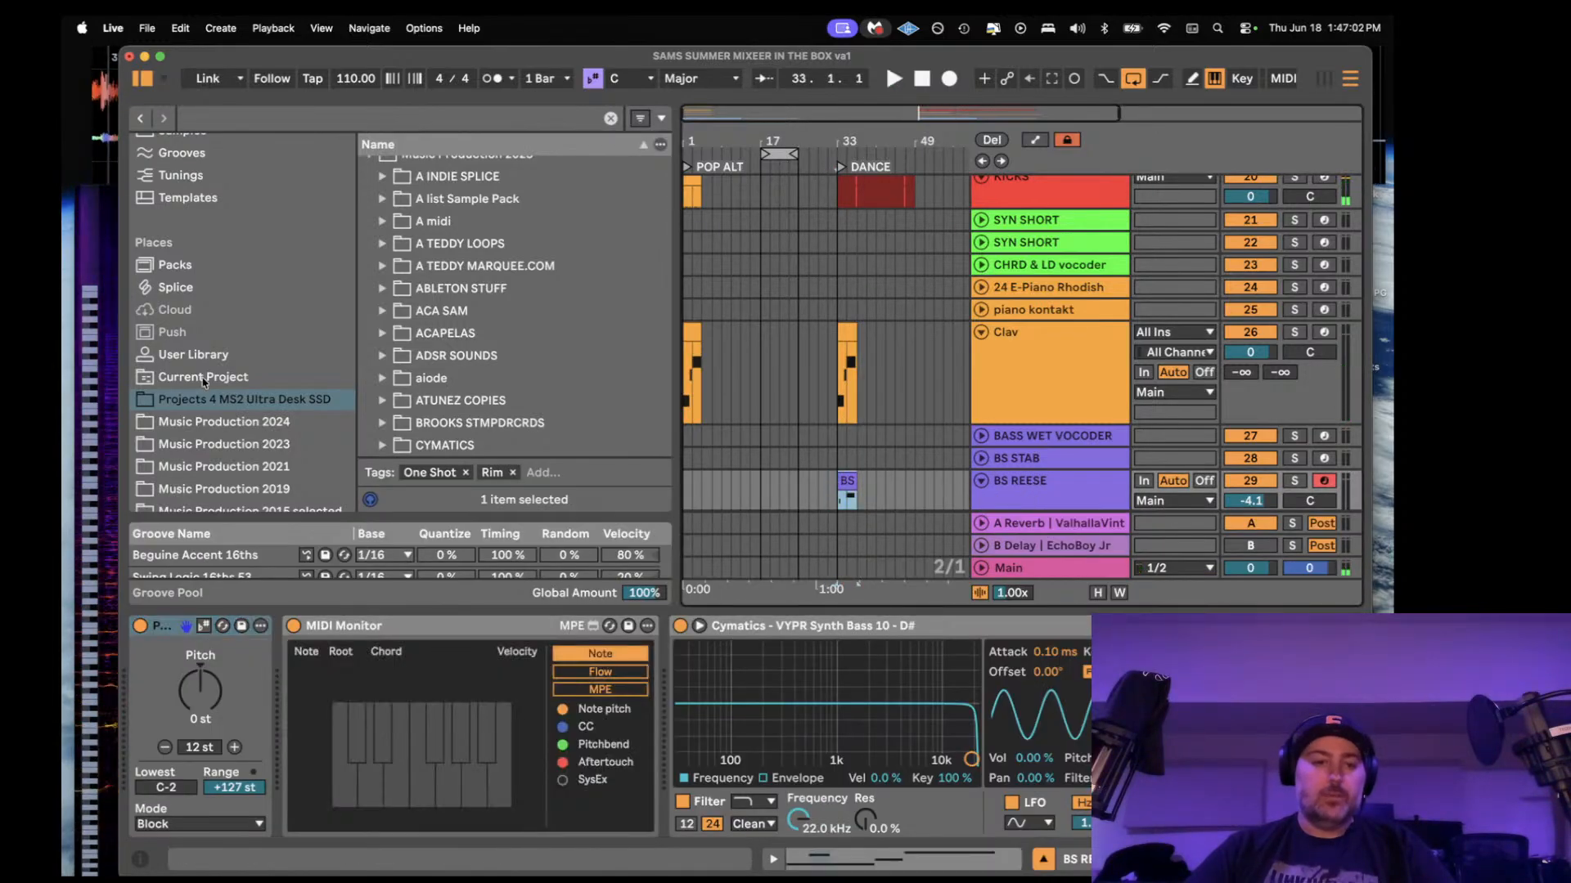
- Add a Compressor from the Audio Effects library to the BS REESE track
scroll(204, 382, up, 8)
click(196, 458)
scroll(487, 249, down, 3)
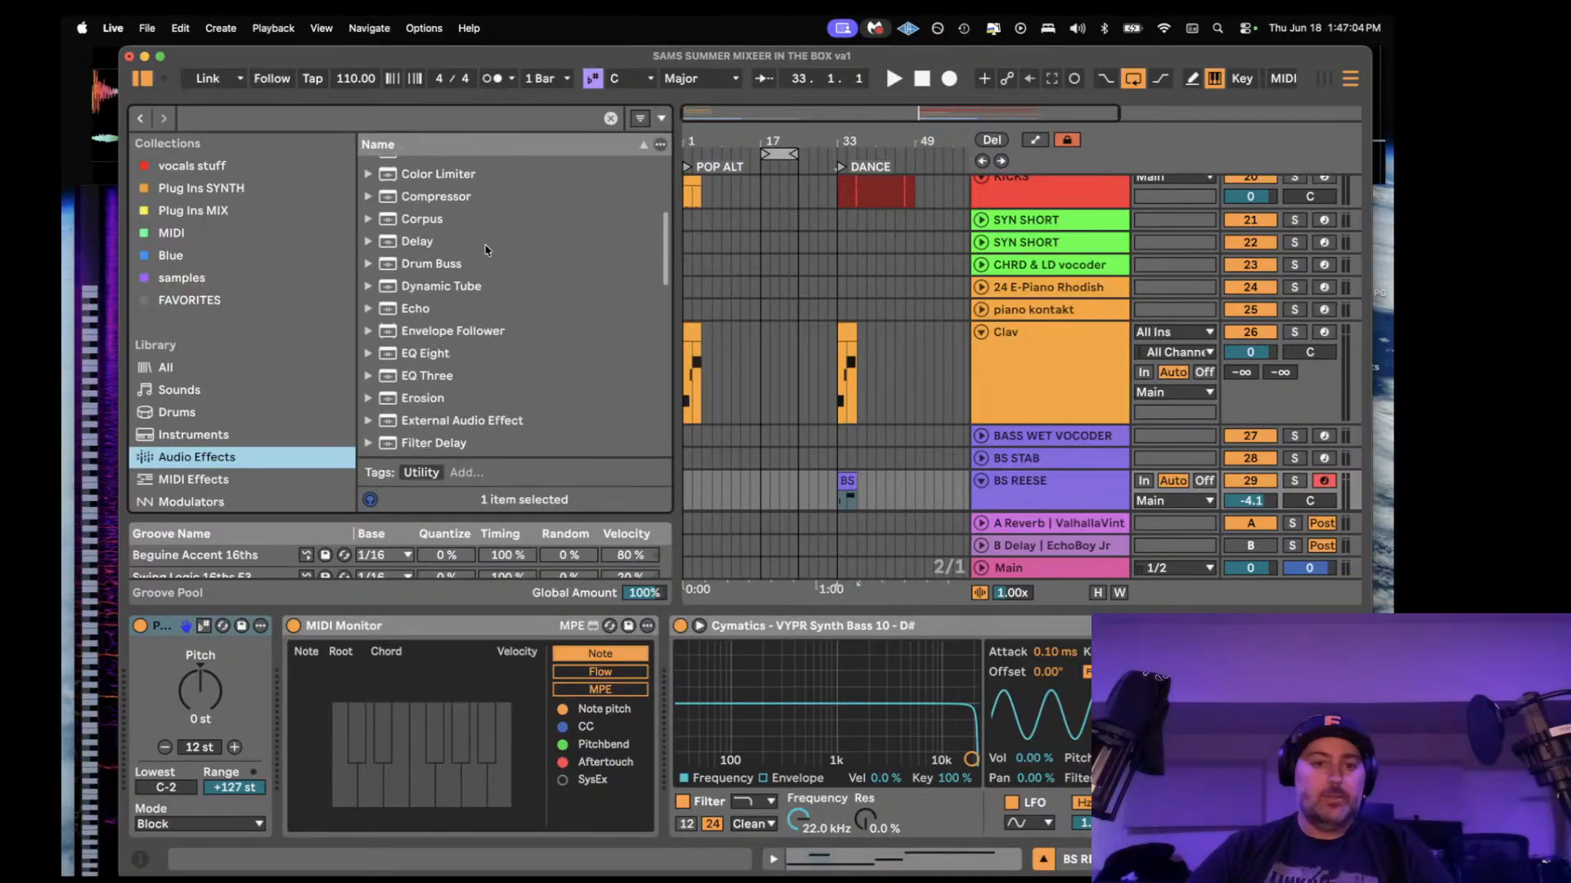
scroll(487, 249, down, 3)
scroll(417, 319, up, 5)
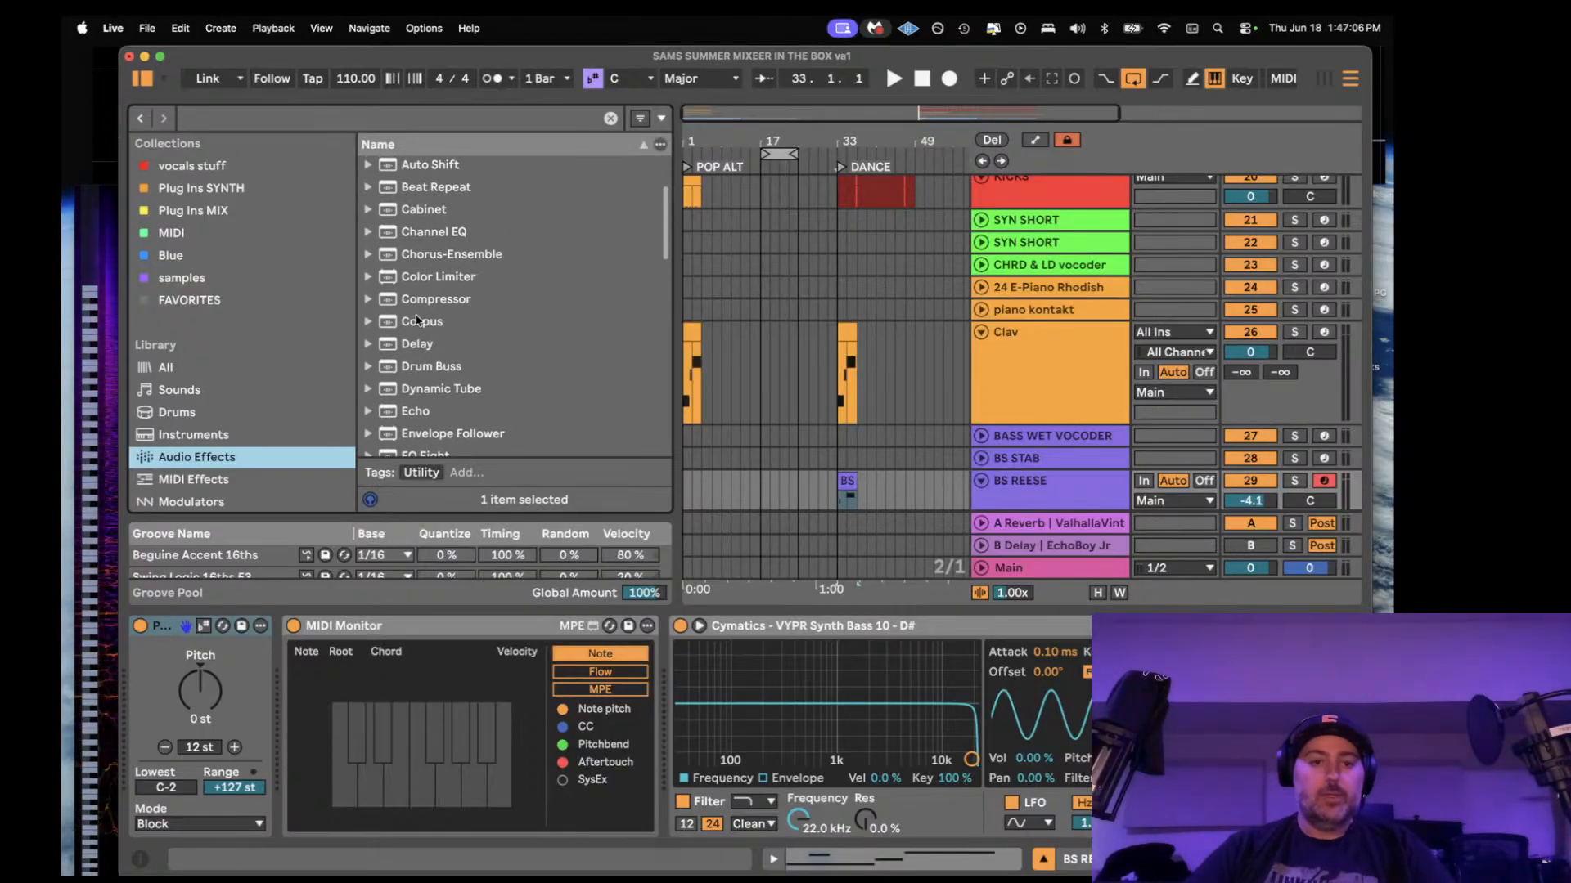
double_click(416, 300)
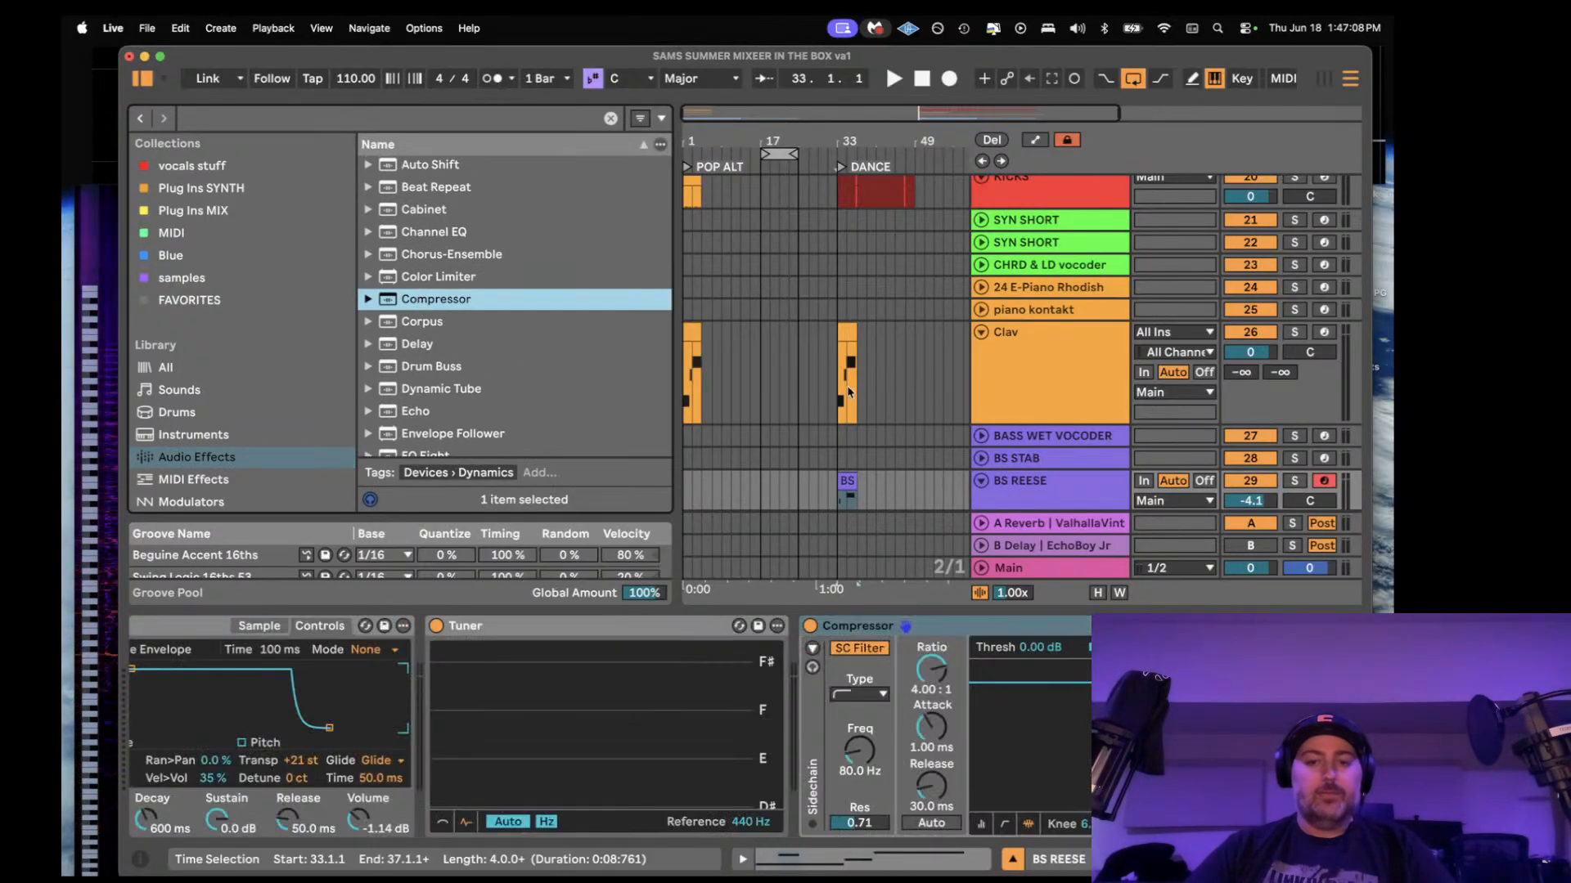
- Enable the external sidechain on the BS REESE Compressor with SC IMPULE as its source
scroll(848, 393, down, 3)
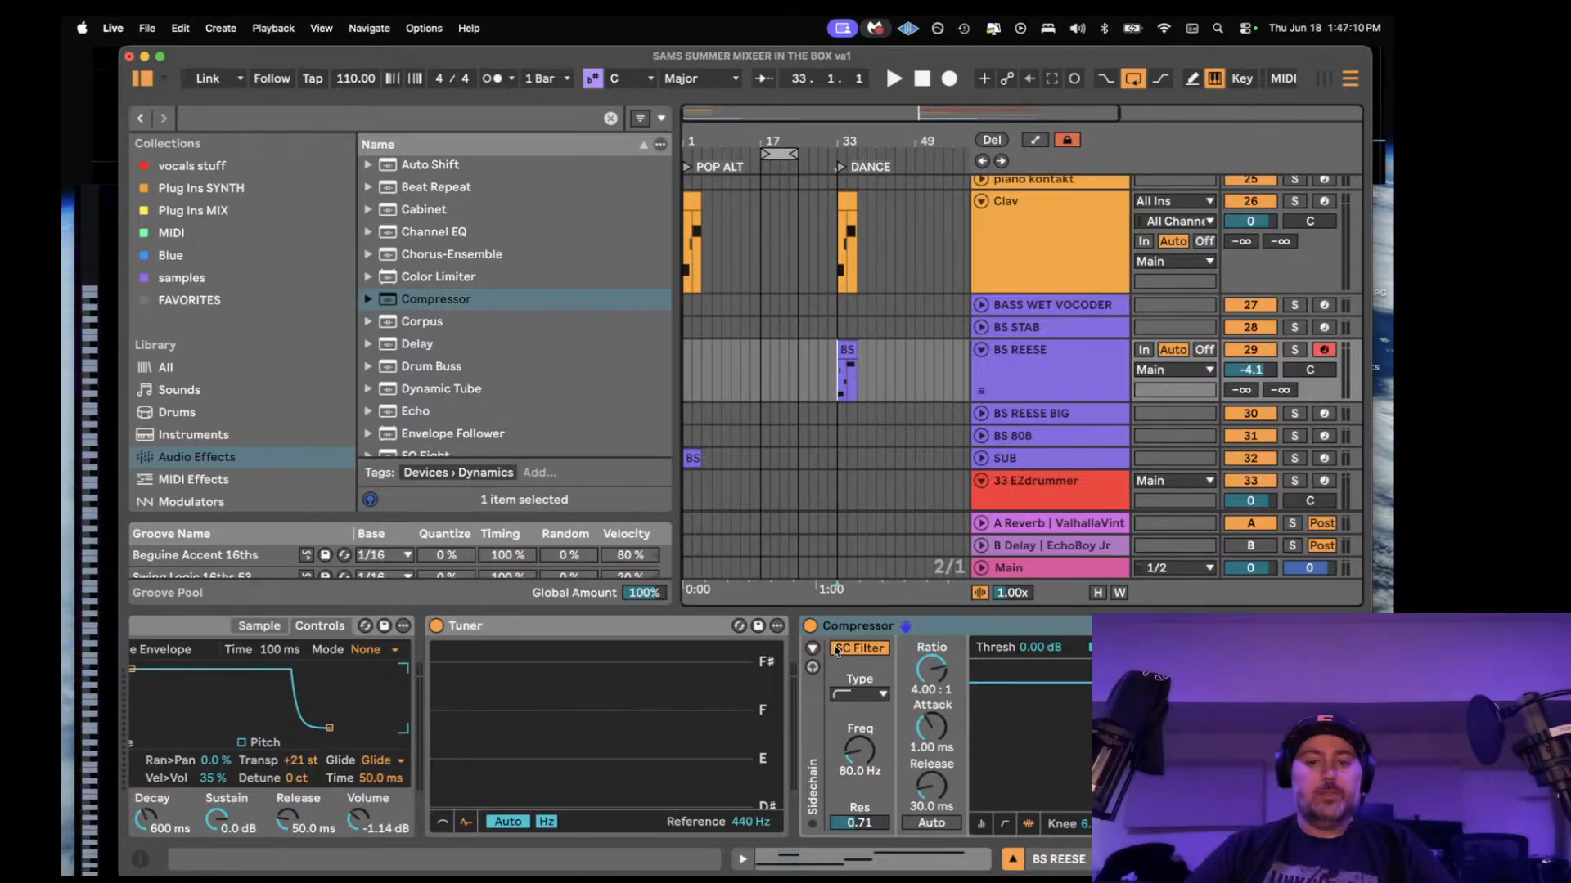
click(812, 648)
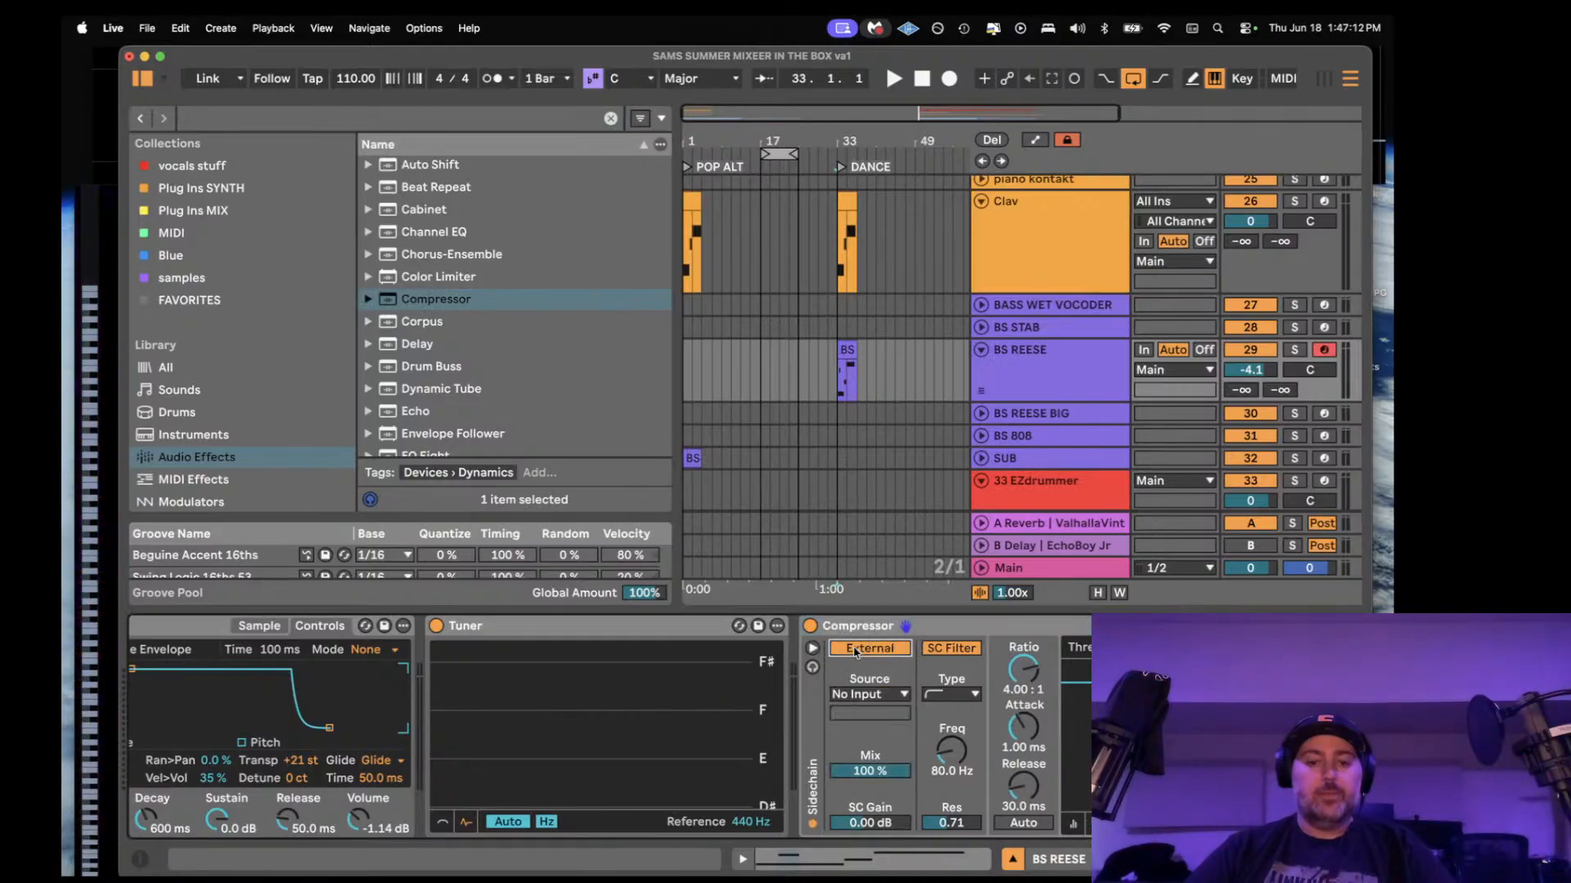
click(865, 695)
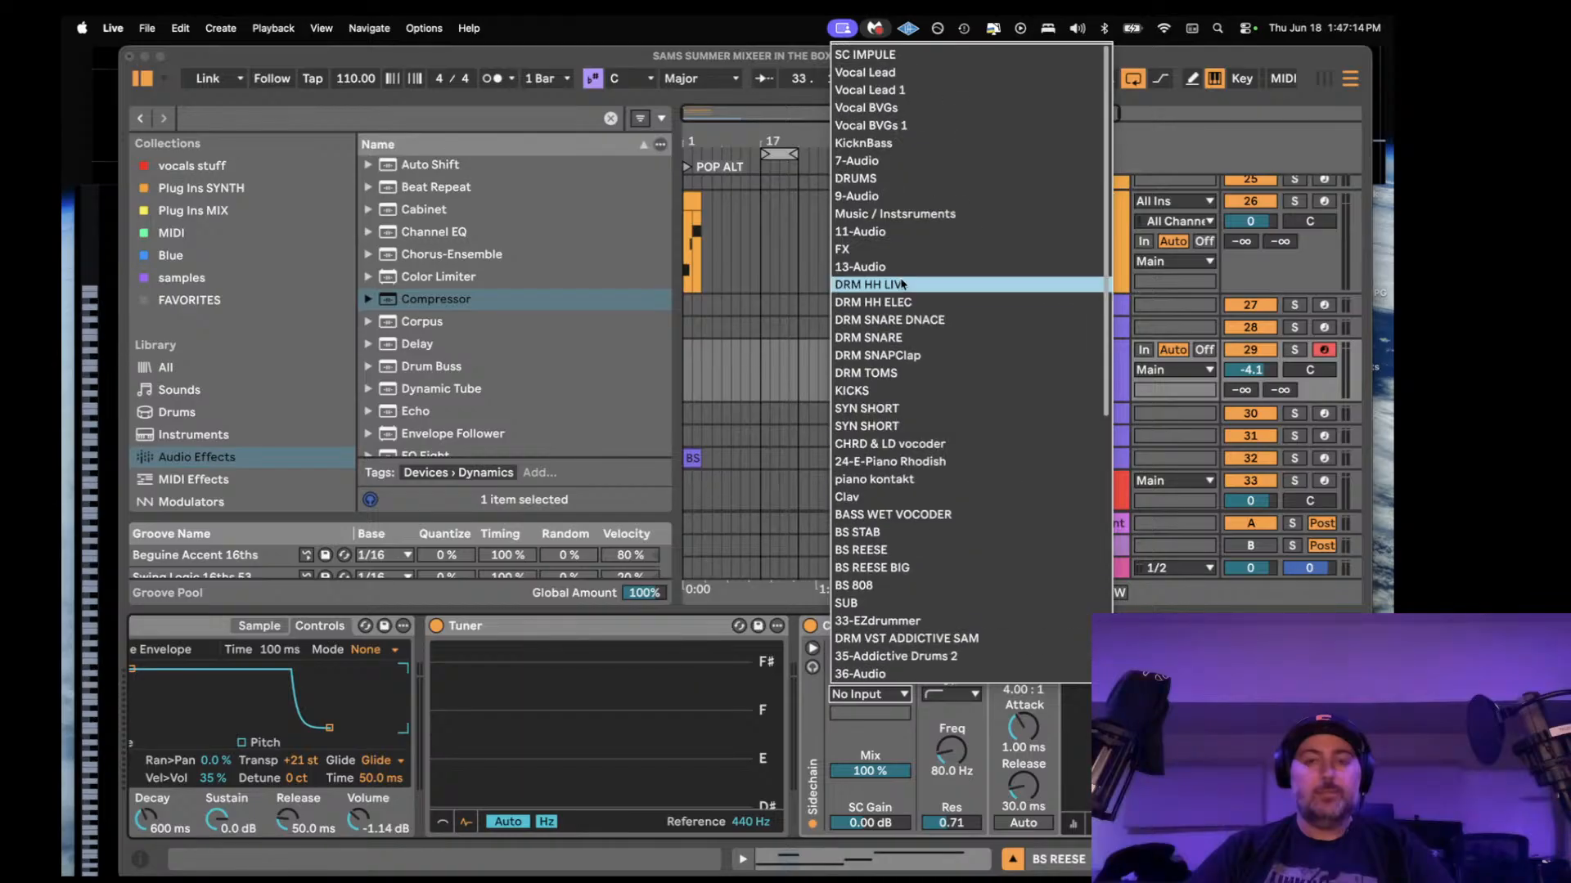
click(865, 54)
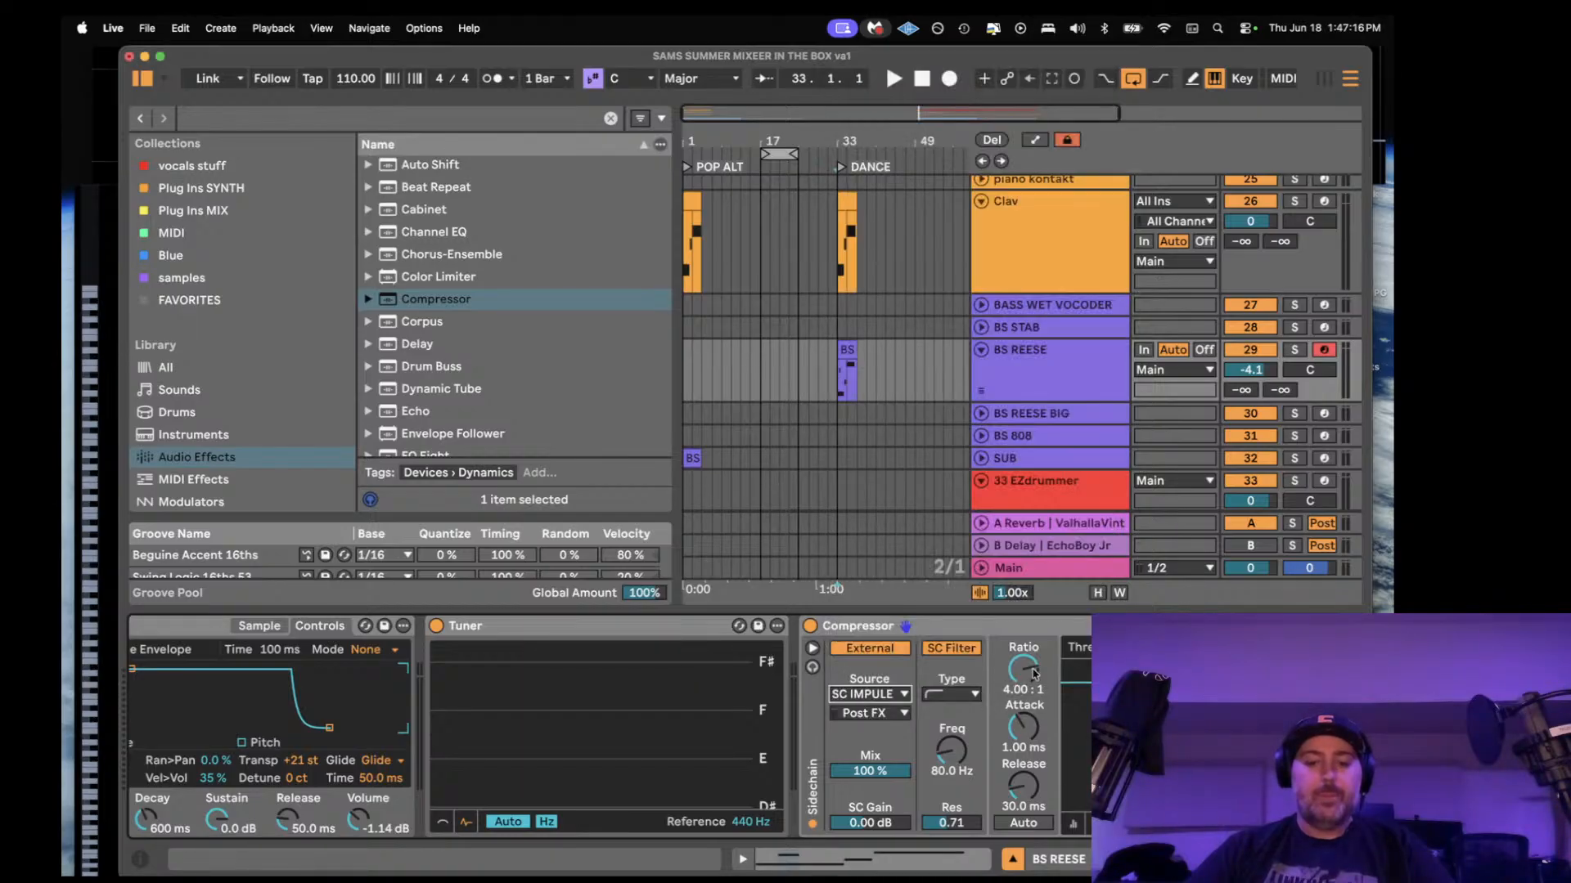
- Set the Compressor's threshold to -22.1 dB, attack to 0.46 ms, and ratio to inf:1 while playing the DANCE section
scroll(982, 685, right, 5)
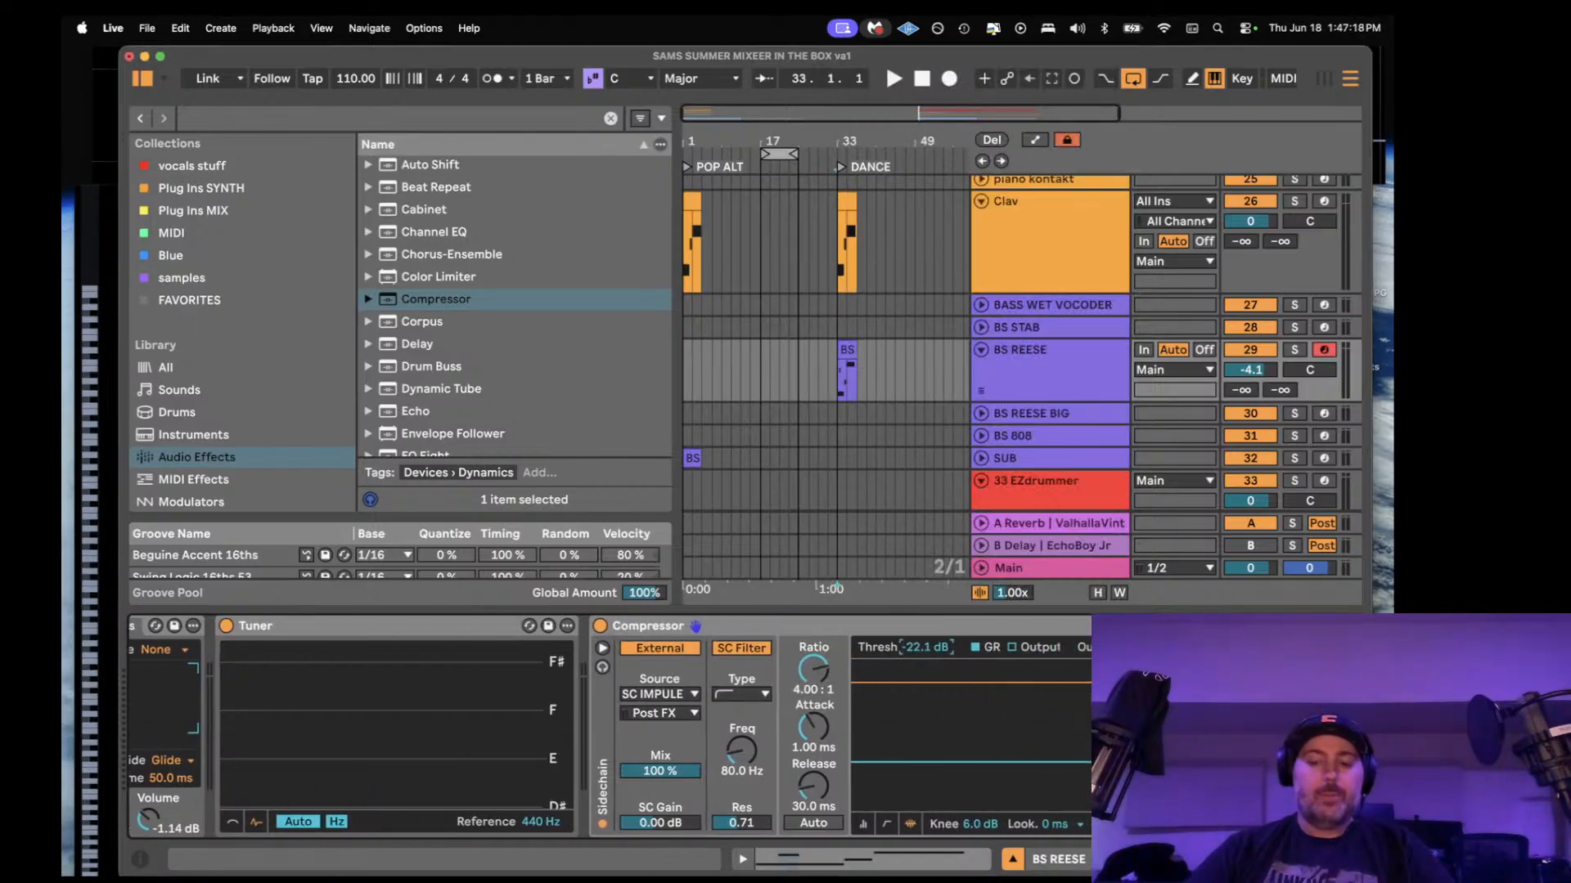
key(space)
drag(809, 728, 809, 739)
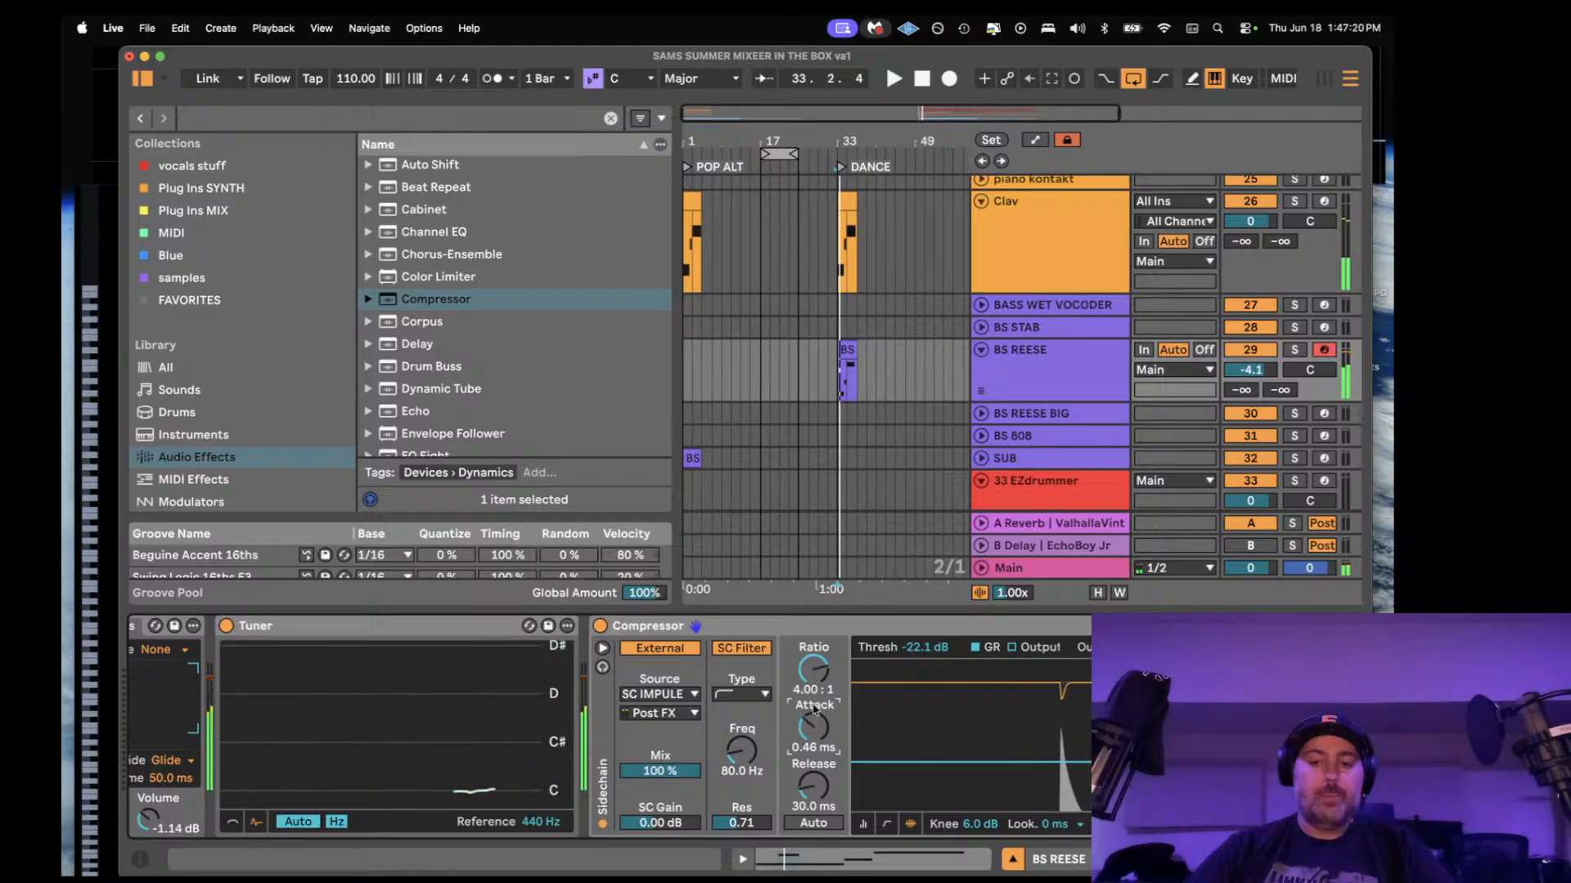
drag(814, 674, 814, 605)
key(space)
- Lower the Compressor's threshold to -∞ dB and its release to 5.32 ms while replaying from bar 33
drag(926, 648, 925, 732)
key(space)
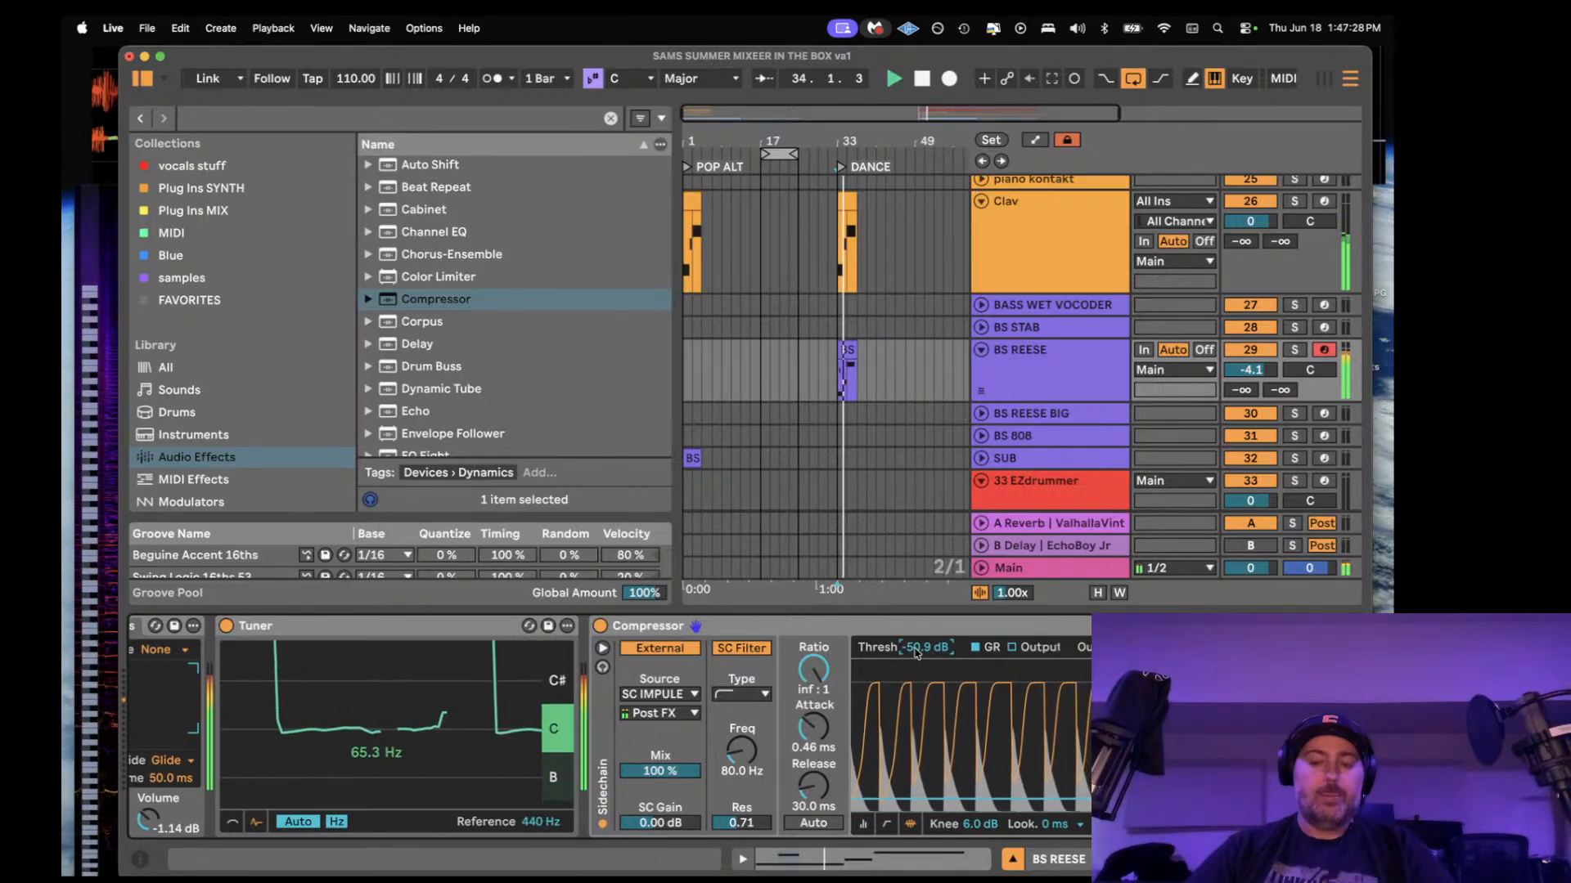
drag(916, 652, 916, 683)
key(space)
key(space)
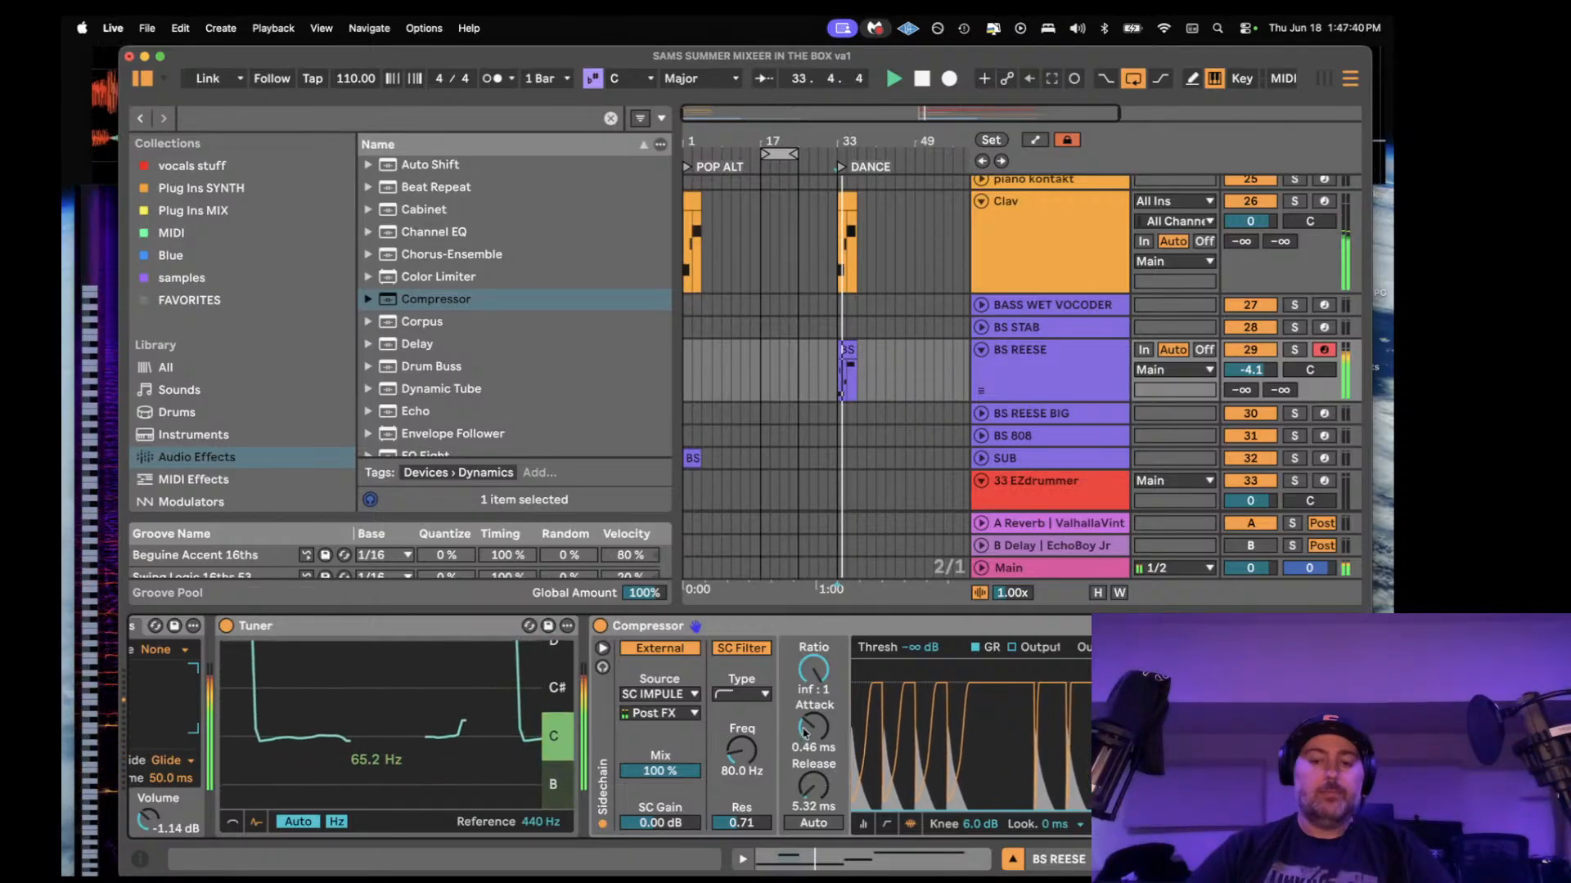
- Try a 68.4 ms release and a 0.01 ms attack on the BS REESE Compressor while replaying the DANCE section
drag(814, 790, 813, 754)
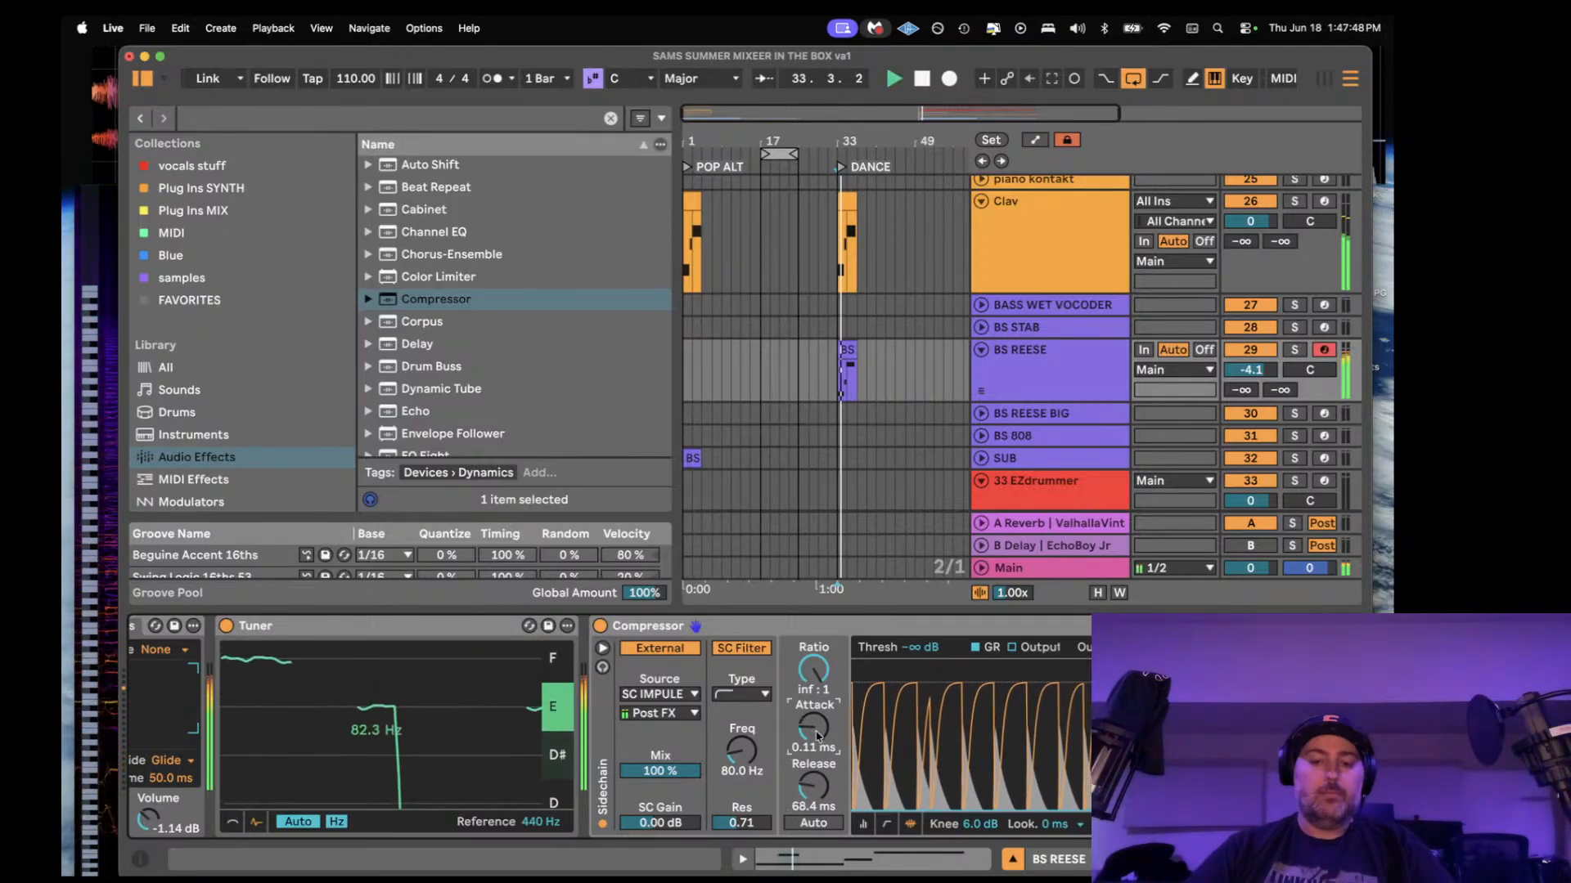
key(space)
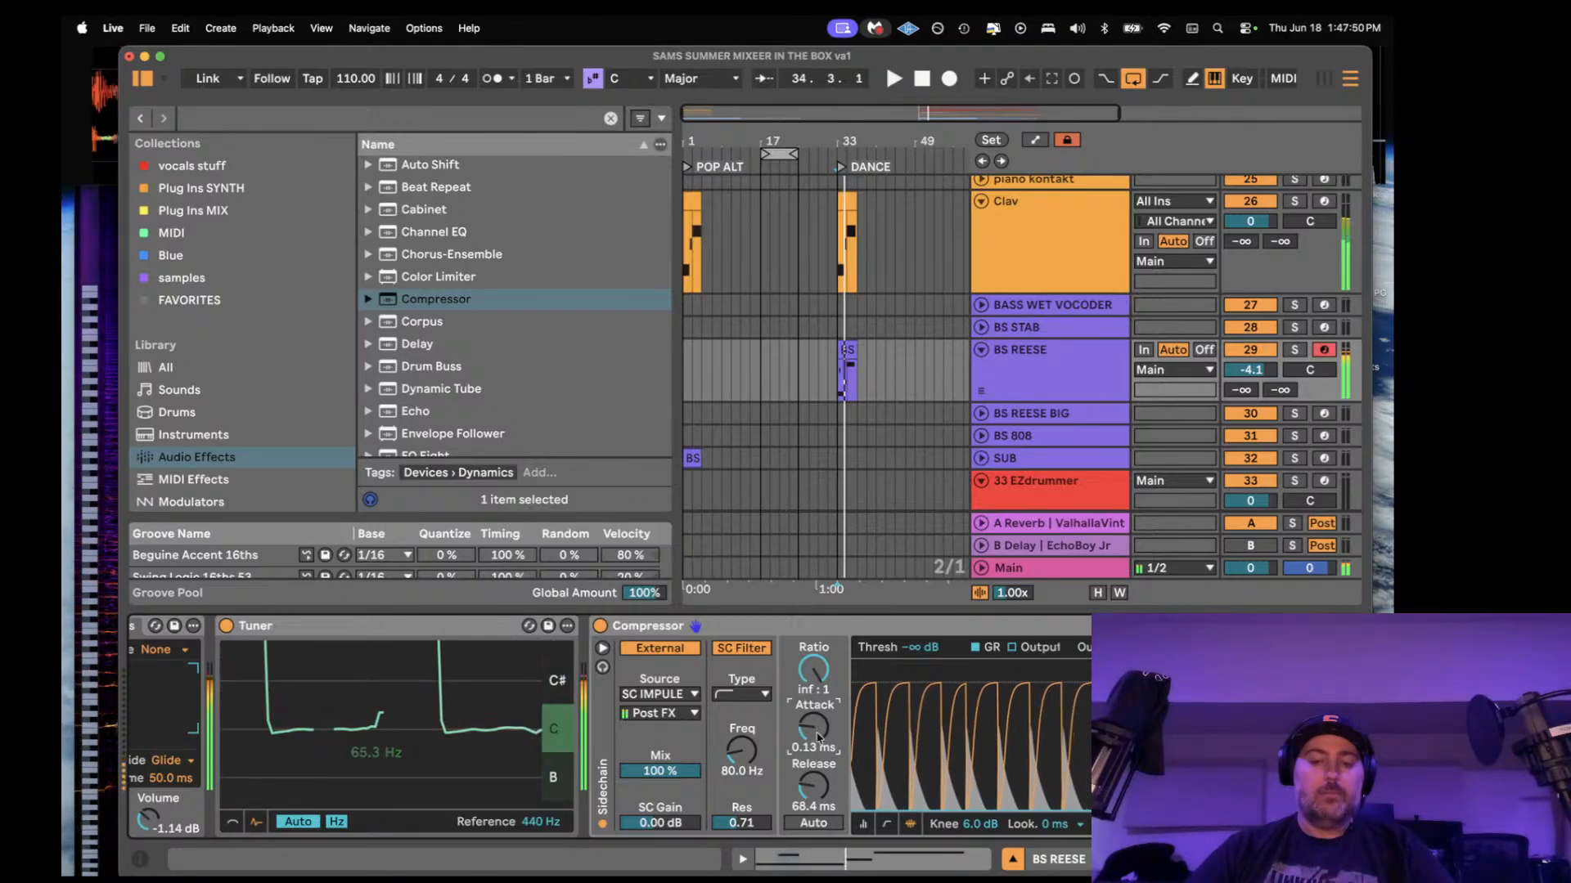
key(space)
drag(811, 728, 811, 774)
- Try a 164 ms release during playback and return the Compressor to a 0.46 ms attack and 5.32 ms release
key(space)
key(space)
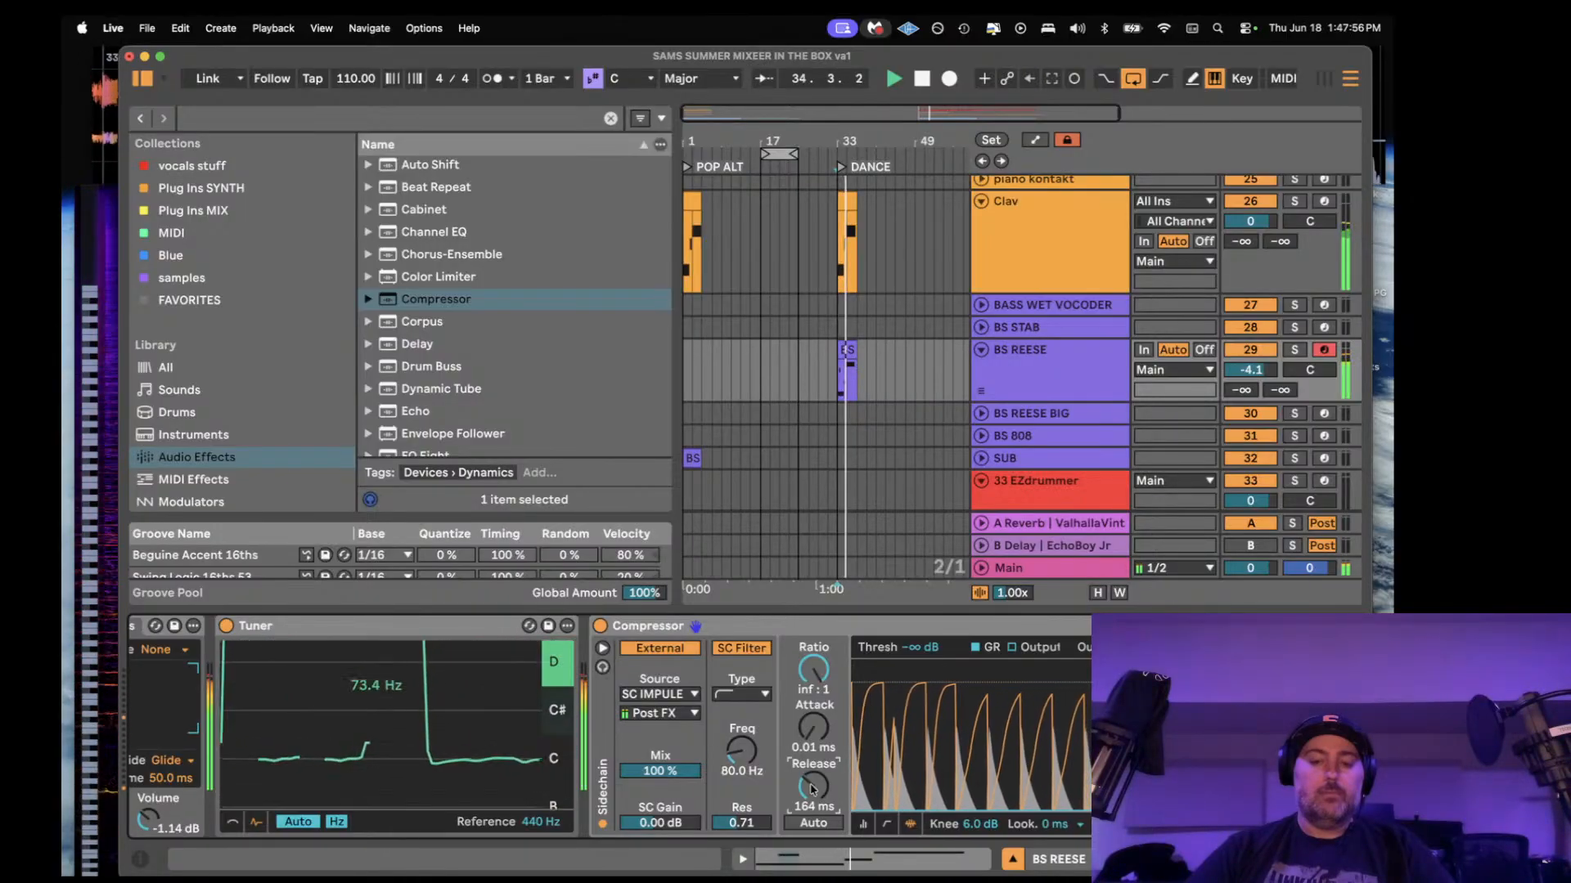
key(space)
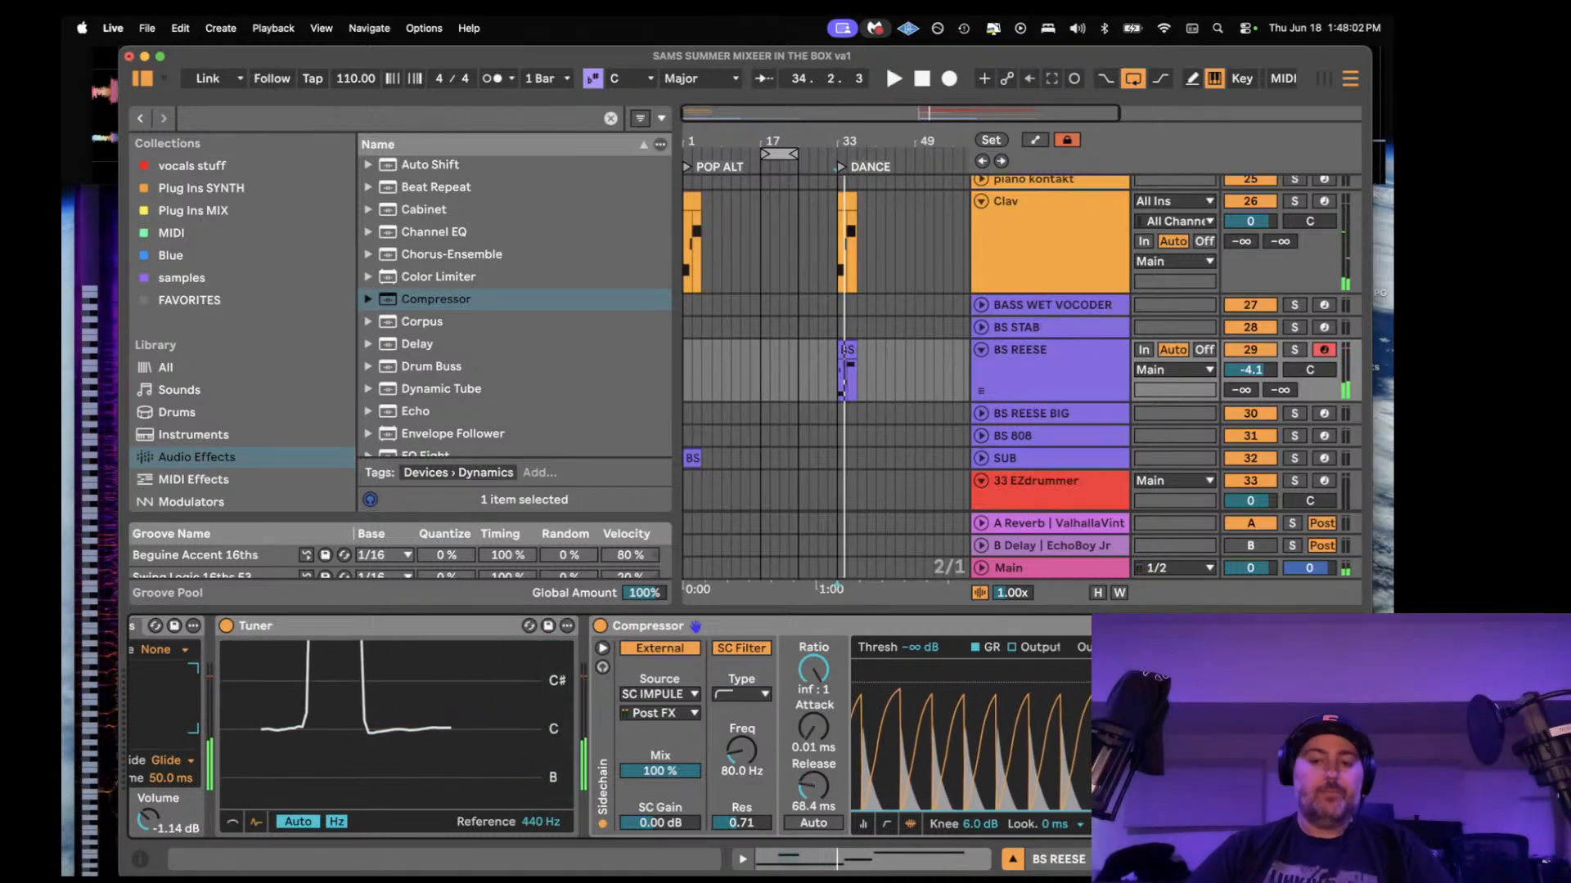
key(space)
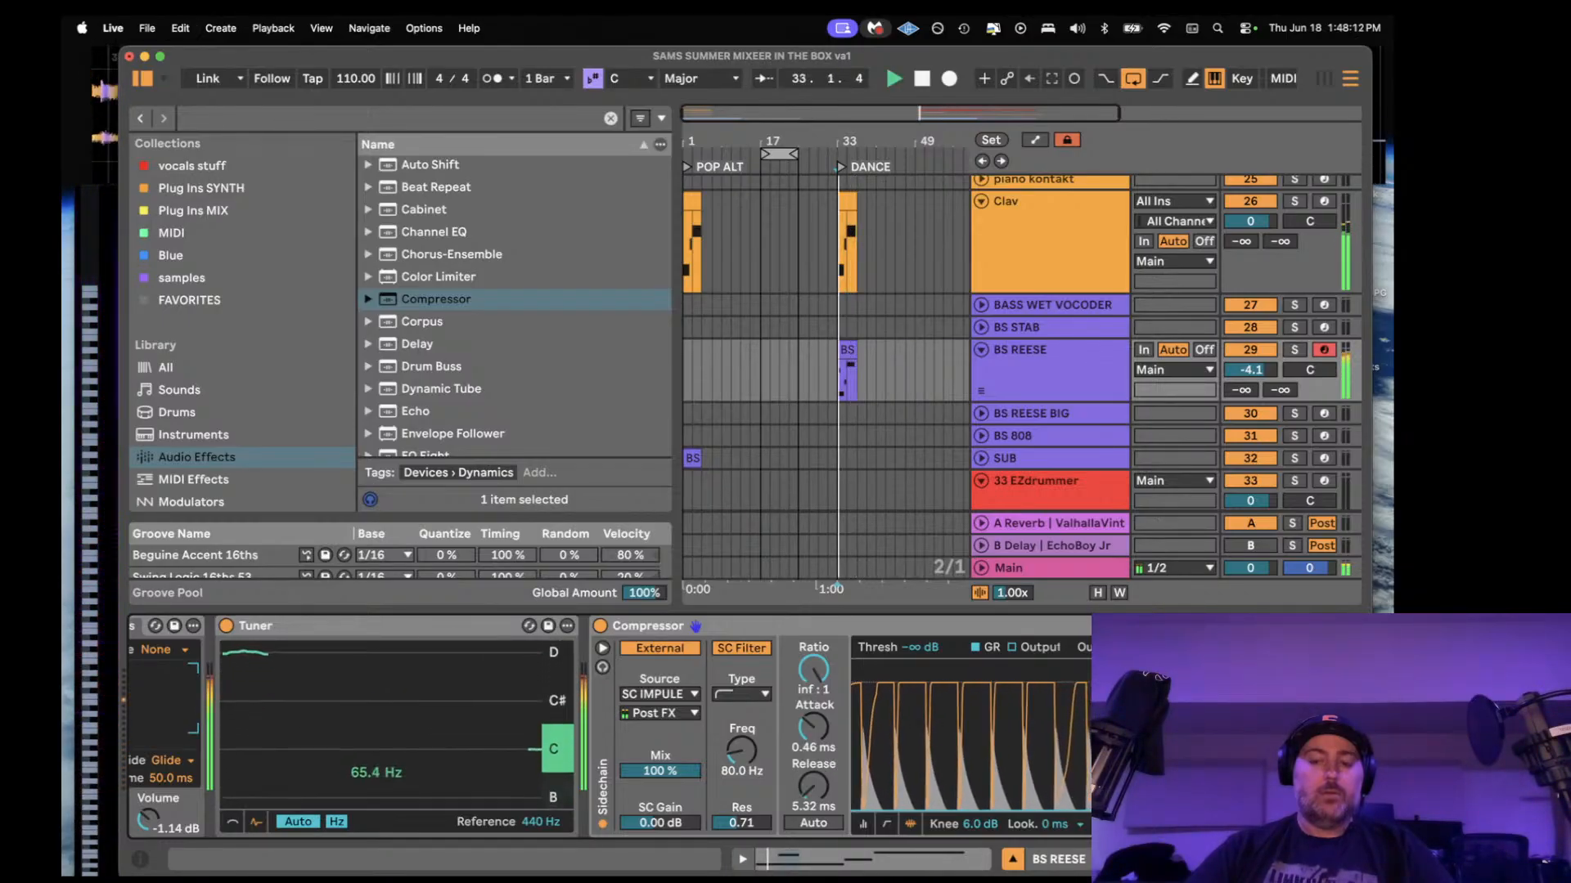
- Try 68.4 and 85.7 ms releases on the BS REESE Compressor, settle on 79.6 ms, and enable automatic release while replaying from bar 33
mouse_move(814, 792)
mouse_down()
mouse_move(814, 756)
mouse_move(813, 793)
mouse_up()
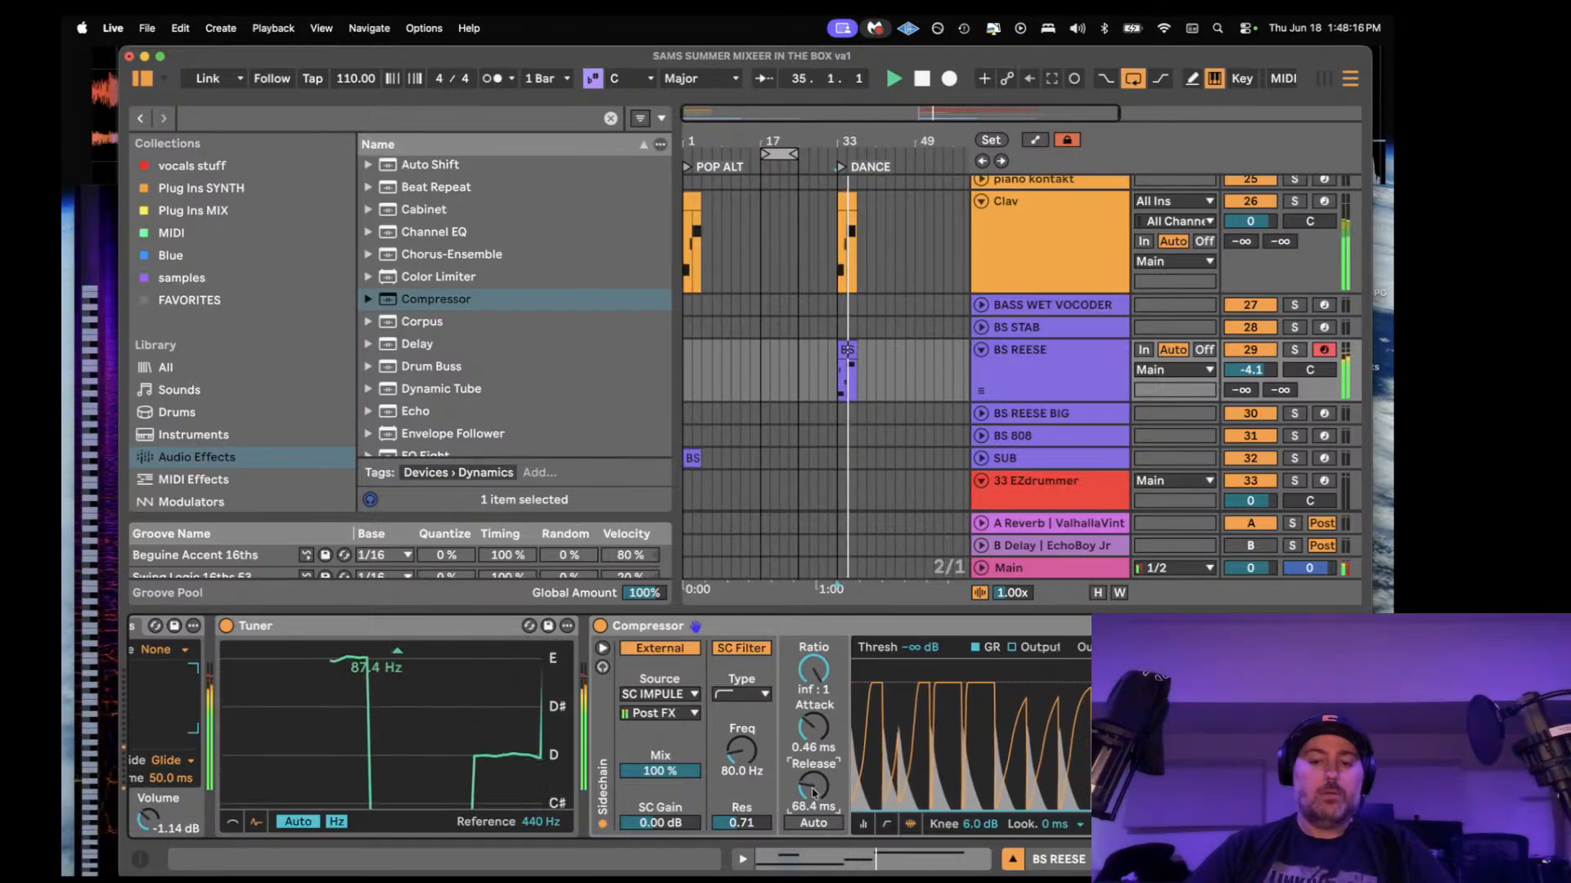
drag(812, 730, 813, 737)
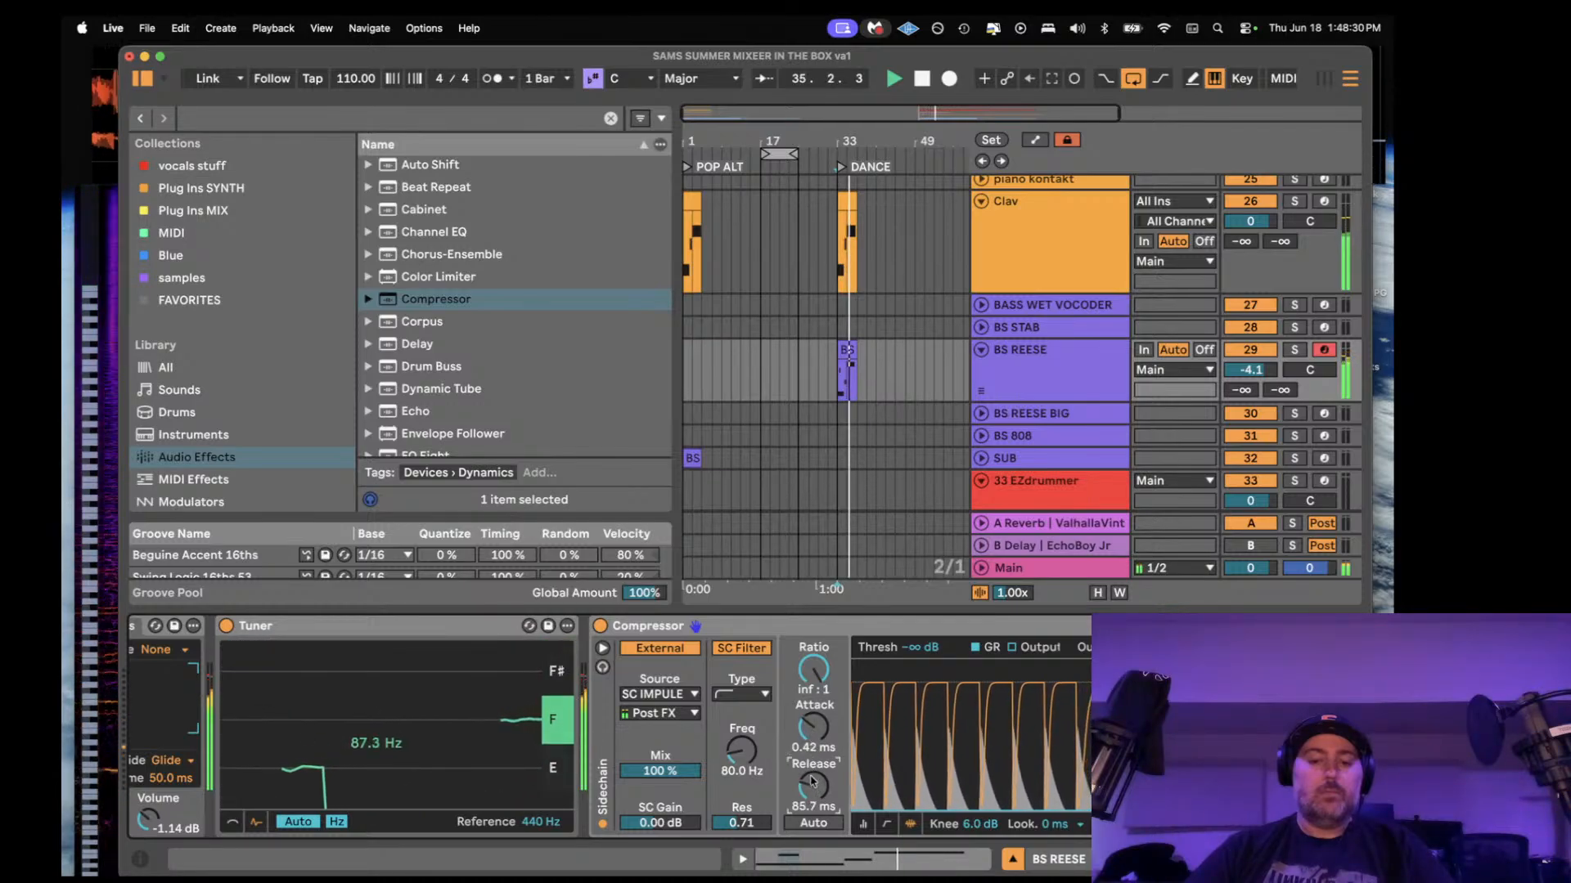
key(space)
scroll(814, 783, down, 2)
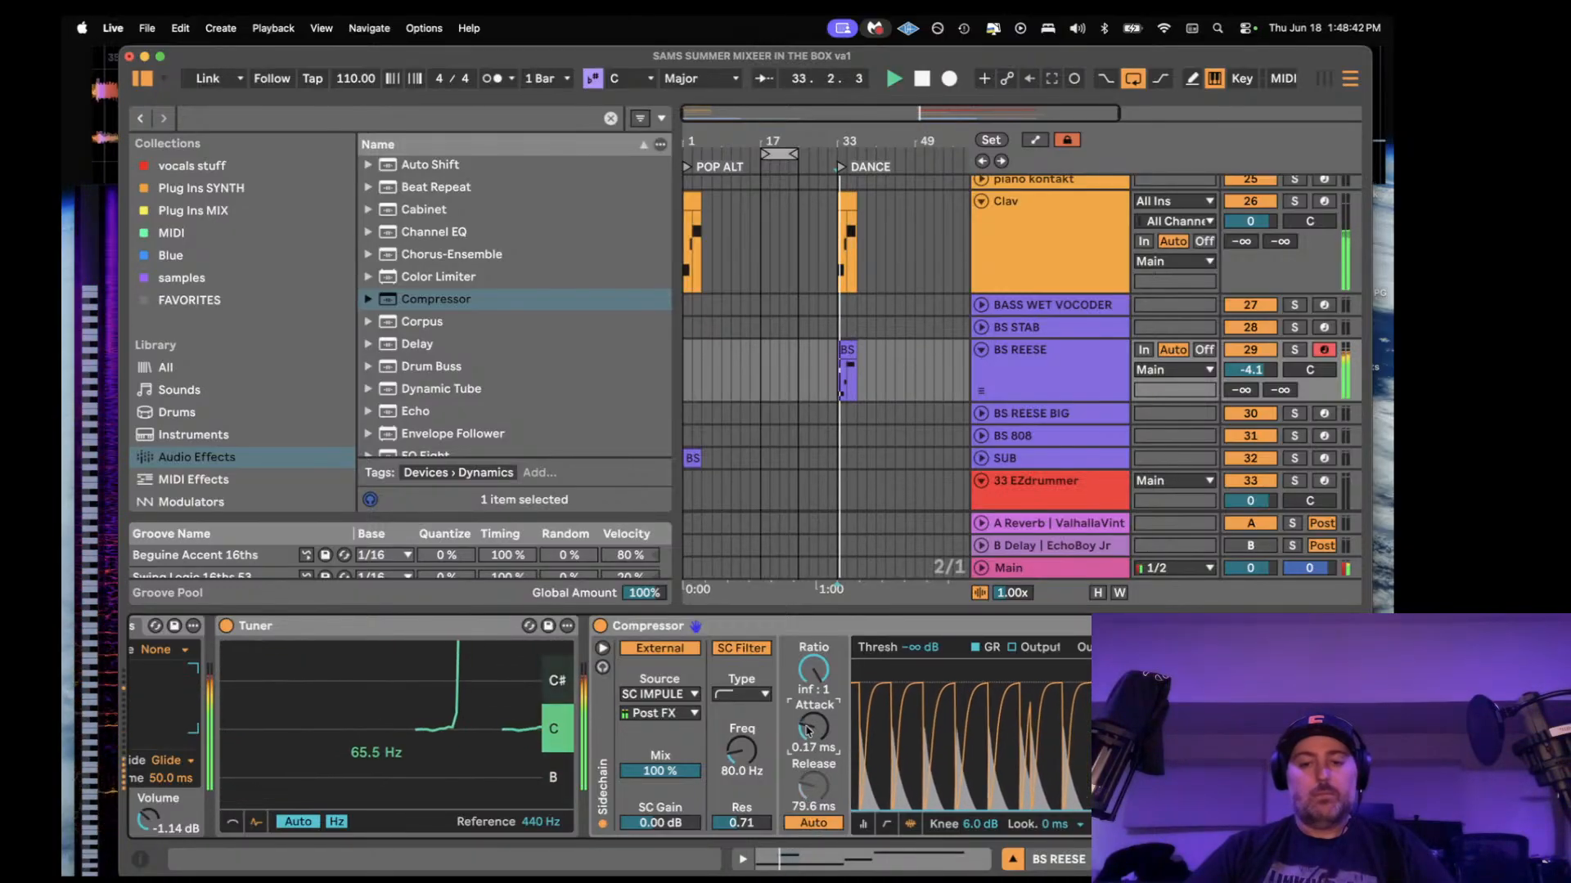
- Set the BS REESE Compressor's attack to 0.11 ms and turn off its automatic release during playback
drag(808, 730, 818, 664)
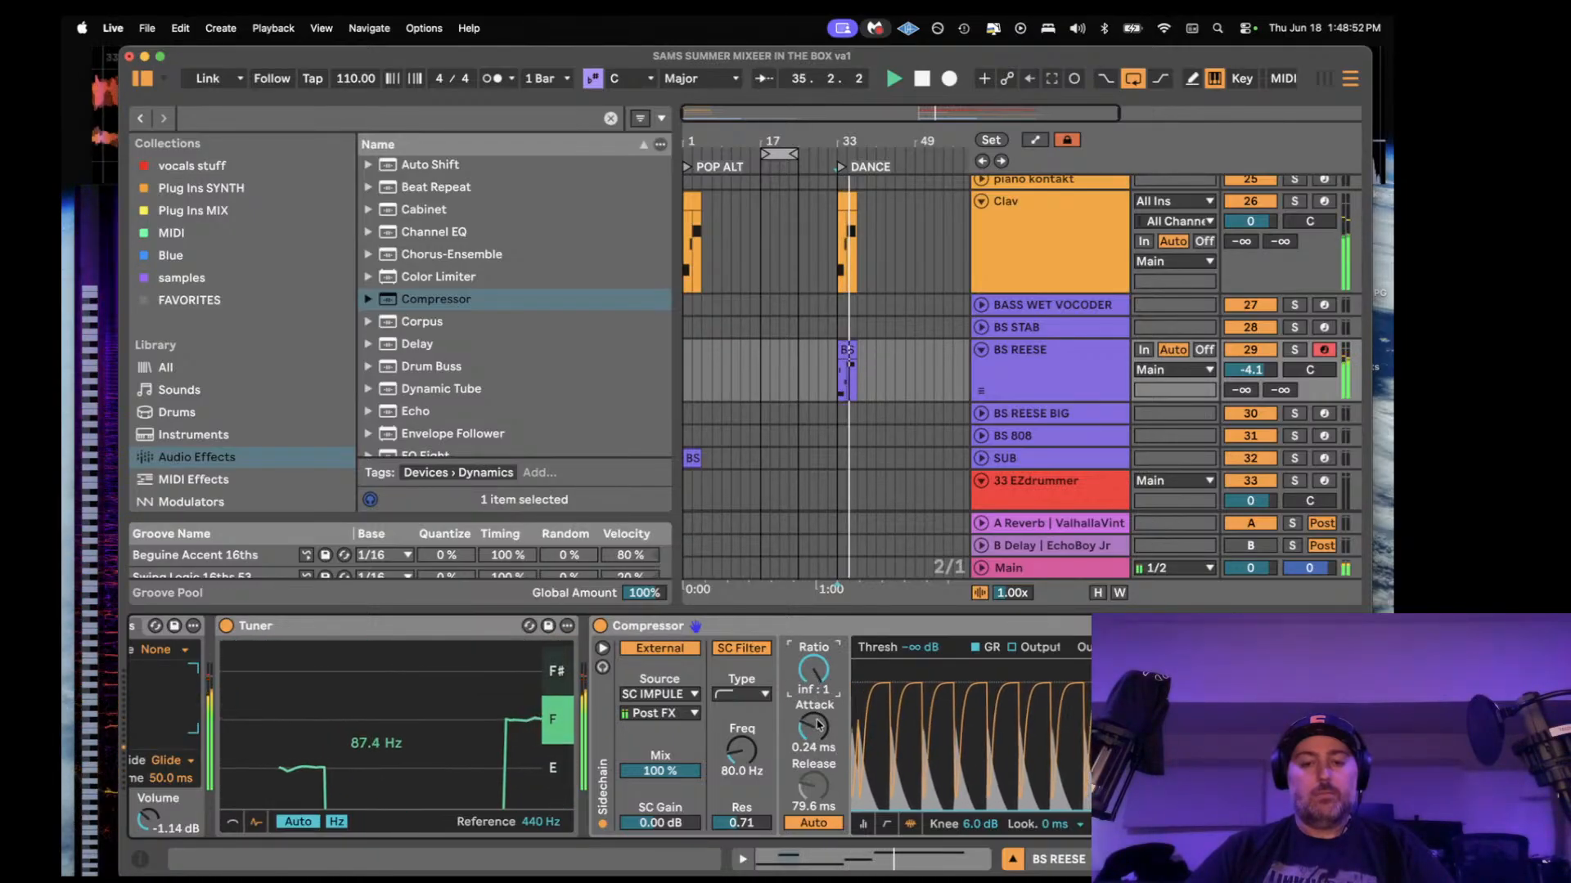
drag(817, 724, 818, 728)
click(826, 824)
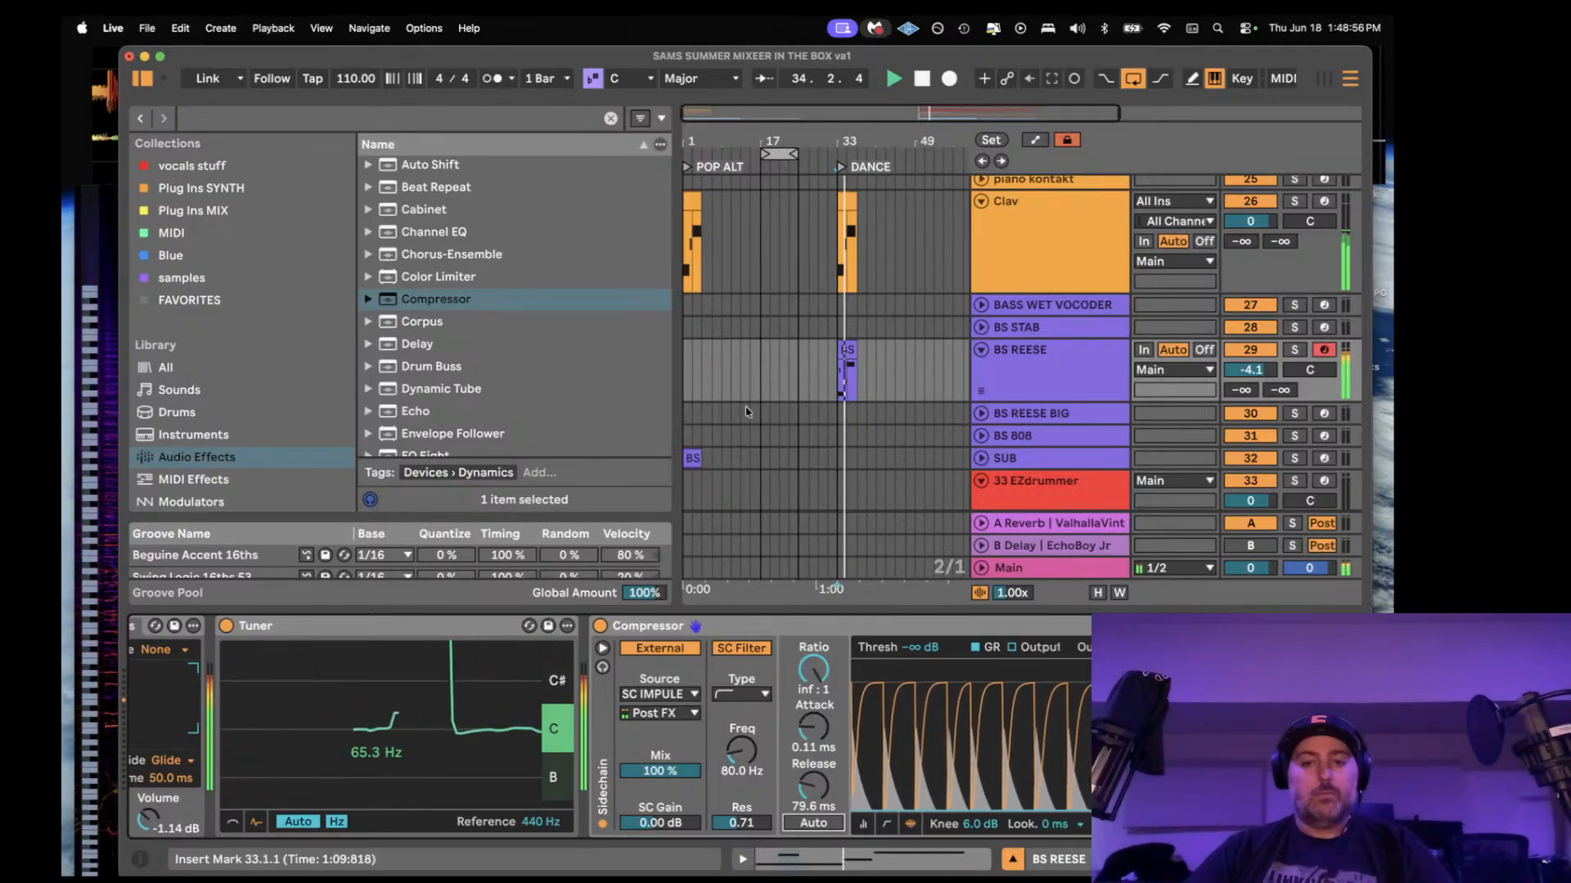
click(841, 630)
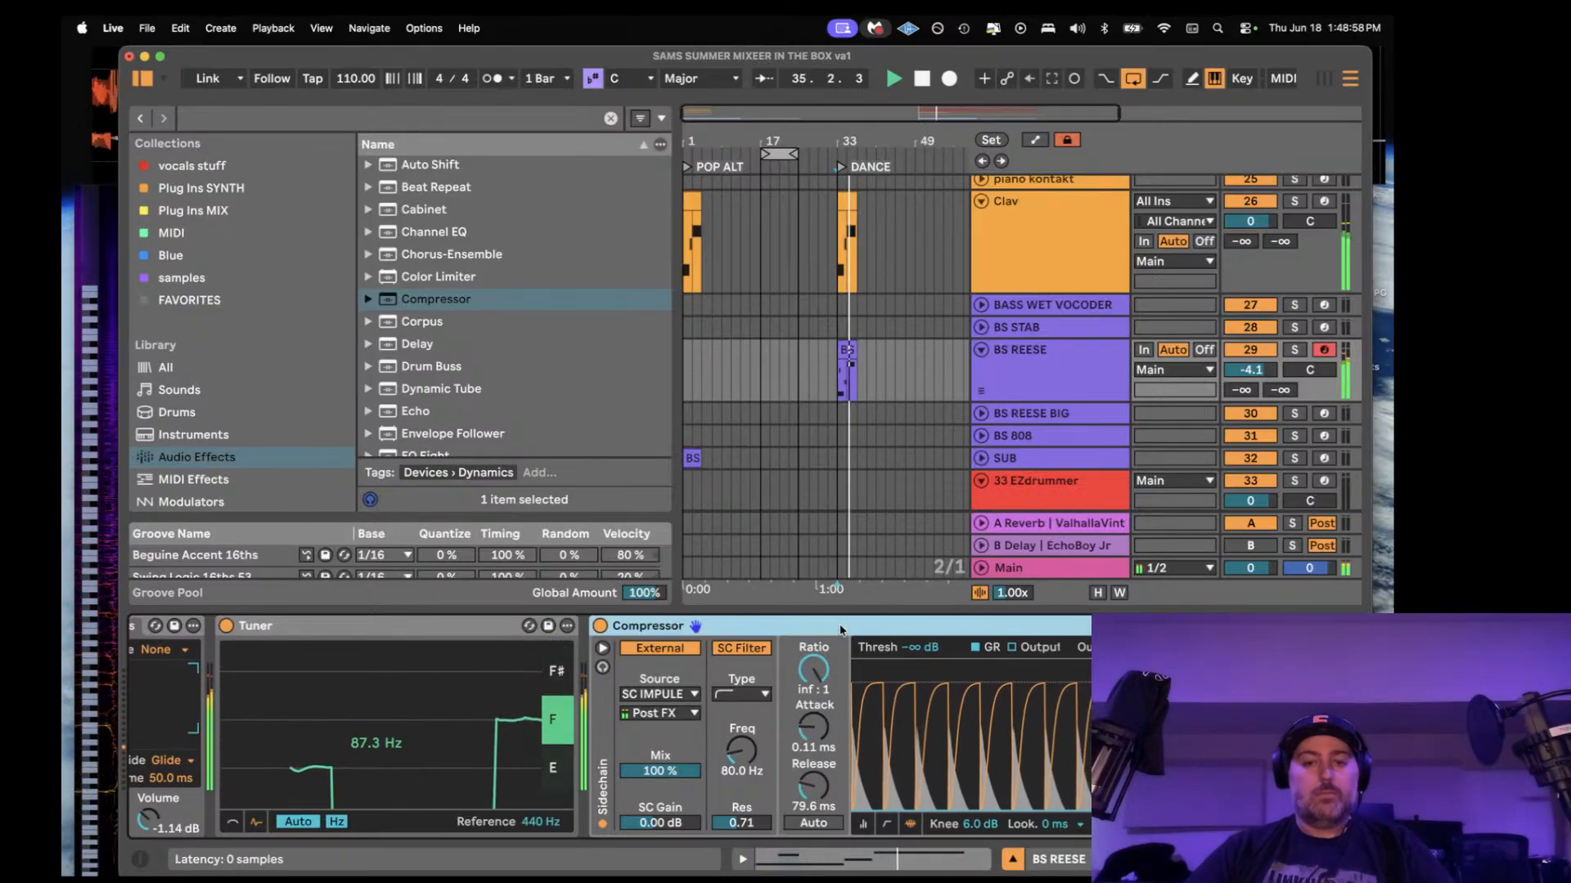
- Solo SC IMPULE temporarily and raise its 808_Rim_02 Simpler volume to 7.31 dB while auditioning from bar 33
scroll(857, 344, up, 15)
key(space)
click(1037, 205)
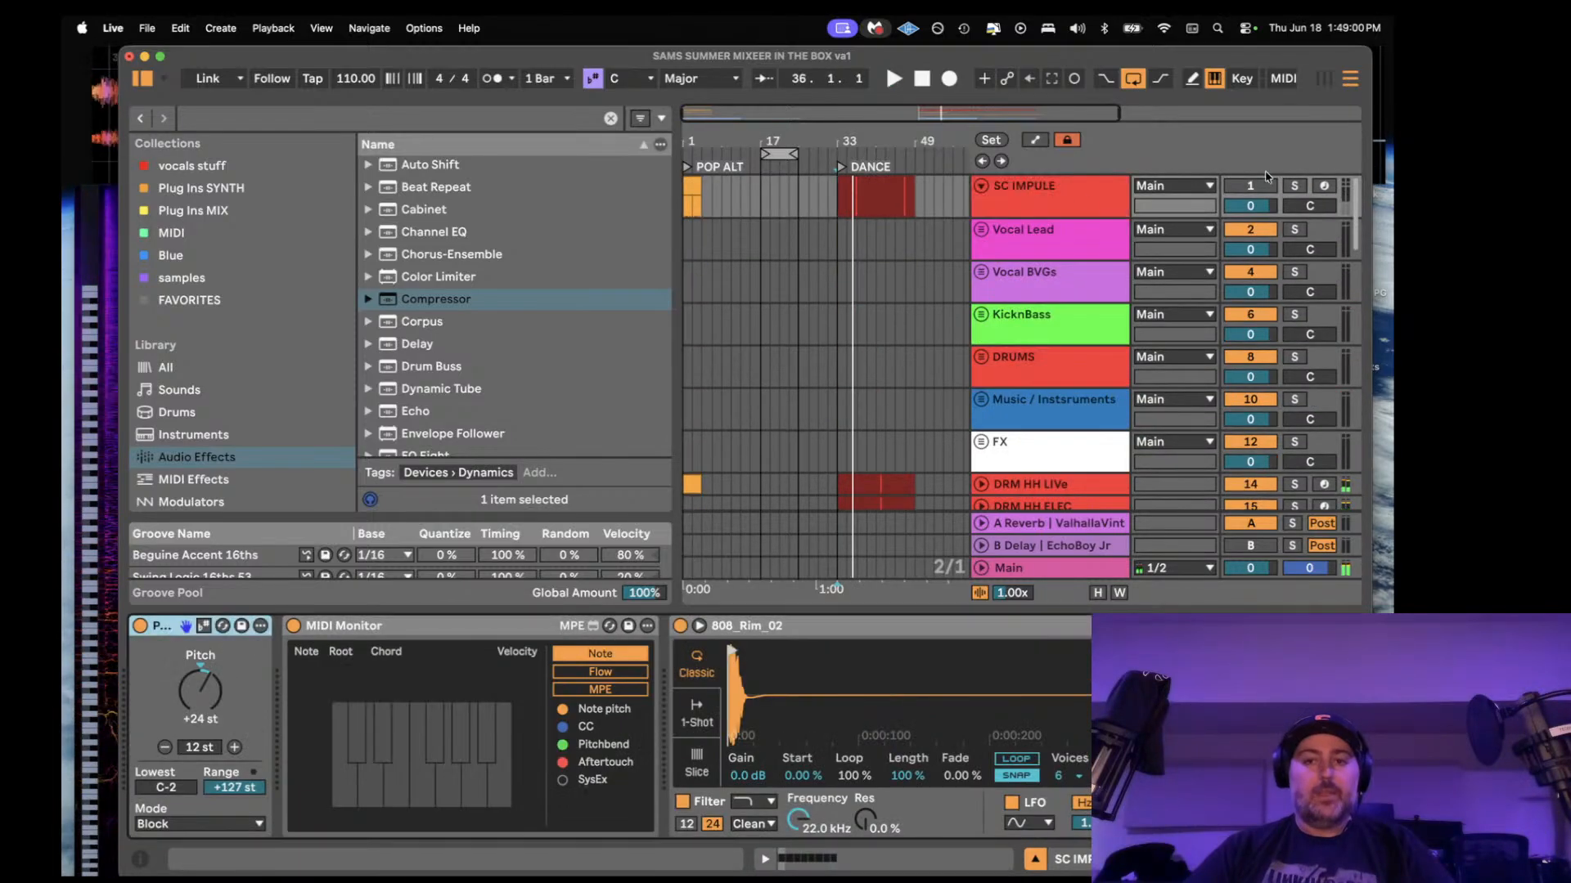
click(1294, 185)
scroll(1047, 761, right, 10)
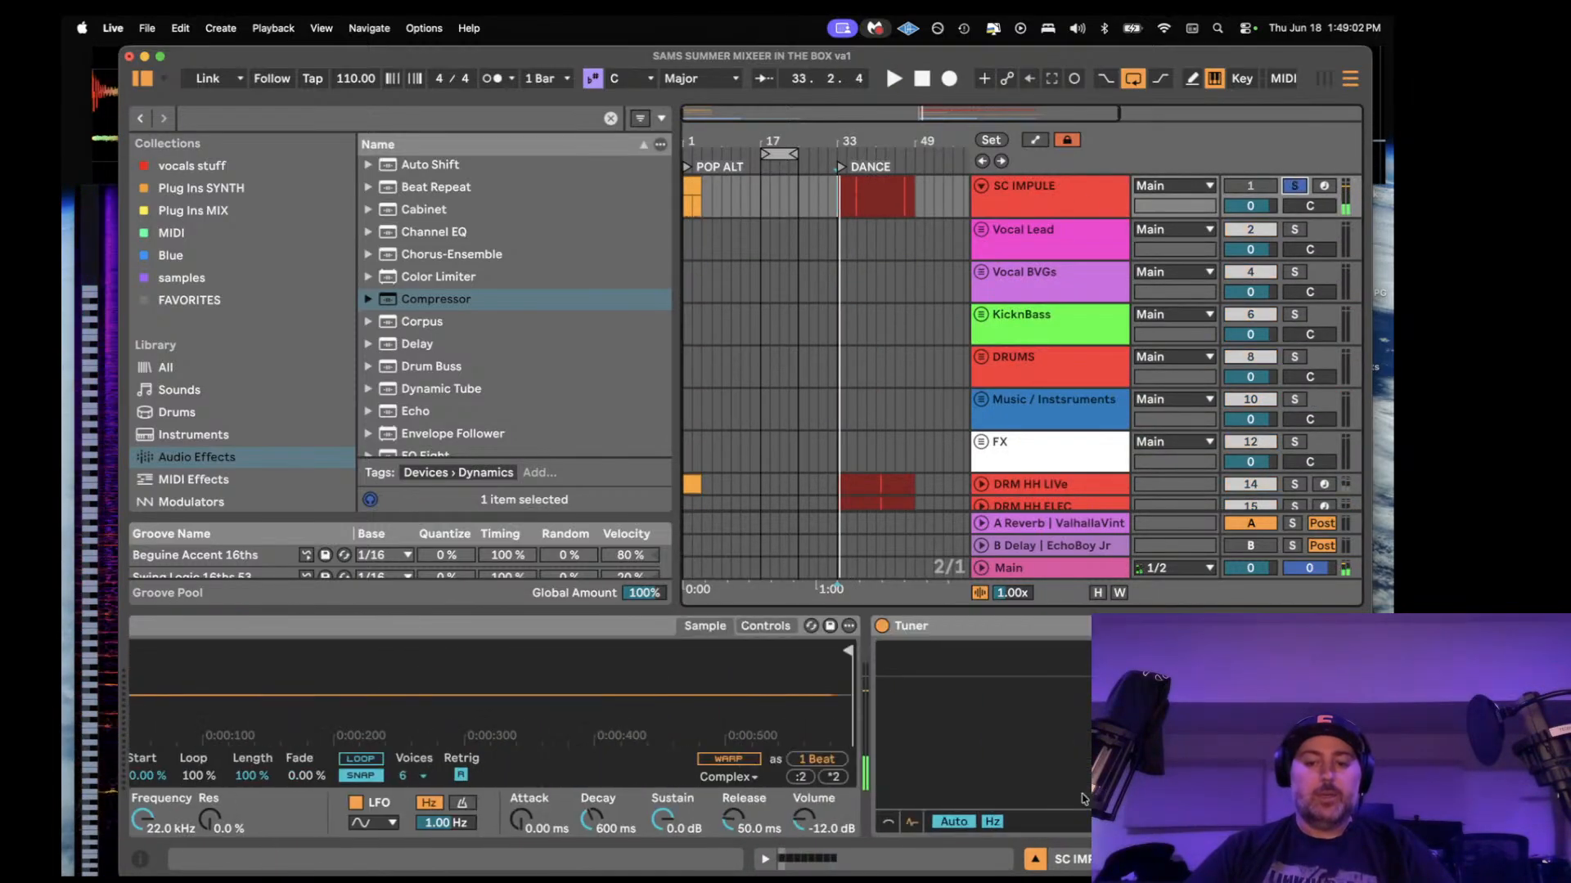
key(space)
drag(841, 828, 841, 814)
key(space)
key(space)
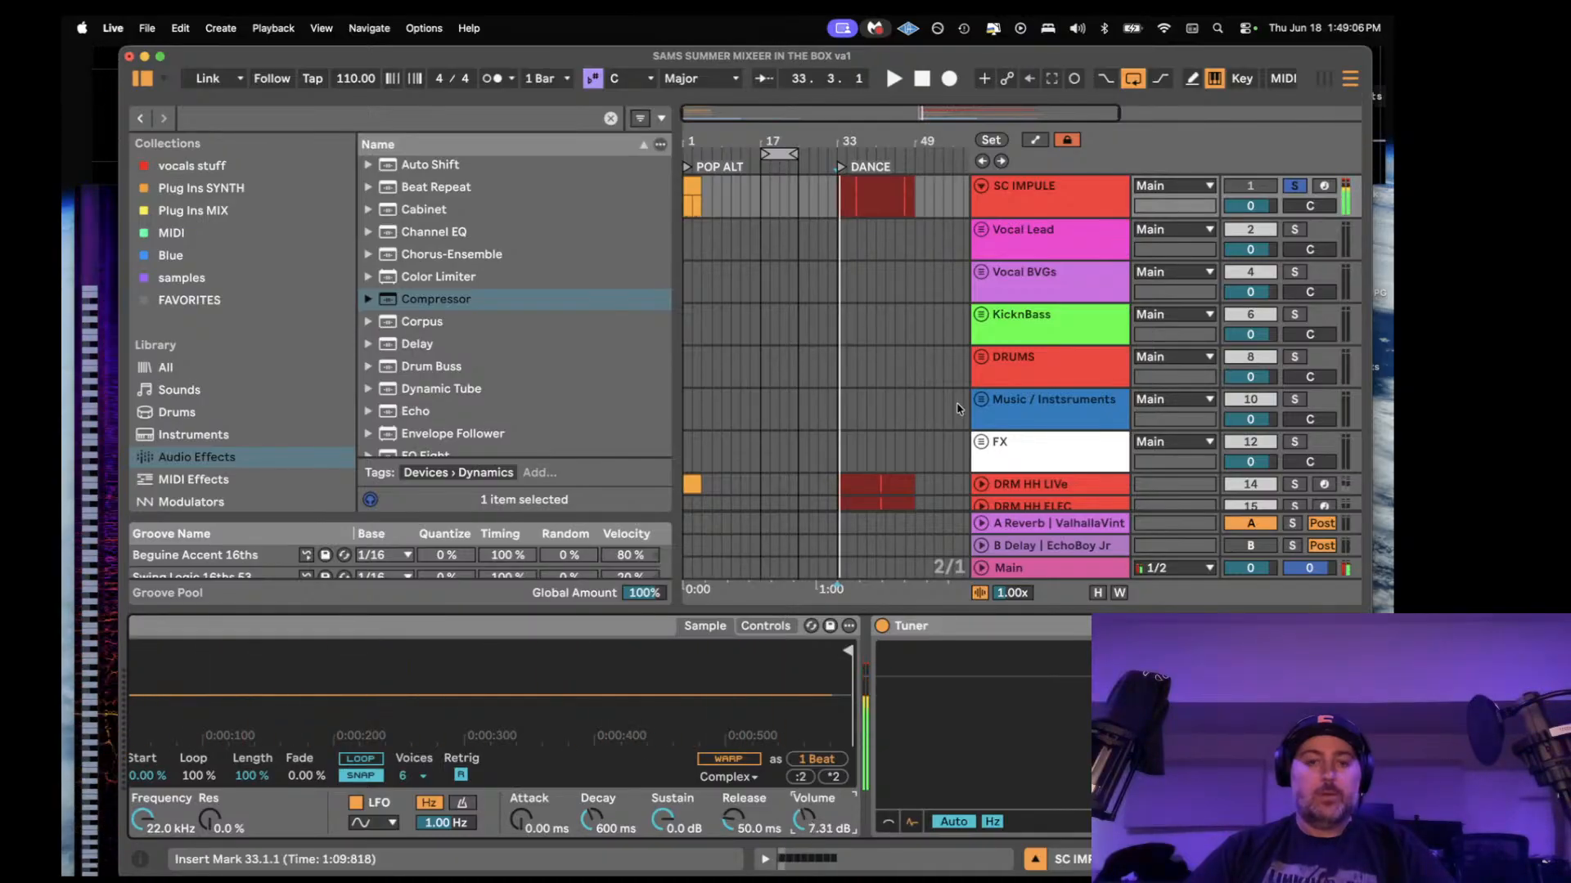
key(space)
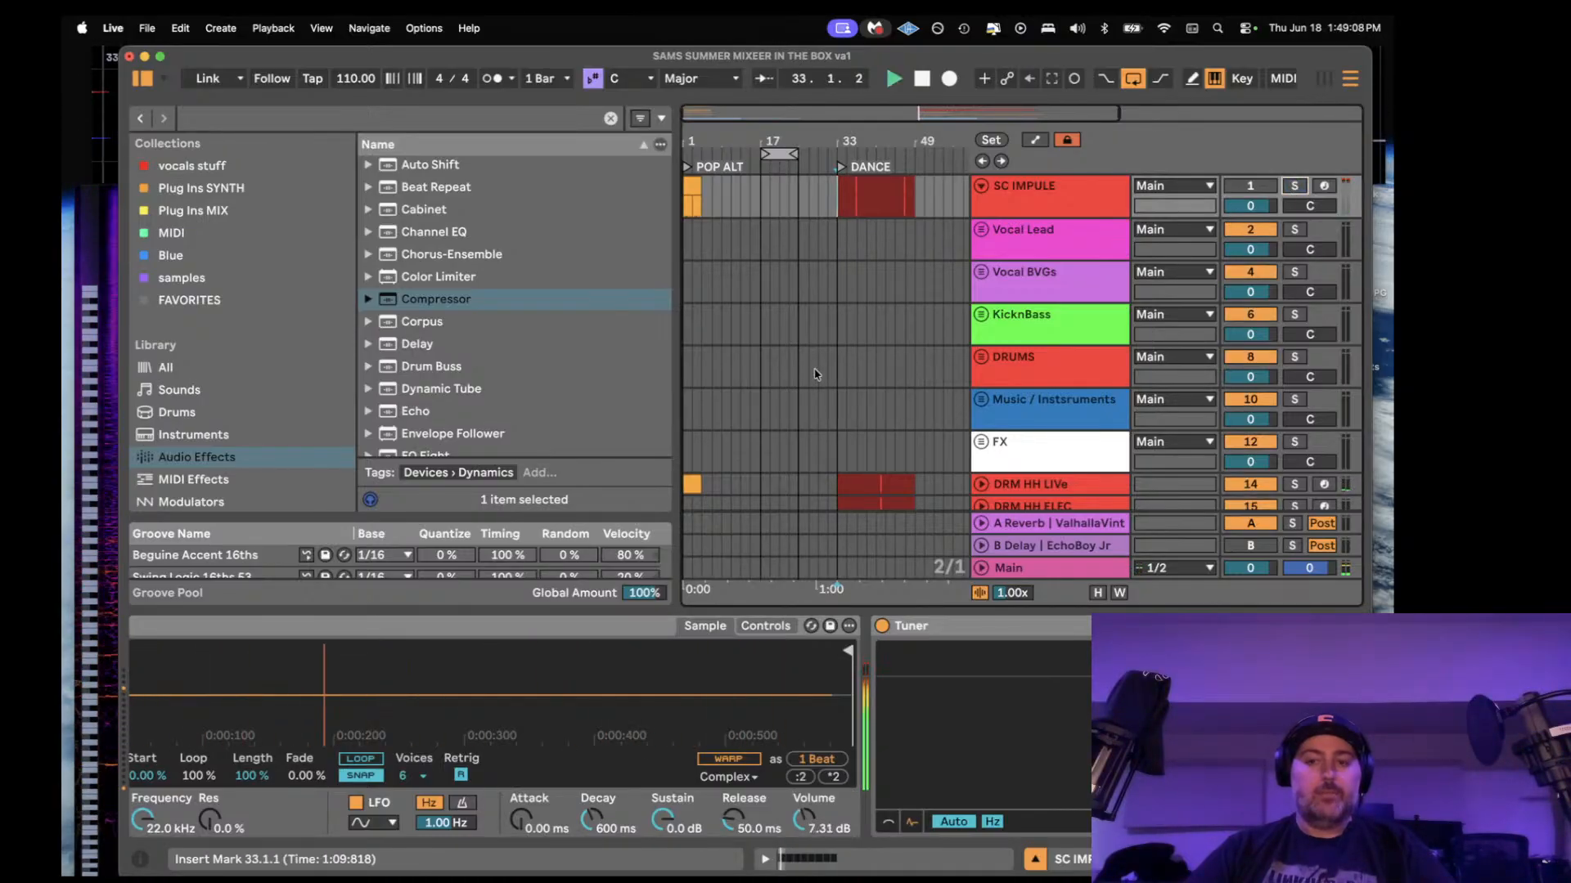
- Raise the BS REESE Compressor's threshold to -28.8 dB while the DANCE section plays
scroll(869, 296, down, 10)
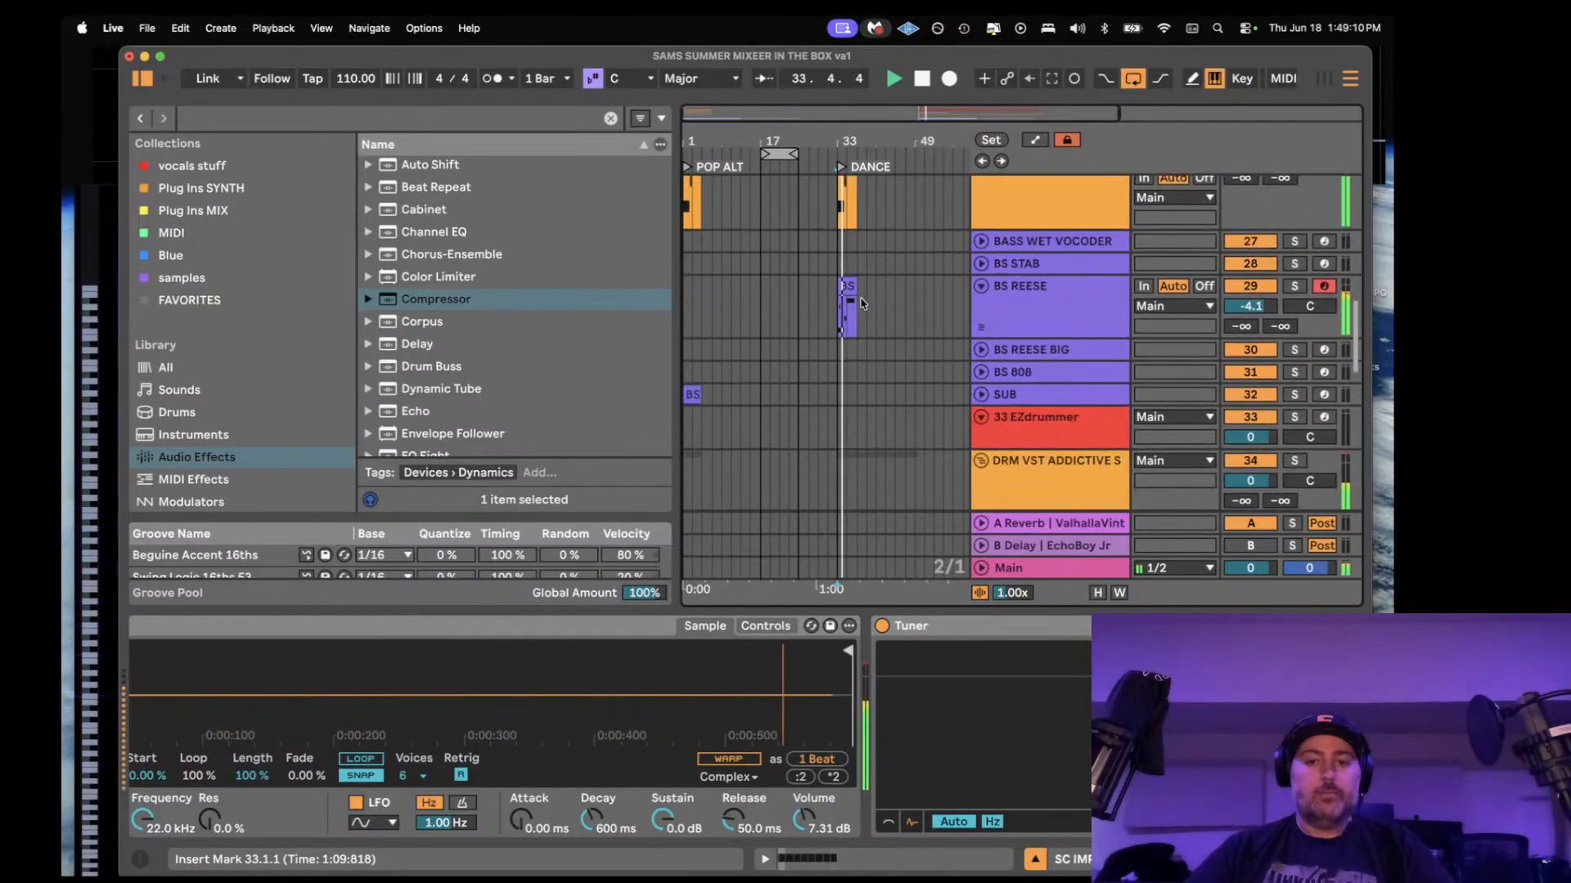
click(839, 313)
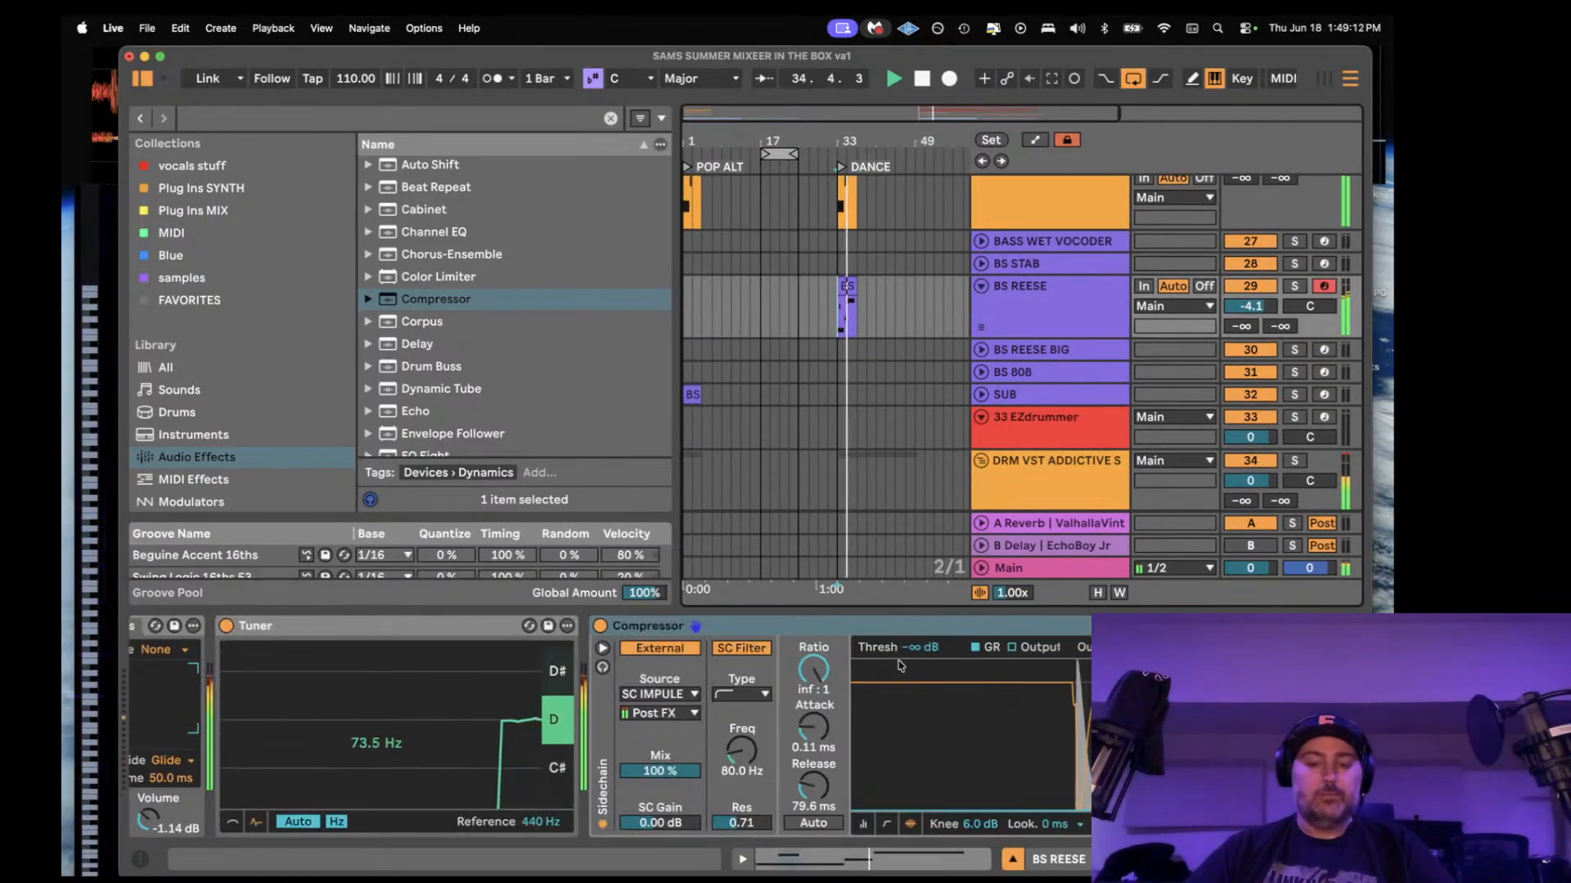
drag(920, 648, 921, 607)
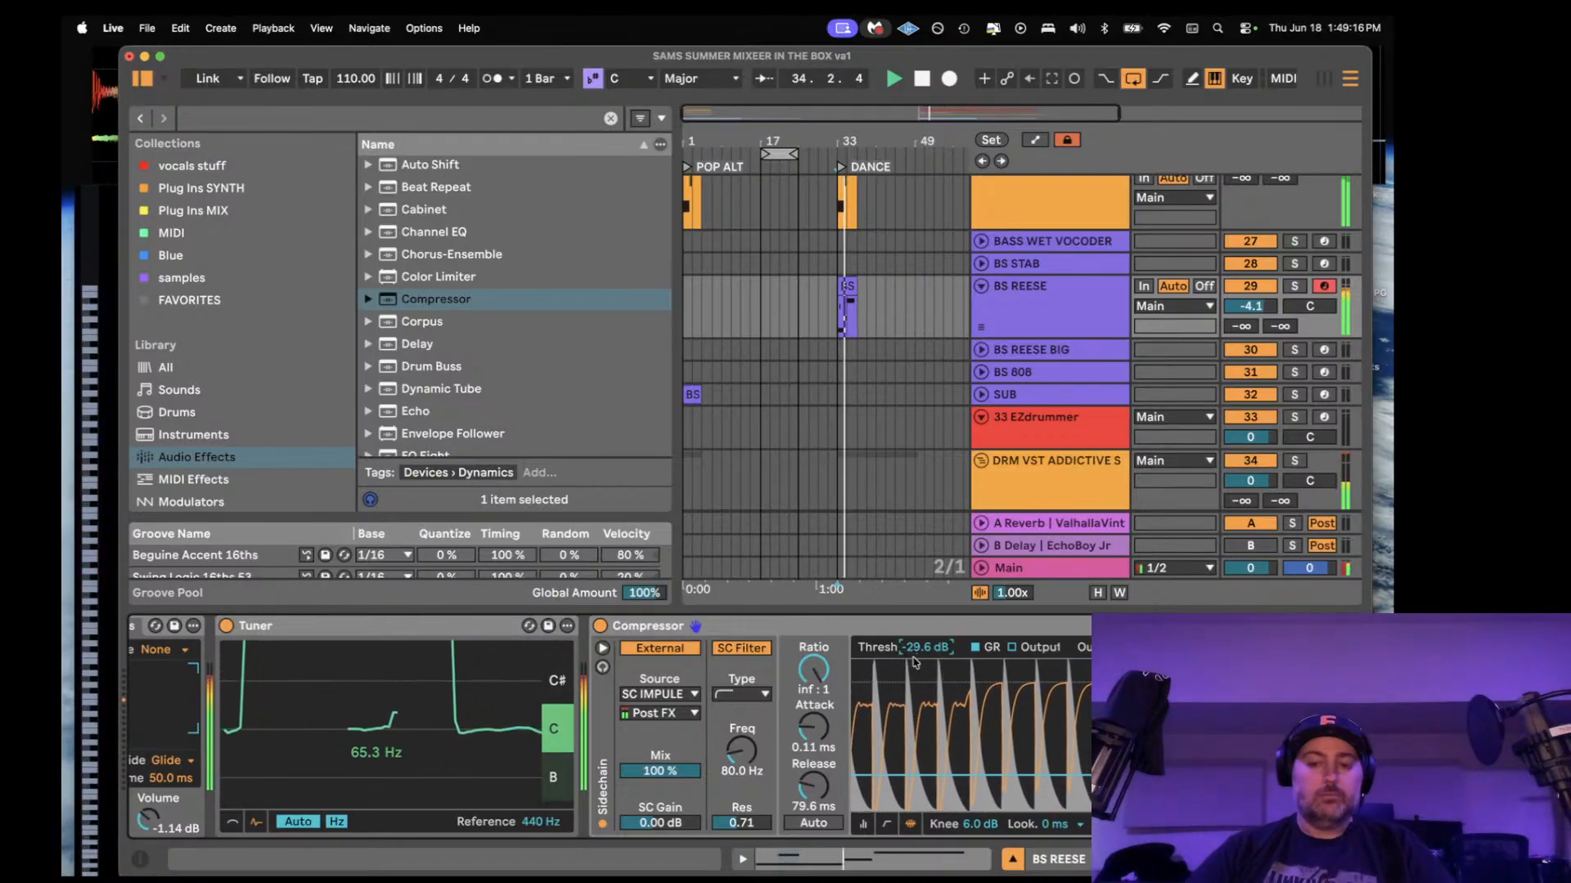
mouse_move(917, 651)
mouse_down()
mouse_move(917, 630)
mouse_move(917, 656)
mouse_up()
- Copy the BS REESE Compressor to the end of the SUB track's devices and set the copy's threshold to -27.2 dB during POP ALT playback
click(911, 632)
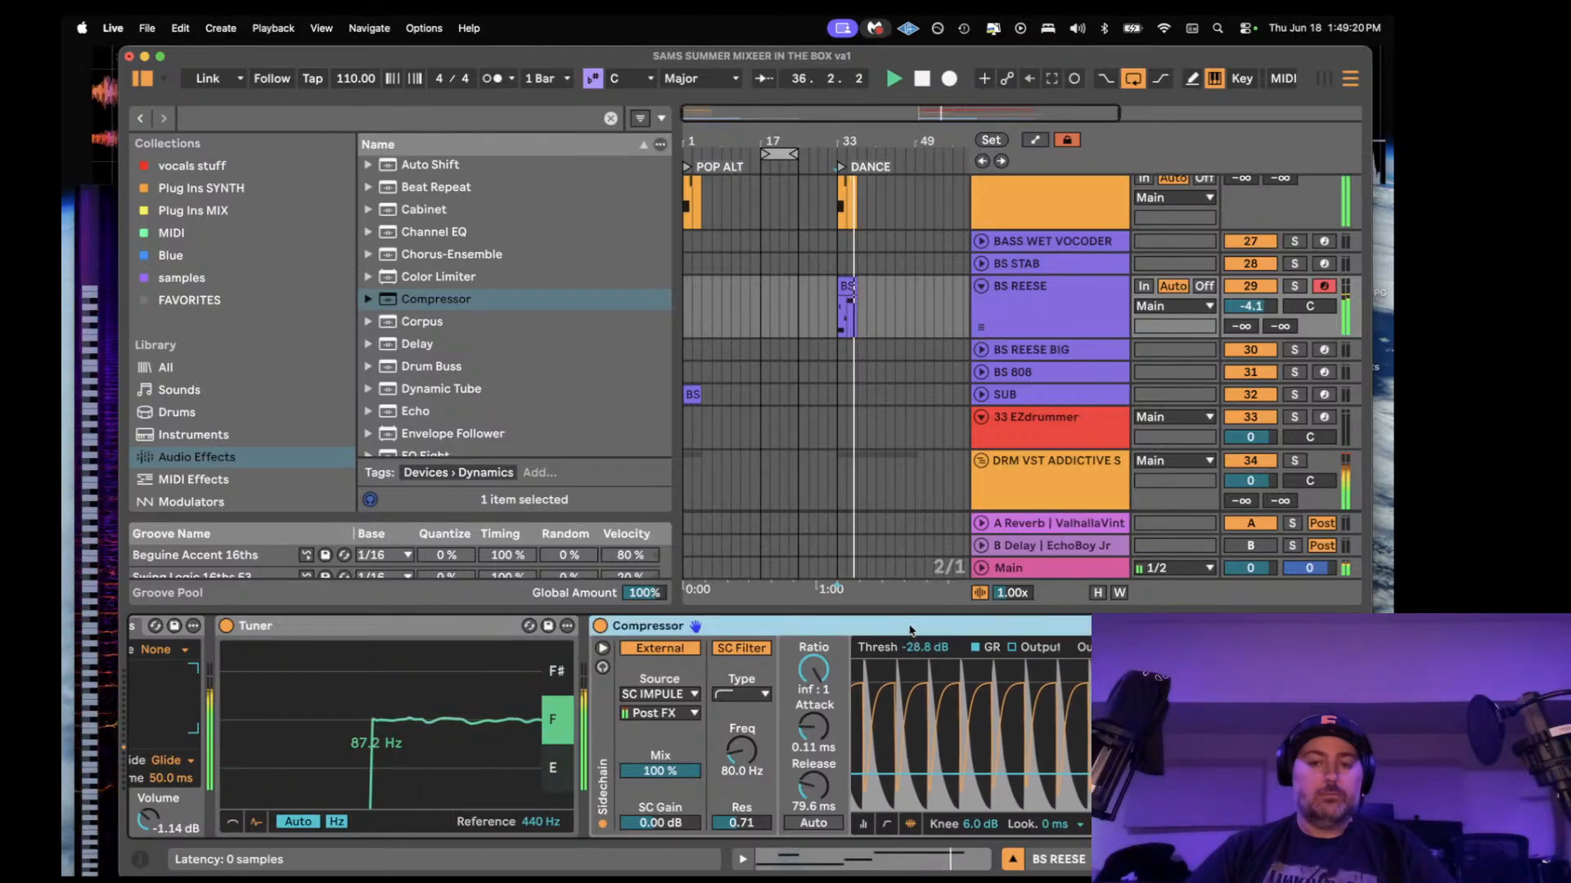
click(692, 395)
key(space)
key(space)
scroll(1054, 654, right, 6)
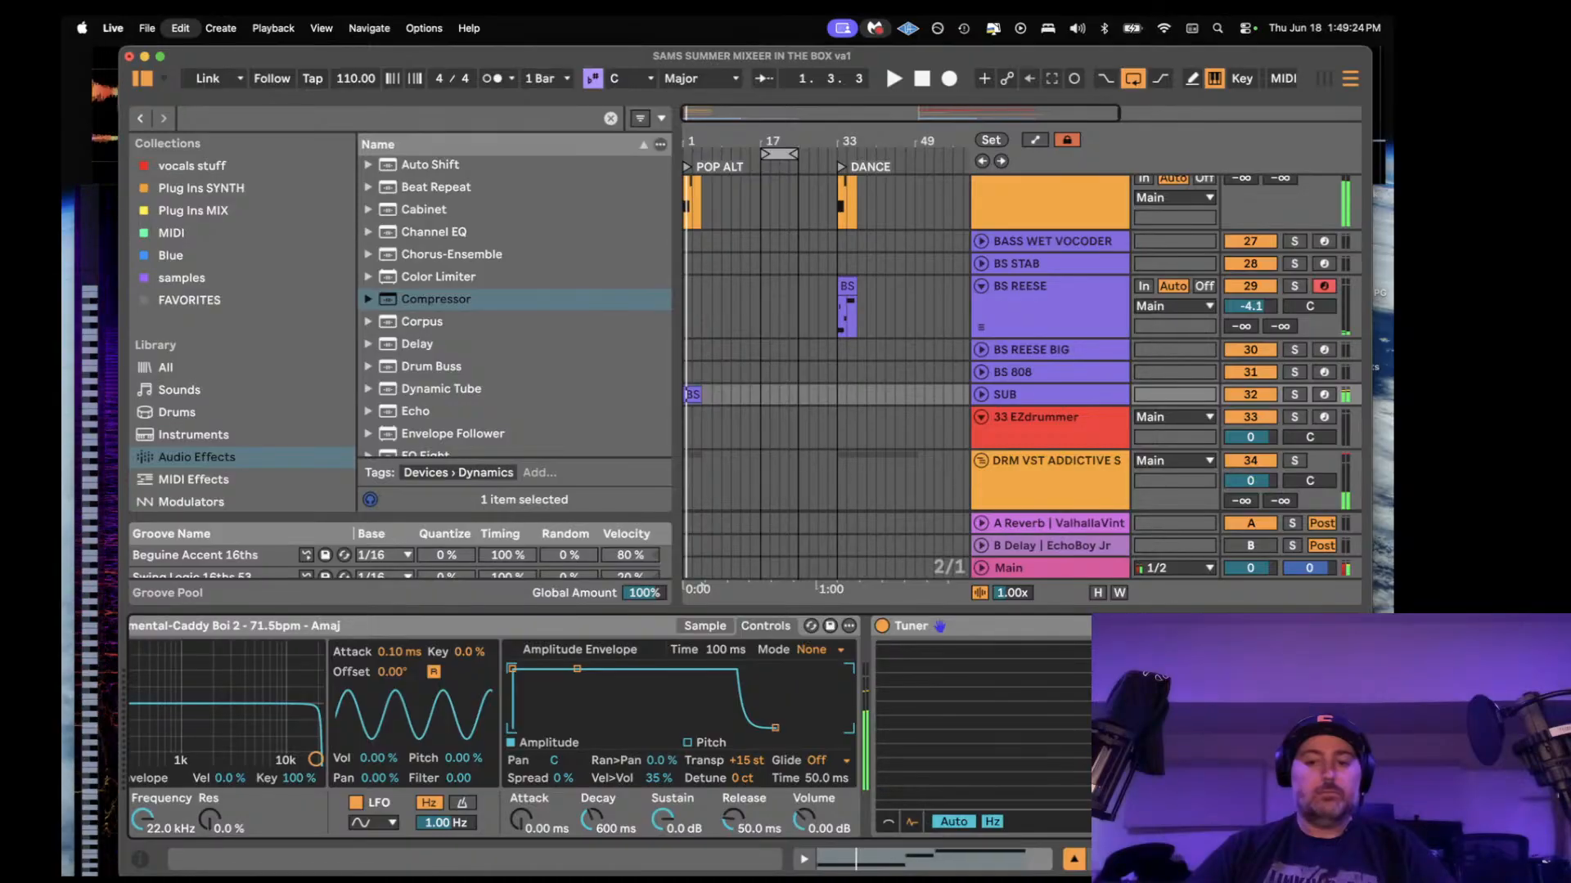
key(super+z)
key(space)
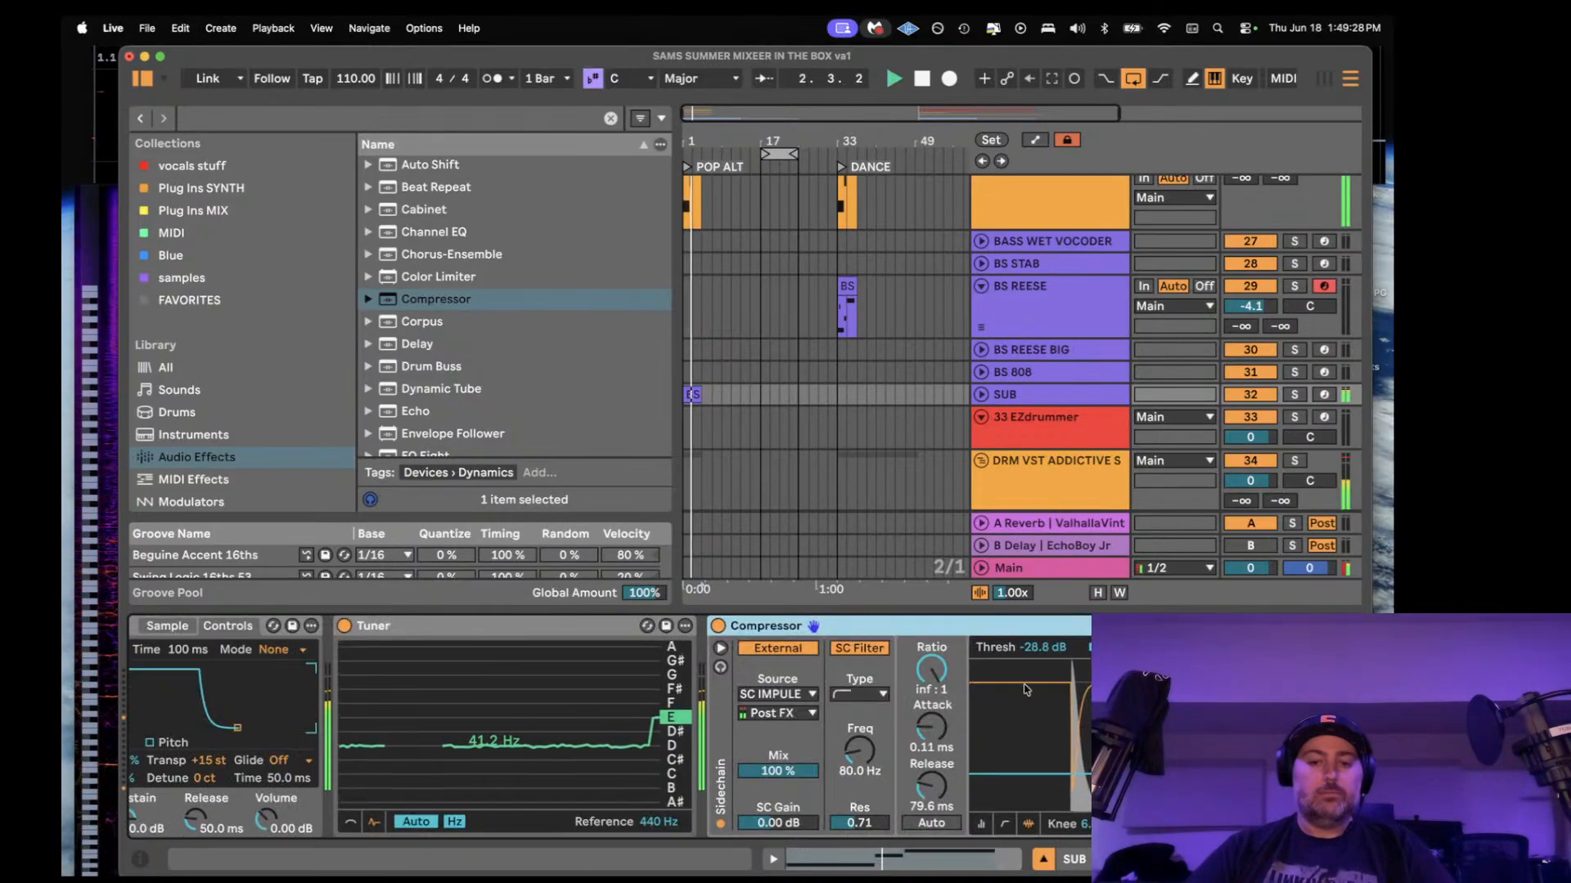
drag(1040, 652, 1041, 661)
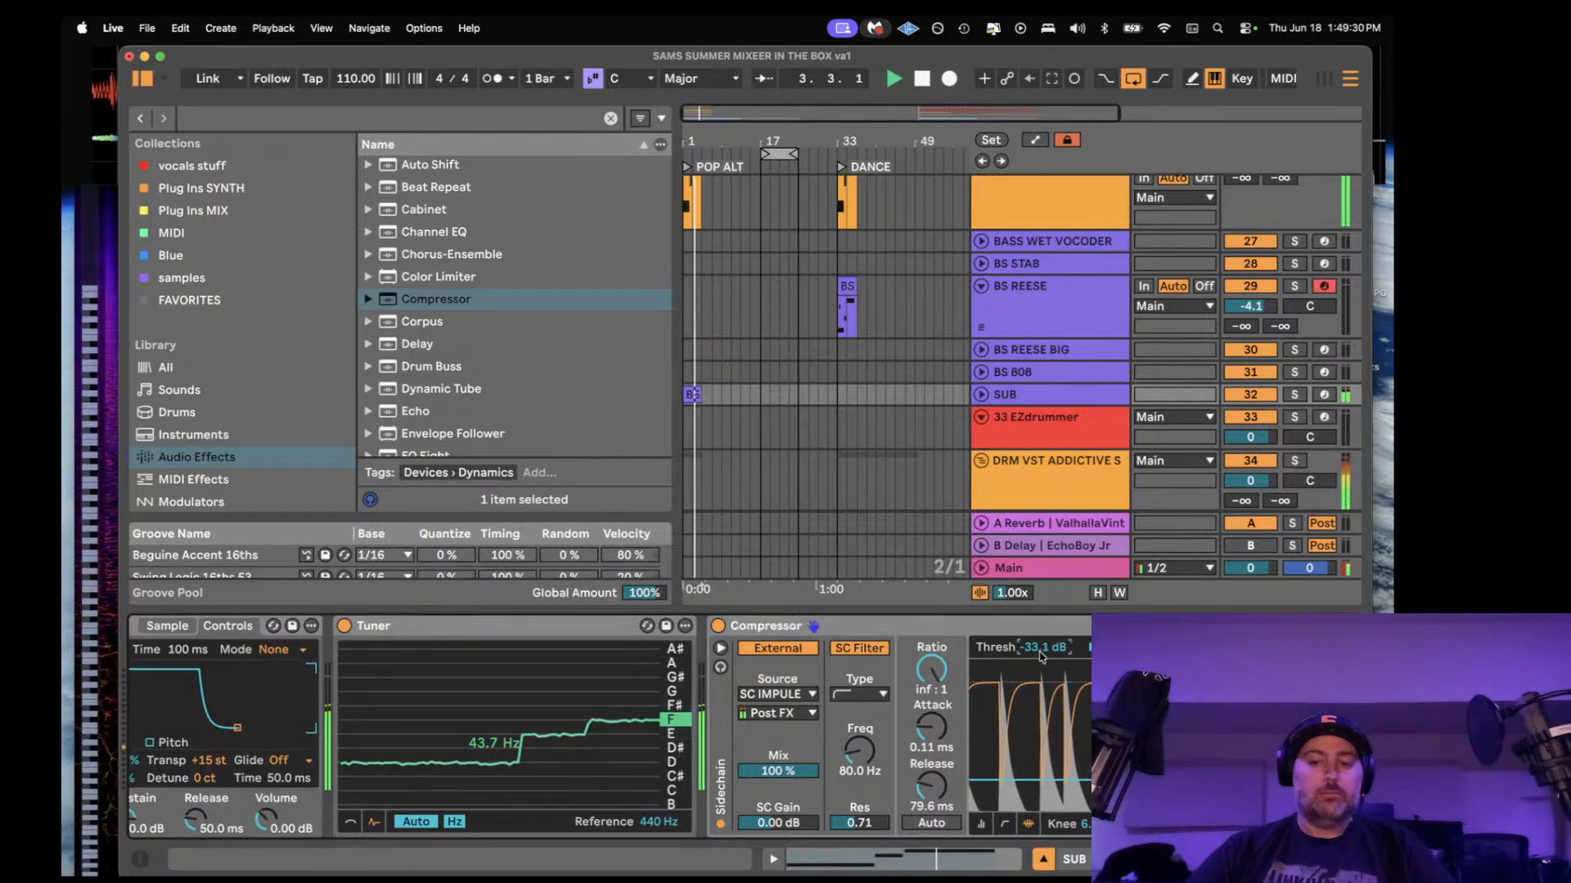
- Glance at the MiniMeters spectrogram, then return to Ableton Live with its window enlarged and replay from bar 1
click(112, 601)
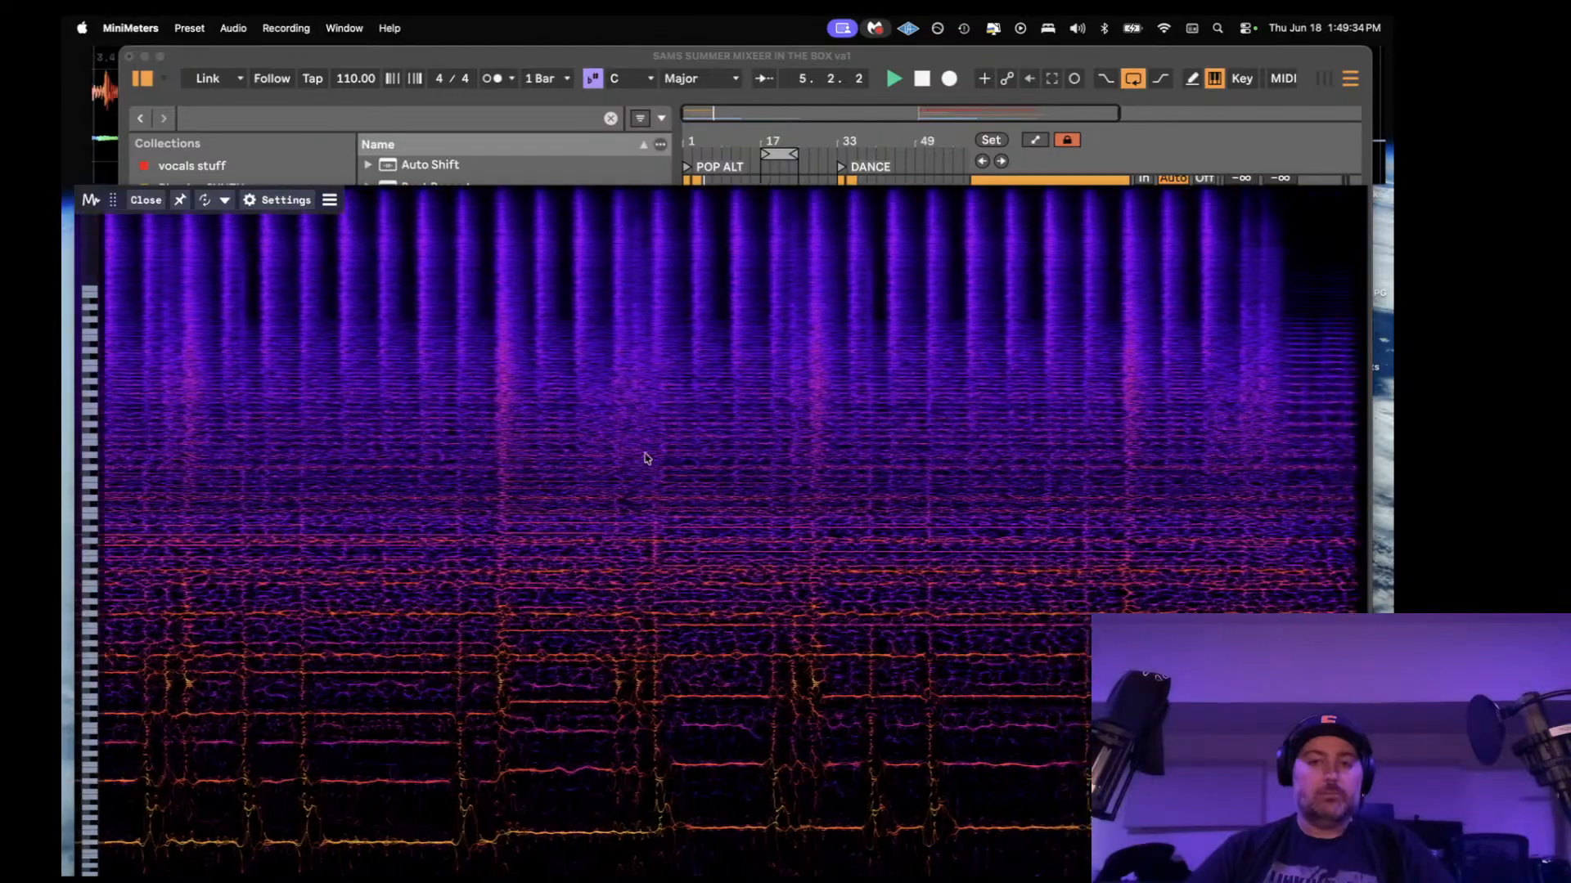
double_click(820, 56)
key(space)
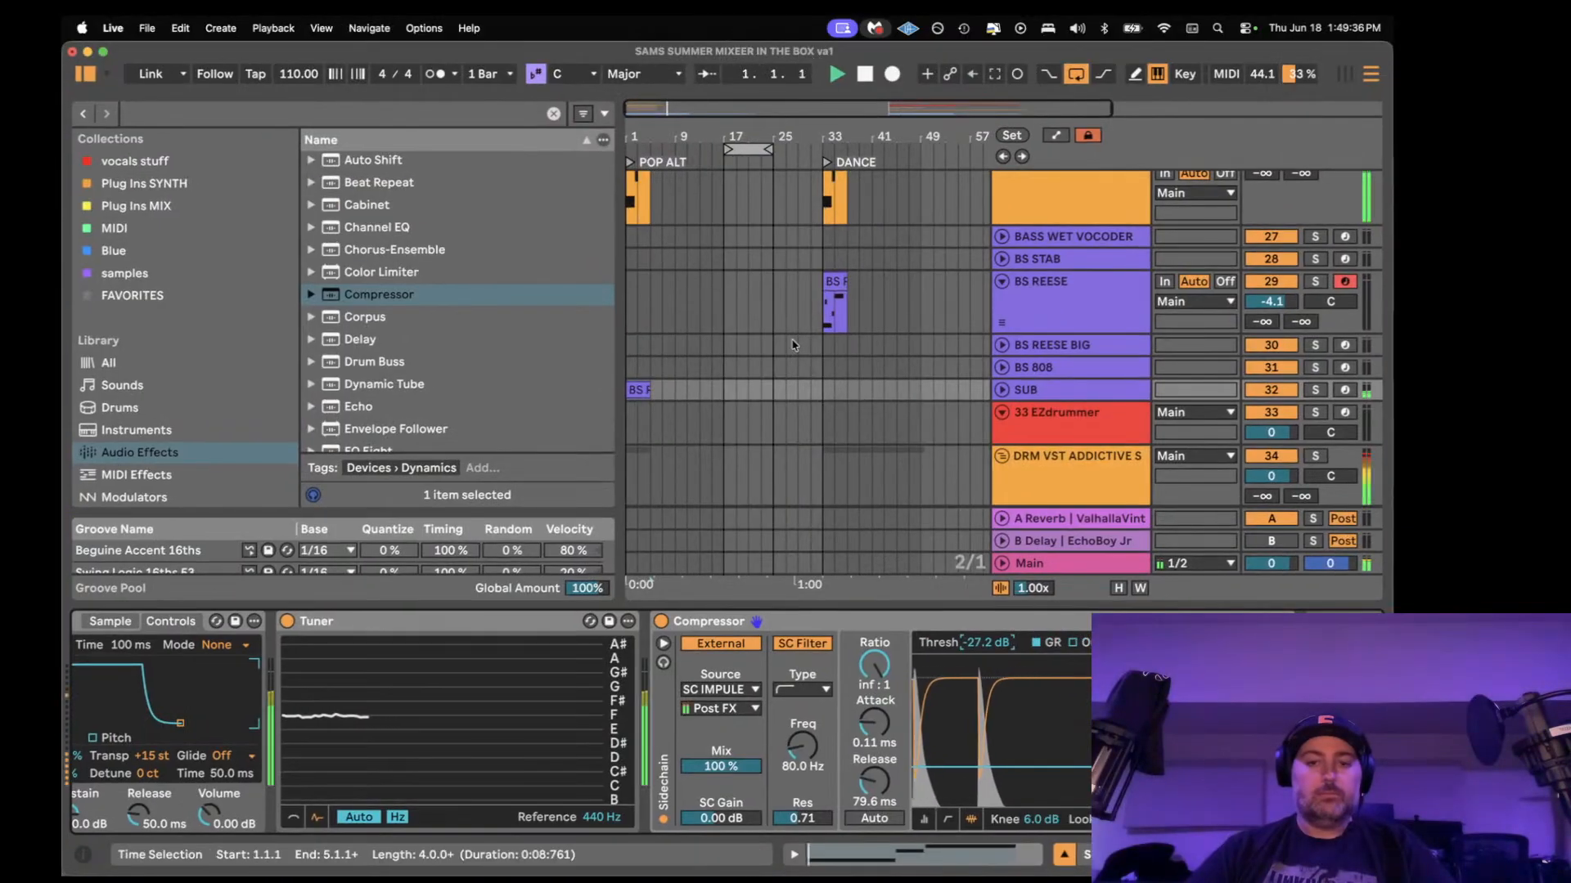
- Move the BS REESE track between BS 808 and SUB, and lower its volume to -5.0 while playing from bar 33
click(1051, 301)
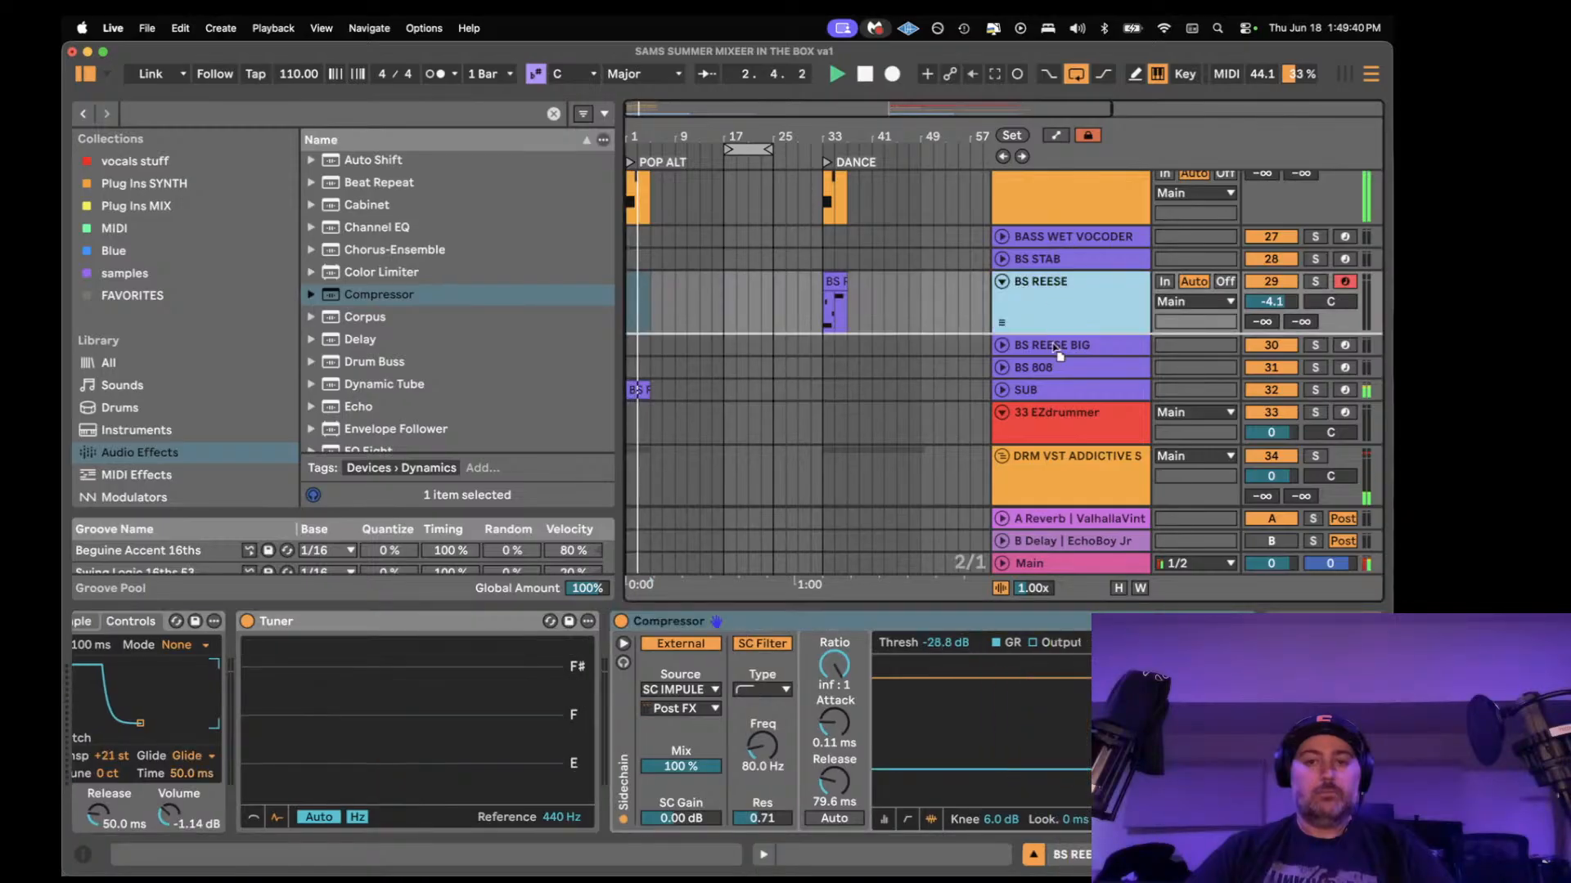
drag(1055, 350, 1060, 386)
click(835, 327)
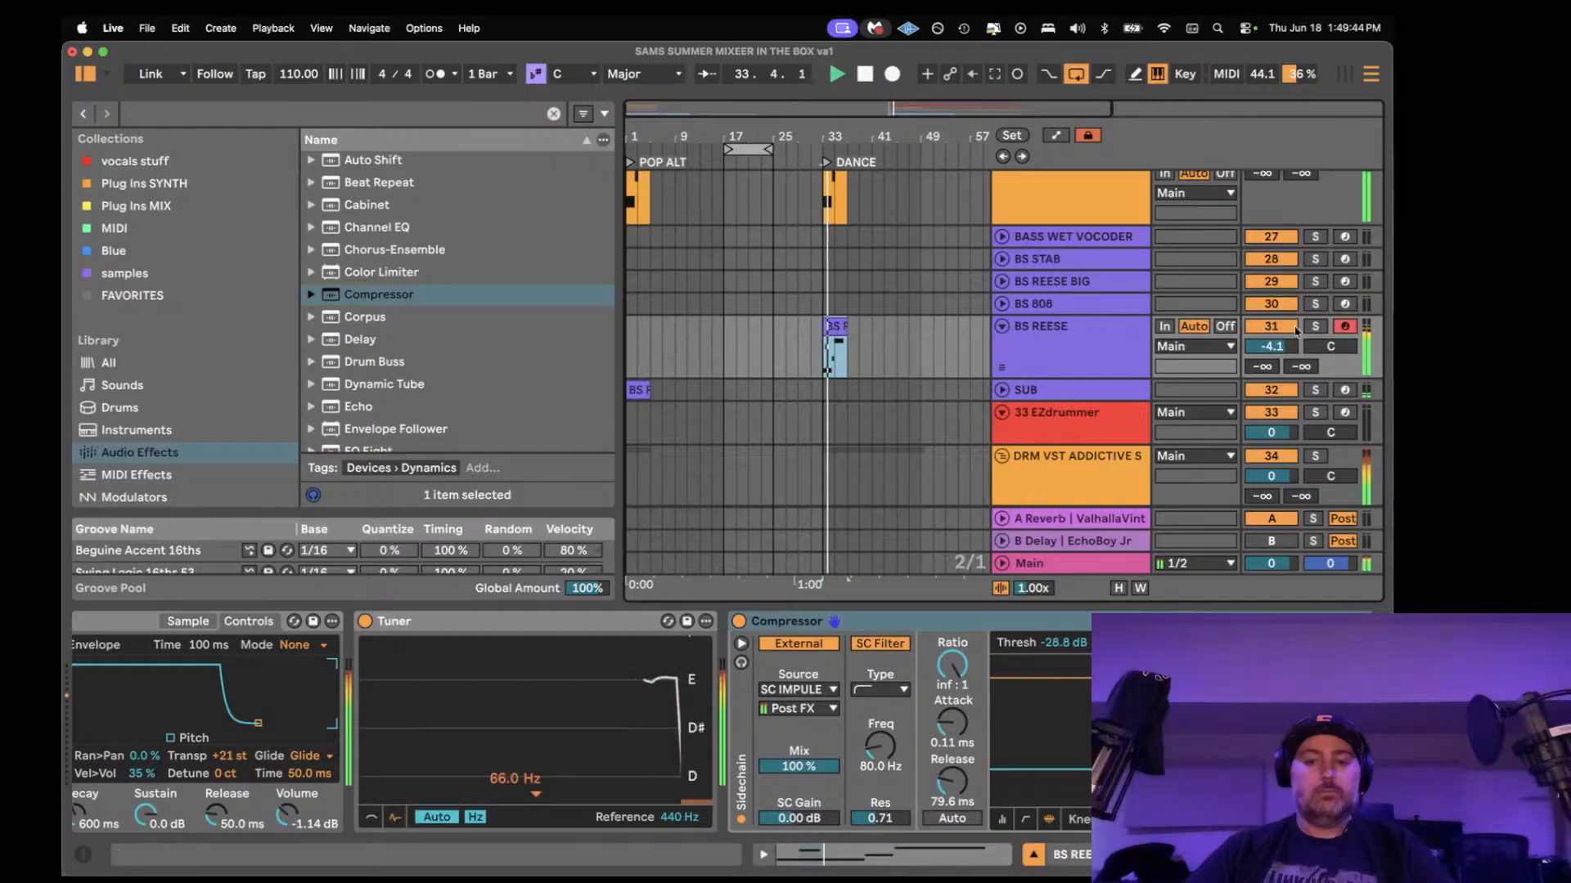
drag(1270, 346, 1270, 352)
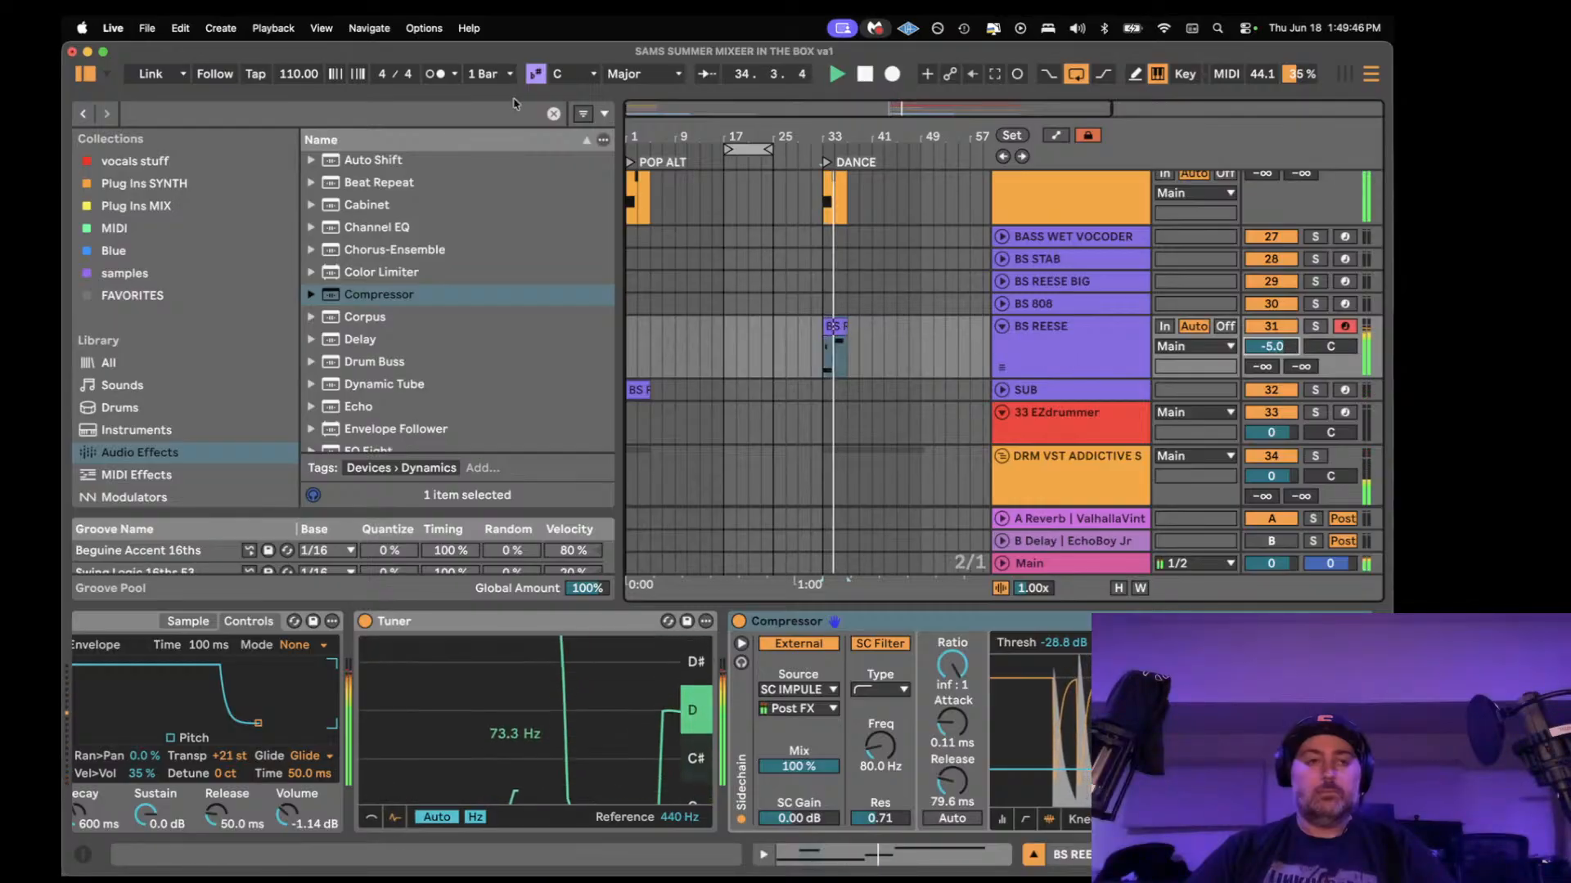
key(Tab)
key(Tab)
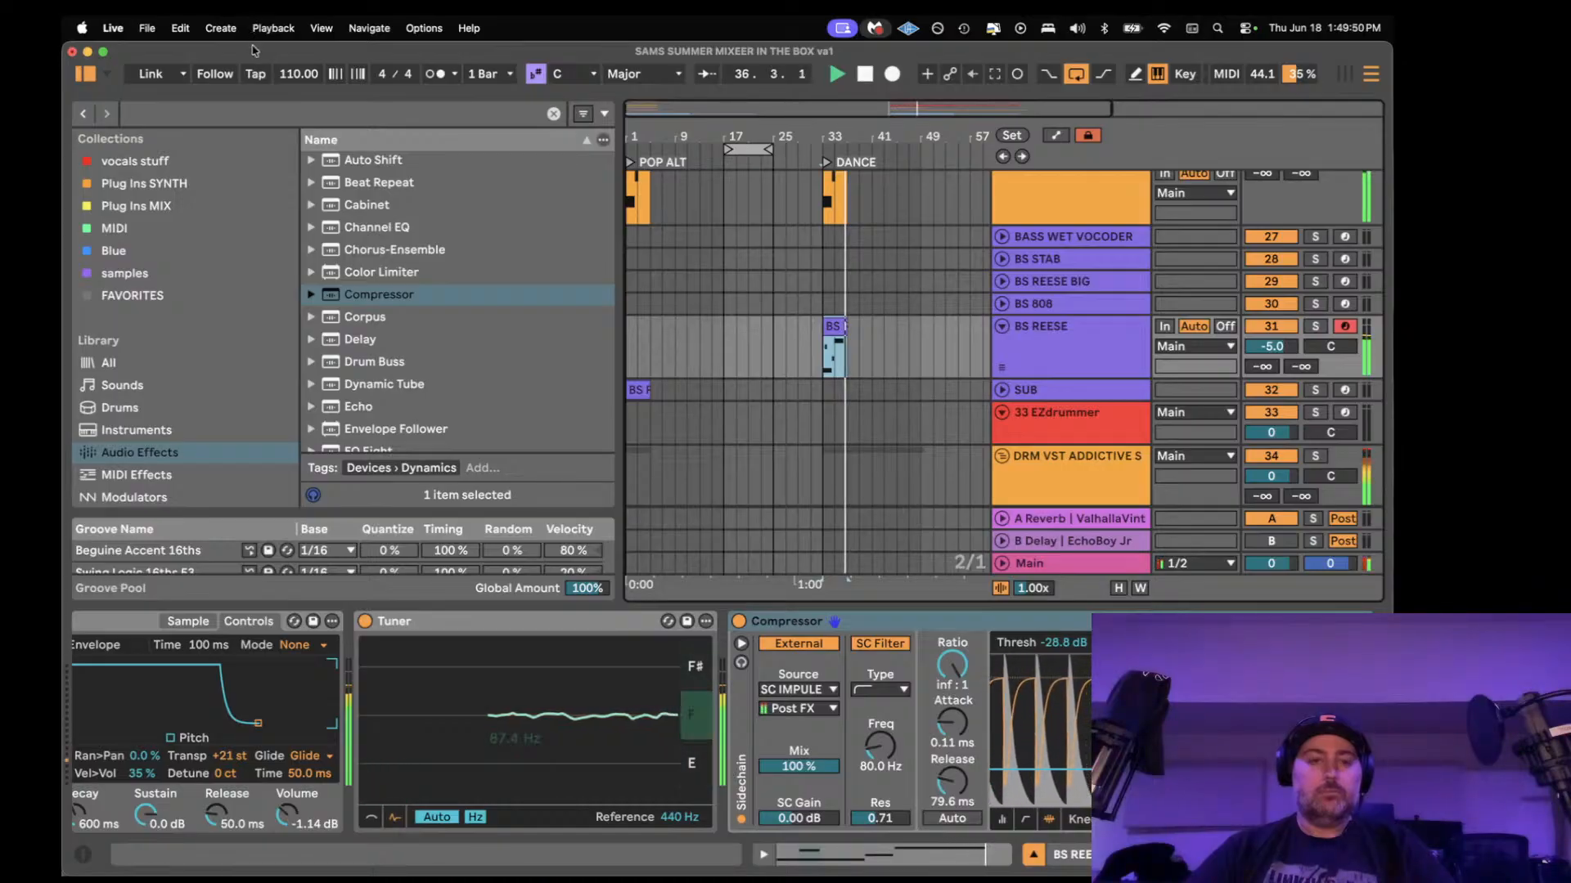
drag(254, 51, 258, 110)
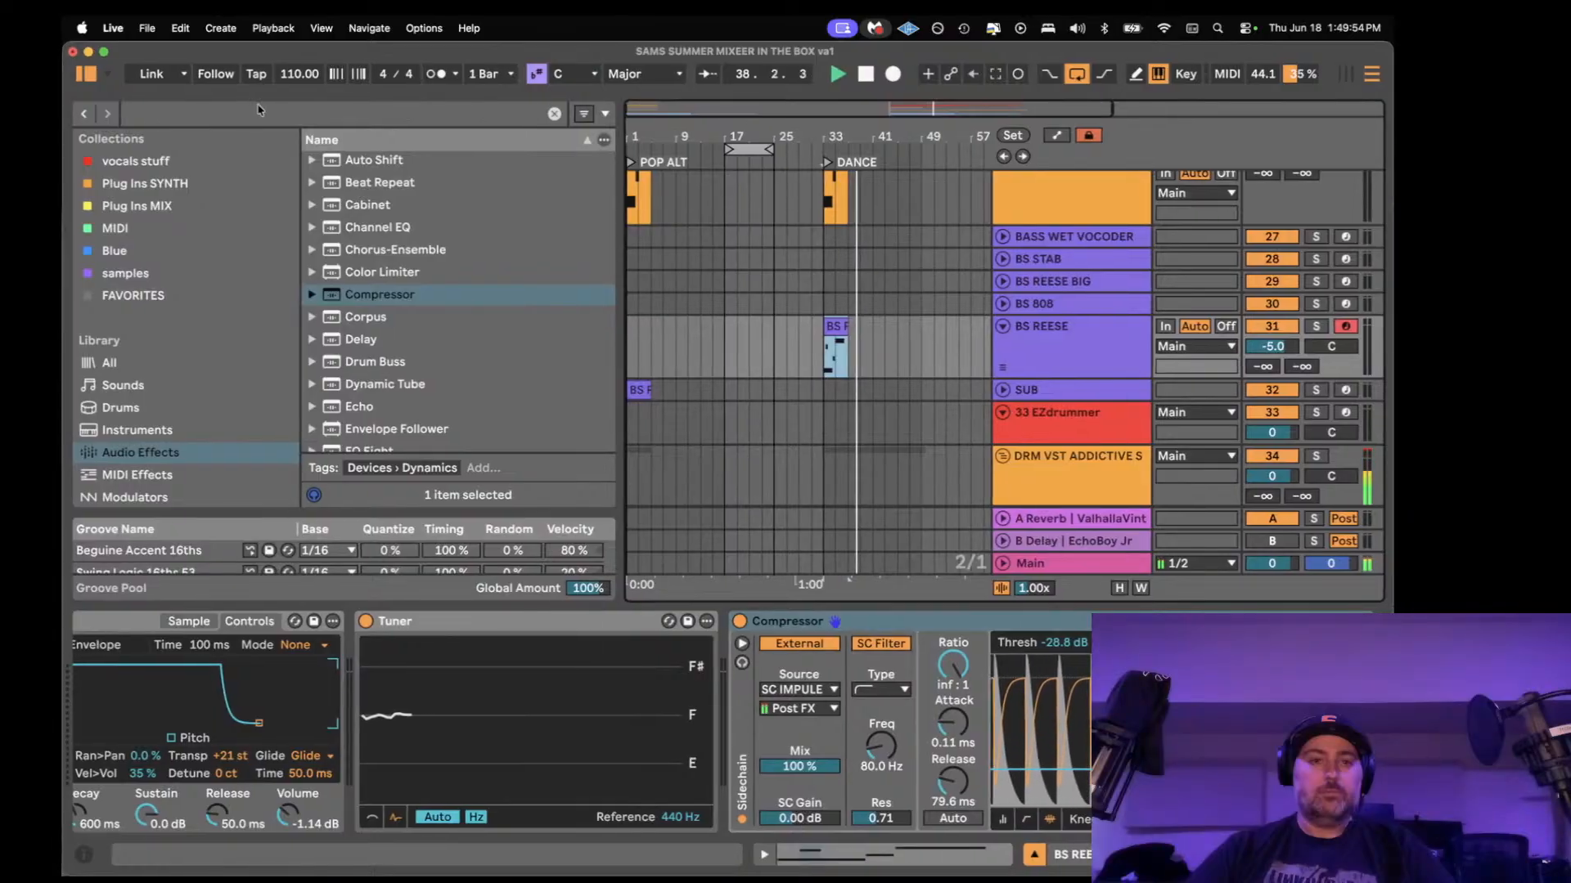
- Try a copy of the BS REESE clip on the SUB track at bar 33 during playback, and delete the copy
click(760, 391)
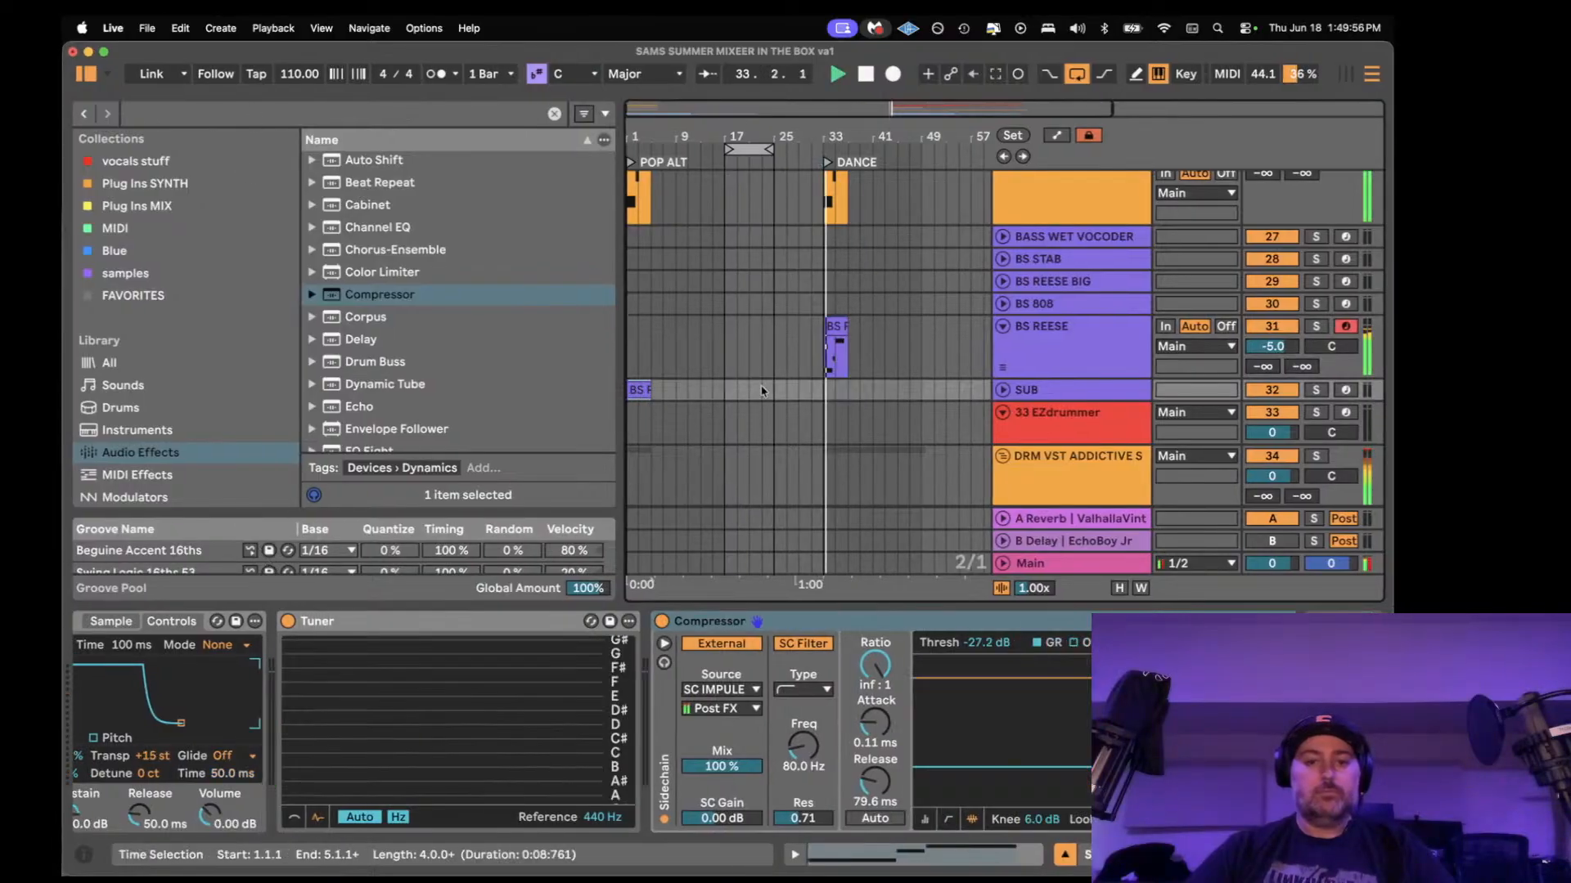
click(823, 388)
click(832, 326)
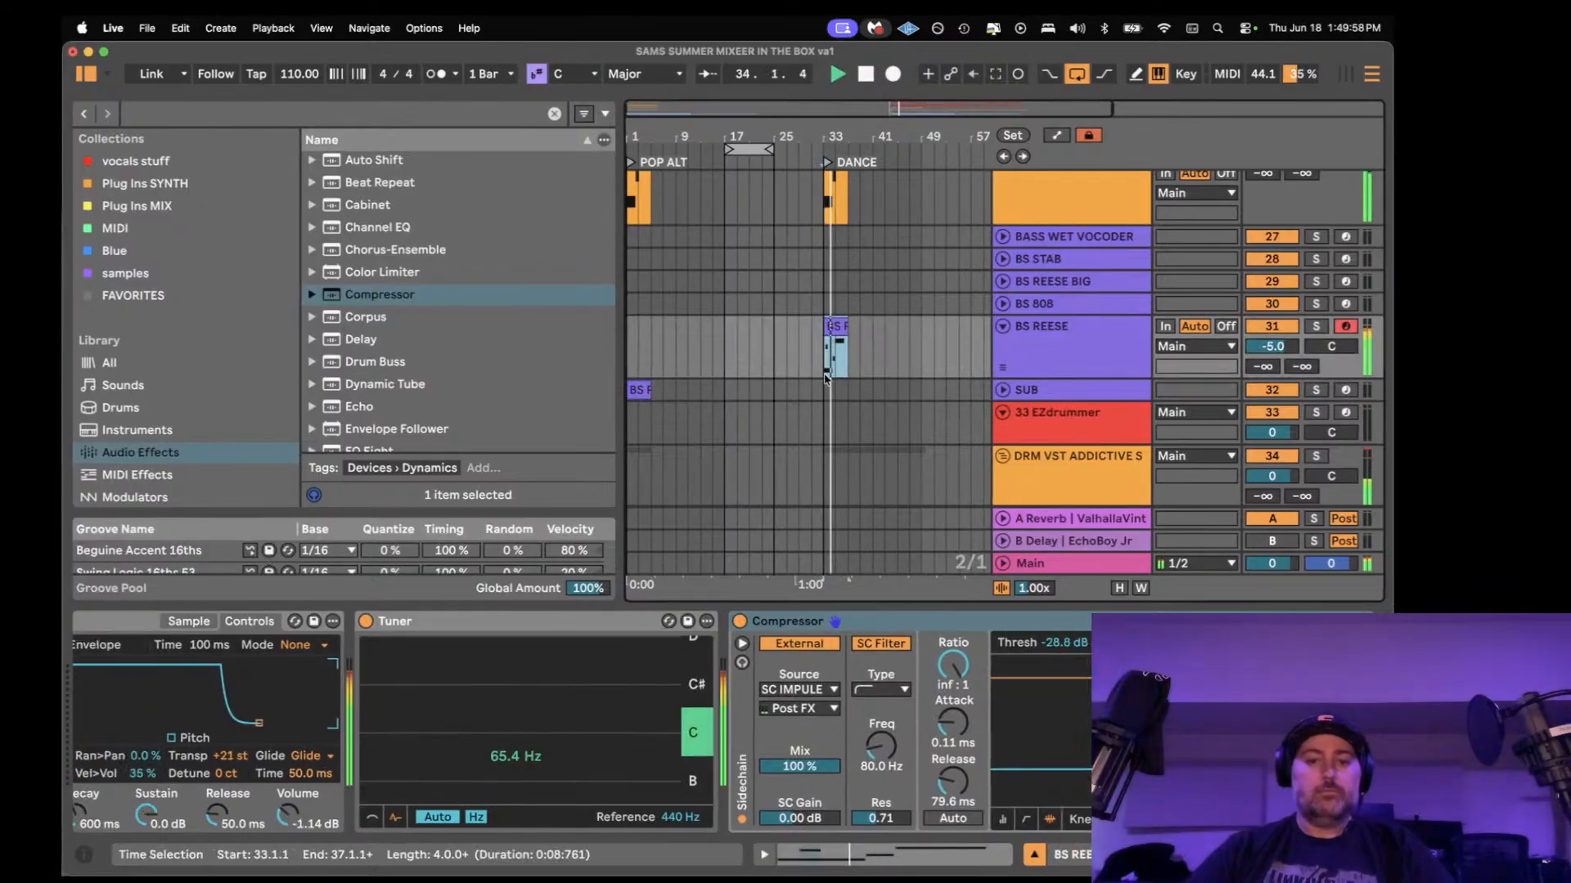
key(space)
click(823, 388)
key(super+v)
key(space)
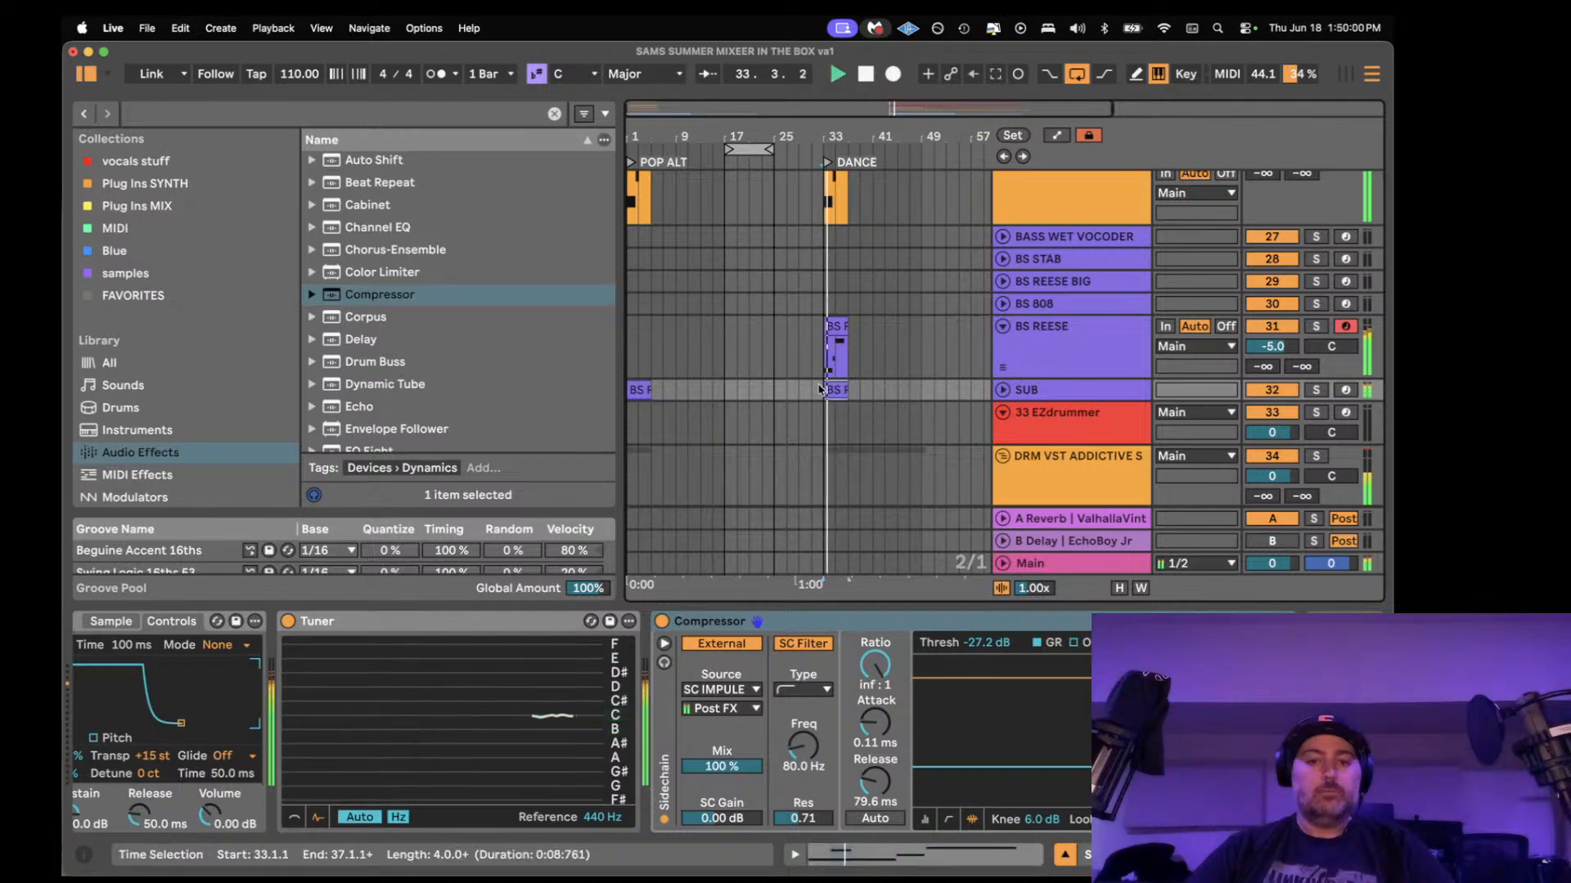
scroll(830, 384, down, 1)
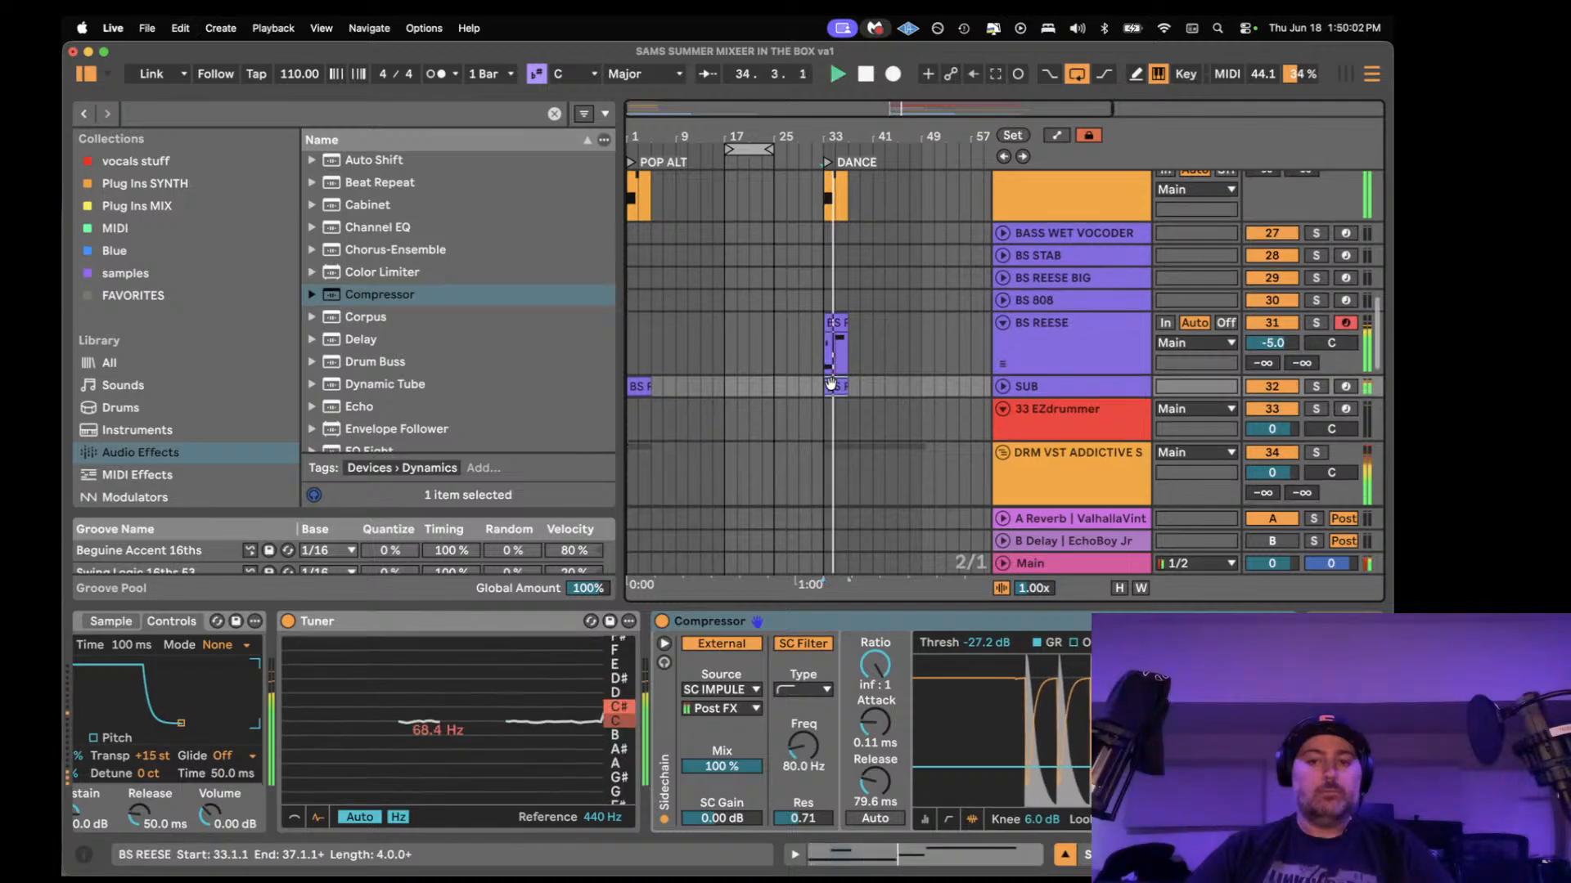
click(831, 385)
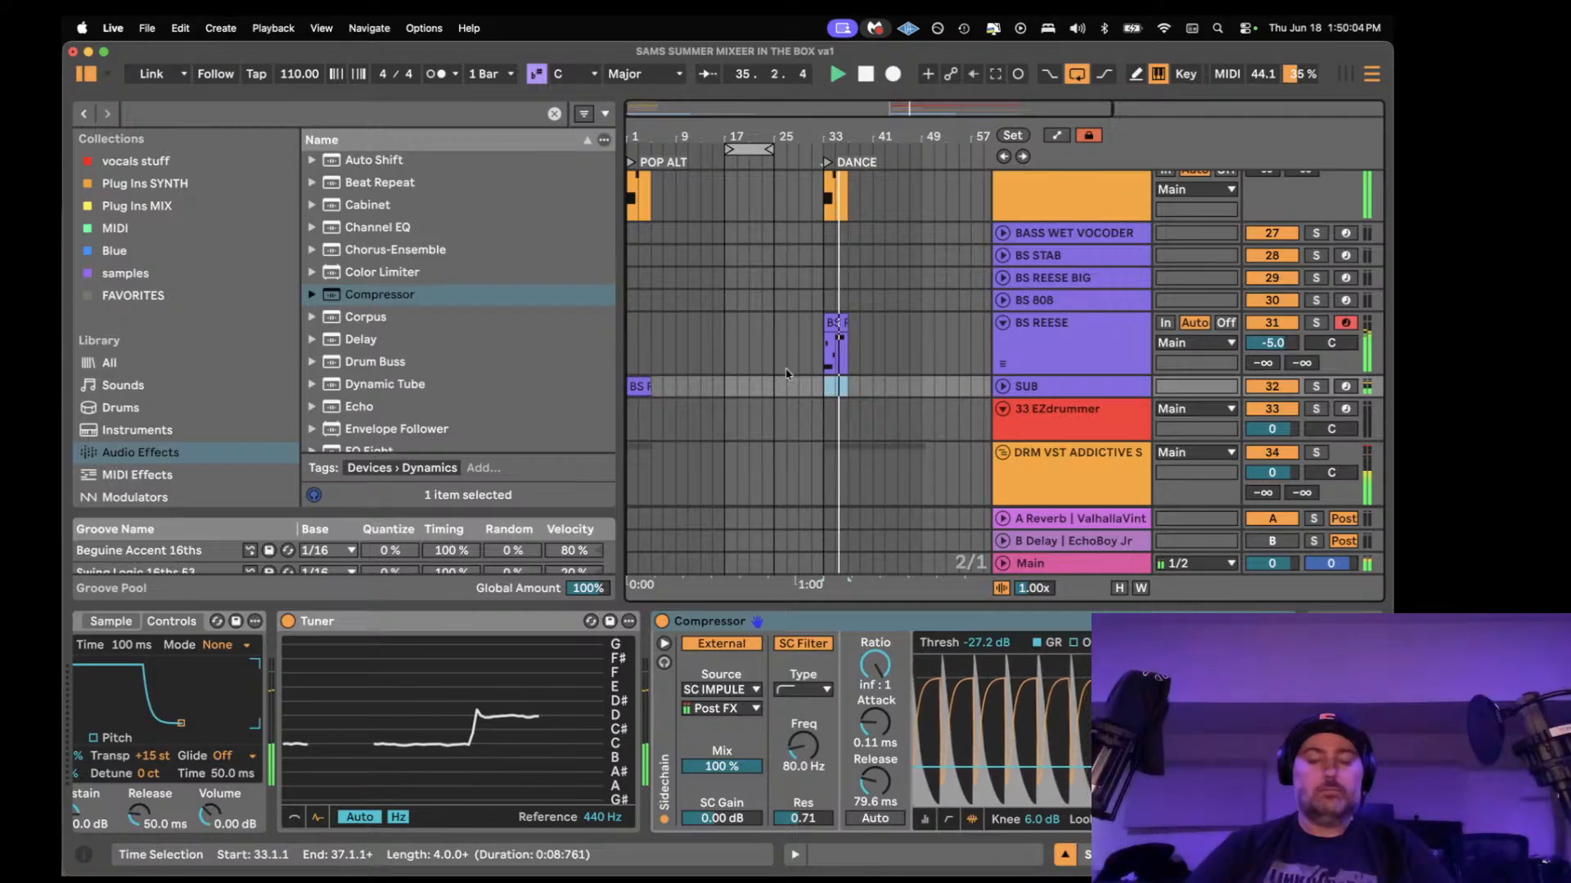
- Hide the device view, stop playback, and move the loop brace to start at bar 33 in the DANCE section
click(1064, 855)
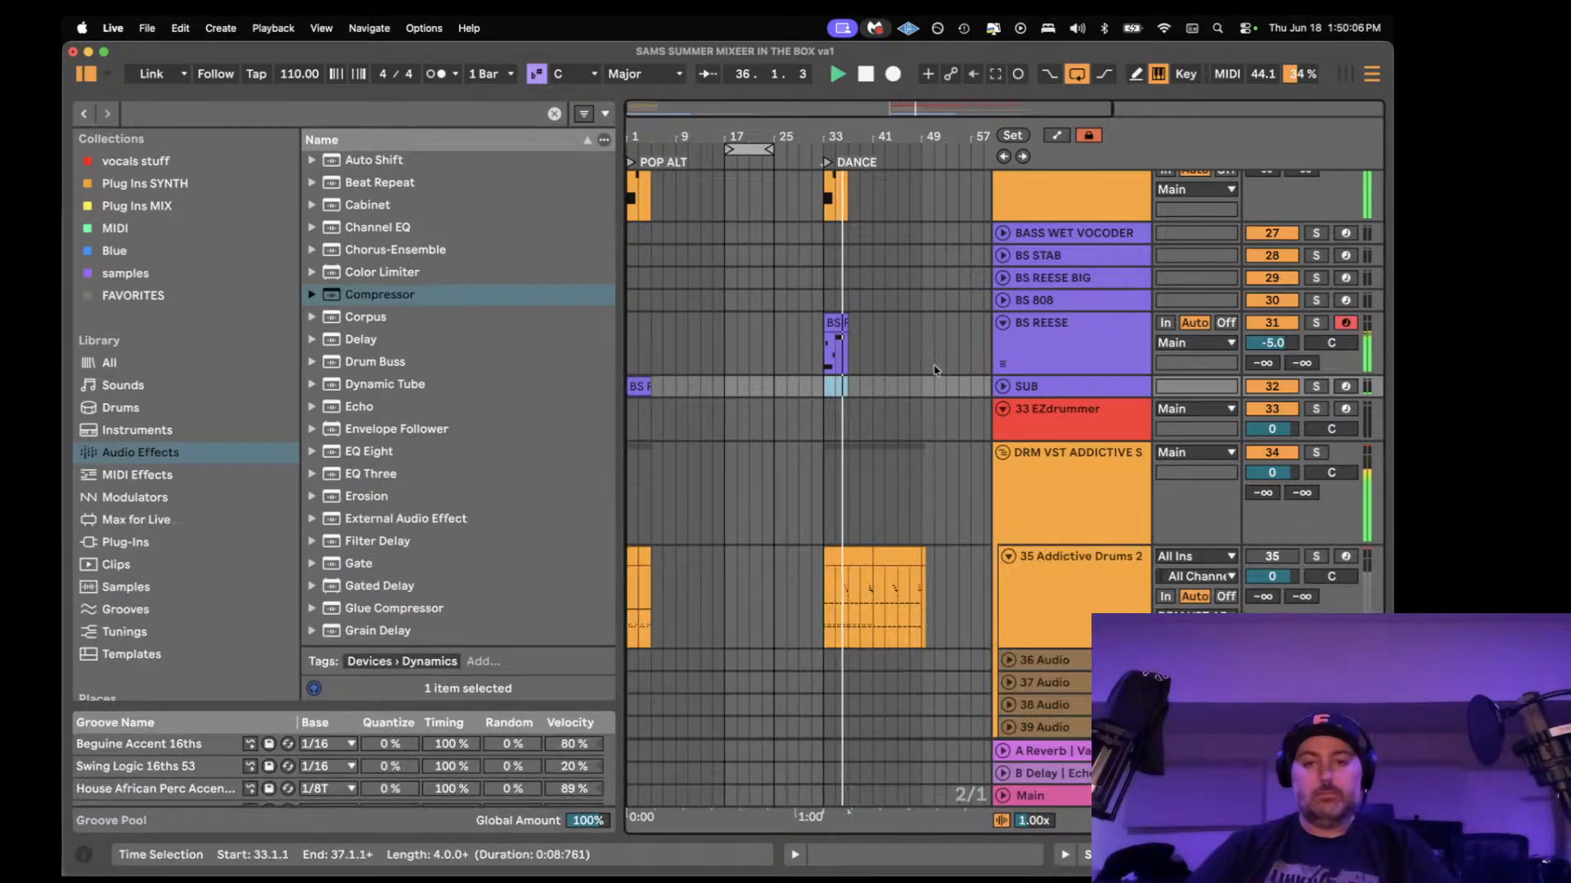
click(838, 324)
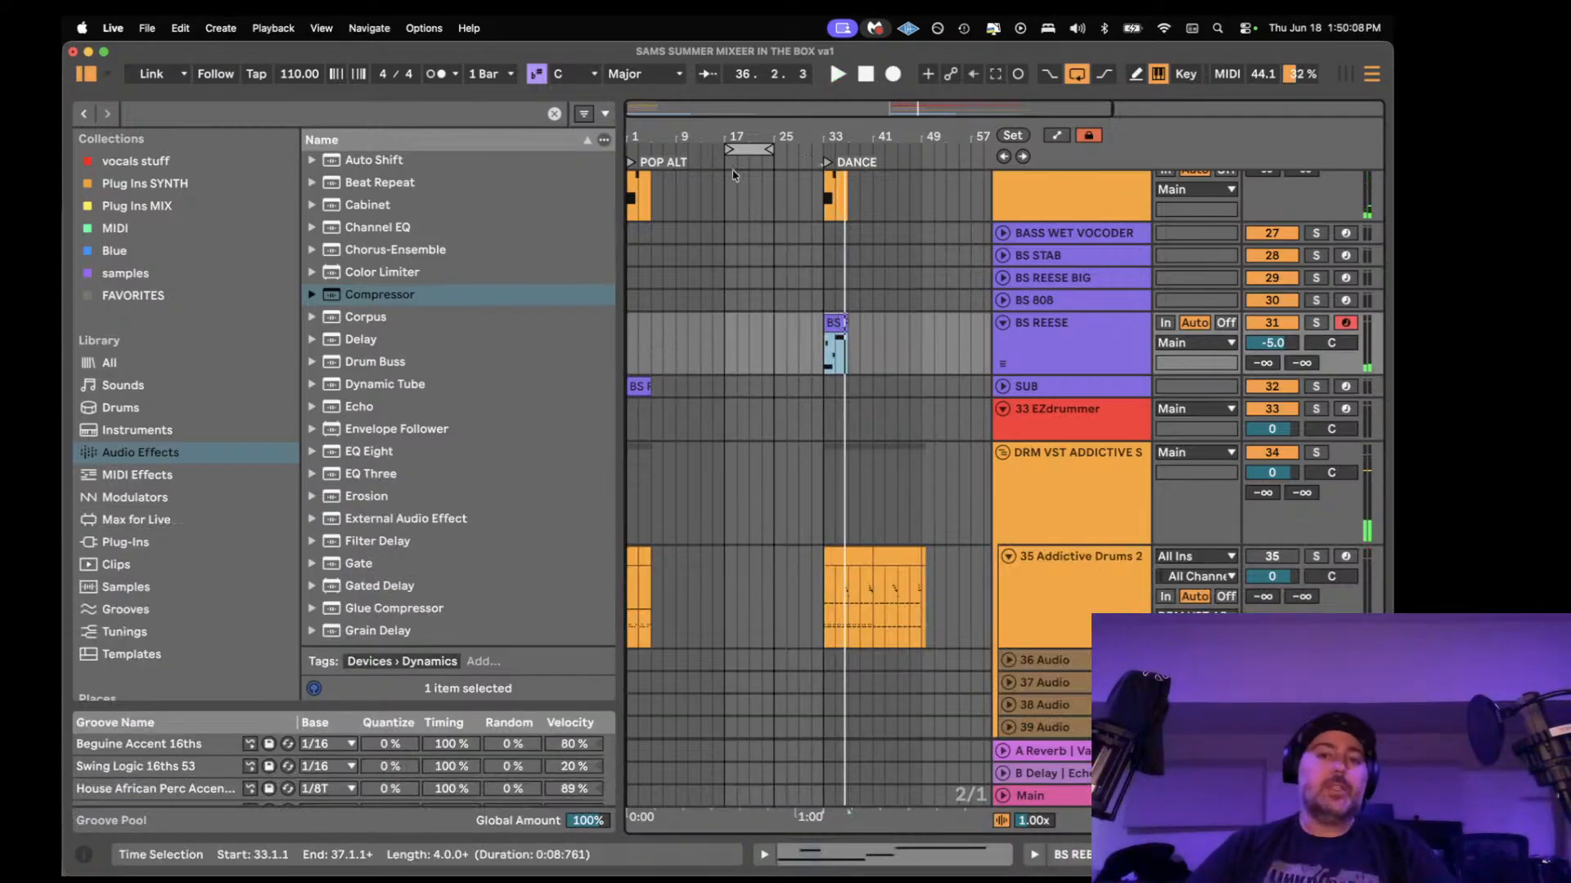
drag(739, 149, 838, 151)
click(825, 270)
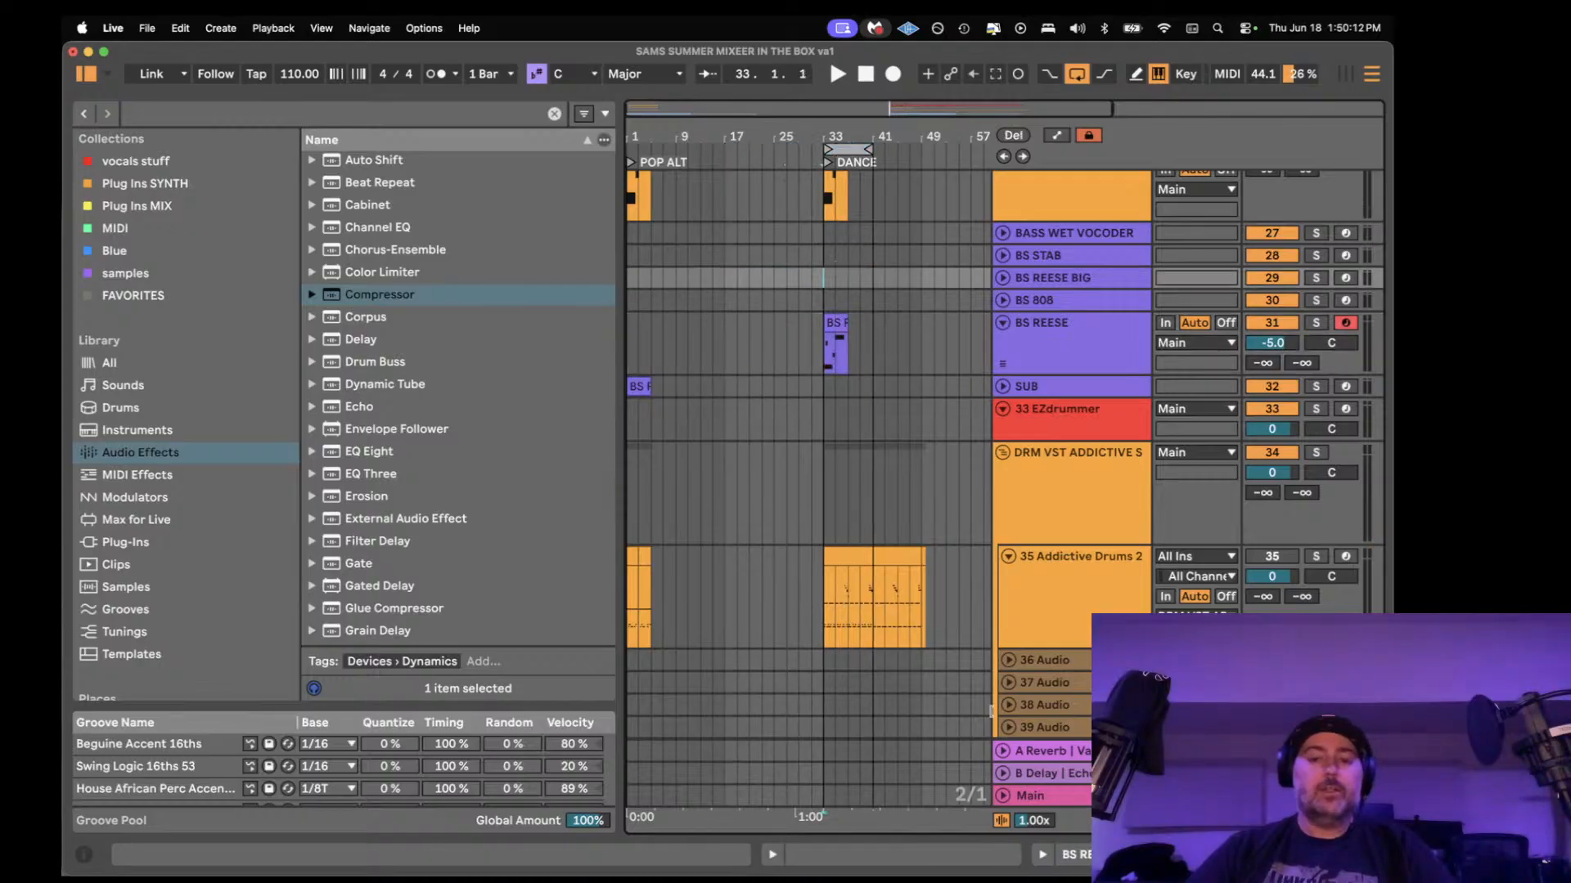
- Fold the DRM VST ADDICTIVE group and the Clav track in the arrangement
scroll(946, 578, down, 3)
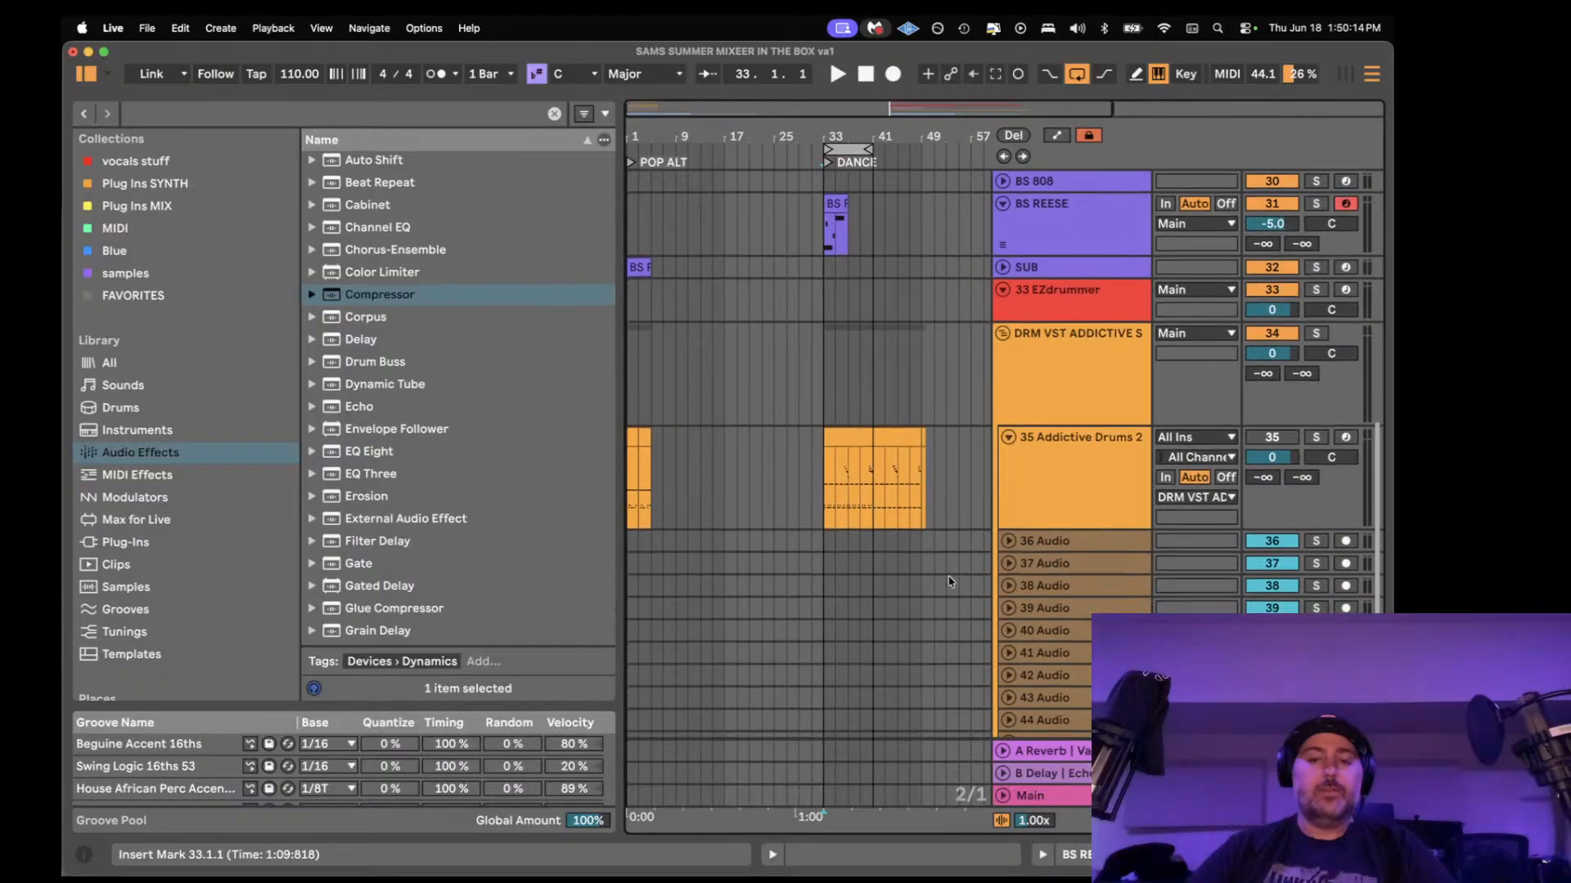
scroll(946, 578, up, 6)
click(1000, 586)
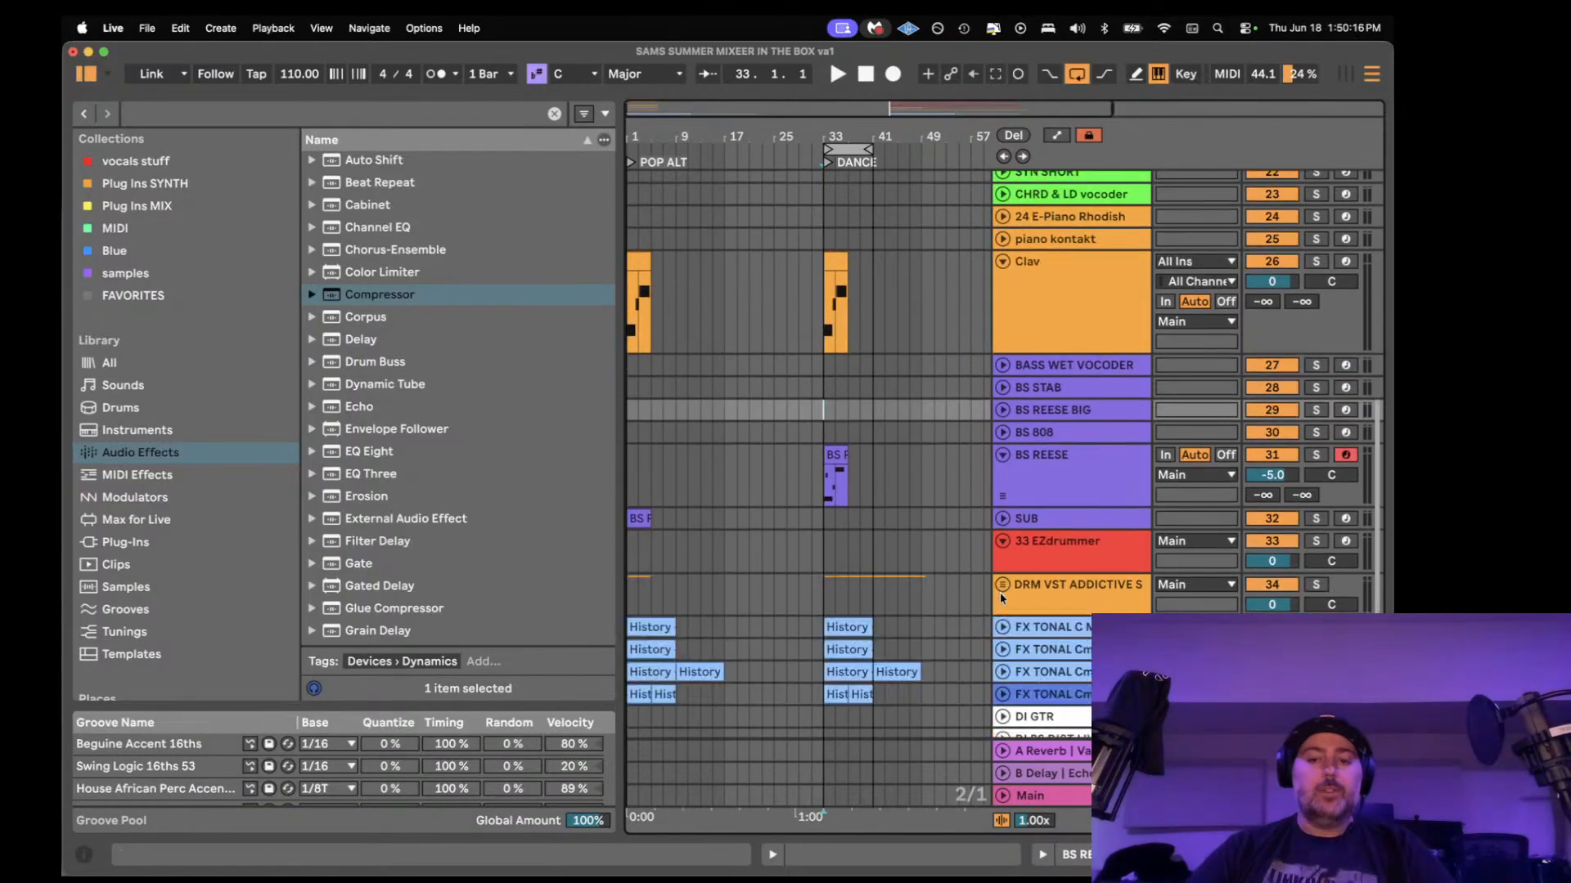
scroll(902, 384, up, 5)
click(1003, 517)
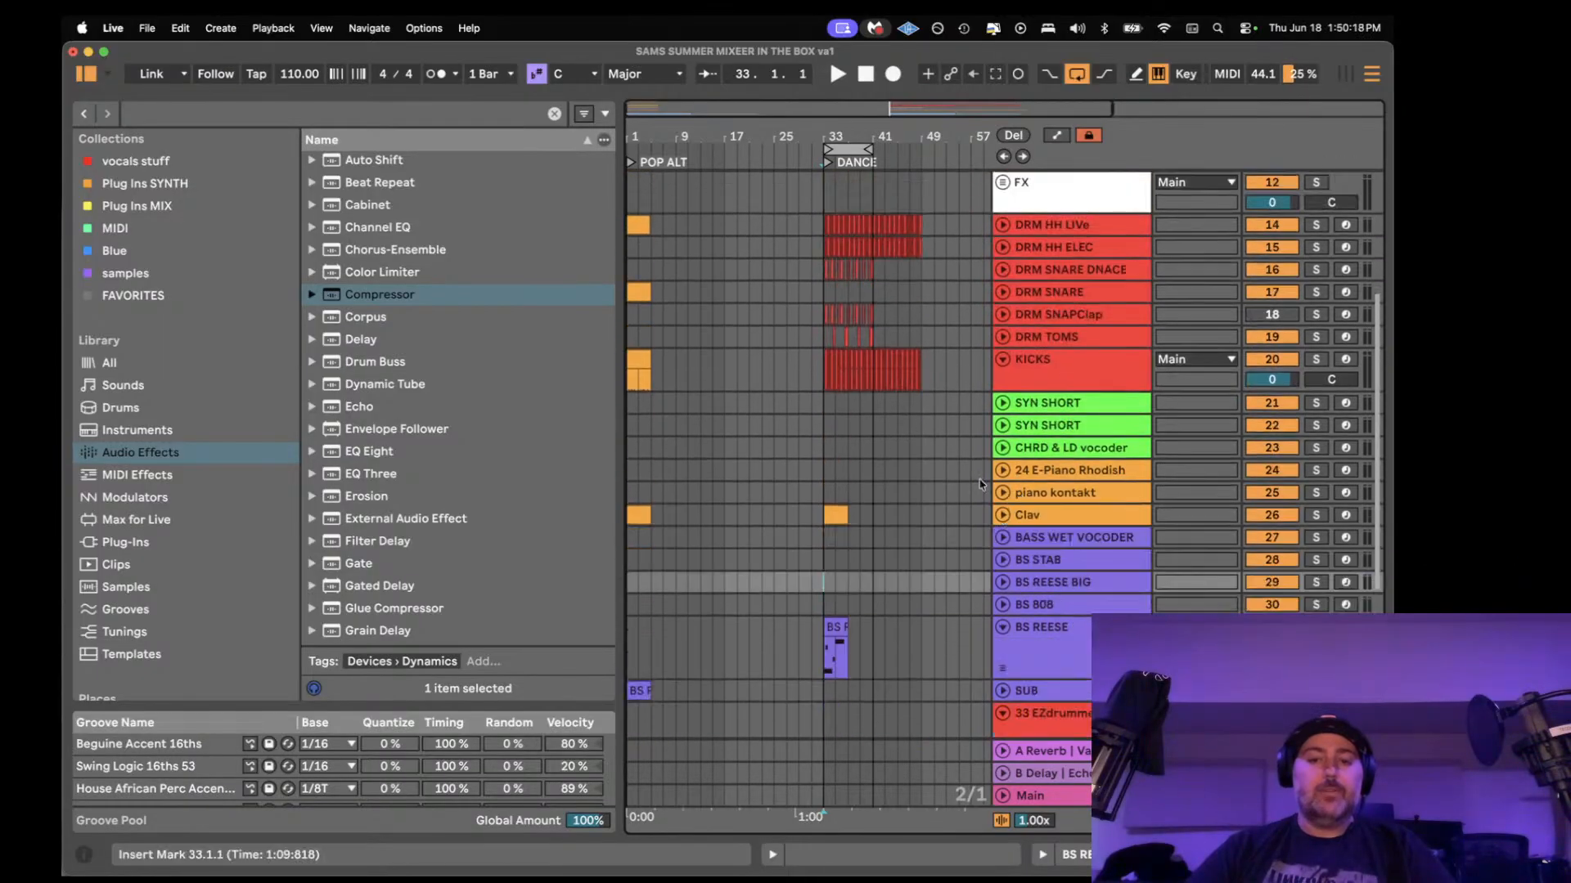
- Fold the KICKS track and look over the full arrangement track list
click(1003, 360)
drag(859, 125, 856, 105)
scroll(857, 348, down, 7)
scroll(856, 348, up, 2)
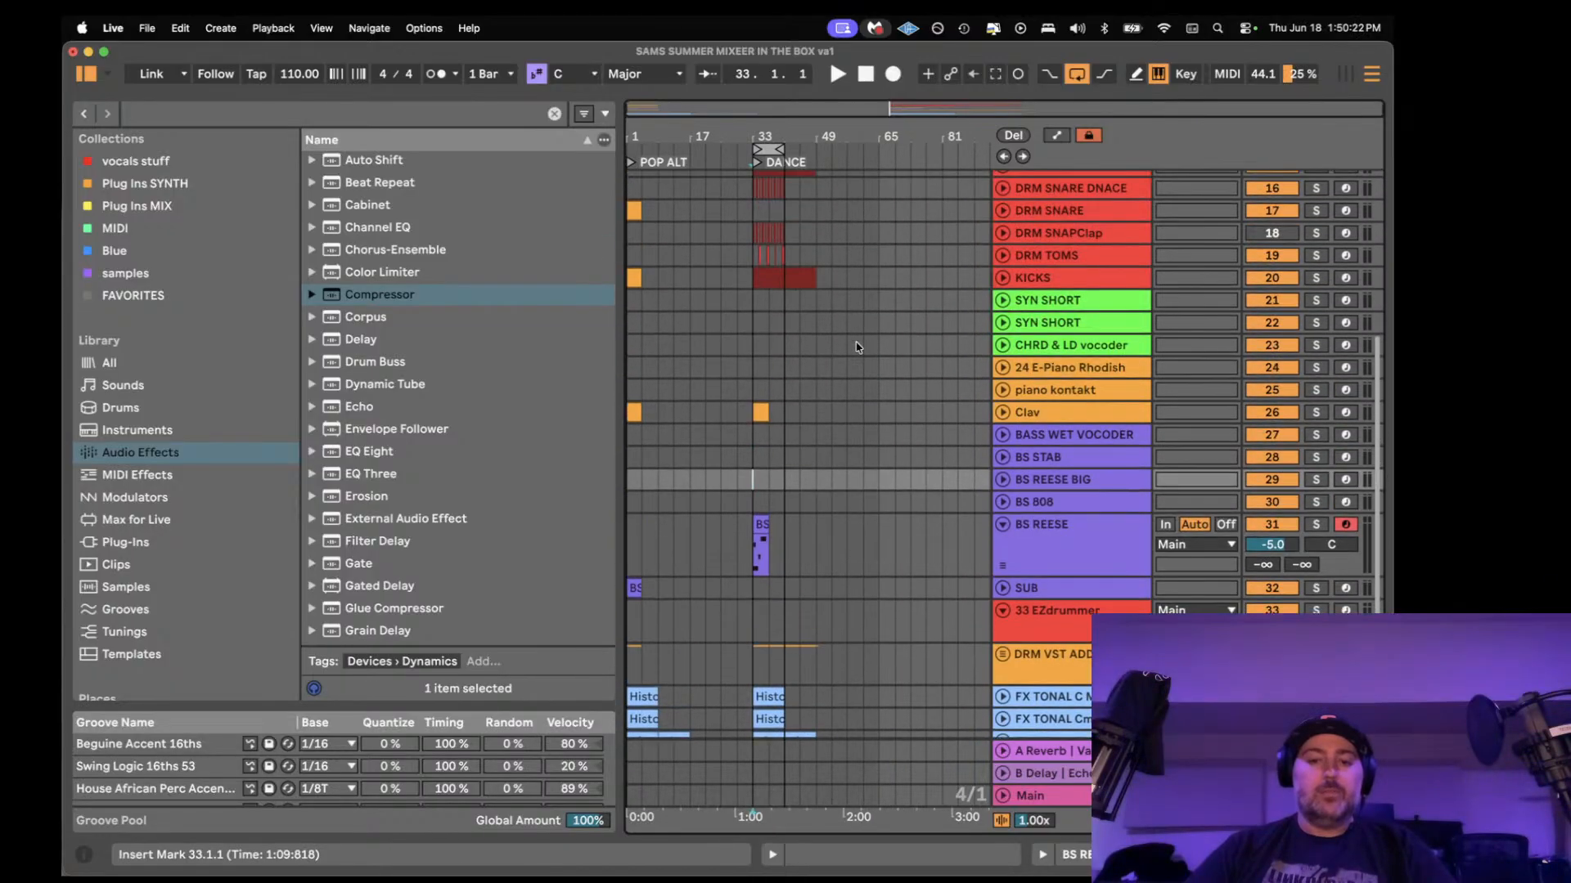
scroll(856, 348, down, 2)
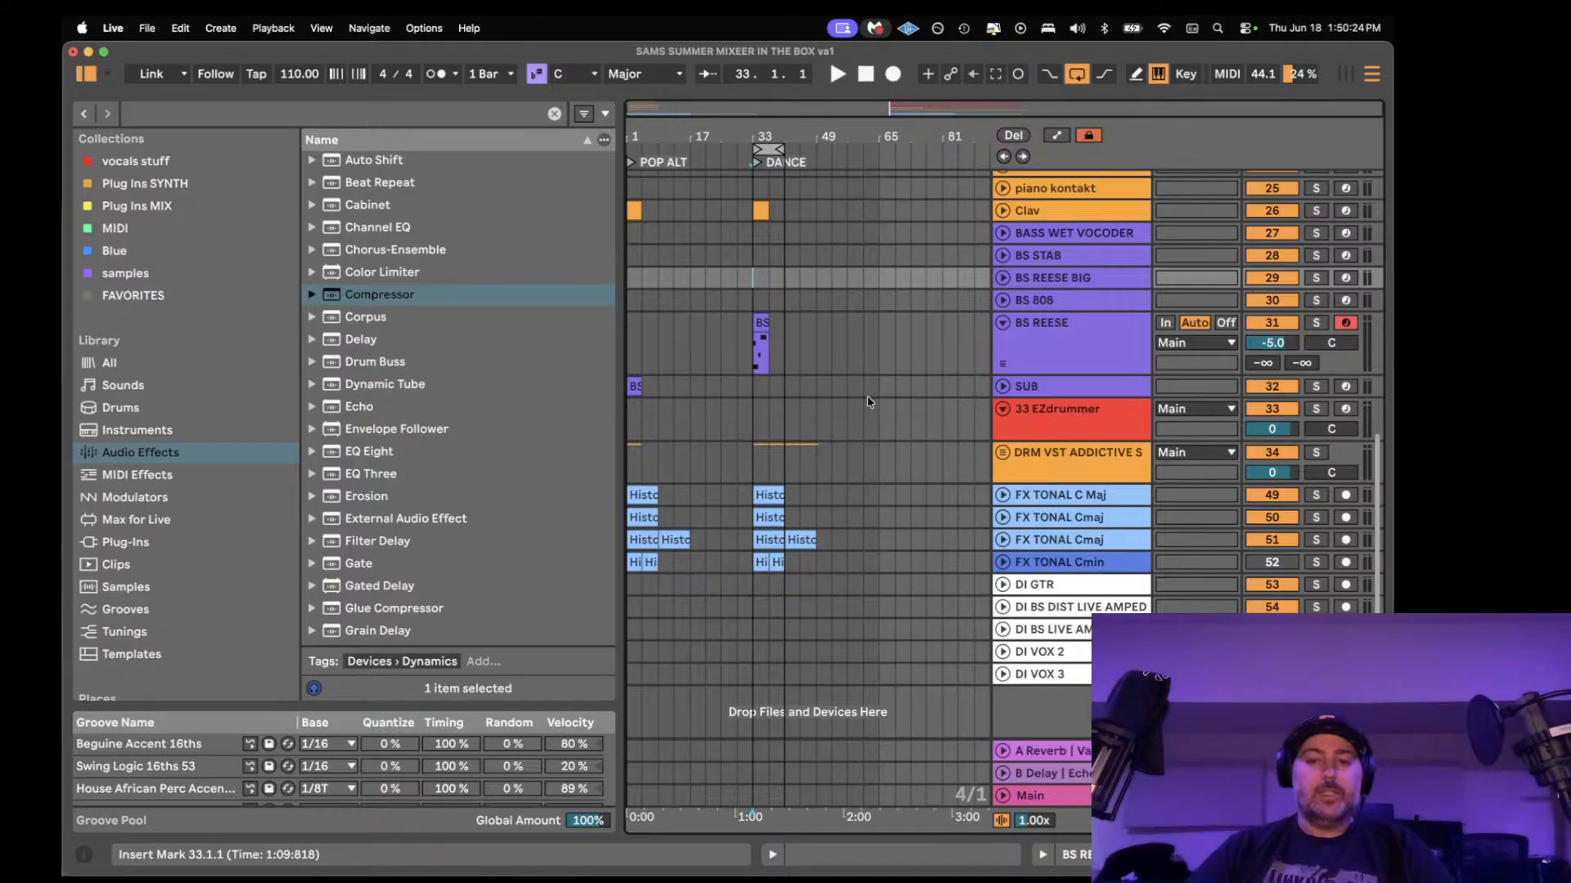
scroll(945, 422, up, 18)
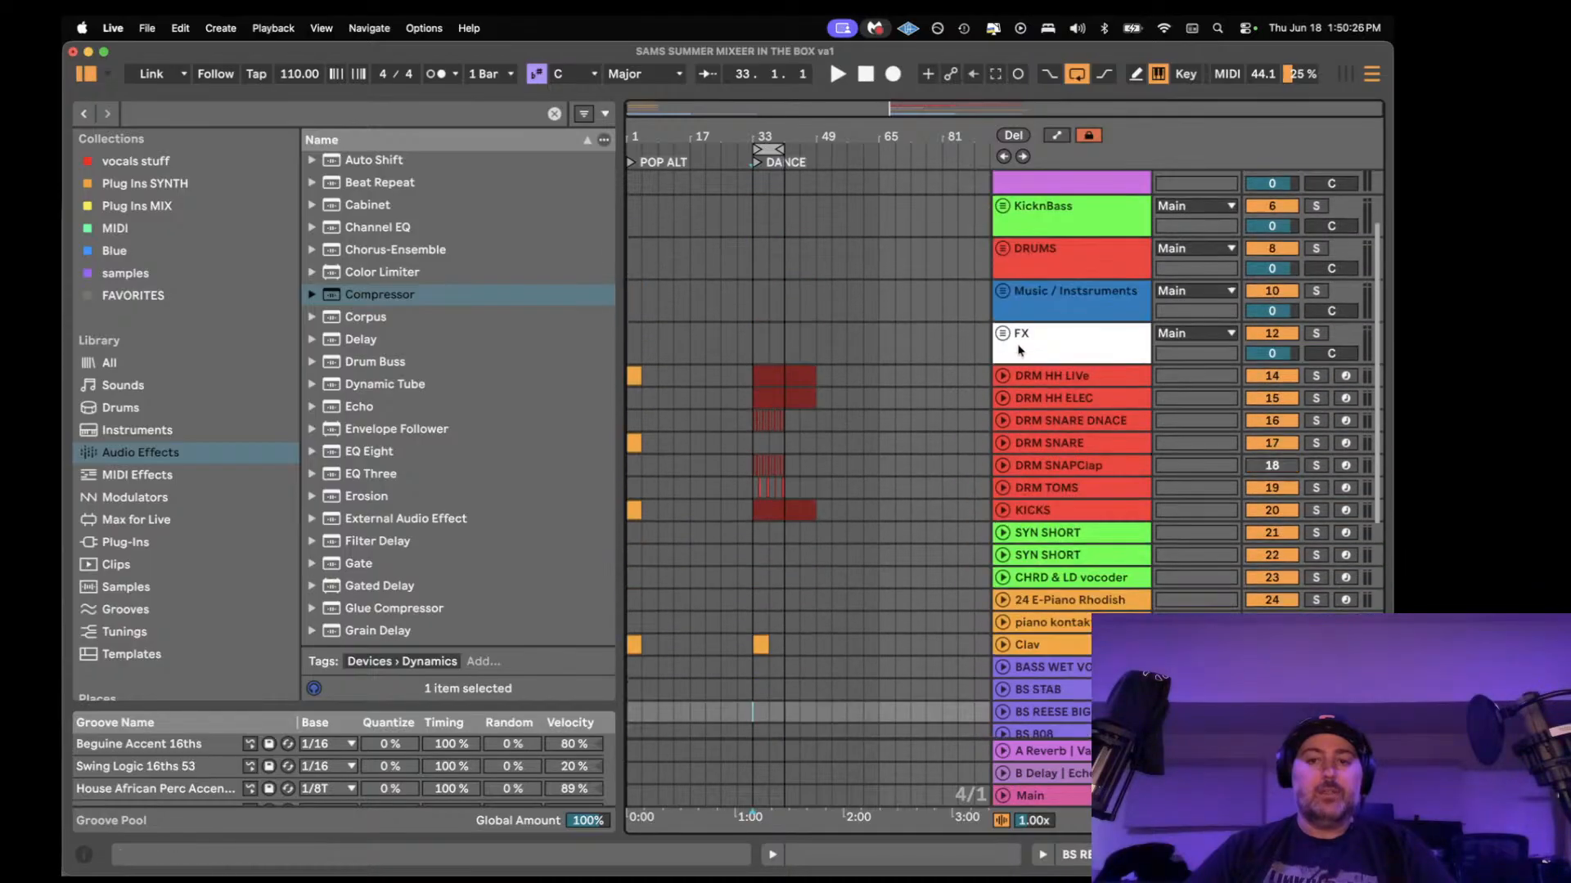
scroll(1023, 344, up, 2)
scroll(1024, 344, down, 20)
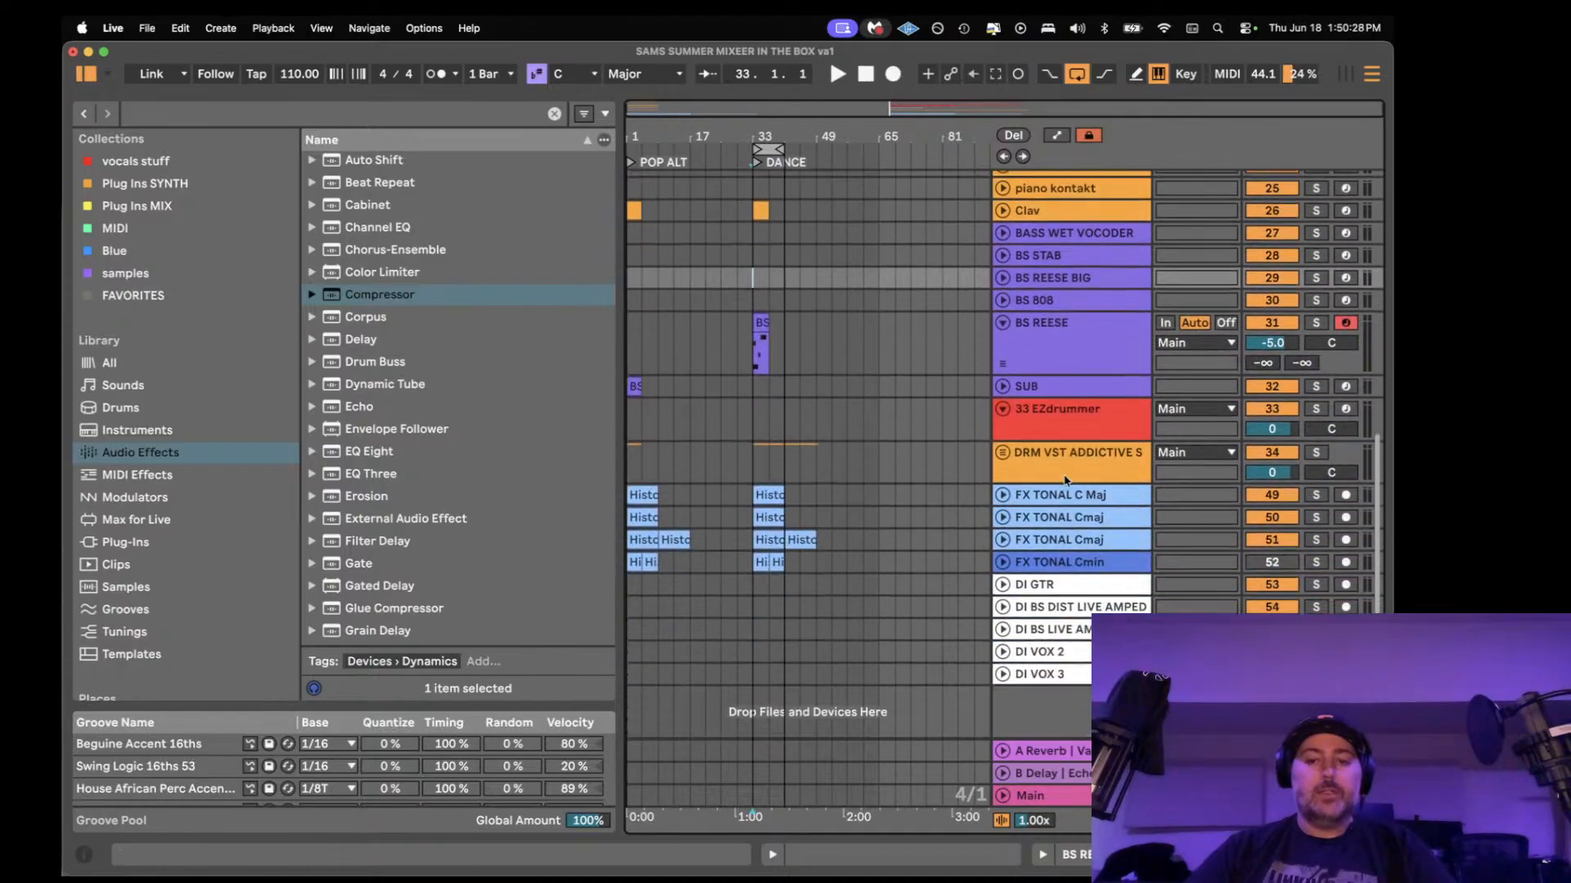
- Color the DI VOX 2 and DI VOX 3 tracks magenta after trying red and orange
click(1063, 675)
shift+click(1041, 652)
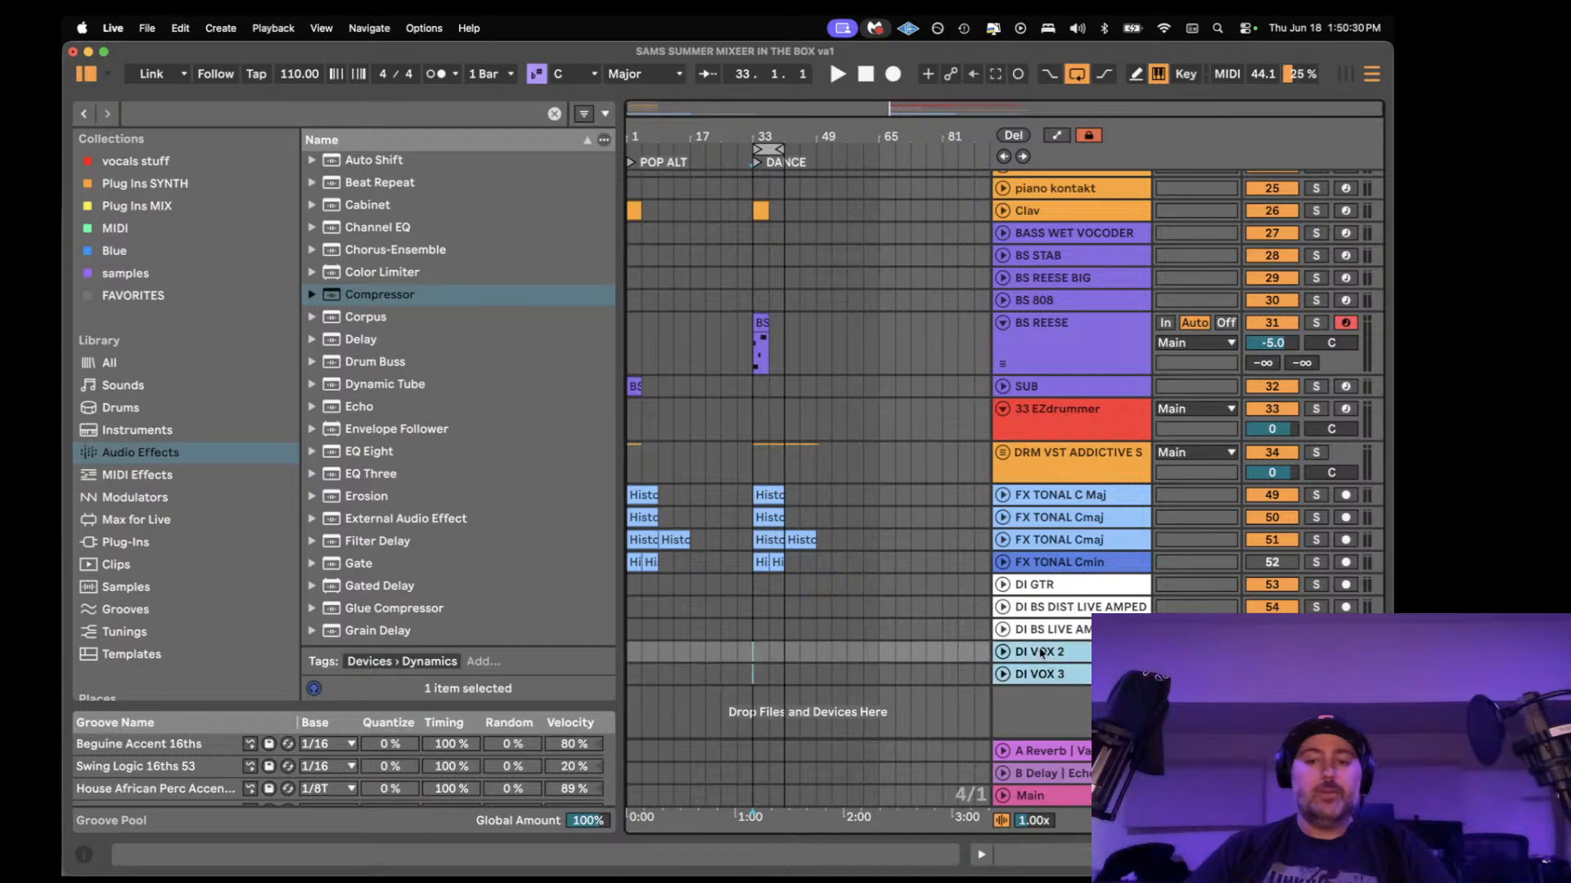
right_click(1042, 652)
click(1059, 517)
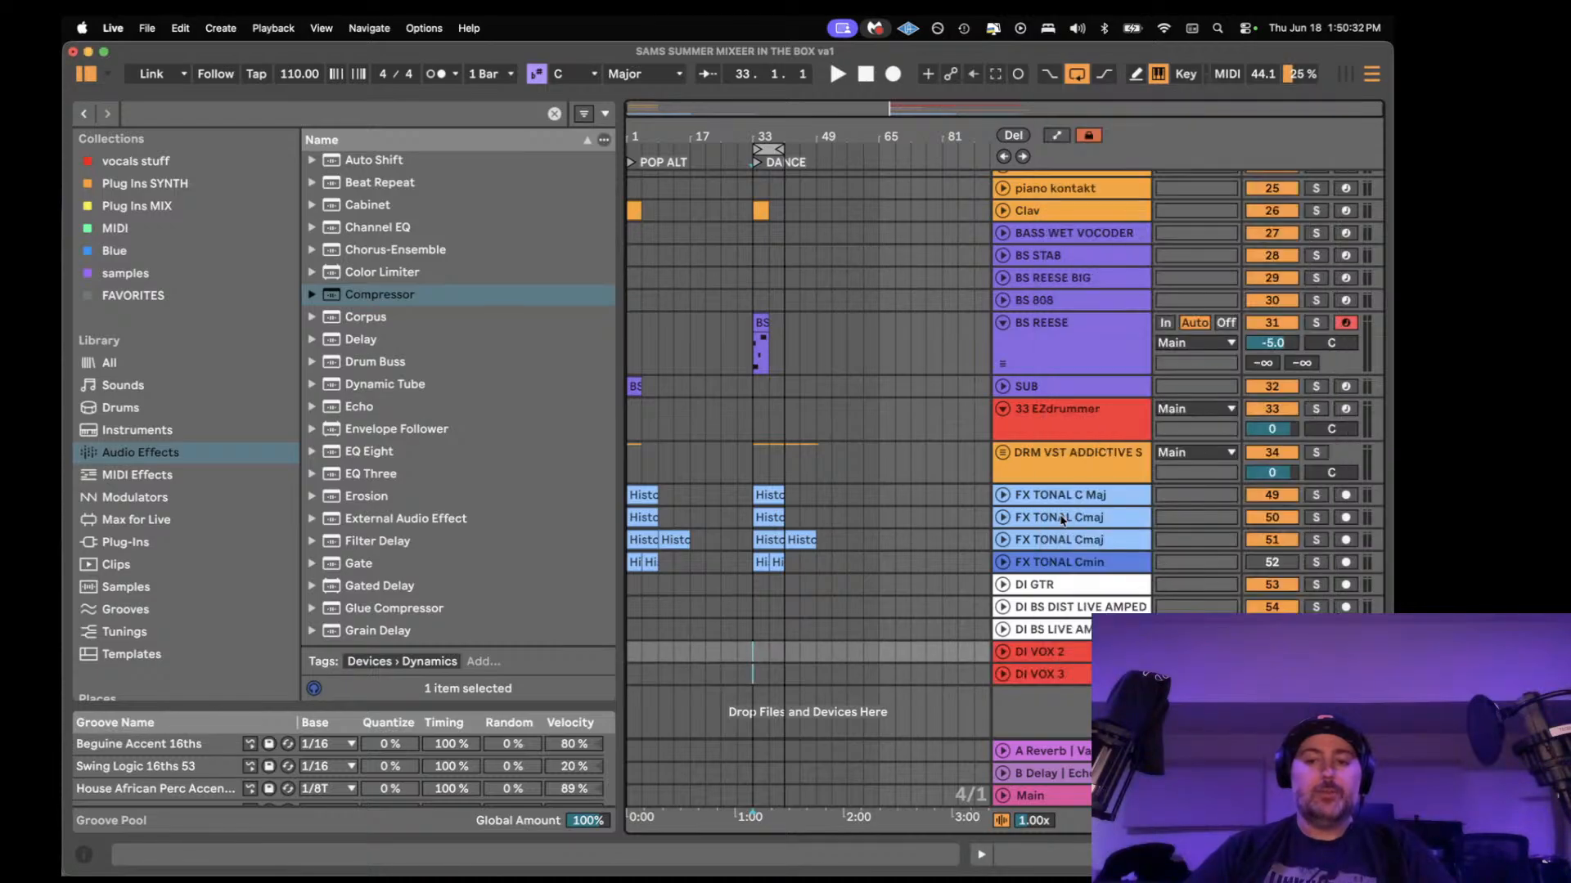
right_click(1041, 652)
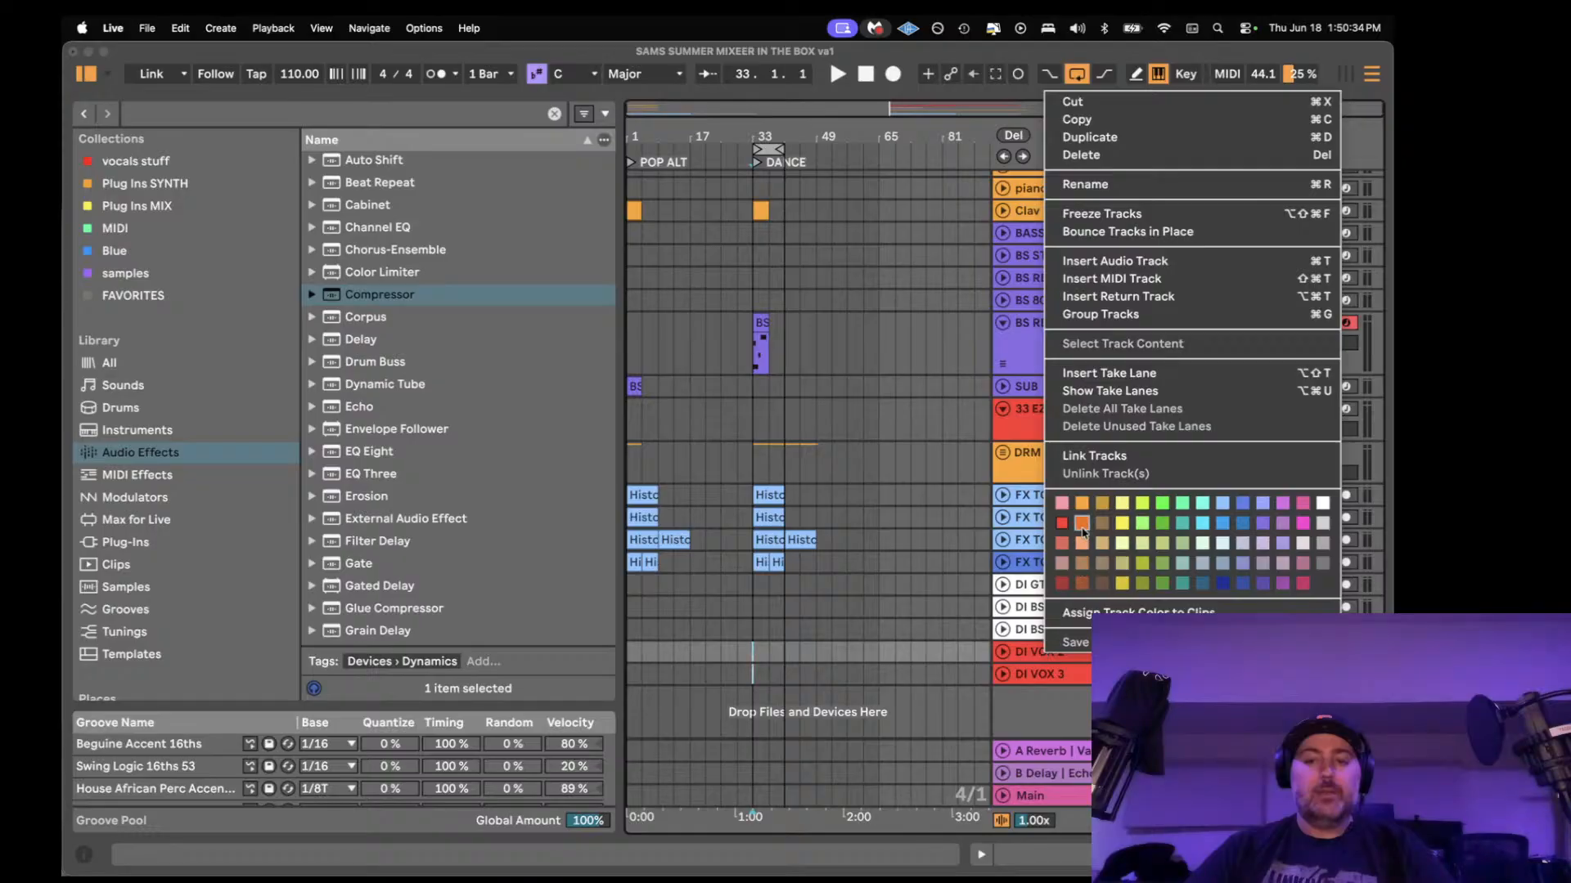
click(1081, 526)
right_click(1060, 657)
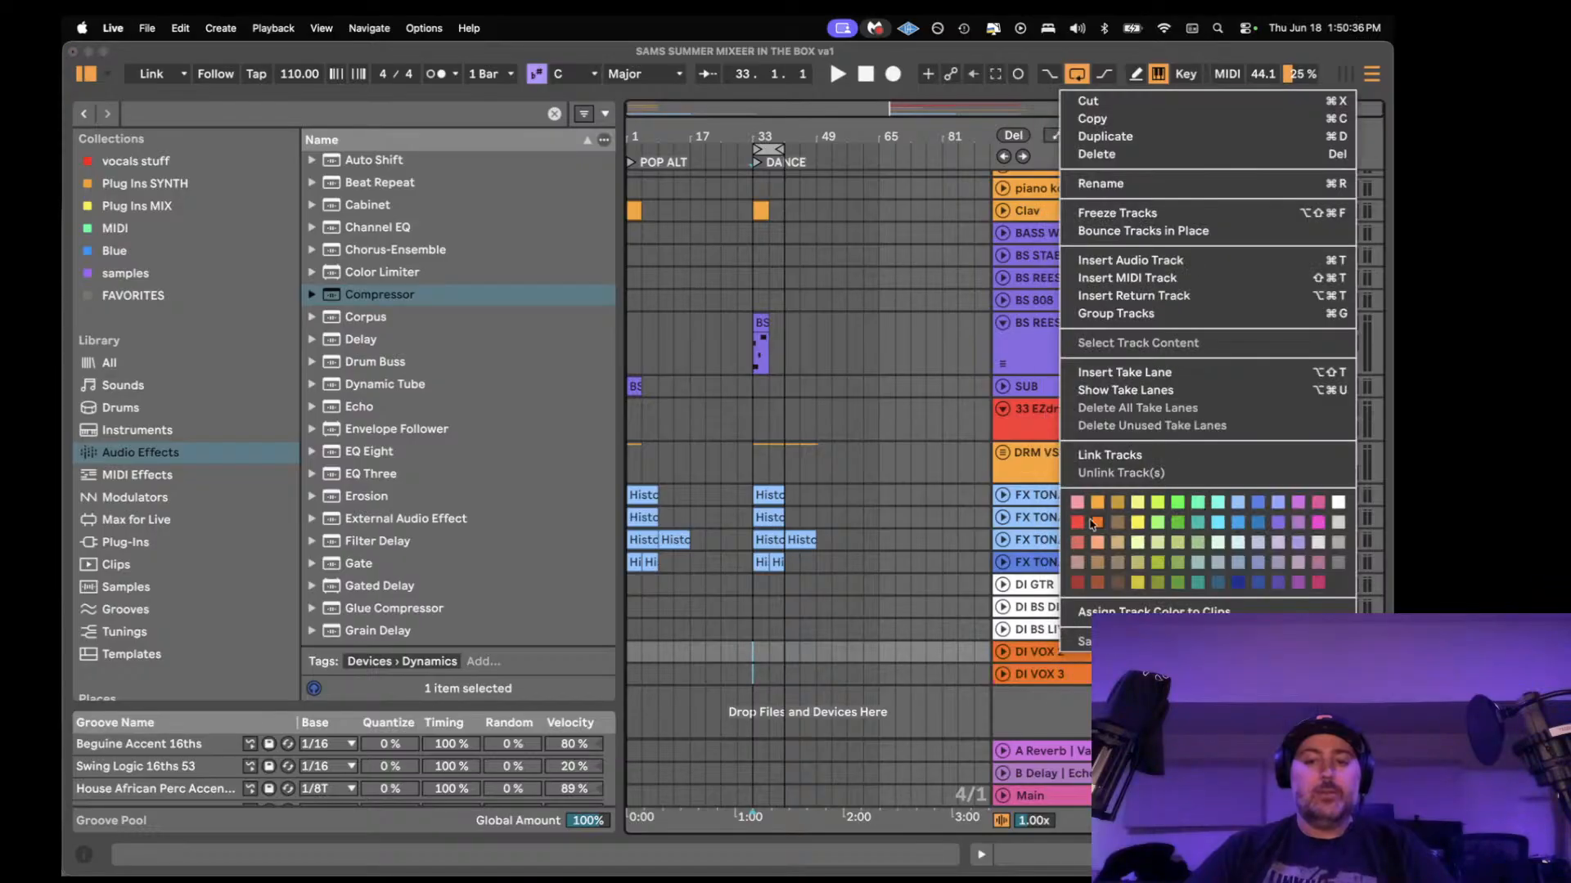
click(1319, 522)
click(895, 652)
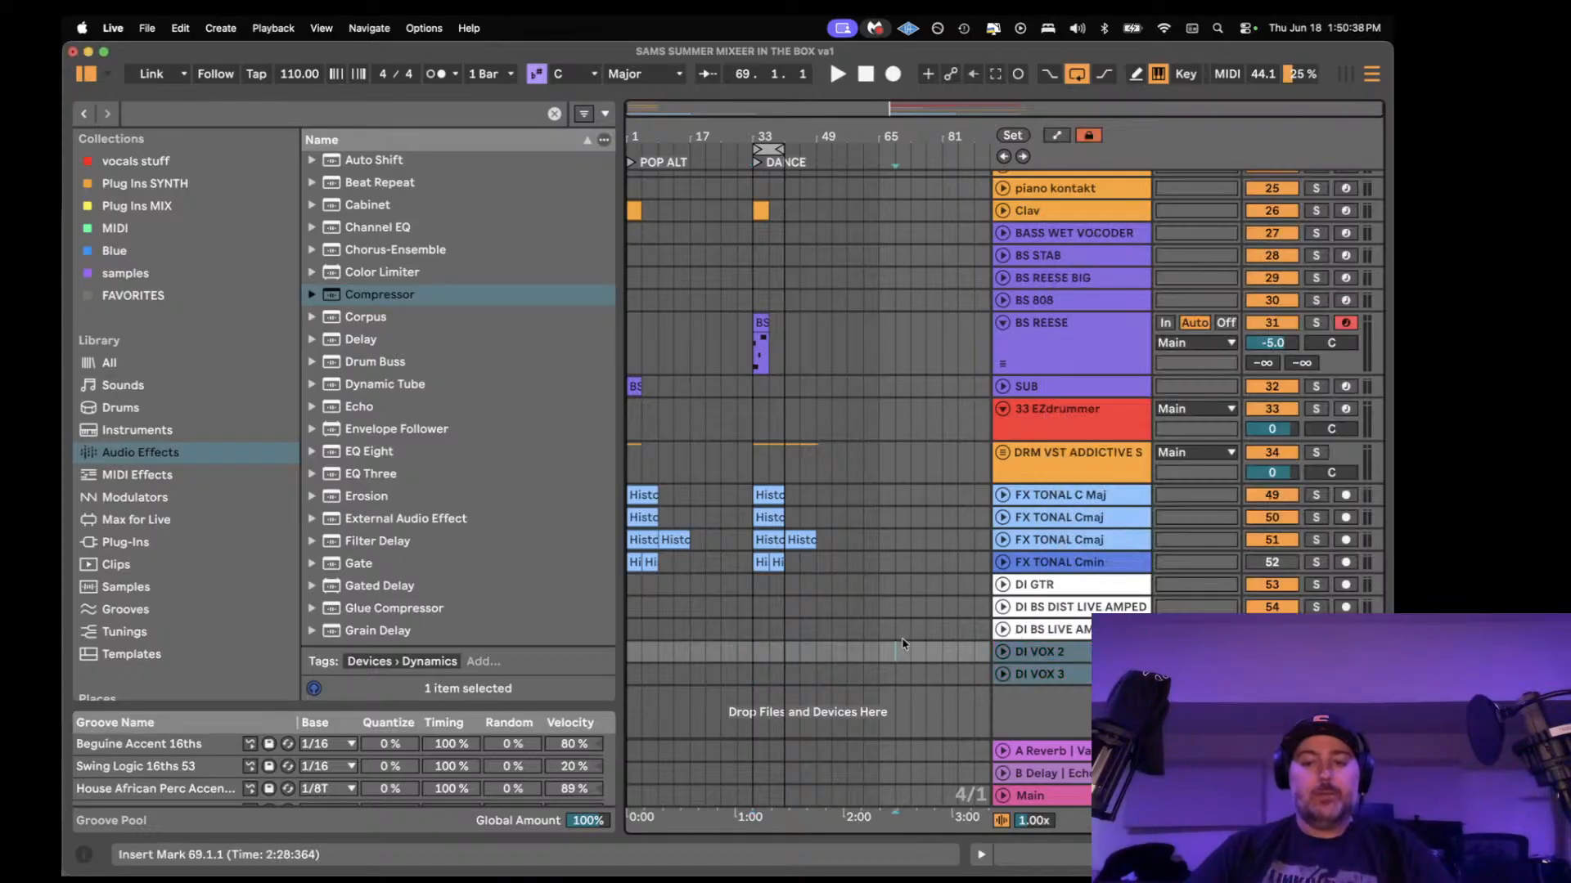
- Move the seven drum tracks from DRM HH LIVe through KICKS to between SUB and EZdrummer
scroll(931, 568, up, 15)
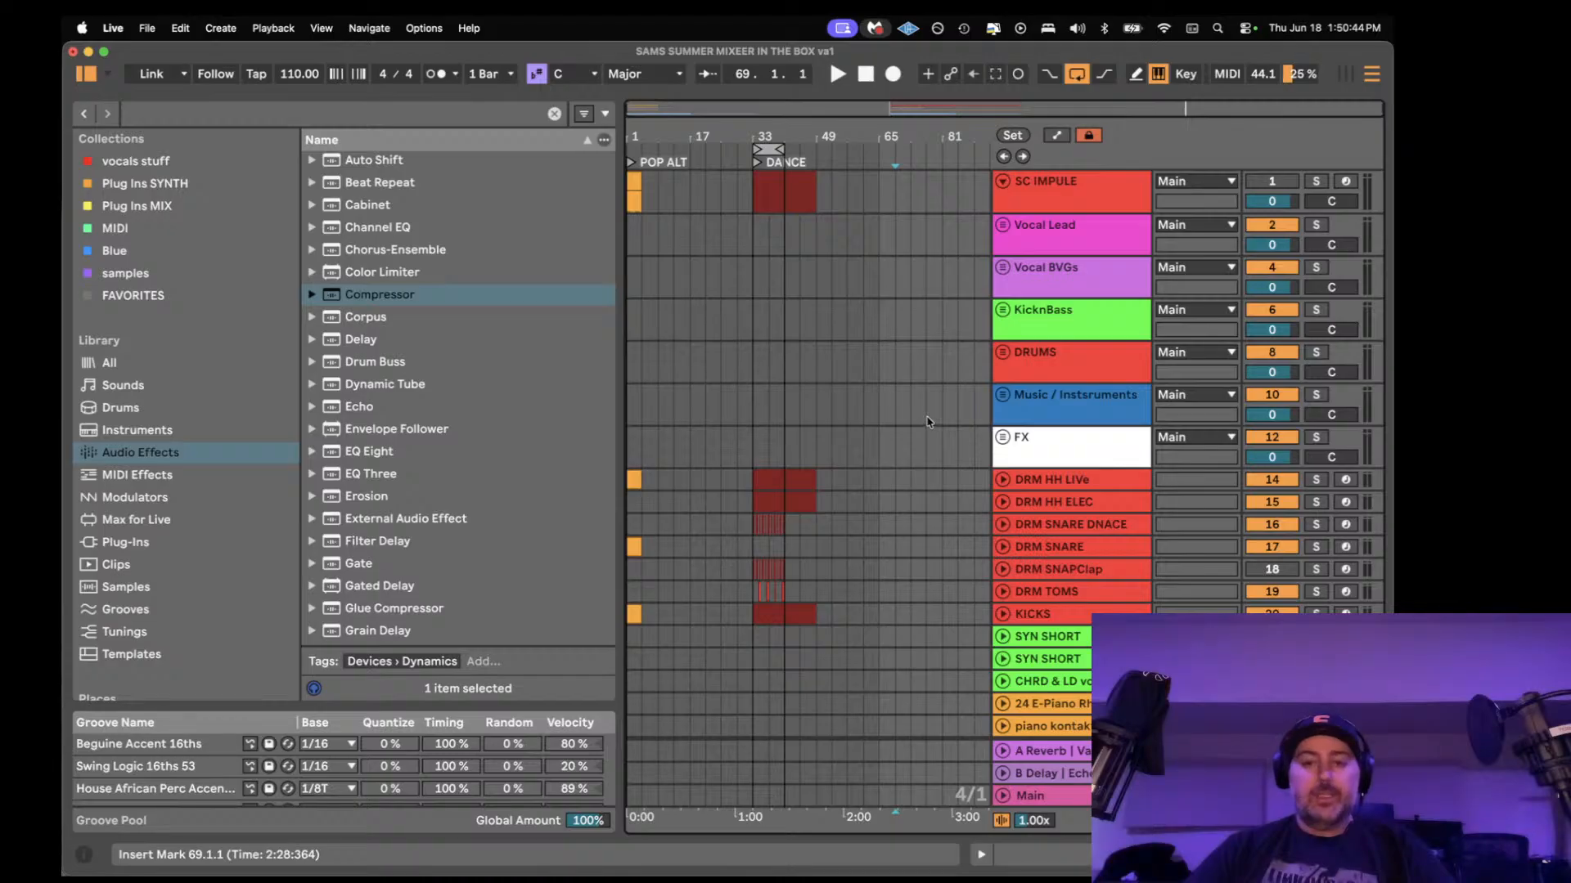
scroll(927, 422, down, 4)
scroll(928, 422, down, 5)
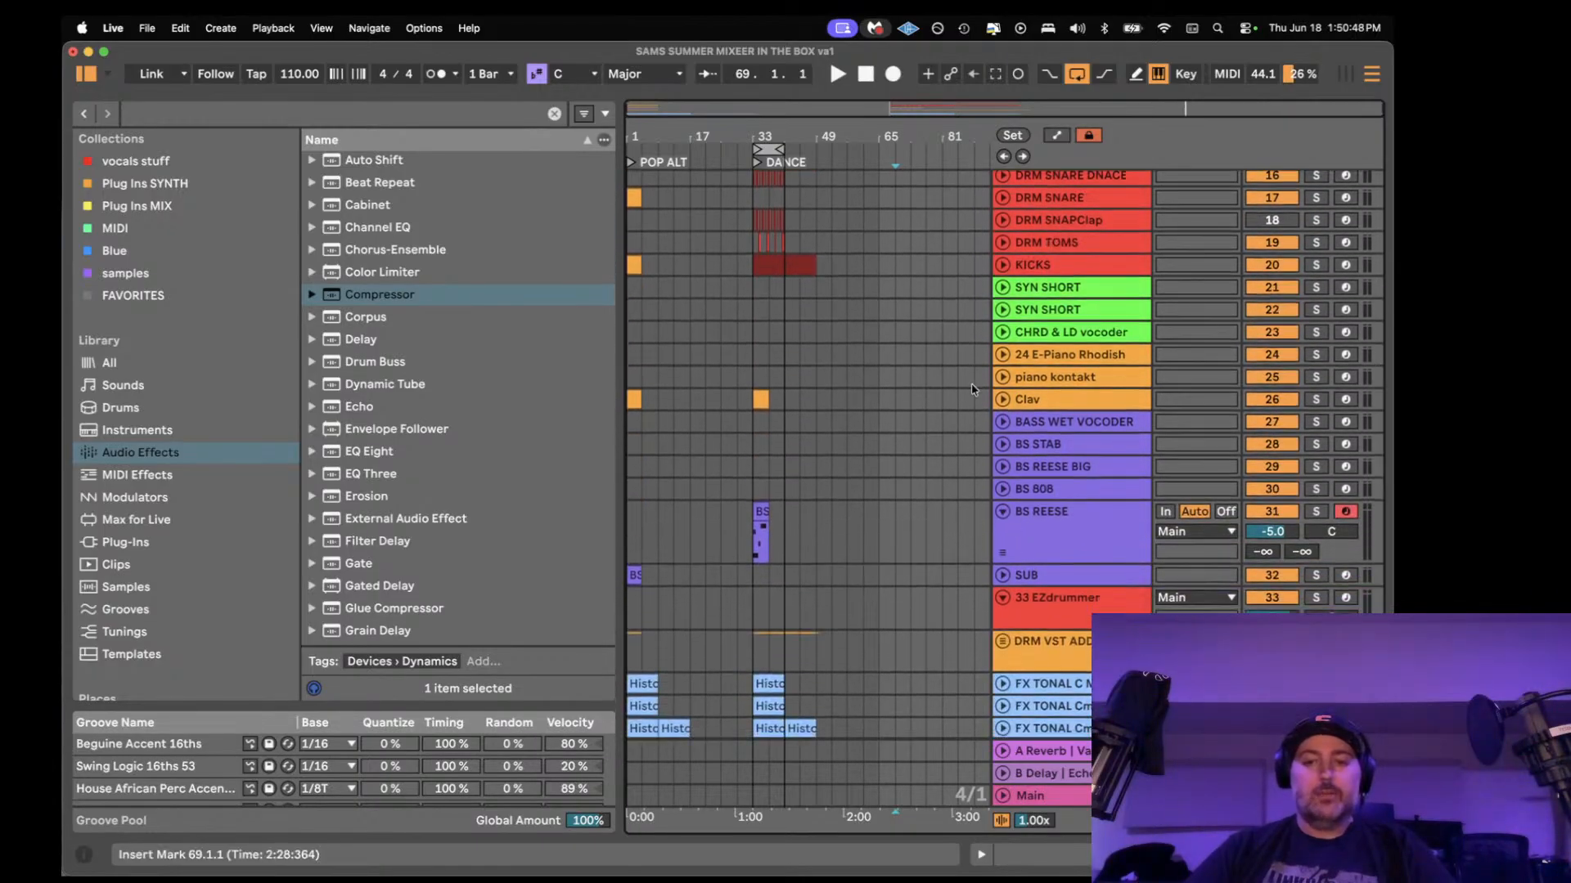
scroll(971, 390, up, 3)
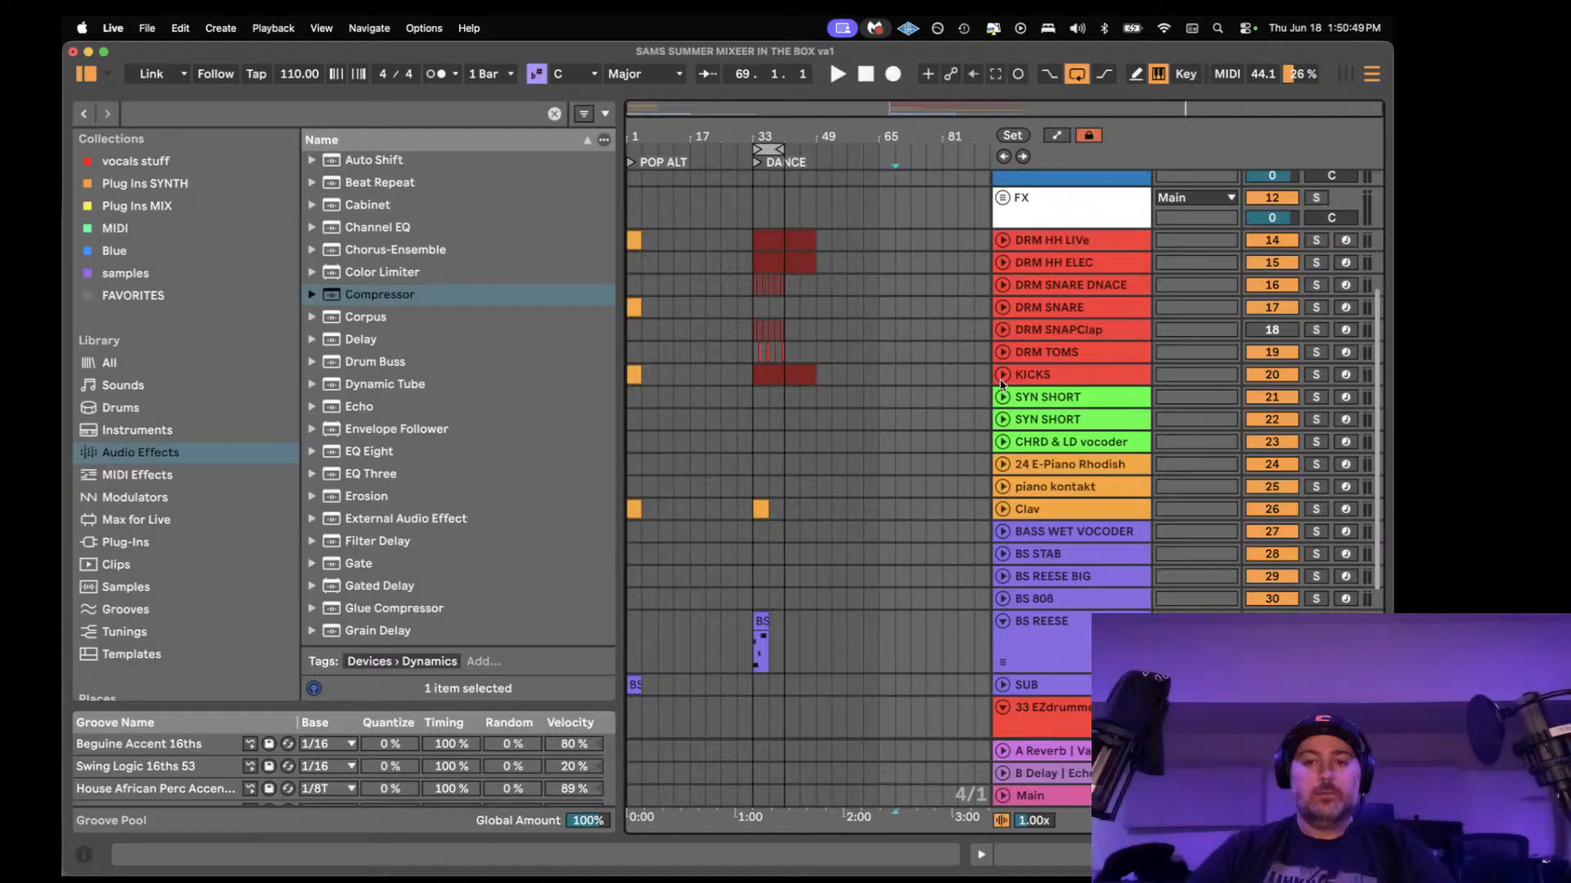
click(1041, 375)
shift+click(1048, 240)
scroll(1045, 343, down, 2)
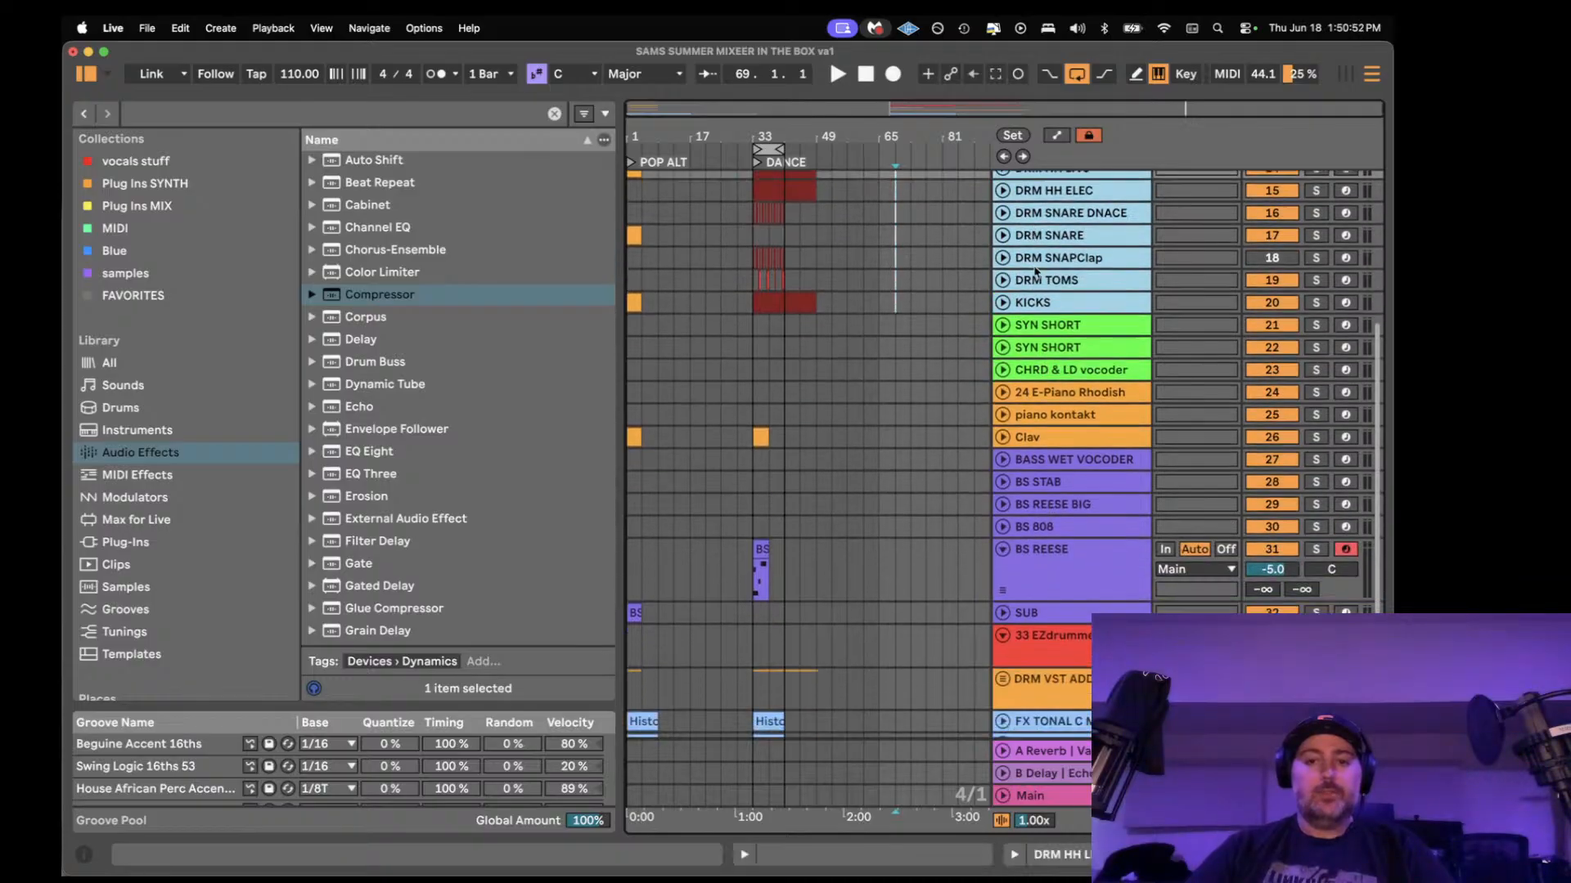
drag(1045, 344, 1102, 611)
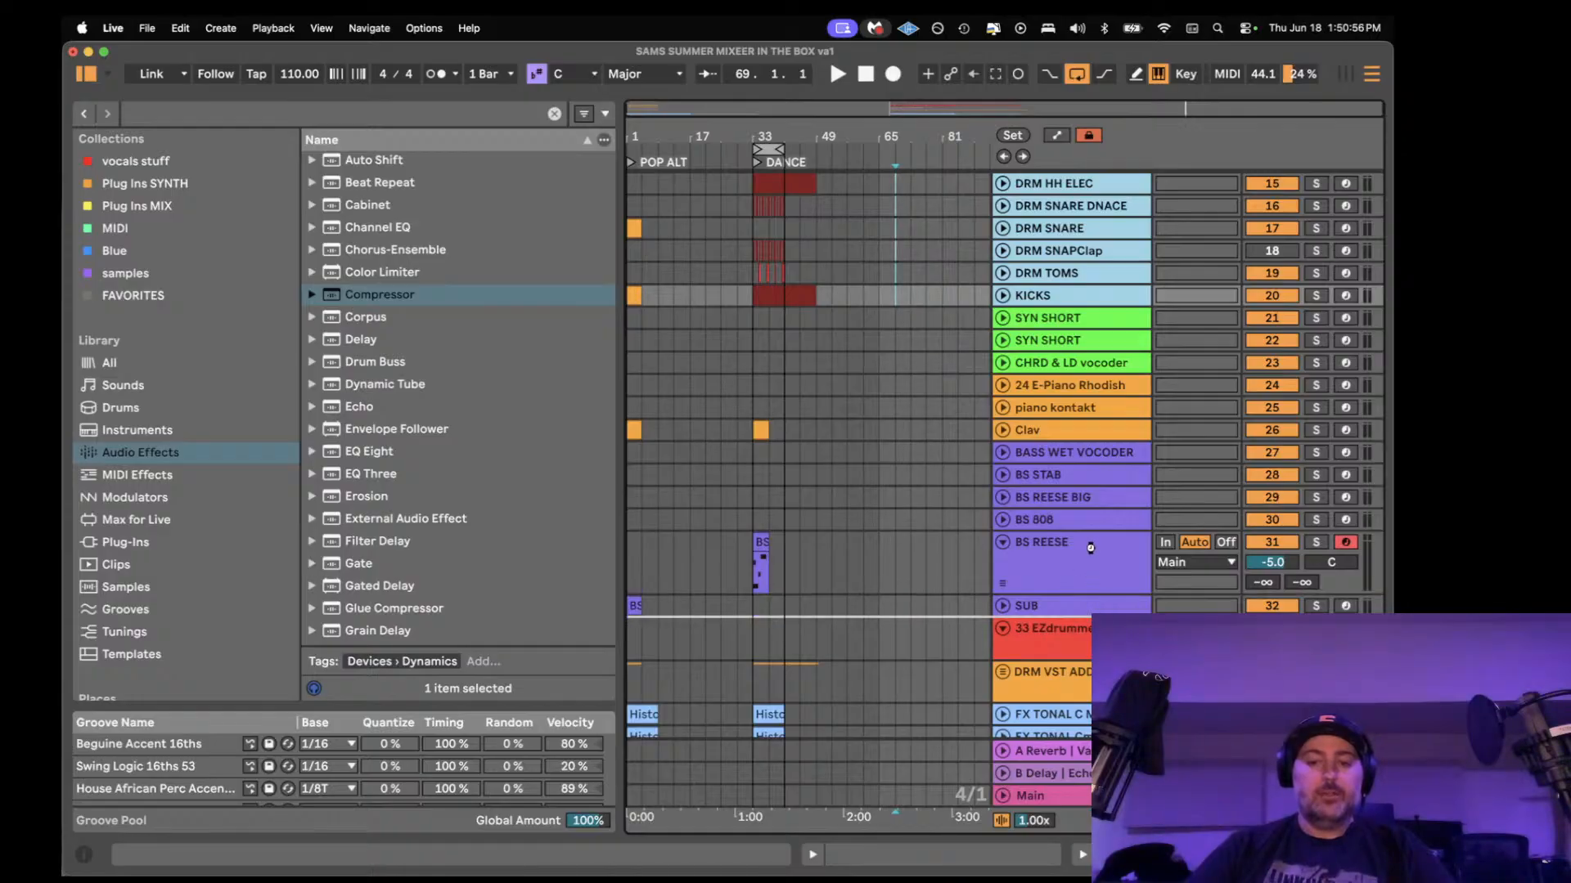
drag(1102, 612, 1102, 613)
scroll(721, 472, down, 10)
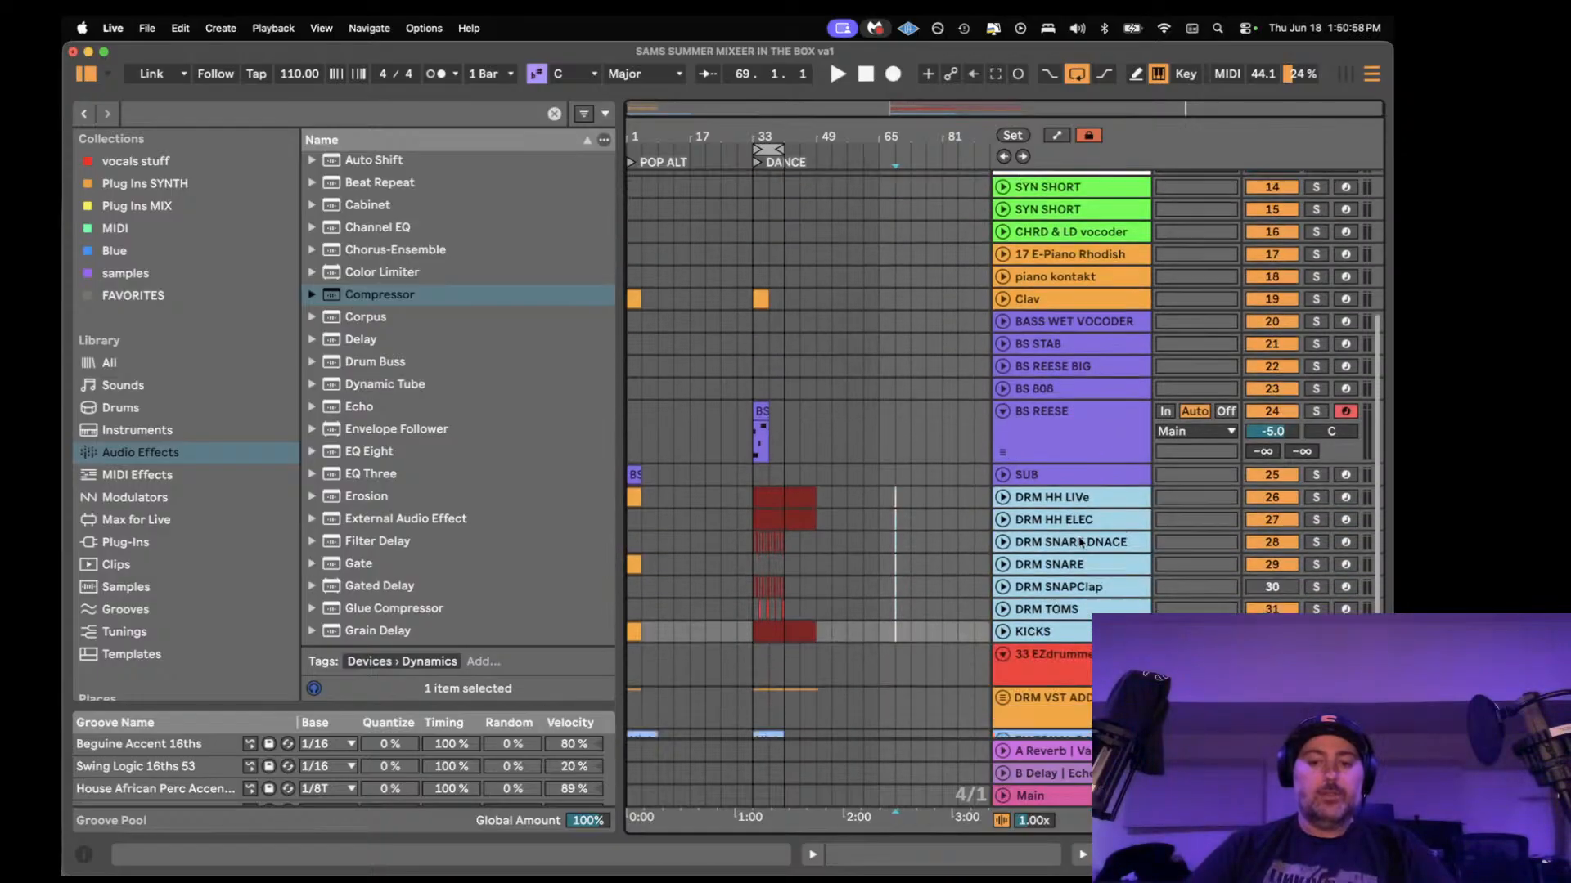
- Activate the DRM SNAPClap track while playing from bar 33, and save the set
click(745, 423)
key(space)
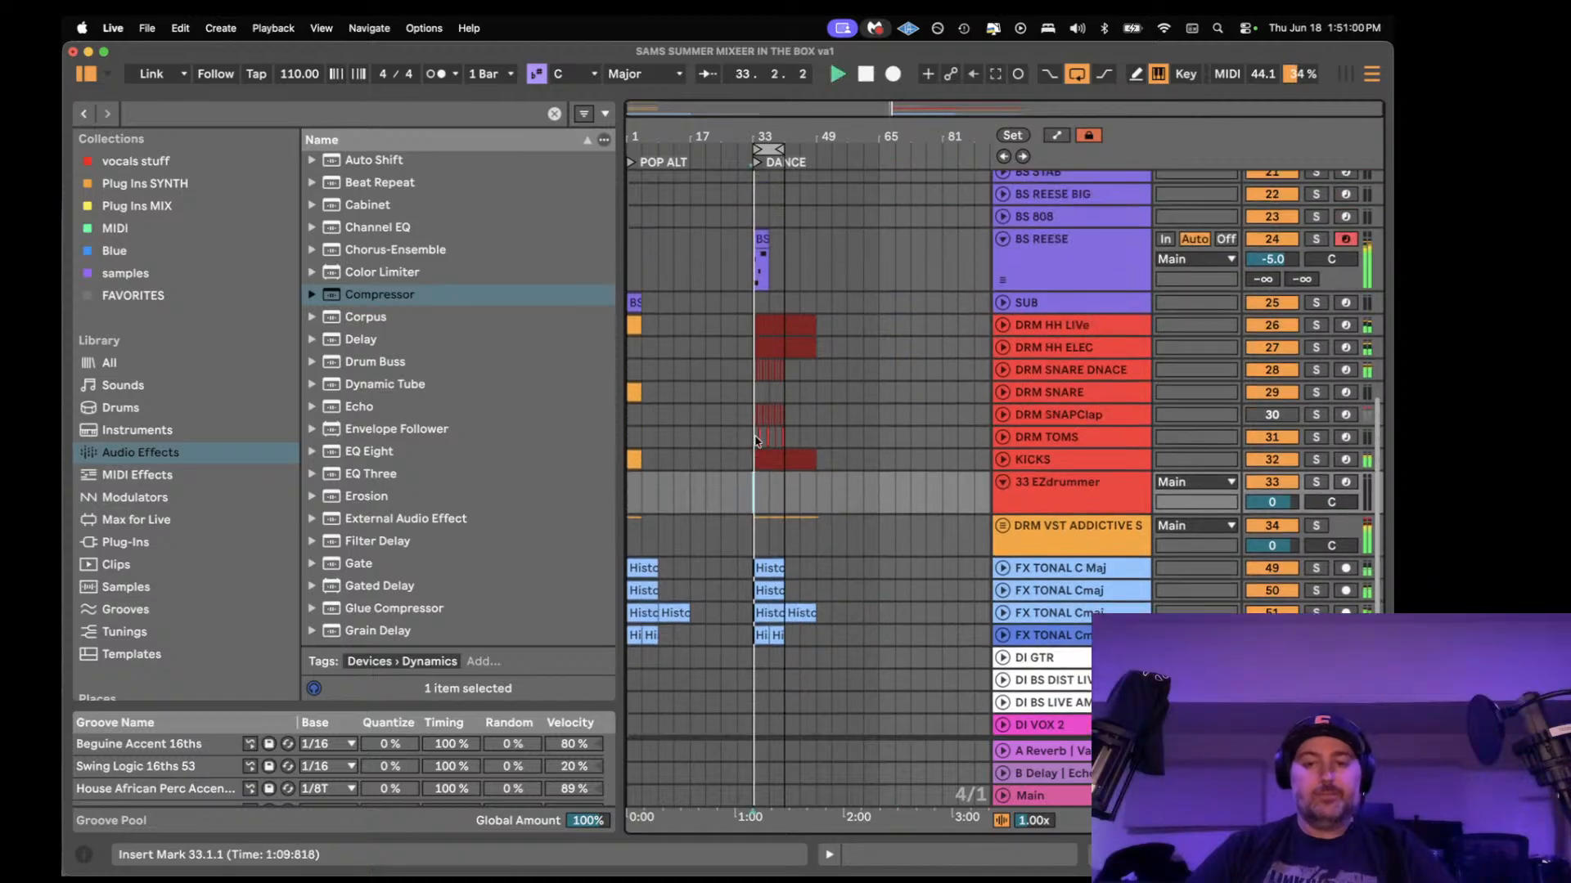
scroll(752, 434, up, 2)
scroll(756, 440, up, 2)
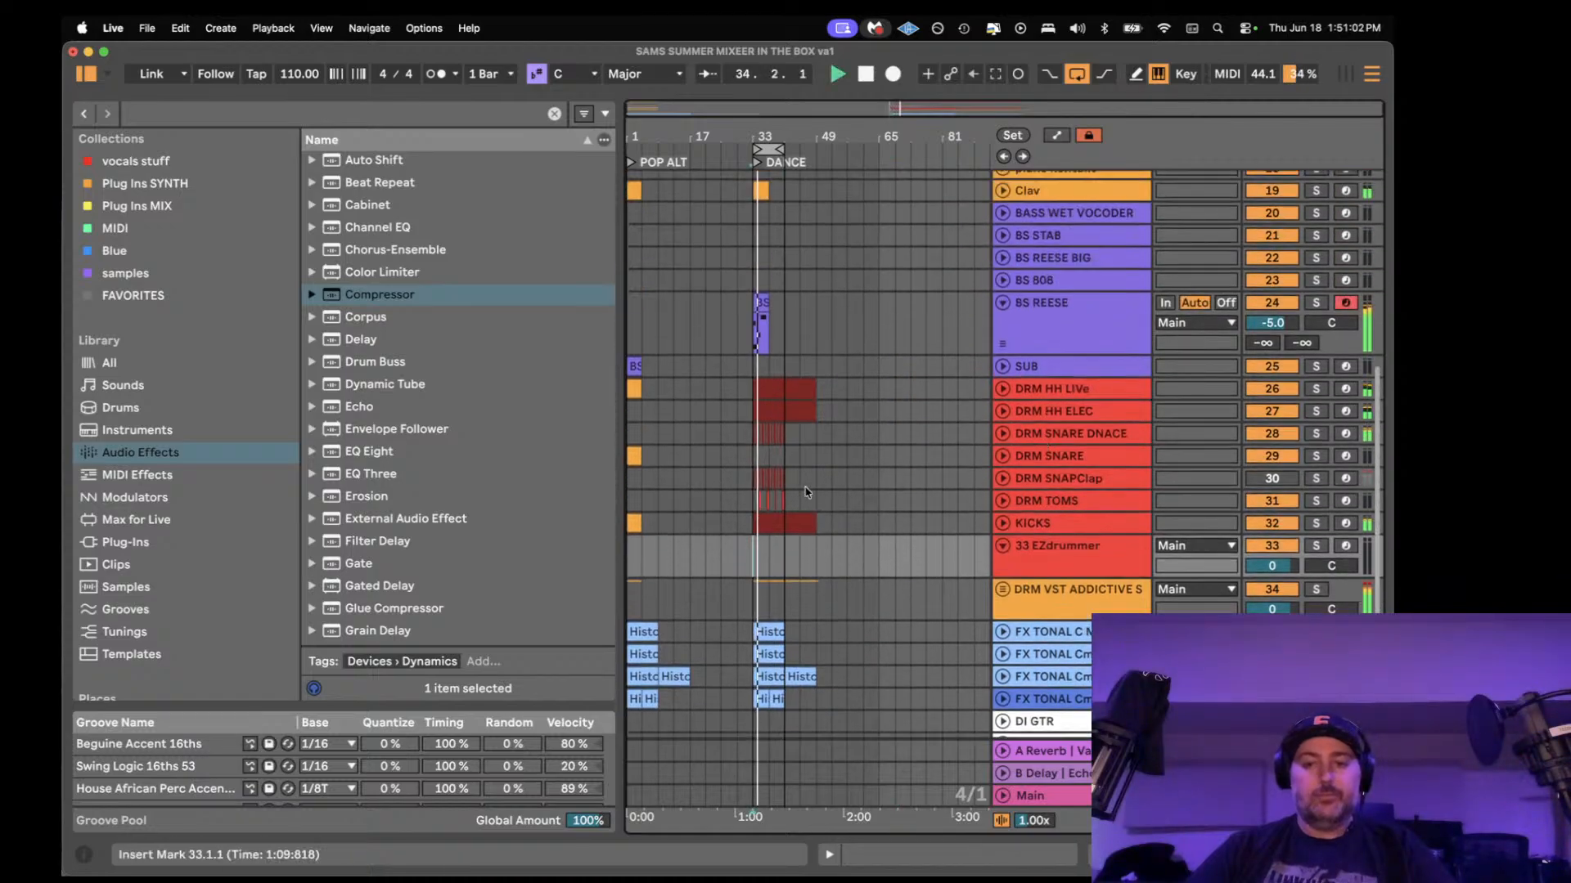
drag(815, 479, 702, 488)
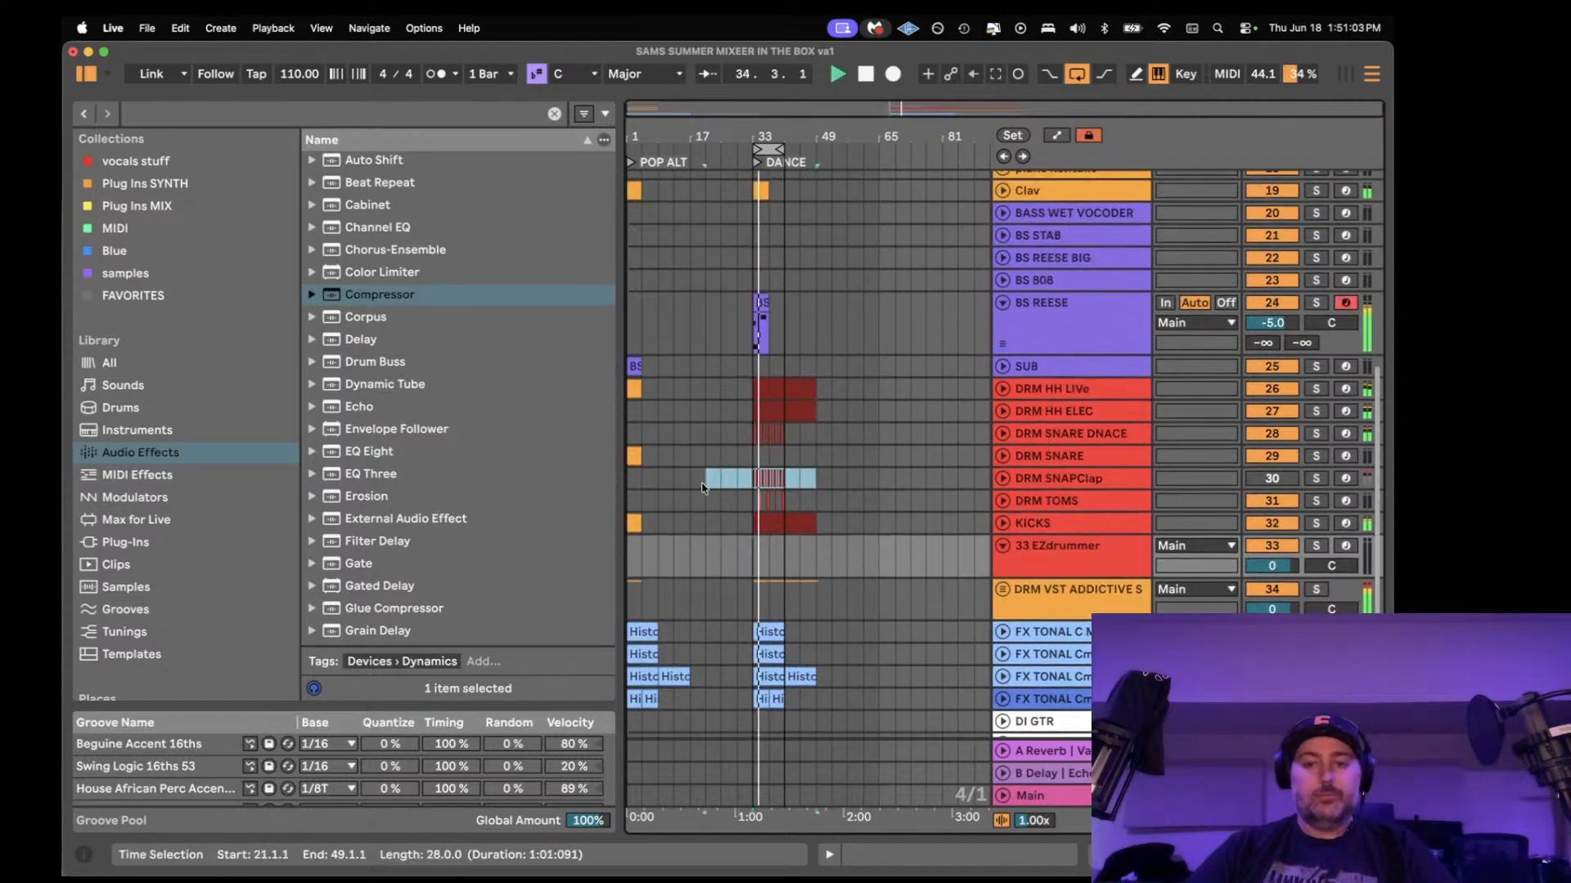
click(1271, 479)
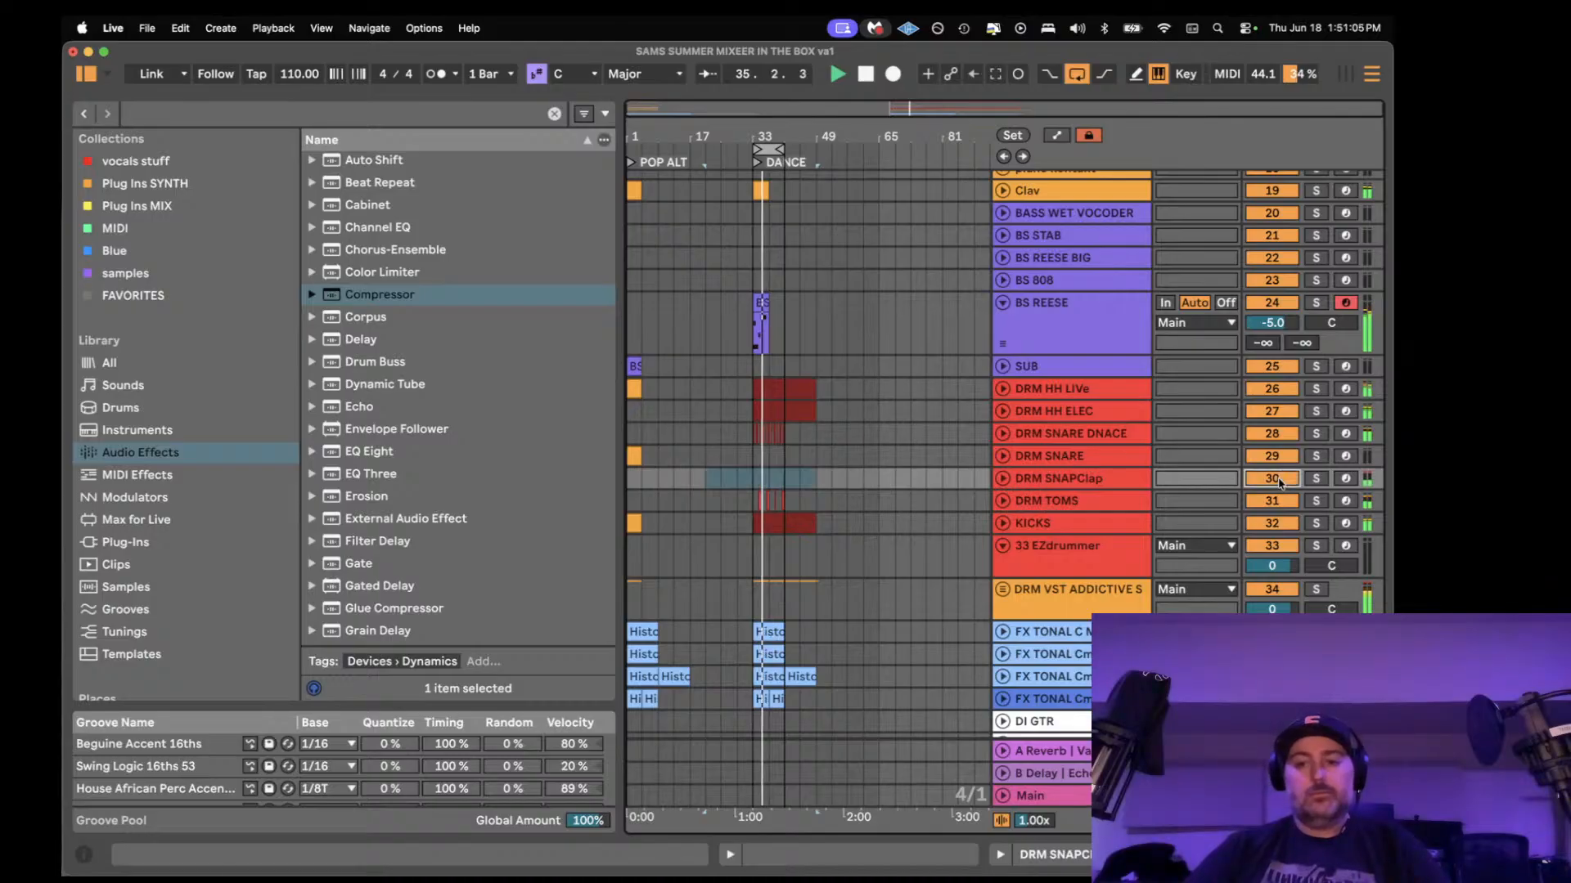
click(752, 479)
scroll(810, 503, down, 3)
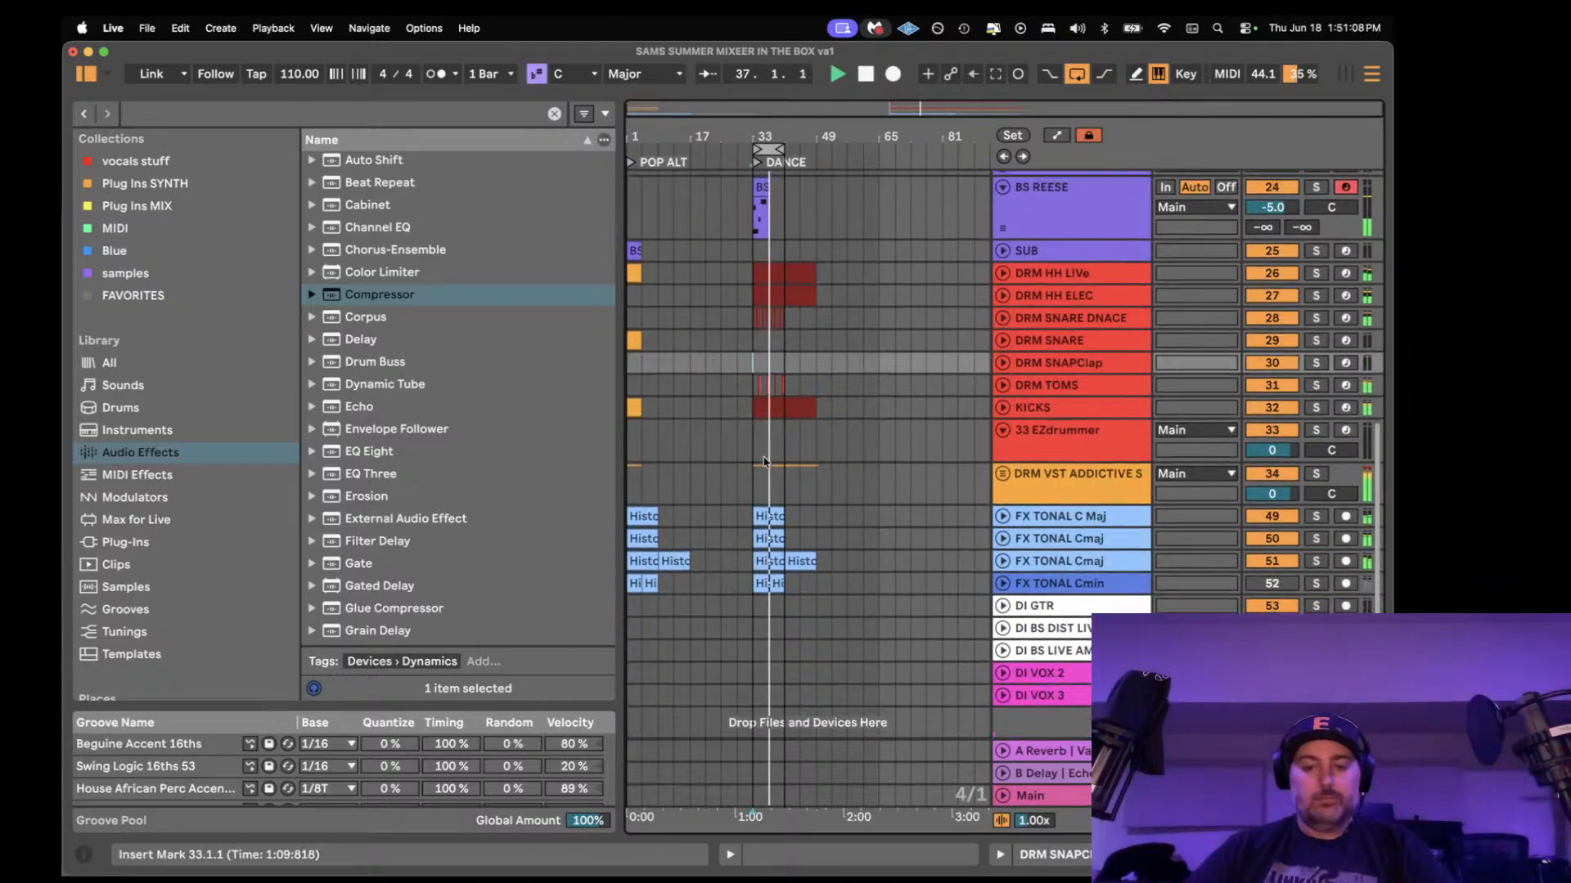
key(space)
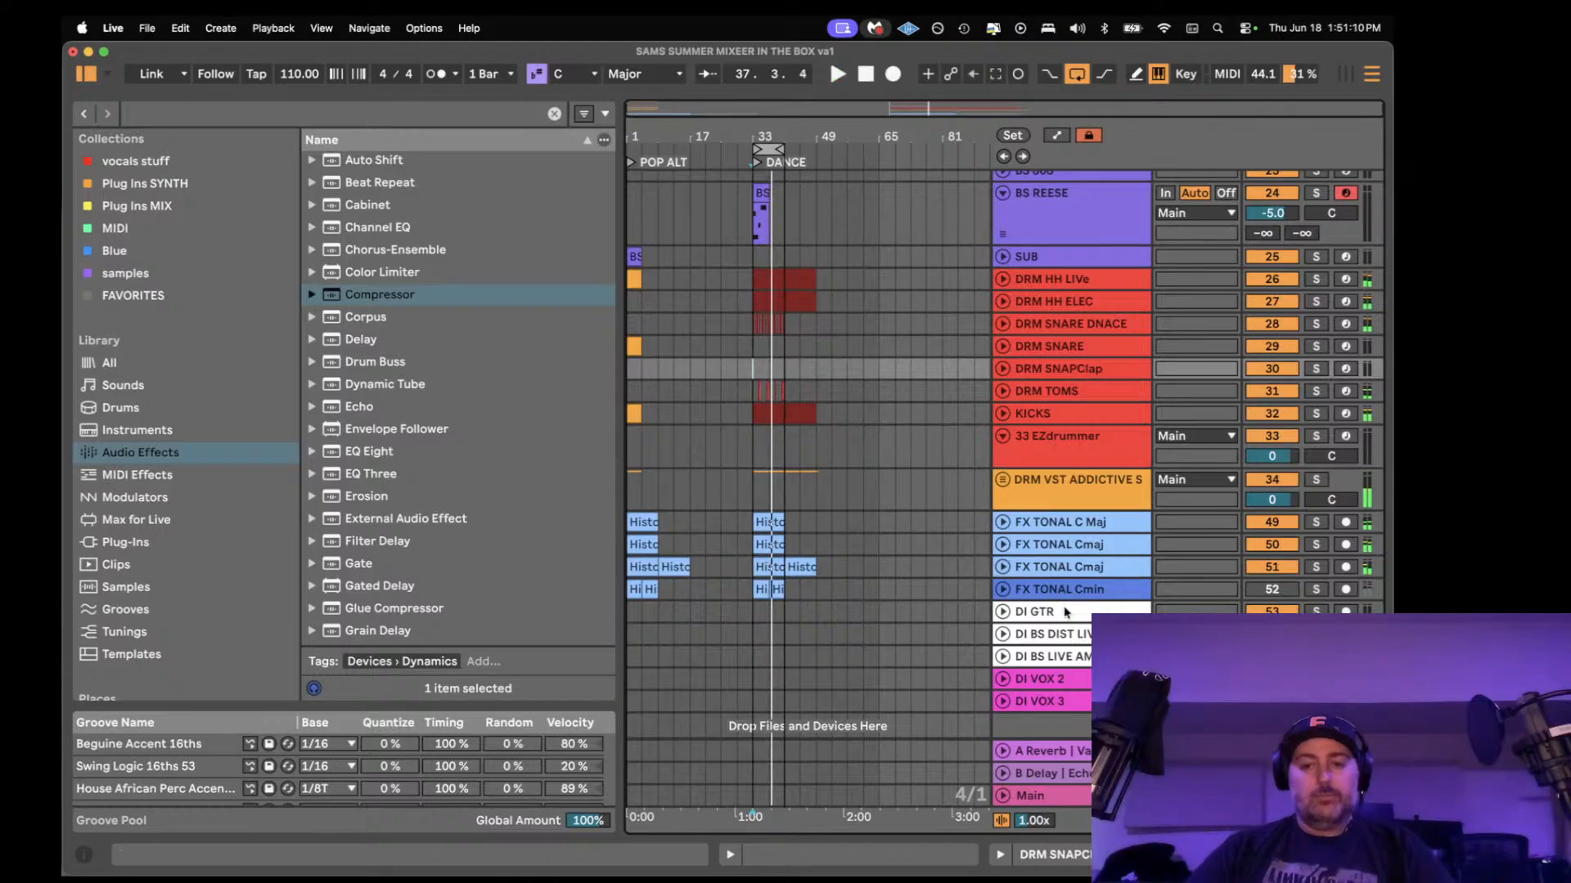
scroll(941, 425, down, 1)
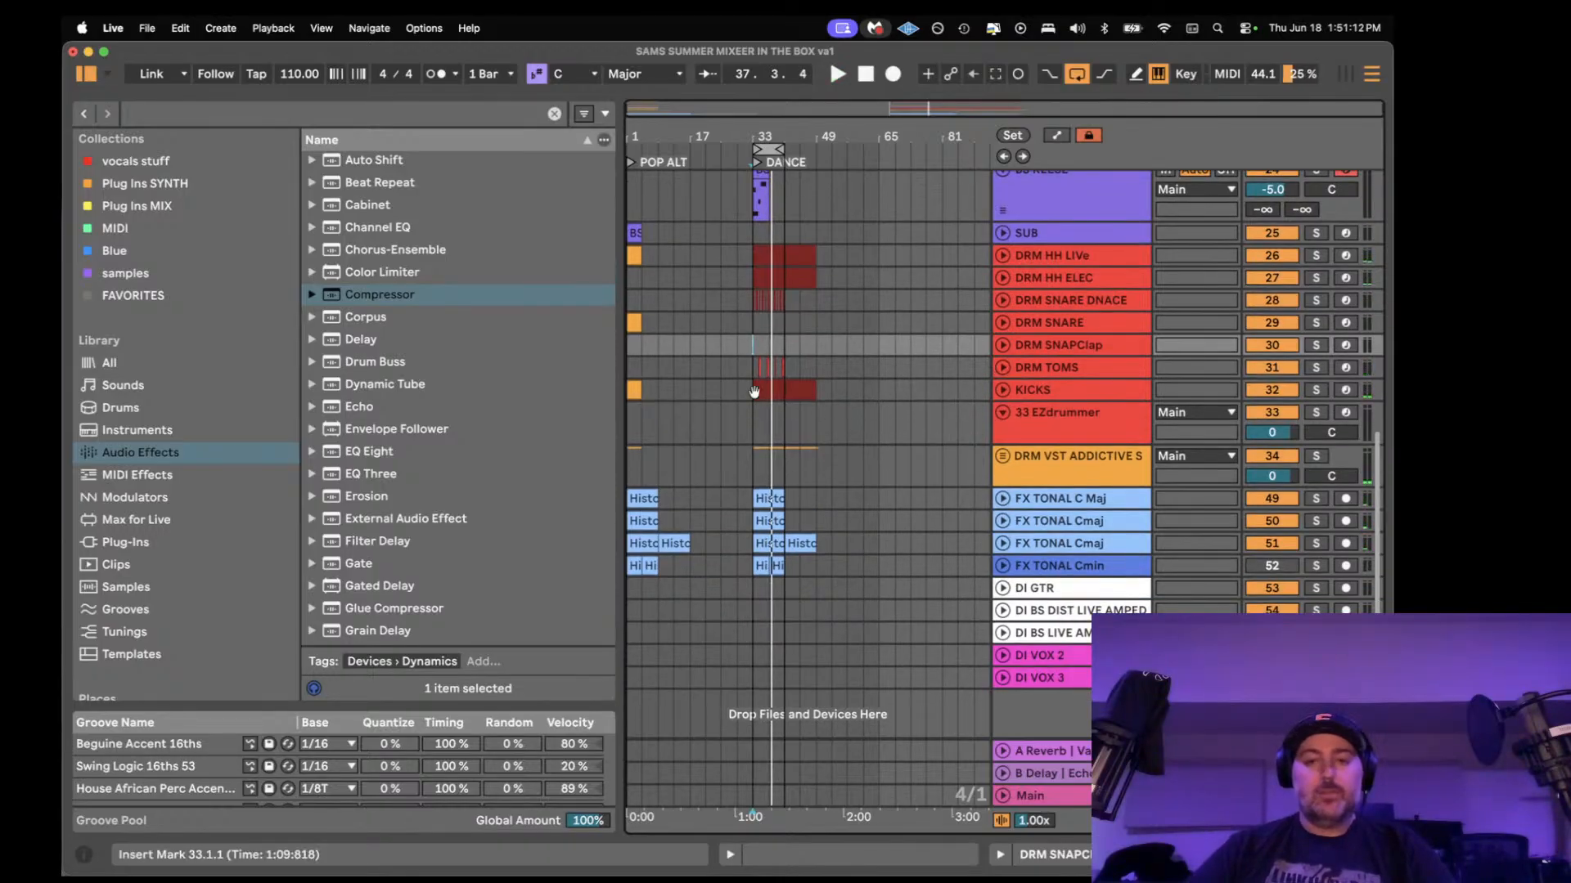
key(super+s)
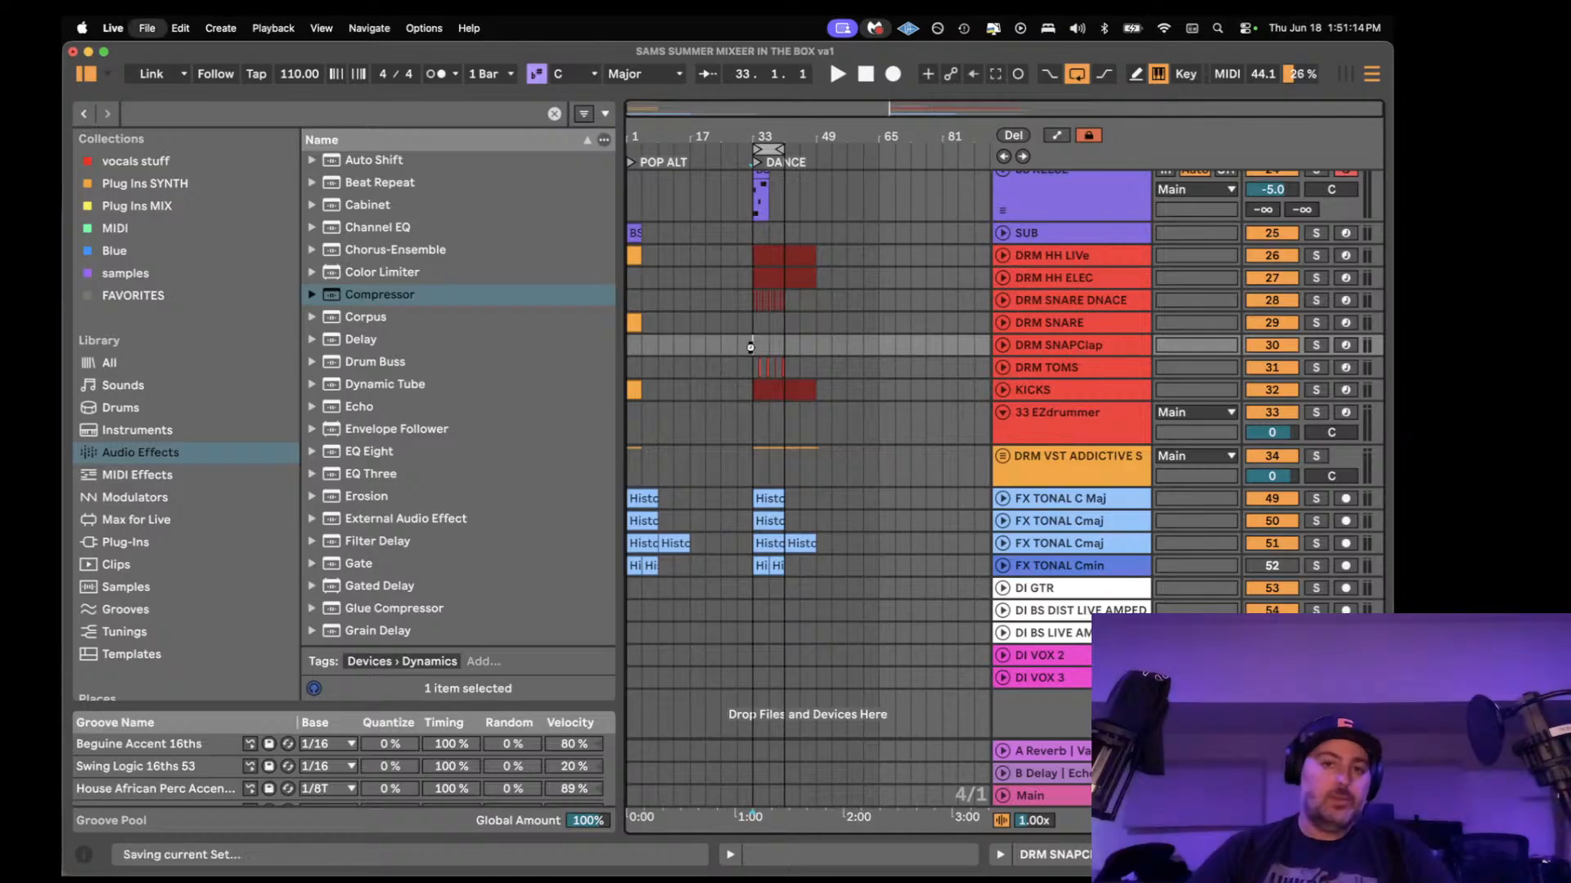
- Check the SUMMS SUMM MIXER rack on the Main track by toggling it around playback from bar 33, and hide the device view
click(1054, 683)
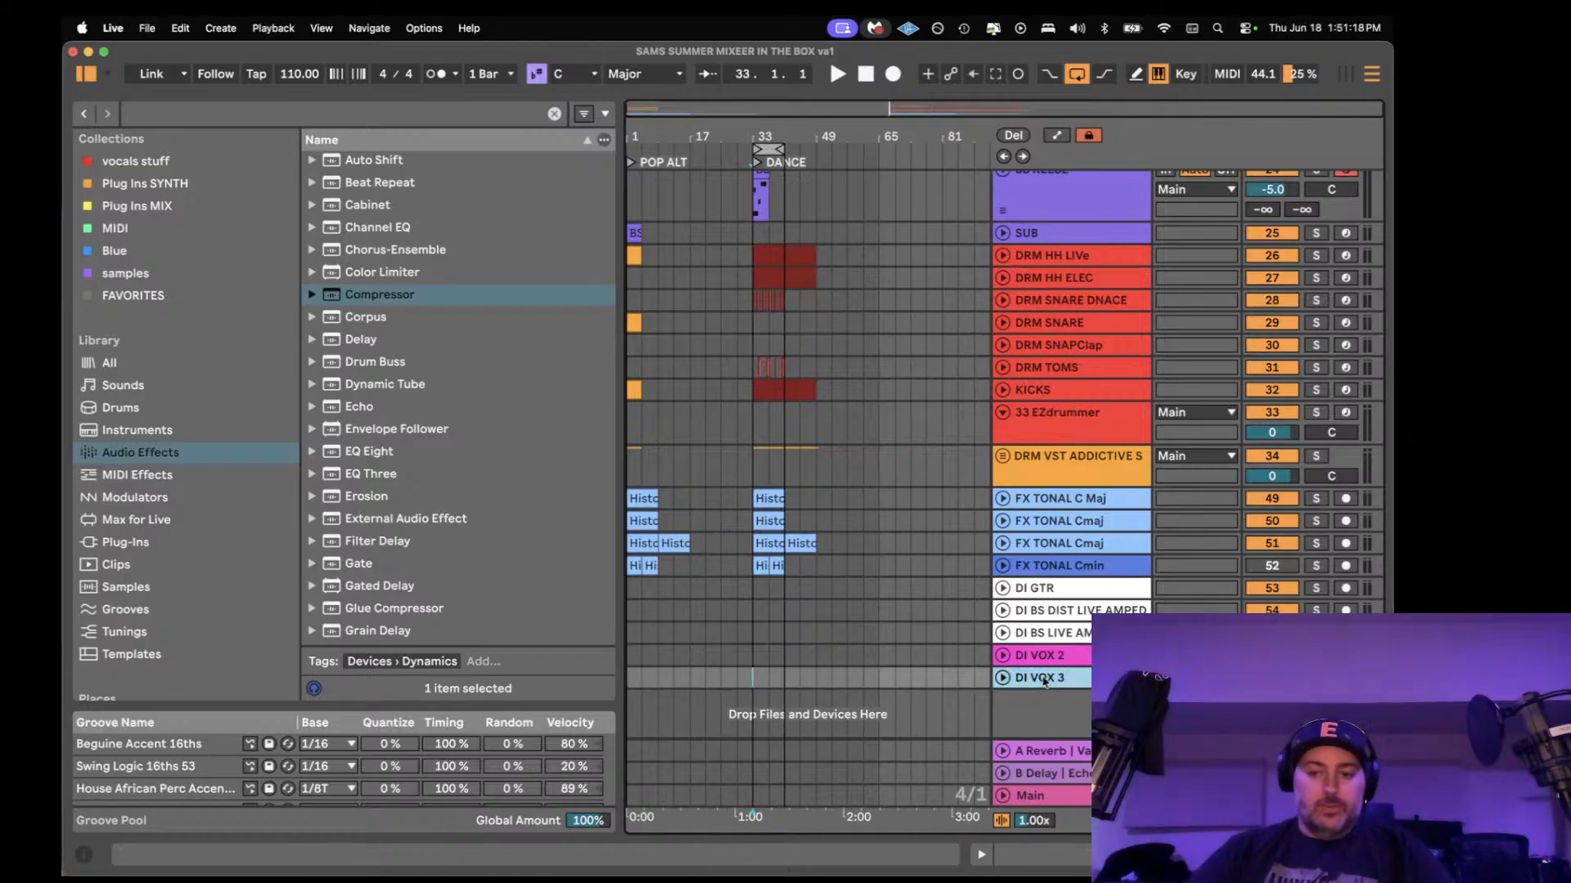
double_click(1053, 797)
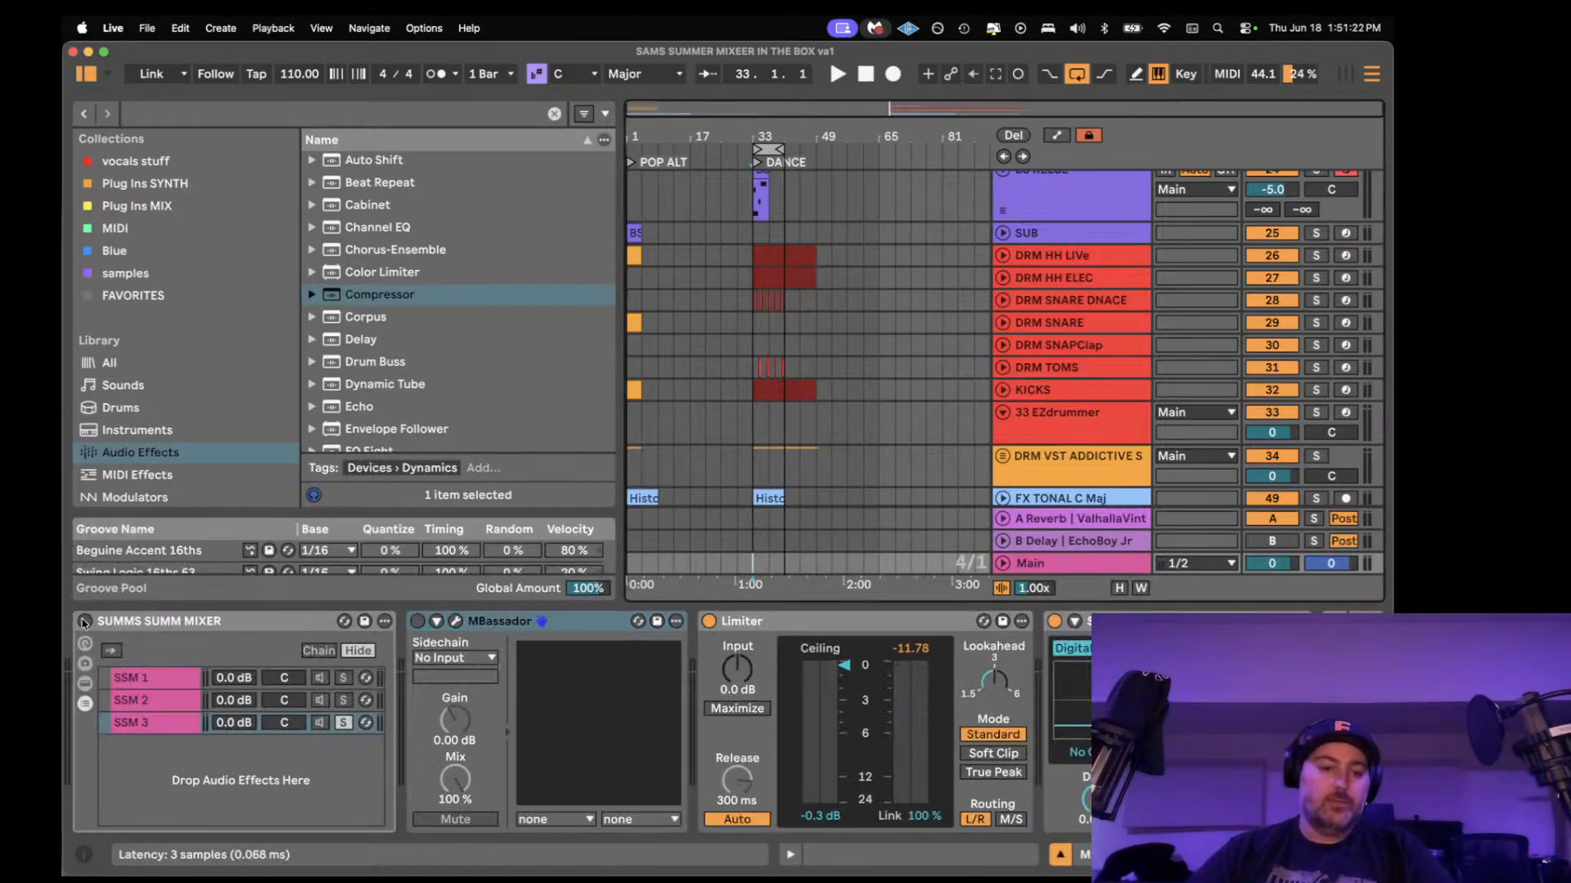
key(space)
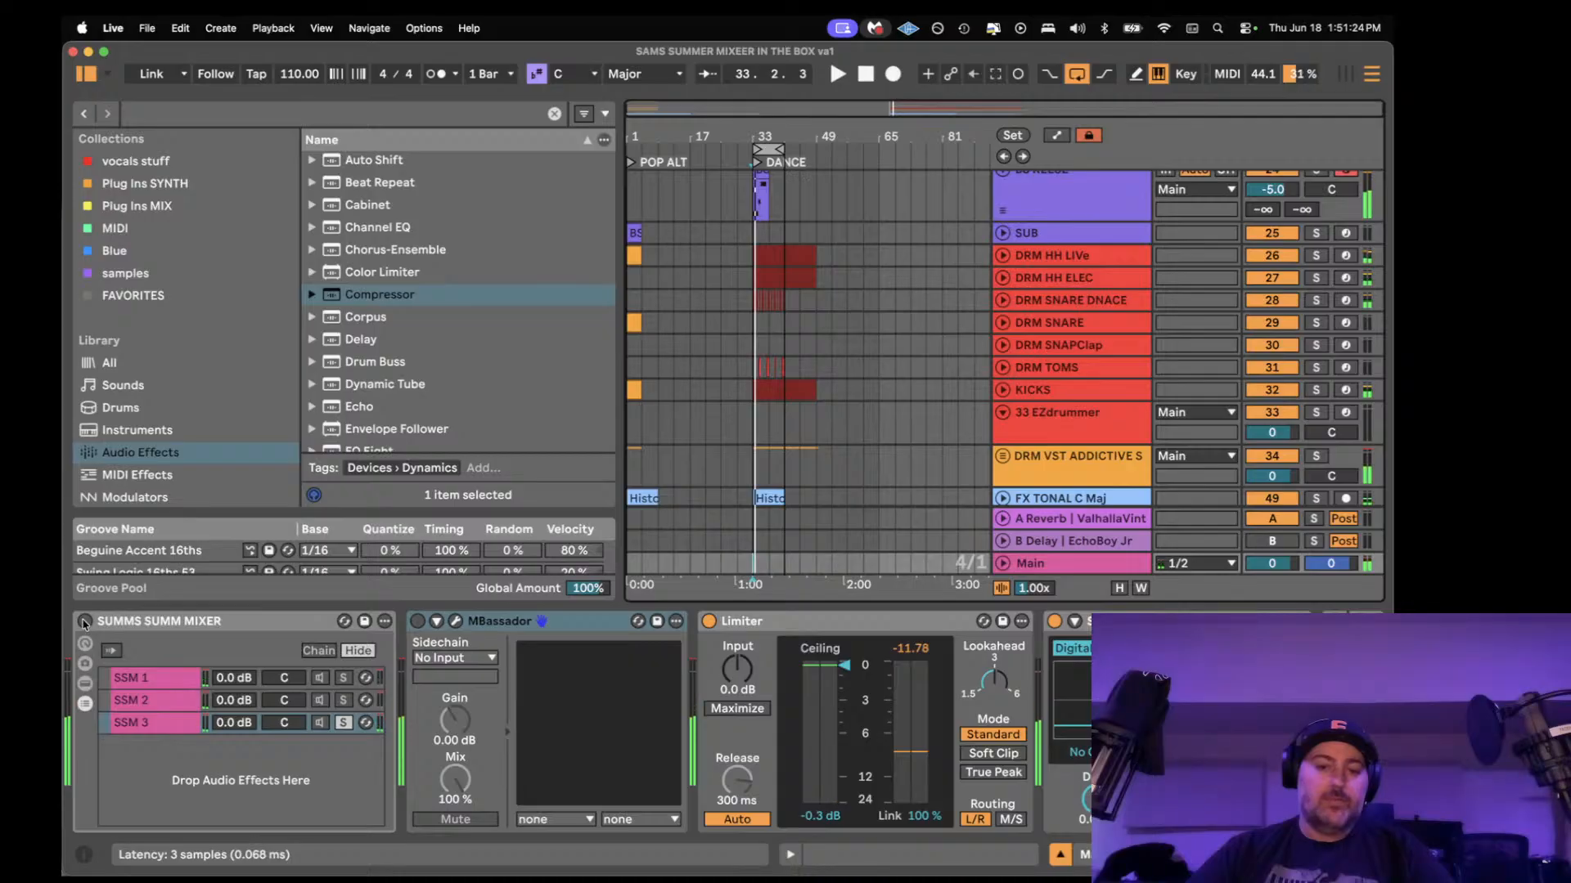
click(85, 621)
click(84, 622)
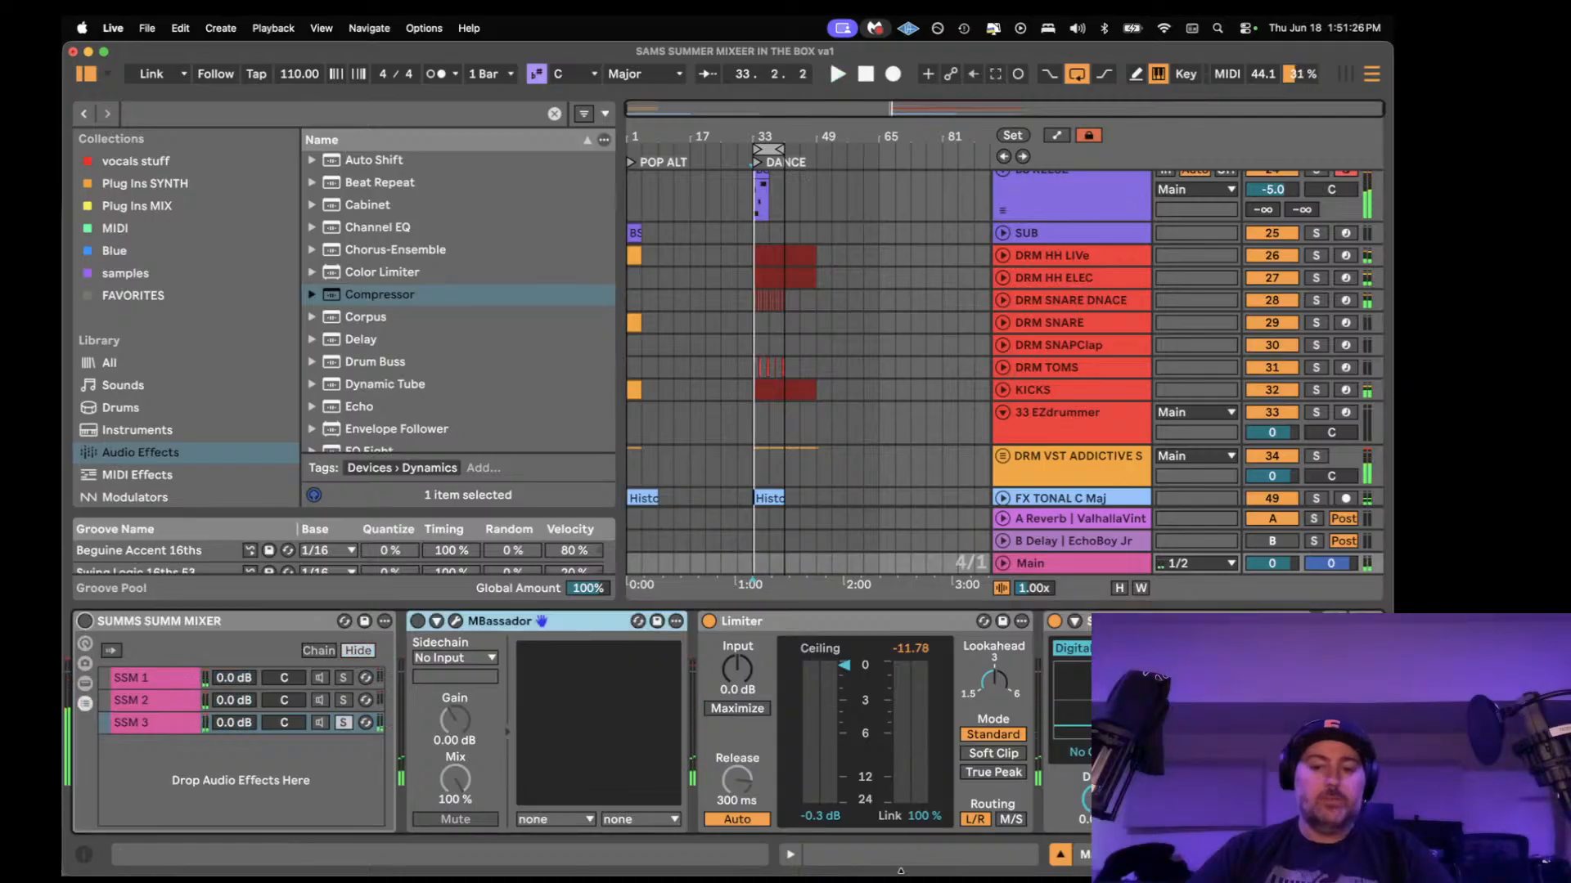
click(1059, 855)
scroll(777, 461, up, 10)
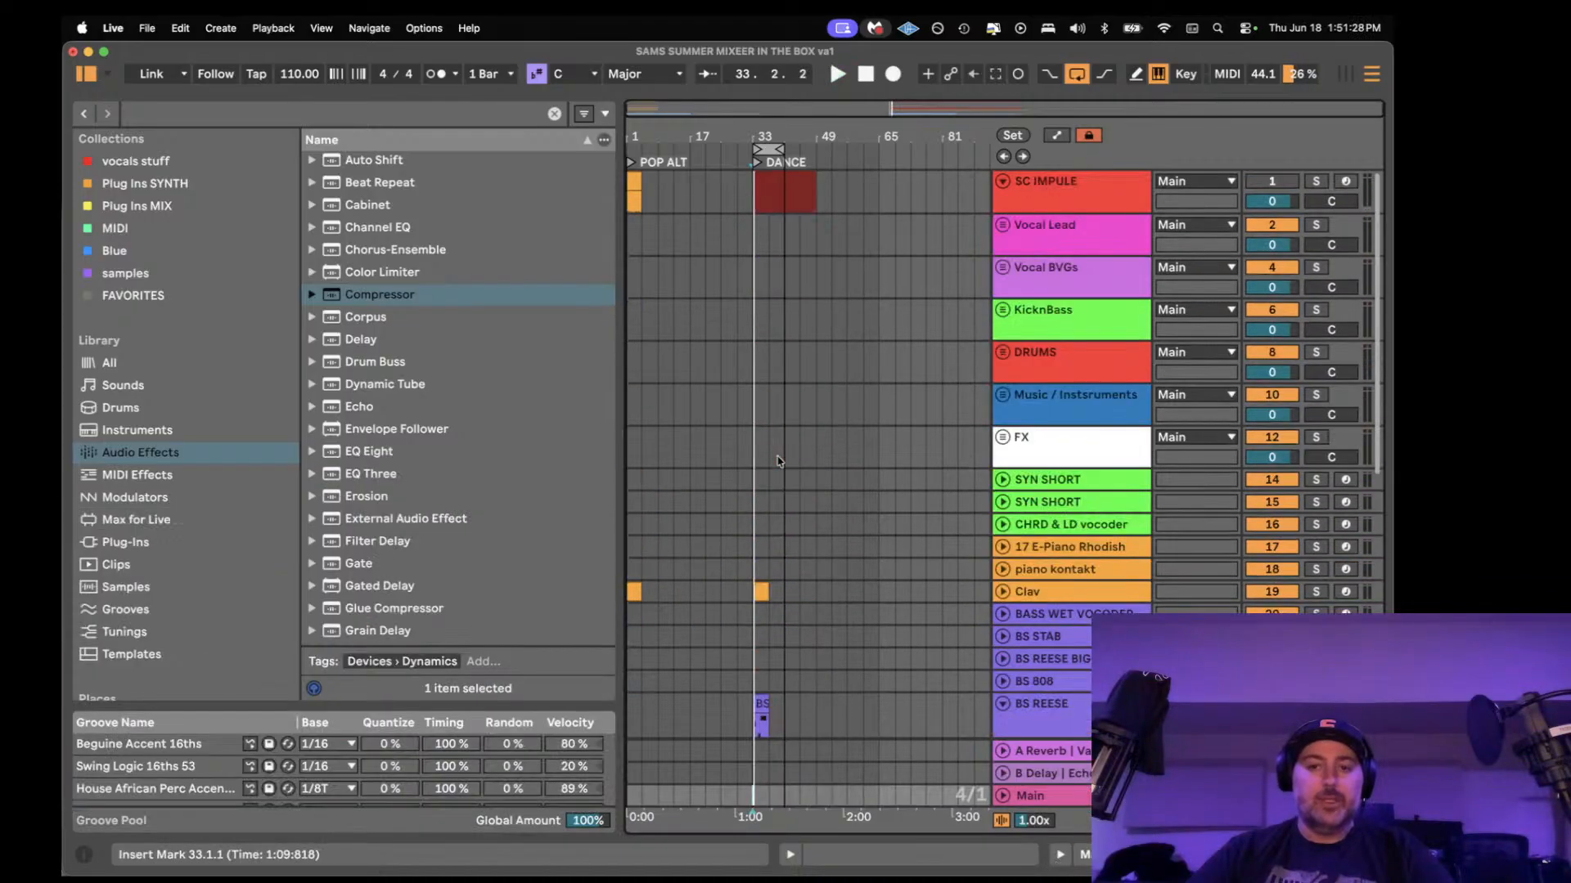
- Group the bus groups from Vocal Lead through FX and name the new group SUMMER LAND
click(1055, 193)
scroll(1058, 240, down, 4)
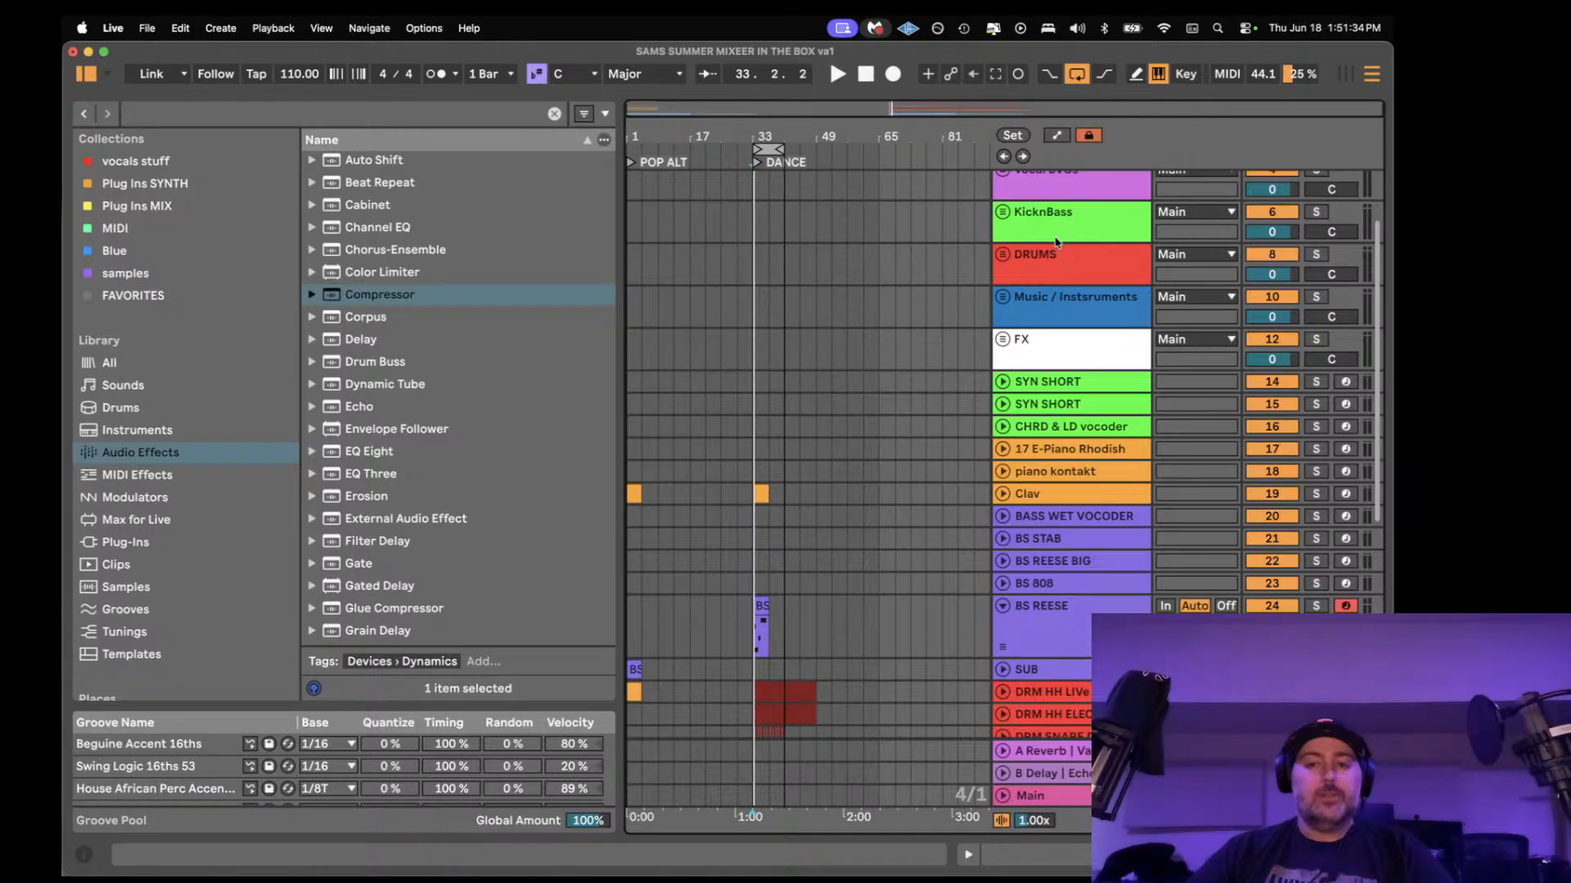
shift+click(1059, 353)
key(super+g)
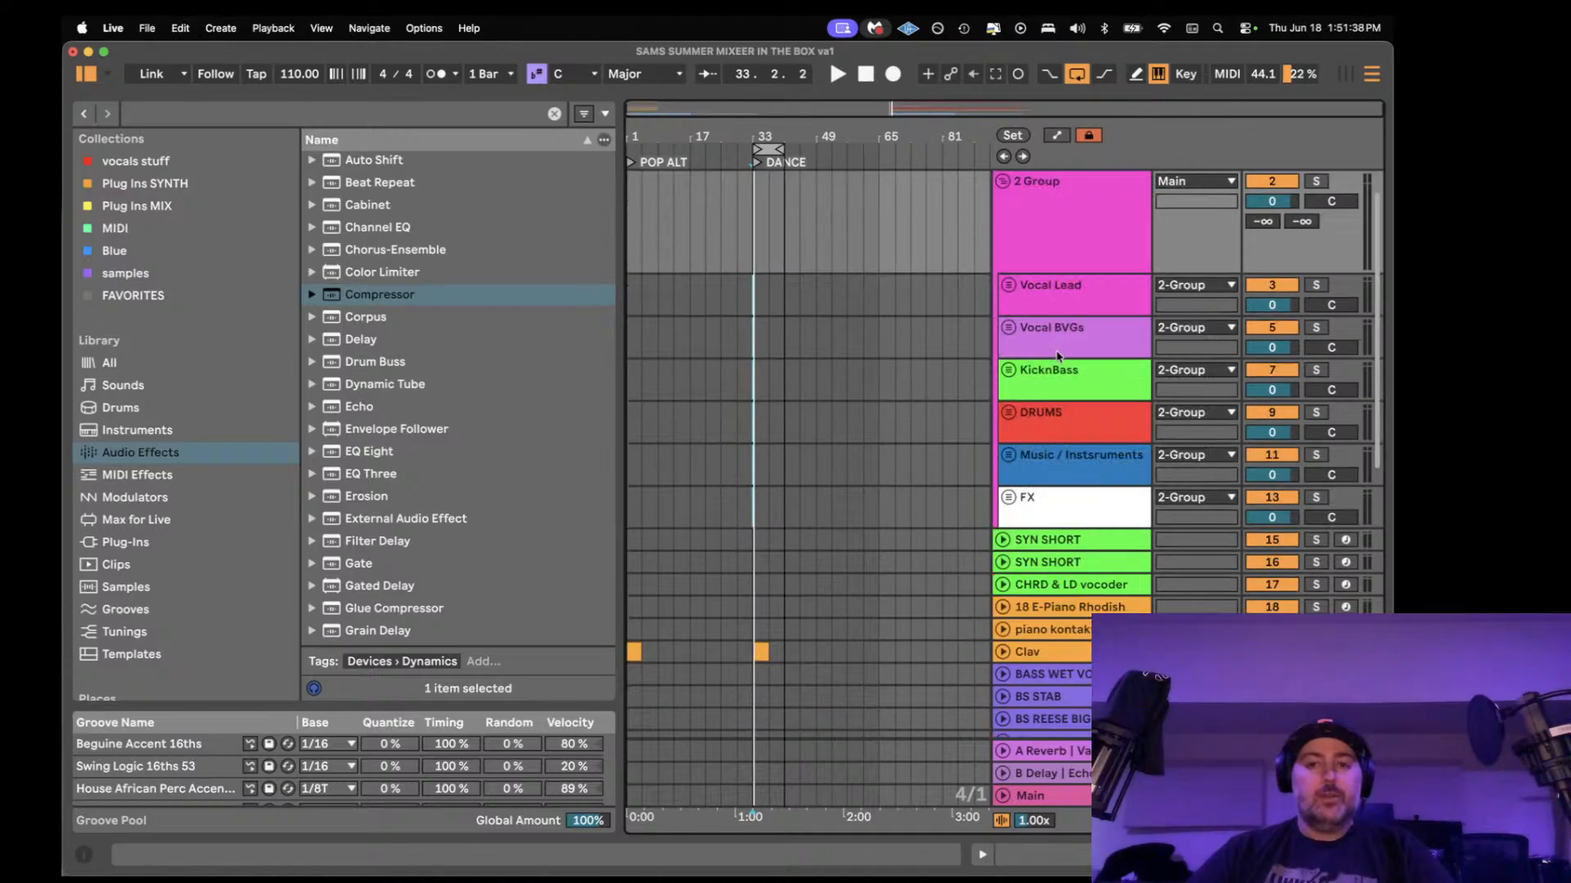
key(super+r)
text(SUMM)
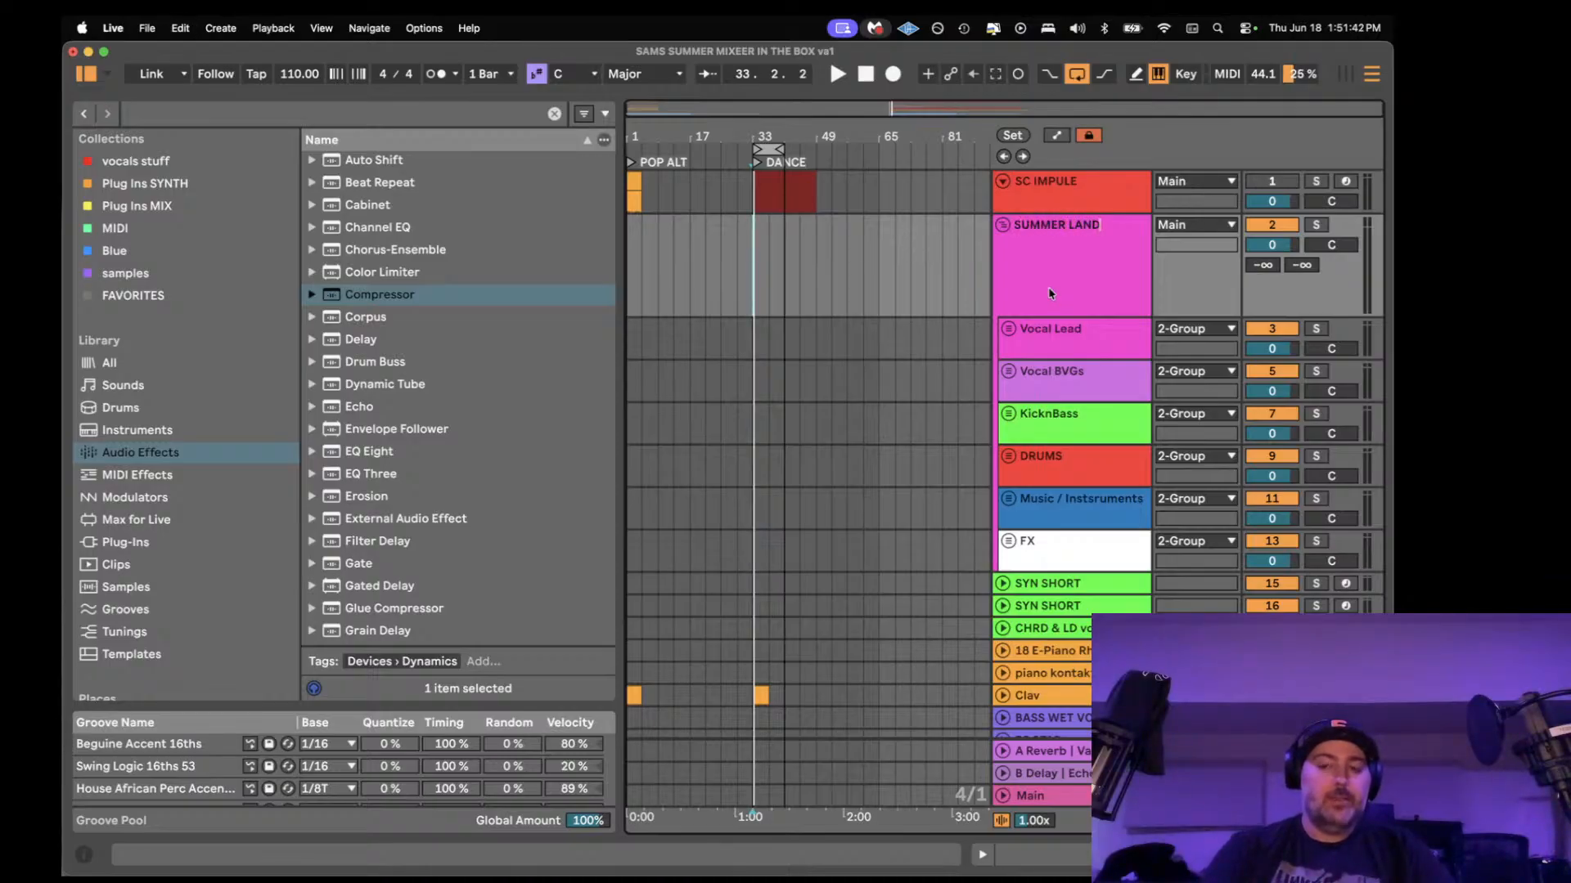
key(Return)
- Play from bar 33 while folding and unfolding the SUMMER LAND group to check the track layout
key(space)
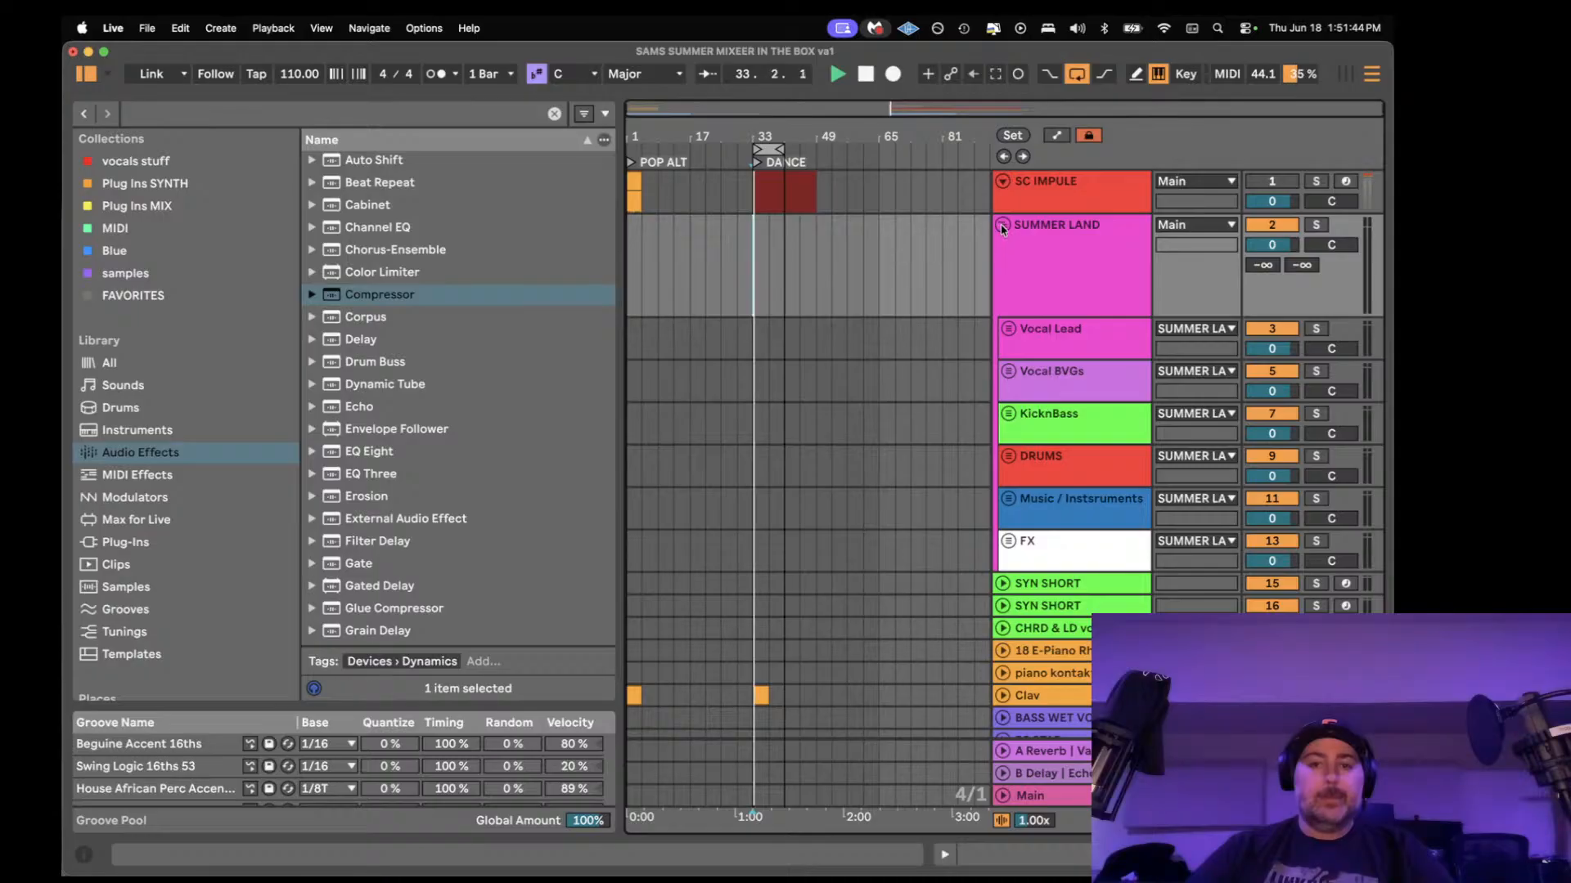
click(1002, 227)
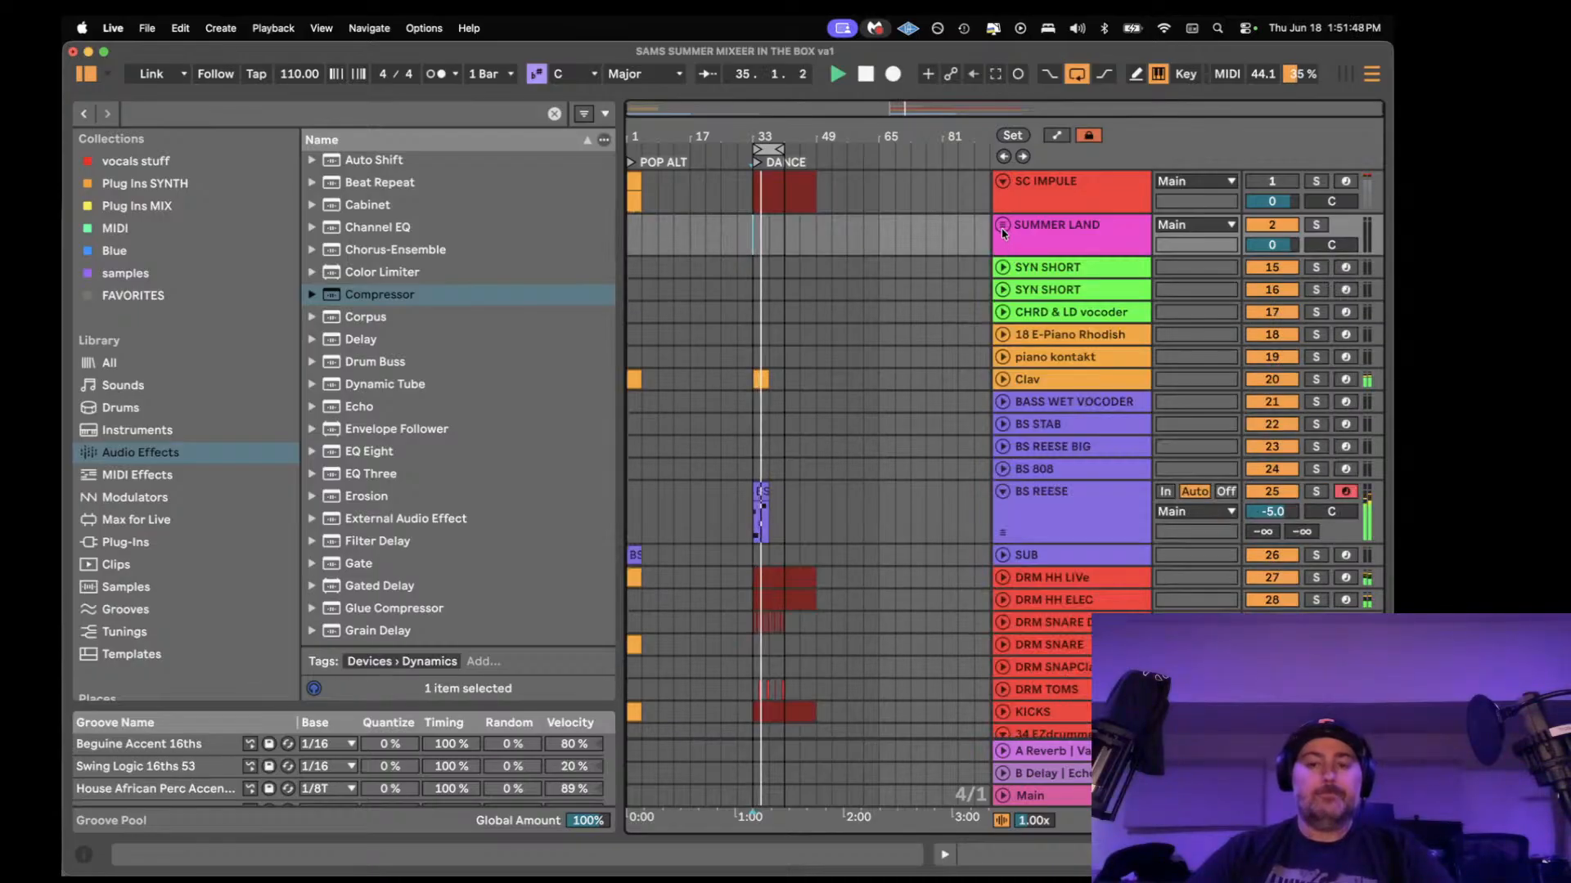
click(1002, 225)
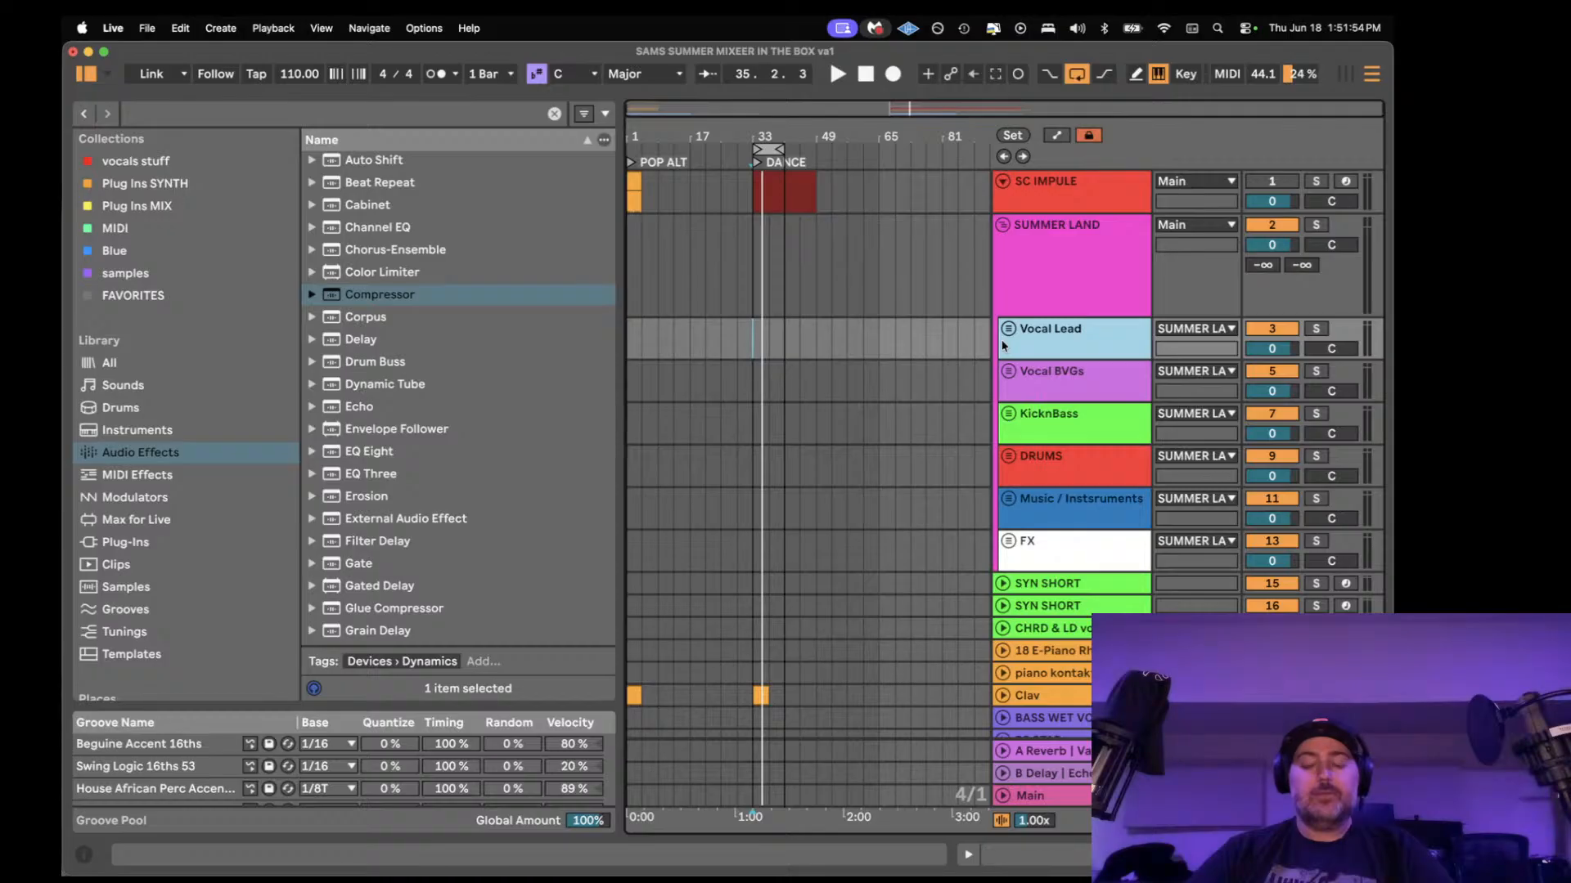
scroll(1008, 345, down, 1)
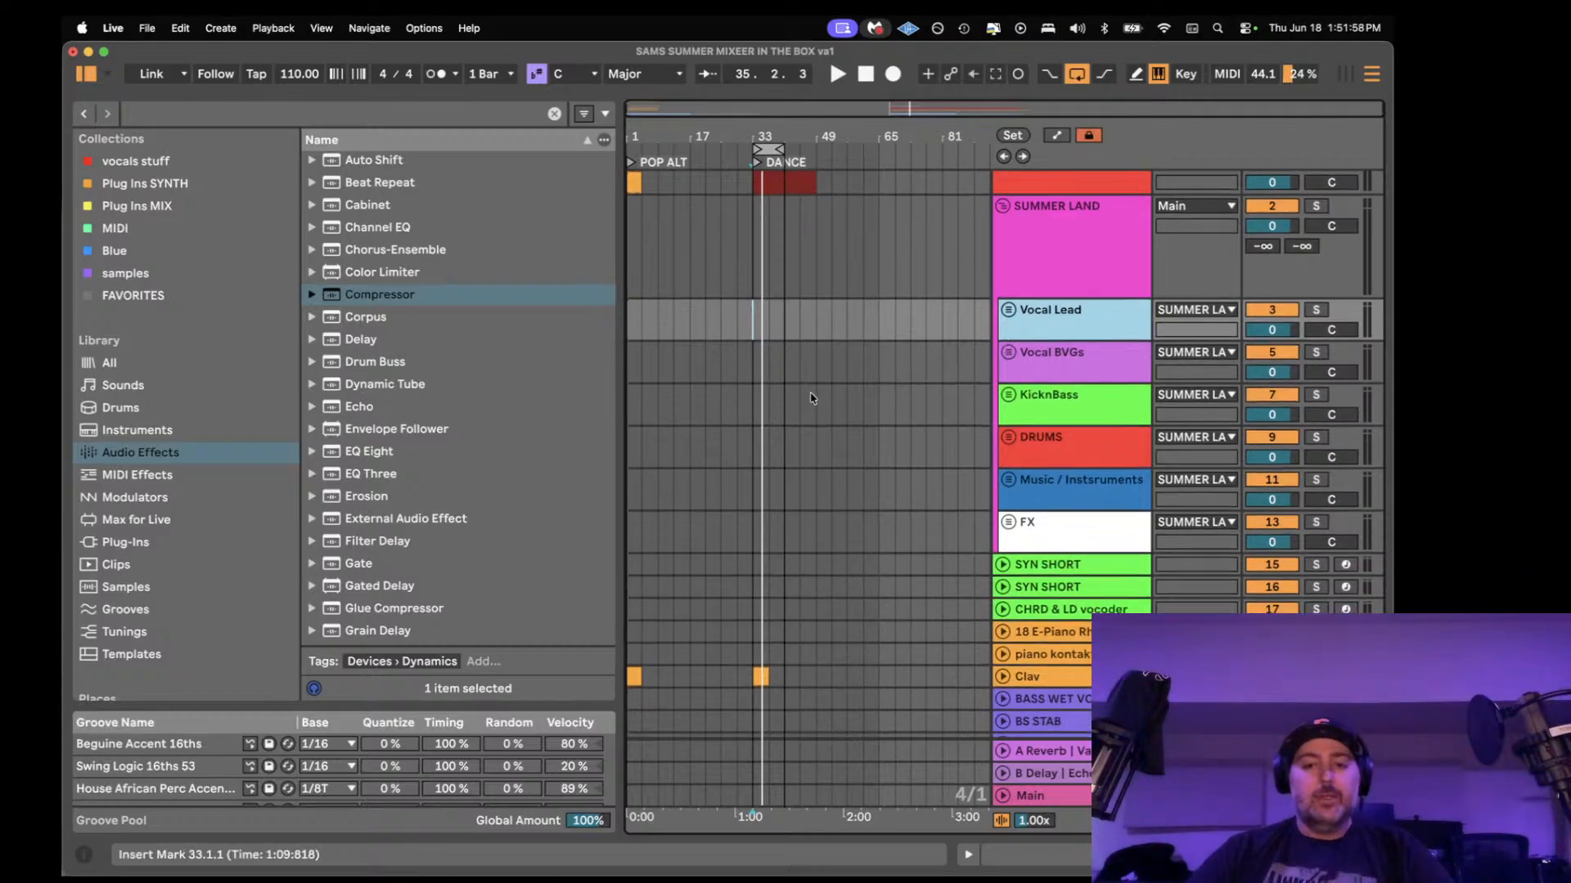
- Unfold the KicknBass group, move the BS REESE track into it, and play from bar 33
scroll(922, 357, down, 3)
click(1030, 346)
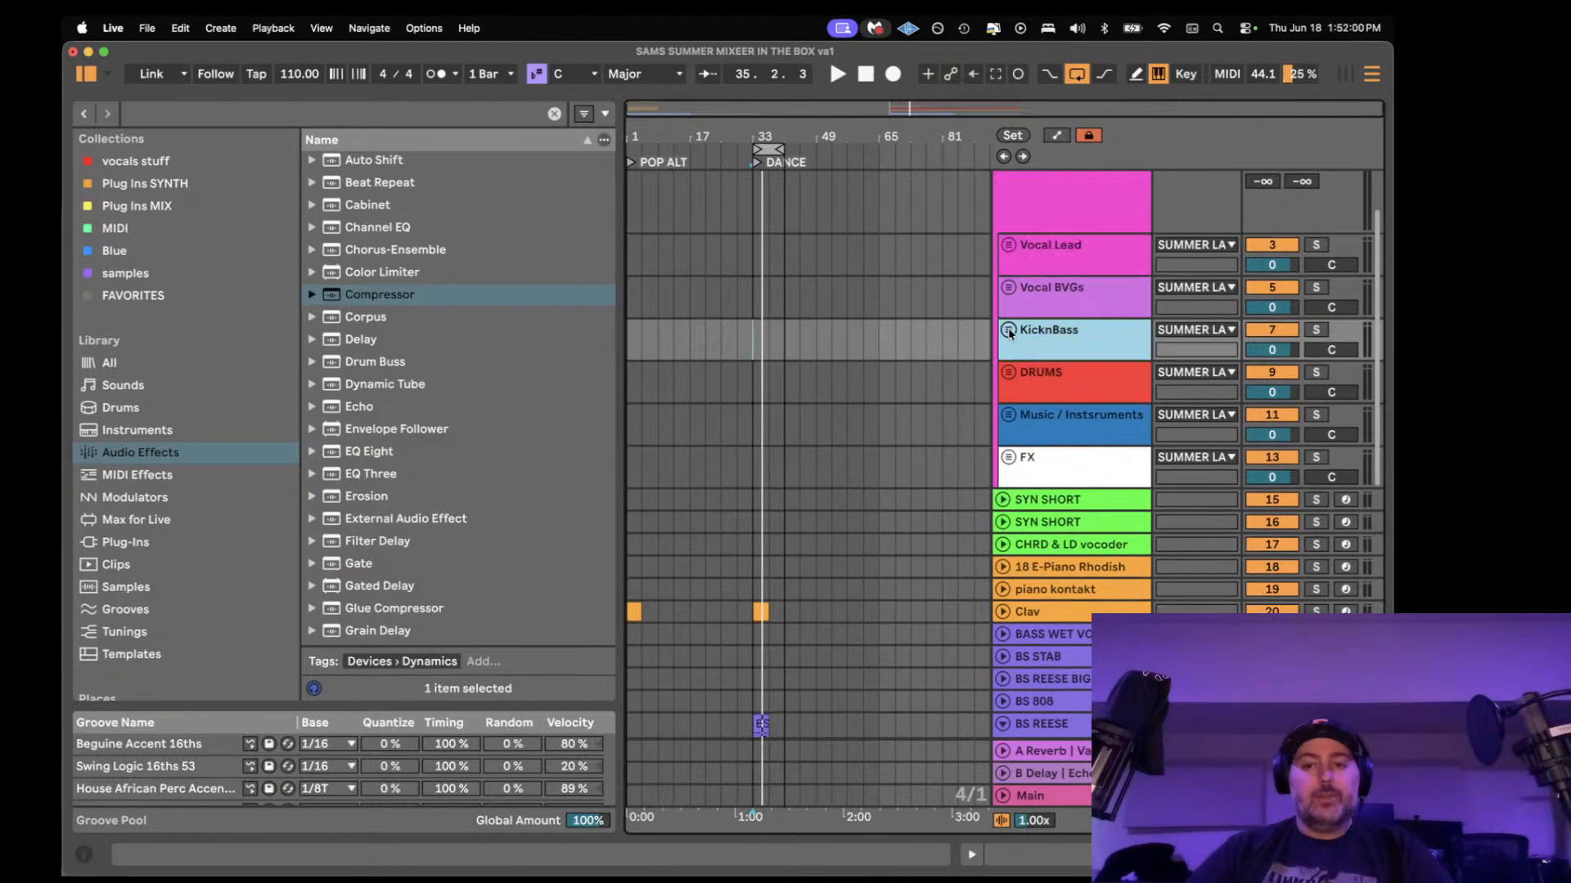
click(1008, 331)
scroll(970, 346, down, 11)
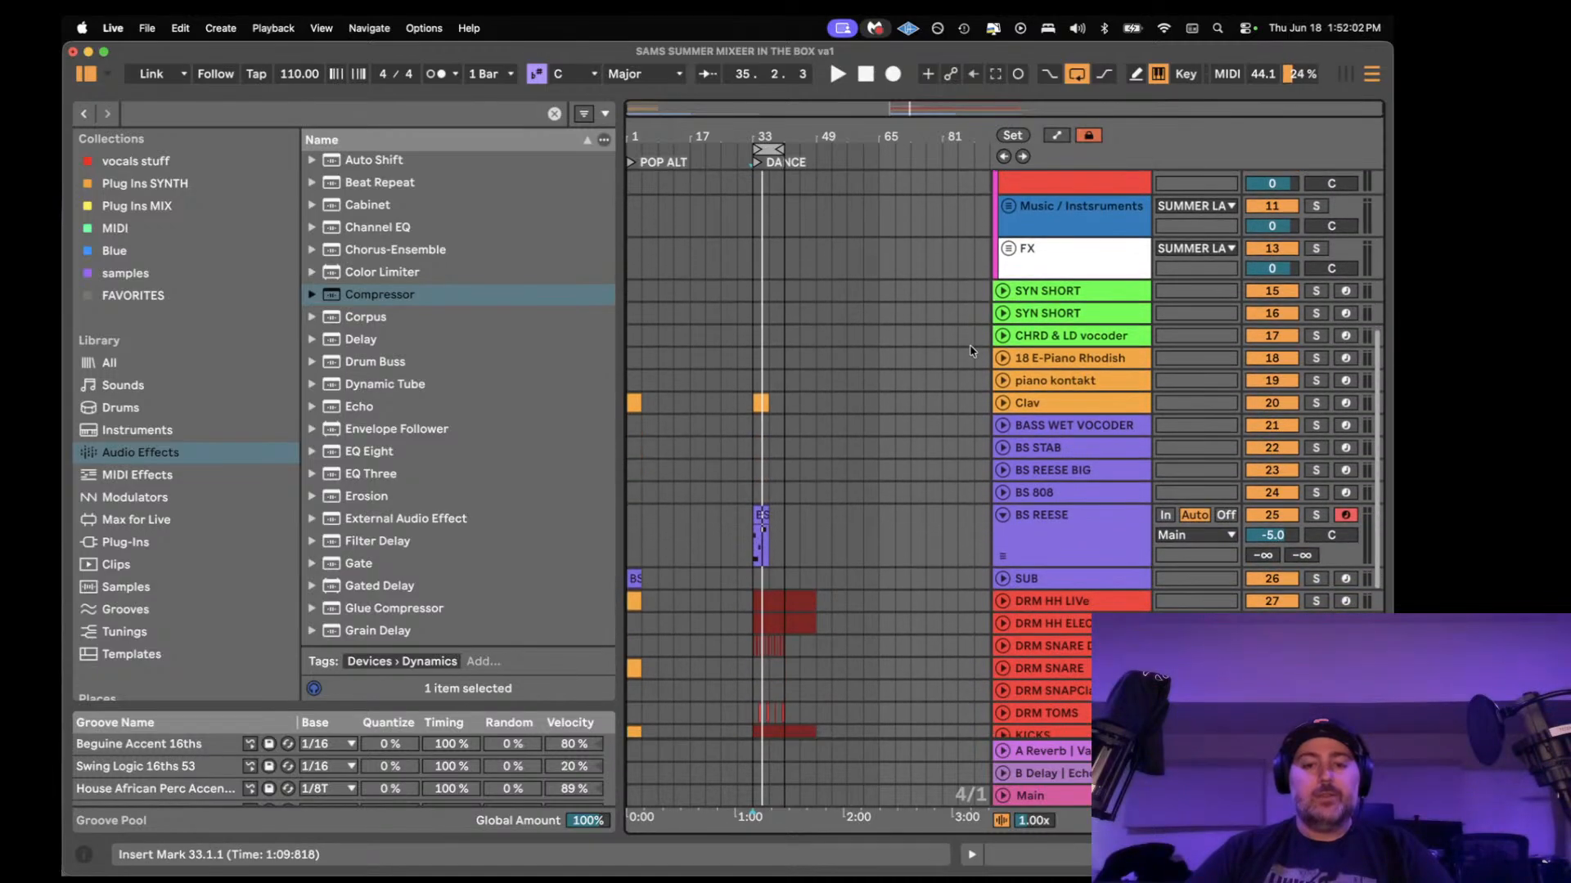
mouse_move(1052, 526)
mouse_down()
mouse_move(1078, 167)
mouse_move(1075, 391)
mouse_move(1058, 394)
mouse_up()
key(space)
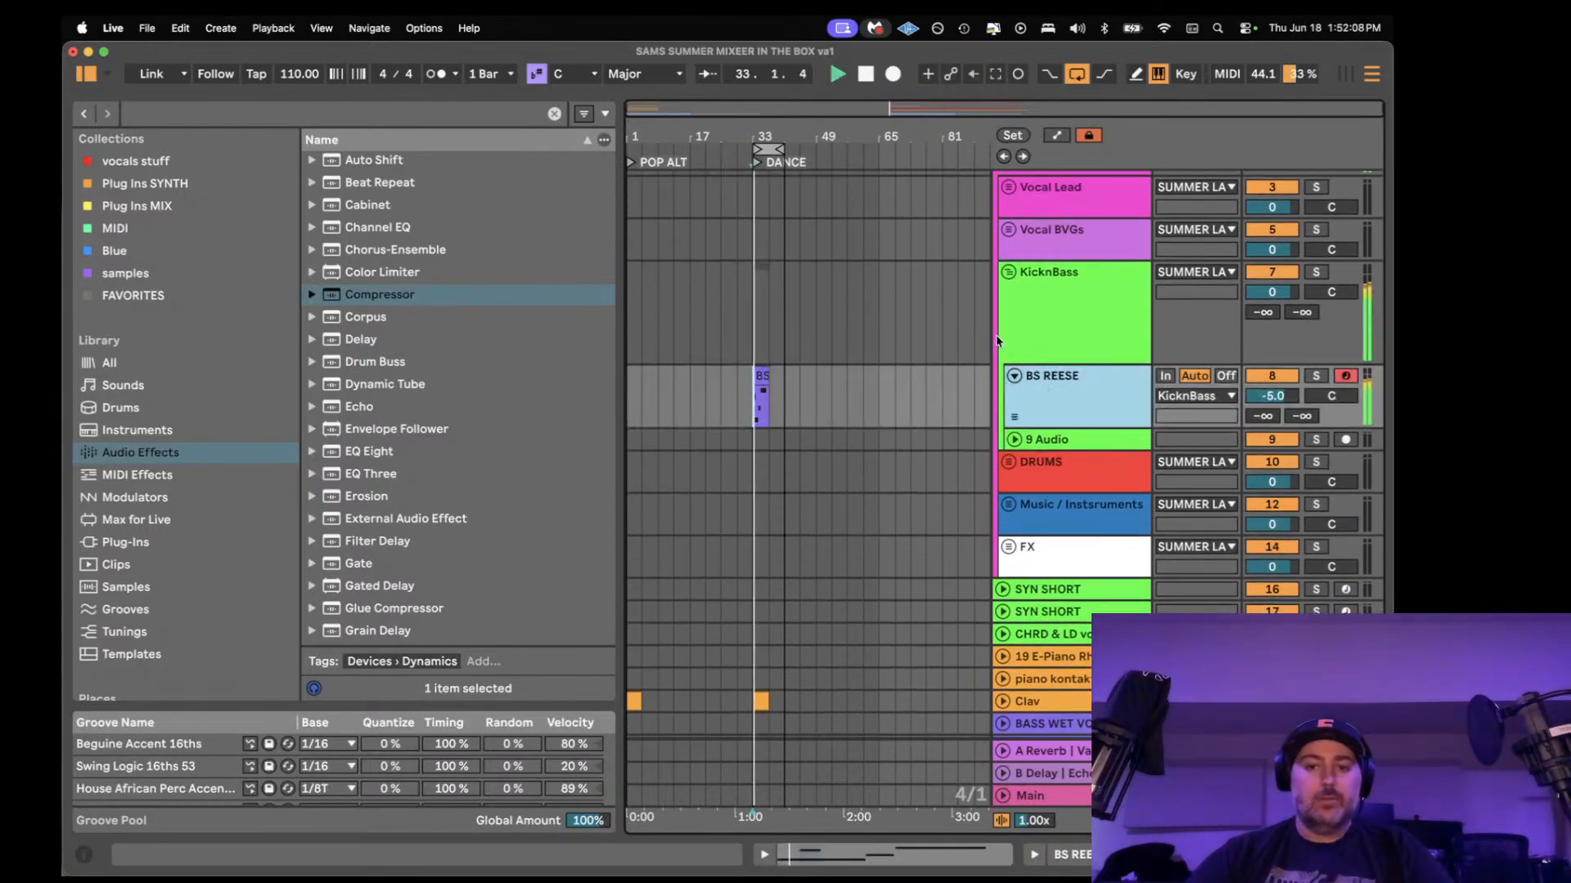
- Activate the SUMMS SUMM MIXER rack on the Main track, stop playback, and select the KicknBass chain within SSM 3
double_click(1082, 793)
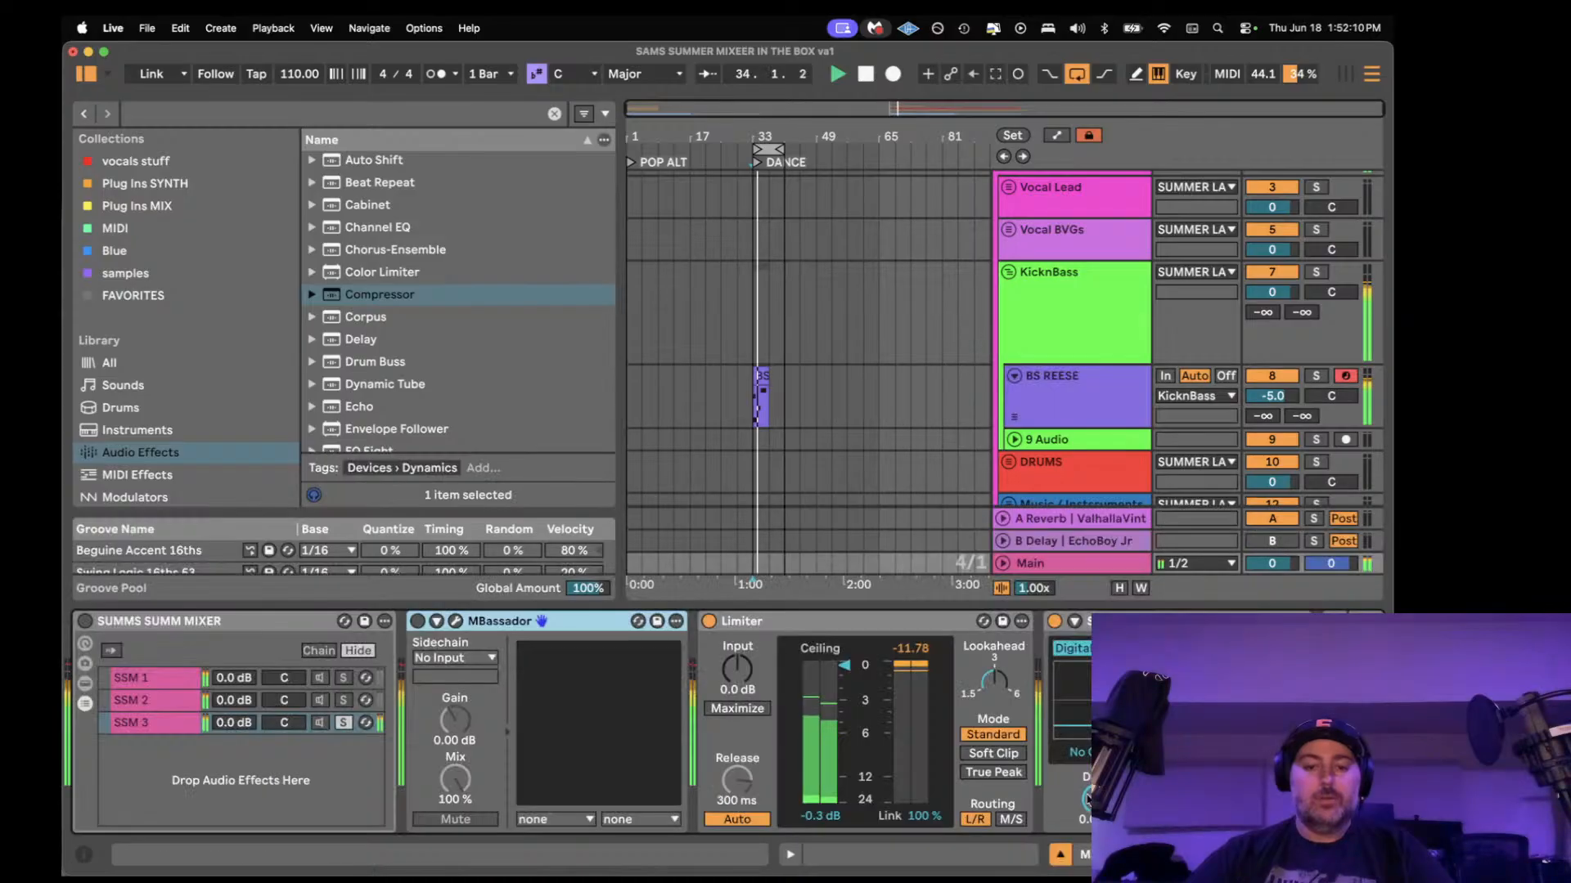
click(85, 622)
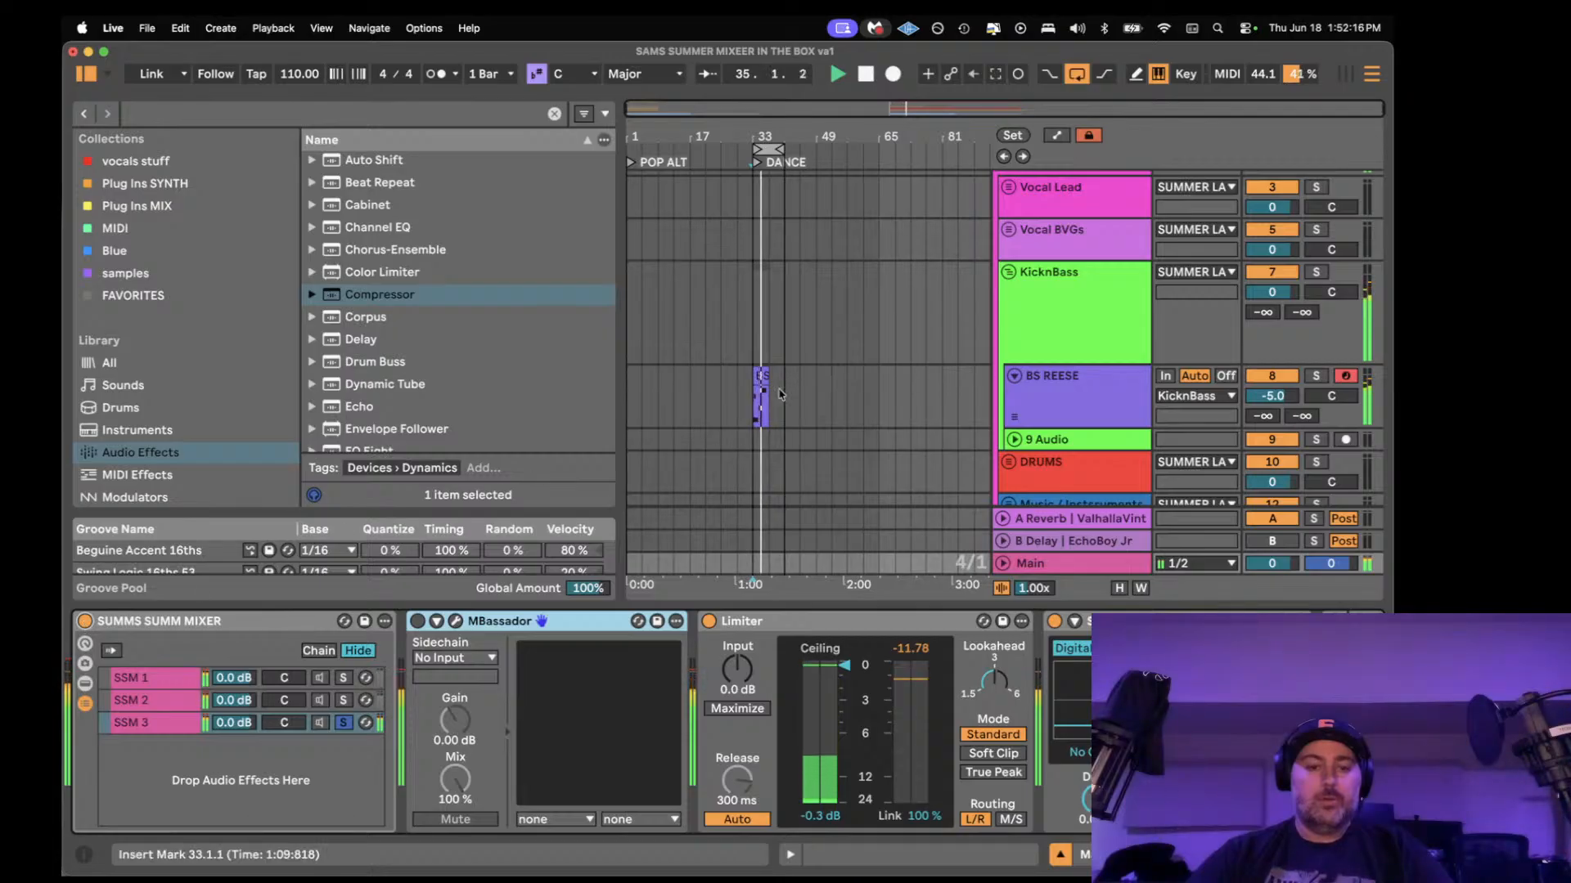
click(238, 722)
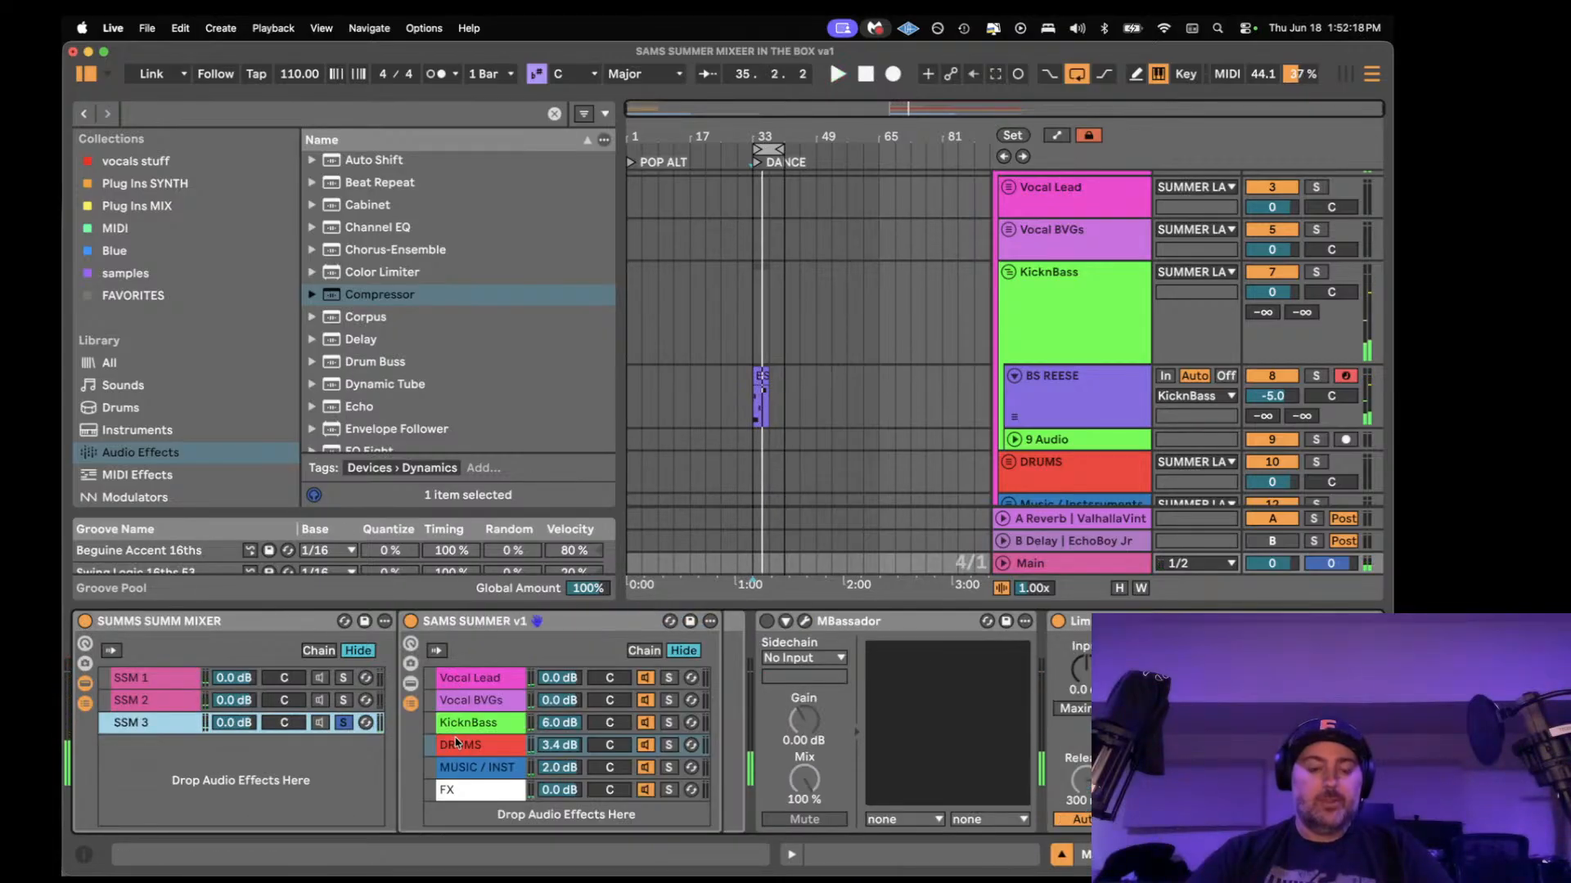
key(space)
click(483, 723)
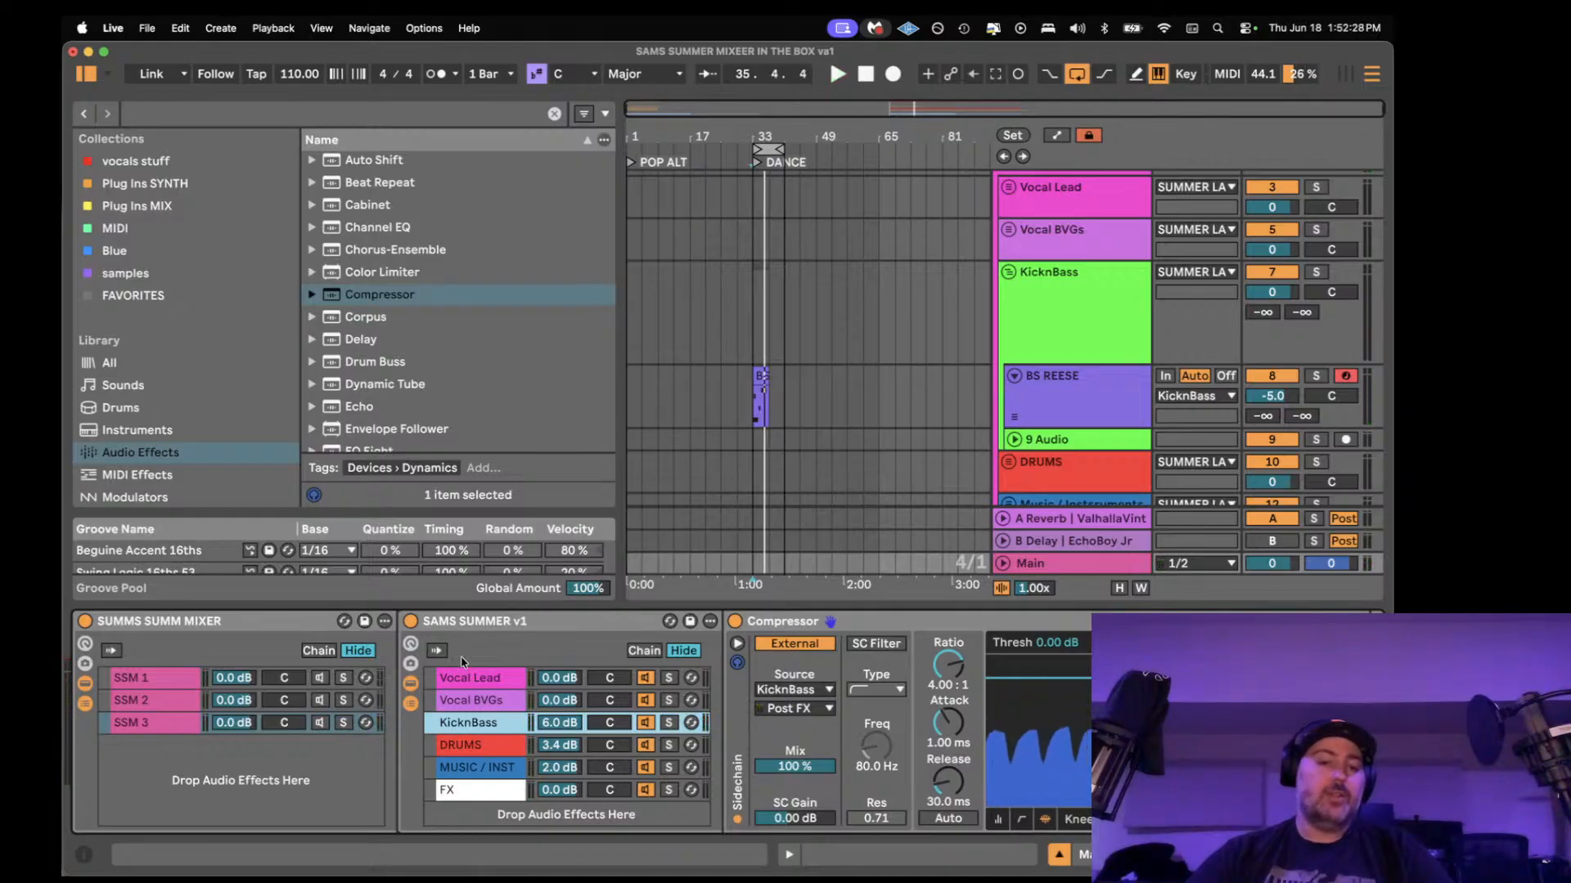
- Examine the sidechained Compressor on the KicknBass chain, then fold and unfold the SAMS SUMMER v1 rack in SSM 3
scroll(491, 622, right, 4)
click(491, 622)
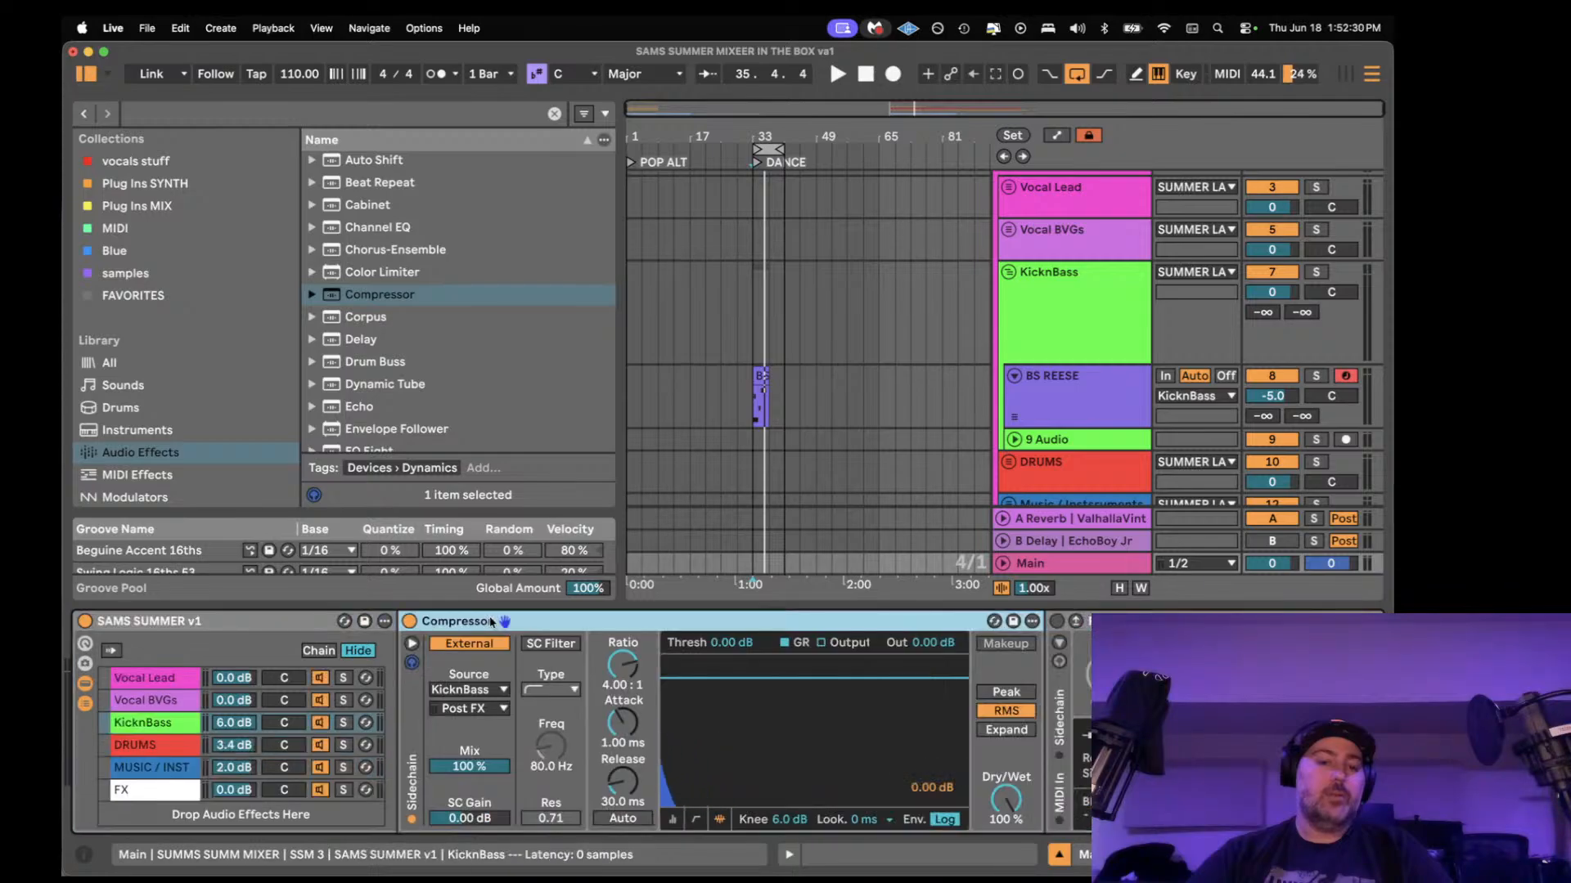
double_click(328, 621)
scroll(345, 628, left, 4)
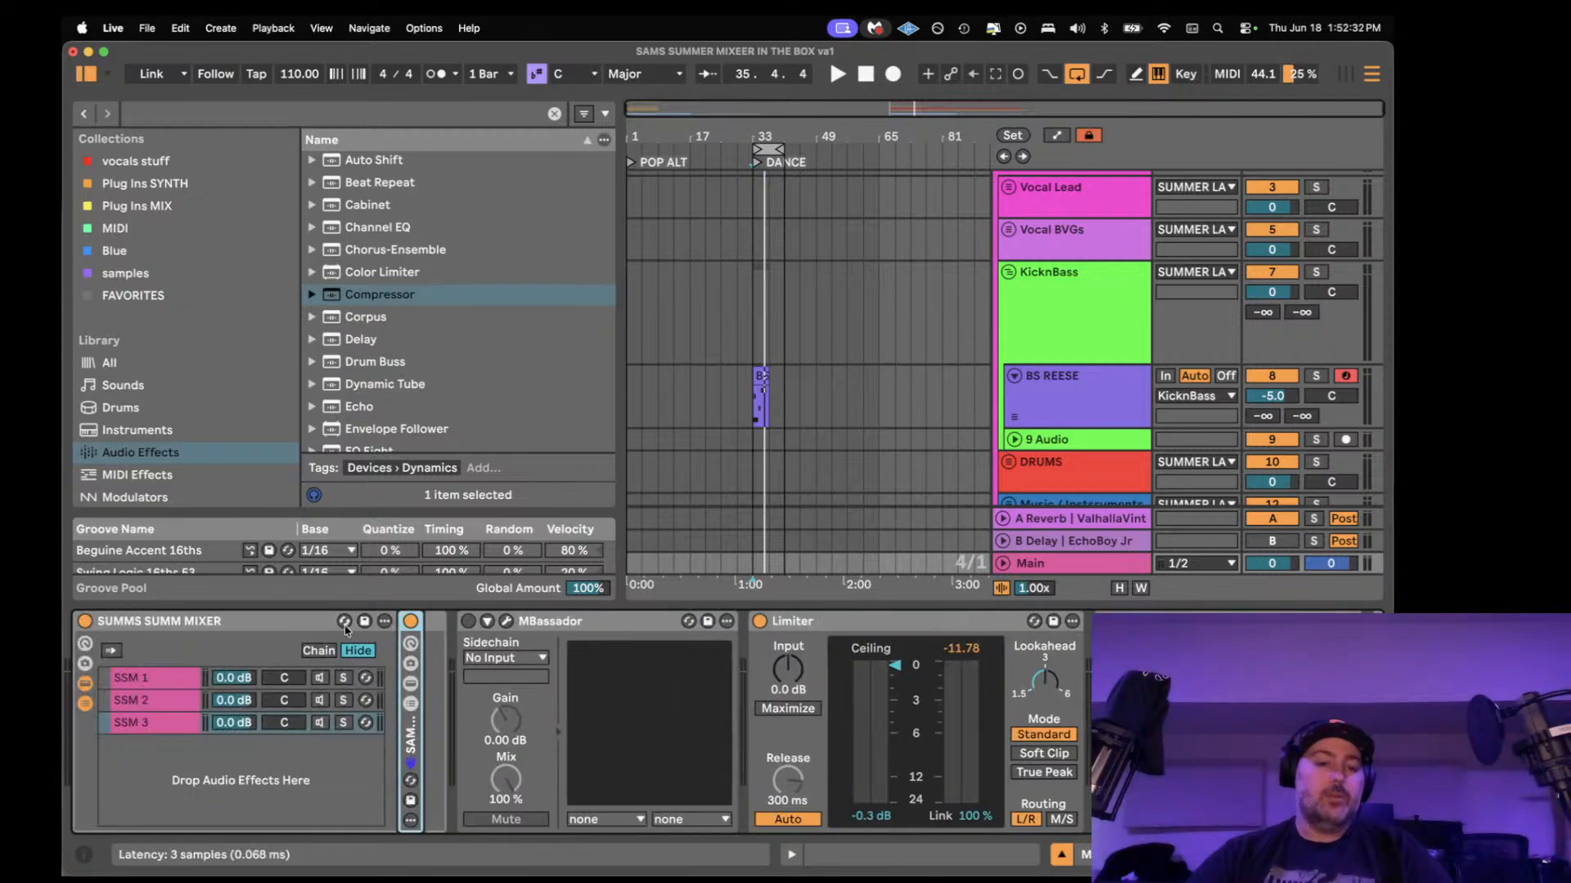
click(172, 722)
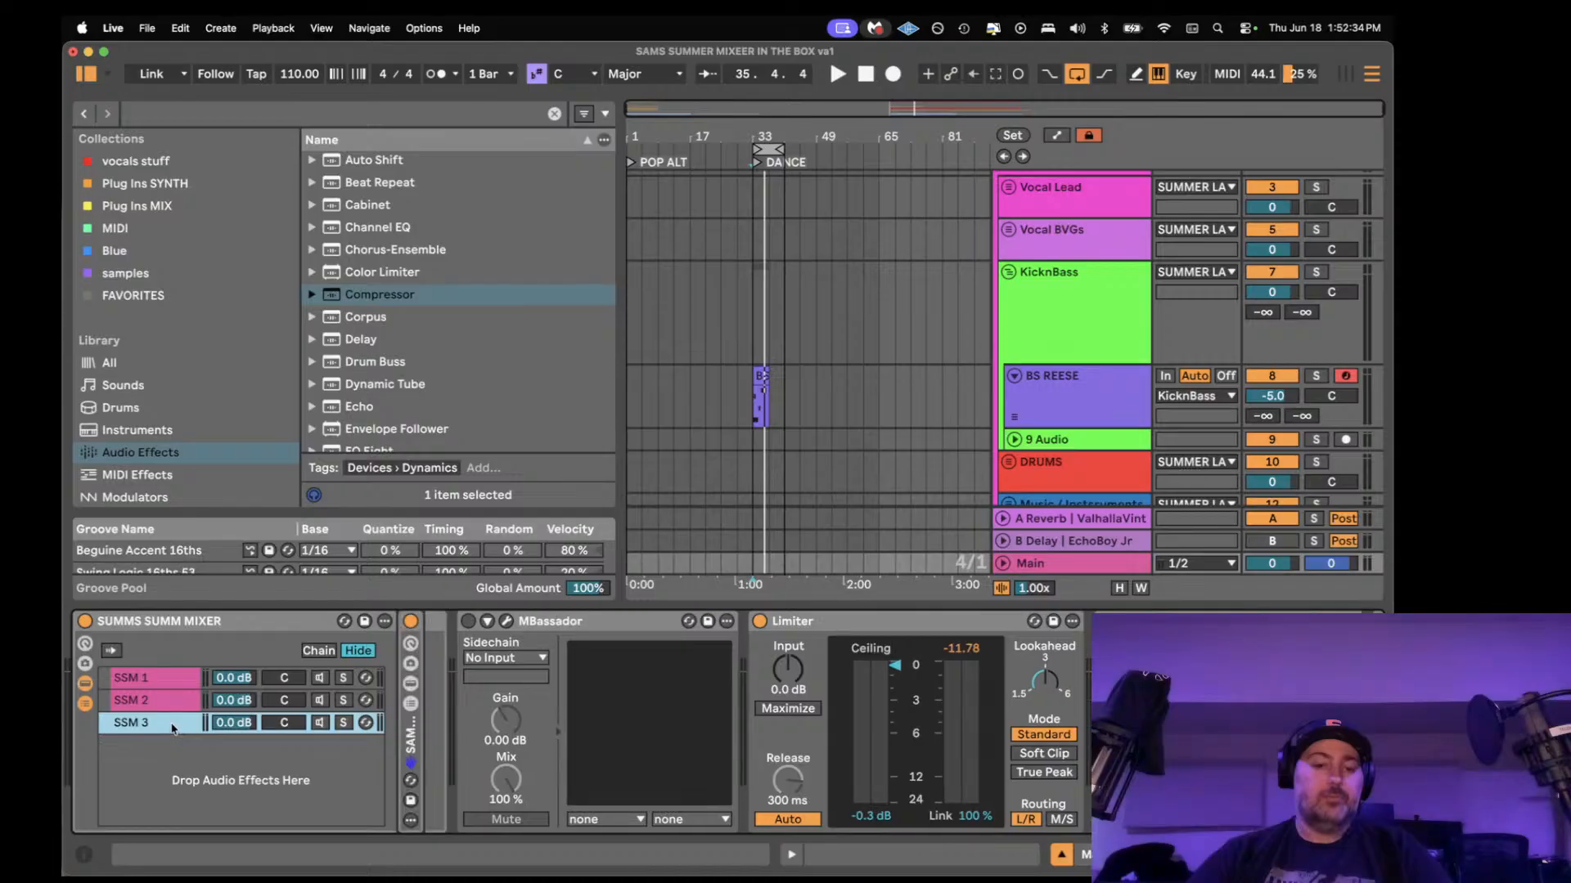
click(410, 704)
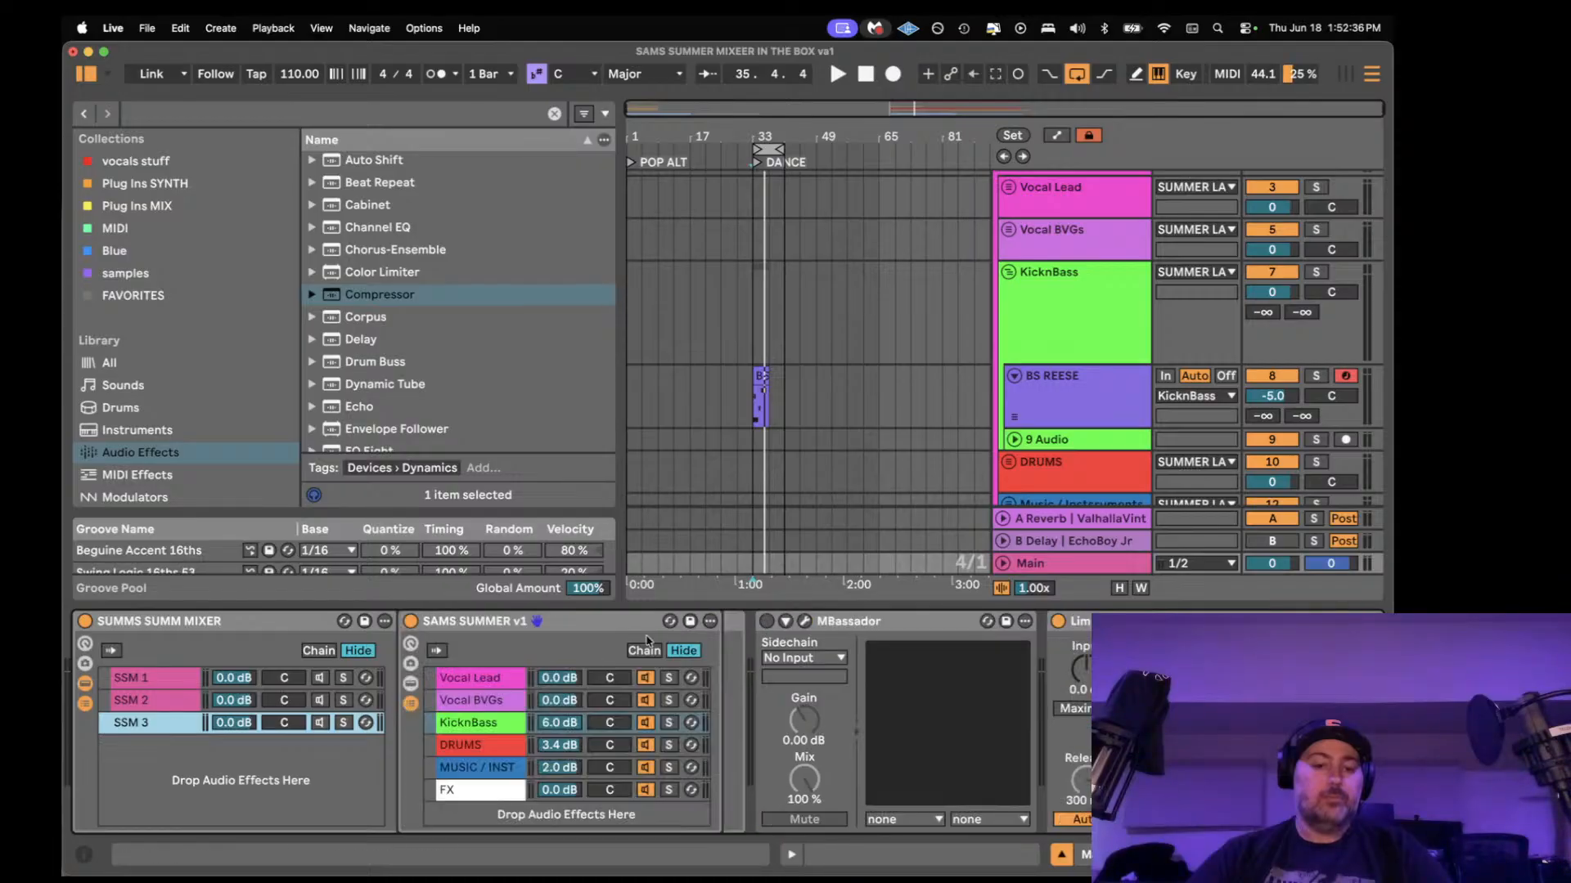
- Compare the contents of the SSM 1, SSM 2 and SSM 3 chains in the SUMMS SUMM MIXER rack
click(173, 685)
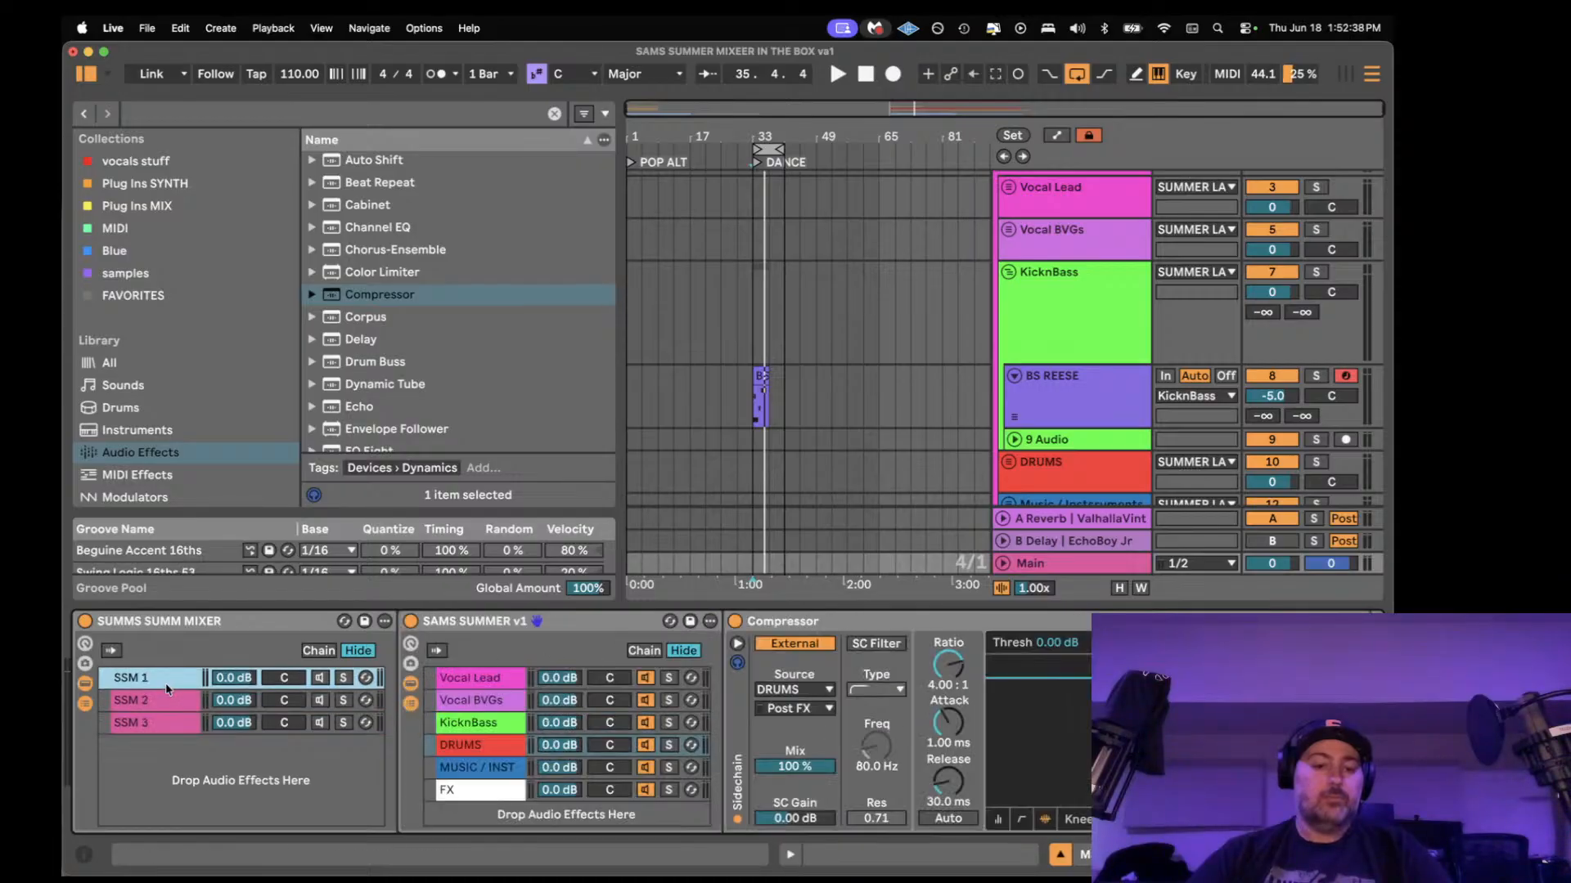
click(165, 725)
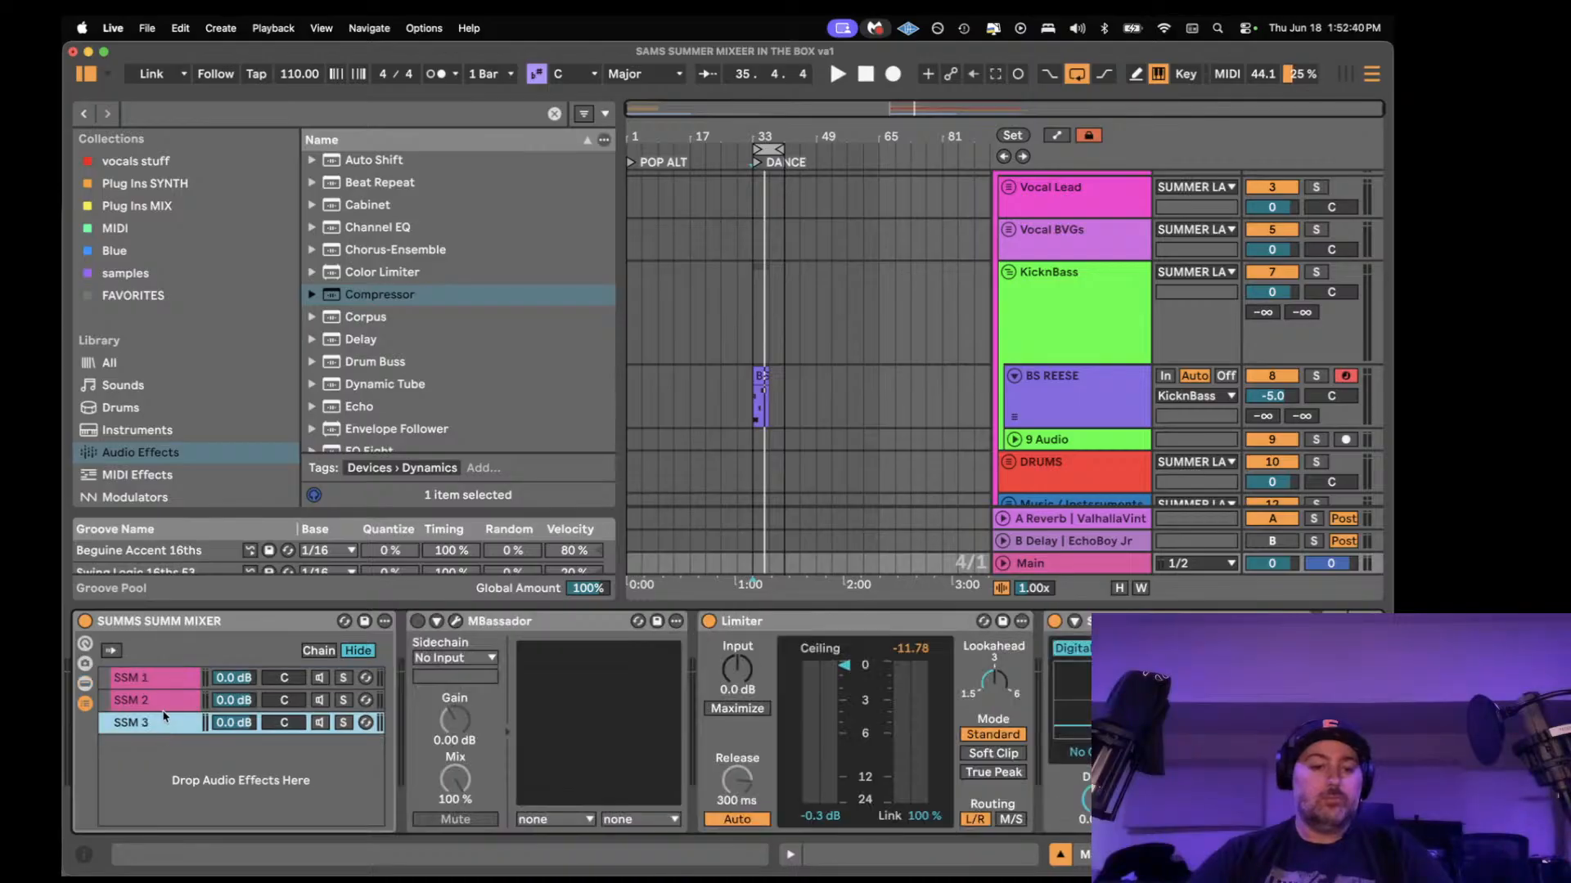
click(164, 703)
click(160, 686)
double_click(169, 724)
click(163, 699)
click(165, 723)
click(161, 689)
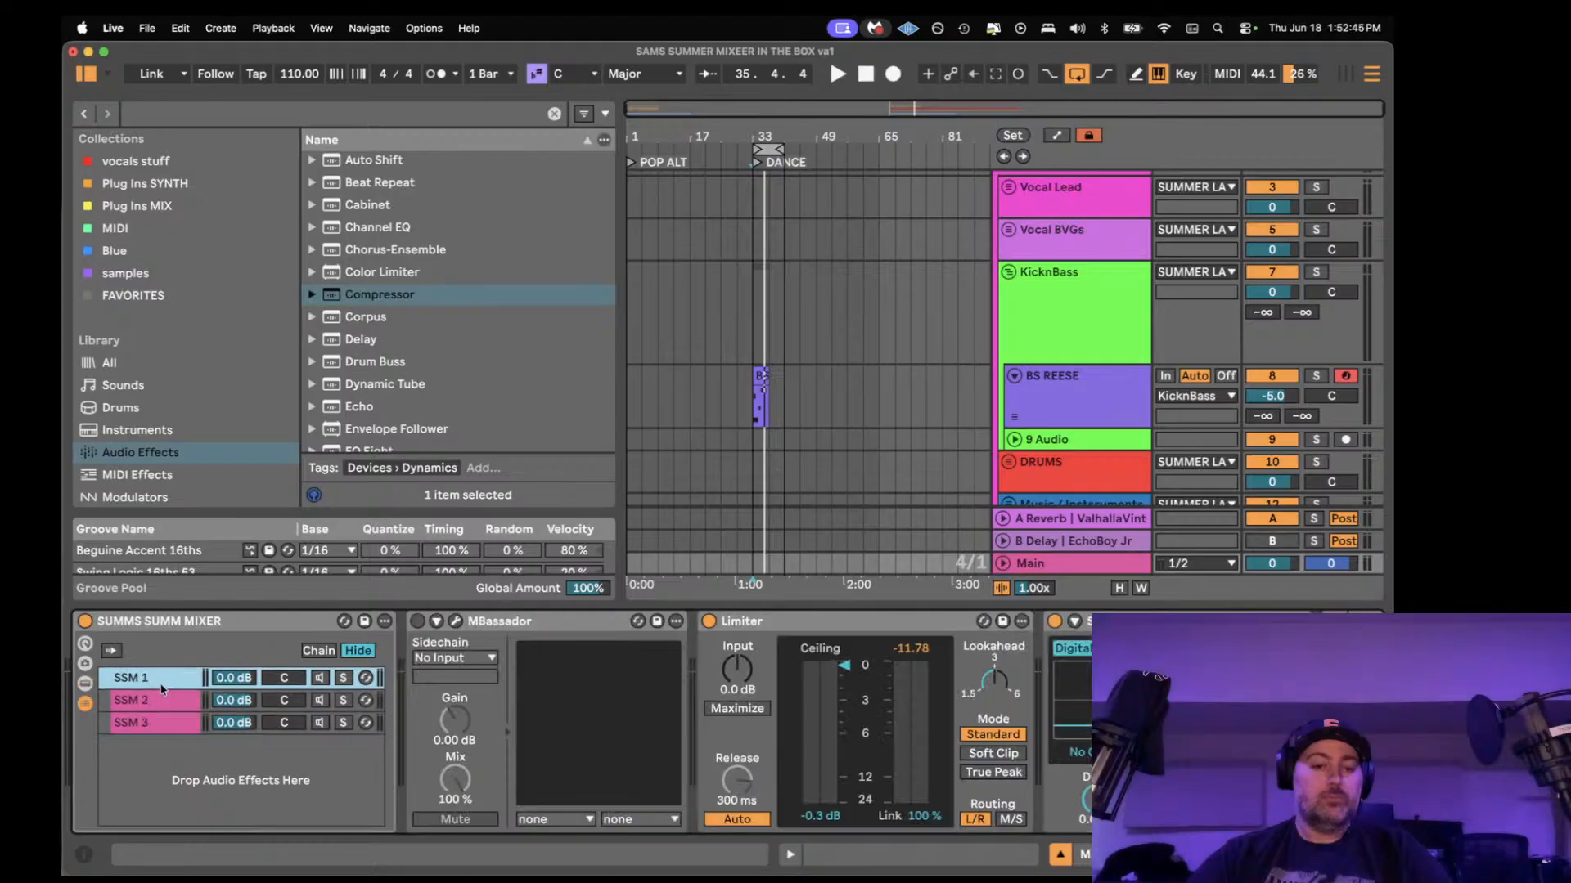
- Deactivate the SUMMS SUMM MIXER rack and hide the device view while playing the DANCE section from bar 33
click(85, 622)
key(space)
scroll(1006, 414, down, 2)
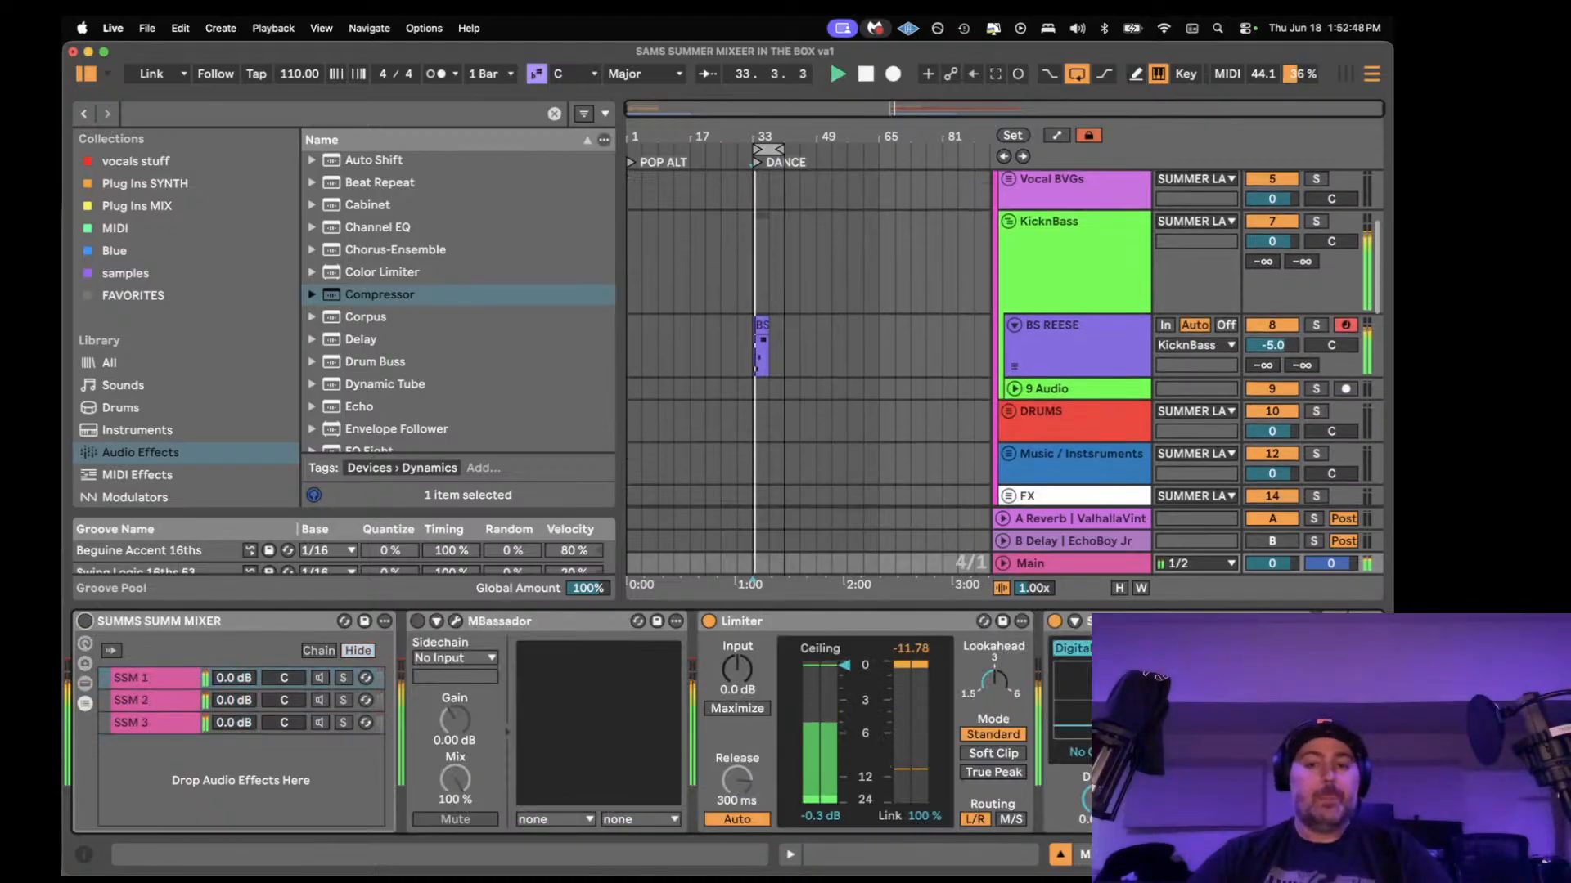
click(1058, 856)
scroll(1016, 393, up, 1)
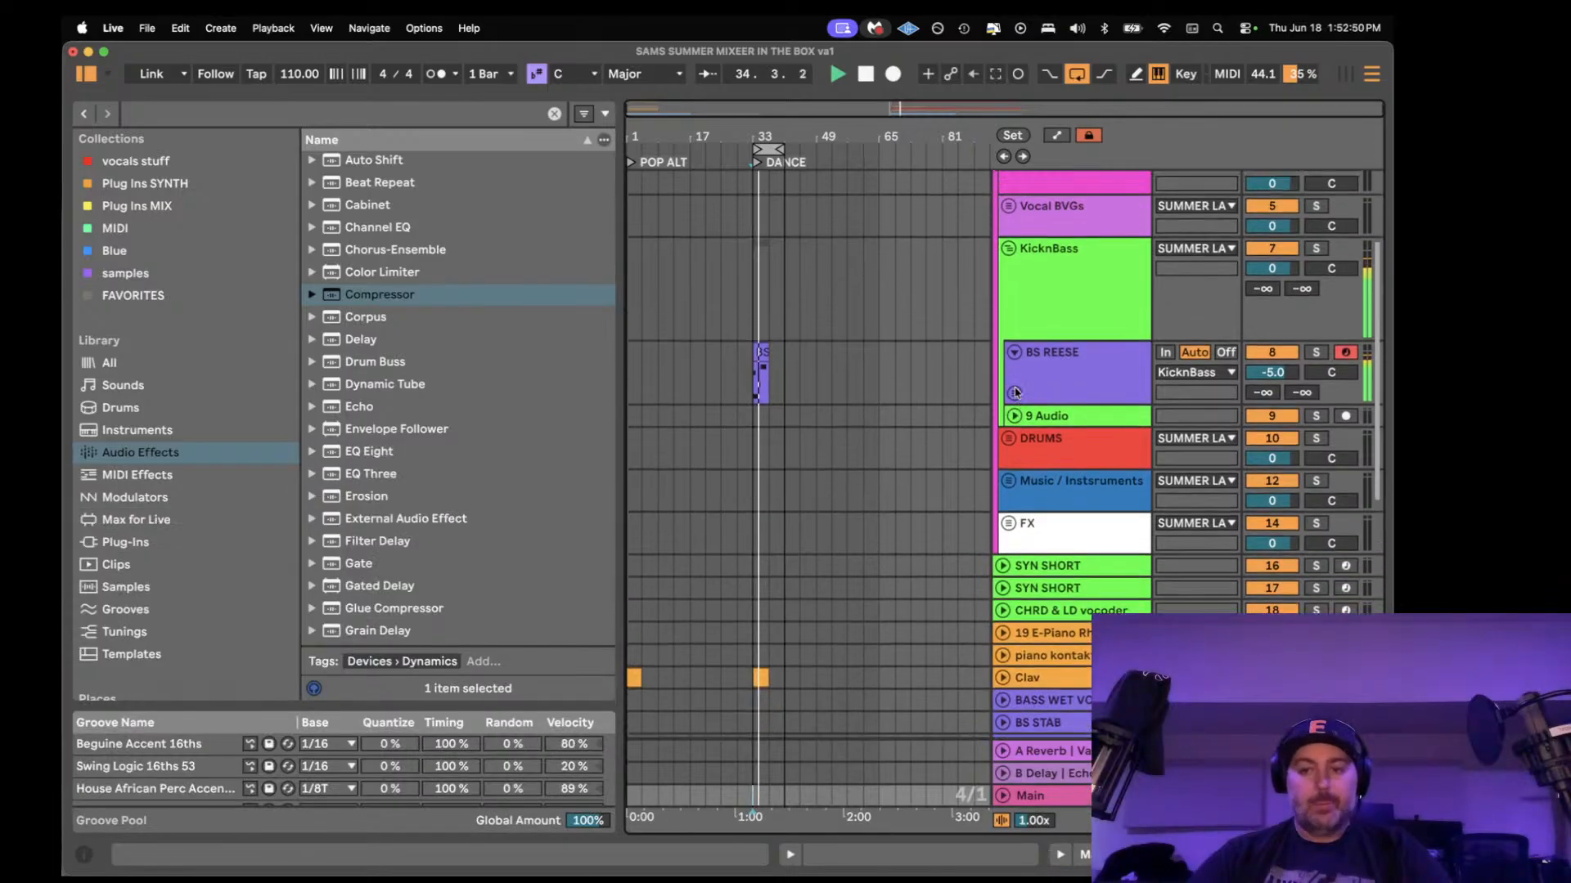
scroll(1015, 392, up, 2)
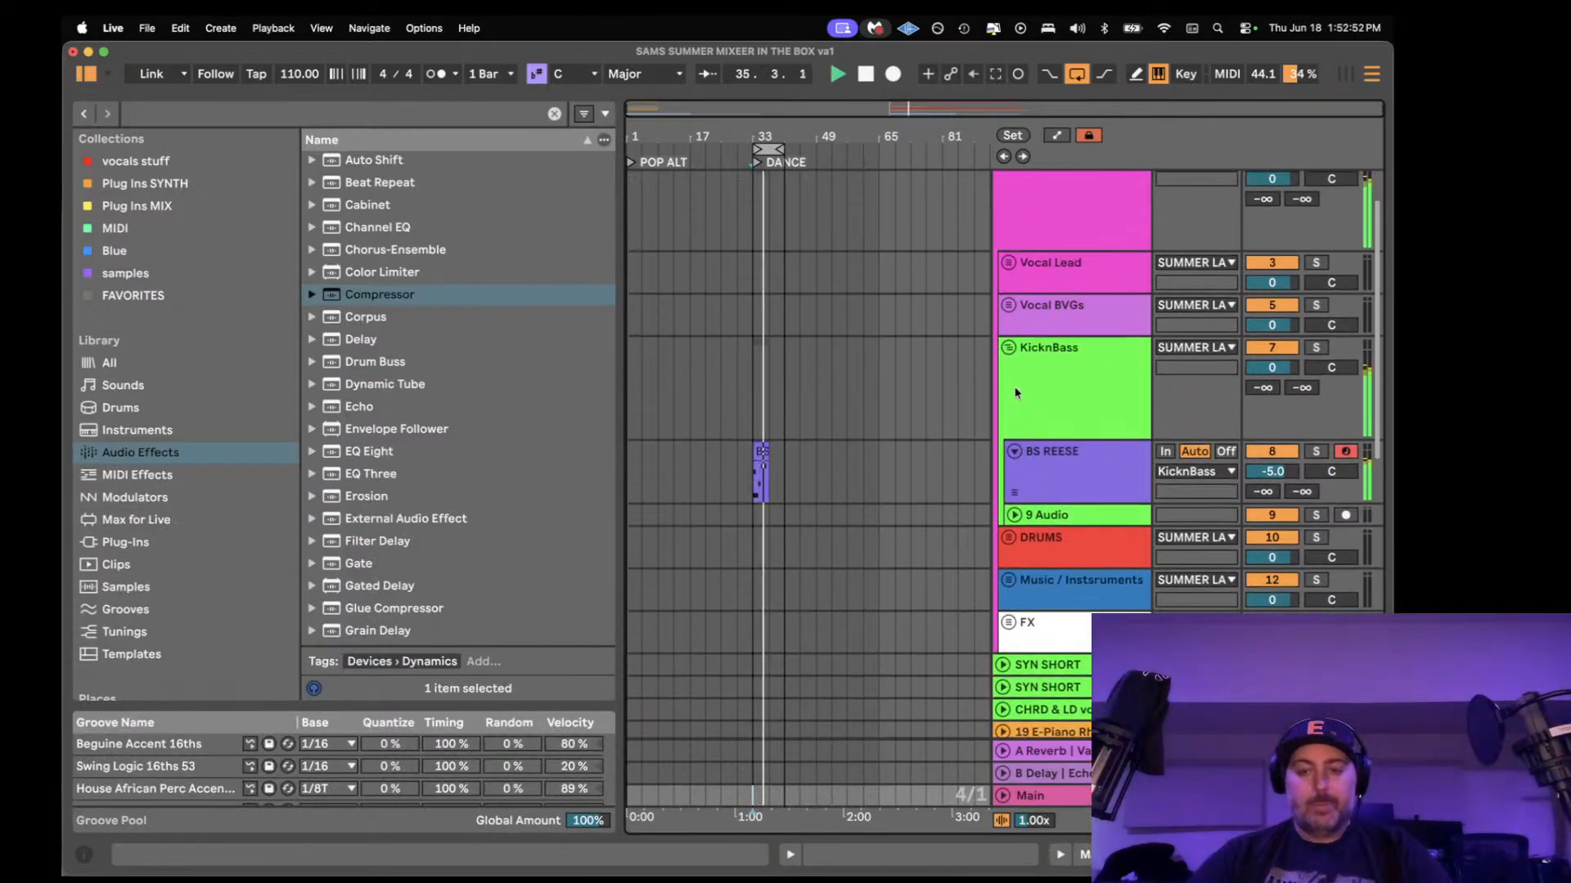
scroll(1015, 393, up, 1)
scroll(1015, 393, down, 2)
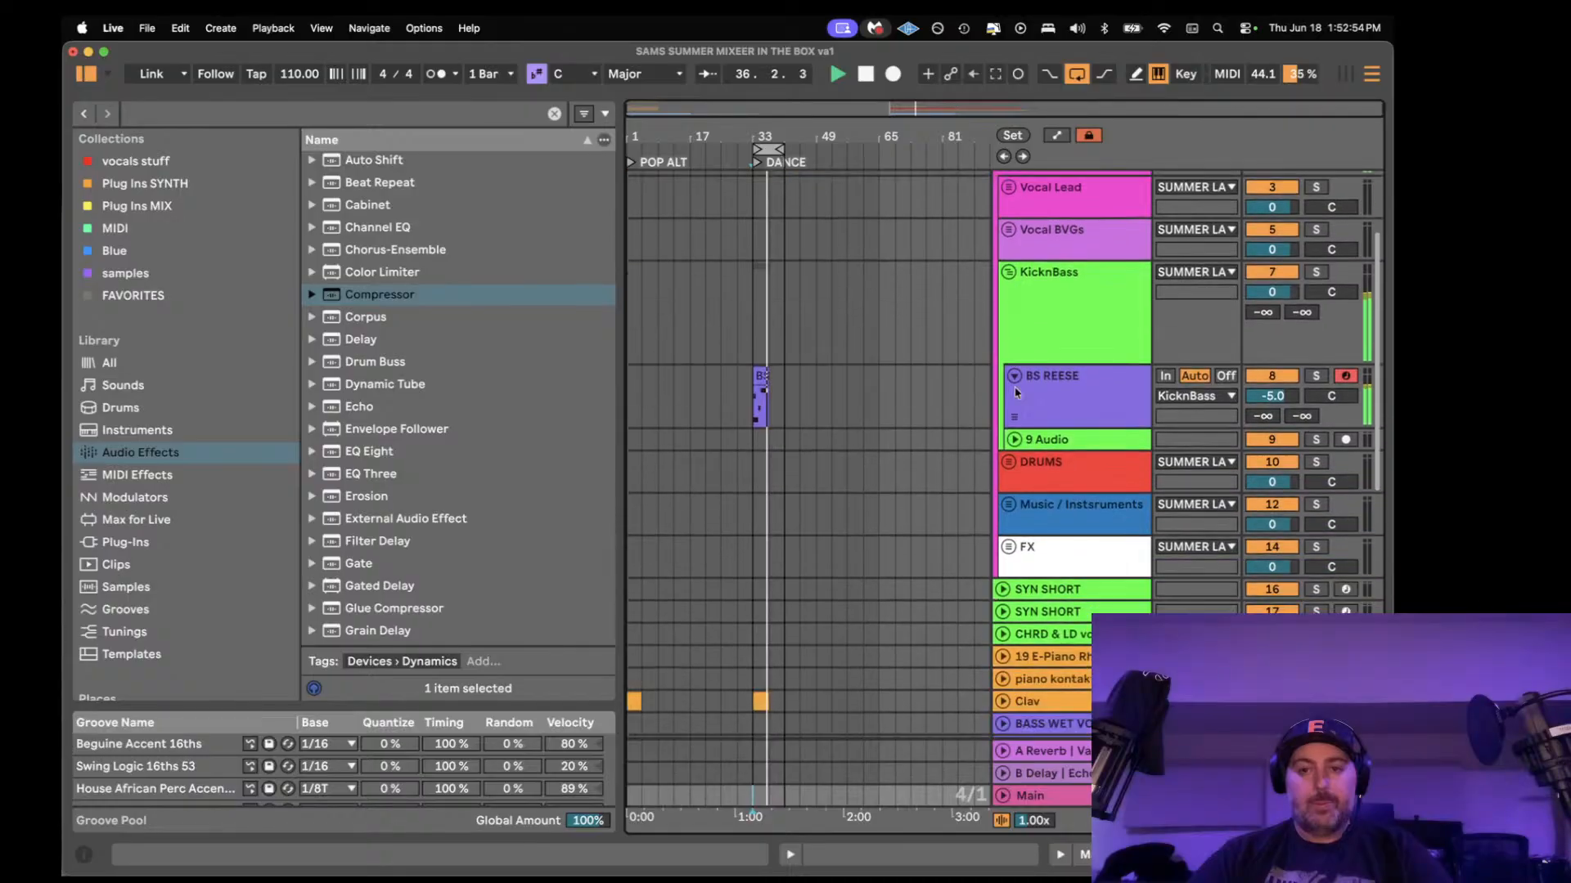
scroll(1016, 393, down, 1)
- Move BS REESE out of the KicknBass group to between BS 808 and SUB, and play from bar 33
click(1038, 347)
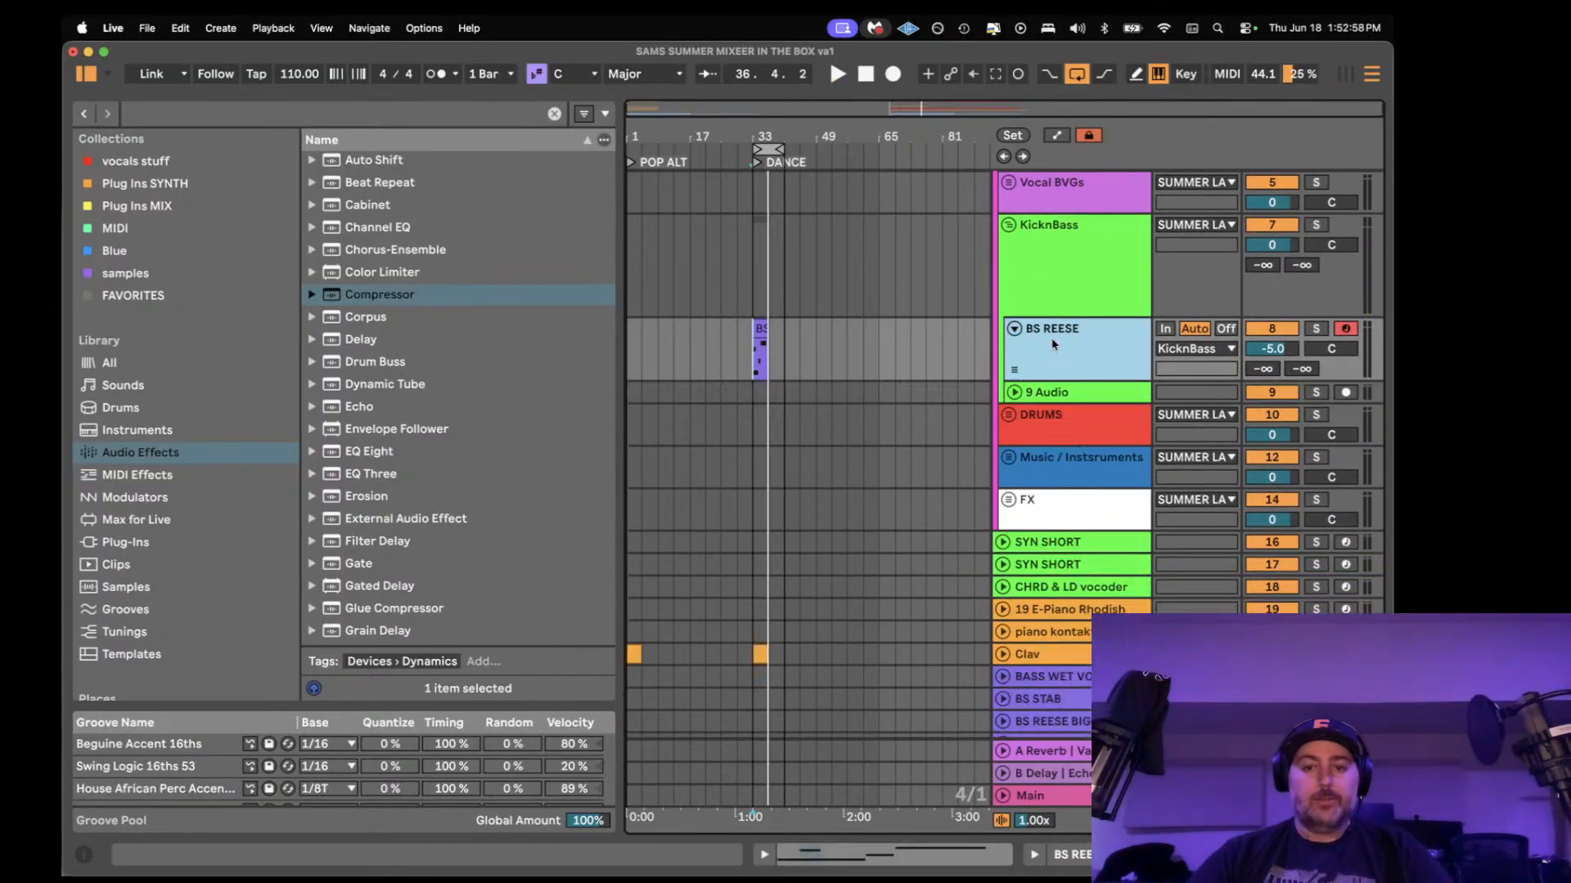
scroll(1088, 676, down, 2)
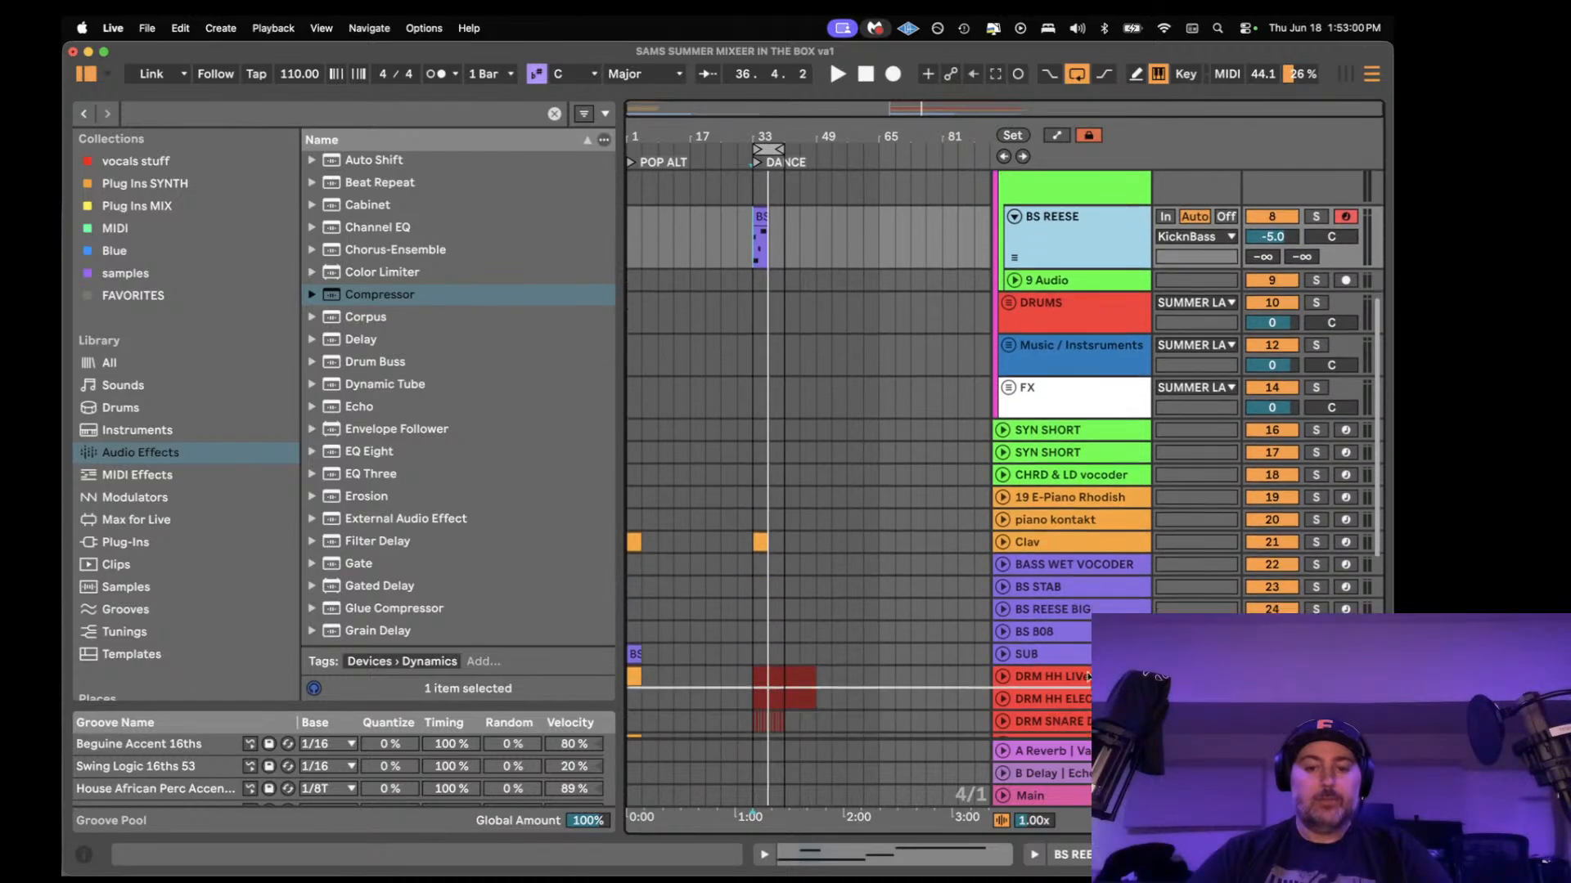
drag(1088, 676, 1068, 644)
key(space)
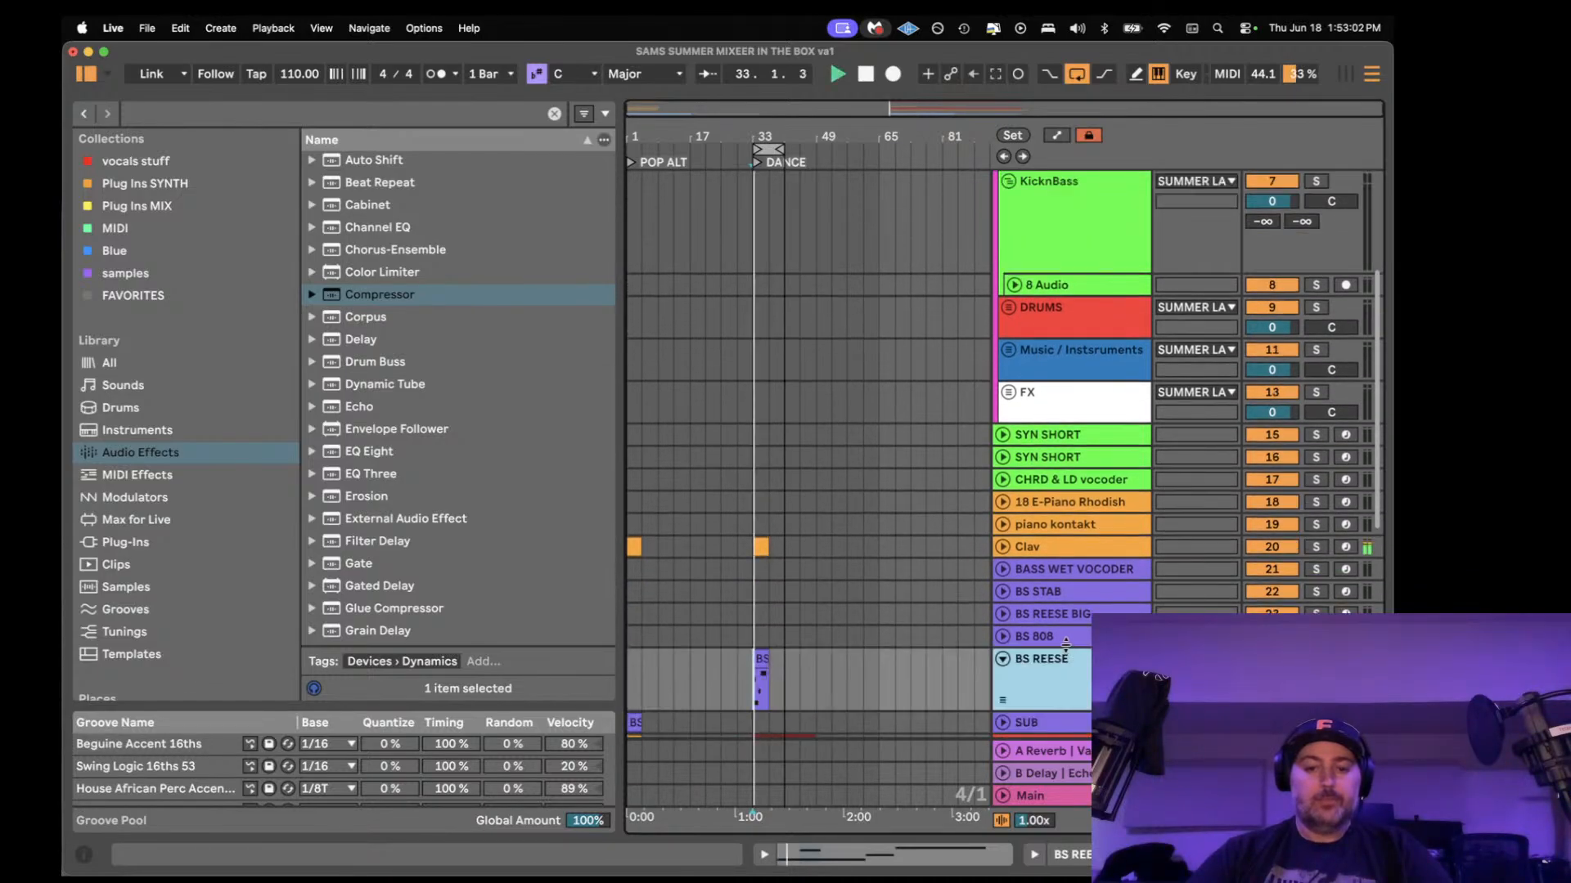
click(755, 686)
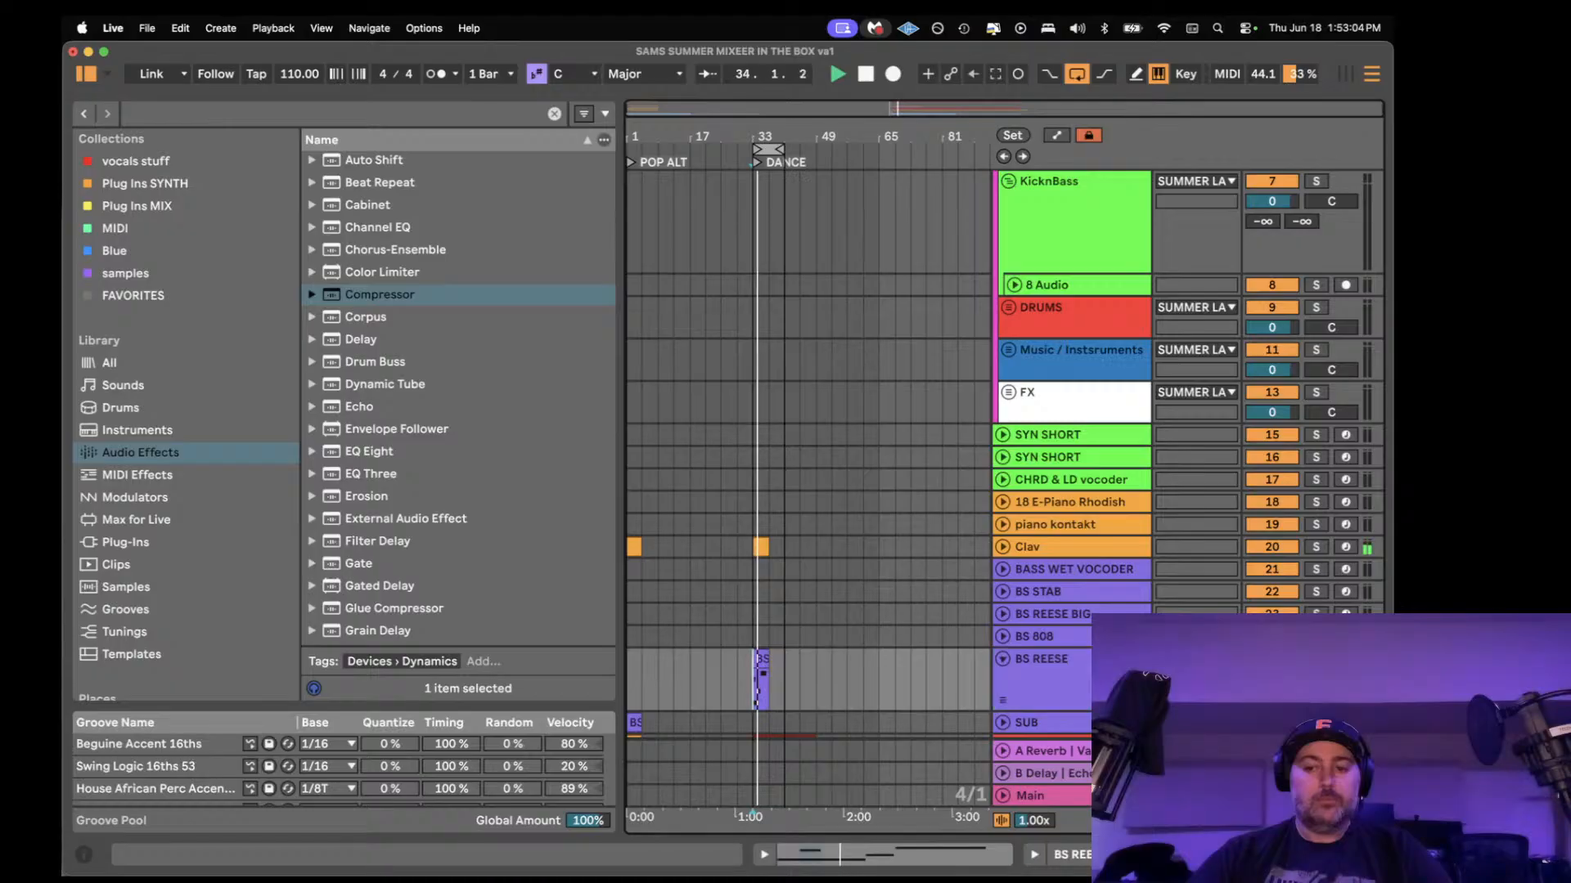
- Reduce the BS REESE track to its minimum height, place the insert marker at bar 33, and save the set
scroll(710, 573, down, 5)
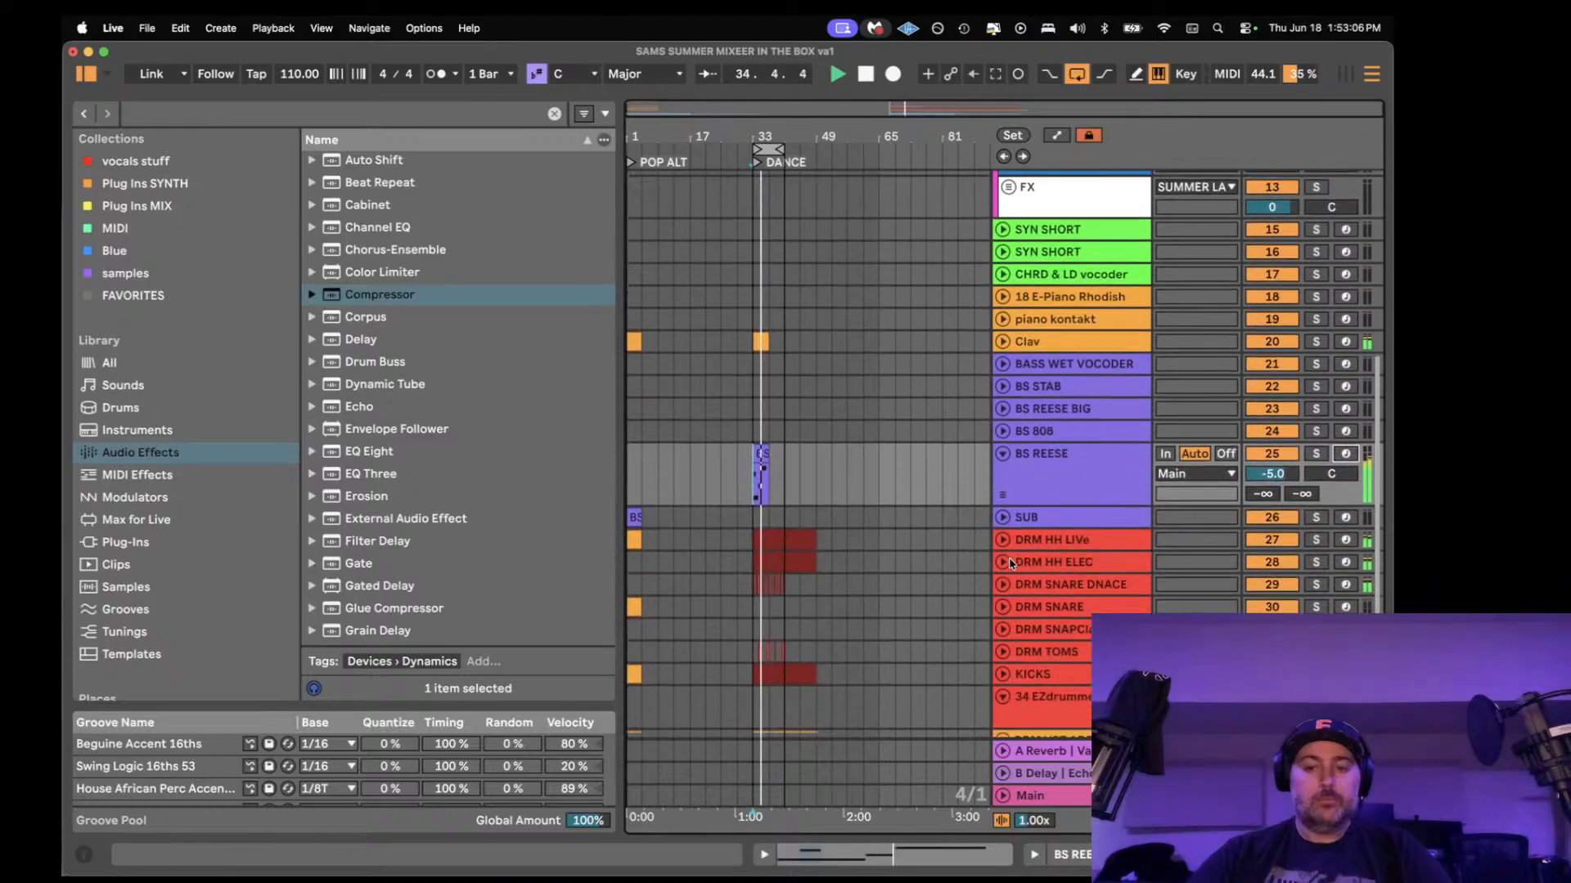
drag(1023, 485, 1023, 442)
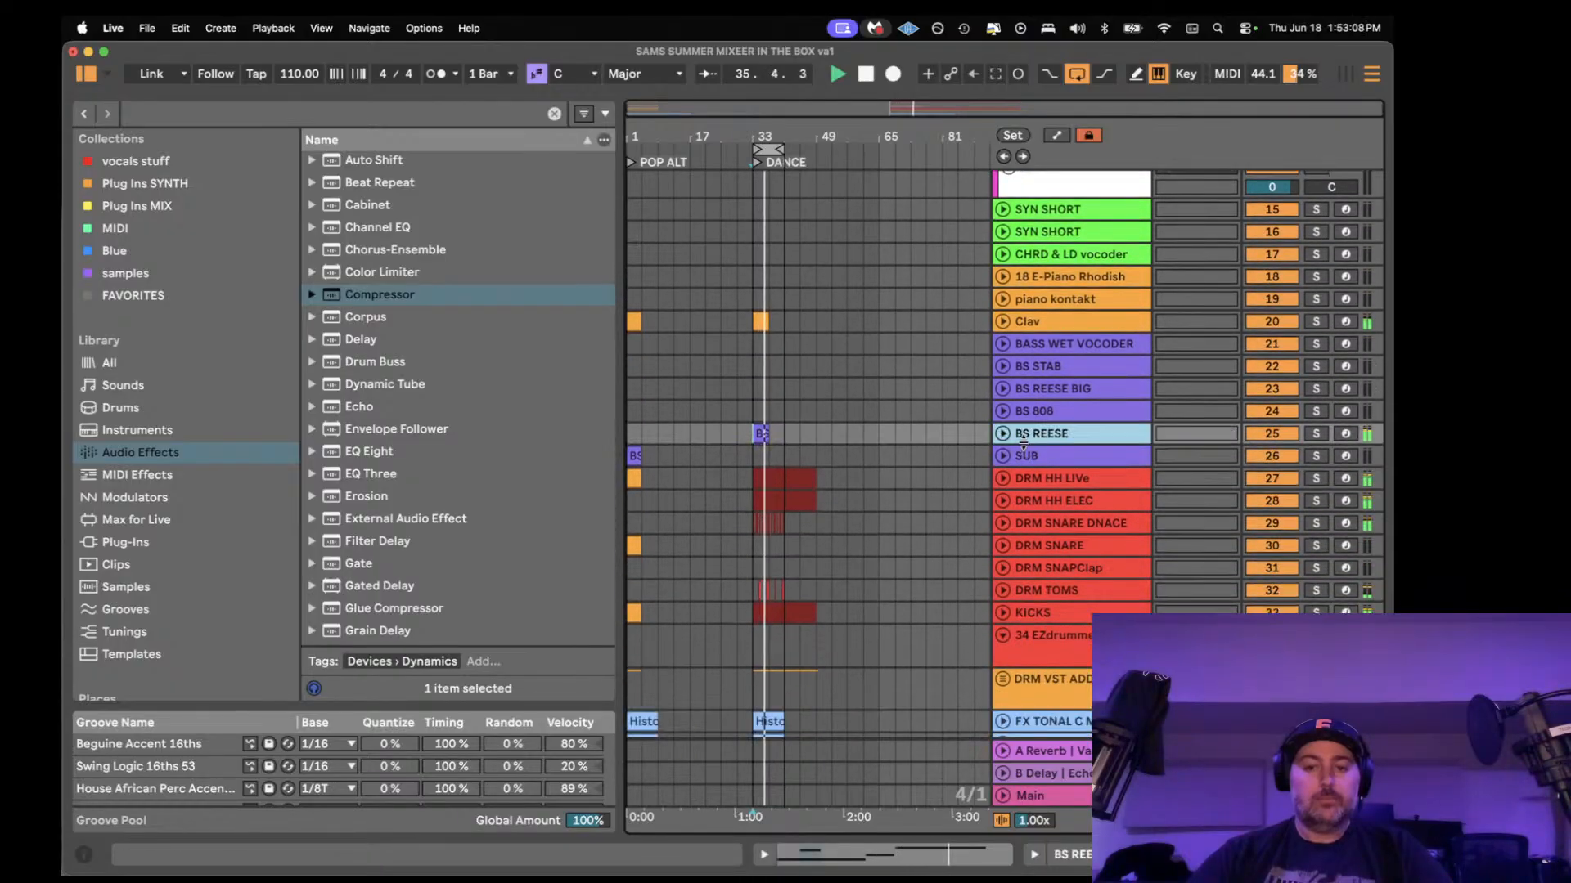
click(754, 415)
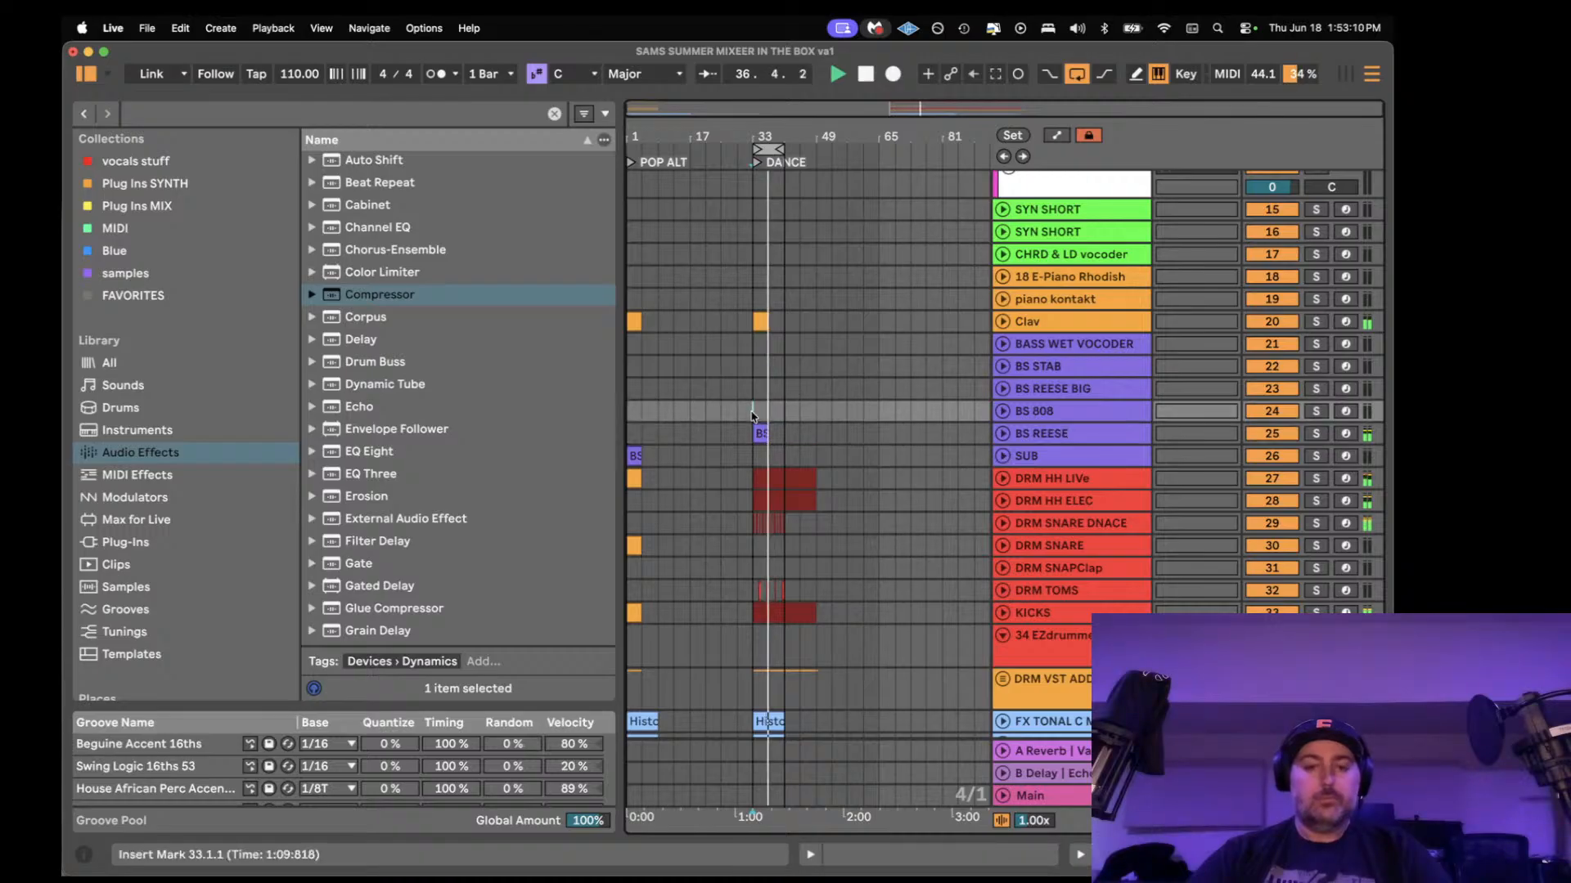
key(super+s)
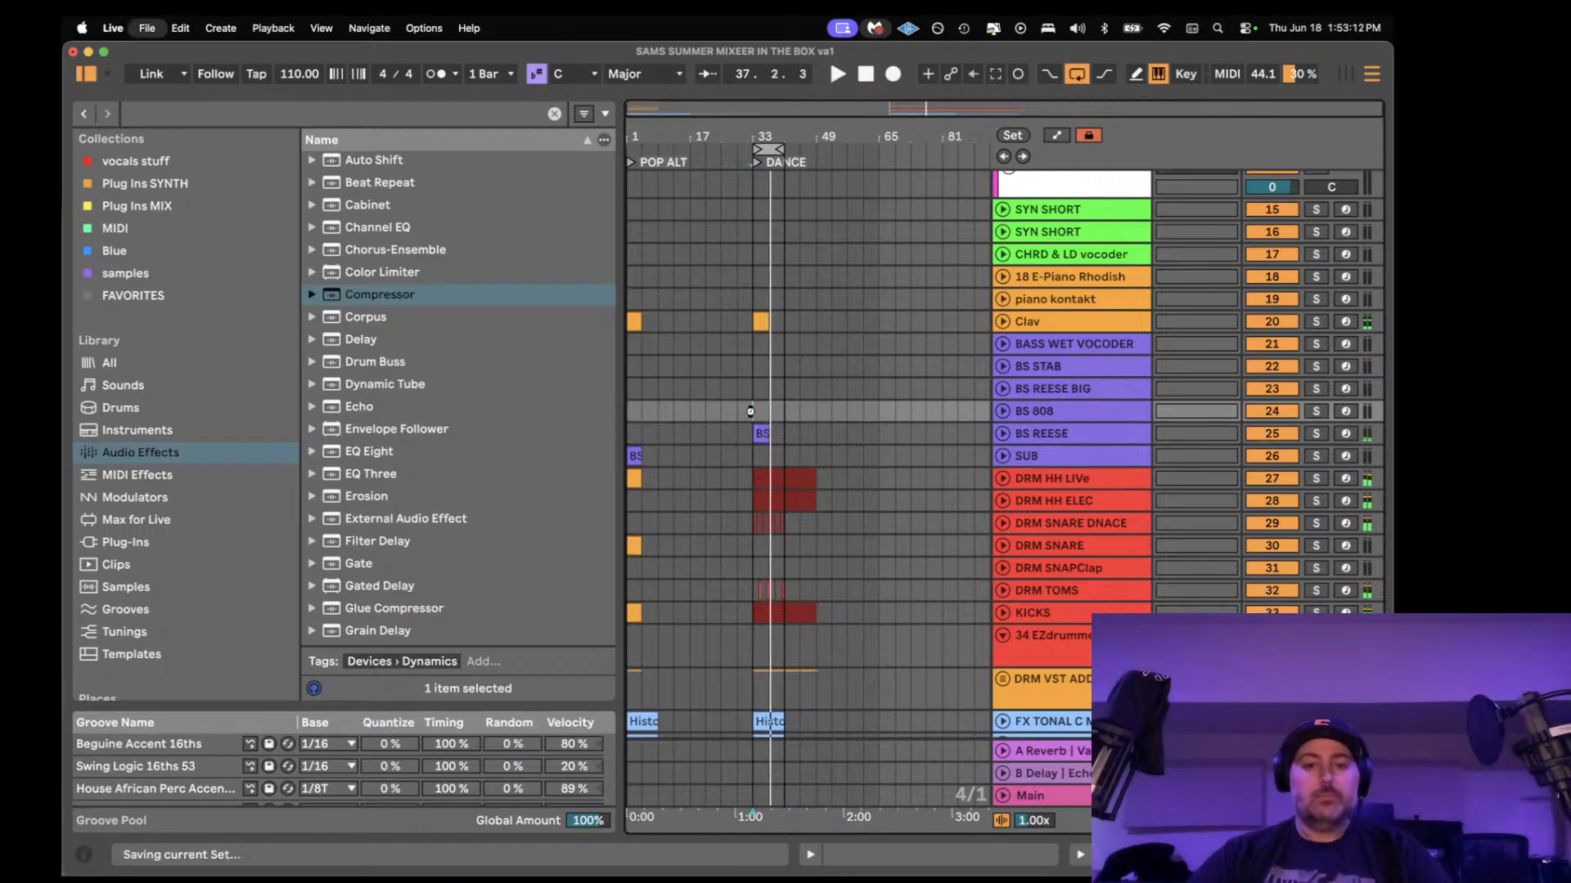
- Fold the KicknBass and SUMMER LAND groups and deactivate the SUMMER LAND group track
scroll(805, 413, up, 5)
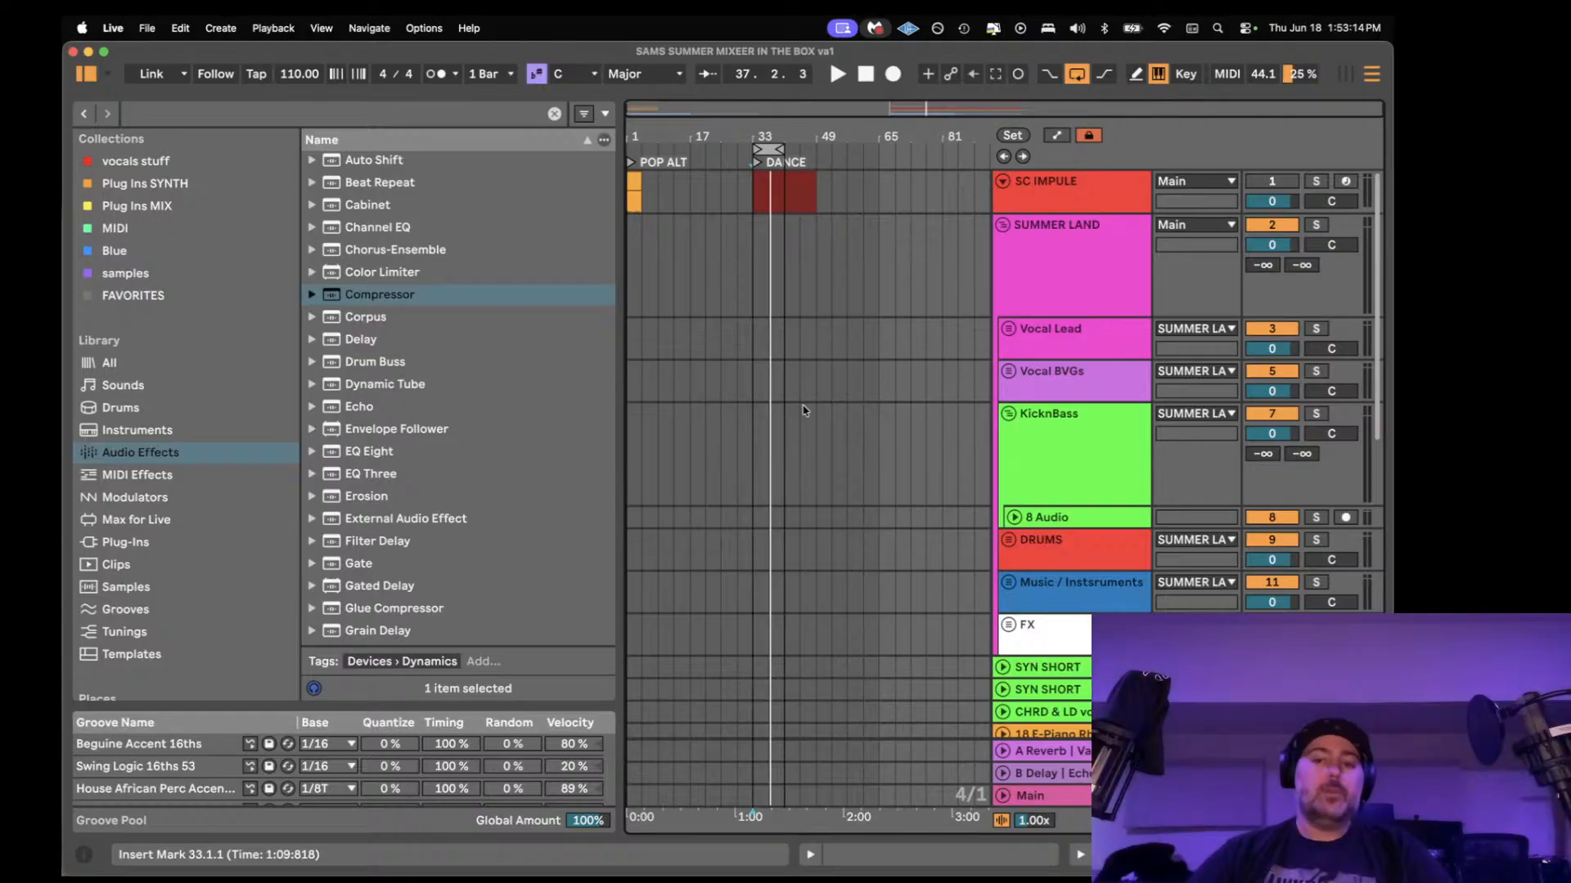
click(1009, 413)
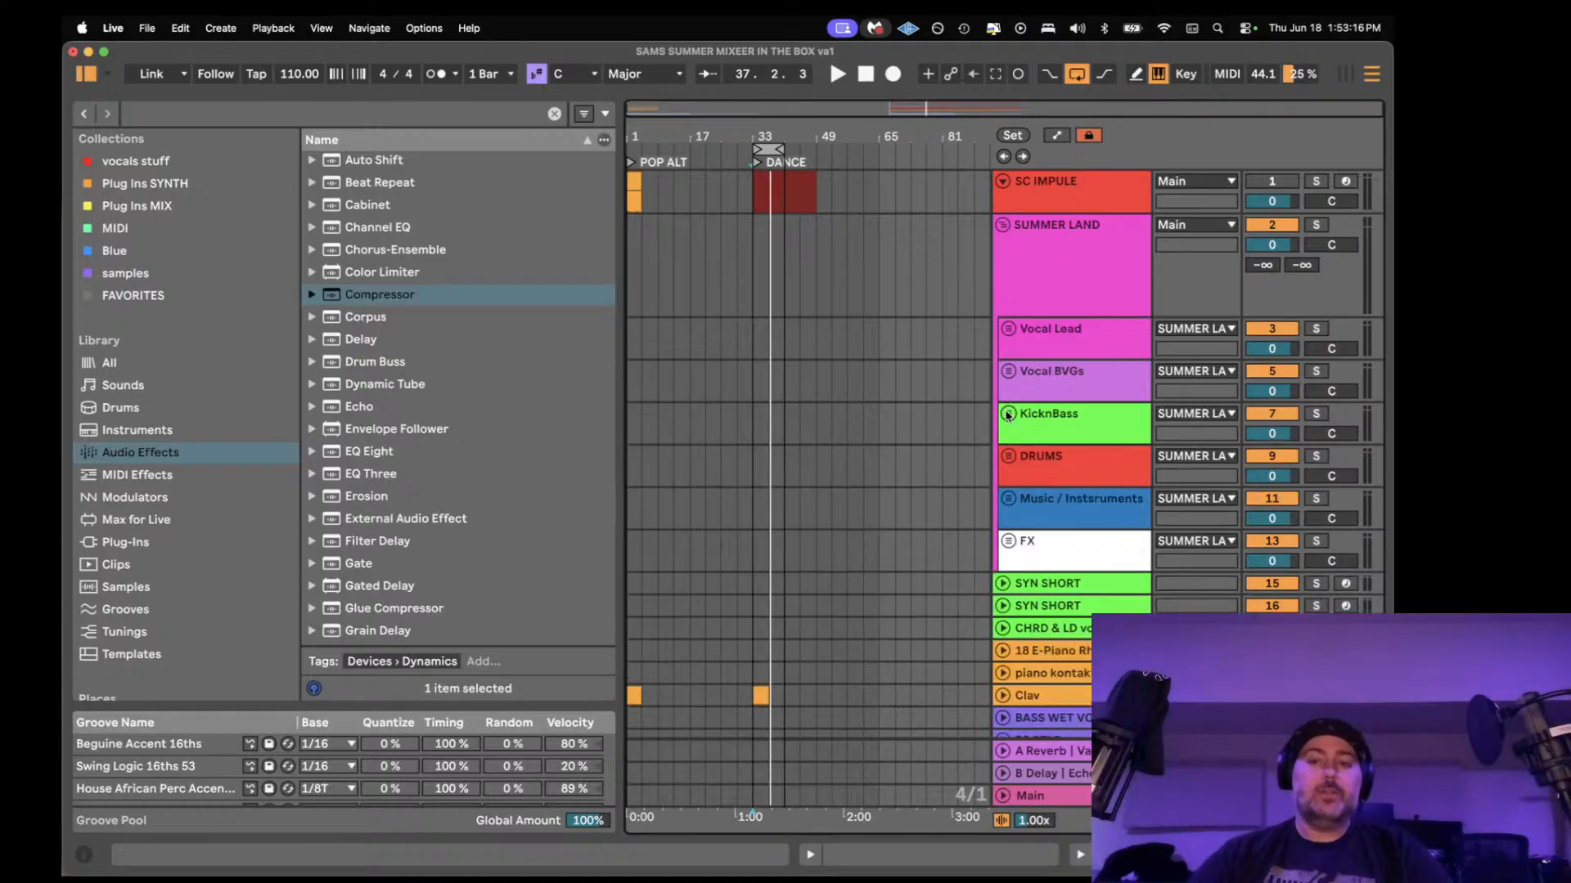
click(1004, 224)
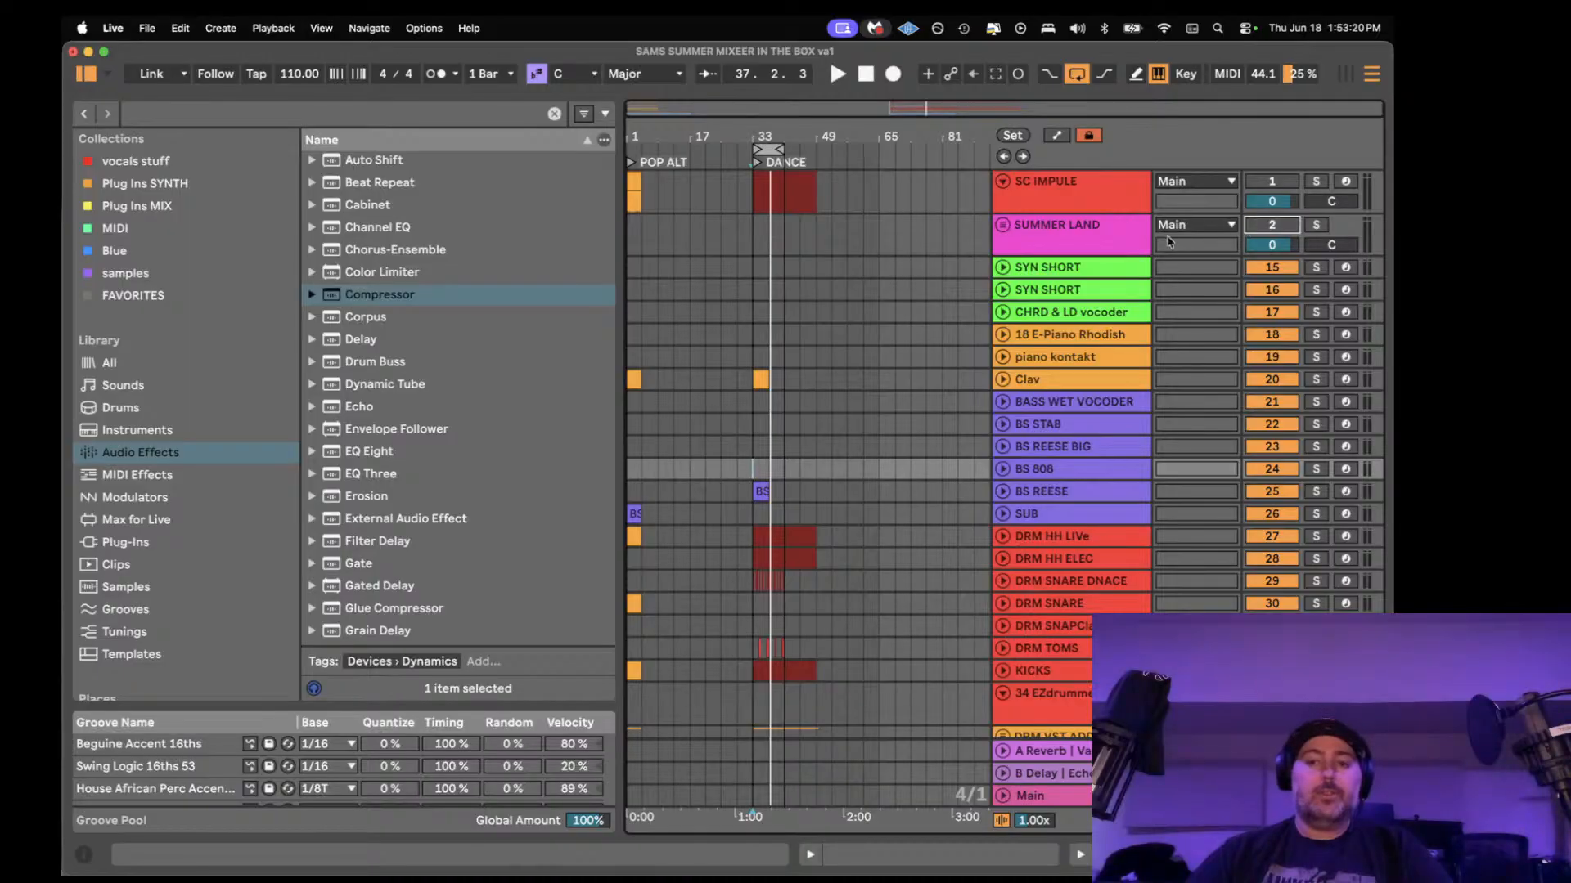
- Play from bar 33 with SUMMER LAND deactivated, check the Main track's device chain, and hide the device view
click(754, 236)
key(space)
click(1213, 254)
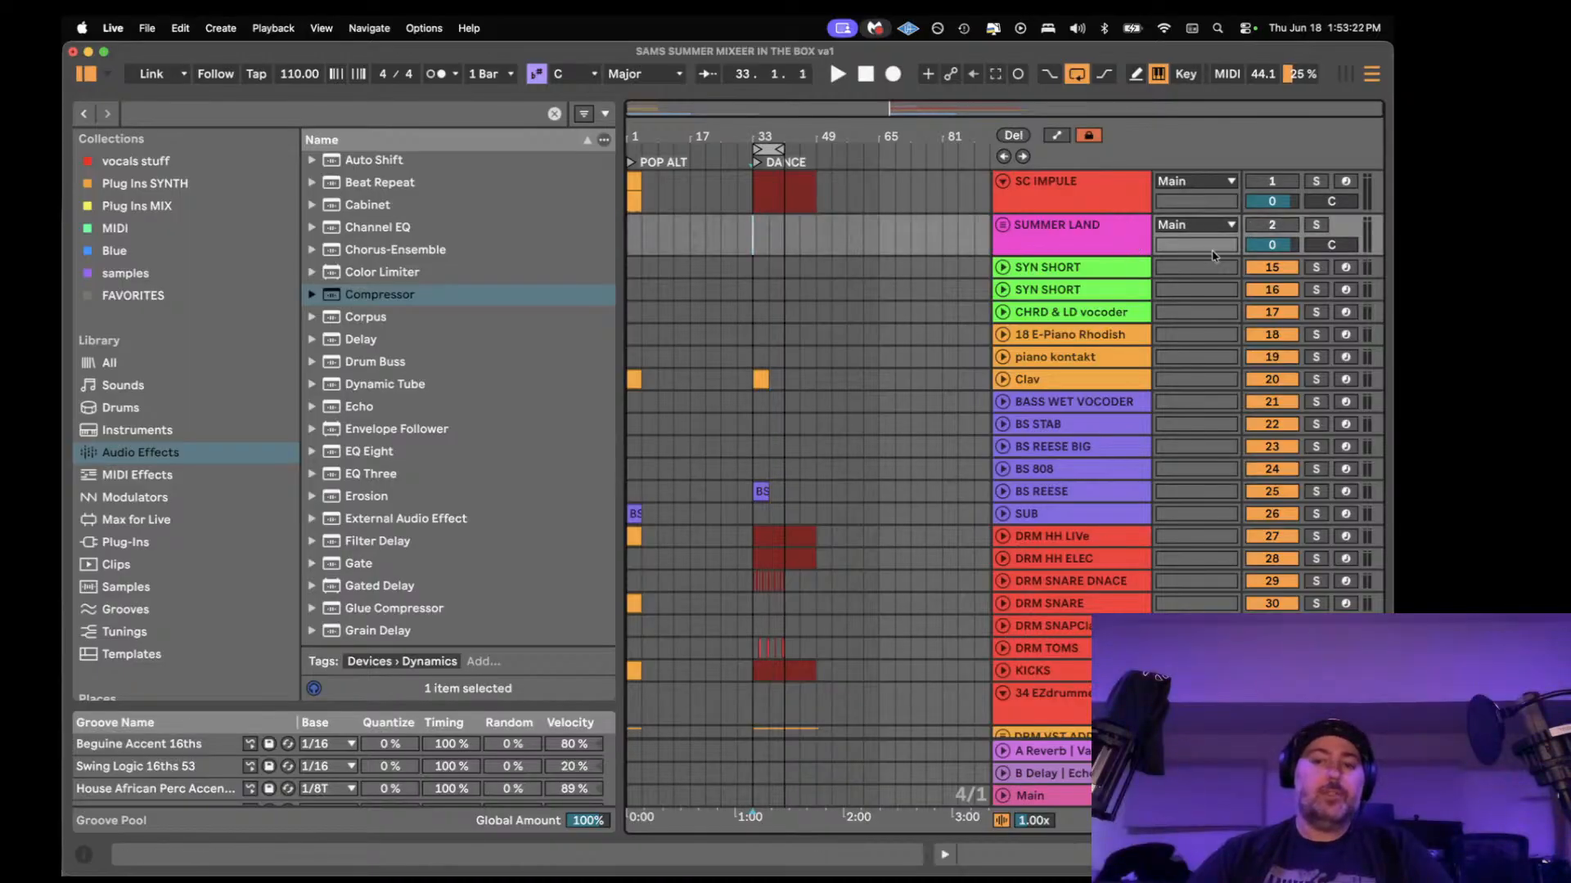
key(space)
click(1062, 795)
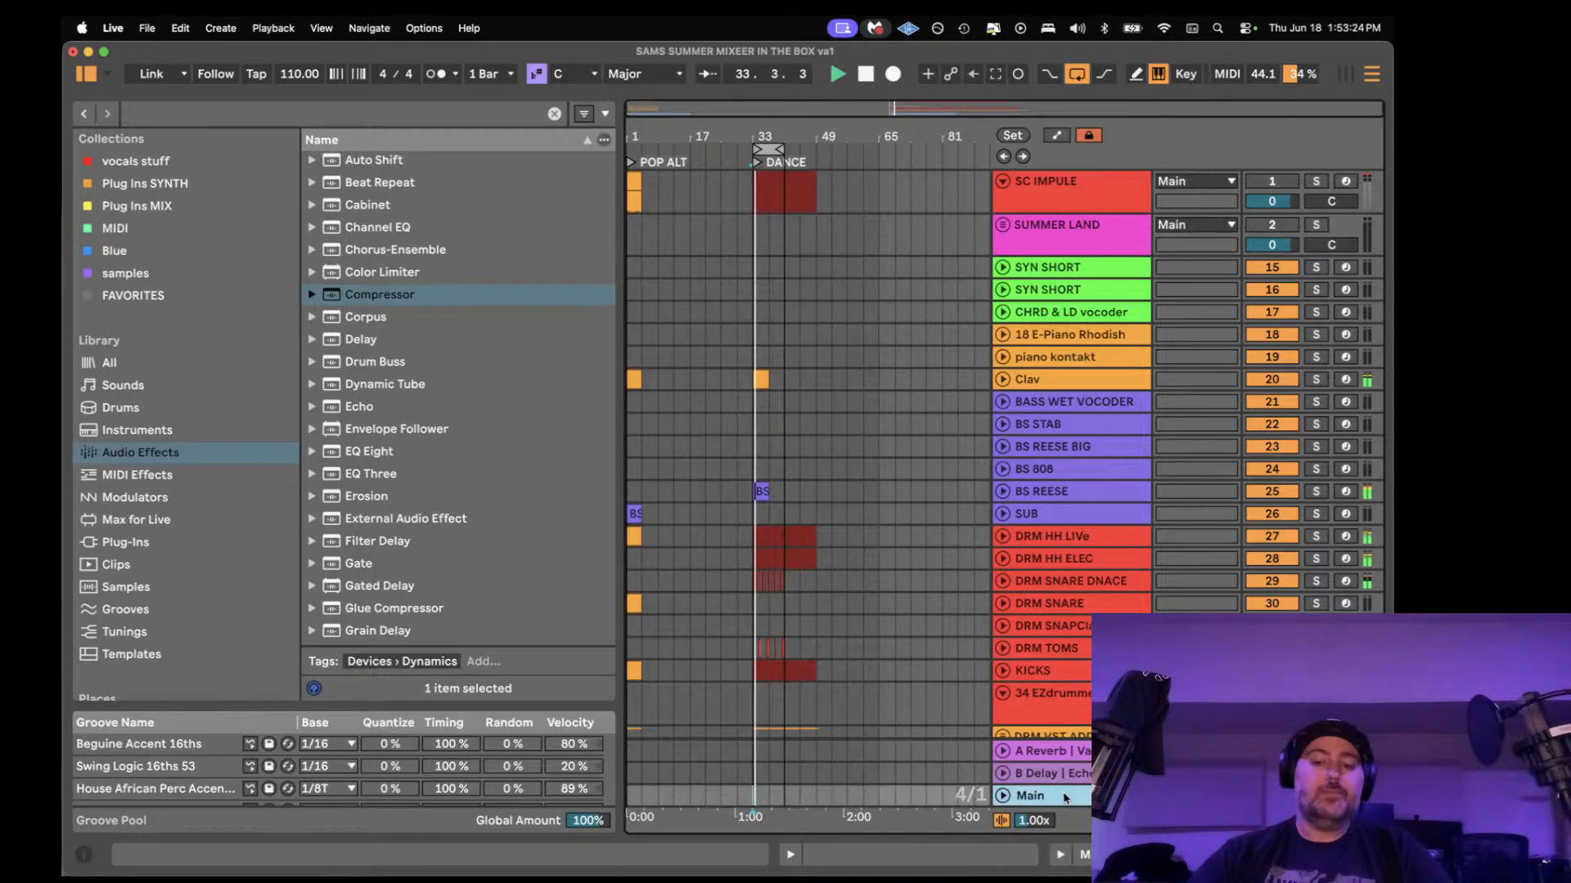
double_click(1056, 797)
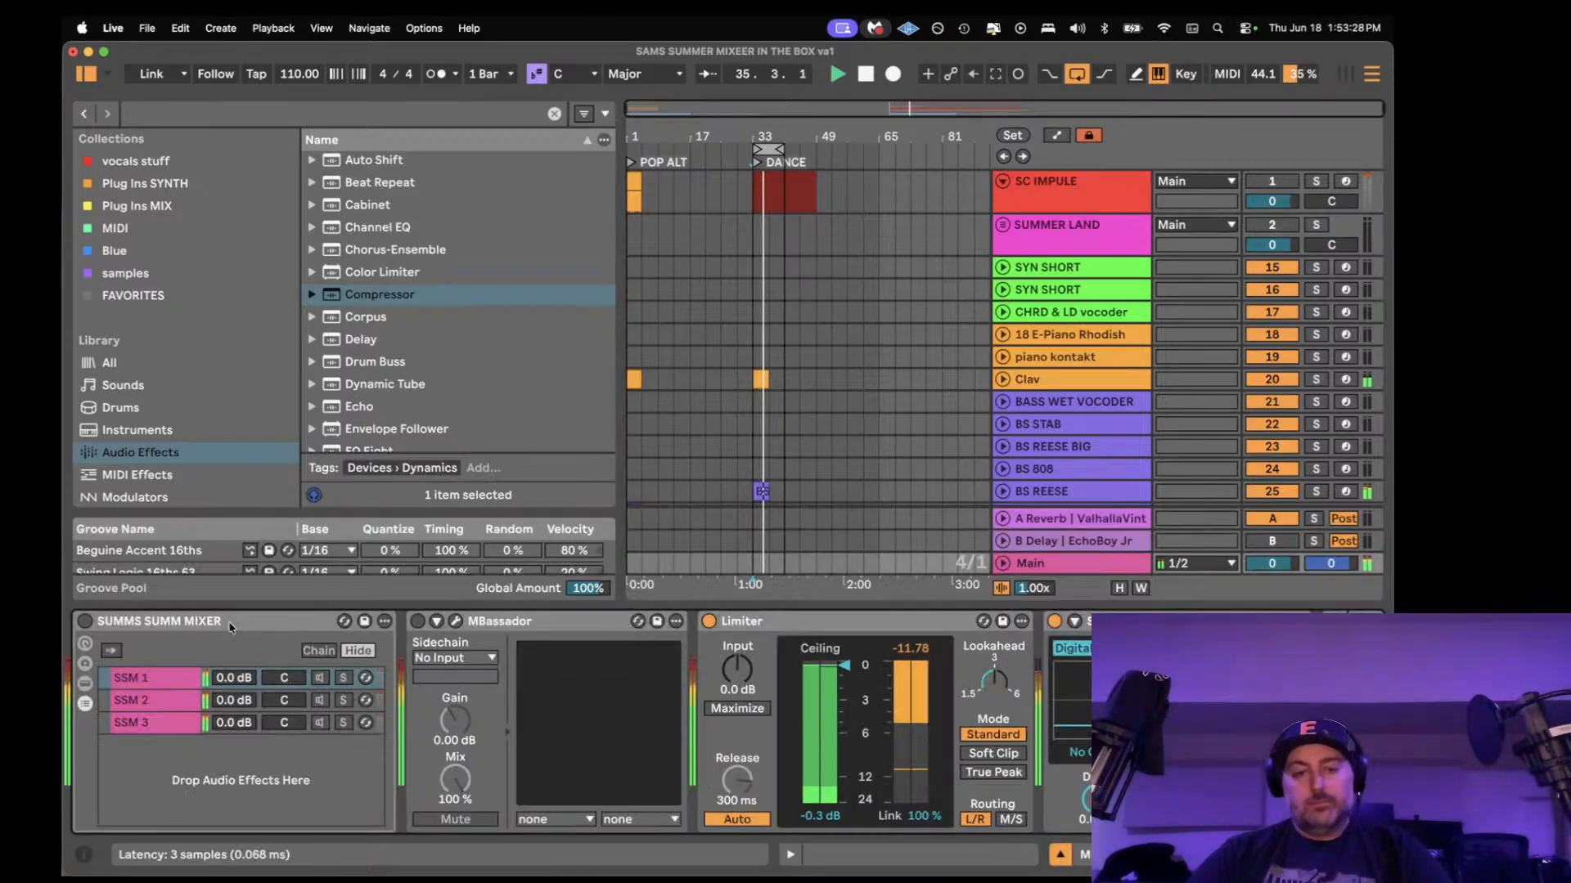
click(1060, 855)
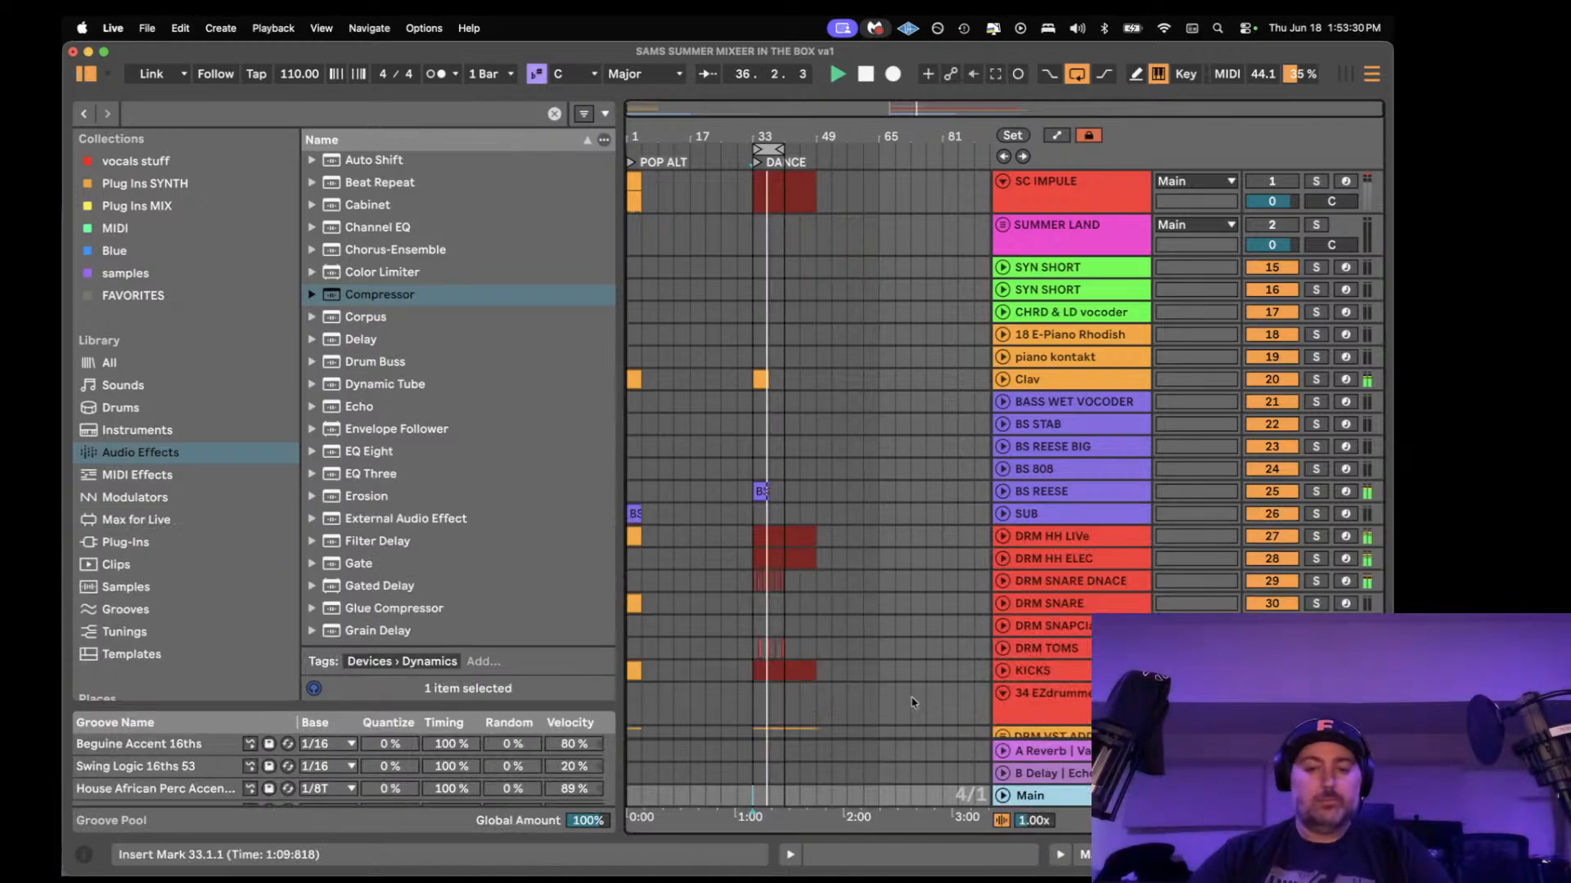
- Look over the drum and FX tracks, show the Main track's devices again, and stop playback
scroll(779, 494, down, 5)
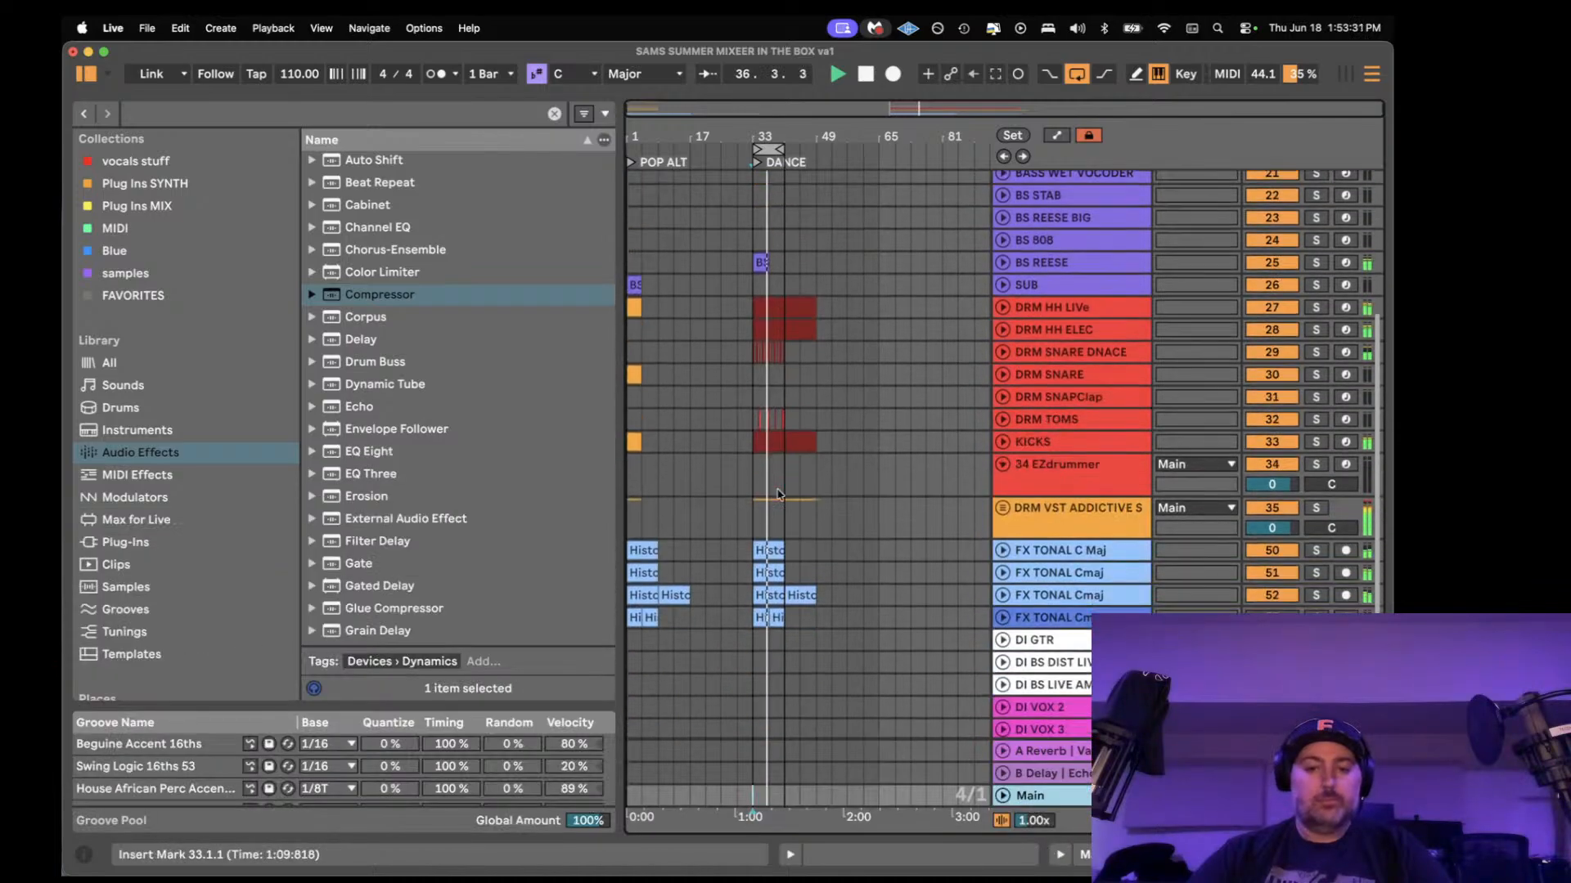
double_click(1063, 798)
key(space)
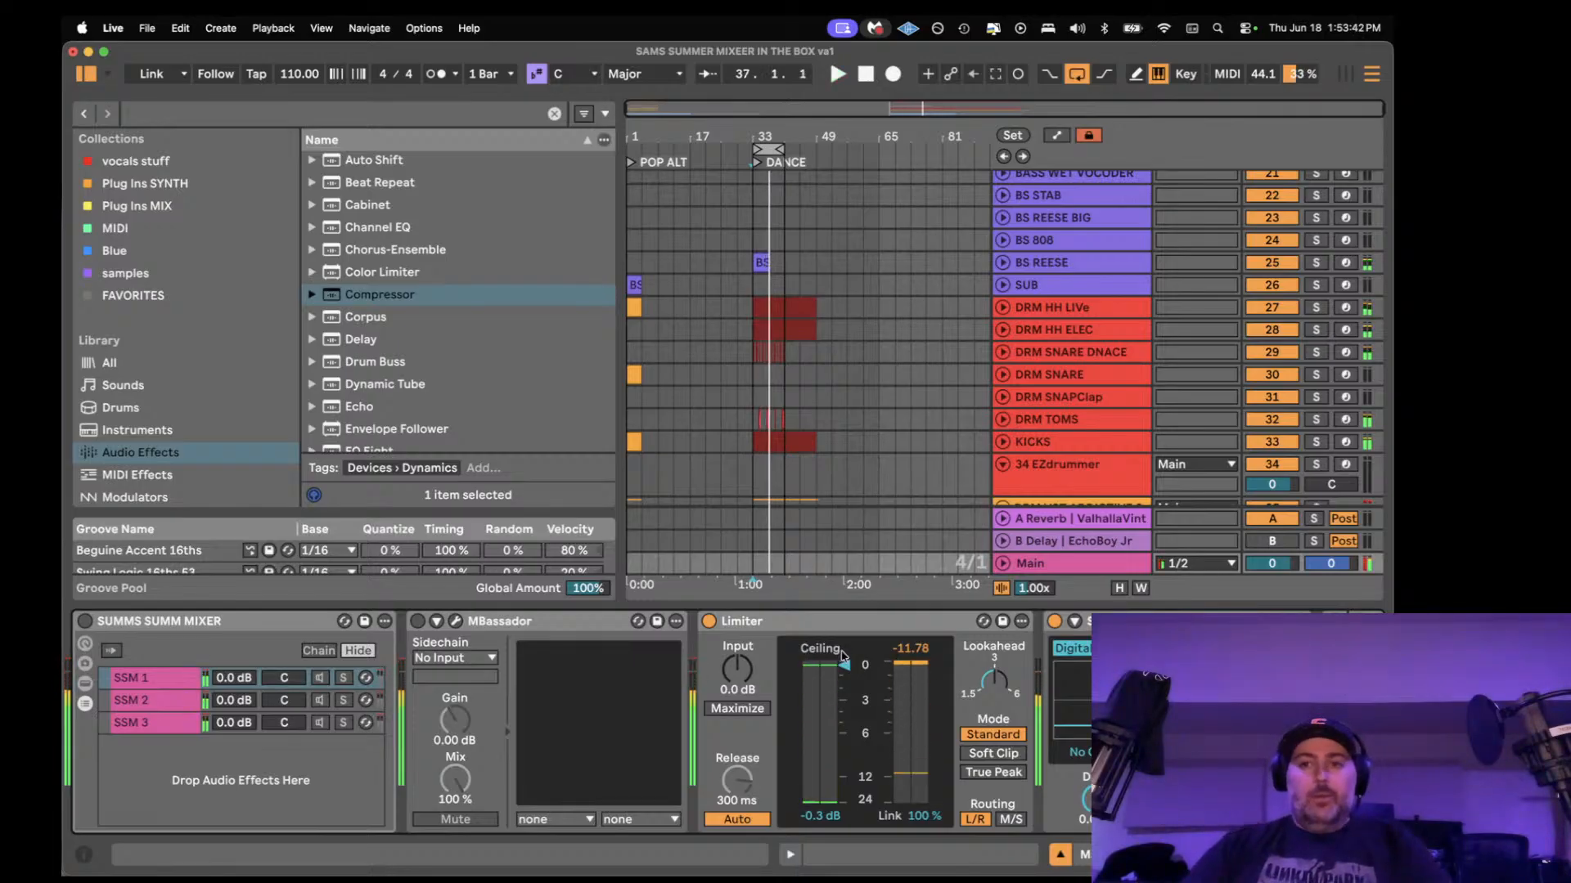
- Group the Main track's Limiter into an Audio Effect Rack and show the rack's chain list
click(757, 622)
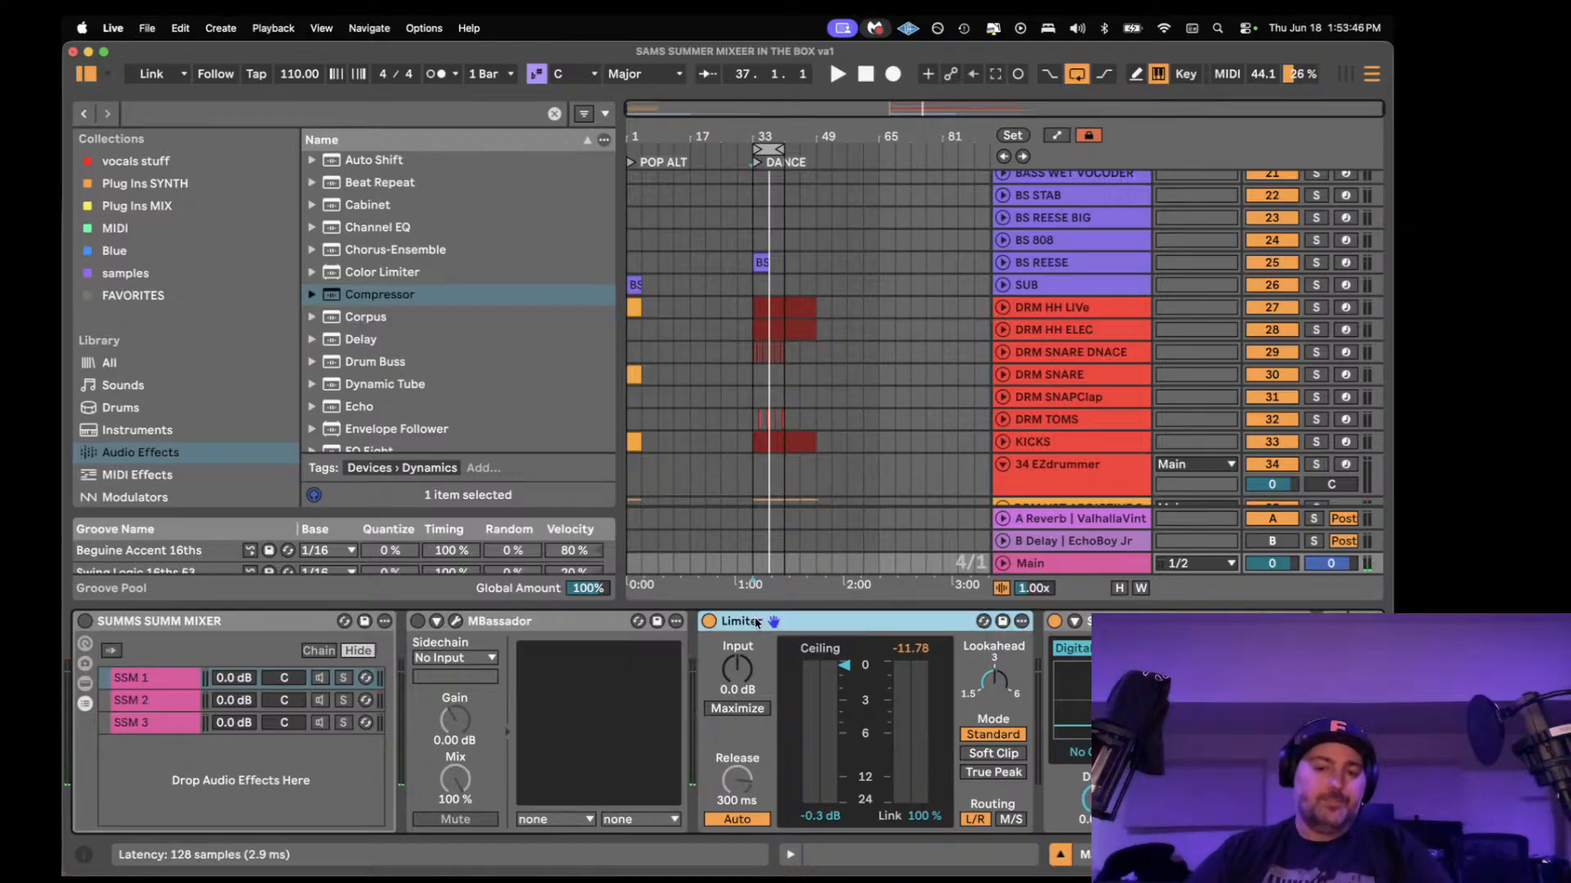
scroll(757, 621, right, 4)
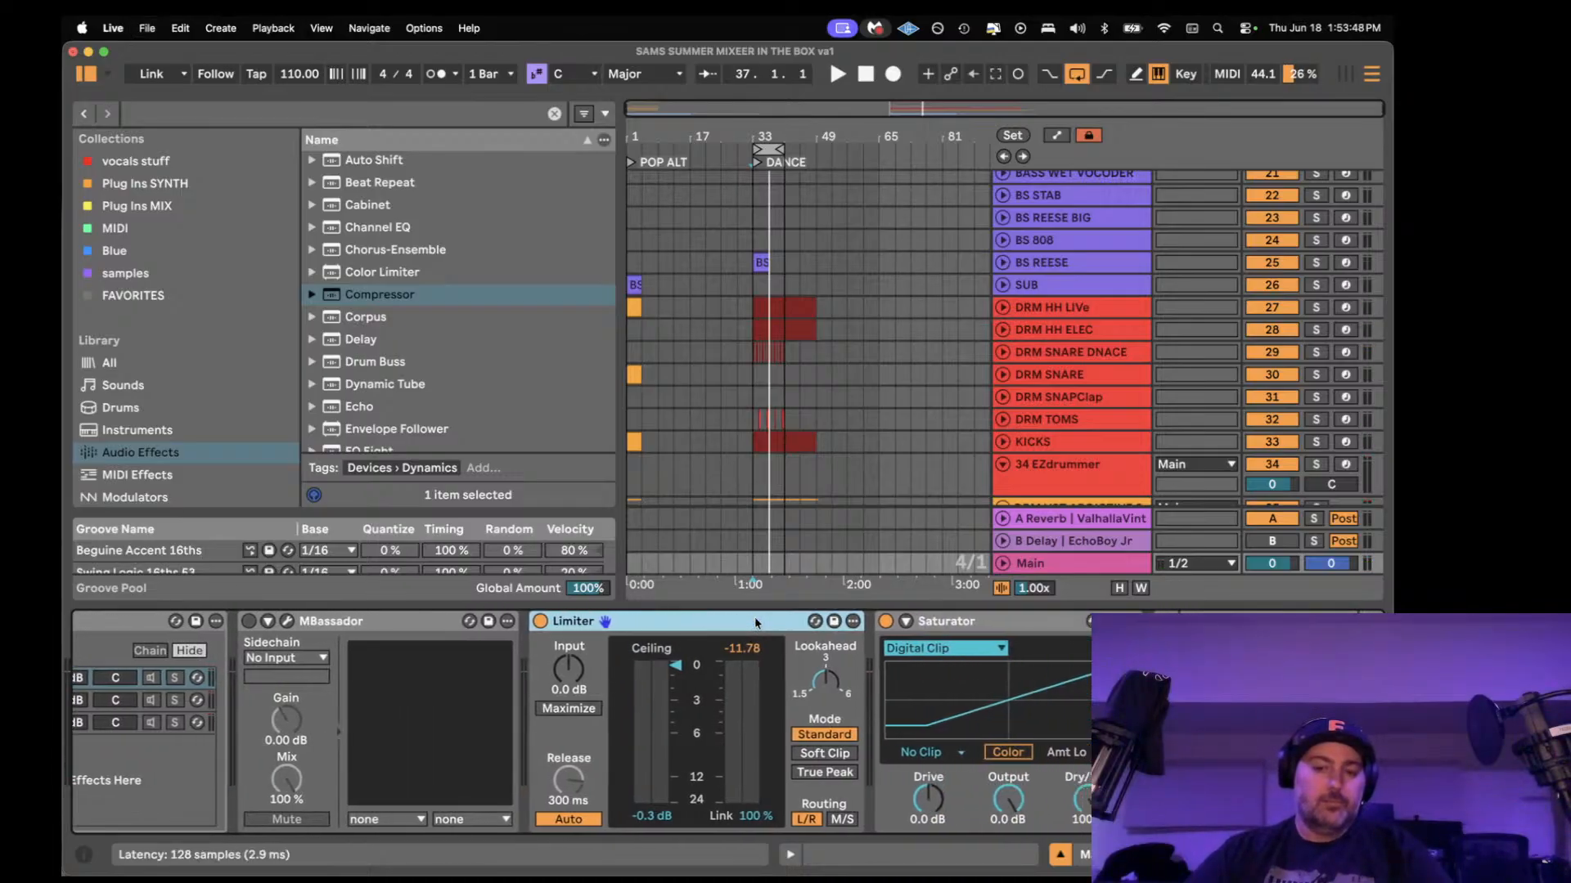
key(space)
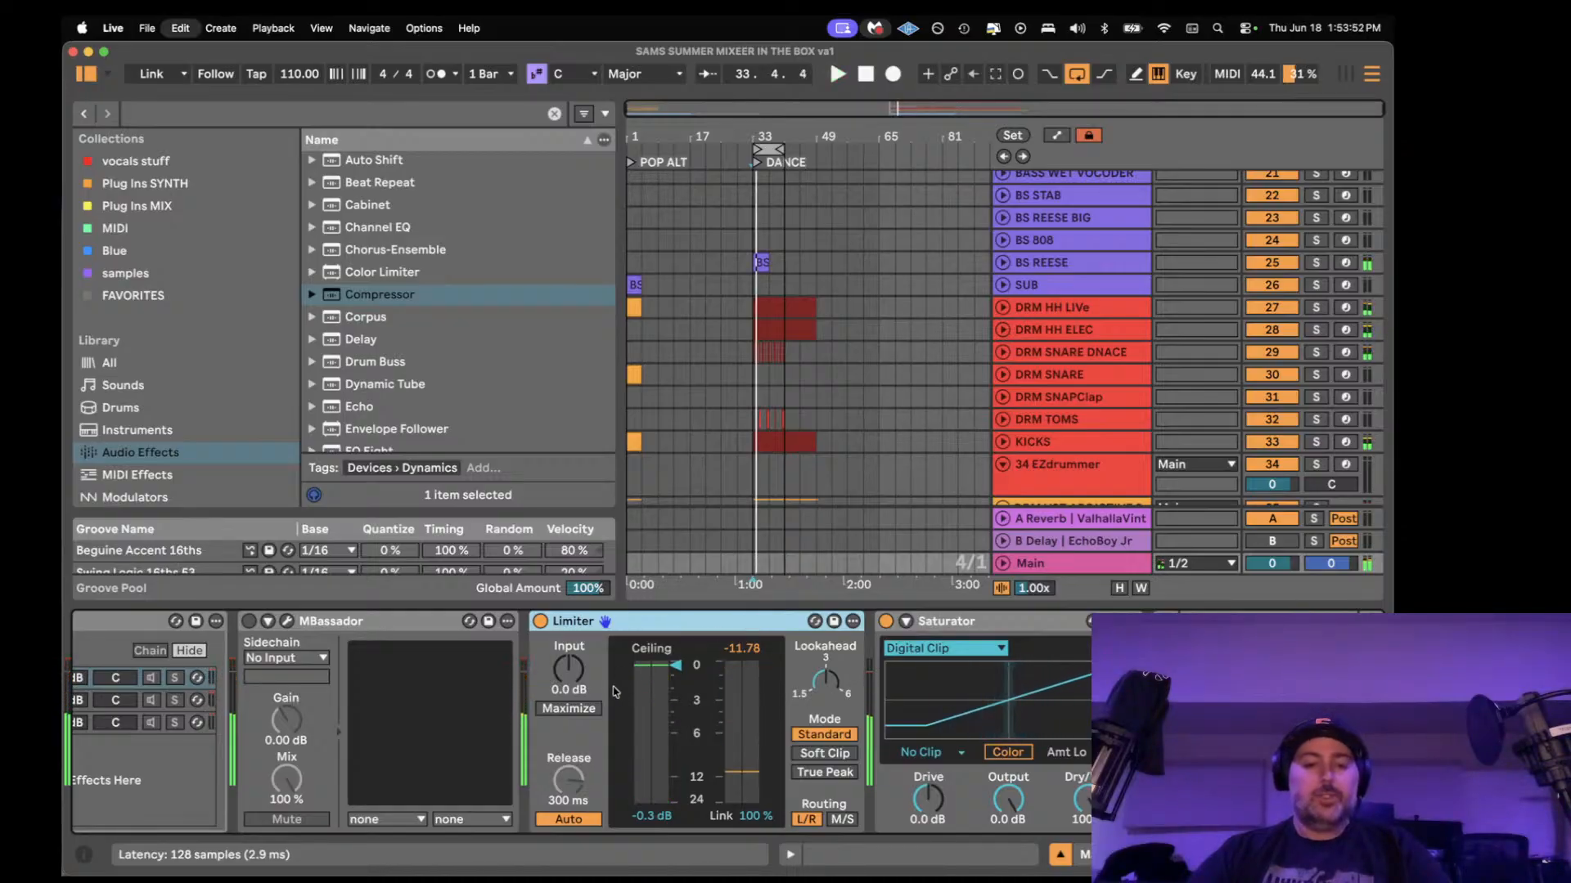
key(super+g)
click(543, 703)
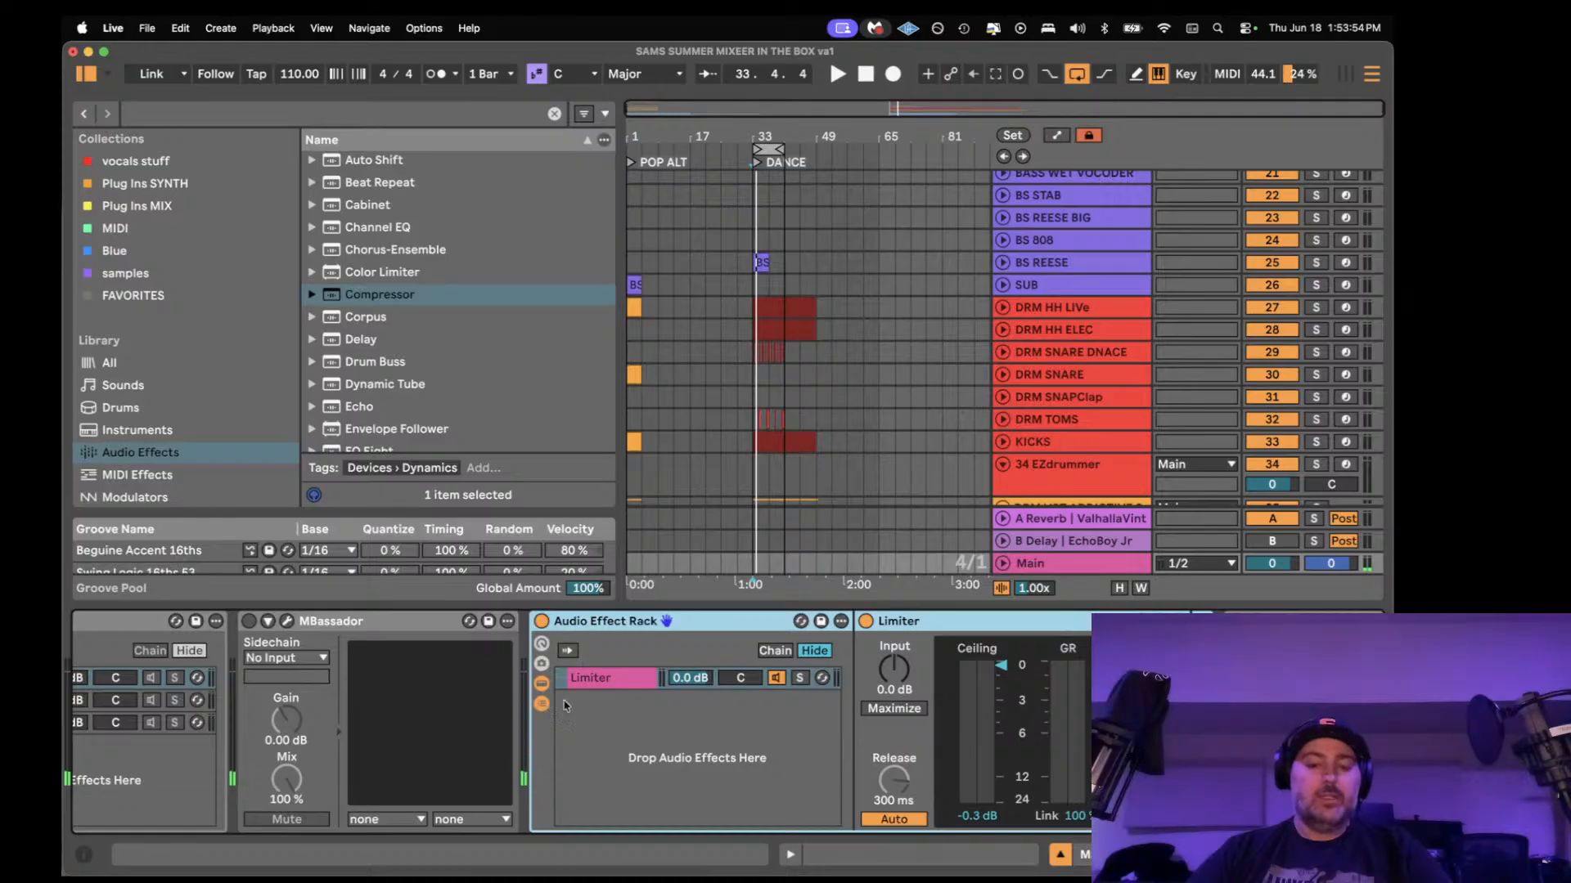
- Insert Multiband Dynamics before the Limiter in the rack's chain, solo its High band, and start playback
scroll(447, 386, up, 3)
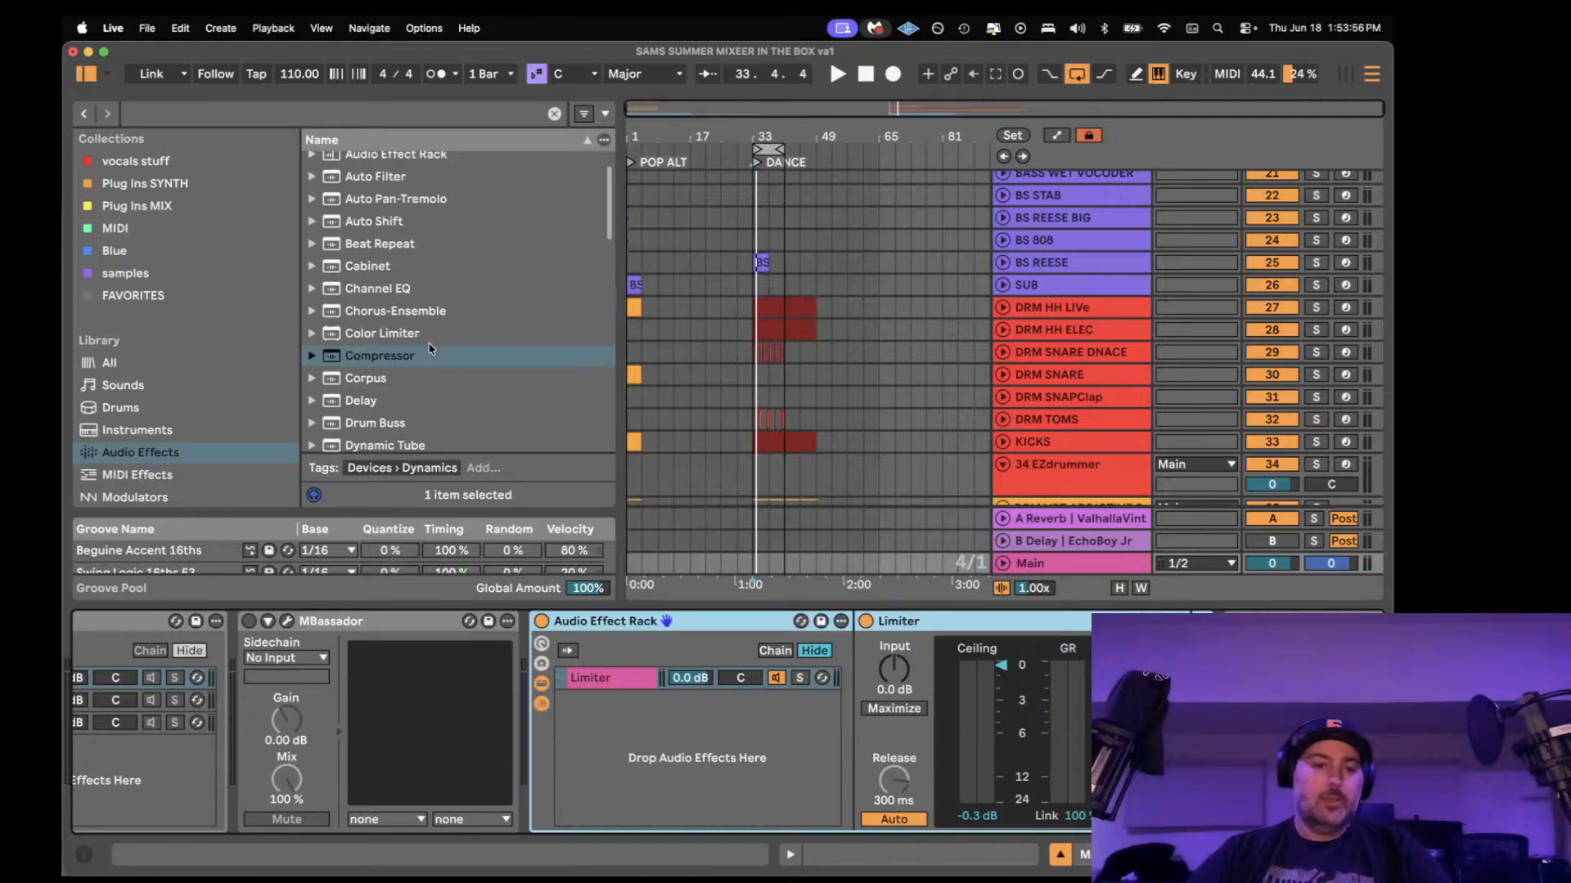
scroll(434, 360, down, 6)
scroll(431, 348, down, 5)
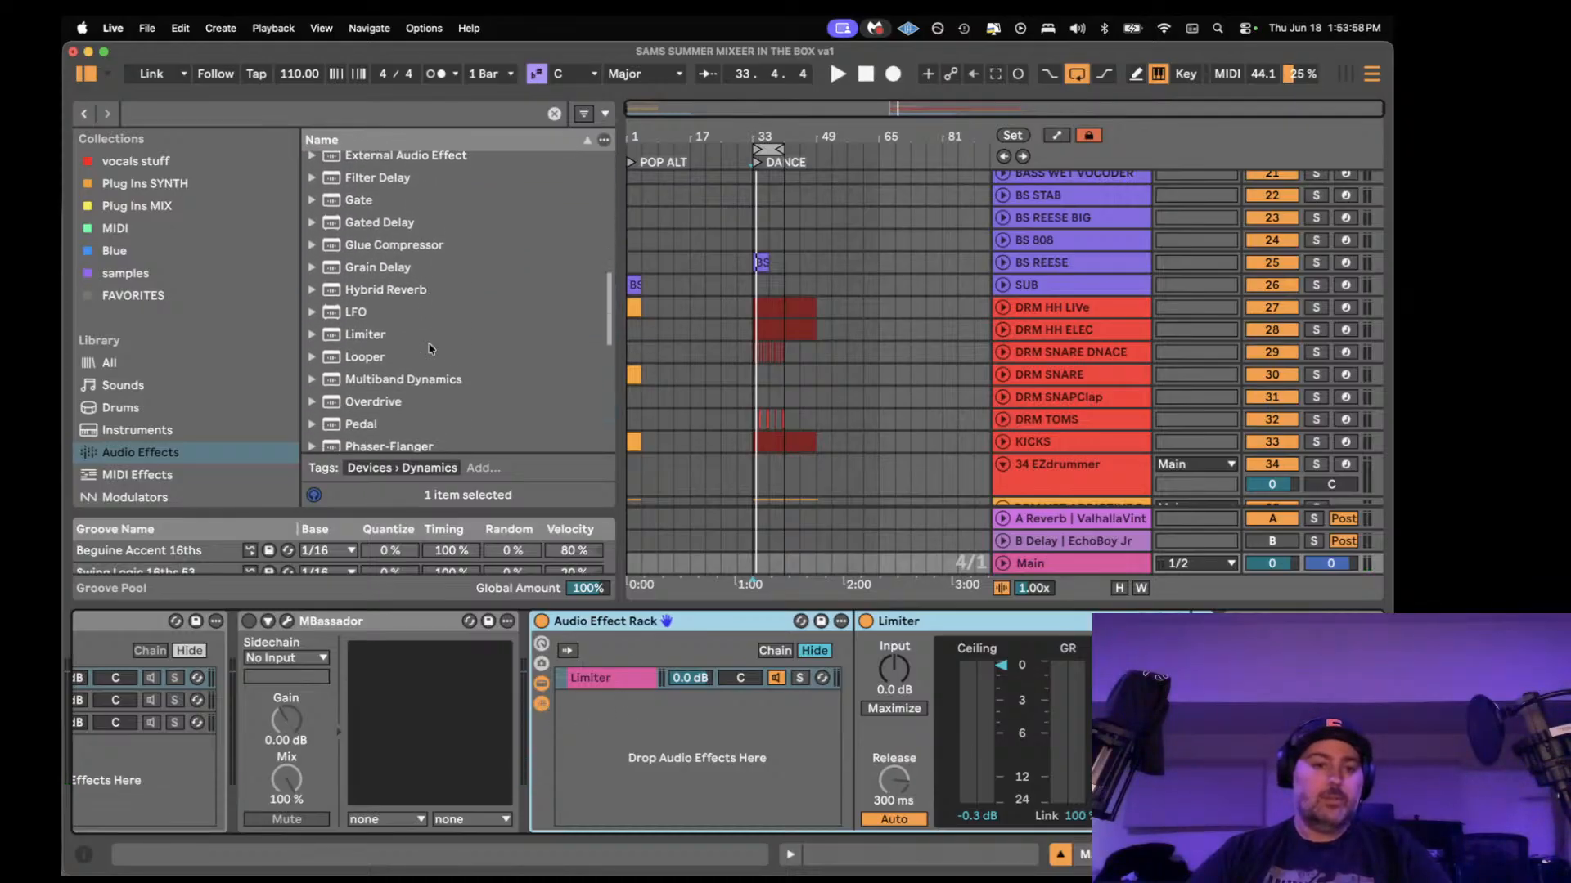
drag(392, 261, 875, 669)
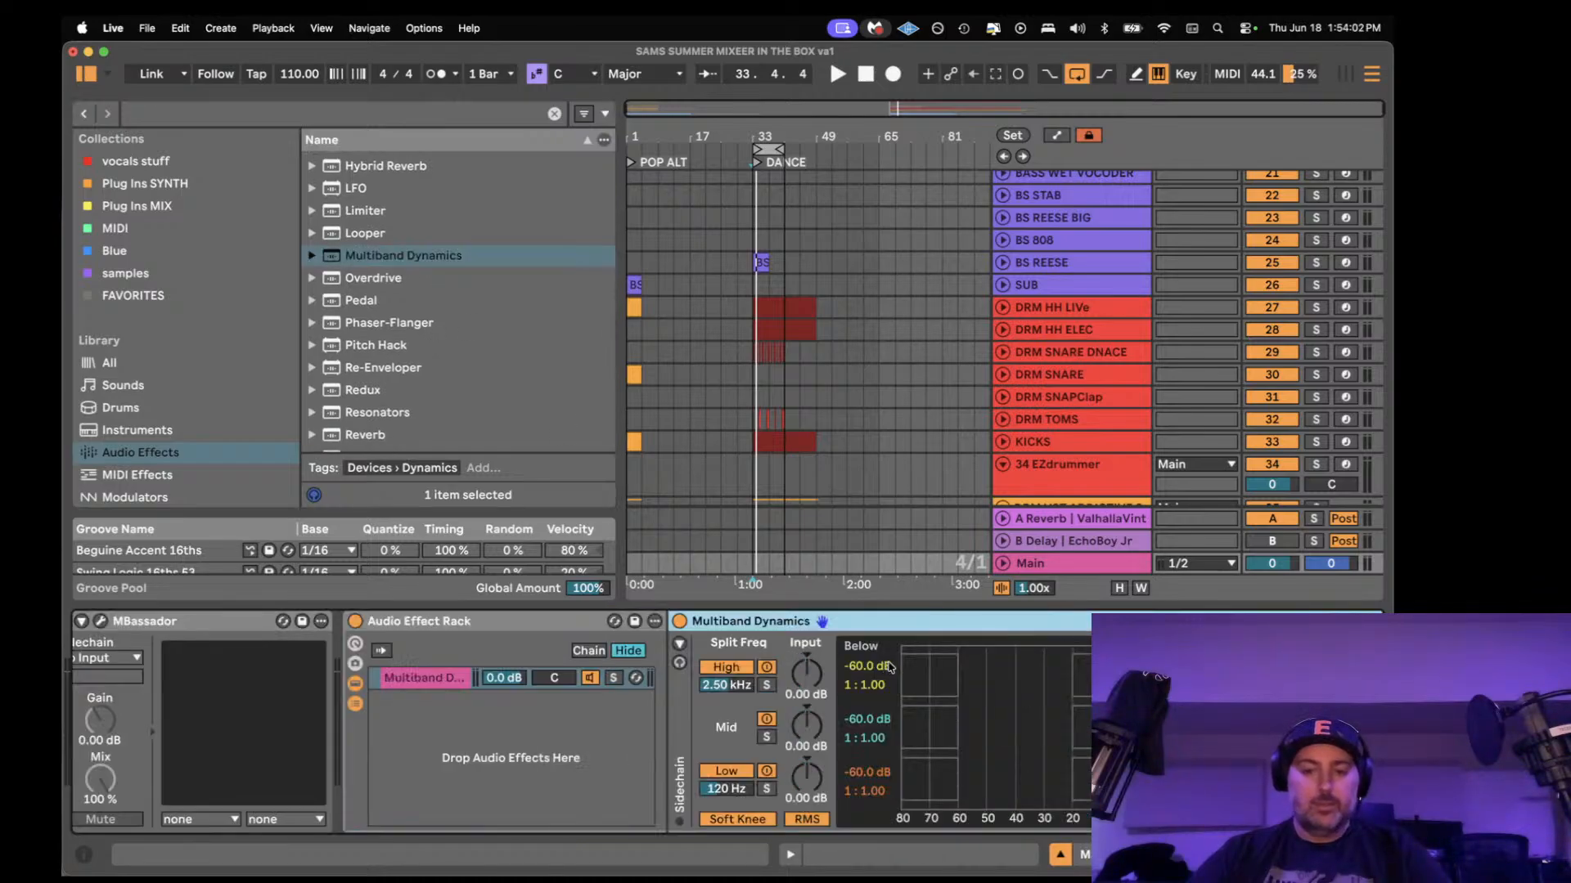
click(767, 686)
key(space)
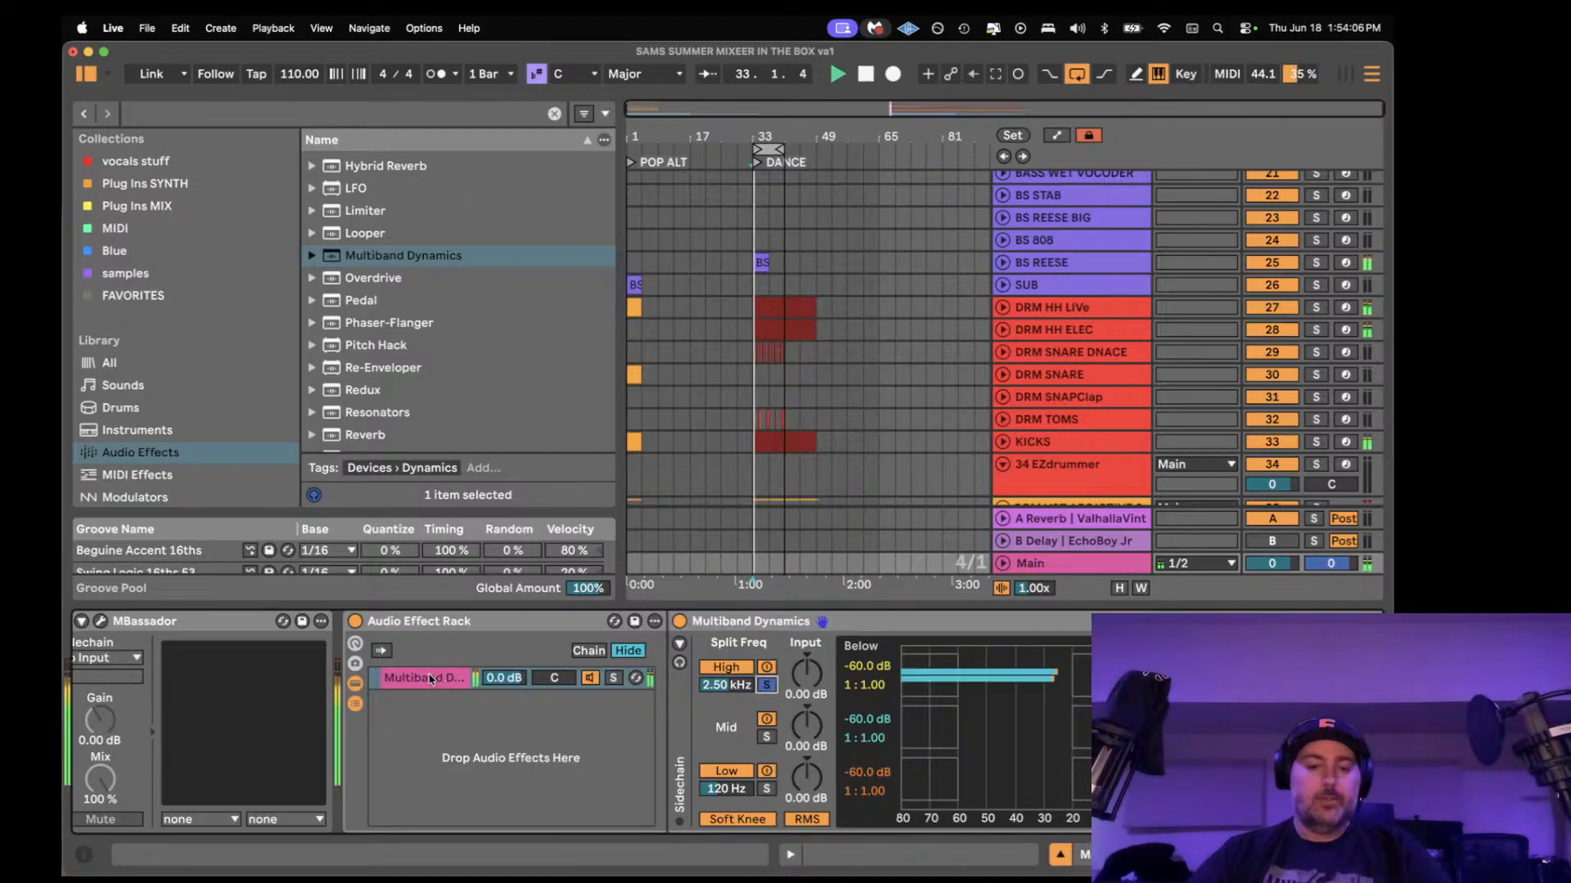
- Duplicate the rack's chain twice, soloing the Mid band in the second chain and the Low band in the third
click(420, 679)
key(super+d)
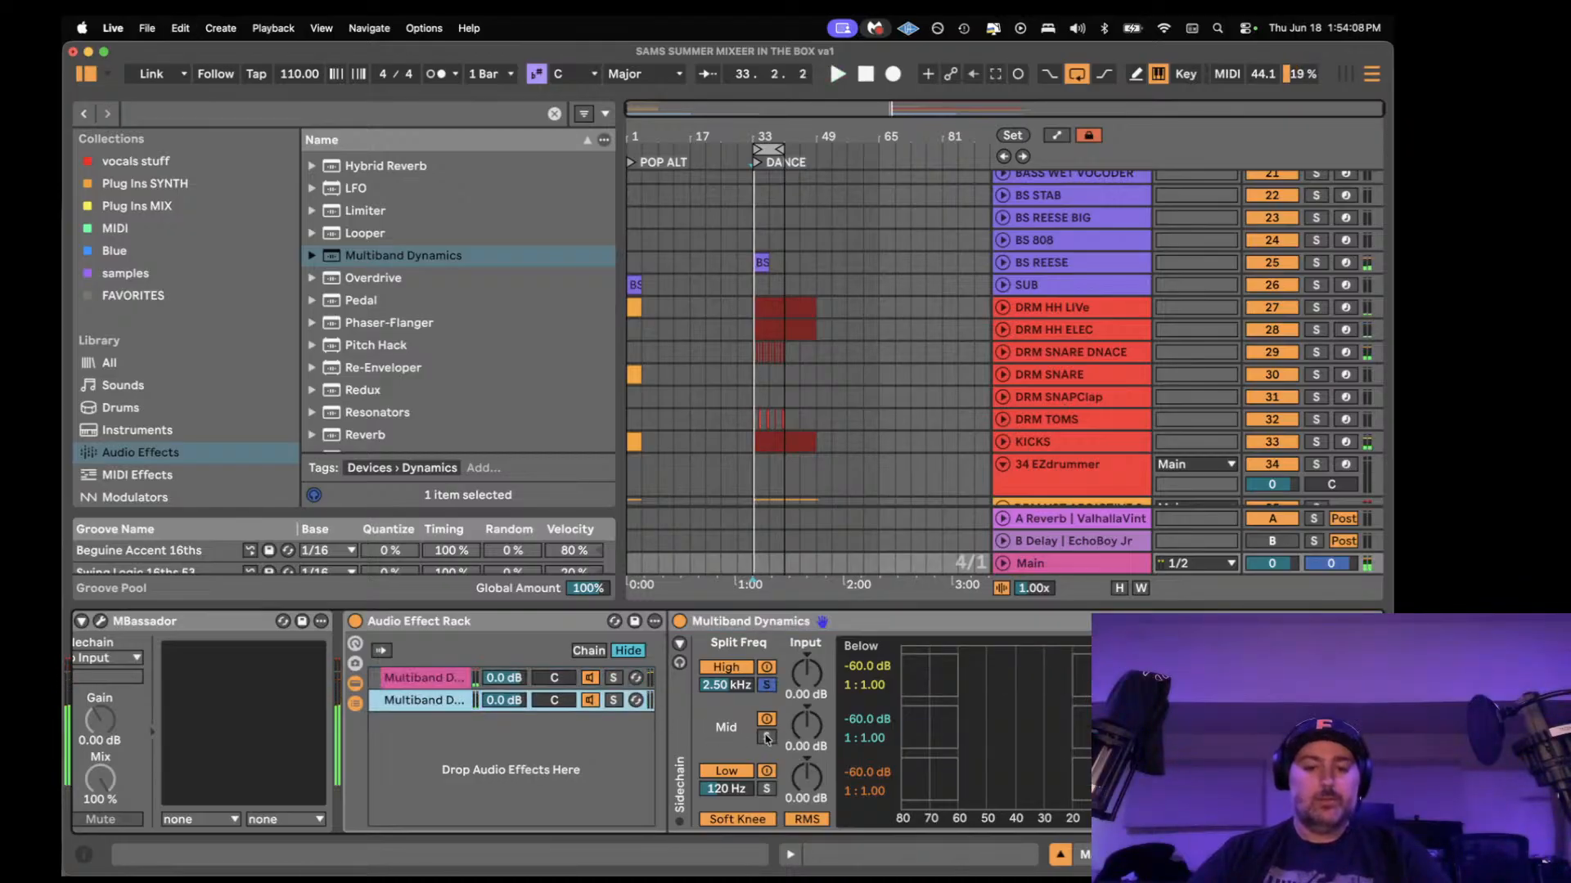
click(766, 739)
click(451, 702)
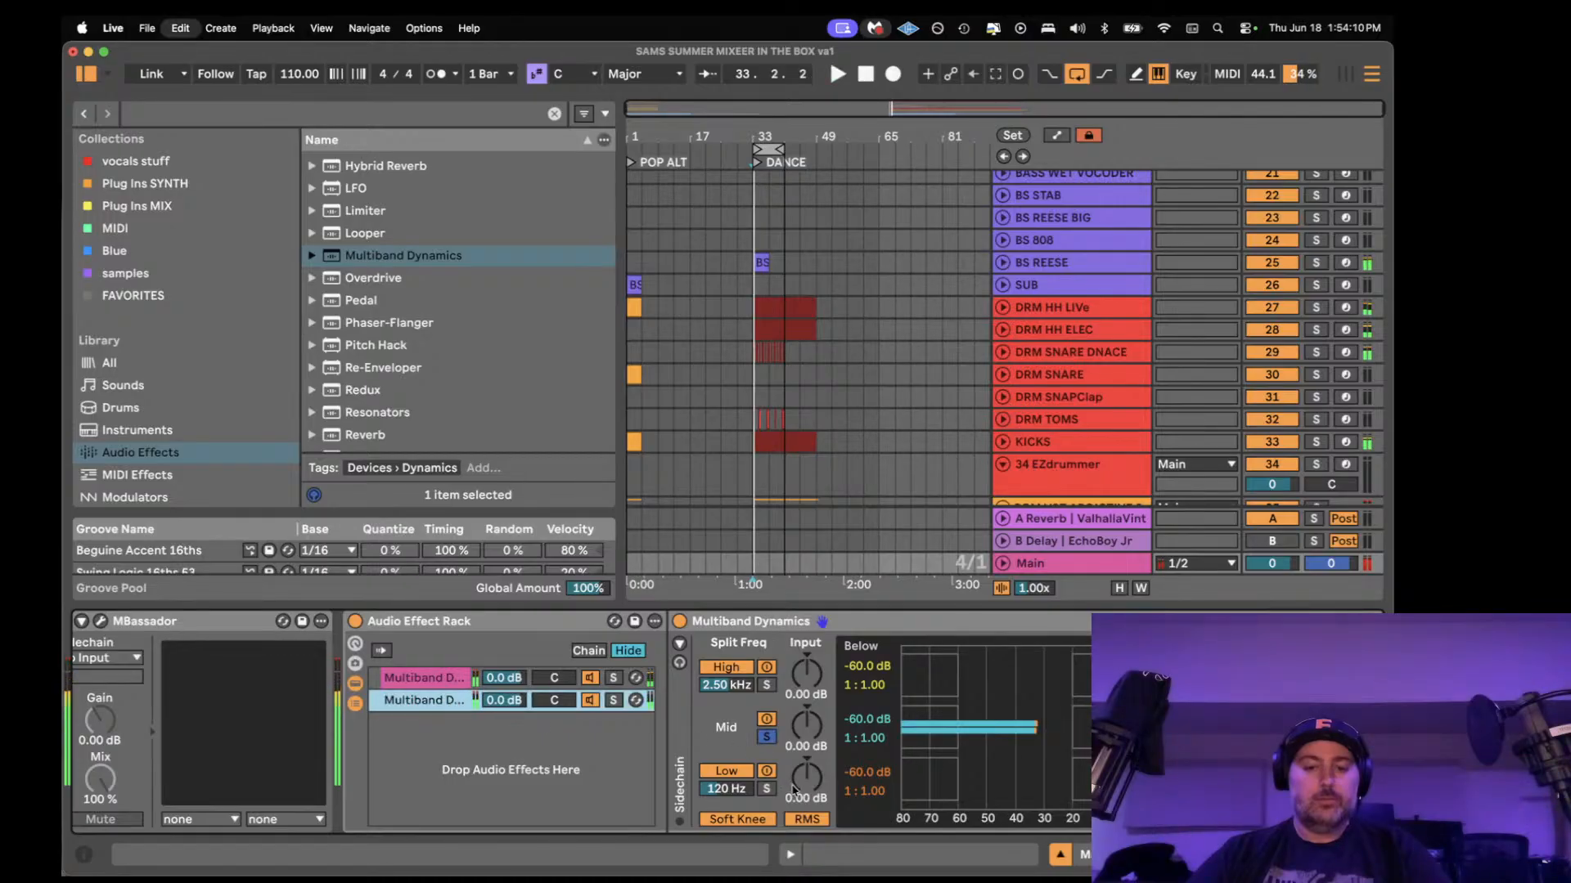
key(super+d)
click(769, 790)
key(space)
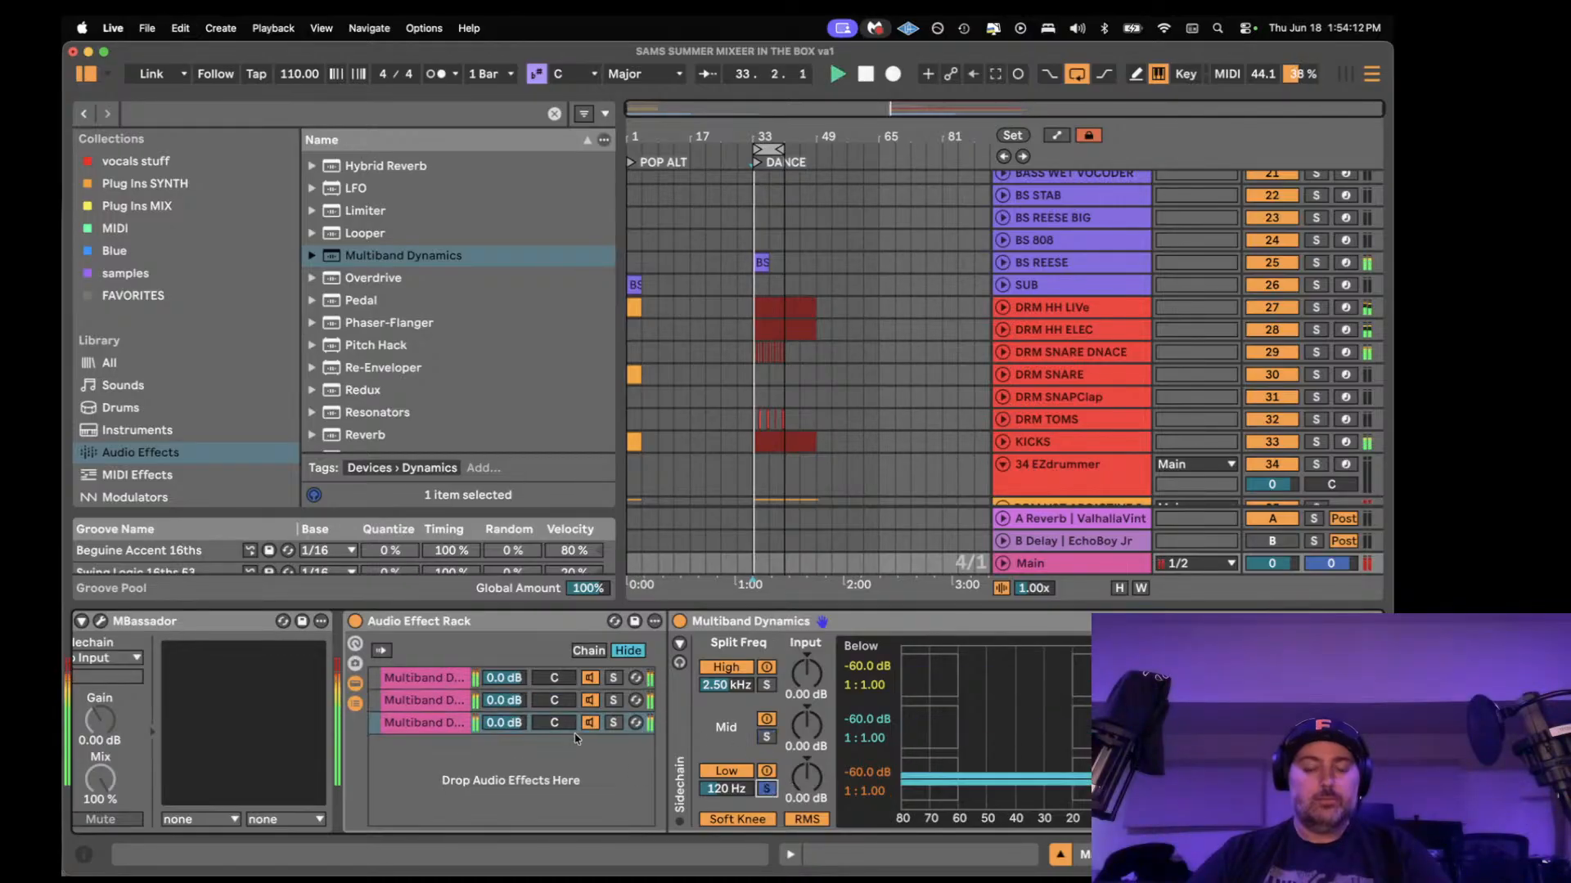
- Play from bar 33 and compare the Multiband Dynamics settings of the three band chains
scroll(573, 726, right, 5)
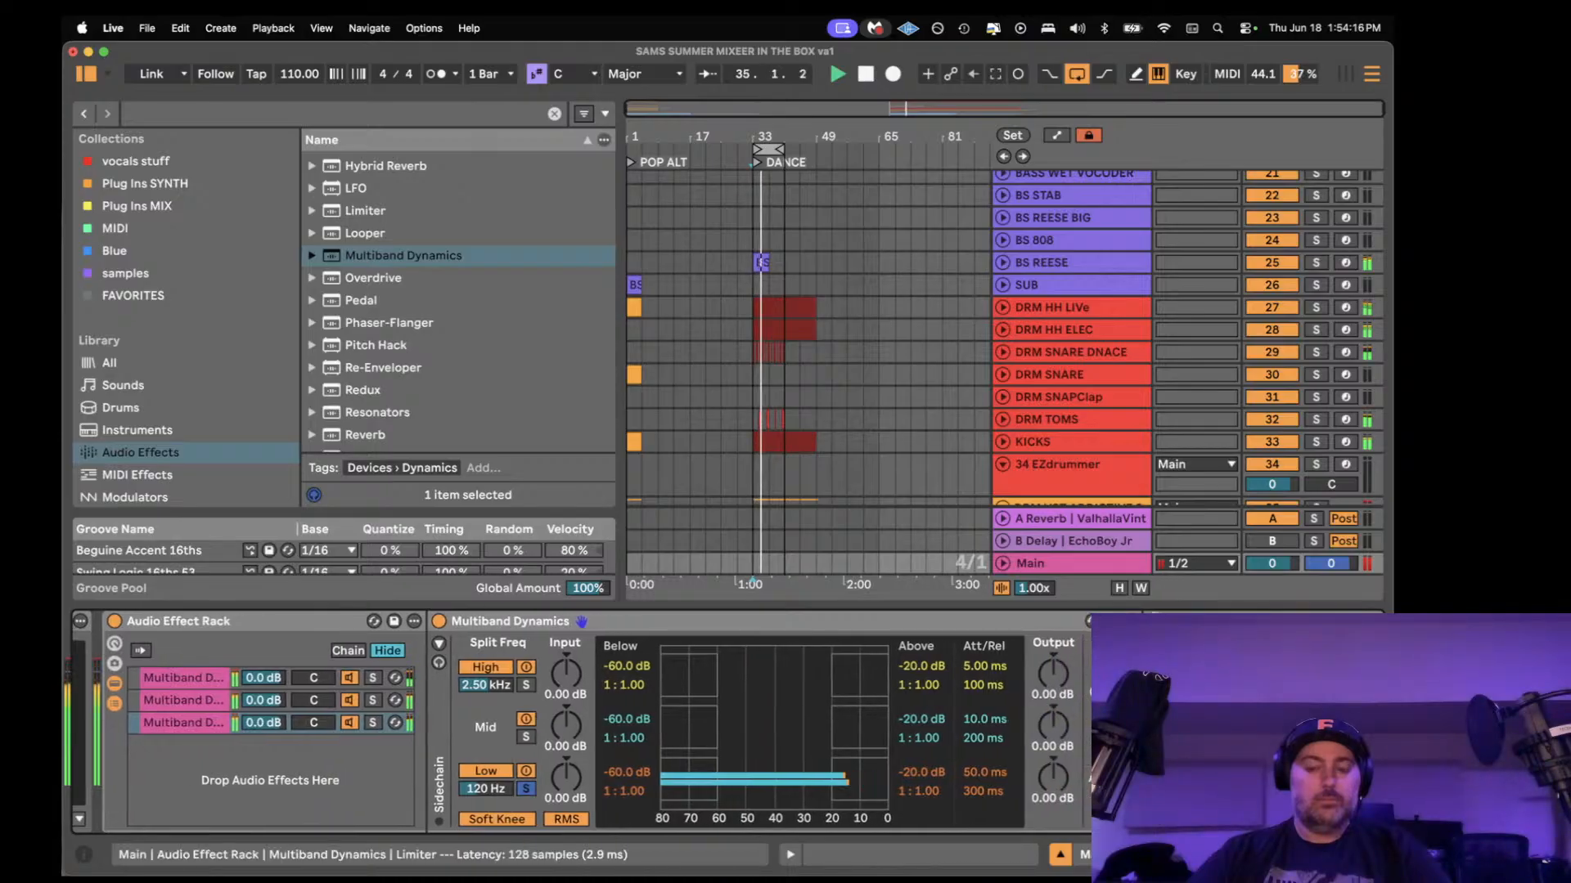
key(space)
key(space)
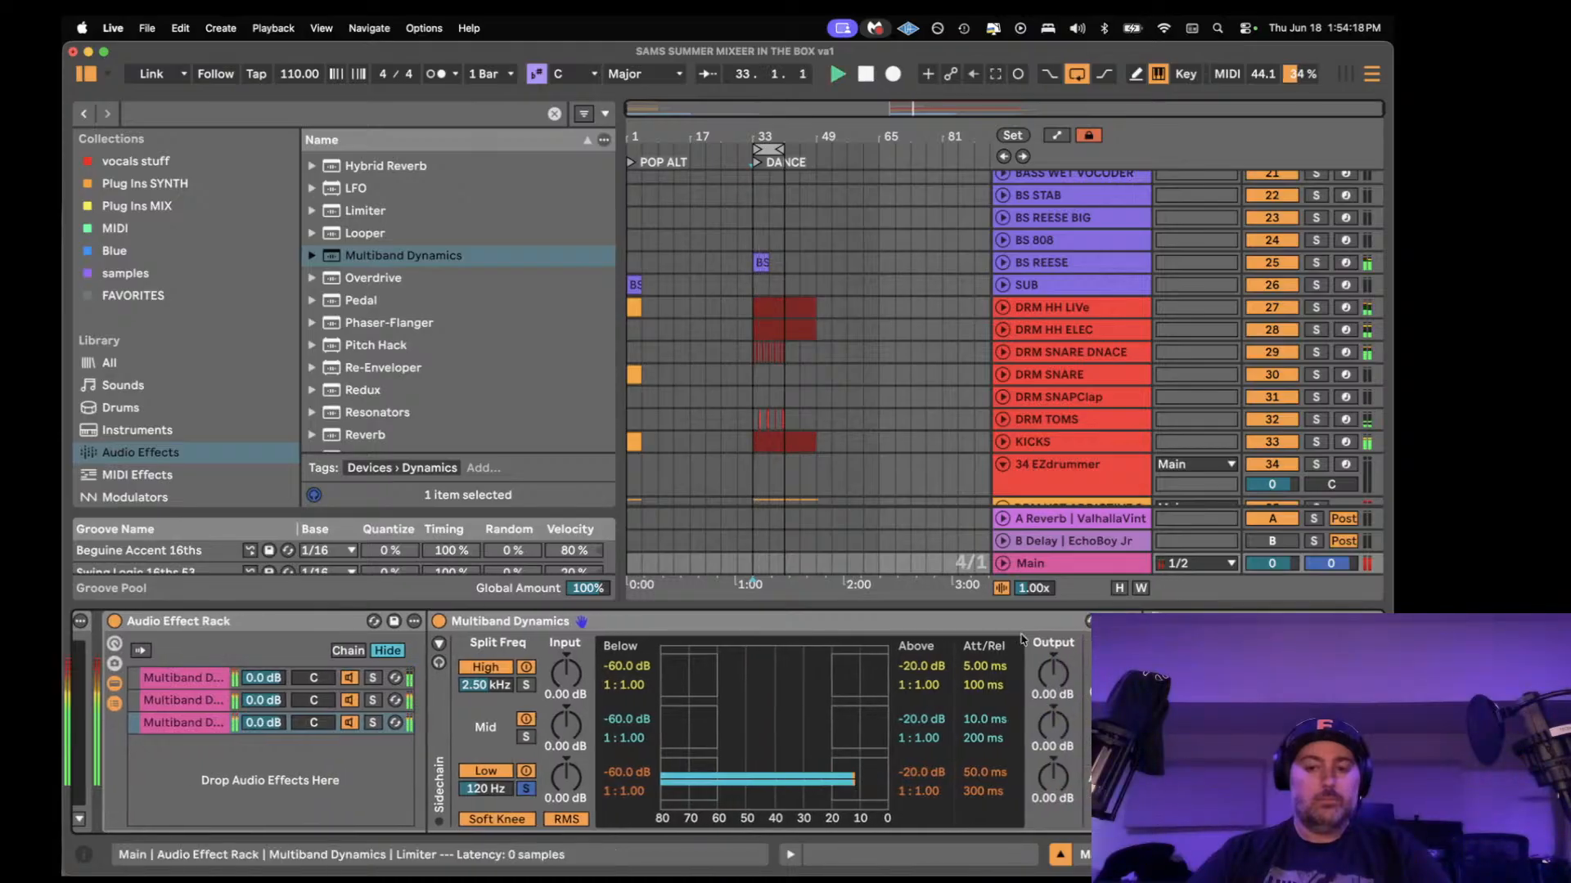
key(space)
click(183, 700)
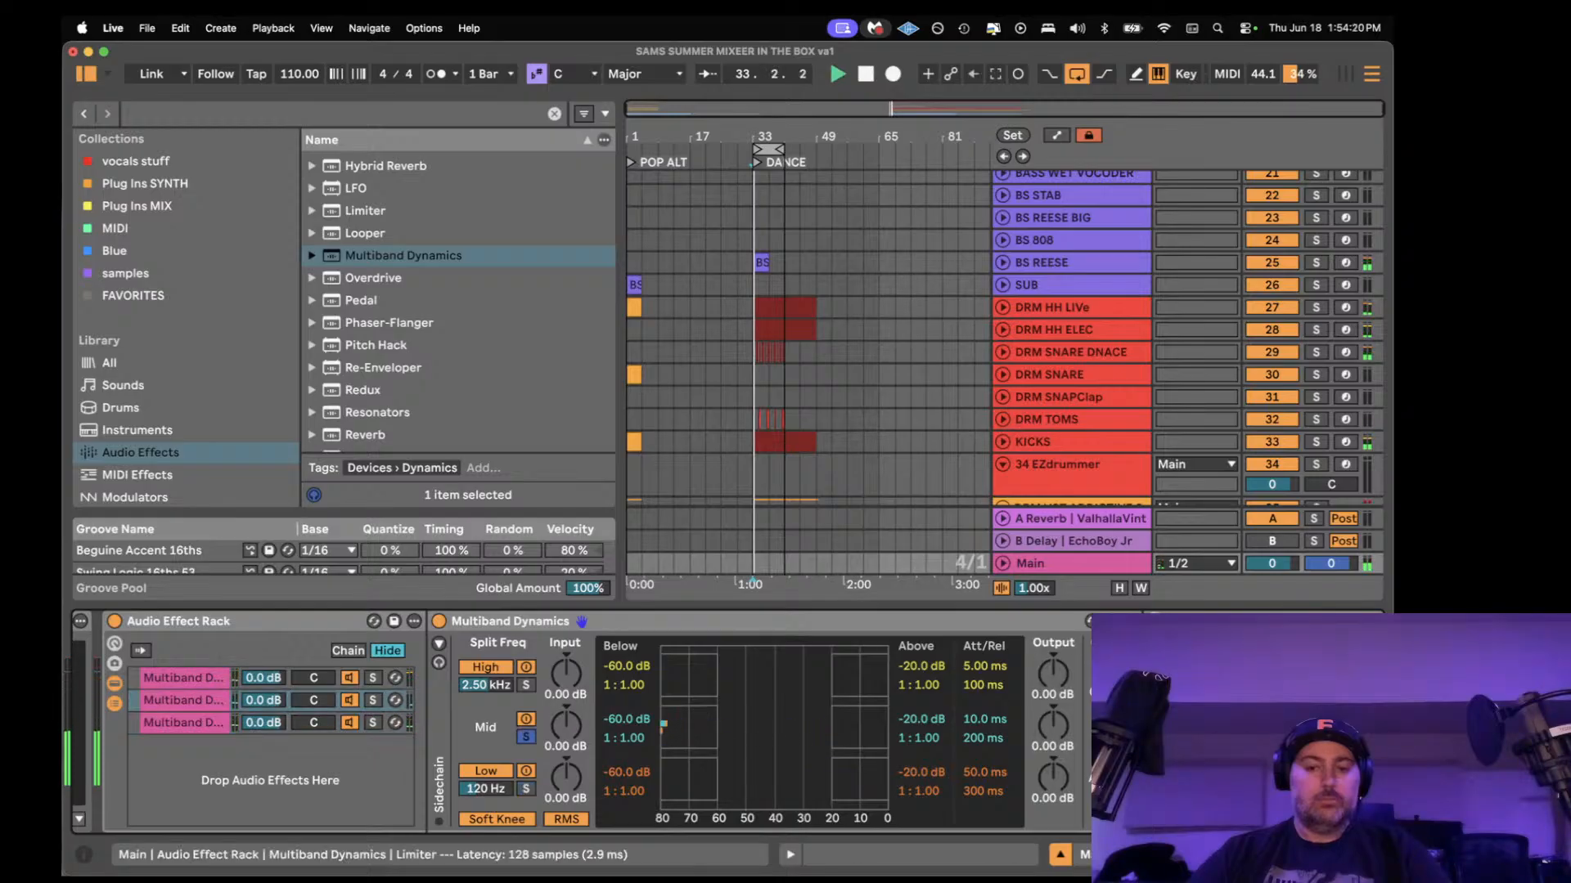
click(188, 677)
key(space)
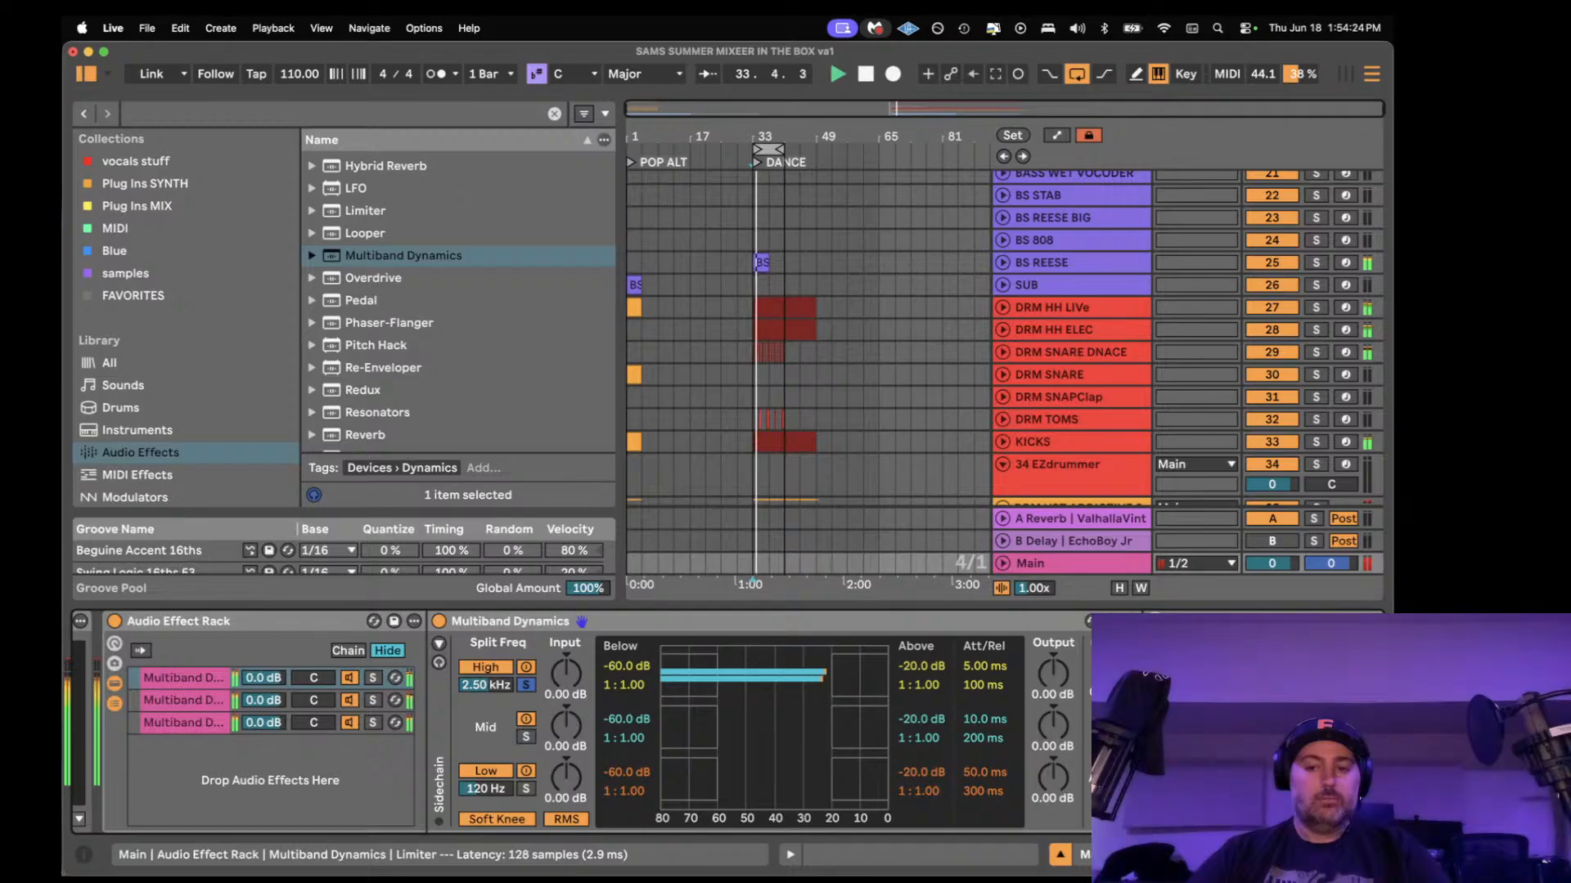
click(189, 728)
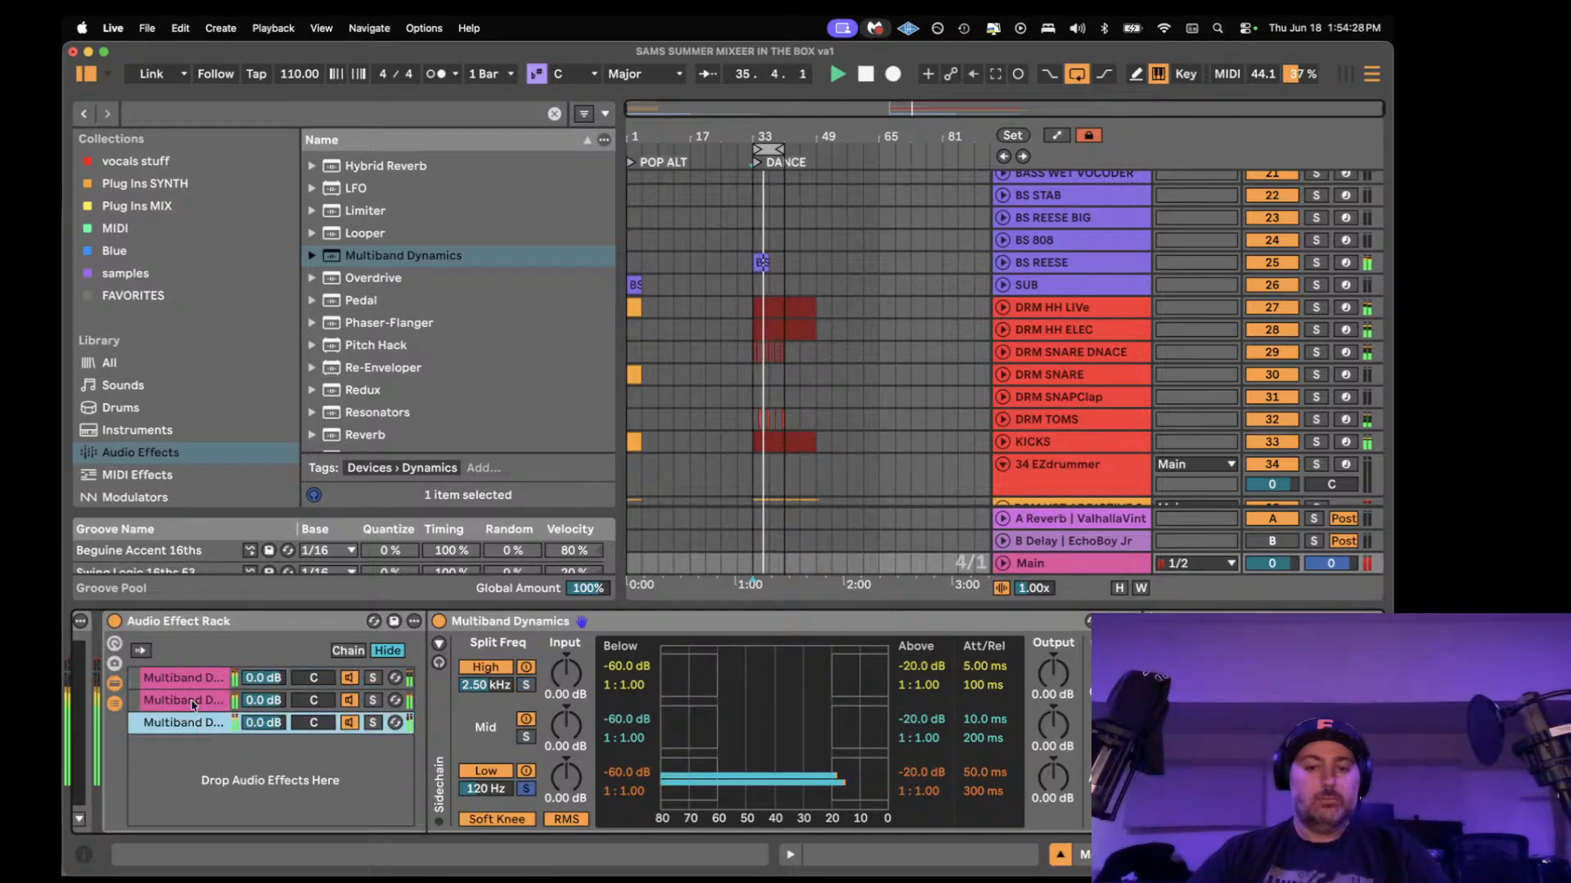
- Deactivate the Audio Effect Rack and play from bar 33 to hear the mix without it
click(115, 621)
key(space)
key(space)
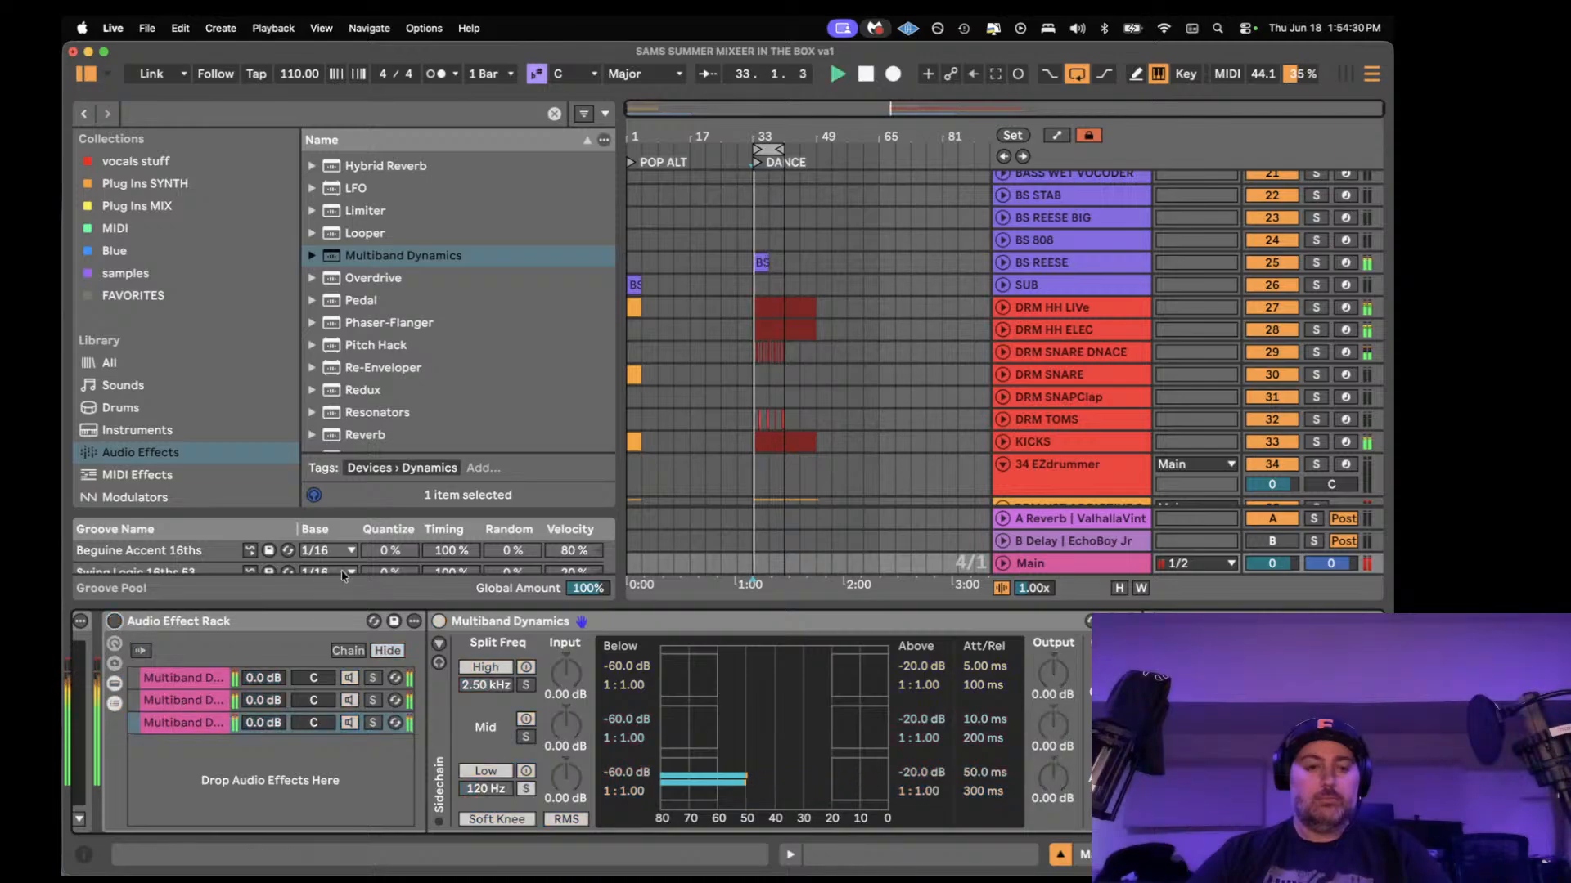
scroll(1178, 719, right, 3)
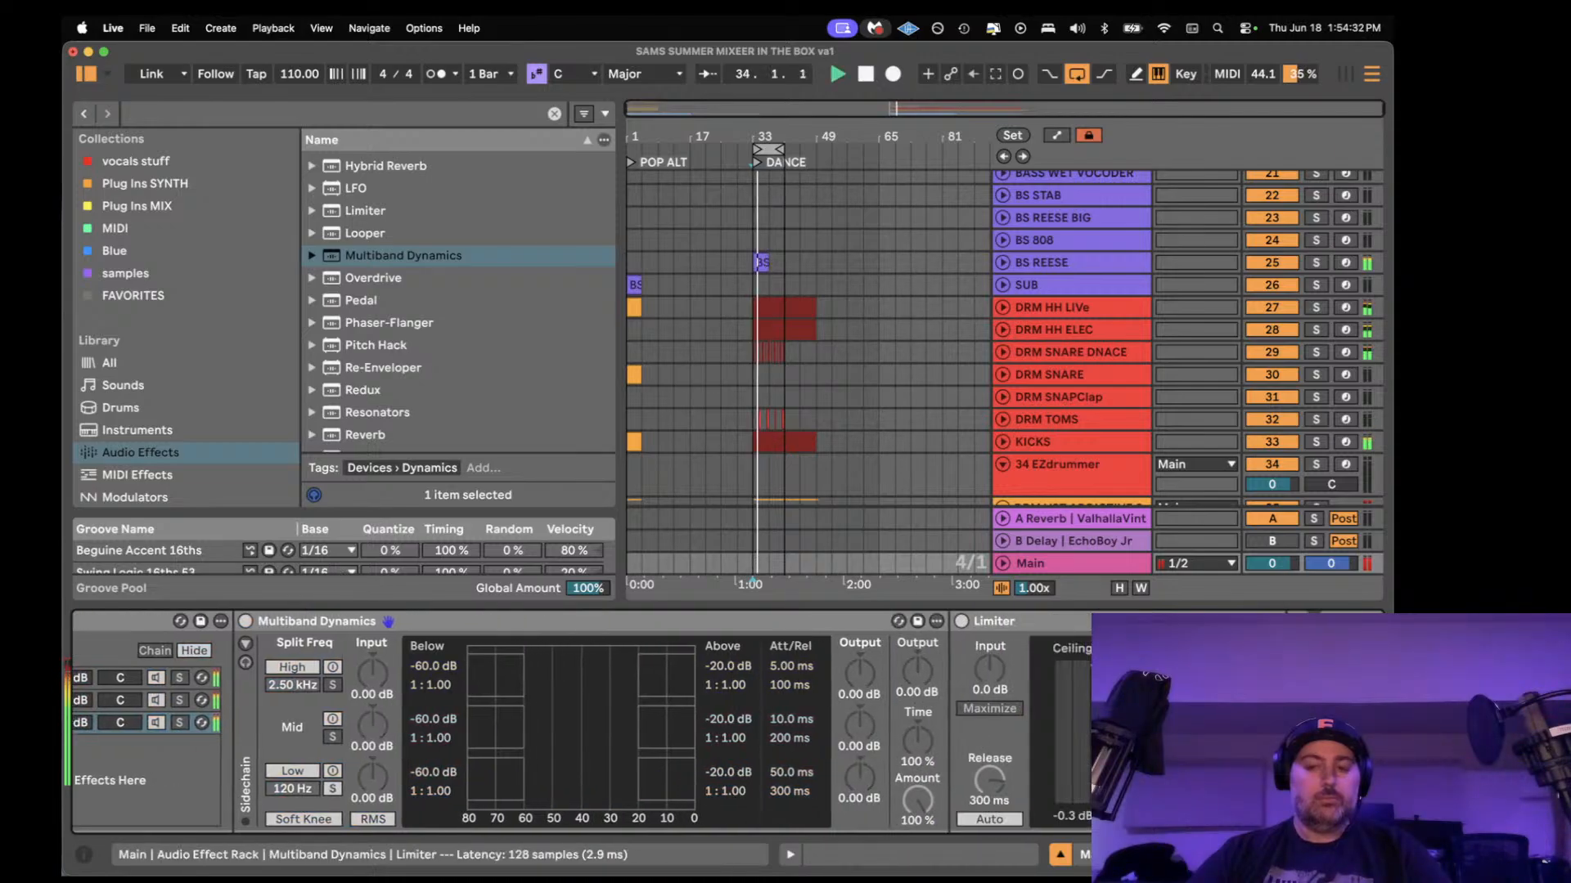
- Duplicate the rack's Limiter and move the copy out between MBassador and the Audio Effect Rack
click(1145, 621)
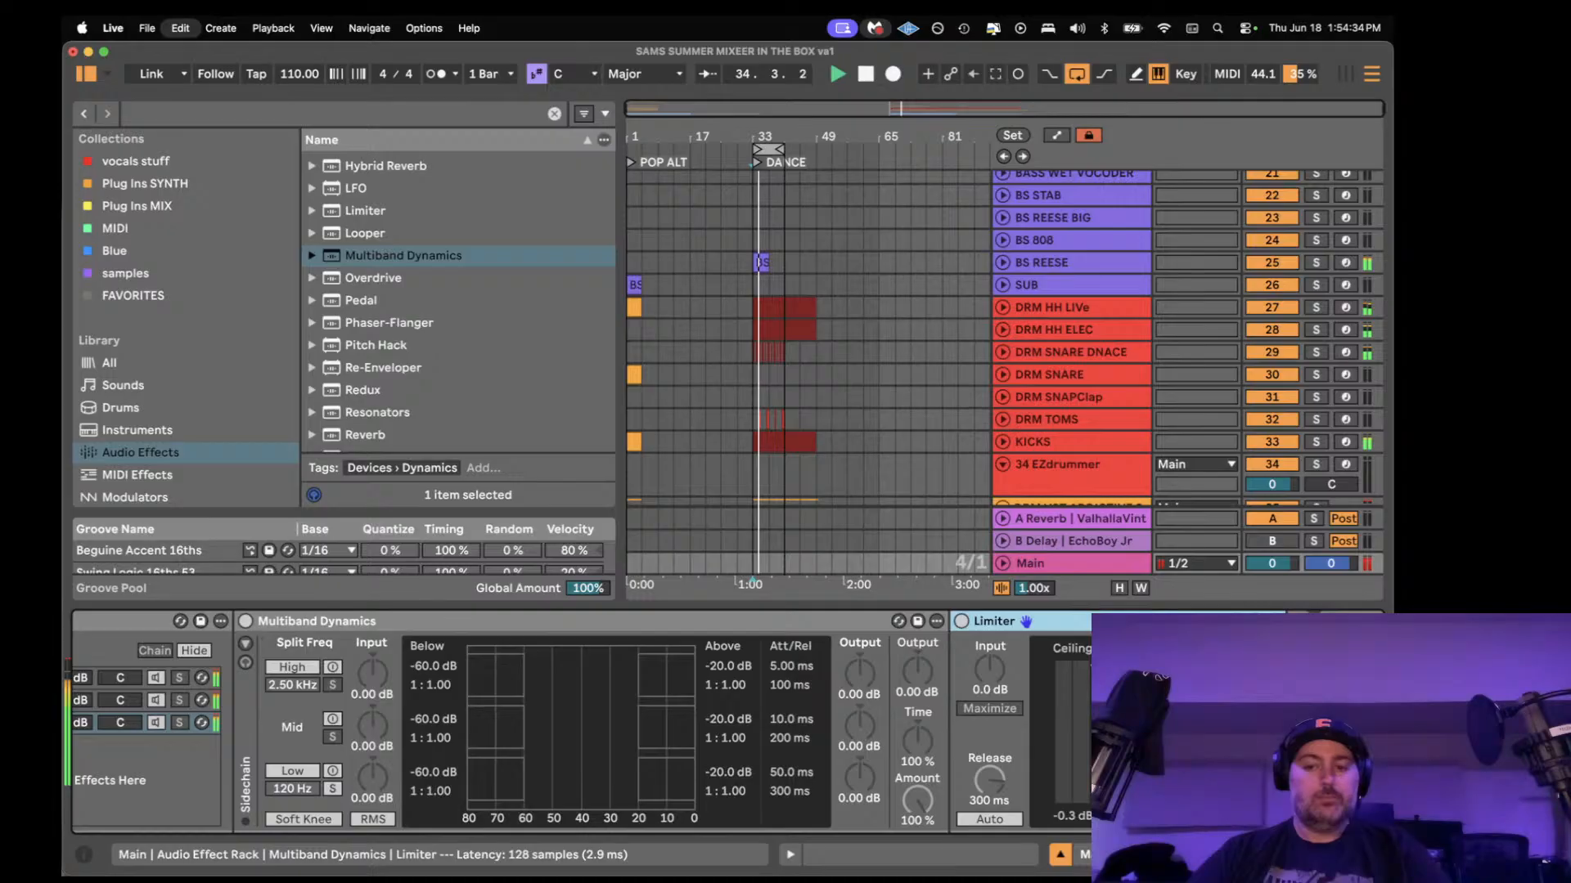
key(super+d)
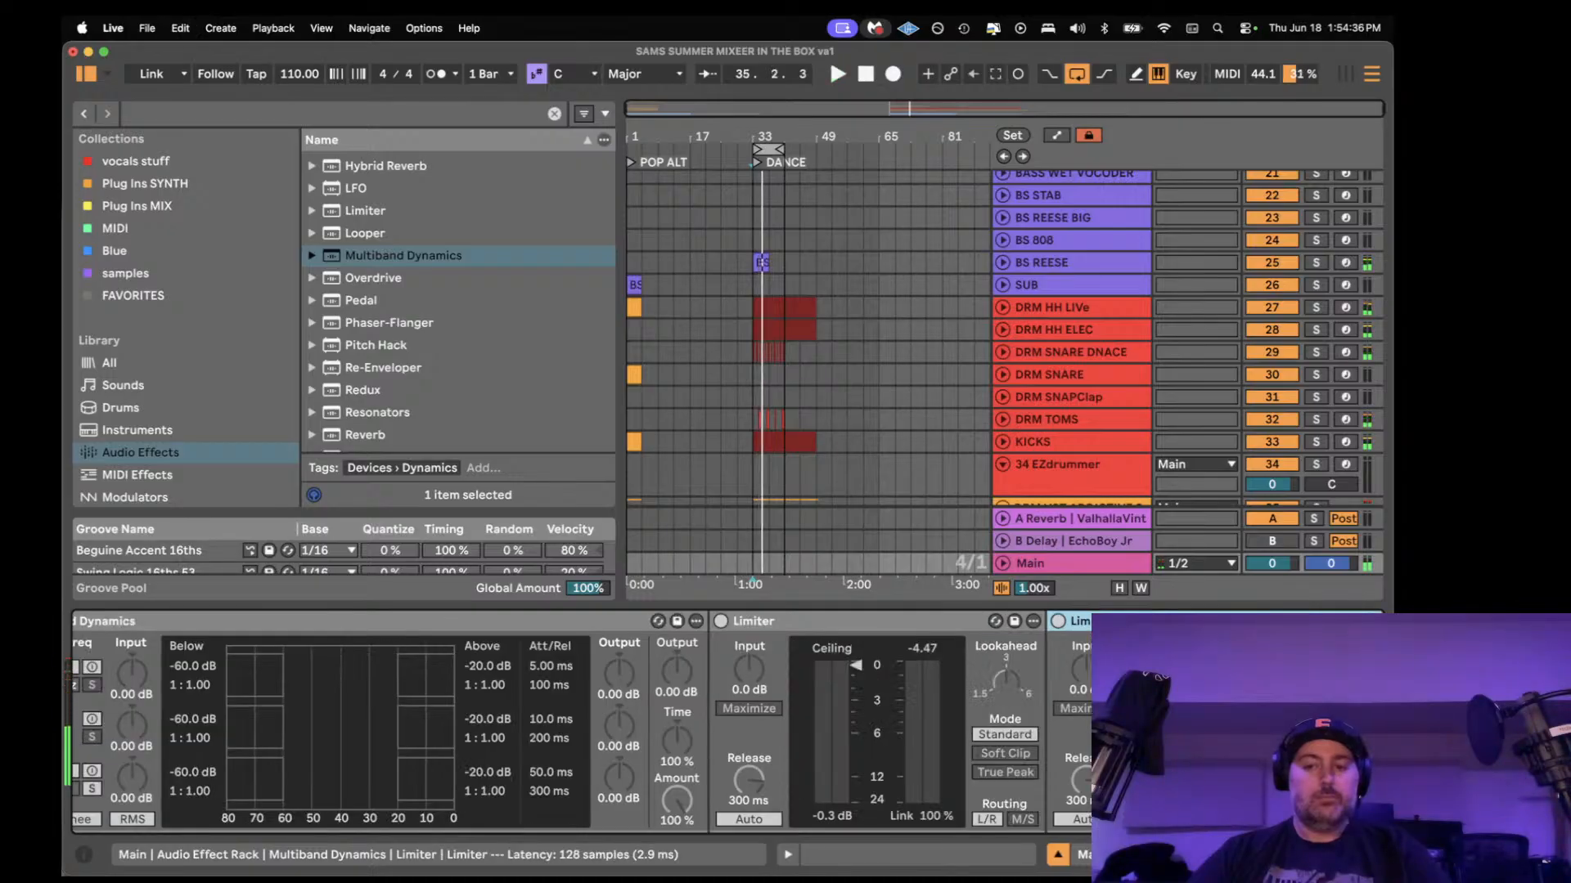
scroll(69, 663, right, 3)
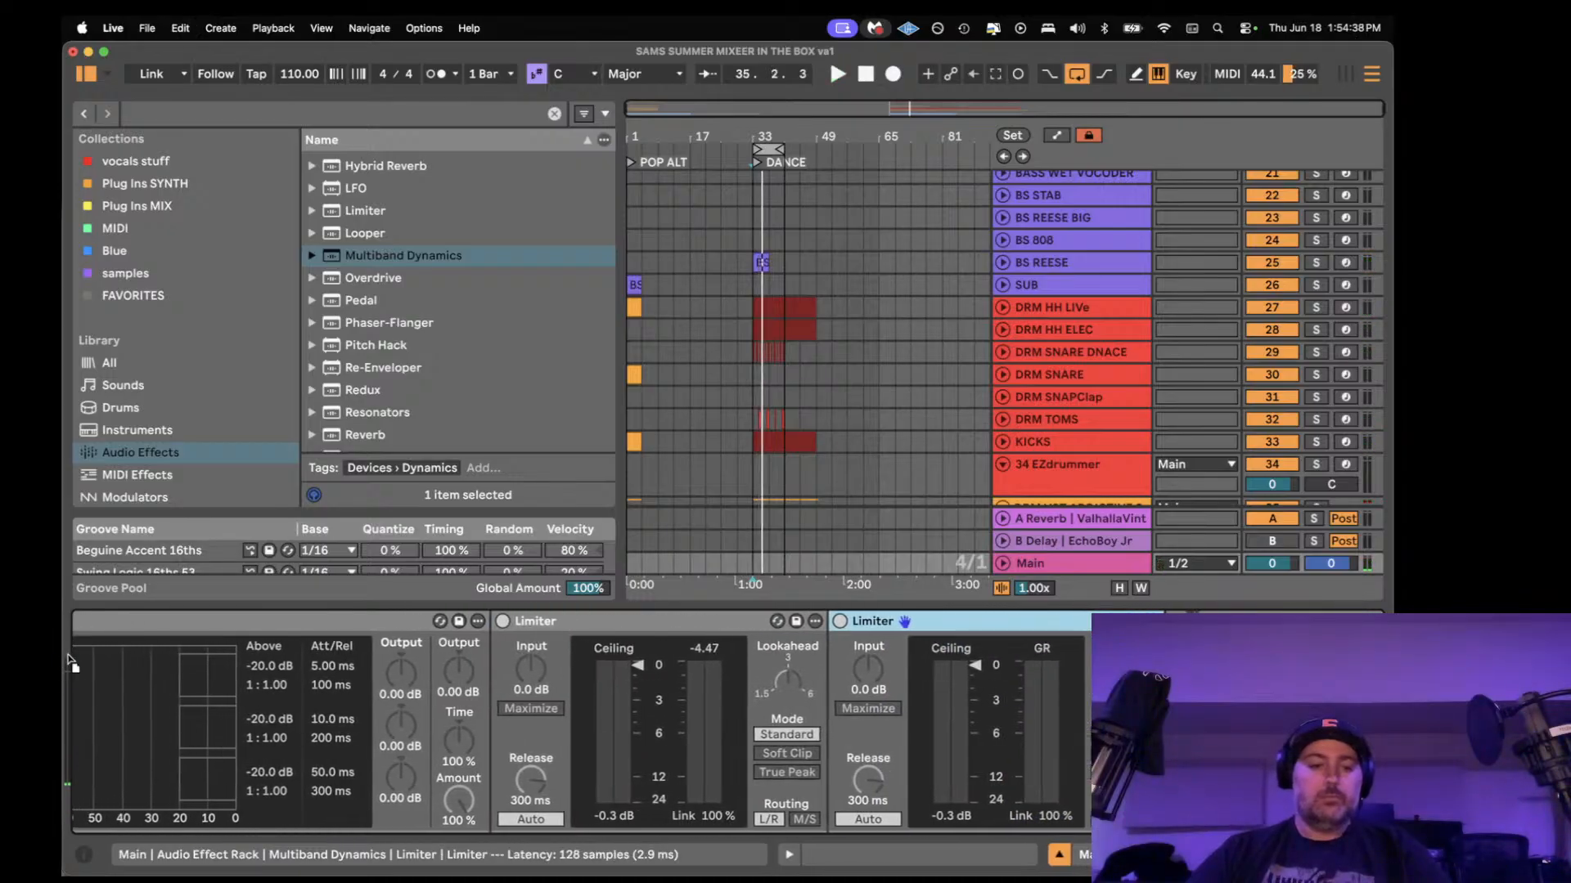
scroll(69, 658, left, 10)
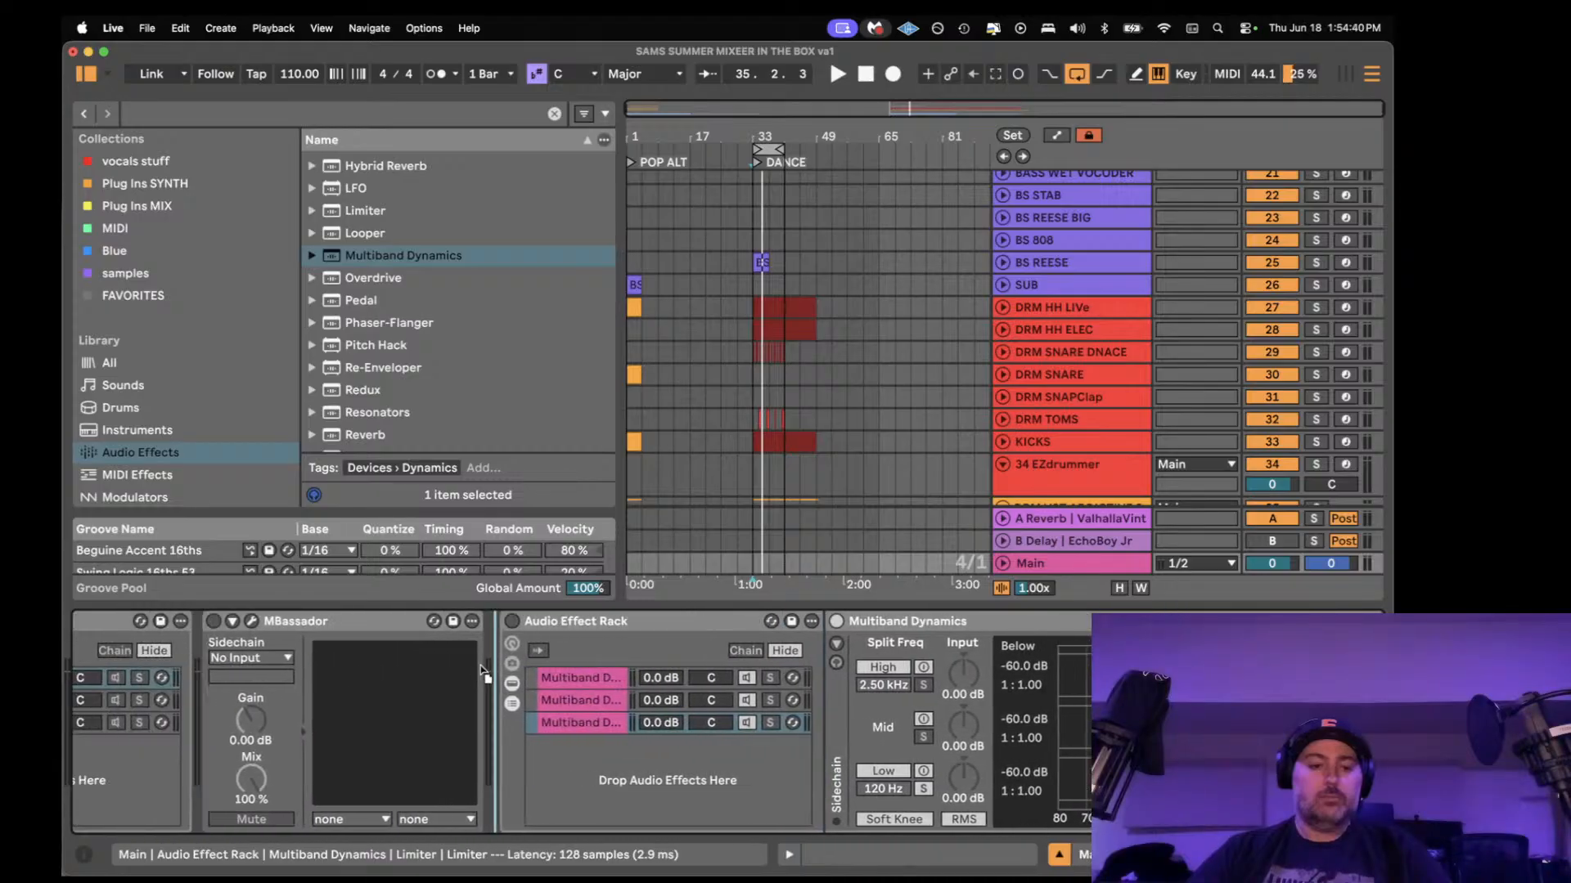
drag(487, 670, 488, 669)
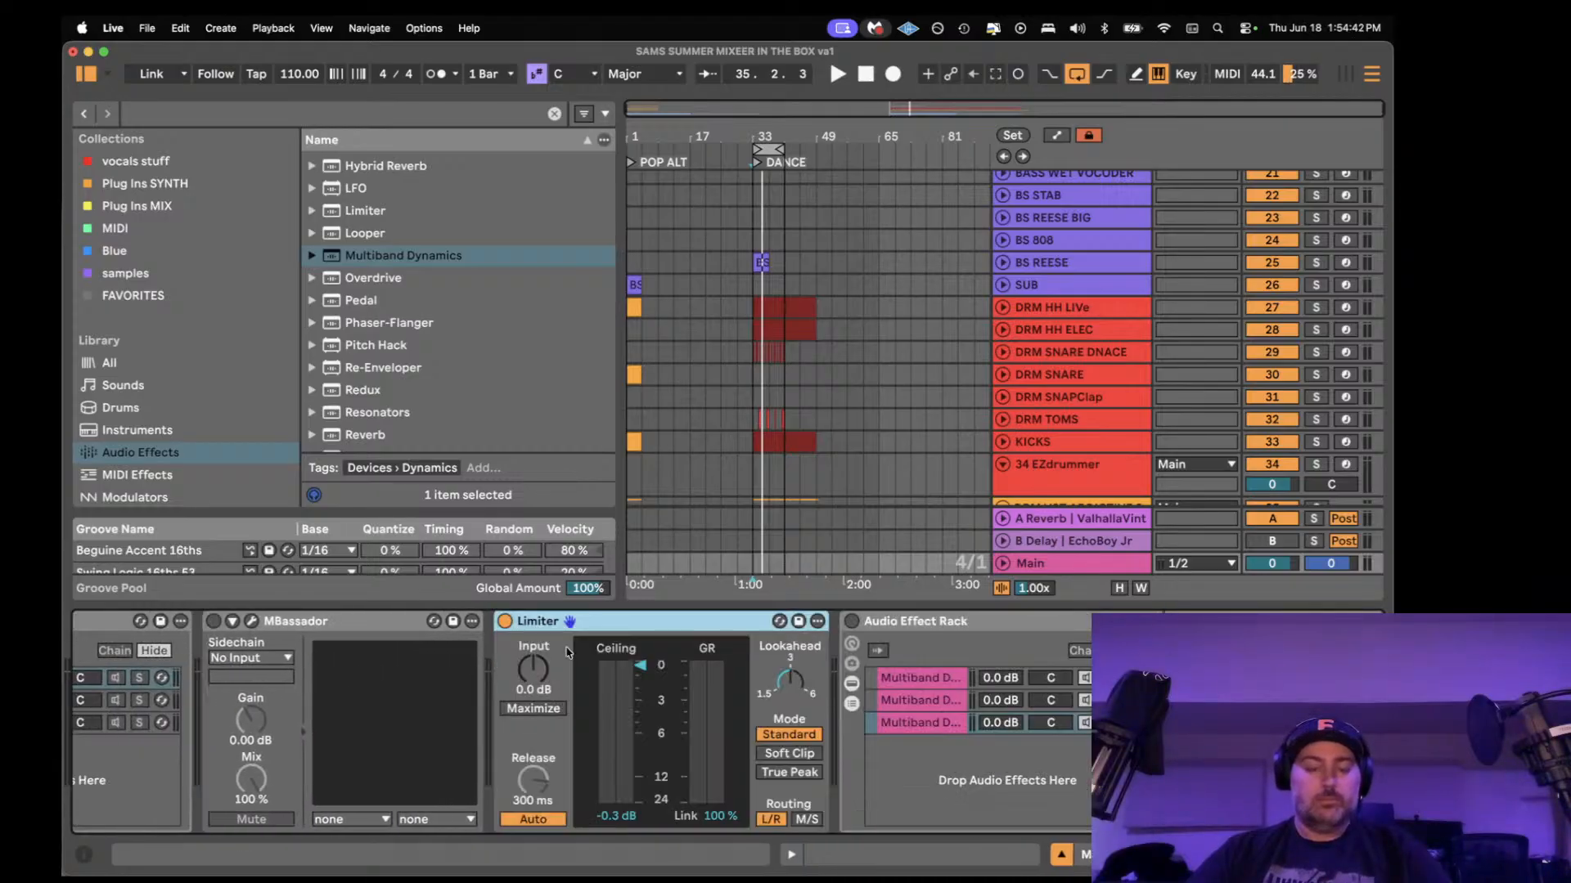
- Insert a Utility before the standalone Limiter and set its gain to 8.33 dB during playback
scroll(380, 413, down, 8)
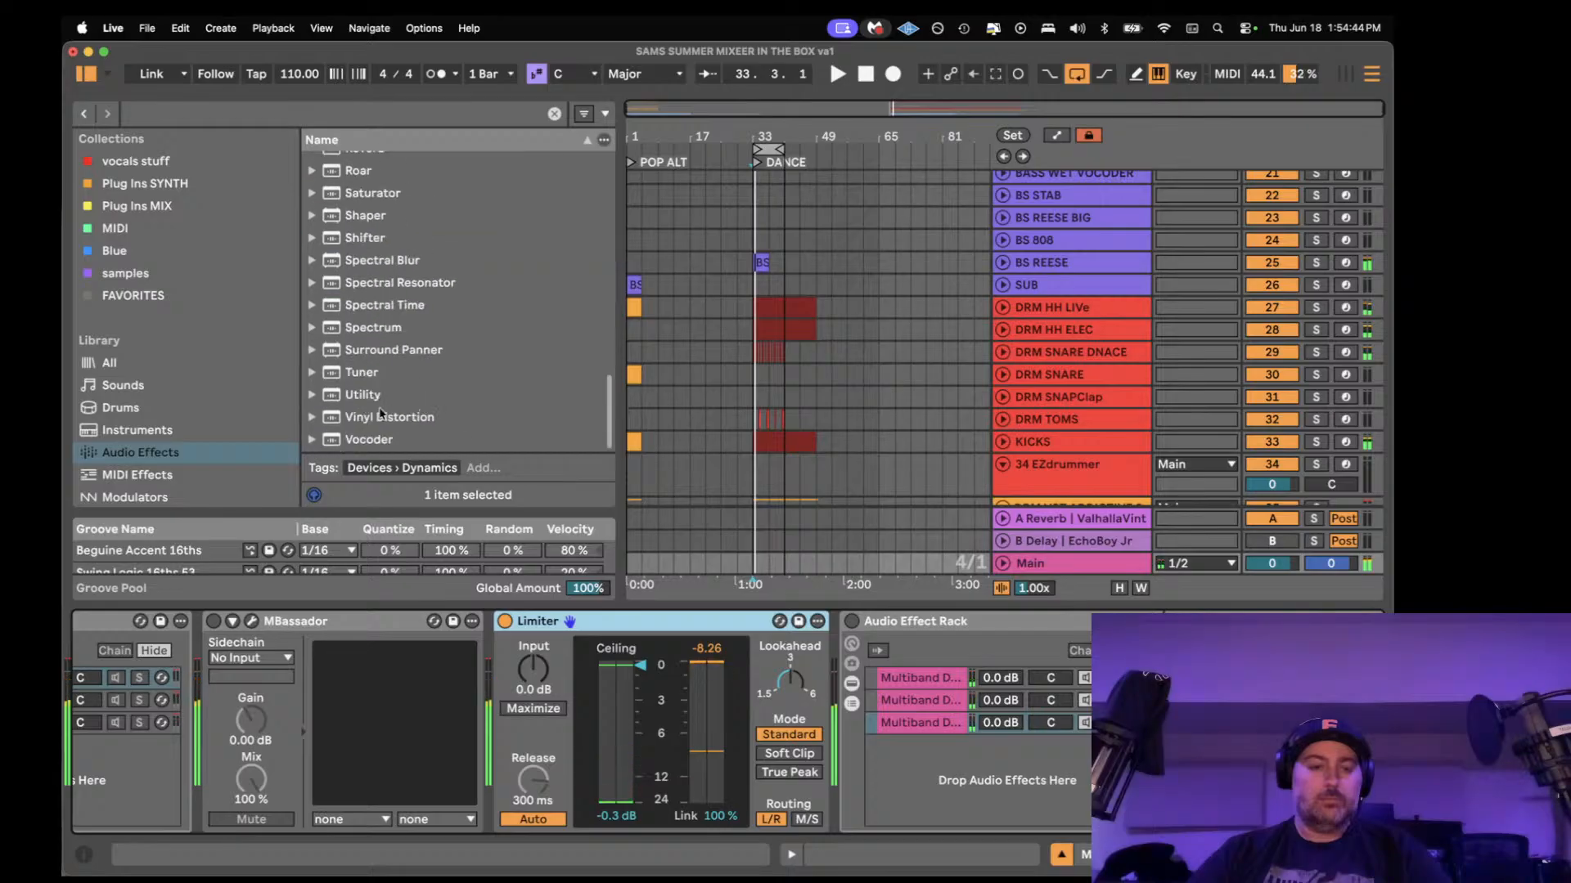
drag(362, 394, 529, 684)
drag(619, 714, 620, 654)
key(space)
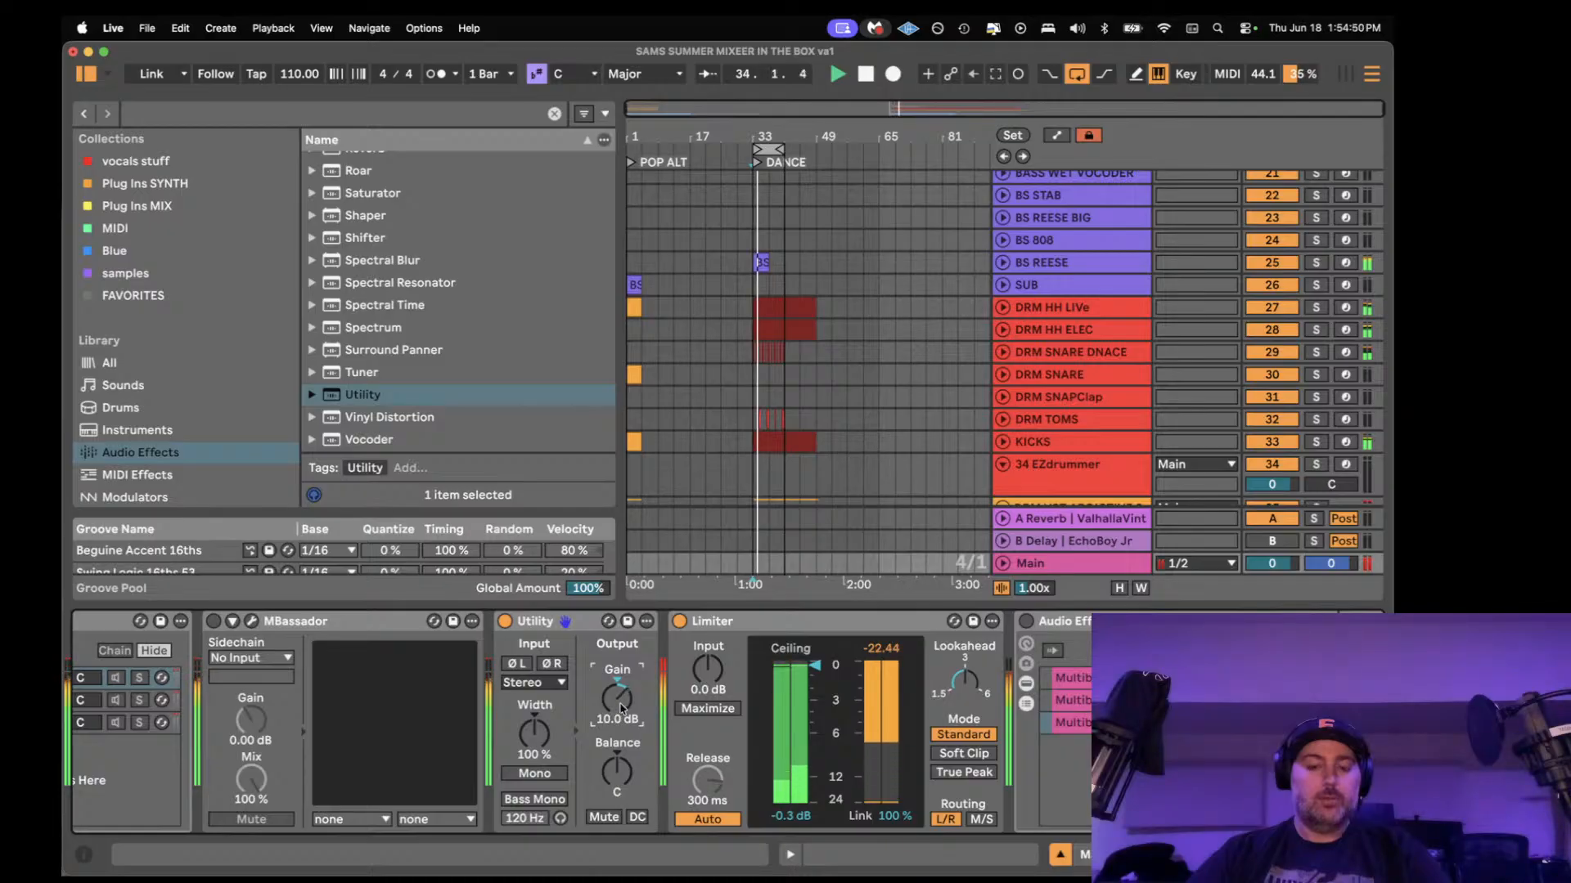
drag(622, 709, 622, 725)
scroll(622, 709, right, 4)
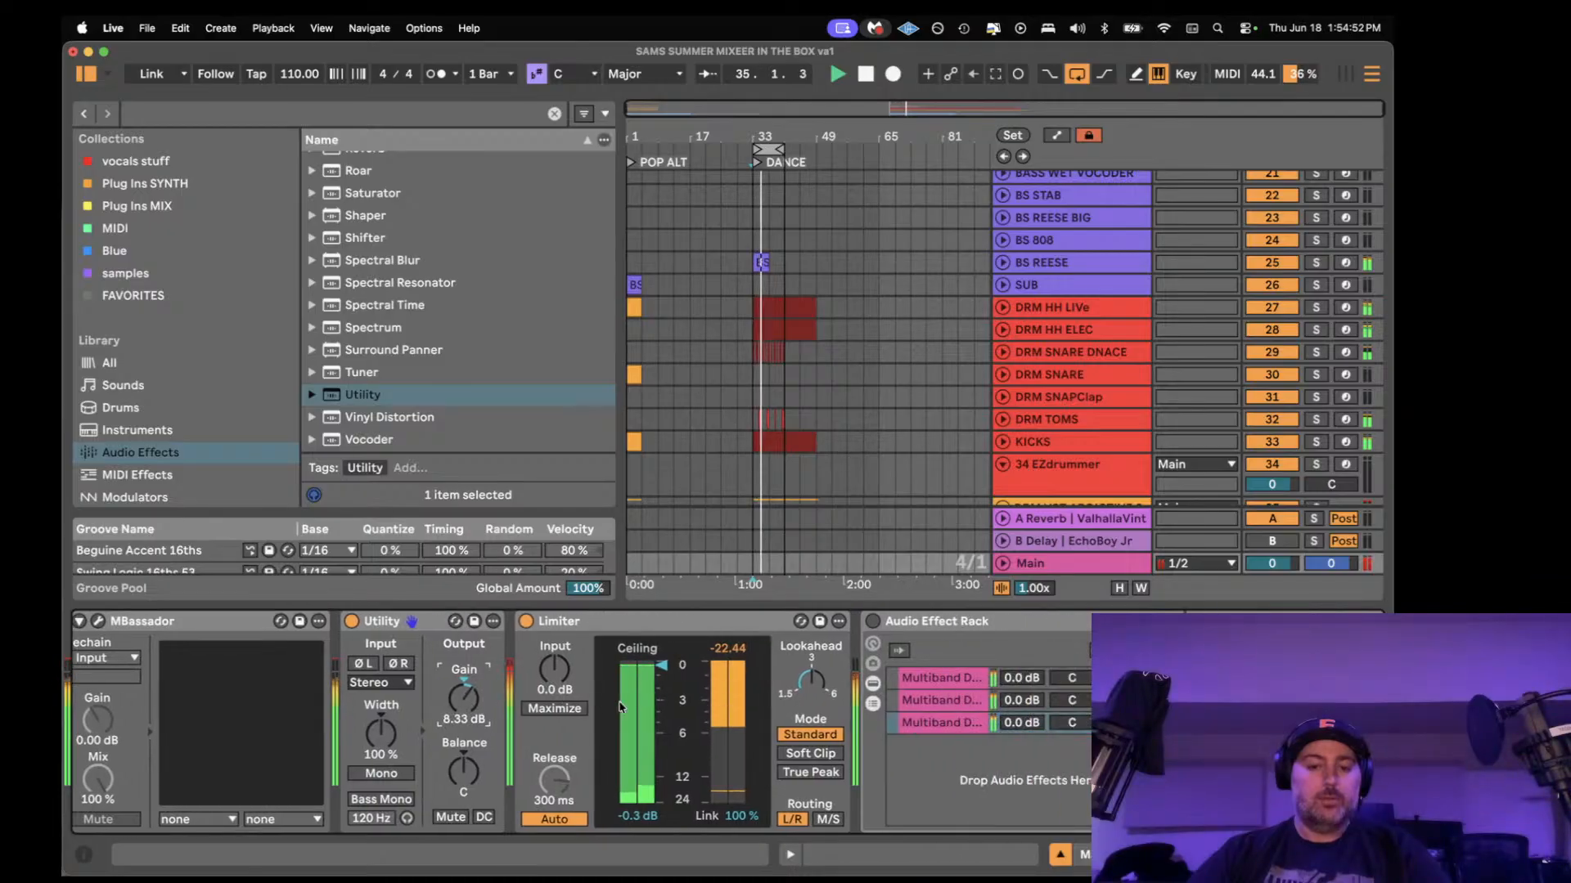
- Deactivate the standalone Limiter, reactivate the Audio Effect Rack, and play from bar 33
key(space)
click(526, 622)
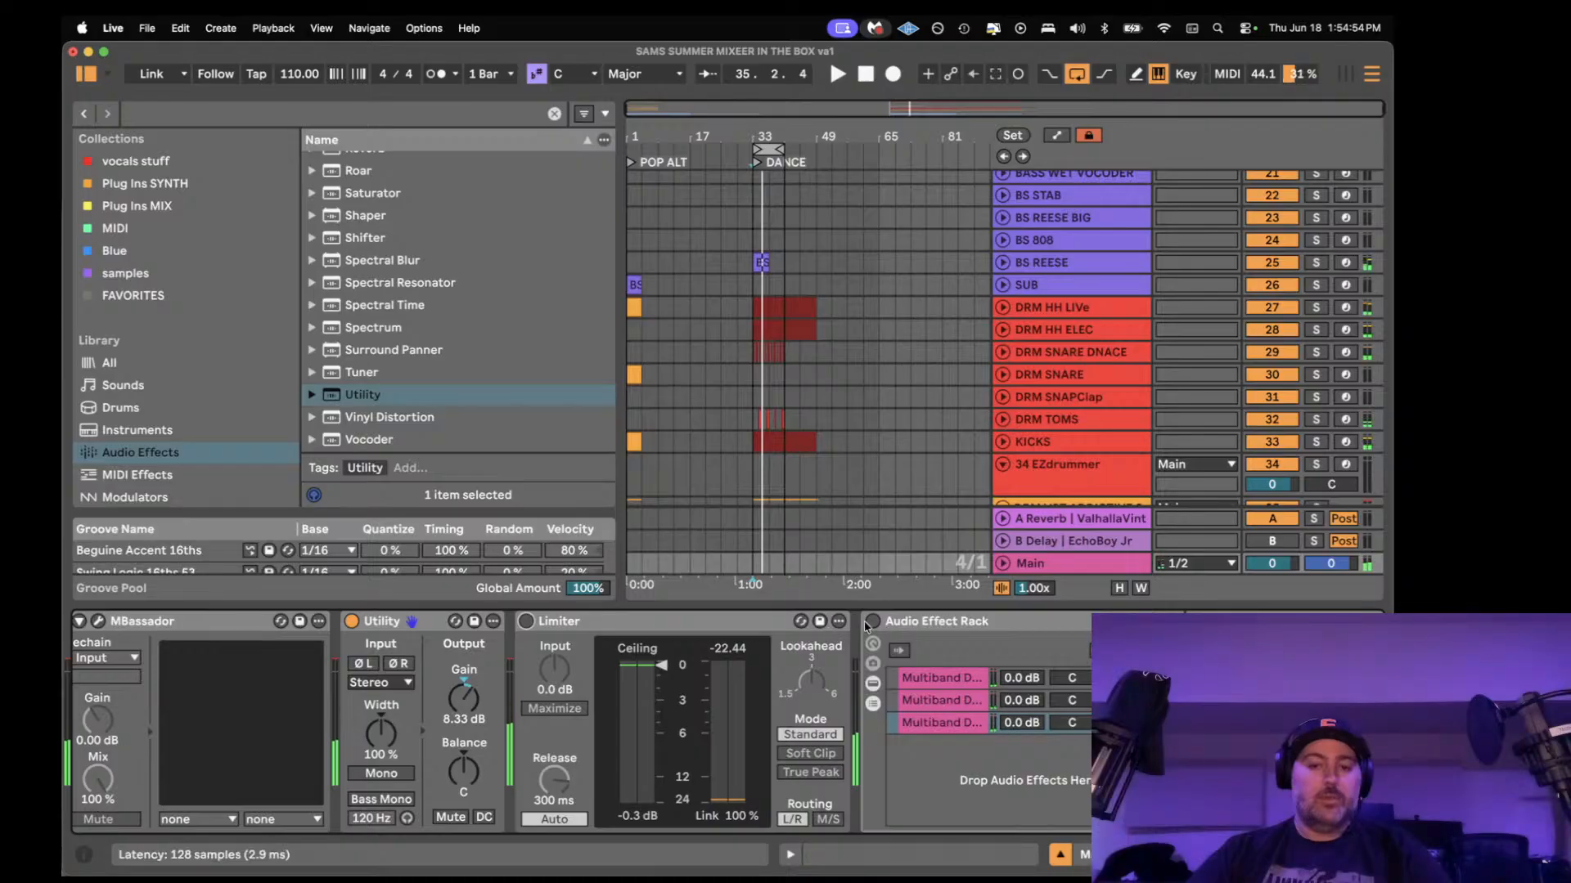
scroll(851, 630, right, 6)
scroll(868, 626, right, 2)
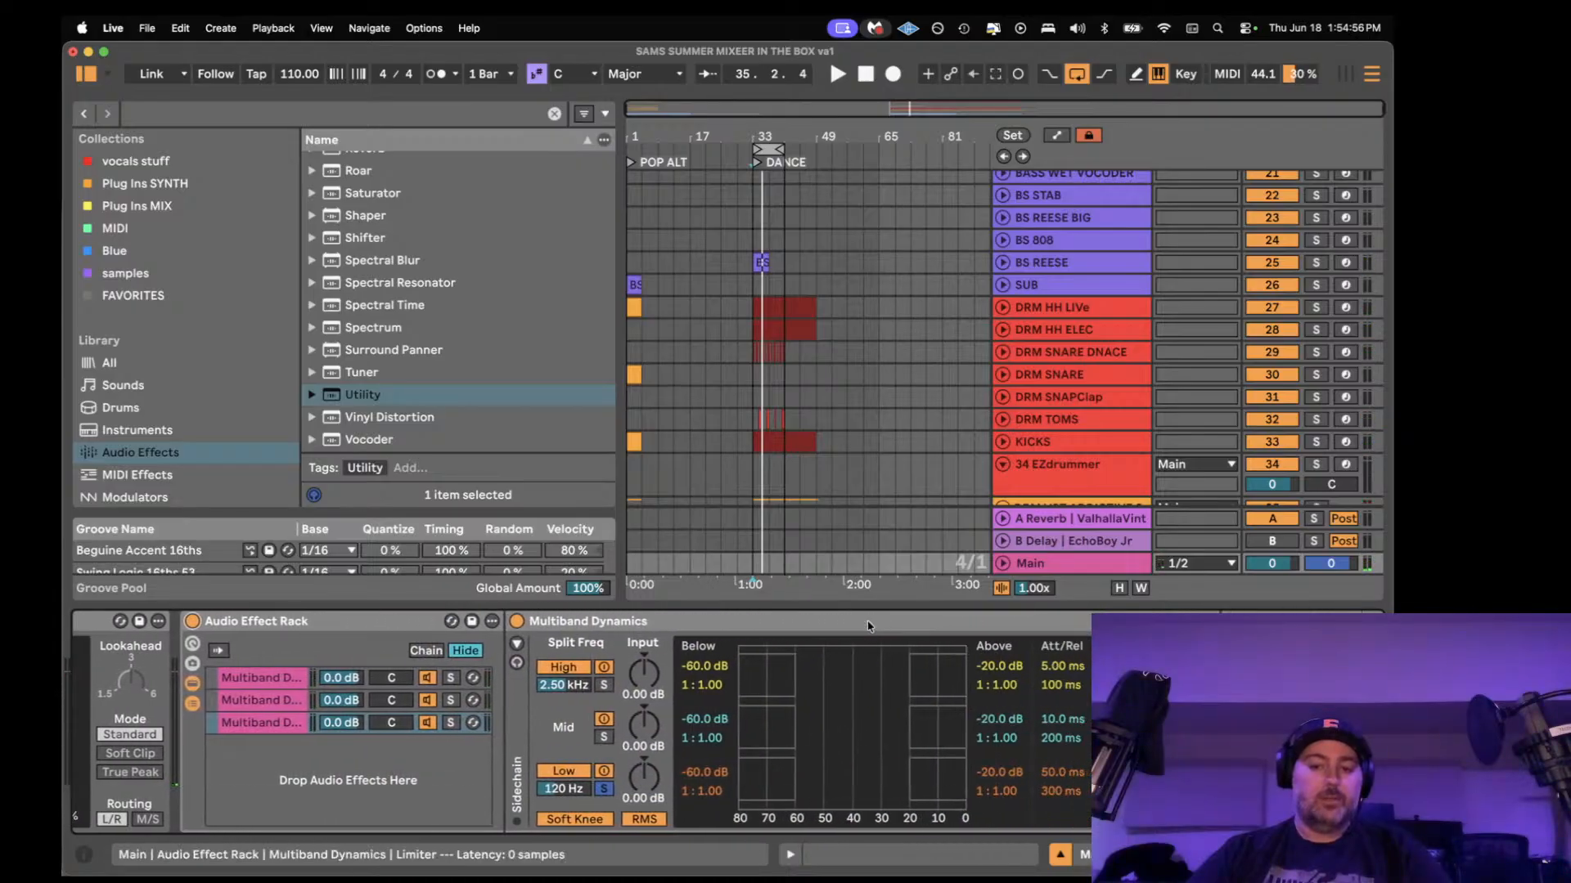
key(space)
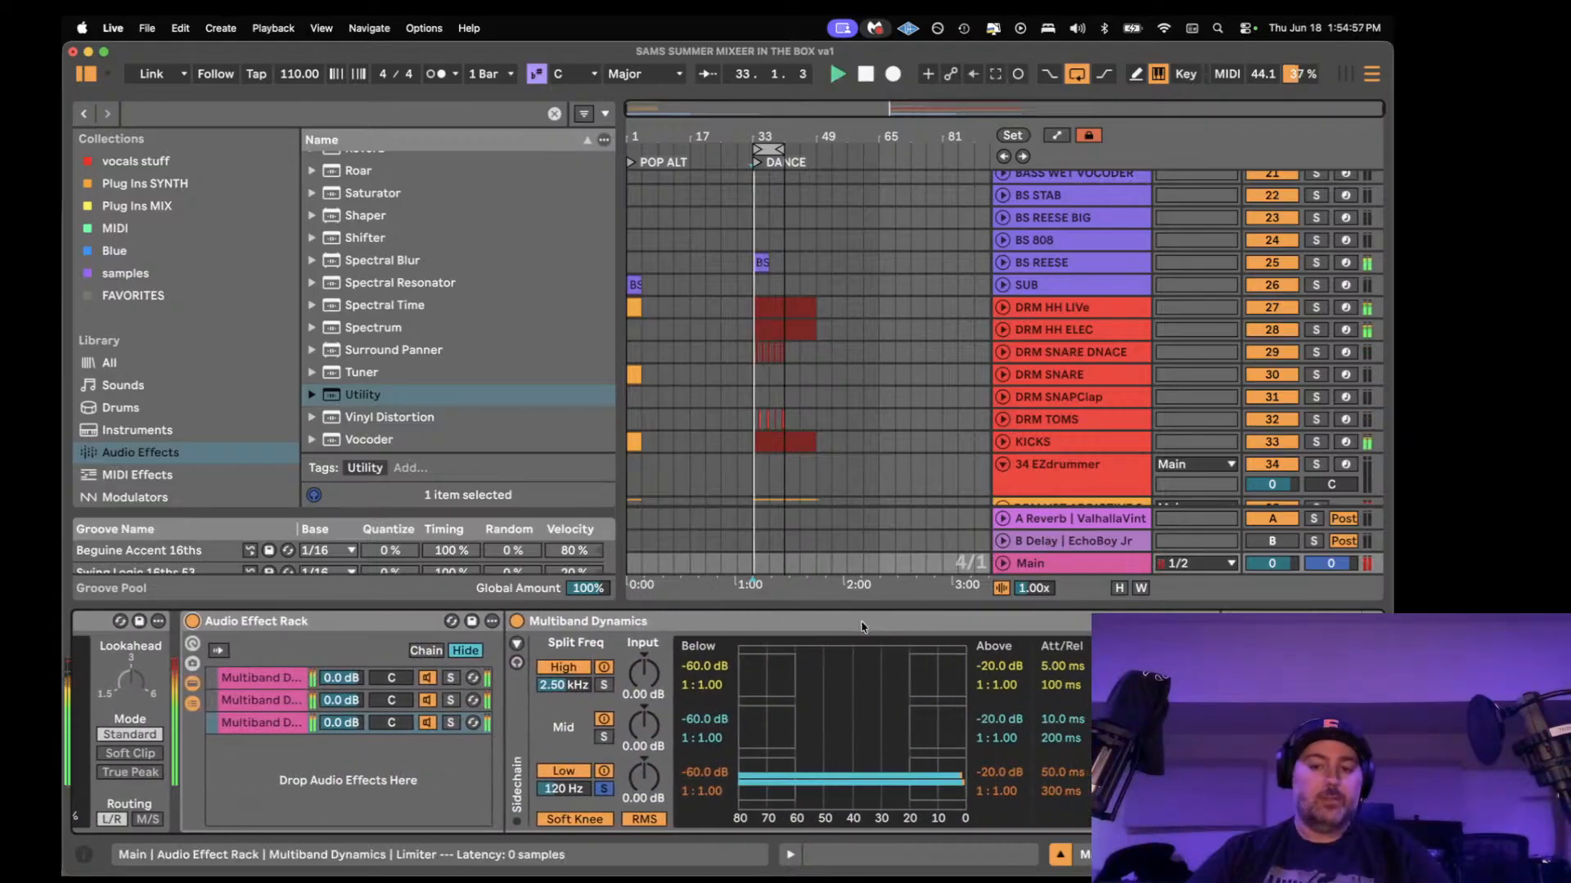
- Inspect the soloed band in each of the rack's three chains and briefly replay from bar 33
click(278, 710)
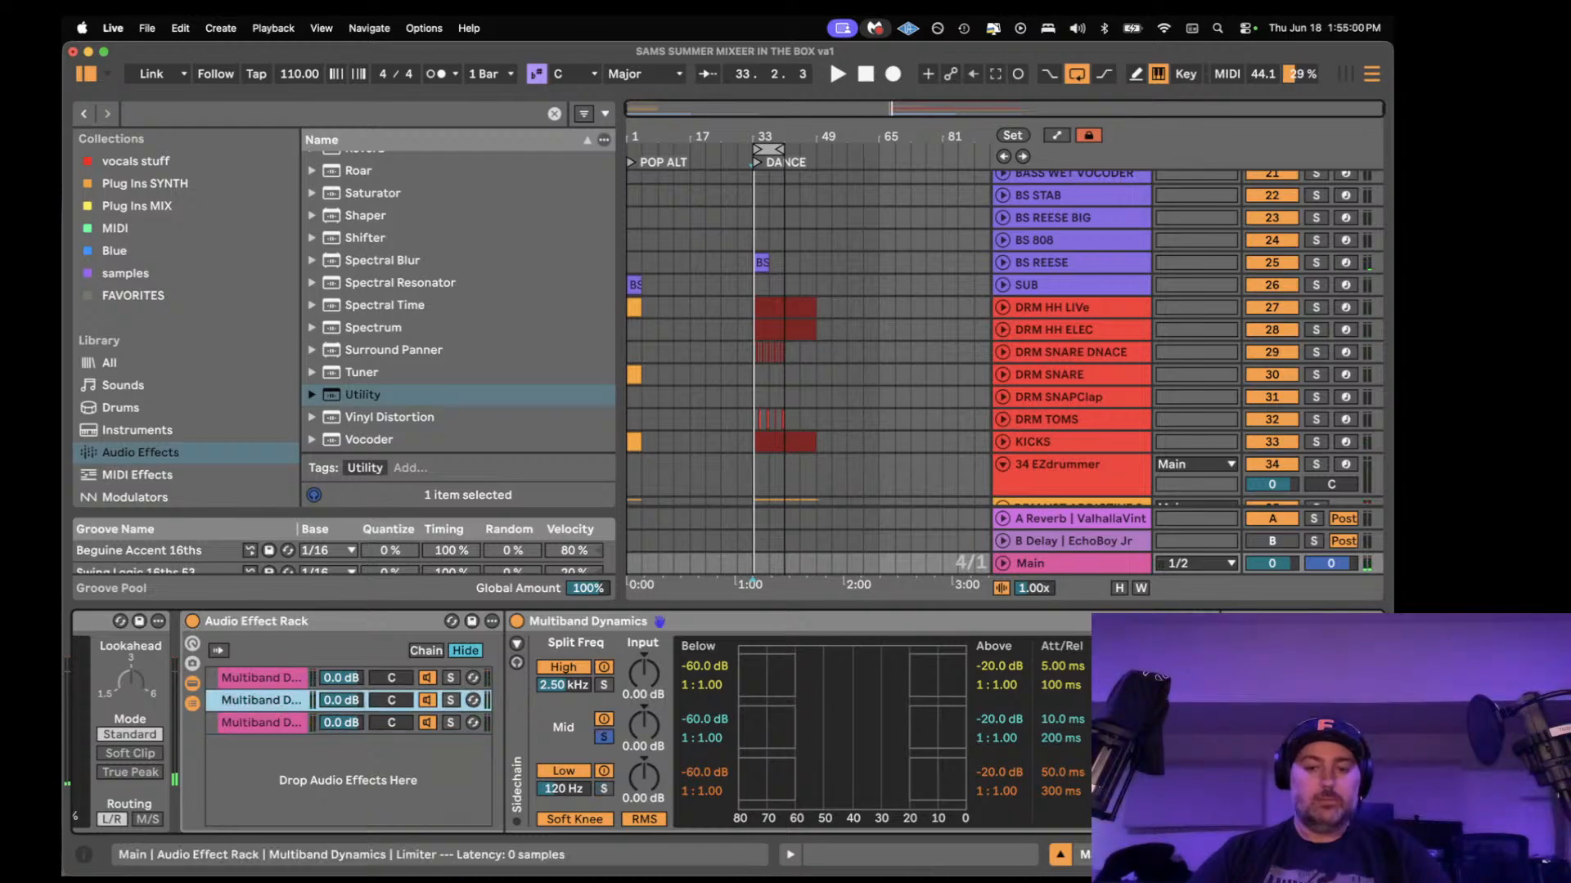
click(296, 681)
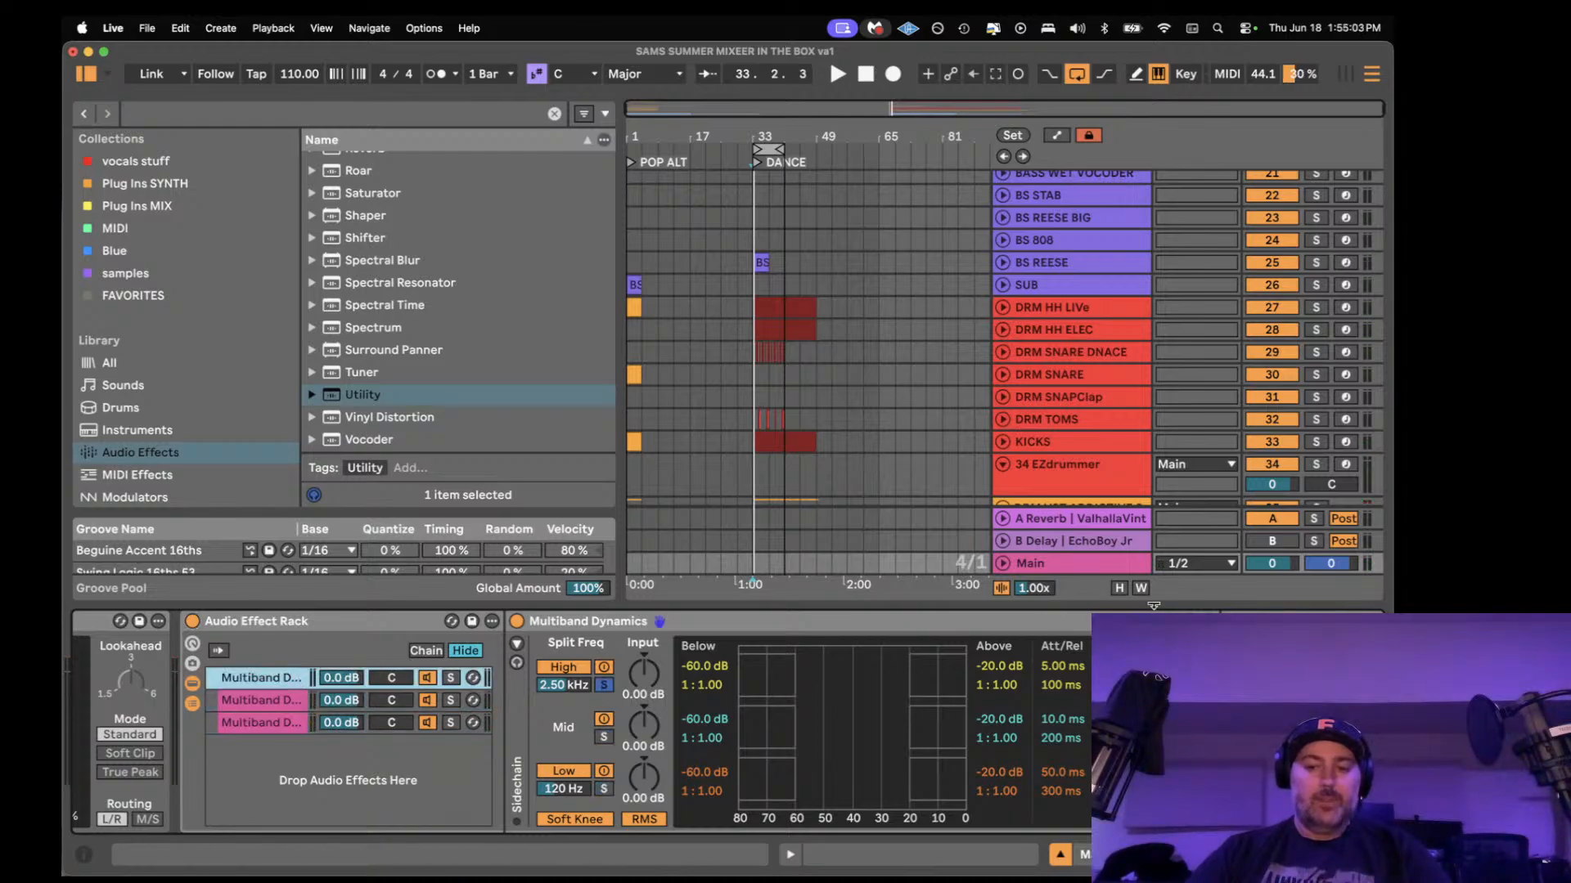
click(242, 723)
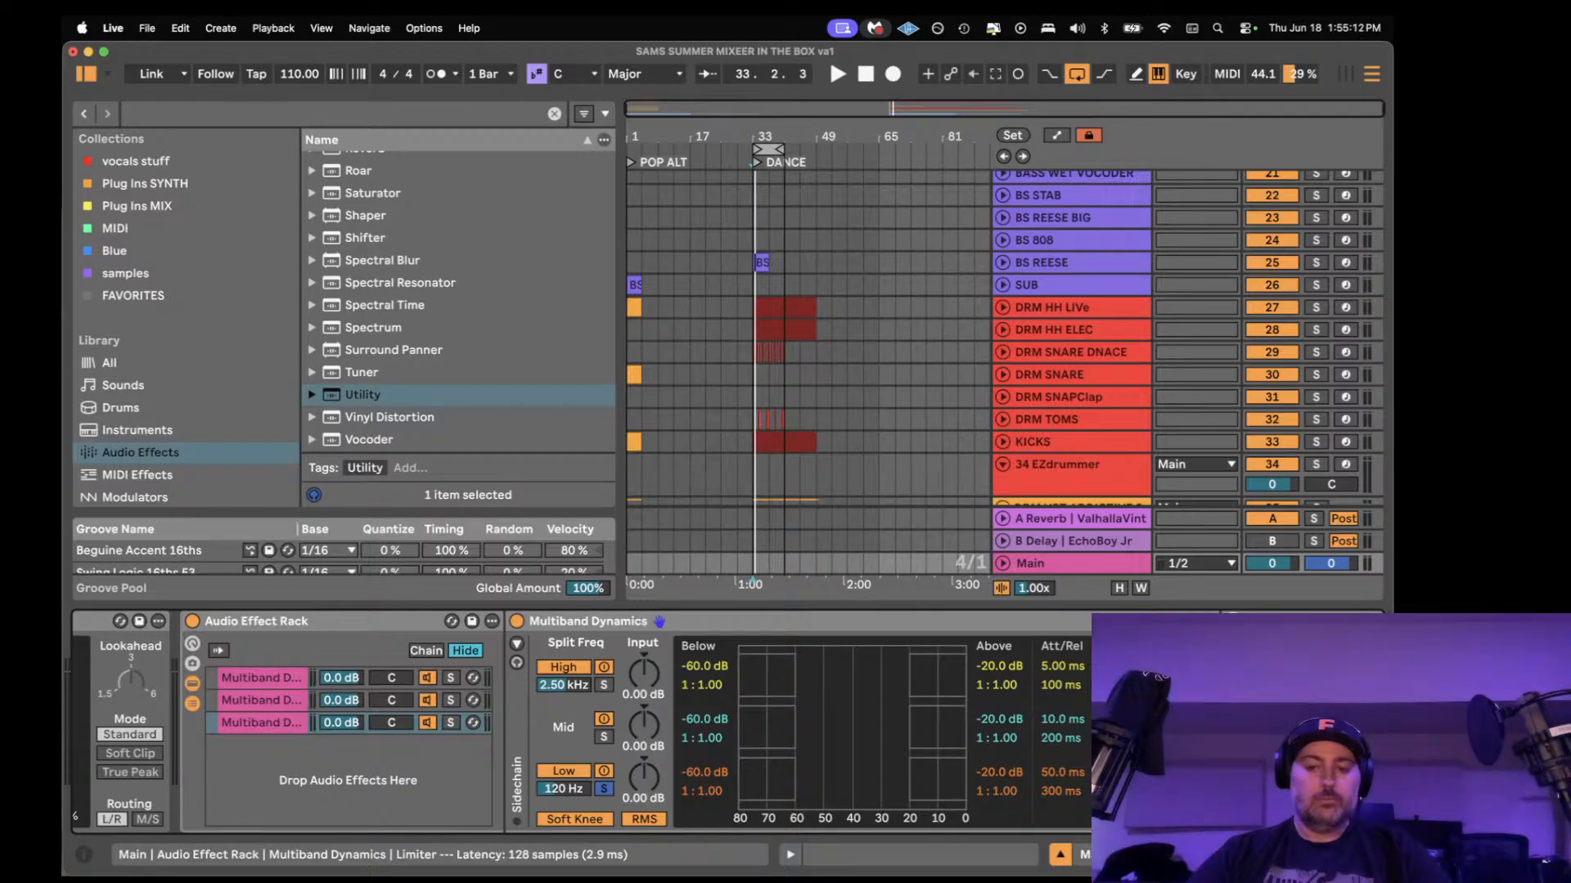
click(261, 700)
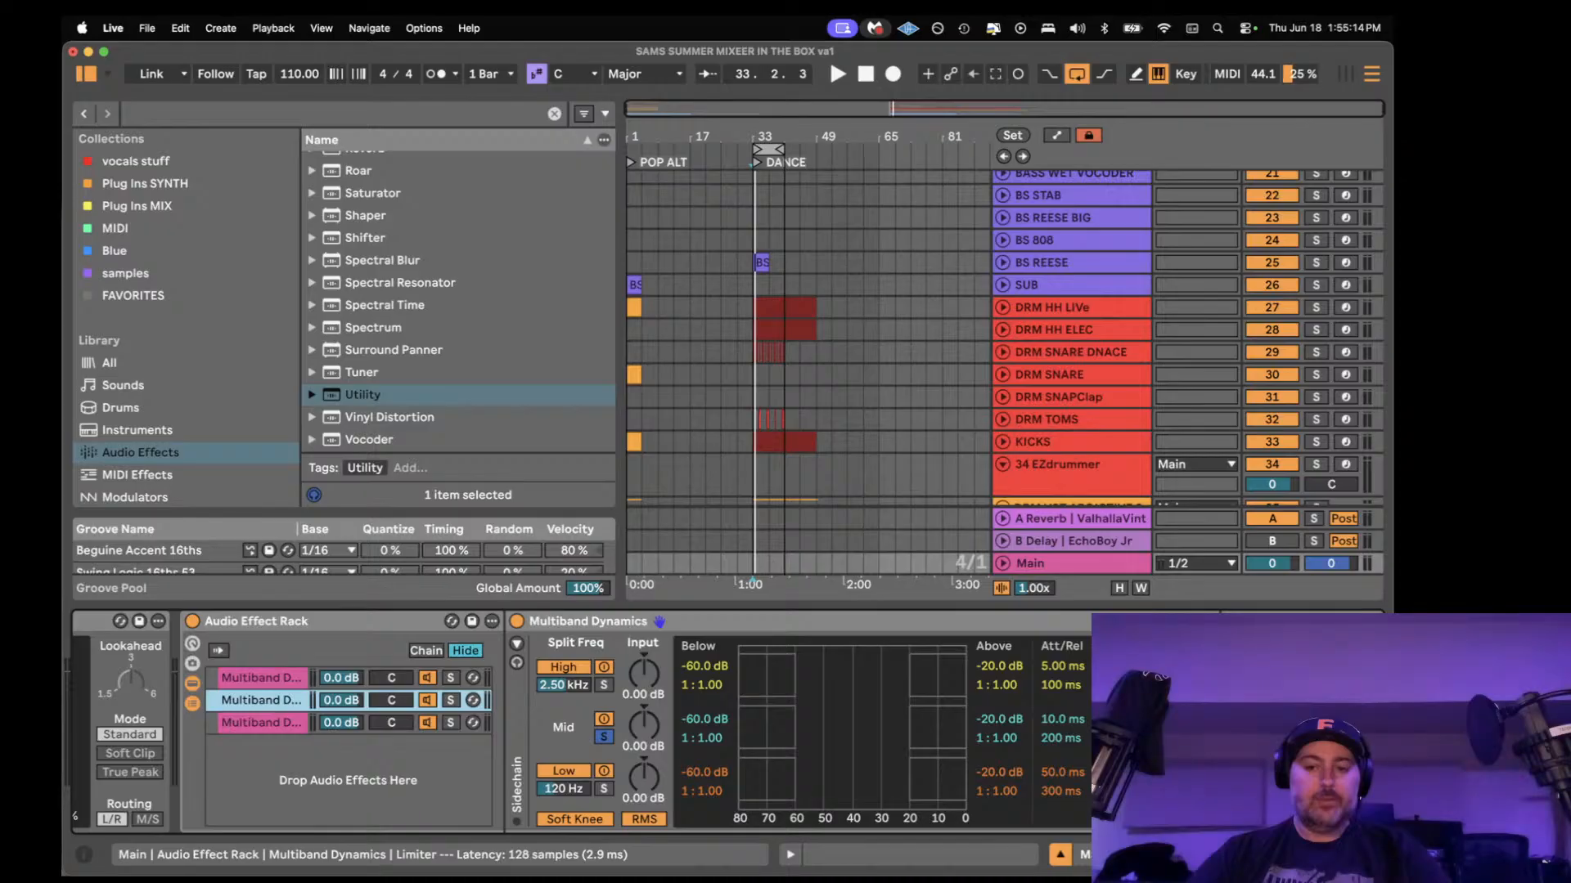
click(270, 676)
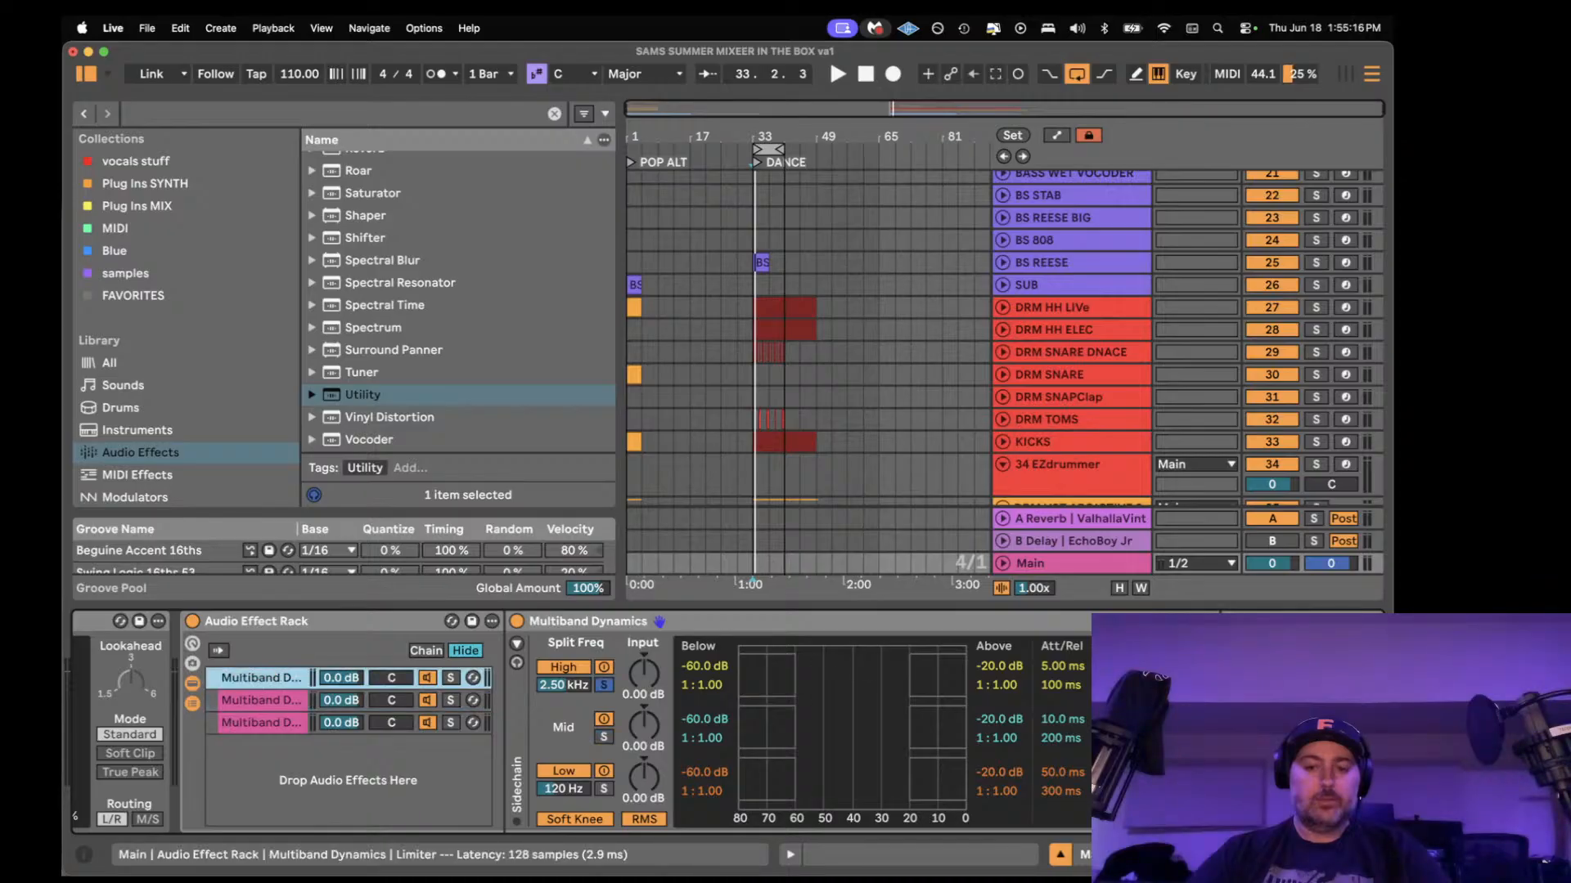
key(space)
key(space)
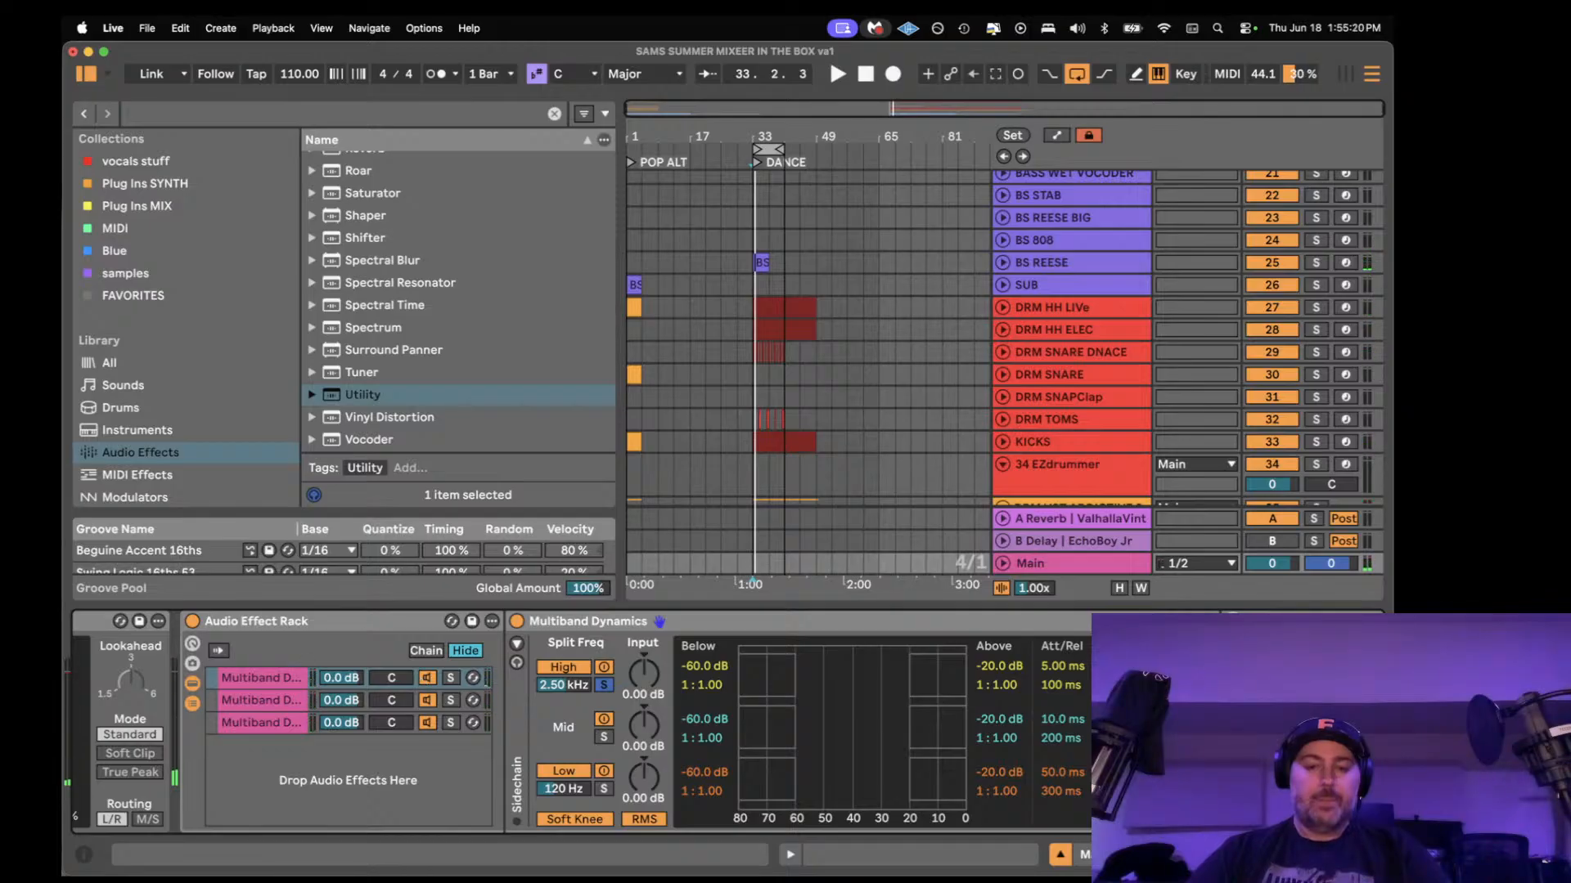
- Lower the Utility gain to 3.89 dB and play from bar 33 with the rack's second chain selected
click(279, 702)
key(space)
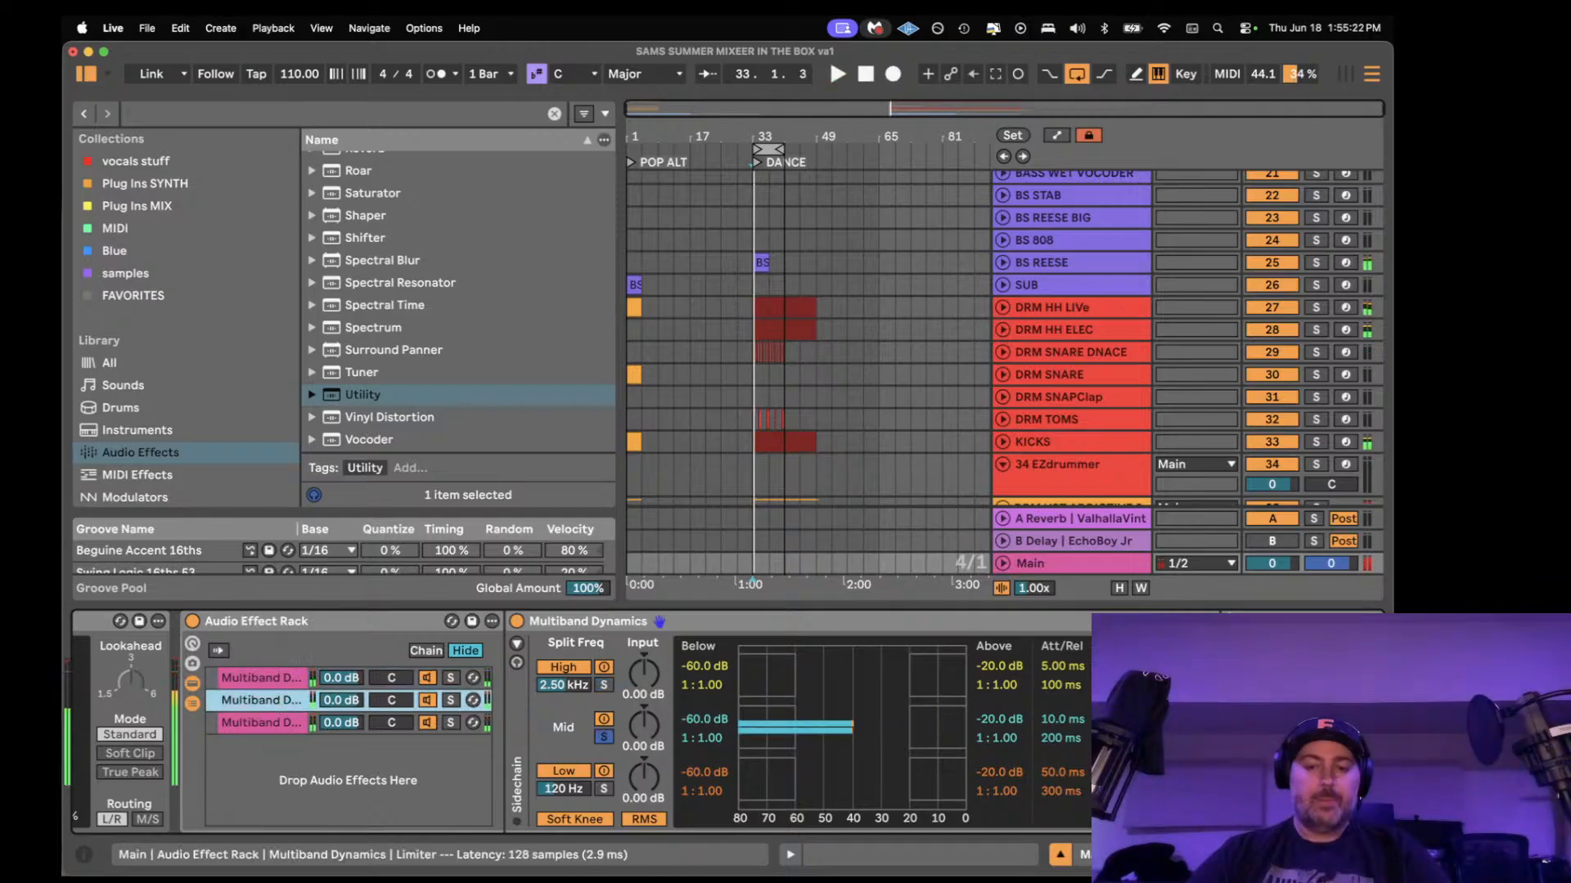
key(space)
scroll(320, 705, left, 10)
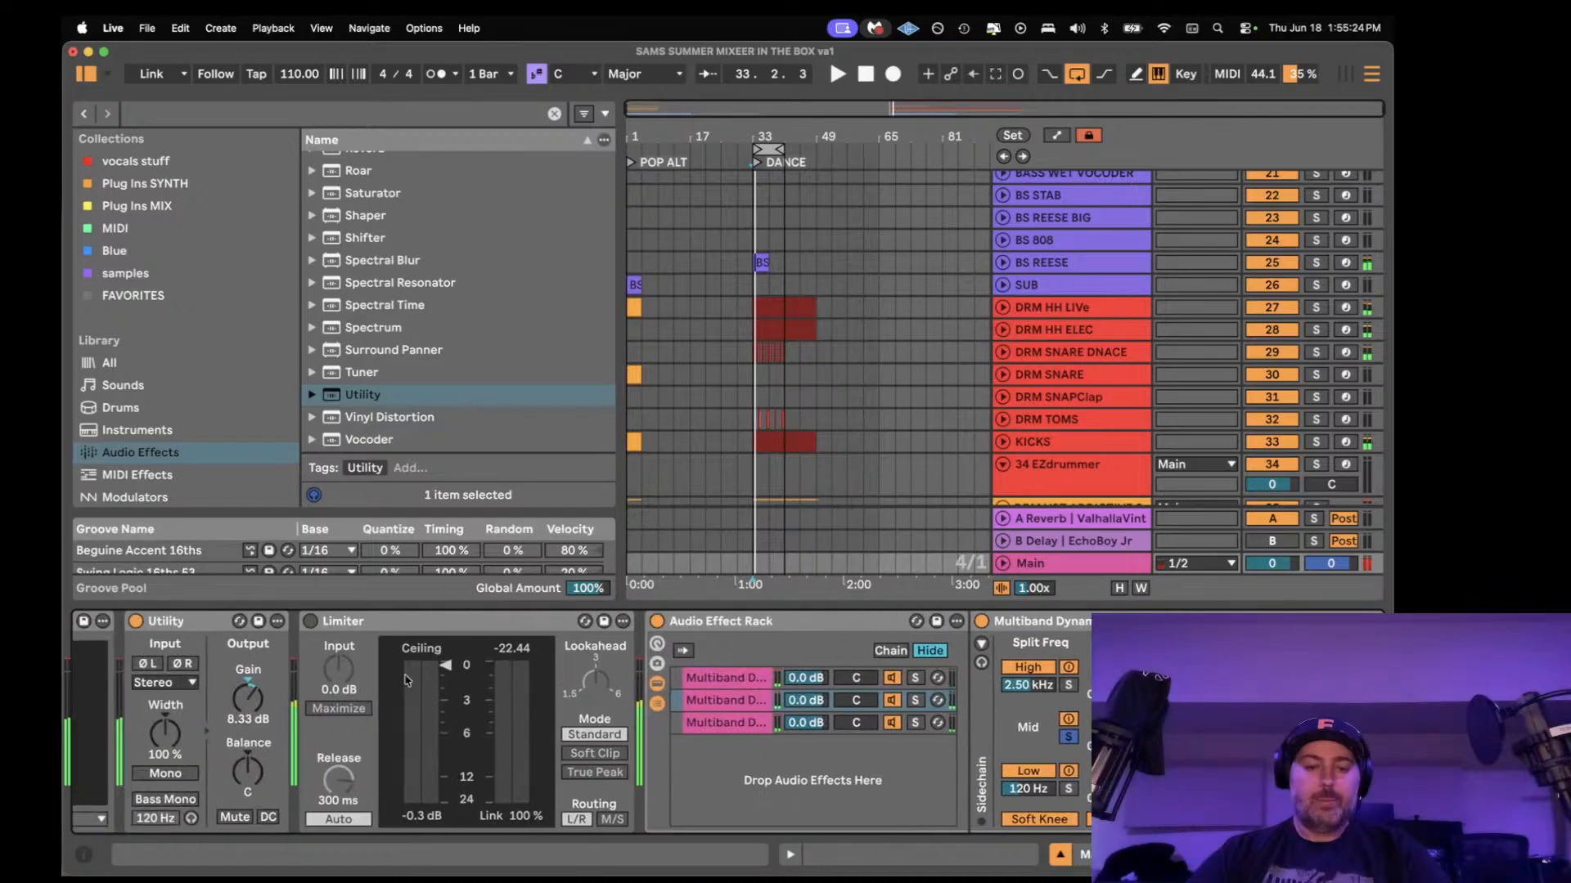
drag(292, 697, 304, 707)
key(space)
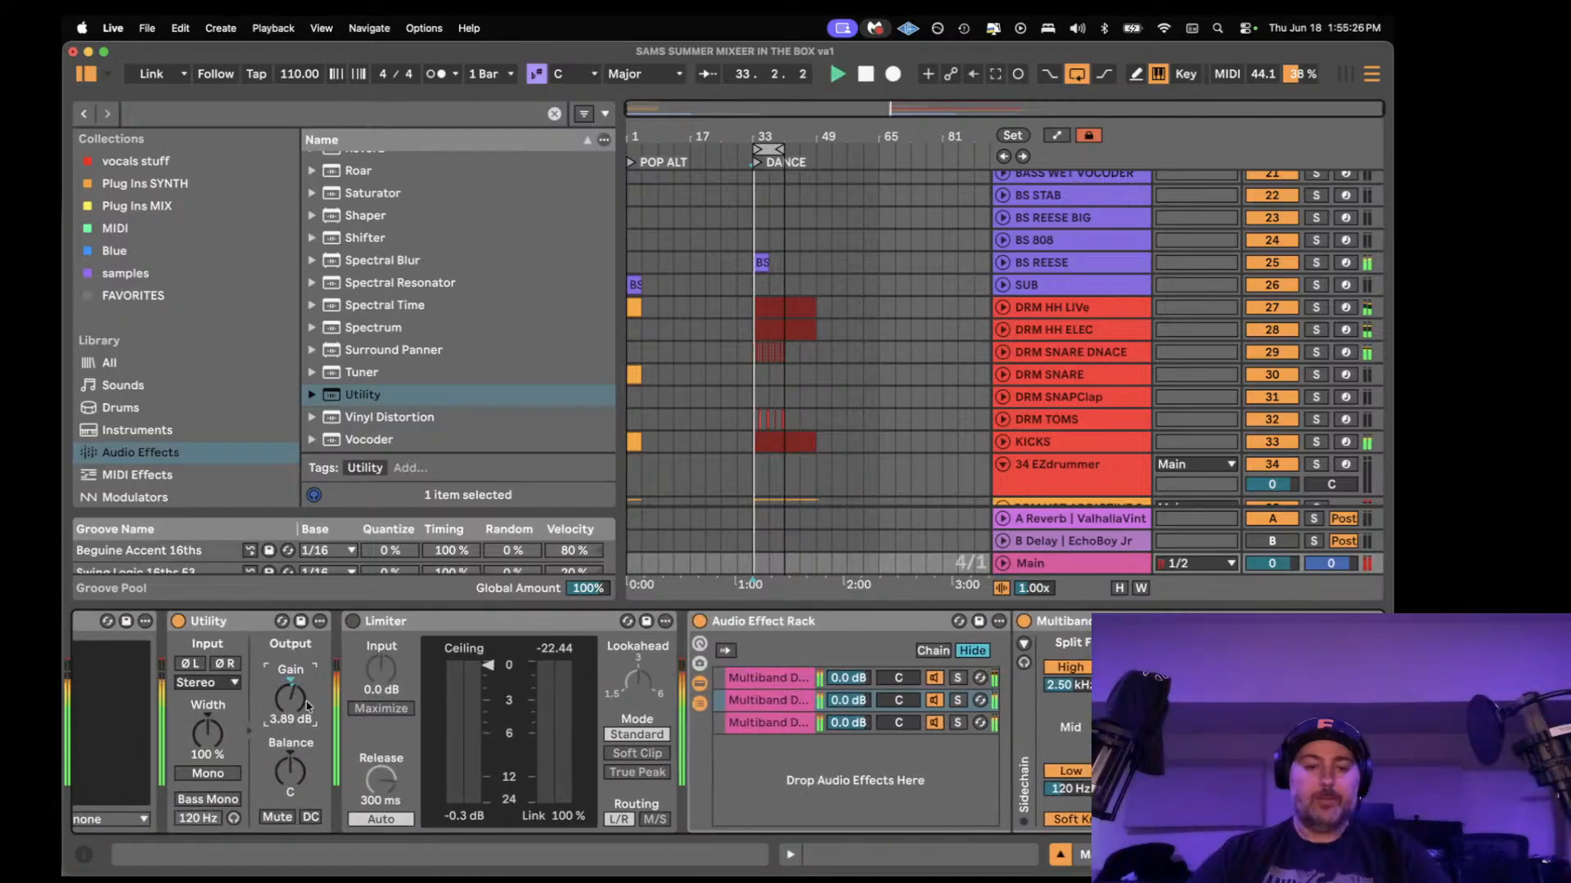
- Inspect the Multiband Dynamics and Limiter in the rack's second and third chains during playback
scroll(307, 705, right, 15)
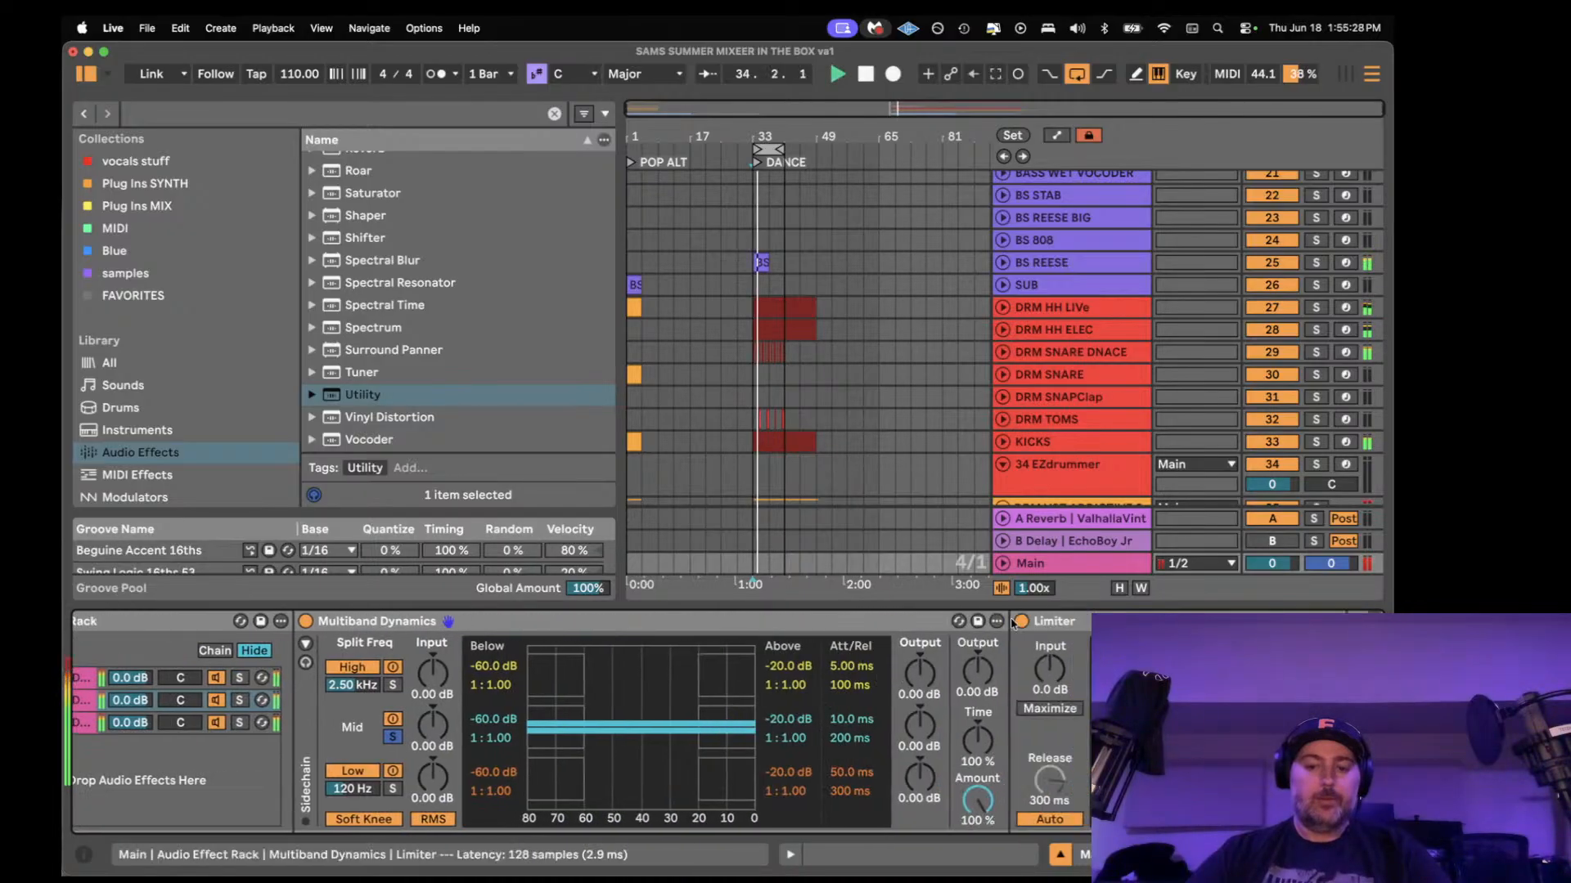
scroll(457, 663, left, 8)
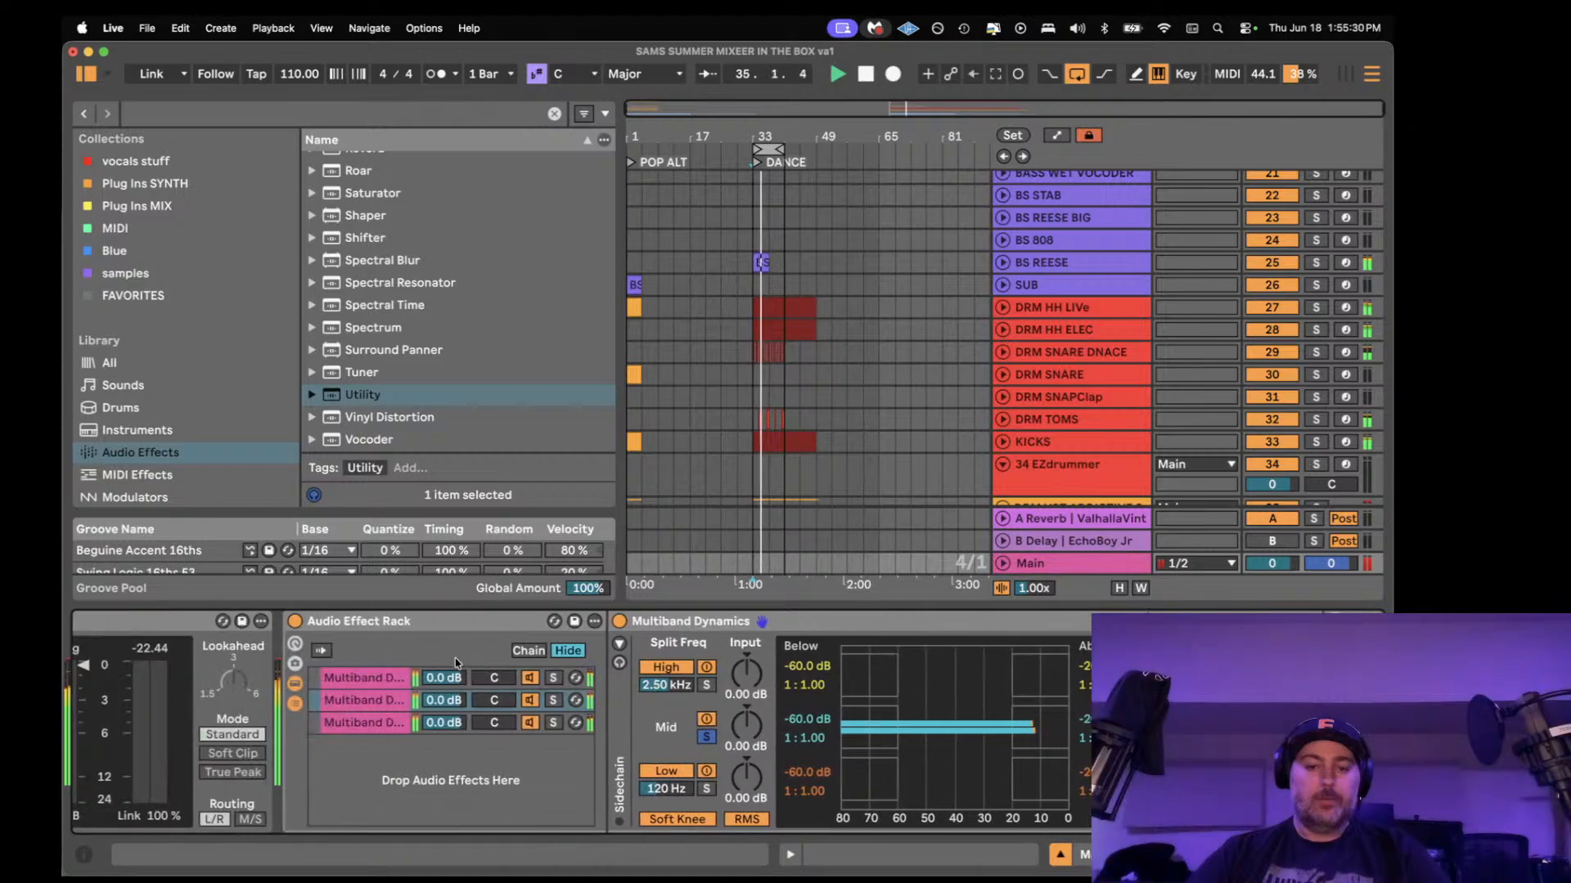
click(378, 701)
click(385, 720)
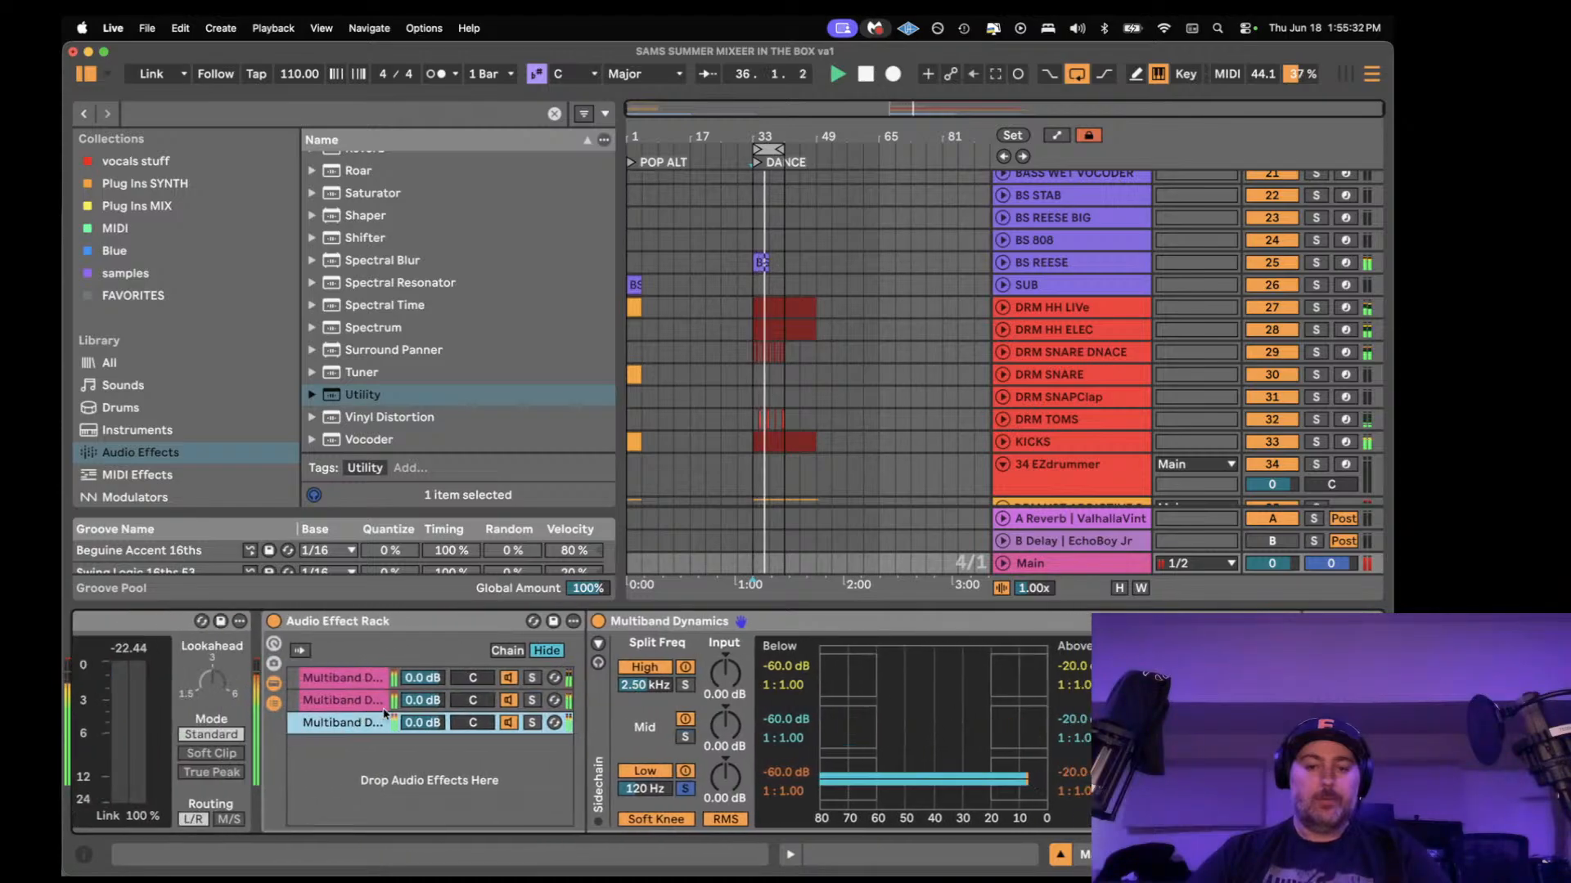
scroll(385, 713, right, 10)
scroll(472, 622, left, 14)
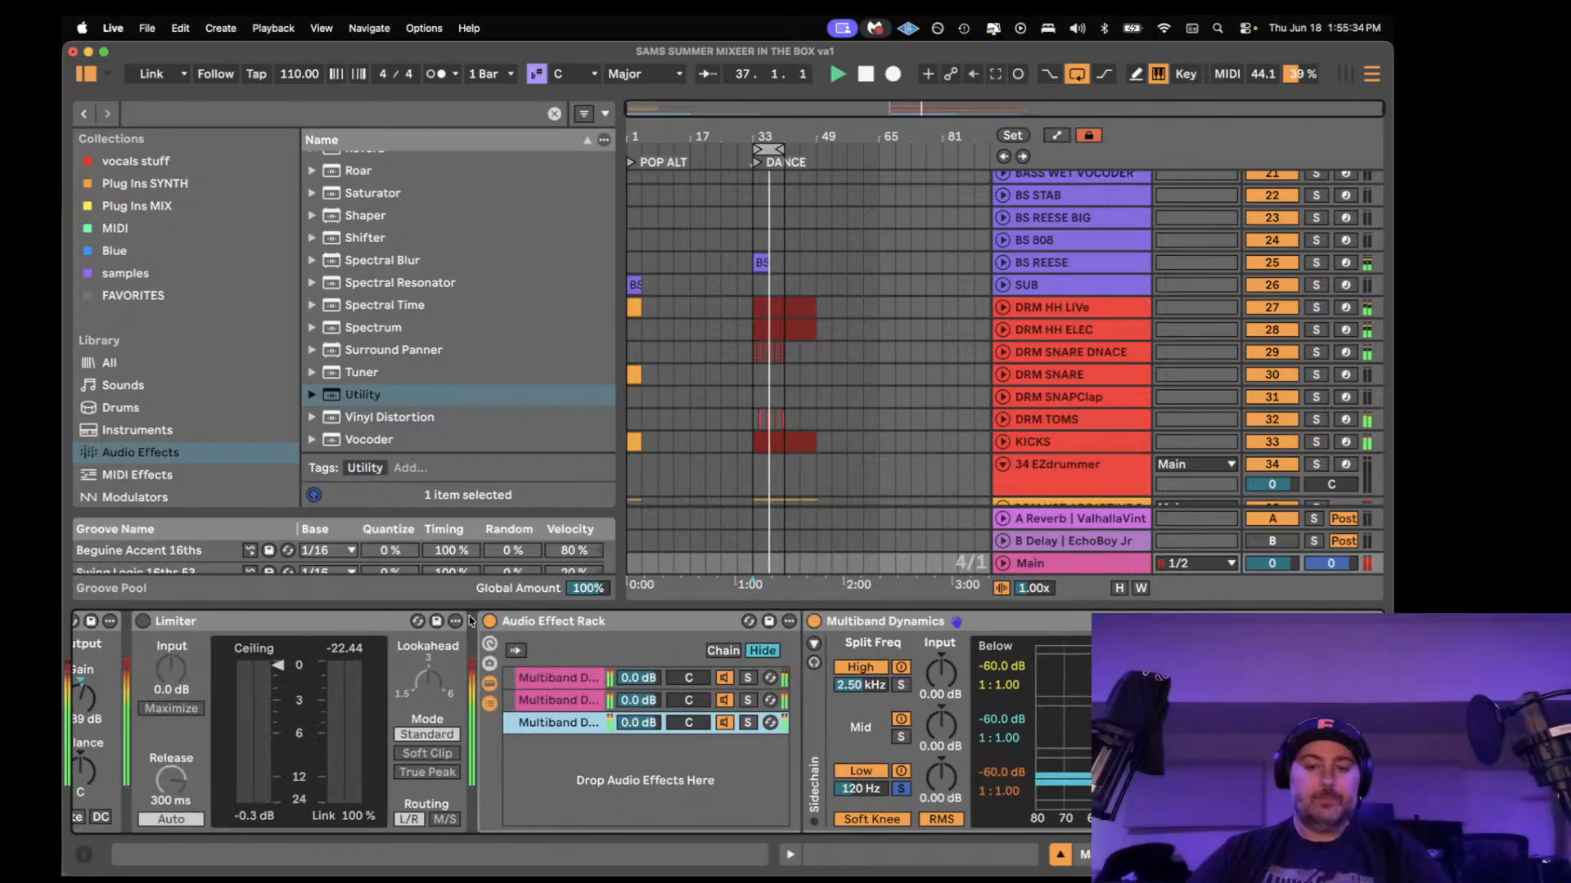
- Compare the standalone Limiter with the Audio Effect Rack by alternating their activation during playback, and set the Utility gain to 3.33 dB
click(488, 622)
click(142, 622)
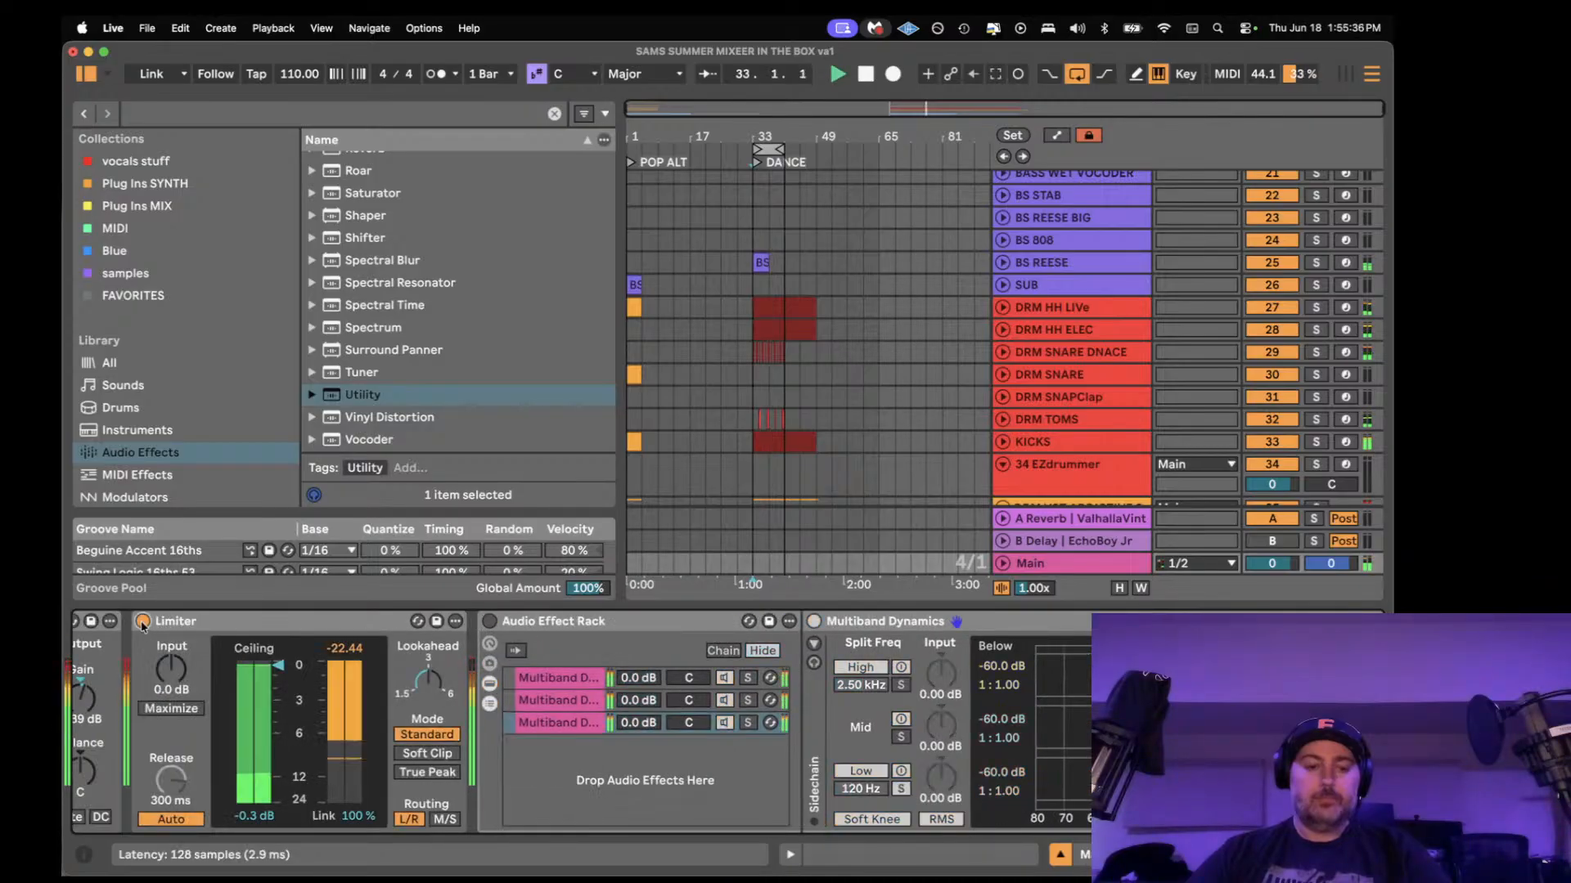
scroll(380, 669, left, 5)
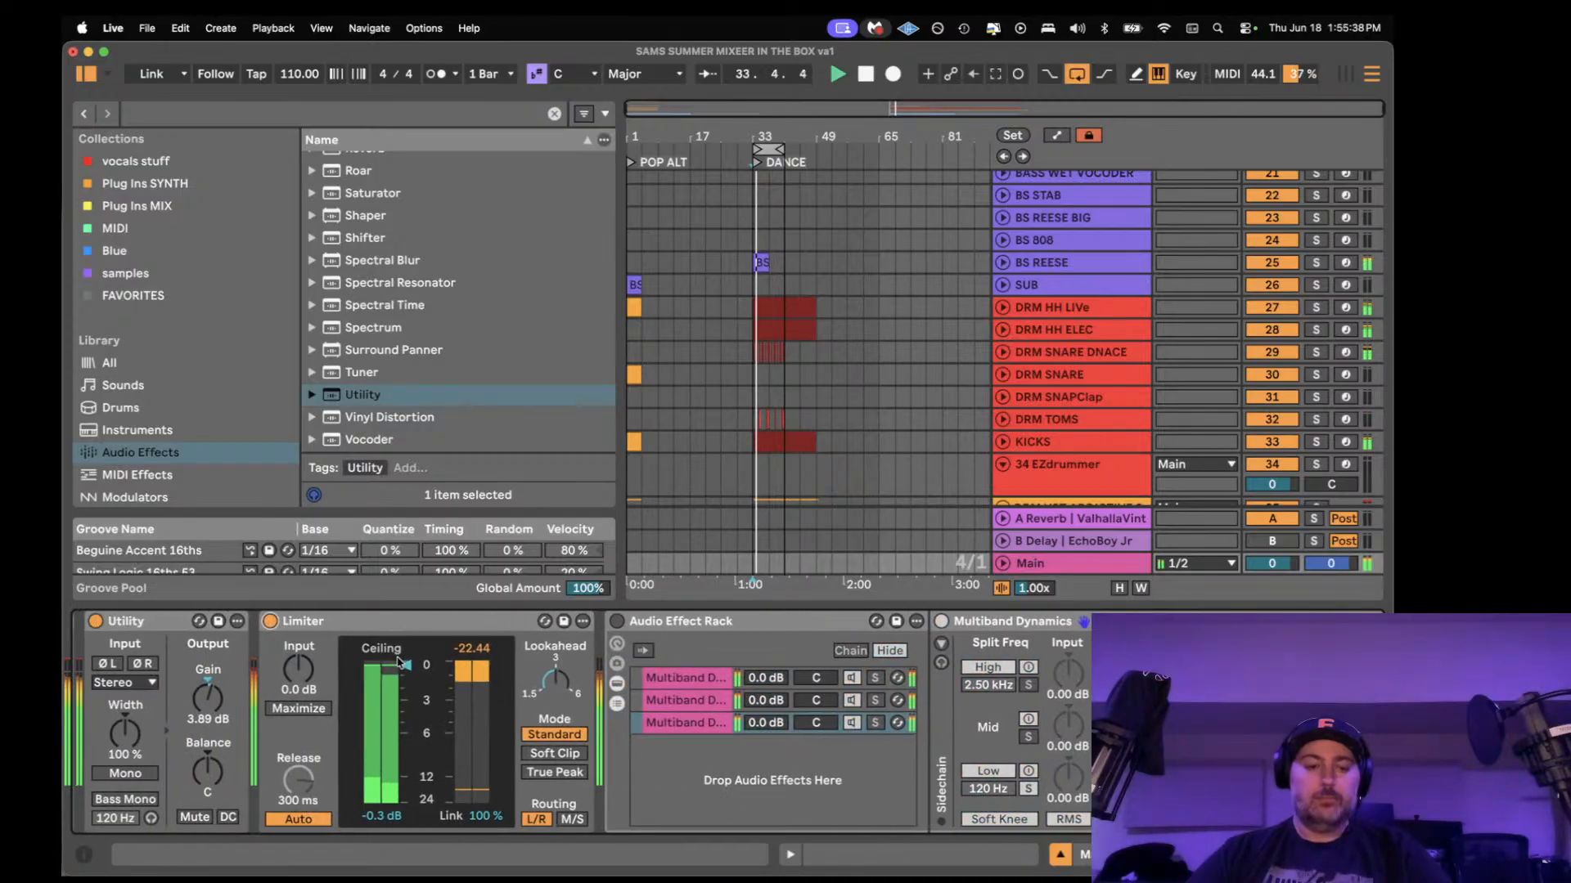
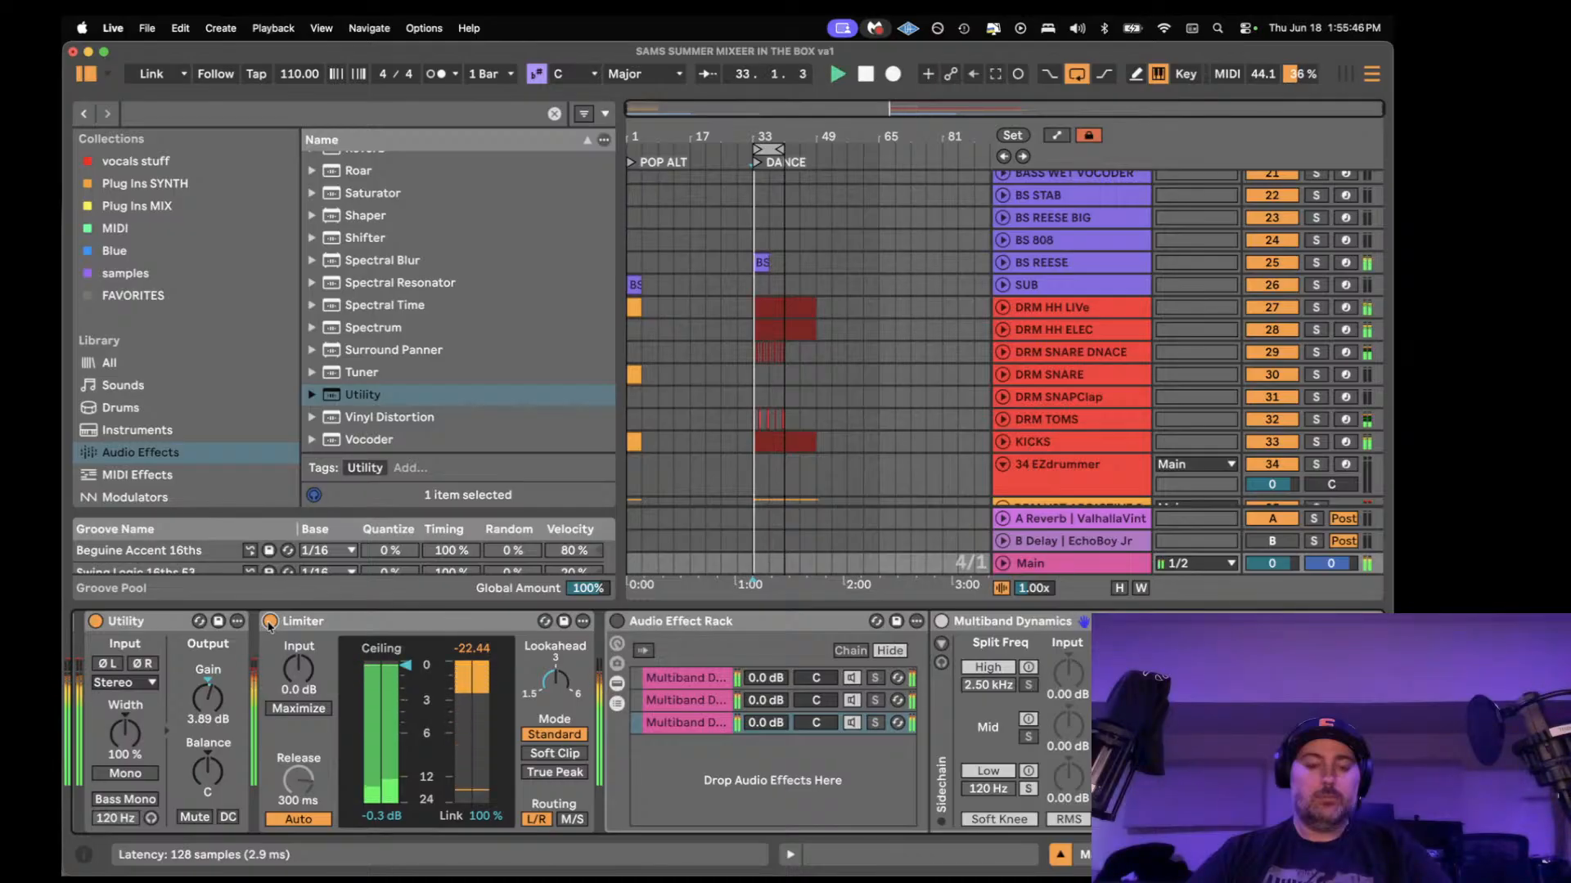
click(269, 623)
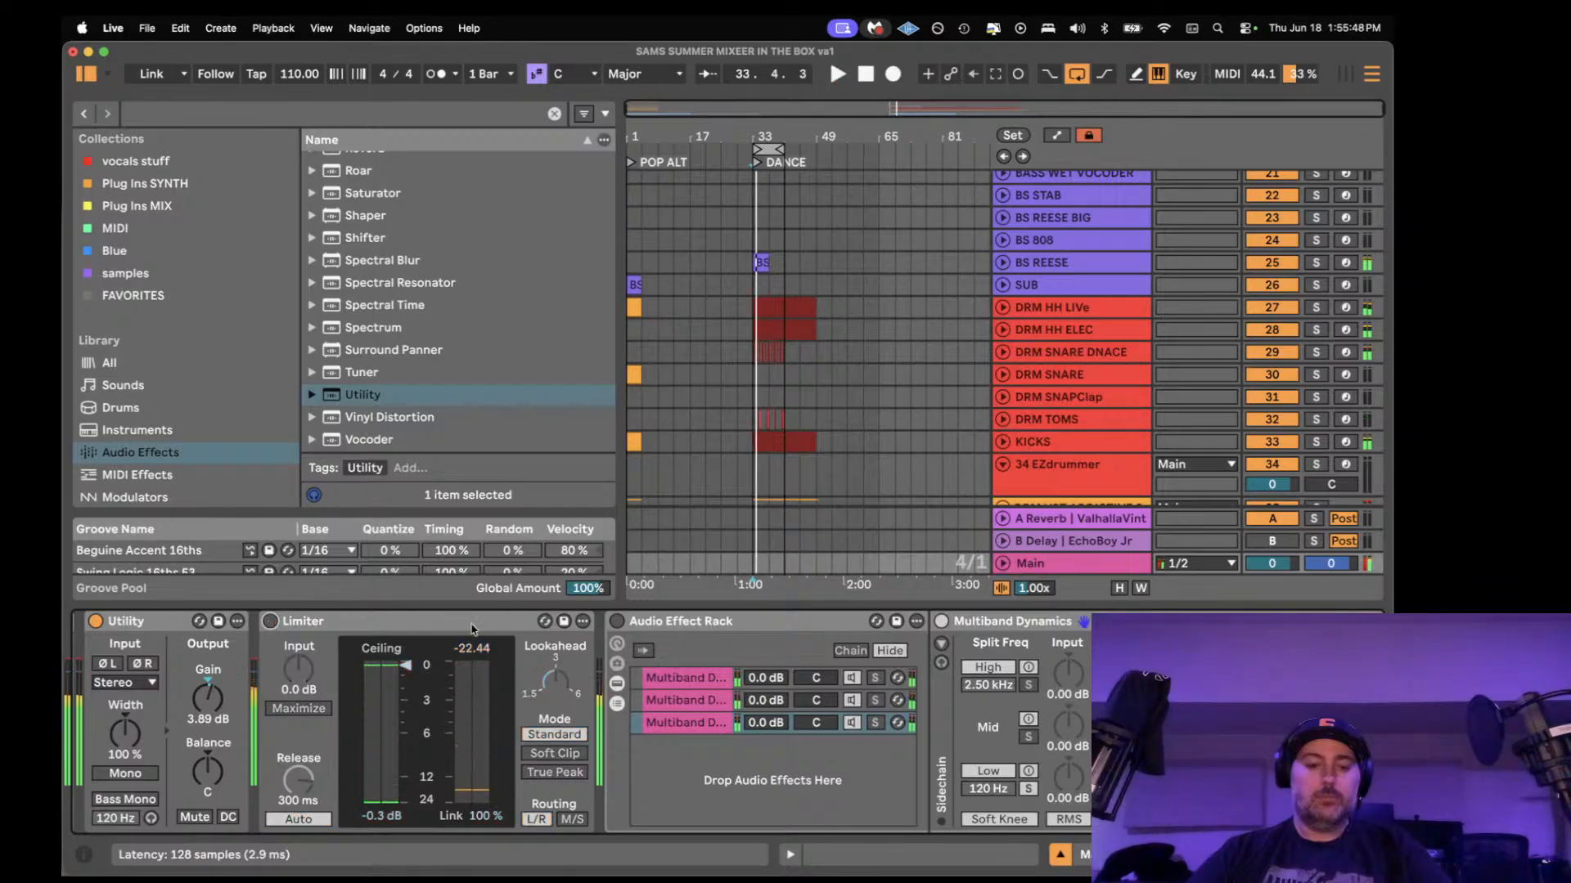
click(616, 623)
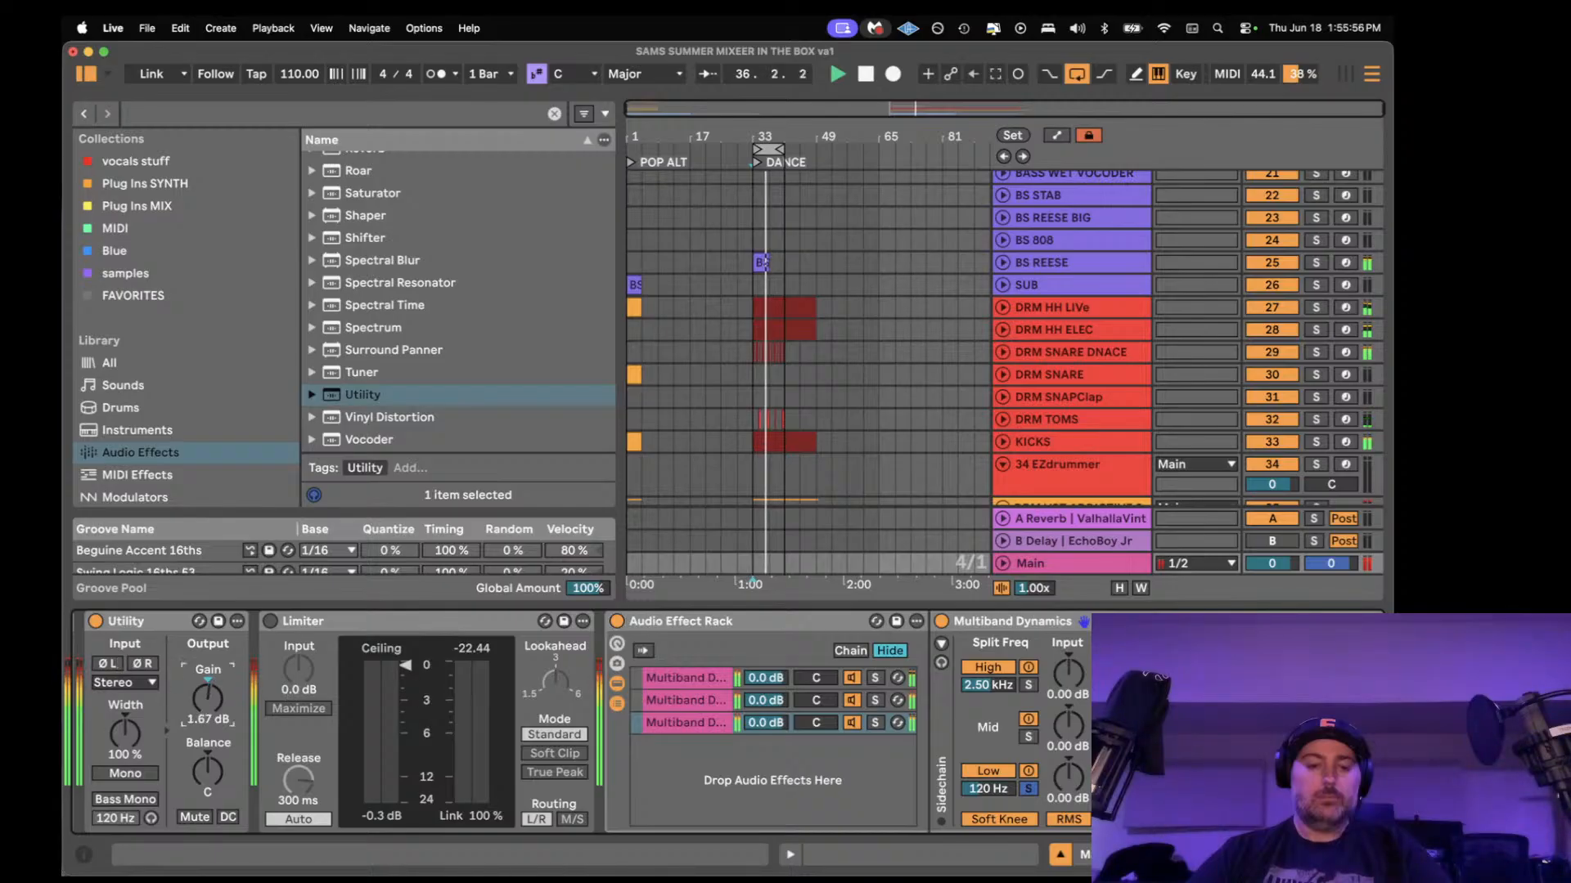
drag(207, 697, 207, 671)
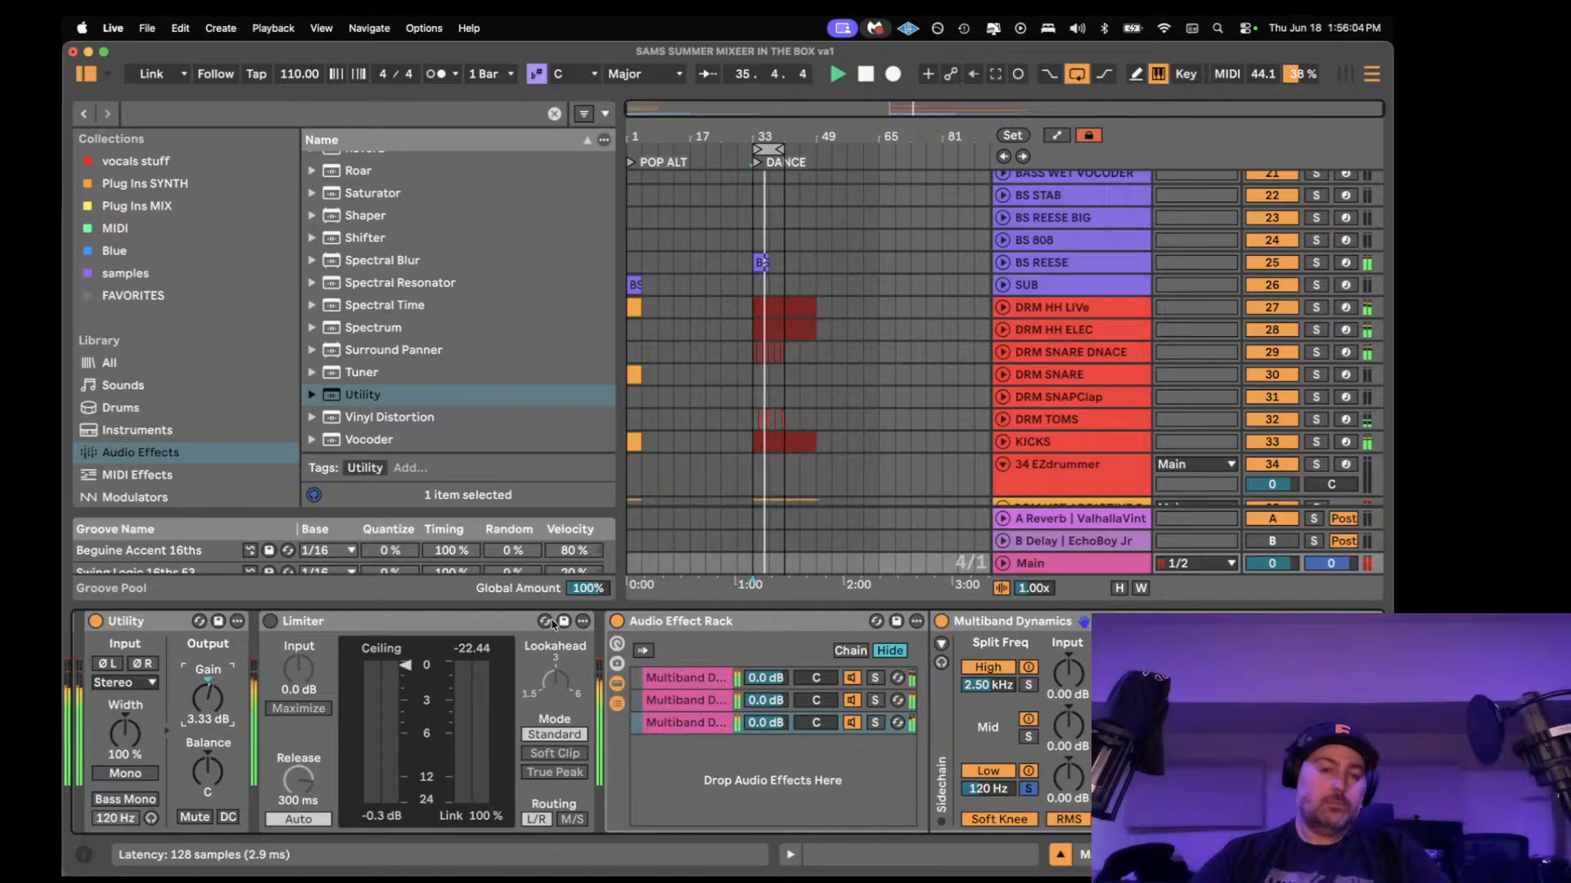
- Delete the Utility in front of the standalone Limiter
click(154, 625)
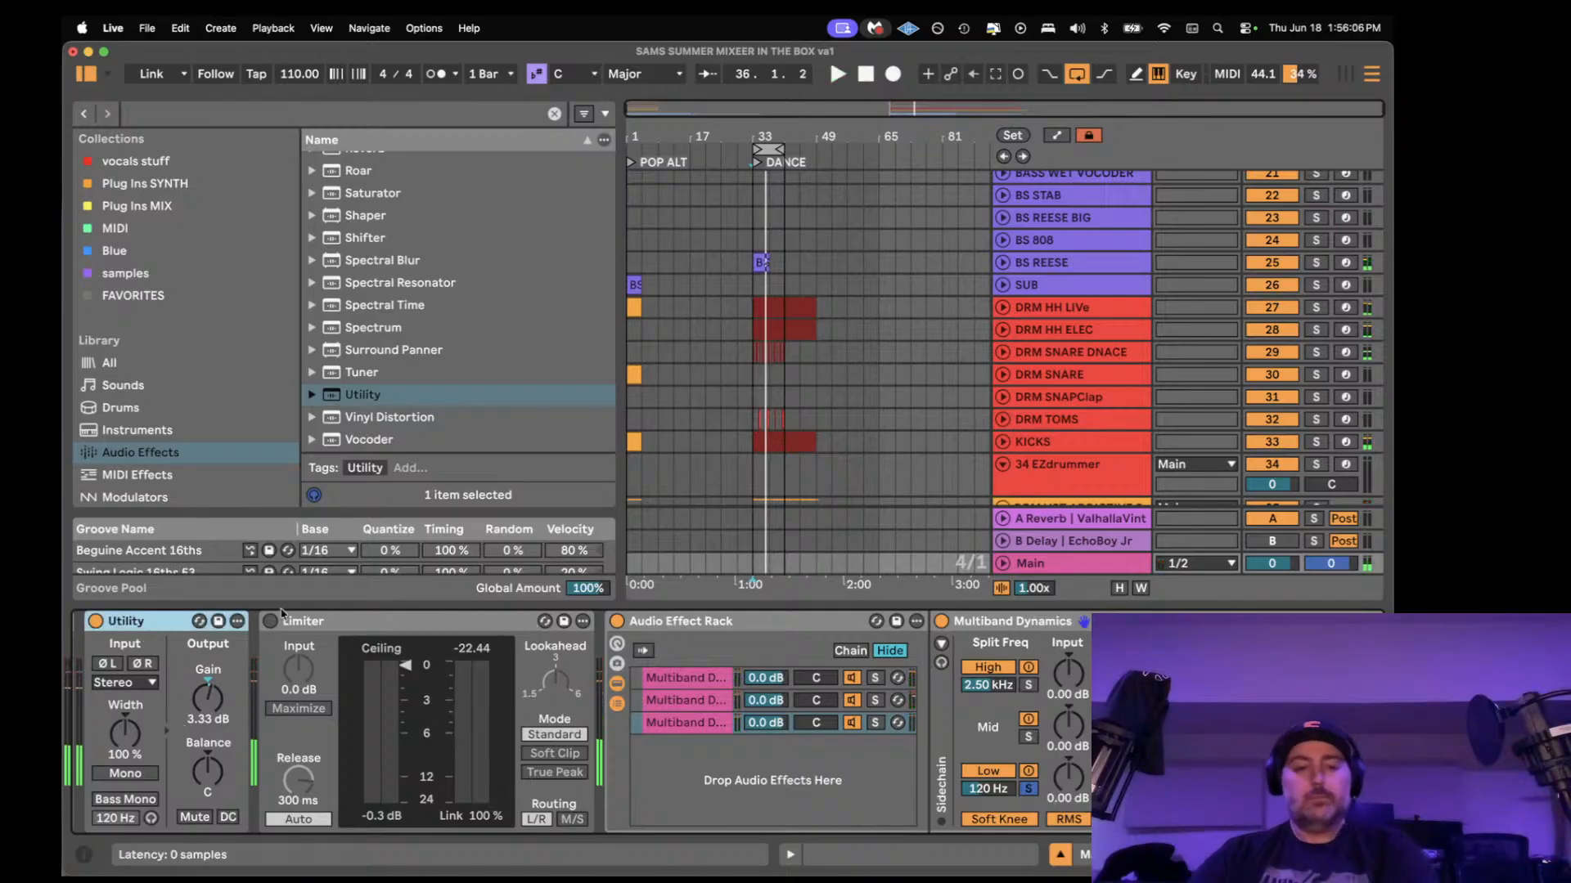
key(Delete)
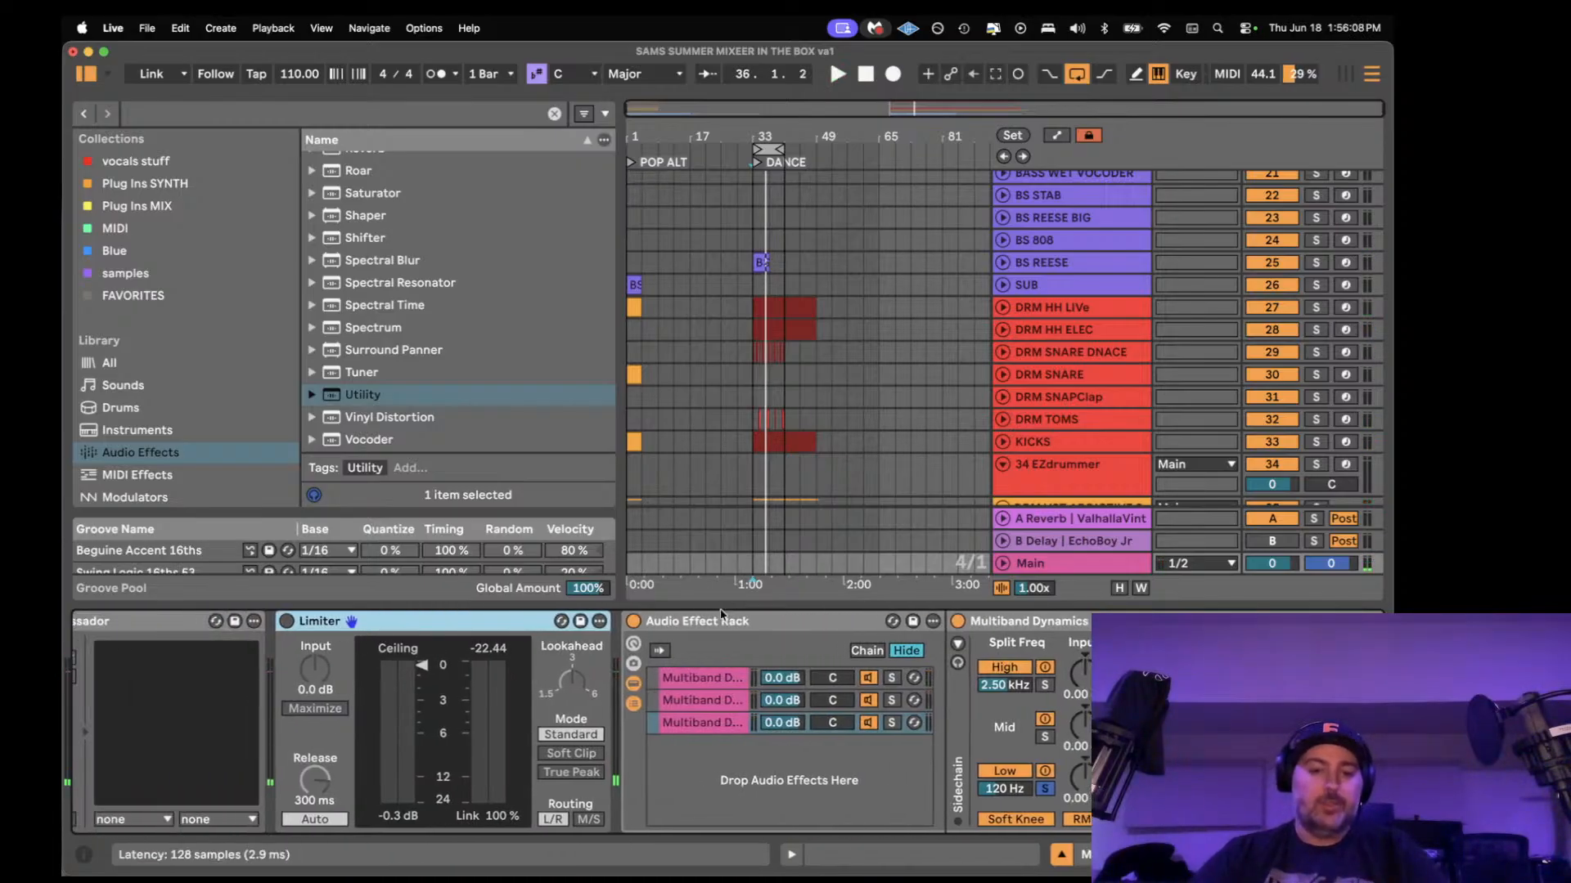
- Rename the Audio Effect Rack as SAFTY LIMITER Lows only
click(722, 626)
key(super+r)
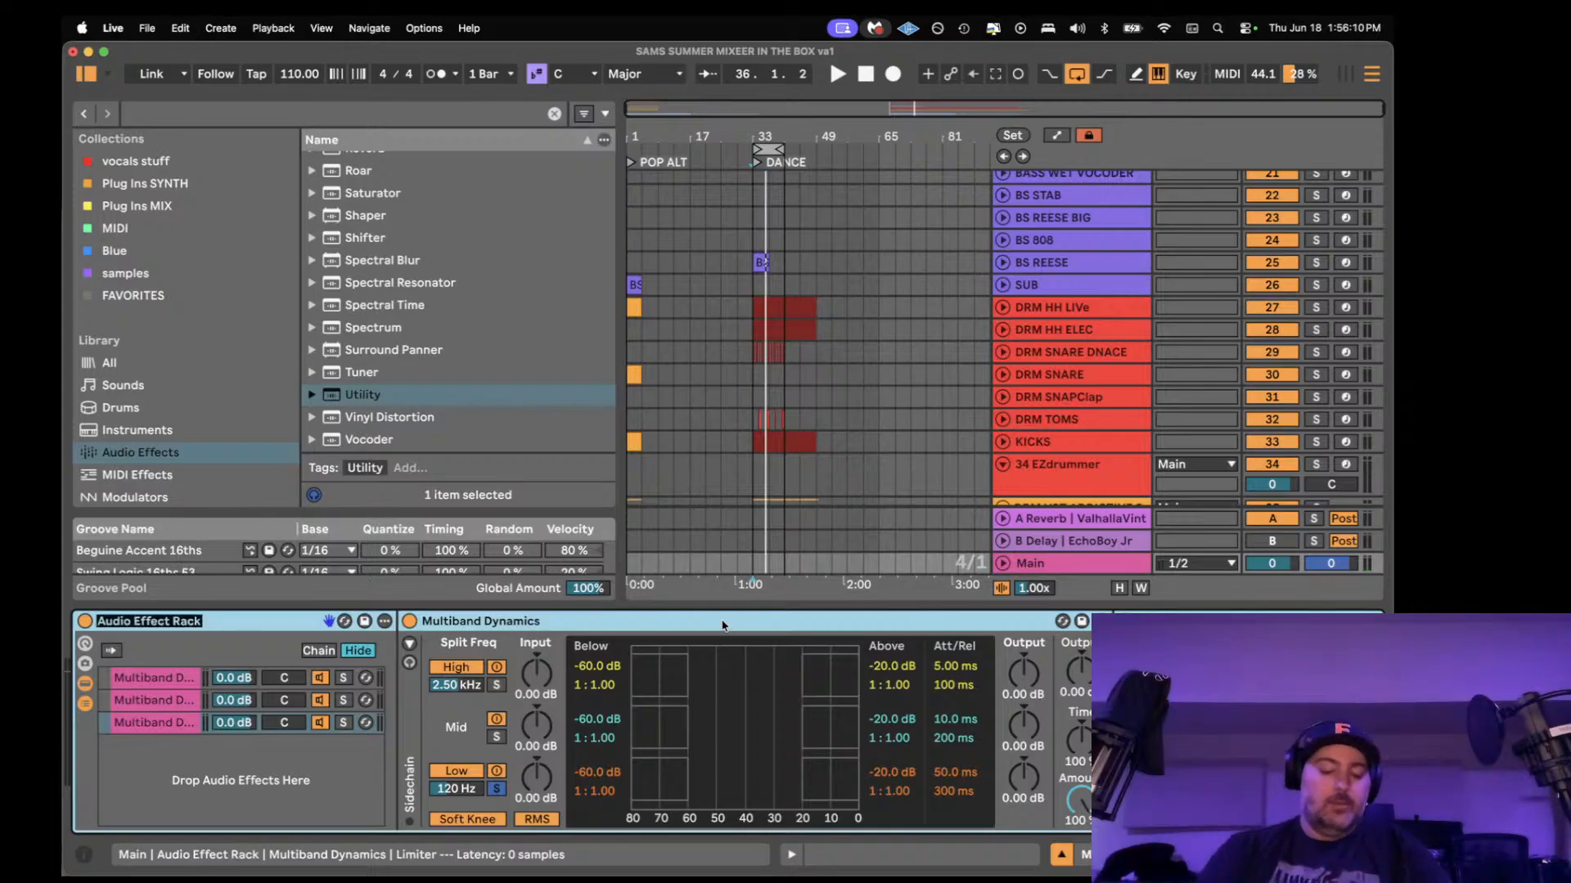
text(SAFTY LIMITER)
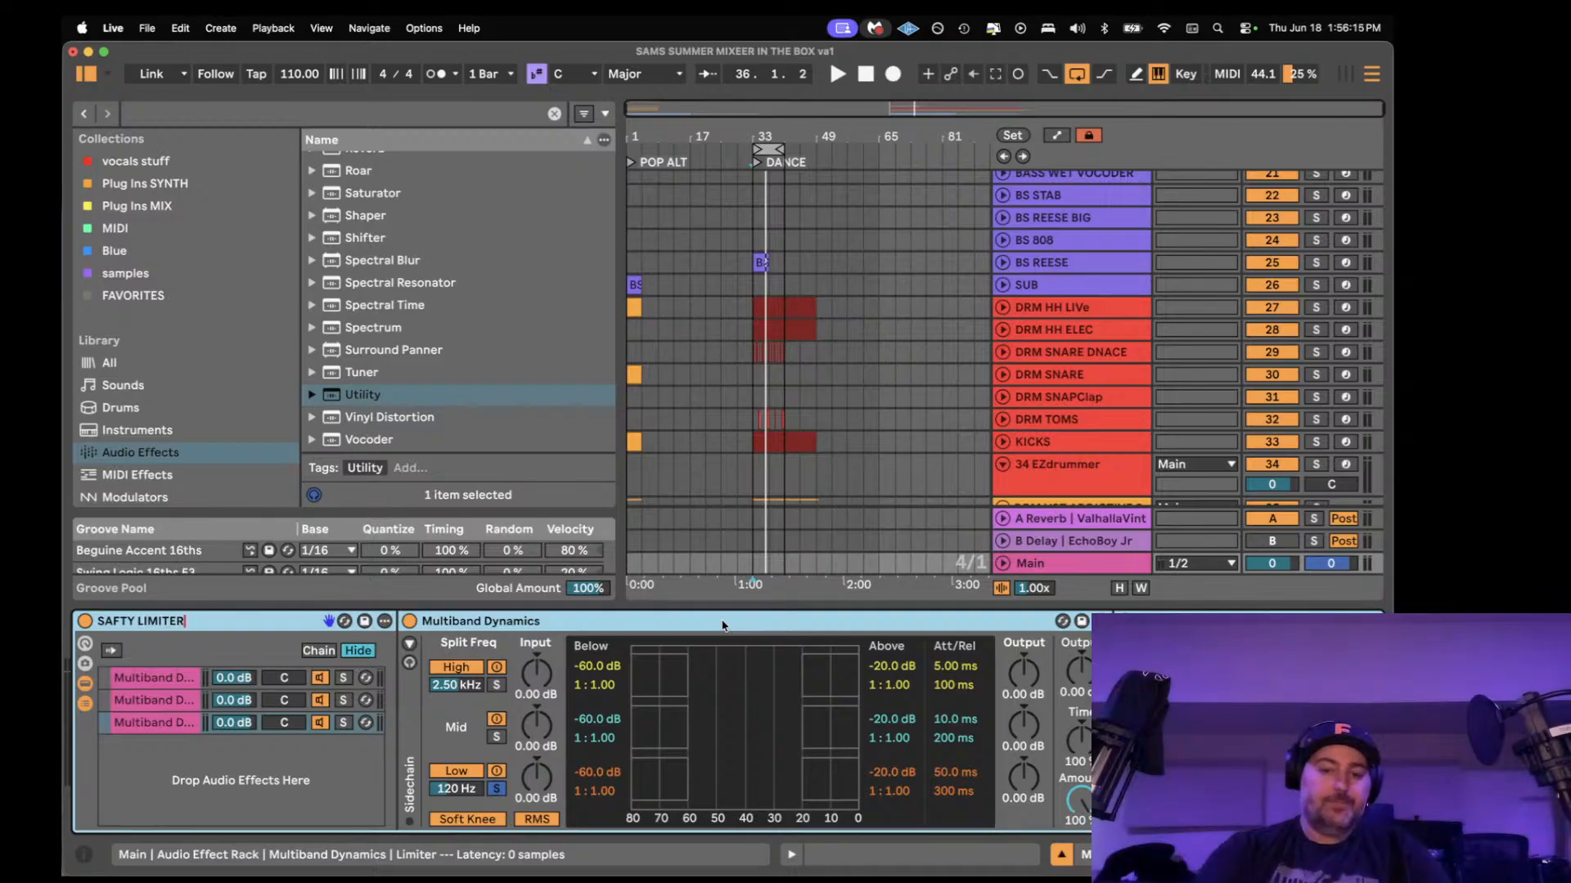
key(Return)
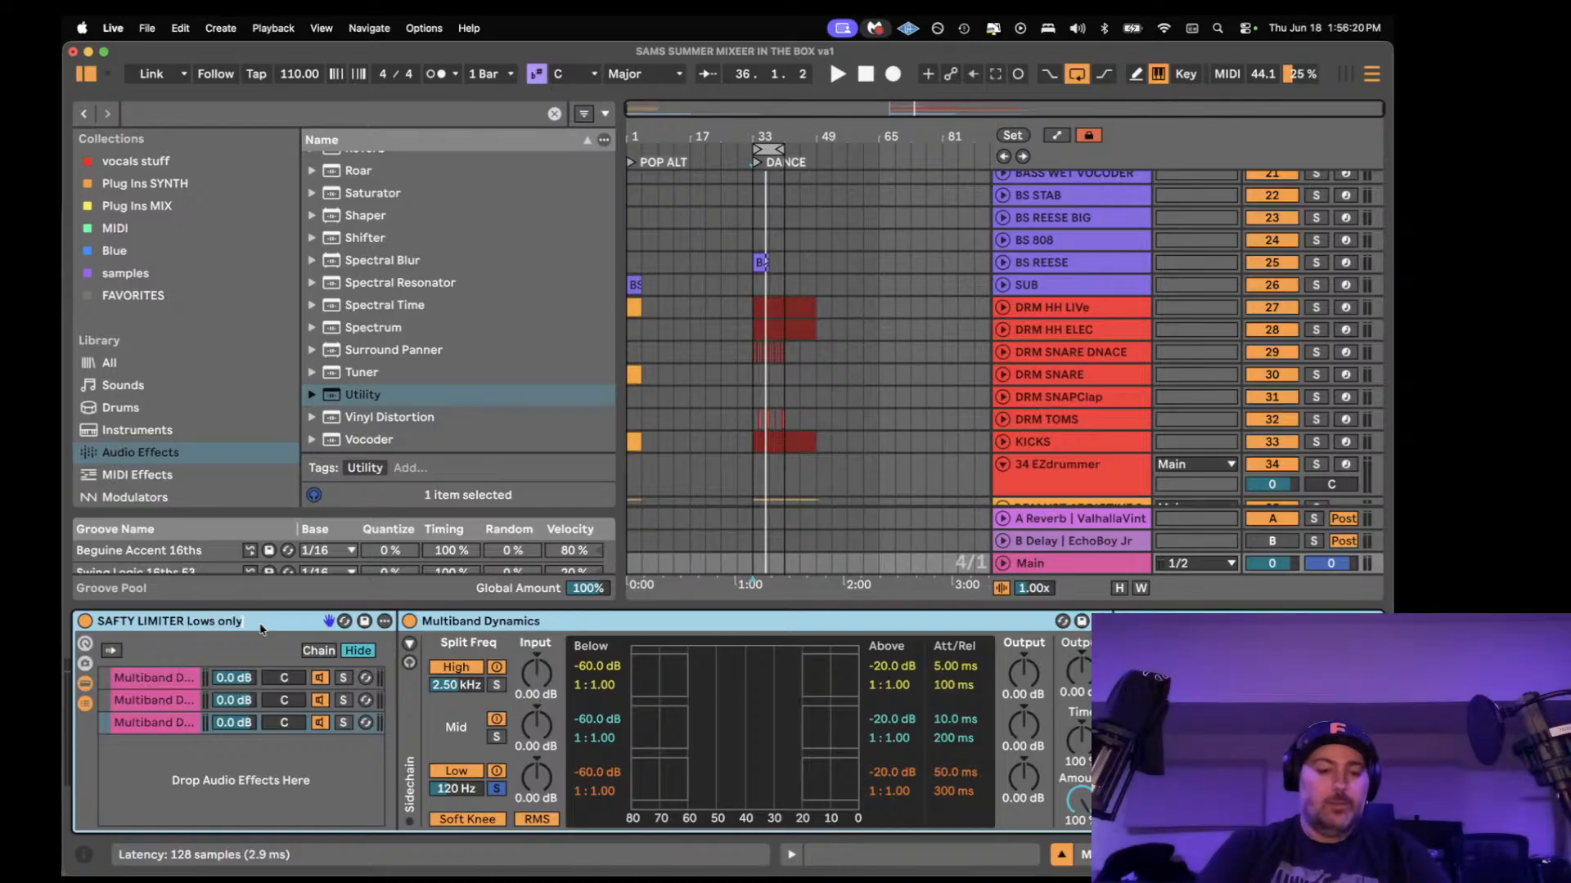
- Review the devices and soloed bands in the first two chains of the SAFTY LIMITER Lows only rack
scroll(352, 643, left, 3)
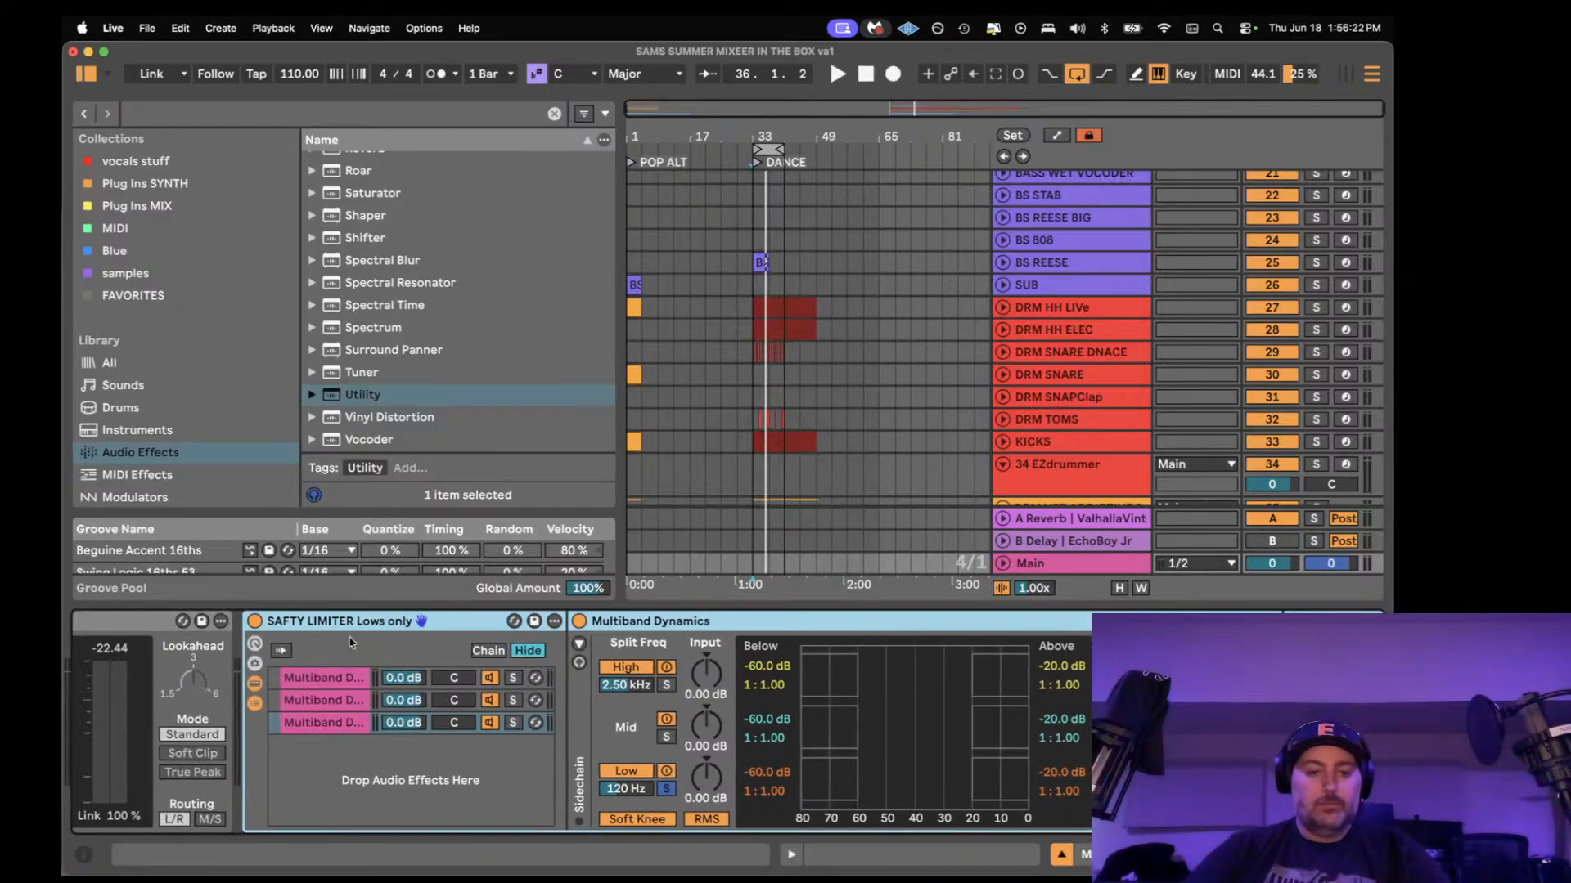
click(327, 700)
scroll(327, 705, right, 3)
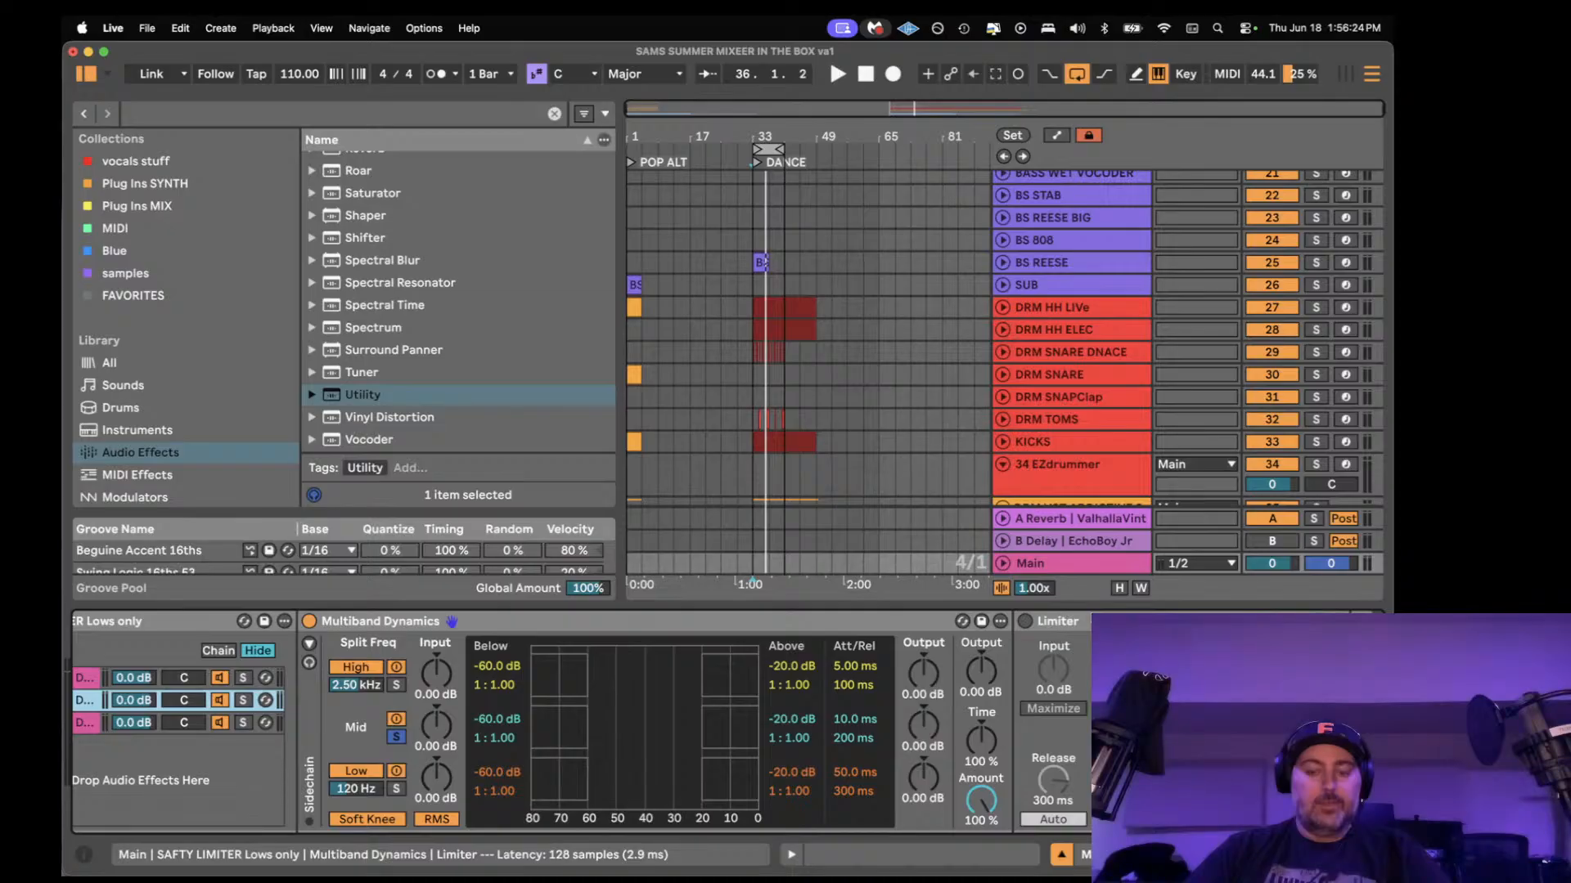
scroll(372, 650, left, 3)
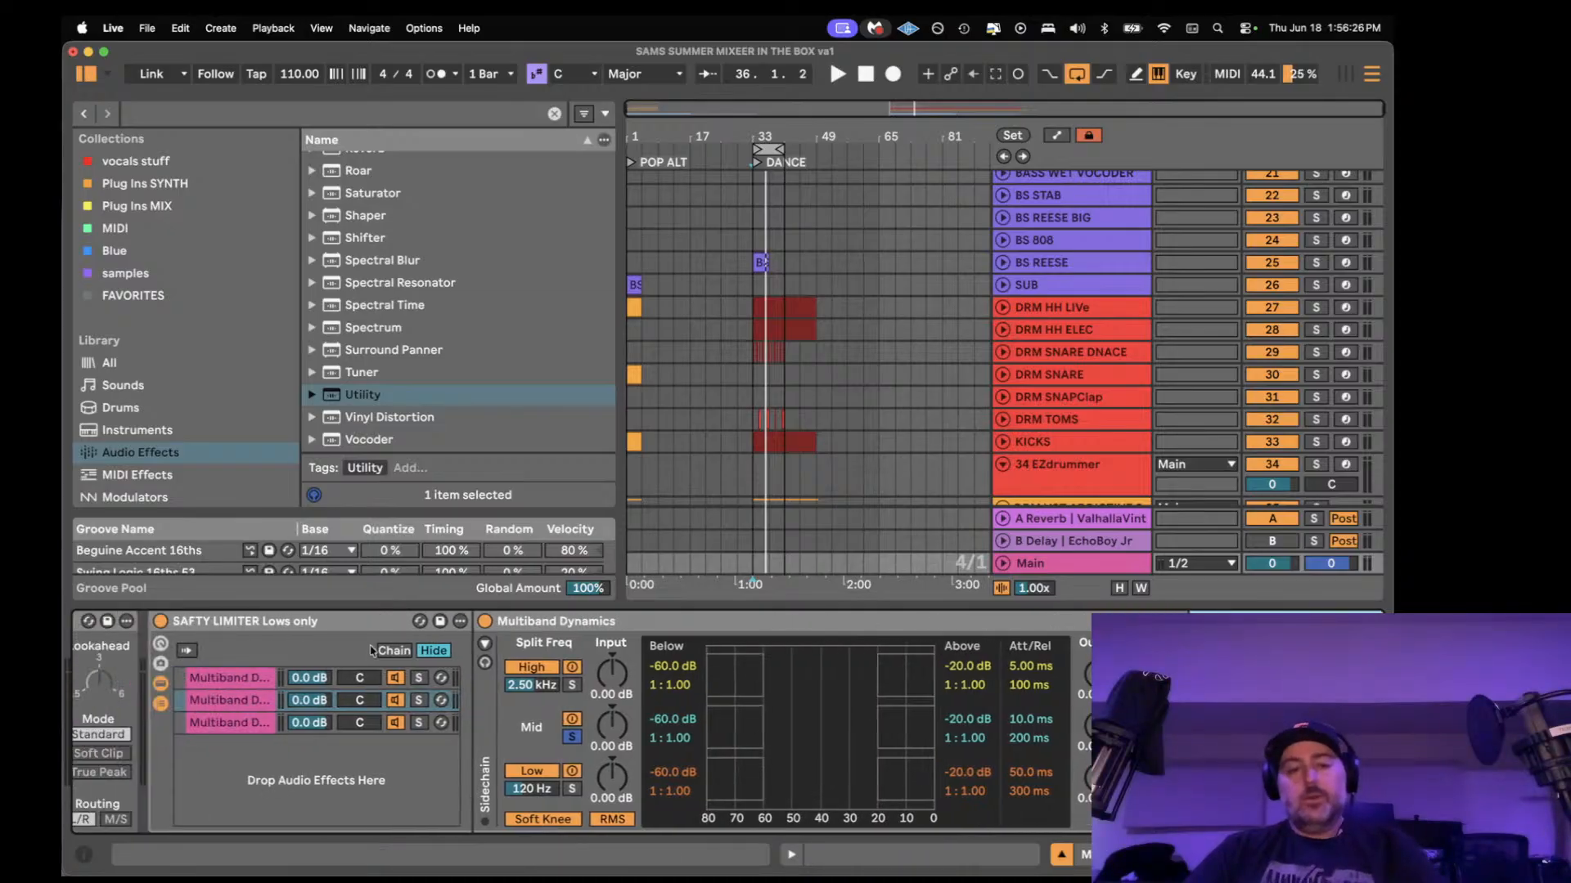
click(275, 621)
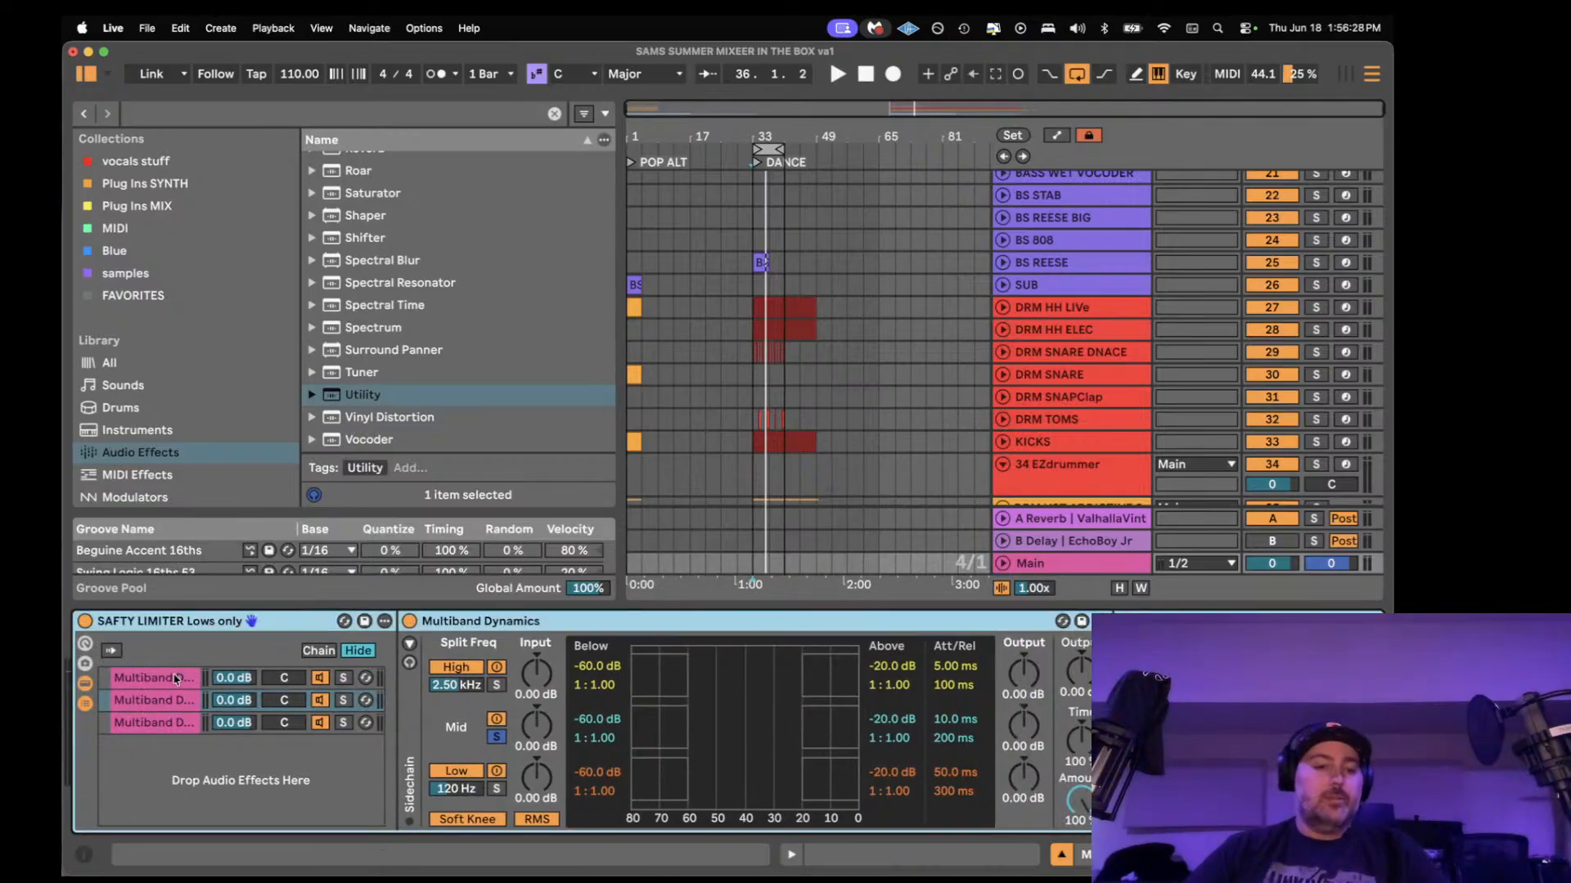
click(159, 700)
click(157, 681)
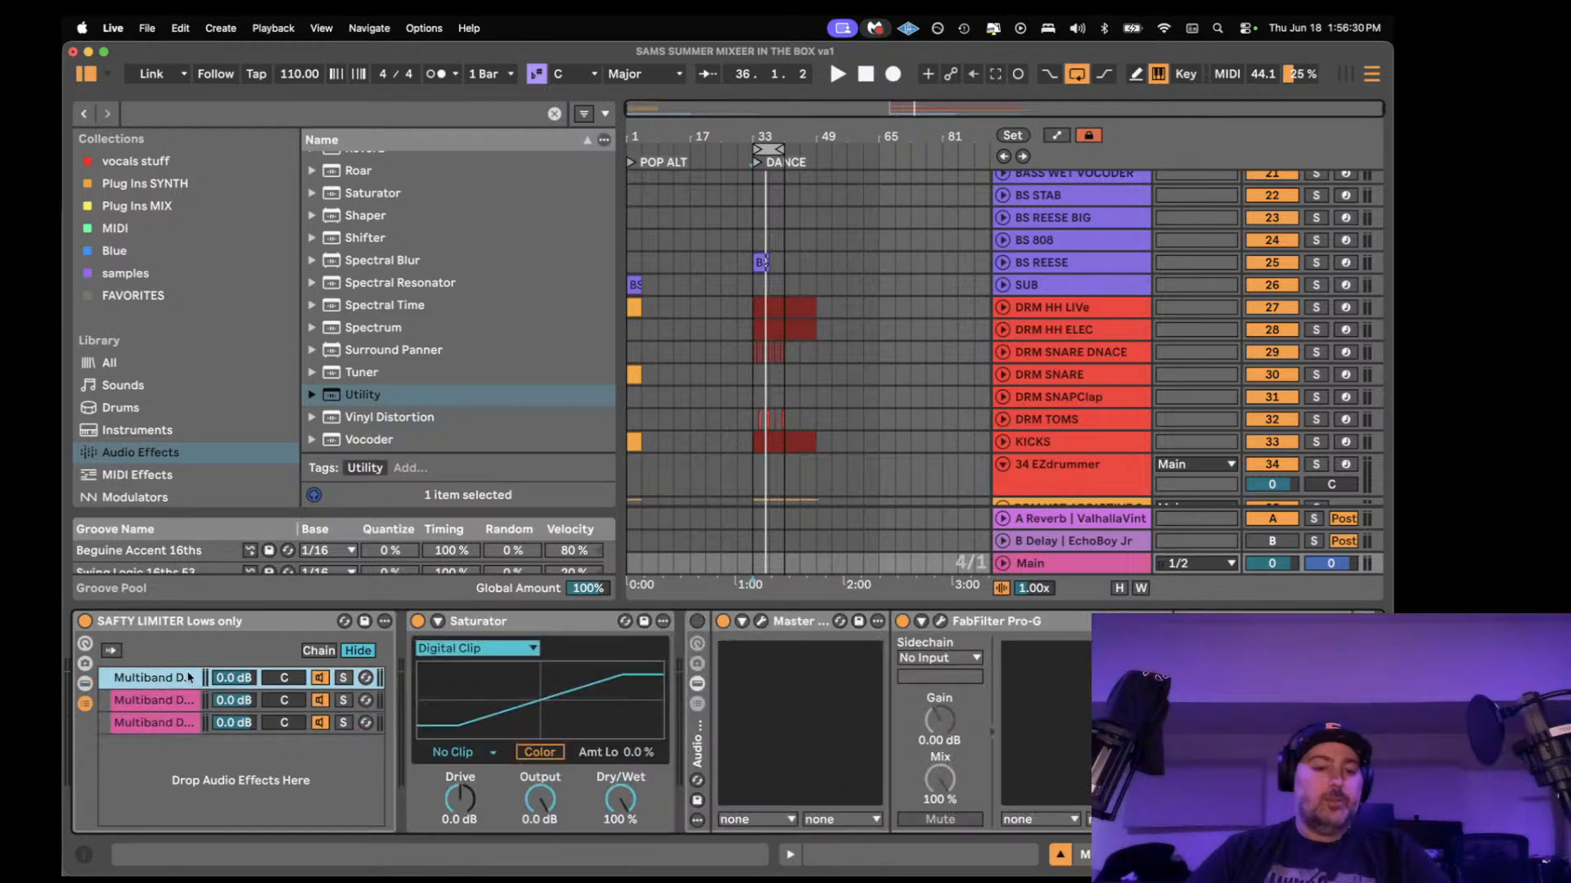
- Collapse and deactivate the SAFTY LIMITER Lows only rack, and reactivate the standalone Limiter
scroll(191, 675, left, 3)
double_click(266, 622)
scroll(296, 661, left, 2)
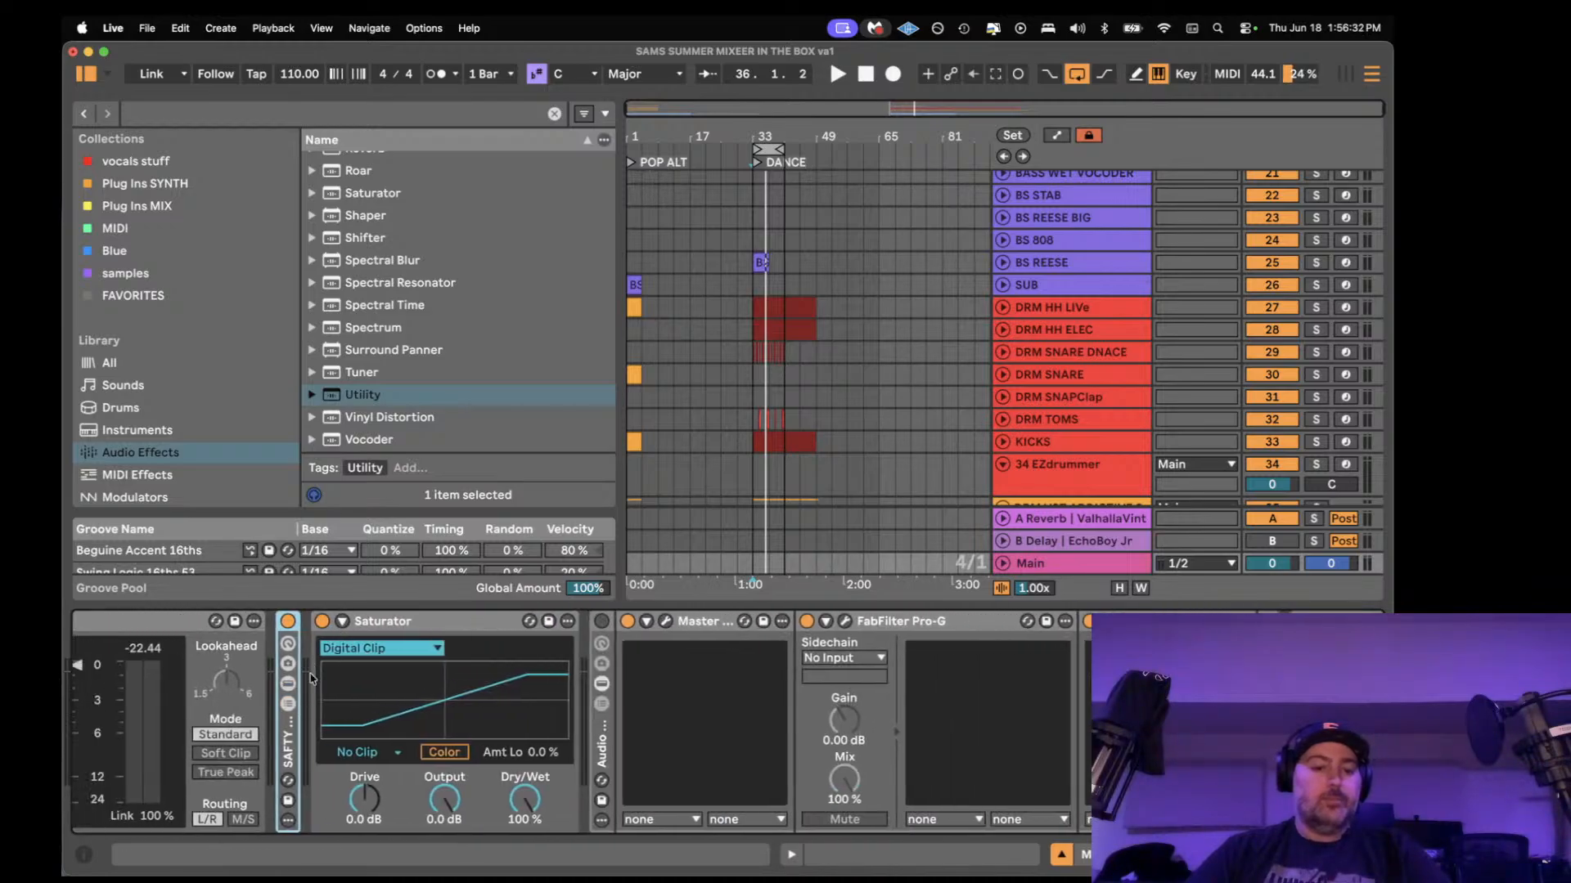
scroll(327, 638, left, 8)
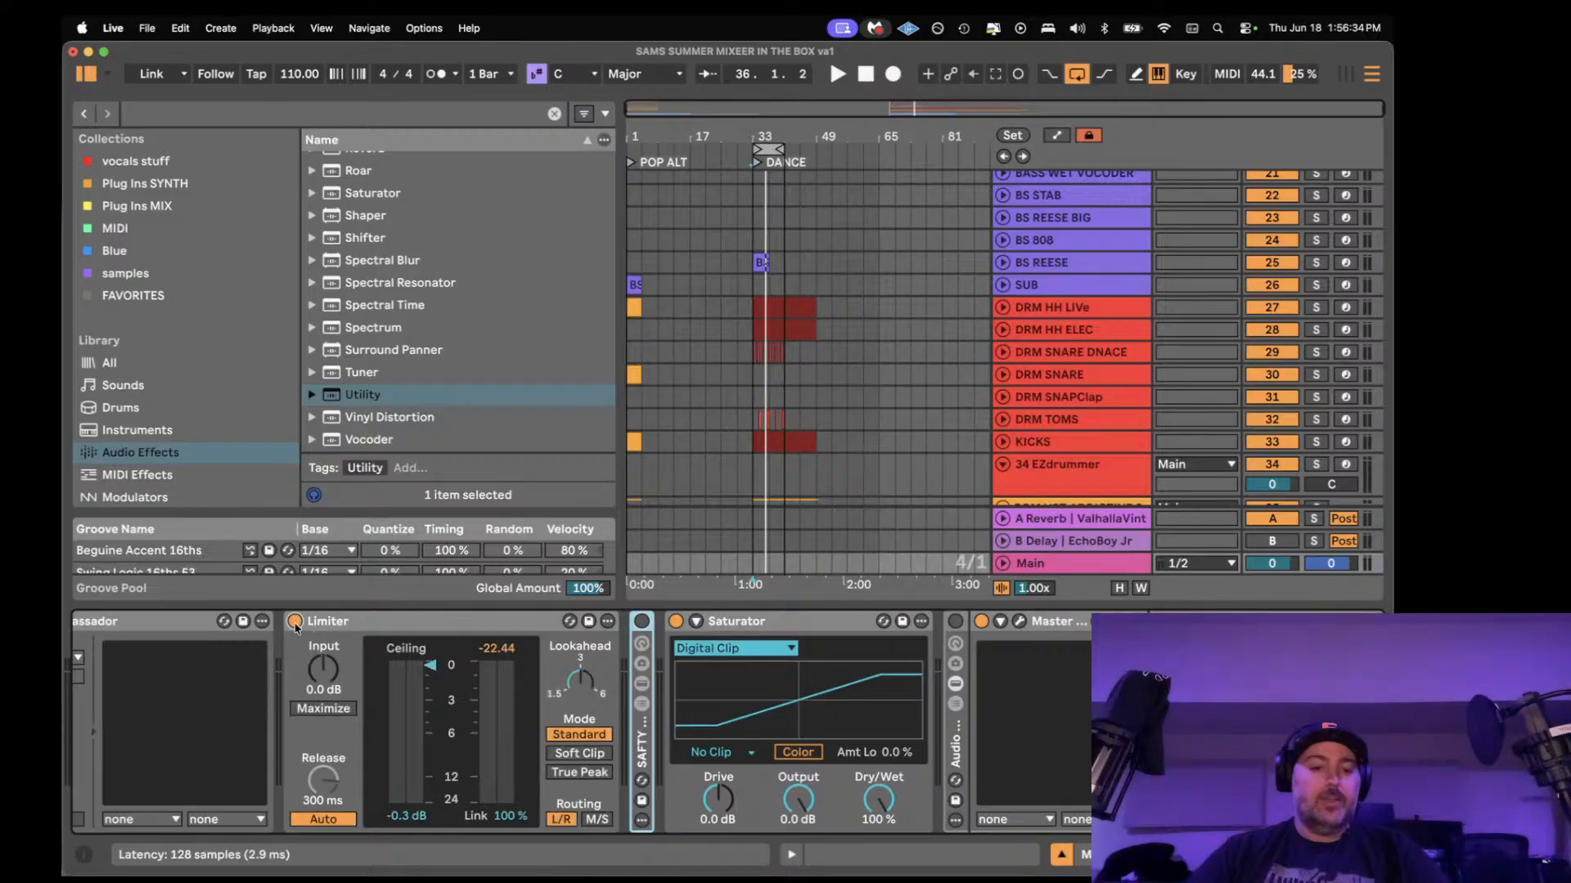
scroll(352, 642, left, 10)
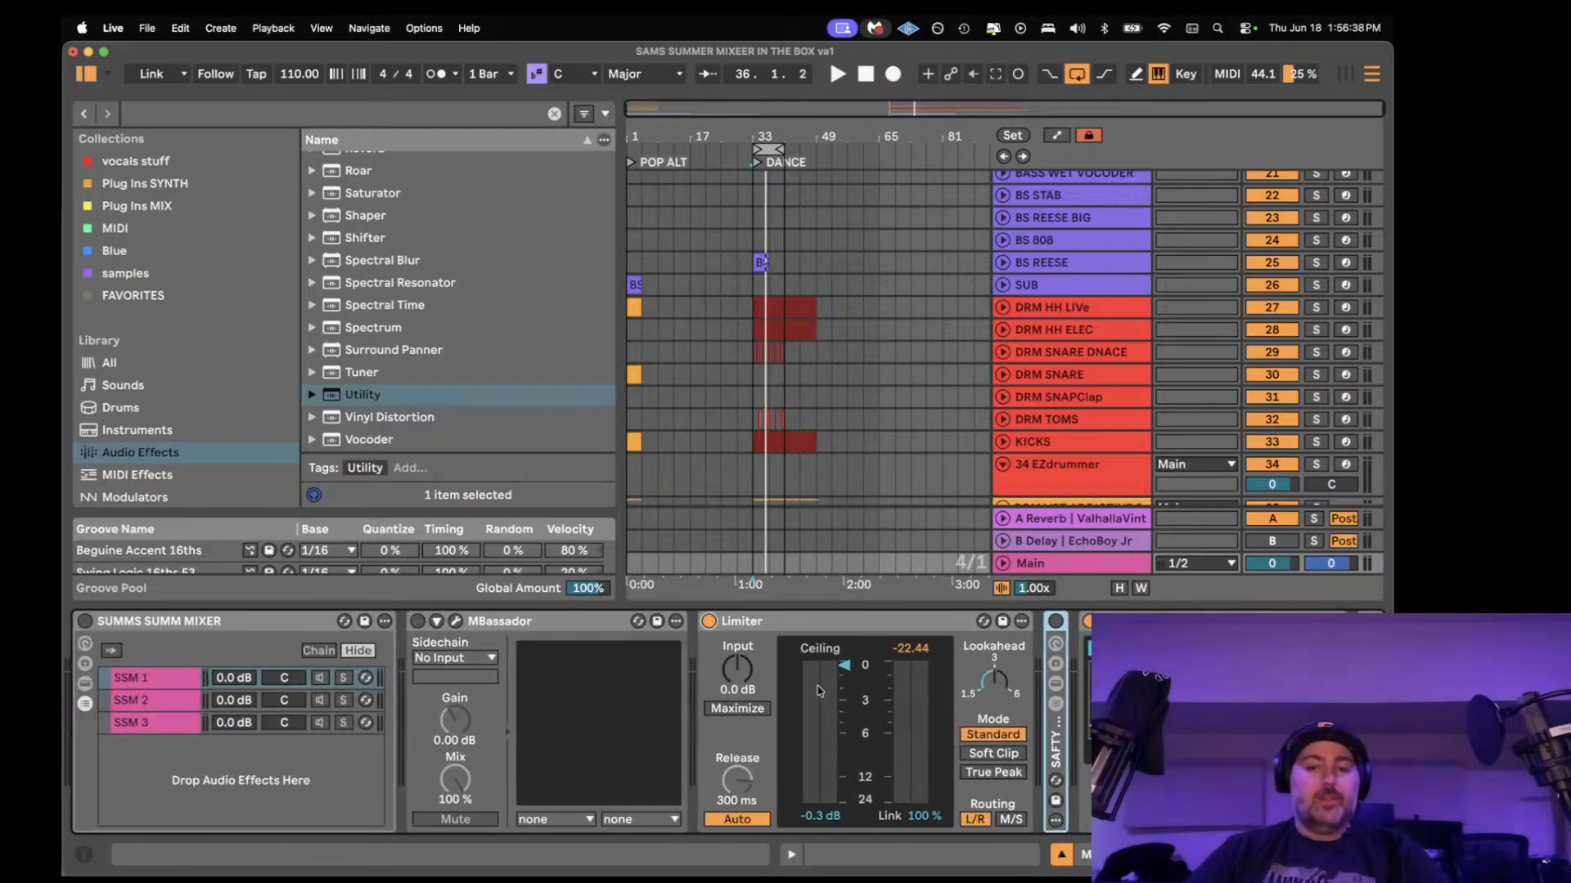
- Collapse both Master Plan v1.5 devices, FabFilter Pro-G, TR5 Metering, the metering plug-in after it, and MBassador on the Main track
scroll(820, 691, right, 20)
scroll(820, 691, left, 20)
scroll(820, 692, right, 8)
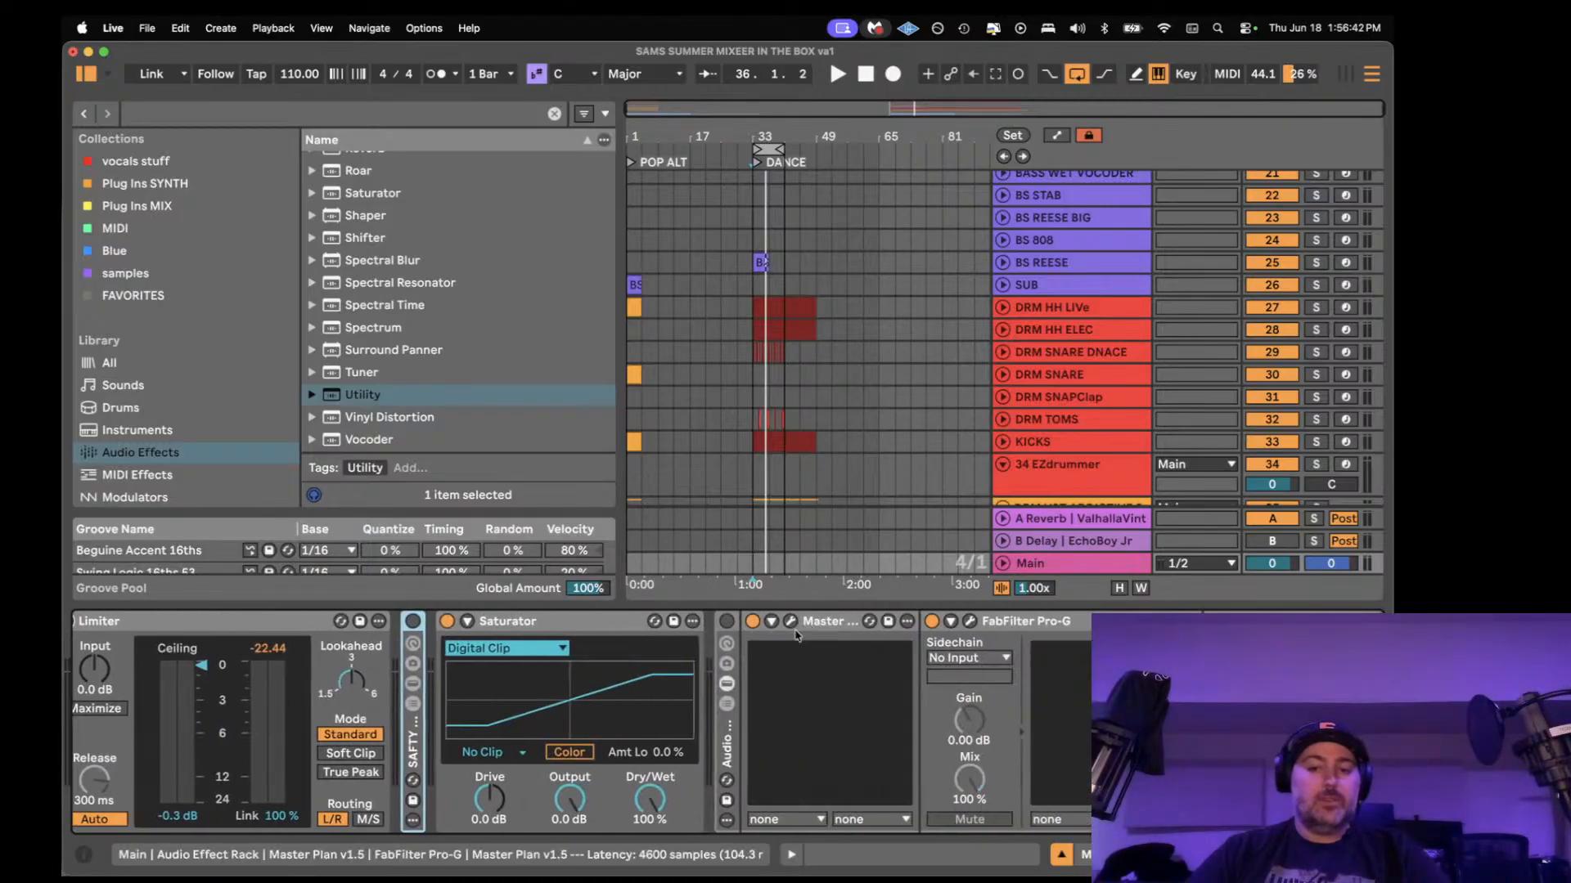
double_click(820, 623)
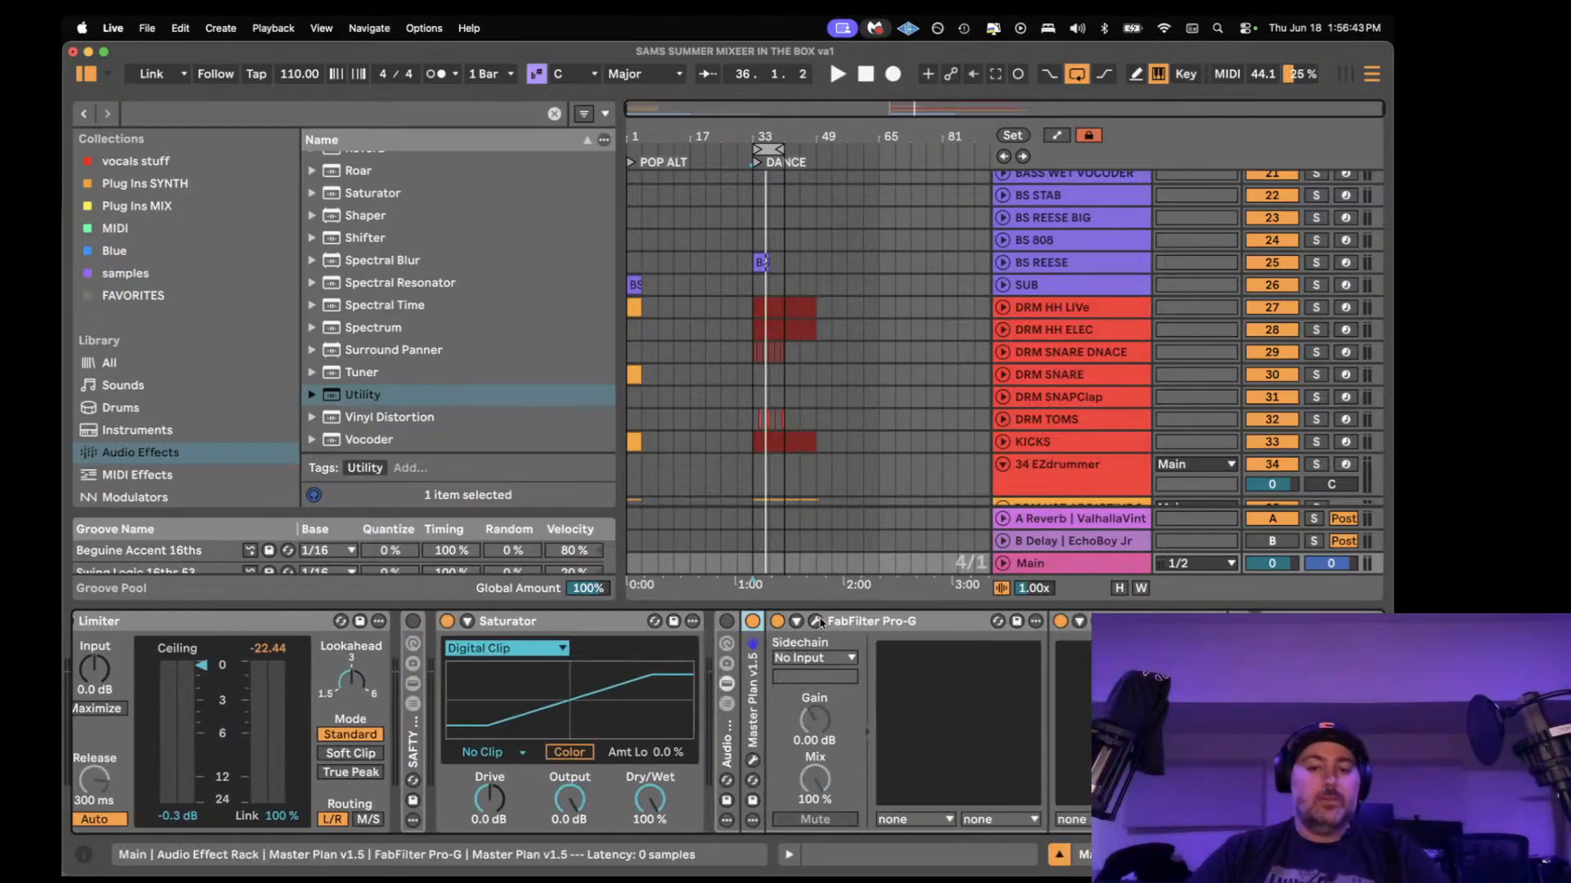
double_click(864, 622)
double_click(864, 622)
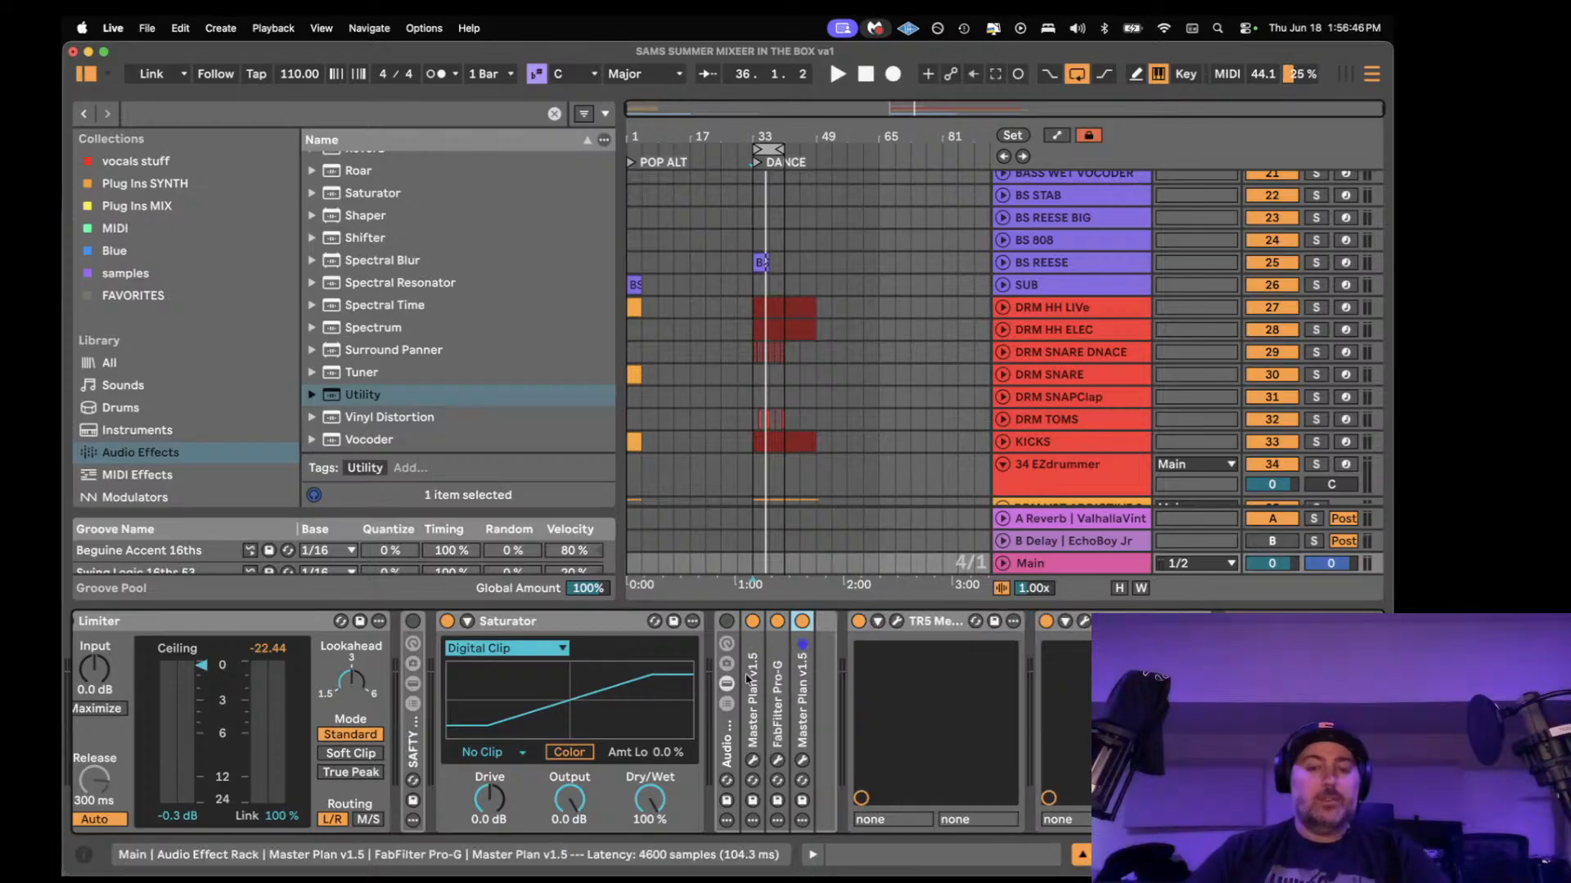
double_click(923, 623)
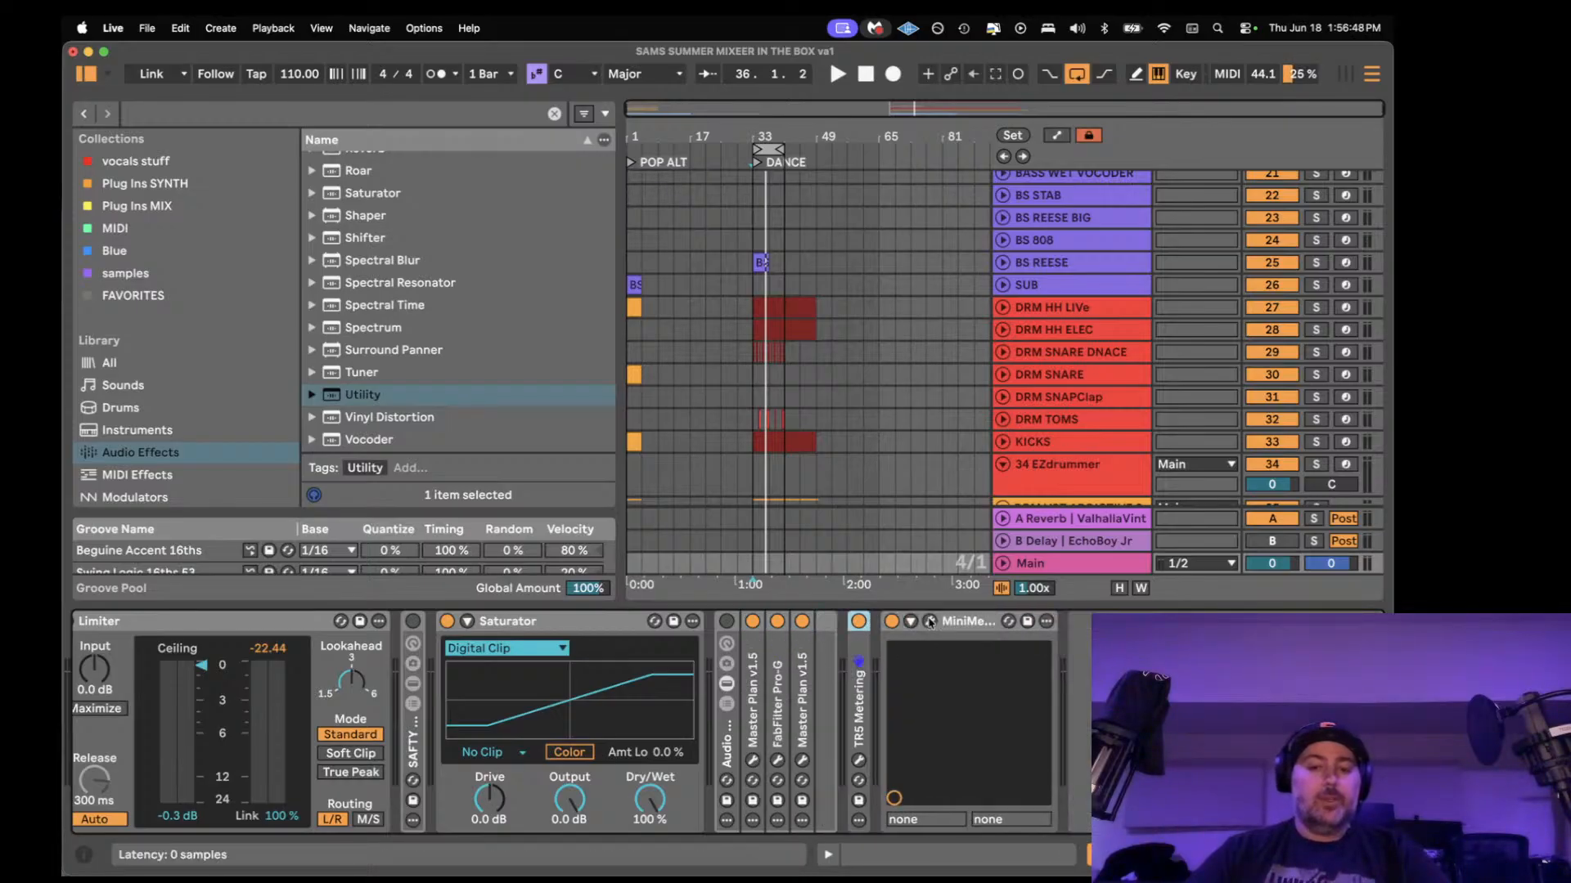
double_click(931, 623)
scroll(708, 705, left, 10)
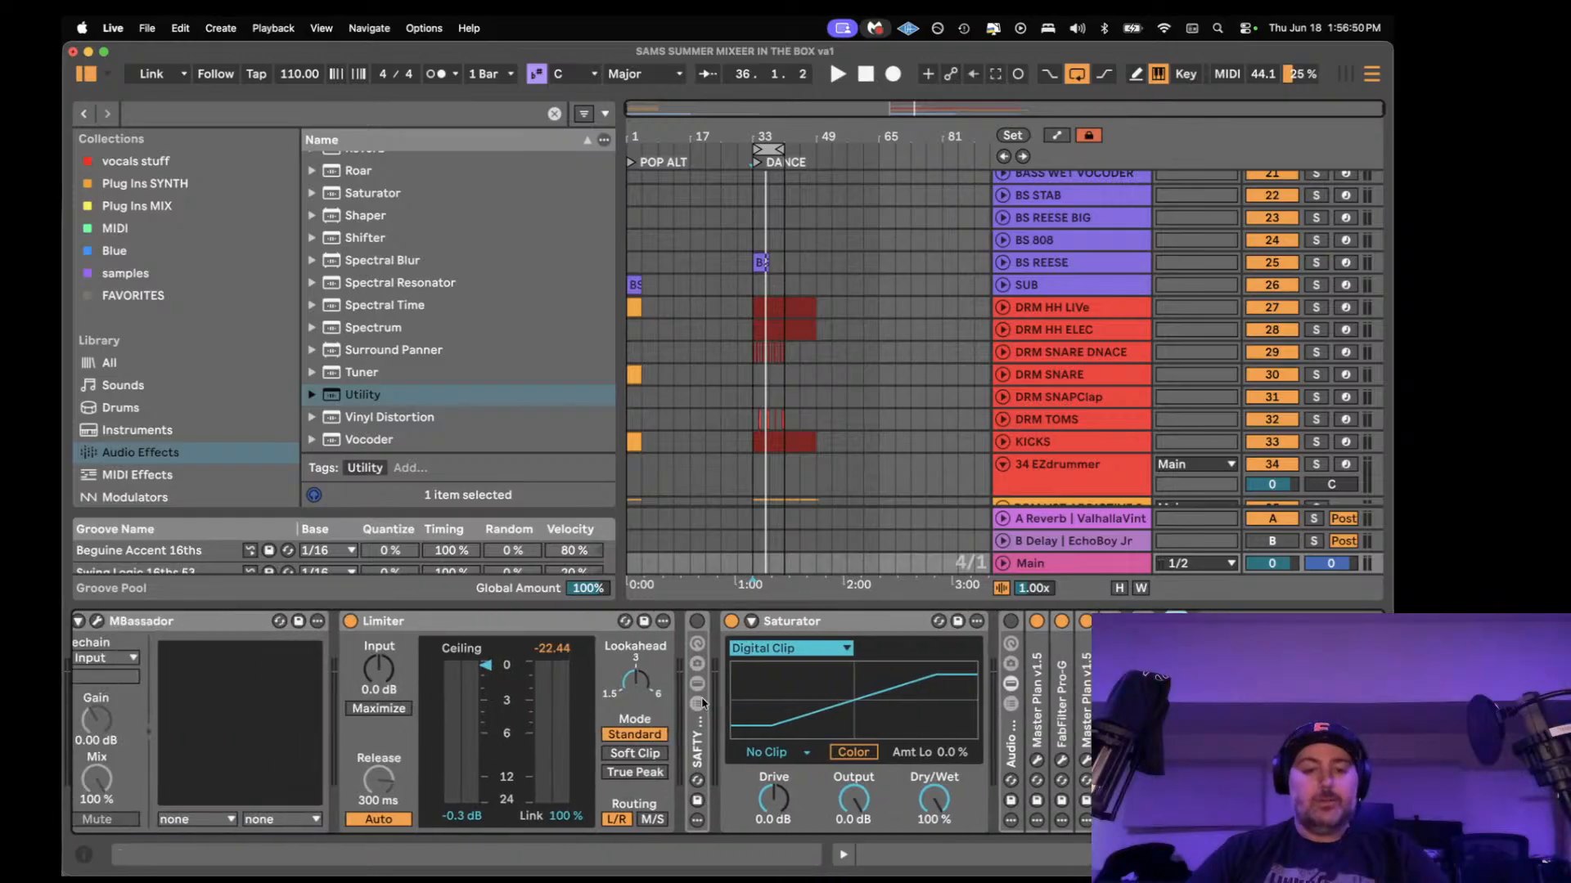
double_click(503, 621)
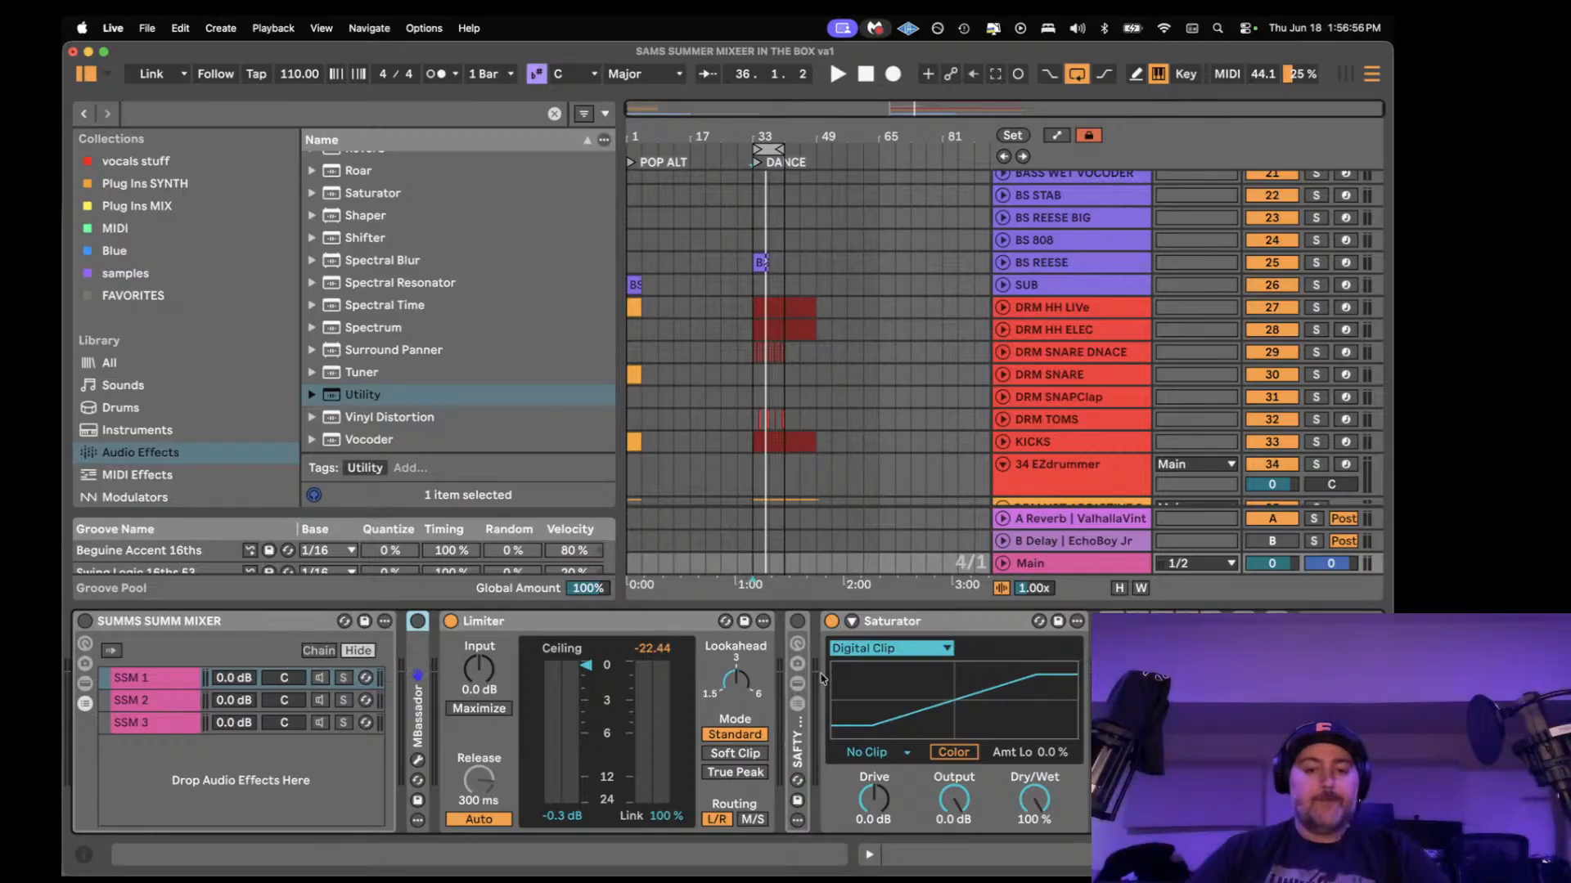
- Hide the Main track's device view to give the Arrangement more room
scroll(803, 471, down, 5)
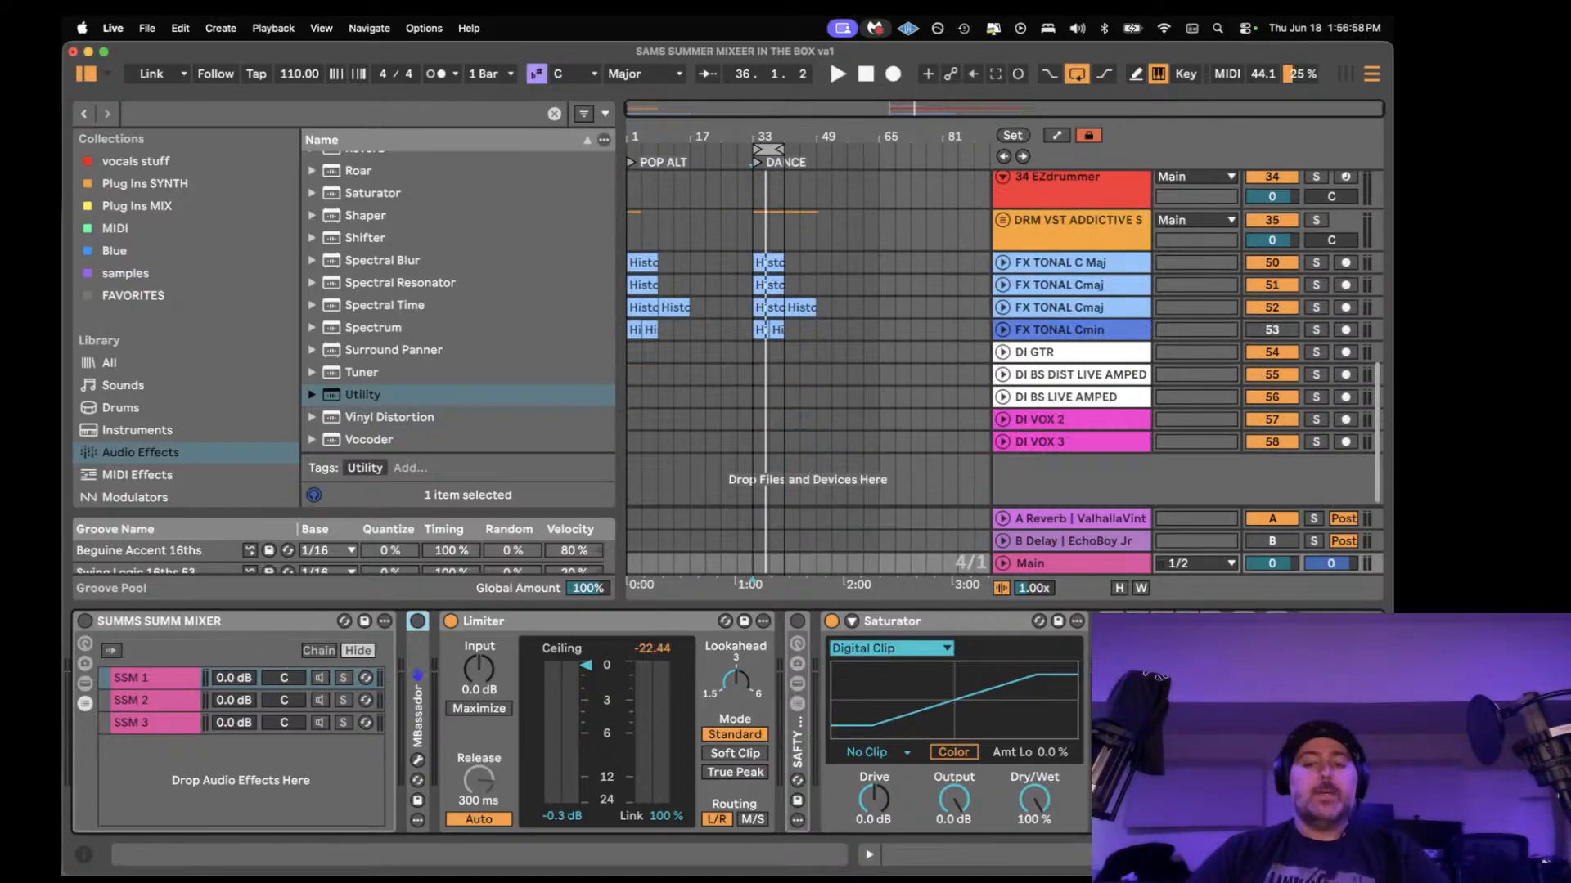
key(super+alt+l)
scroll(827, 483, up, 3)
scroll(848, 487, up, 1)
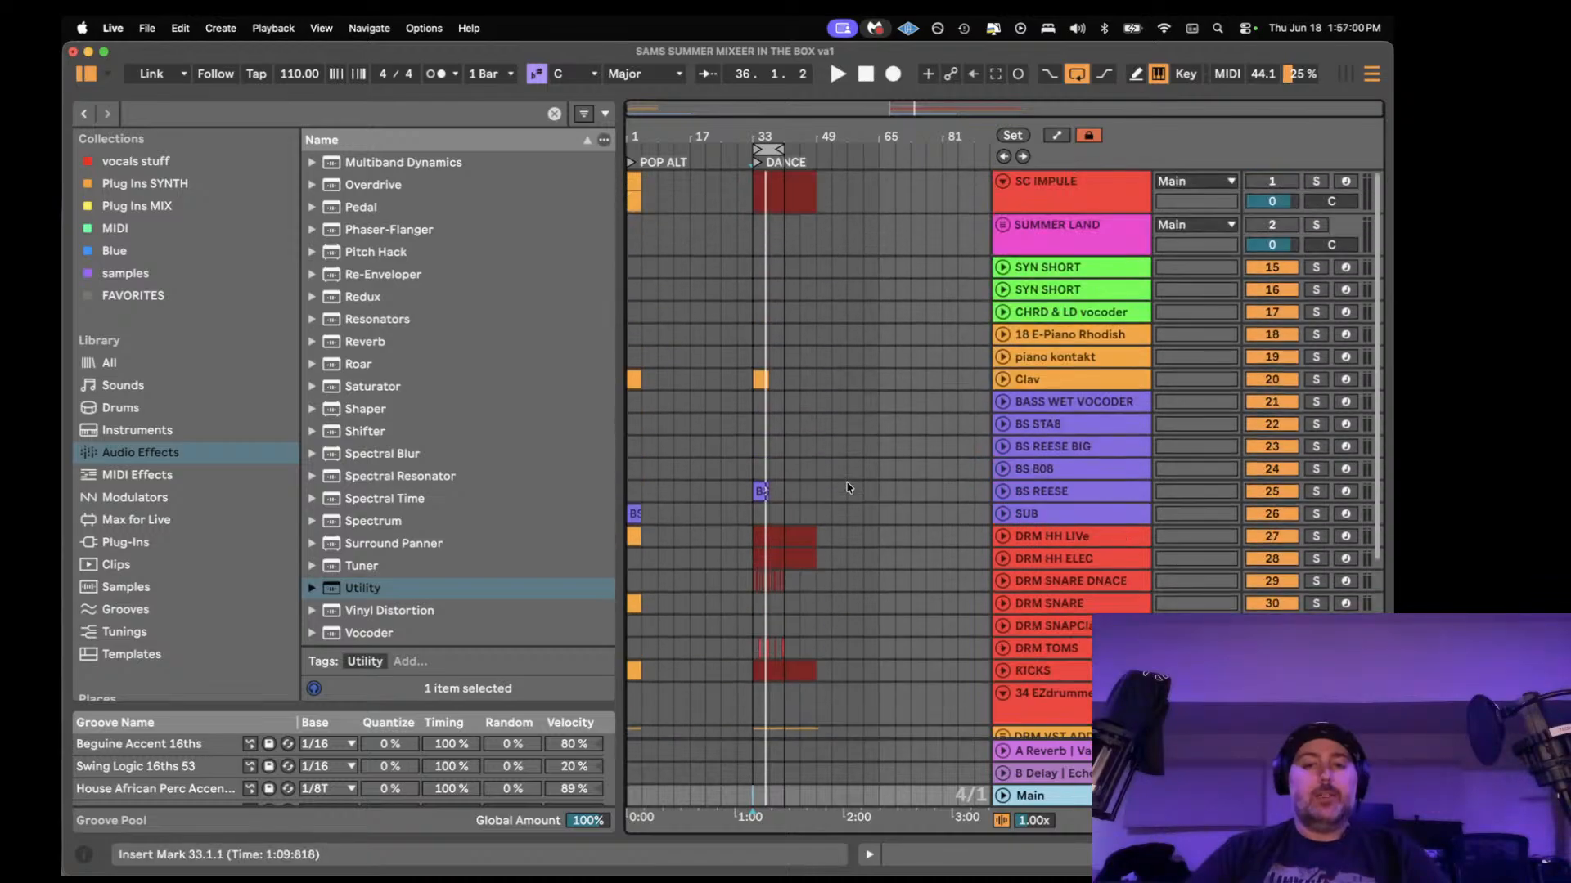
scroll(749, 332, down, 1)
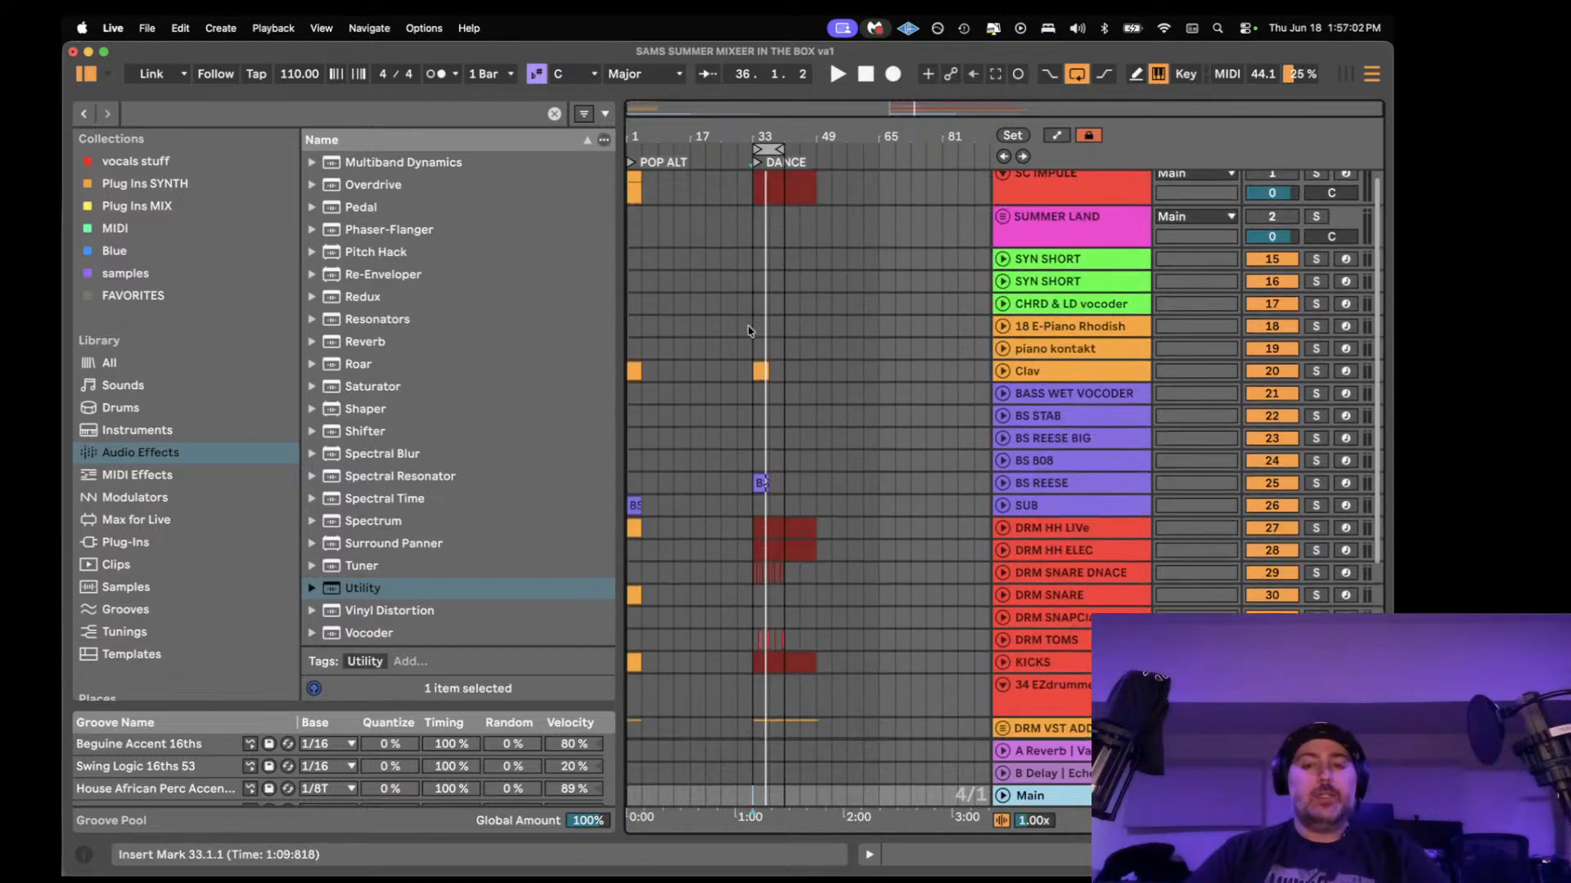
- Reveal the Main track's devices and check the name of its summing mixer rack against the SUMMER LAND group track
click(818, 368)
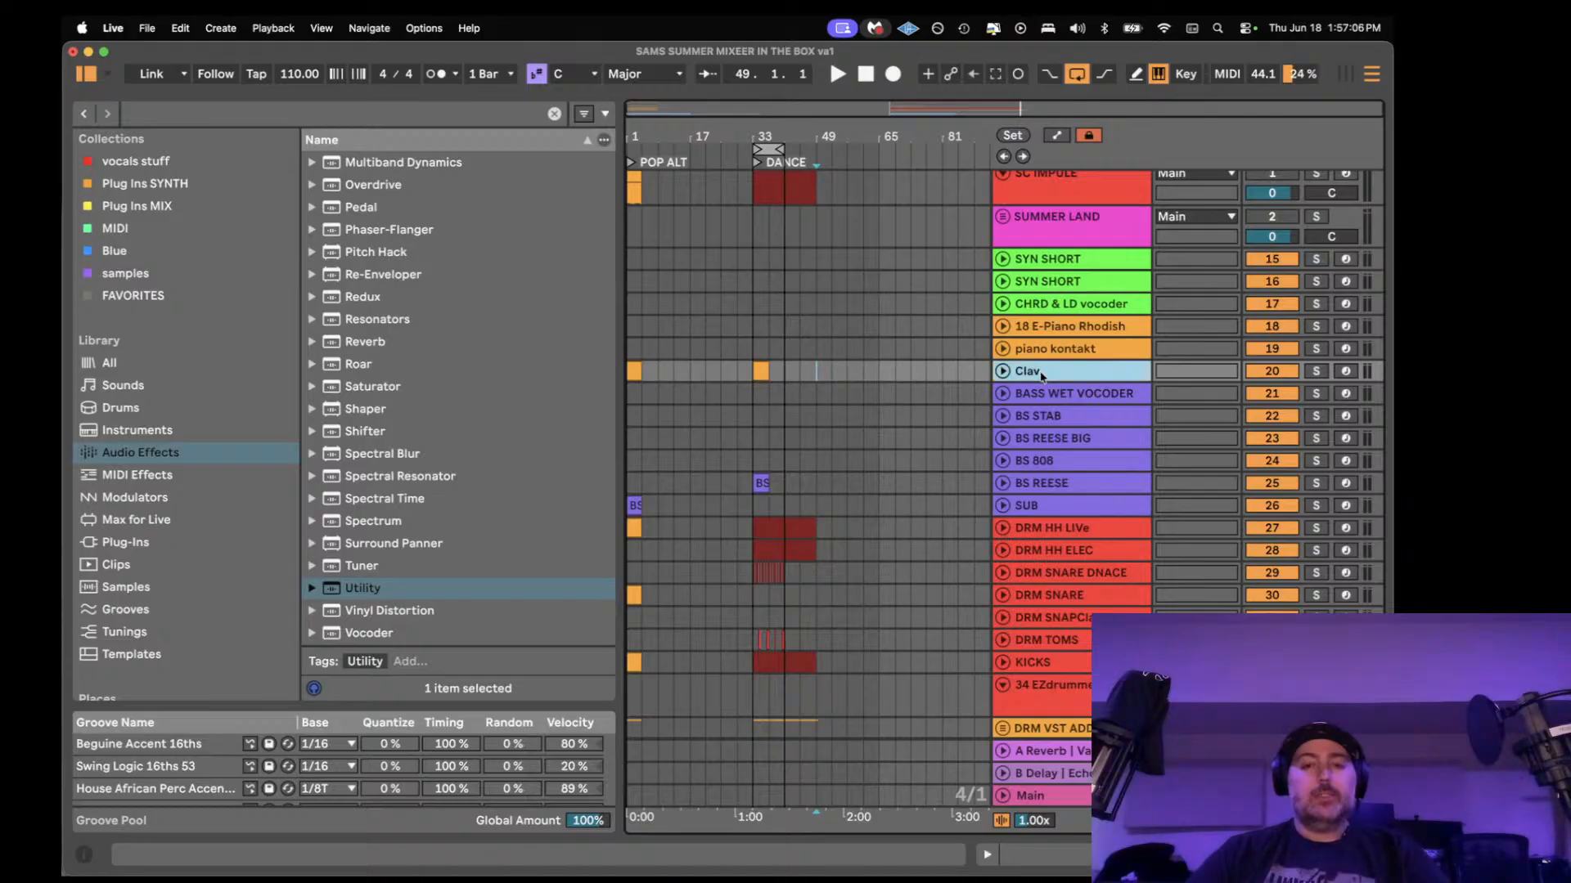
scroll(1041, 374, up, 1)
click(753, 205)
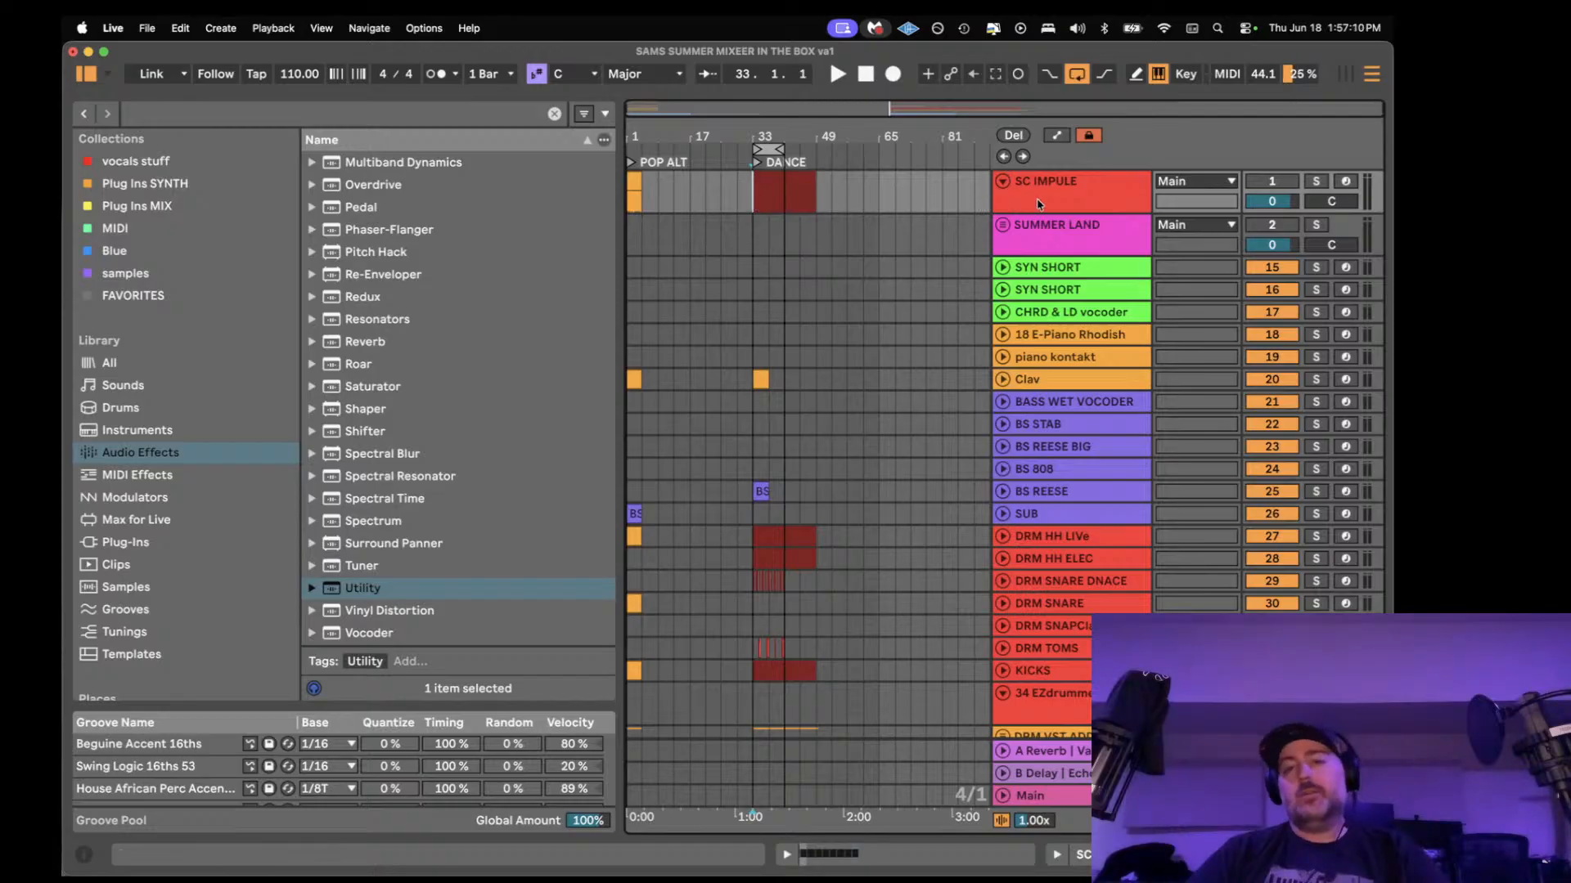
click(1031, 238)
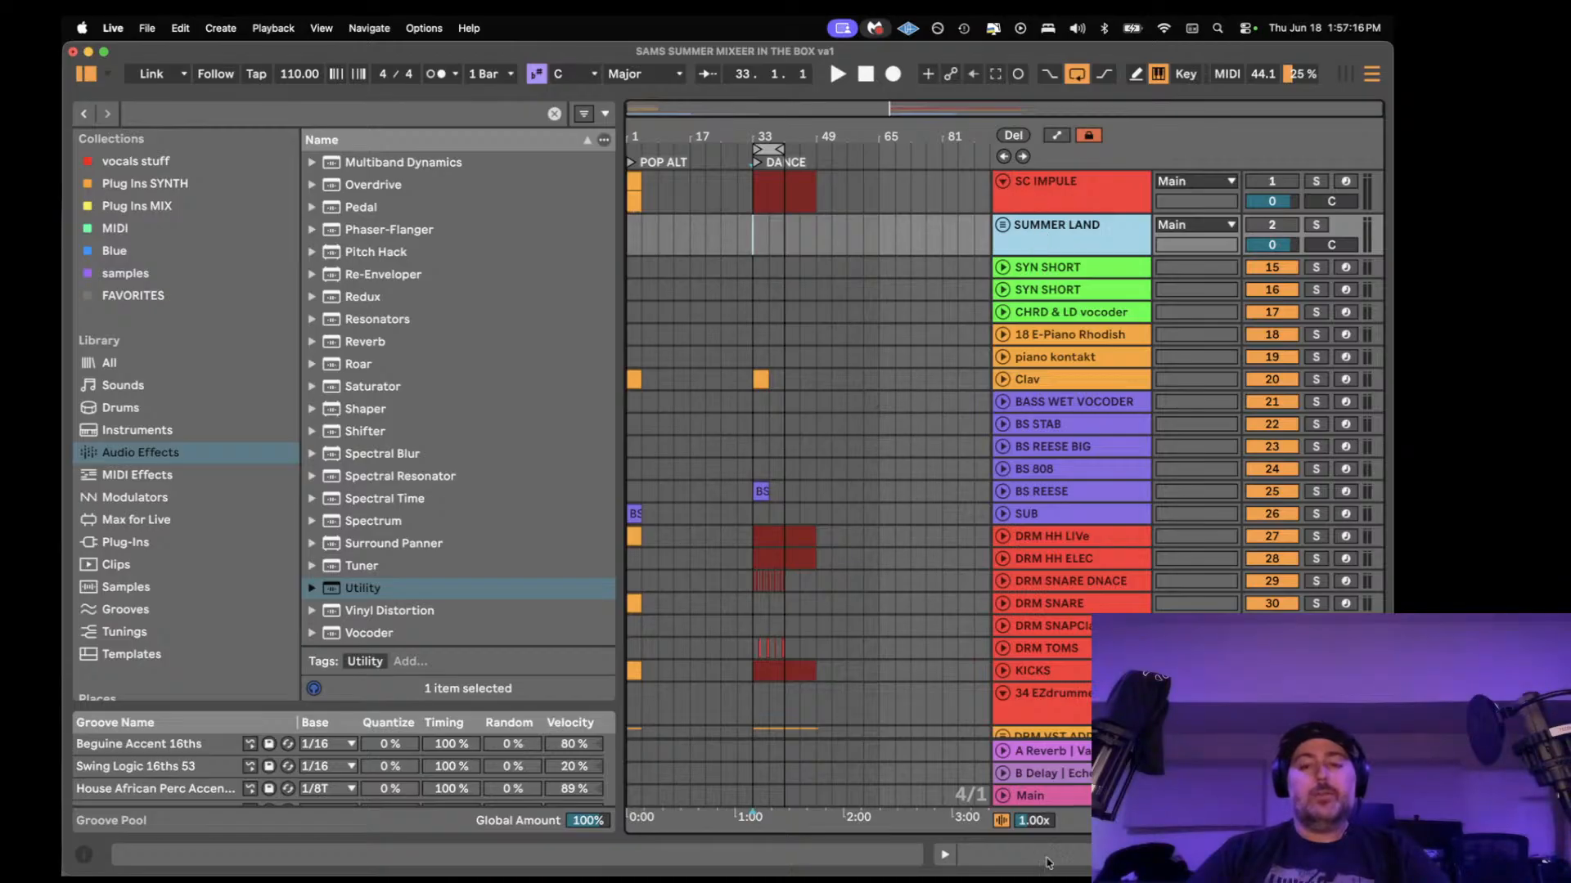
double_click(1036, 800)
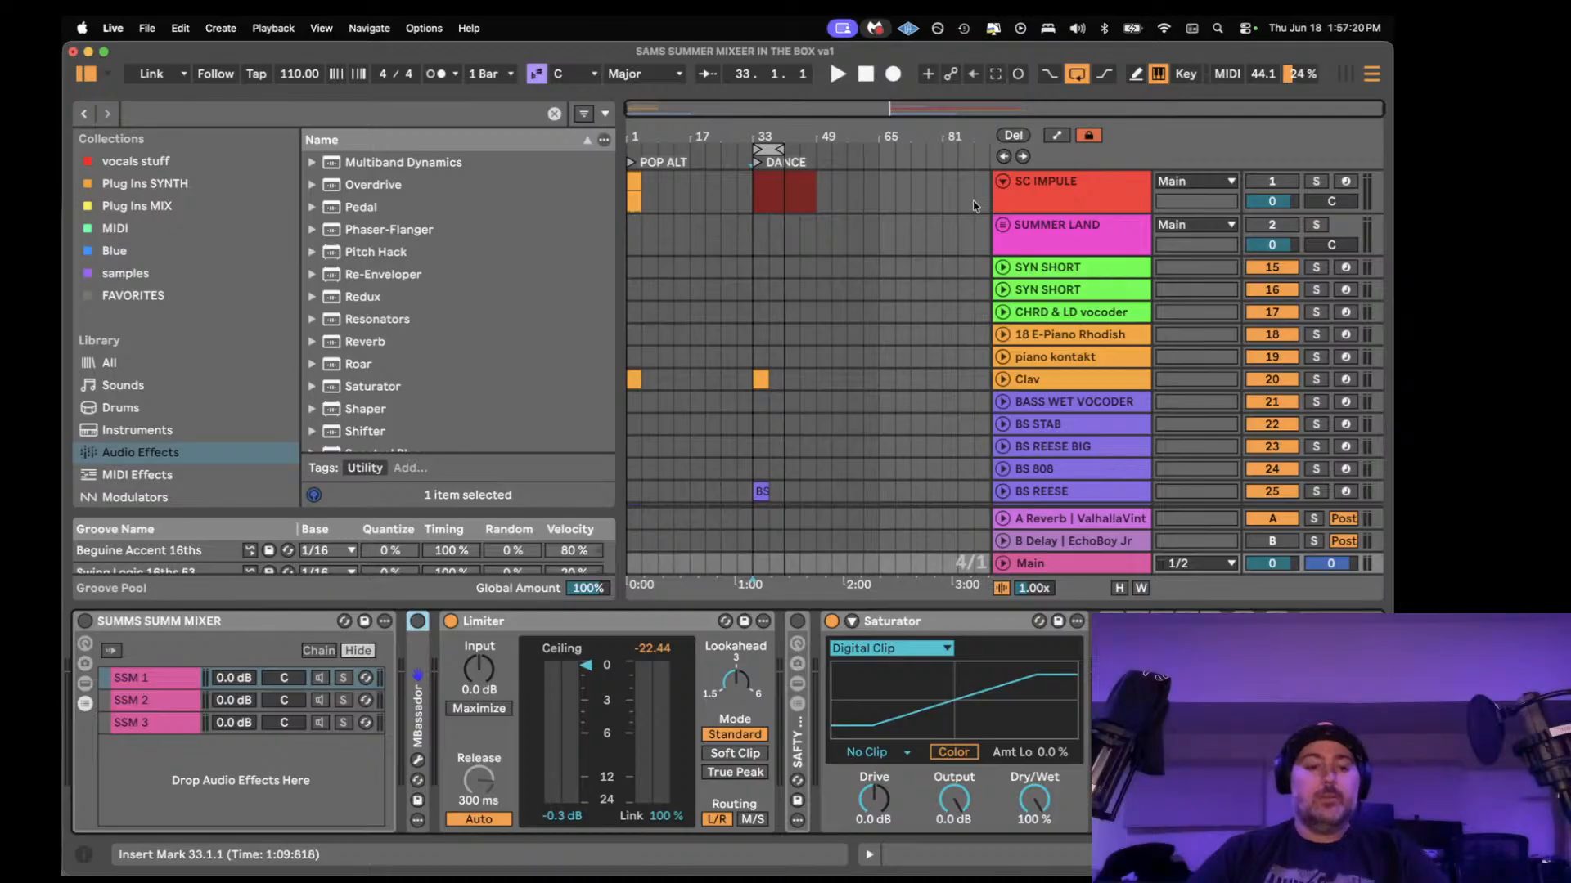
- Rename the SUMMER LAND group track as SAMMS SUM MIXER
click(1057, 238)
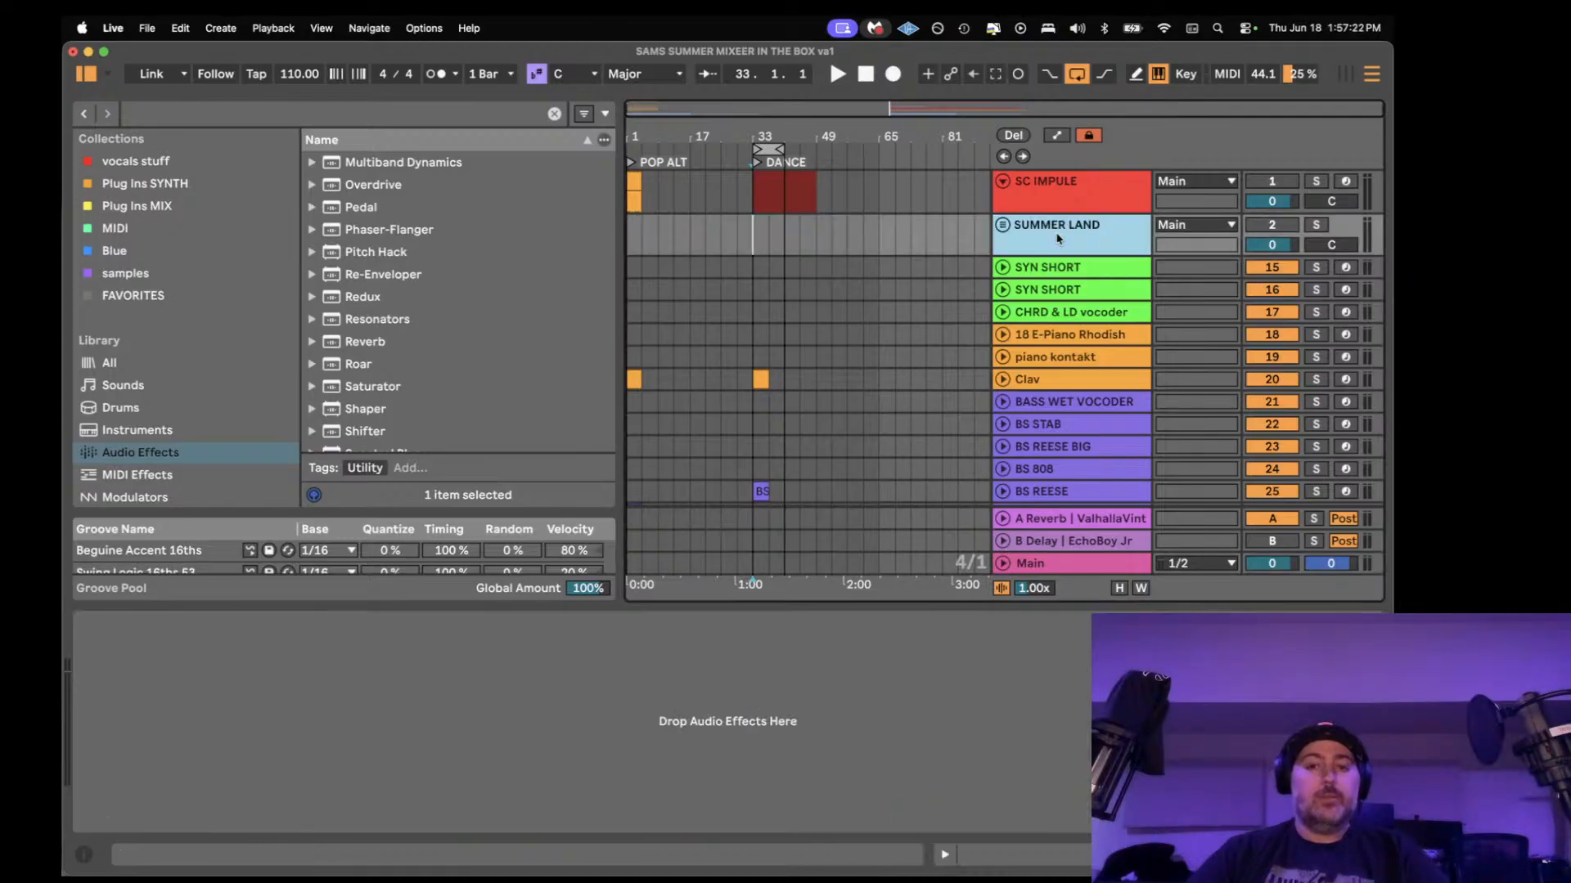
key(super+r)
text(SUMM)
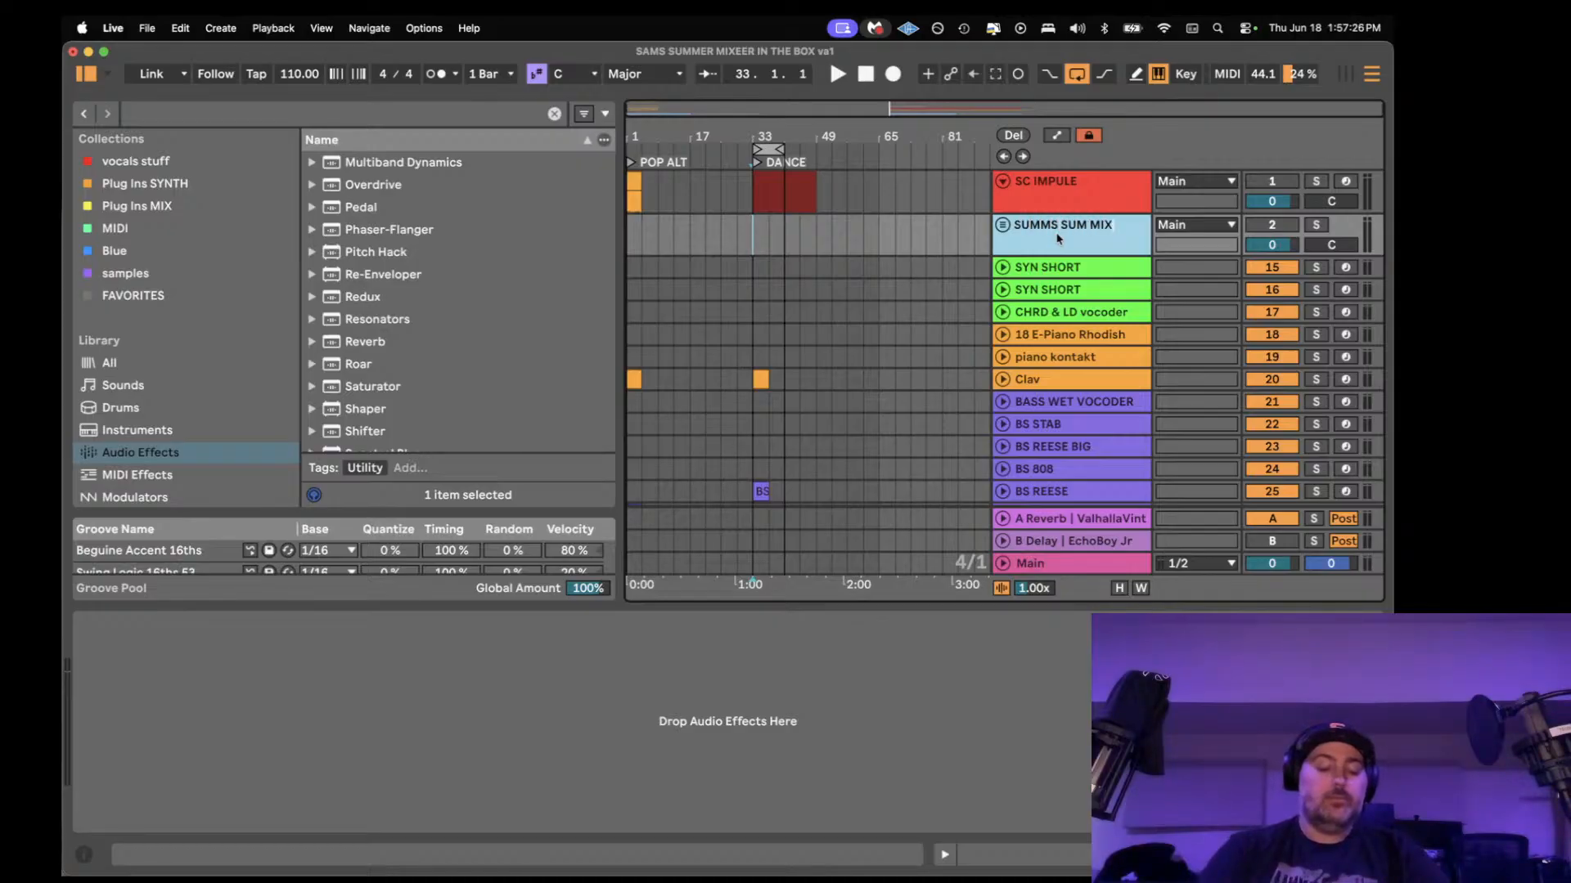
key(Return)
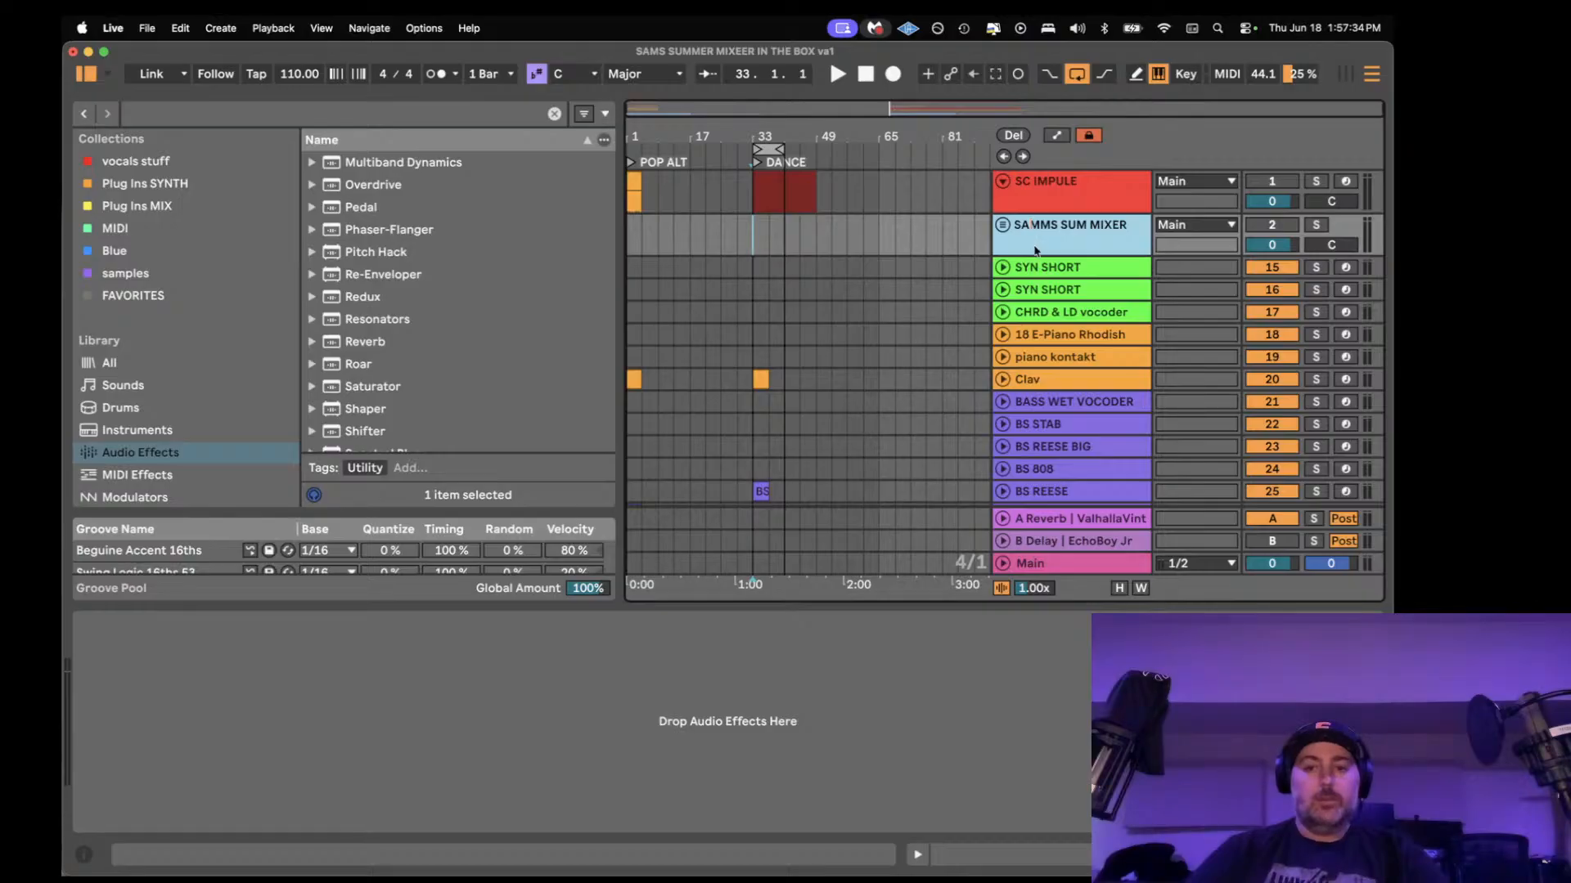
- Rename the SUMMS SUMM MIXER rack on the Main track as SAMS SUMM MIXER
click(1085, 564)
click(108, 625)
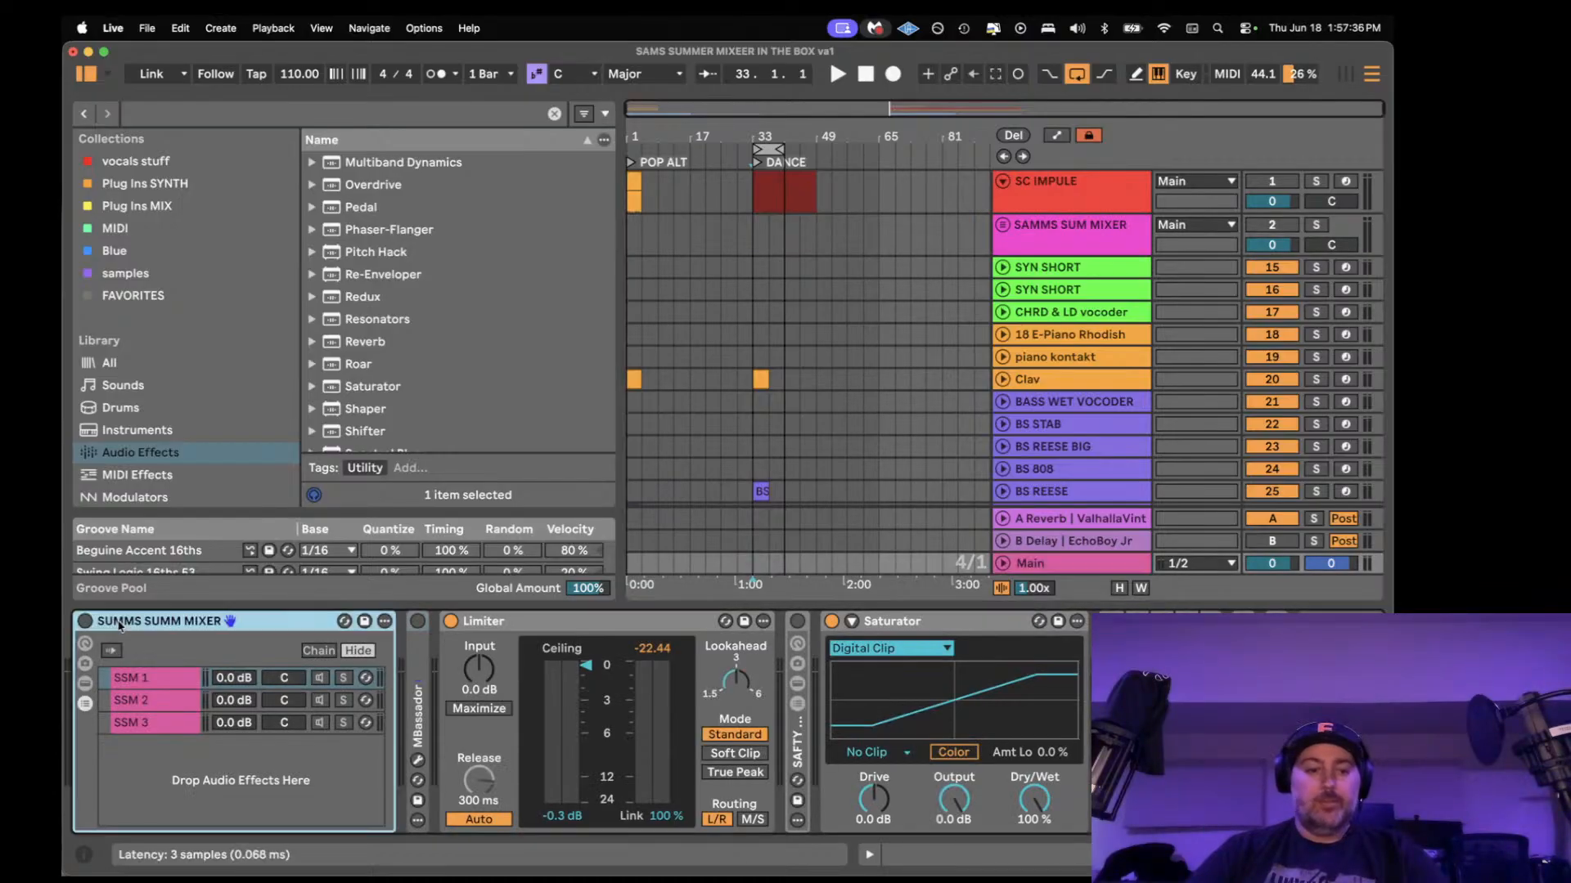
key(BackSpace)
text(A)
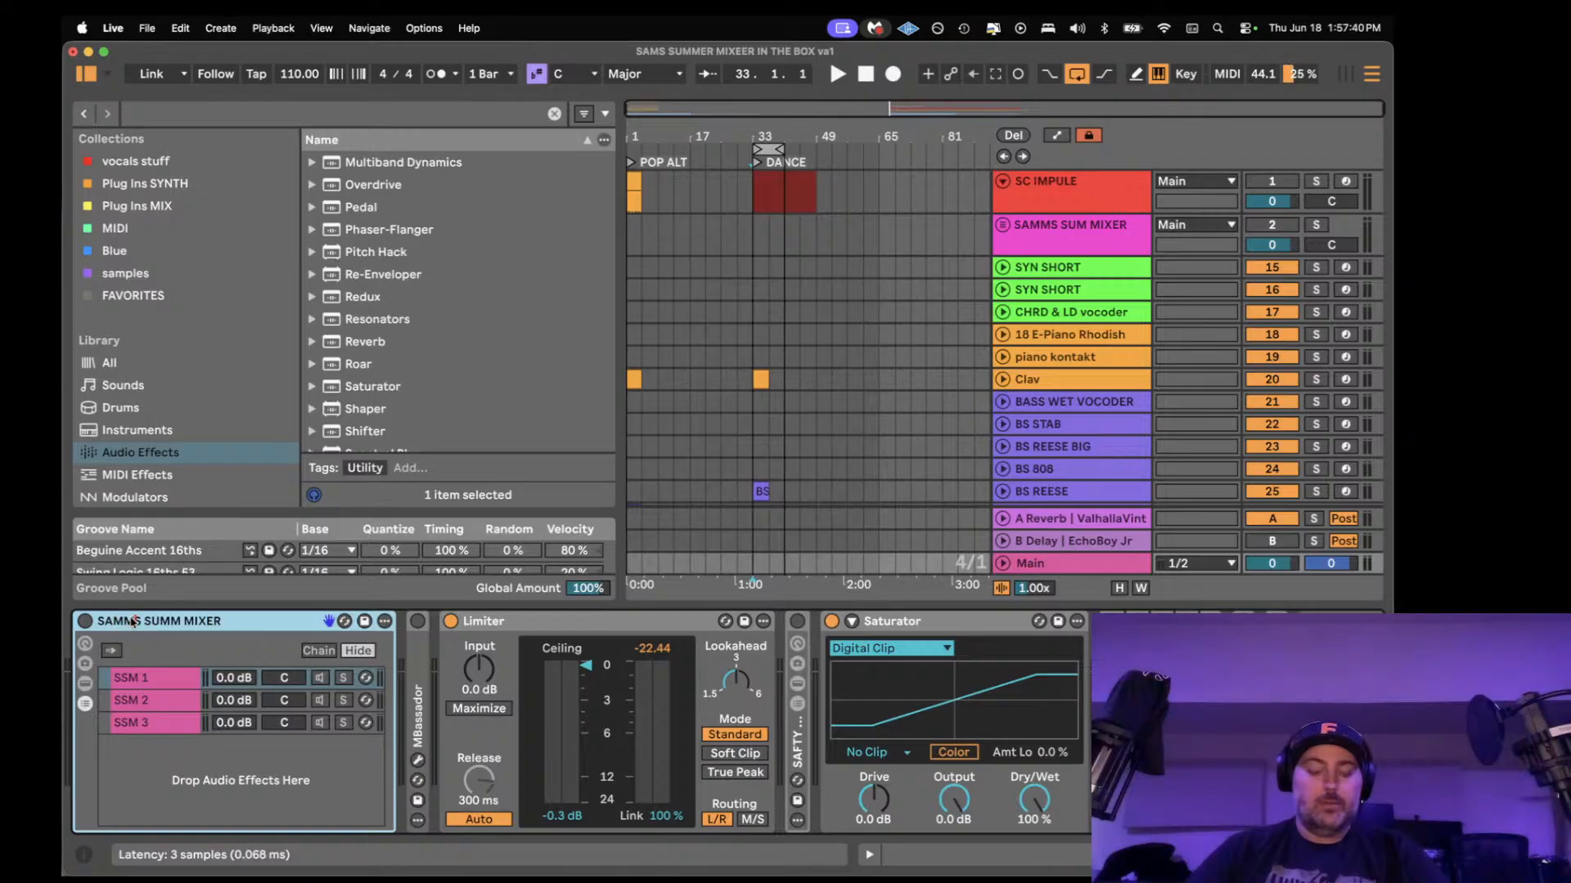
key(BackSpace)
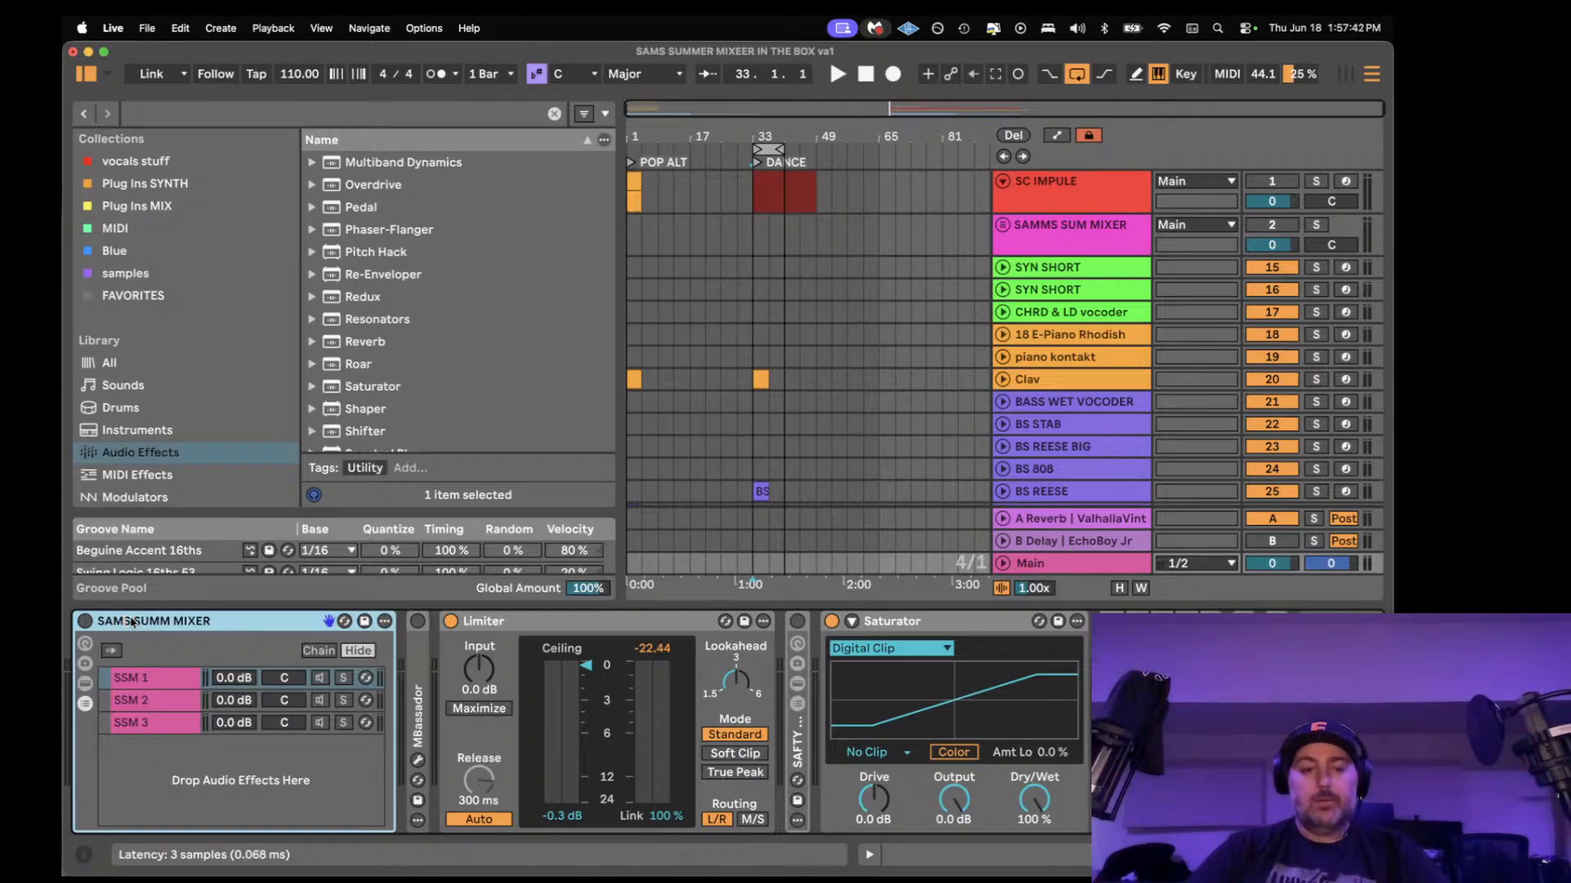
- Correct the group track's name to SAMS SUM MIXER, and enlarge the Arrangement by hiding the device view and narrowing the browser
click(1043, 223)
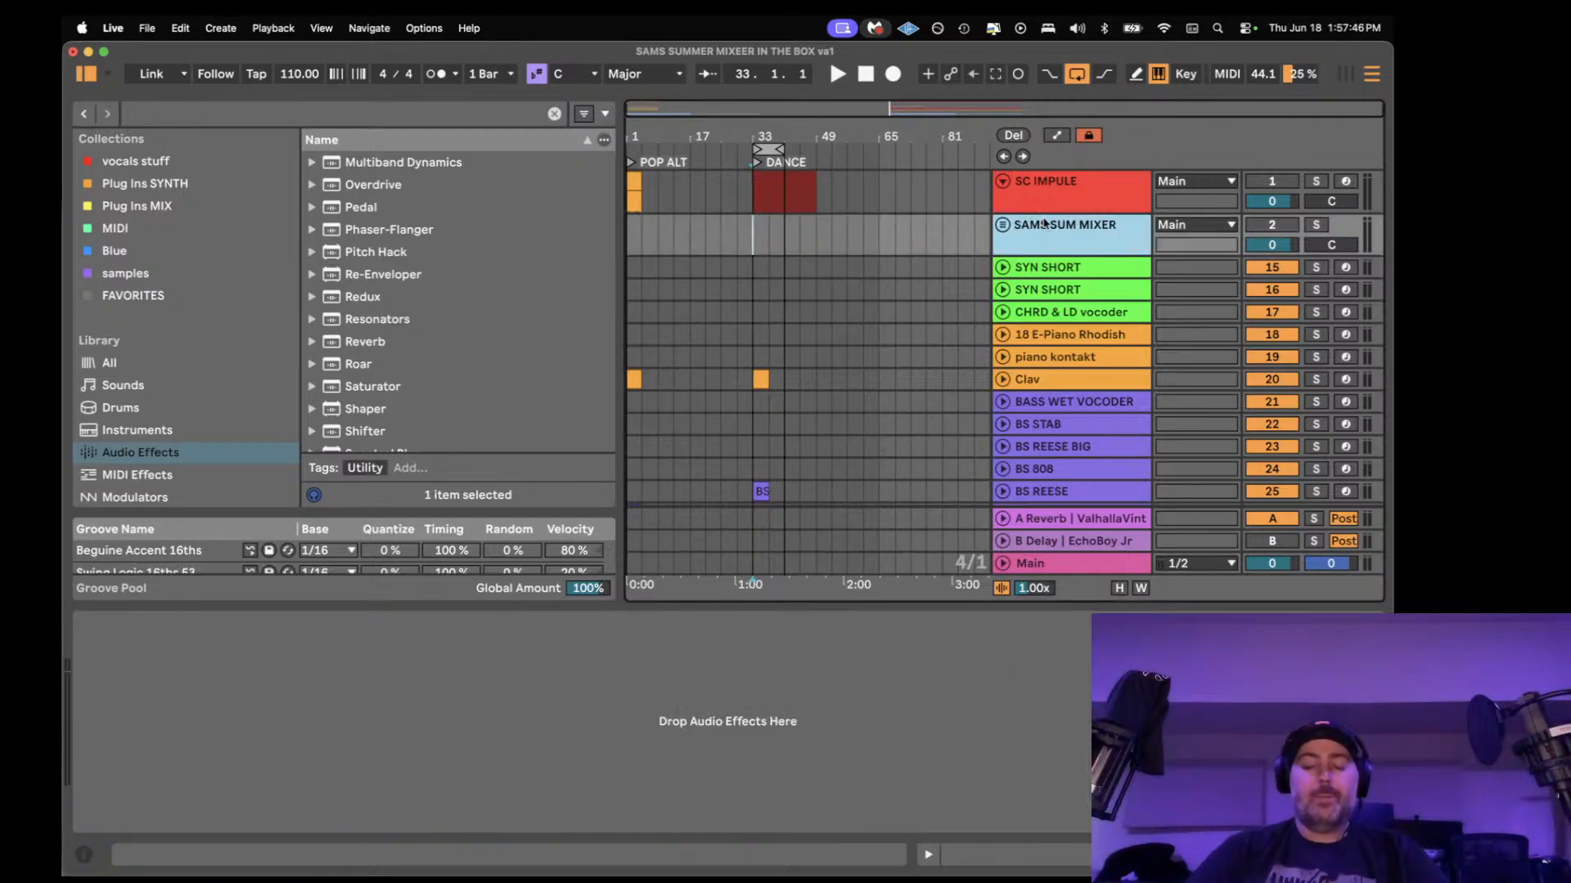
key(super+alt+l)
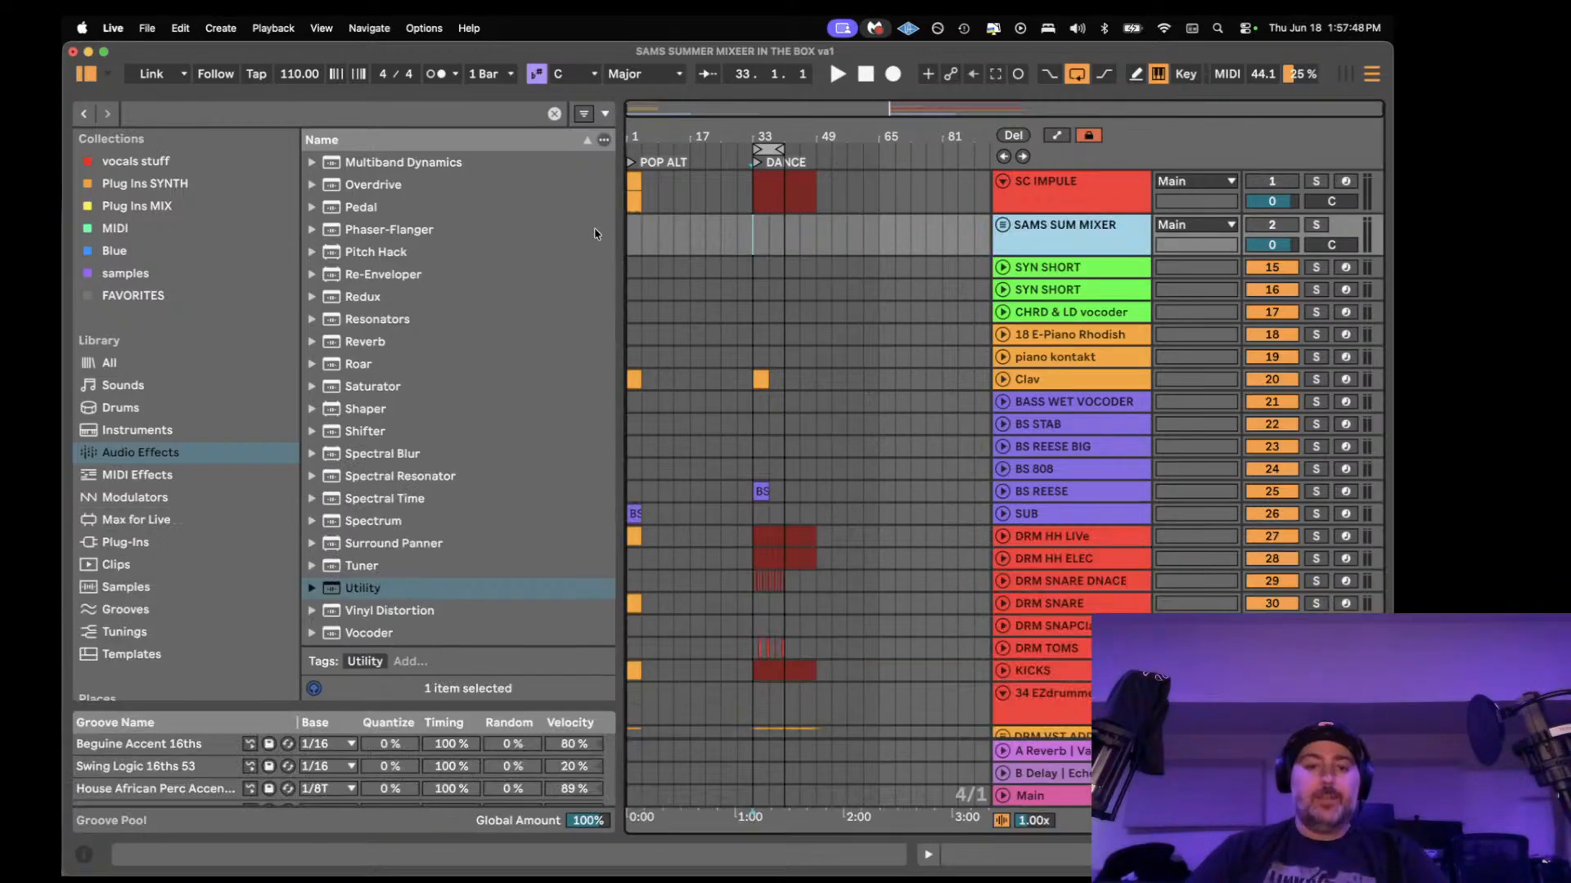
drag(589, 225, 350, 229)
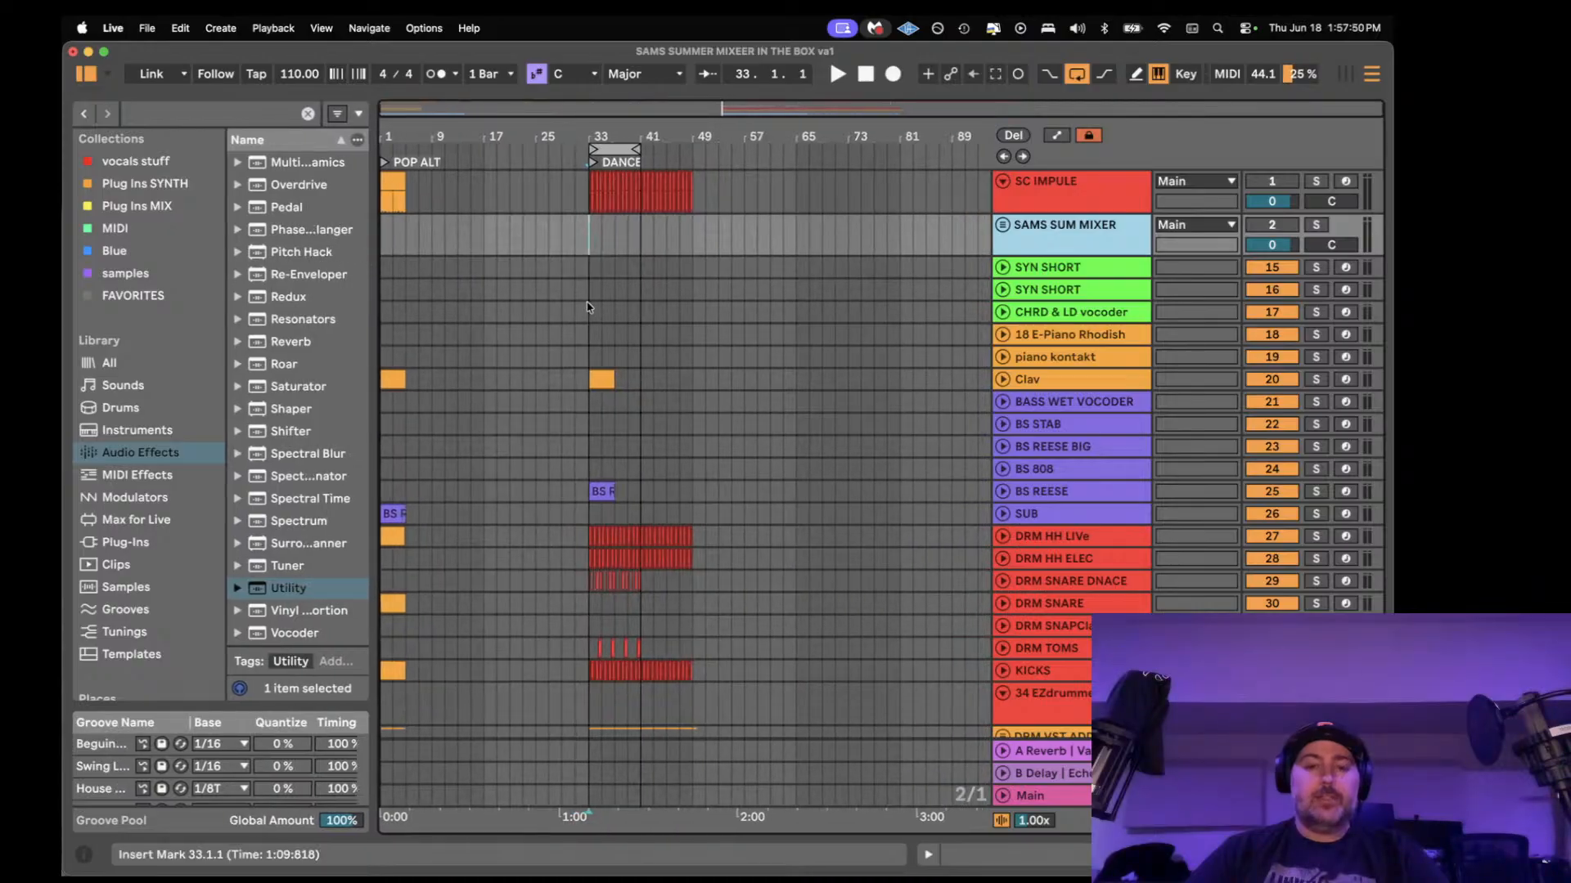
- Play the DANCE part from bar 33 and the POP ALT part from bar 1 to check both
click(585, 302)
key(space)
scroll(582, 303, down, 5)
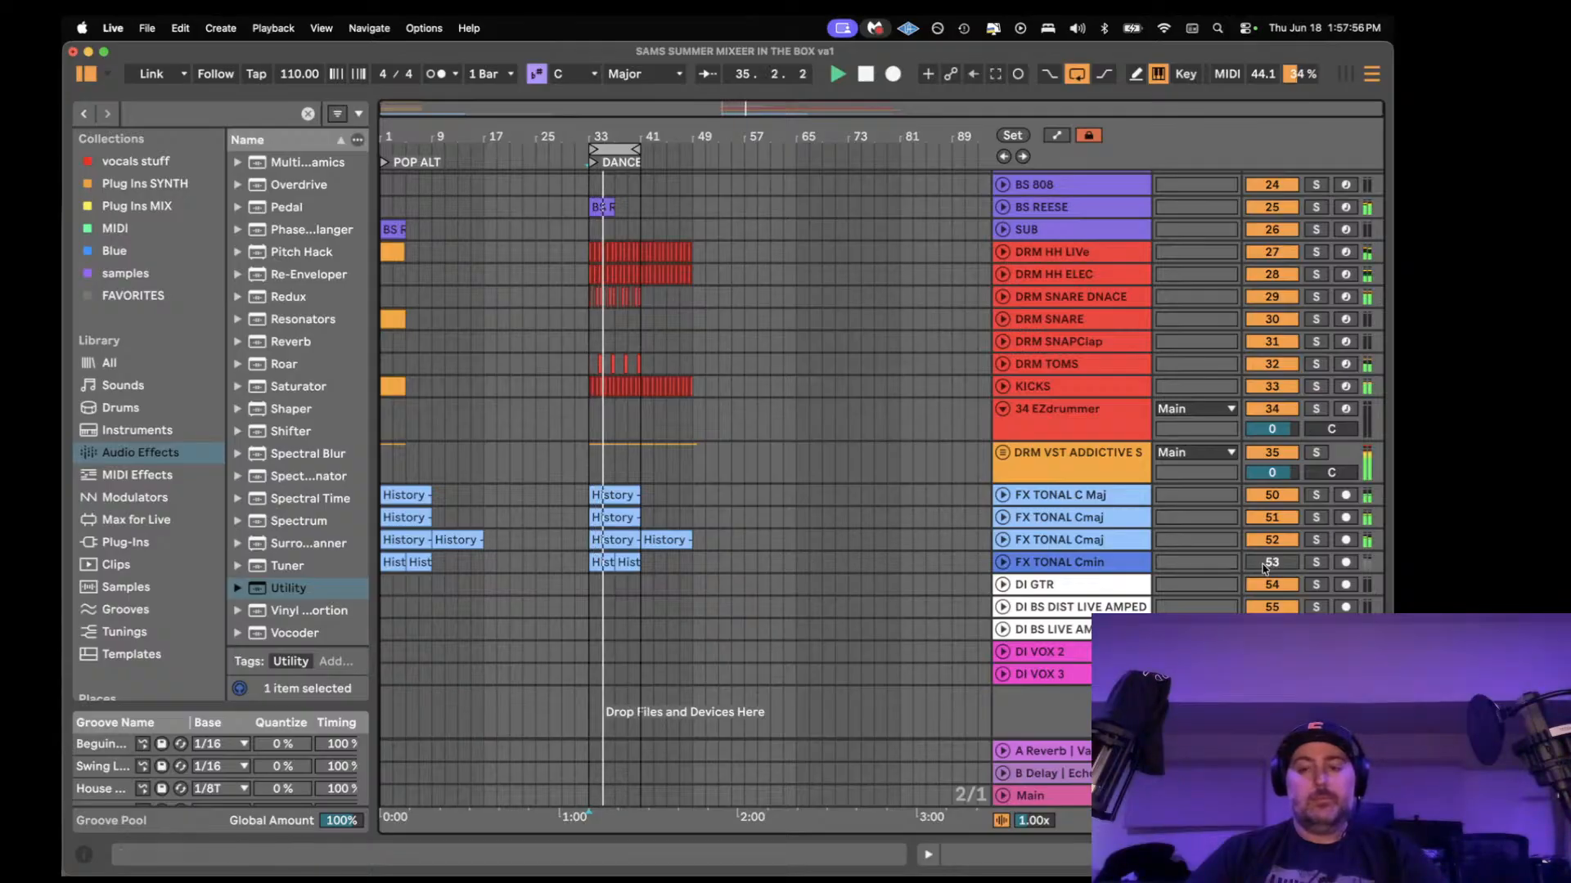
click(574, 523)
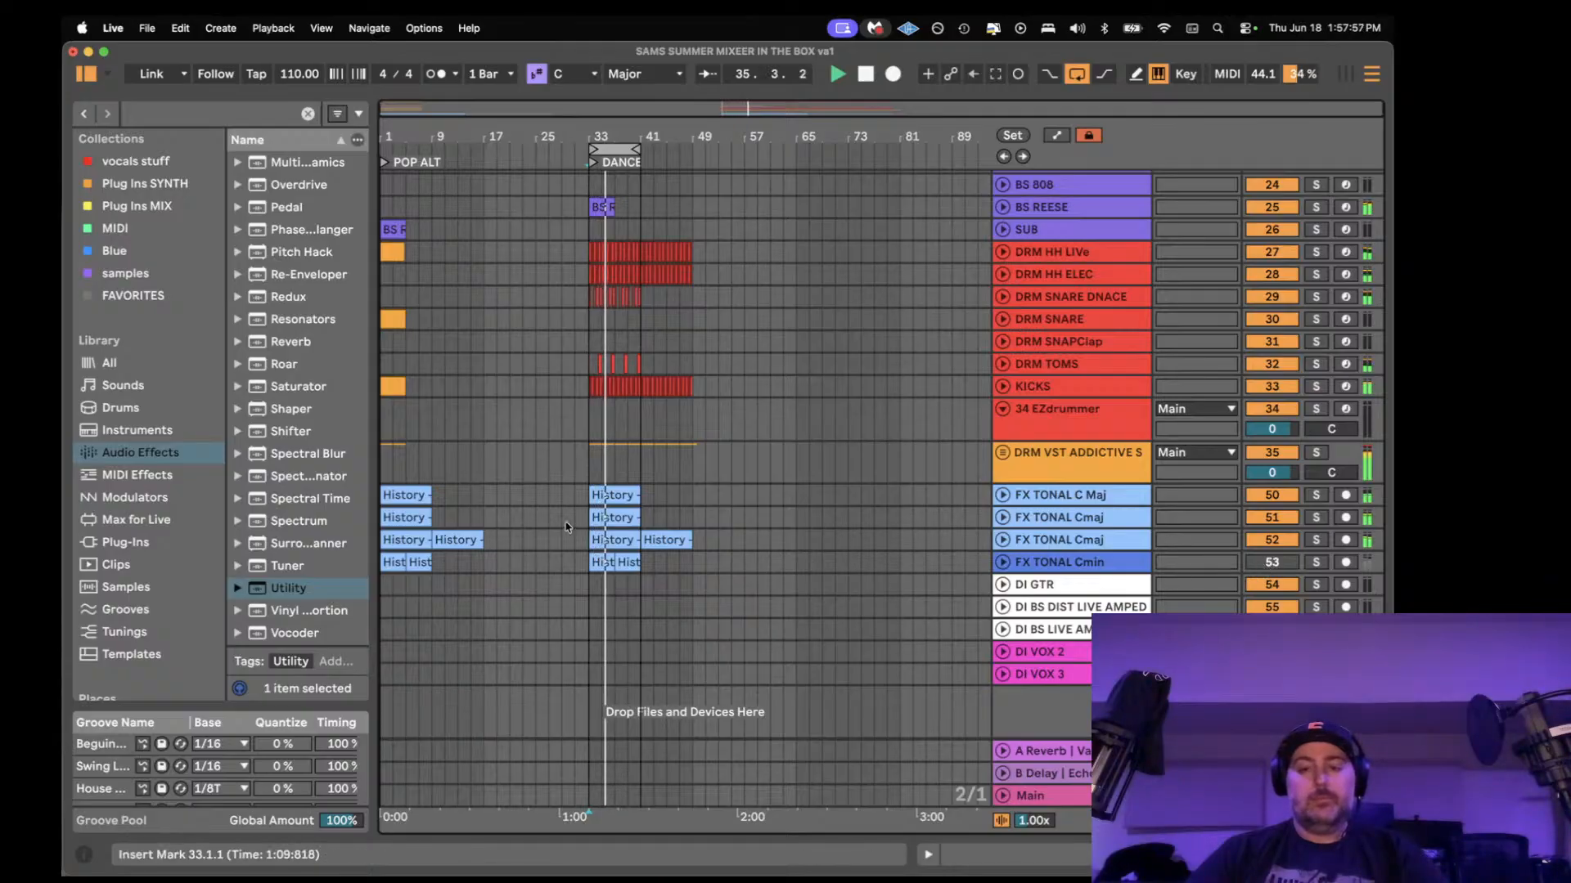
click(384, 473)
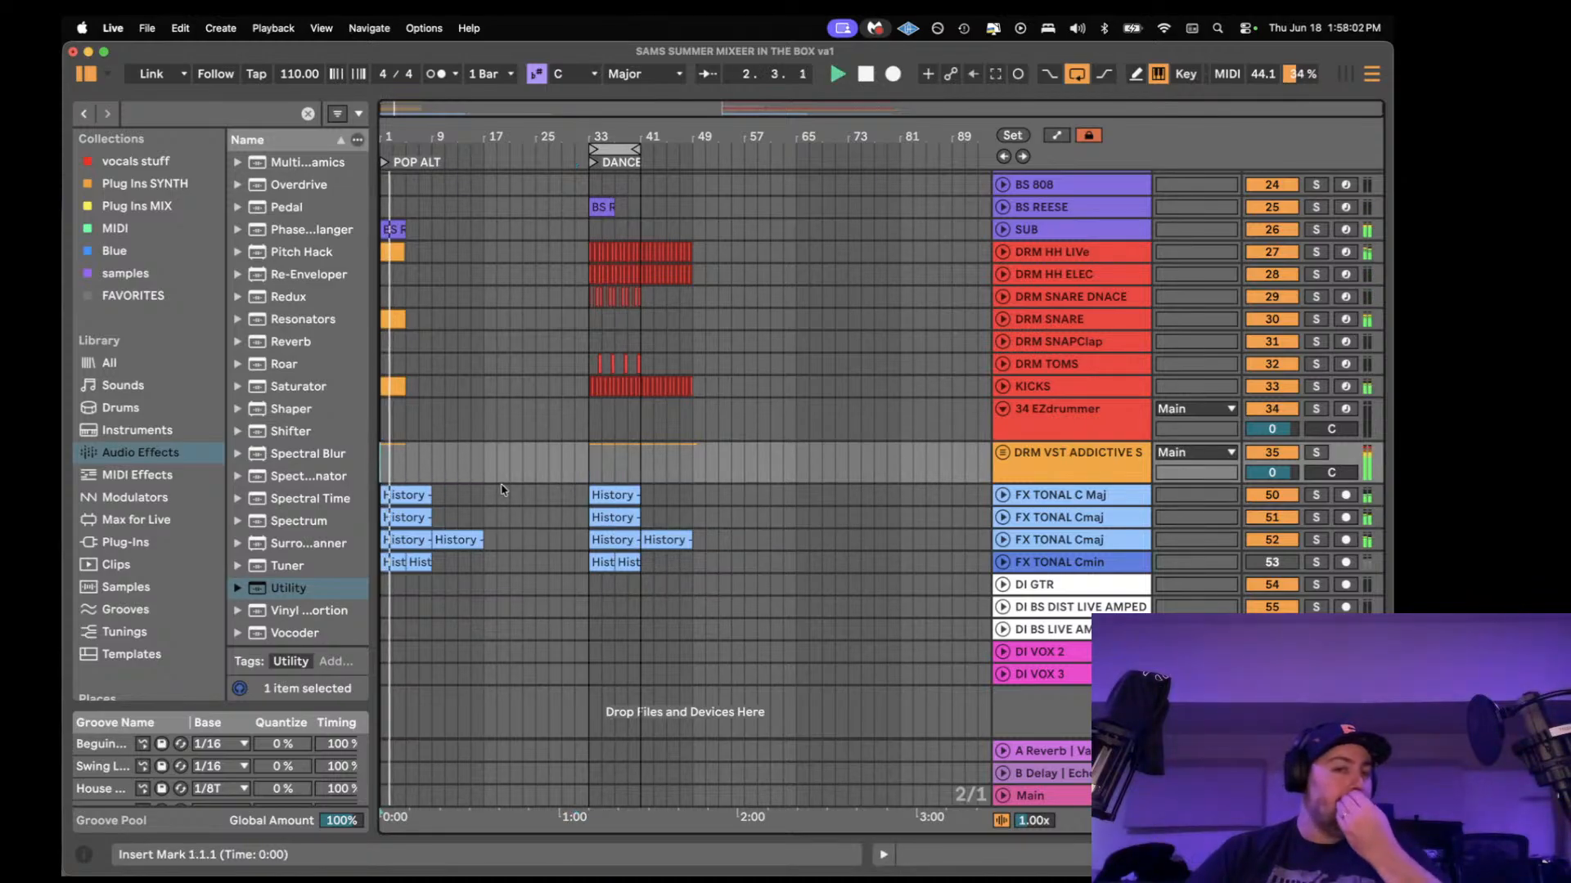
click(586, 458)
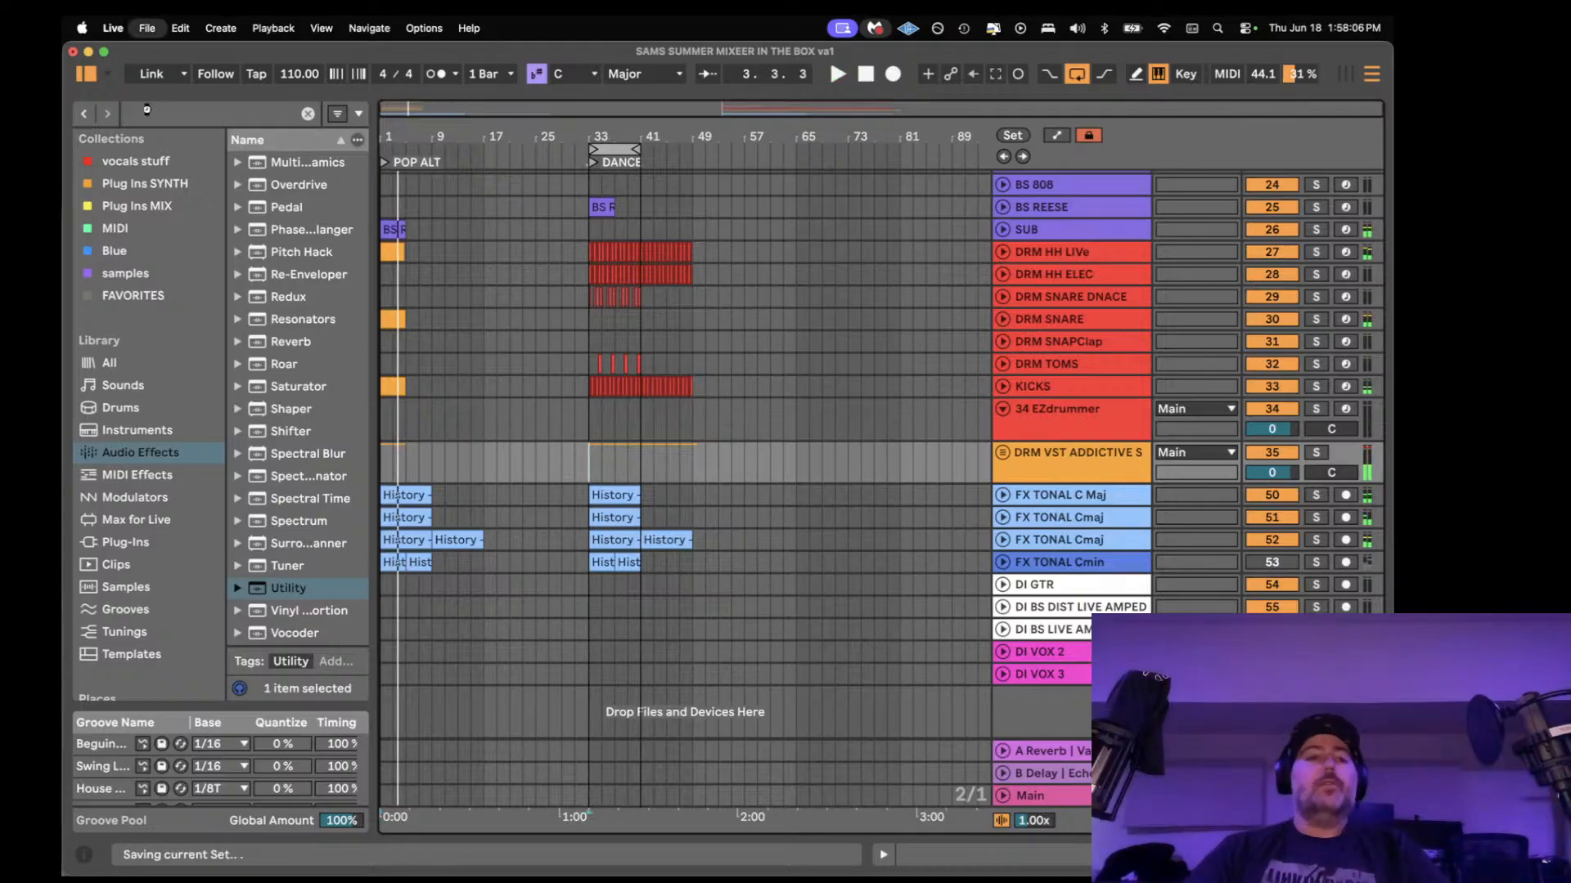
- Save the Live Set as a template named "Sams Summer Mixer ITB v1"
click(148, 29)
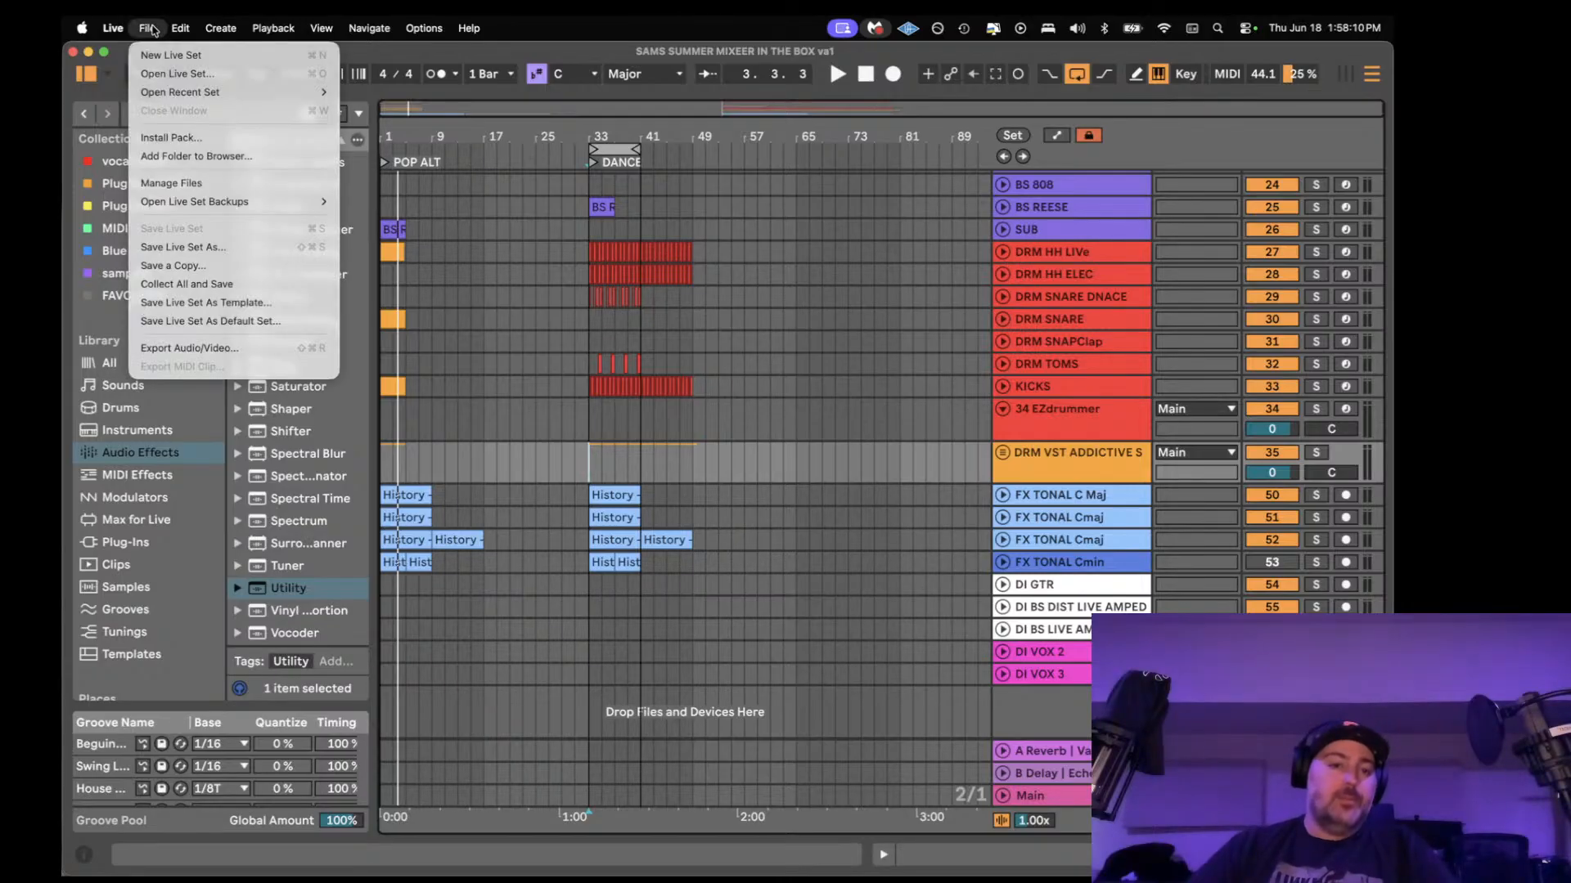
click(192, 302)
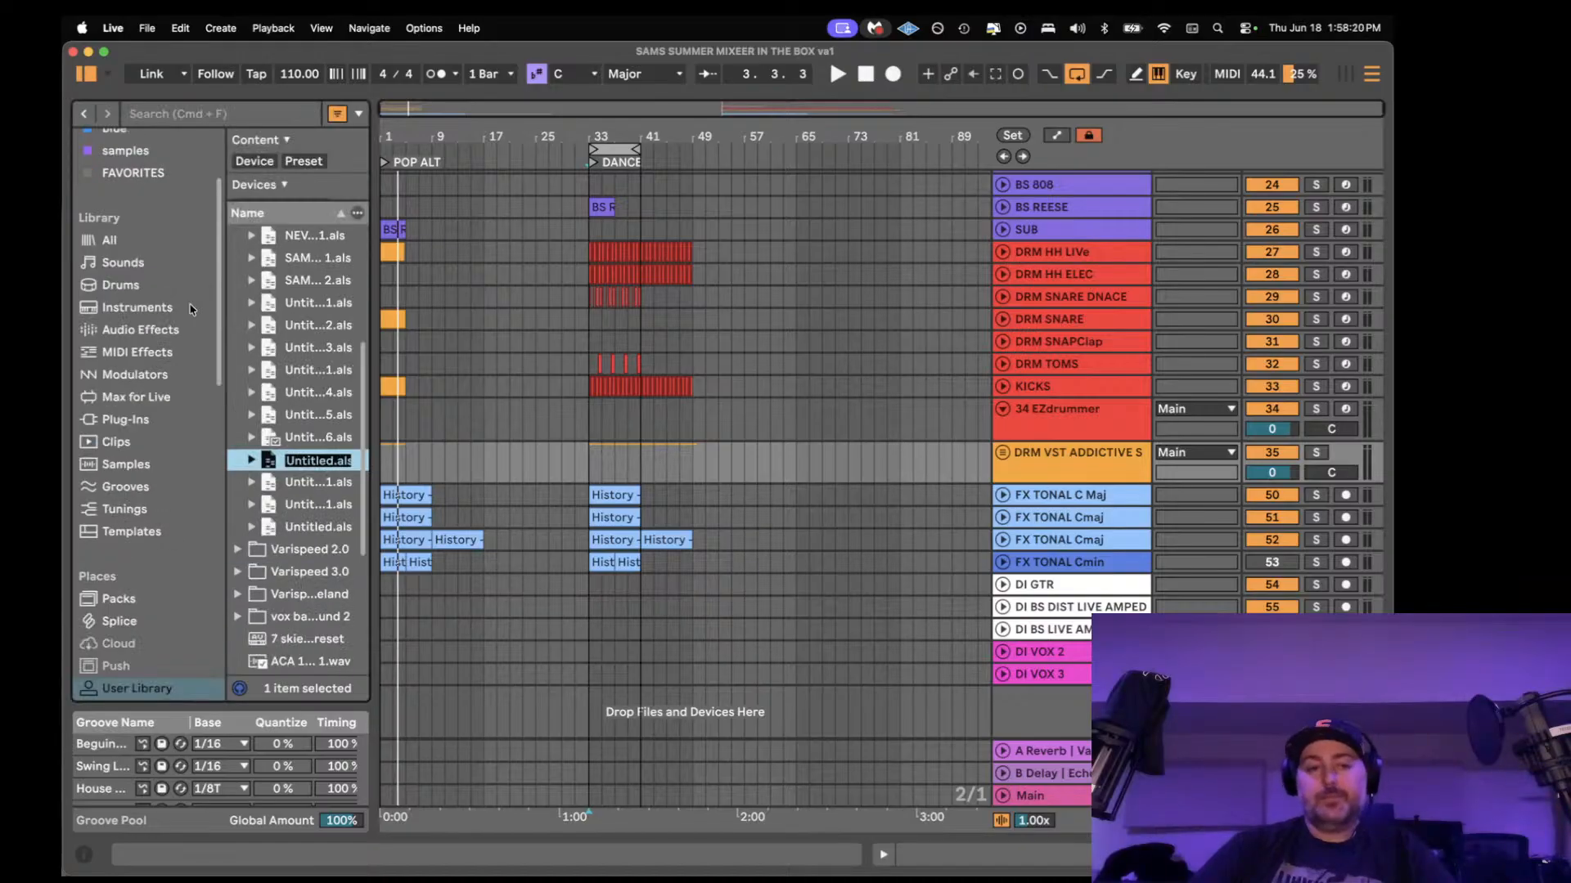
key(Return)
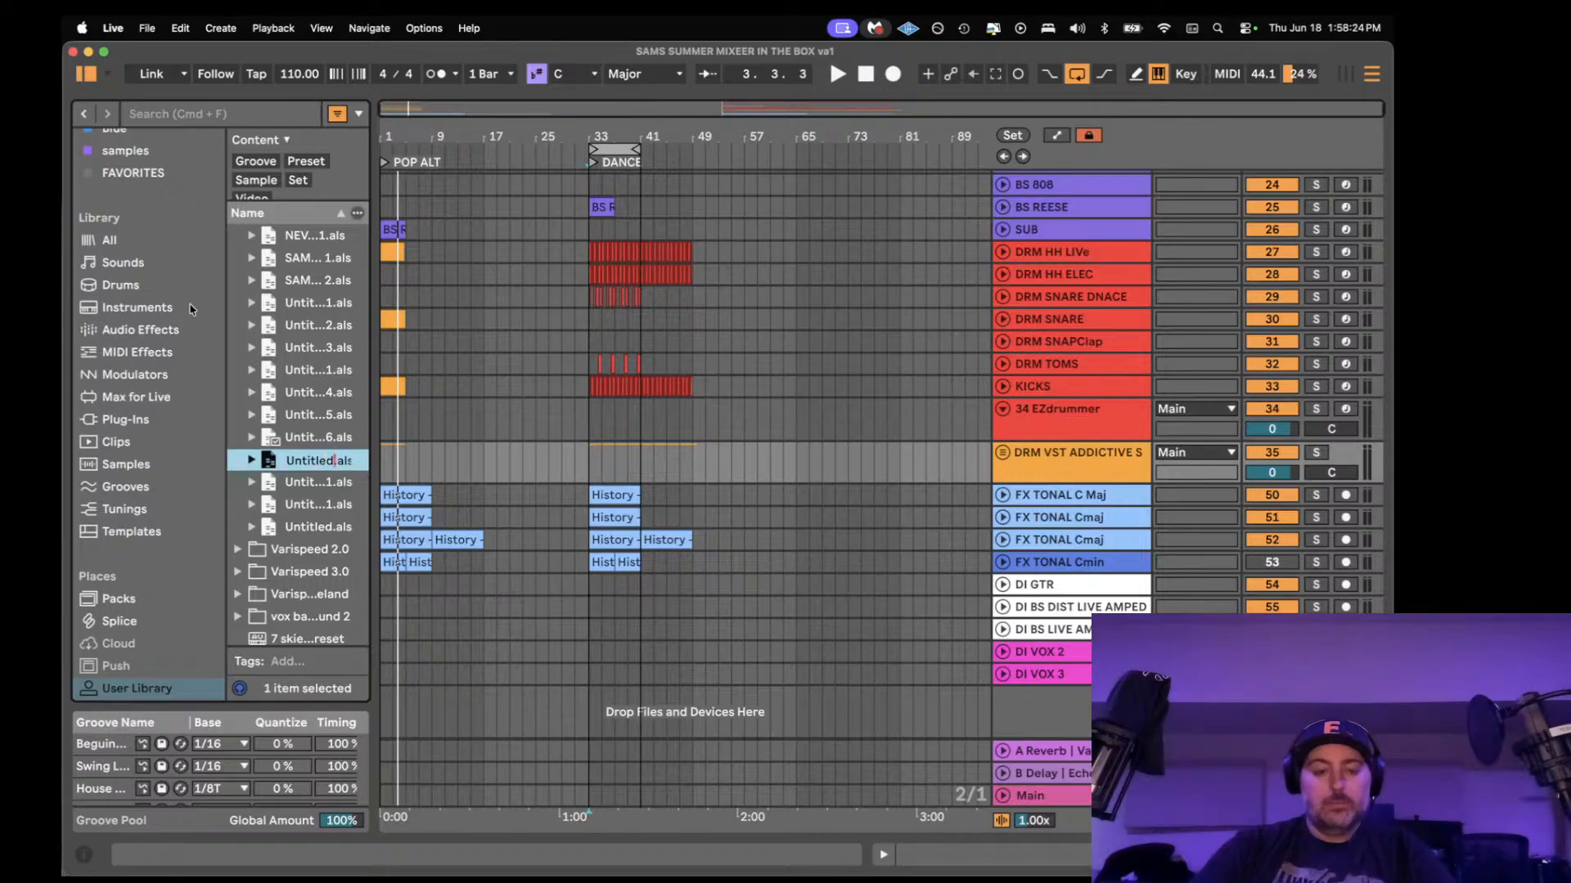
key(BackSpace)
key(BackSpace)
key(BackSpace)
key(BackSpace)
key(BackSpace)
key(BackSpace)
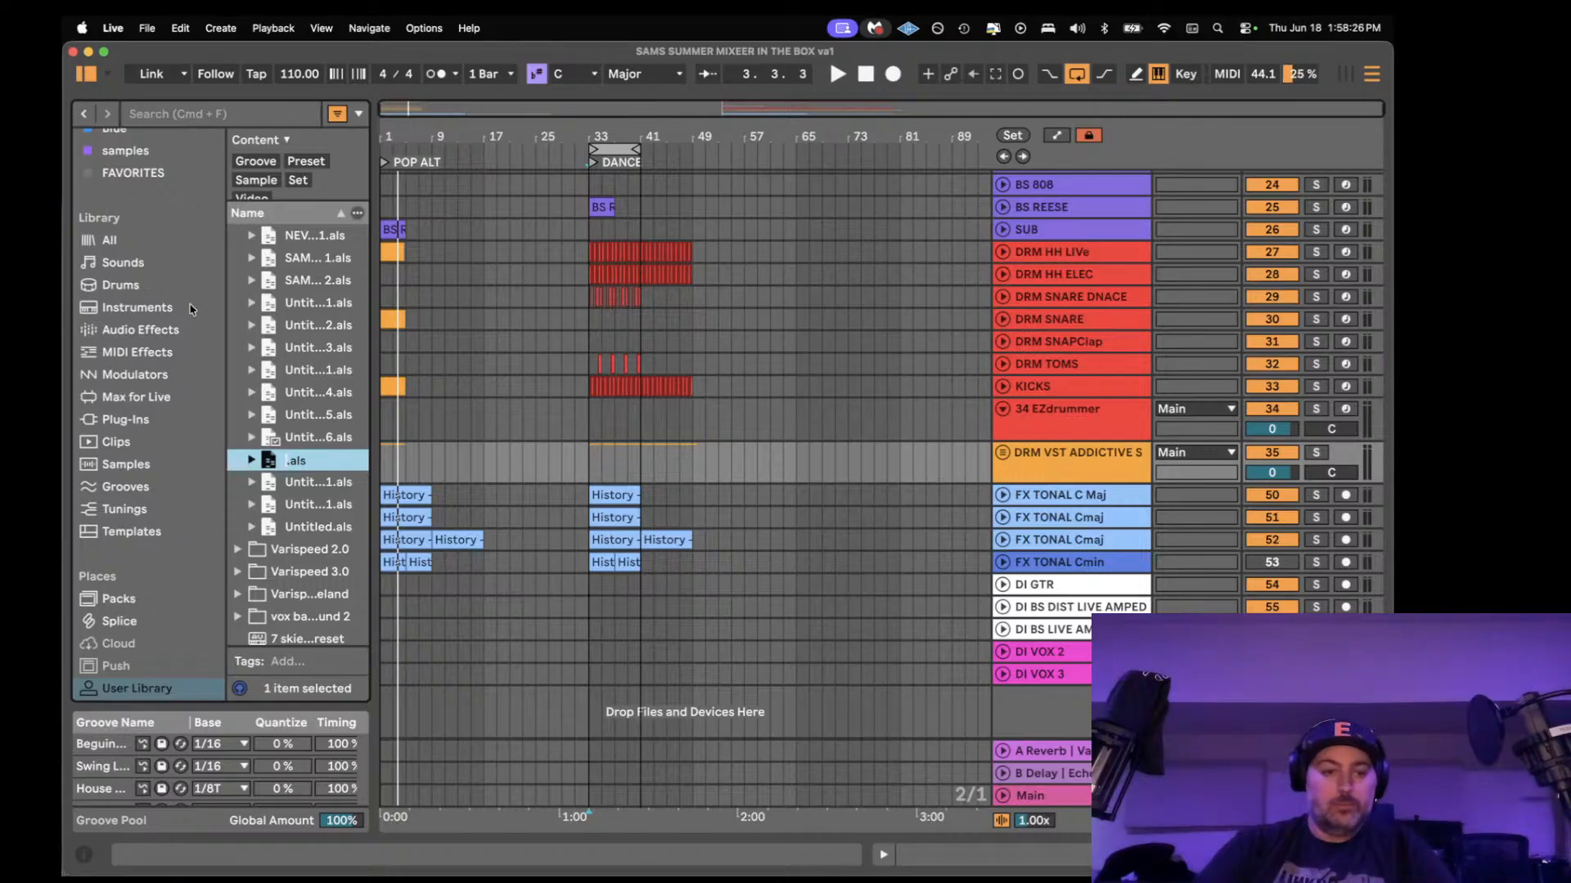
key(BackSpace)
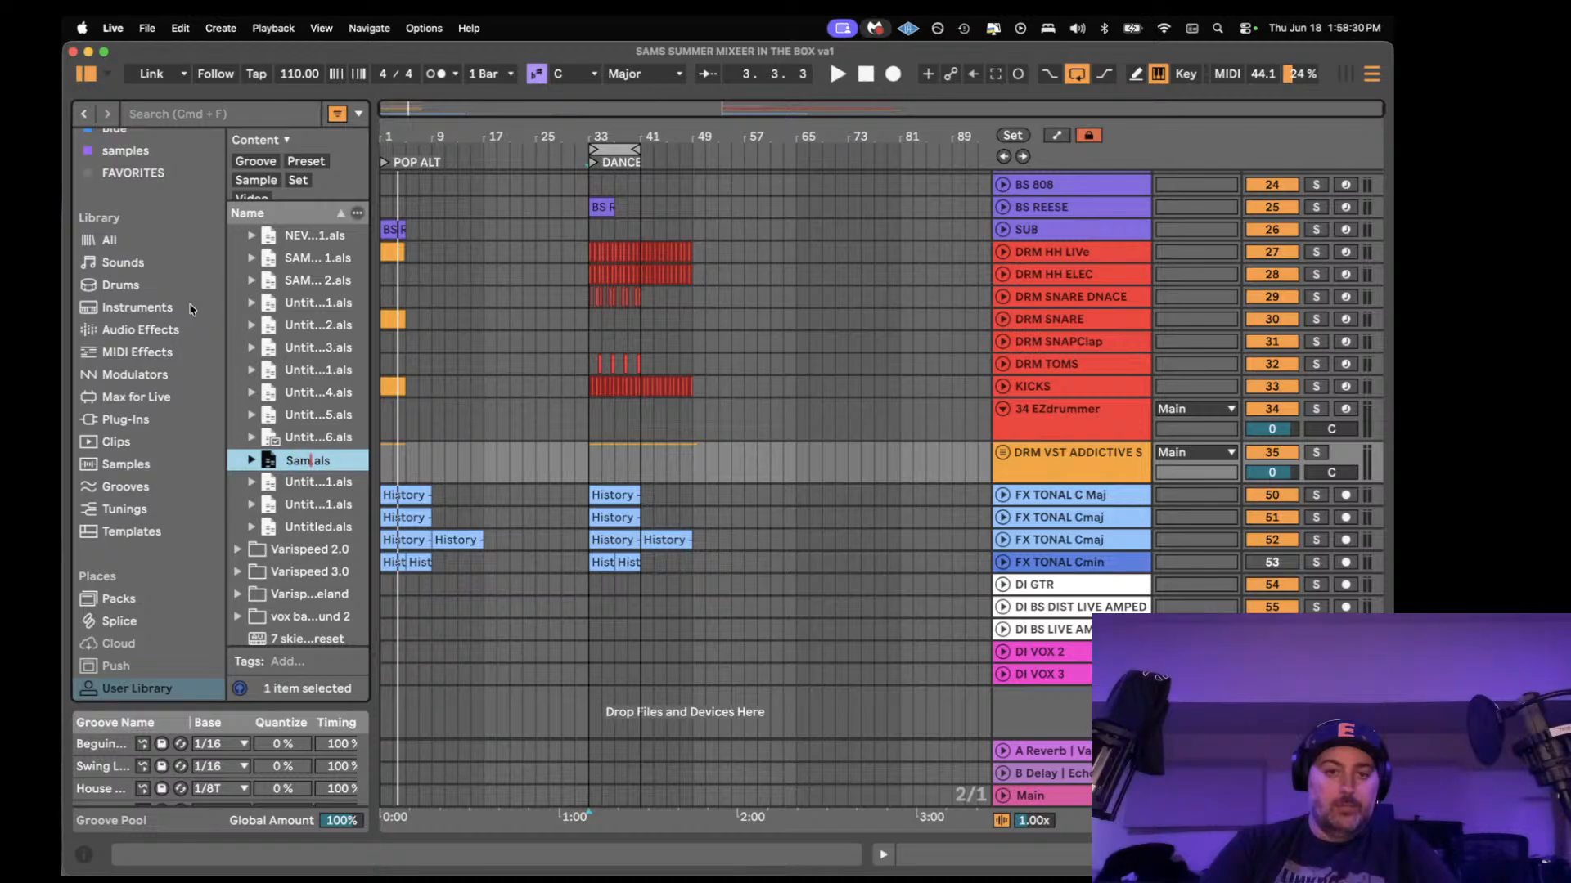
text(ams Sum)
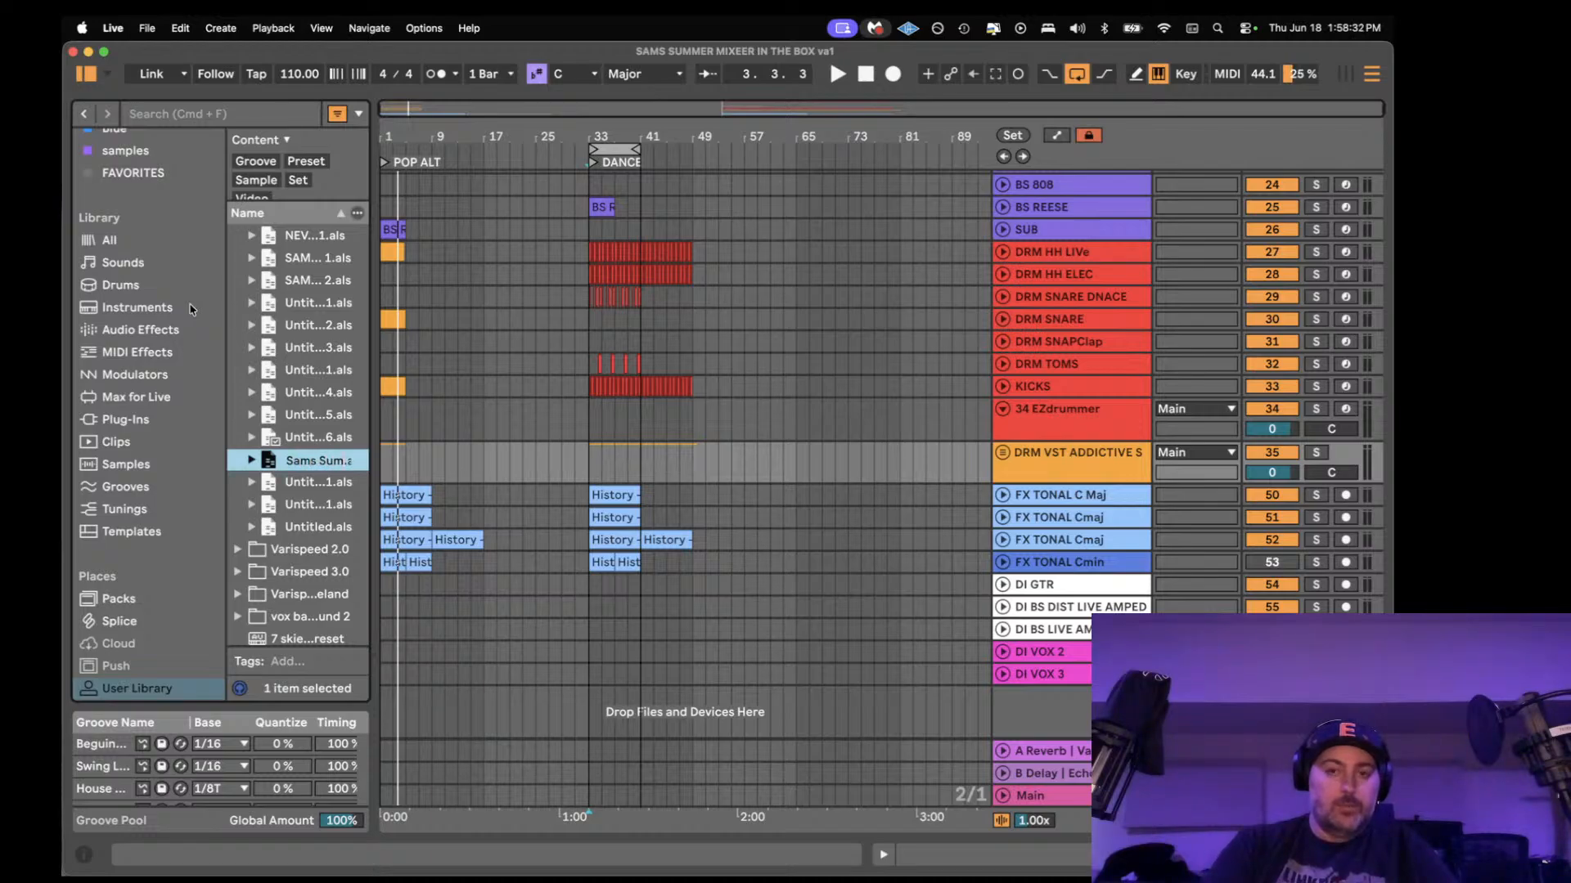
text(mer Mixer)
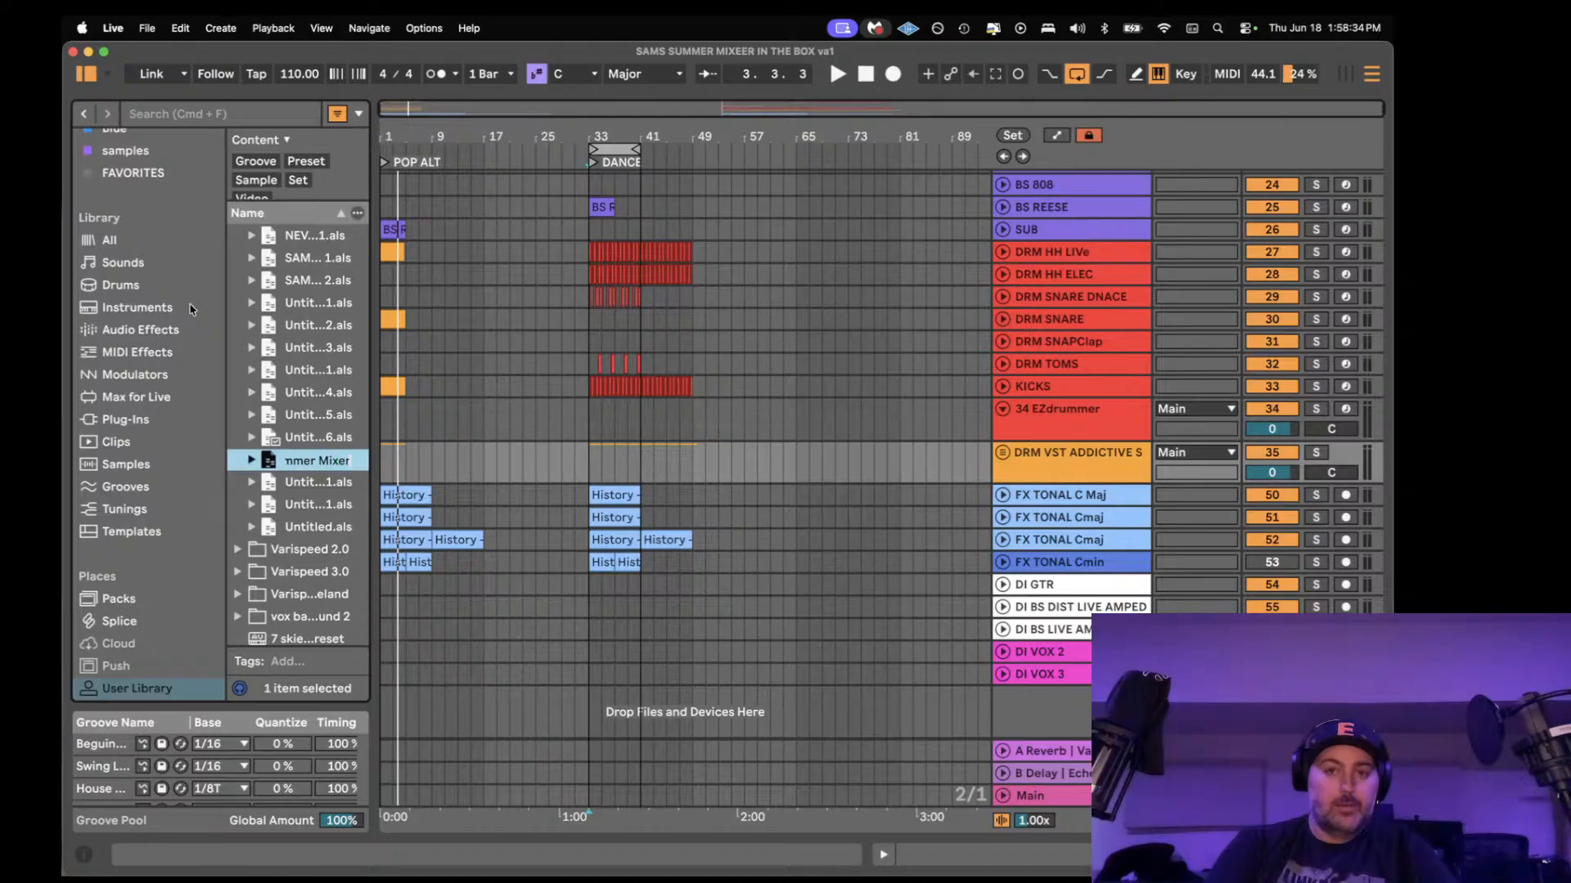
text( ITB)
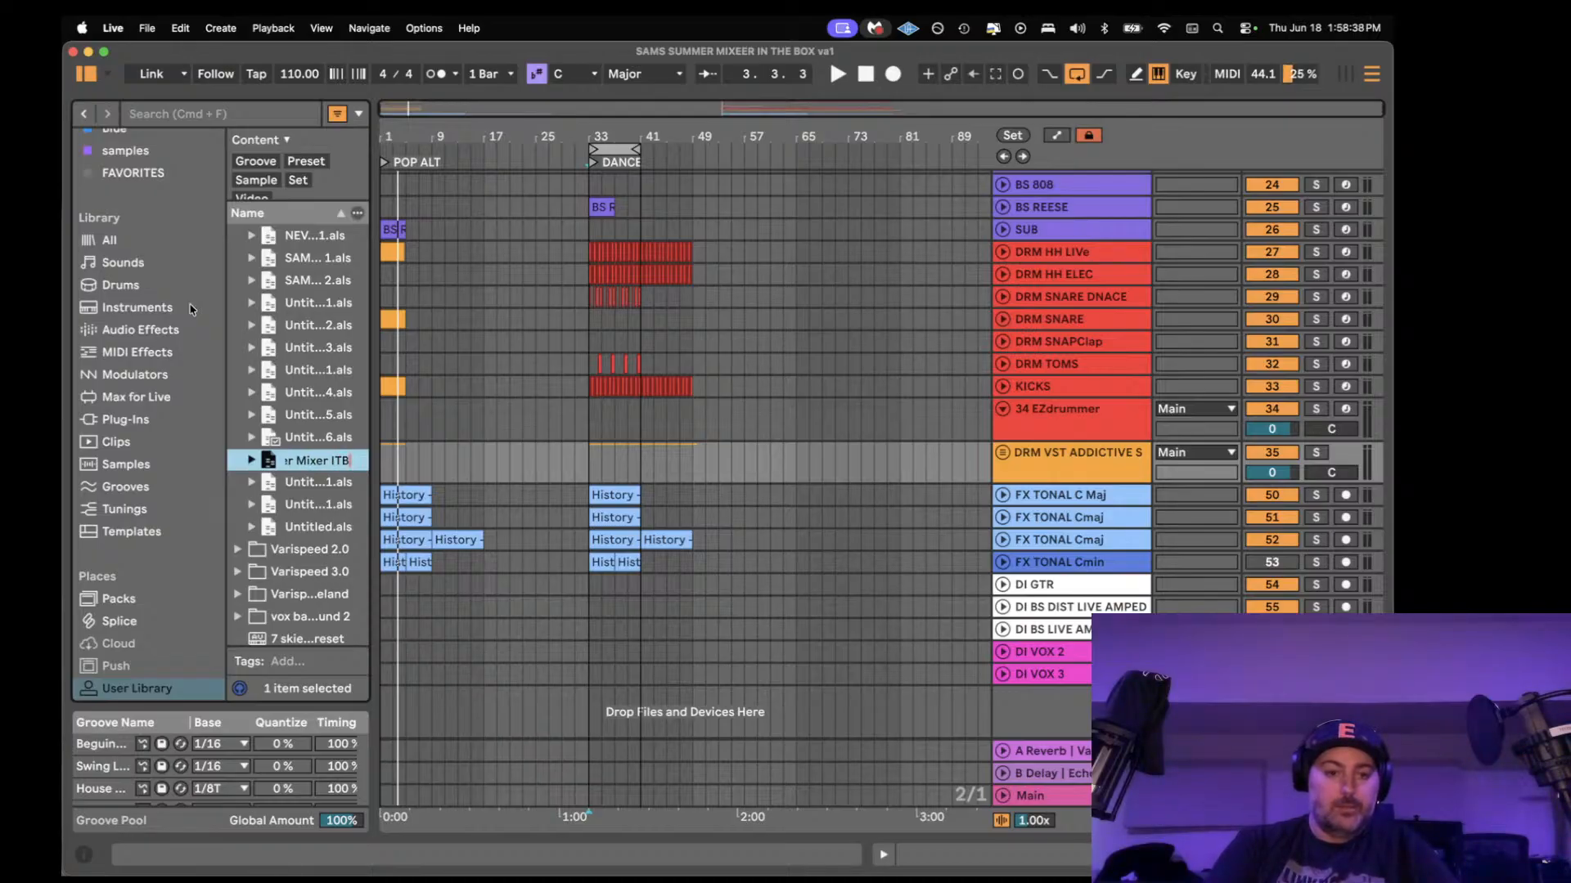
text( v1)
key(Return)
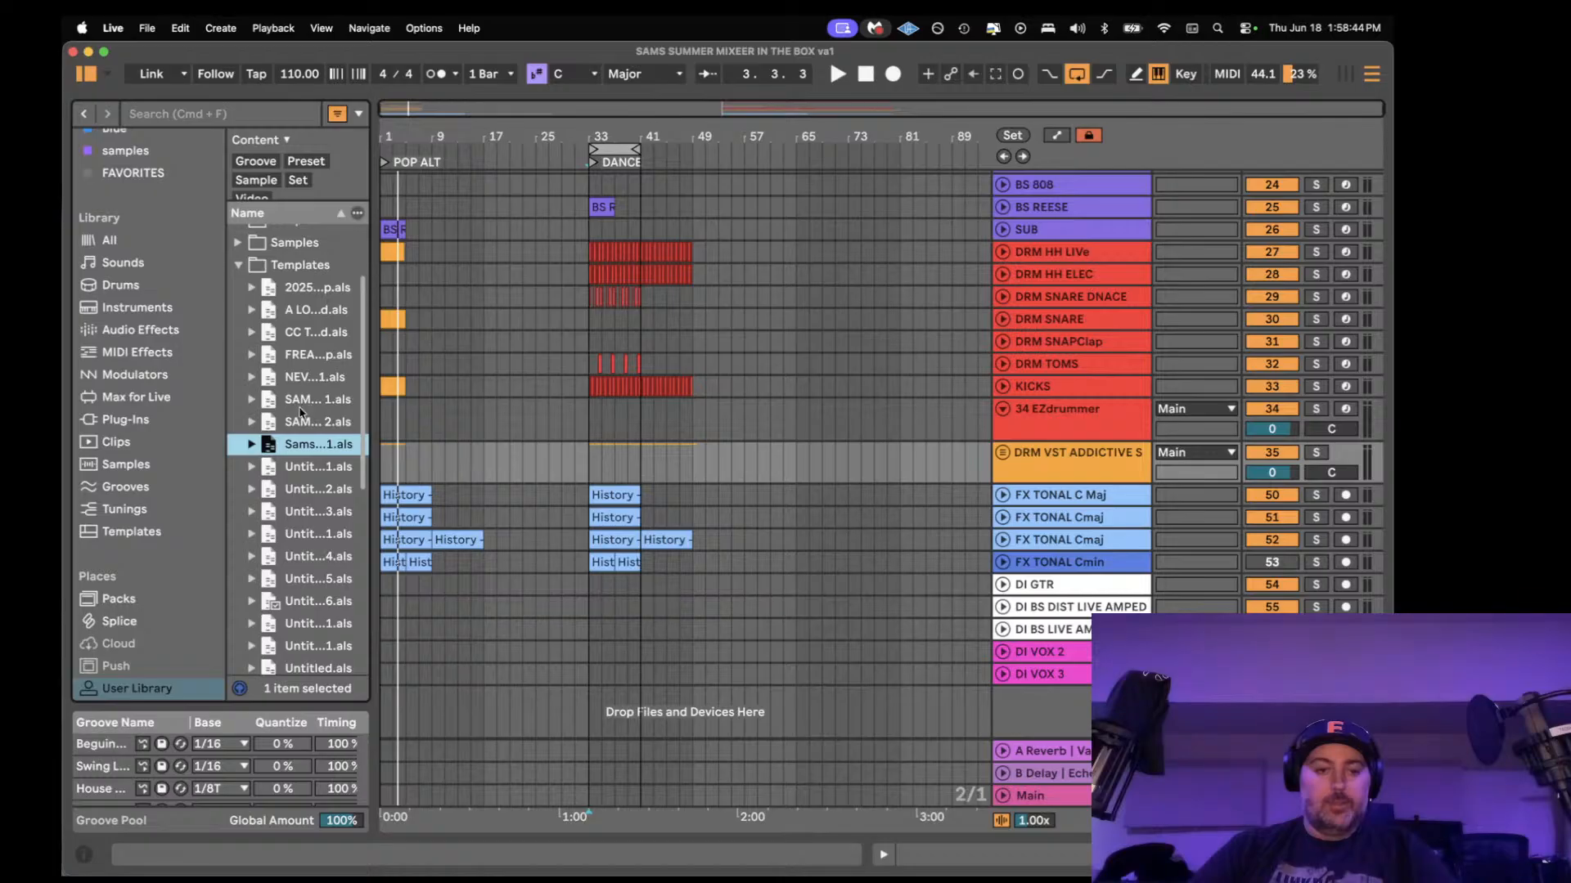
- Play the DANCE part from bar 33 and check the empty stretch that begins at bar 17
click(585, 458)
key(space)
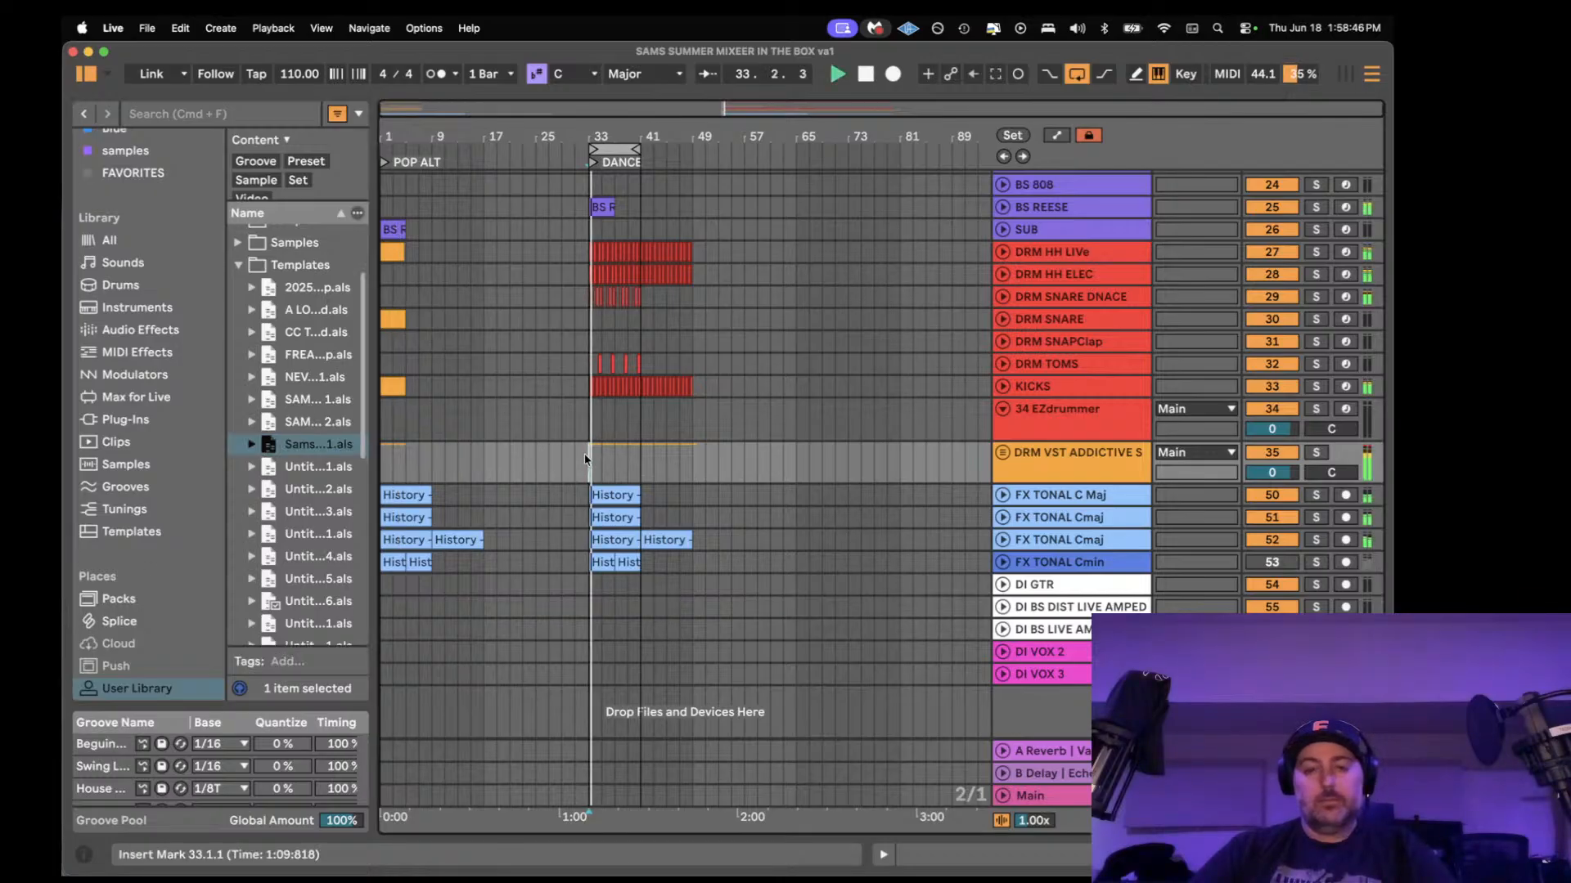
scroll(584, 453, up, 3)
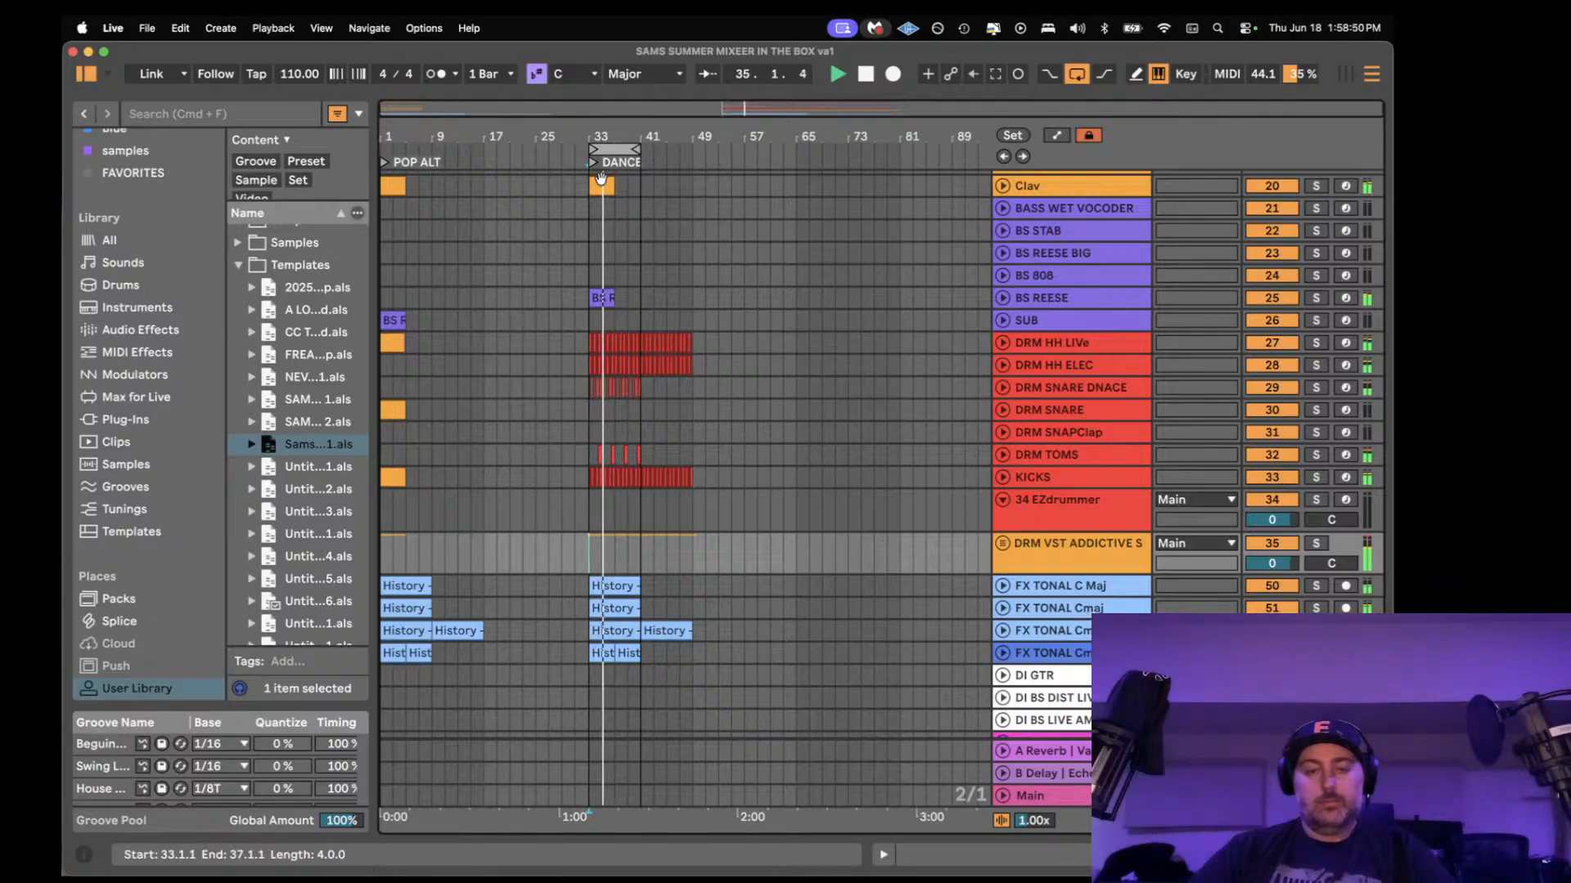
drag(426, 109, 429, 147)
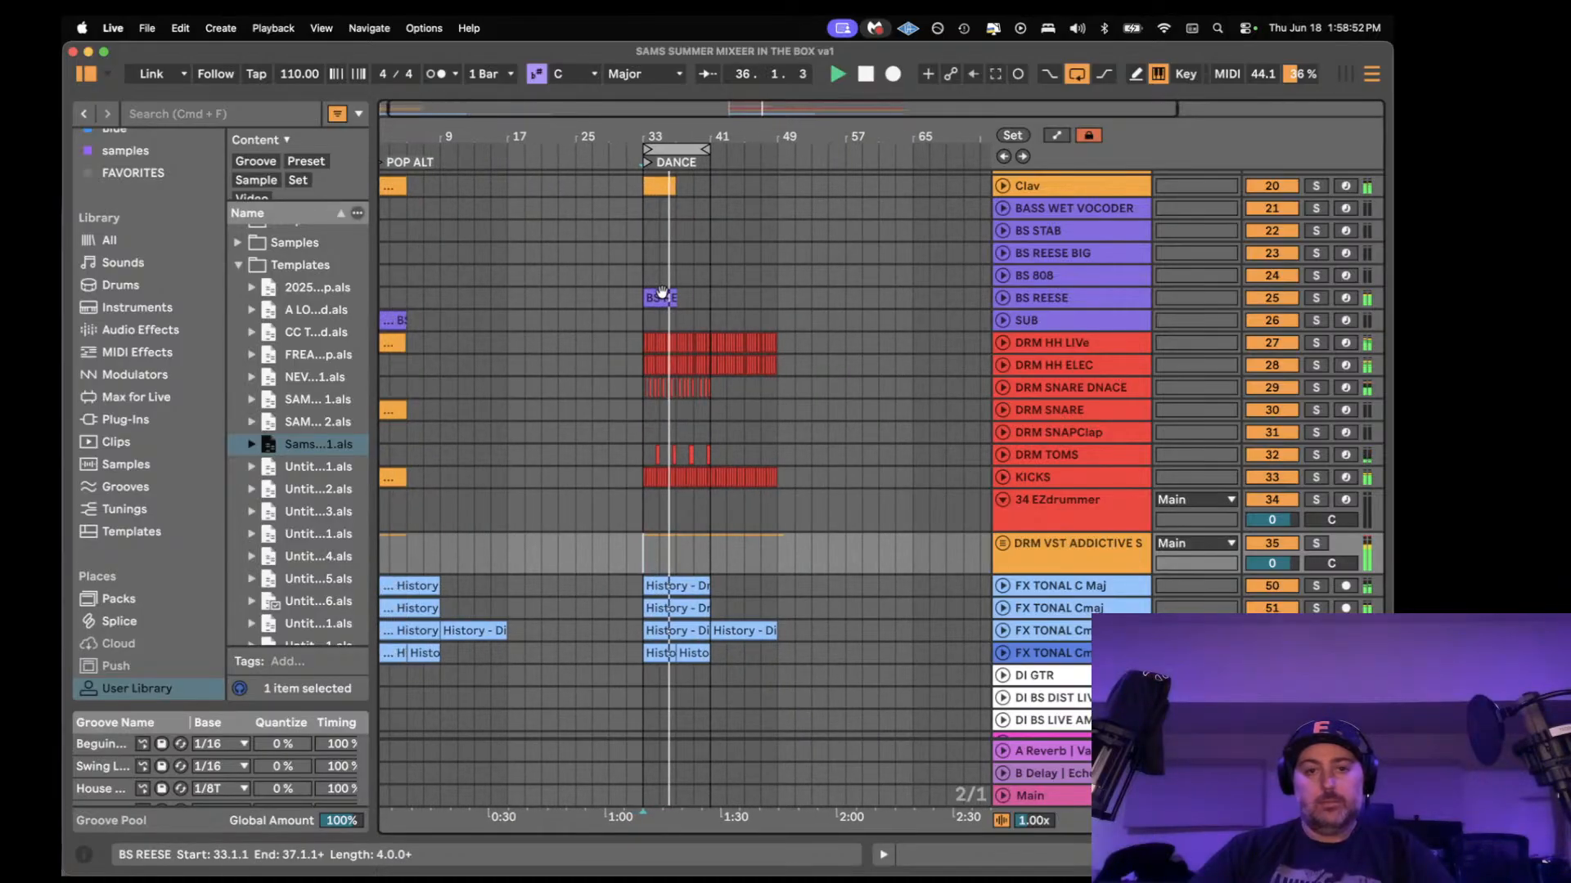
click(516, 318)
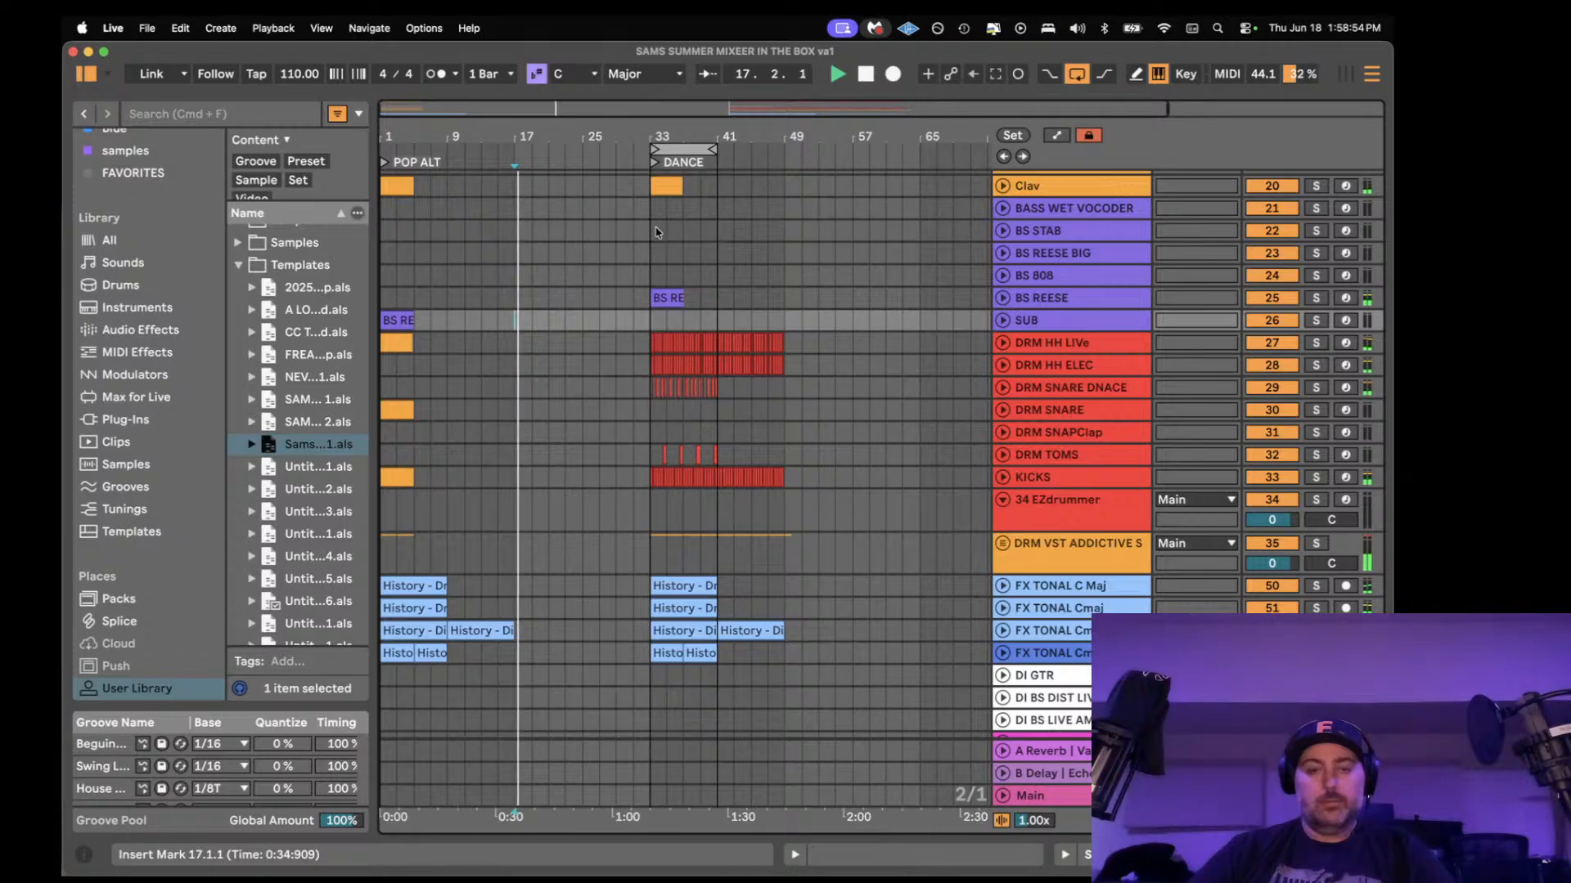
key(space)
key(space)
key(space)
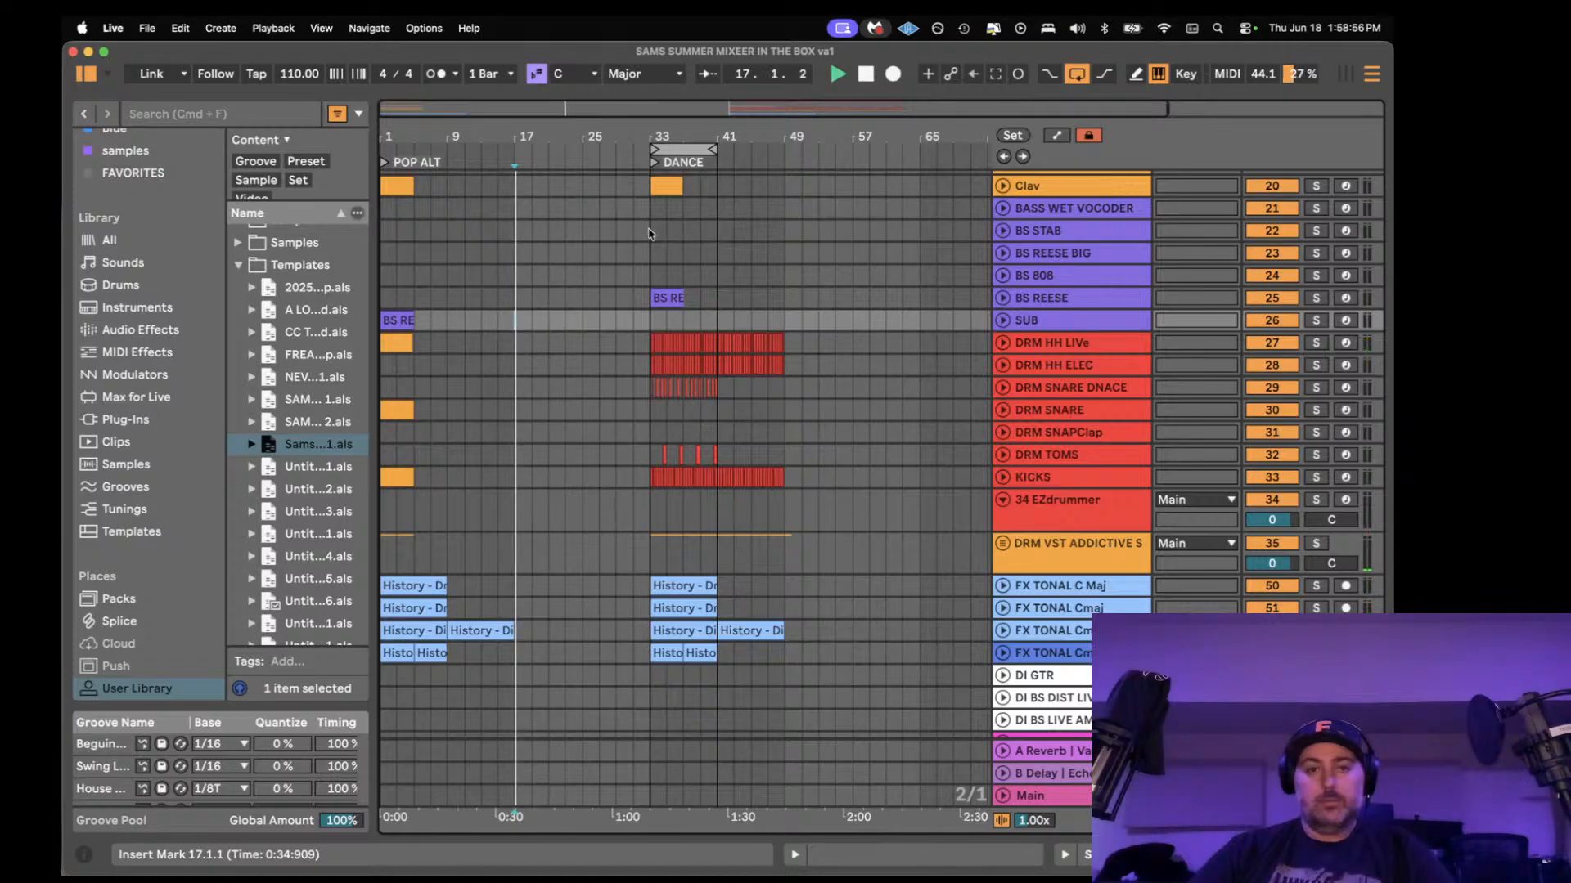
- Cut the 16 bars of time from bar 17 to bar 33 to close the gap between the POP ALT and DANCE parts
drag(649, 234, 509, 236)
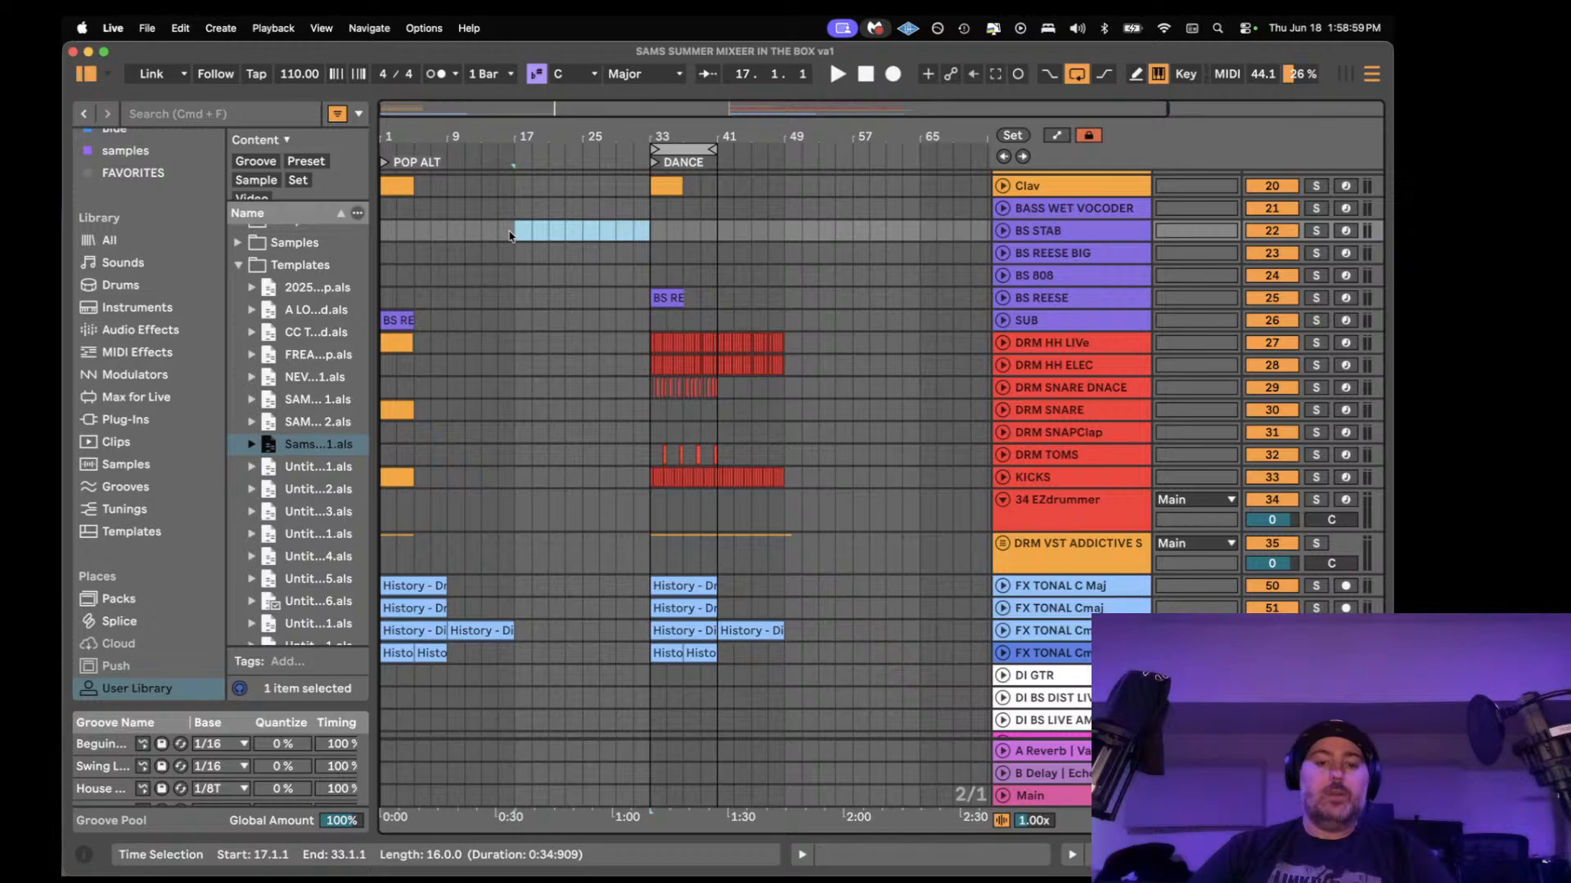
click(148, 29)
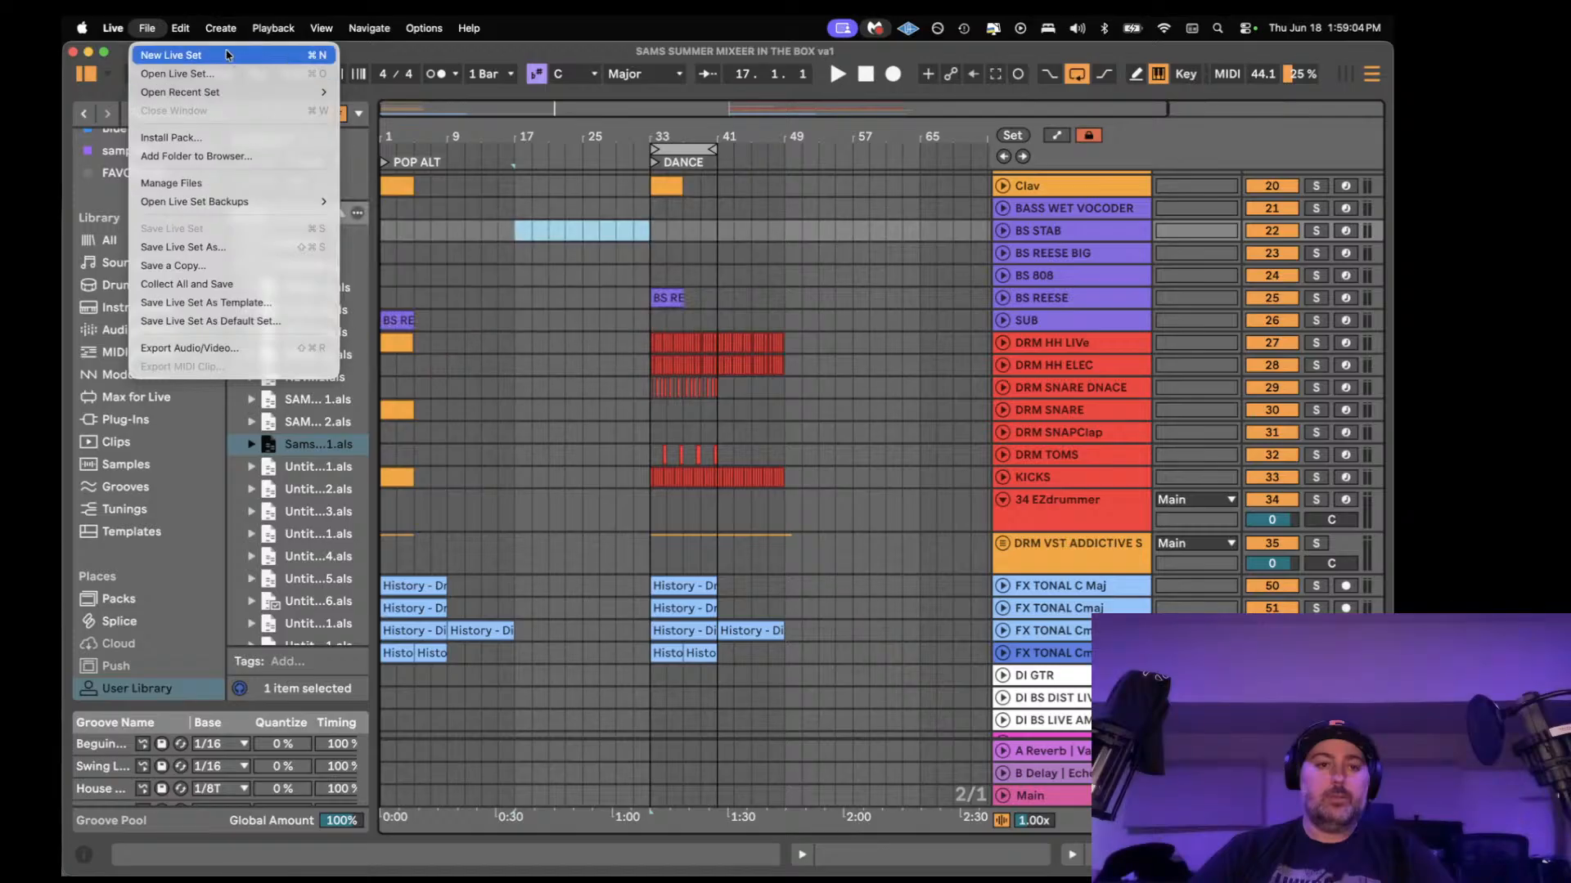
mouse_move(180, 28)
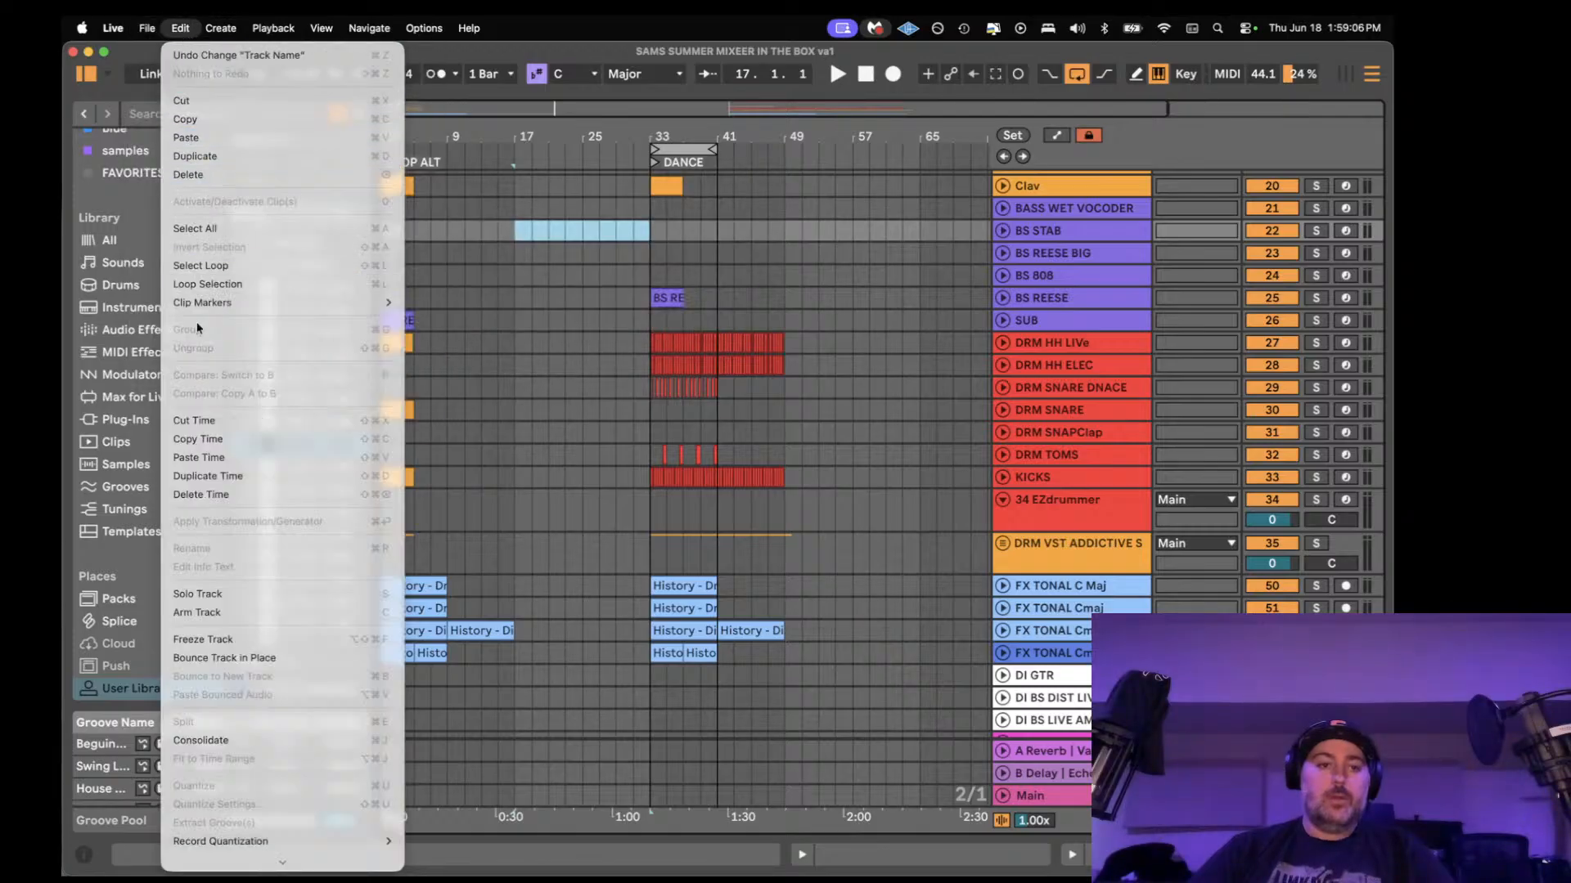
click(194, 421)
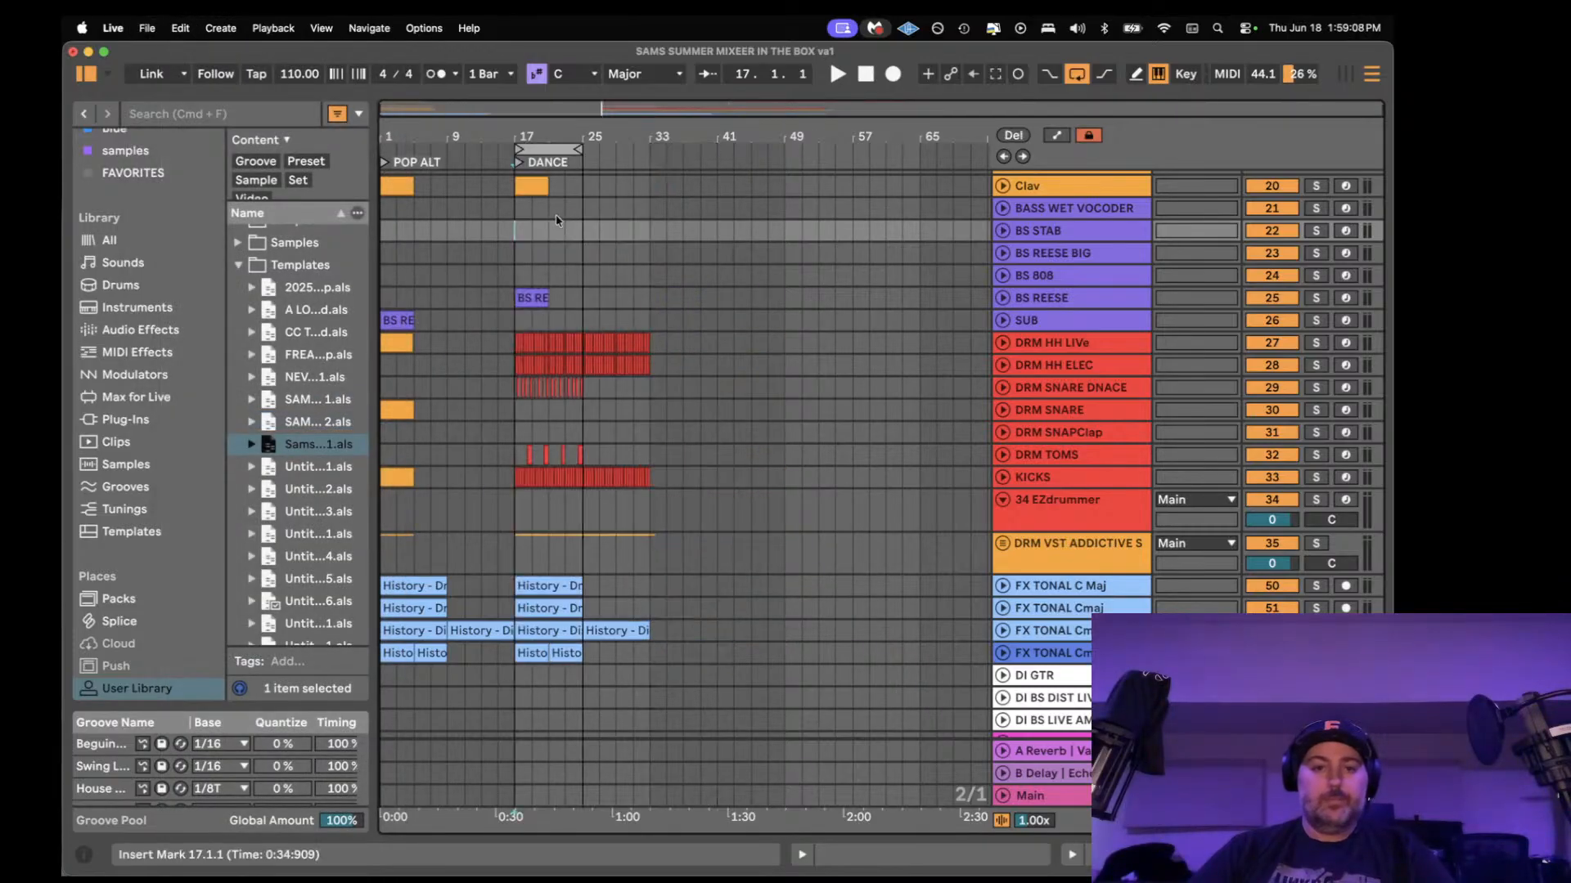
- Play the DANCE part from bar 17 and move the 8-bar loop to bars 33 to 41
key(space)
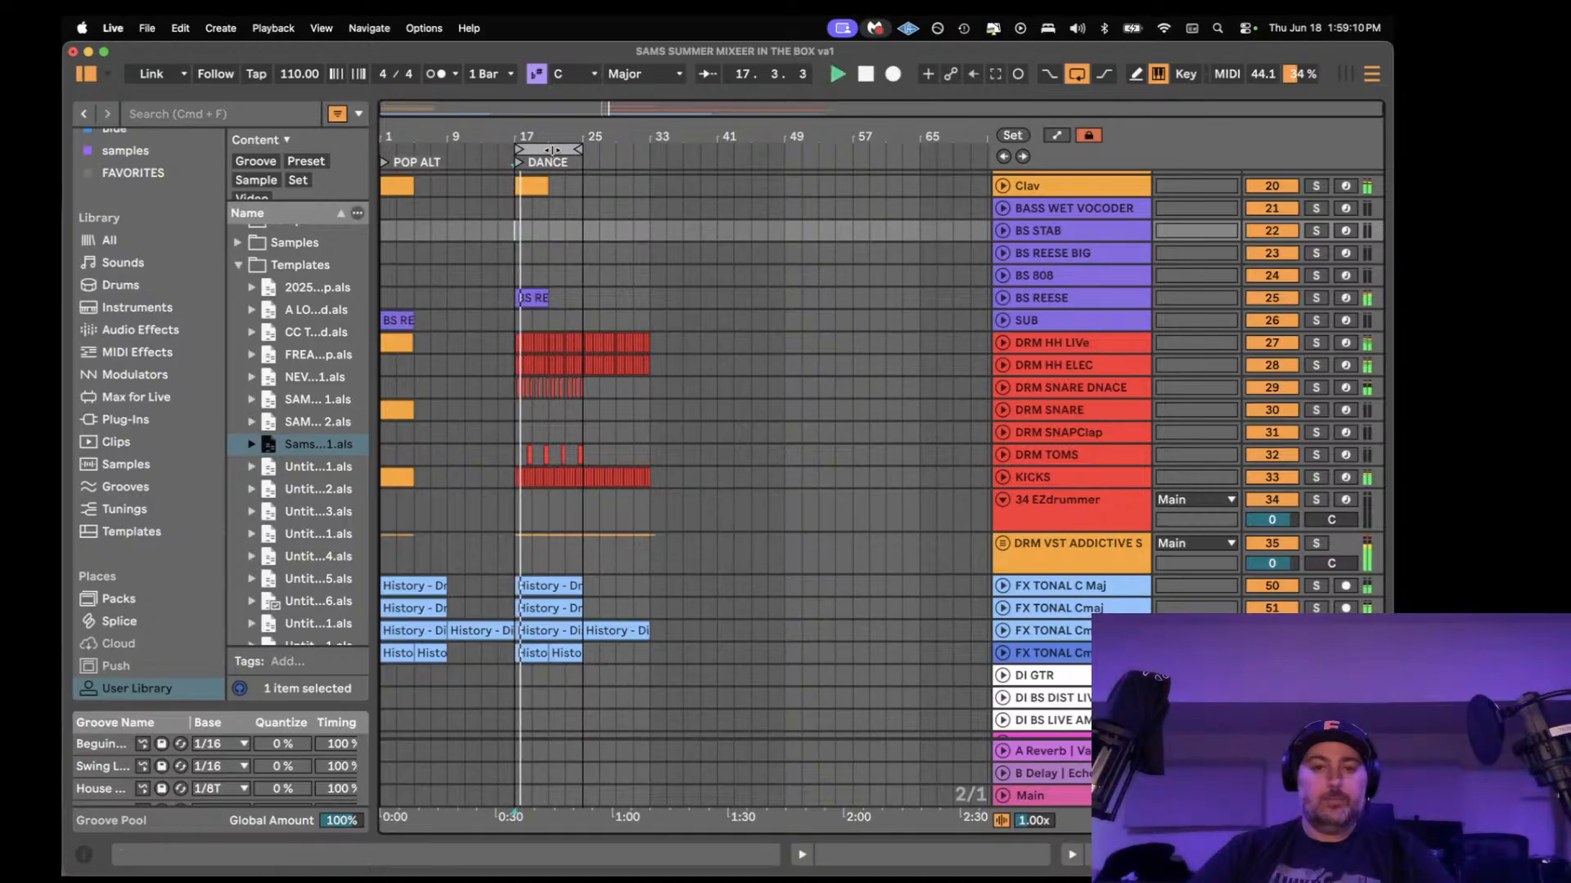
drag(566, 150, 703, 150)
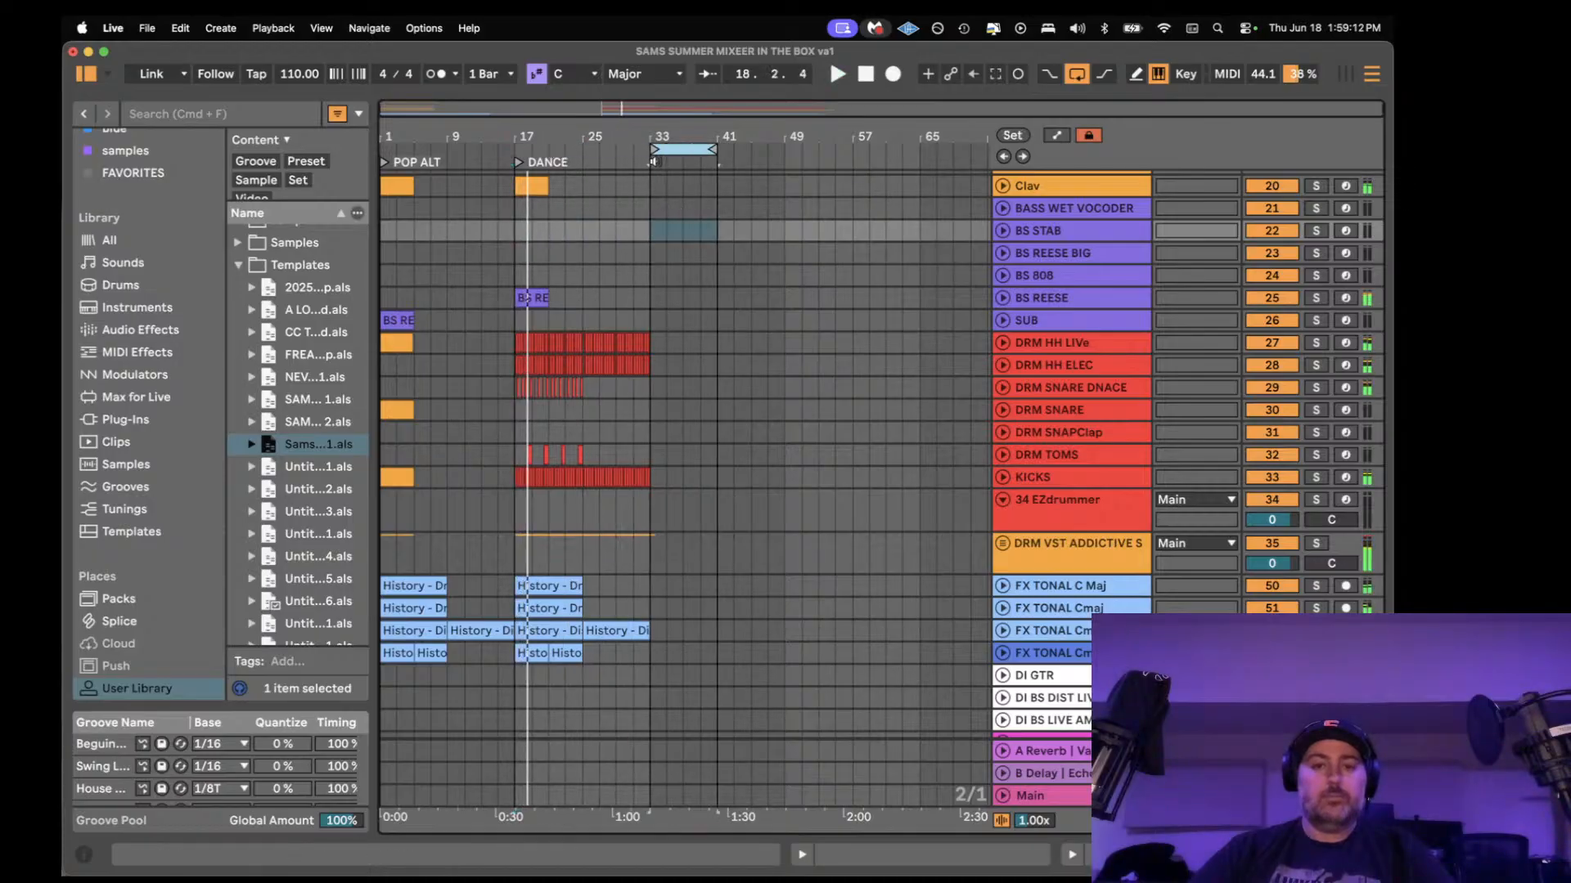
key(space)
- Add a locator named EMPTY after the DANCE part and align it to the start of bar 33
right_click(660, 167)
click(685, 223)
text(E)
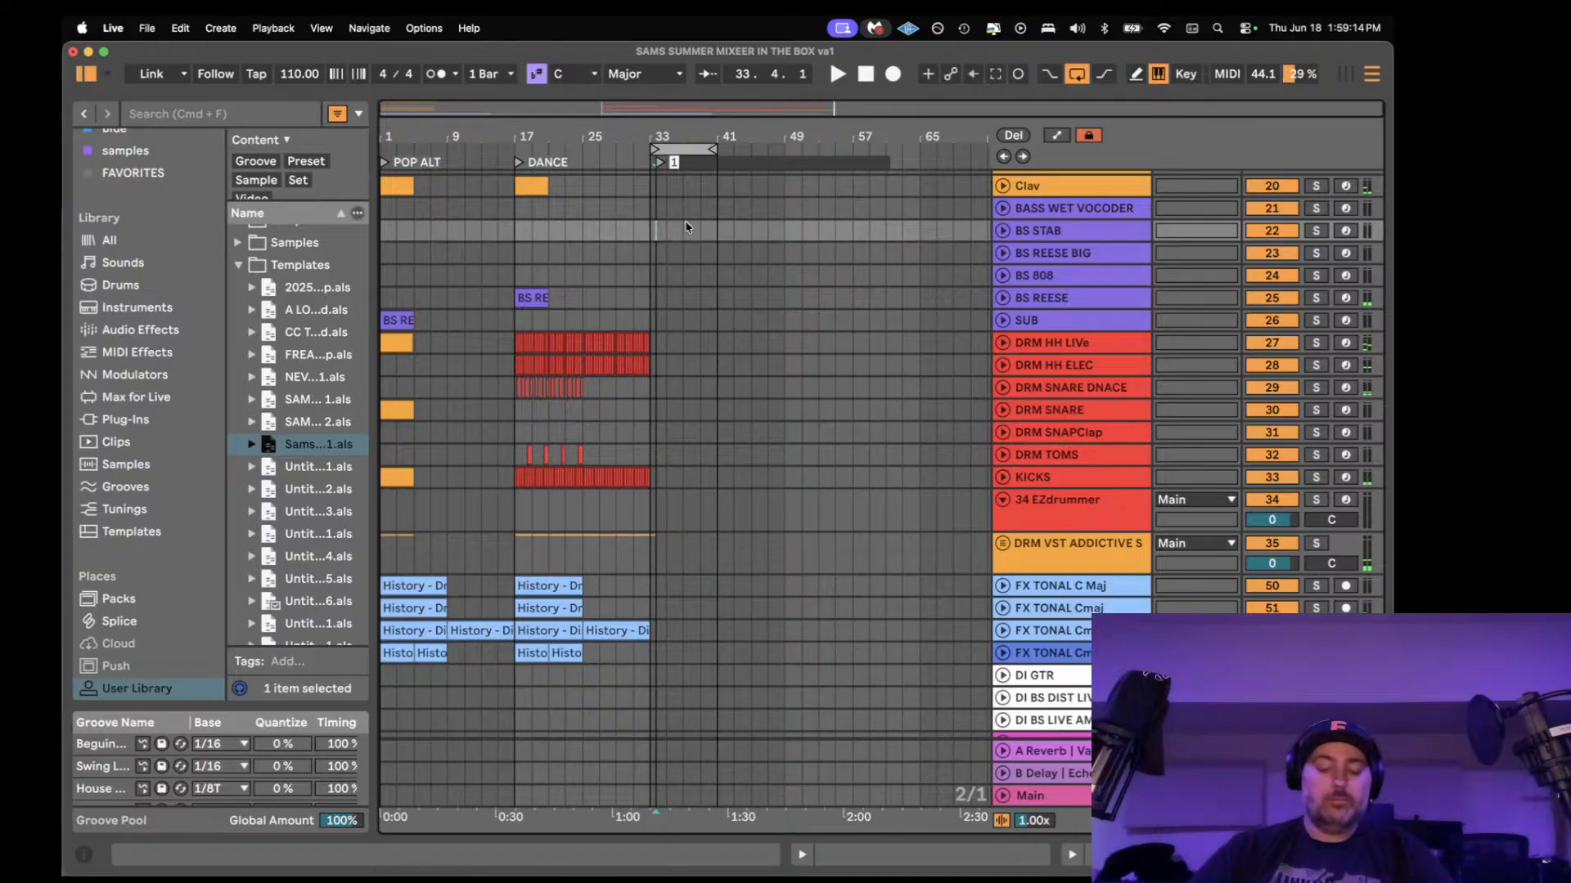
text(MPTY)
key(Return)
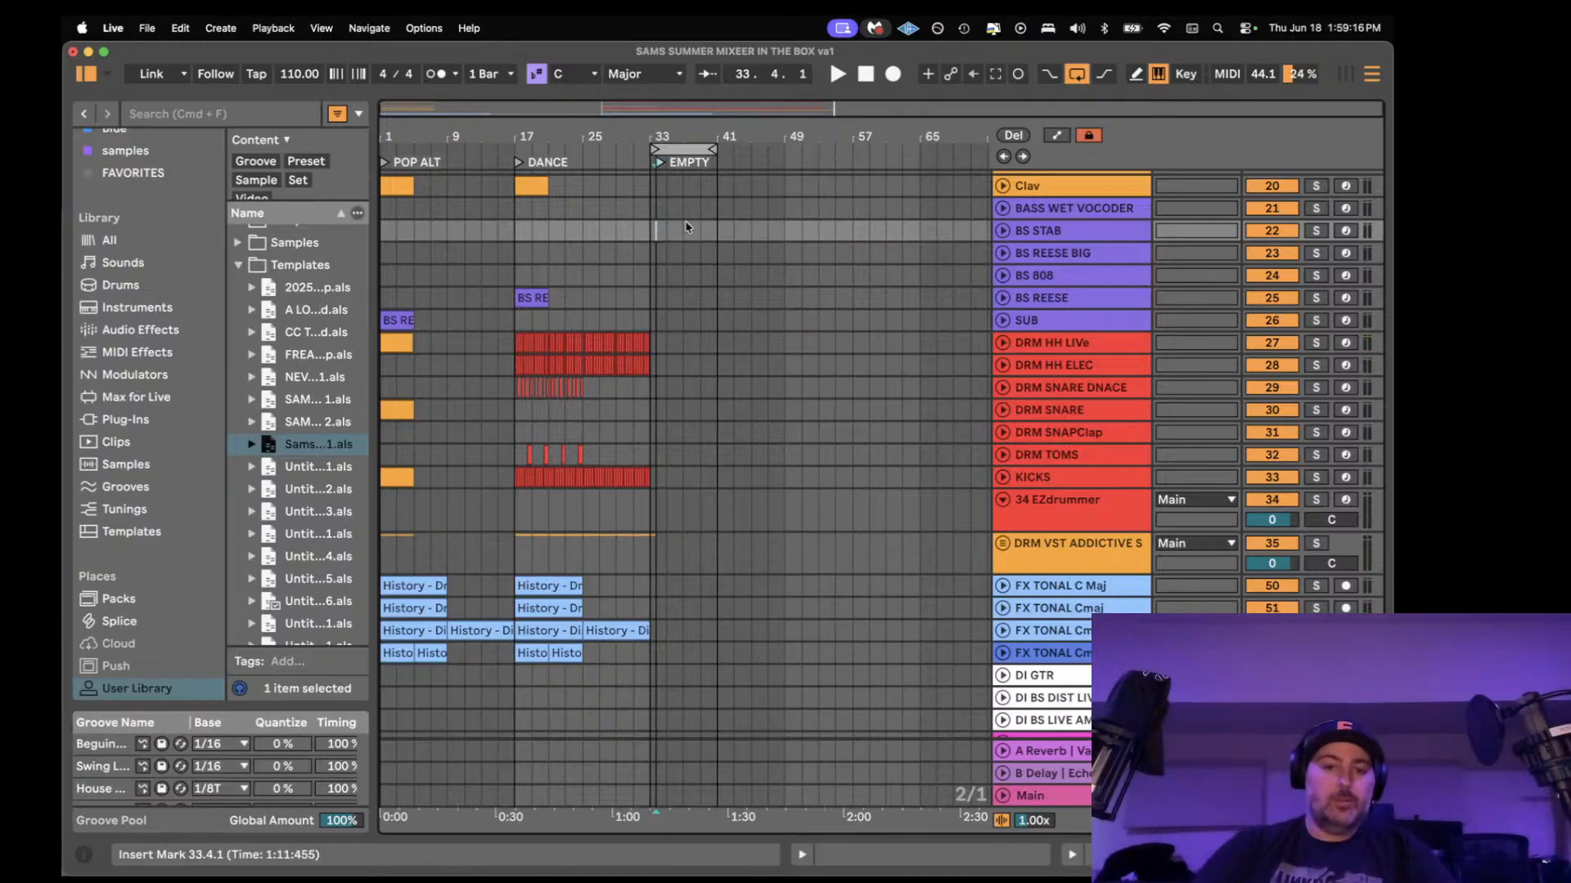
drag(660, 163, 654, 163)
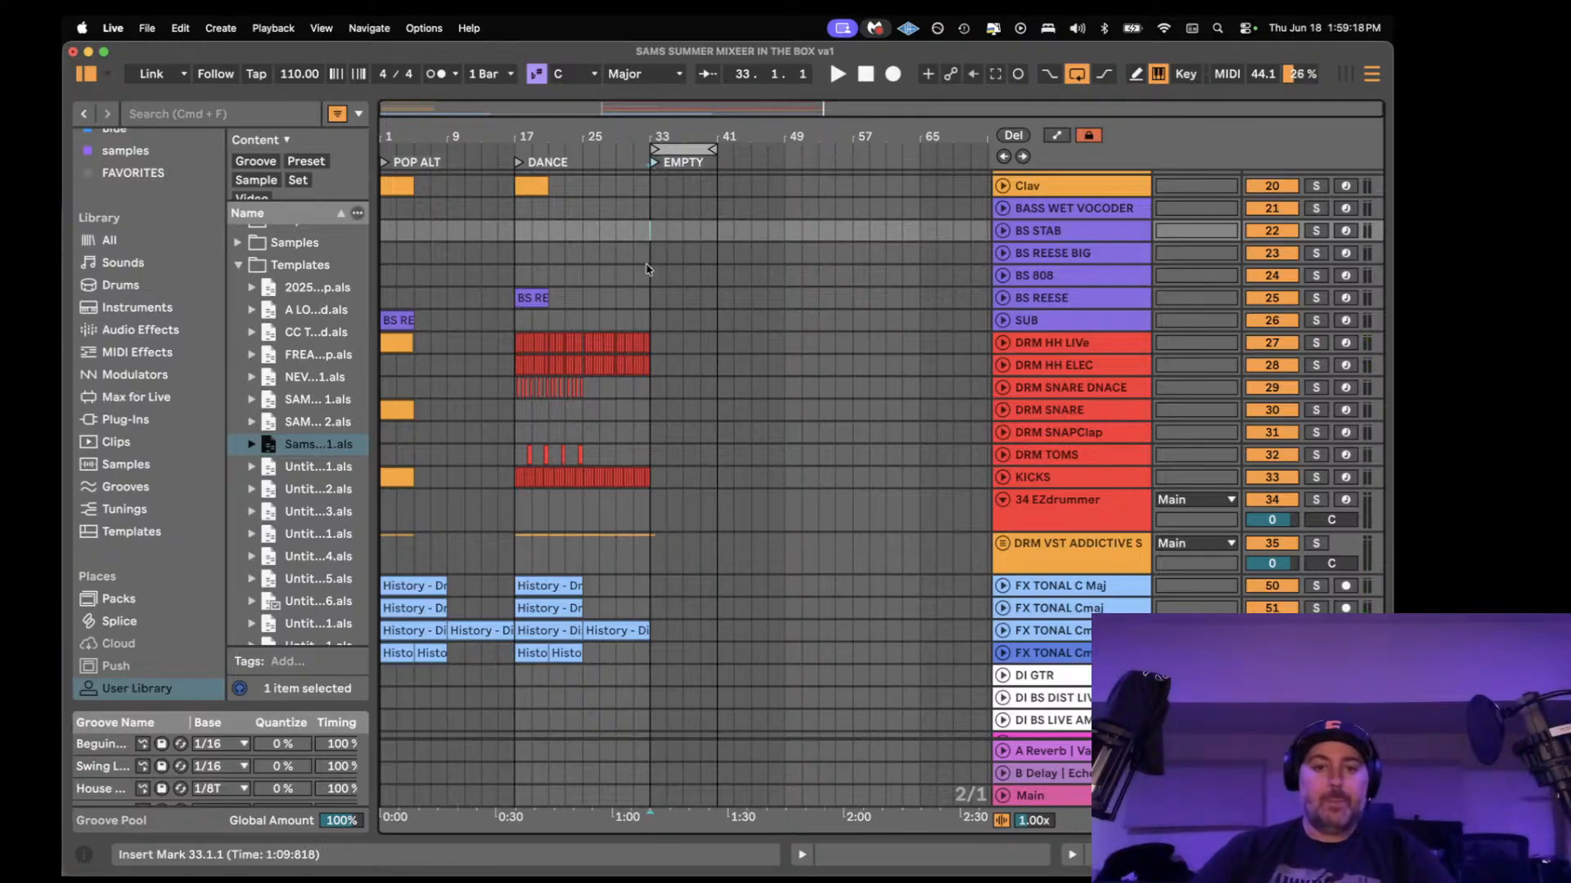
- Check playback from bar 33, trim the DRM VST ADDICTIVE S overhang back to bar 33 and save the Set
click(652, 268)
key(space)
scroll(670, 458, down, 3)
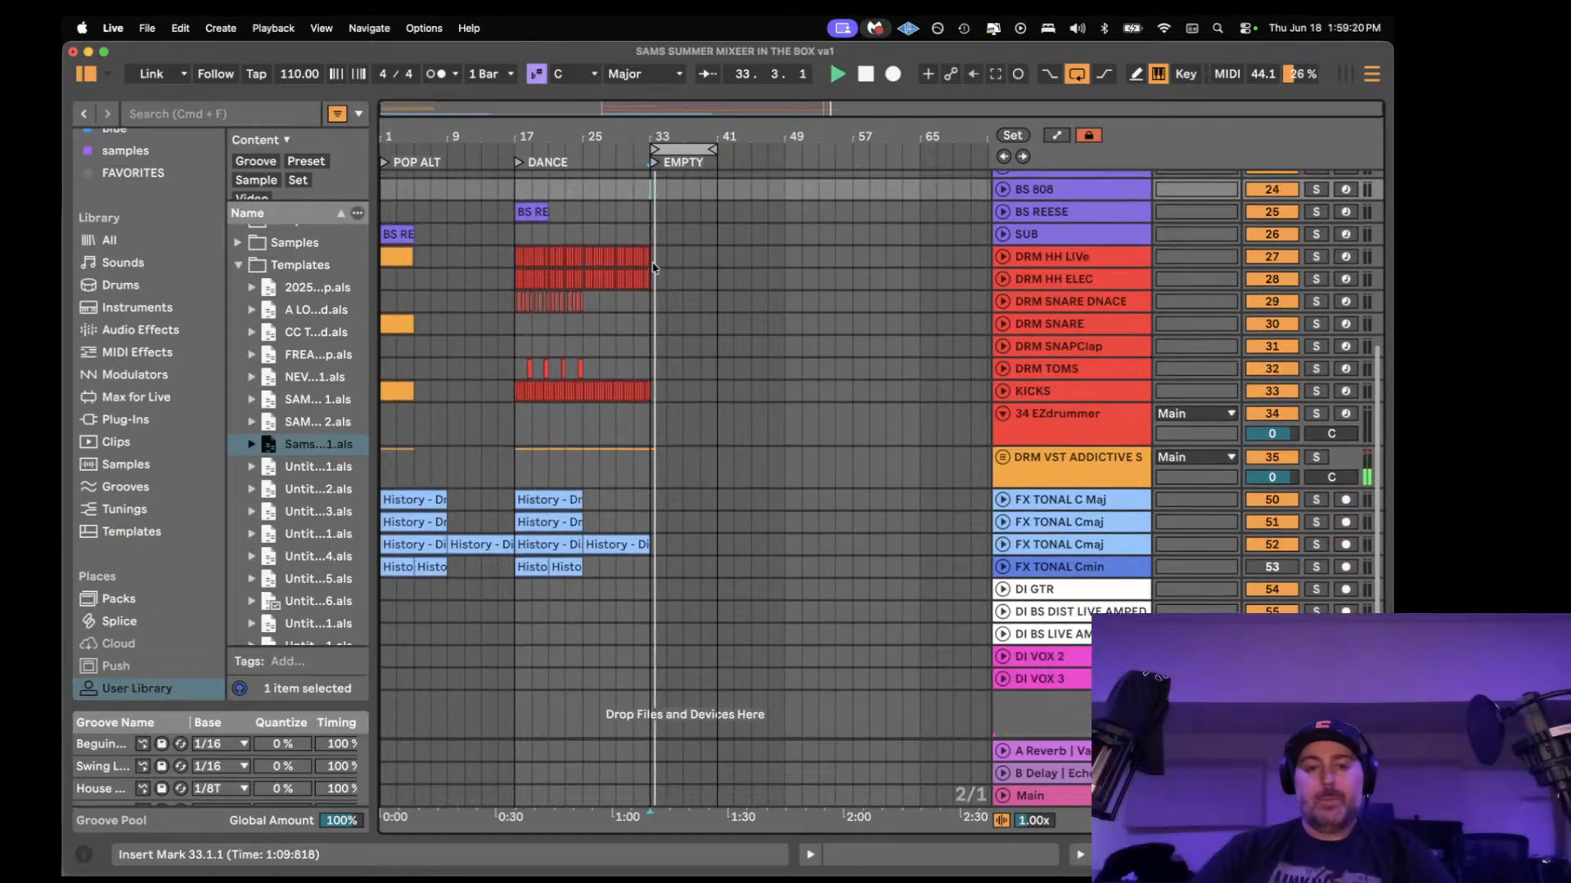
key(space)
shift+click(671, 481)
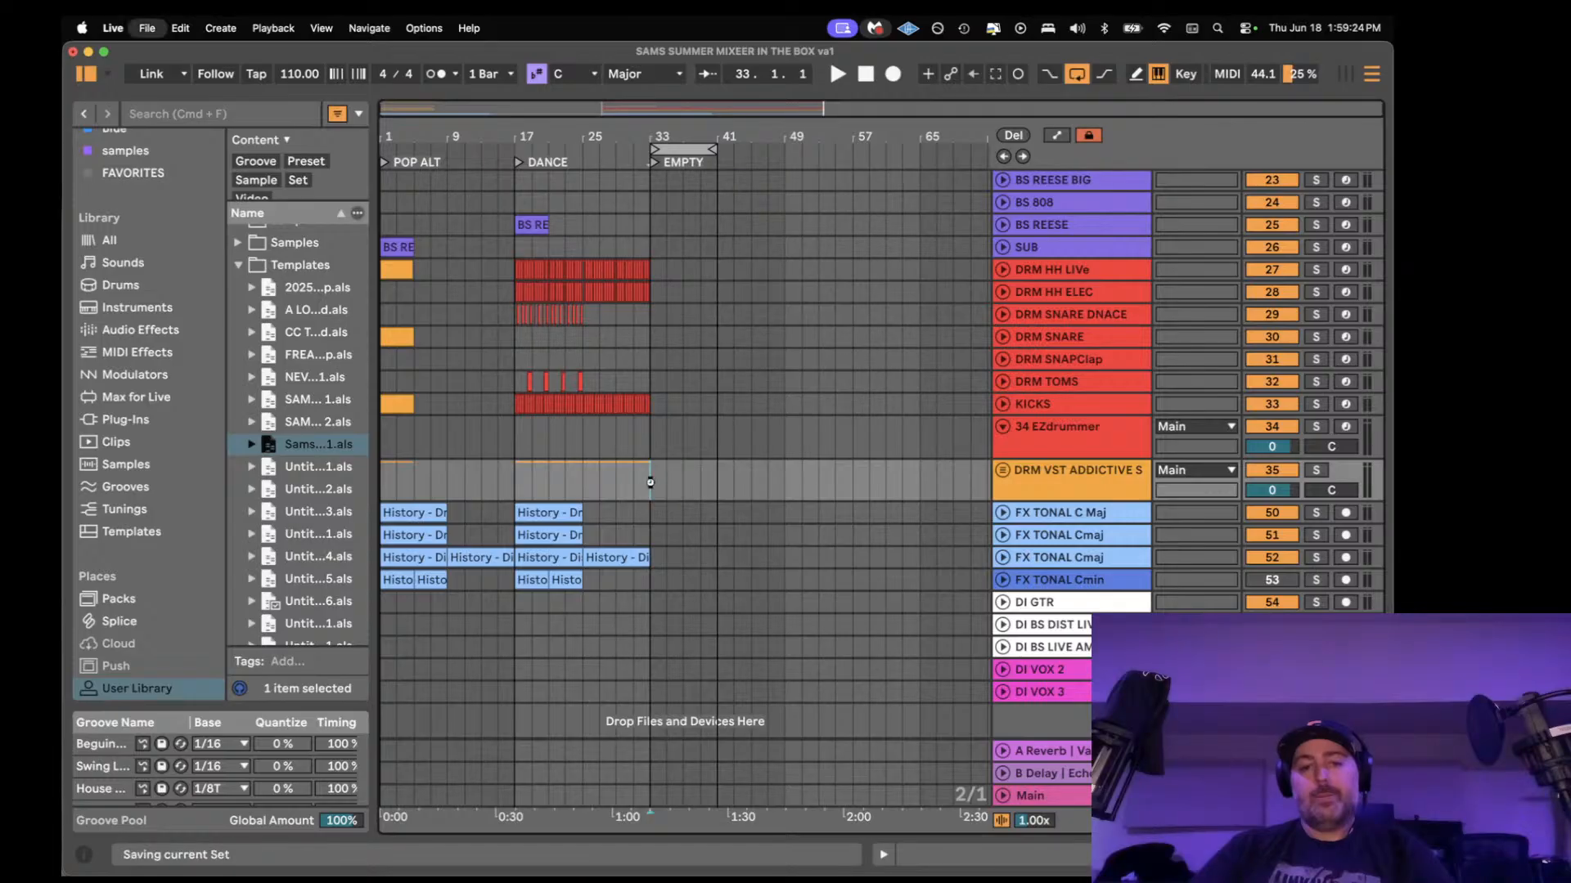
- Play the DANCE part from bar 17 and place the insert marker at bar 33 on the DRM TOMS track
click(516, 489)
key(space)
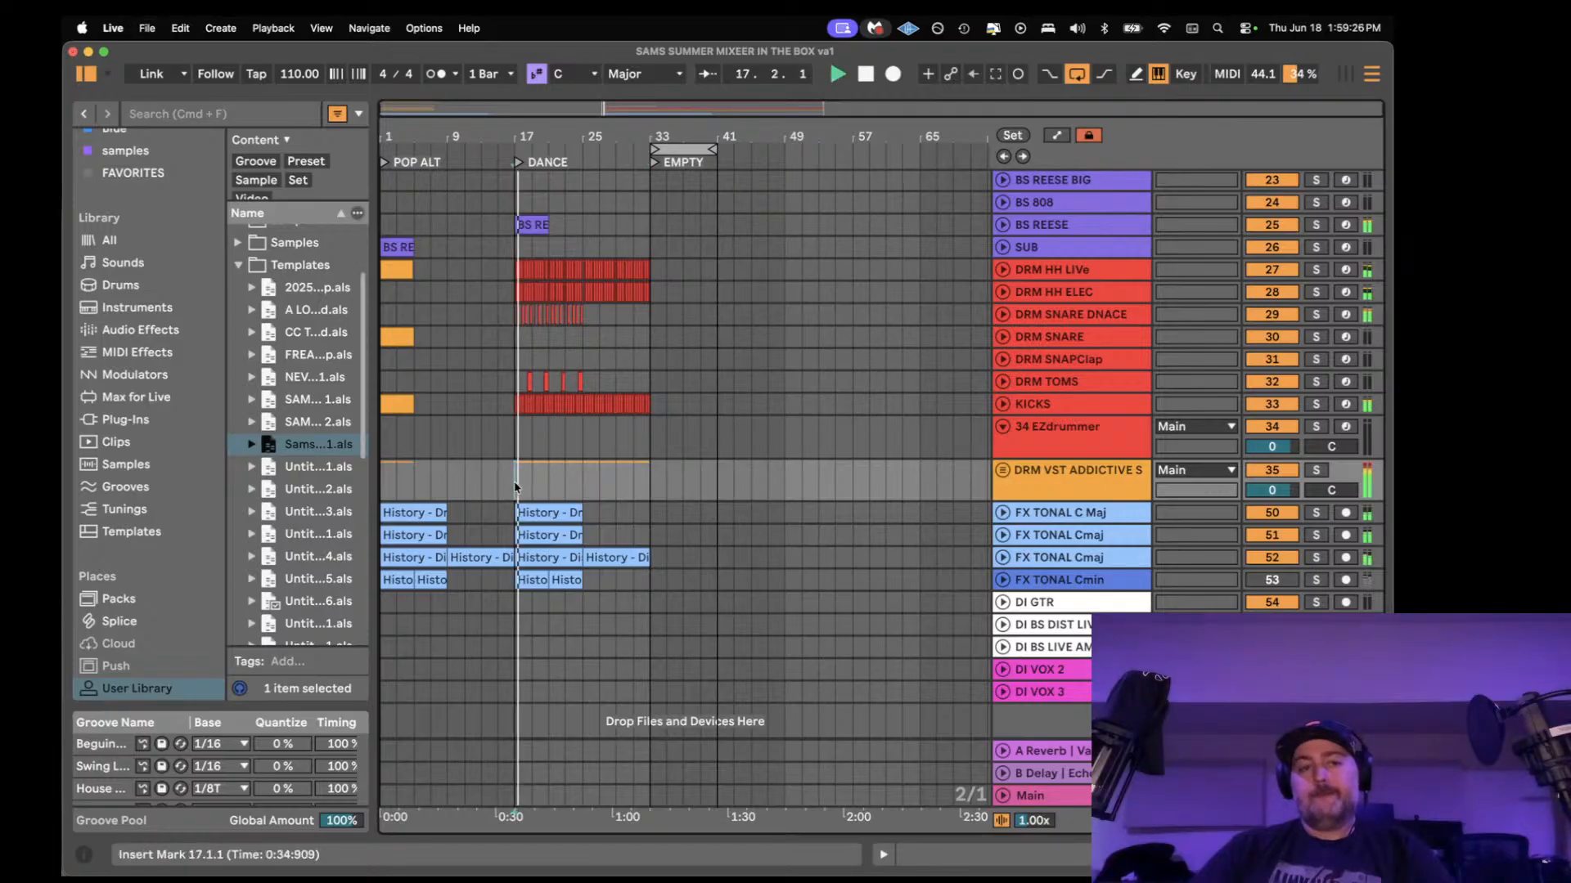
click(649, 382)
key(space)
click(649, 382)
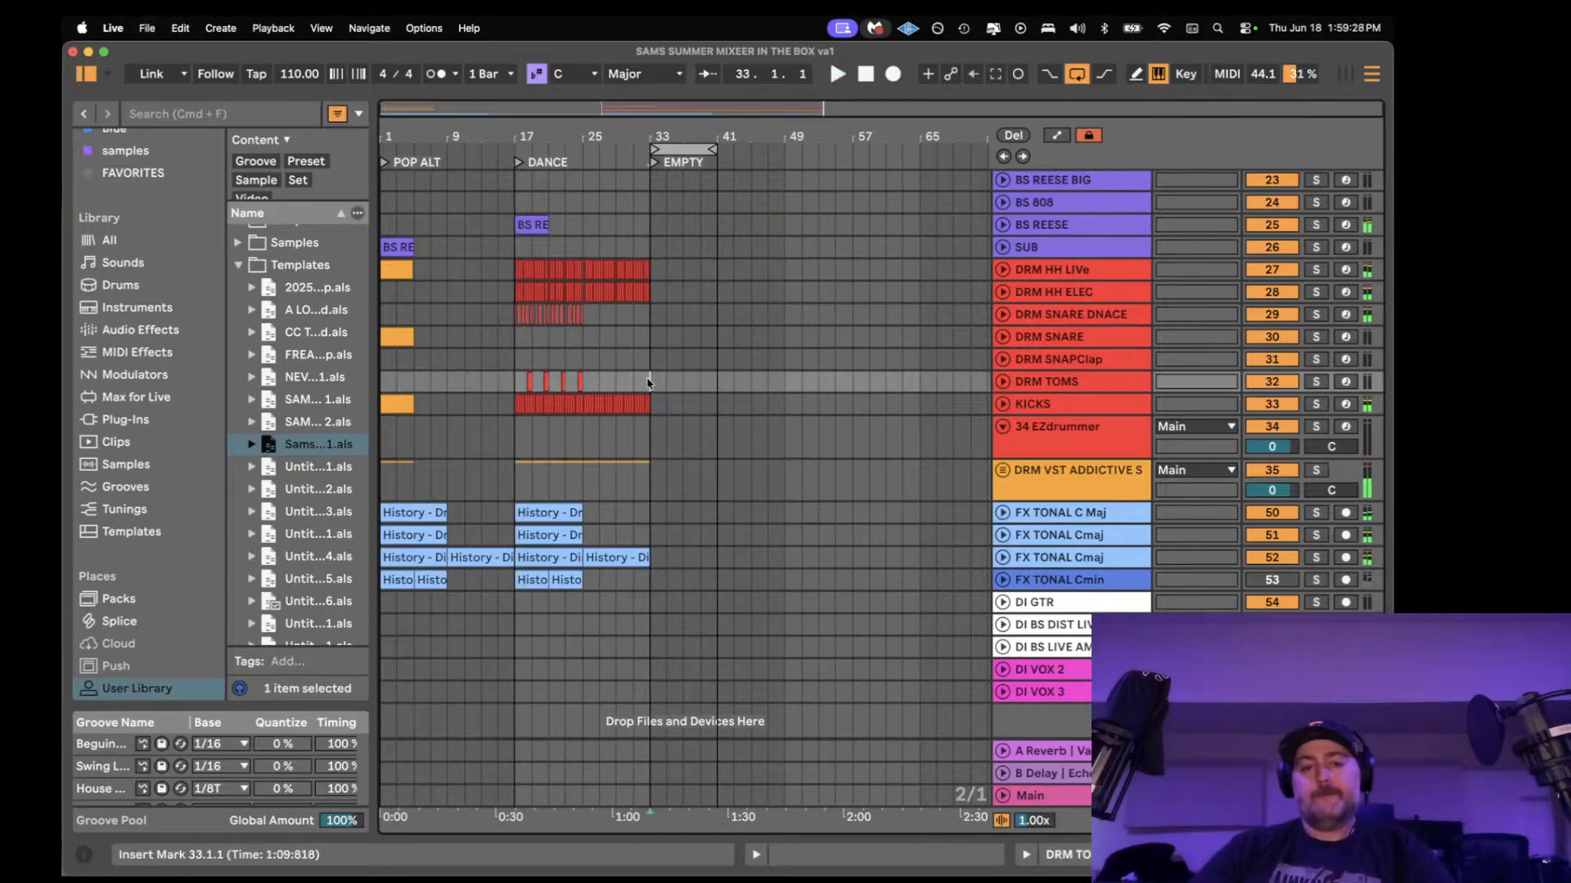
- Save the Live Set as the default Set, accepting the proposed name
click(147, 29)
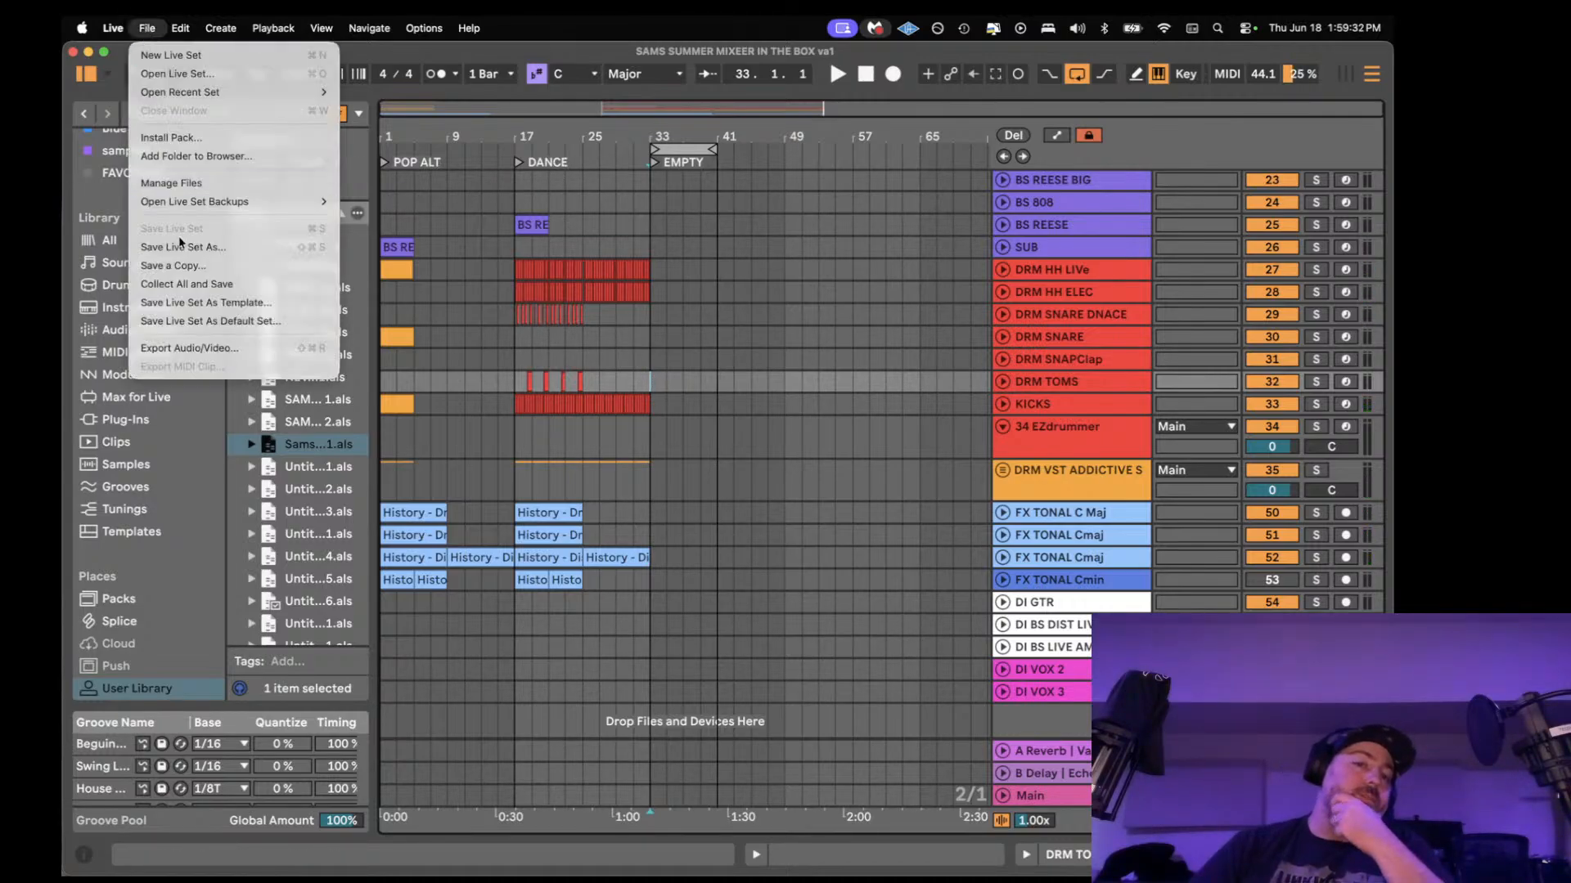
click(222, 322)
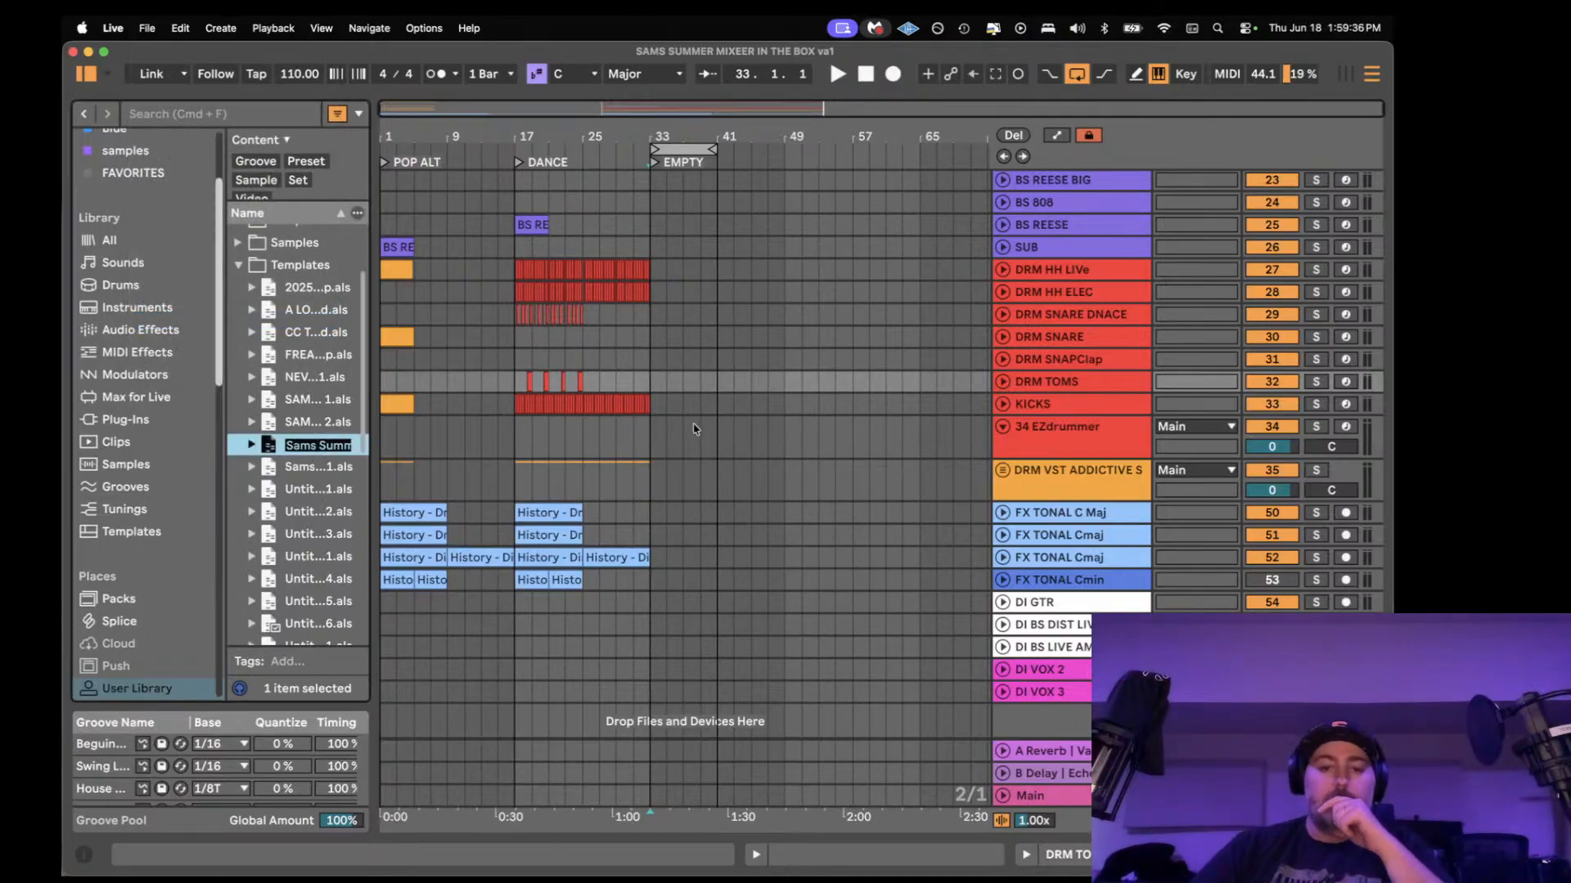
key(Return)
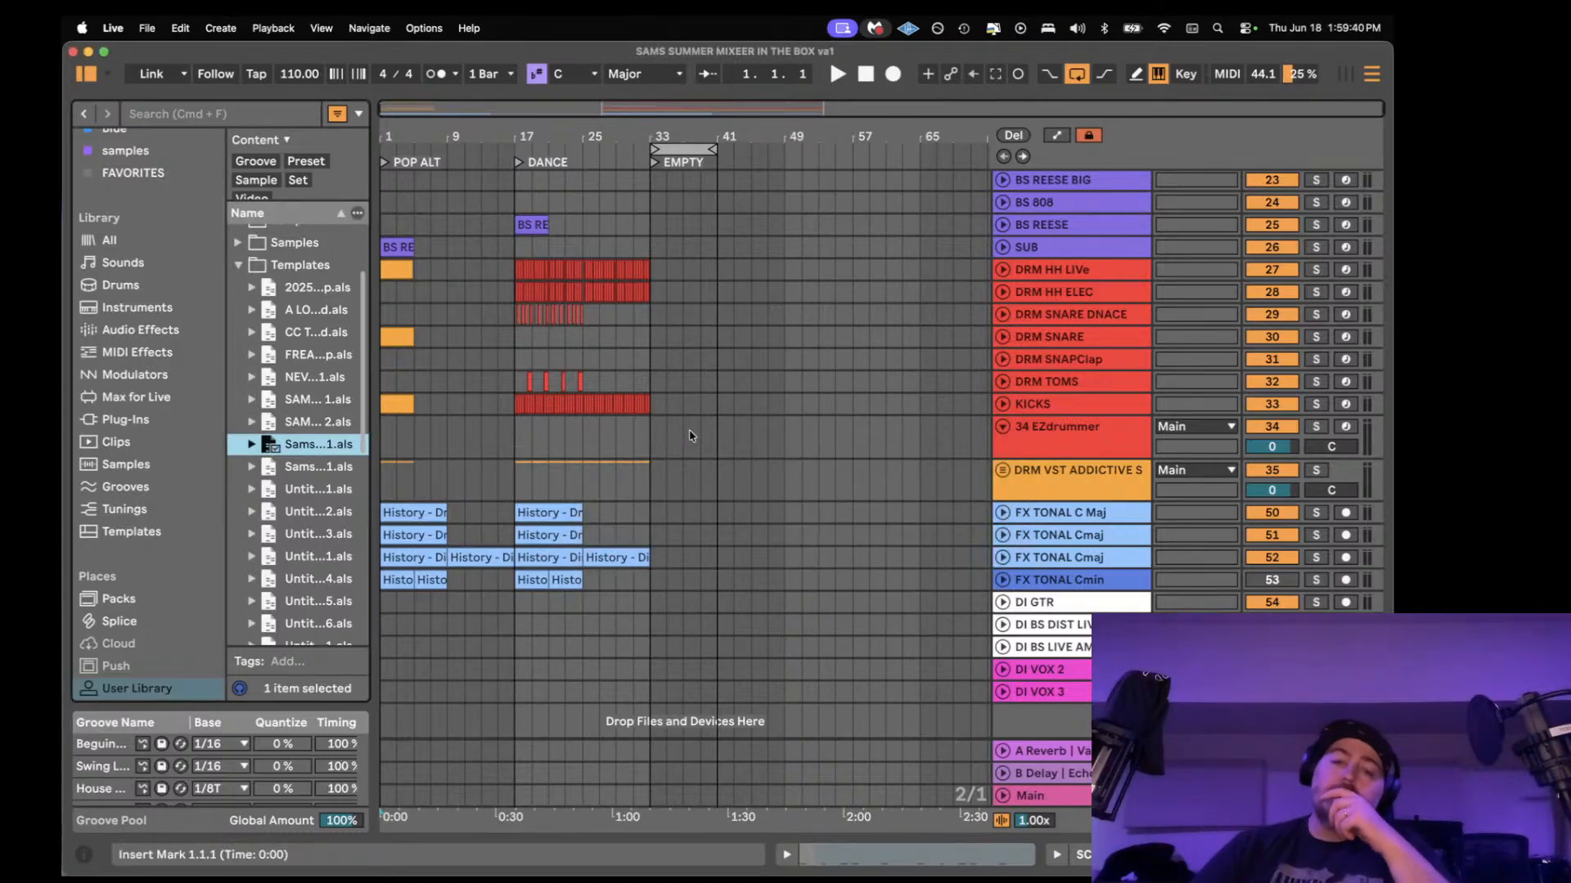
- Play the EMPTY part from bar 33 to check that stretch of the arrangement
click(655, 445)
key(space)
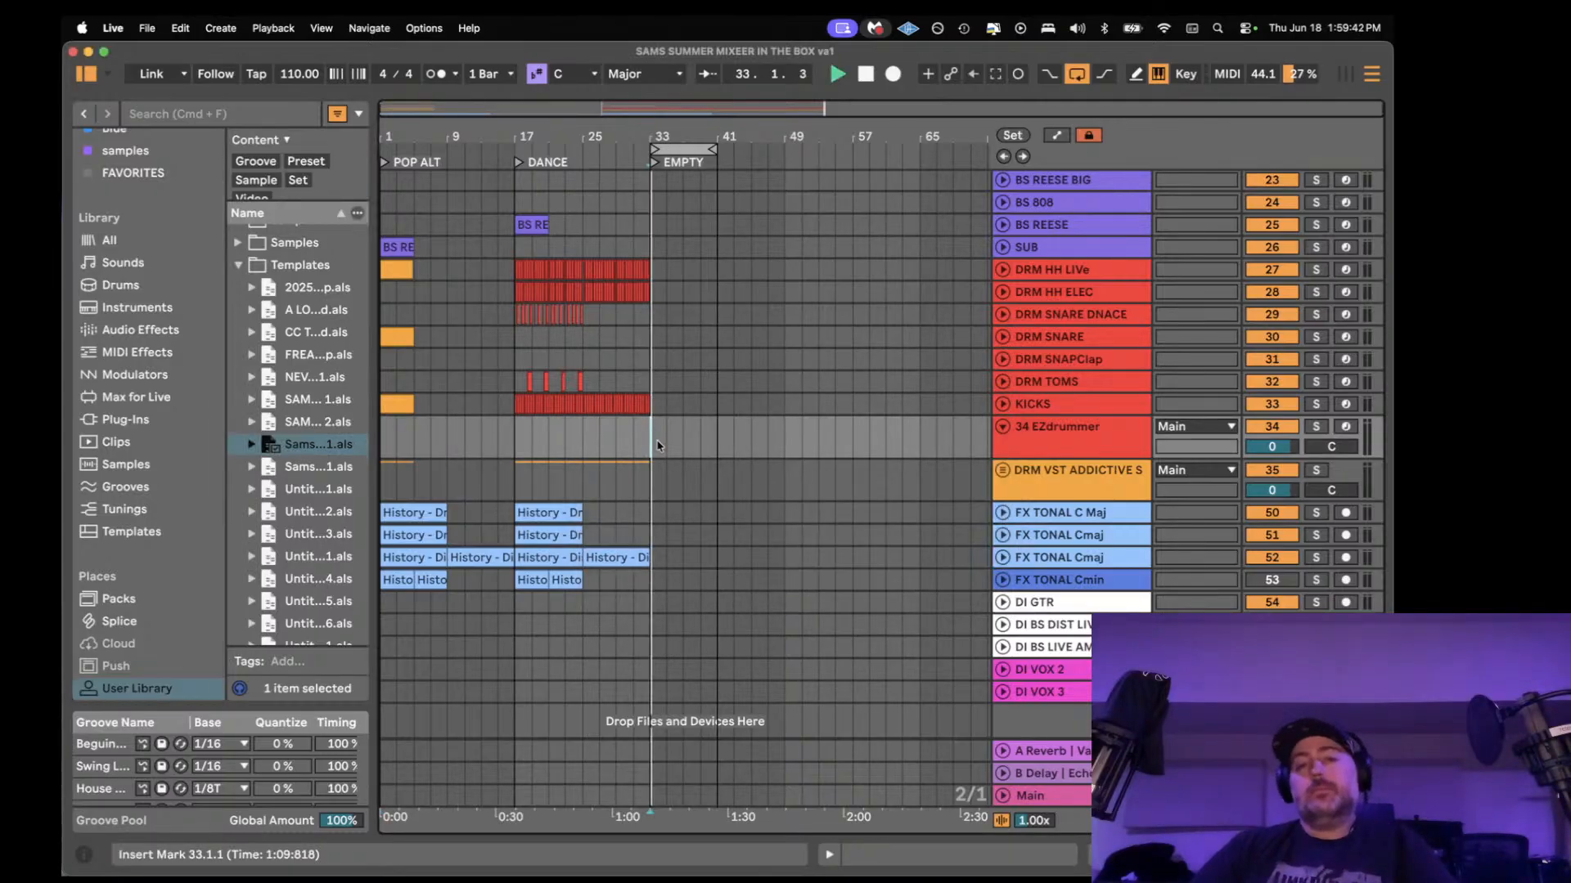
click(666, 382)
scroll(679, 409, down, 1)
key(space)
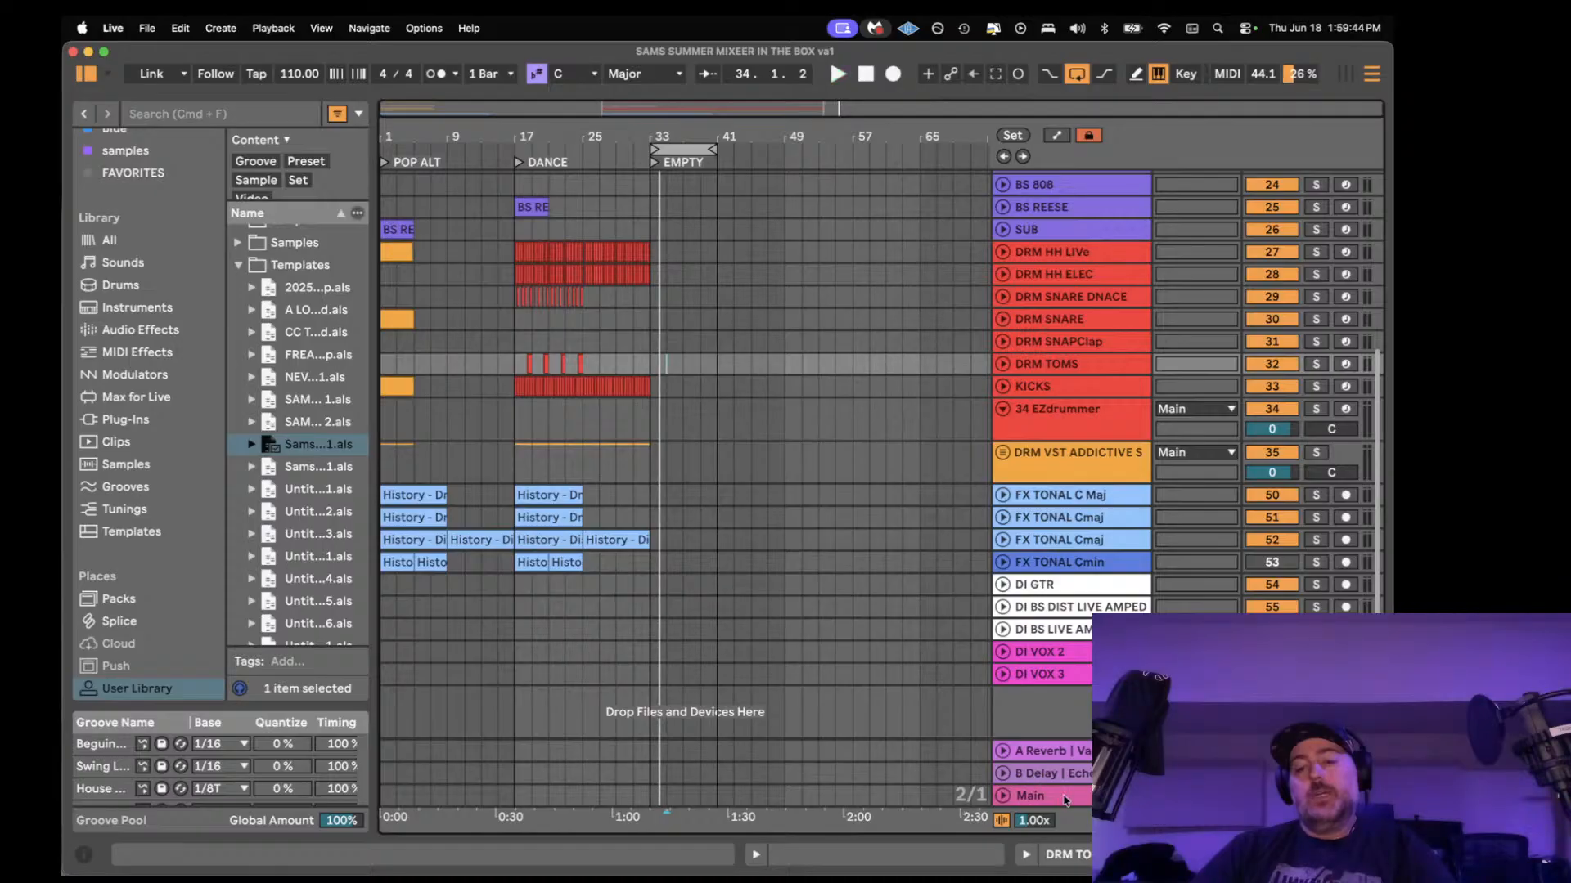
- Show the Main track's effects and save the Live Set as the default Set again under the proposed name
double_click(1066, 796)
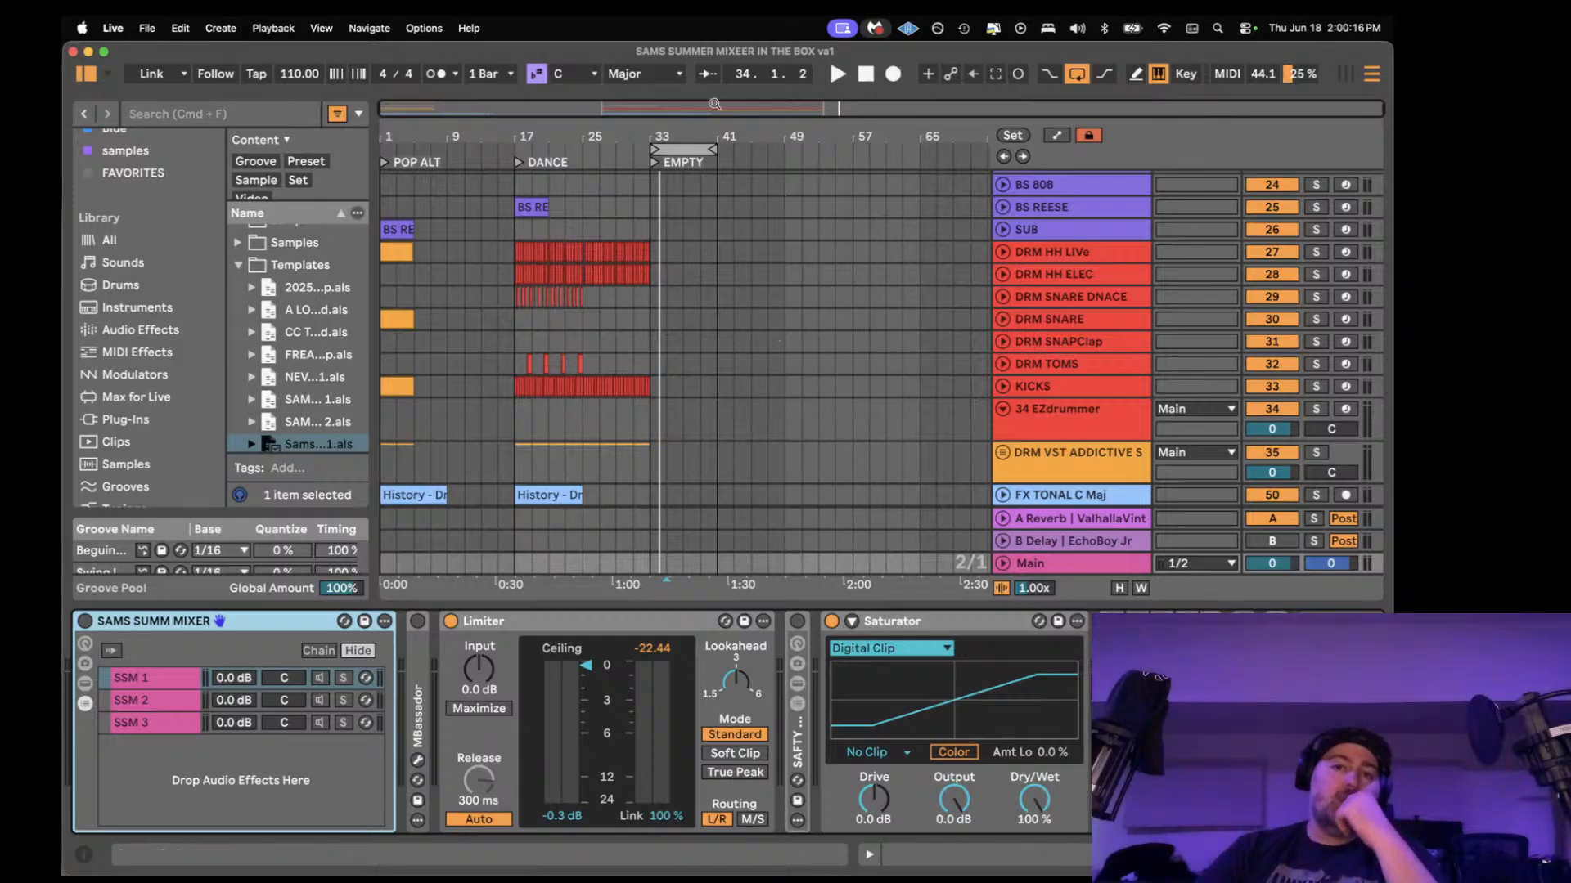
click(147, 29)
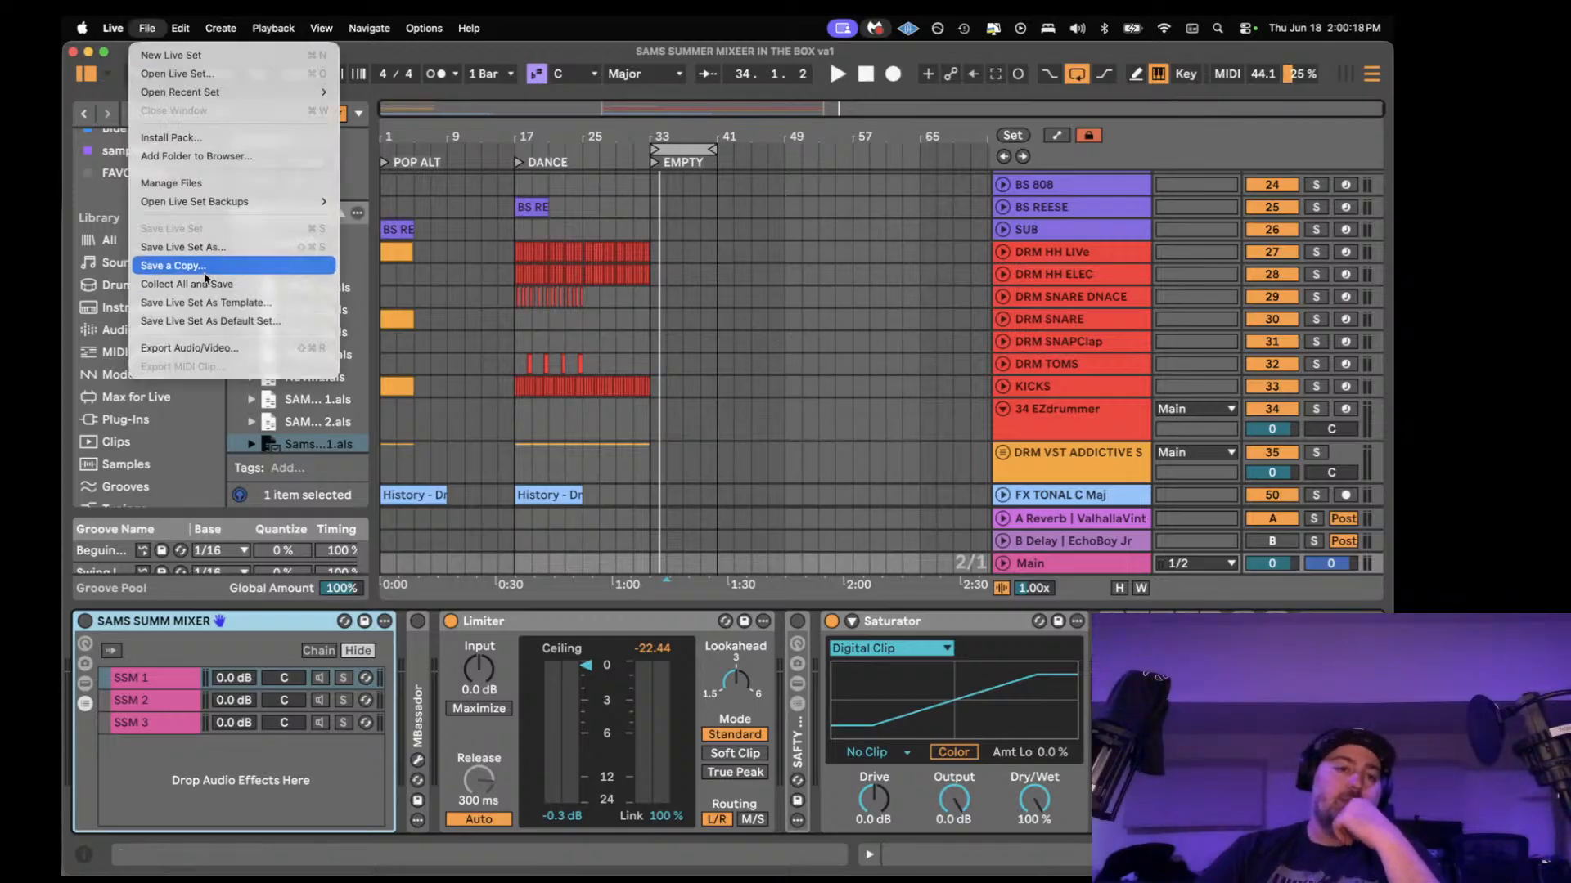
click(213, 323)
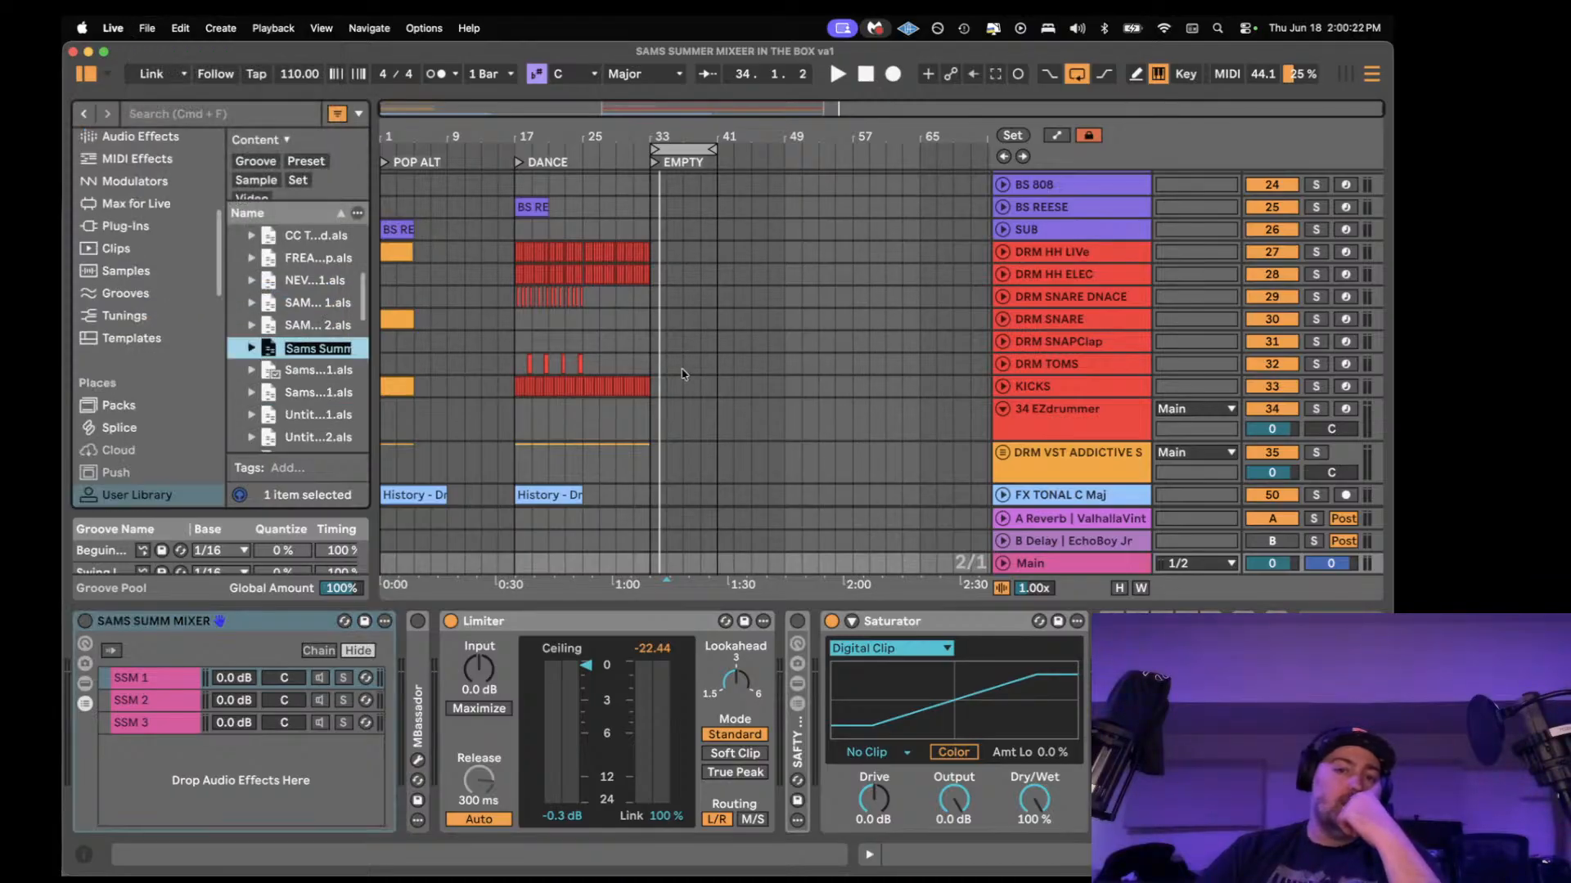
key(Return)
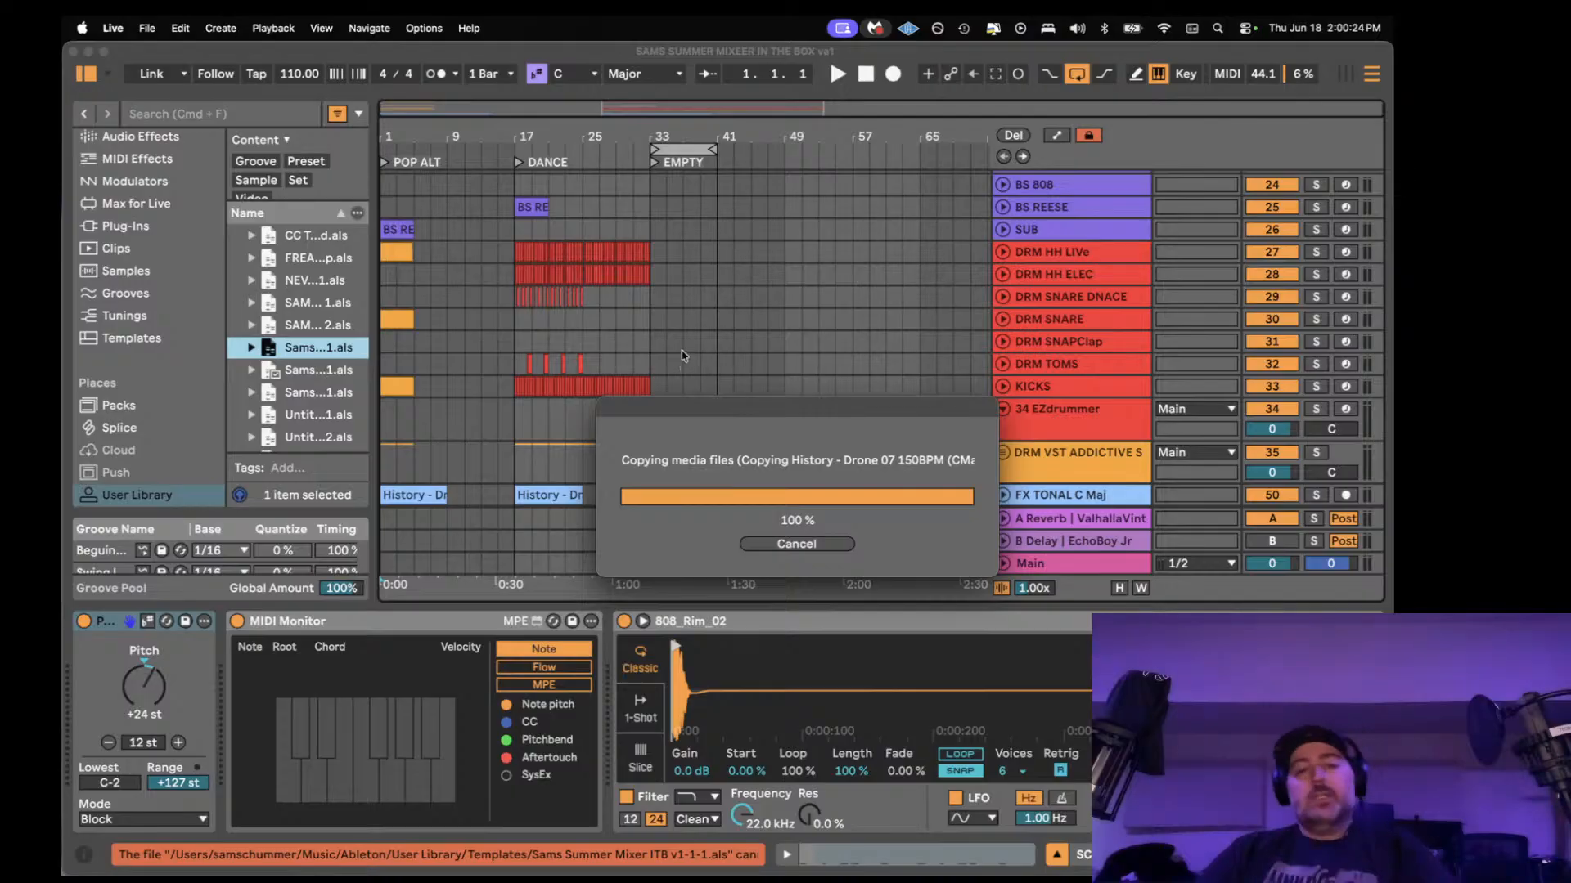